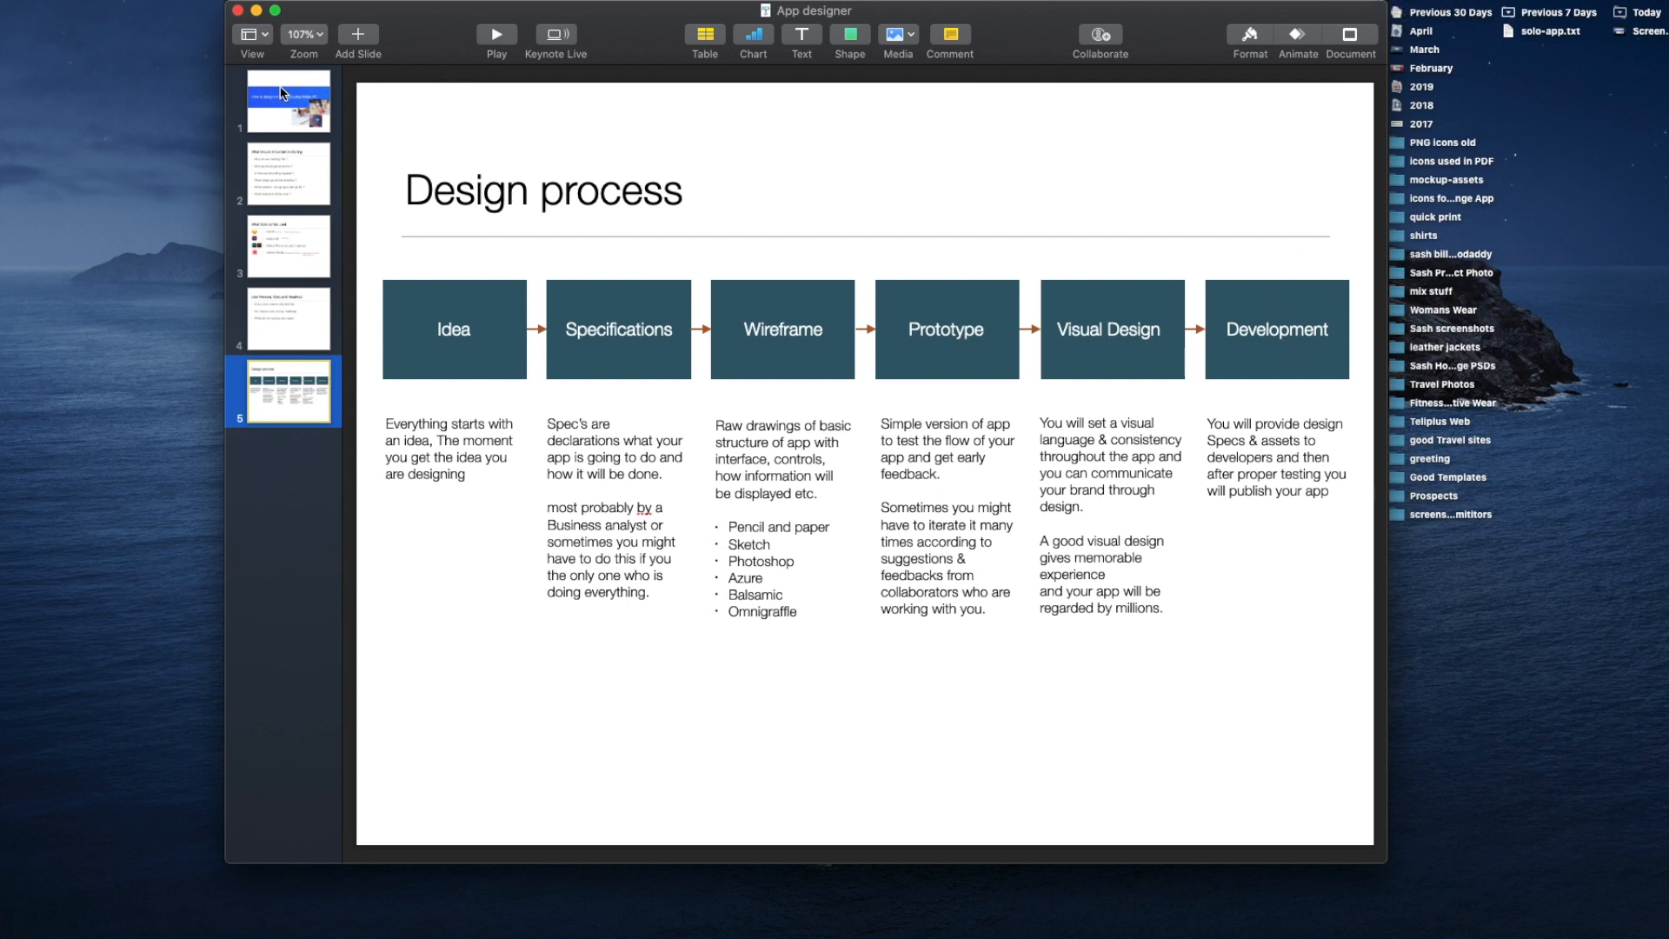
Minimise the App designer presentation and switch to the New Features June 2020 document in Adobe XD, showing the UX Persona board.
click(257, 11)
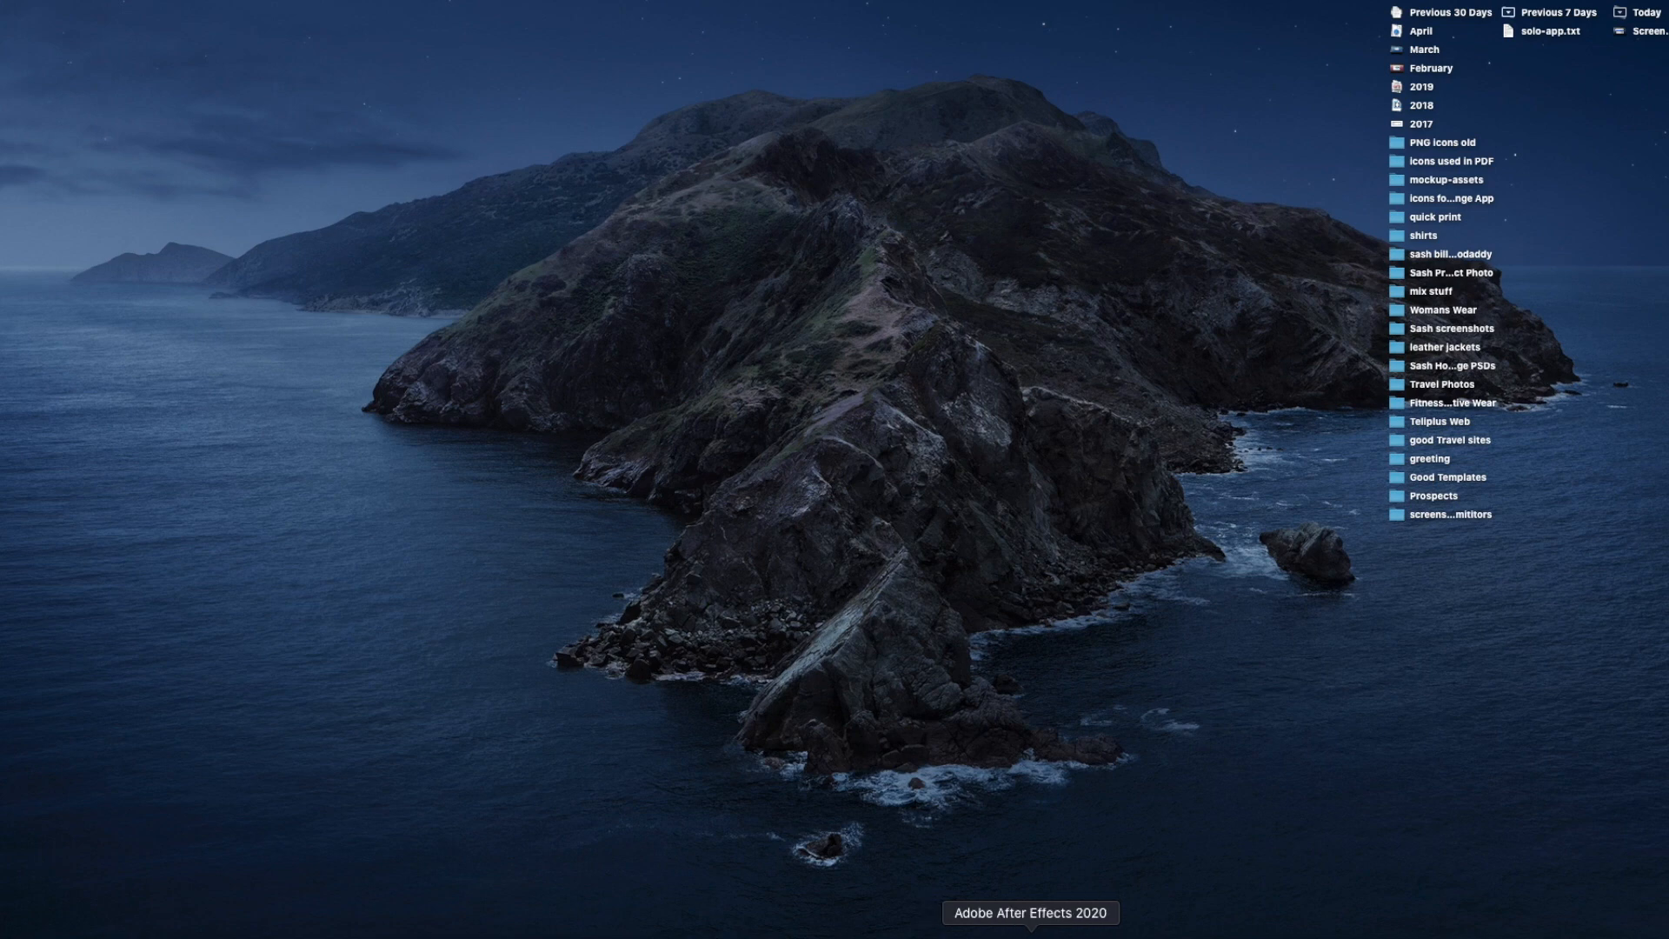
click(1061, 928)
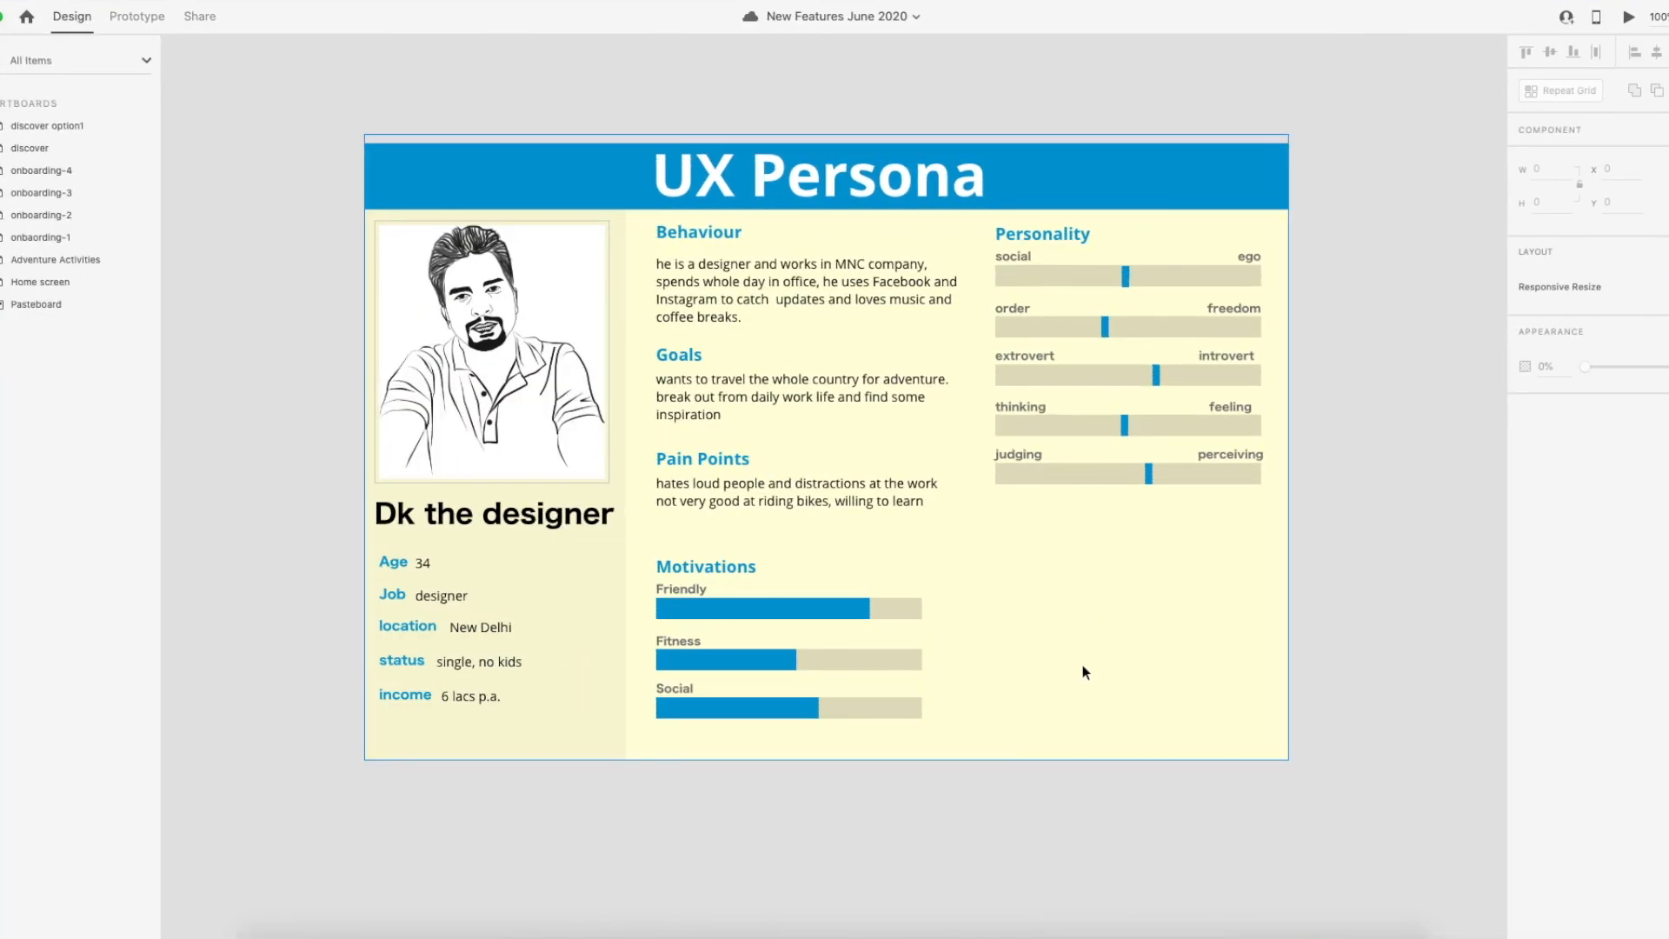
drag(1039, 618, 1035, 592)
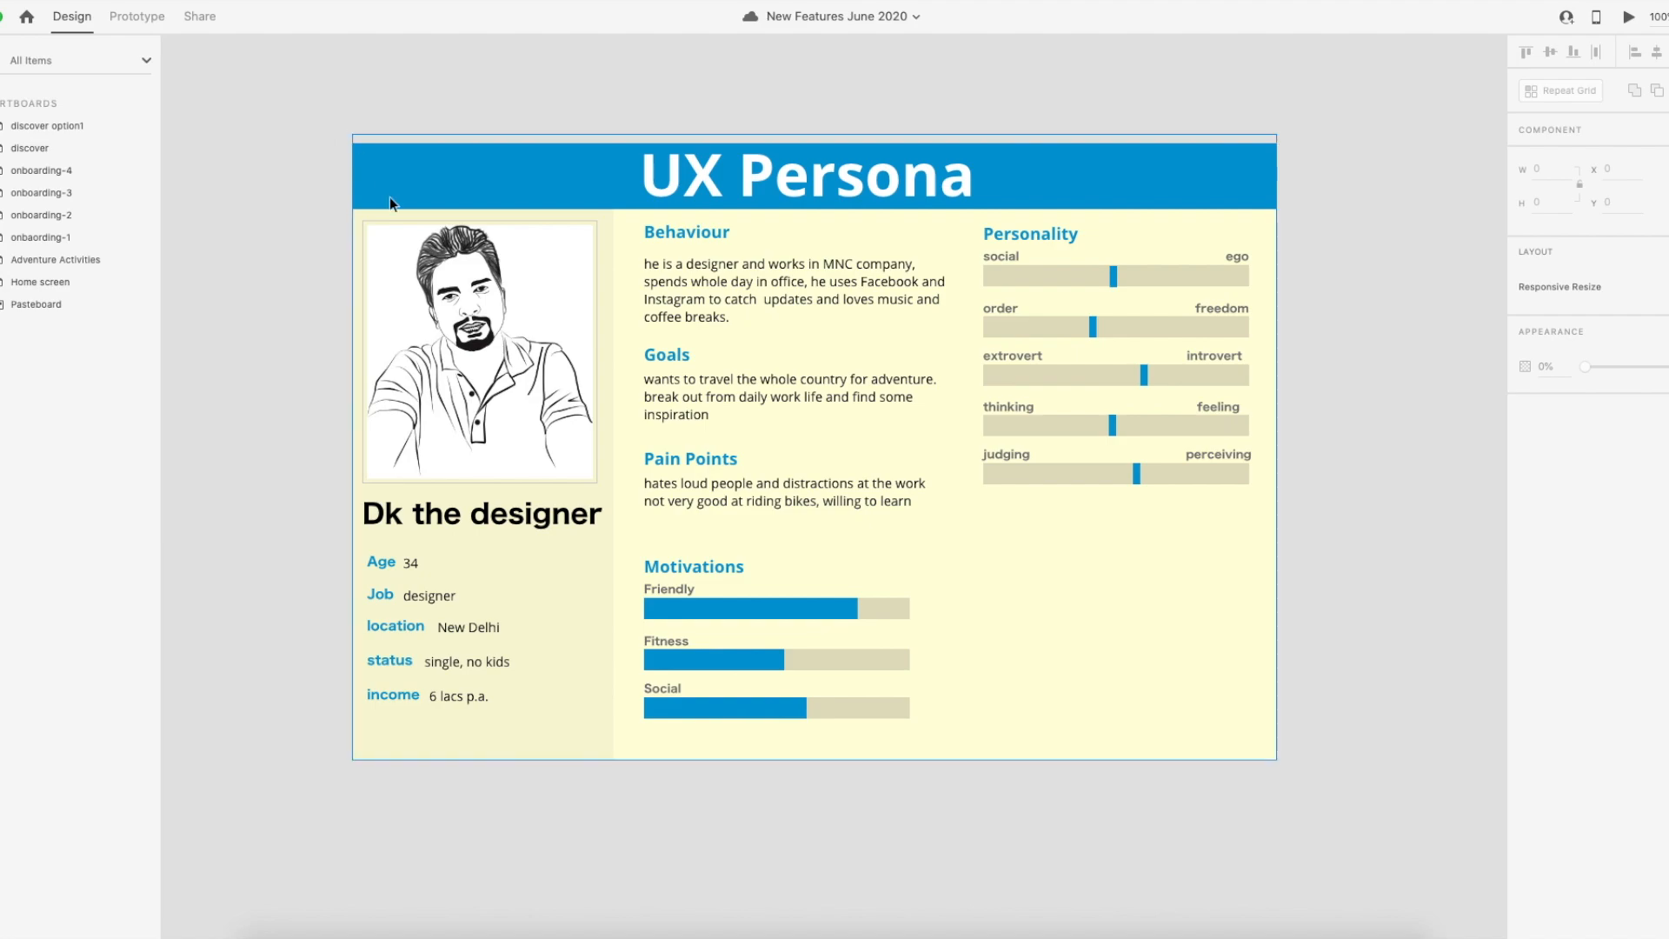
Look over the onboarding and discover artboards below the UX Persona board.
key(super+minus)
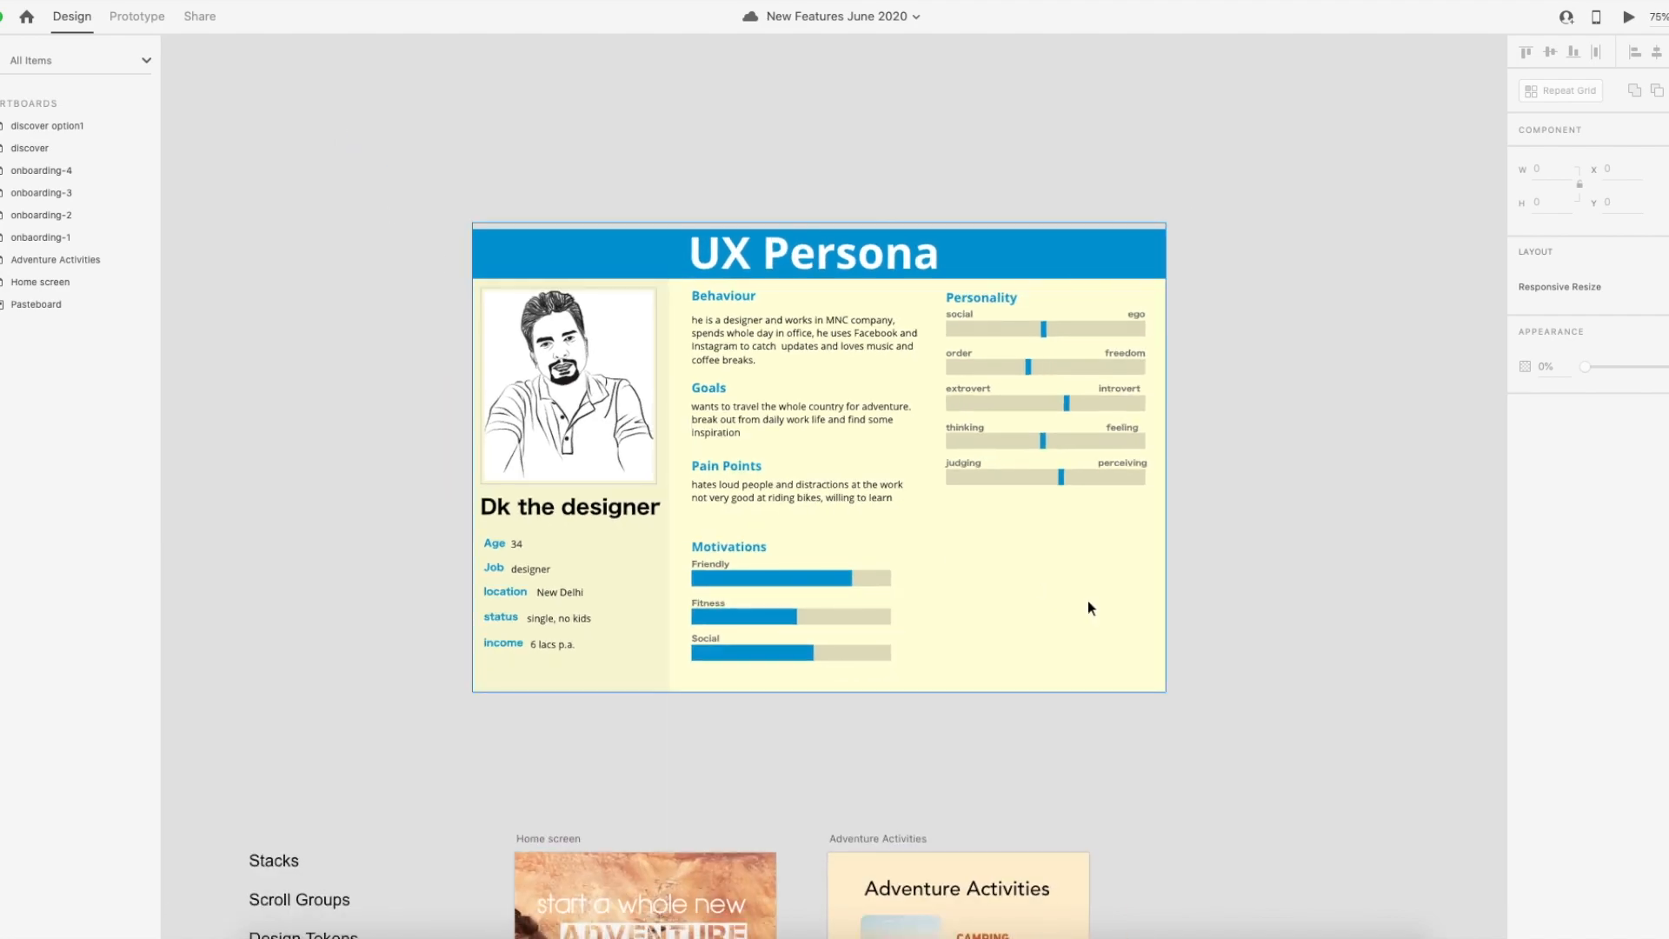
scroll(1208, 701, down, 12)
drag(1069, 731, 841, 606)
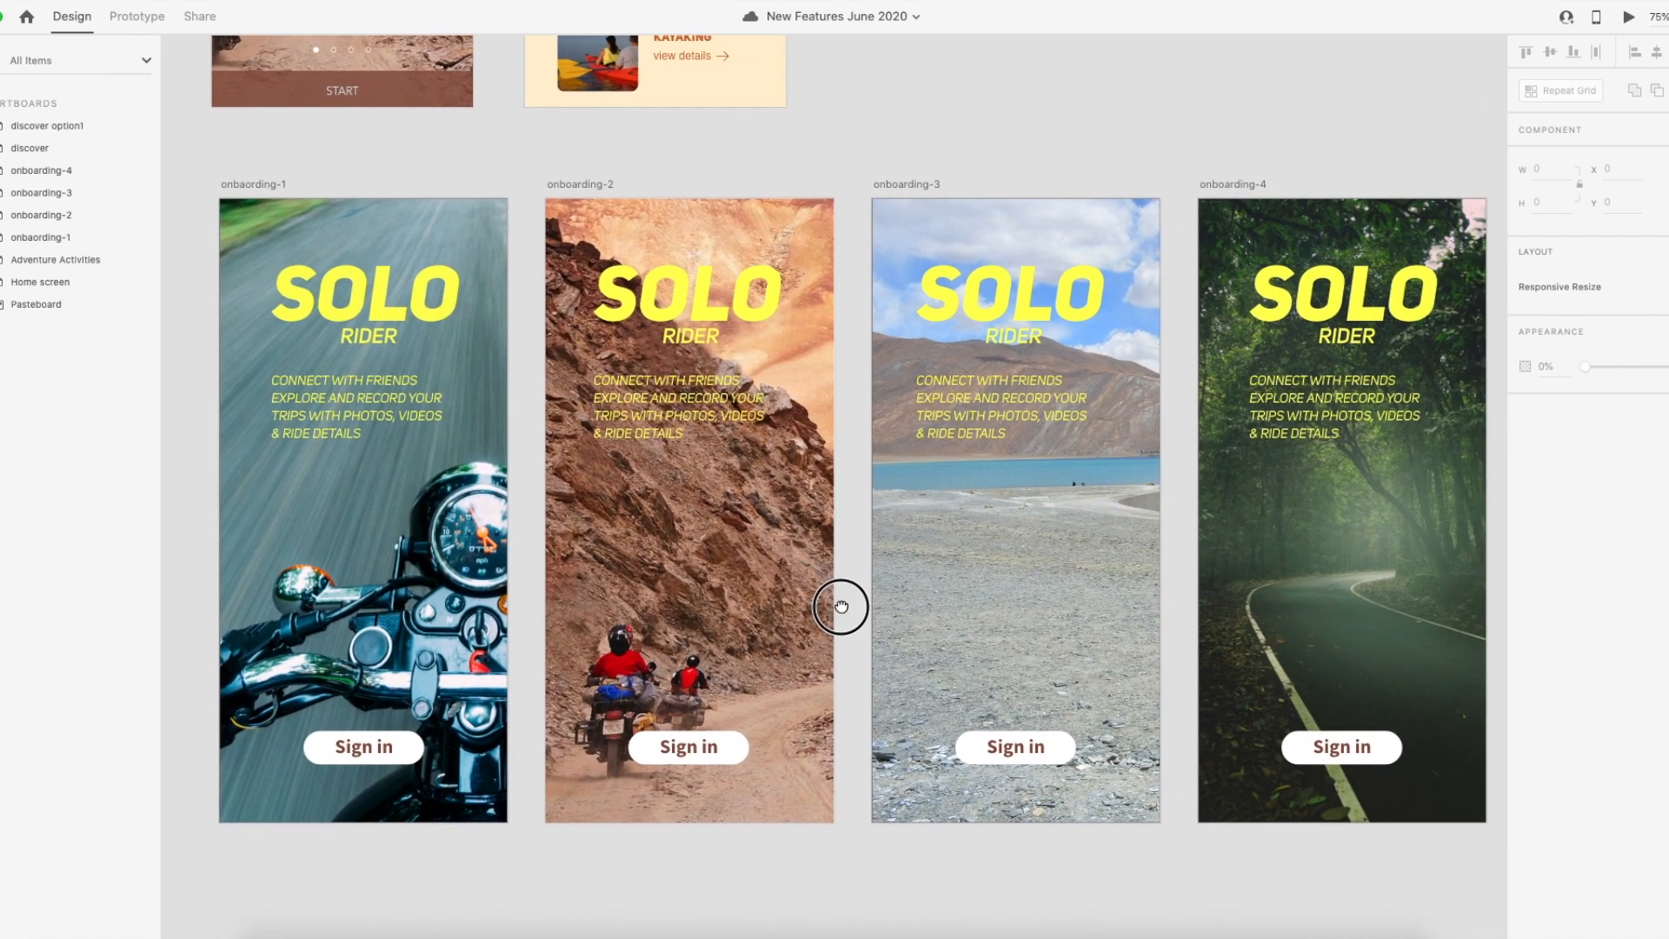
scroll(1137, 626, right, 10)
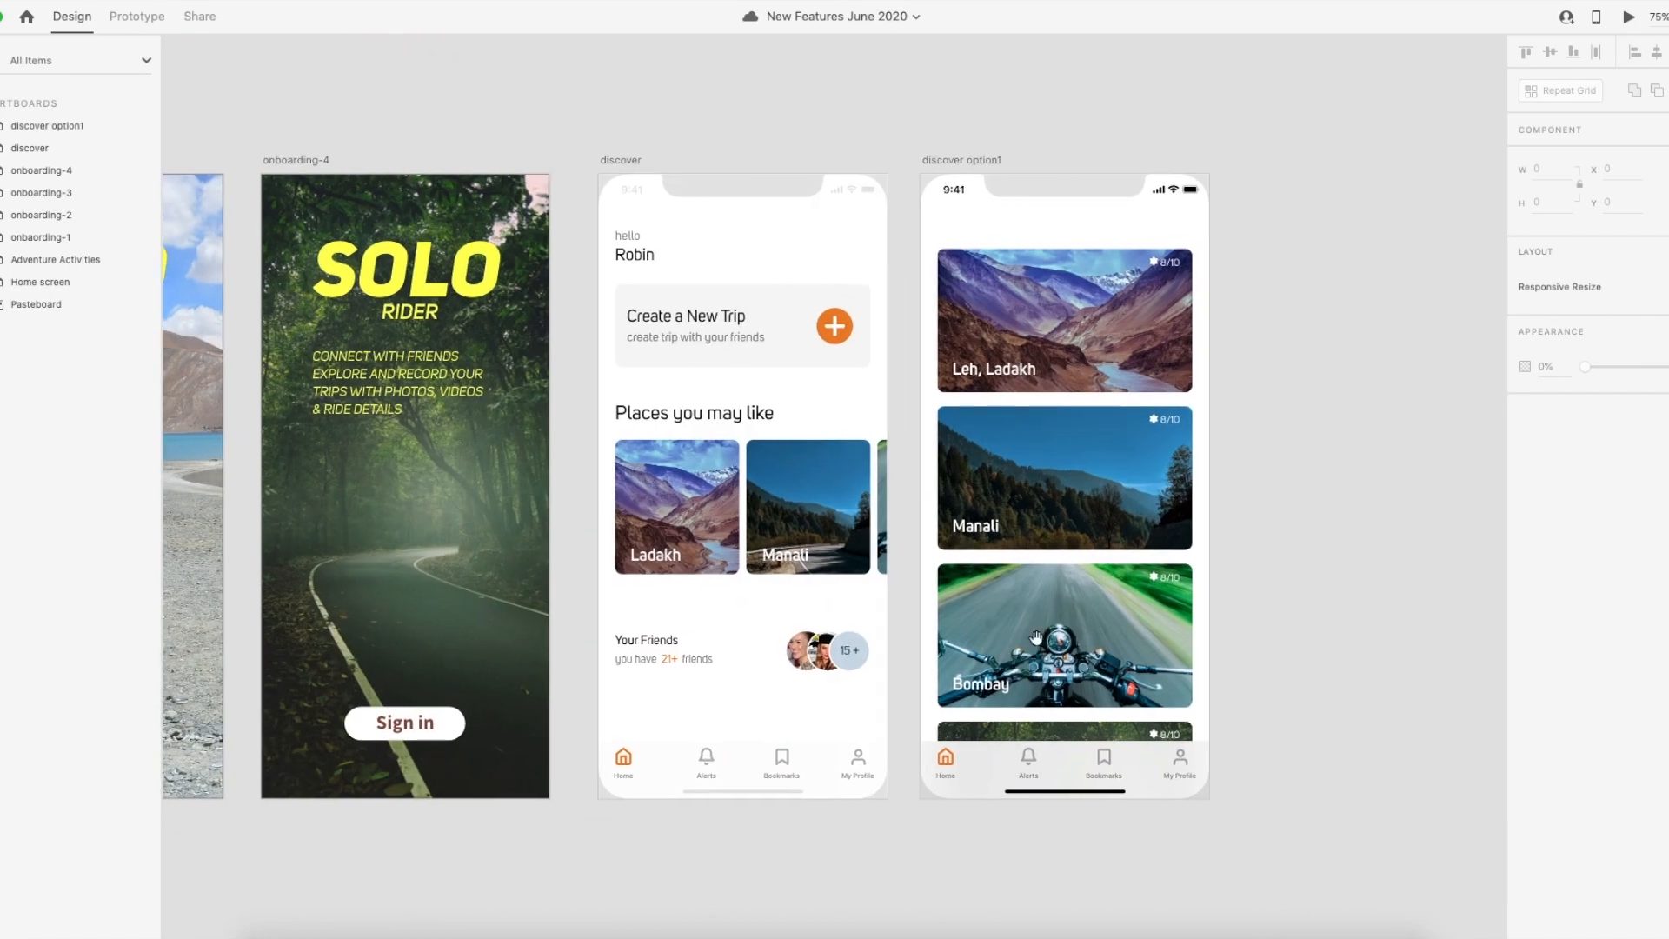
scroll(1068, 632, left, 11)
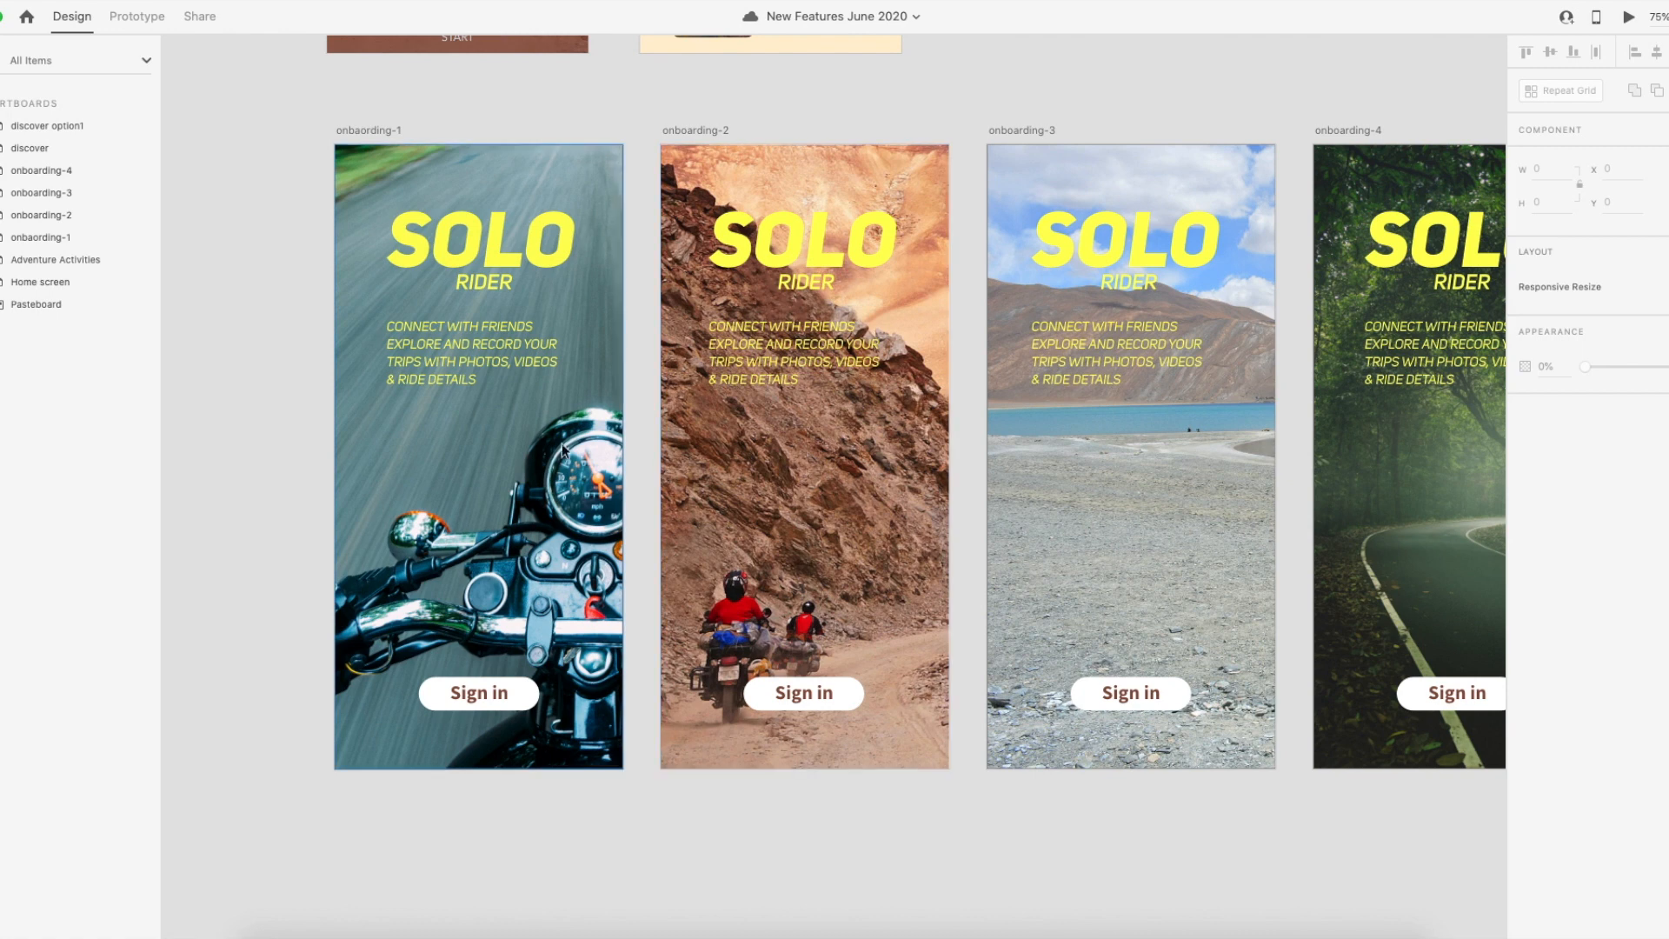
Select the motorcycle background image of the onboarding-1 artboard and open the prototype preview from that screen.
click(606, 462)
scroll(827, 339, right, 2)
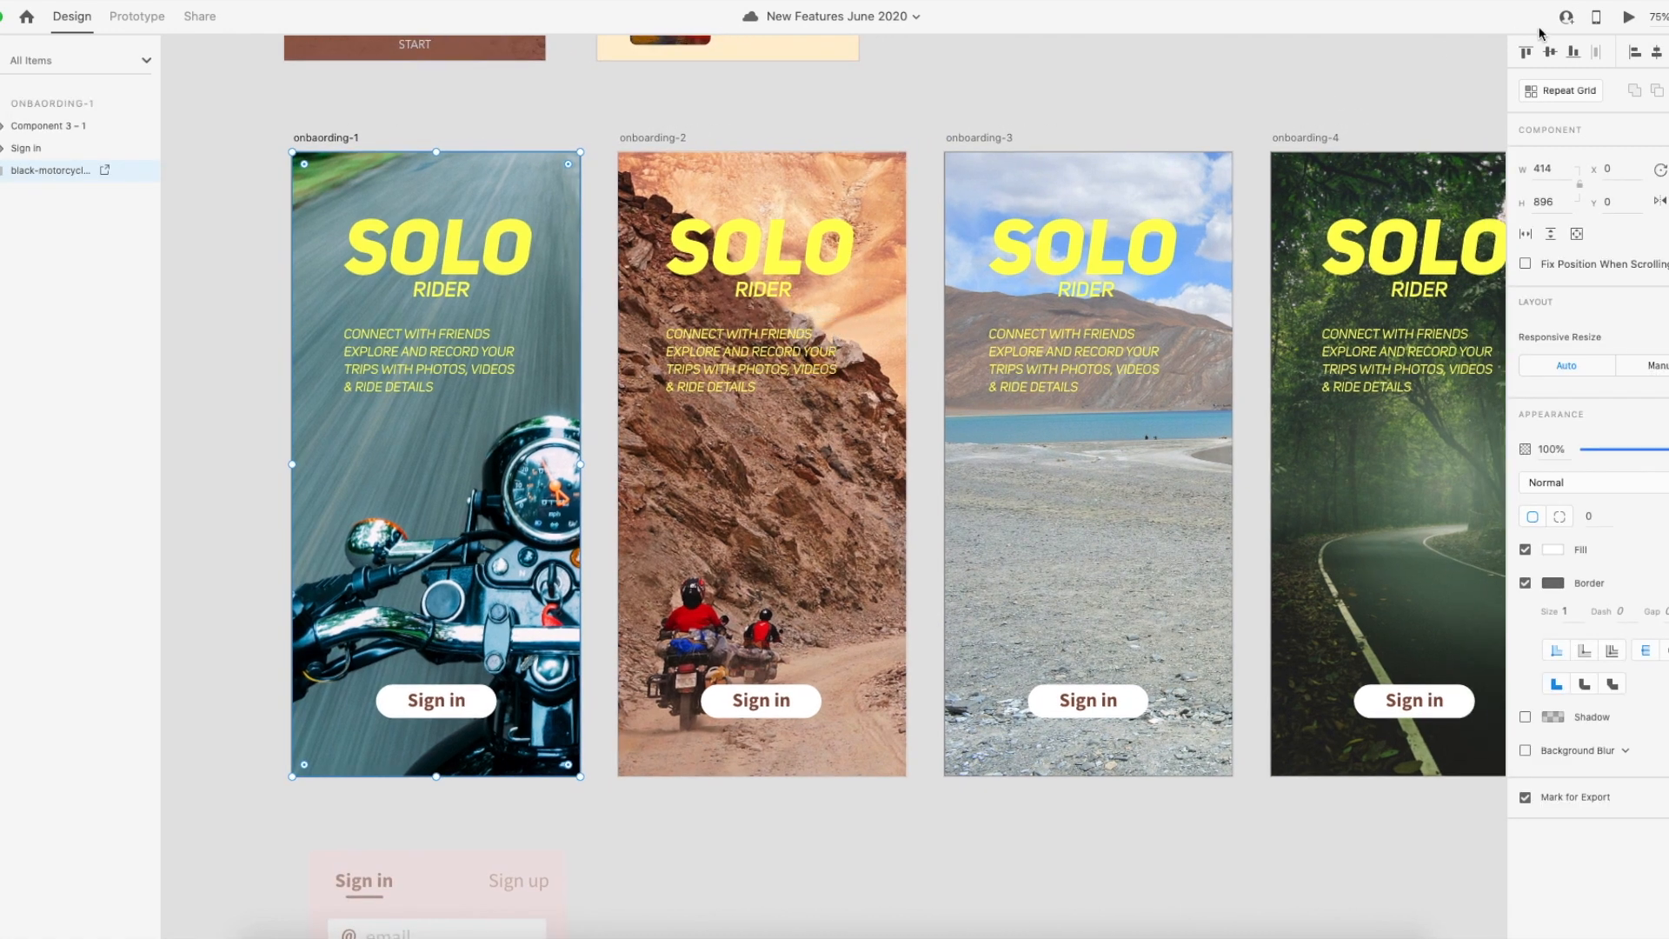
click(1629, 19)
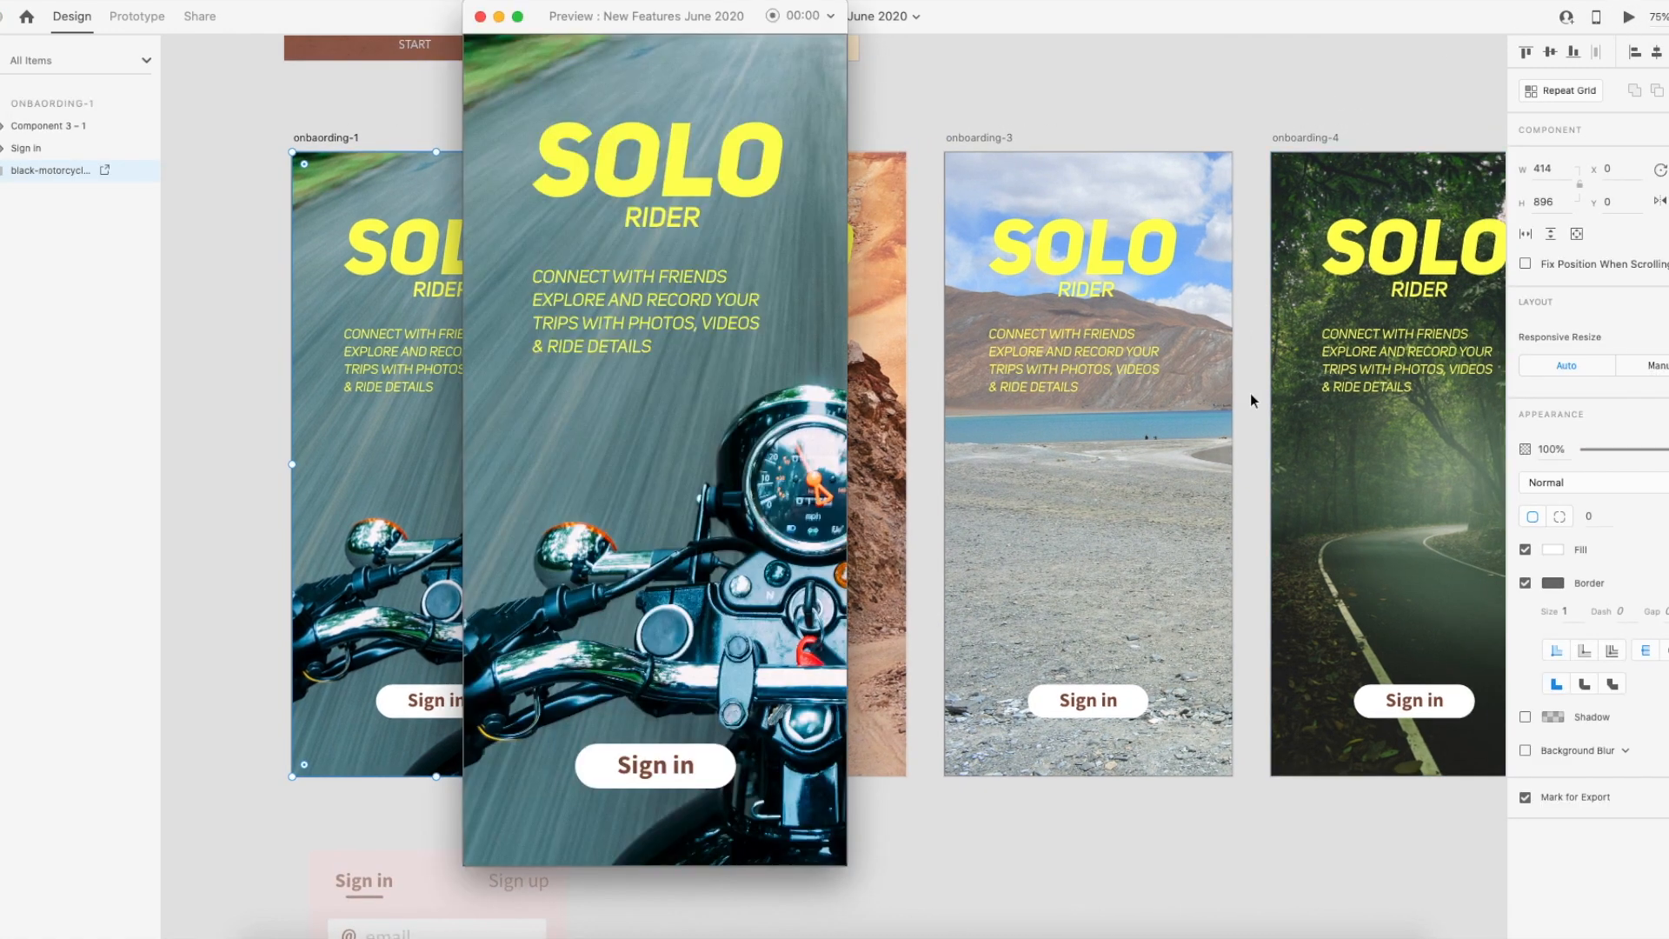
scroll(1052, 817, down, 8)
scroll(1071, 808, down, 2)
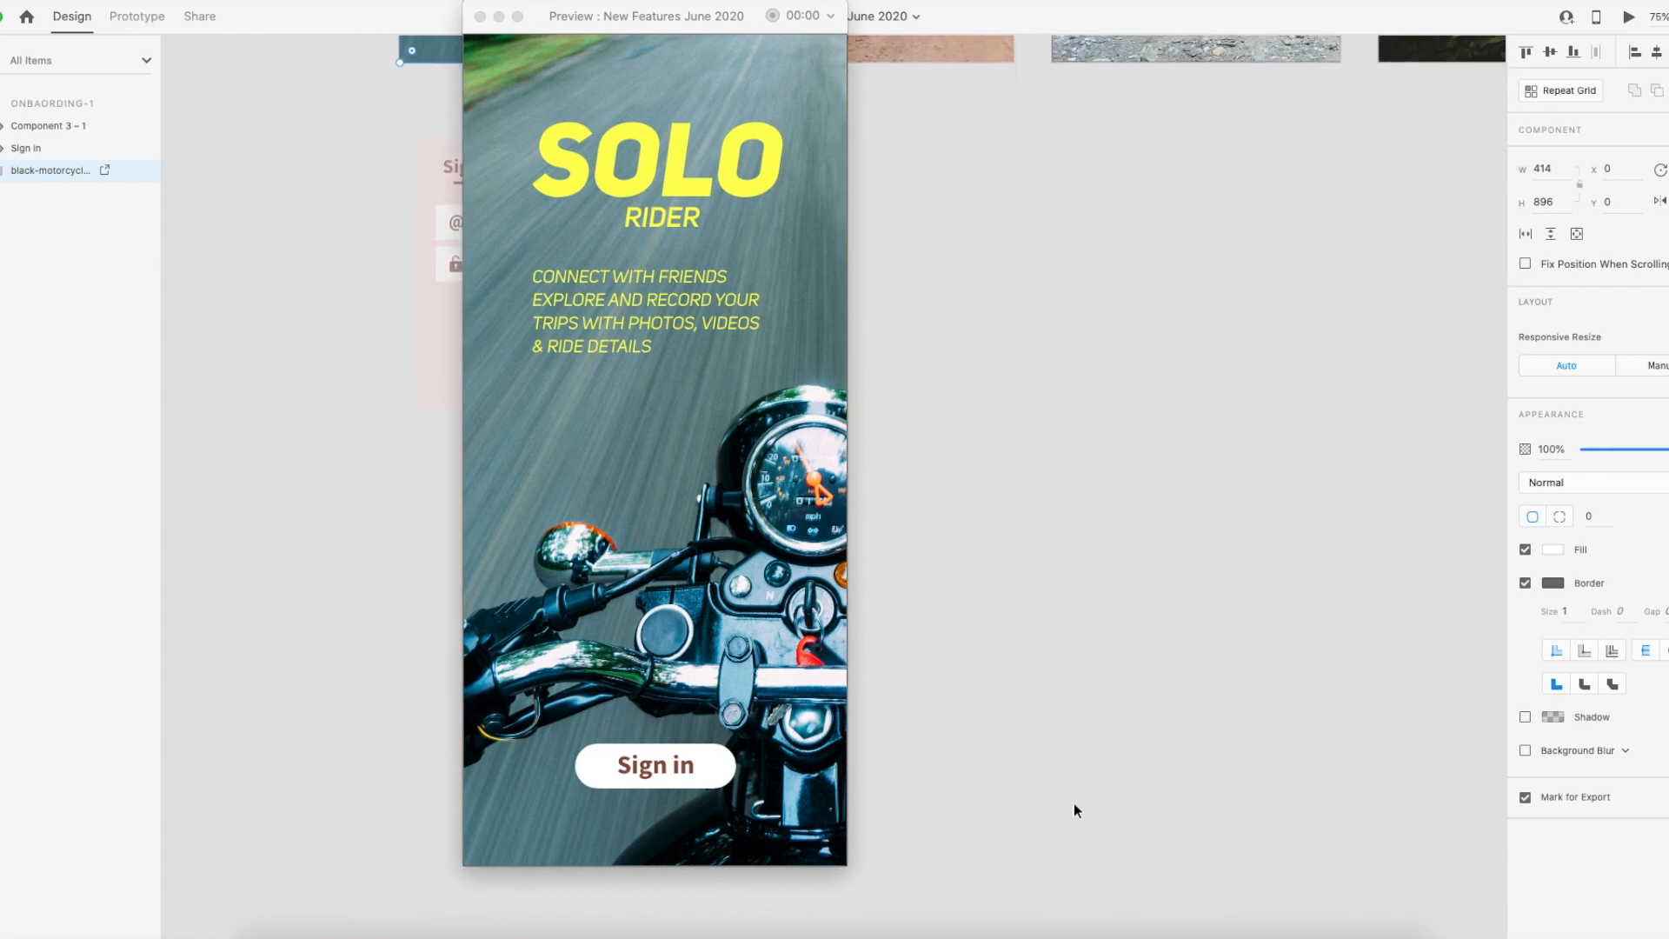
scroll(1073, 799, left, 2)
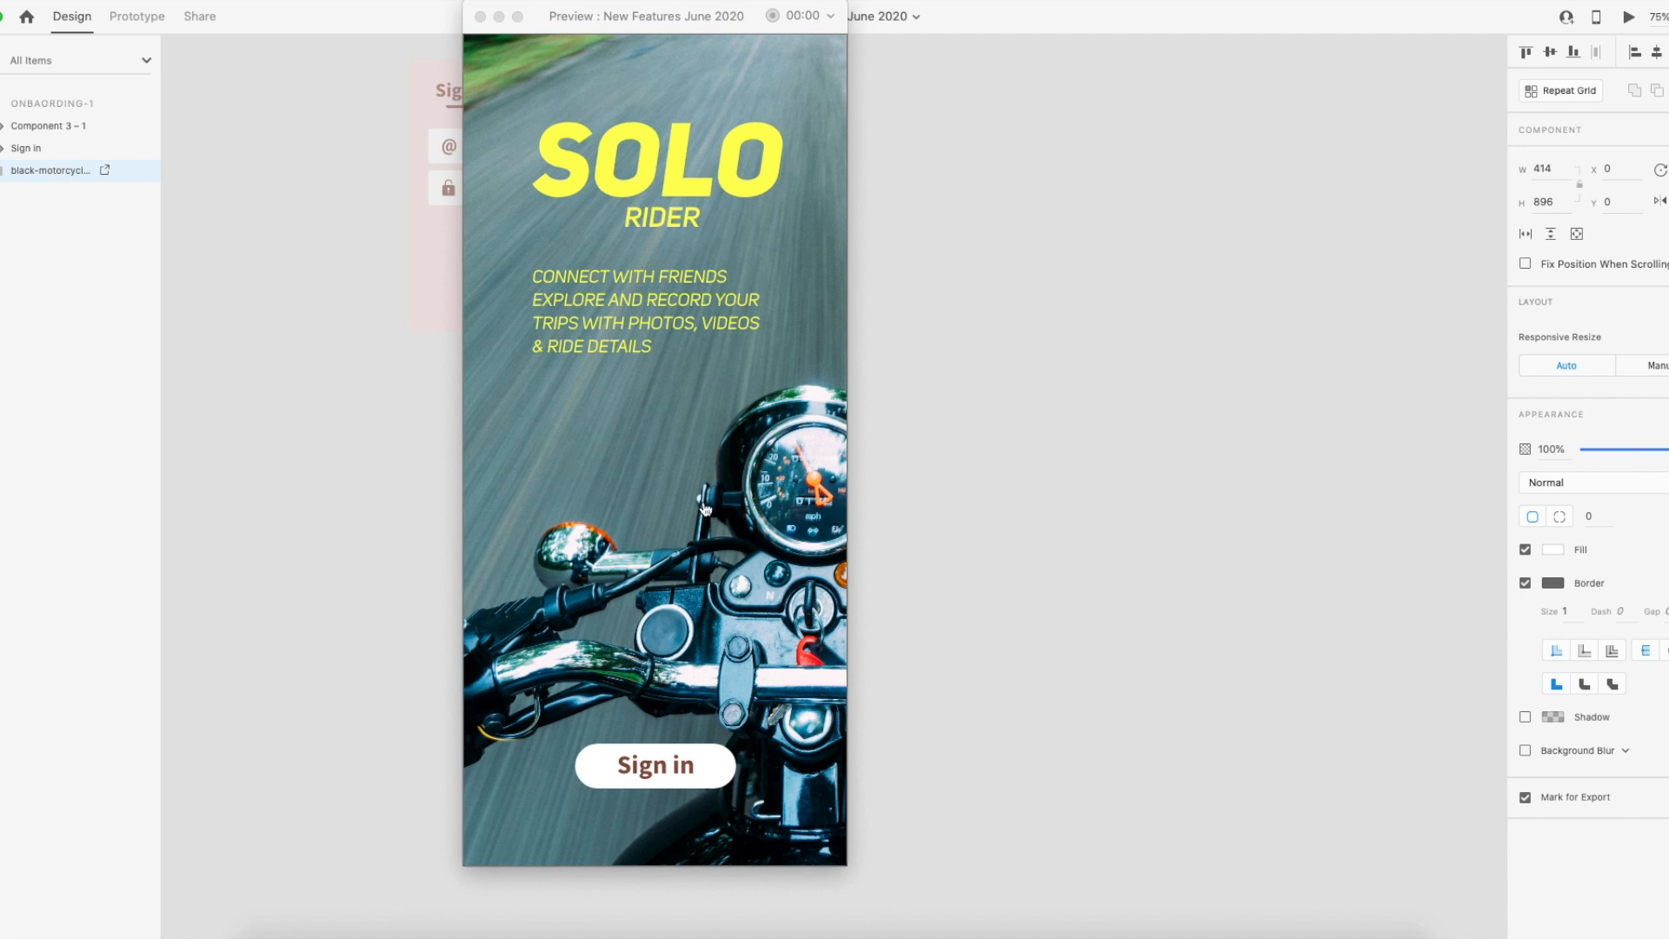
Swipe through the onboarding screens in the preview up to the one with the forest road.
click(809, 494)
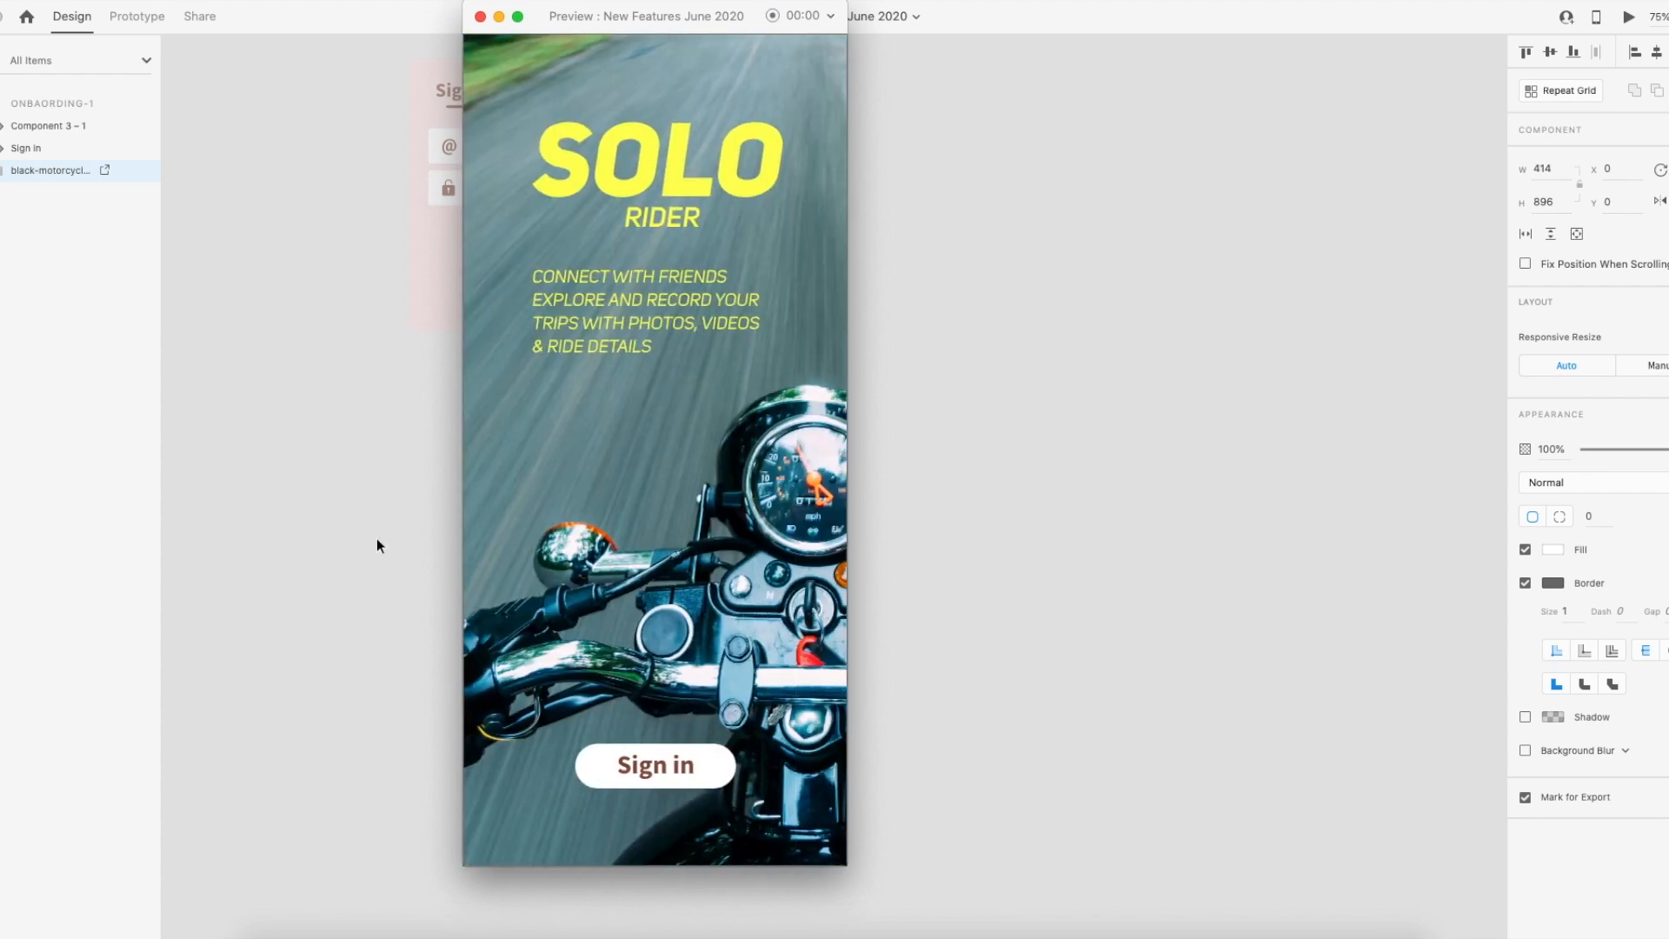
click(793, 527)
click(757, 548)
click(520, 559)
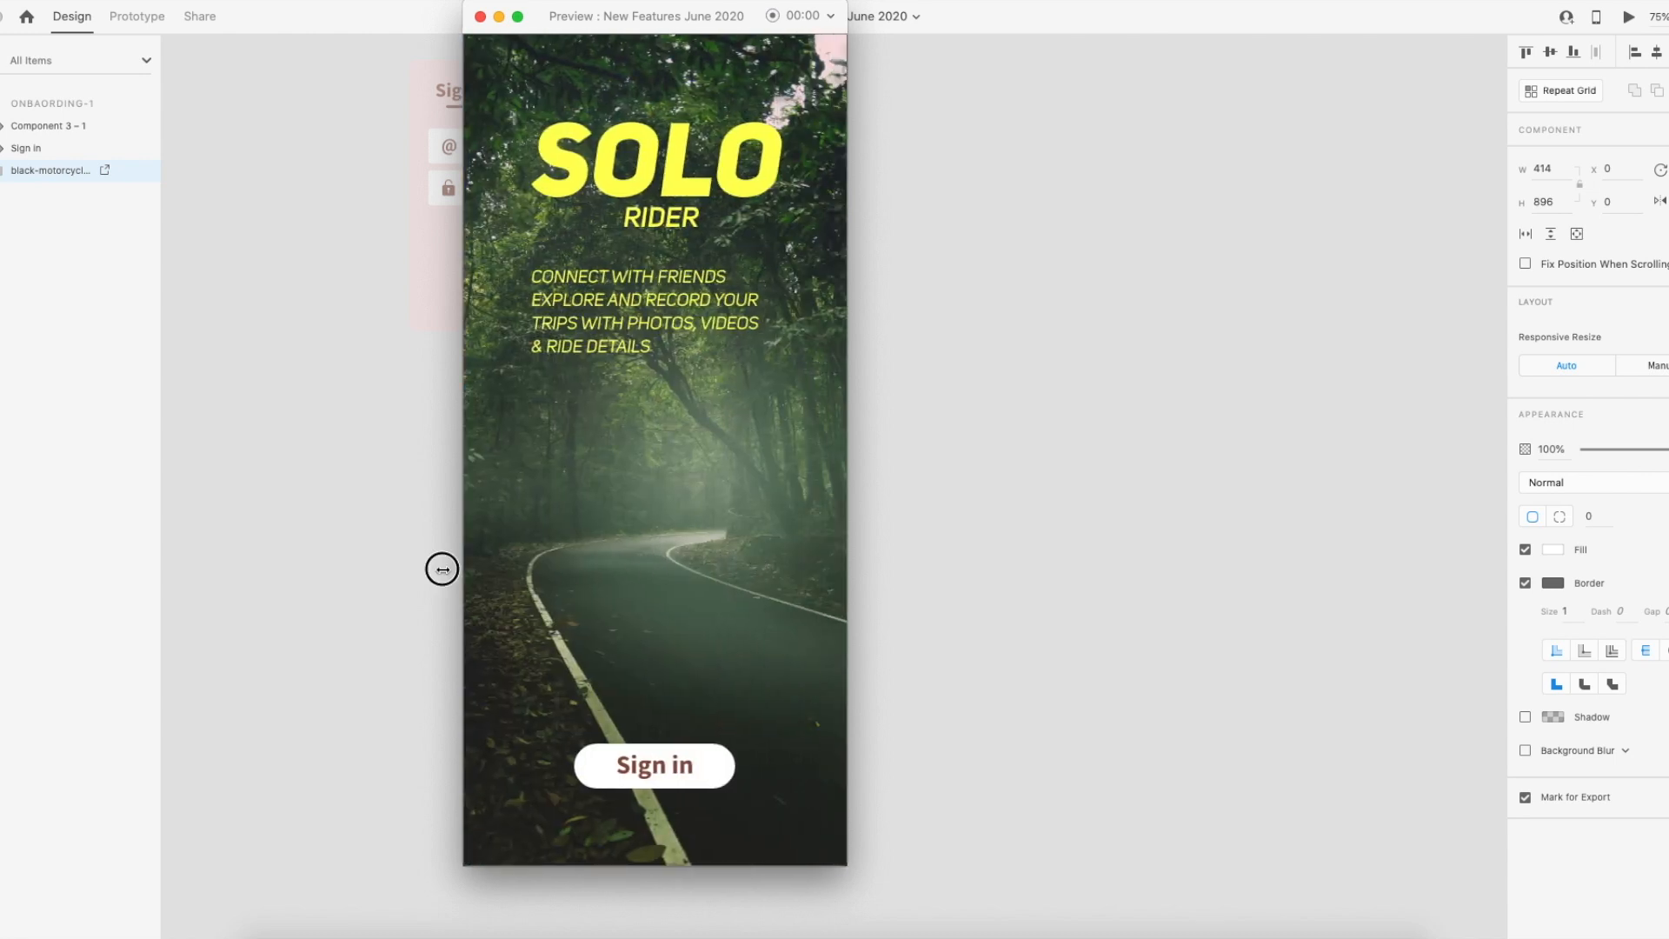
Test the Sign in and Sign up forms in the preview, submit the sign-up form and close the preview.
click(714, 777)
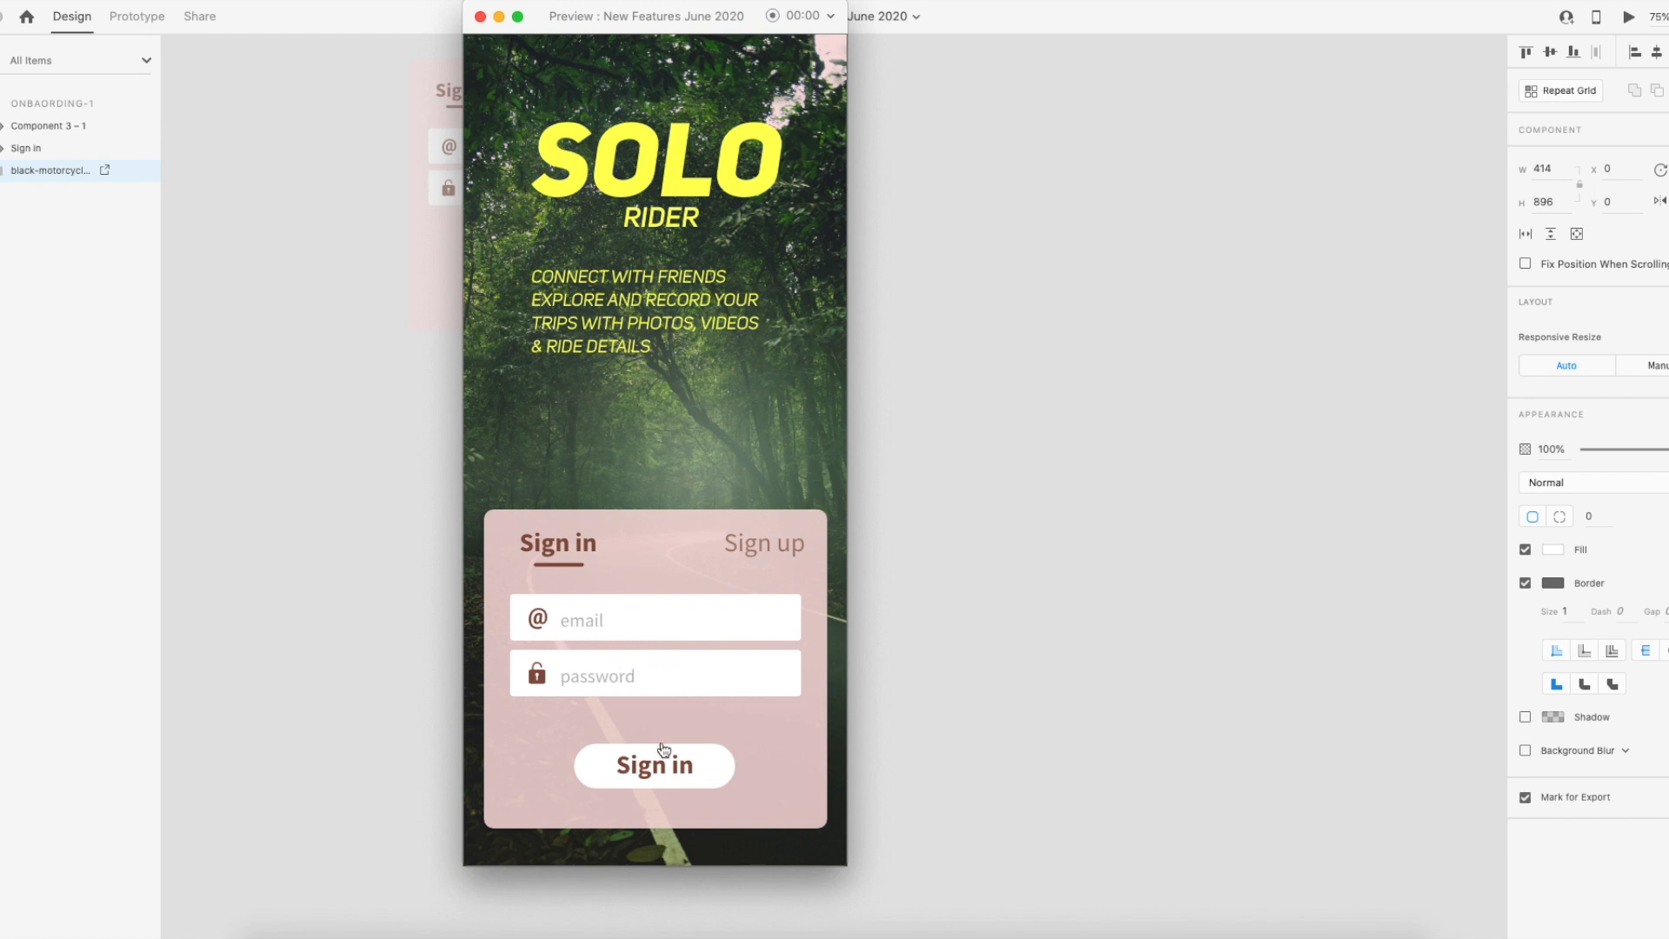
click(800, 553)
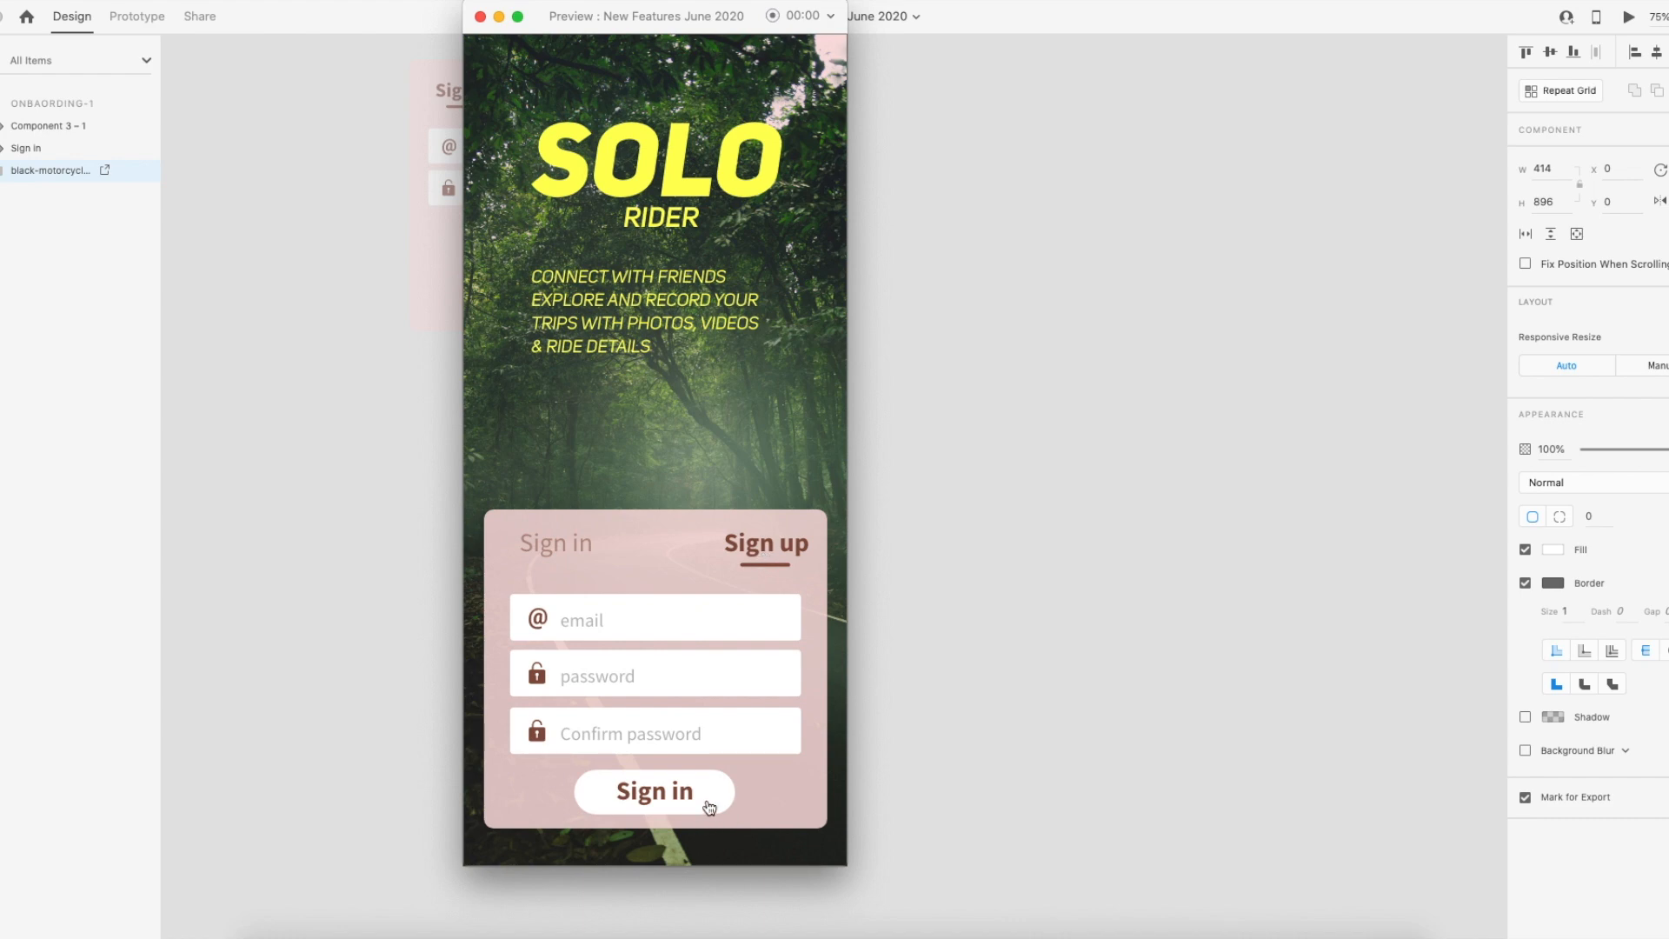
click(728, 782)
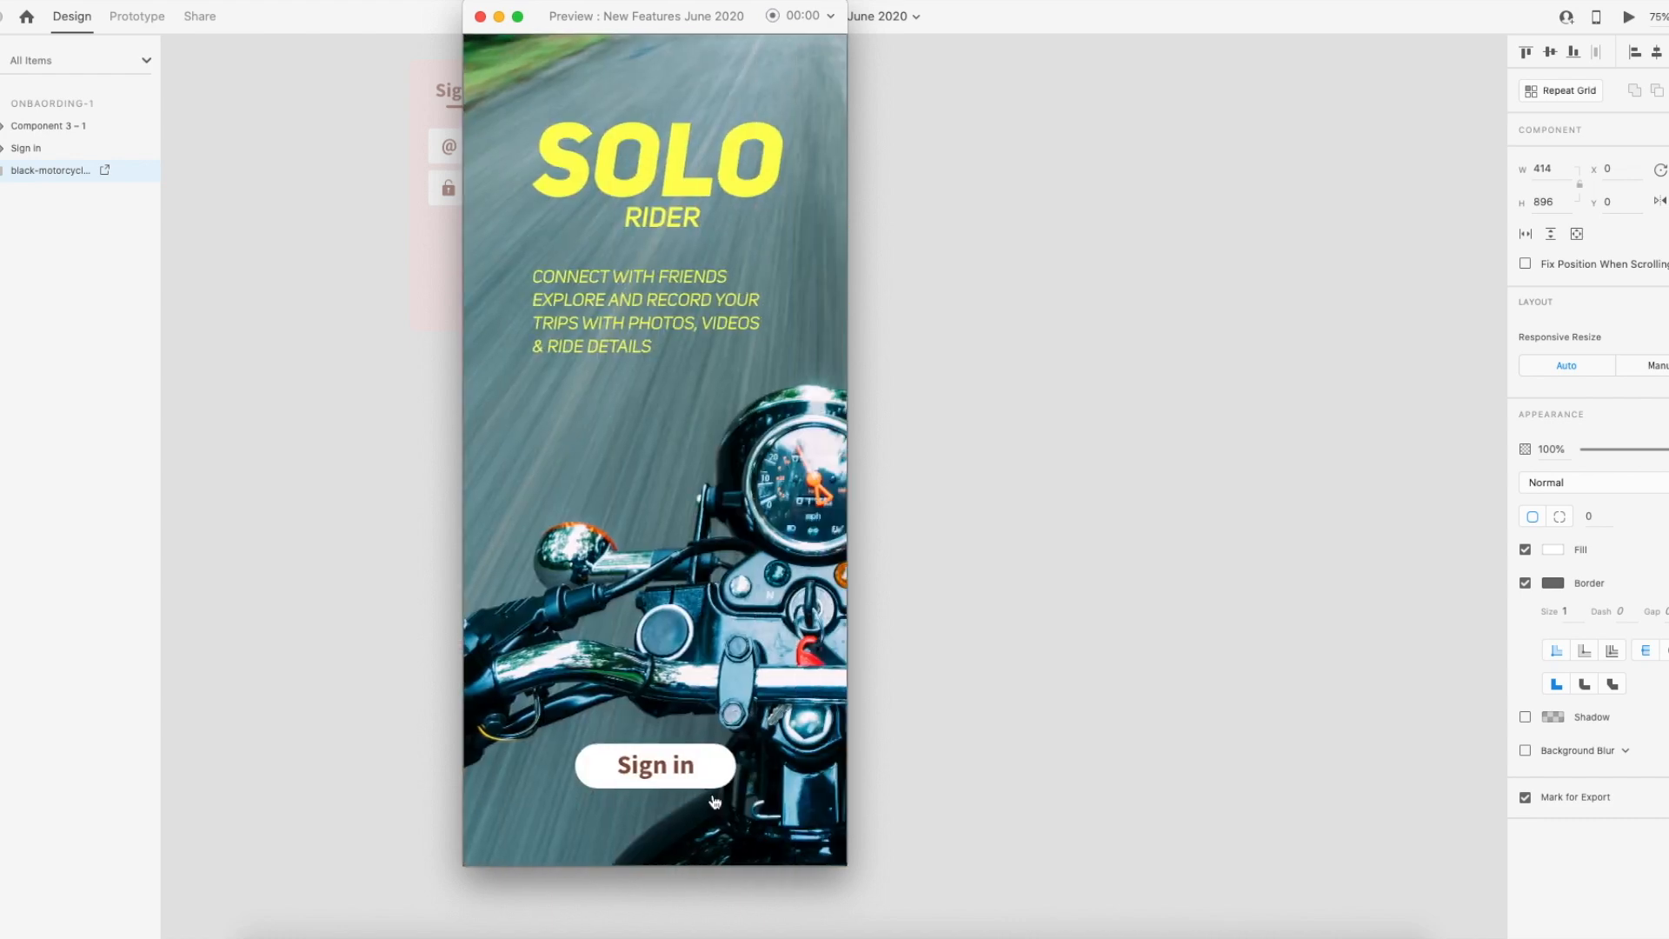
click(481, 17)
Examine the onboarding and discover artboards and the sign-in form on the canvas, and clear the selection.
scroll(739, 228, up, 10)
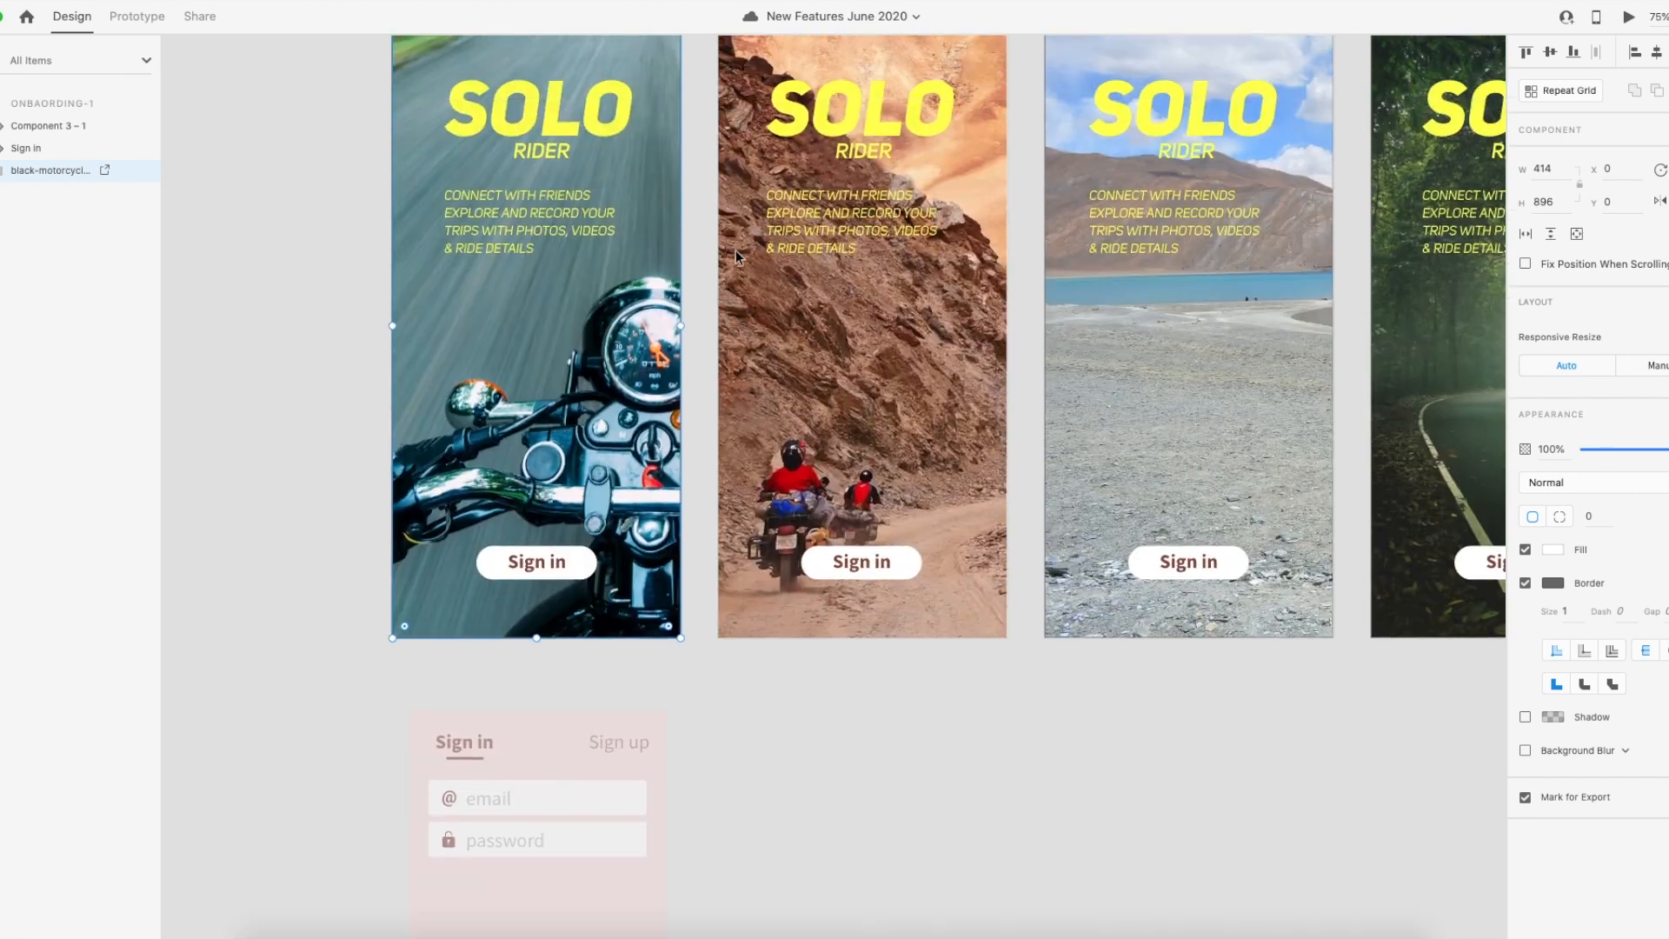
scroll(759, 255, right, 15)
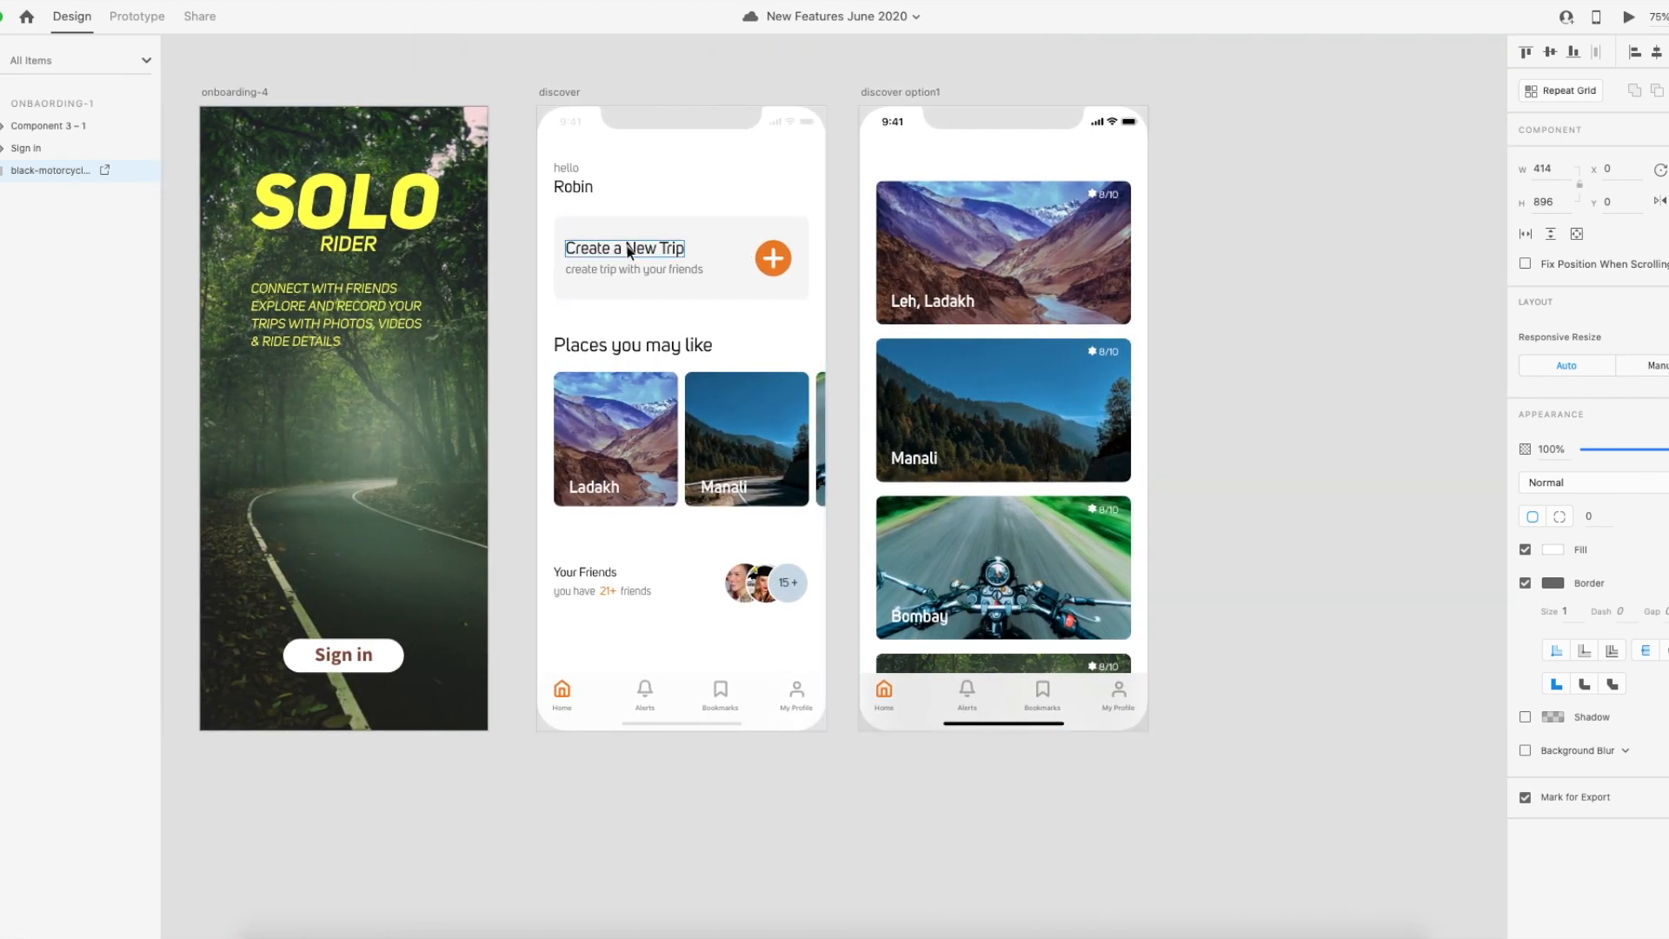
scroll(615, 247, left, 6)
scroll(599, 247, right, 7)
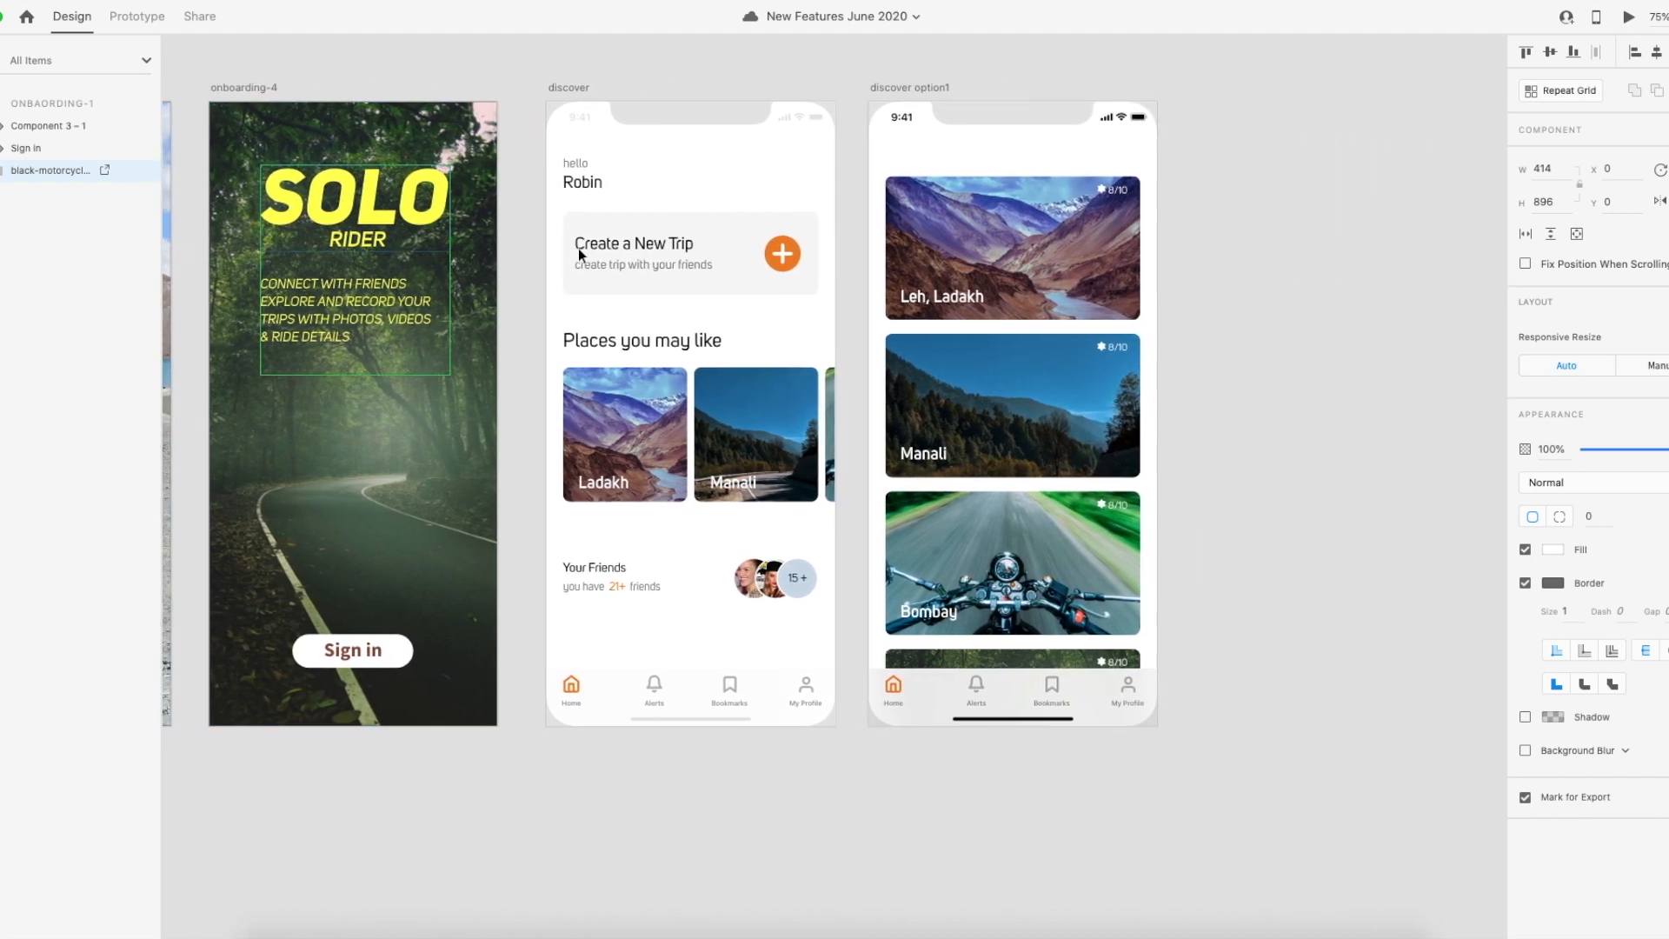
scroll(755, 175, left, 10)
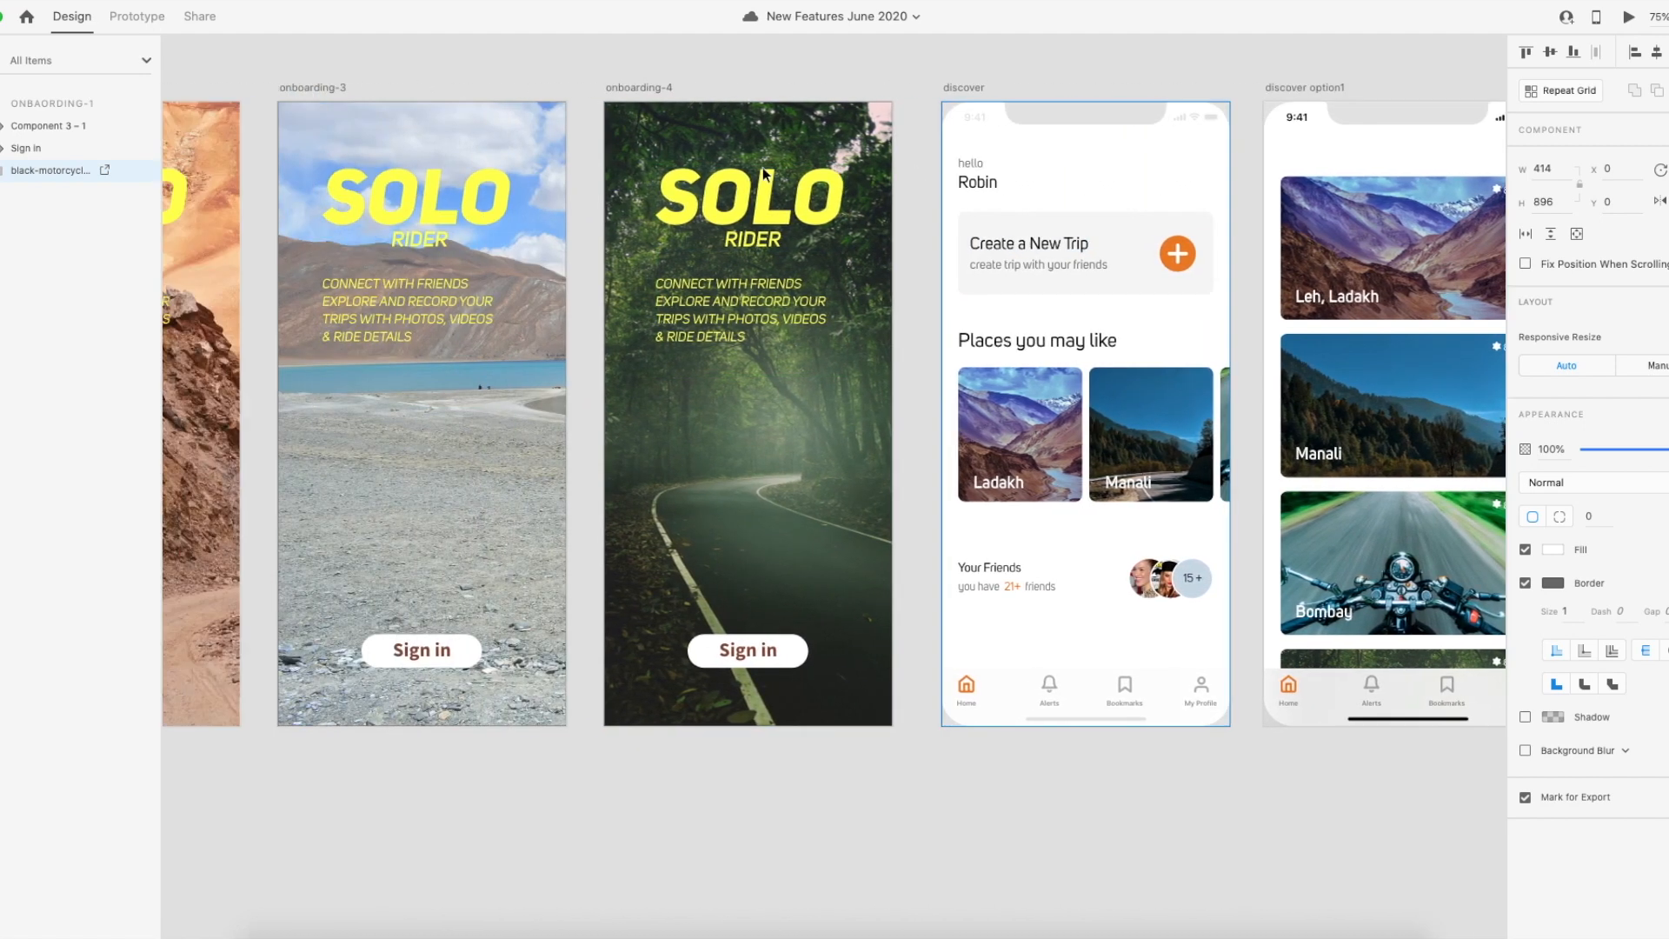
scroll(737, 184, down, 10)
scroll(741, 239, up, 4)
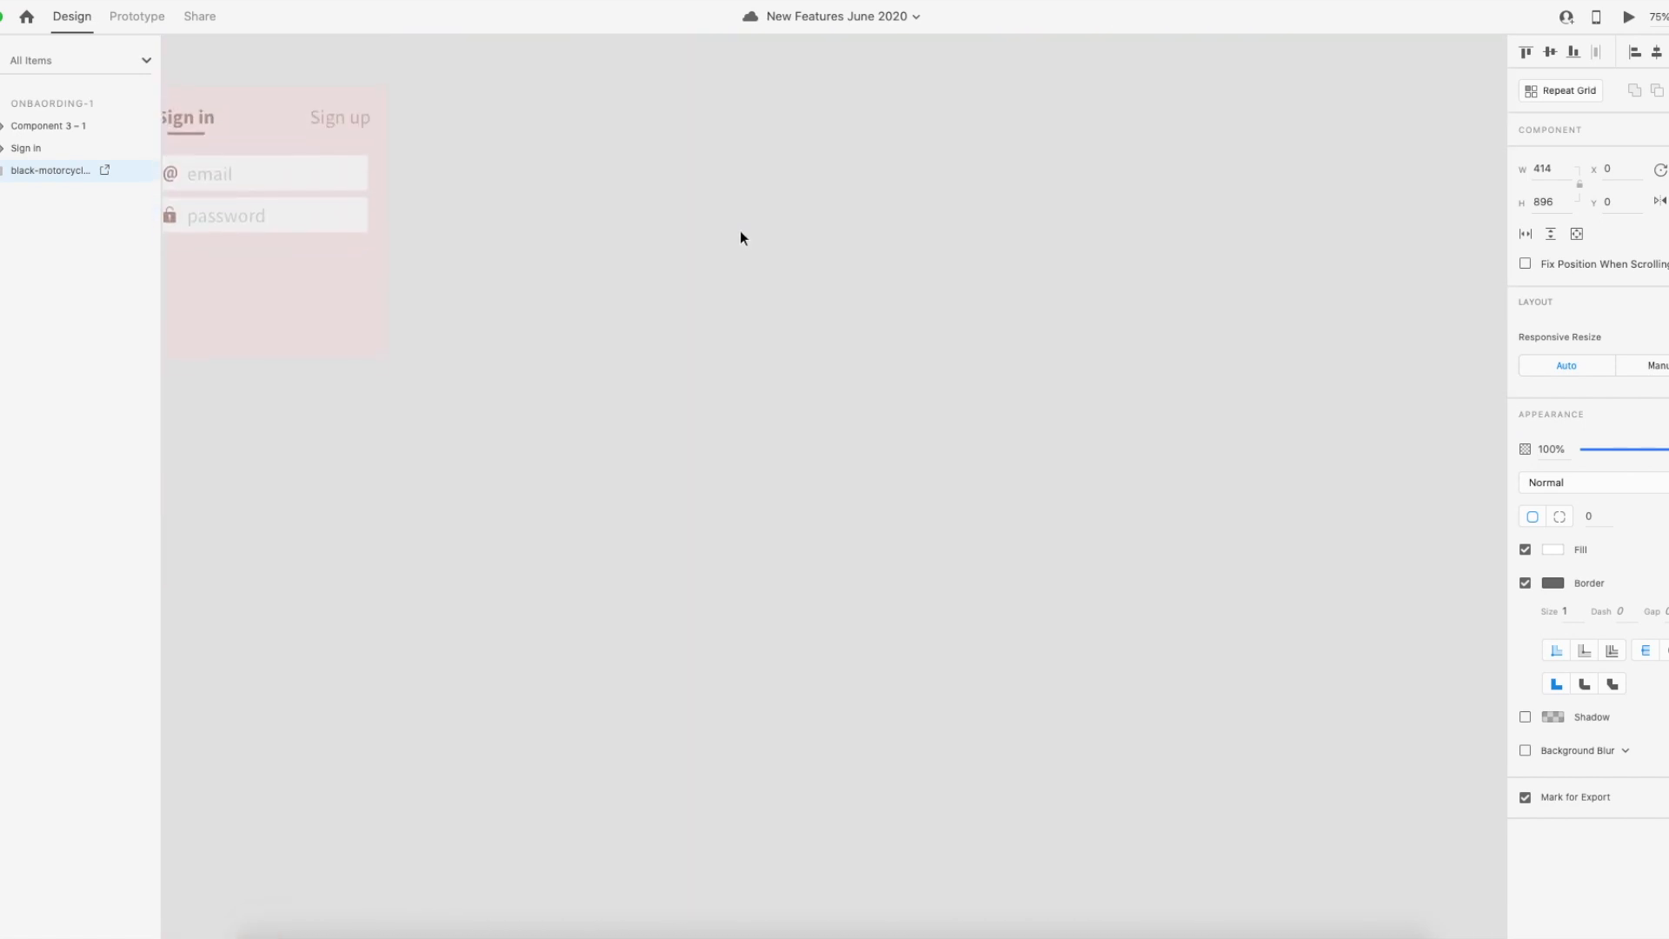
scroll(669, 248, left, 5)
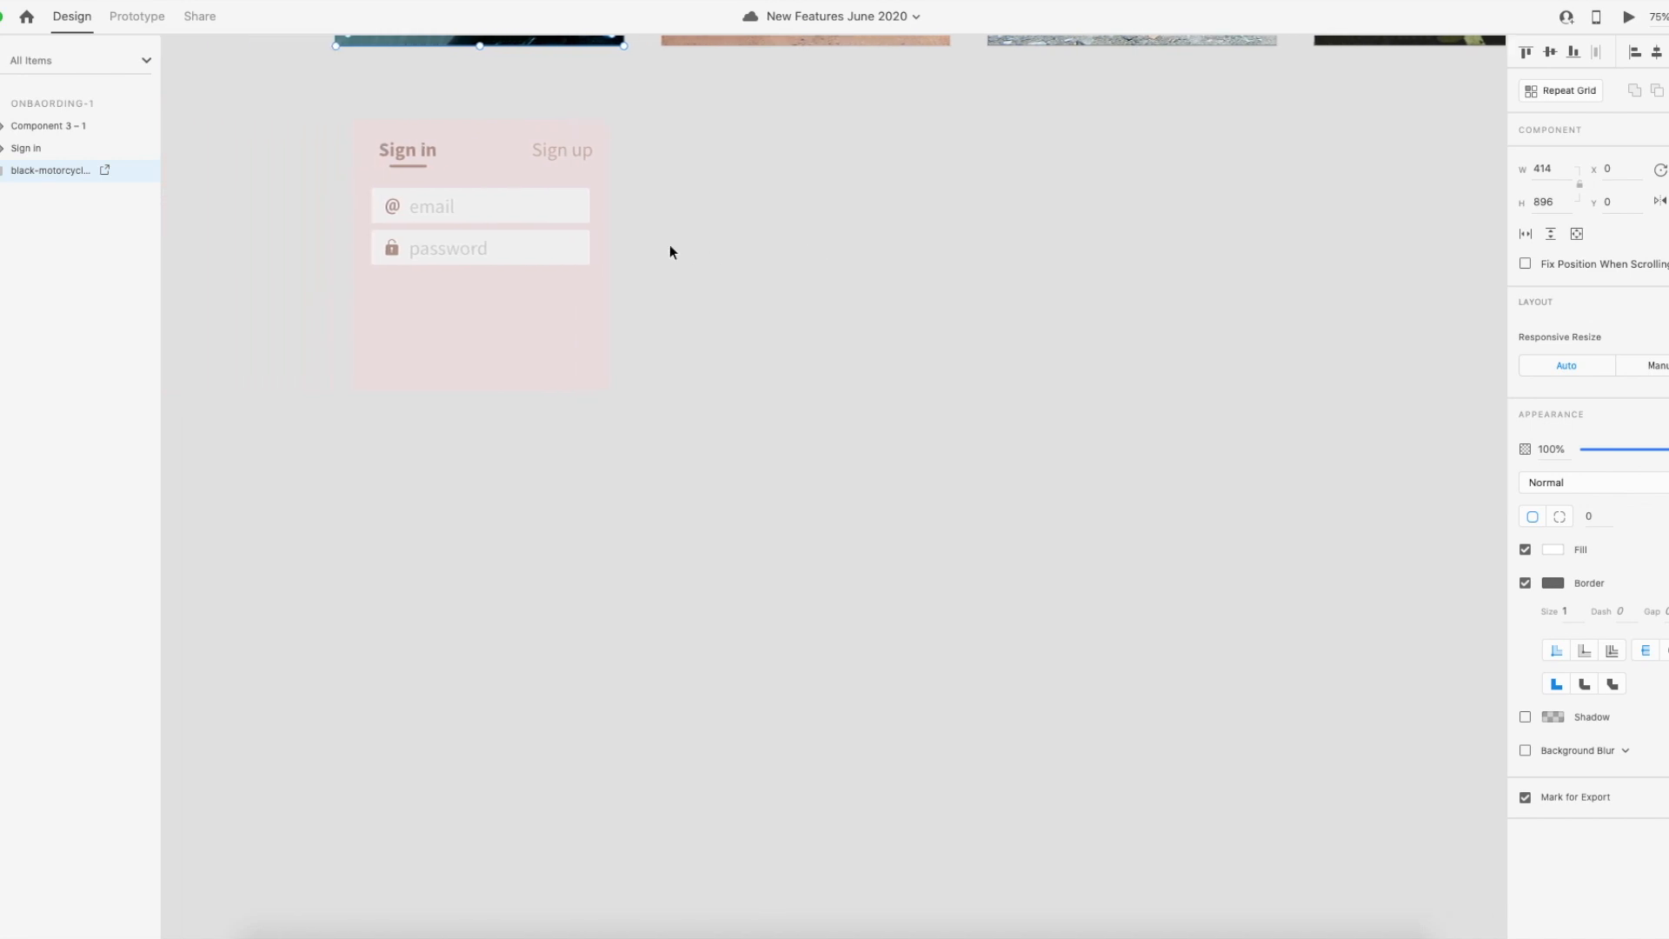
scroll(661, 252, up, 8)
scroll(648, 257, up, 2)
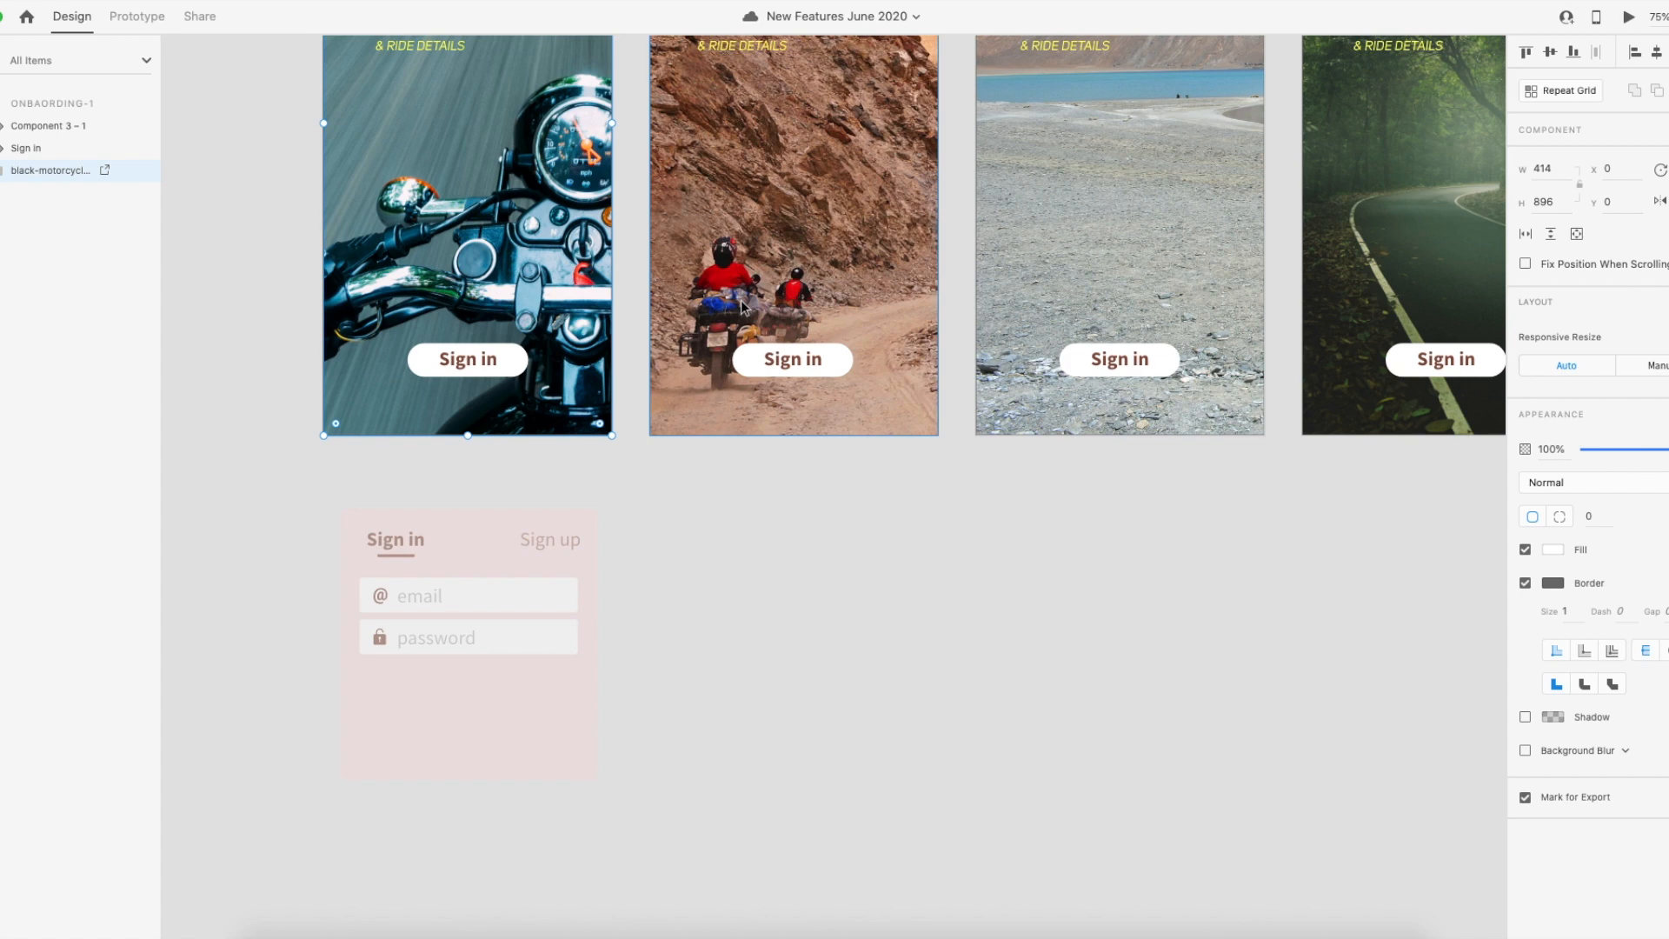
click(729, 619)
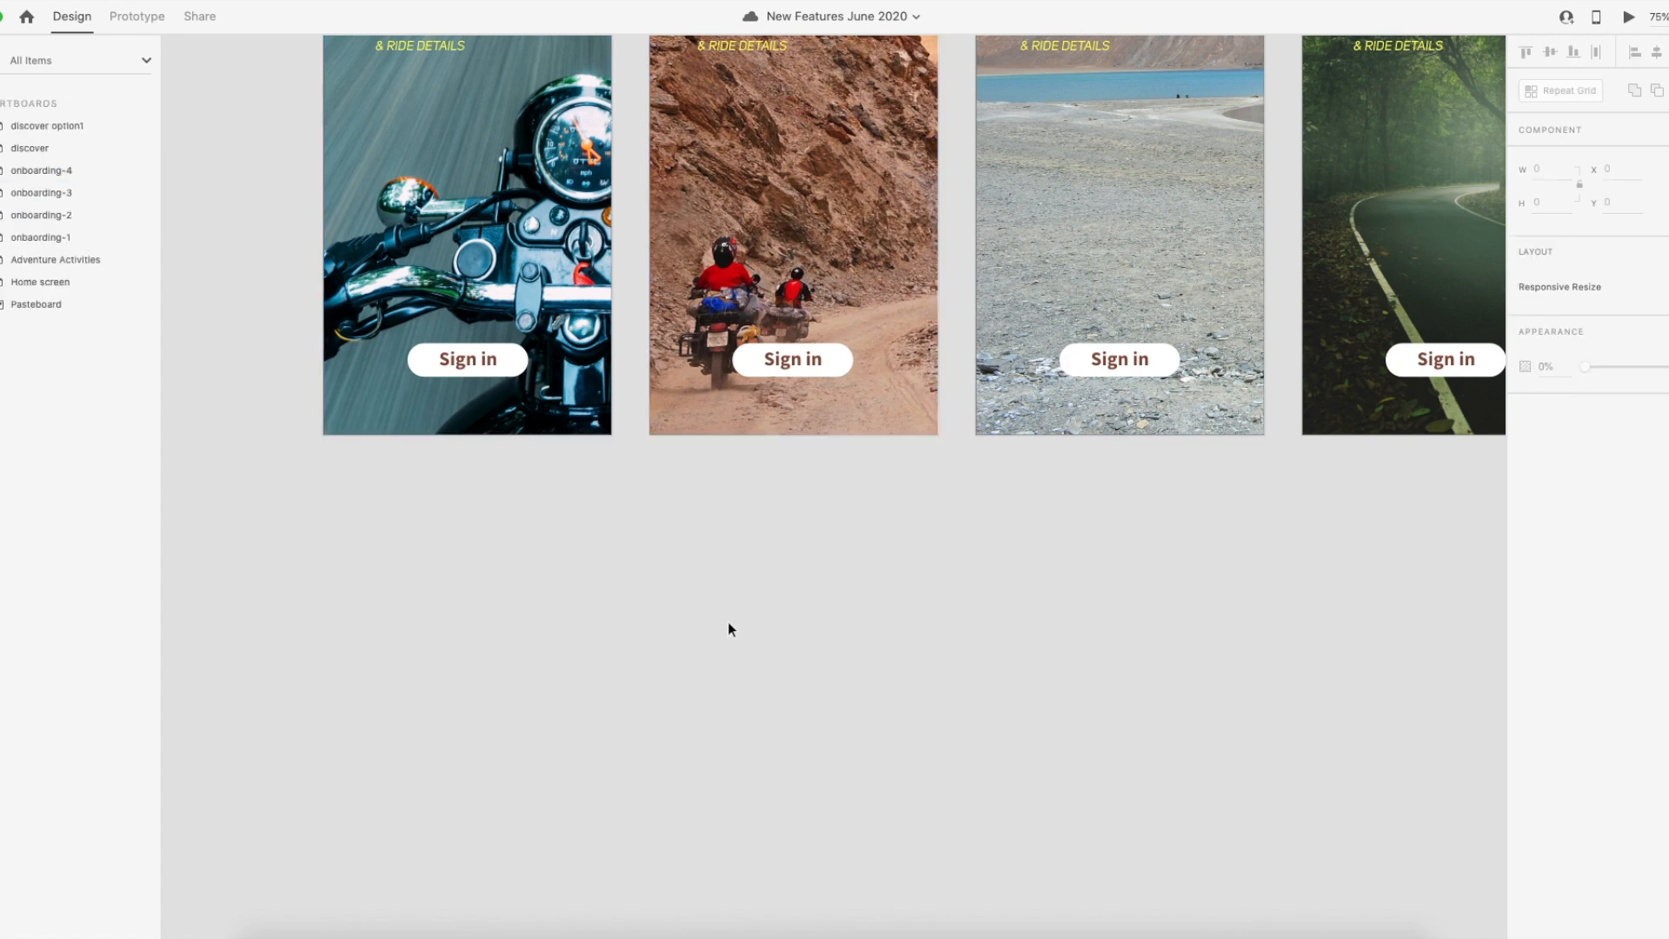
scroll(745, 616, up, 5)
scroll(756, 577, down, 10)
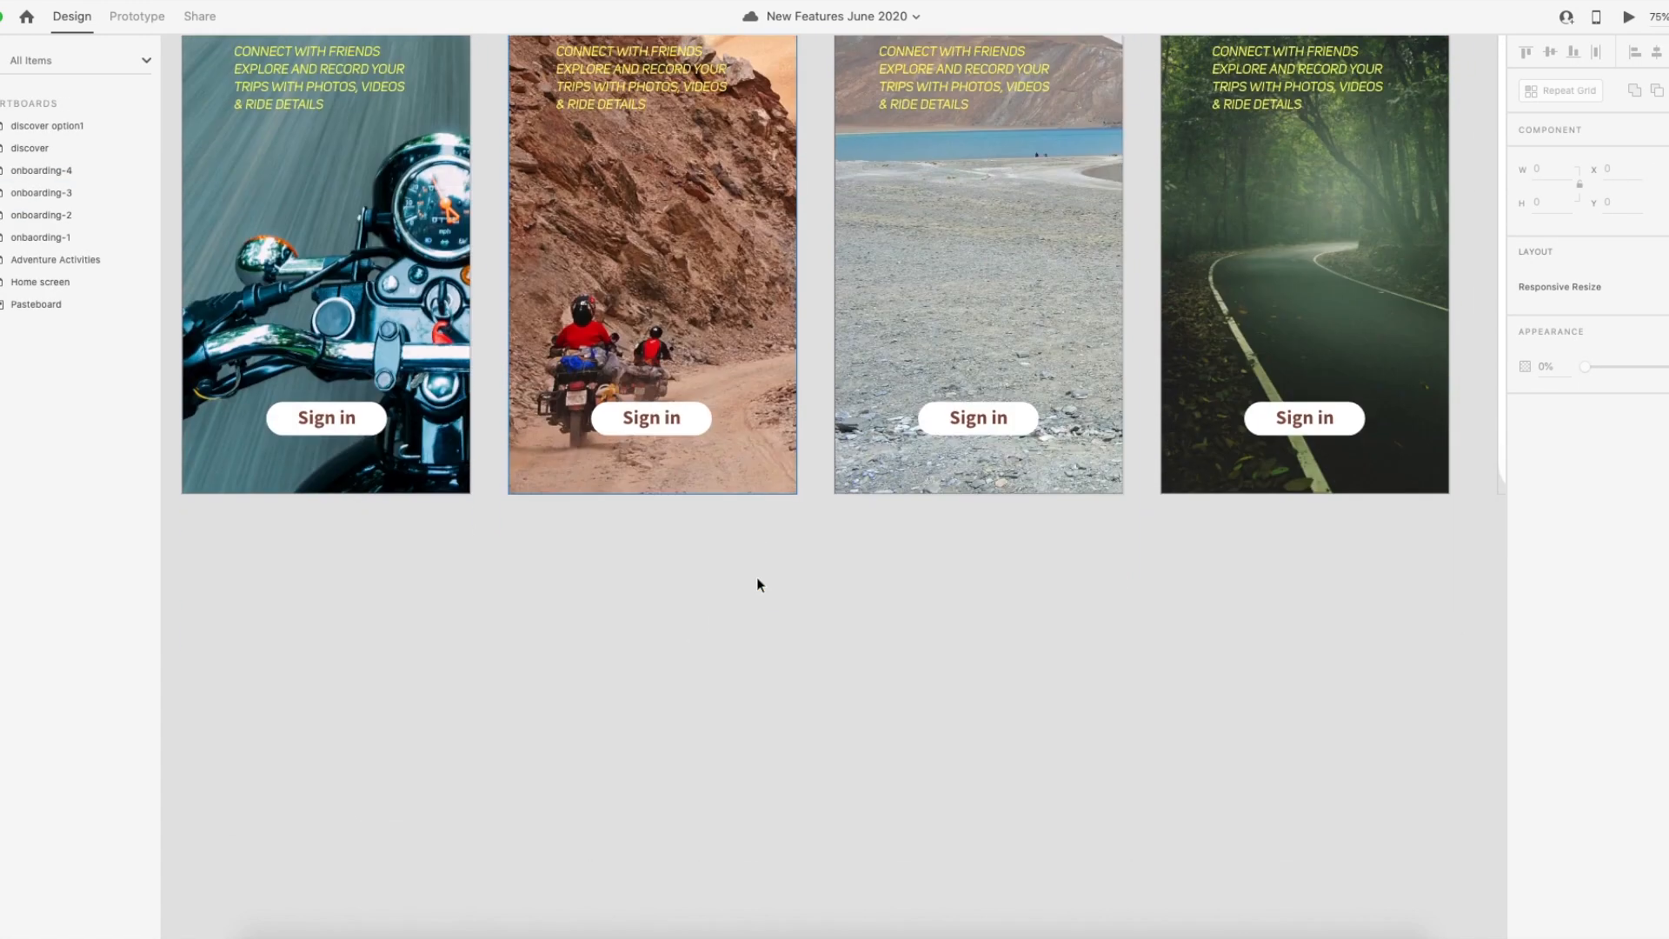
Create a new document with an iPhone X/XS/11 Pro artboard of 375 × 812 px.
click(27, 19)
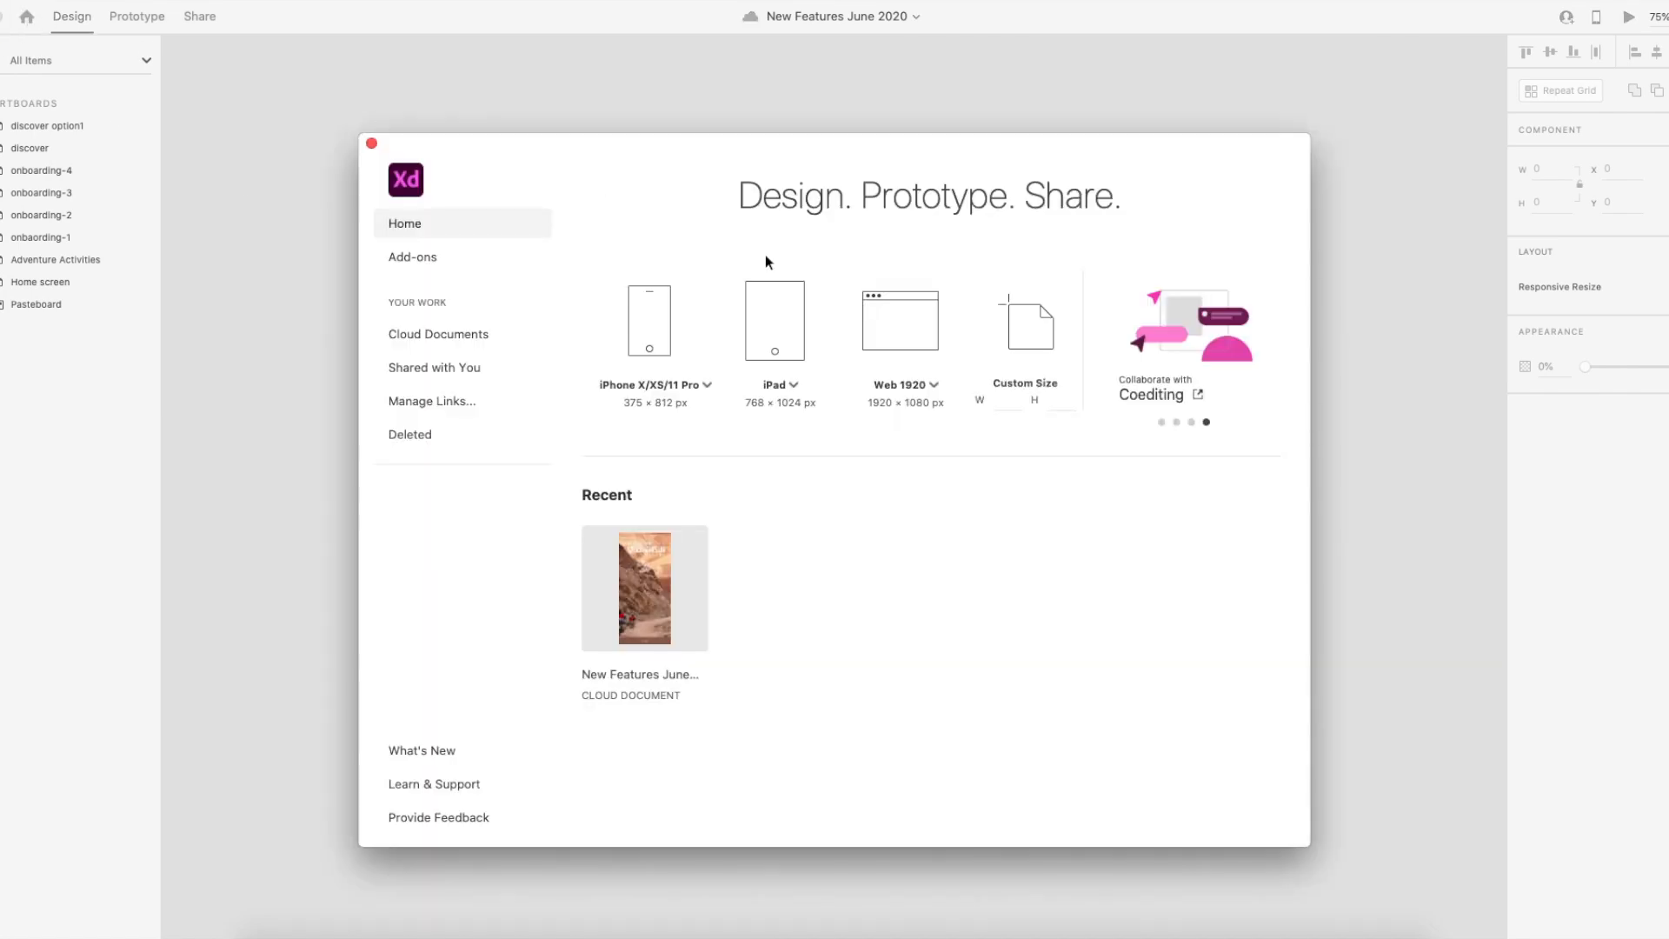
drag(624, 146, 560, 133)
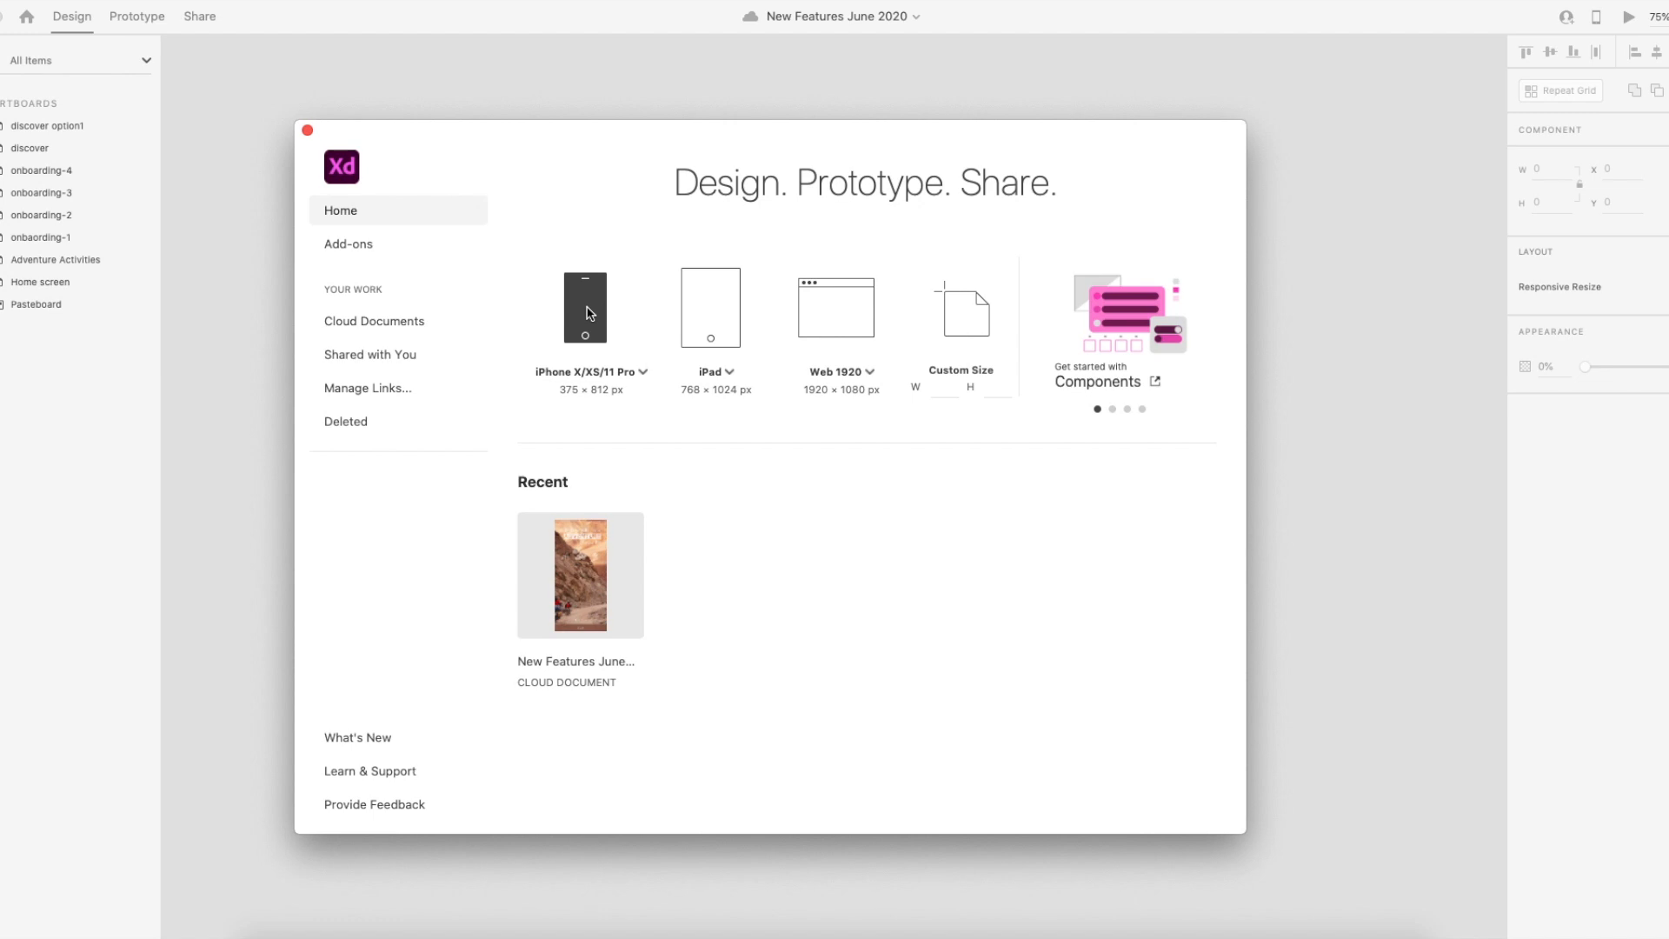
click(588, 310)
click(591, 310)
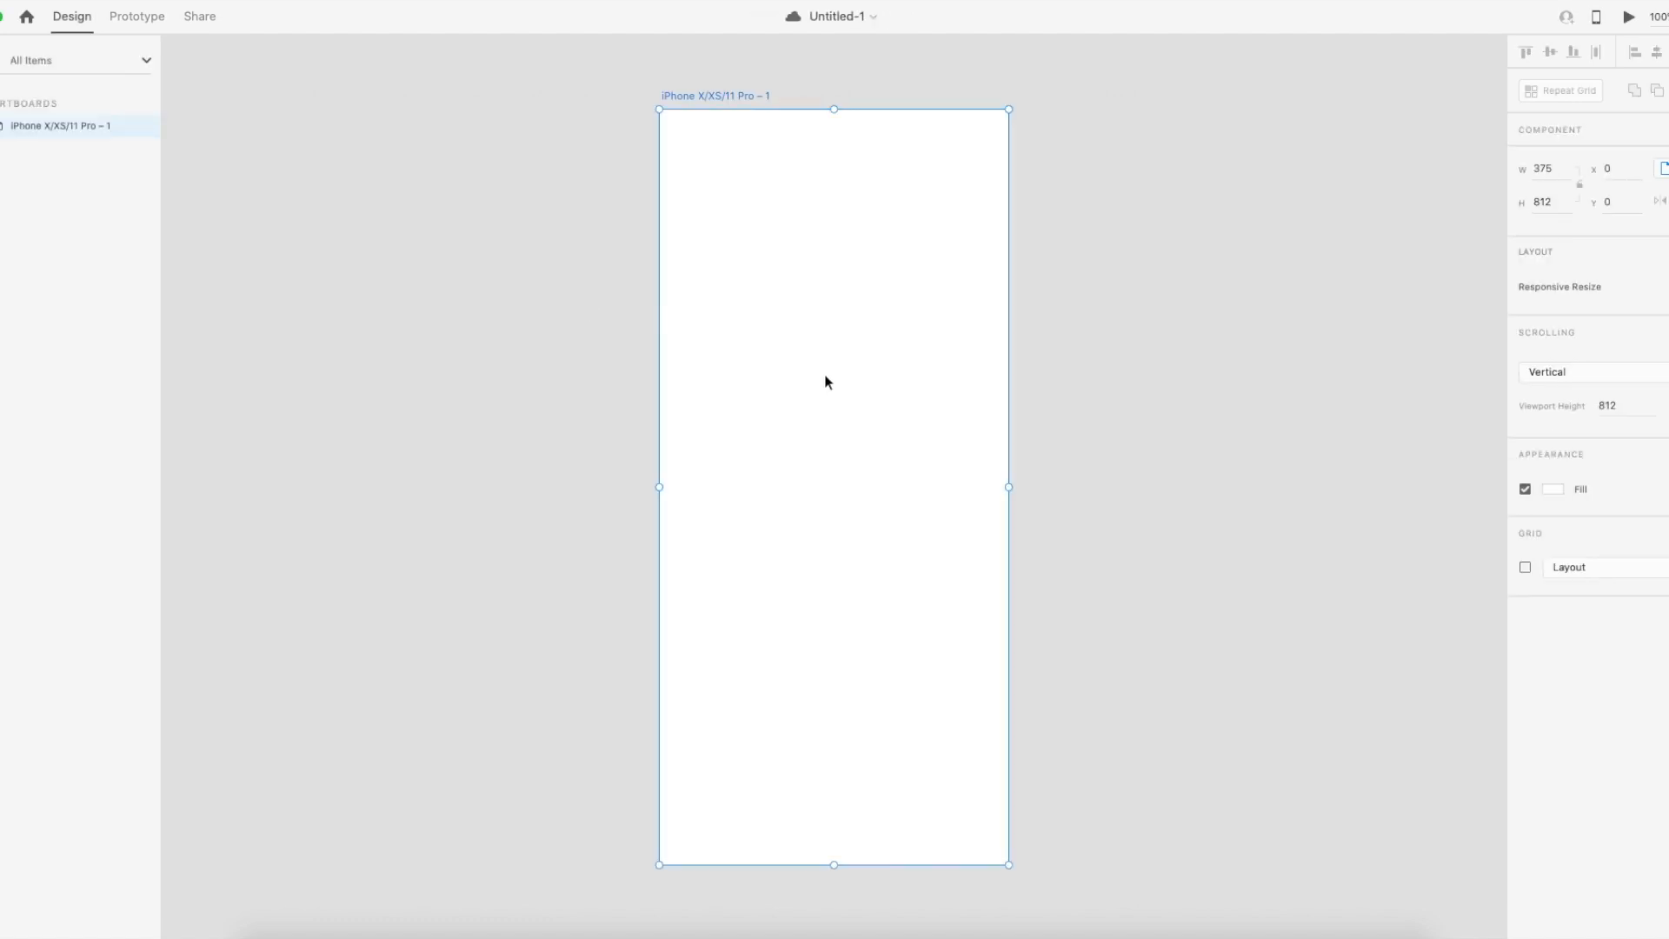
scroll(937, 287, right, 2)
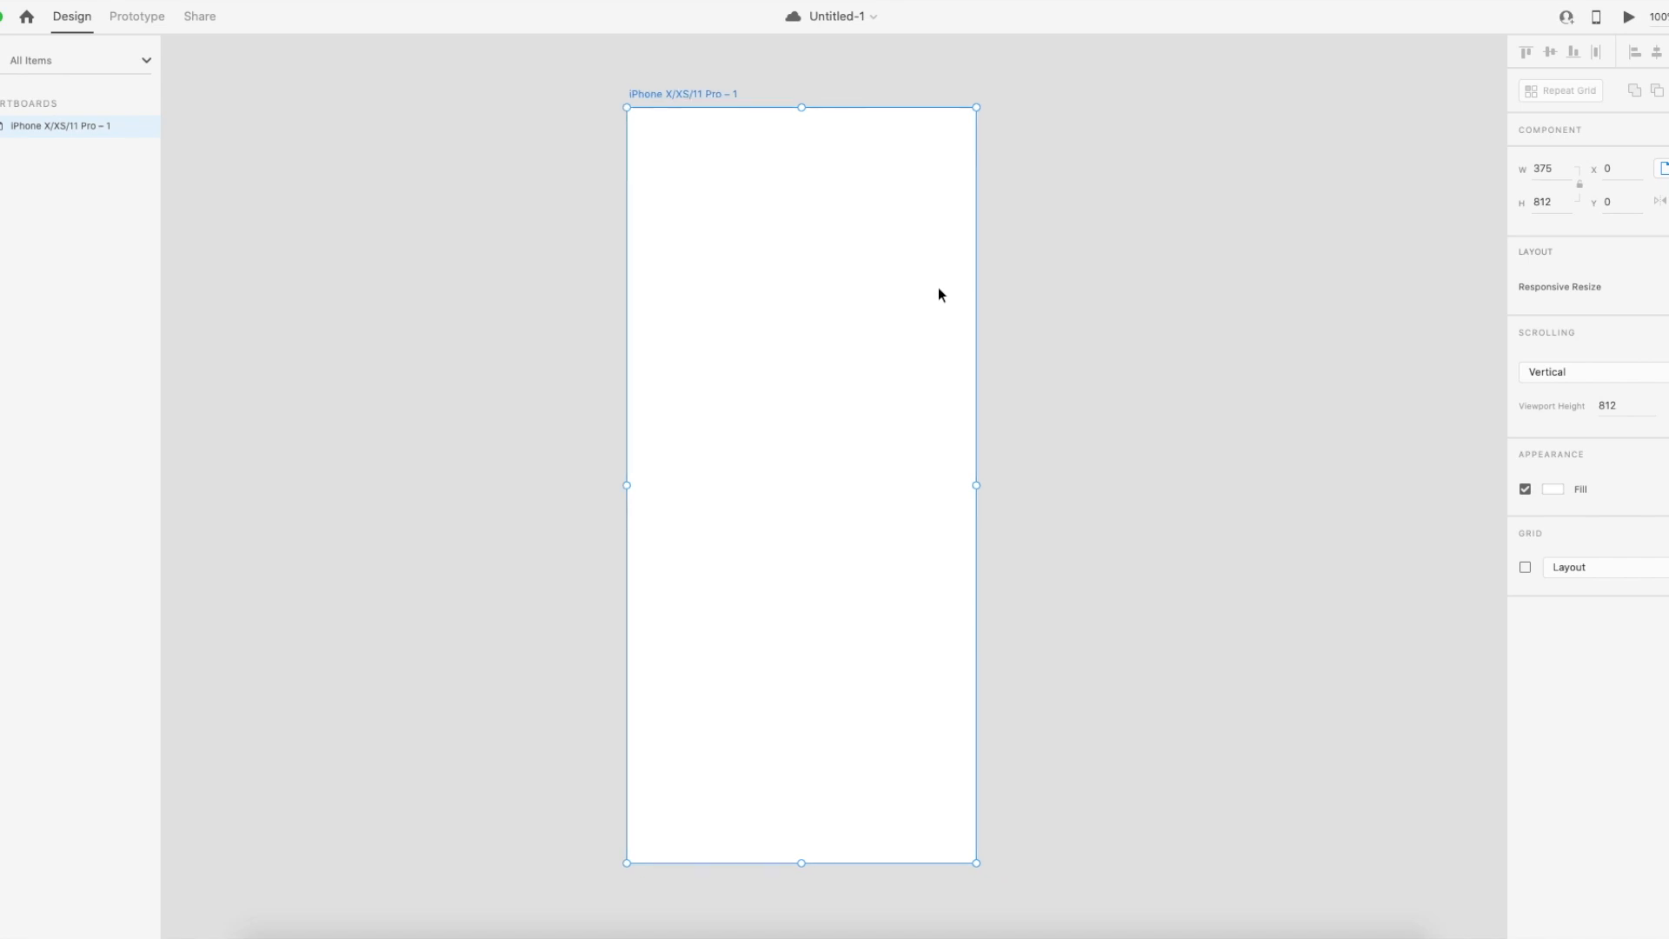
scroll(937, 287, right, 4)
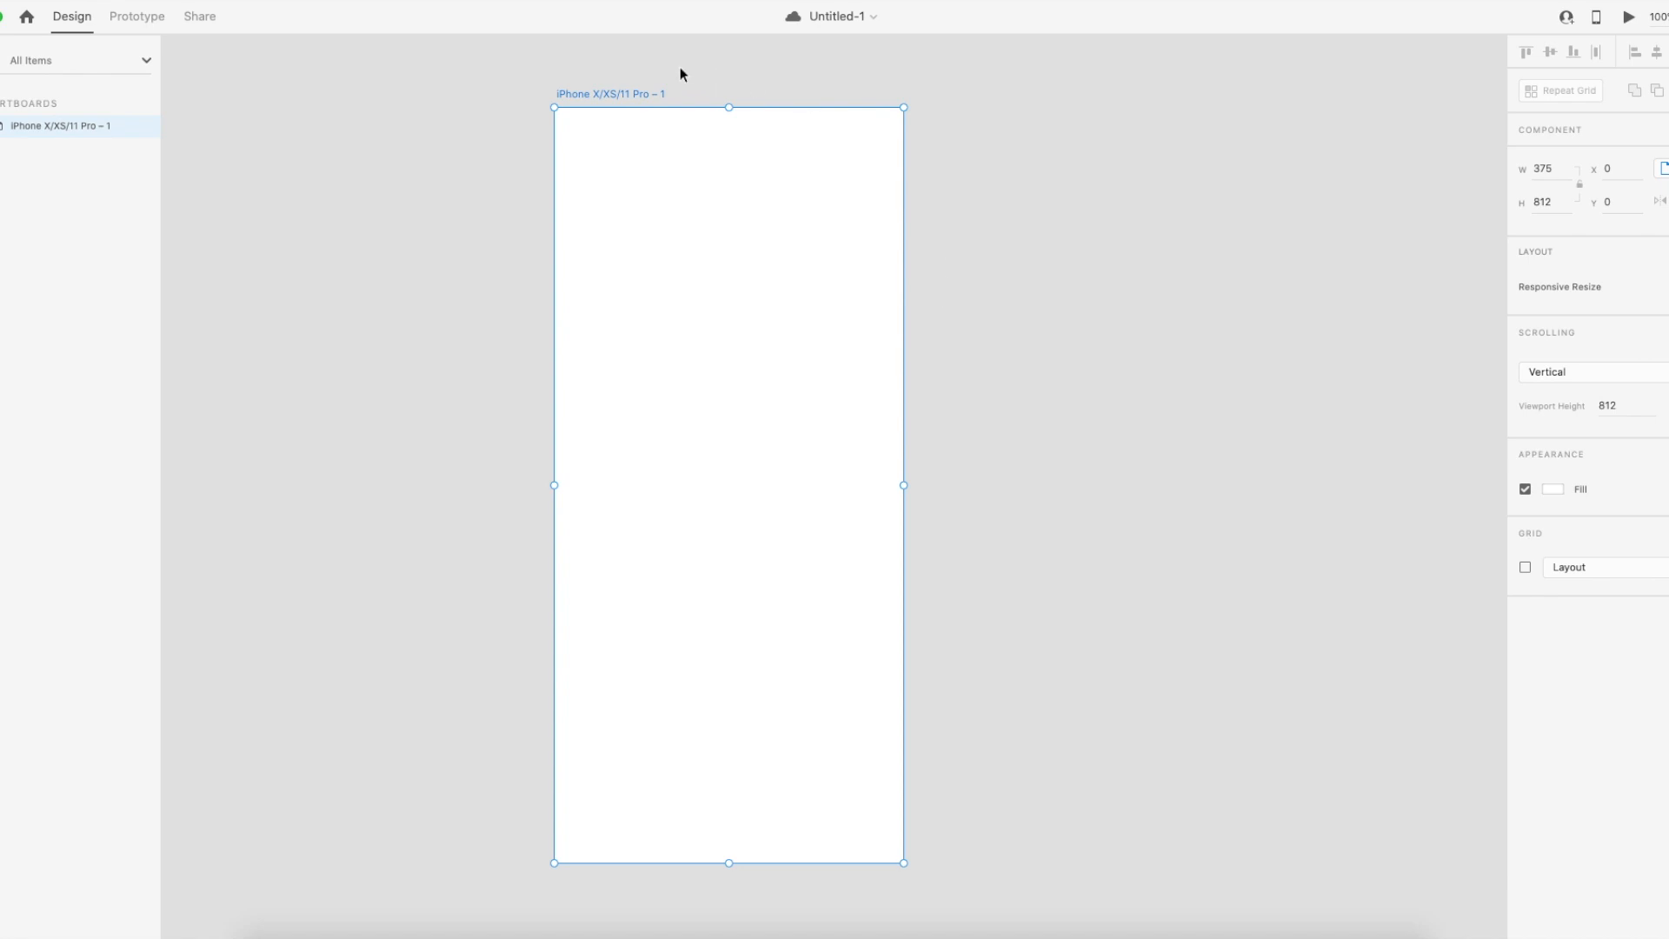
Rename the iPhone artboard as home and deselect it.
double_click(634, 95)
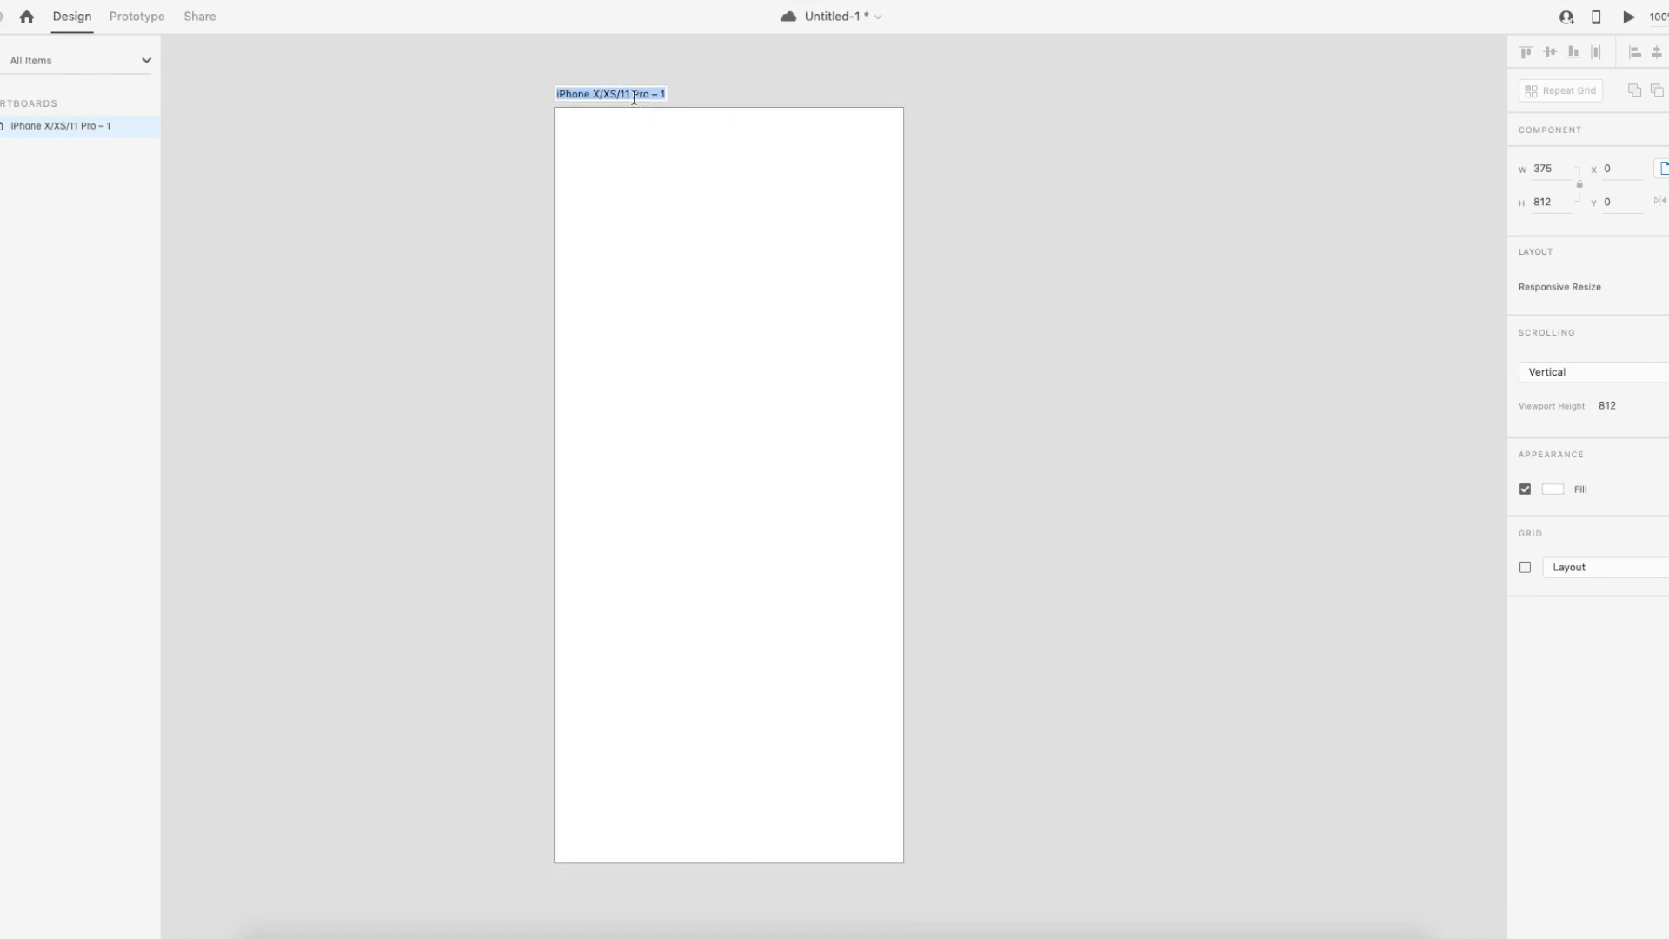
text(home)
key(Return)
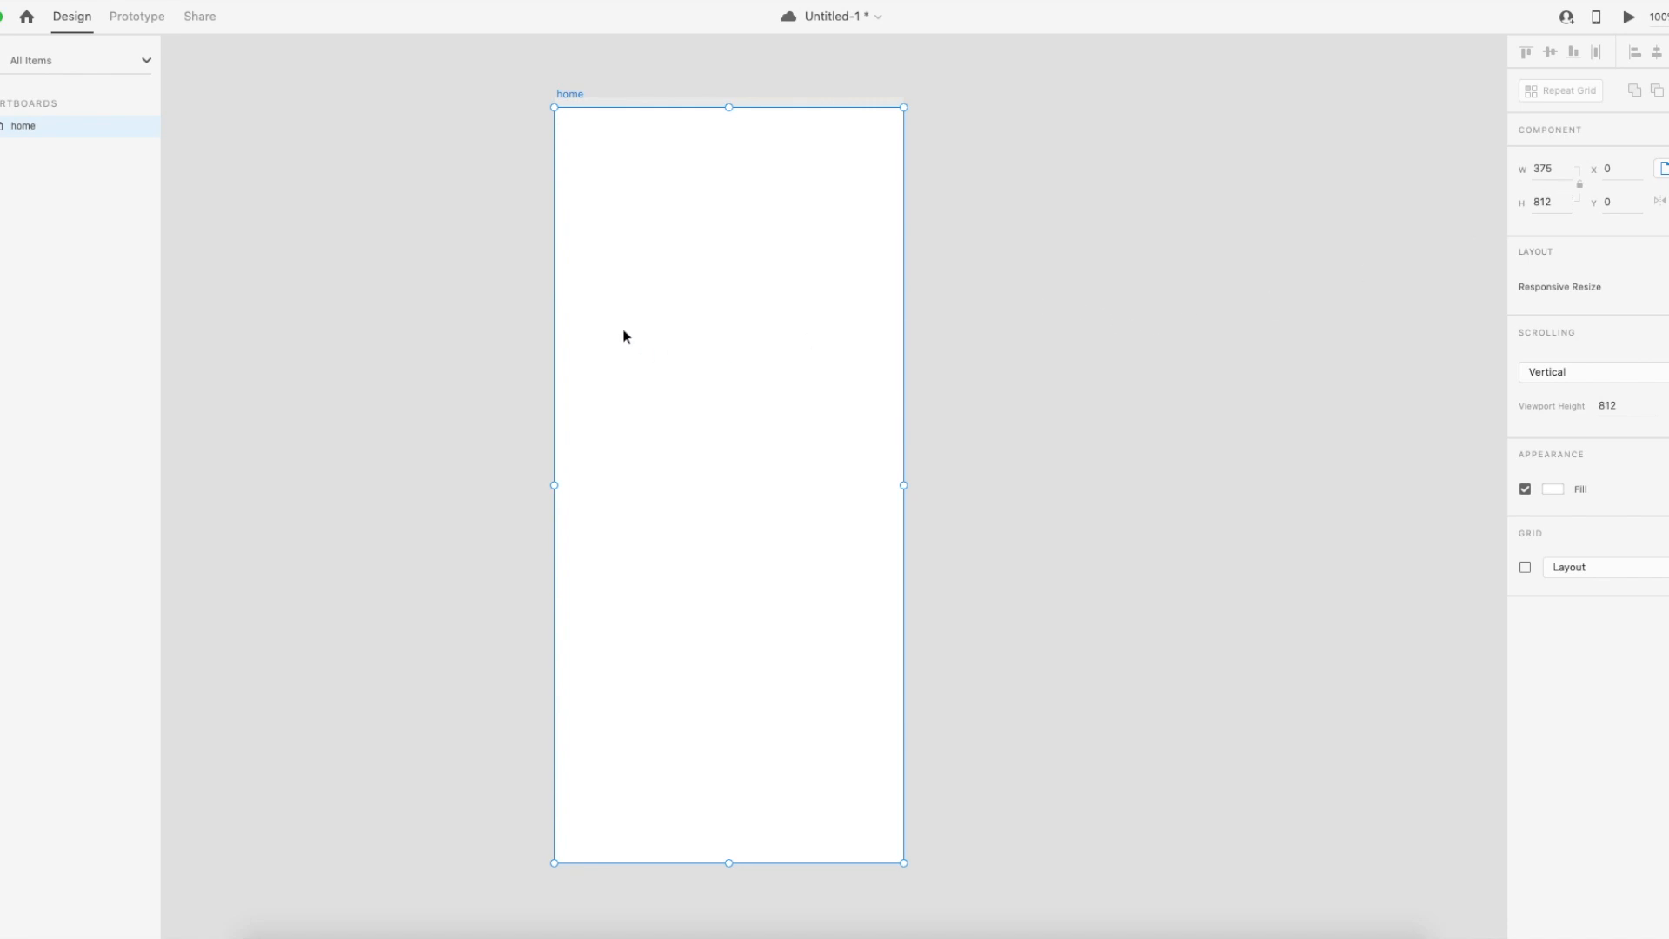
click(459, 301)
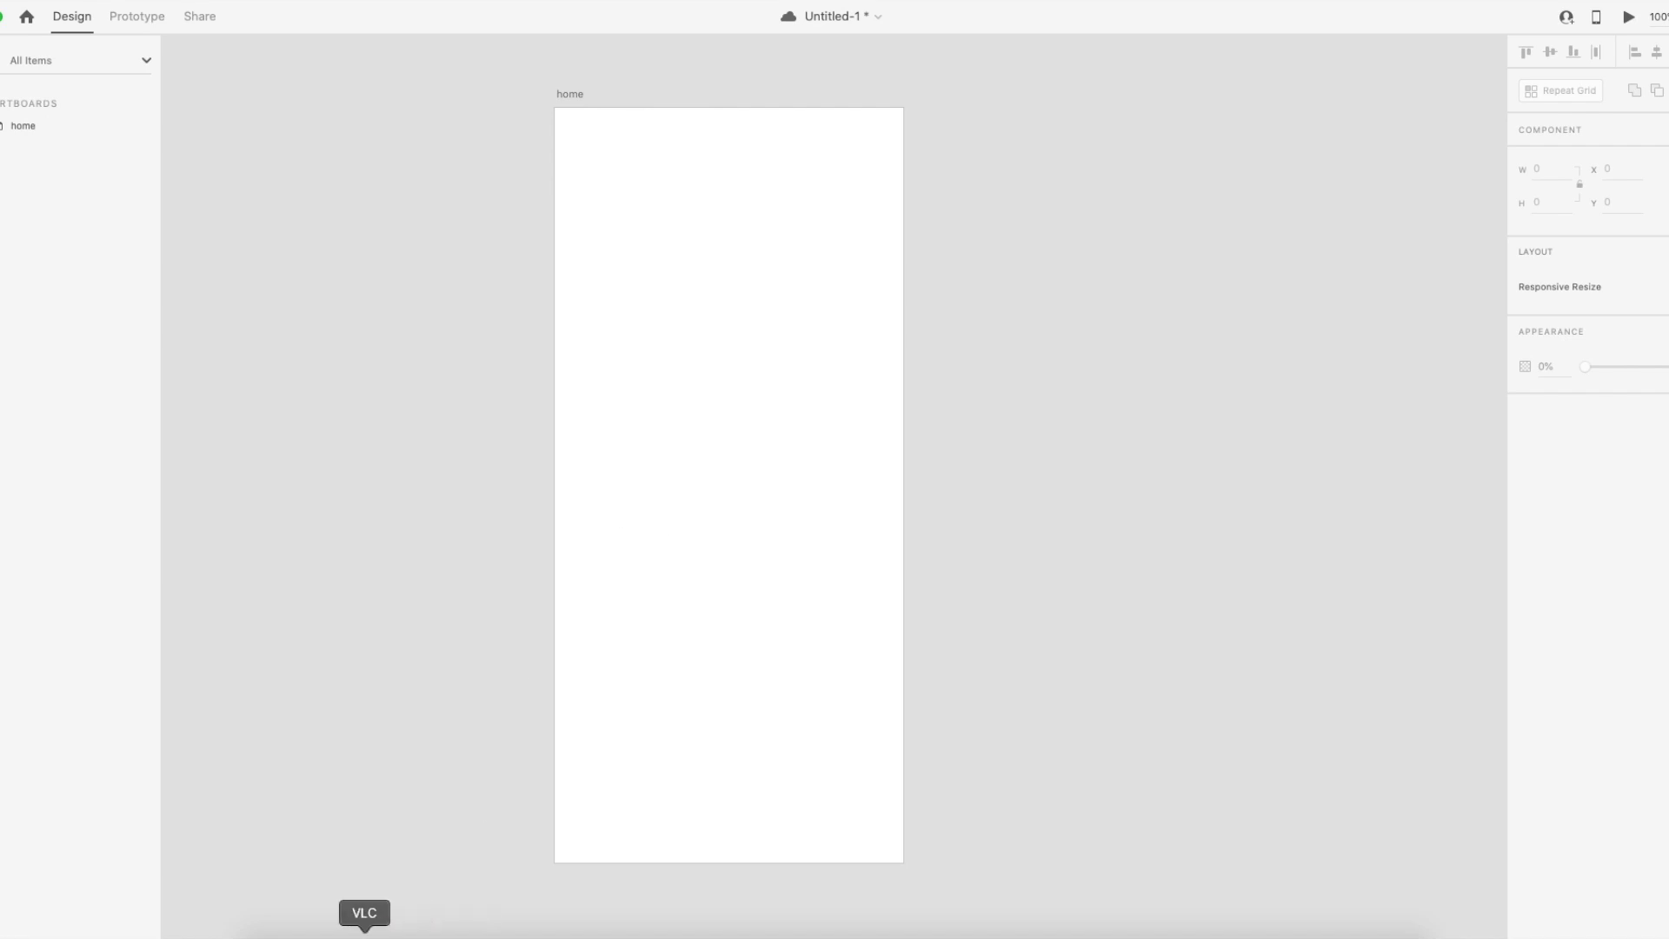
Switch to Finder, shrink its window and bring up the newest Downloads files as icons.
click(267, 932)
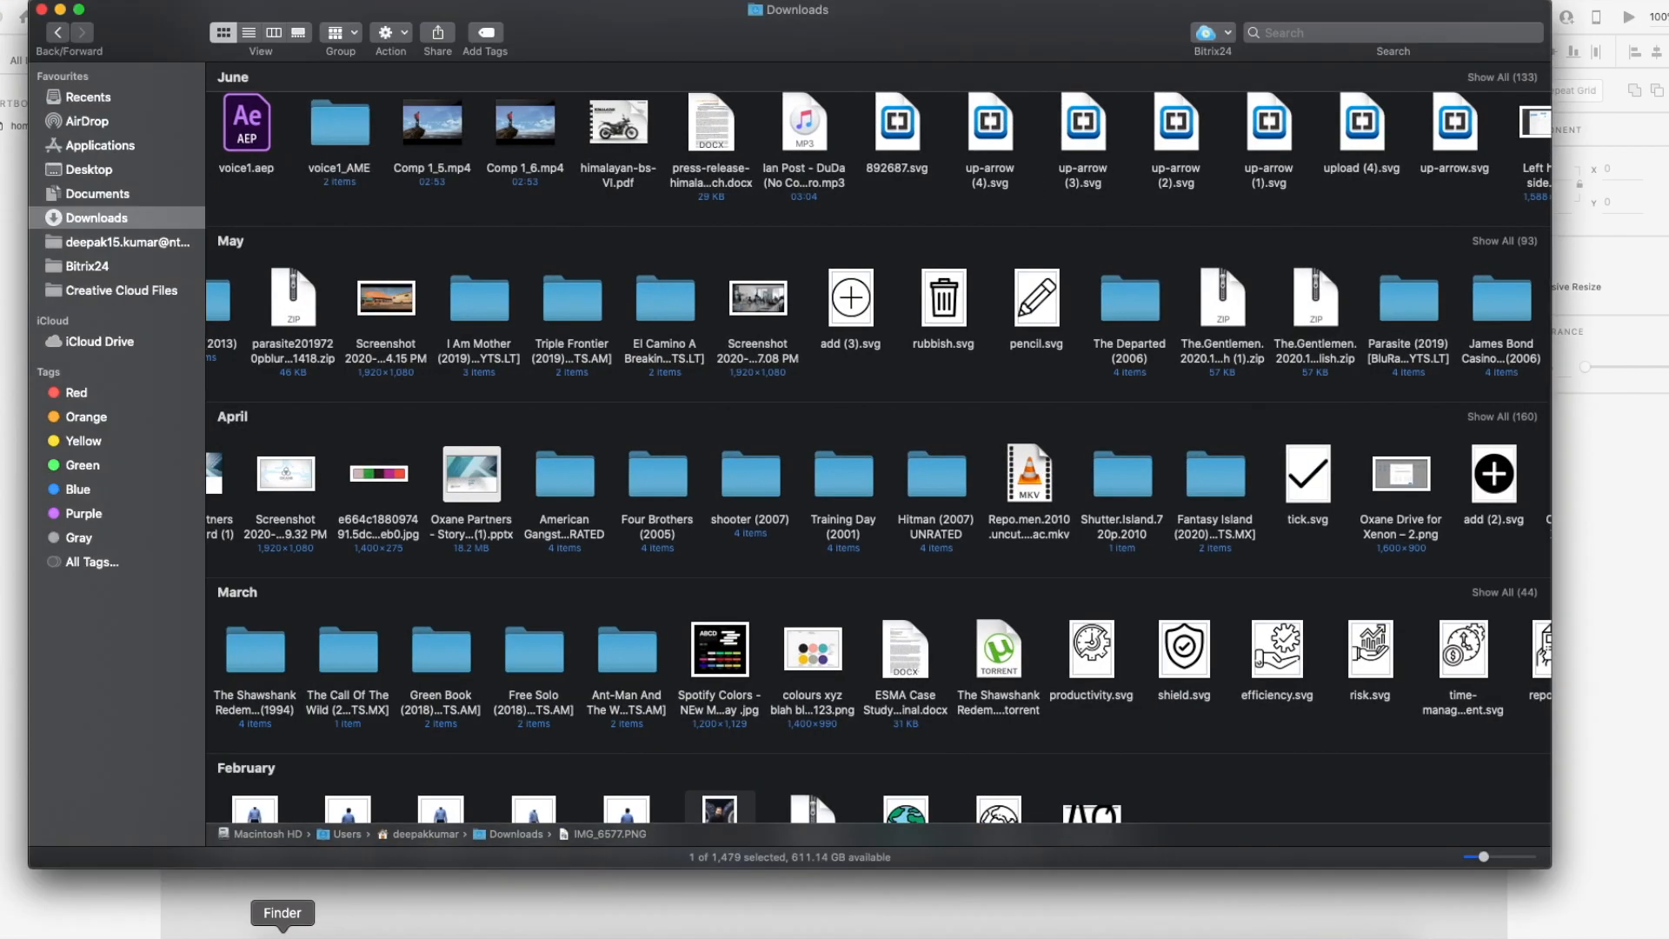
scroll(427, 320, up, 3)
scroll(428, 320, up, 10)
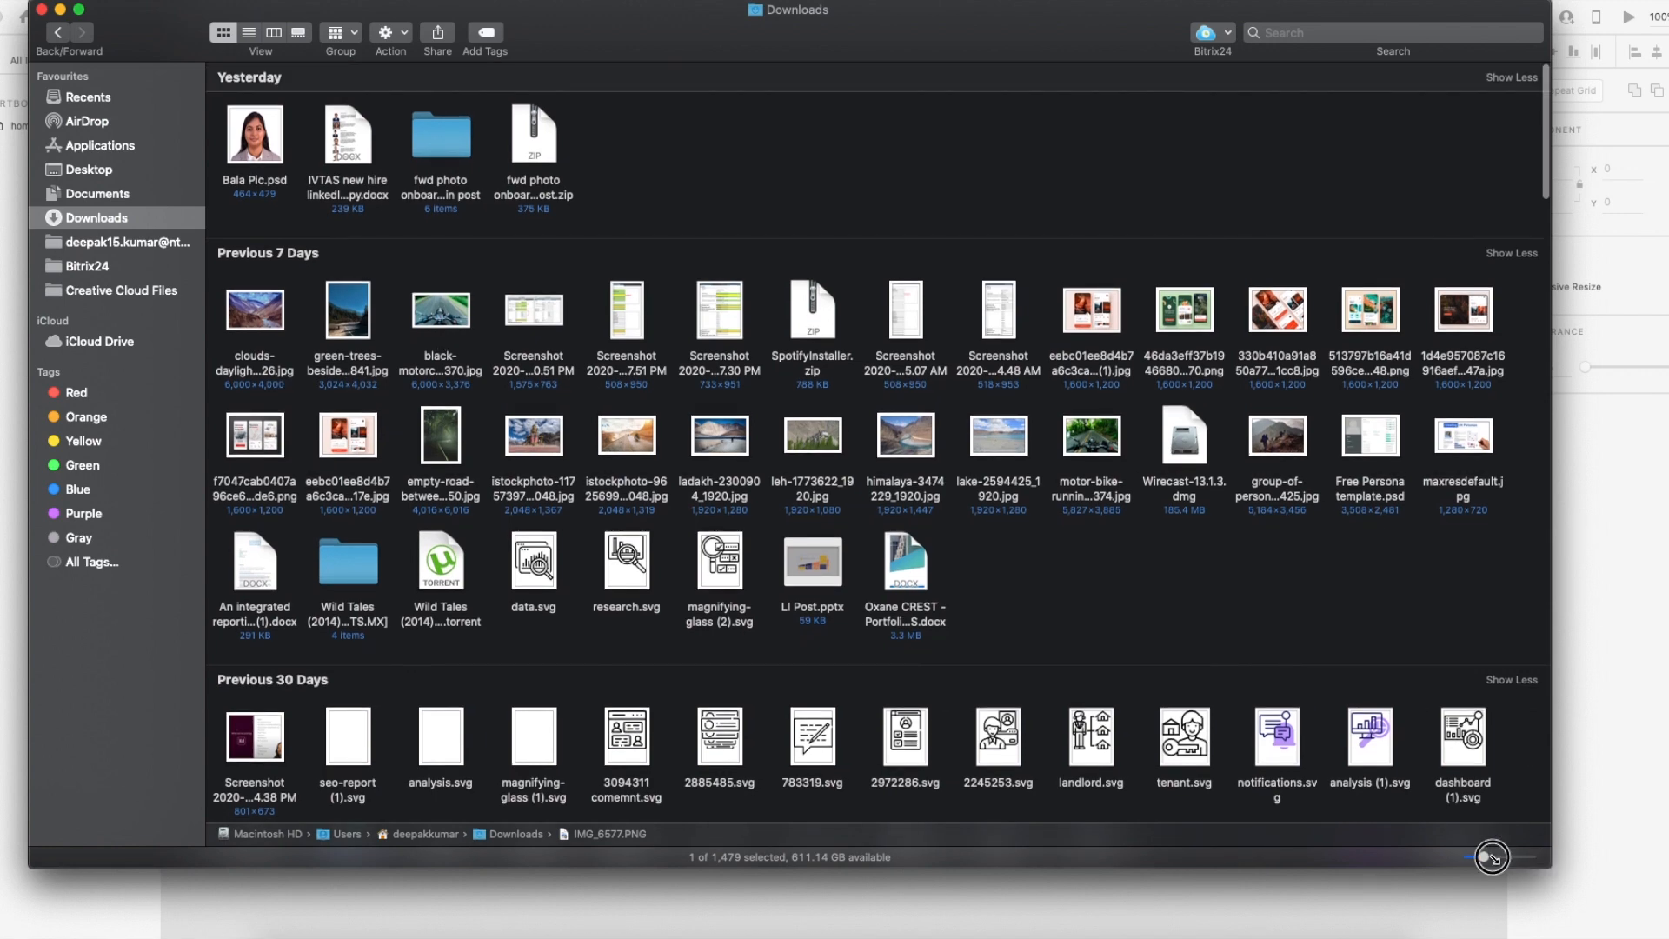
drag(1550, 867, 1039, 823)
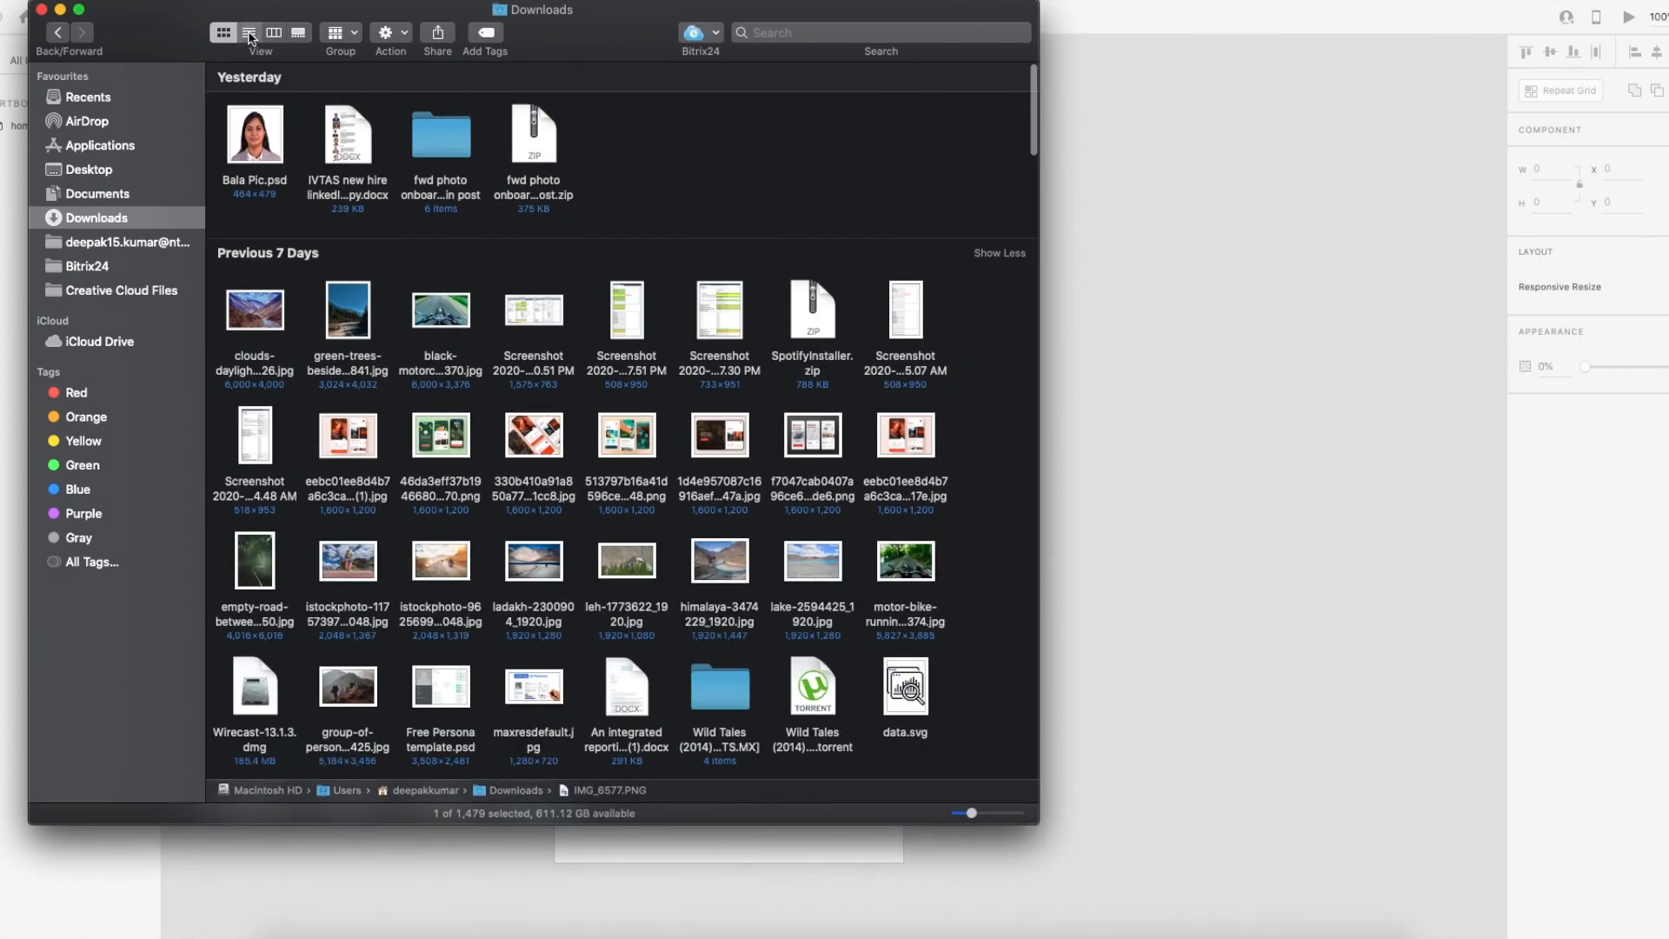
click(250, 35)
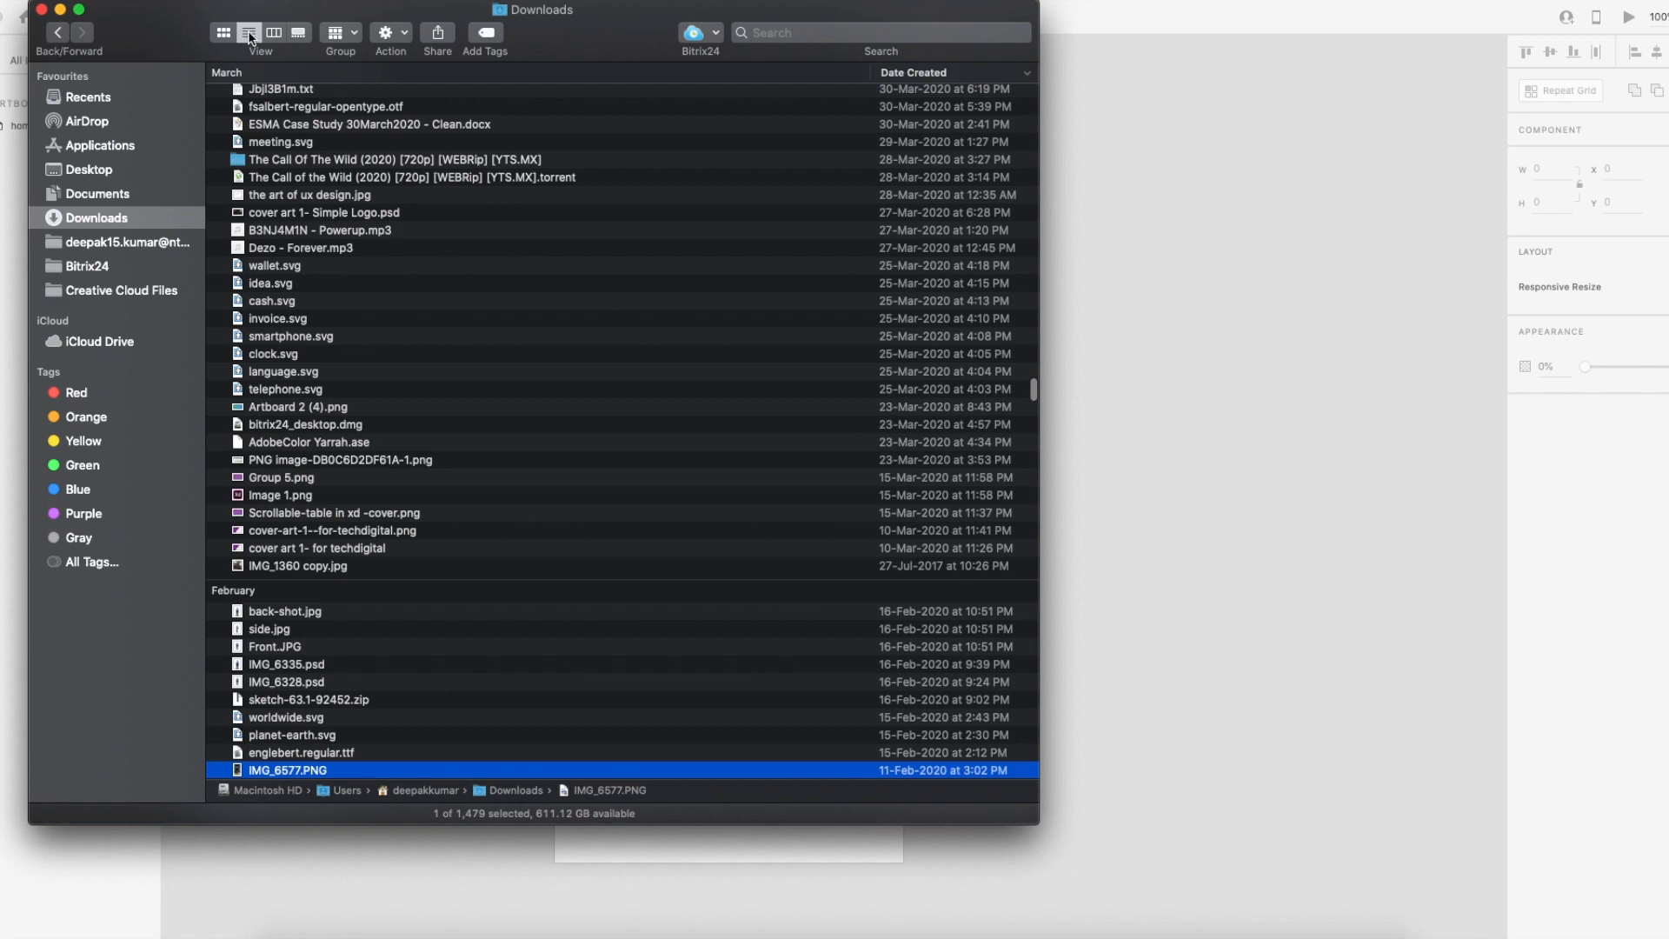
click(224, 35)
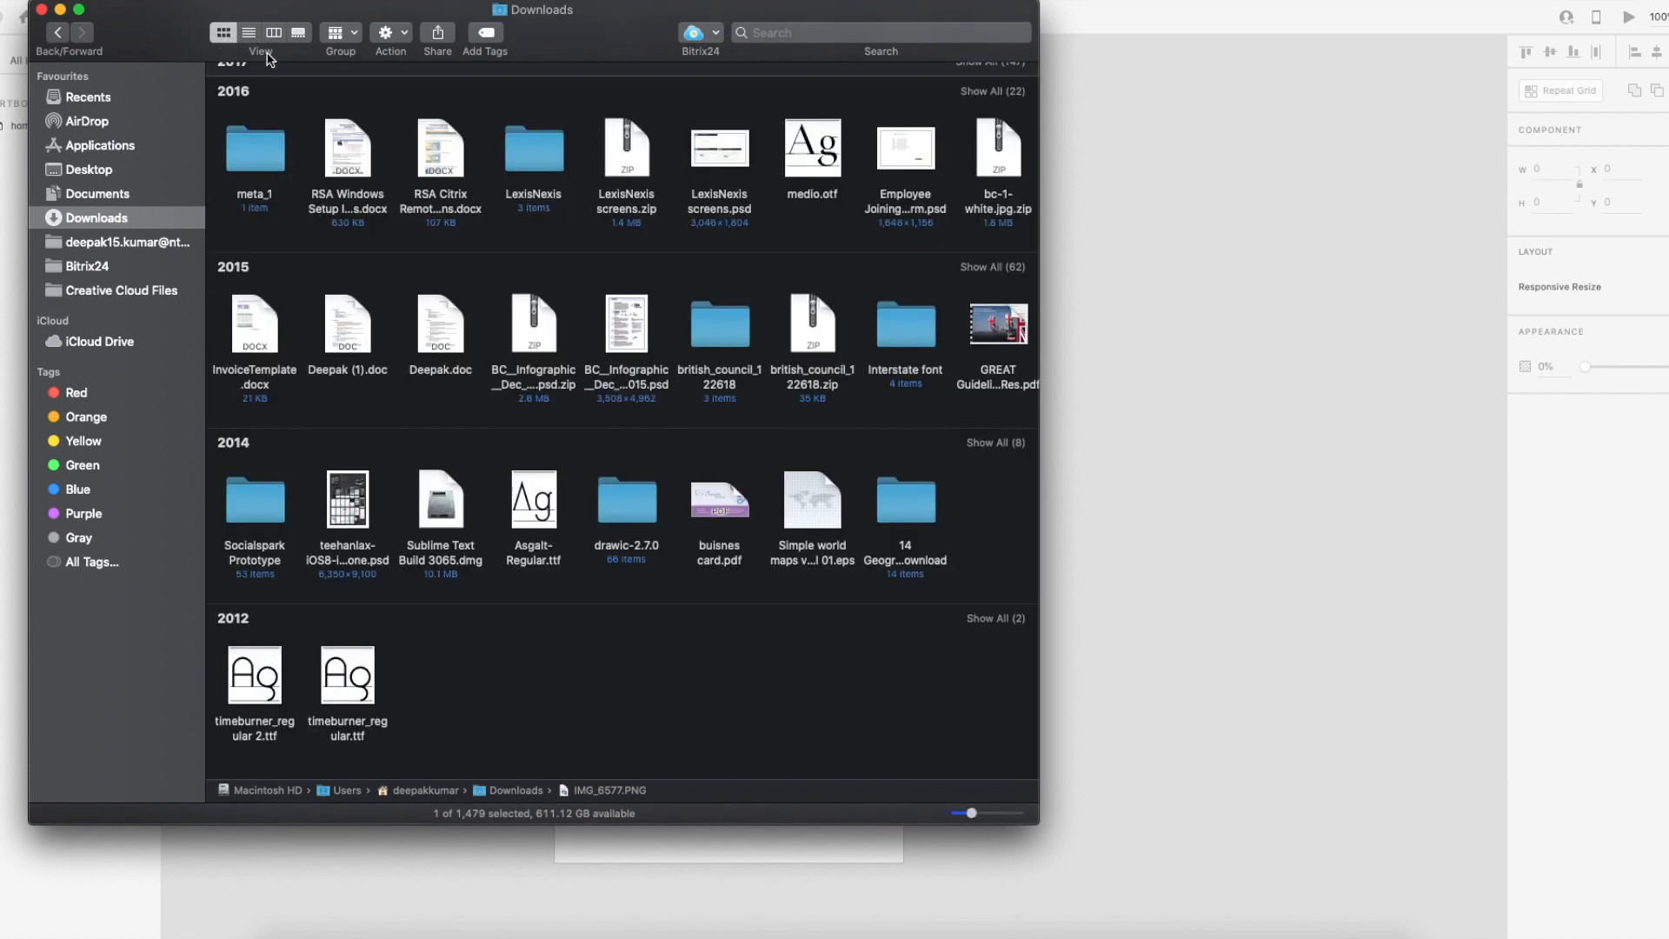
scroll(756, 435, up, 10)
scroll(785, 467, up, 10)
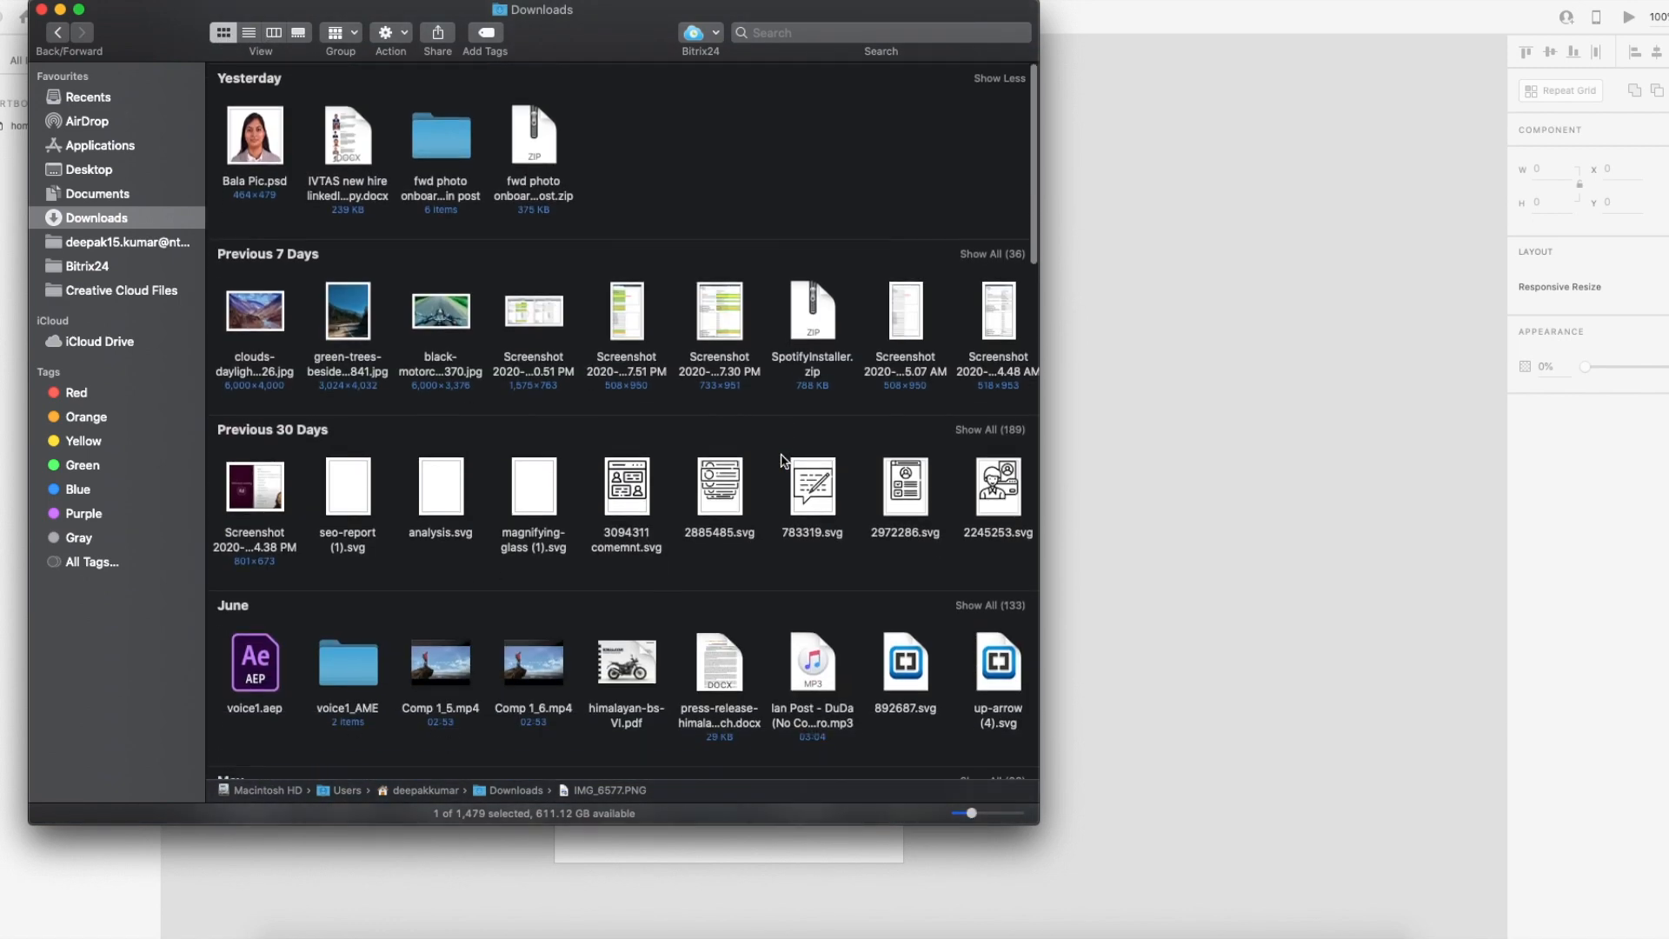
In Adobe XD, cover the home artboard with a 375 × 812 px rectangle and fill it with the black-motorcycle photo from Finder's Downloads folder.
click(1188, 429)
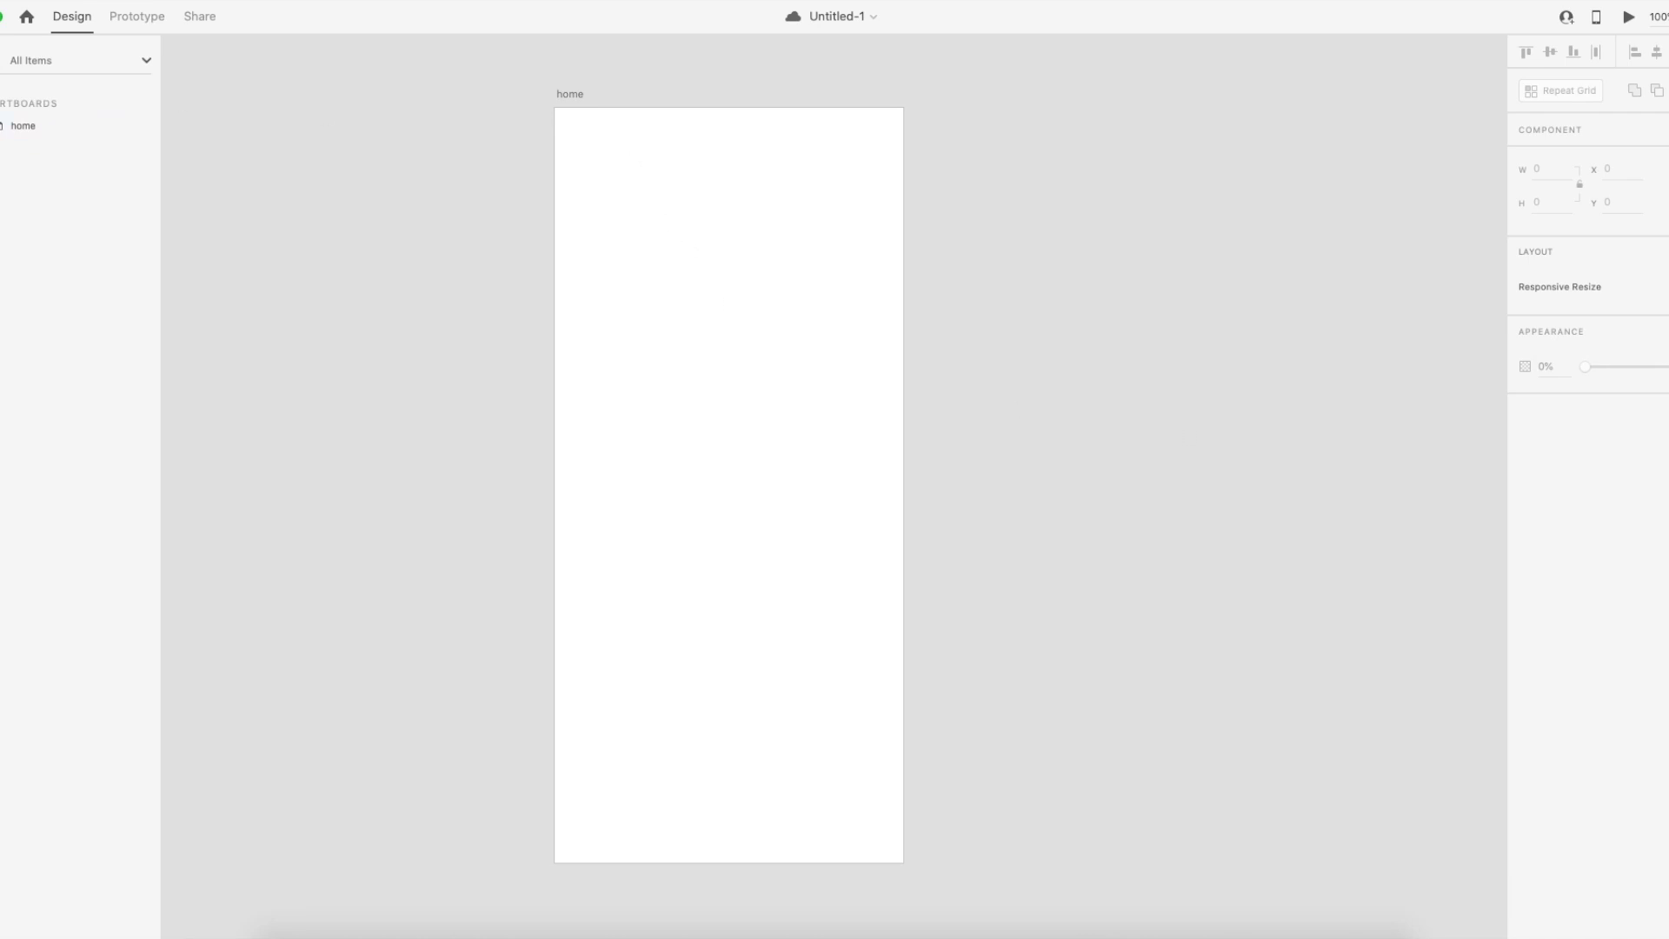
drag(557, 111, 905, 866)
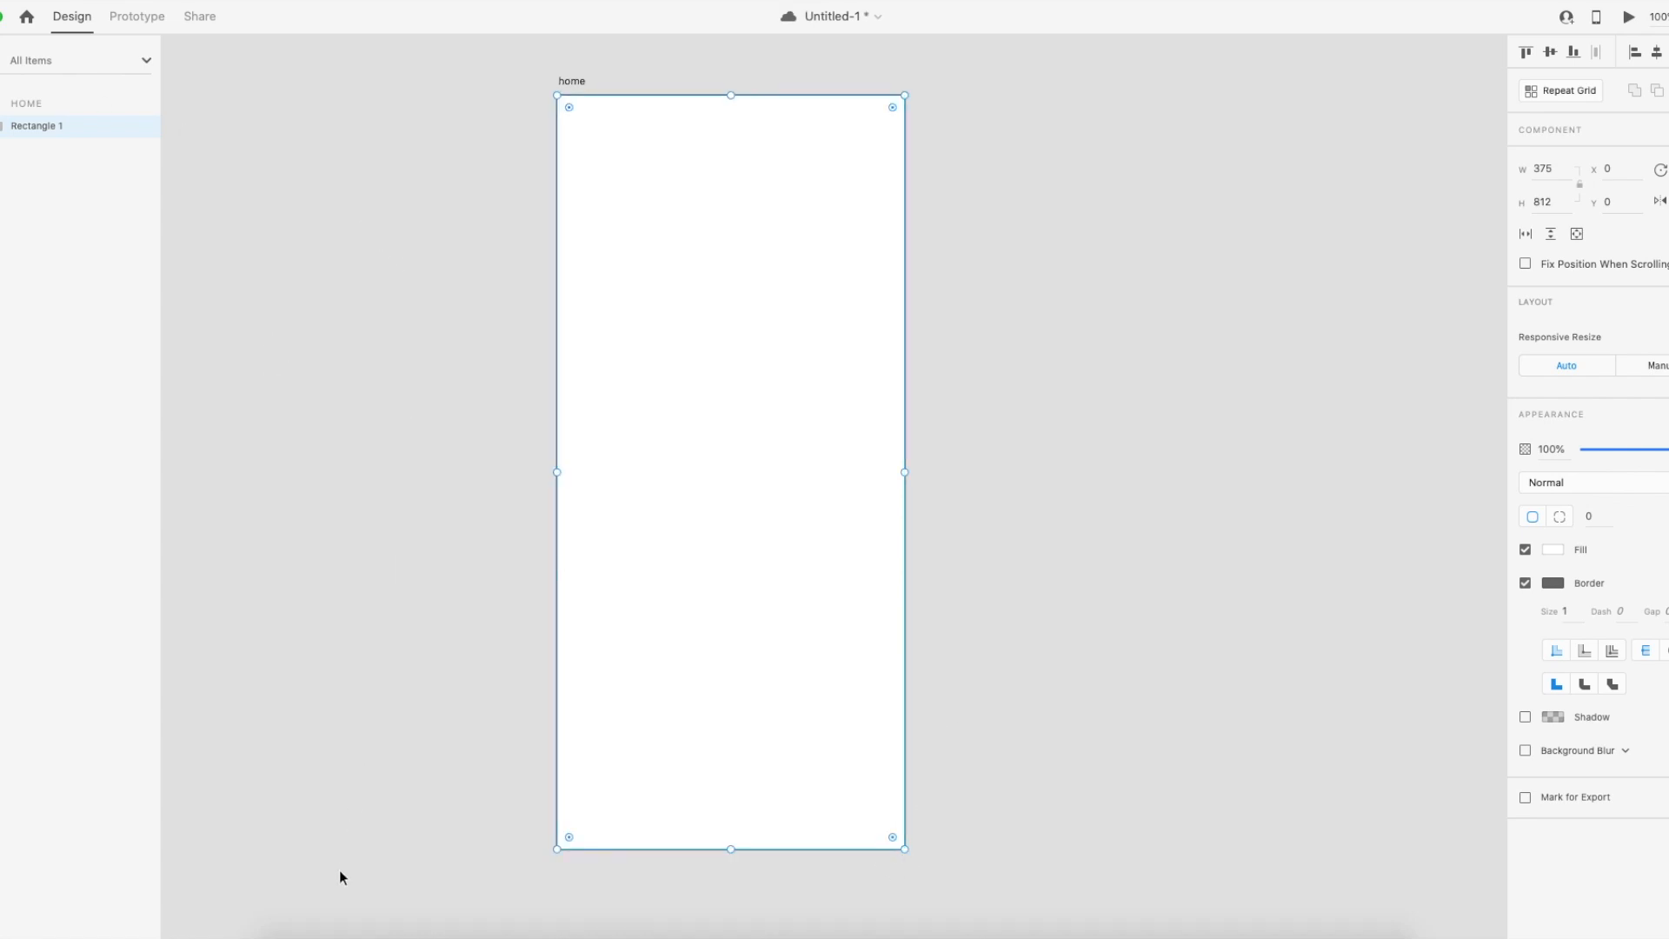
click(280, 923)
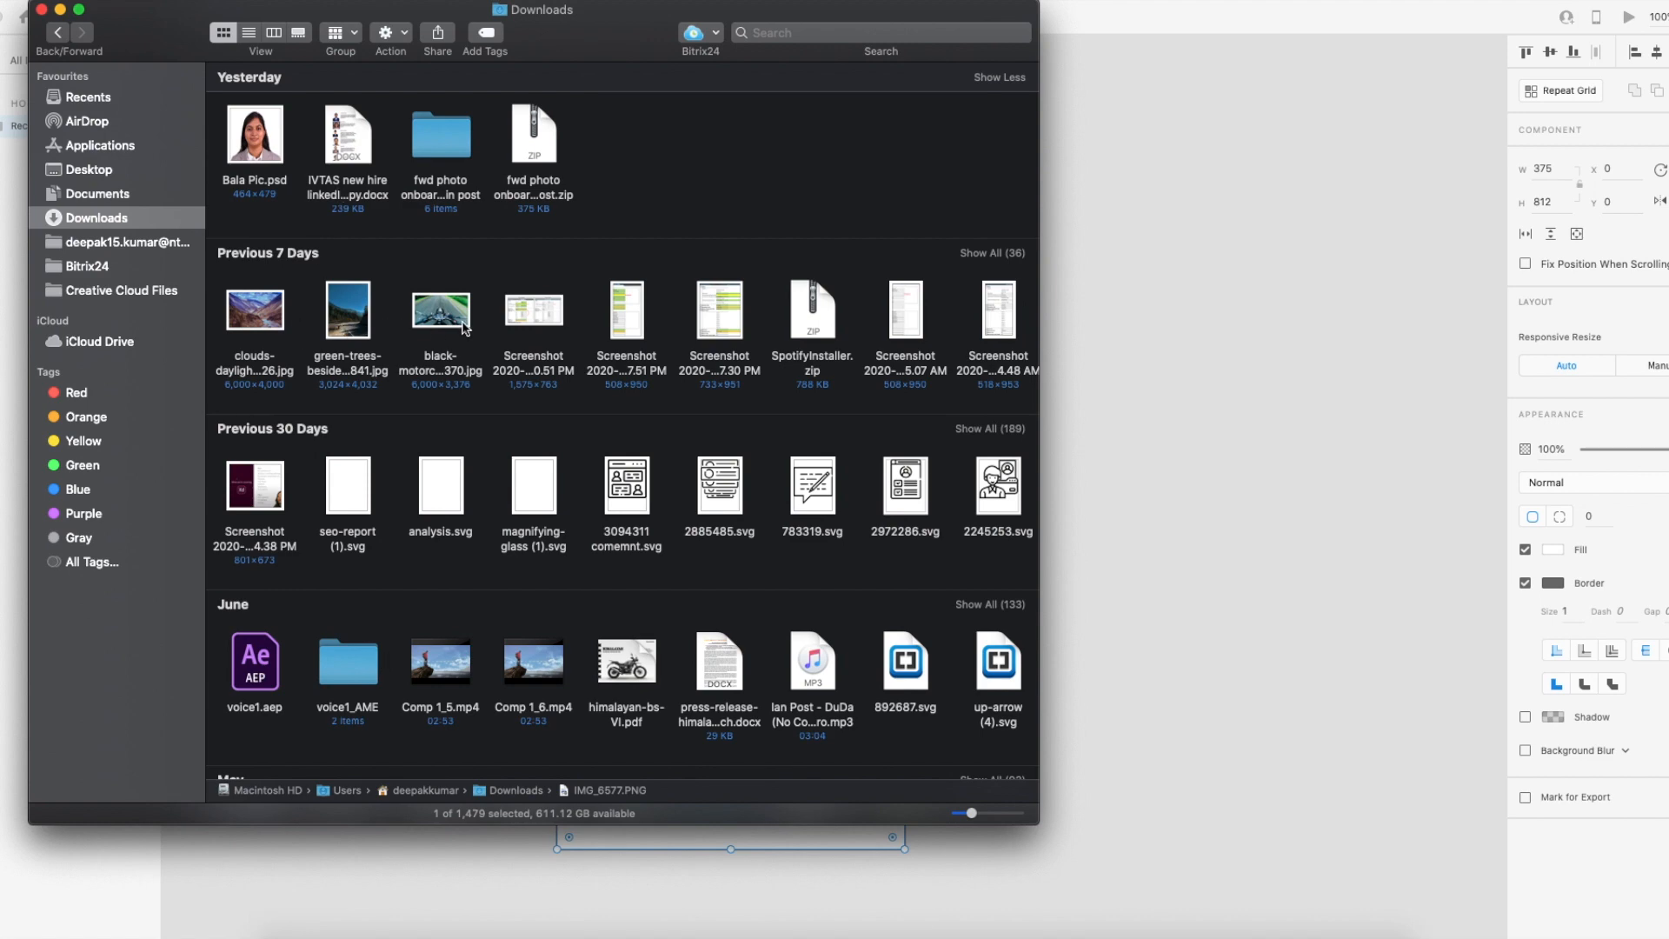
drag(622, 38, 1565, 78)
drag(1385, 365, 743, 425)
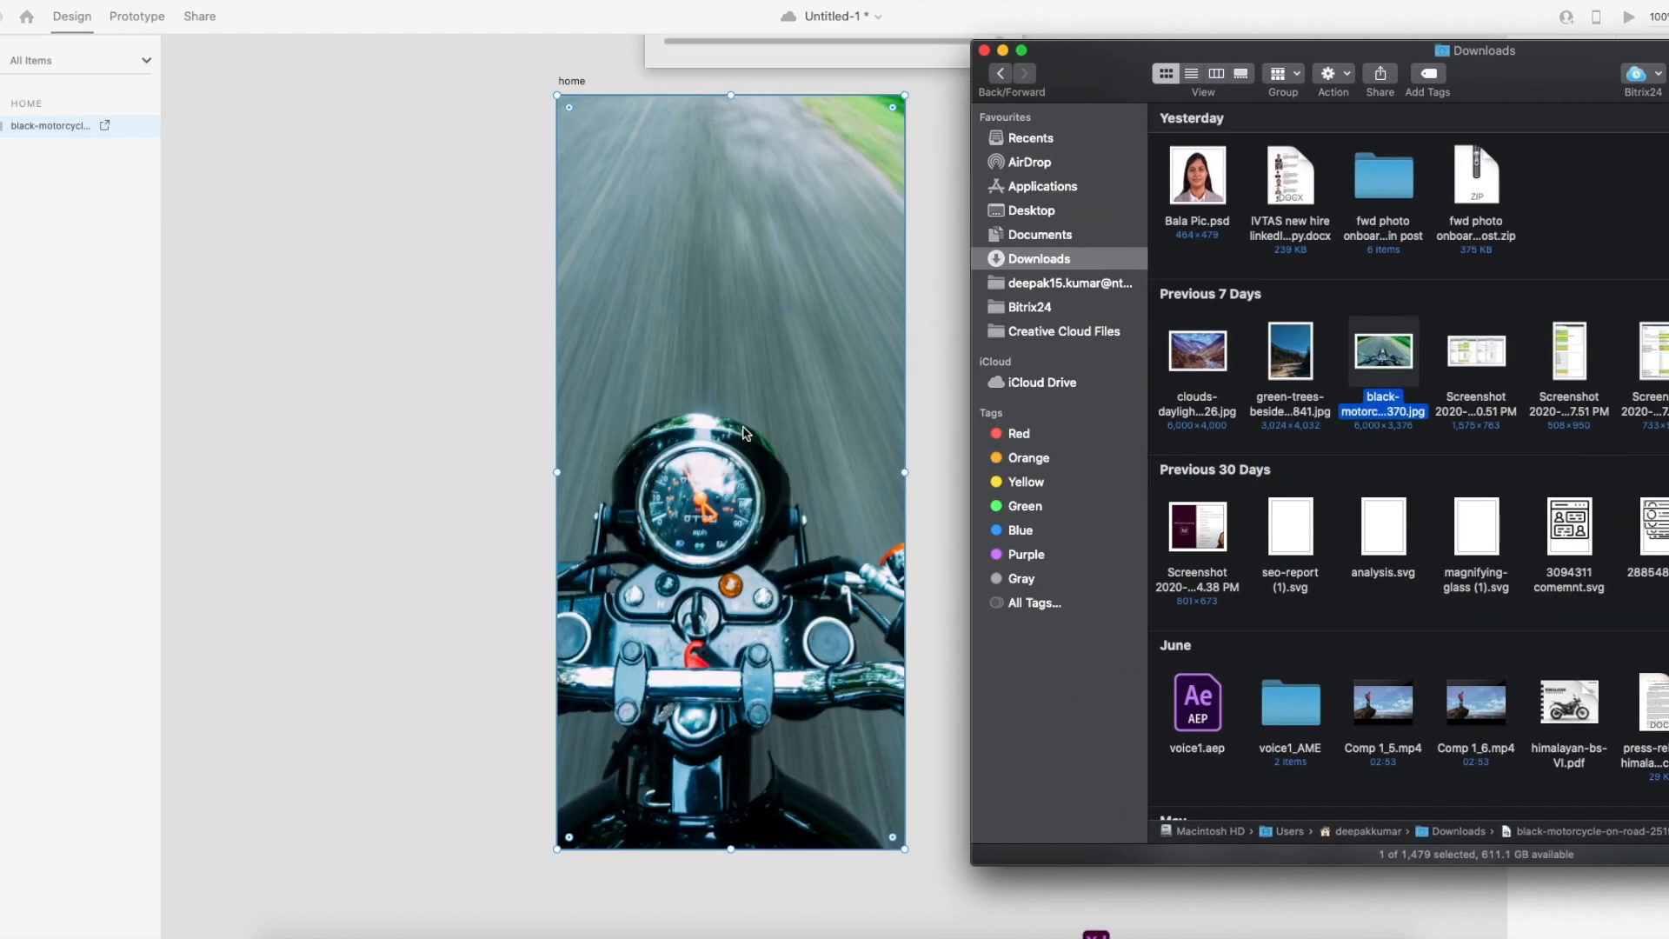
click(652, 544)
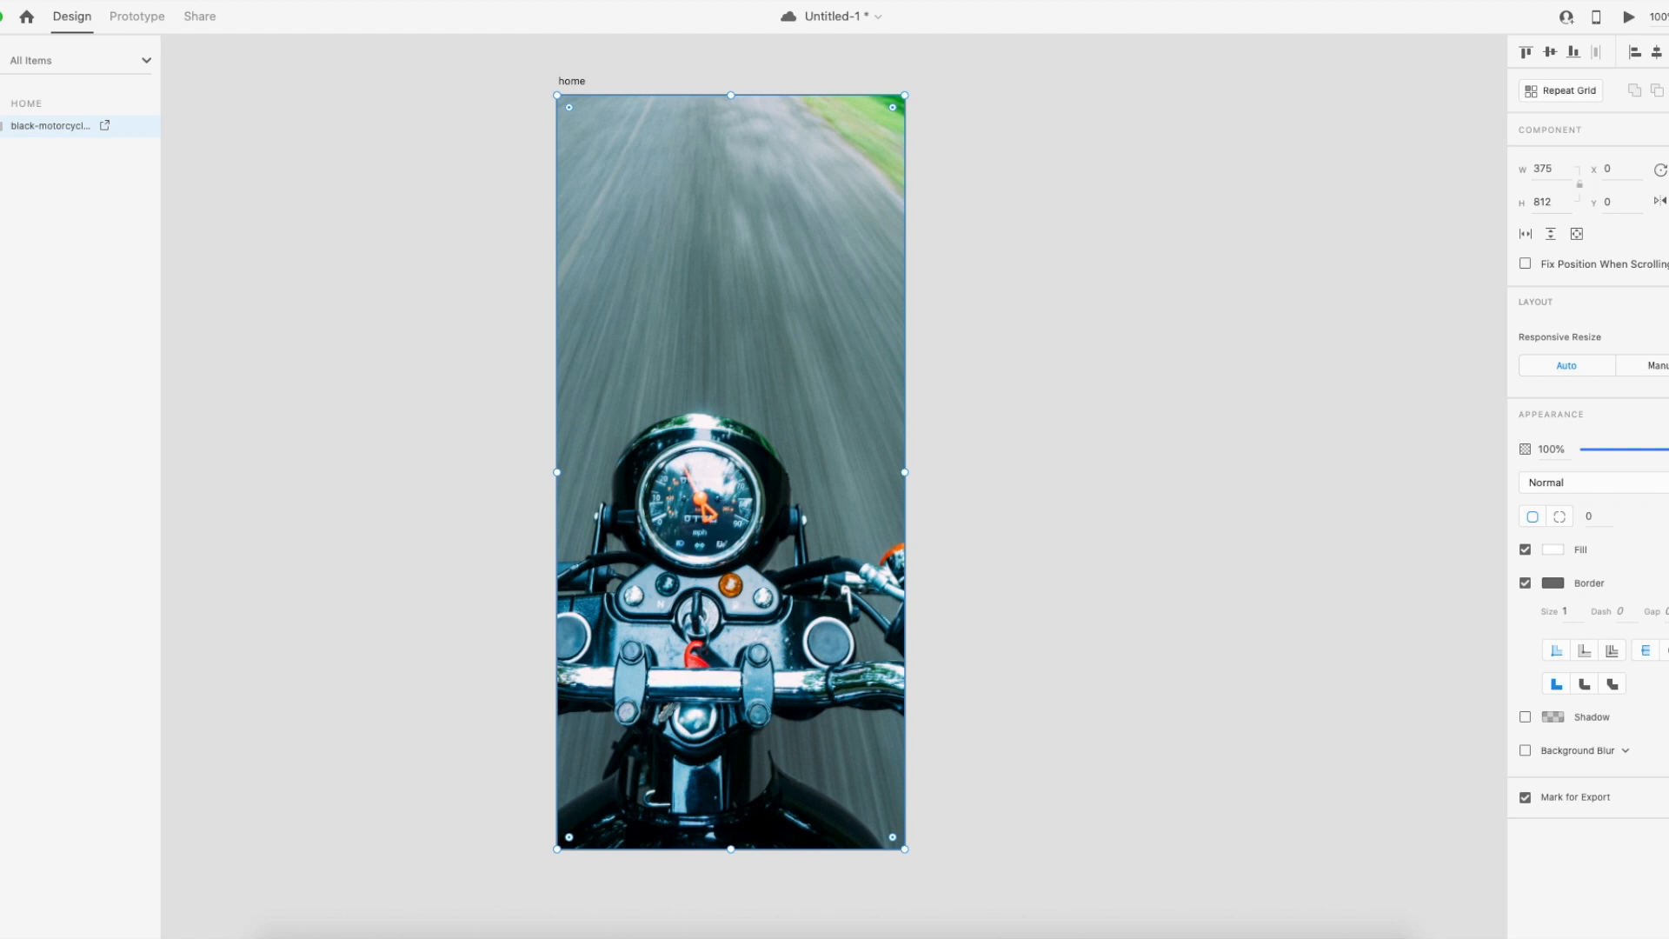
Shift the motorcycle photo to the right inside its rectangle so the left handlebar and mirror lie within the artboard.
double_click(702, 611)
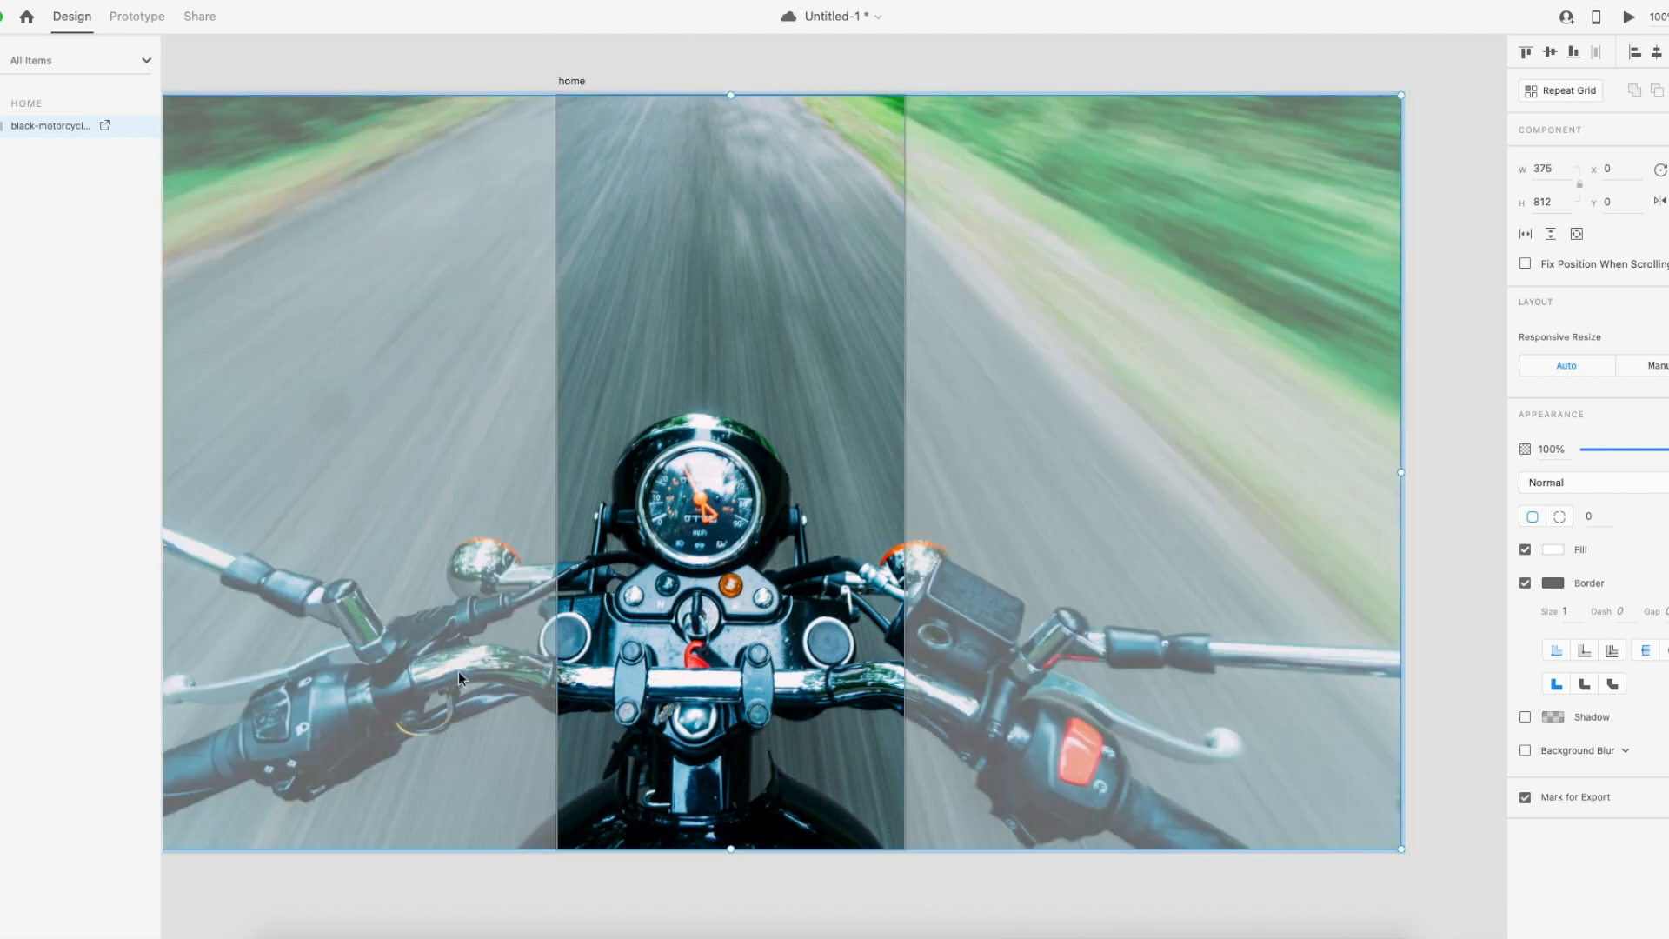
drag(315, 760, 523, 746)
click(197, 706)
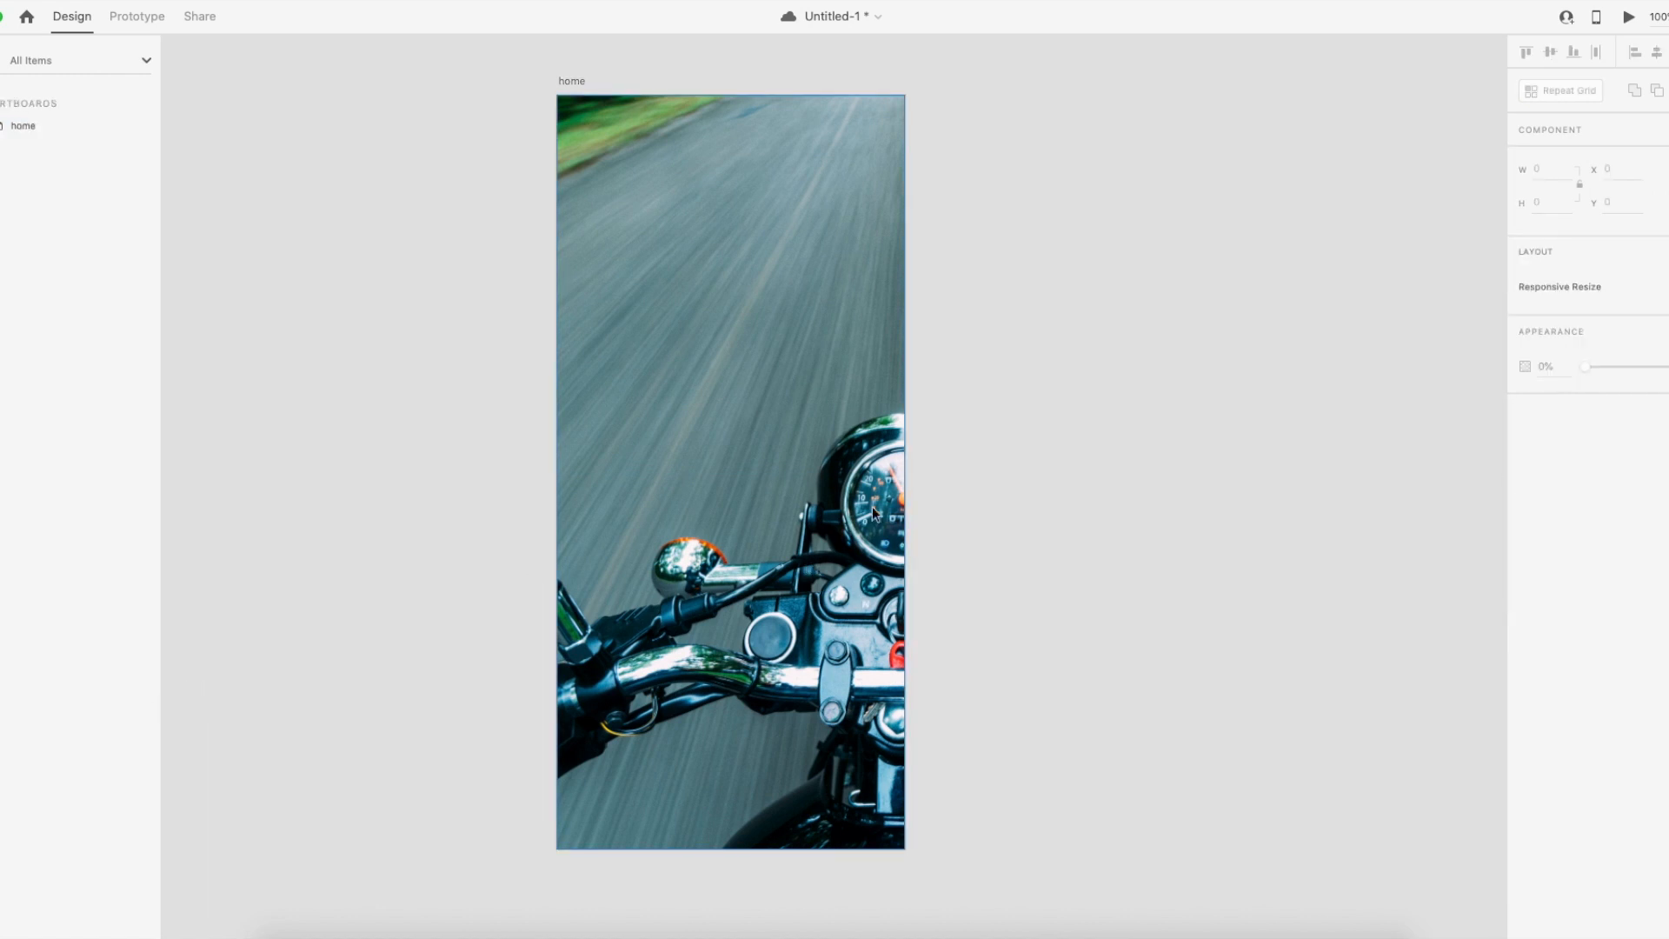
Add the text Solo in the upper part of the home artboard and enlarge it to font size 105.
scroll(895, 507, right, 2)
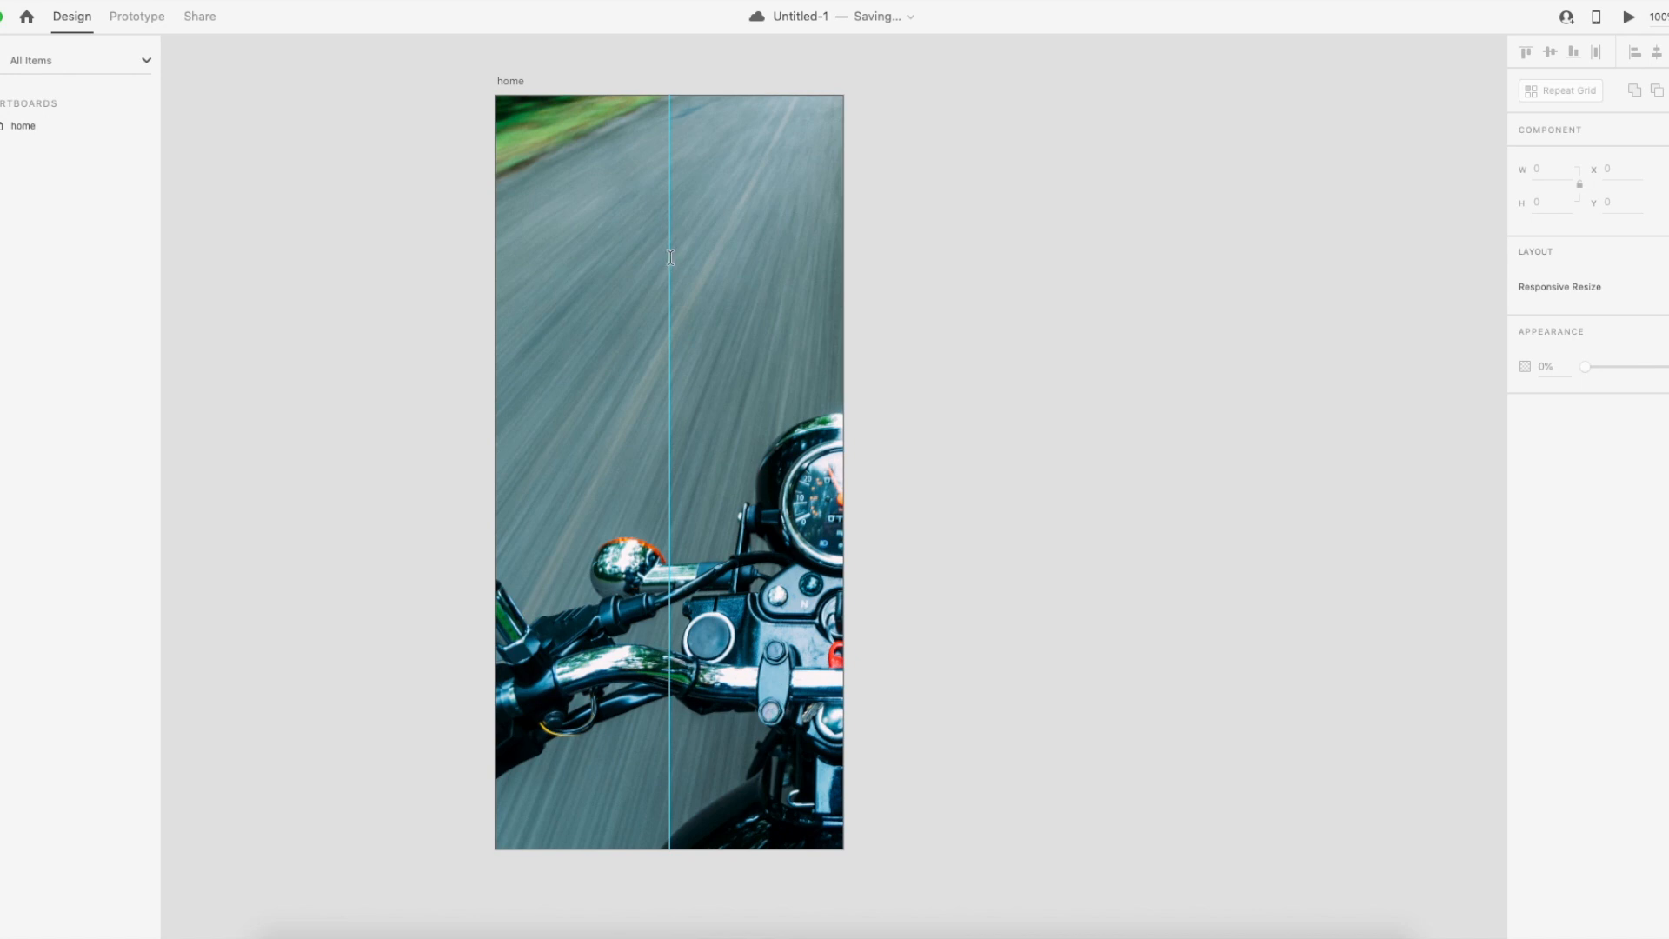
click(670, 258)
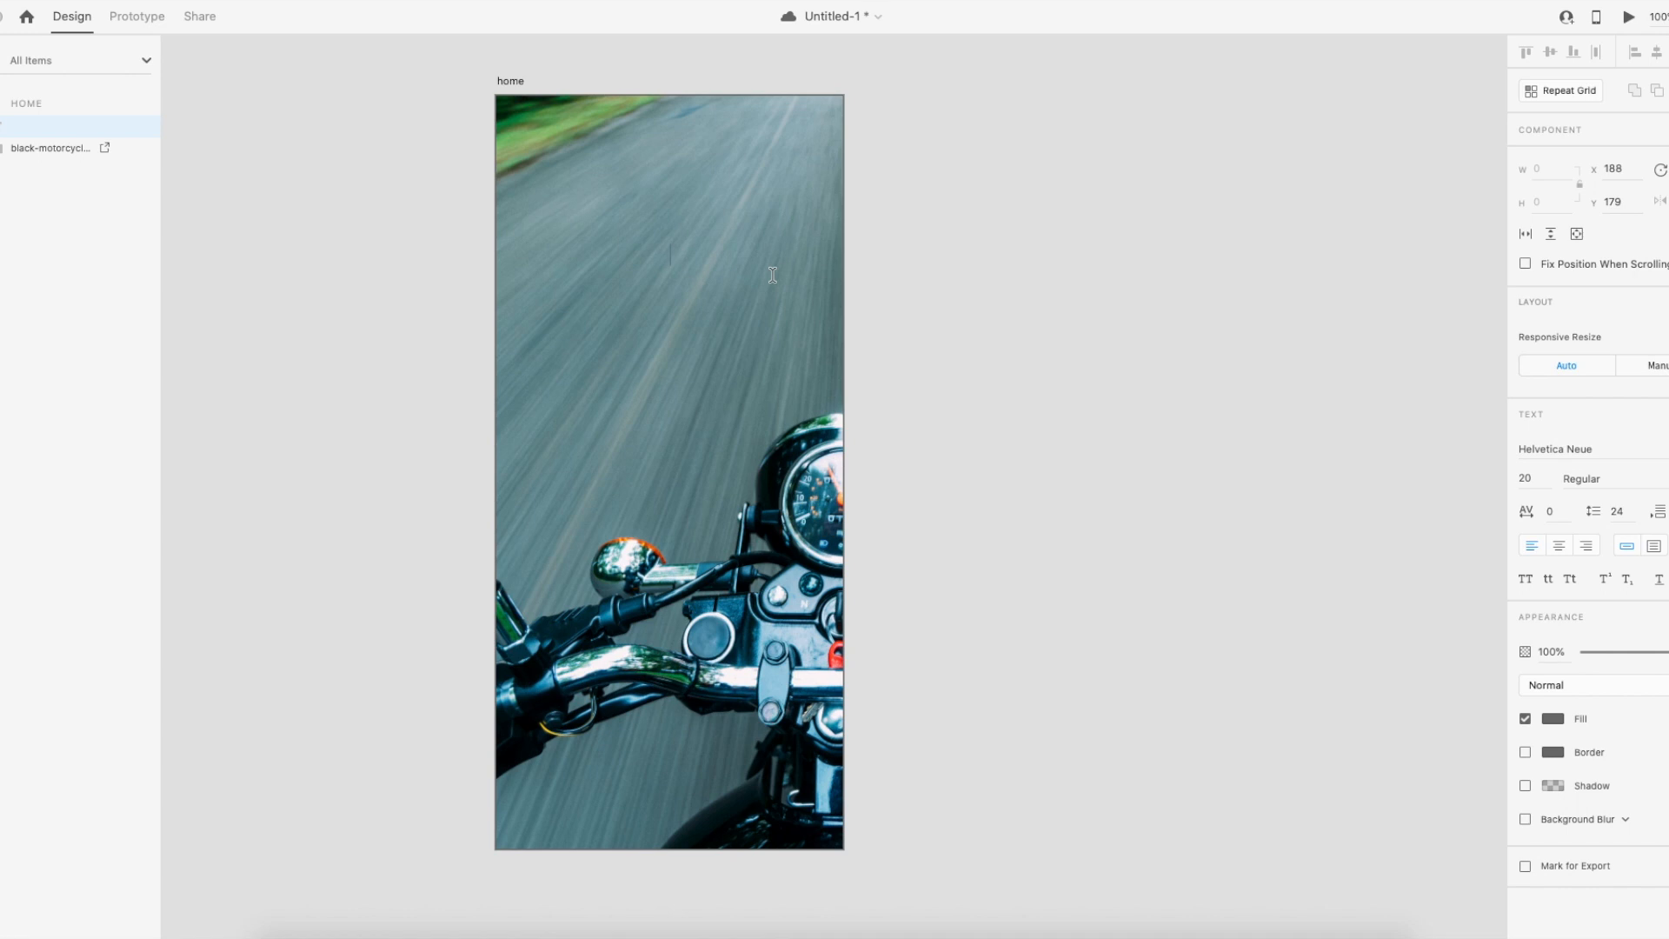
text(So)
key(Escape)
mouse_move(688, 264)
mouse_down()
mouse_move(681, 356)
mouse_move(718, 312)
mouse_move(702, 284)
mouse_up()
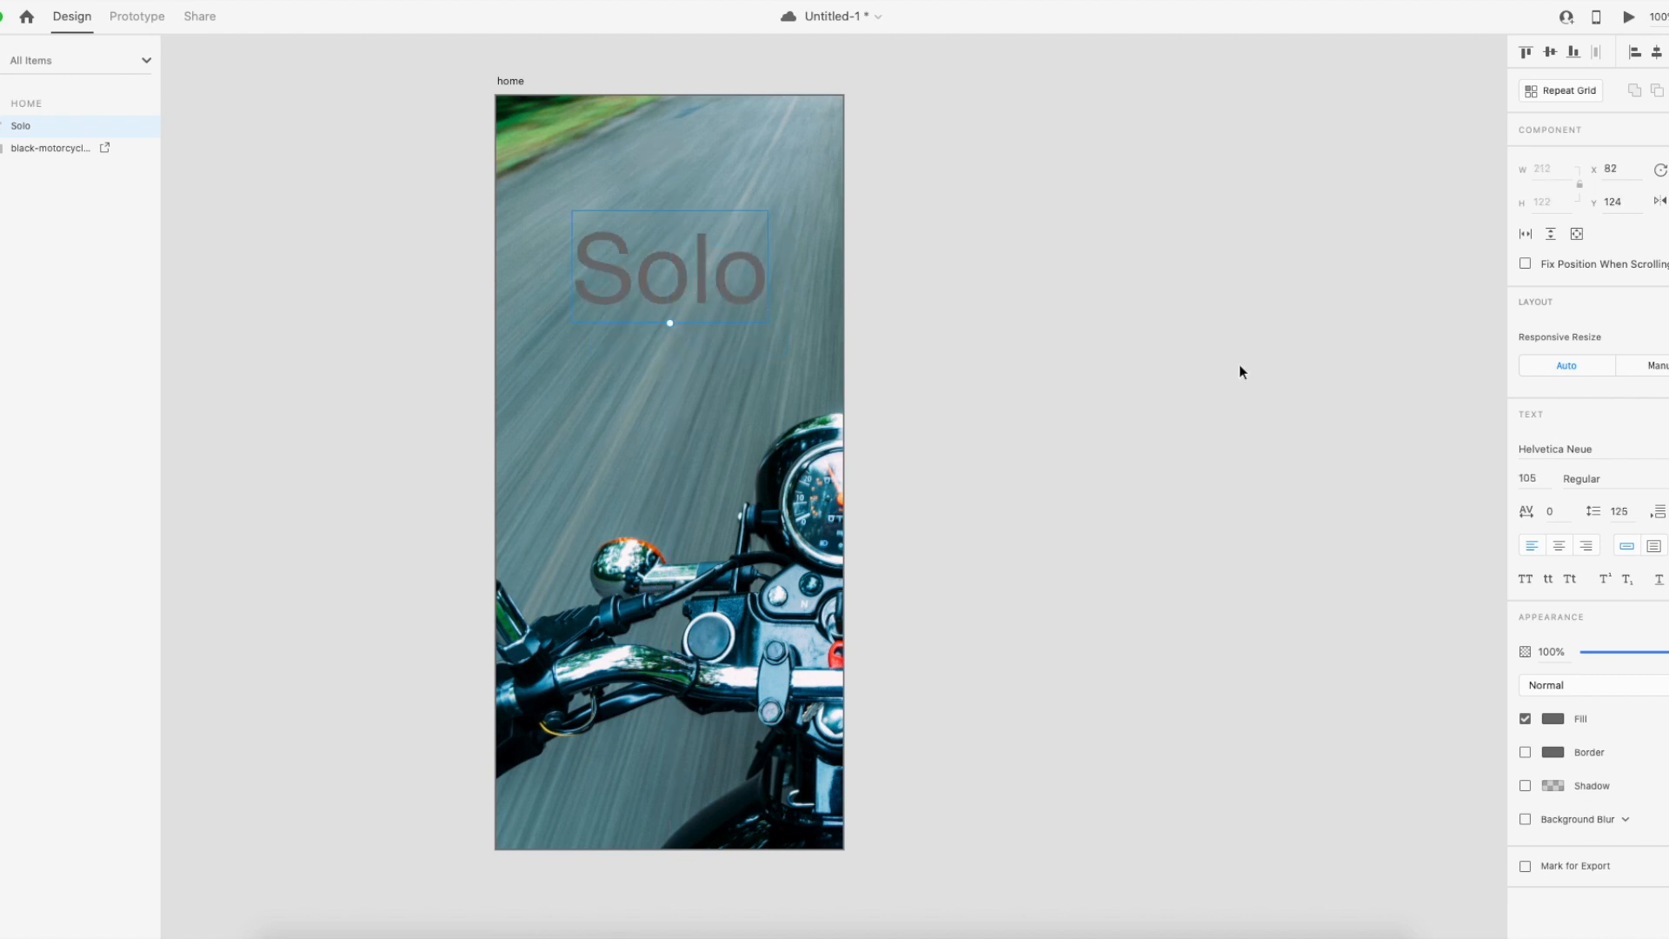
Change the font of the Solo text to Uni Sans and refine it to UniSansSemiBold.
click(1615, 451)
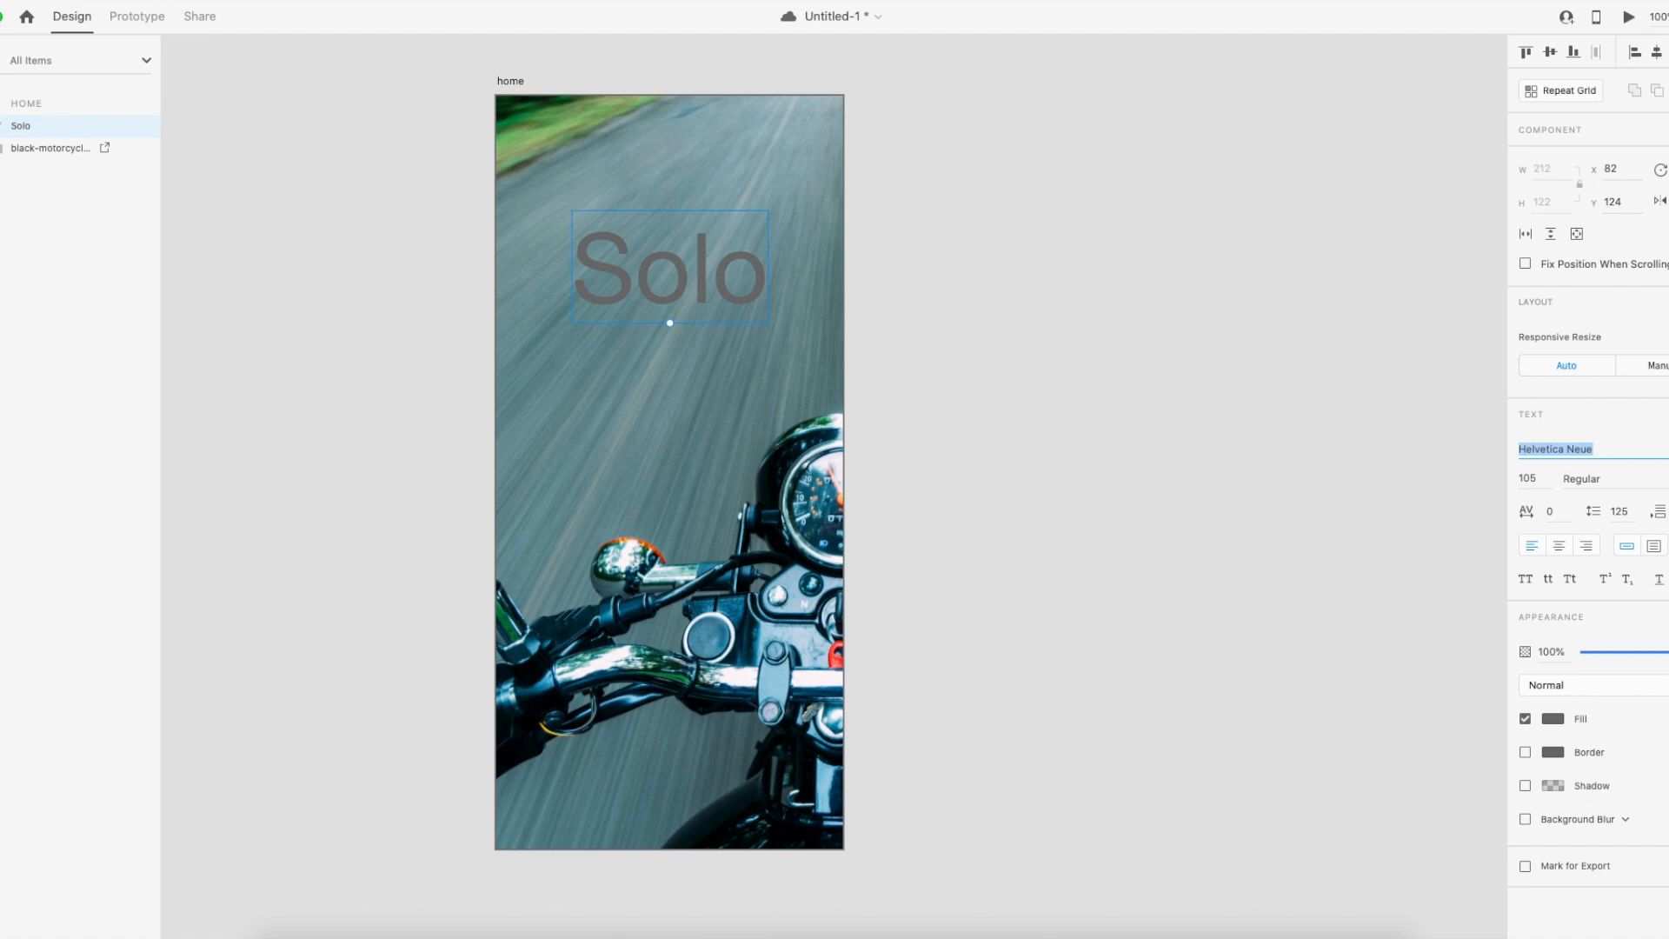
text(Uni)
key(Return)
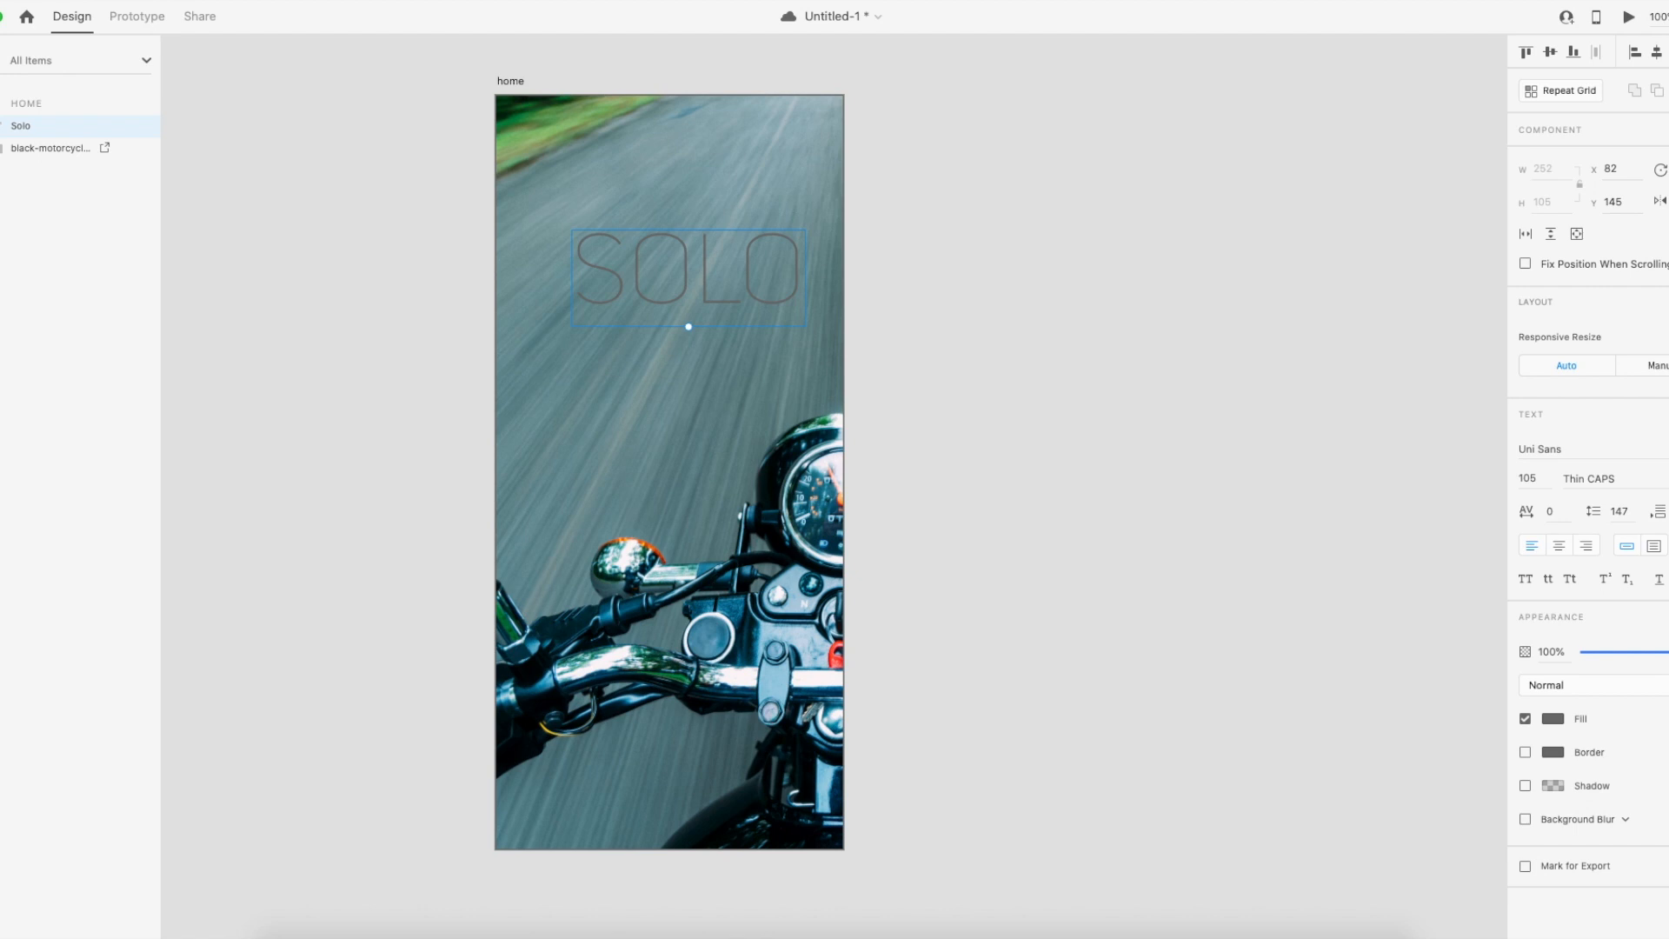
key(shift+Tab)
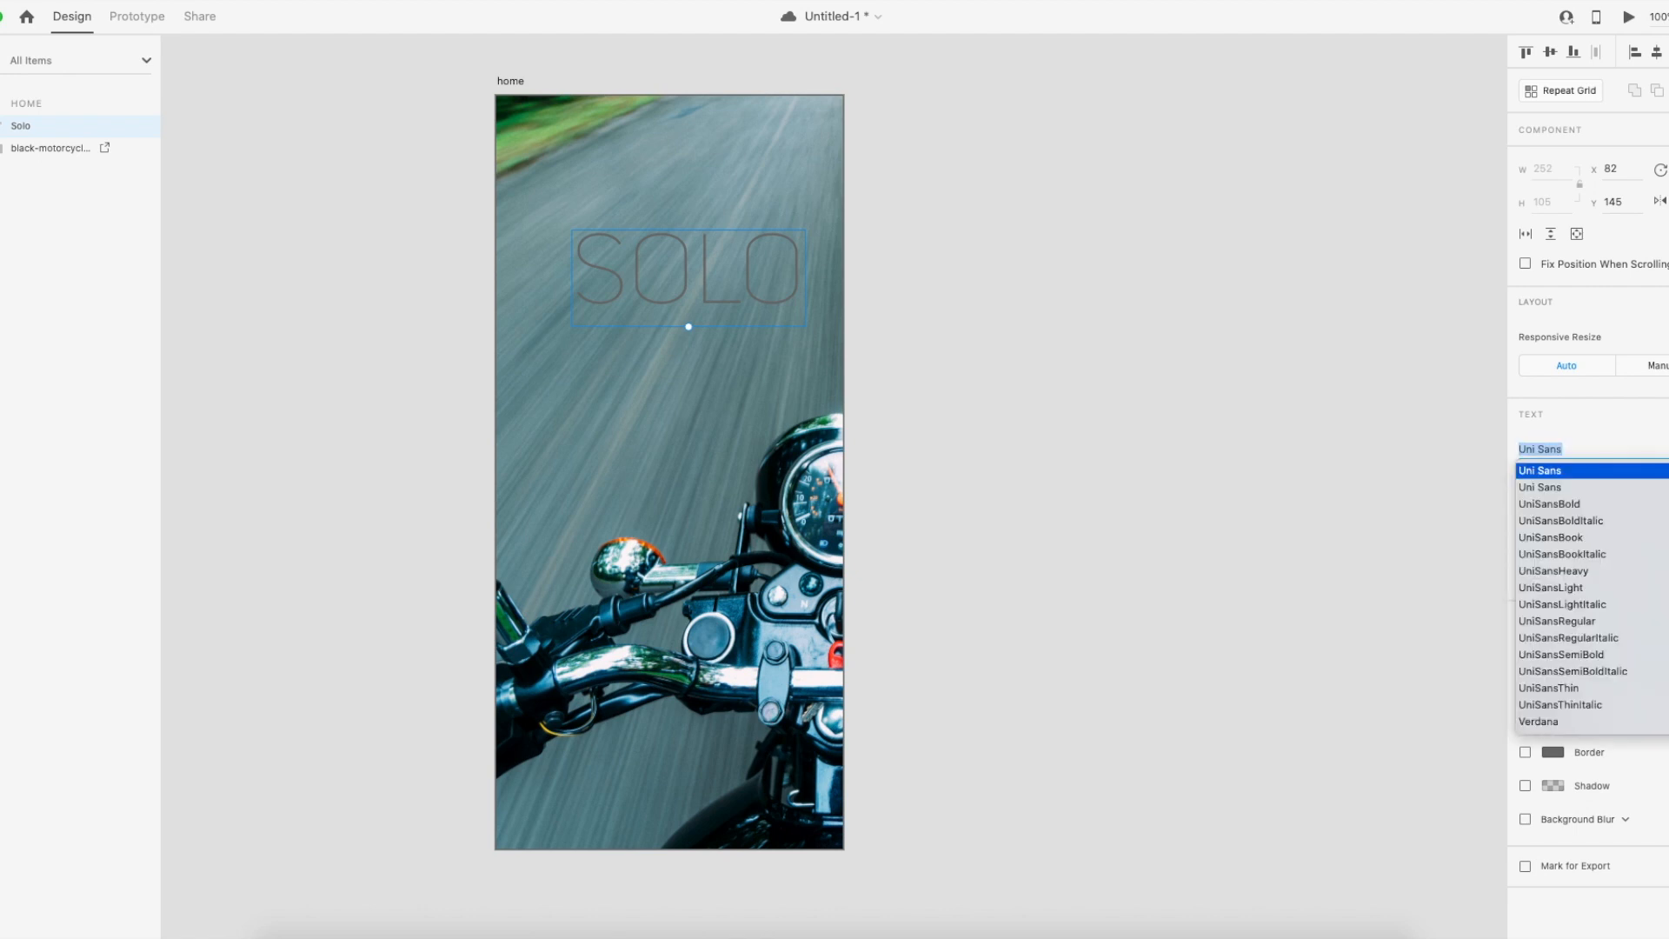
click(1562, 654)
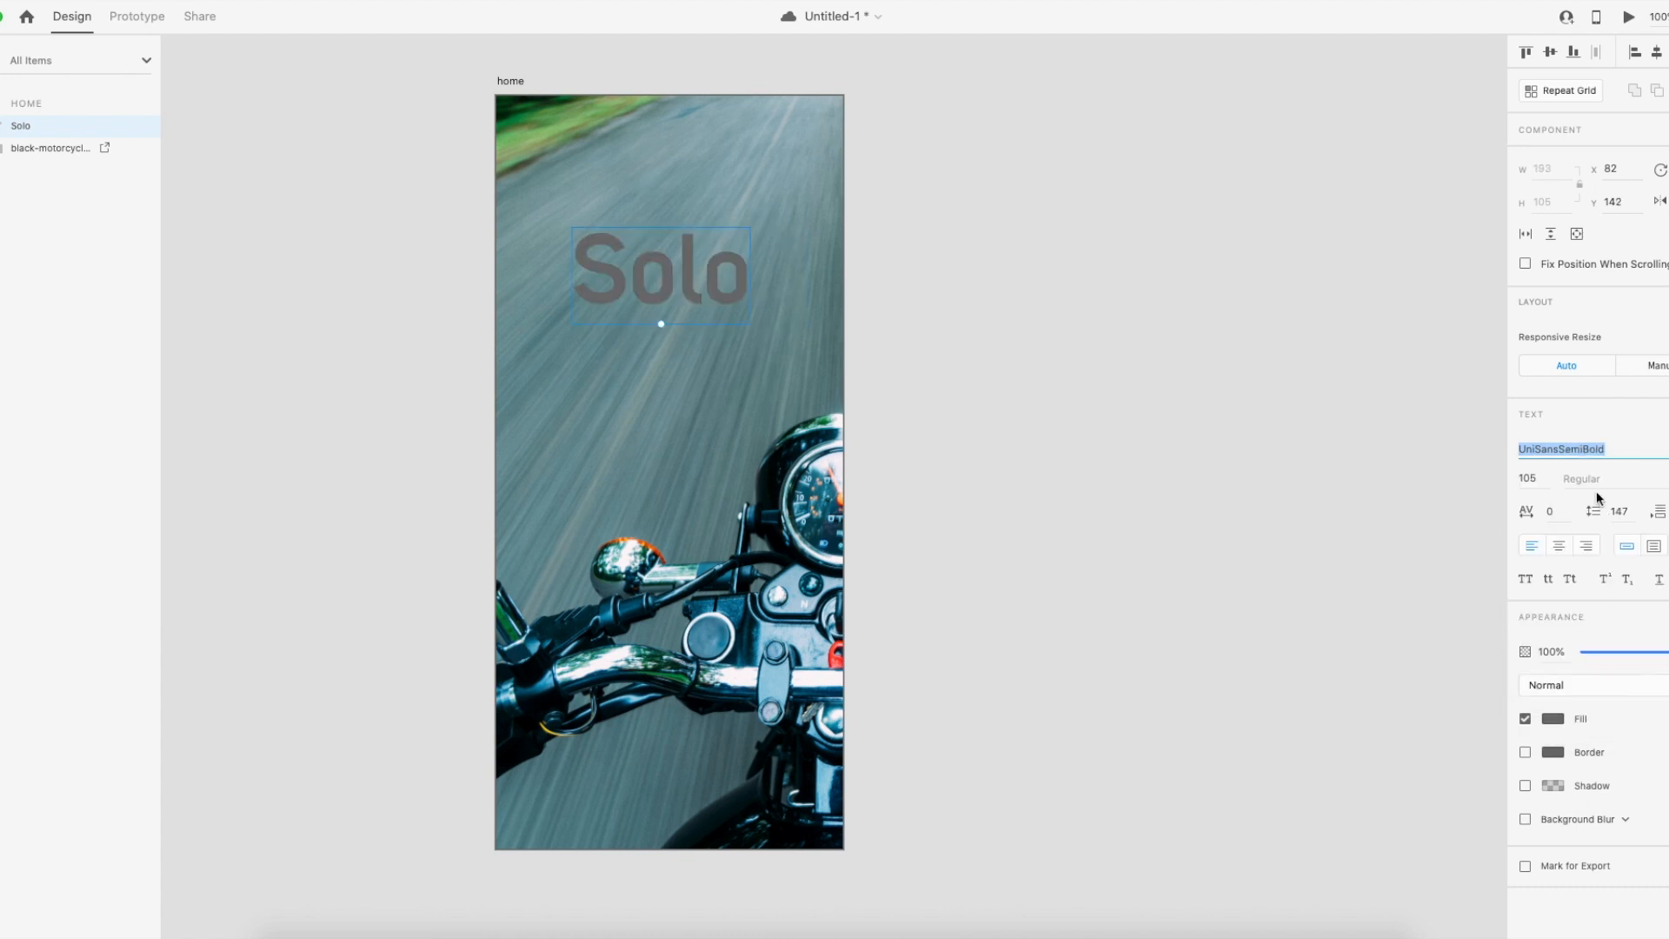
Change the font of the Solo text to UniSansBold.
click(1619, 448)
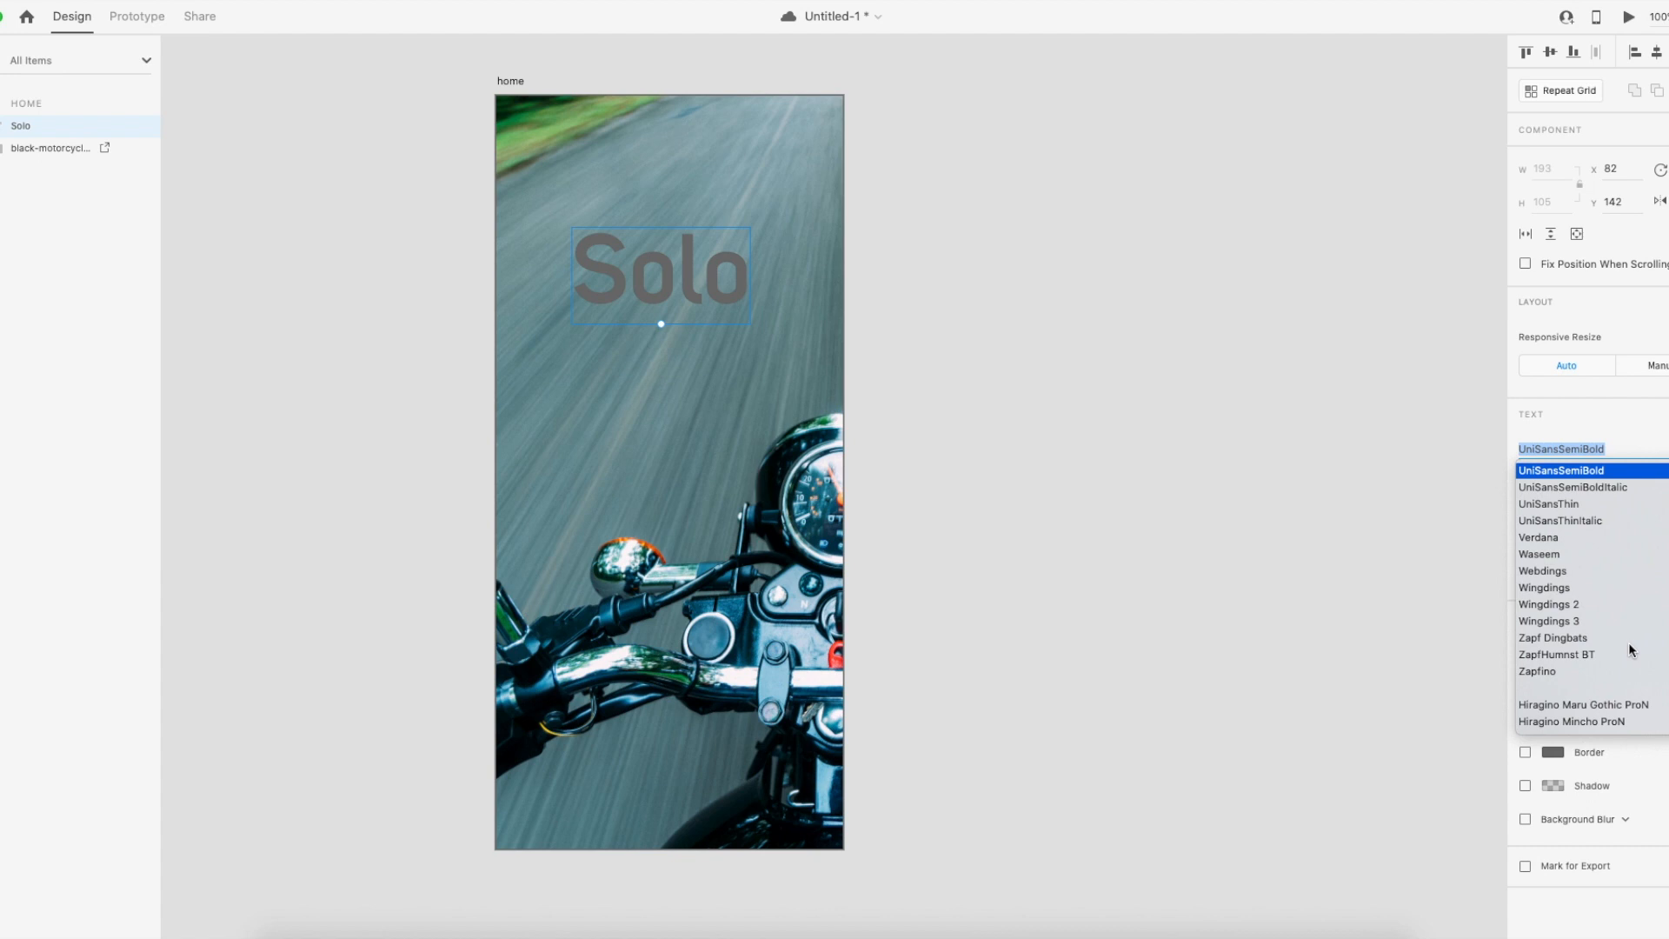
scroll(1616, 570, up, 4)
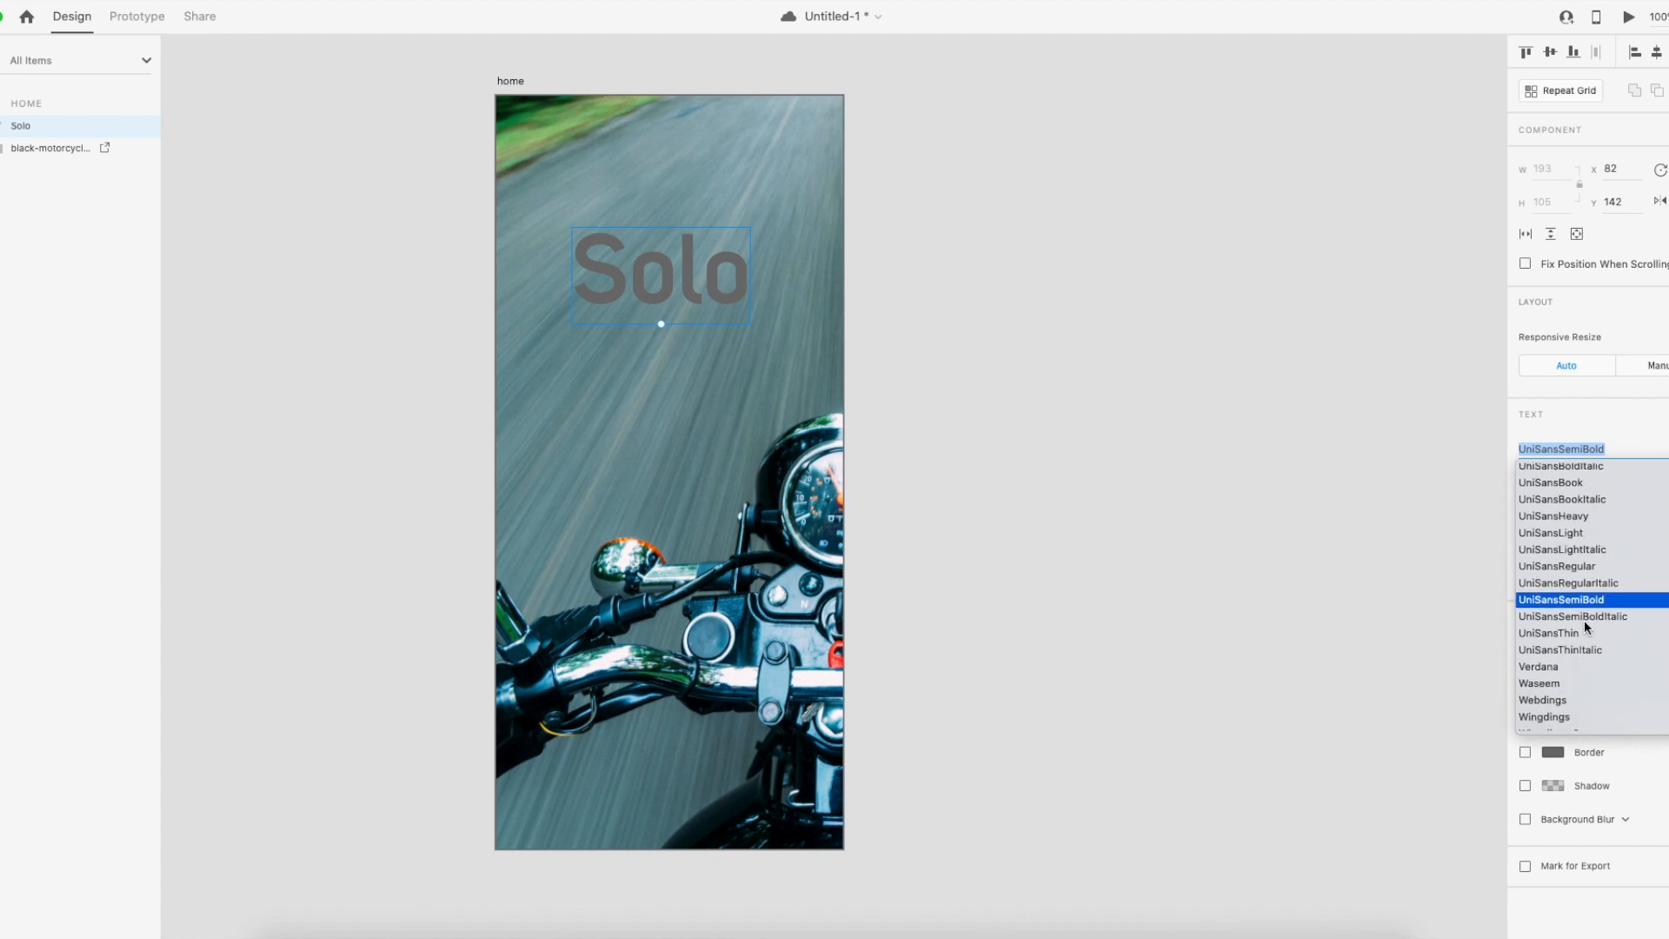
scroll(1609, 587, up, 2)
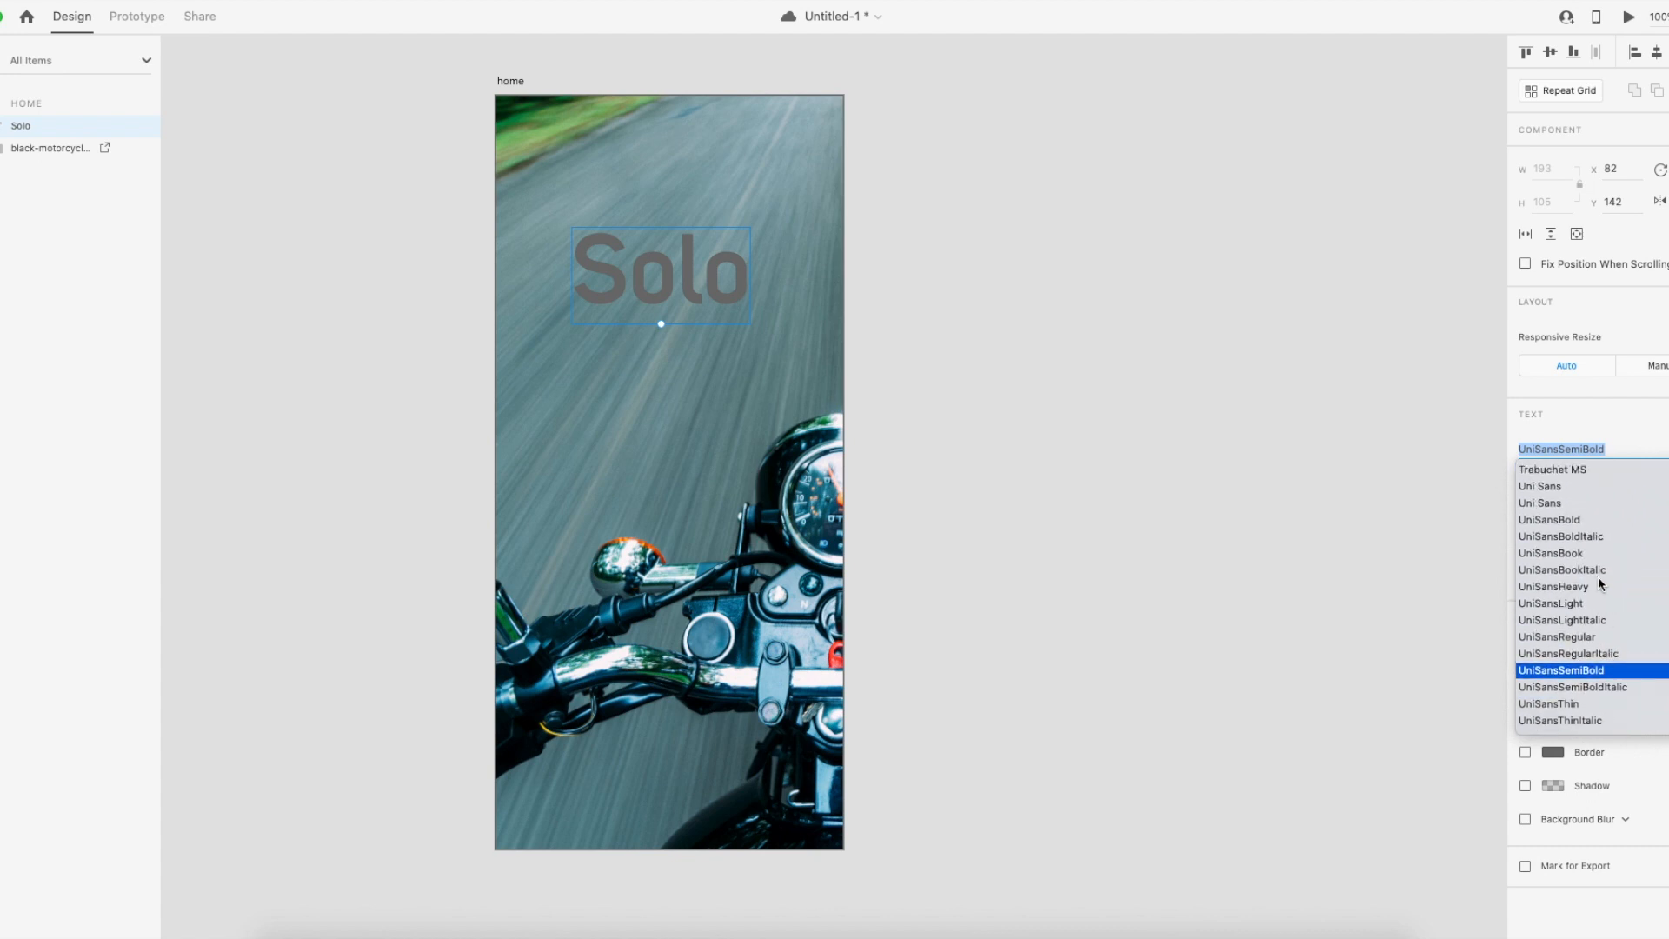
scroll(1574, 515, up, 1)
scroll(1574, 515, down, 2)
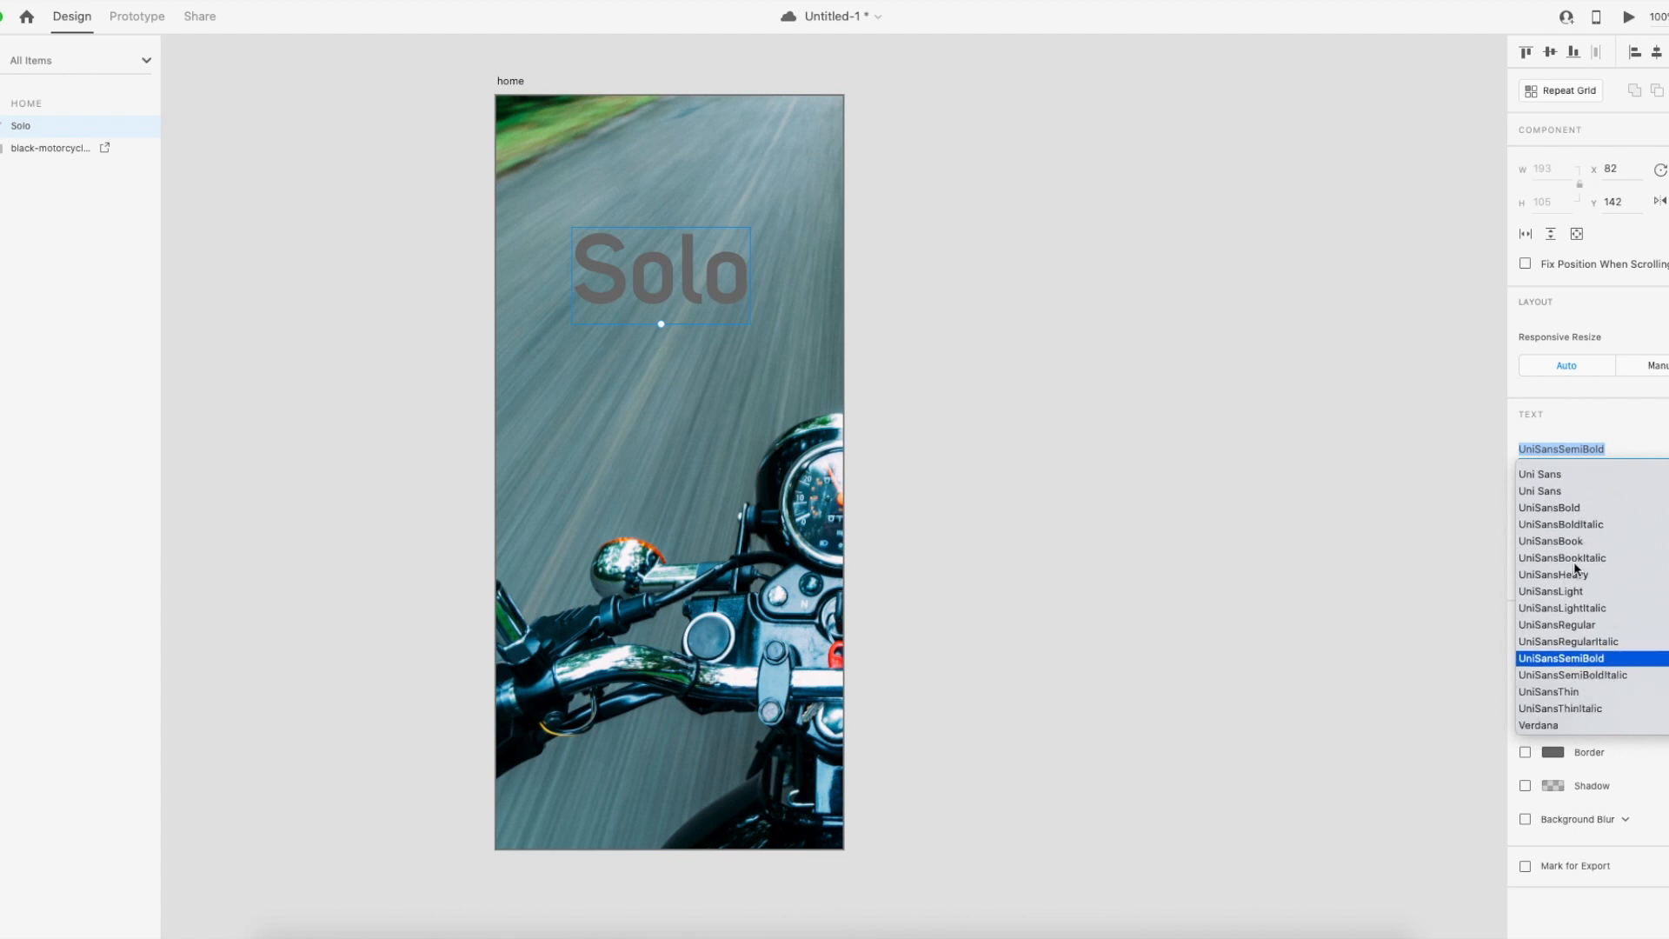
click(1557, 508)
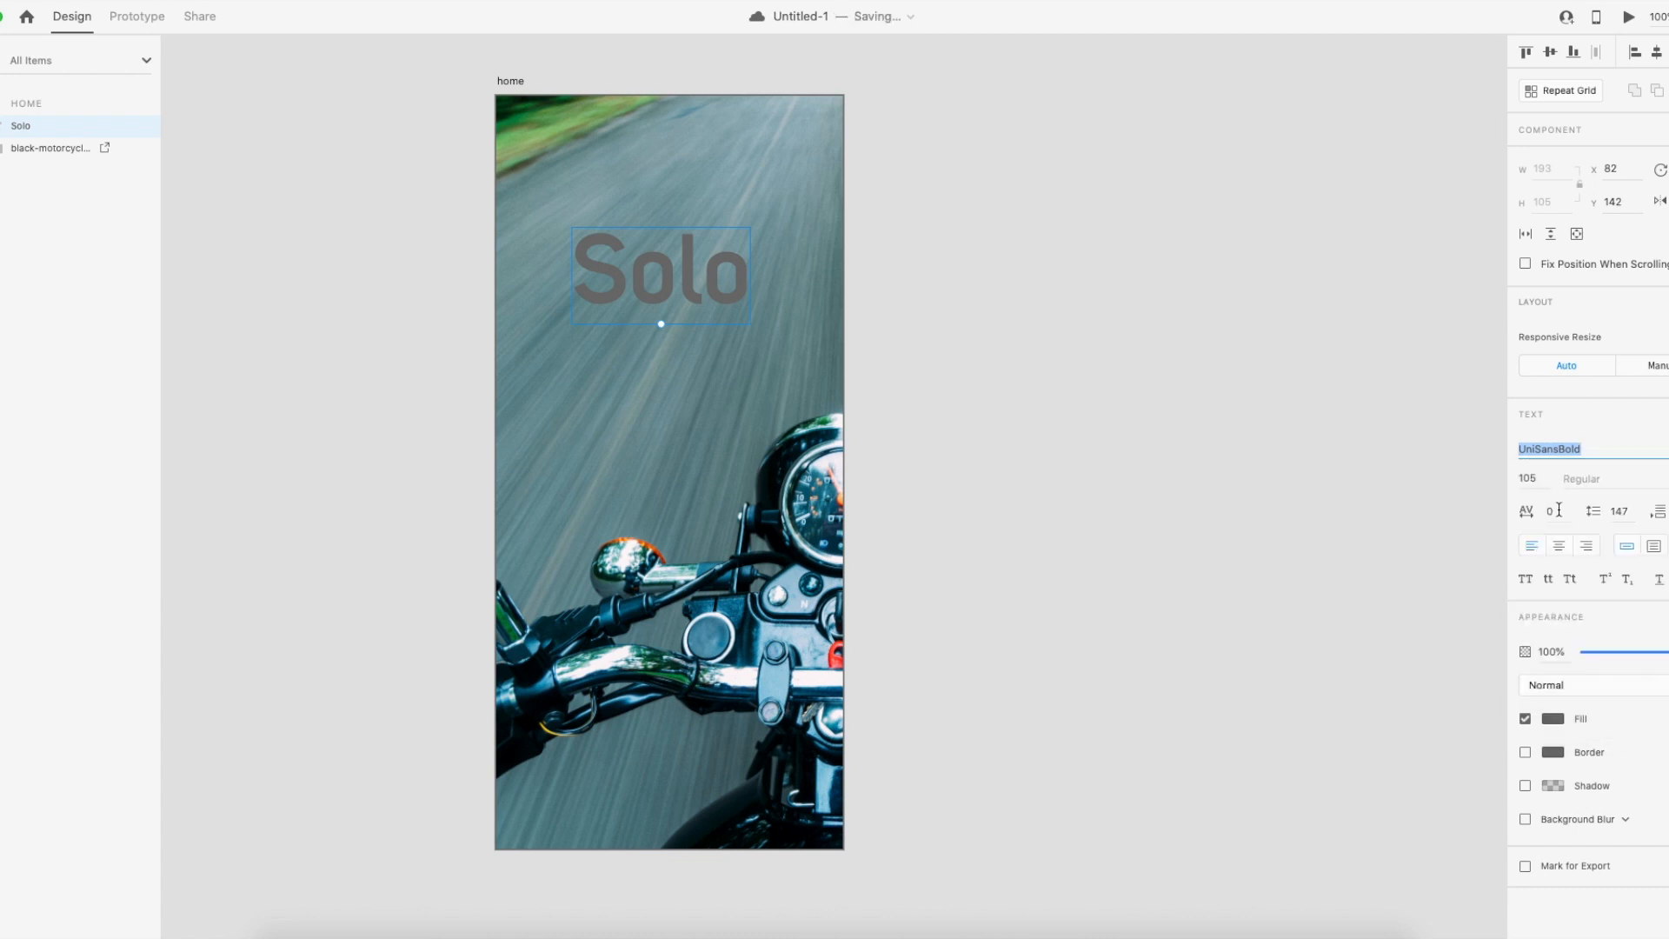
Retype the Solo text in capitals as SOLO and shift it slightly left towards the artboard's centre.
double_click(643, 277)
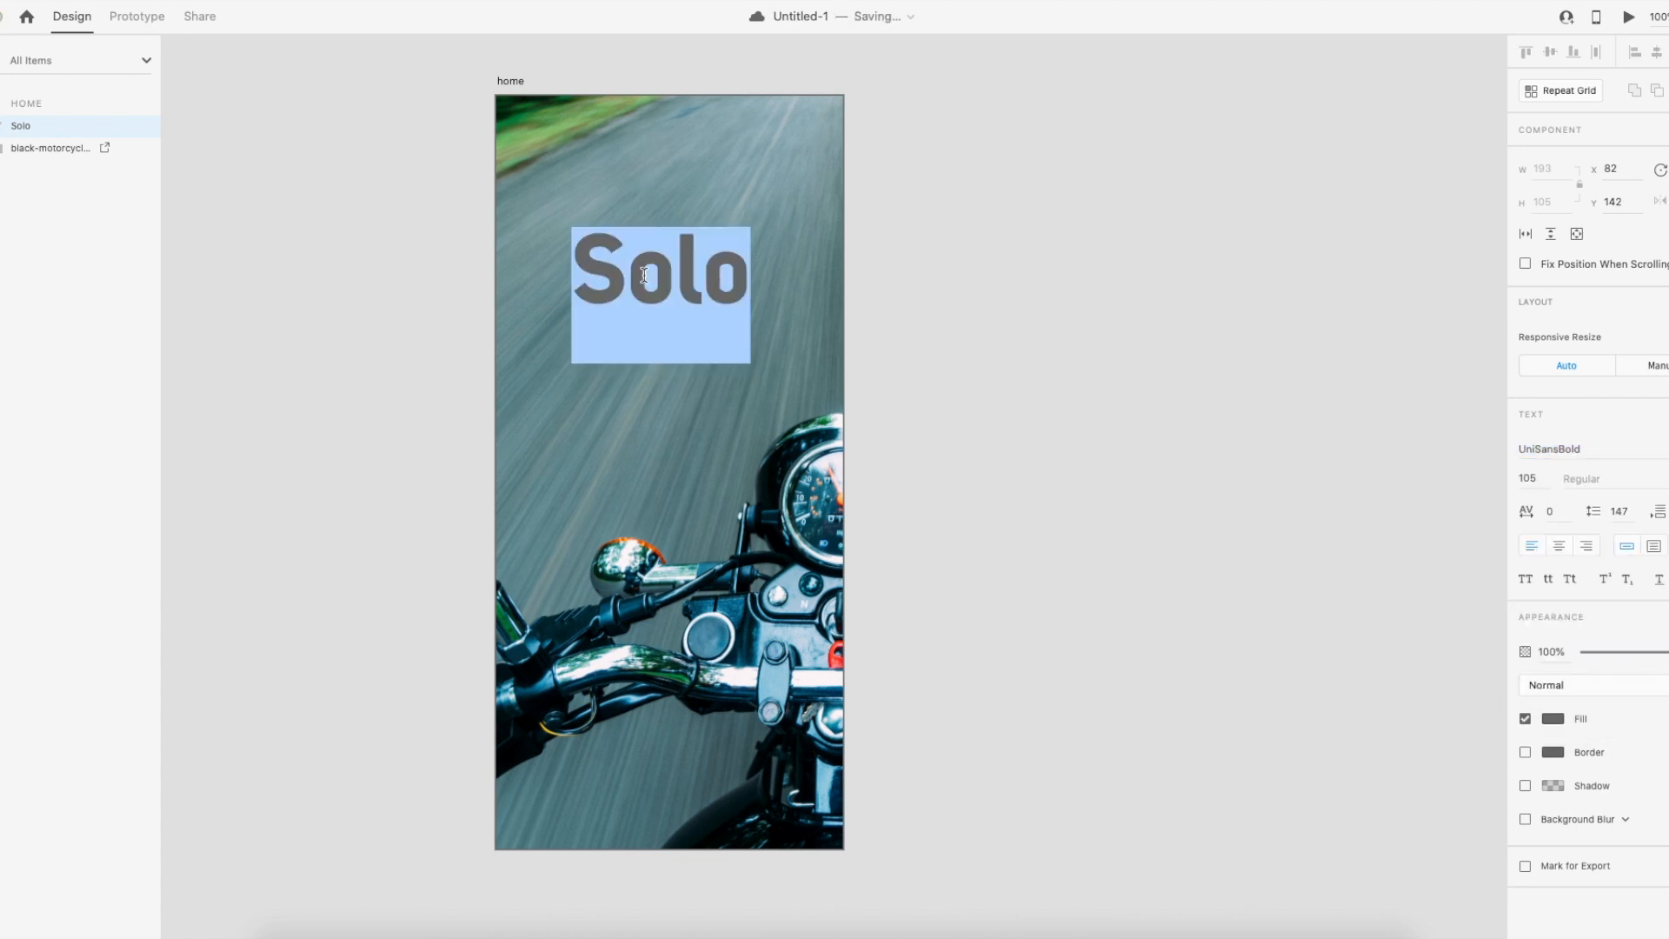
text(SOLO)
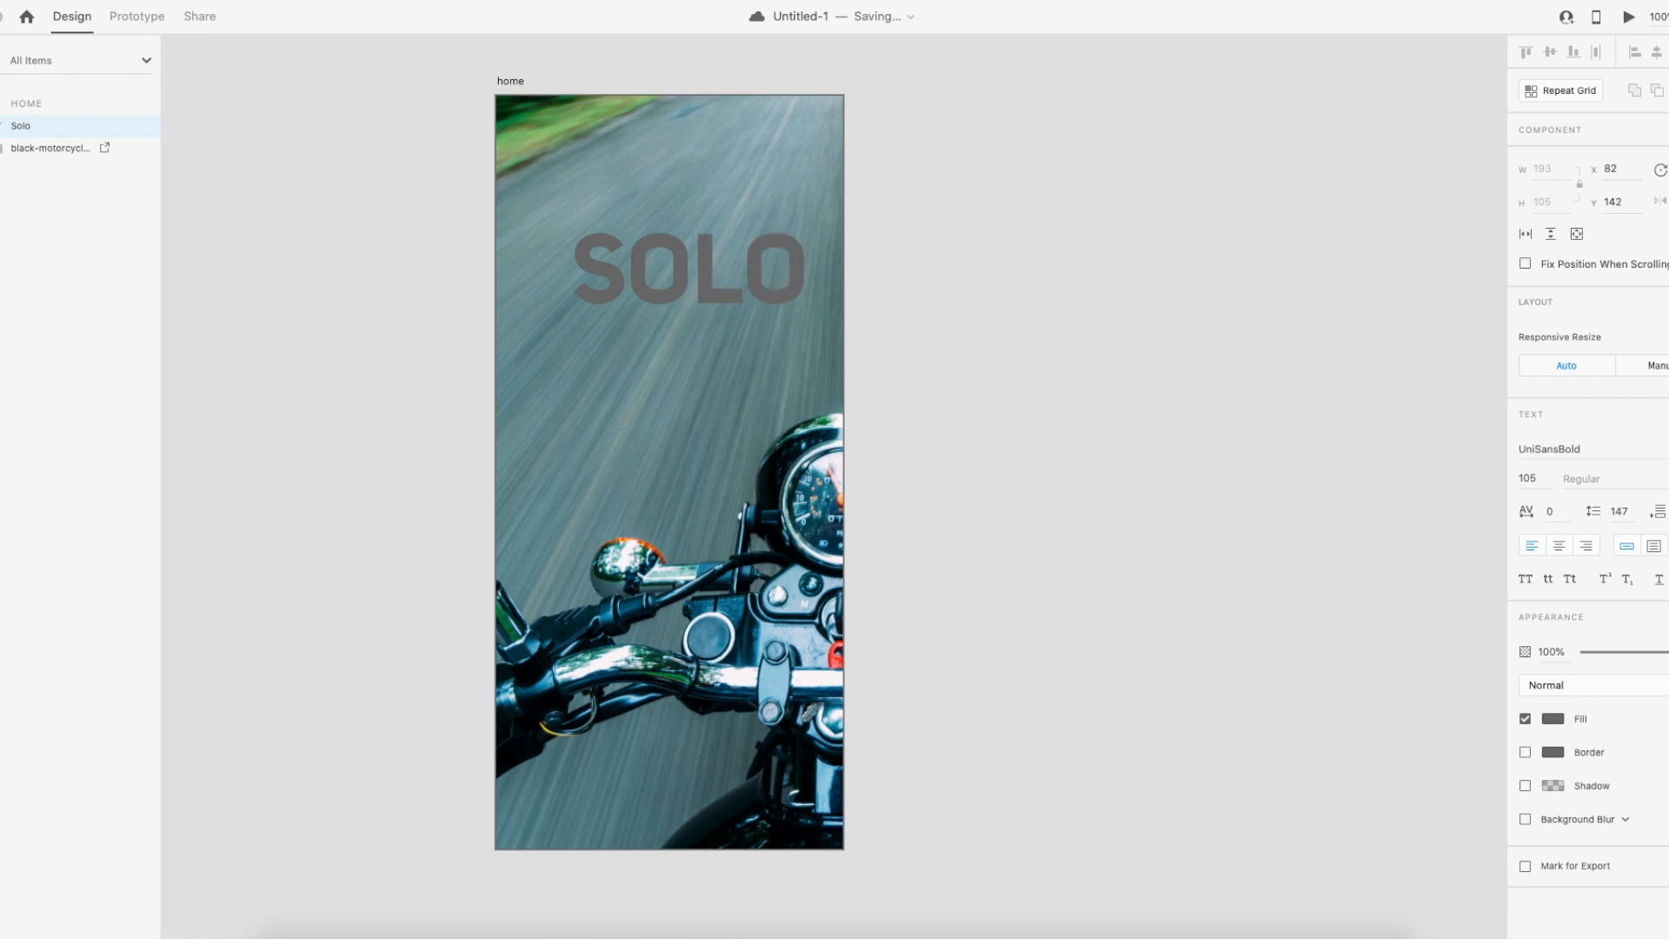
key(Escape)
drag(708, 275, 691, 276)
Fill the SOLO text with white (#FFFFFF) and centre it horizontally on the artboard.
click(1553, 718)
drag(1376, 641, 1289, 604)
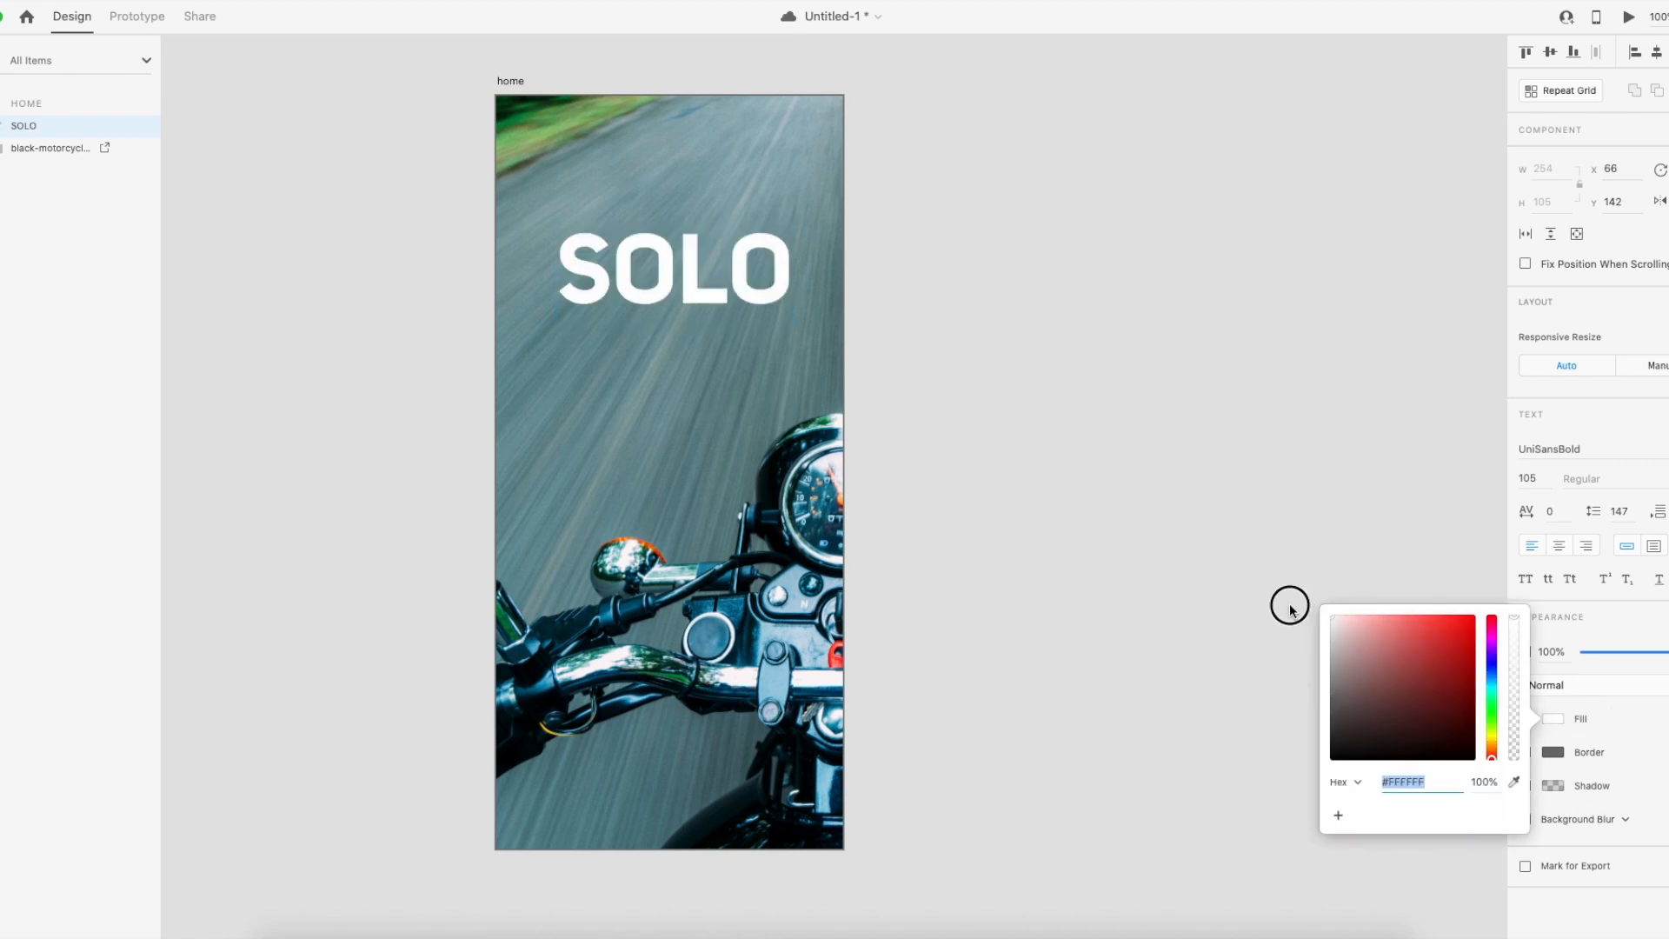
click(1019, 412)
click(1019, 406)
drag(784, 295, 780, 291)
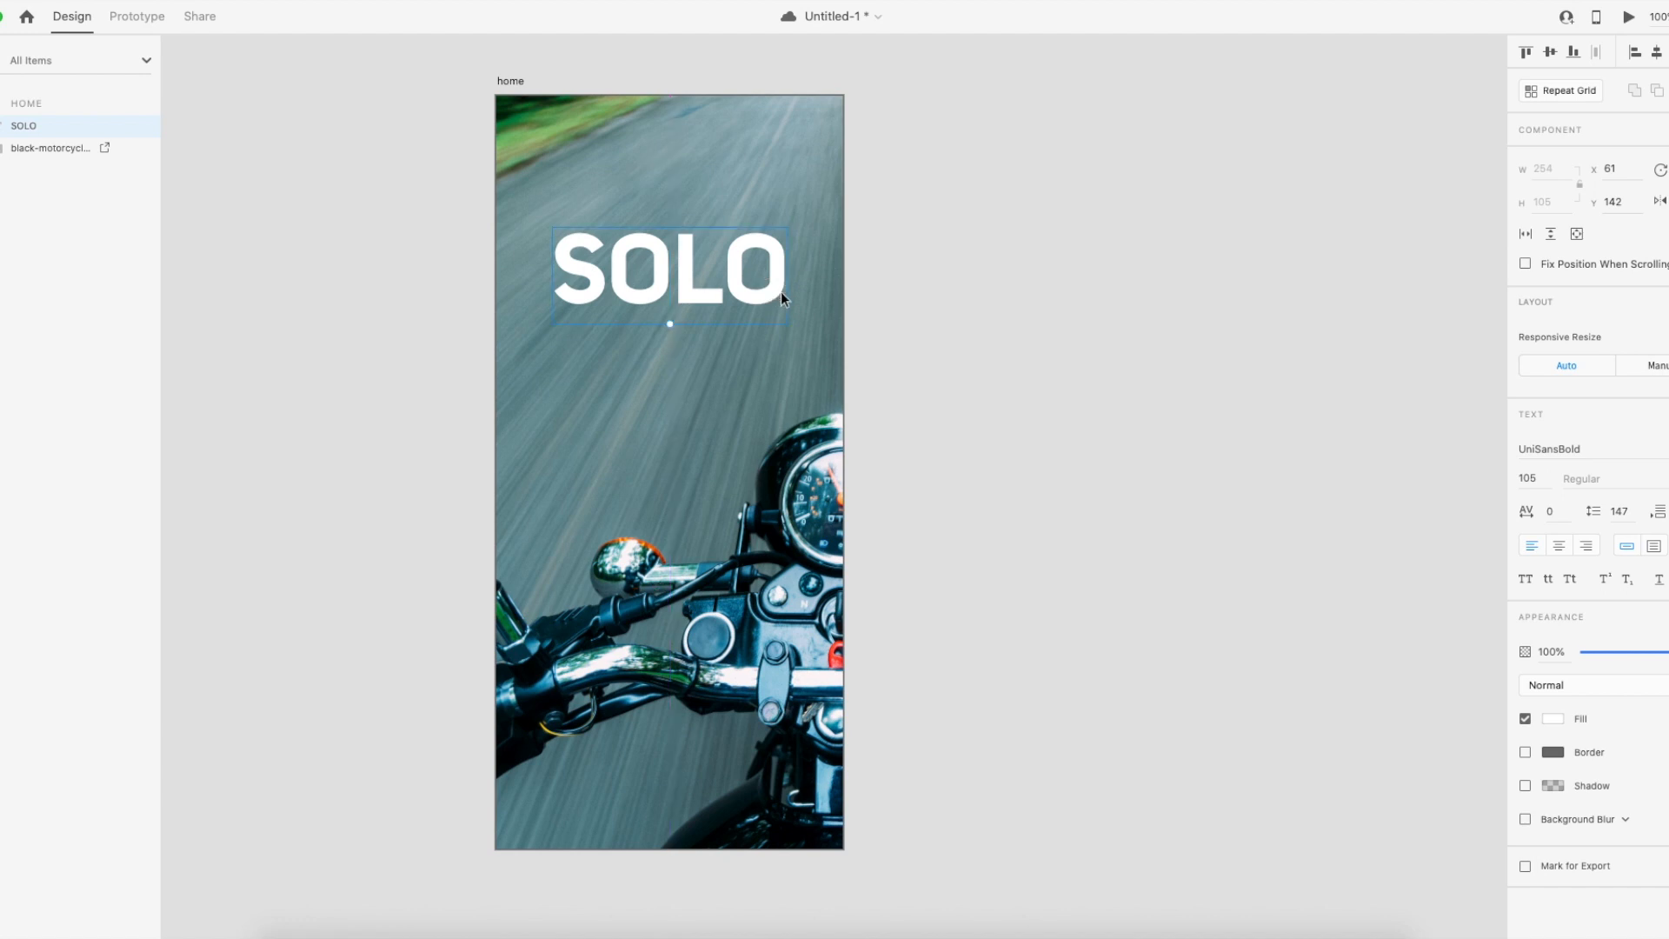
Set the font of the SOLO text to UniSansBoldItalic and clear the selection.
click(1549, 448)
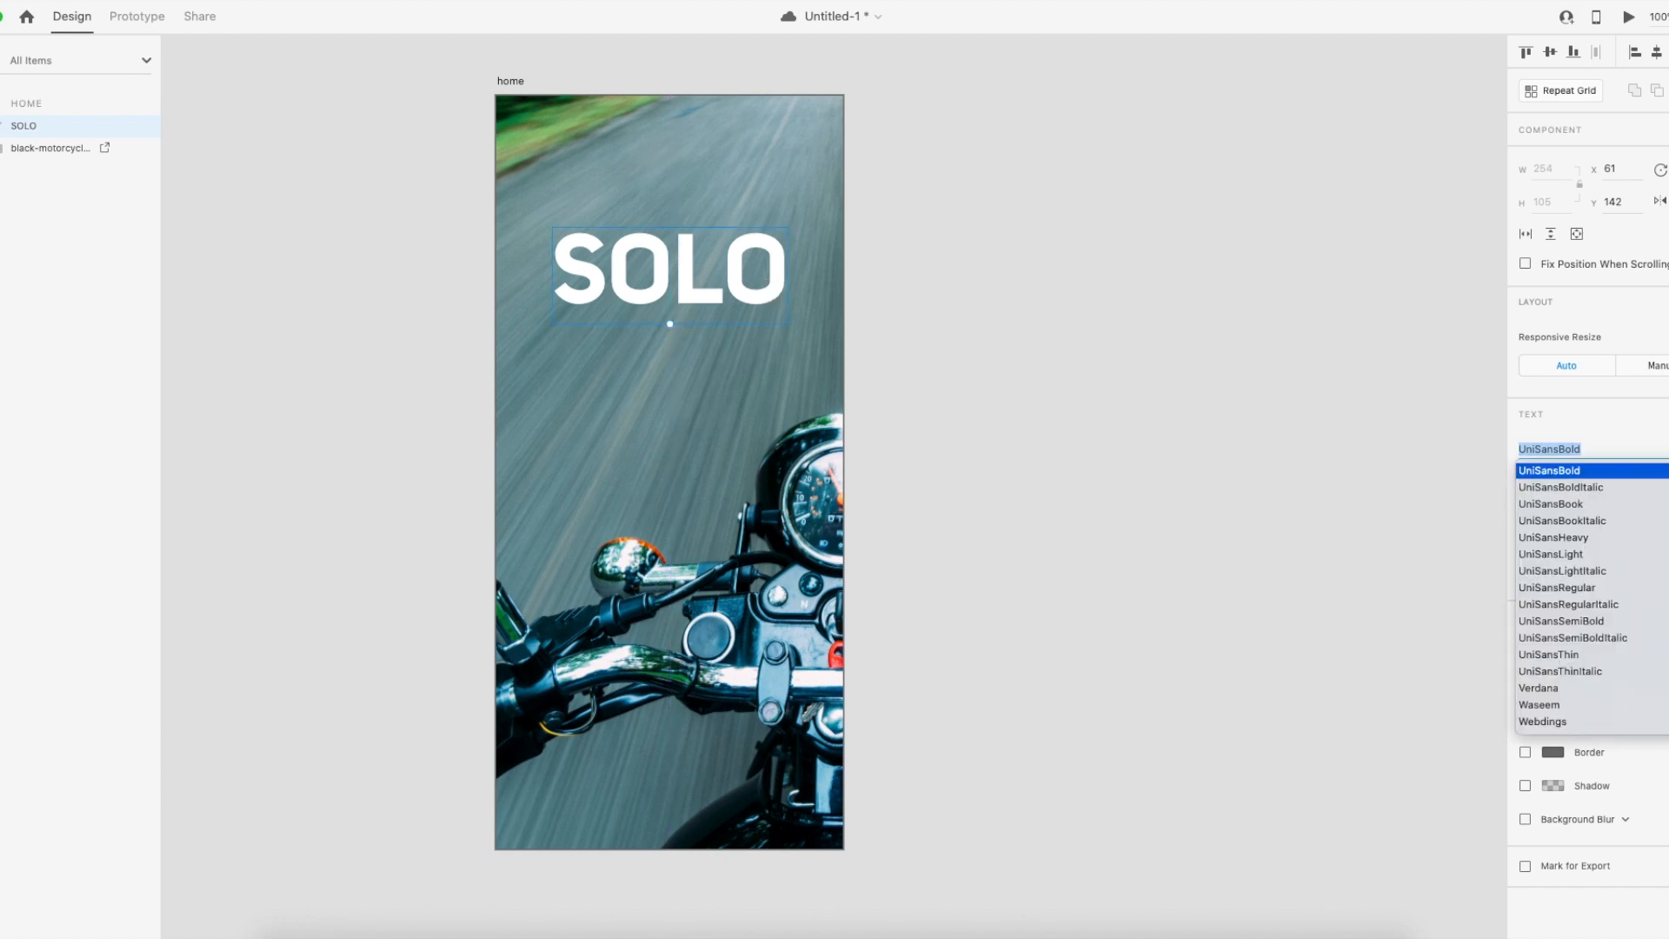
click(1609, 486)
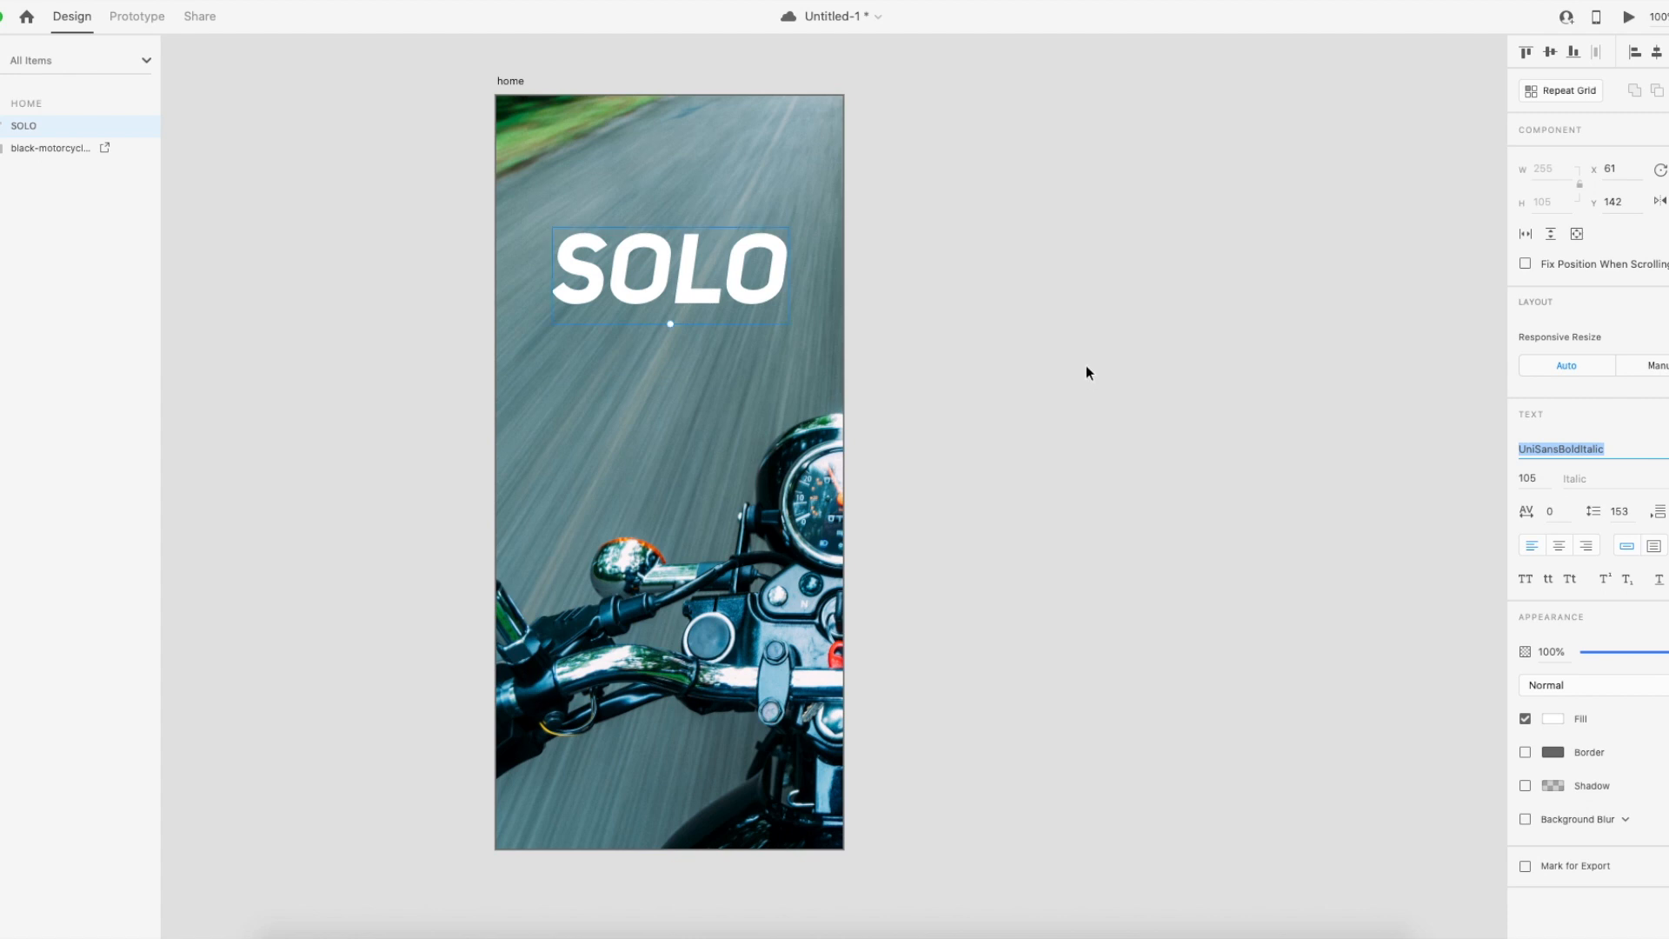
click(1086, 369)
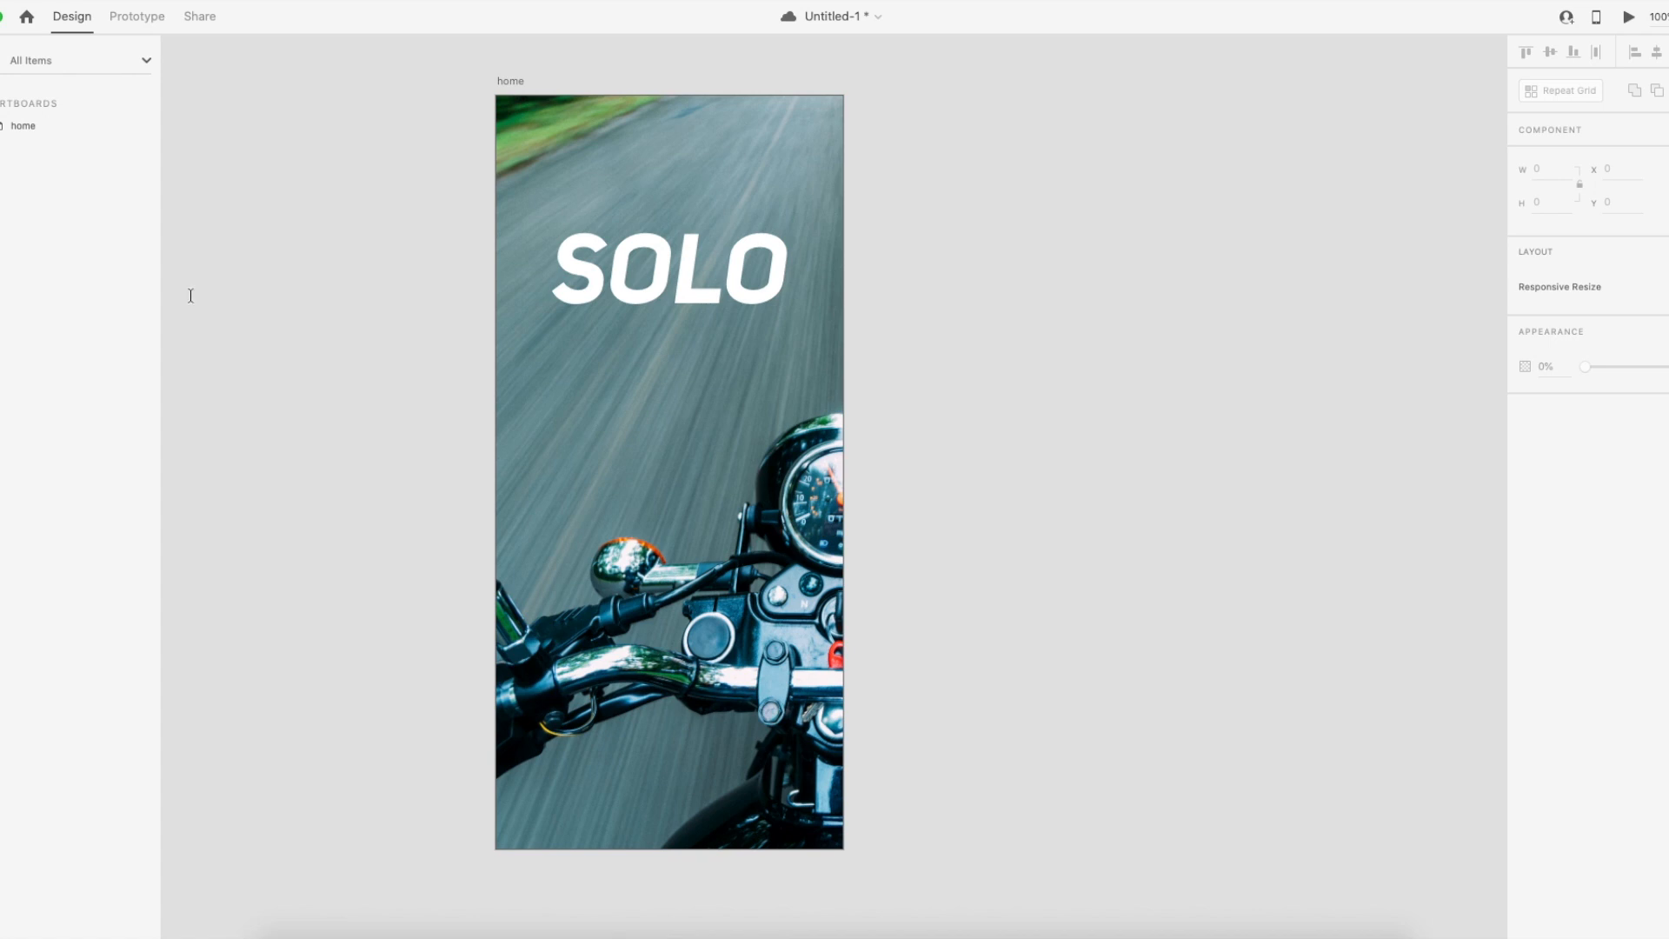
Add a separate text RIDER in the same style, starting on the artboard's vertical centre line slightly lower than SOLO.
click(670, 340)
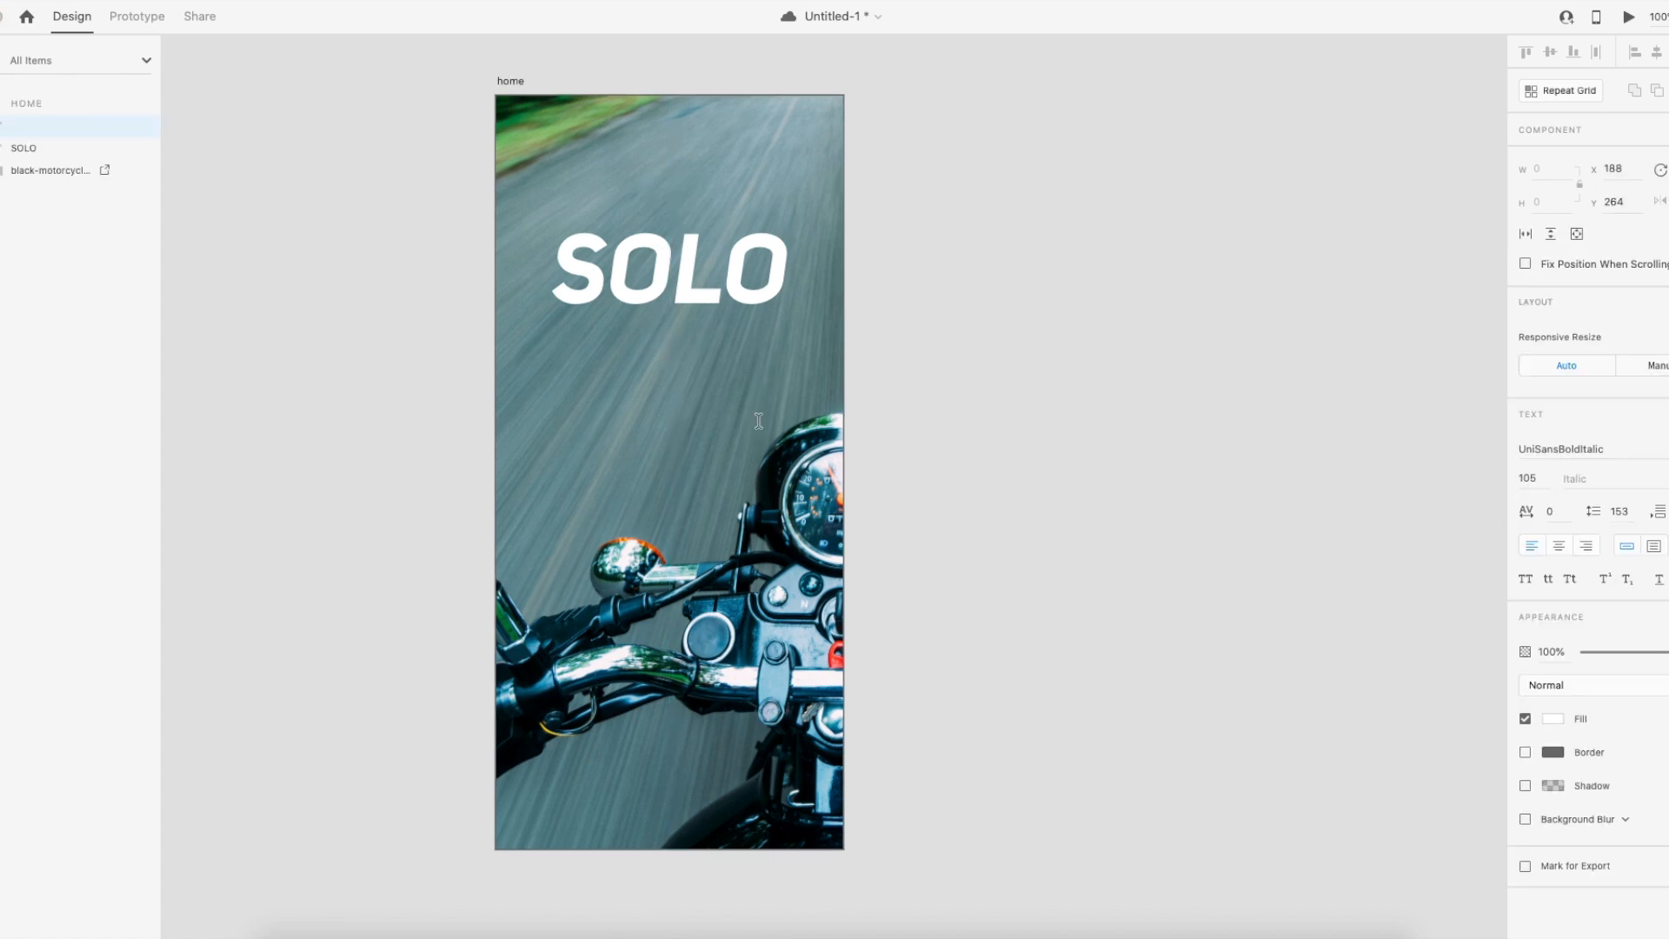
text(RID)
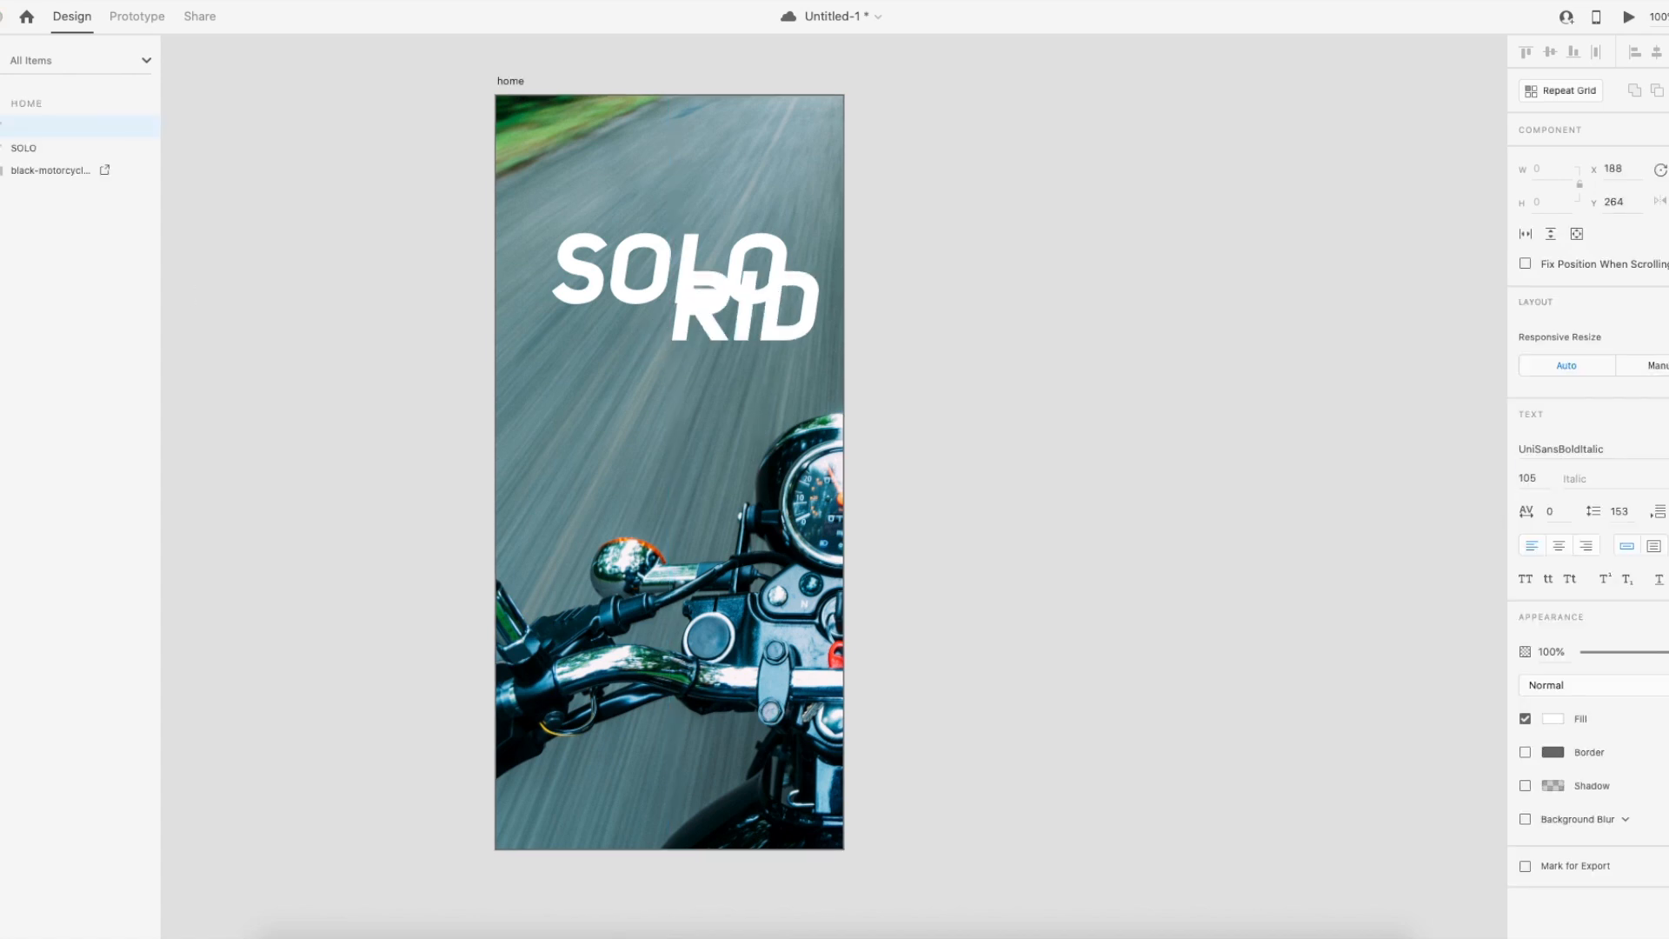
text(ER)
key(Escape)
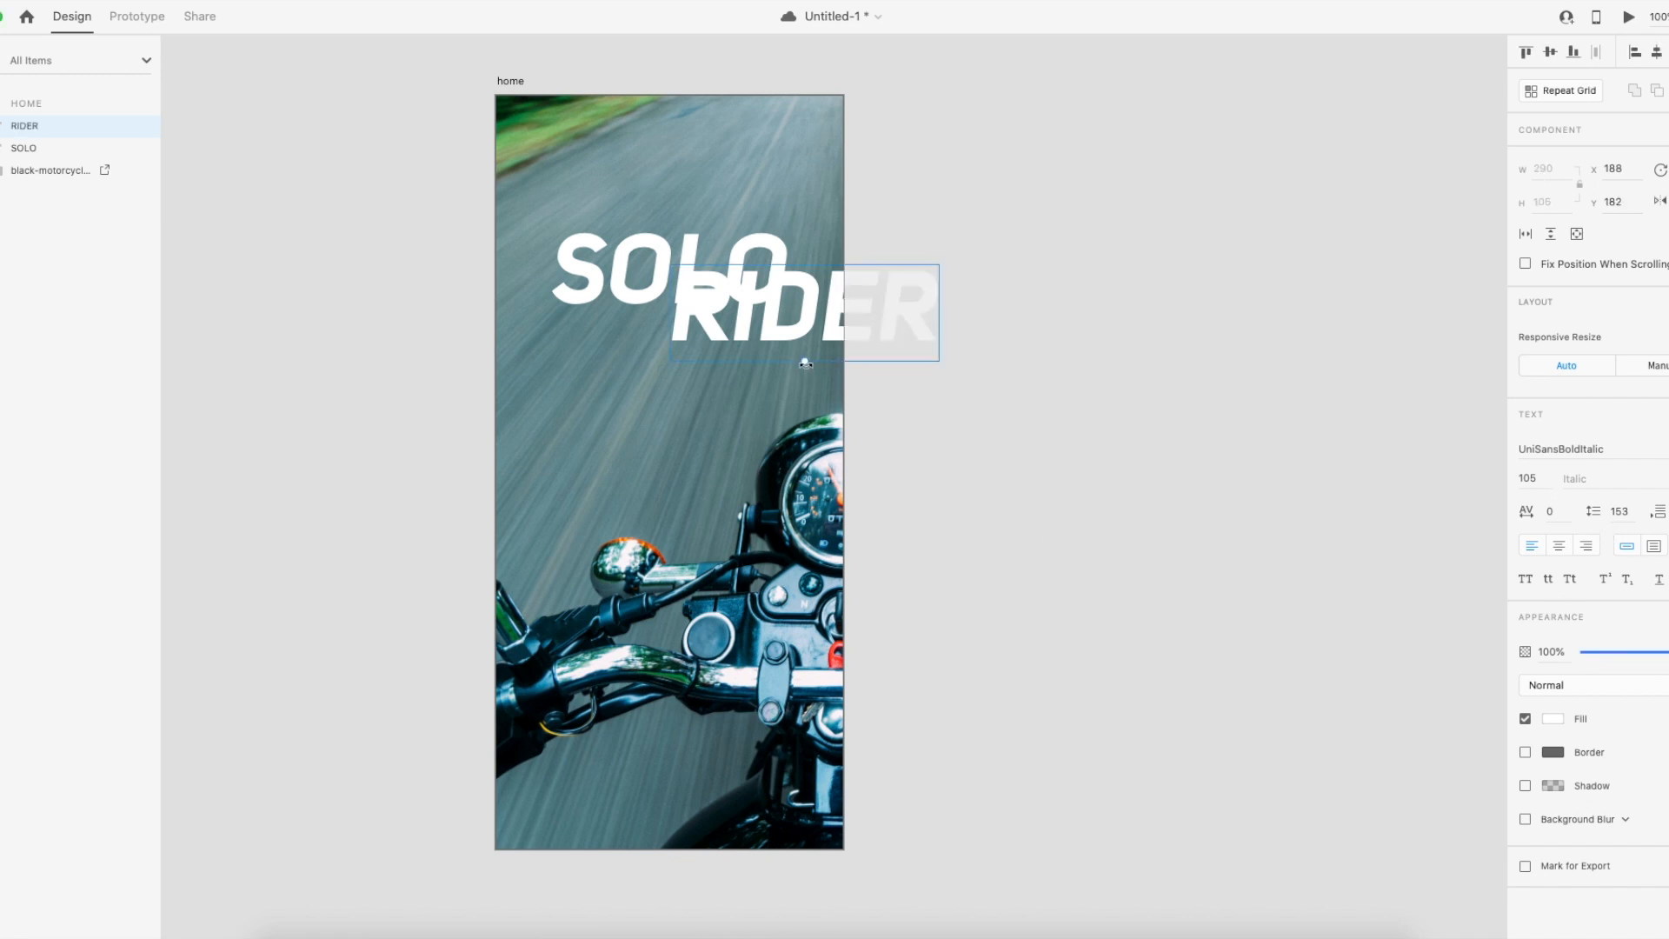
Shrink the RIDER text to size 30 and centre it just beneath SOLO.
drag(806, 361, 805, 296)
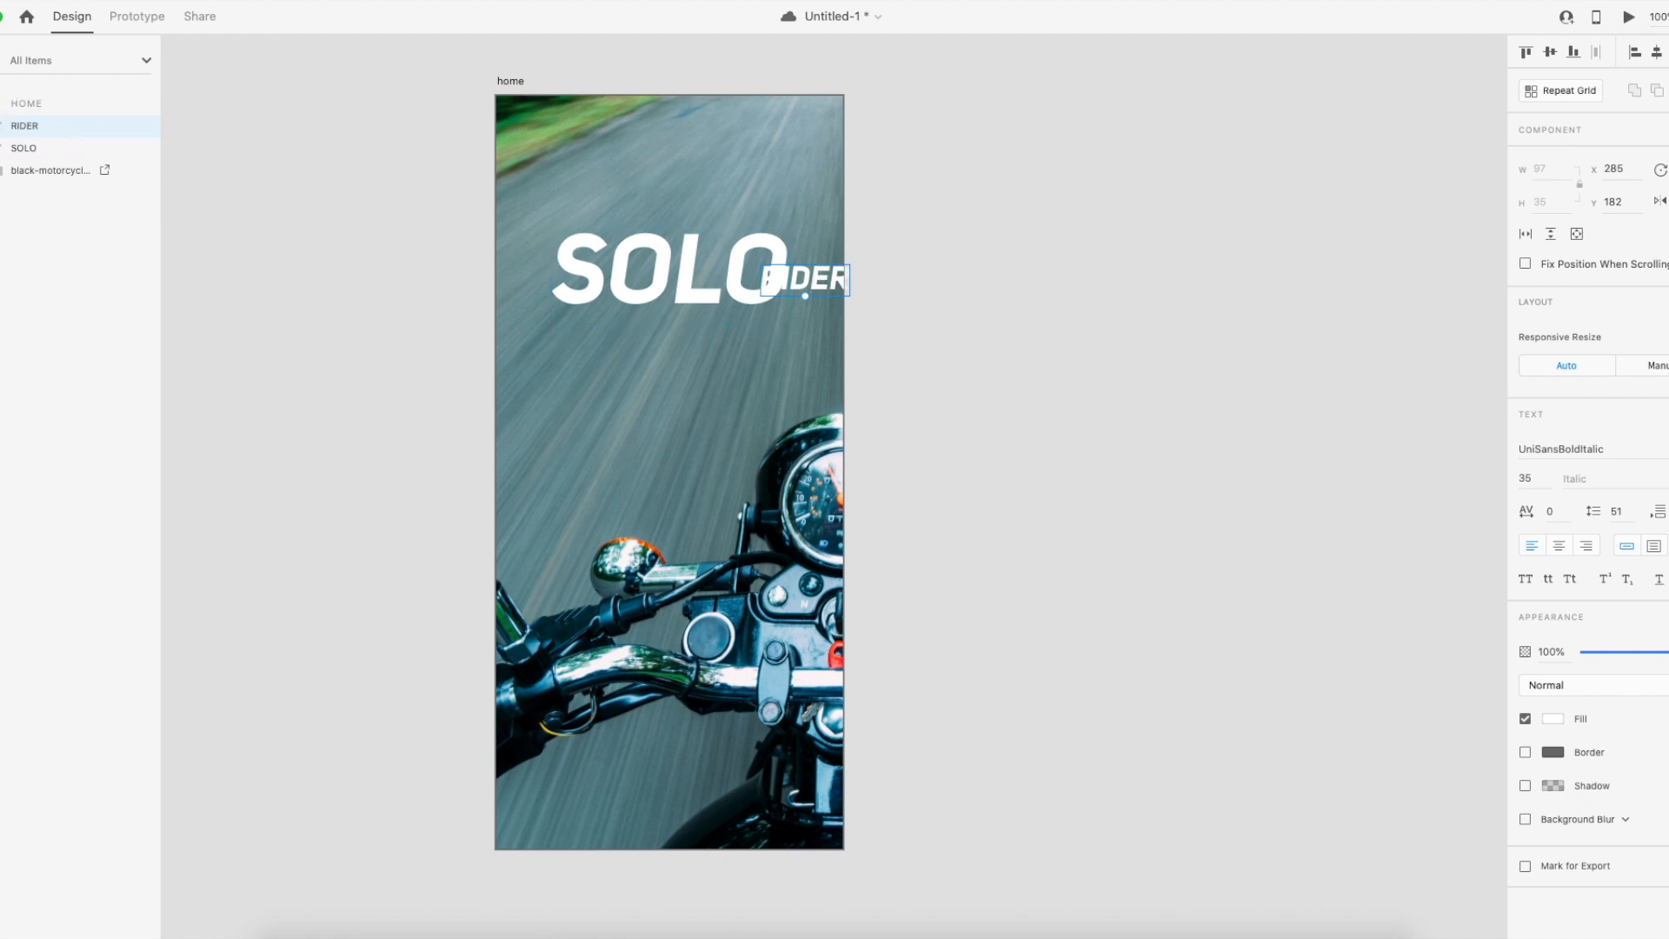
drag(811, 286, 669, 341)
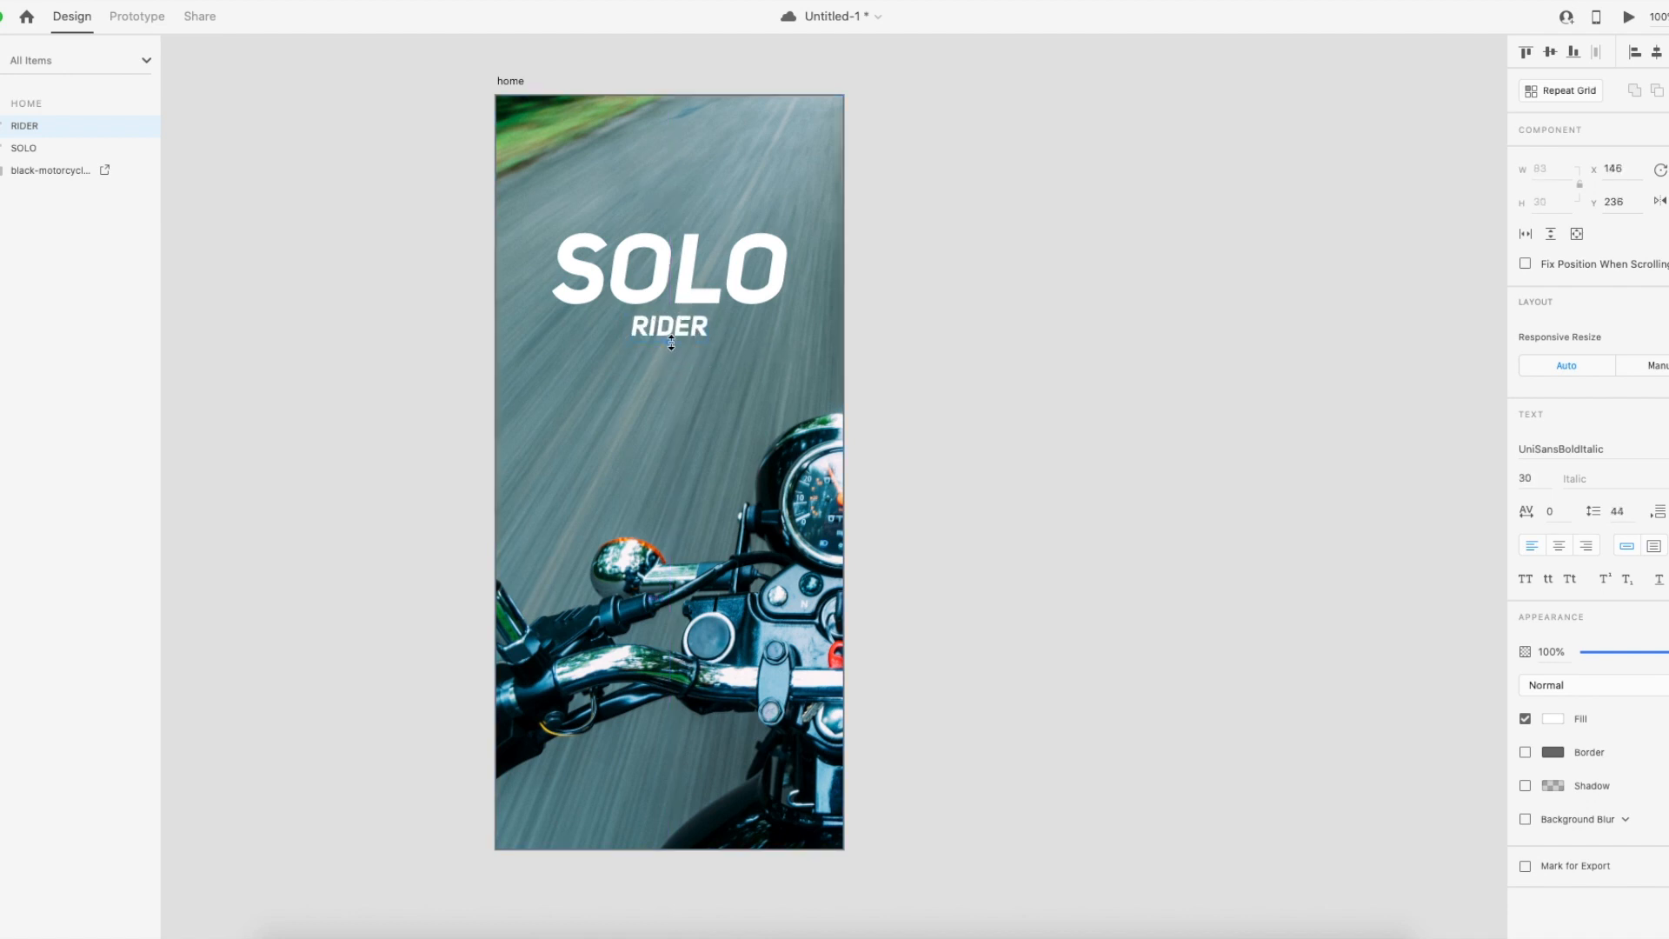
Set the font of the RIDER text to UniSansRegularItalic and clear the selection.
click(1562, 448)
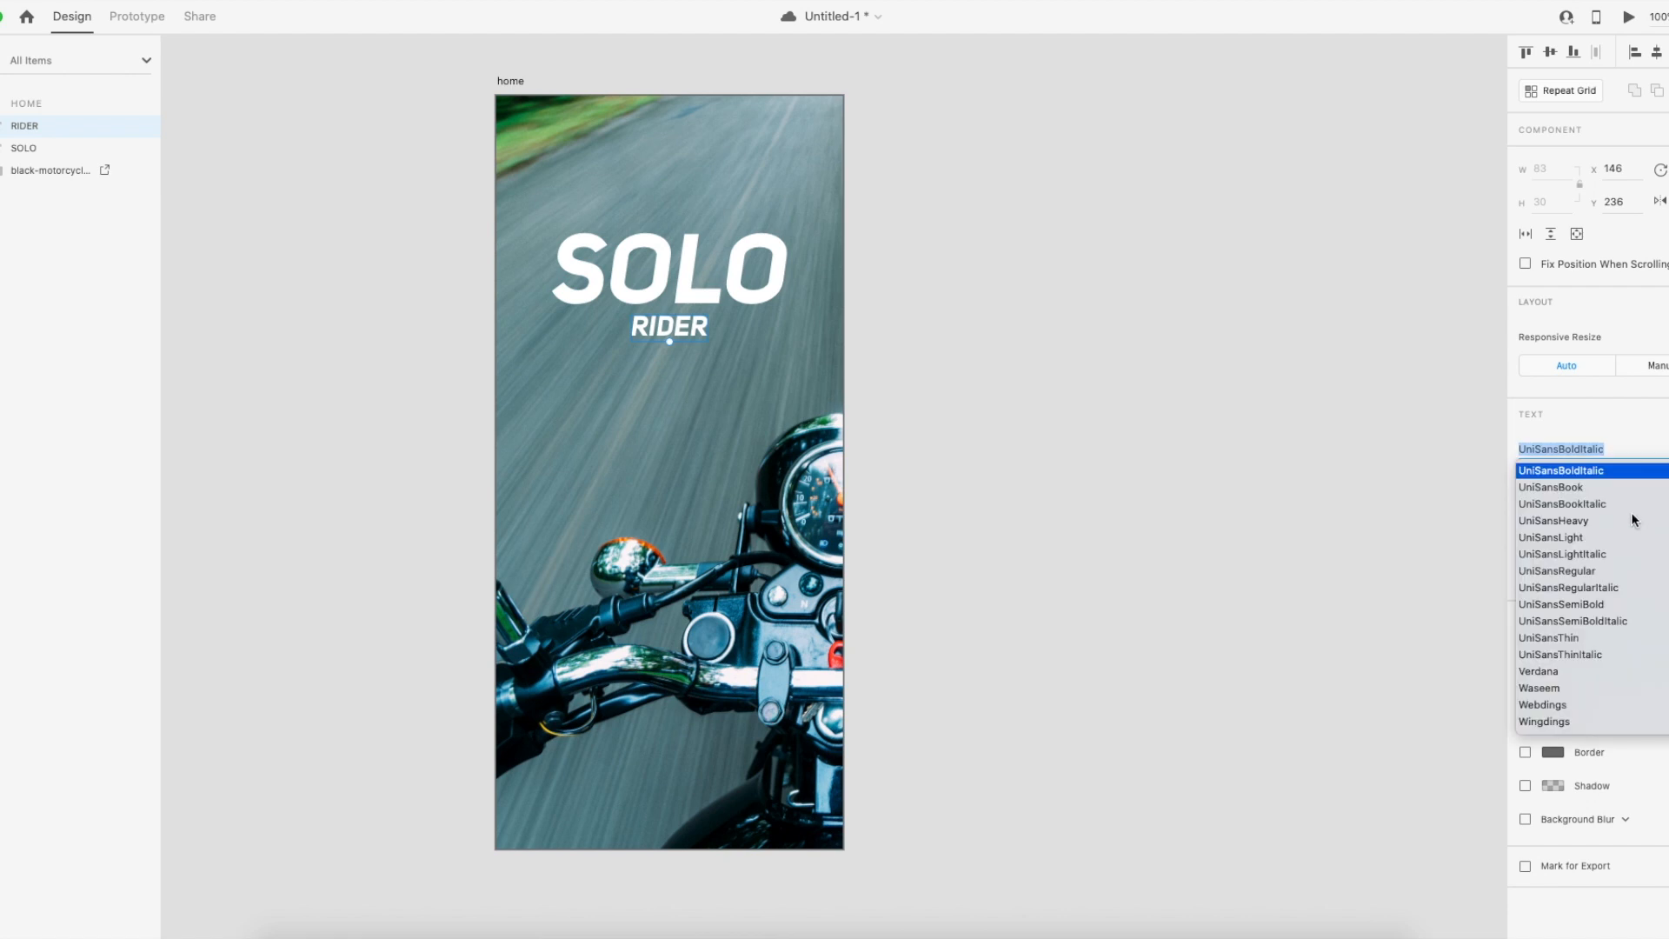
click(1588, 570)
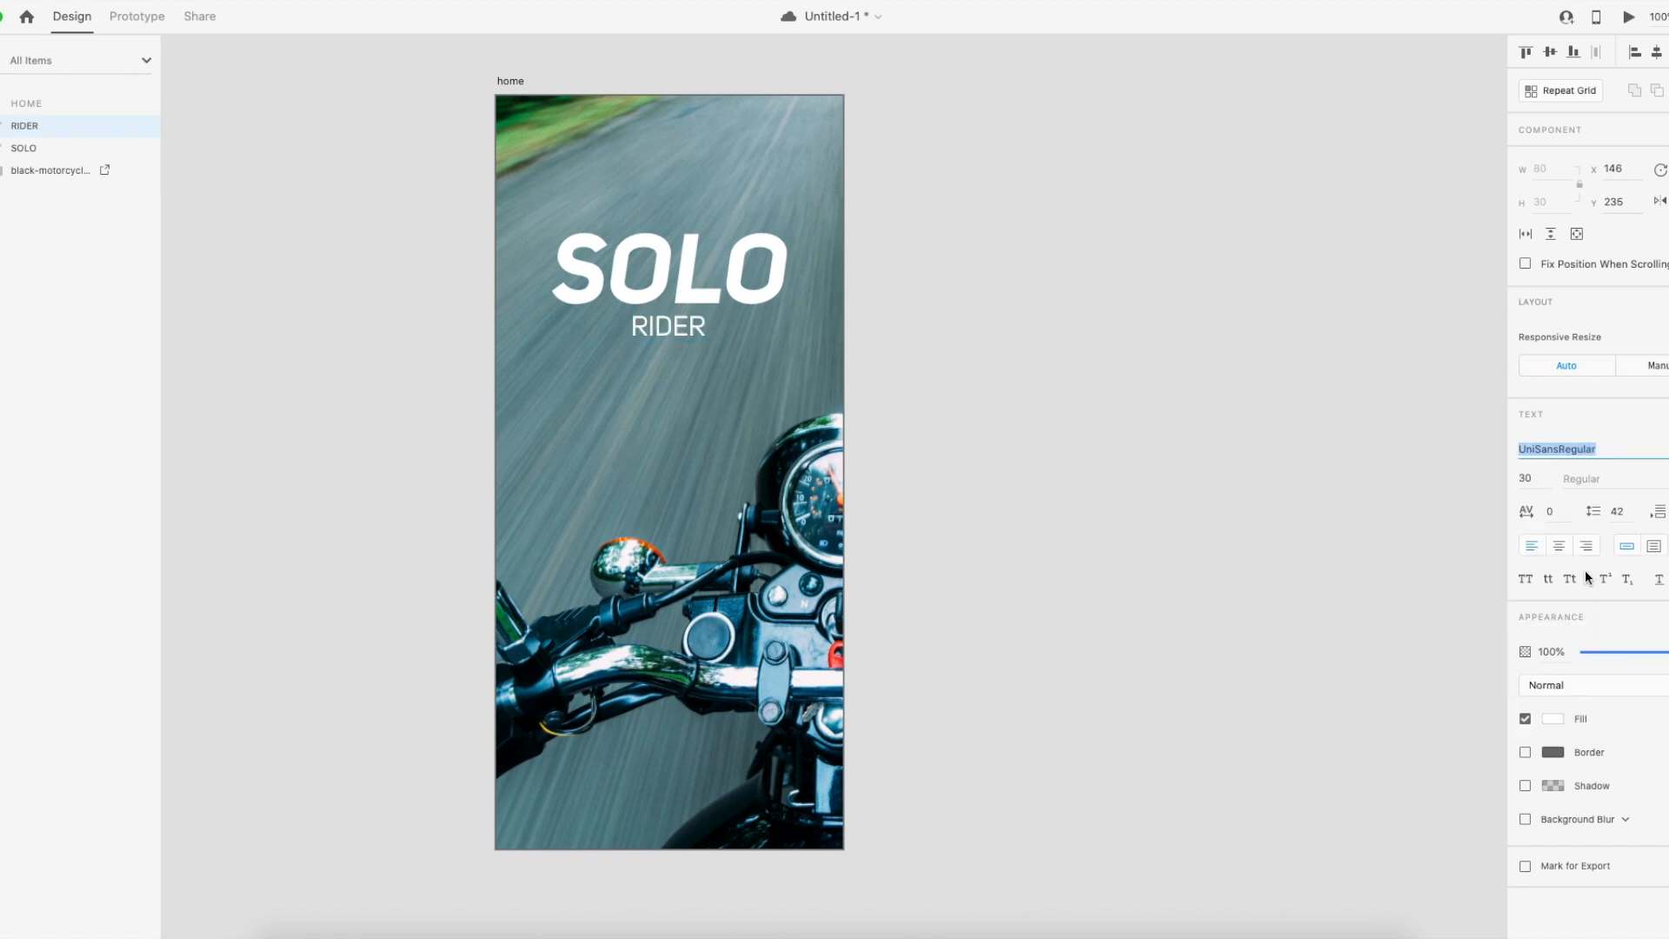
key(Down)
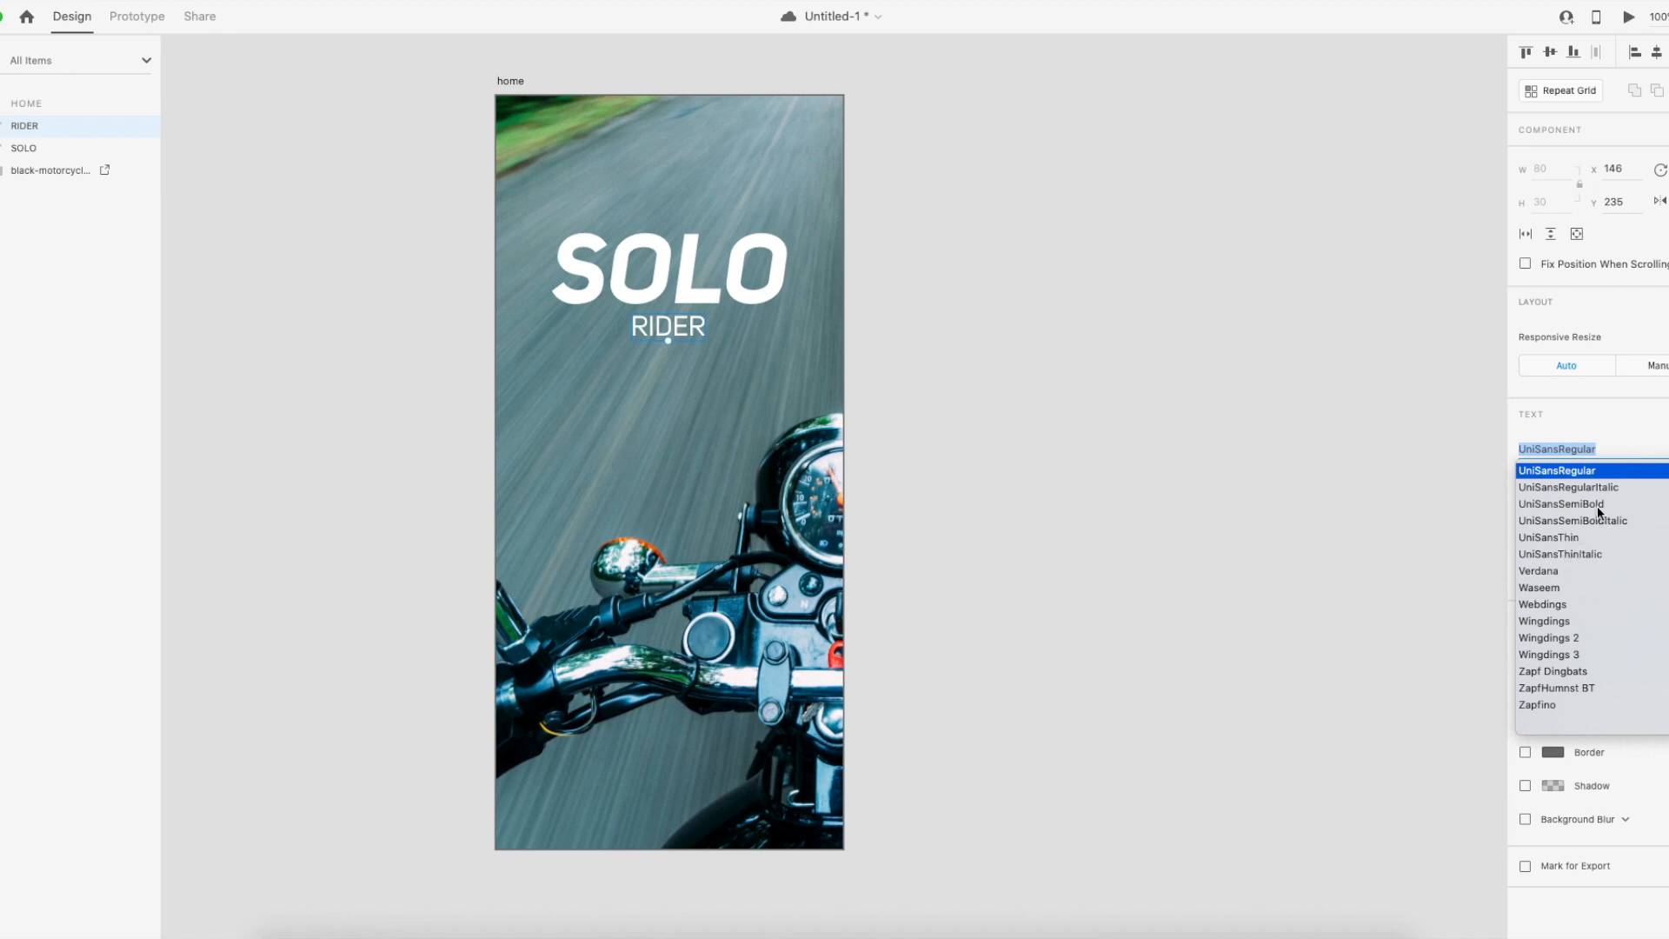
scroll(1596, 508, up, 3)
scroll(1591, 535, up, 1)
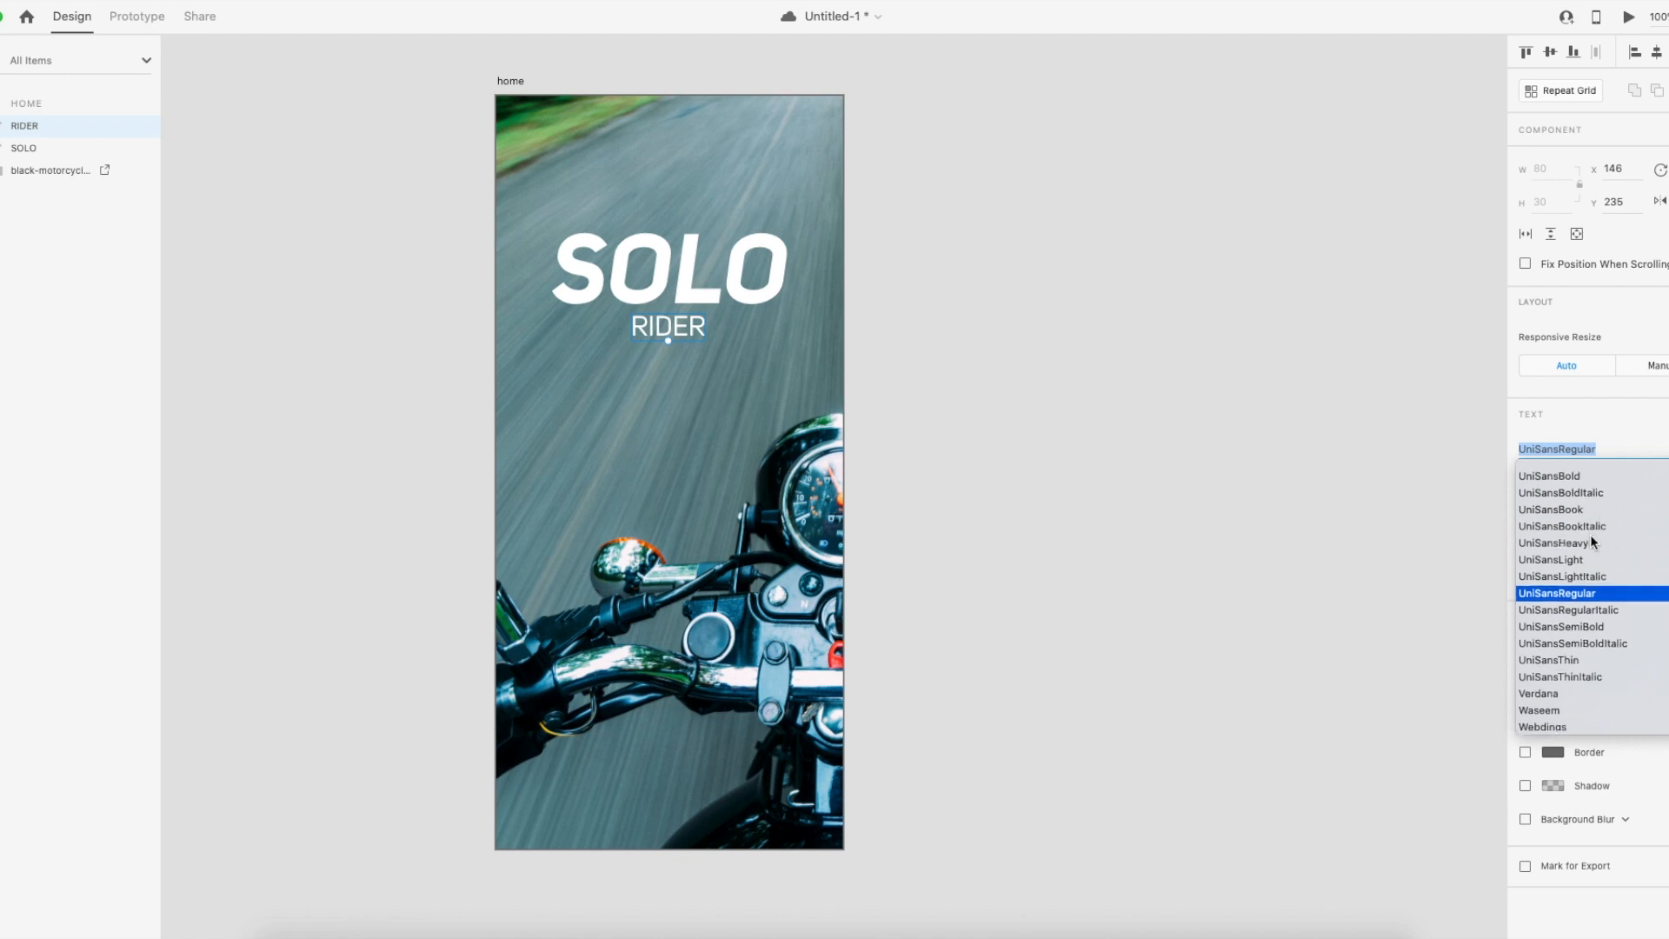
scroll(1604, 583, up, 3)
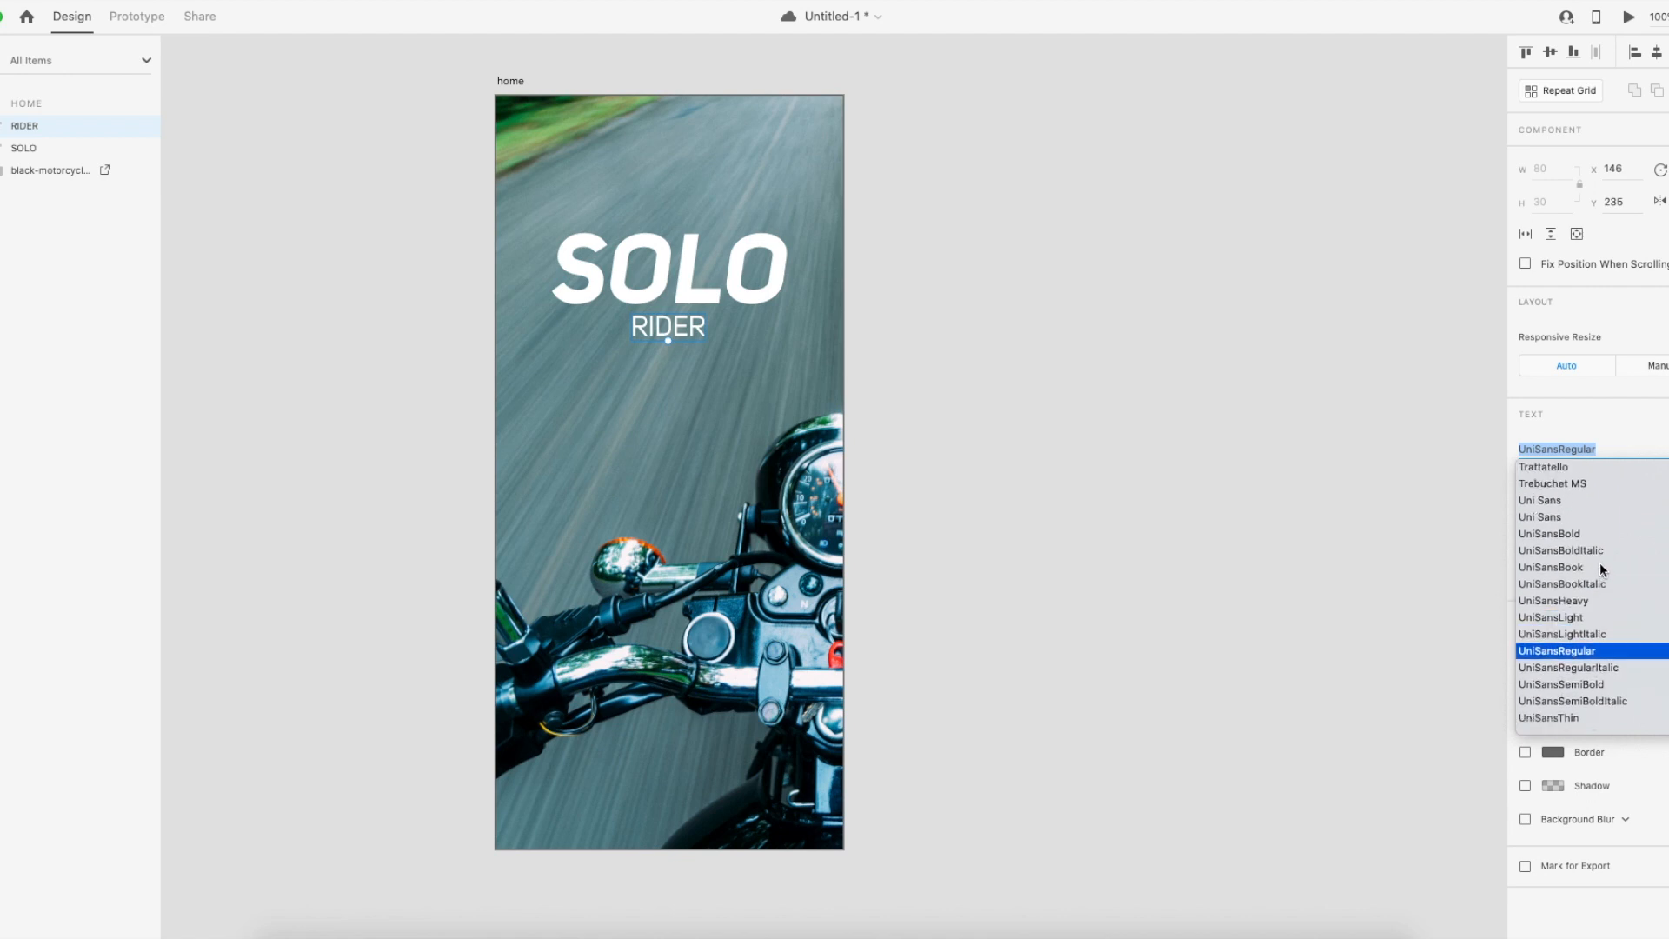
scroll(1610, 600, up, 1)
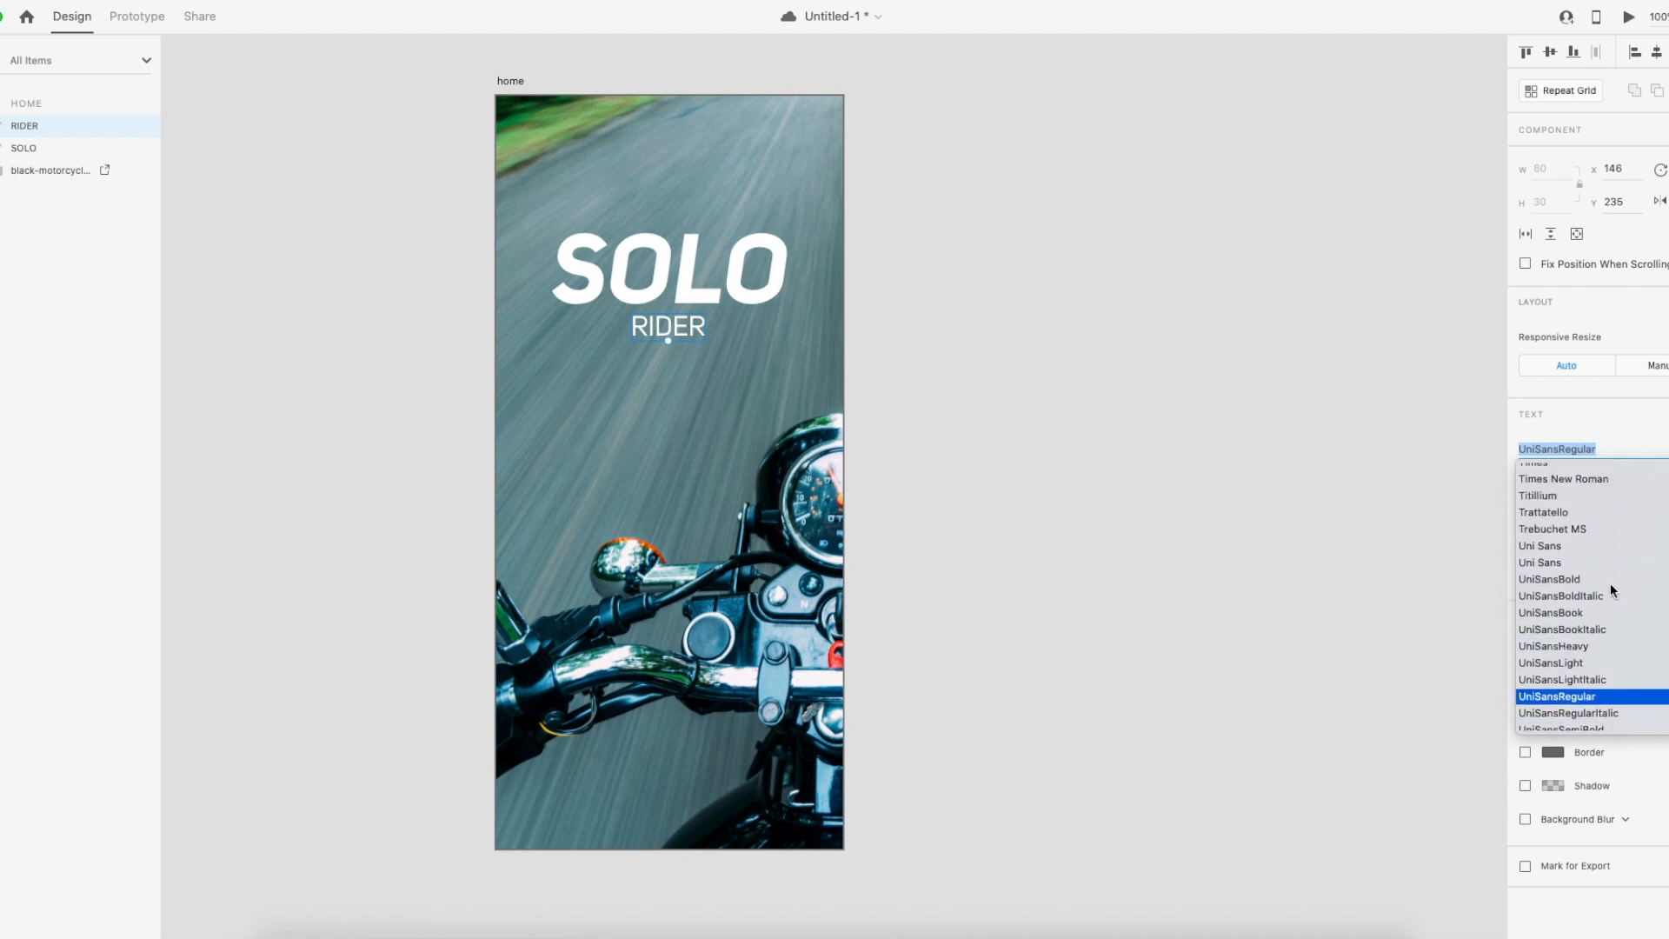
scroll(1614, 596, down, 3)
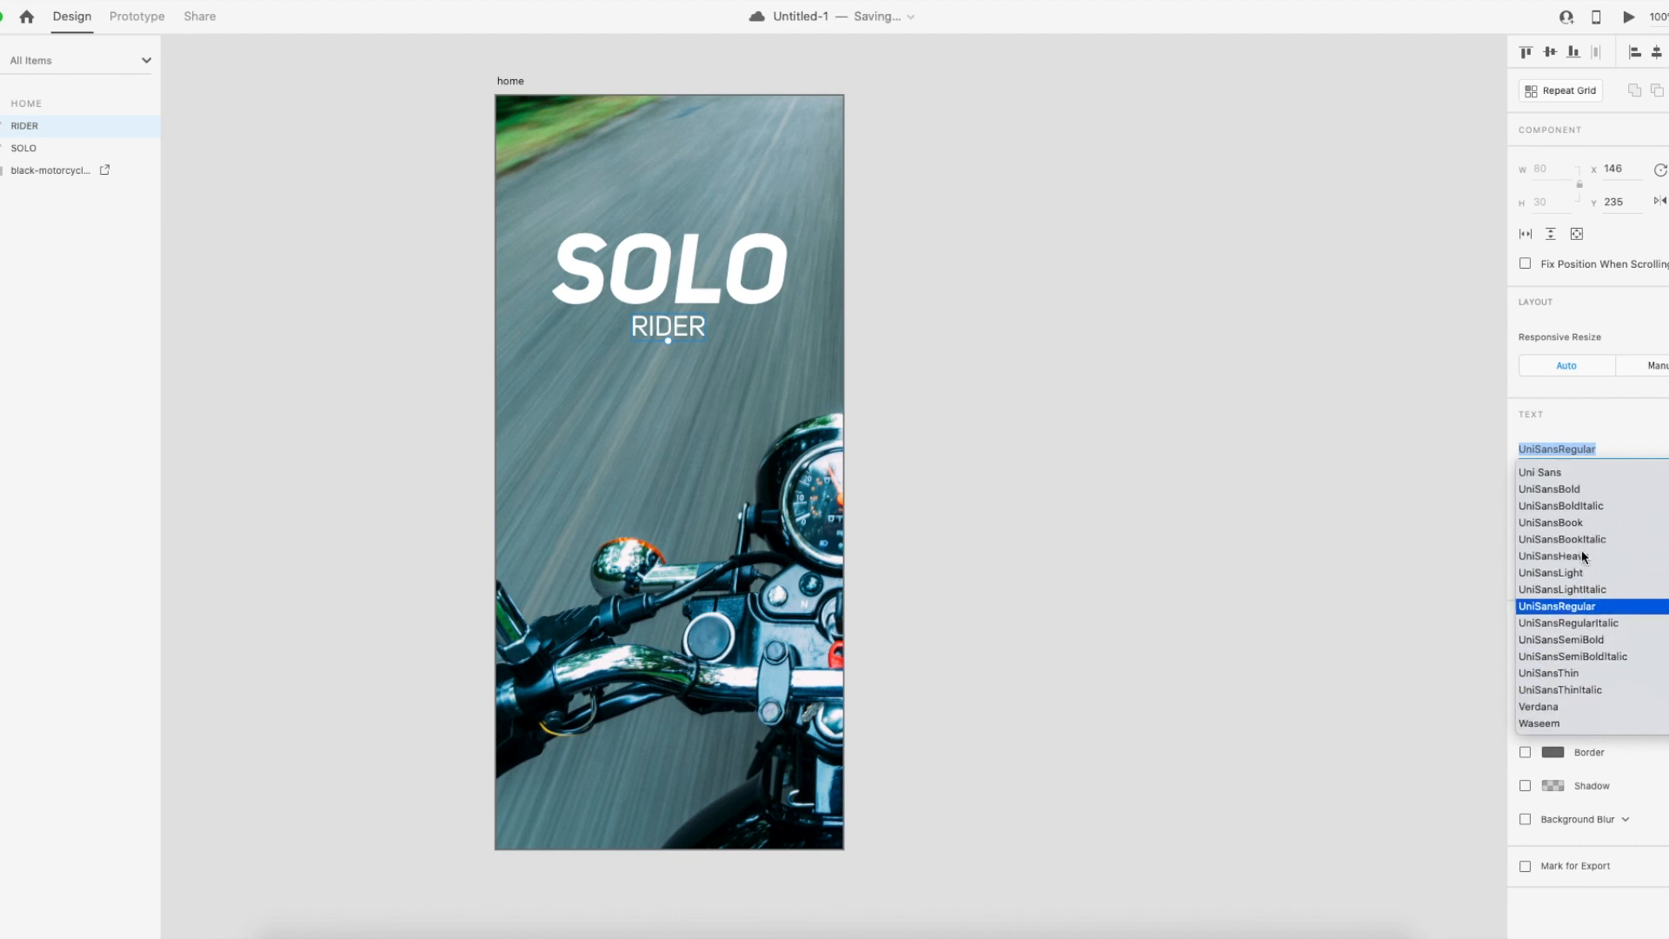
click(1605, 623)
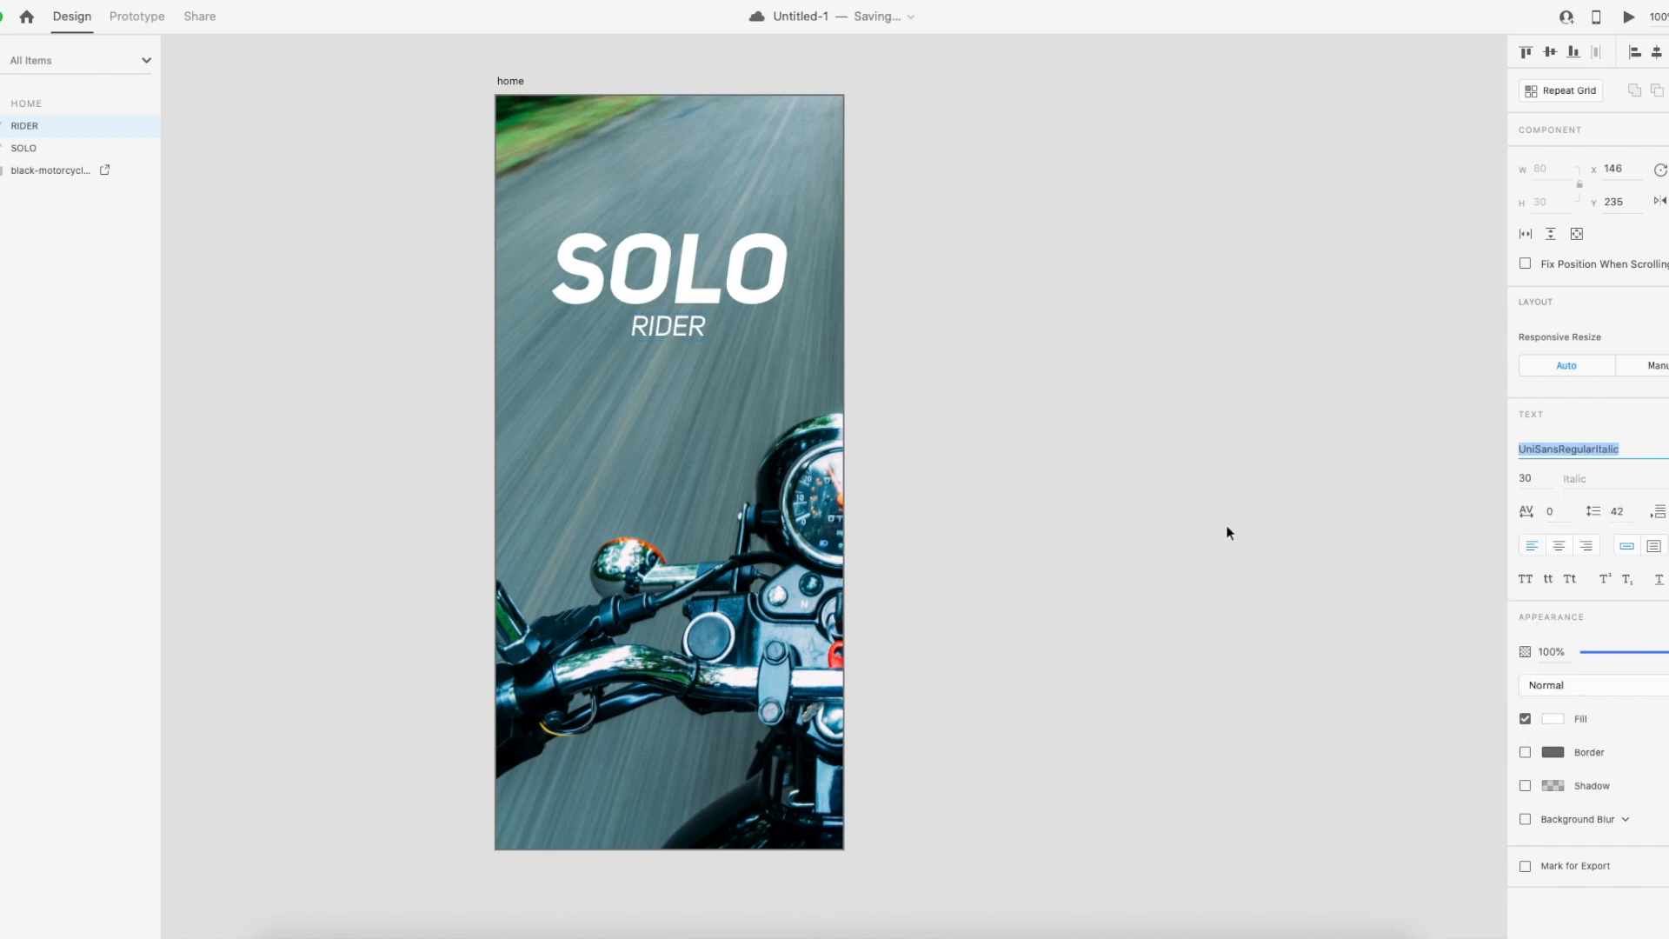
click(1178, 510)
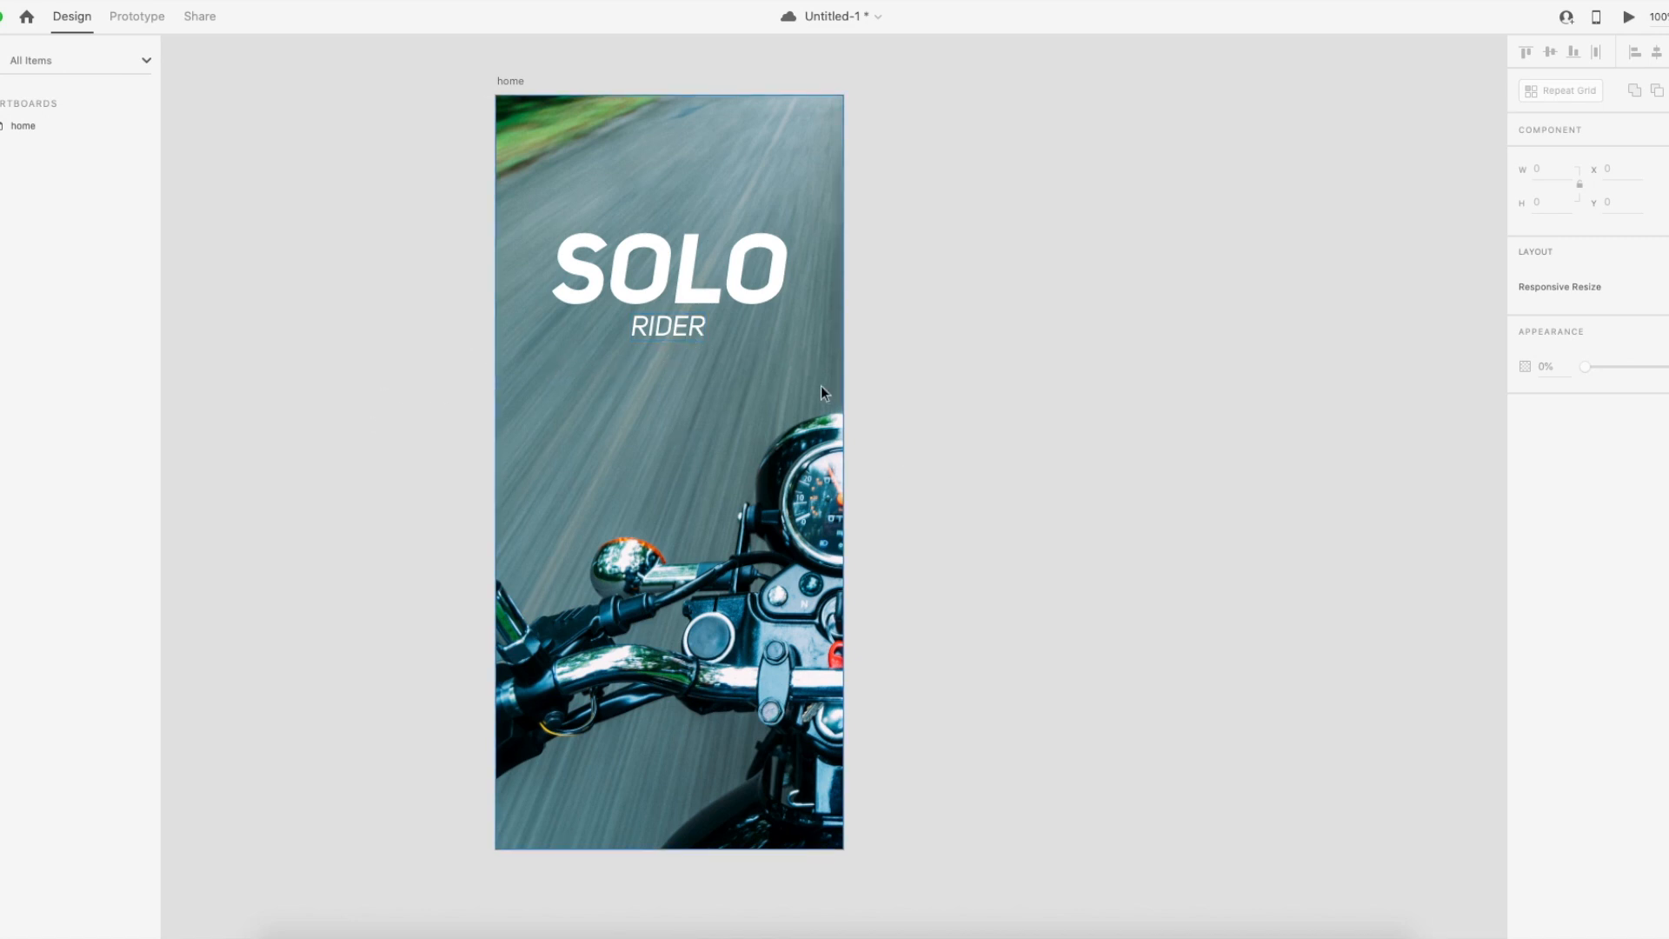
Move the SOLO and RIDER texts up together to about Y 91.
key(super+a)
drag(681, 328, 701, 246)
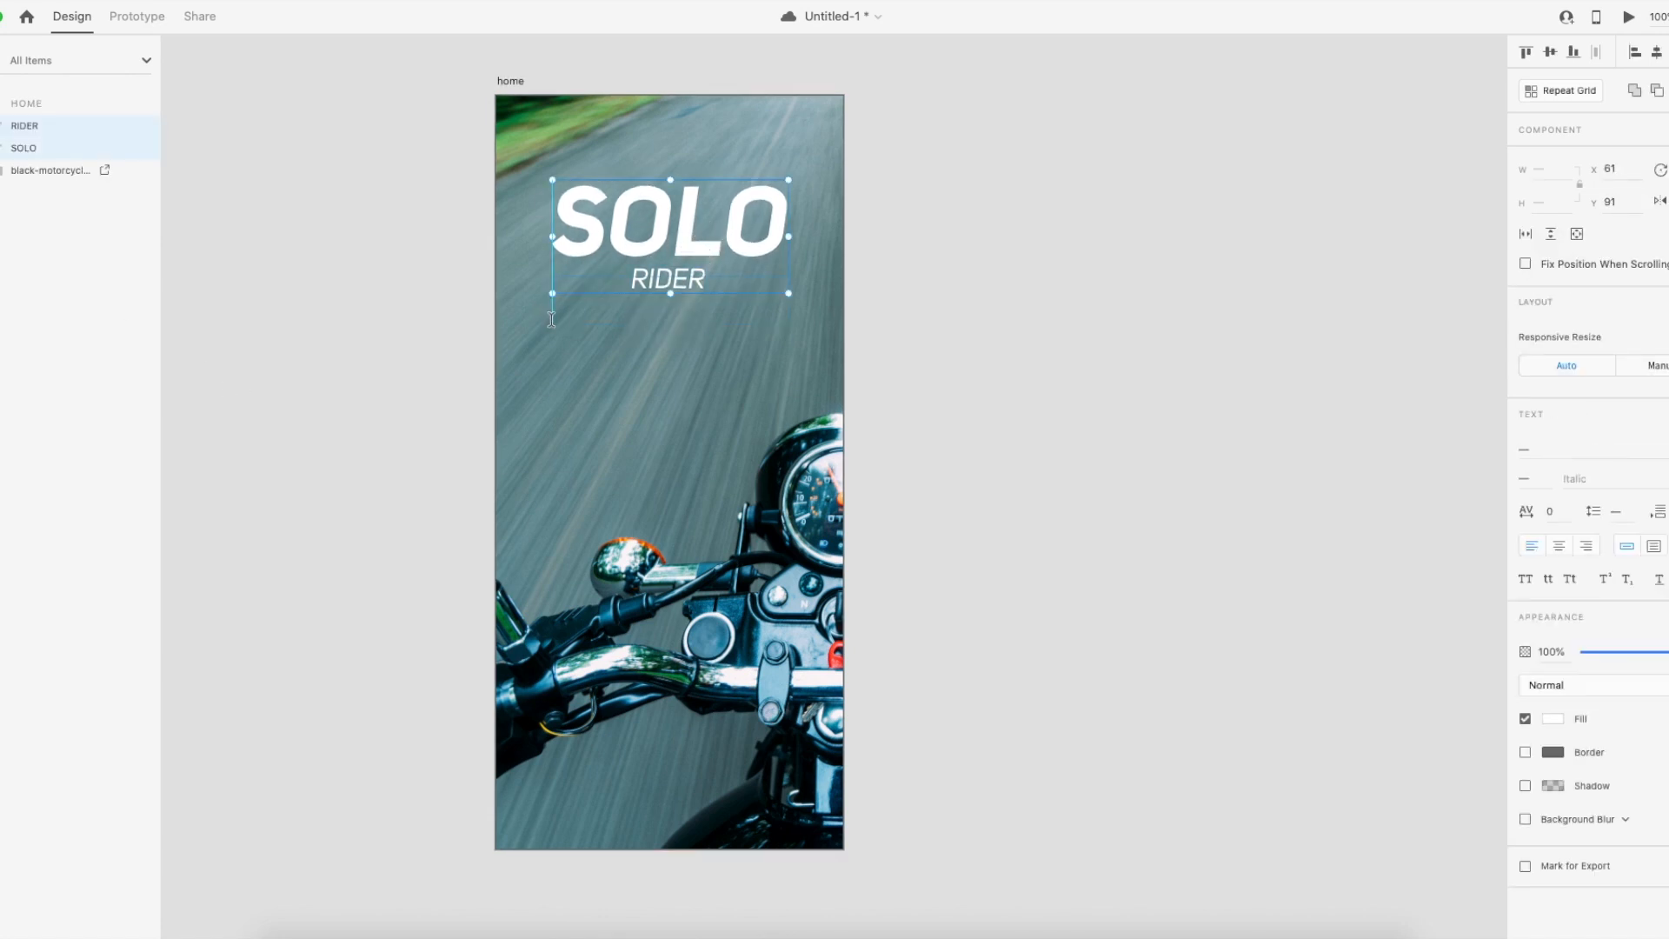
Add an area text box about 249 × 62 below RIDER, aligned with SOLO's start, containing EXPLORE MORE.
drag(552, 322, 783, 380)
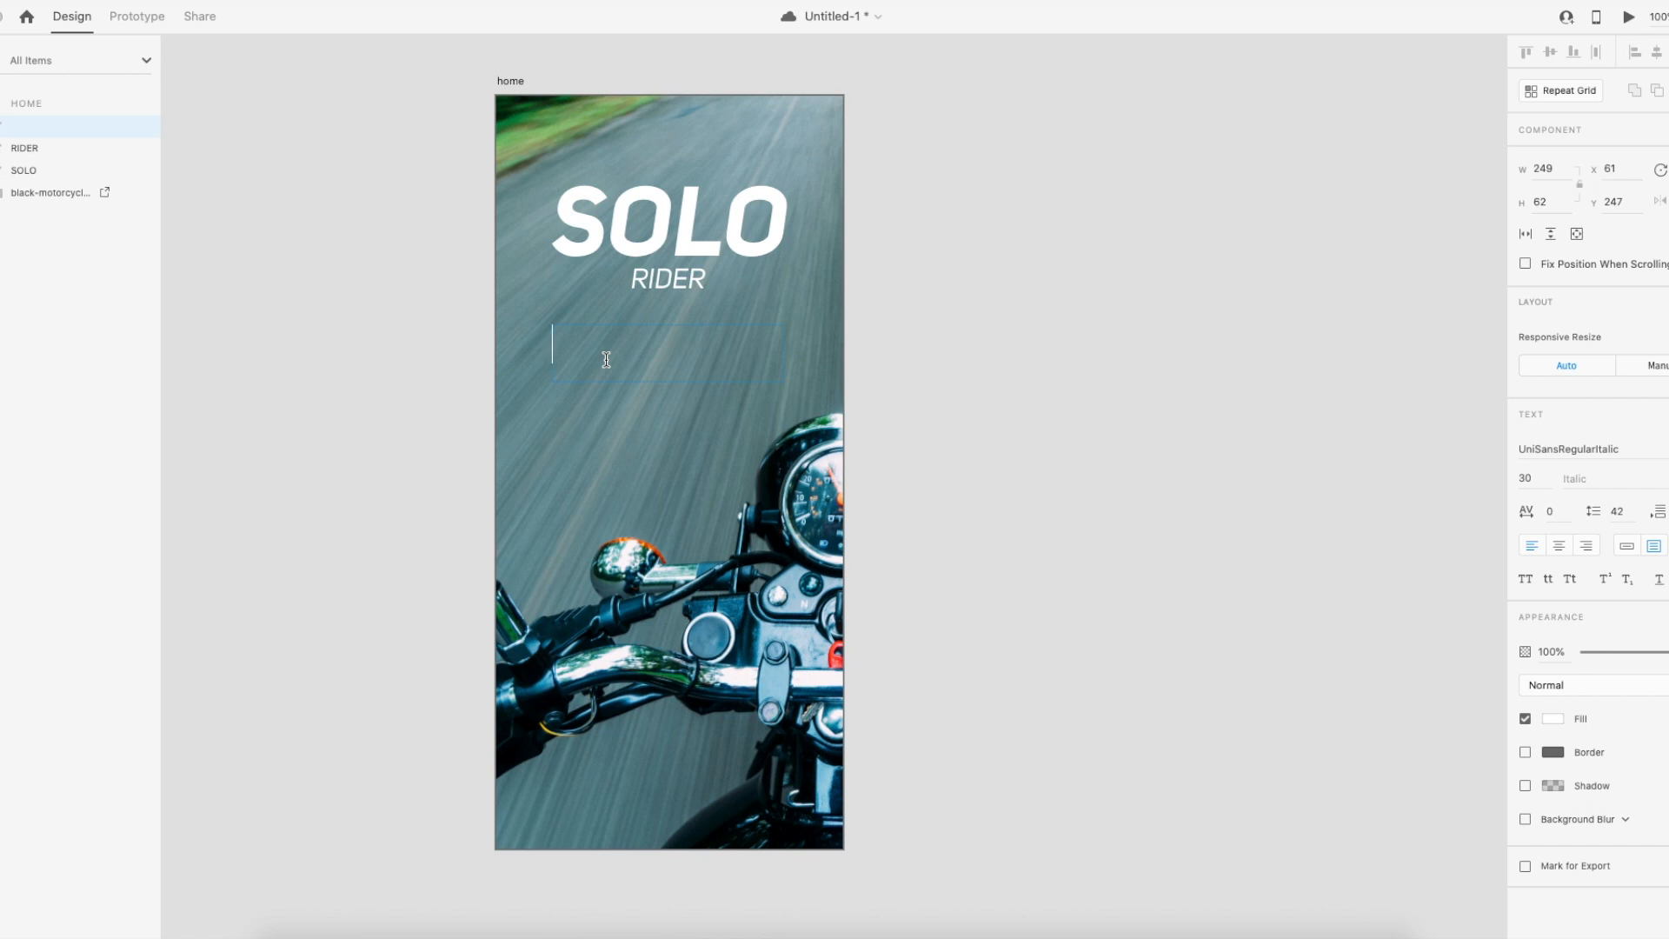
text(EXPLORE MORE)
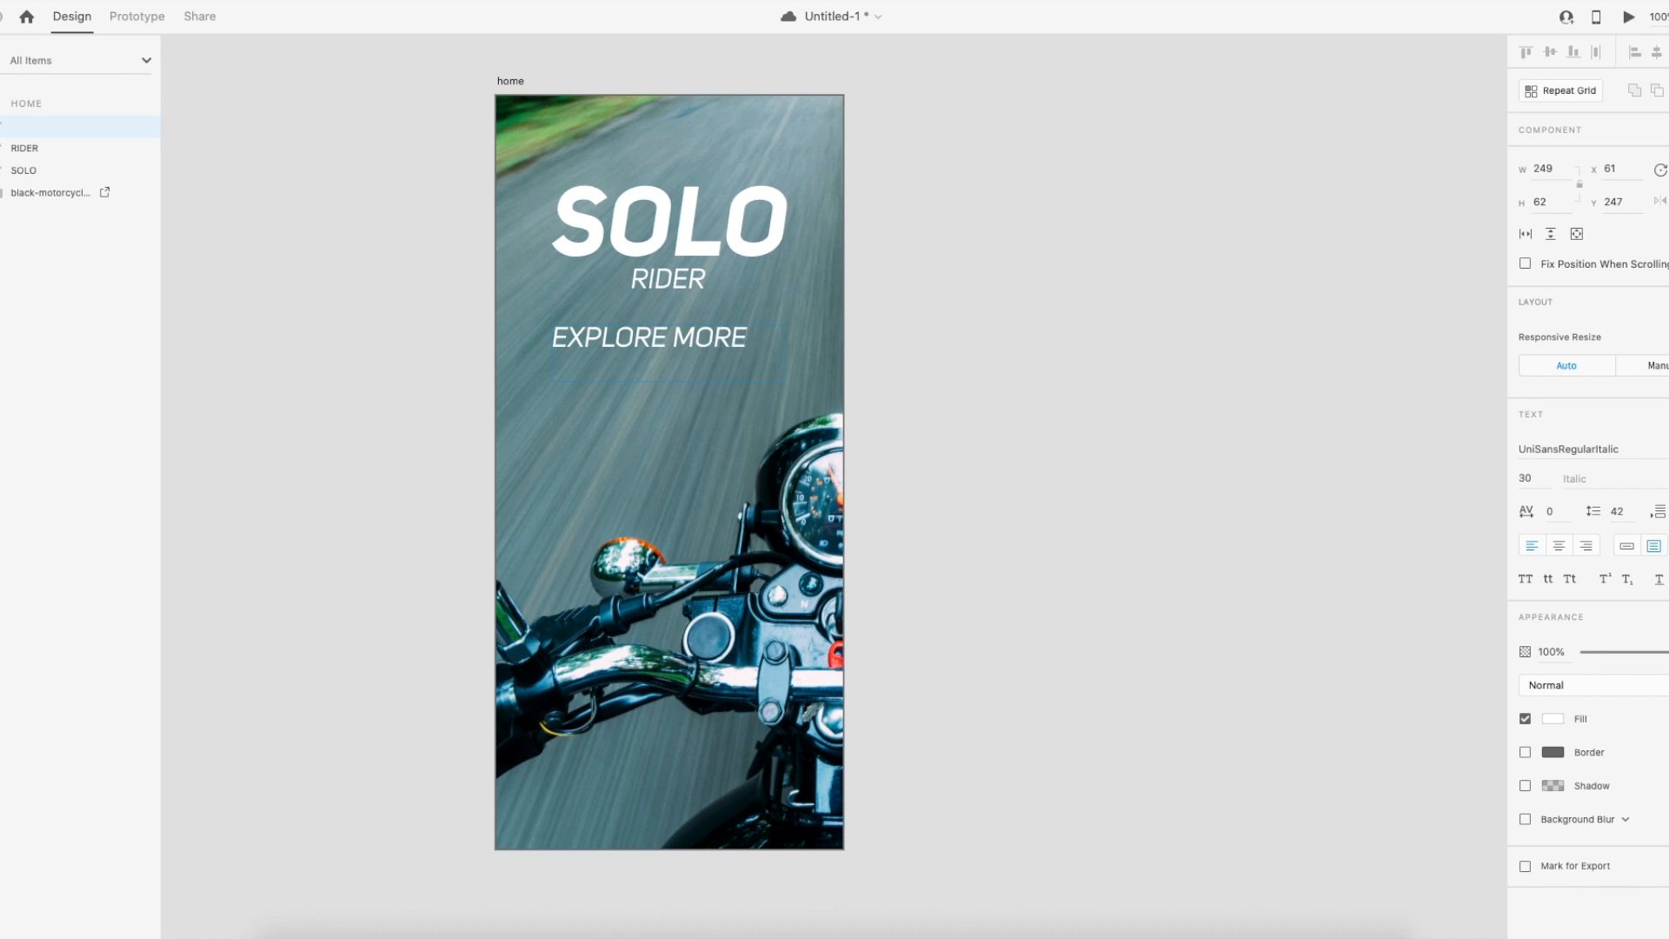
key(shift+Left)
key(shift+Home)
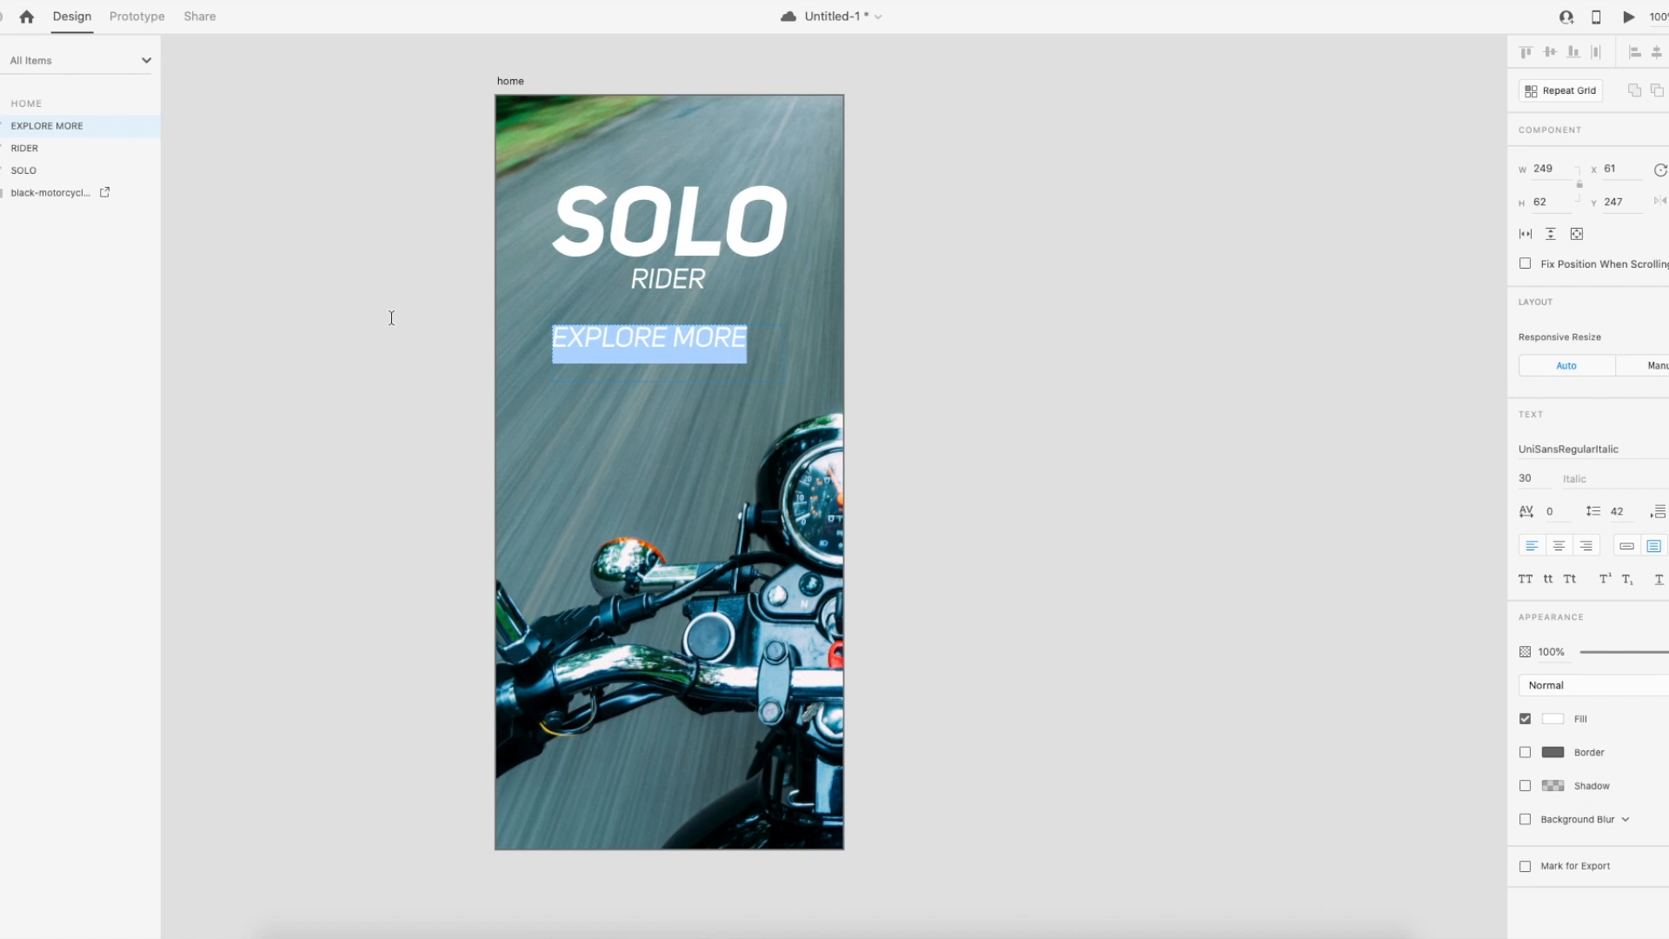
text(MAKE)
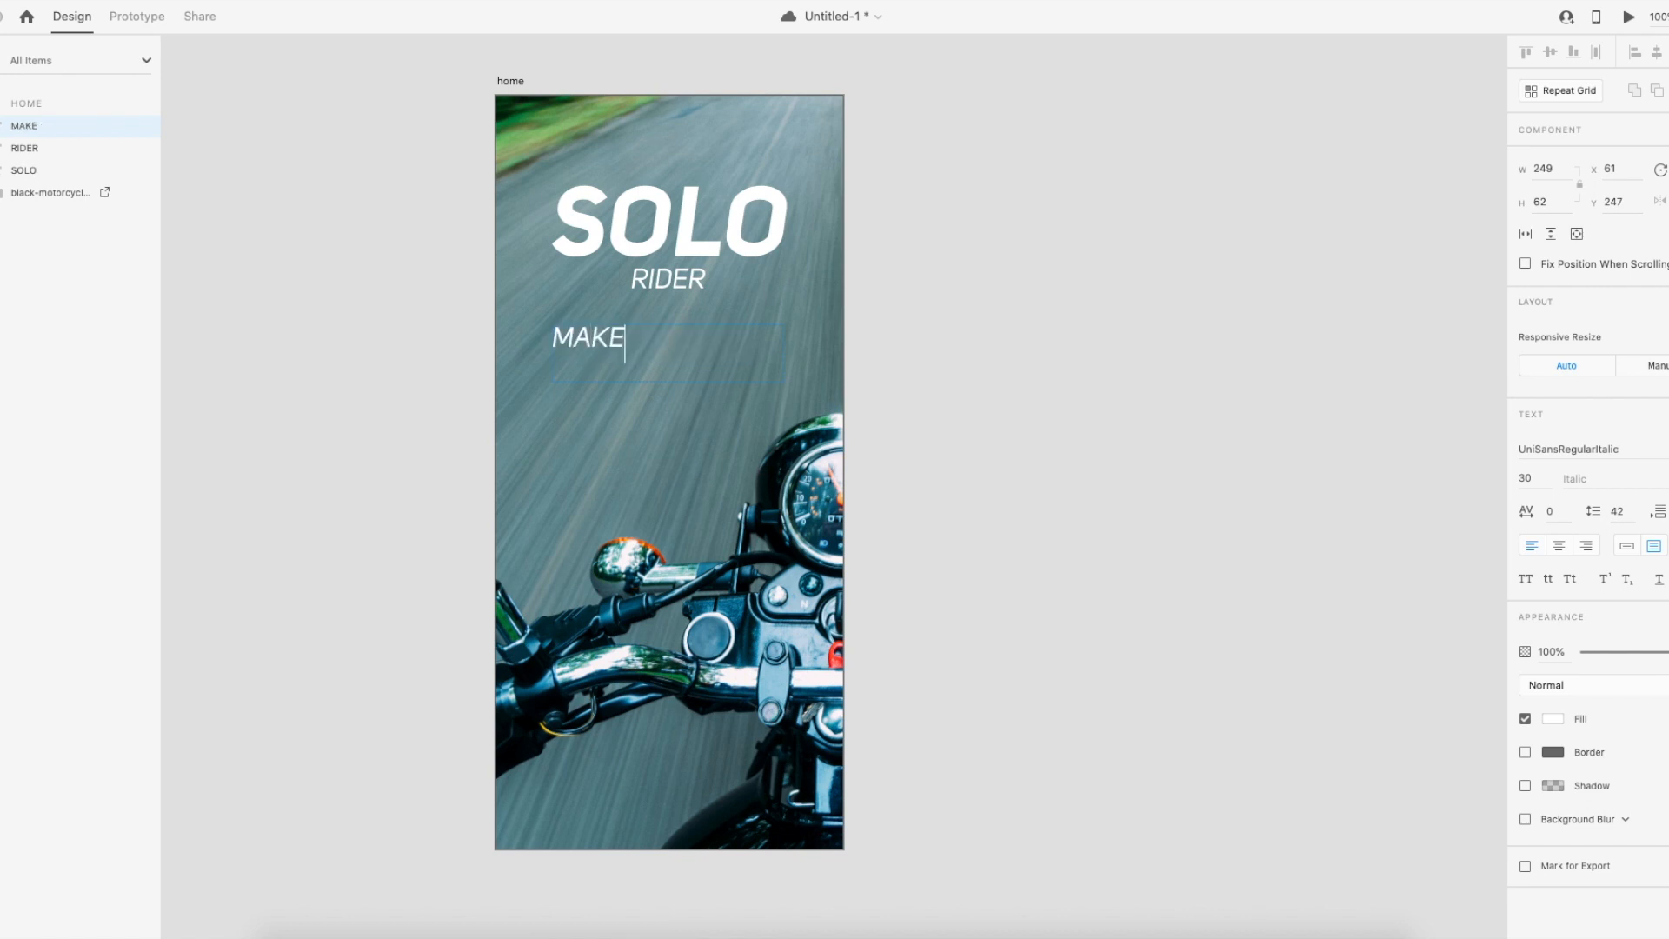
key(BackSpace)
key(BackSpace)
key(BackSpace)
key(BackSpace)
text(EXPLORE MORE)
key(Escape)
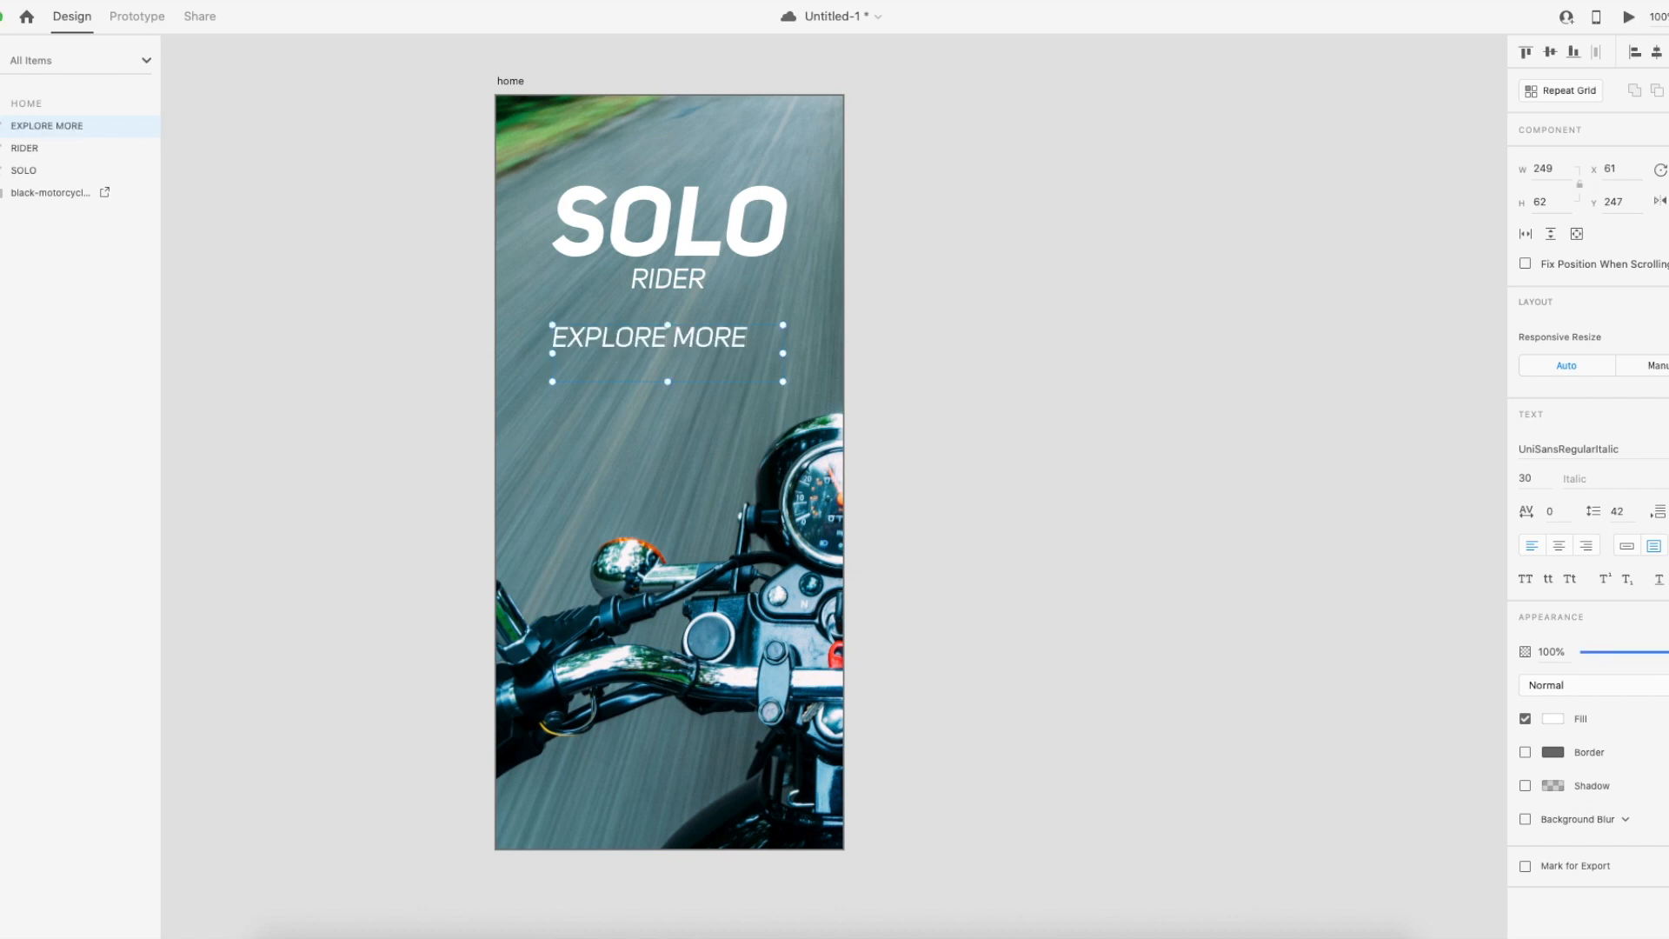
Change the EXPLORE MORE text to EXPLORE NEW PLACES WITH FRIENDS and extend its box to a height of about 128.
scroll(887, 383, up, 5)
scroll(887, 383, up, 9)
scroll(887, 376, down, 9)
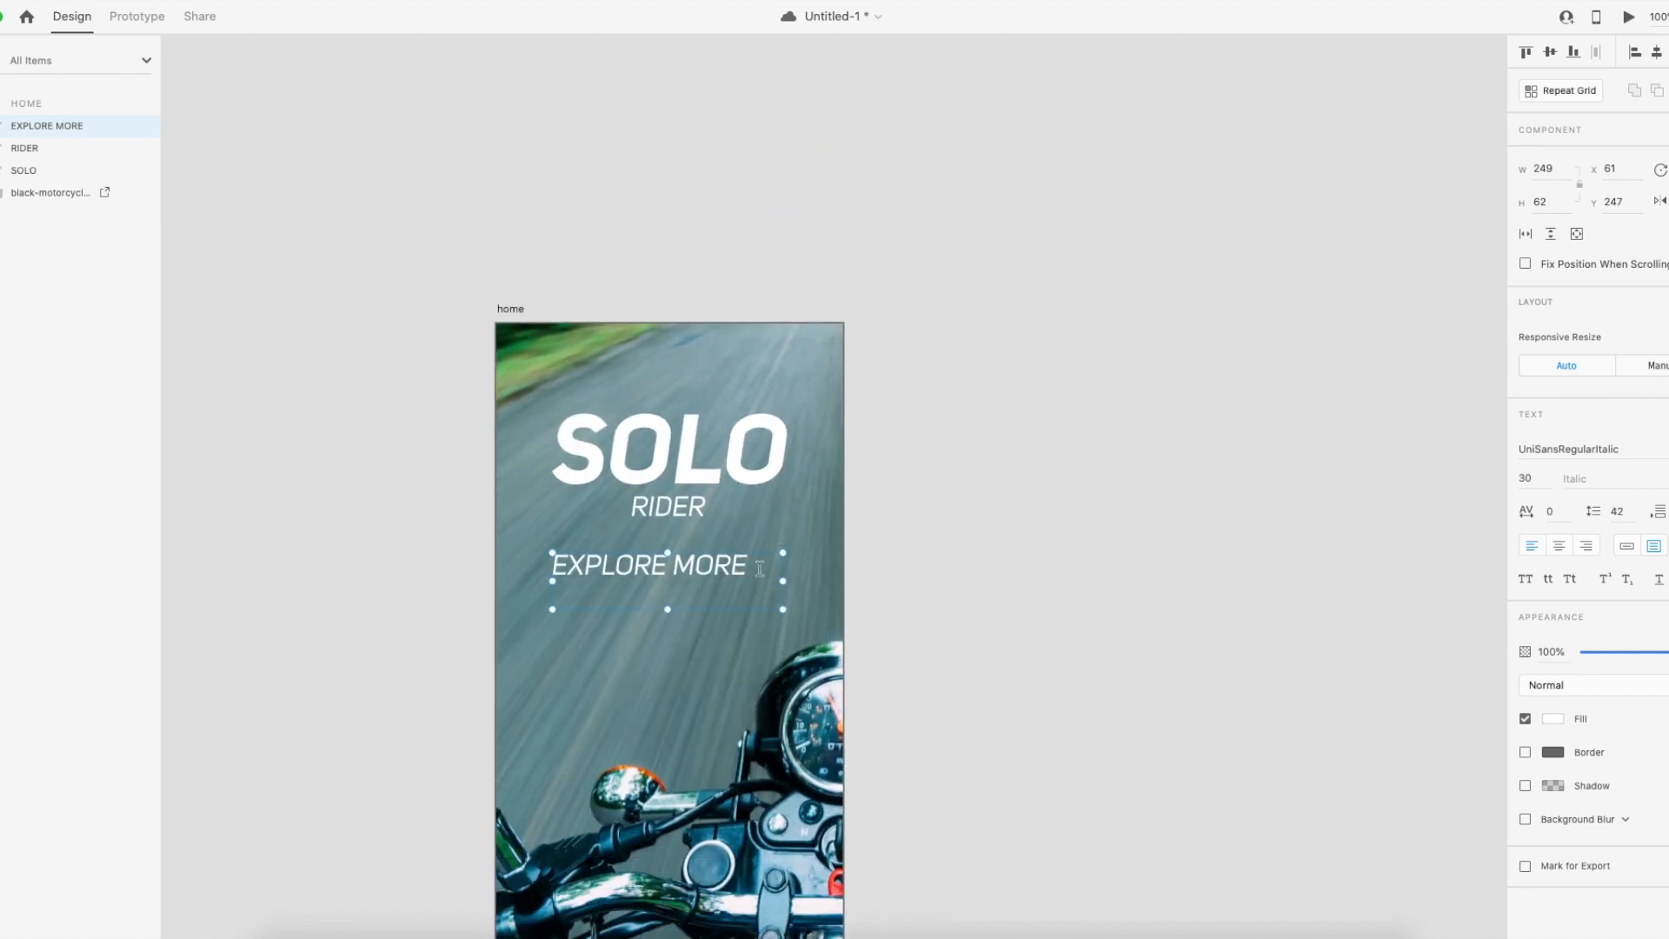
key(Escape)
click(725, 571)
double_click(728, 567)
text(NEW)
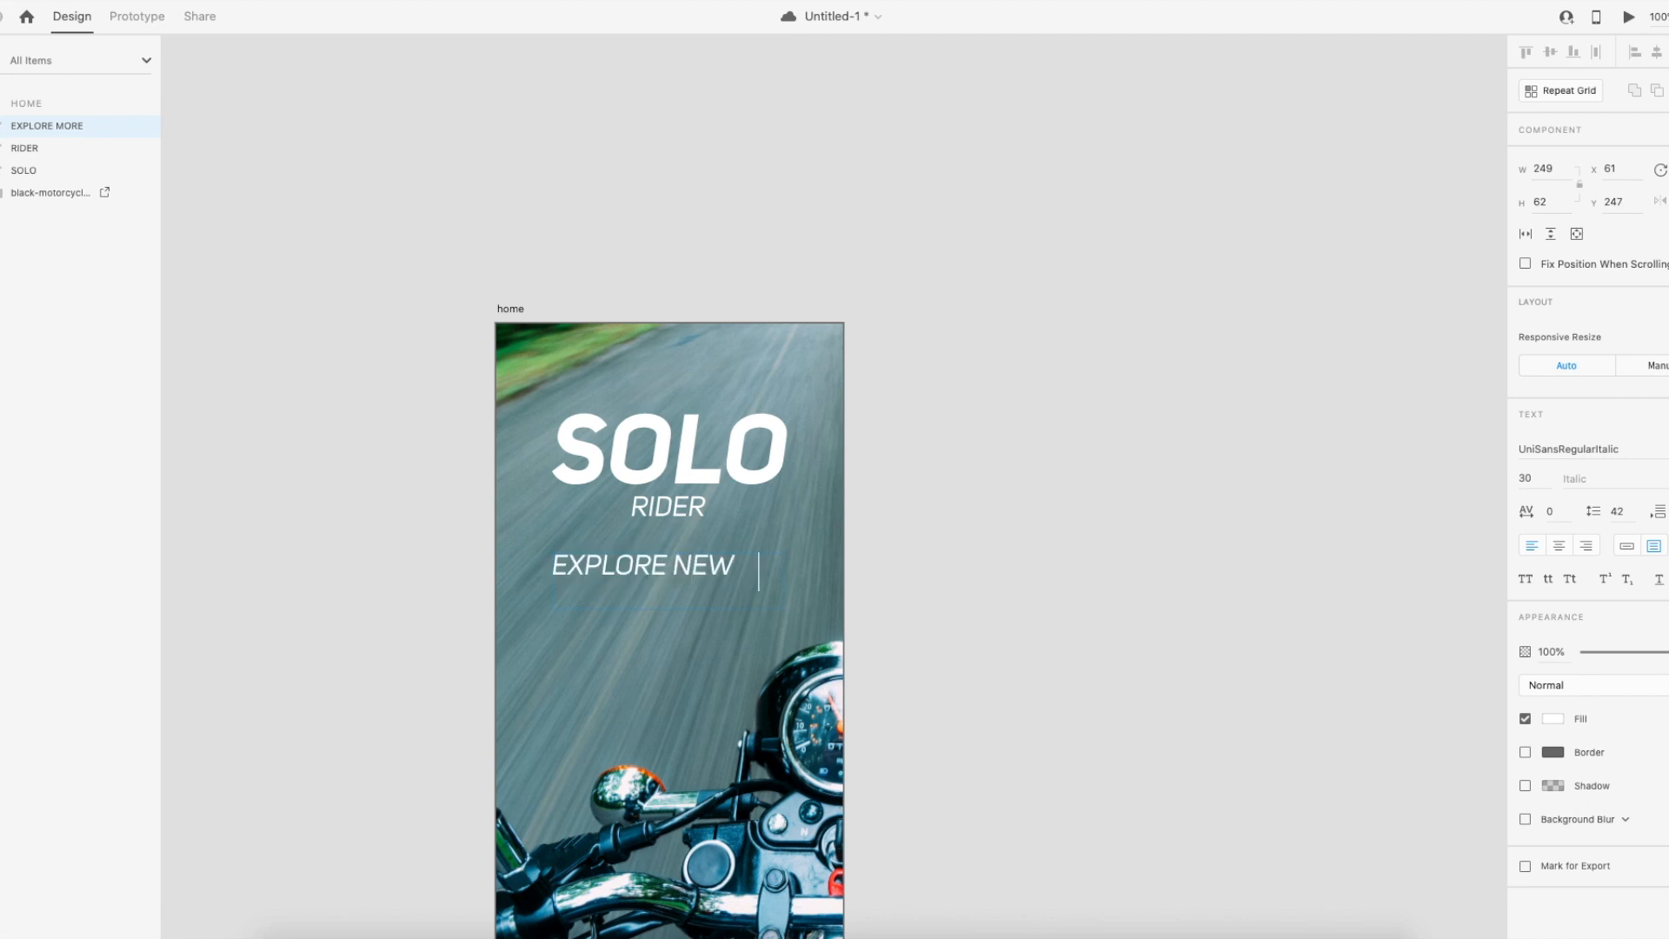
text( PLACES WIT)
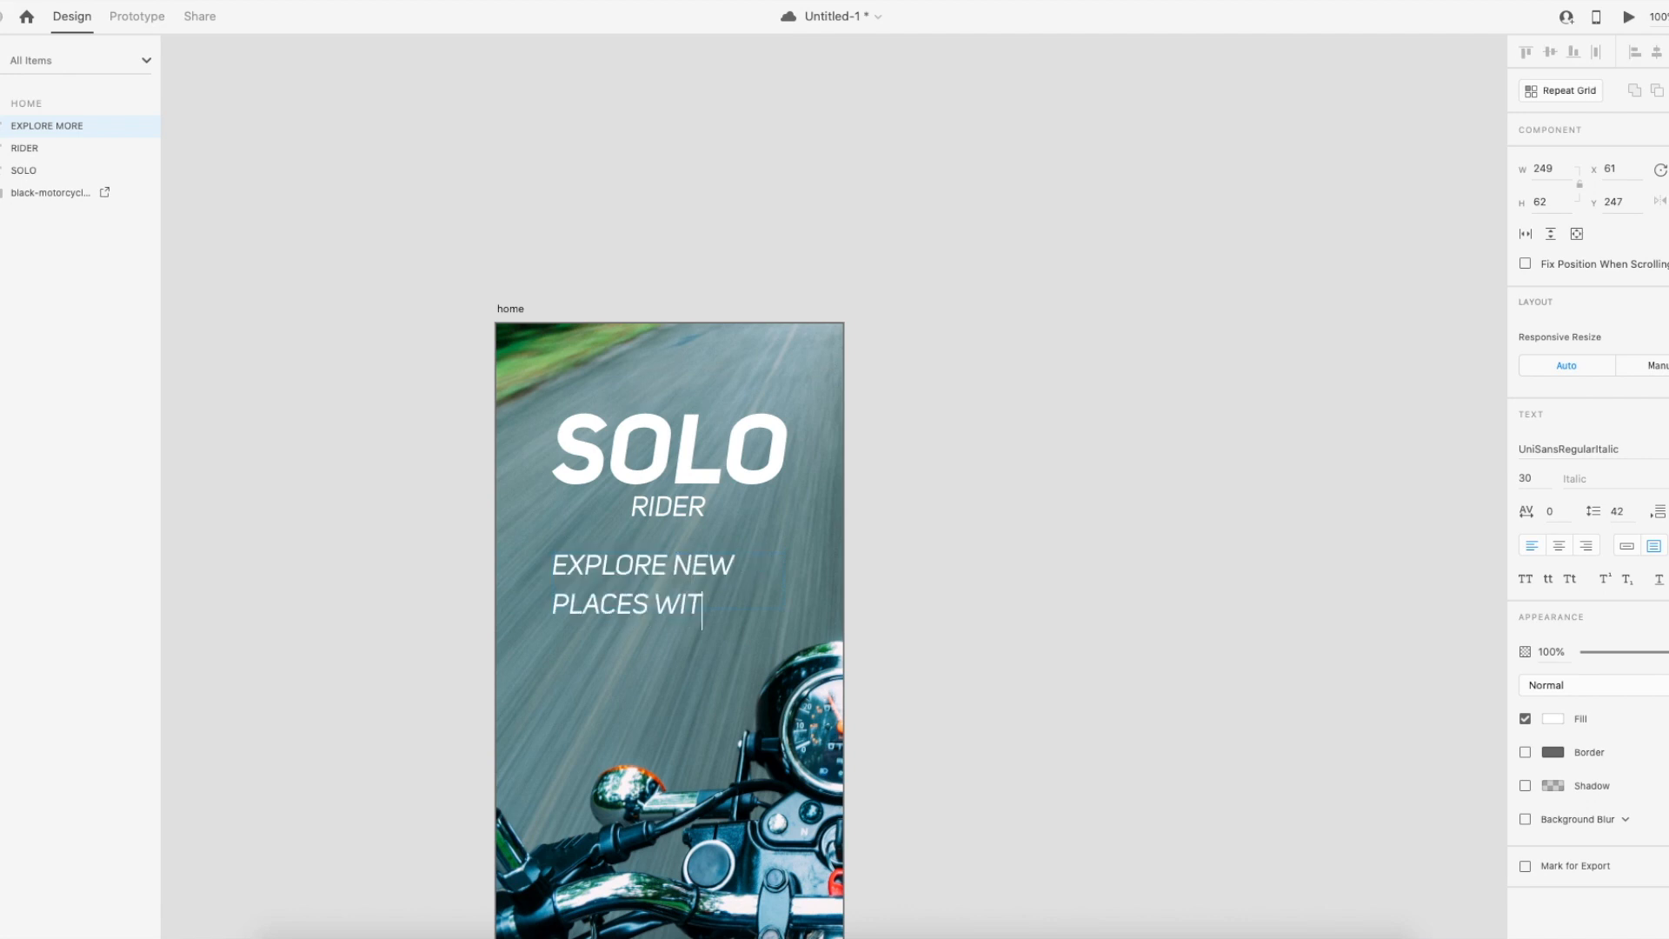
text(H FRIENDS.)
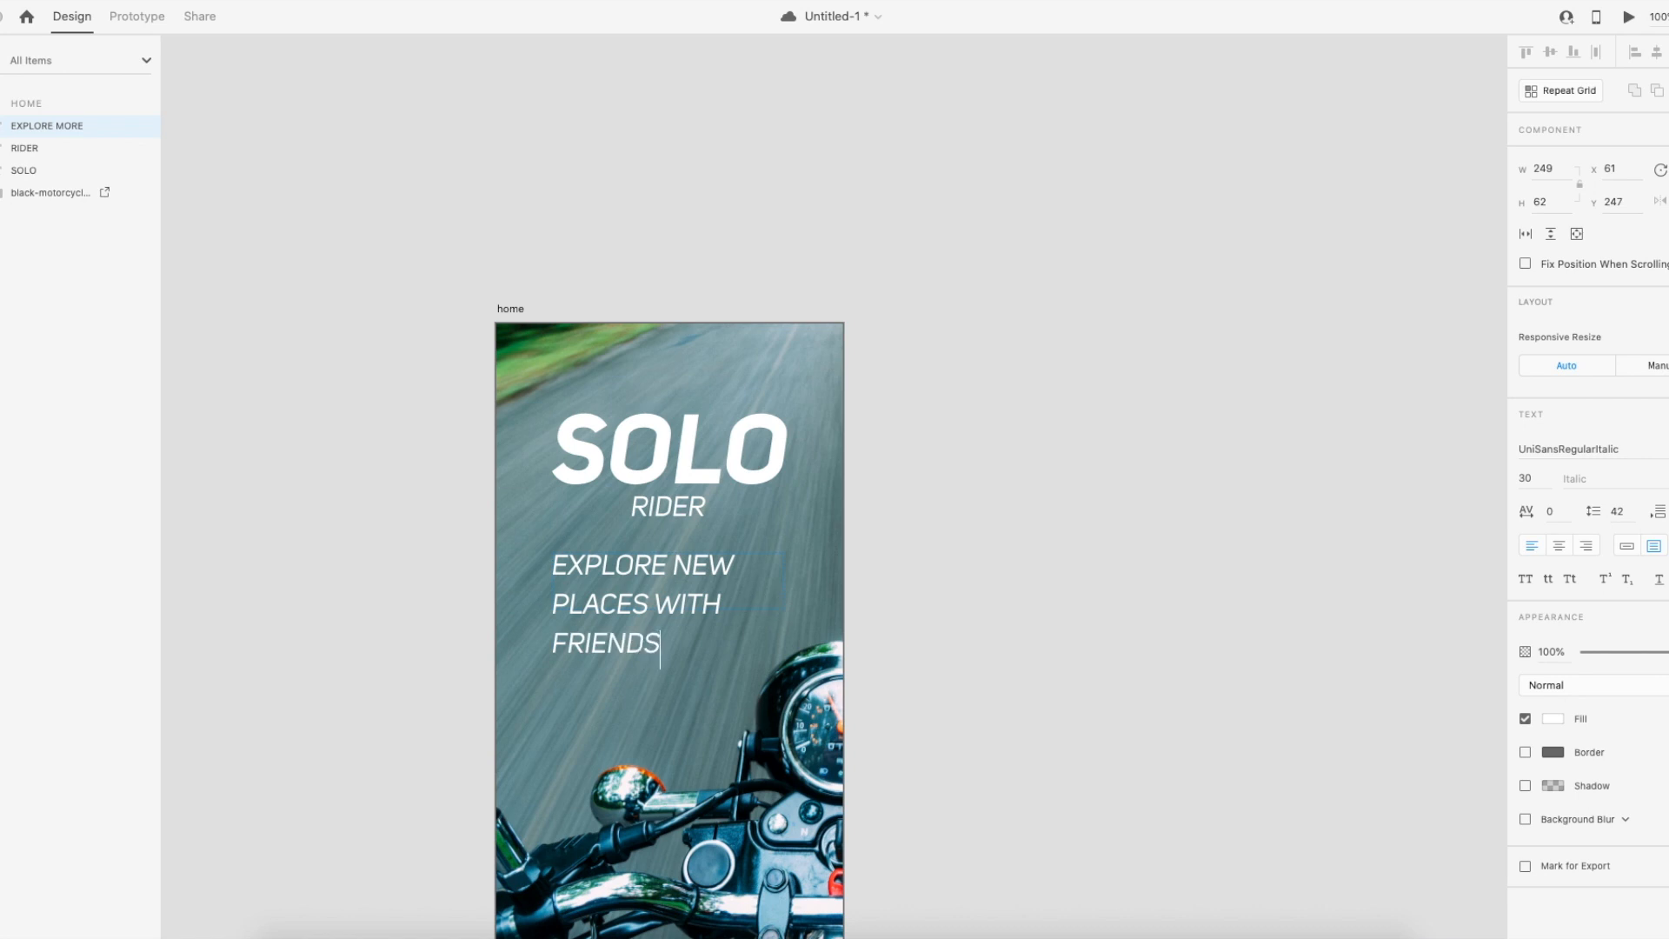
key(Escape)
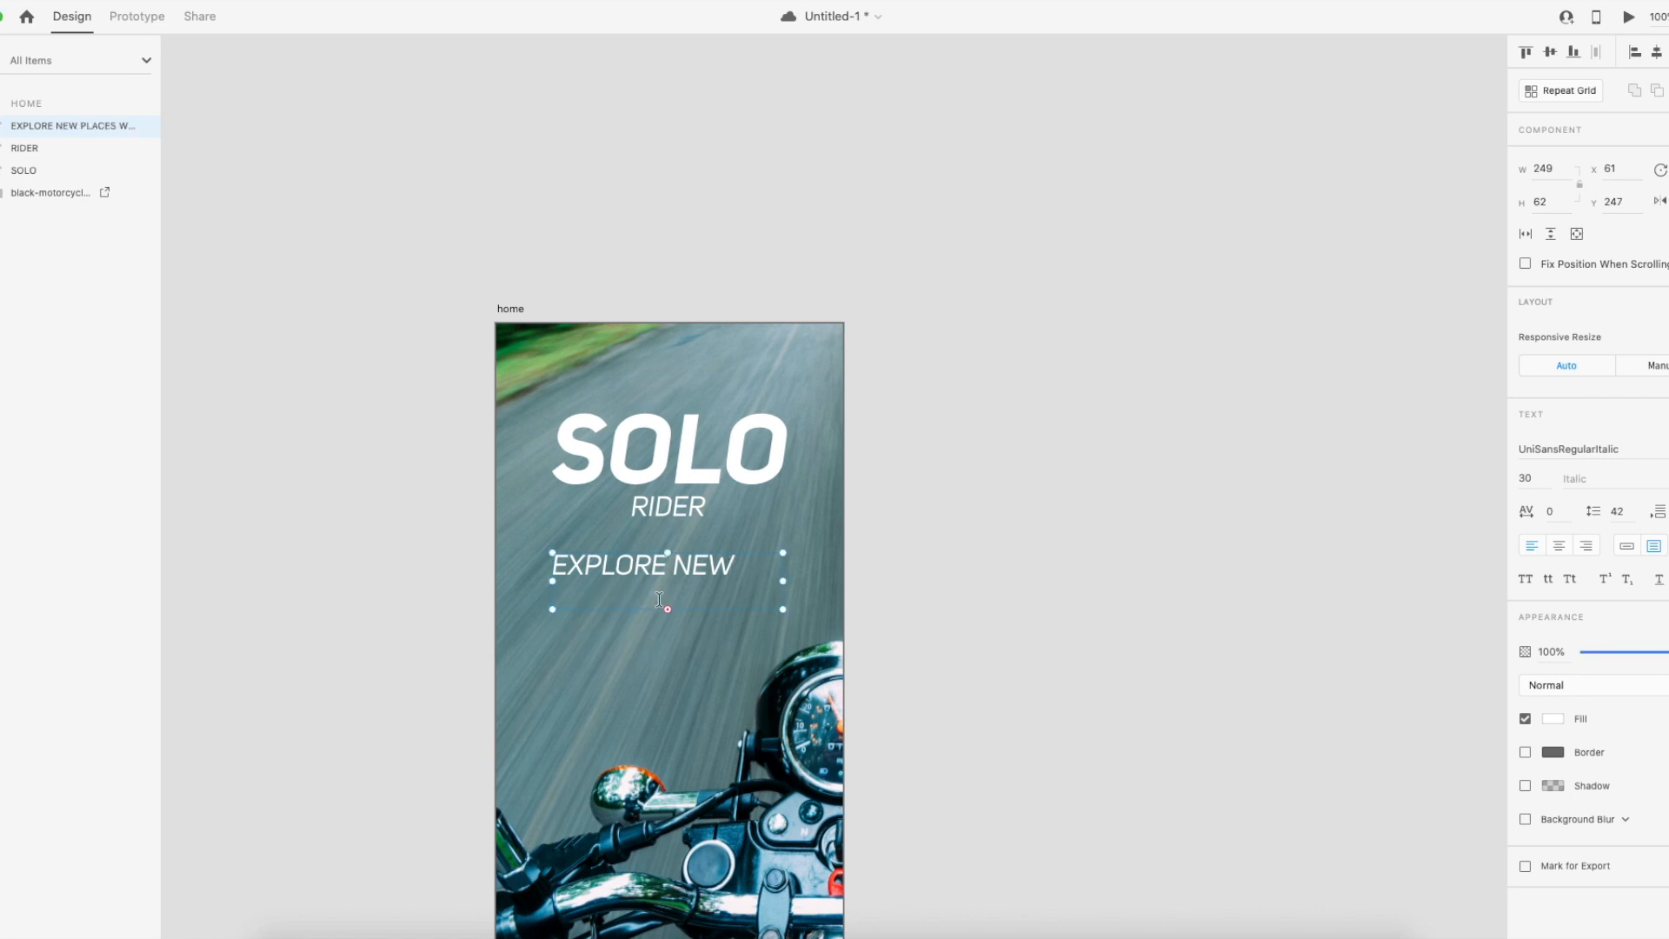
drag(668, 608, 671, 670)
Set the EXPLORE NEW PLACES WITH FRIENDS text to the UniSansLight font and centre-align it.
click(1568, 449)
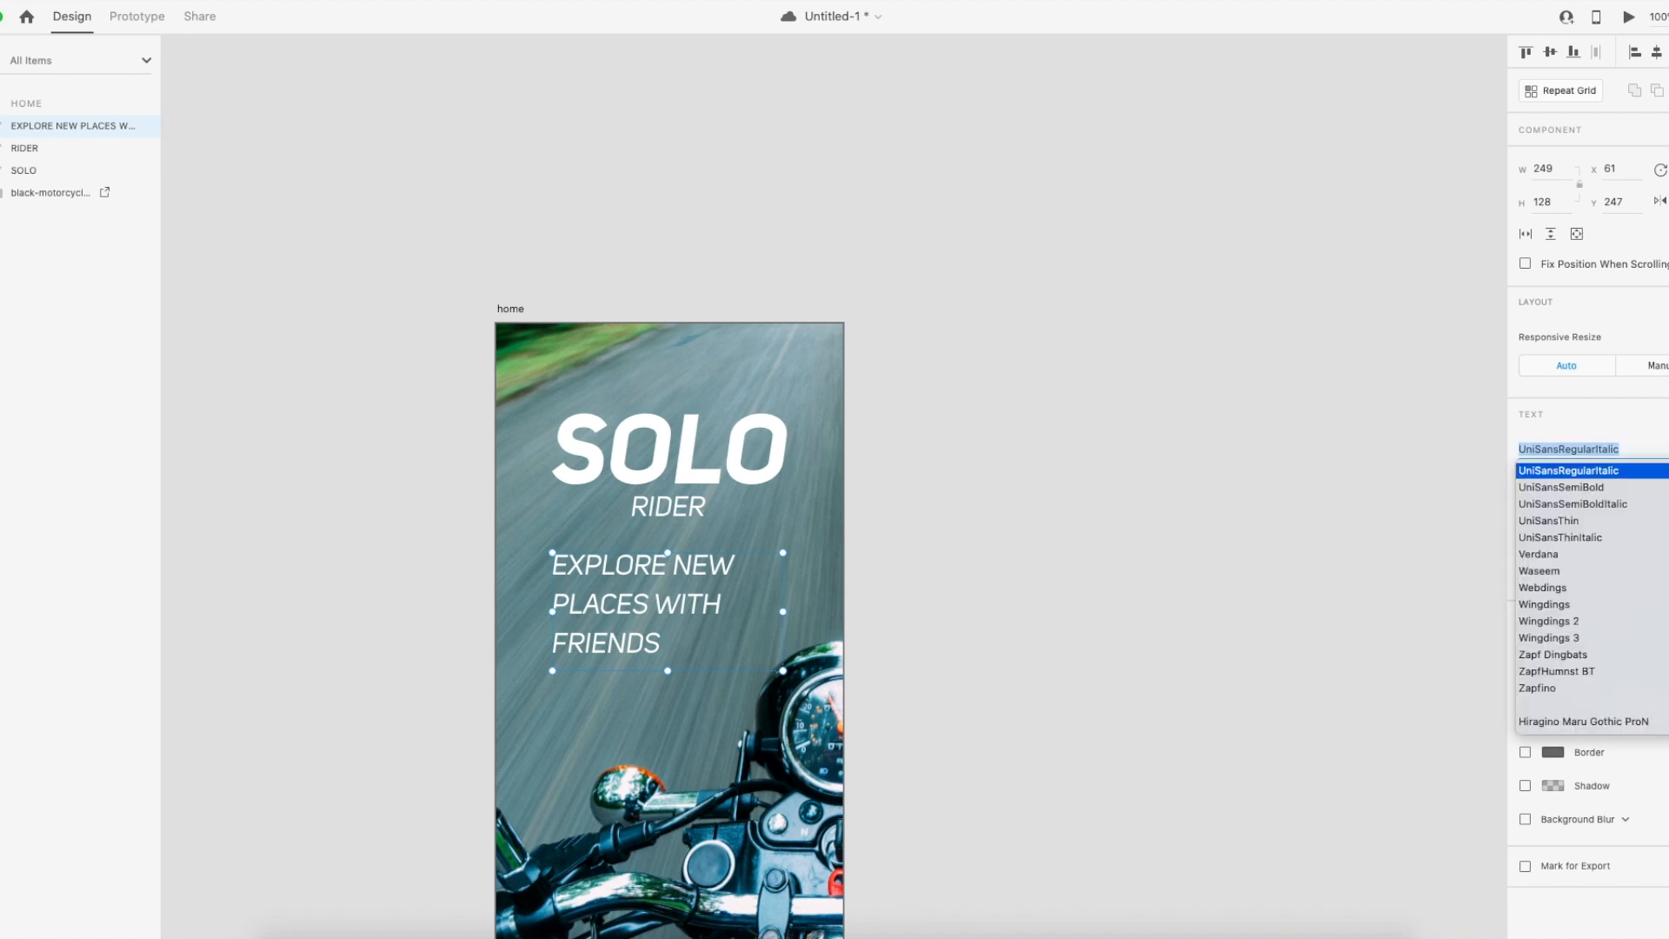
click(1569, 522)
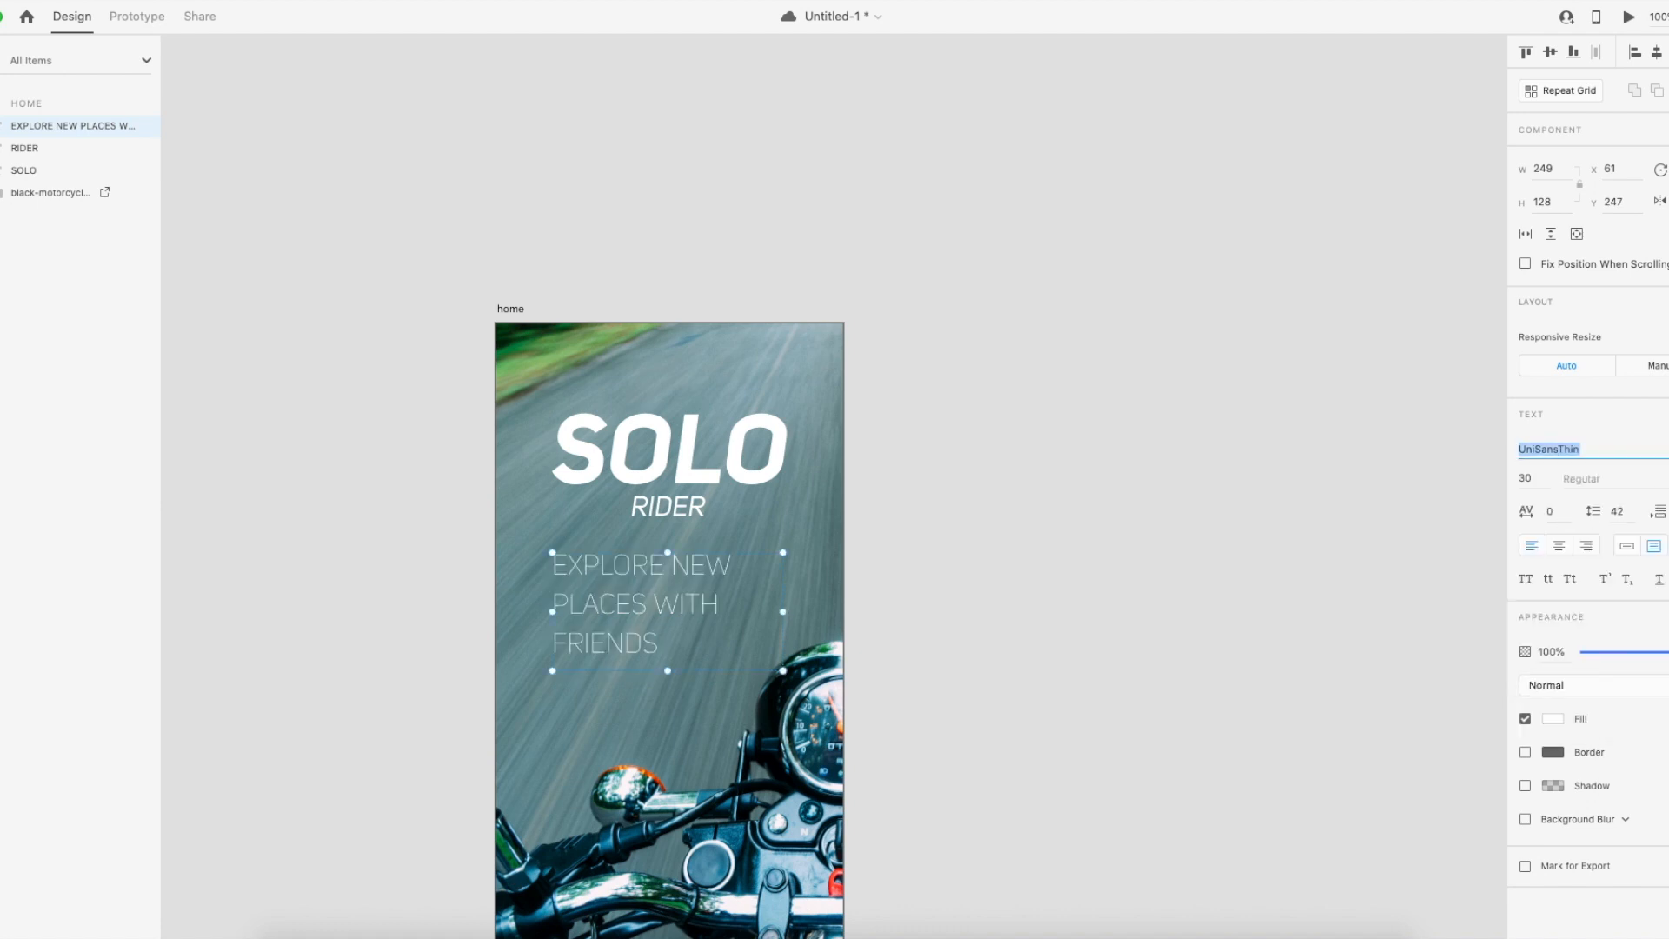
click(1668, 451)
click(1667, 450)
click(1667, 451)
scroll(1623, 523, up, 3)
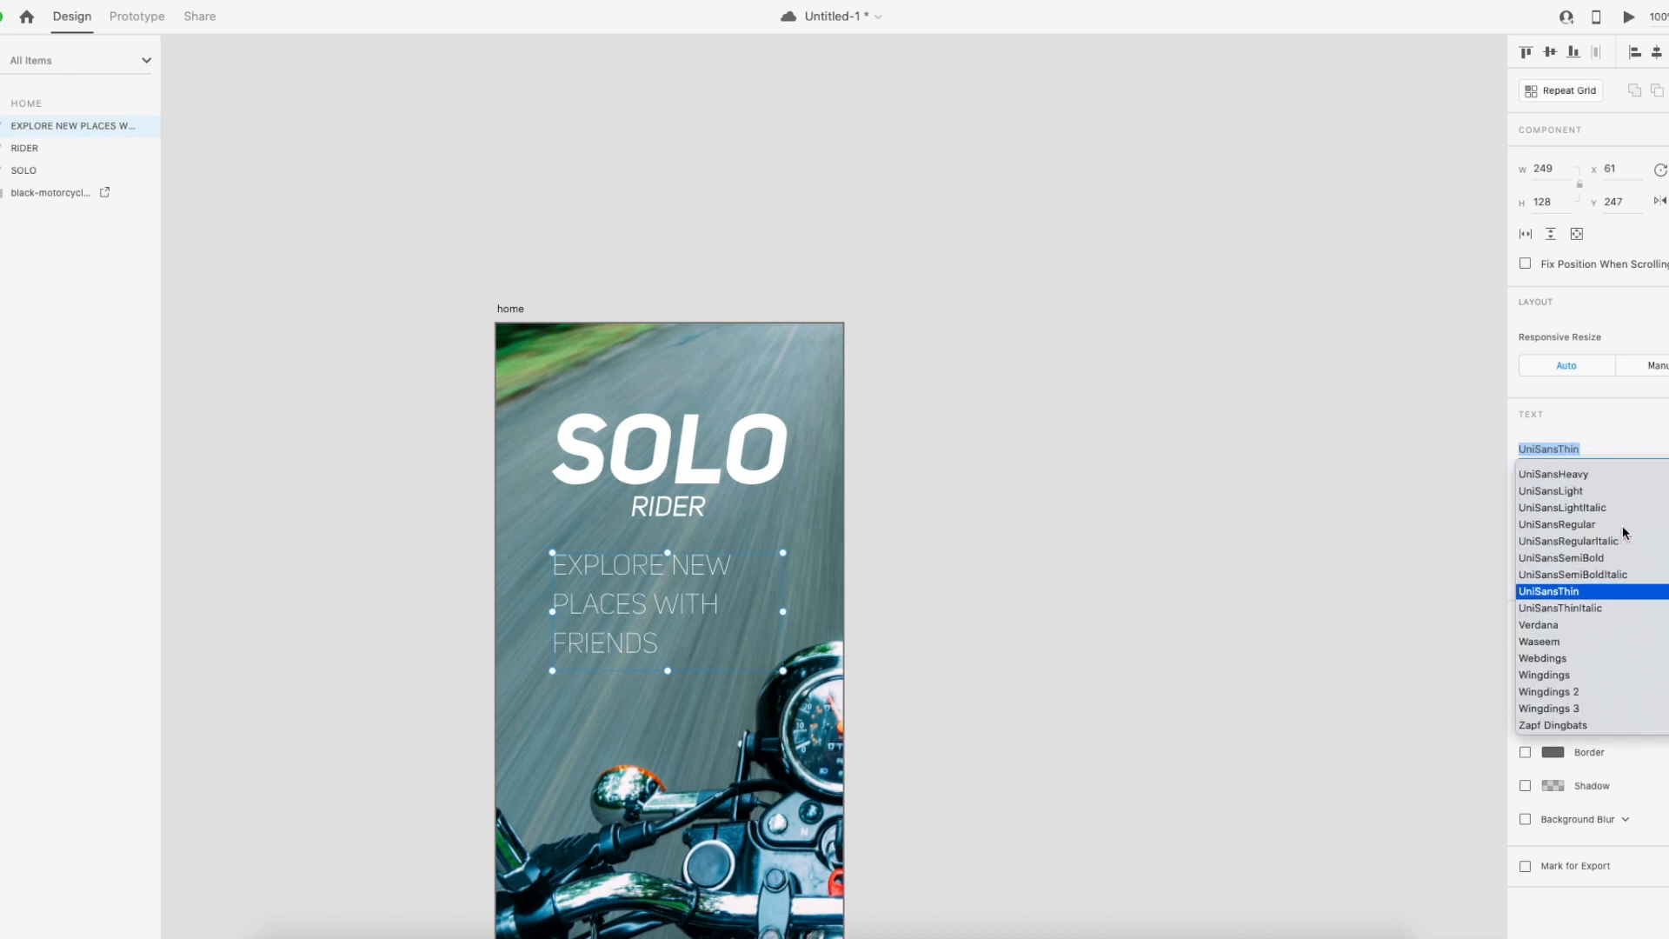
scroll(1592, 525, up, 3)
click(1571, 545)
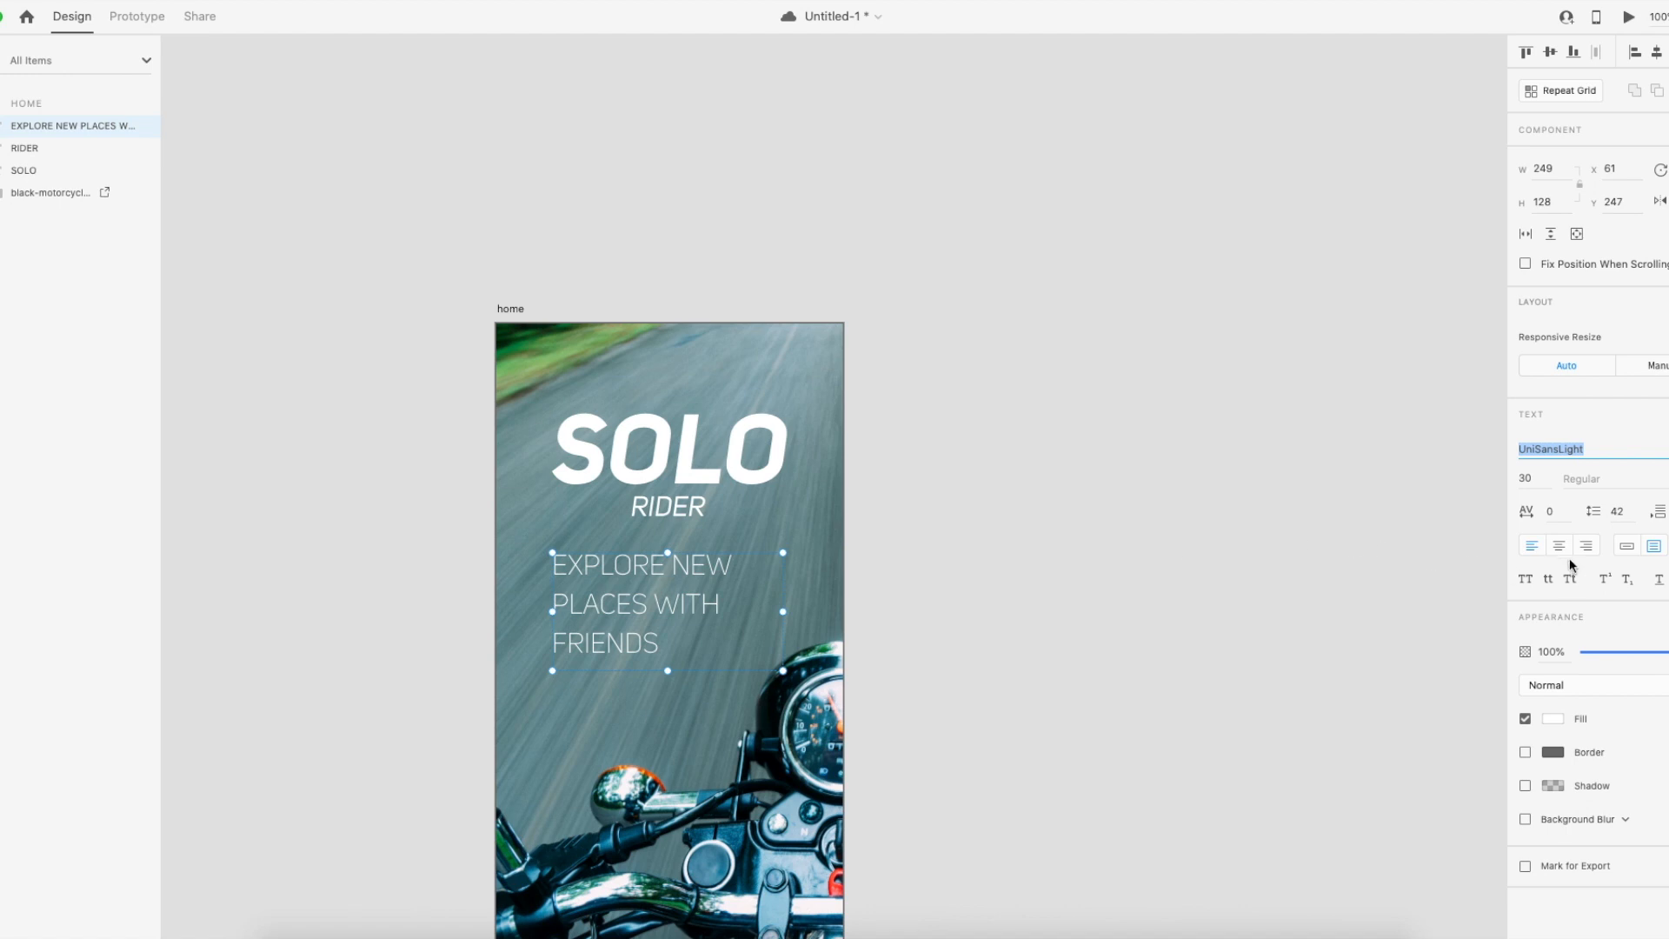
click(1560, 546)
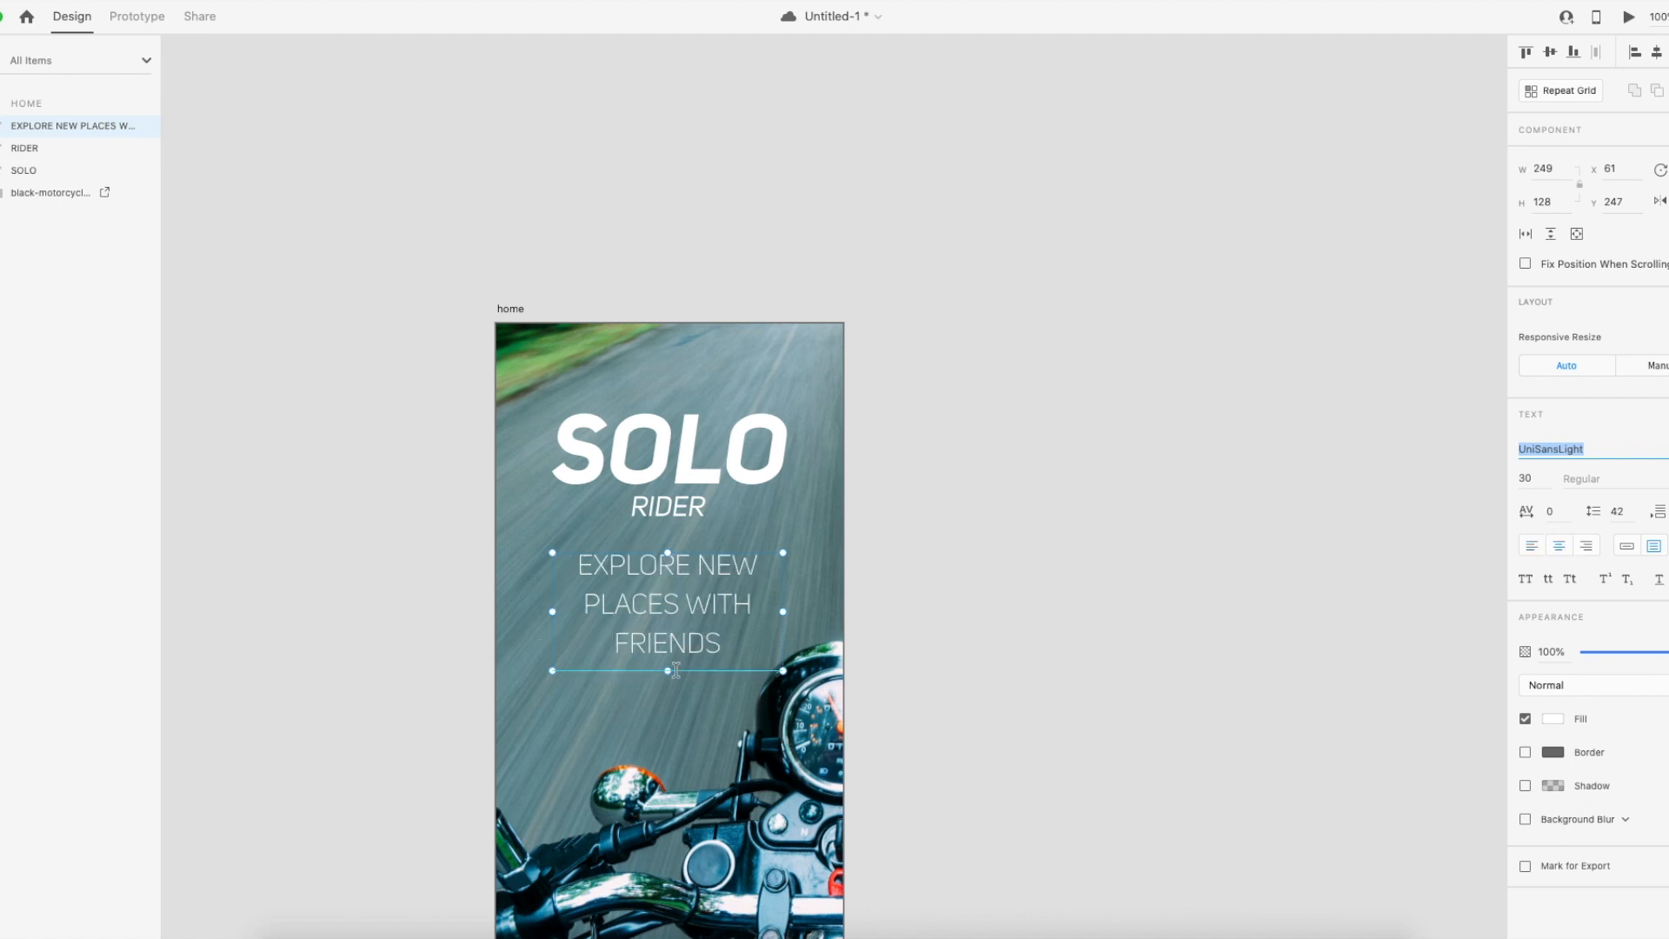
click(1629, 510)
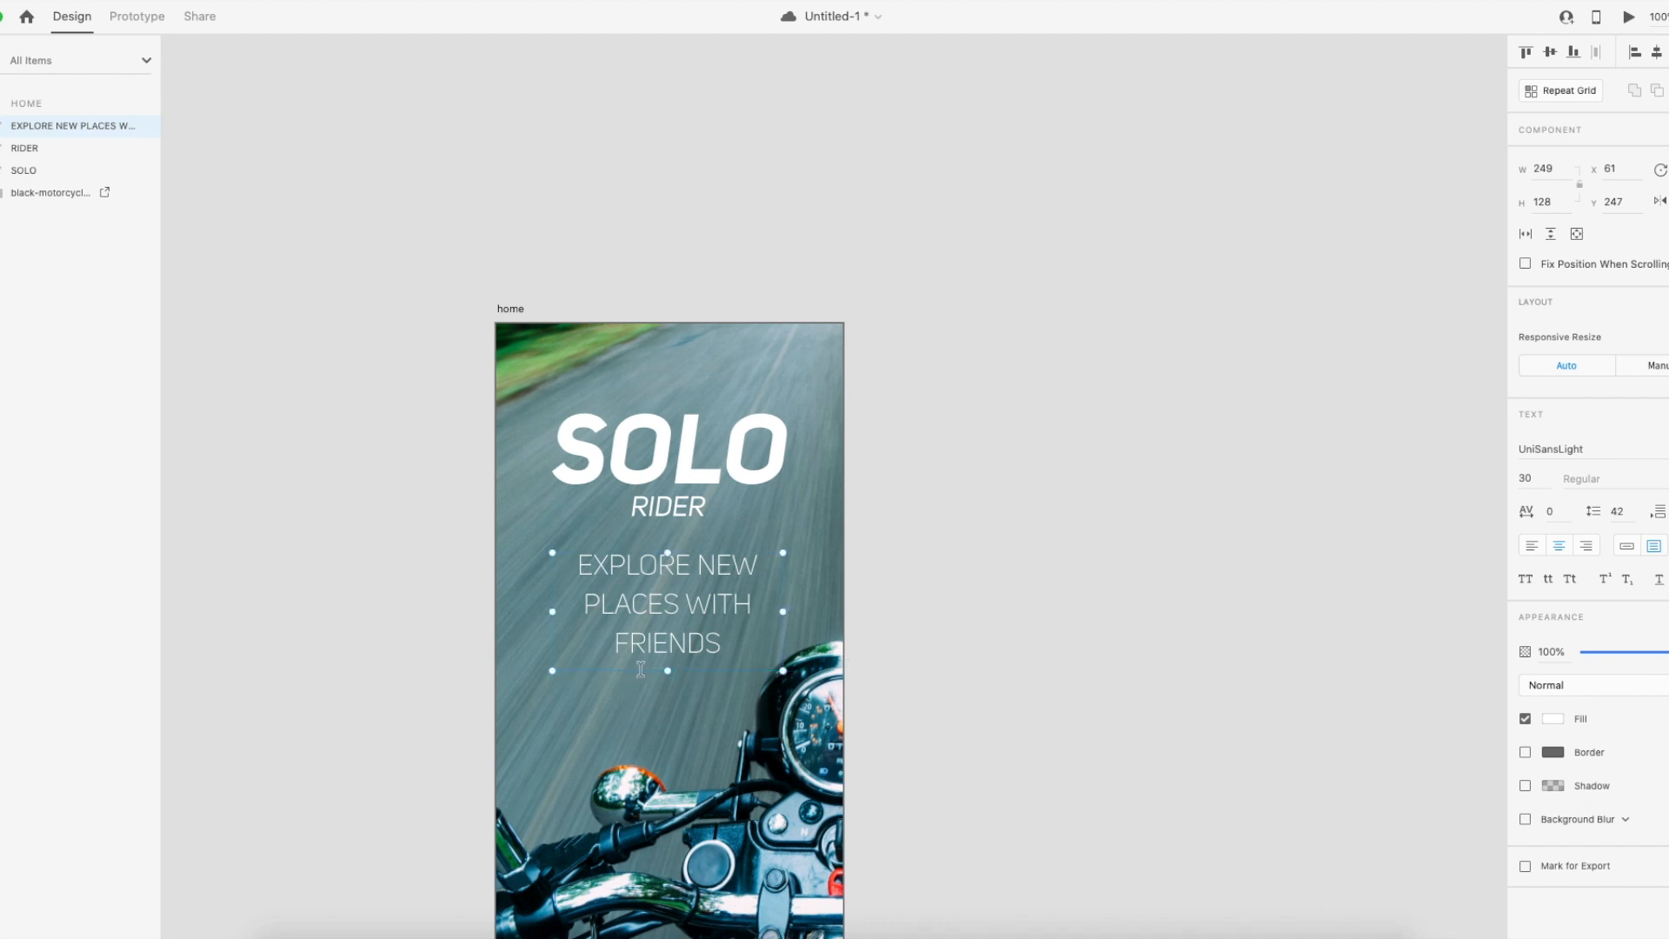
Set the font size of the EXPLORE NEW PLACES WITH FRIENDS text to 24 and leave the text.
key(Escape)
click(686, 637)
key(Return)
click(1526, 478)
text(24)
key(Return)
key(Down)
key(Down)
key(Down)
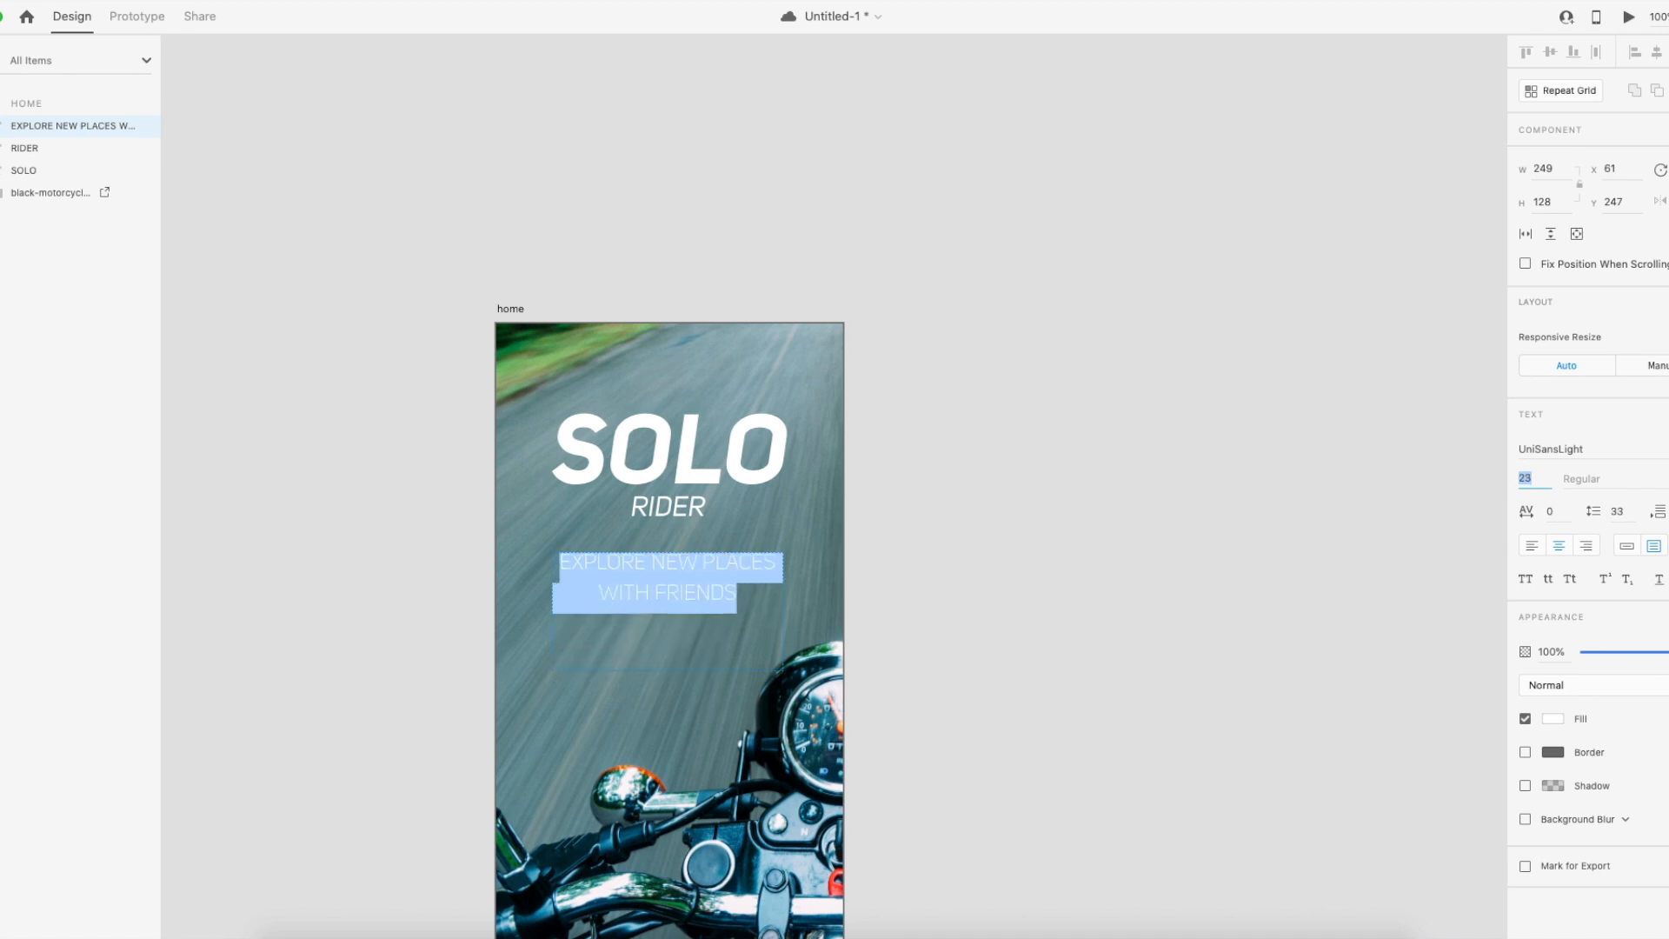
key(Up)
key(Up)
key(Up)
key(Up)
key(Down)
key(Return)
key(Escape)
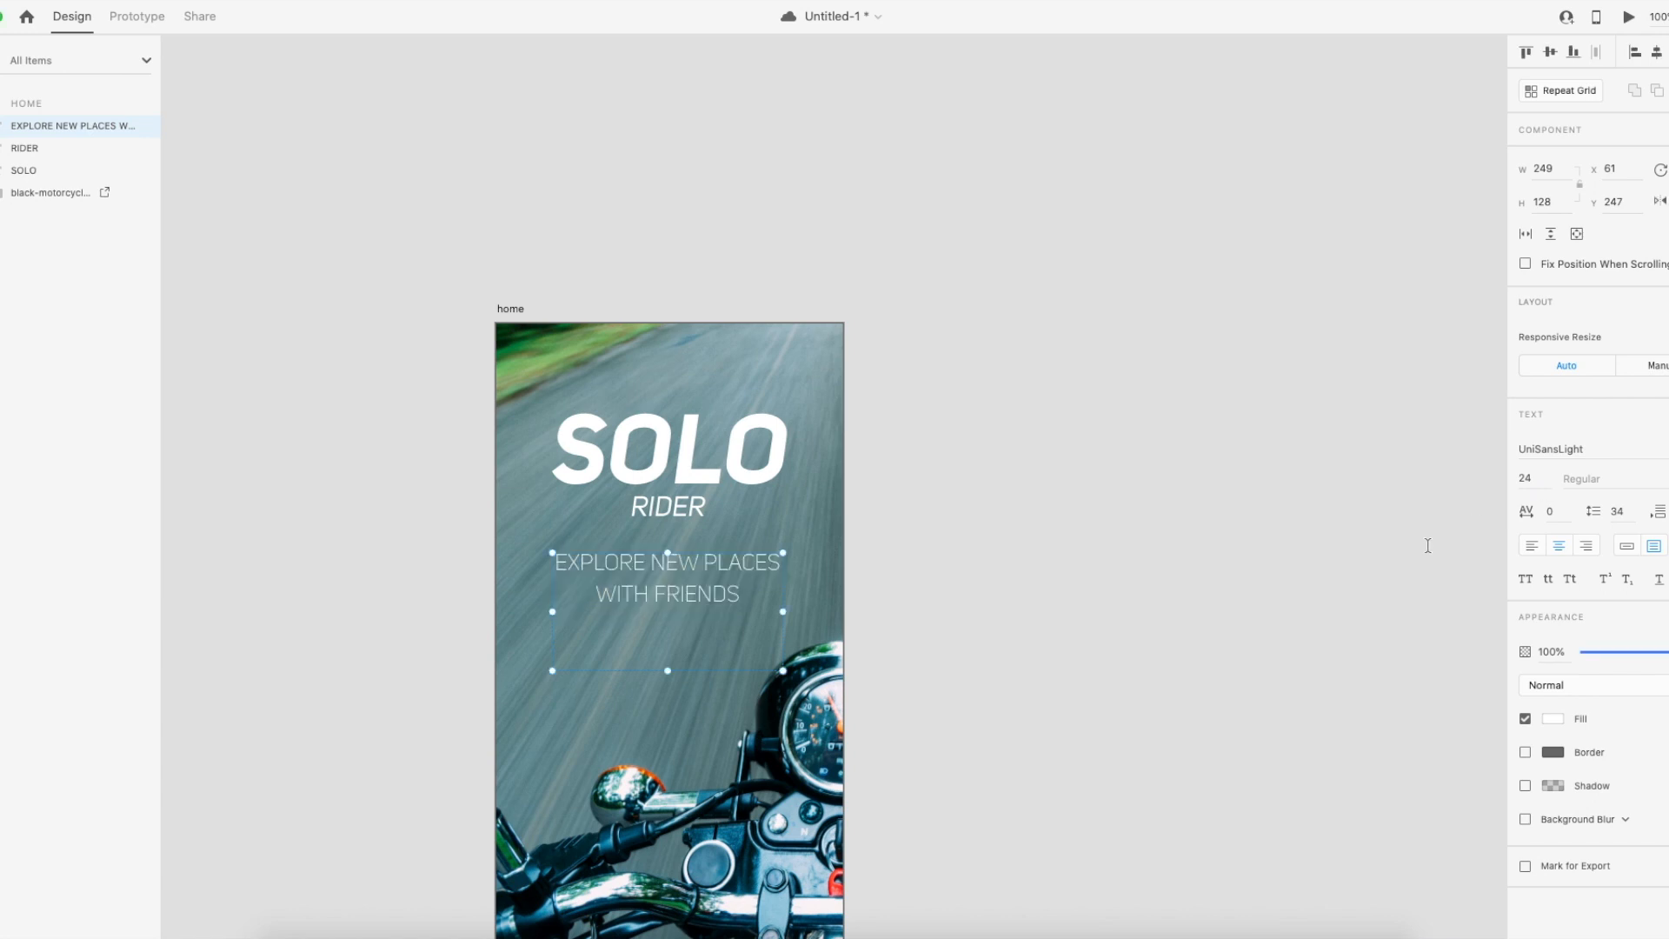
click(1086, 650)
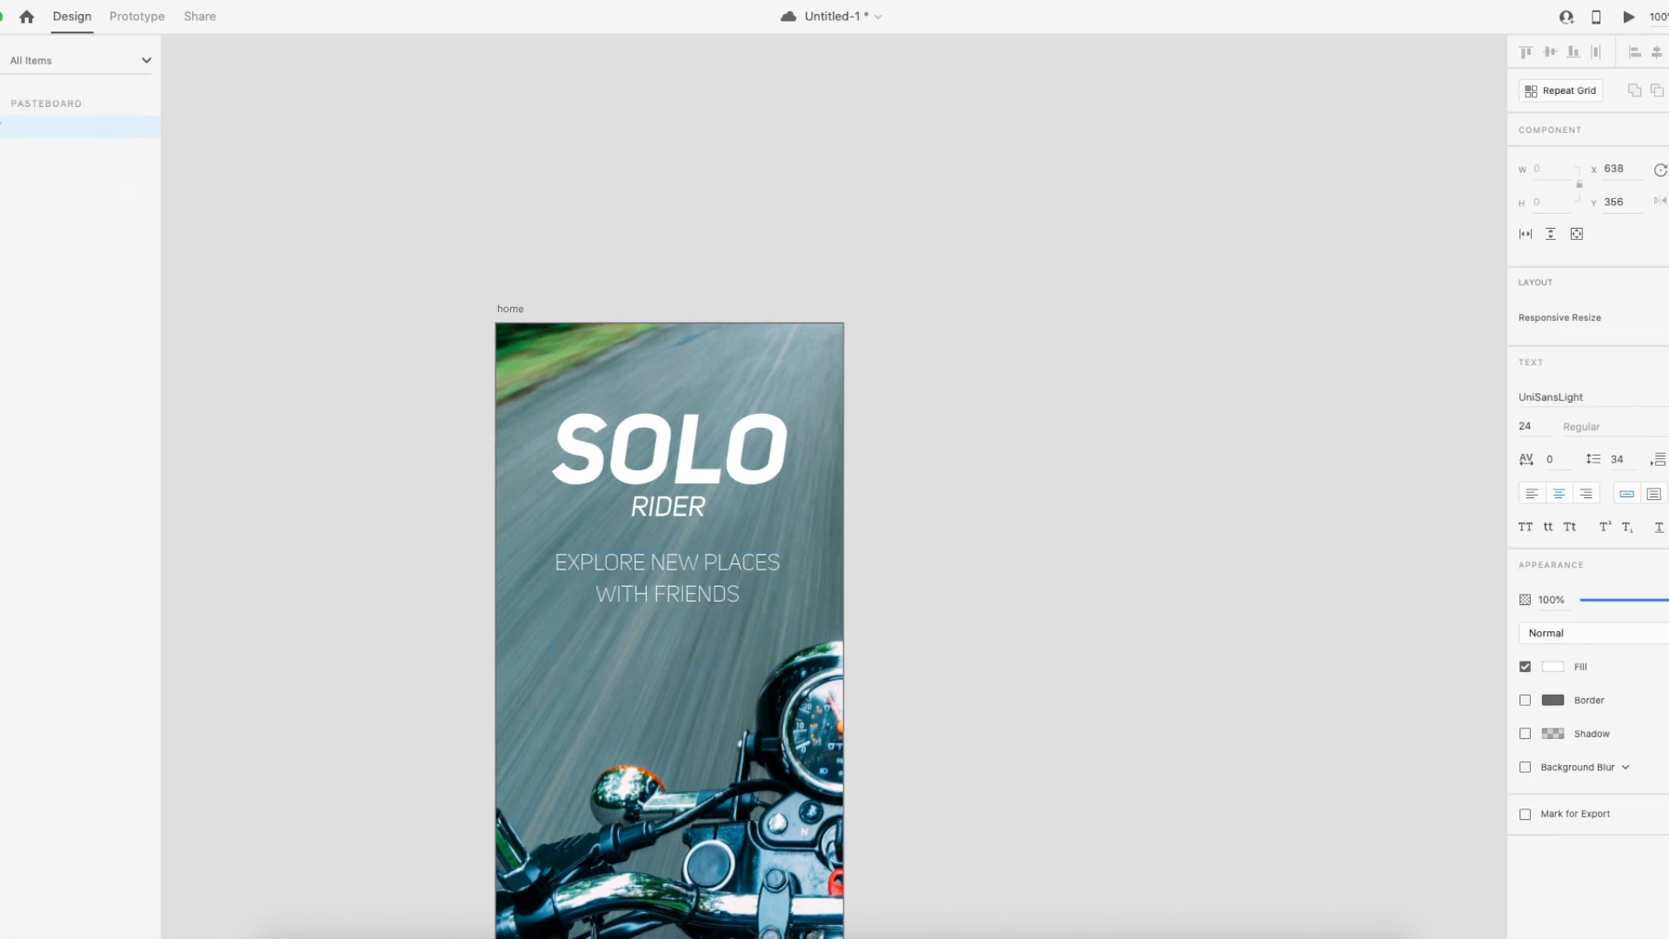
Reduce the tagline's text box to a height of about 64 and move it up closer to RIDER, at about Y 226.
click(731, 575)
click(420, 509)
drag(671, 599, 675, 580)
drag(671, 652, 673, 594)
click(1073, 559)
drag(942, 697, 812, 471)
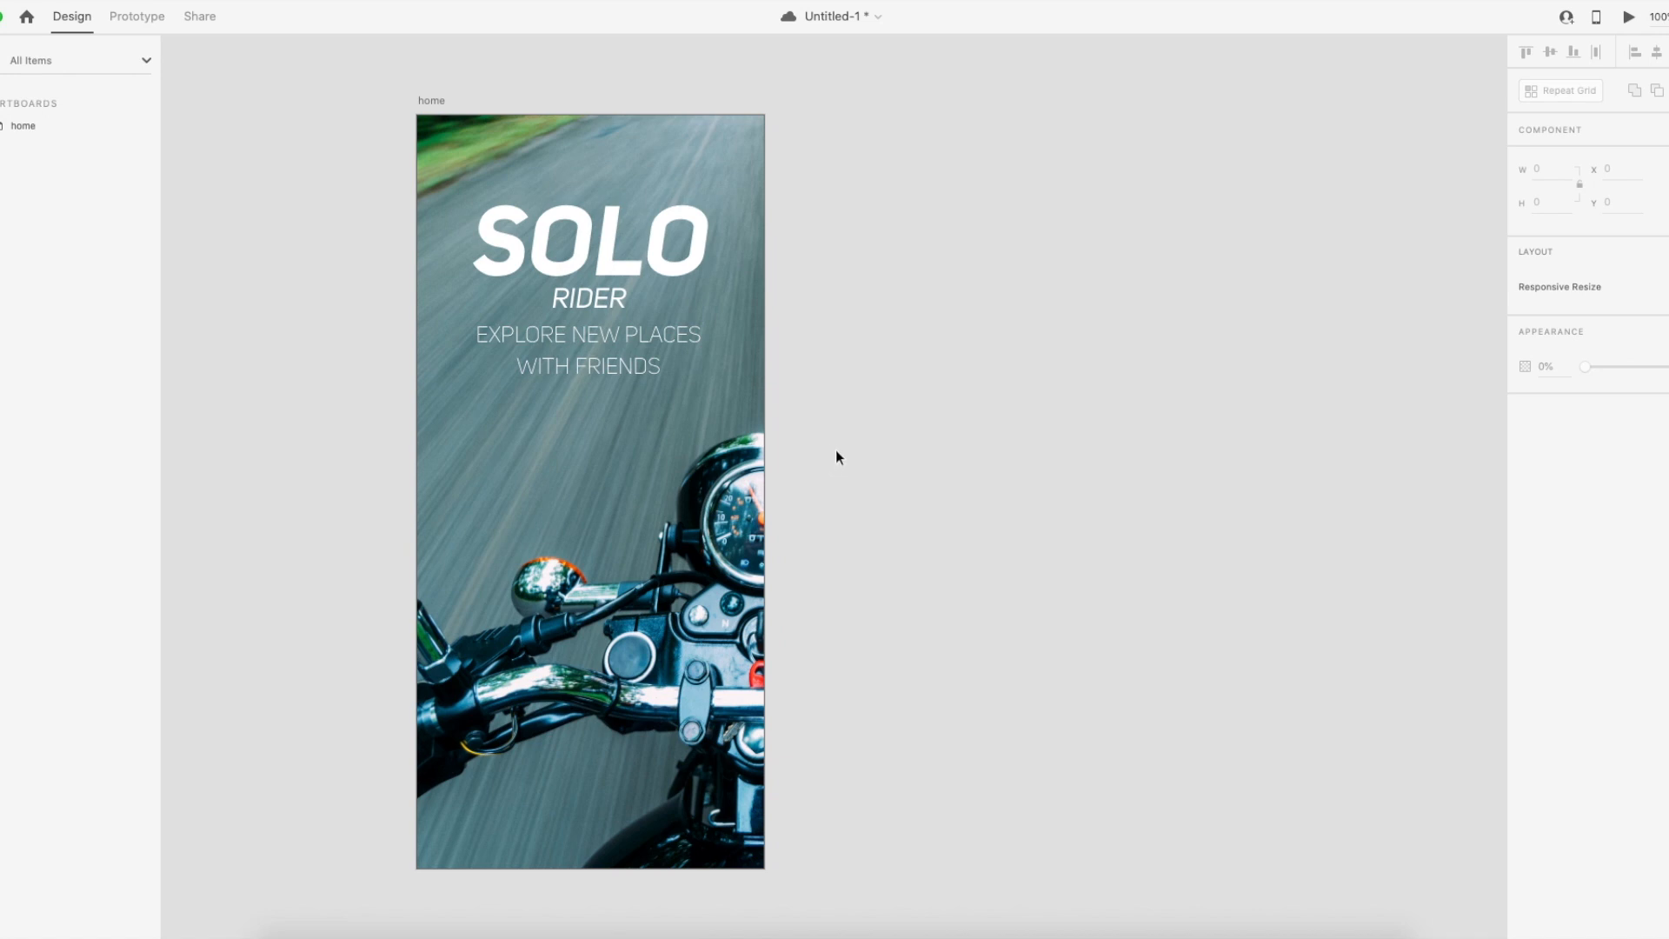
double_click(620, 374)
drag(675, 365, 446, 356)
drag(676, 366, 488, 362)
click(1618, 511)
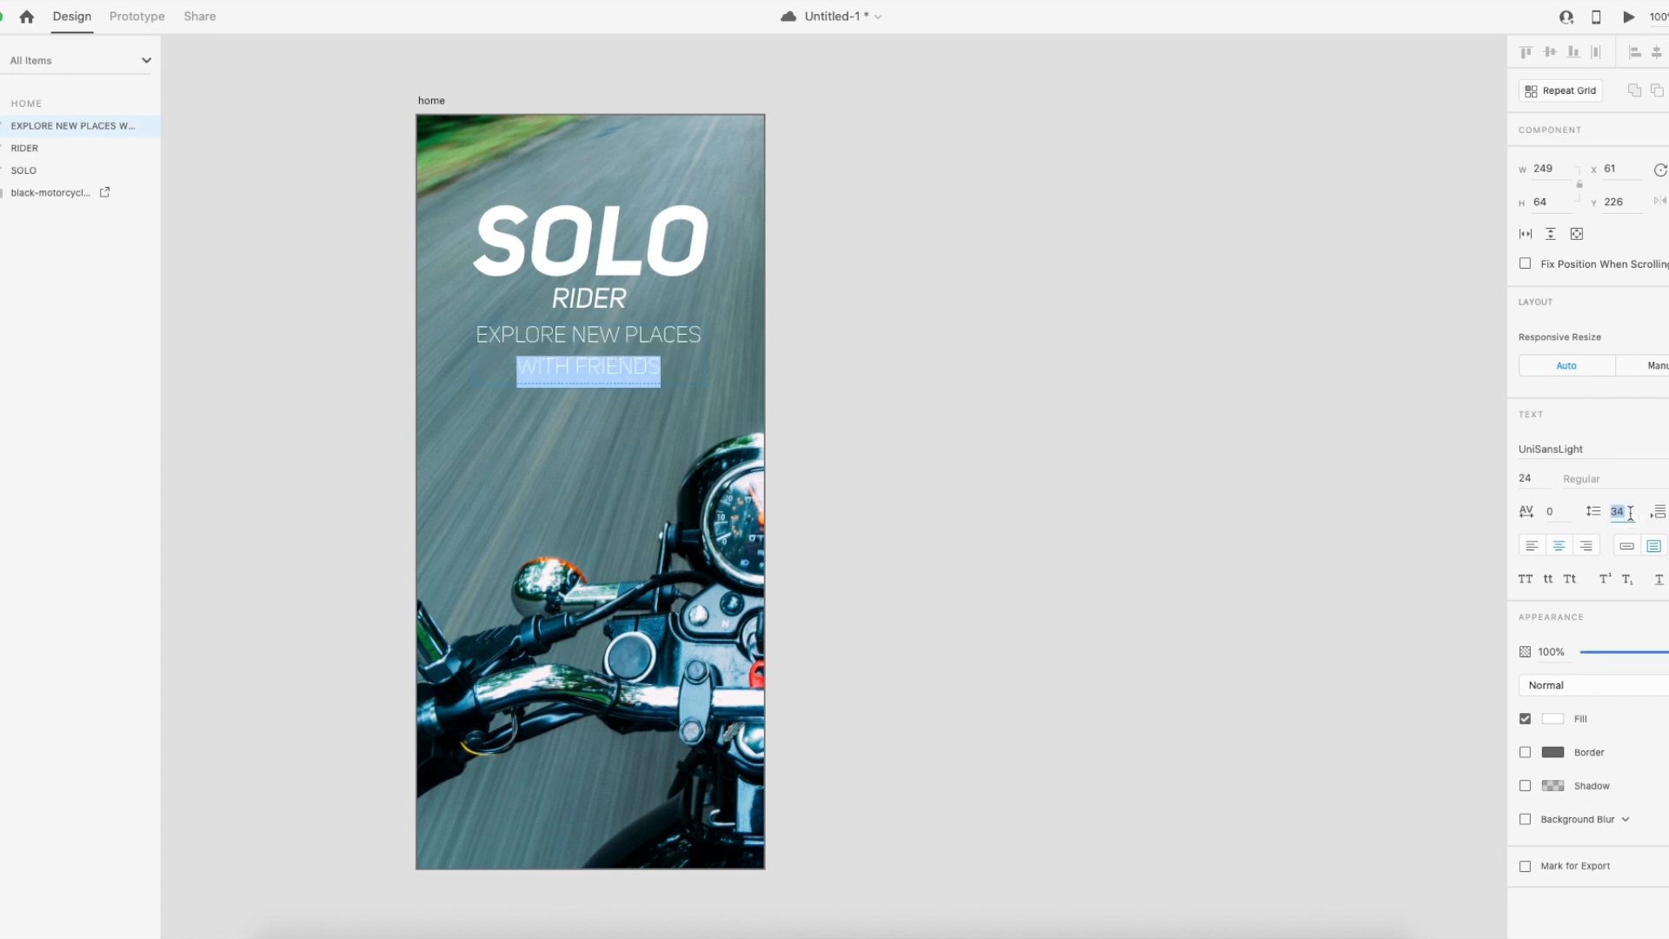
text(0)
key(Escape)
click(1617, 511)
Set the line spacing of the EXPLORE NEW PLACES WITH FRIENDS text to 28 and leave the text.
triple_click(618, 354)
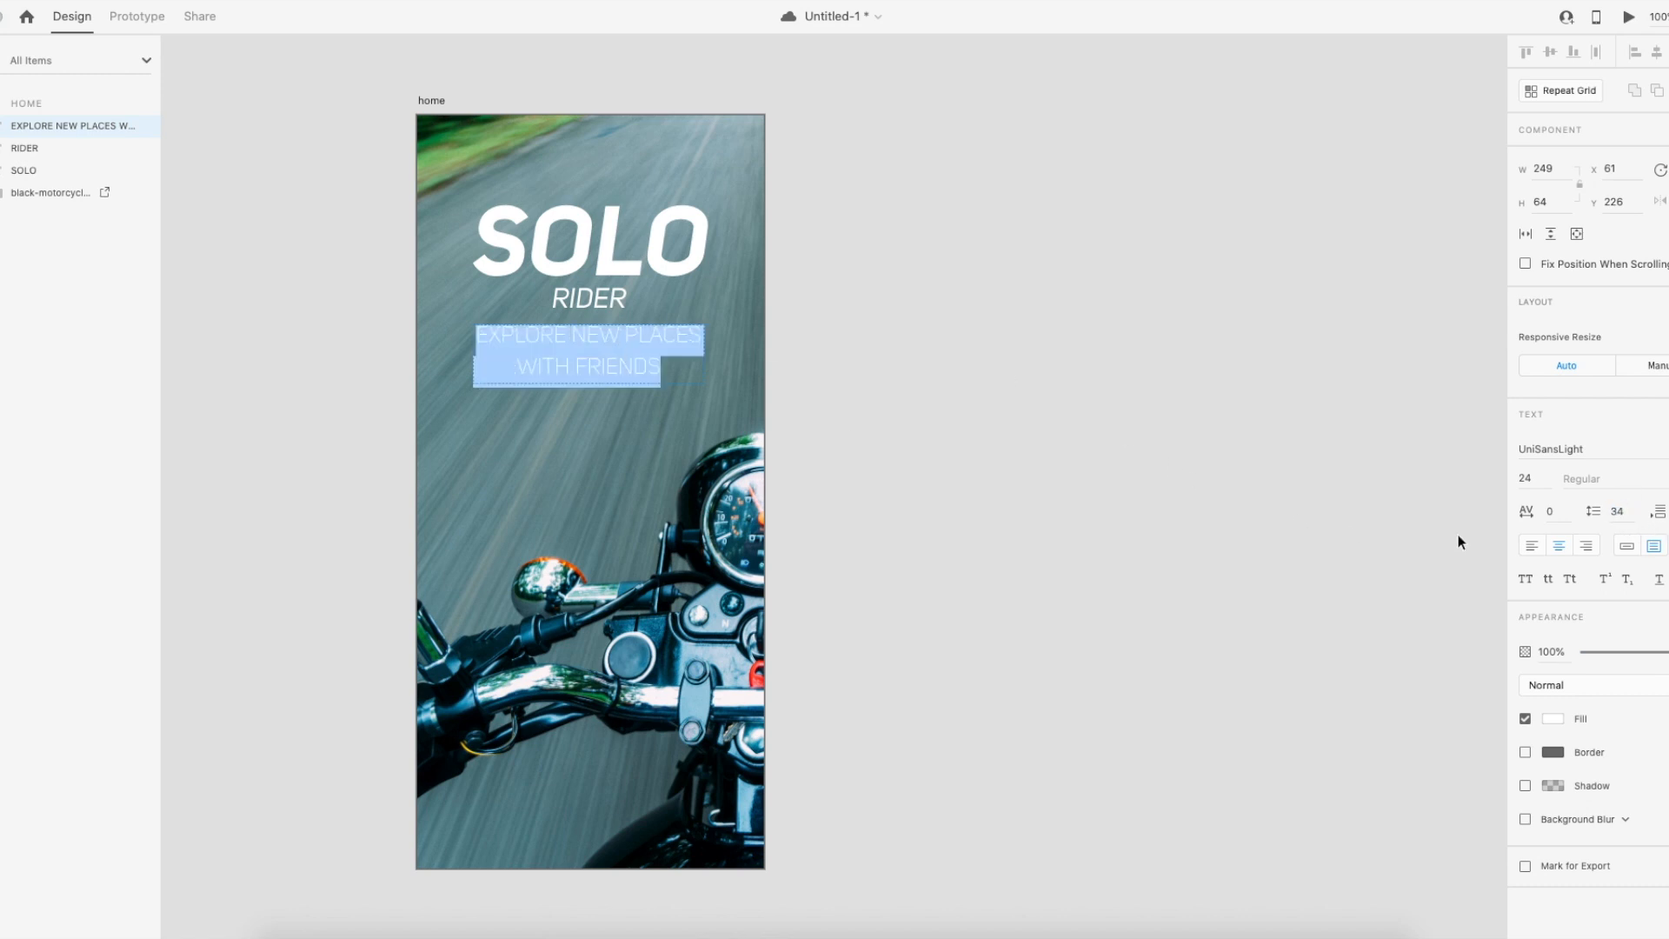
click(1631, 517)
key(Down)
key(Down)
key(Down)
key(Down)
key(Down)
key(Down)
key(Down)
key(Down)
key(Down)
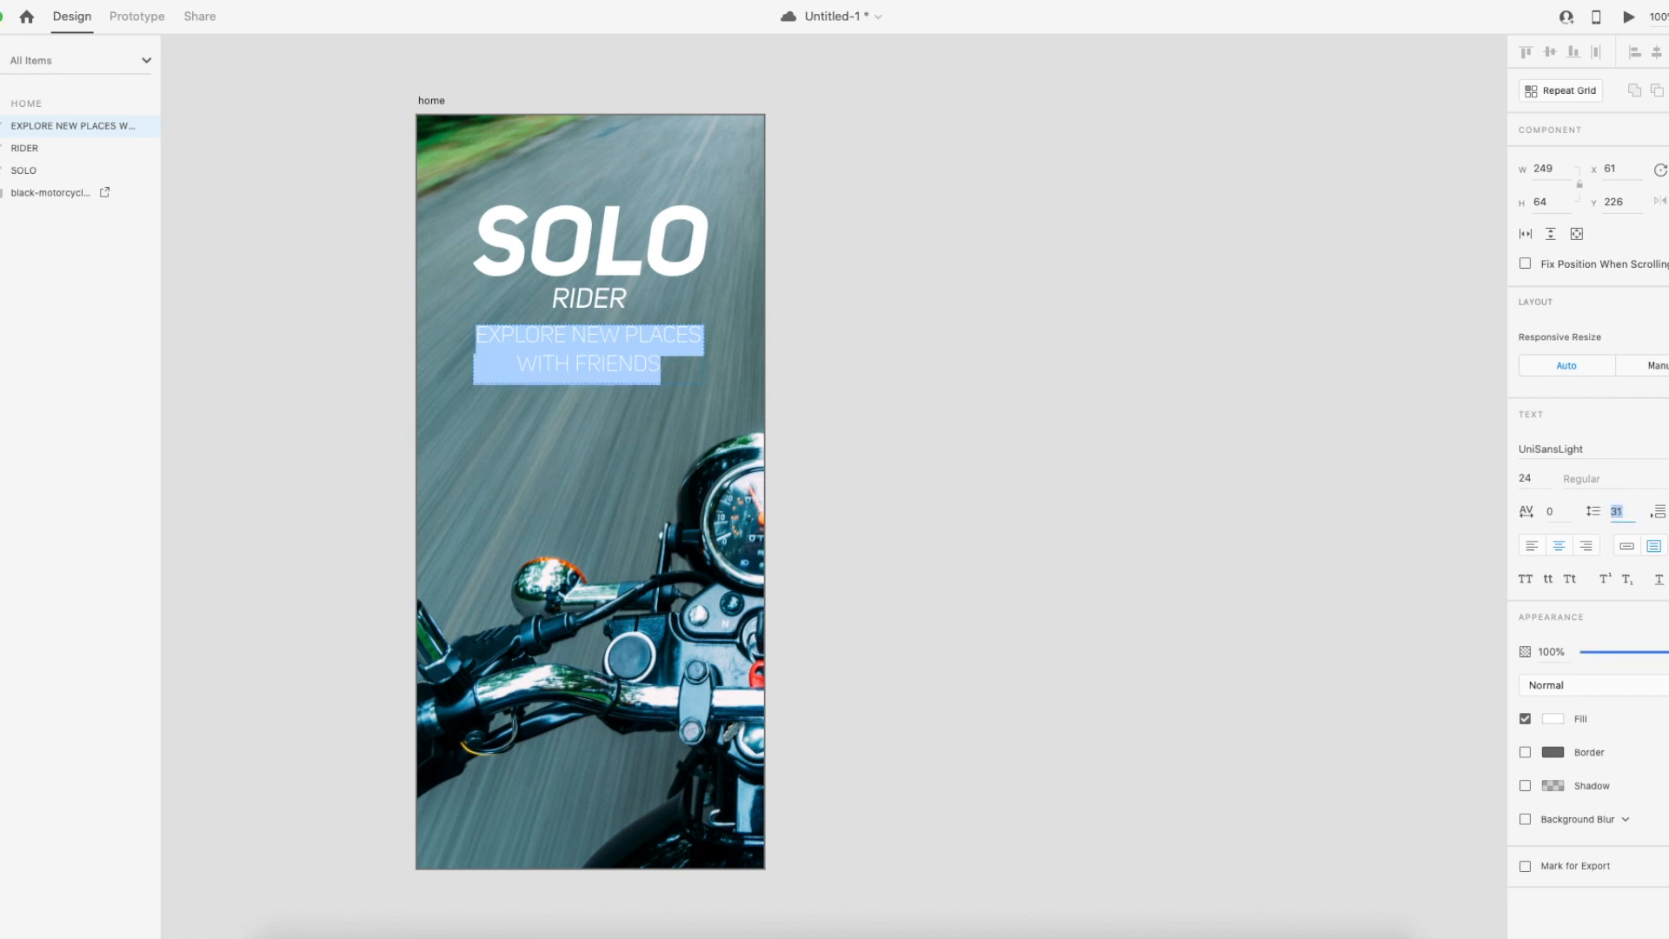
key(Up)
key(Up)
key(Up)
key(Escape)
click(1126, 500)
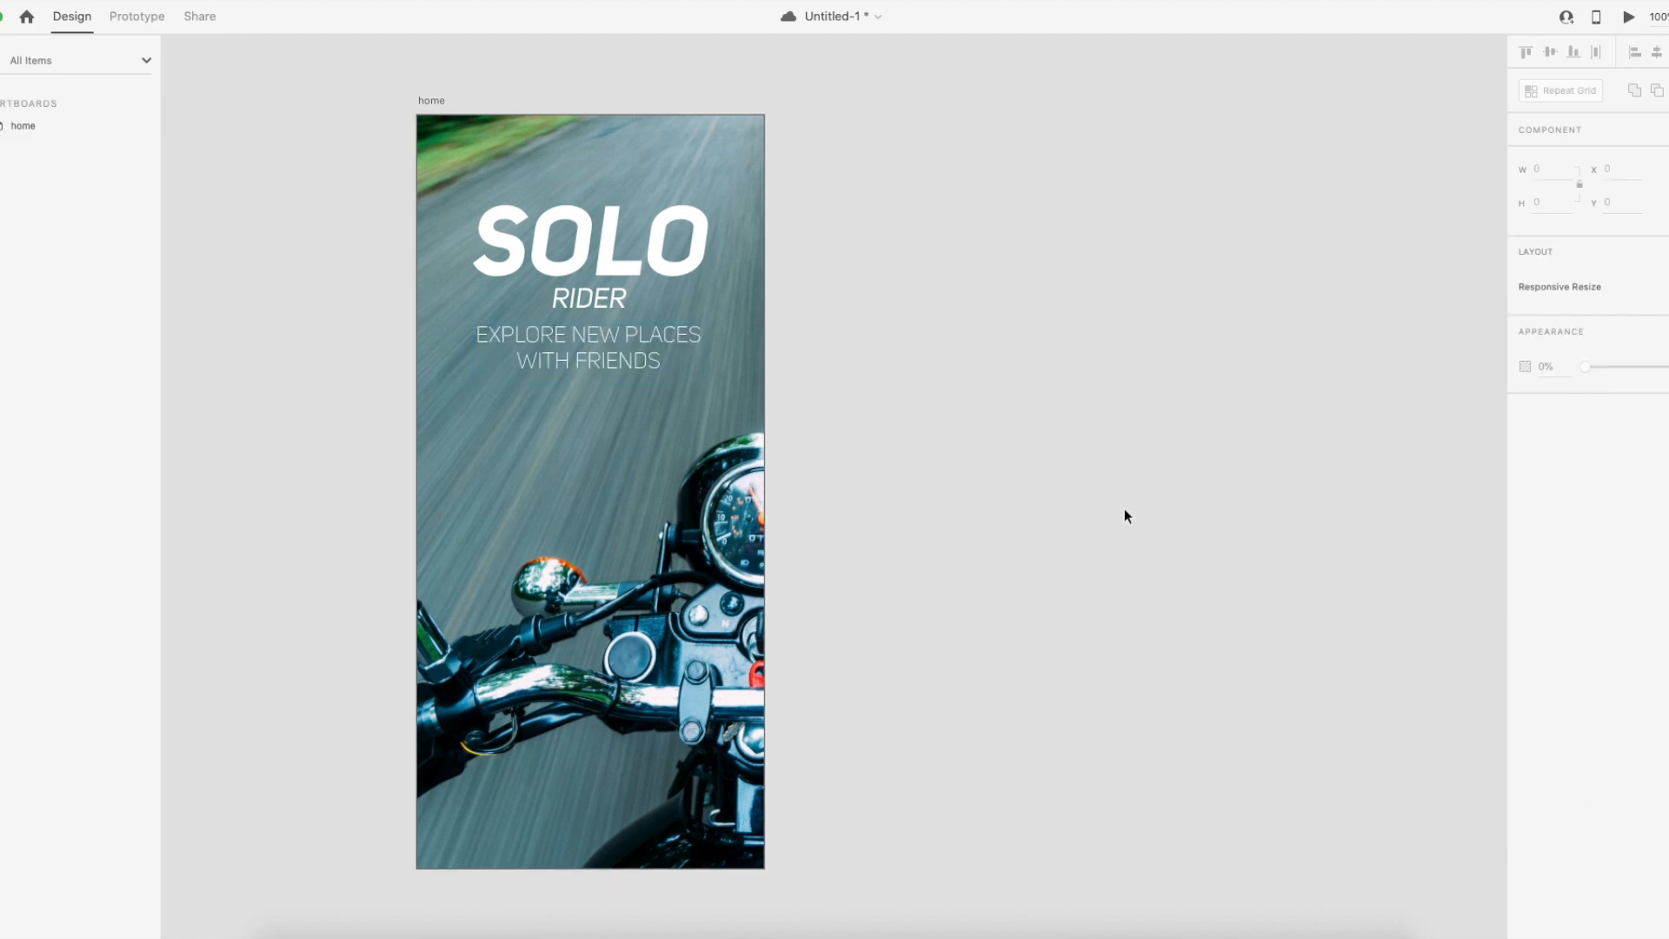
Save the design as a cloud document named SOLO Rider.
key(super+s)
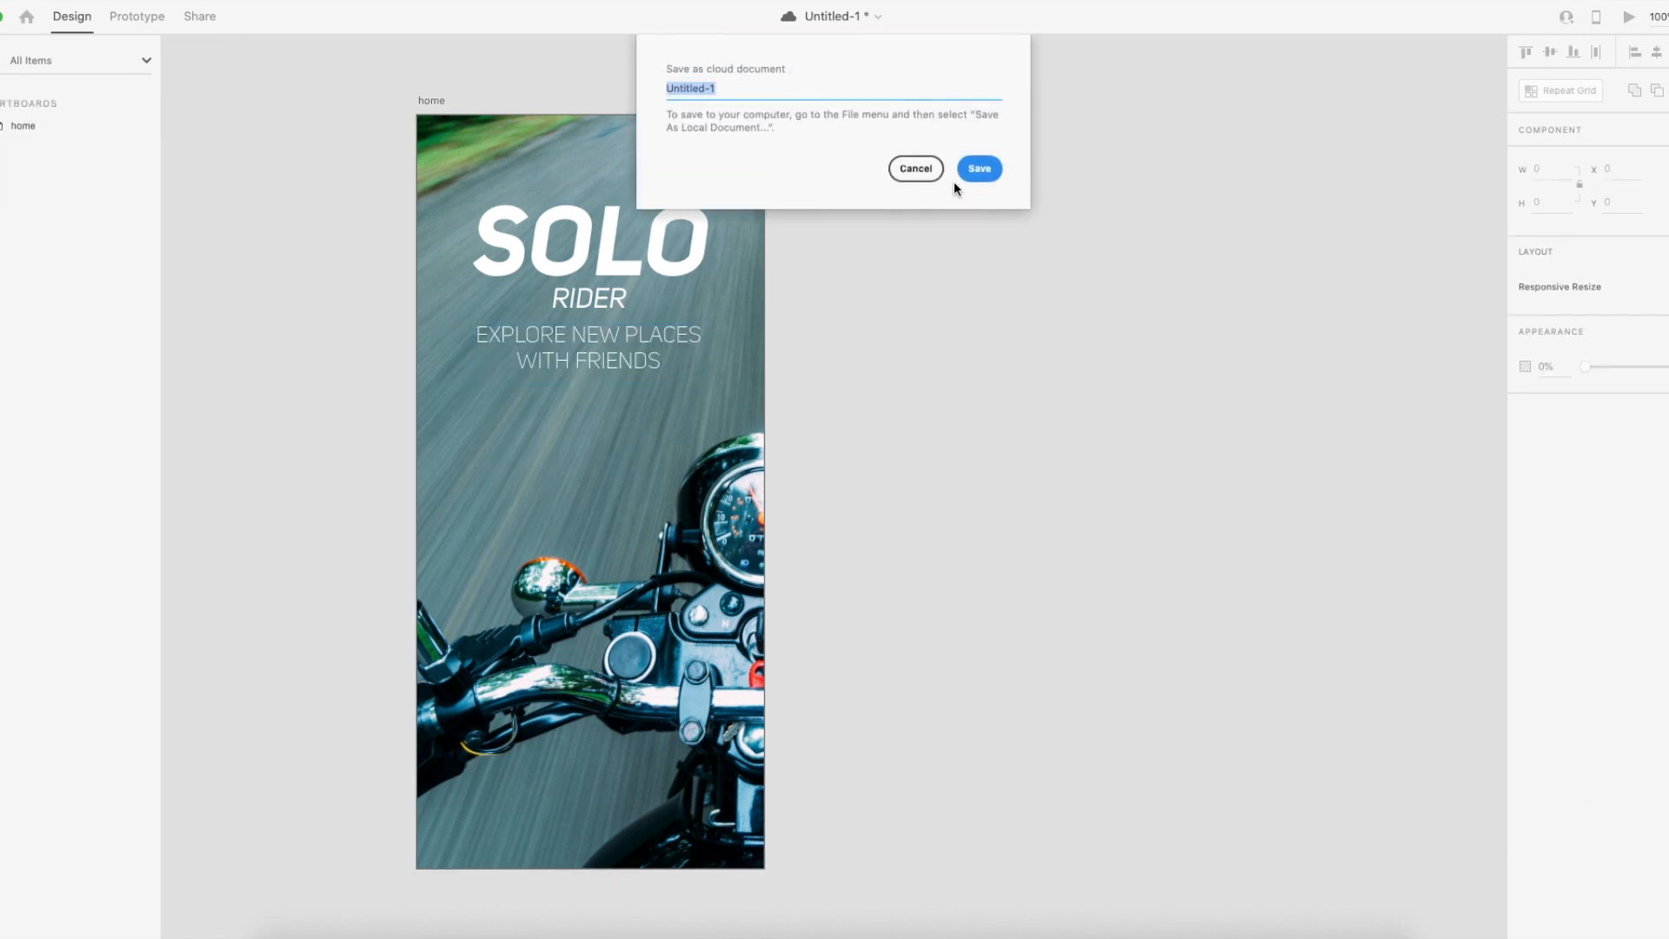
text(SOLO rider)
key(Left)
key(Left)
key(Left)
key(Left)
key(Left)
key(shift+Right)
text(R)
click(967, 171)
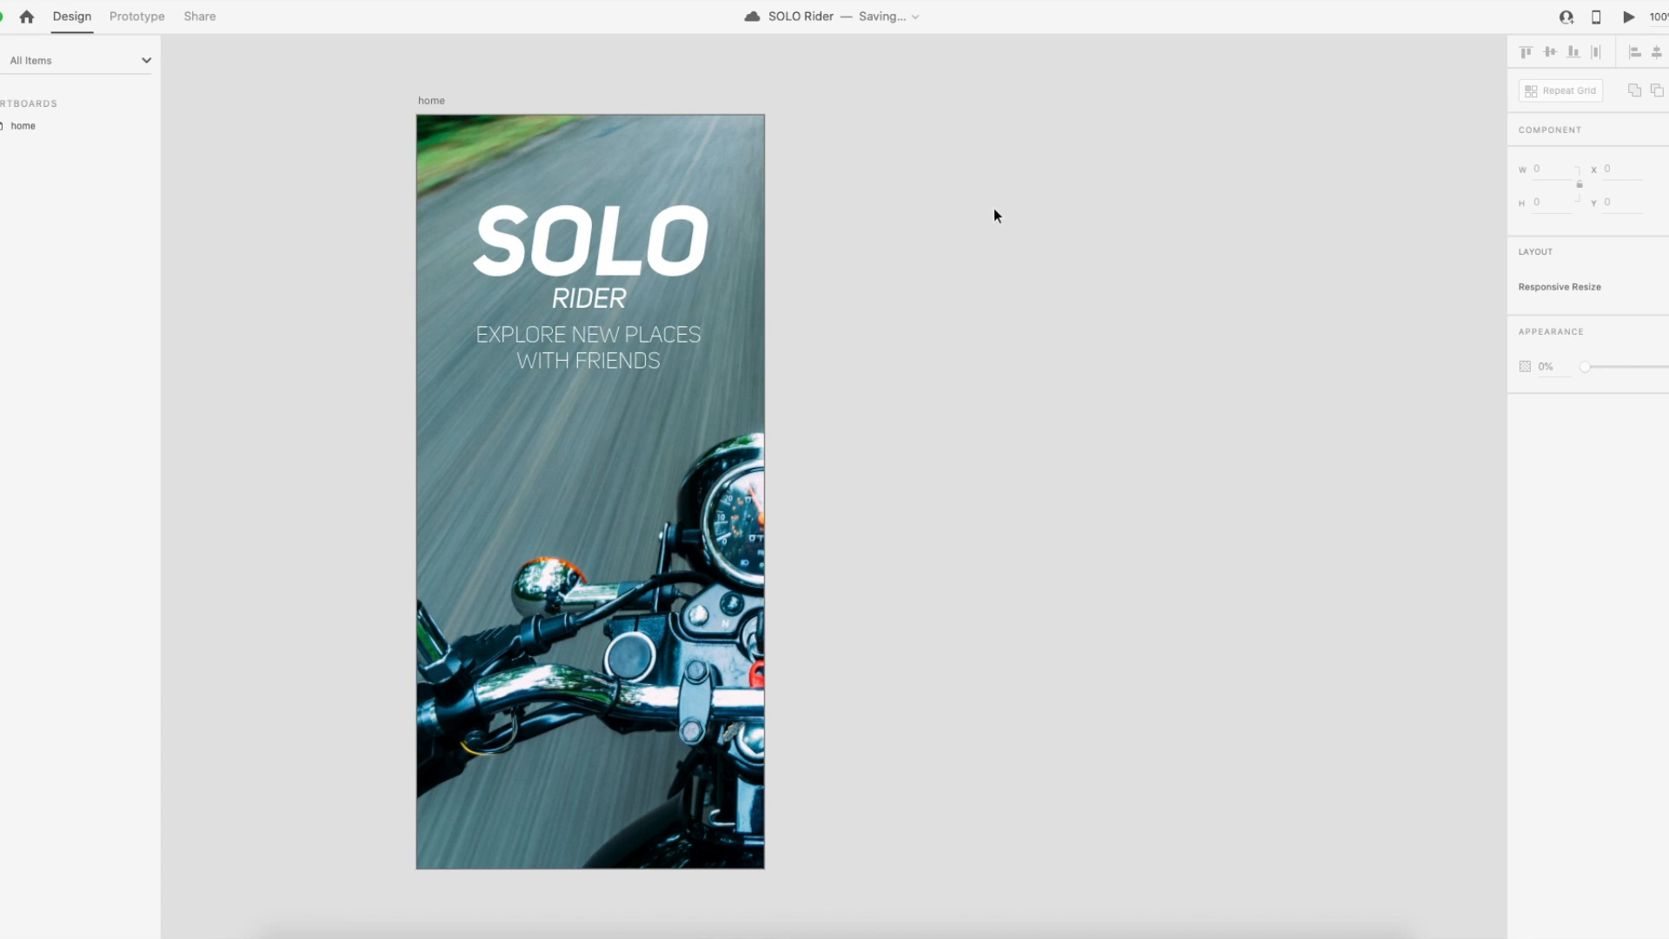
Move the tagline slightly down from RIDER to about Y 238 and deselect it.
scroll(978, 247, down, 1)
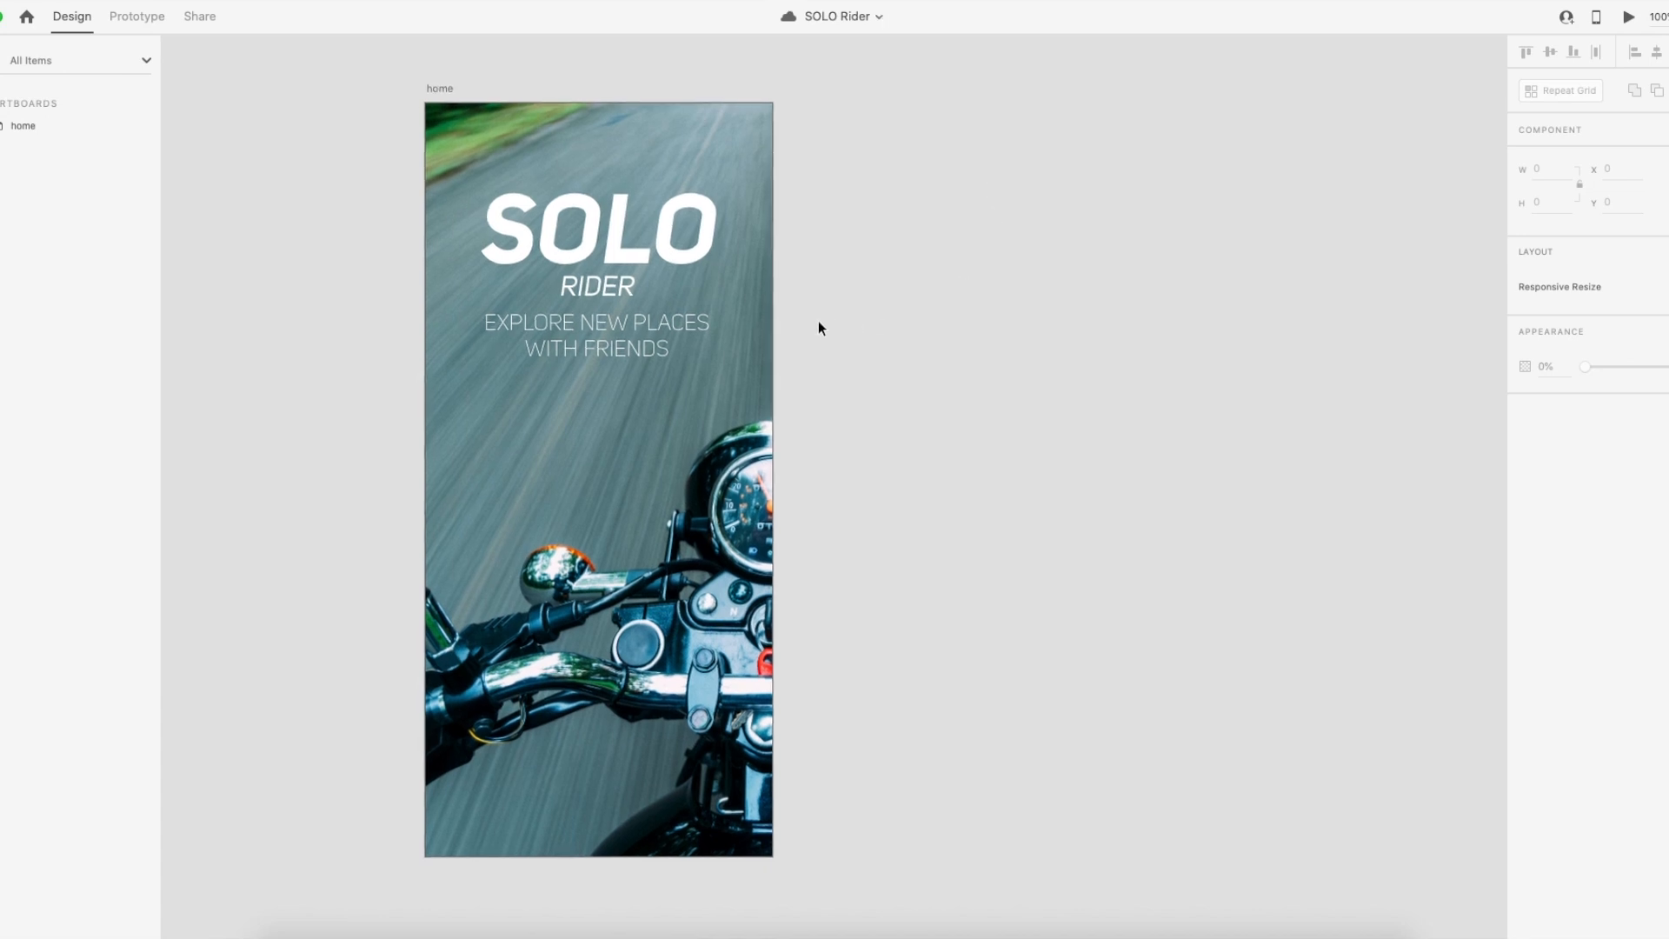
click(638, 356)
drag(637, 365, 637, 376)
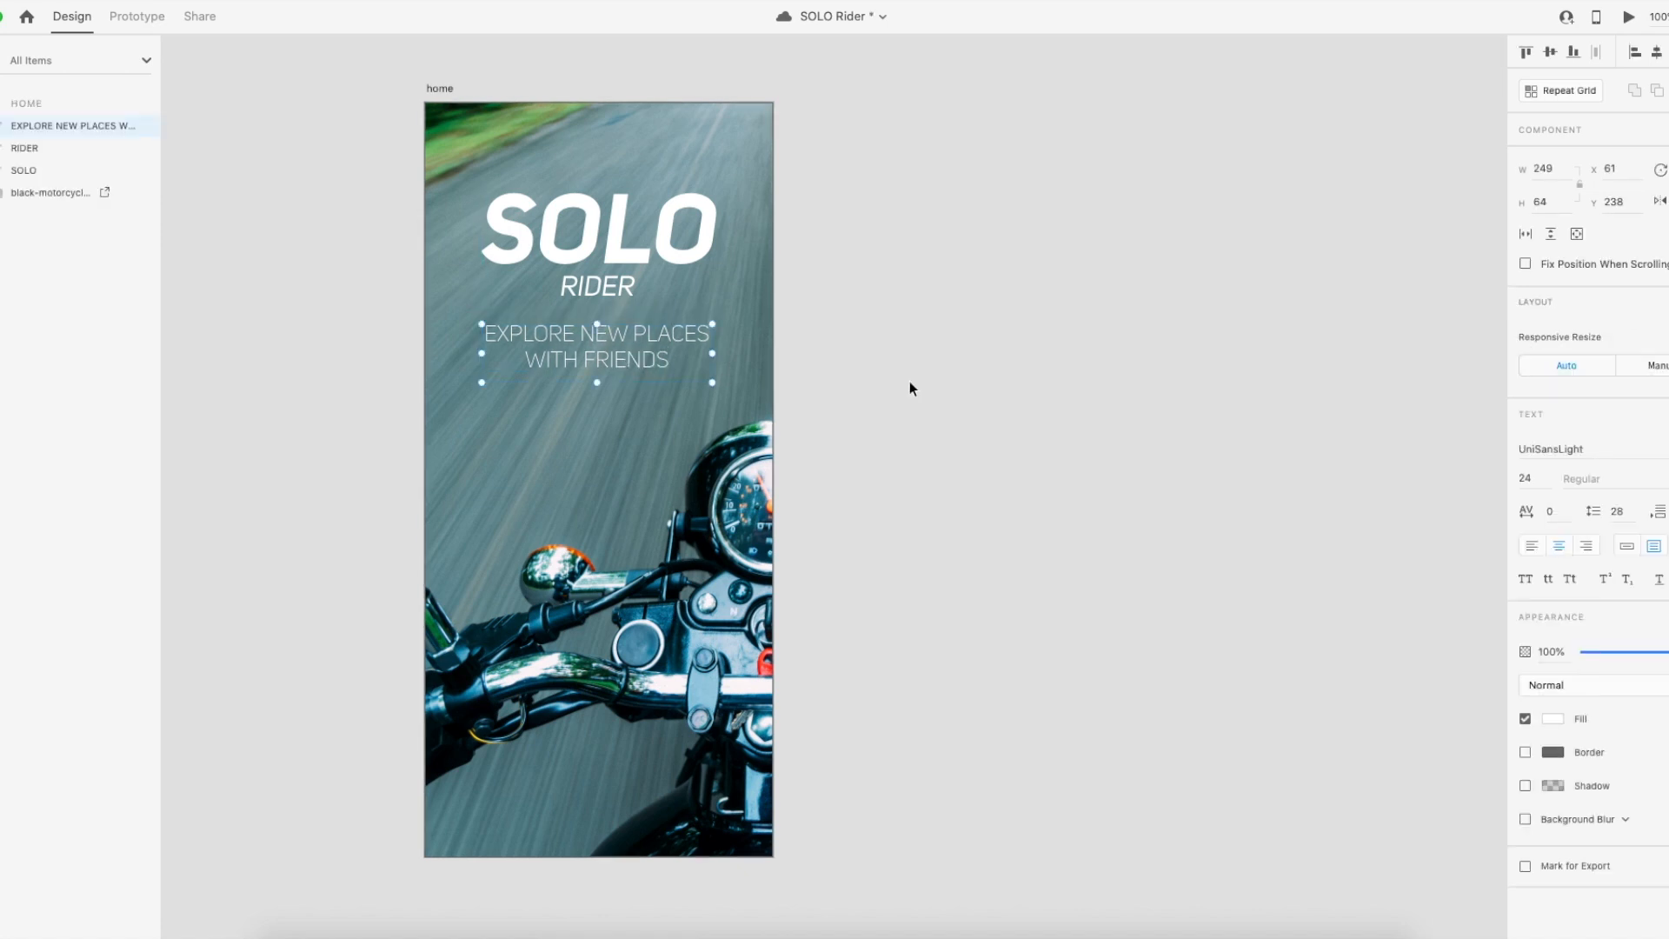
click(965, 378)
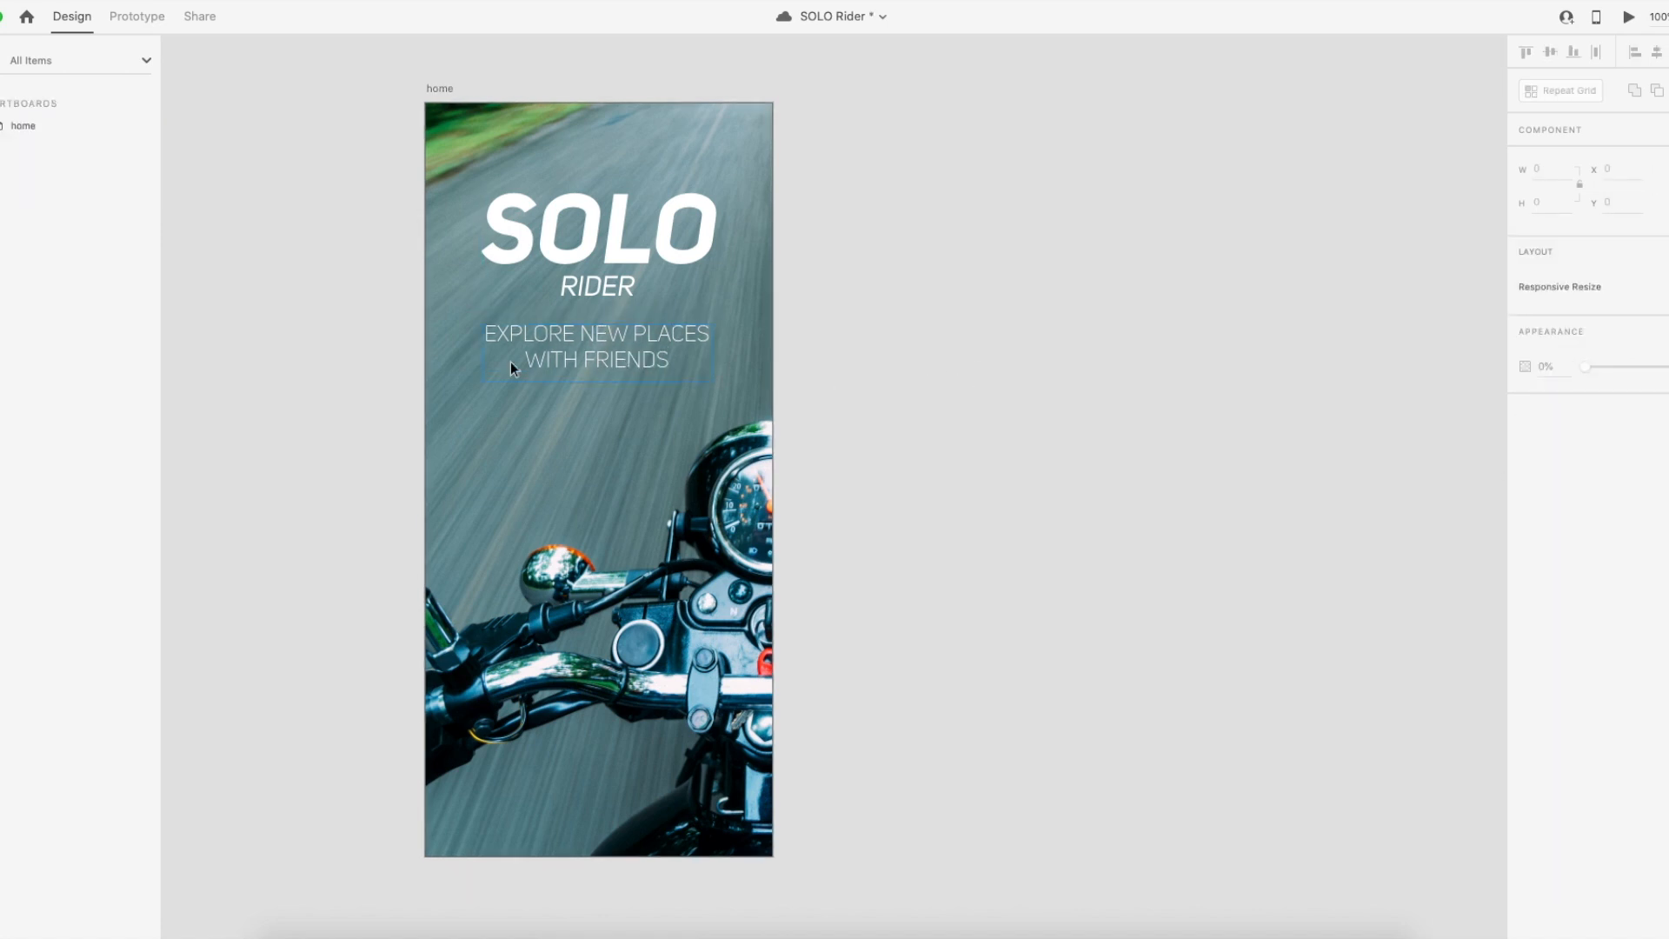
Save the document and combine the SOLO, RIDER and tagline texts into a single component in the document assets.
click(642, 361)
shift+click(619, 289)
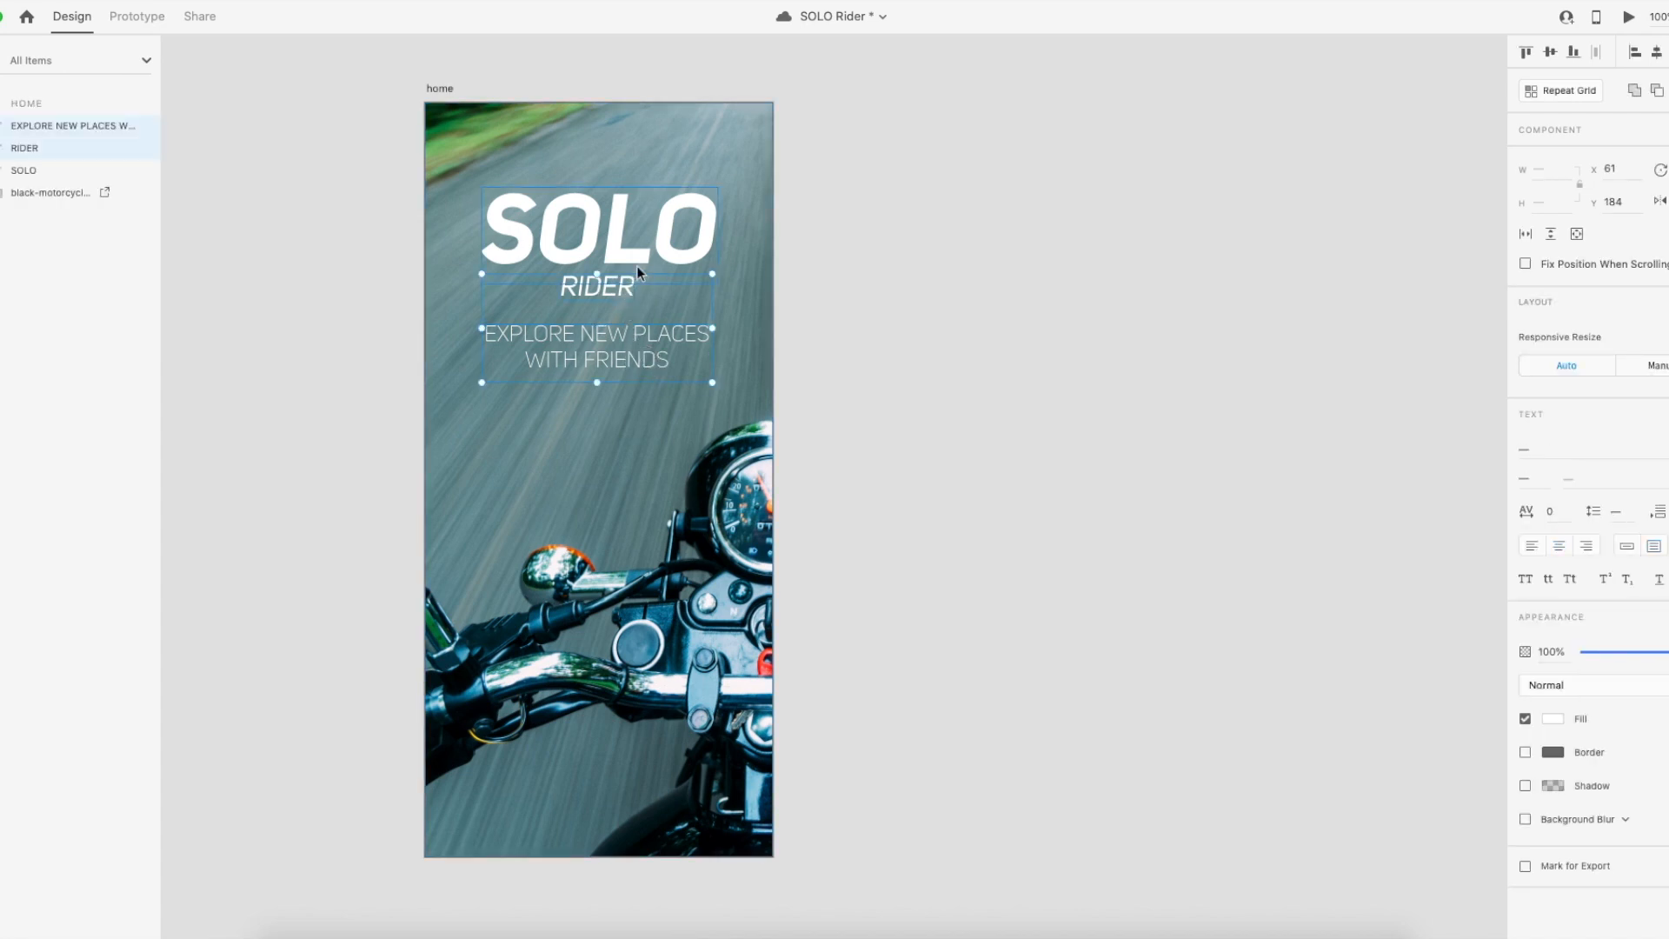
shift+click(630, 257)
mouse_move(630, 257)
mouse_down()
mouse_move(634, 232)
mouse_move(628, 259)
mouse_up()
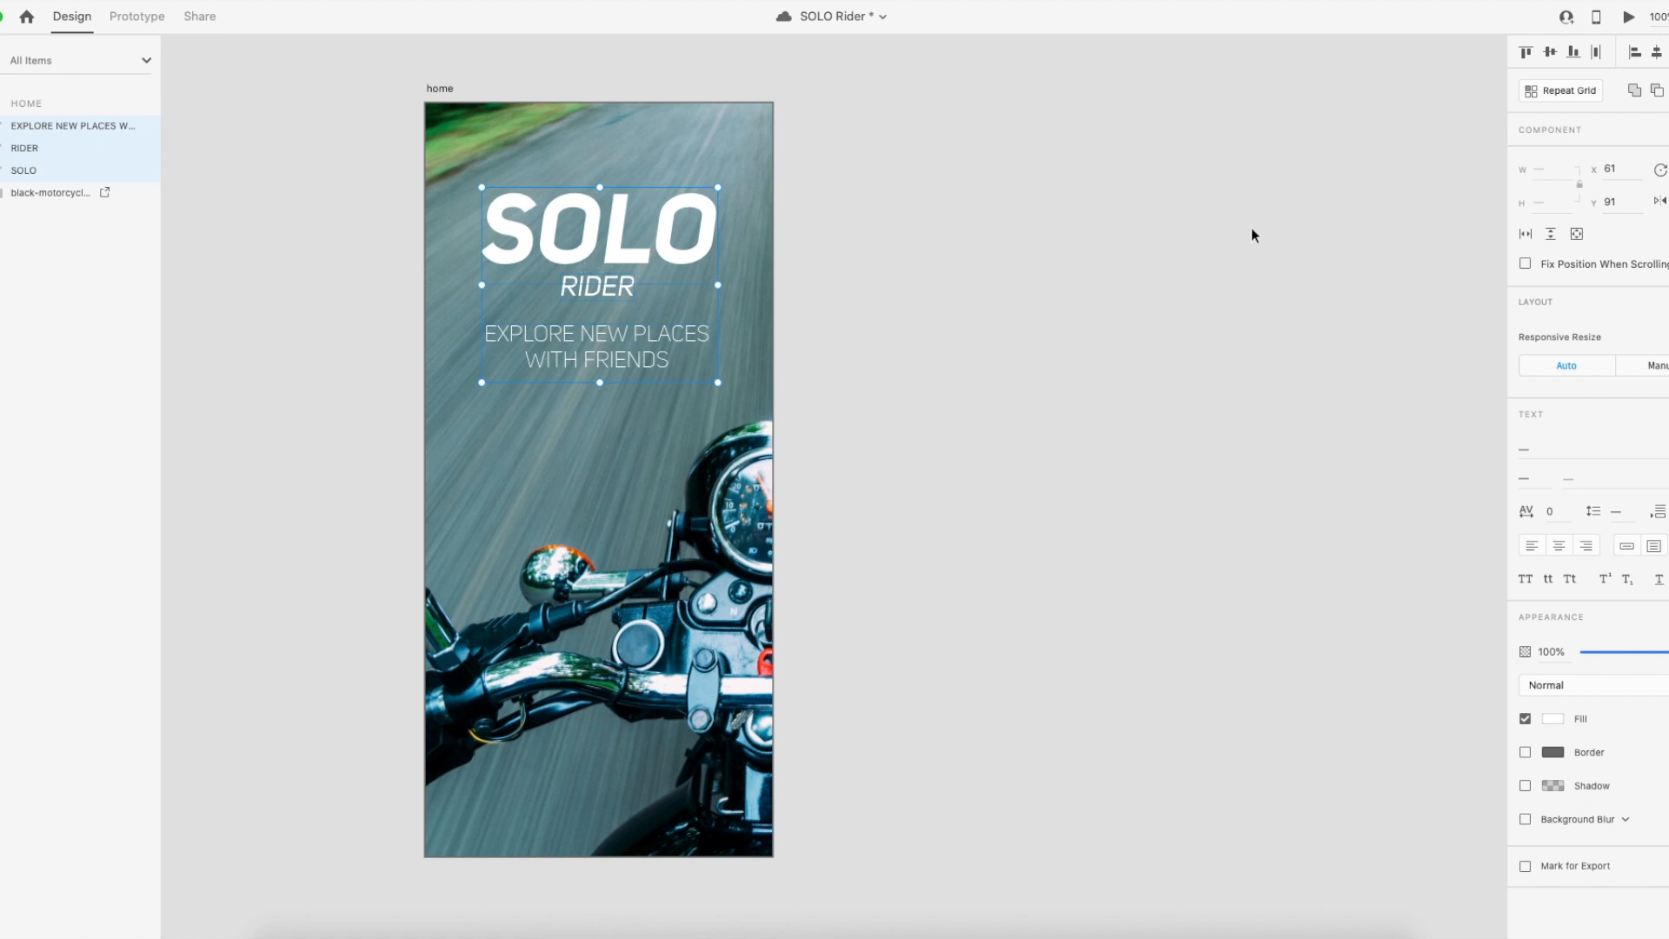
key(super+s)
click(687, 259)
right_click(687, 259)
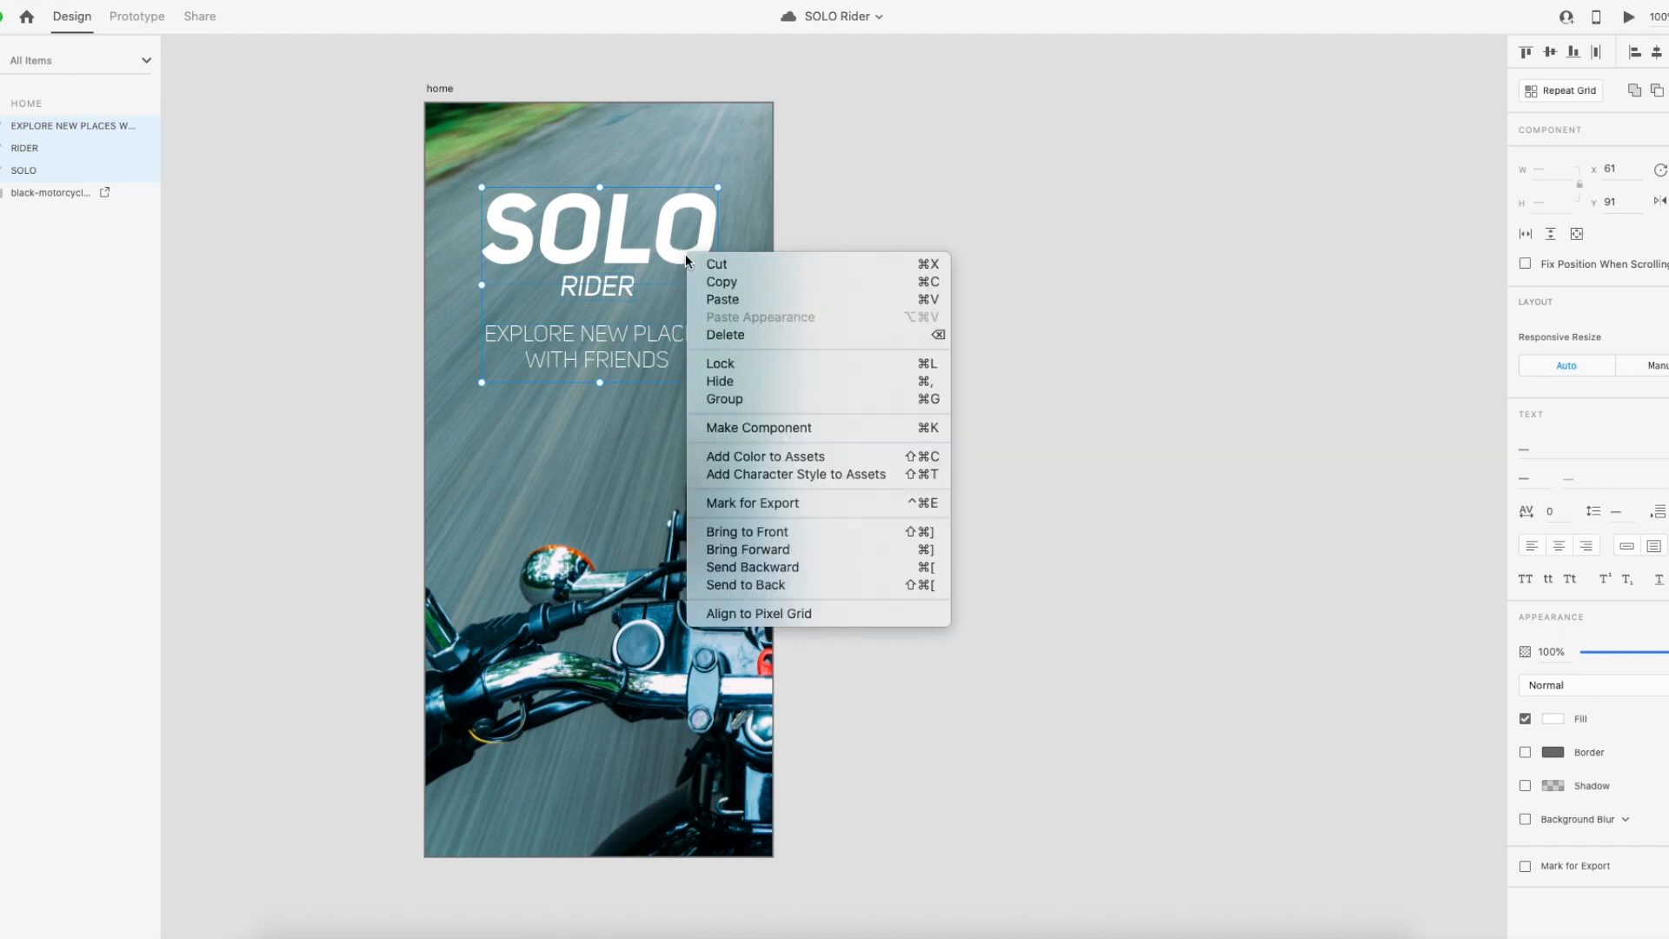
click(824, 429)
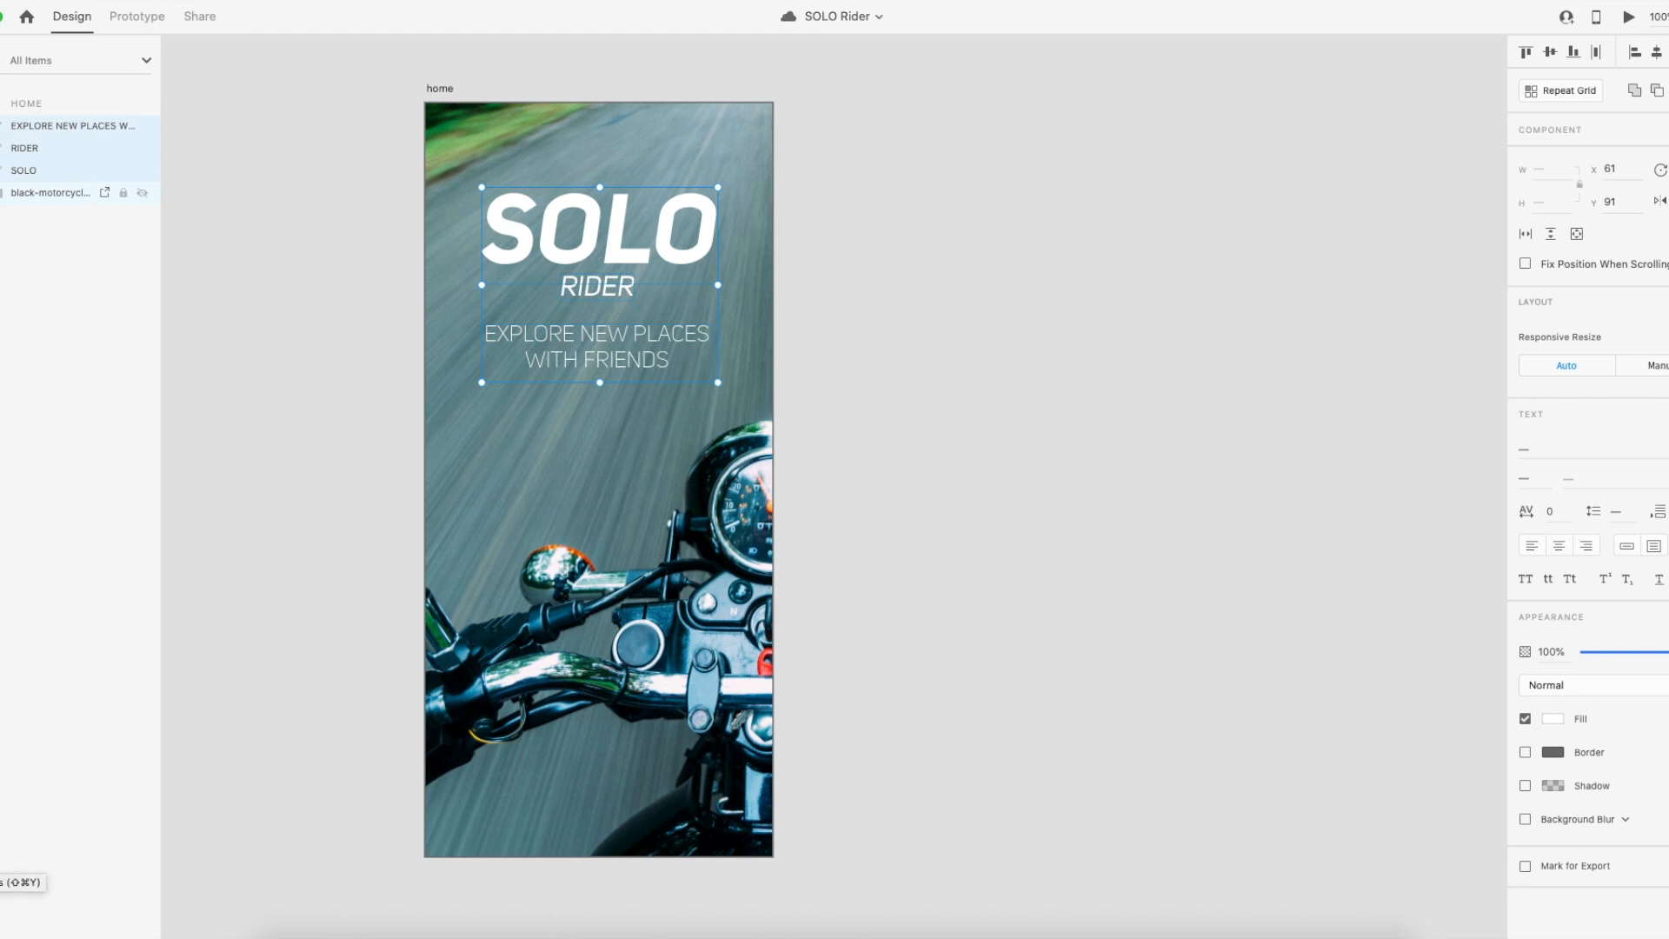
key(shift+super+y)
click(40, 426)
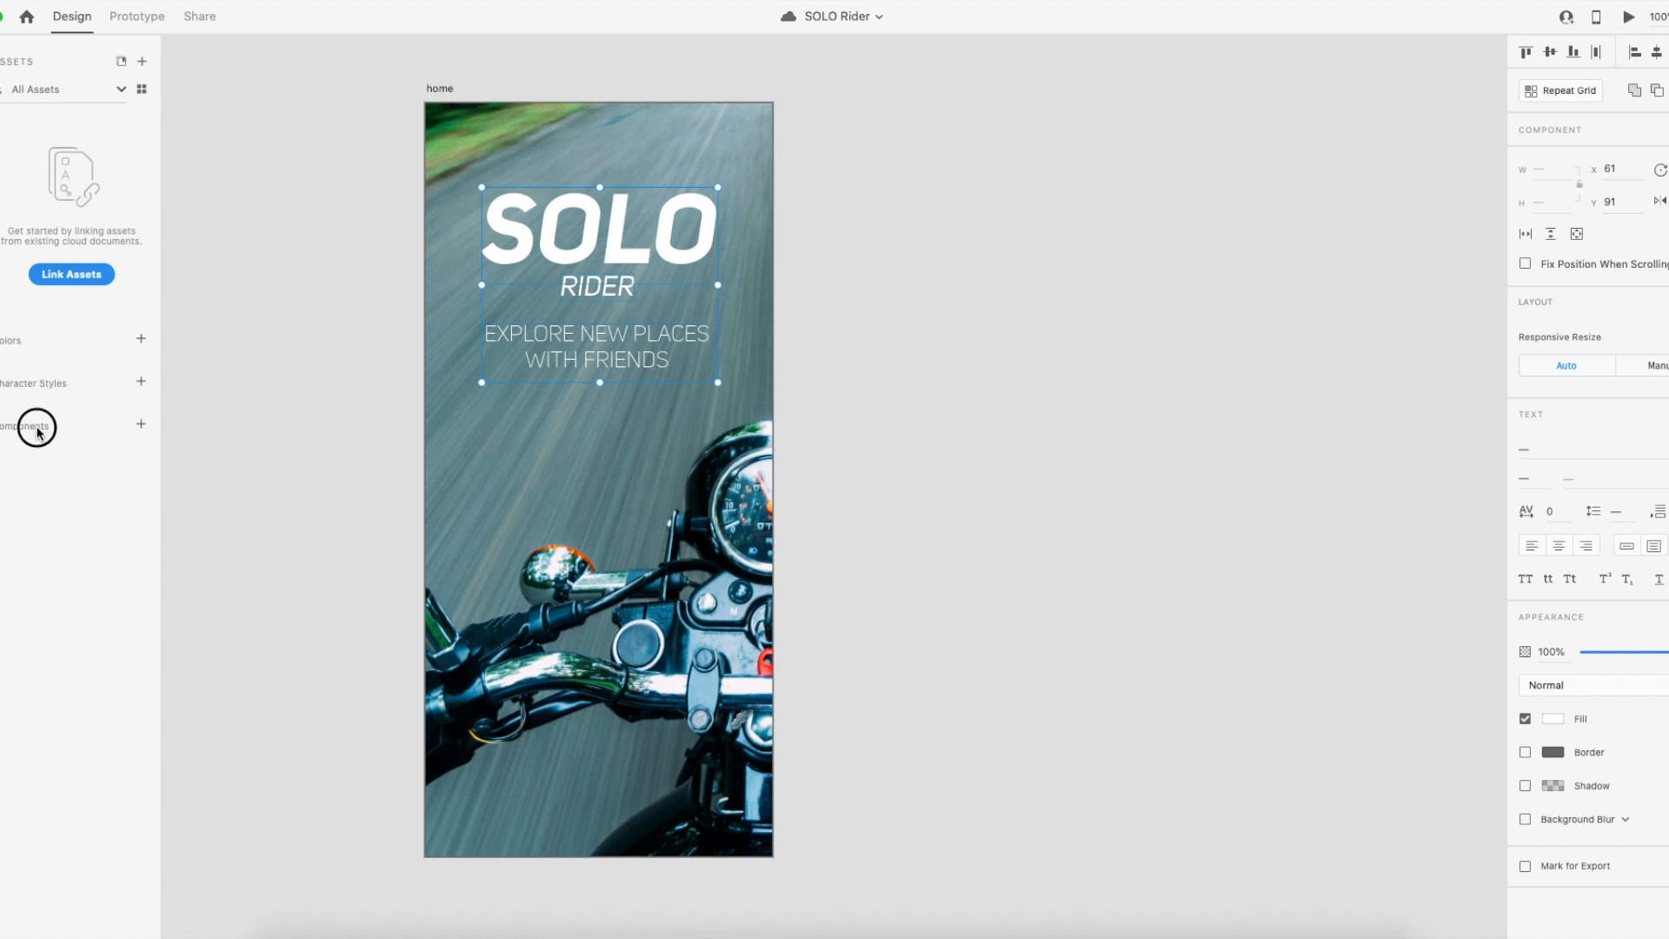
click(141, 426)
Rename the new component as Solo Rider heading.
double_click(60, 249)
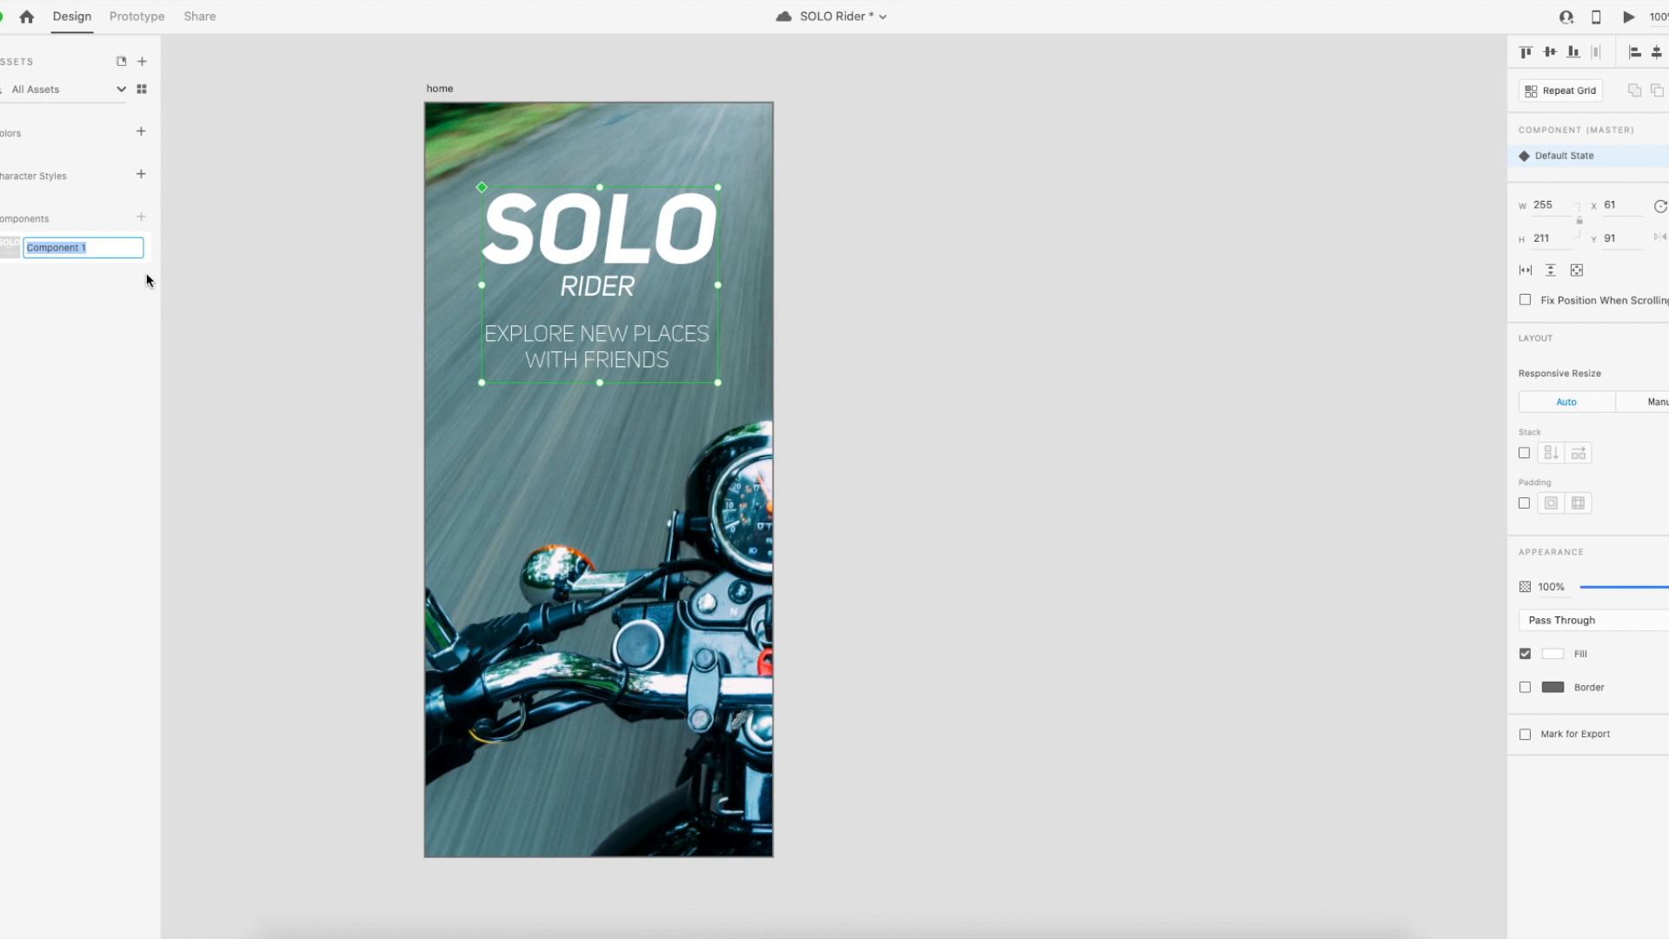
text(Solo Ri)
text(der )
text(t)
key(BackSpace)
text(heading)
key(Return)
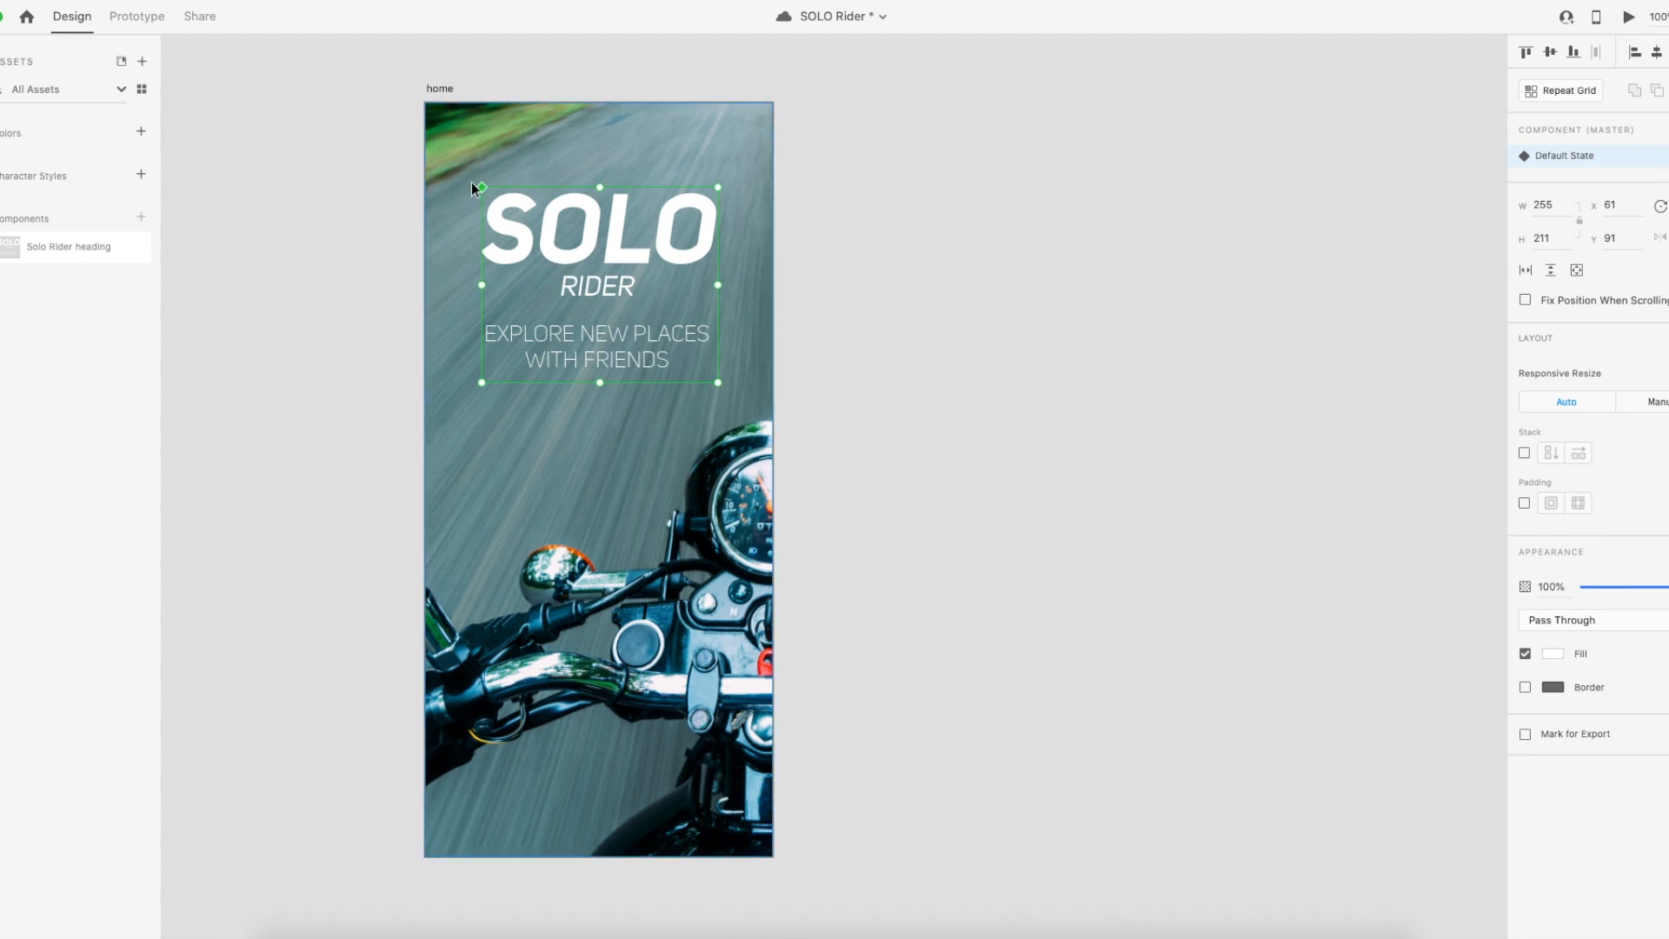
Examine the heading component's master marker up close and save the document.
key(super+2)
drag(454, 136, 937, 542)
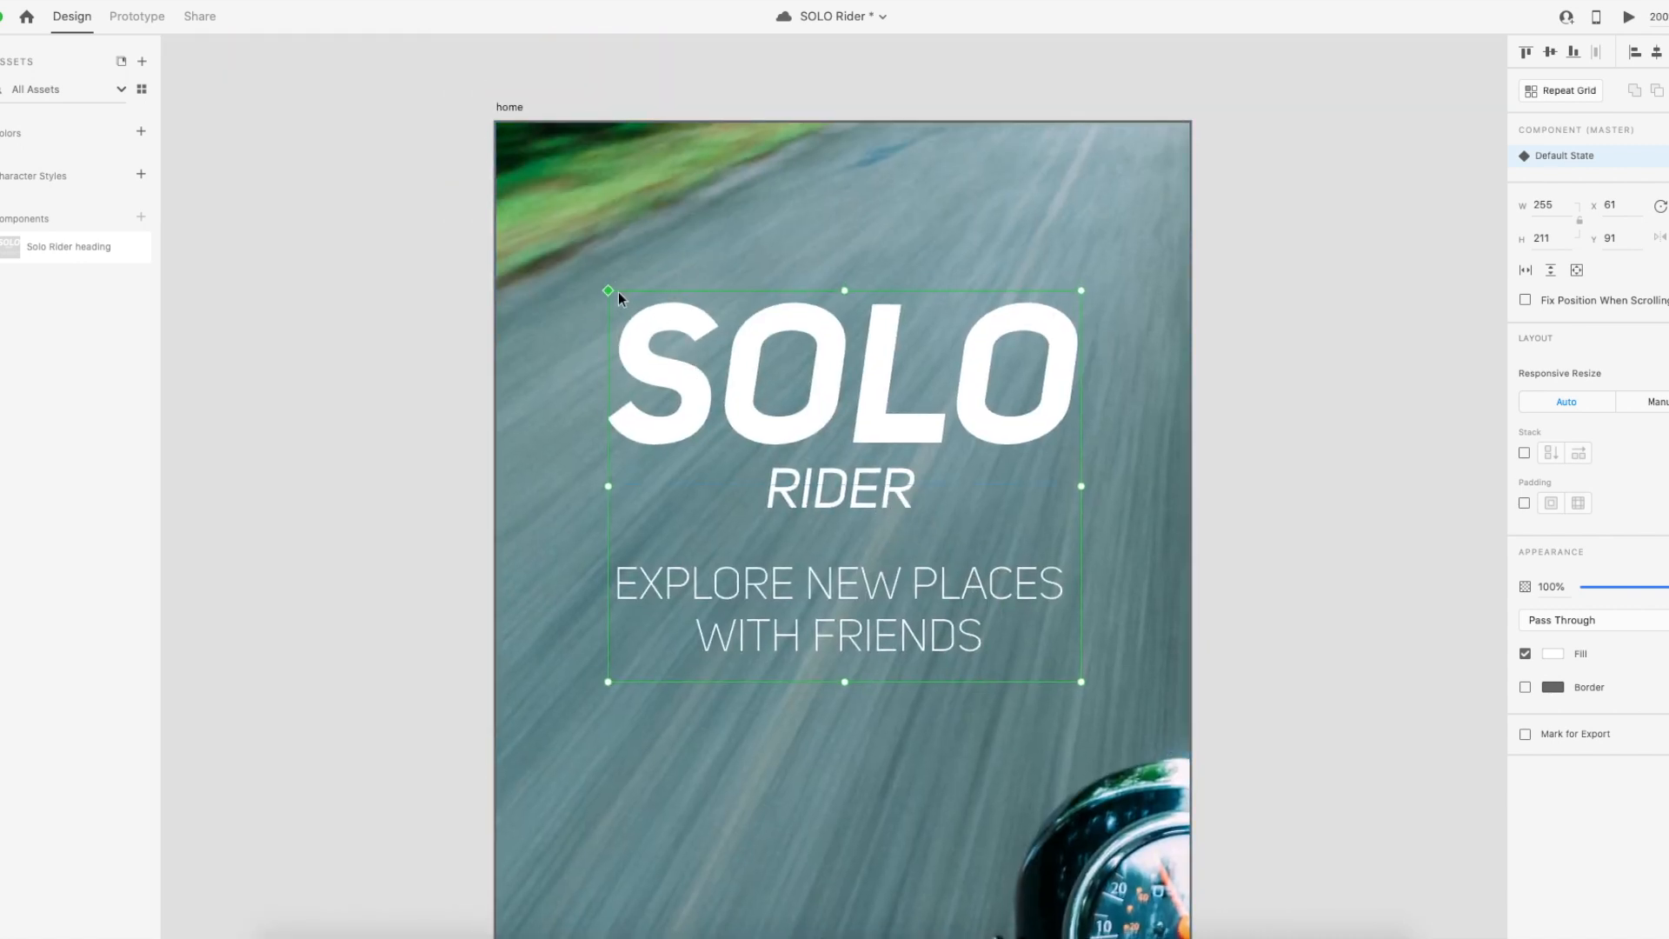
key(super+s)
key(super+minus)
key(super+minus)
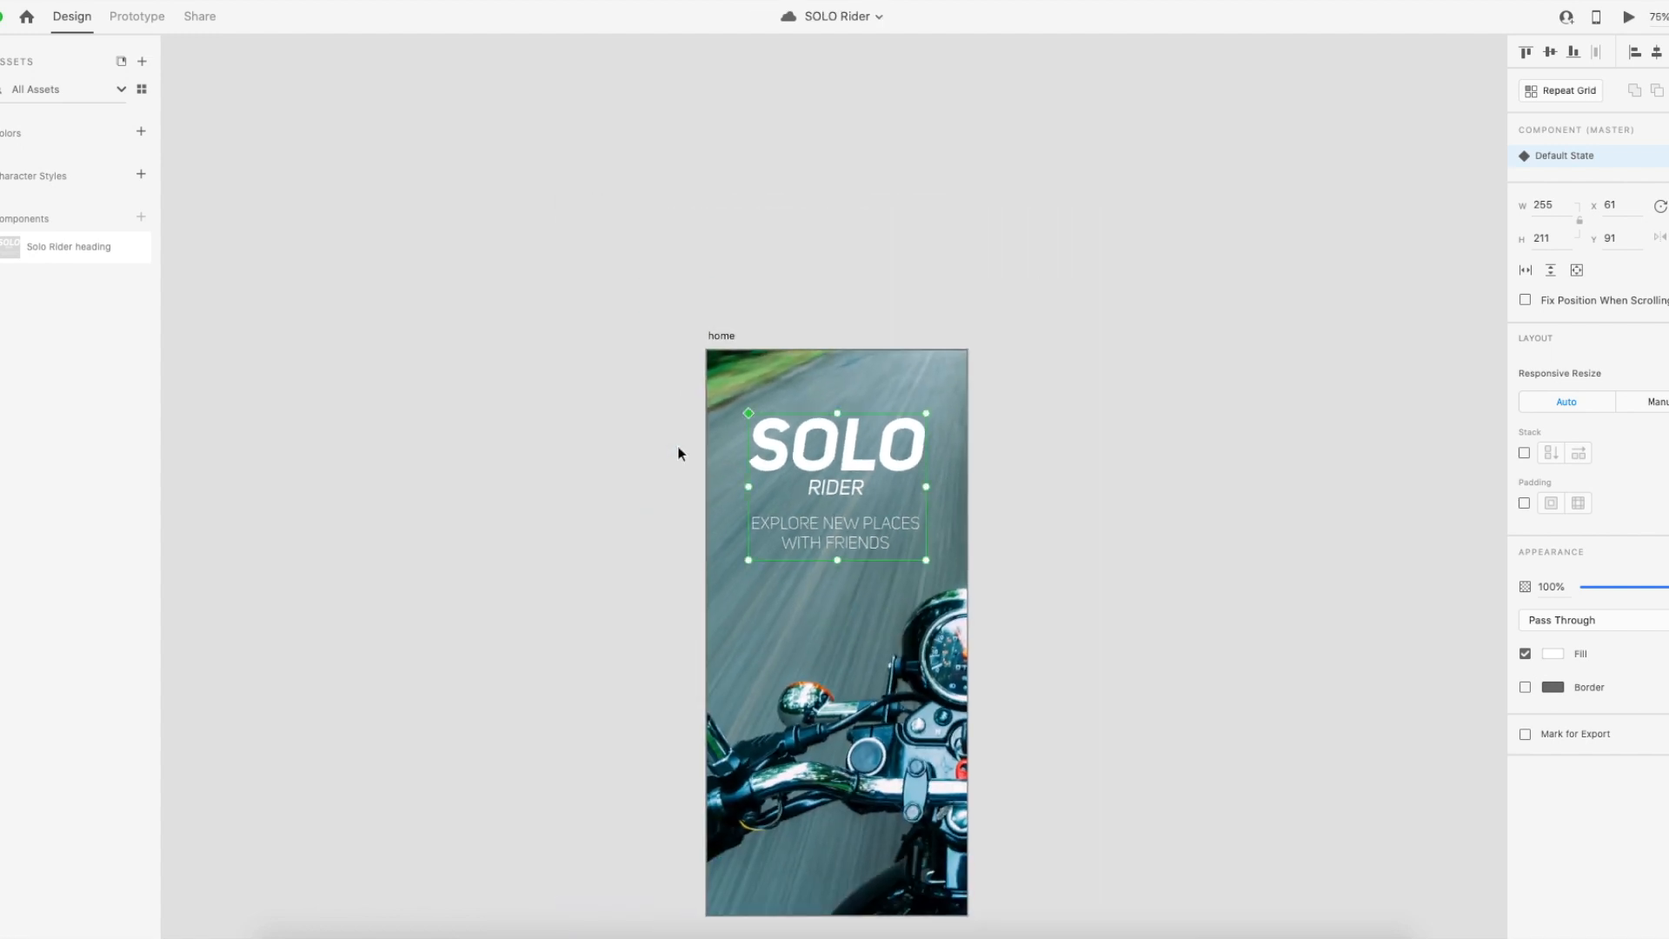
Duplicate the home artboard and place the copy beside the original at about X 437, Y 0.
drag(788, 514, 517, 364)
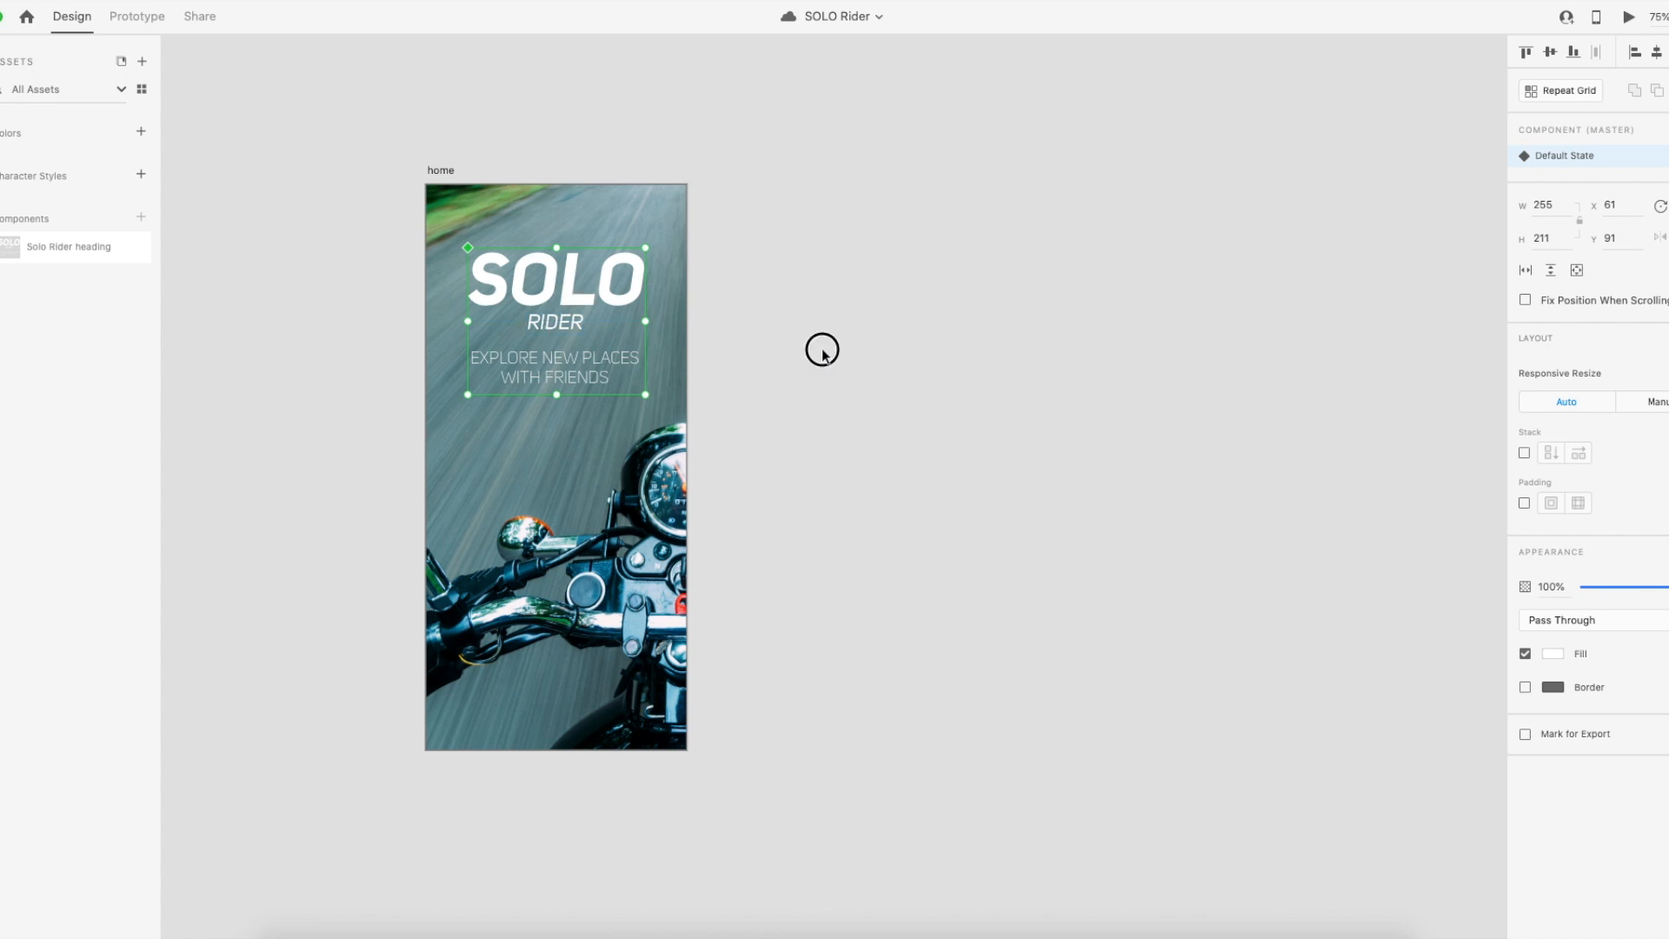
click(823, 351)
drag(594, 250, 465, 242)
click(310, 160)
double_click(310, 161)
drag(311, 165, 616, 180)
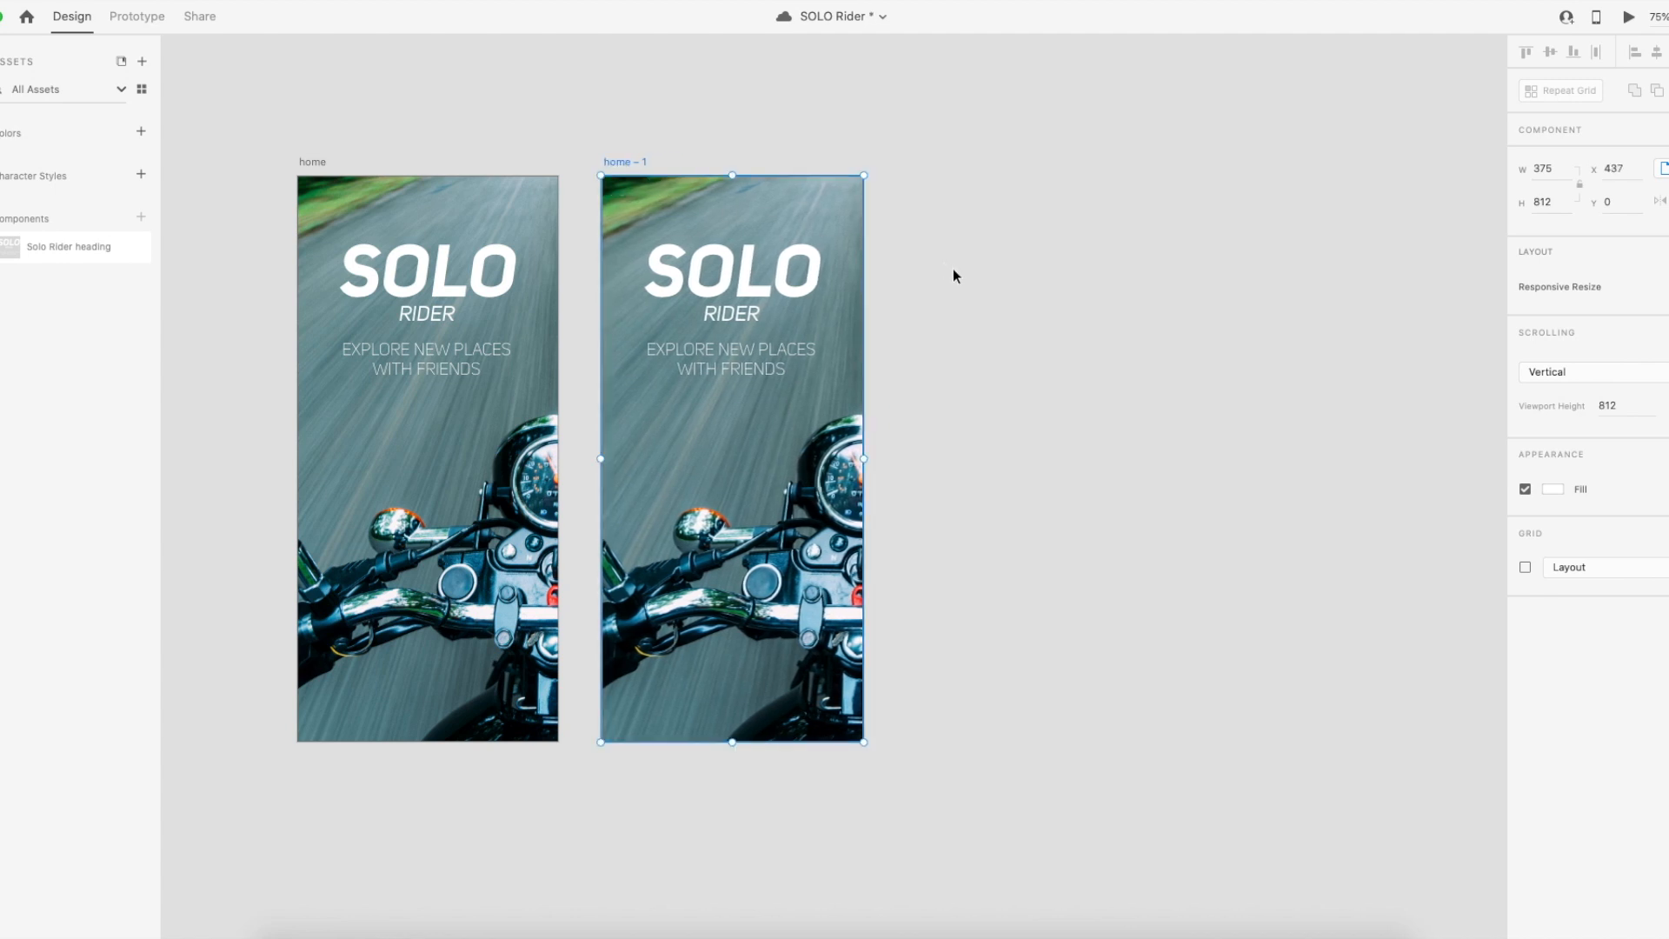
Compare the master heading component on the home artboard with its instance on the duplicated artboard.
click(507, 290)
click(695, 289)
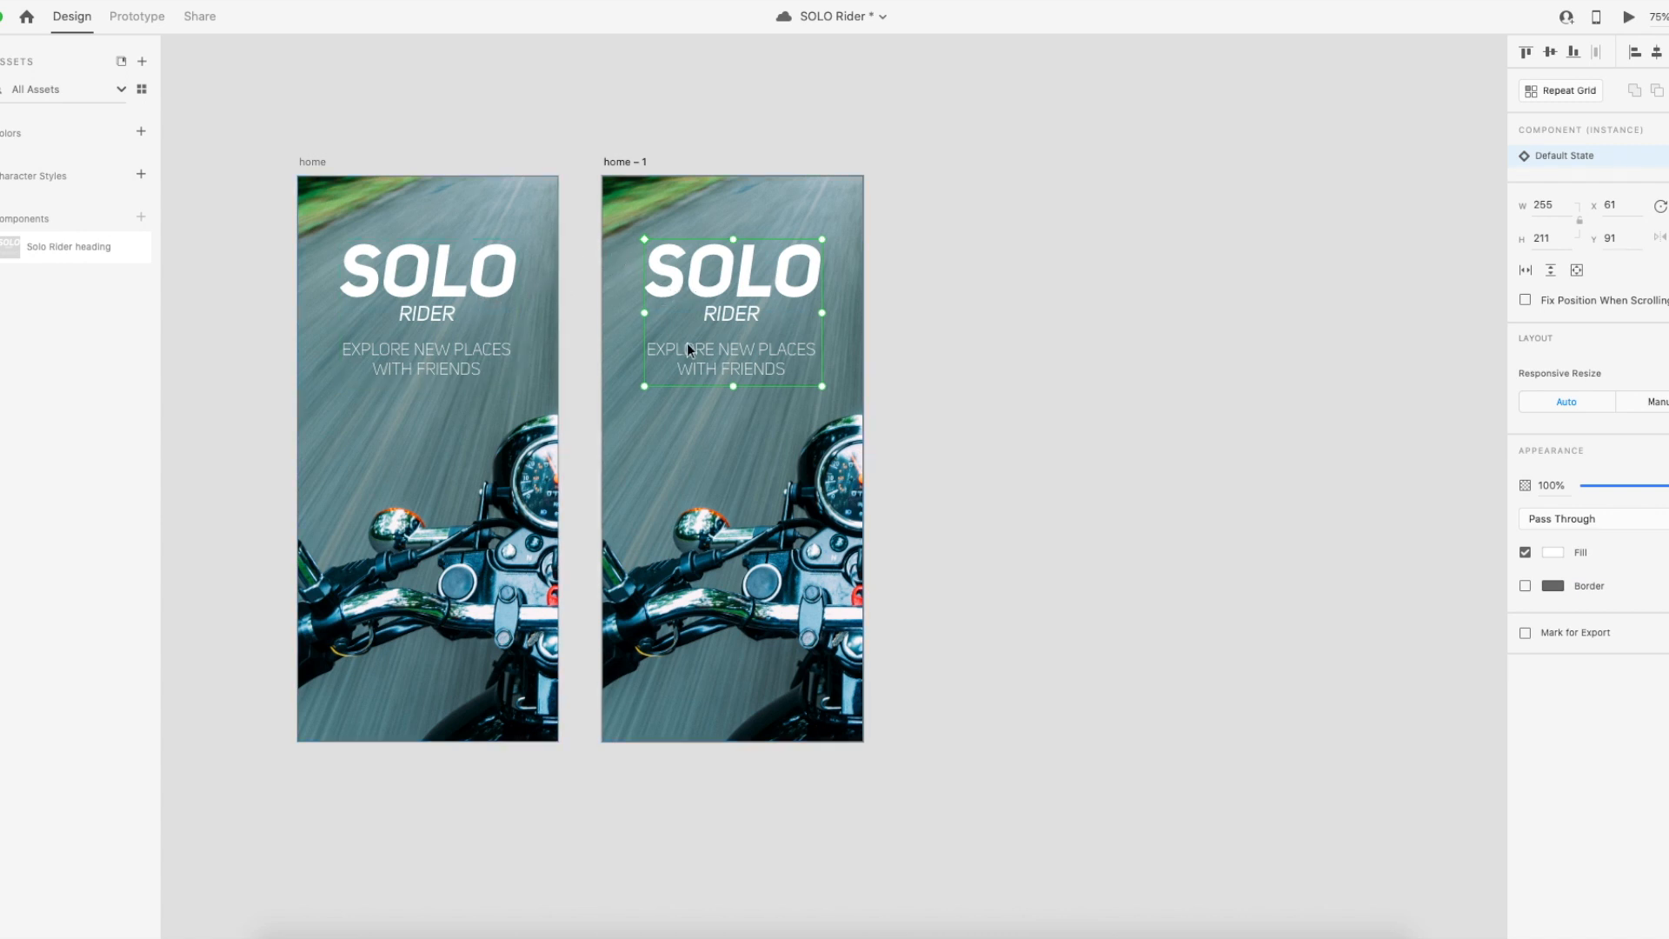
key(z)
drag(624, 219, 831, 390)
key(super+1)
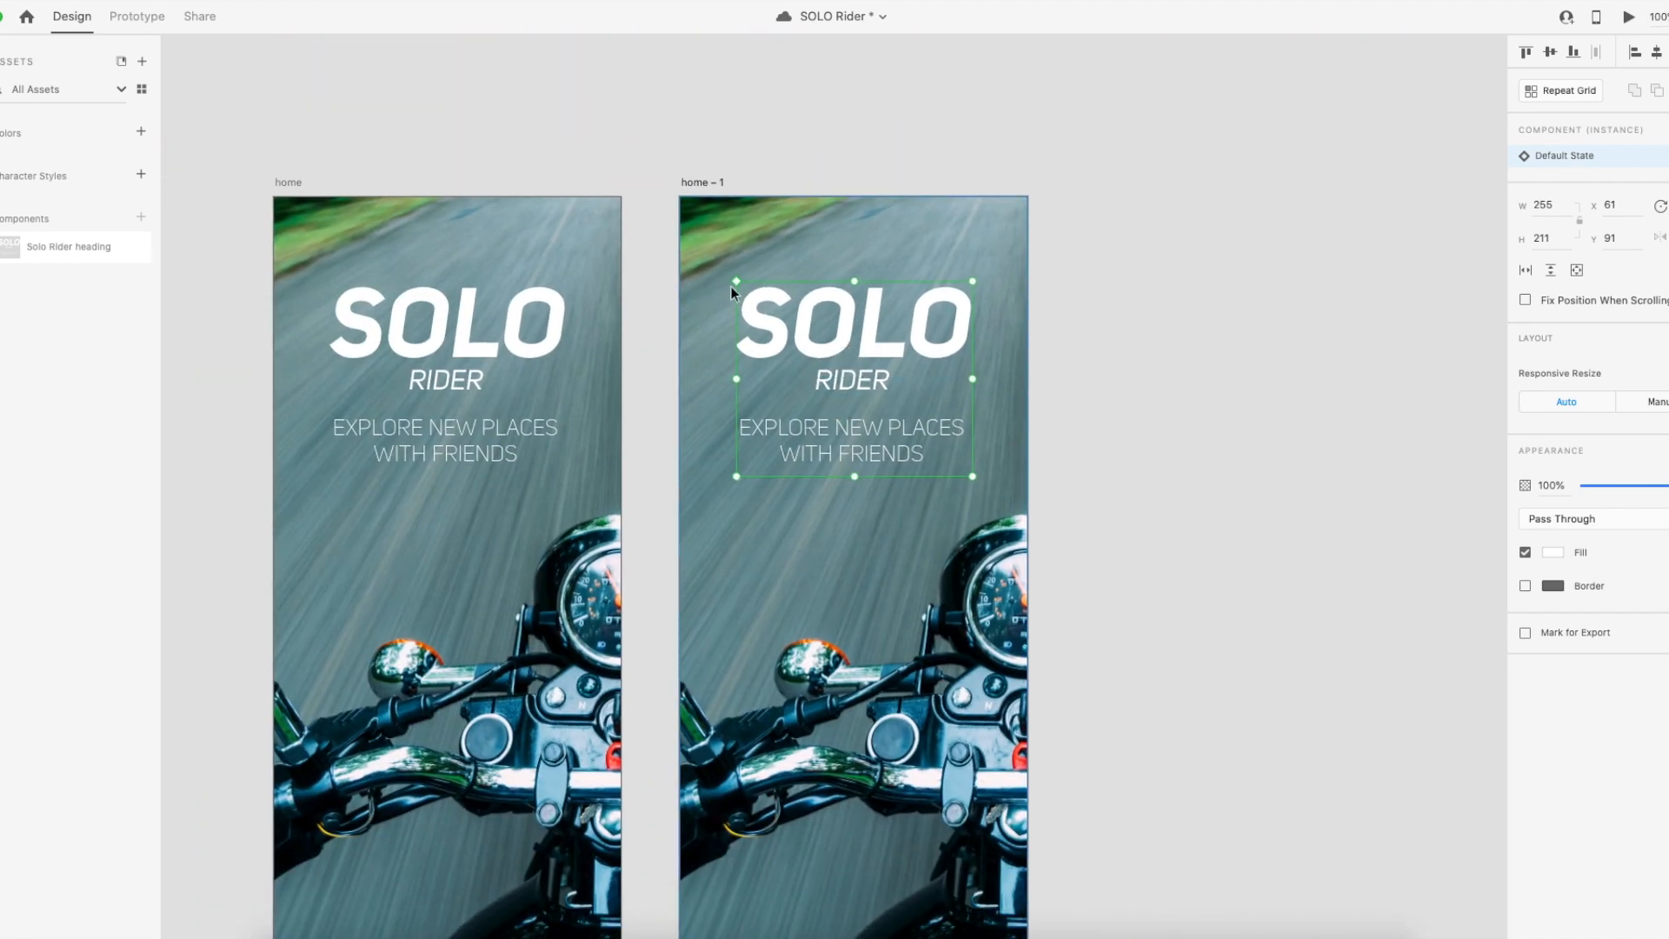
click(1224, 367)
click(876, 353)
click(452, 323)
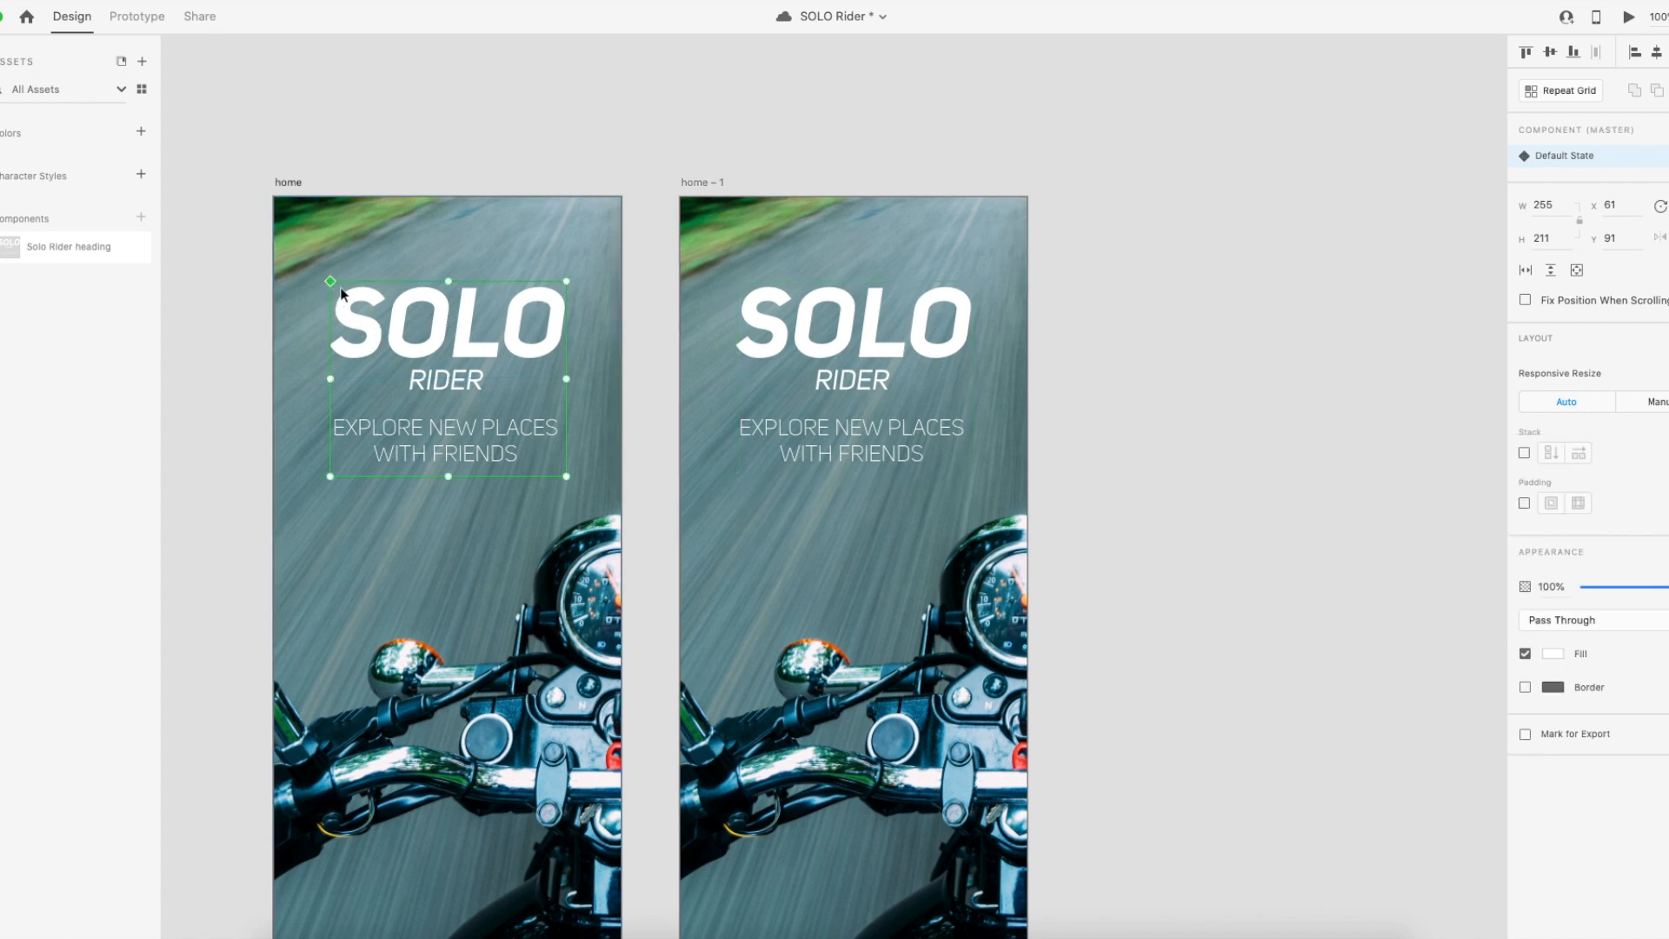
click(825, 320)
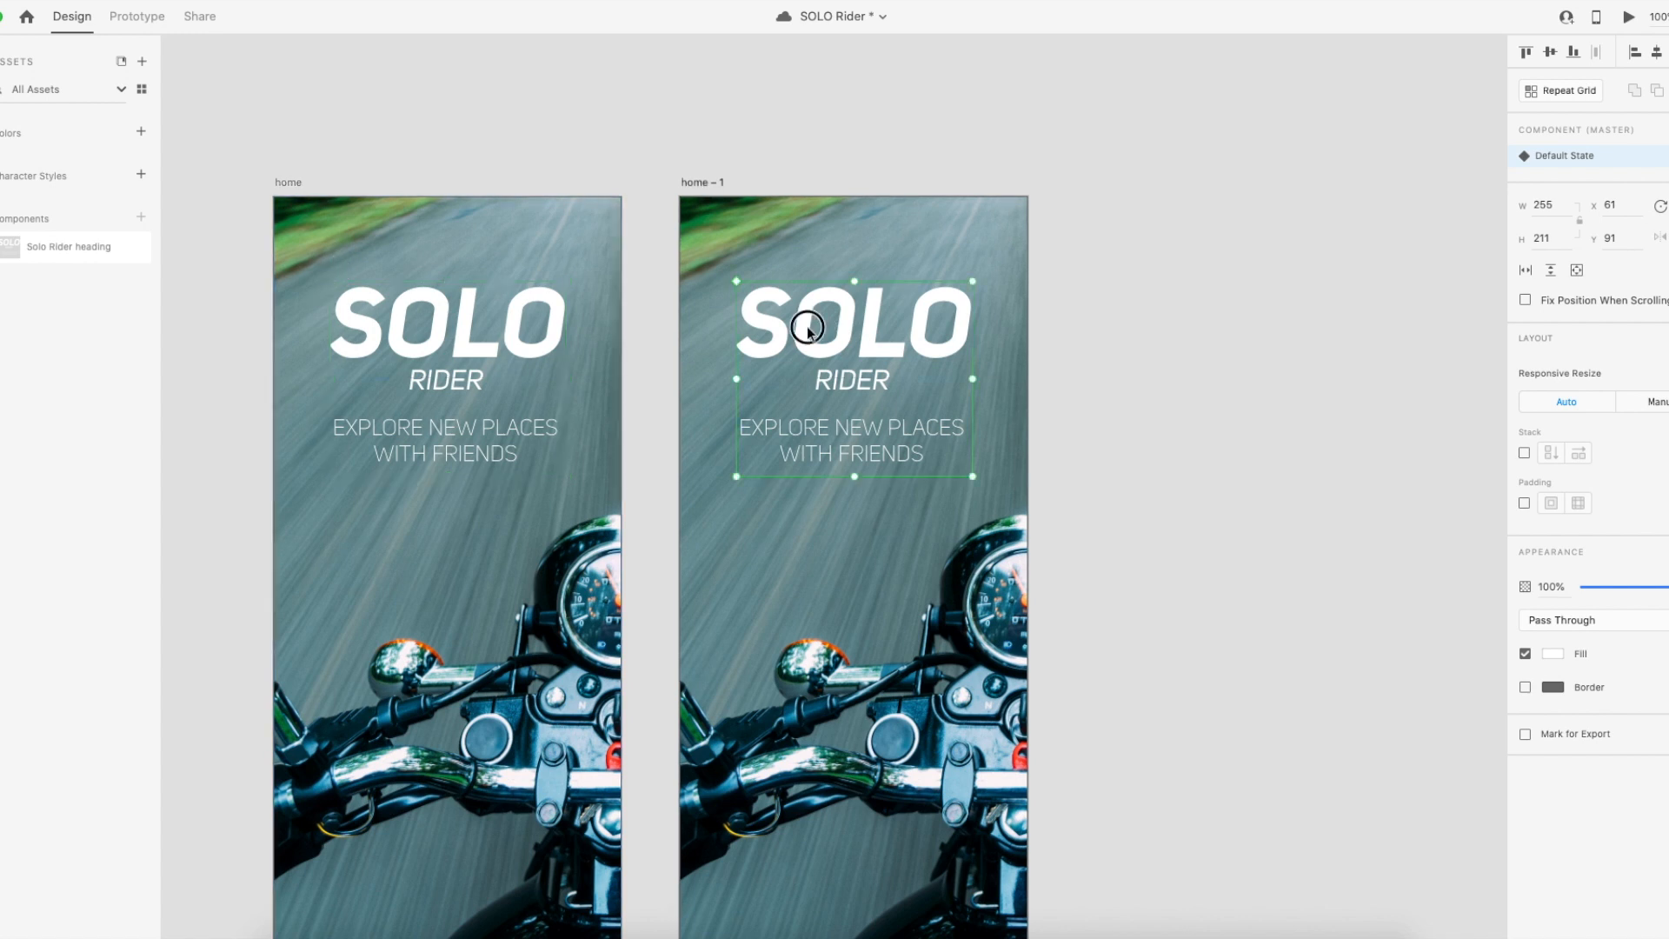
Try moving the tagline inside the home artboard's master heading down to about Y 258, and undo the move.
click(1353, 417)
scroll(1073, 462, down, 3)
scroll(1073, 462, left, 1)
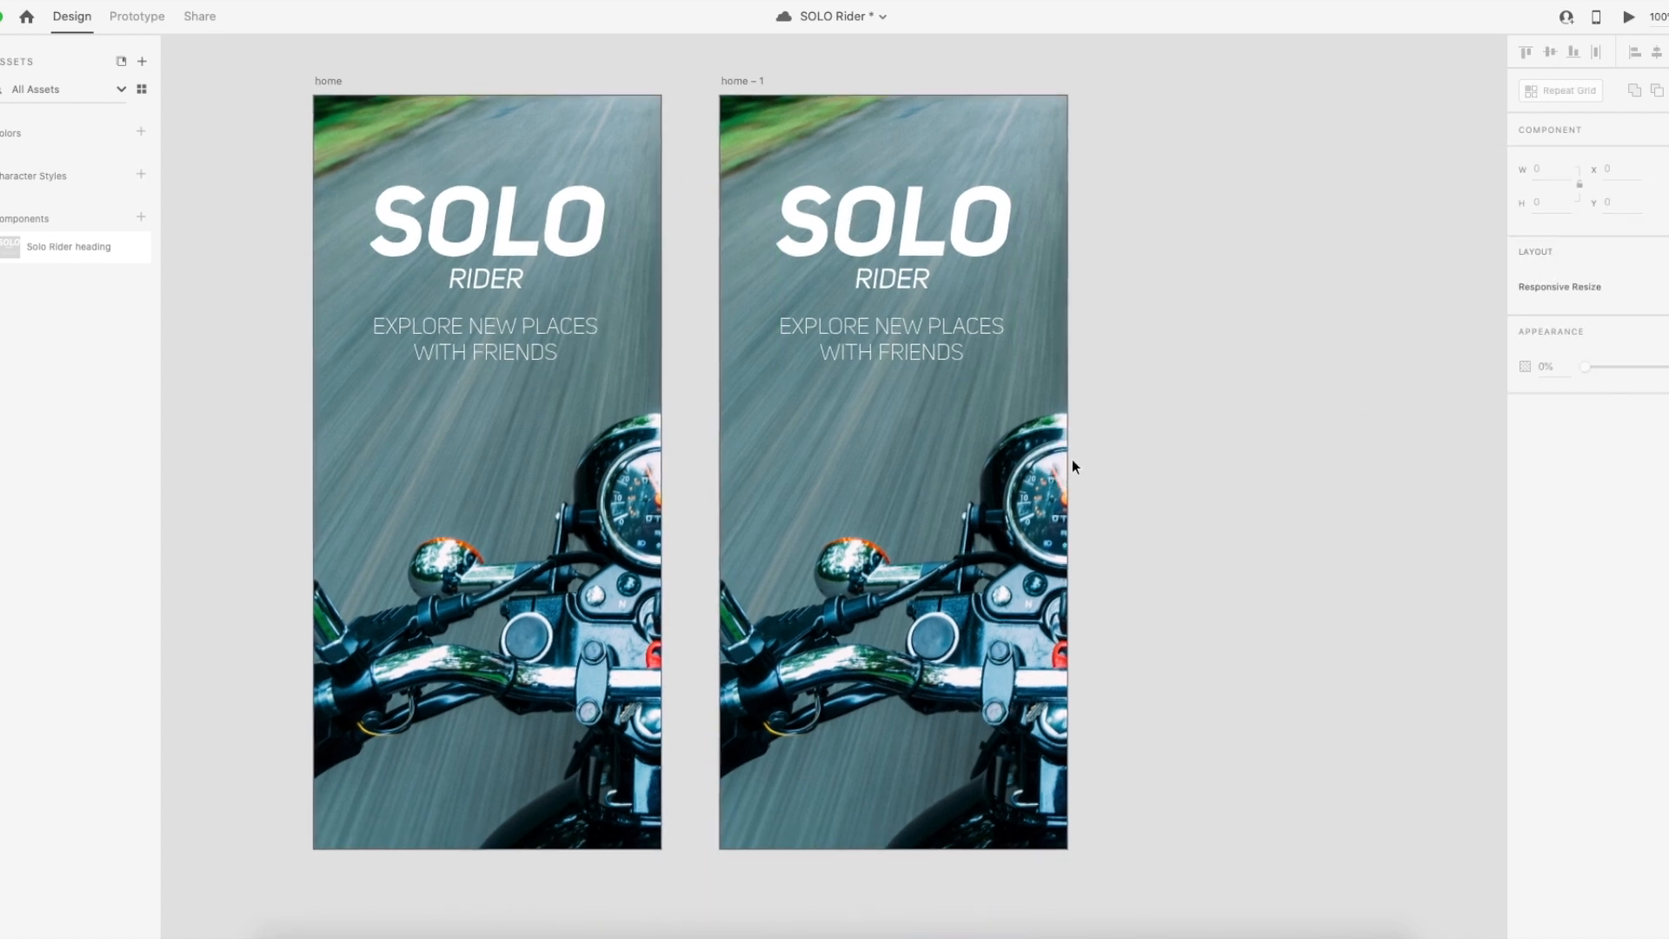
click(515, 352)
double_click(512, 351)
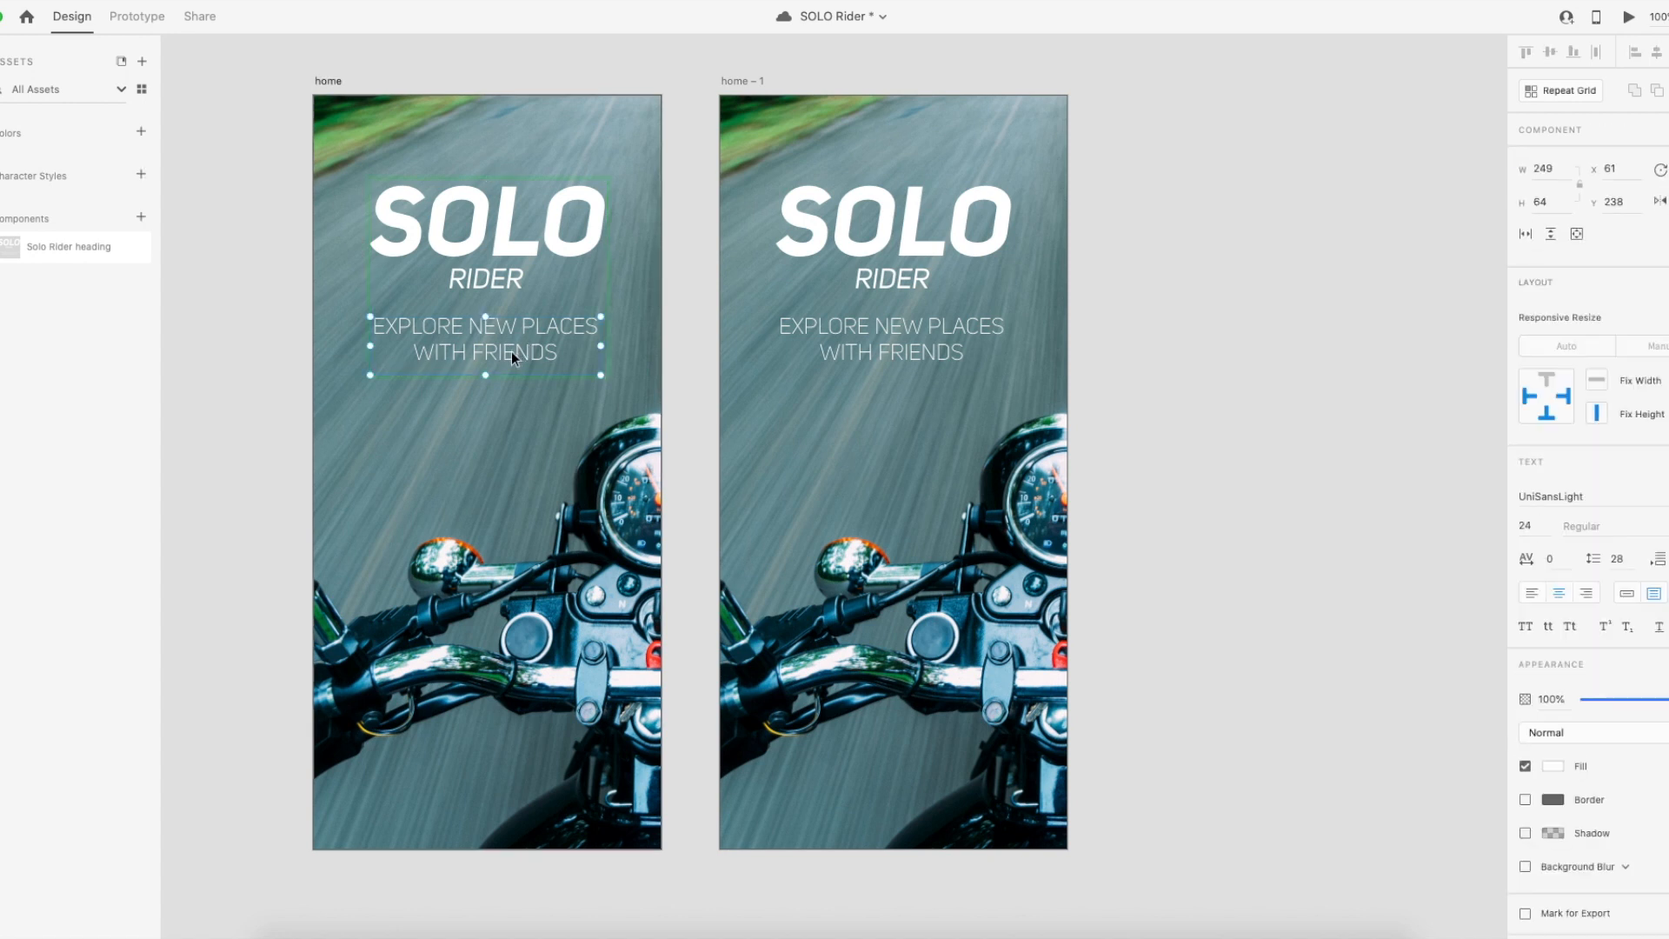
drag(514, 351, 517, 371)
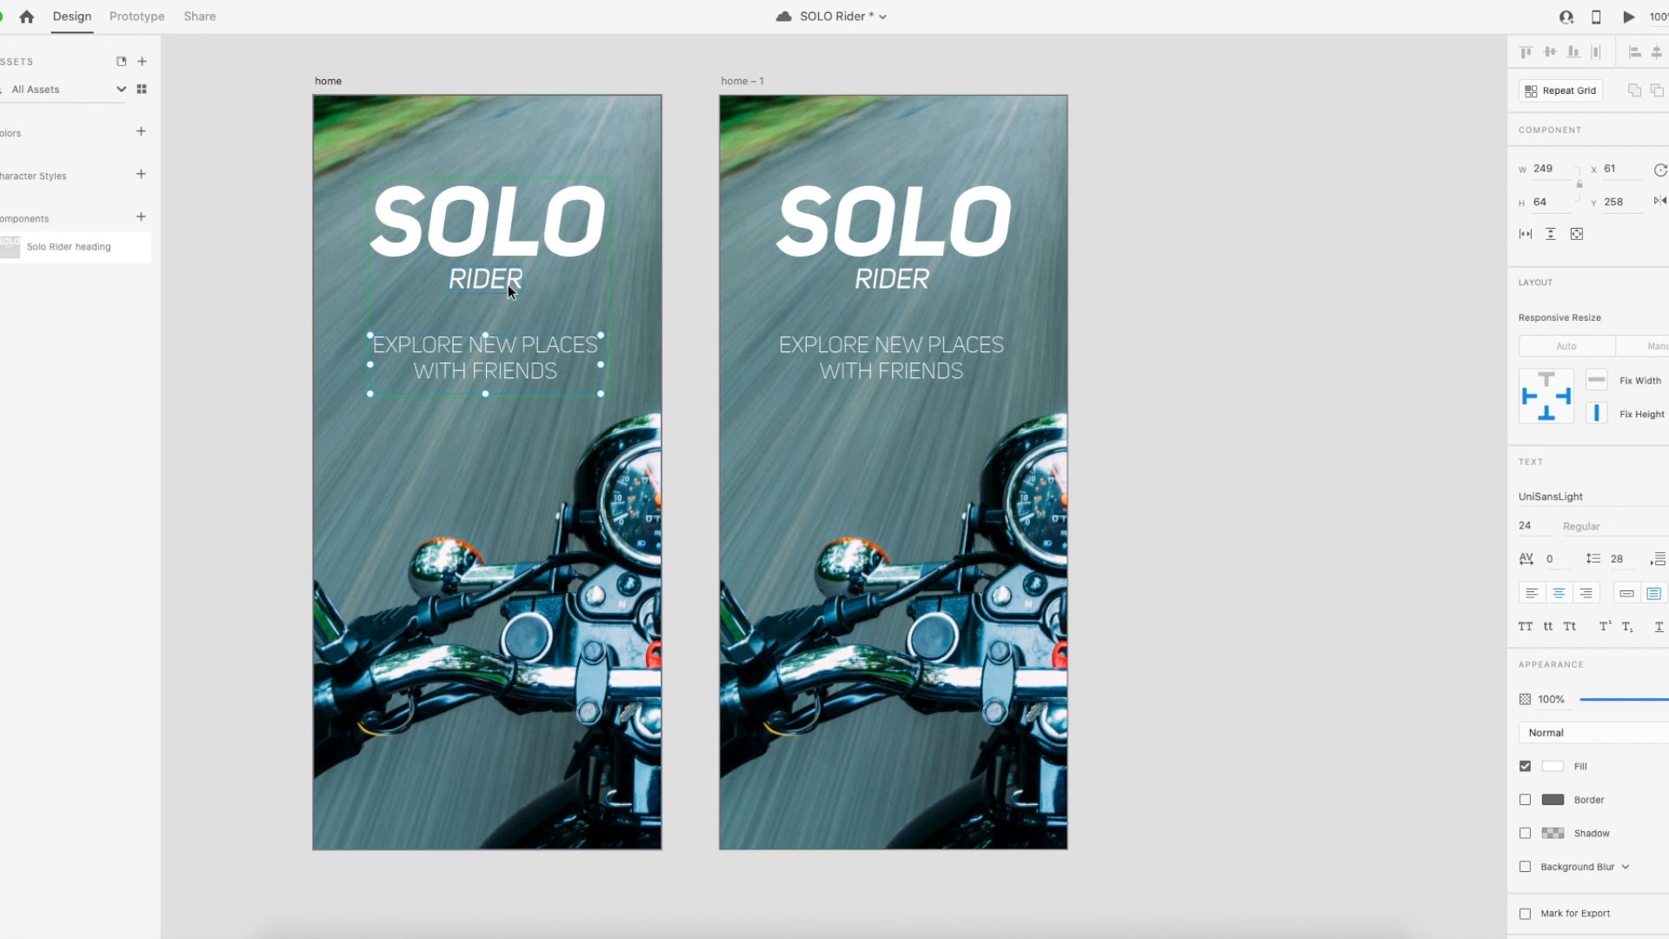
key(super+z)
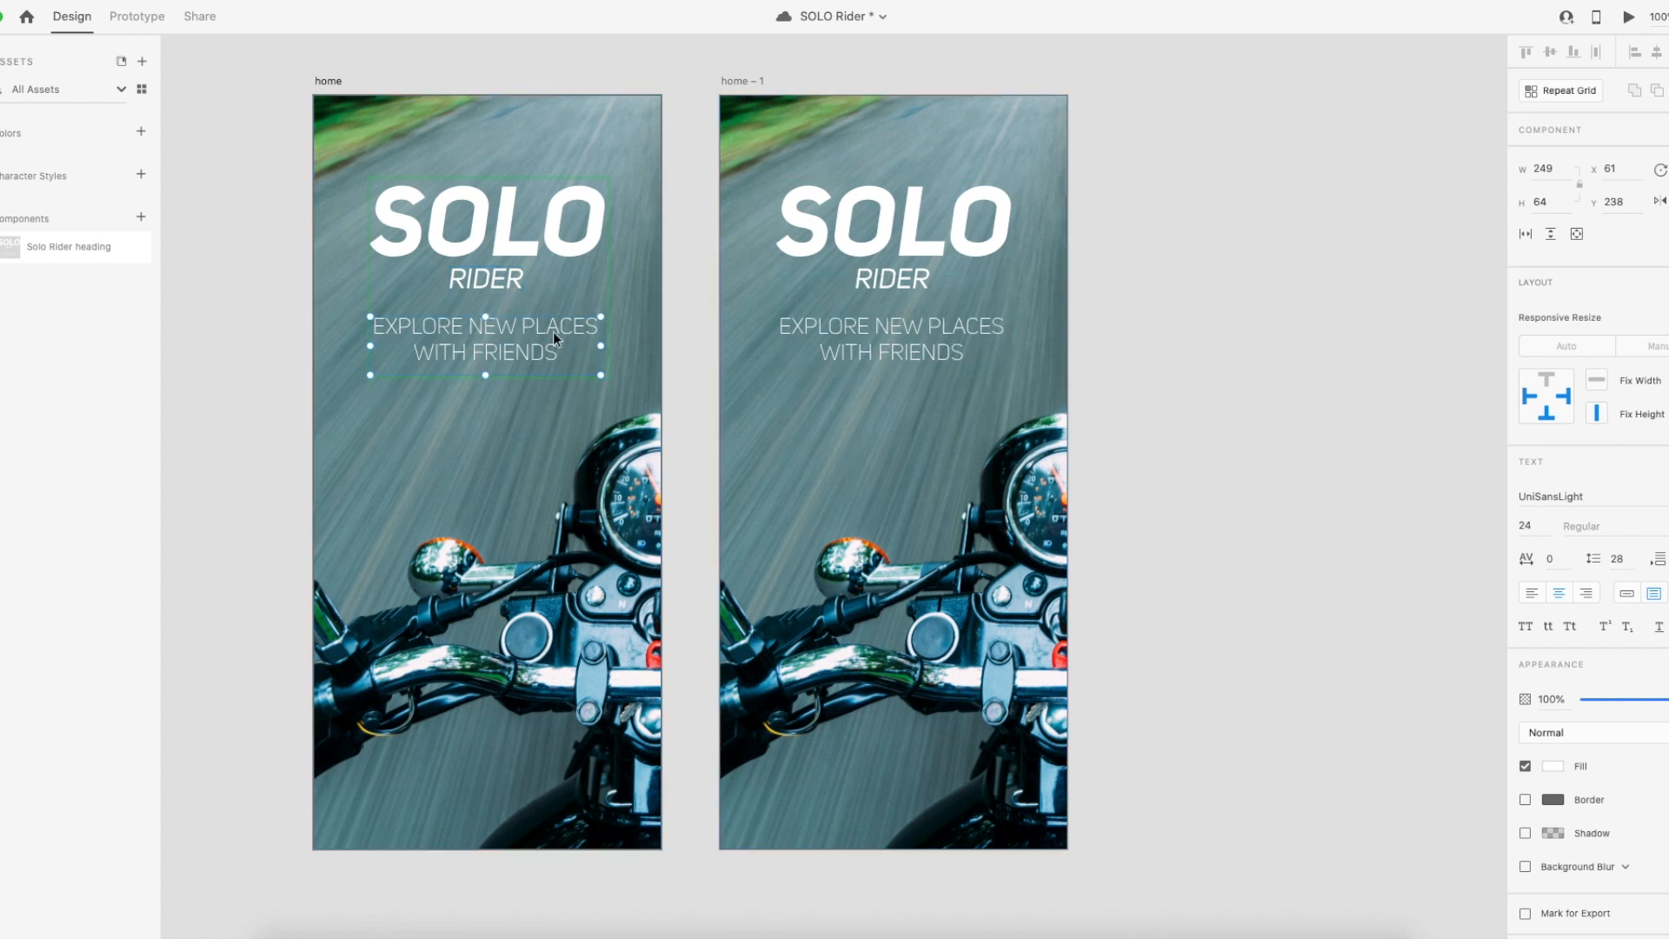
Change the fill colour of the SOLO, RIDER and tagline texts in the master heading to bright yellow and deselect them.
key(super+a)
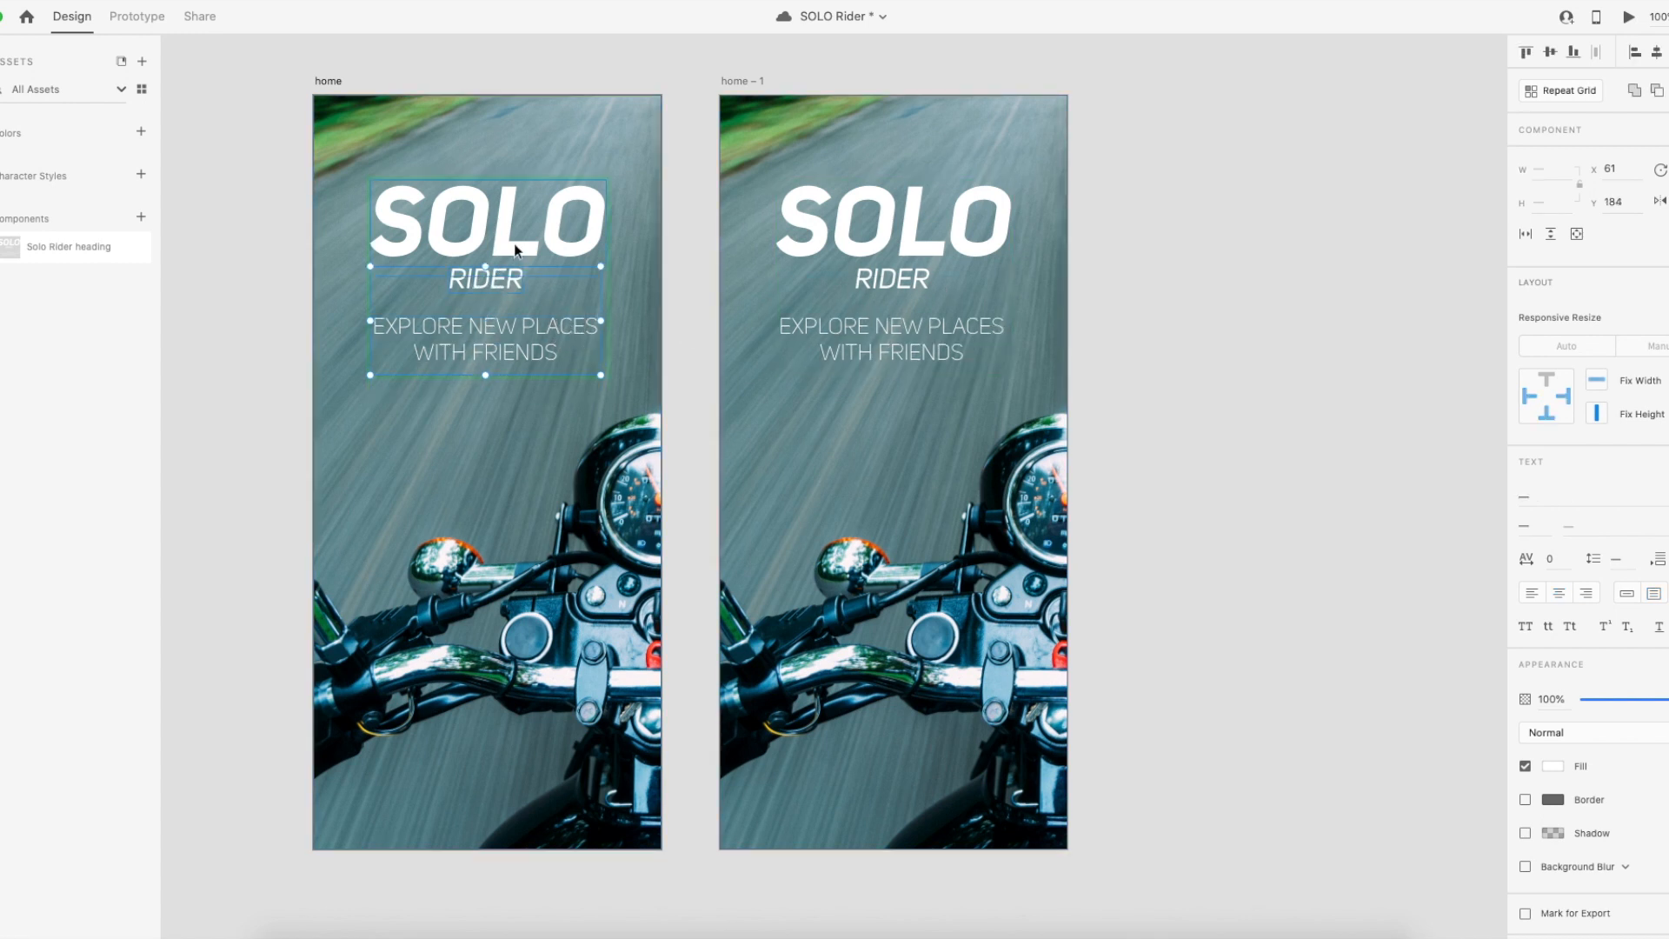
click(1553, 767)
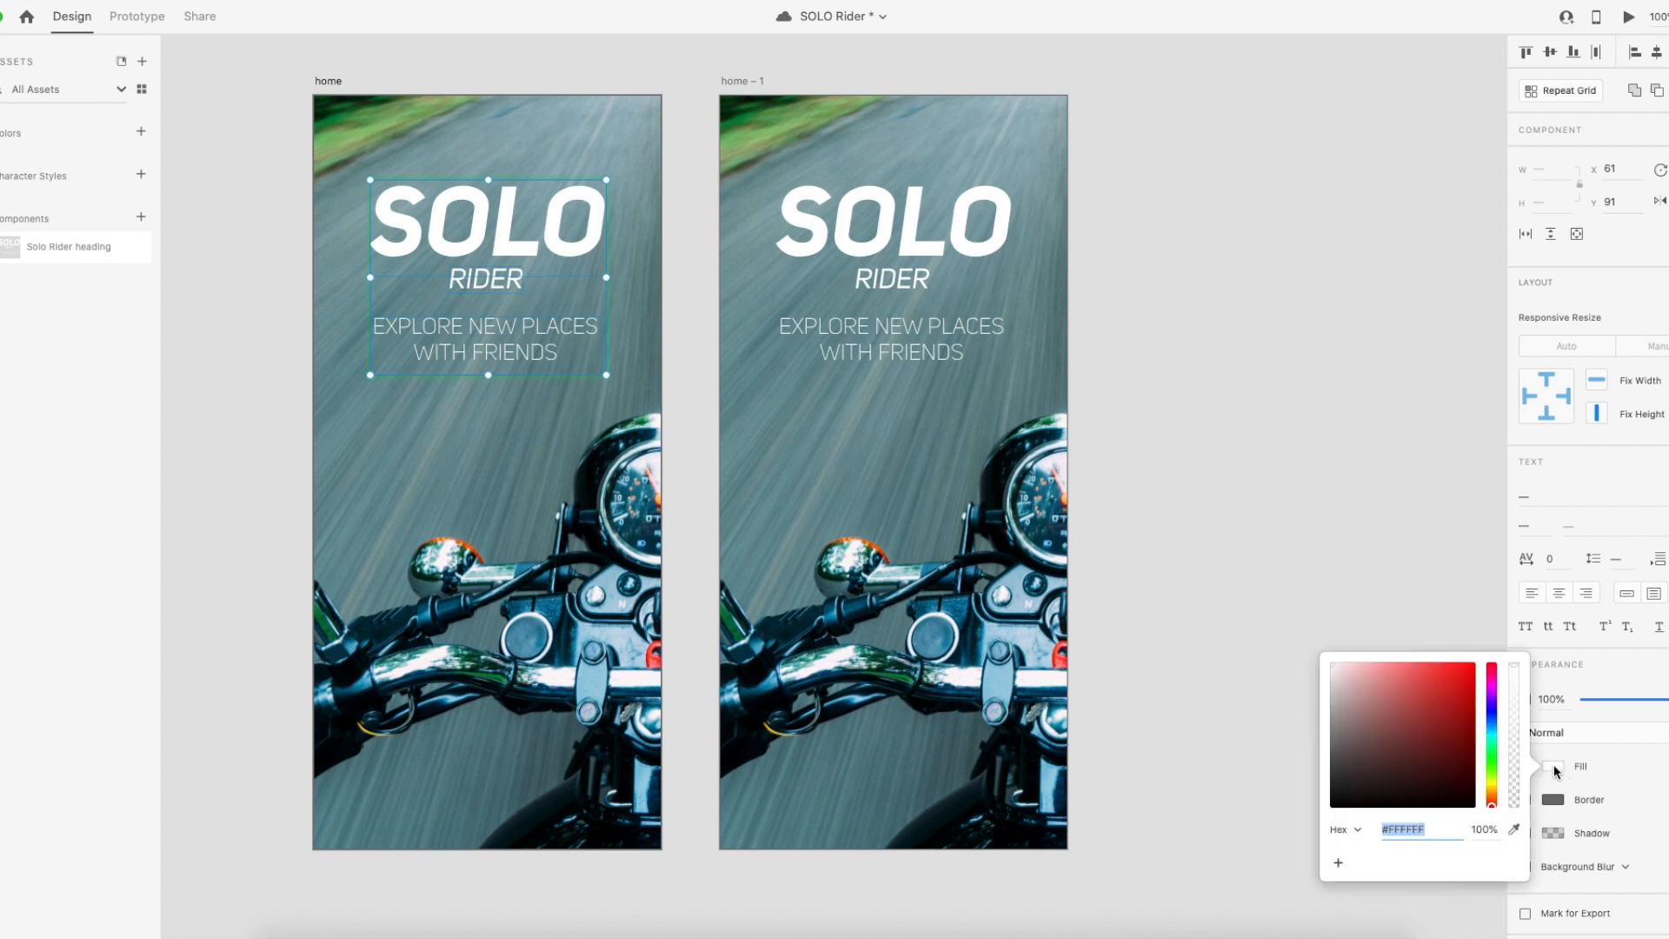
drag(1492, 798, 1492, 785)
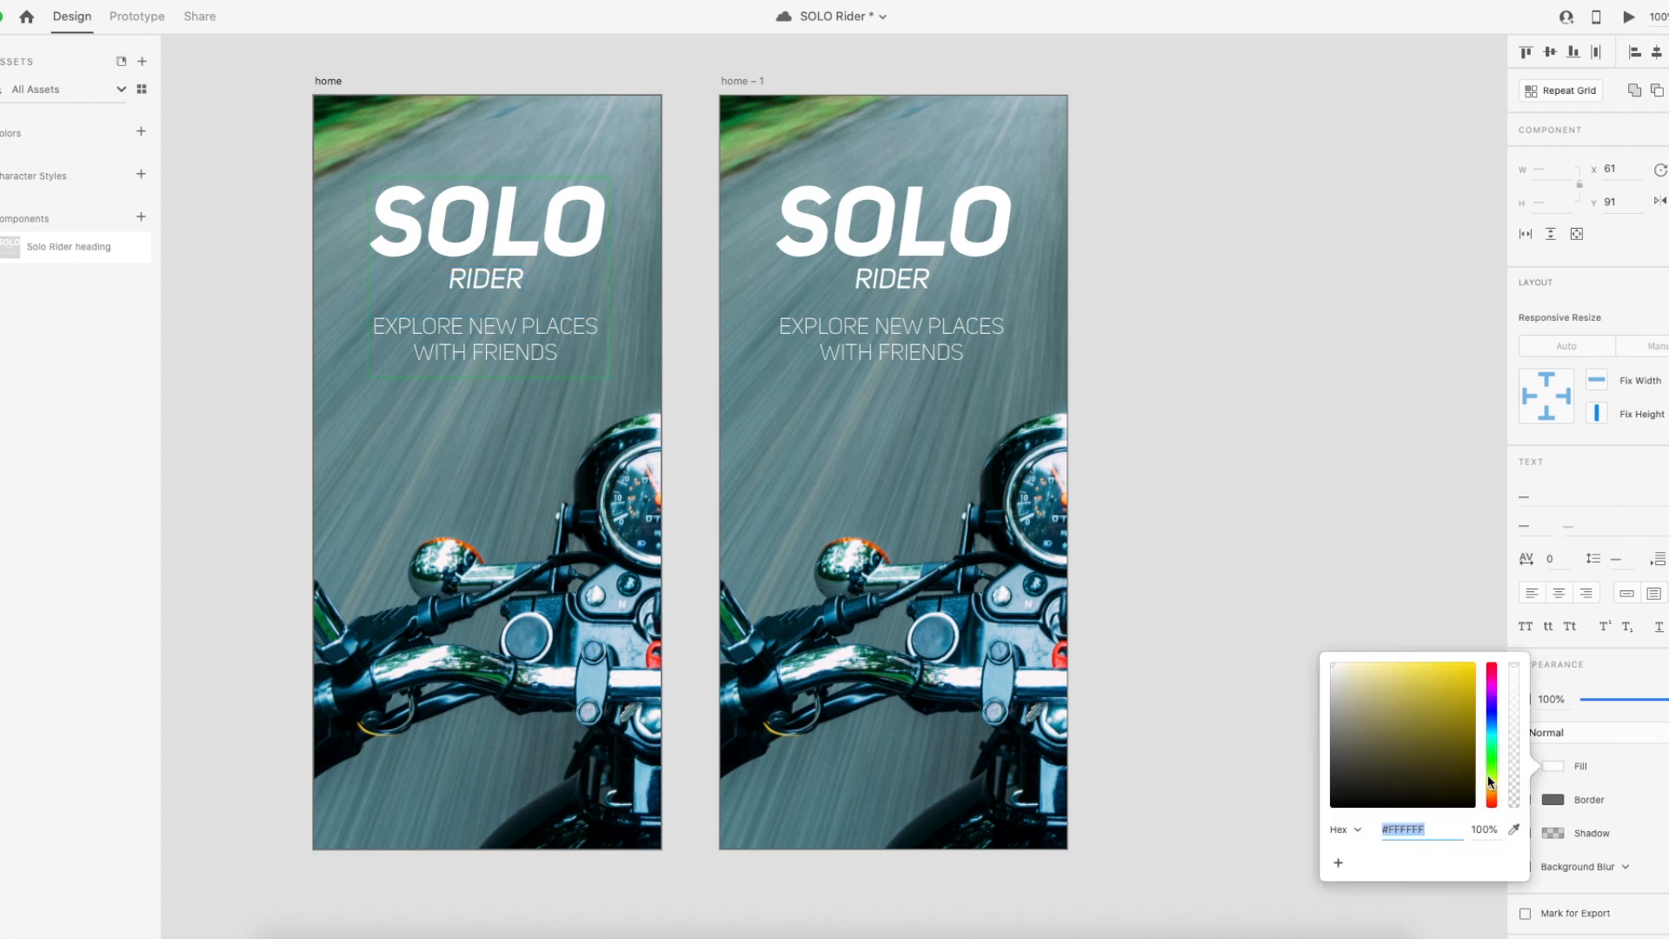
click(1440, 663)
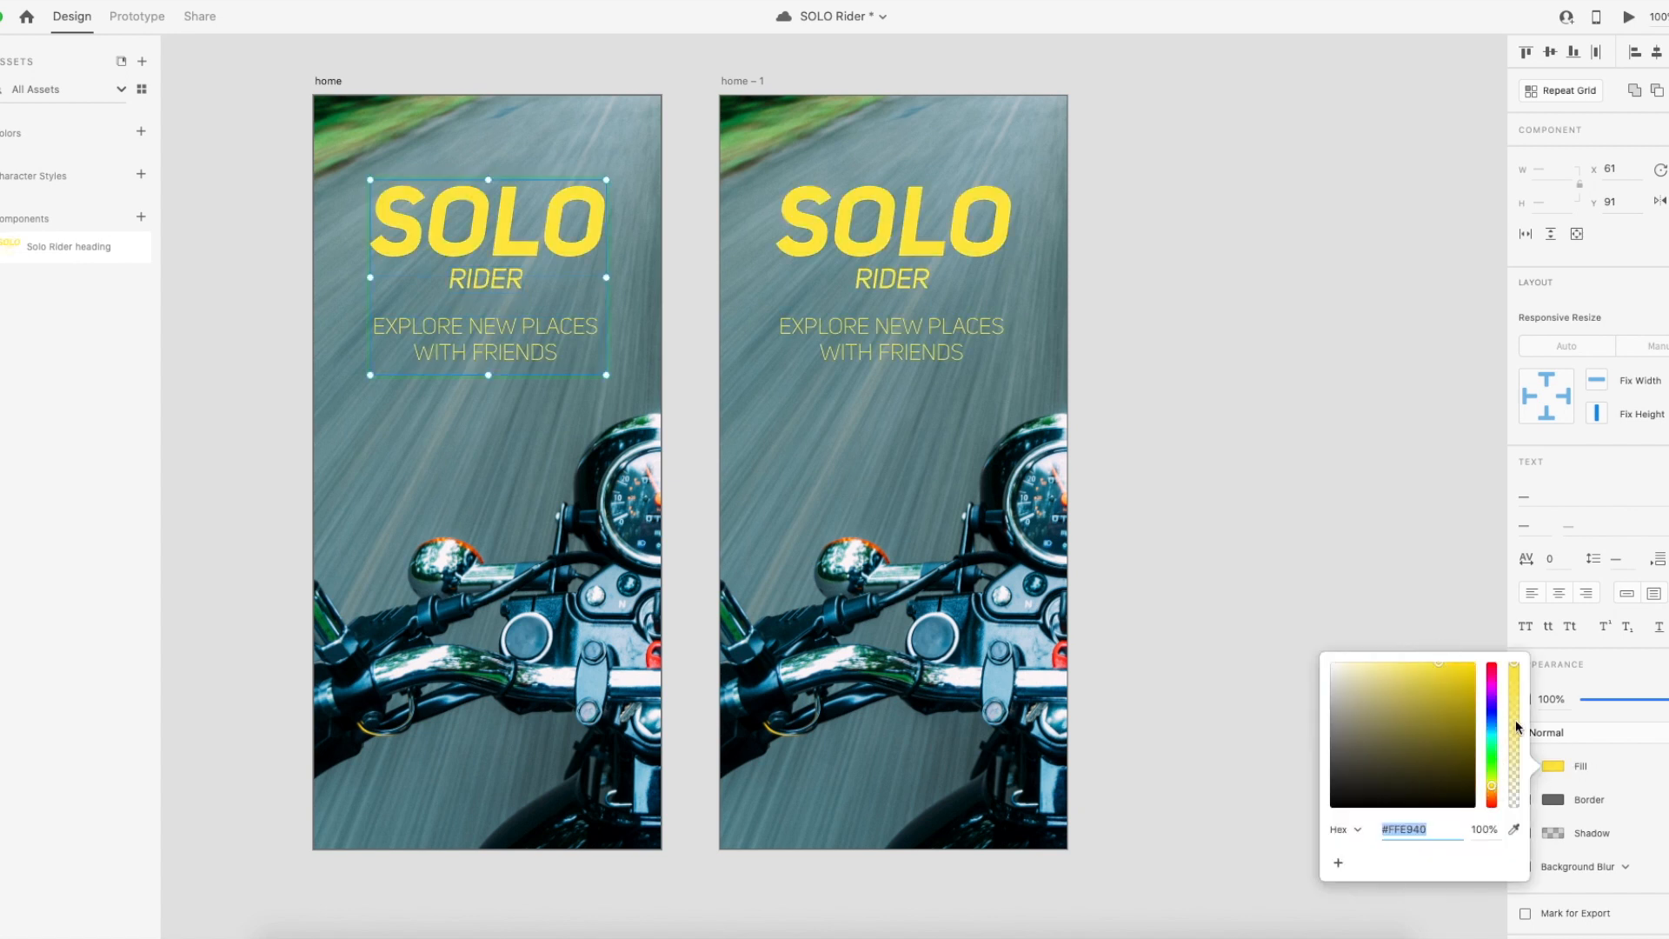
drag(1492, 787, 1494, 787)
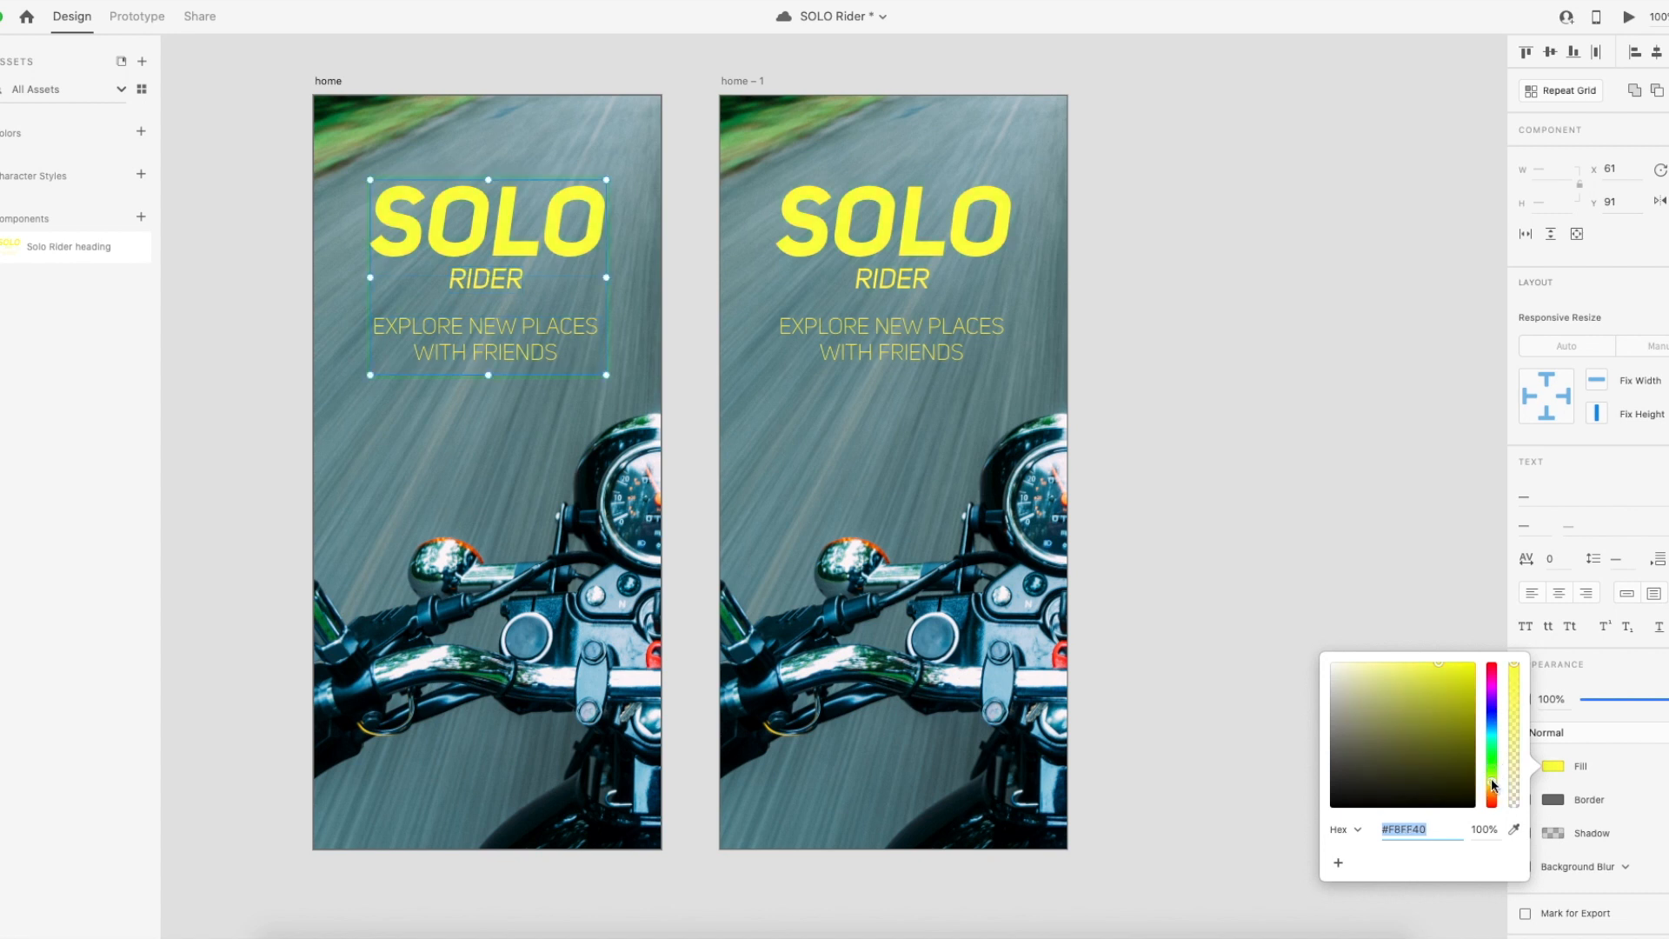
click(1330, 496)
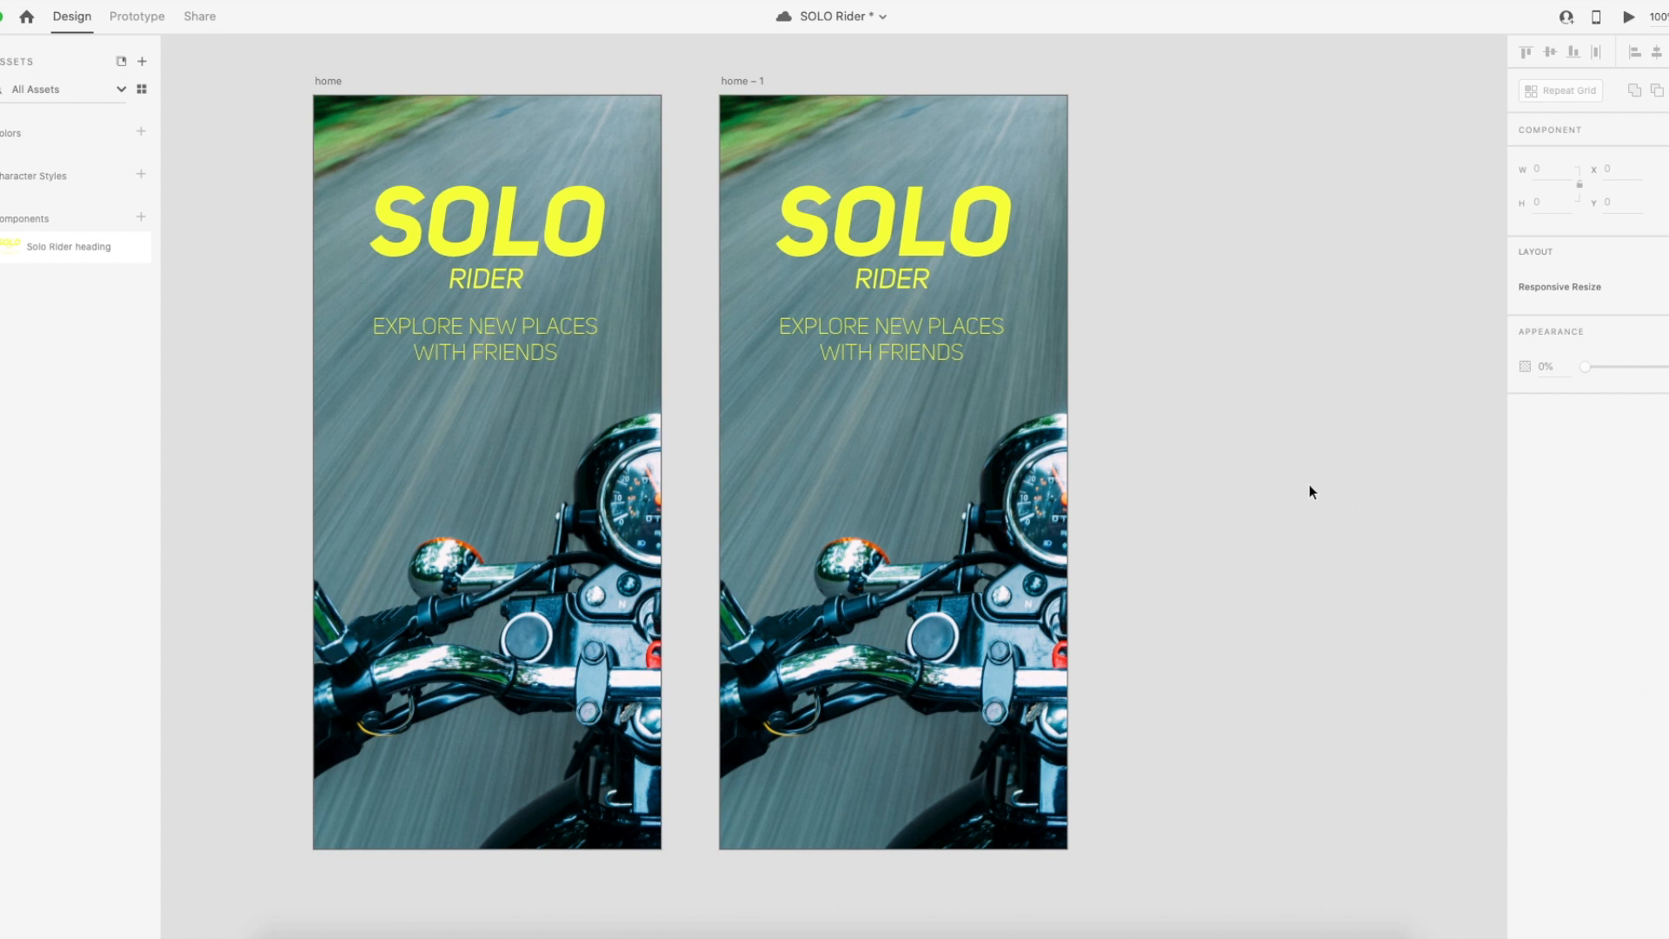
key(super+minus)
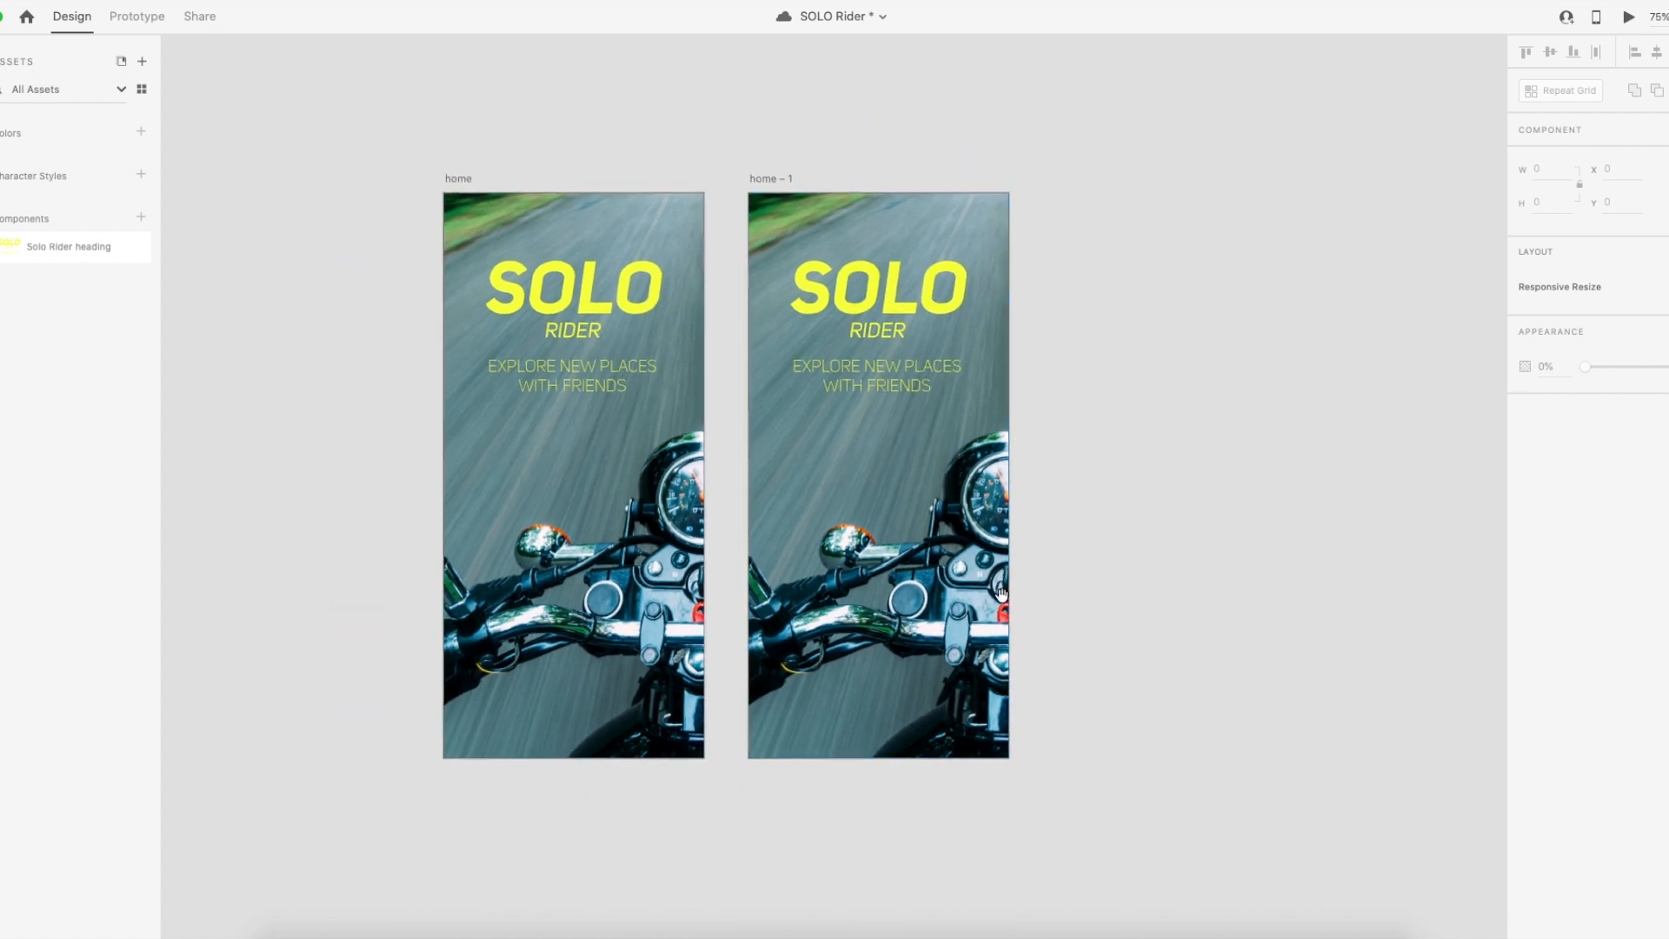
drag(1002, 593, 944, 522)
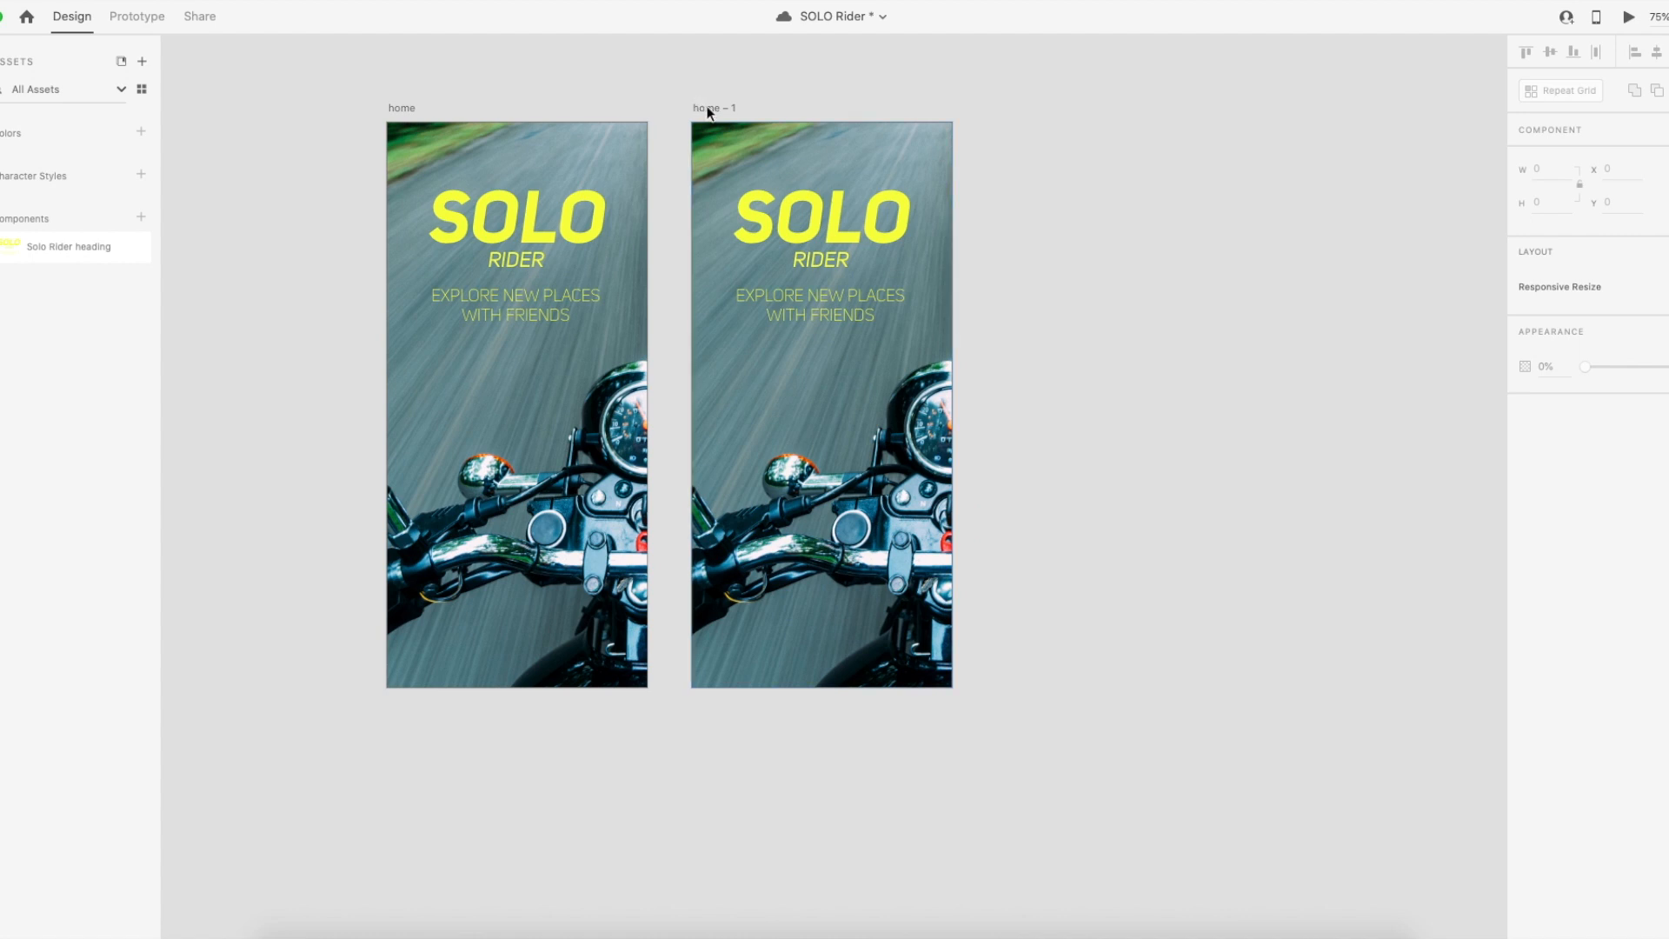
Delete the duplicated home – 1 artboard and save the document.
drag(708, 111, 703, 111)
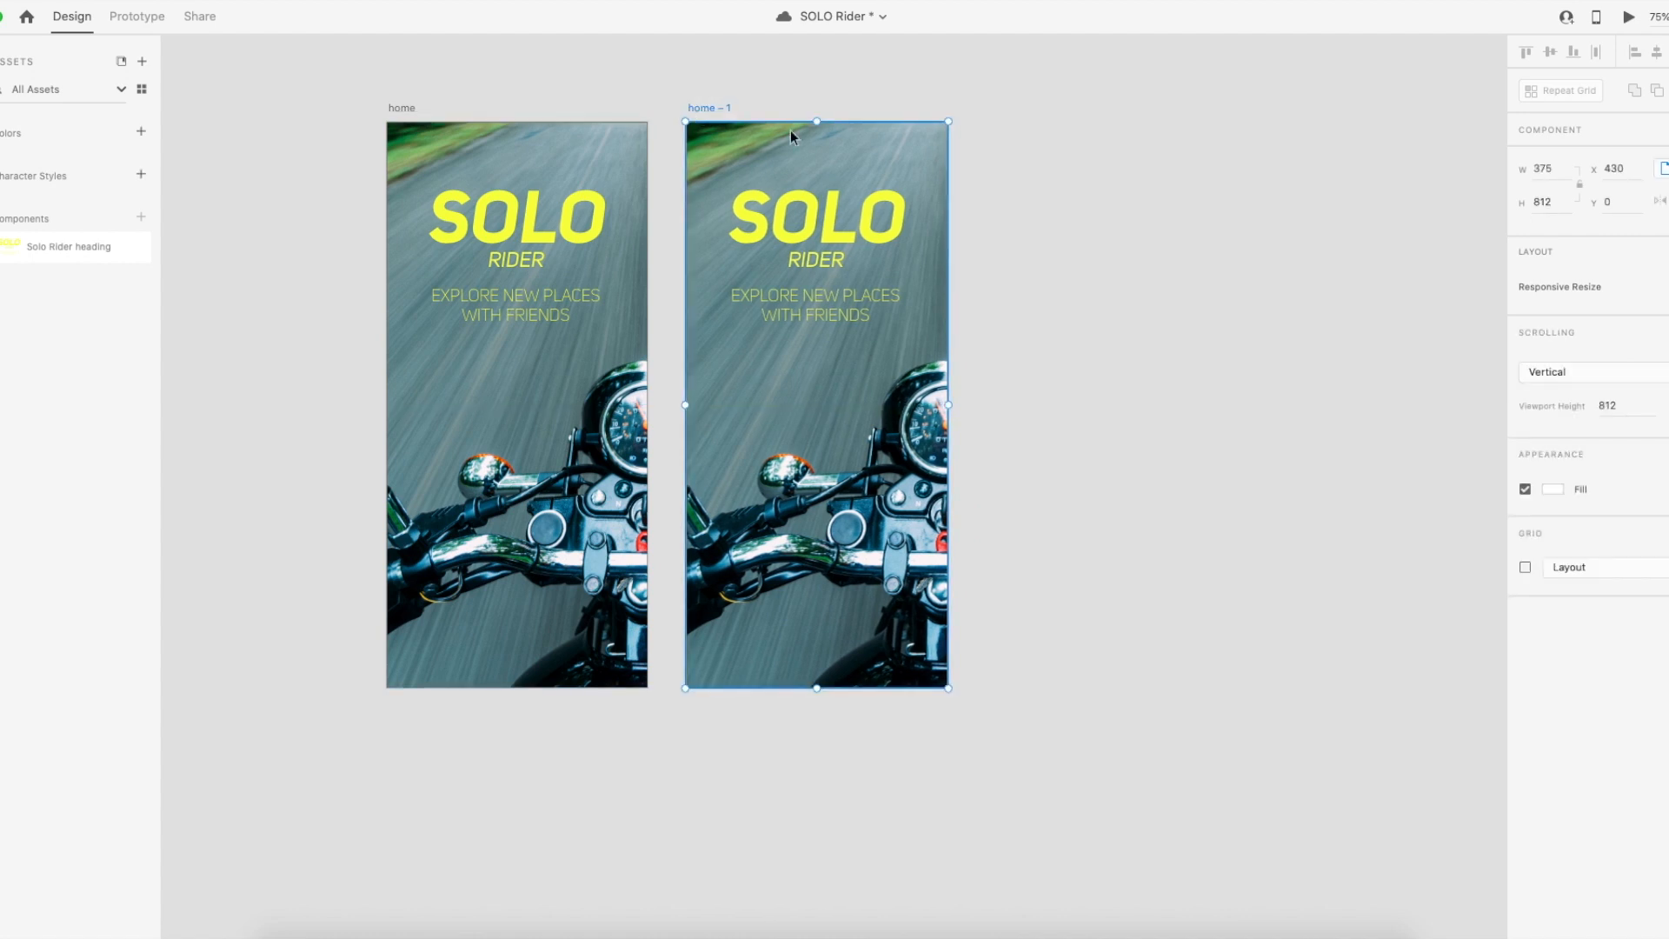
drag(708, 108, 713, 107)
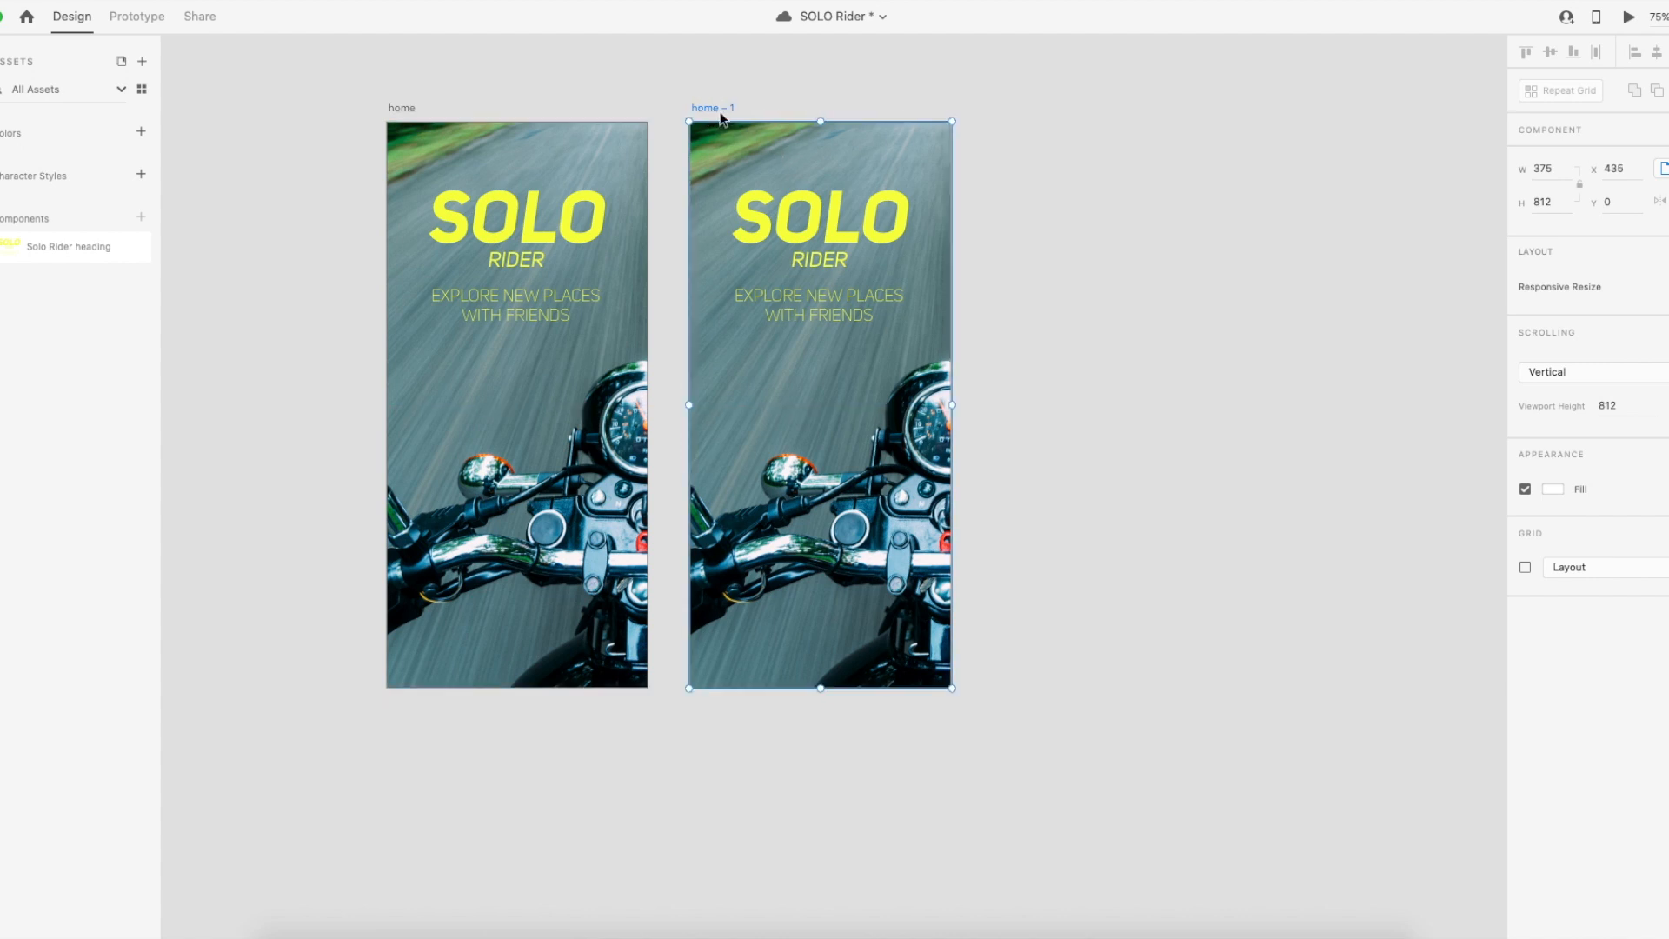
key(Delete)
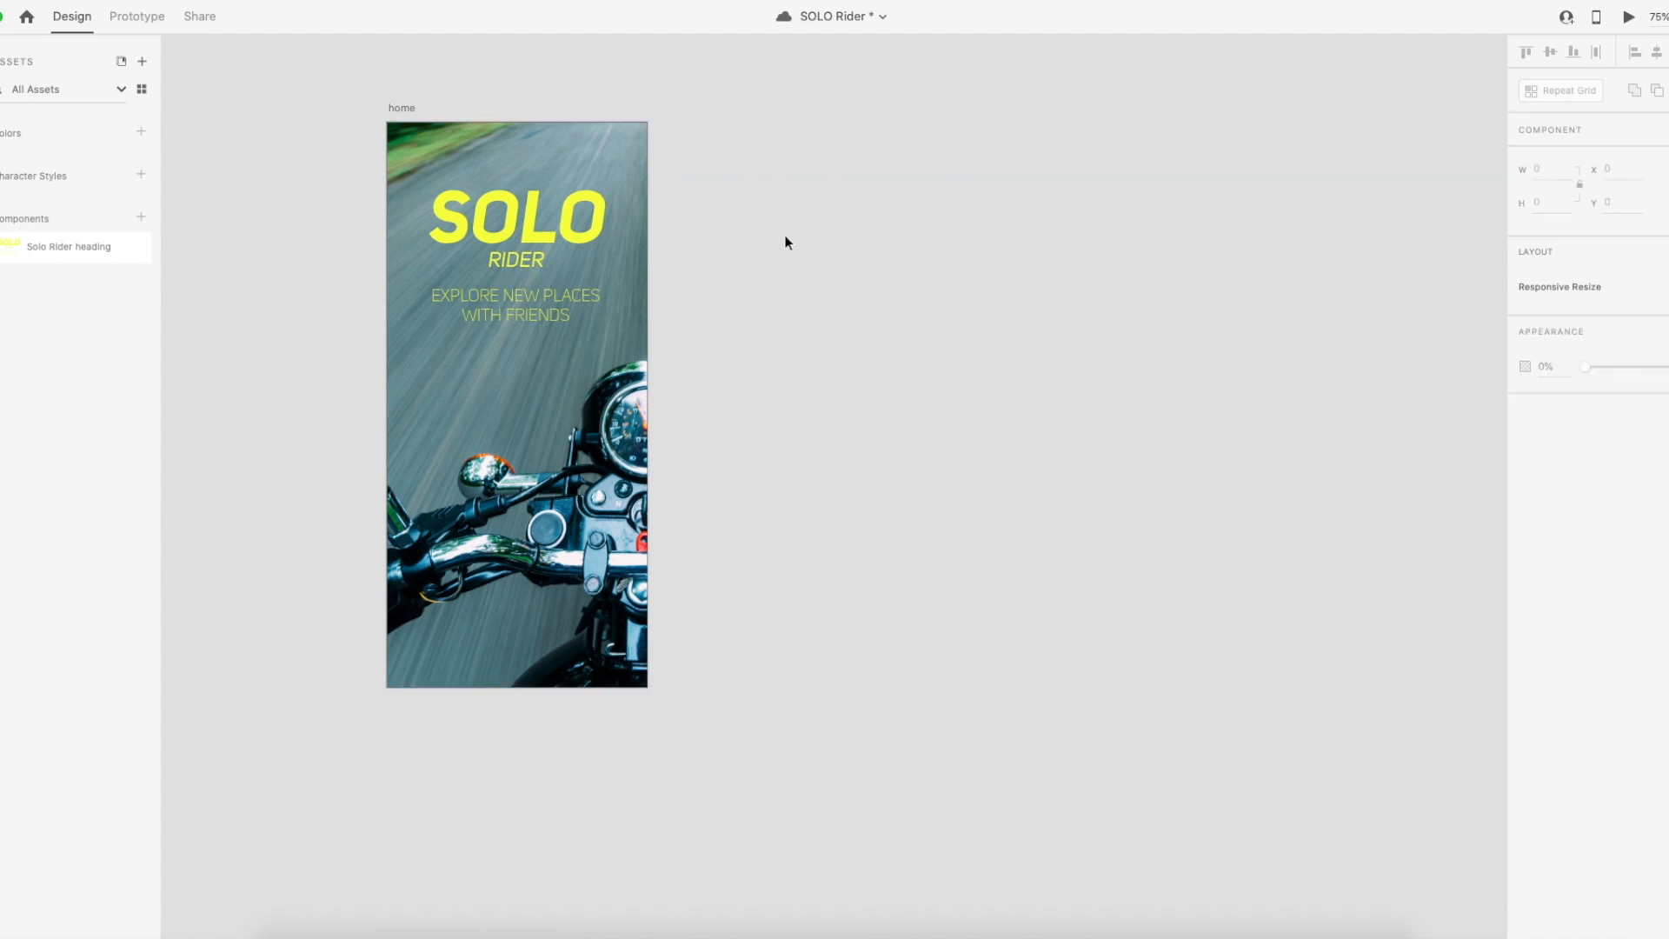
scroll(588, 268, left, 2)
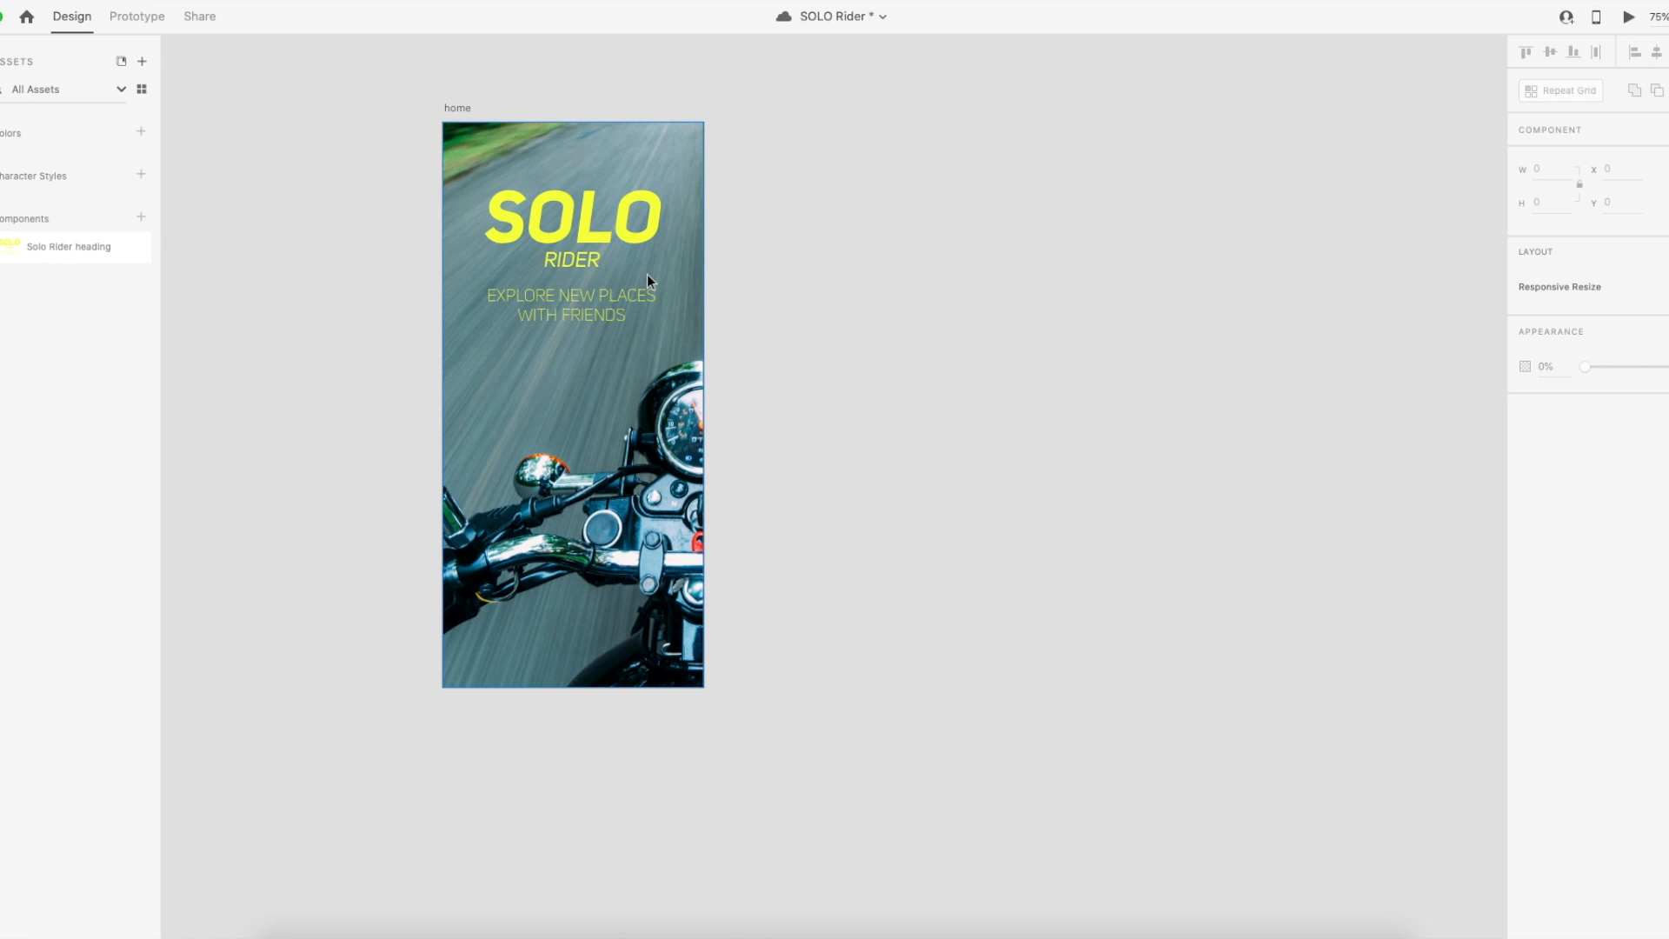
key(super+equal)
scroll(647, 282, left, 5)
scroll(647, 282, up, 2)
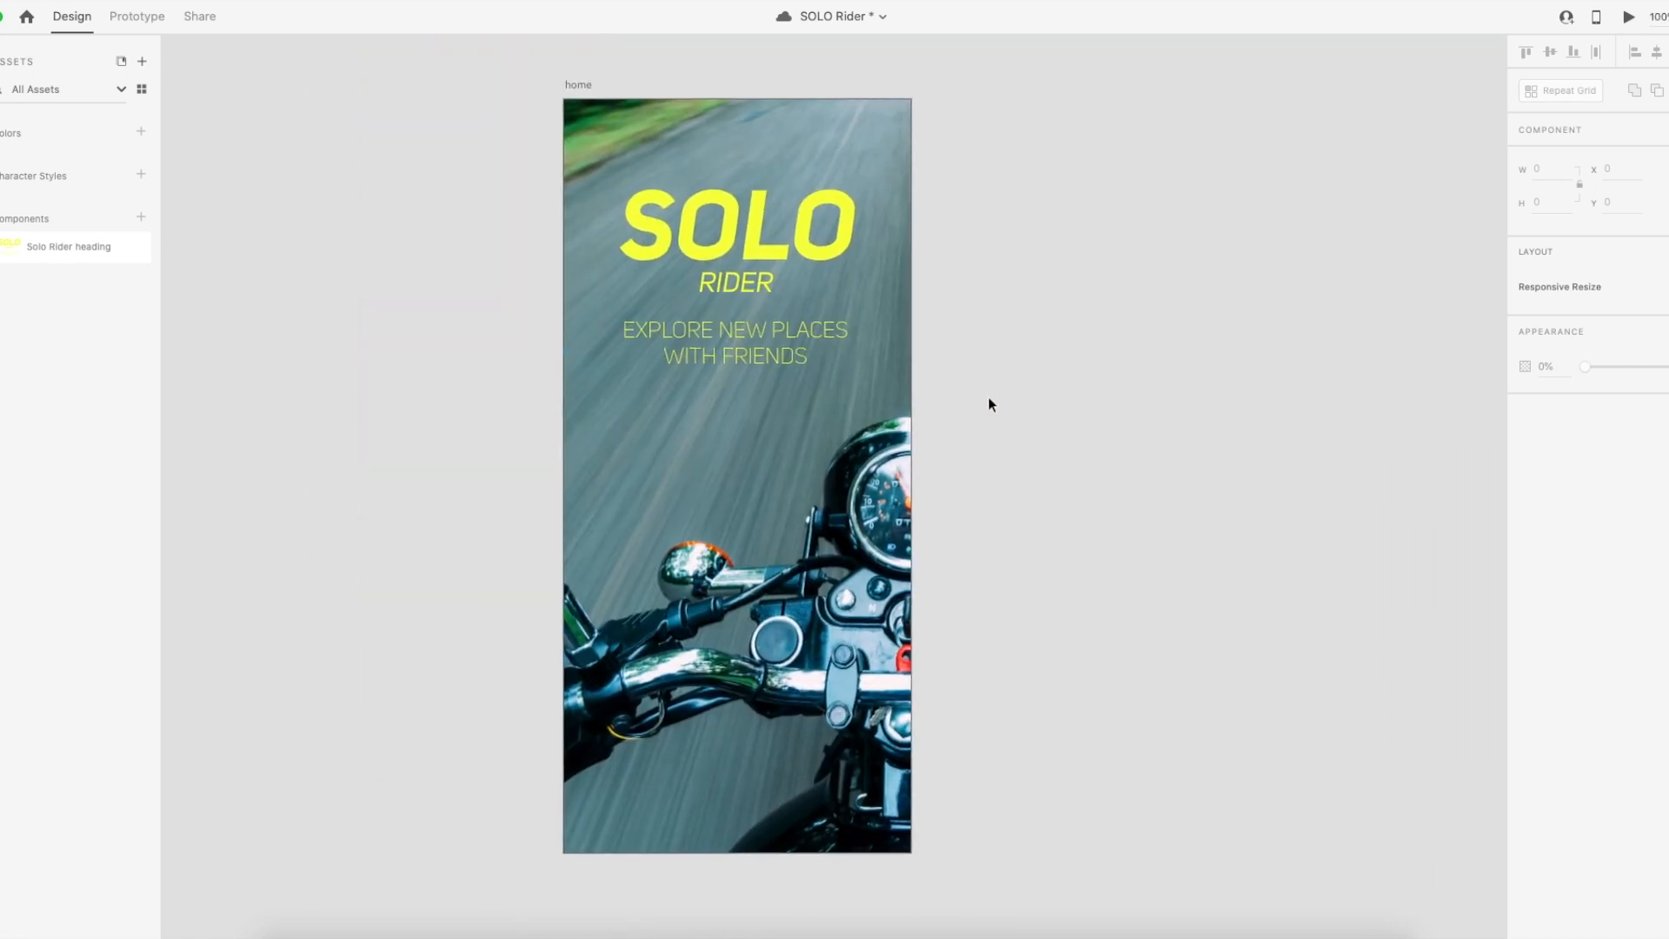
key(super+s)
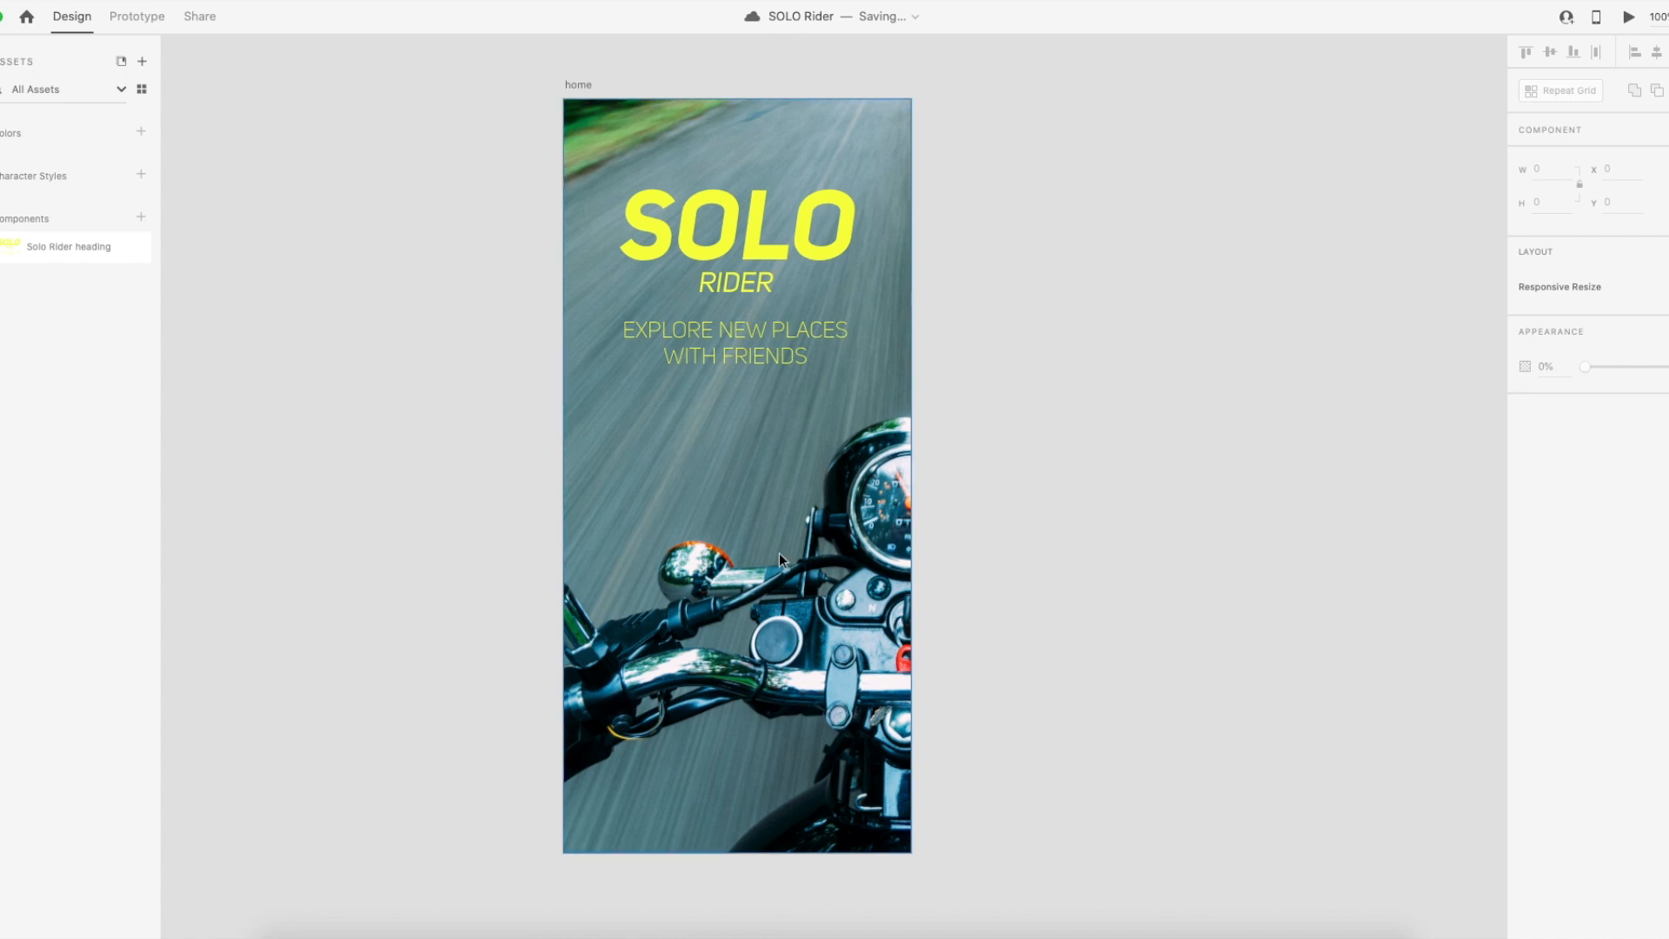
Draw a rectangle near the bottom of the home artboard at about X 61, Y 699, and set its size to 250 × 50.
scroll(767, 561, down, 1)
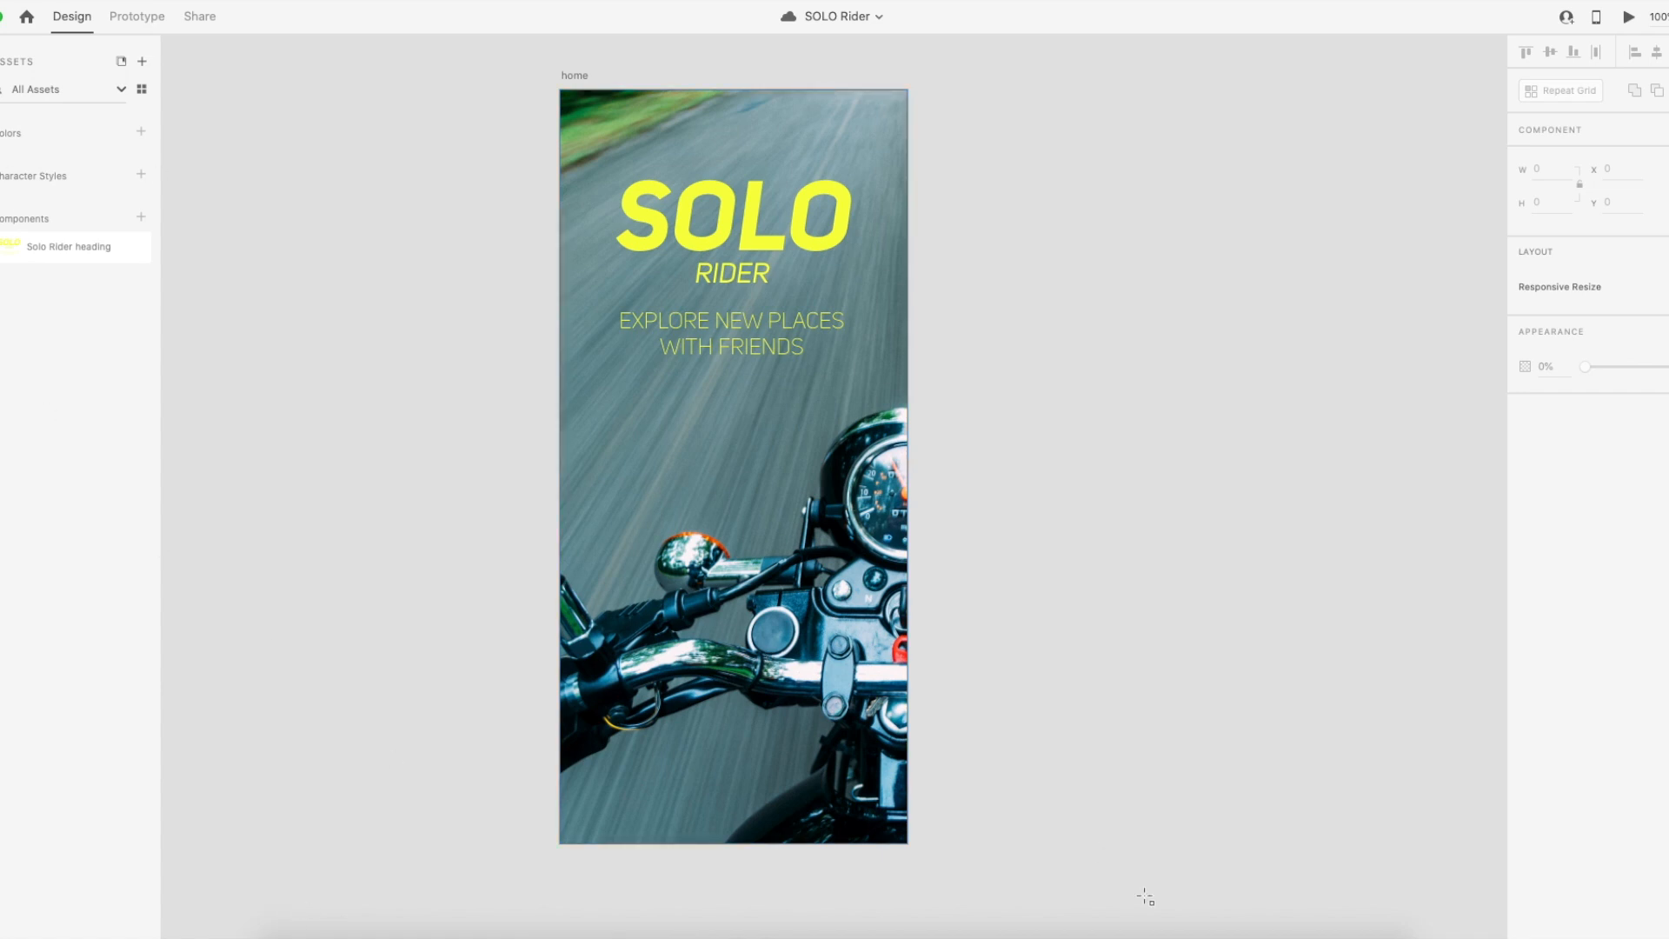
drag(615, 739, 846, 783)
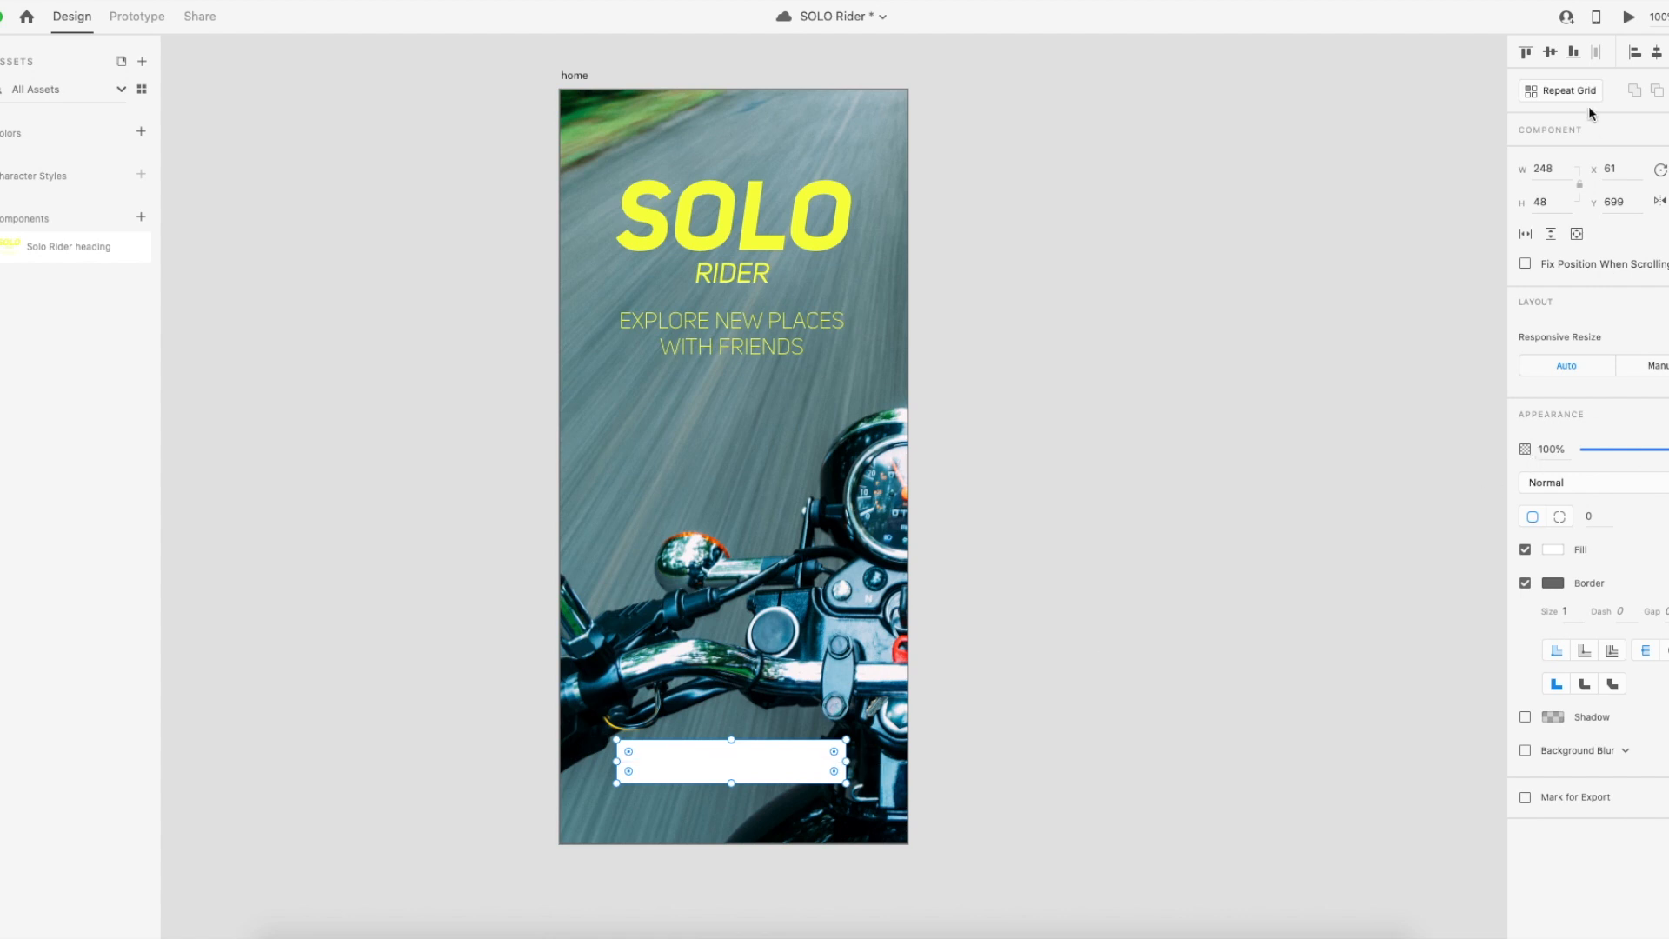
click(1544, 170)
text(250)
key(Return)
click(1543, 202)
text(50)
key(Return)
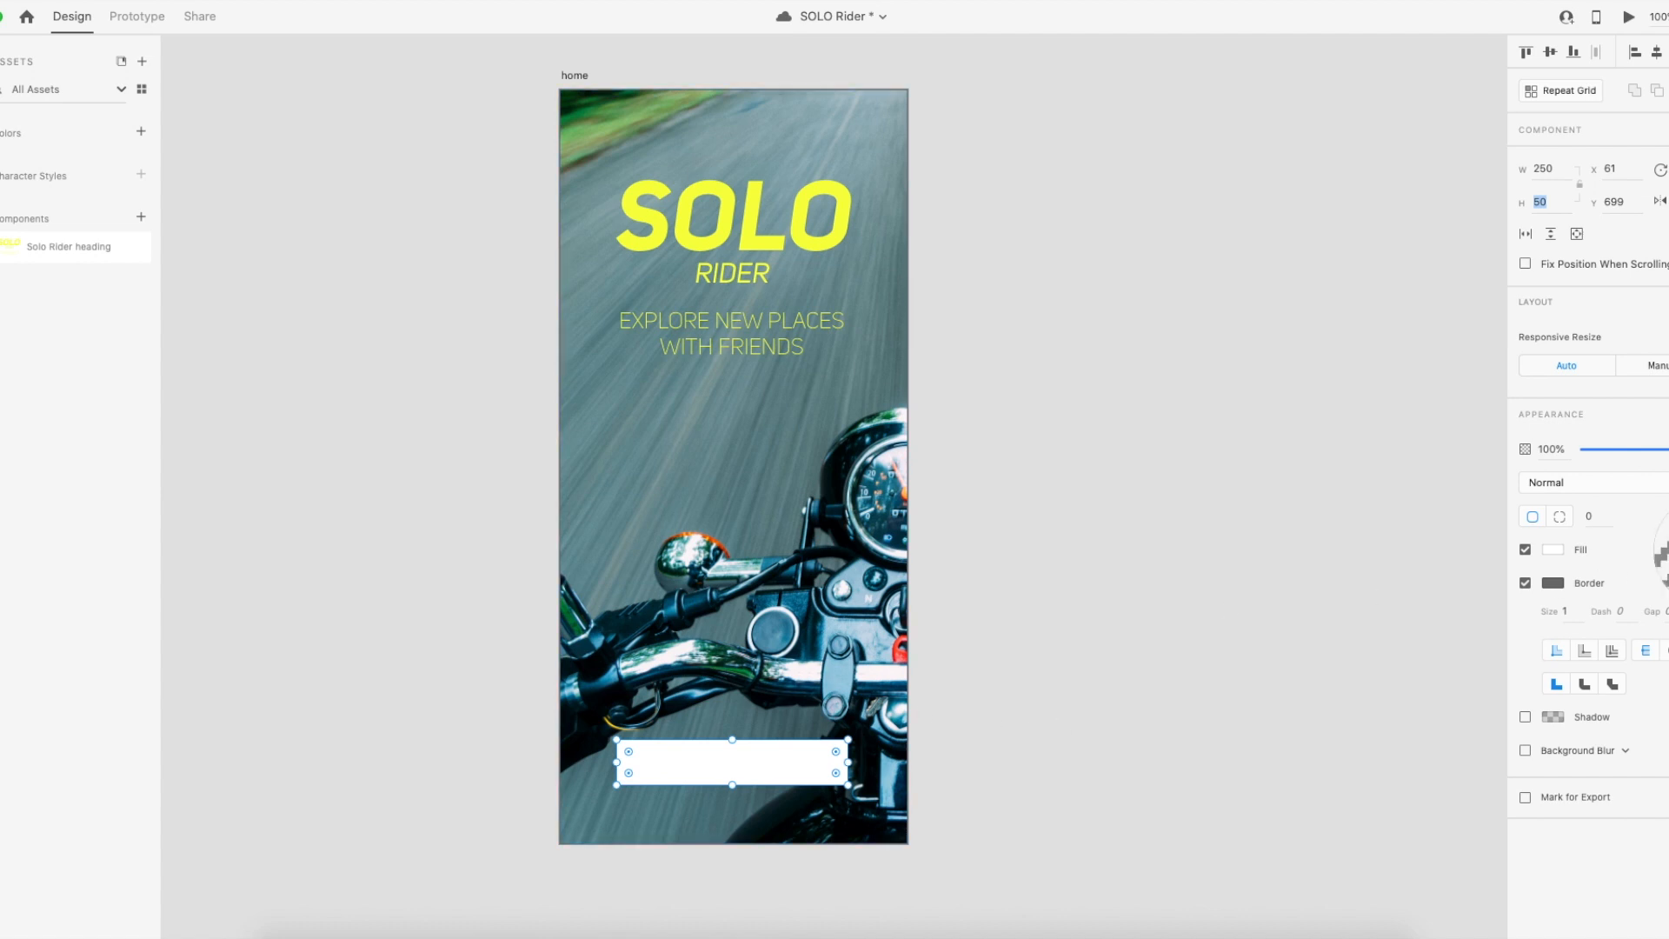
Fill the button rectangle with orange sampled from the motorcycle's indicator light, lightened to #FFA443.
click(1668, 551)
click(1668, 551)
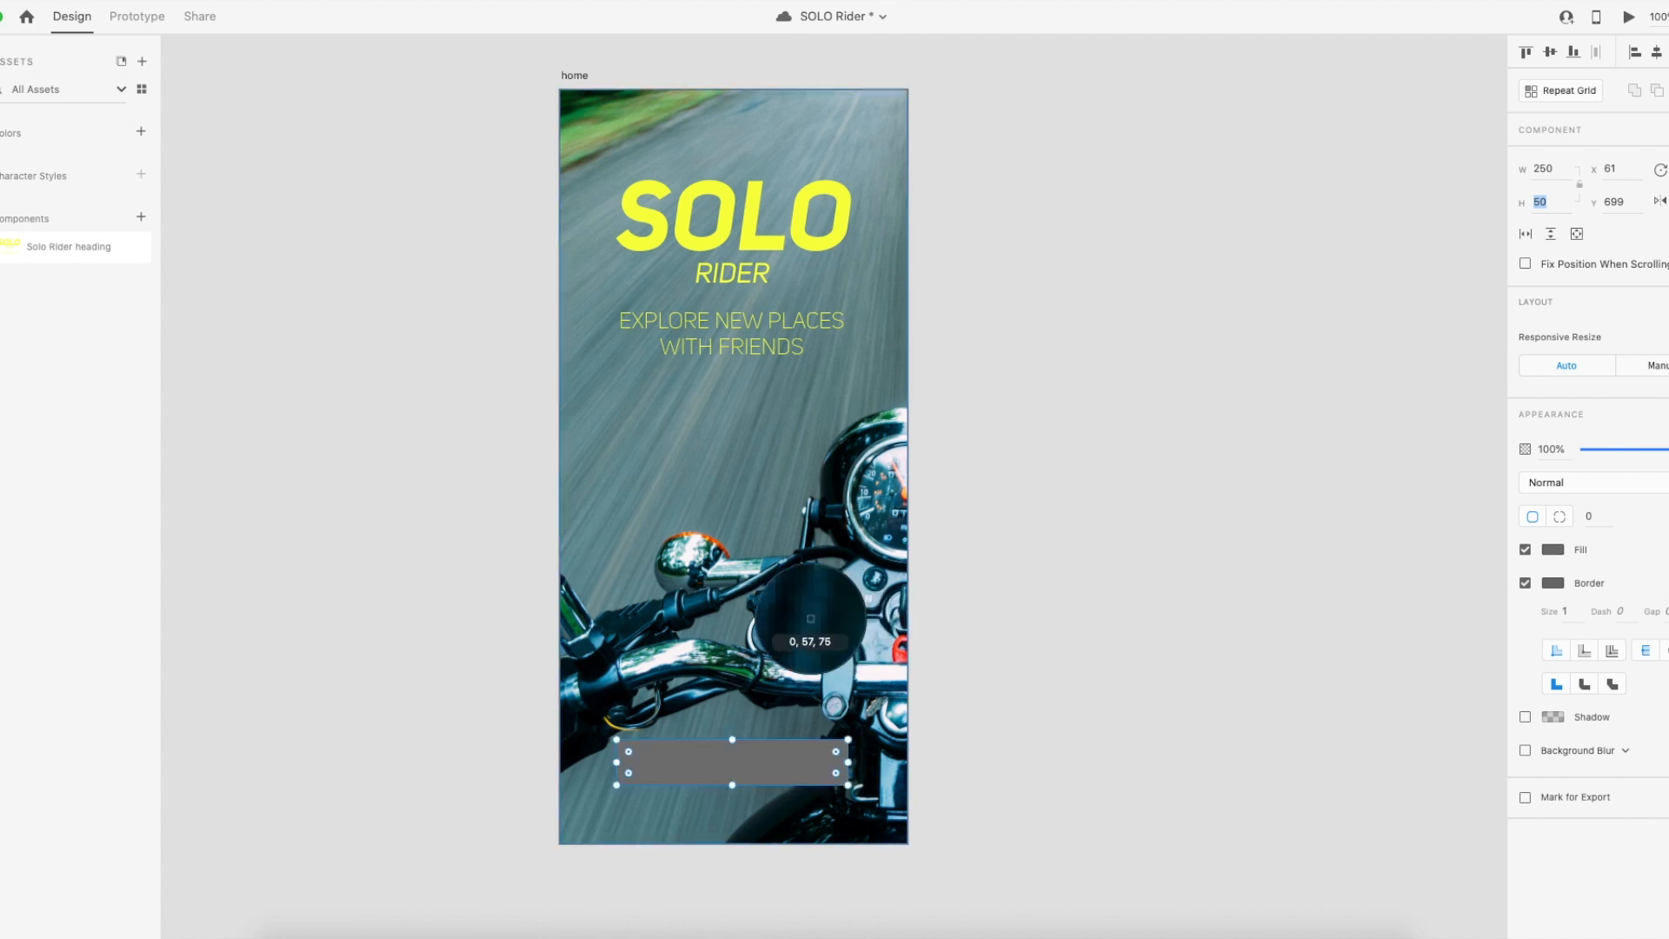
click(775, 621)
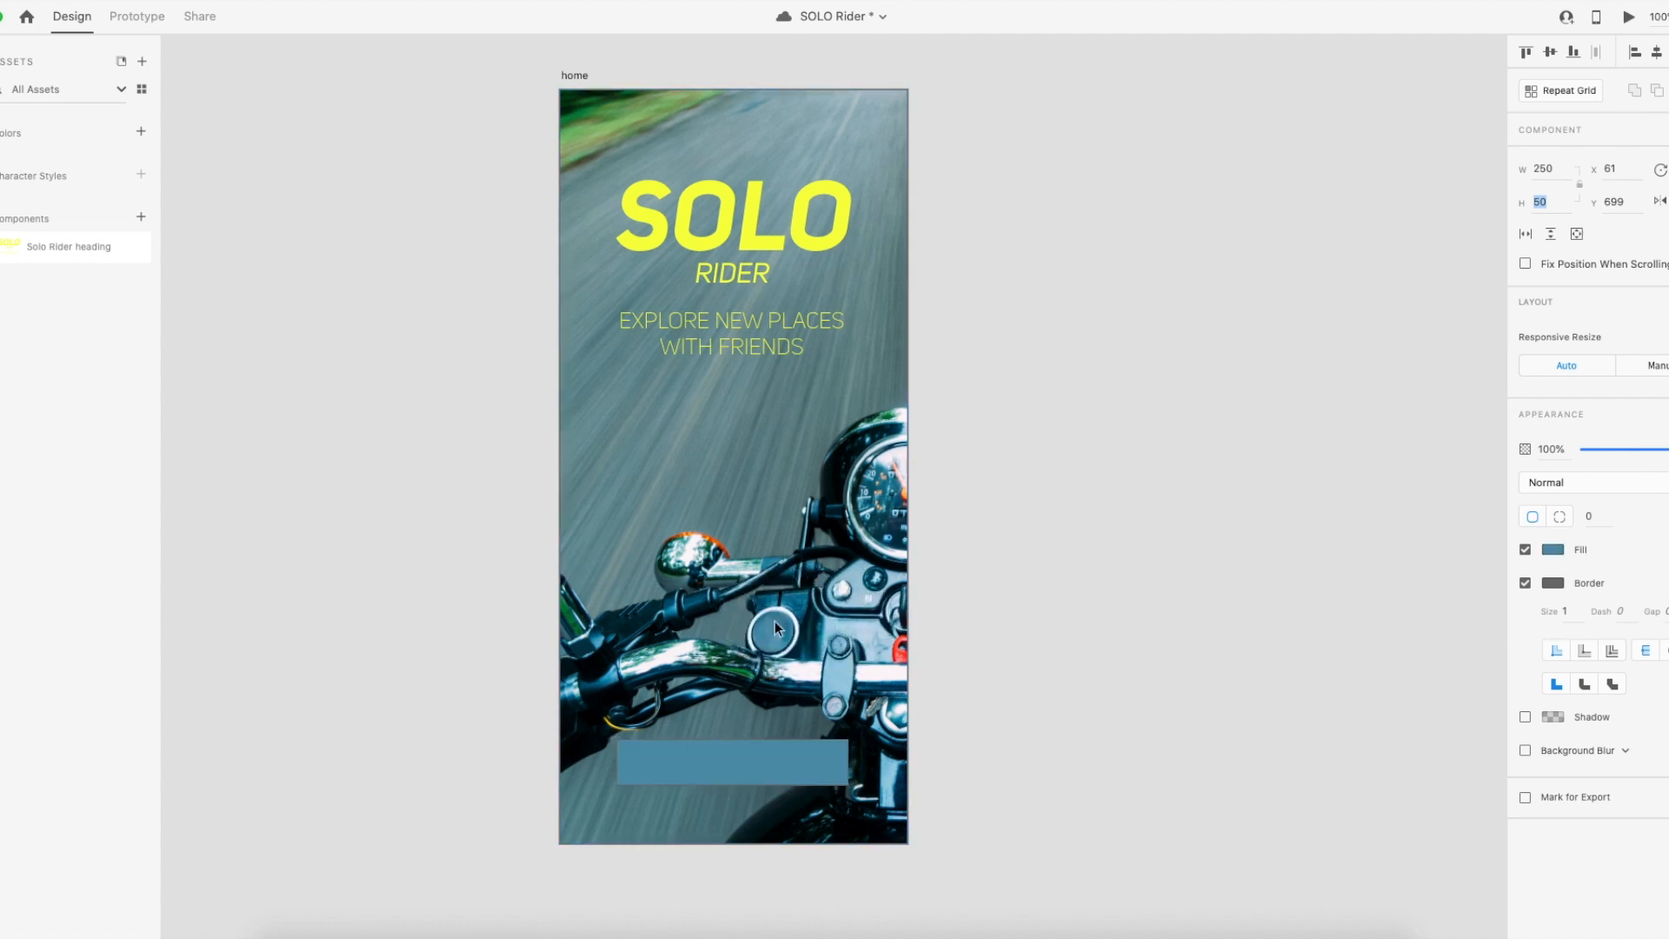
click(1664, 553)
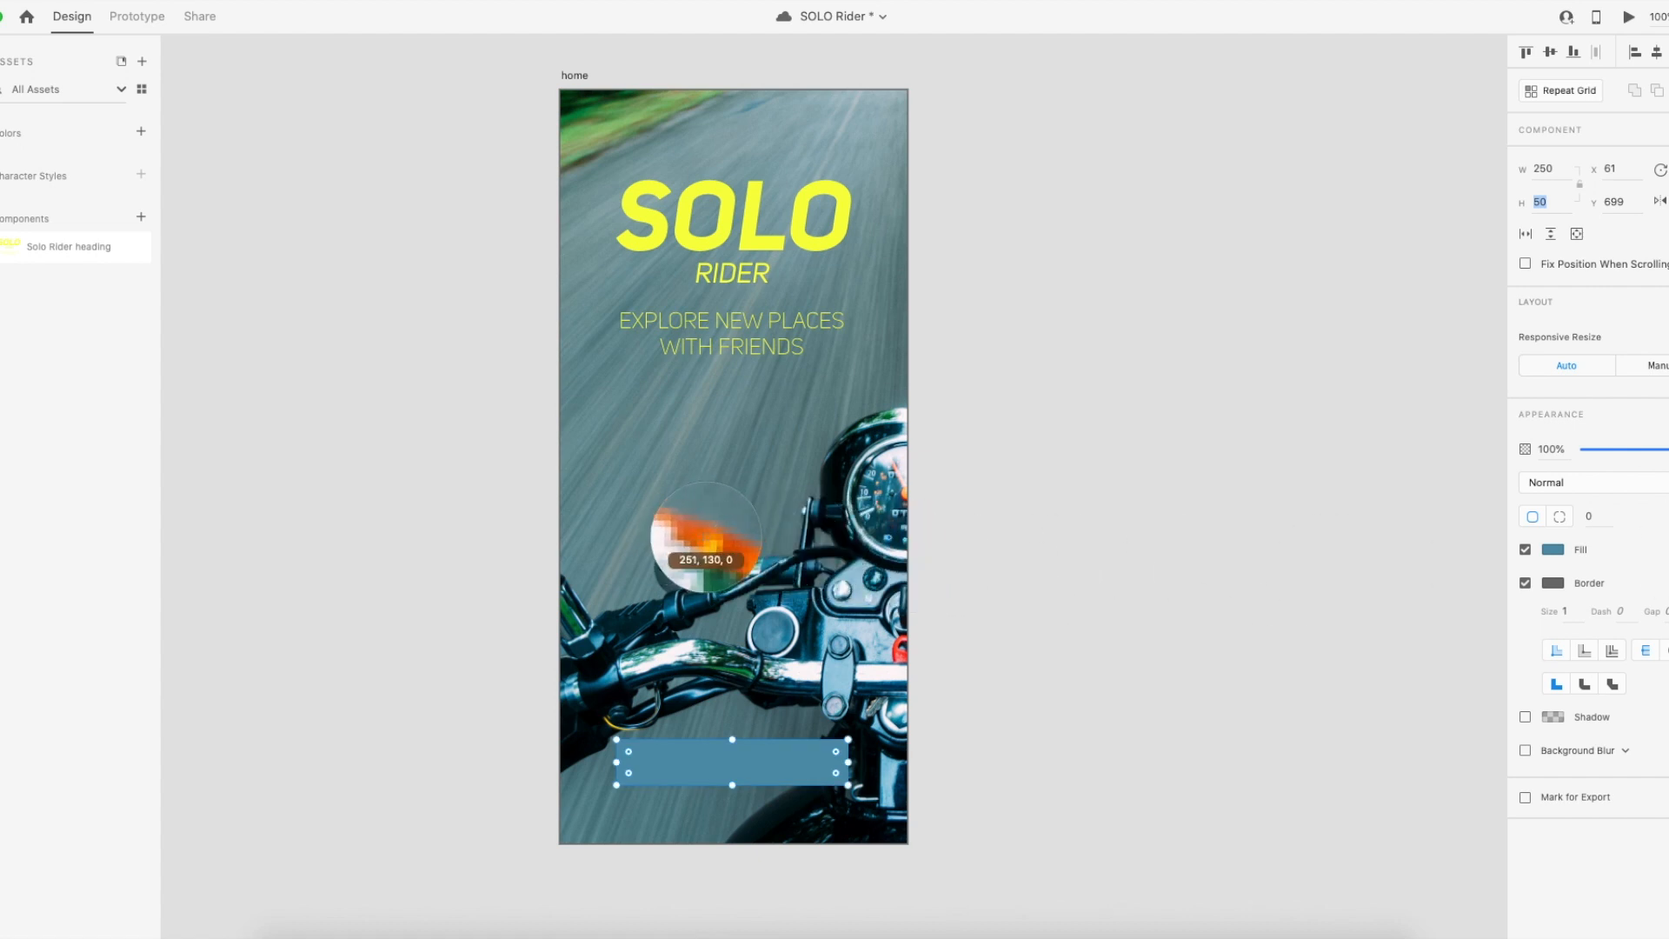
click(705, 540)
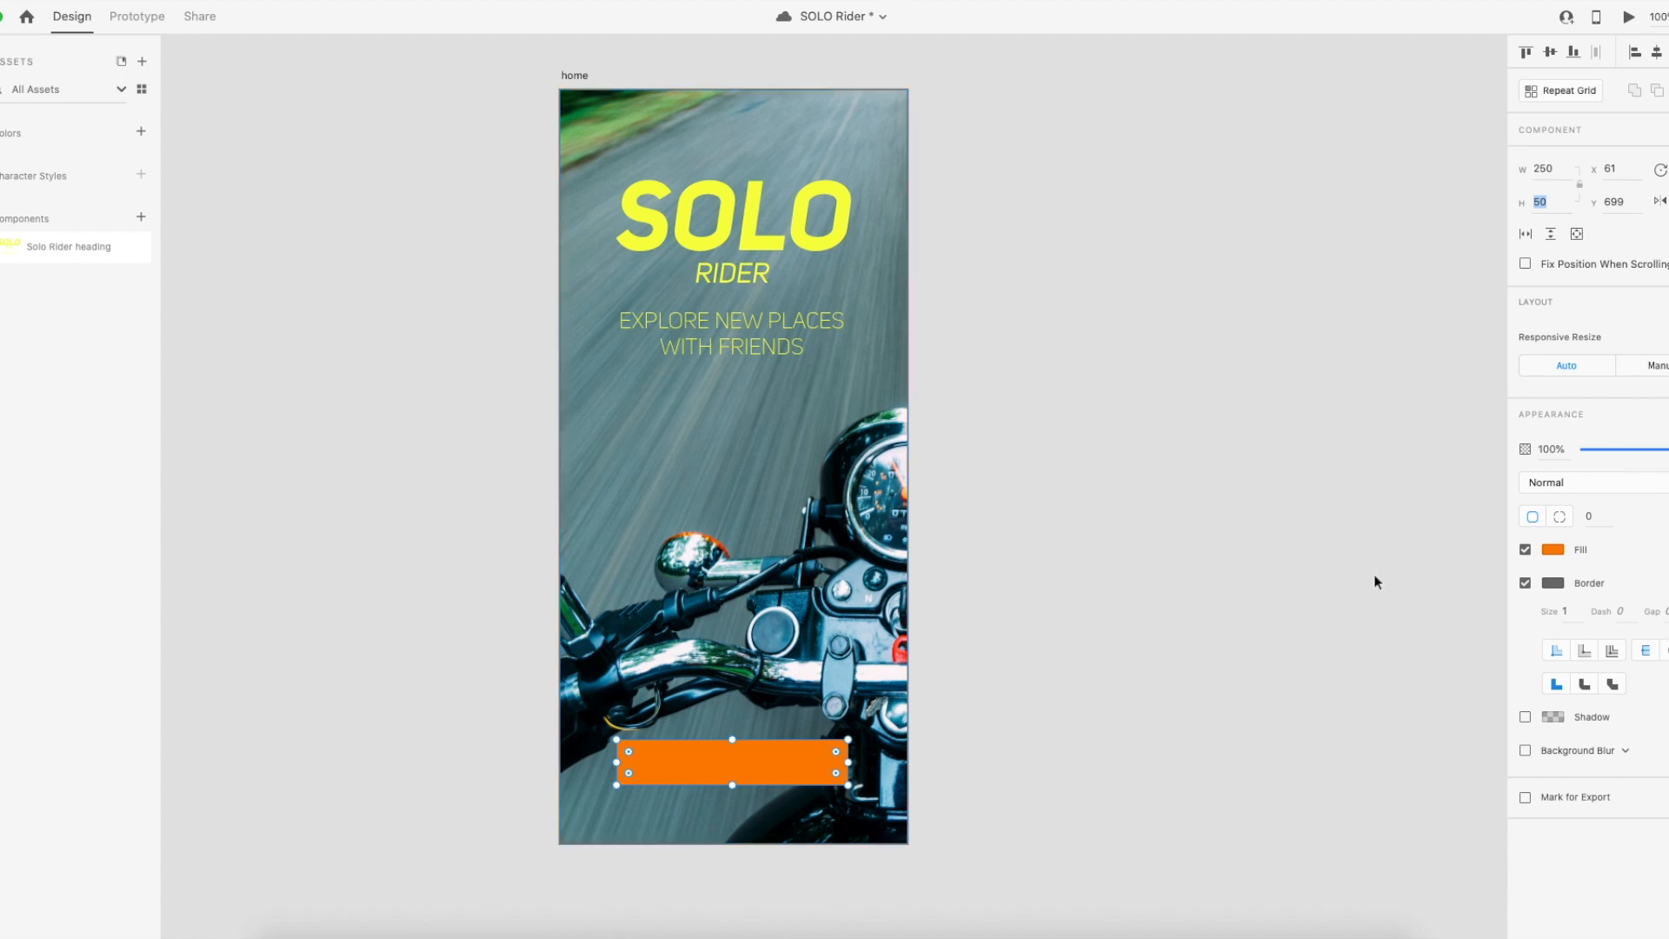
click(1555, 551)
drag(1472, 462, 1438, 459)
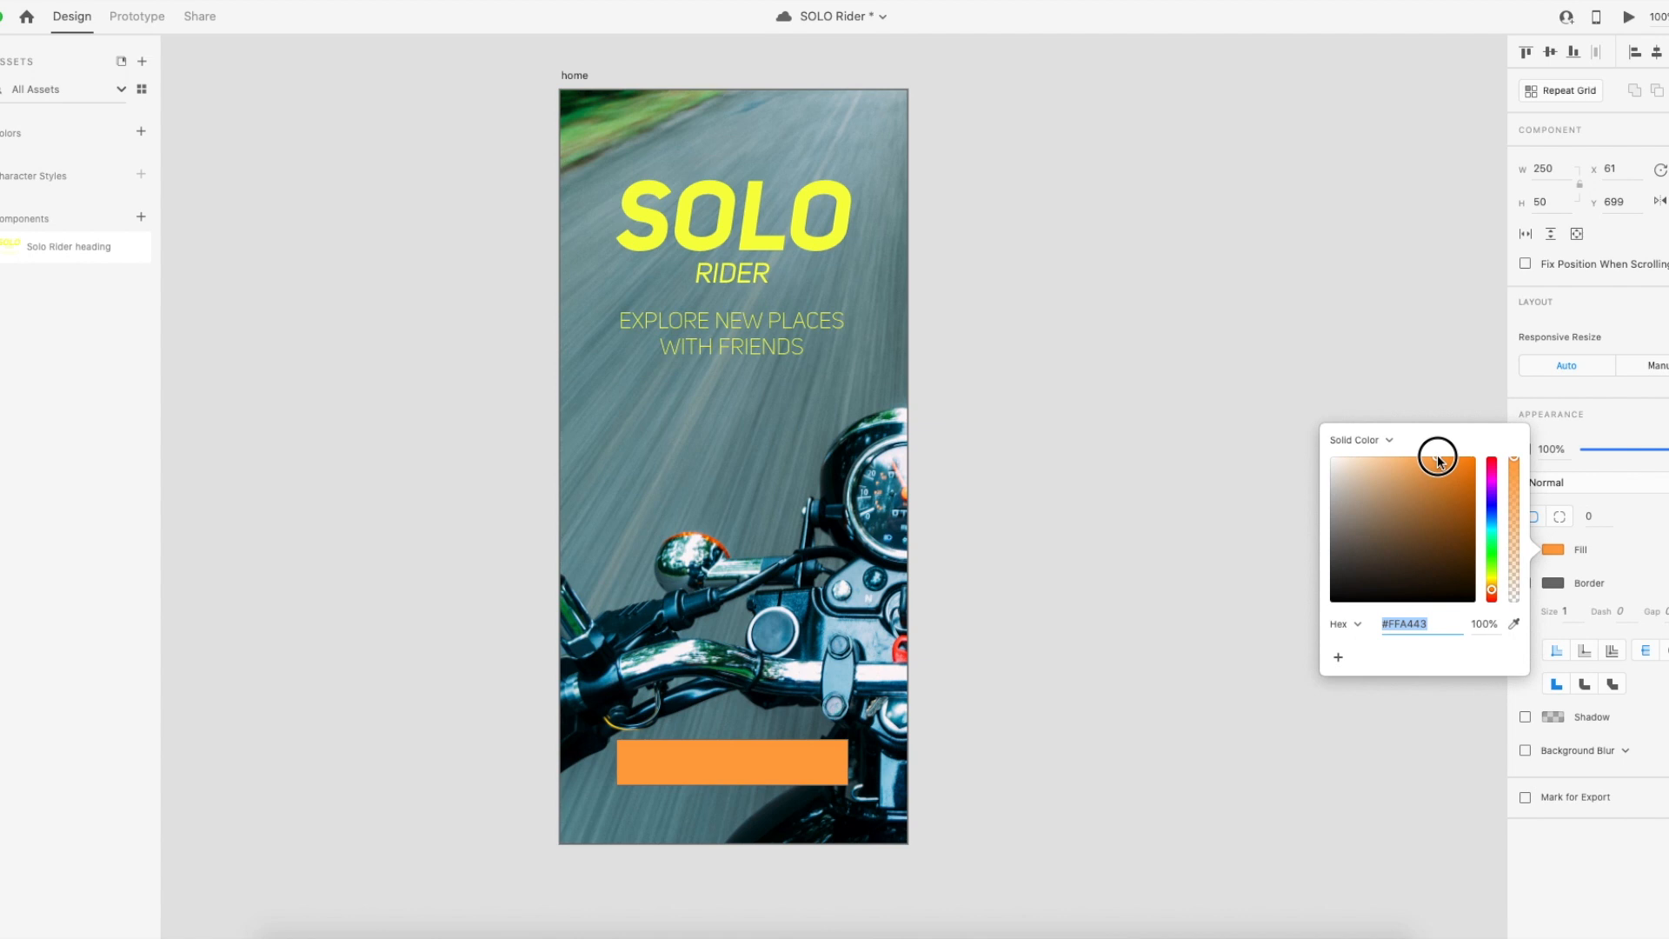
click(1129, 628)
click(763, 760)
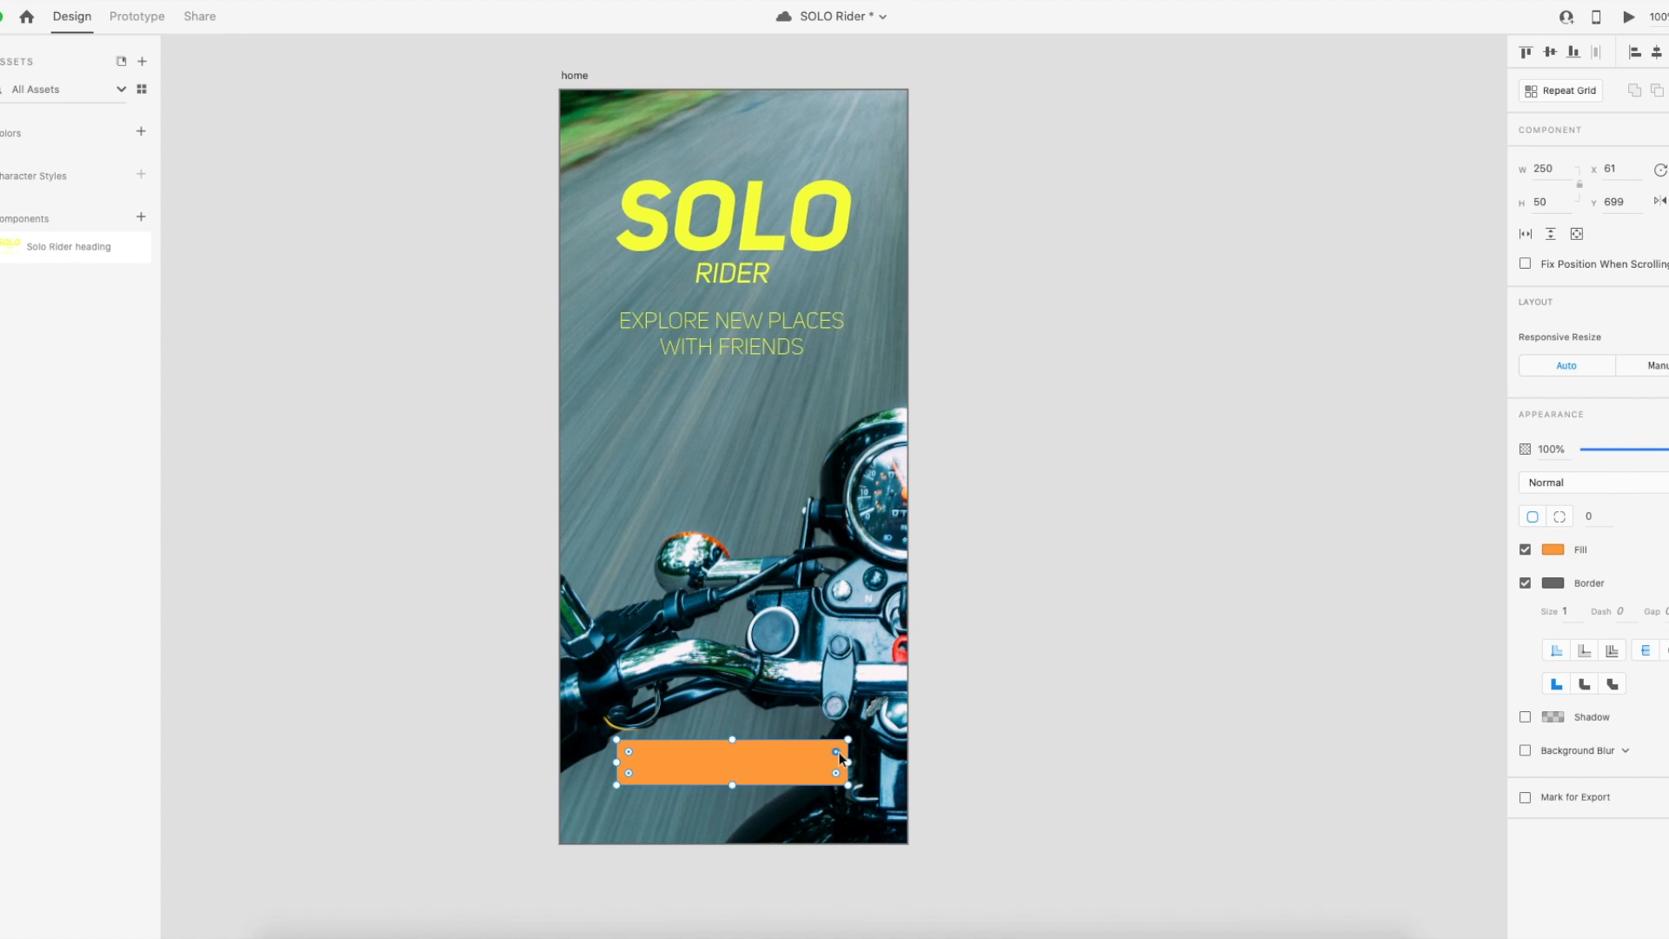
Set the orange rectangle's corner radius to 4 and deselect it.
drag(840, 759, 837, 750)
drag(851, 753, 842, 777)
drag(837, 751, 849, 753)
click(1592, 516)
click(1592, 516)
text(4)
key(Return)
click(1105, 703)
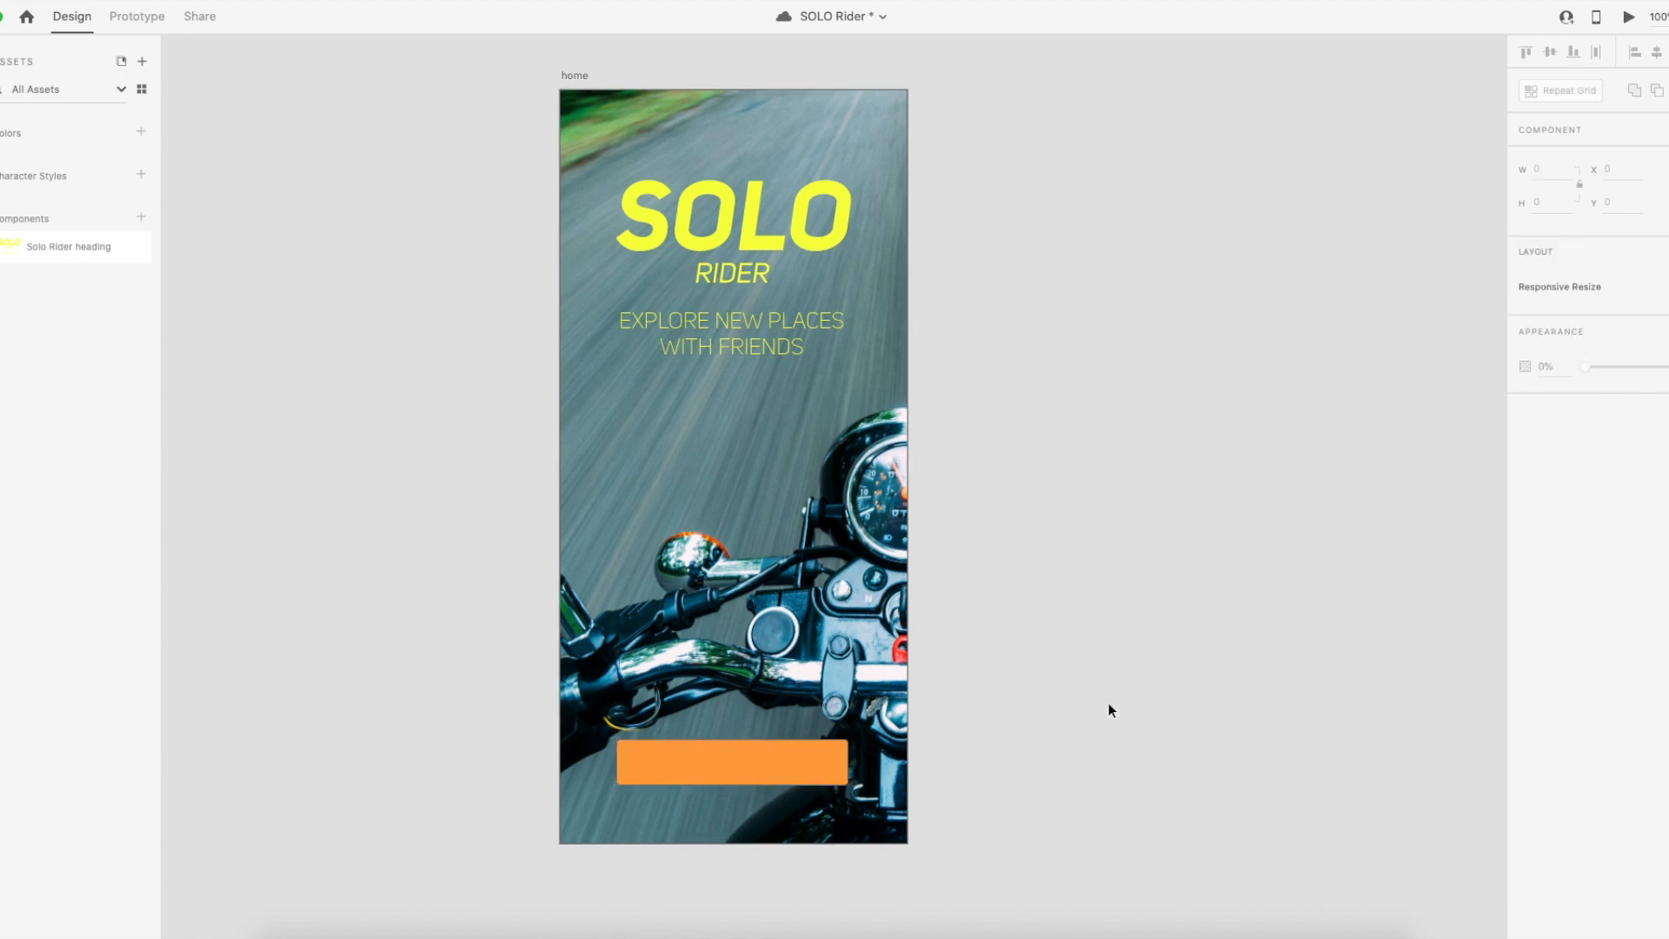
click(733, 762)
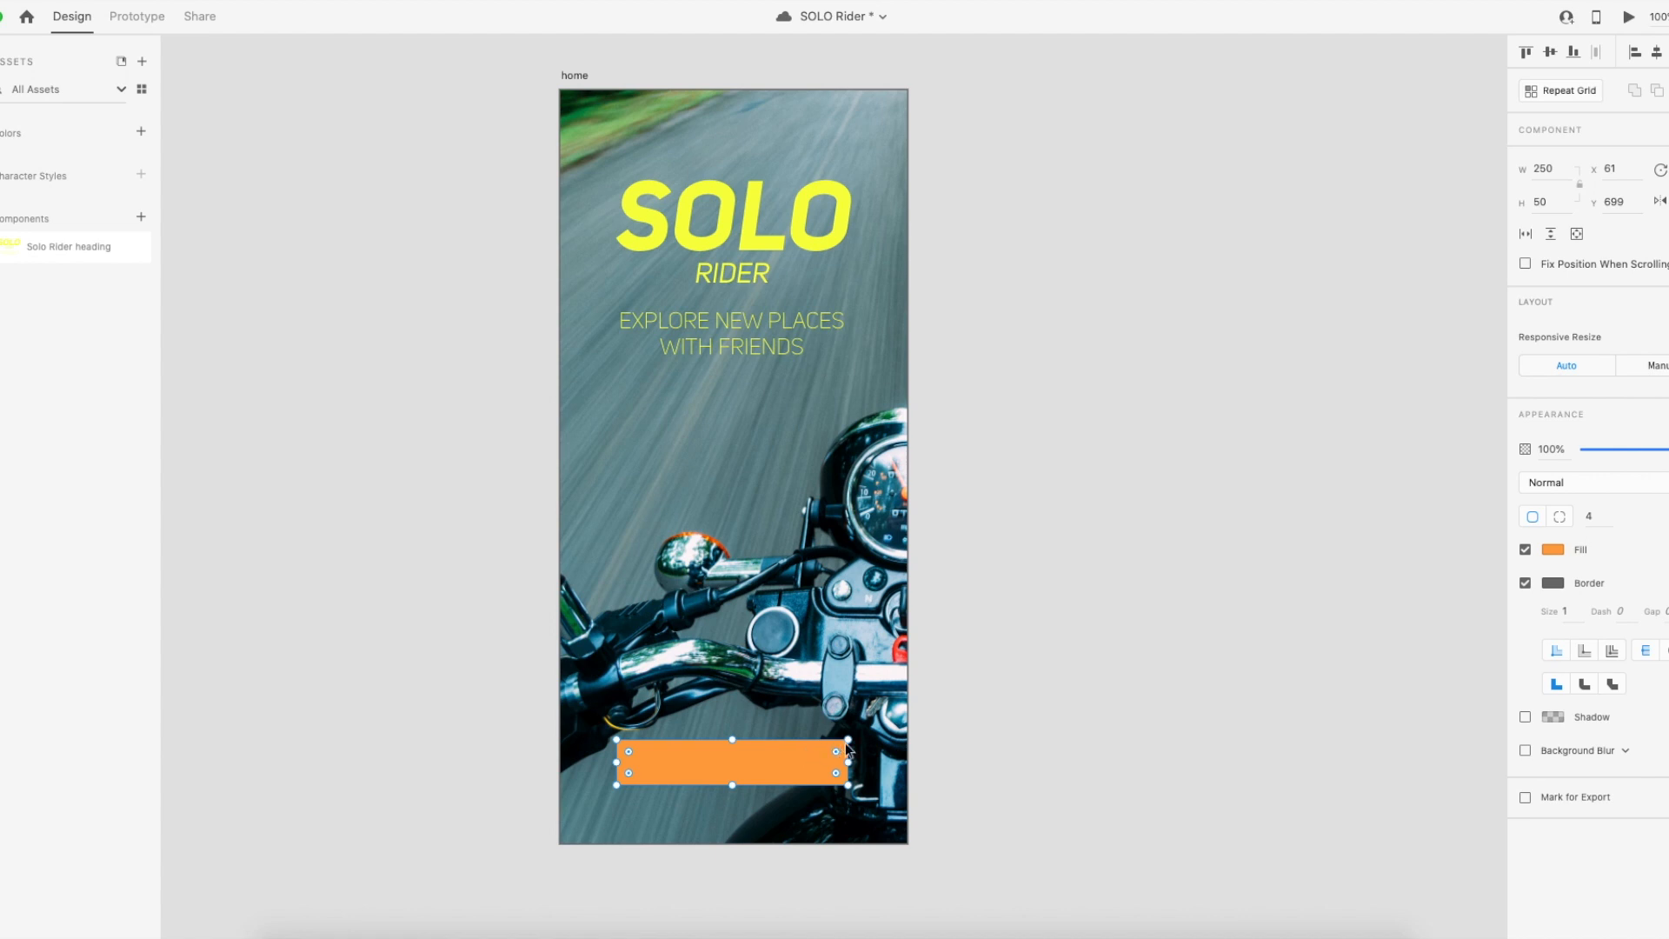
click(1052, 715)
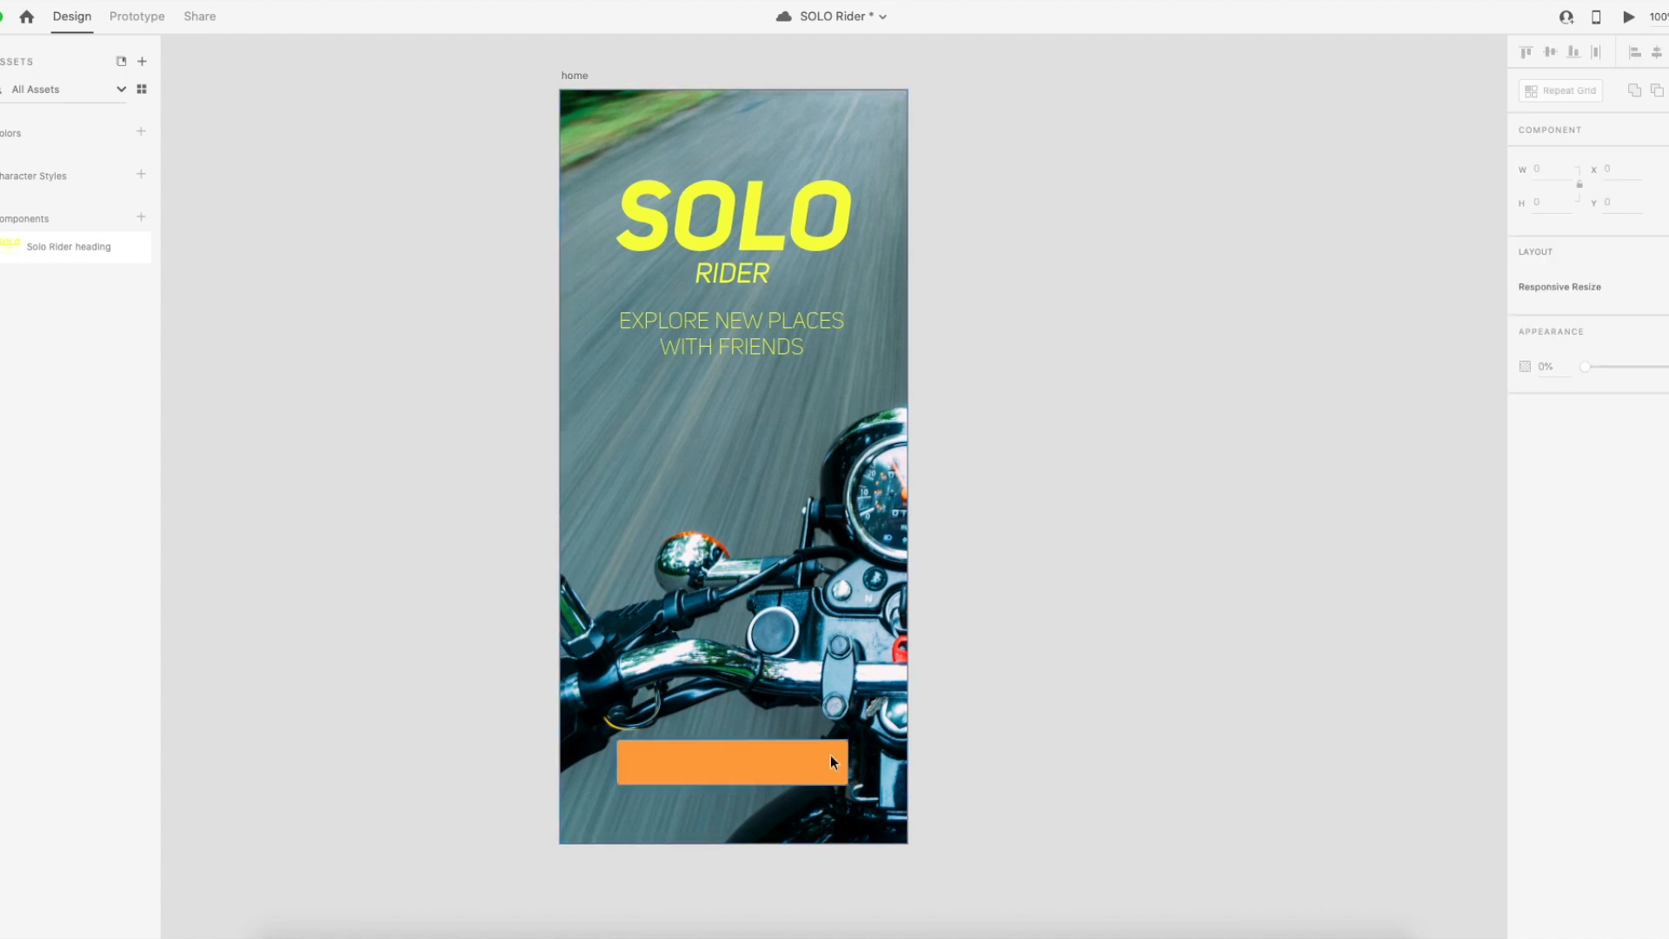
Add the text "Sign in" in the middle of the orange button.
click(786, 769)
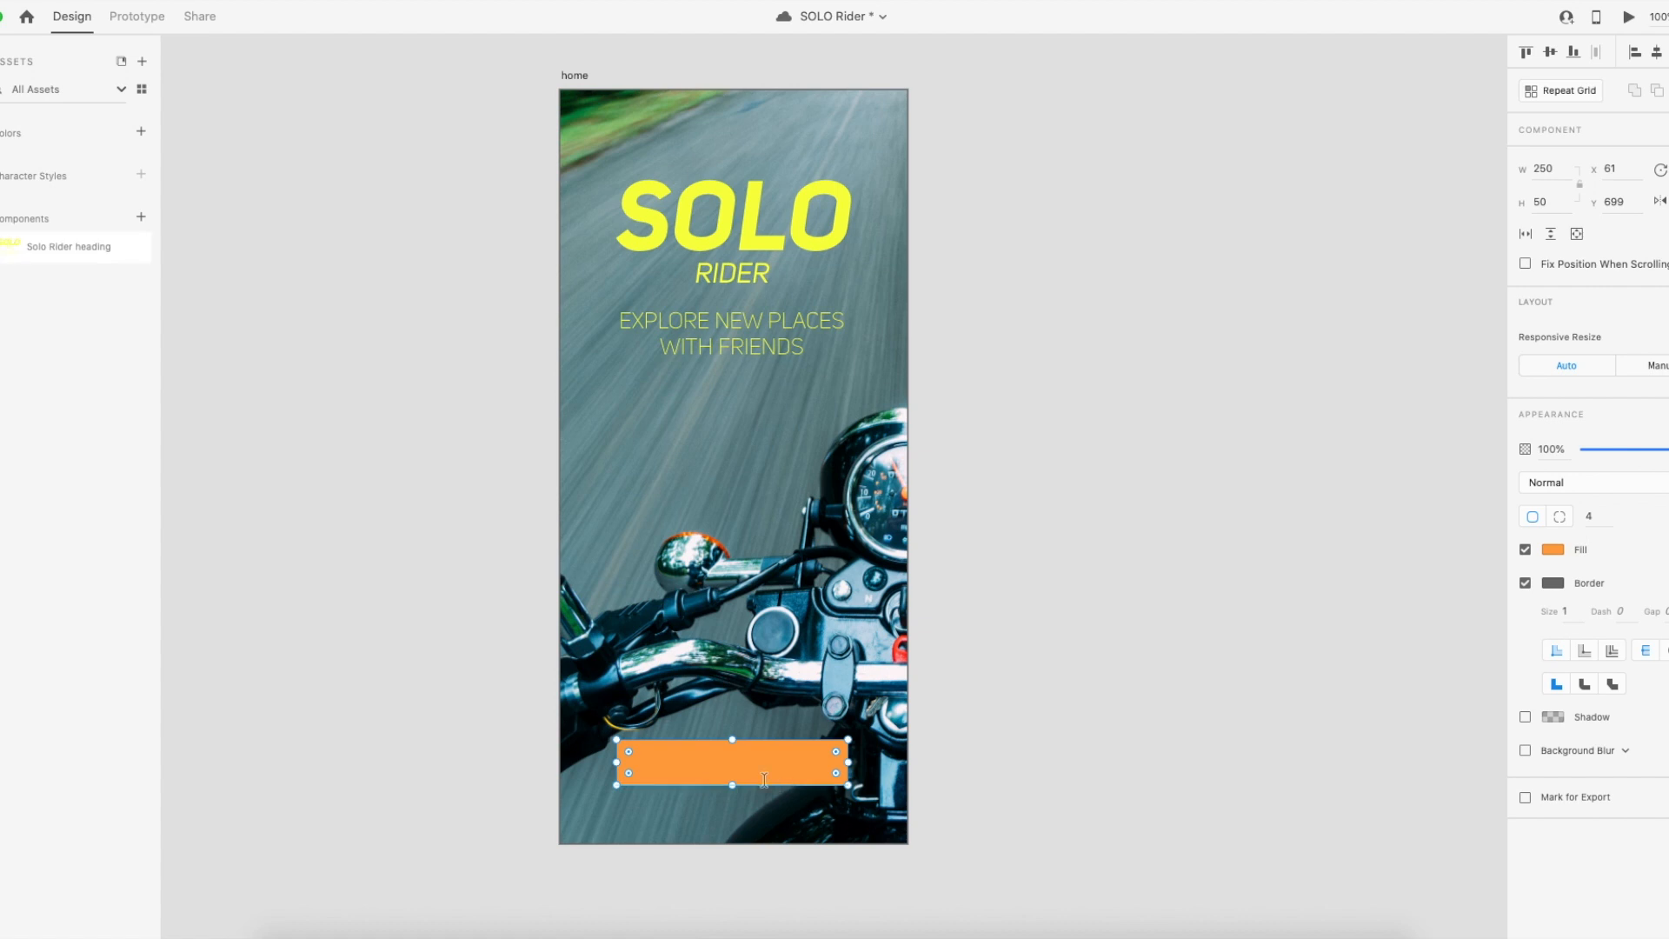
click(734, 764)
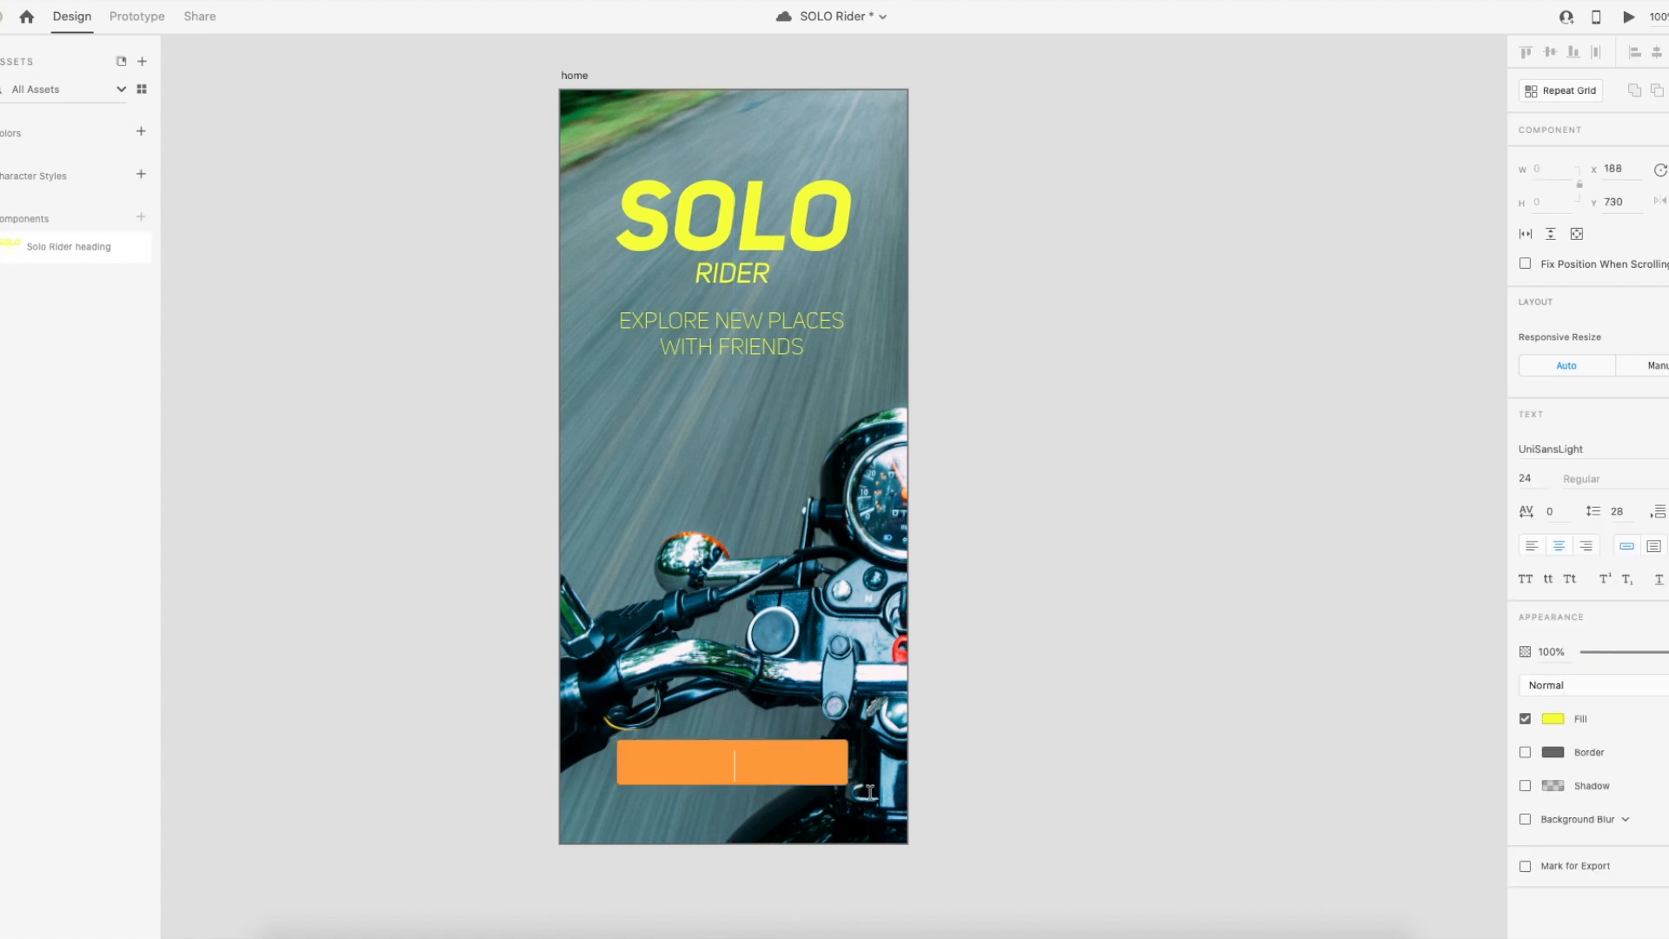
text(sign in)
key(Left)
key(Left)
key(Left)
key(Left)
key(Left)
key(Left)
key(shift+Left)
text(S)
key(Escape)
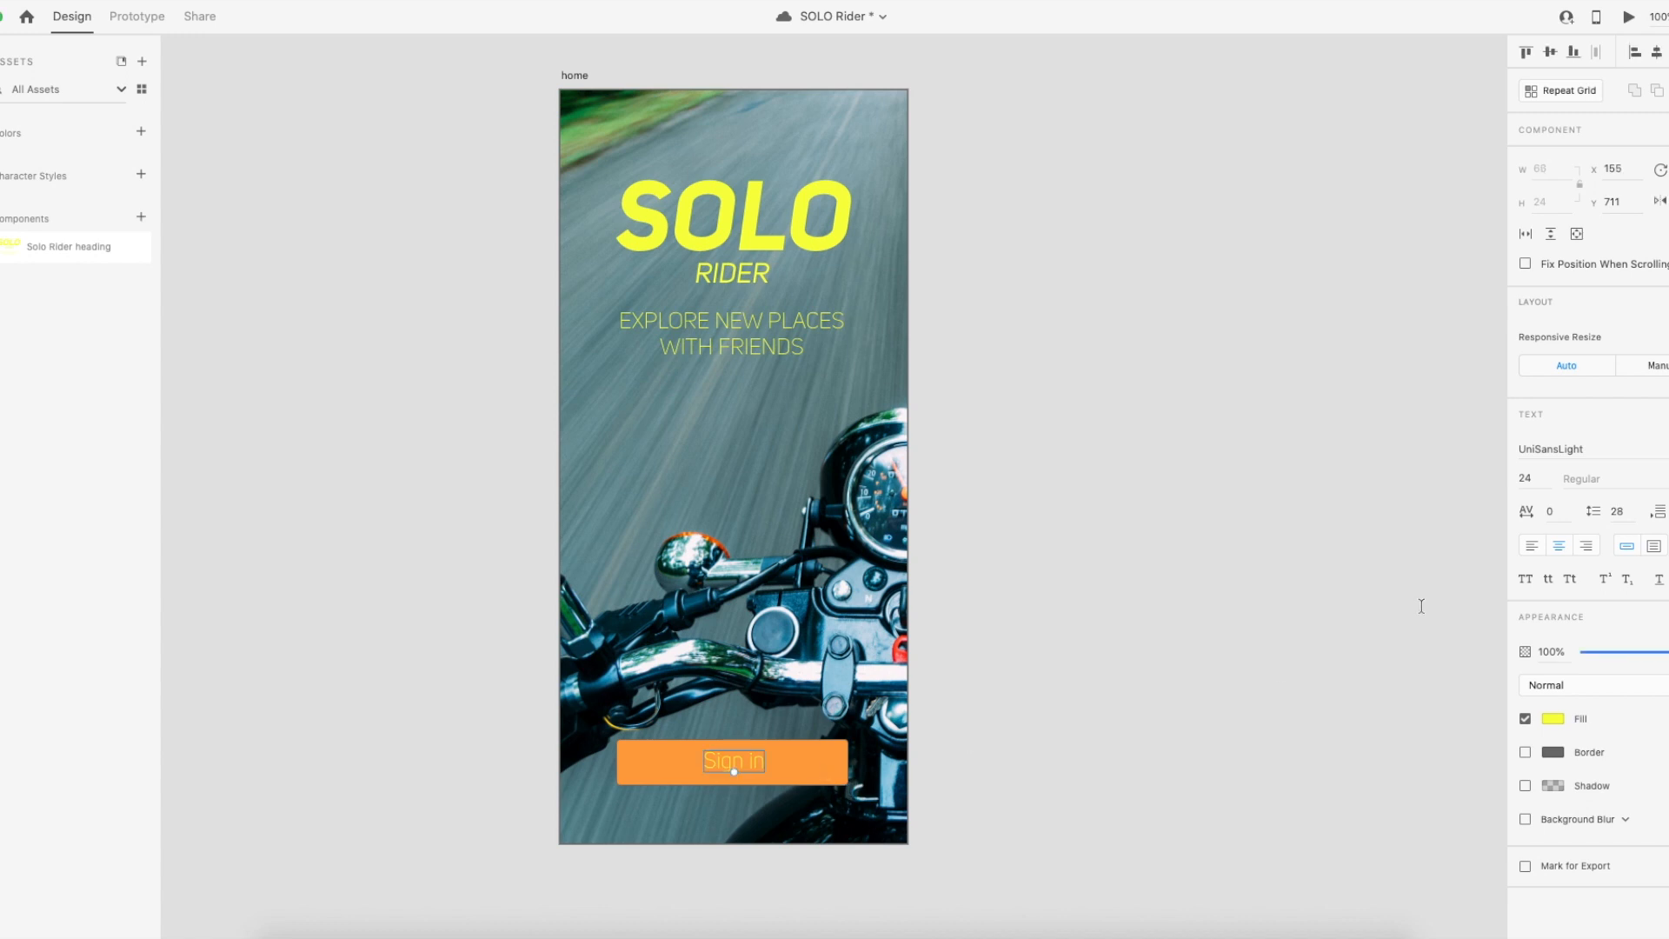
Set the Sign in text's fill to white #FFFFFF and its font to UniSansSemiBold.
click(1553, 719)
click(1318, 614)
drag(1318, 615, 1268, 566)
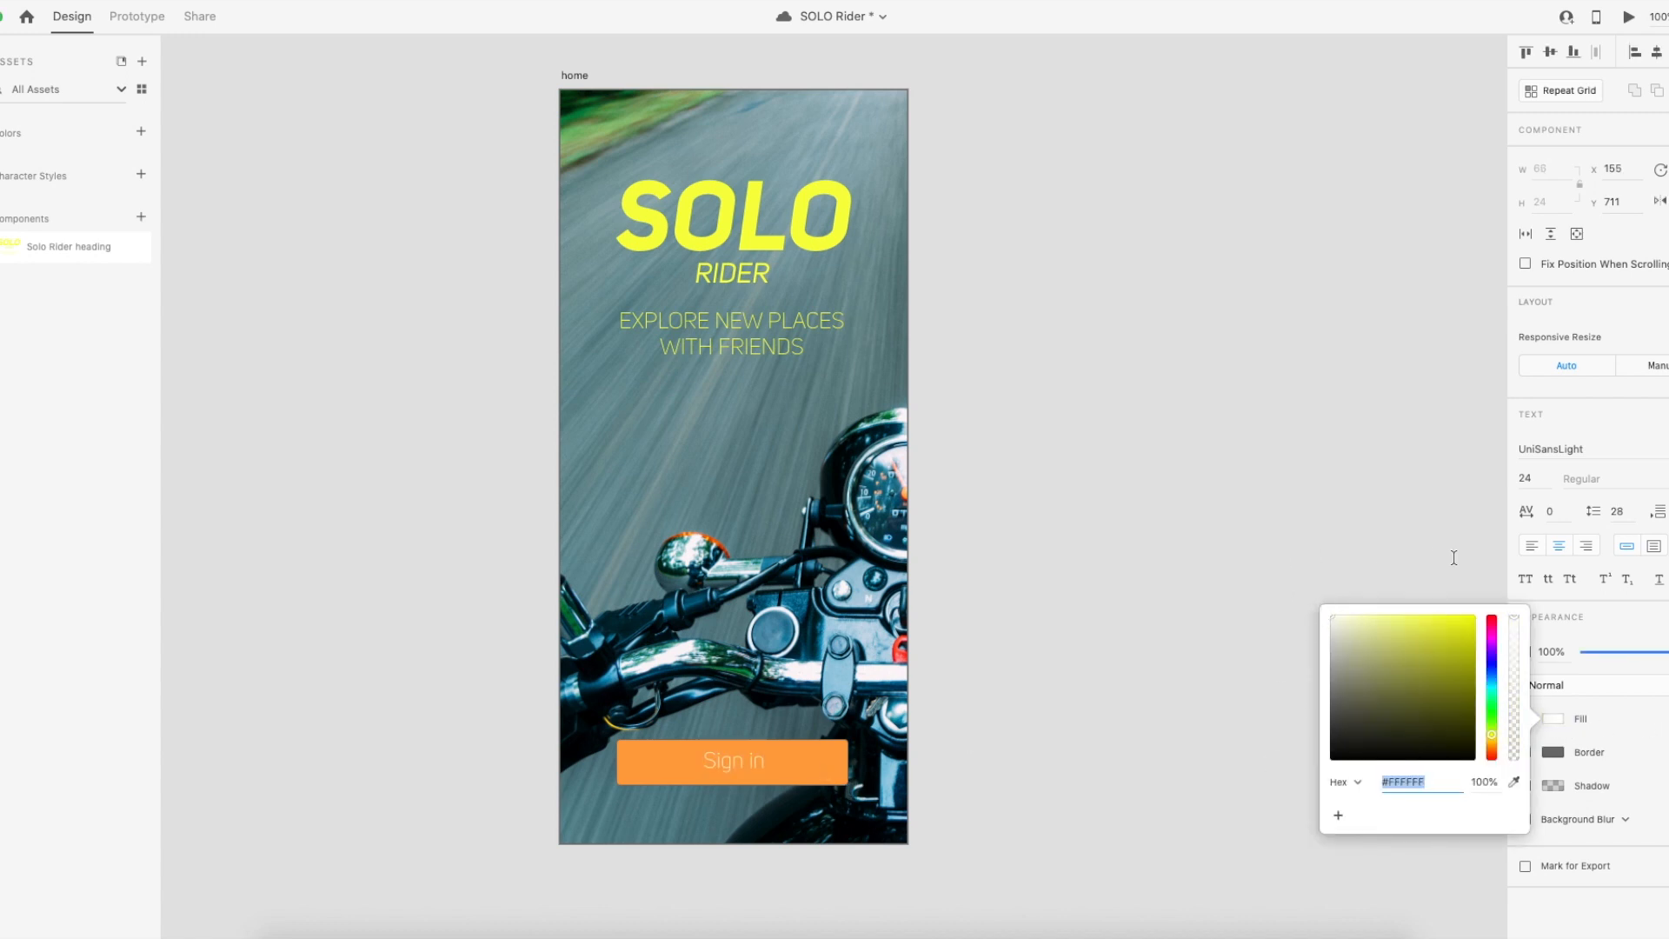
click(1640, 450)
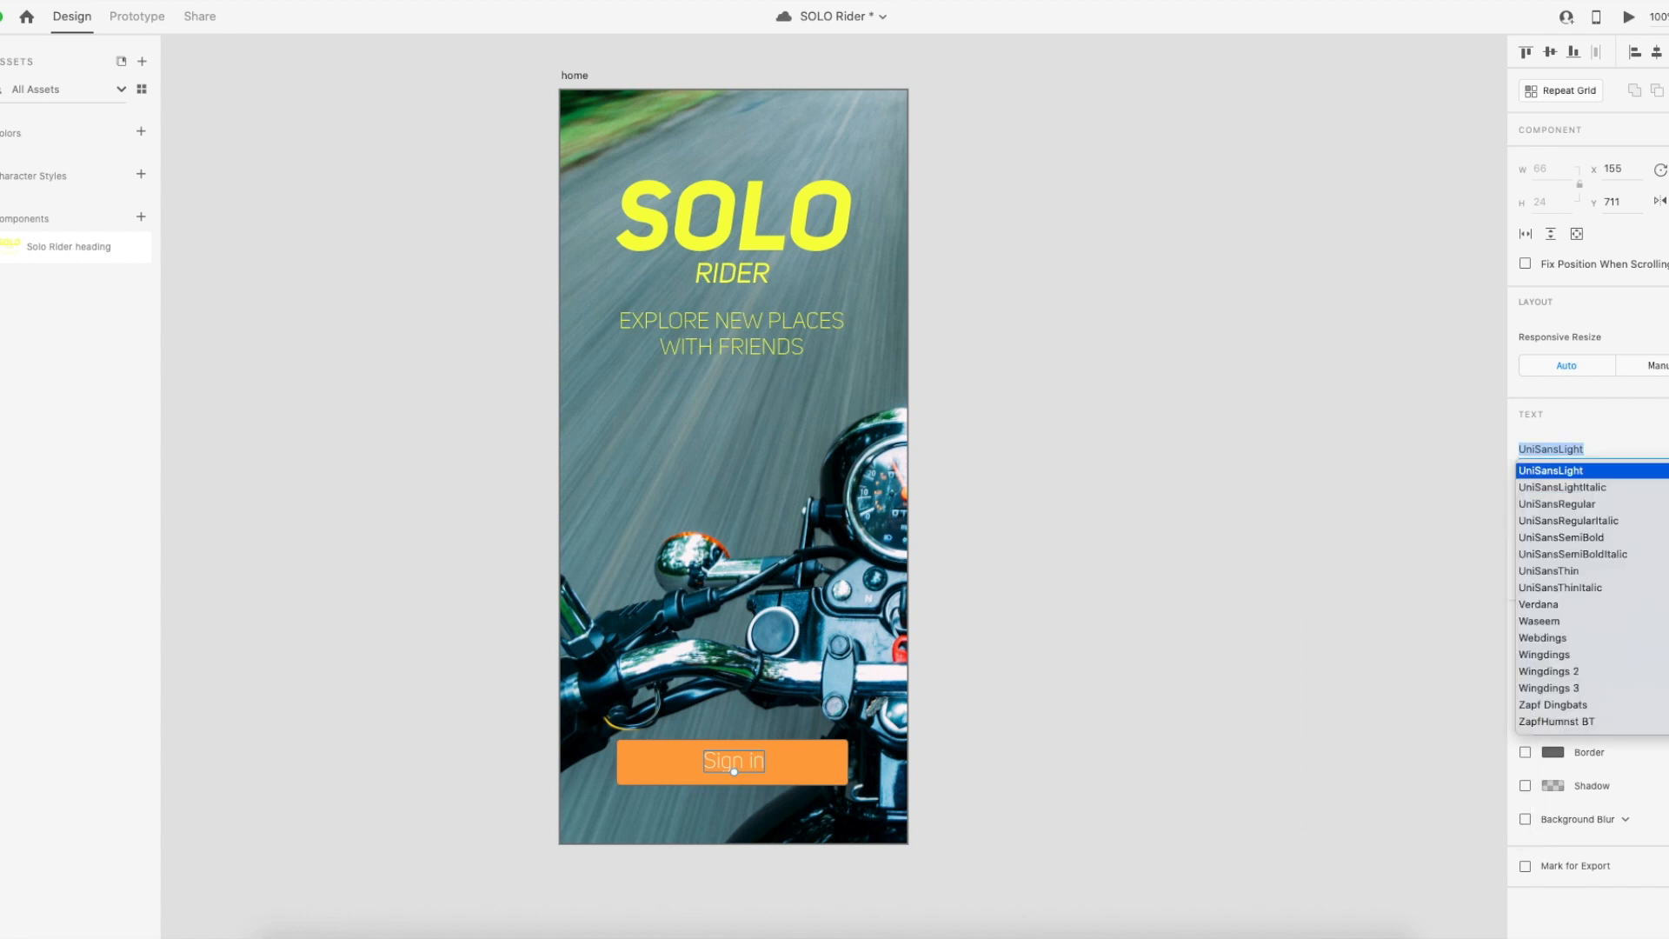
click(1596, 504)
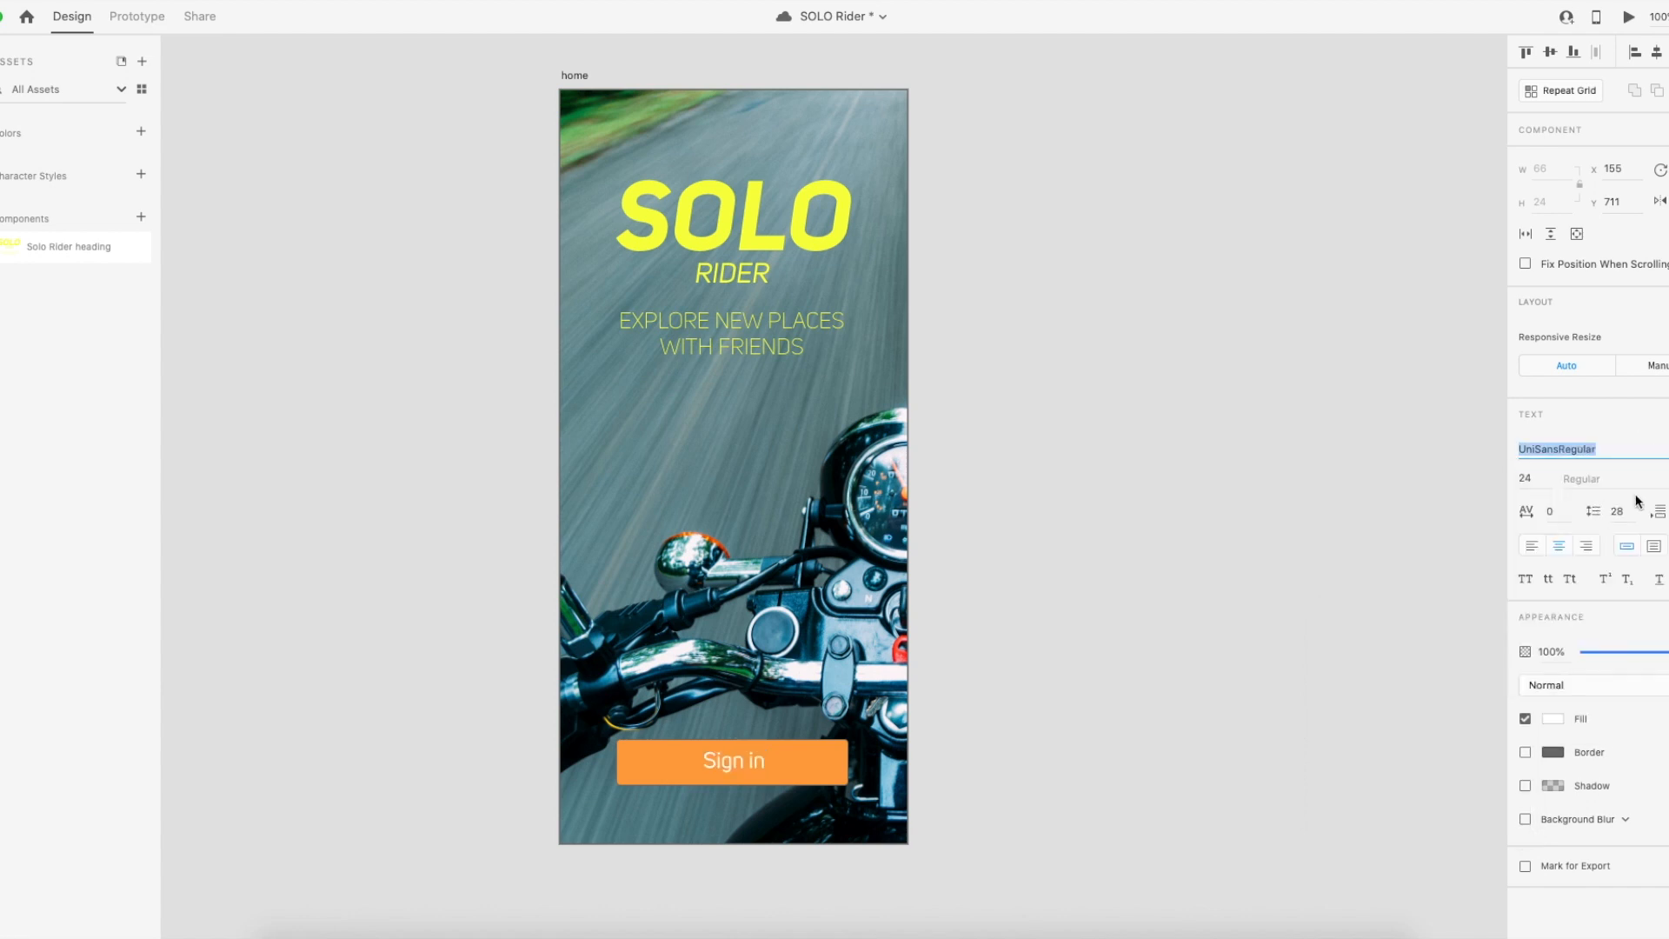
click(1609, 450)
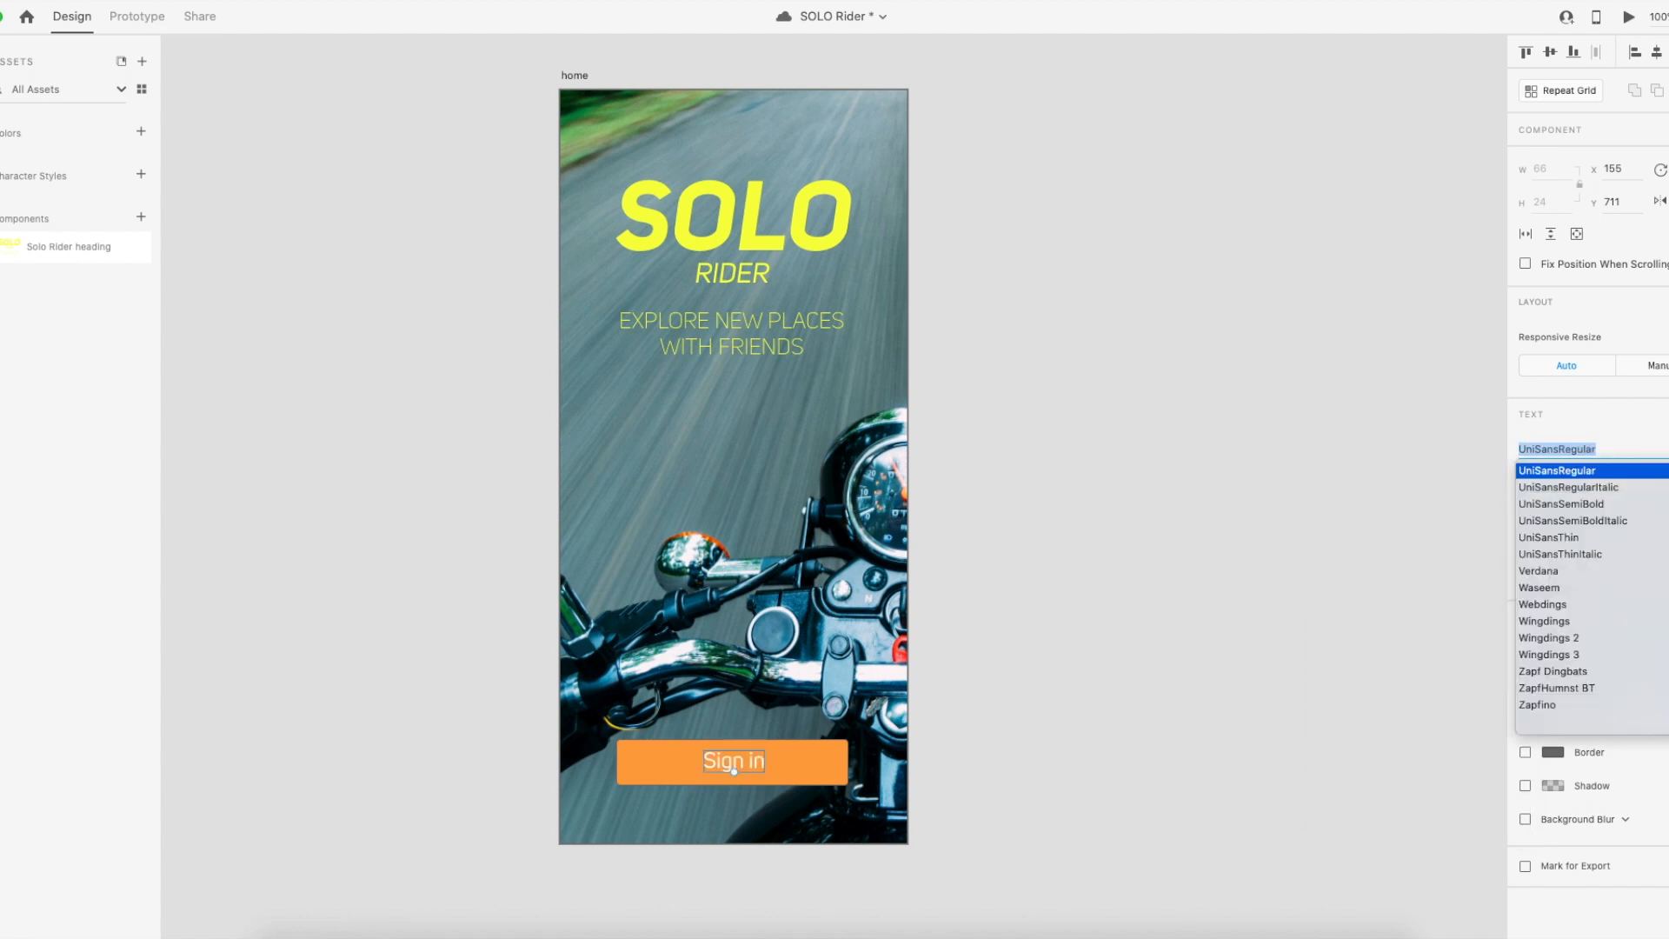
click(1605, 506)
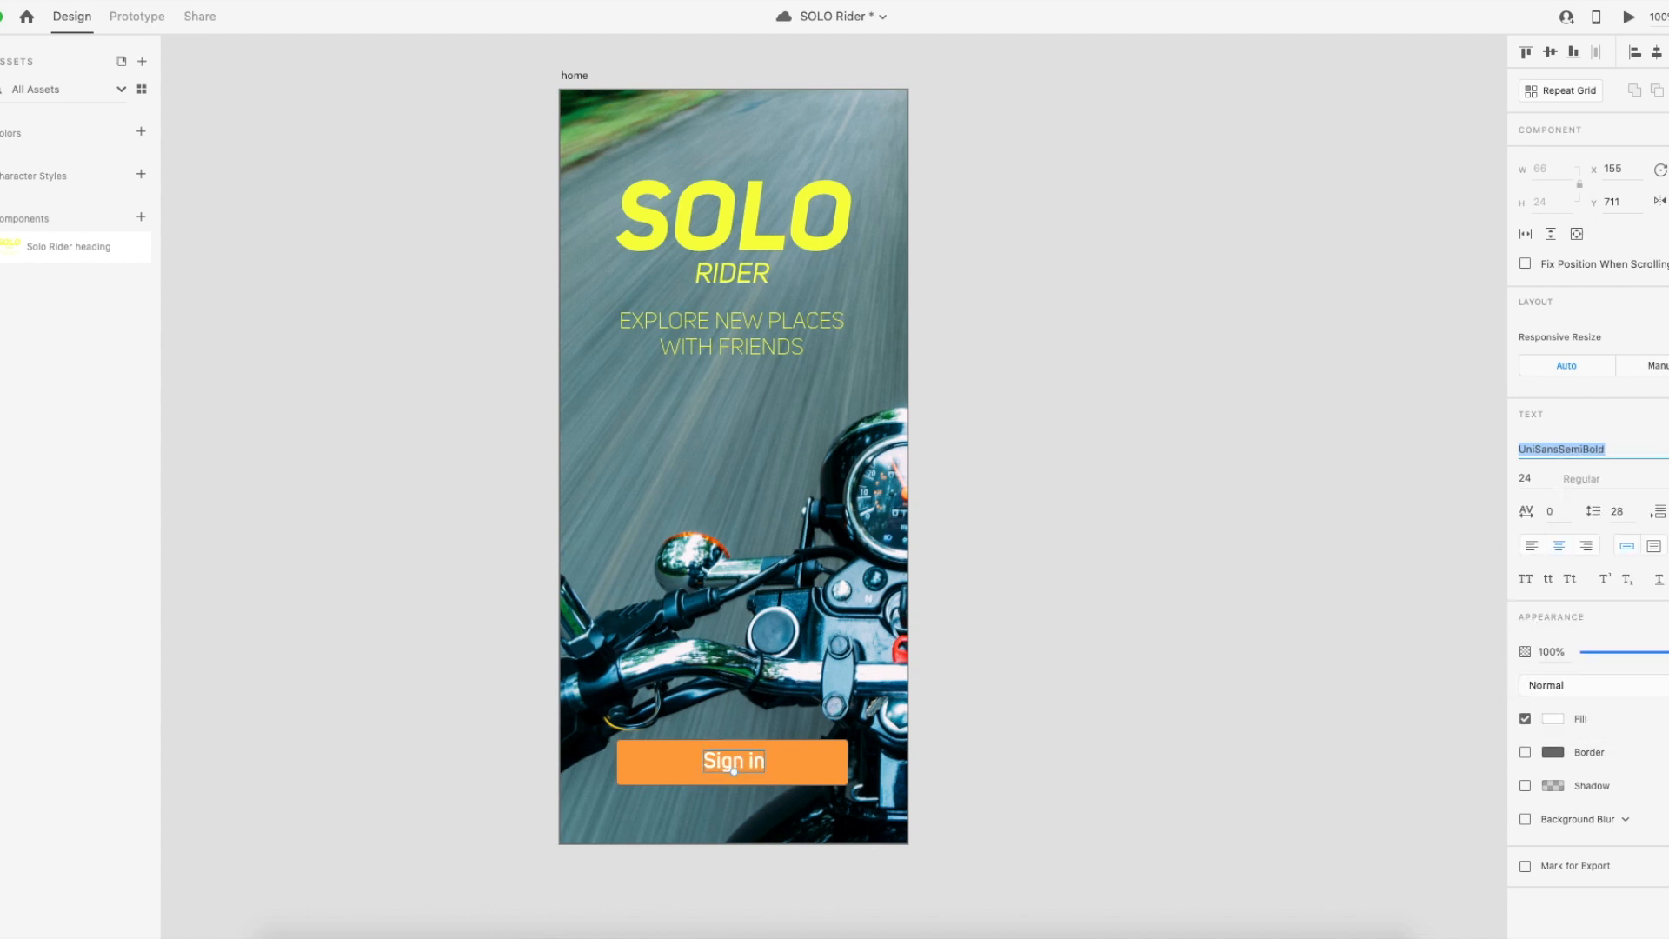
click(1116, 491)
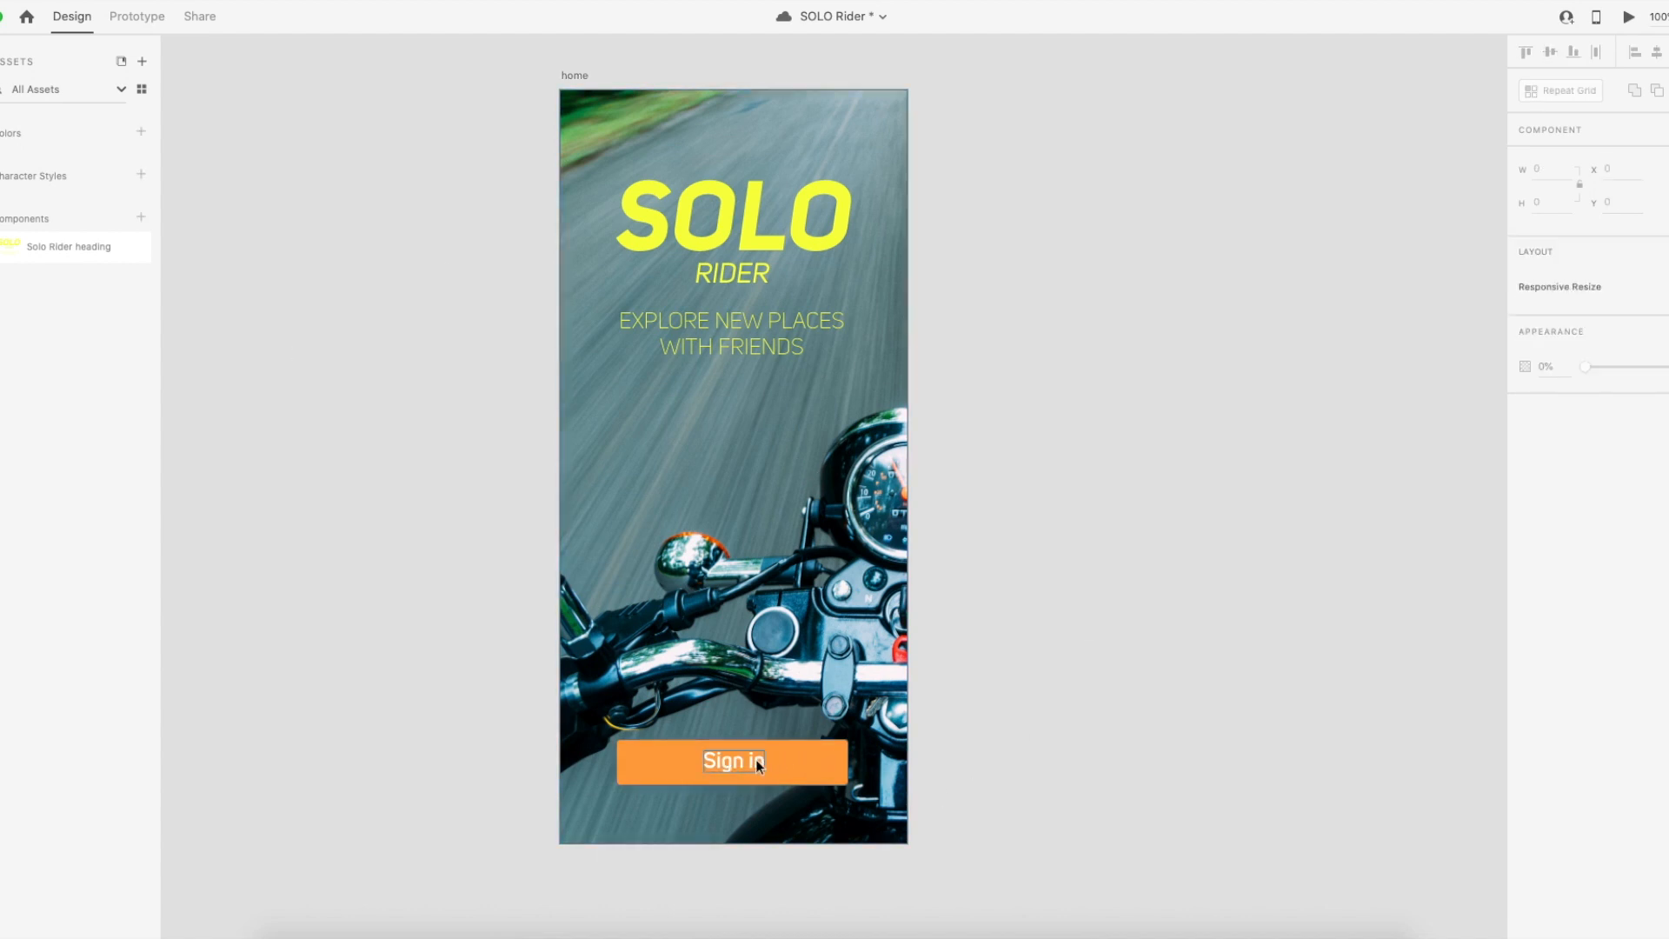
Centre the Sign in text and the orange rectangle on each other vertically and horizontally, and deselect them.
click(754, 760)
click(1553, 53)
click(1657, 53)
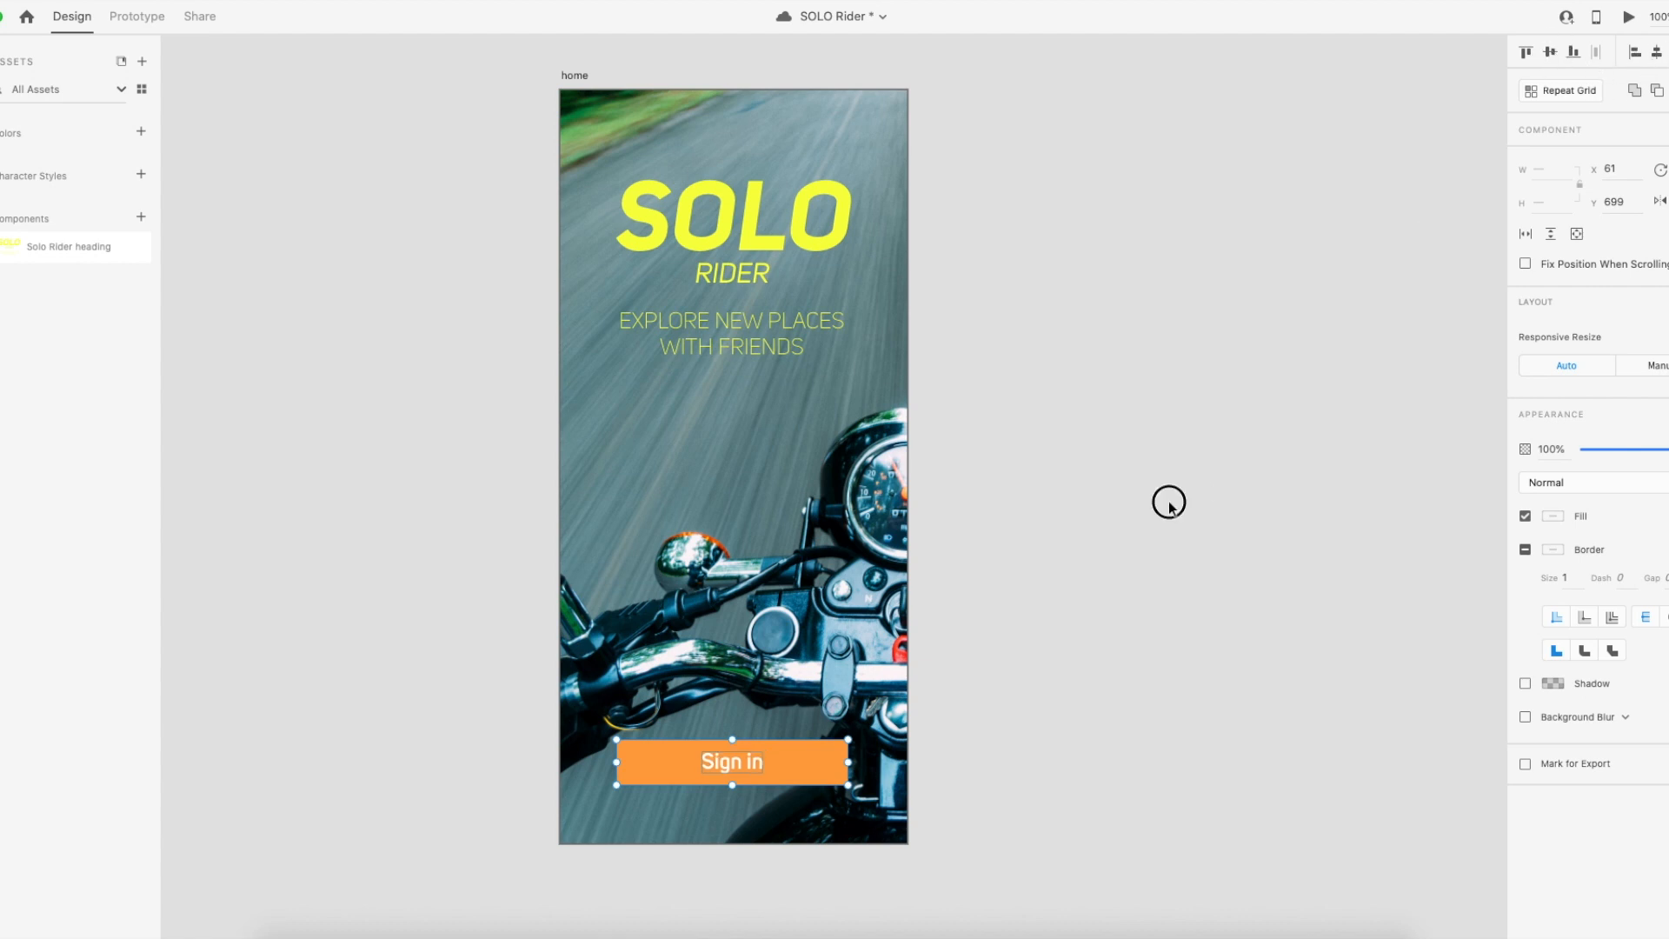
click(1171, 509)
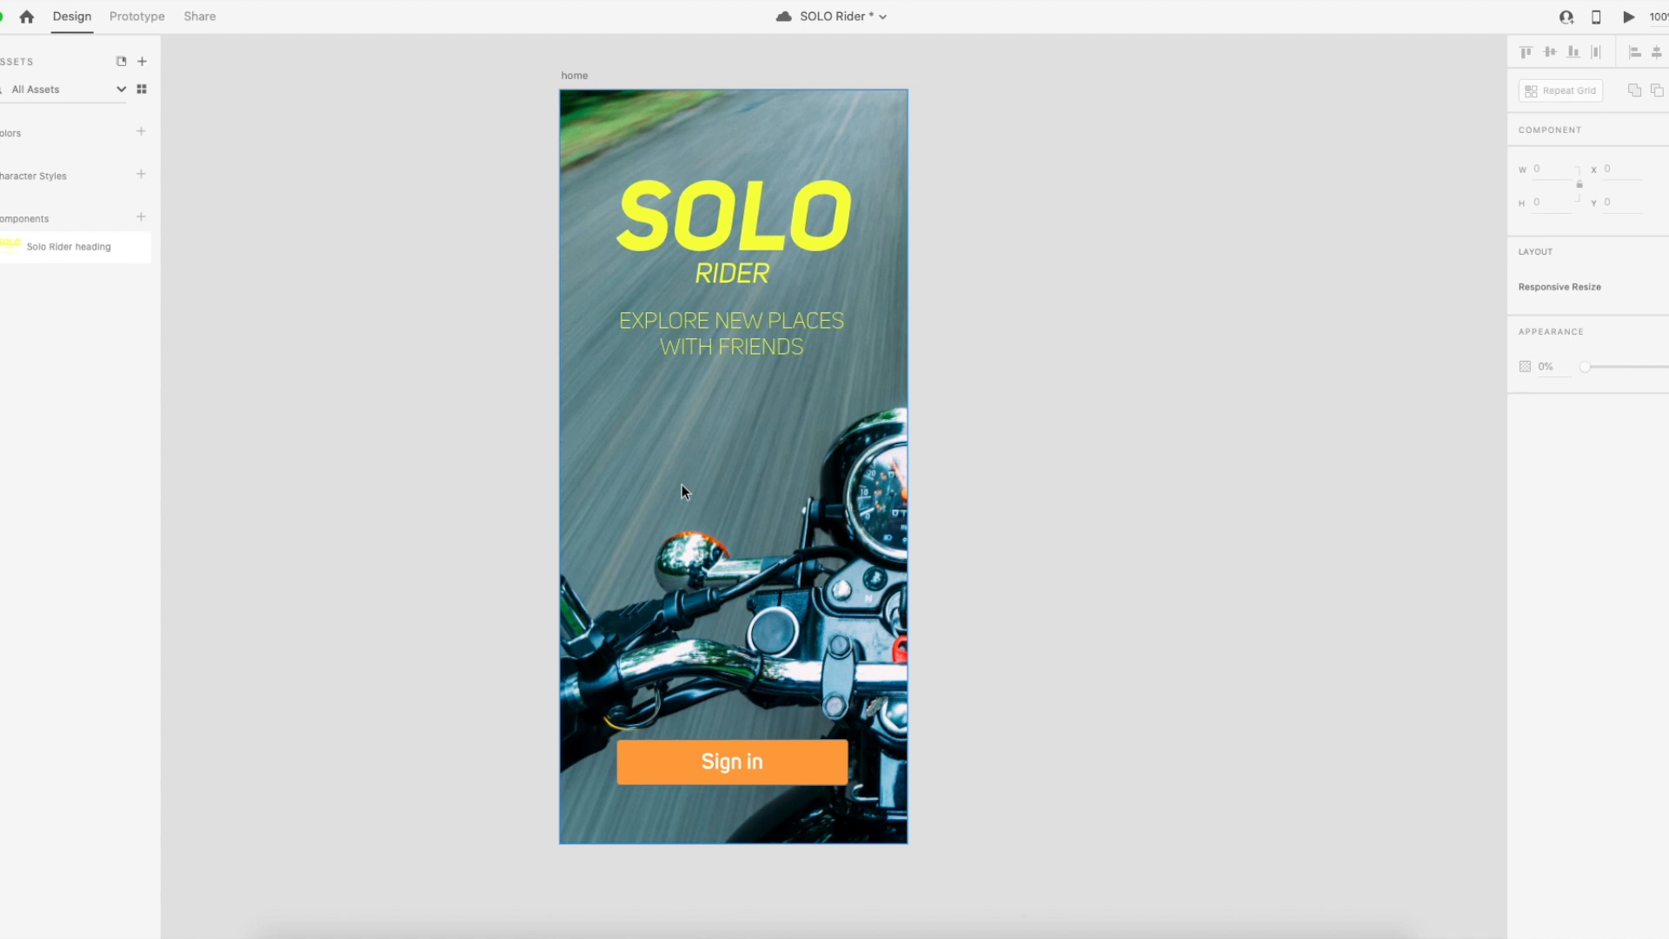
Add two vertical guides to the home artboard, each about 20 px in from a side edge.
drag(744, 478, 726, 465)
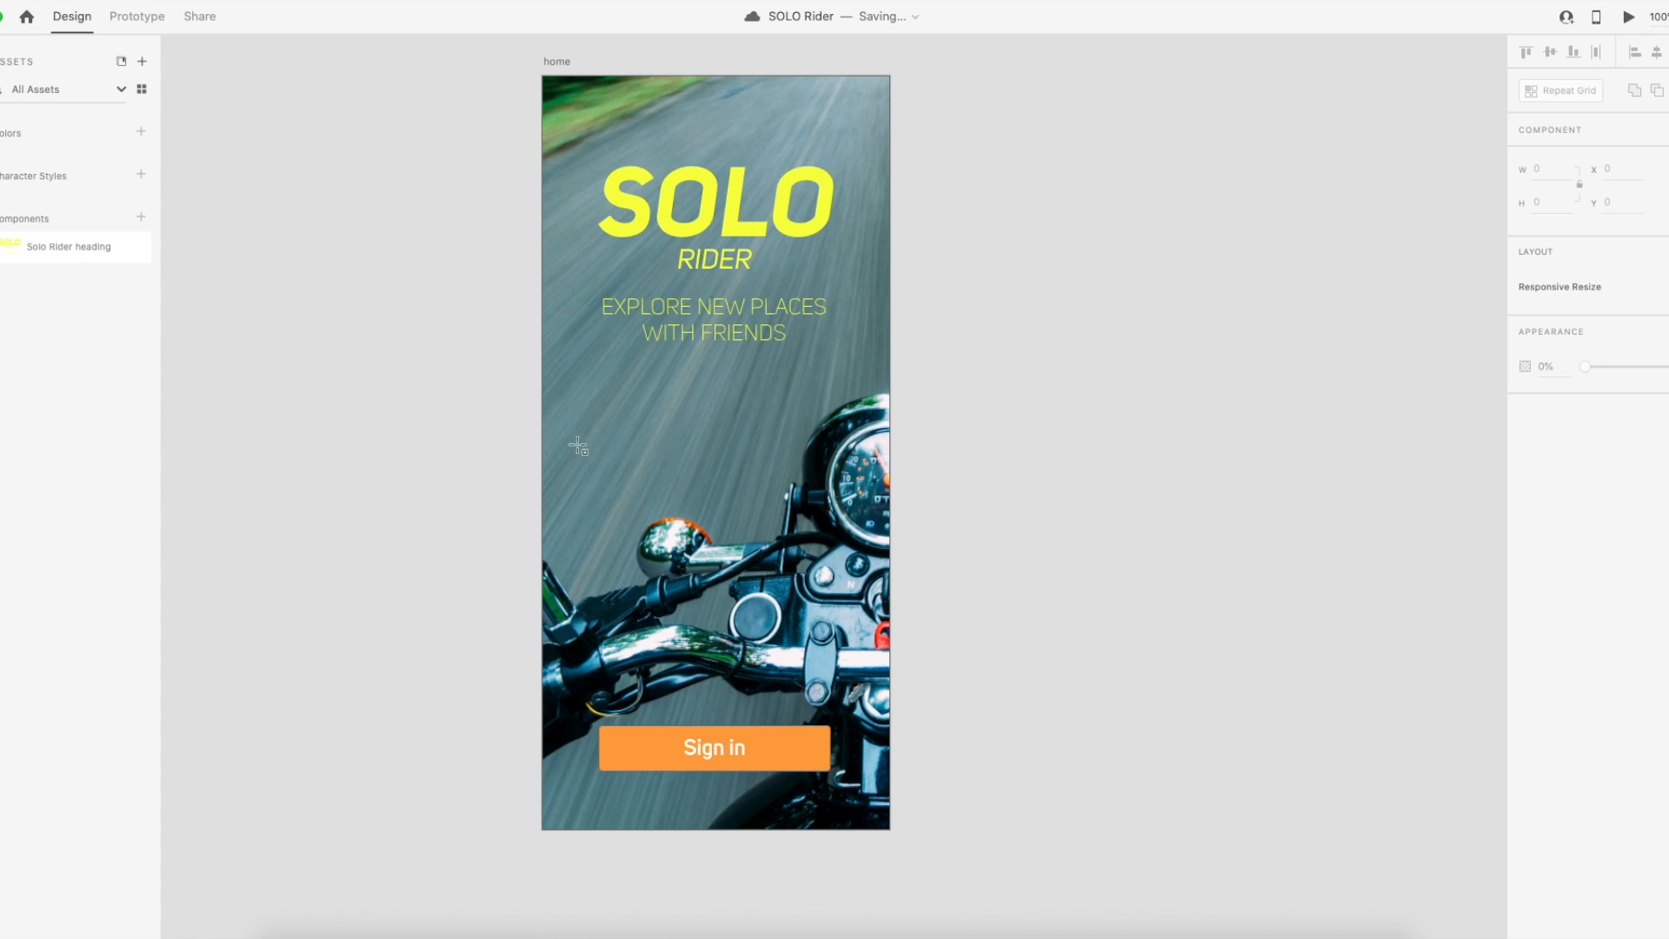
key(v)
drag(543, 425, 537, 424)
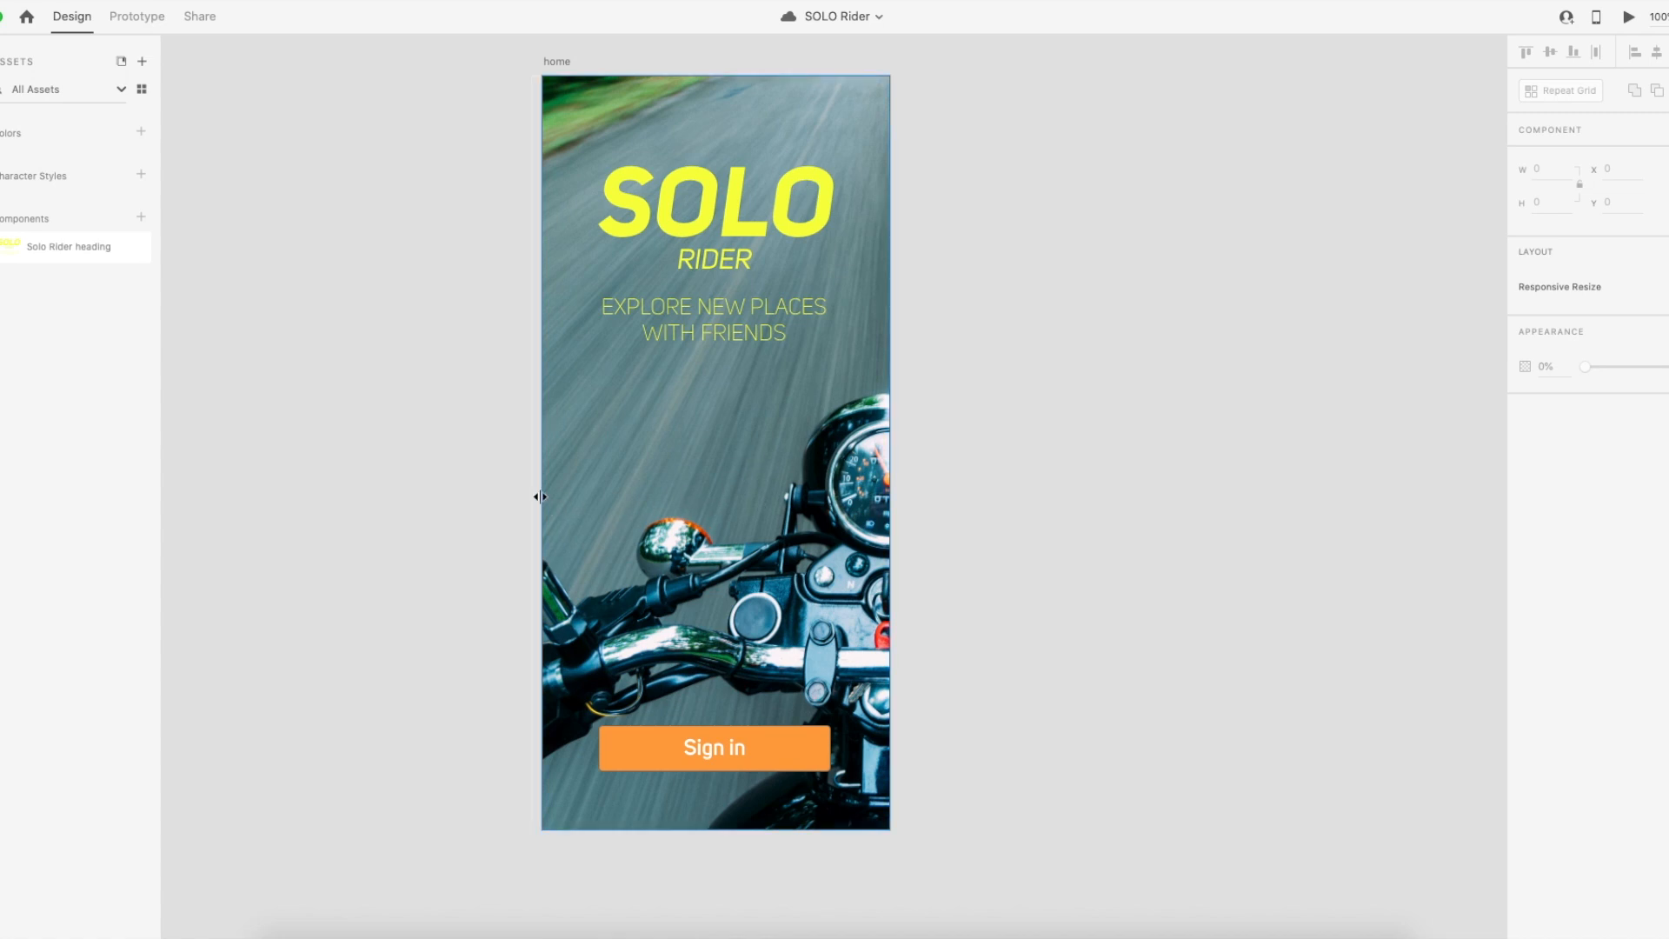
drag(540, 497, 871, 530)
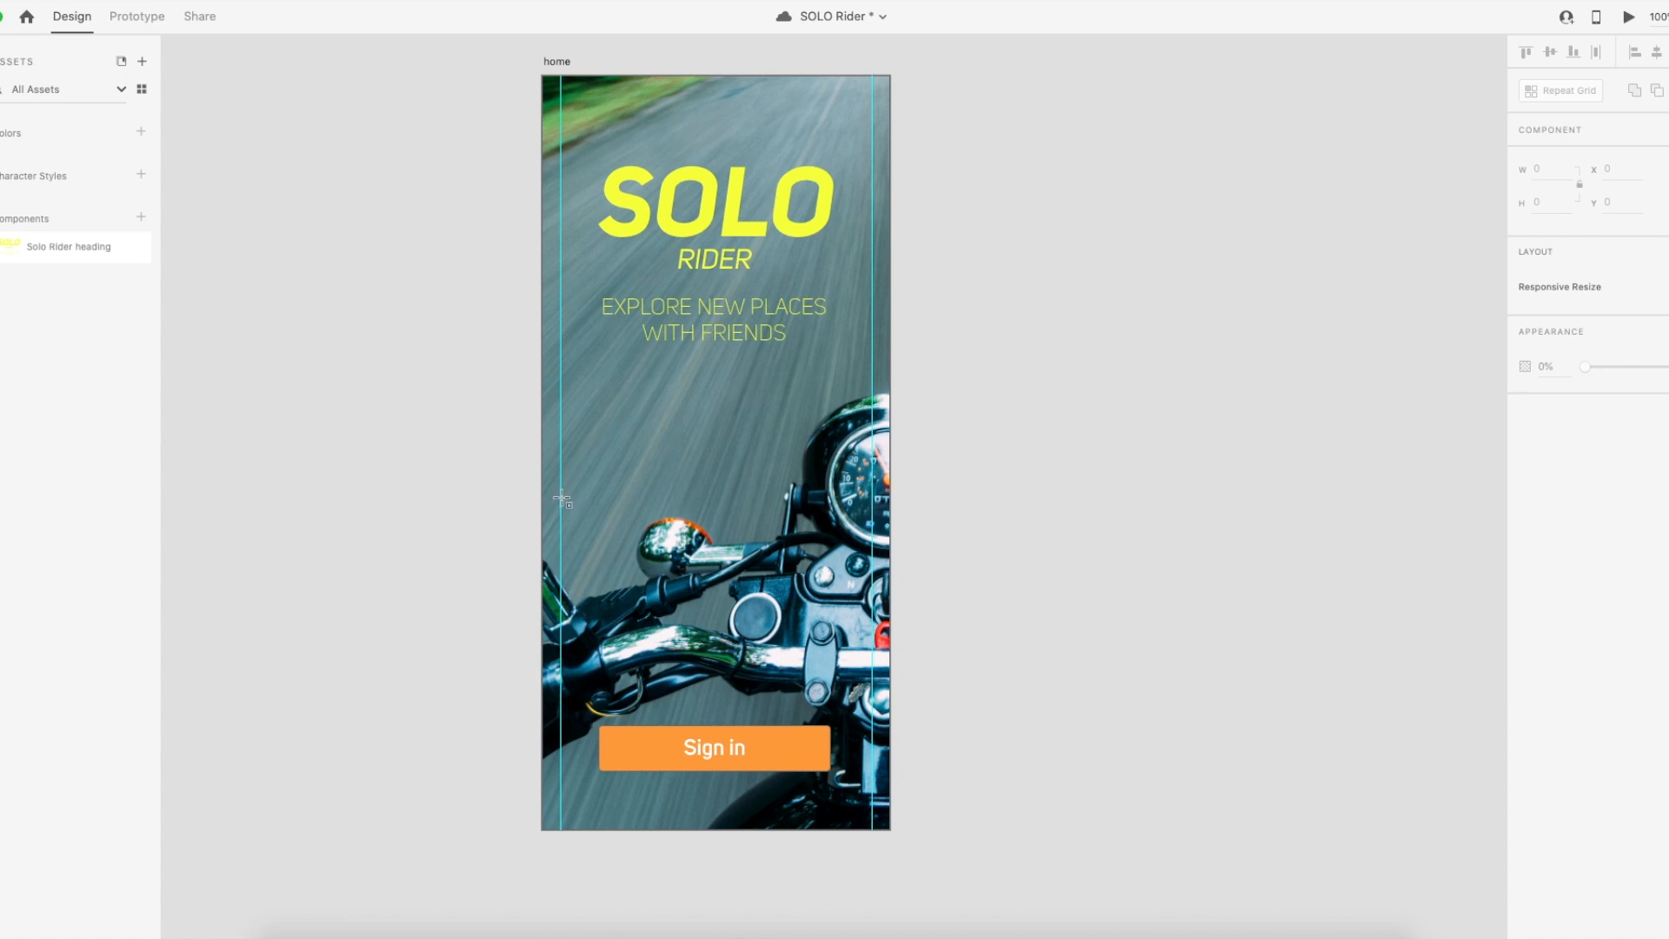
Draw a white rectangle between the guides down to the artboard's bottom edge, about 335 × 428 at X 20, Y 384, and remove its border.
mouse_move(561, 498)
mouse_down()
mouse_move(577, 548)
mouse_move(719, 734)
mouse_move(836, 794)
mouse_move(869, 832)
mouse_up()
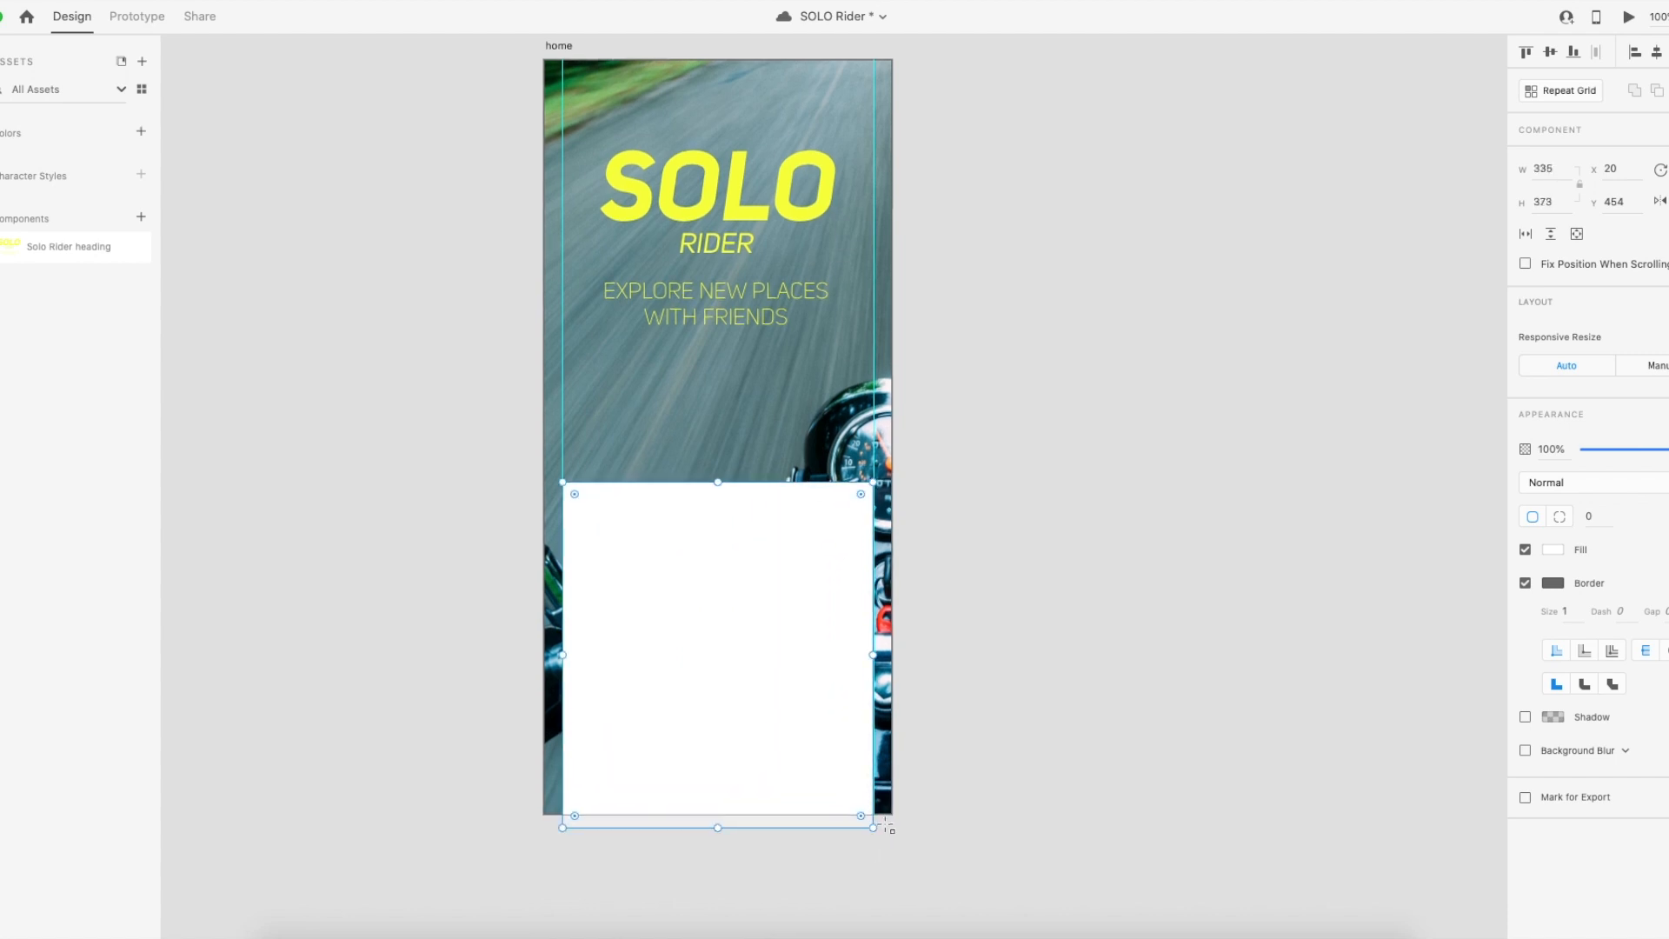
drag(744, 800, 746, 772)
drag(720, 470, 720, 417)
scroll(709, 588, up, 2)
scroll(709, 588, right, 2)
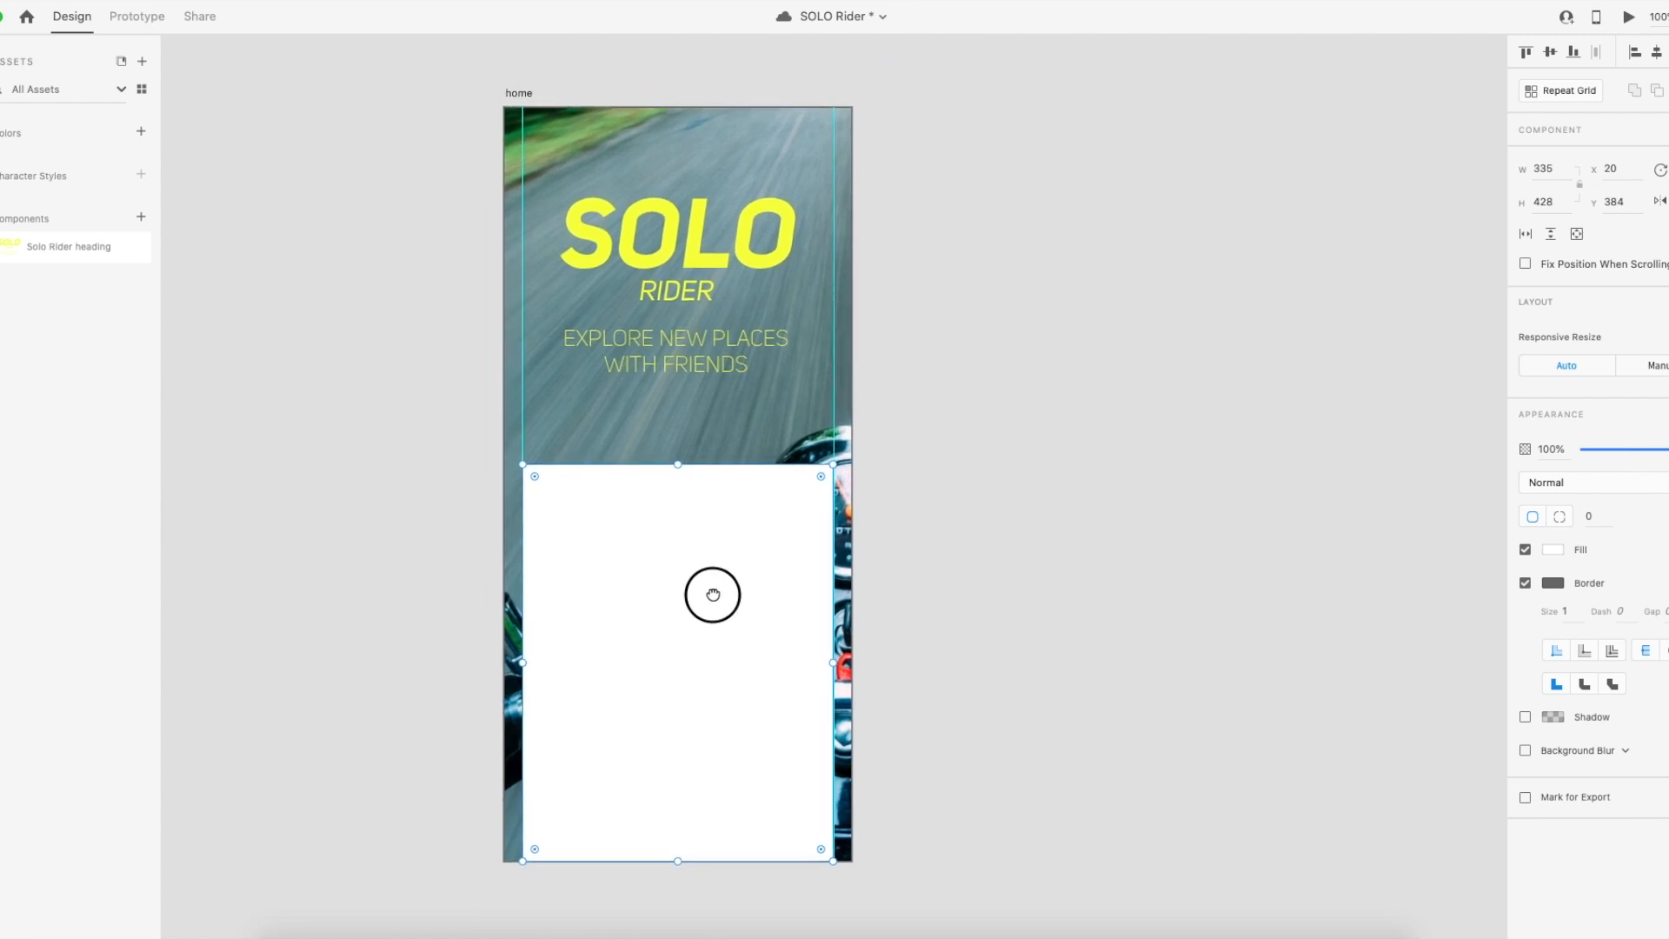
click(1525, 583)
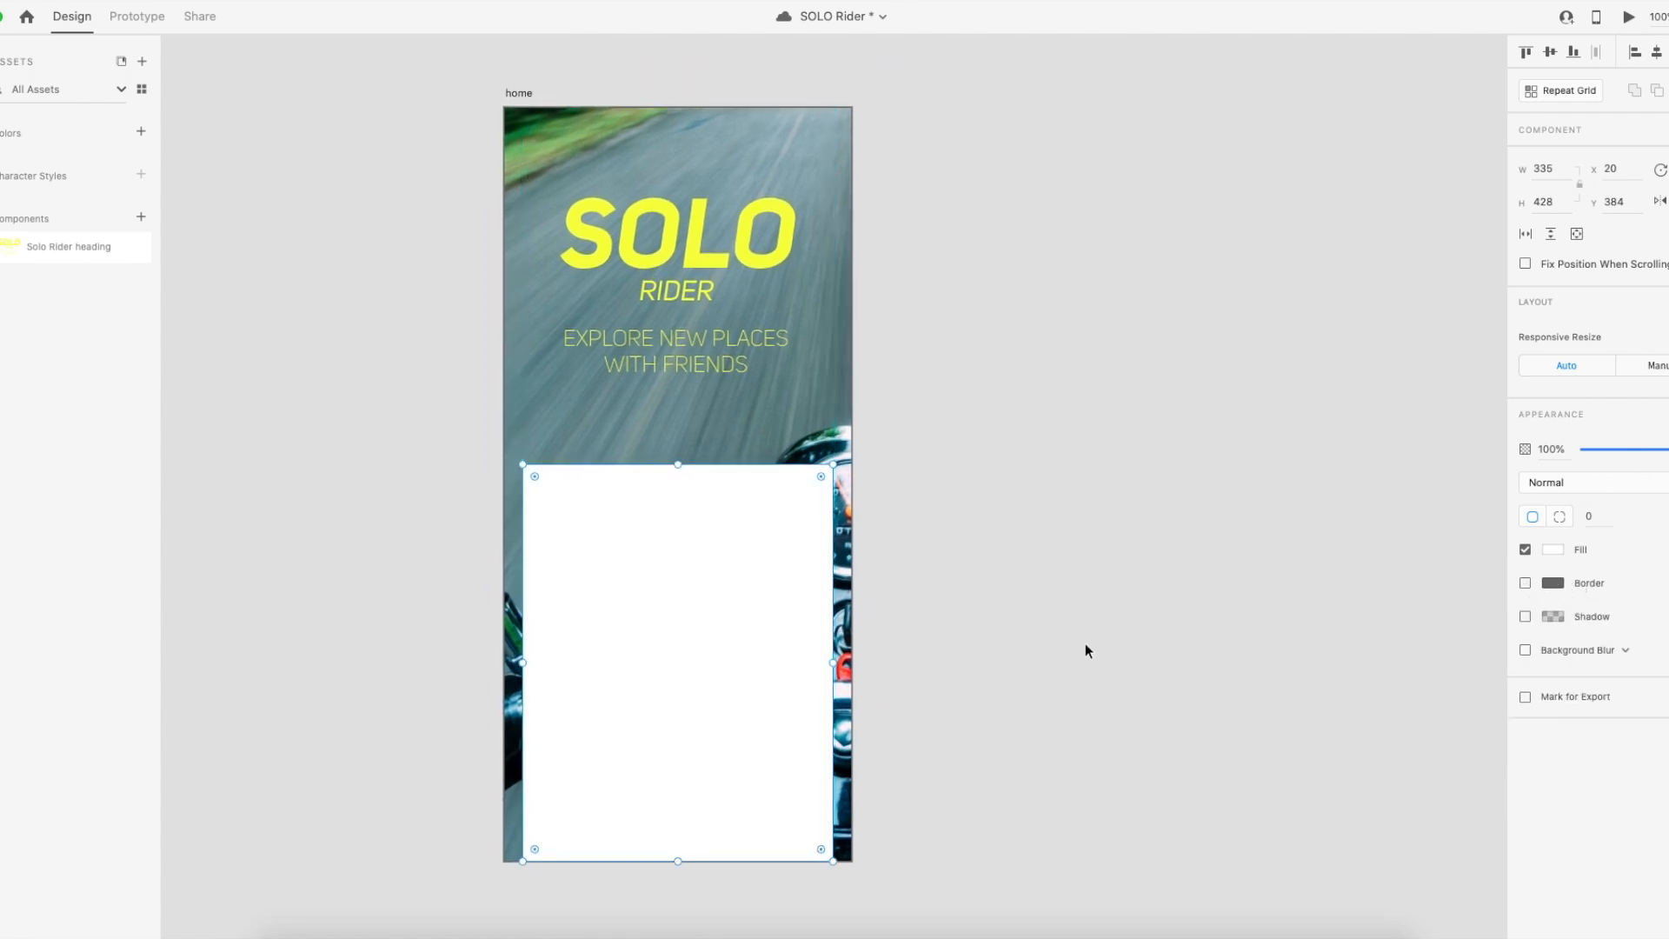
Place the white panel behind the Sign in button but in front of the background photo, and deselect.
click(1034, 627)
click(763, 584)
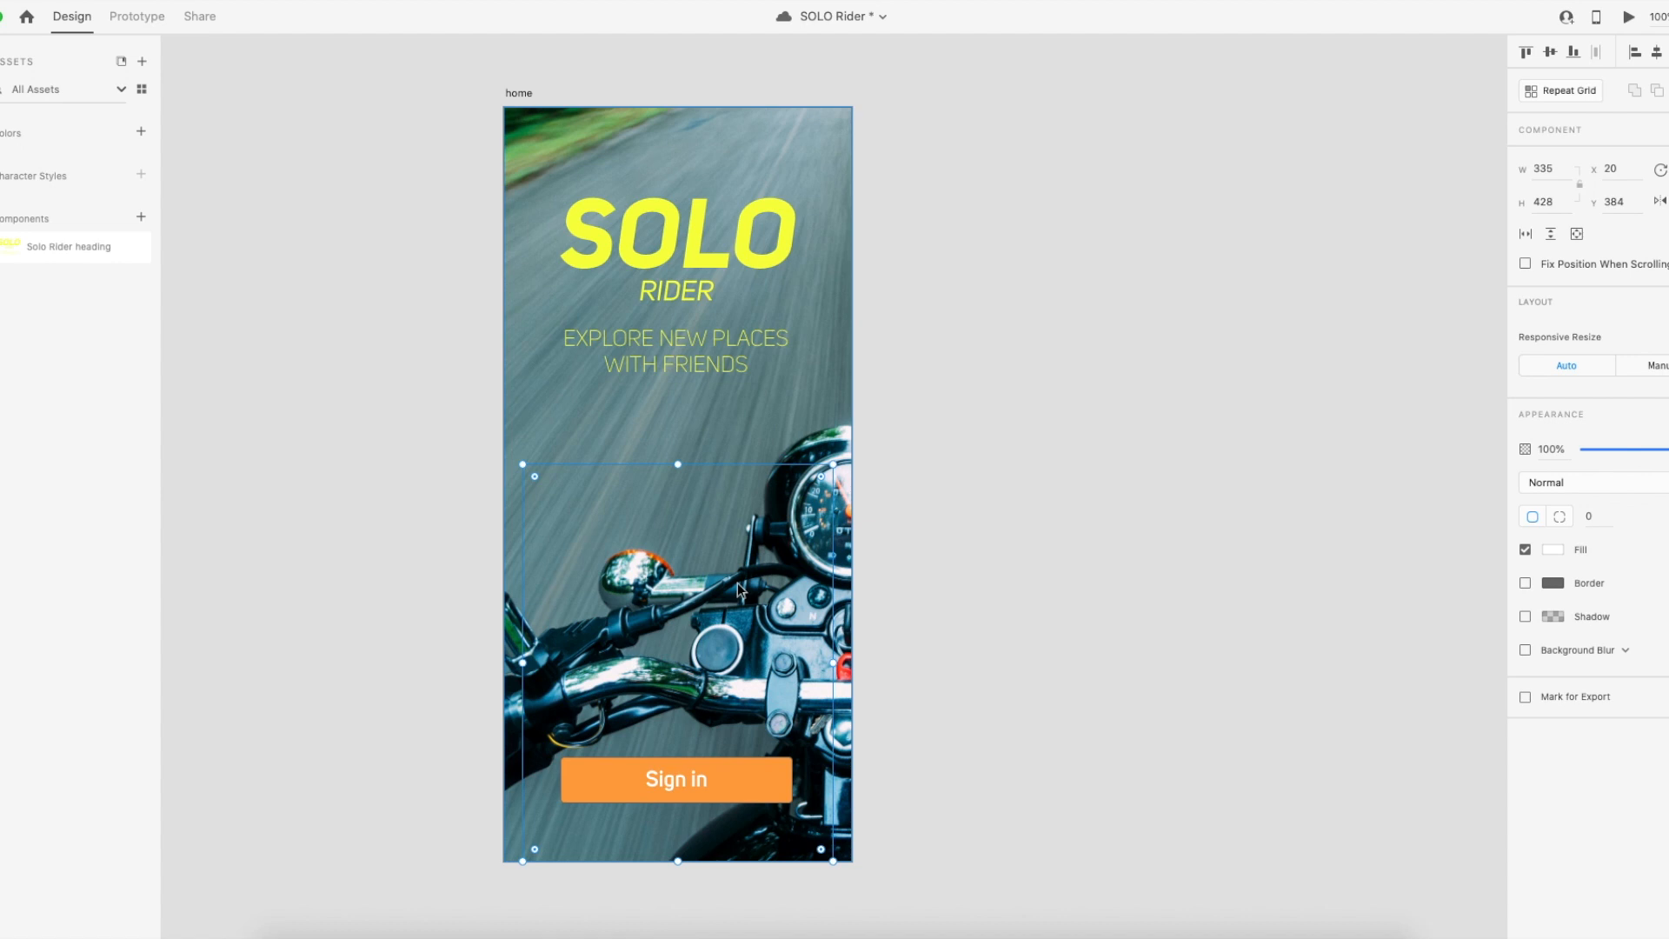
click(899, 703)
click(744, 771)
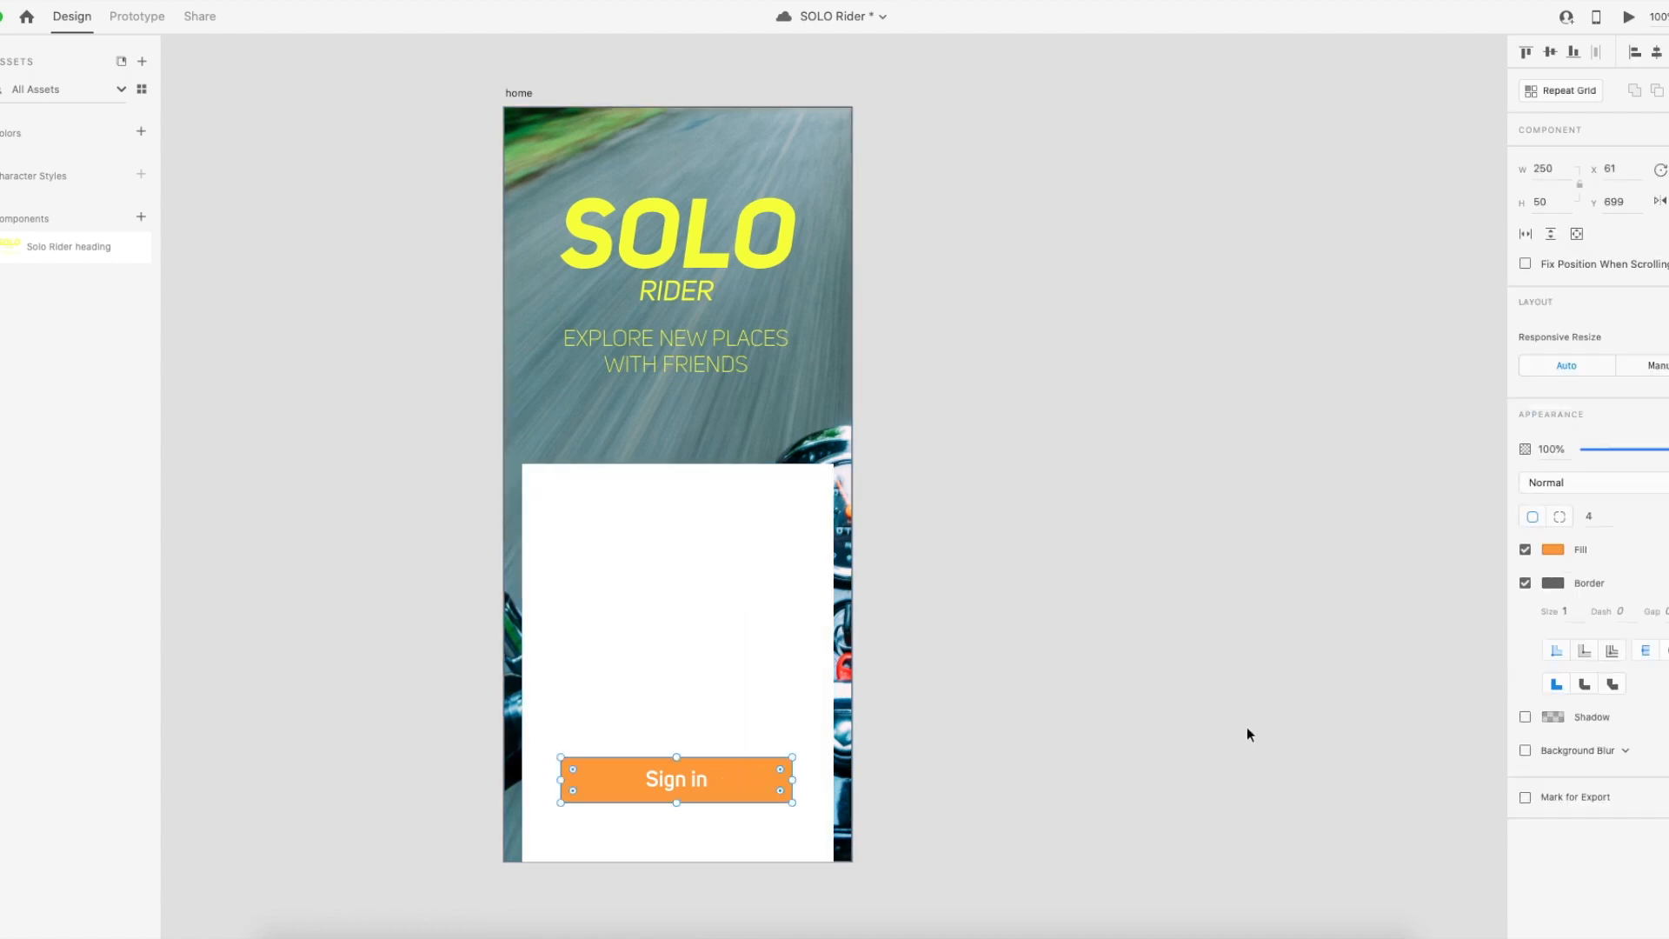
click(1130, 708)
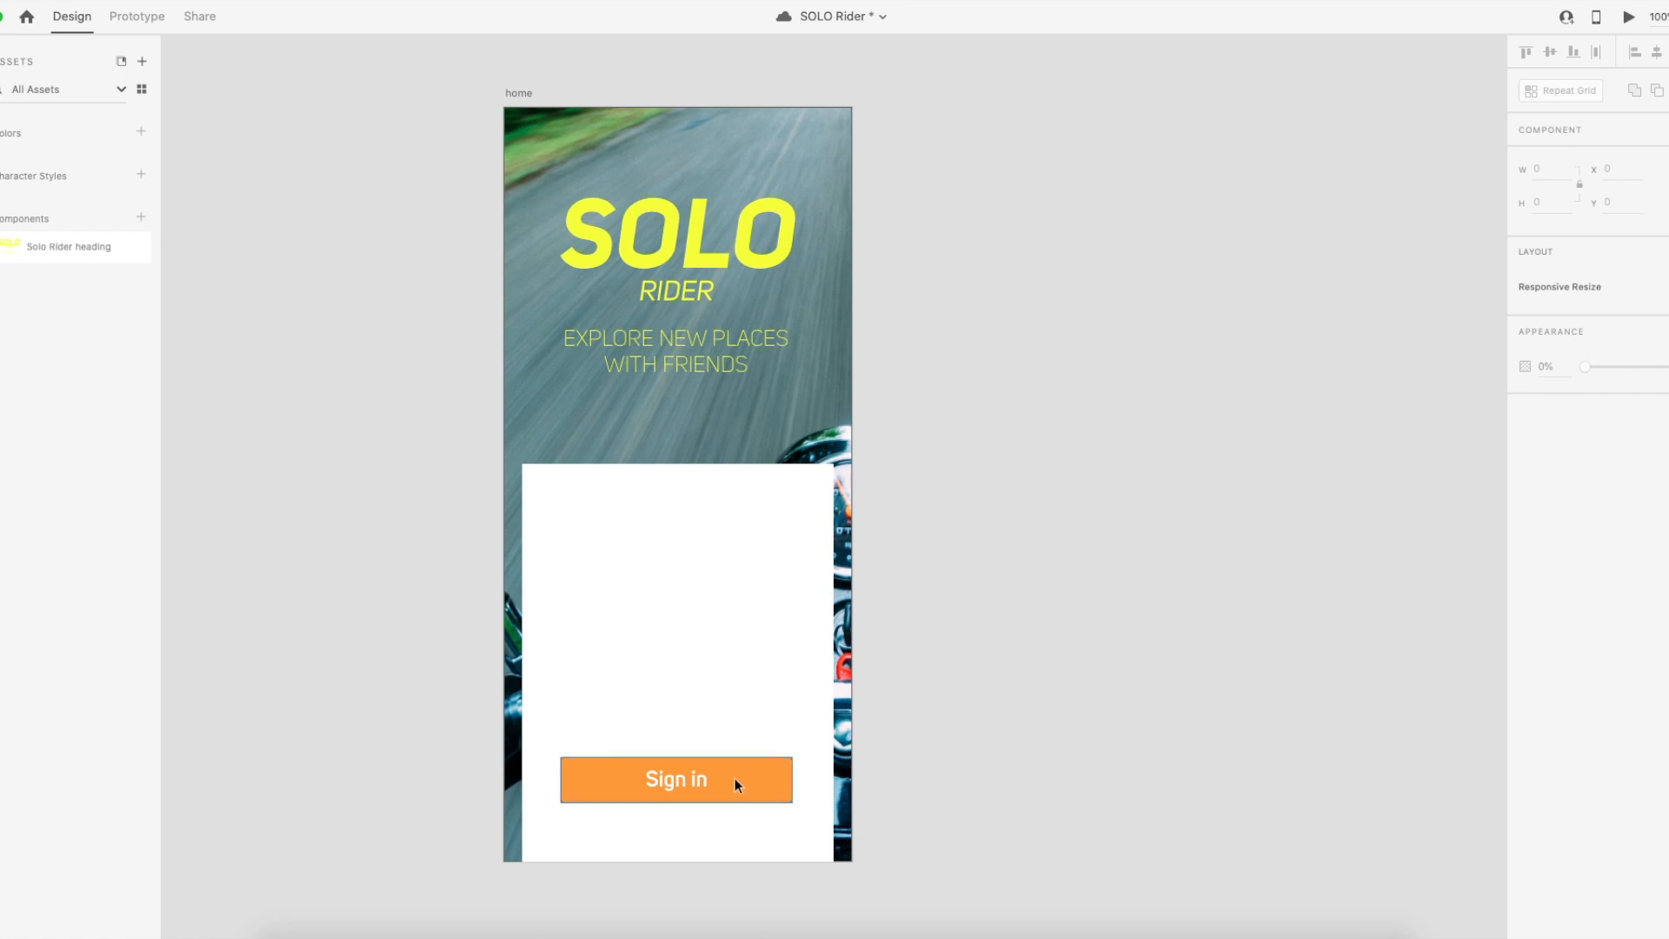
Remove the border from the orange rectangle behind the Sign in text and deselect it.
click(757, 779)
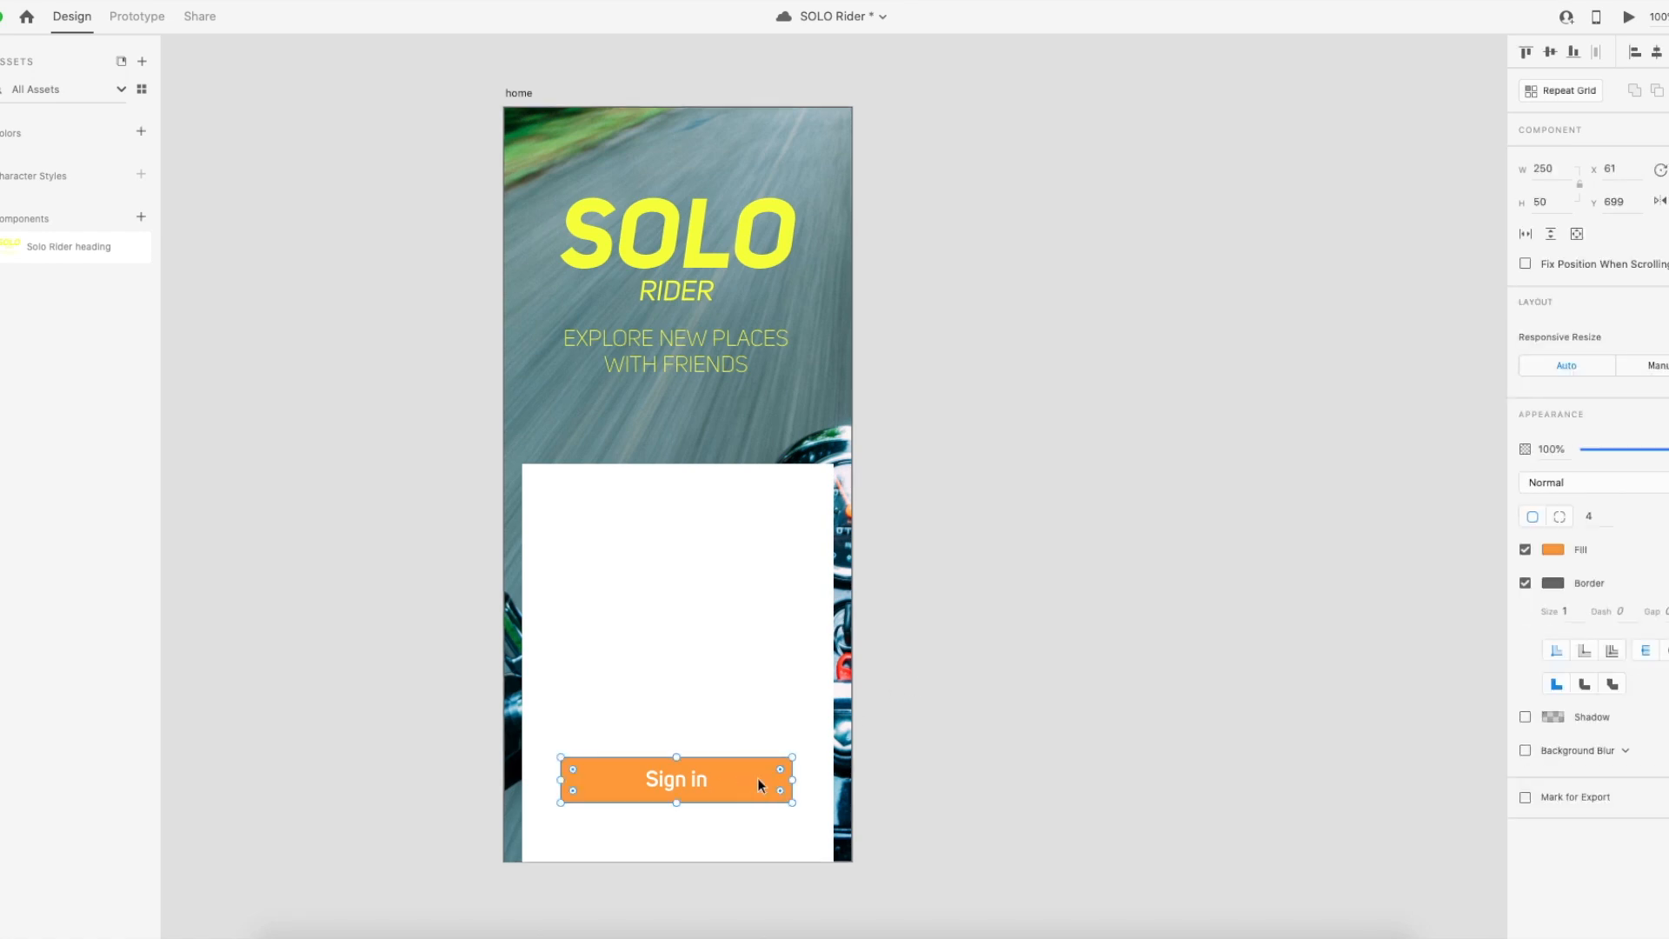
click(768, 684)
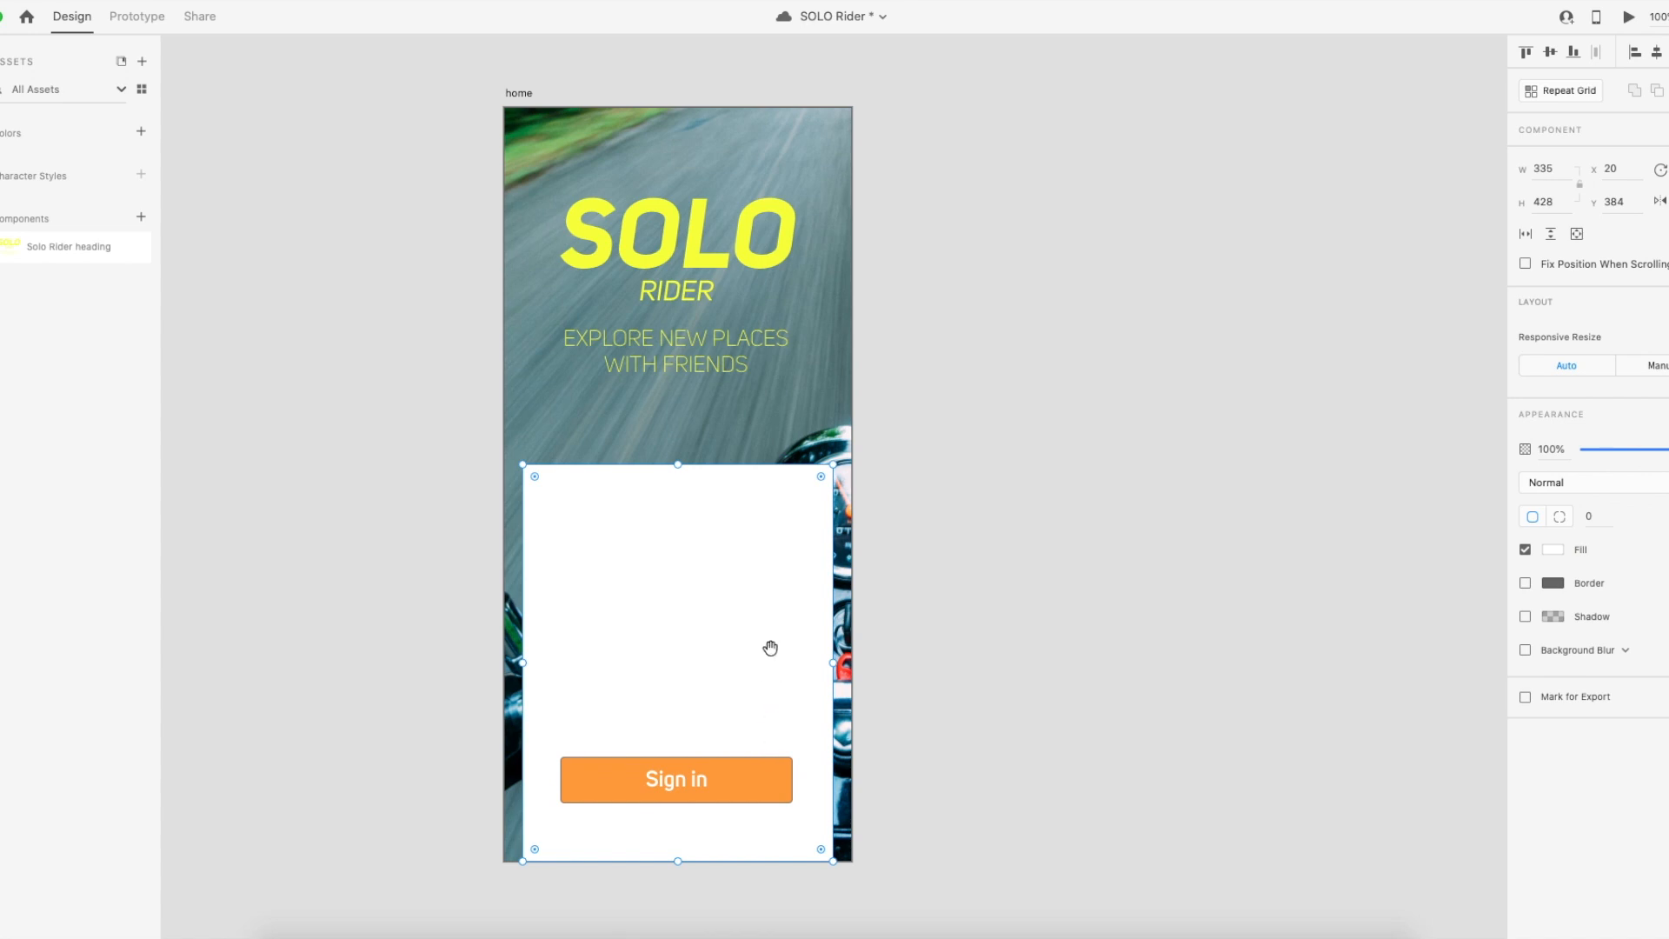
drag(770, 648, 771, 654)
click(780, 784)
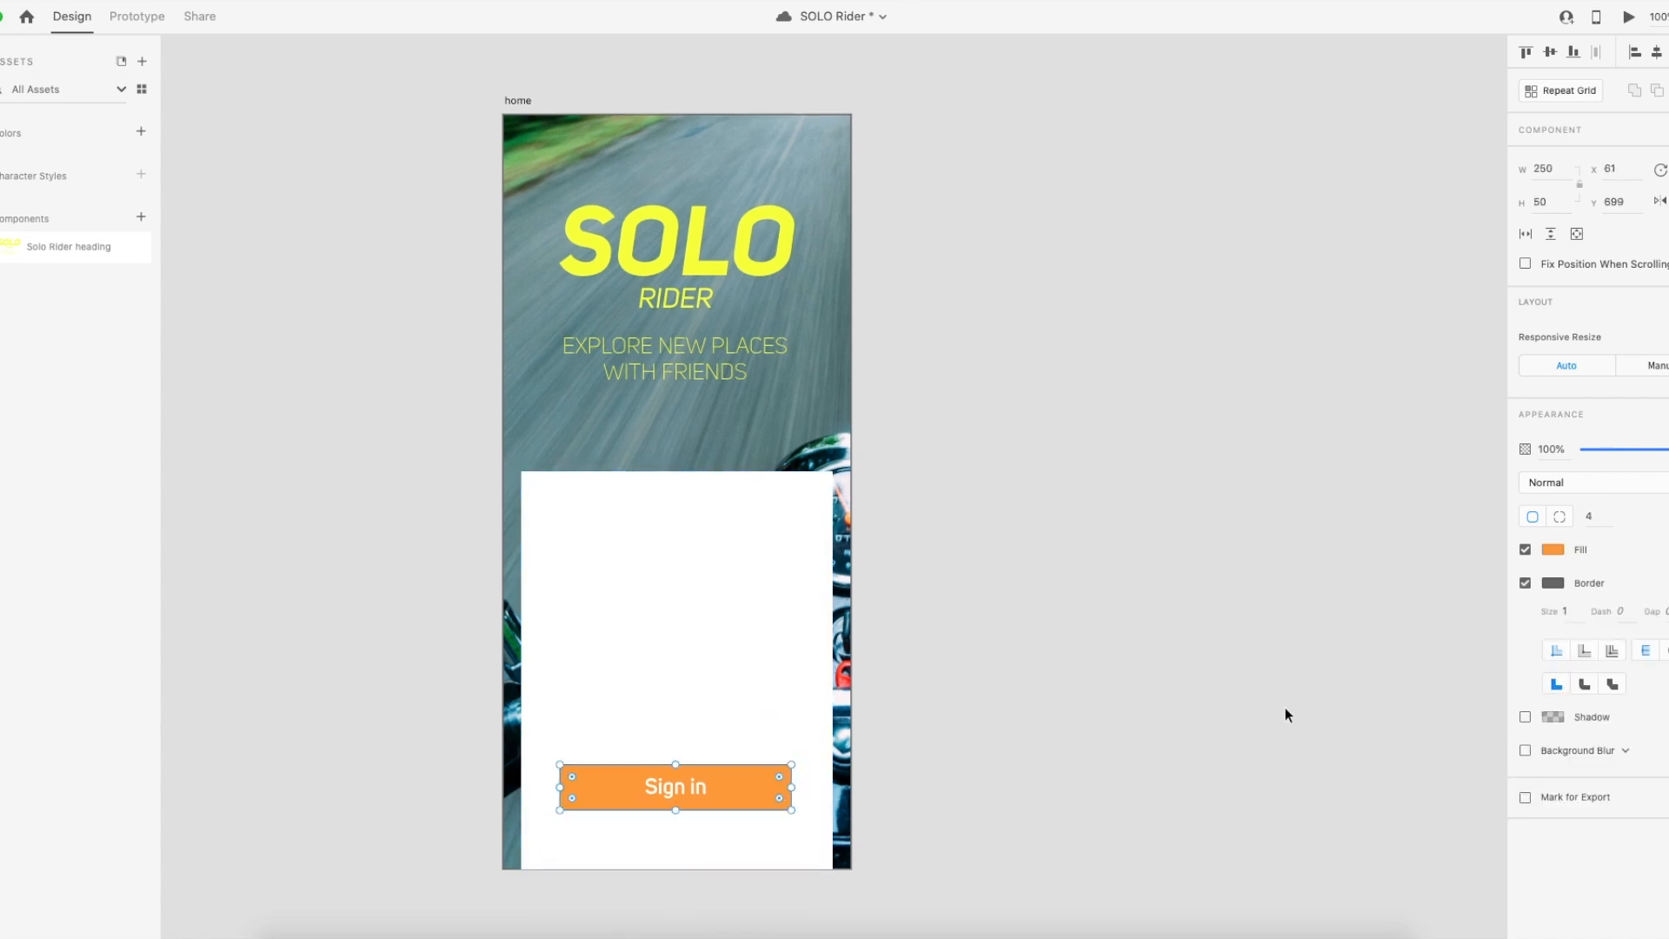
click(1527, 586)
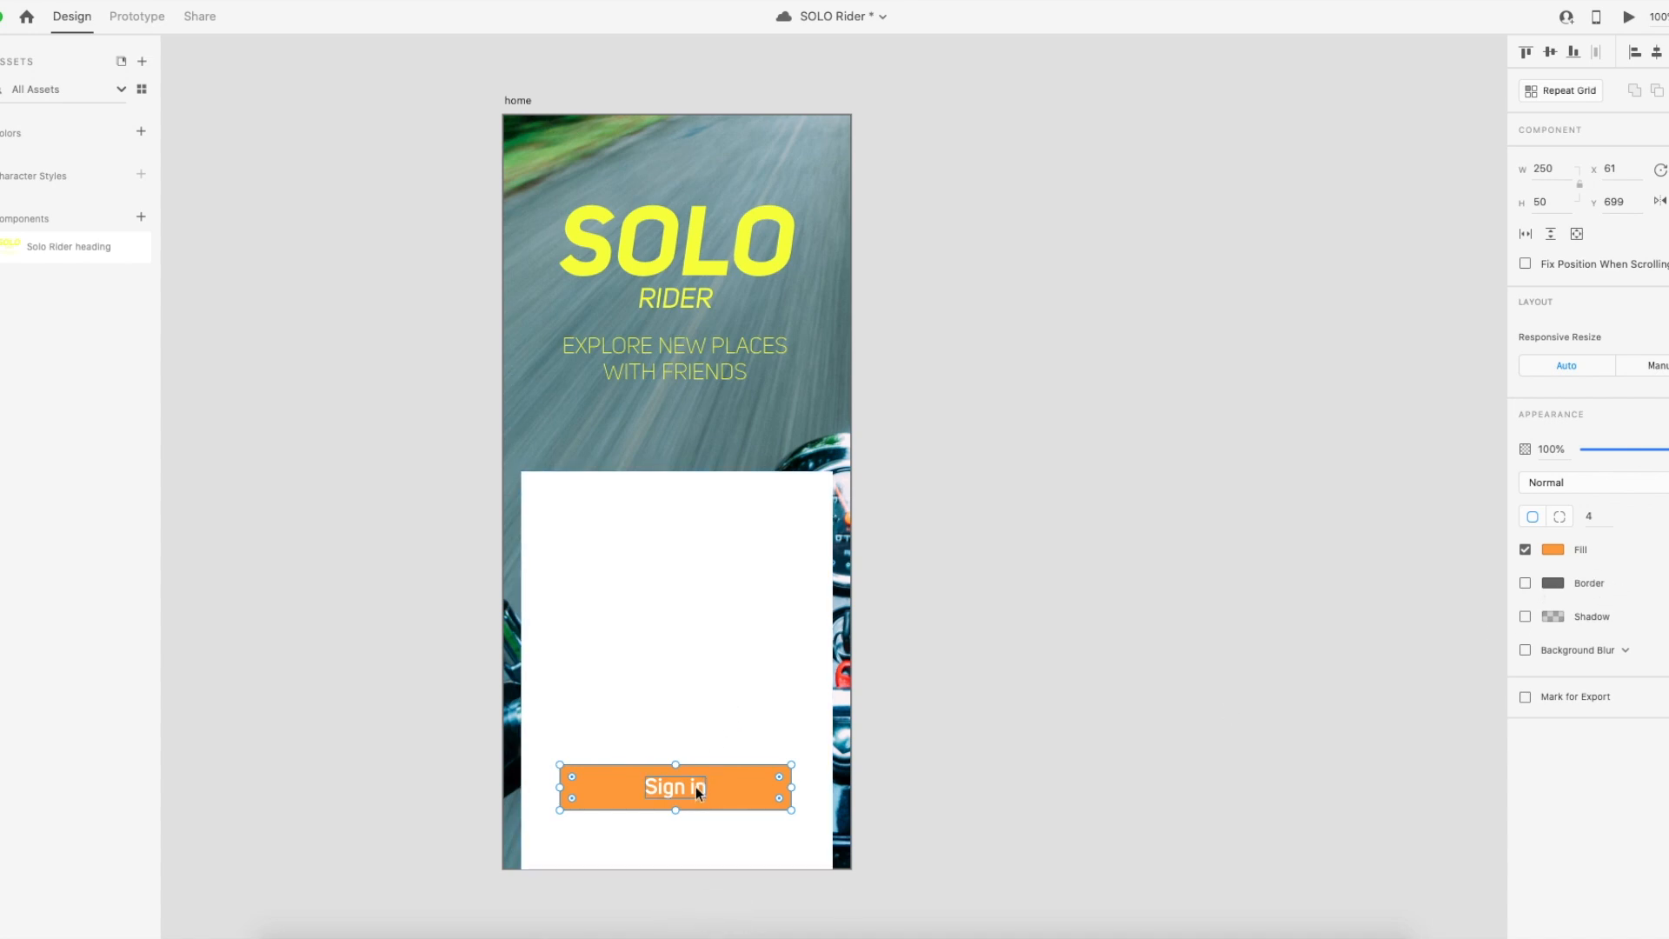
click(389, 595)
Try the SOLO heading's yellow, sampled with the eyedropper, as the white panel's fill.
click(670, 587)
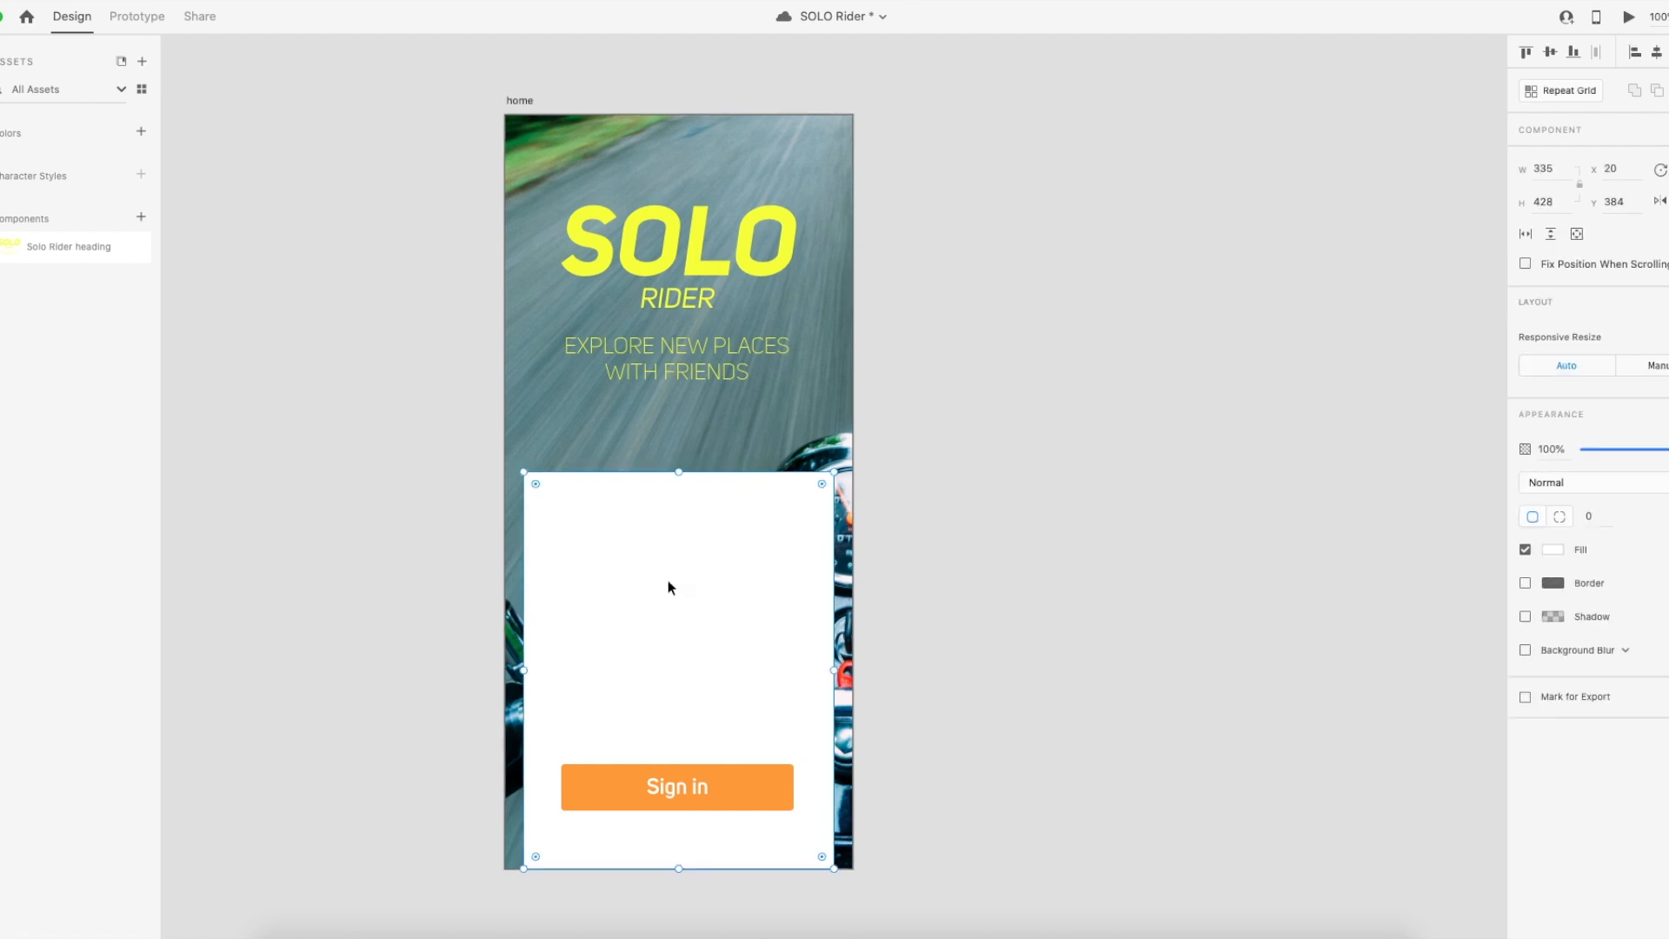
click(1554, 550)
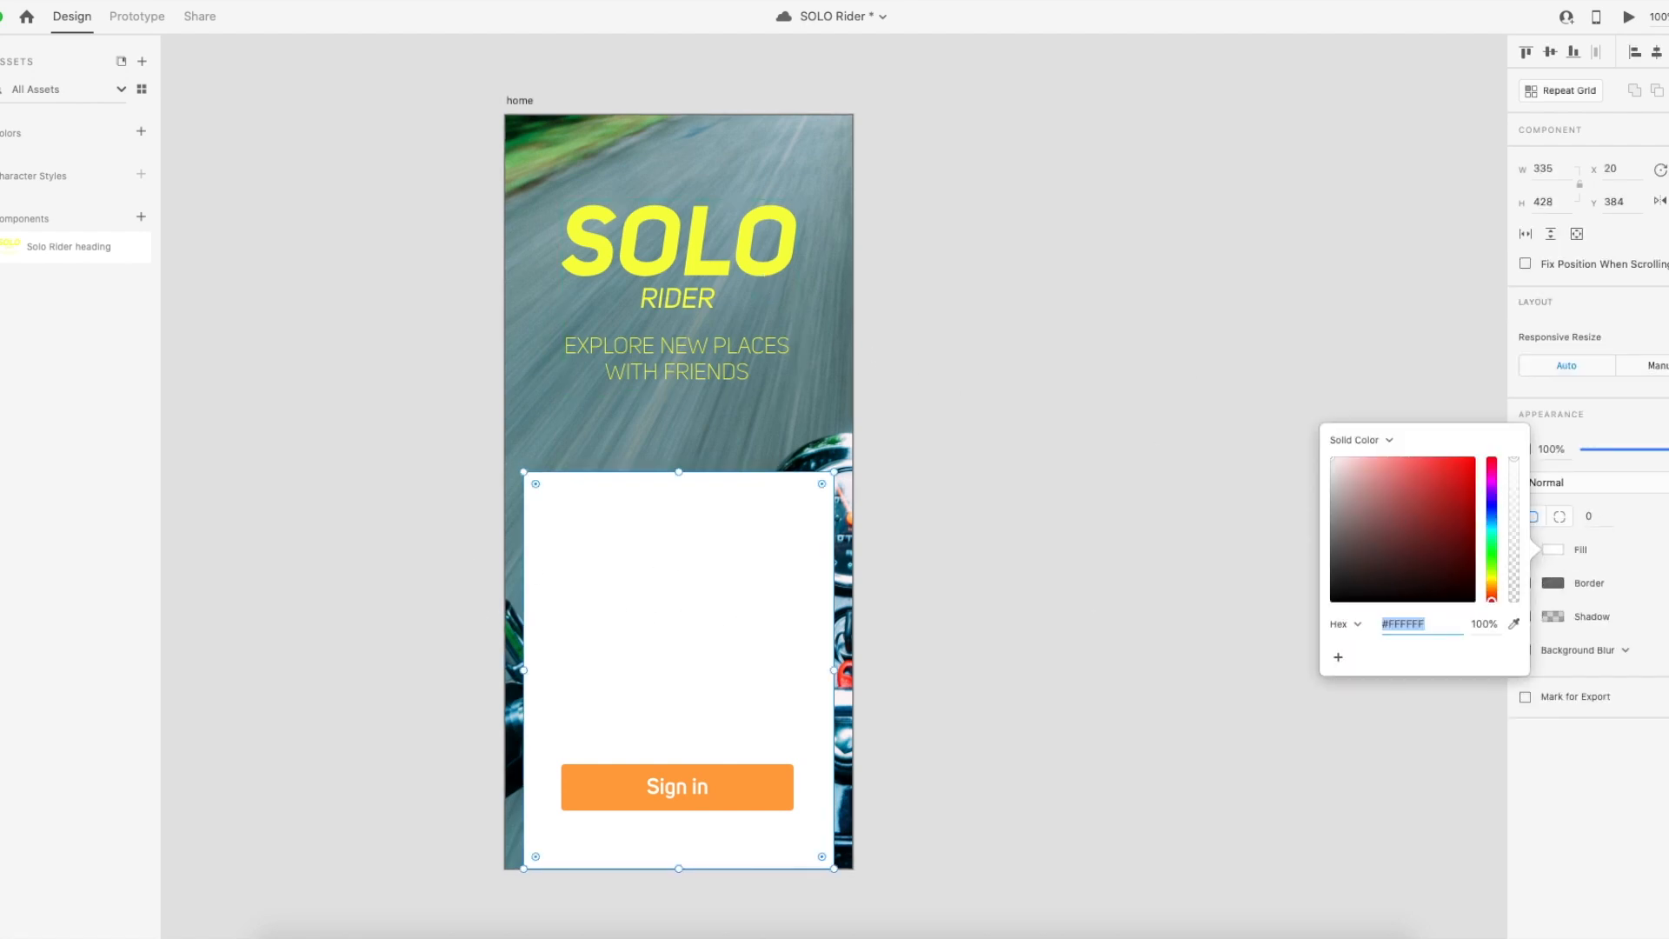
click(1514, 624)
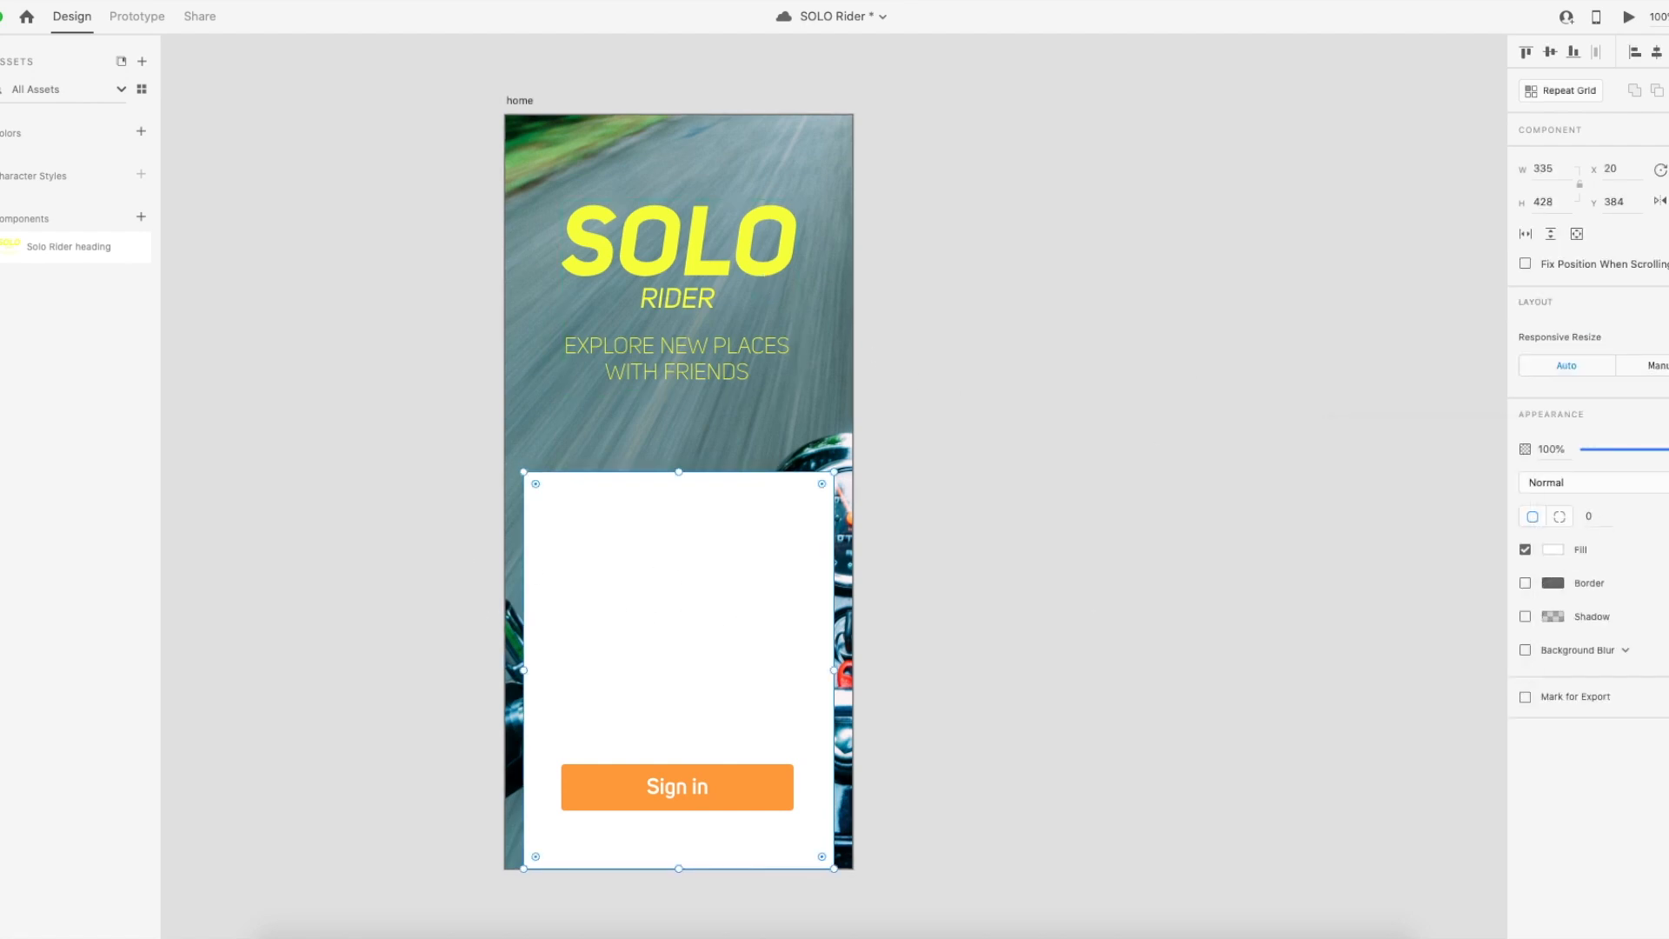
click(744, 260)
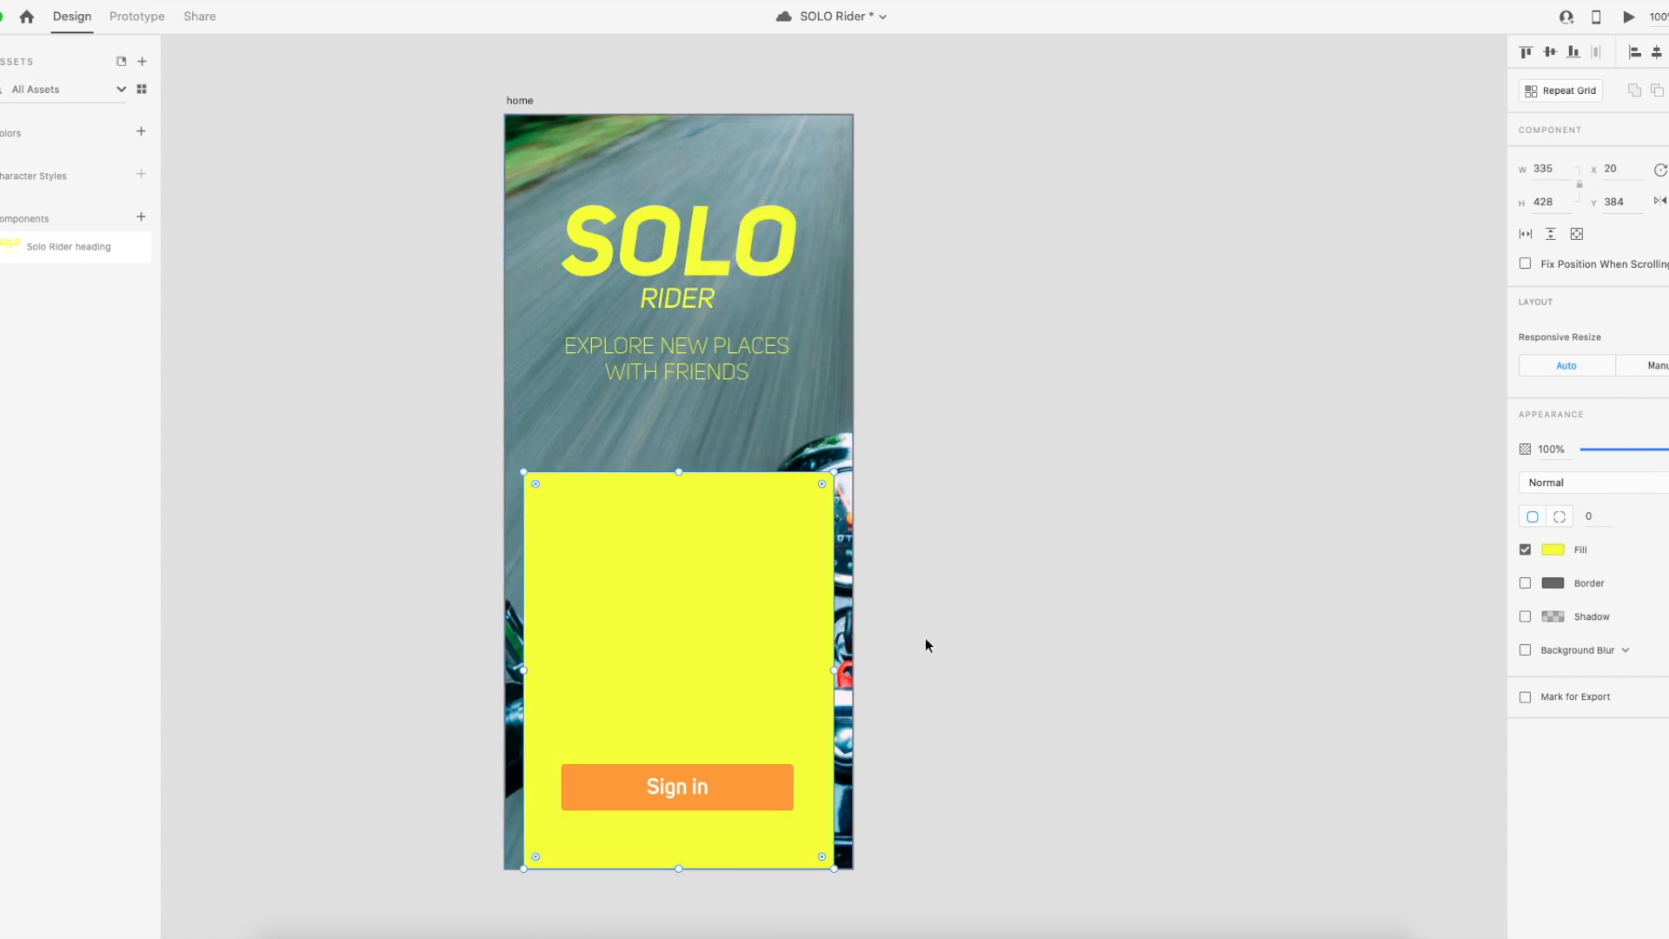
Try black #000000 and a grey-teal sampled from the road photo as the panel's fill.
click(1554, 550)
click(1343, 596)
drag(1343, 596, 1322, 614)
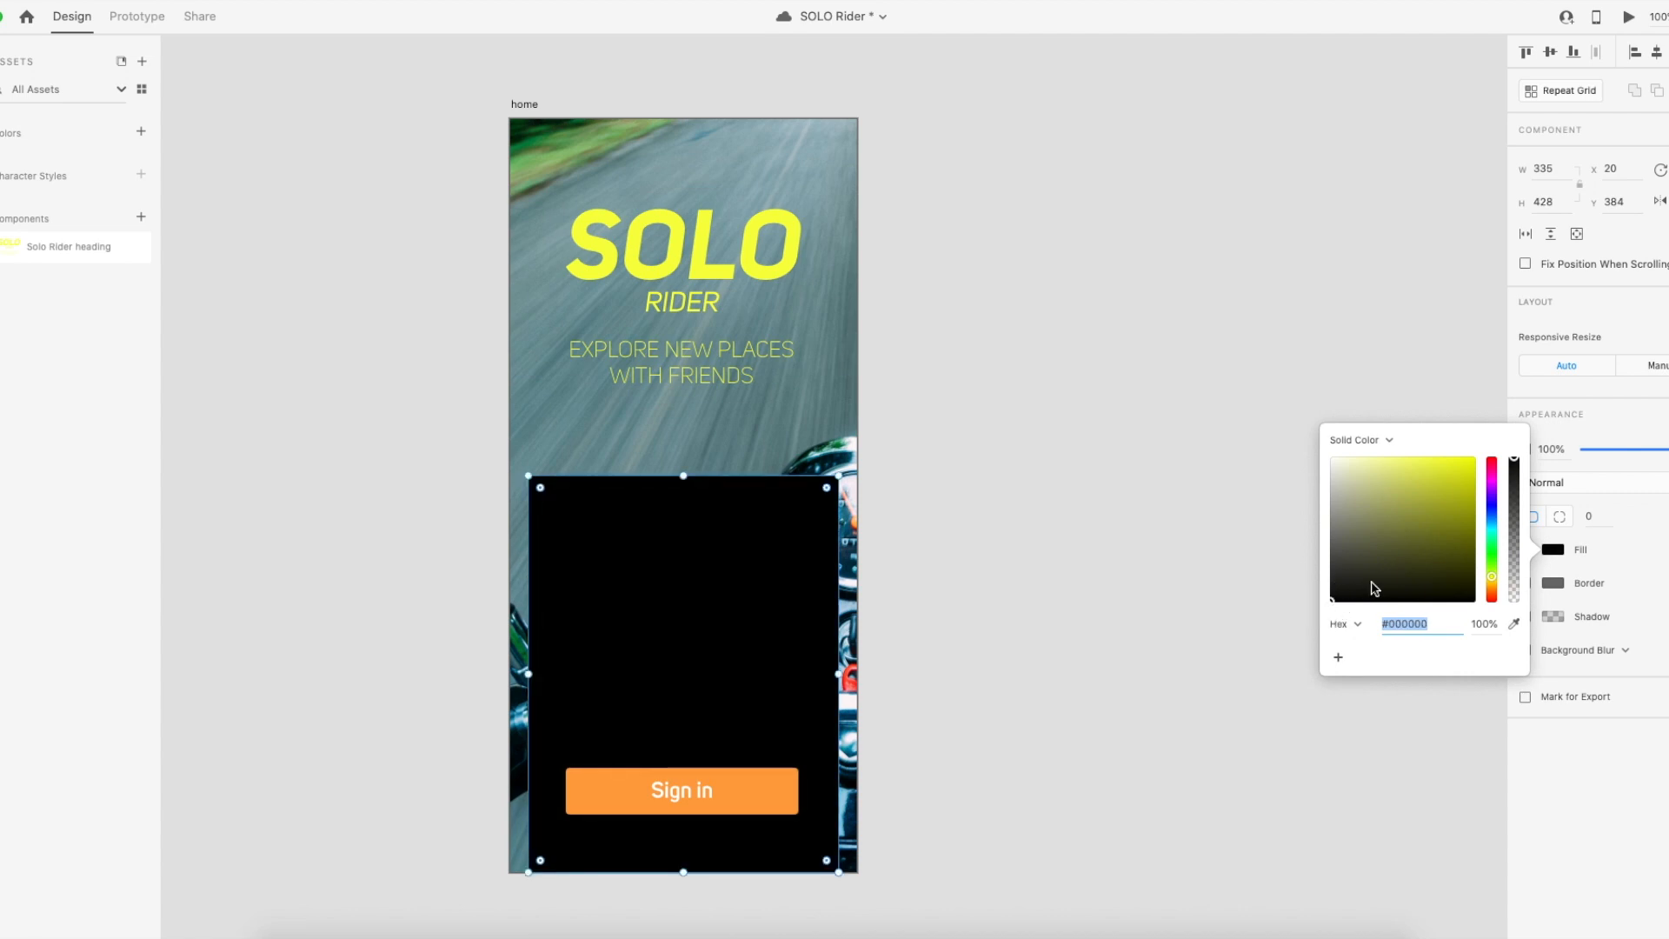
click(1514, 623)
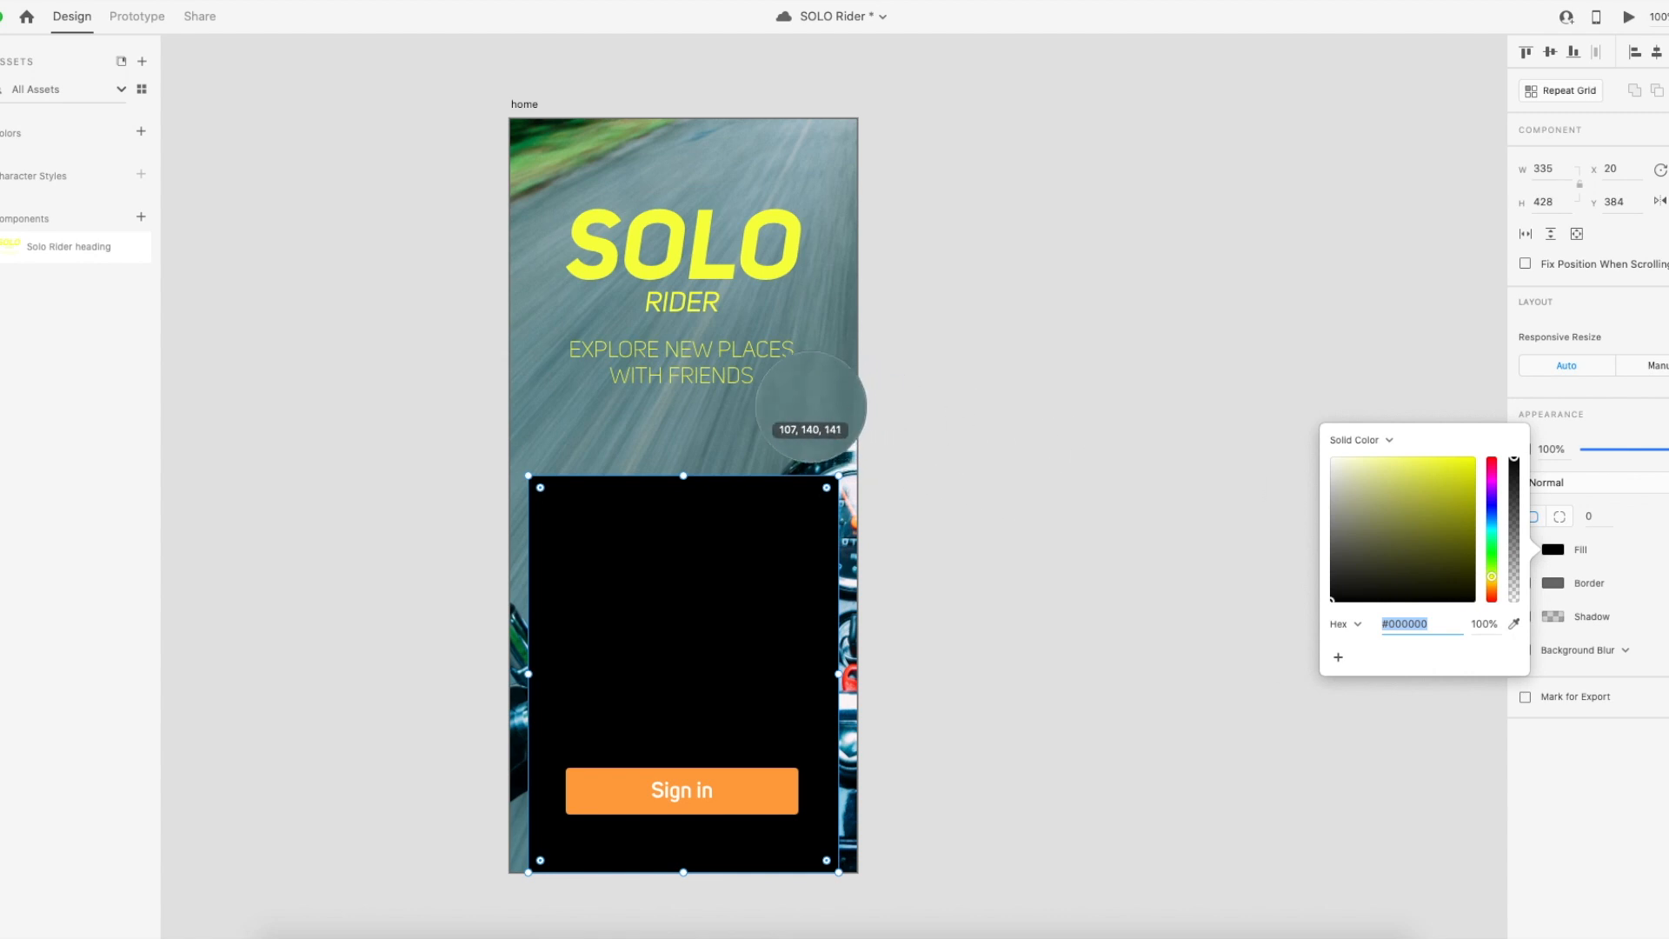
click(800, 410)
Set the panel's fill to near-black #1F1F1F and deselect it.
click(1514, 624)
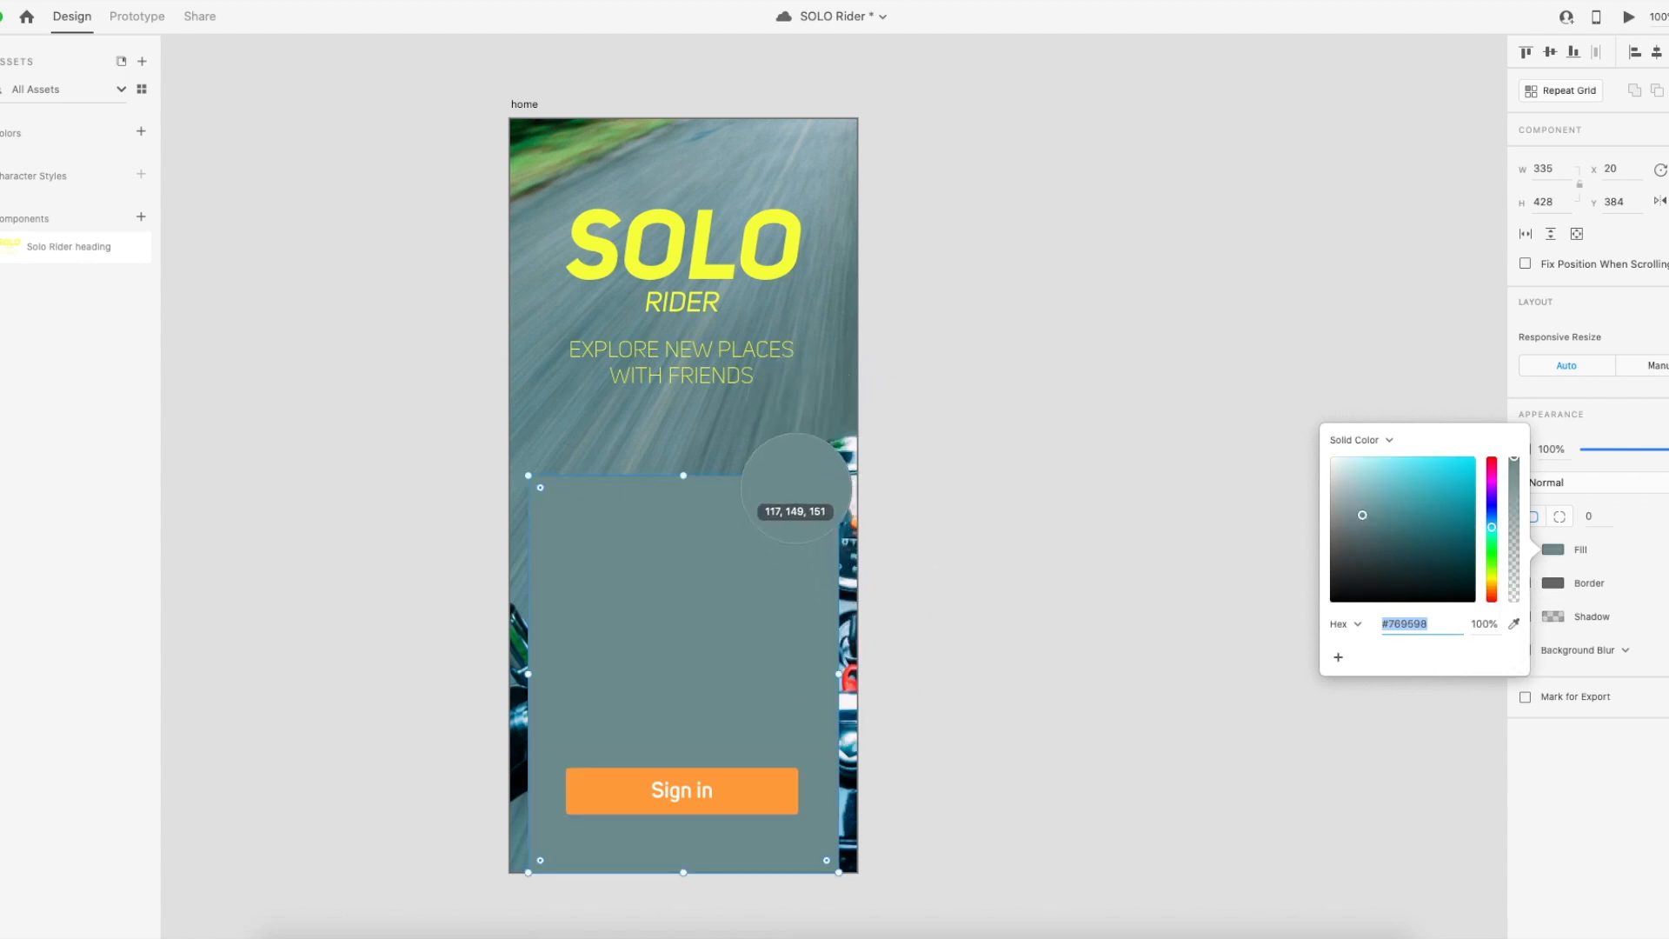
key(Escape)
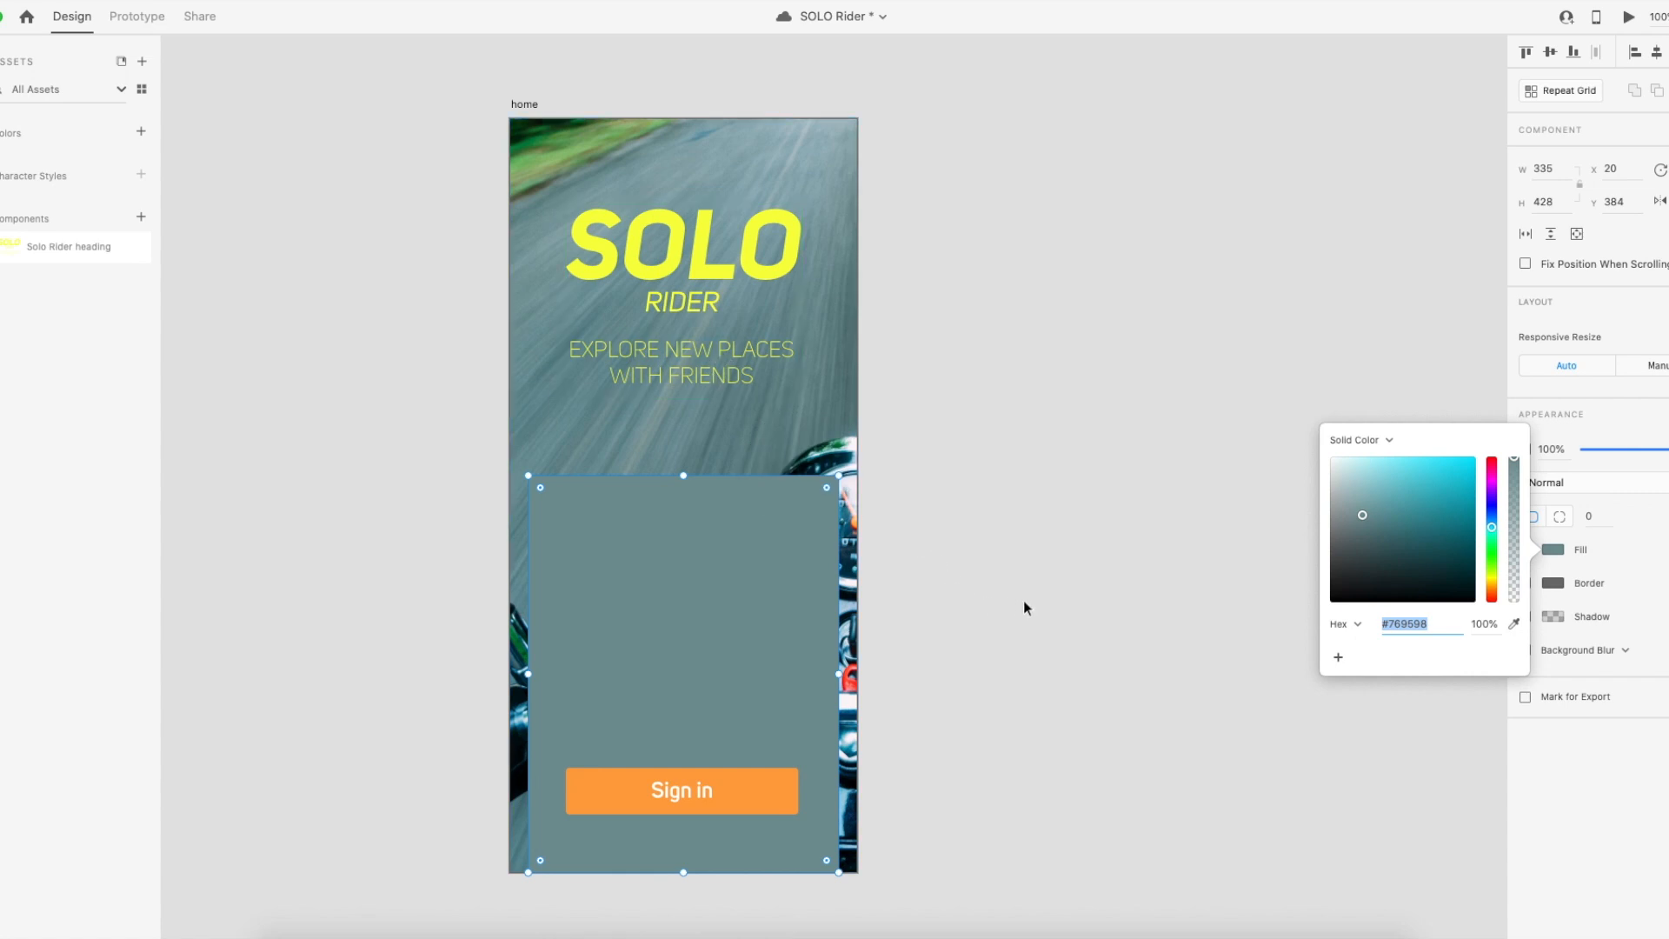
drag(1353, 570, 1311, 589)
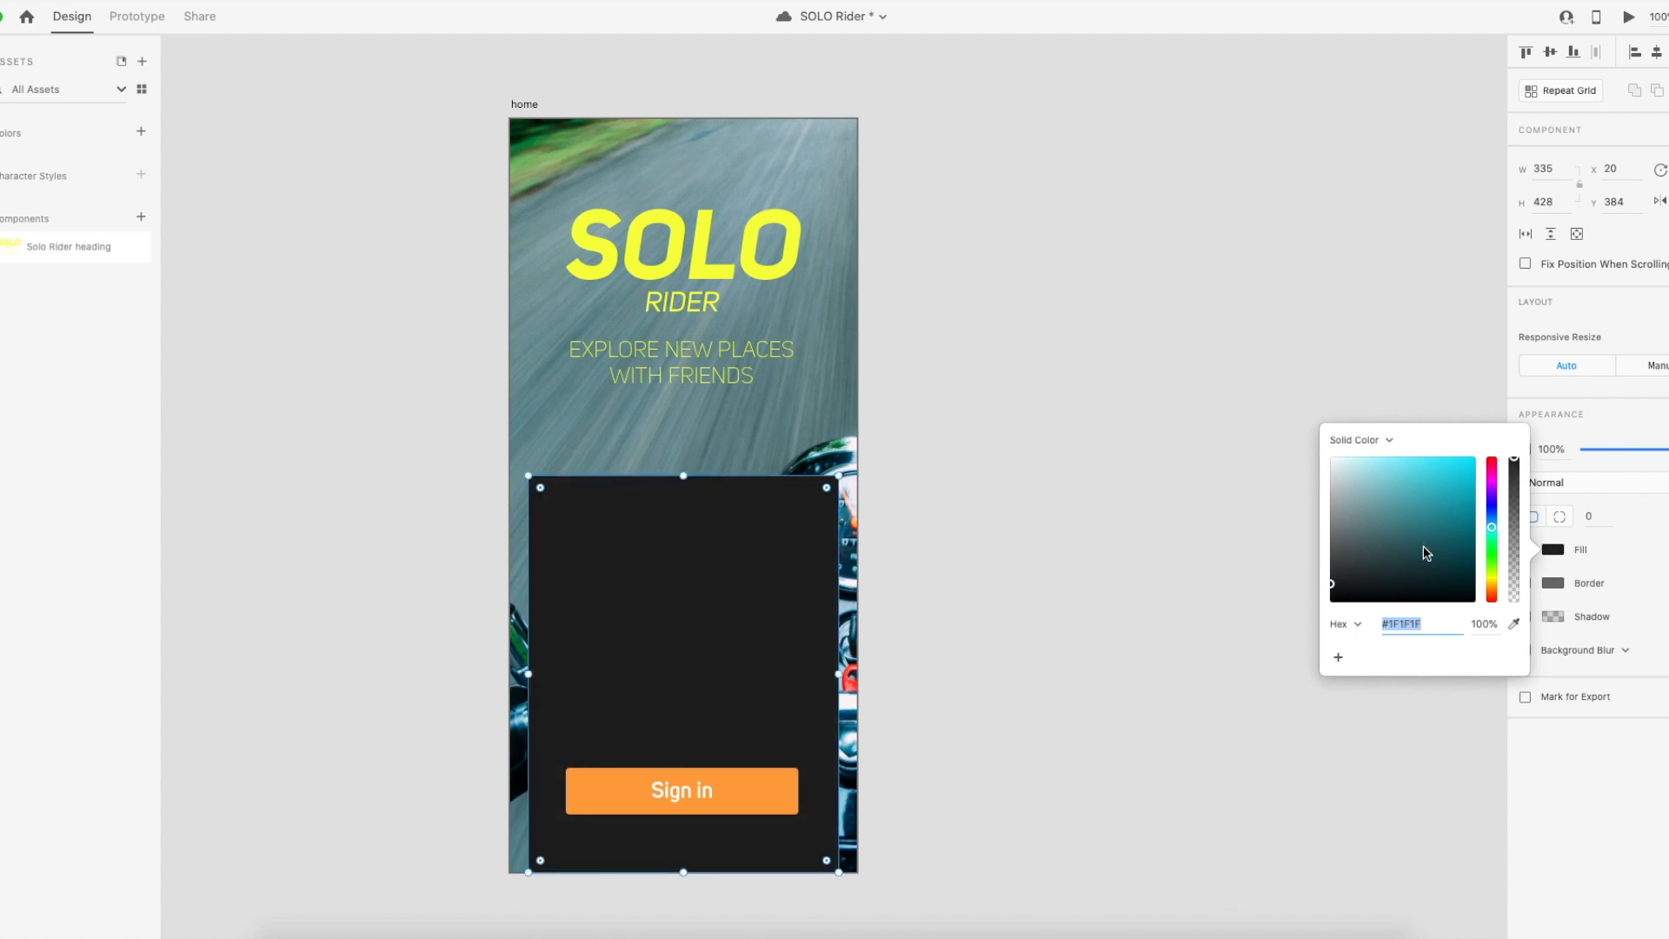
click(1009, 641)
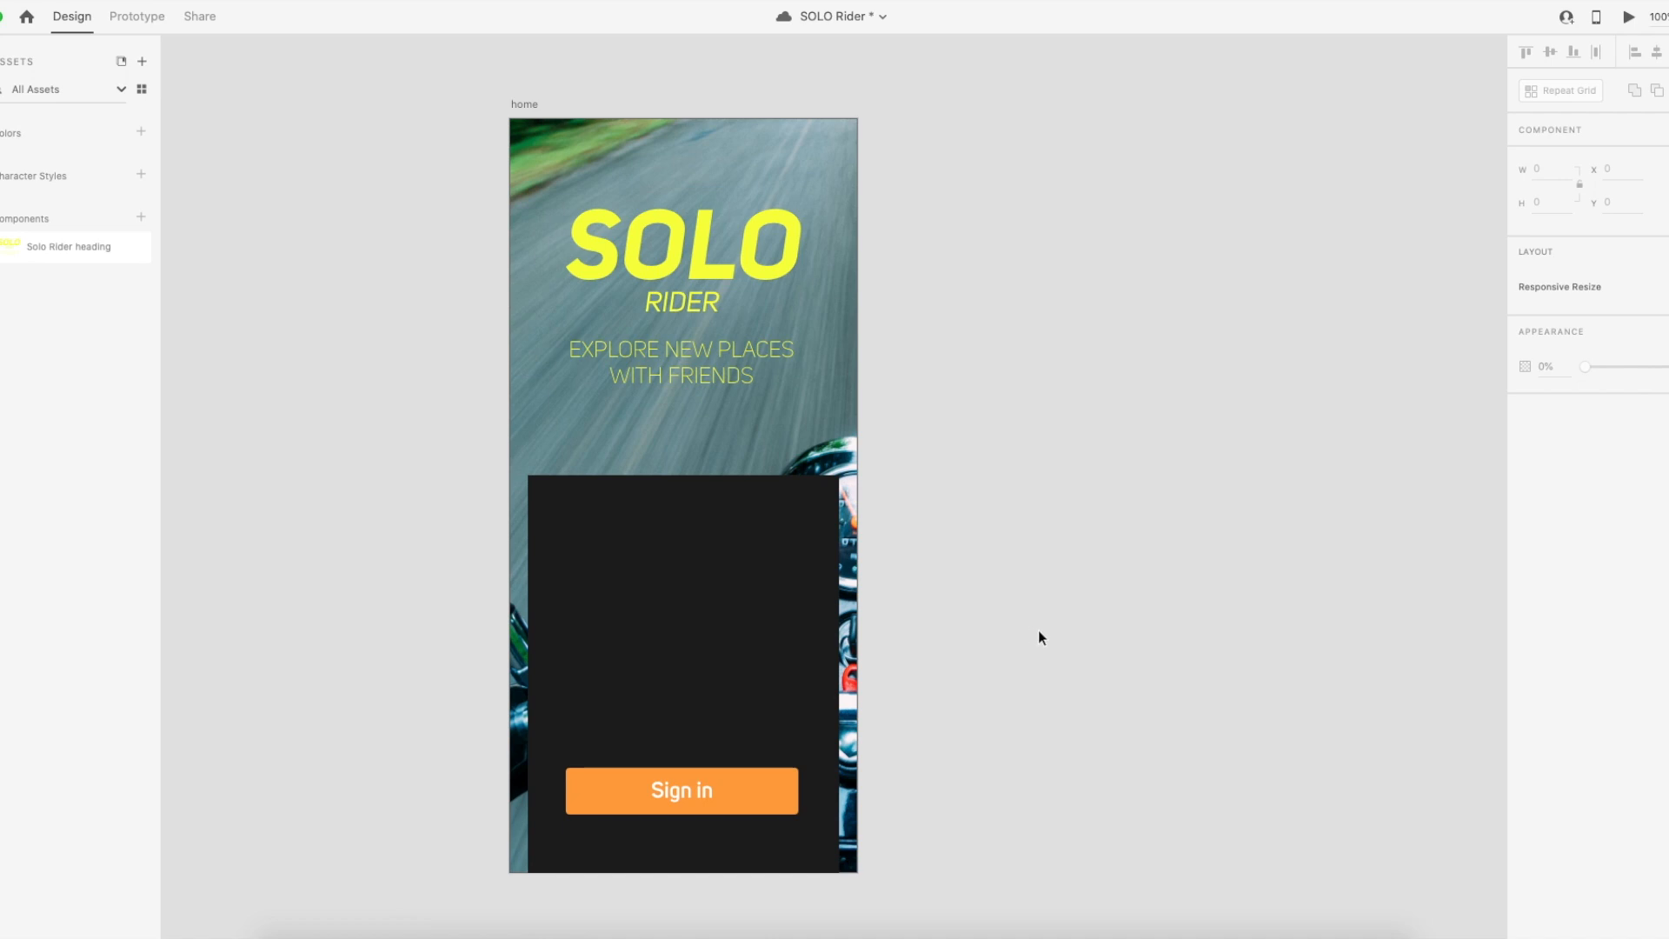
Draw a white rectangle about 262 × 38 at X 61, Y 445 in the upper part of the dark panel.
scroll(1038, 630, right, 2)
scroll(976, 584, down, 1)
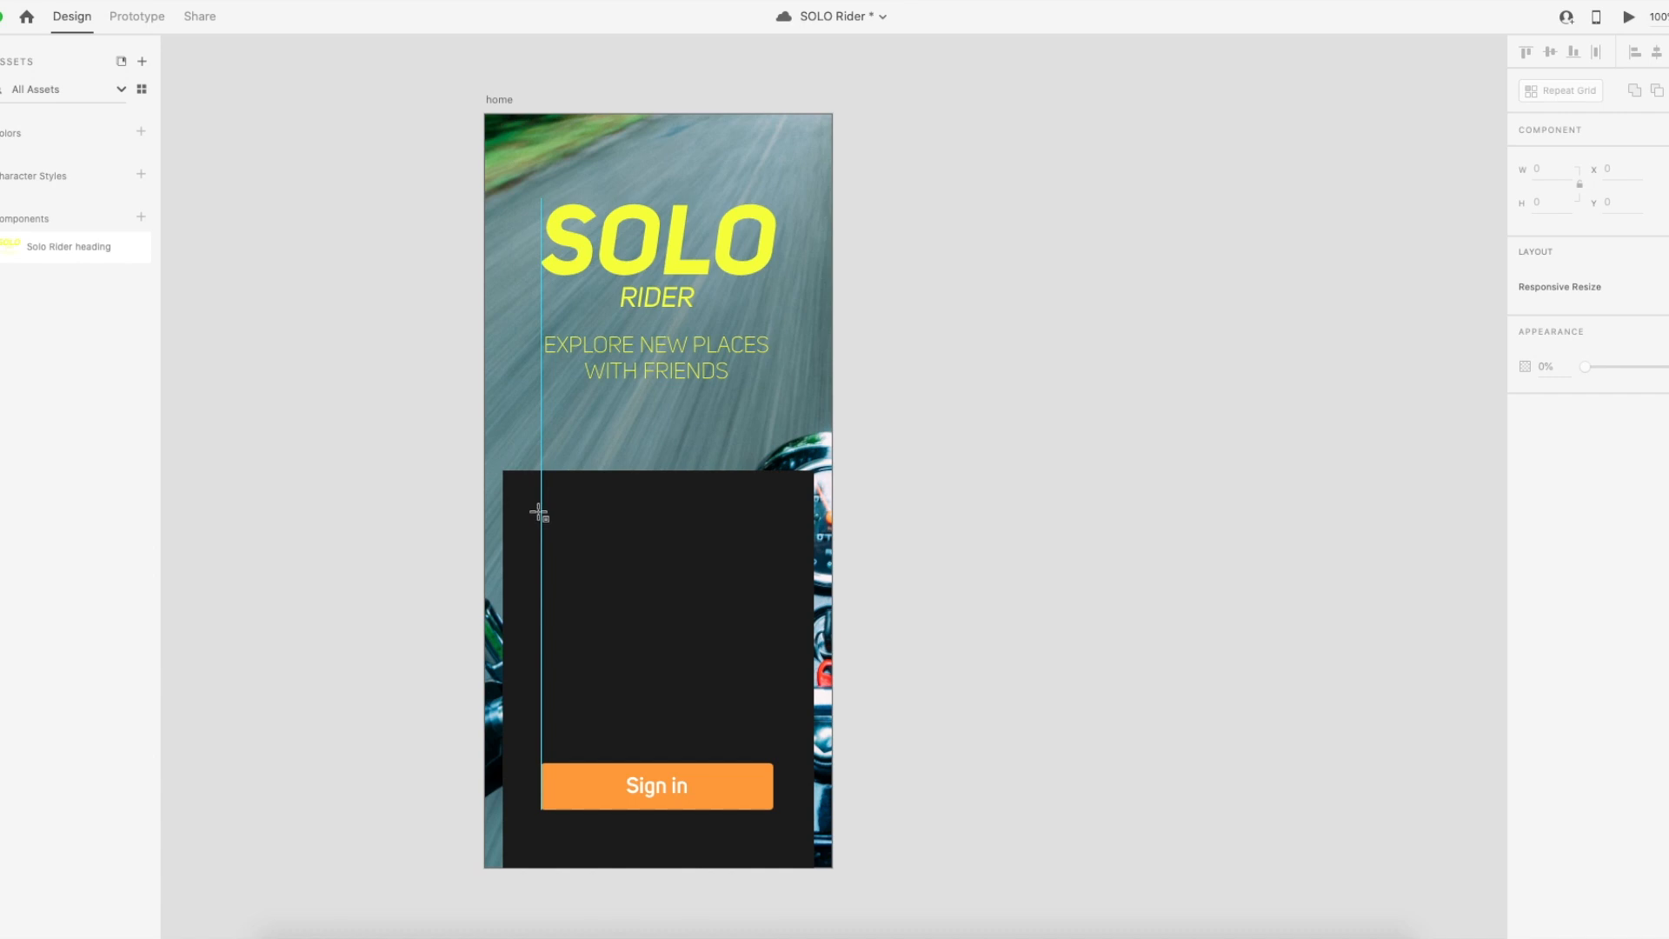
drag(540, 528, 786, 565)
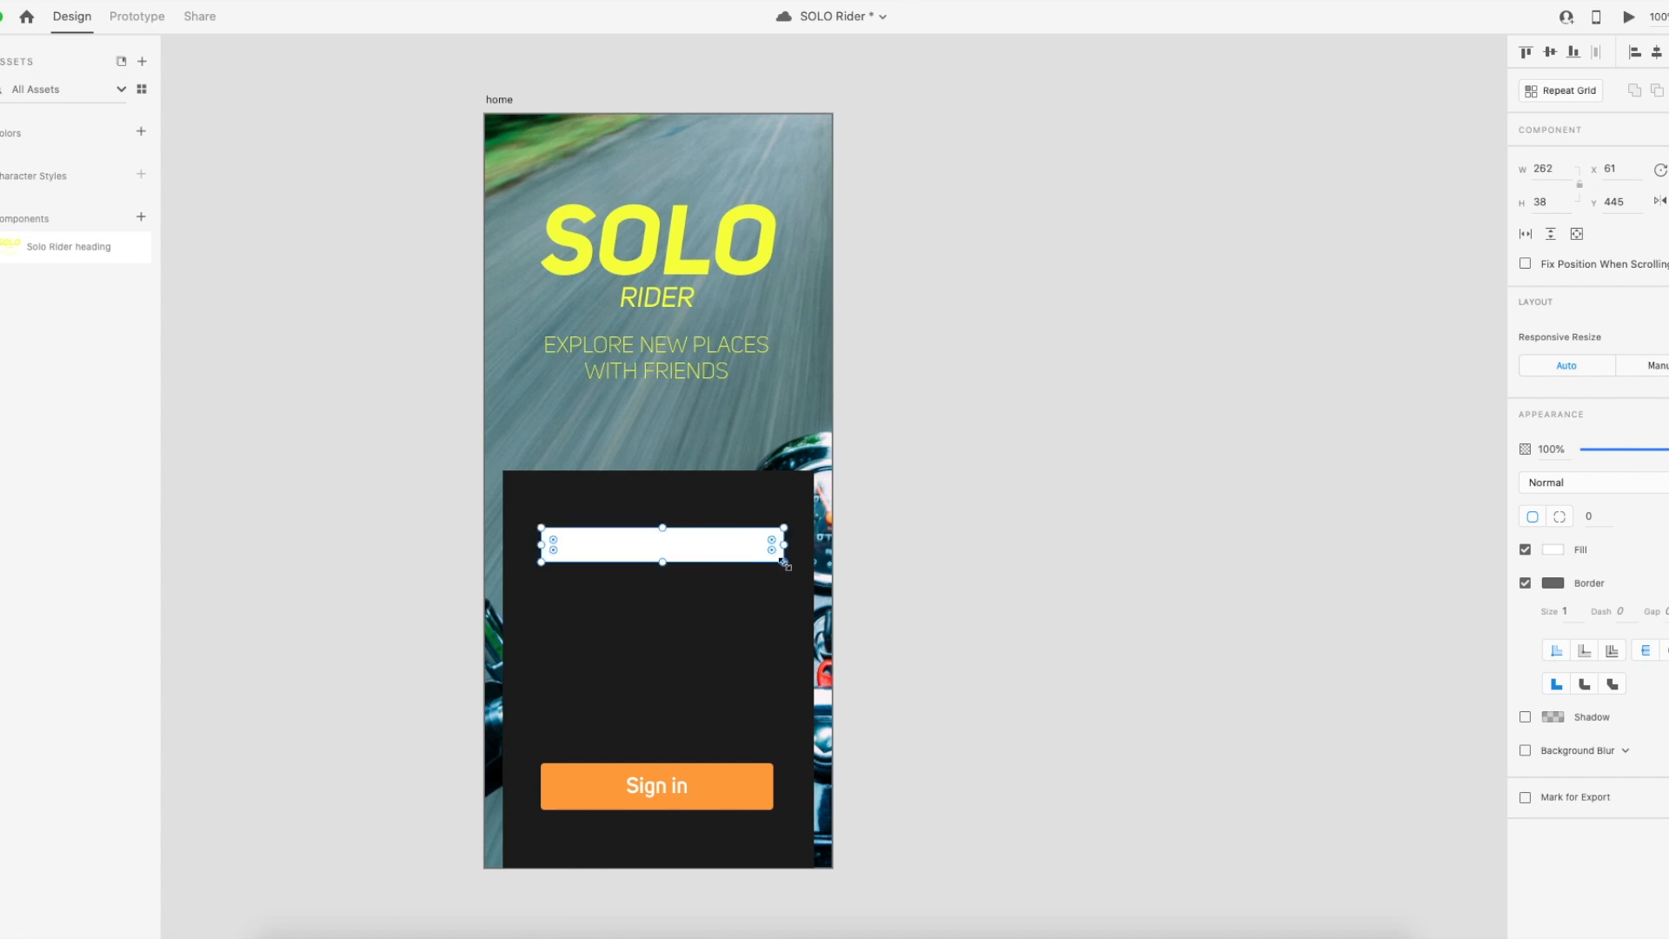
click(280, 485)
Try stretching the dark panel to both side edges of the artboard, and undo both resizes.
click(513, 561)
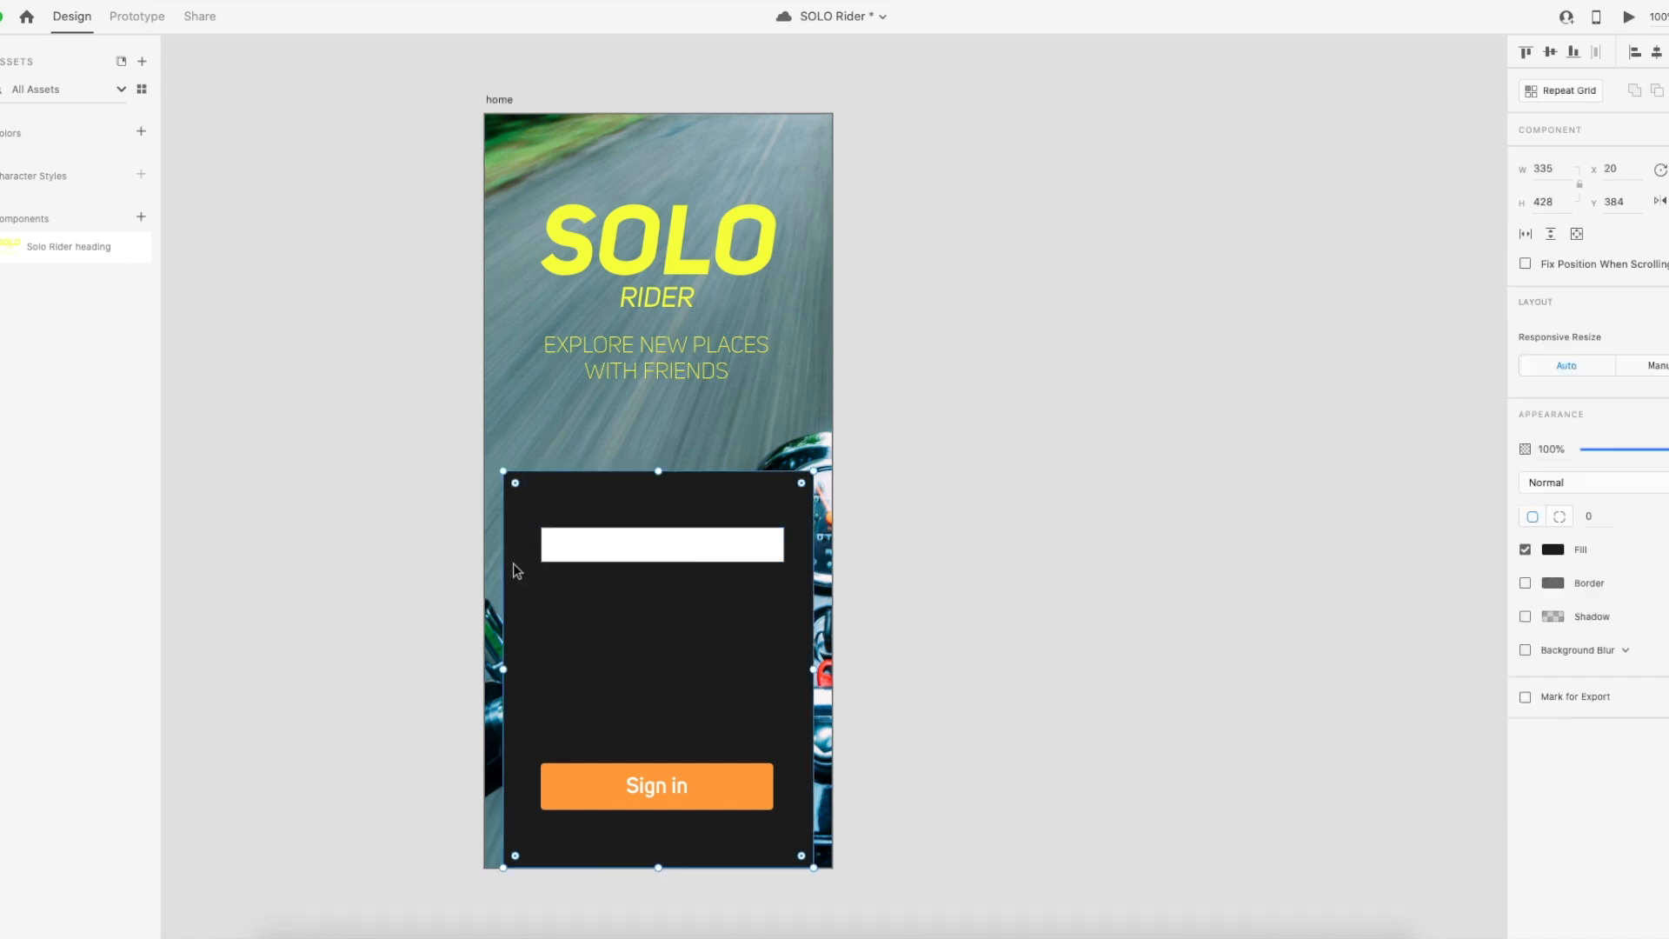
drag(504, 672, 484, 671)
drag(813, 670, 833, 669)
click(899, 674)
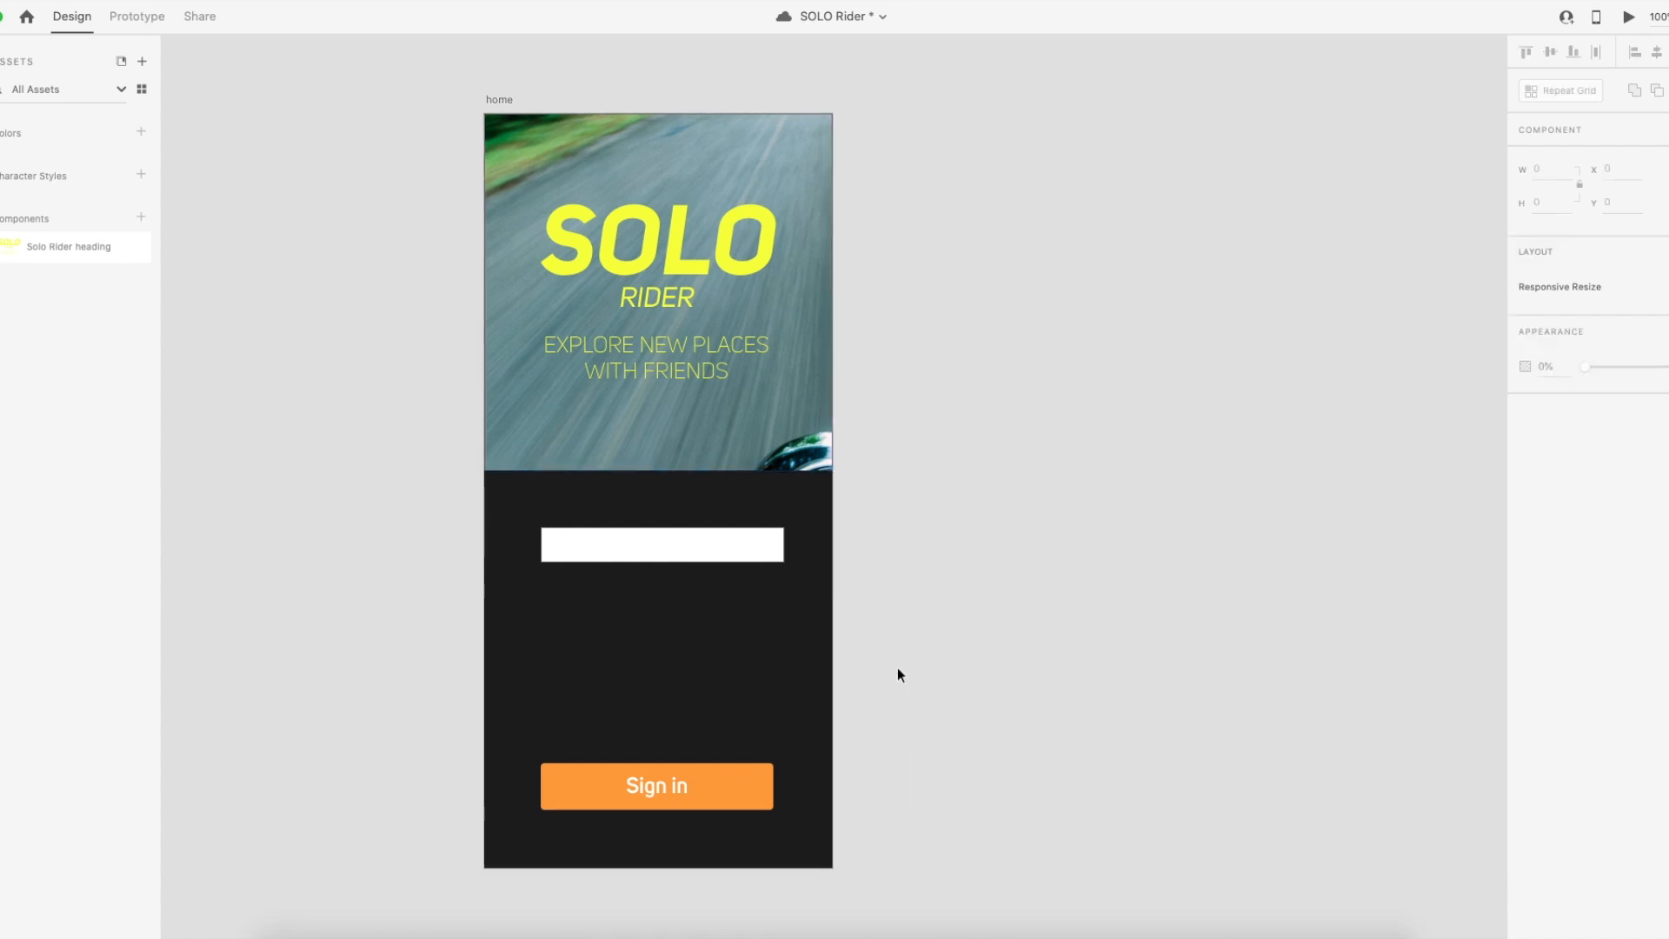
key(ctrl+z)
key(ctrl+z)
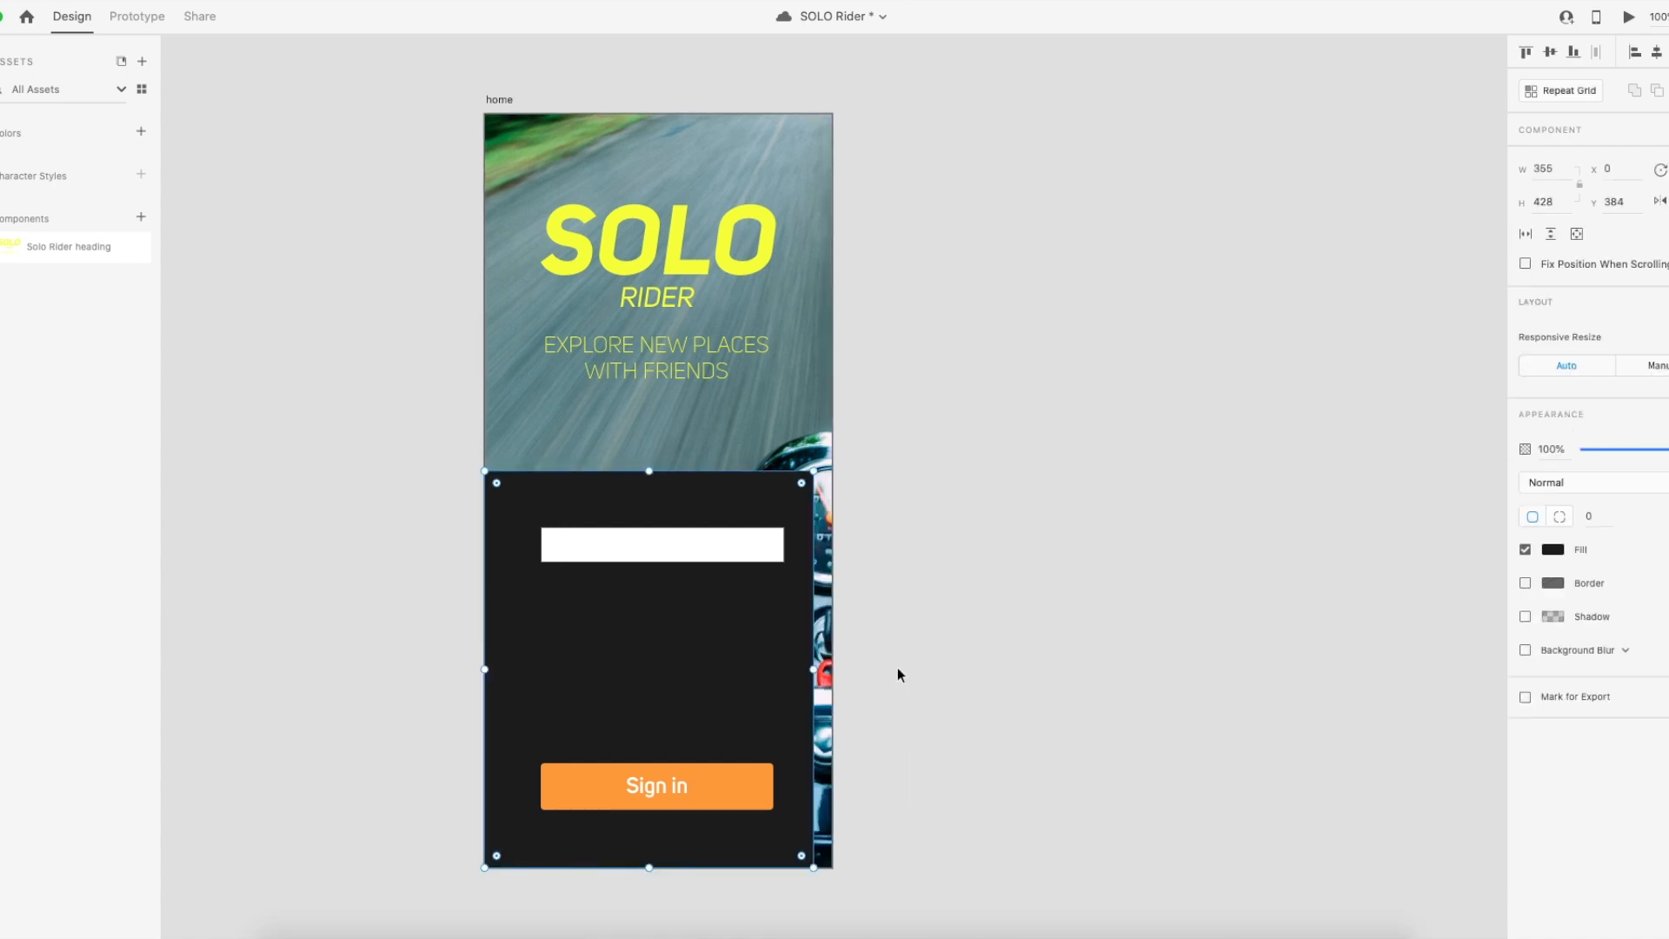
Widen the white rectangle on both sides, starting at X 38, and make it slightly taller.
click(566, 554)
drag(538, 544, 519, 544)
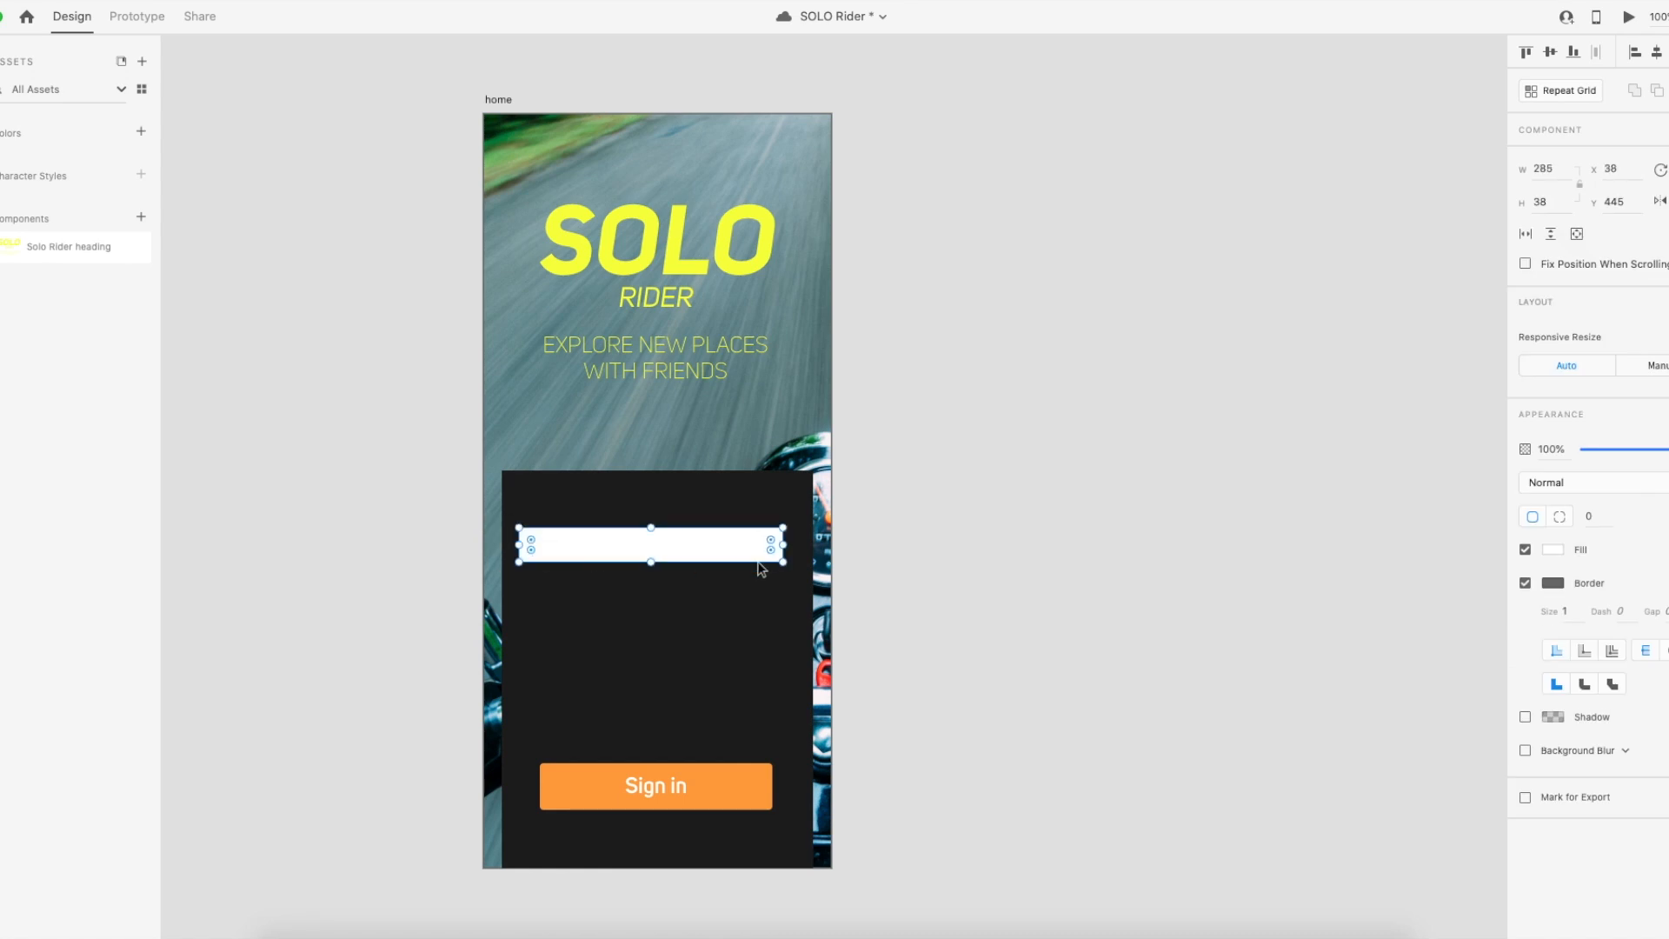
drag(782, 545, 797, 546)
click(964, 566)
click(733, 553)
drag(658, 561, 659, 570)
click(885, 552)
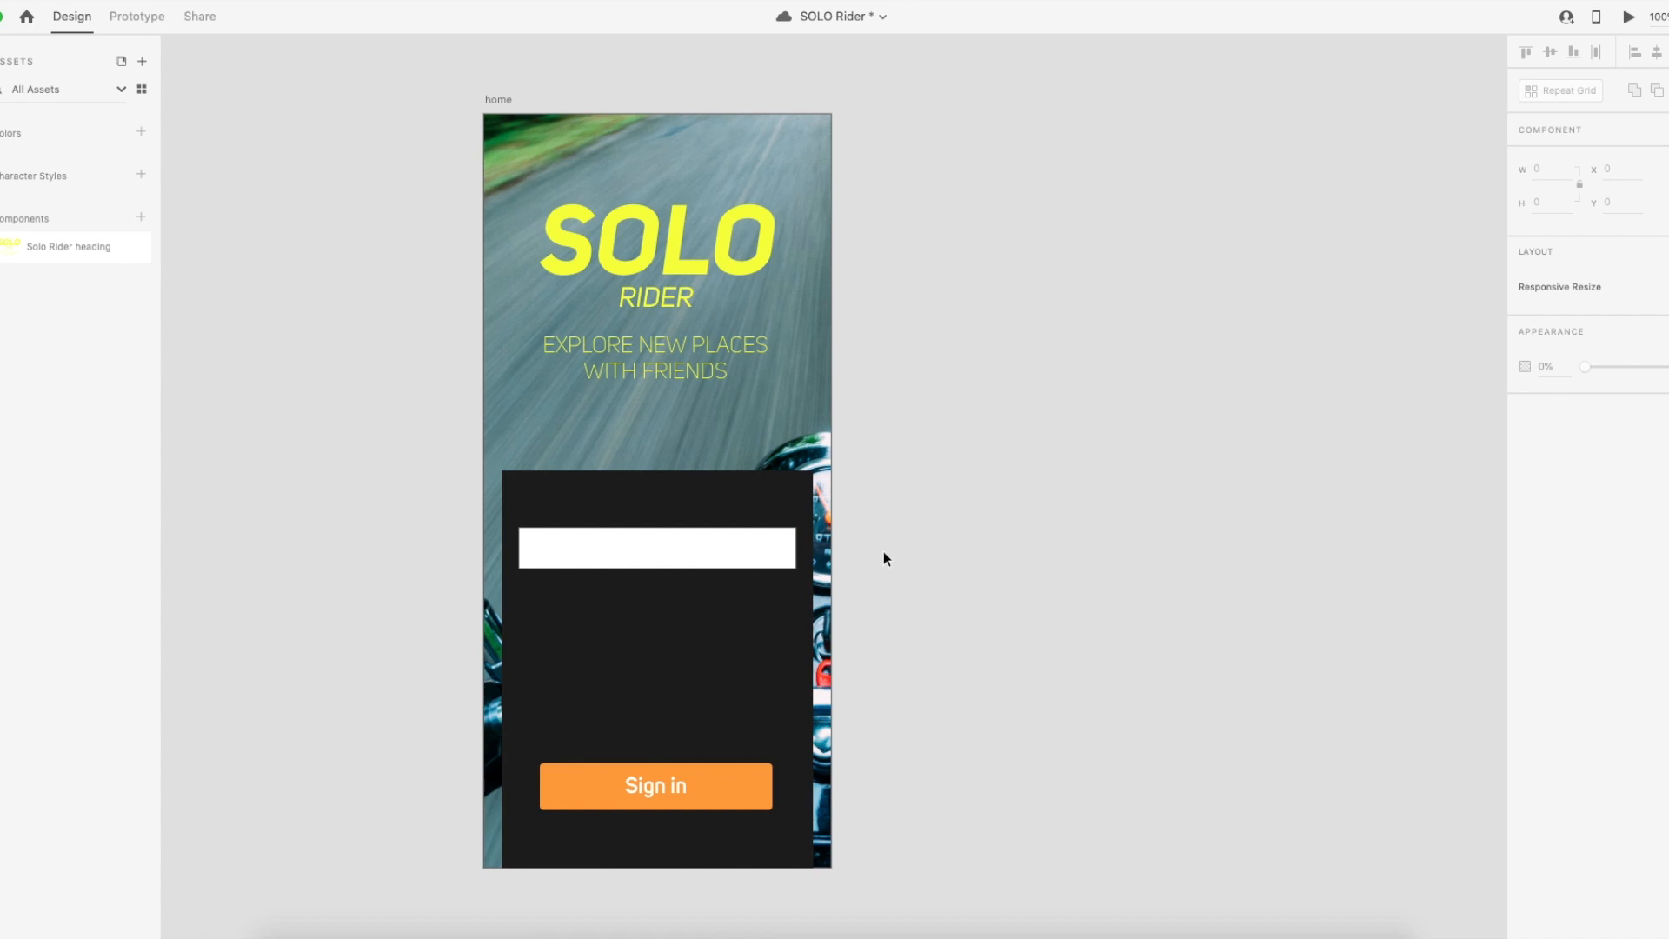
Add the text "email" over the white rectangle and set its fill to black #000000.
key(t)
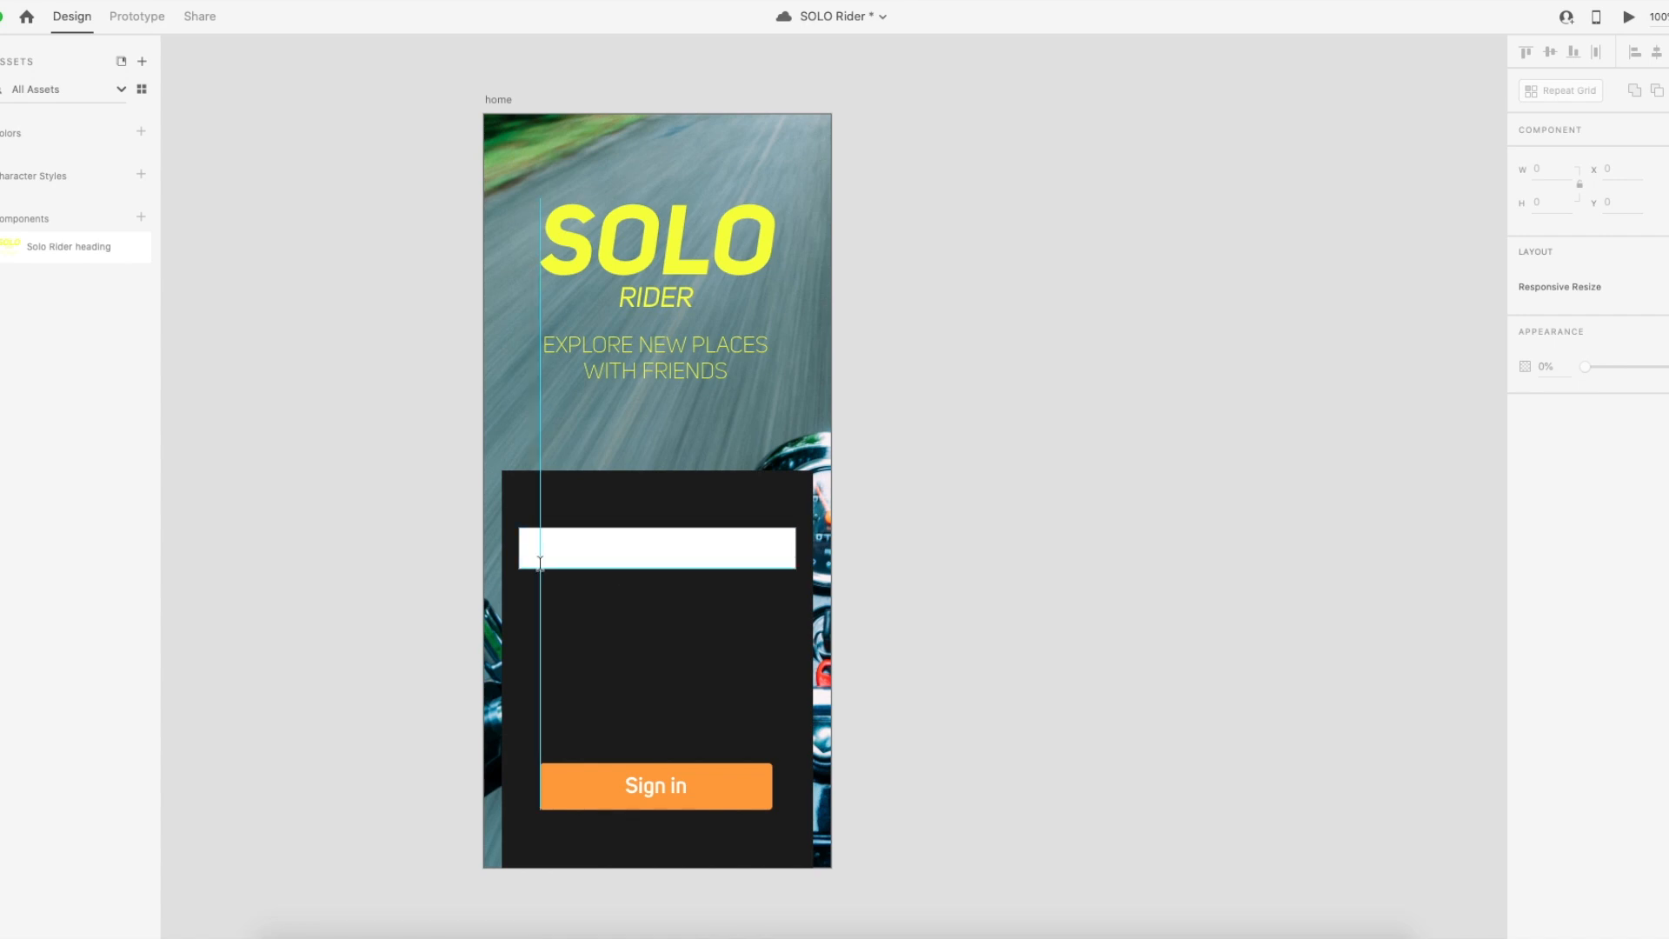
click(540, 561)
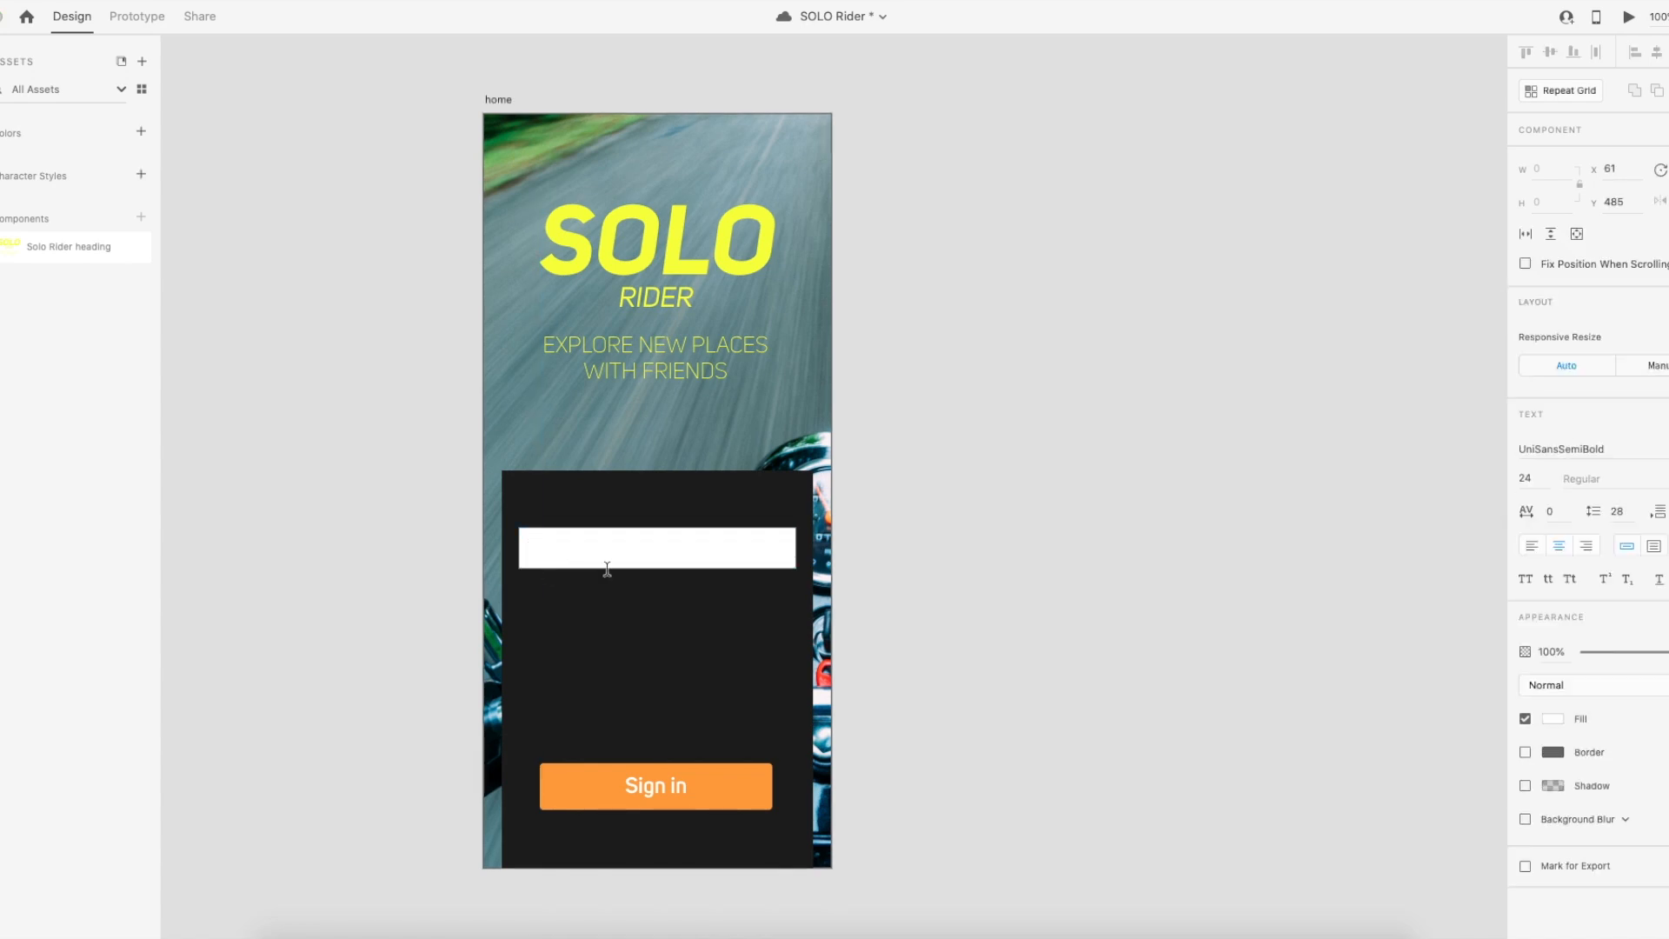
key(Escape)
click(1552, 718)
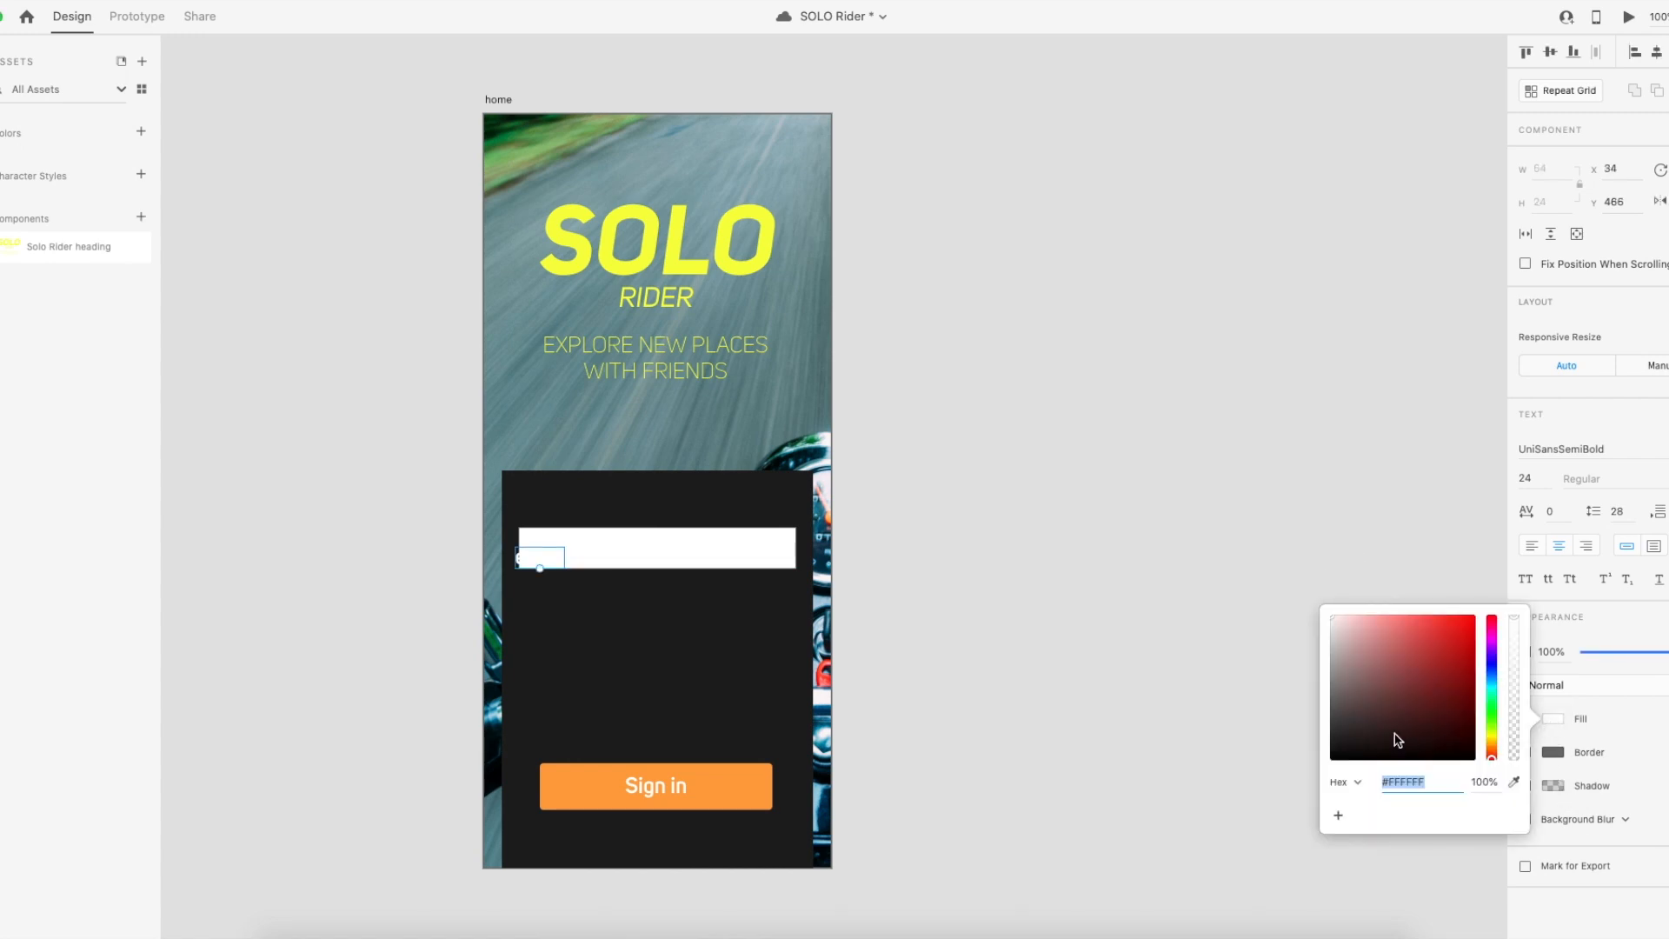
click(1514, 781)
click(788, 655)
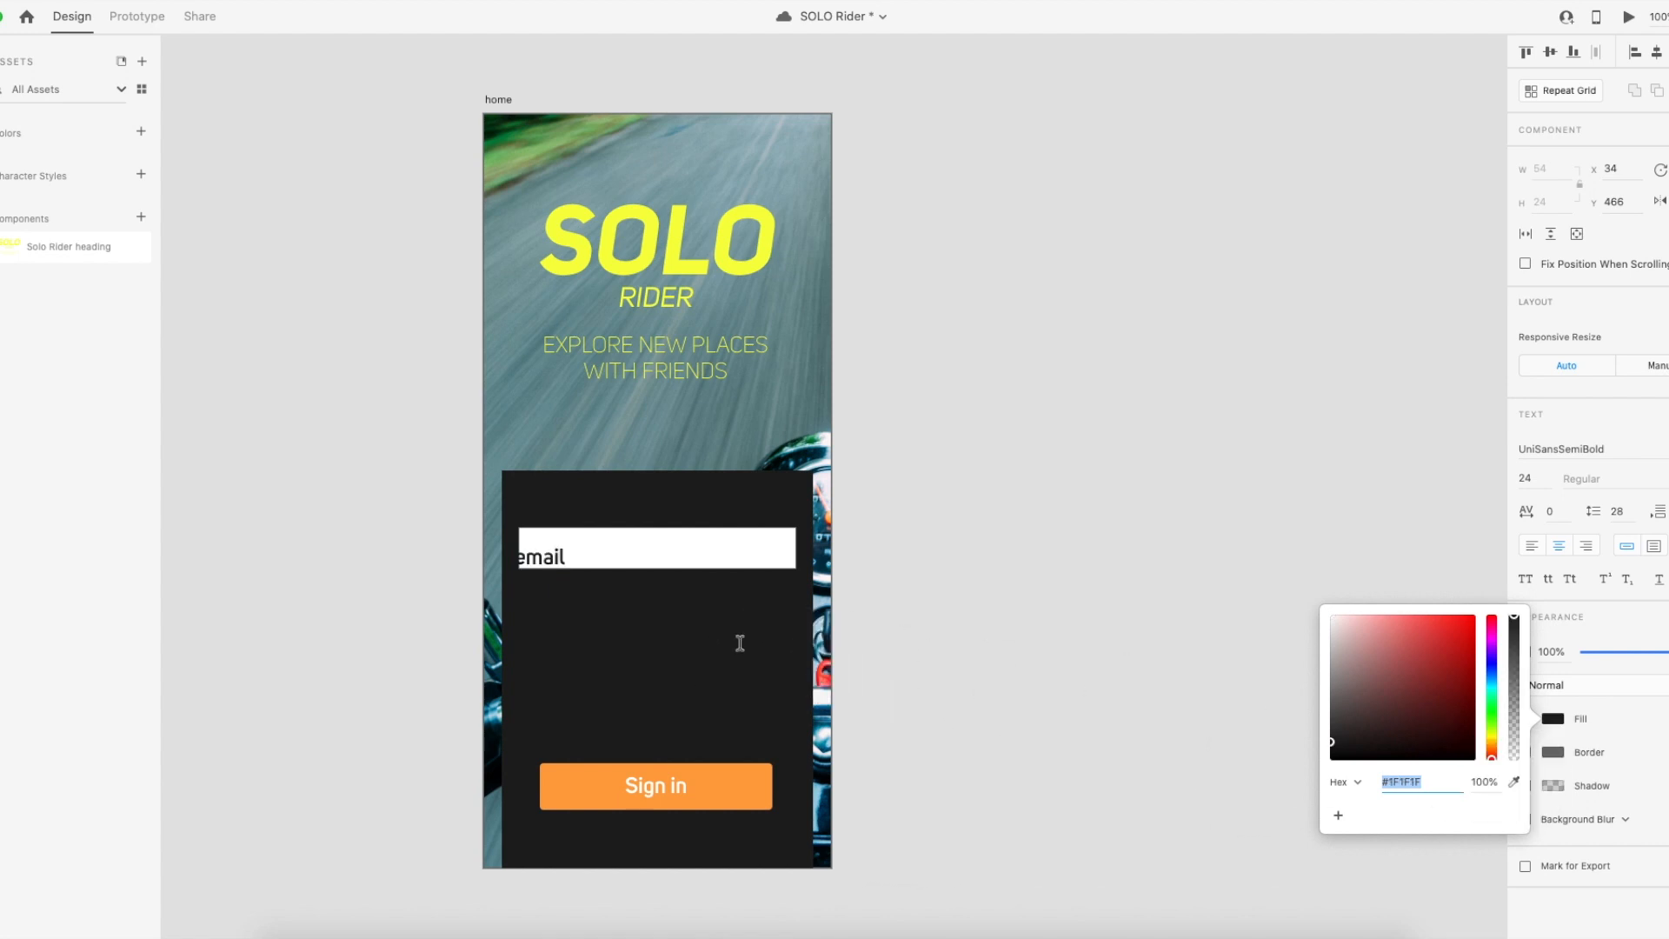
drag(1400, 693, 1281, 801)
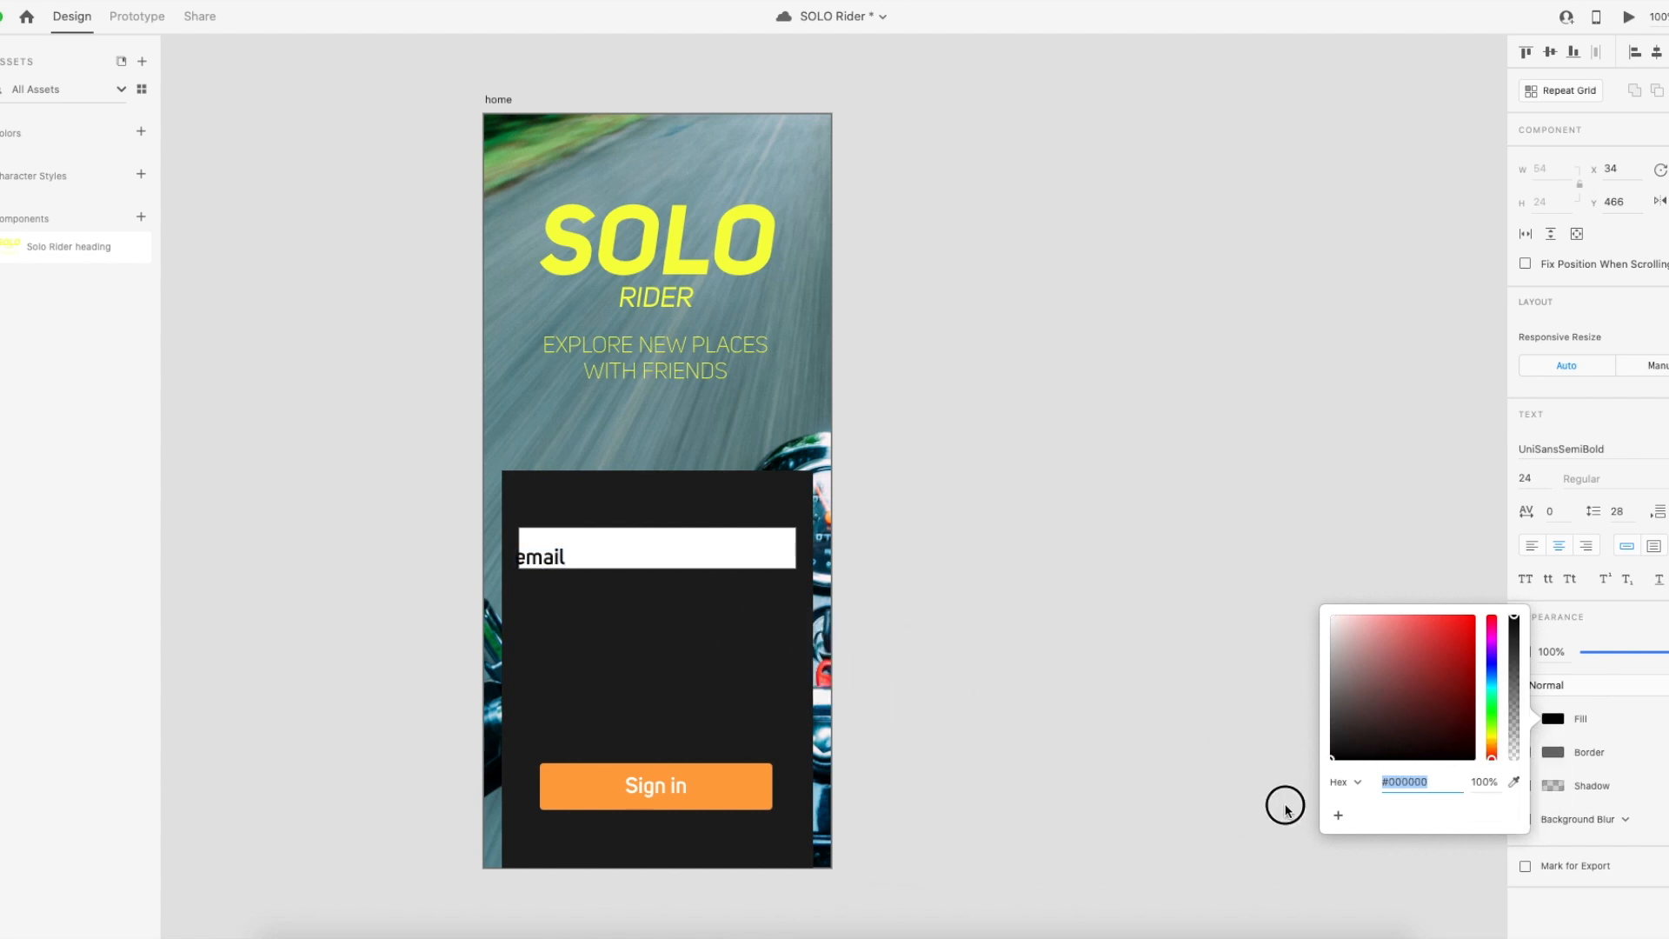
Lower the email text's opacity to 28% and move it inside the white rectangle at X 61, Y 456.
drag(1641, 658, 1619, 652)
drag(558, 565, 581, 556)
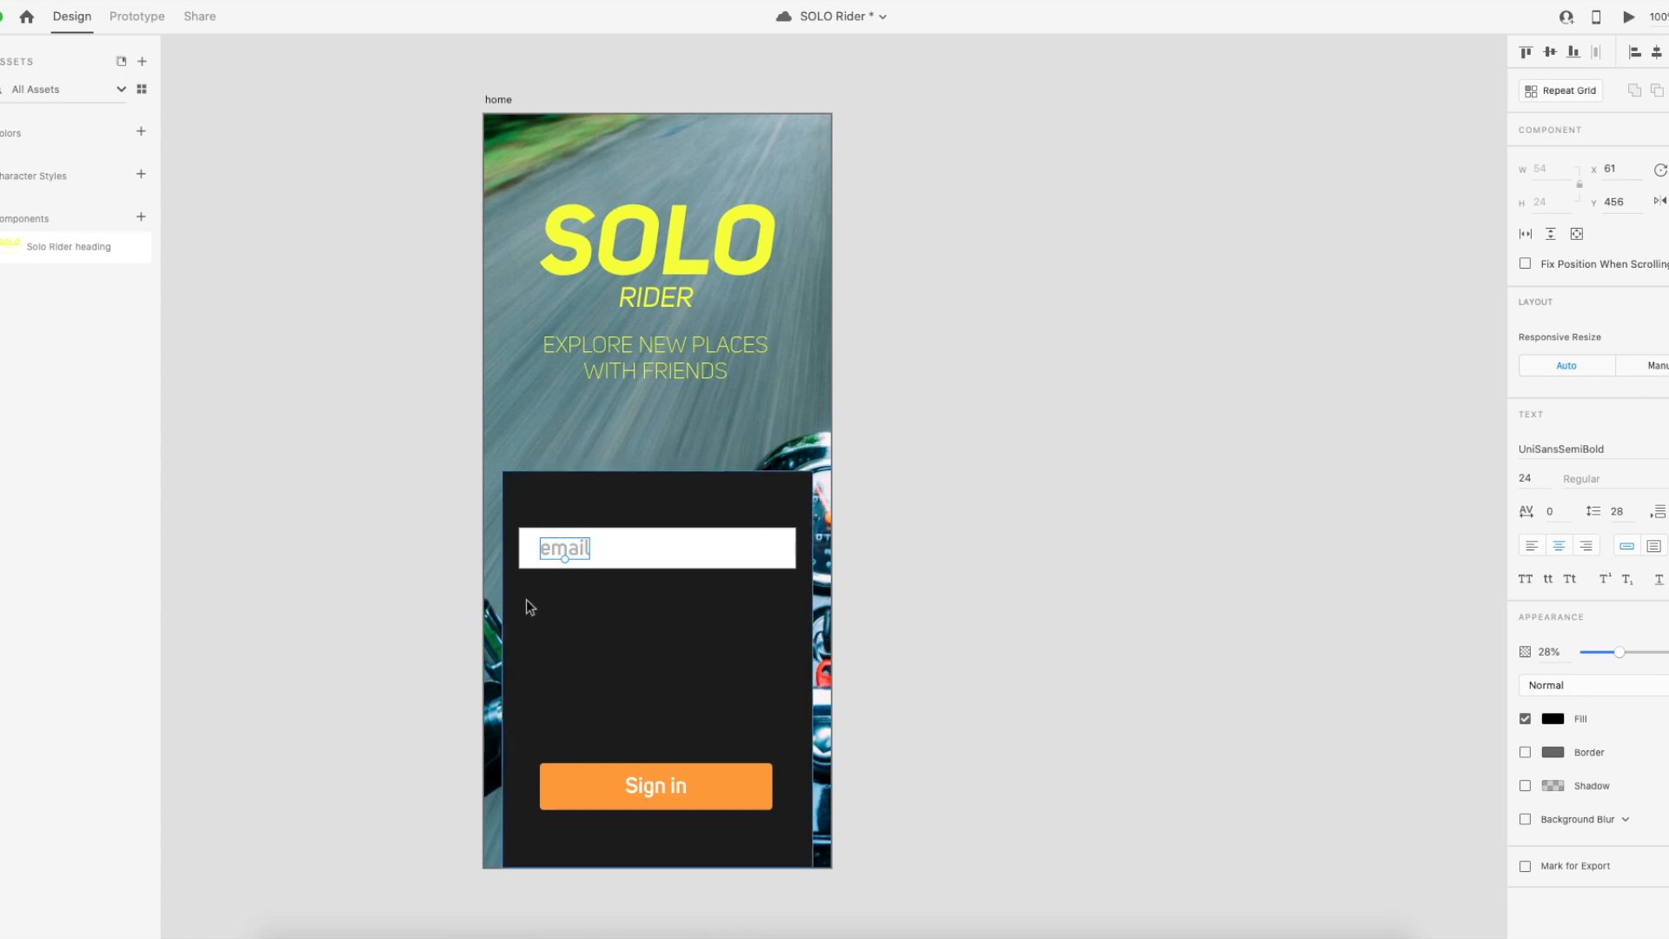
Reduce the email text's size to 19 and change its font to UniSansRegular.
drag(565, 559, 572, 552)
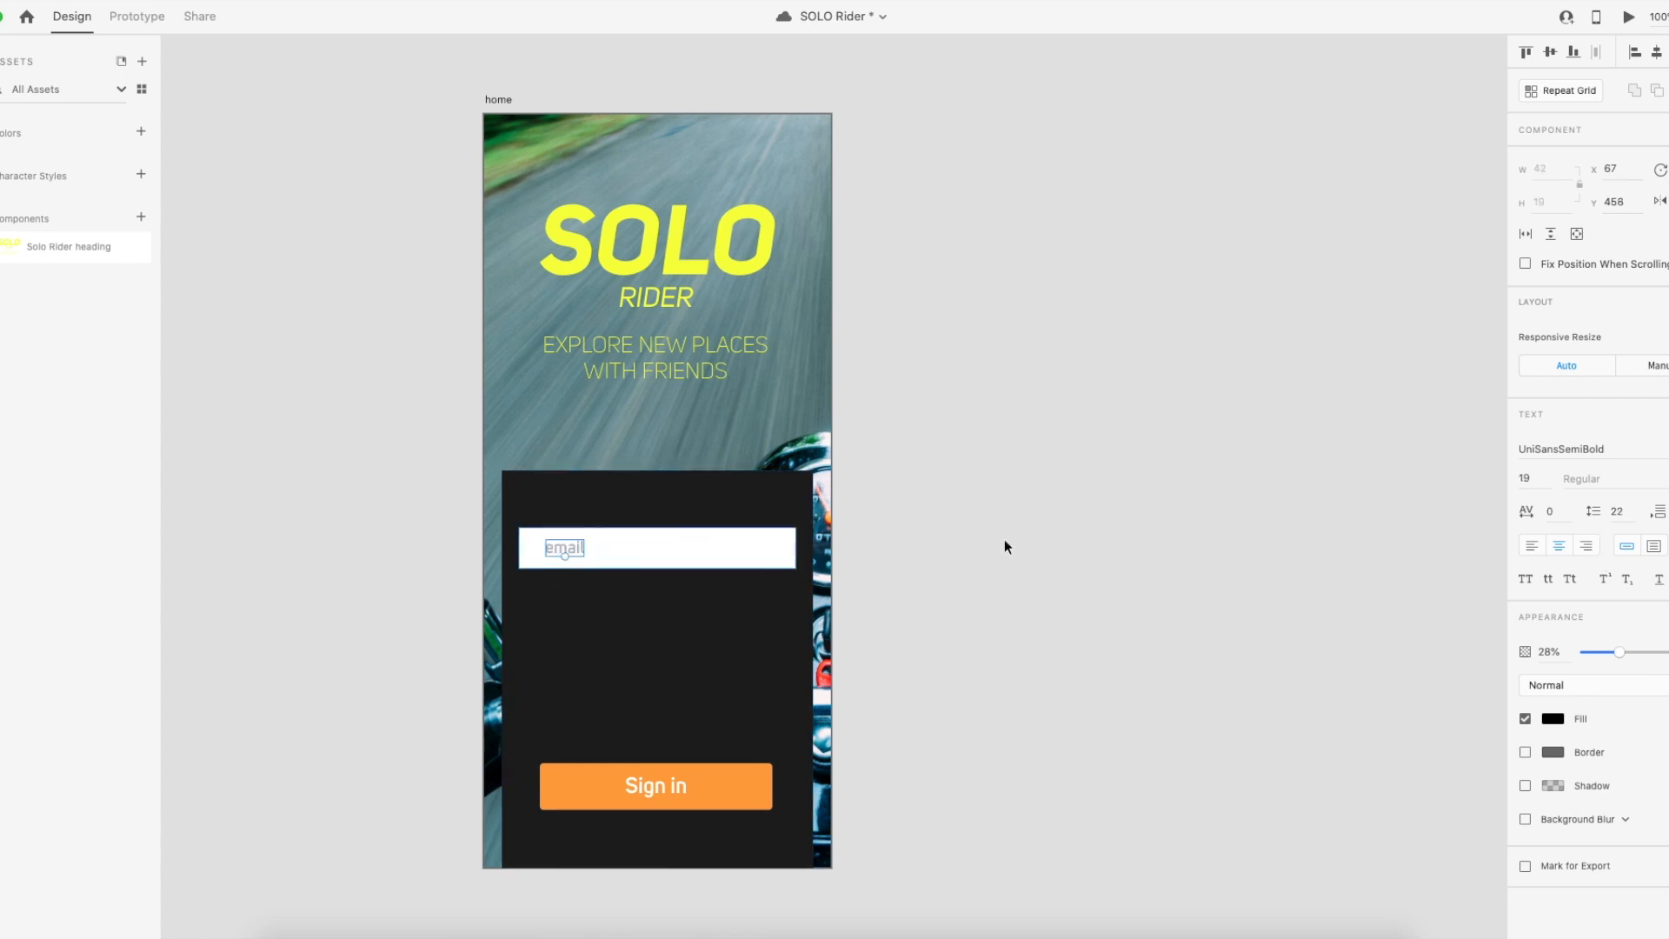
click(1562, 449)
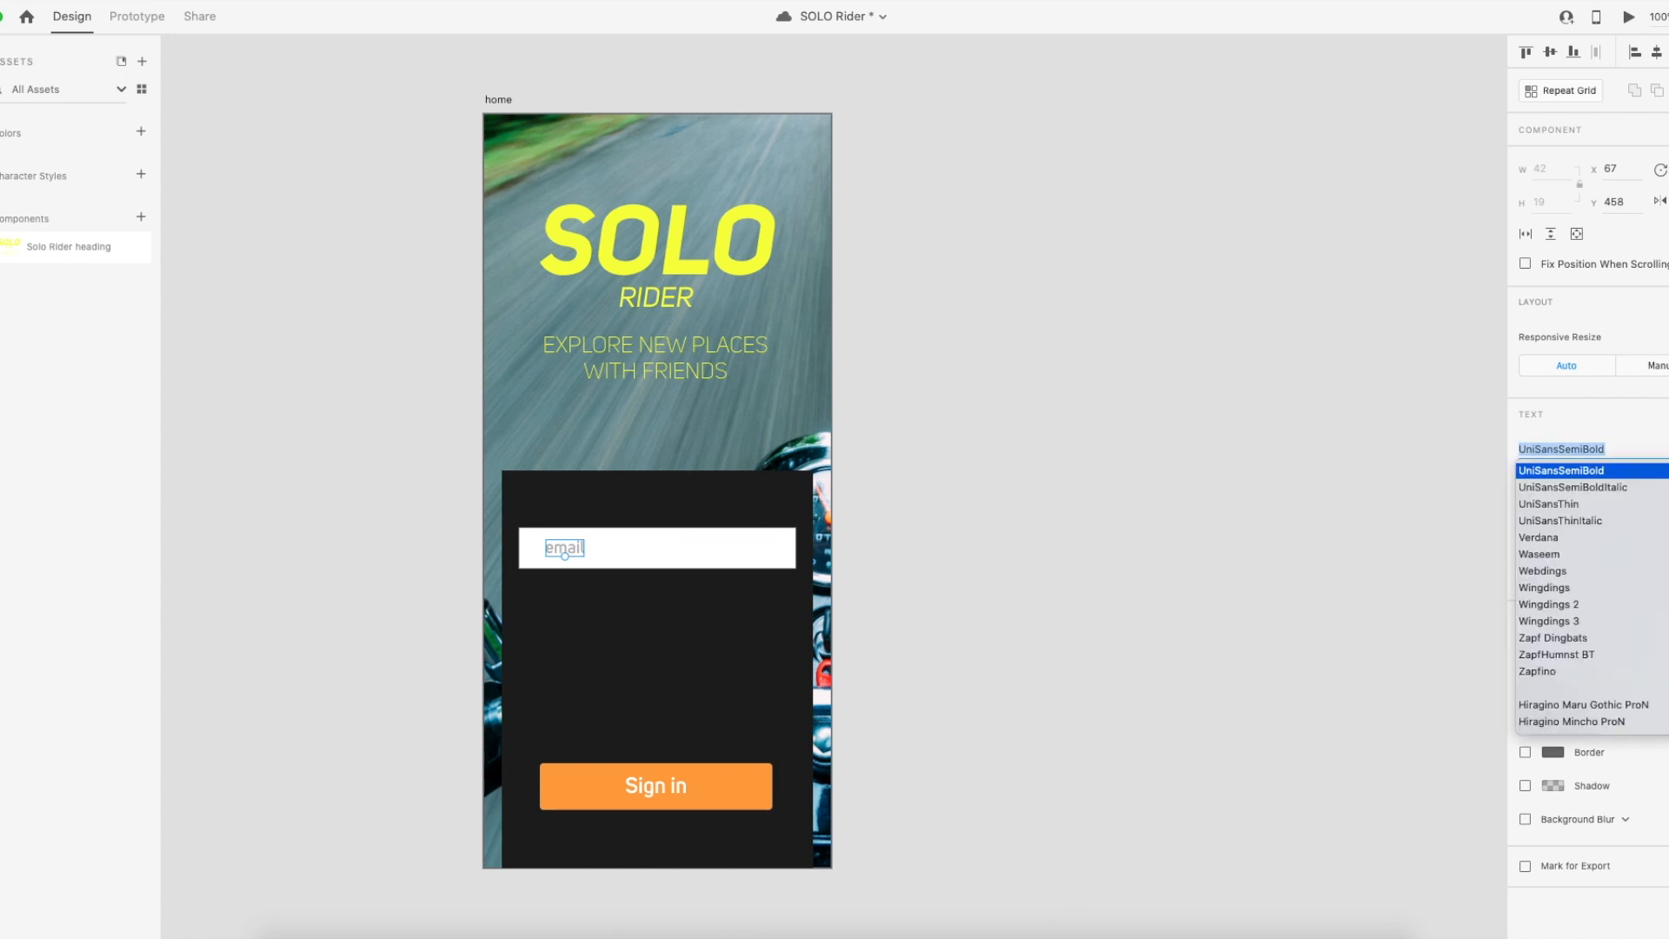
scroll(1604, 510, up, 5)
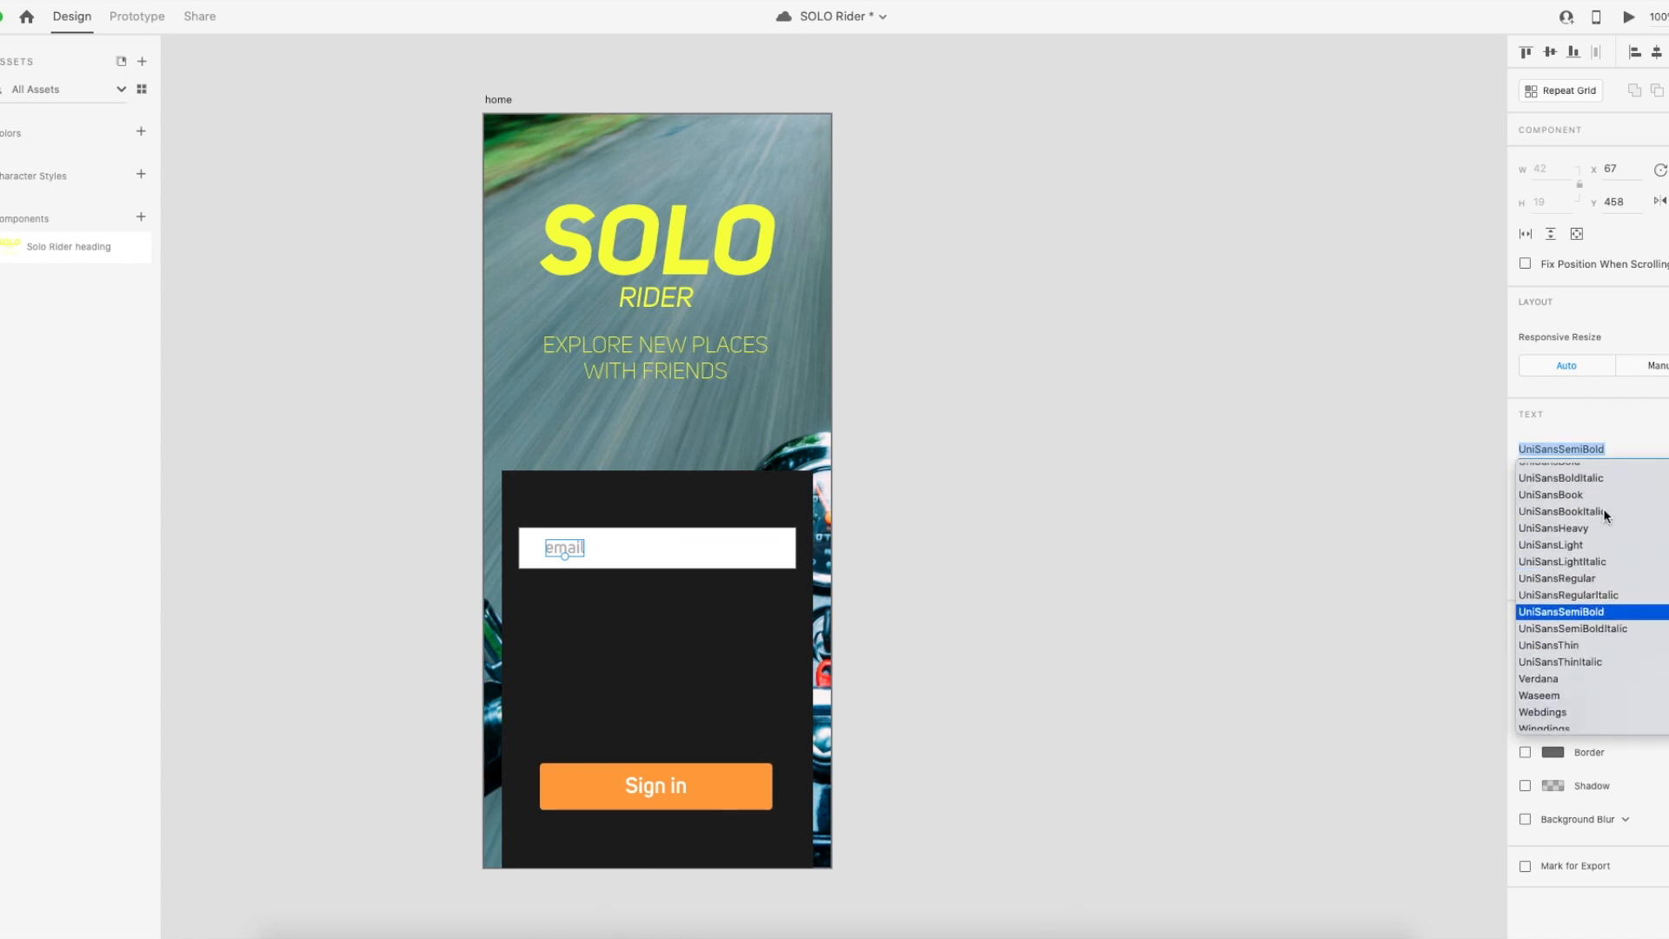
scroll(1608, 545, up, 3)
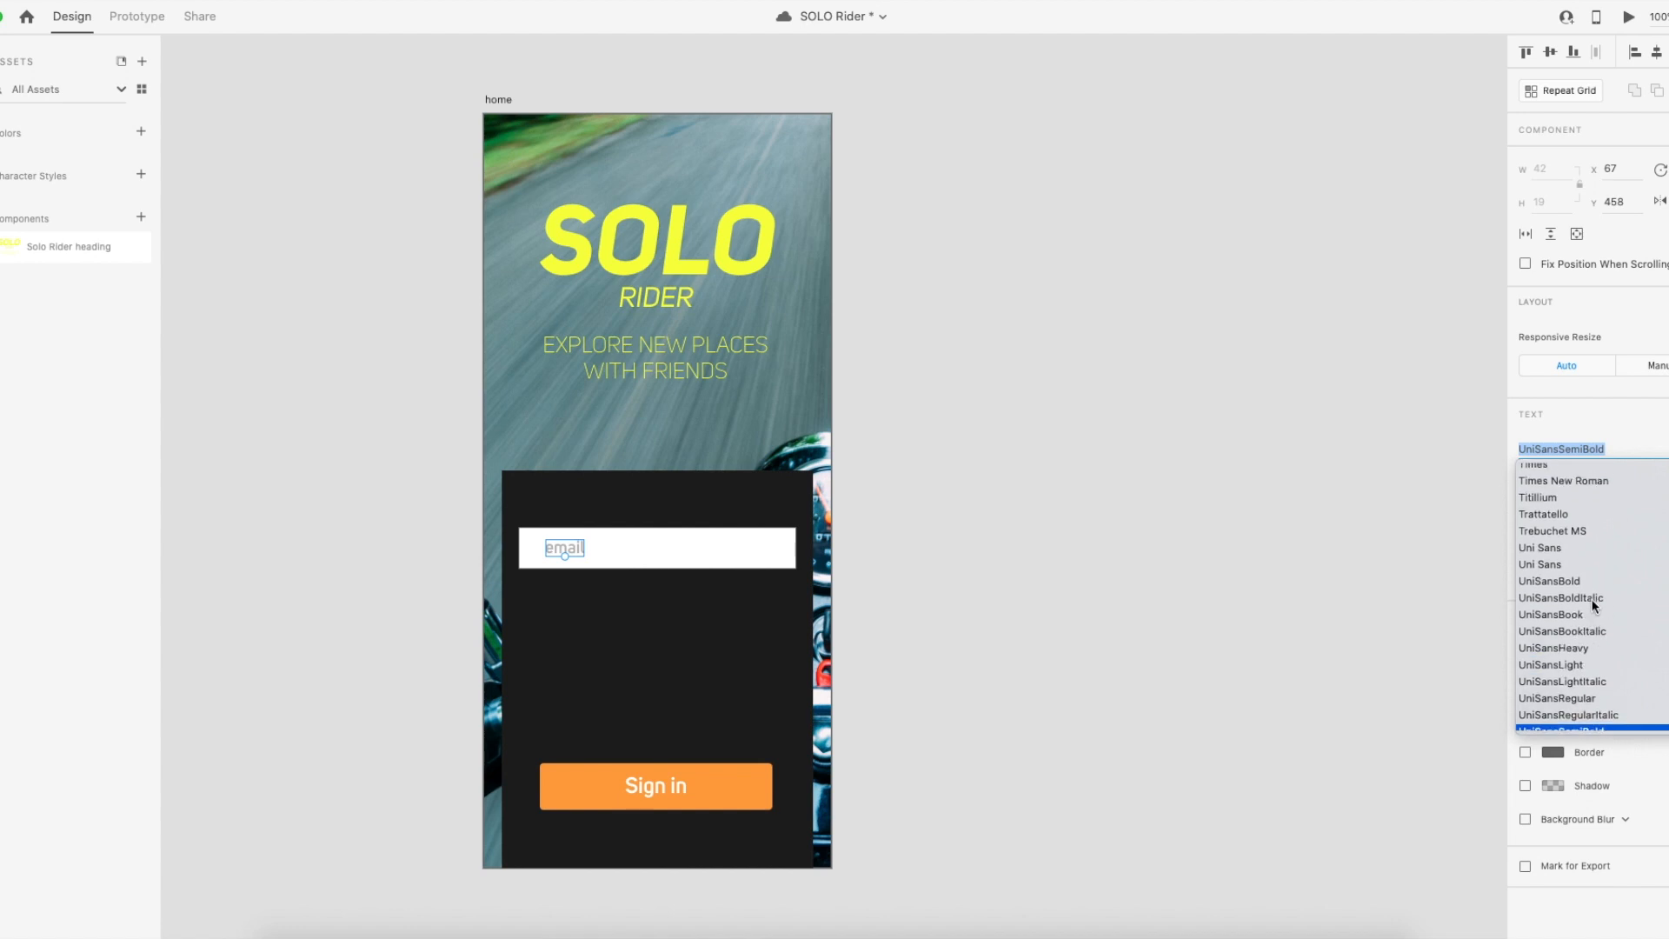
click(1572, 680)
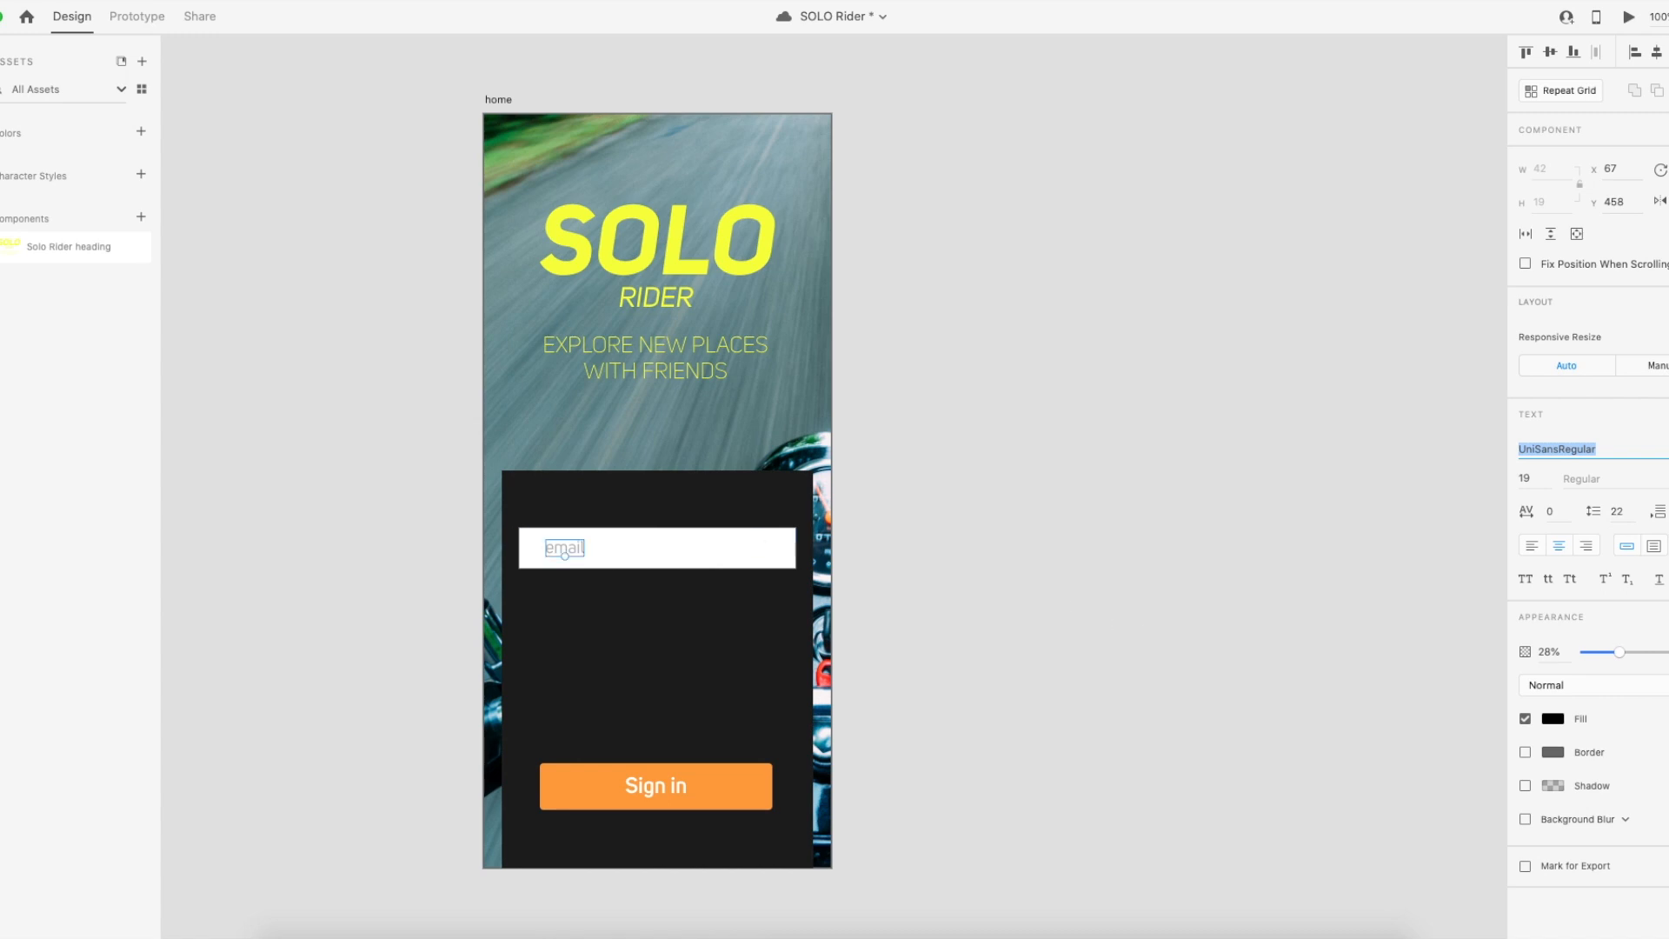
Move the email text further inside the white rectangle to X 80, Y 458.
key(Escape)
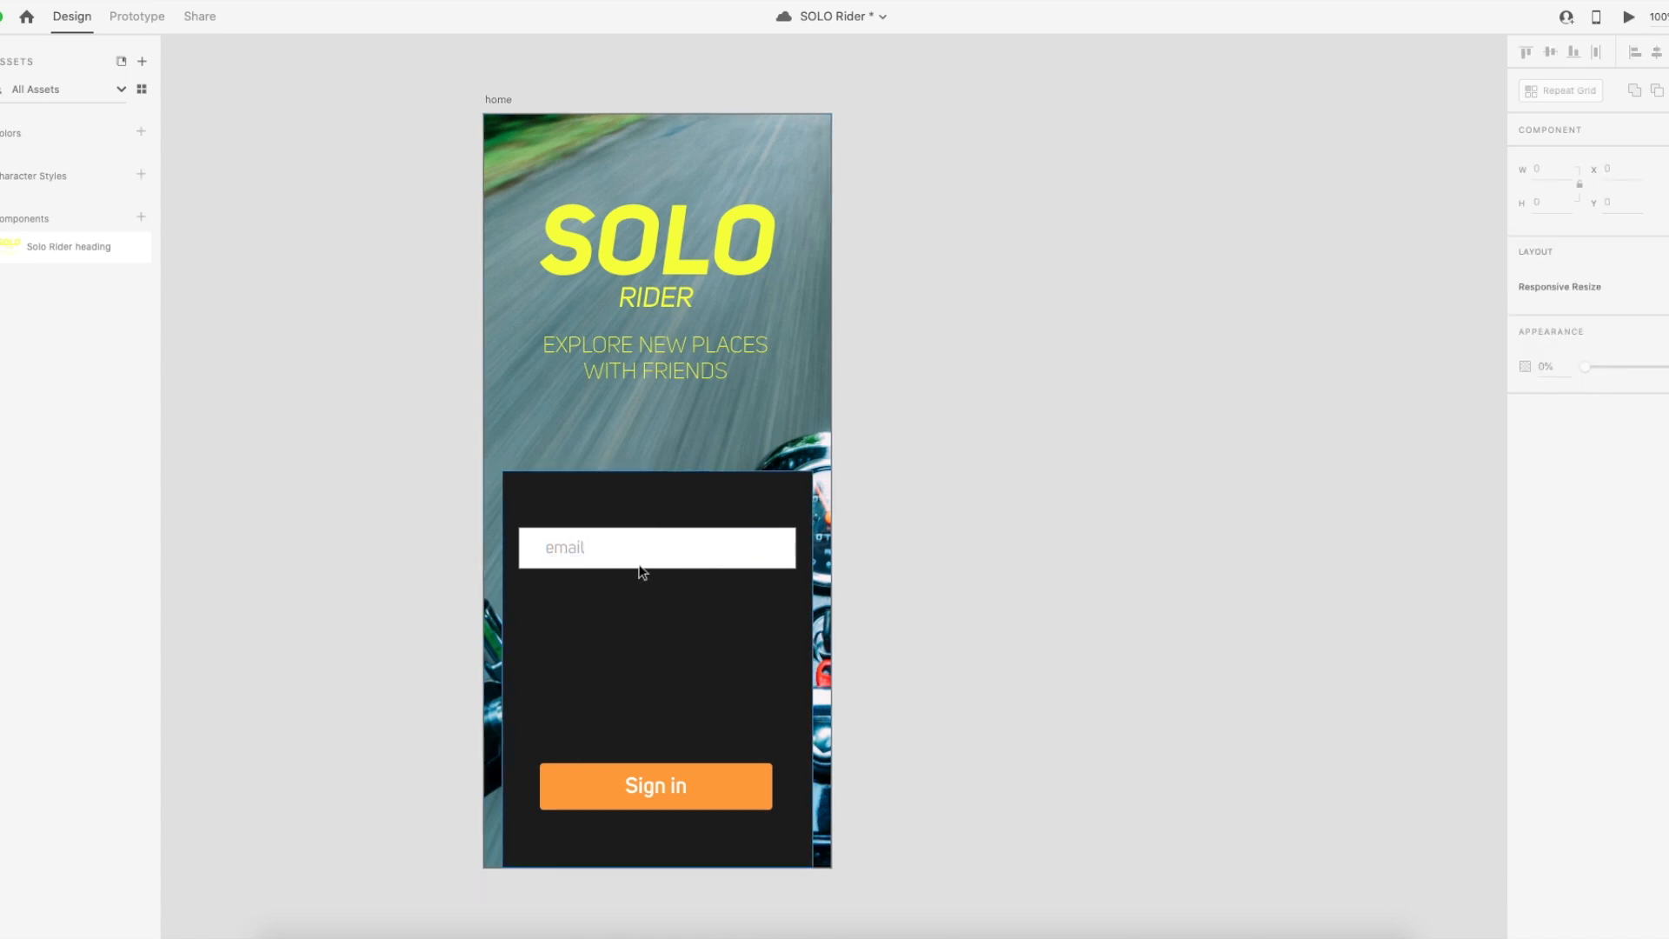
click(560, 546)
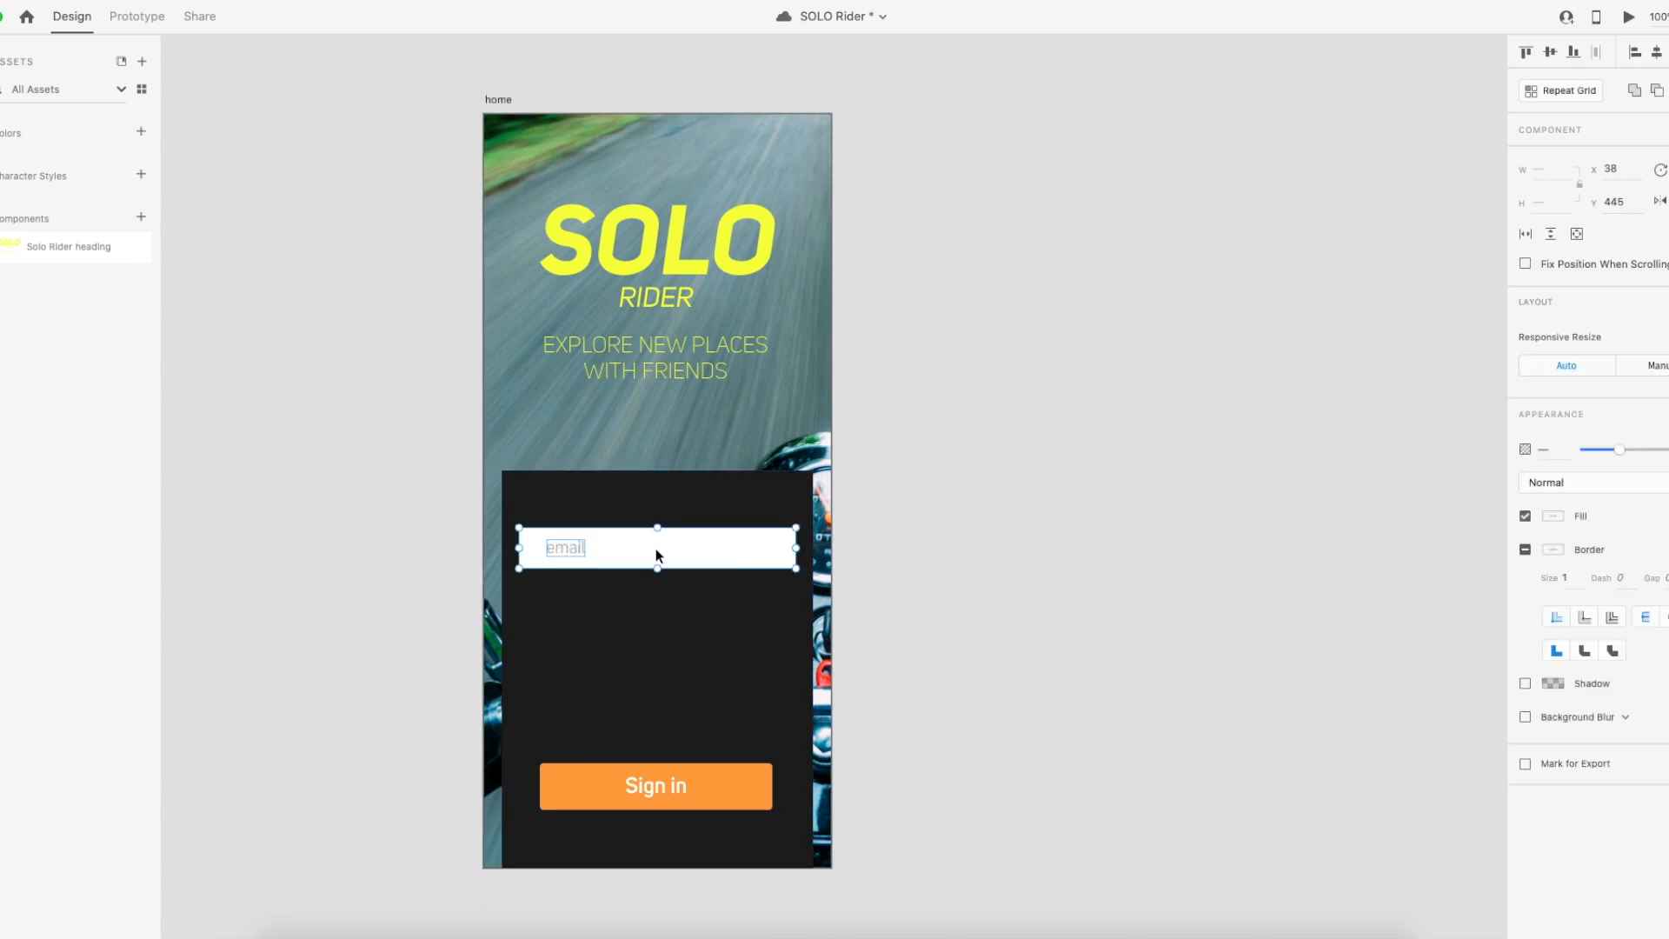
click(1085, 610)
click(566, 547)
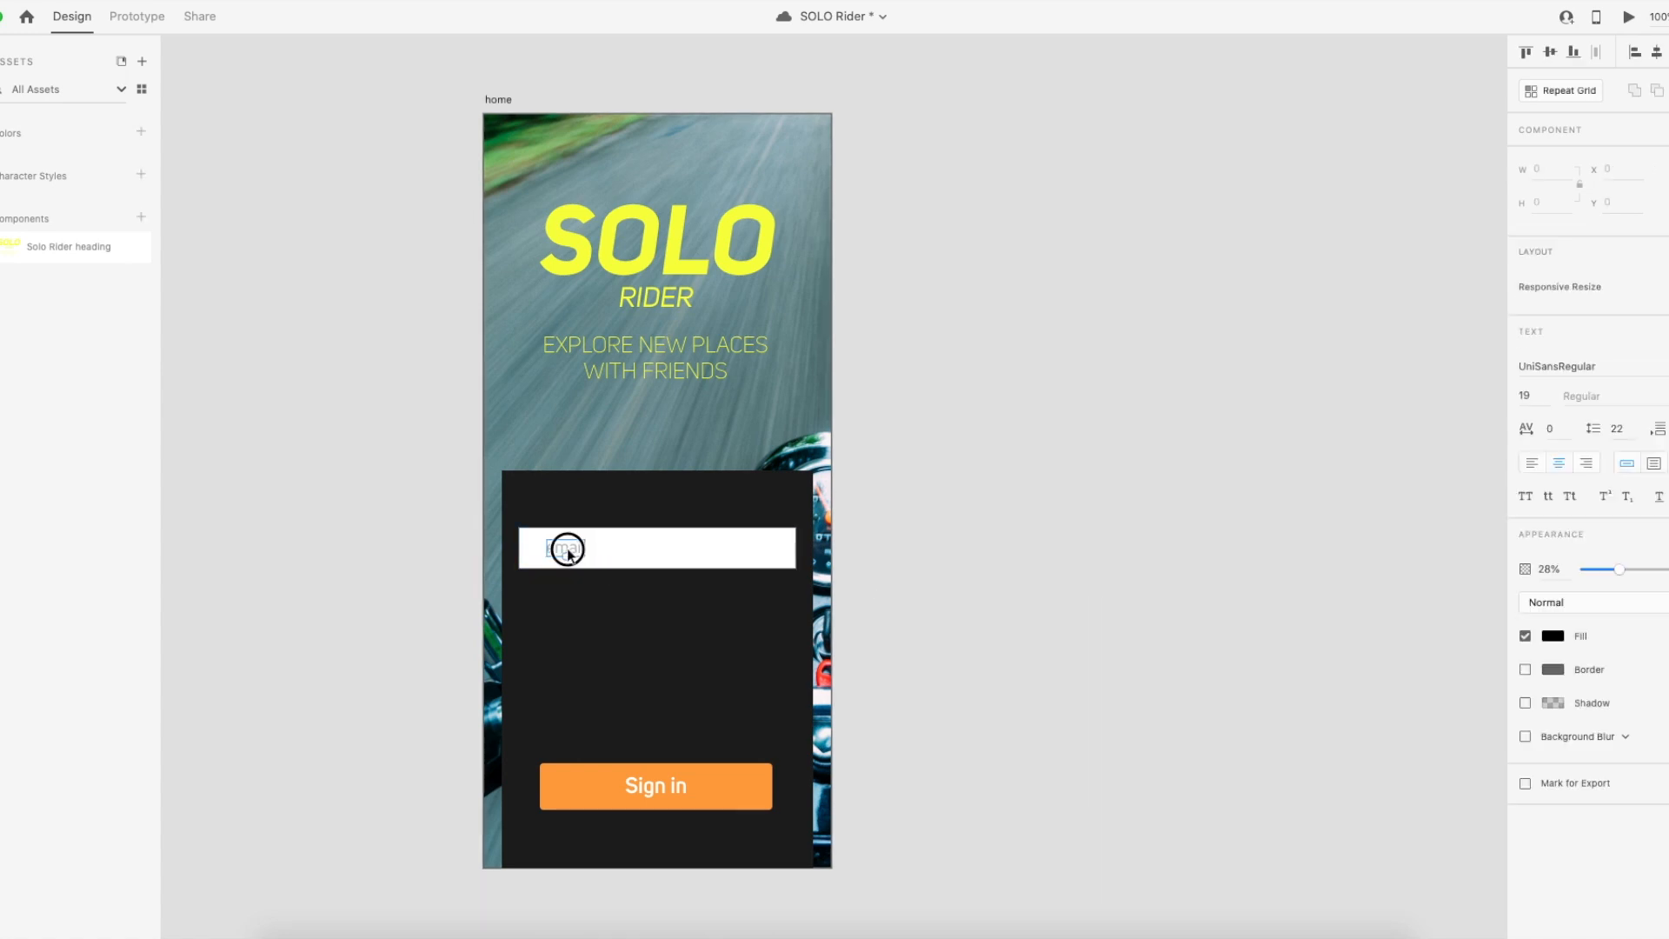
drag(566, 548, 583, 551)
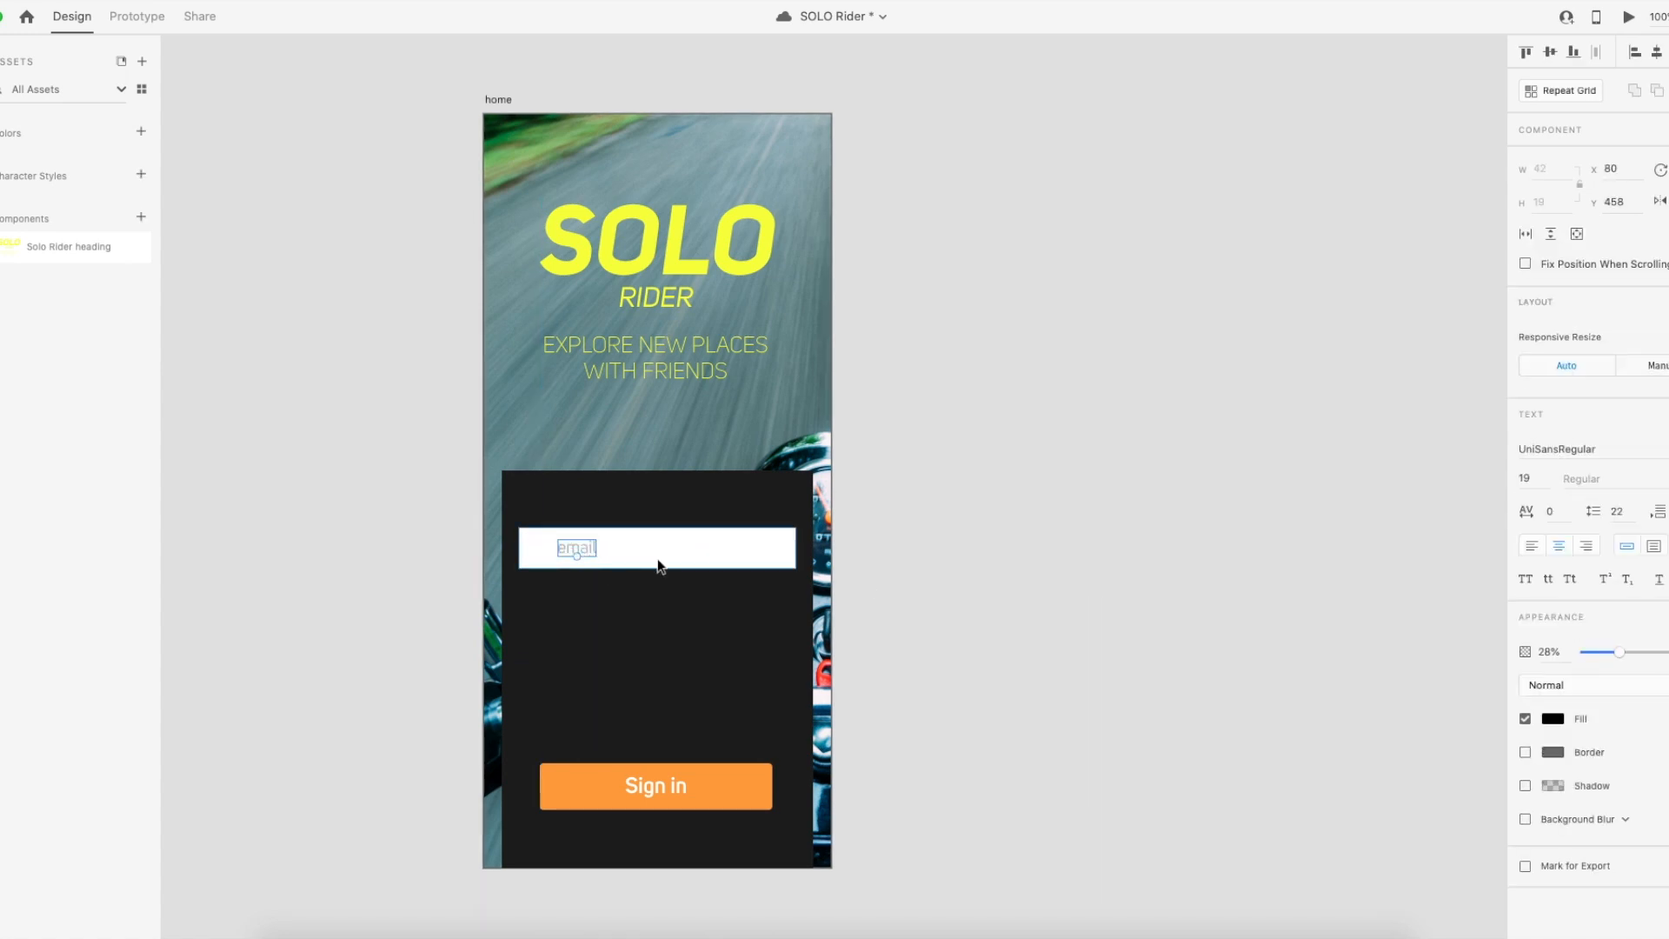
click(696, 565)
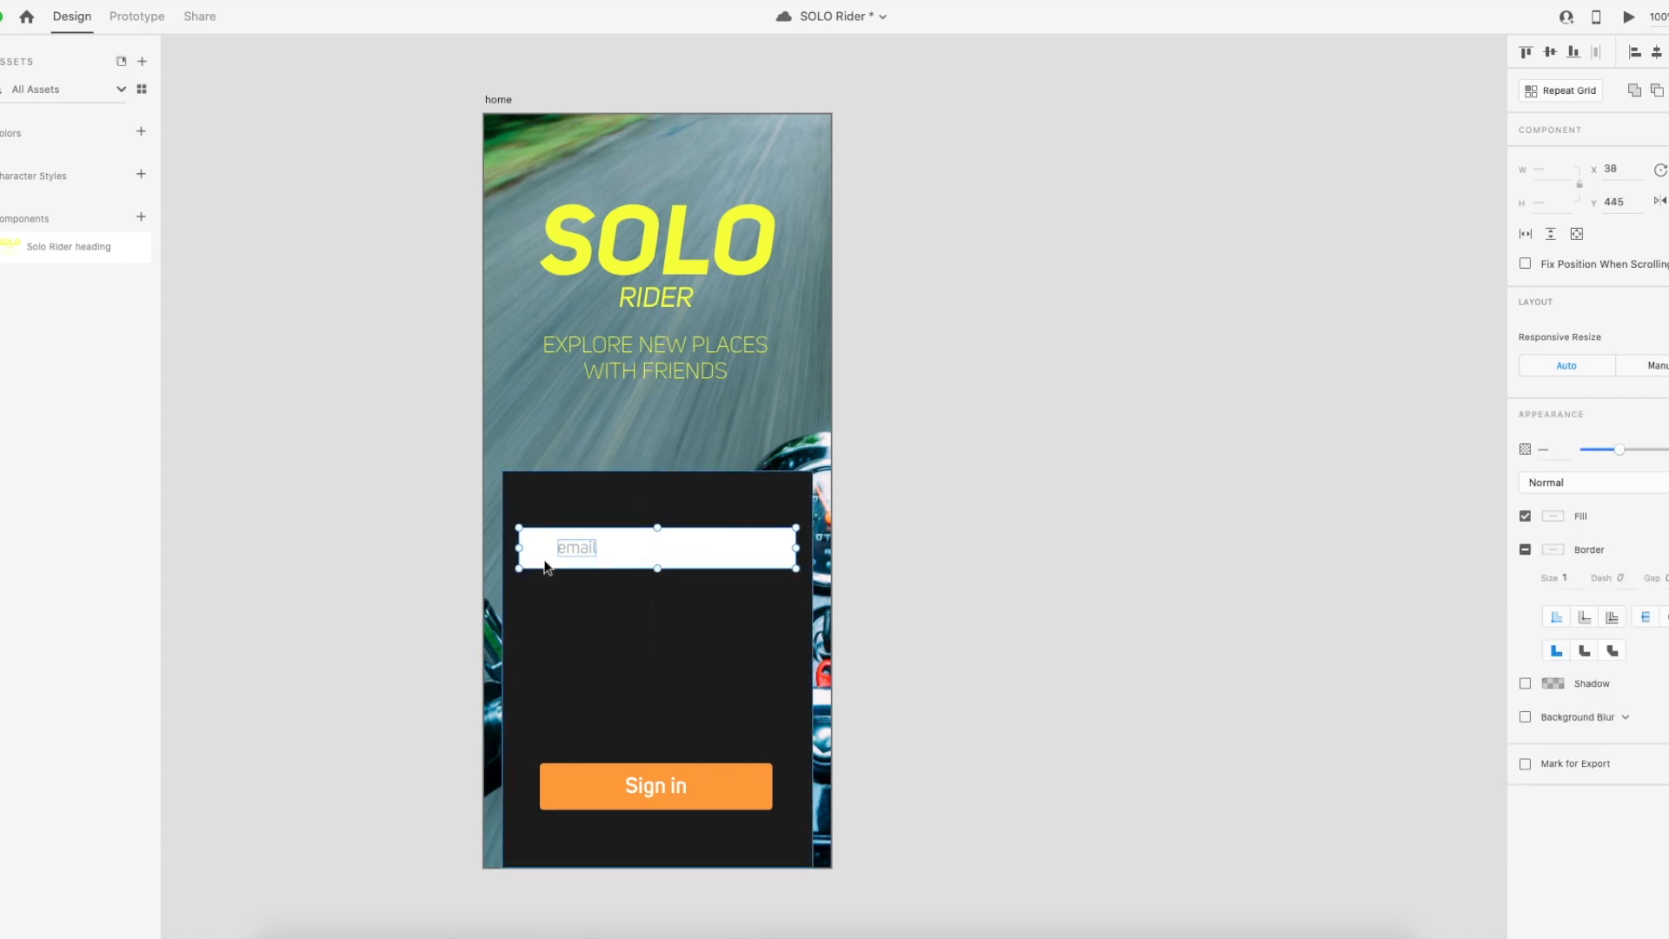
click(362, 472)
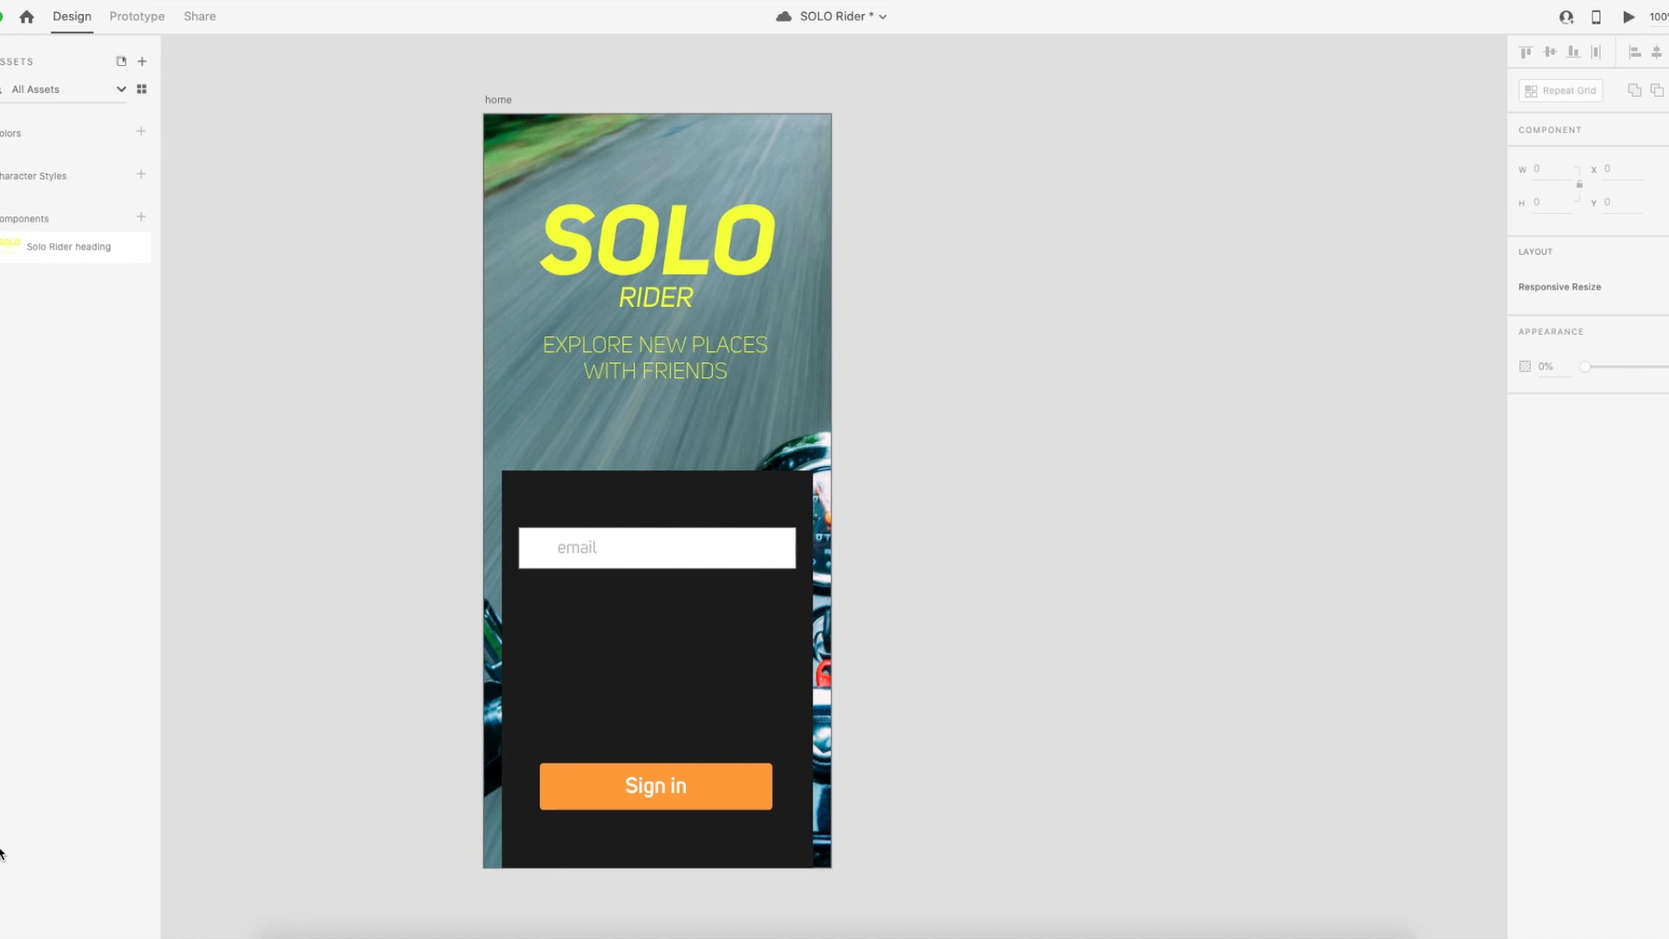
Save the document and open the Icons 4 Design plugin.
key(super+s)
key(super+y)
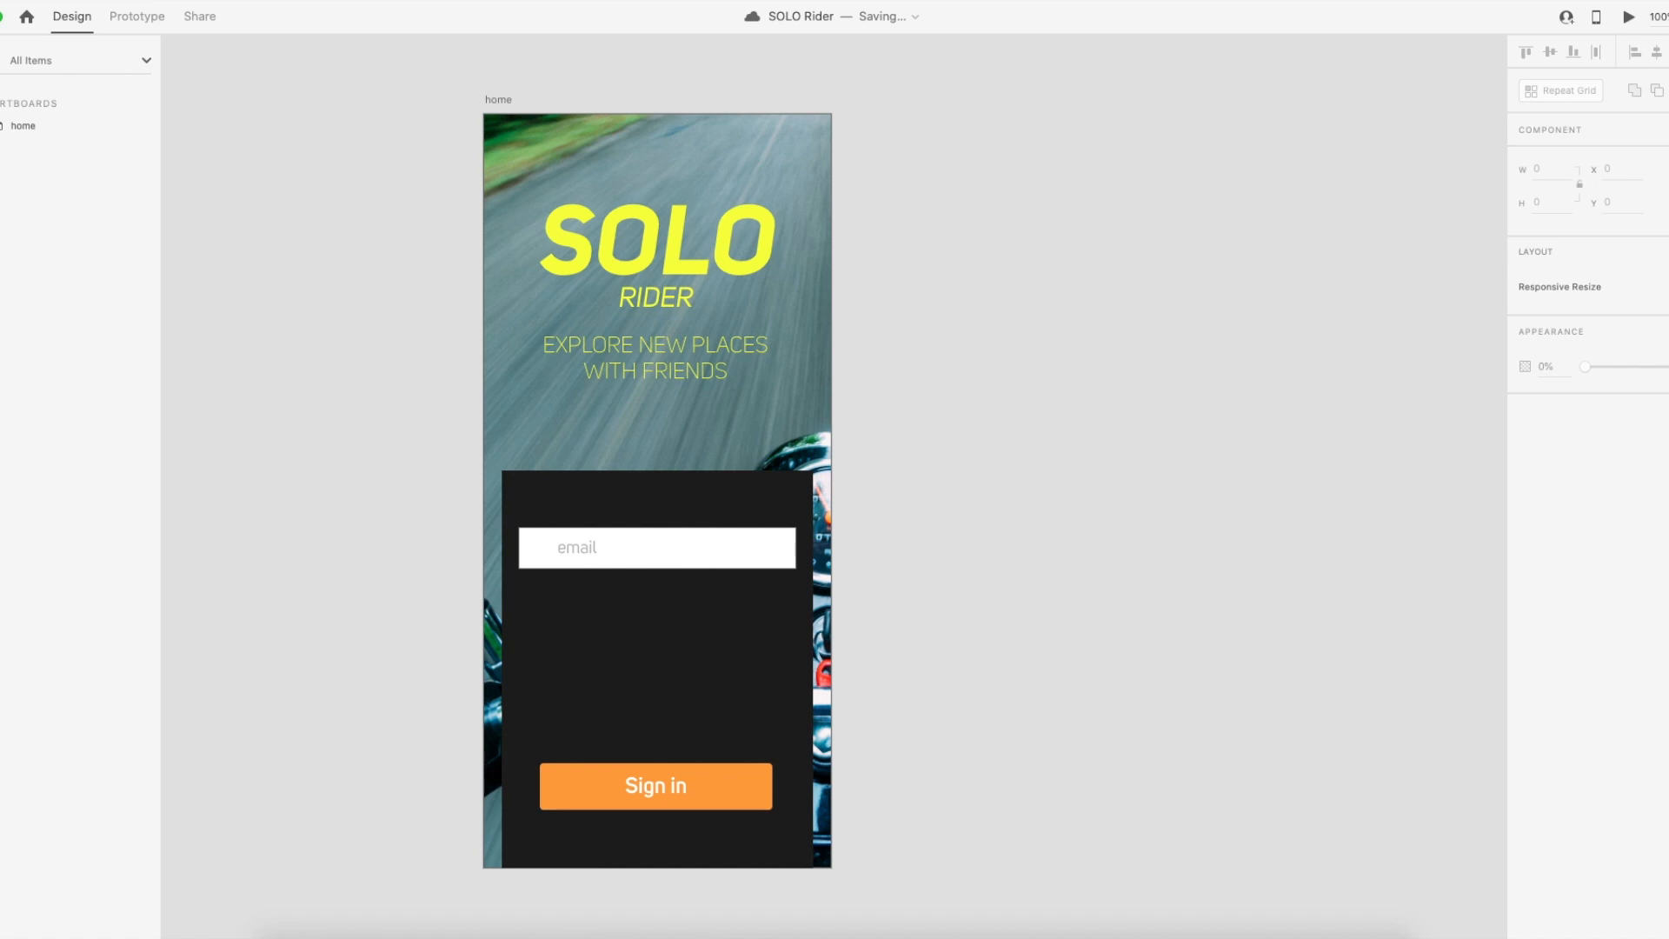
key(alt+shift+p)
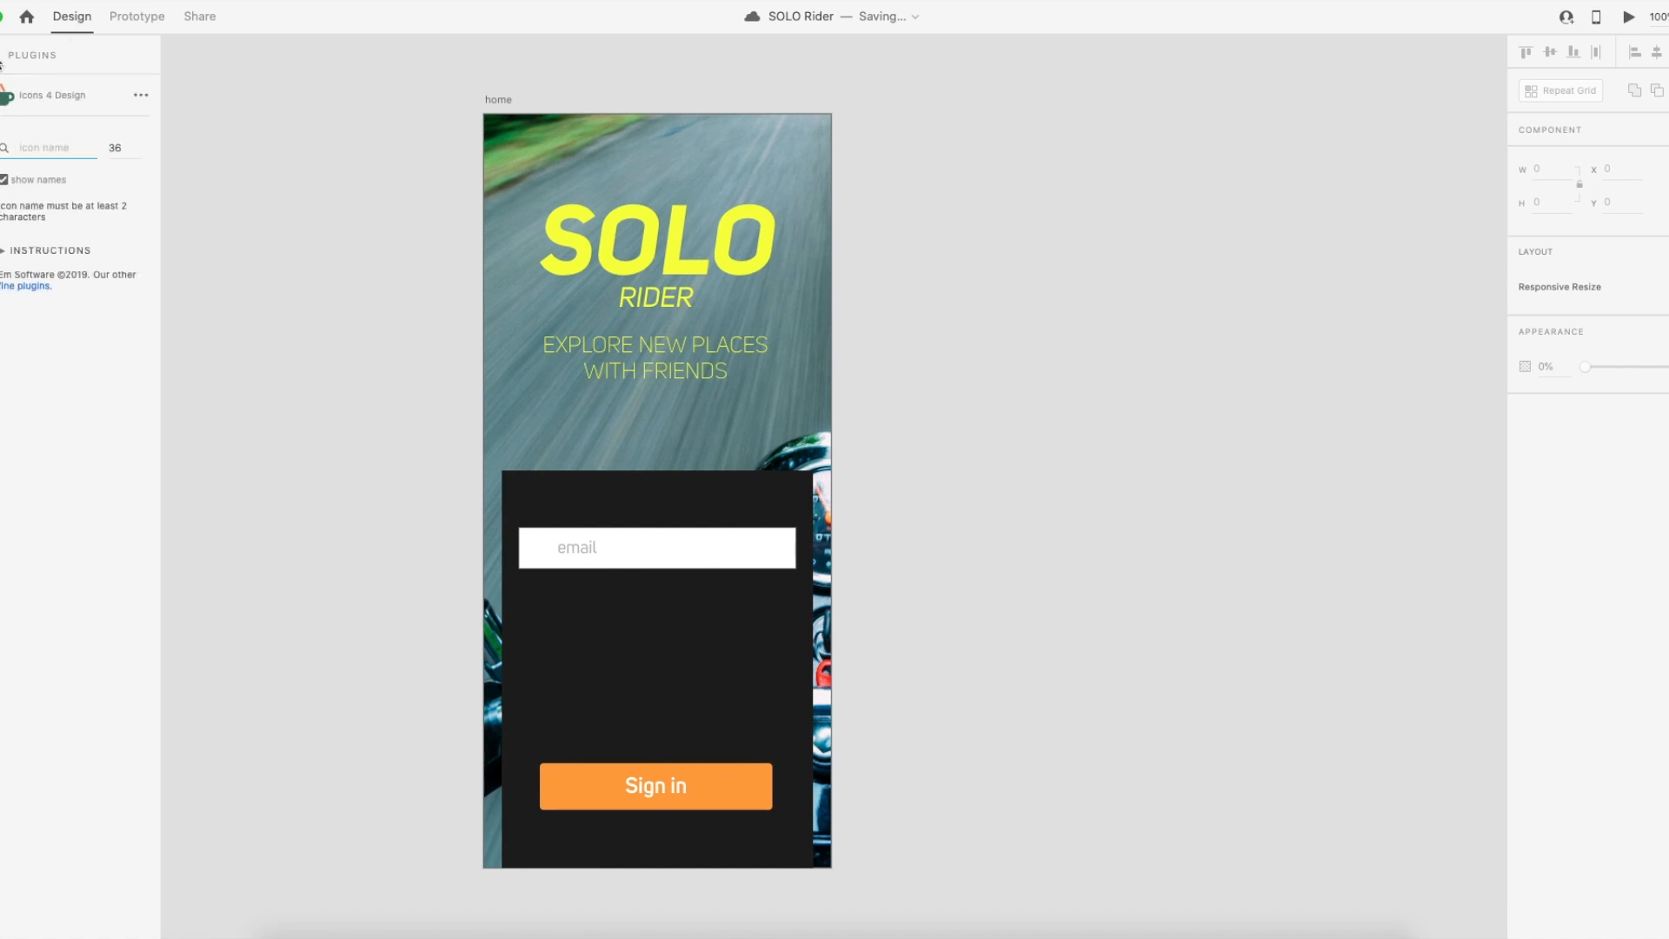
click(2, 57)
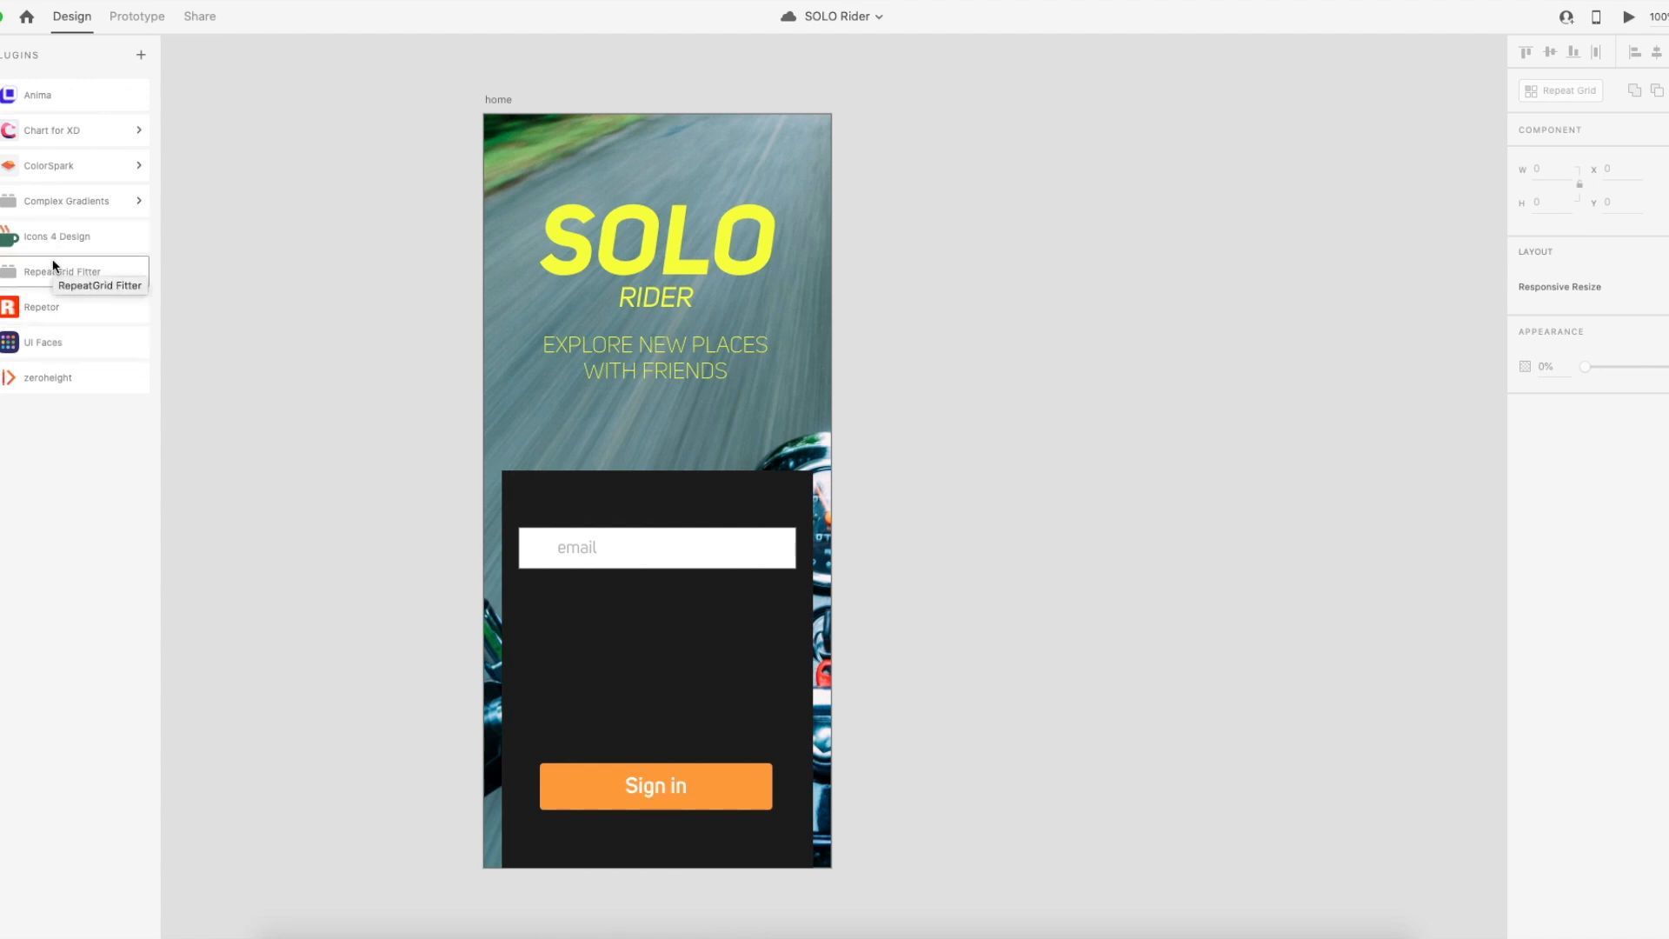
click(49, 236)
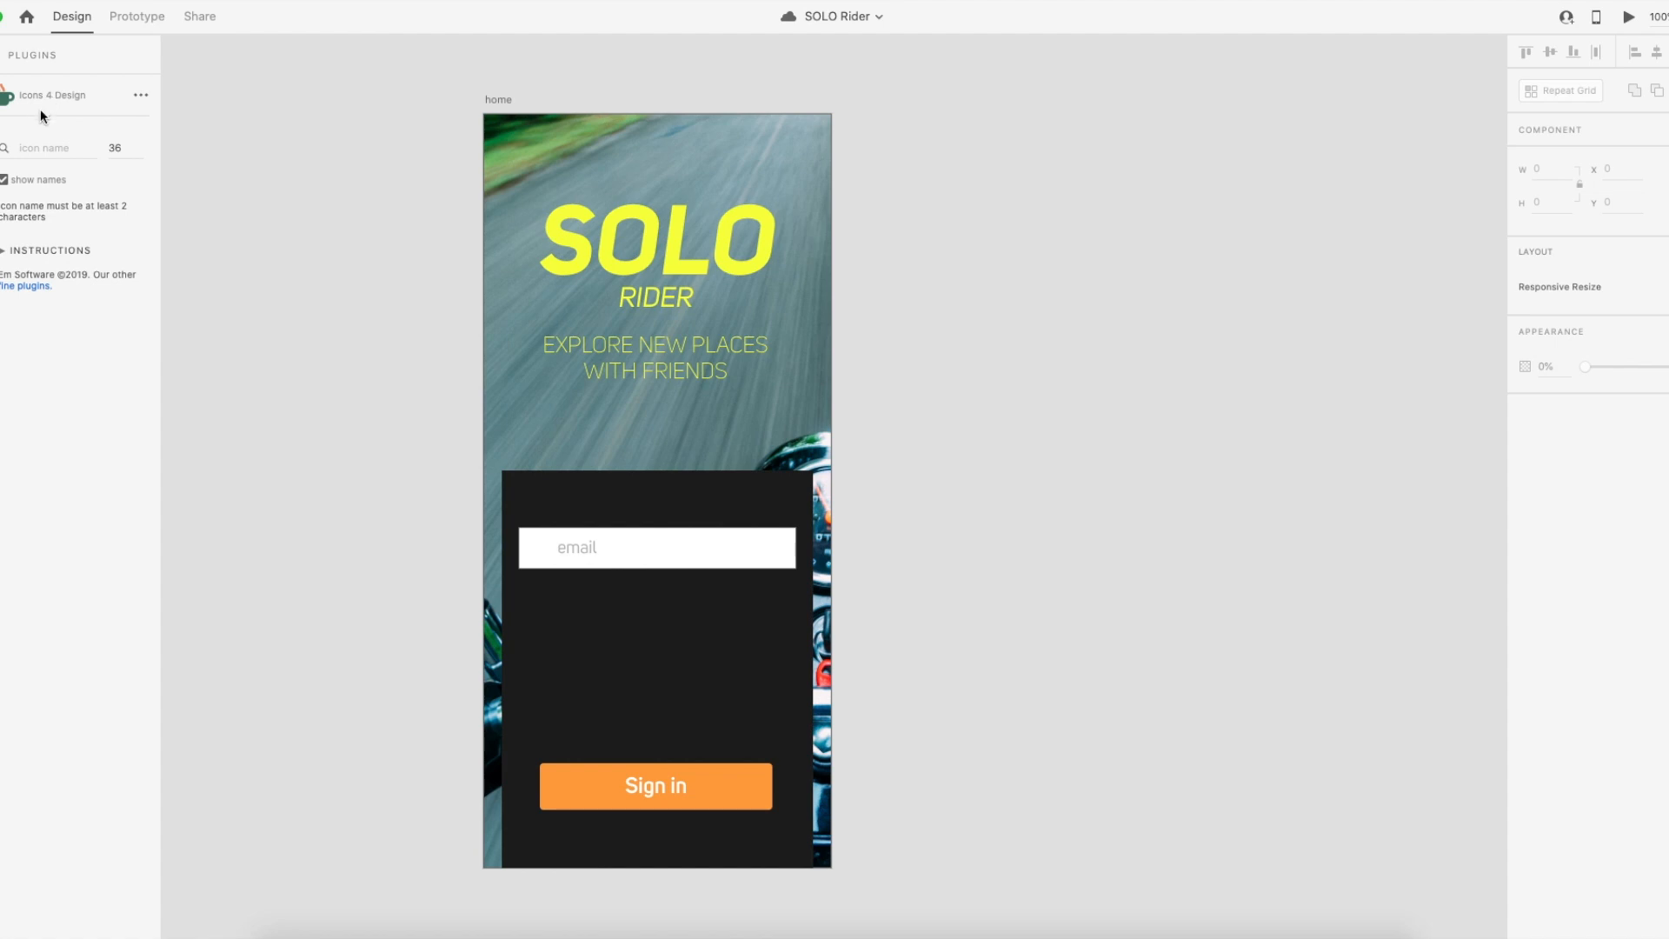
Search the icon plugin for "email" and insert the Zocial email icon on the home artboard.
click(31, 150)
text(email)
key(Return)
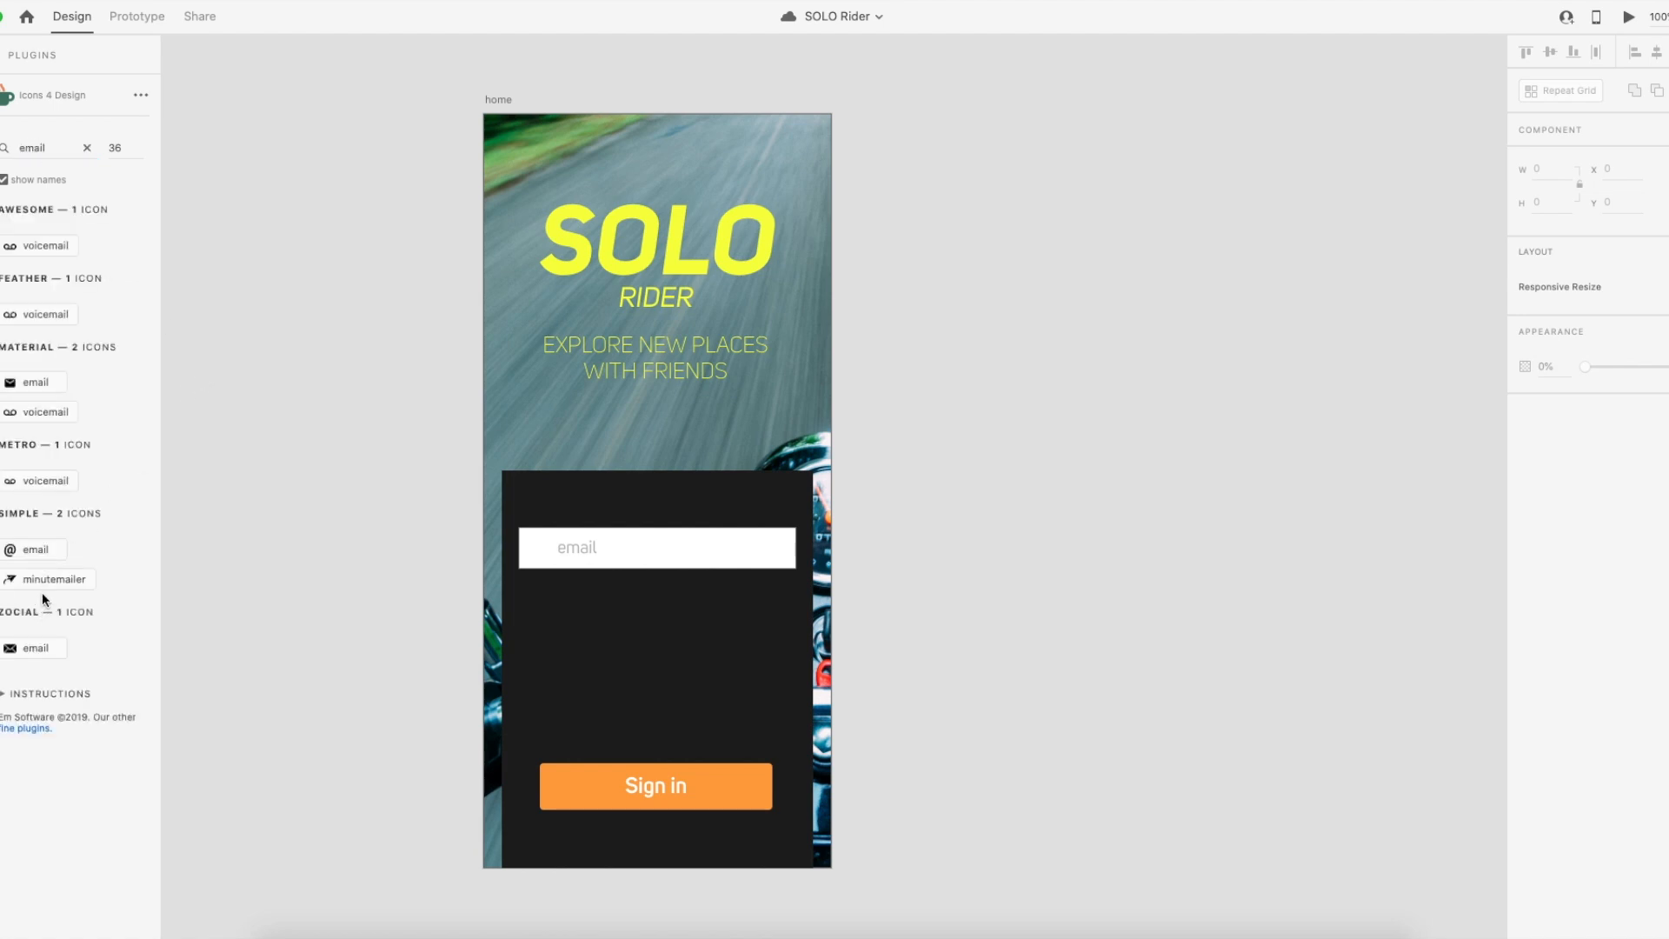
click(47, 391)
drag(34, 649, 214, 634)
click(34, 650)
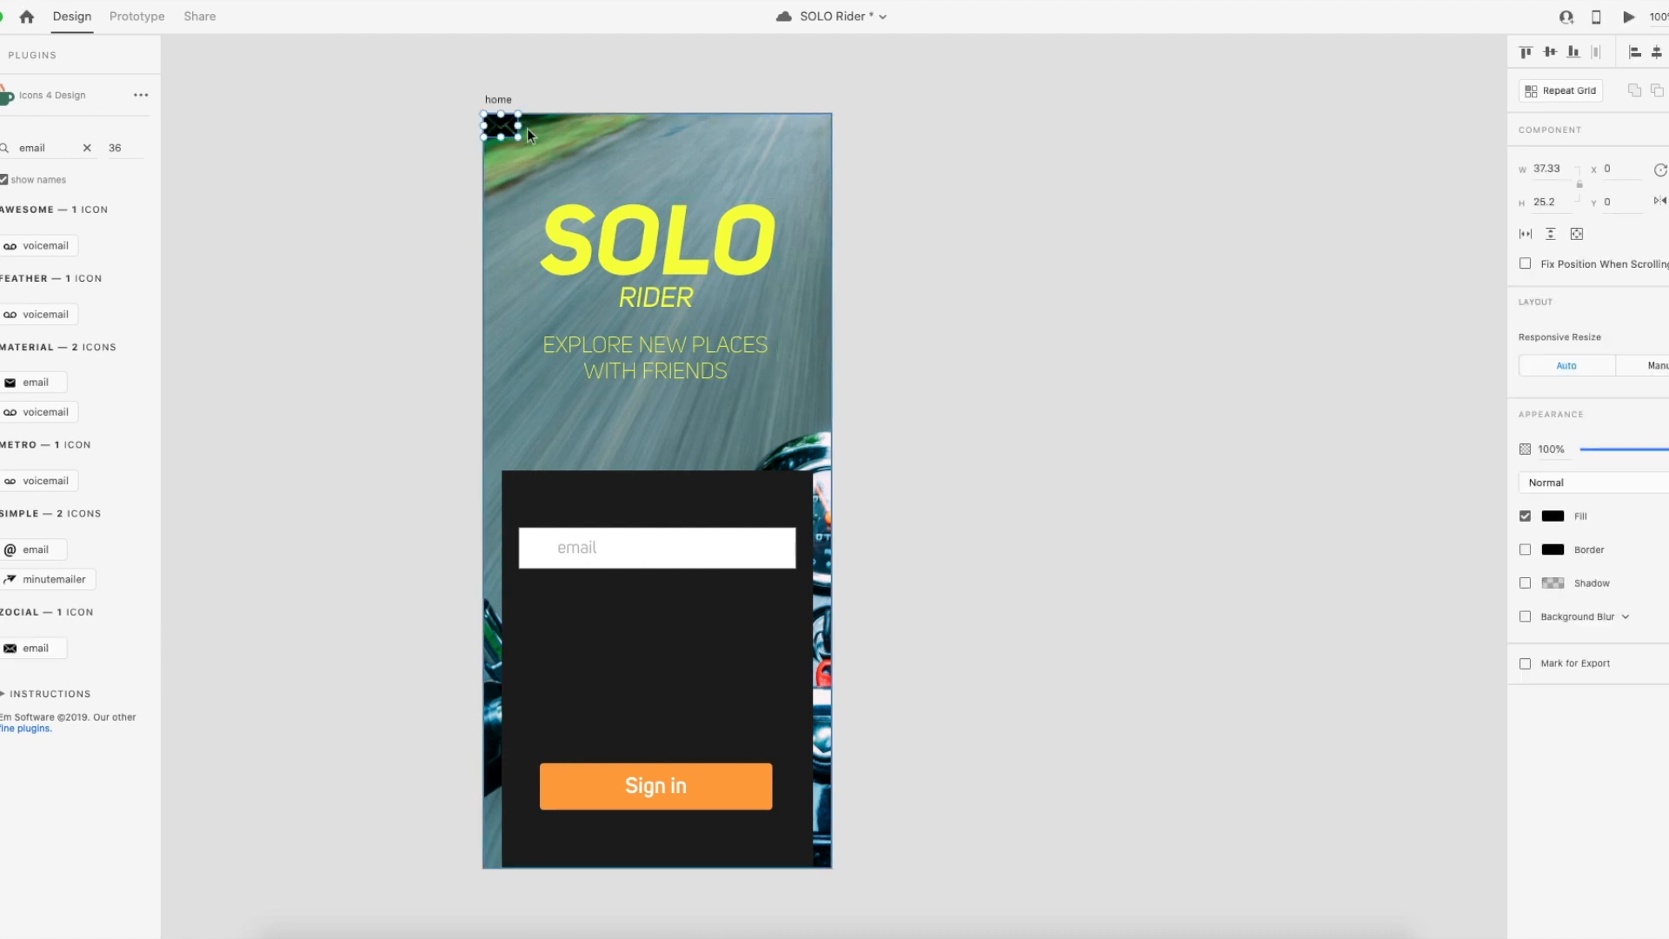
Shrink the envelope icon into the white email field and set its width to 20 with proportions locked.
drag(501, 122, 504, 200)
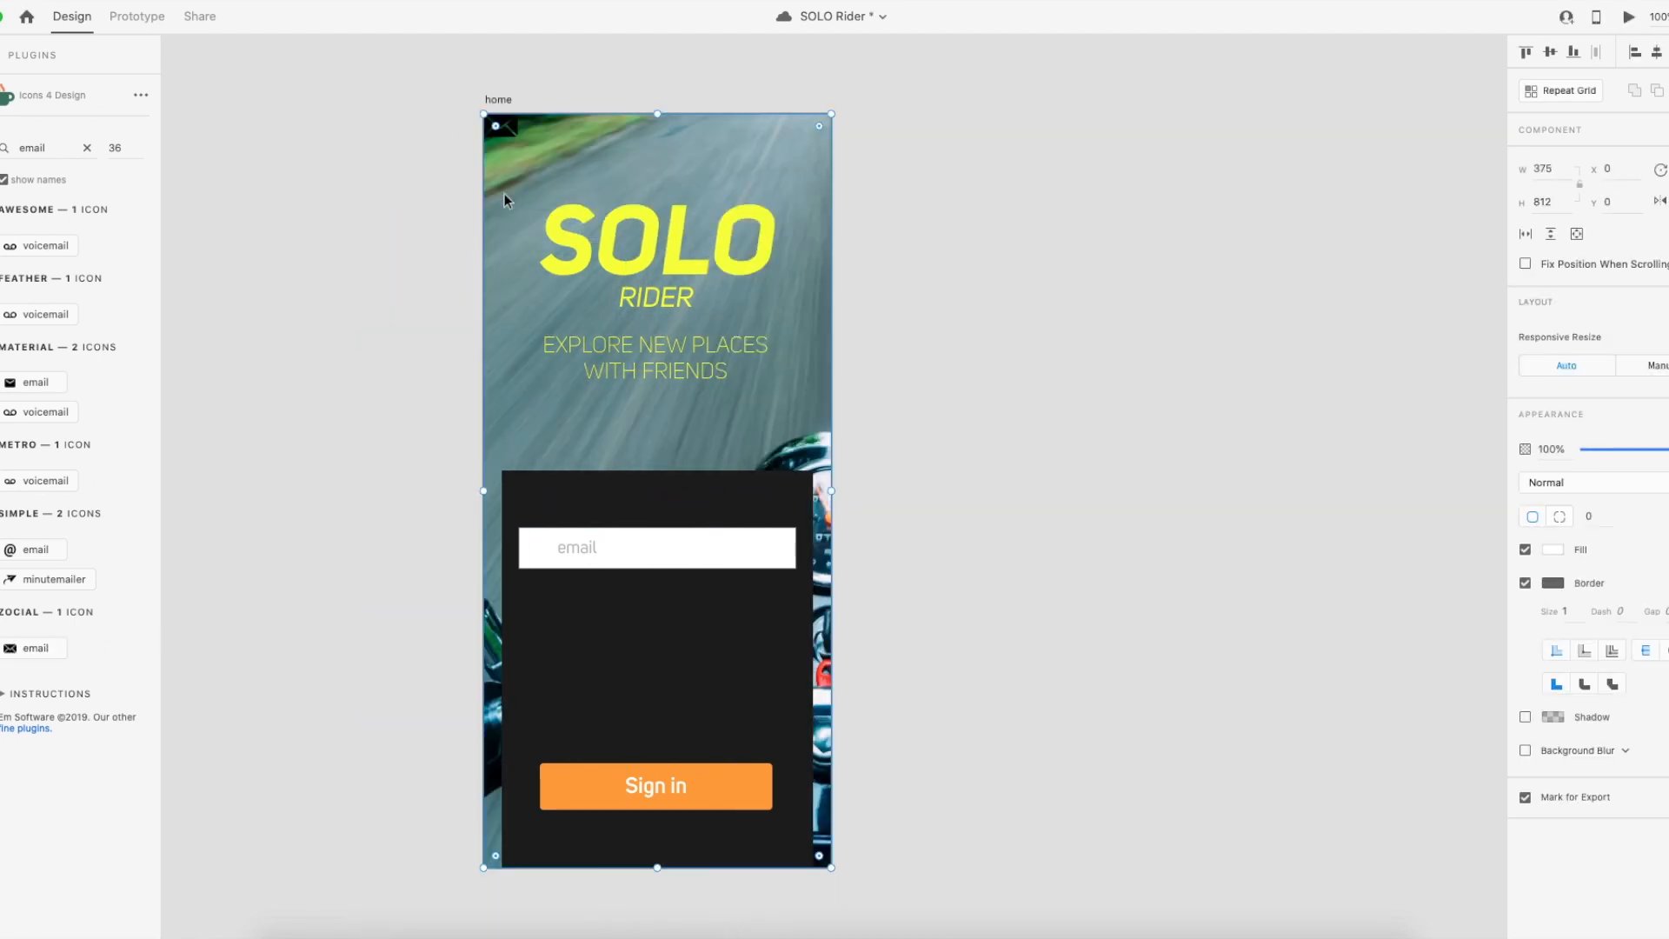
drag(509, 124, 545, 551)
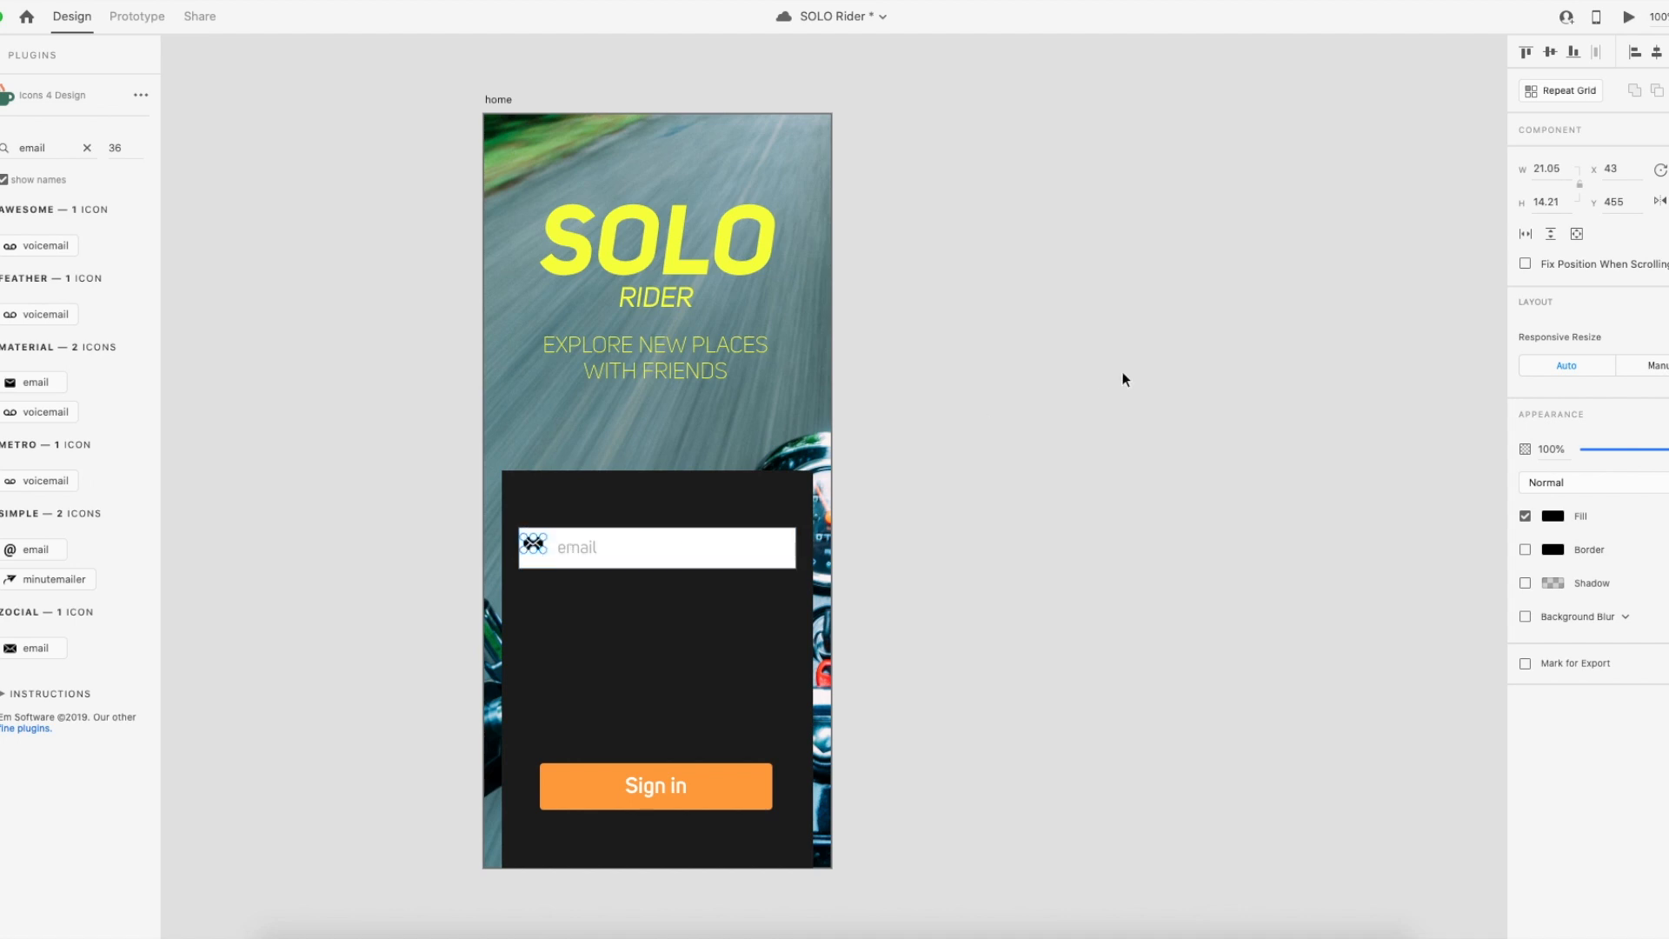
click(1581, 185)
text(20)
key(Return)
click(1547, 167)
Position the envelope icon before the email text, vertically centred in the field, at X 47, Y 461.
drag(534, 544, 540, 550)
key(Left)
key(Left)
key(Left)
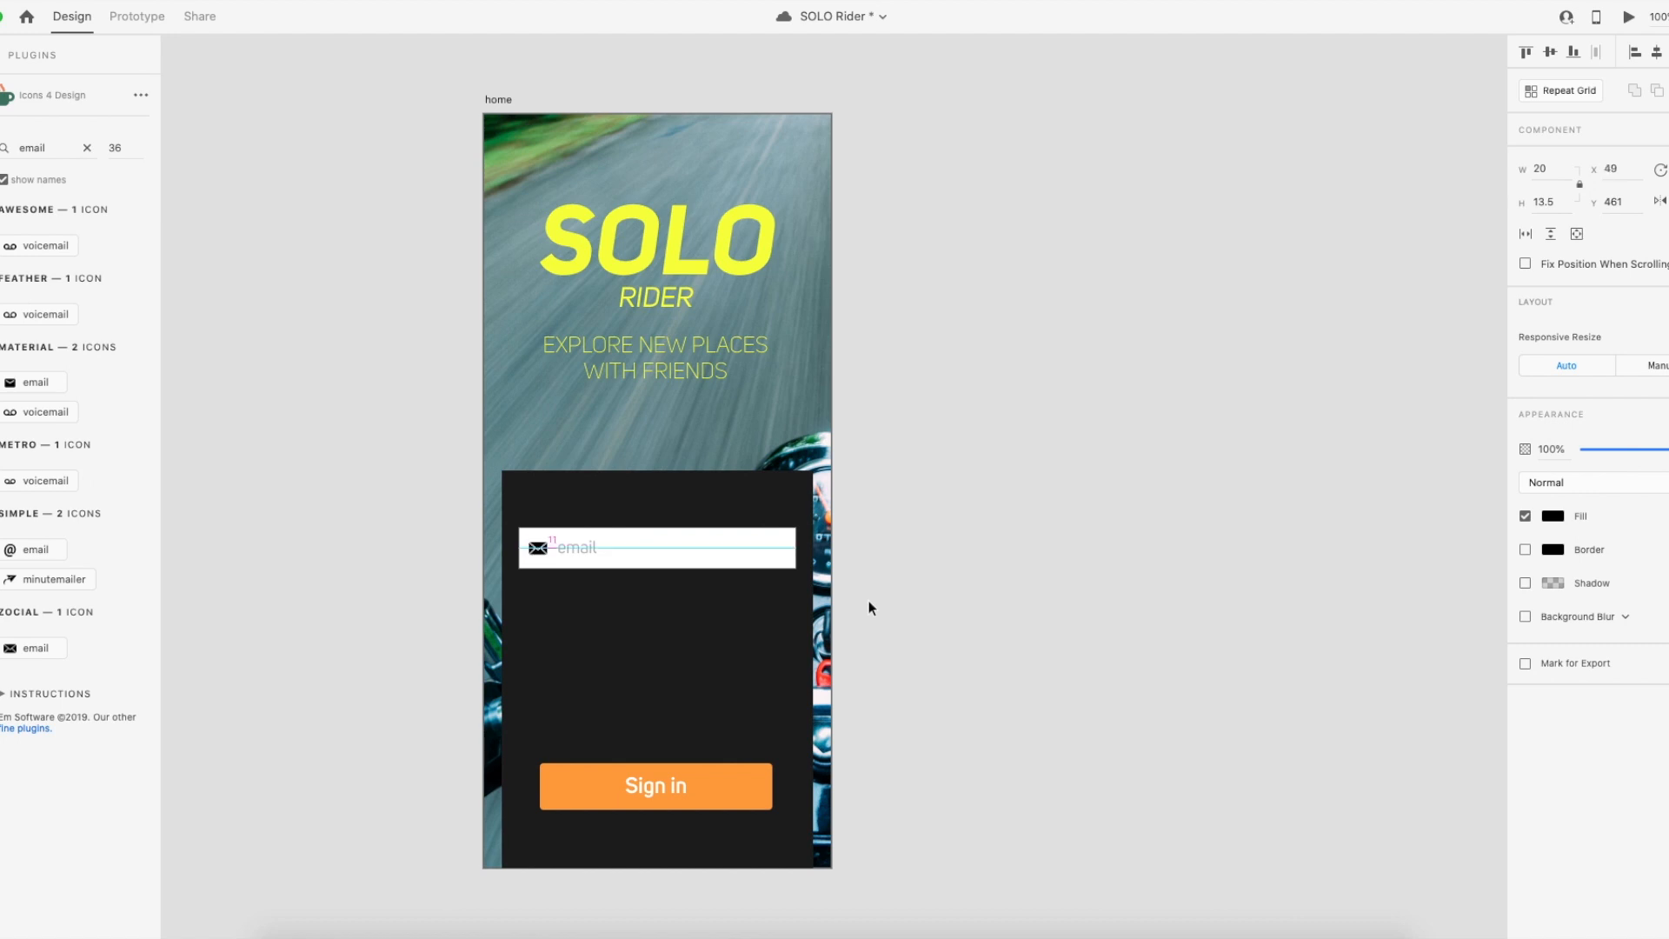
key(Left)
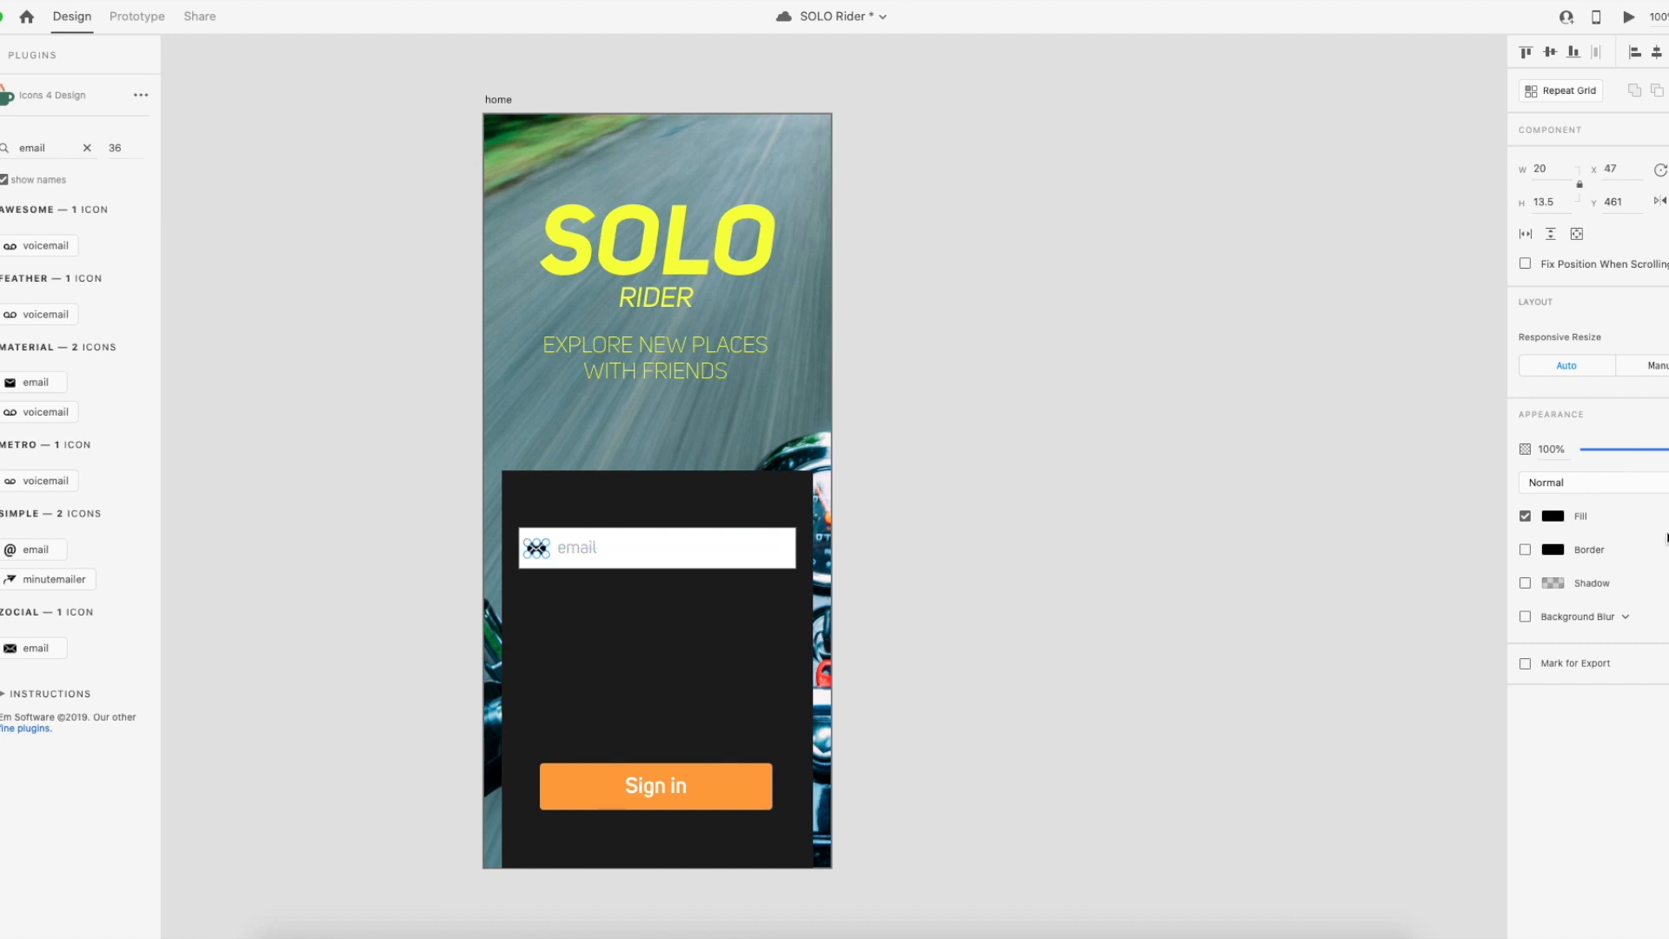
Fill the envelope icon with the orange sampled from the Sign in button.
key(i)
click(650, 236)
key(i)
click(717, 789)
click(1158, 657)
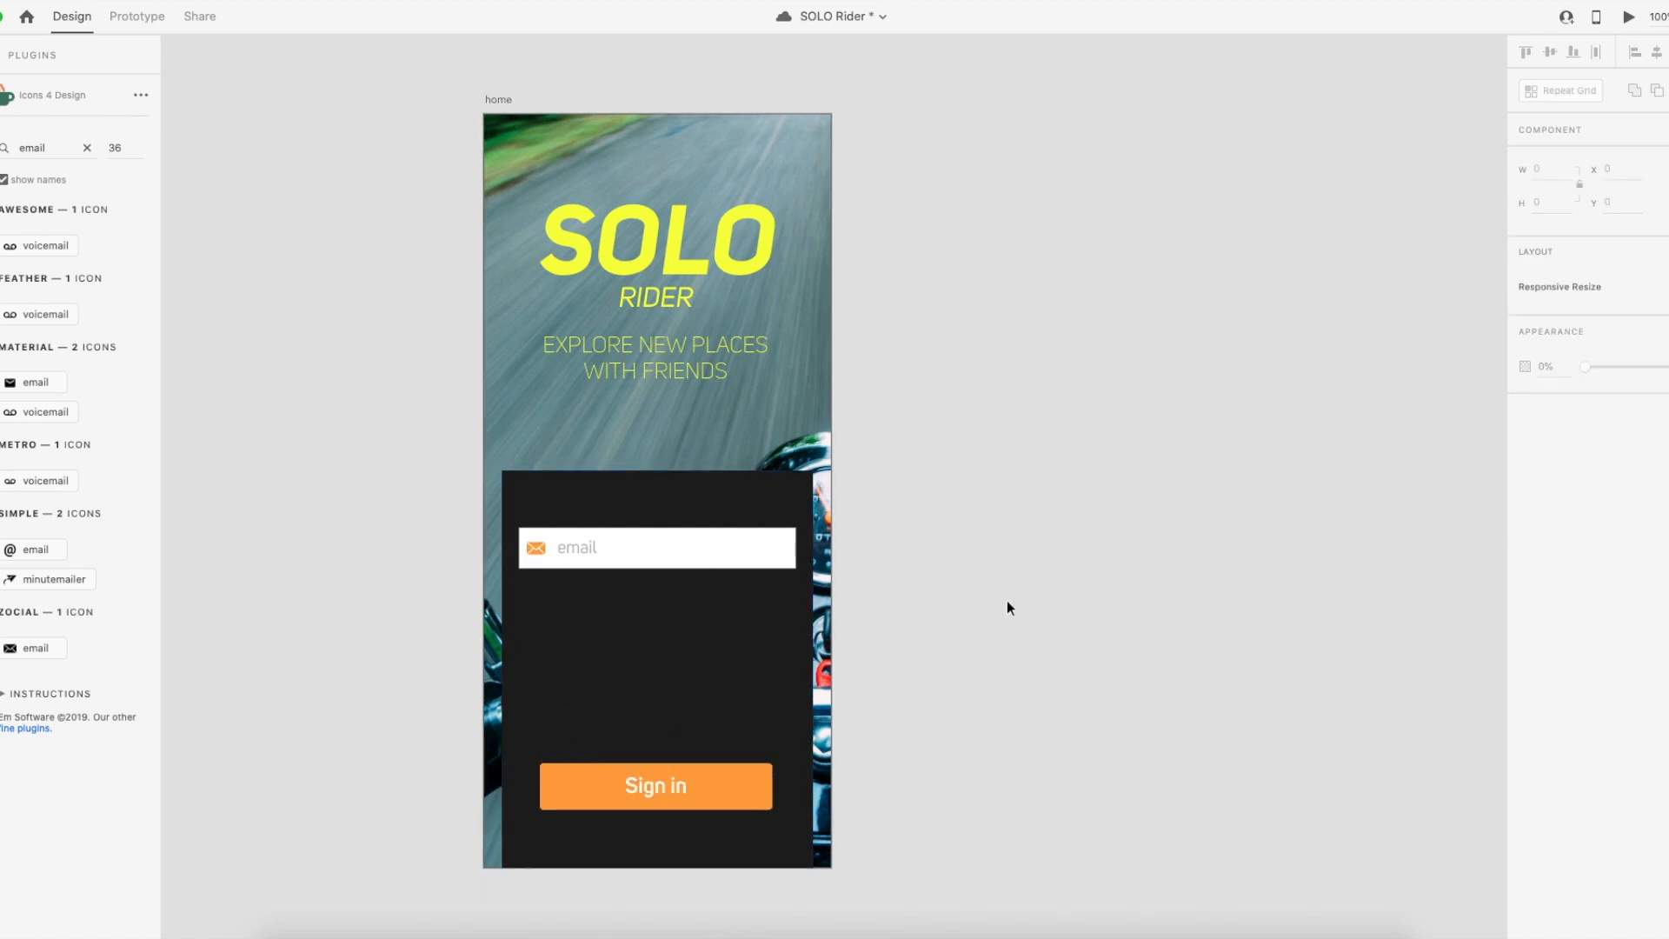
Align the envelope icon with the white field's left edge, and nudge it about 12 px inwards.
click(541, 550)
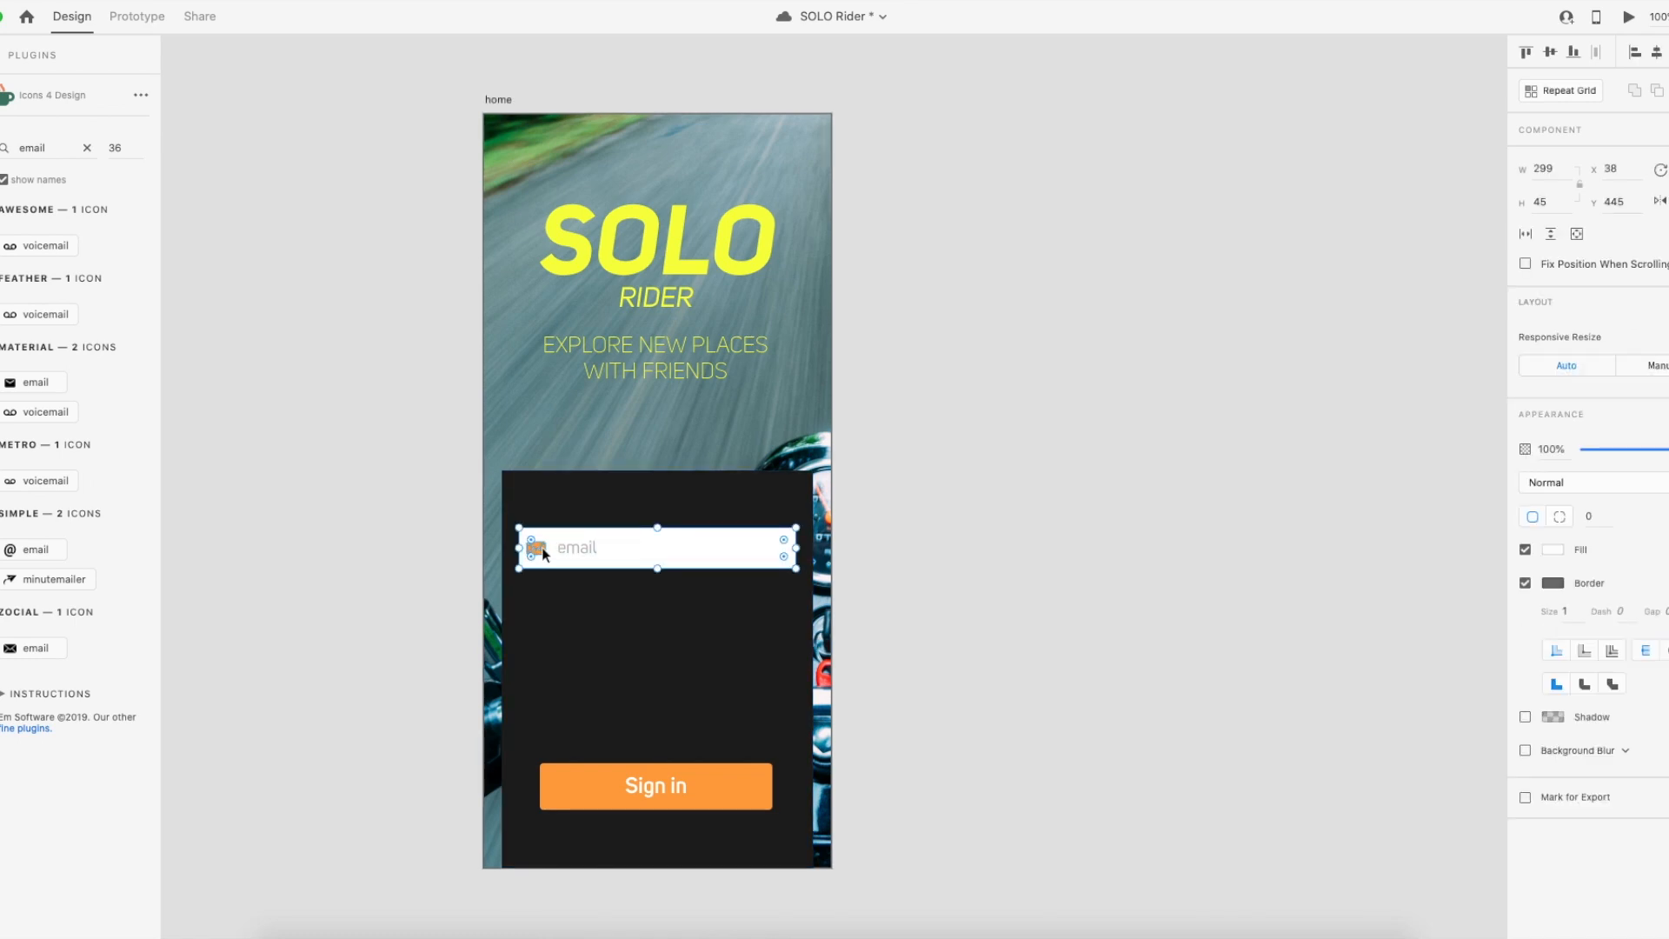
double_click(541, 546)
drag(541, 546, 536, 546)
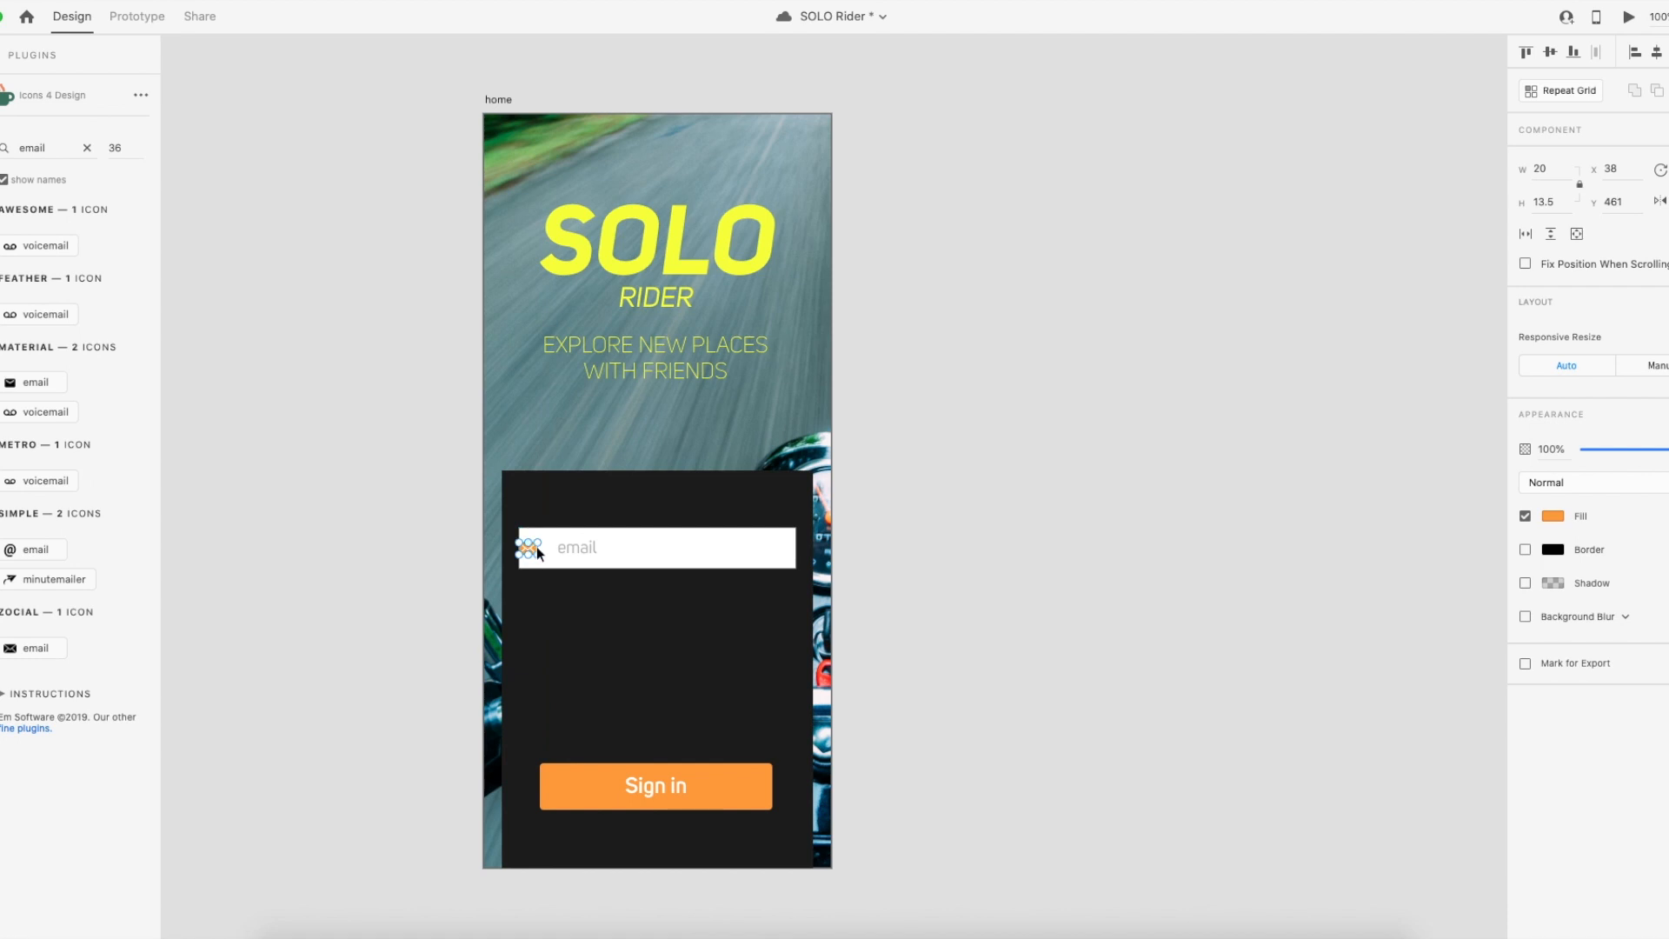
key(shift+Right)
key(Right)
key(Right)
Make a component from the white rectangle, the envelope icon and the email text.
shift+click(699, 555)
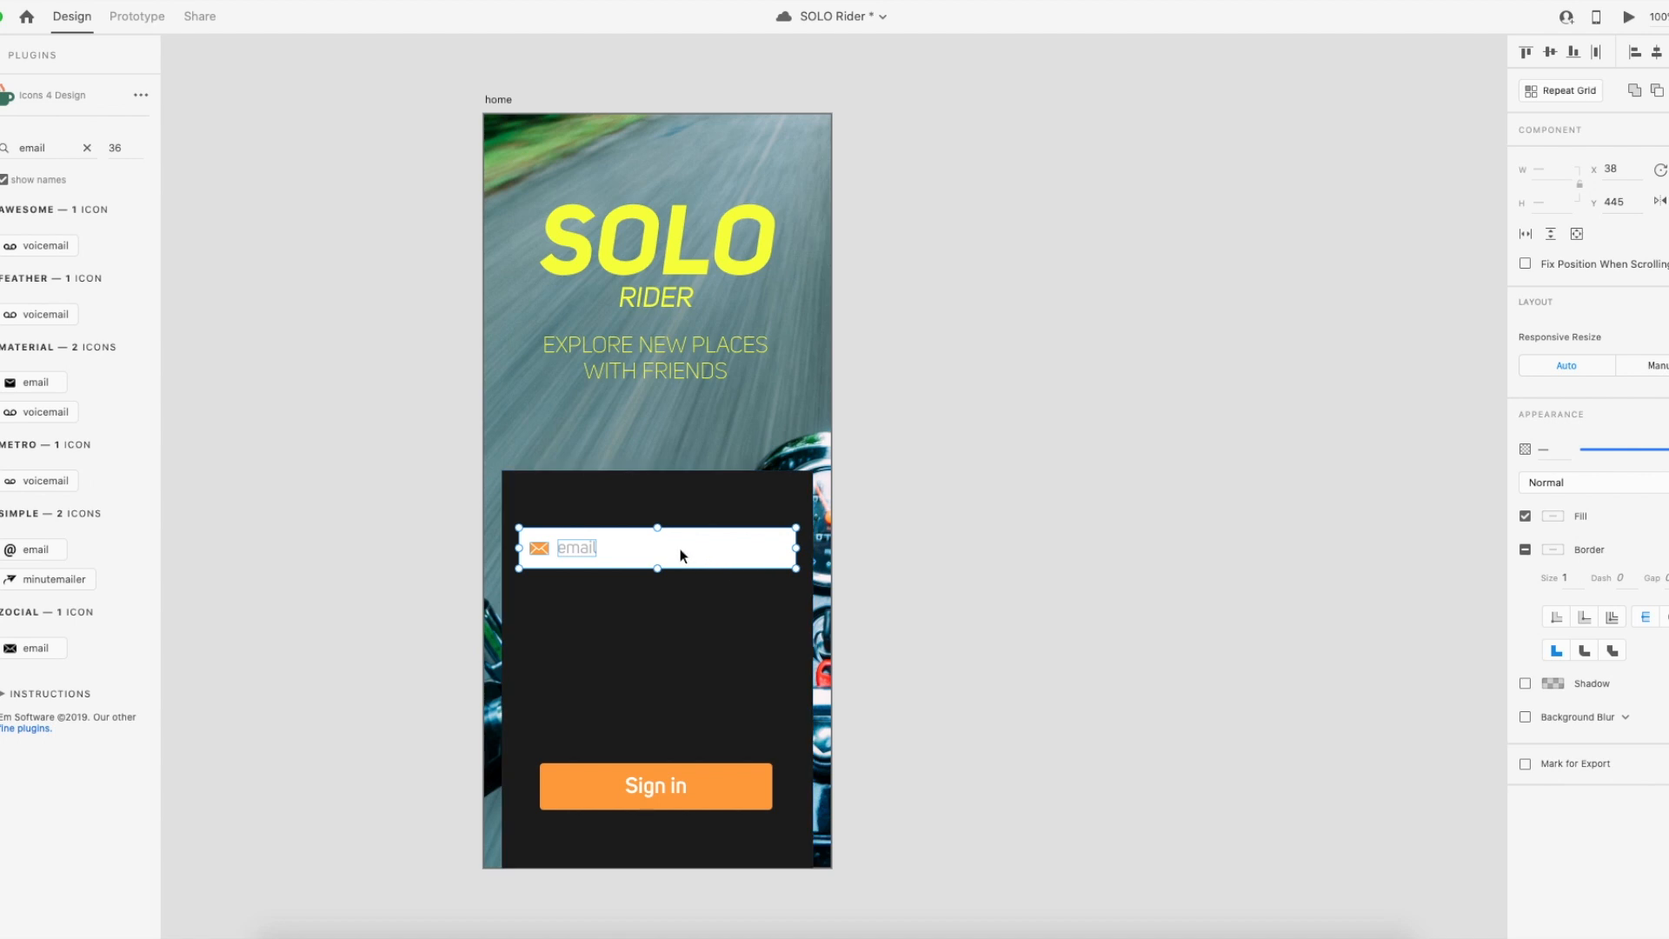
right_click(680, 555)
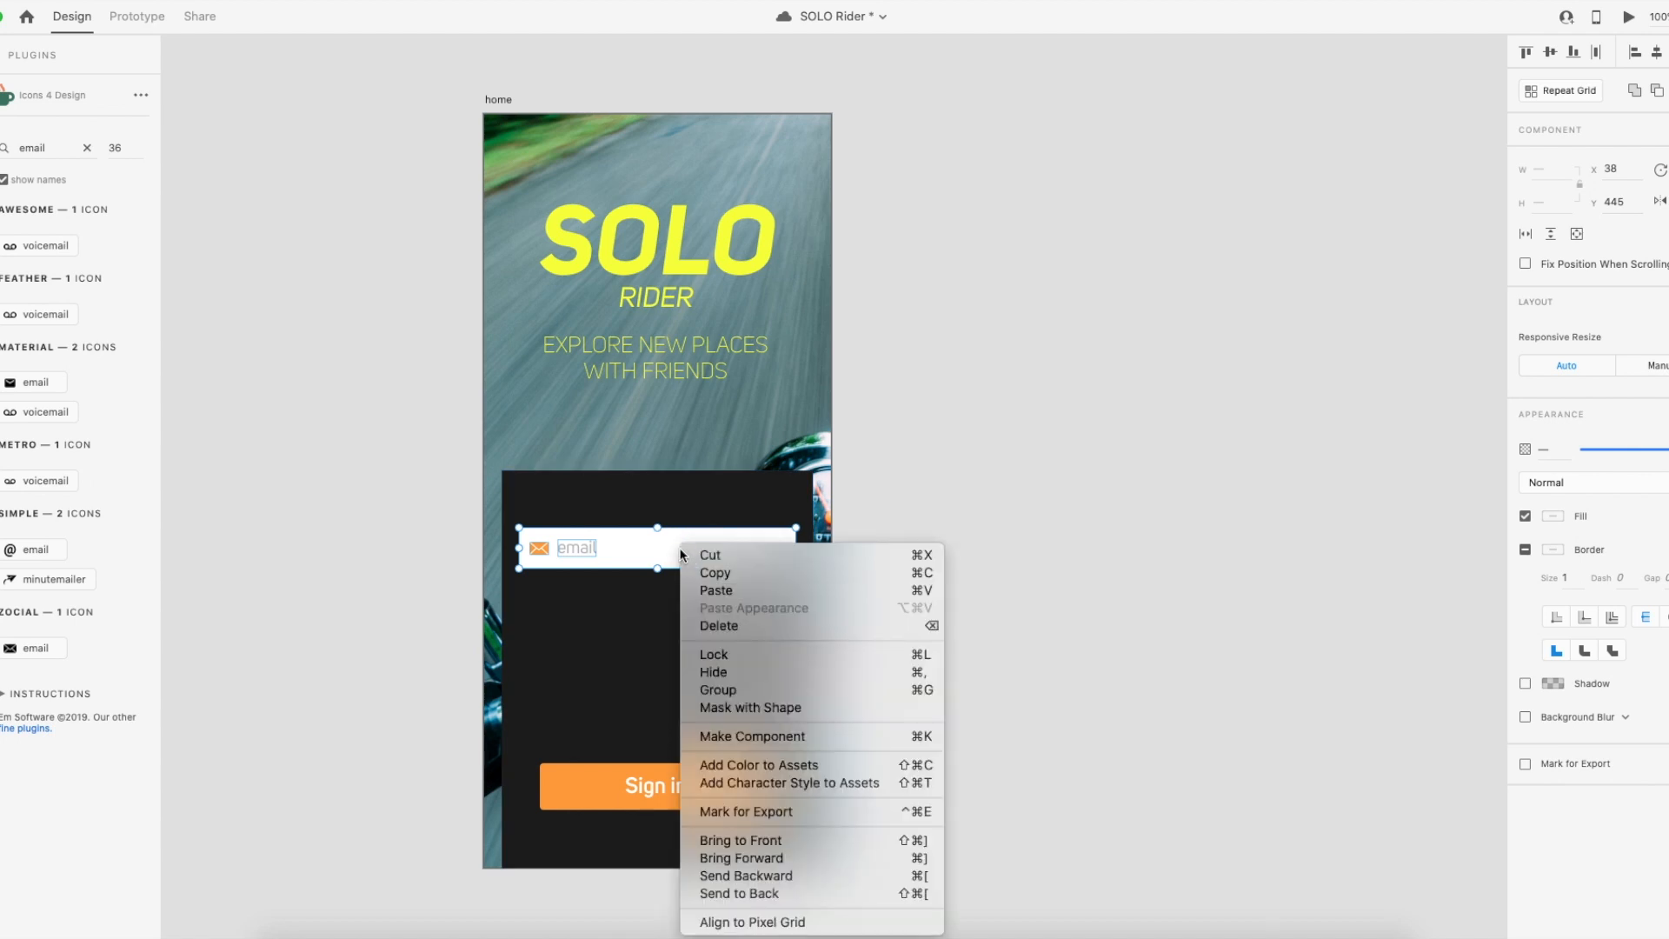
click(826, 739)
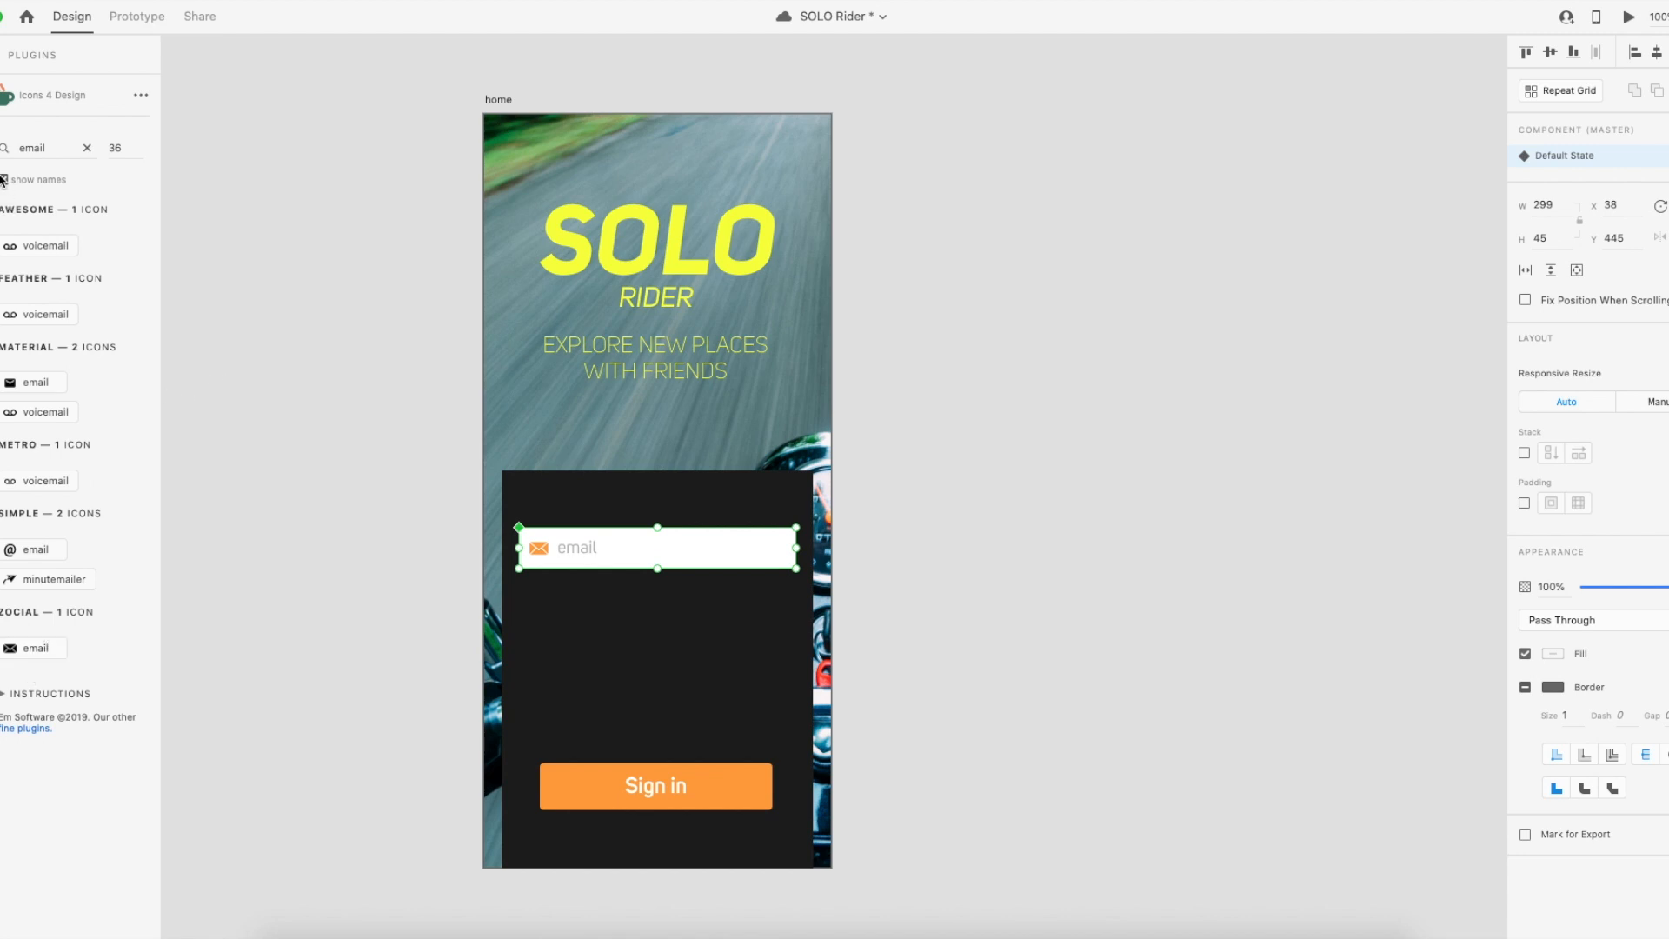
Rename the new email field component as "Input box" in the document assets.
click(4, 60)
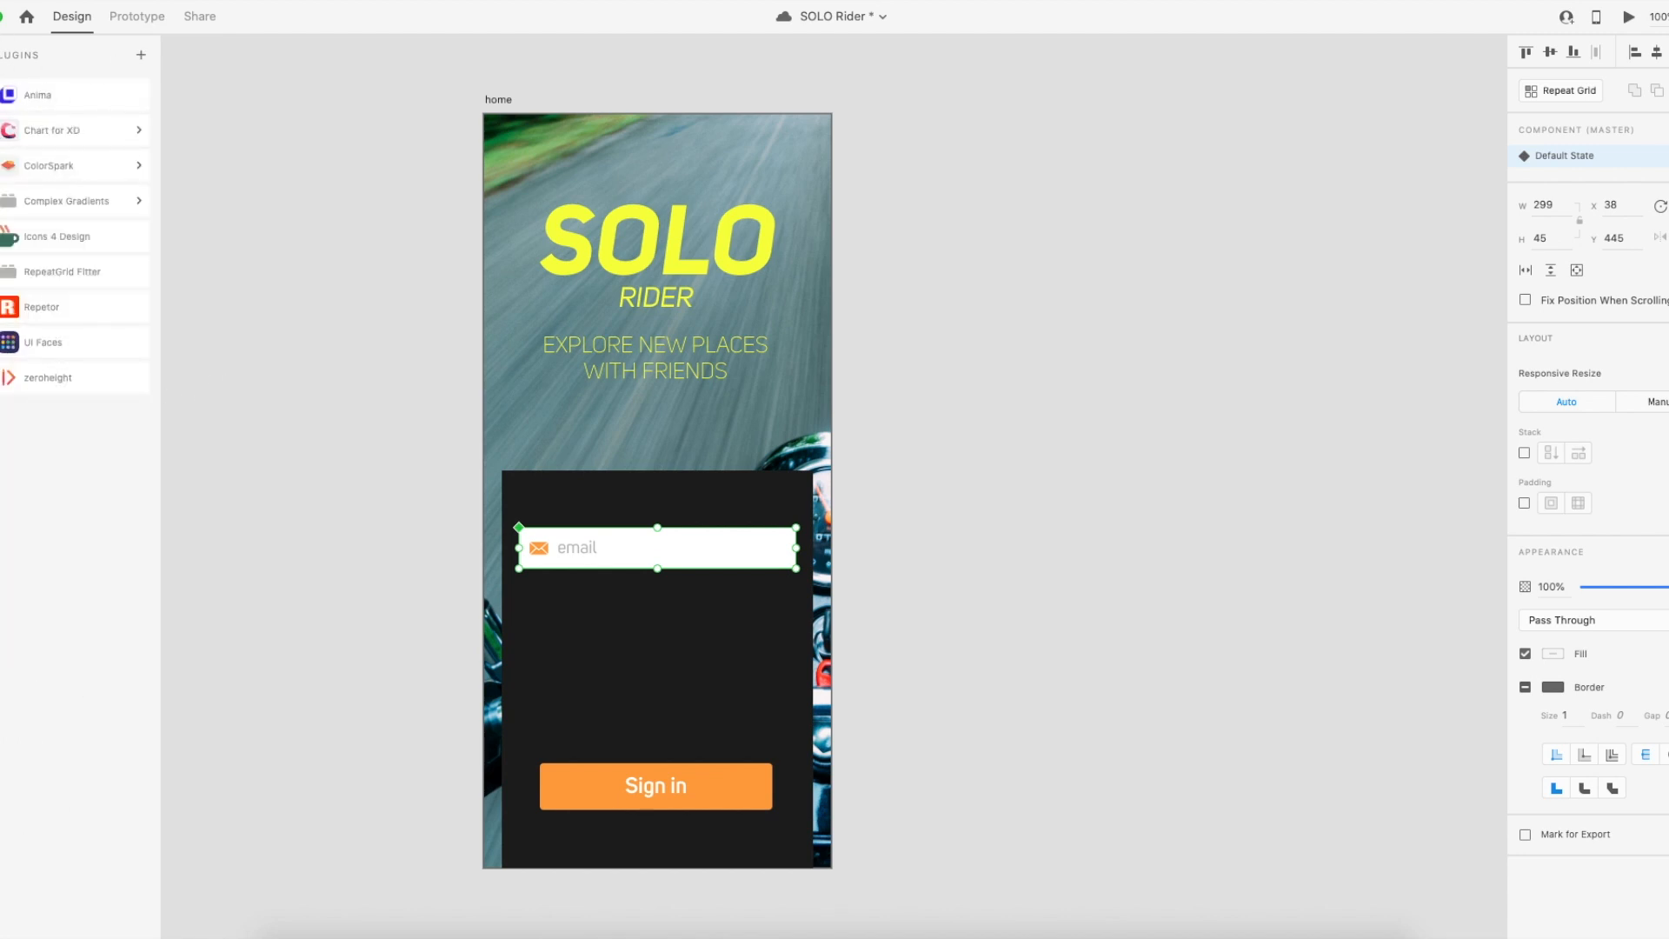
key(super+shift+y)
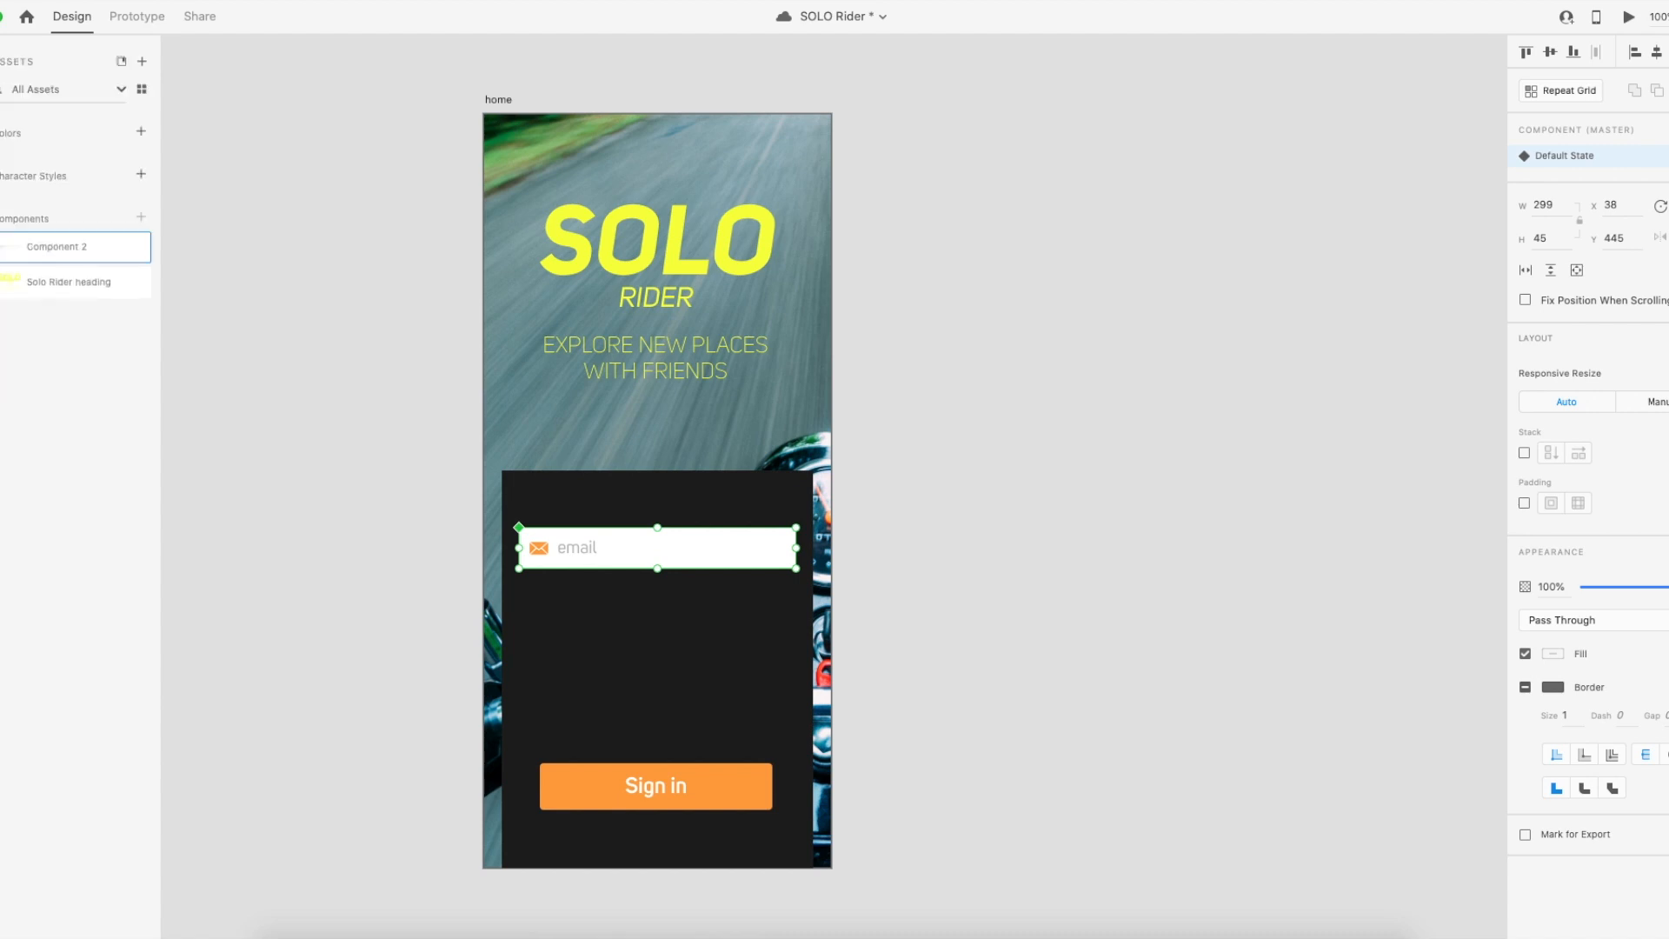
double_click(77, 250)
key(BackSpace)
text(Inpu)
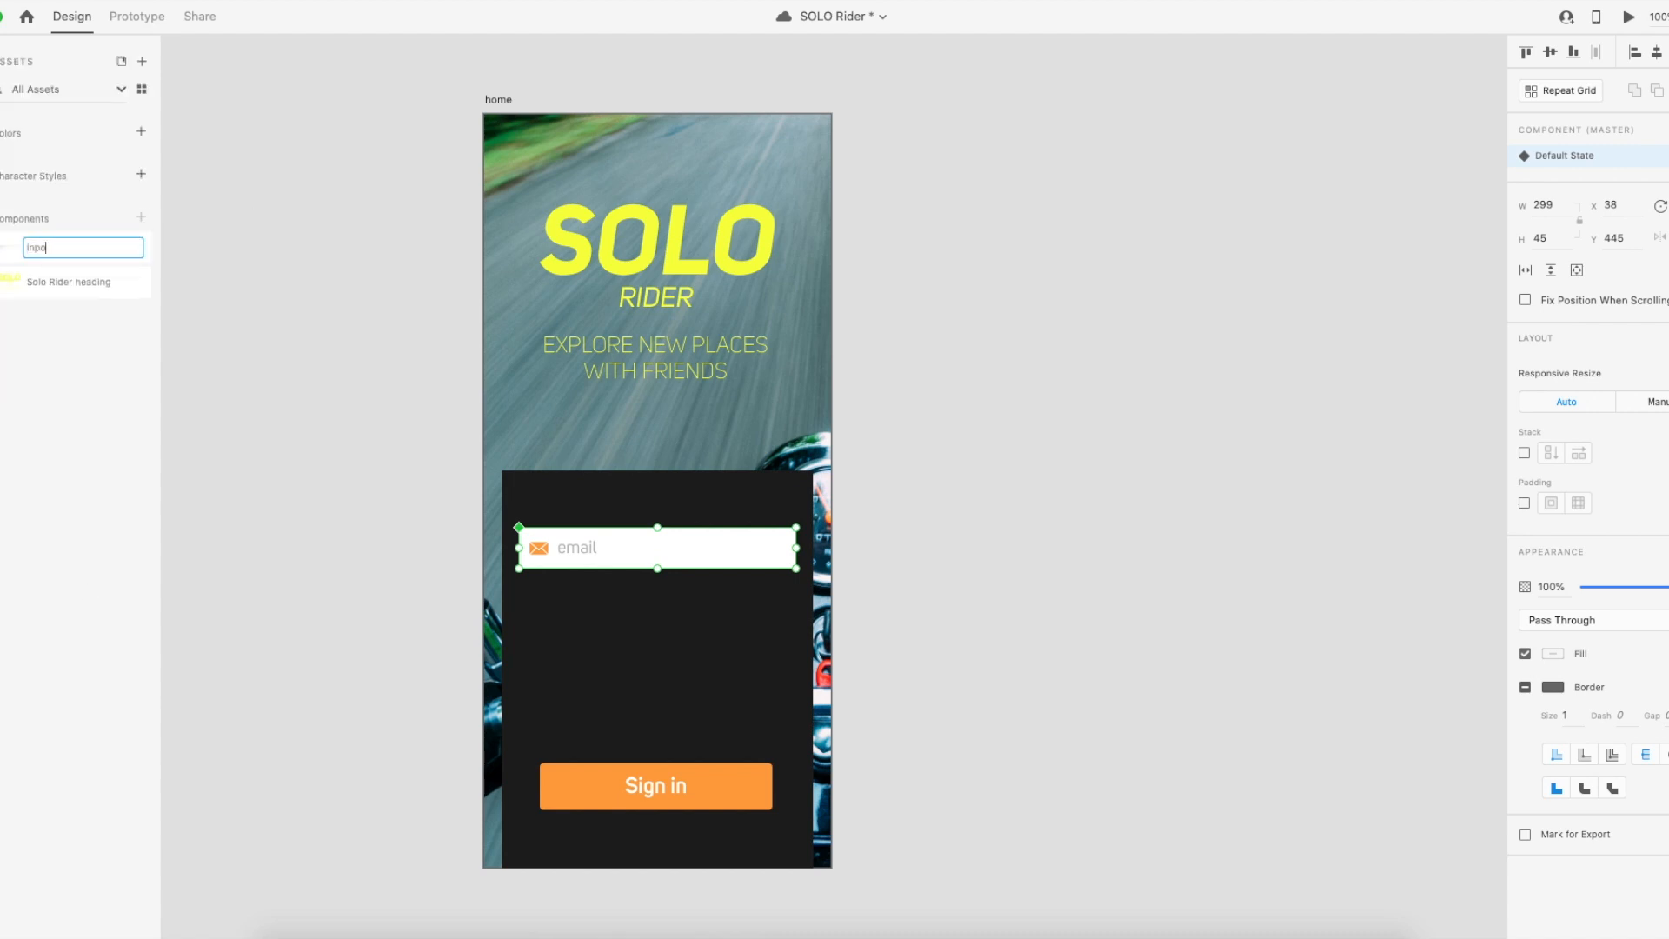
text(t box)
key(Return)
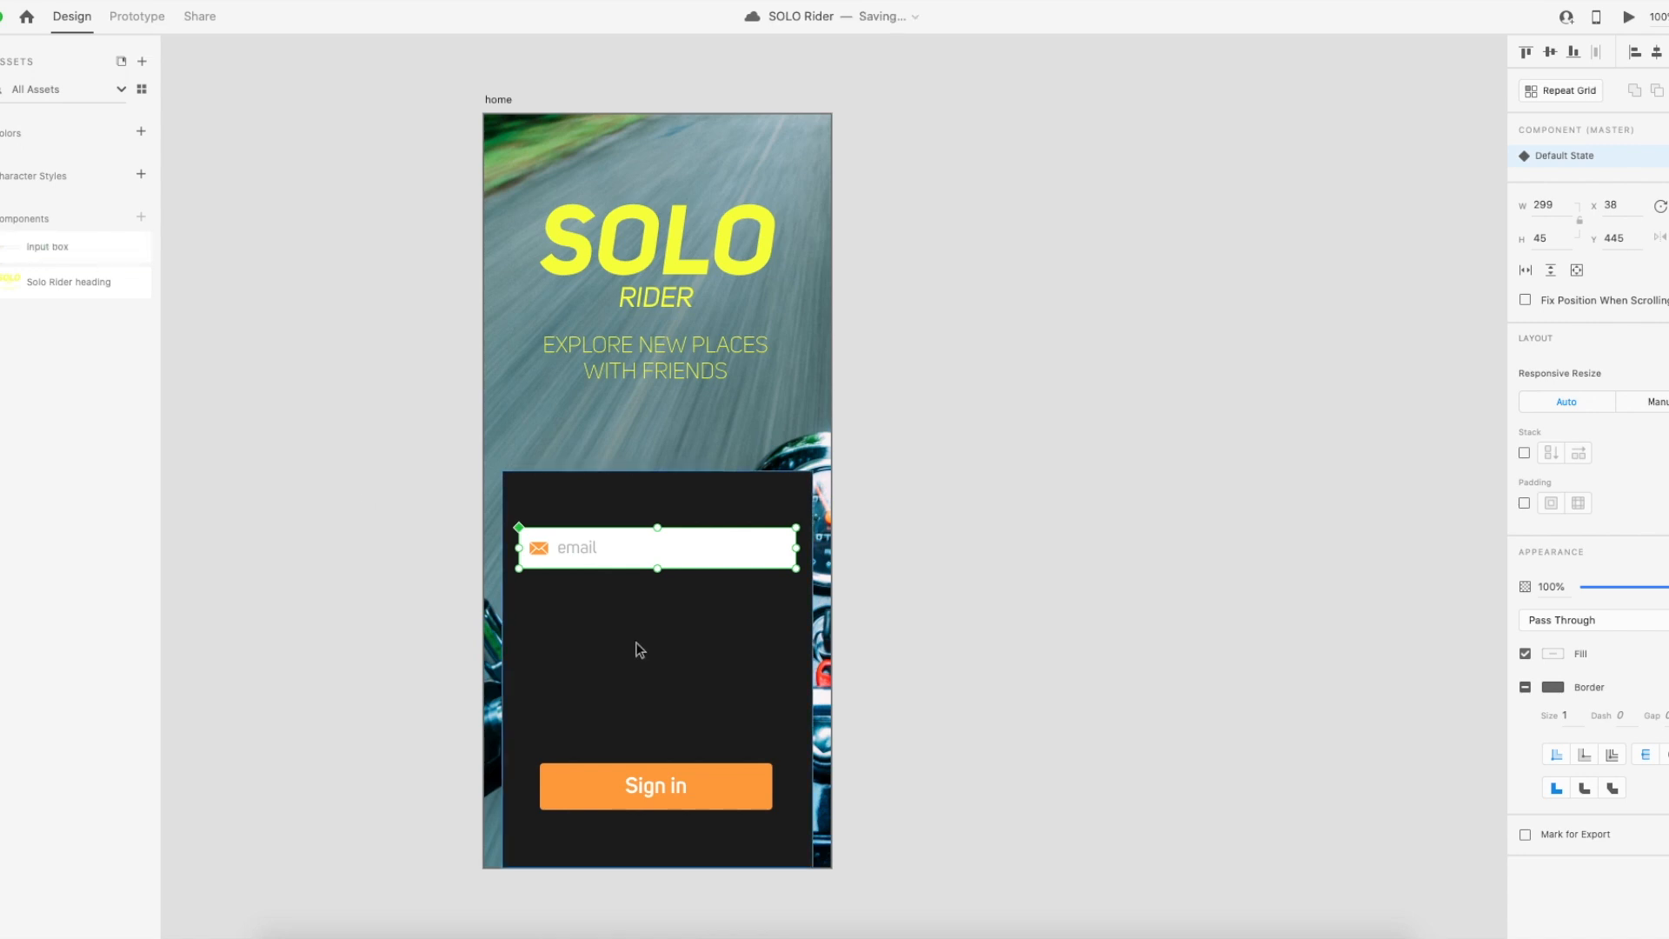
Duplicate the input box below the email field at Y 507 and change the copy's text to "Password", left-aligned with the email text.
click(704, 552)
drag(704, 552, 700, 614)
double_click(581, 607)
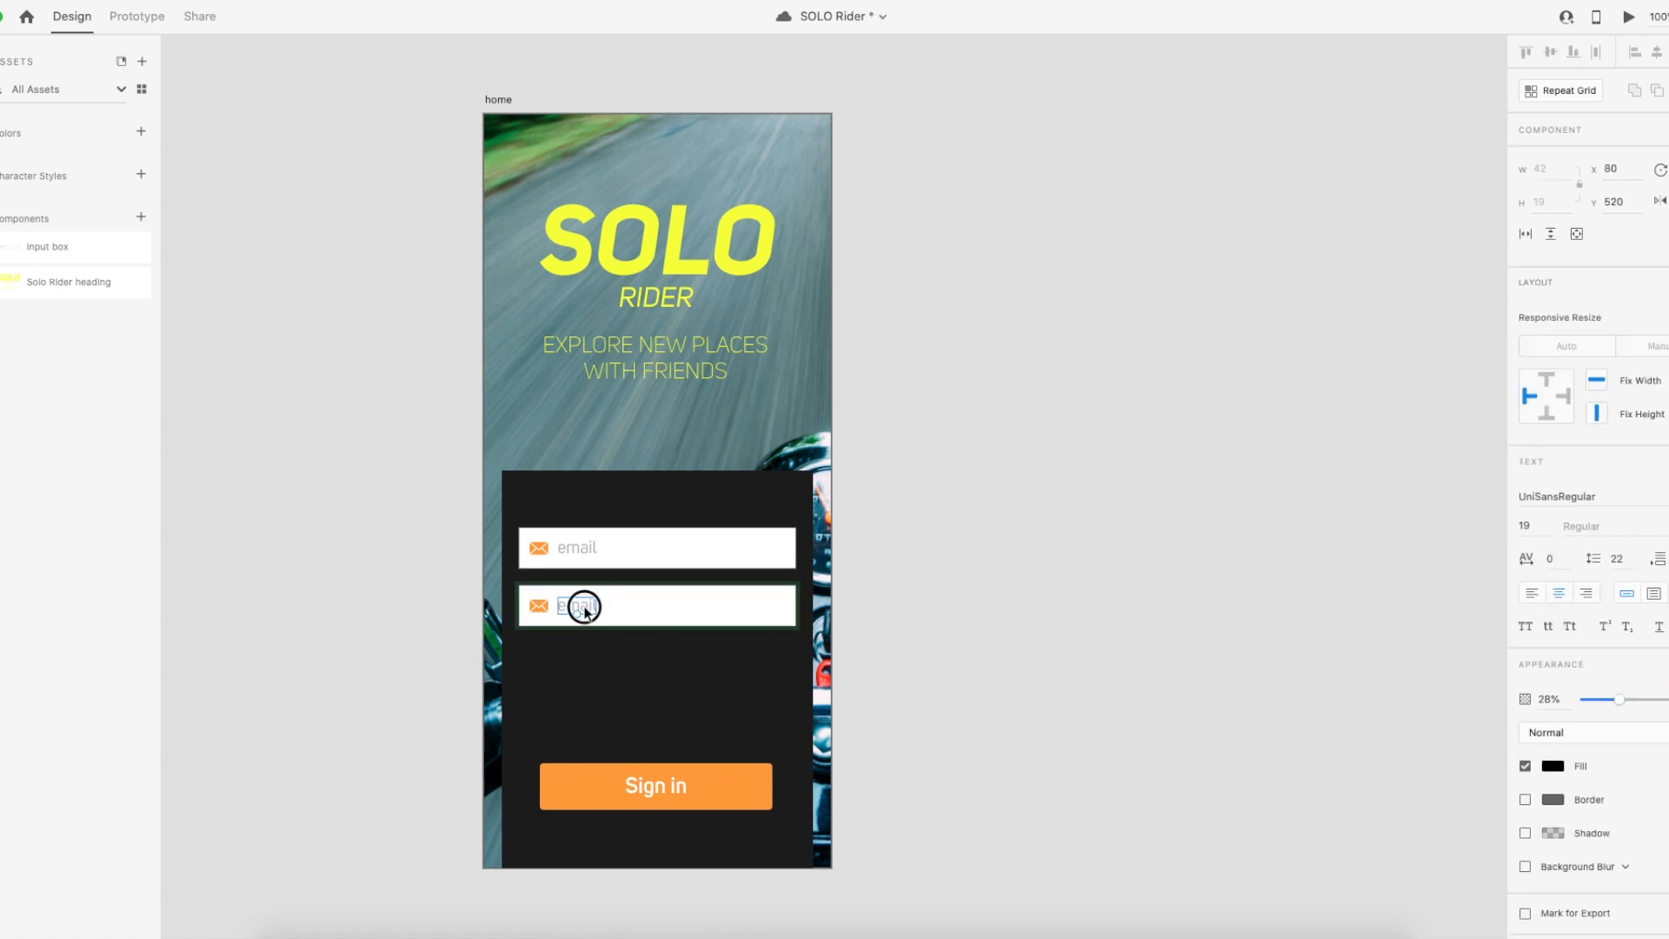
double_click(583, 606)
text(Passwords)
key(BackSpace)
key(Escape)
drag(593, 607, 608, 611)
Capitalise the first field's placeholder text to "Email".
click(584, 555)
double_click(581, 553)
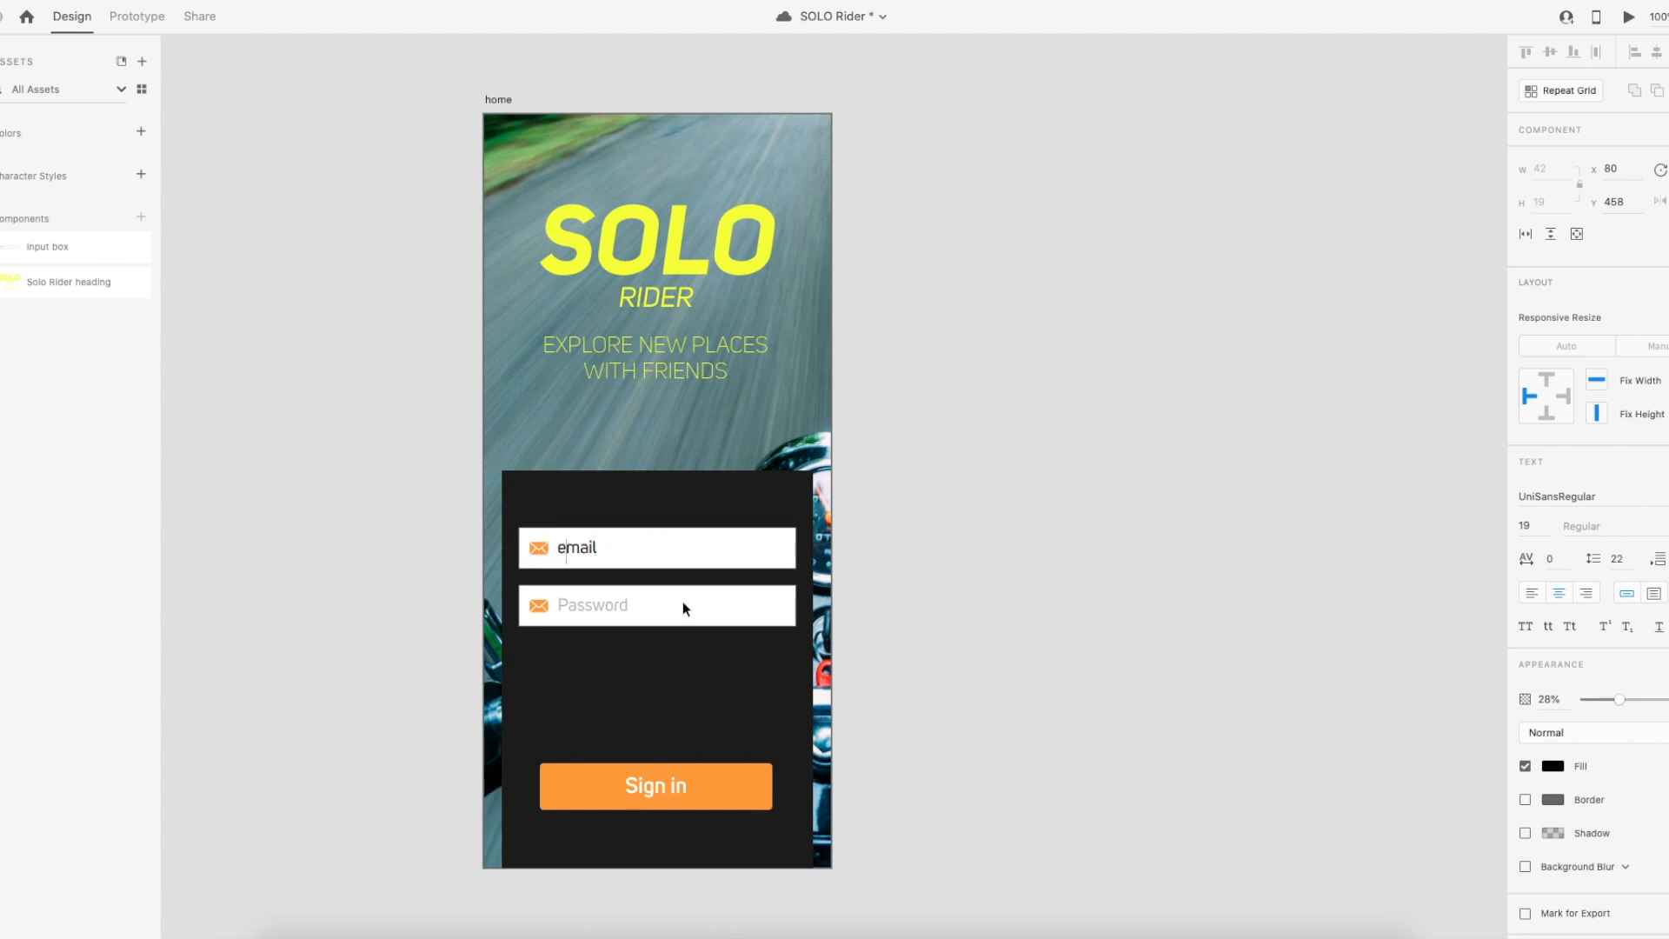
text(E)
key(Escape)
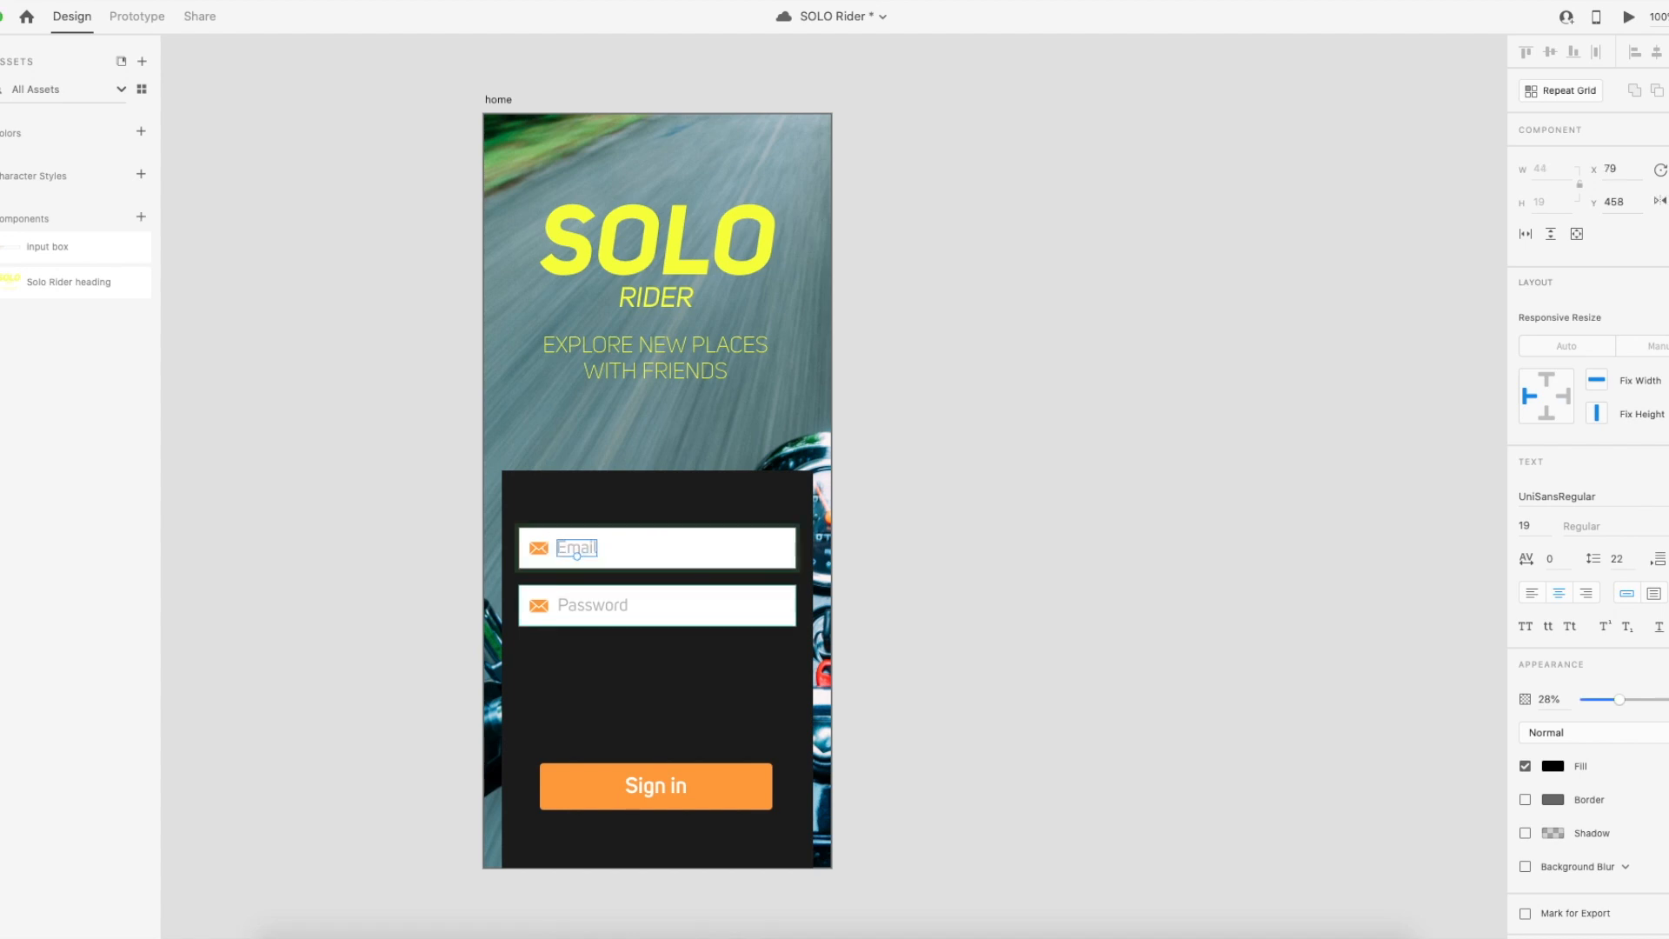
click(972, 642)
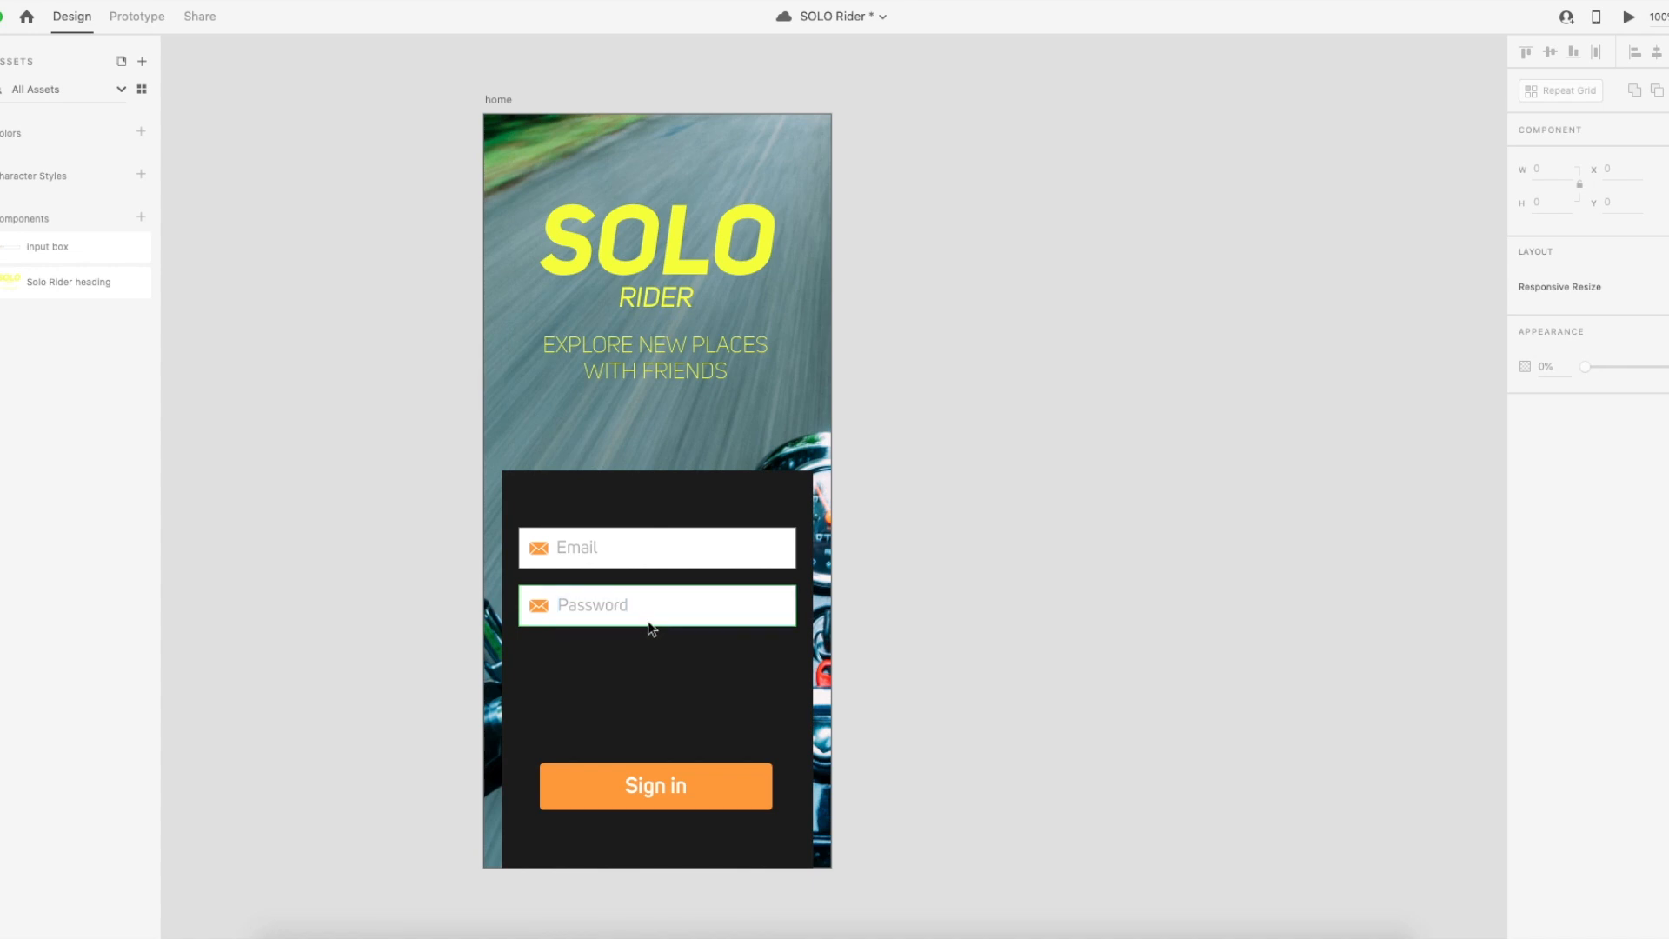
Search the Icons 4 Design plugin for "lock" and insert the Awesome lock icon on the home artboard.
click(542, 612)
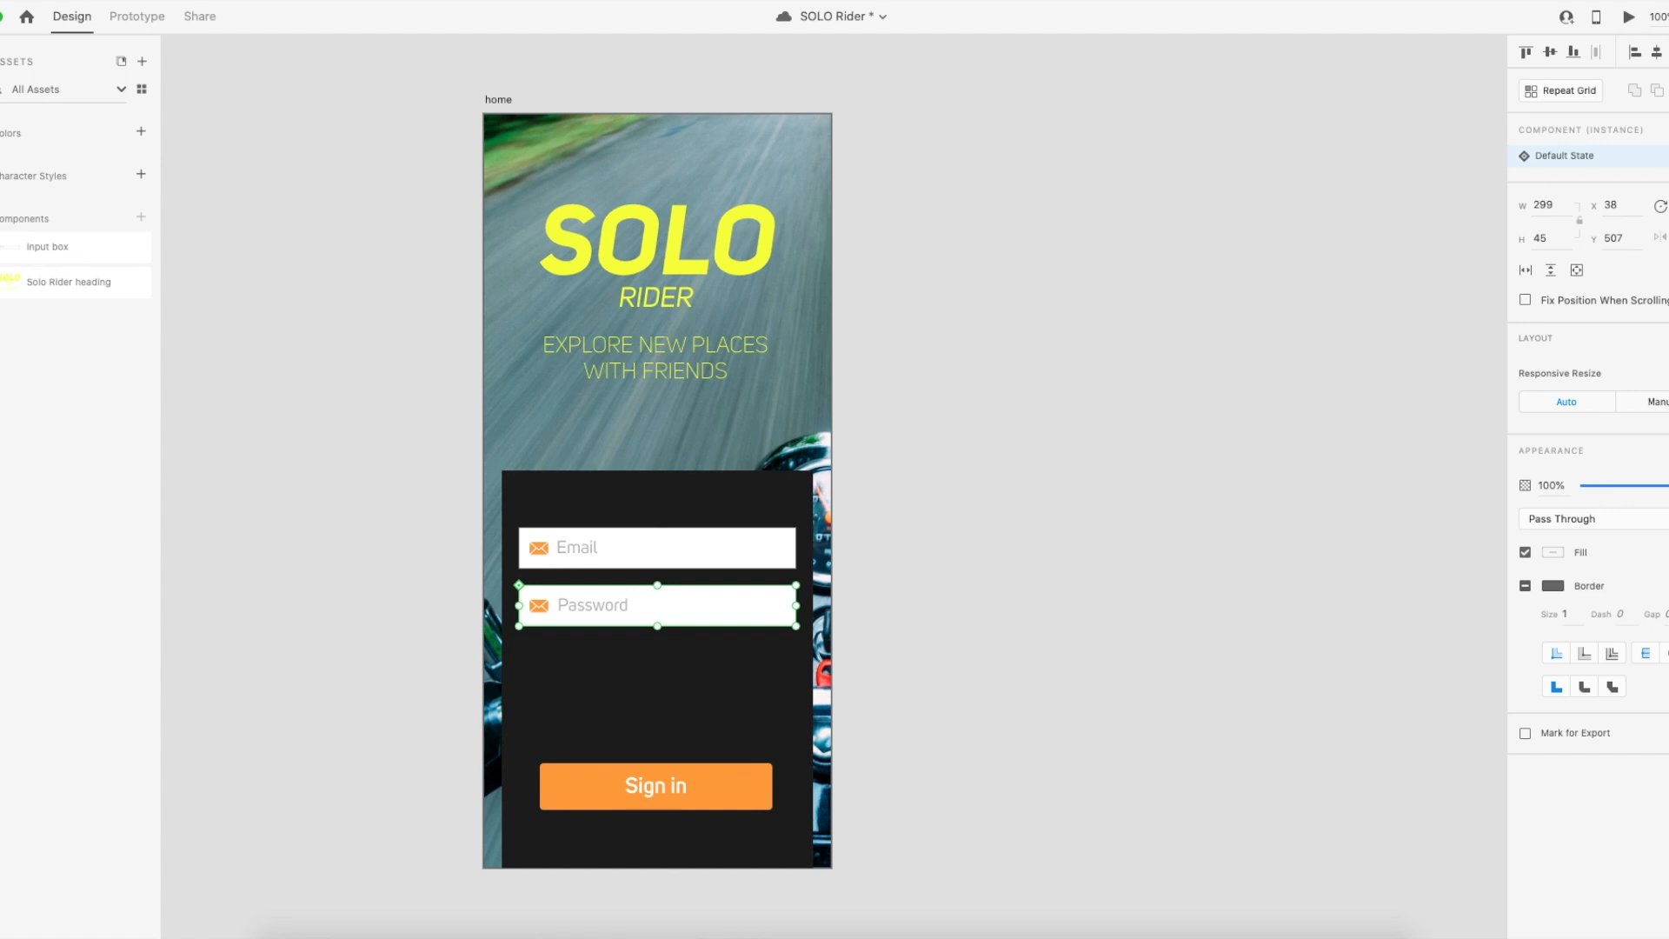
key(alt+super+p)
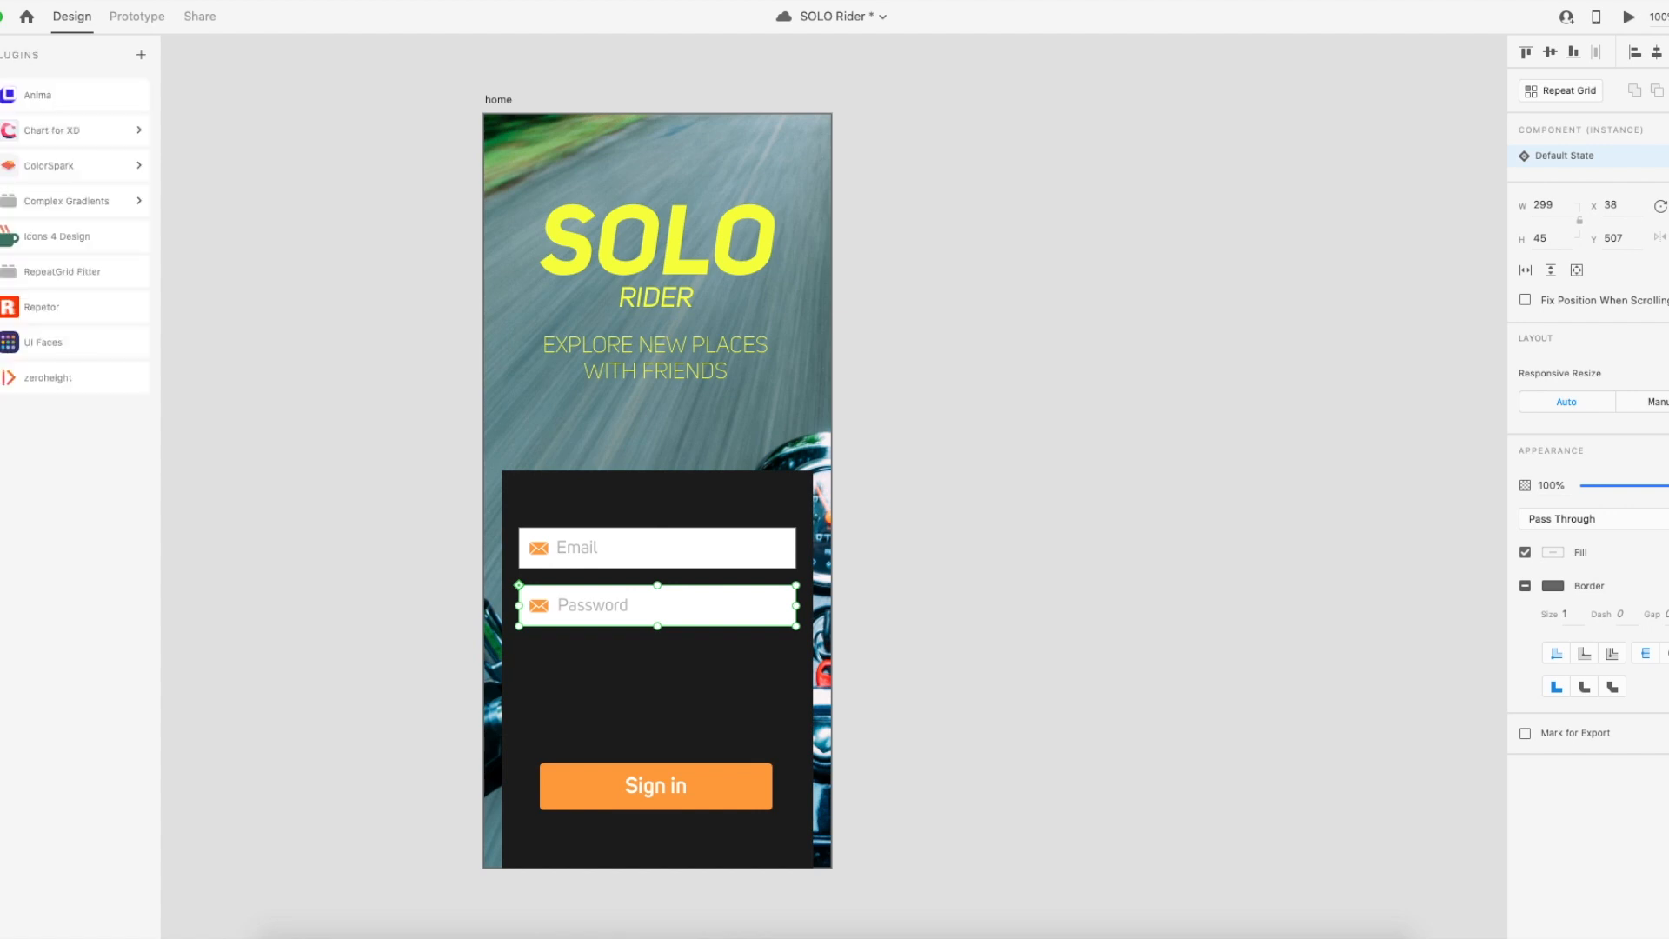
click(38, 246)
double_click(32, 148)
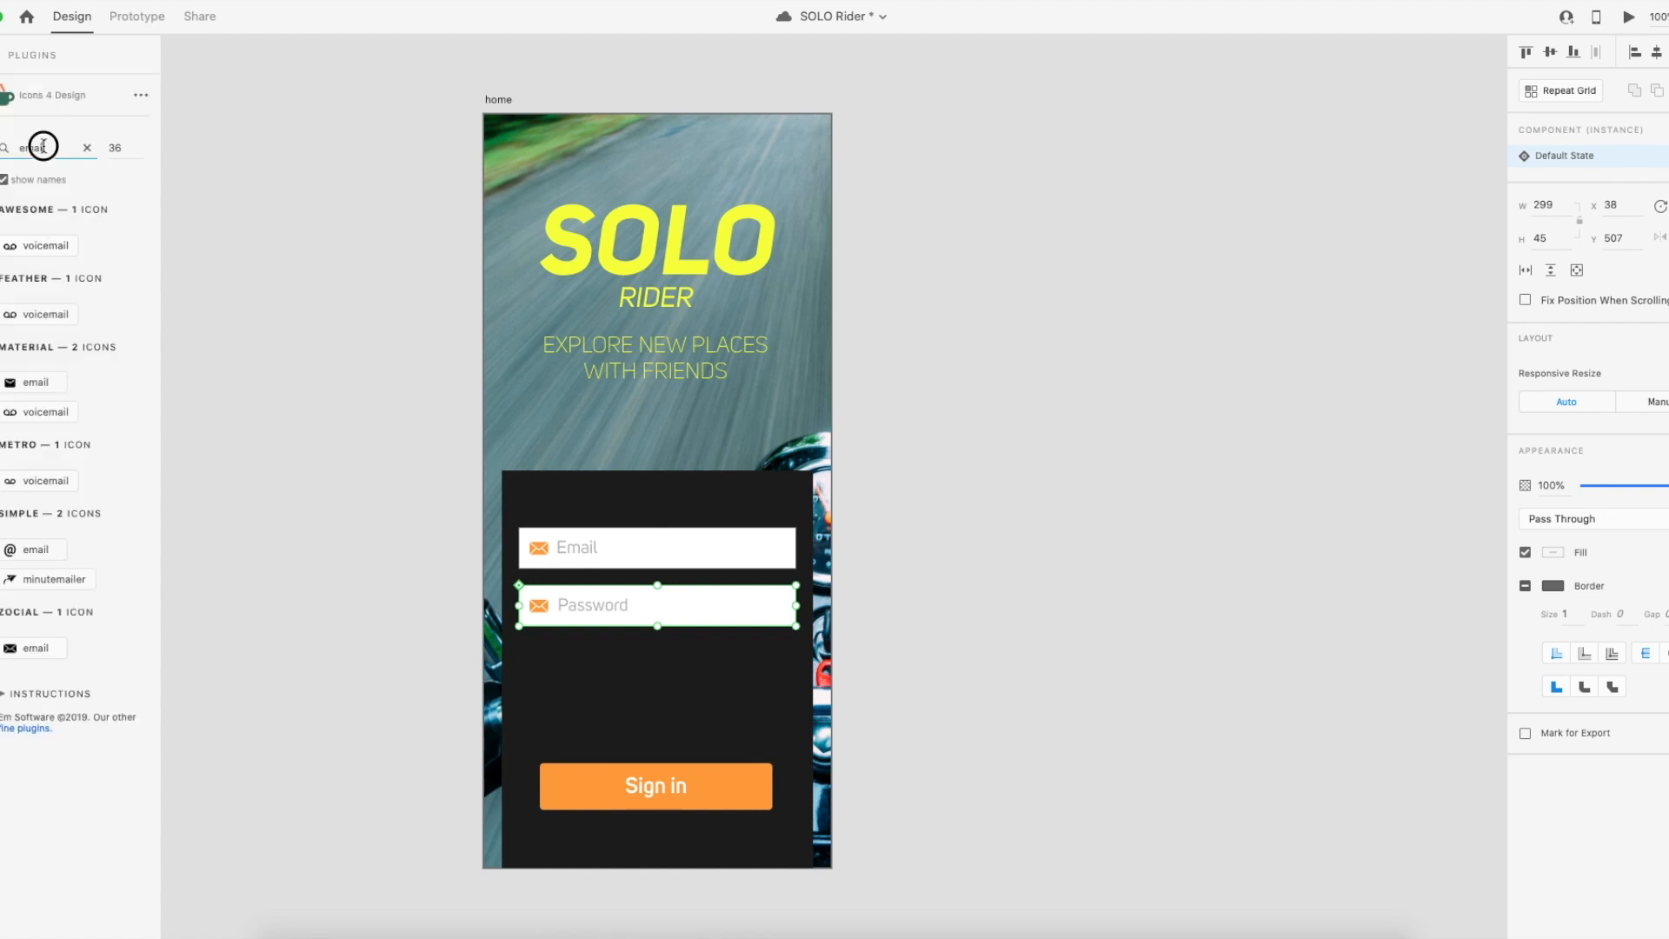
text(lock)
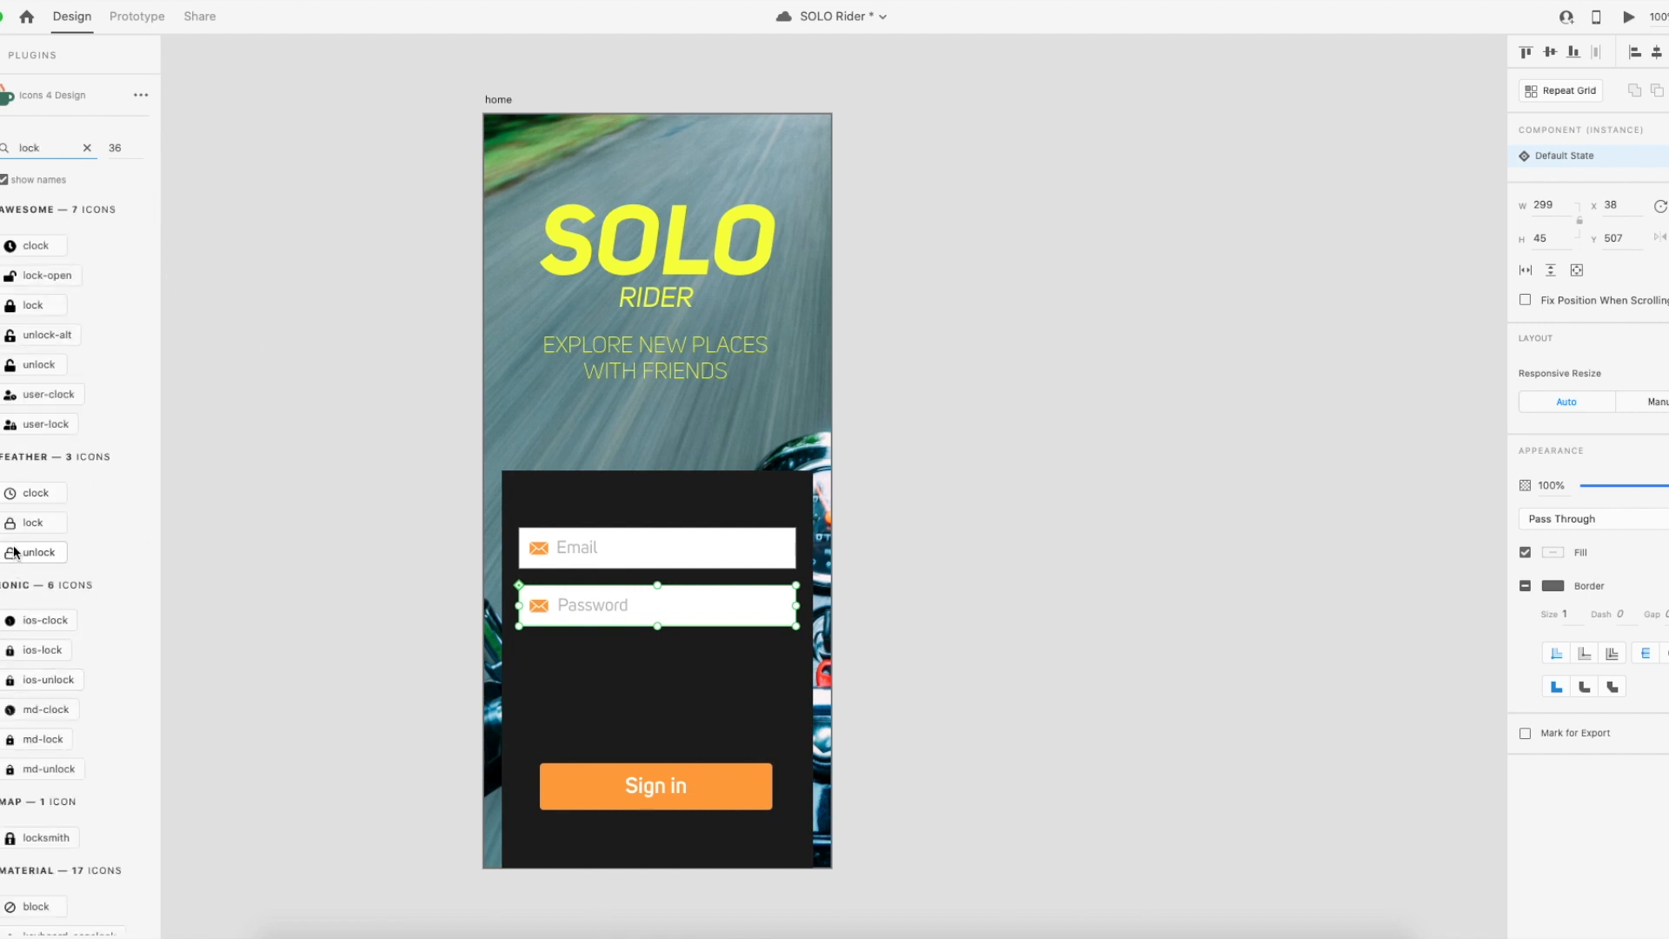
click(37, 310)
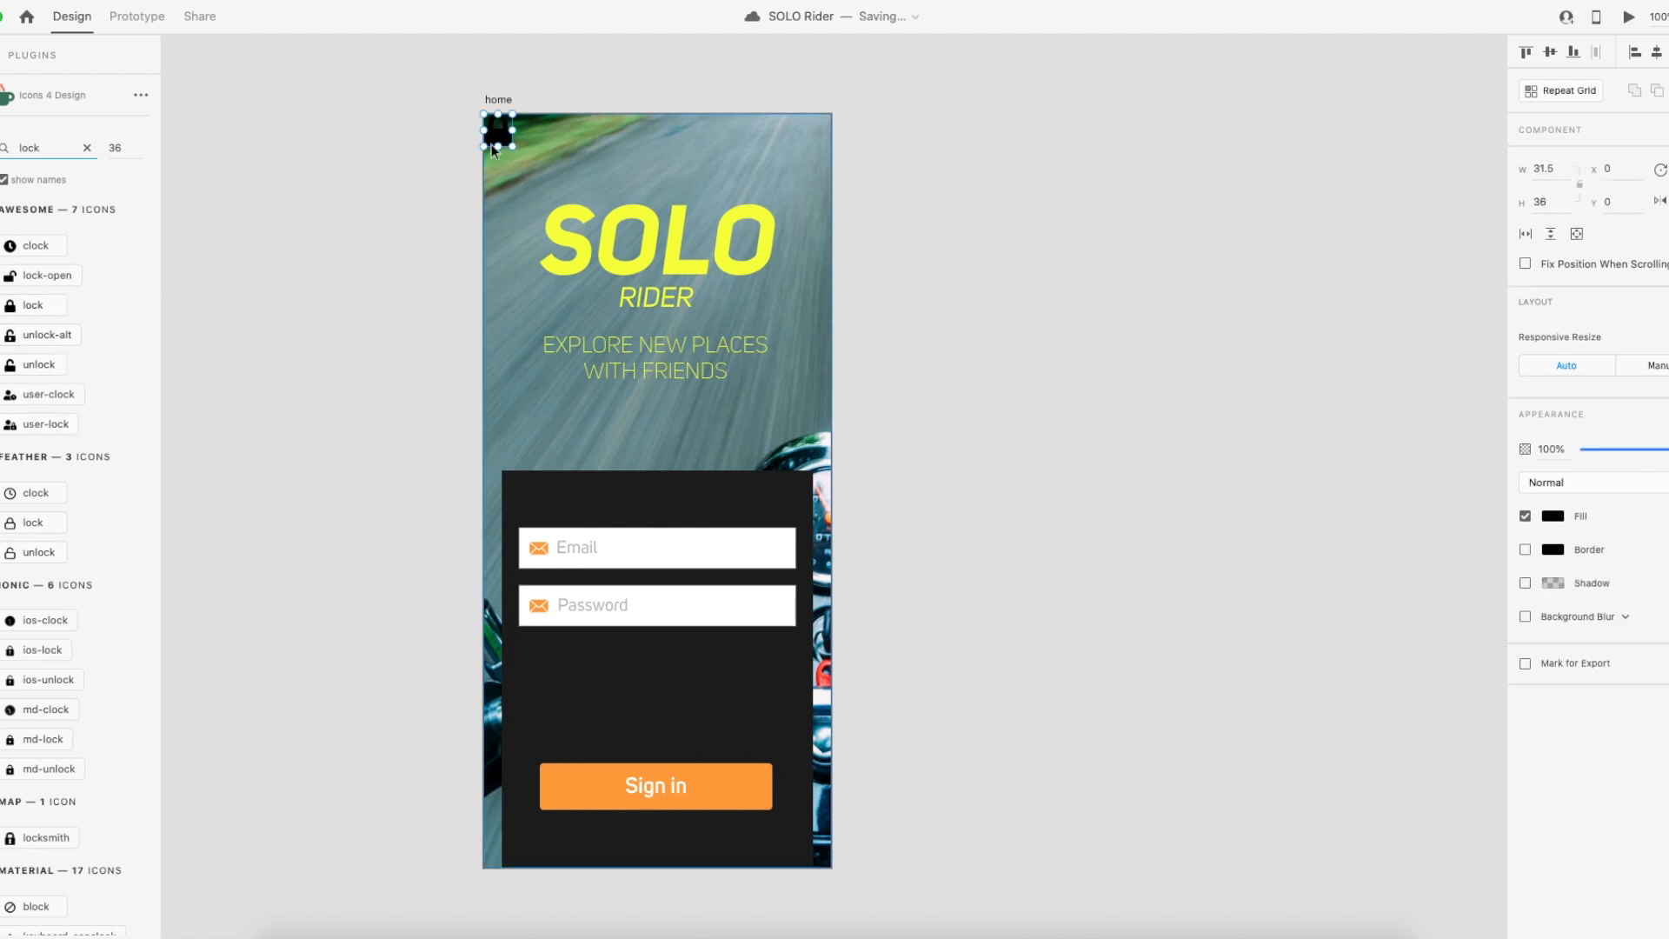
Move the lock icon from the artboard into the Password input box component, placing it over the envelope icon at X 50.
drag(510, 149, 386, 563)
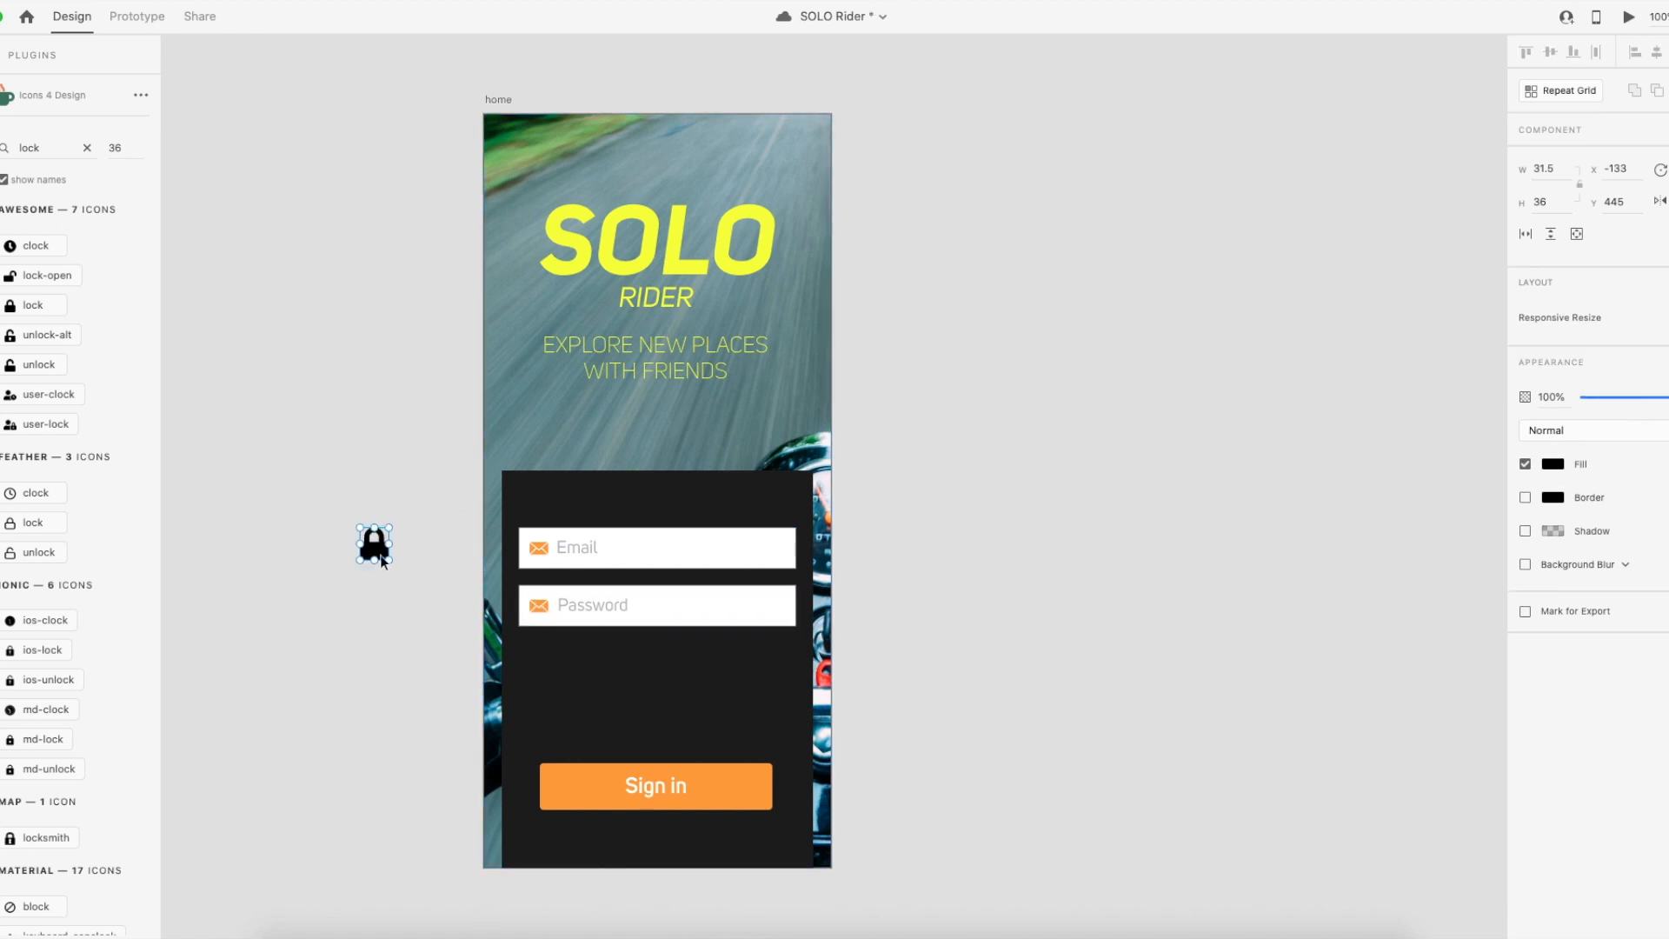
key(Delete)
click(538, 606)
key(ctrl+v)
drag(659, 492, 546, 616)
key(super+plus)
key(super+plus)
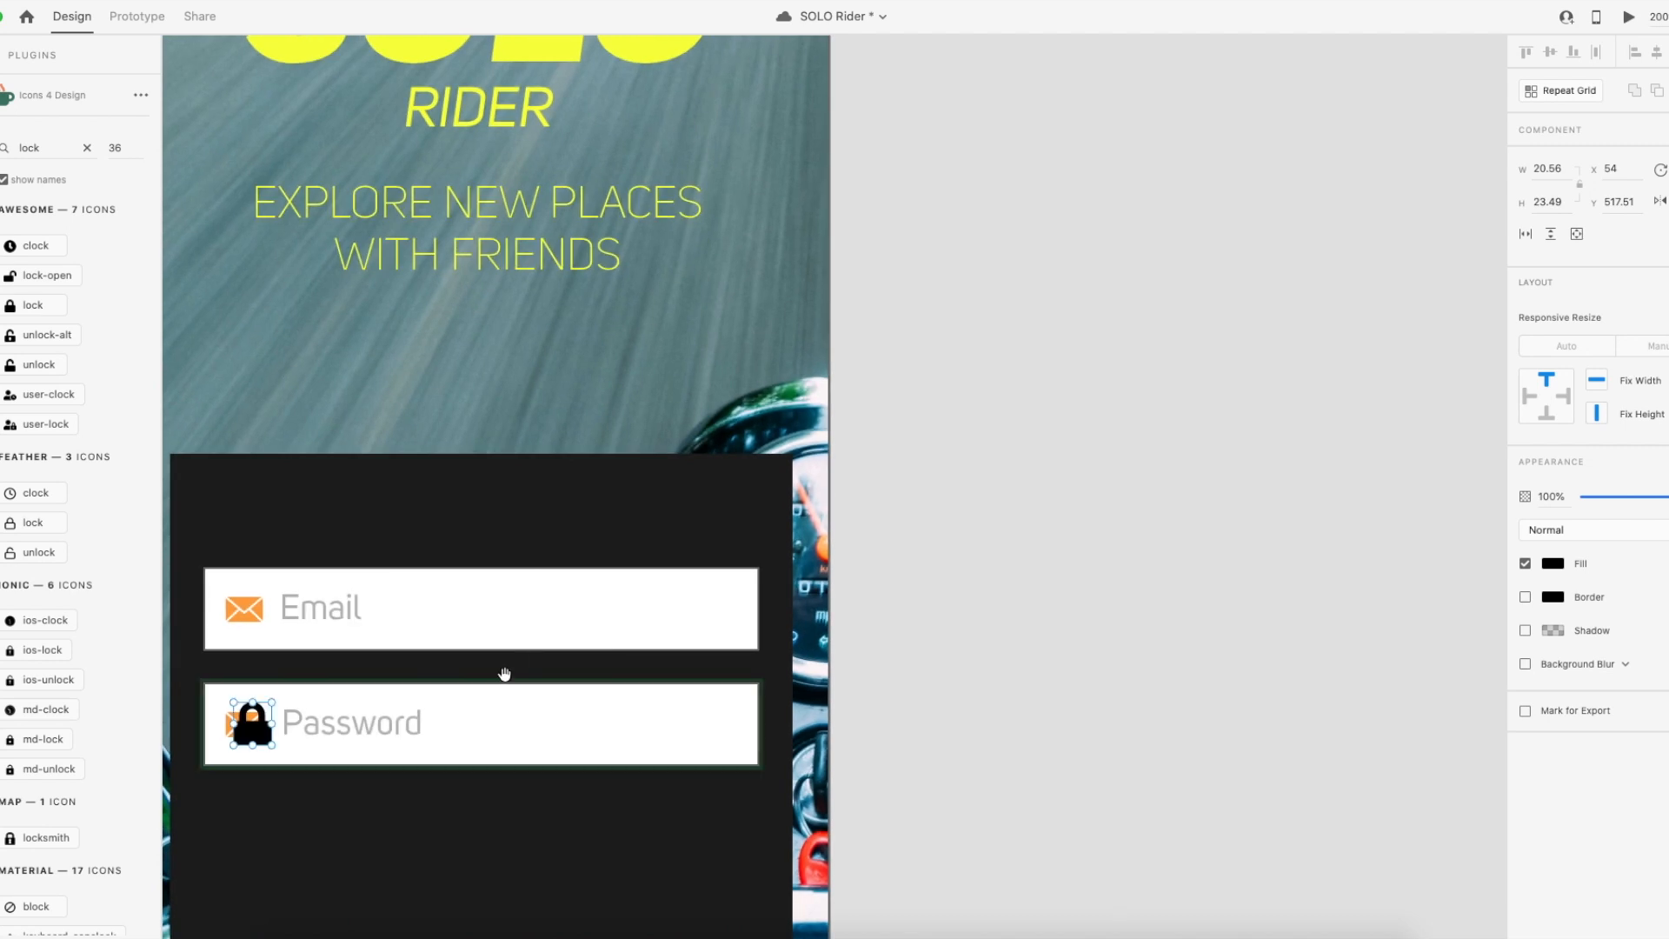
drag(503, 674, 943, 484)
drag(713, 534, 706, 534)
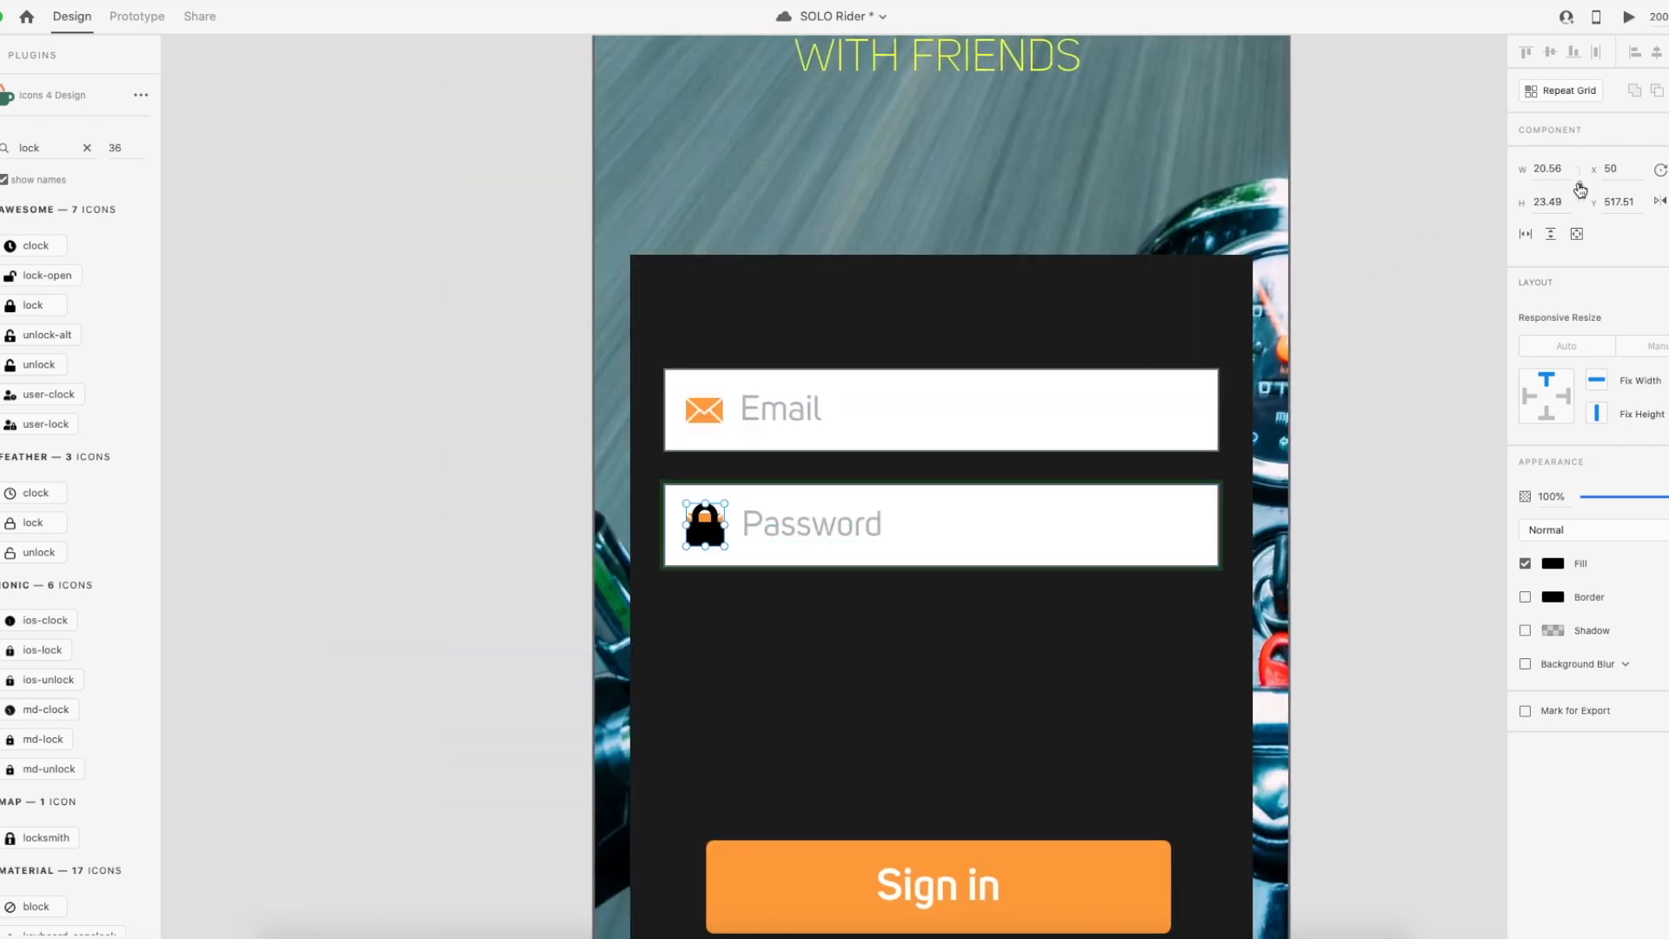
Set the lock icon's width to 20 and delete the envelope icon from the Password input box.
click(1548, 168)
text(20)
key(Return)
key(super+y)
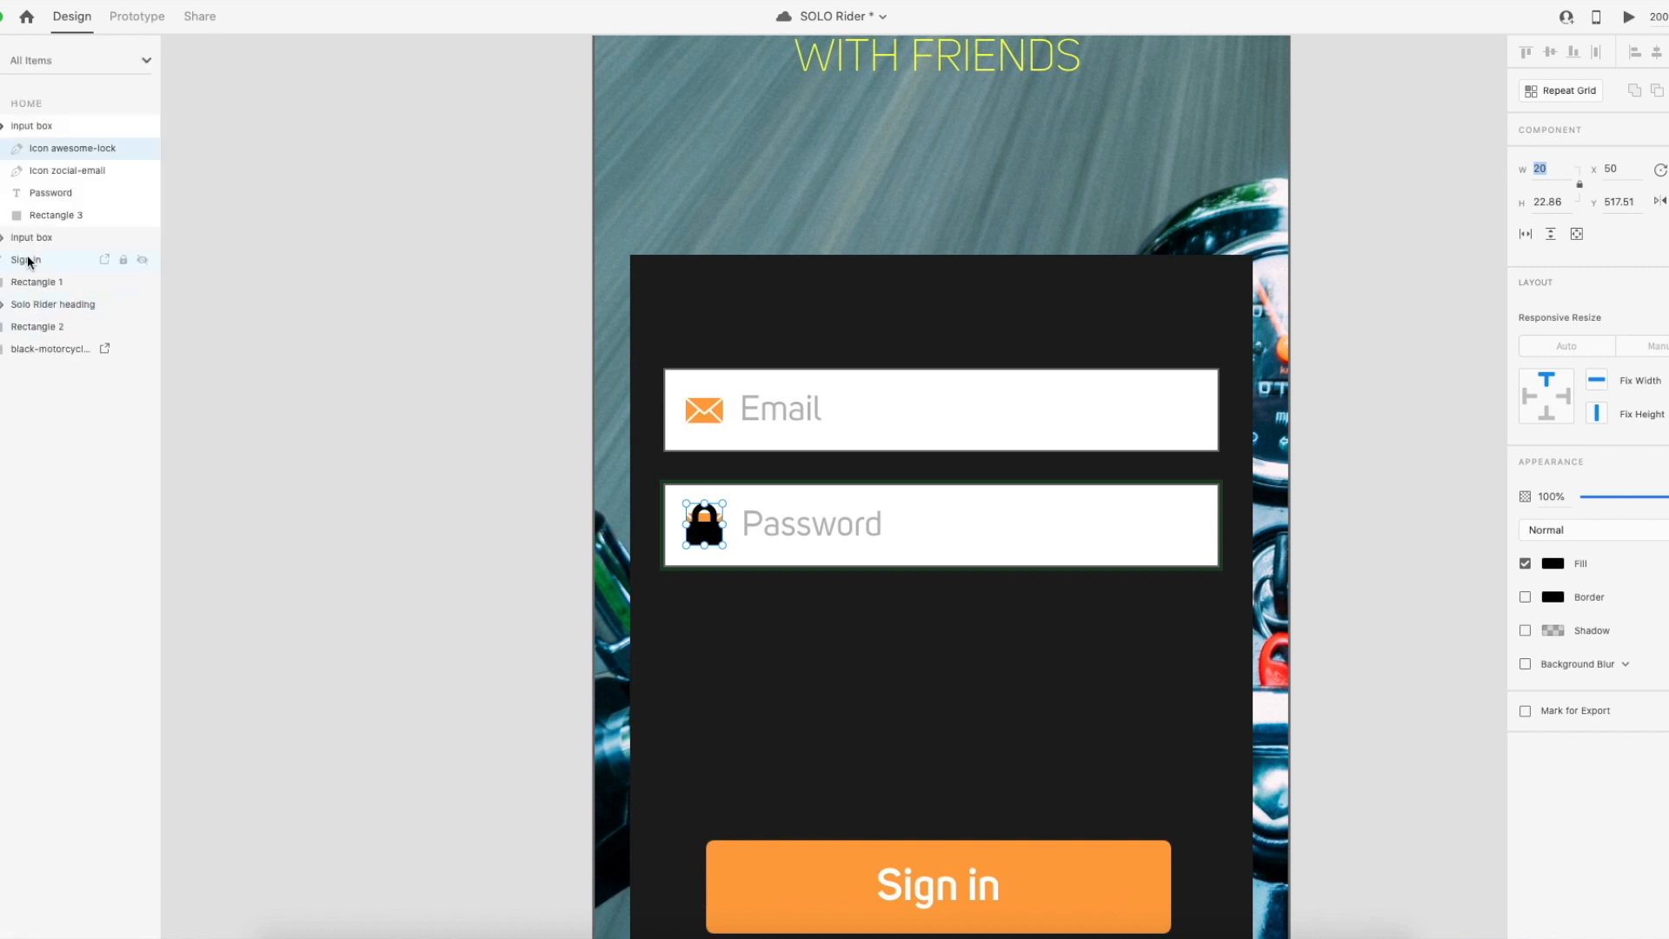
click(77, 170)
key(Delete)
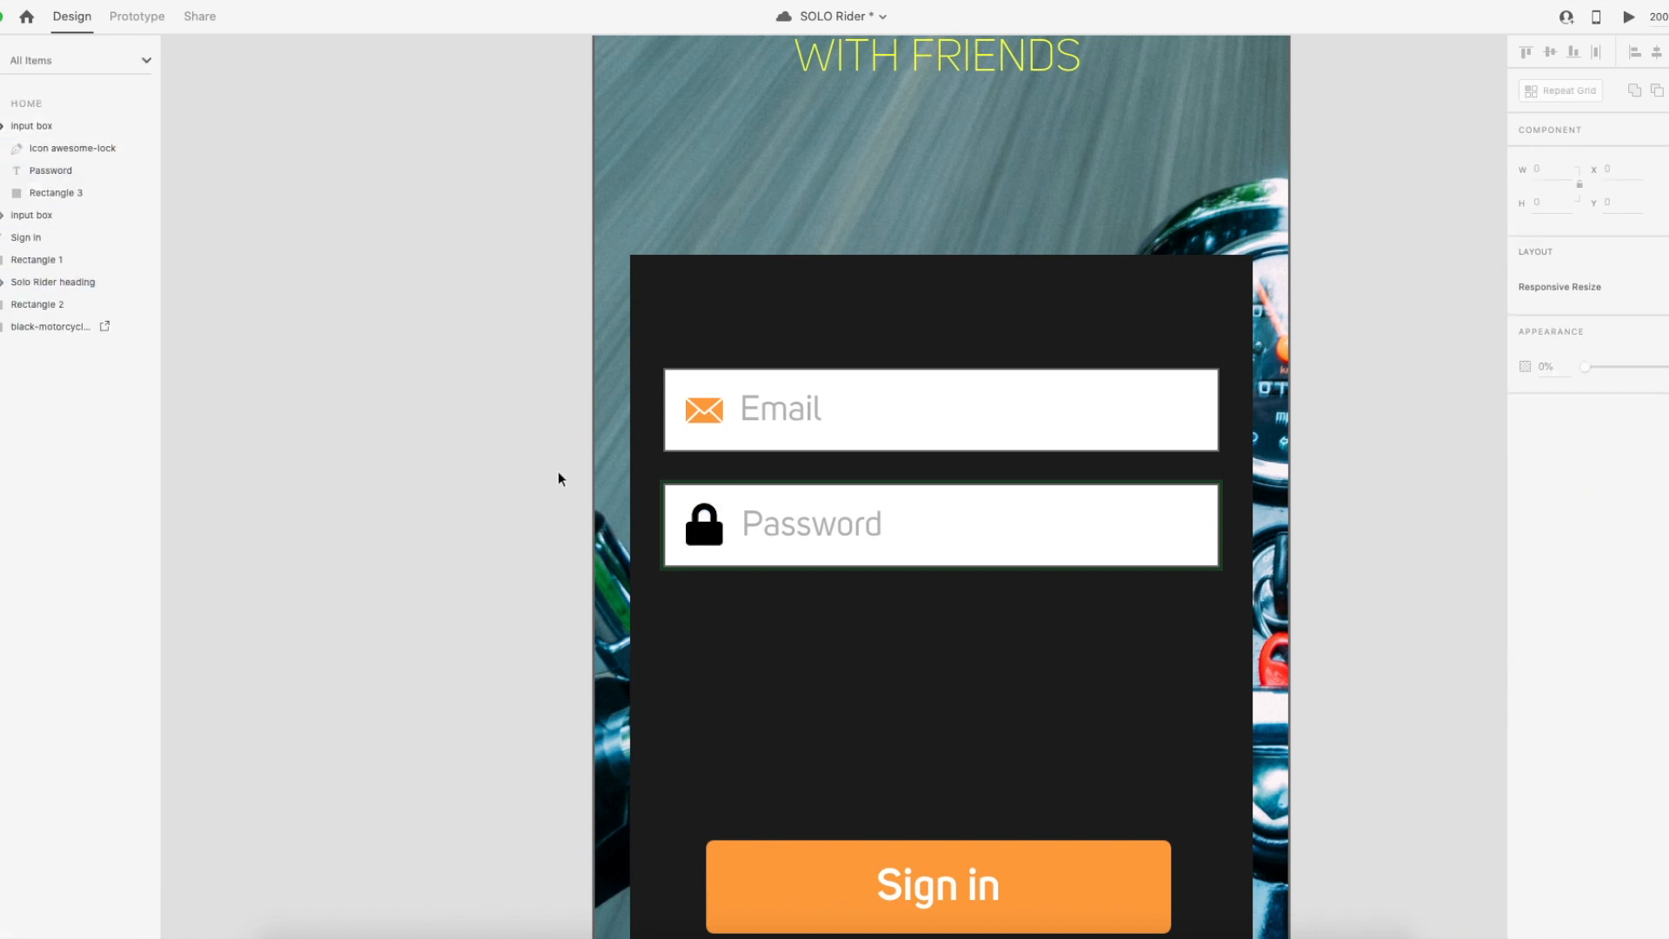
Shift the lock icon to X 48, Y 516.51 and fill it with the orange sampled from the Sign in button.
click(706, 530)
drag(709, 538, 704, 535)
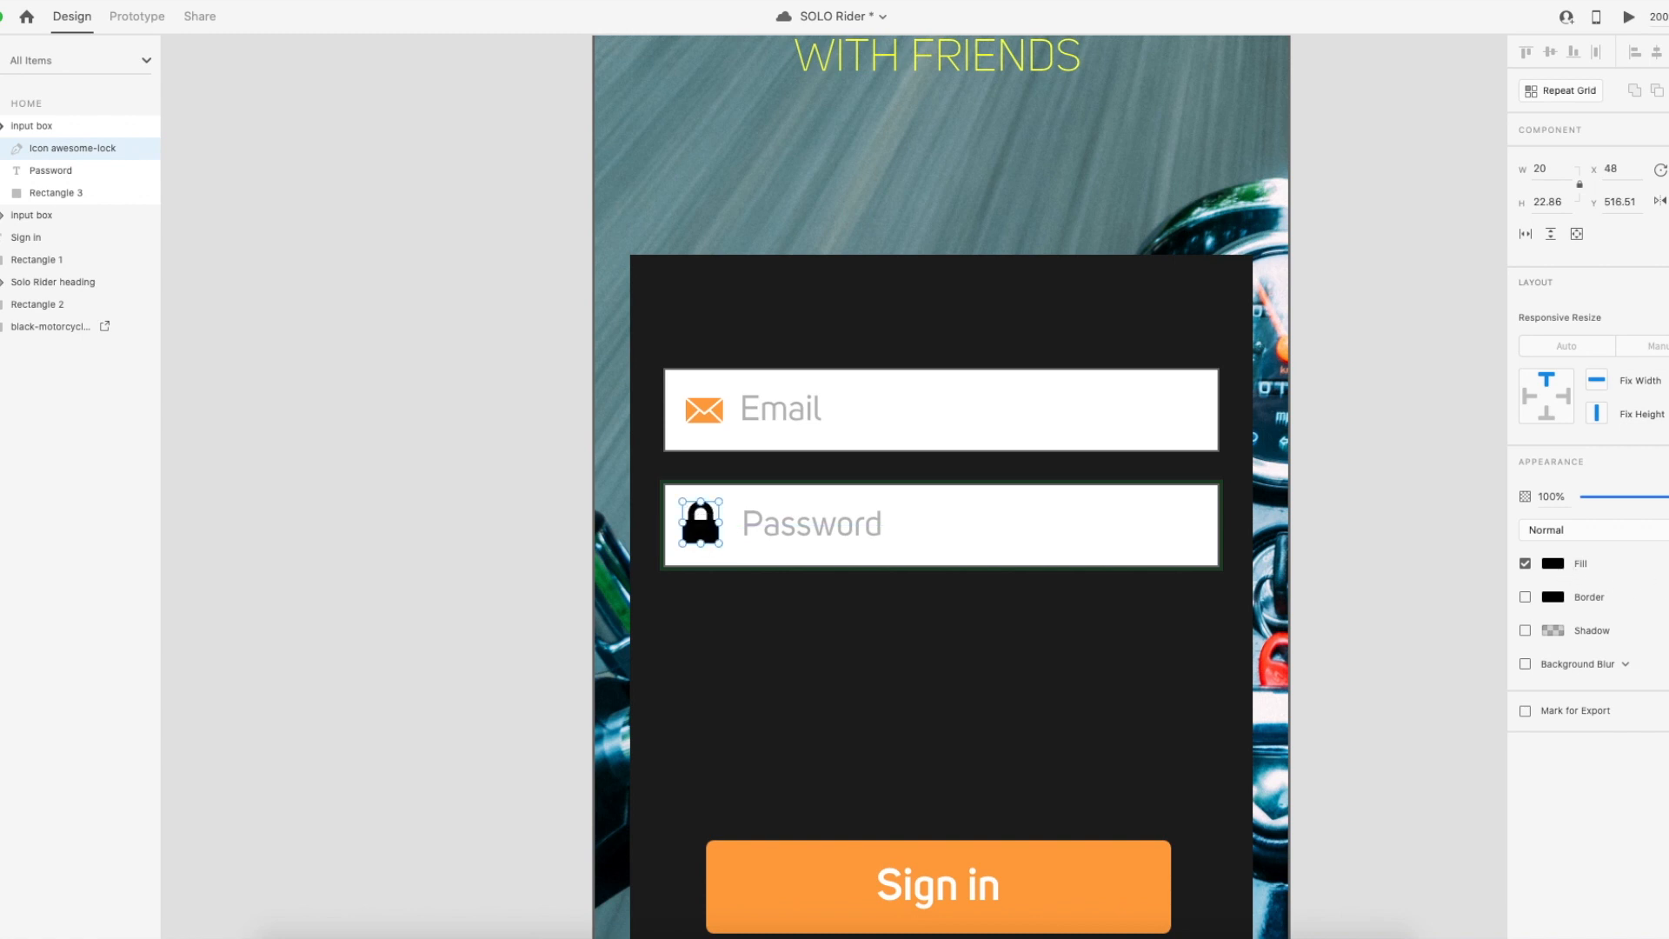
key(i)
click(1099, 890)
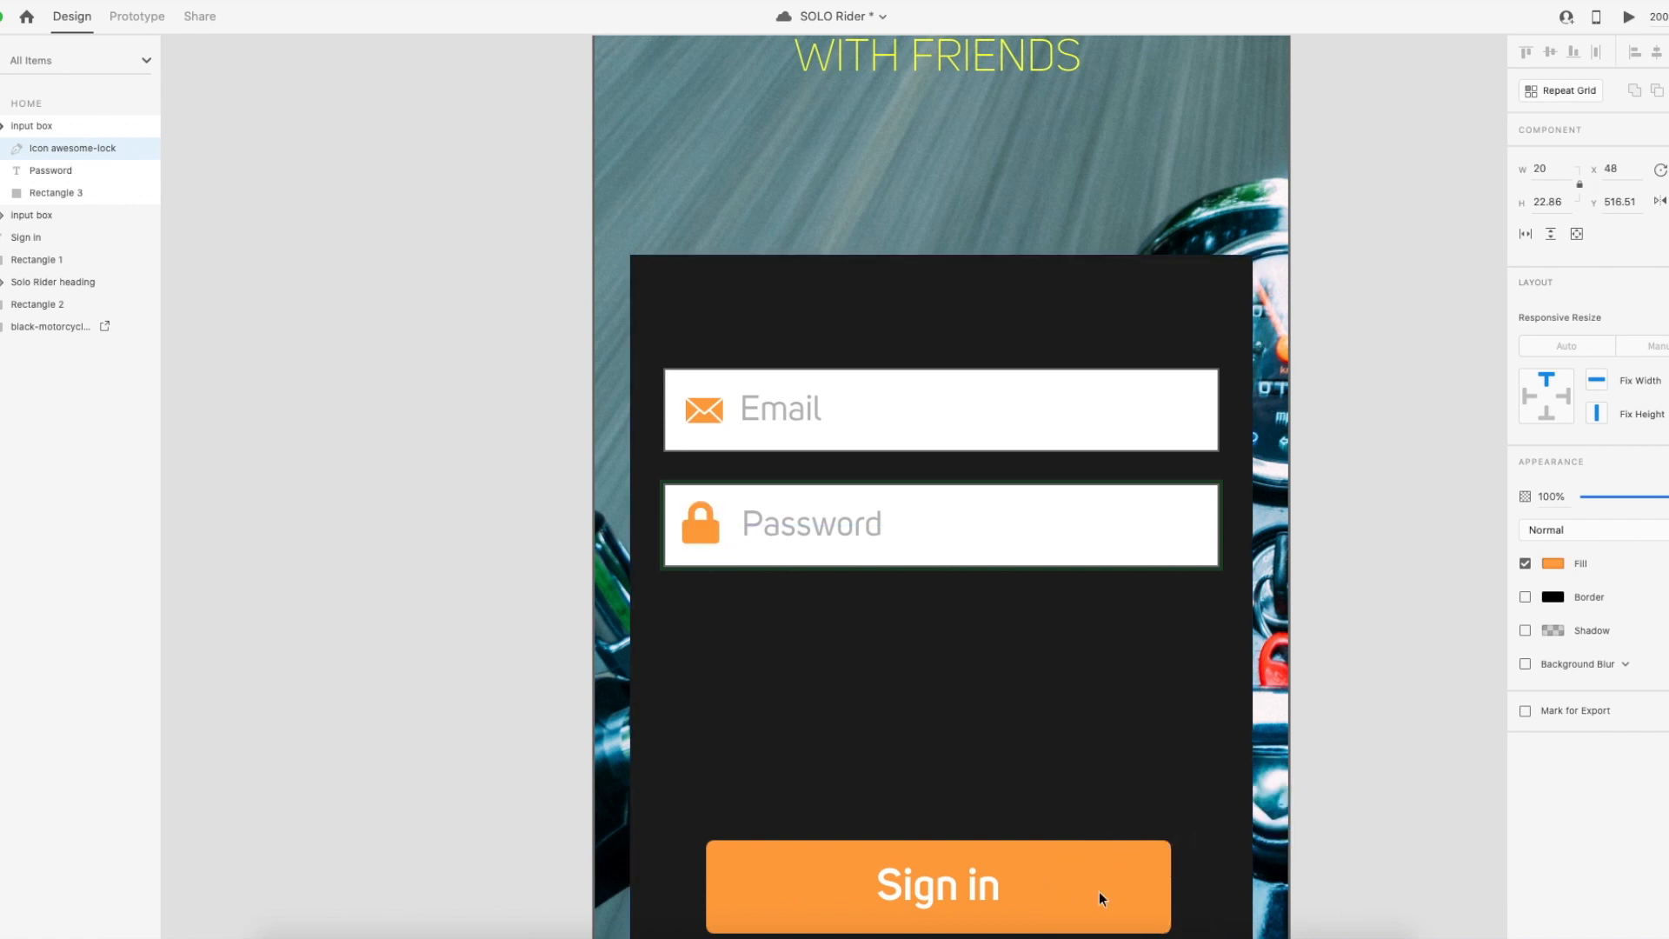
Select the Email and Password input boxes together and move them down to Y 454.
key(super+minus)
click(406, 652)
scroll(403, 578, right, 4)
scroll(403, 578, up, 1)
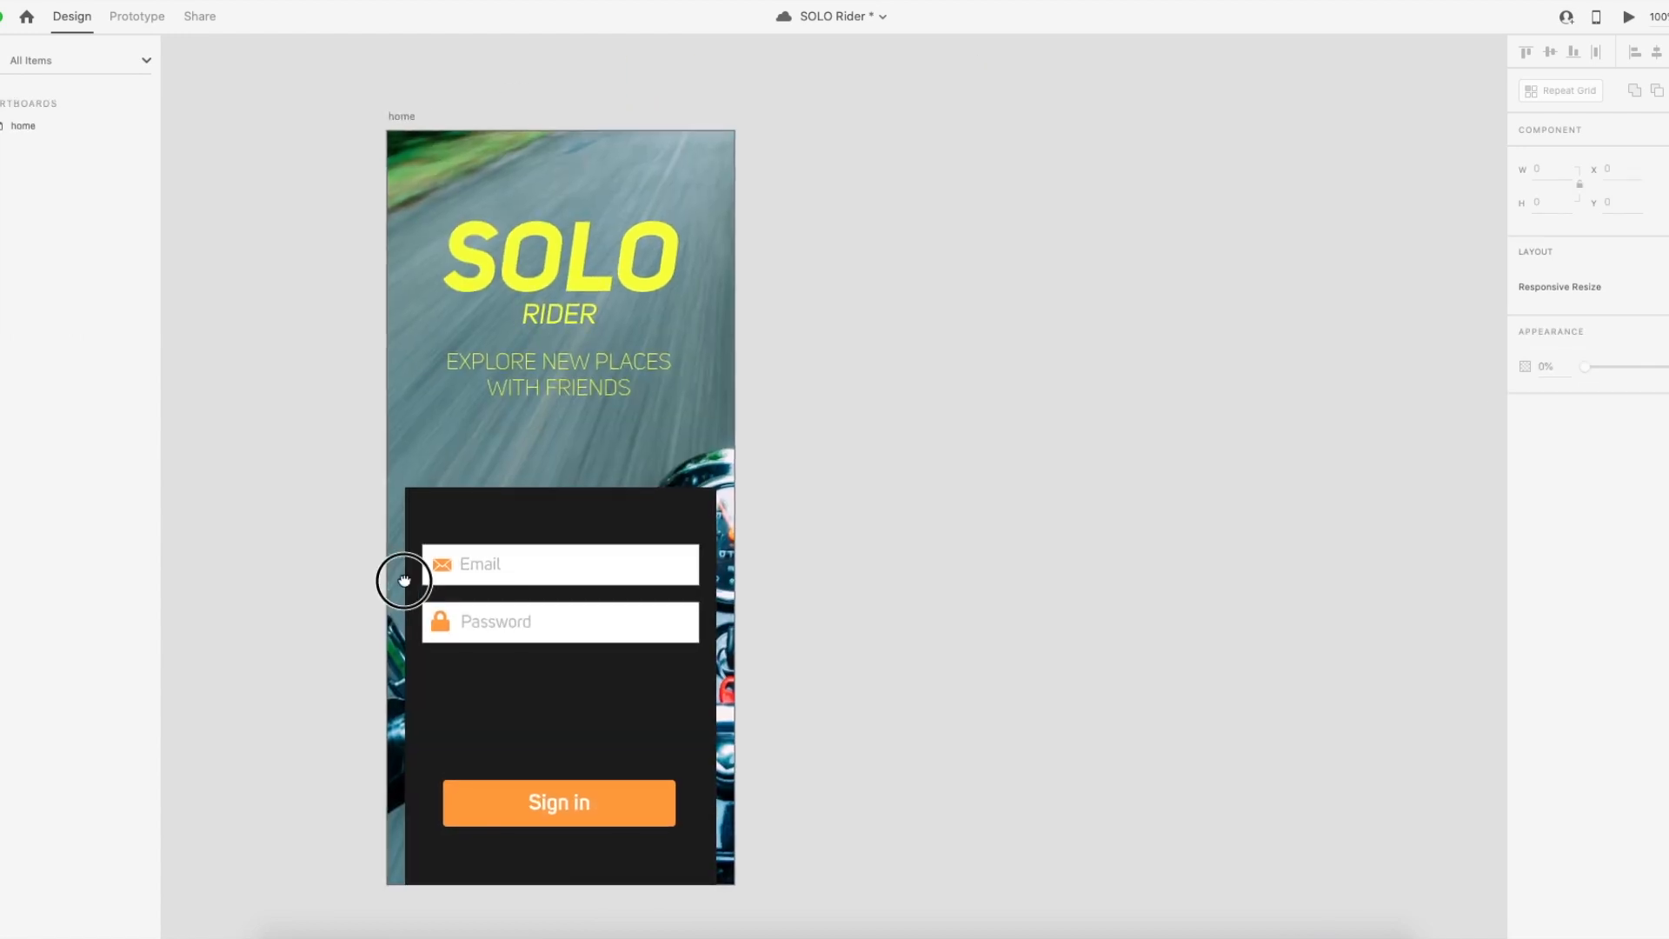
drag(428, 632, 476, 560)
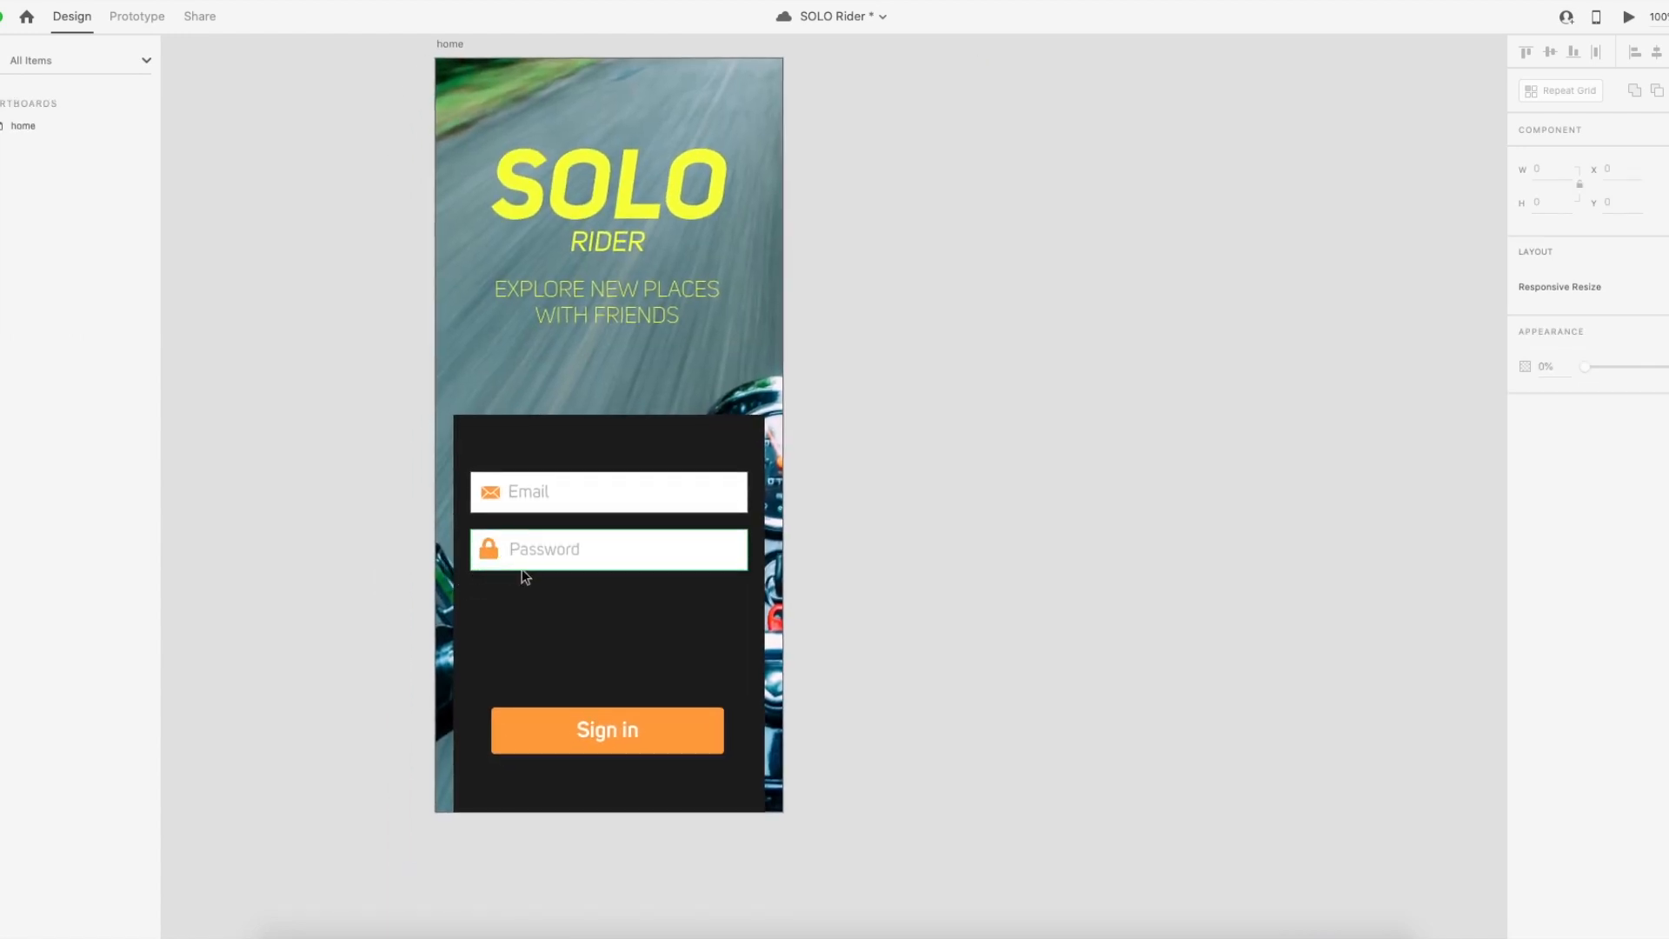
click(494, 563)
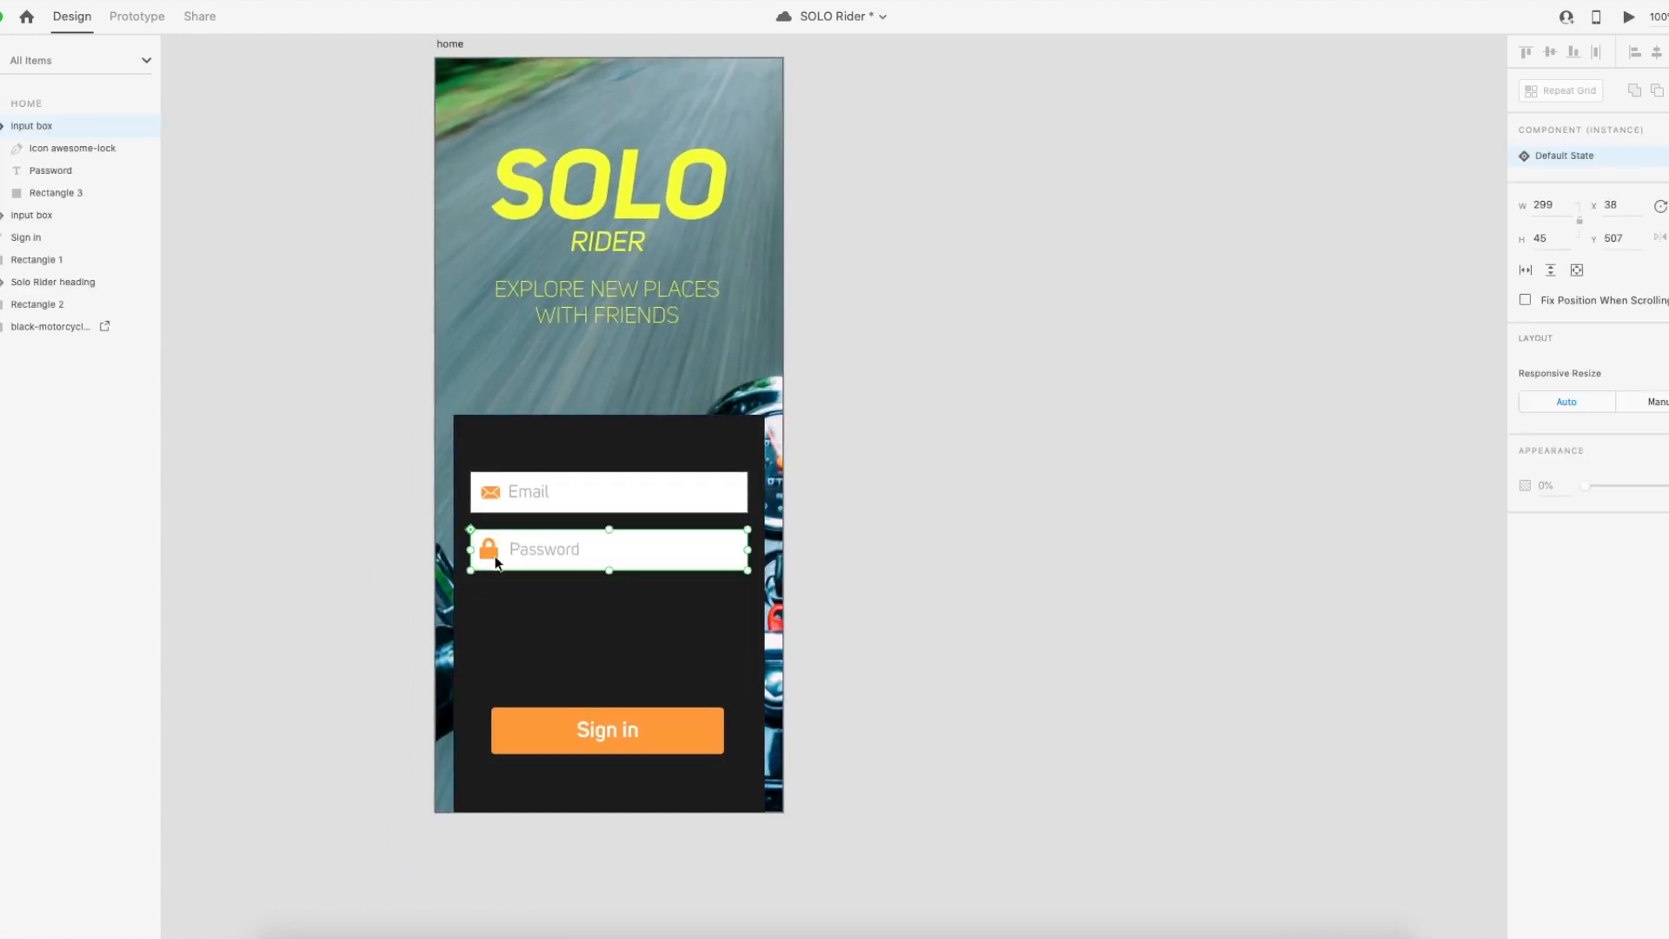
click(591, 513)
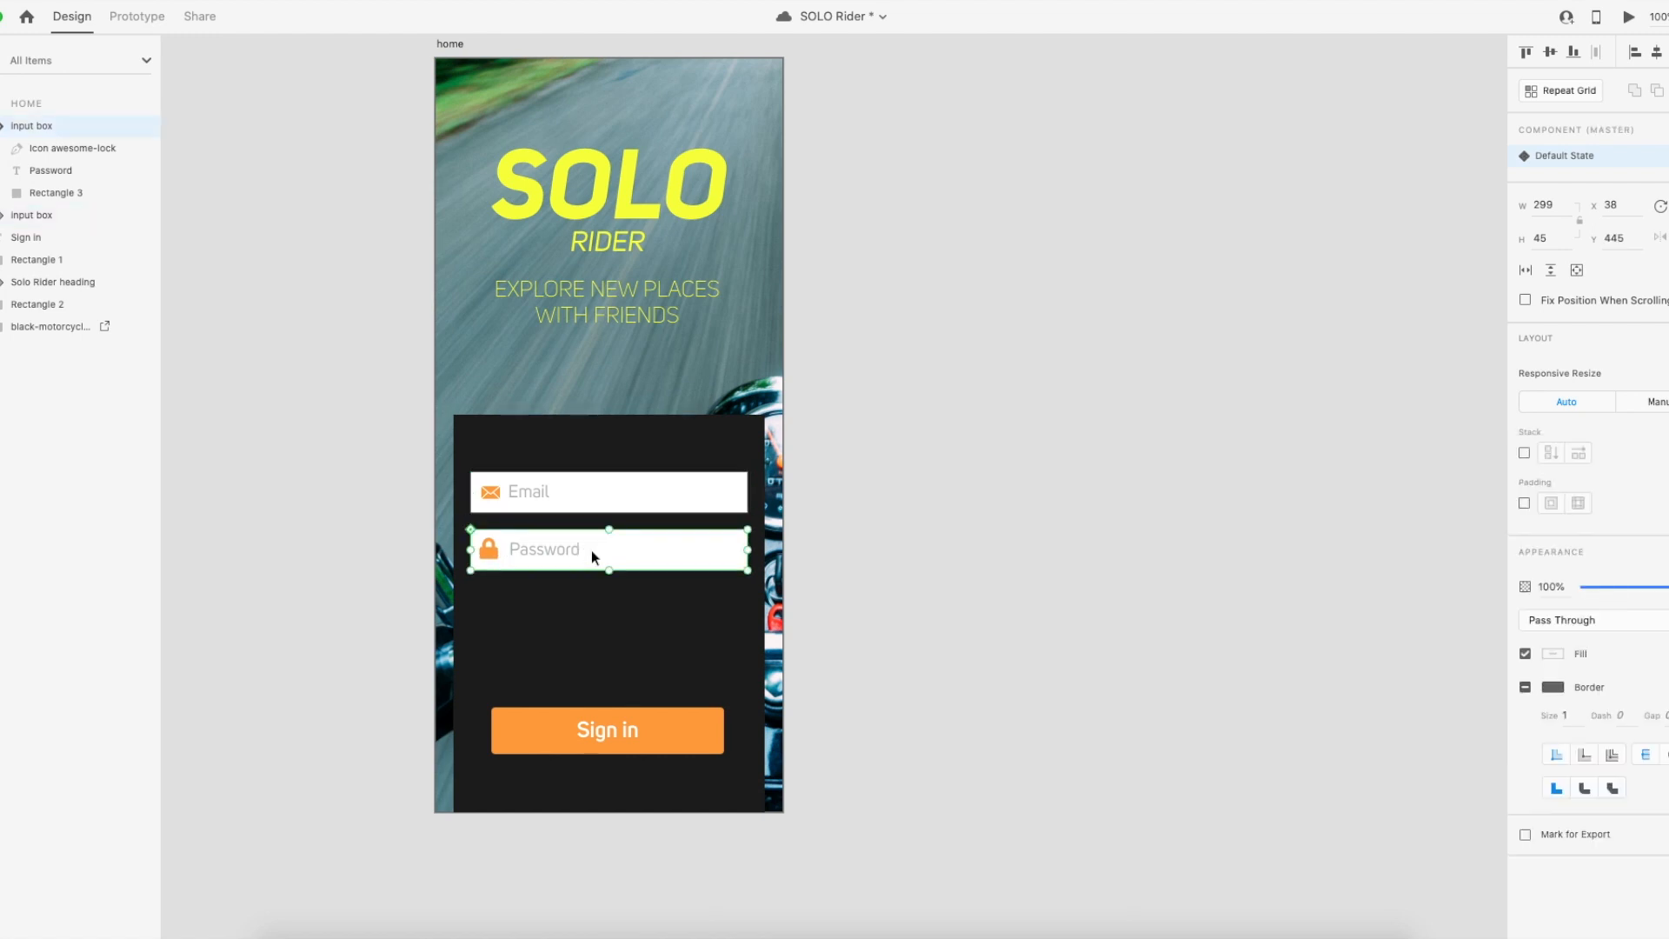
click(1053, 540)
click(631, 493)
shift+click(634, 548)
drag(634, 548, 642, 558)
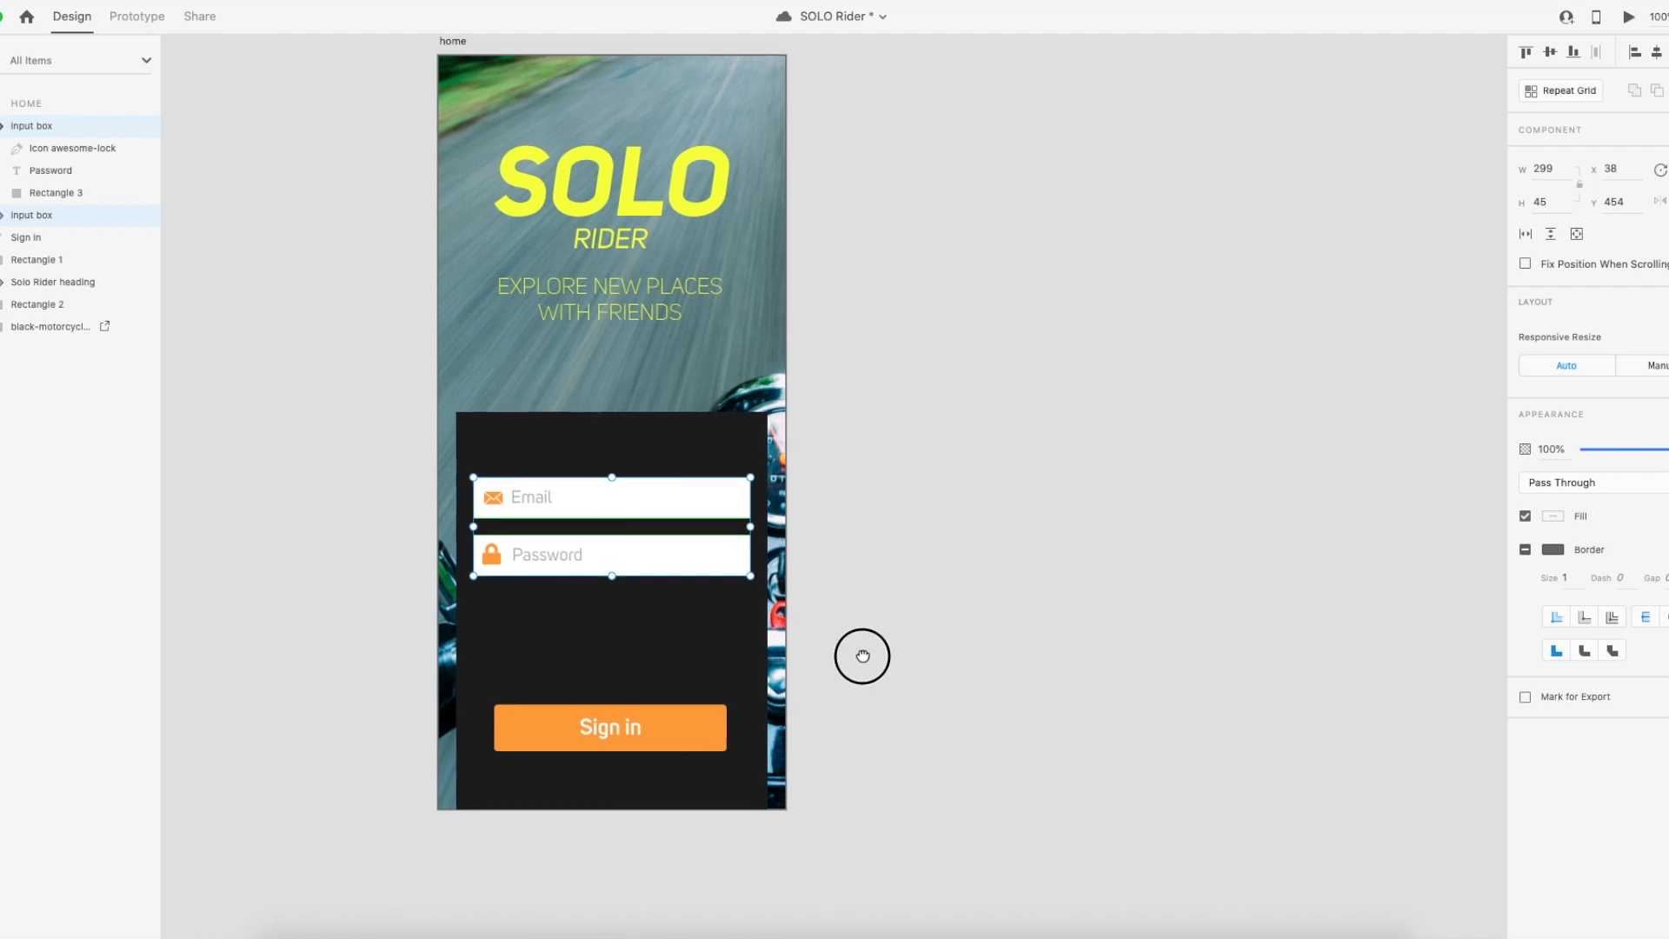
Move the Sign in button together with its label up to Y 612, closer to the Password field.
scroll(861, 652, left, 2)
scroll(860, 652, down, 1)
drag(736, 706, 738, 663)
key(ctrl+z)
shift+click(675, 713)
drag(675, 713, 674, 633)
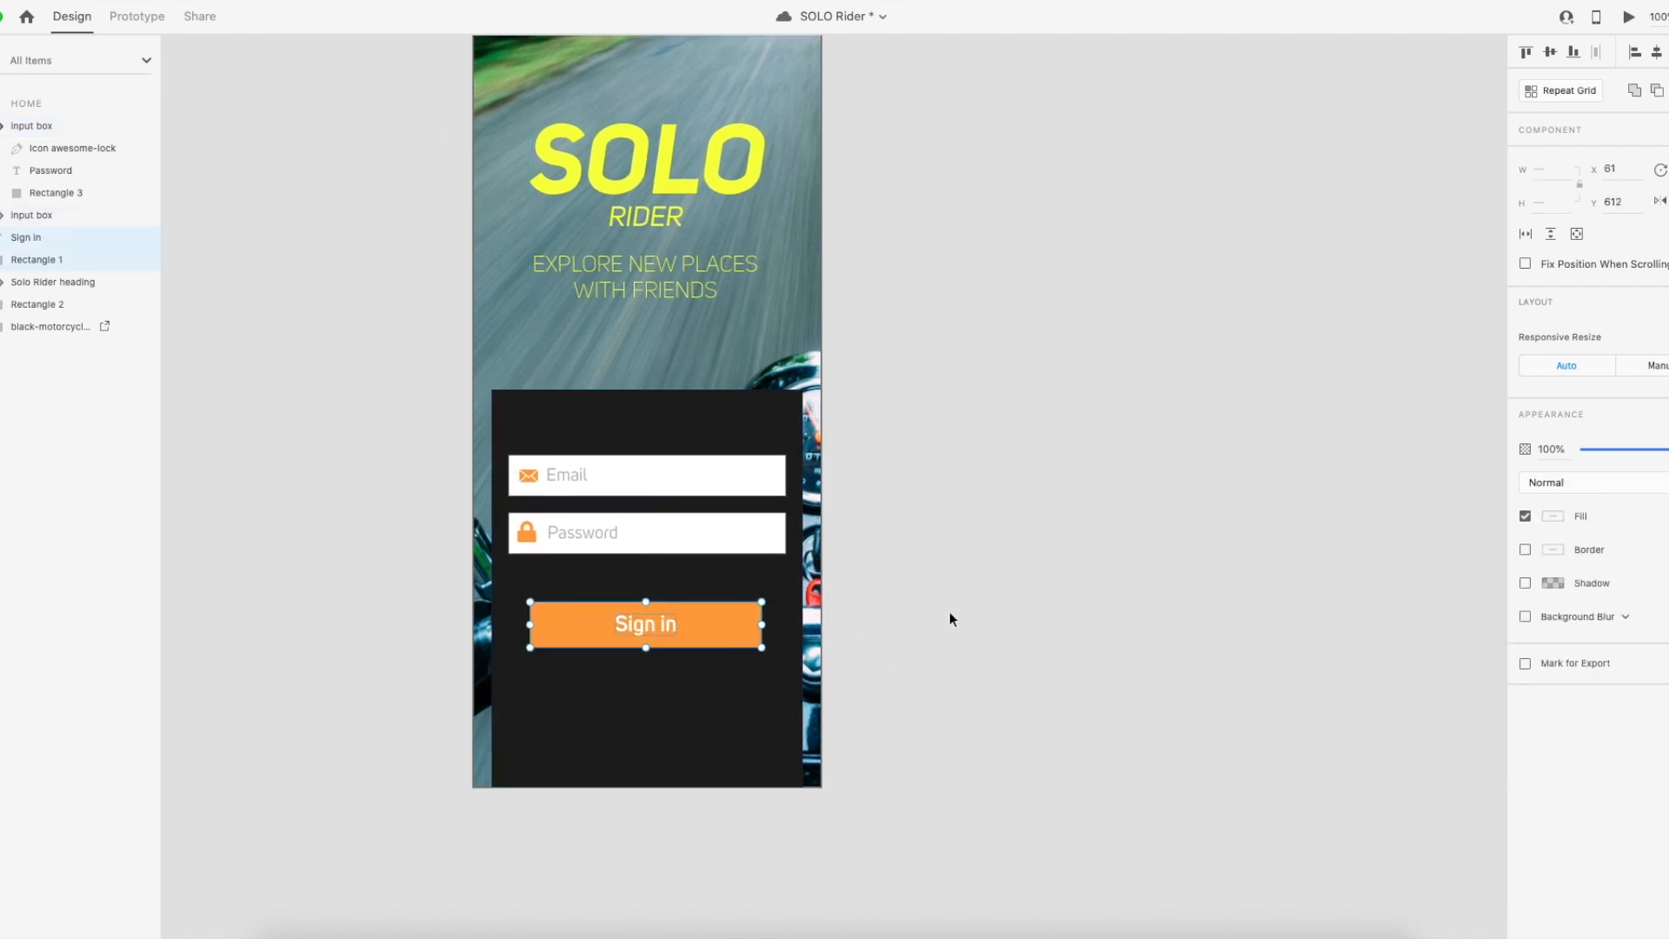
click(954, 613)
Try widening the Sign in button's rectangle to 299 to match the input fields, and undo the resizing.
click(534, 624)
drag(533, 624, 509, 624)
drag(764, 628, 780, 629)
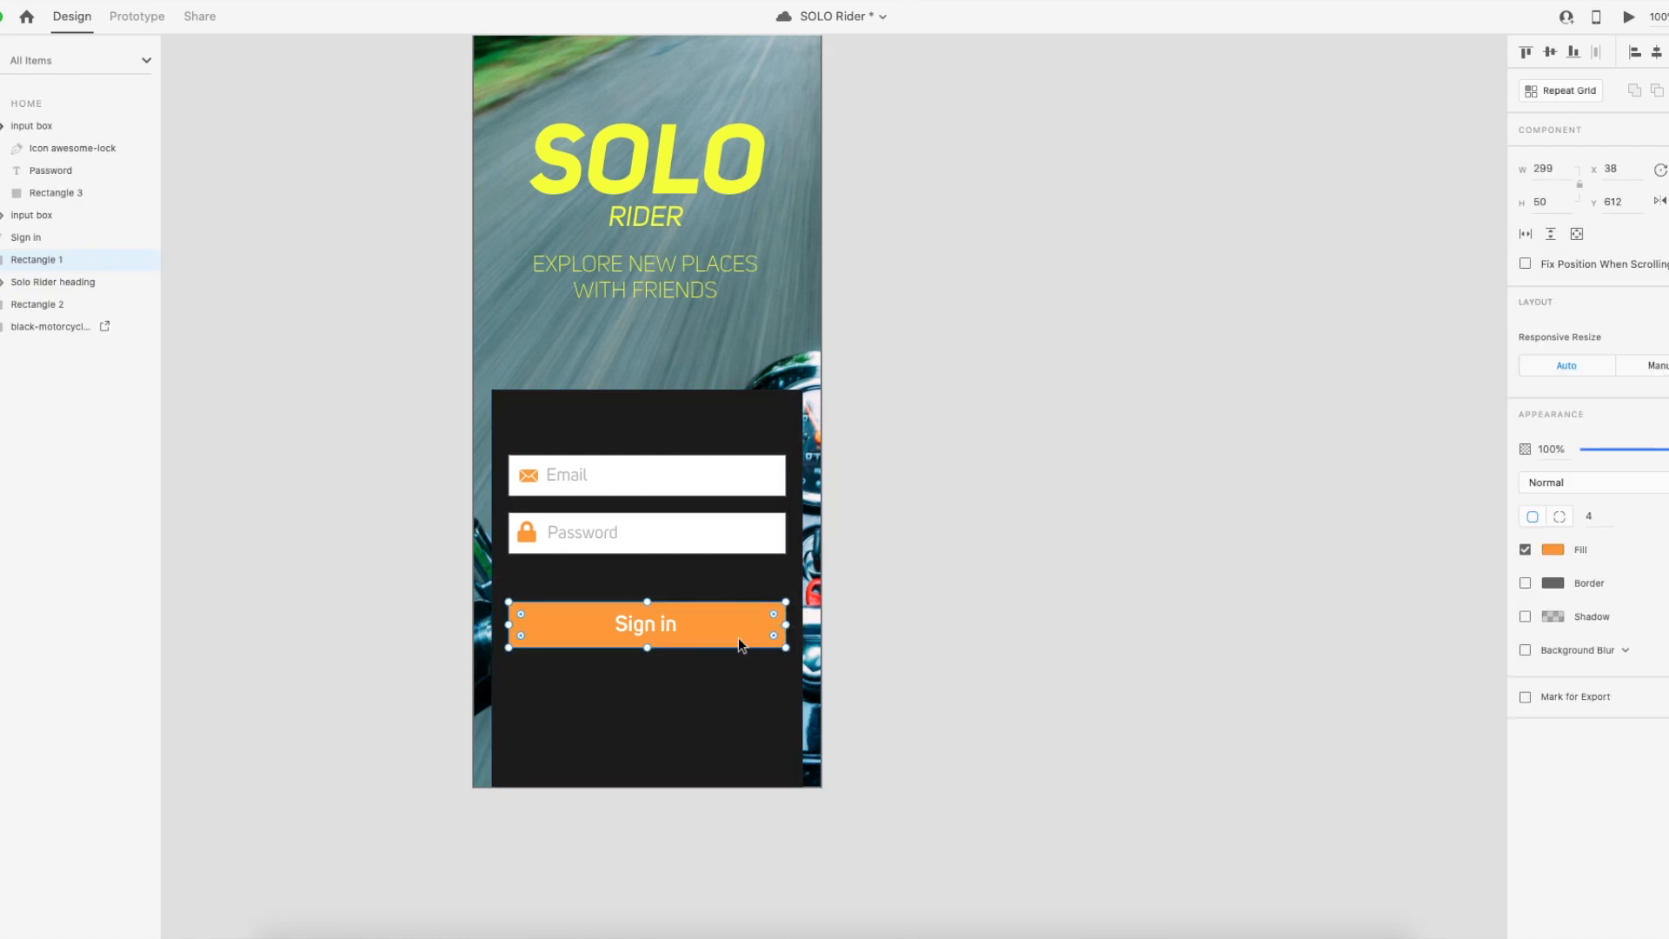
click(875, 654)
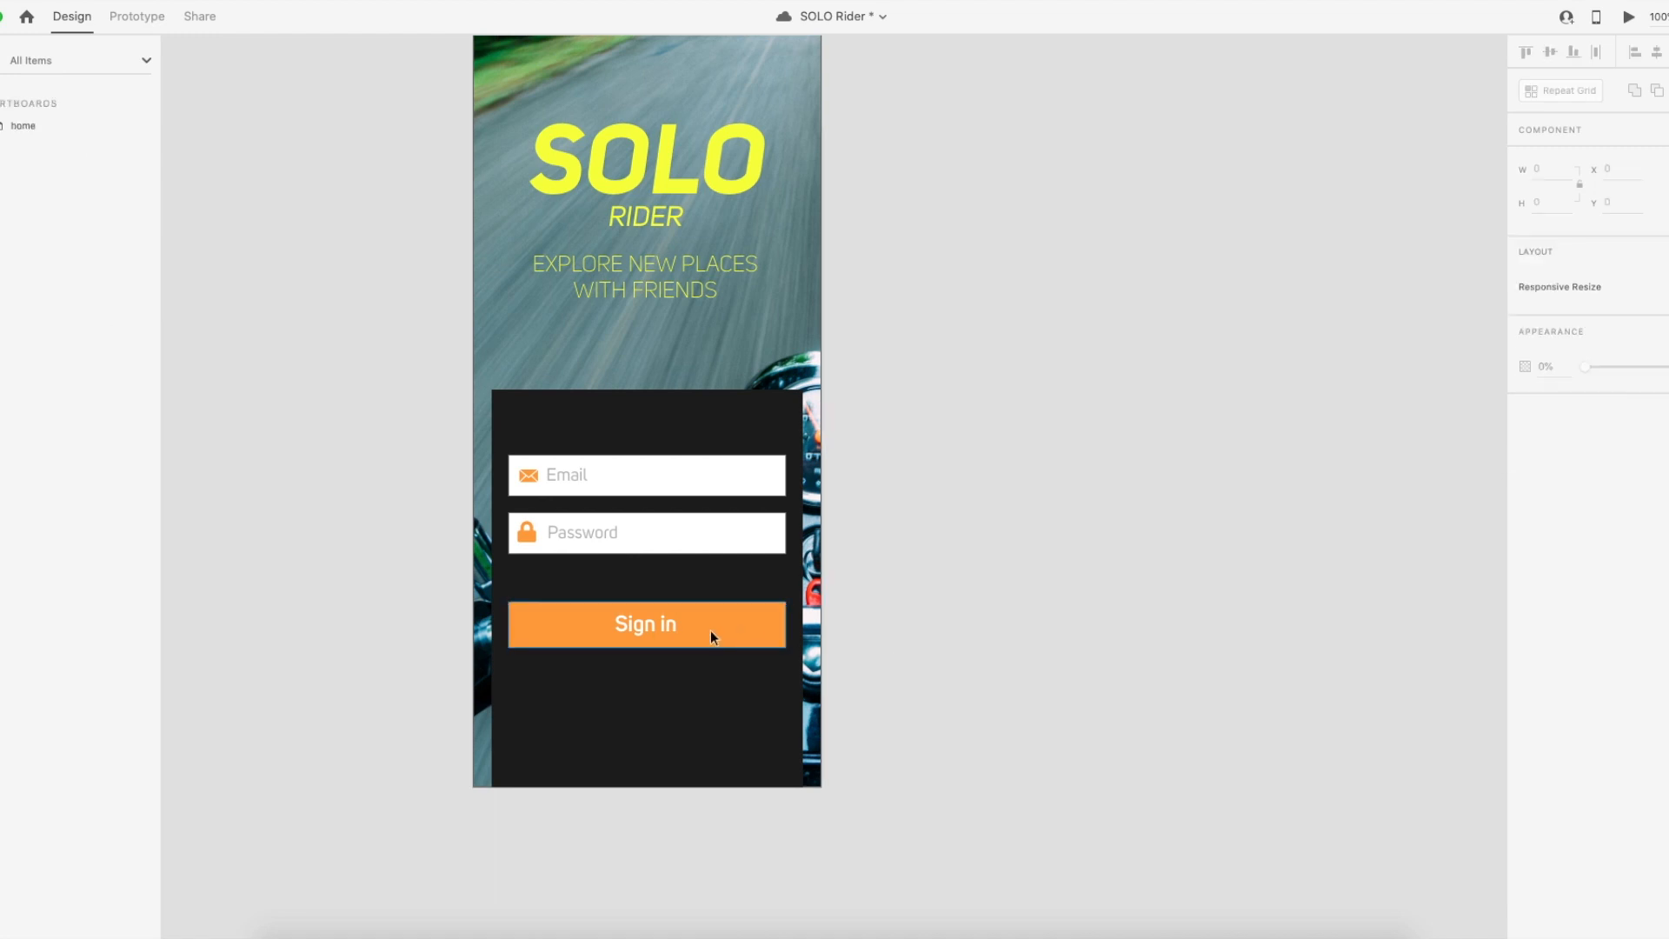
key(super+z)
key(super+z)
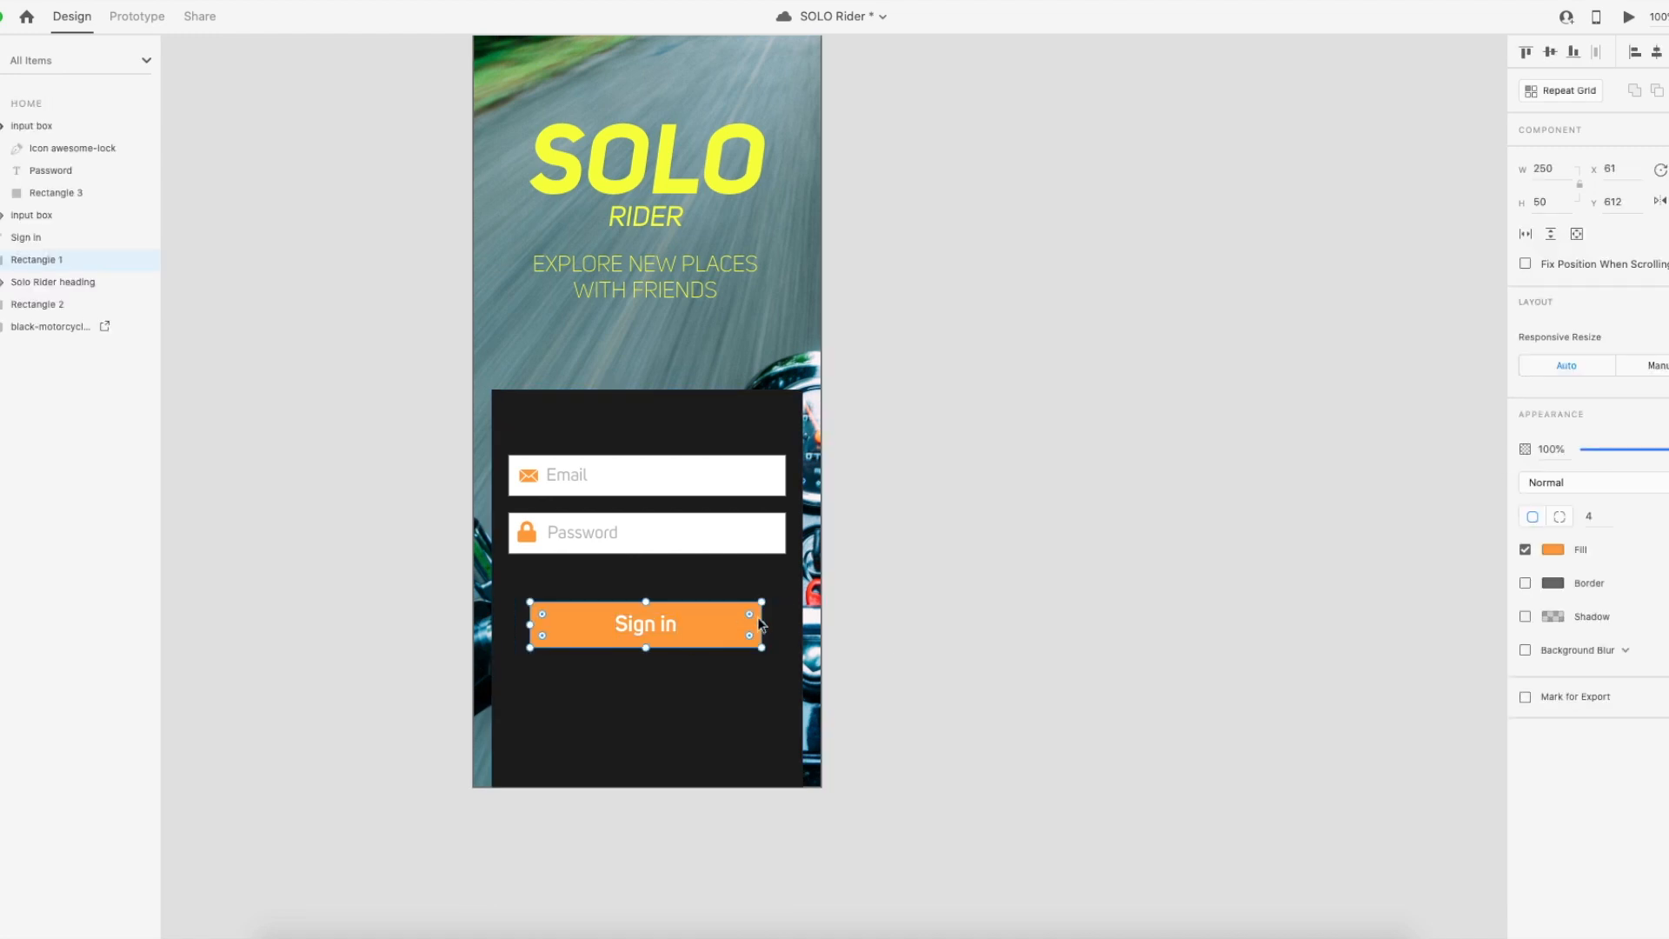
Fully round the Sign in button's corners and narrow it from both sides to start at X 84, with its label centred.
mouse_move(749, 614)
mouse_down()
mouse_move(713, 614)
mouse_move(734, 625)
mouse_up()
drag(529, 625, 551, 624)
shift+click(645, 624)
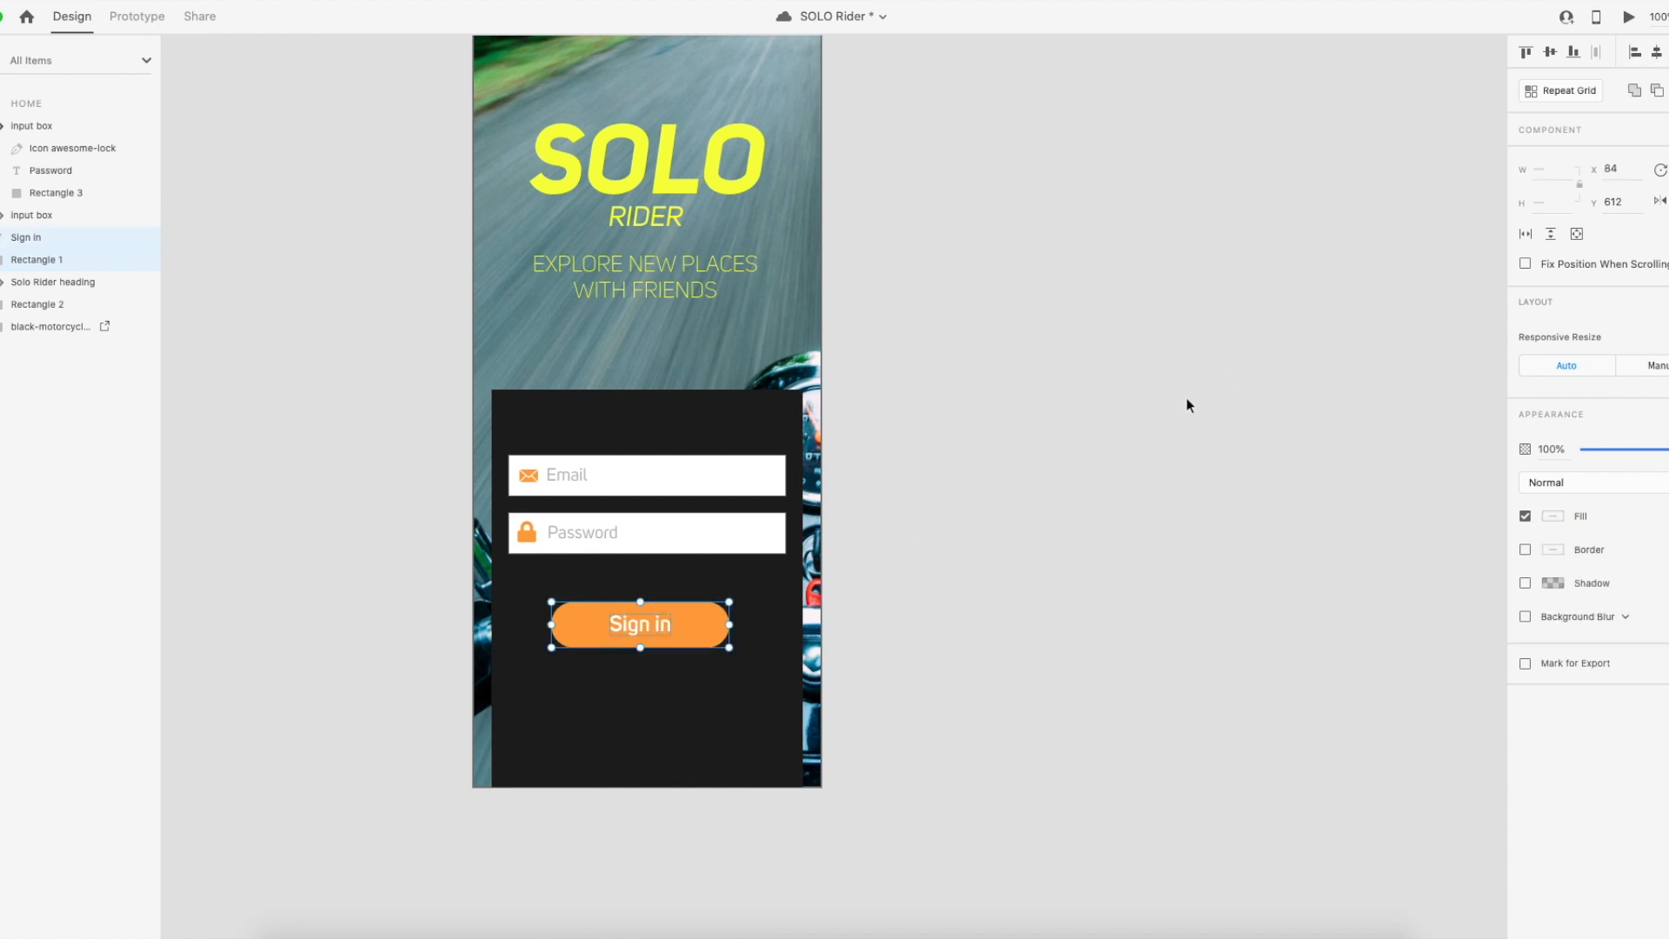
mouse_move(703, 623)
mouse_down()
mouse_move(693, 610)
mouse_move(693, 626)
mouse_up()
click(949, 557)
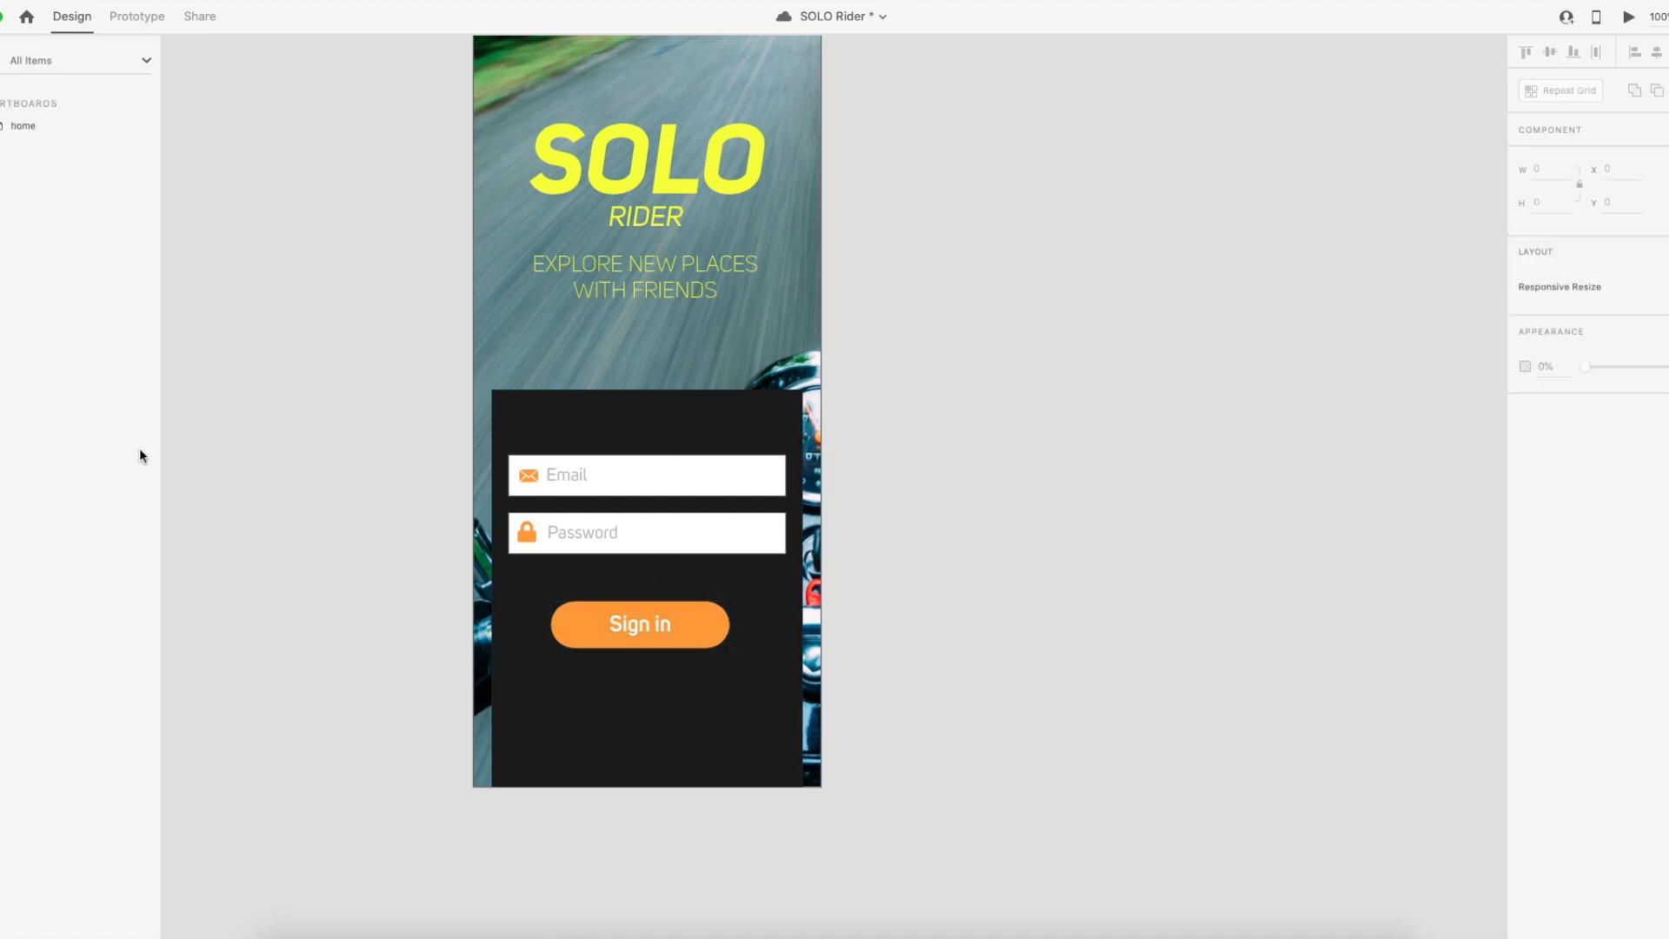
Add the text "forgot password" between the Password field and the Sign in button, filled with white sampled from the field.
click(641, 577)
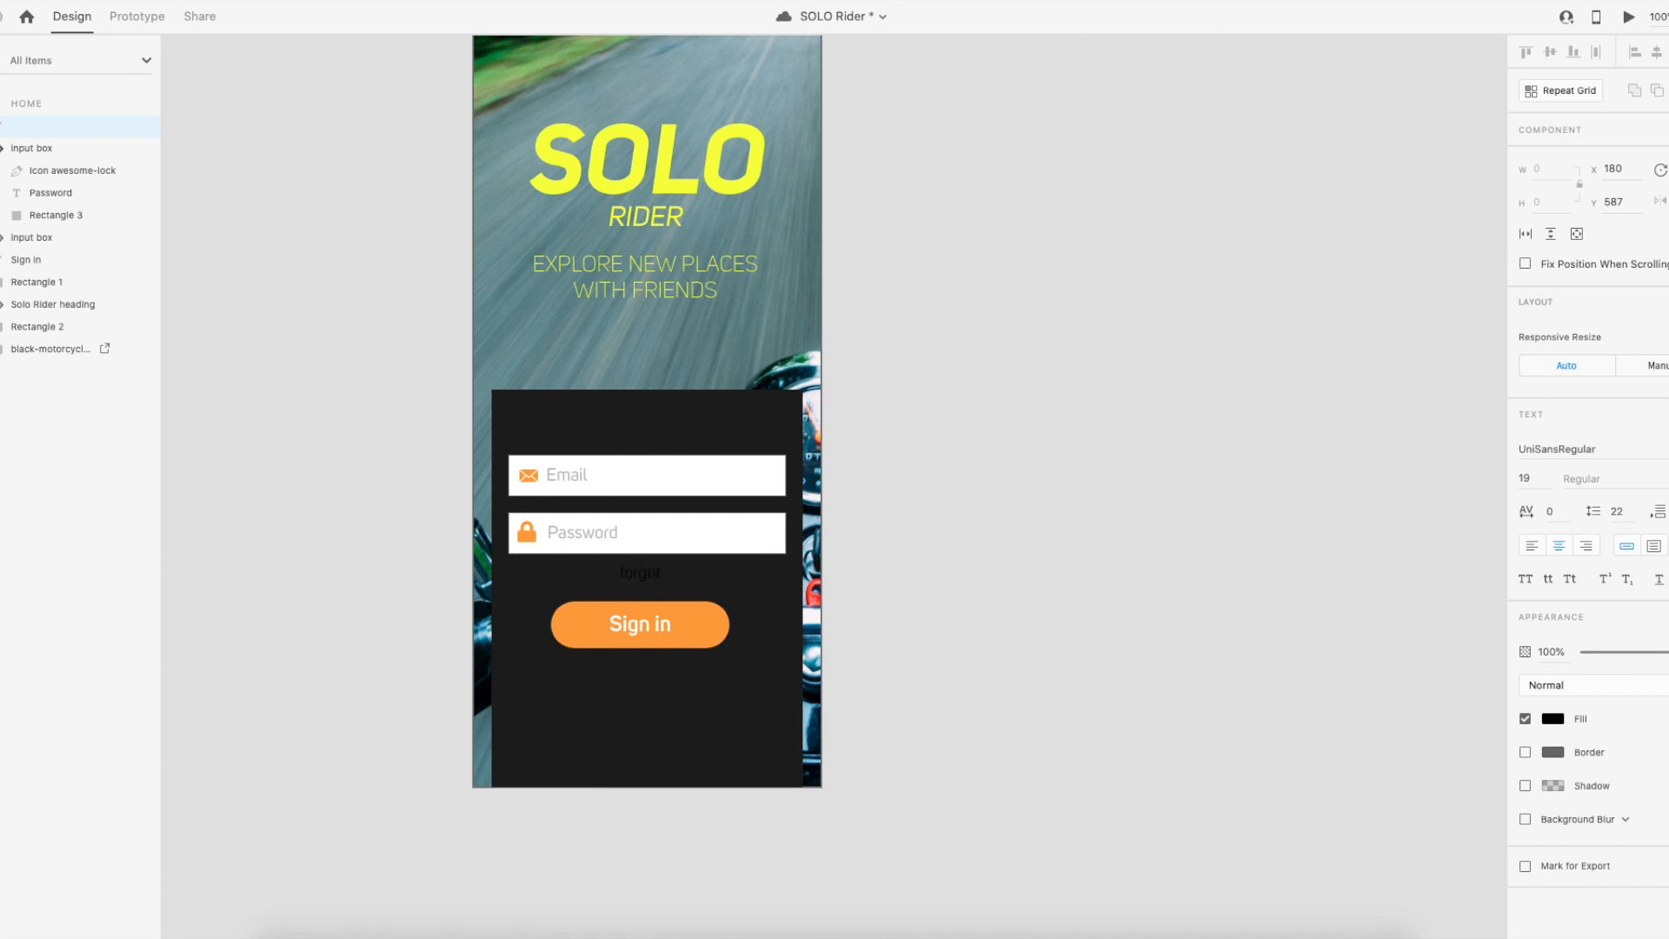
text(forgot password)
key(Escape)
click(1561, 720)
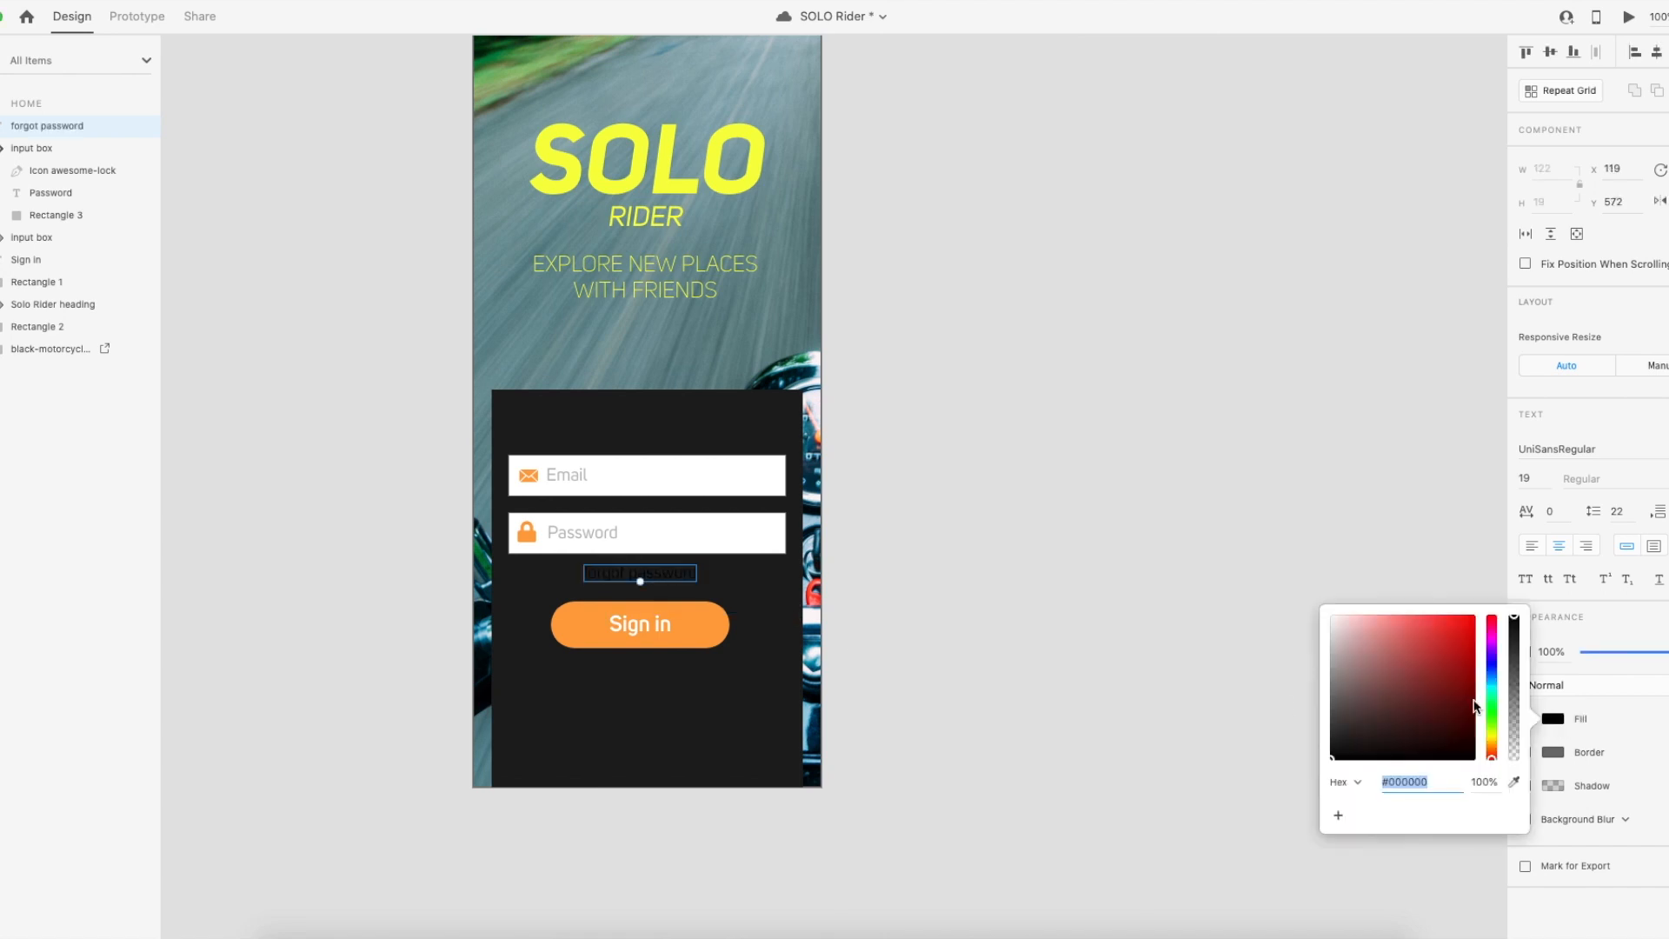
click(1515, 782)
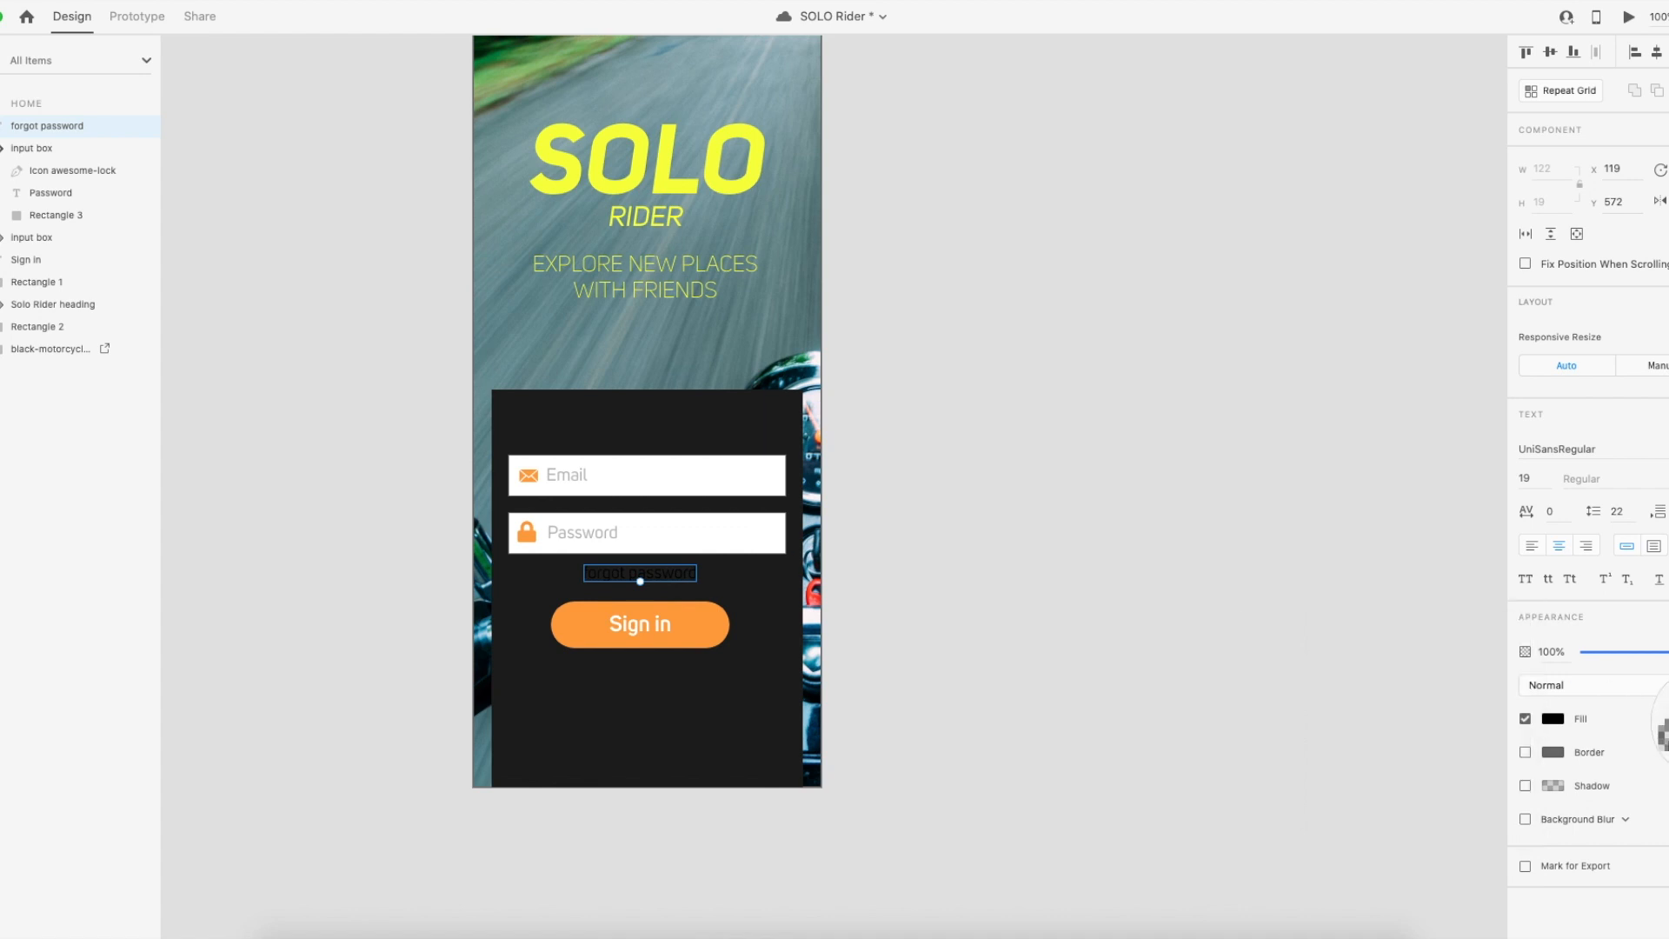
click(736, 536)
Compare the regular and light fonts on the "forgot password" text and set it to UniSansLight.
click(1660, 448)
scroll(1657, 498, up, 2)
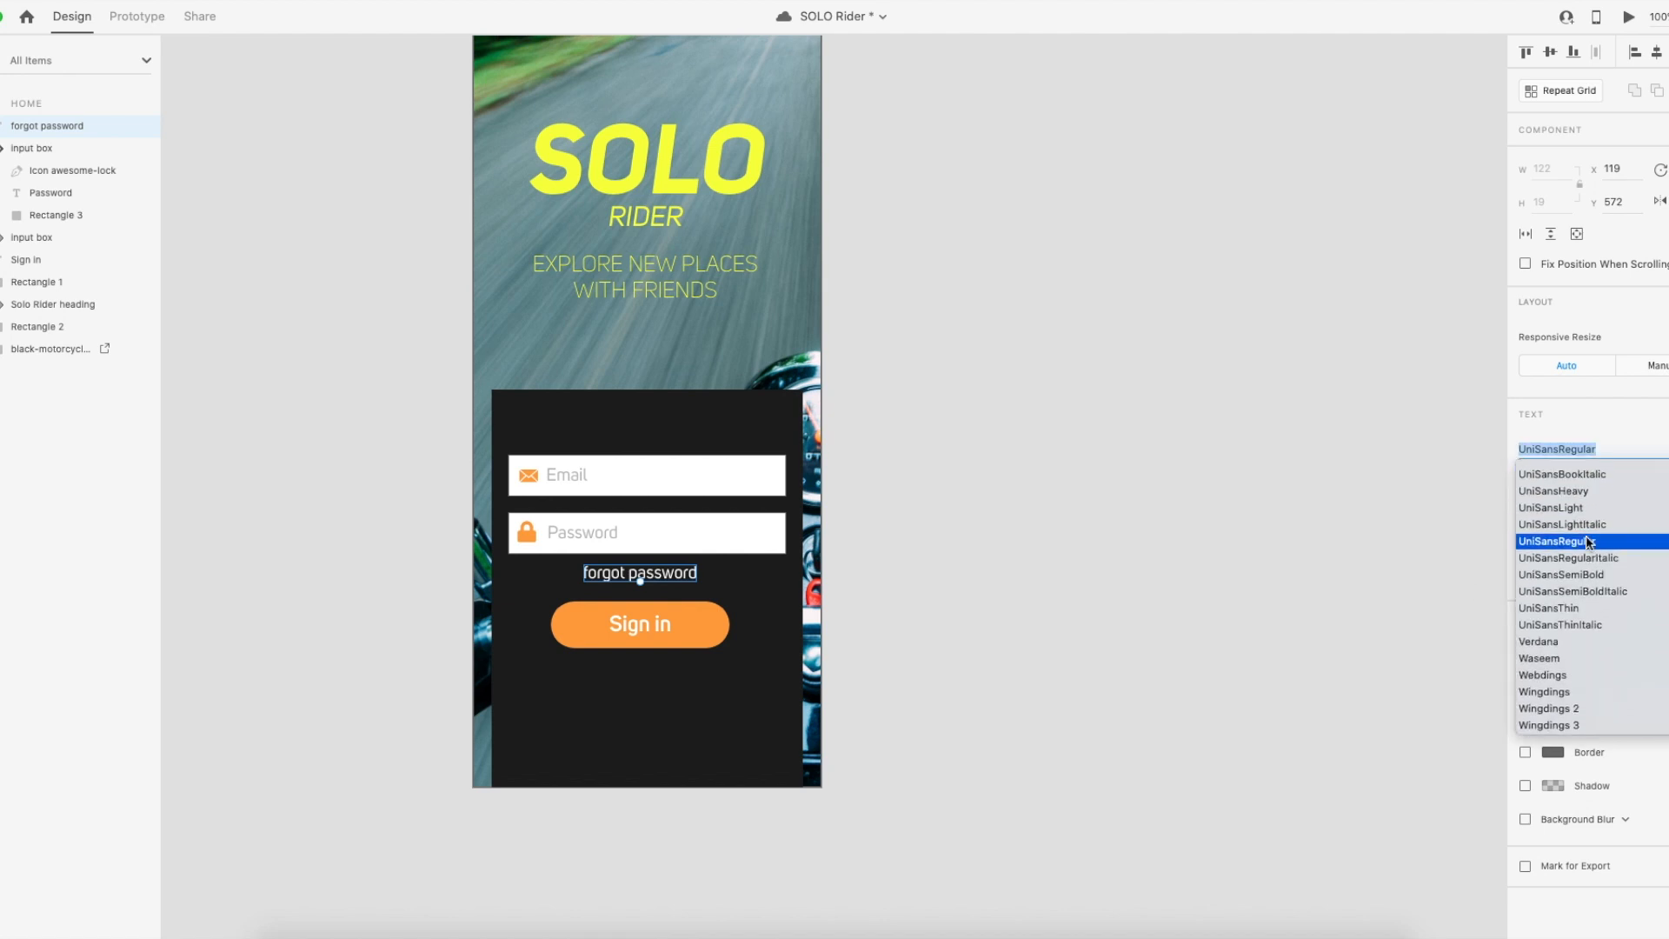
click(1573, 532)
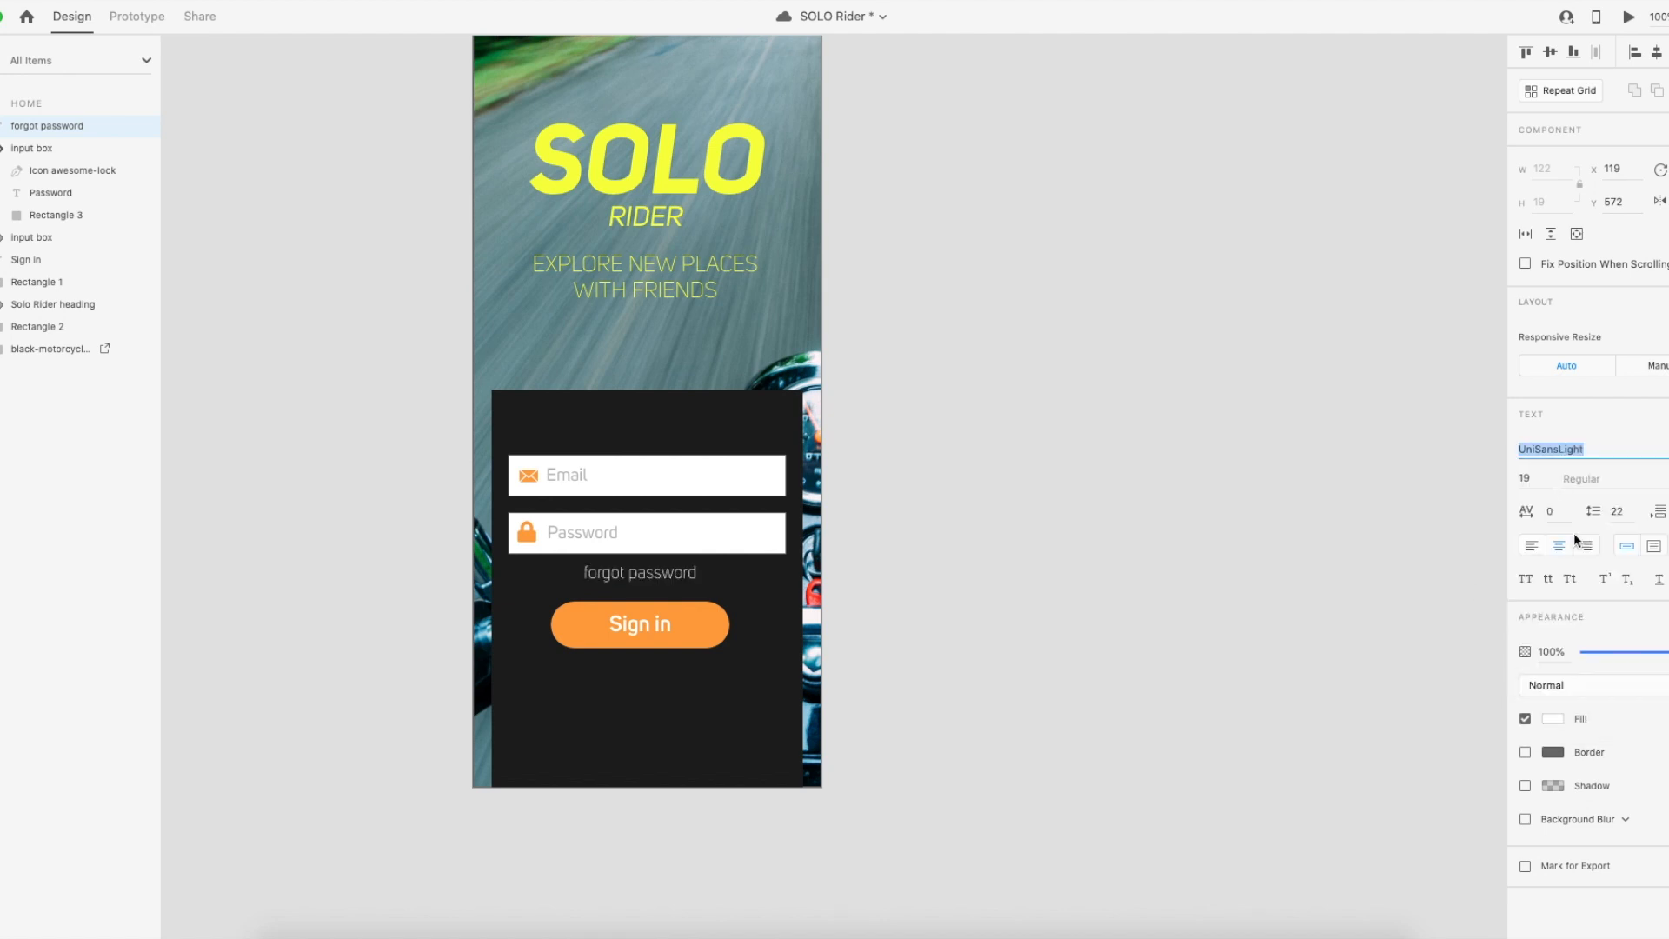
key(Down)
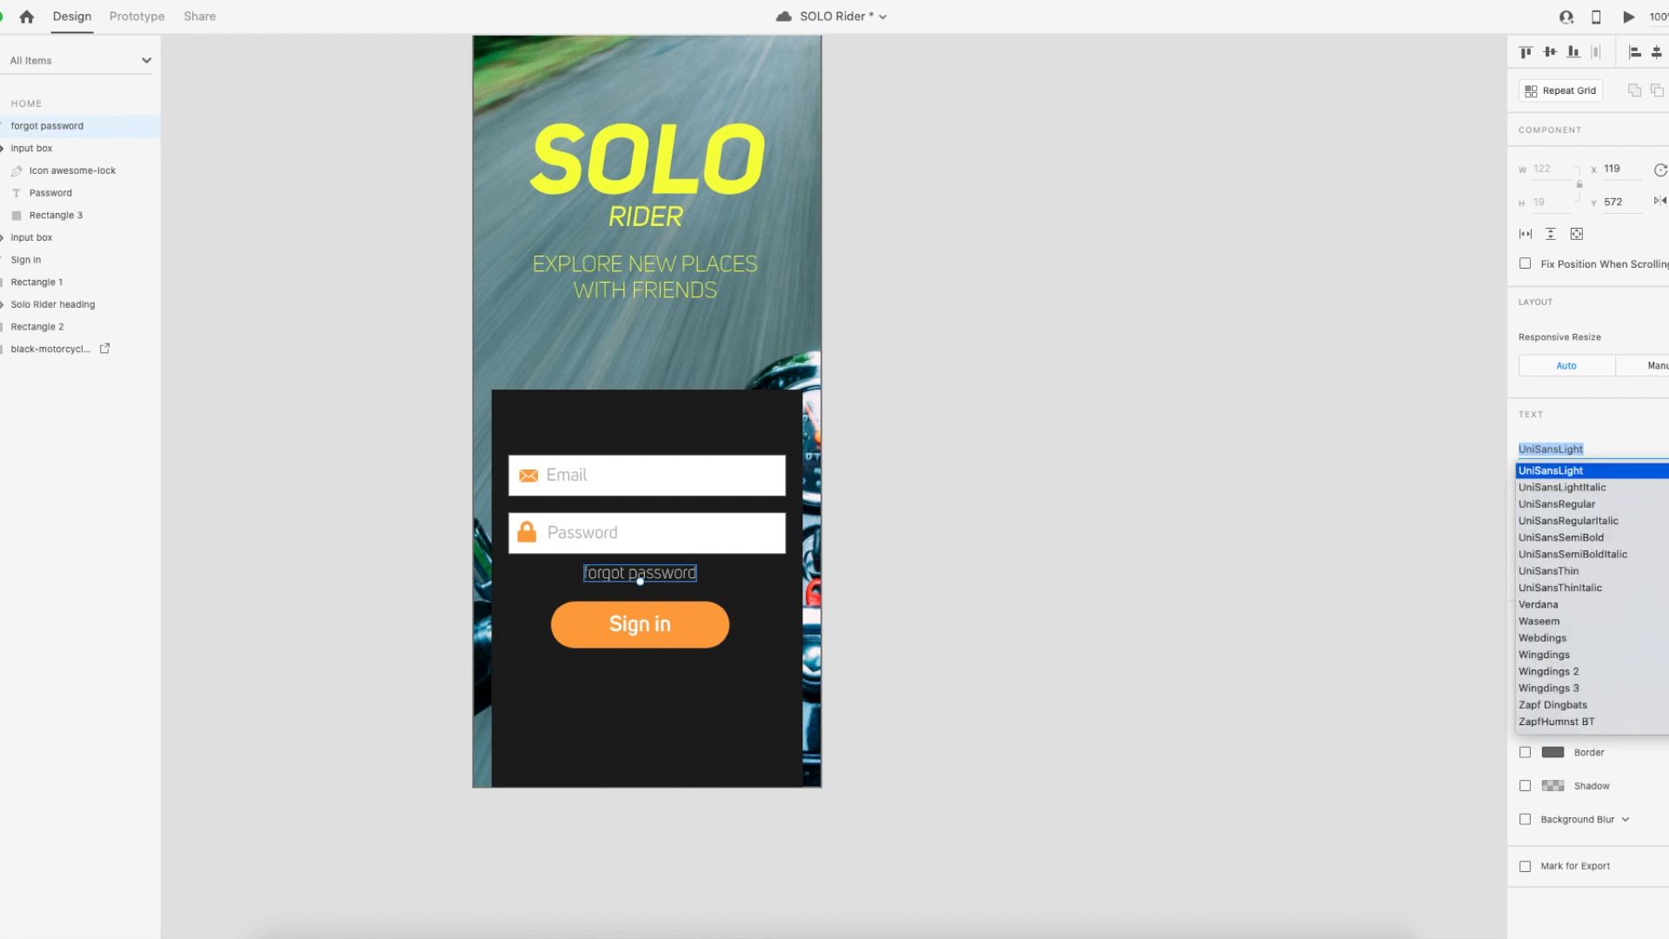
click(1584, 505)
key(Down)
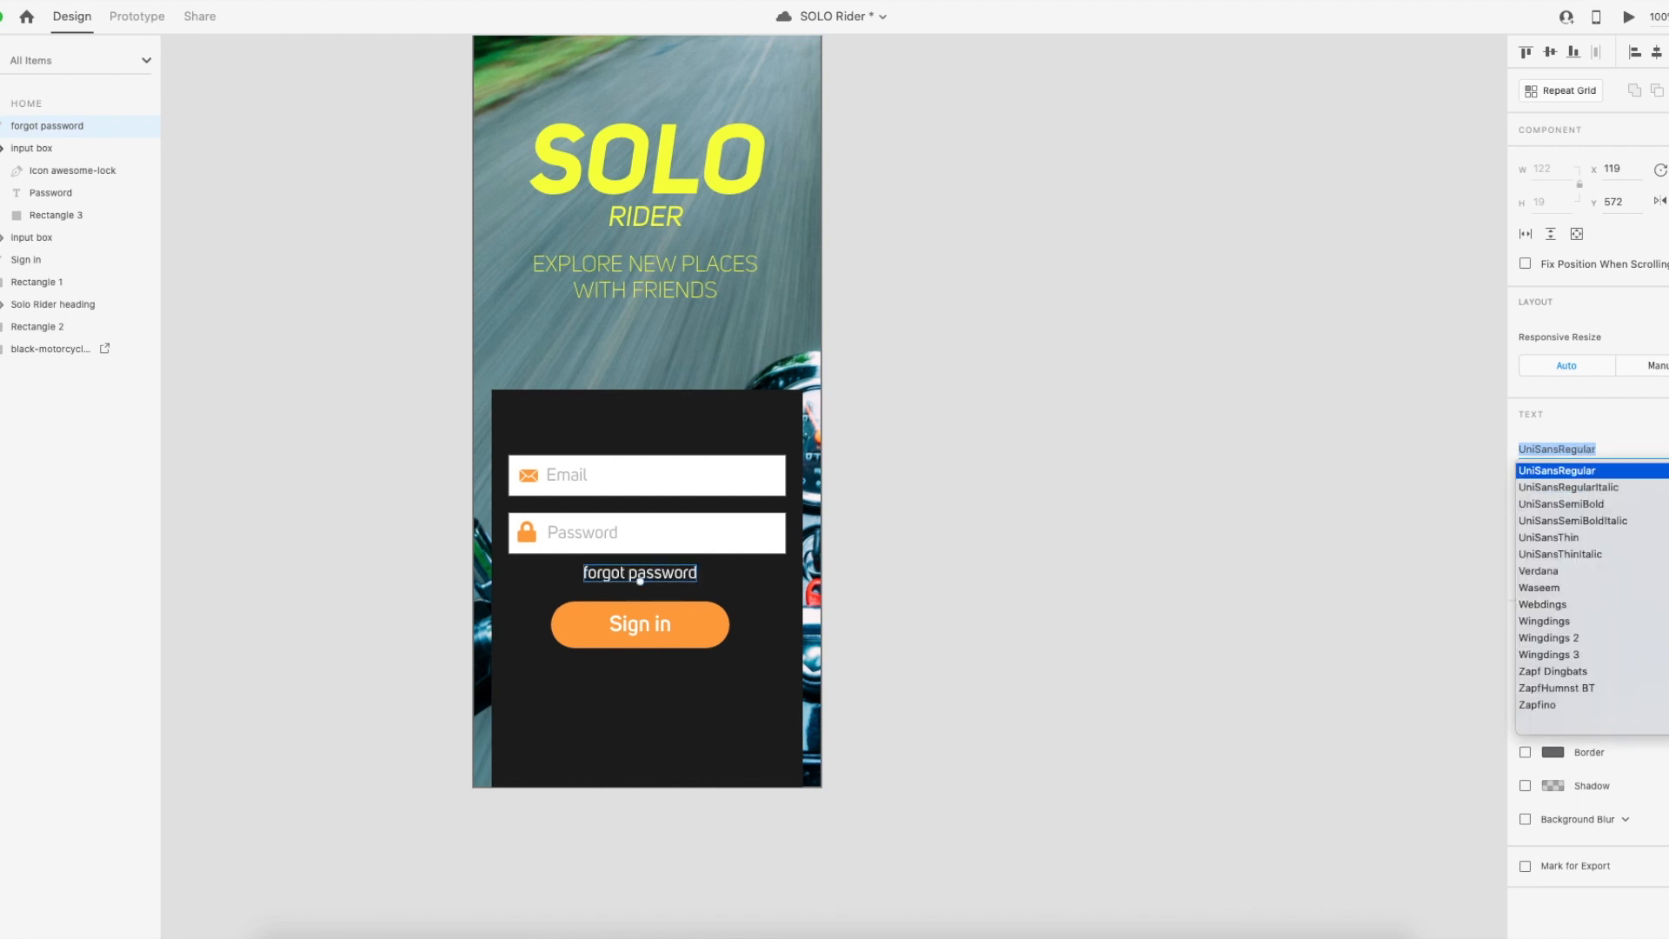
scroll(1578, 543, up, 3)
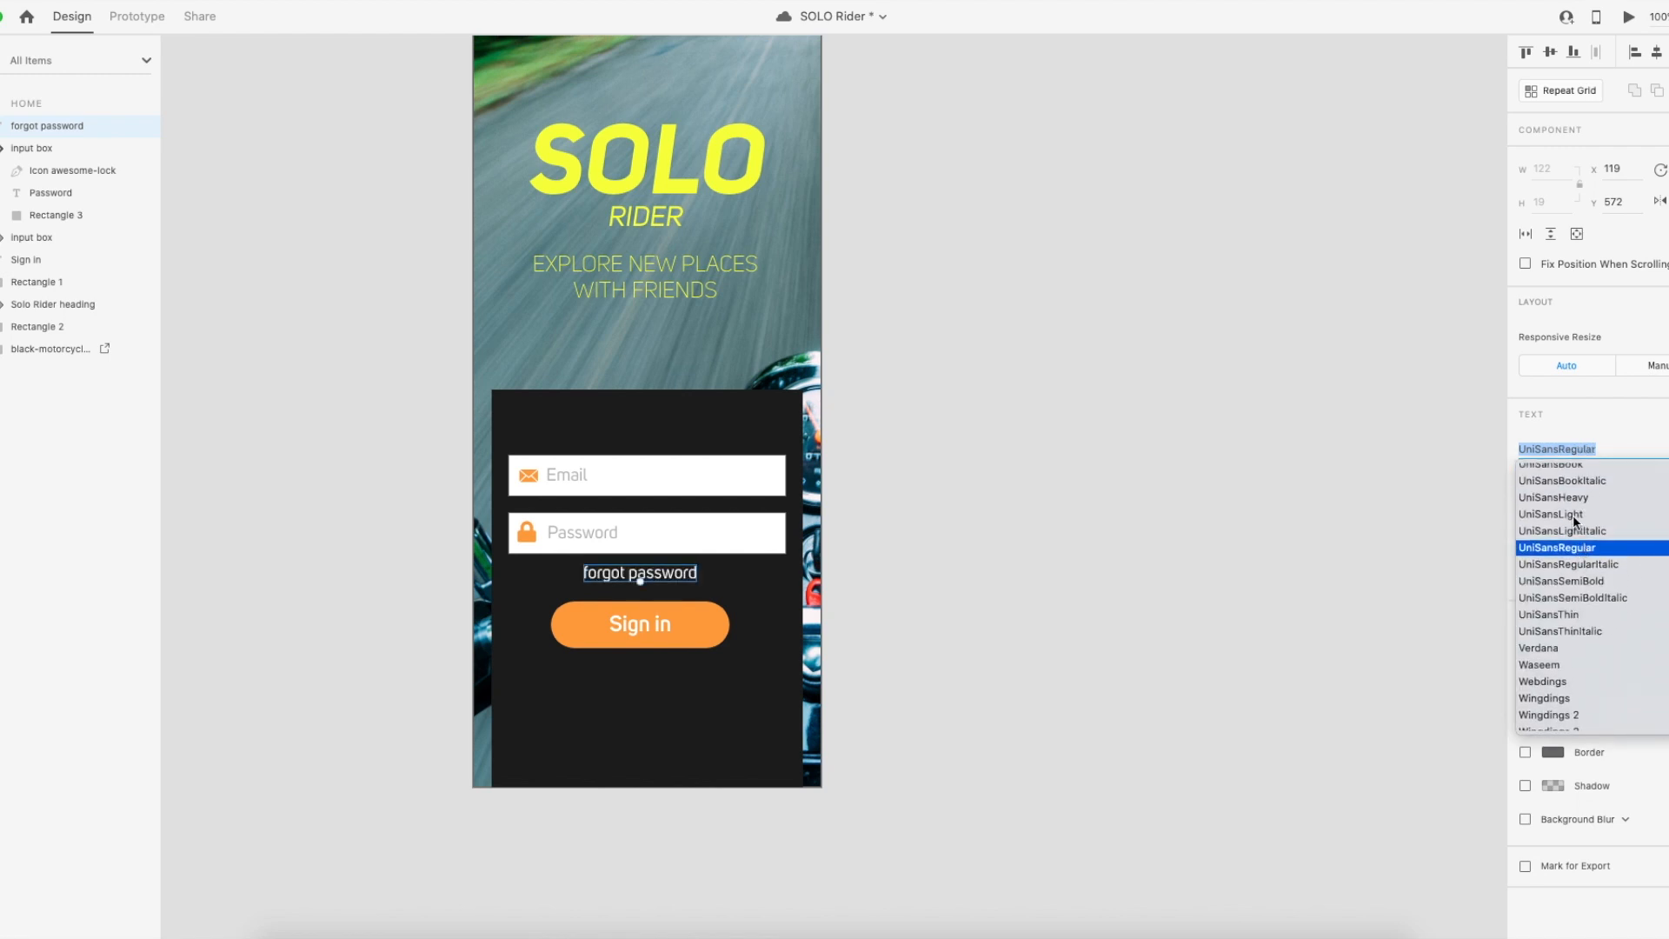
click(1576, 514)
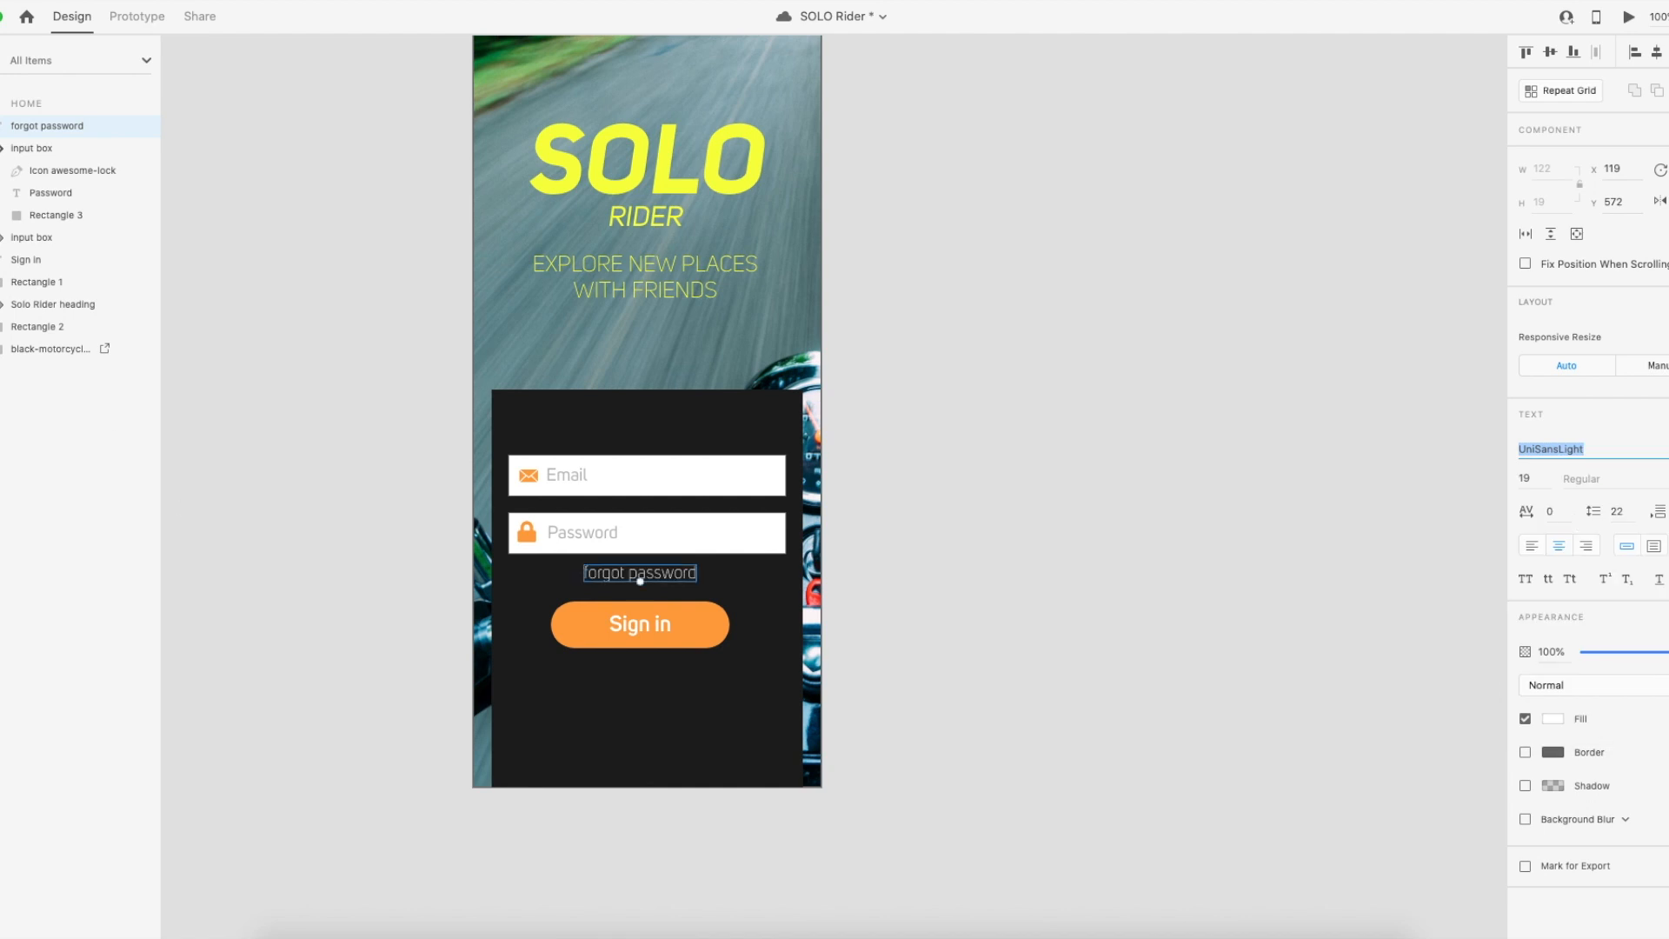
Fill the "forgot password" text with the Sign in button's orange and underline it.
key(i)
click(714, 623)
click(1659, 579)
click(1250, 636)
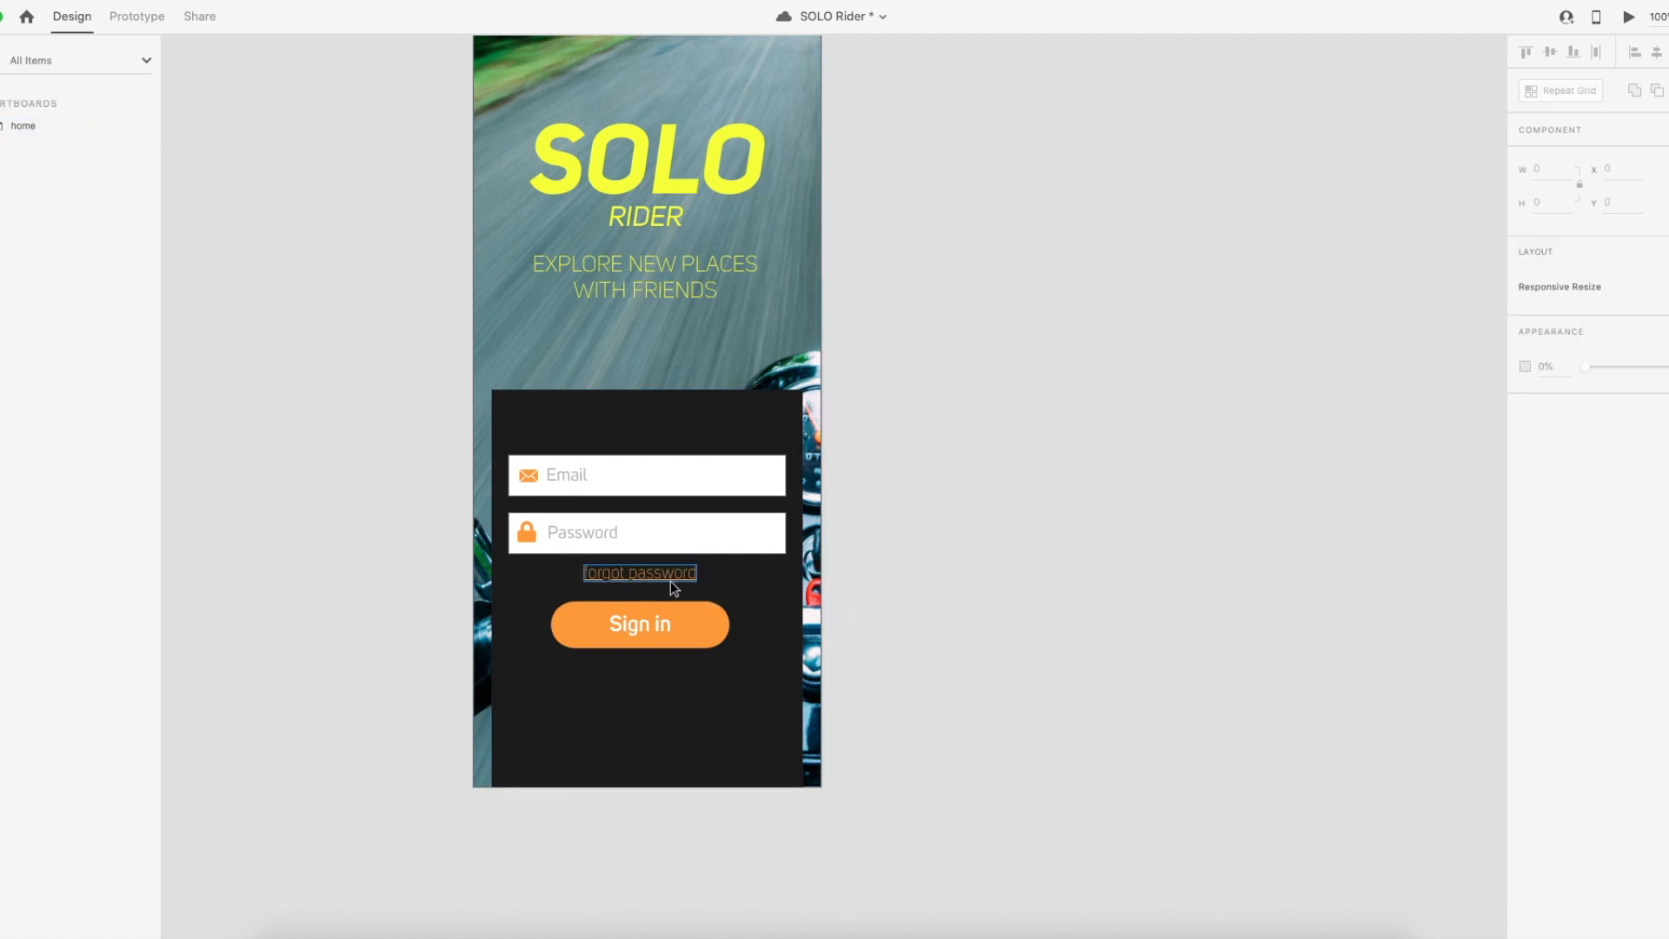
Move the Sign in button with its label down to Y 626 and the "forgot password" text down to Y 578.
drag(670, 577, 758, 573)
key(ctrl+z)
click(670, 624)
double_click(657, 628)
drag(697, 619, 706, 656)
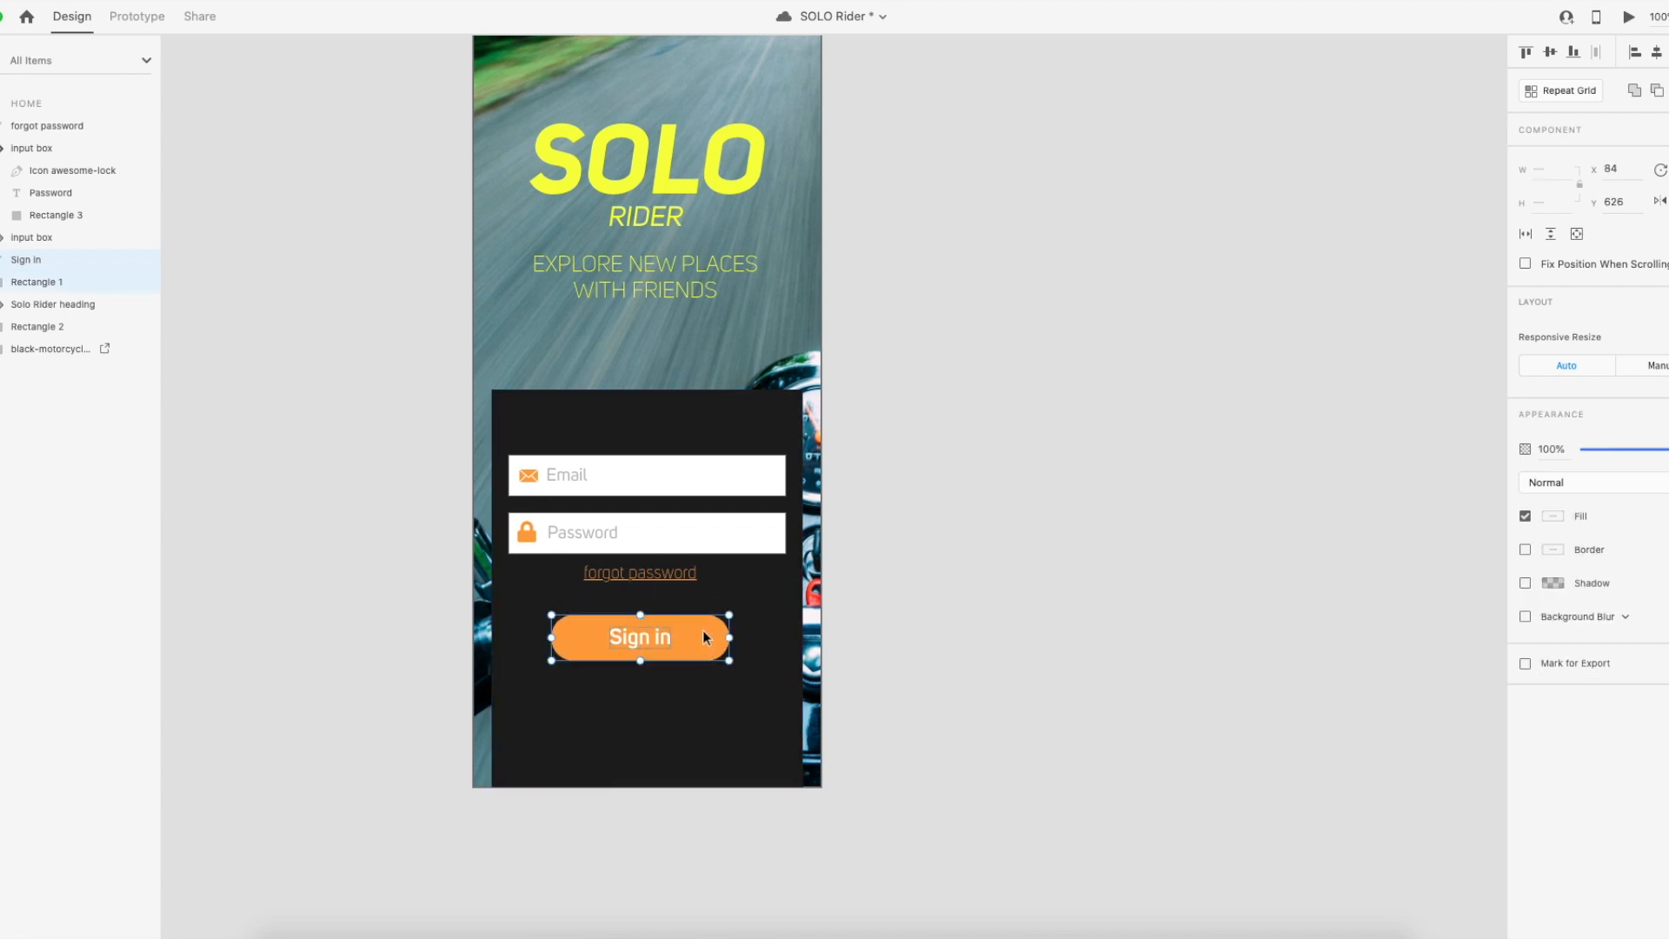
drag(676, 573, 676, 585)
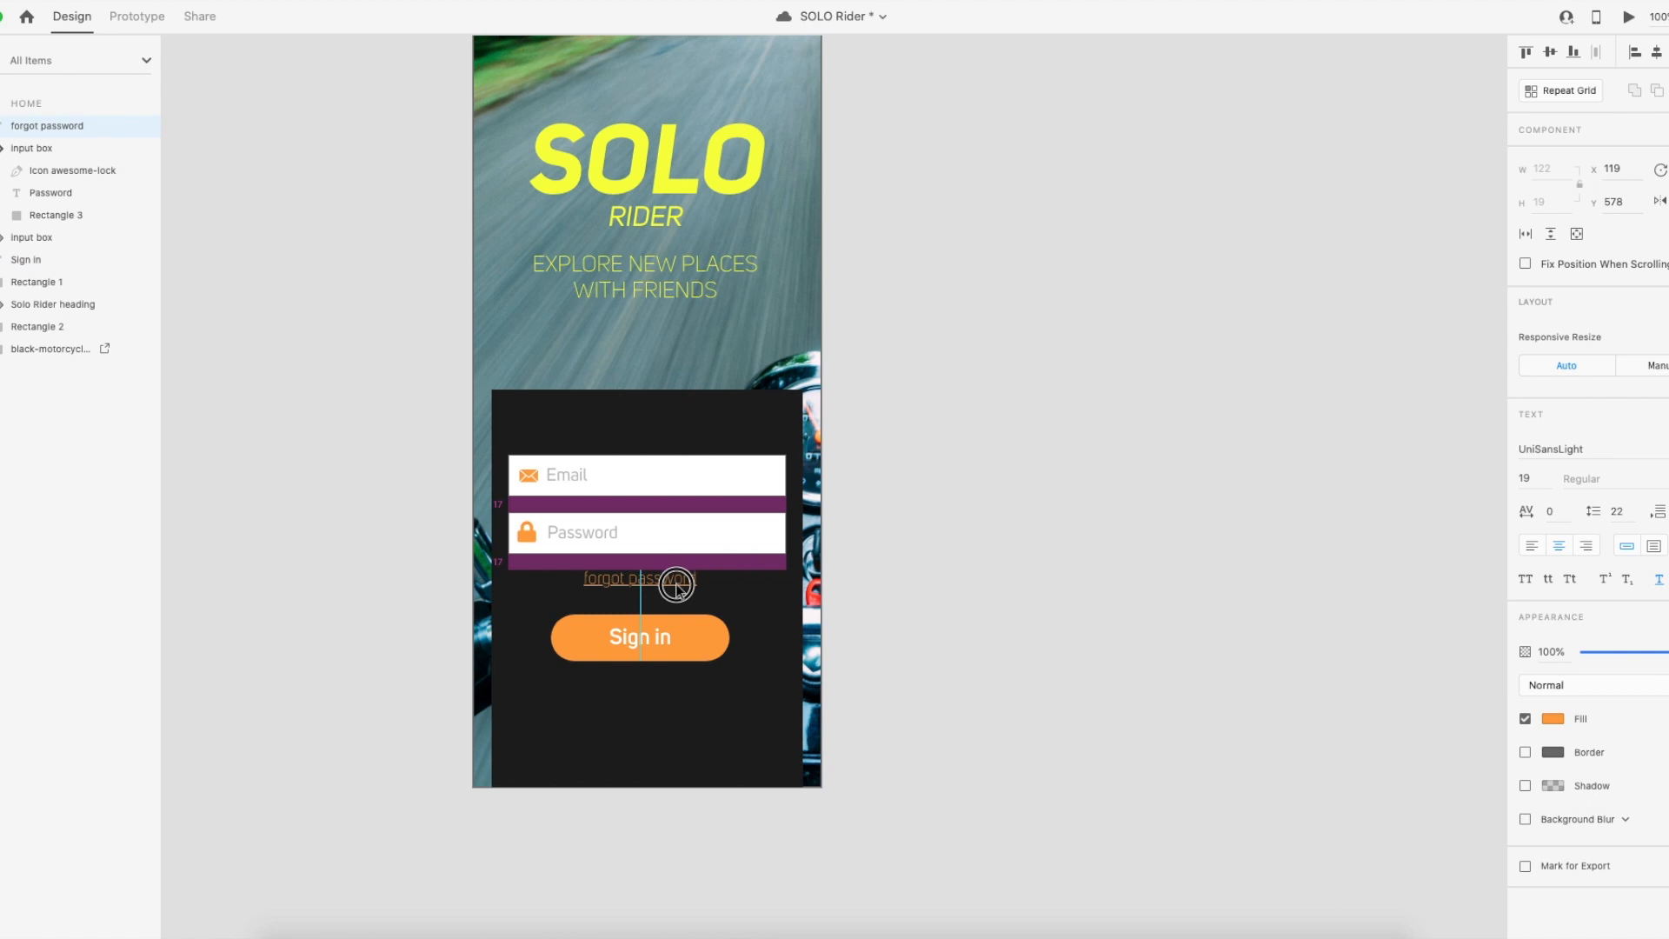
click(1035, 574)
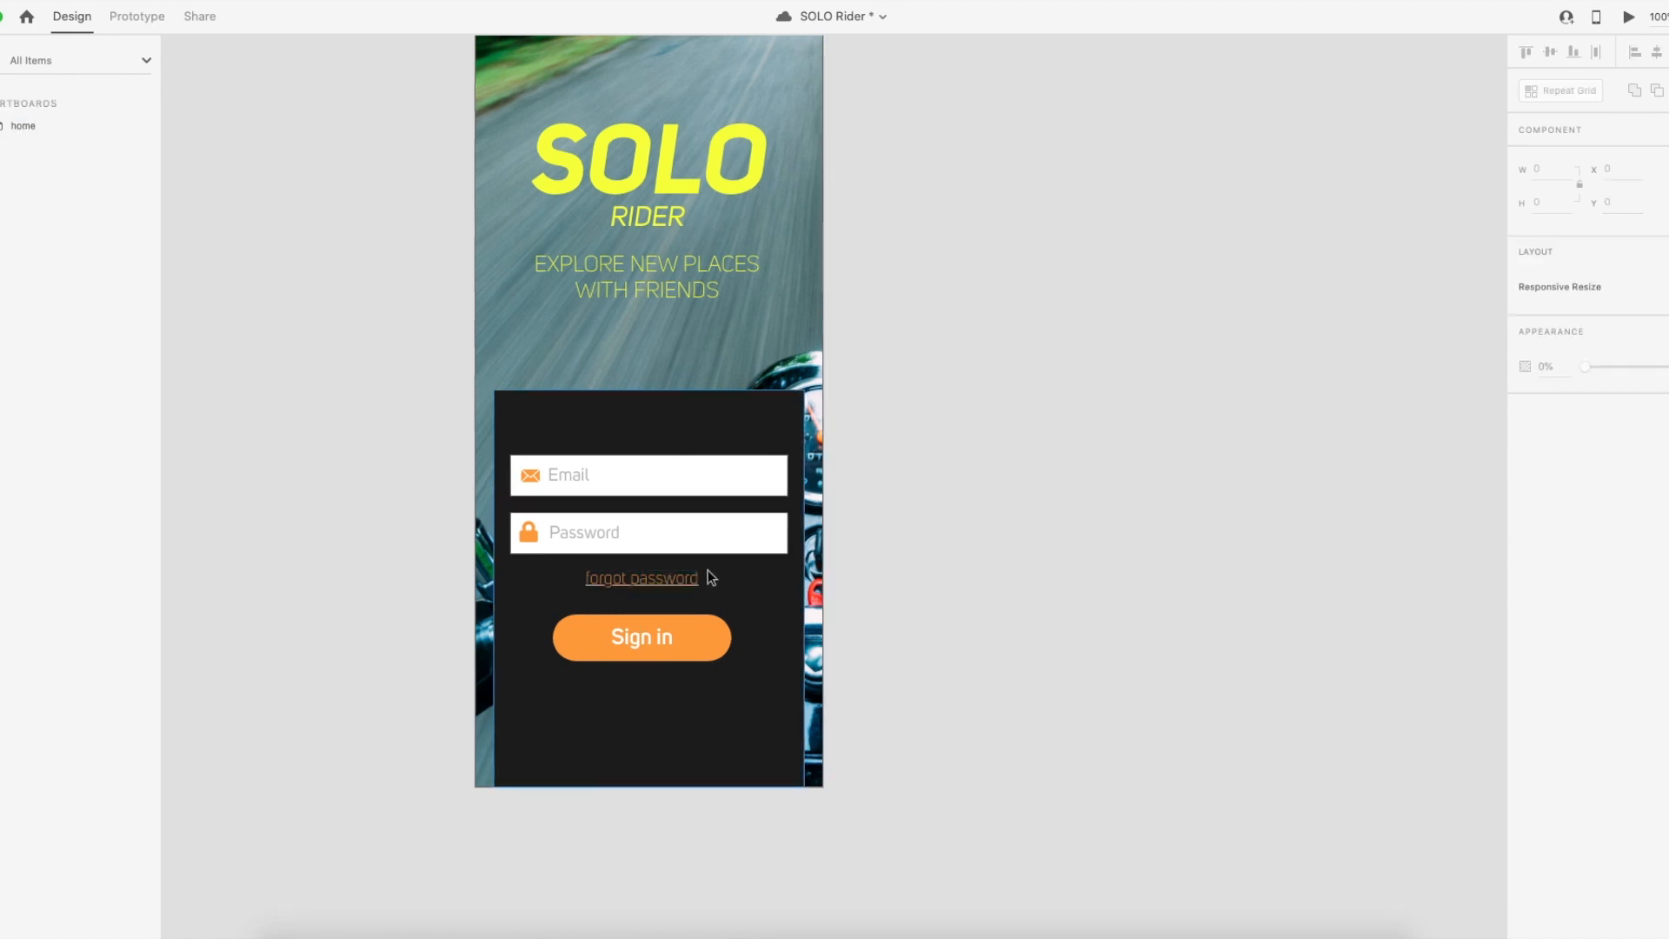
Move the "forgot password" text to X 213, Y 572, under the right end of the Password field.
drag(683, 579, 773, 581)
click(1201, 581)
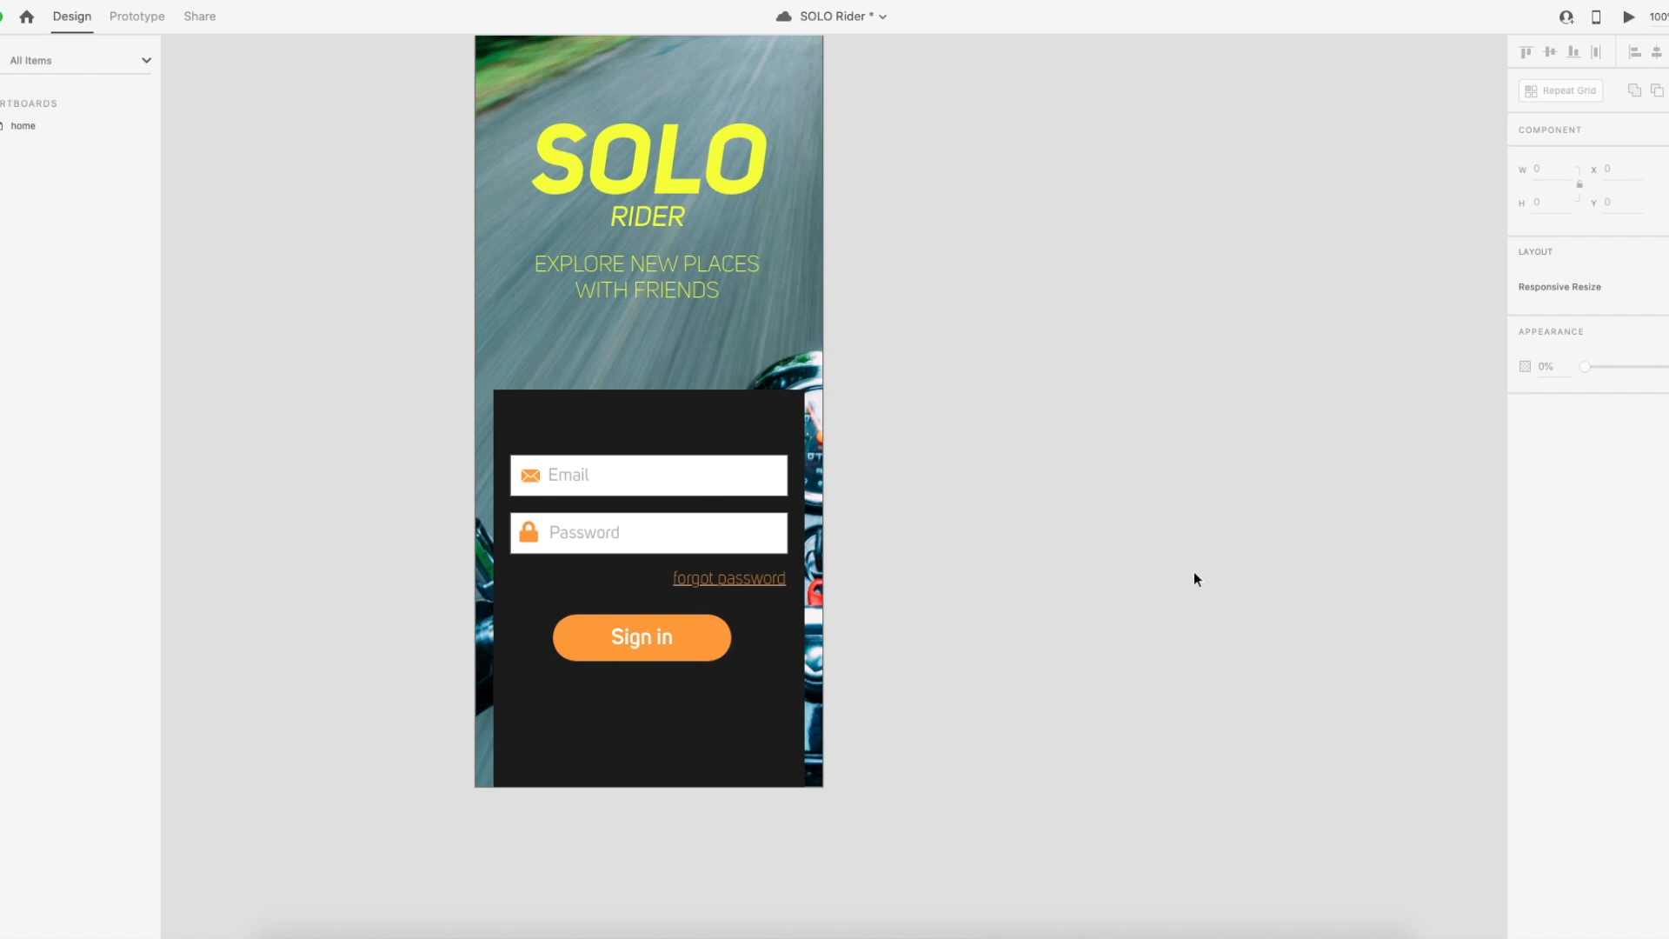
drag(764, 577, 764, 572)
Set the "forgot password" text to size 16 without underline and align it with the Password field's right edge.
click(1536, 484)
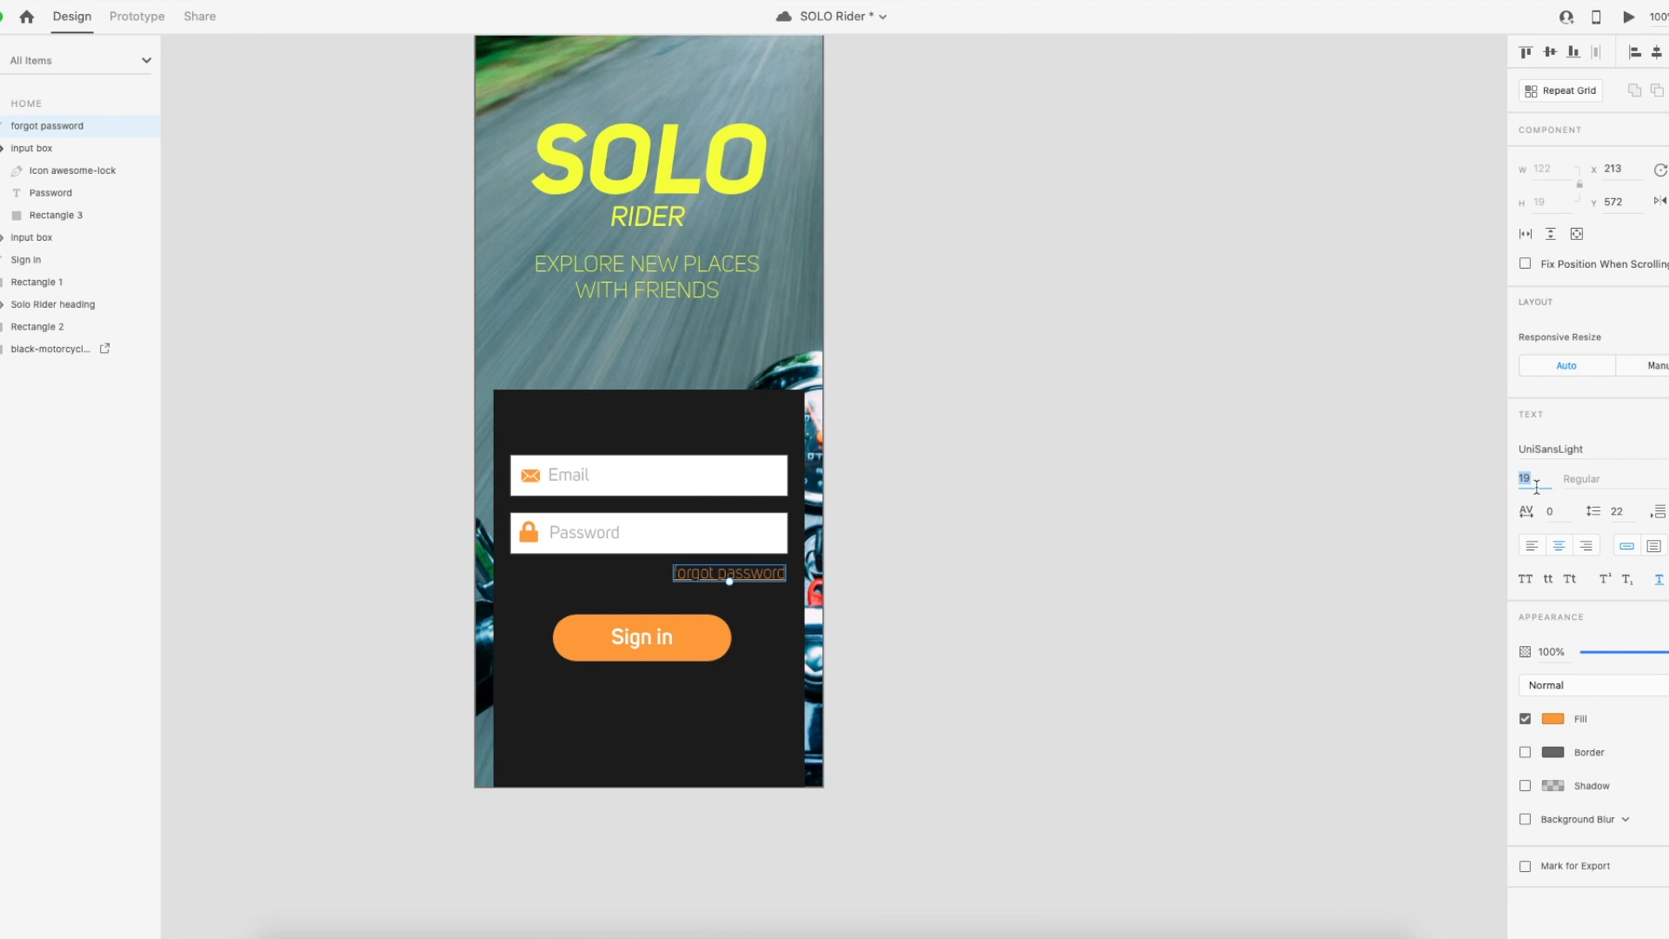
text(16)
key(Return)
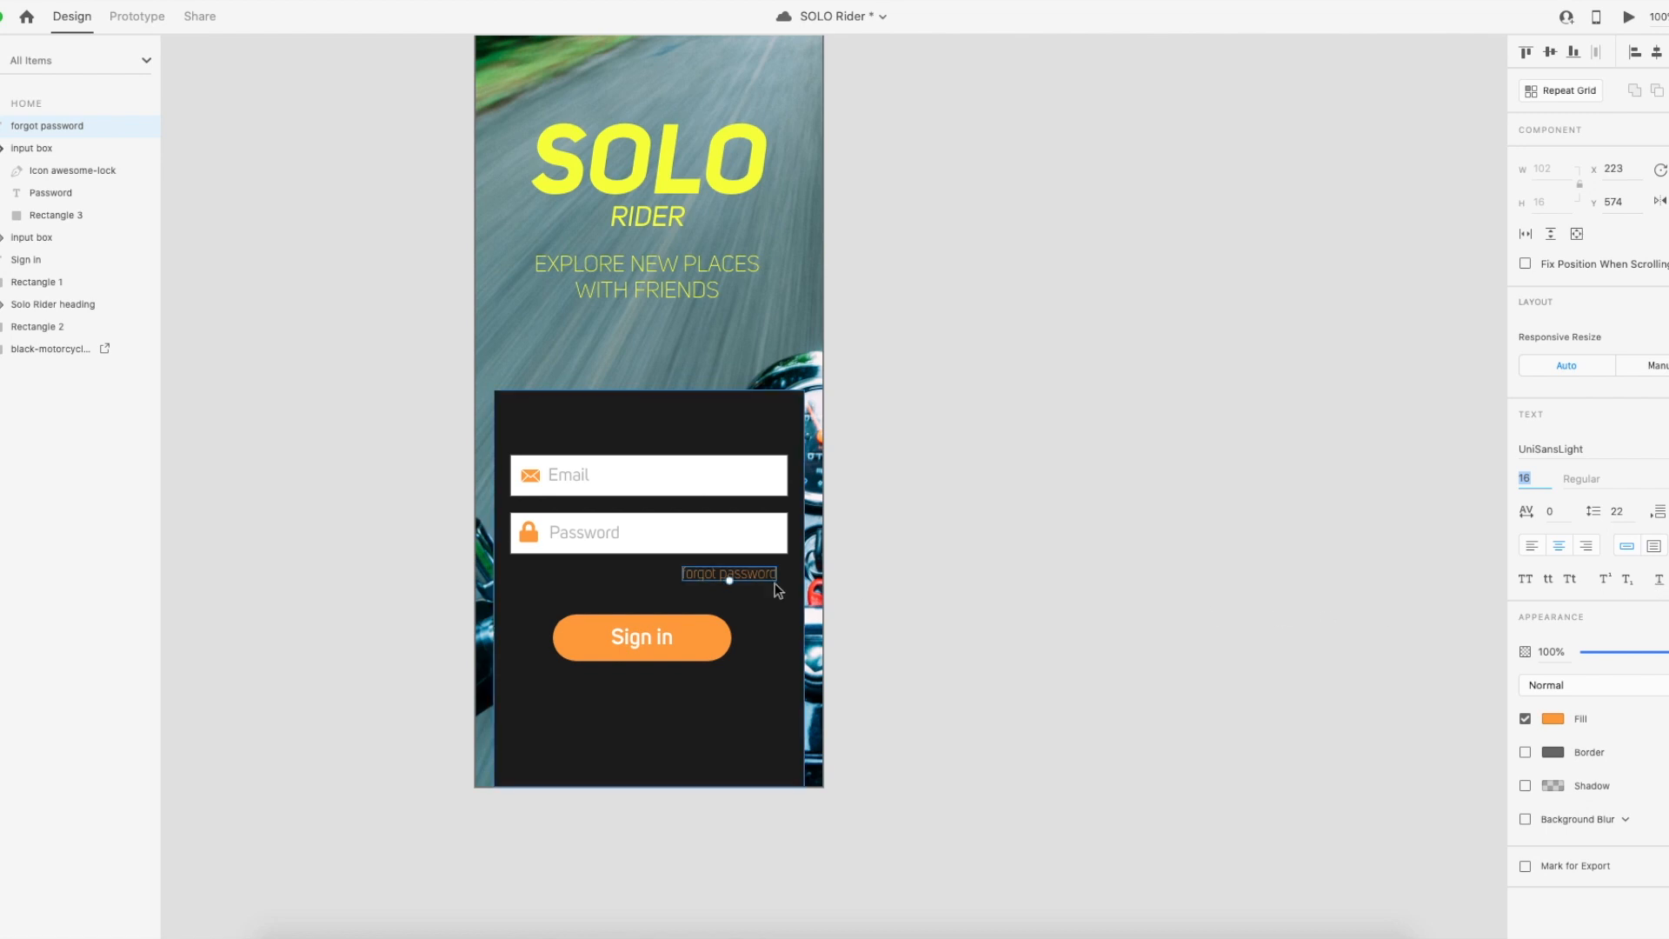
drag(768, 584, 765, 571)
click(980, 571)
click(1033, 576)
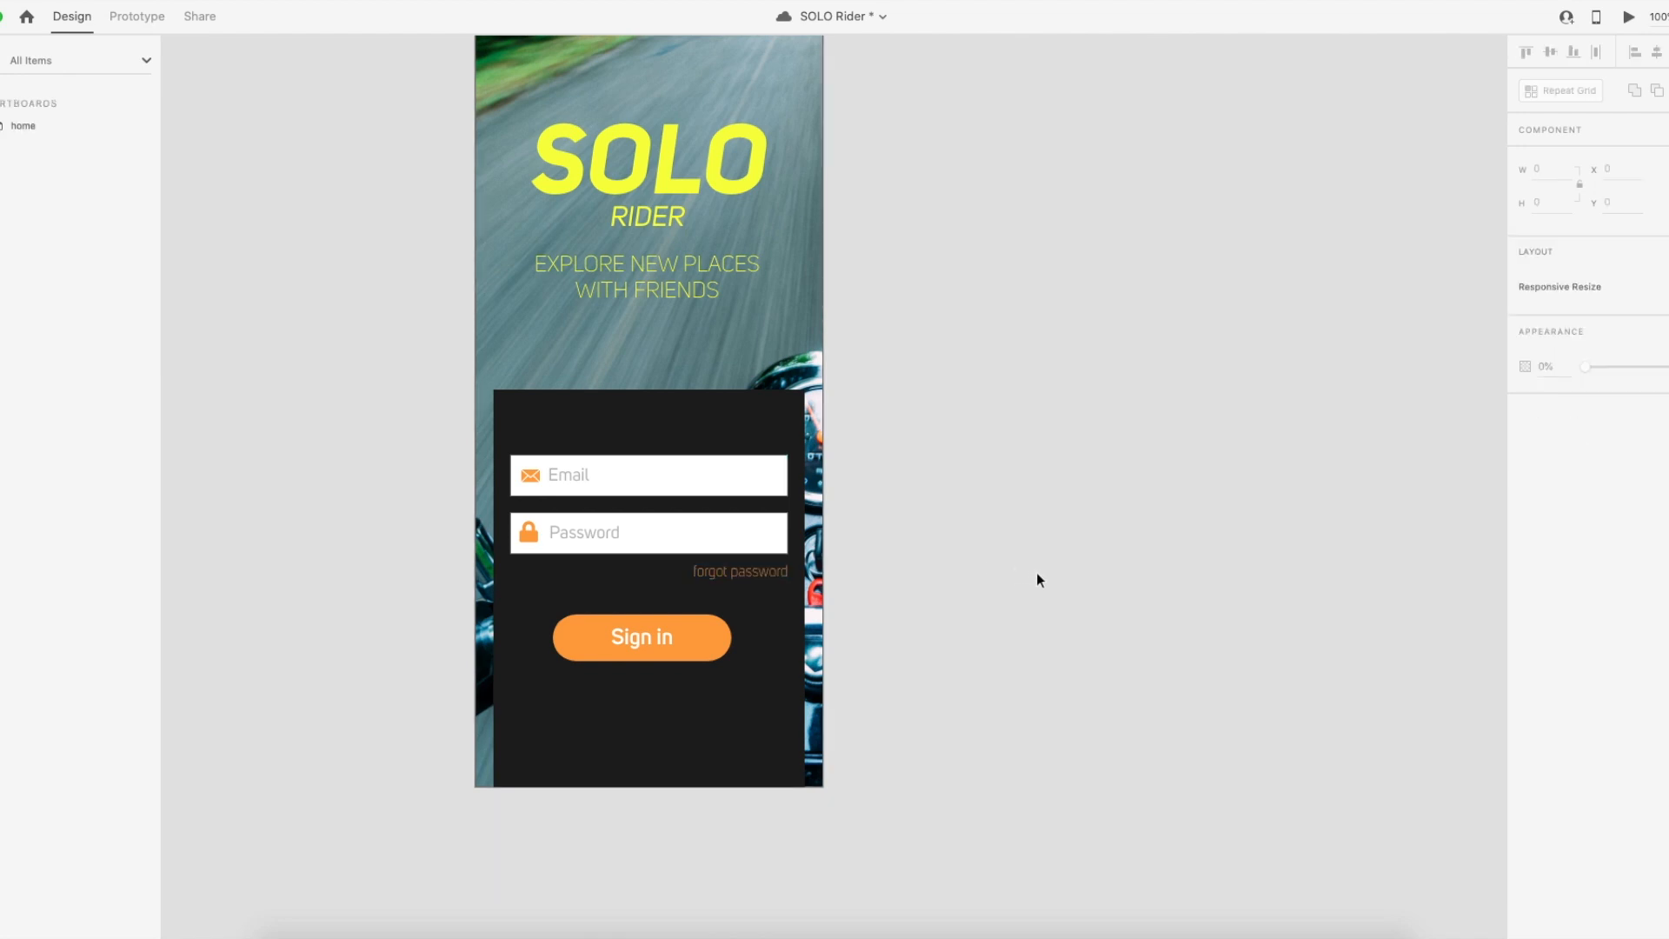
Move the Sign in button together with its label up to Y 617.
click(692, 642)
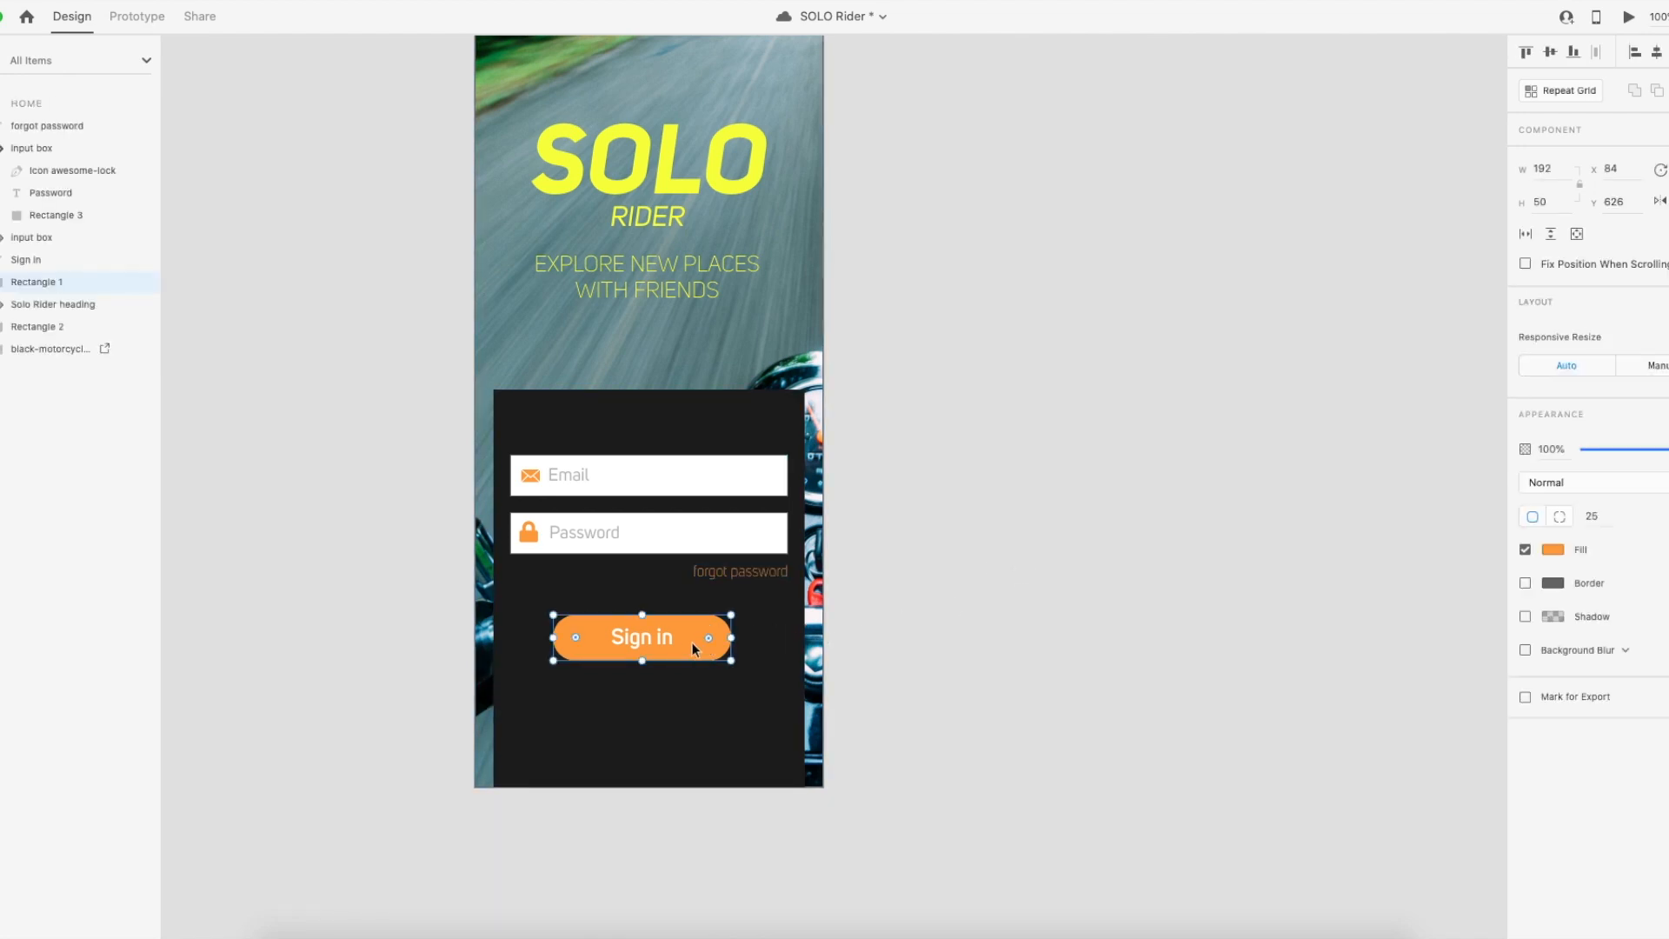
shift+click(649, 640)
drag(649, 640, 648, 632)
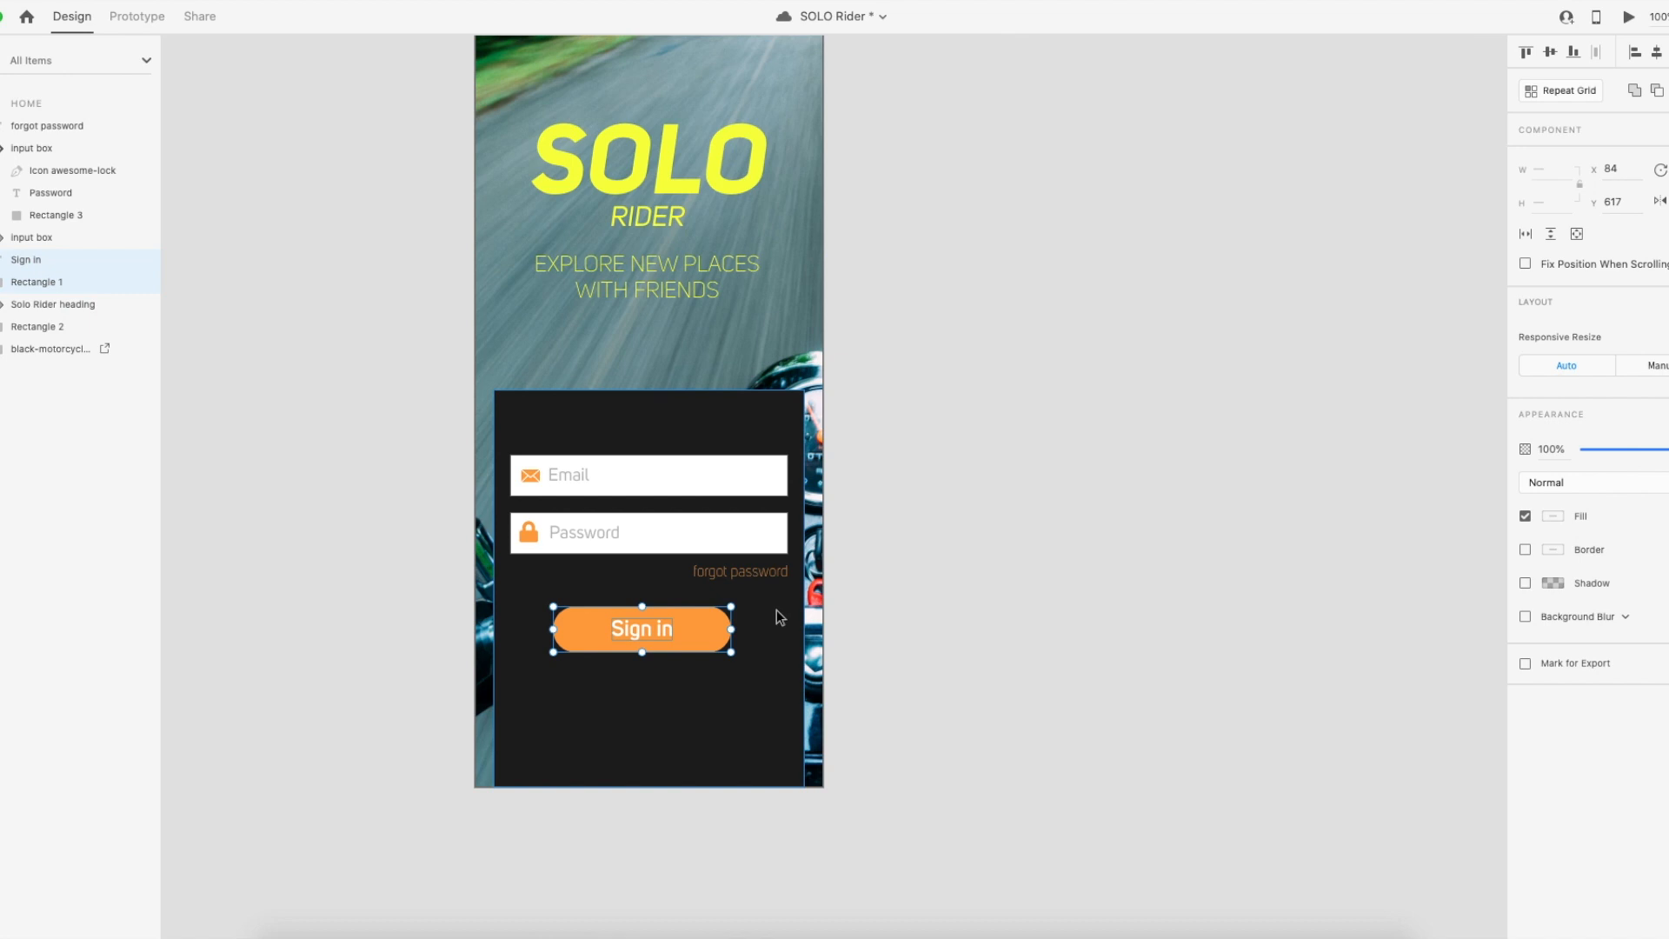
Turn the Sign in button's rectangle and label into a component.
scroll(780, 617, up, 2)
scroll(787, 626, right, 1)
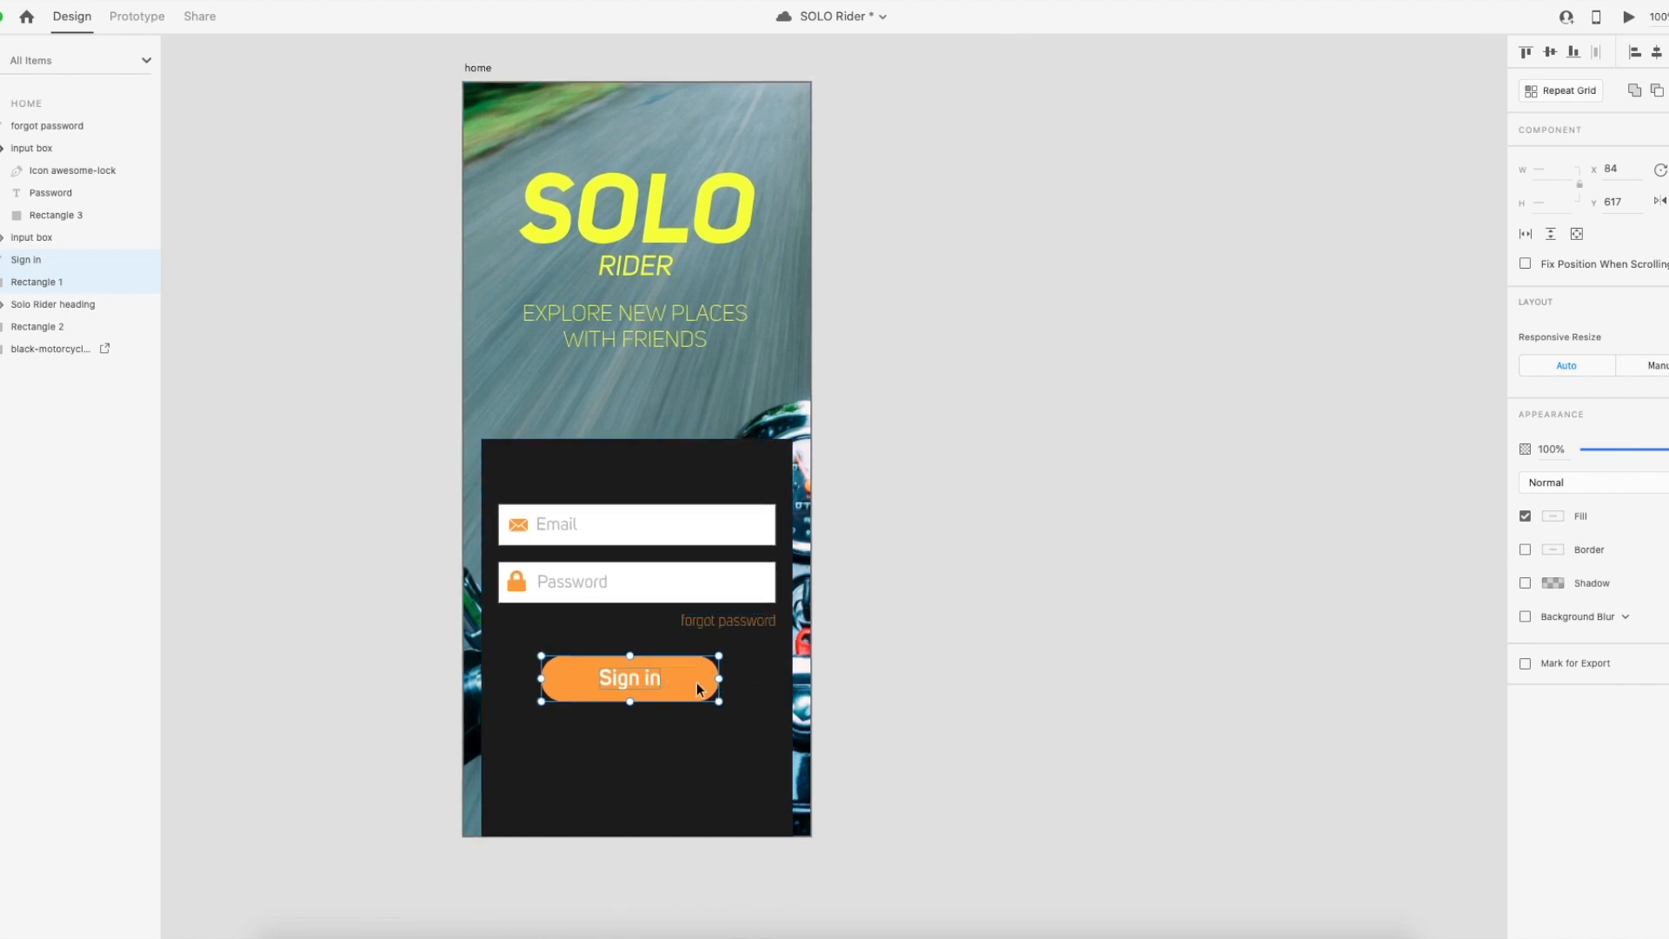
right_click(654, 686)
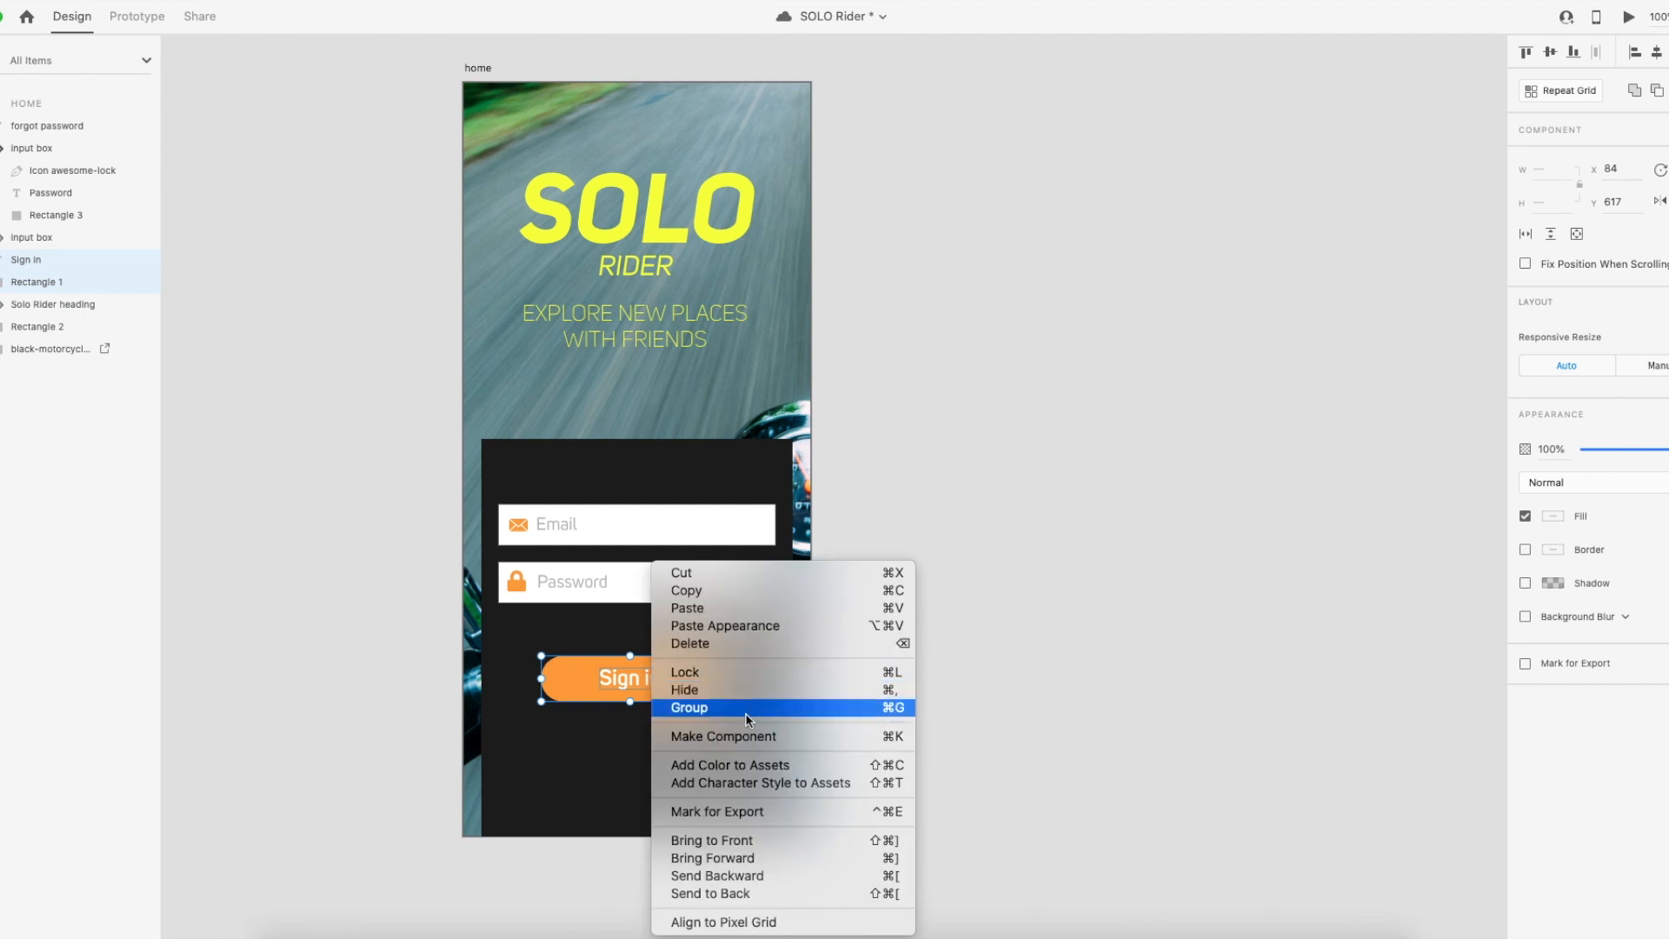
click(791, 739)
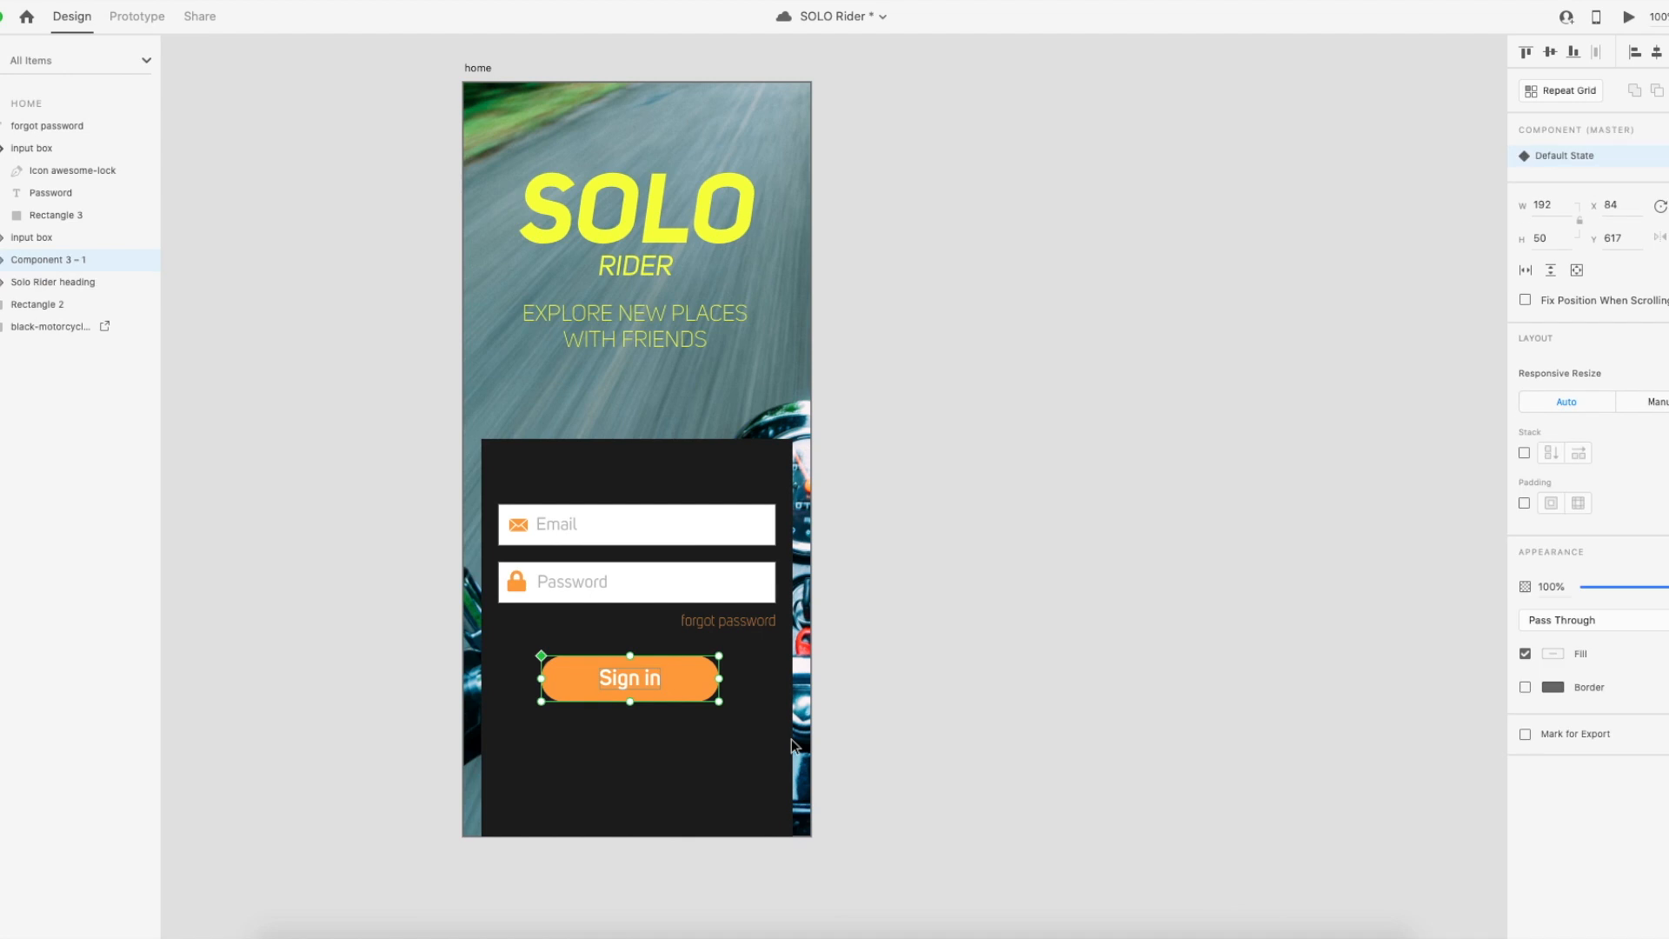
click(1000, 648)
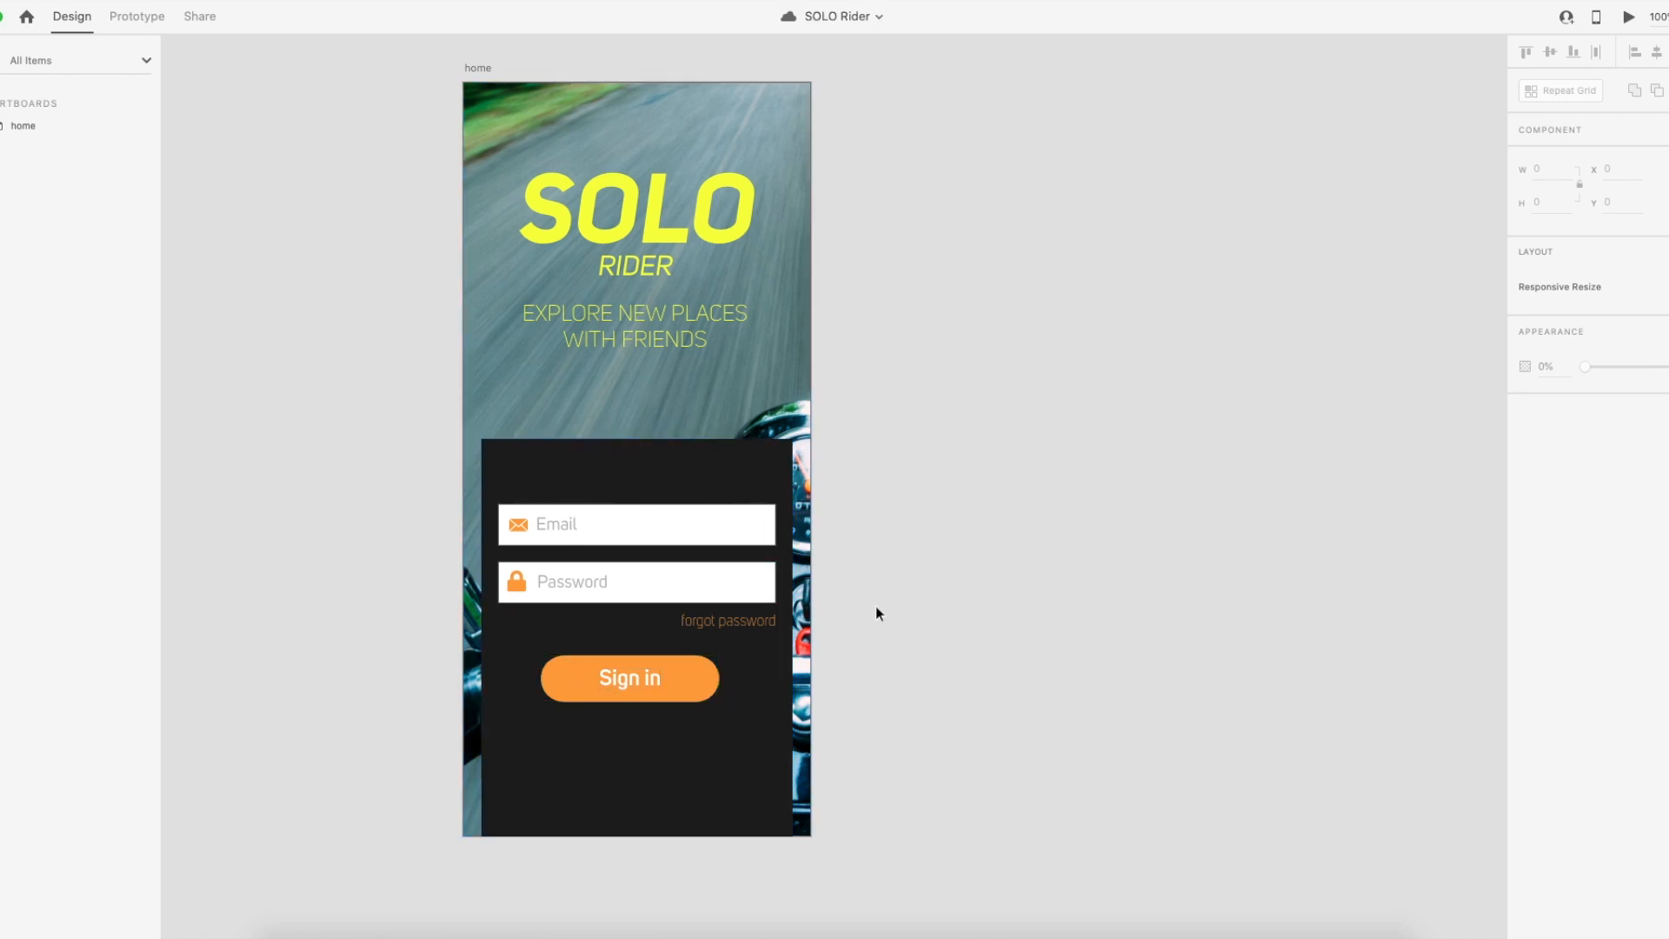
Add the text "Sign in" above the Email field at X 38, Y 408, aligned with the field's left edge.
drag(985, 424, 991, 430)
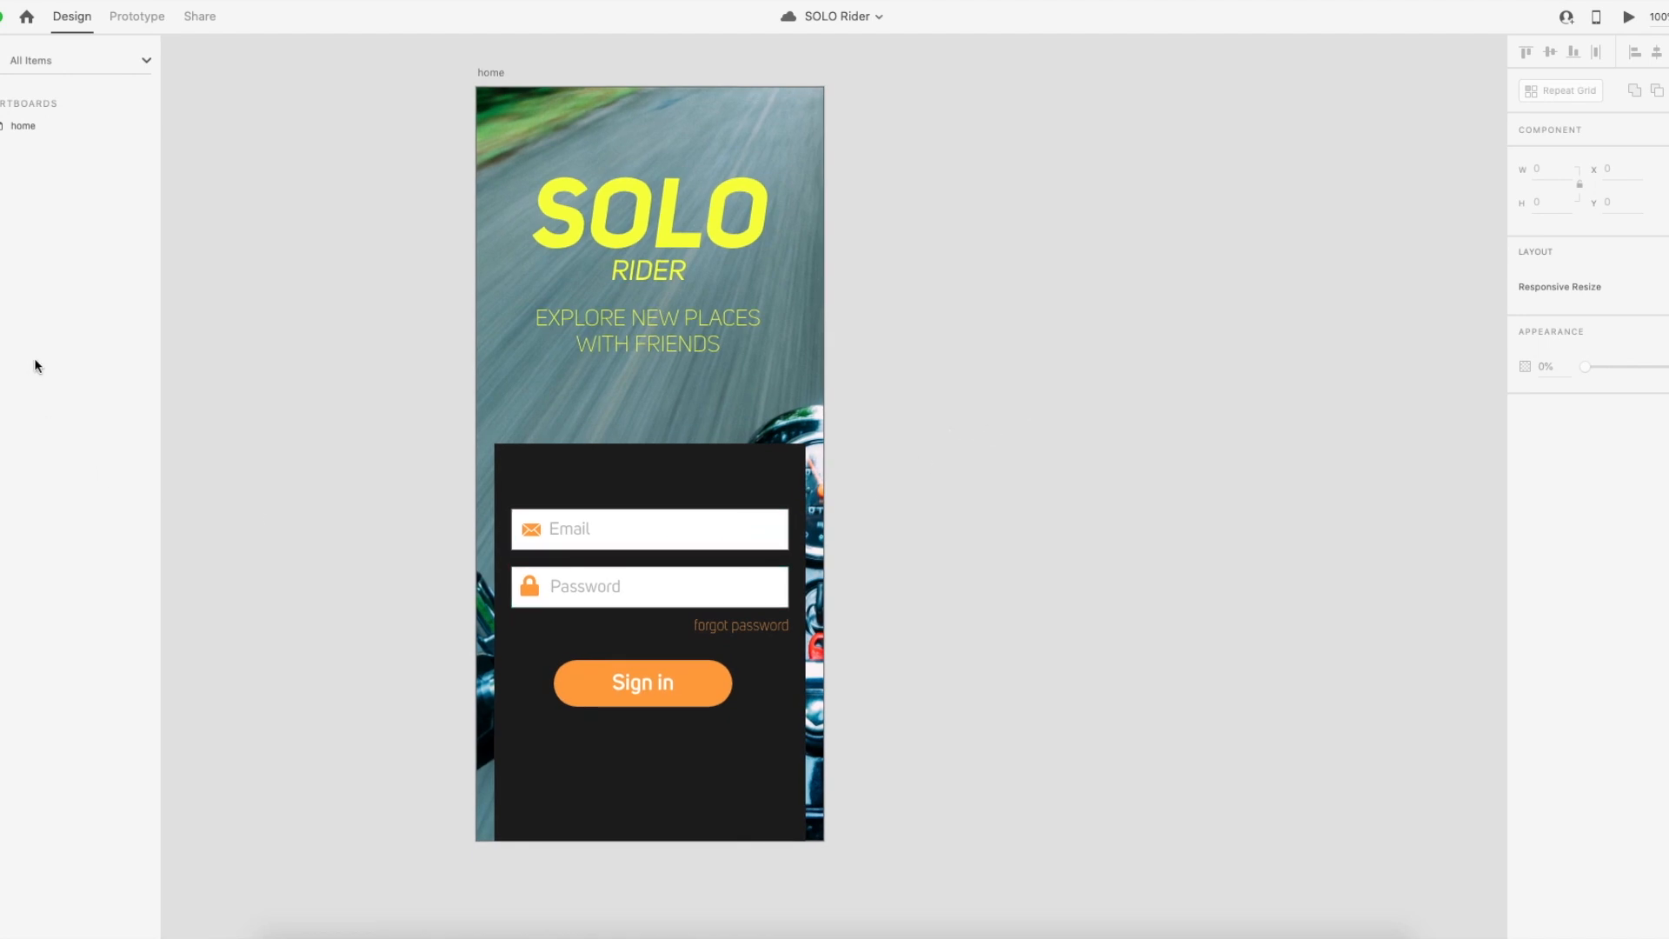
key(t)
click(511, 476)
text(Sign)
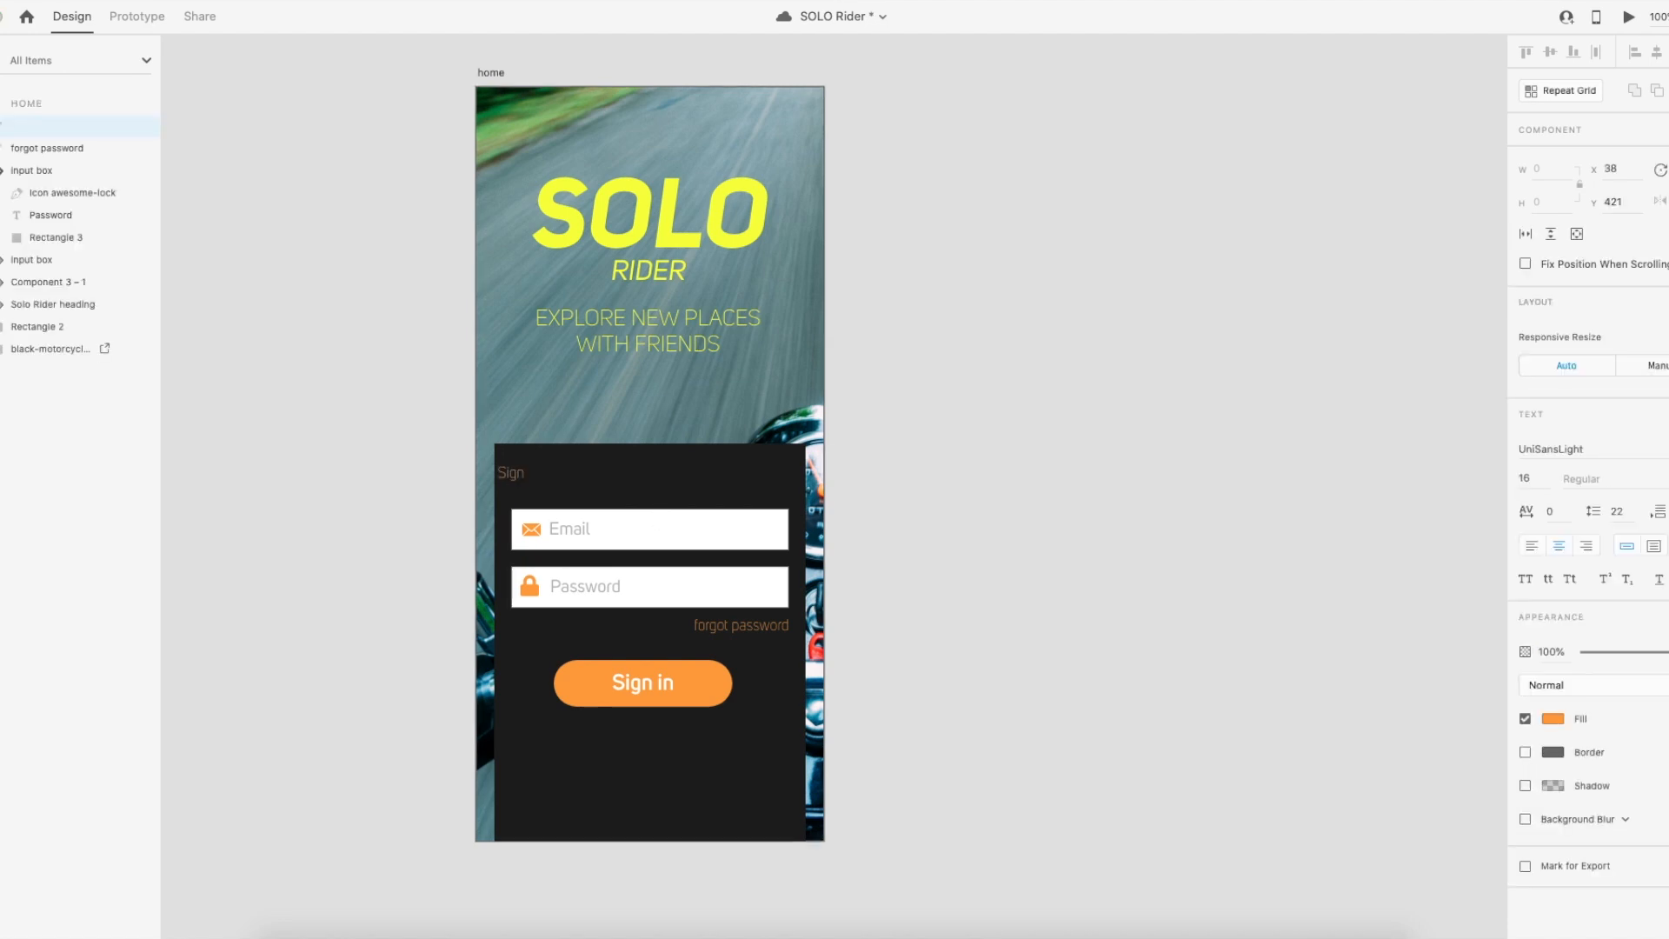
text( in)
key(Escape)
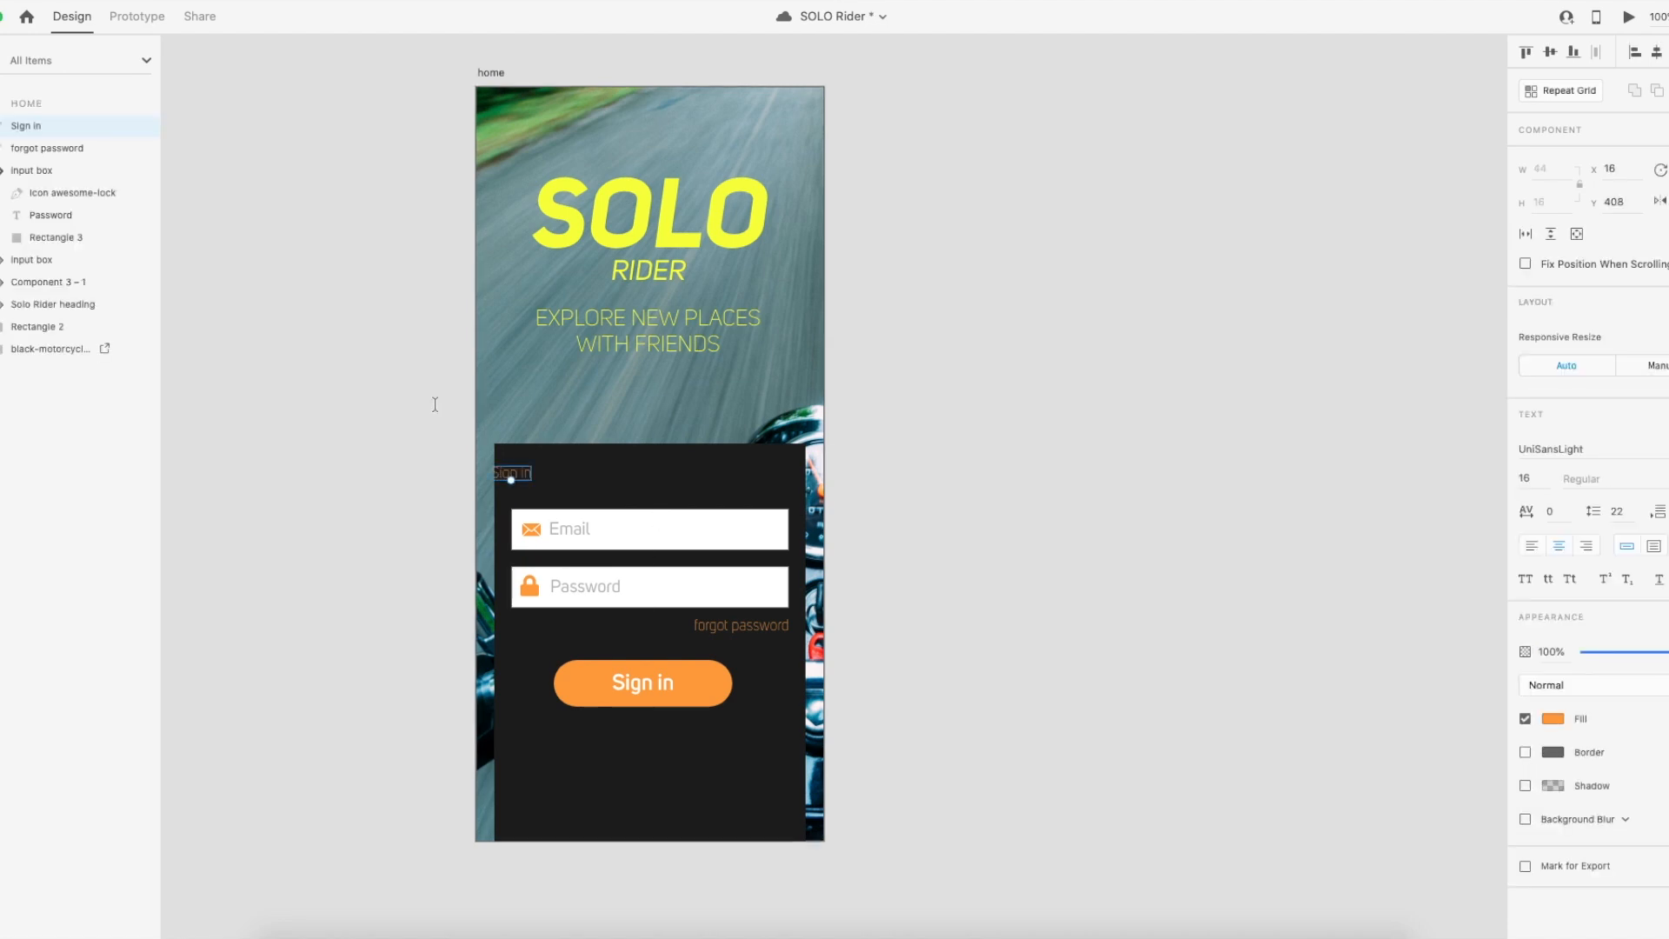
drag(529, 475, 550, 477)
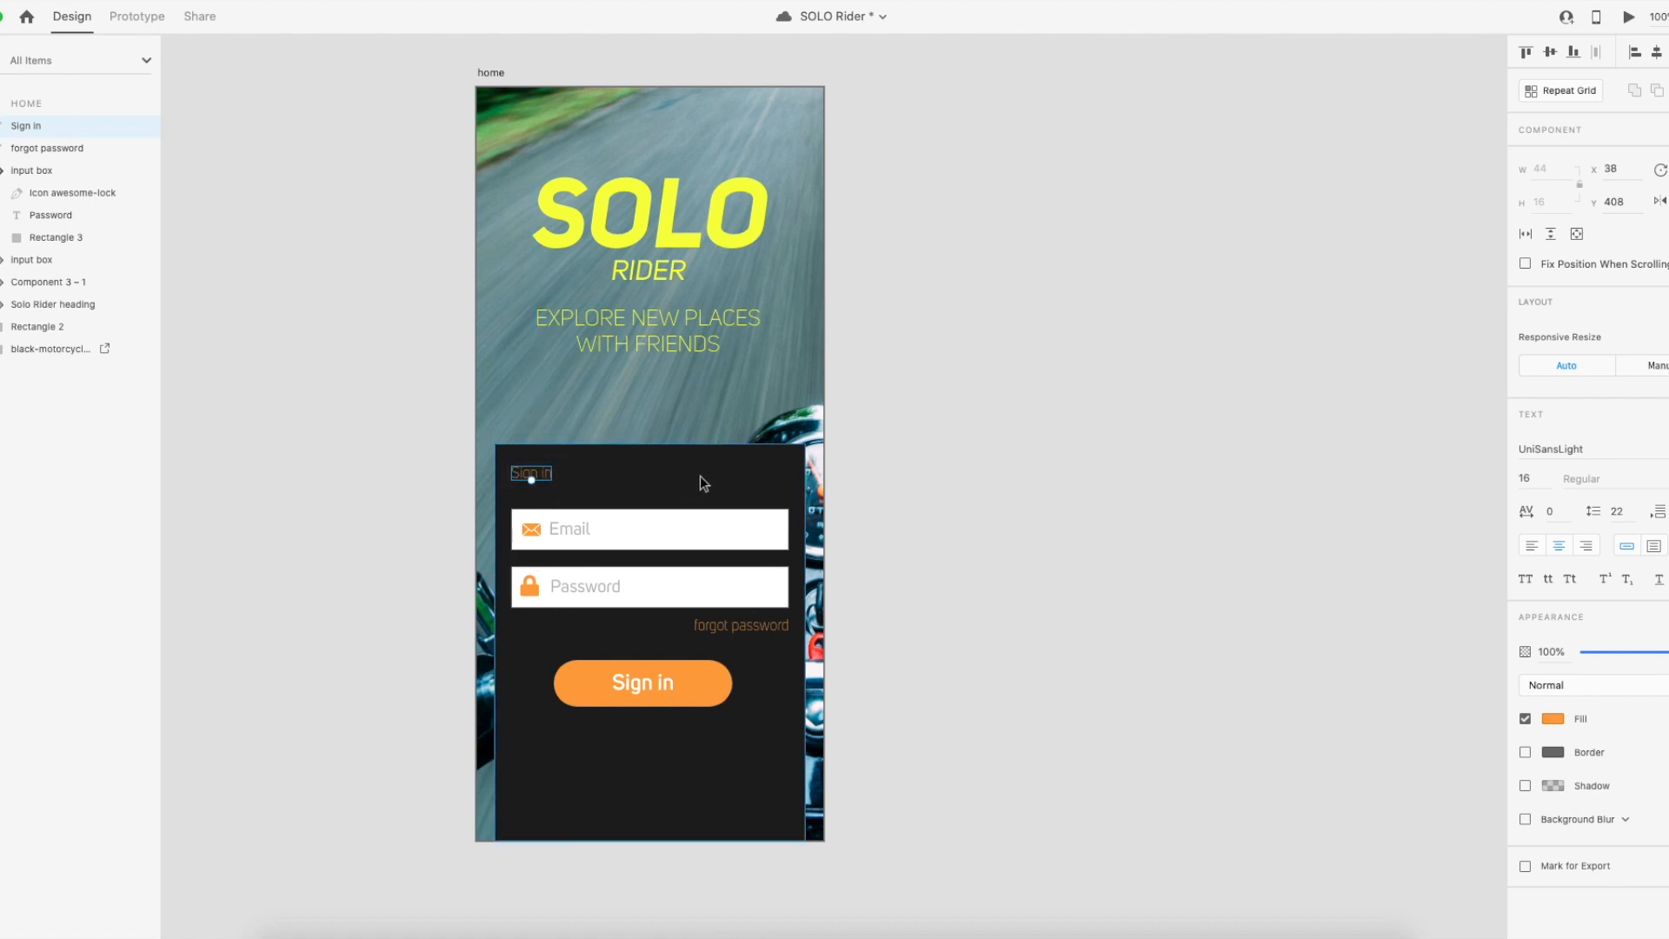
Enlarge the "Sign in" heading above the Email field to size 28, keeping its orange fill.
click(1554, 719)
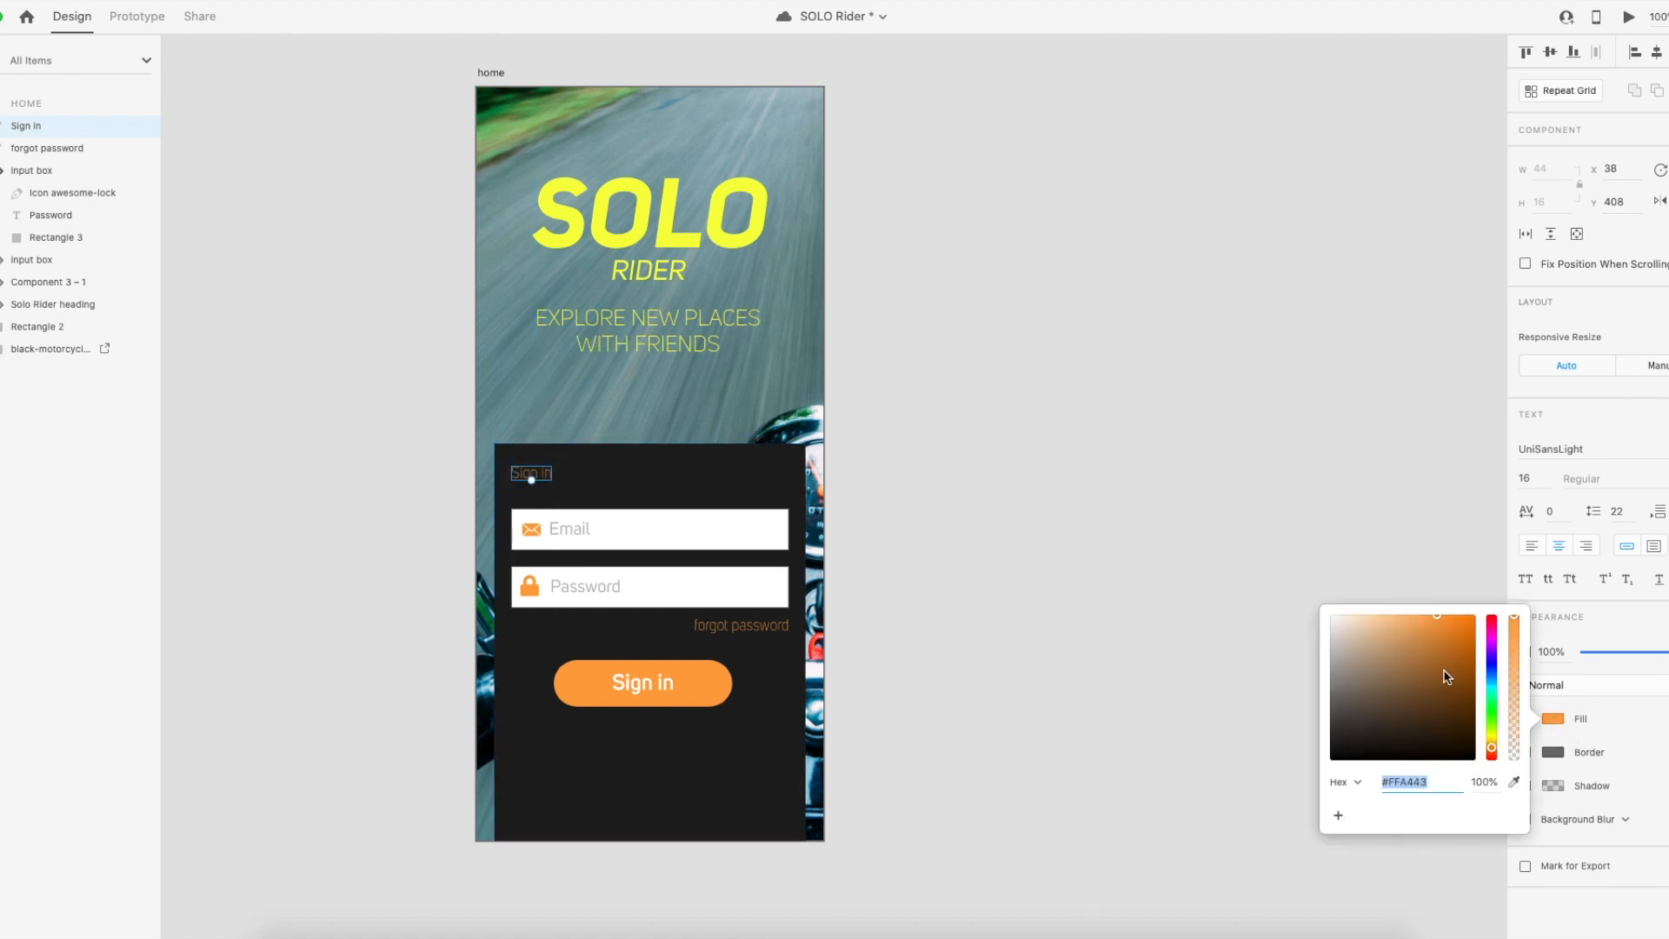
key(Escape)
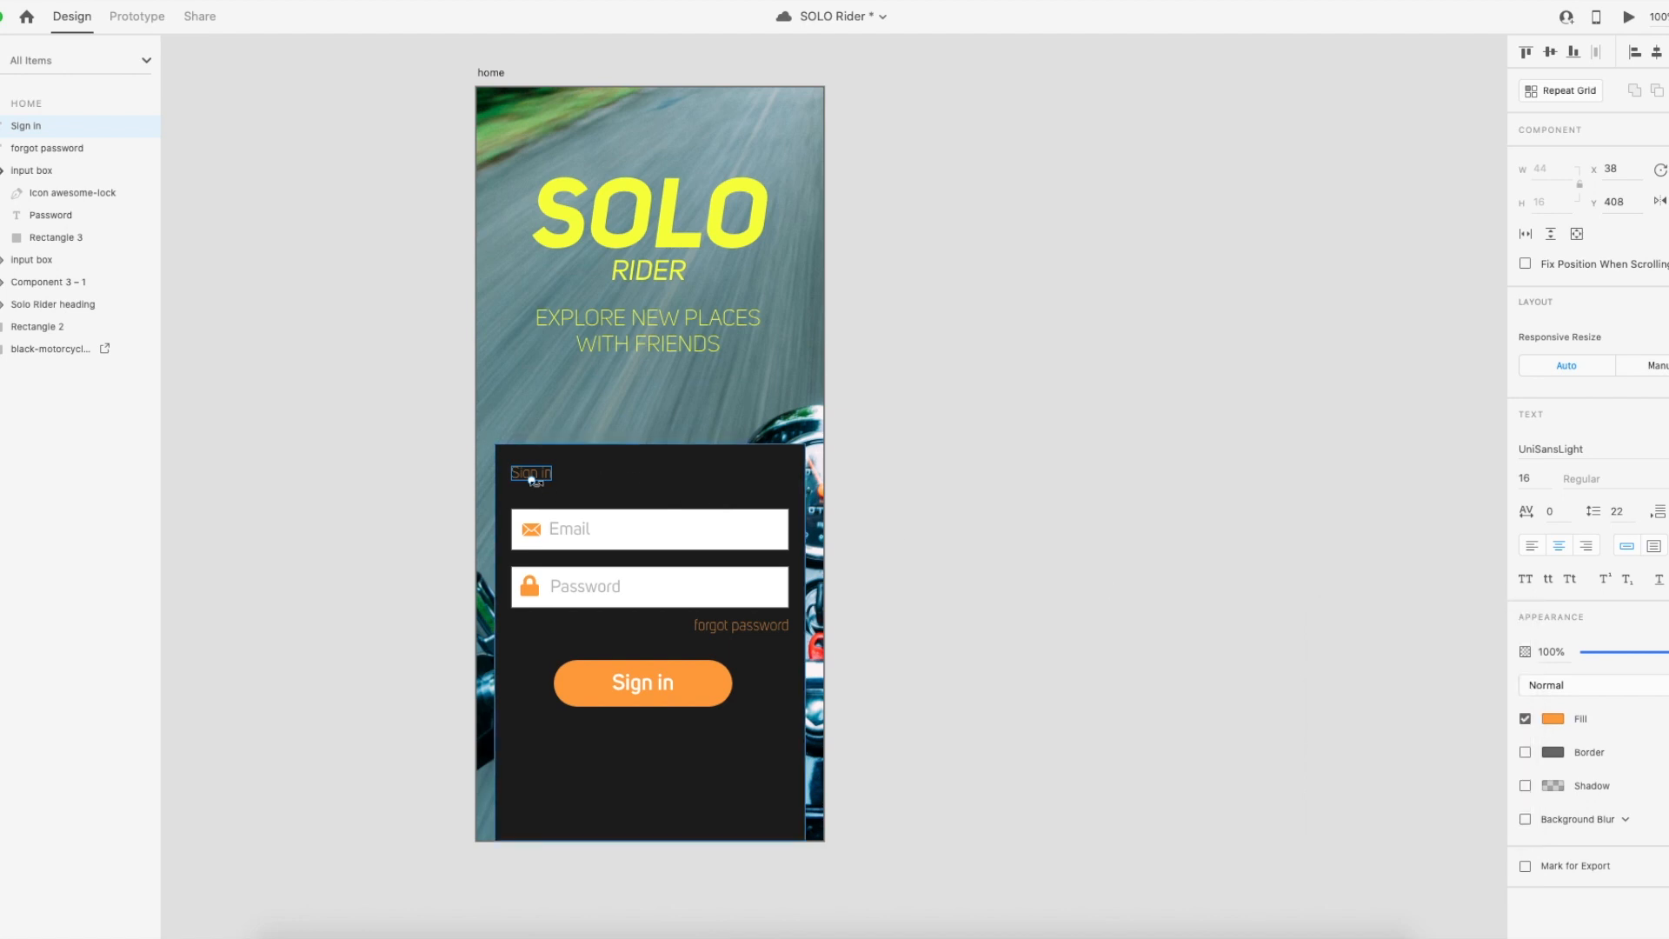
drag(533, 483, 553, 481)
click(978, 529)
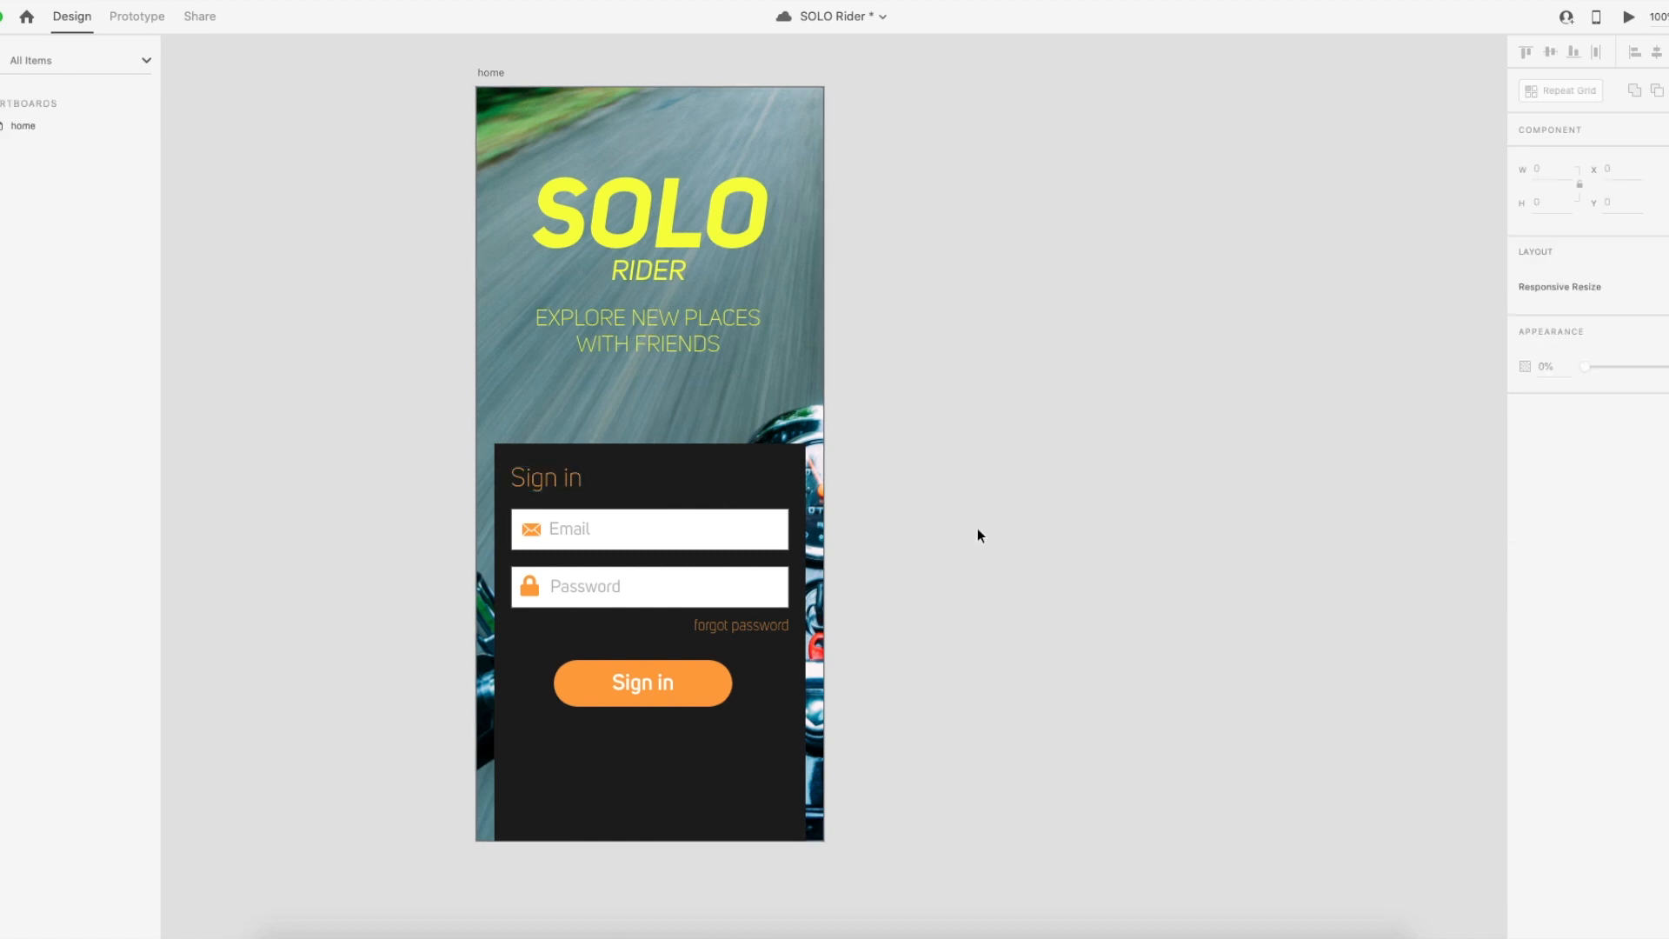
Set the font of the "Sign in" heading above the Email field to UniSansSemiBold.
click(546, 487)
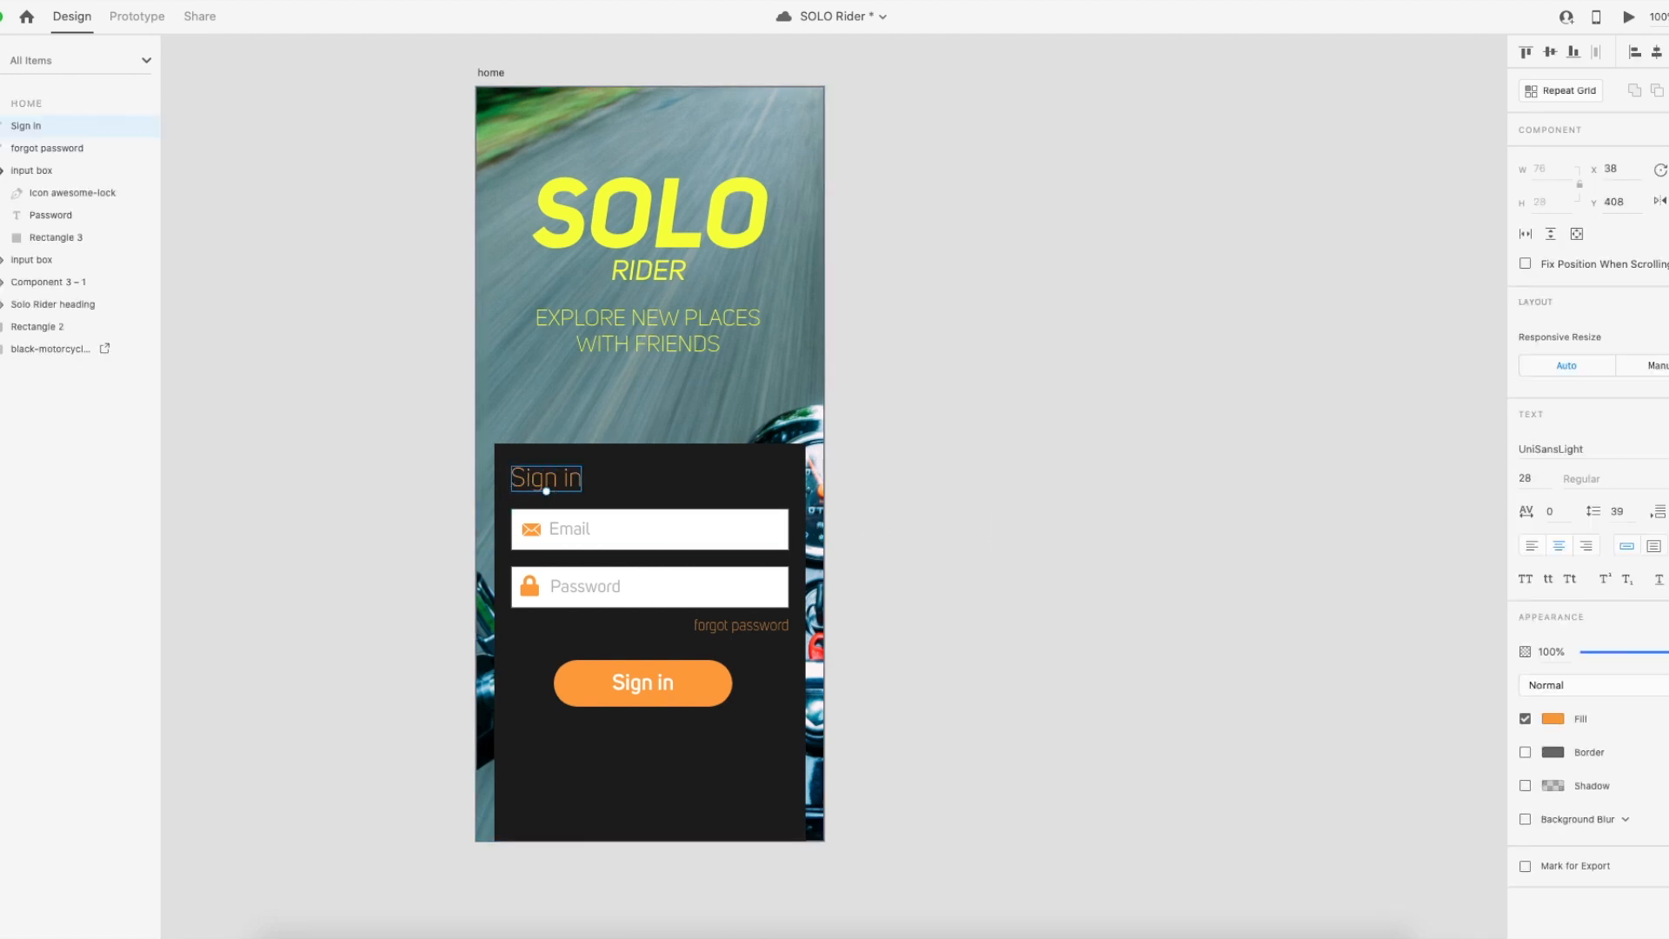
click(1552, 449)
scroll(1632, 532, up, 5)
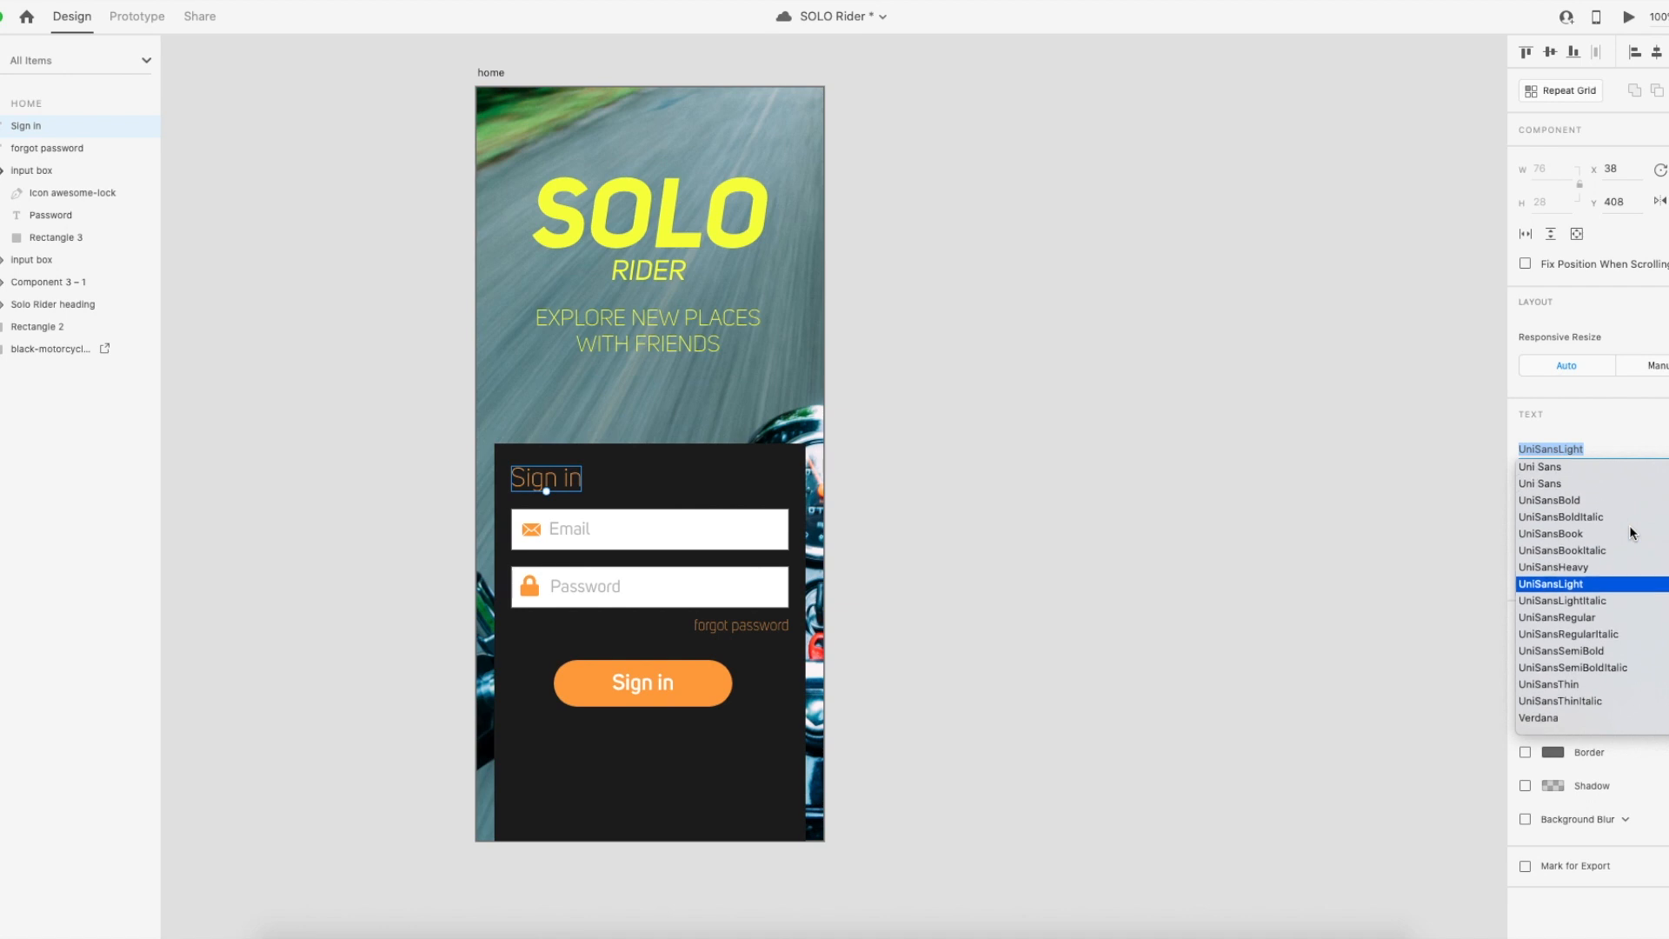
scroll(1594, 540, up, 2)
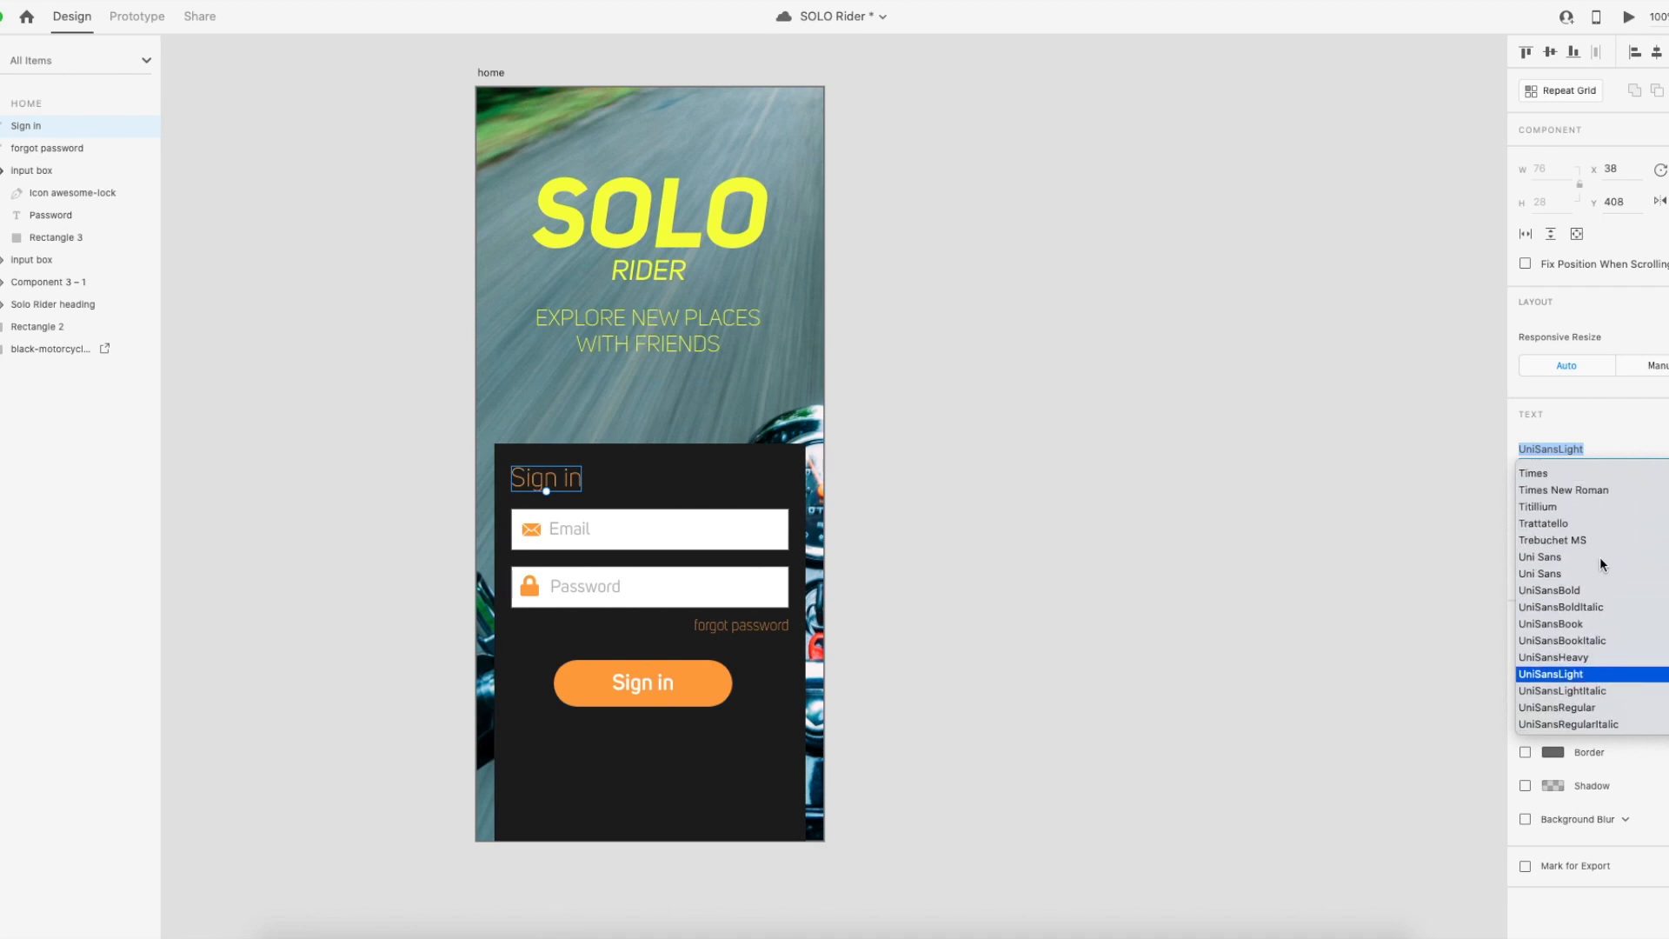
scroll(1601, 565, down, 4)
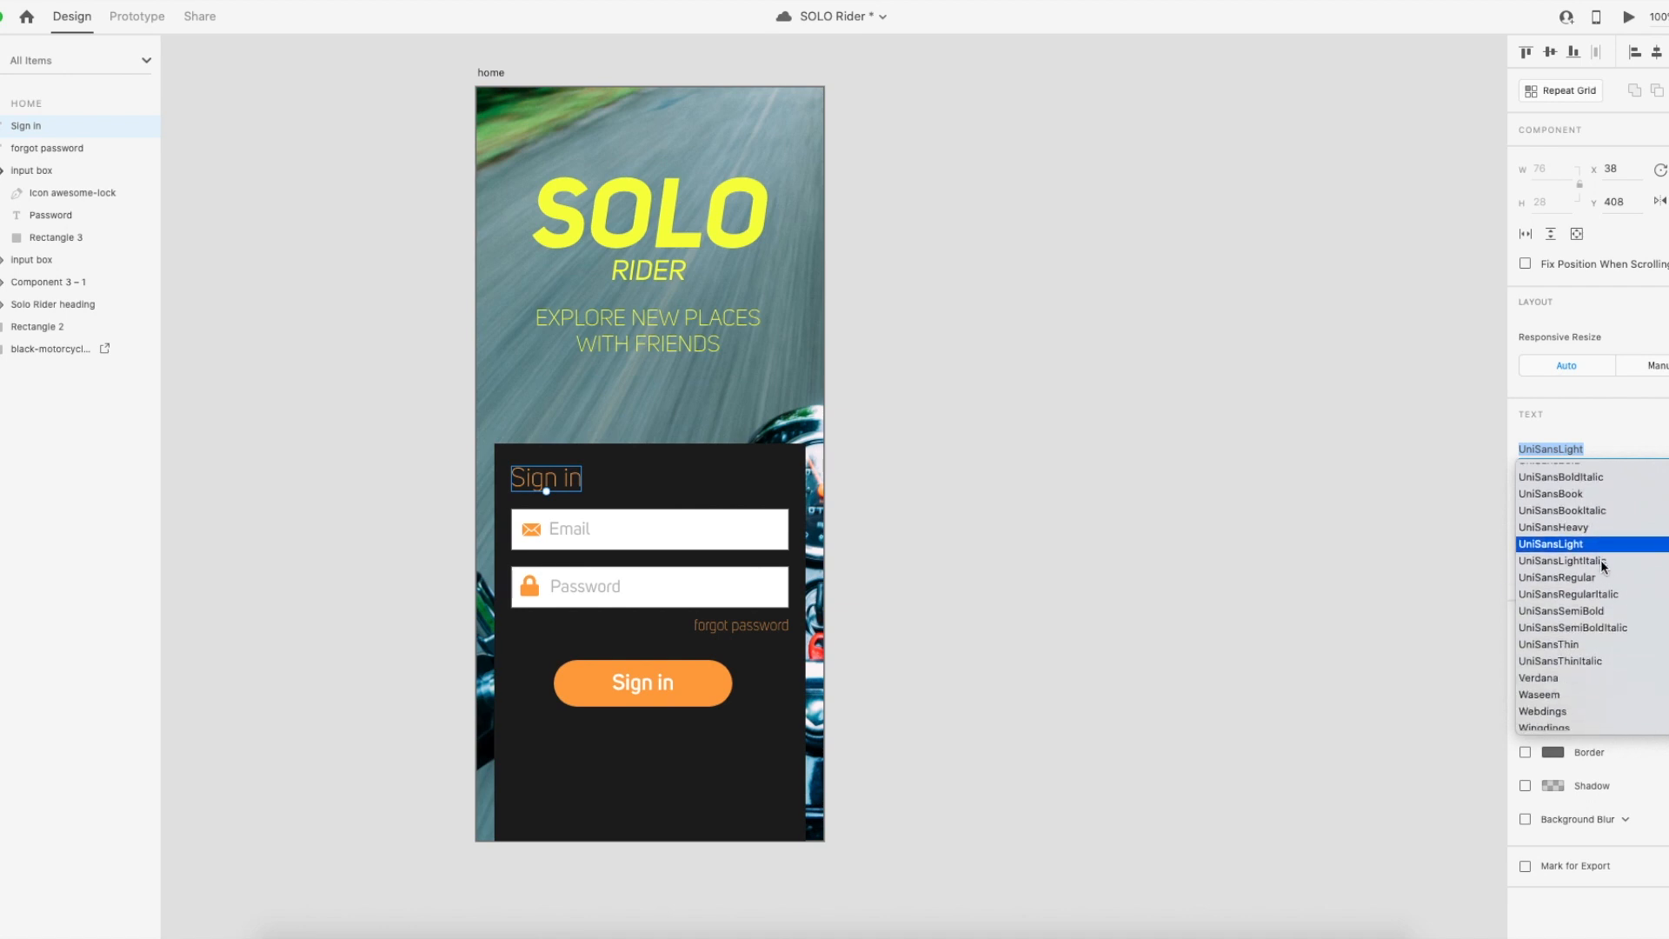
click(1589, 610)
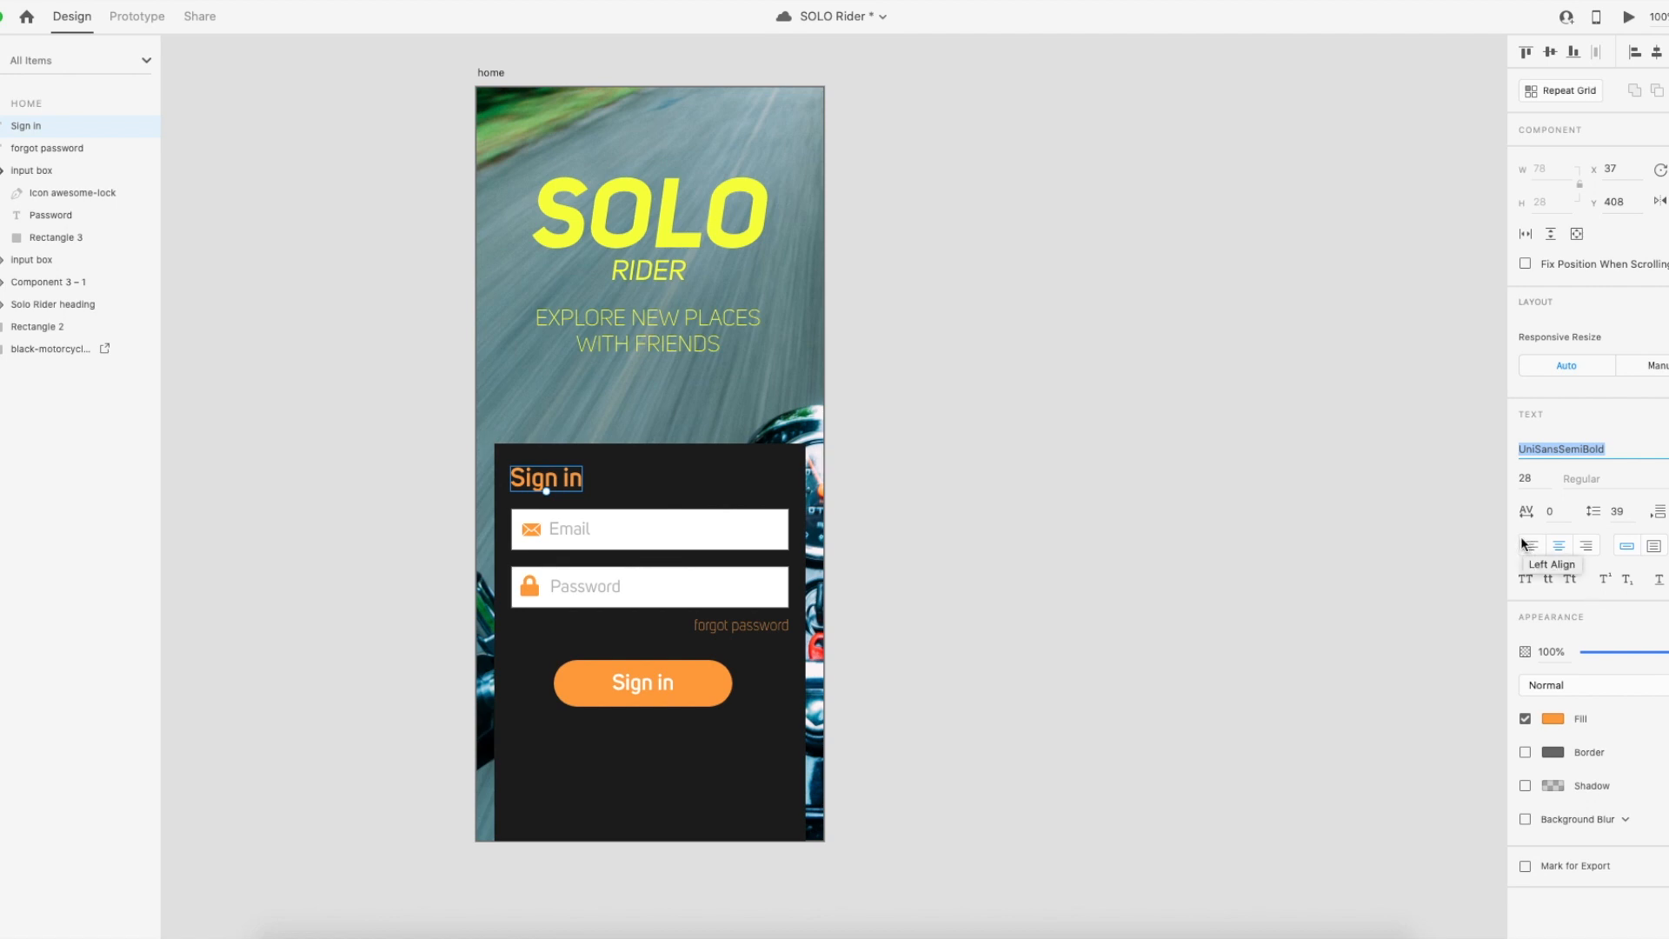
Undo the "Sign in" heading's font change and redo it to compare the two weights.
click(1180, 525)
key(ctrl+z)
click(1183, 525)
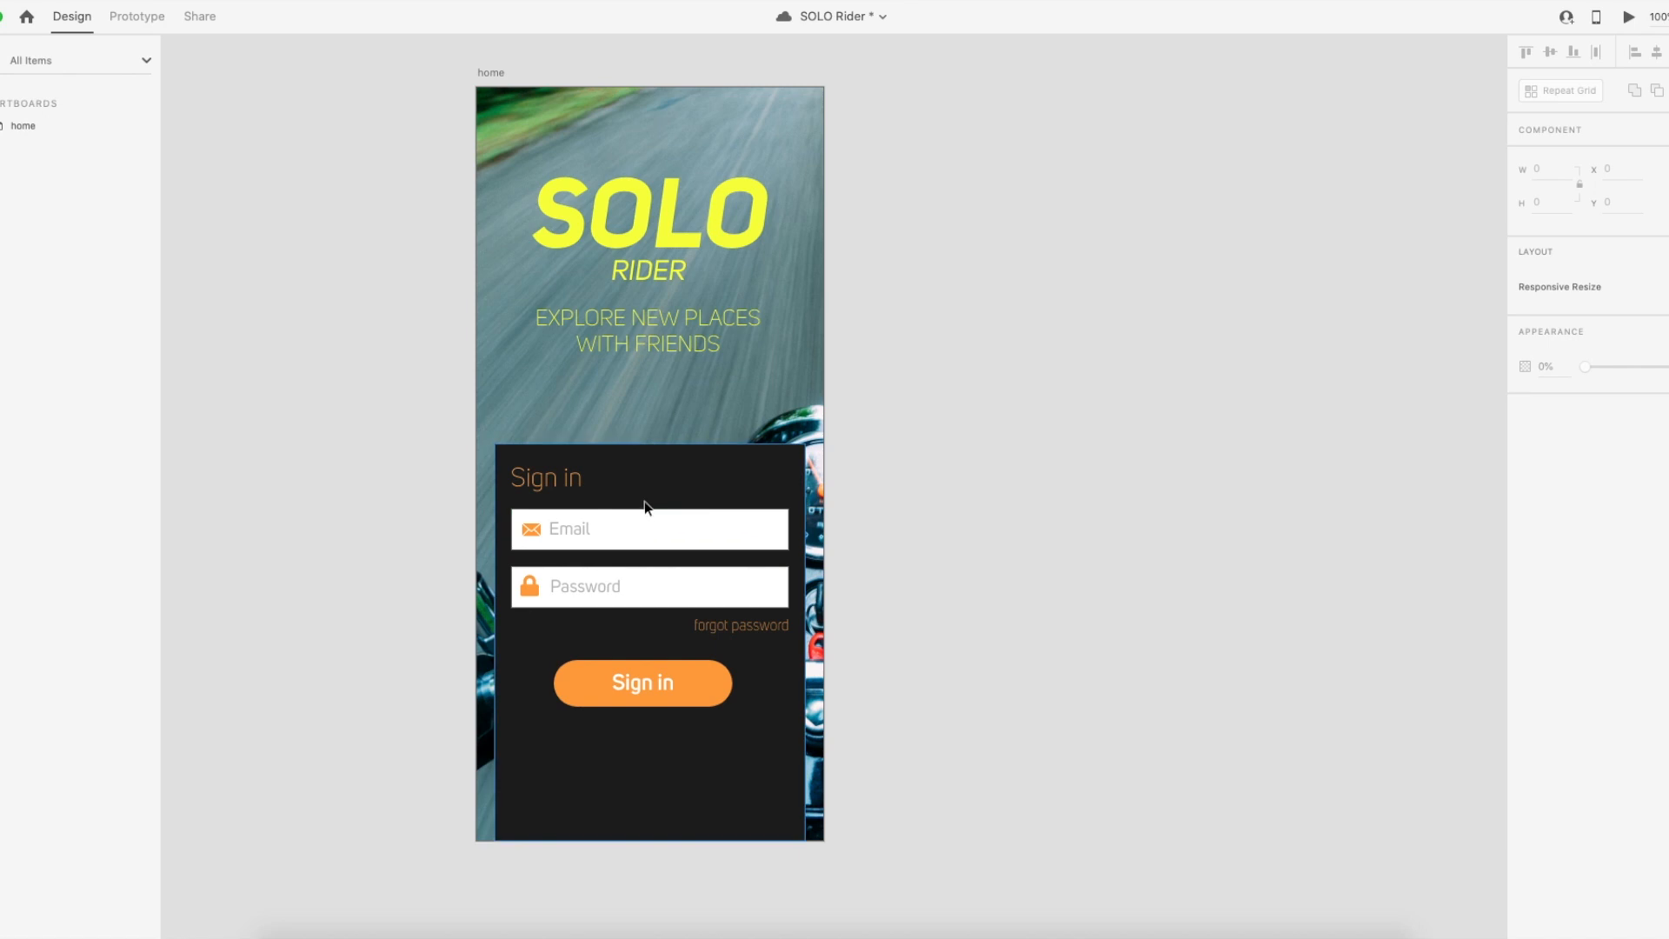
click(592, 489)
key(ctrl+shift+z)
click(979, 524)
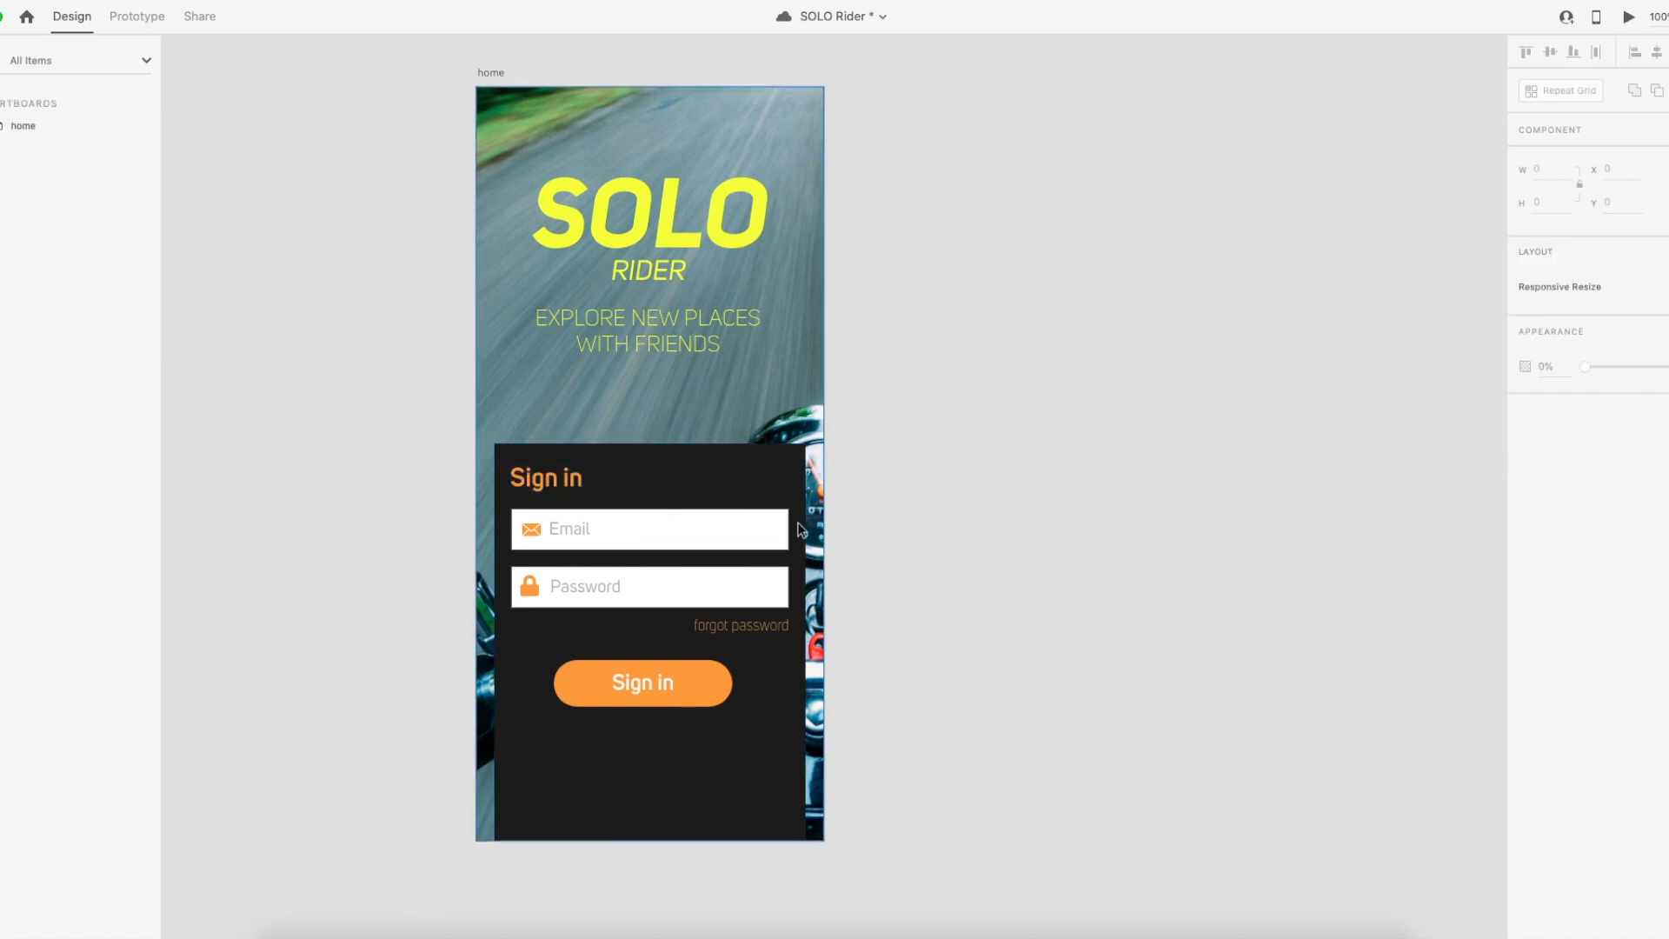
Duplicate the "Sign in" heading on the same line, over the right end of the Email field.
scroll(745, 533, up, 2)
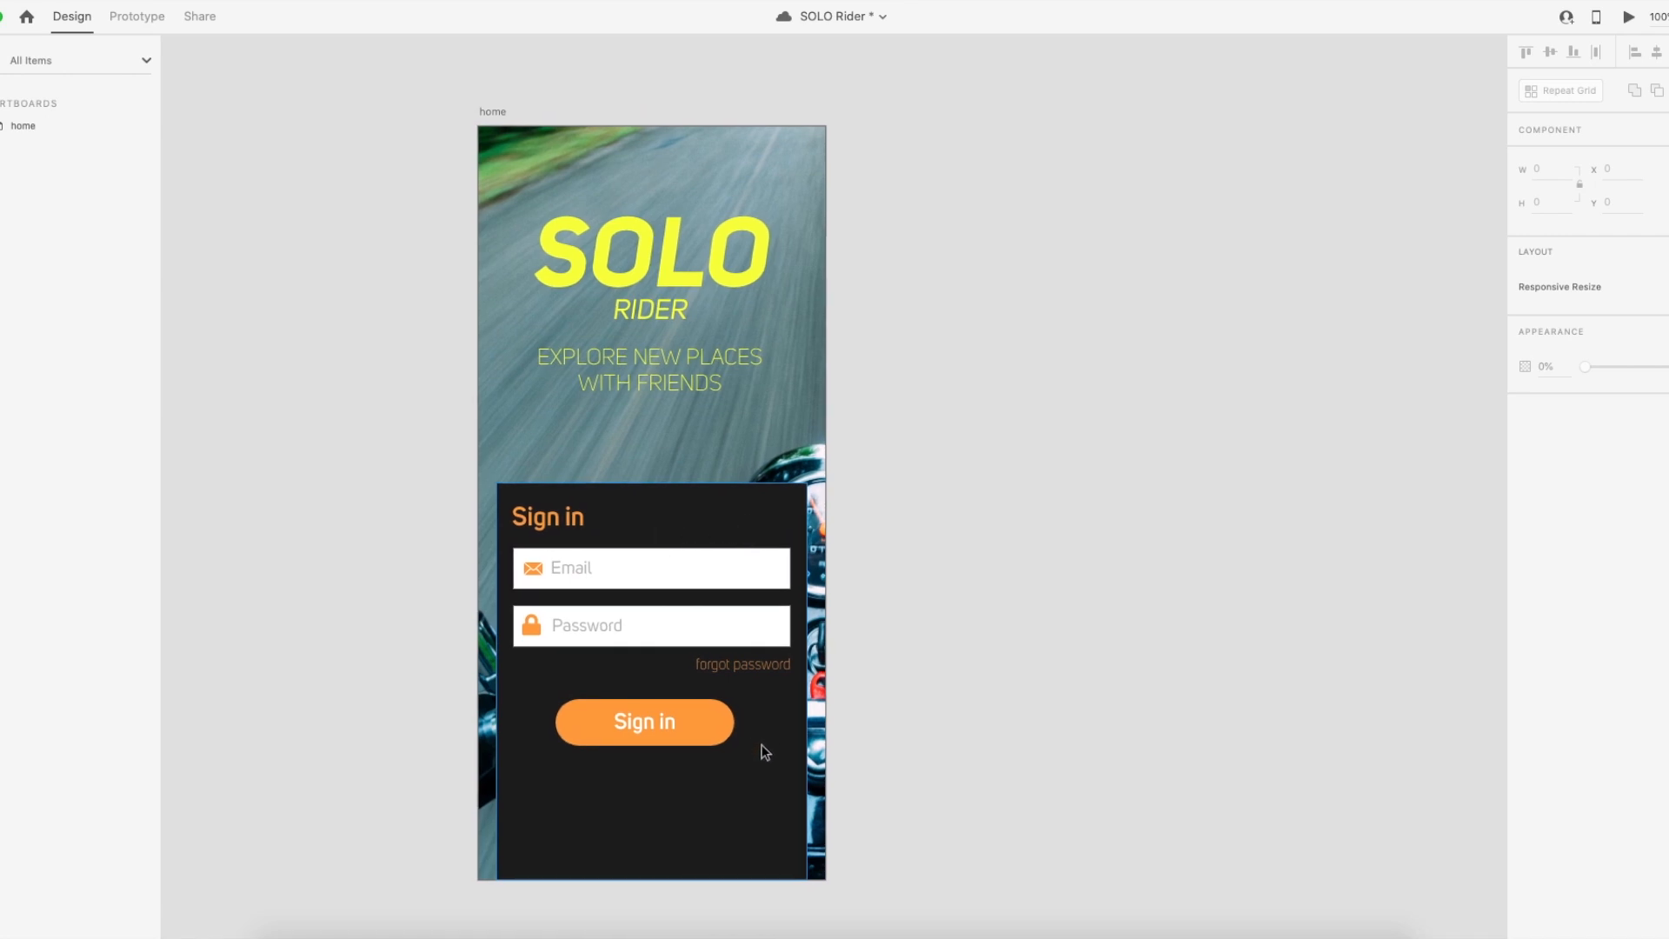
scroll(641, 571, down, 2)
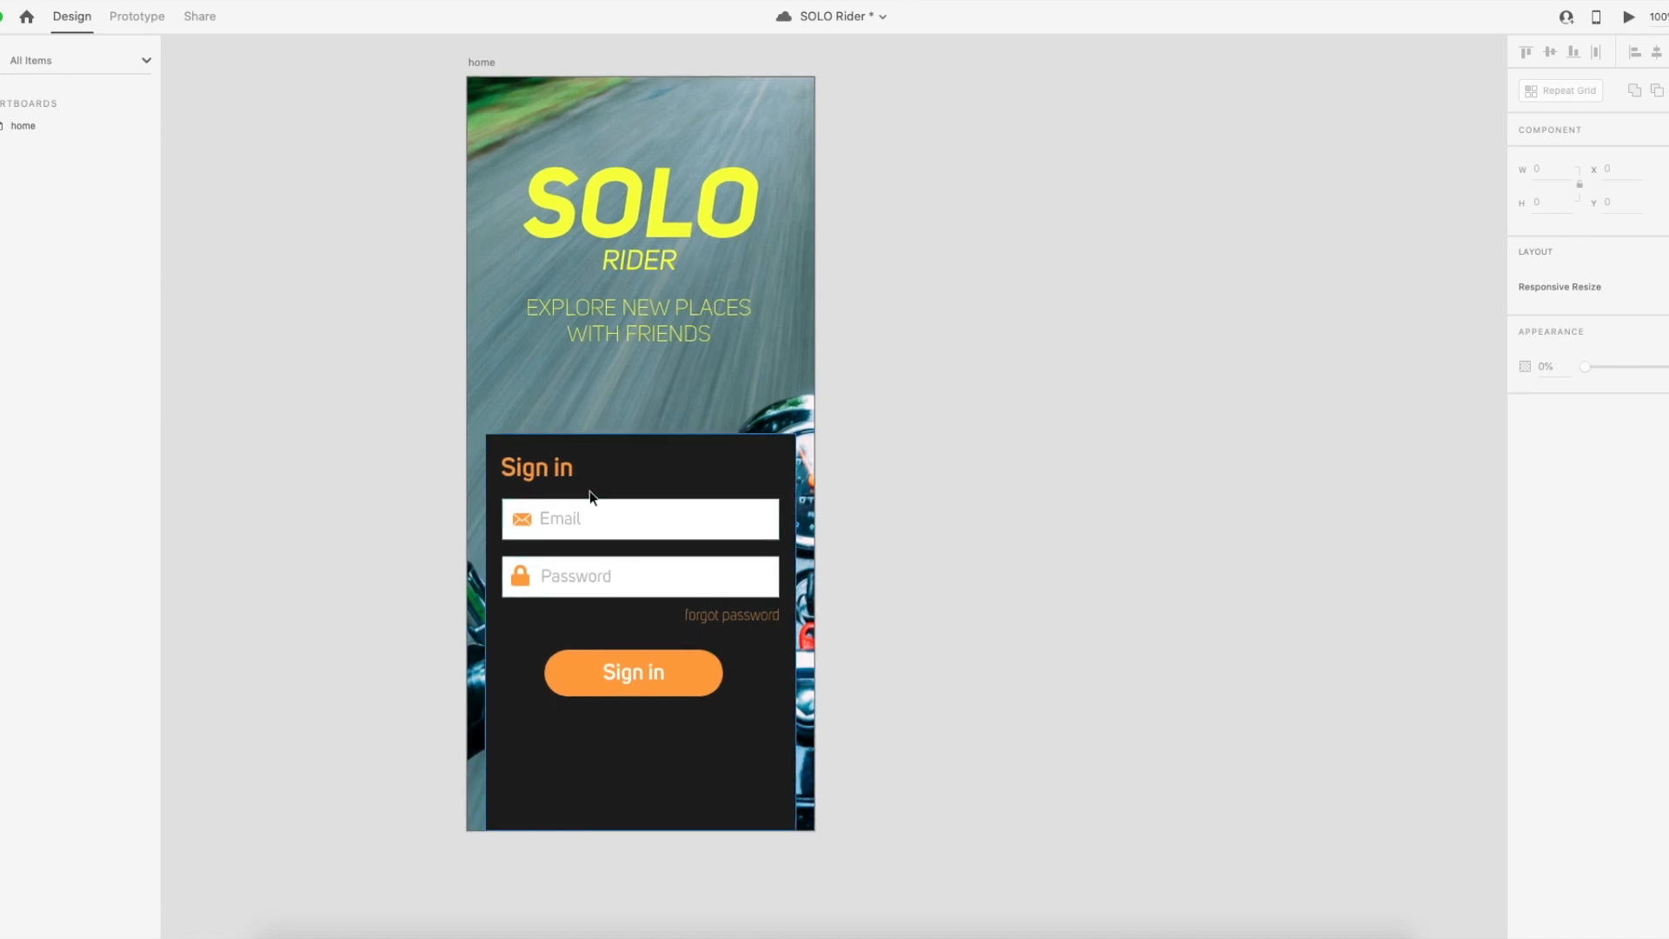
click(553, 471)
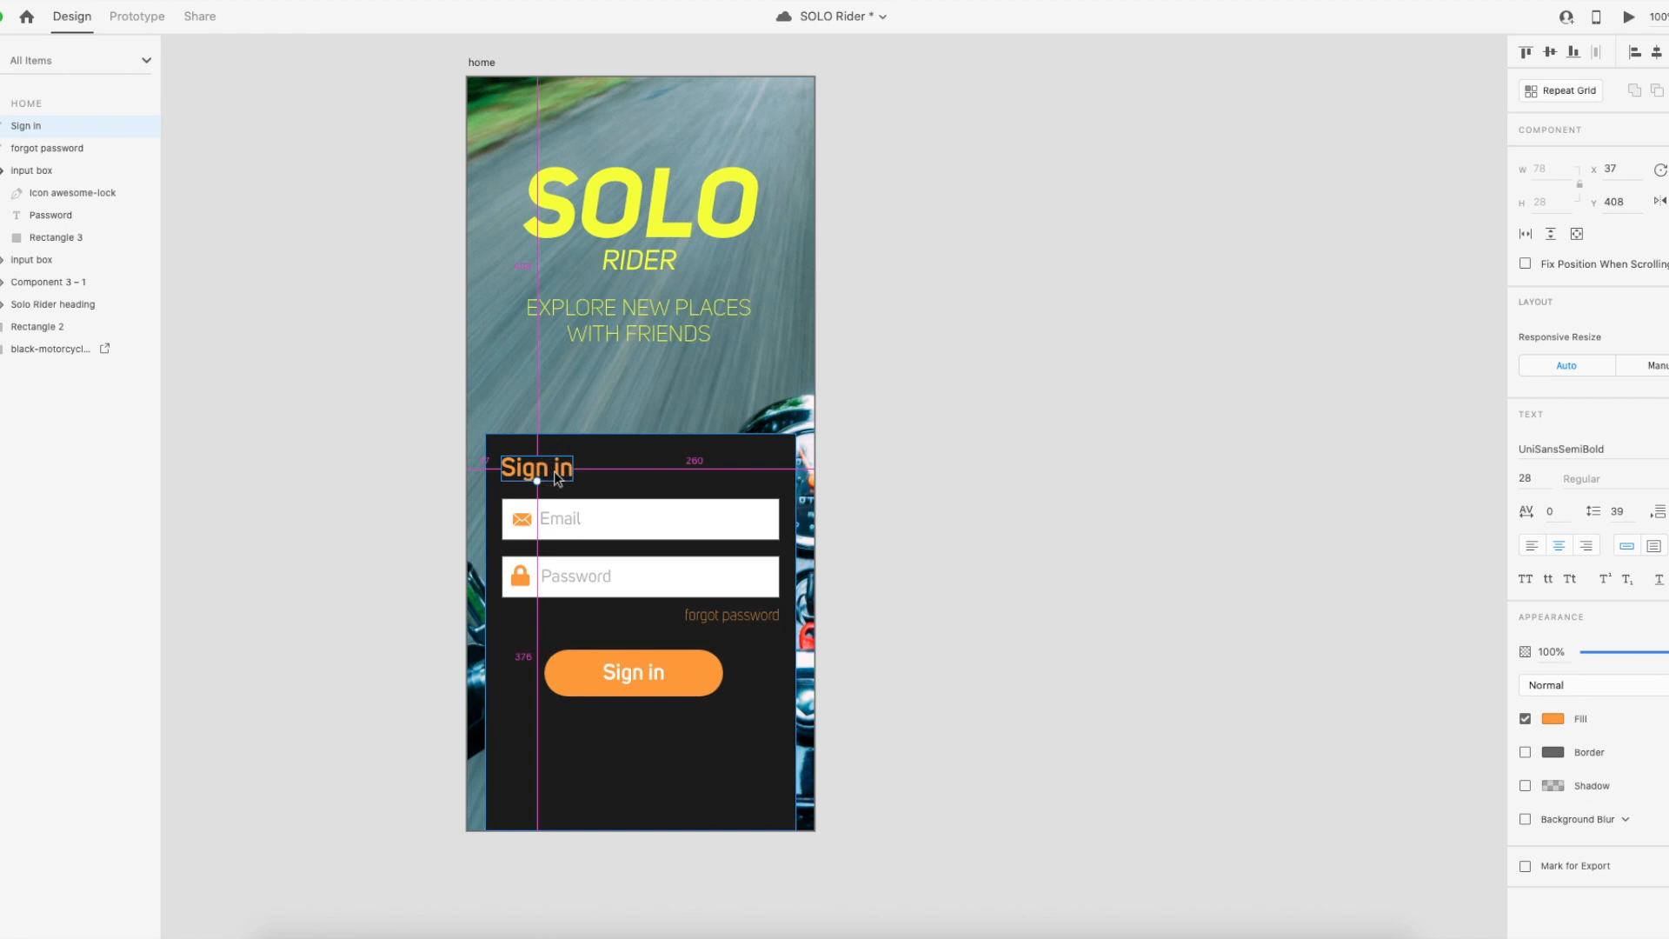
drag(514, 471, 755, 470)
key(super+z)
click(969, 477)
Change the duplicated heading's text to "Sign up".
double_click(756, 471)
click(756, 470)
key(shift+Right)
key(shift+Right)
text(up)
key(Escape)
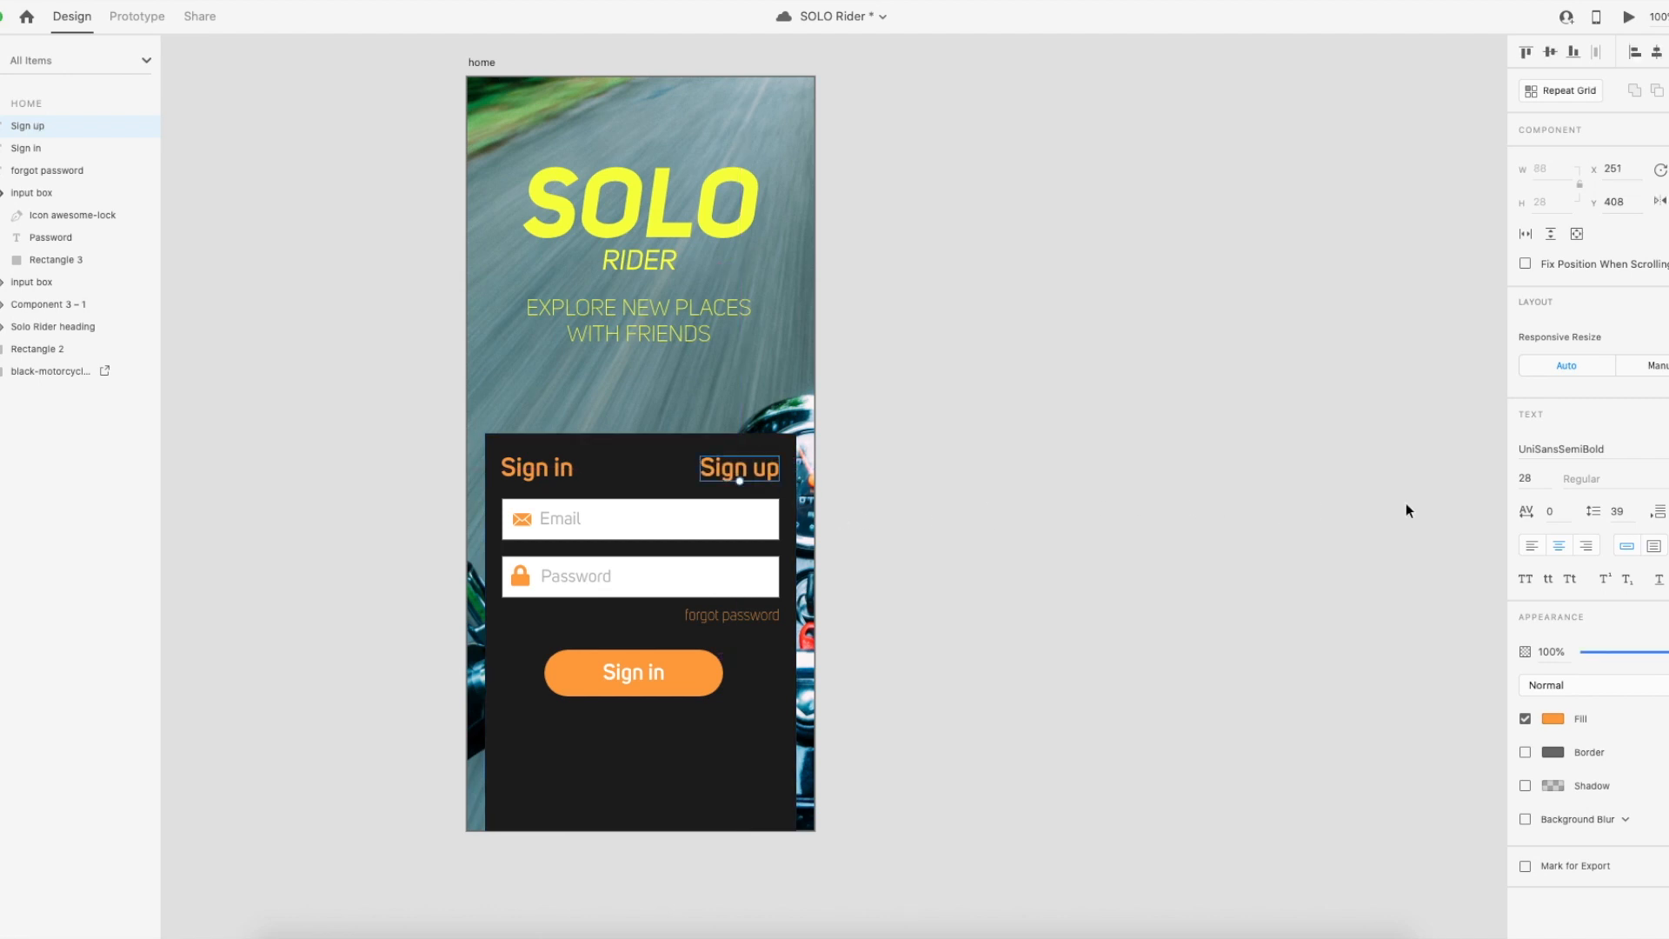
Reduce the "Sign up" text to size 19 and place it at X 279, Y 413, level with the "Sign in" heading.
drag(739, 482, 773, 467)
click(1018, 481)
click(1000, 499)
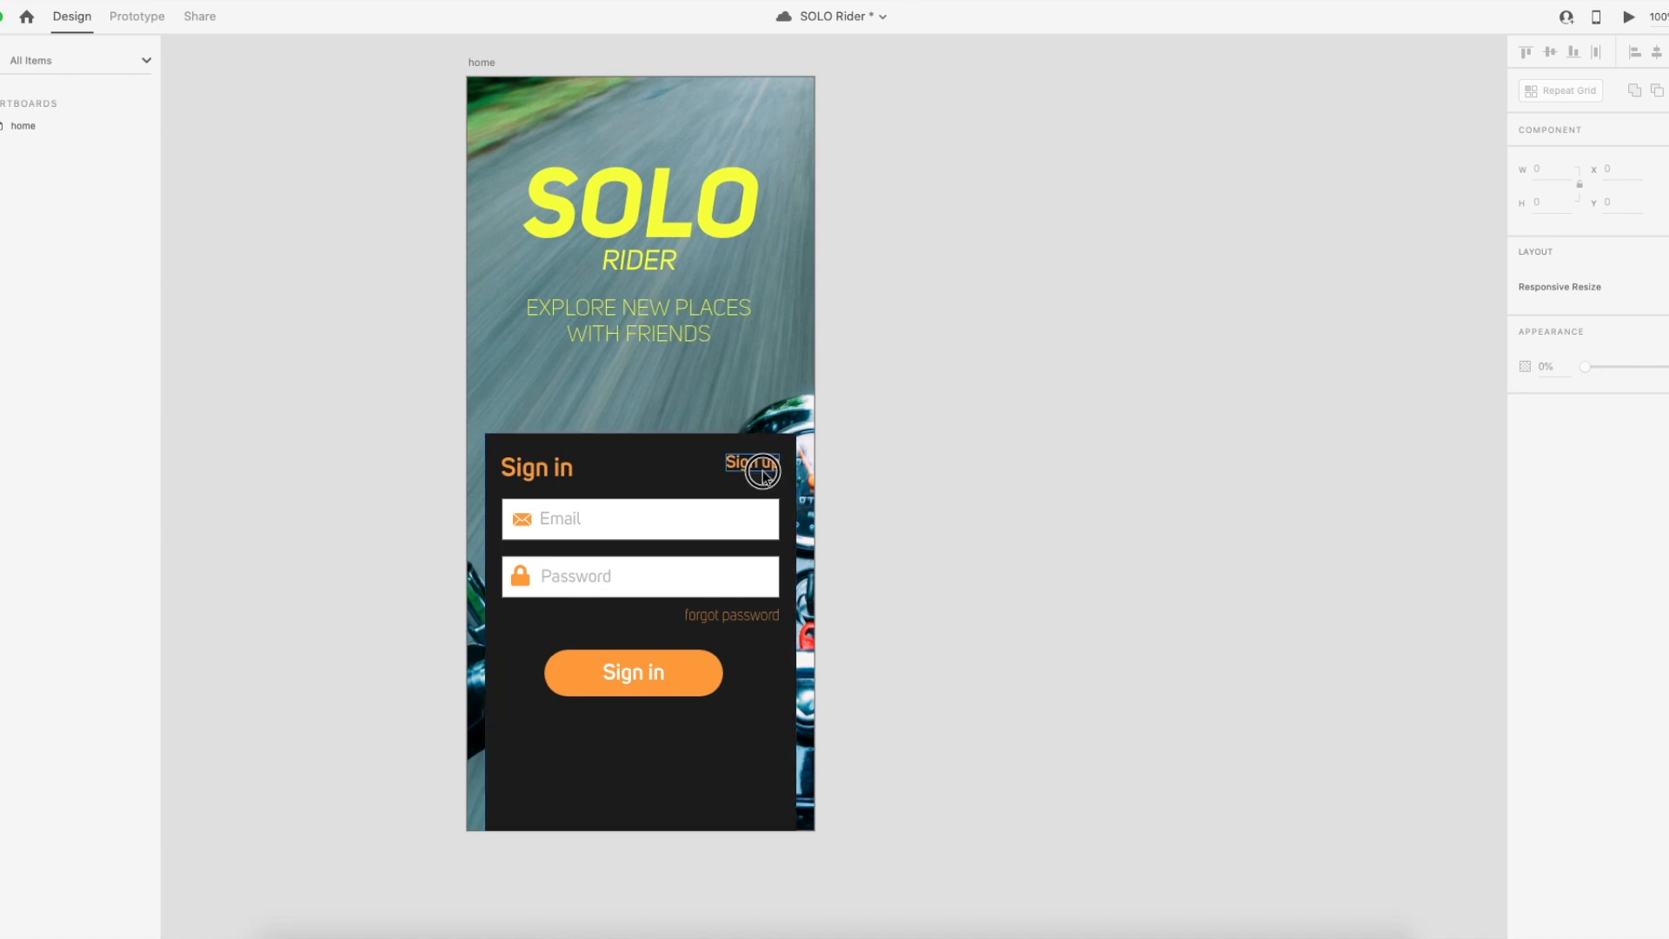
drag(743, 466, 746, 477)
click(1023, 474)
click(740, 470)
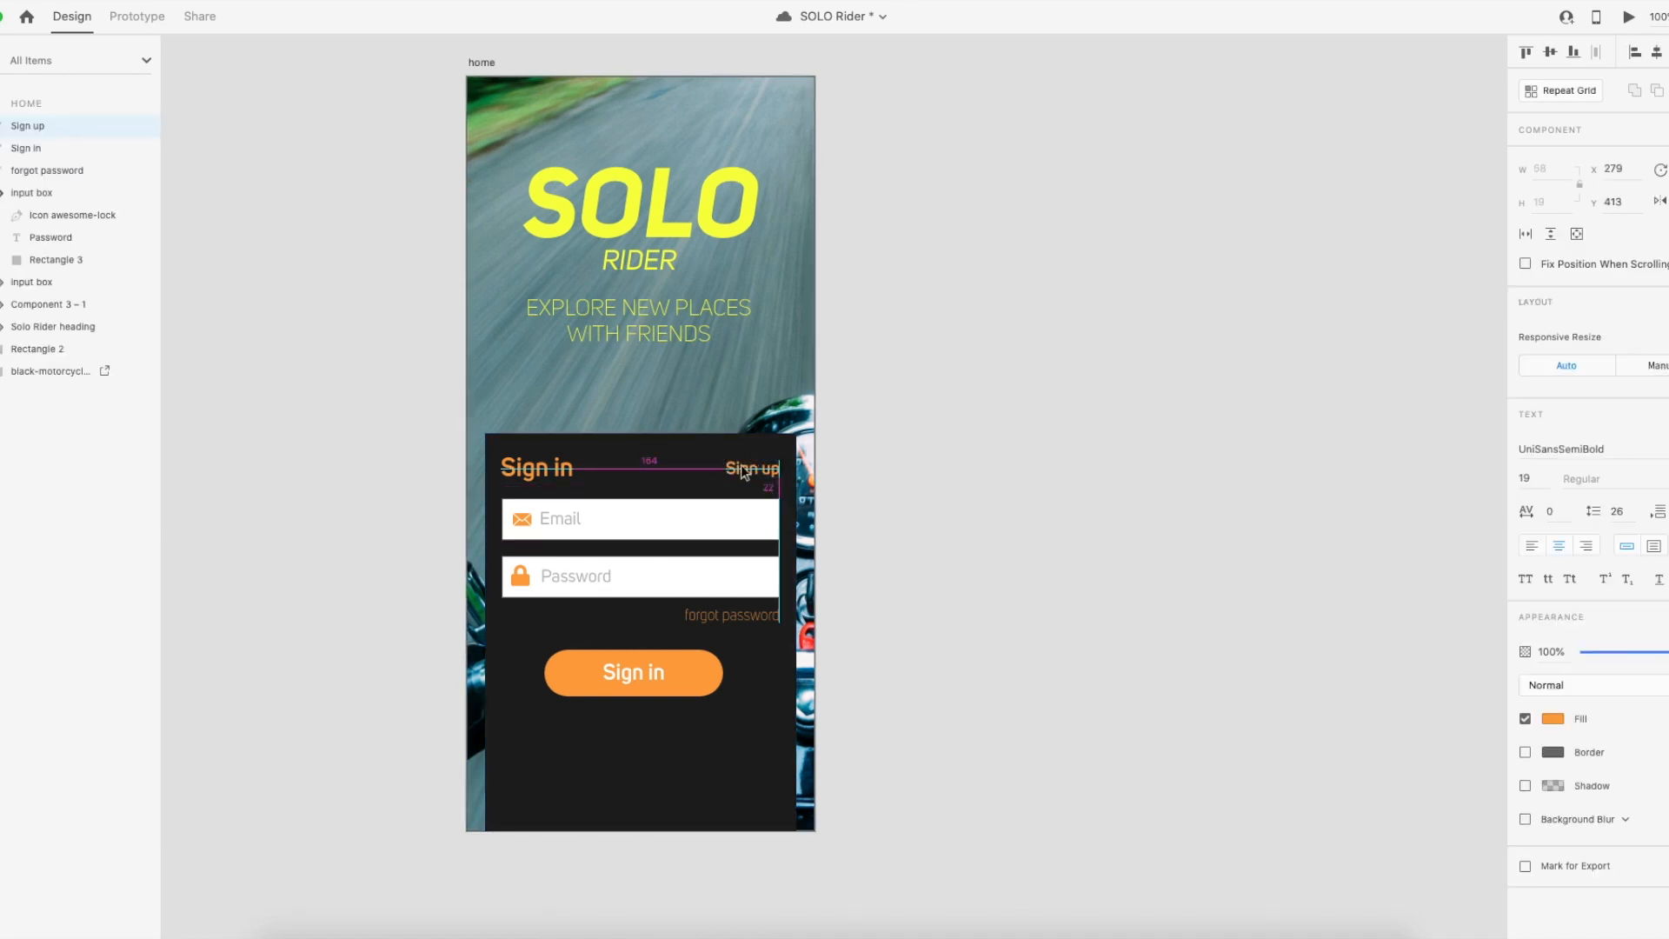
click(1049, 452)
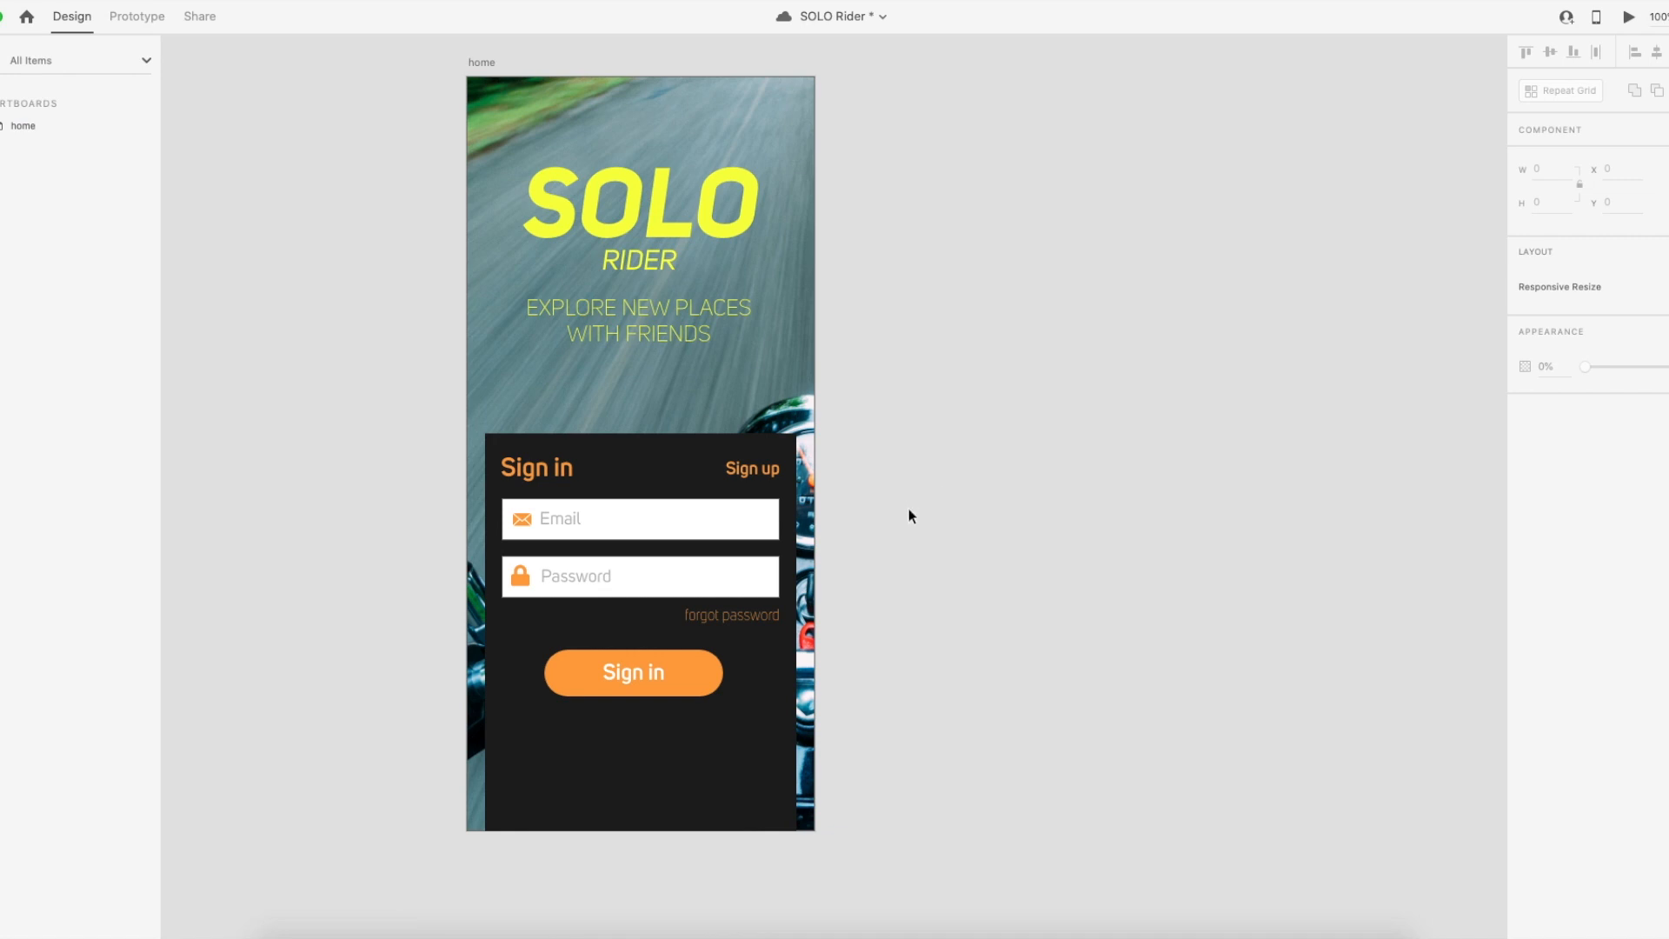
Recolour the "Sign up" text by sampling the background photo and desaturating the fill to neutral grey, and save the document.
click(752, 474)
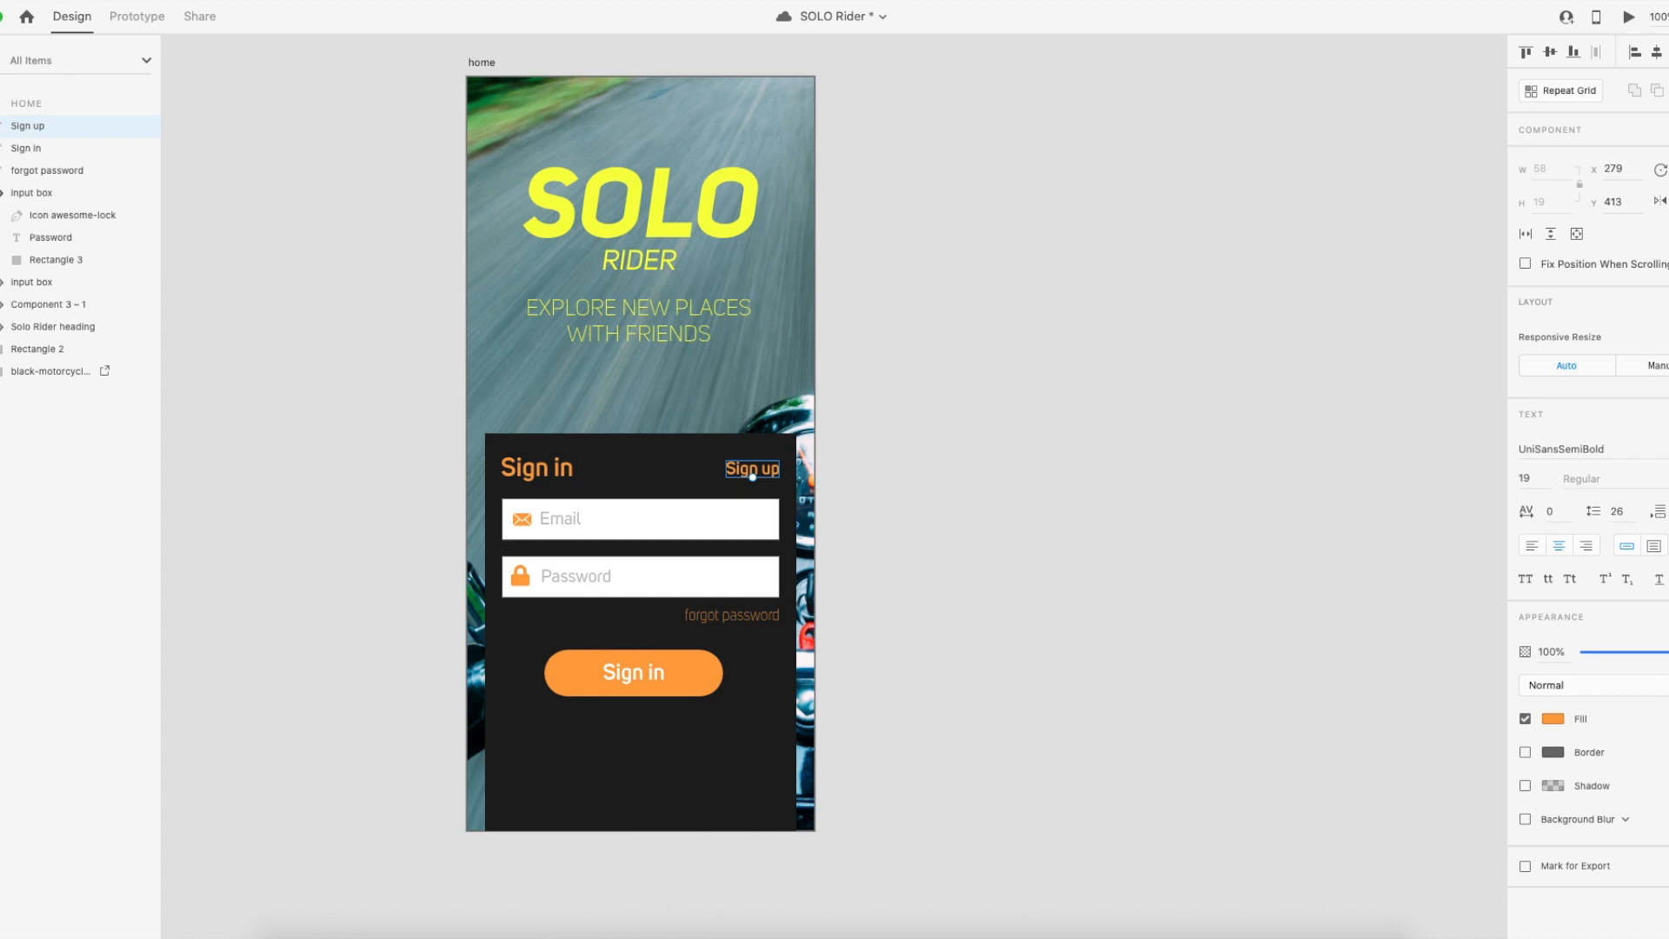
key(i)
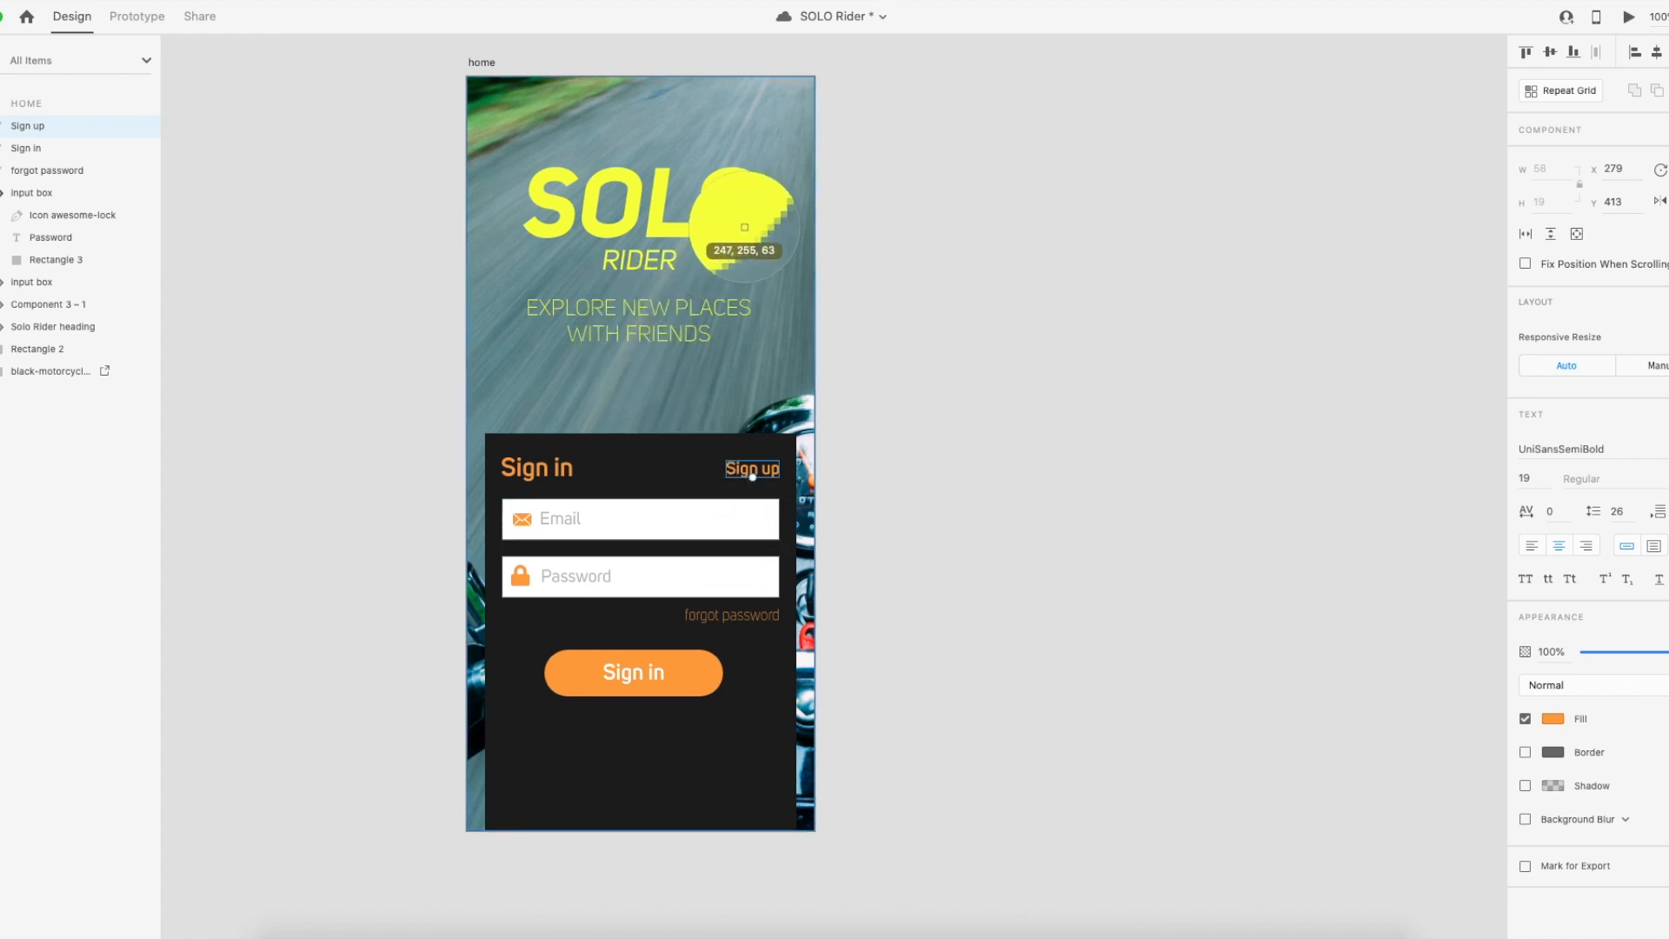
click(783, 189)
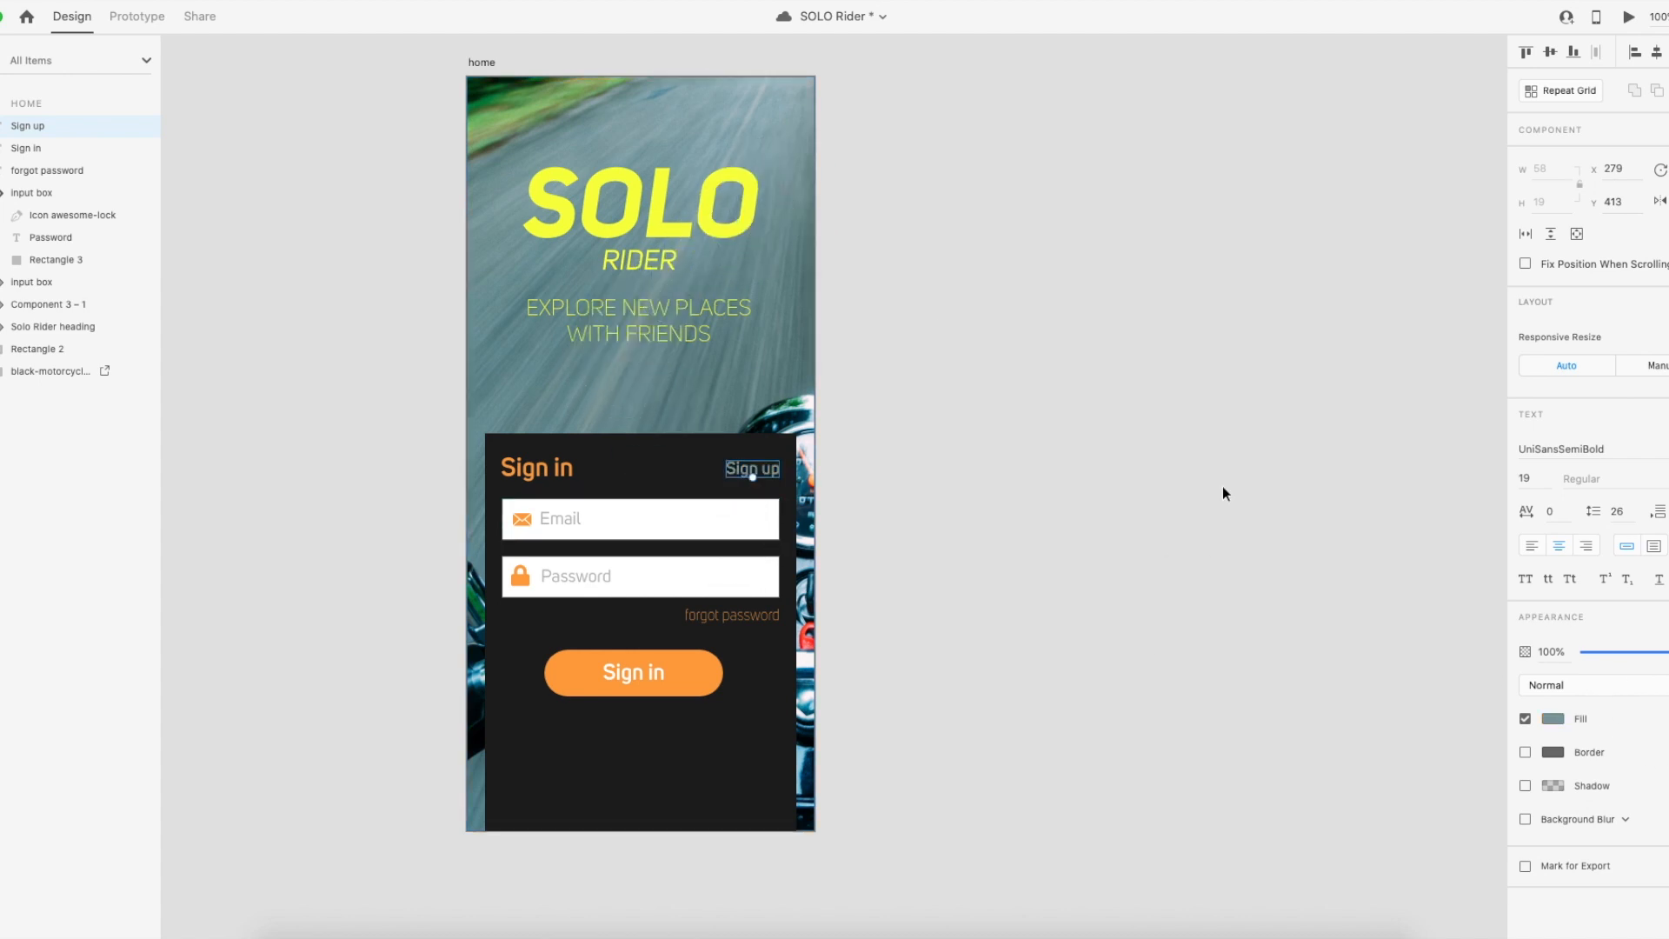
click(1280, 536)
click(770, 470)
click(1553, 719)
click(1328, 673)
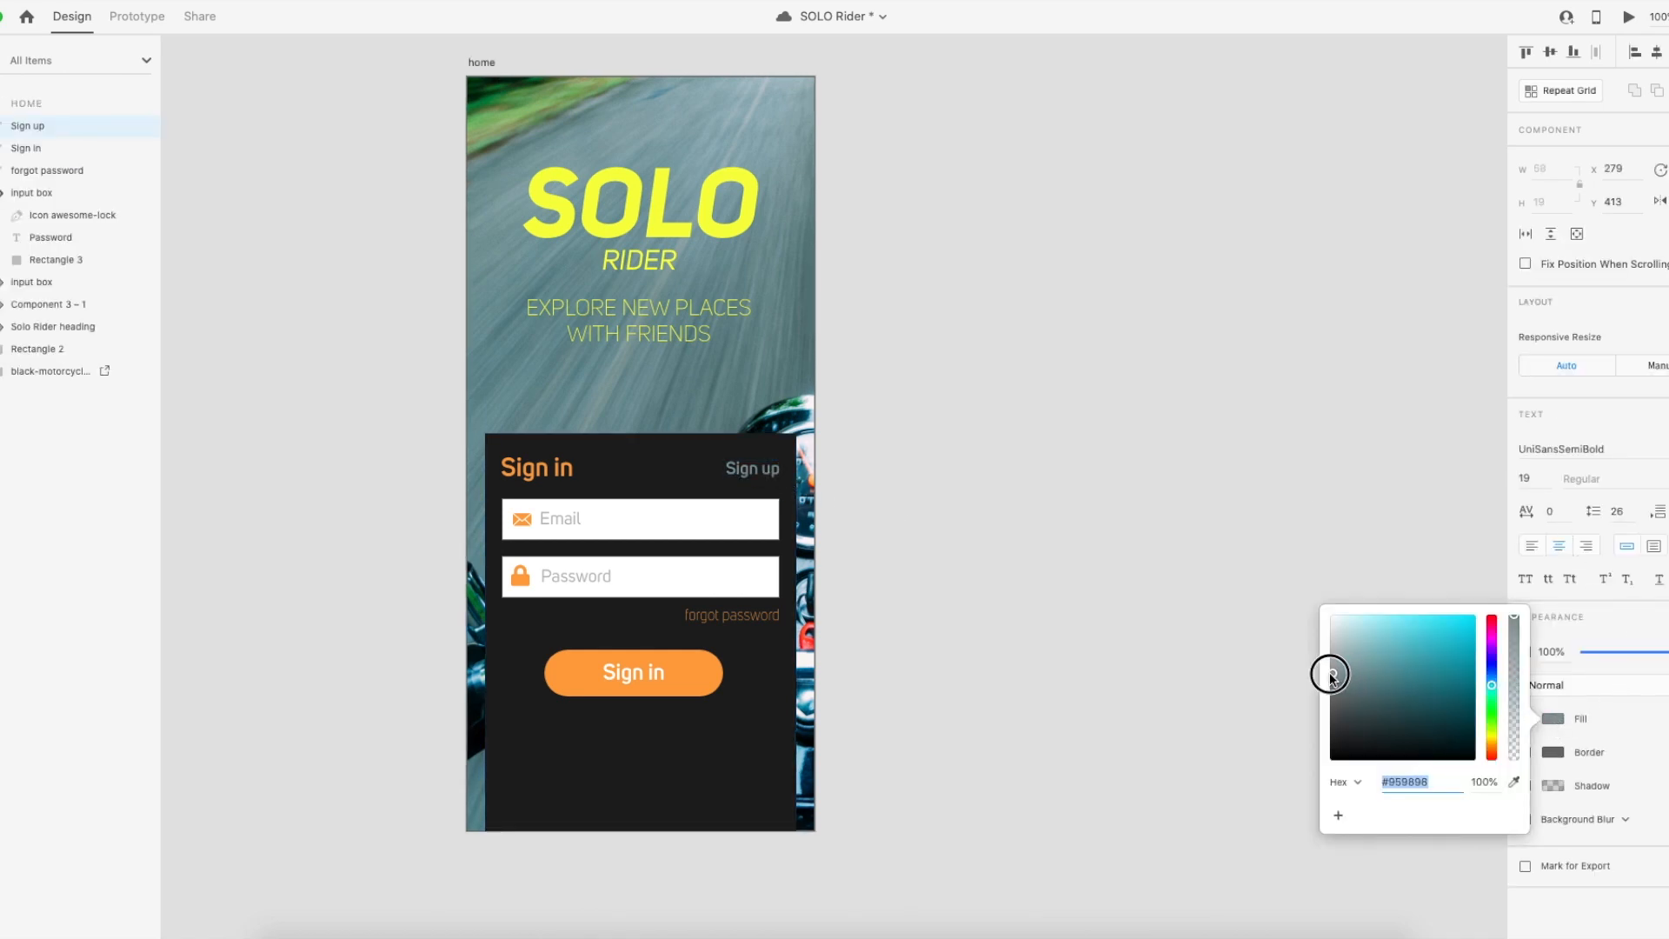
click(1060, 533)
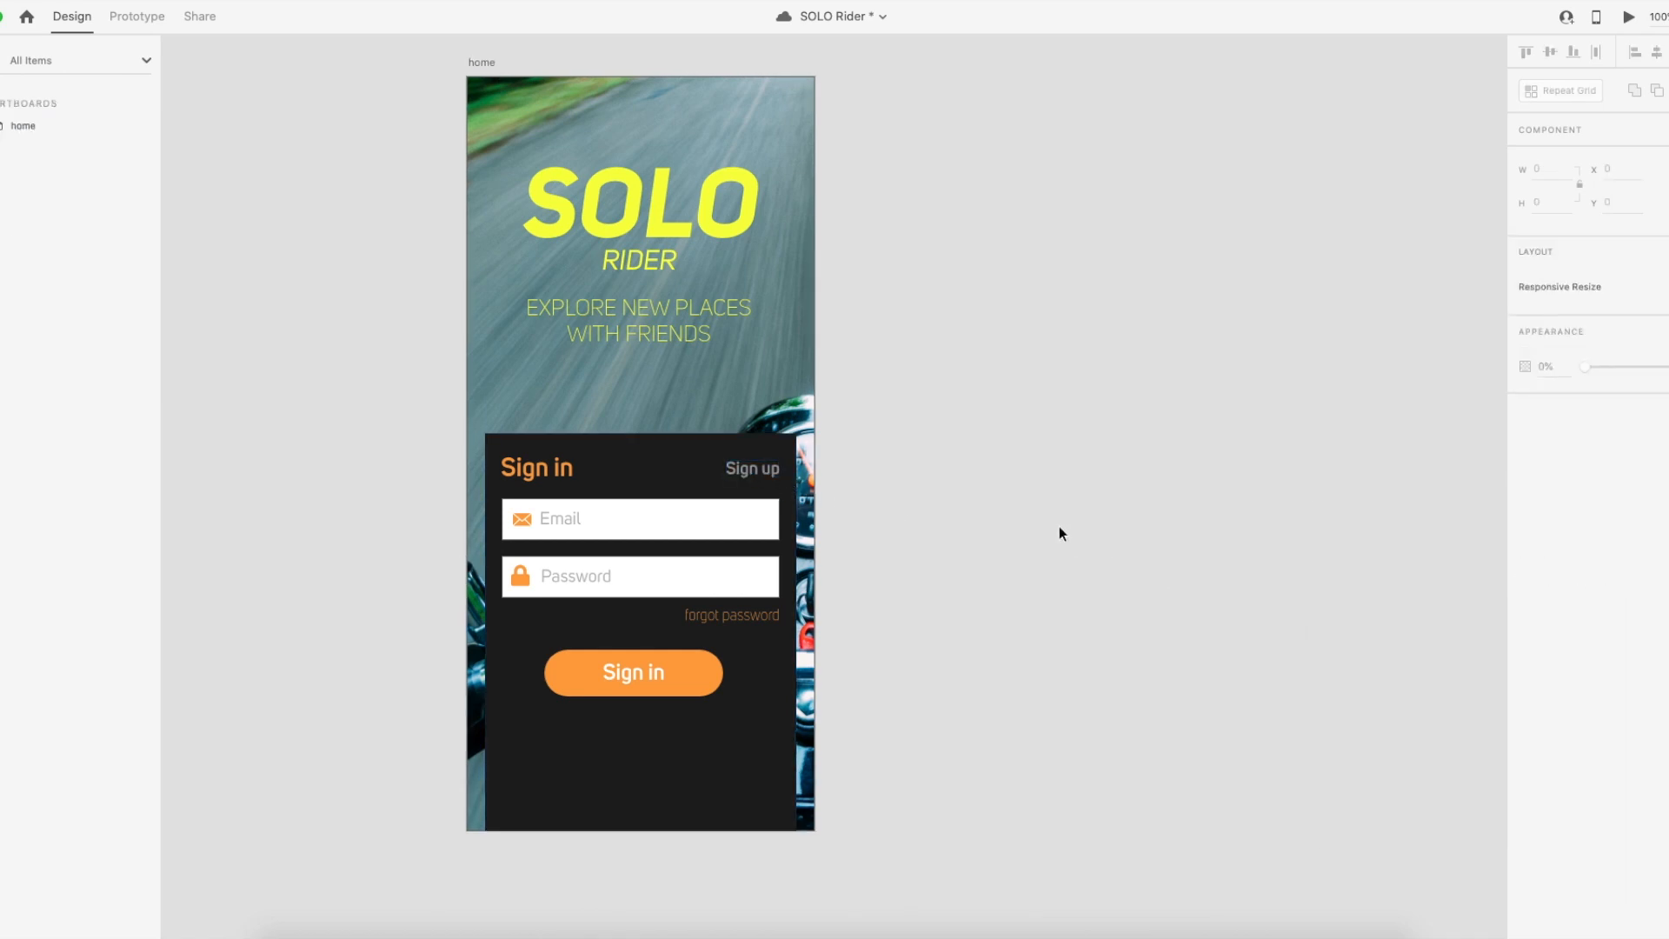
key(super+s)
Try shortening the black panel behind the form to a height of 368, and stretch it back to 428.
click(701, 792)
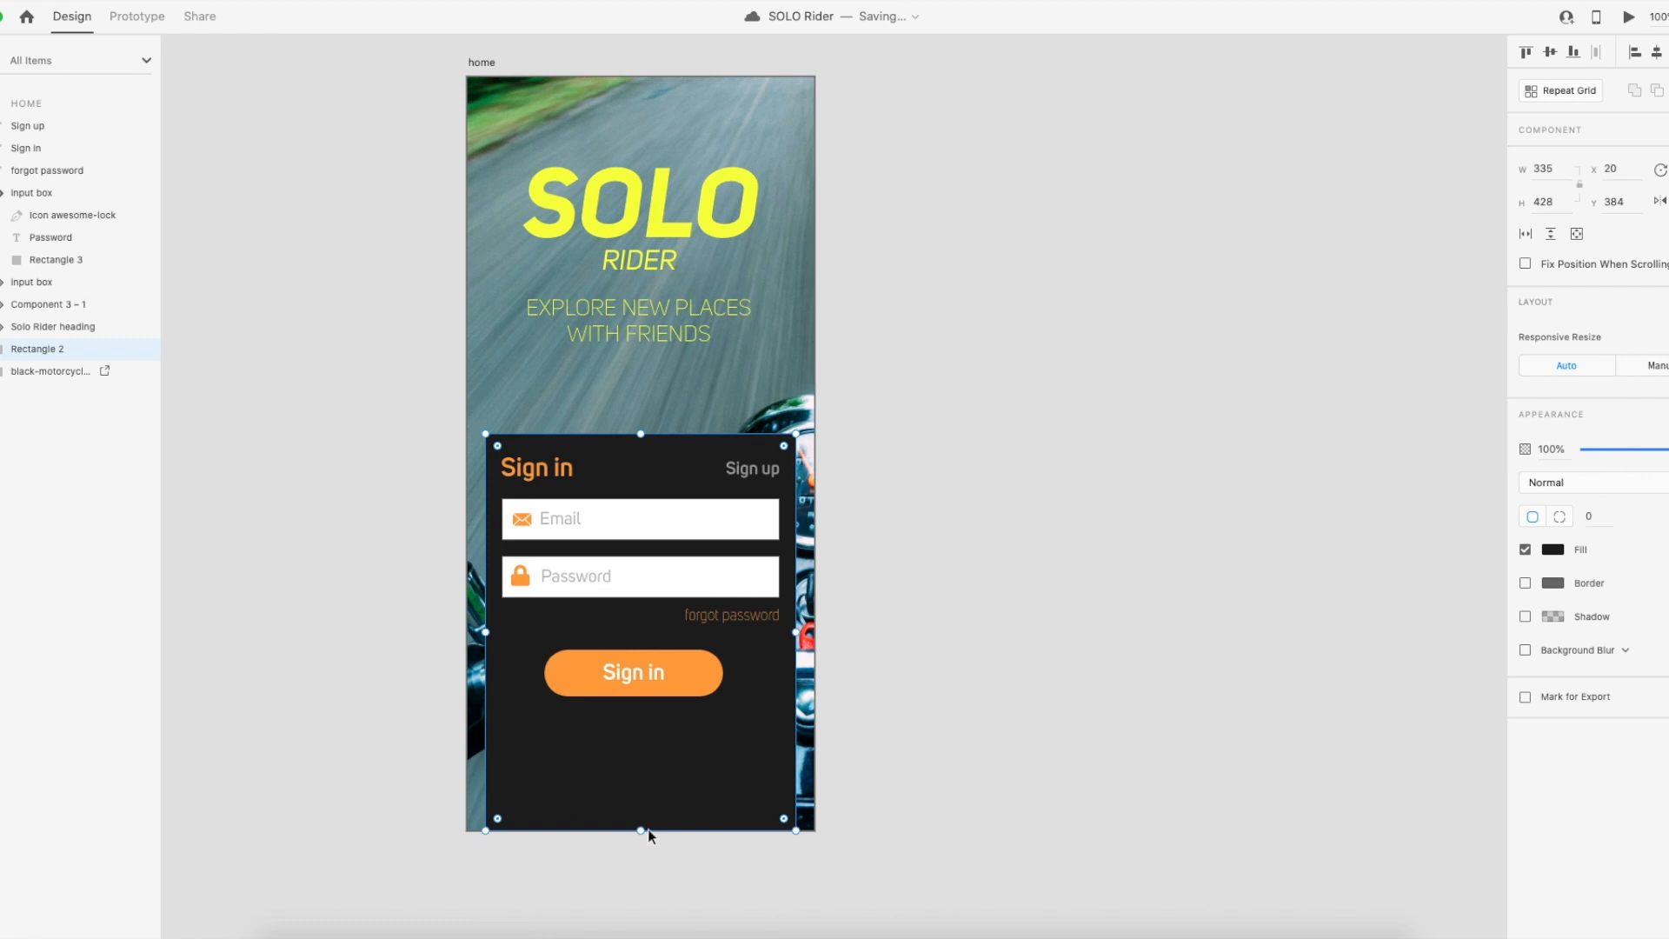
drag(640, 831, 632, 774)
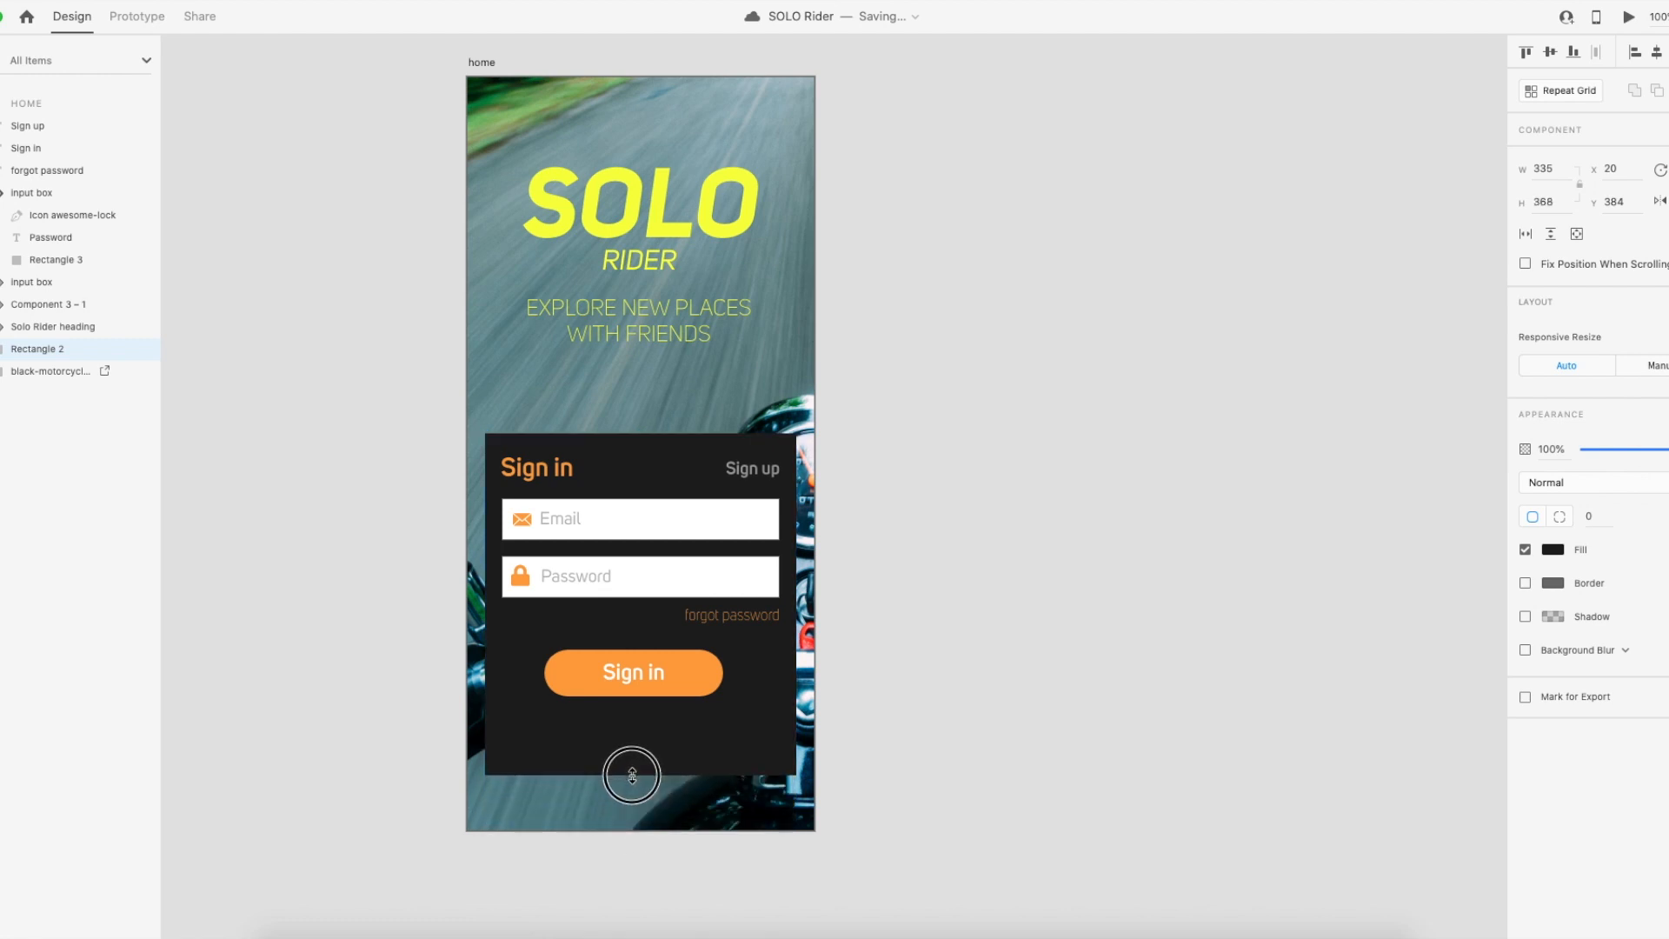
drag(633, 774, 644, 830)
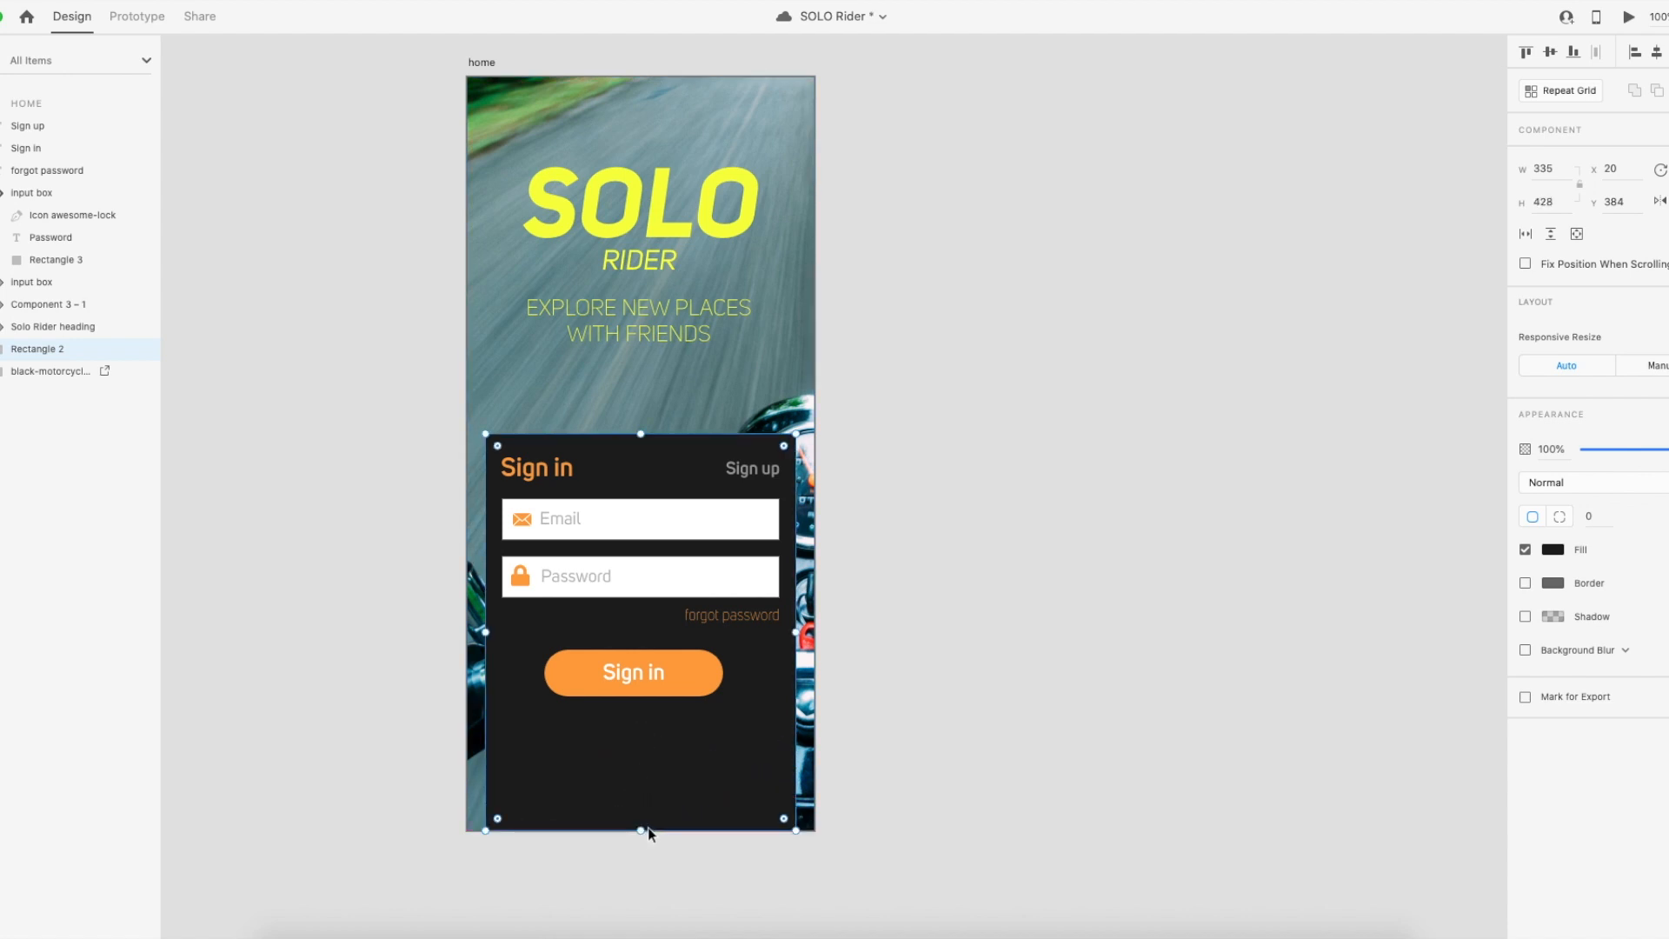
Give the black panel behind the form a background blur with amount 30, brightness 15 and opacity 56%.
click(963, 624)
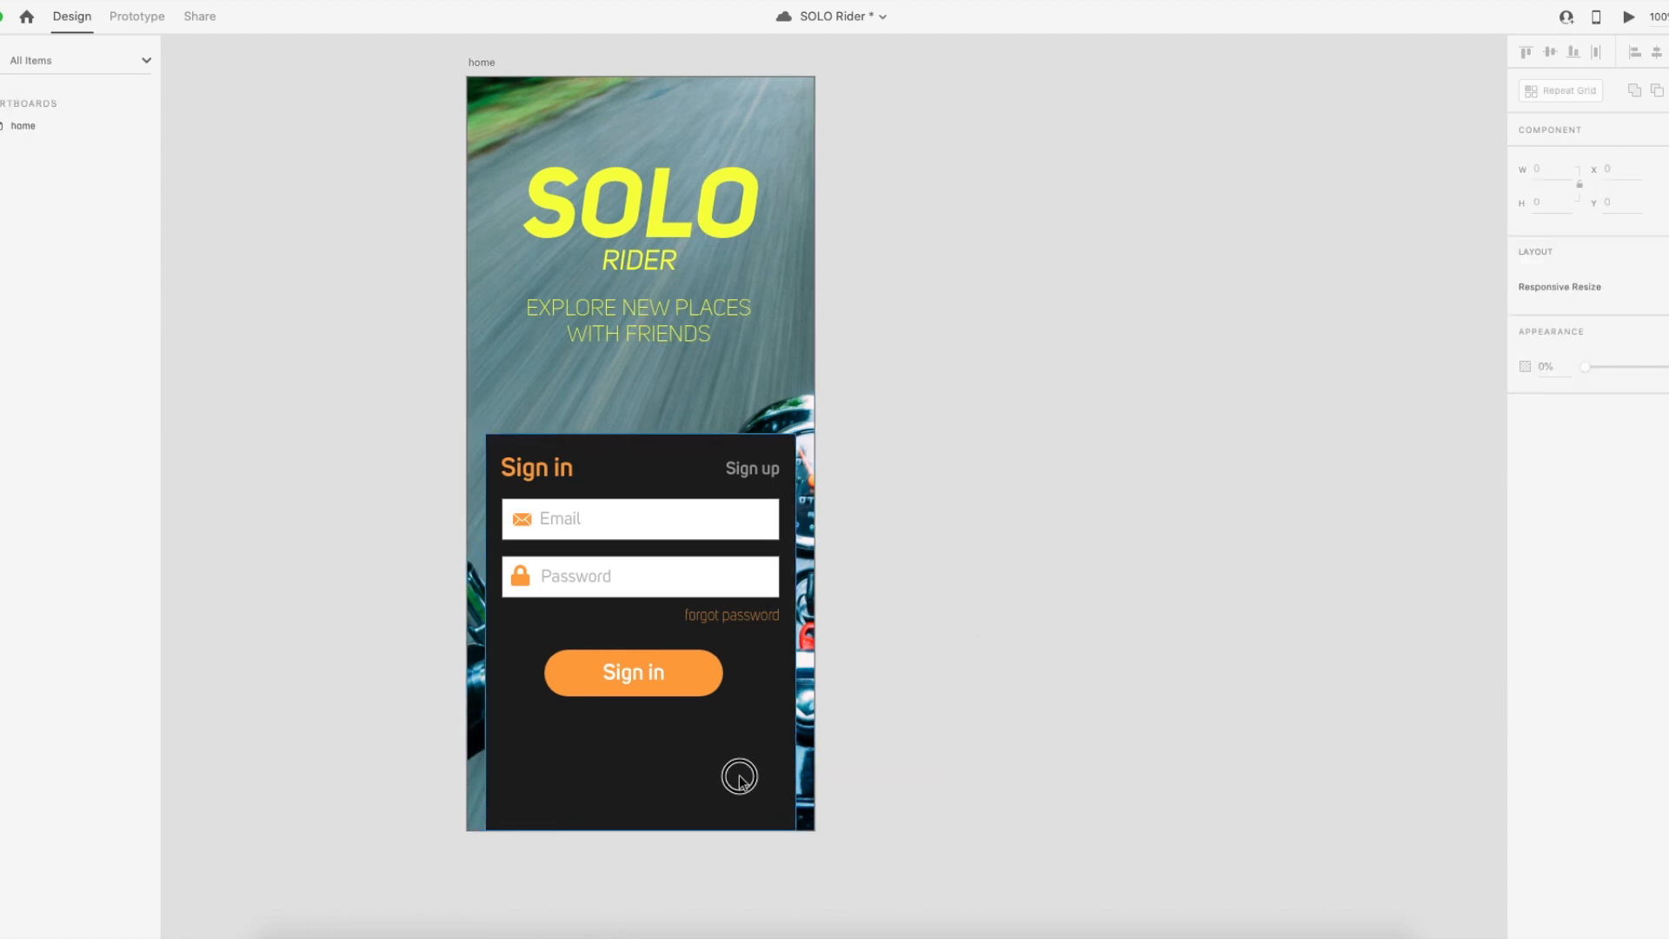
click(745, 780)
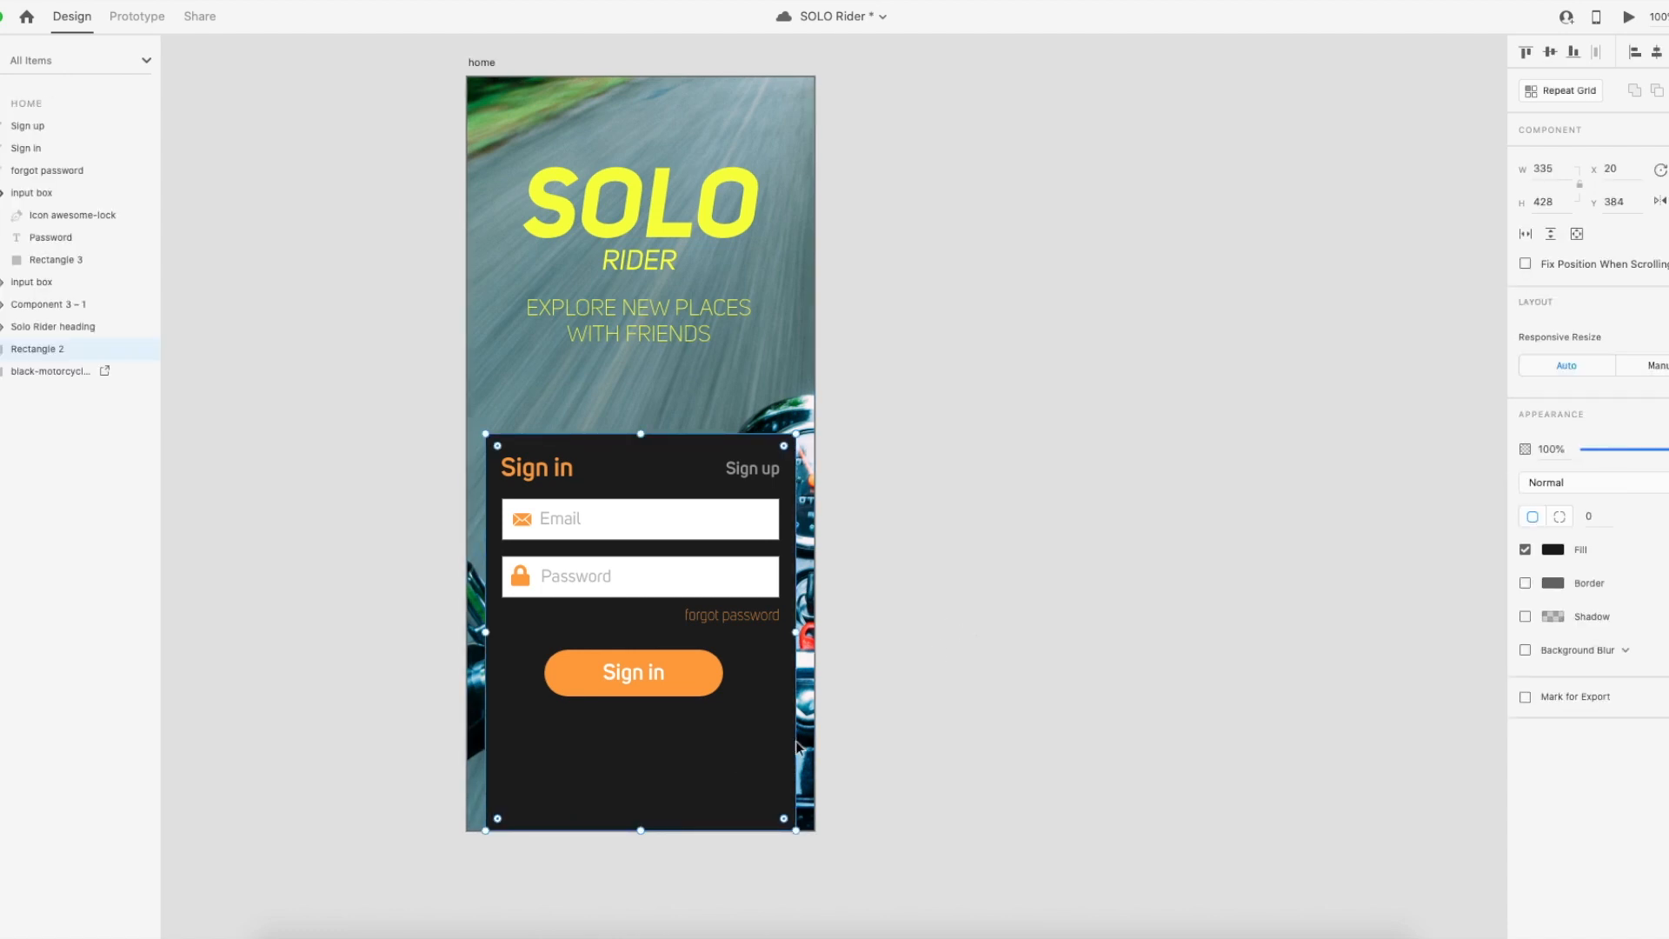
click(1526, 650)
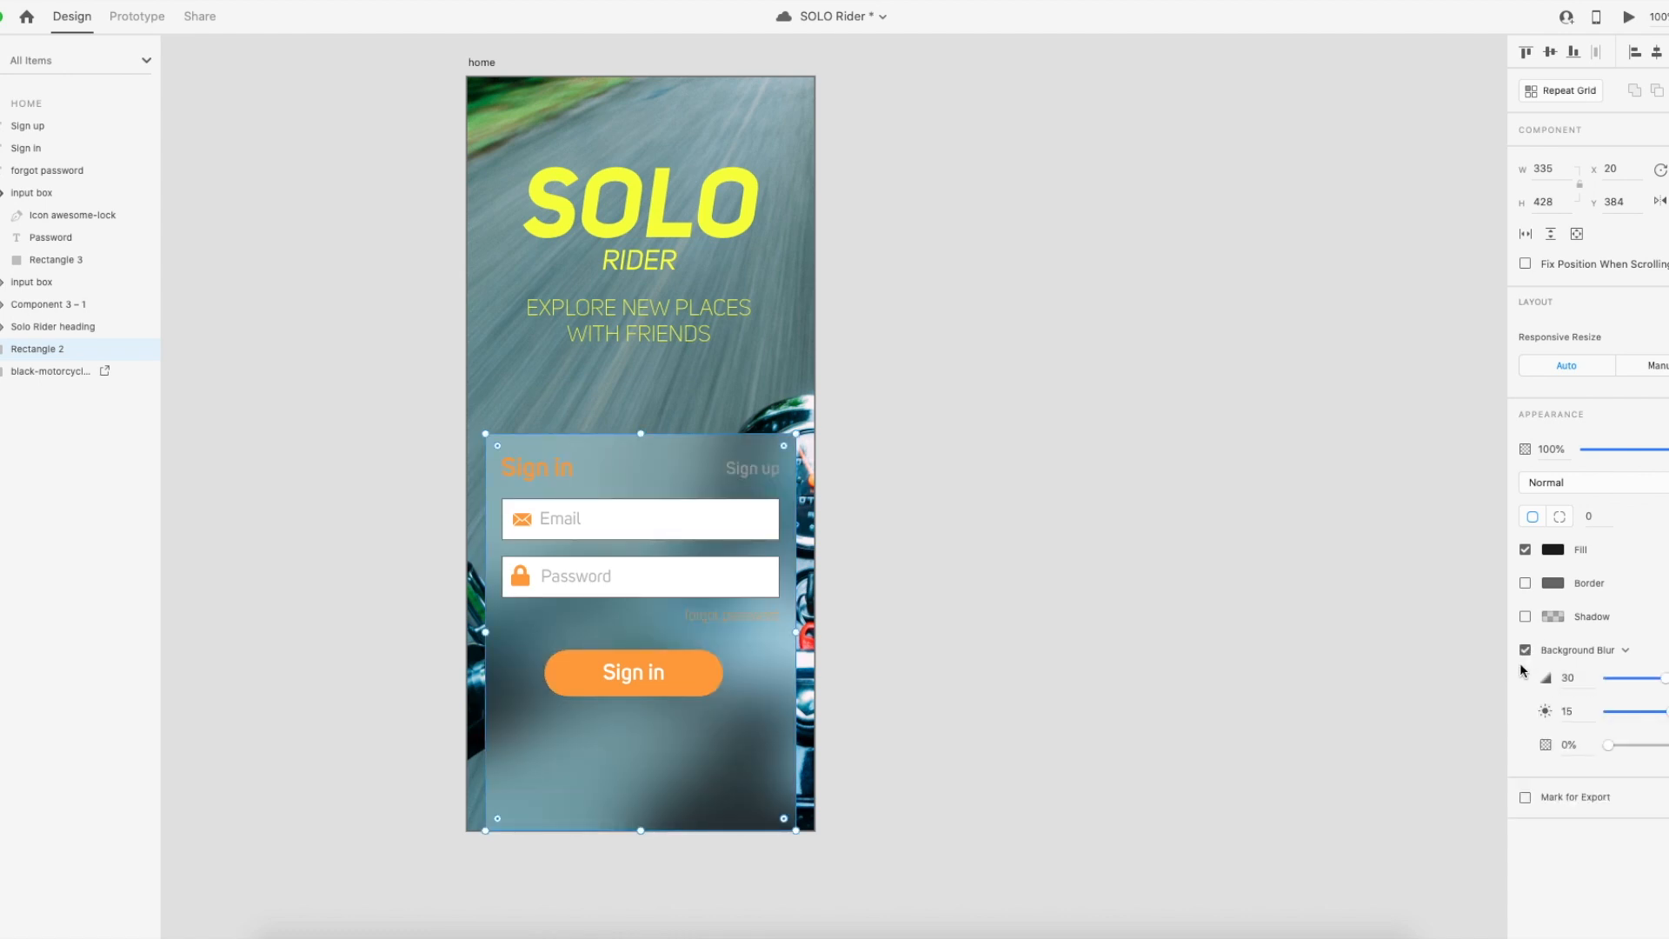
drag(1612, 746, 1657, 745)
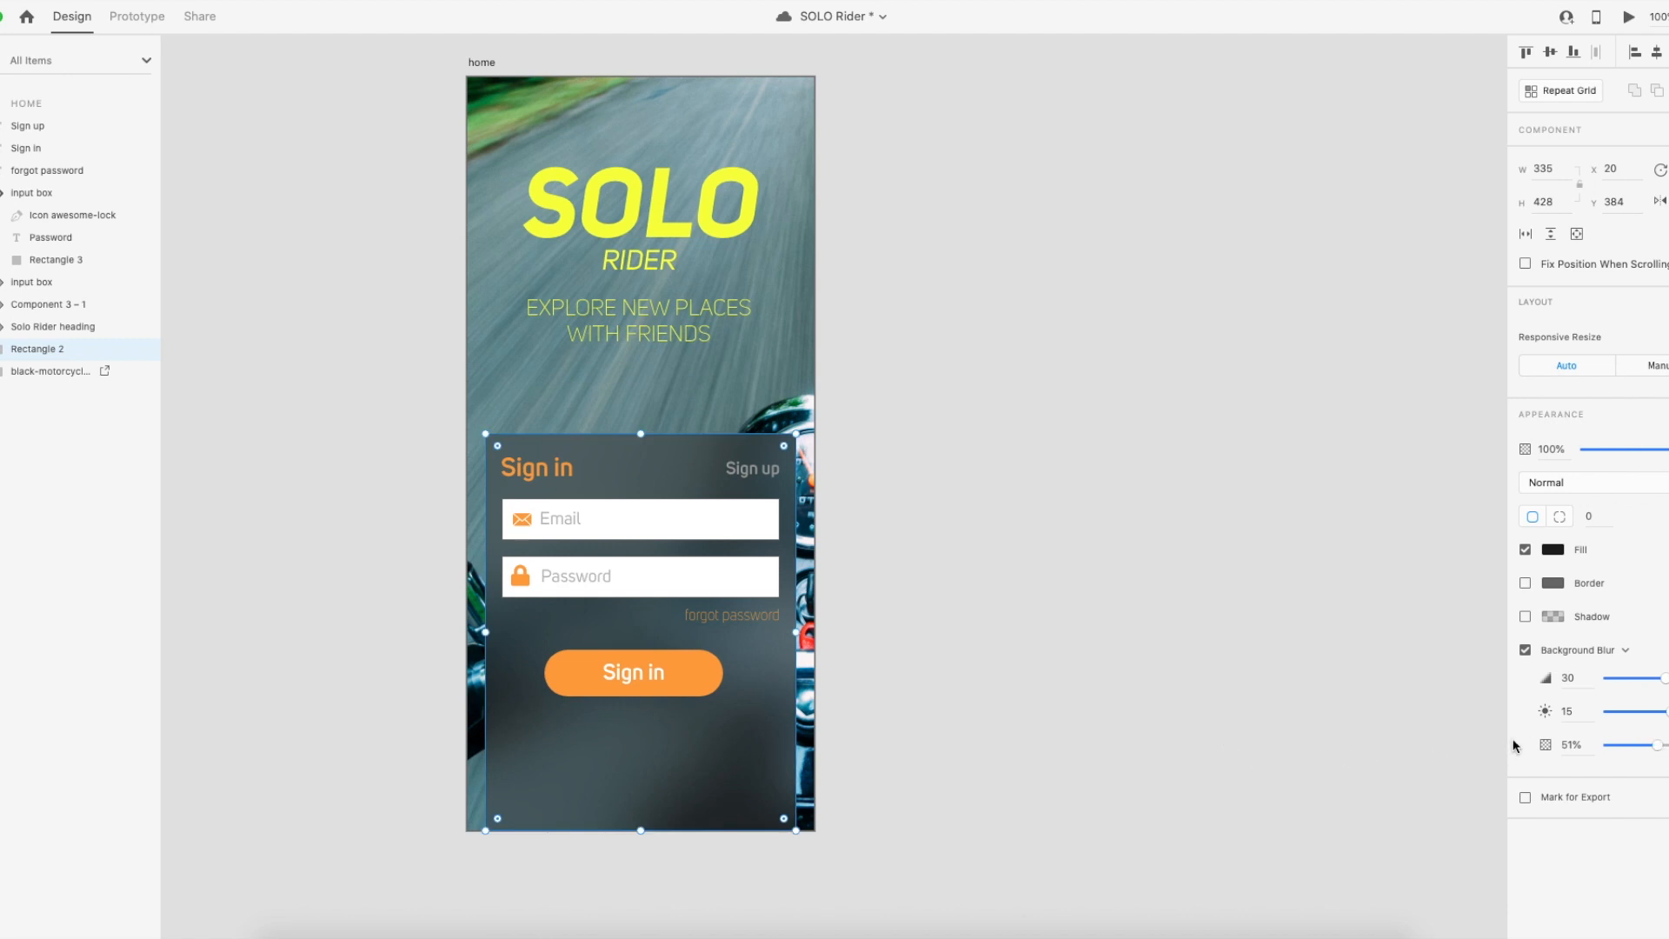
click(1526, 650)
click(1527, 650)
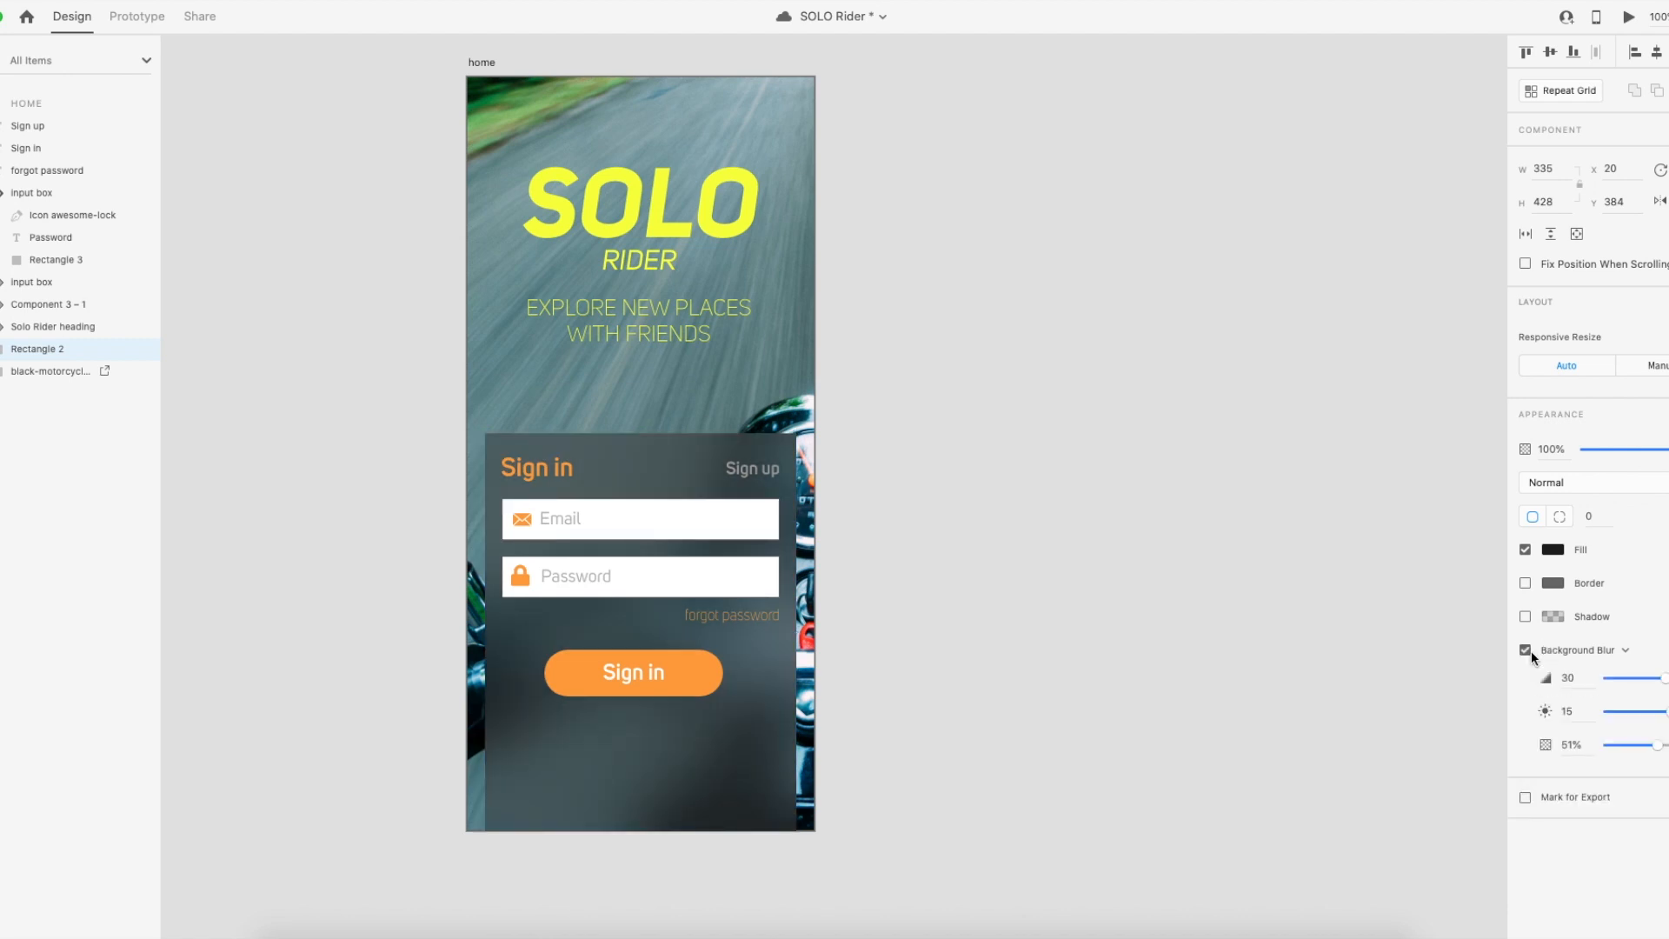
drag(1651, 745, 1662, 753)
click(1072, 663)
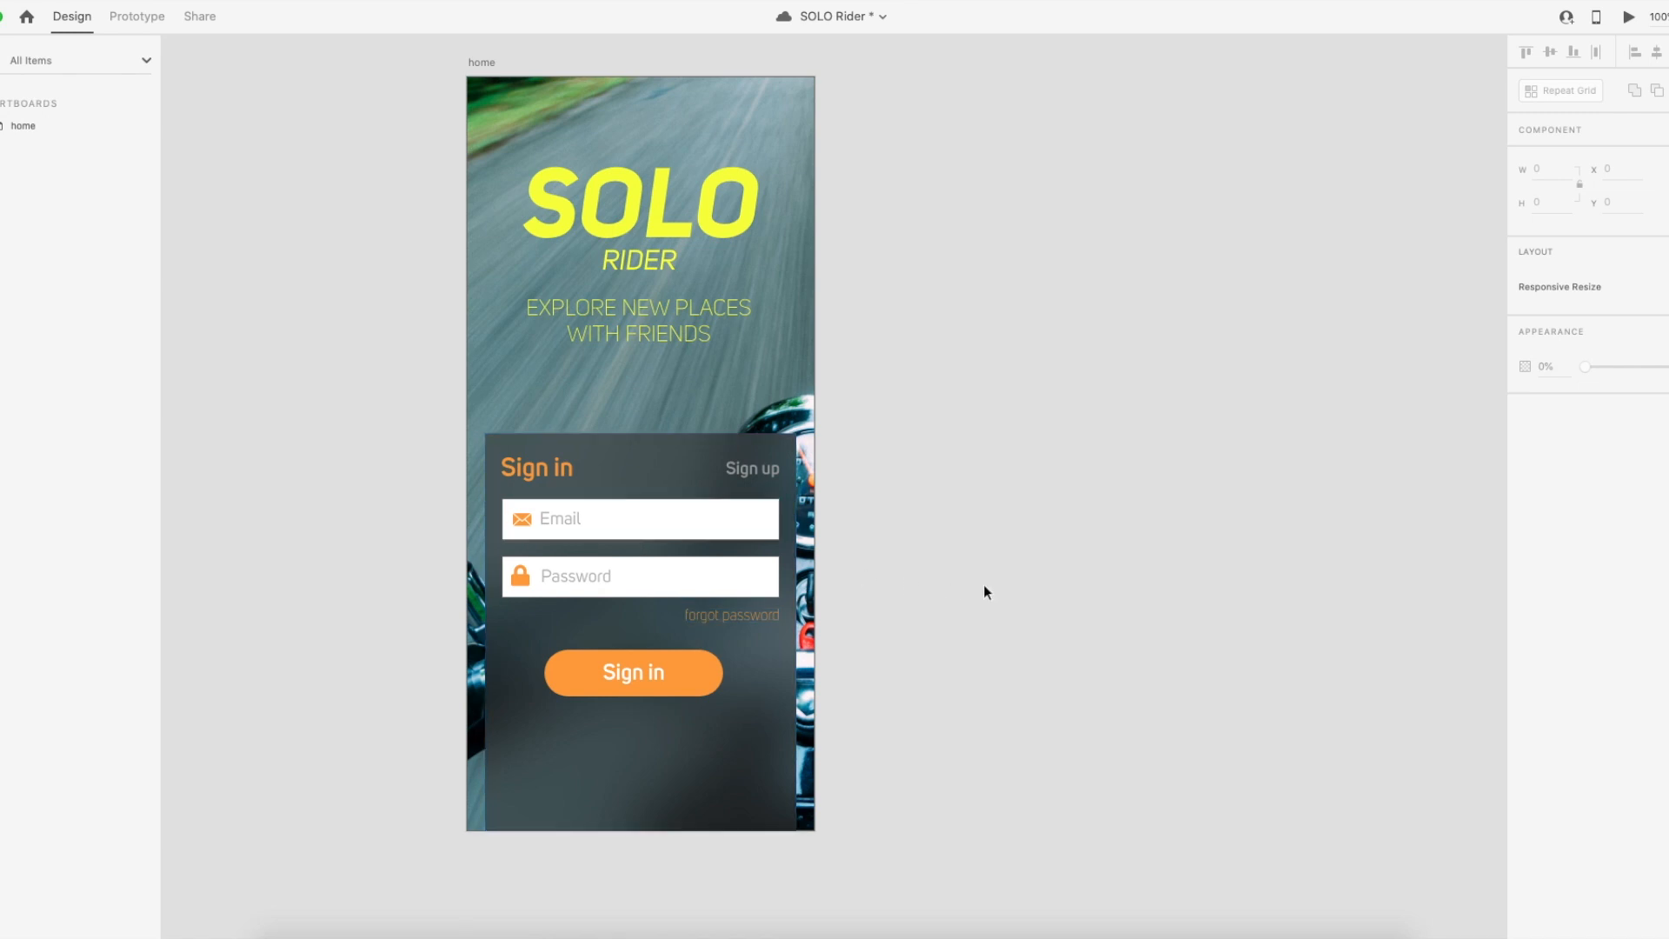
Try tinting the fill of the Email and Password boxes to a light off-white.
scroll(976, 553, up, 1)
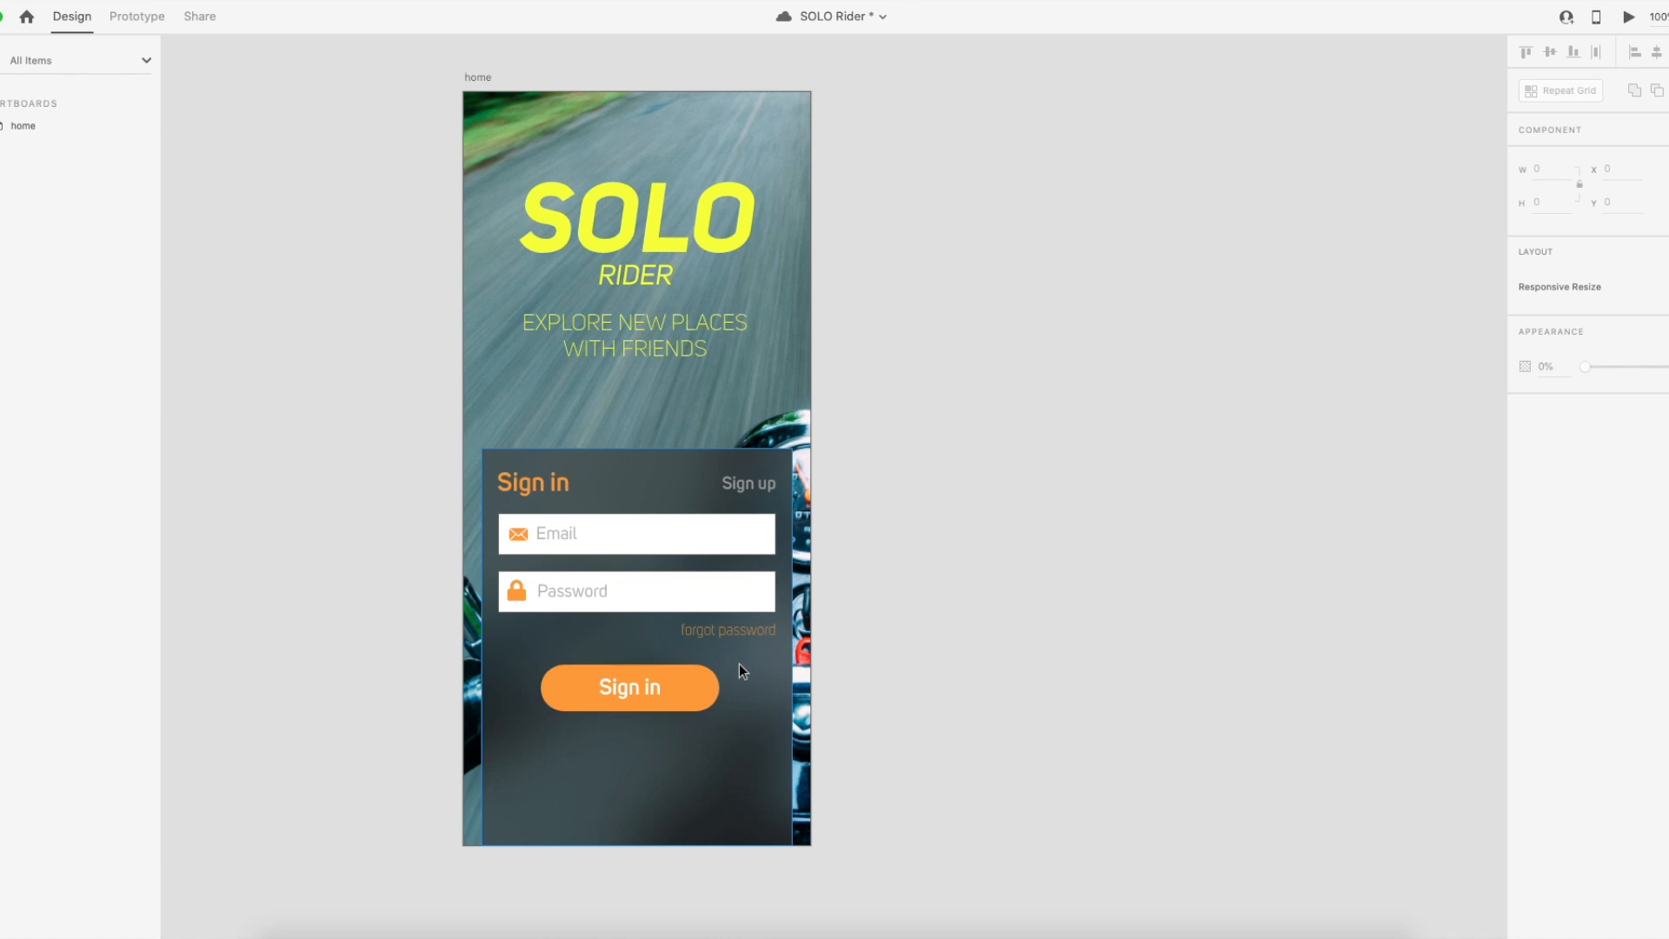
click(701, 581)
shift+click(702, 532)
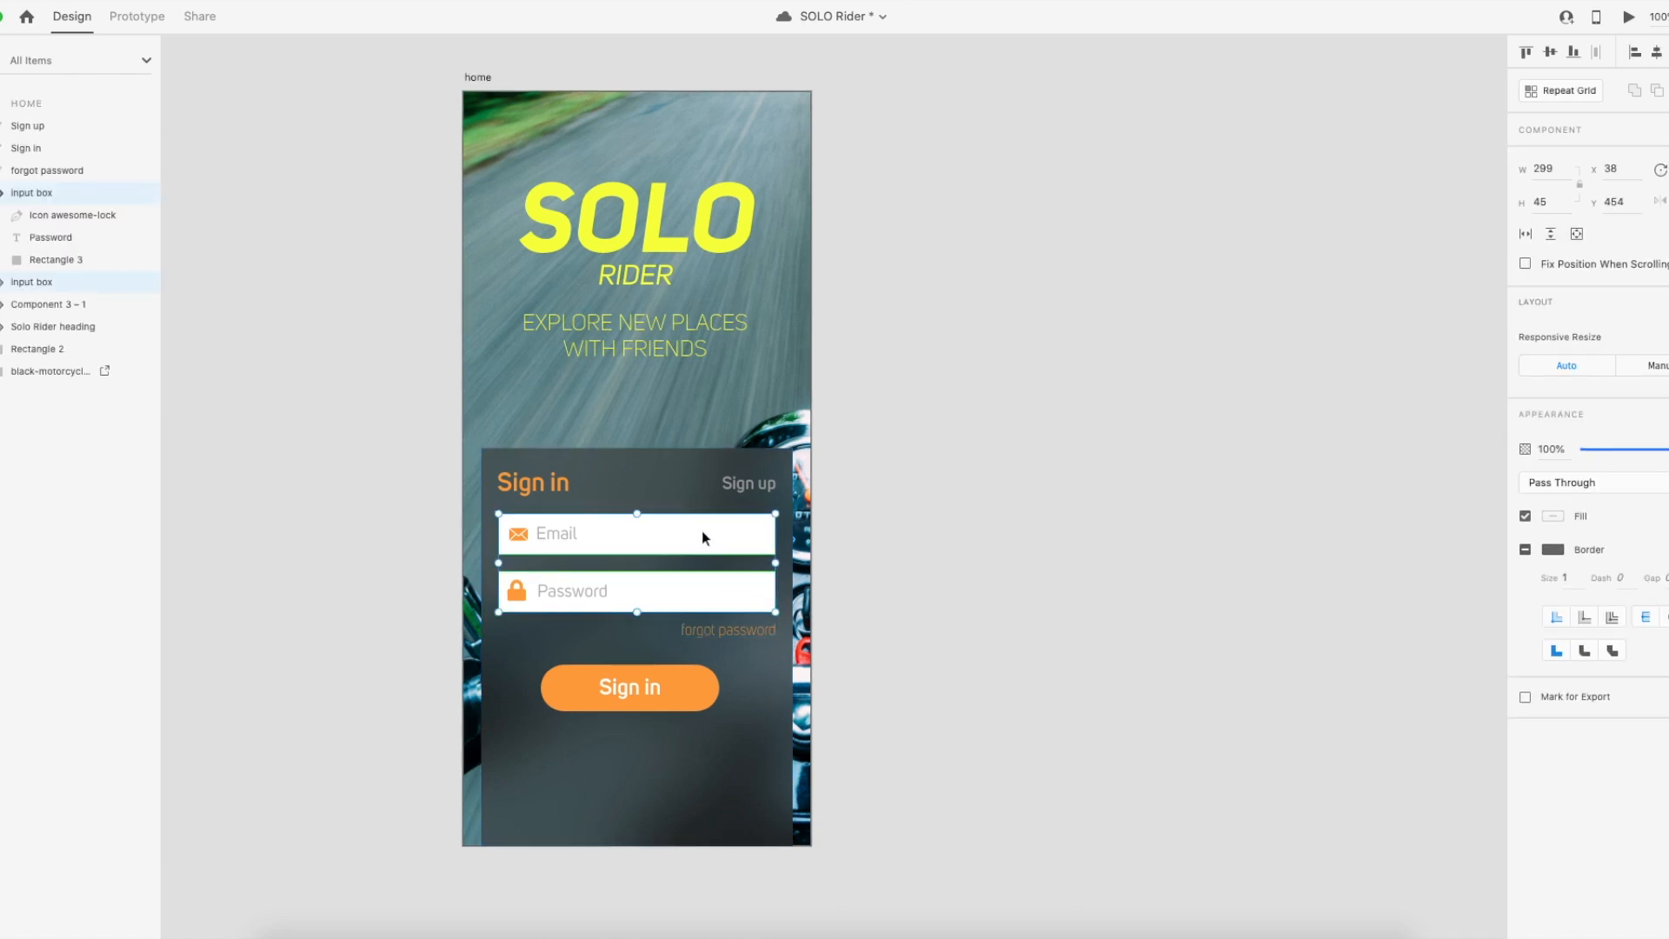
click(1553, 516)
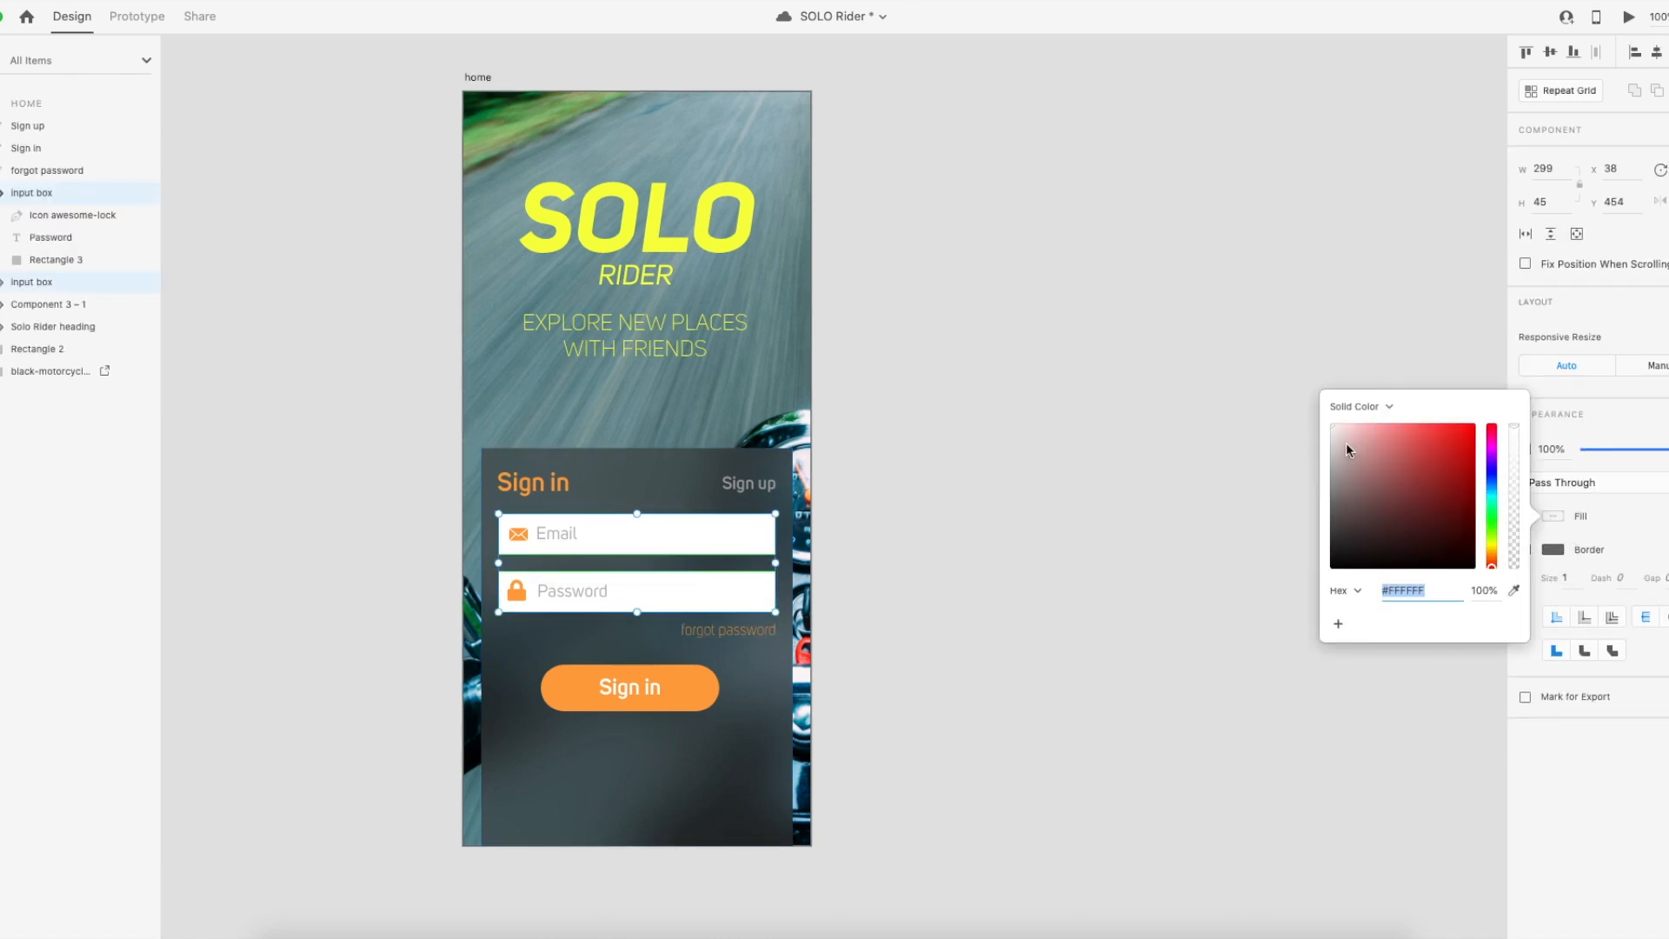
drag(1340, 440, 1332, 430)
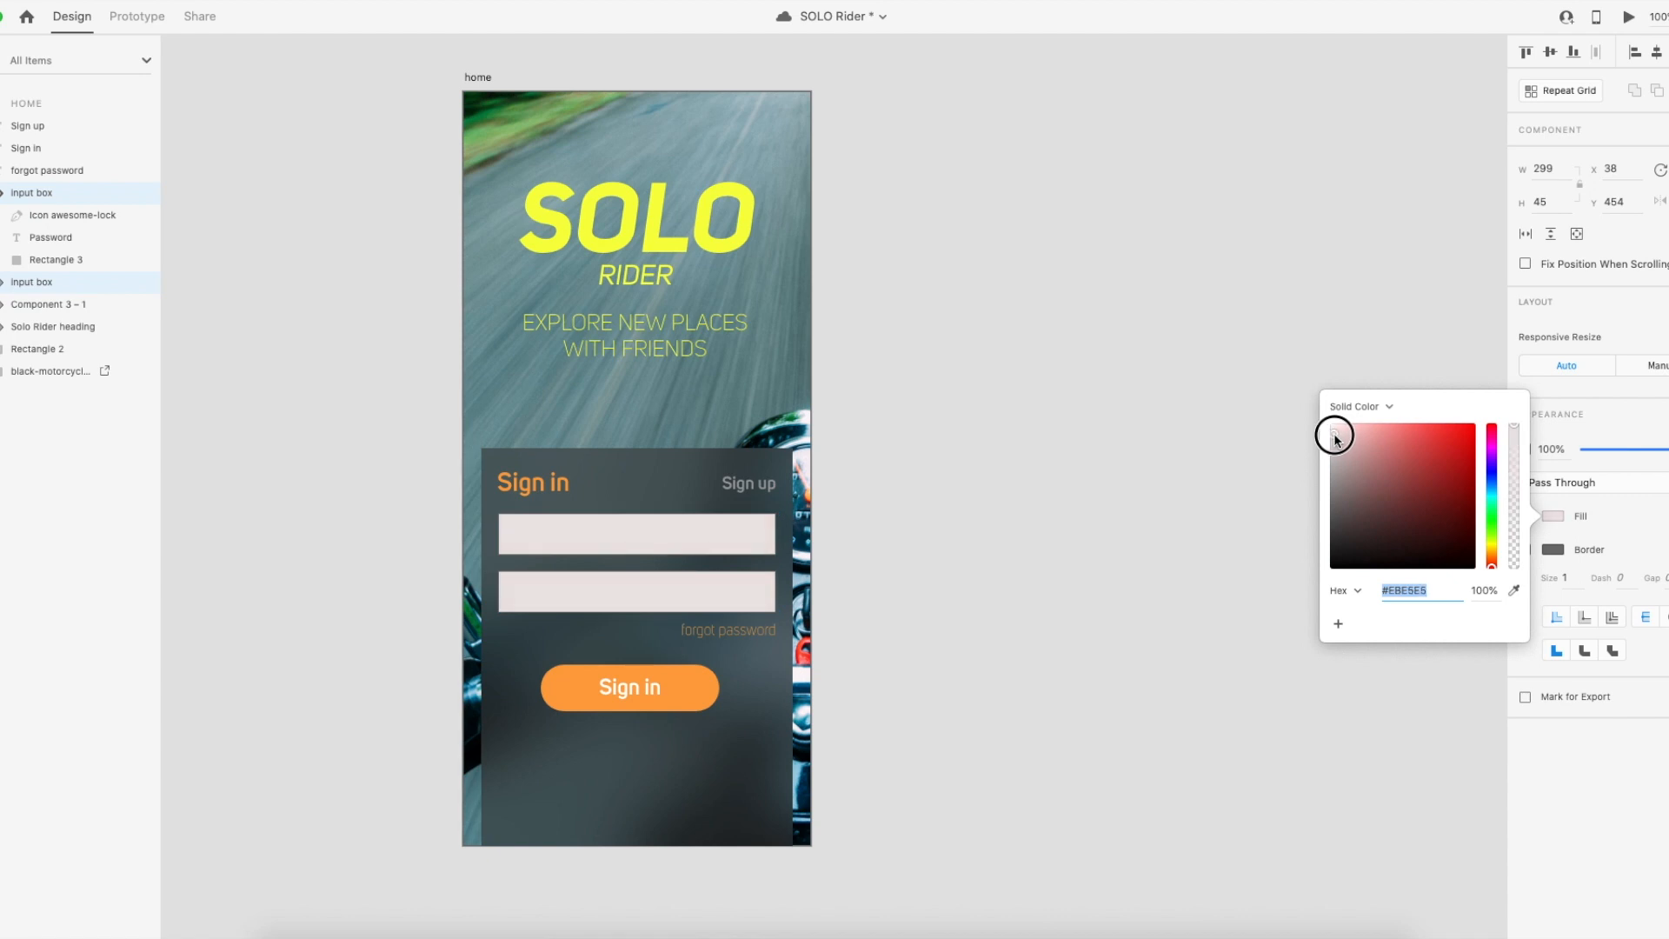
click(1032, 527)
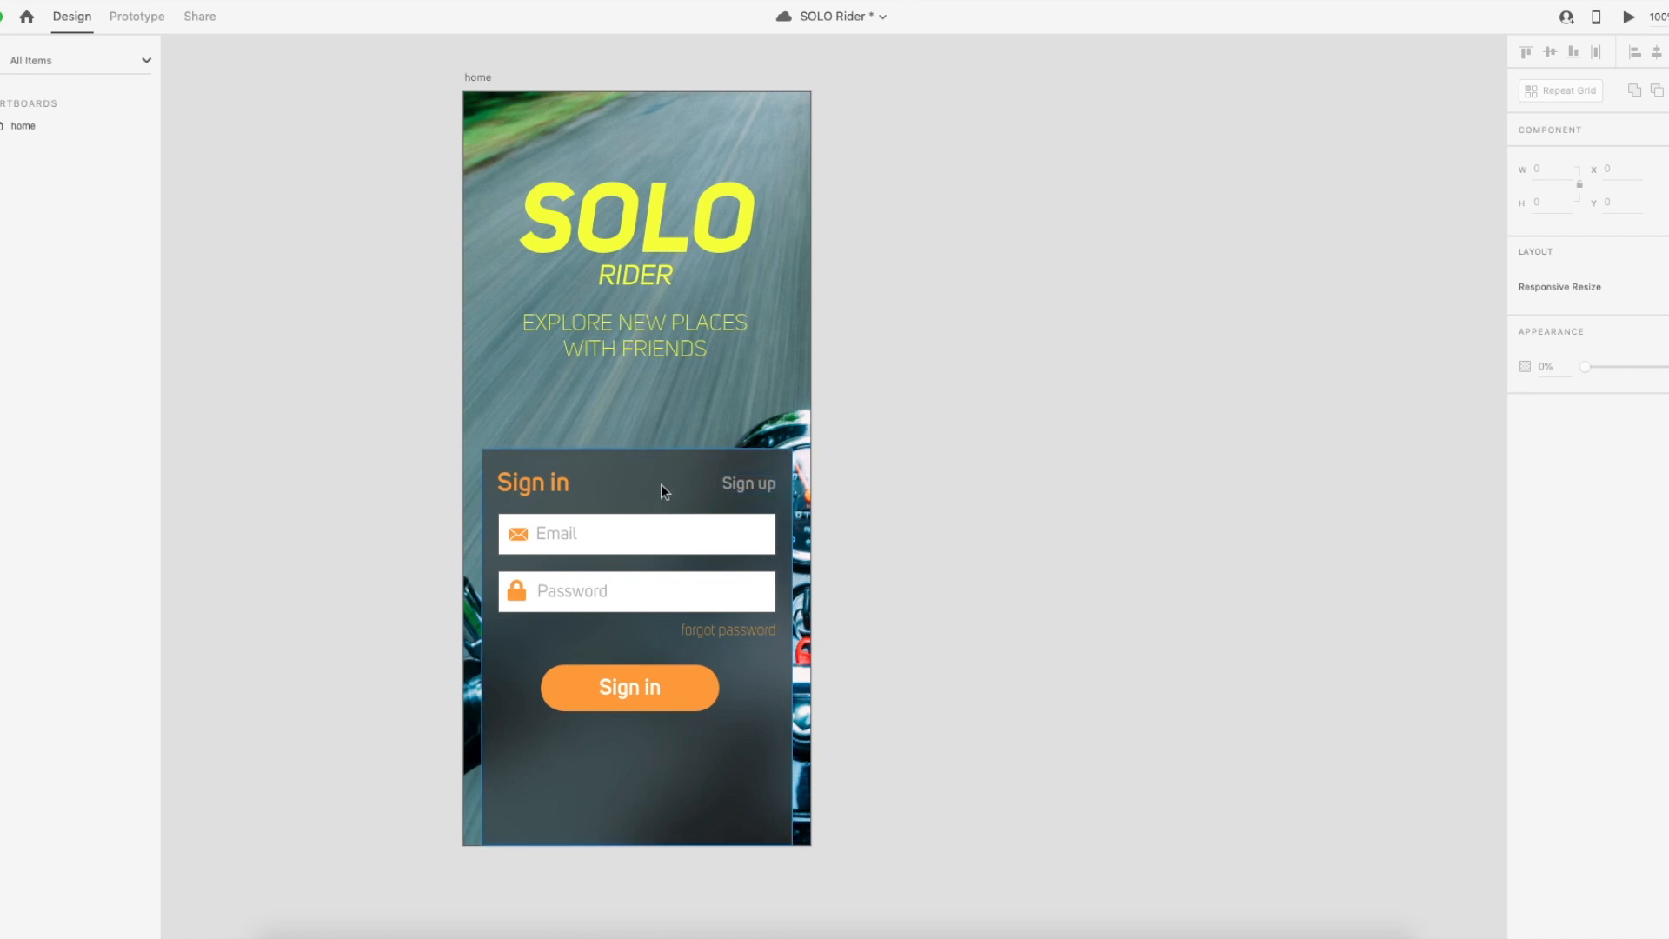
Save the document and make one component from both headings, both input boxes, the forgot password link, the Sign in button and the dark panel.
key(ctrl+s)
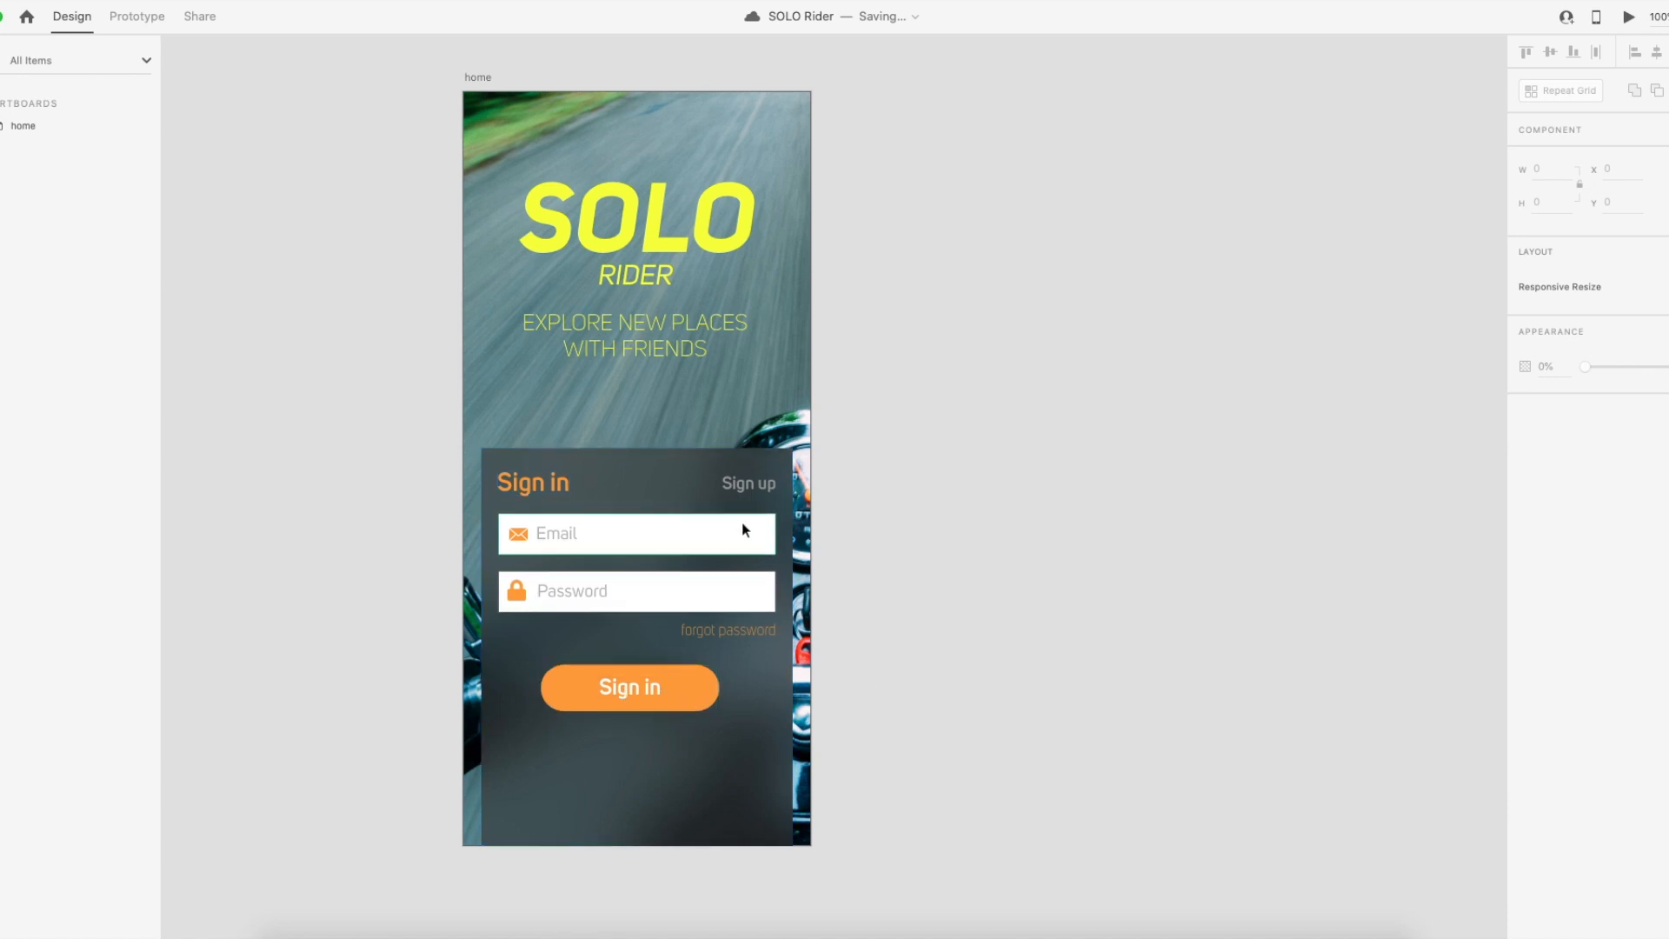
click(547, 485)
shift+click(746, 487)
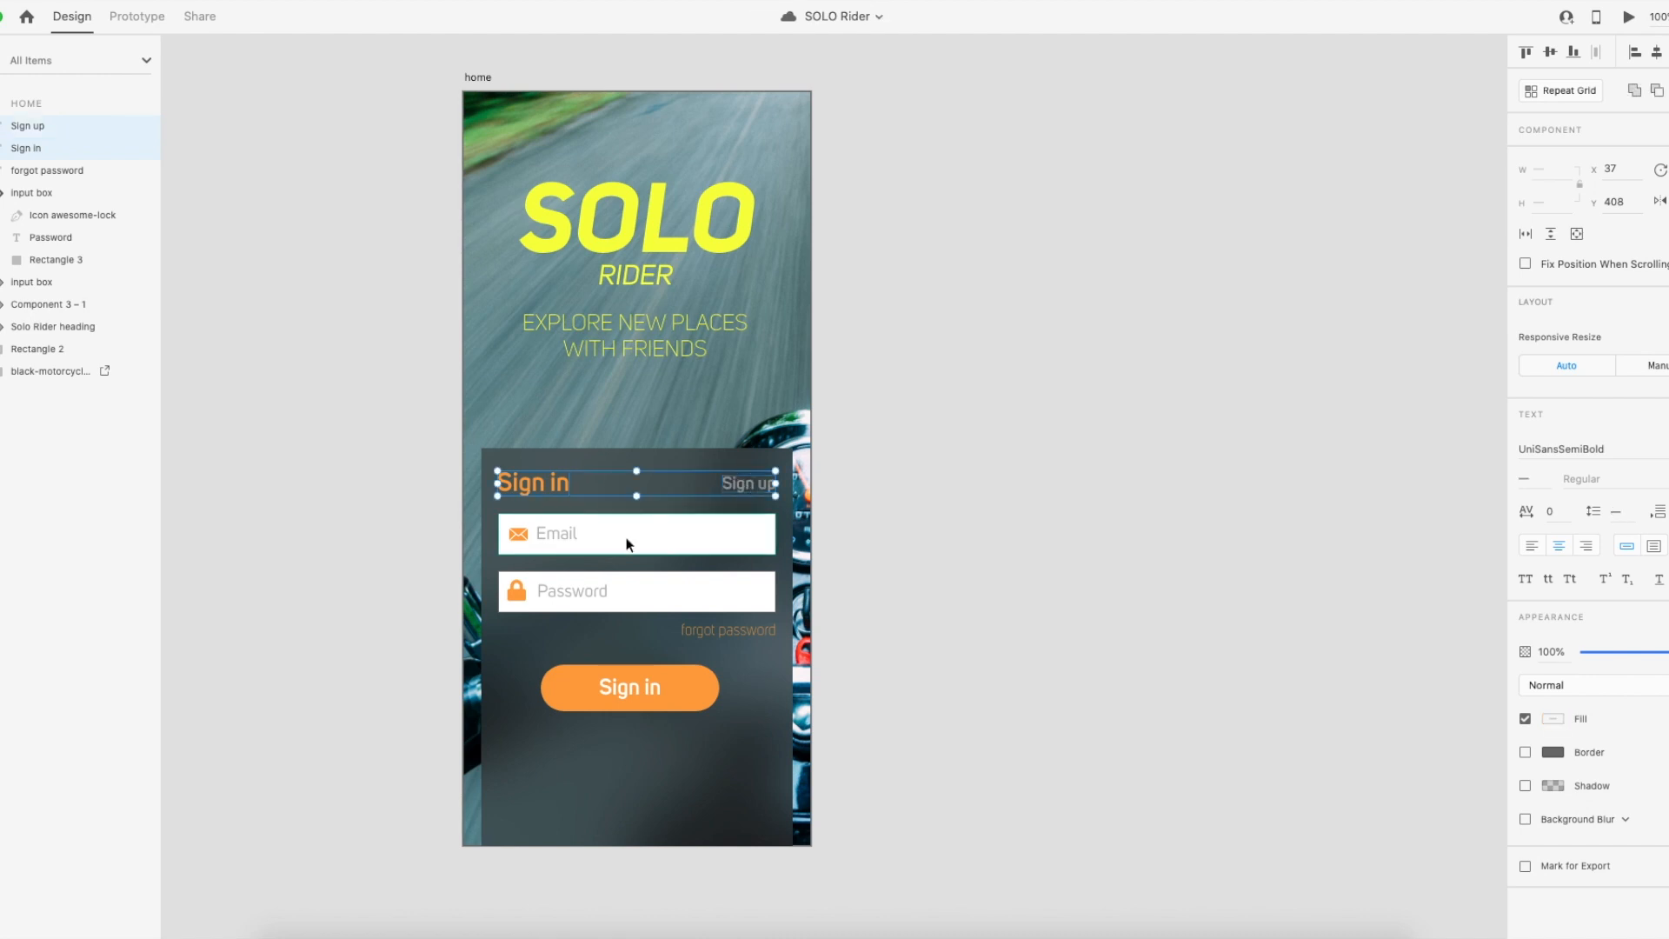
shift+click(629, 534)
shift+click(615, 591)
shift+click(729, 630)
shift+click(688, 682)
shift+click(695, 459)
drag(695, 459, 700, 372)
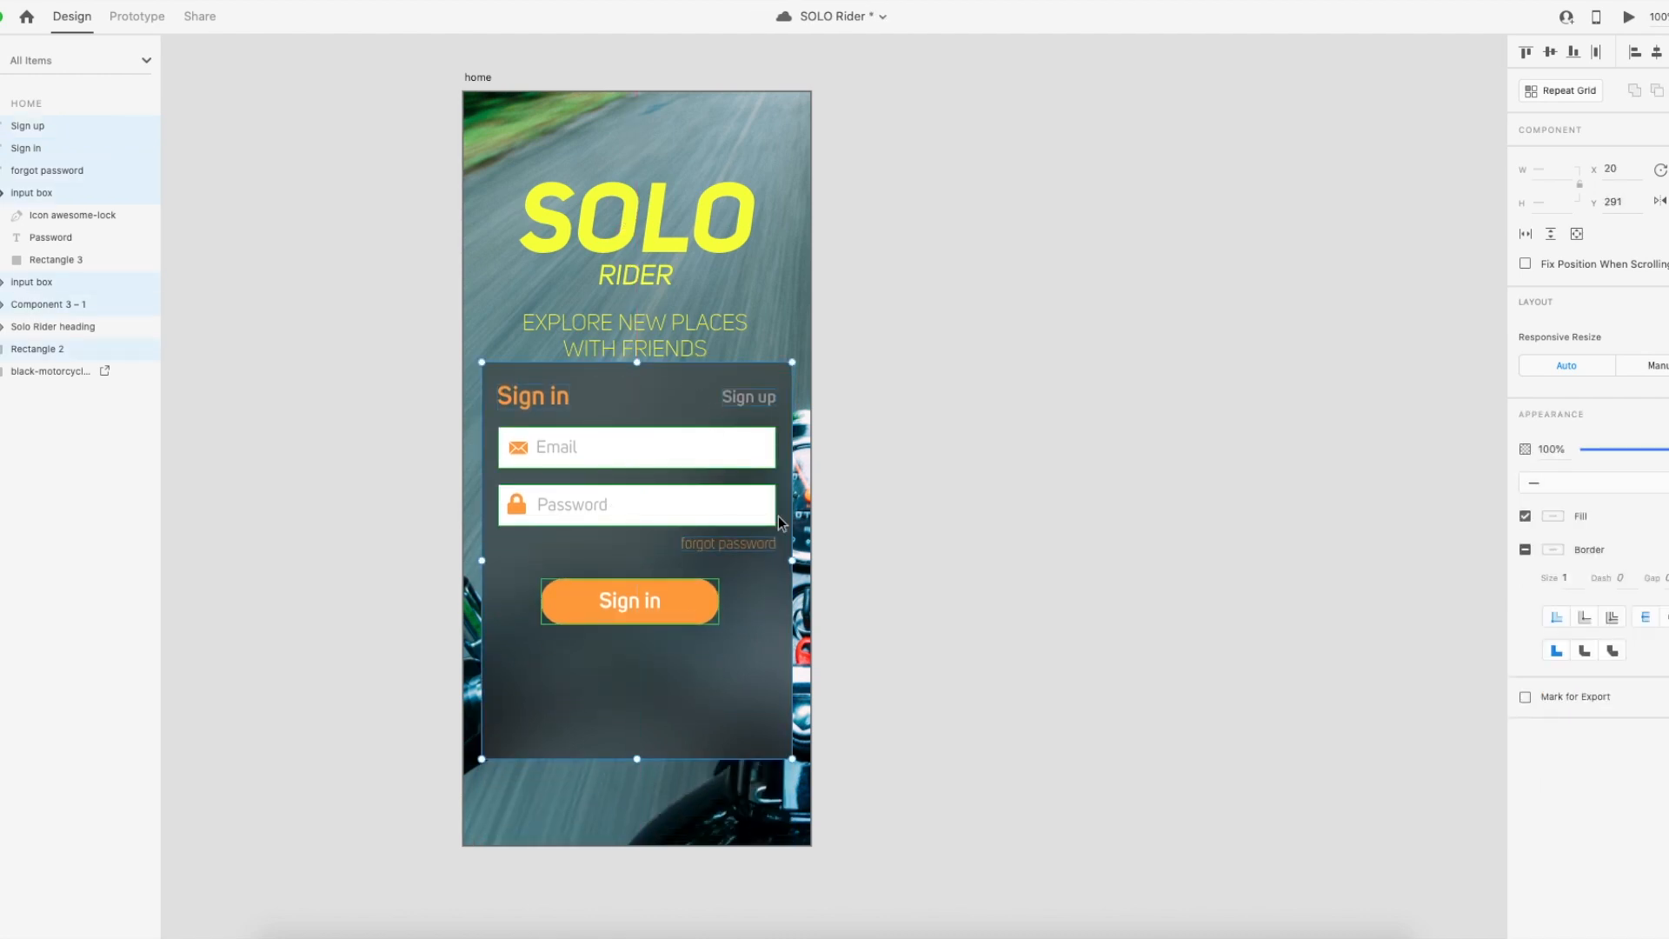
key(super+z)
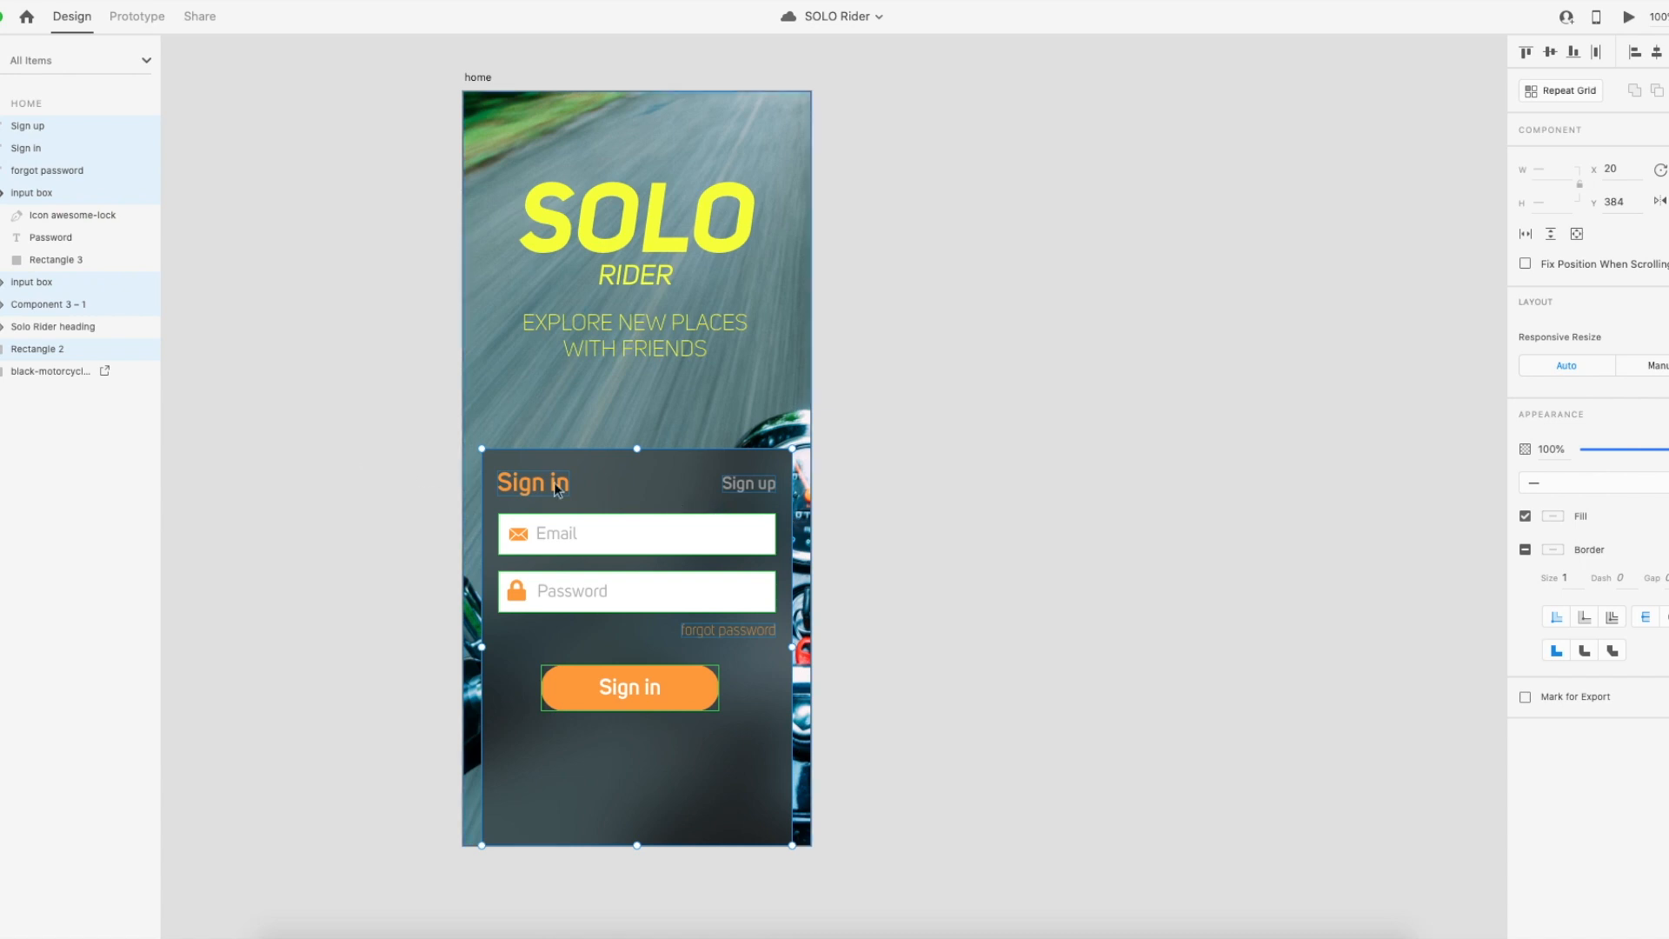
right_click(695, 481)
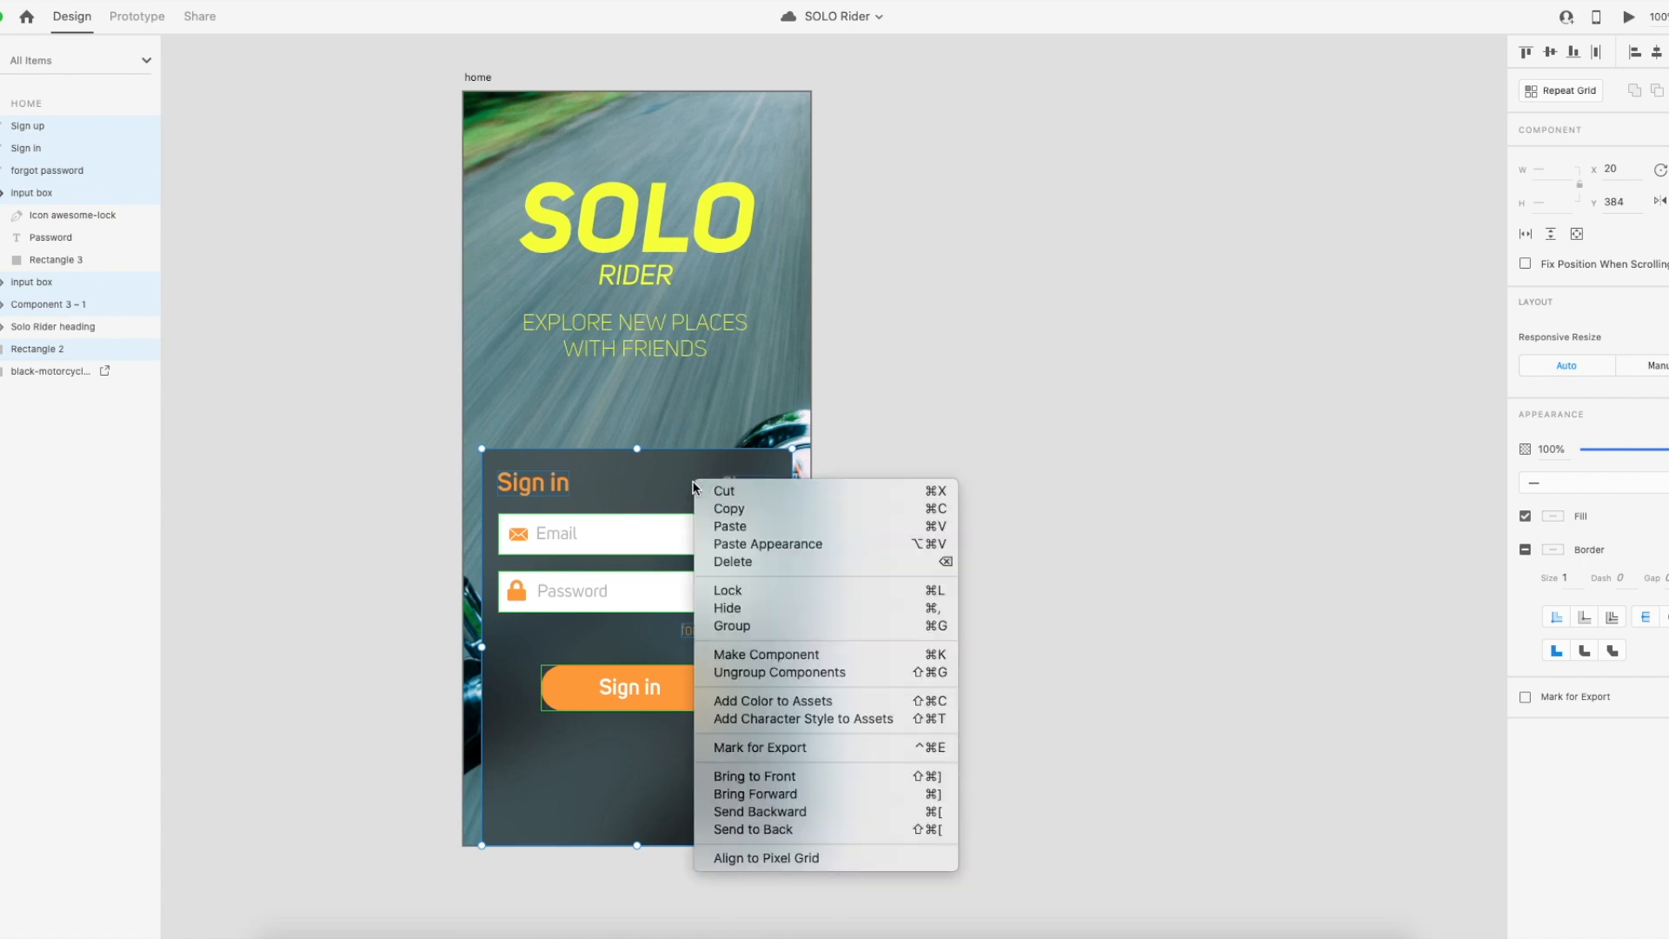
click(895, 654)
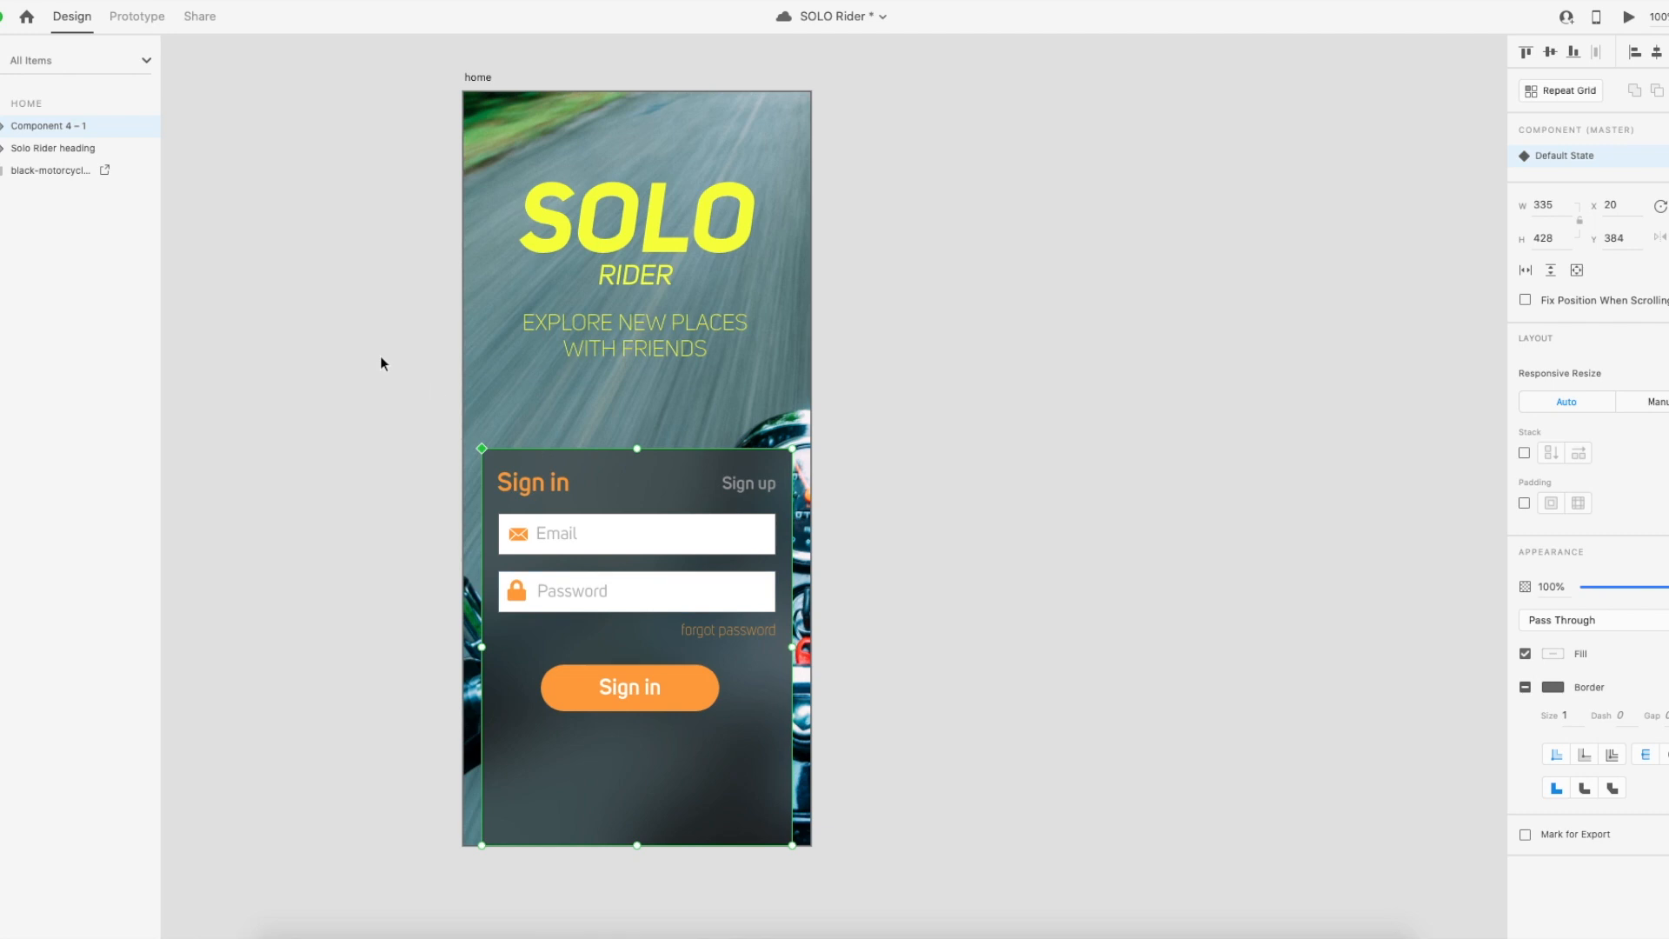
Rename the new form component's layer to "sign in".
double_click(68, 126)
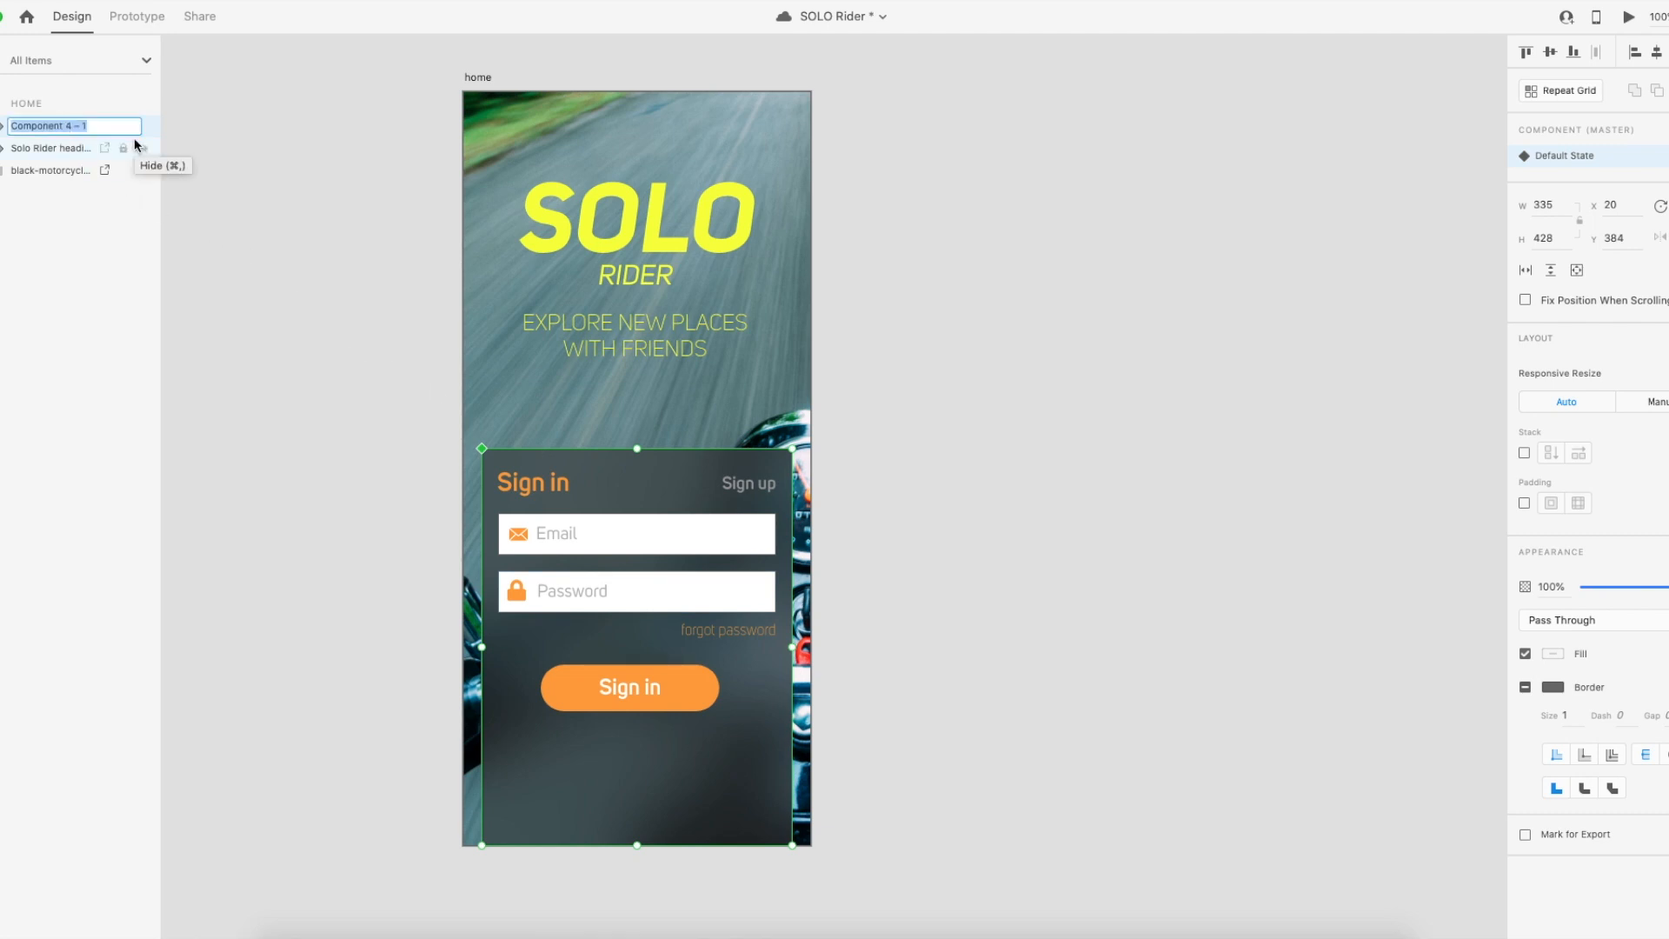
text(sign in)
key(BackSpace)
key(BackSpace)
key(BackSpace)
key(BackSpace)
key(BackSpace)
key(BackSpace)
key(BackSpace)
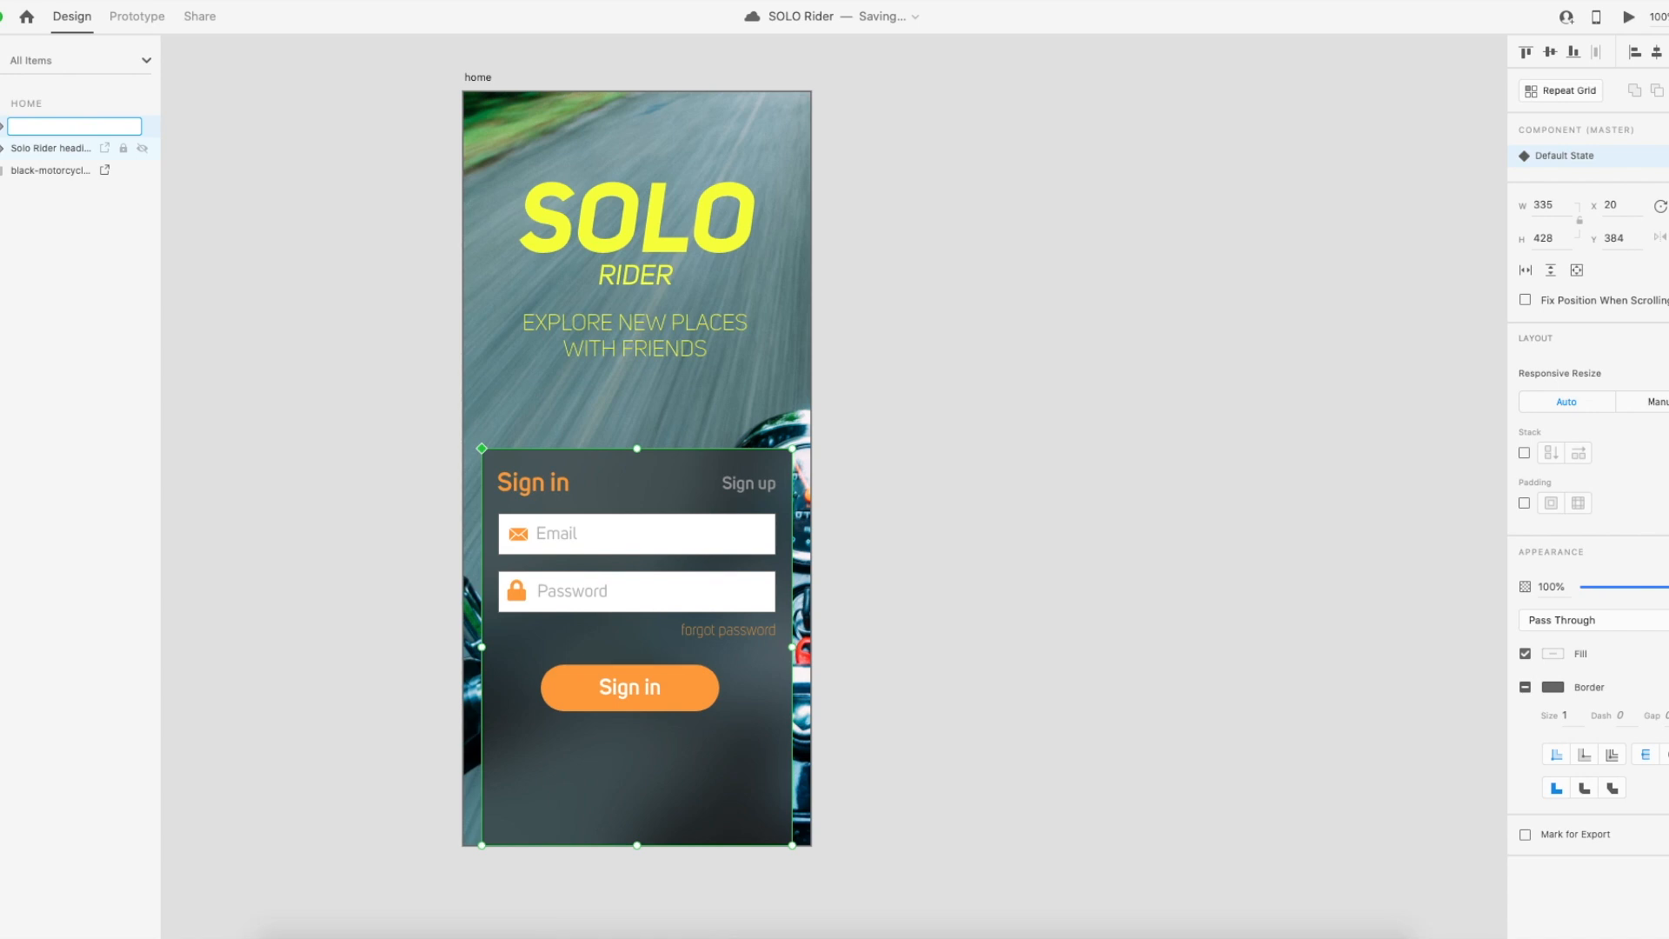
text(sign in)
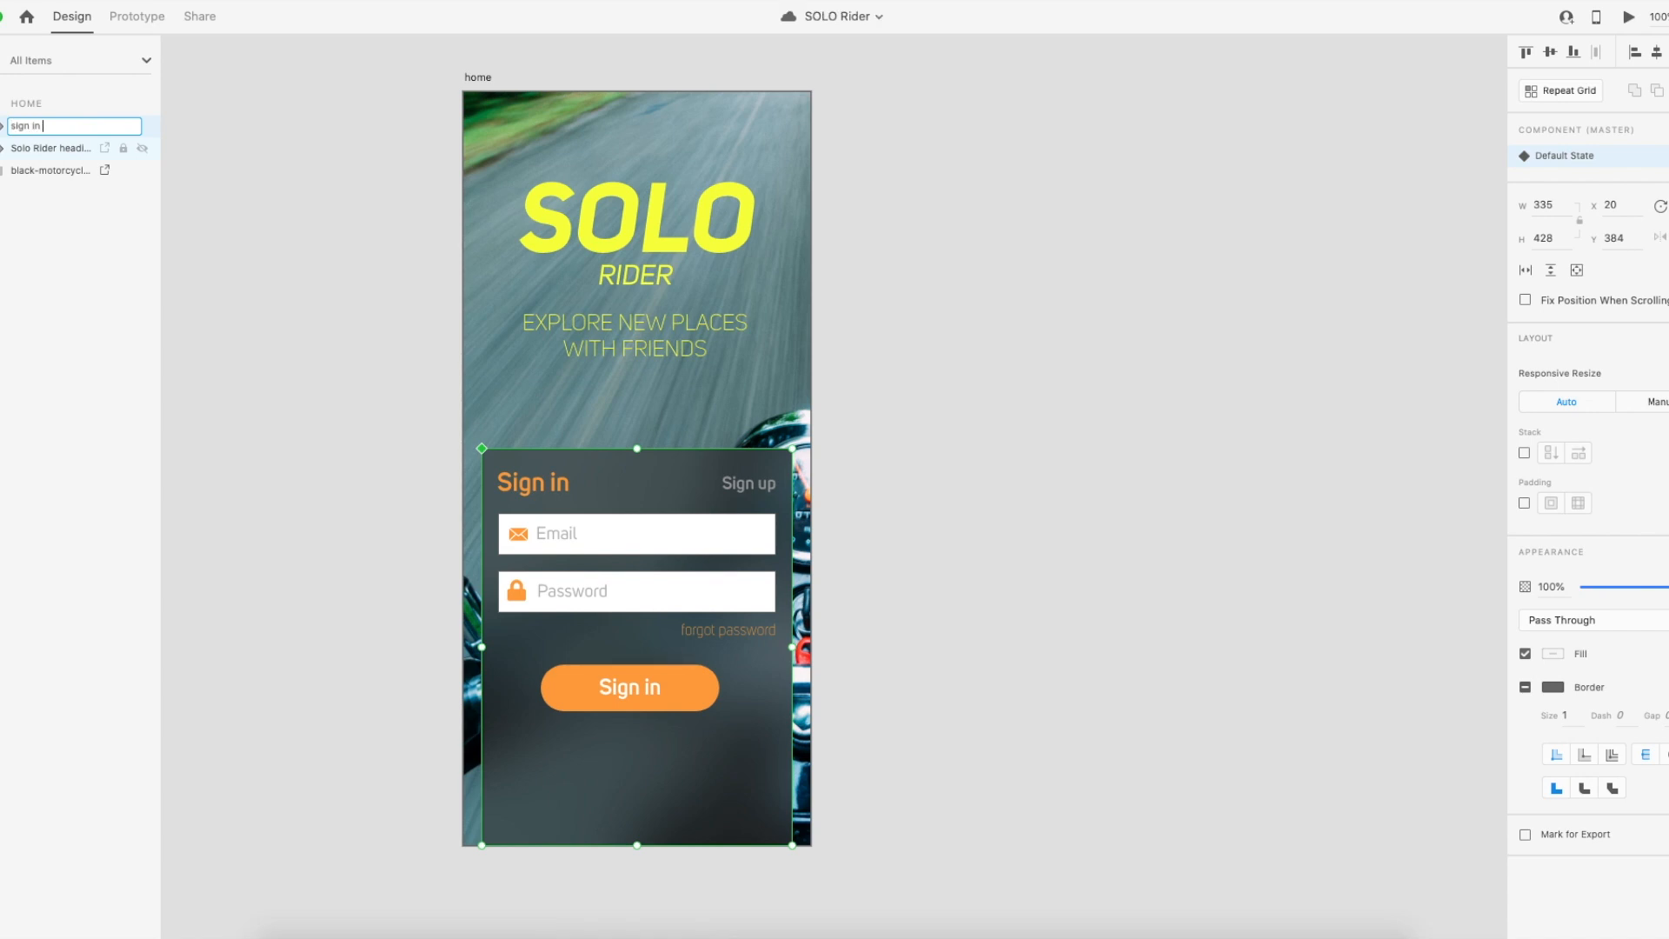
key(Return)
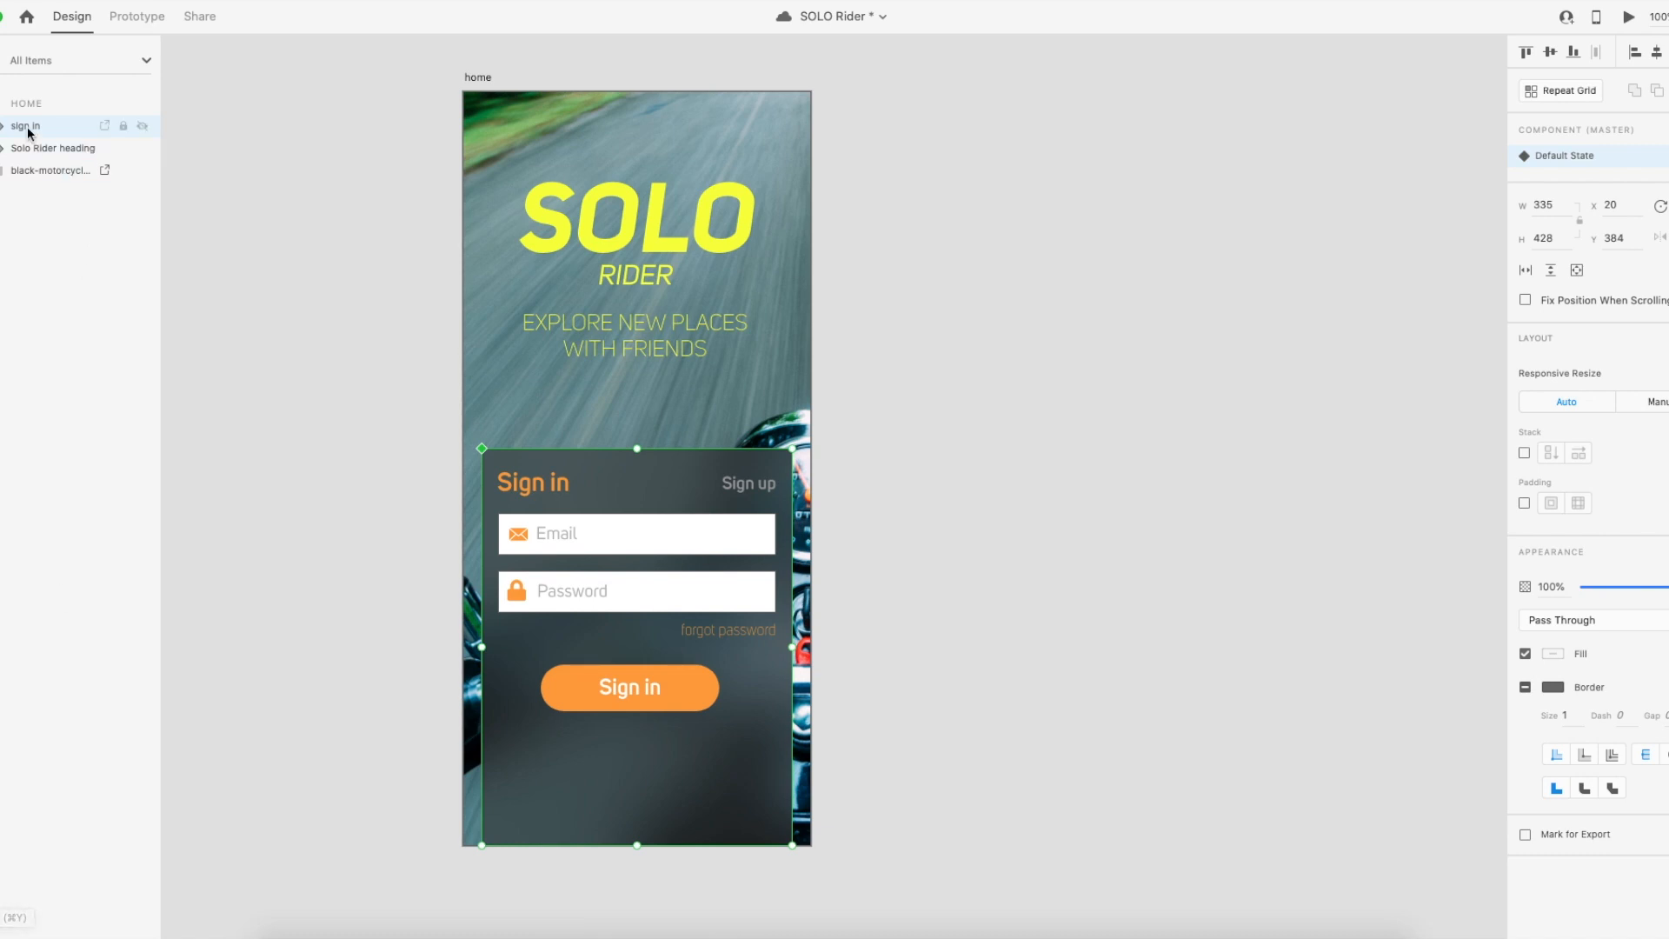
Rename the form component to "Signin" in the document assets and save the document.
key(super+shift+c)
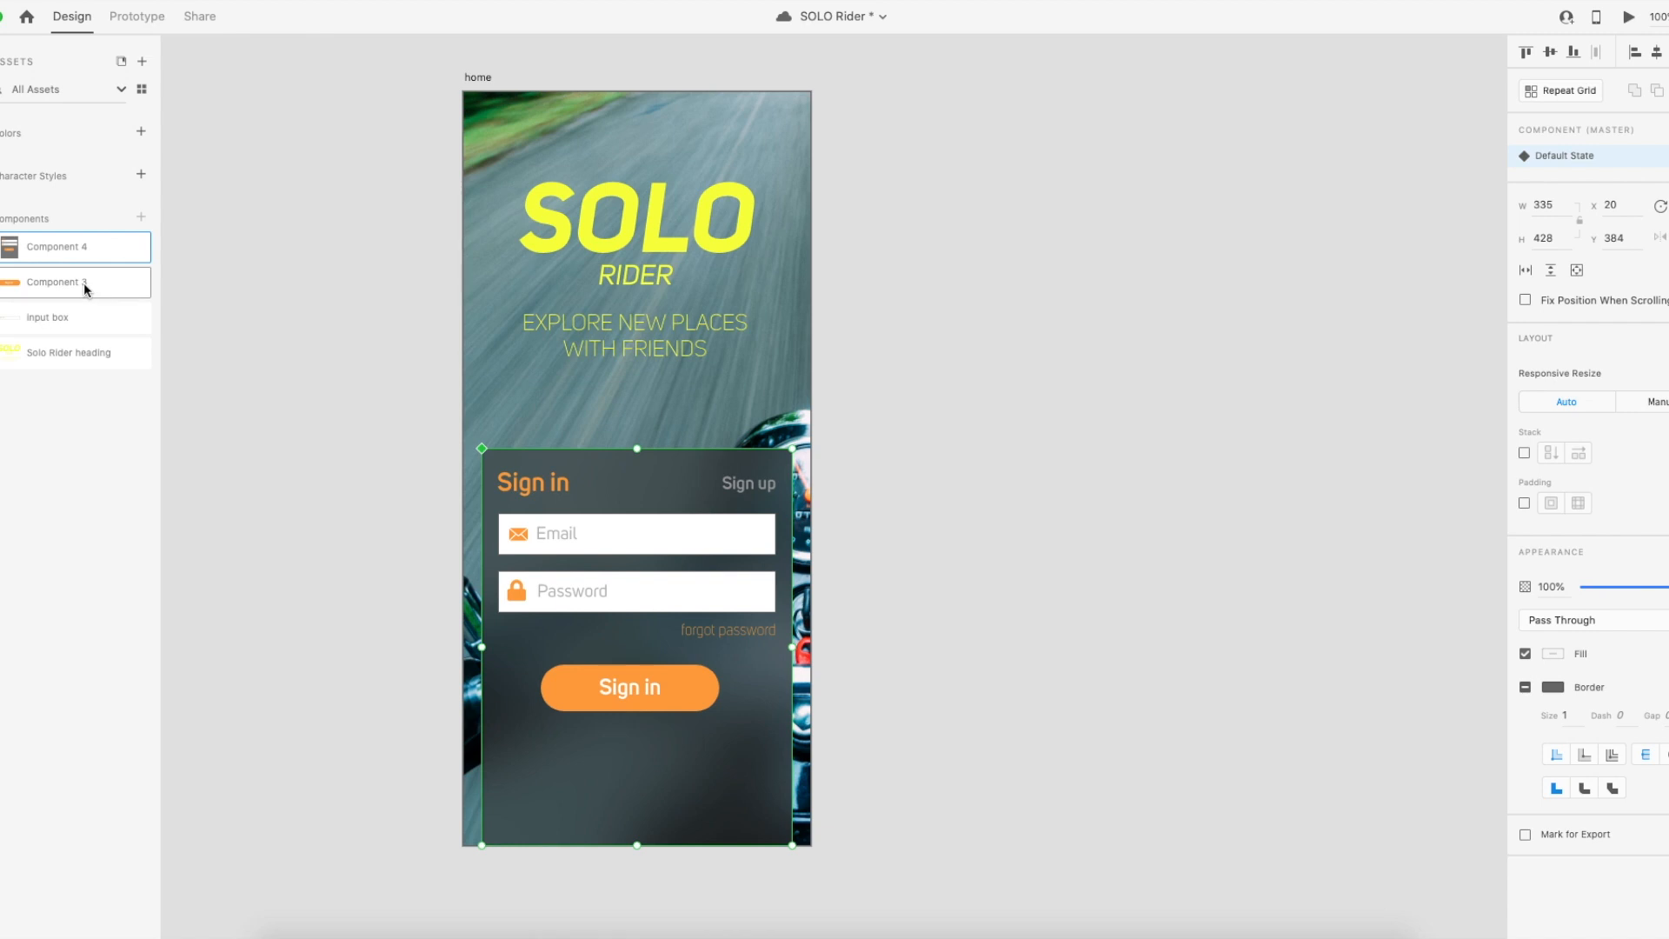
double_click(65, 251)
text(Si)
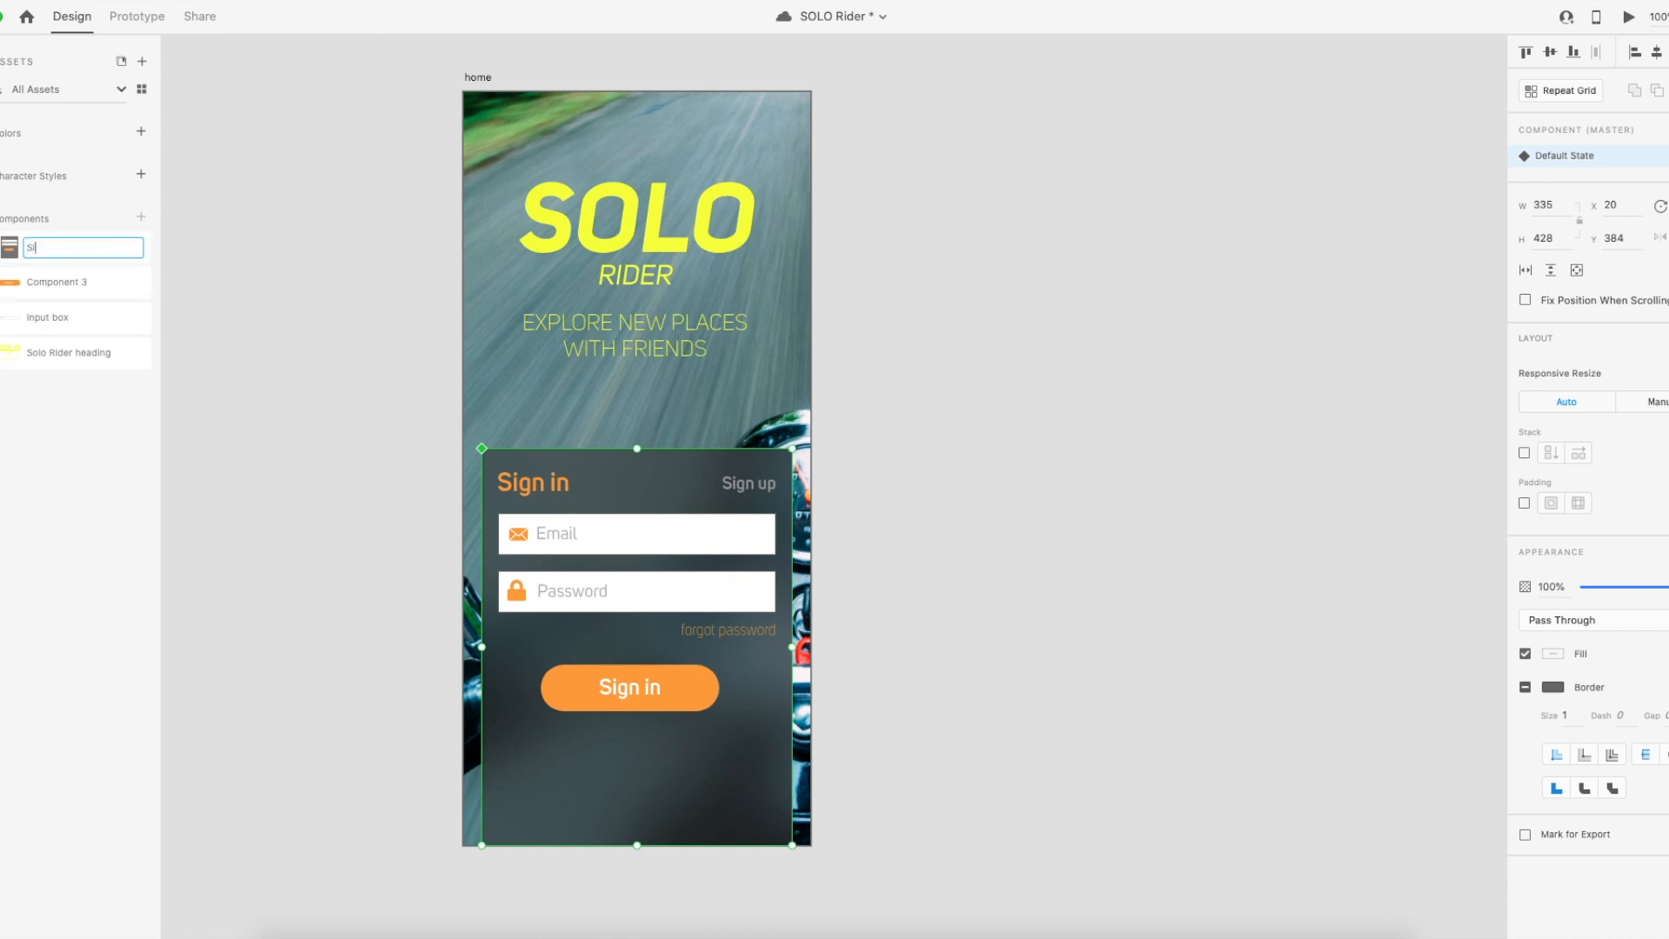
text(gnin)
key(Return)
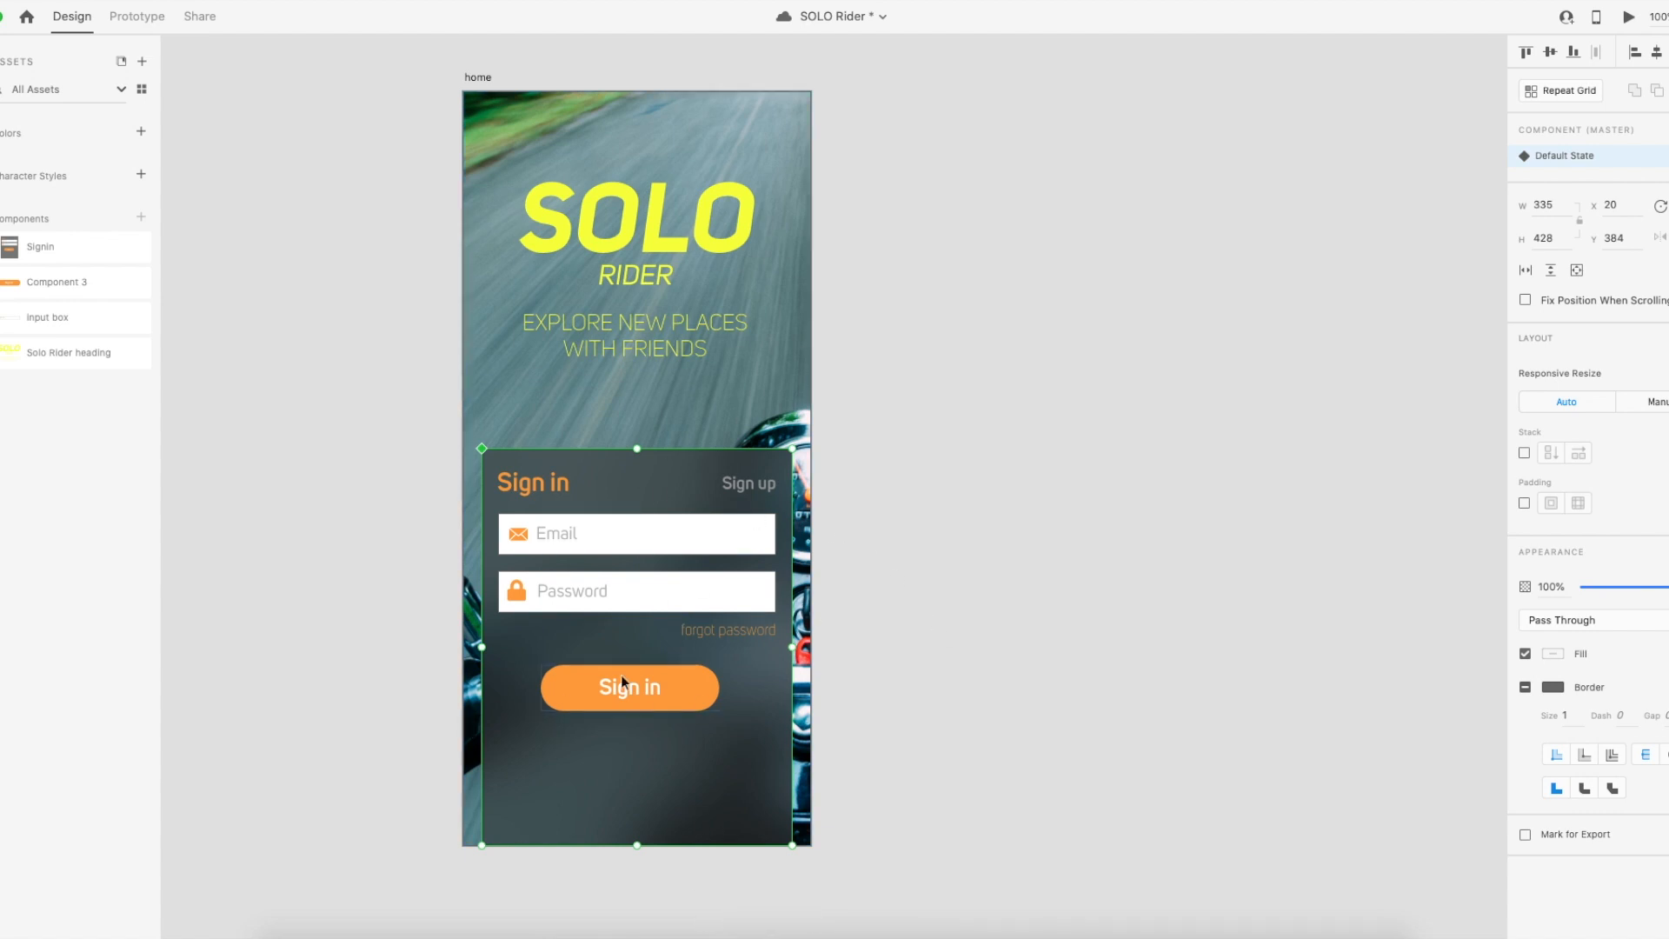
key(super+s)
Add a new state named "Sign in" to the form component and switch back to its default state.
click(1596, 155)
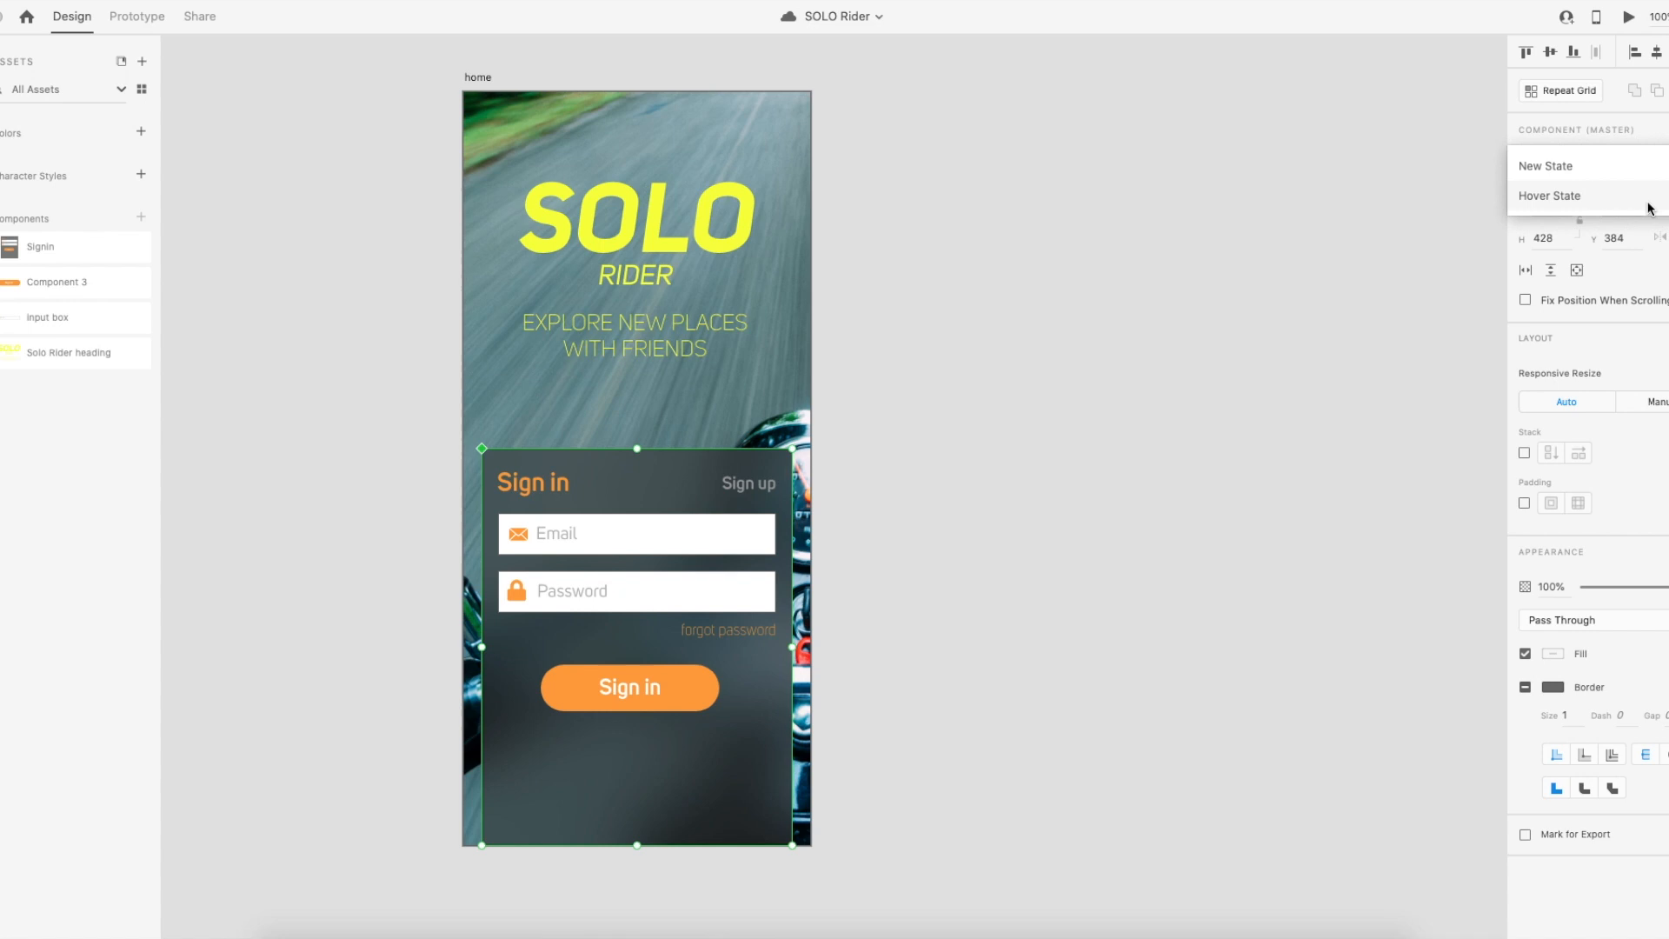
click(1556, 165)
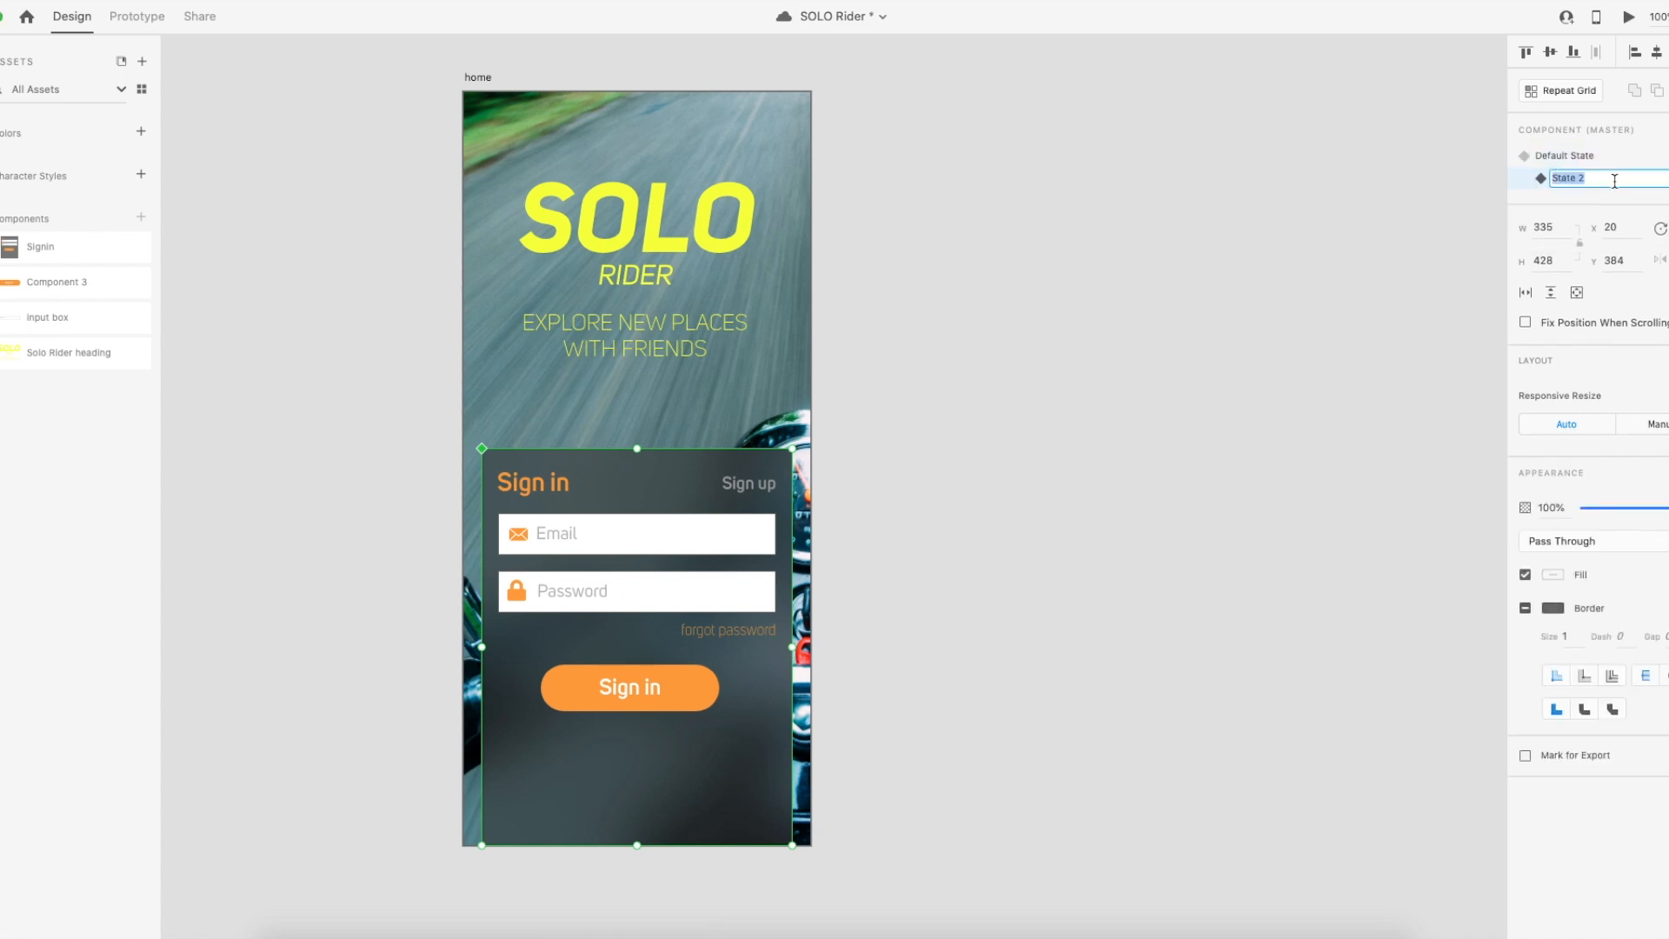
text(Sign in)
key(Return)
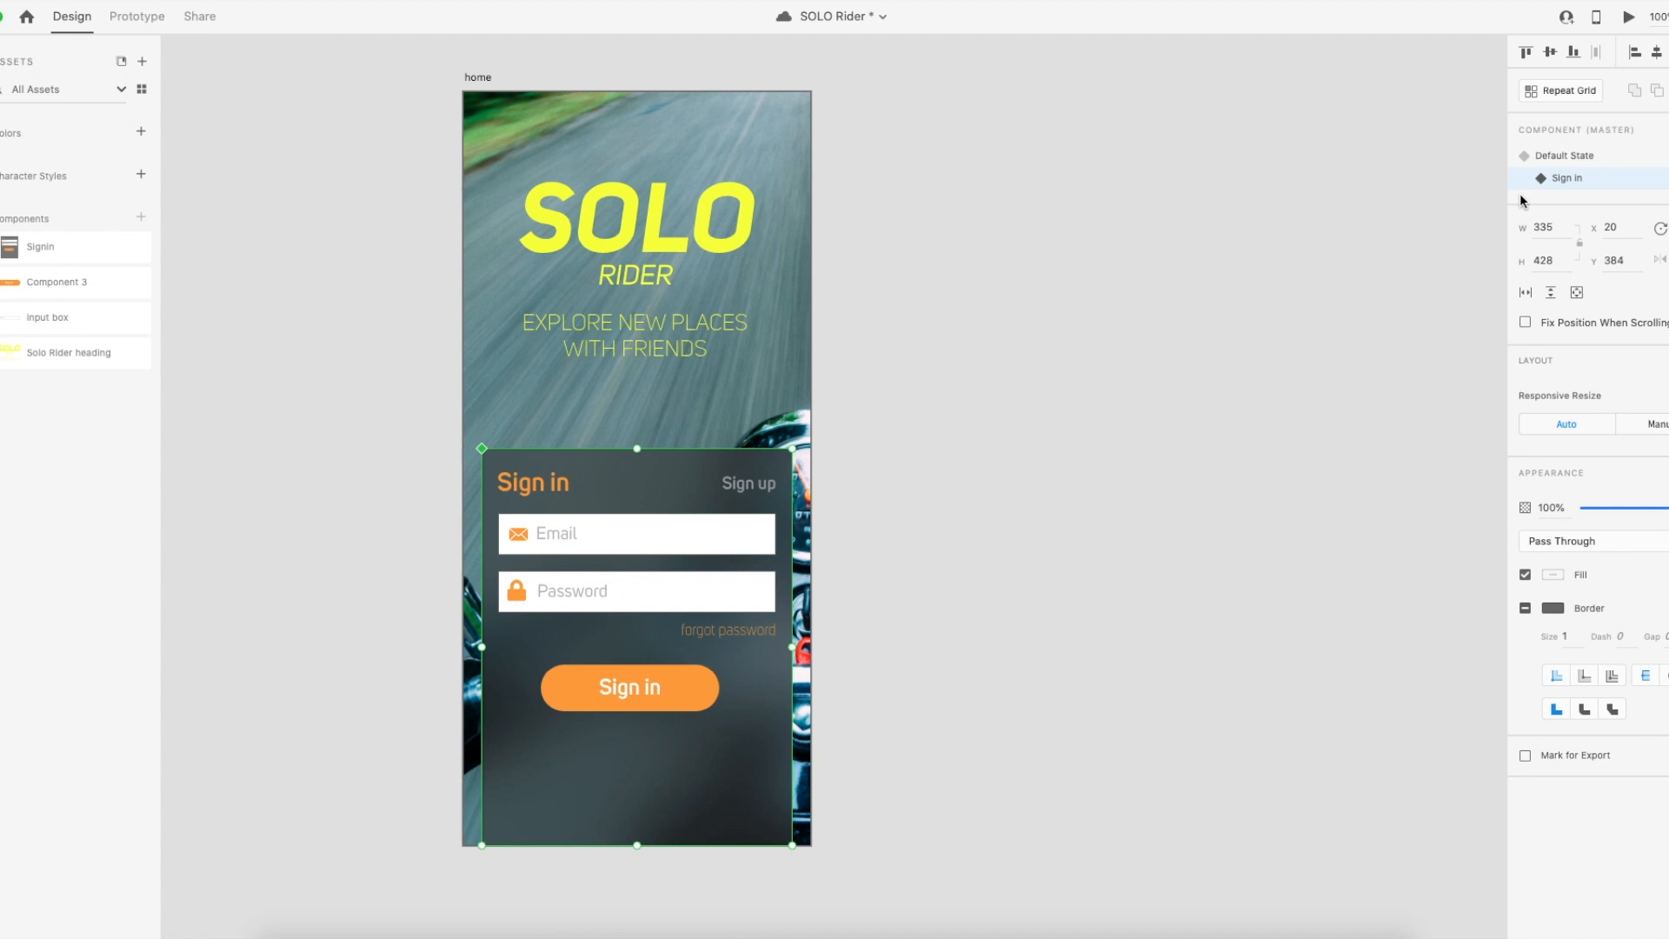
click(1571, 159)
click(1145, 457)
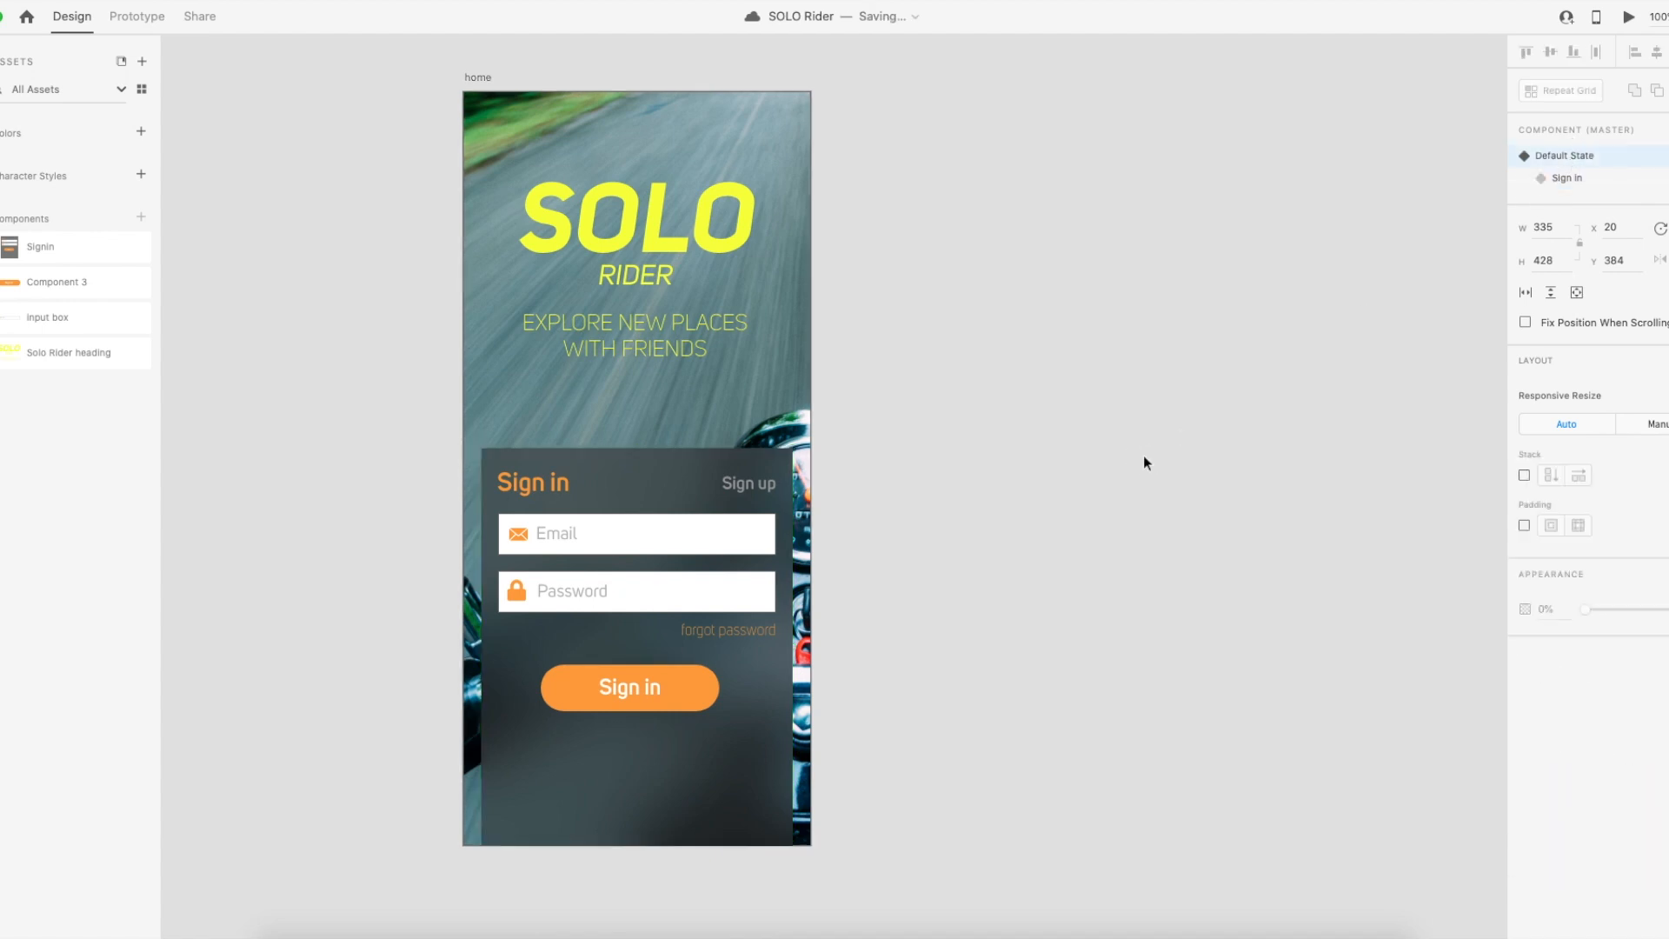
In the default state, move the panel, headings, input boxes and forgot password link straight down below the artboard, to Y 823.
click(727, 665)
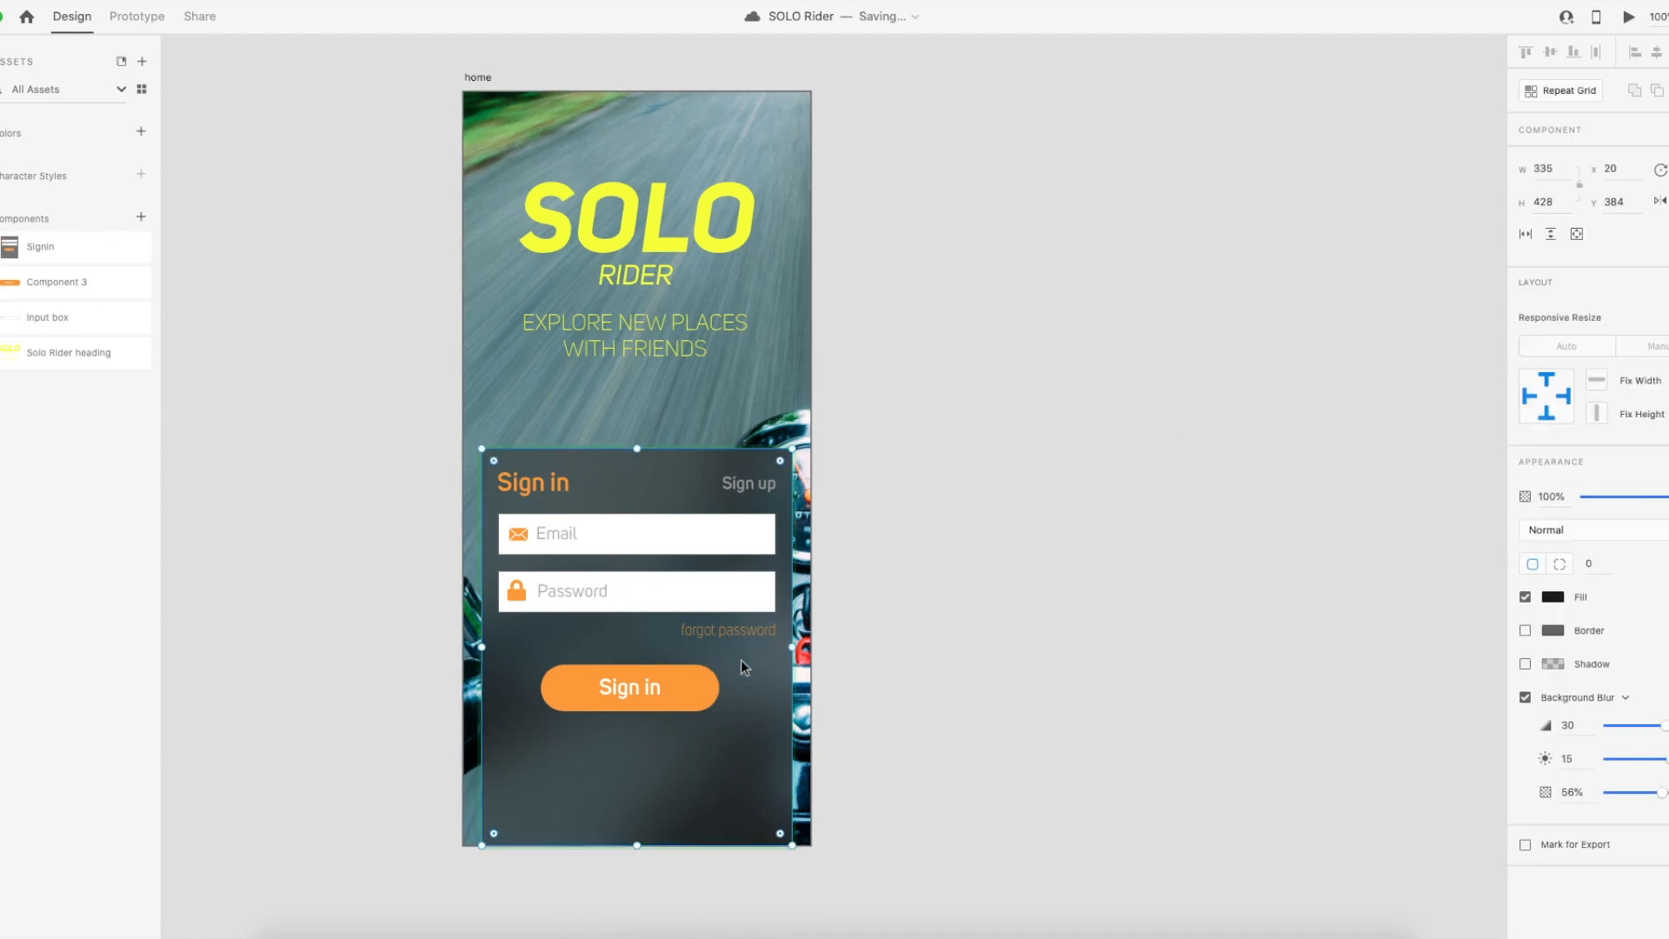
double_click(754, 485)
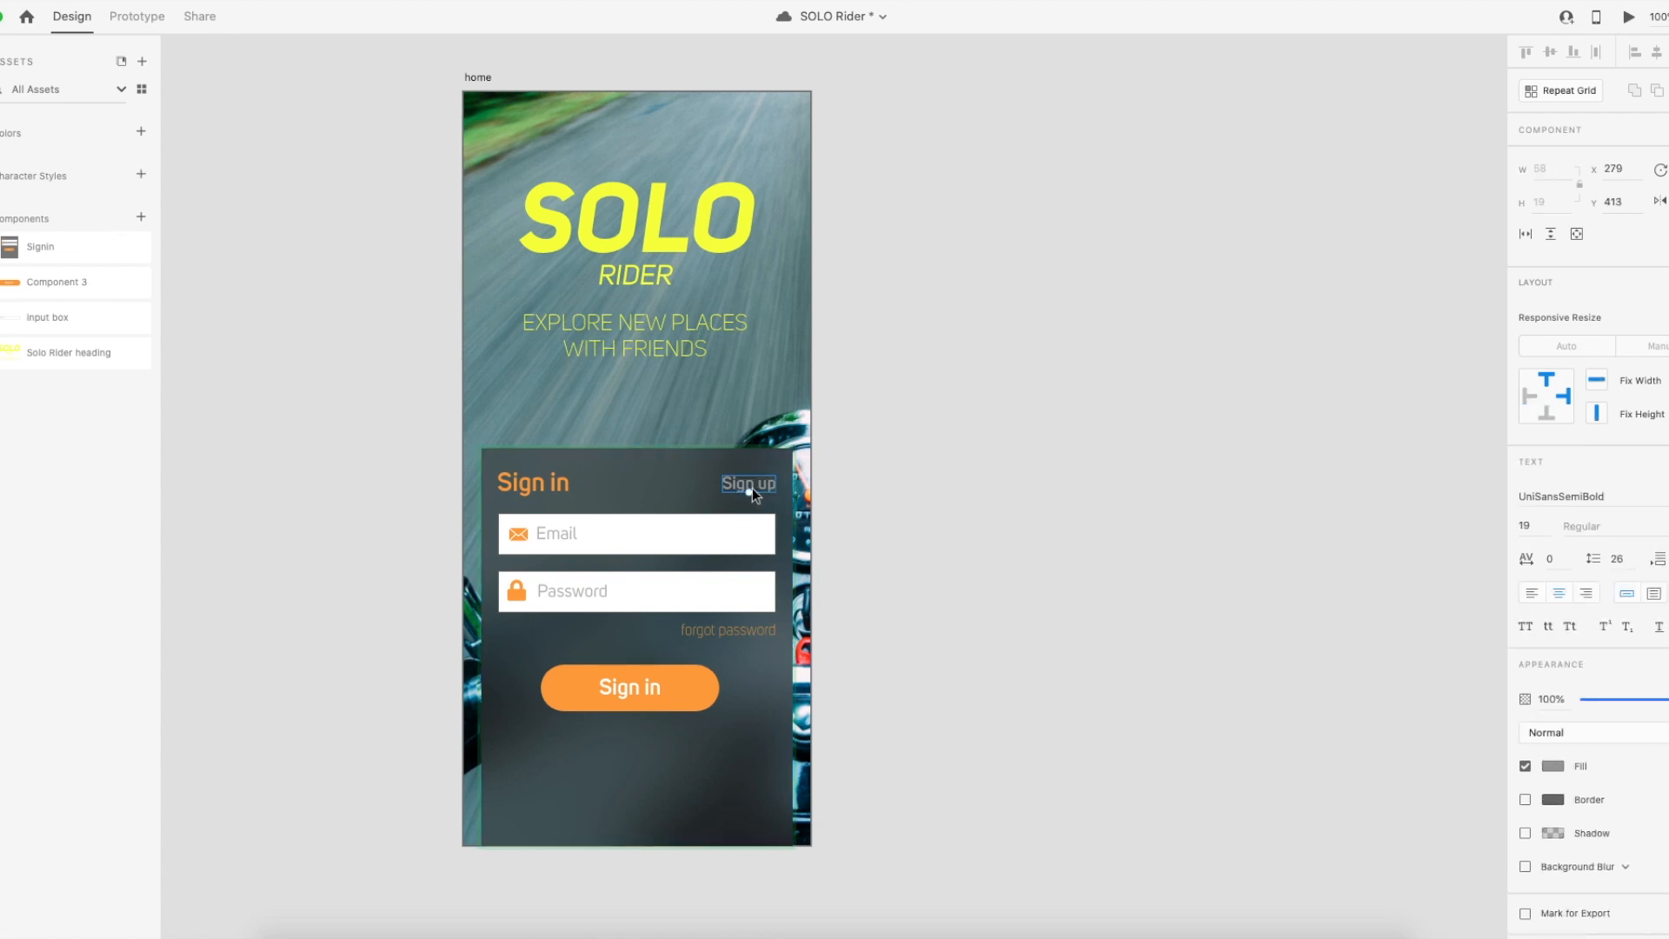
shift+click(537, 482)
shift+click(565, 533)
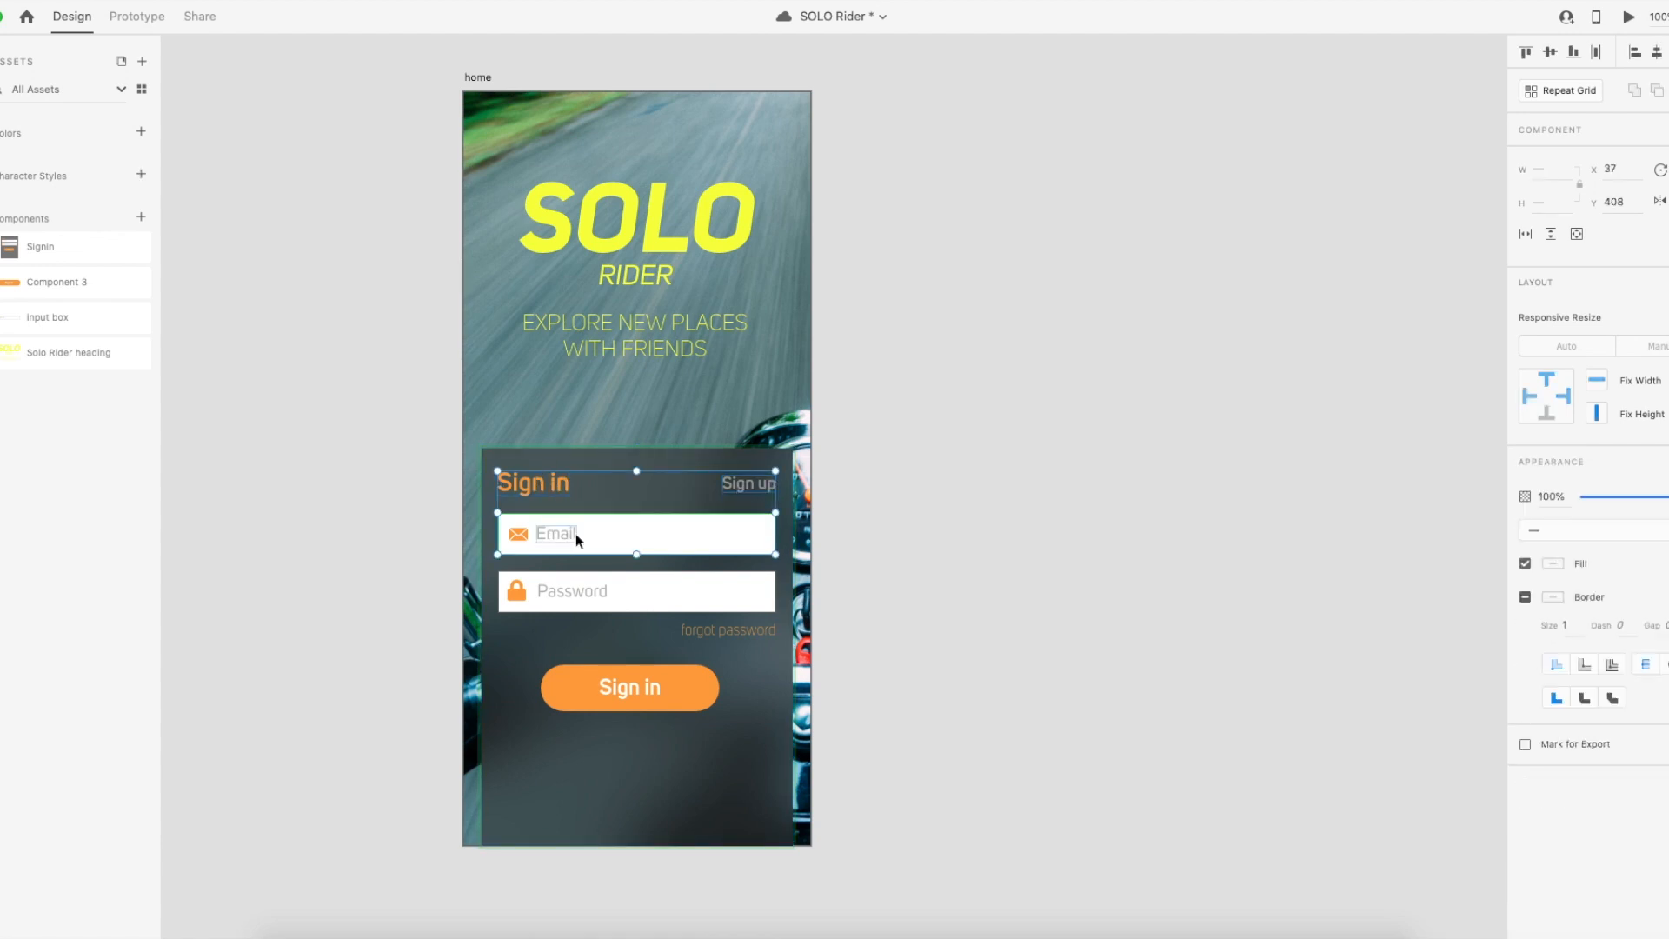
shift+click(623, 594)
shift+click(730, 626)
drag(730, 626, 718, 788)
key(ctrl+z)
drag(793, 484, 776, 858)
click(869, 775)
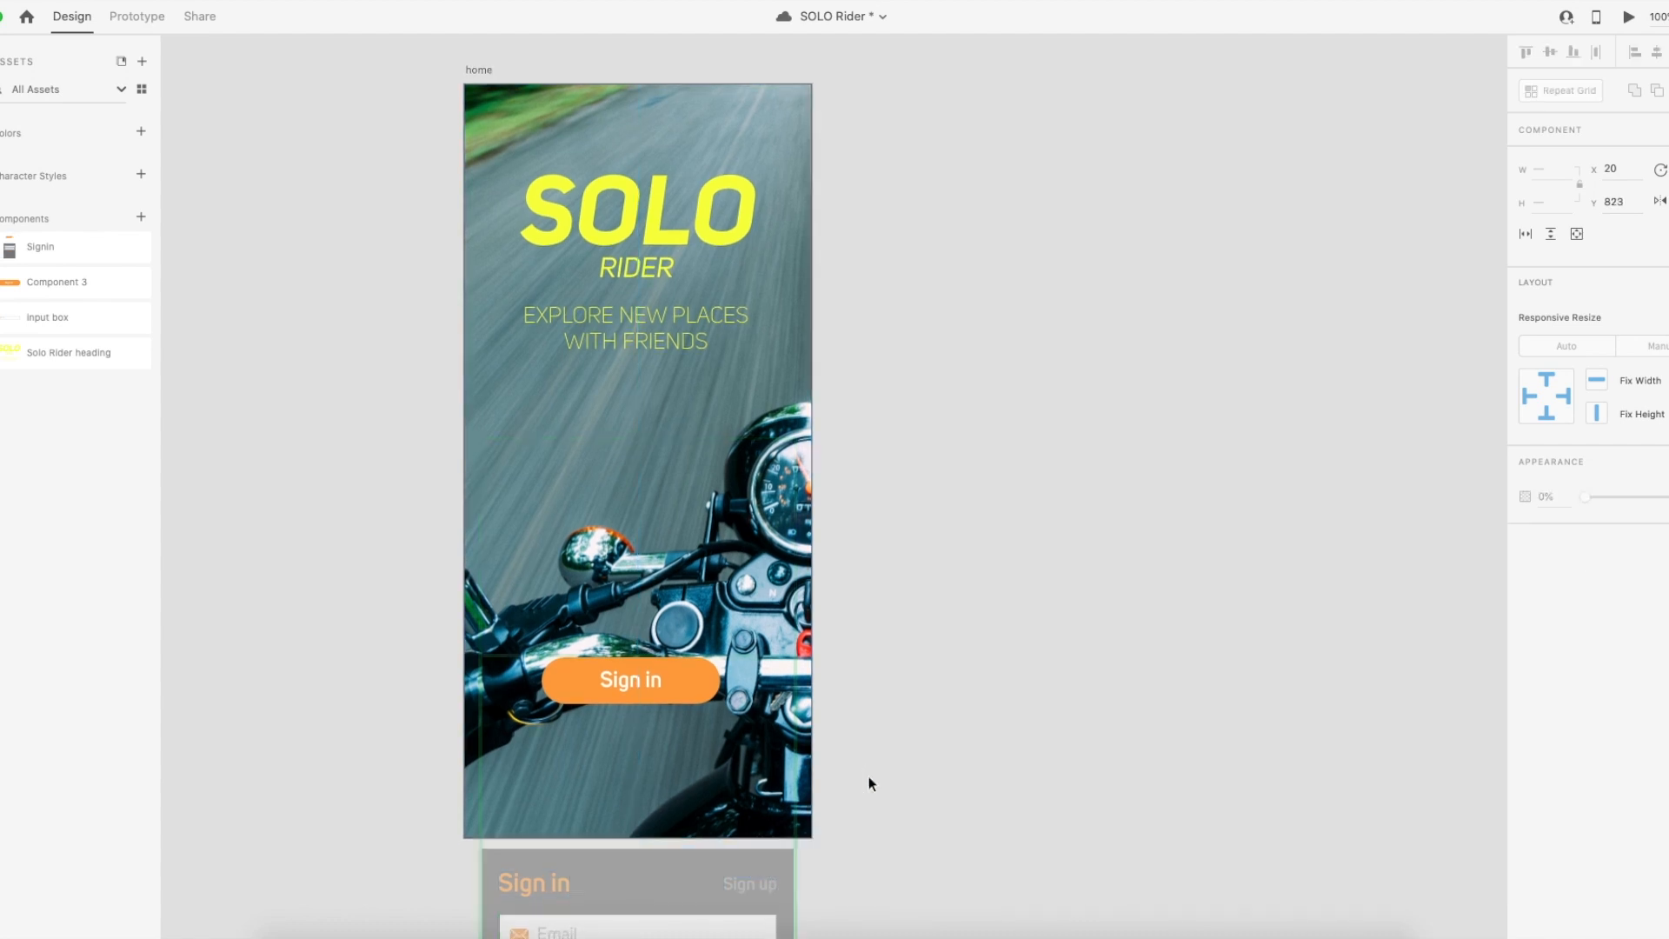
Move the orange Sign in button straight down, closer to the artboard's lower edge.
drag(821, 770, 794, 726)
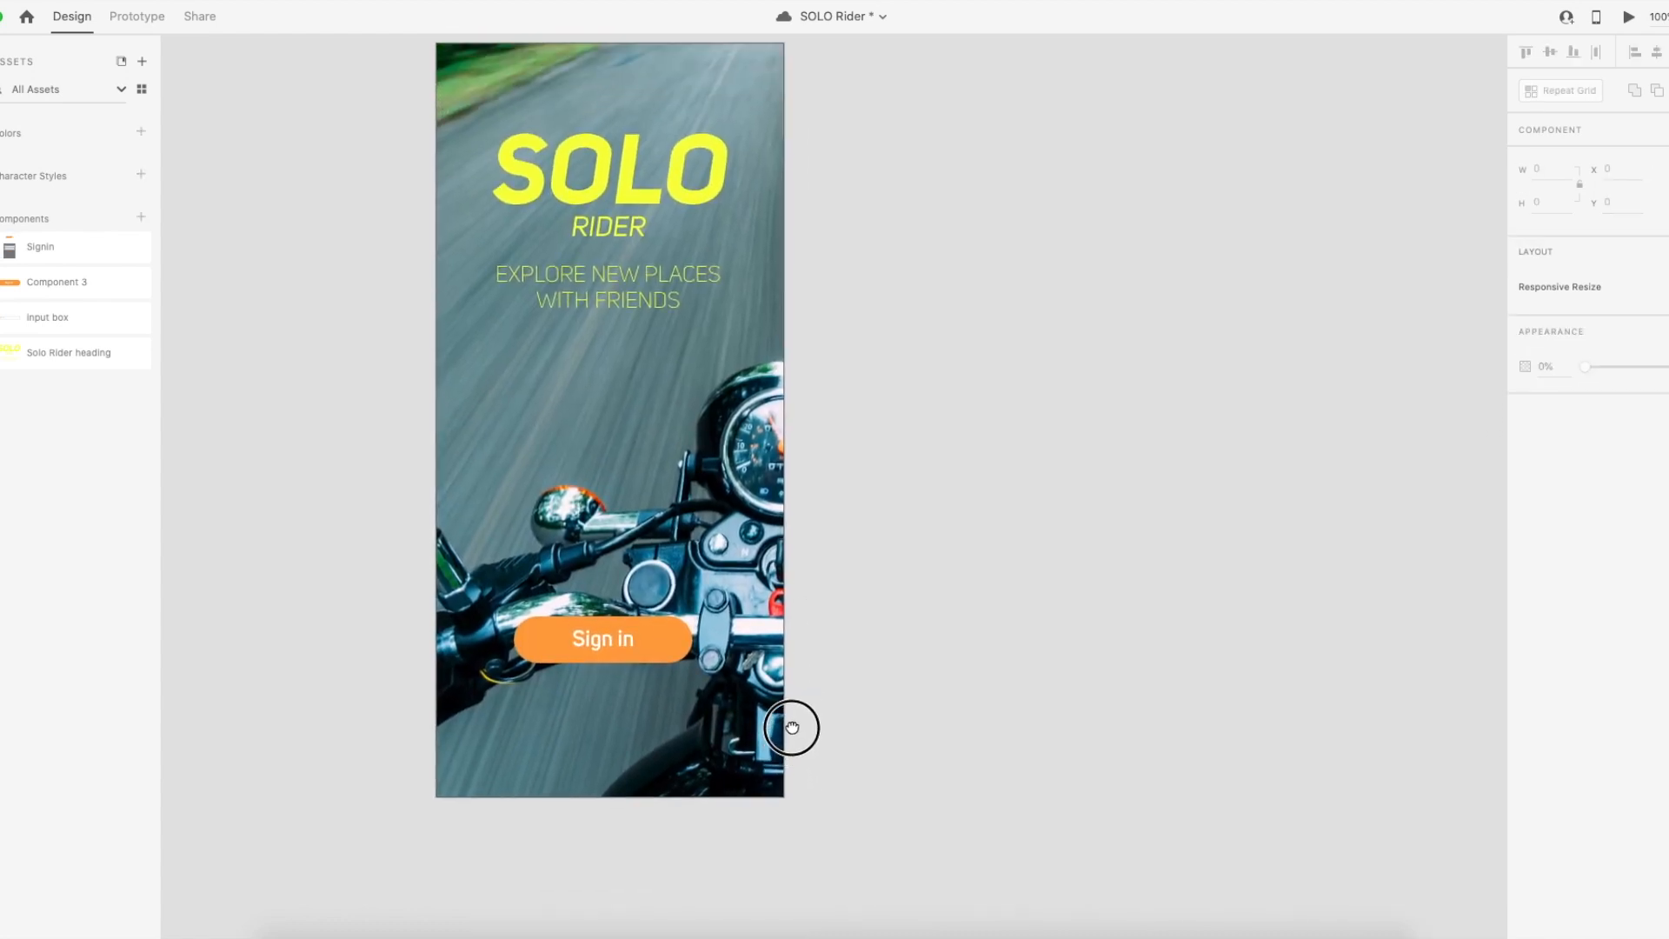
click(661, 651)
double_click(660, 650)
drag(621, 645, 615, 706)
scroll(619, 707, down, 1)
click(900, 597)
Open a preview of the home screen with the form in its default state.
drag(670, 456, 707, 519)
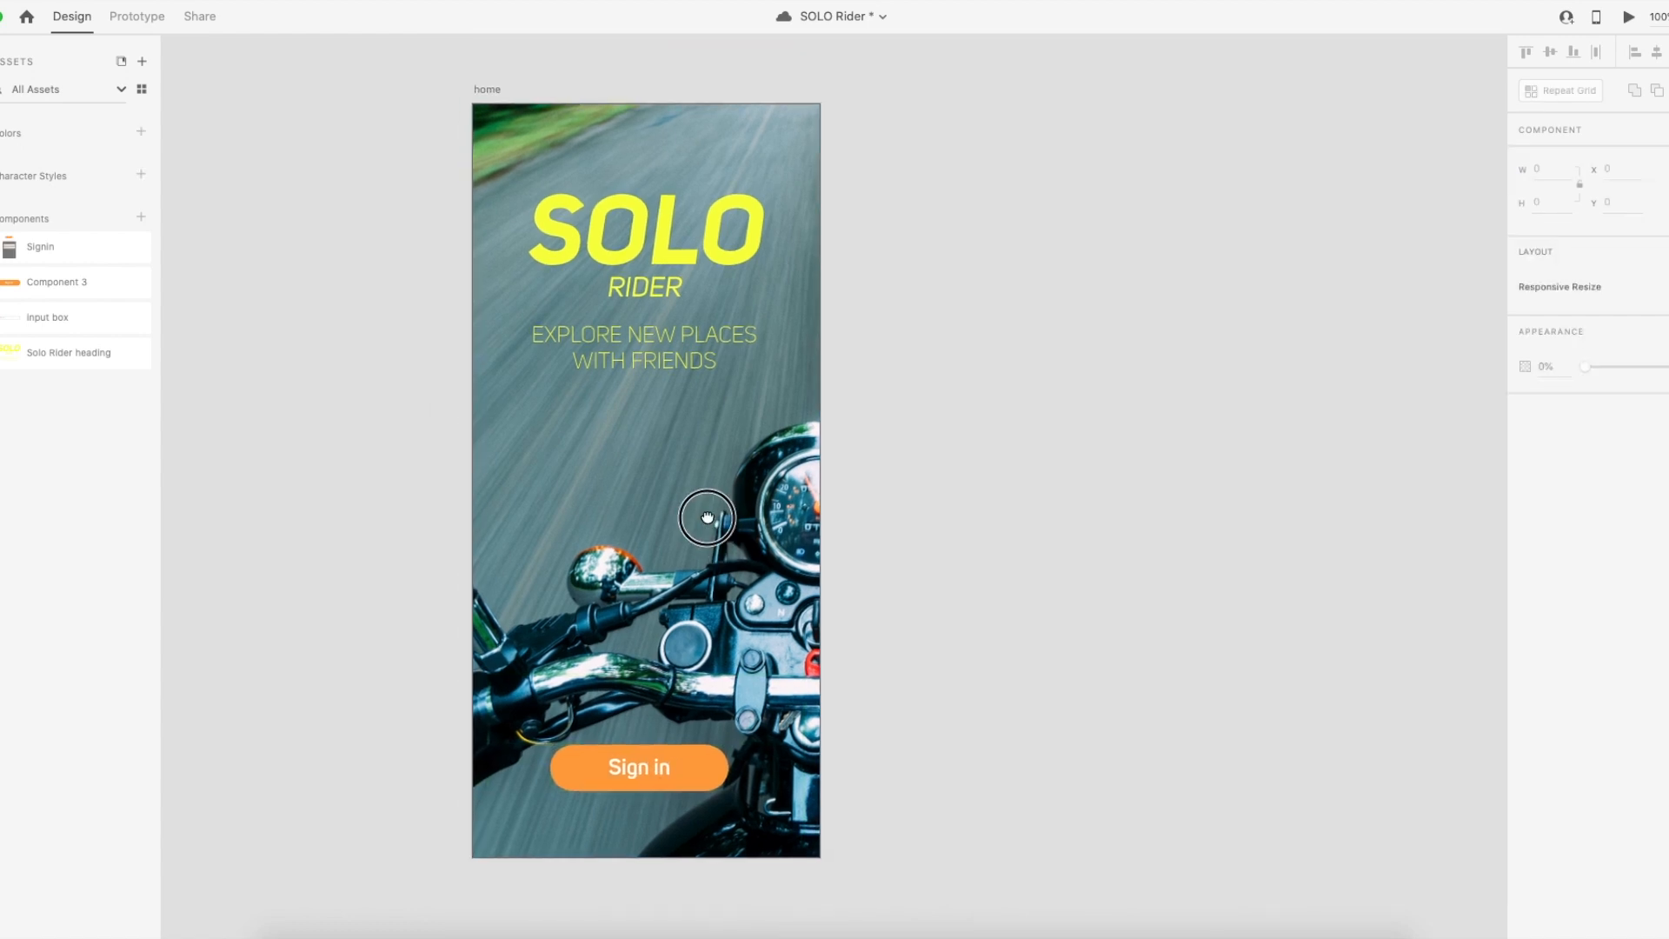
click(683, 463)
click(1629, 17)
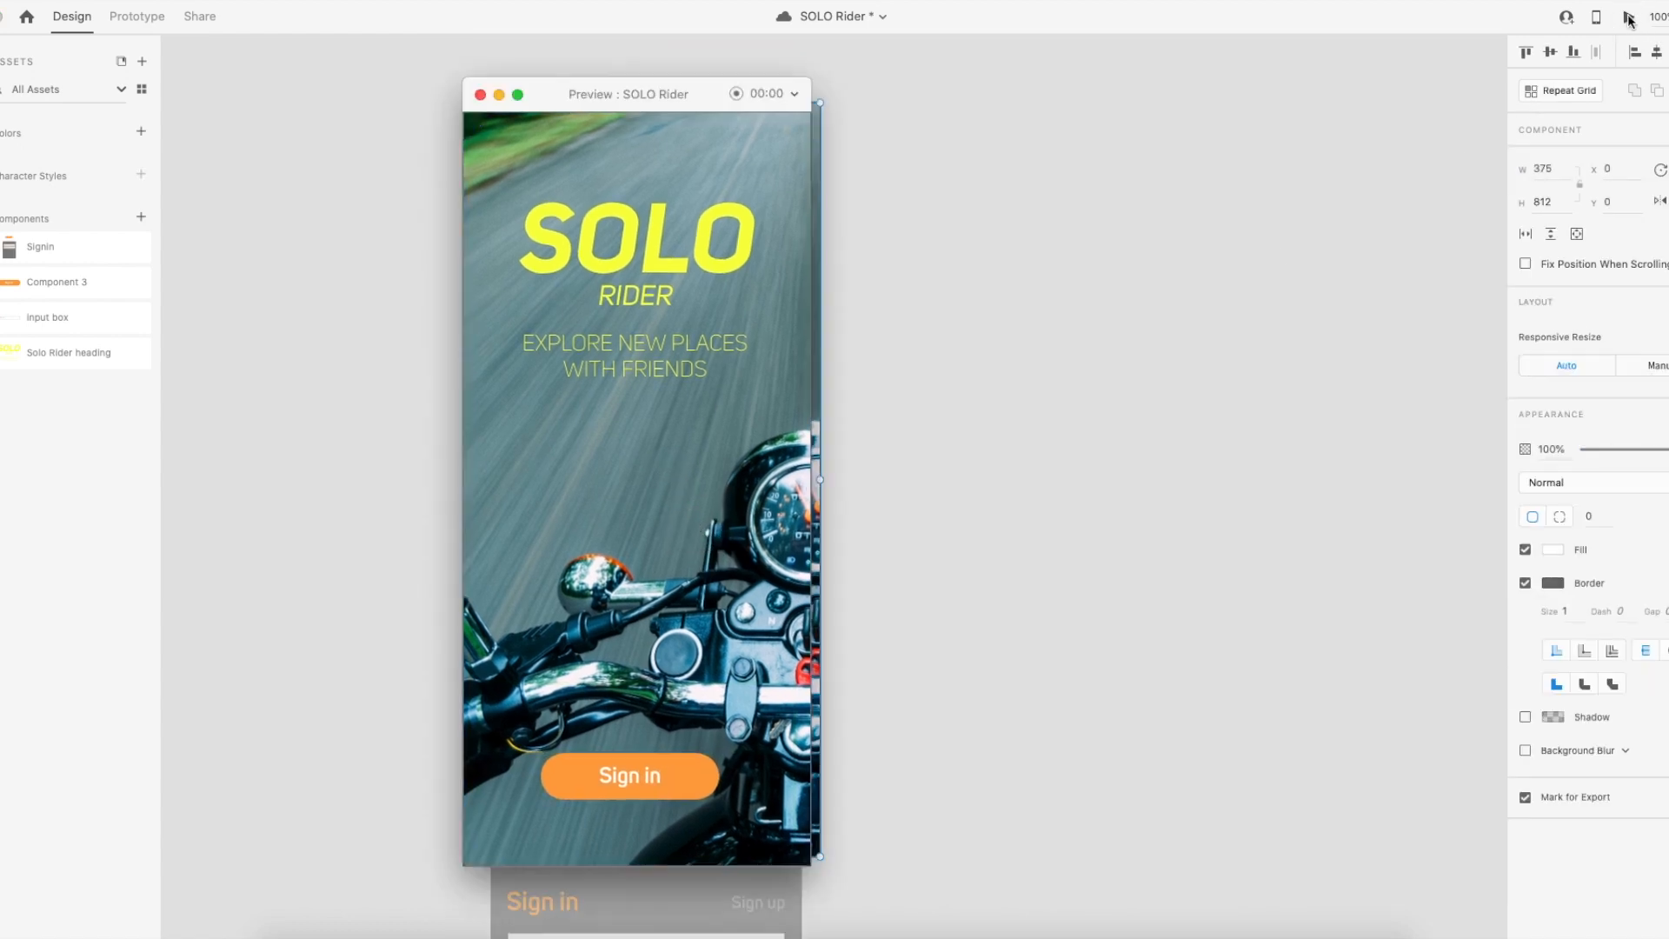
Close the preview window of the SOLO Rider prototype and return to the home artboard.
drag(710, 103, 719, 102)
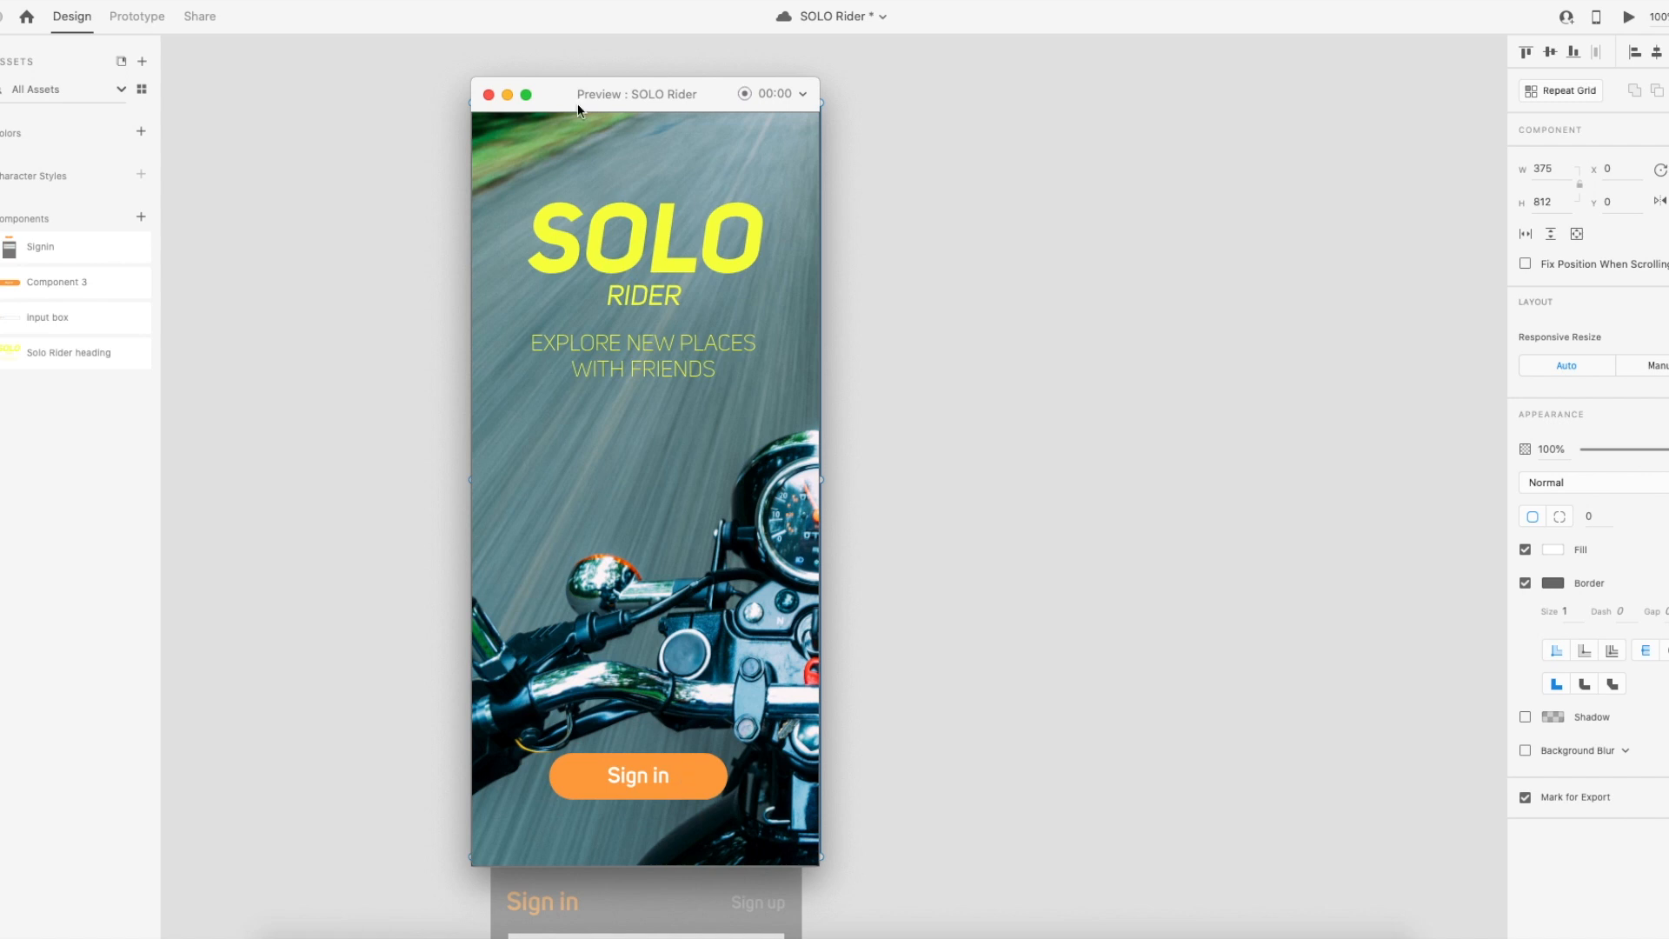
click(488, 94)
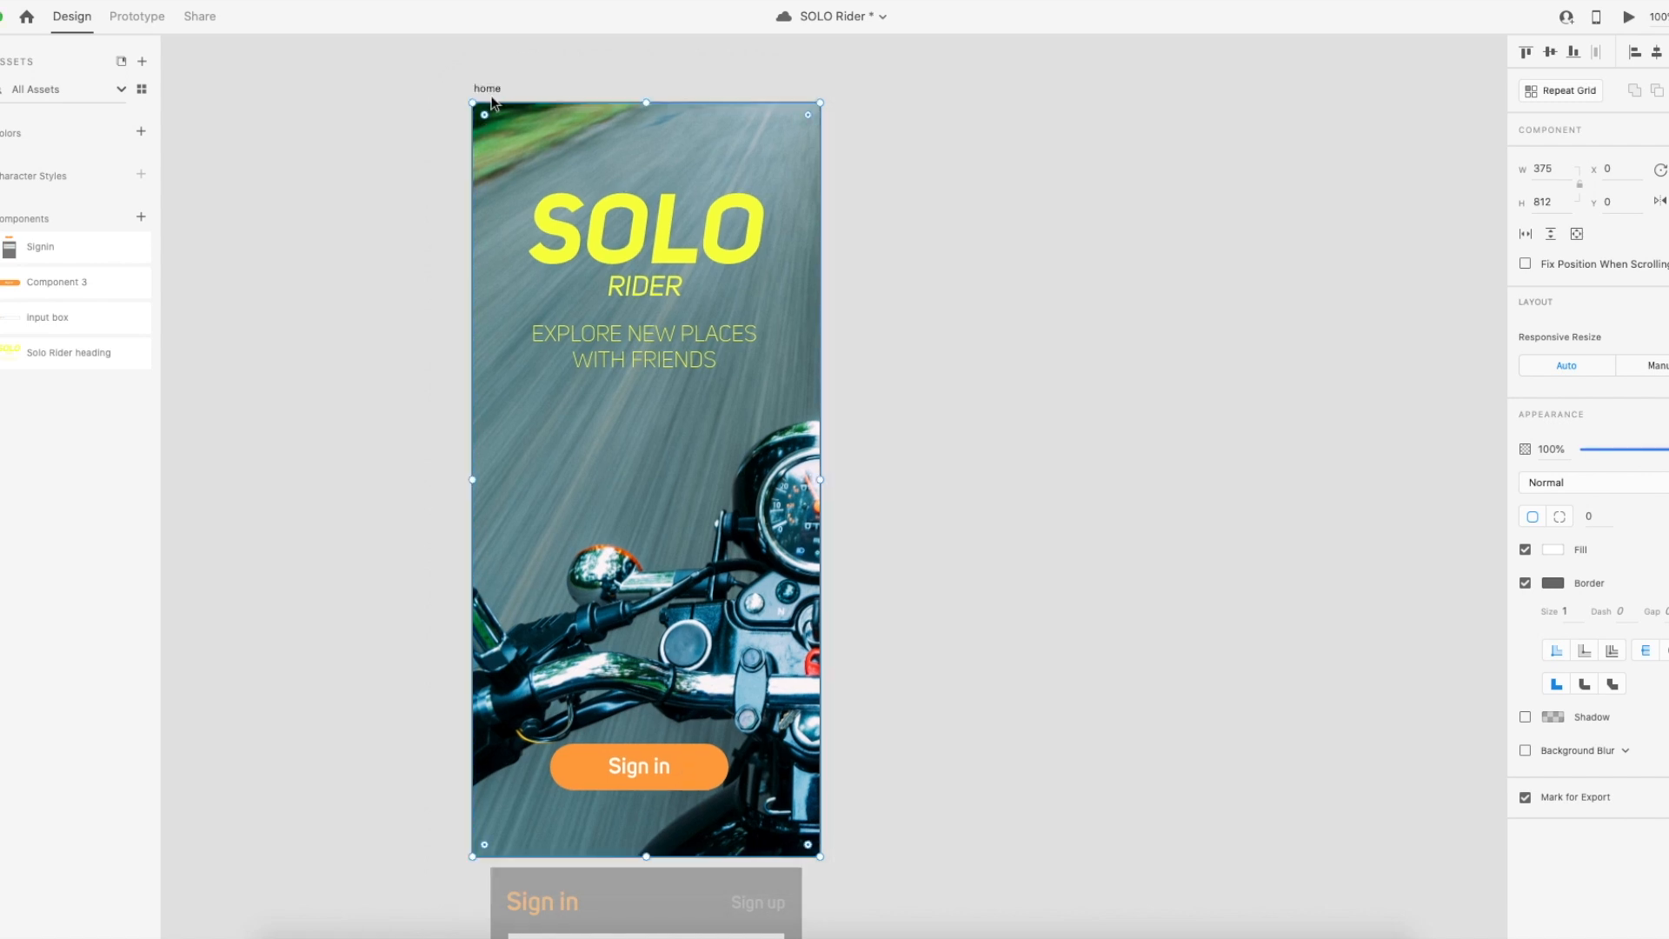
drag(731, 486, 739, 424)
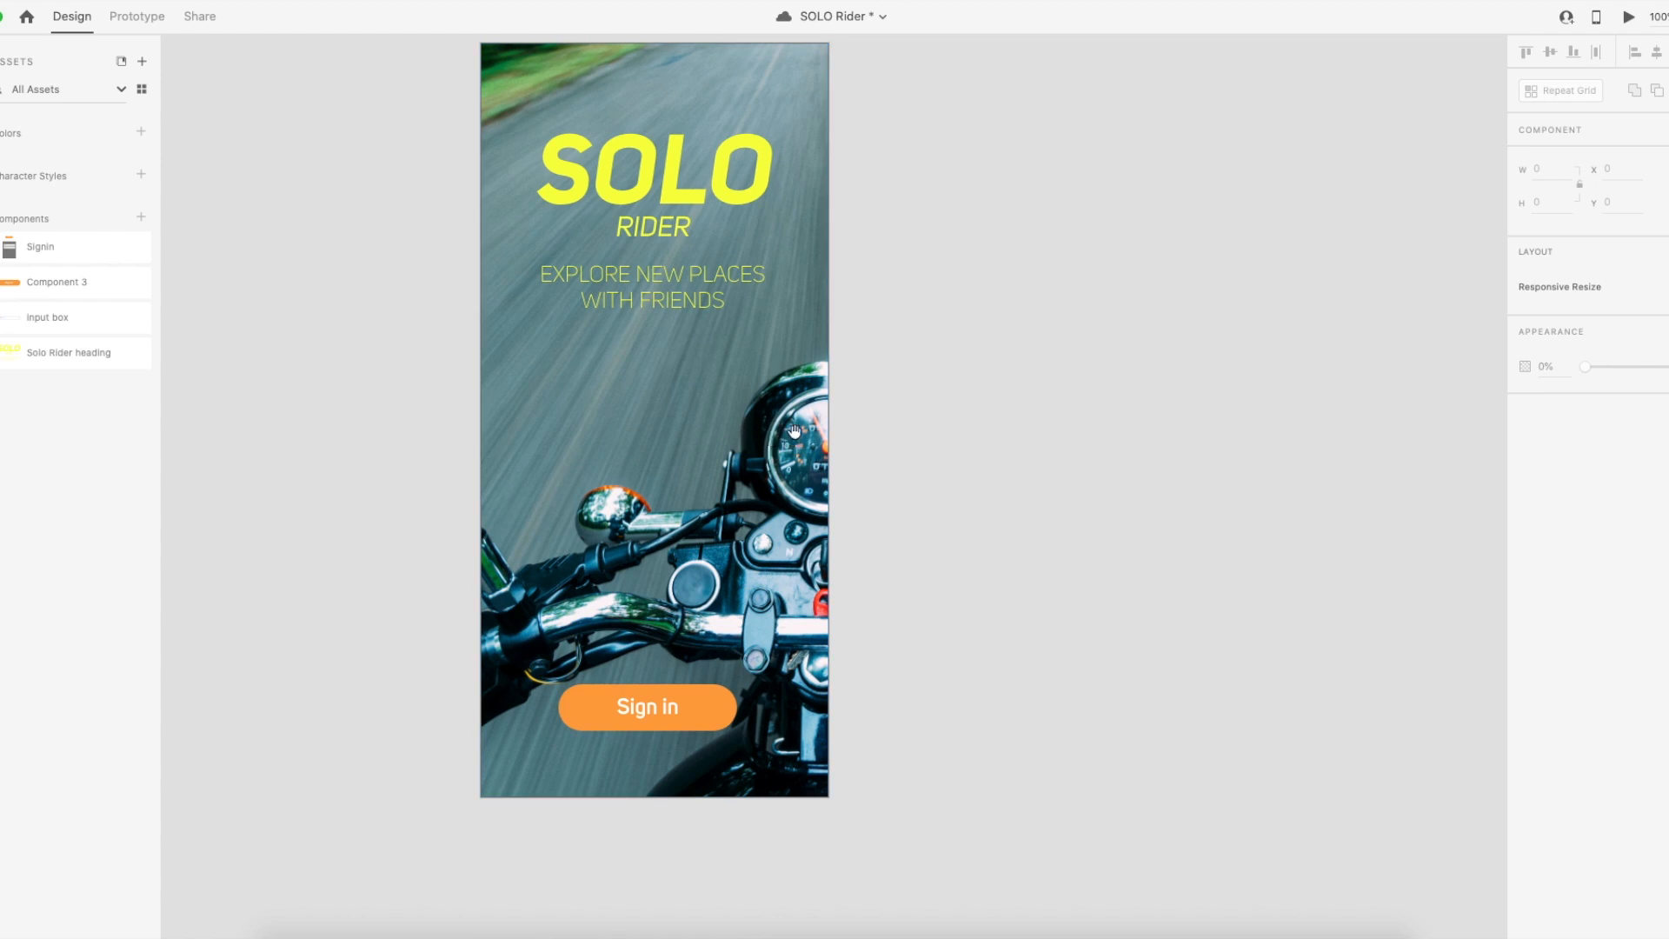
drag(798, 420, 793, 444)
Switch the sign-in component on the home artboard from its default state to its Sign in state.
click(621, 732)
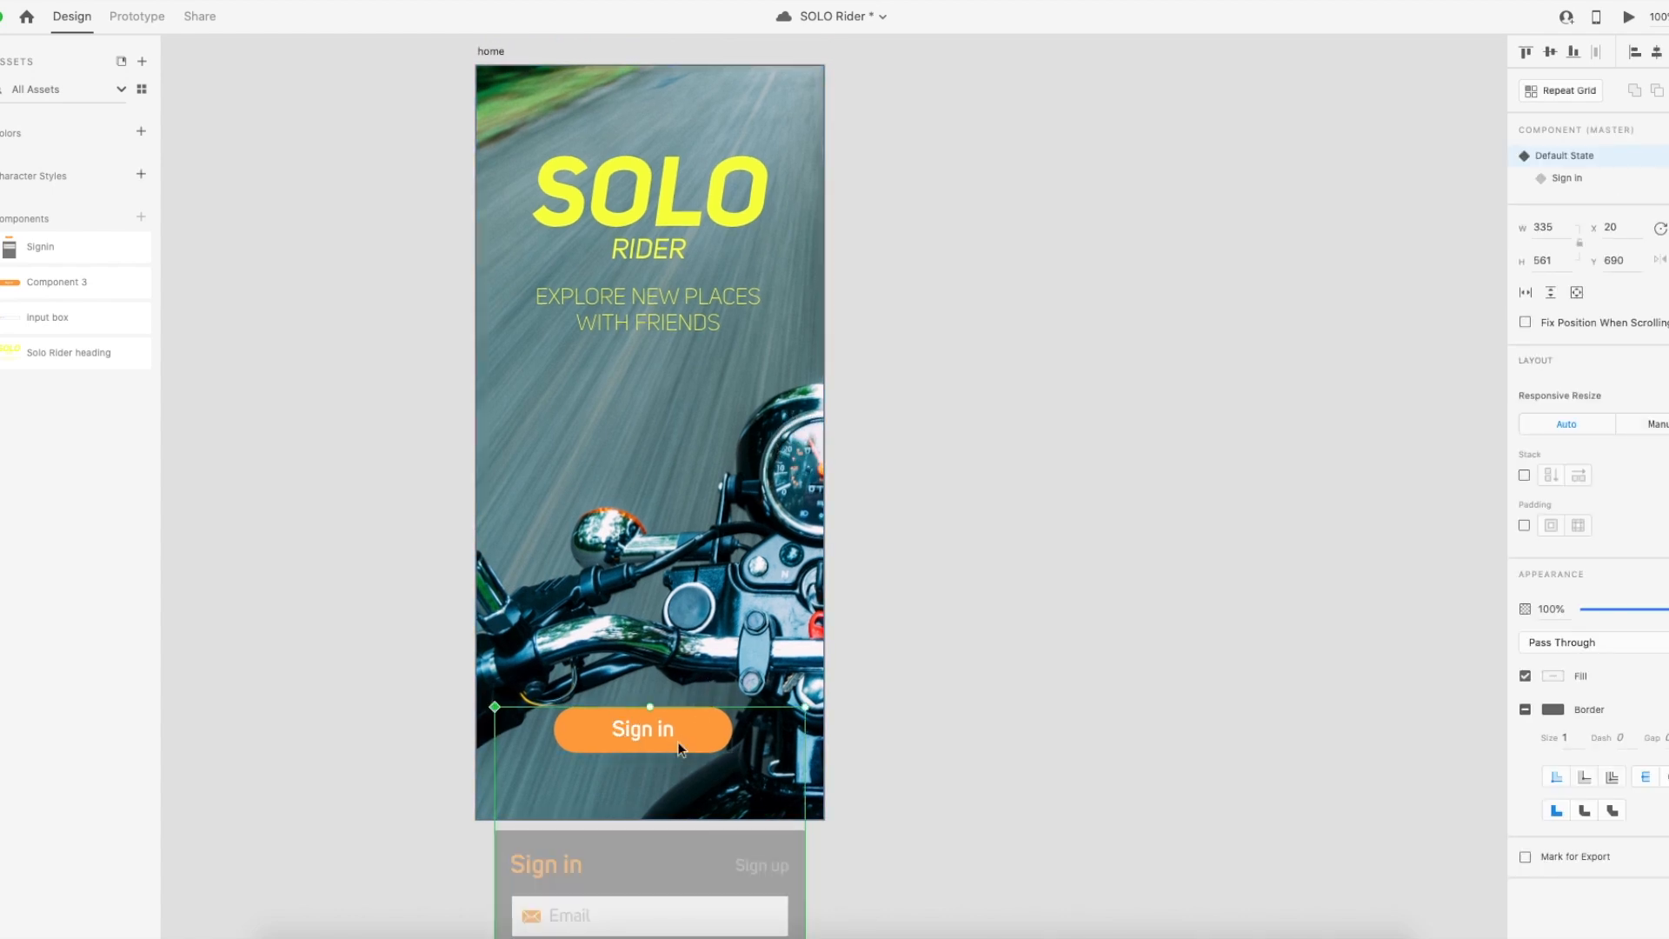
click(885, 706)
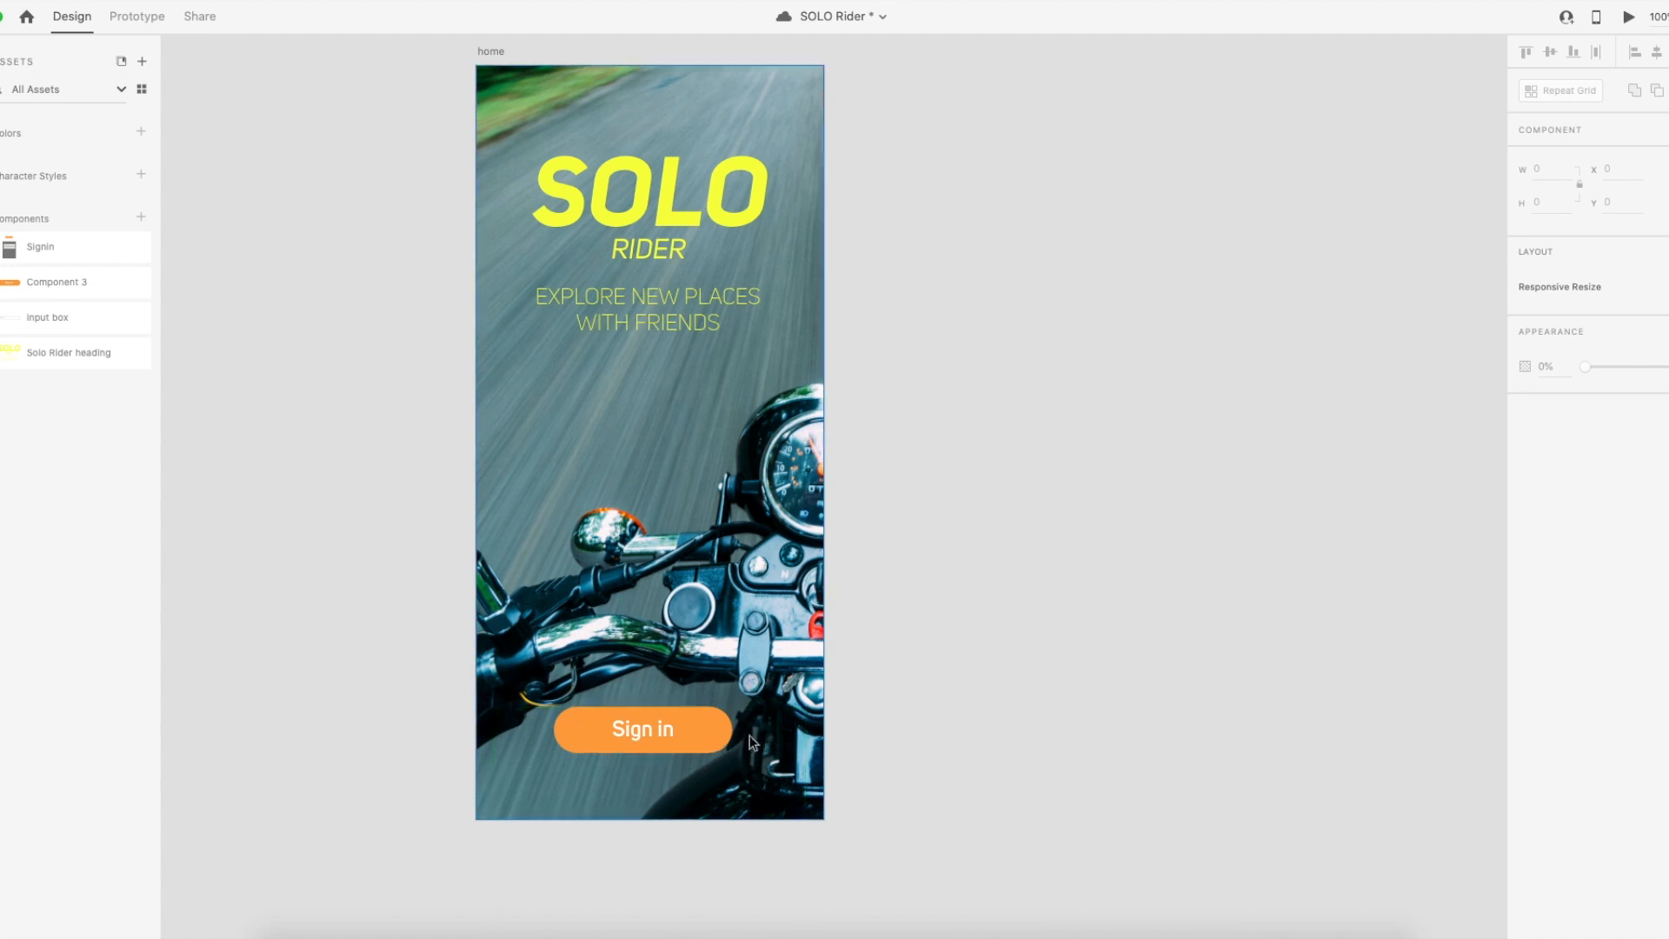
click(710, 749)
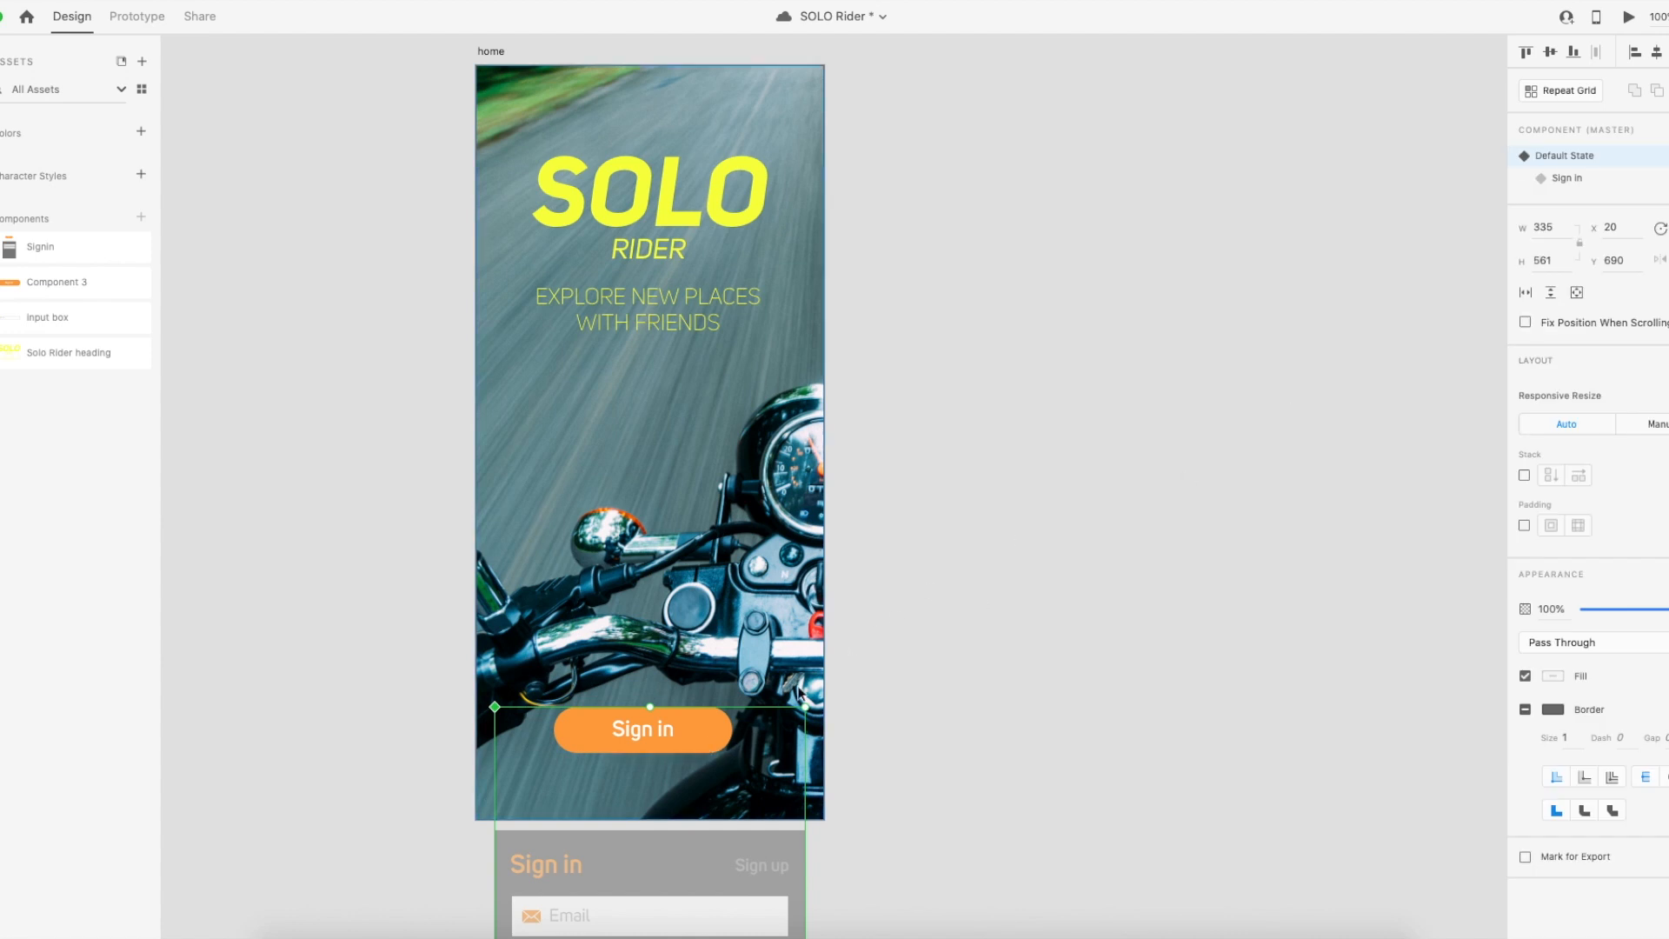
click(1578, 183)
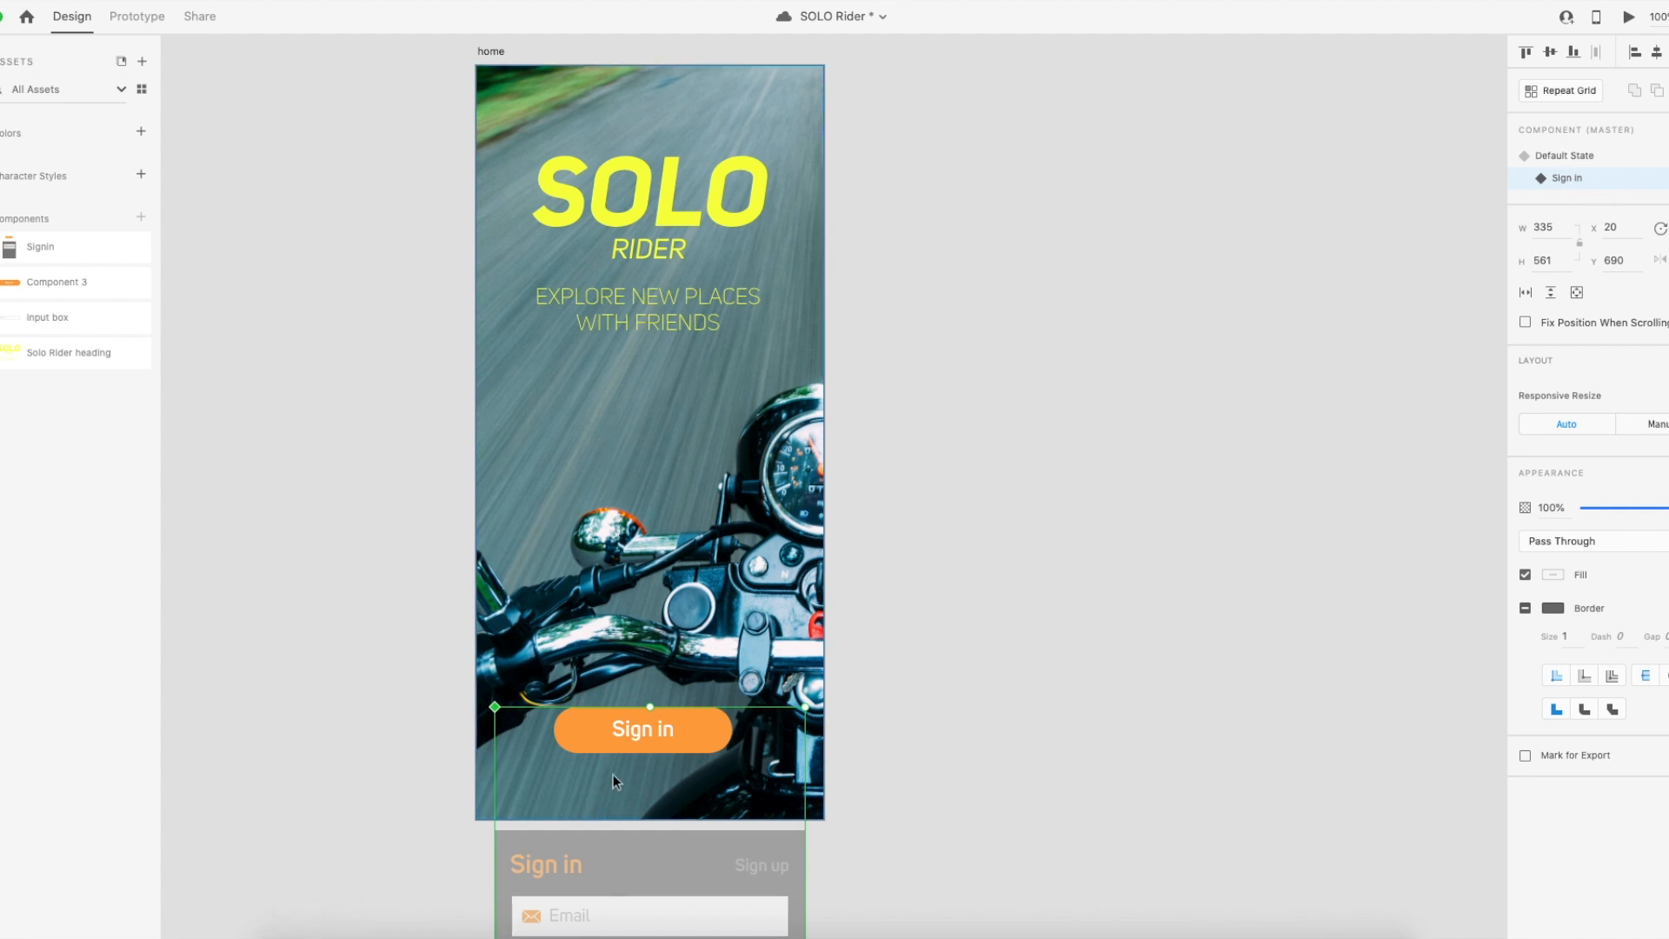
Move the Sign in state's form panel with its fields up onto the home artboard at X 20, Y 384.
click(690, 733)
scroll(722, 765, down, 5)
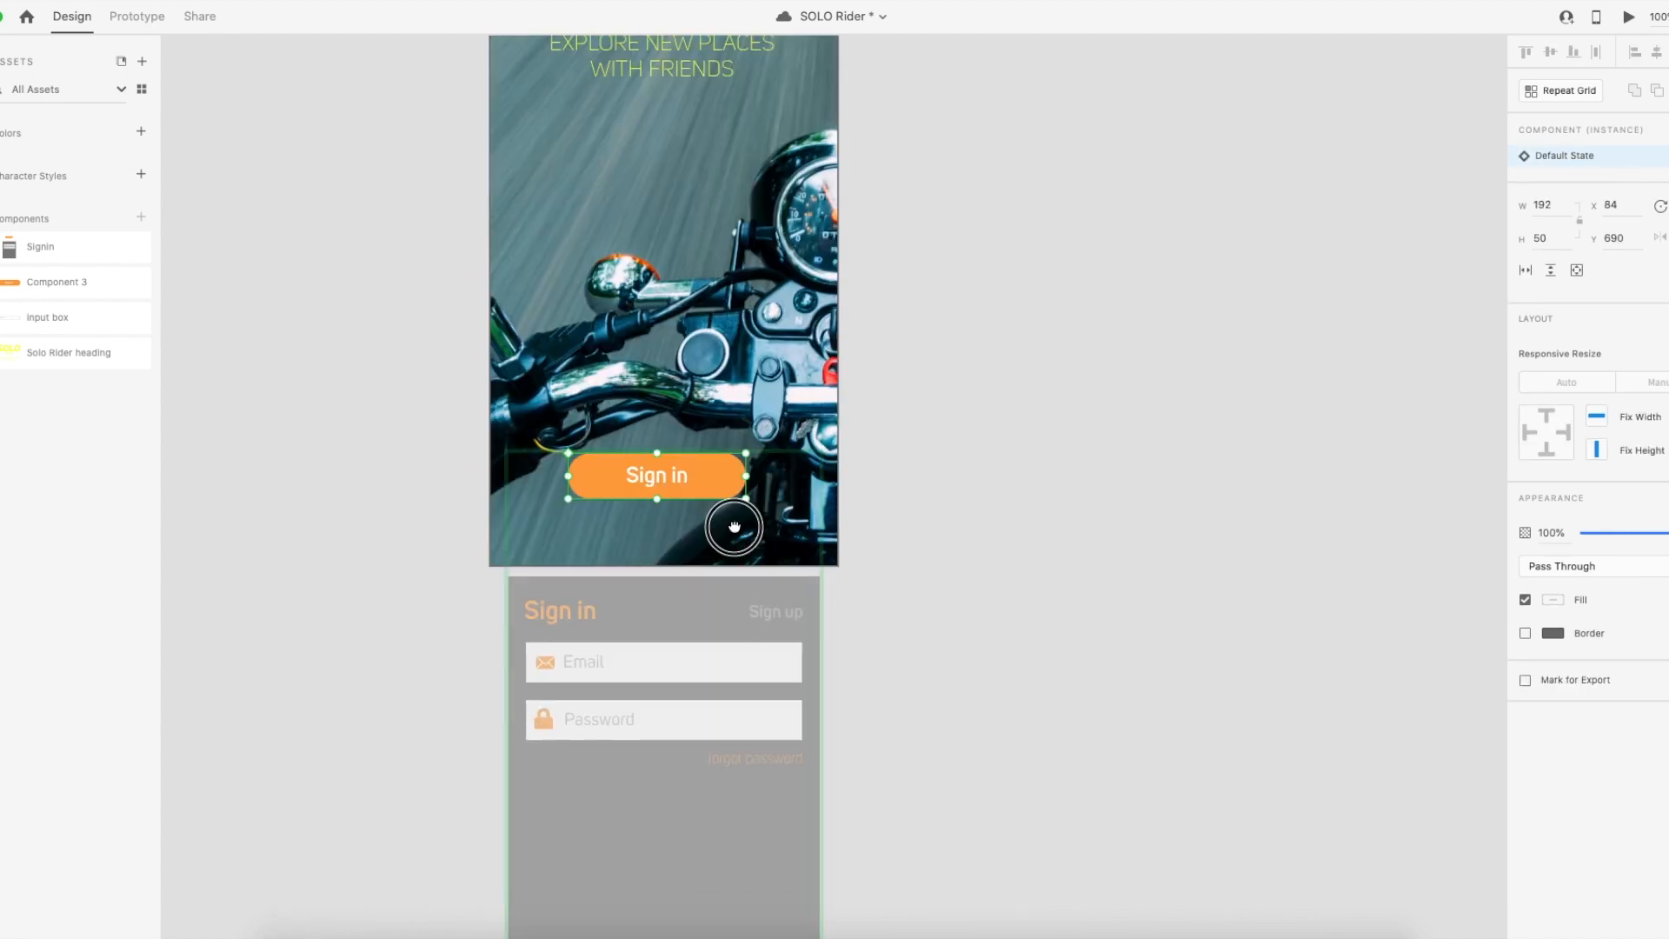
drag(592, 864, 634, 474)
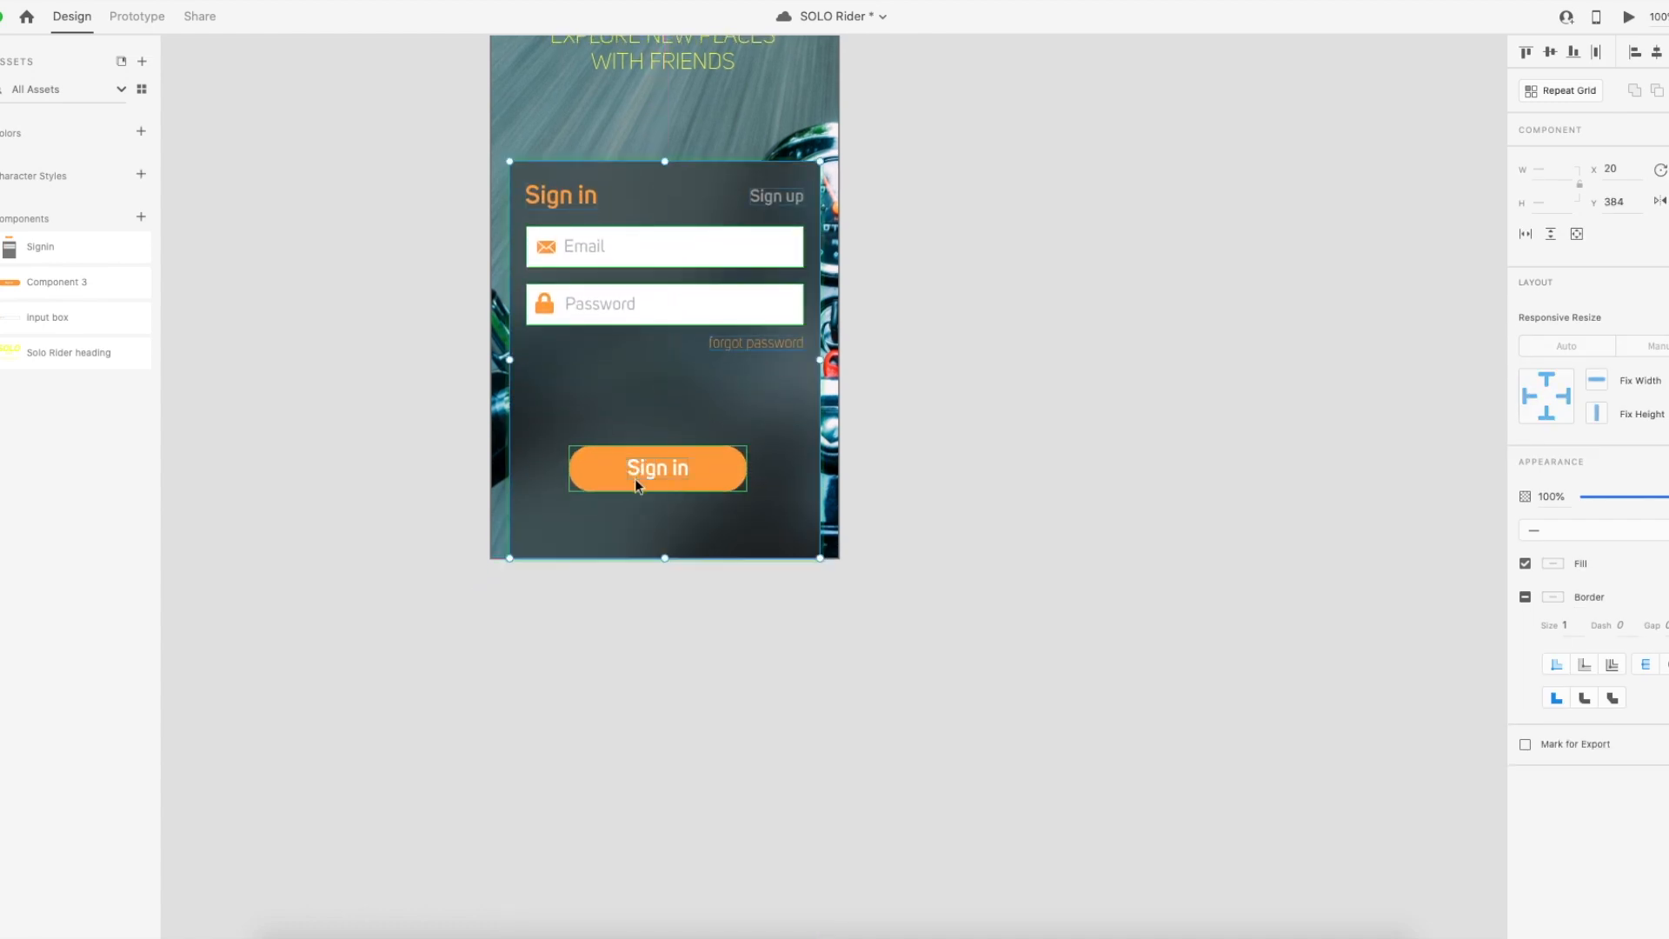
click(1046, 555)
scroll(840, 478, up, 5)
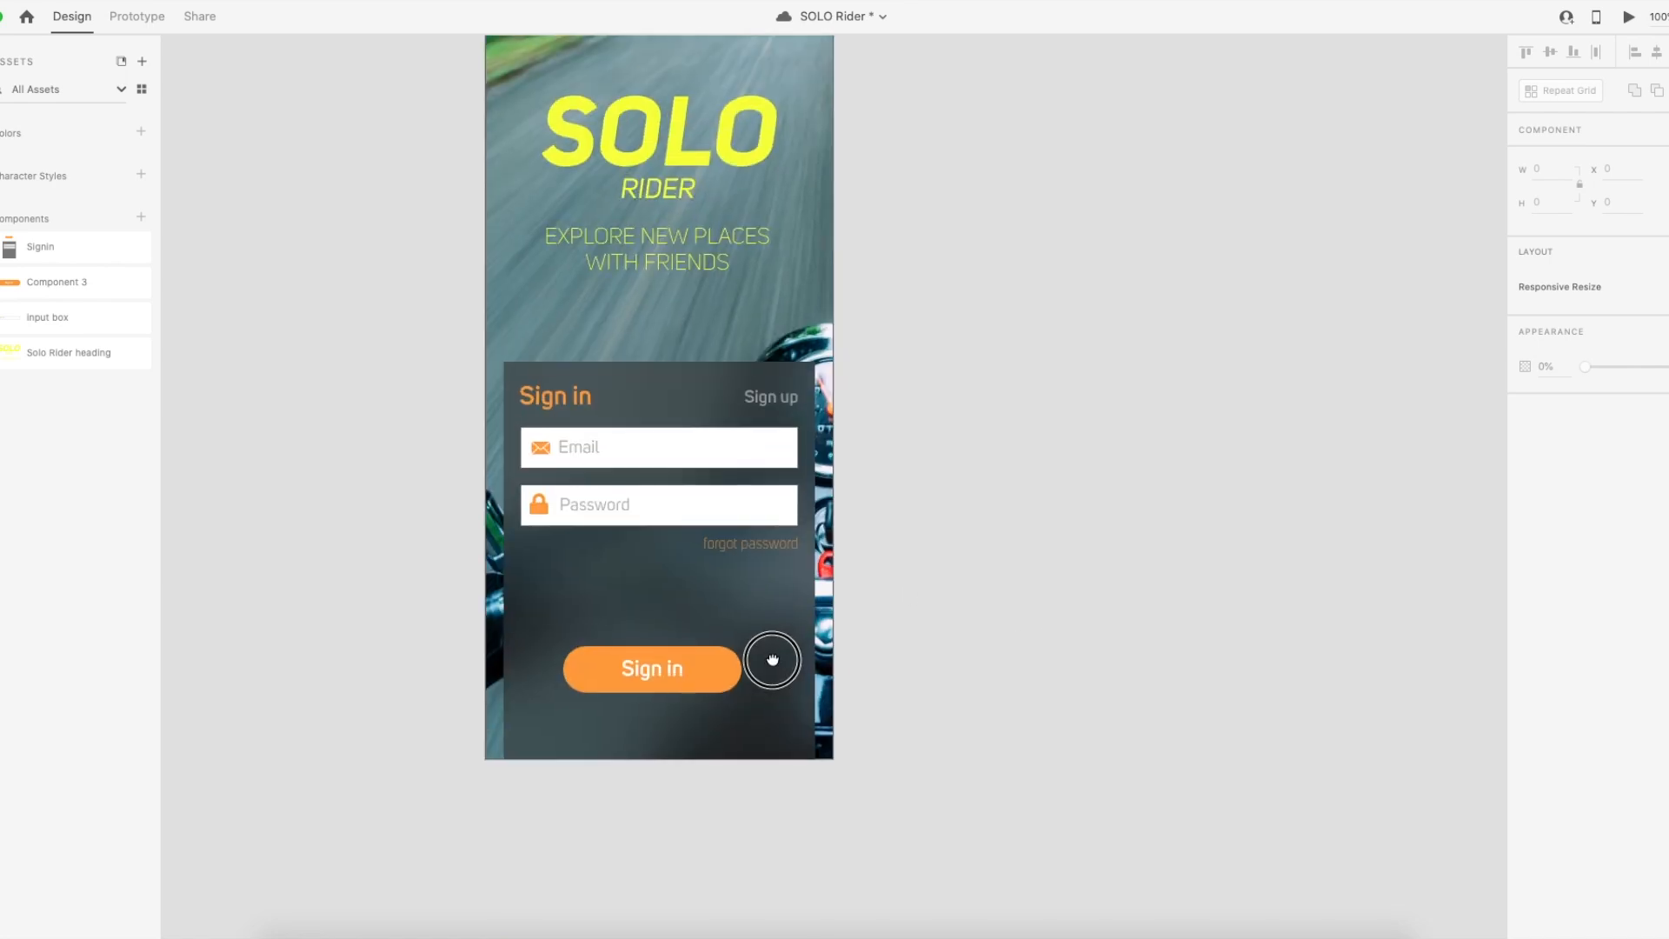
Move the orange Sign in button in the form up to just below the forgot password link.
click(719, 647)
double_click(716, 666)
drag(708, 673, 724, 710)
click(983, 631)
scroll(910, 669, up, 2)
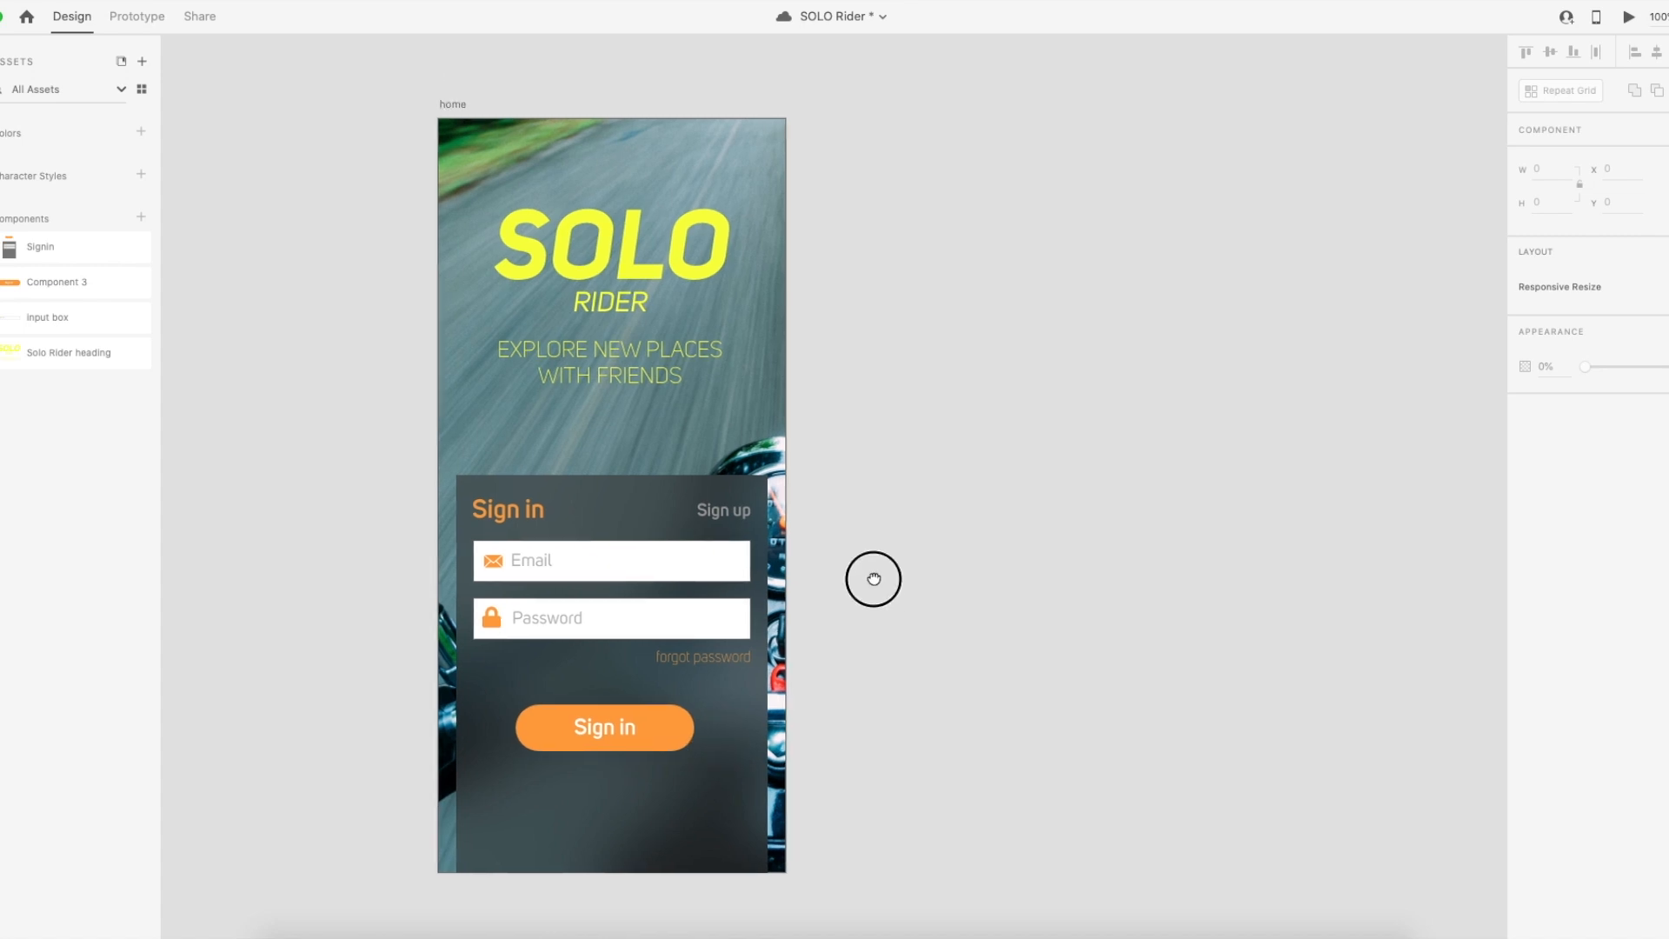
Add a new state to the sign-in component and name it Sign up.
click(687, 613)
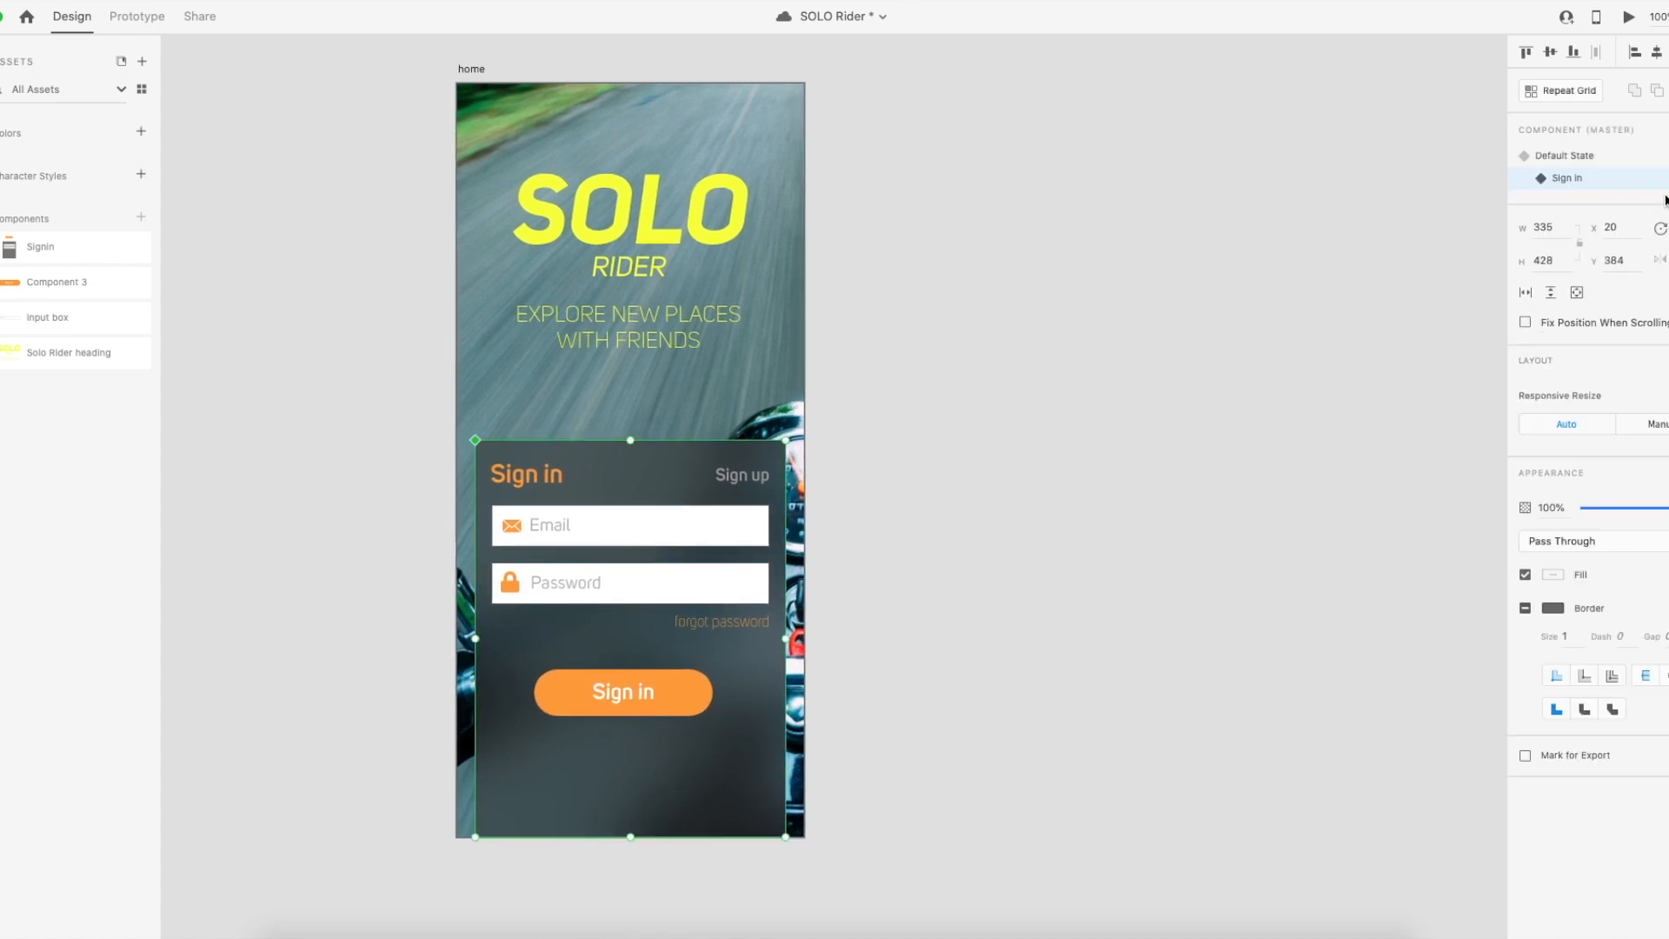
click(1663, 129)
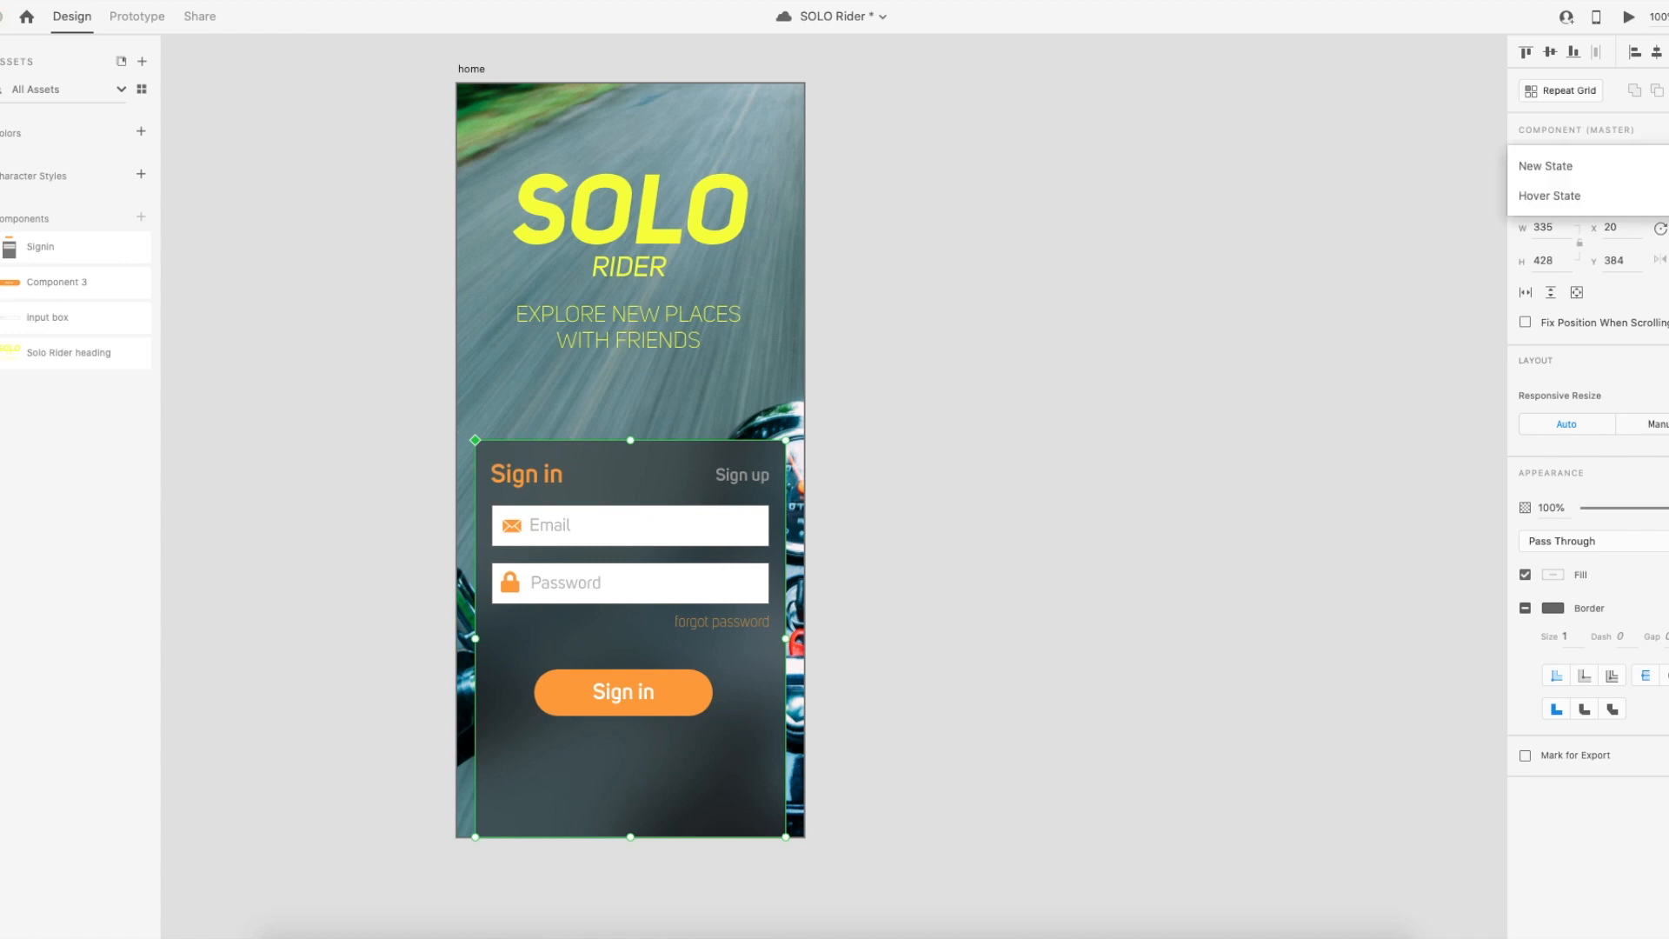
click(1595, 168)
text(Sign Up)
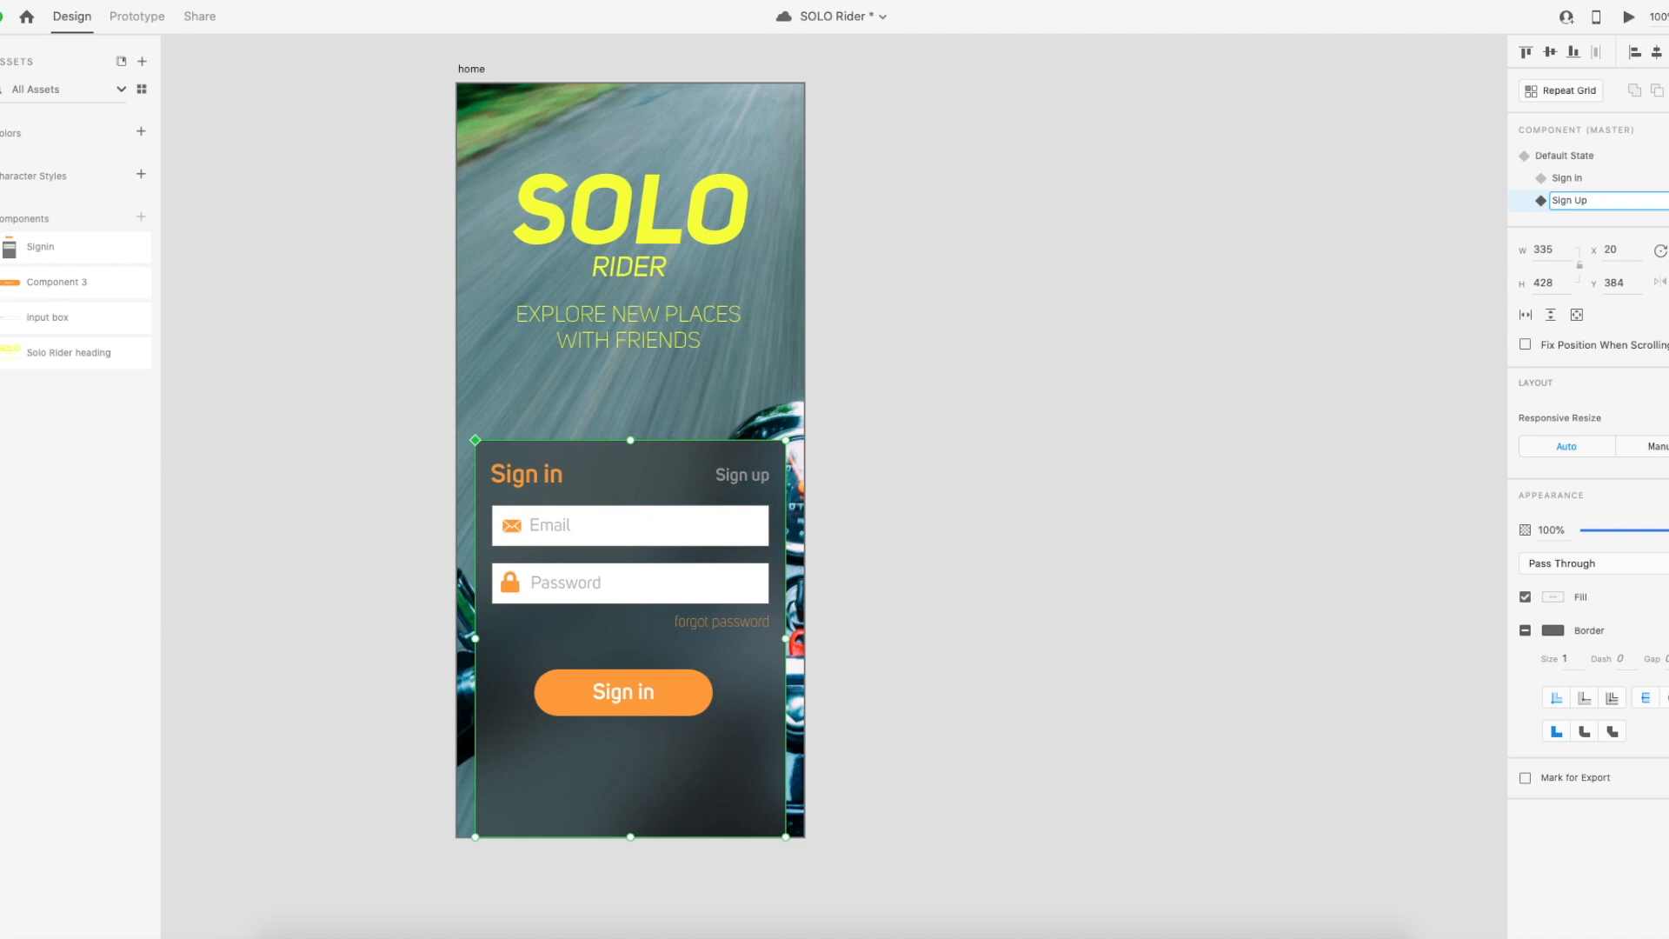
key(Return)
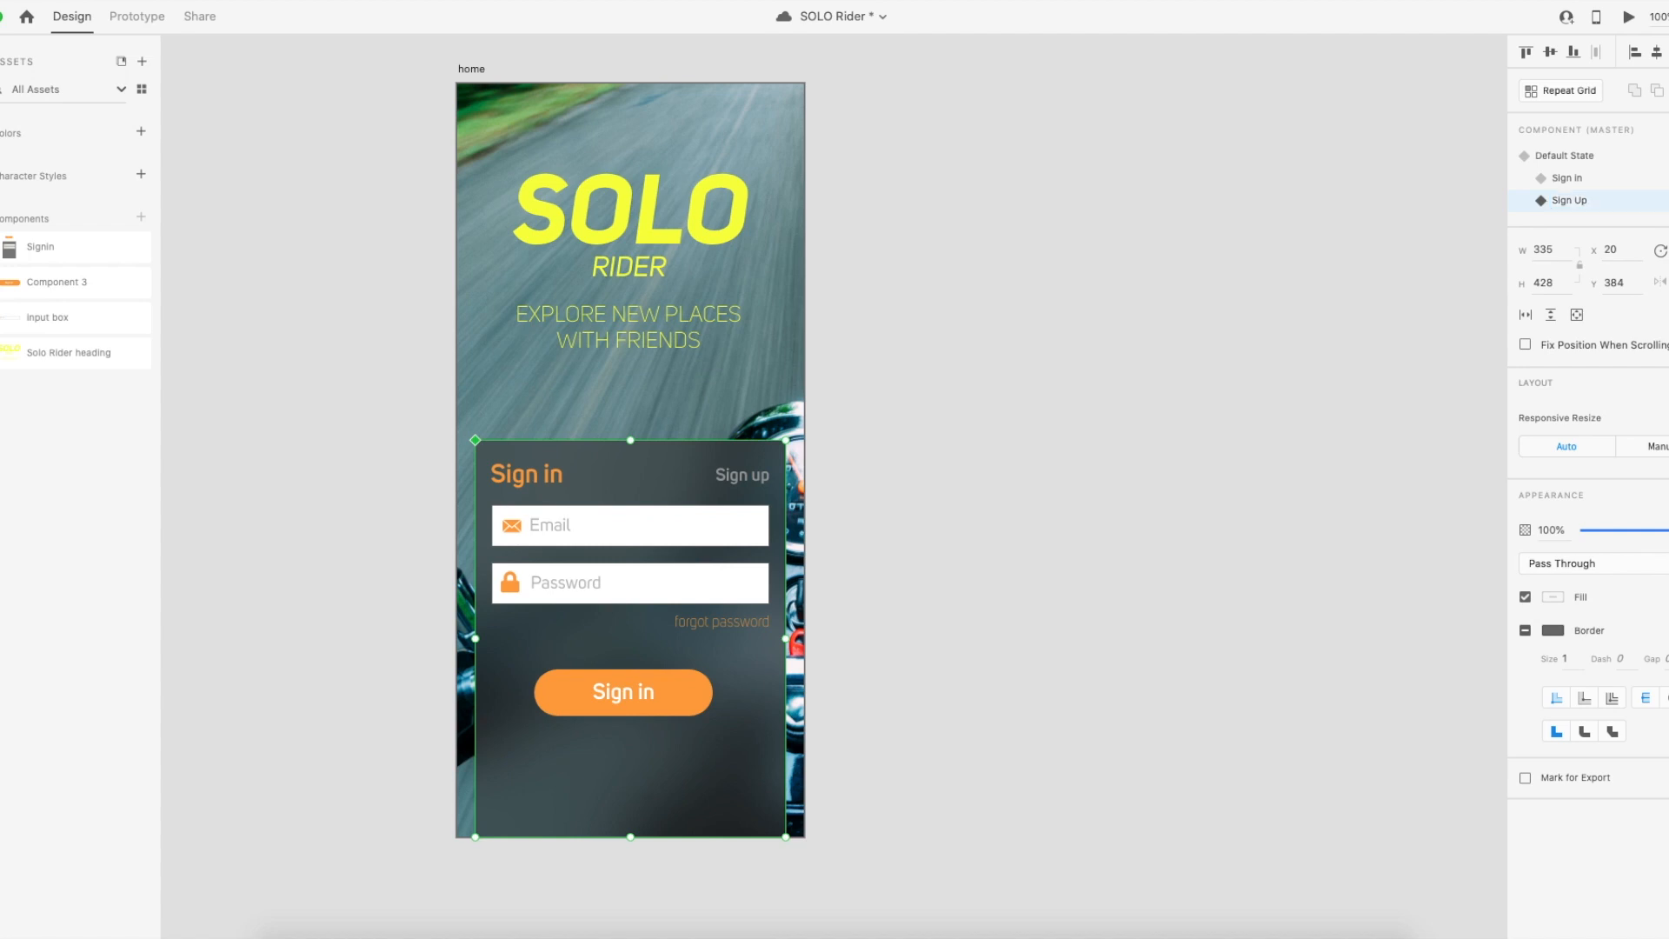
double_click(1580, 202)
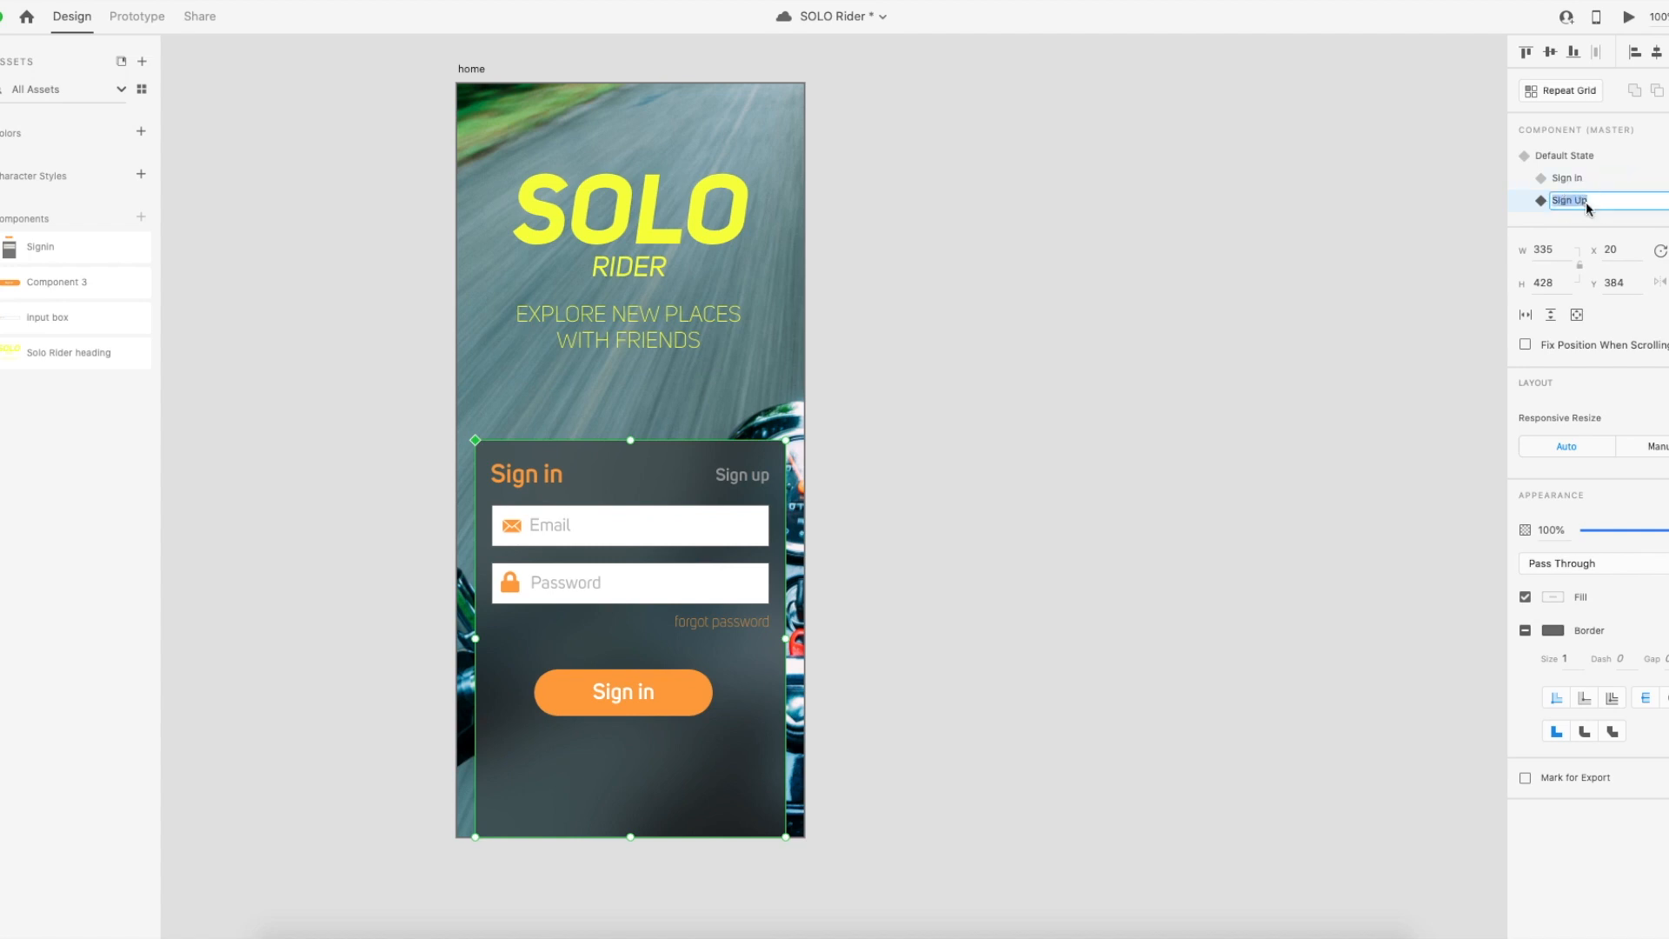
drag(1583, 202, 1573, 201)
text(u)
key(Return)
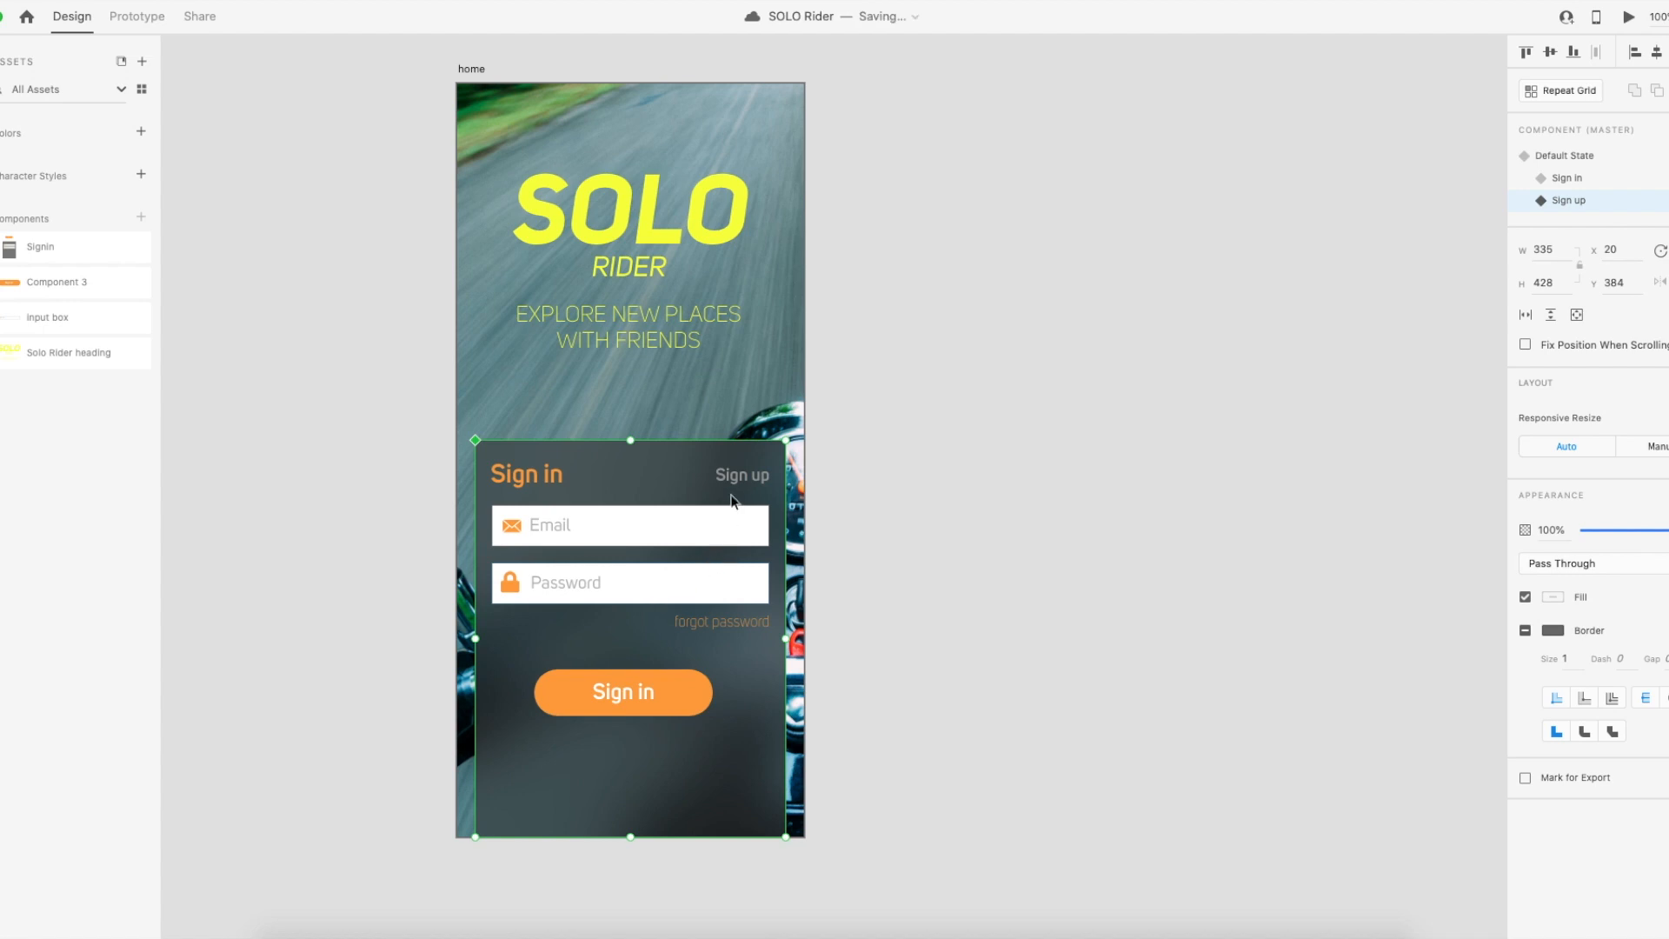
Switch between the component's Sign in and Sign up states, and open the contents of the Sign up state for editing.
click(1568, 178)
double_click(679, 479)
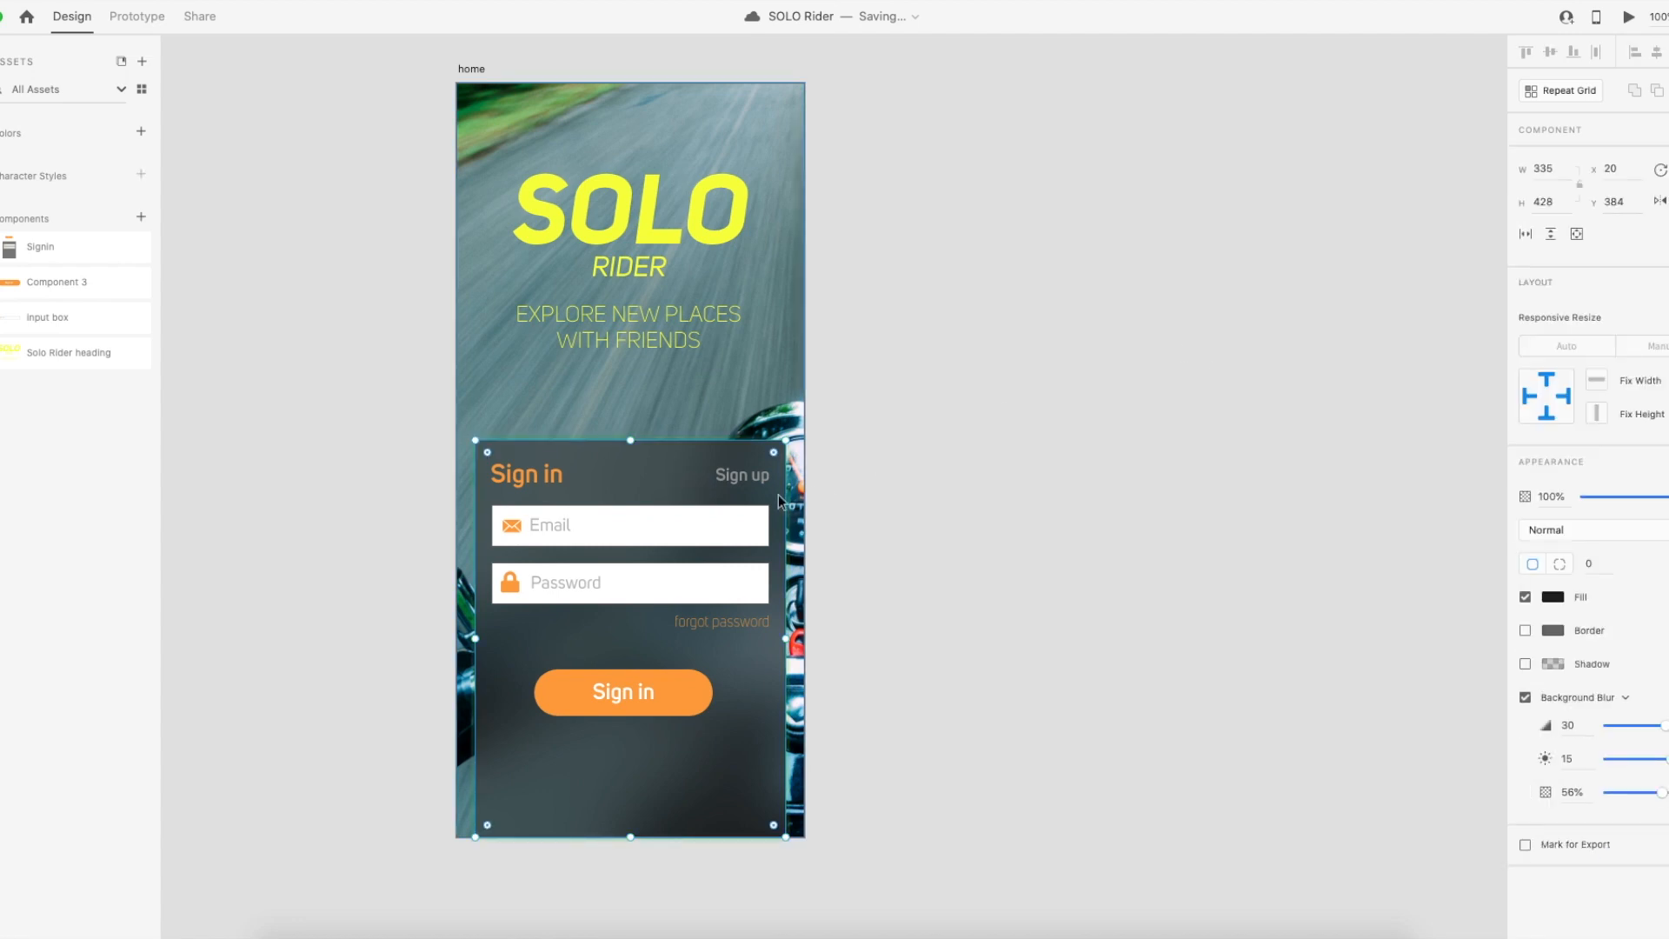
click(850, 691)
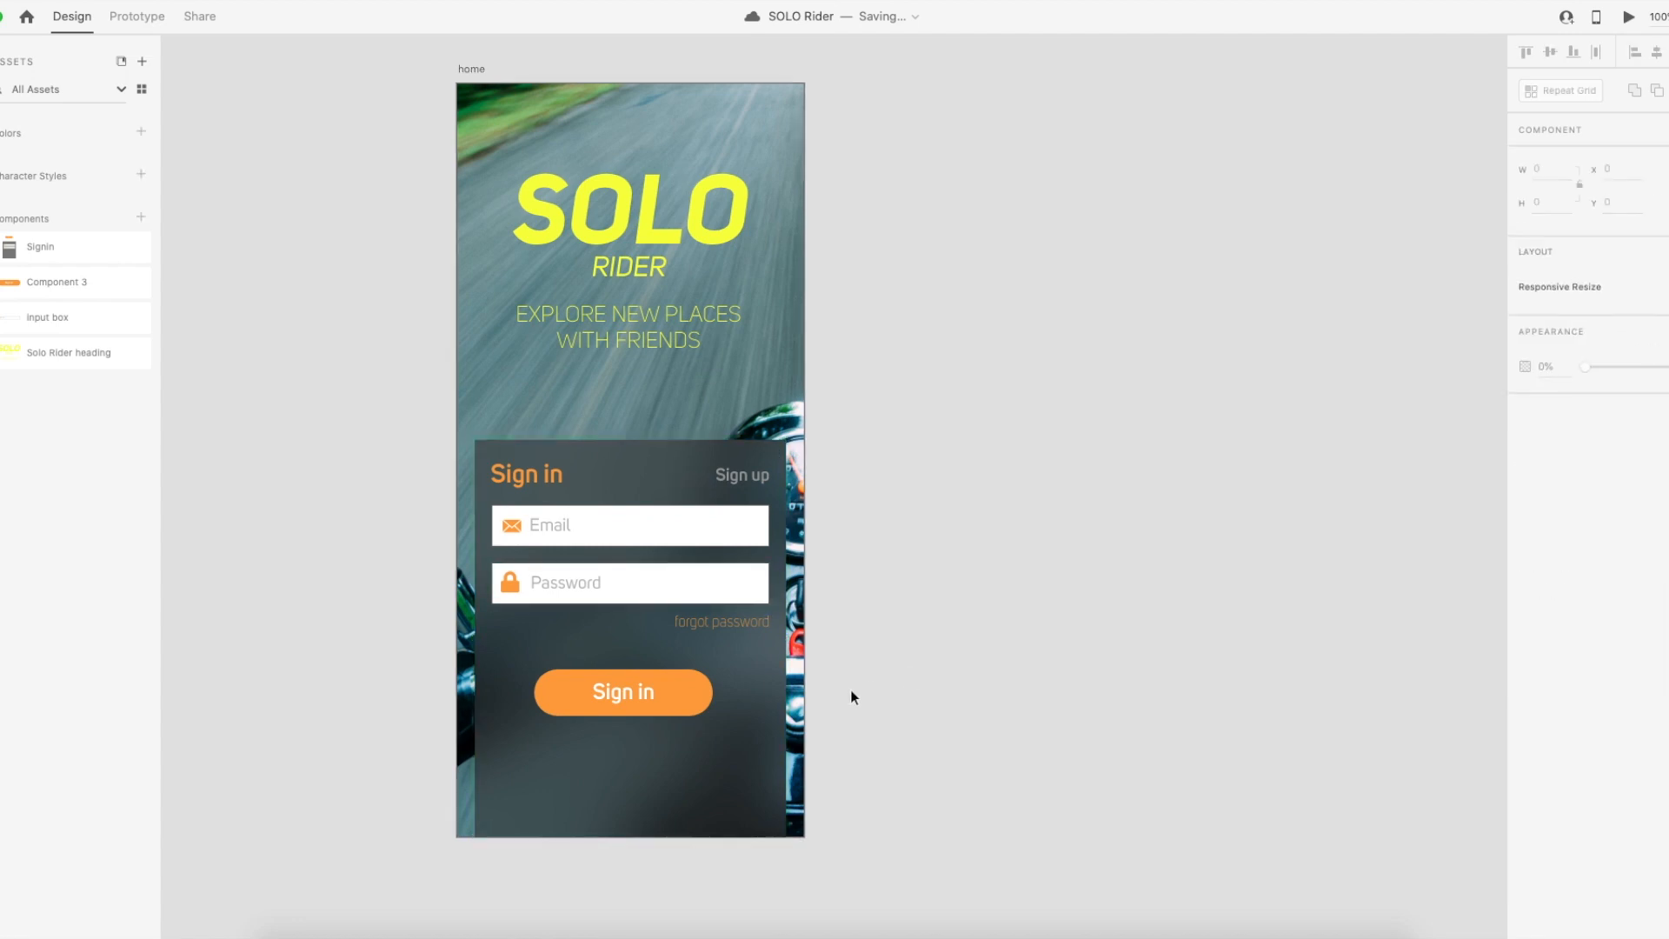
click(773, 680)
click(1563, 203)
double_click(733, 717)
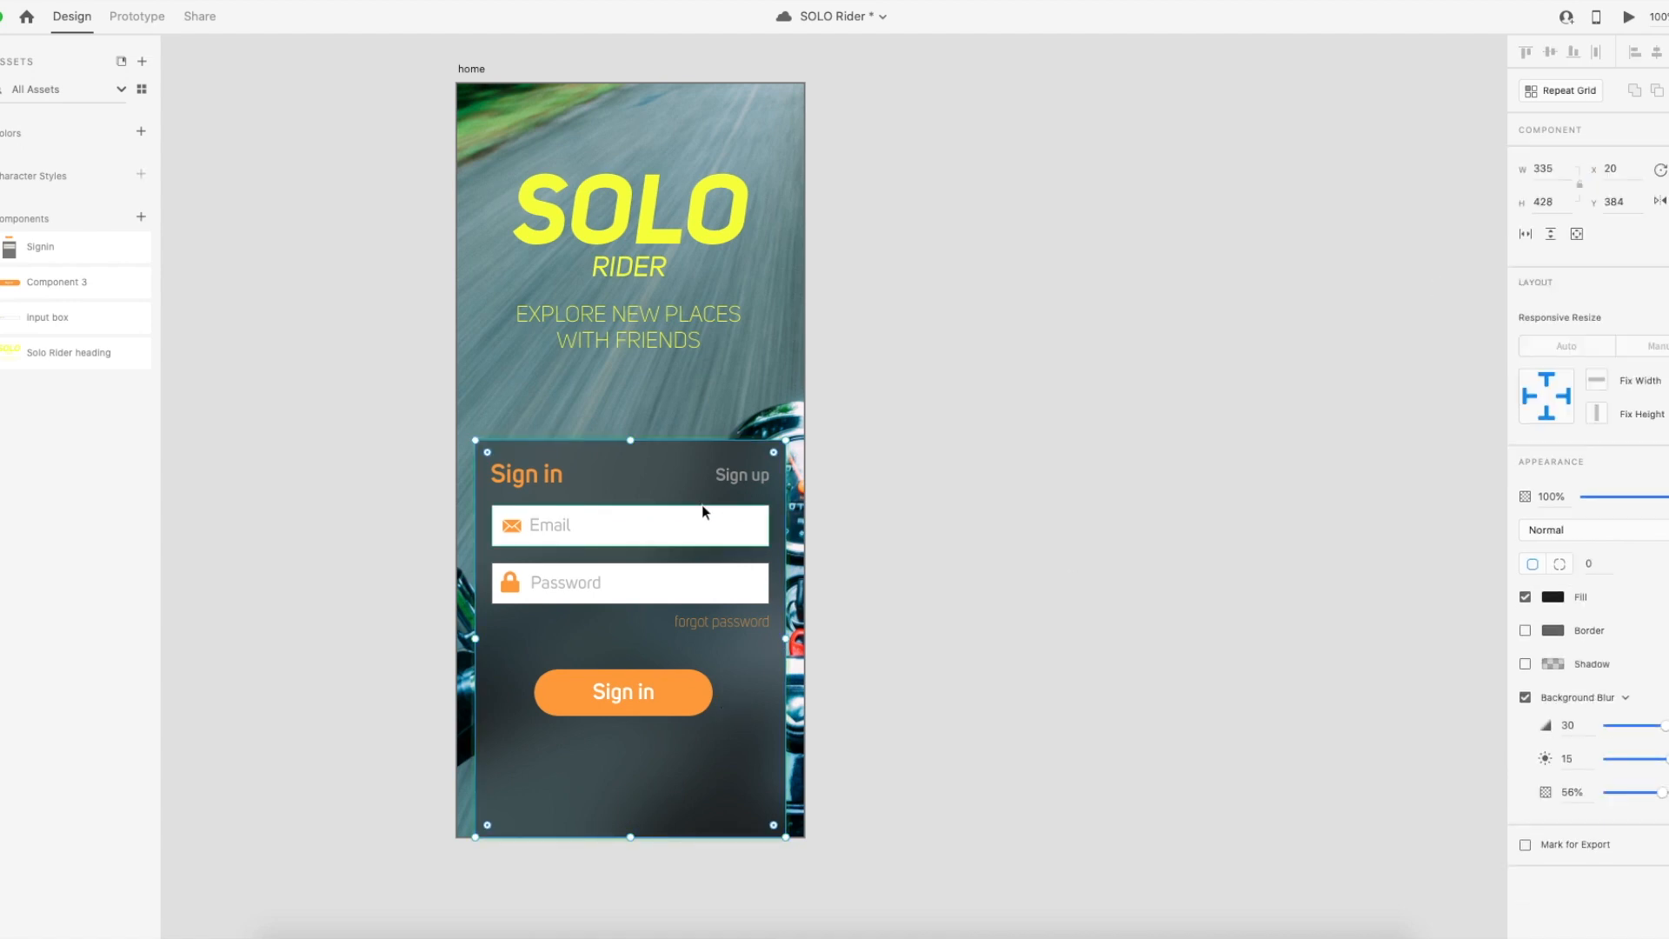
Set the Sign up heading's text size to 28 and sample the Sign in button's orange as its fill.
click(741, 478)
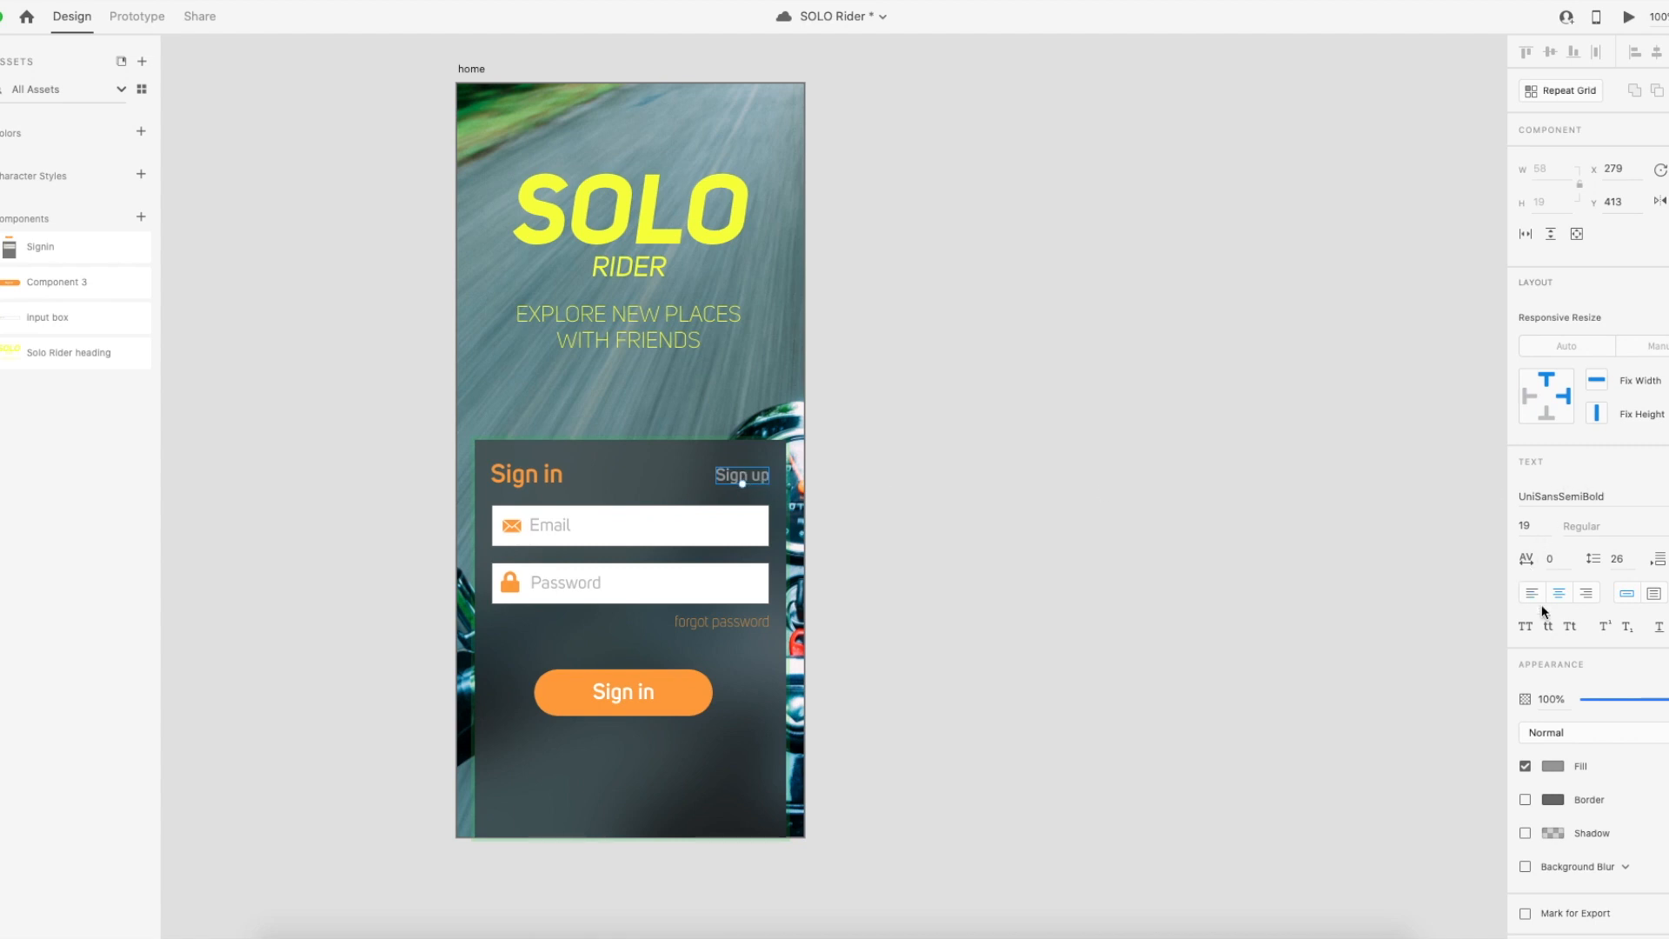
click(536, 482)
click(741, 476)
click(1527, 526)
text(28)
key(Return)
drag(739, 474, 727, 474)
key(i)
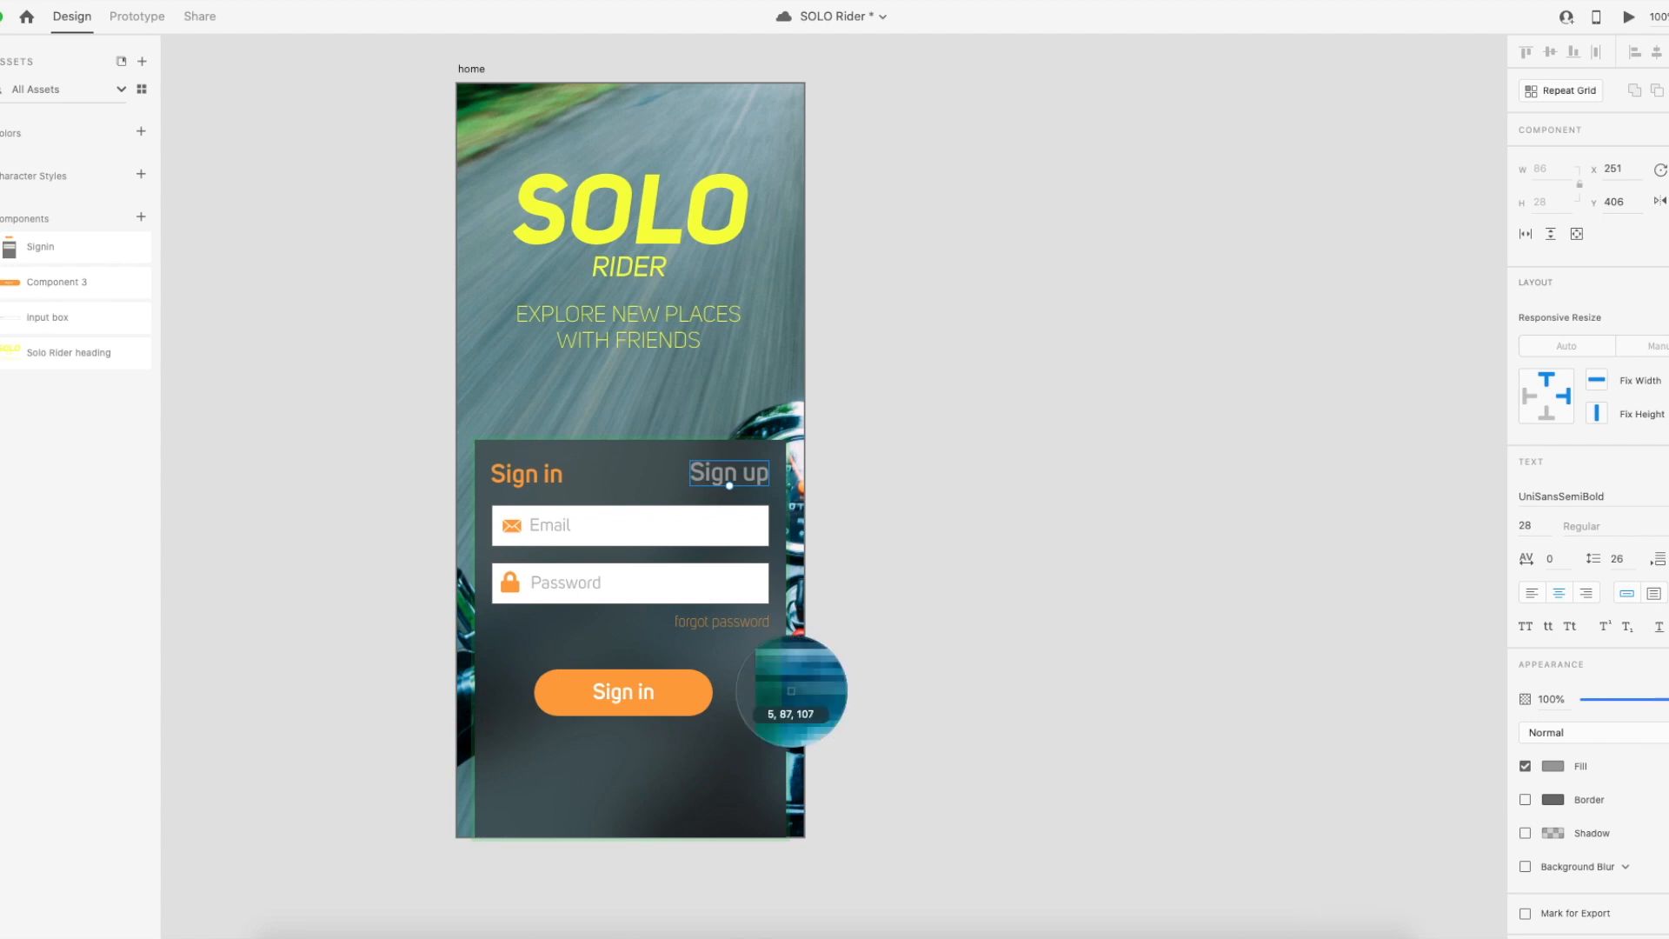
click(691, 694)
Give the Sign in heading a light grey fill and set its text size to 20.
click(557, 475)
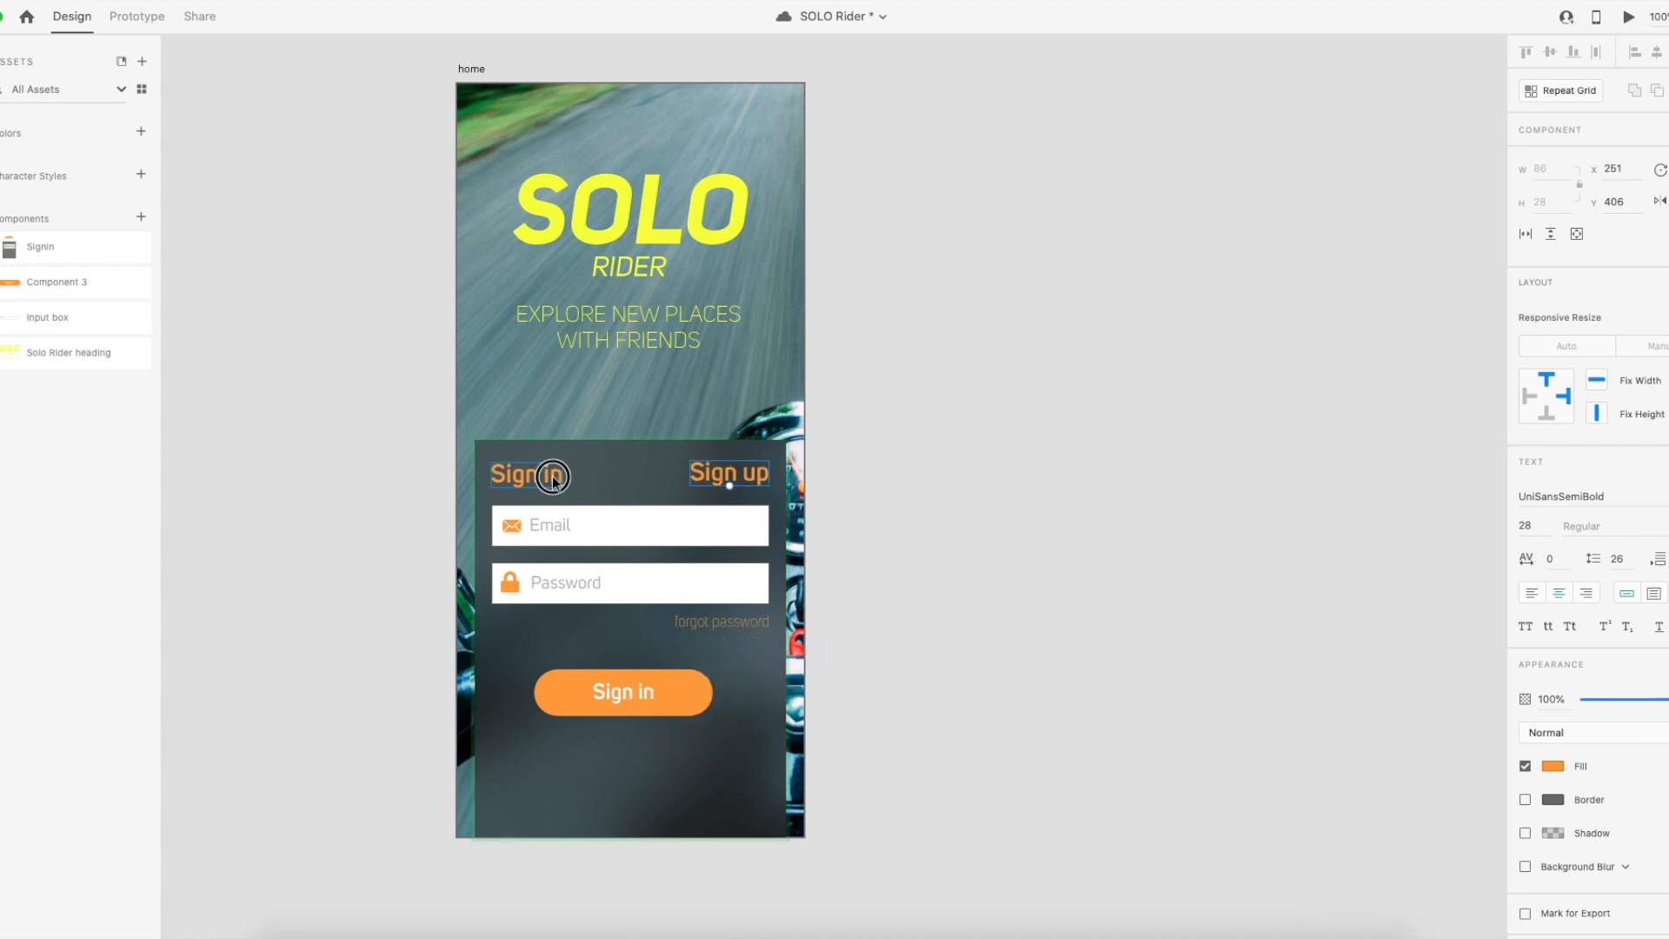
click(1554, 766)
drag(1344, 713, 1322, 703)
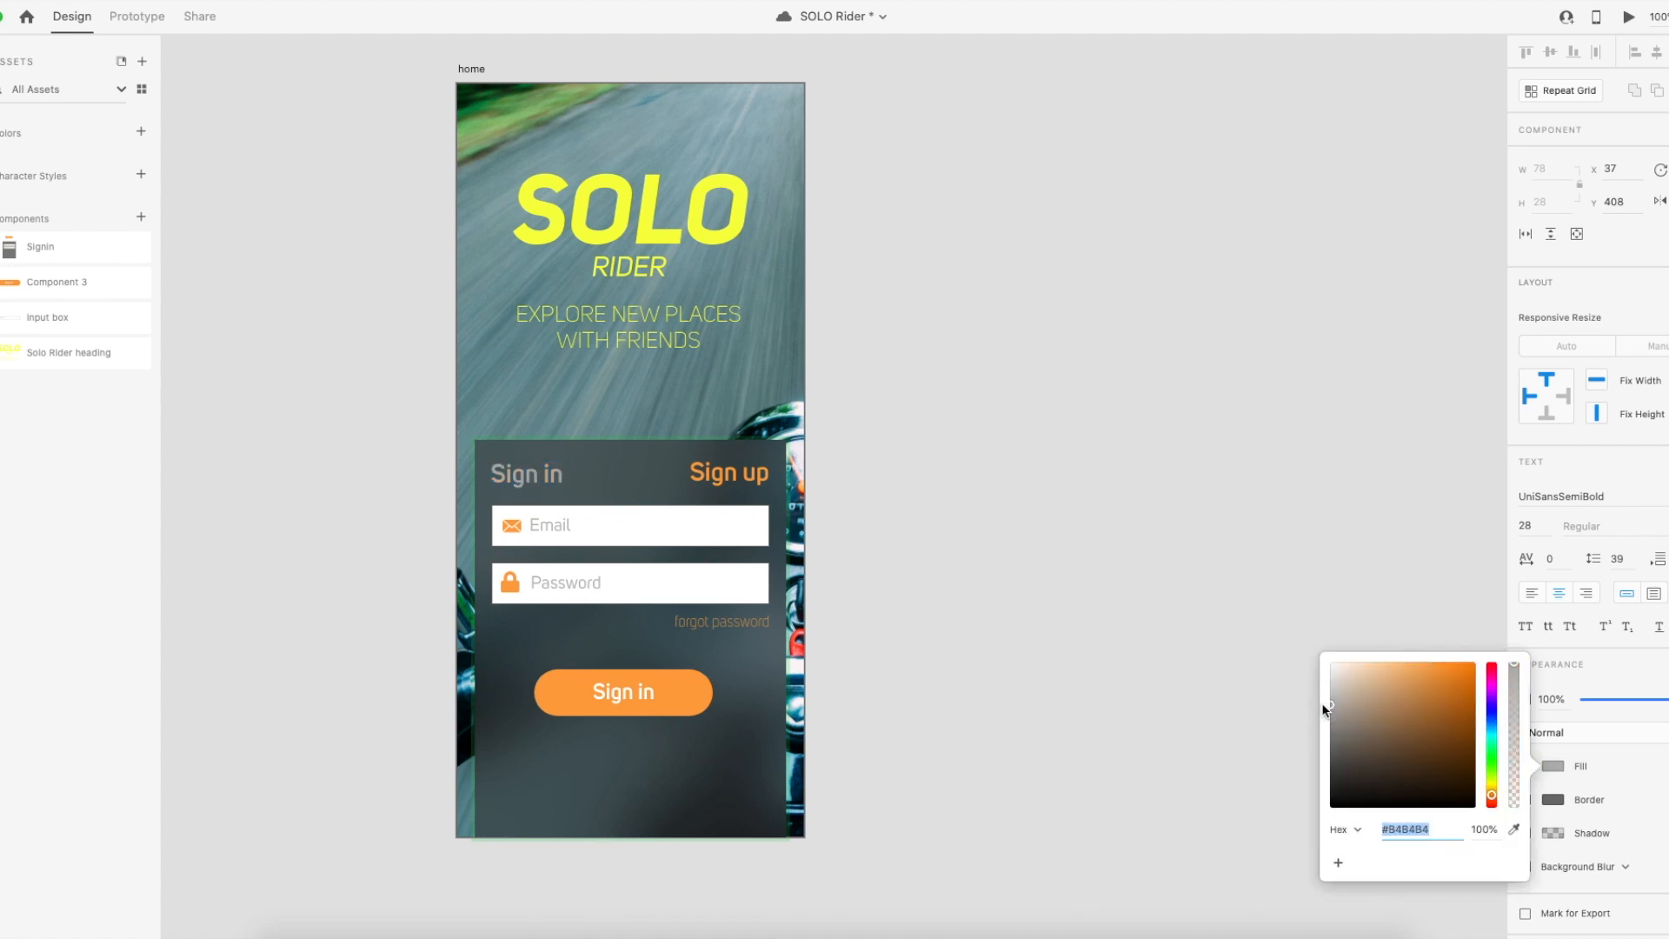
click(1530, 525)
text(20)
key(Return)
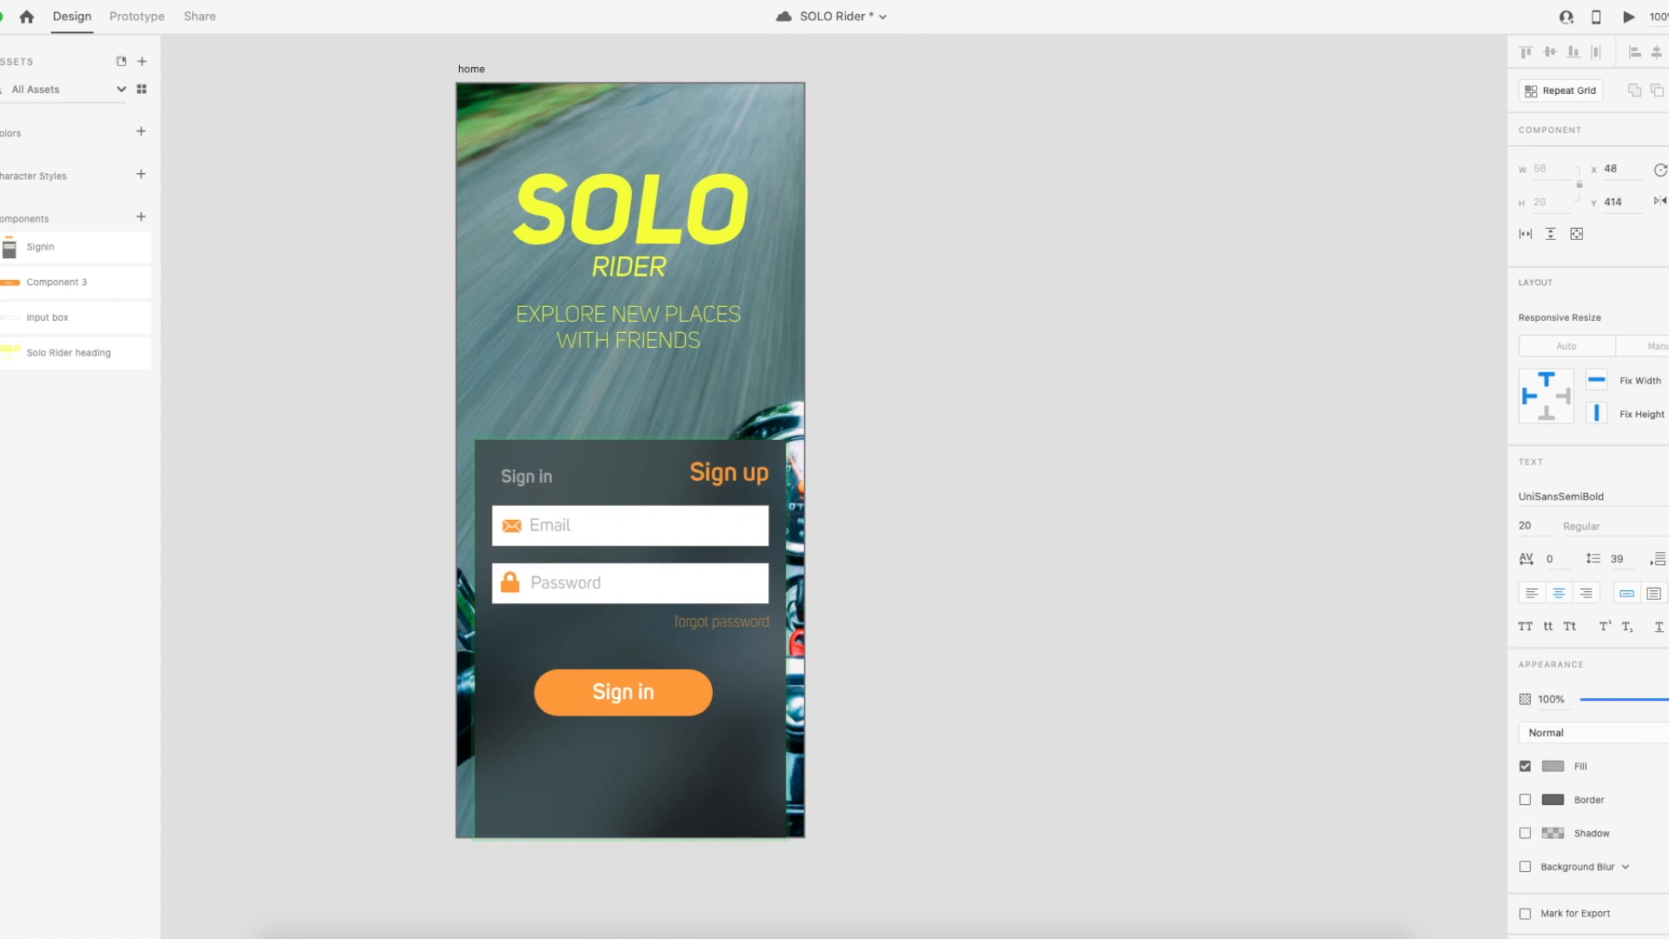
Shift the grey Sign in heading to X 38 so it aligns with the input fields' edge.
click(1010, 567)
click(539, 483)
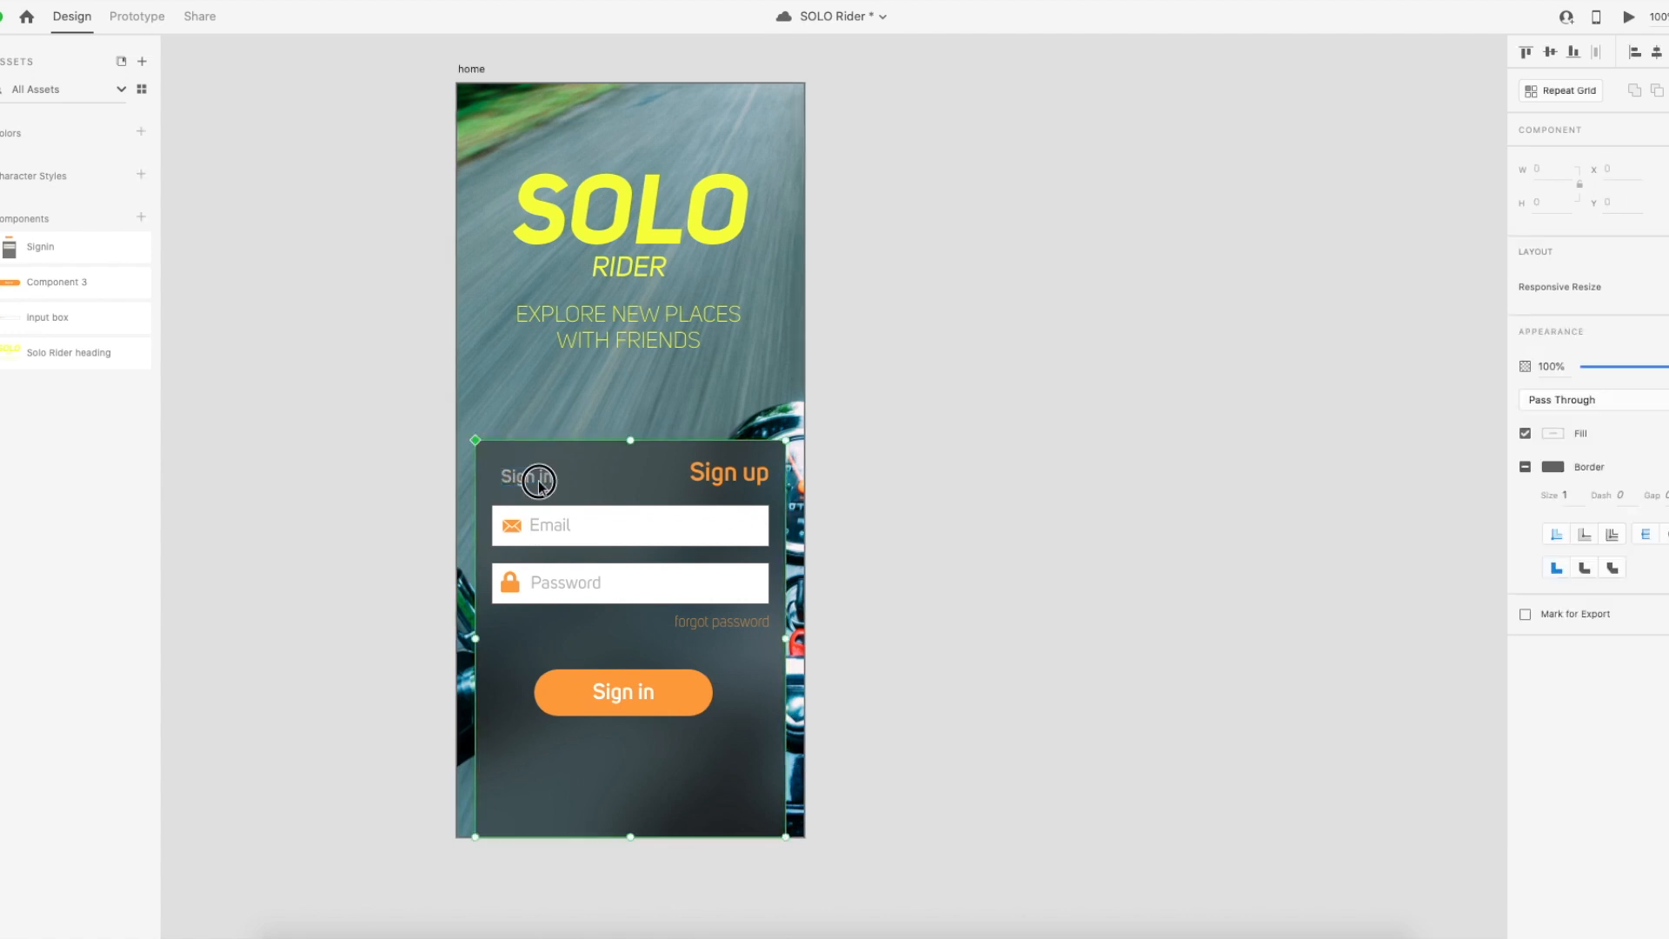
double_click(539, 480)
drag(536, 476, 533, 477)
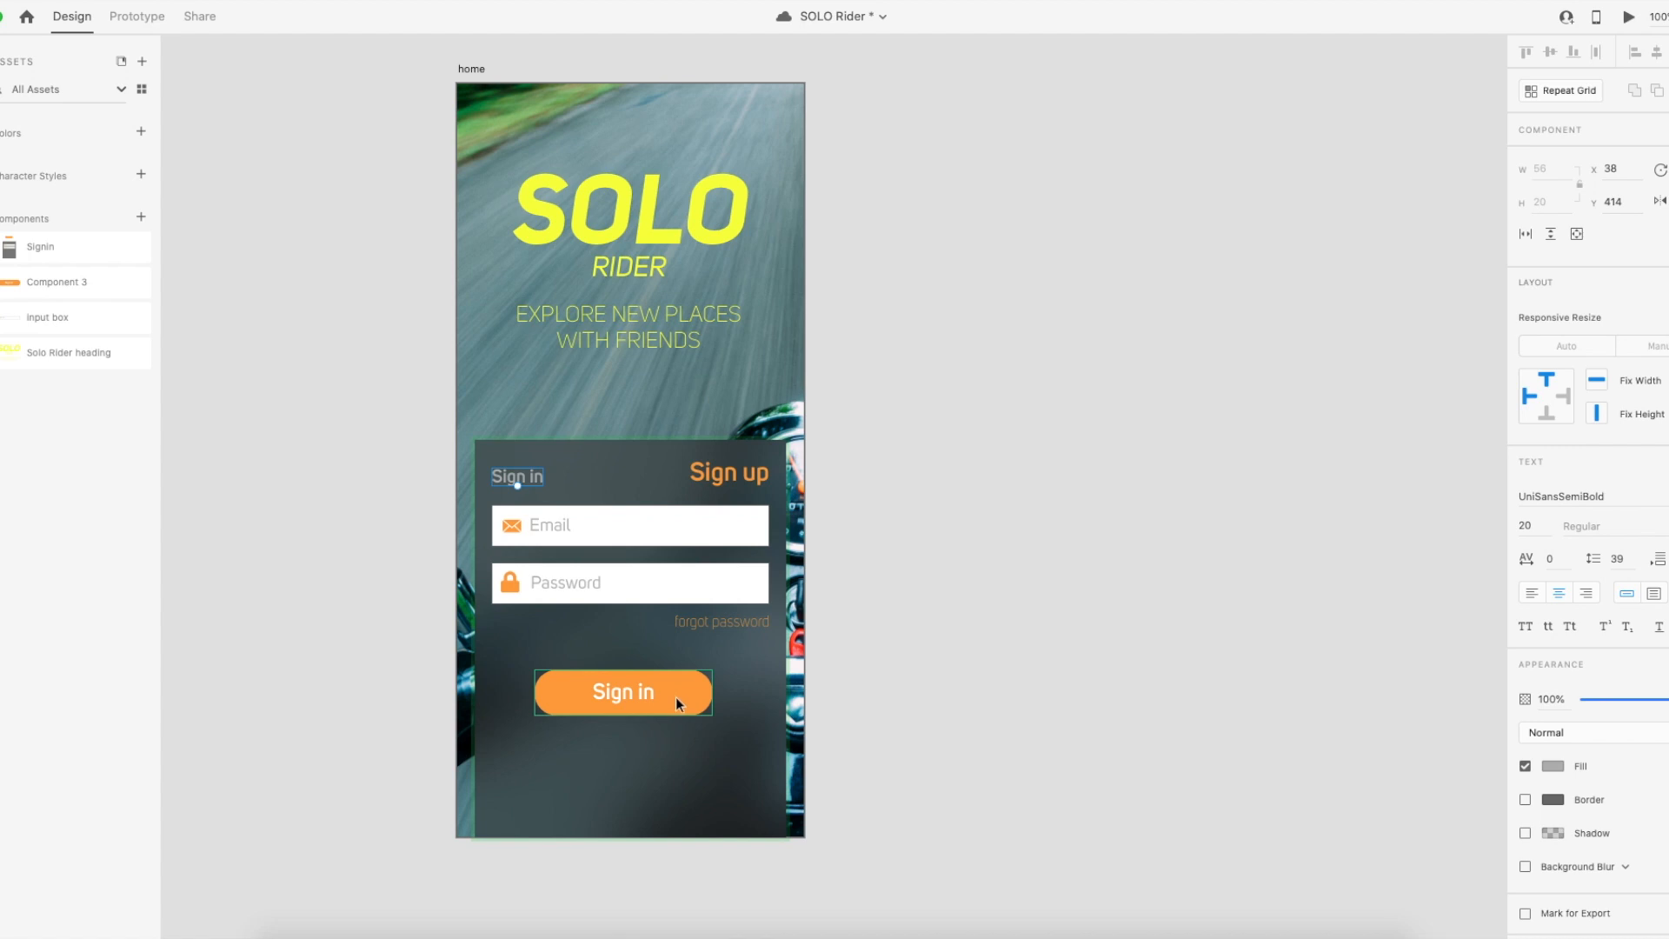
Change the password field's placeholder text to Confirm Password and realign it beside the lock icon.
click(656, 598)
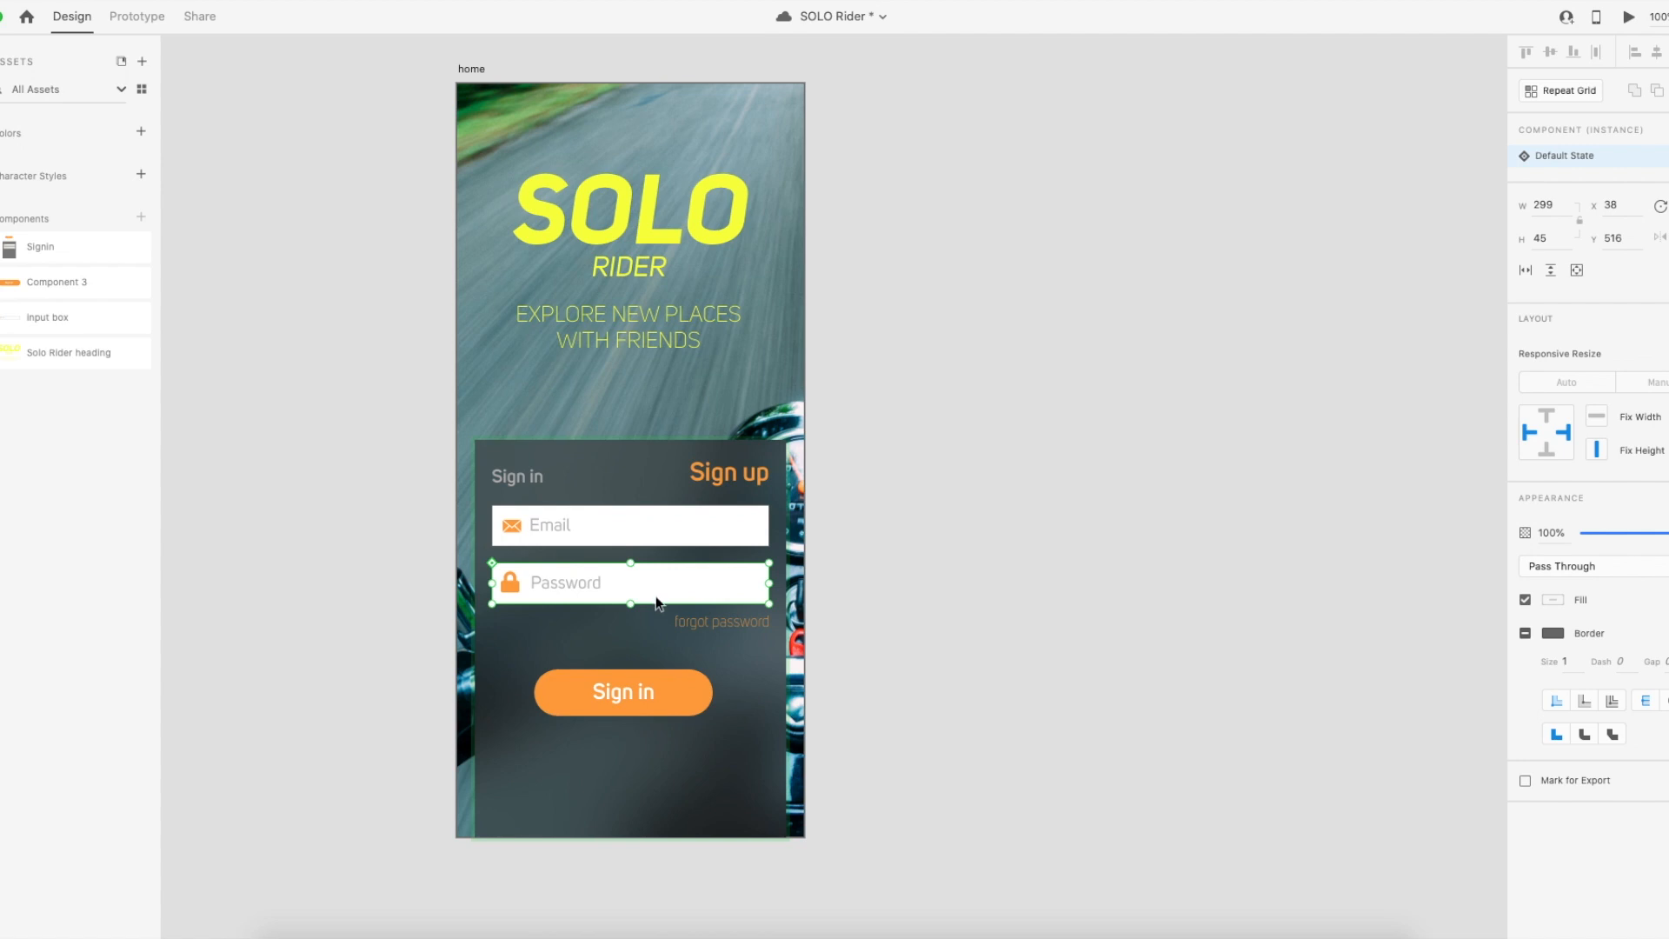
double_click(595, 584)
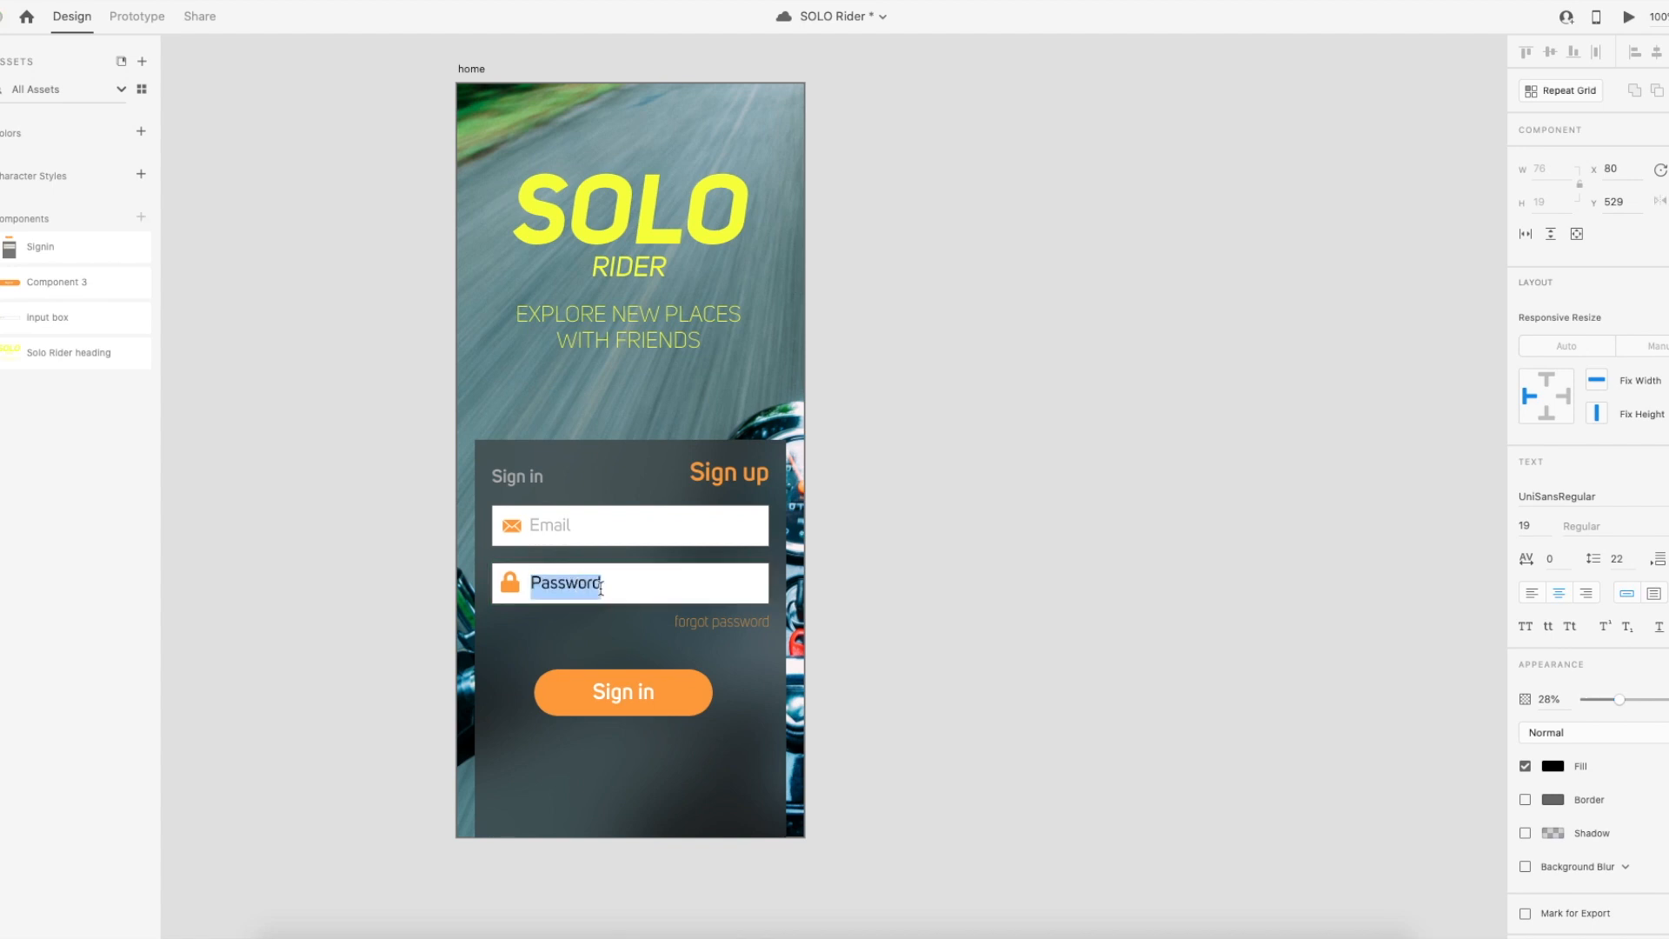
key(Left)
text(Confirm)
key(Escape)
drag(580, 584, 607, 584)
click(902, 610)
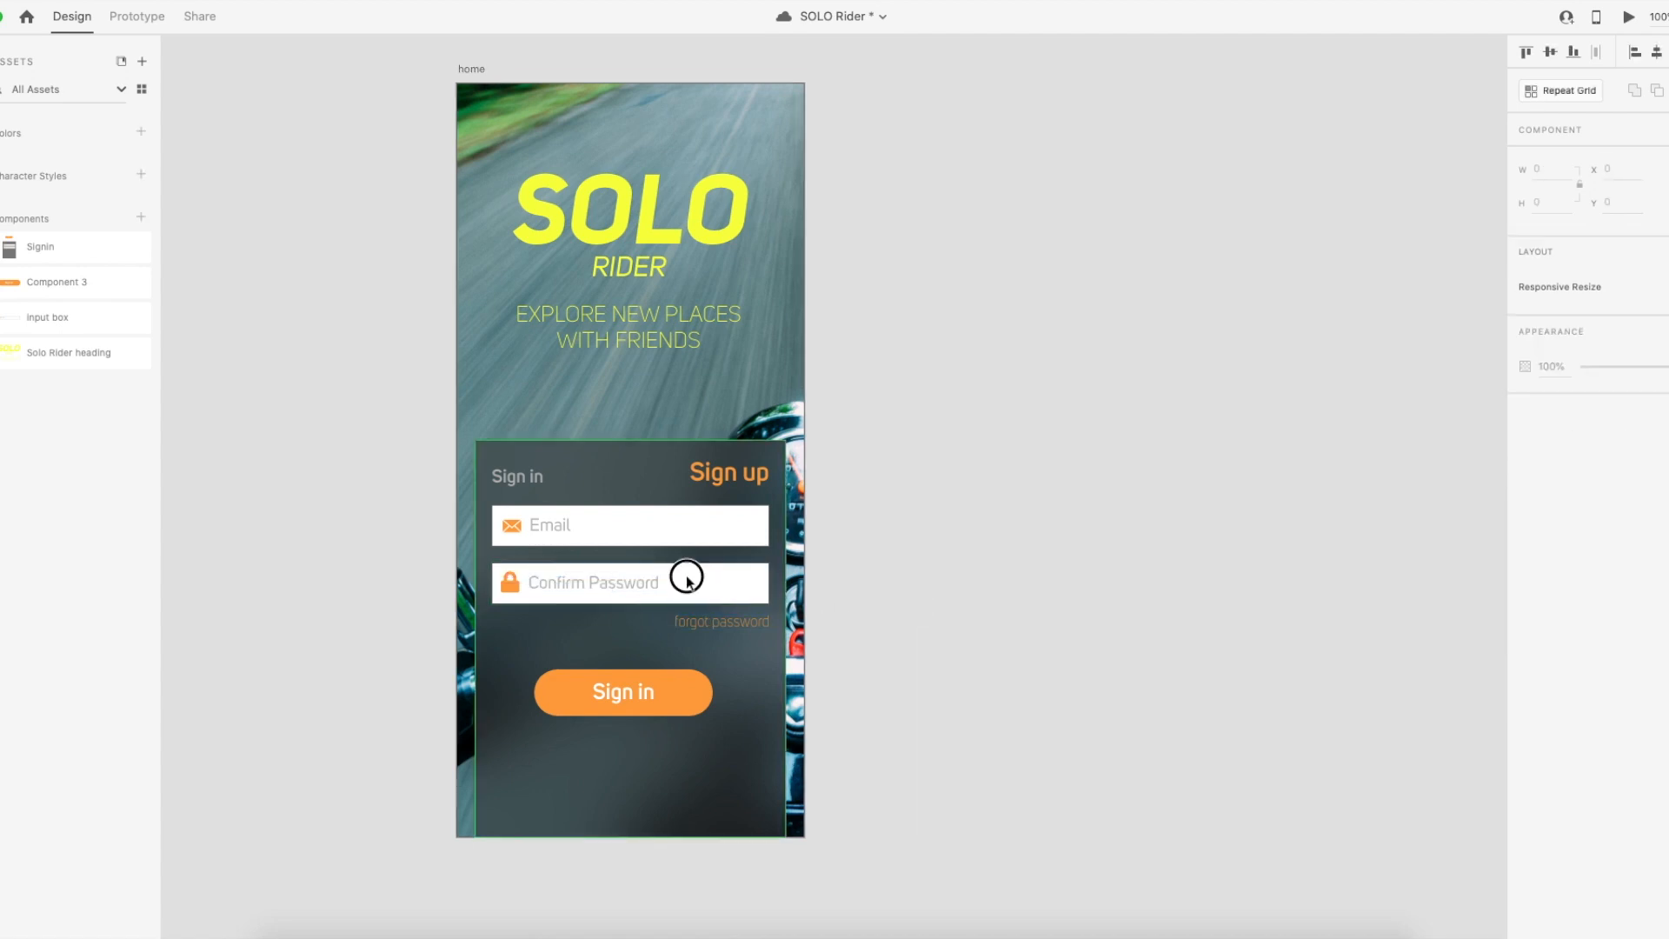
Arrange a Confirm Password field beneath the Password field at Y 578 and delete the forgot password link.
click(687, 581)
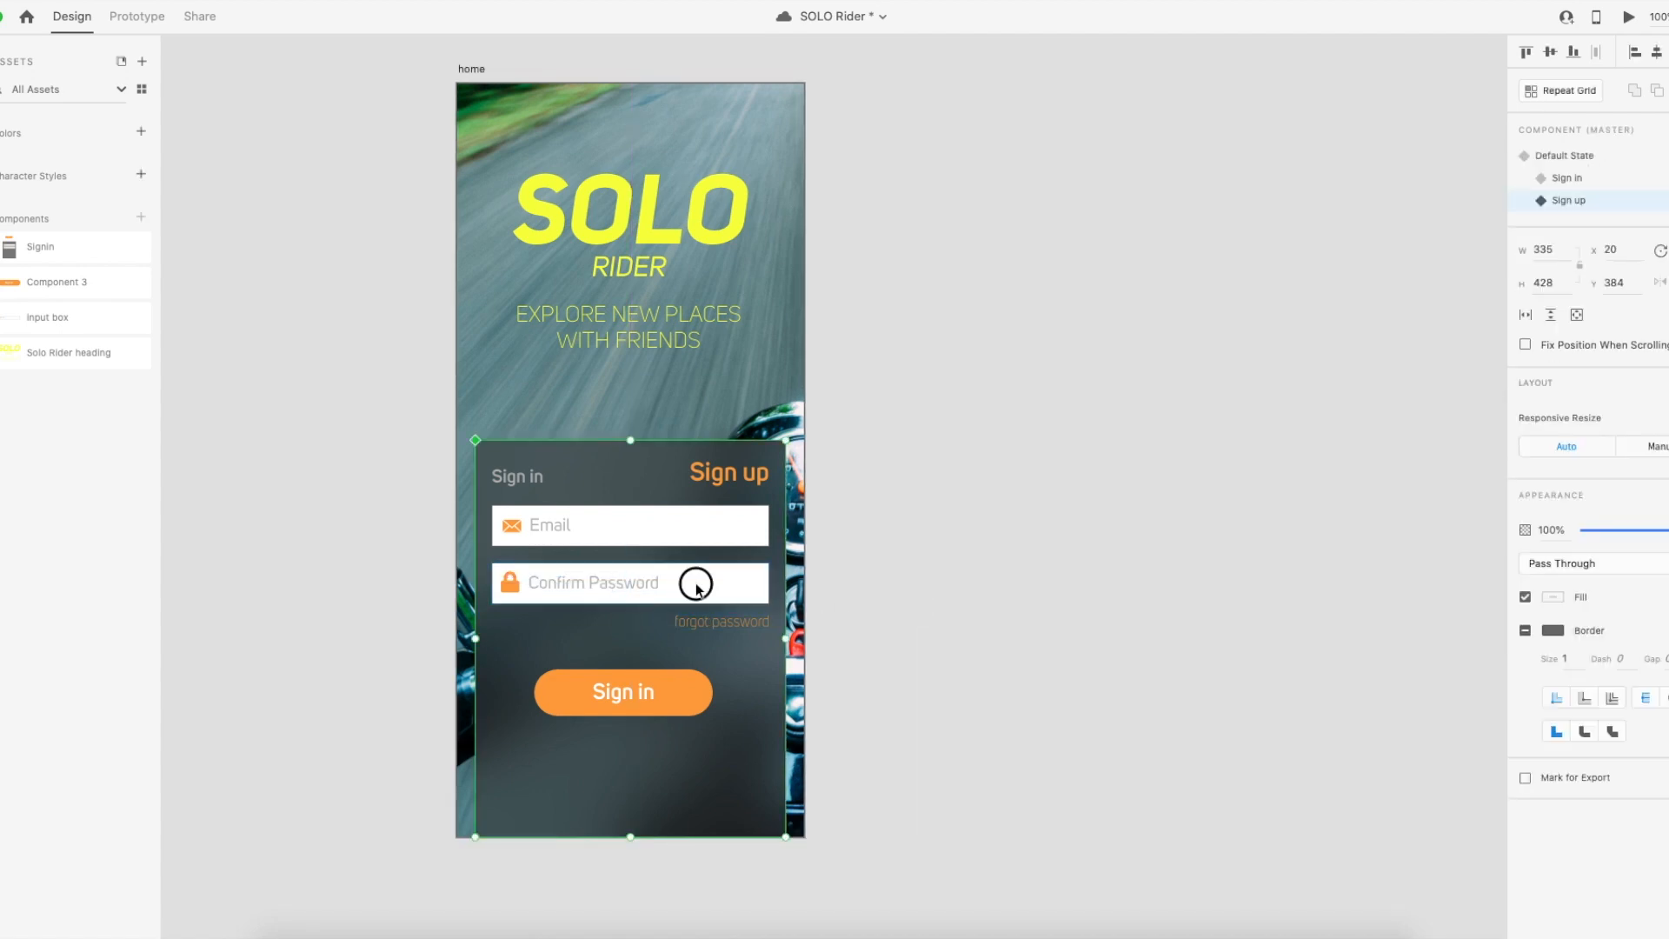
double_click(696, 582)
drag(695, 582, 716, 740)
key(Delete)
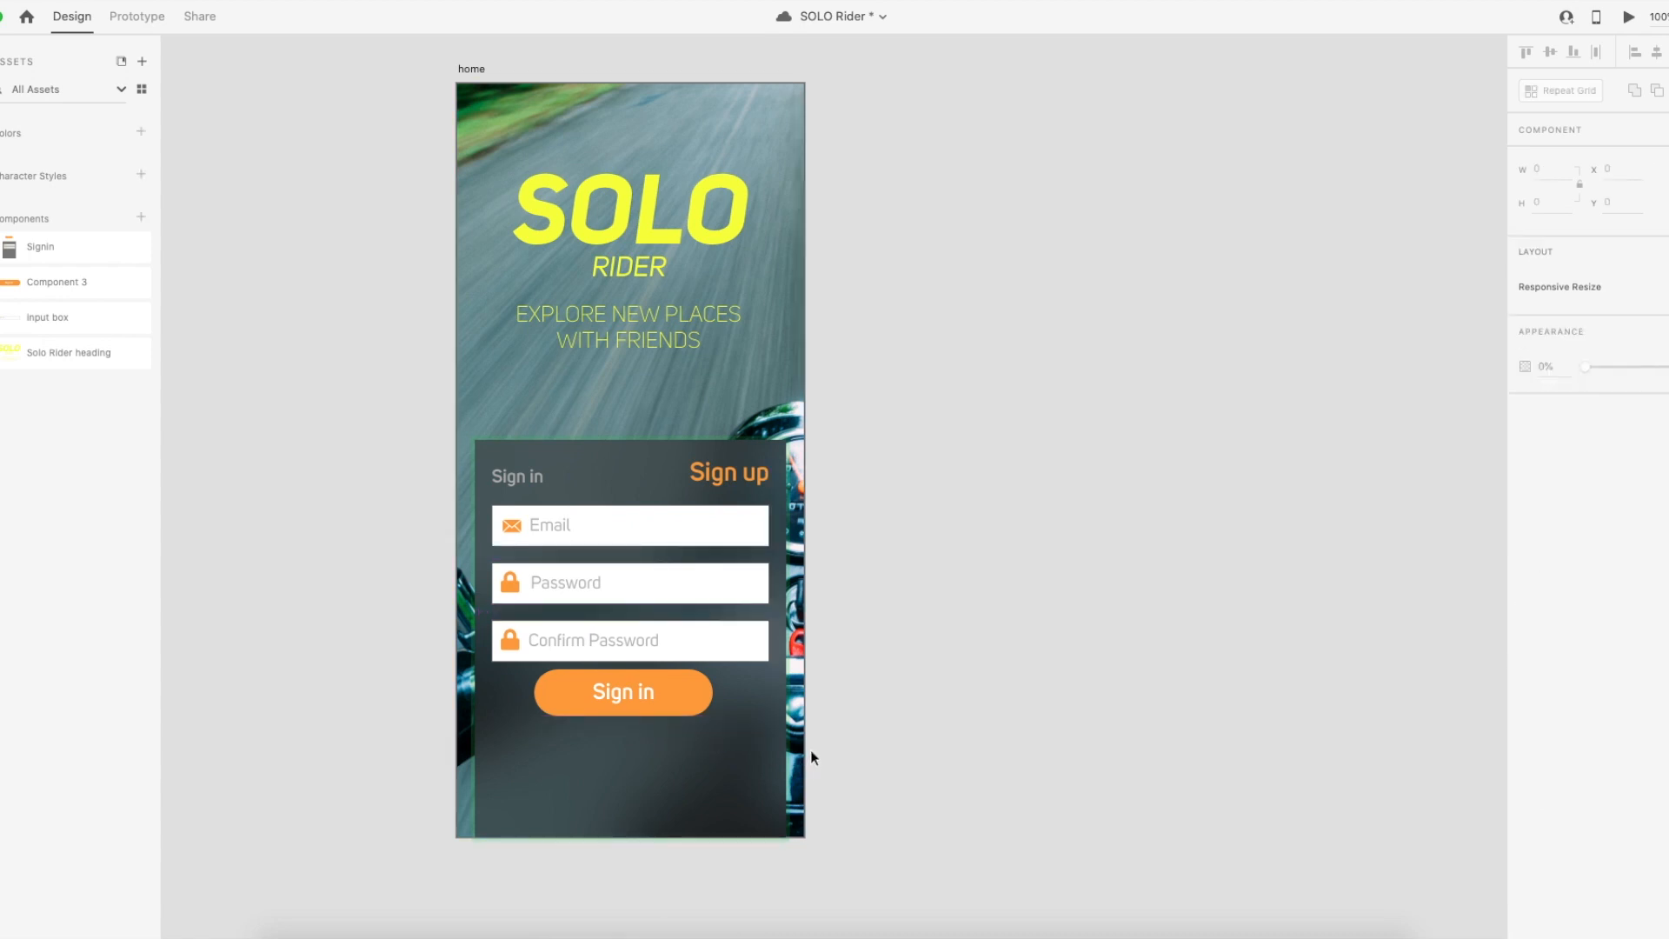
Move the Sign in button down to Y 661, clear of the Confirm Password field.
click(676, 695)
key(shift+Down)
key(shift+Down)
key(shift+Down)
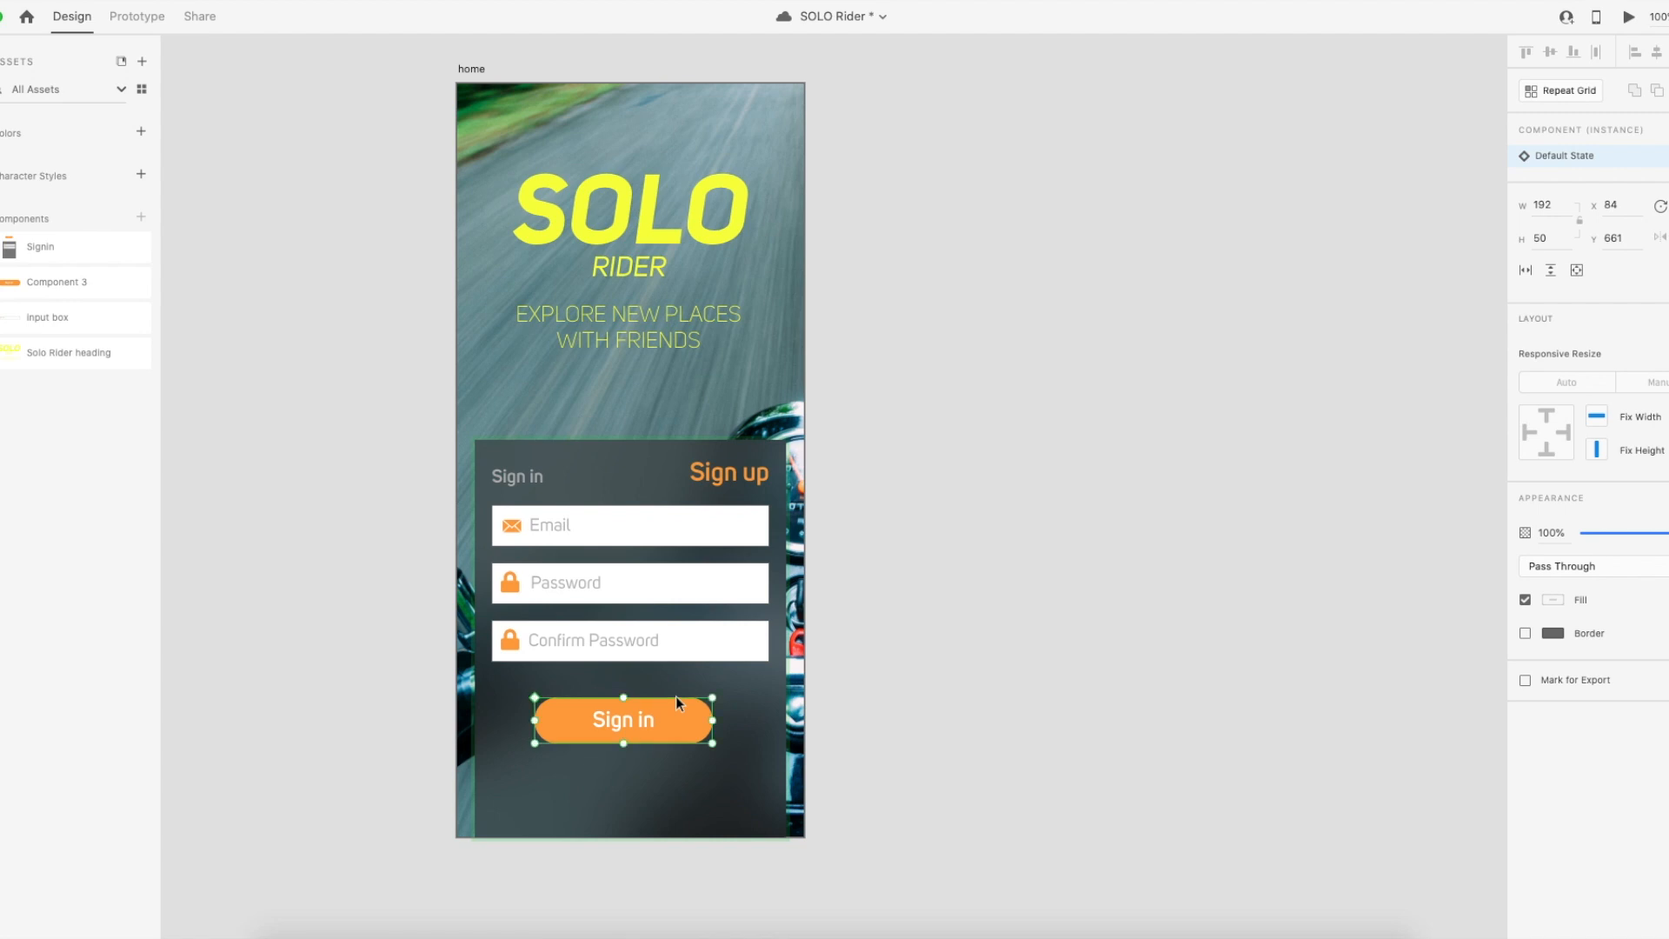
Move the Confirm Password field up over the Password field at X 38, Y 517.
click(691, 638)
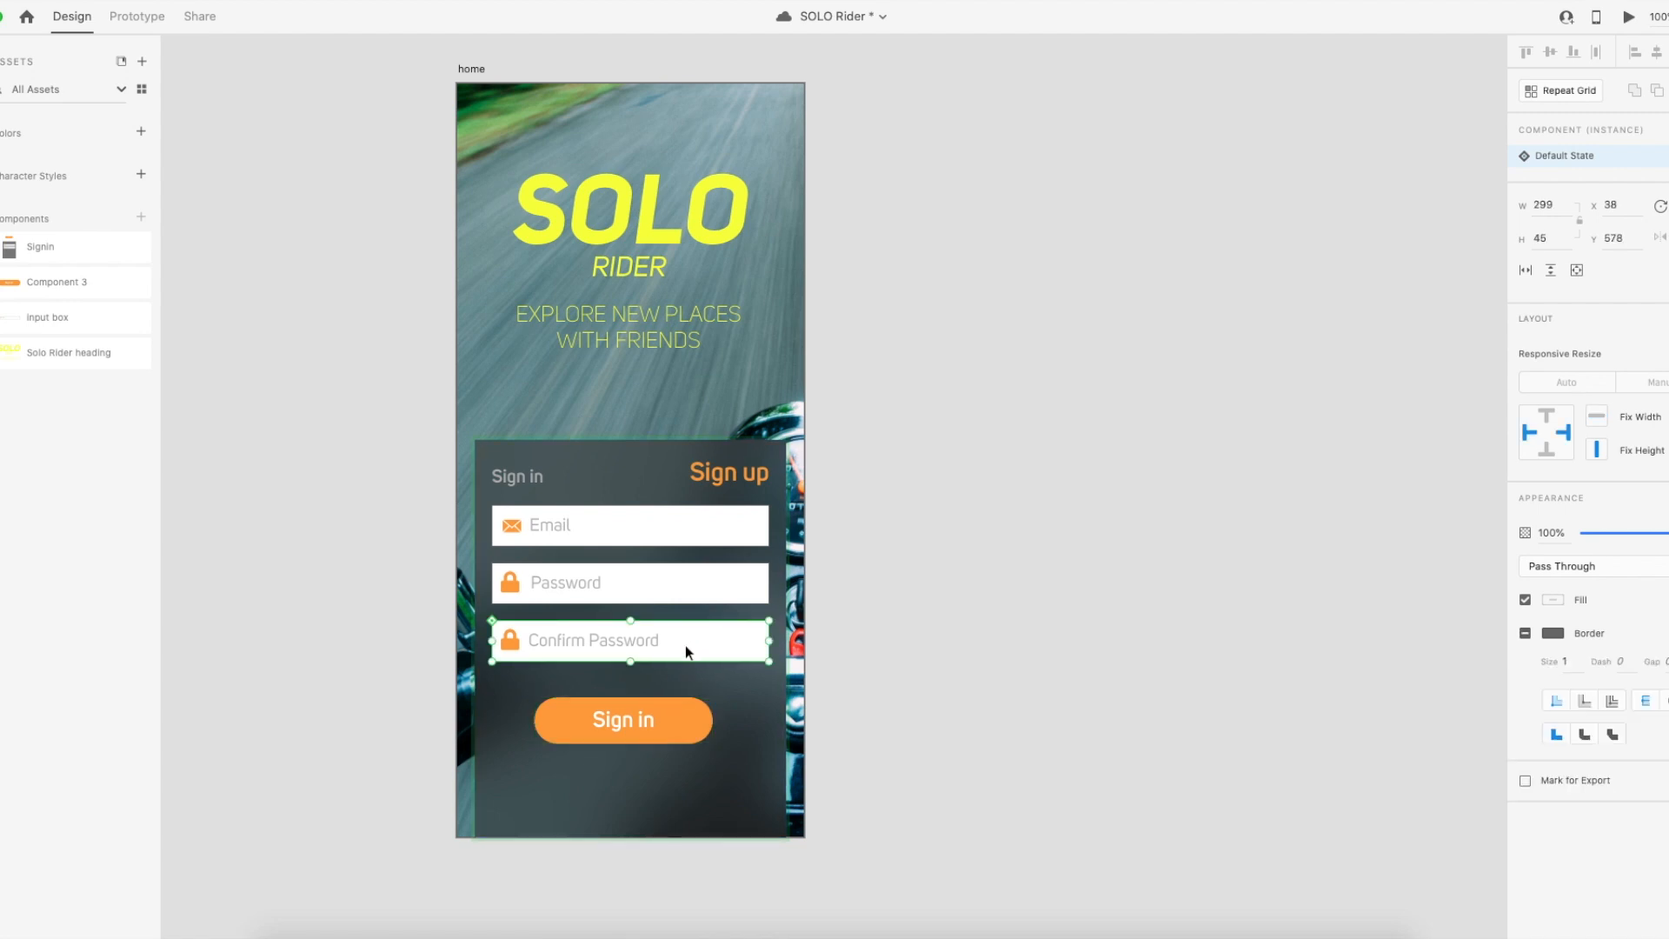
drag(683, 649, 687, 598)
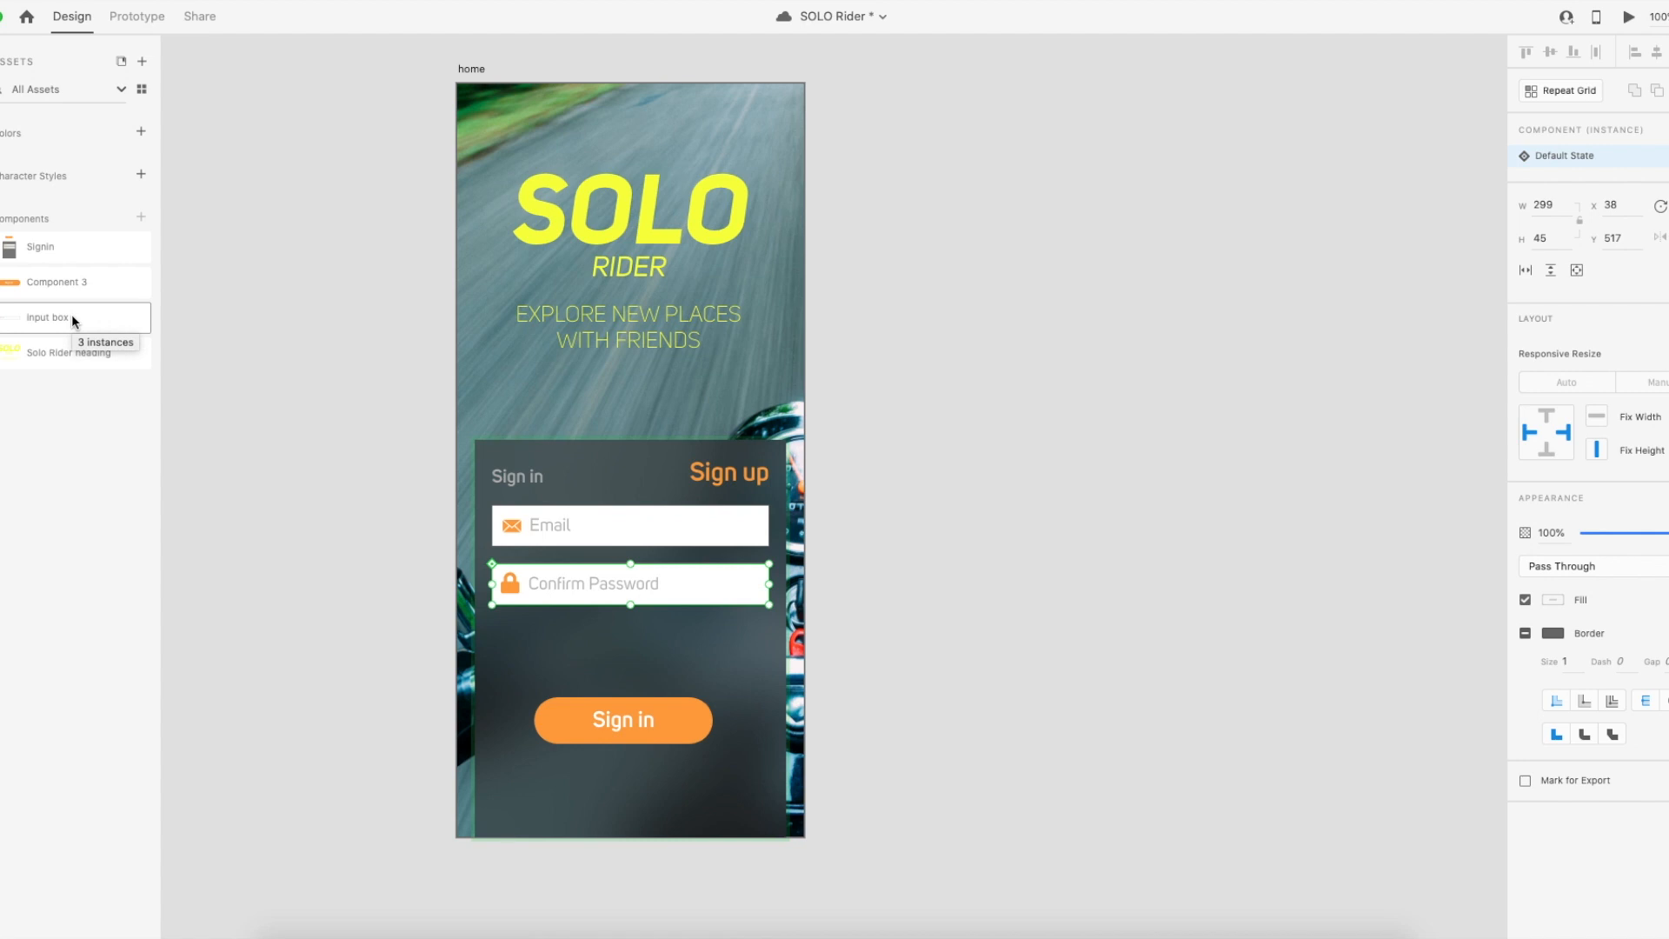
Rename the Confirm Password field's layer to "confirm input box".
key(super+y)
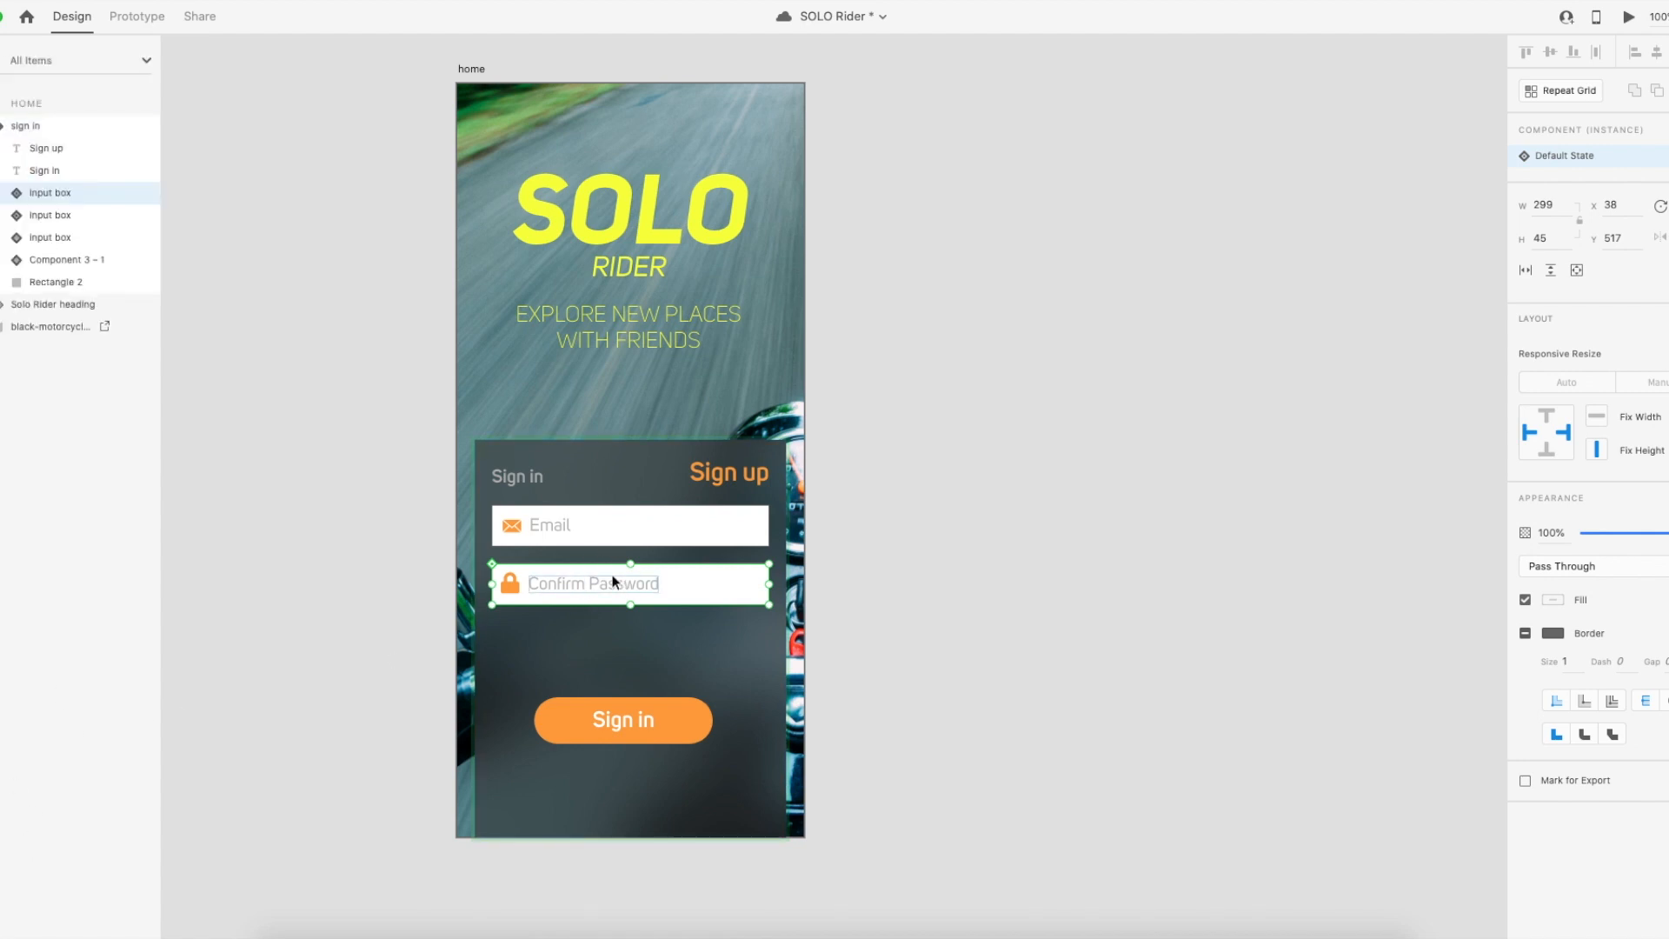
double_click(51, 192)
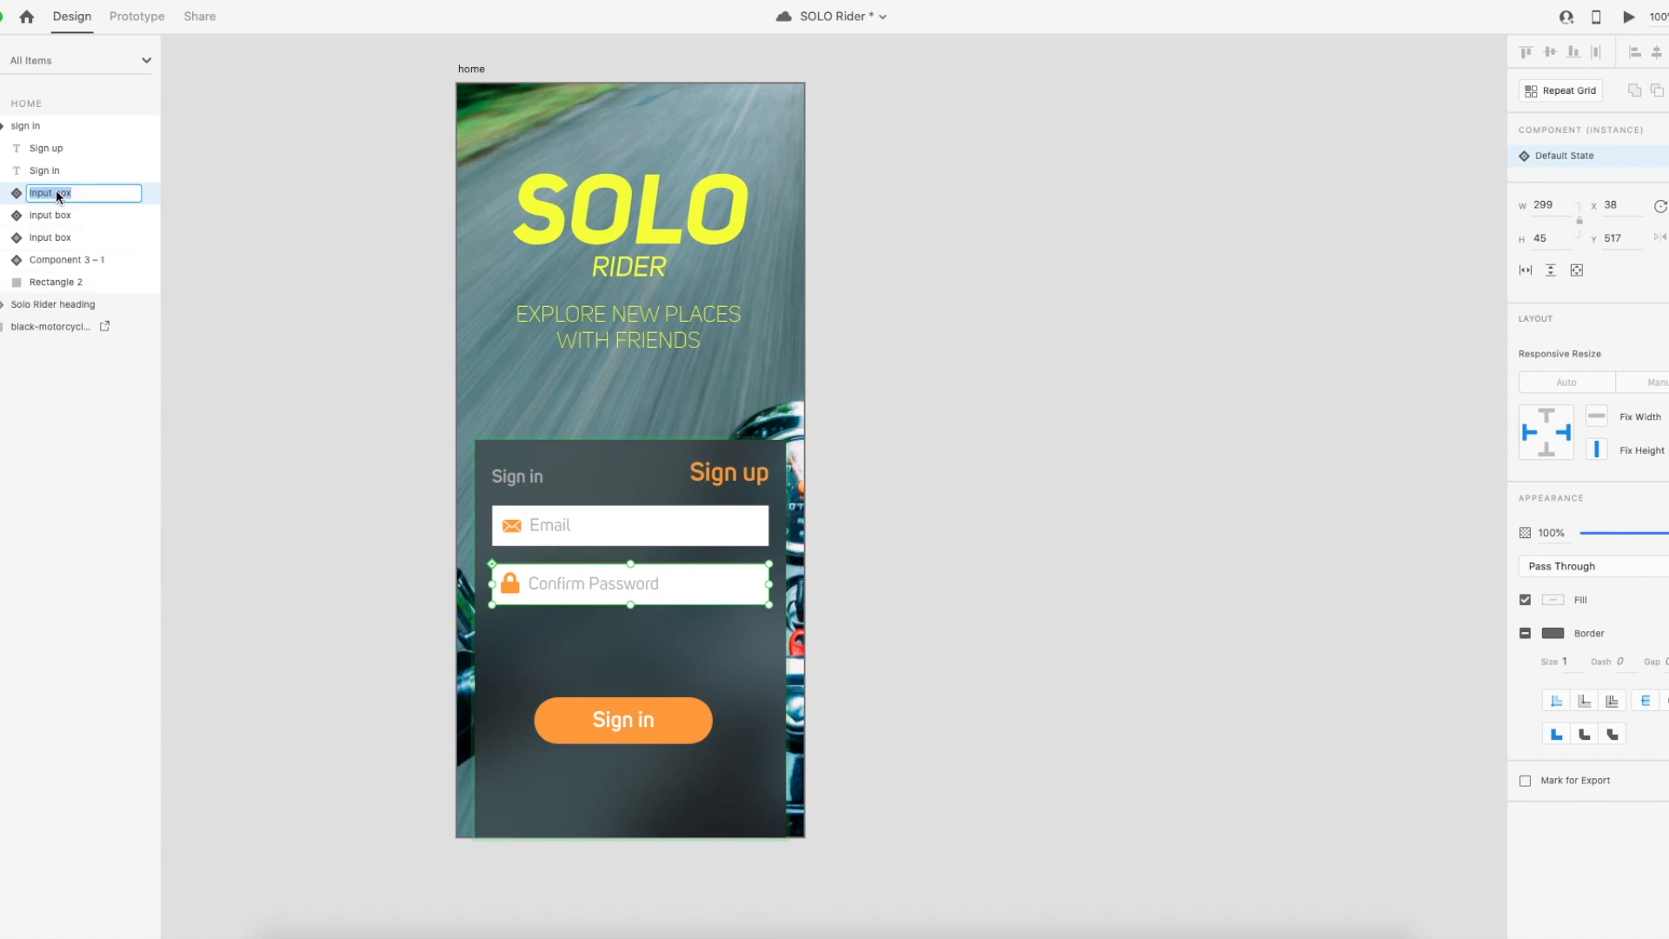
key(Left)
text(confirm)
key(Return)
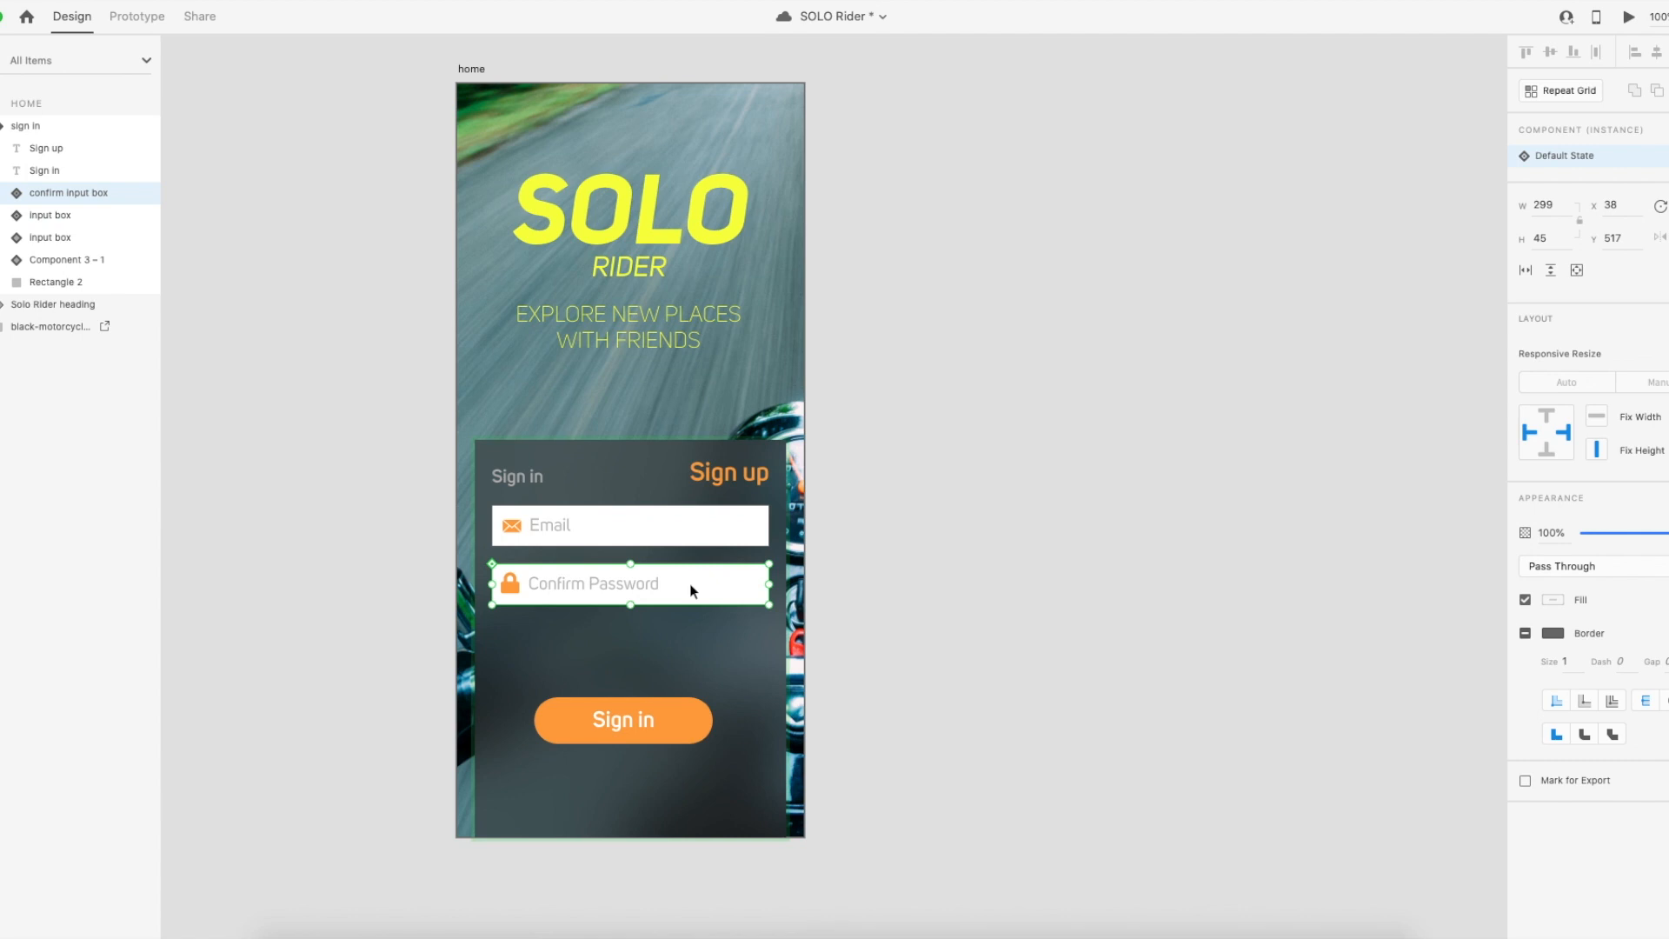
Move the Confirm Password field straight down beneath the Password field to Y 578.
drag(687, 582, 688, 640)
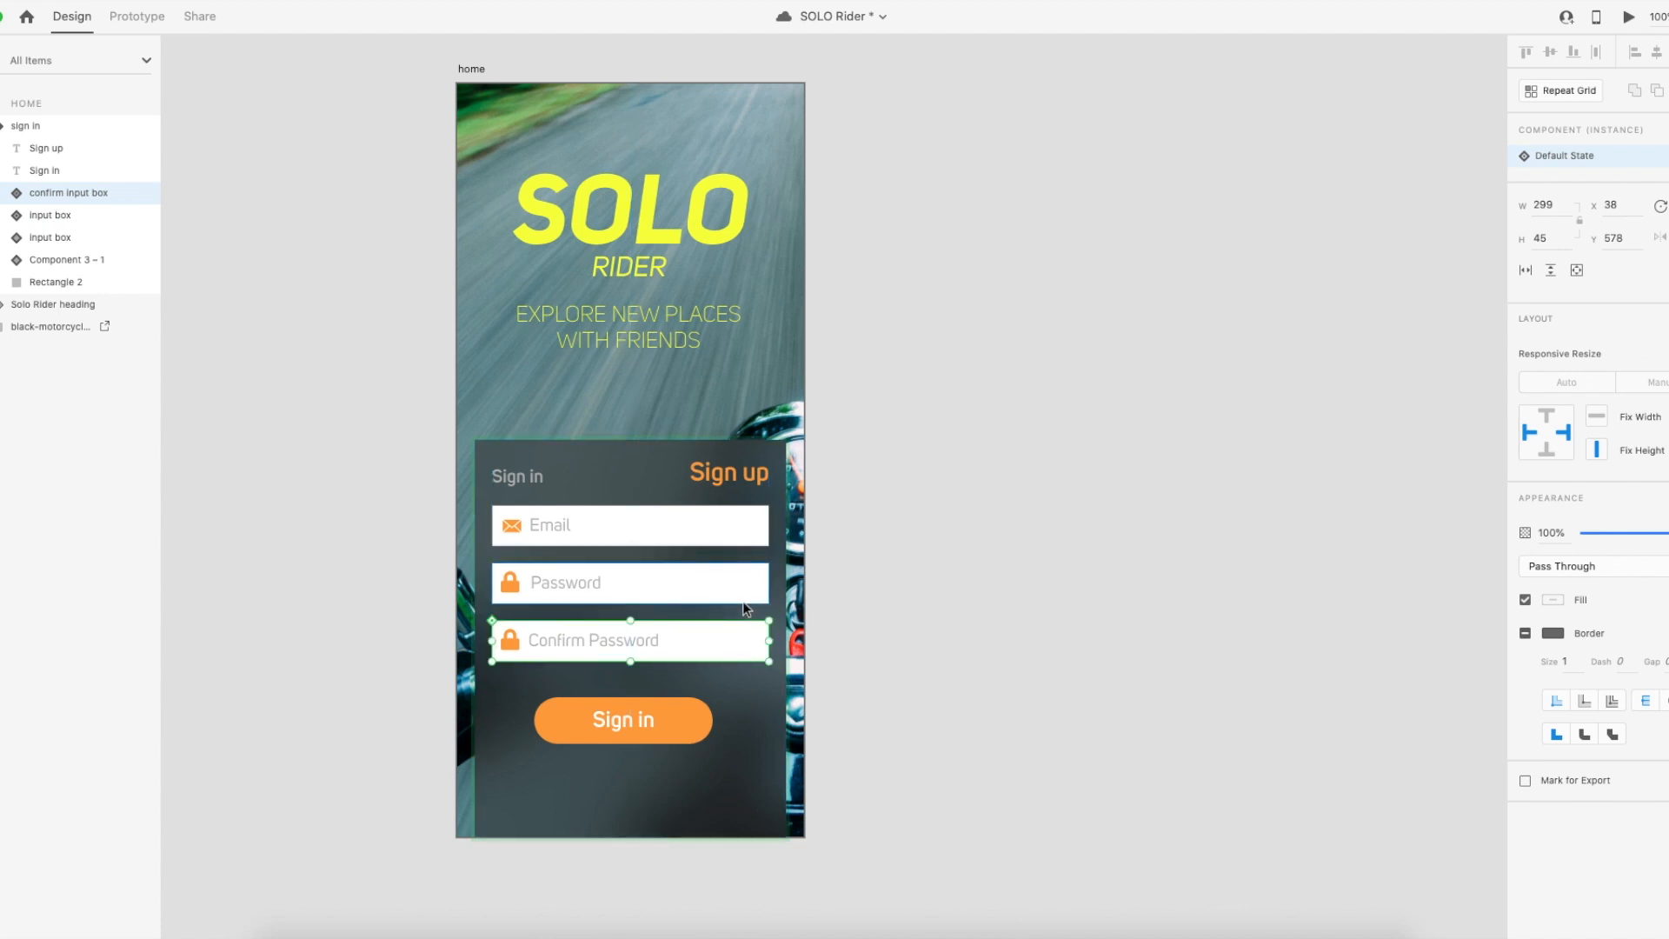
click(539, 477)
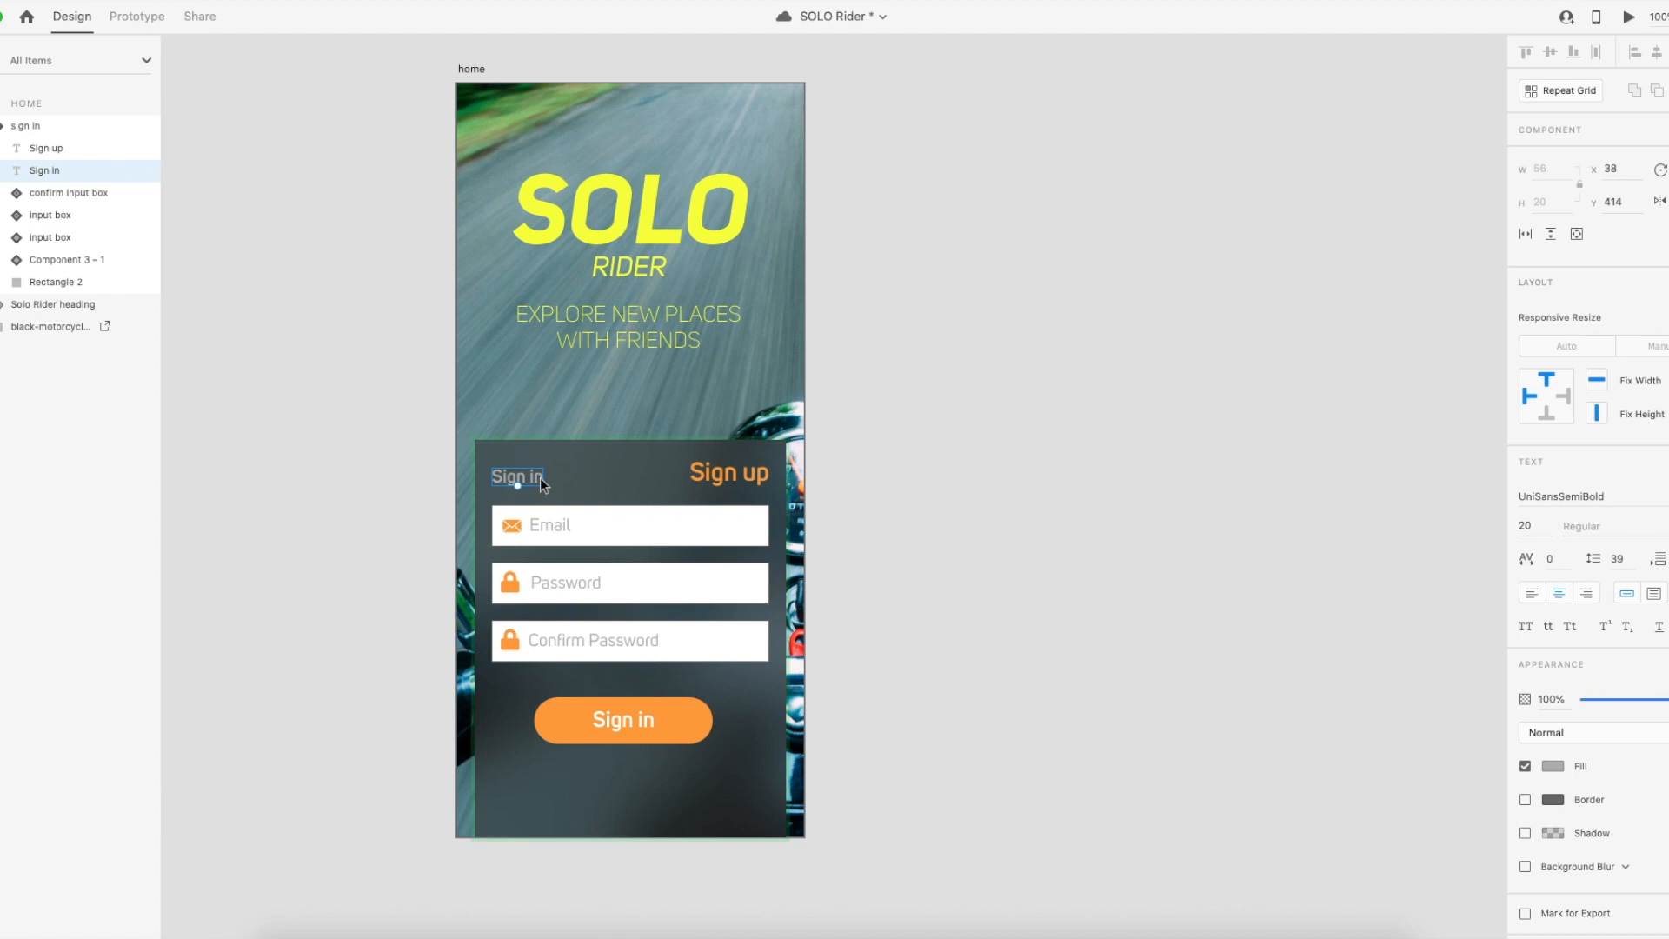
click(929, 553)
click(668, 485)
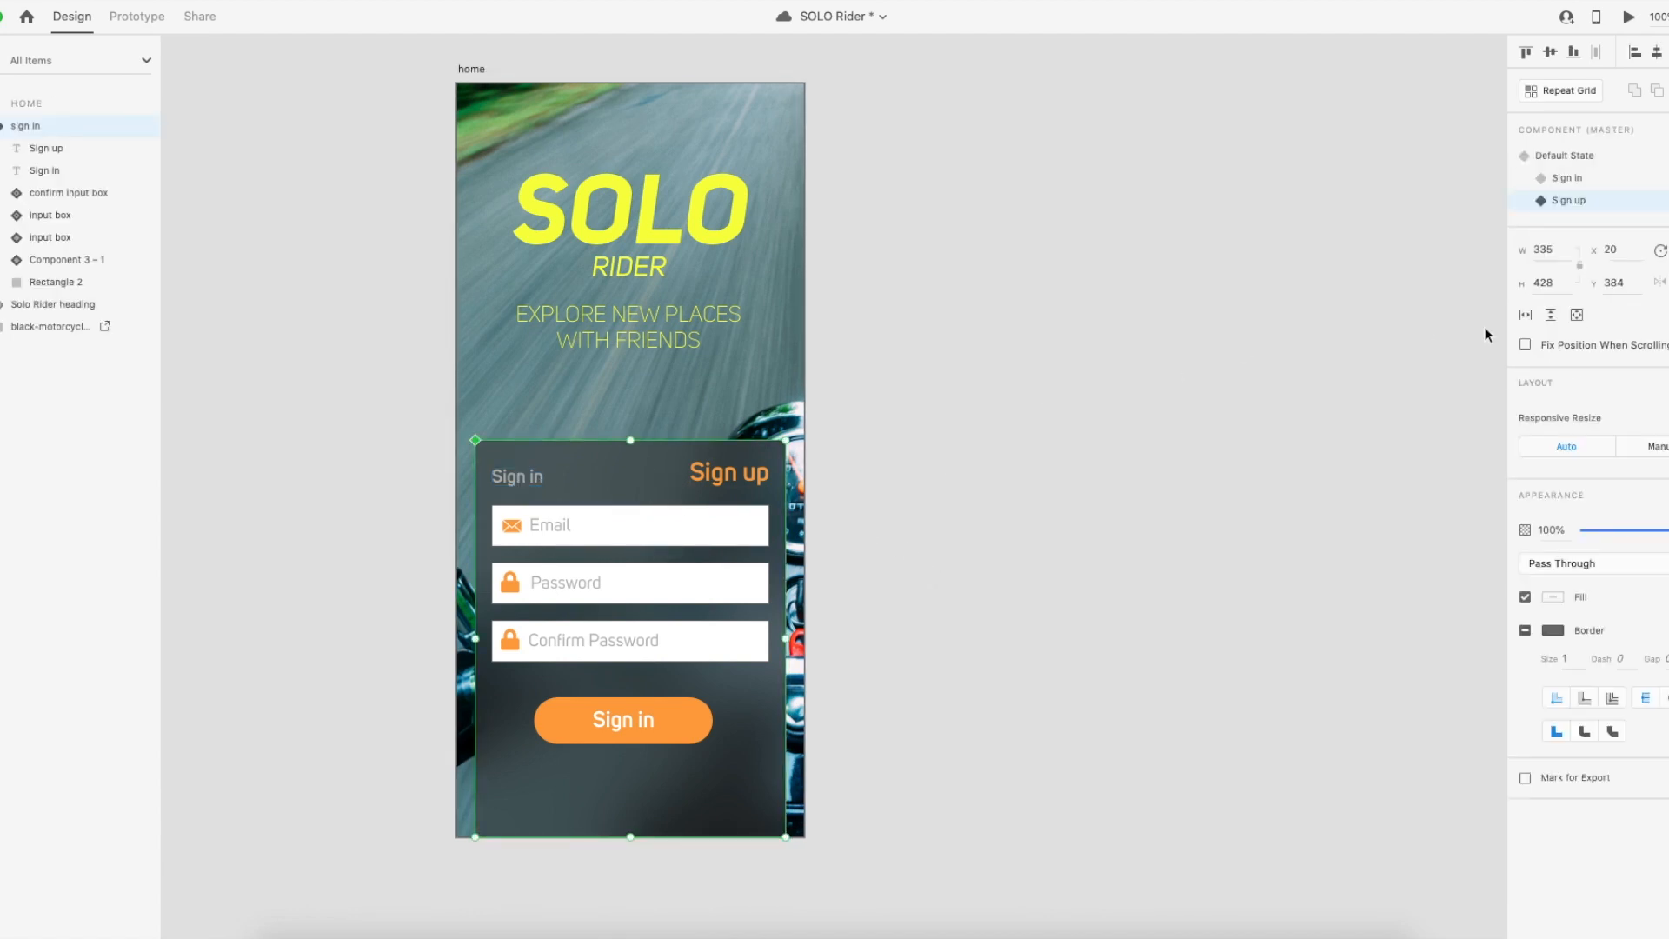
Paste the confirm input box into the Sign in state and align it over the Password field at X 38, Y 516.
click(1566, 179)
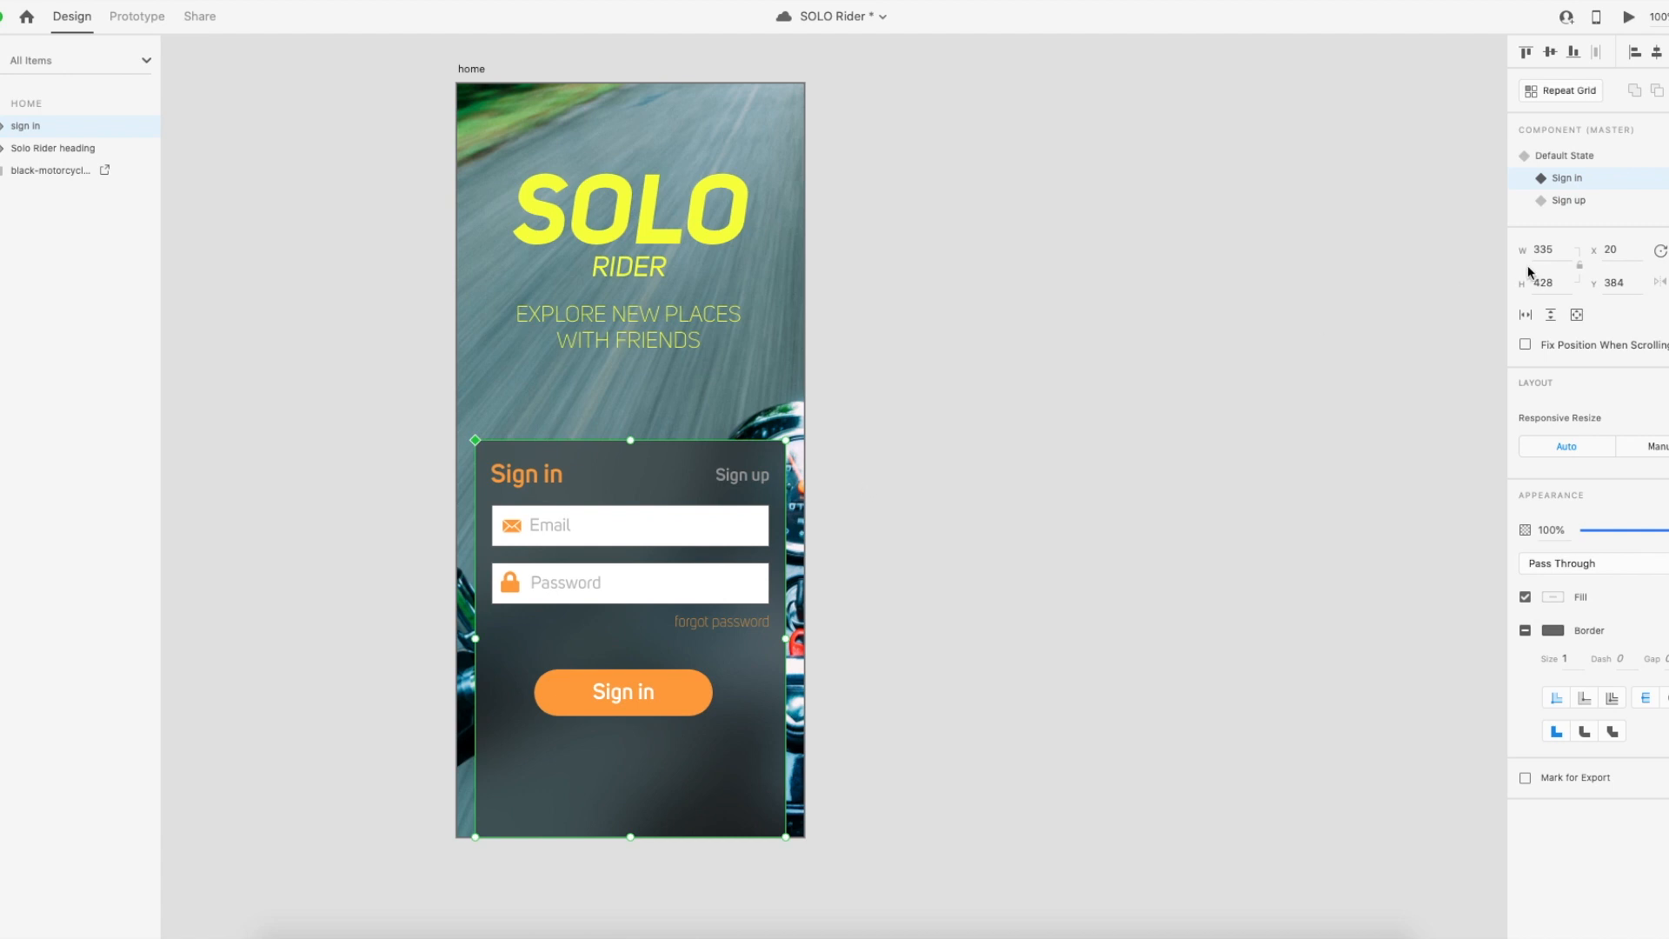
double_click(649, 471)
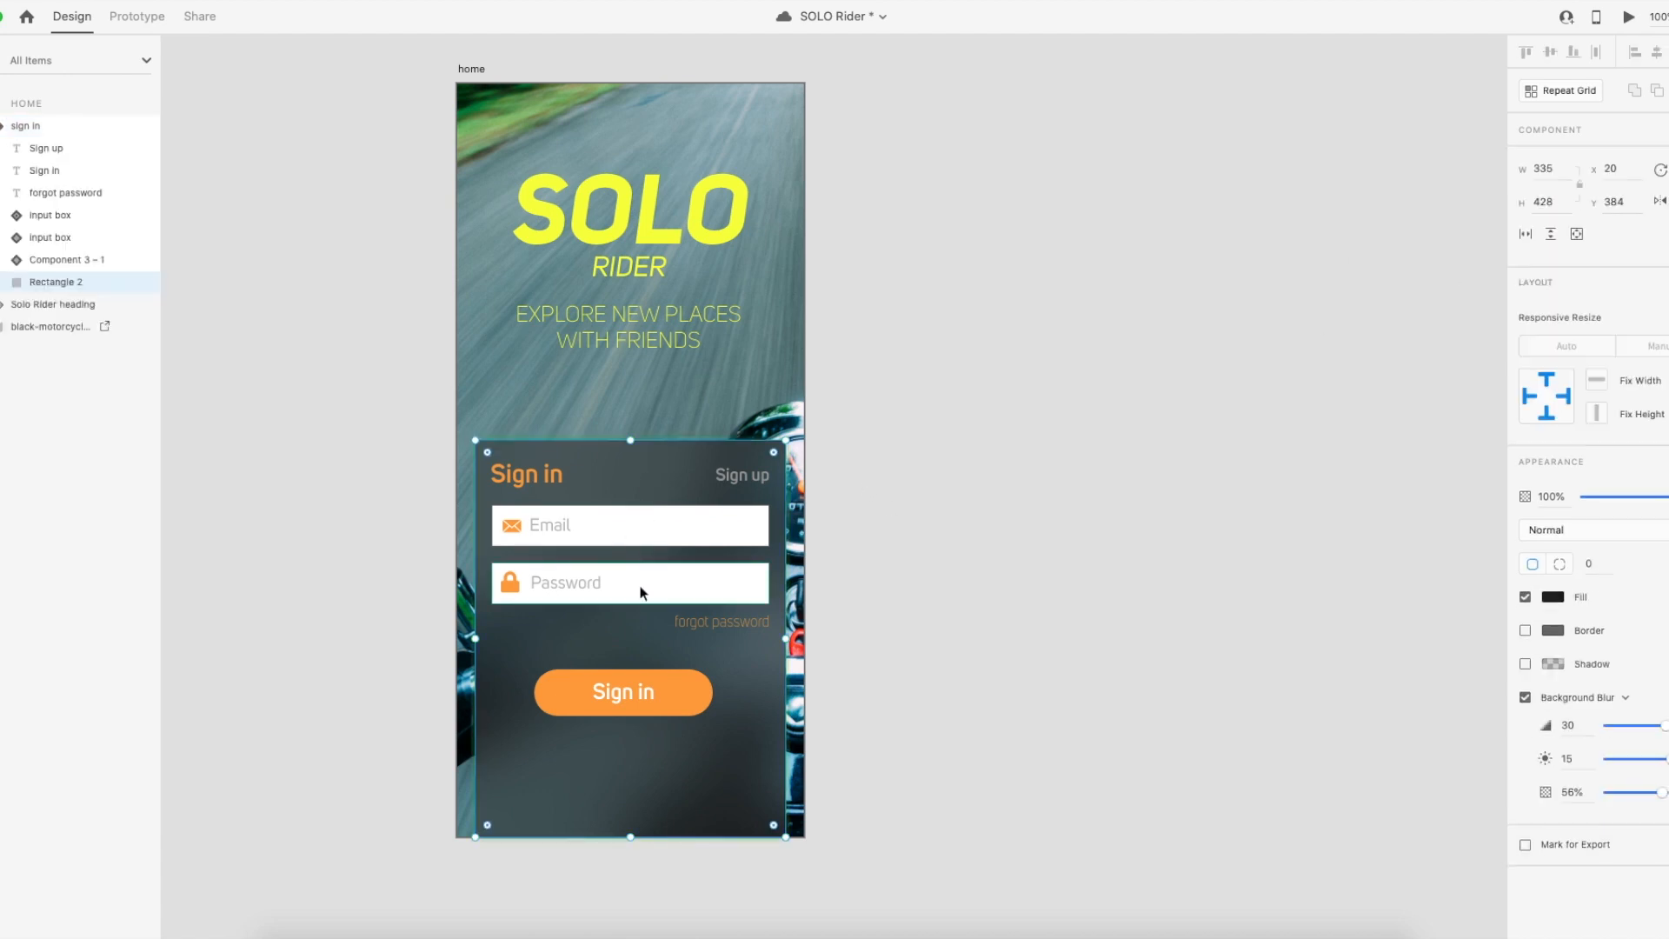
click(635, 587)
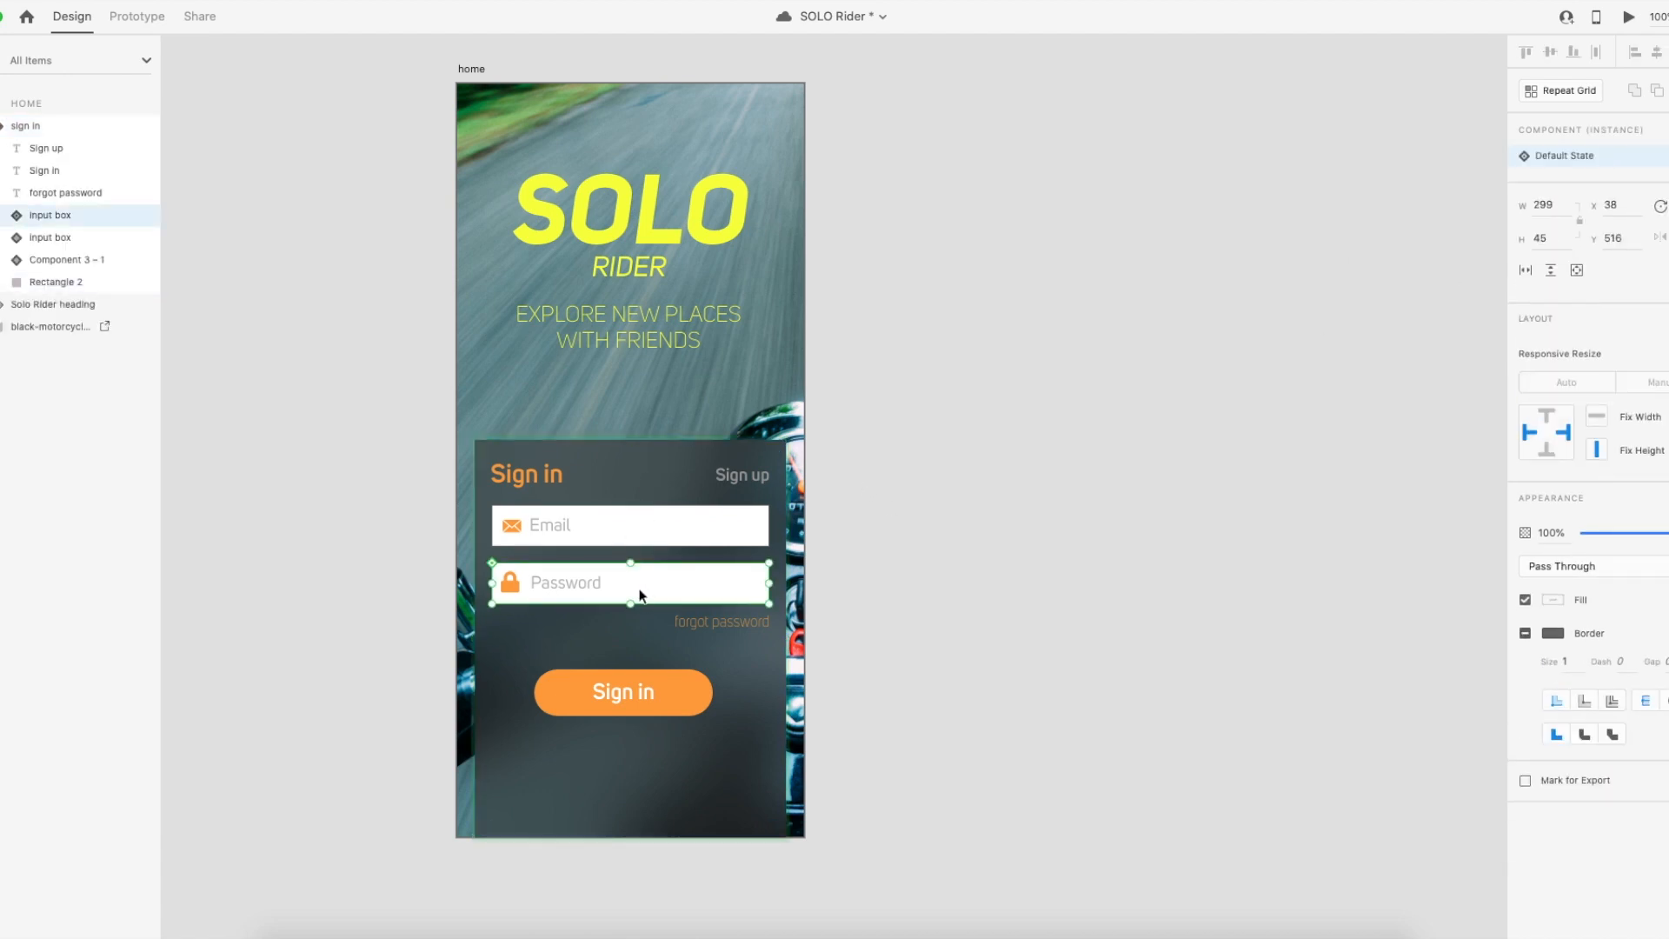
key(ctrl+v)
drag(685, 648, 690, 589)
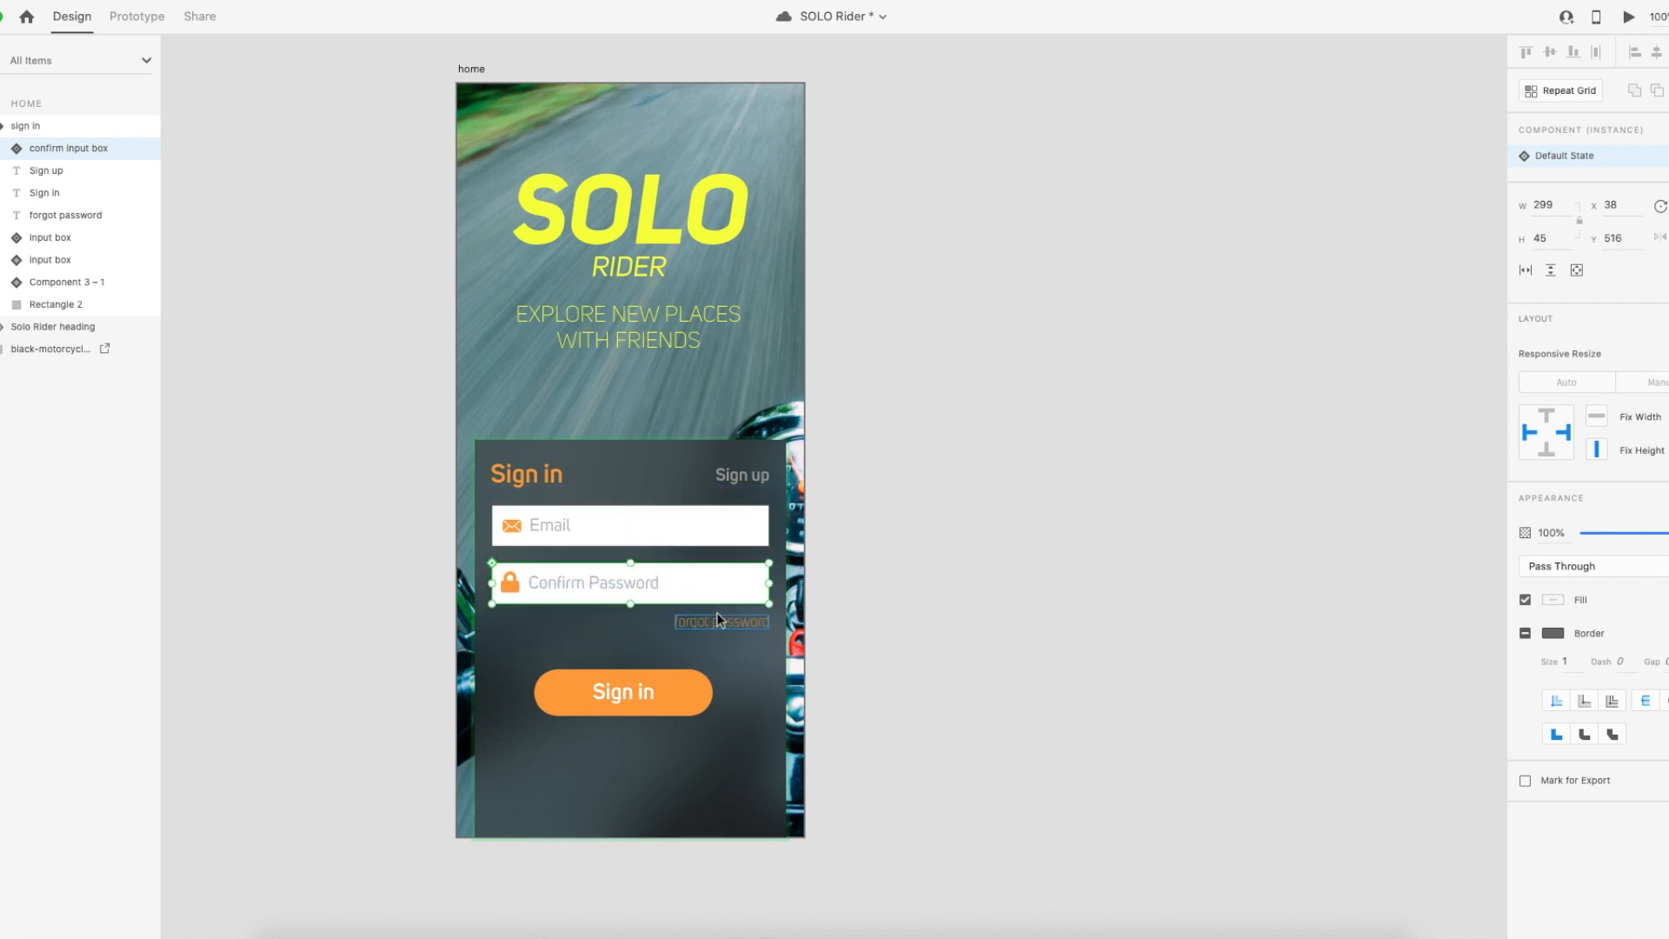
Send the confirm input box backward behind both input boxes, directly above the Component 3 – 1 layer.
key(ctrl+bracketleft)
key(ctrl+bracketleft)
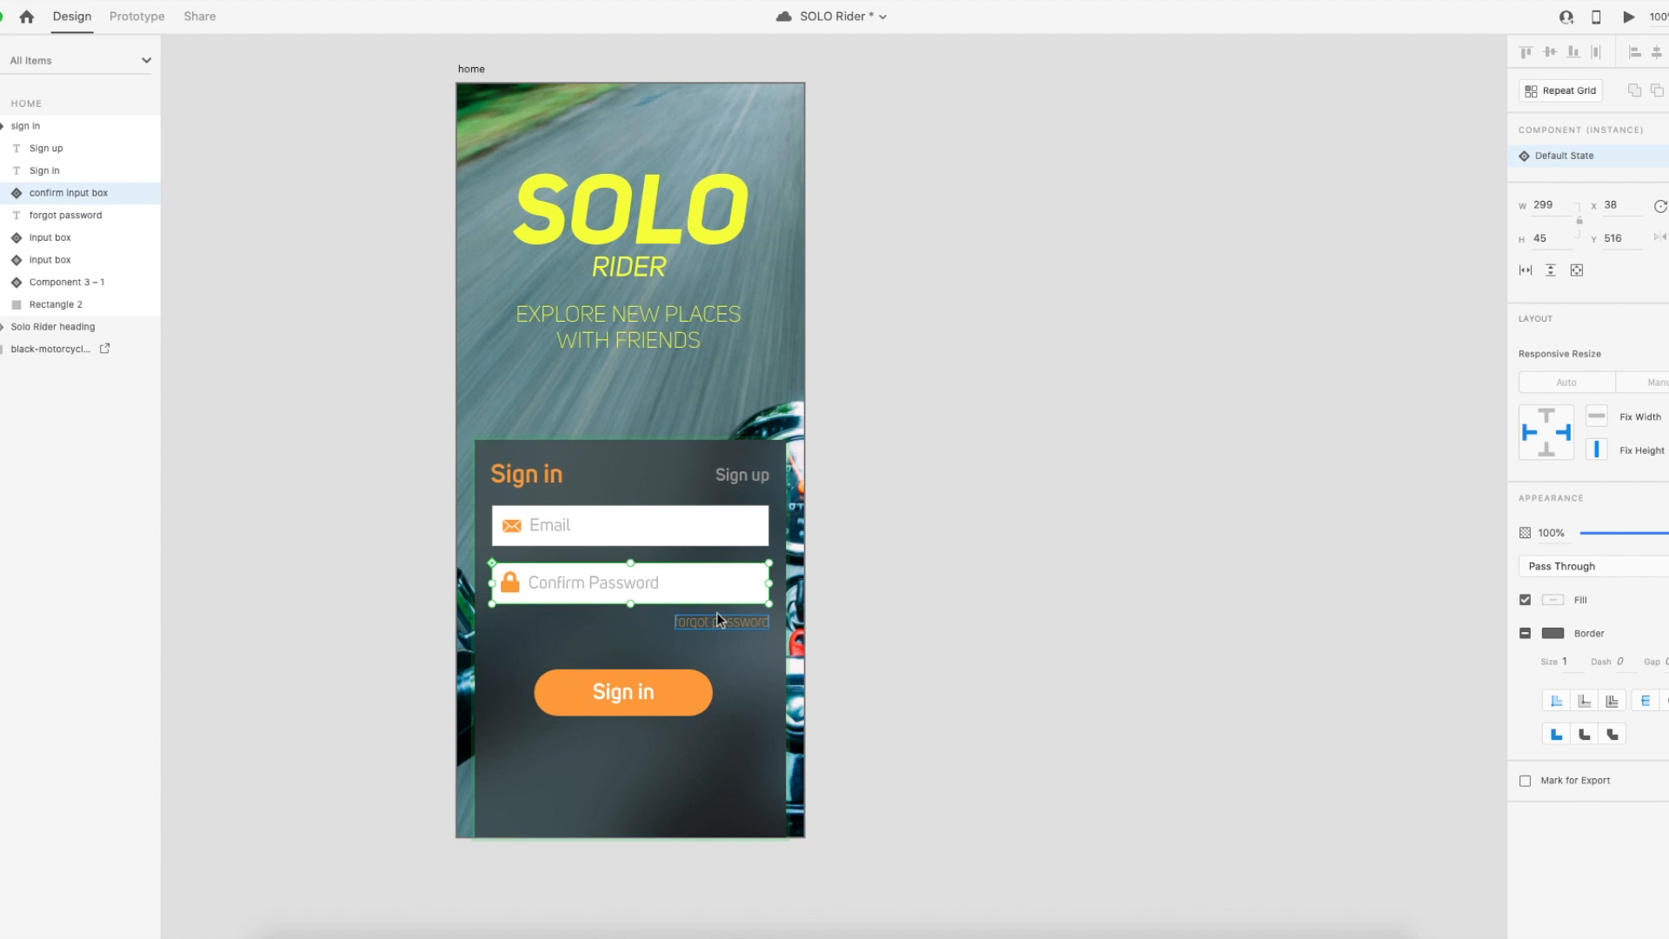
key(ctrl+bracketleft)
key(ctrl+bracketleft)
key(ctrl+bracketleft)
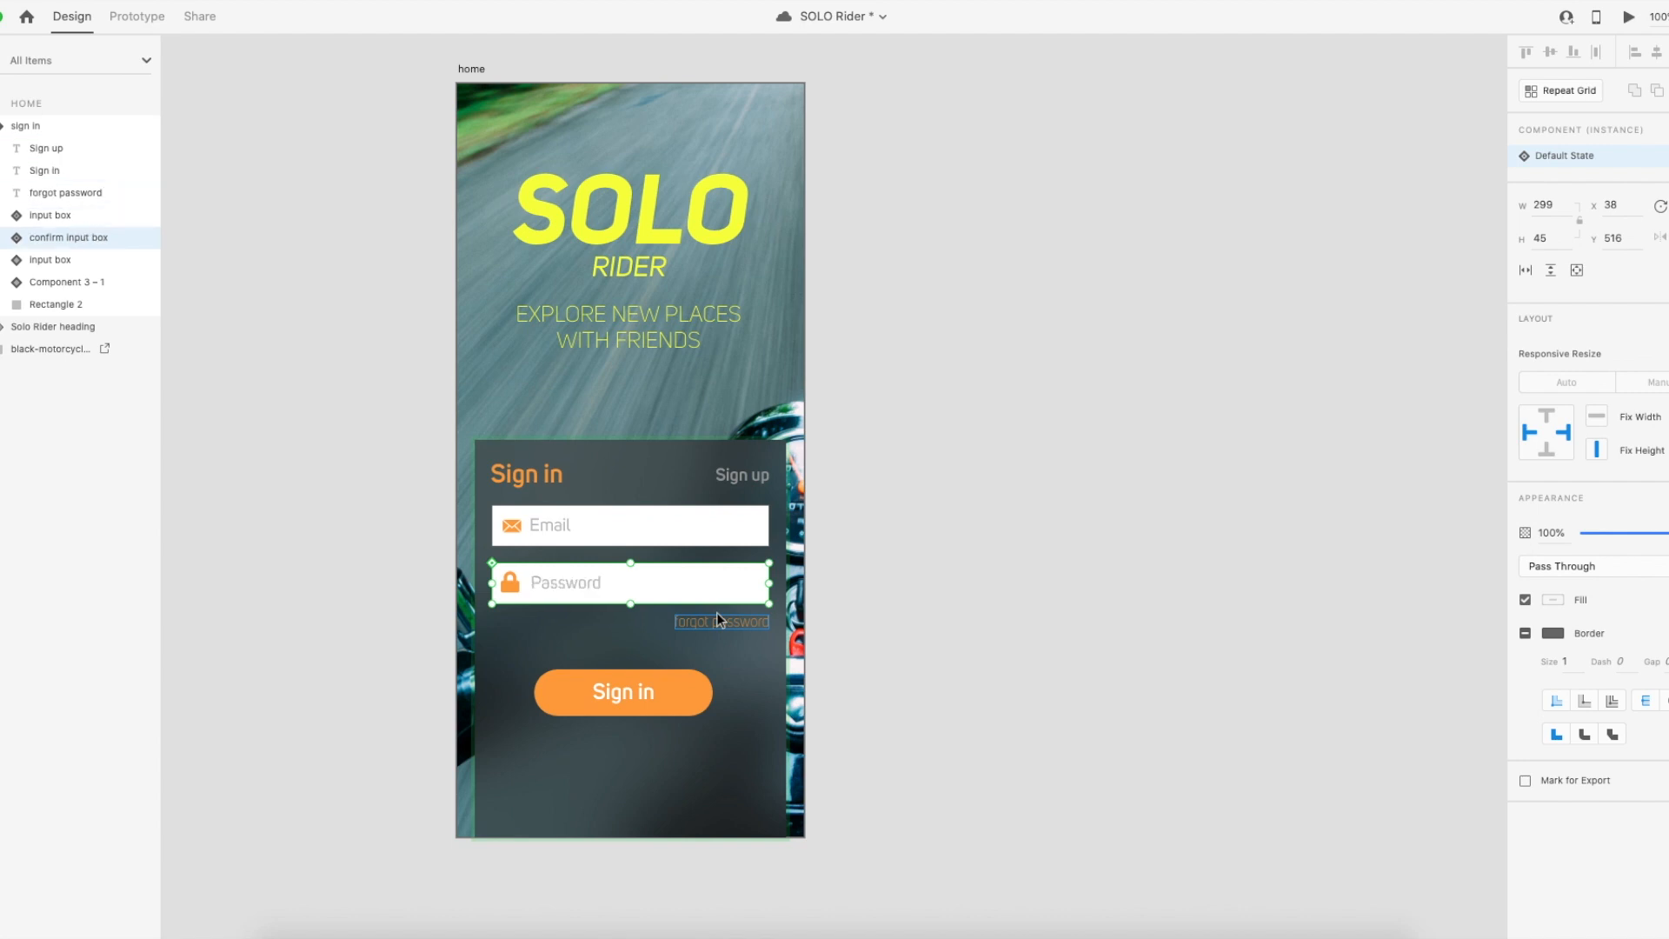
key(ctrl+bracketleft)
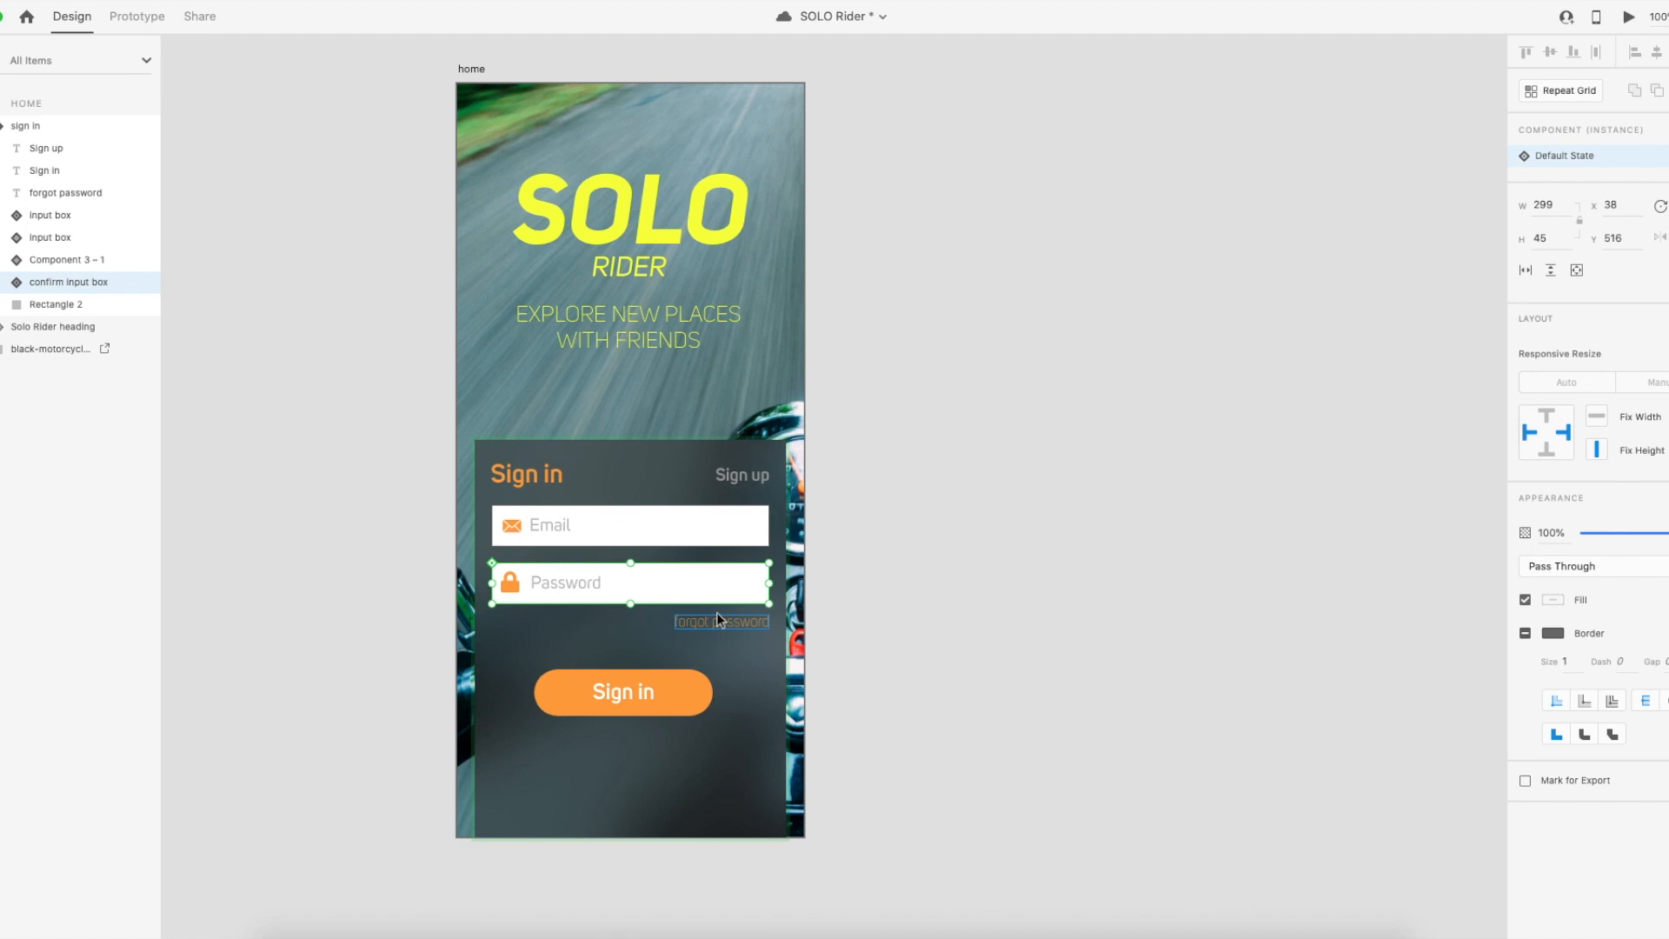
key(ctrl+bracketright)
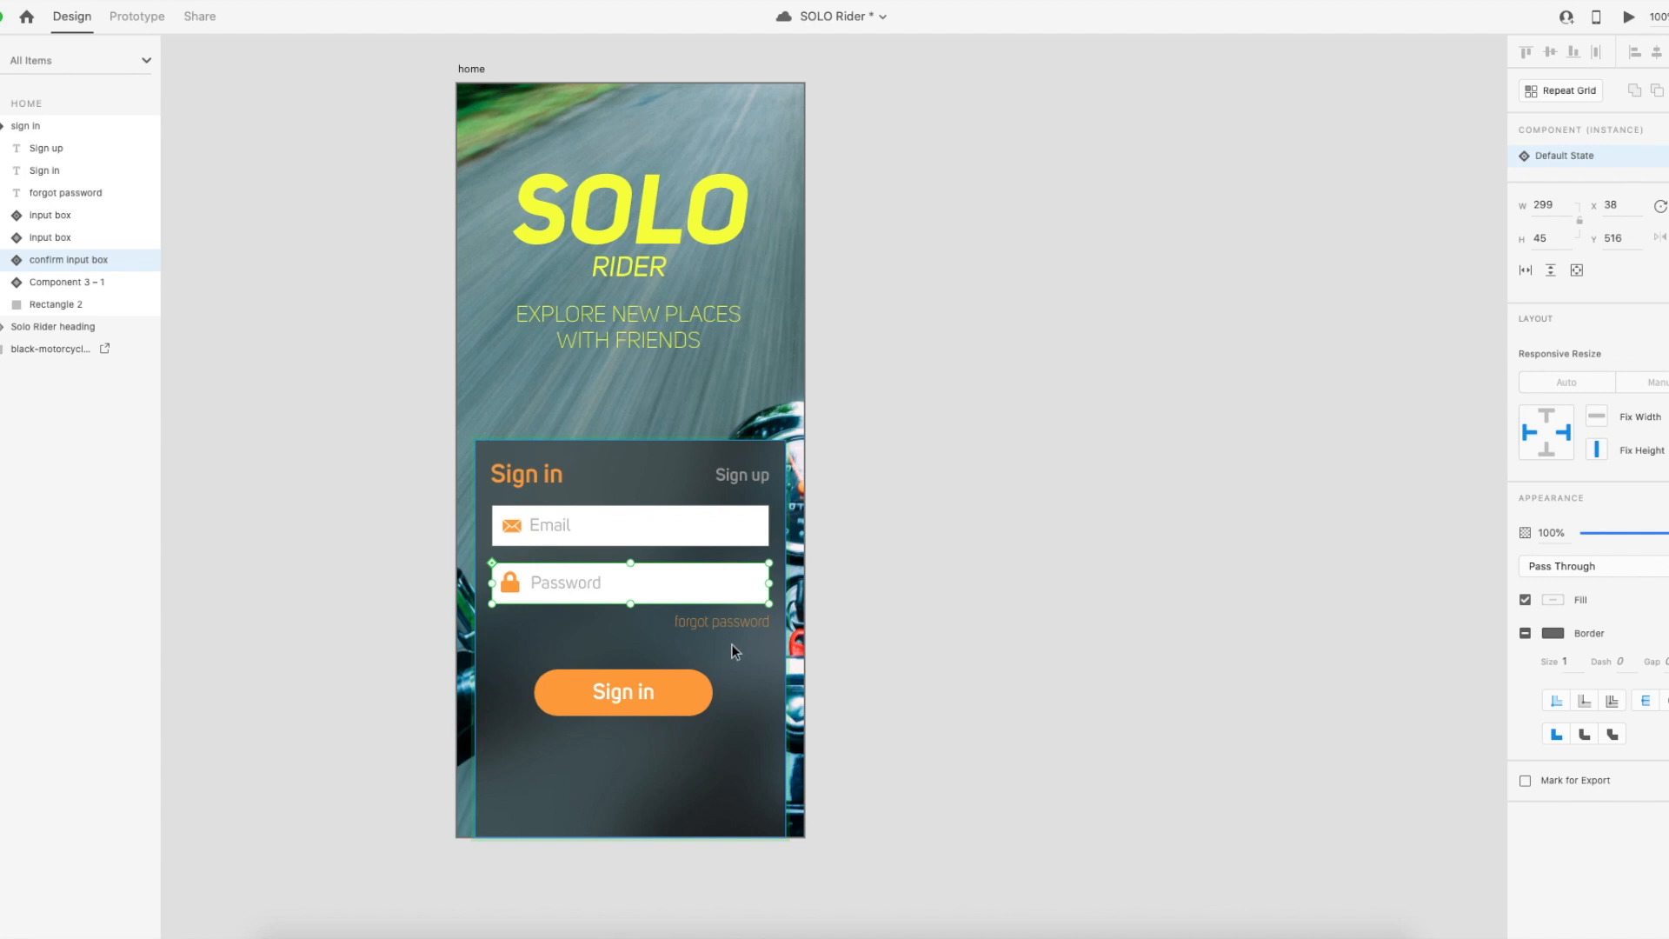
Compare the sign in component's Sign up and Sign in states.
click(911, 640)
click(758, 602)
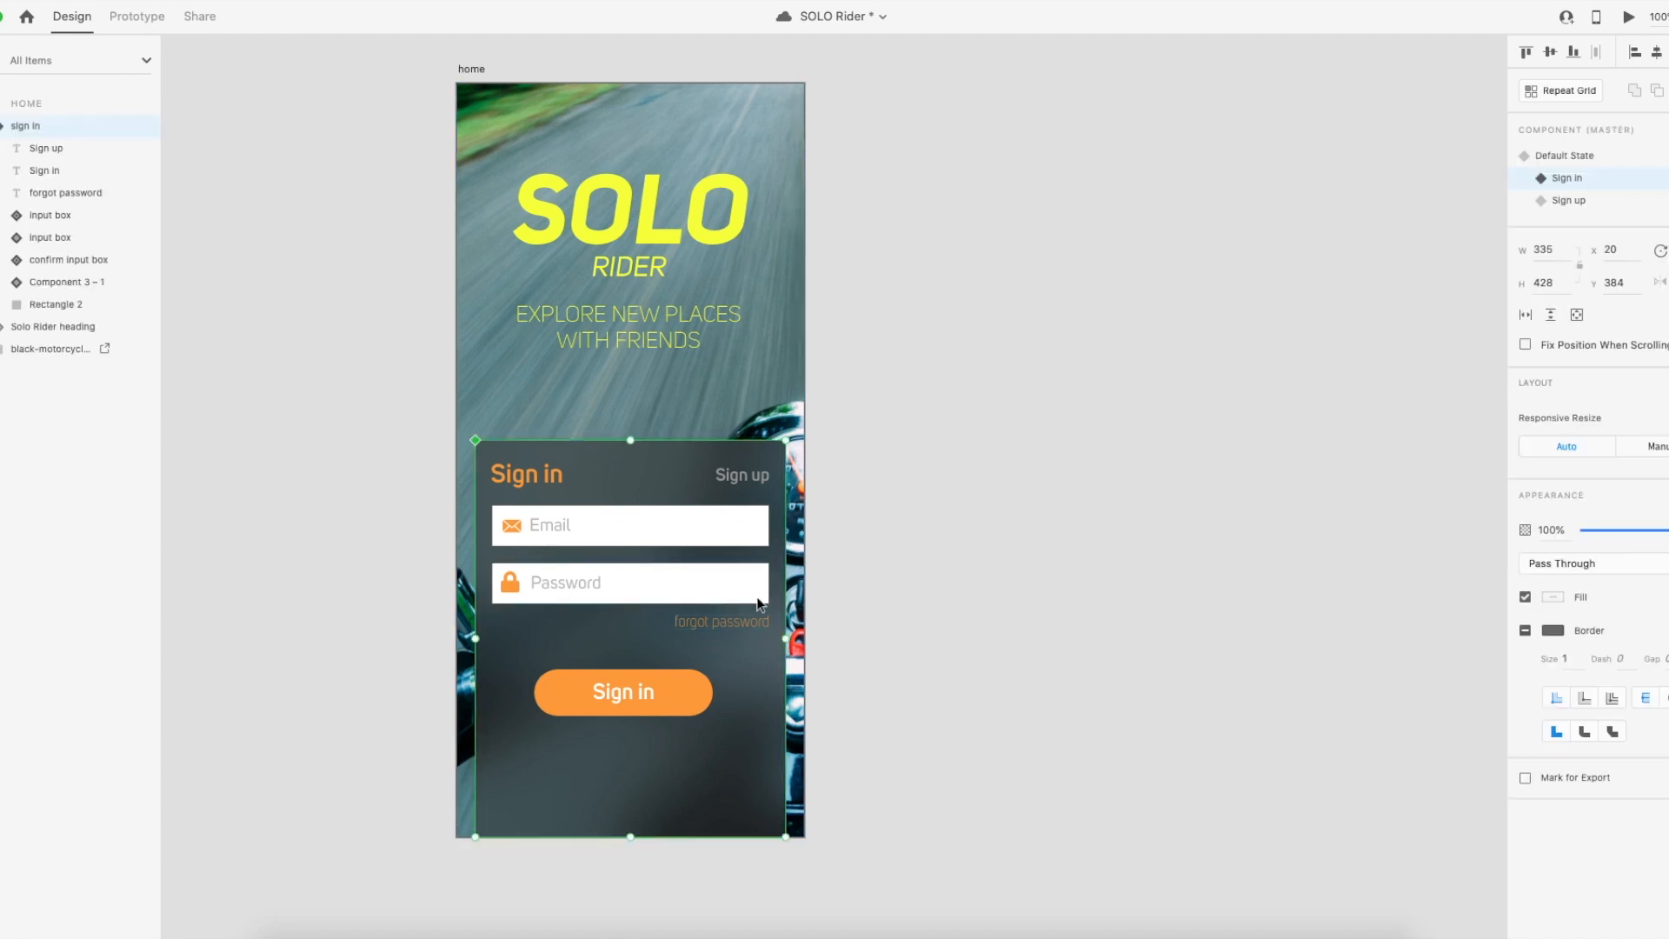
click(1579, 202)
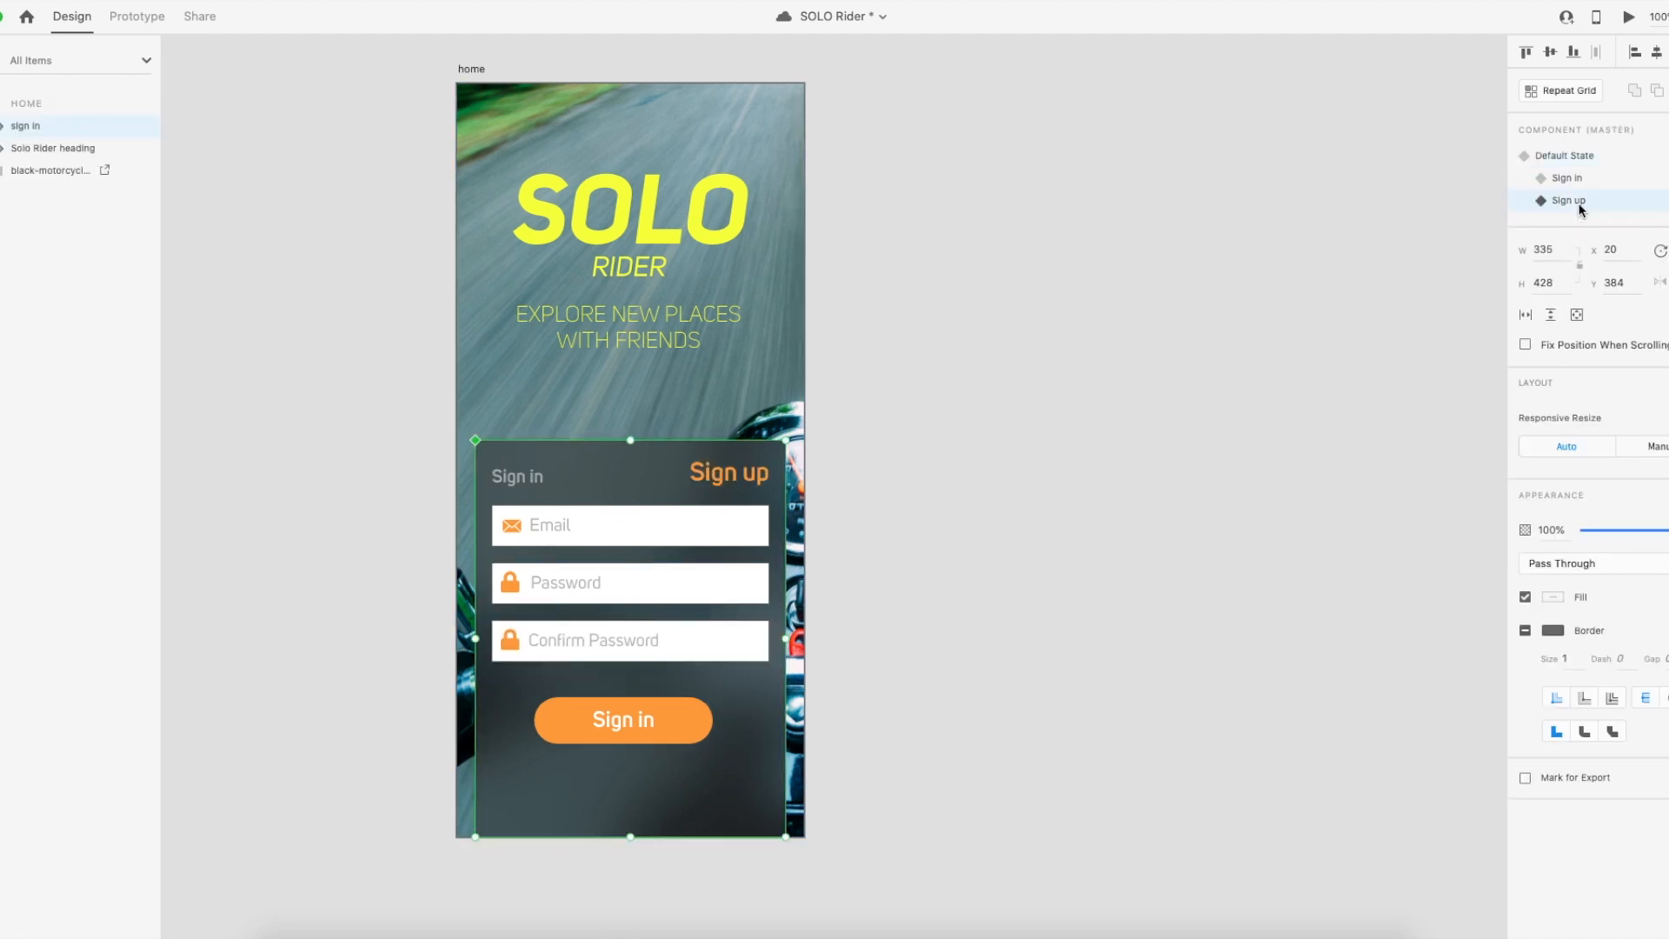
click(1570, 179)
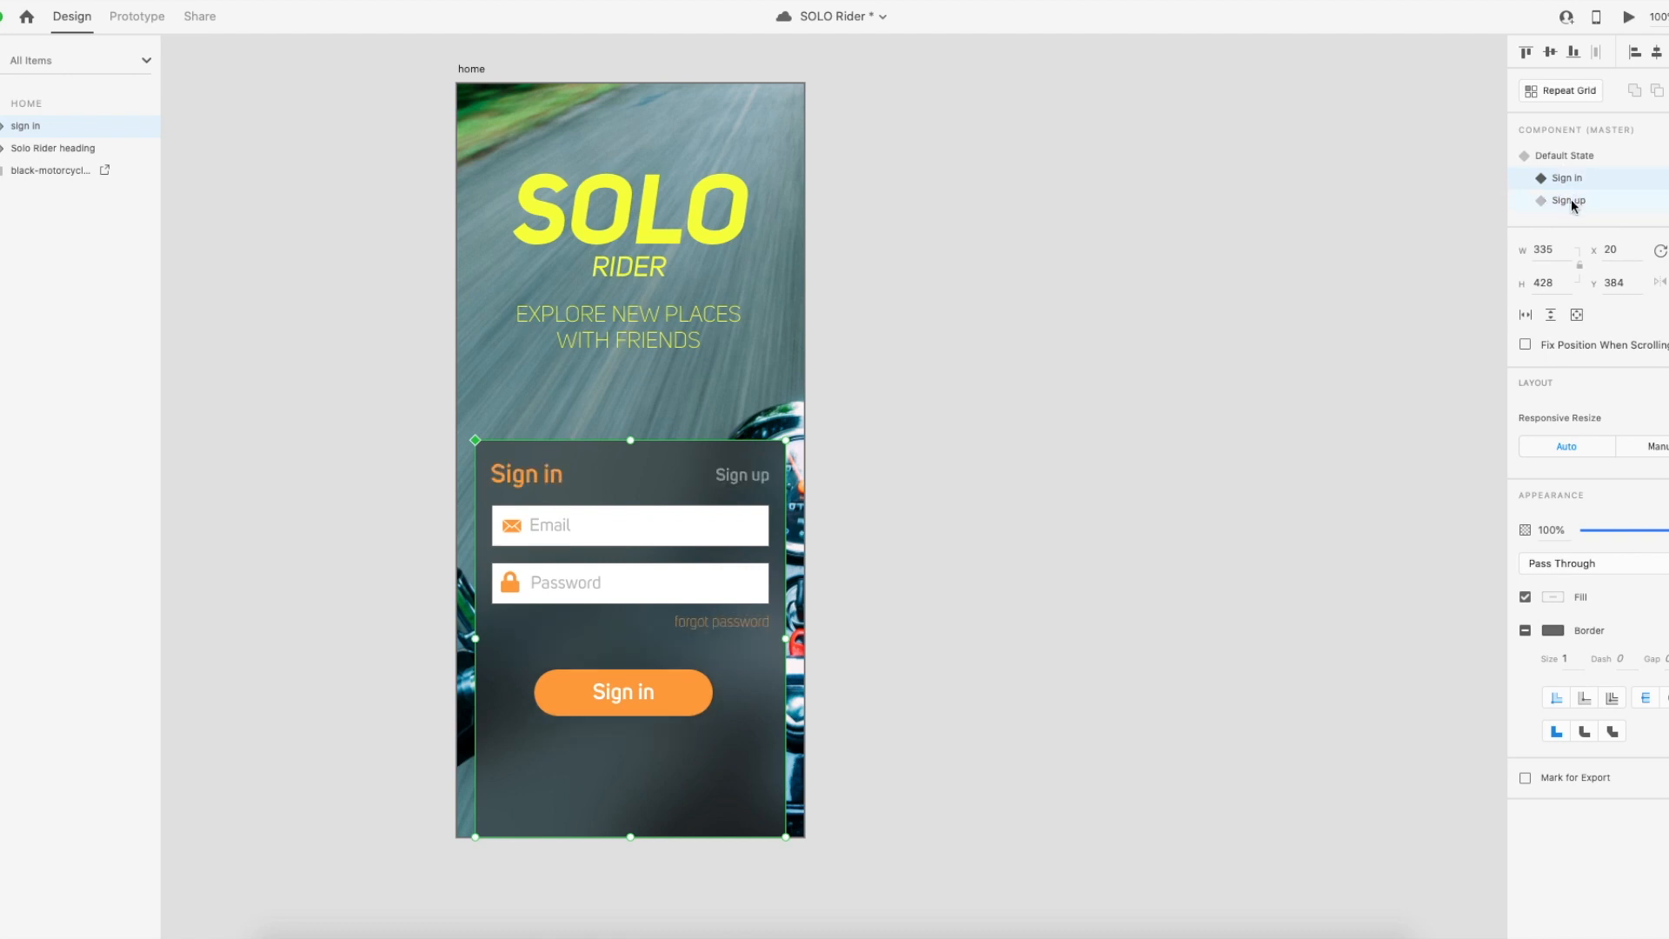
click(1573, 200)
click(1577, 179)
Draw a 10 × 10 circle beneath the Sign in heading, fill it with the button's orange, and shift it to X 74.
double_click(543, 479)
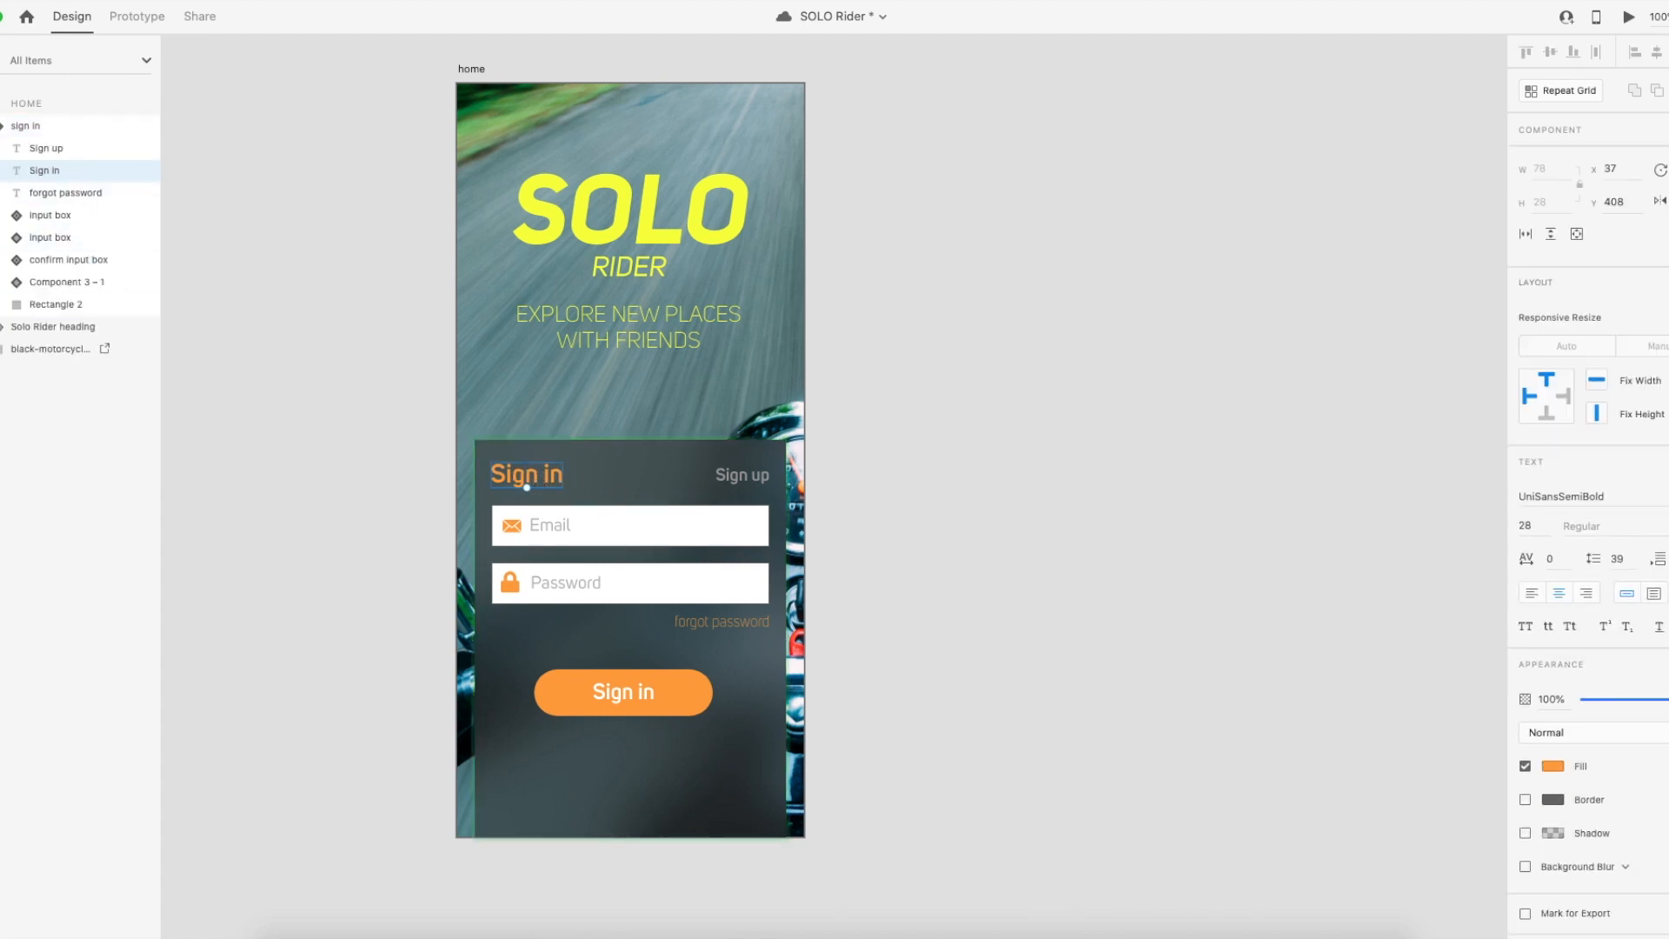
key(e)
drag(534, 488, 544, 498)
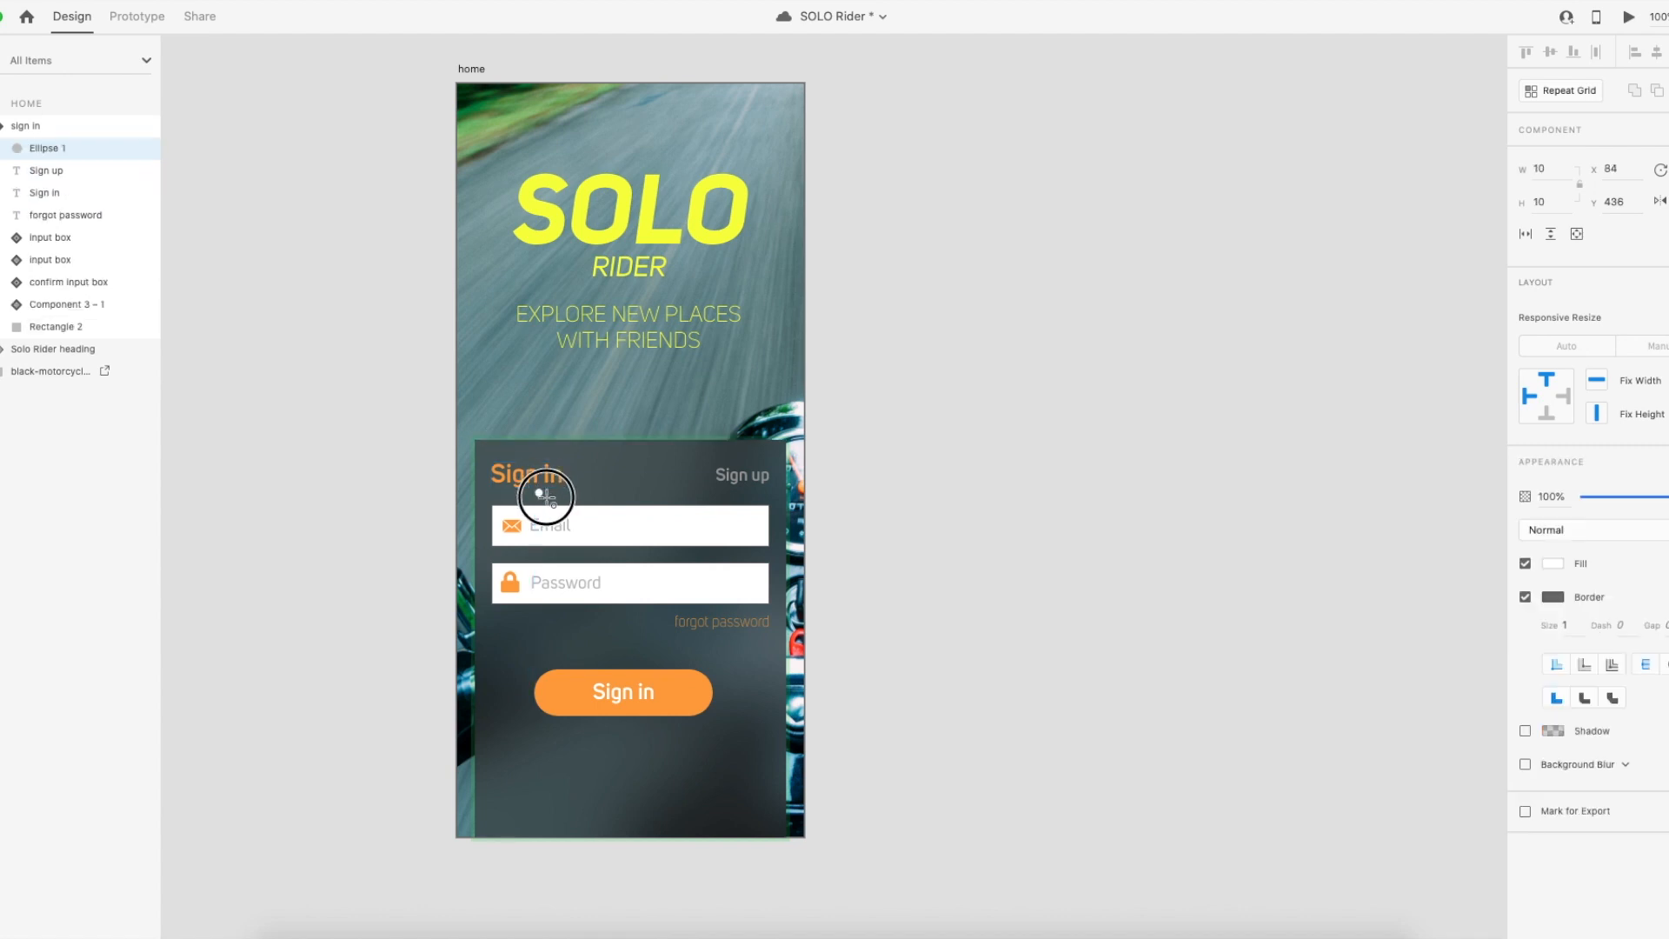
key(i)
click(671, 695)
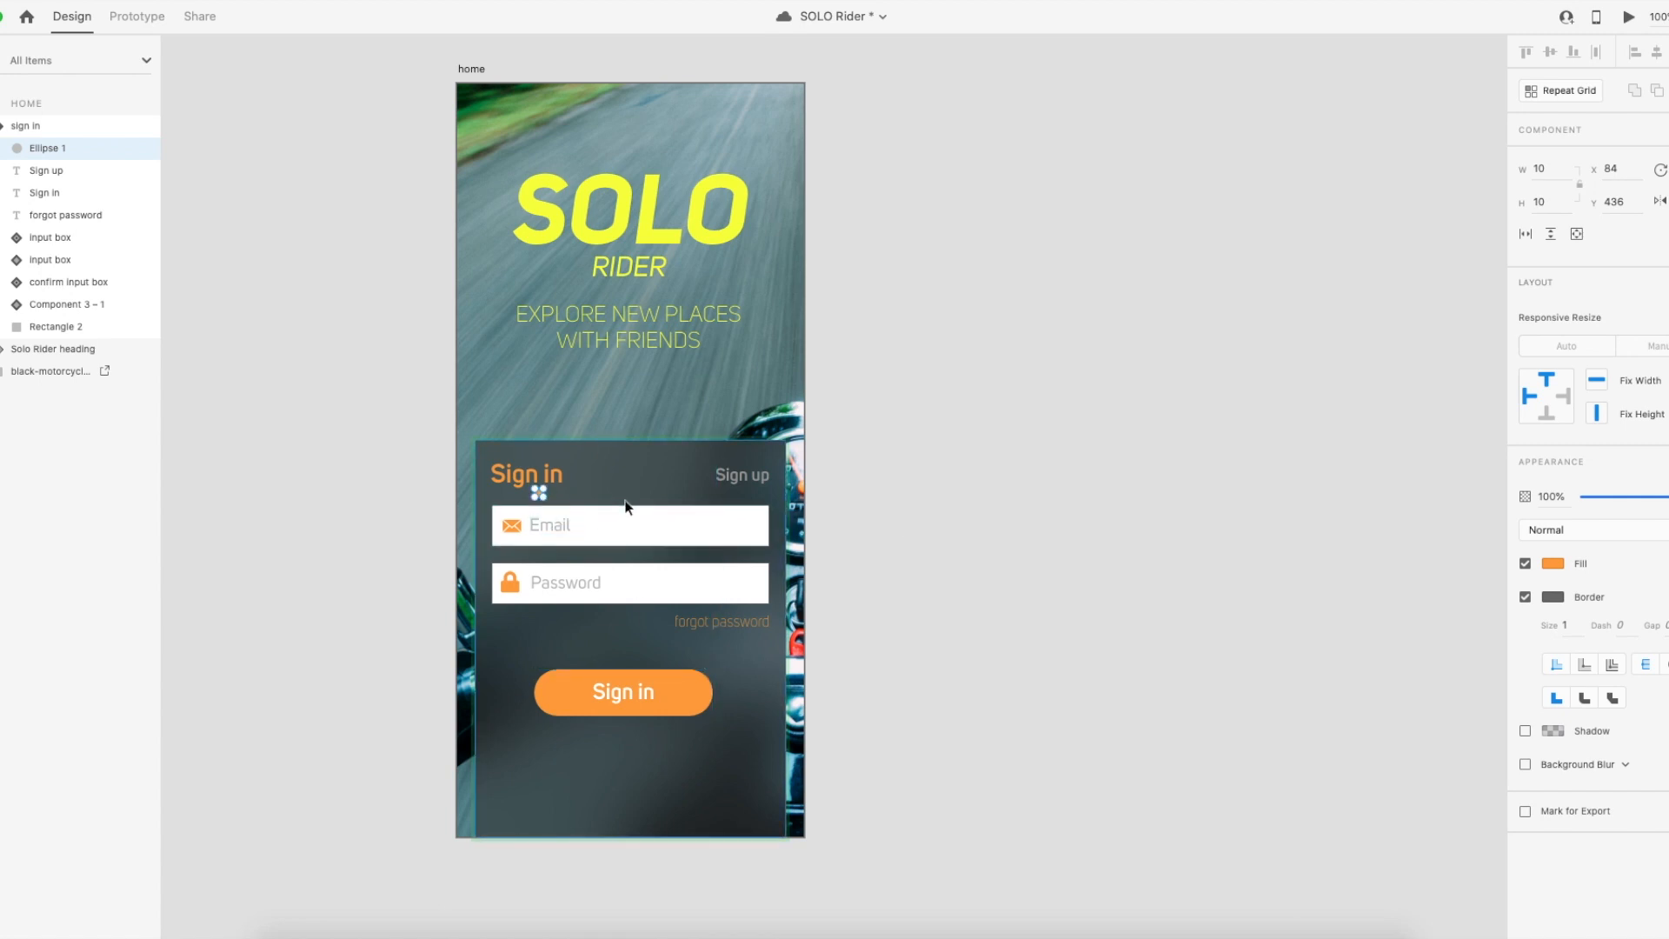
key(shift+Left)
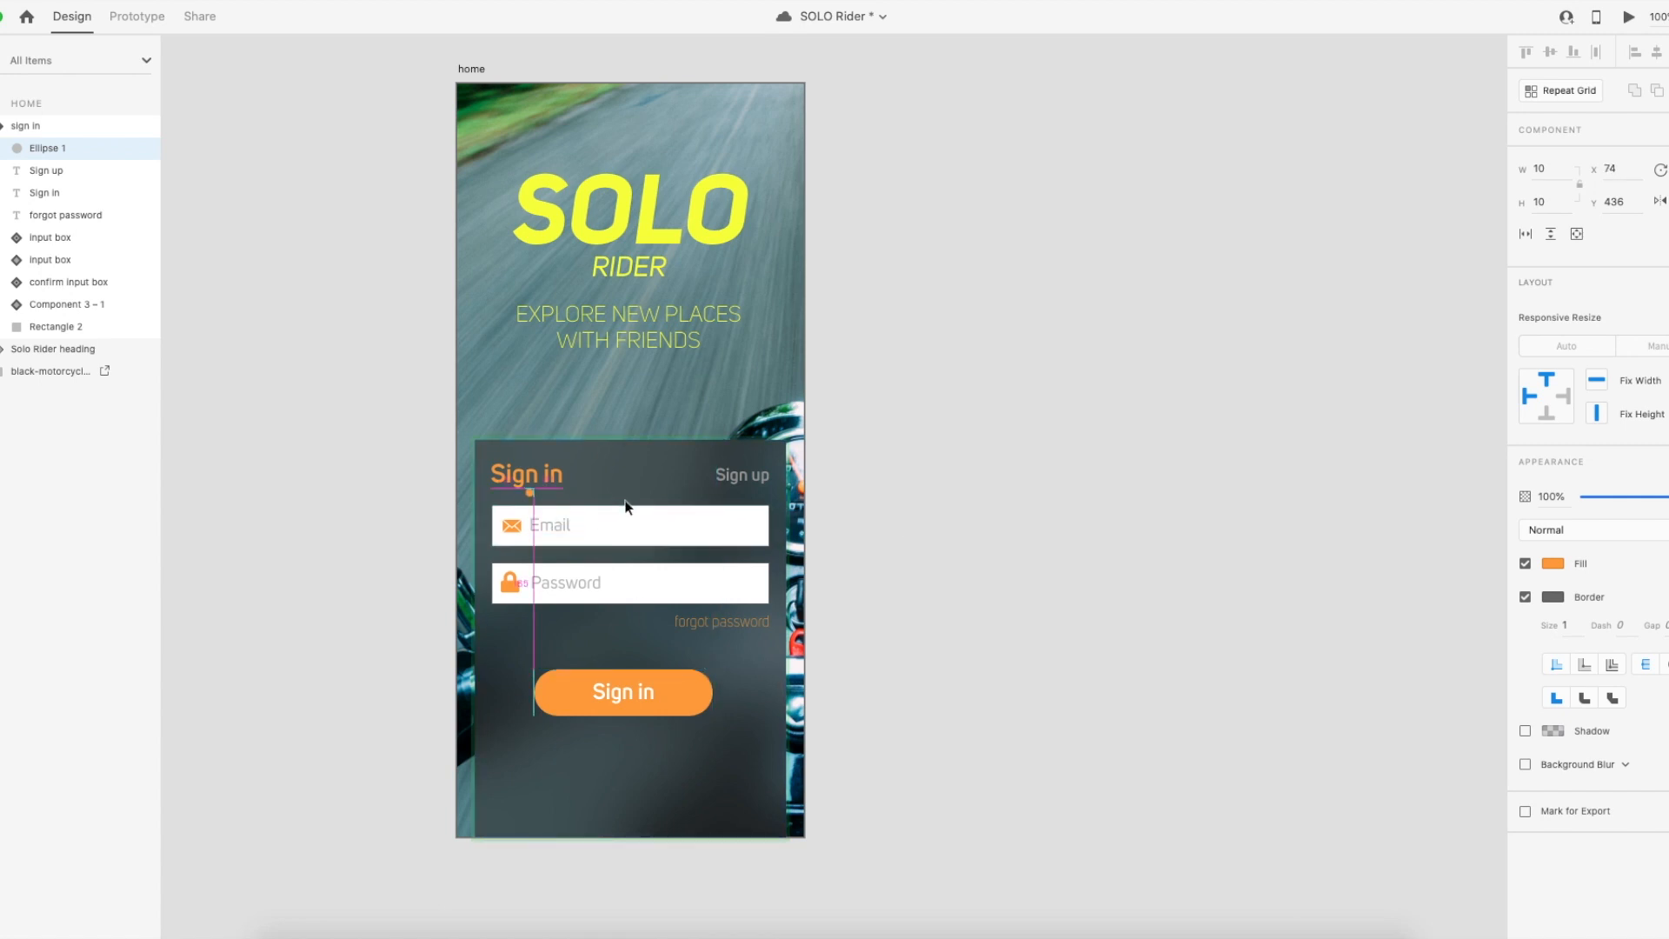
click(991, 538)
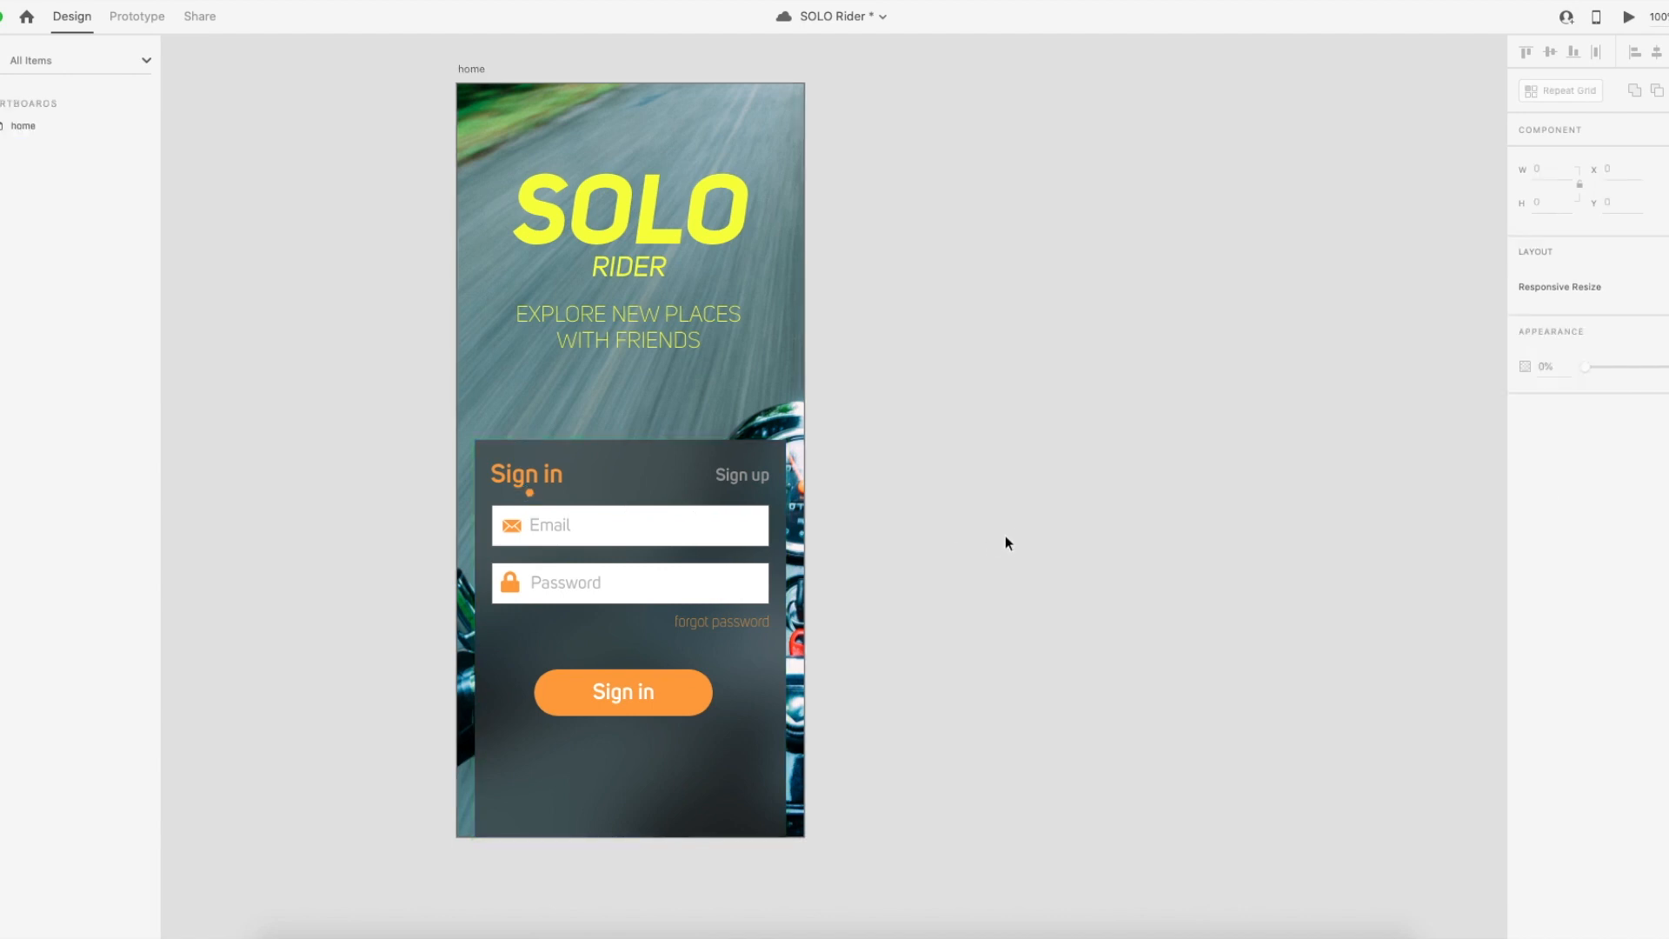
Delete the orange circle beneath the Sign in heading.
click(531, 495)
double_click(530, 494)
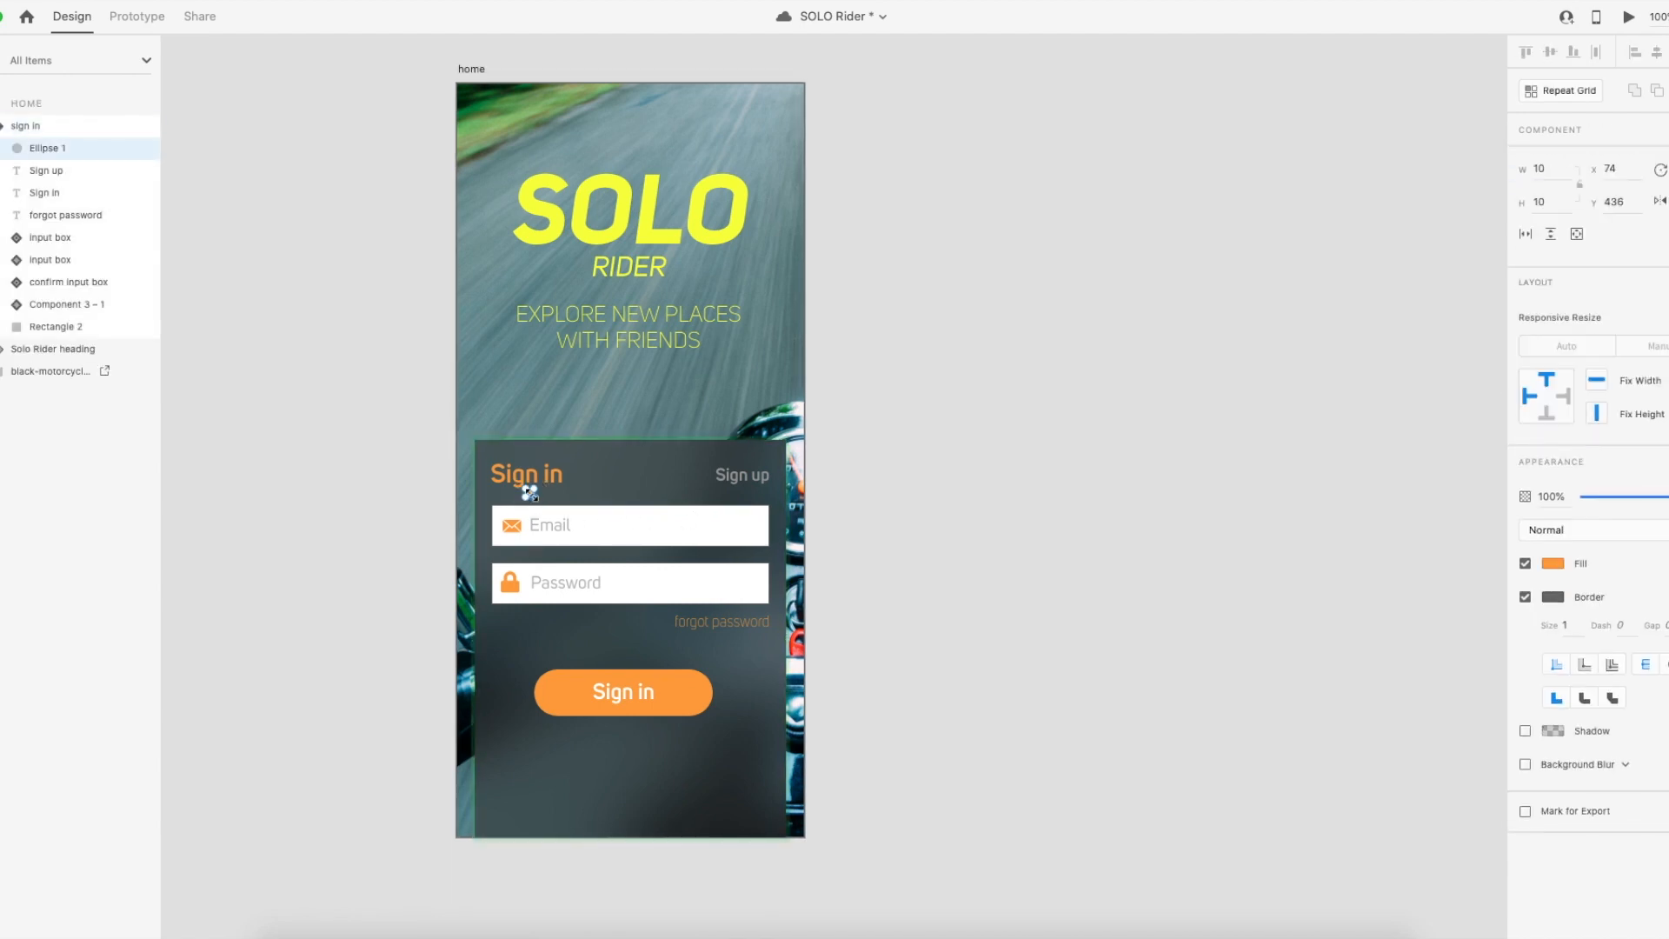
key(Delete)
click(948, 487)
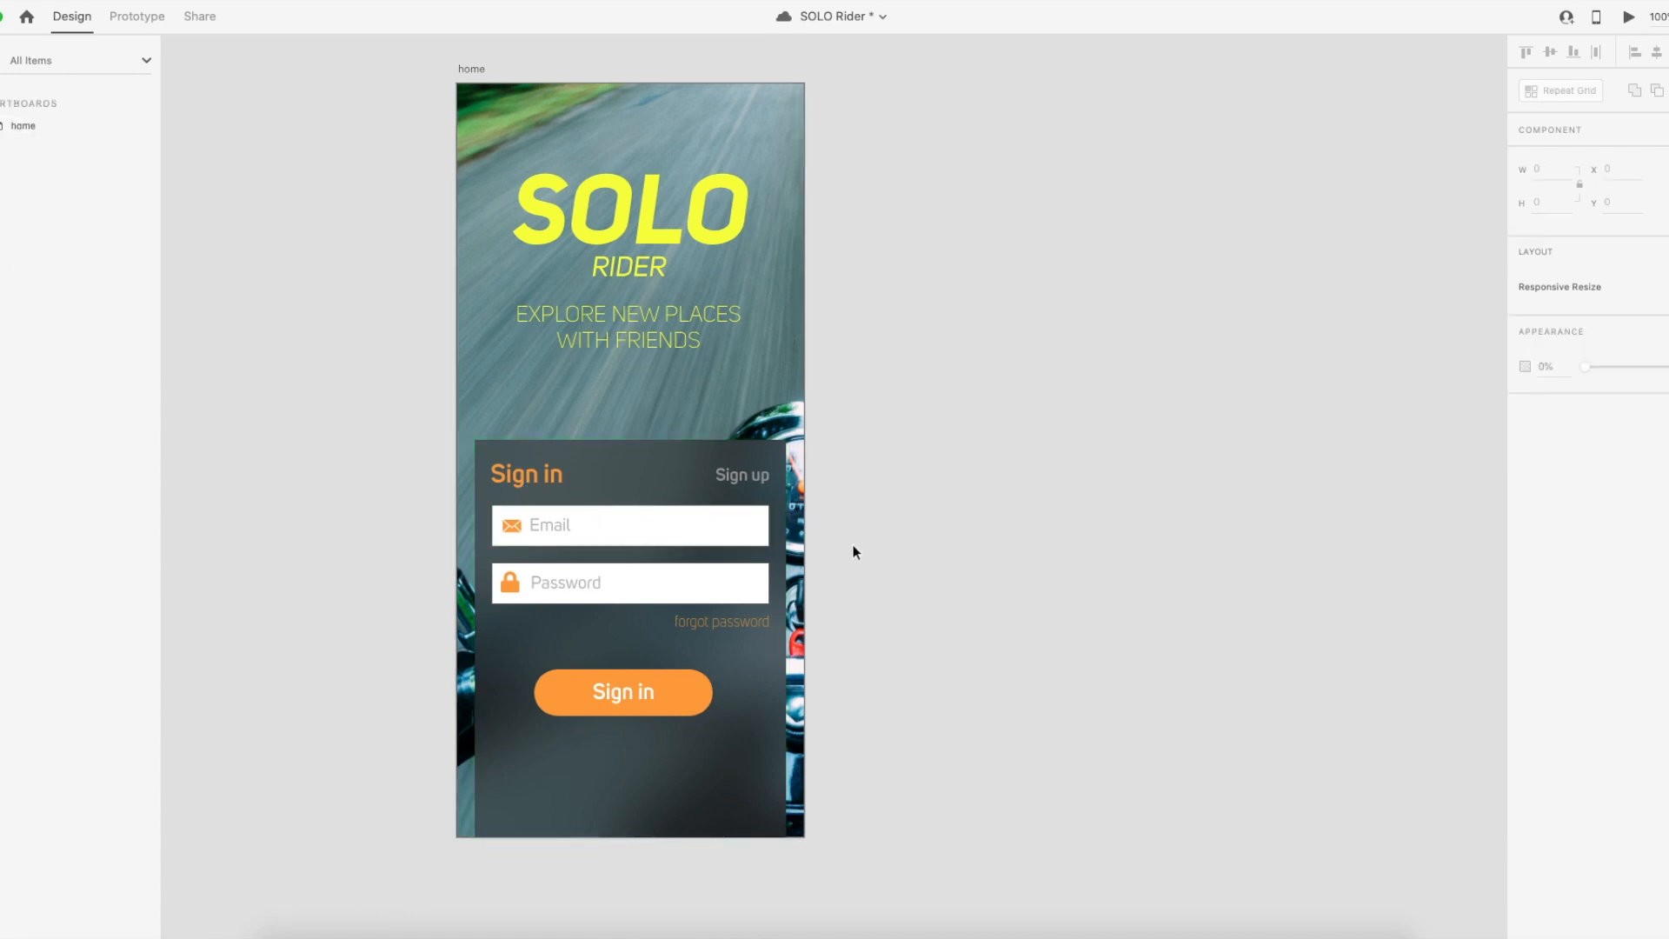
Save the document and review the component's Default, Sign in and Sign up states, ending on the Default State.
key(super+s)
click(687, 624)
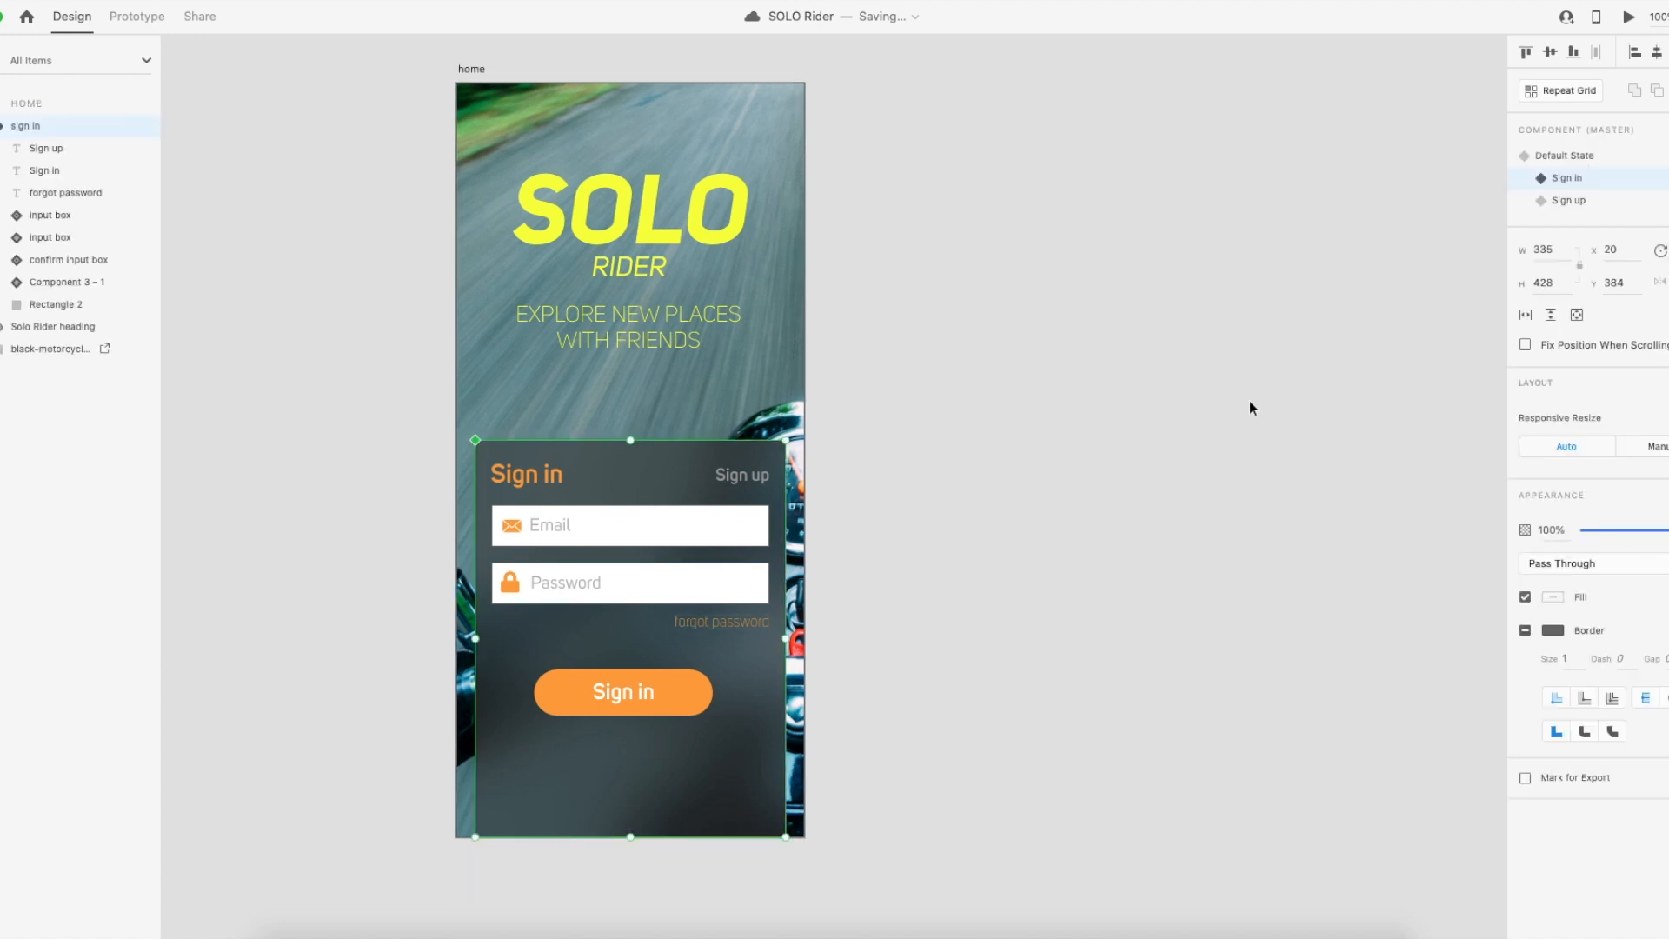
click(1572, 157)
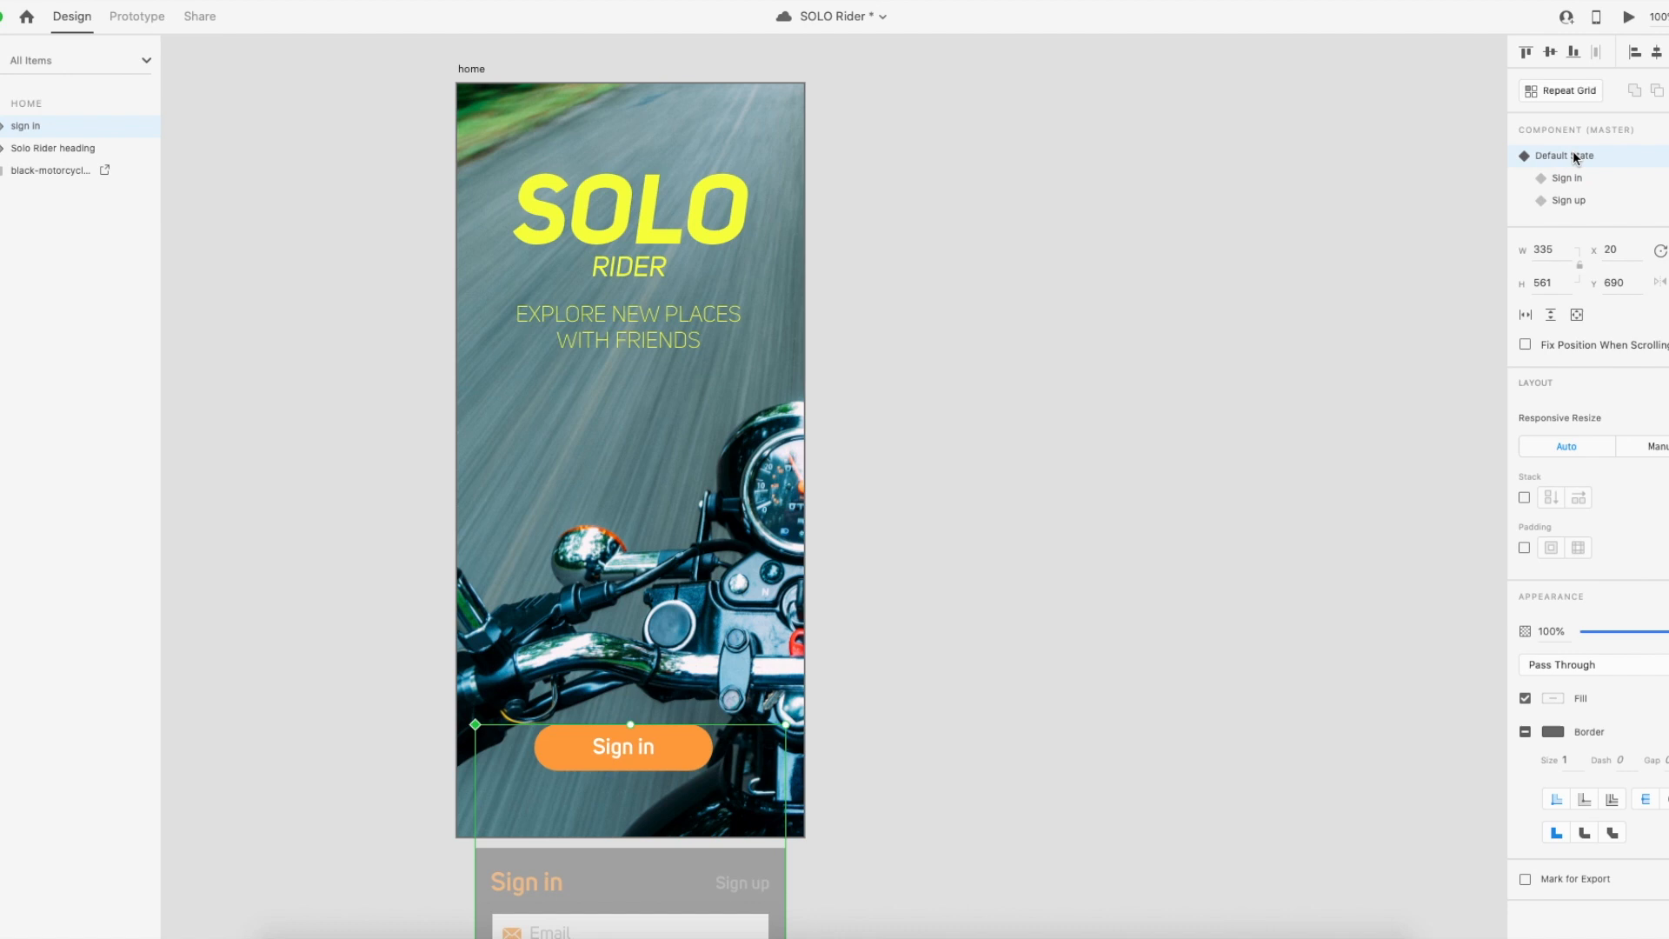
click(910, 746)
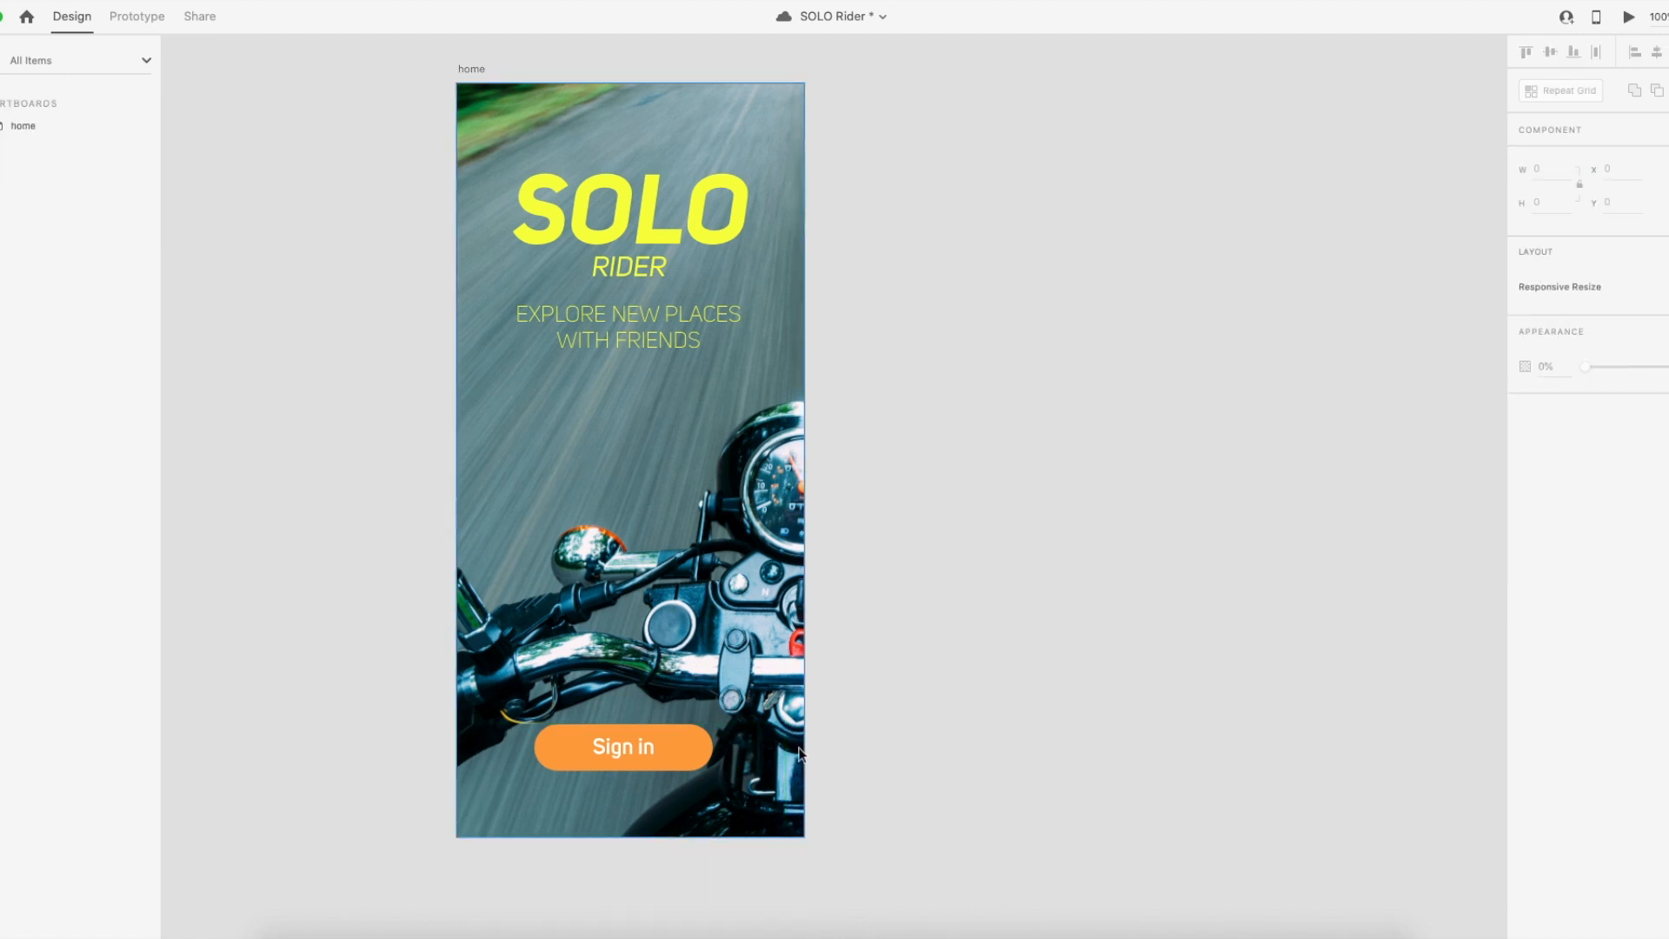
click(640, 753)
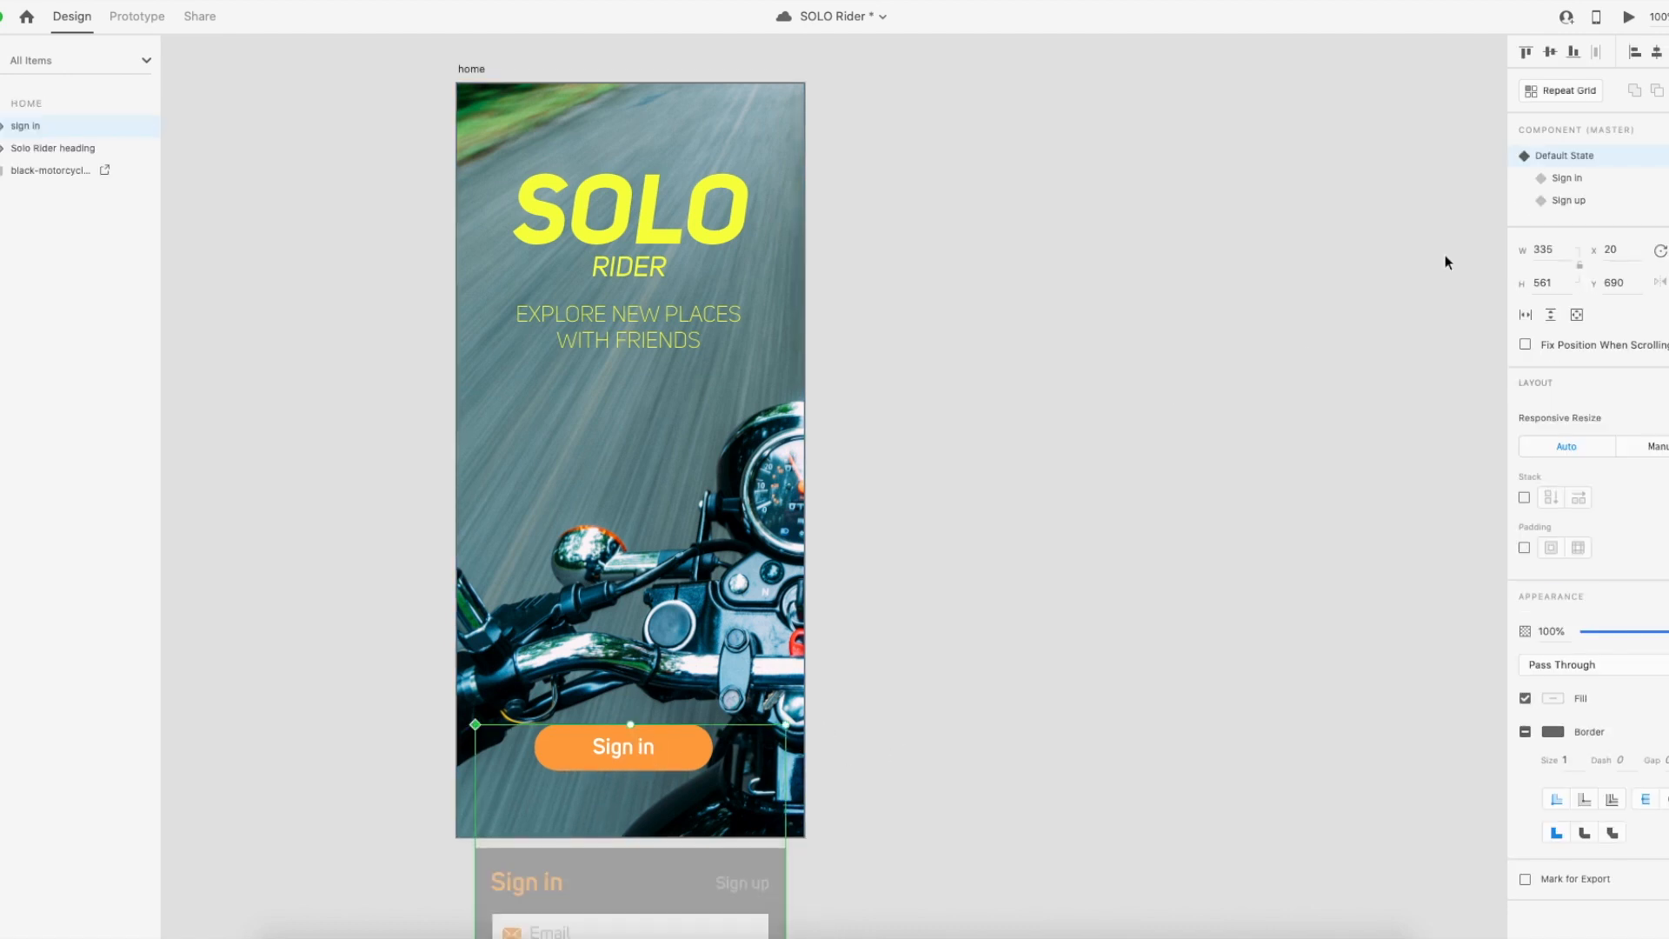
click(1568, 179)
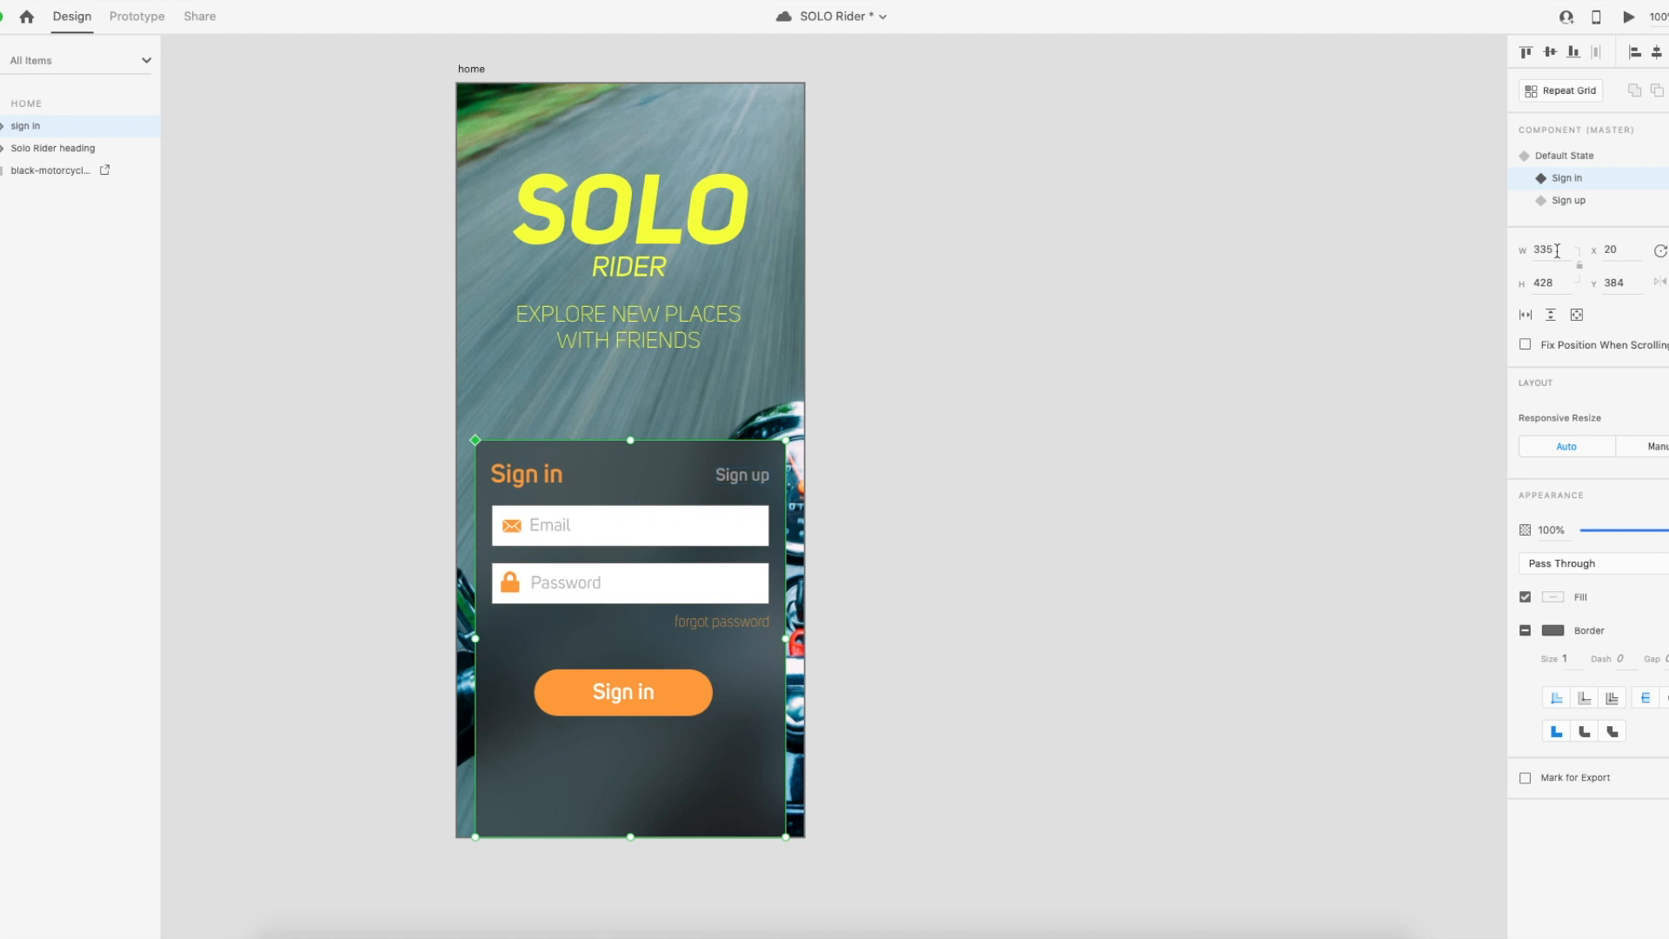
click(1583, 201)
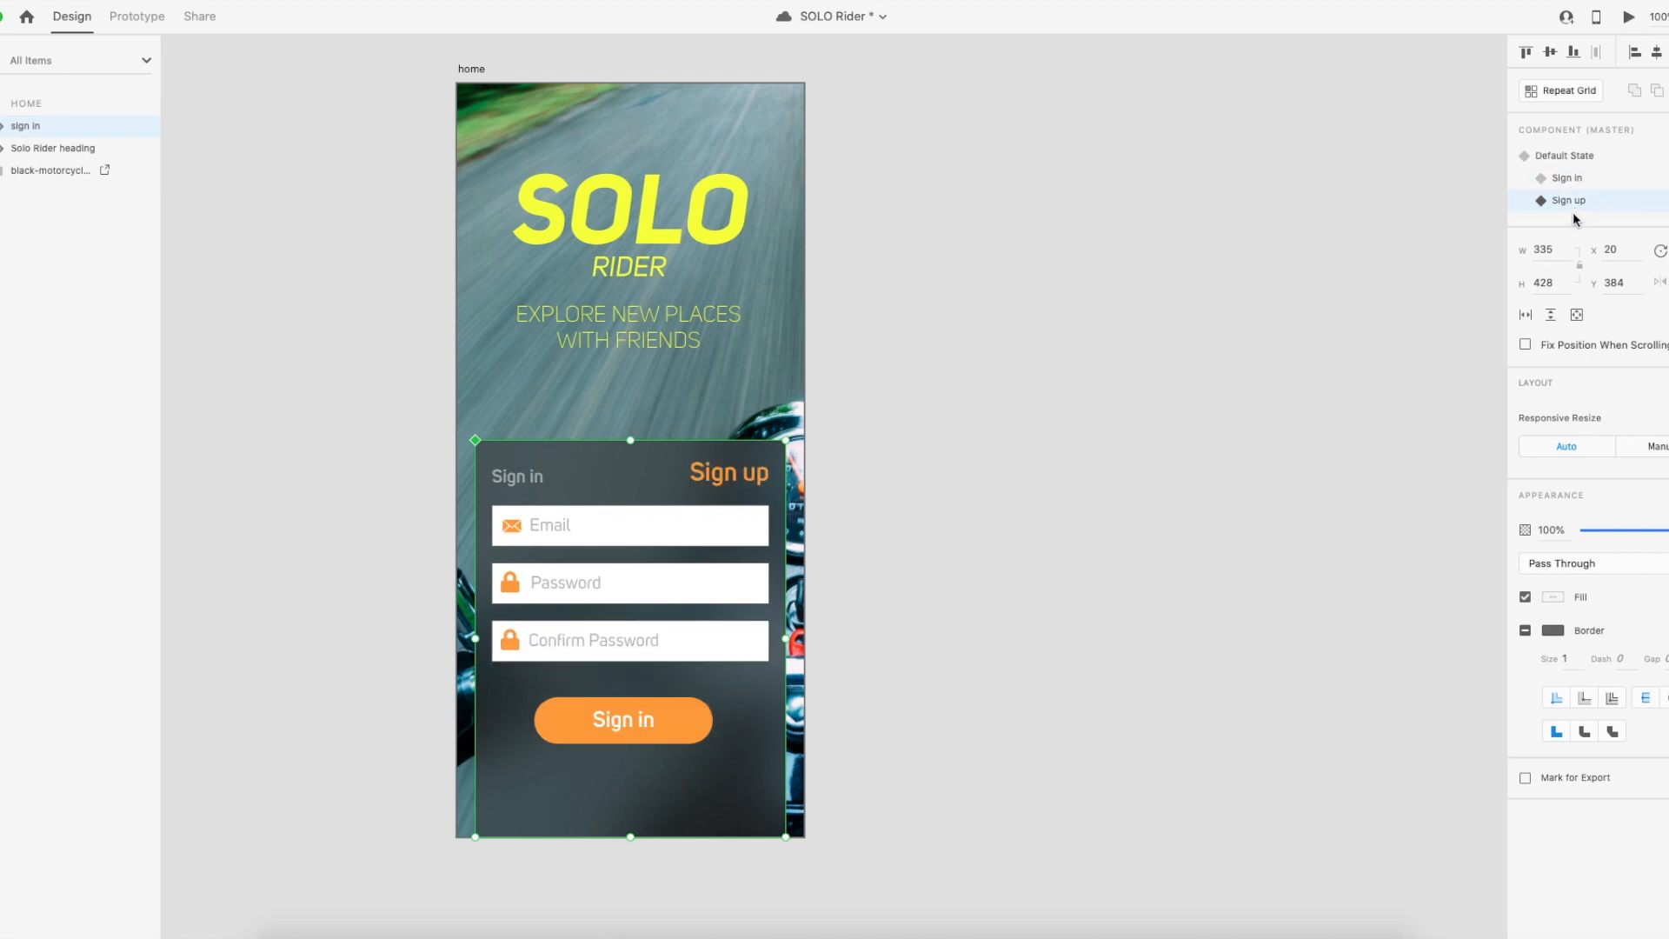
click(1569, 159)
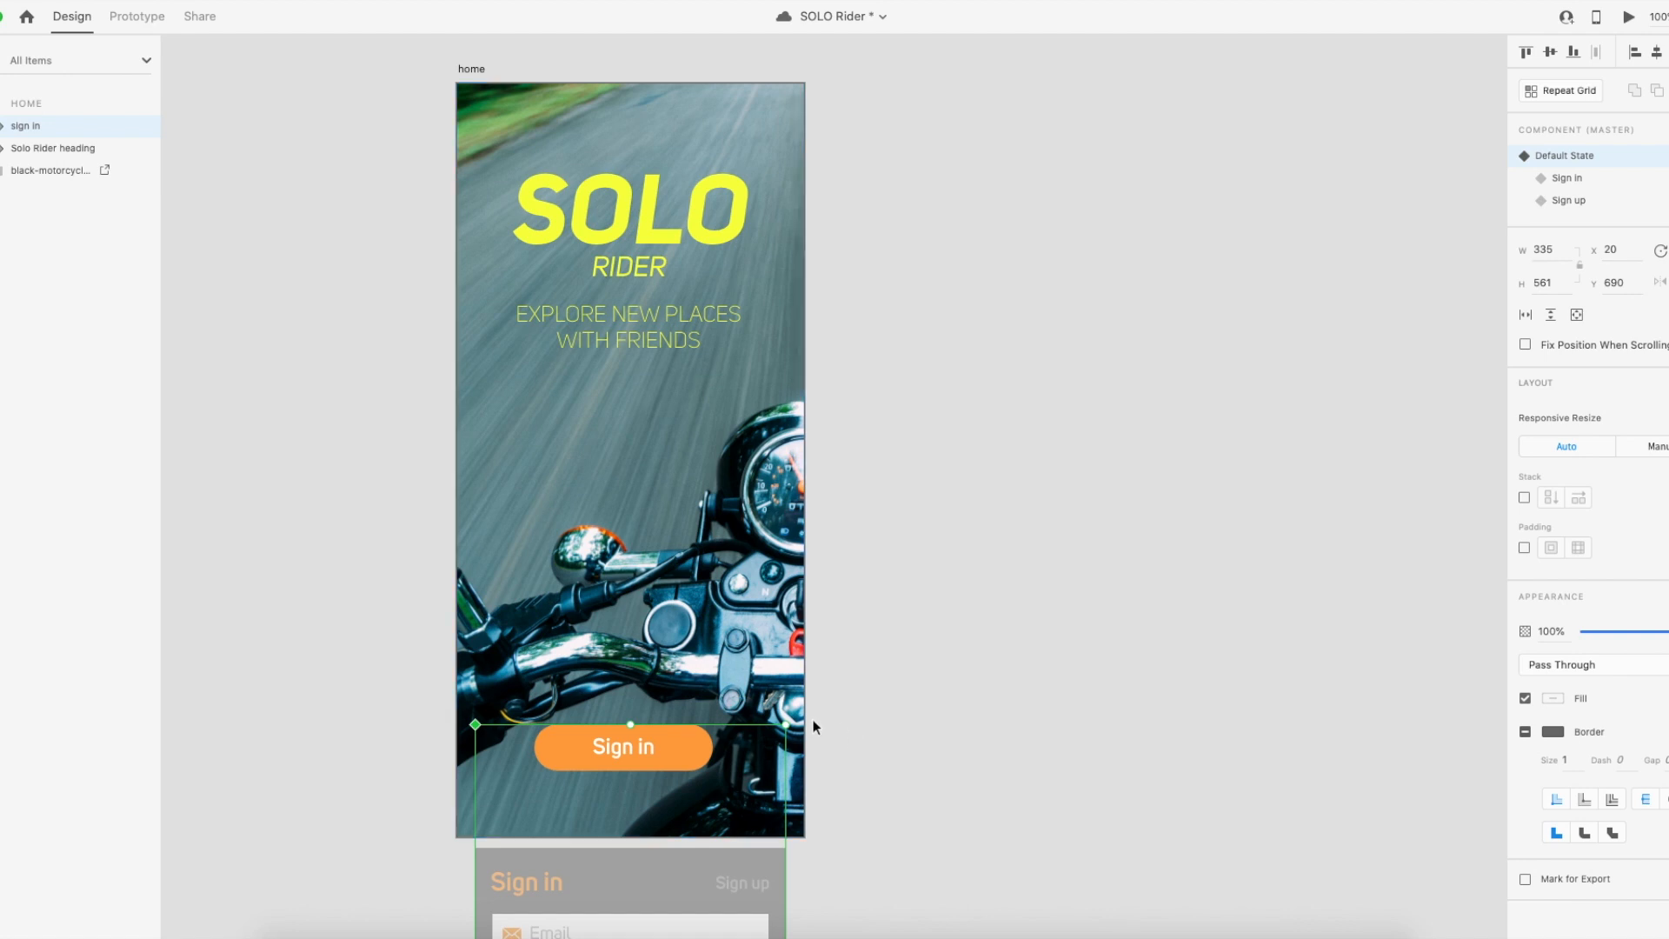
click(608, 311)
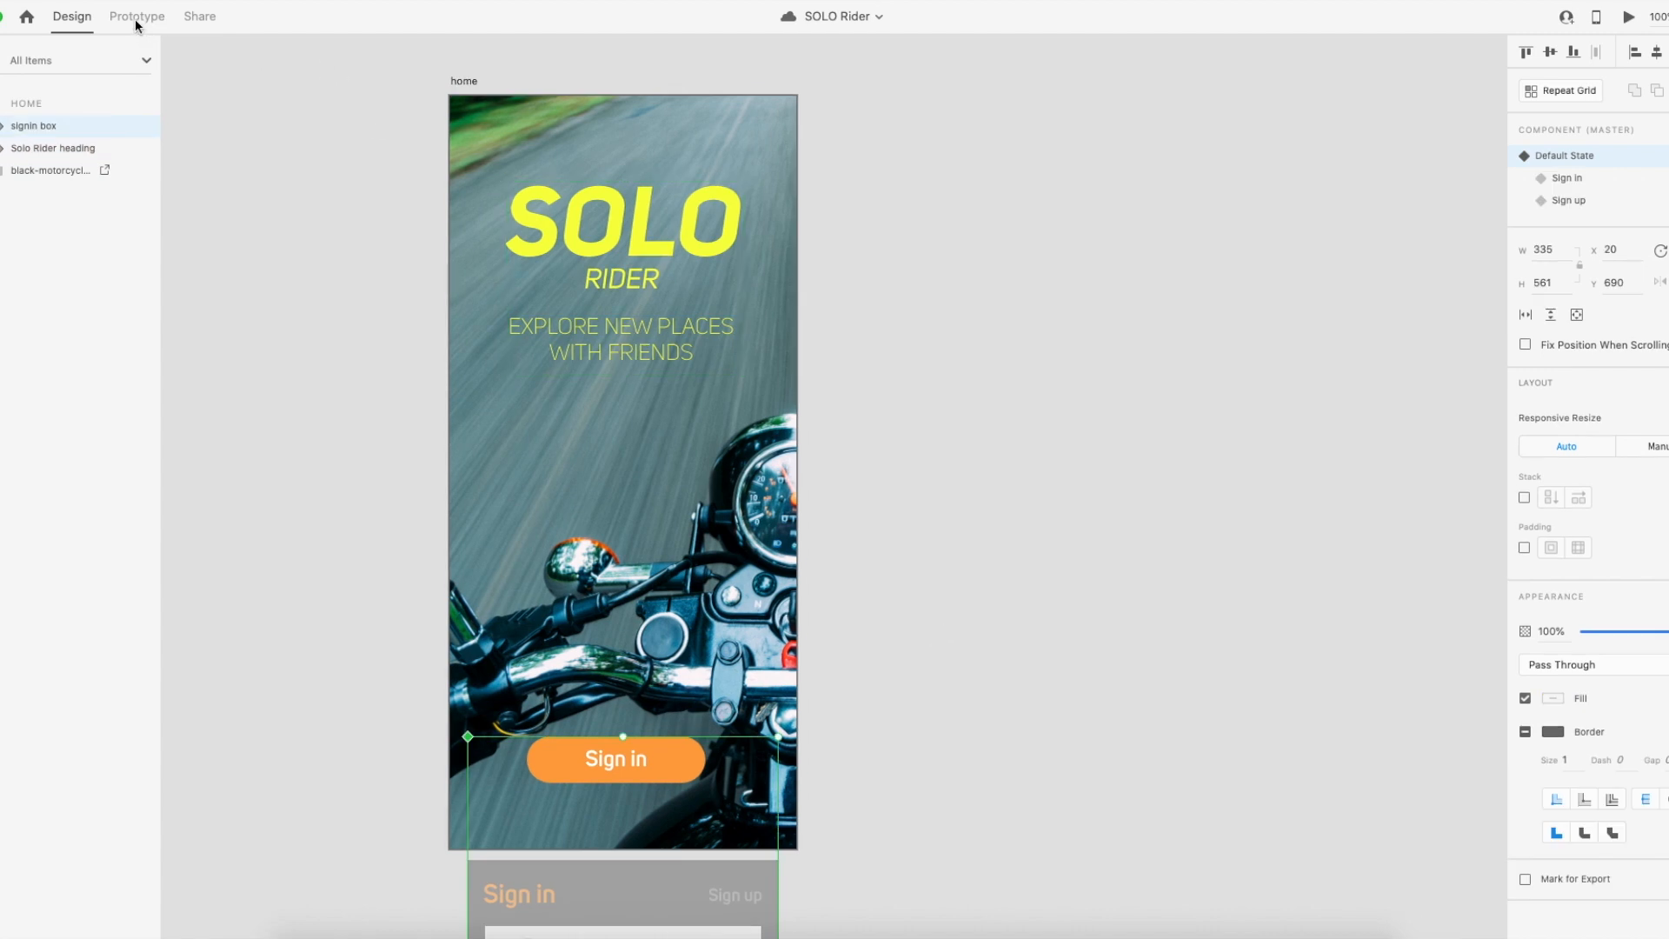
Switch to prototype mode with the signin box component's Default State selected.
click(137, 19)
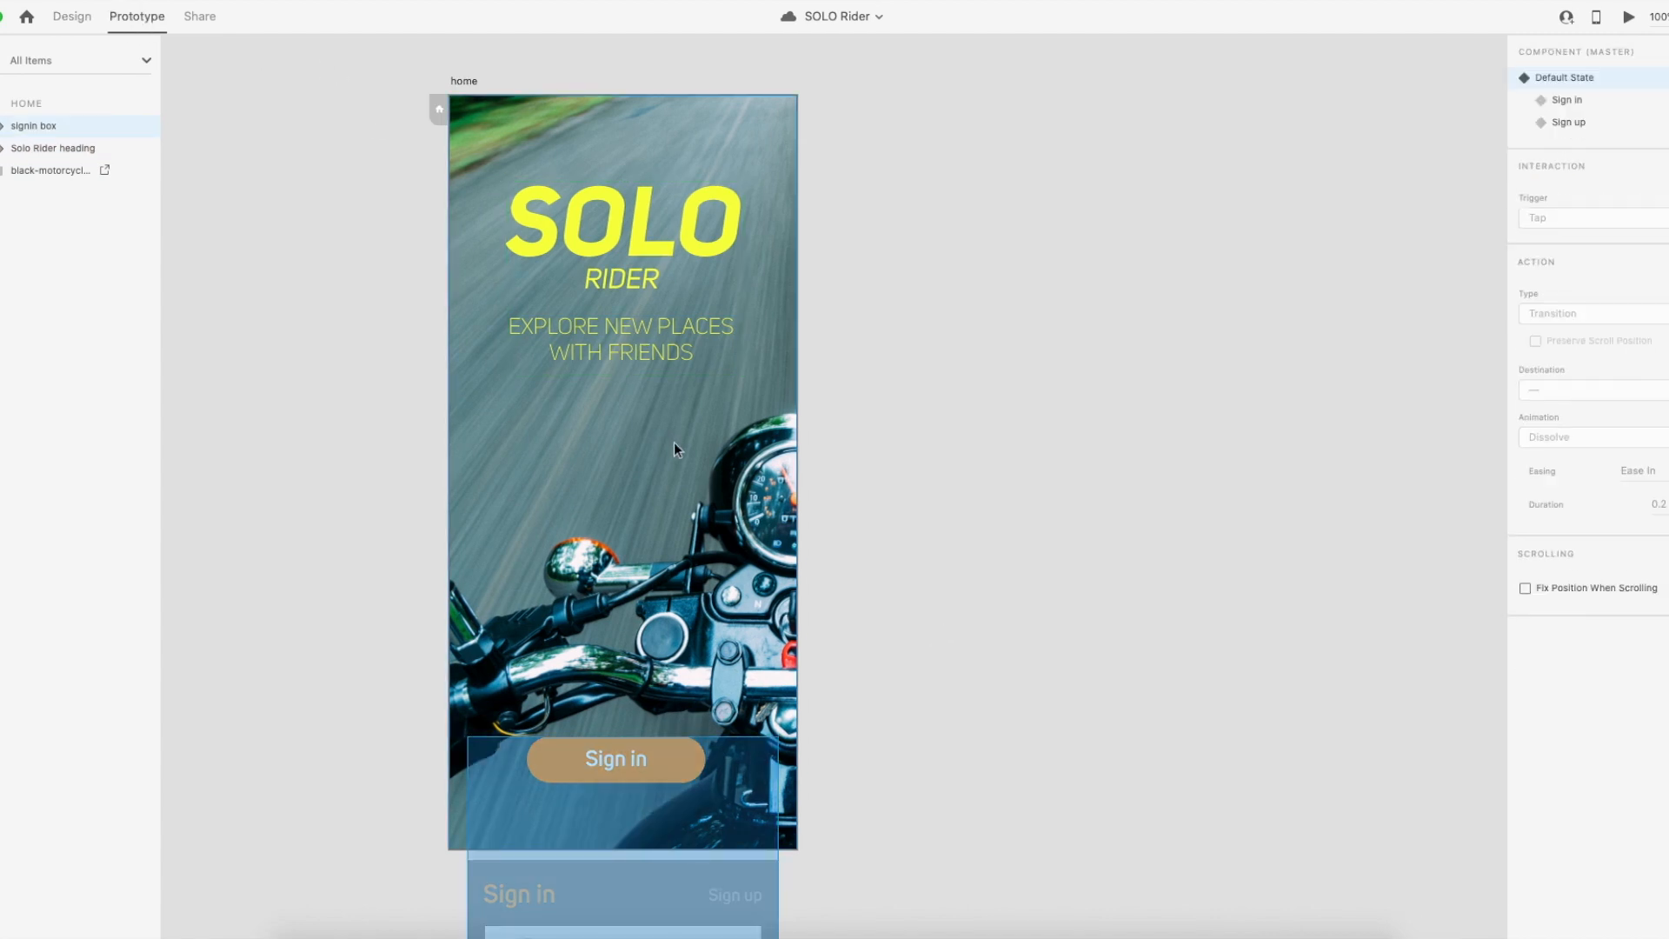
scroll(673, 443, down, 2)
scroll(673, 444, down, 3)
scroll(671, 445, up, 5)
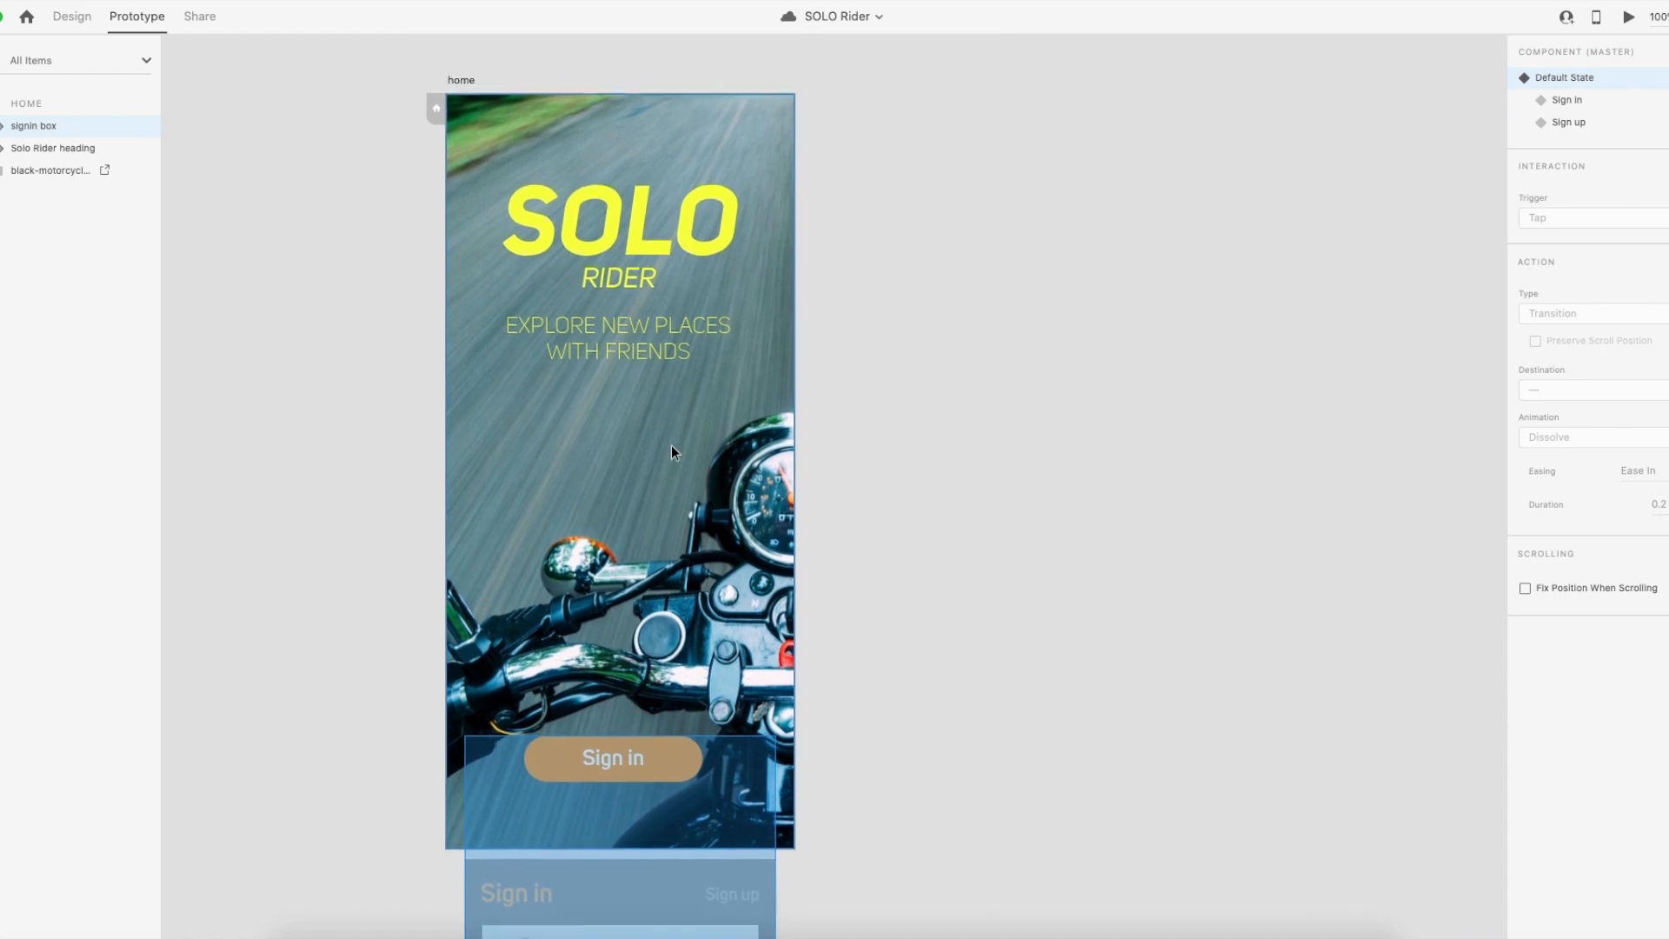
scroll(671, 445, left, 1)
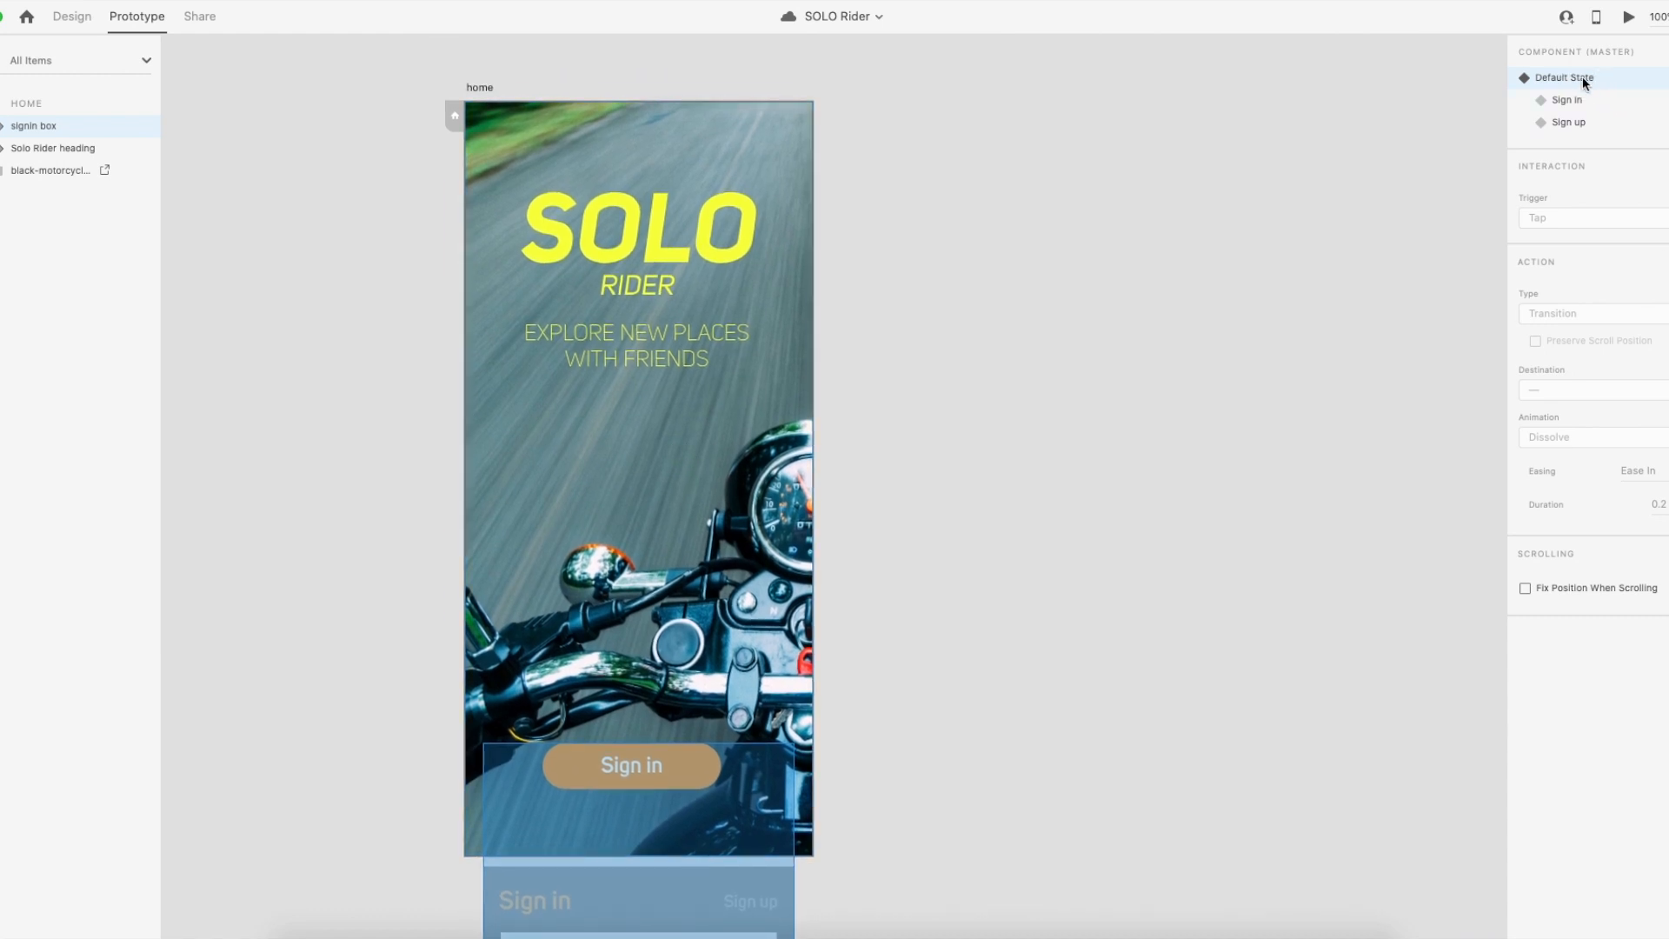
Link the Default State's orange Sign in button to the Sign in state with a Tap trigger and Auto-Animate action.
double_click(694, 770)
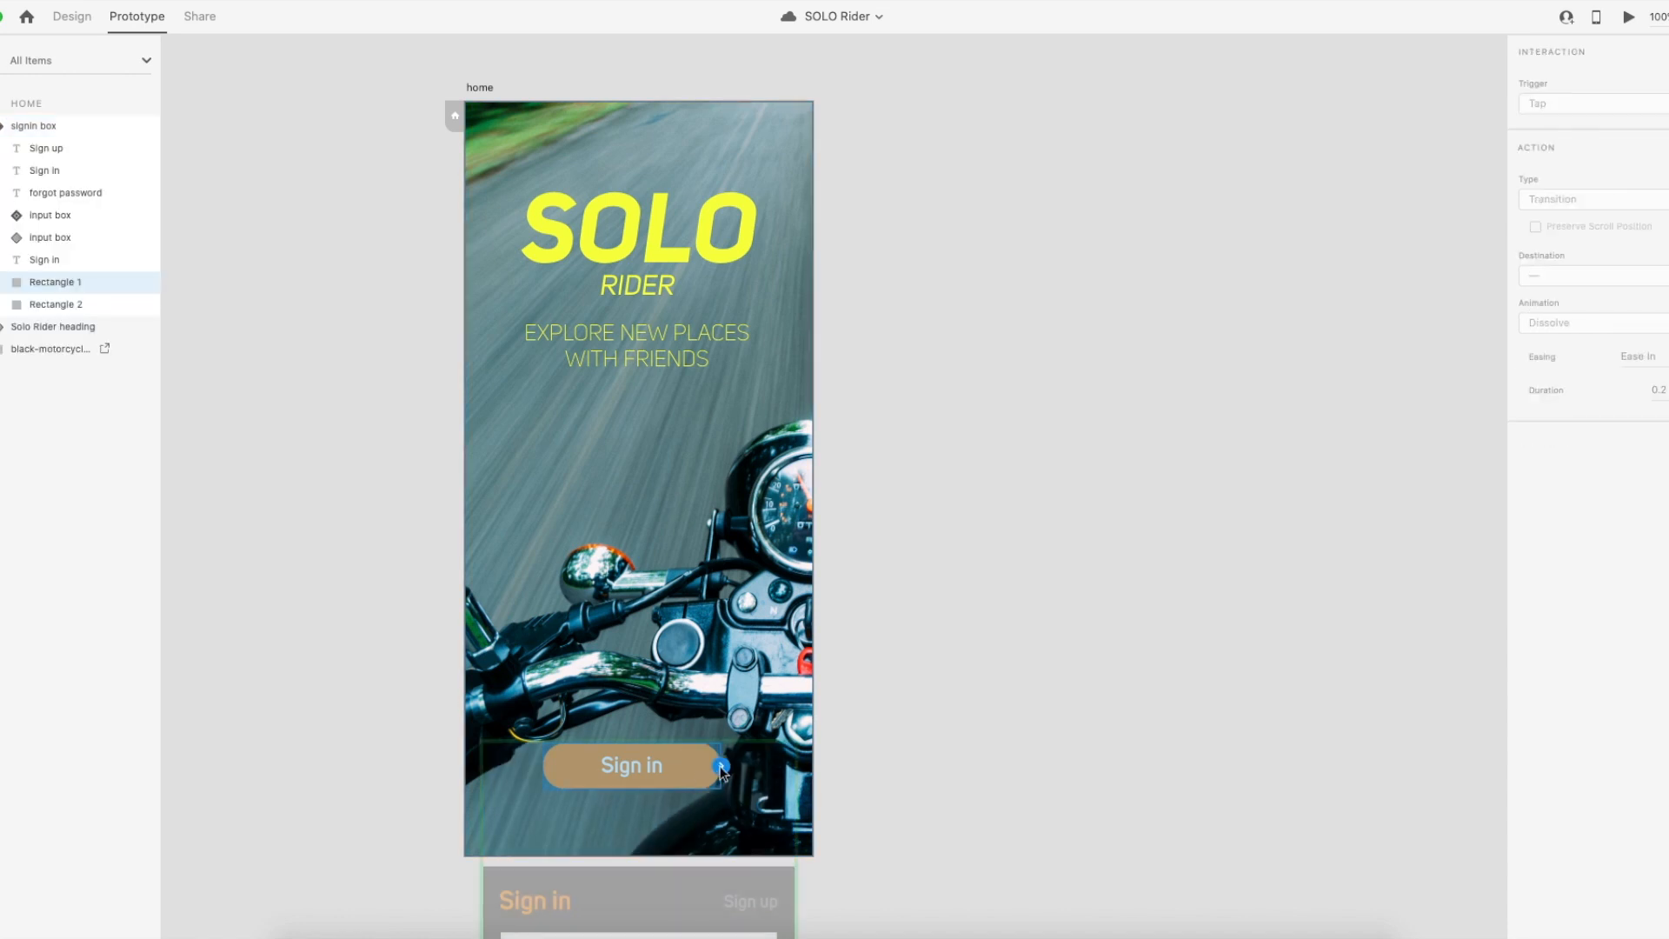
click(722, 768)
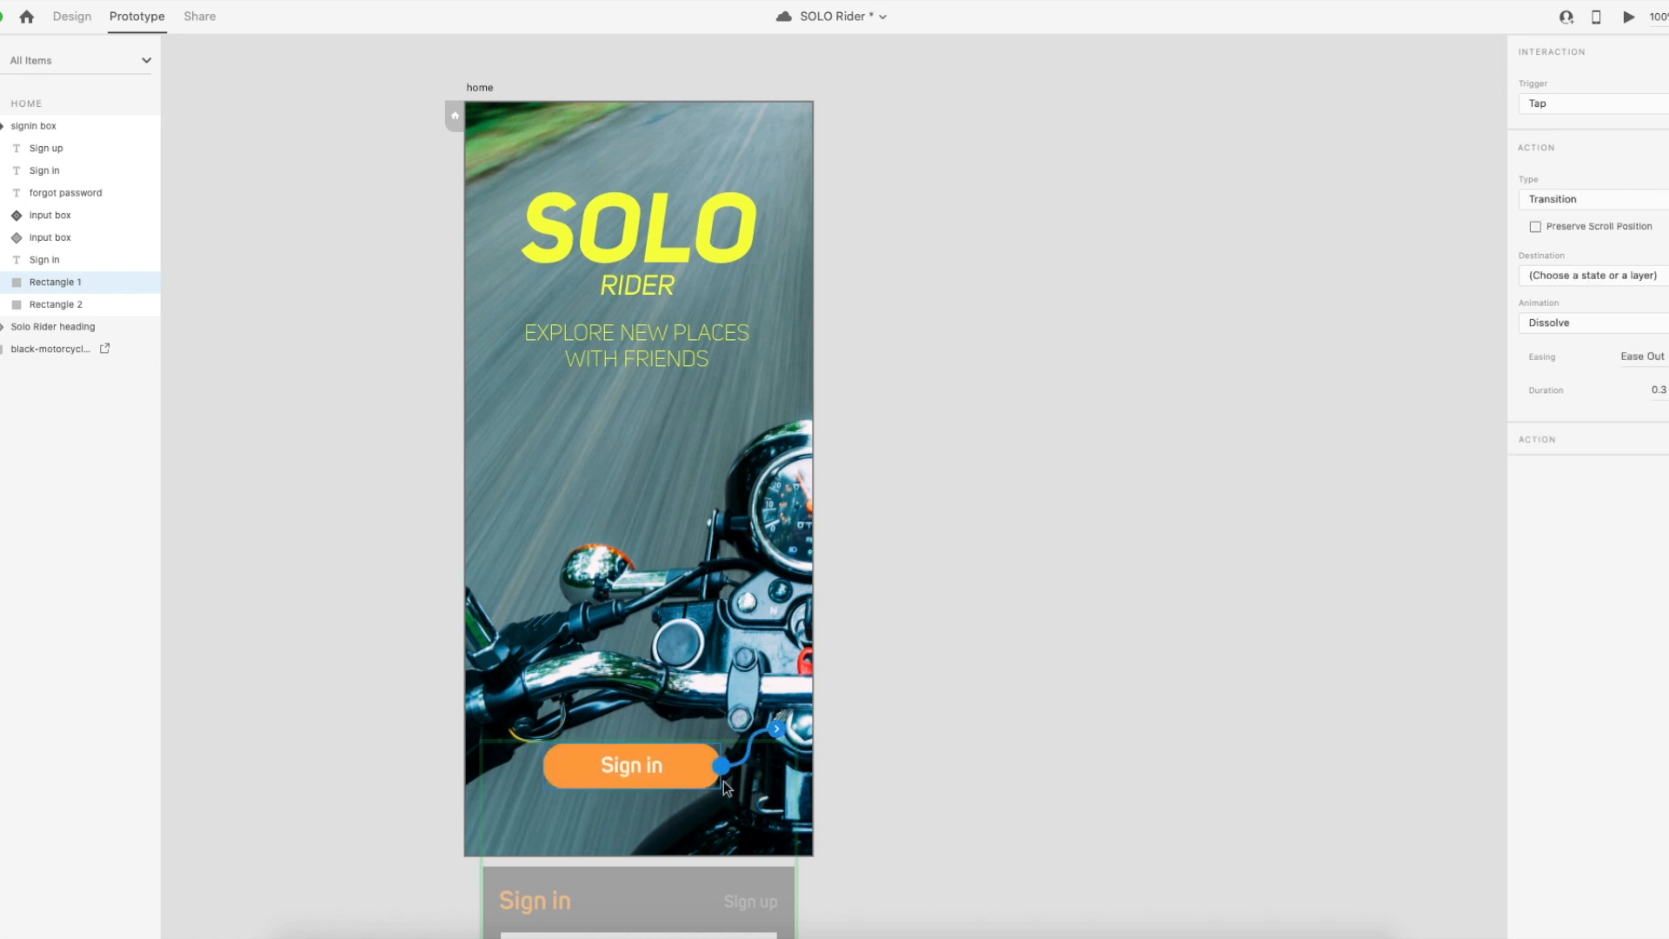
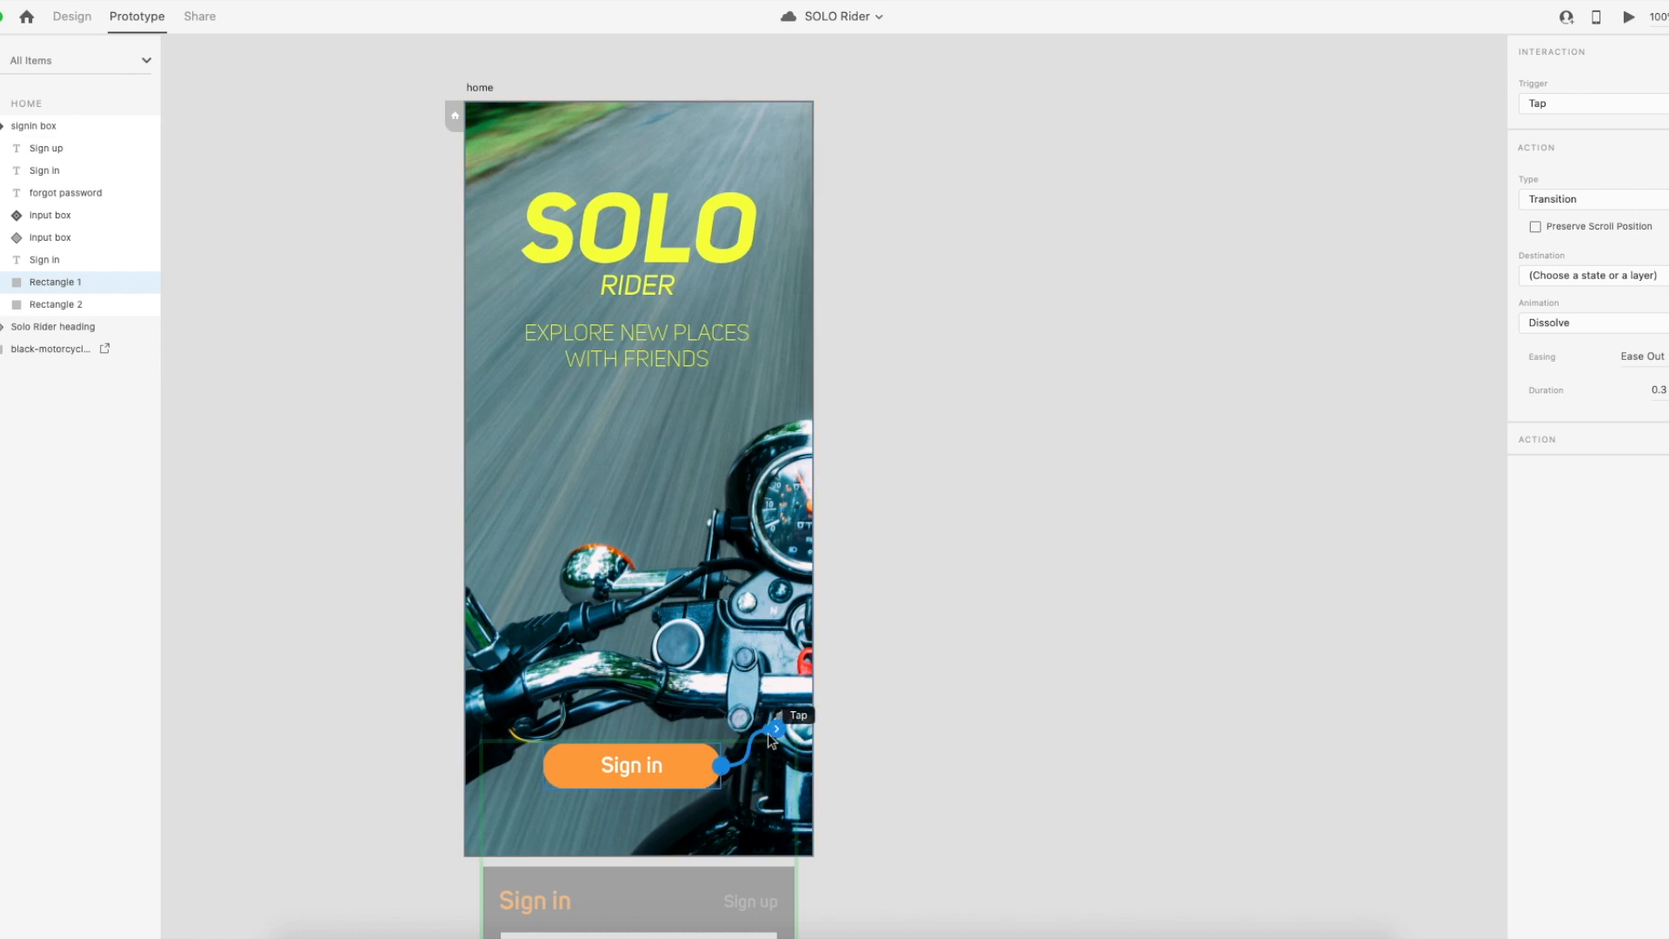
click(1584, 108)
click(1594, 103)
click(1567, 200)
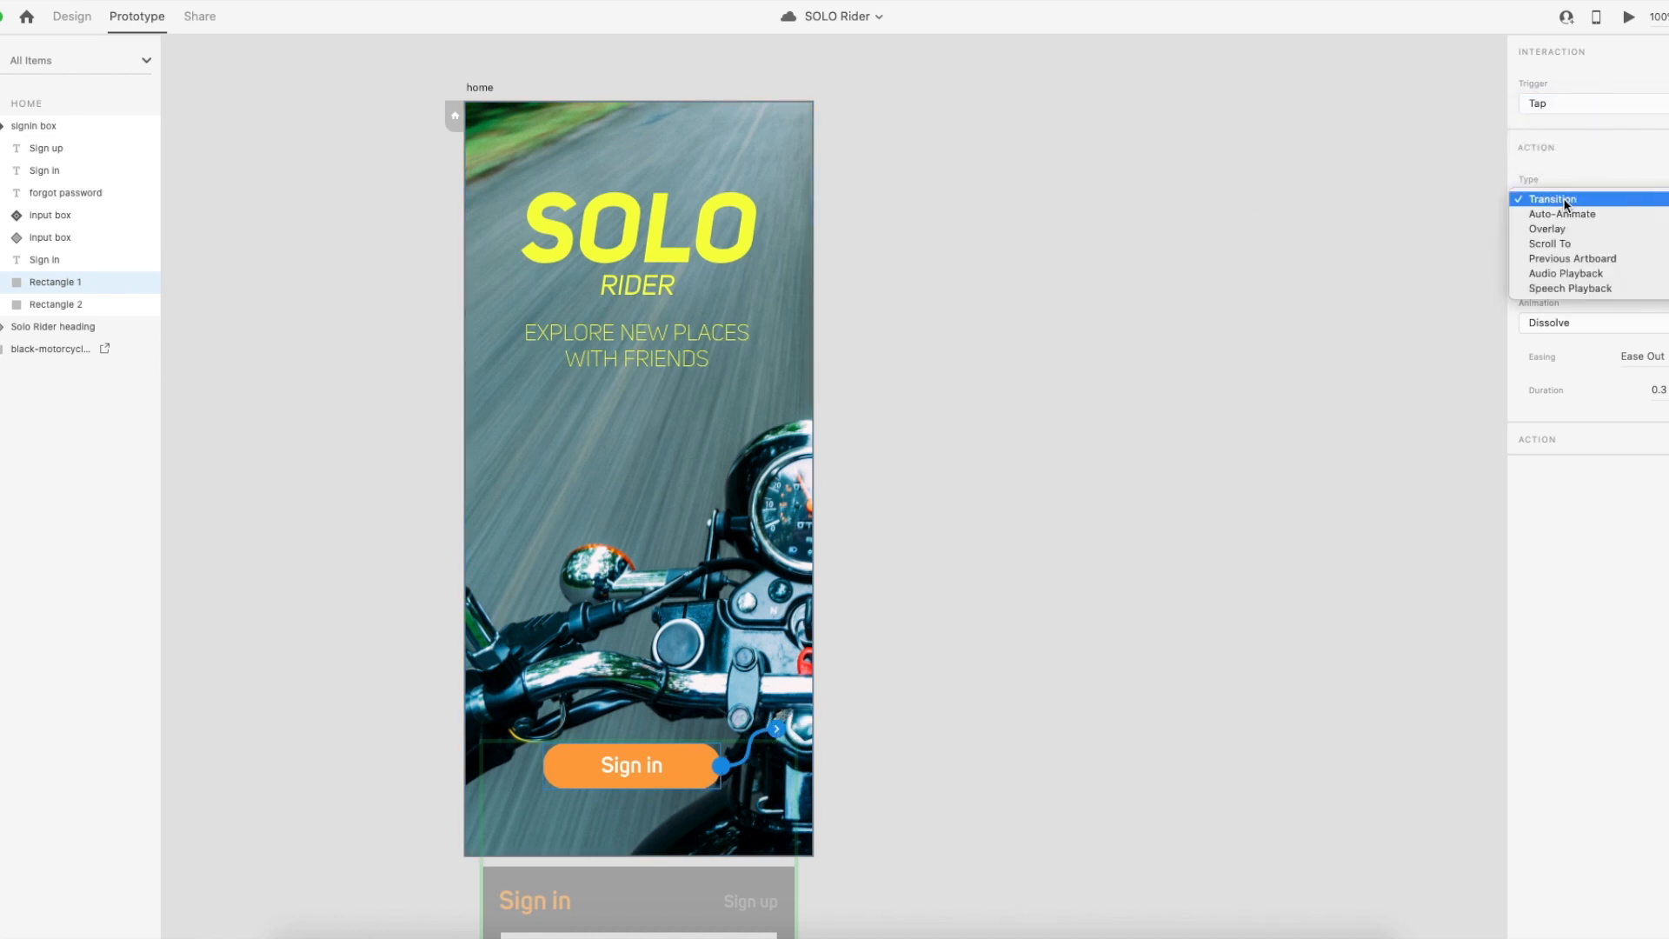
click(1595, 215)
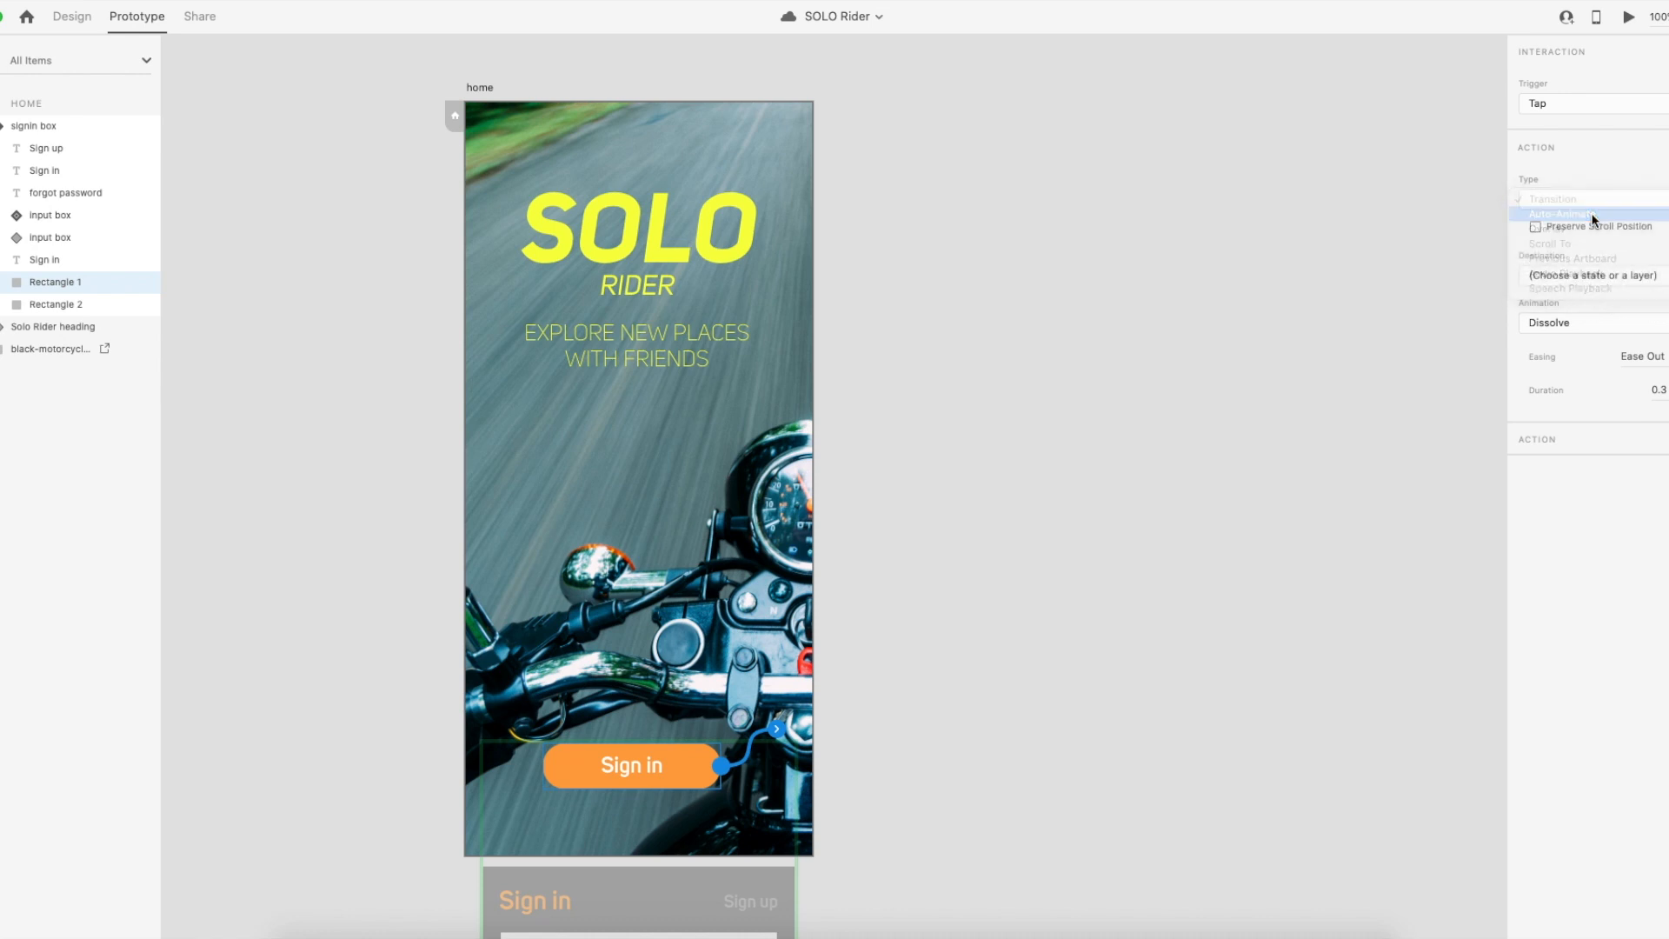
click(1645, 254)
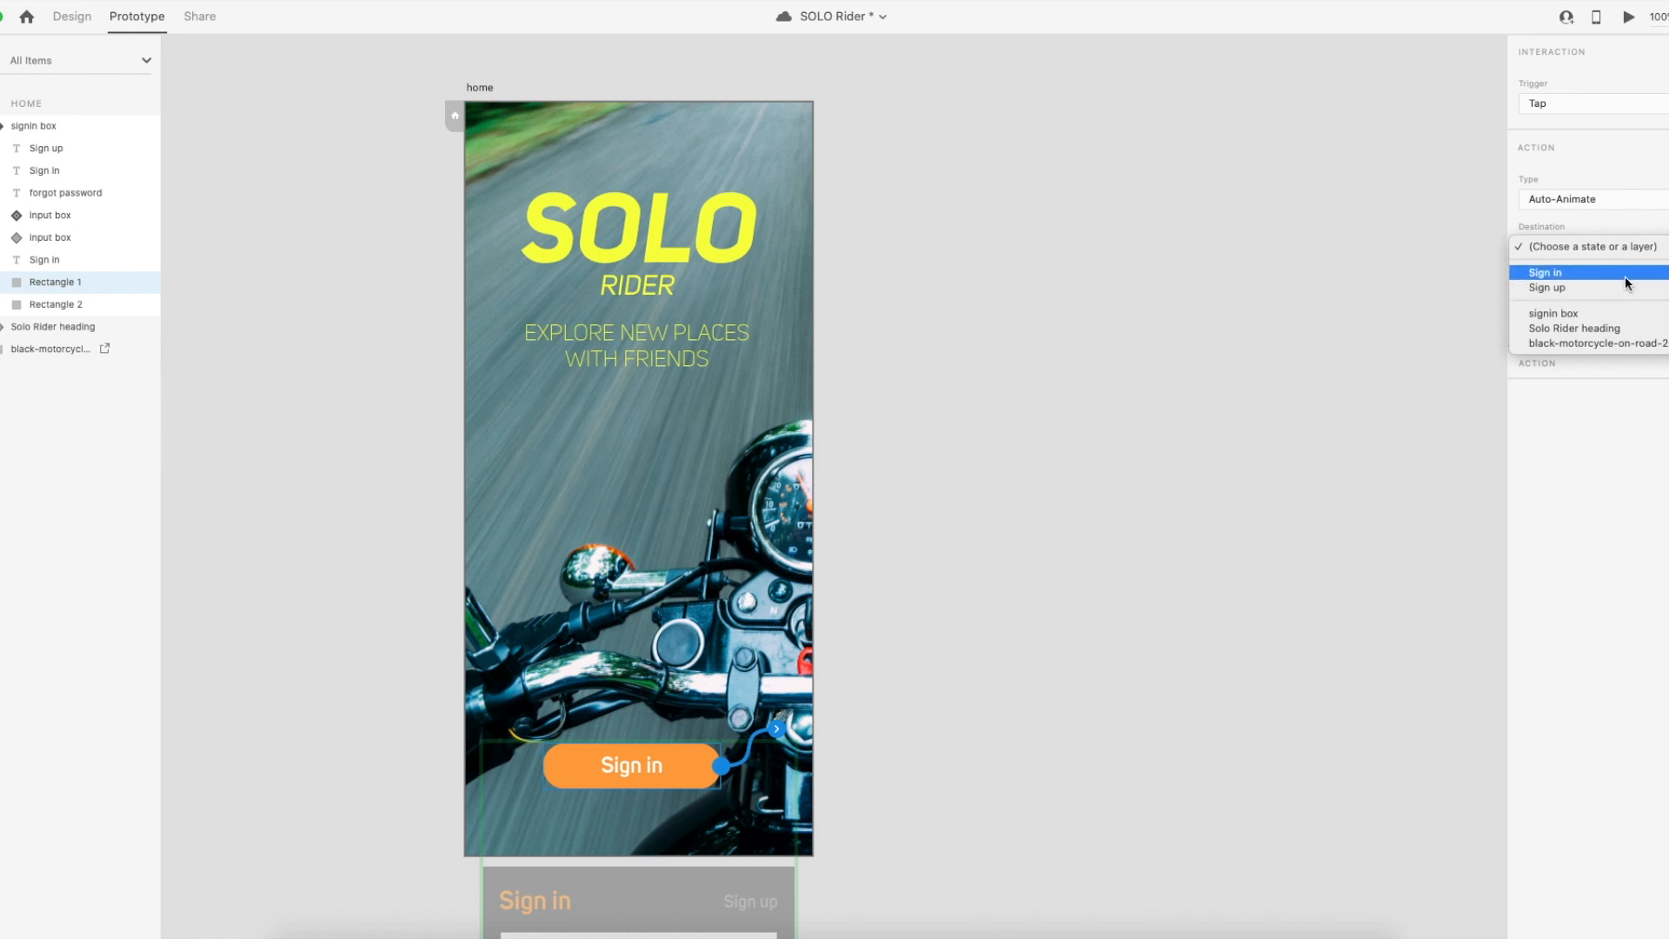
click(1626, 273)
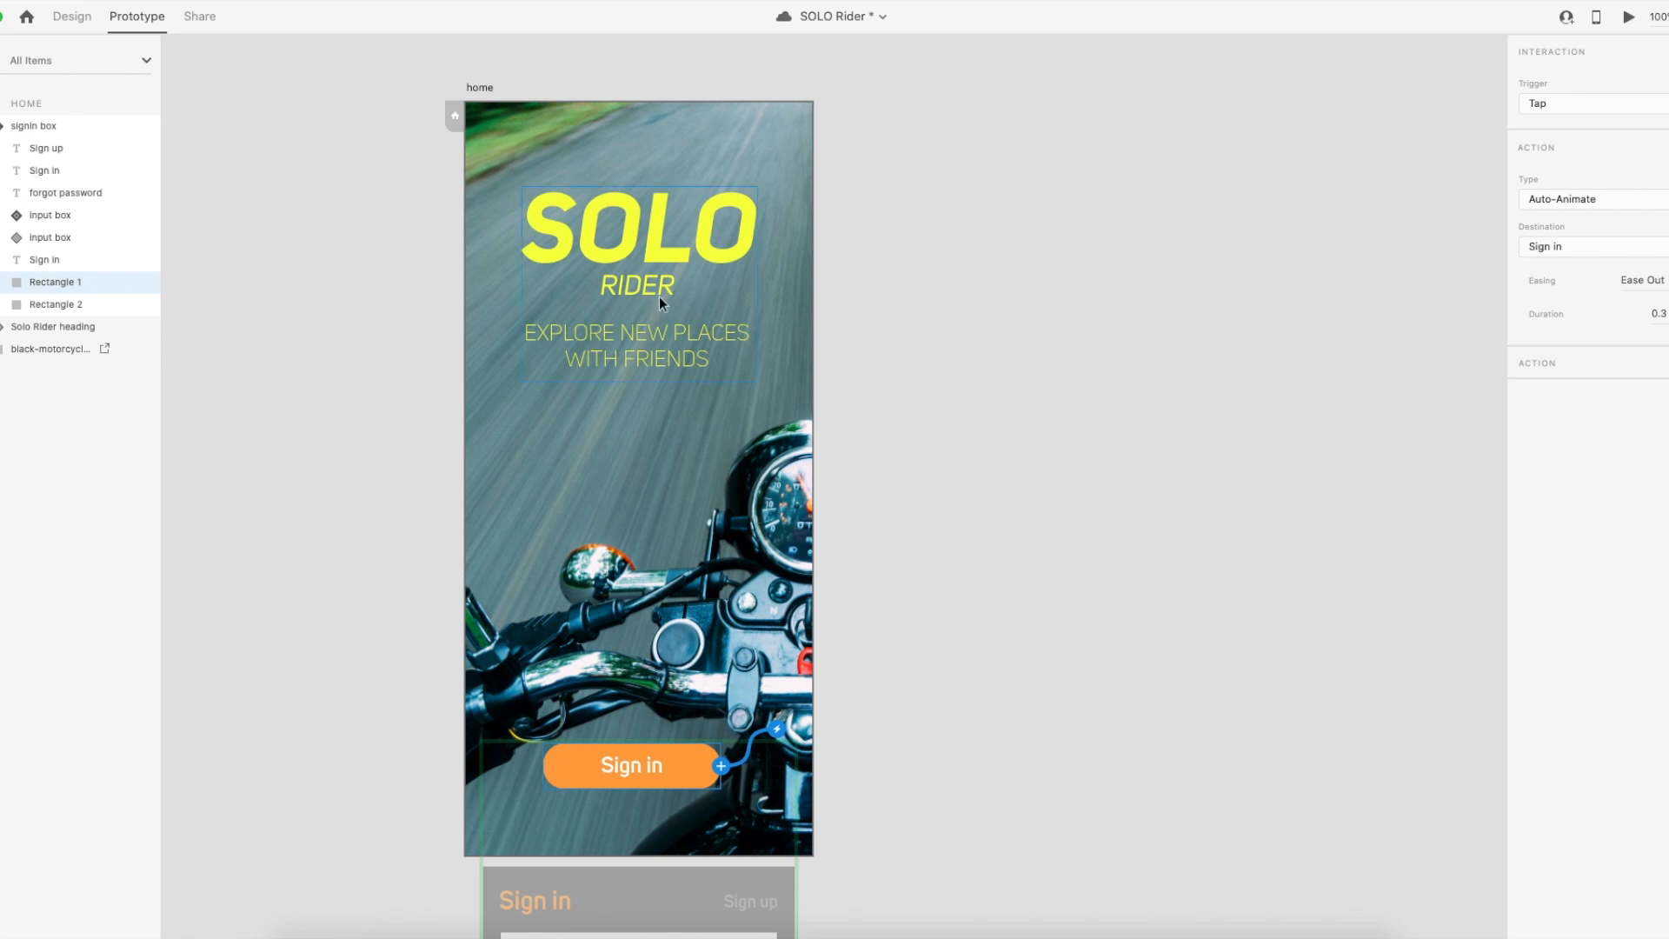
Preview the prototype, test the orange Sign in button's transition, and close the preview.
click(1626, 23)
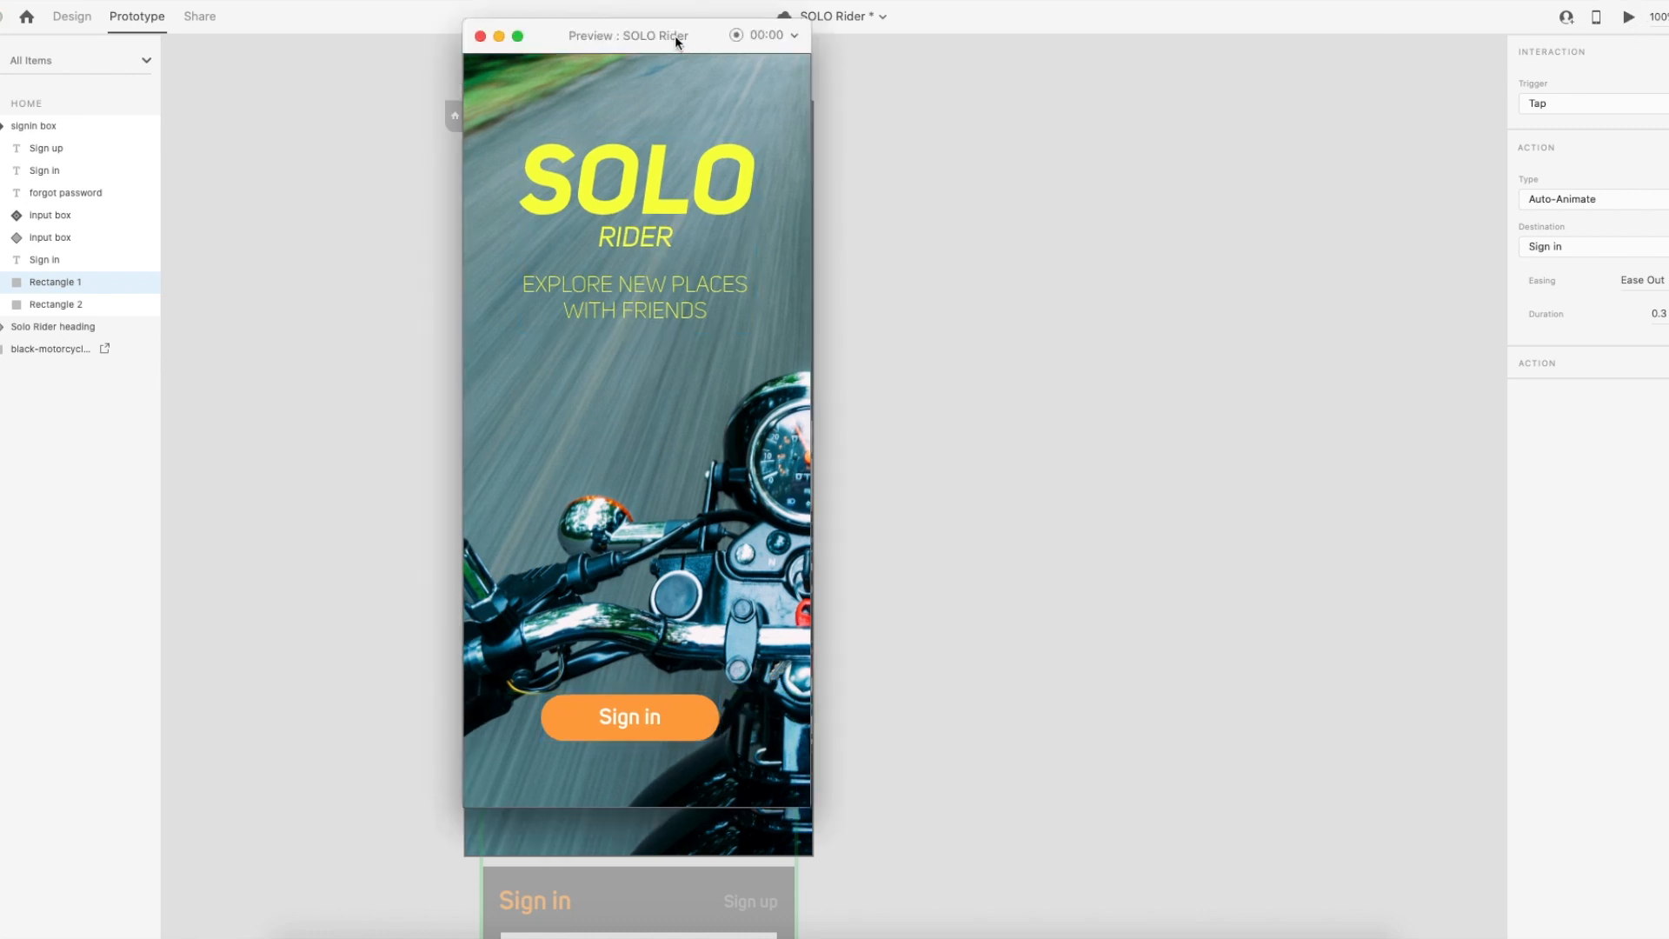
click(691, 718)
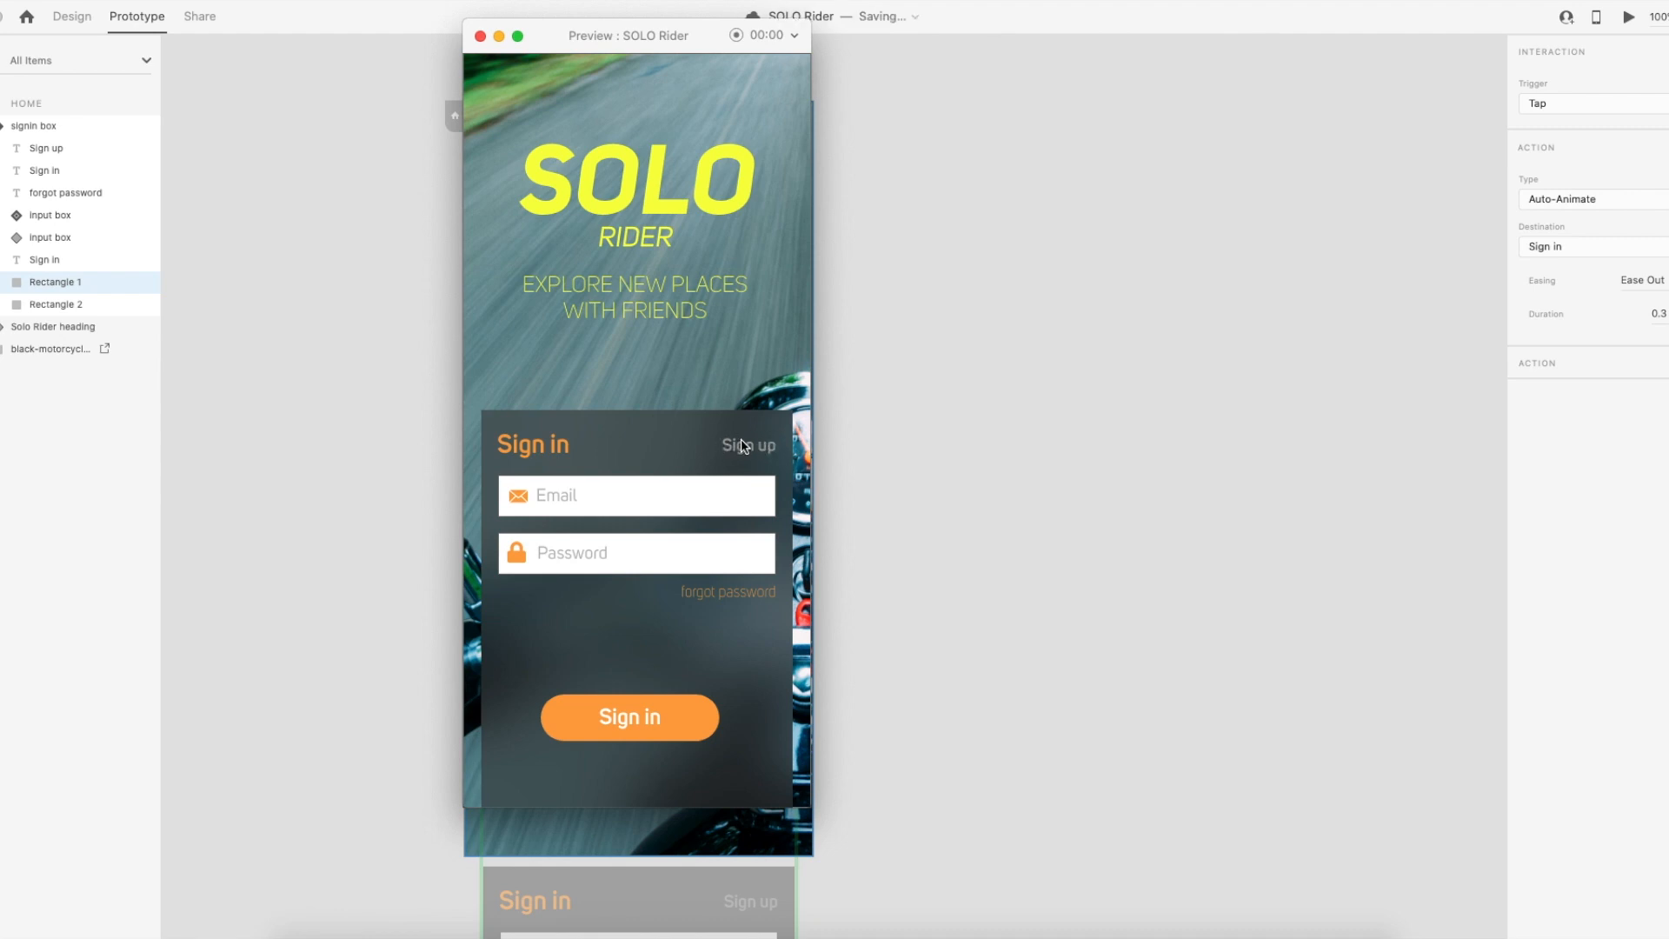
click(480, 36)
In the signin box component's Sign in state, link the Sign up text to the Sign up state on Tap with Auto-Animate.
scroll(755, 769, down, 1)
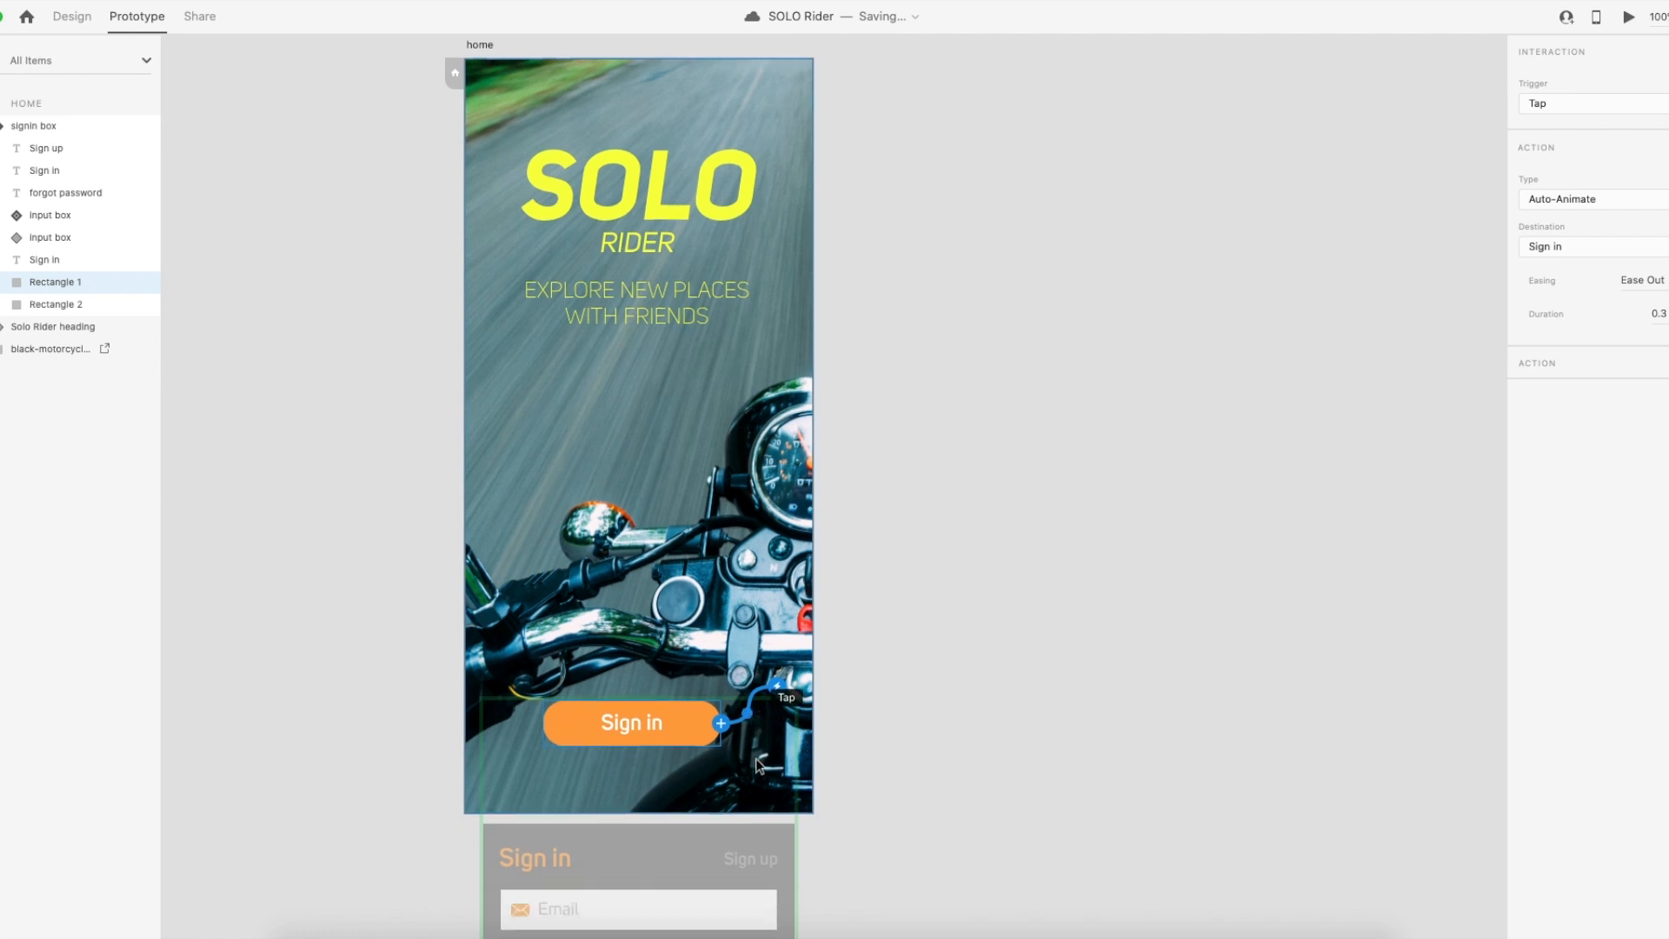
click(678, 724)
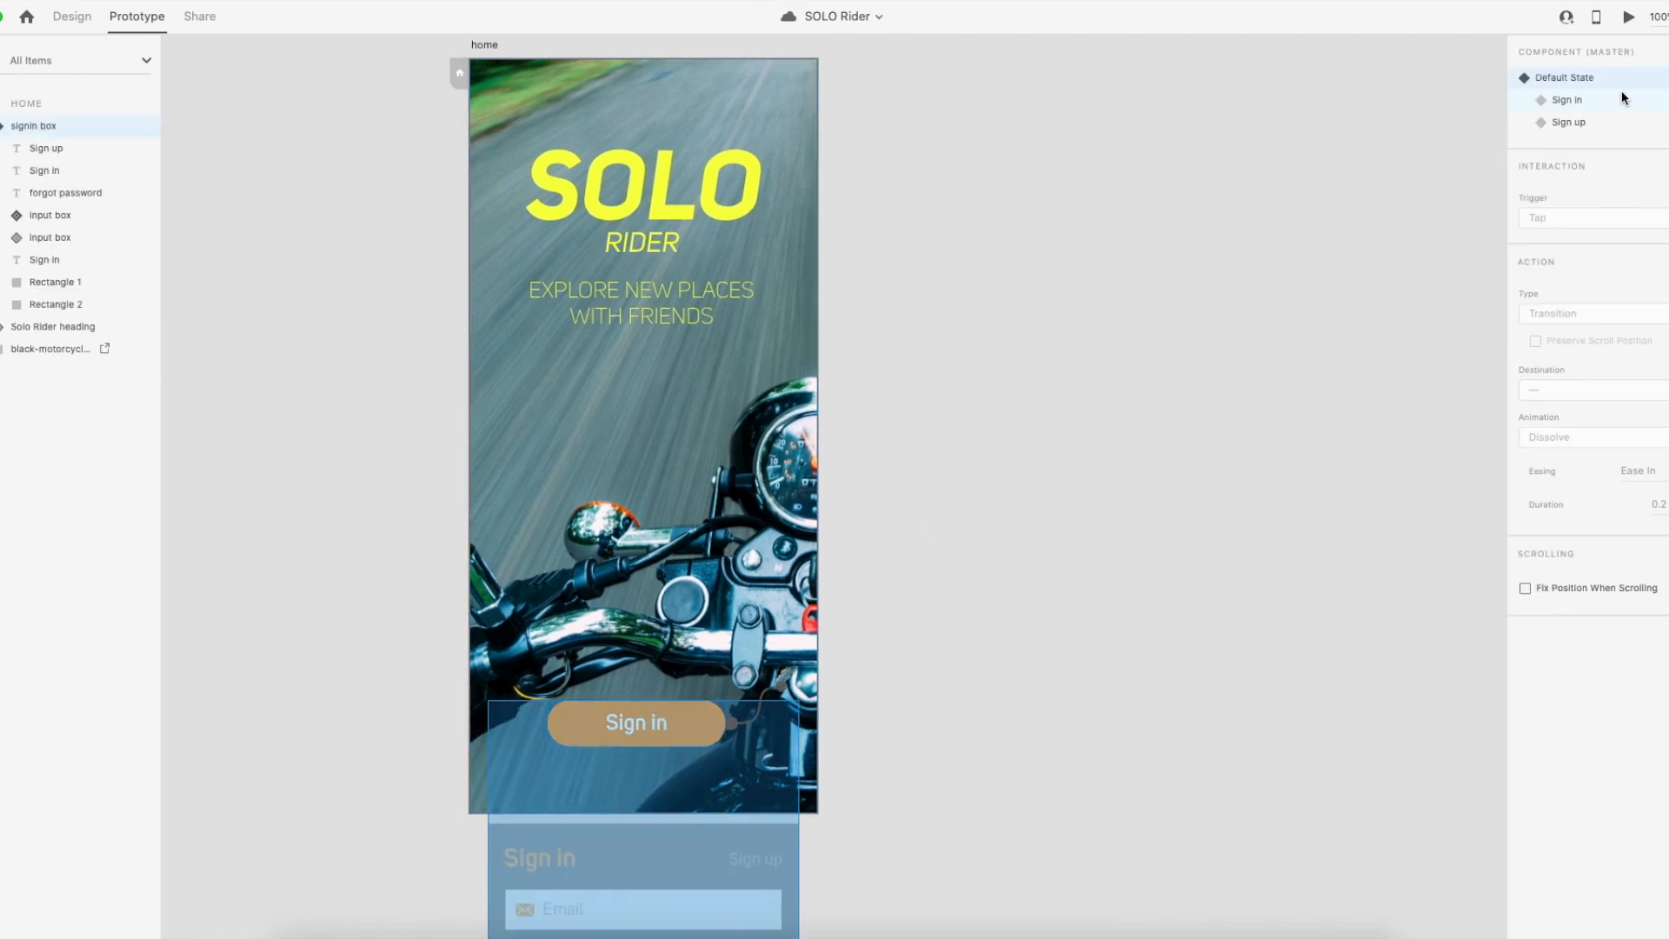
click(1568, 101)
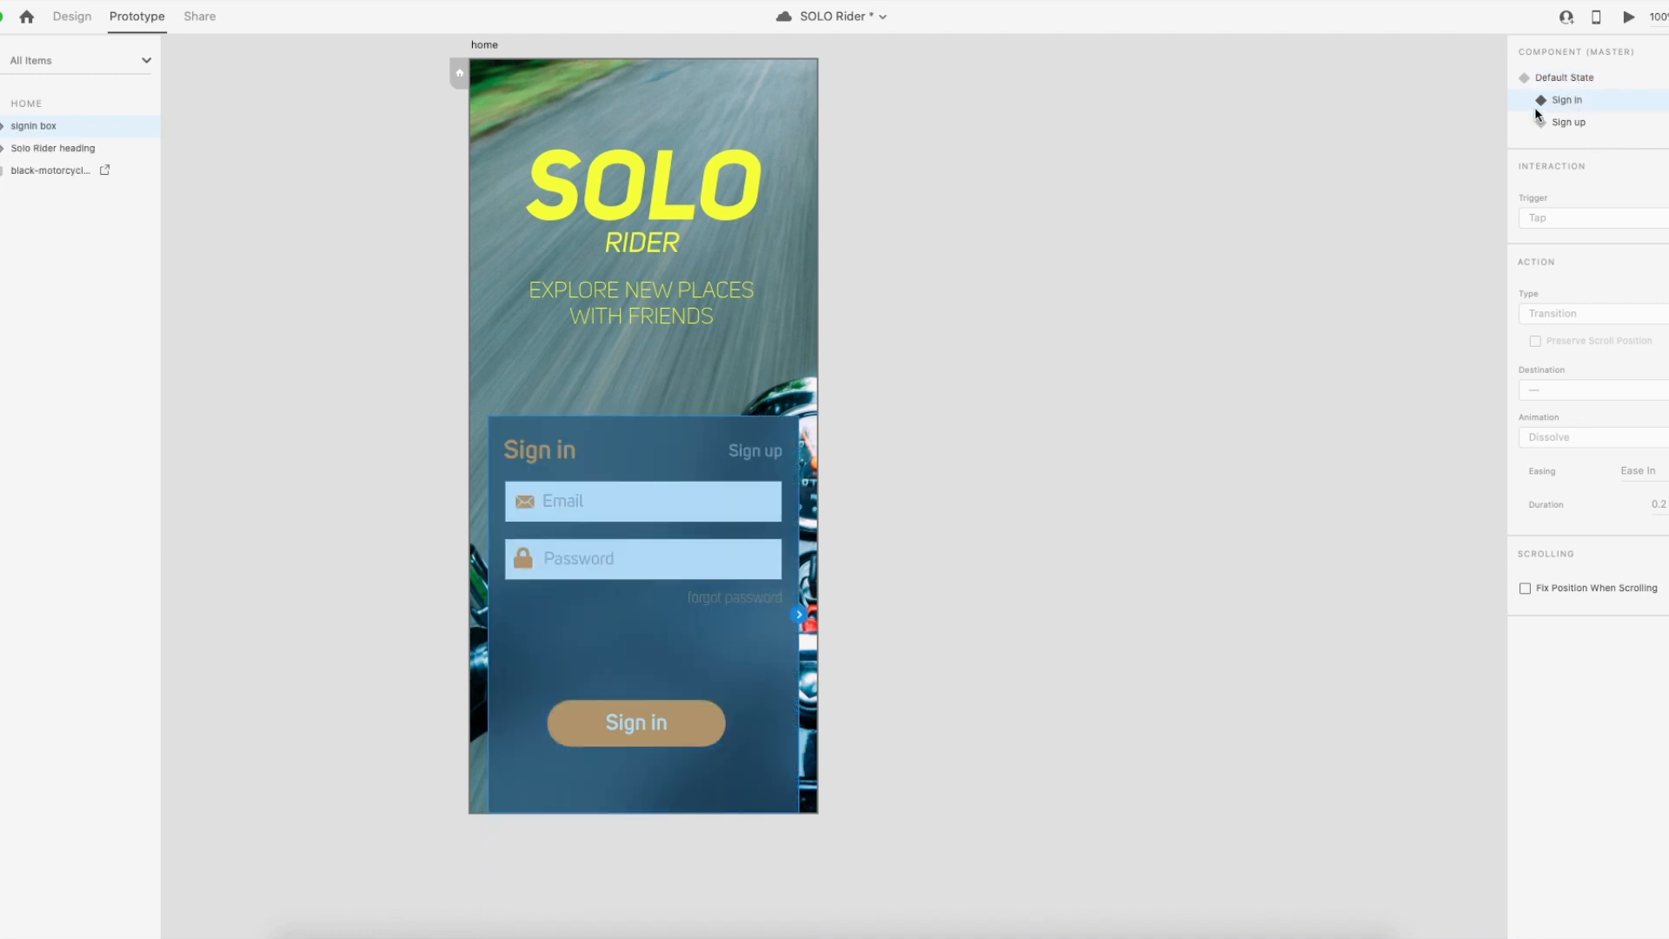
double_click(712, 465)
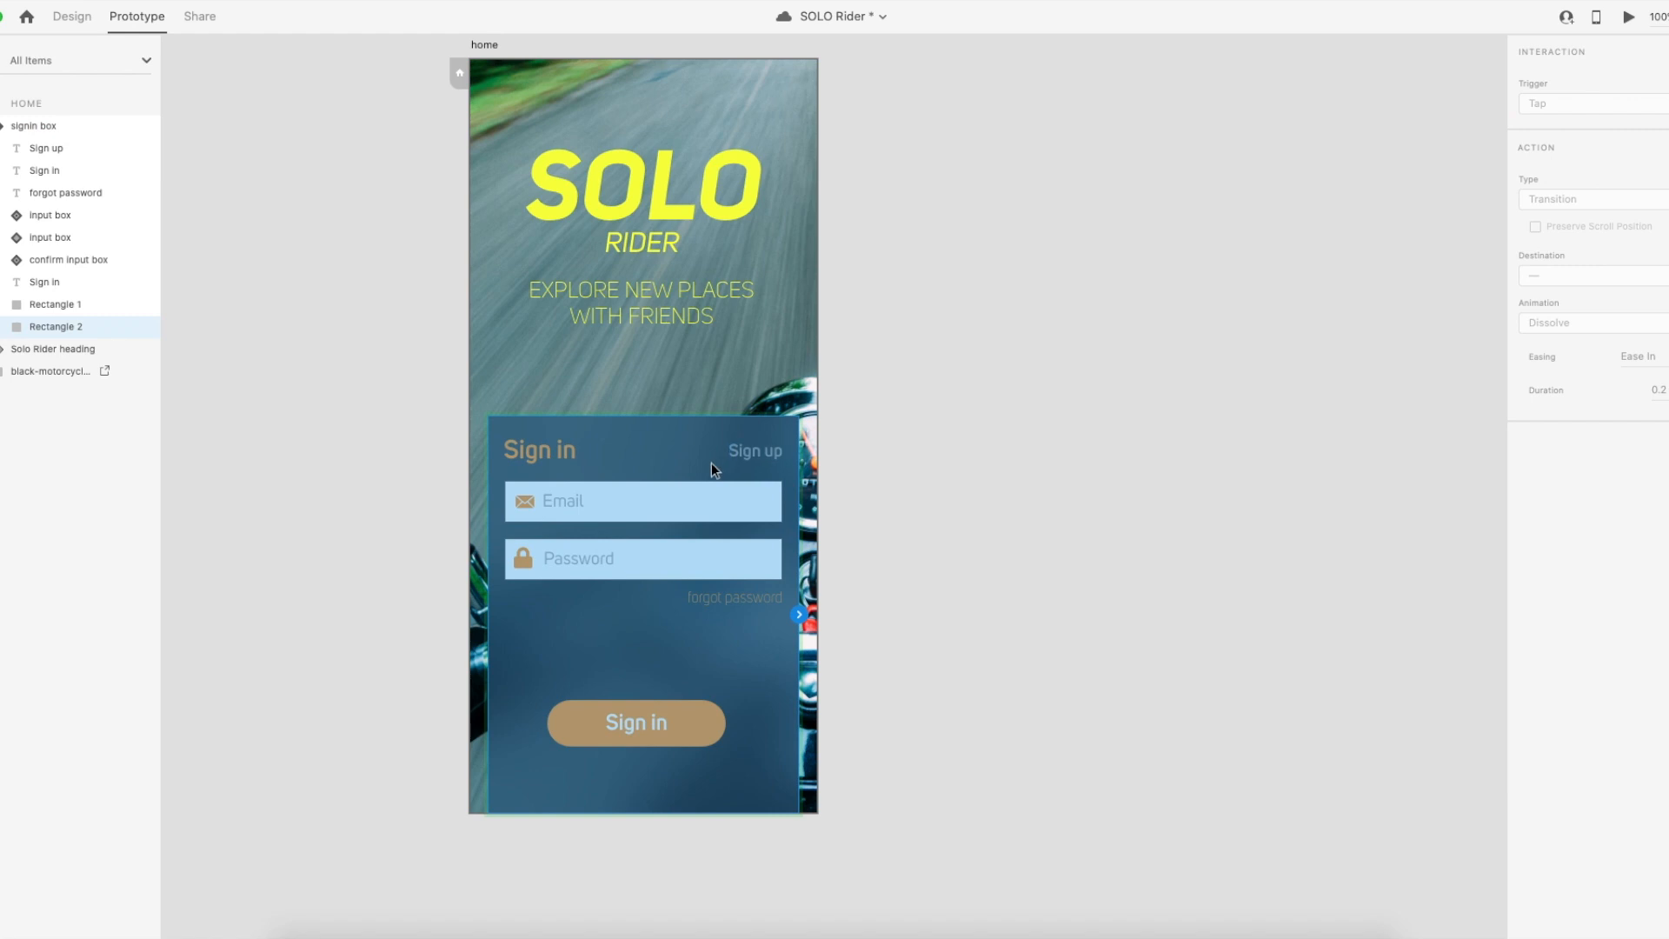
click(926, 506)
double_click(735, 456)
click(751, 453)
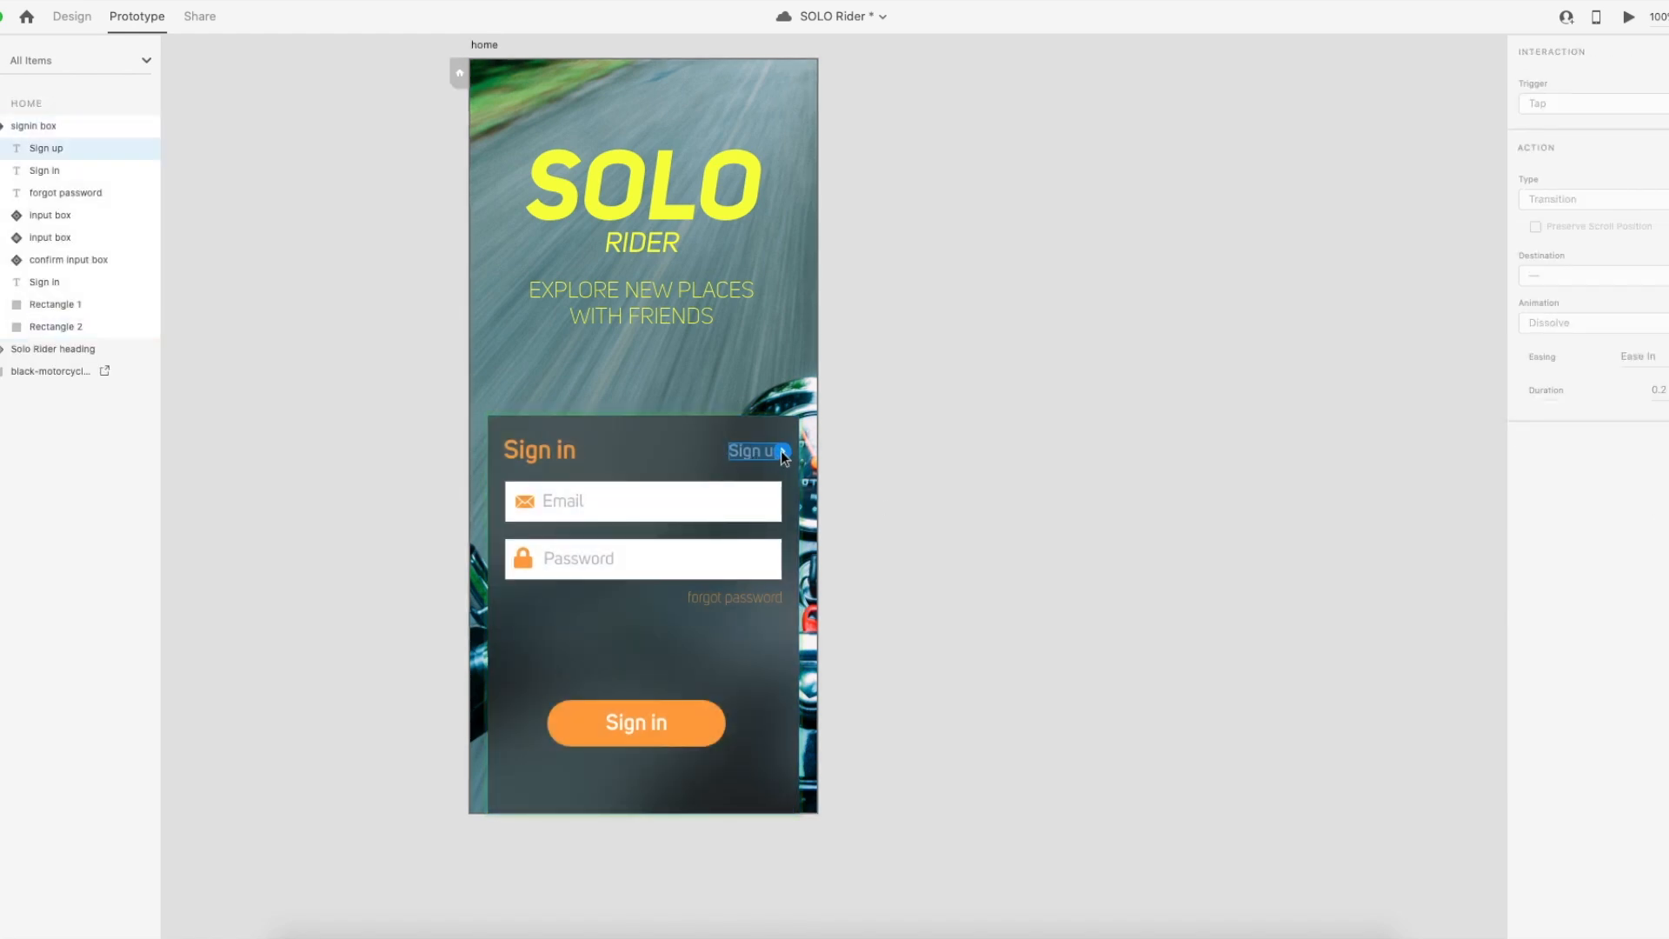
click(784, 453)
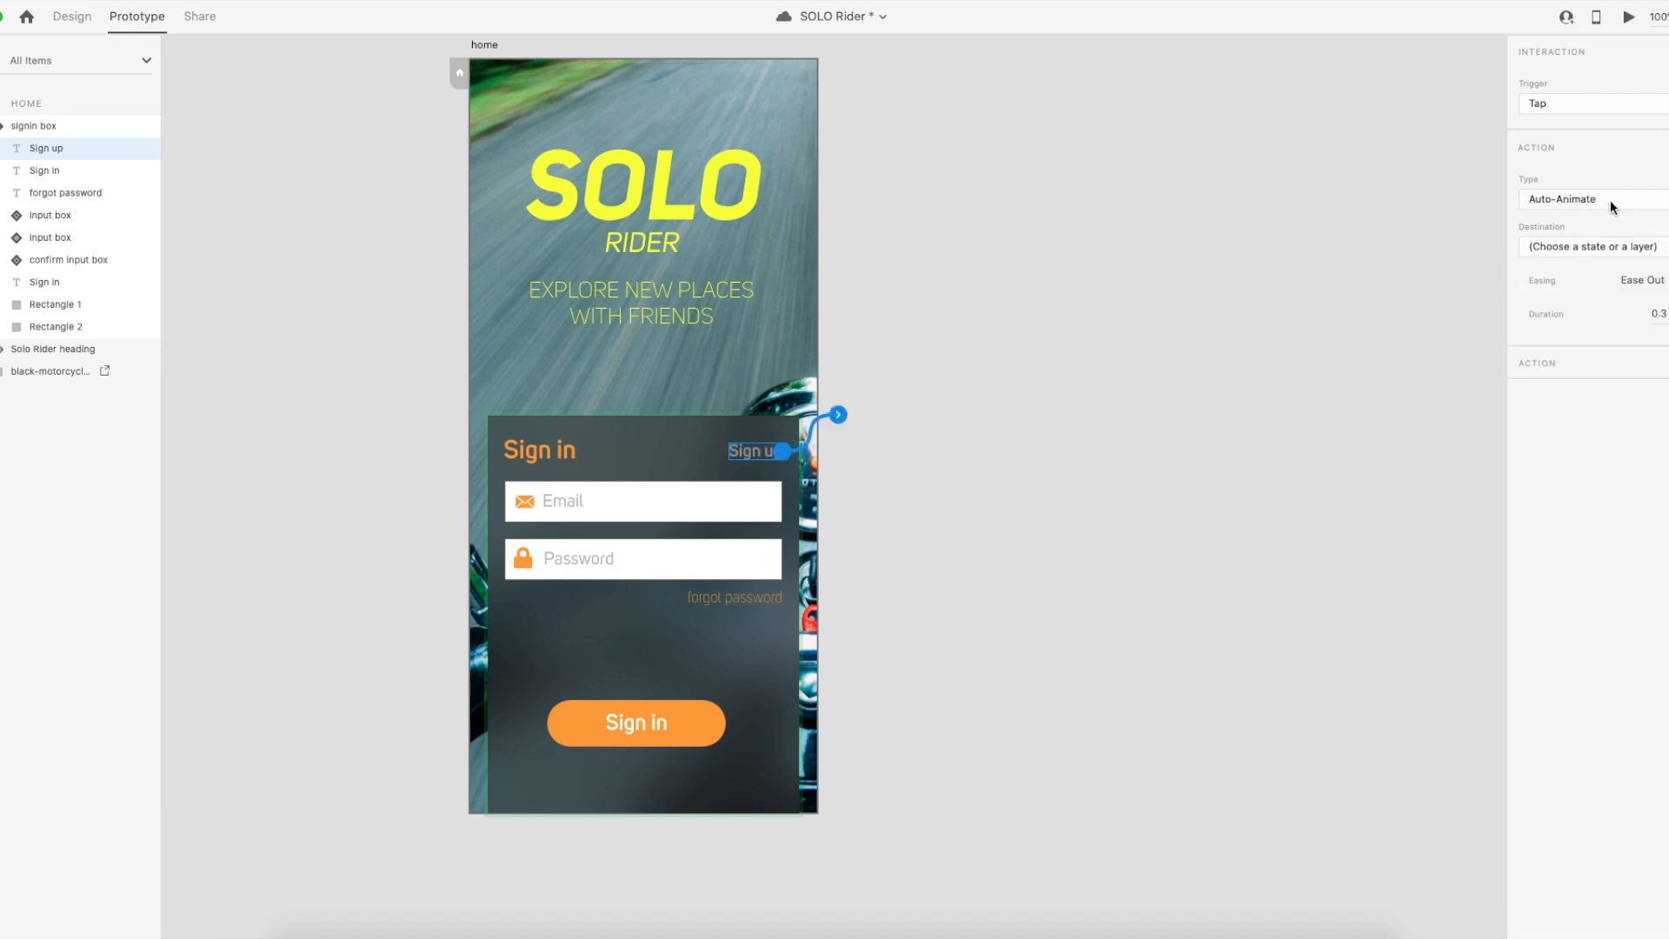
click(1590, 246)
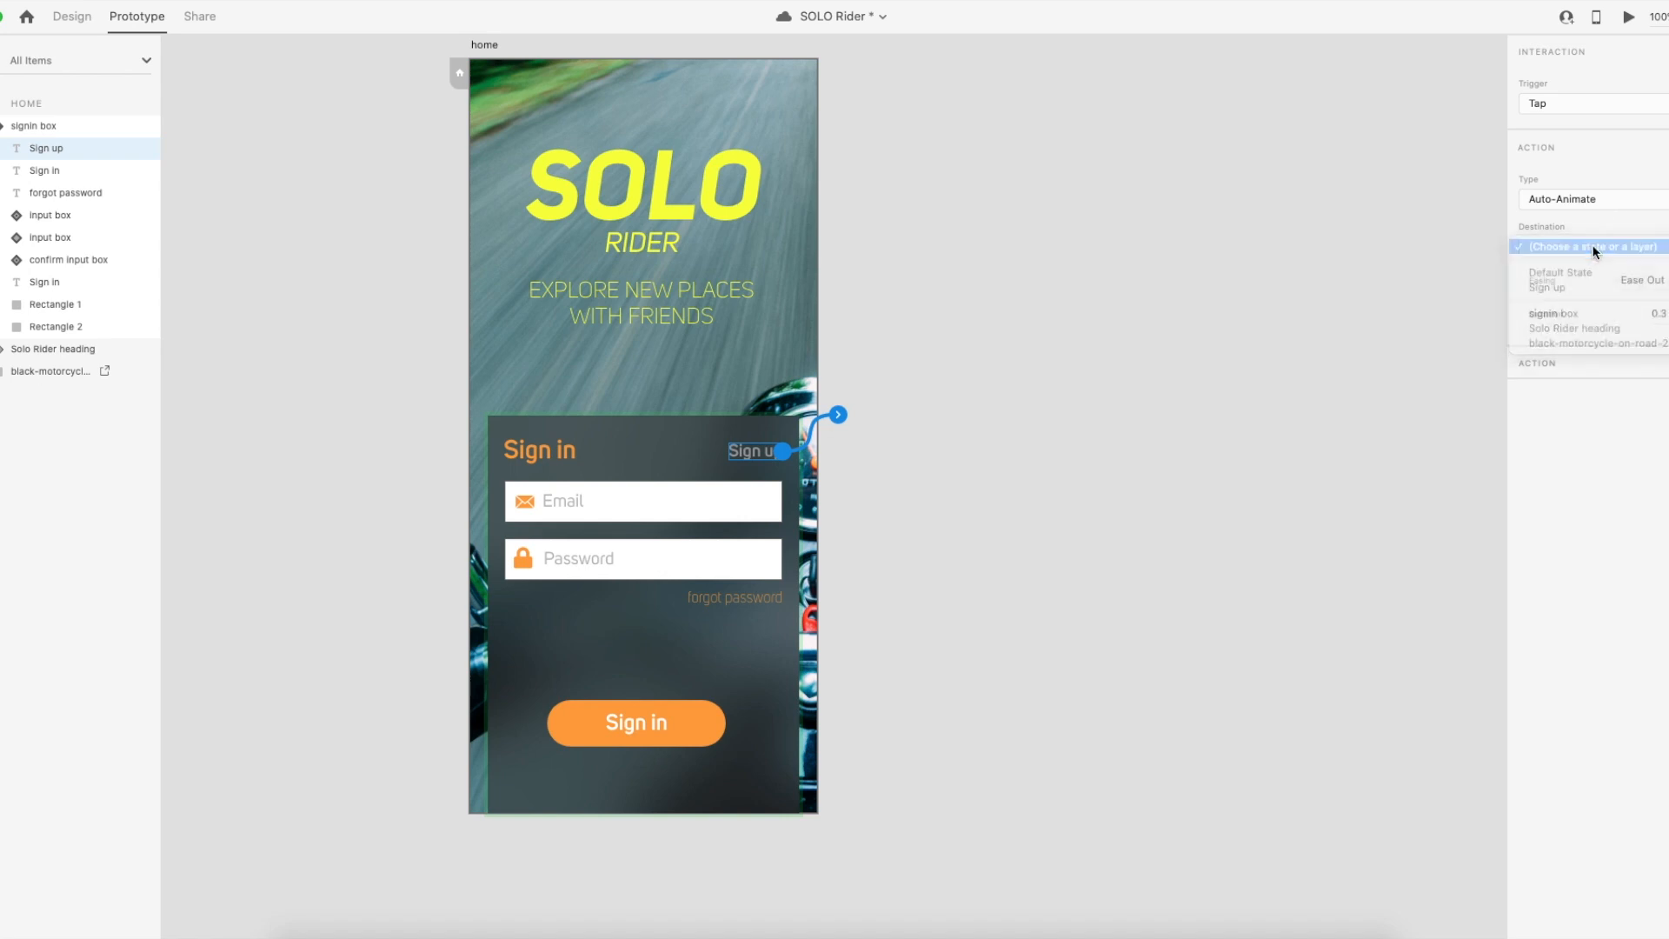
click(1580, 288)
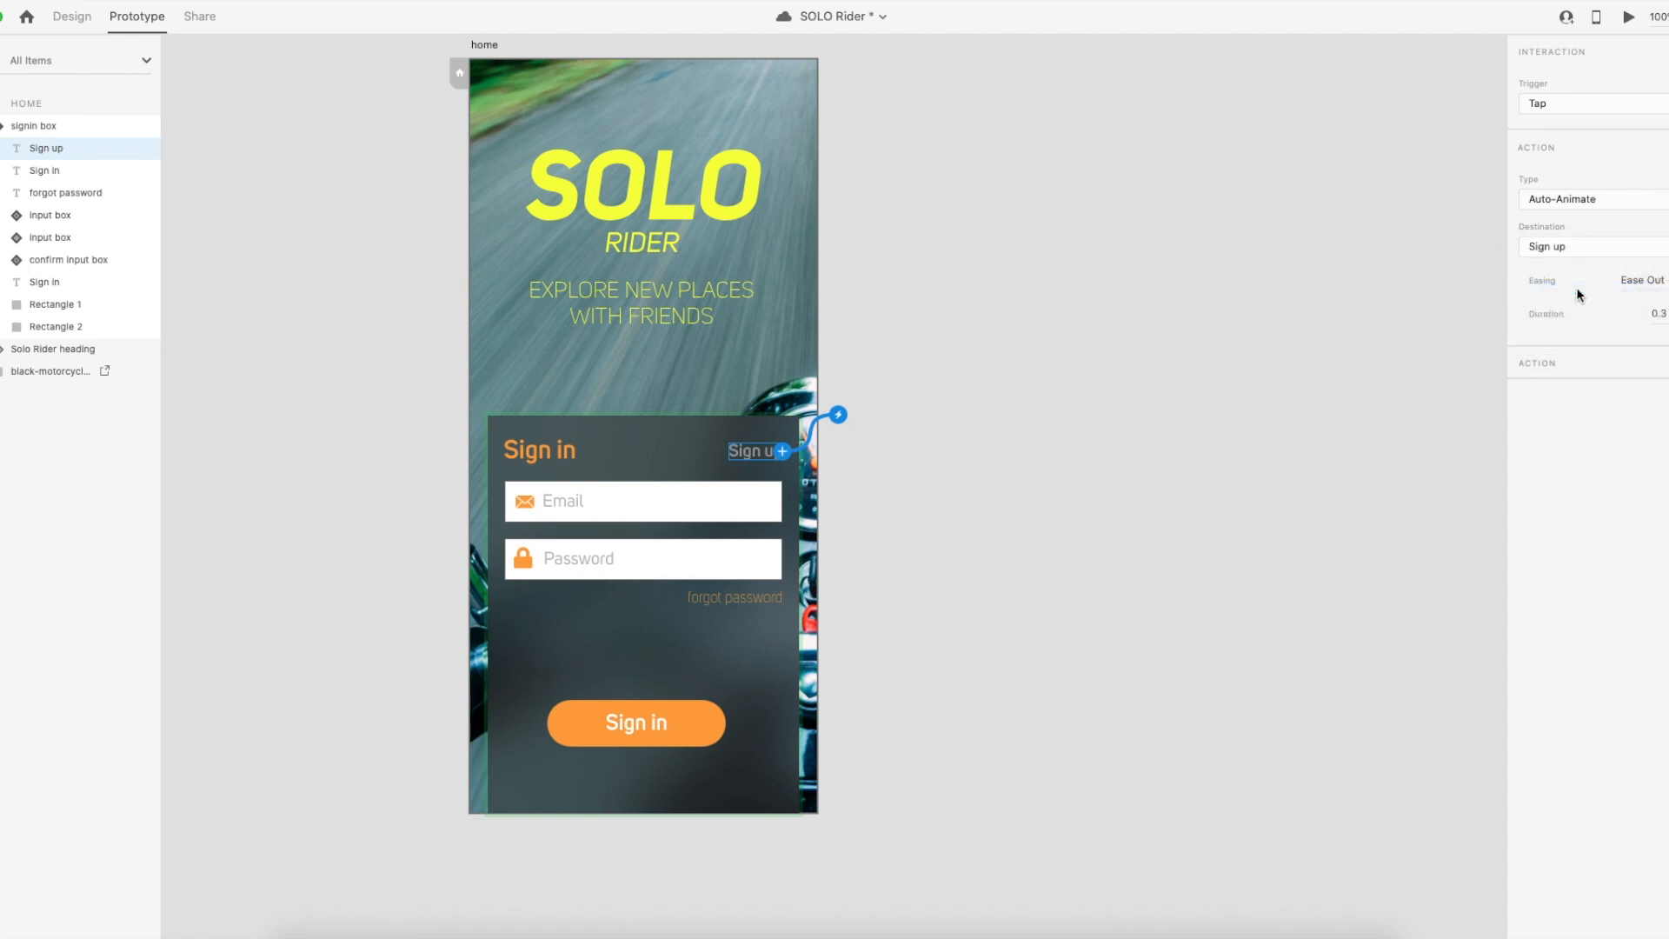
Set the Sign up link's easing to Ease In-Out, keeping its duration as is.
click(1667, 281)
click(1666, 280)
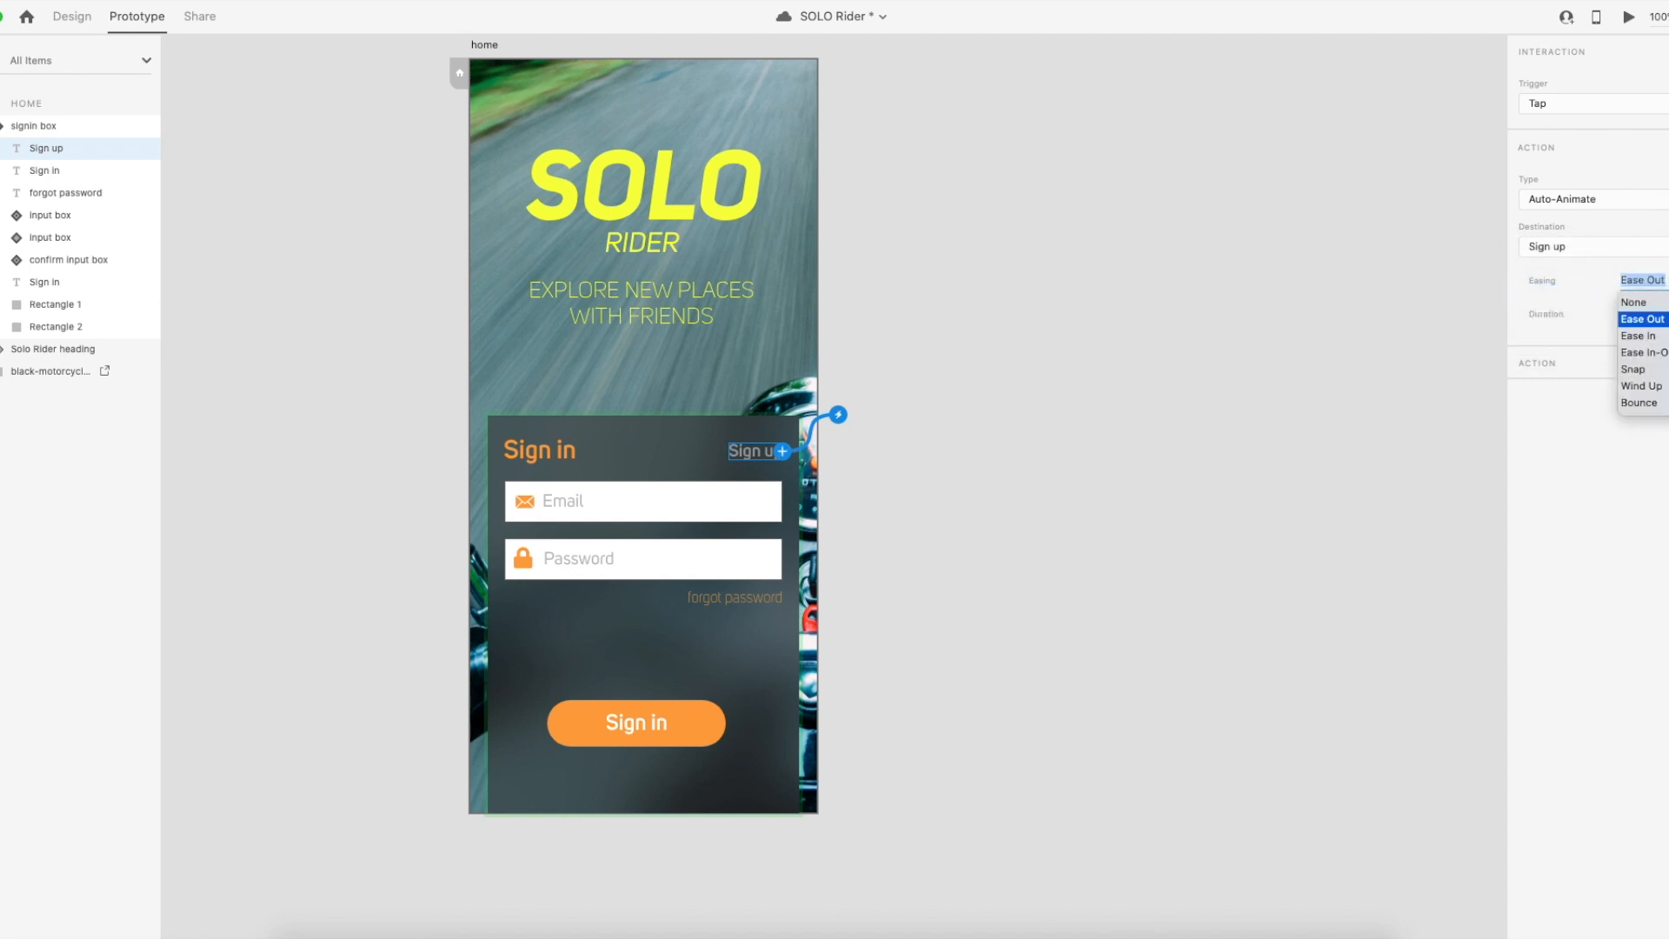
click(1665, 352)
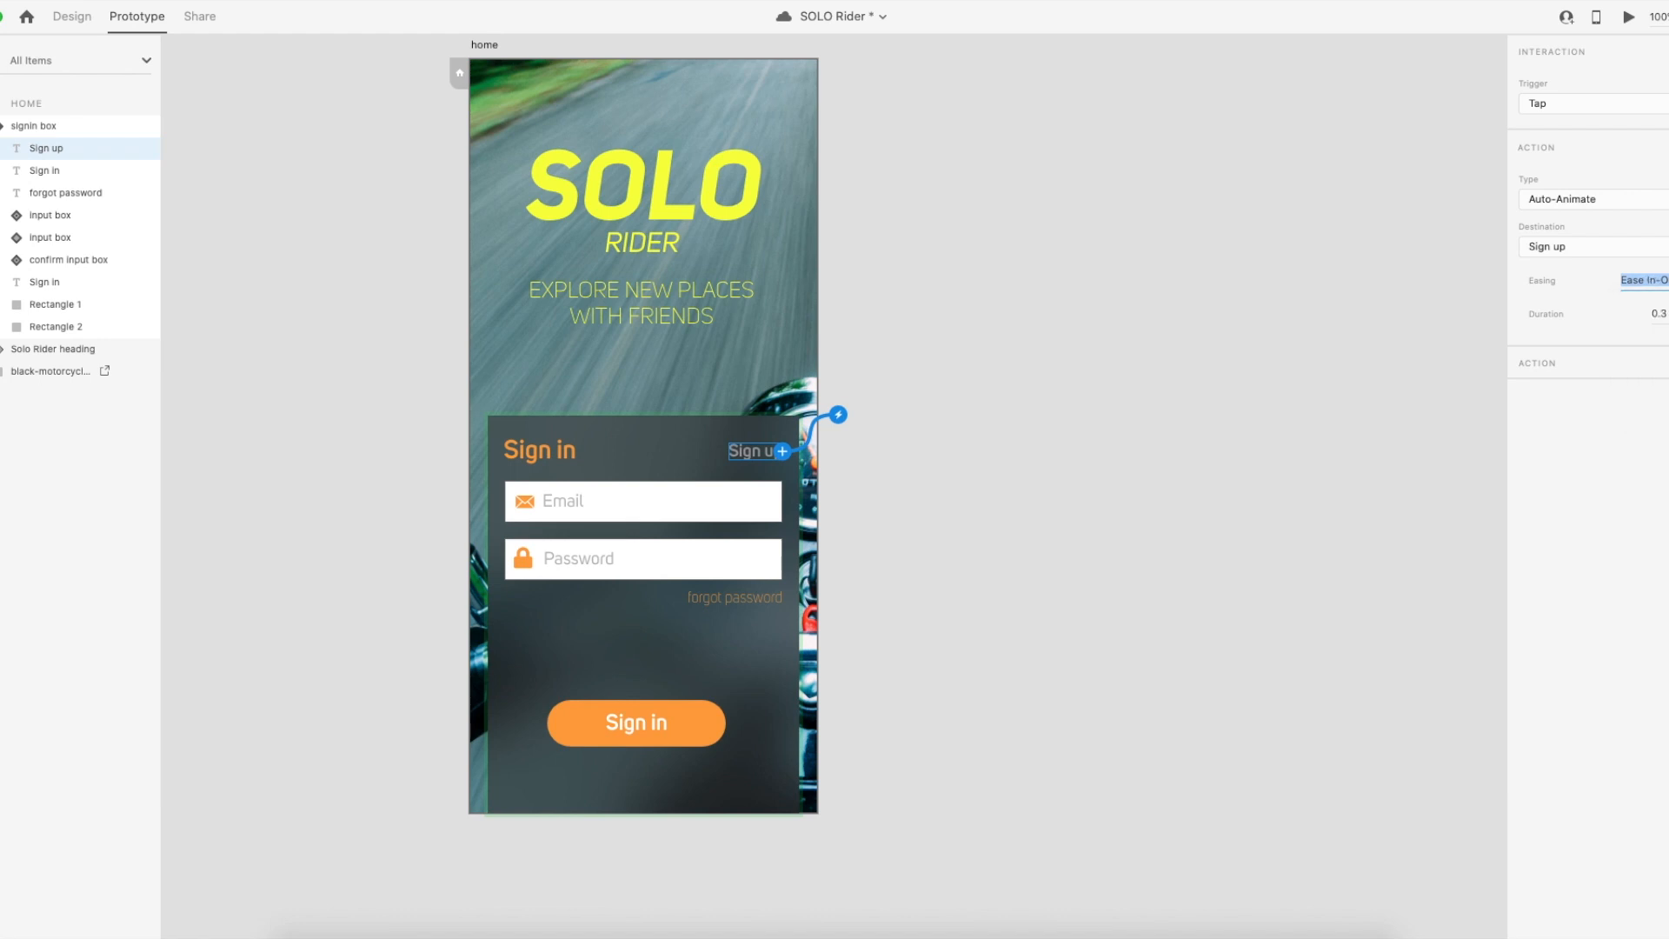
click(1659, 314)
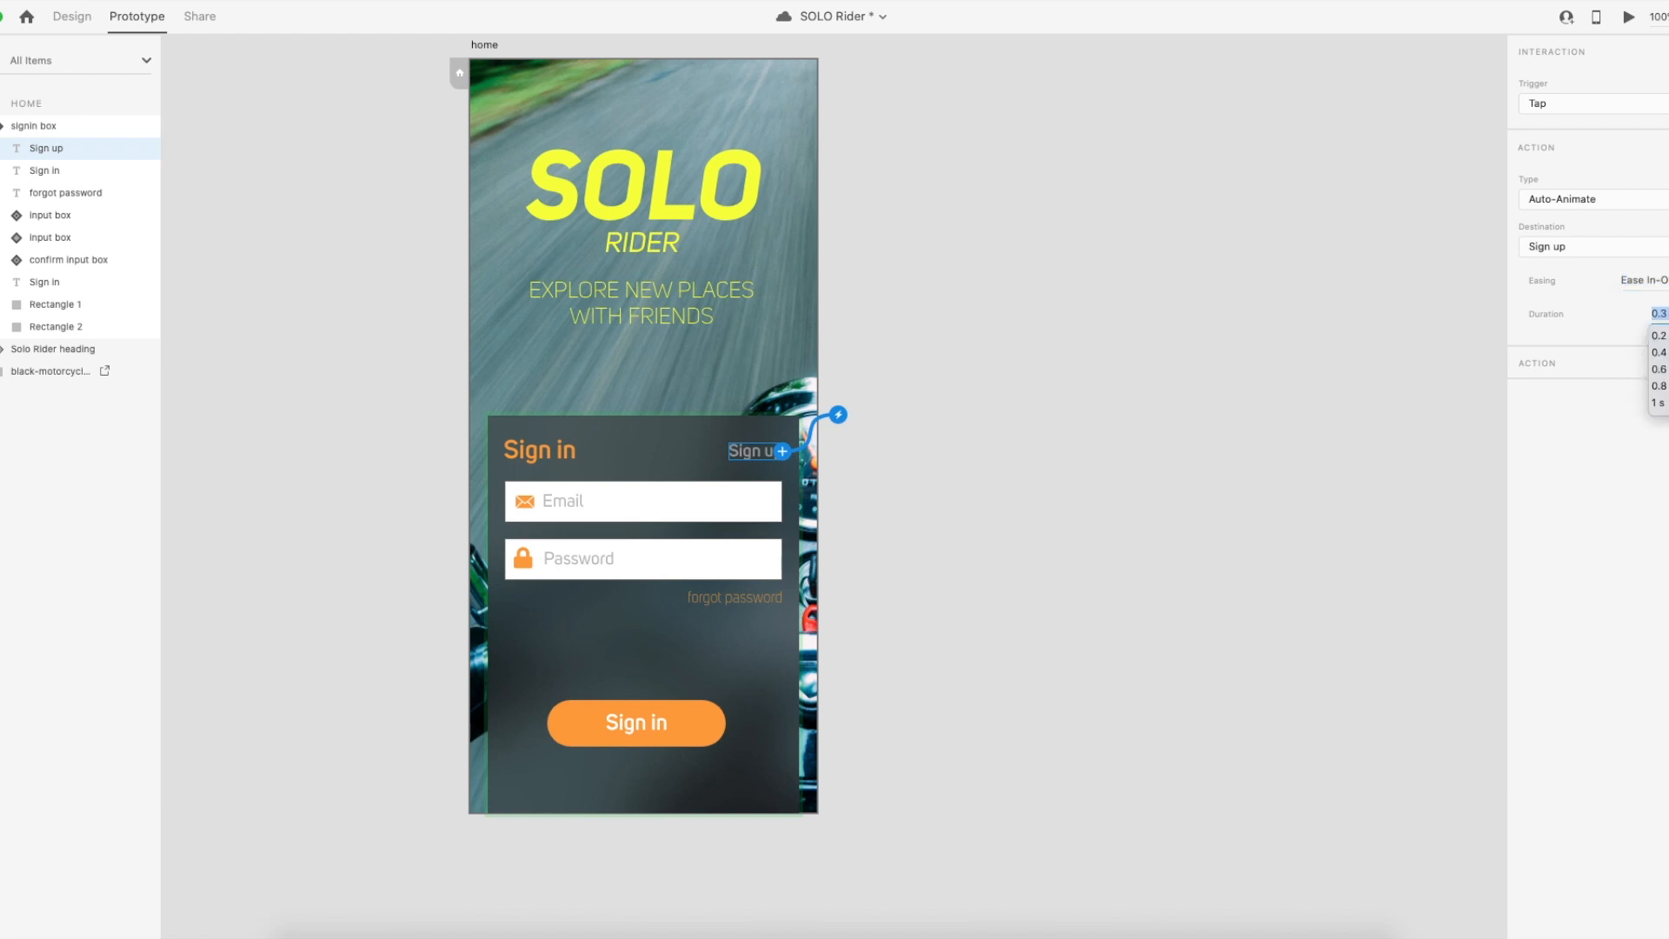
key(Escape)
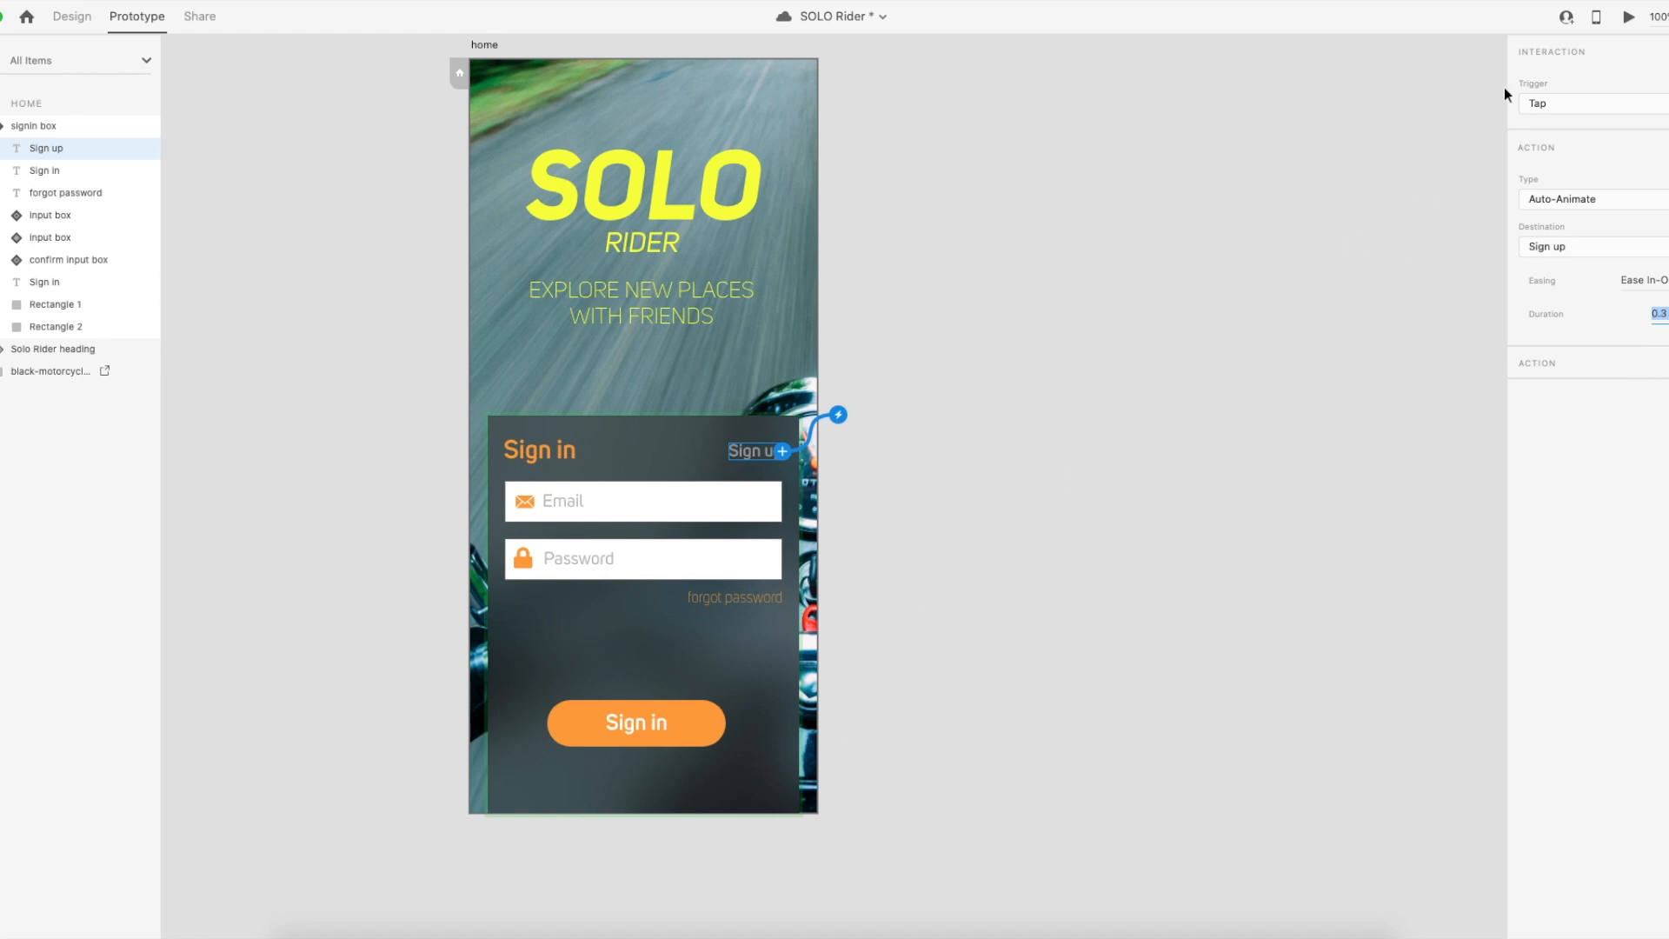
Preview the prototype, test the Sign up and Sign in headings, and close the preview.
click(1631, 19)
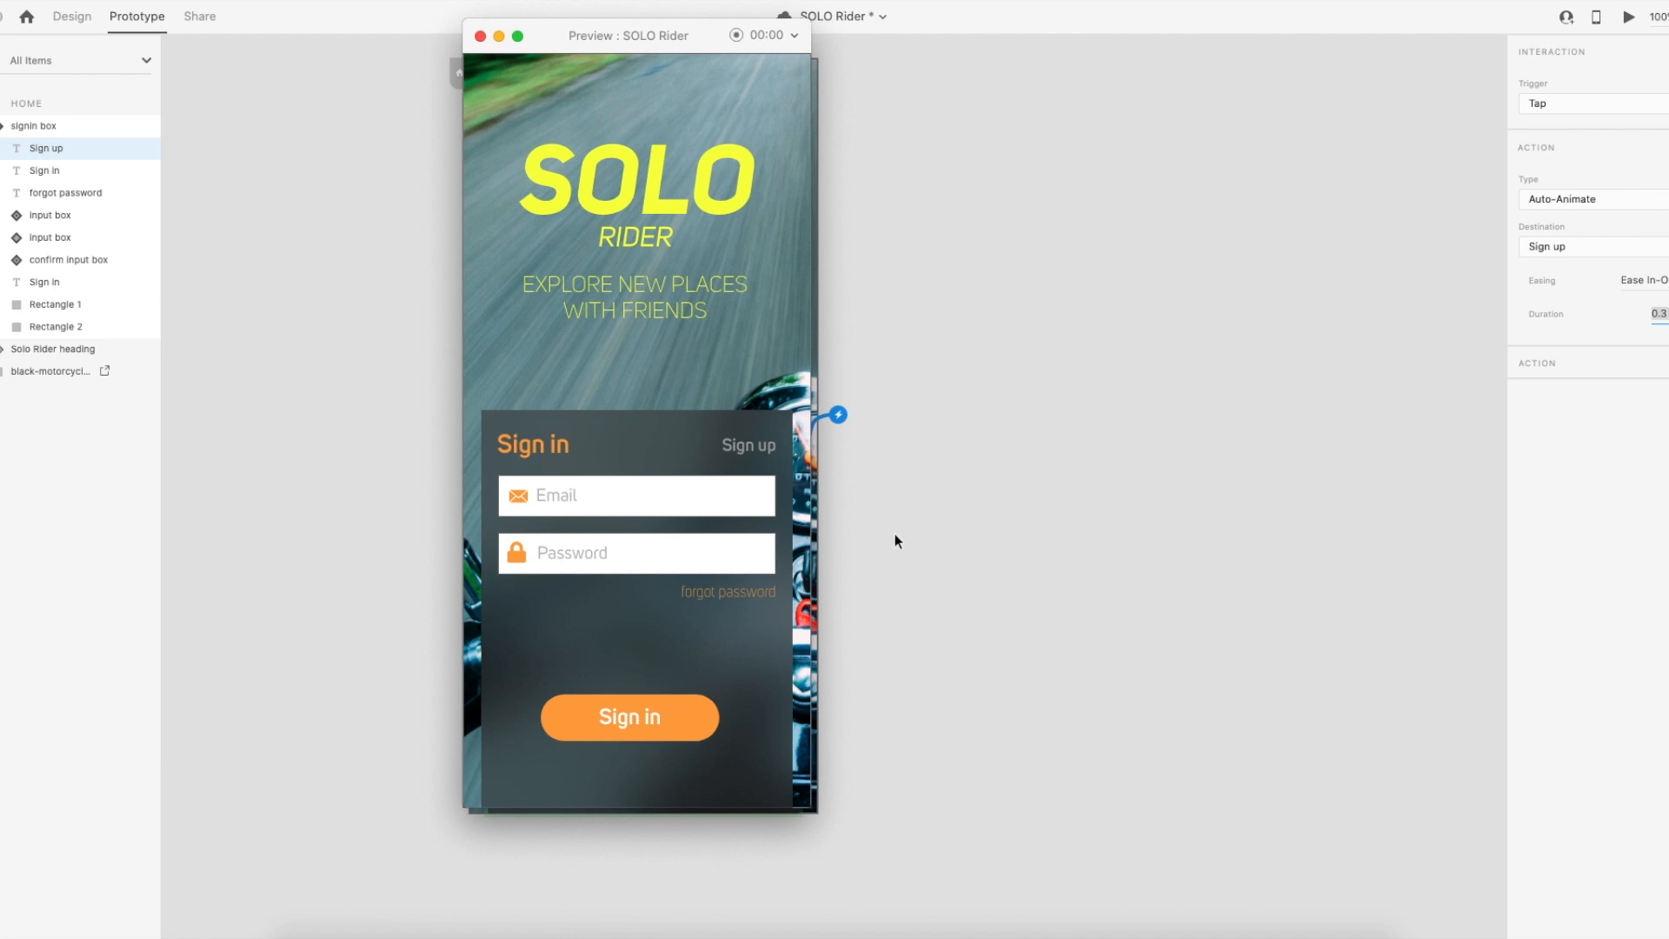
click(711, 45)
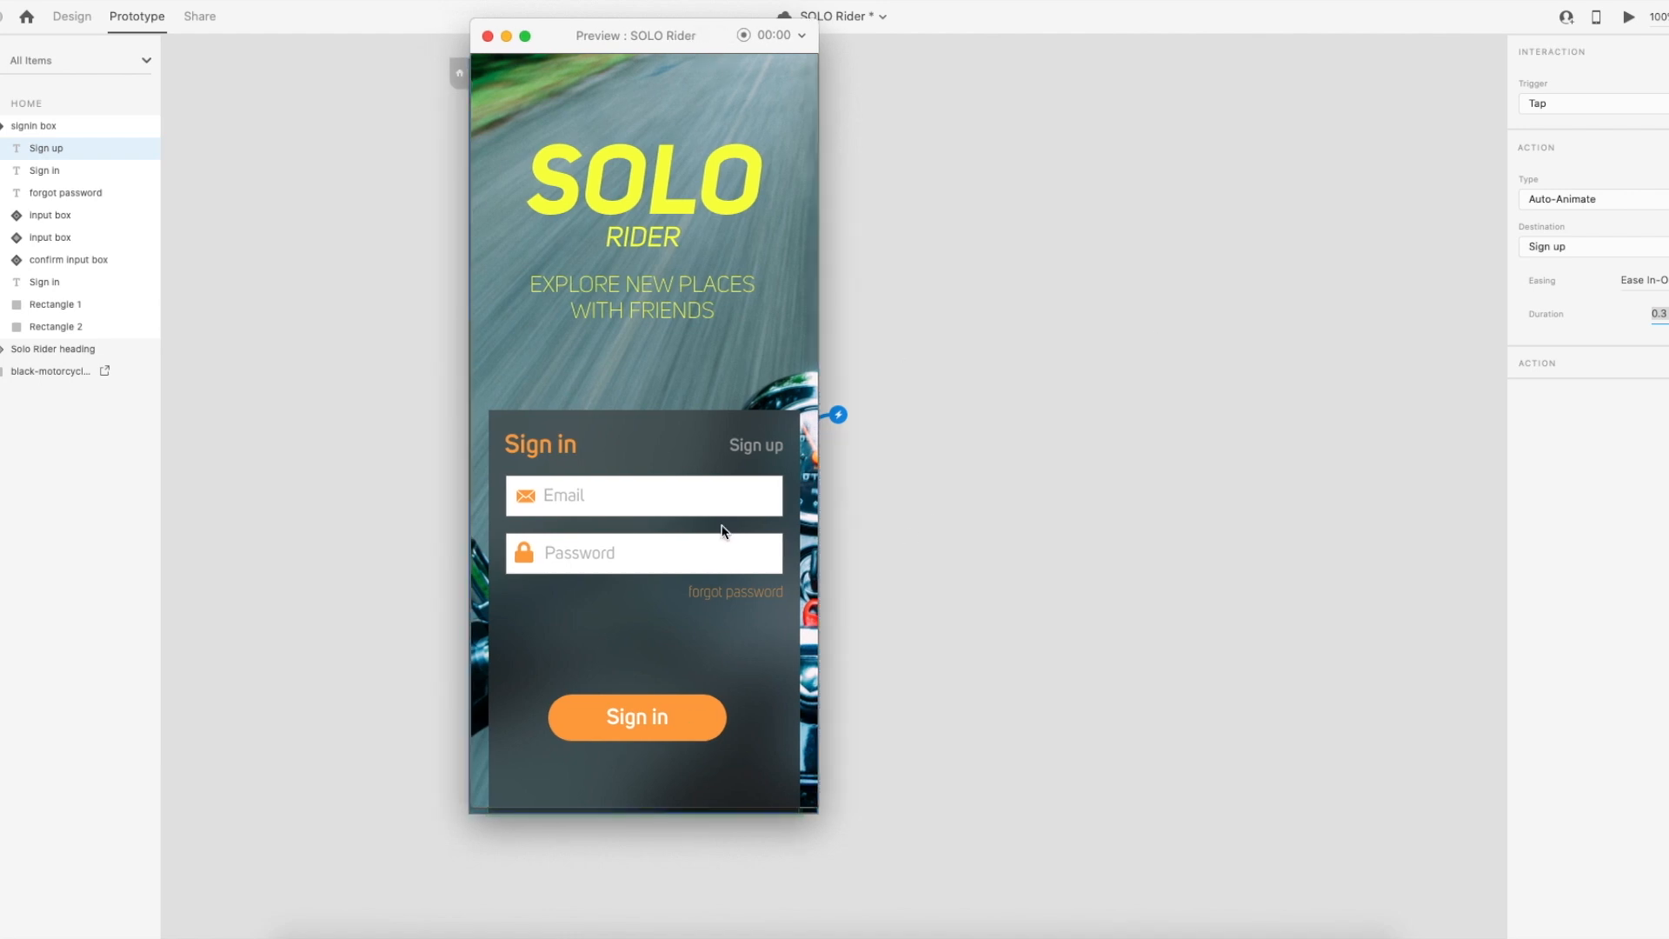
click(768, 447)
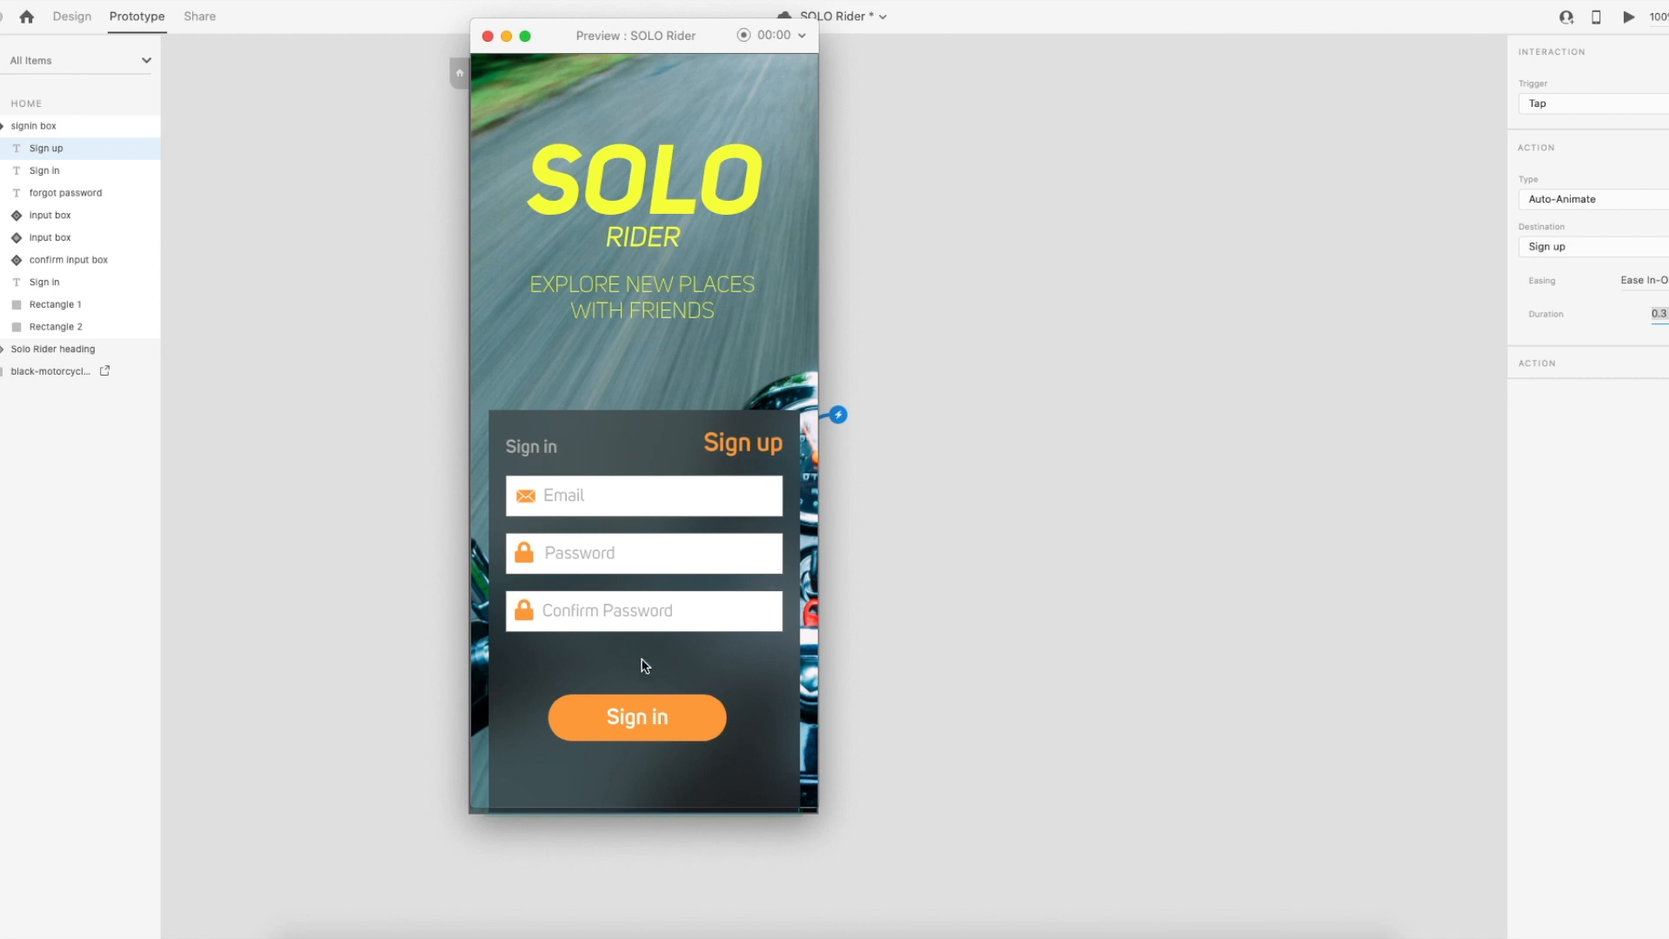
click(528, 450)
click(488, 35)
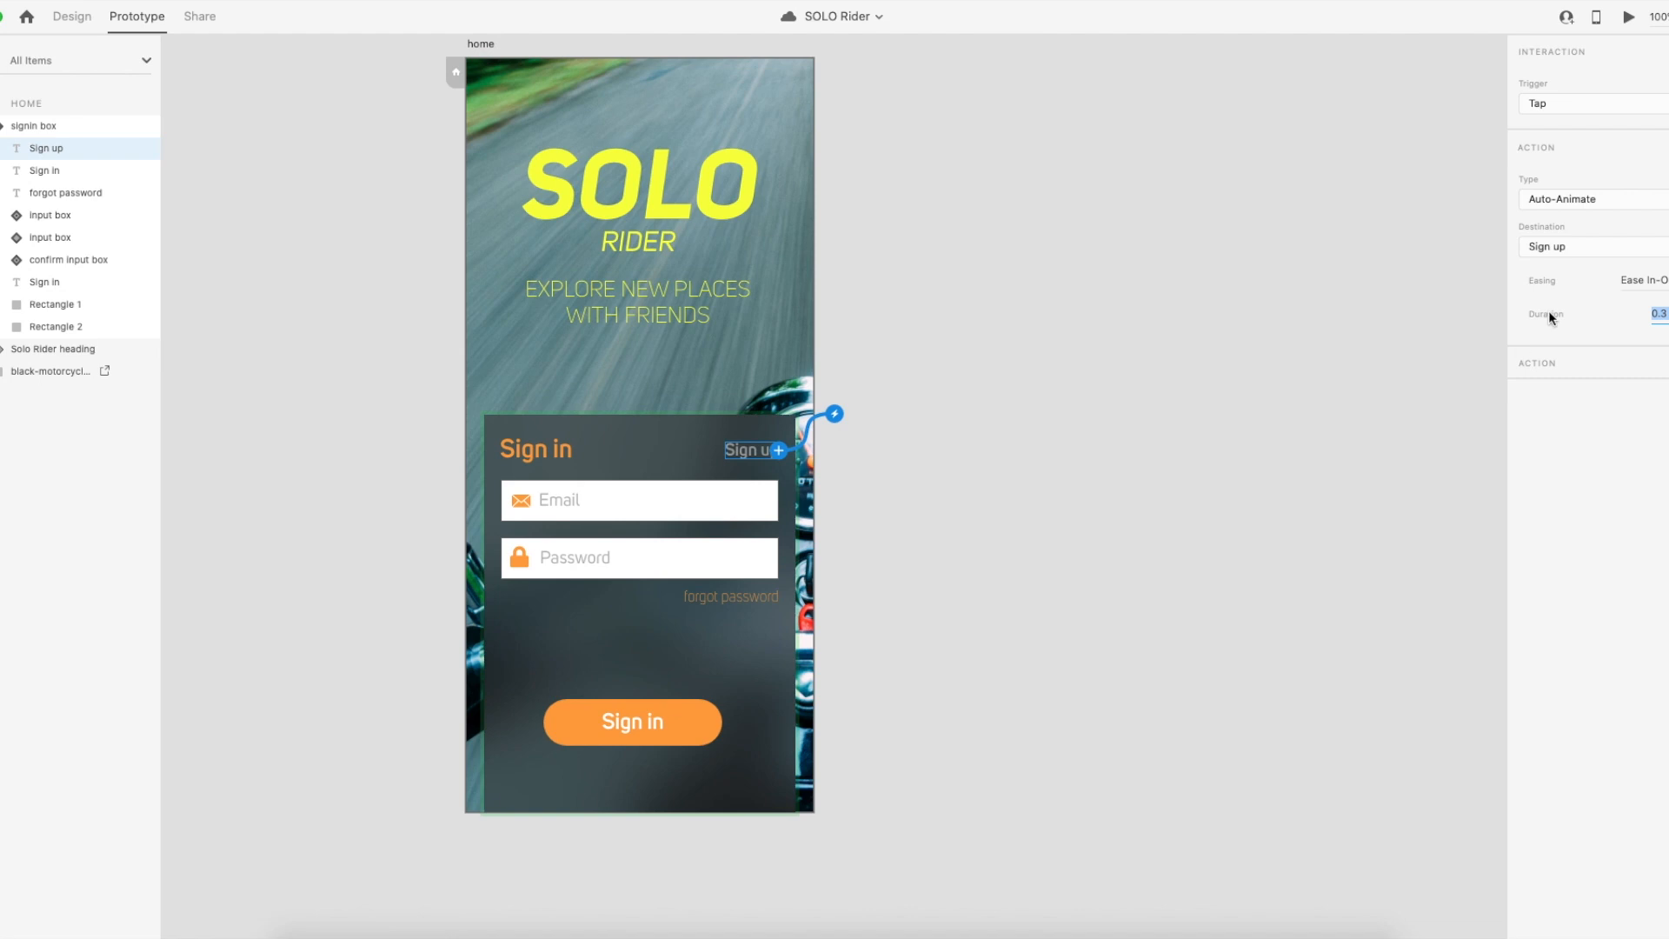
In the component's Sign up state, link the Sign in heading text to the Sign in state on Tap with Auto-Animate.
click(972, 533)
click(734, 680)
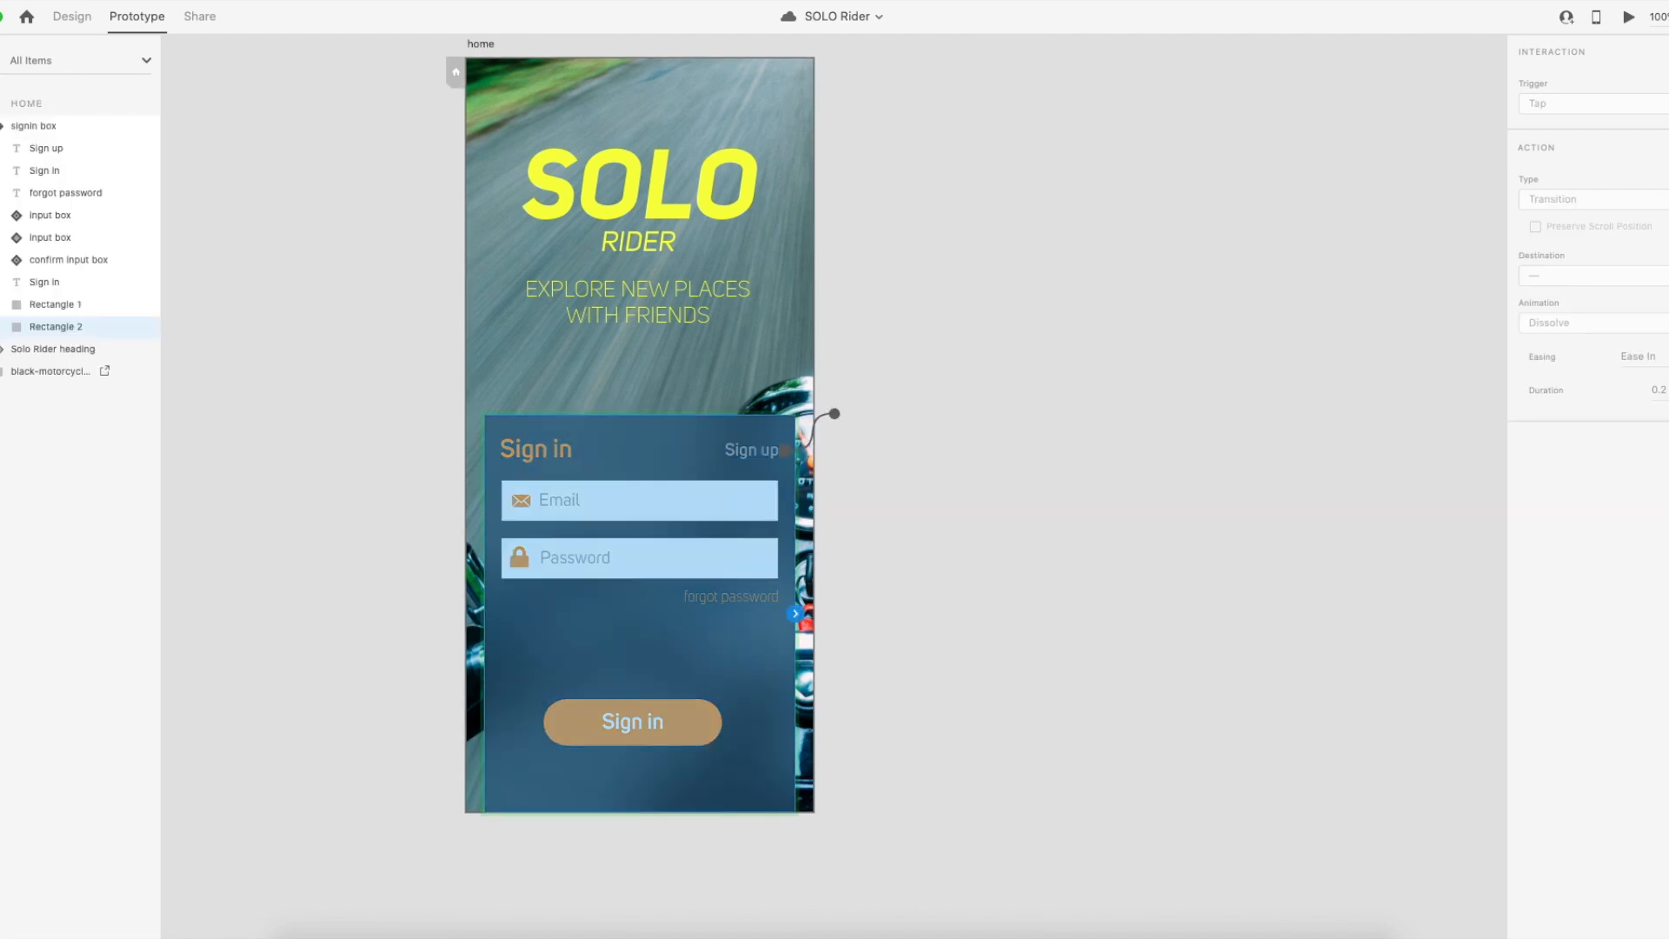
click(974, 488)
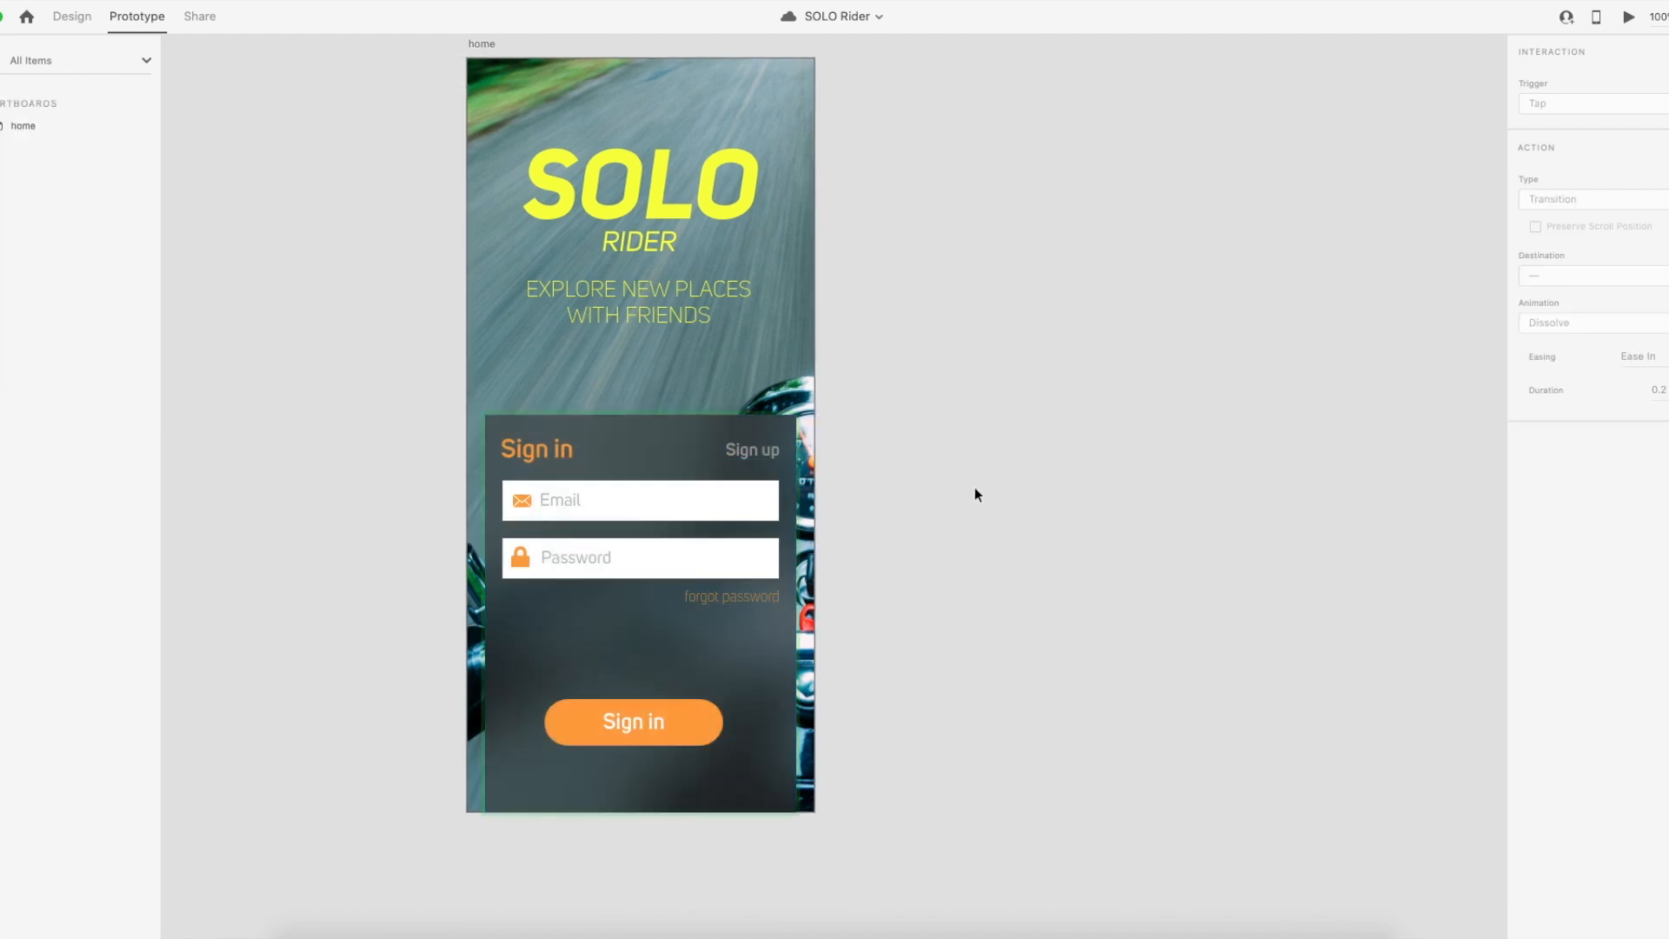
click(725, 614)
click(1569, 123)
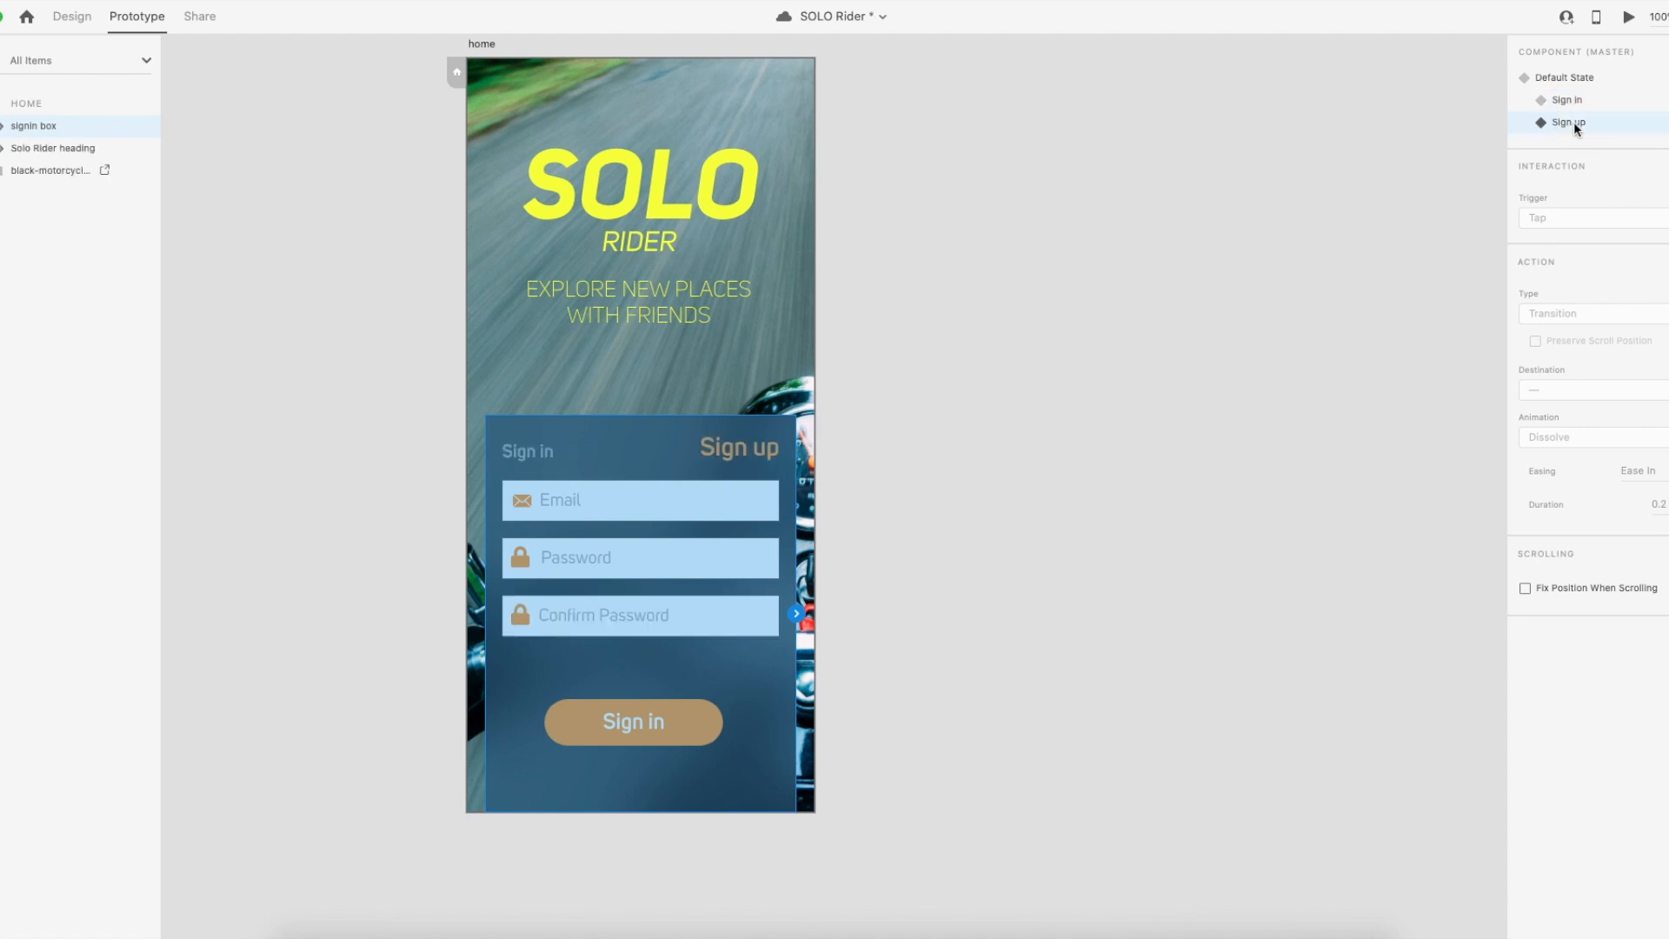
double_click(591, 449)
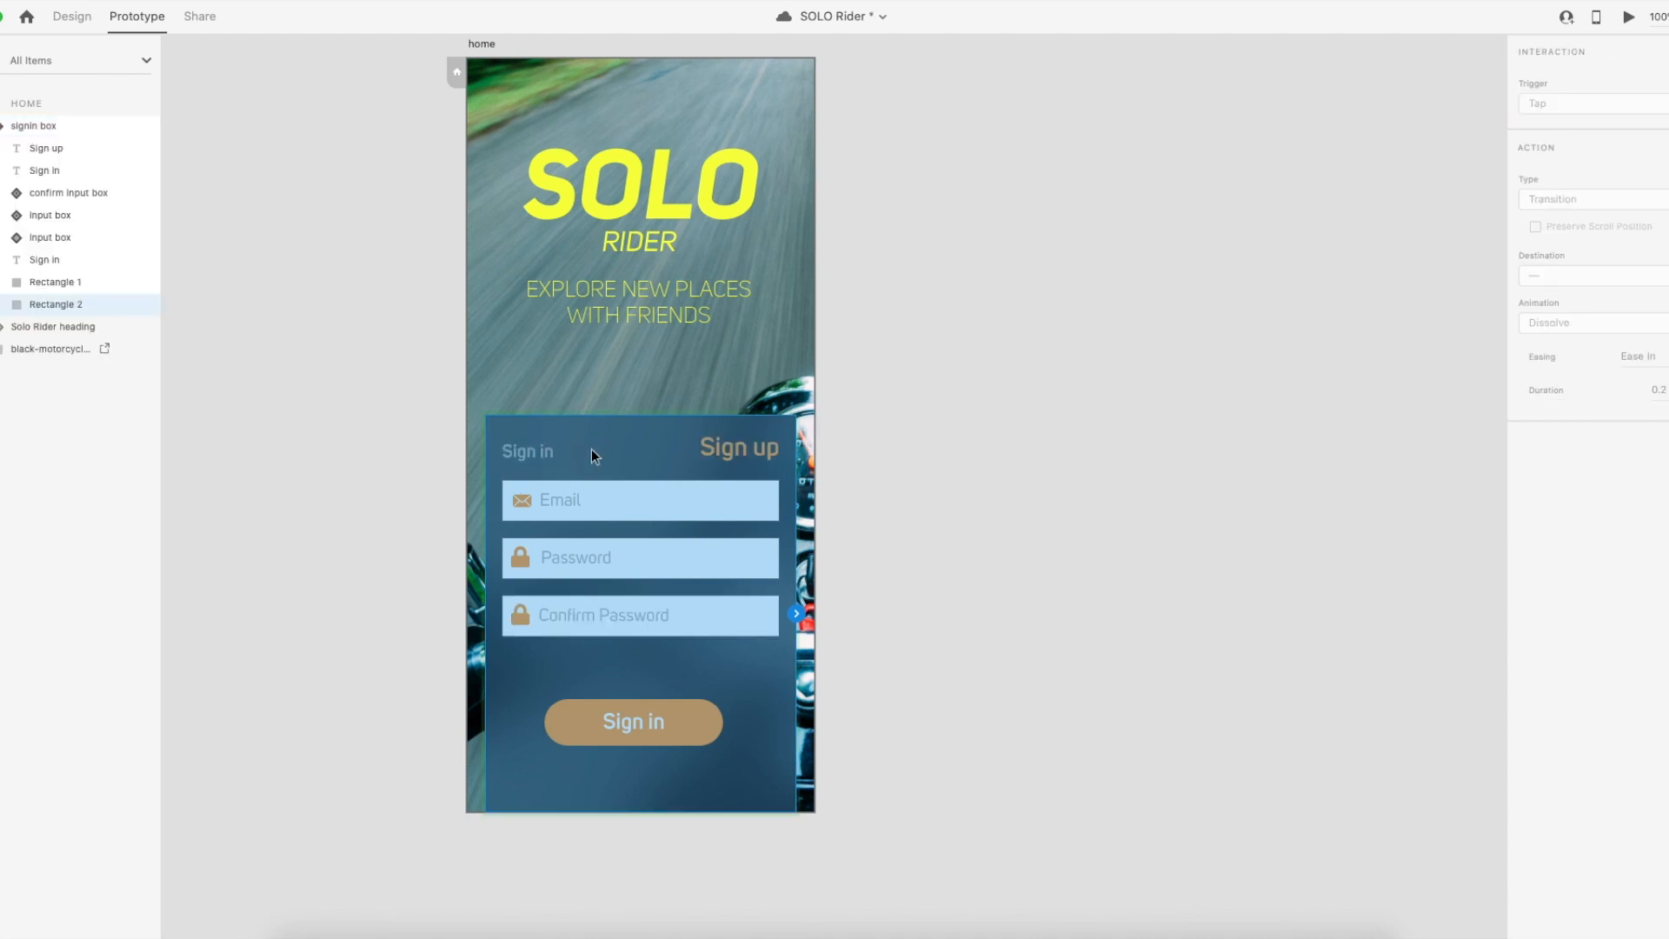
click(513, 459)
drag(556, 452, 611, 415)
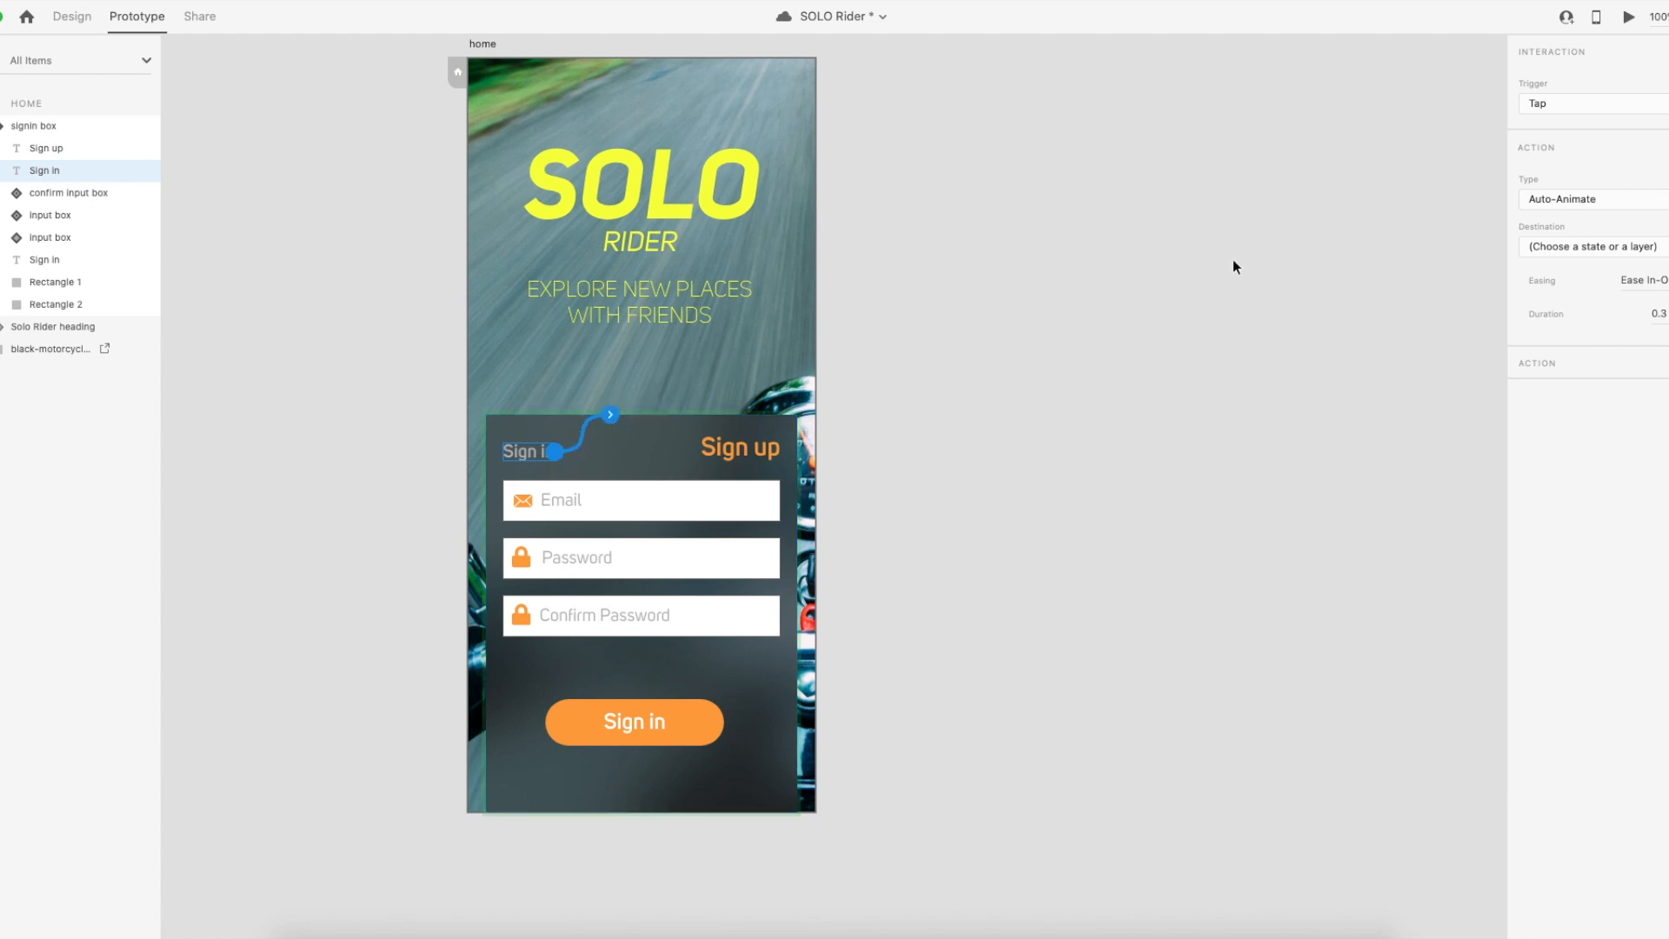
click(1577, 246)
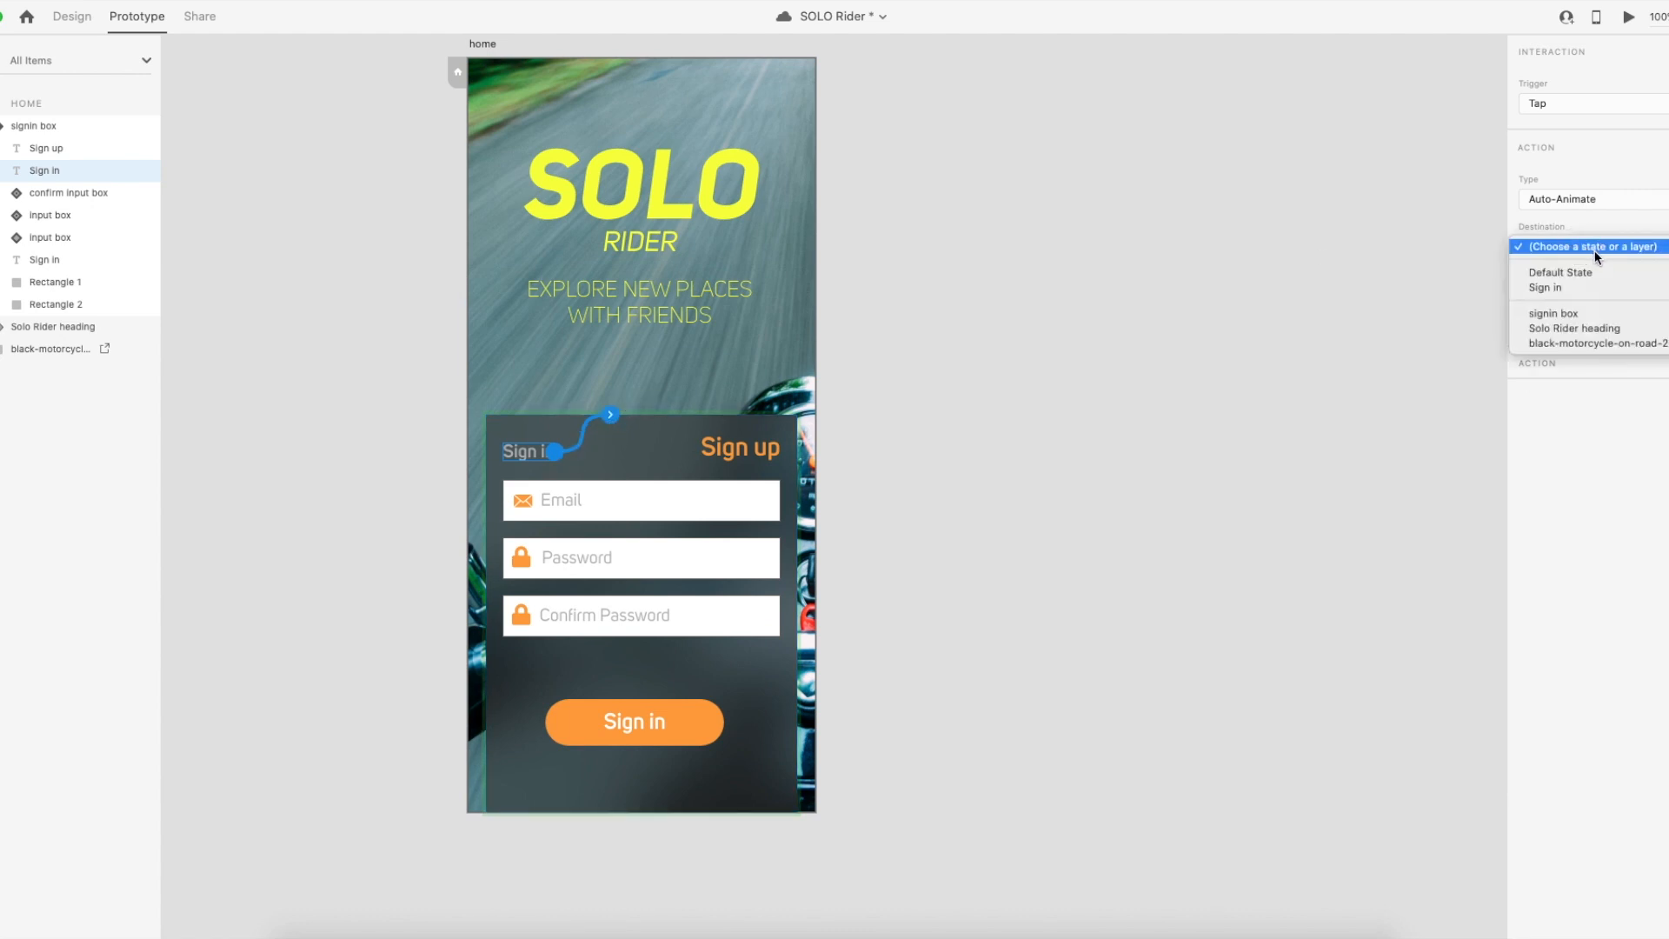
click(1584, 286)
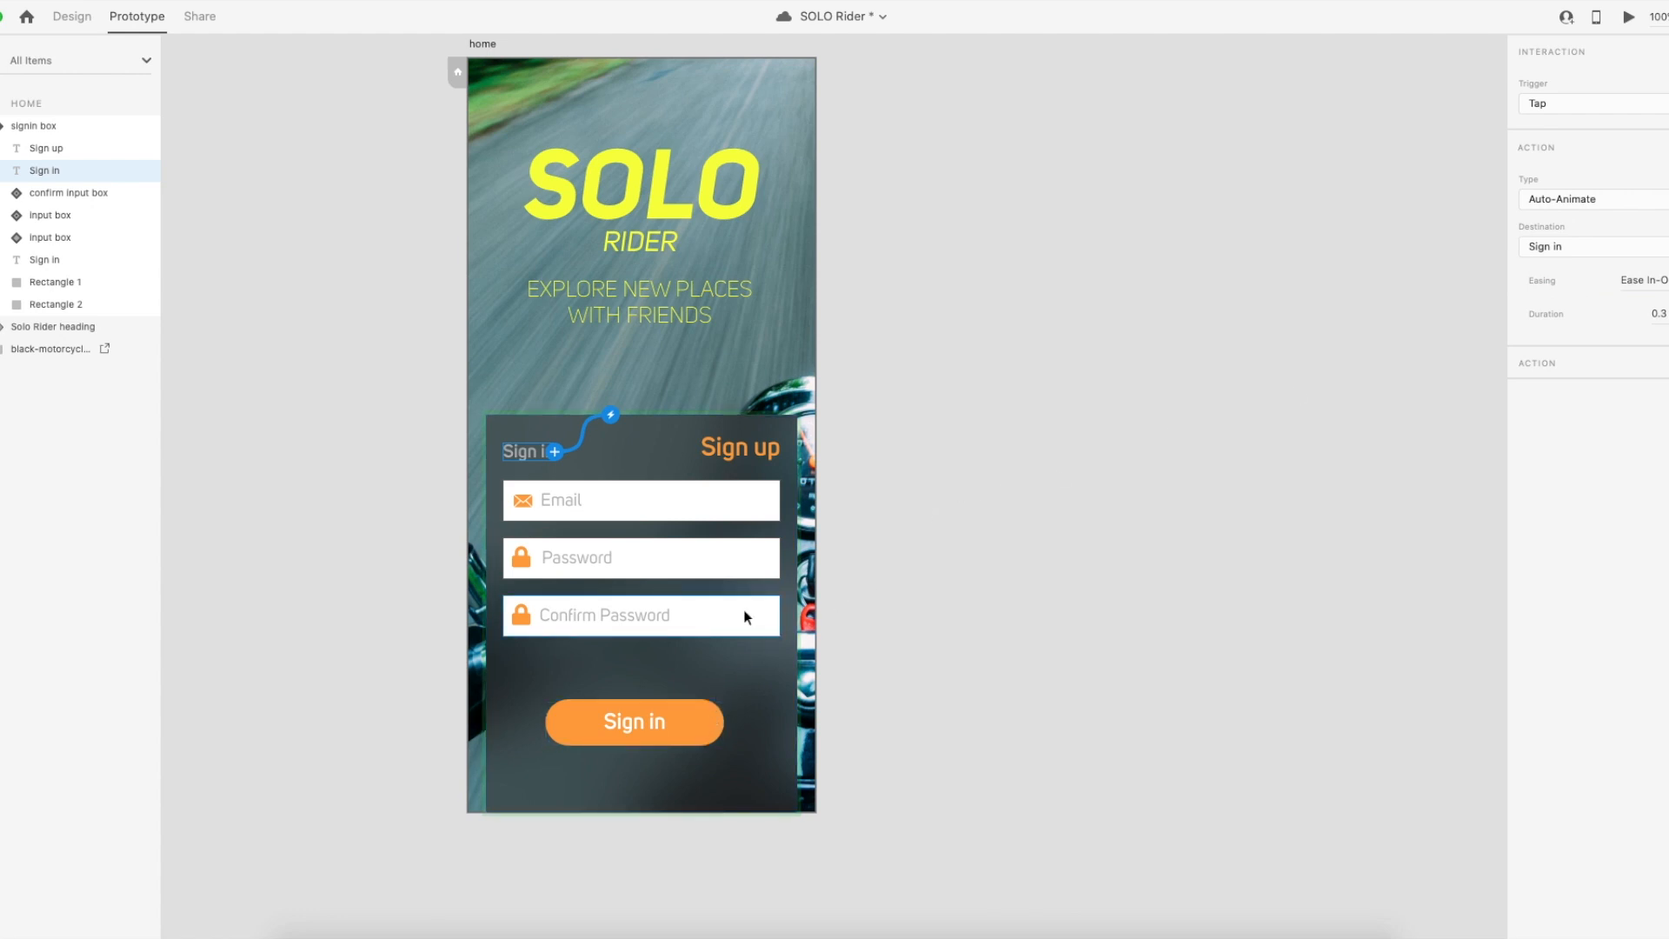
click(691, 732)
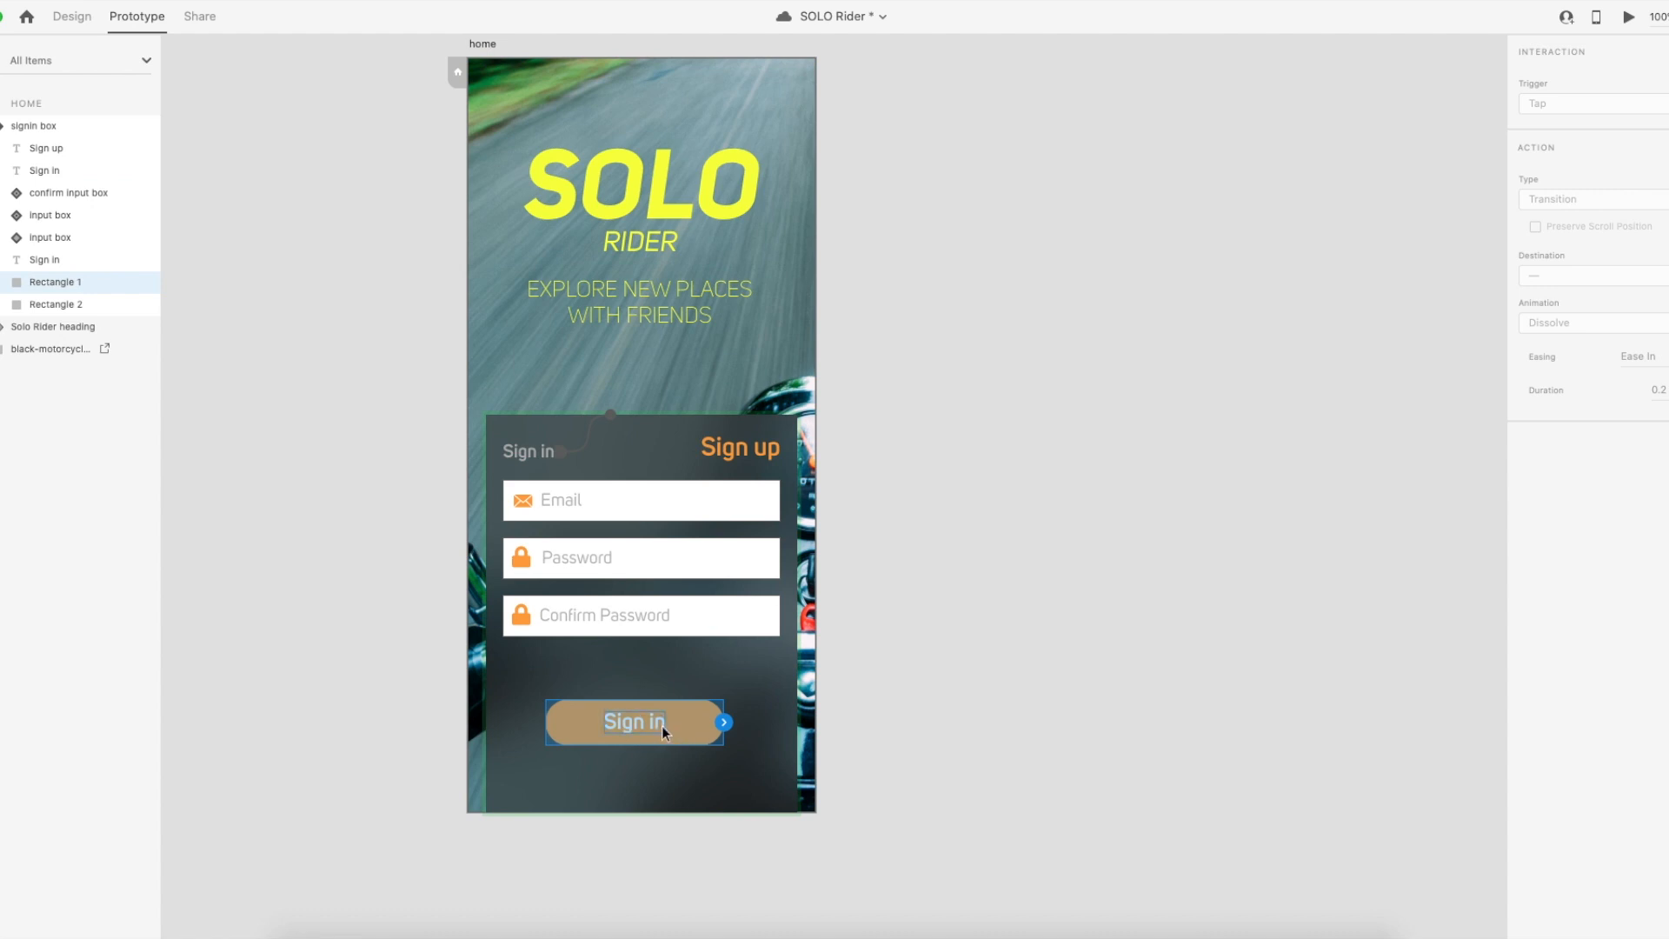
scroll(786, 430, left, 3)
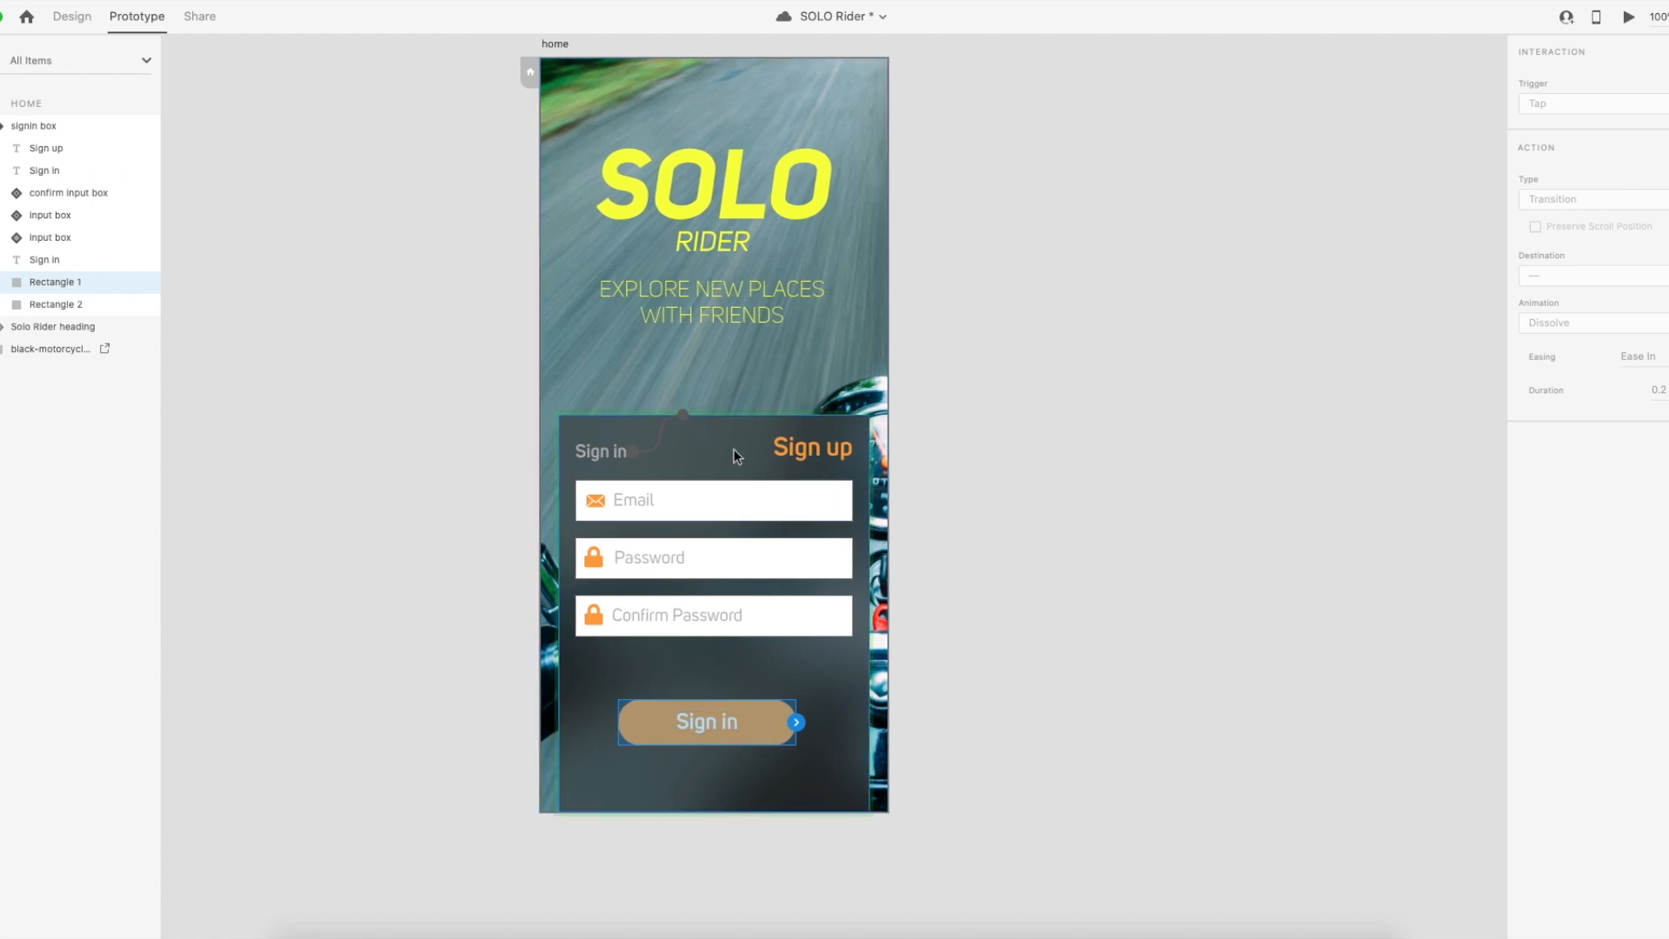
click(833, 360)
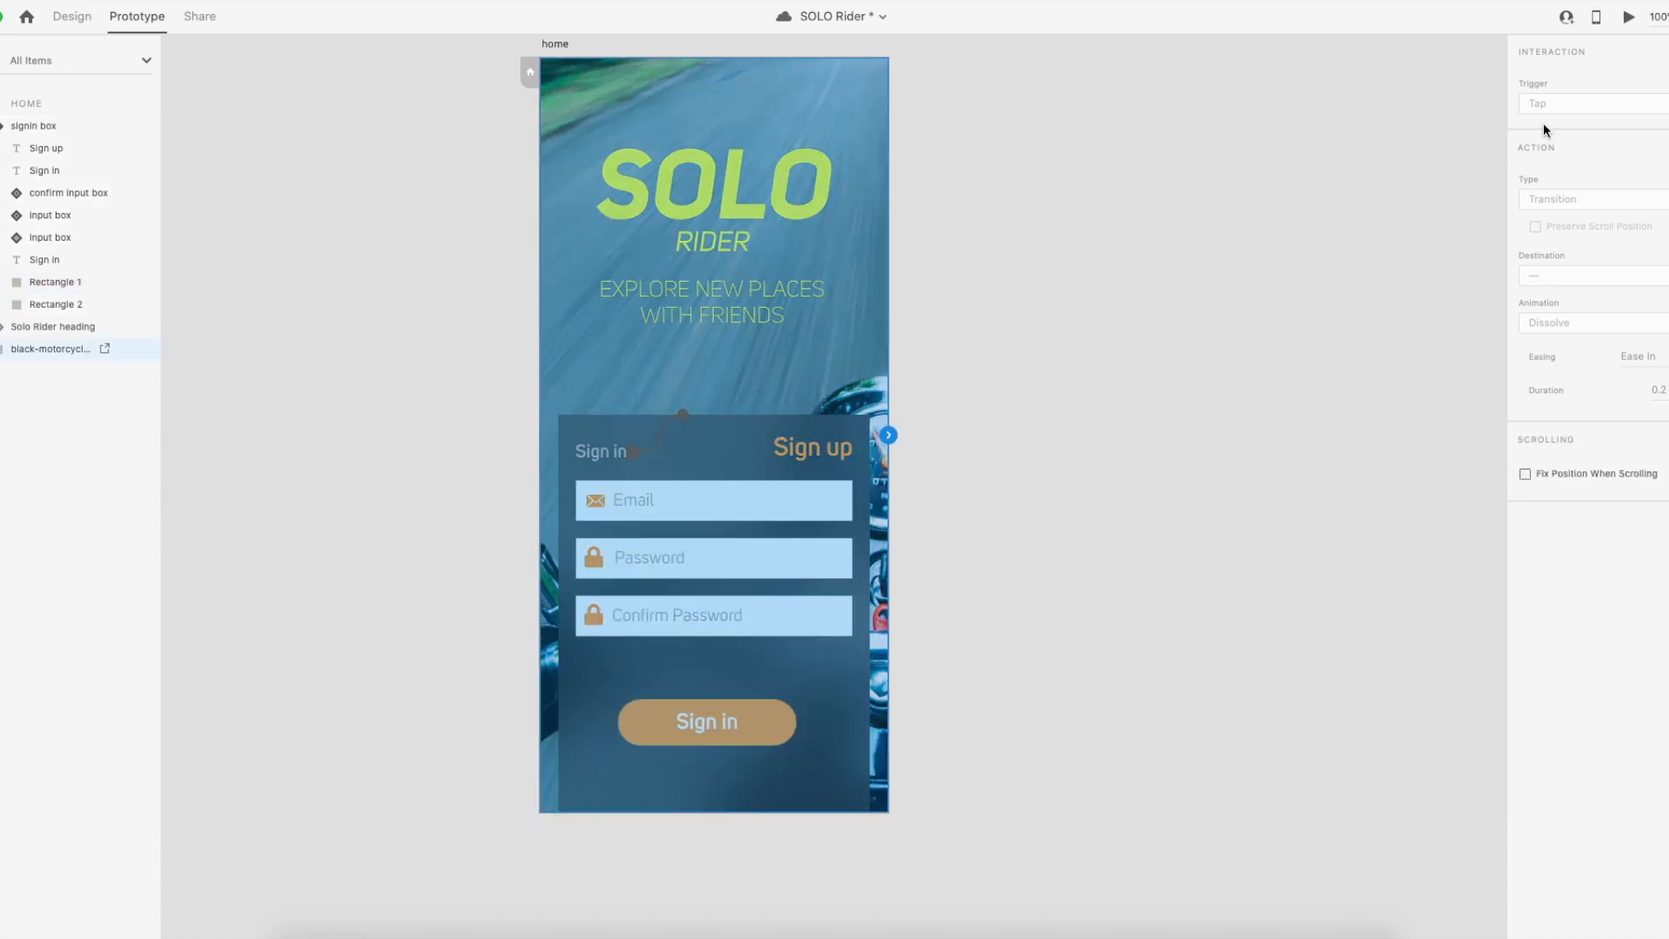
Preview the prototype, switch repeatedly between the Sign in and Sign up headings to test both transitions, and close the preview.
click(1630, 19)
drag(701, 37, 767, 37)
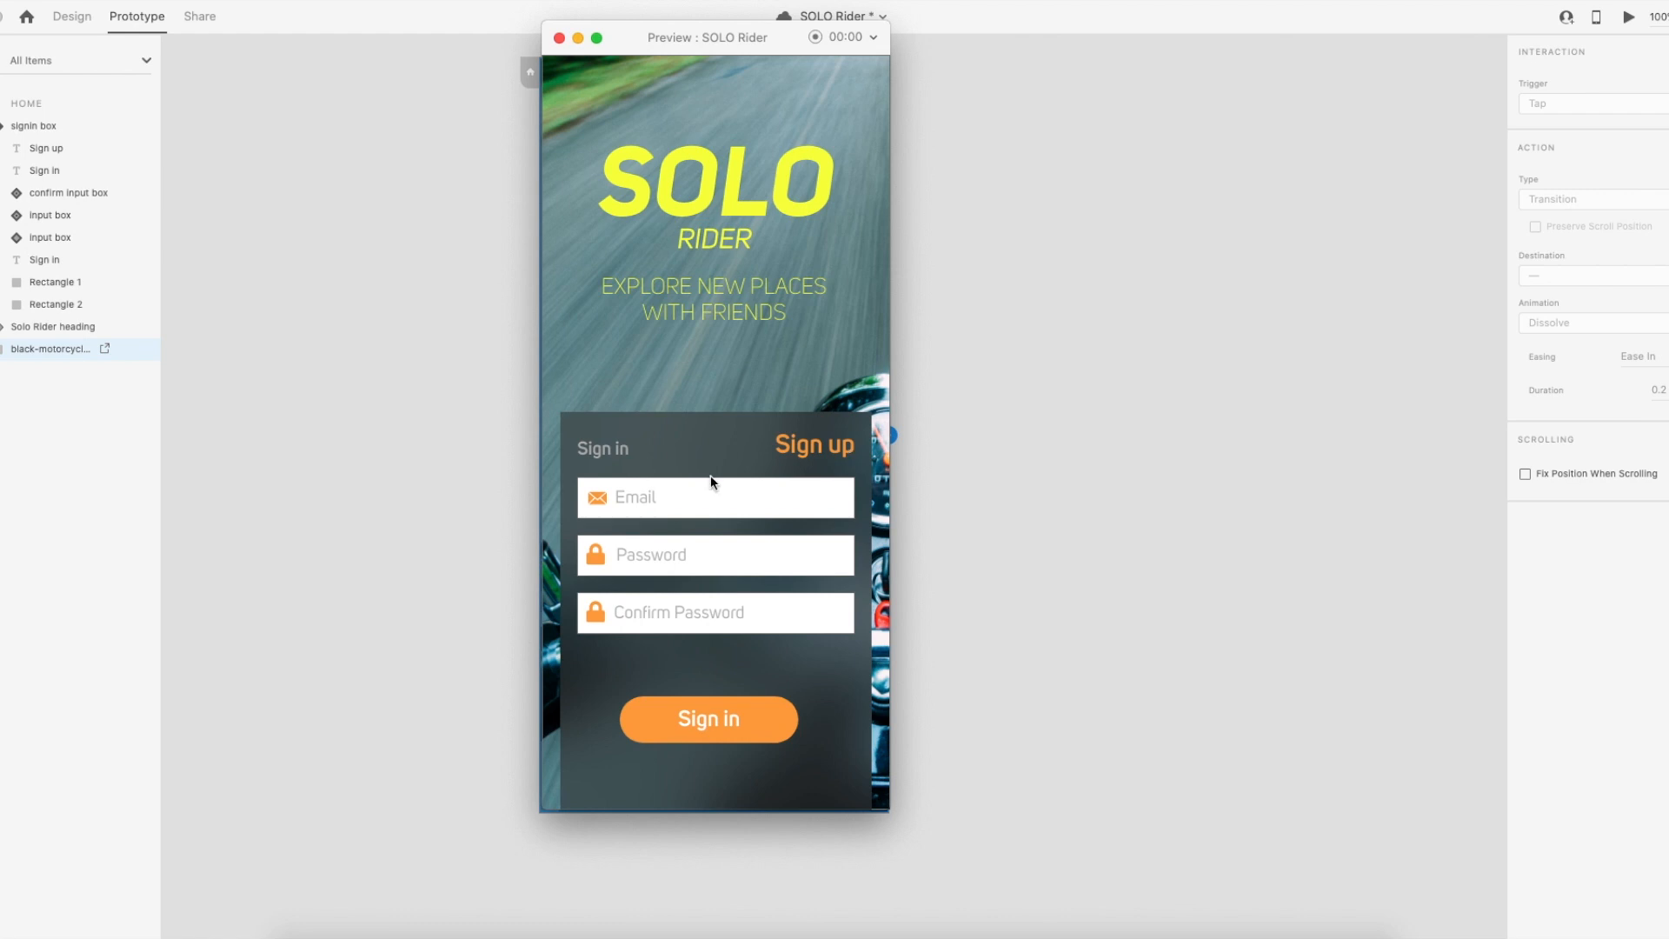
click(614, 451)
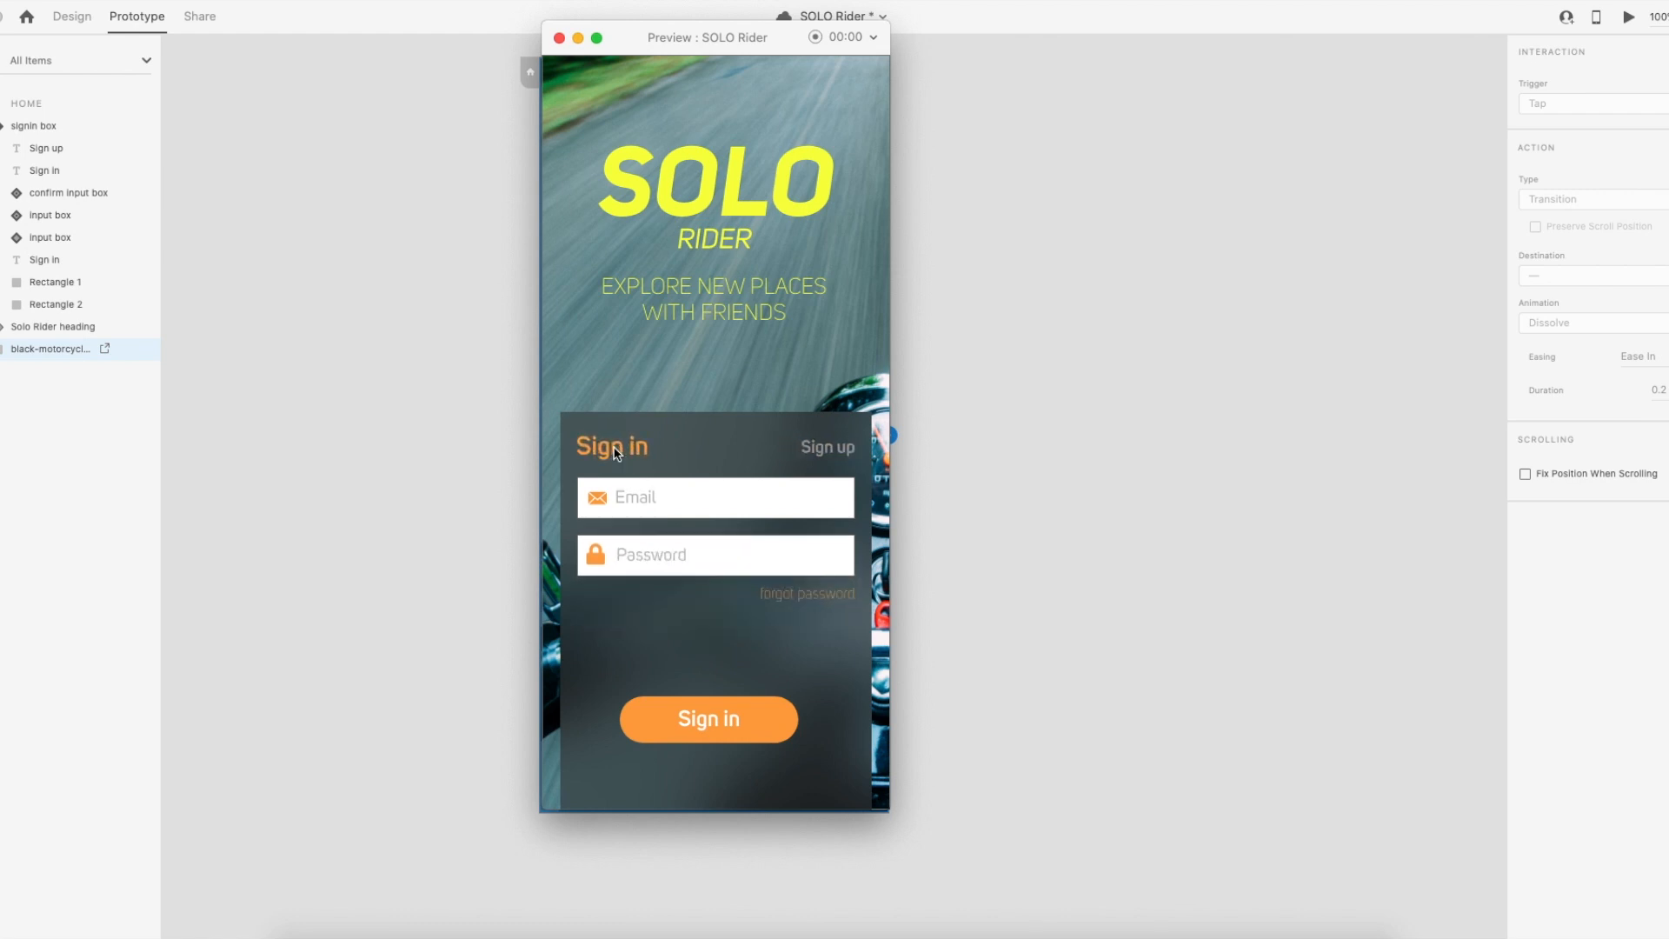
click(832, 451)
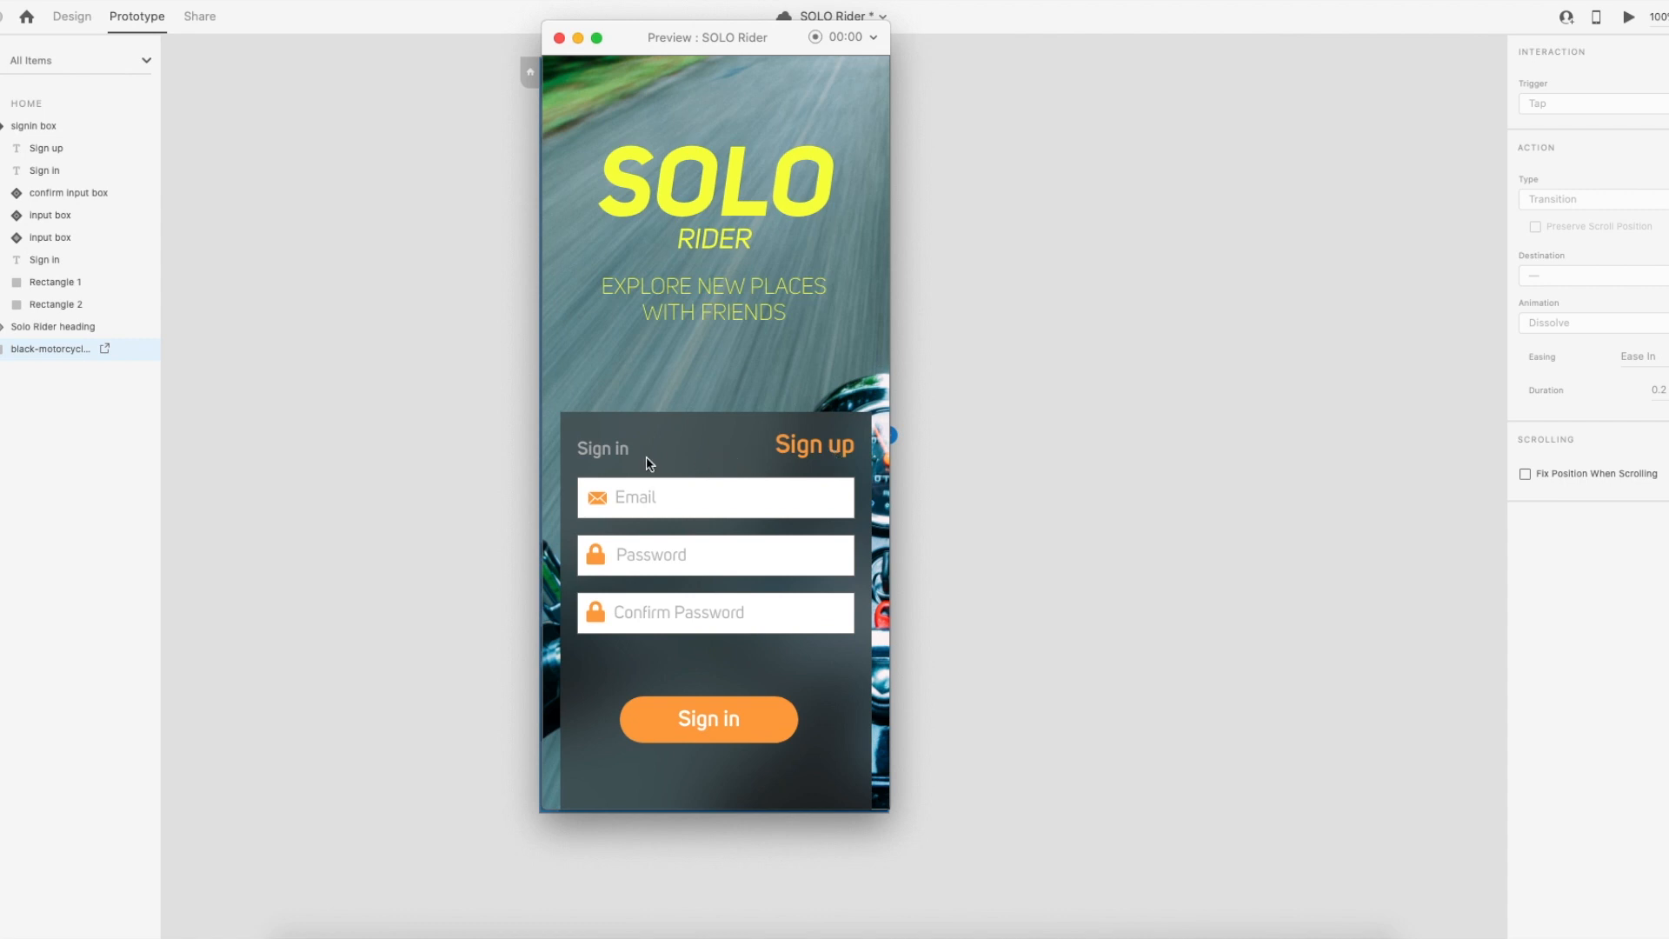
click(622, 458)
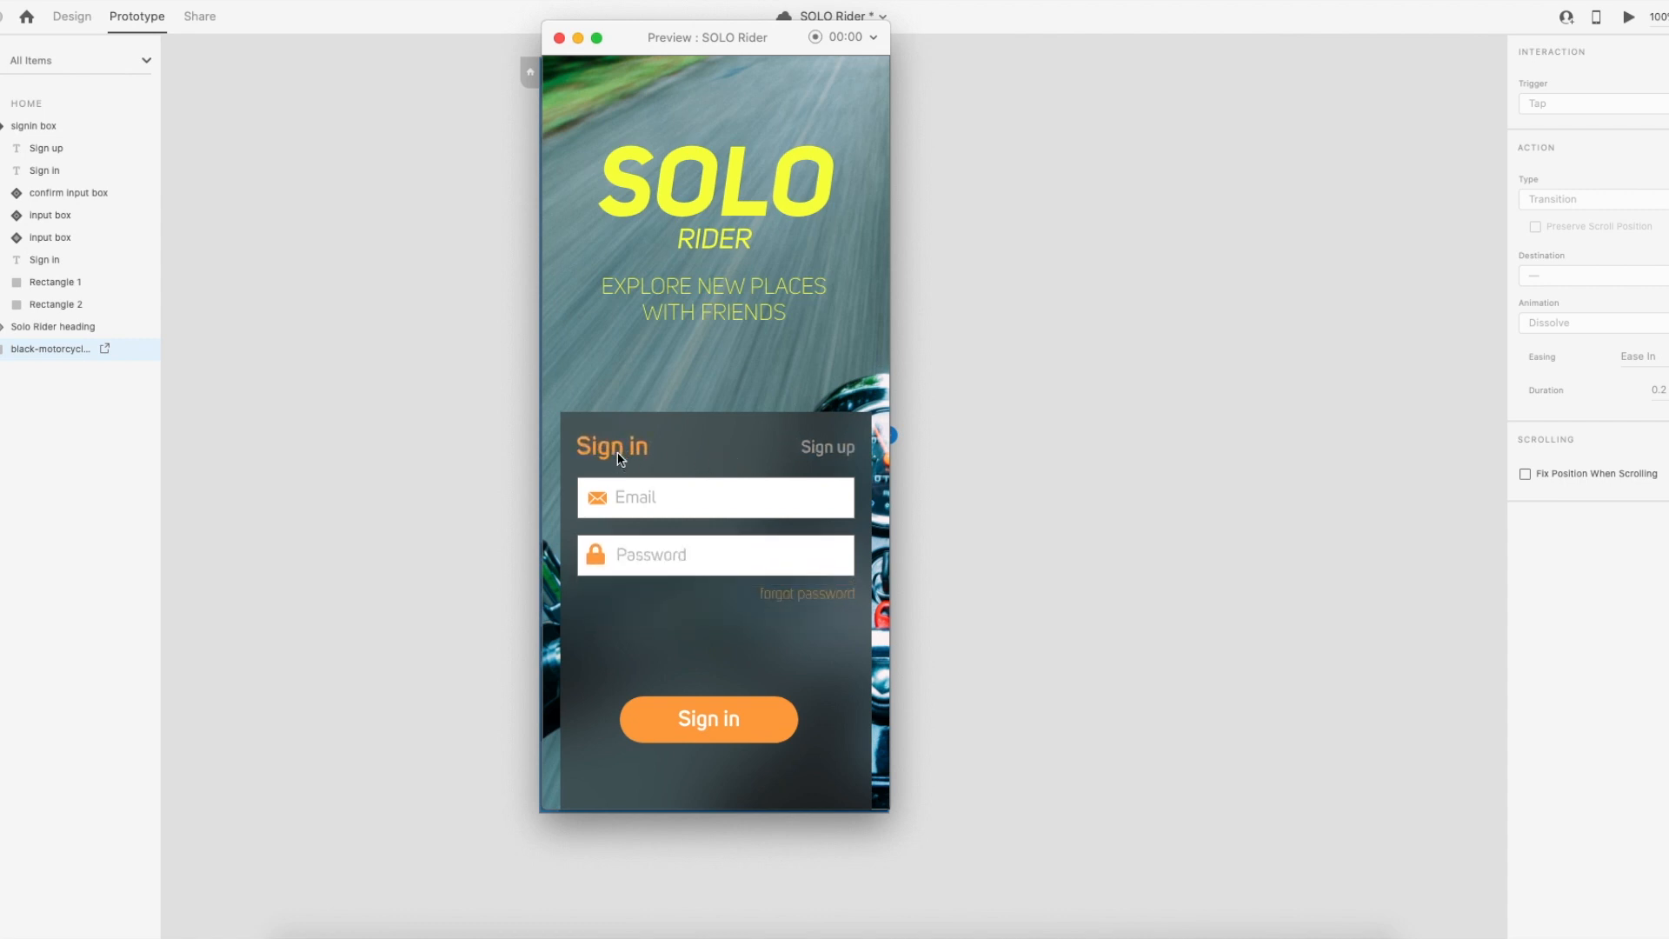
click(841, 451)
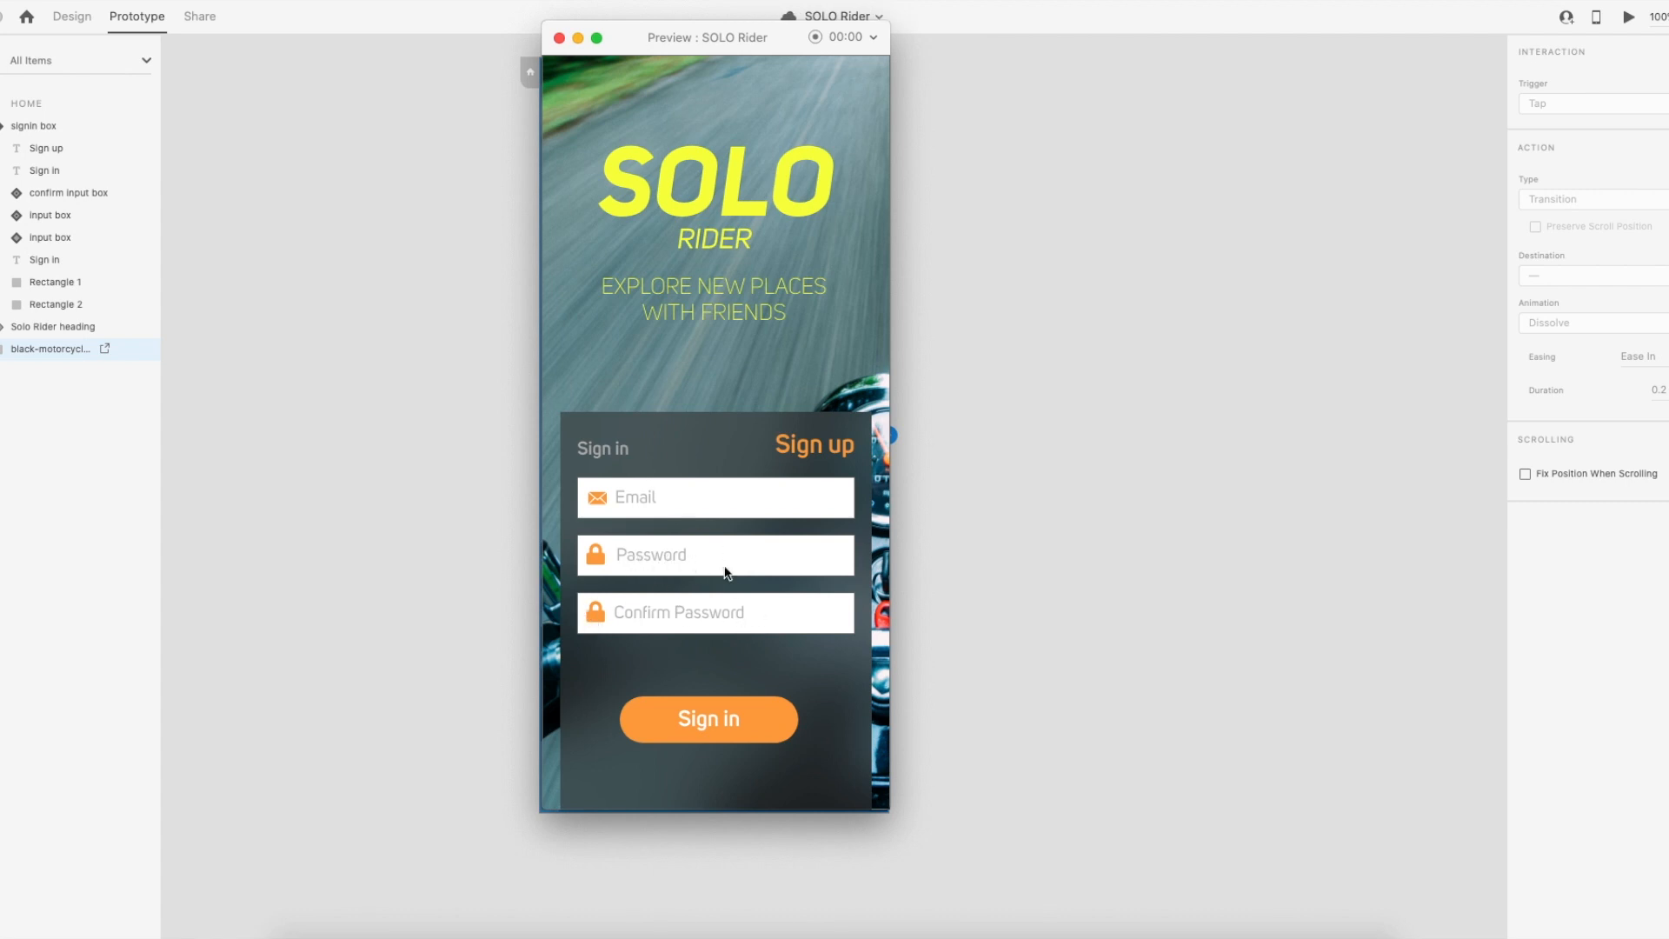
click(603, 452)
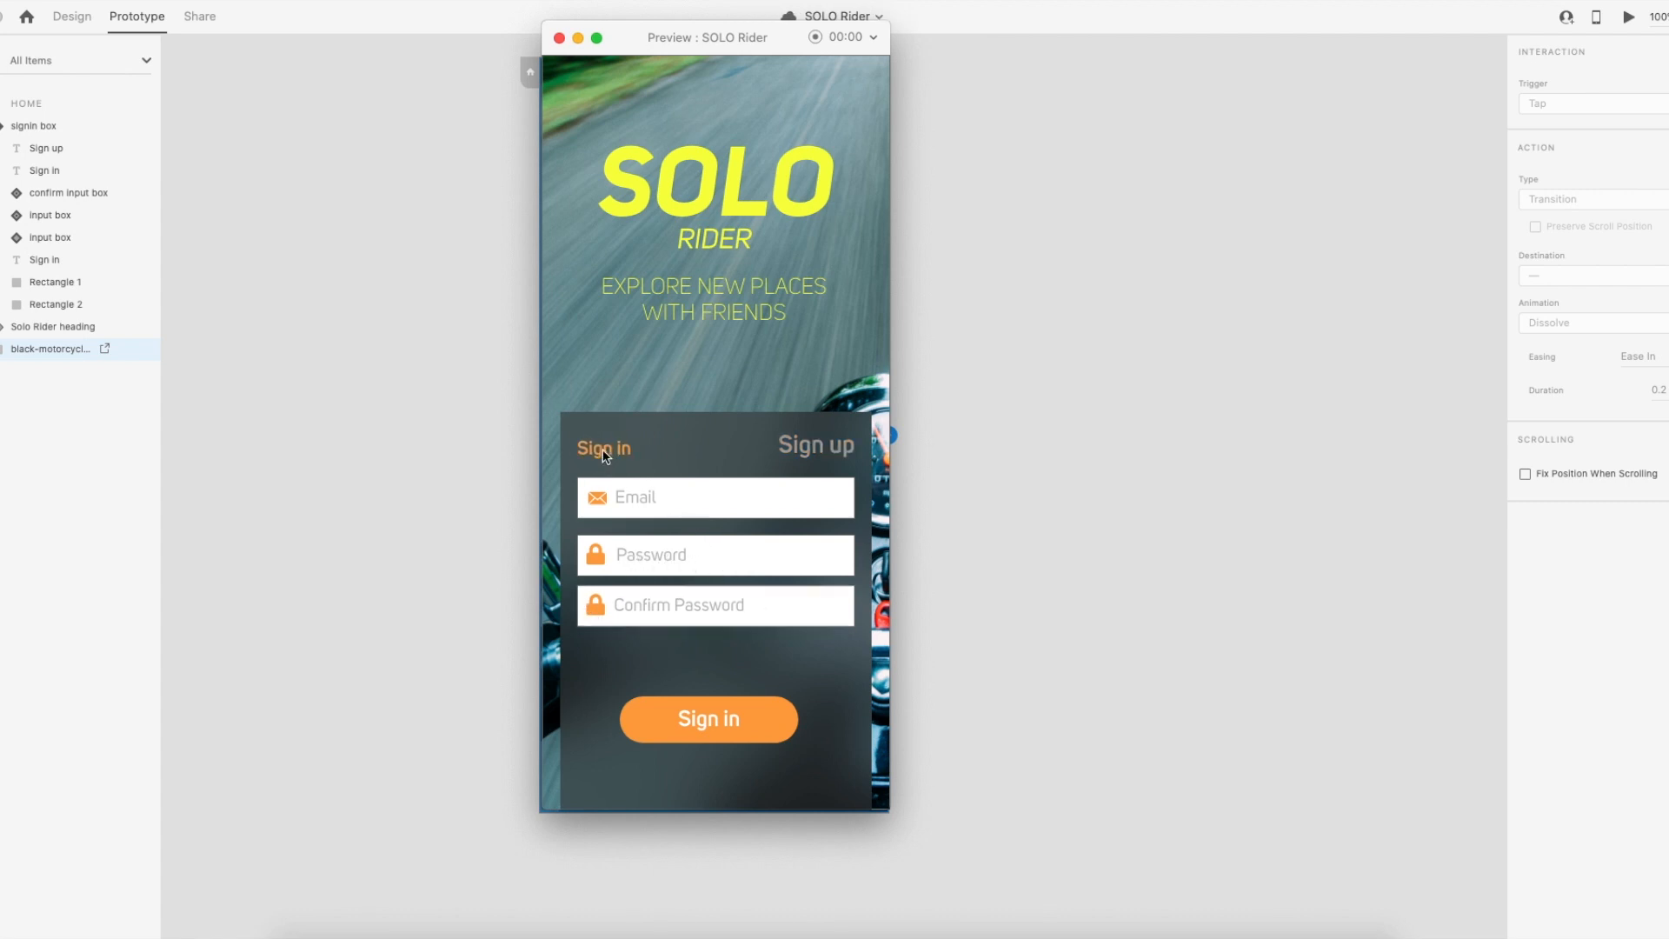
click(820, 452)
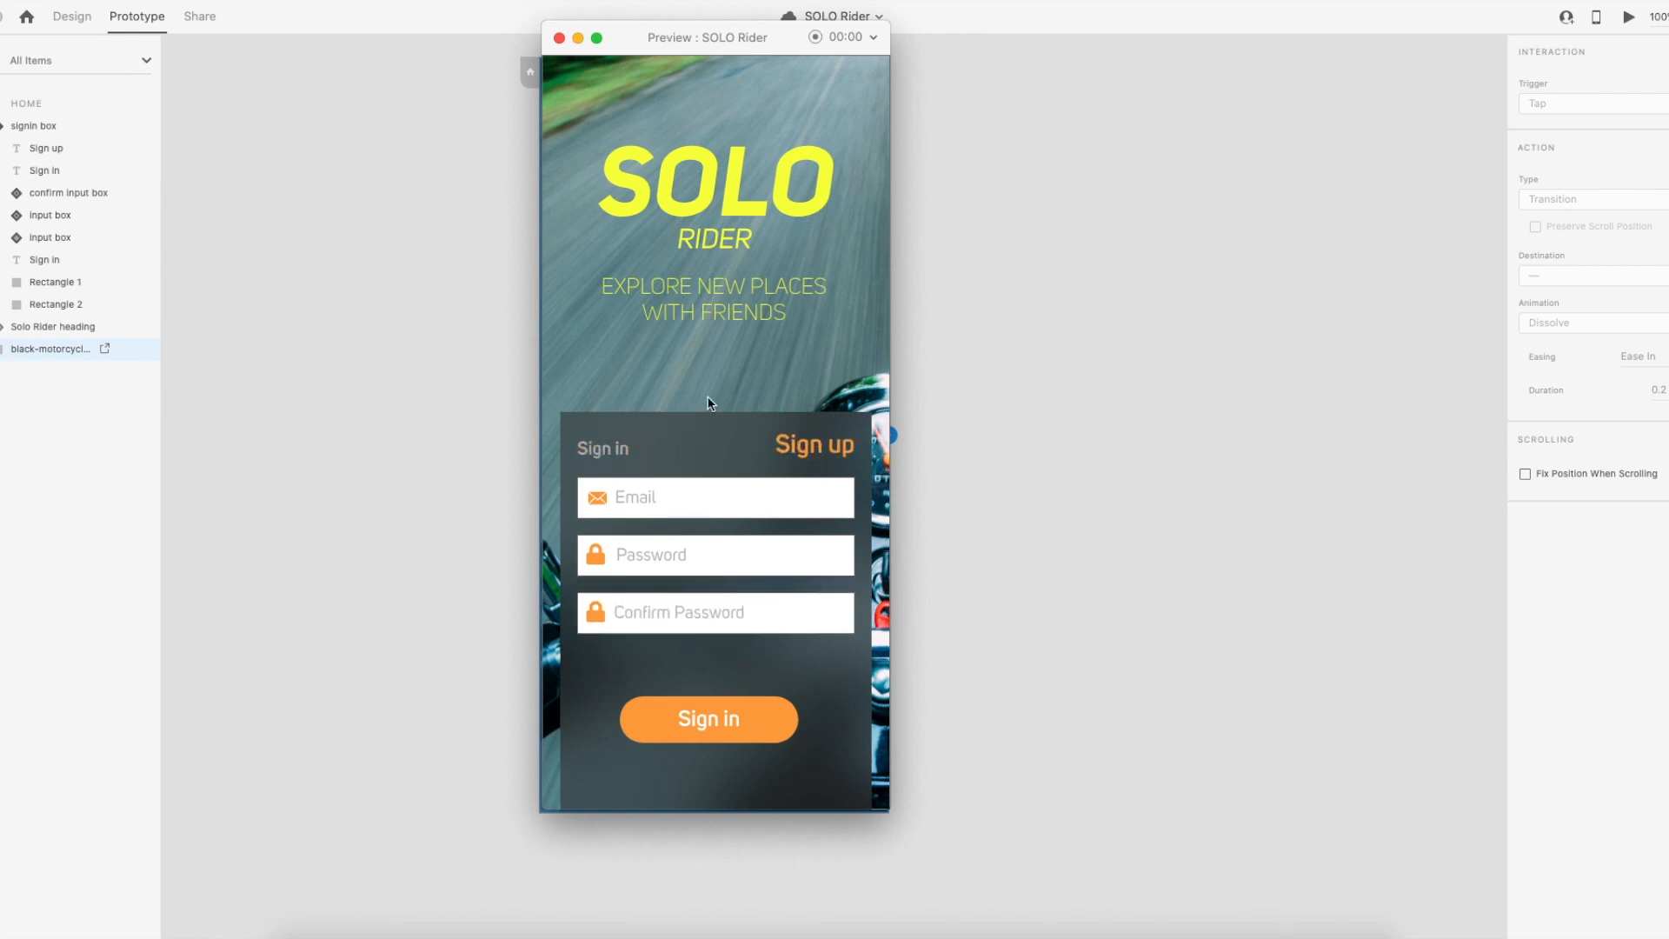
click(622, 452)
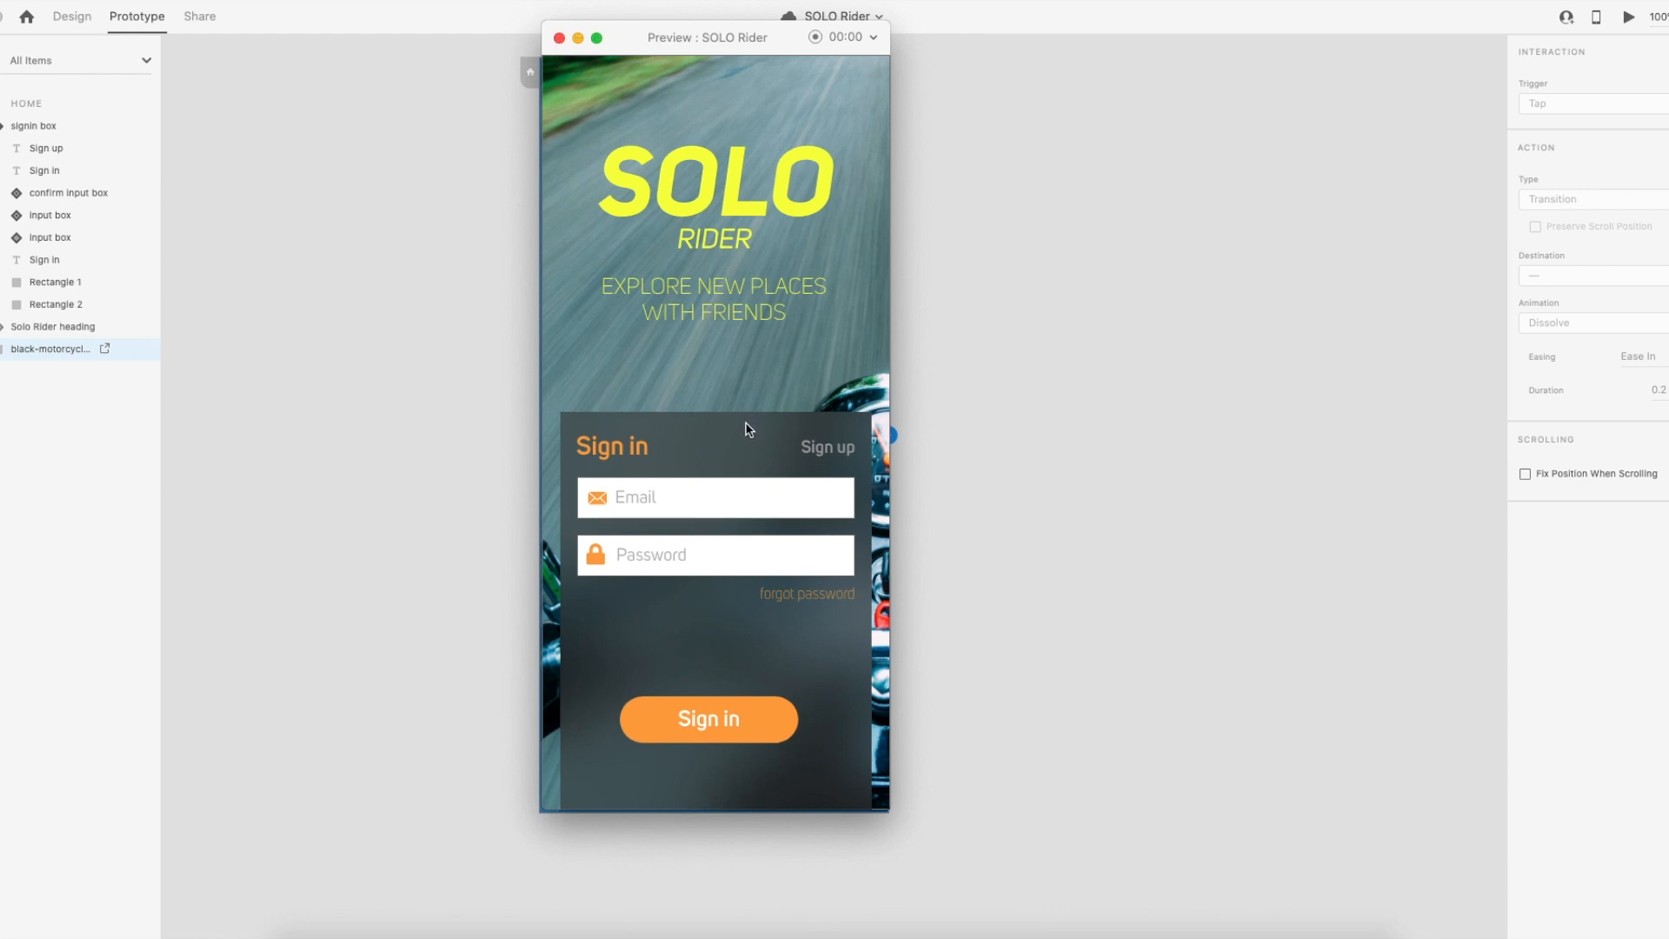
click(843, 454)
click(842, 454)
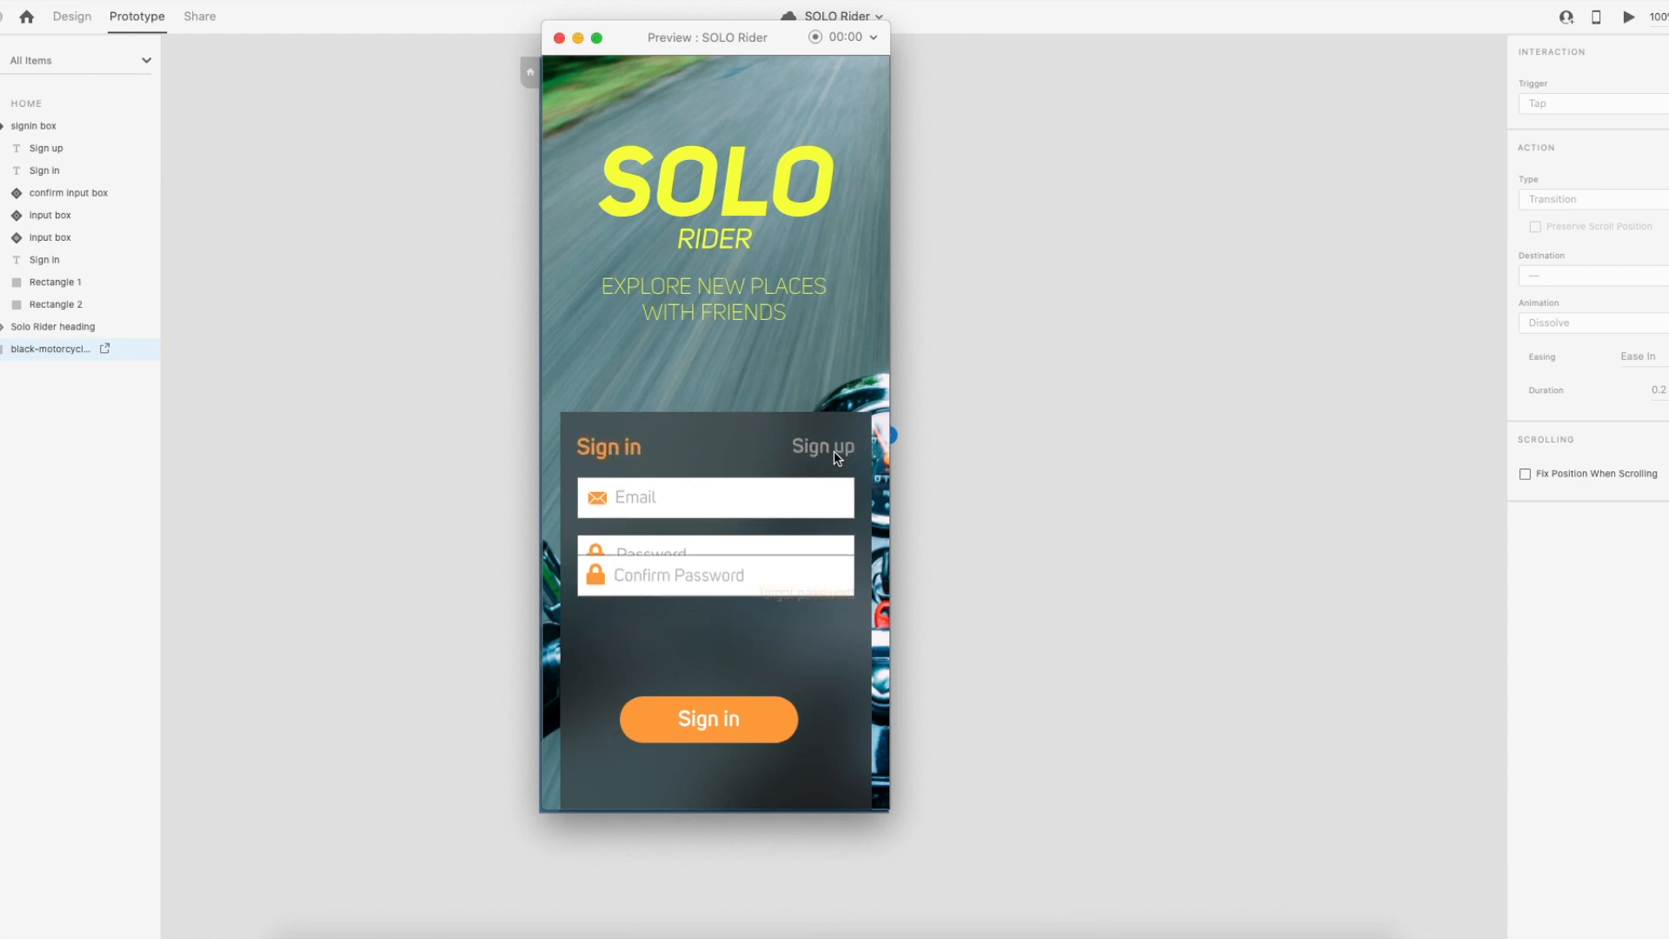
click(836, 456)
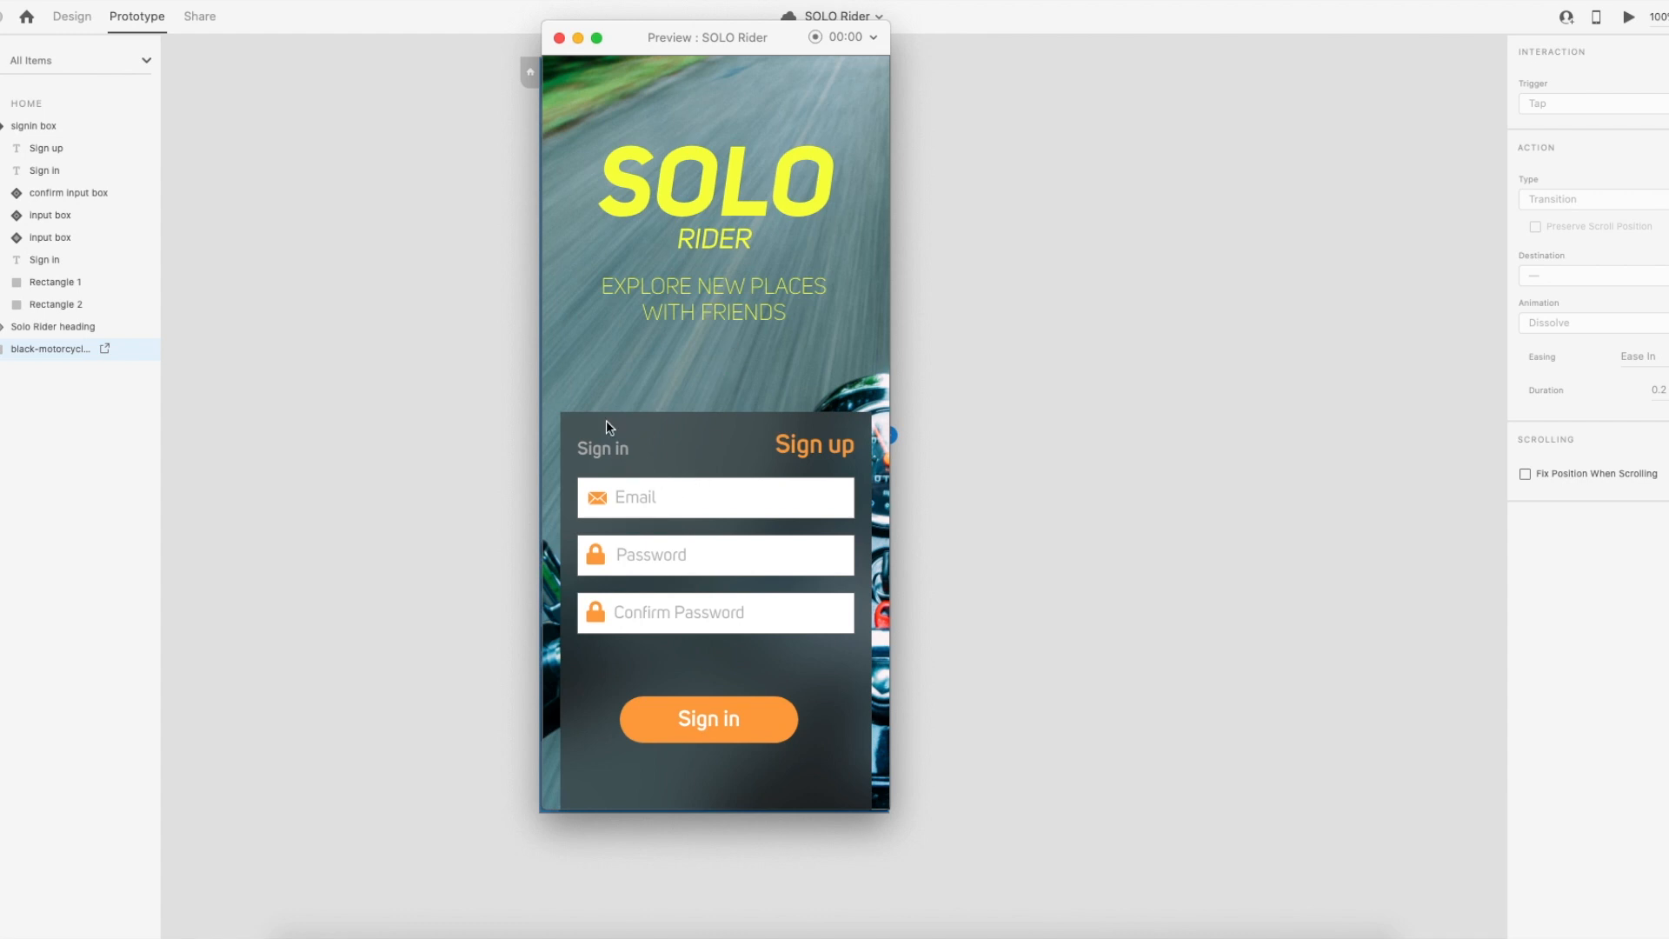
click(559, 38)
click(995, 264)
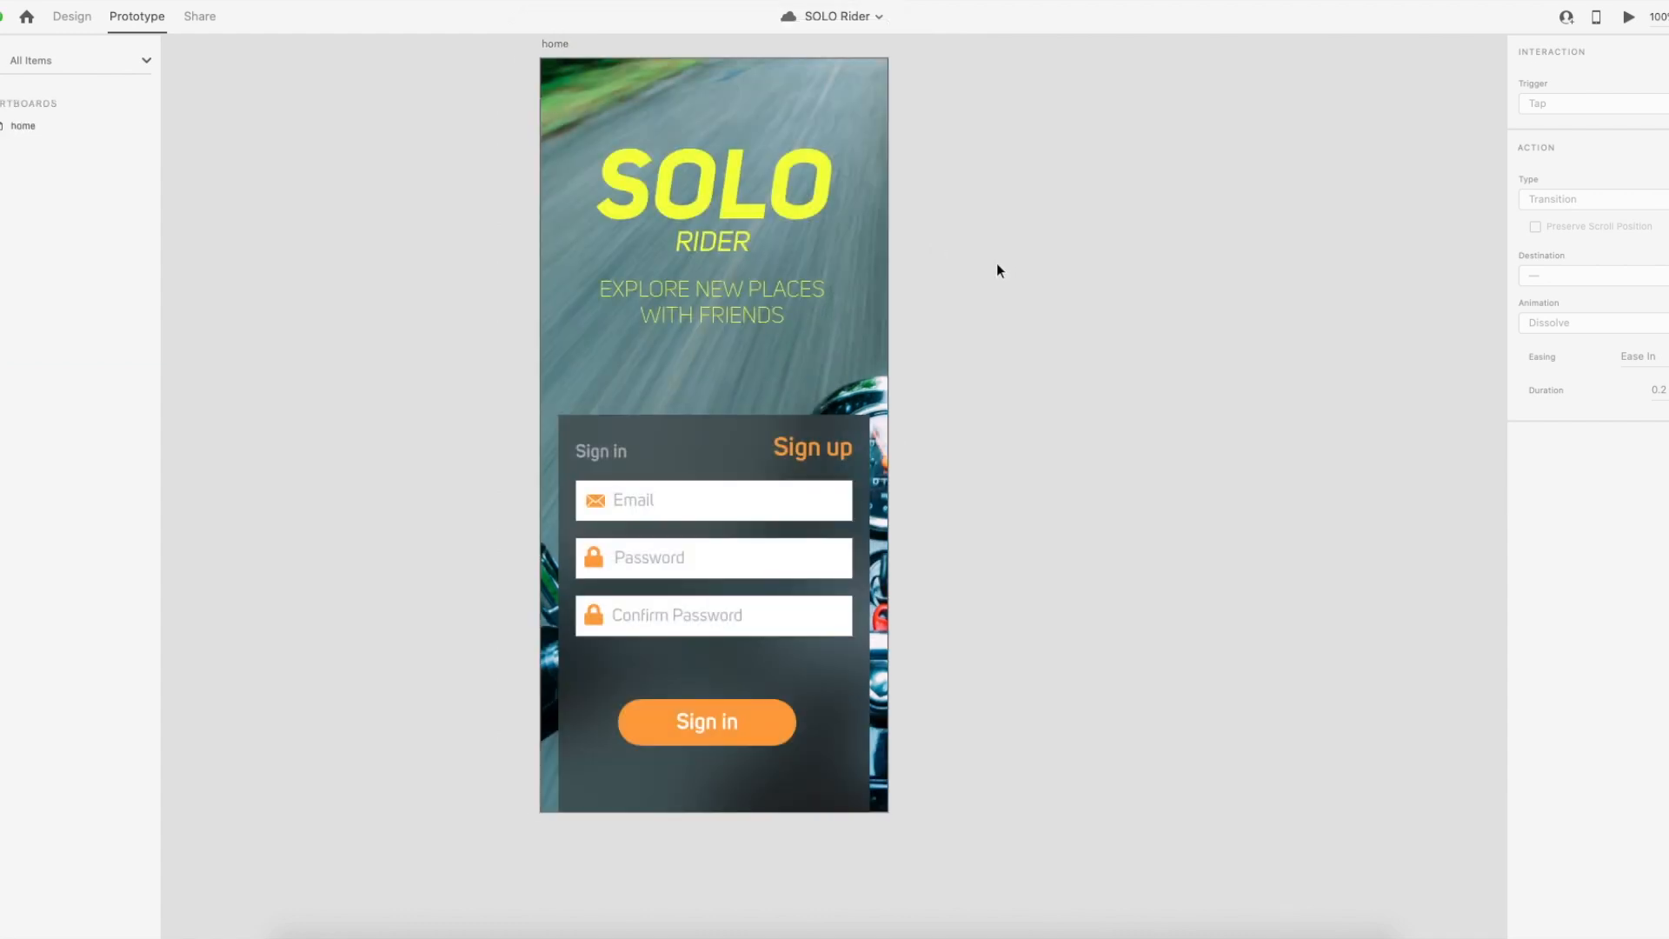
In Design mode, draw a 375 by 378 rectangle at X 0, Y 0 over the artboard's upper part and set its opacity to 0%.
click(585, 376)
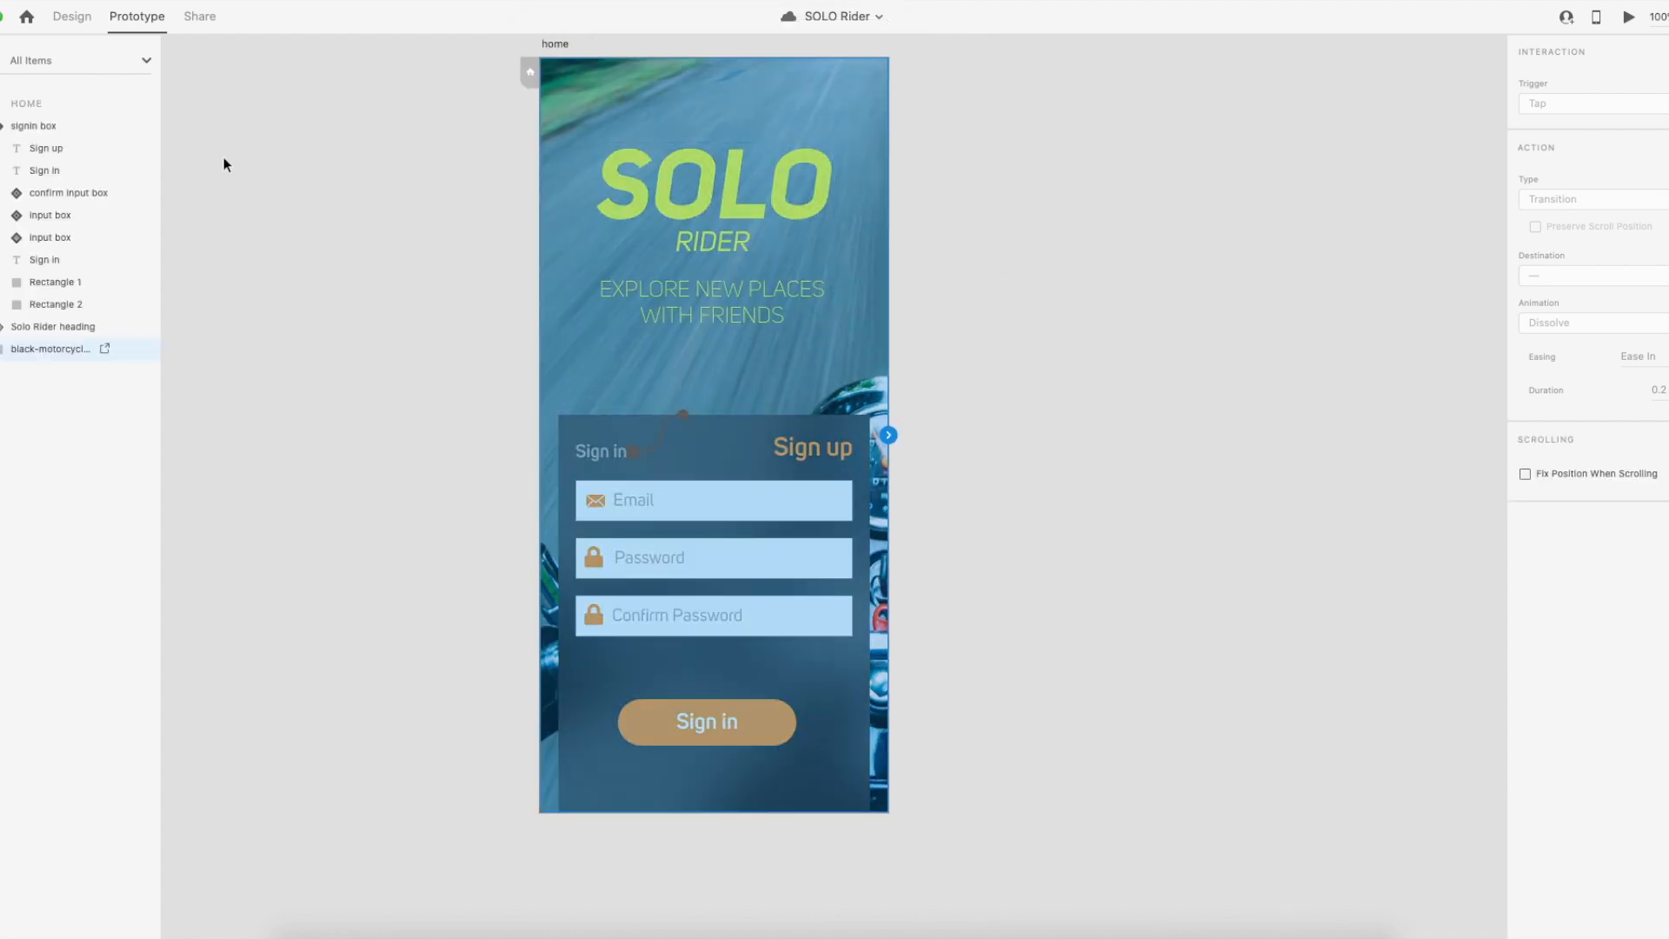
click(74, 18)
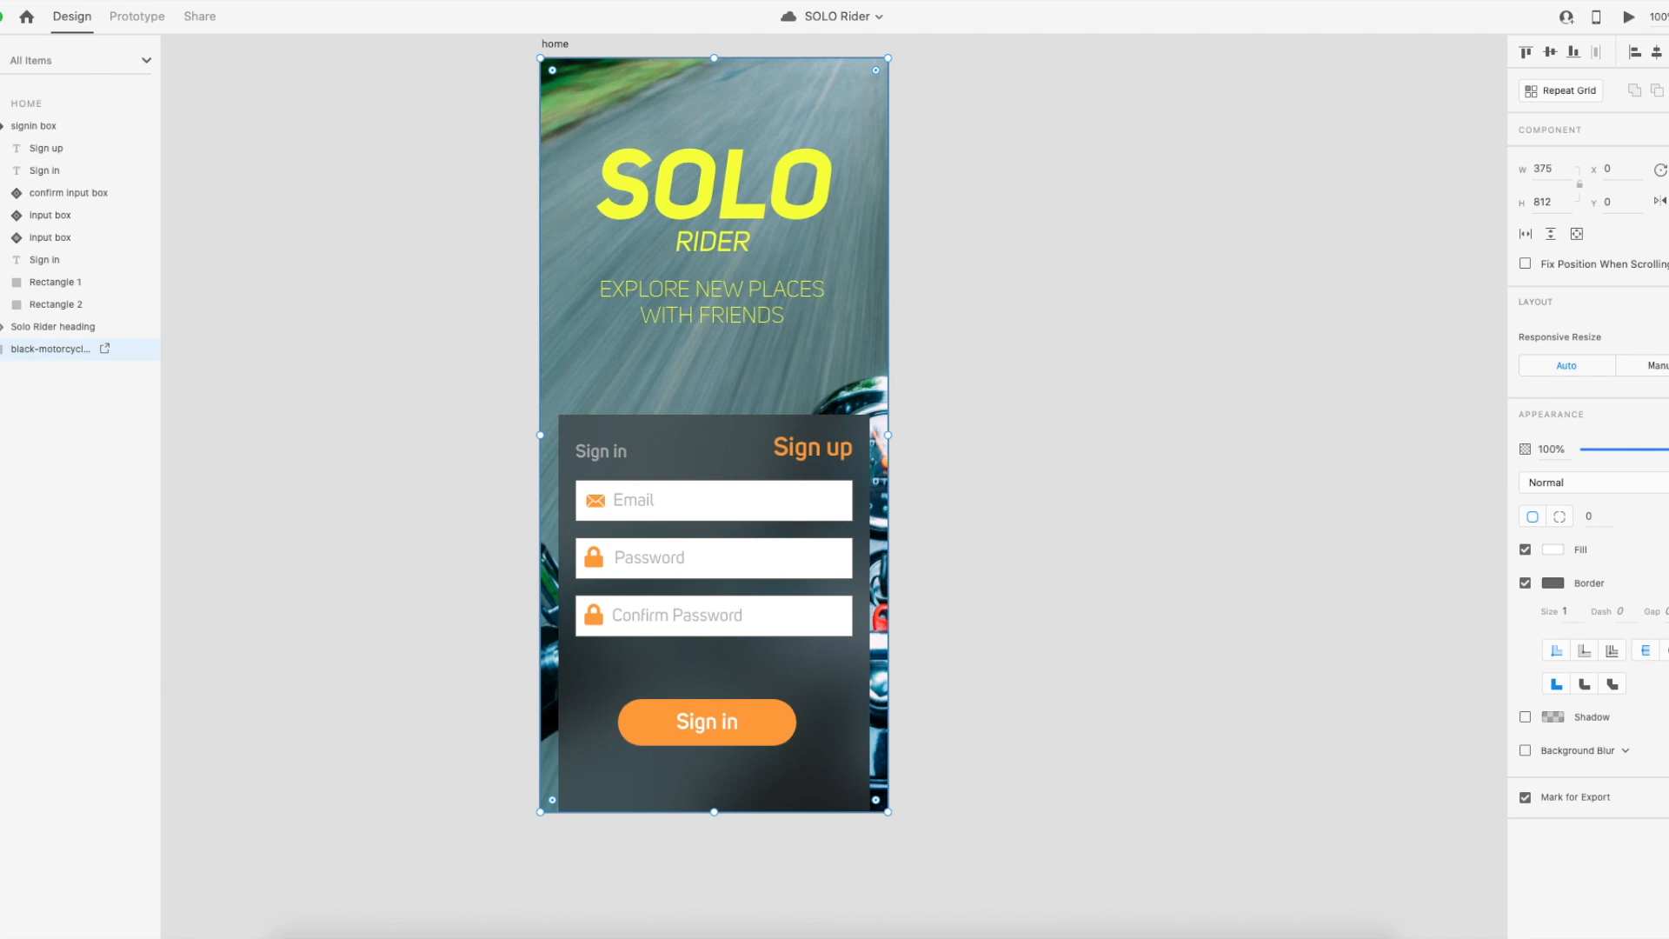
click(342, 122)
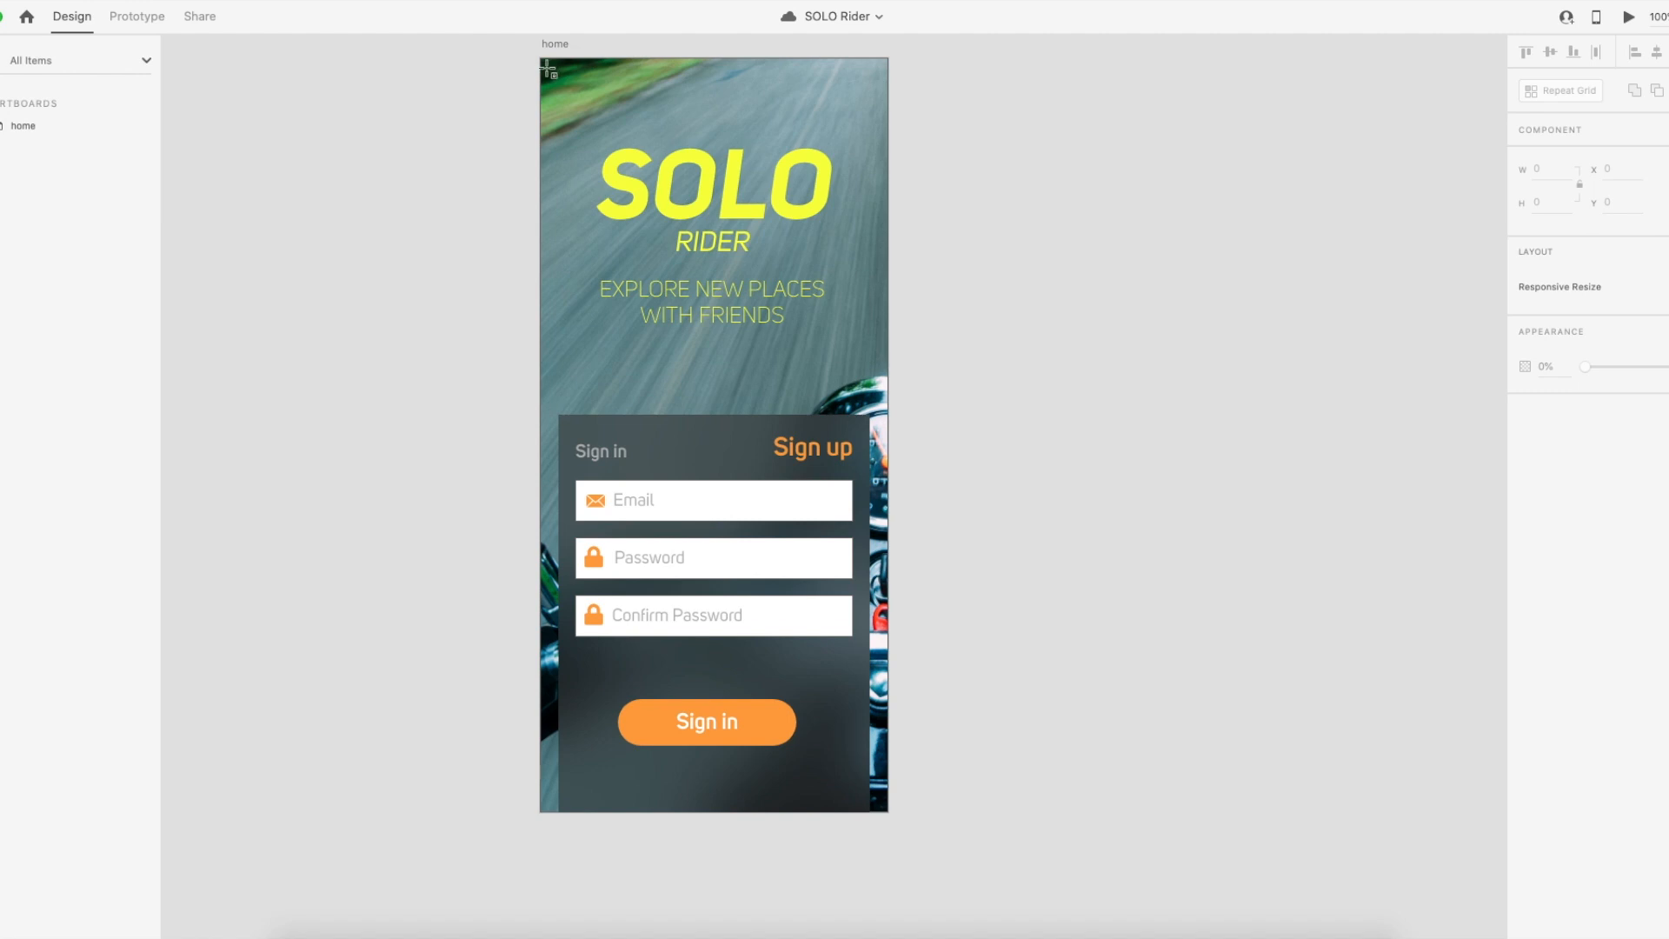
drag(551, 67, 874, 400)
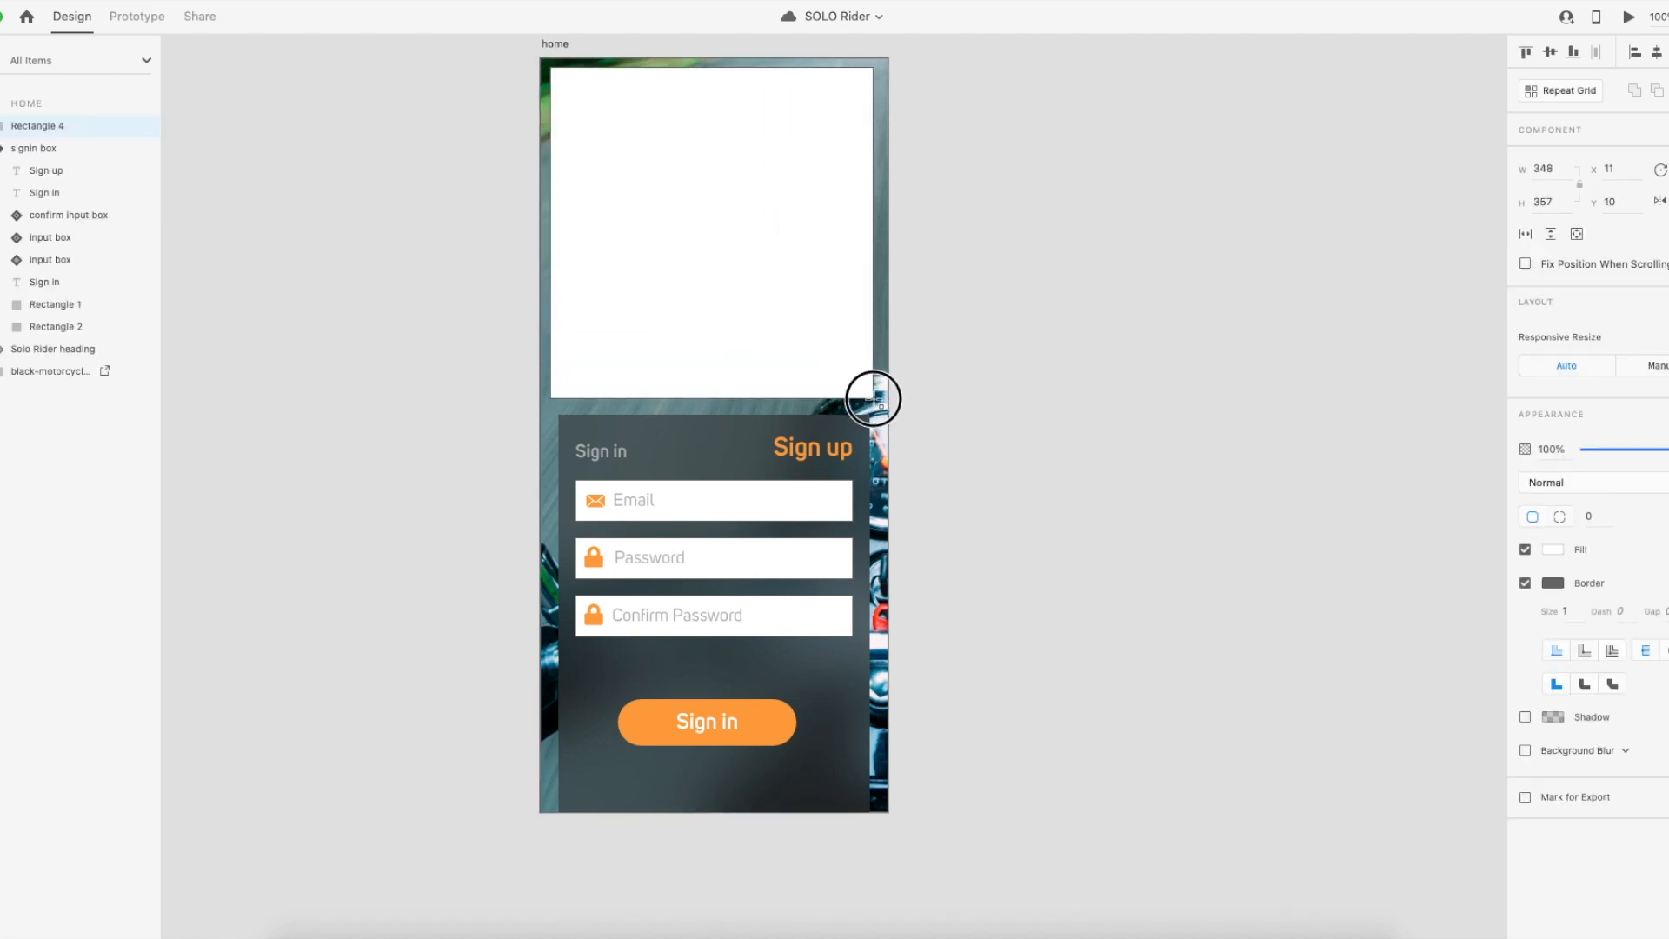
drag(874, 400, 879, 398)
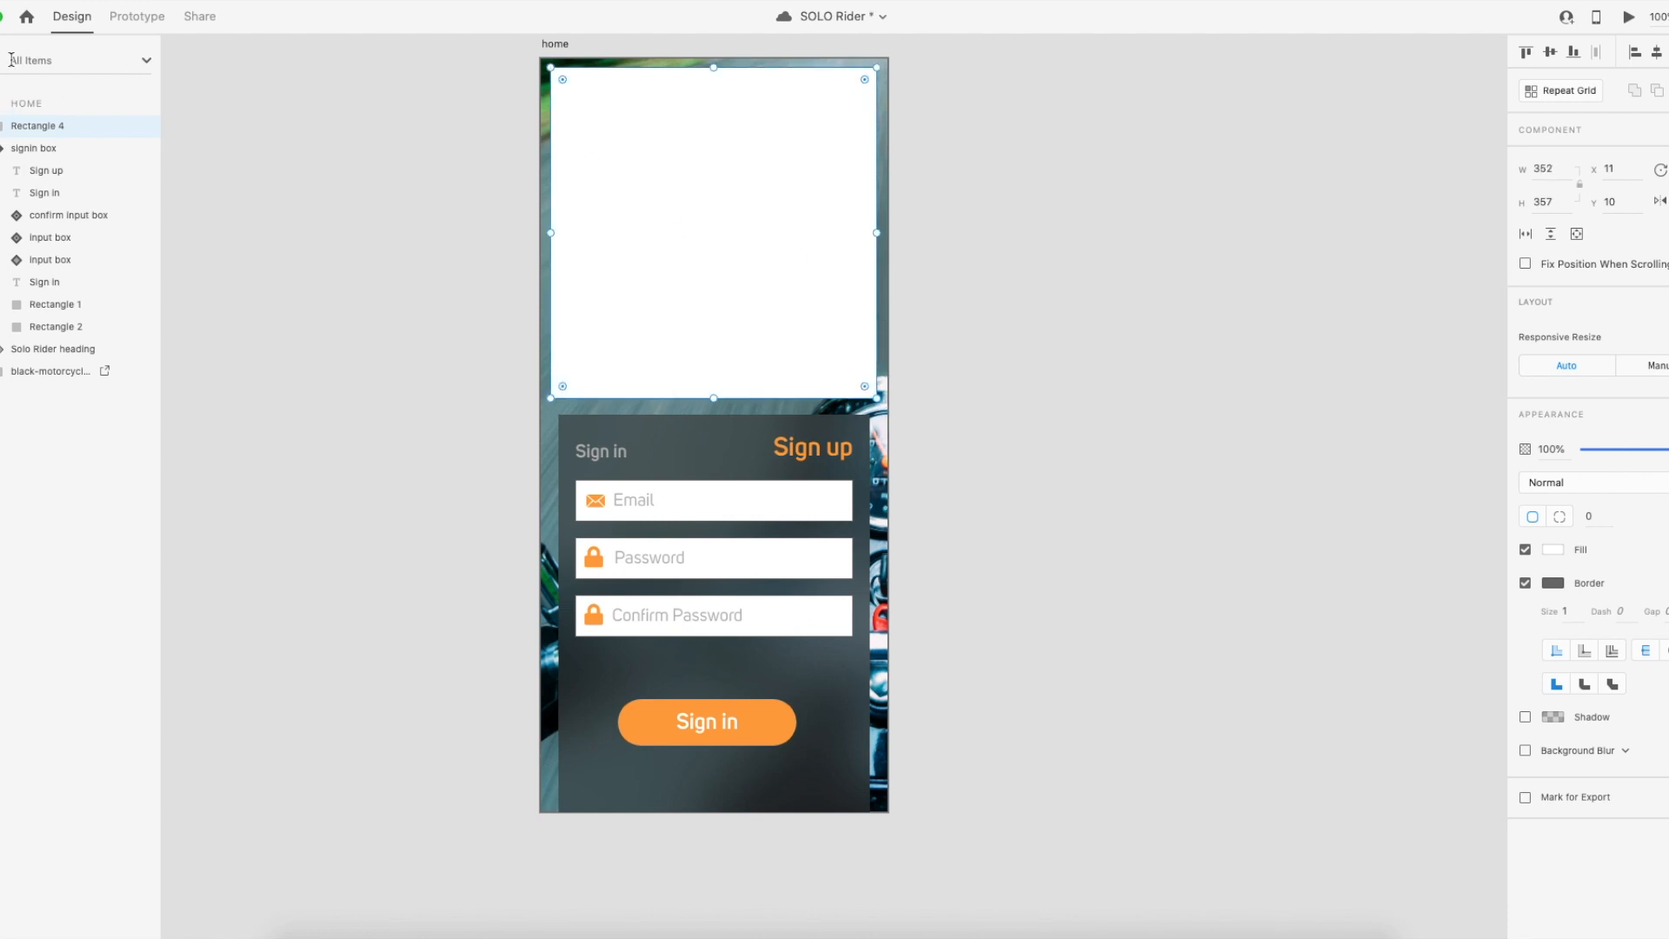
drag(551, 67, 541, 59)
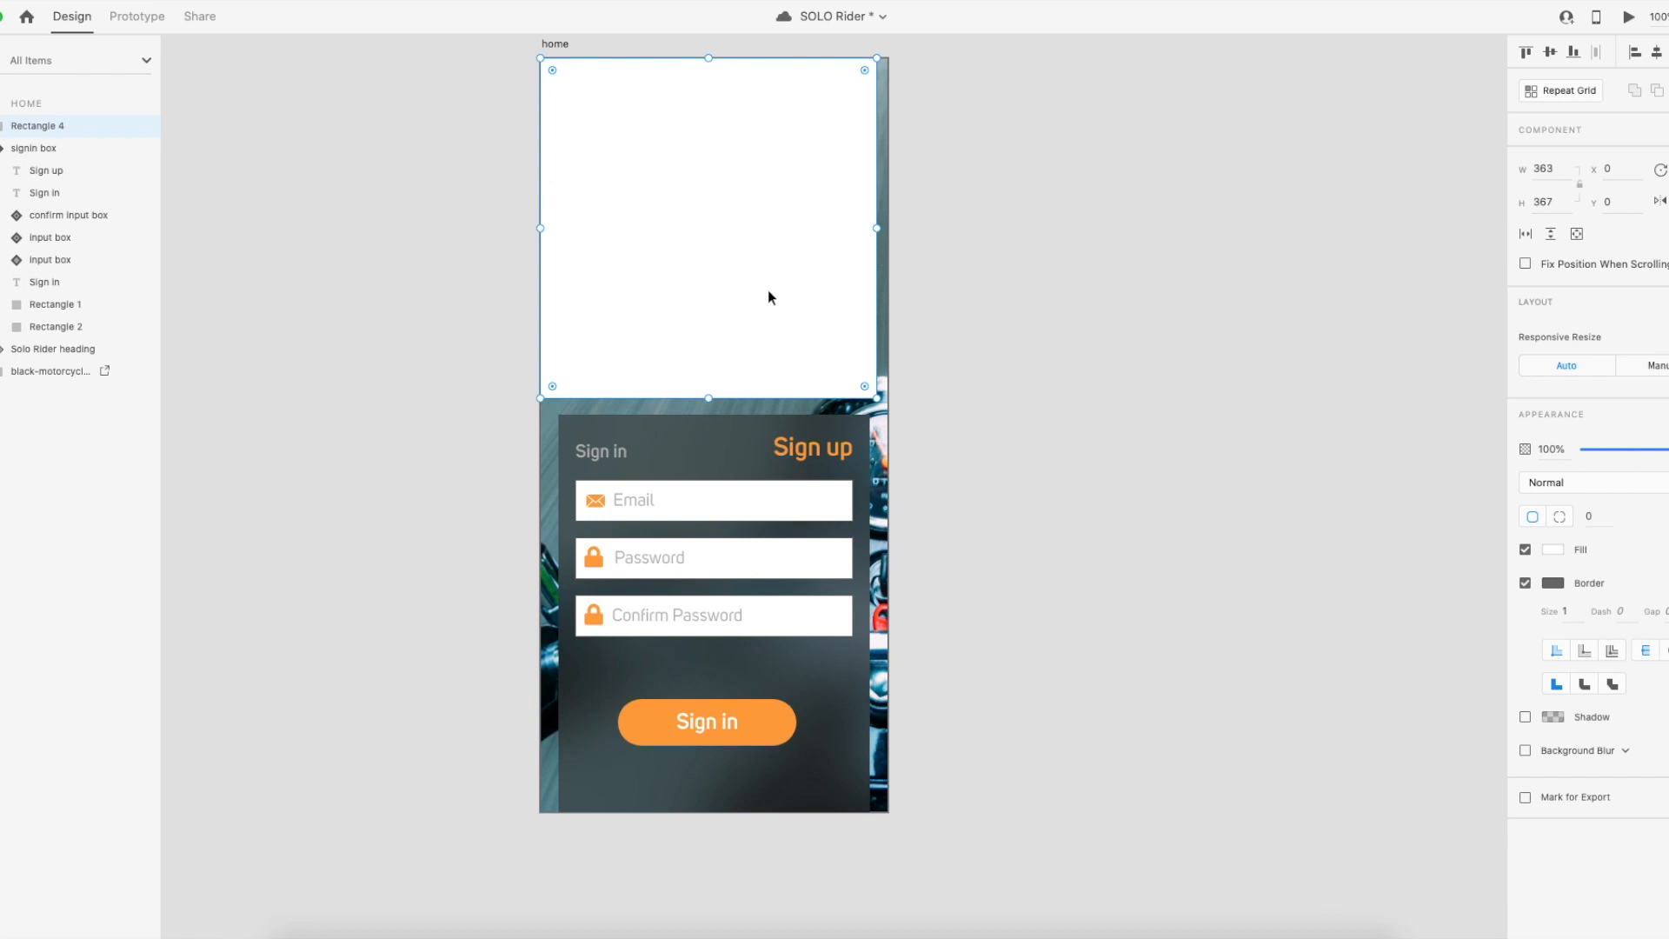
drag(877, 398, 887, 408)
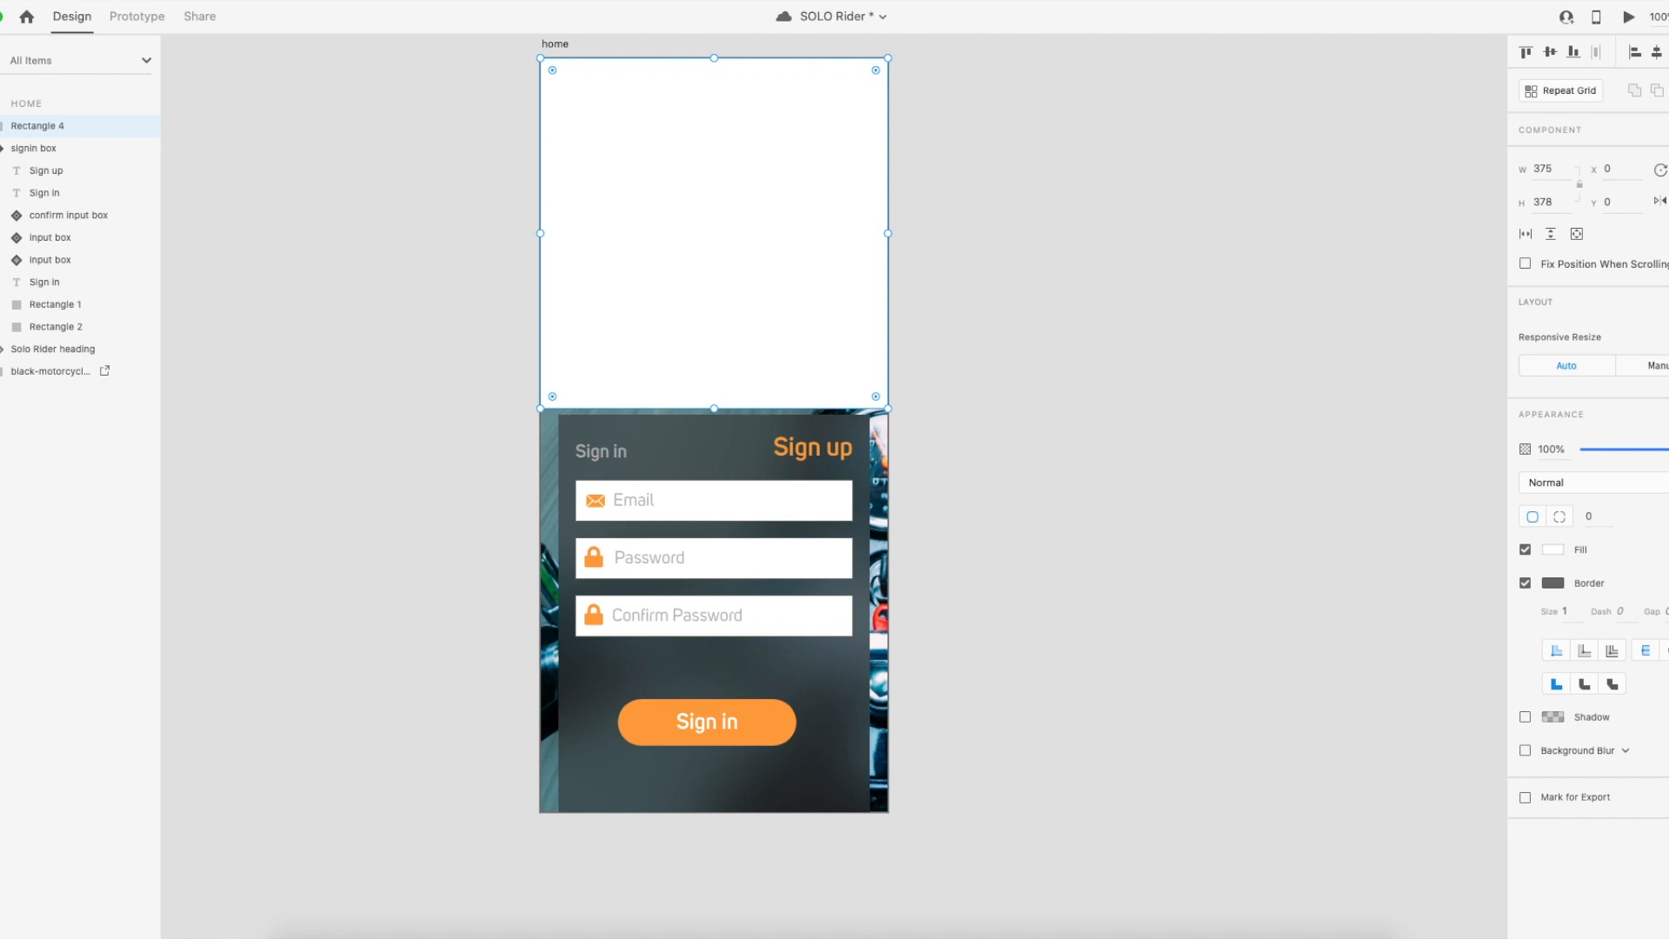
drag(1660, 449, 1576, 458)
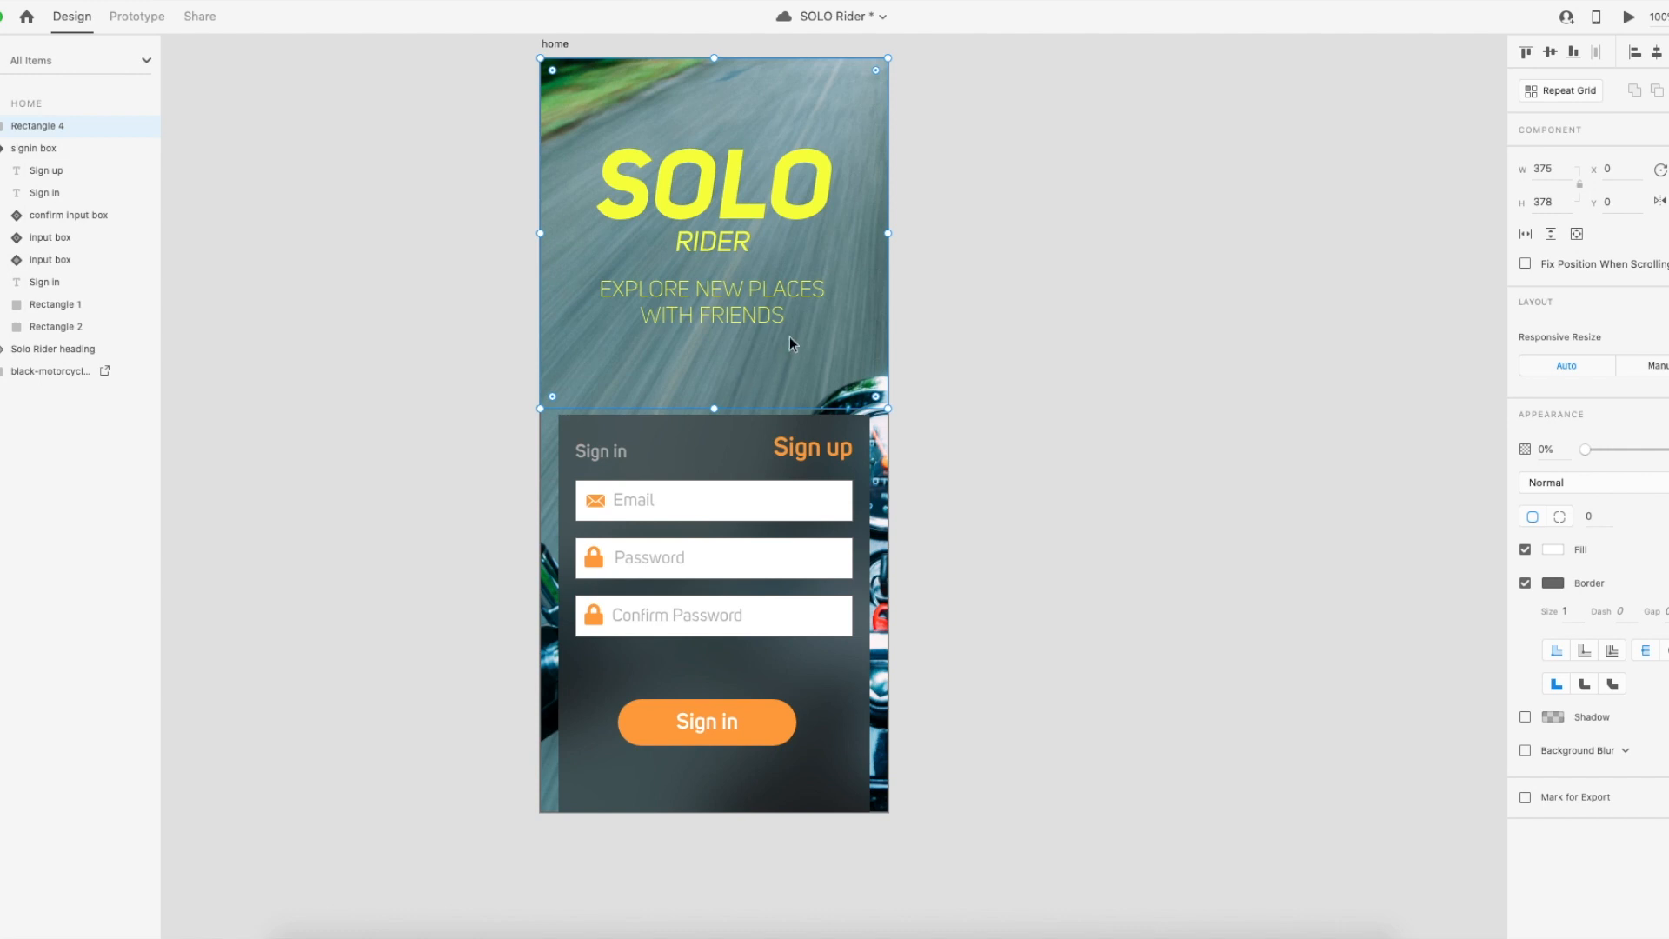
click(801, 476)
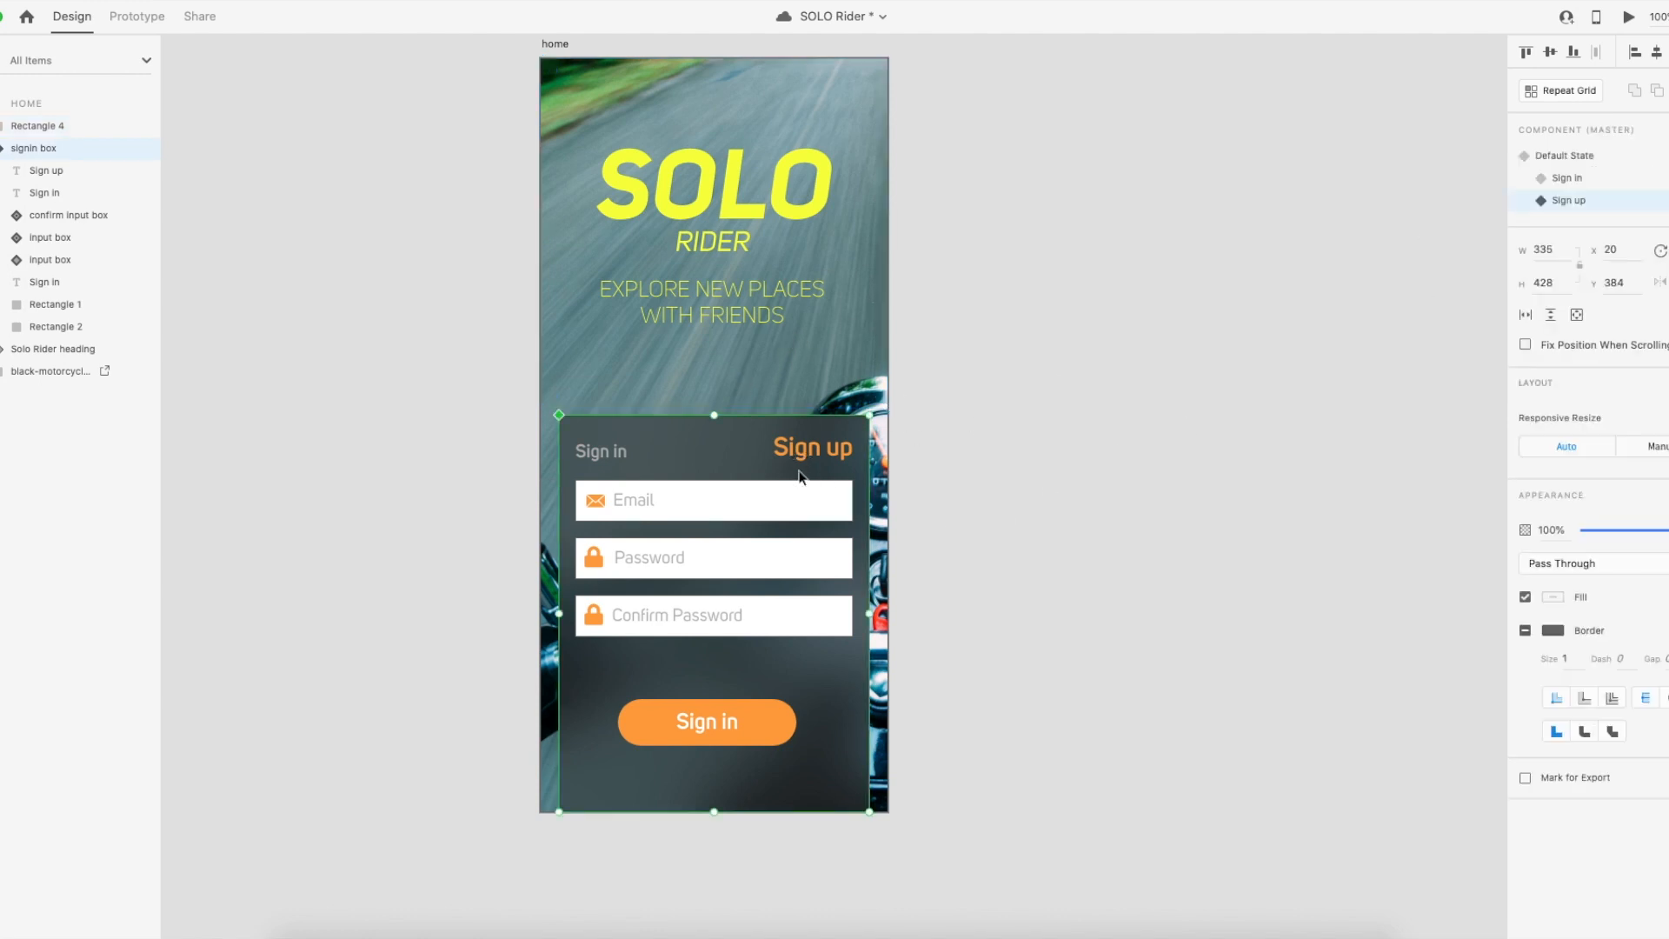
Try to give the transparent rectangle over the SOLO Rider heading a Tap interaction with Auto-Animate and choose its destination.
click(854, 341)
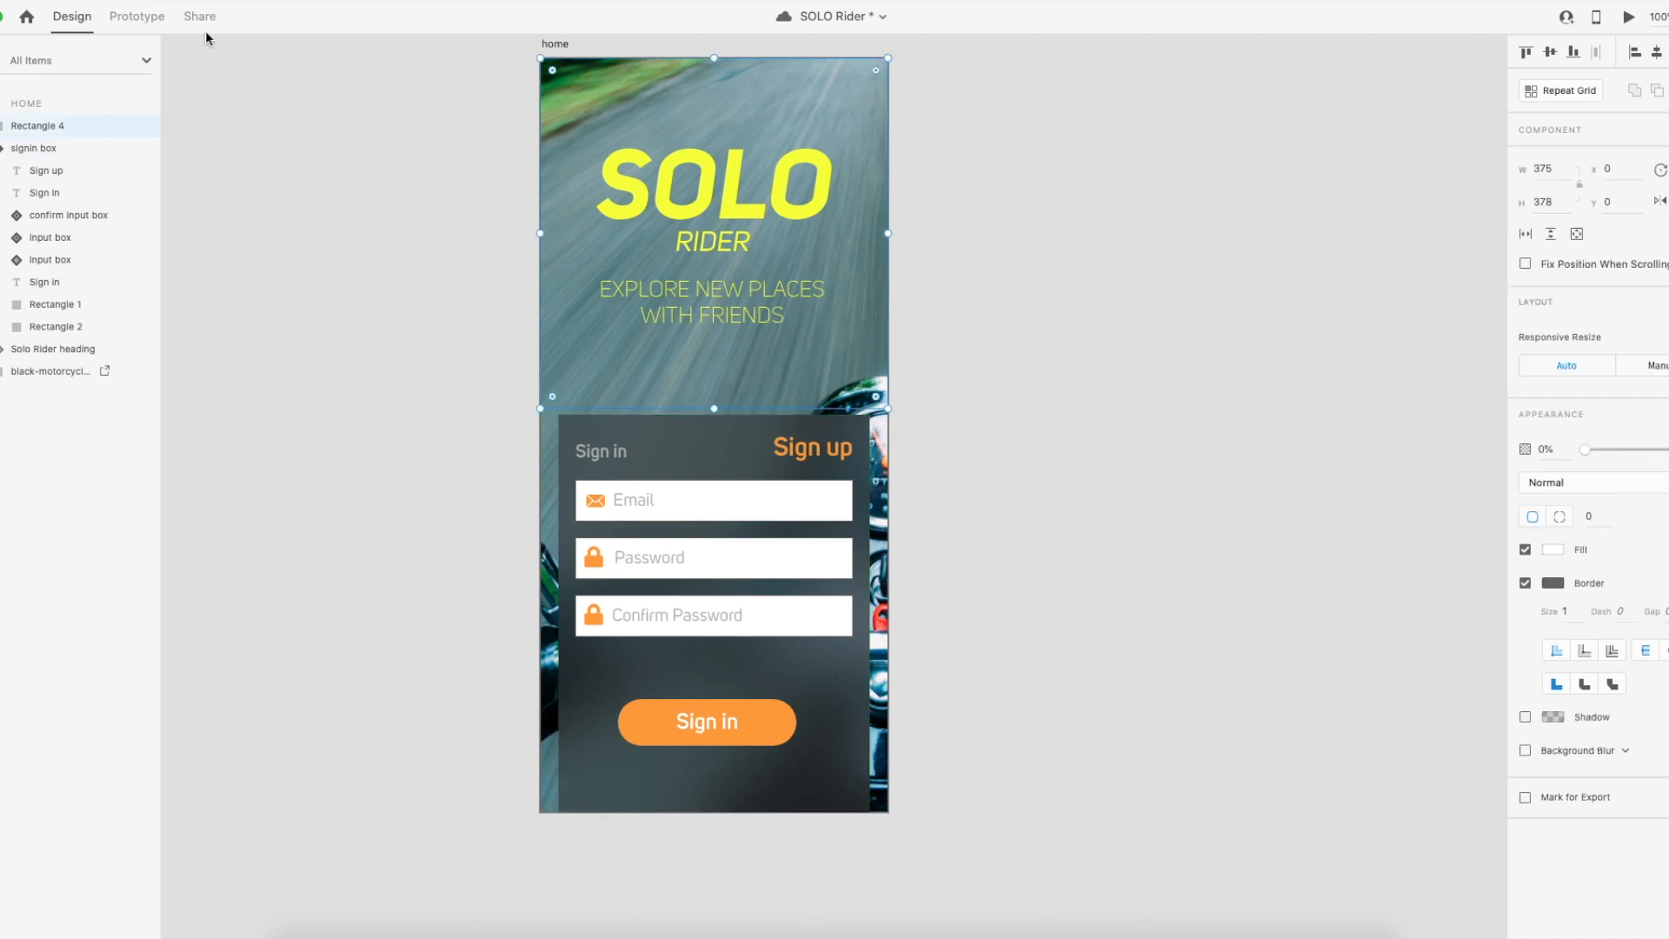
click(136, 16)
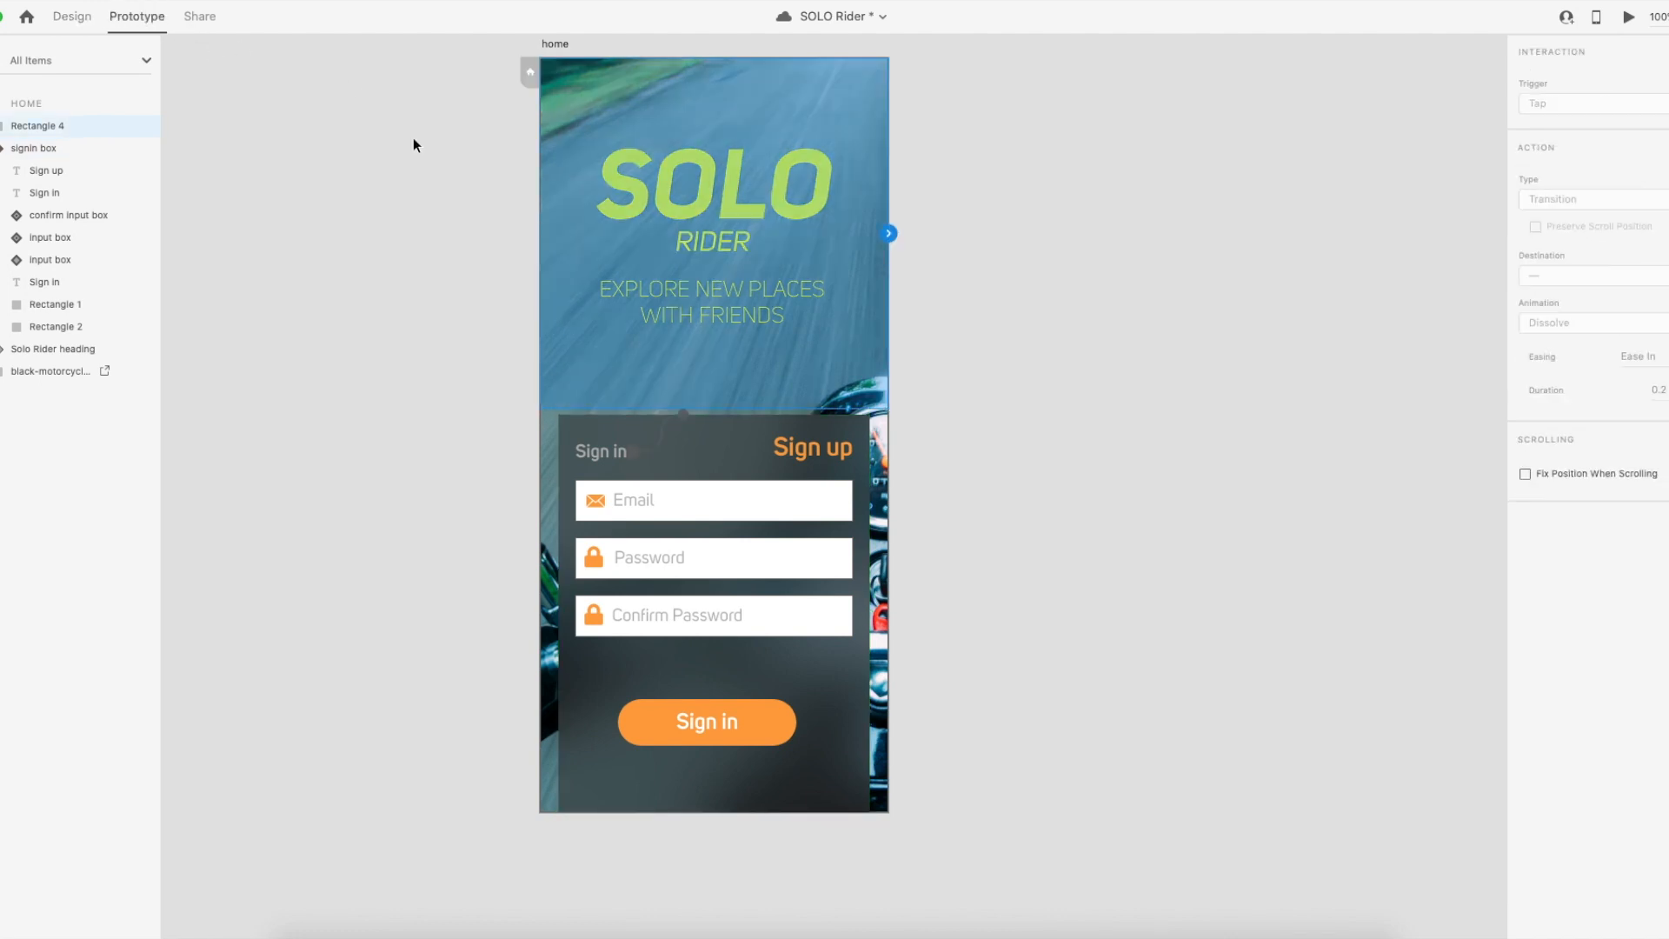
click(889, 234)
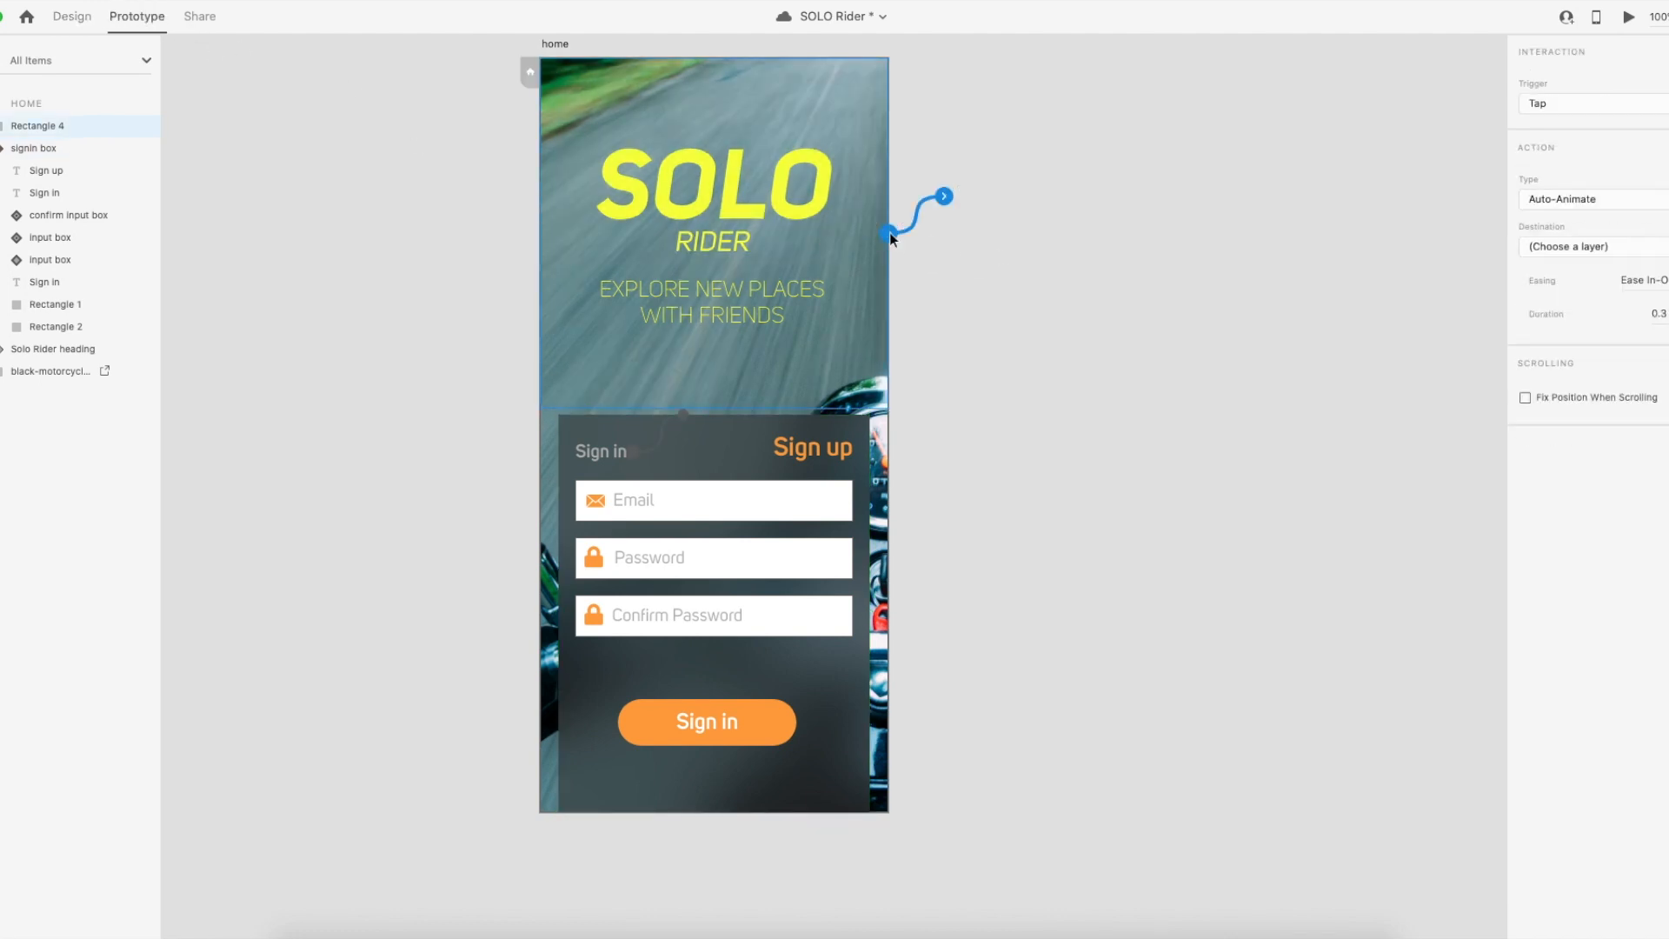
click(1622, 250)
click(1621, 248)
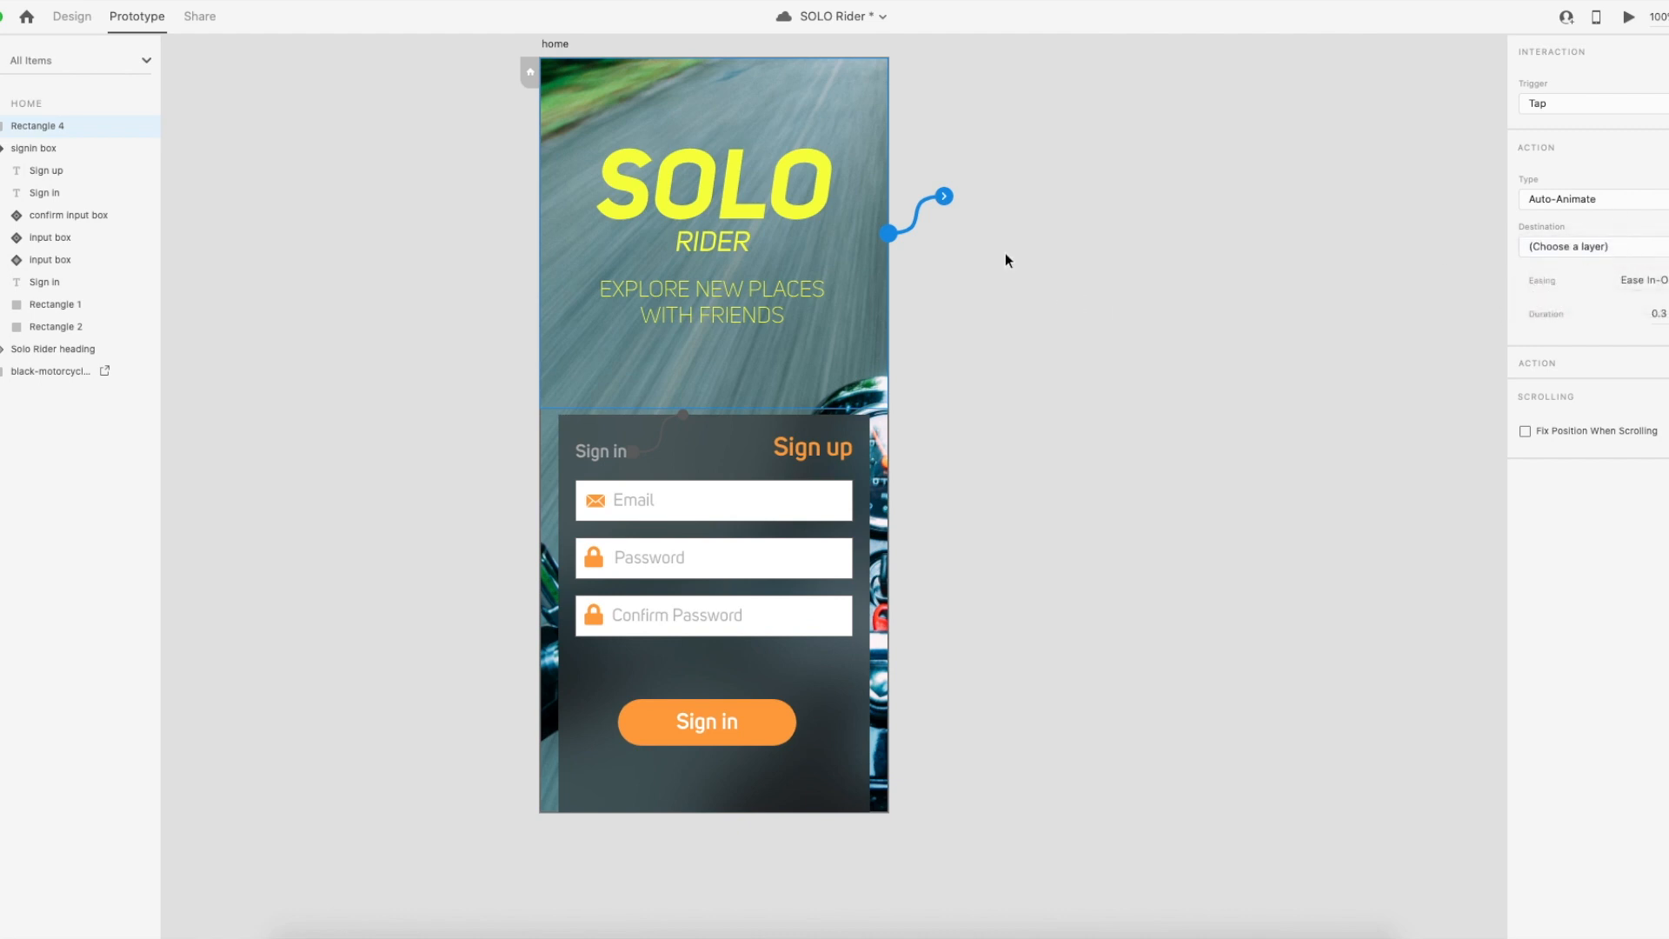
click(1628, 248)
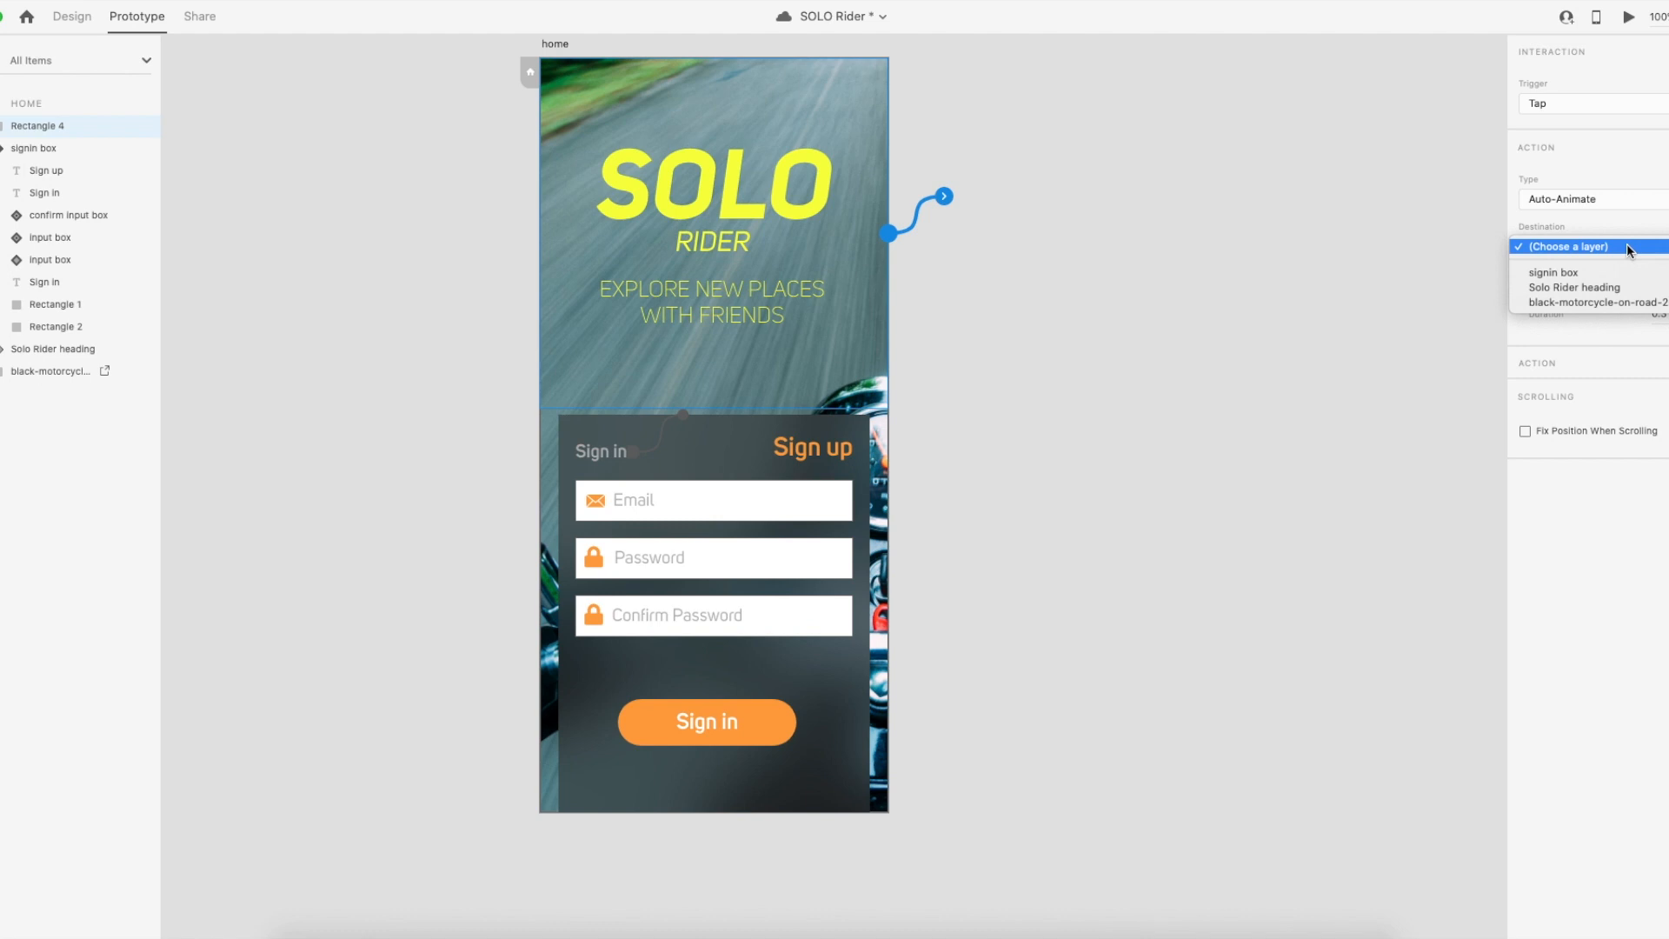
key(Escape)
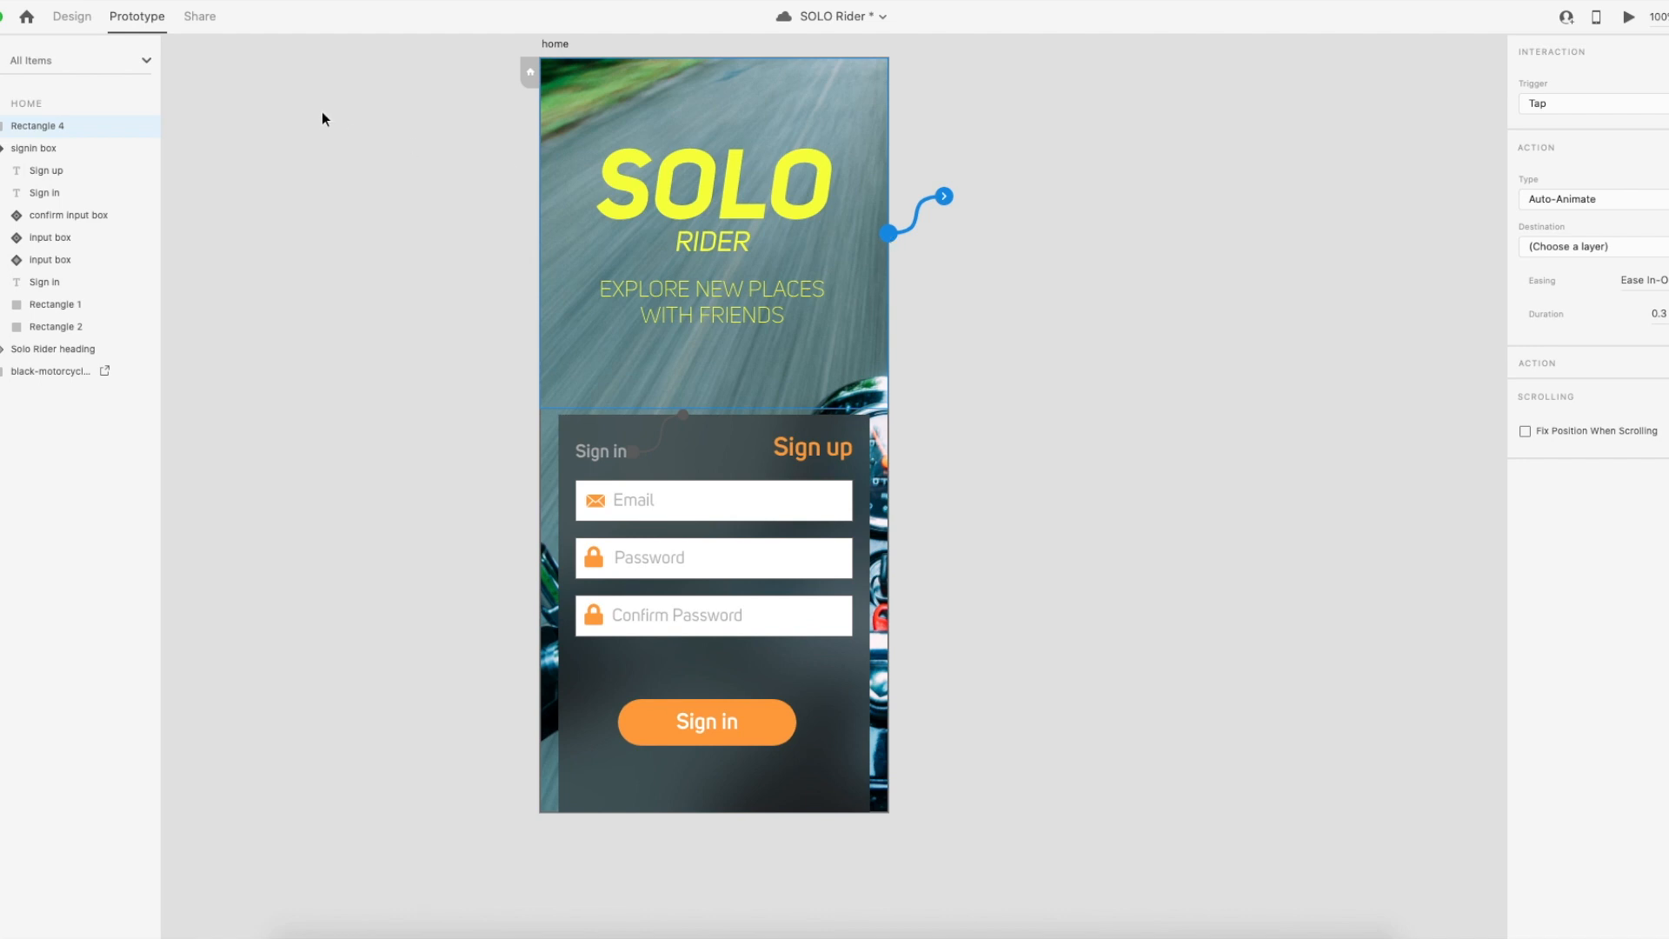
click(1614, 247)
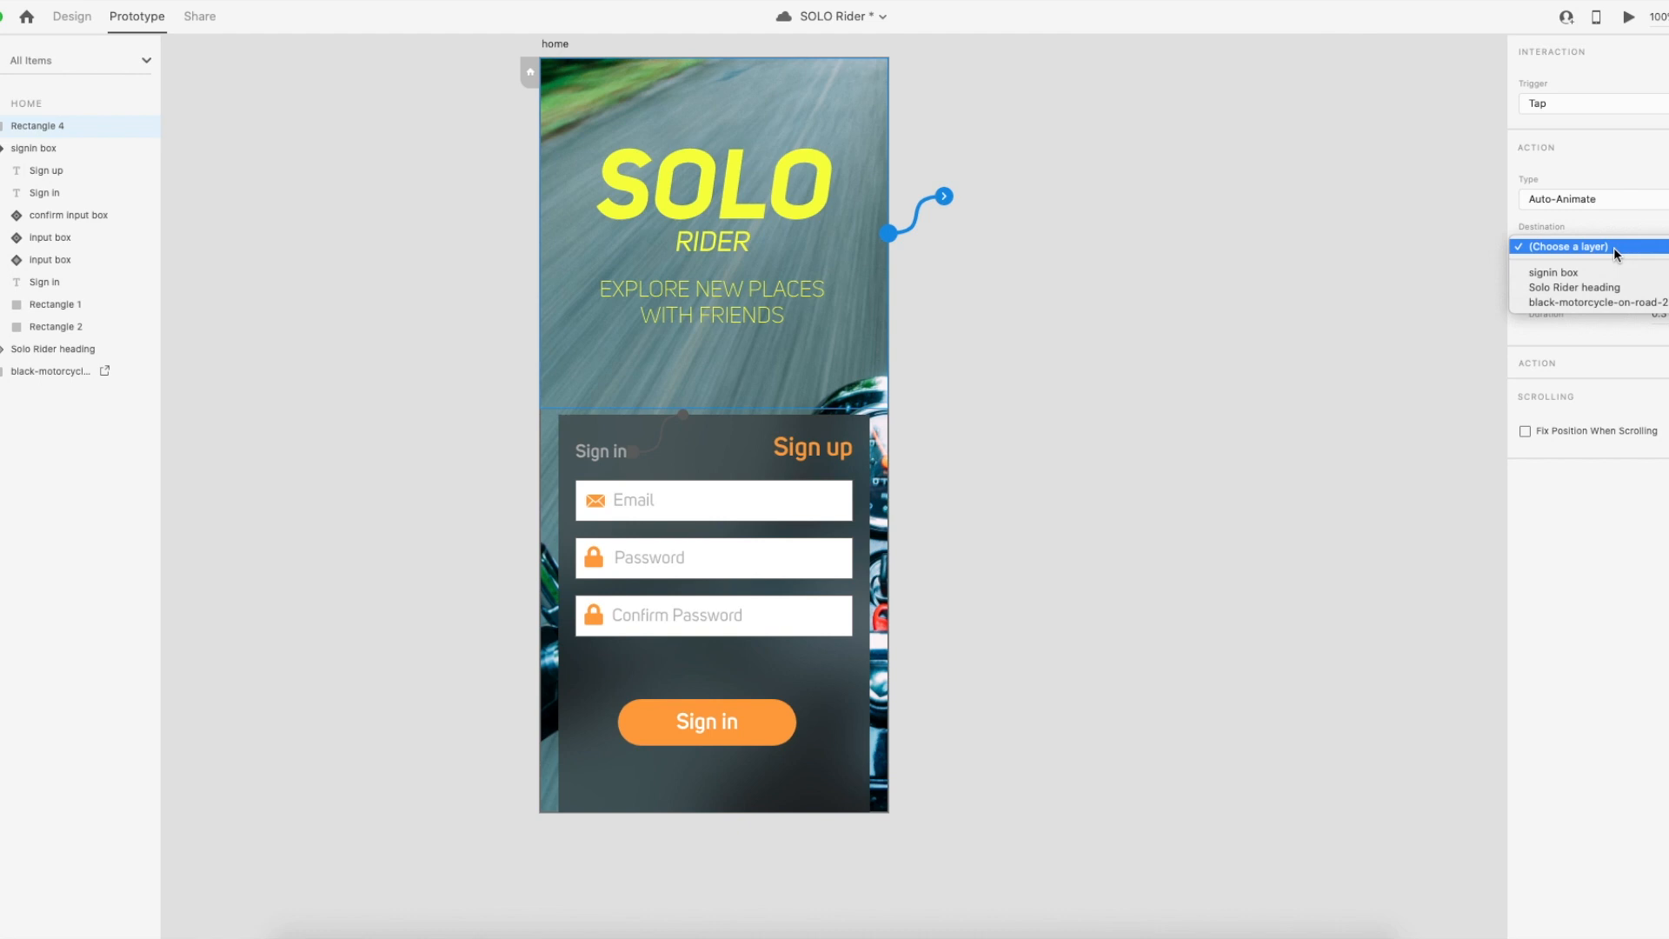
click(1614, 247)
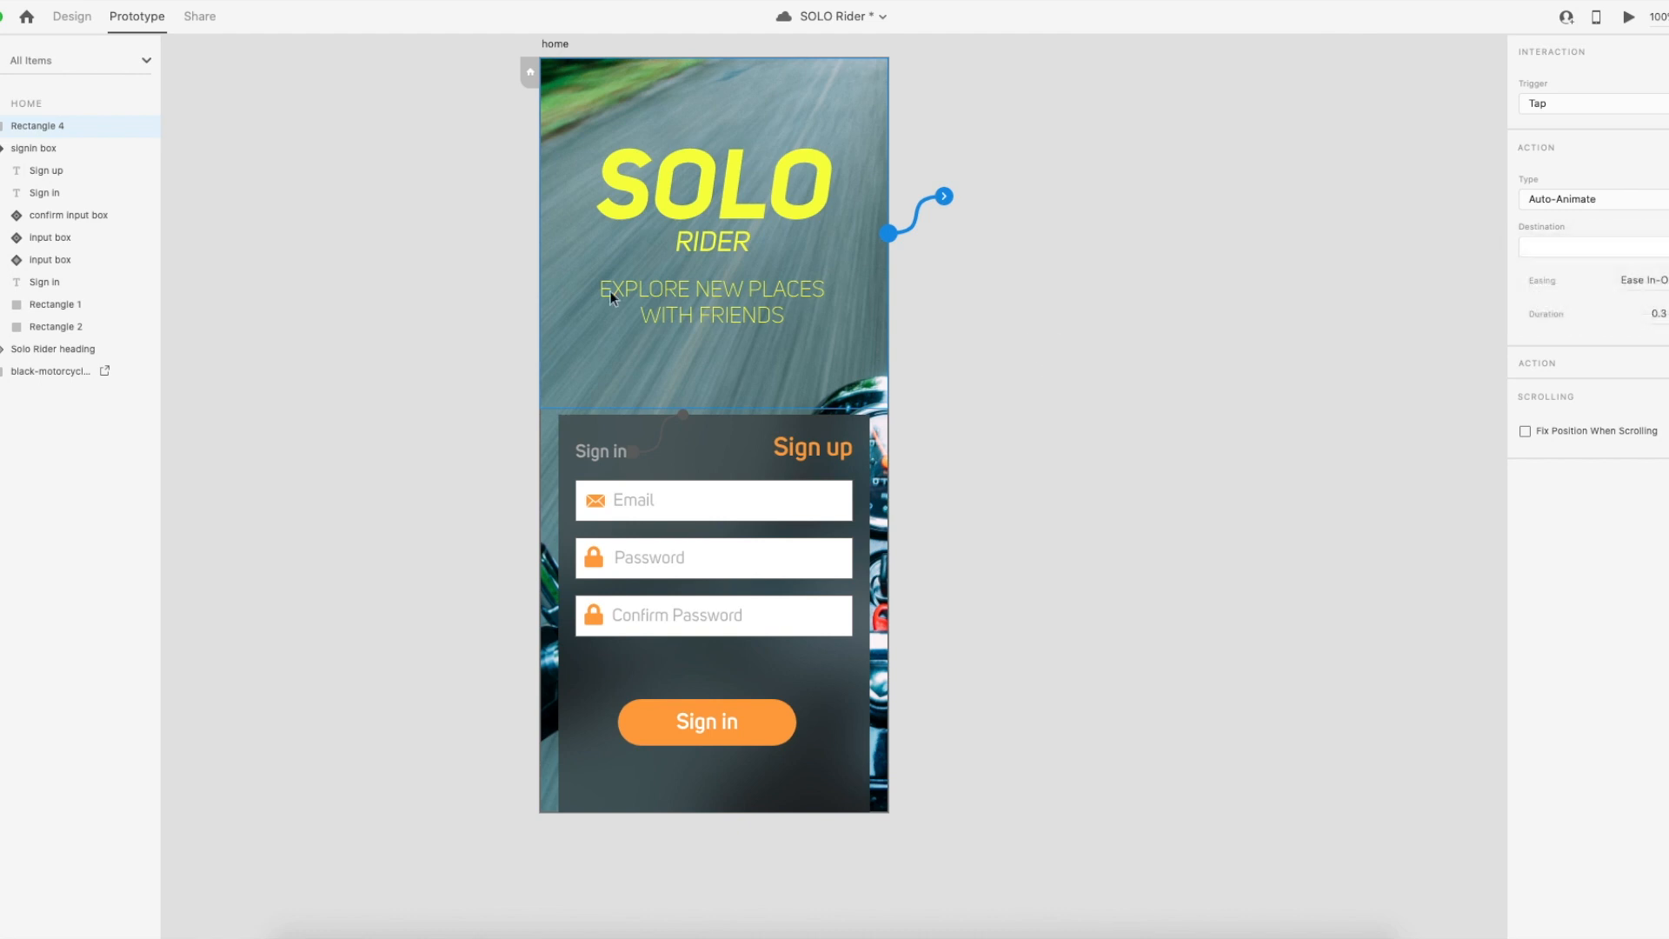
Return to Design mode and save the SOLO Rider document.
click(73, 17)
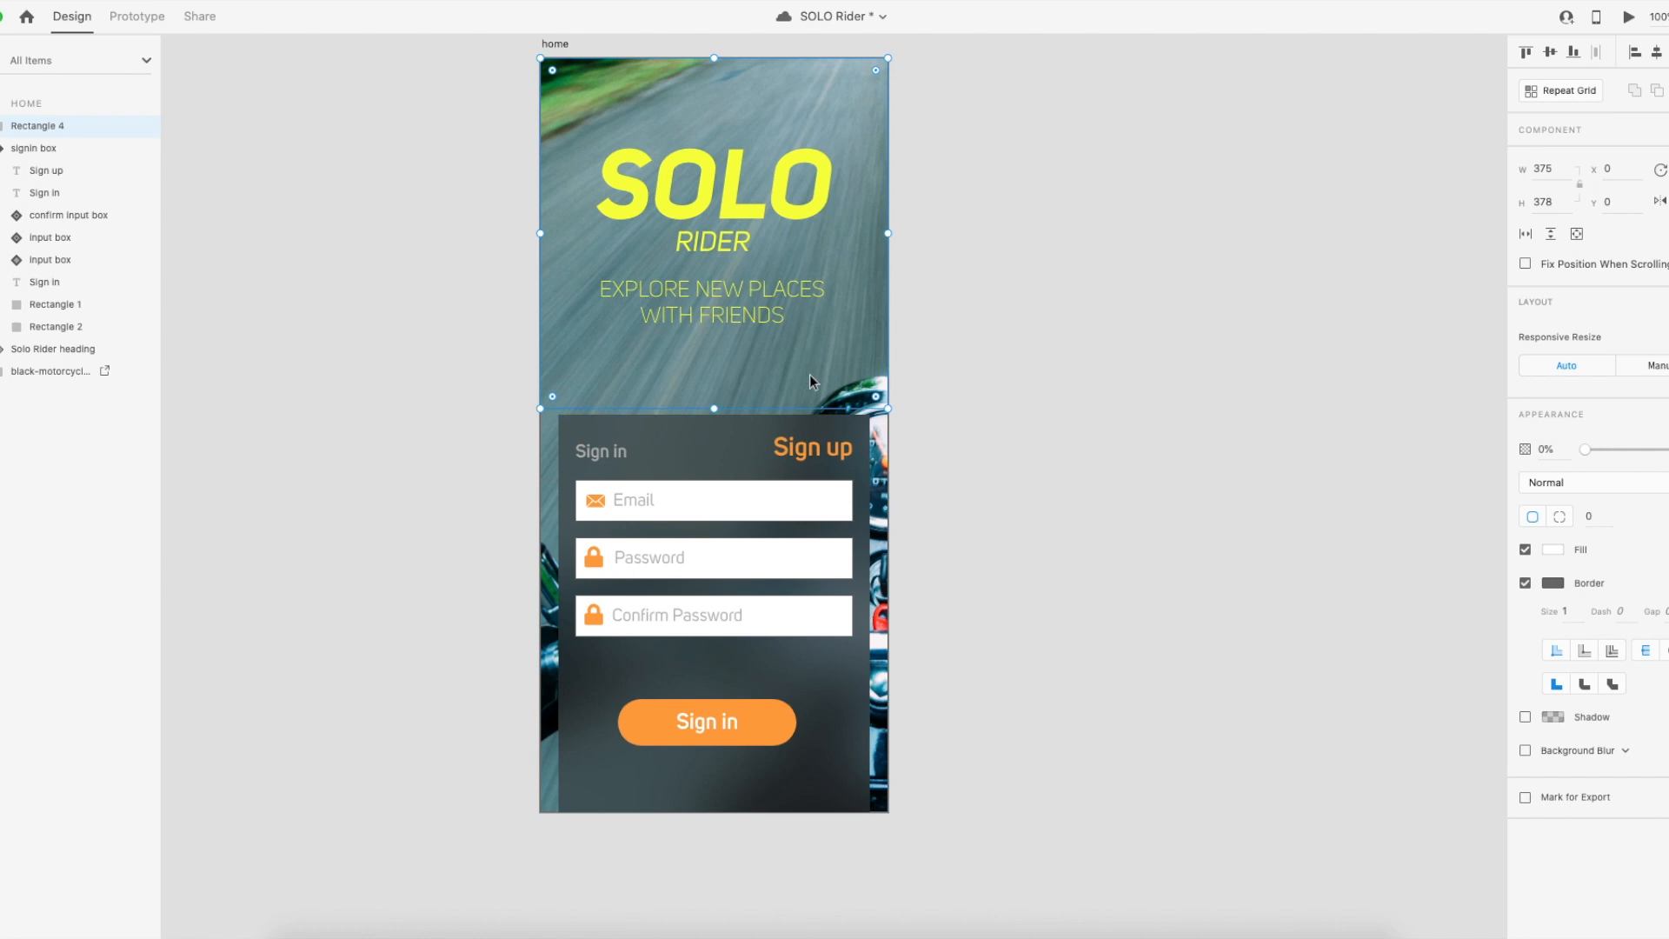
click(1006, 377)
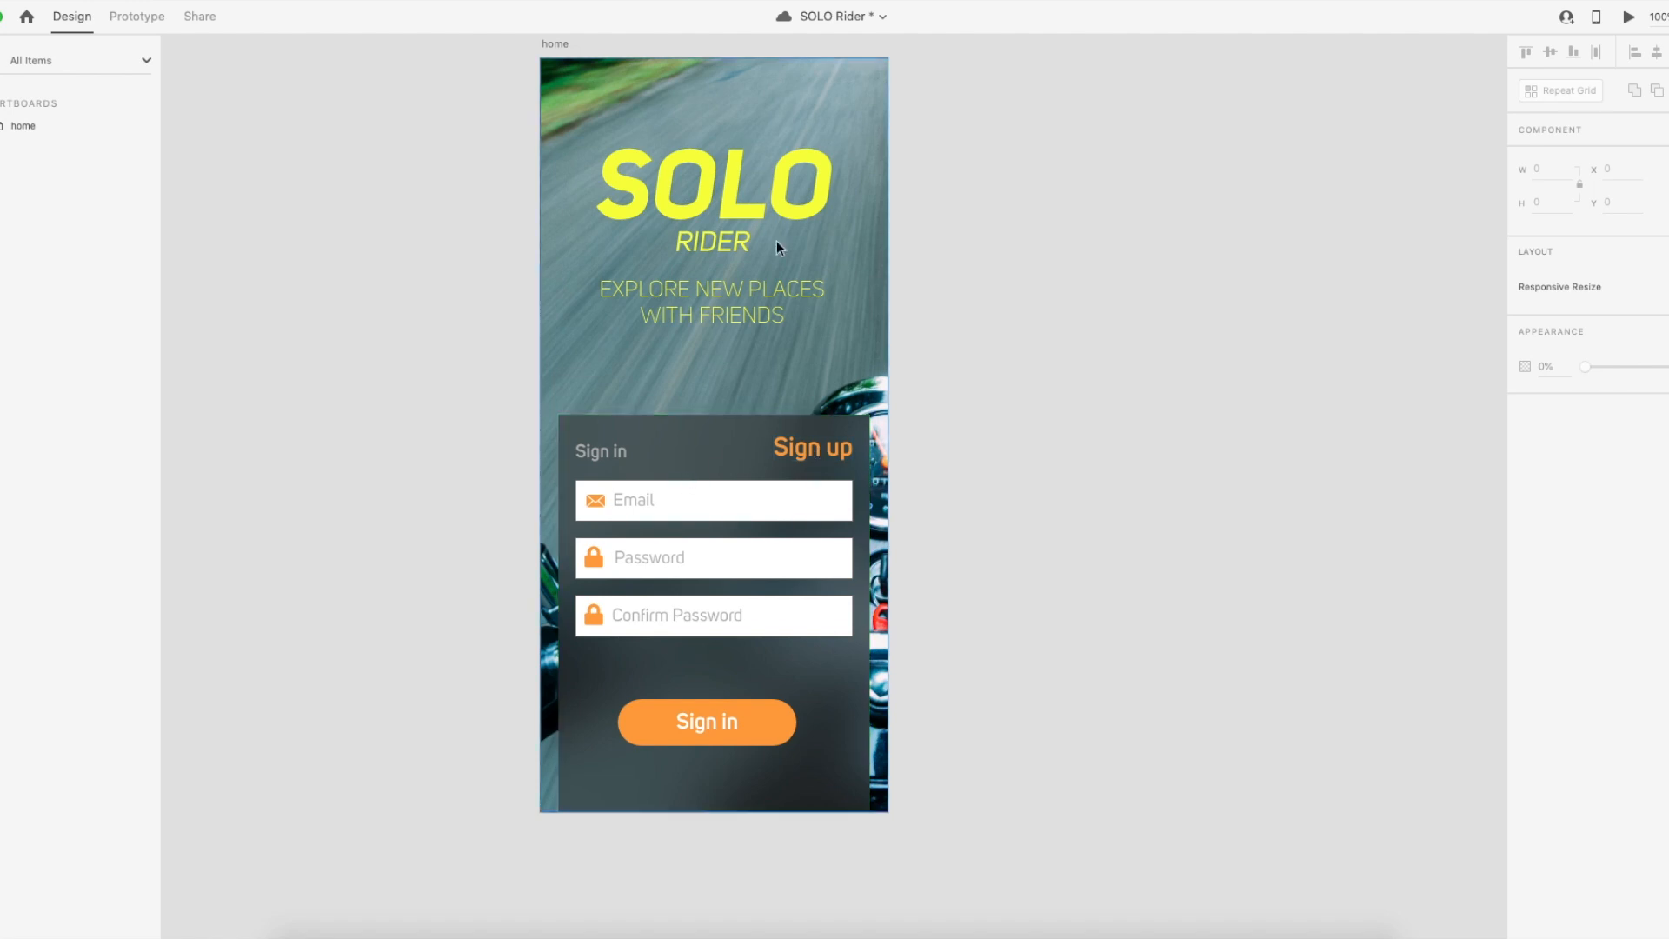
scroll(770, 220, up, 2)
scroll(770, 222, right, 1)
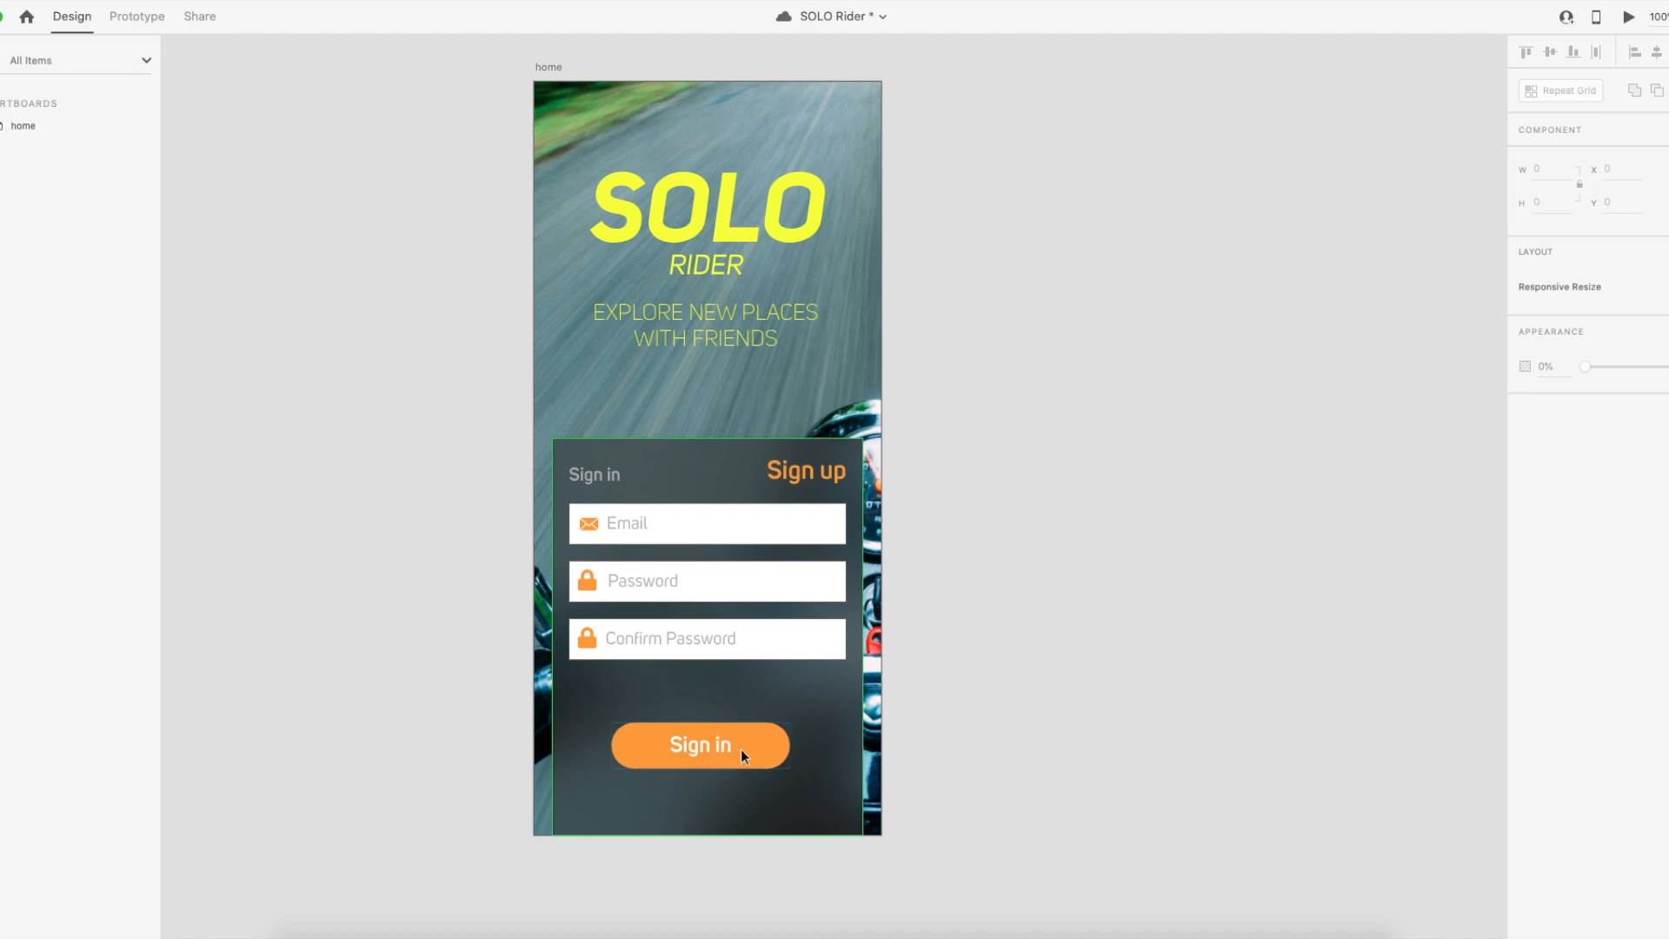
key(super+s)
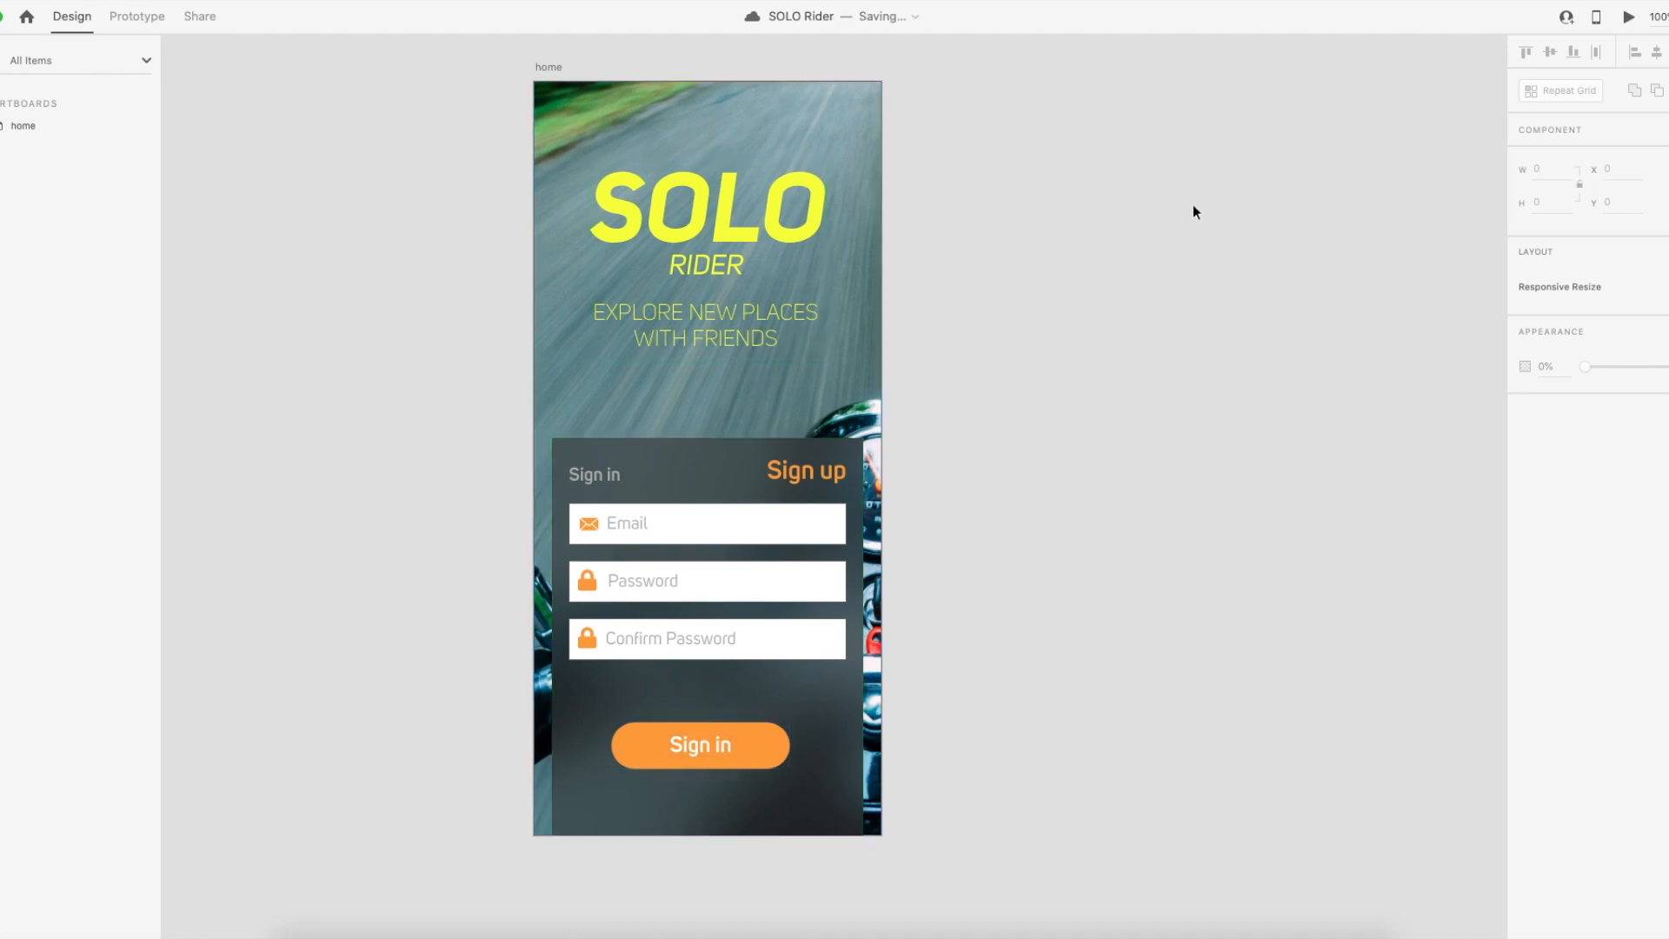
Rename the home artboard as Onboarding.
scroll(881, 258, right, 2)
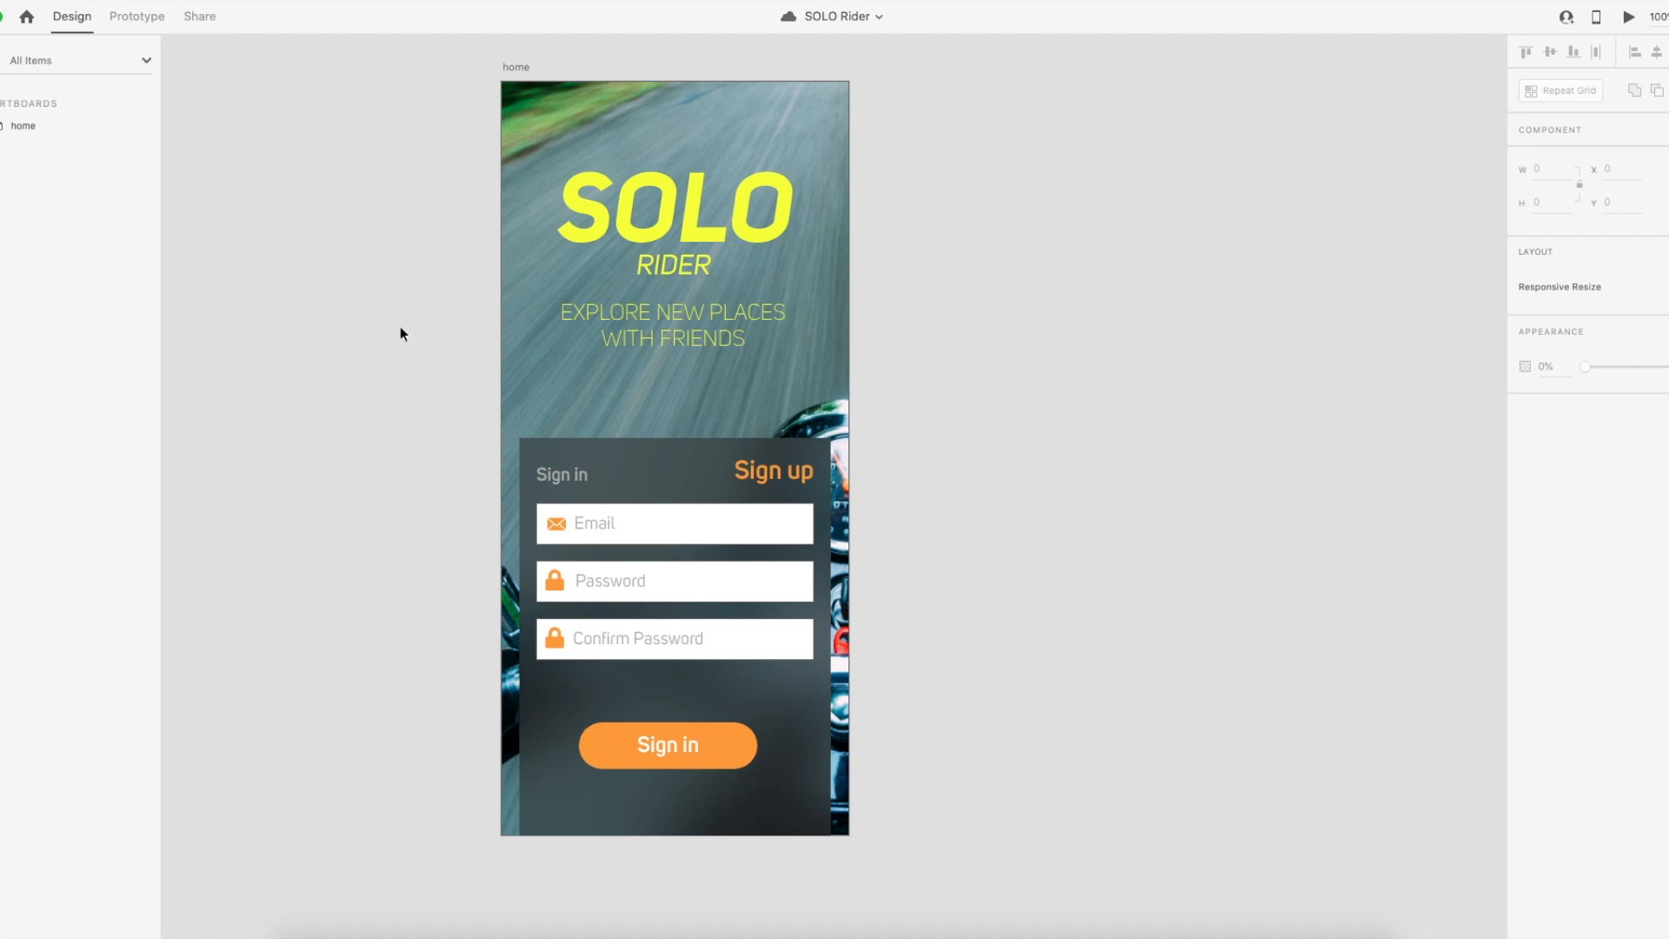
double_click(513, 67)
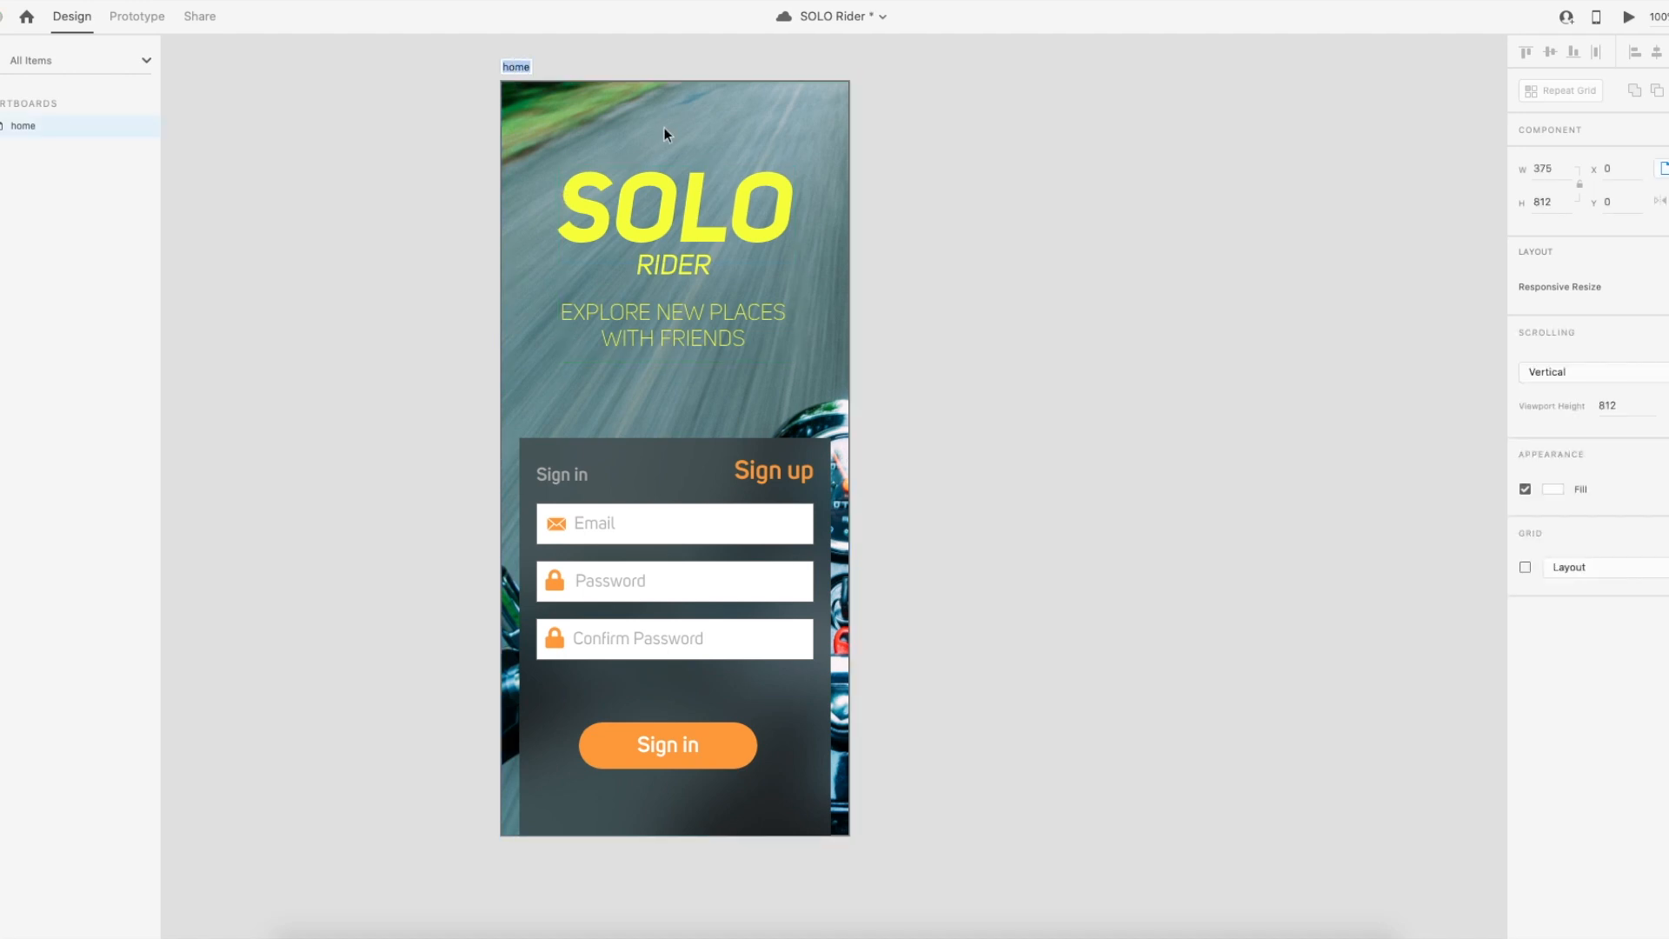
text(Onboarding)
key(Return)
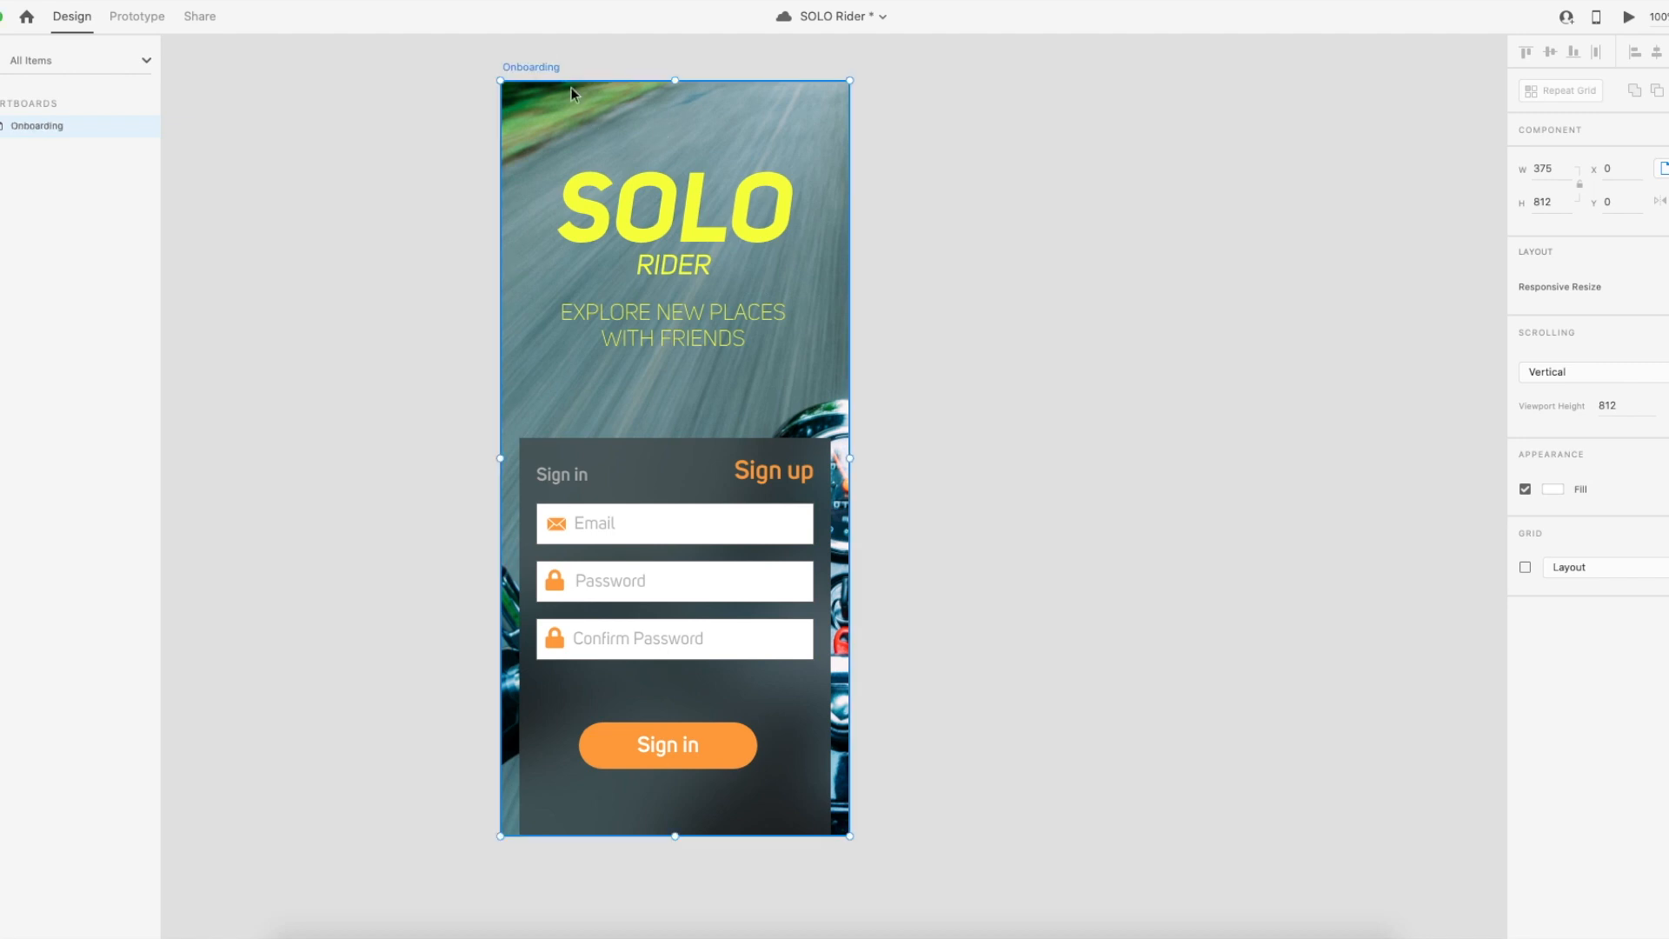
Rename the Onboarding artboard as Onboarding-1.
double_click(533, 66)
text(-1)
key(Return)
click(1024, 322)
scroll(790, 388, right, 5)
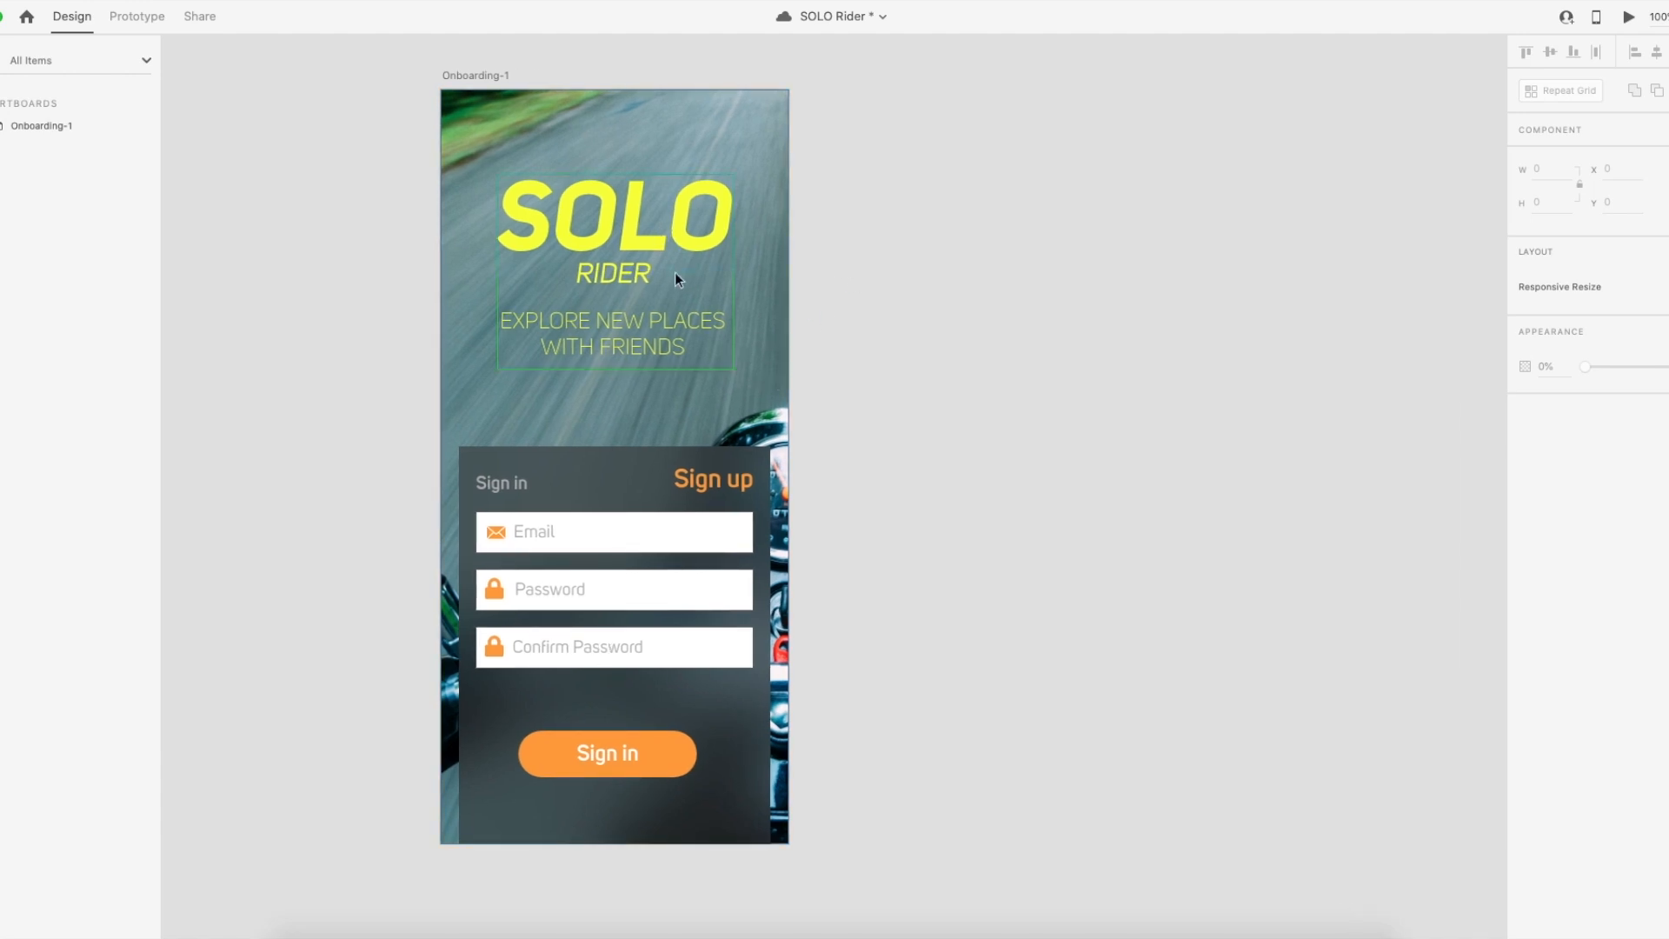
scroll(675, 273, right, 2)
scroll(639, 269, right, 5)
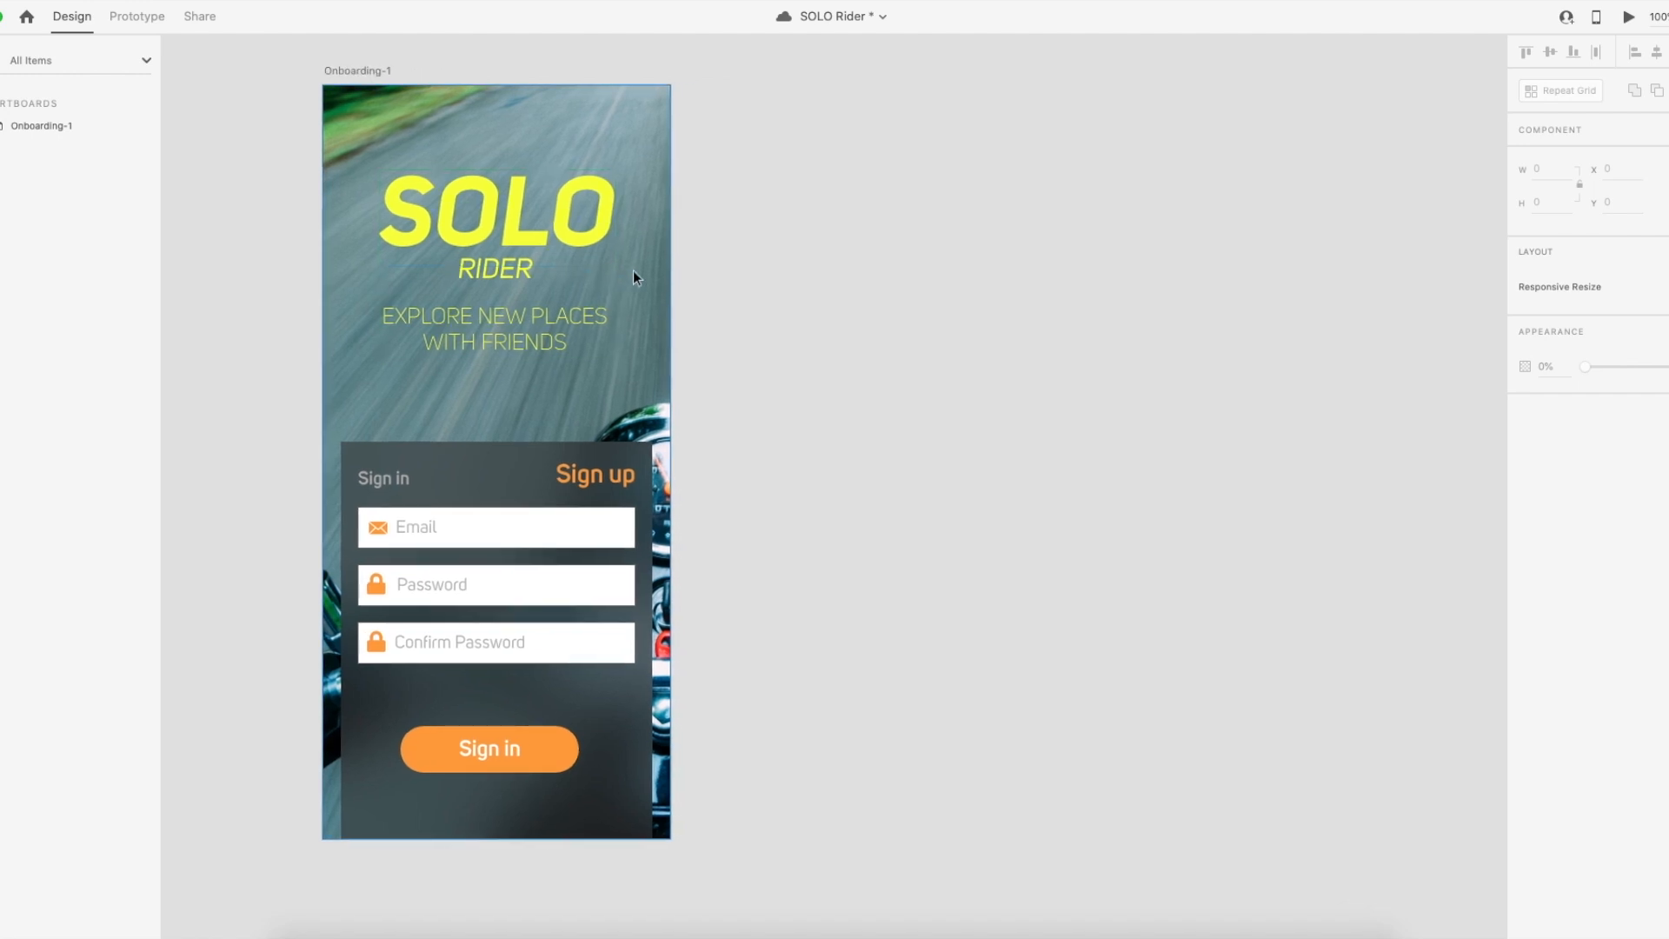
Try duplicating the Onboarding-1 artboard beside the original, and delete the copy.
click(364, 73)
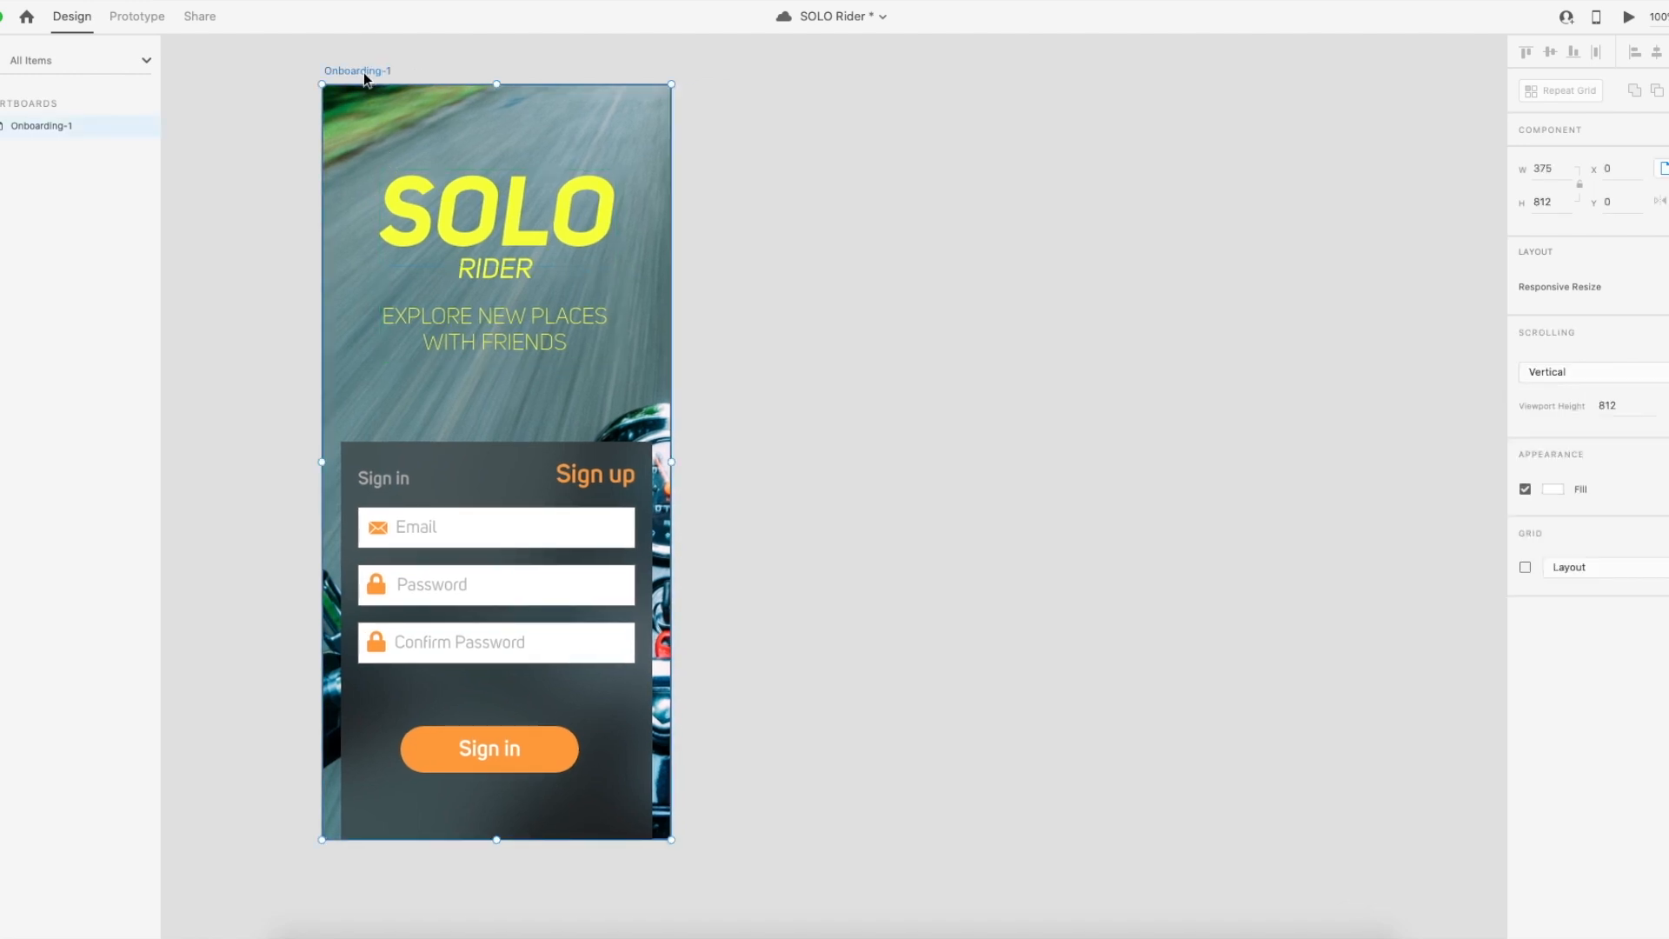
scroll(386, 131, left, 3)
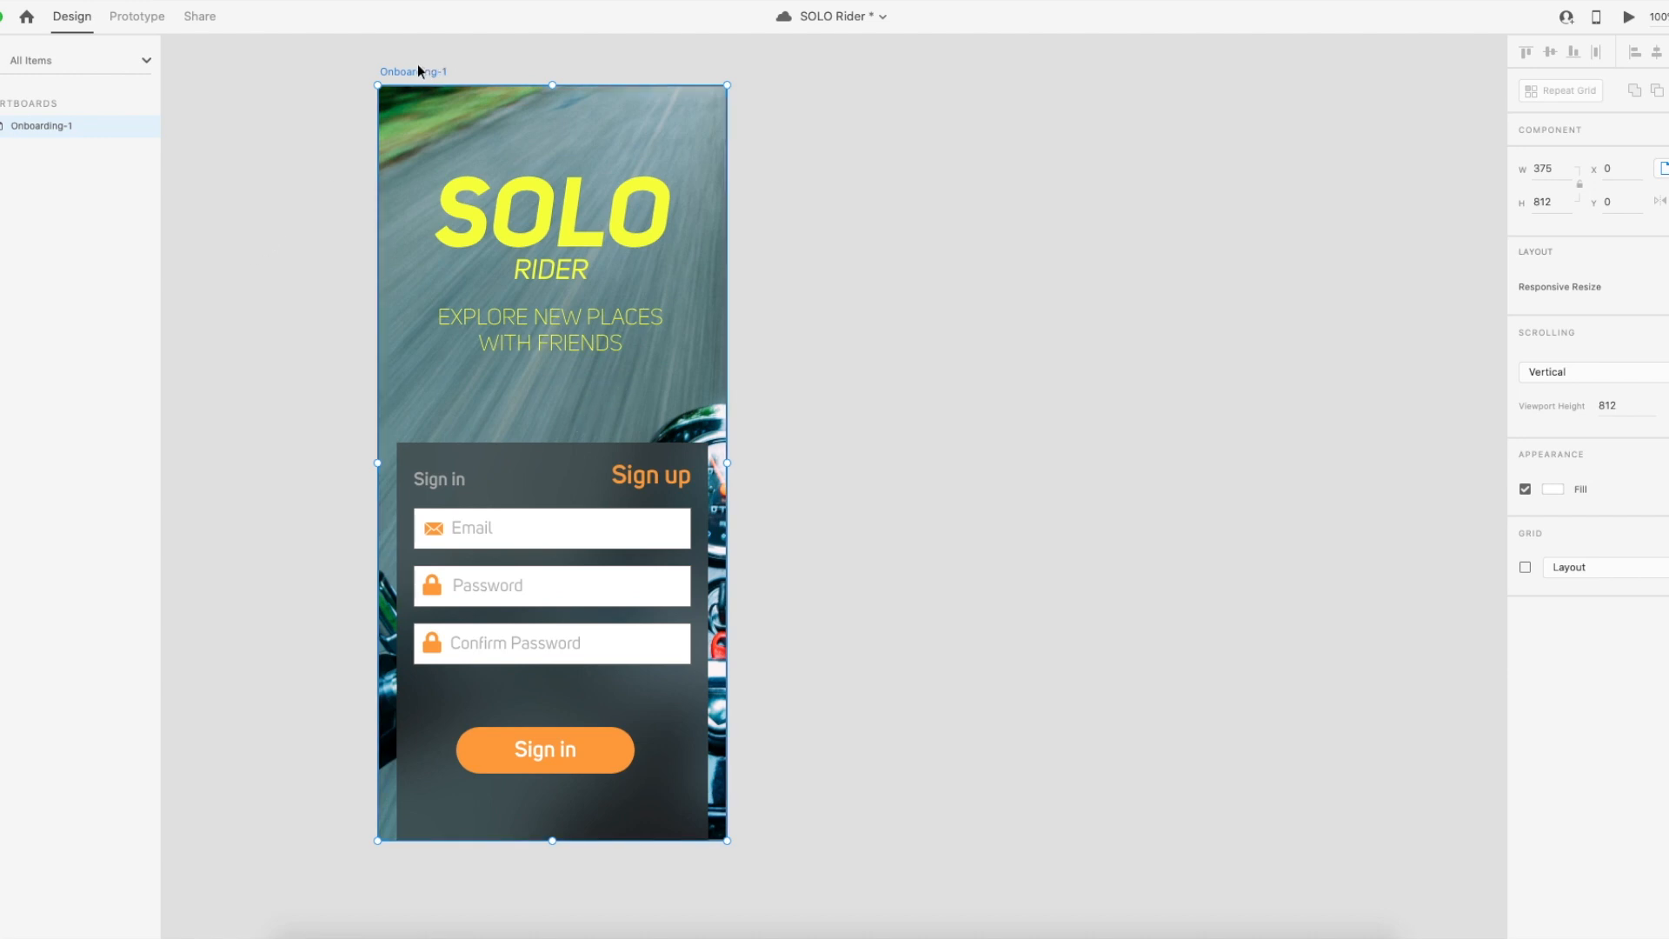
drag(403, 71, 776, 99)
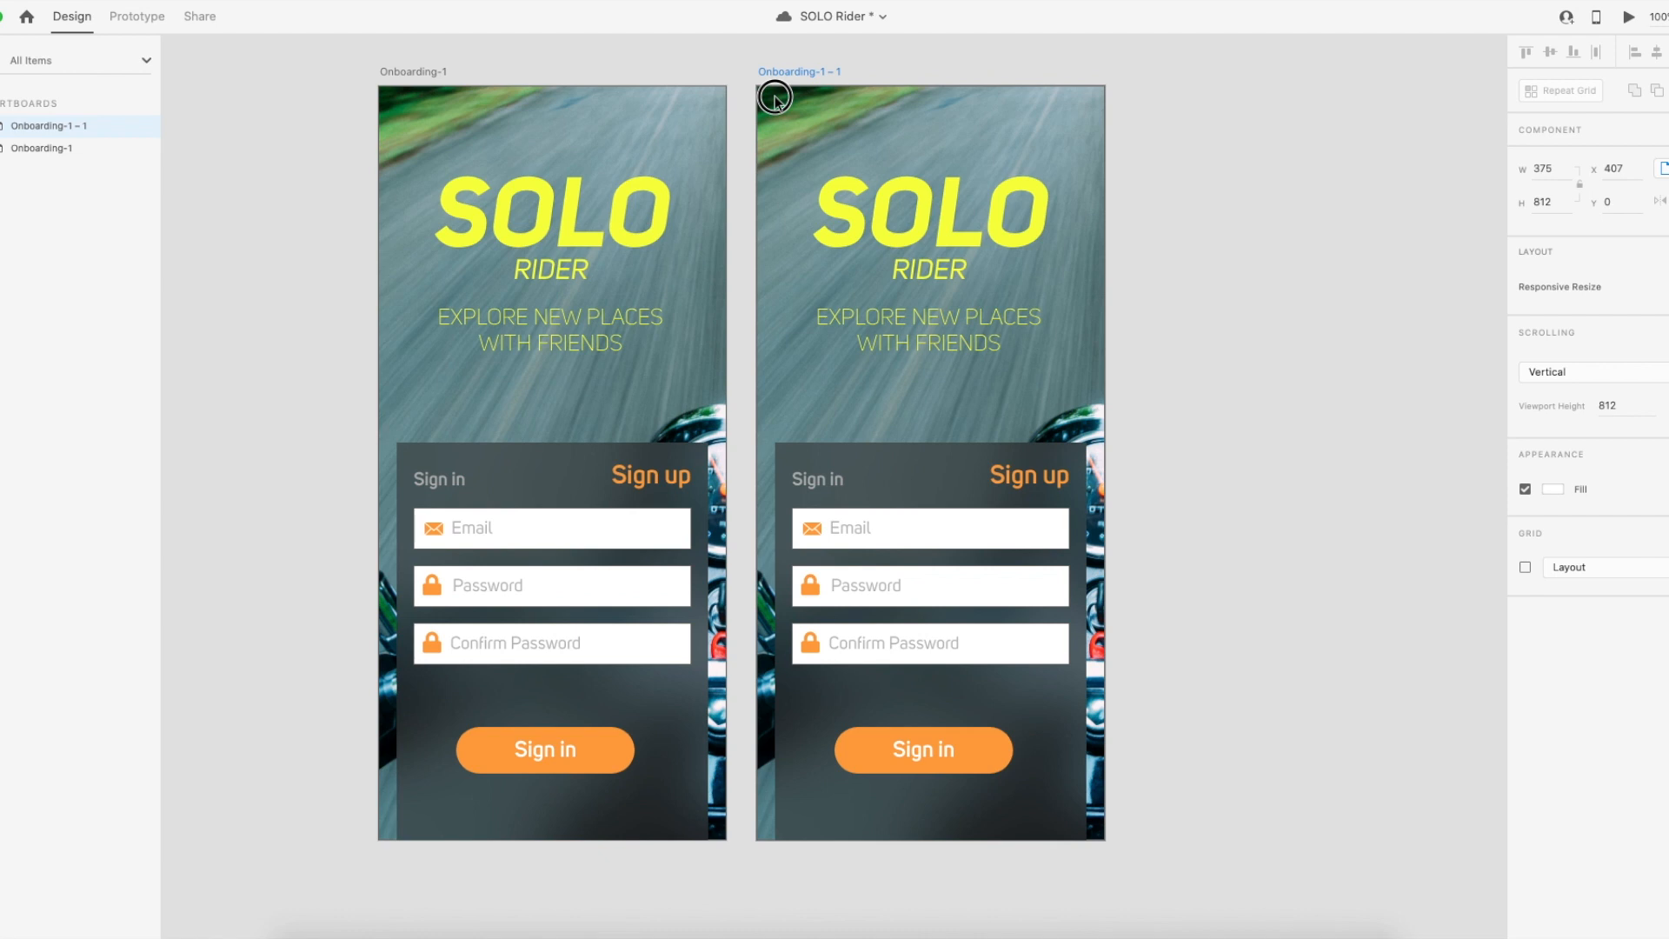
drag(776, 99, 775, 96)
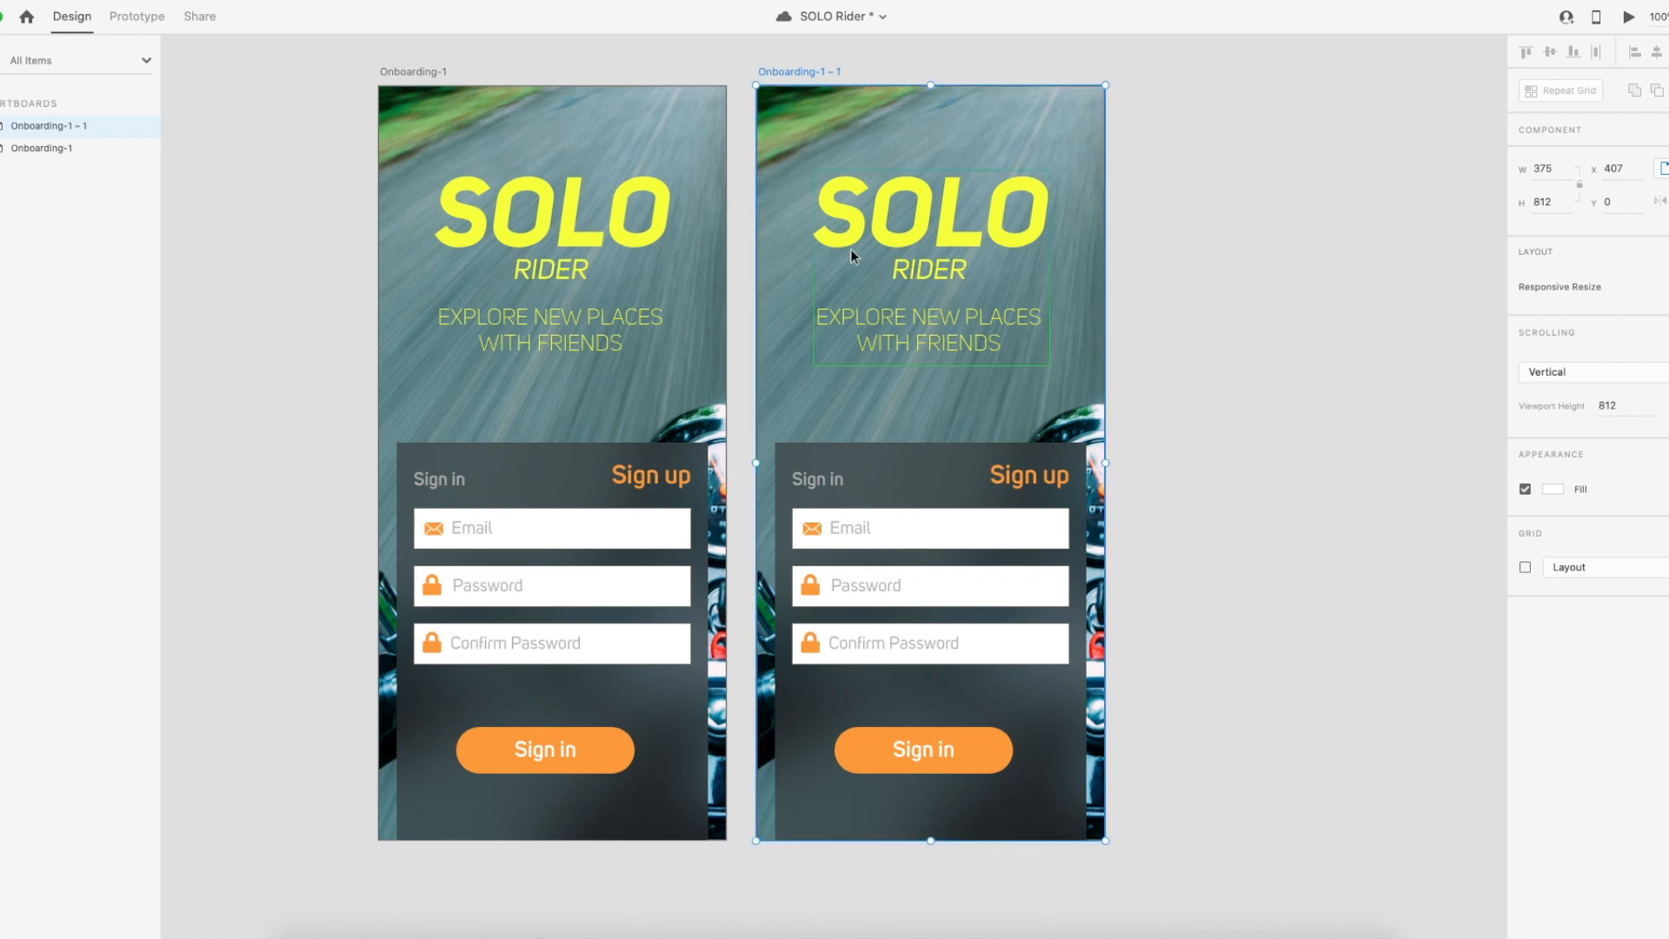
drag(893, 242, 779, 239)
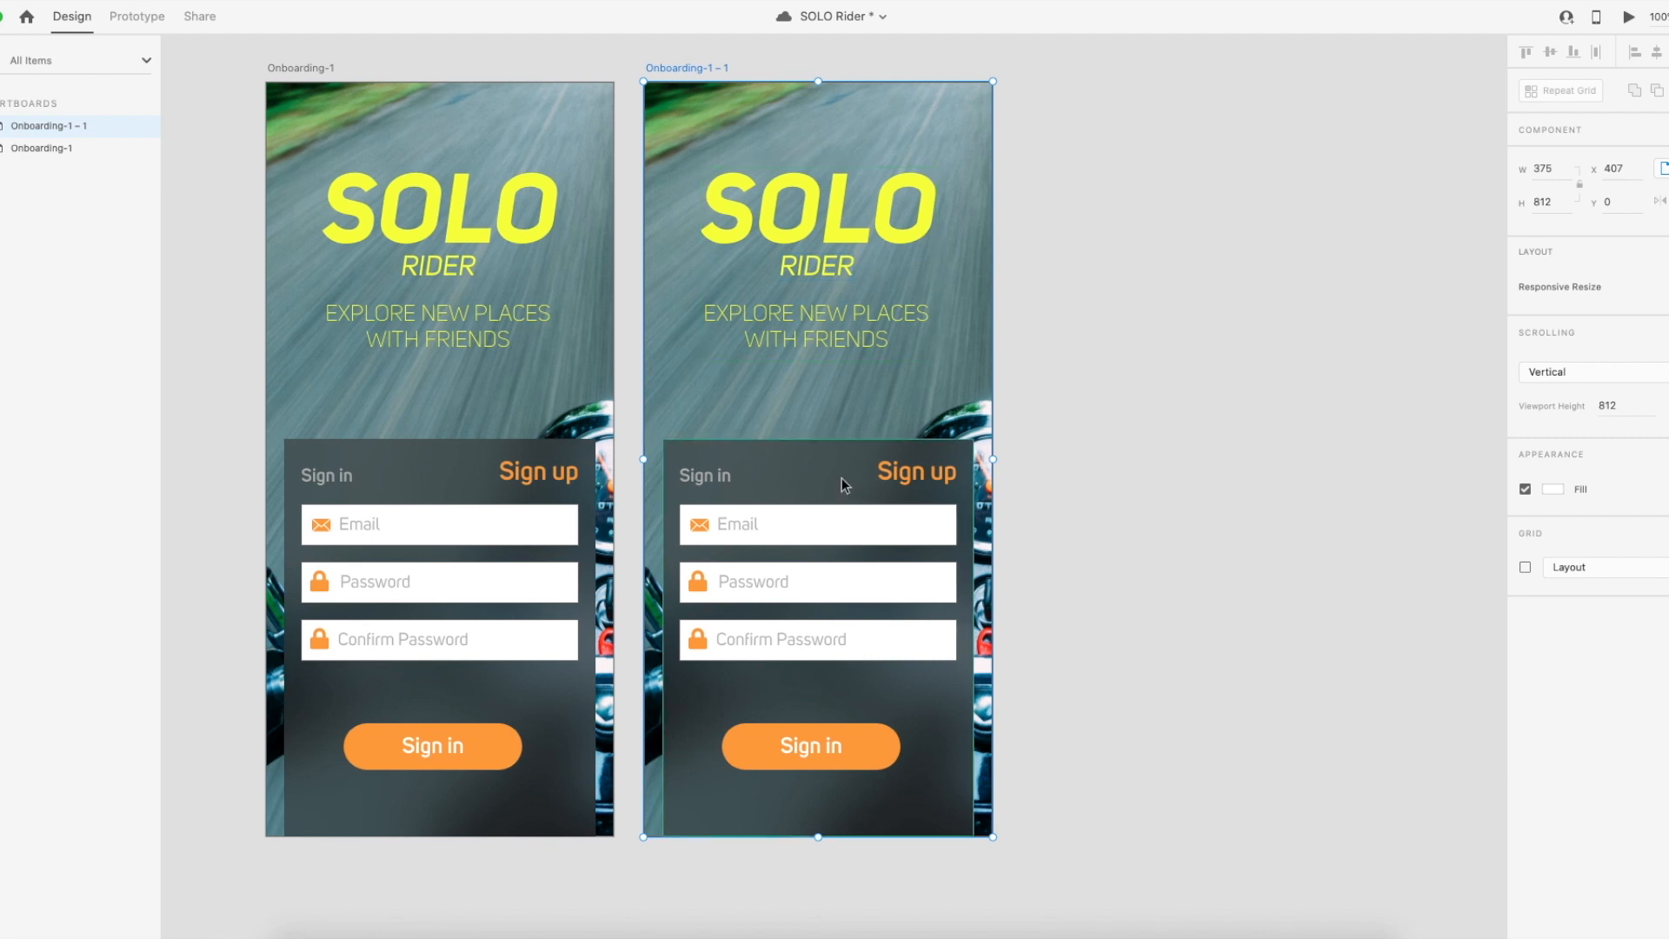
key(Delete)
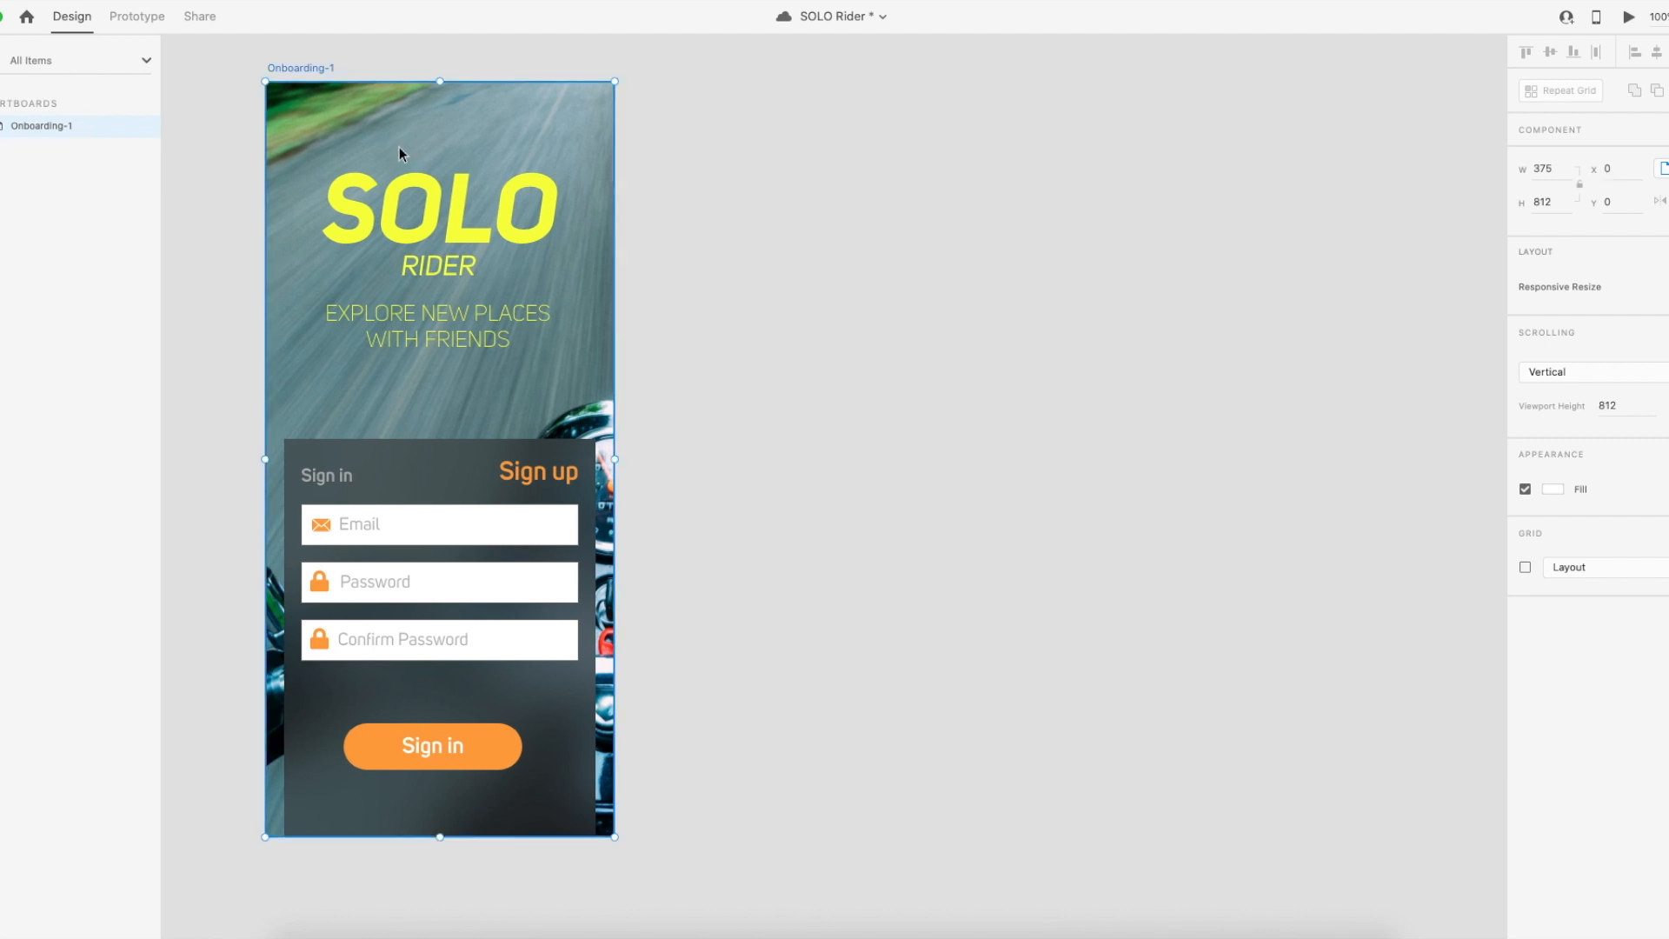
Add a blank iPhone X/XS/11 Pro artboard beside Onboarding-1 and place it at X 434, Y 0.
click(737, 165)
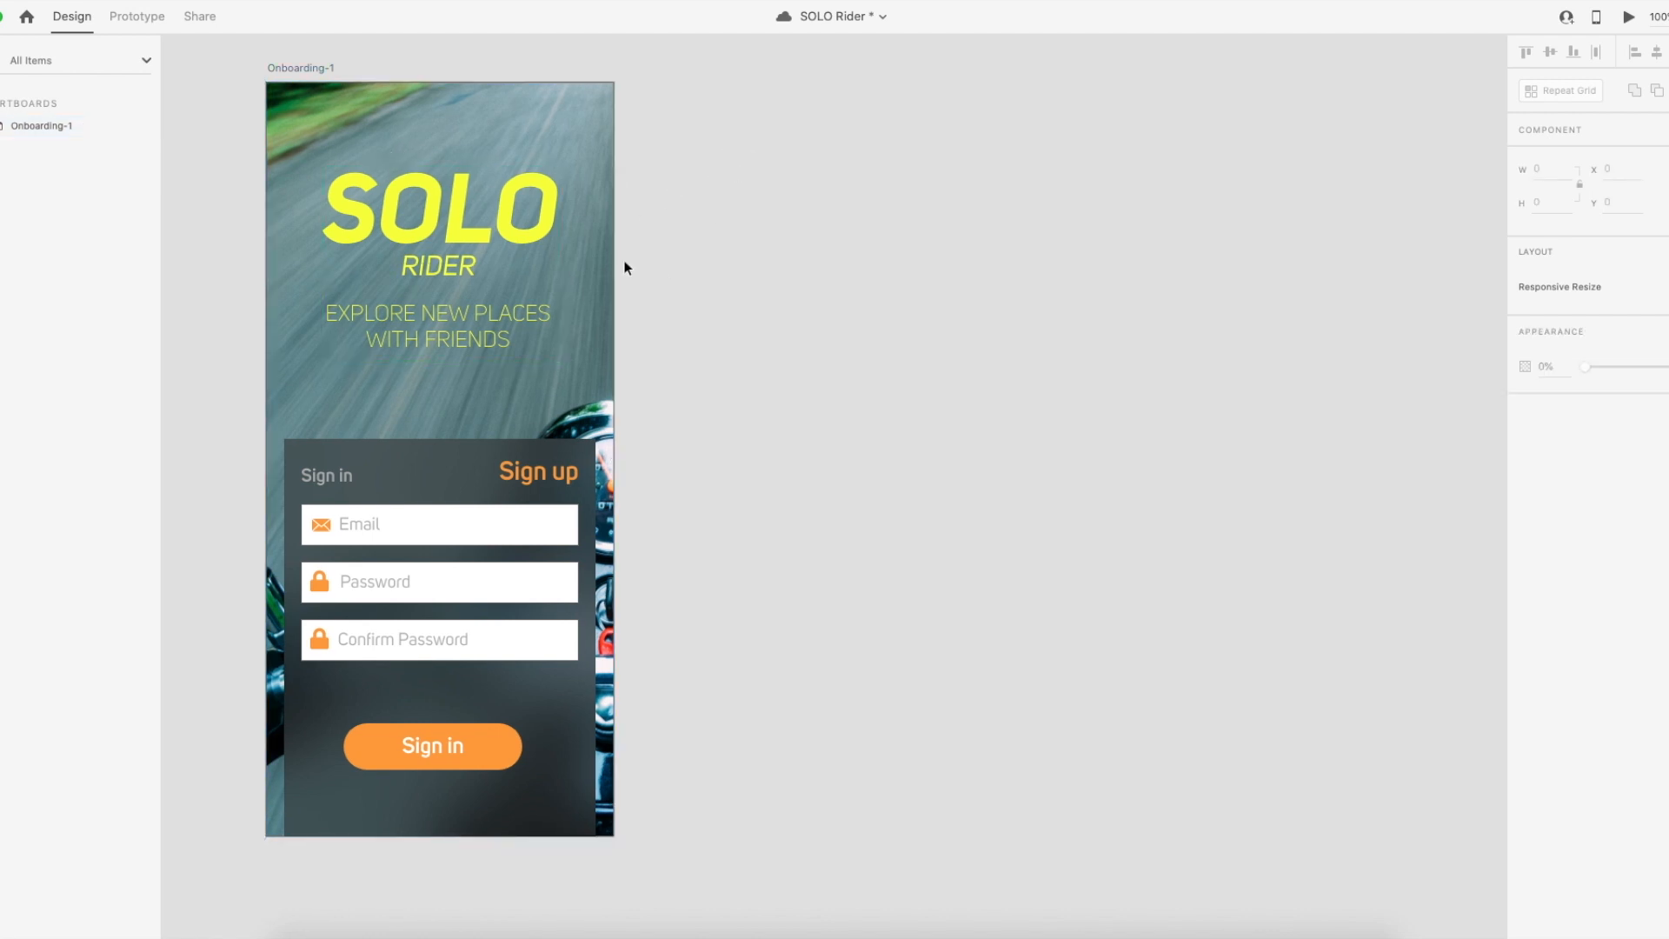
key(a)
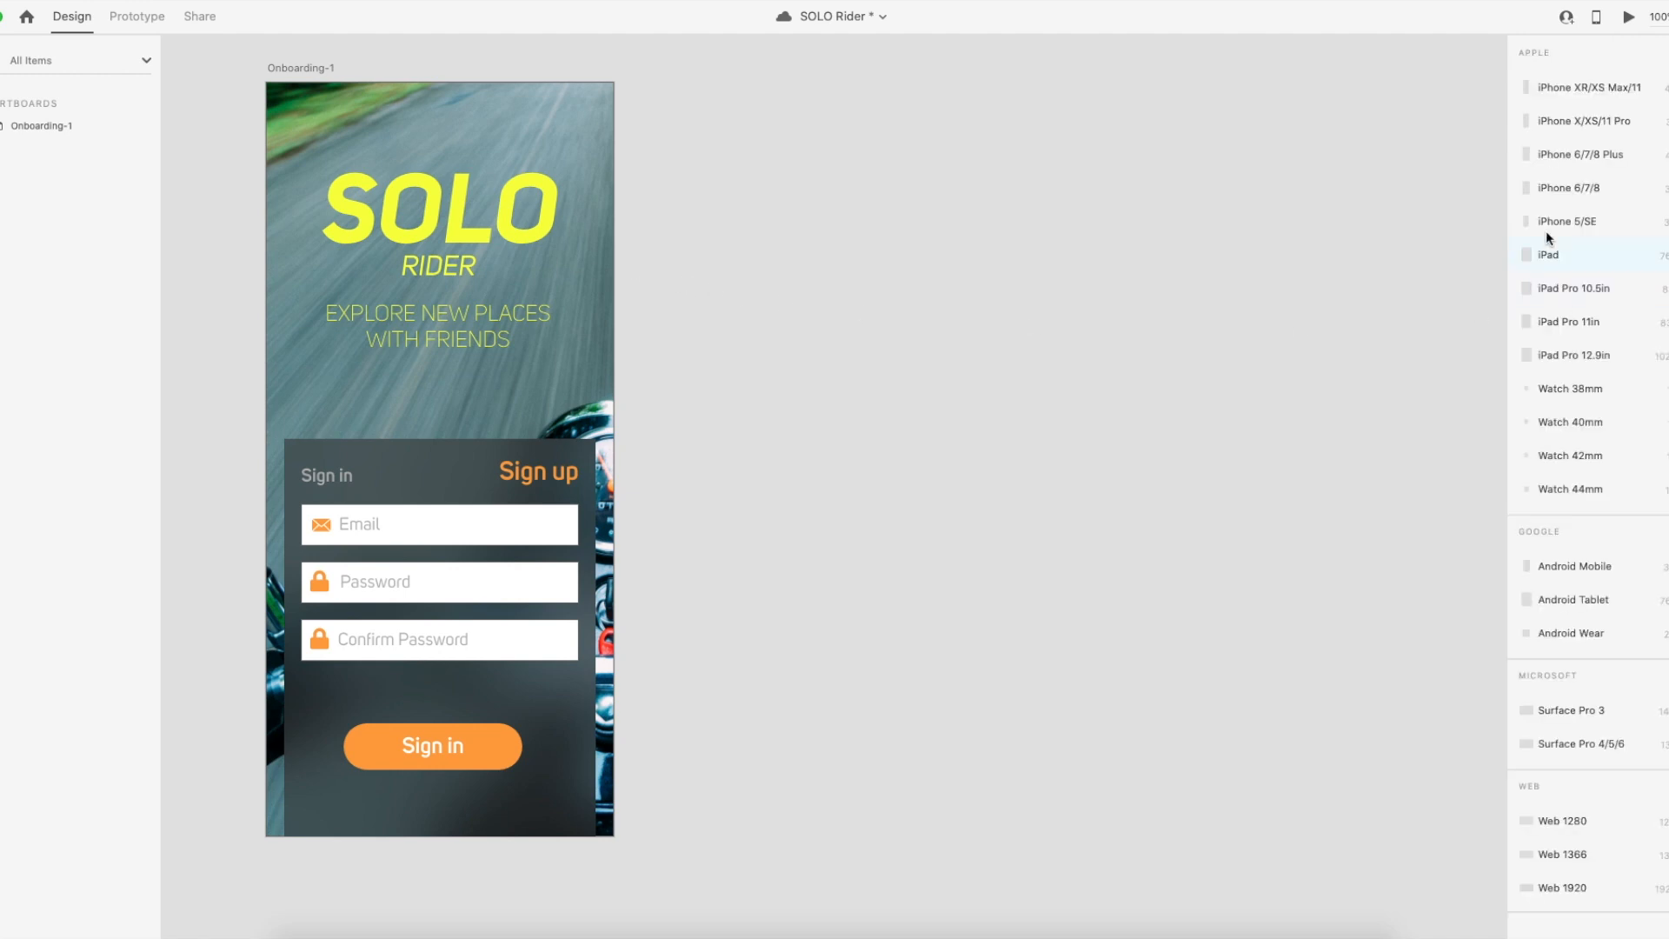
click(1622, 88)
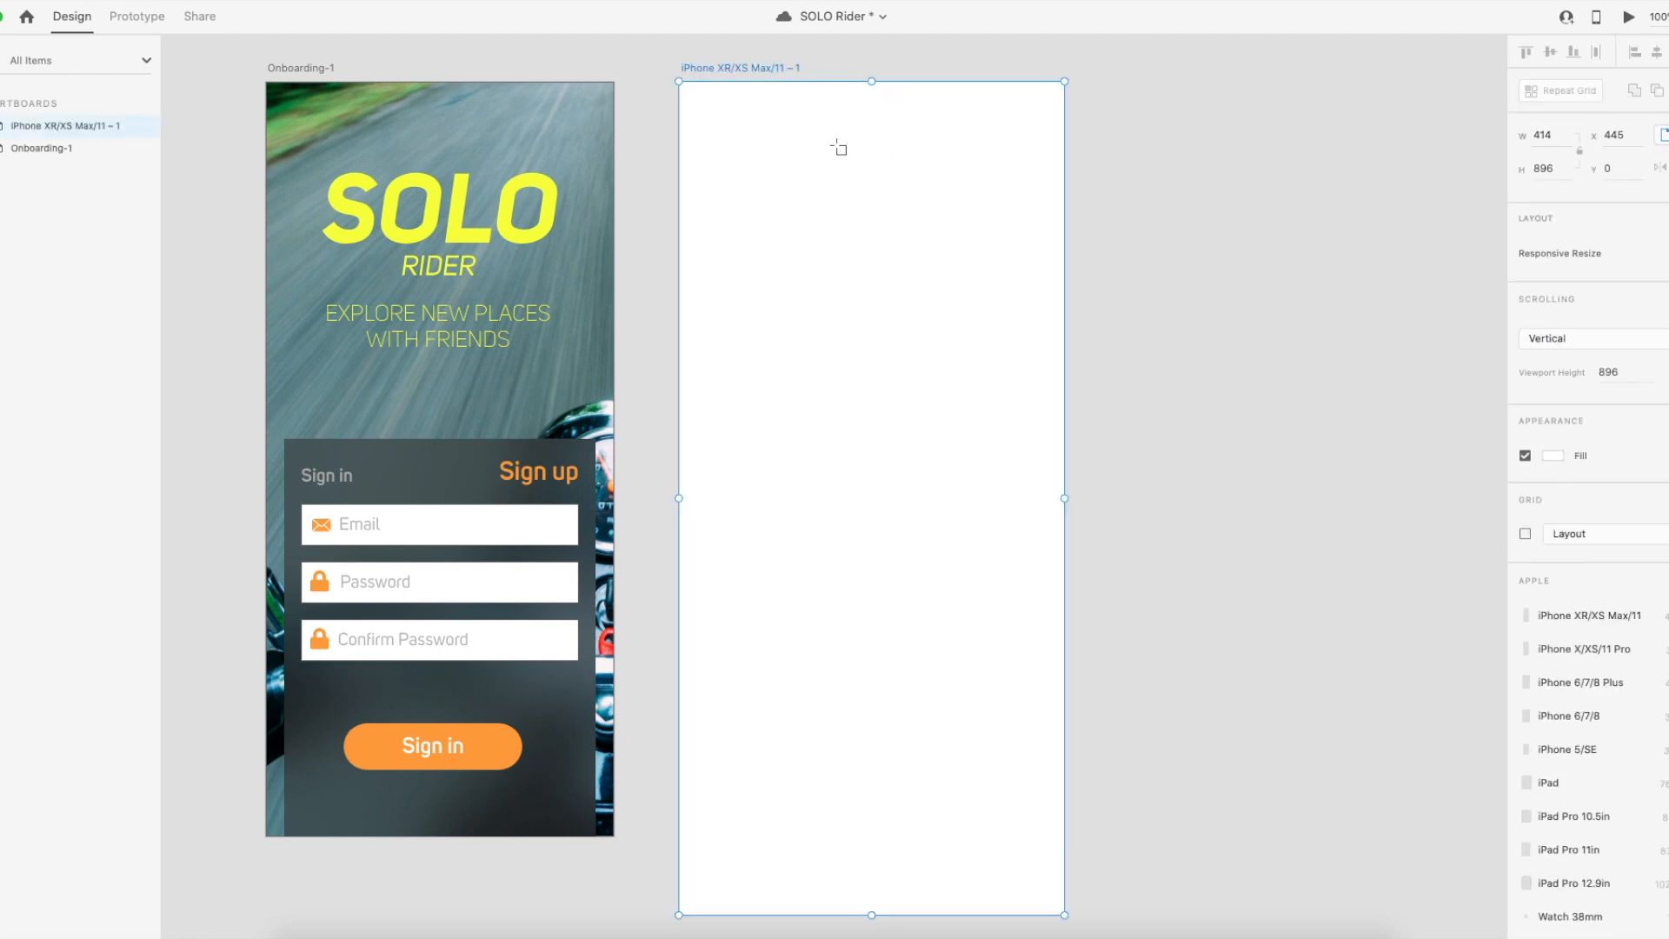
key(ctrl+z)
click(1584, 128)
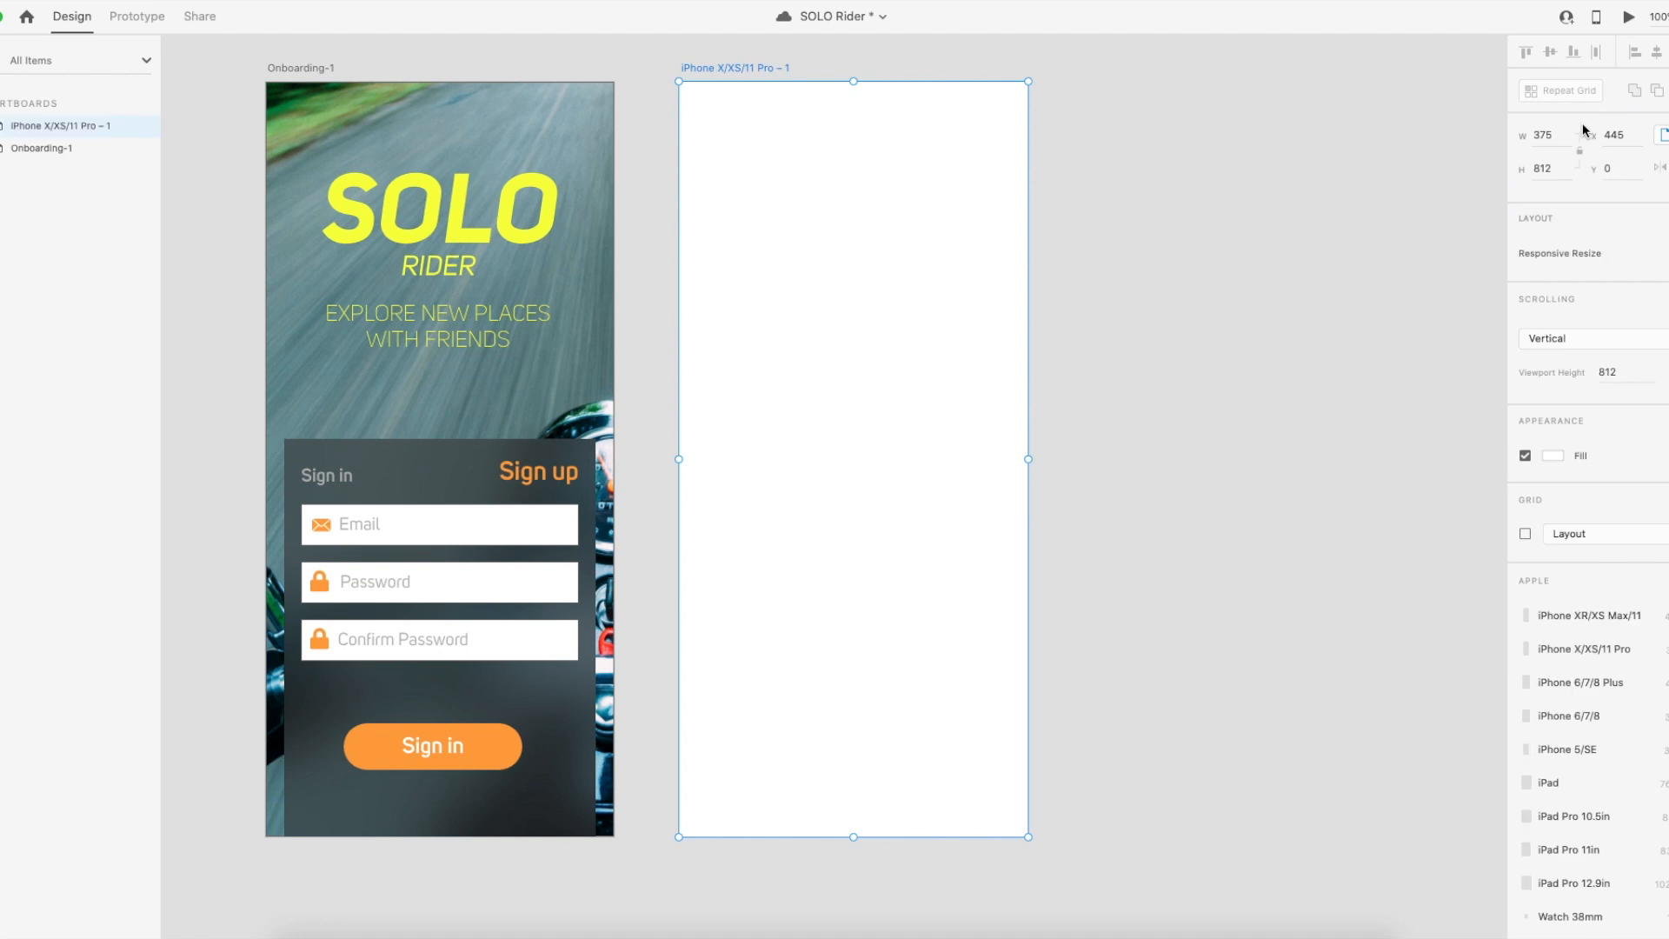
key(v)
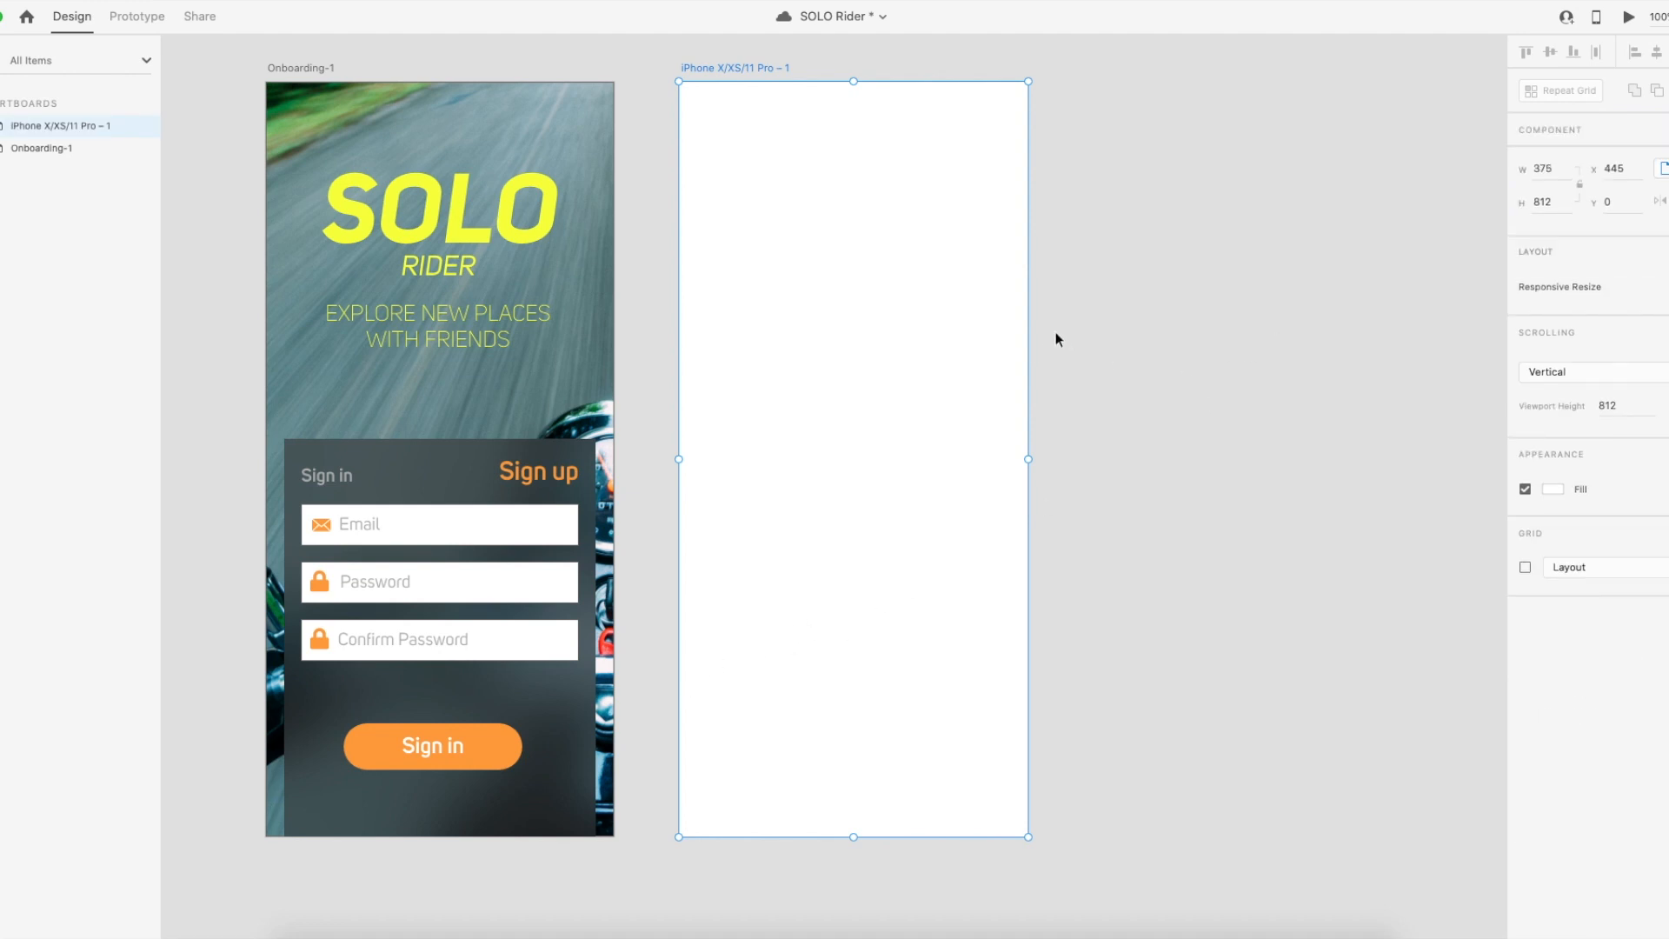
scroll(826, 291, right, 1)
click(798, 287)
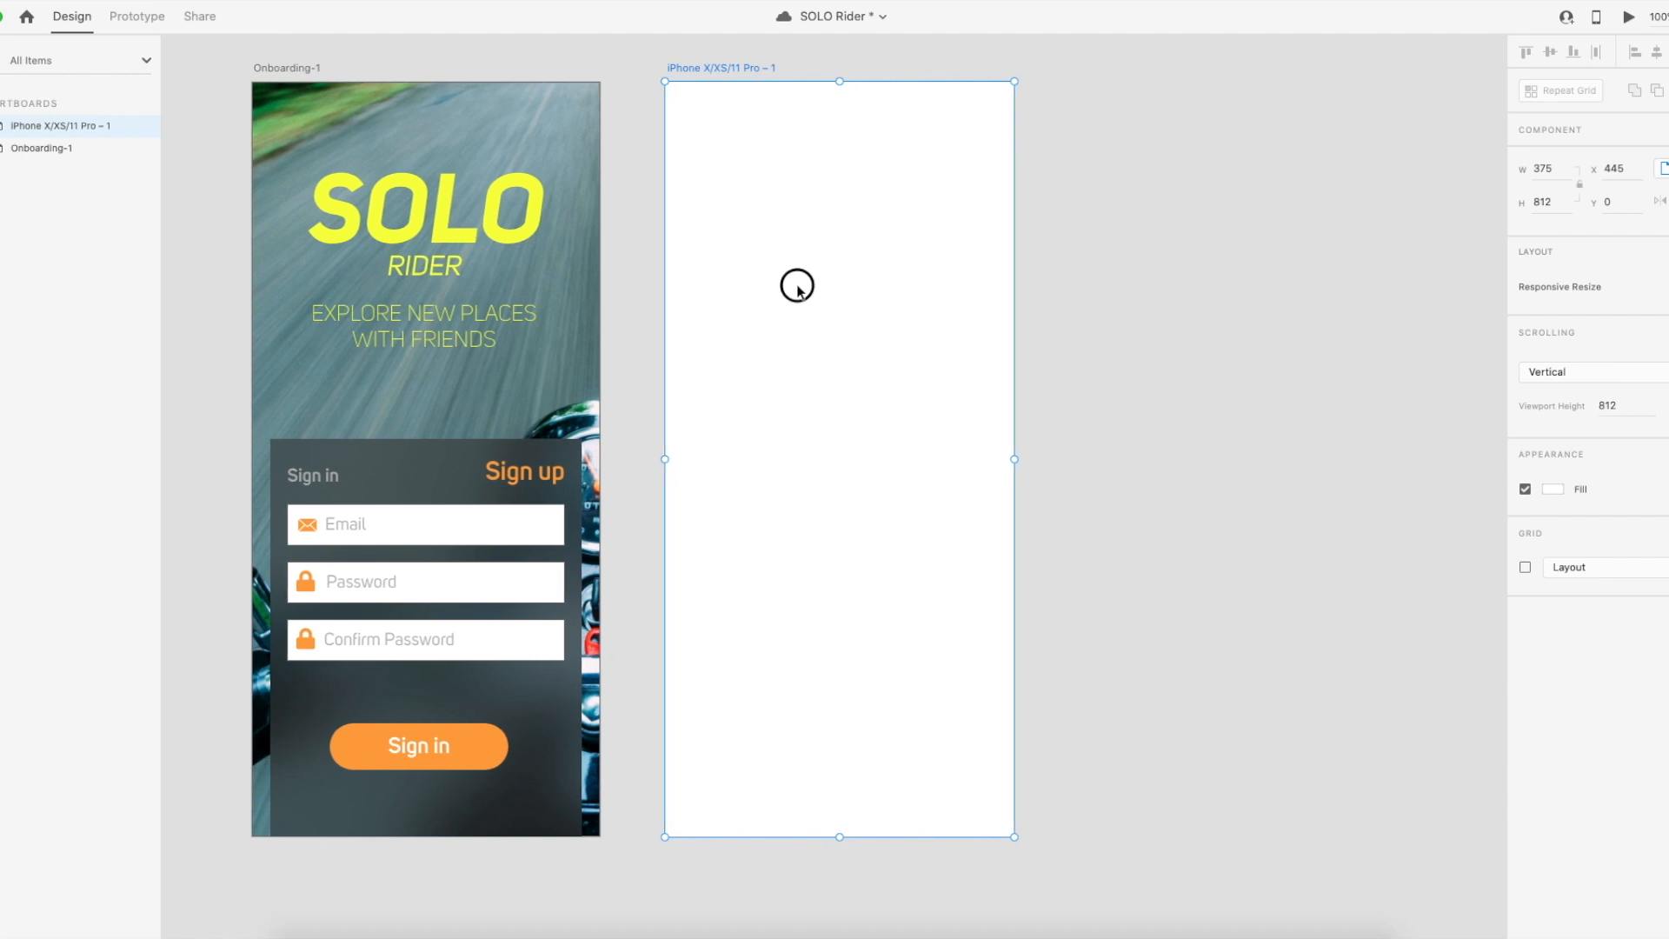
click(1327, 380)
drag(940, 331, 1033, 350)
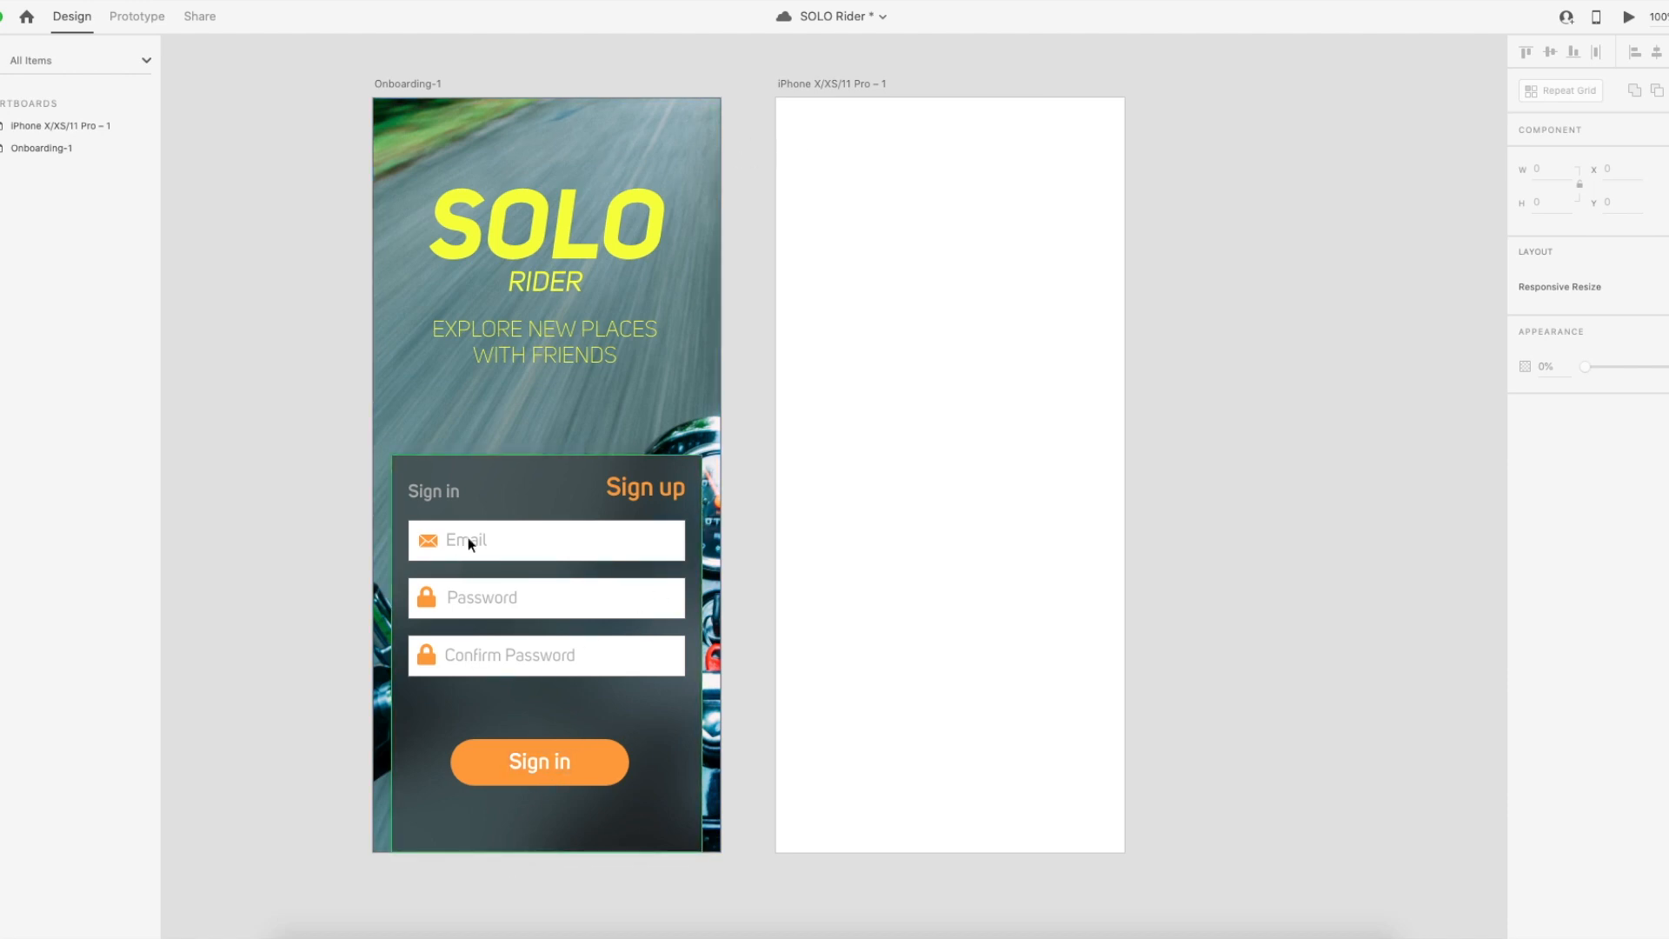
Return the sign-in box component on Onboarding-1 to its Default State and save the document.
click(494, 506)
click(1568, 177)
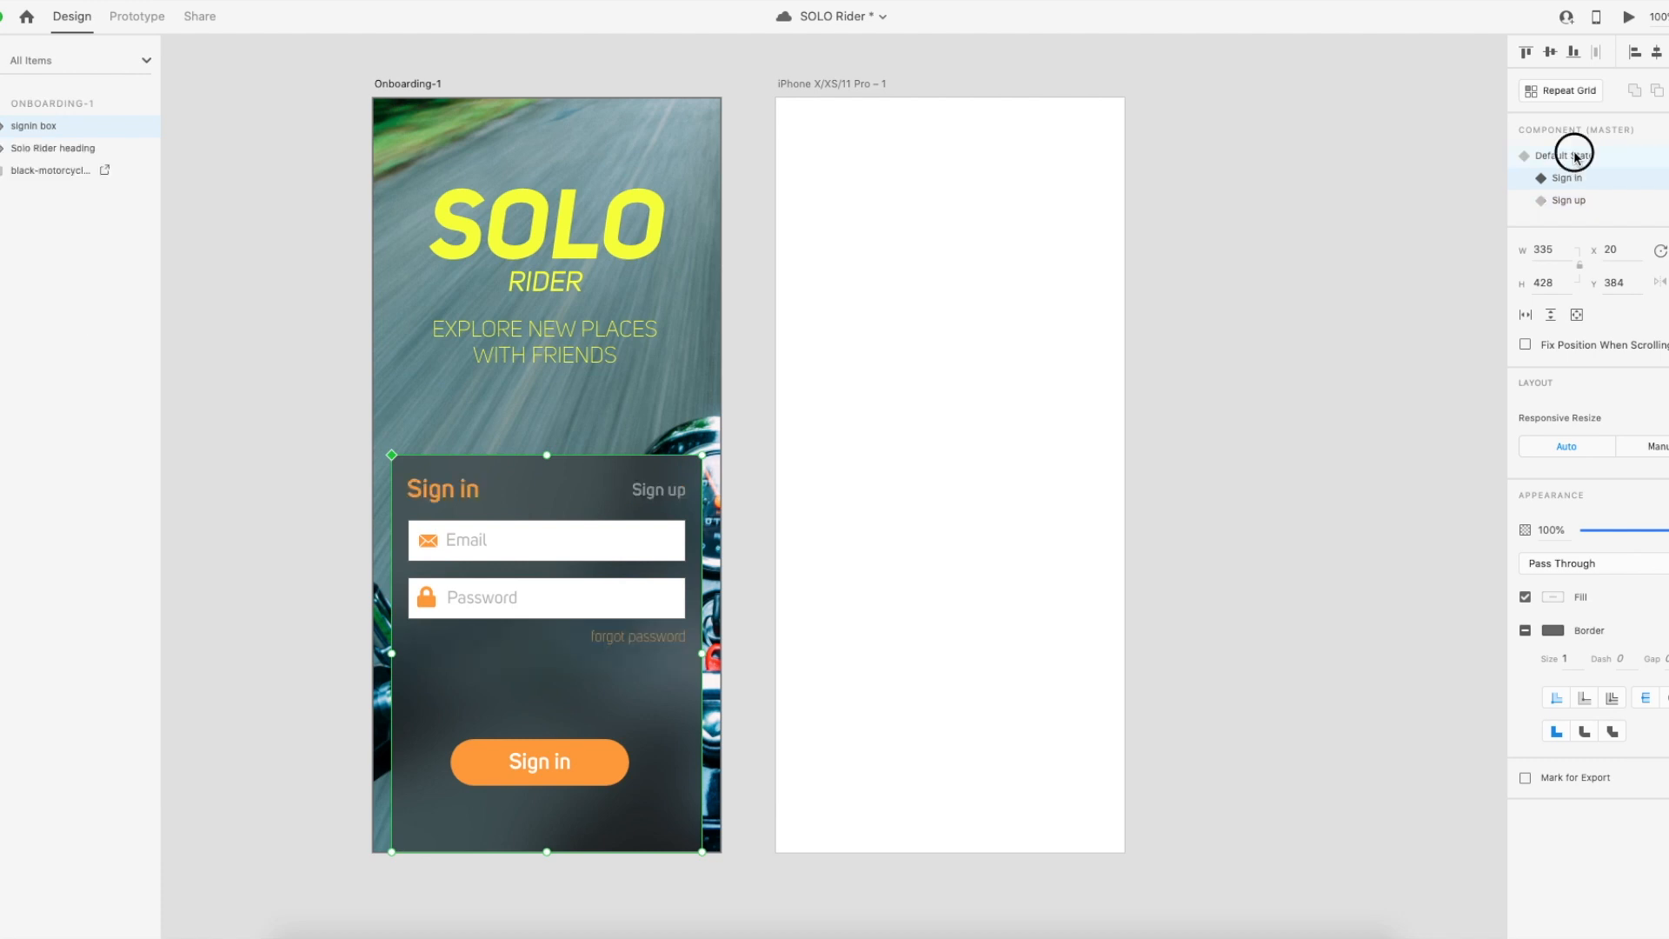
click(1565, 154)
click(730, 743)
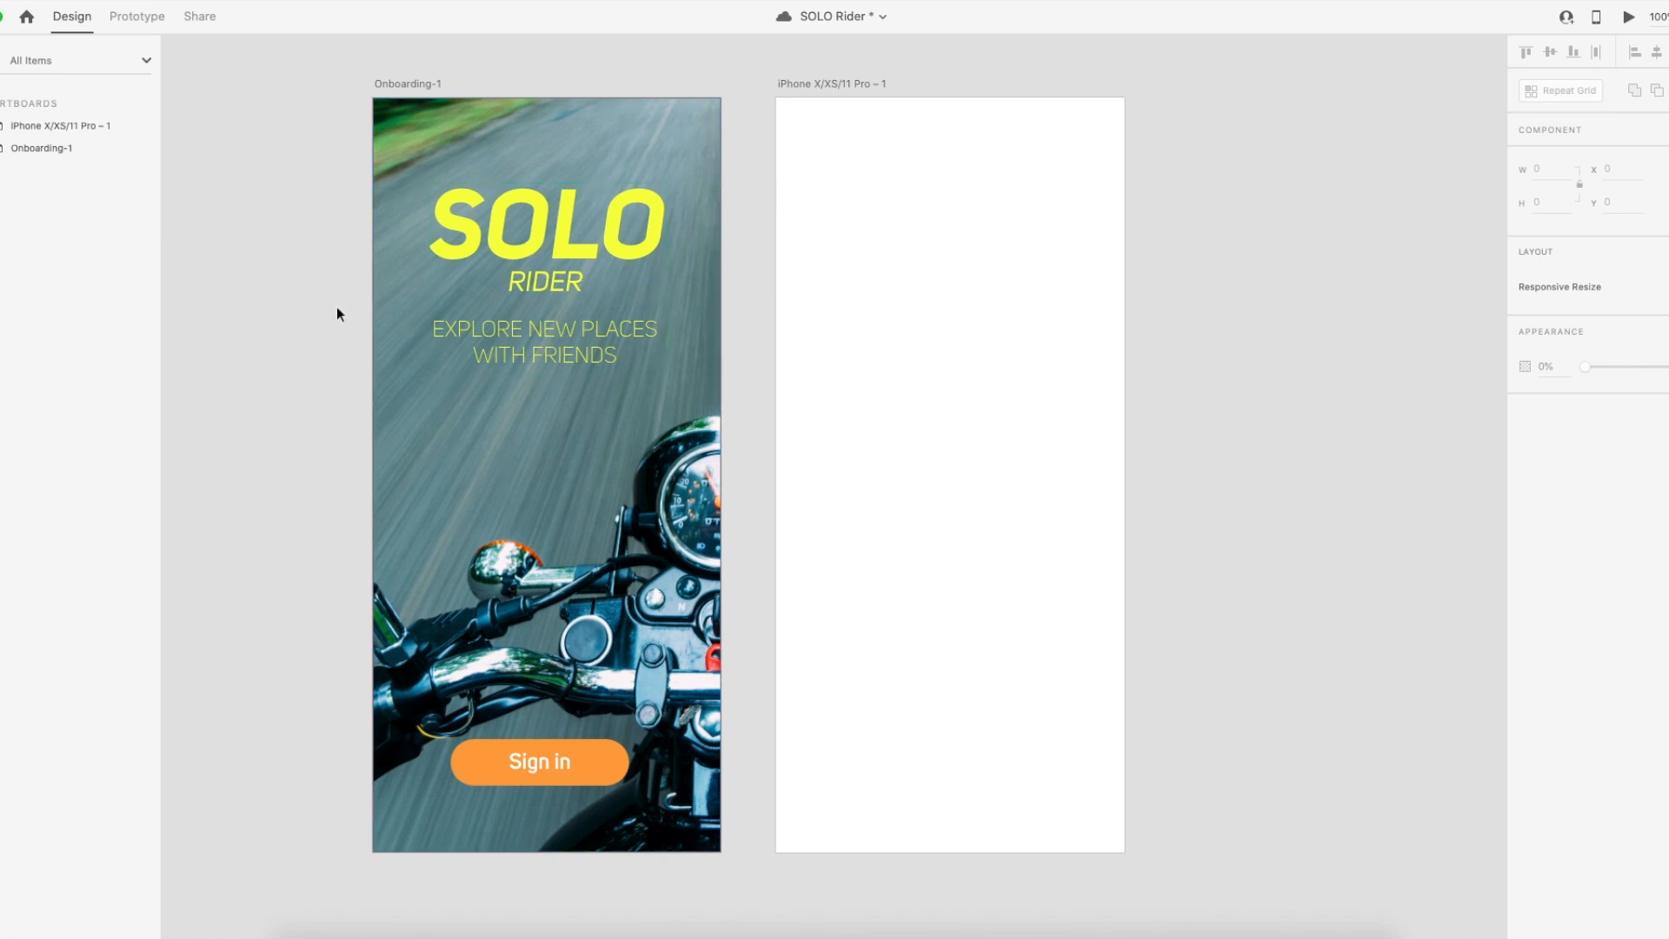
key(super+s)
key(r)
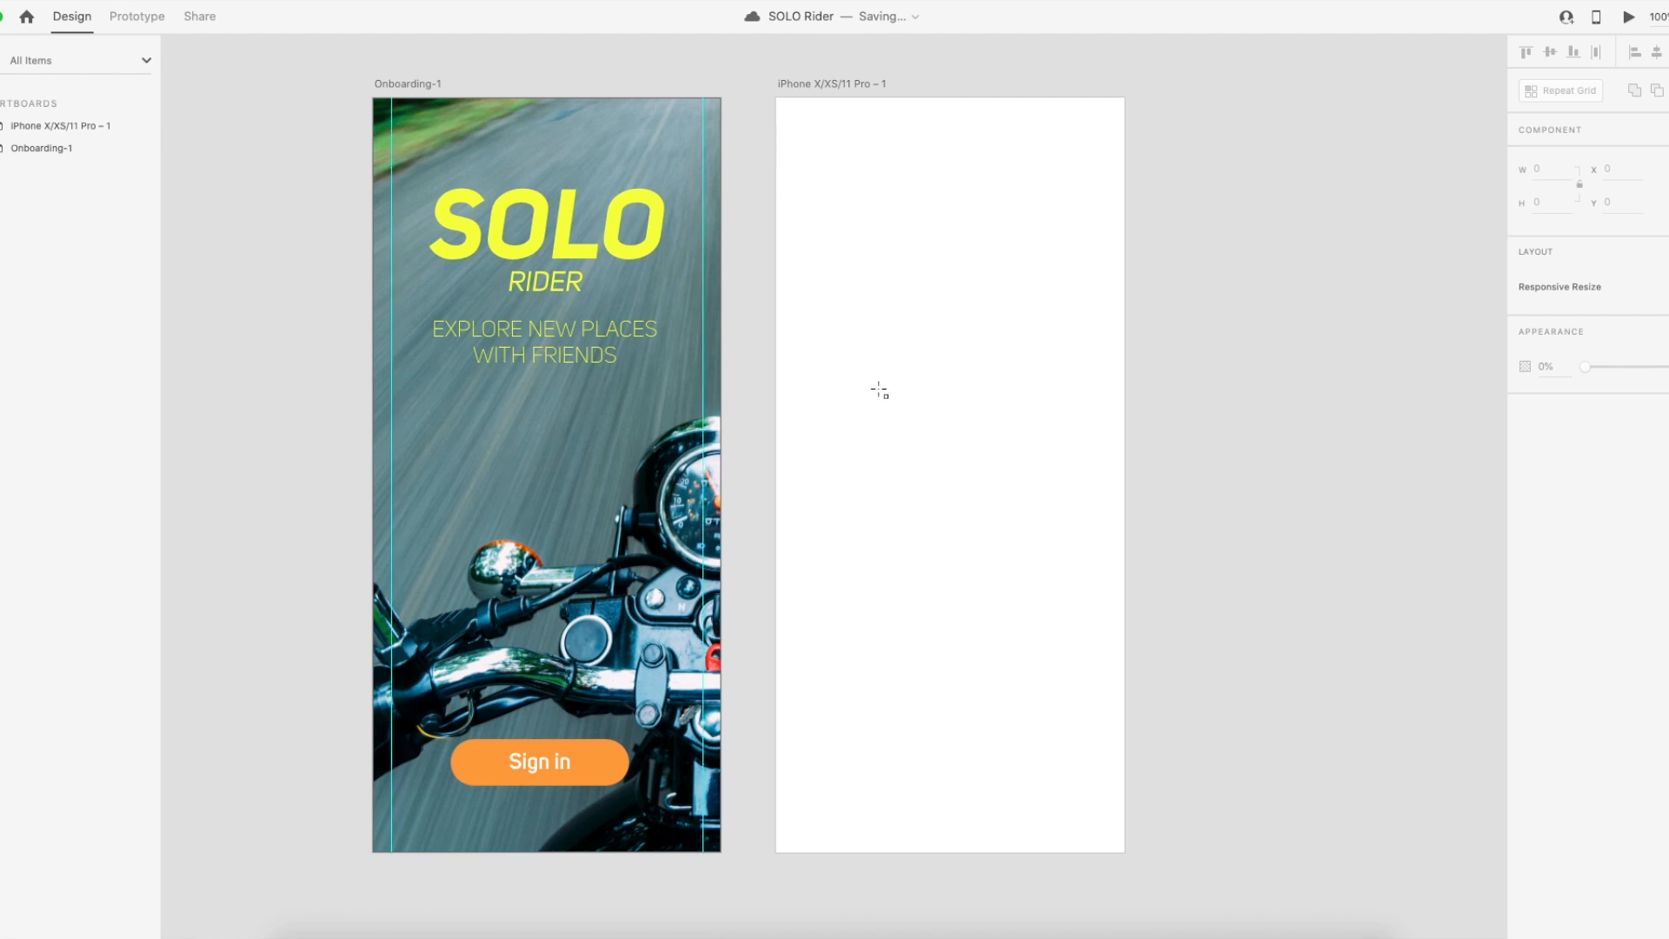
click(251, 2)
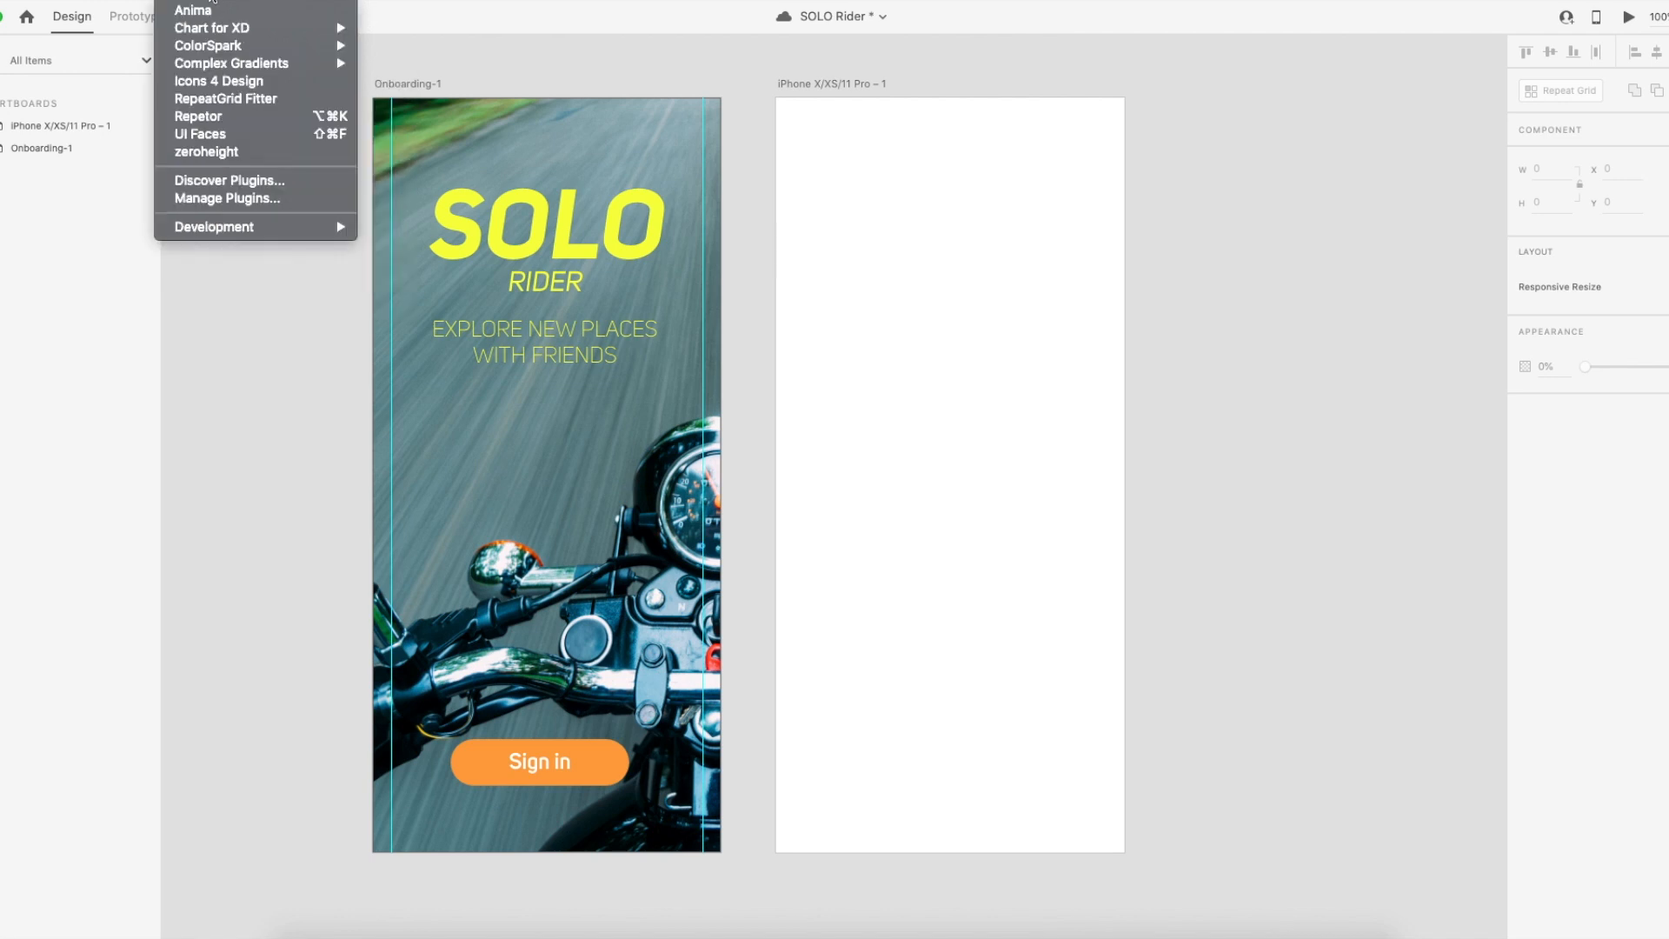
click(385, 138)
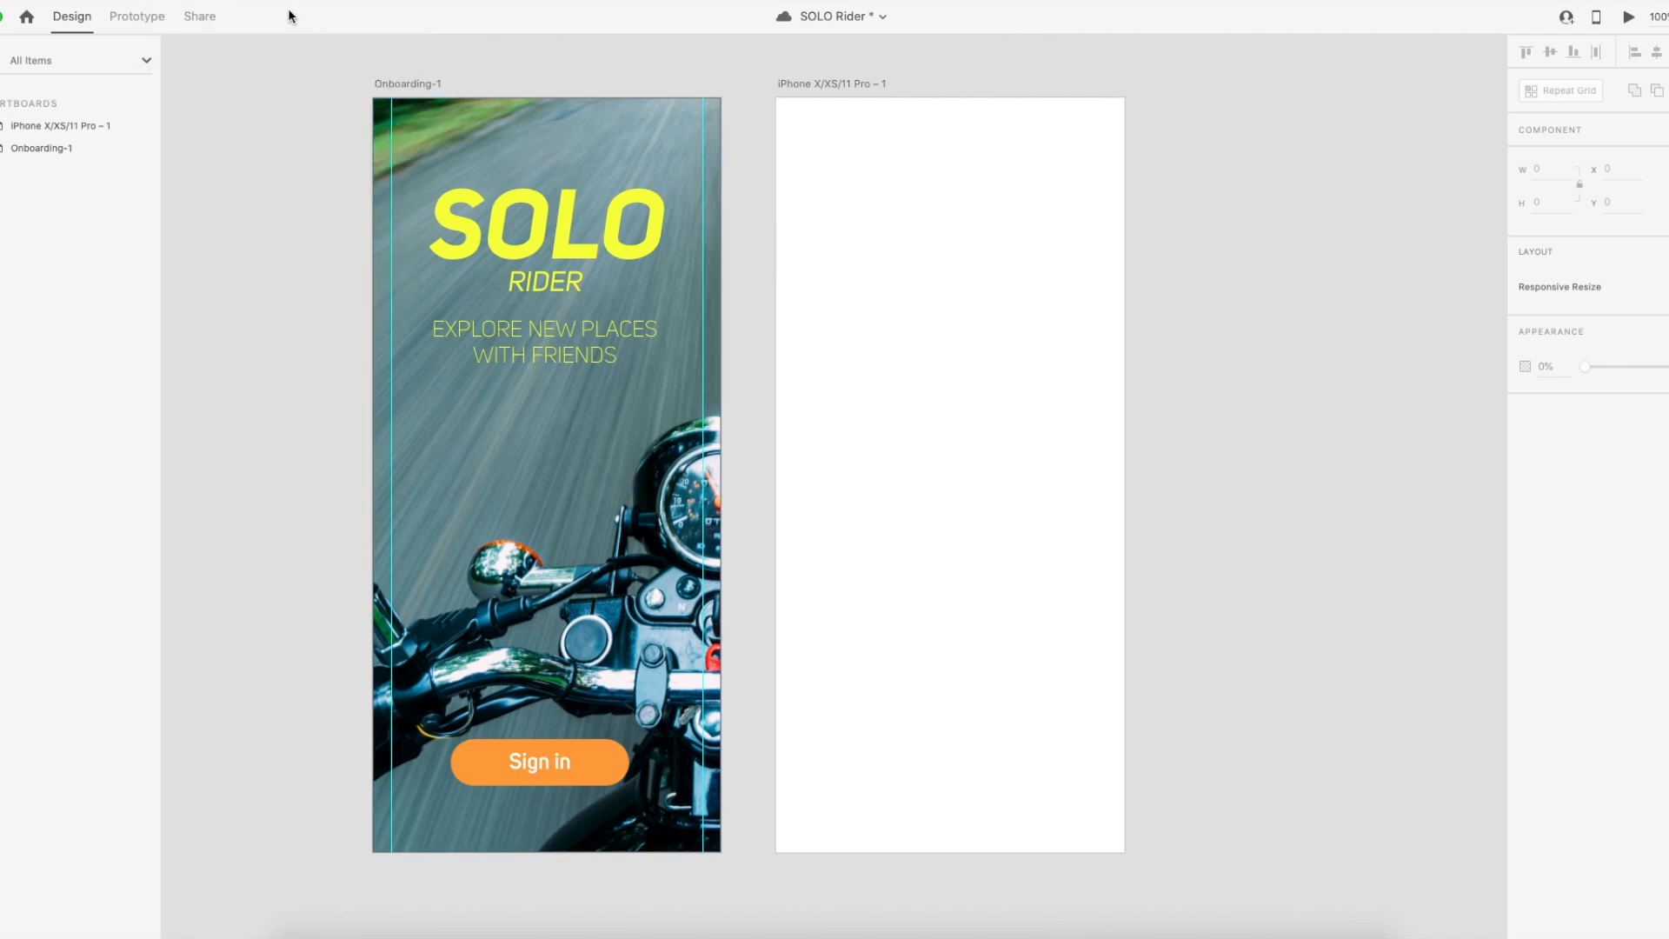
click(243, 2)
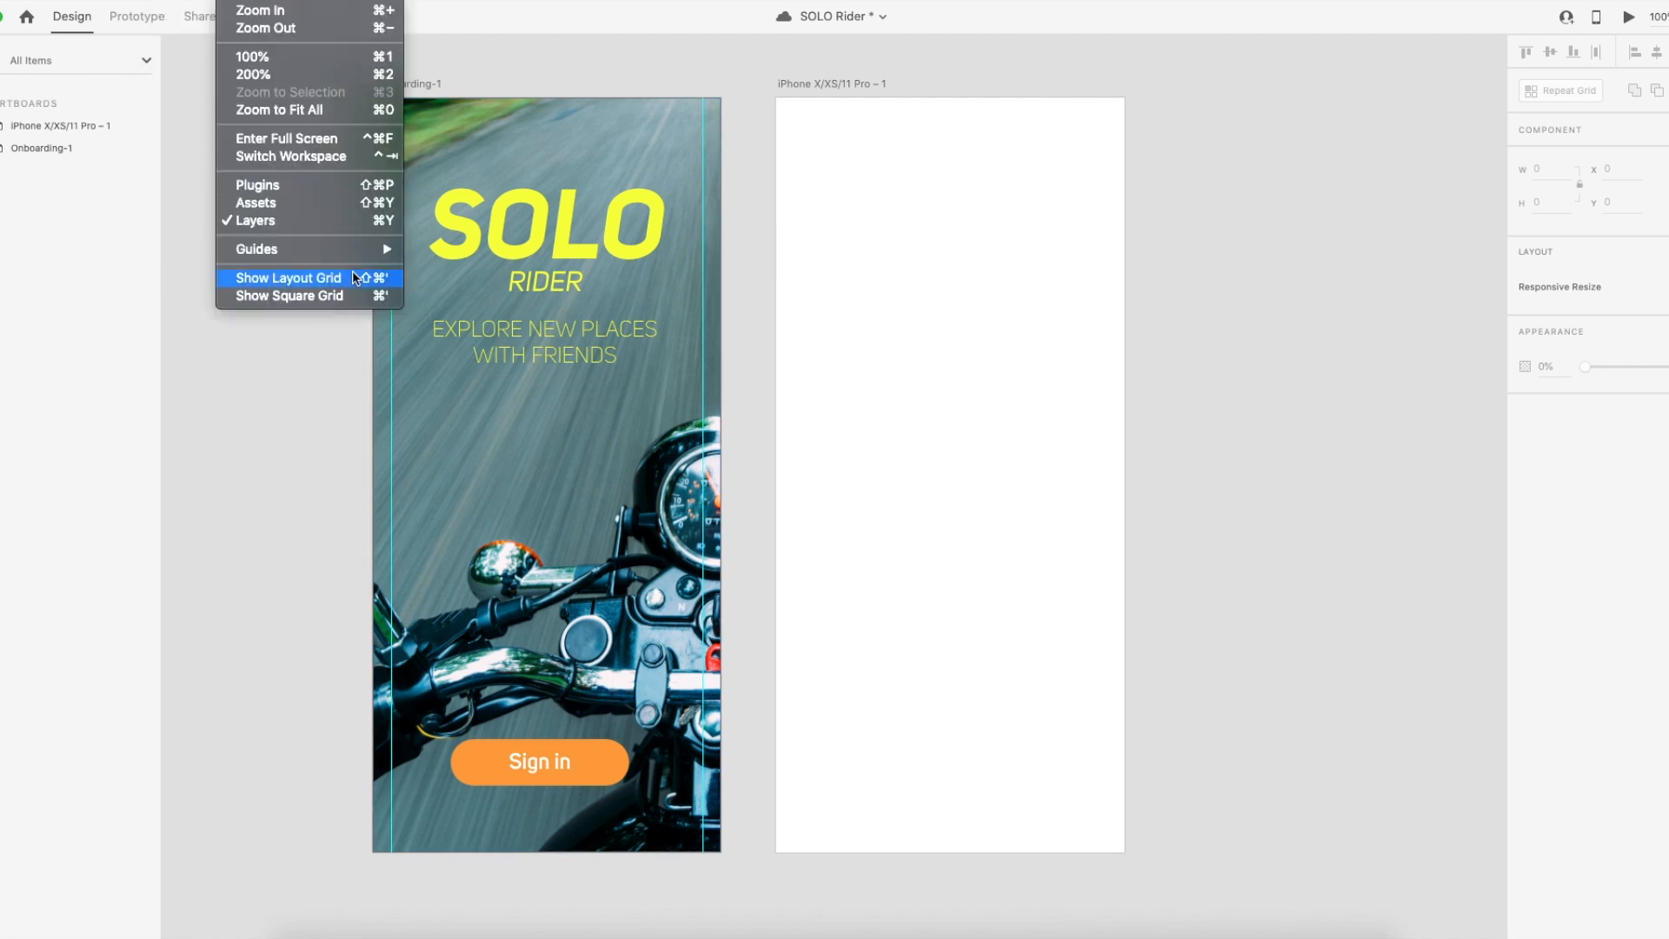
mouse_move(359, 254)
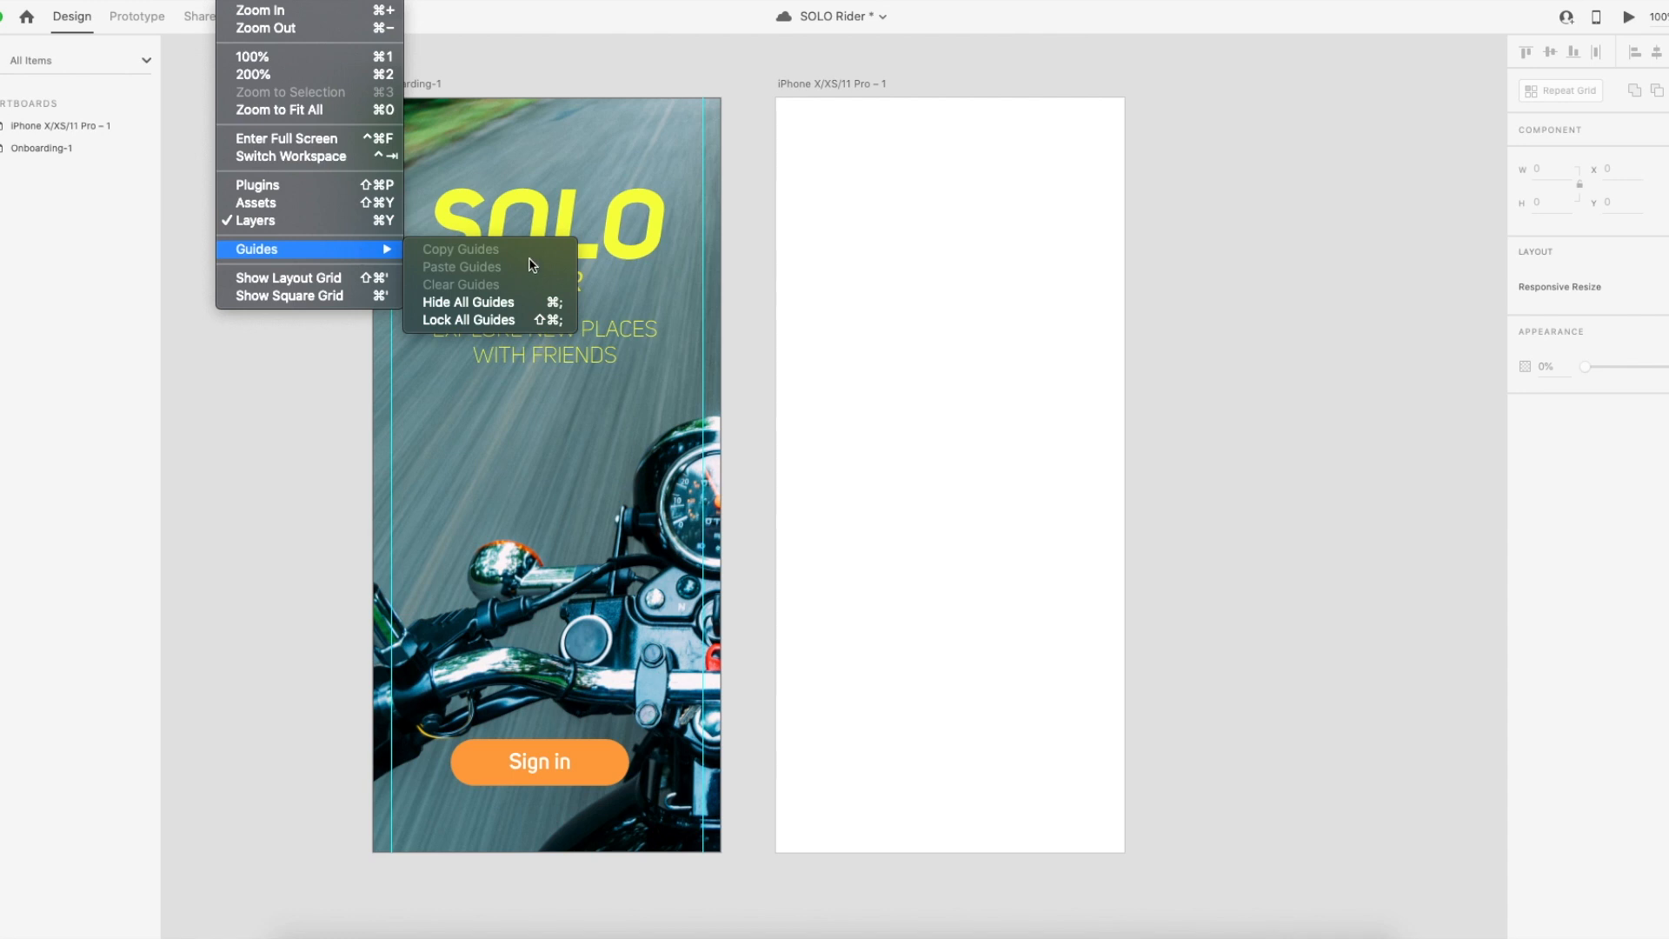
click(602, 195)
click(611, 181)
Copy the guides of the Onboarding-1 artboard and paste them onto the blank iPhone X/XS/11 Pro artboard.
click(513, 123)
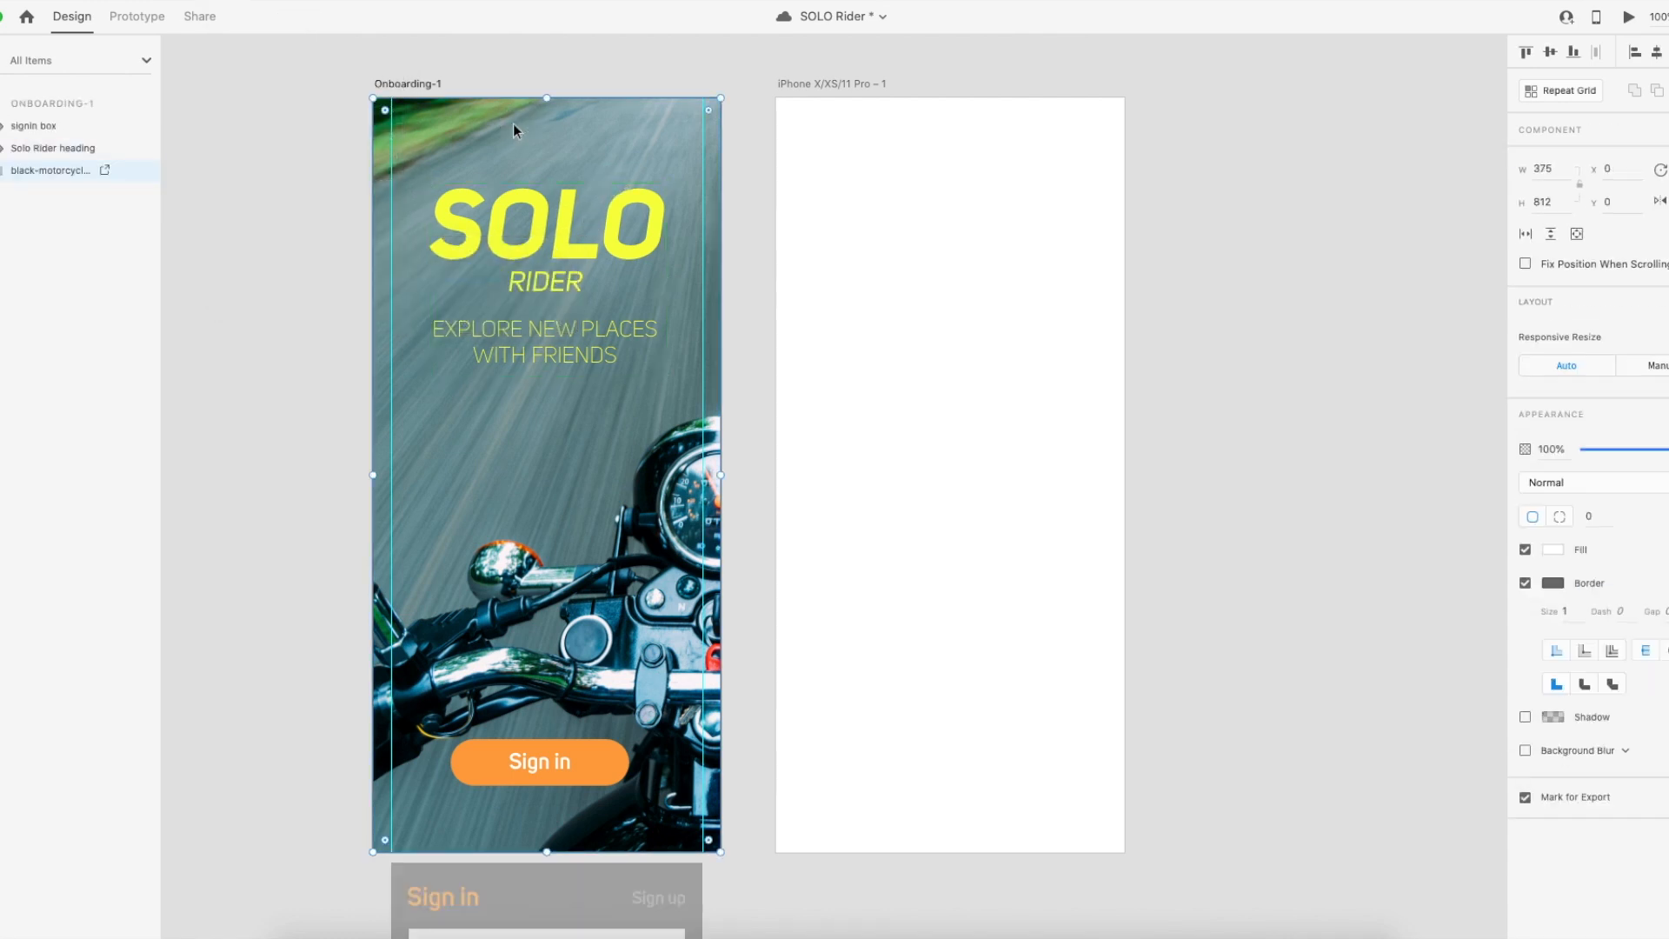
click(261, 2)
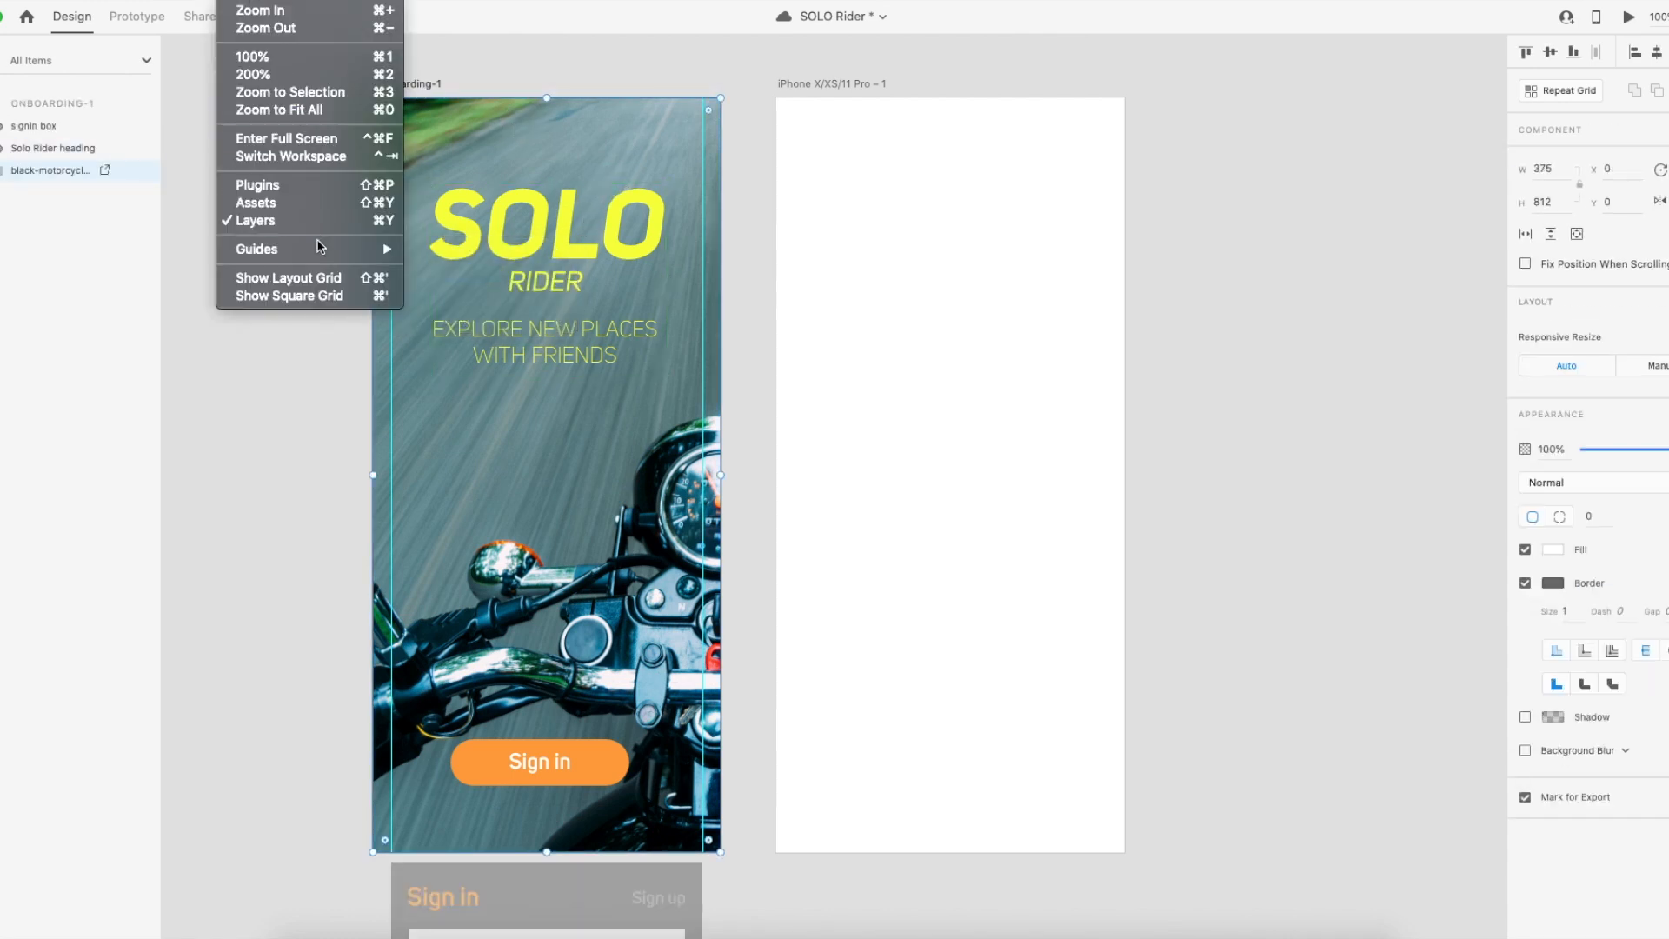
mouse_move(321, 249)
click(452, 259)
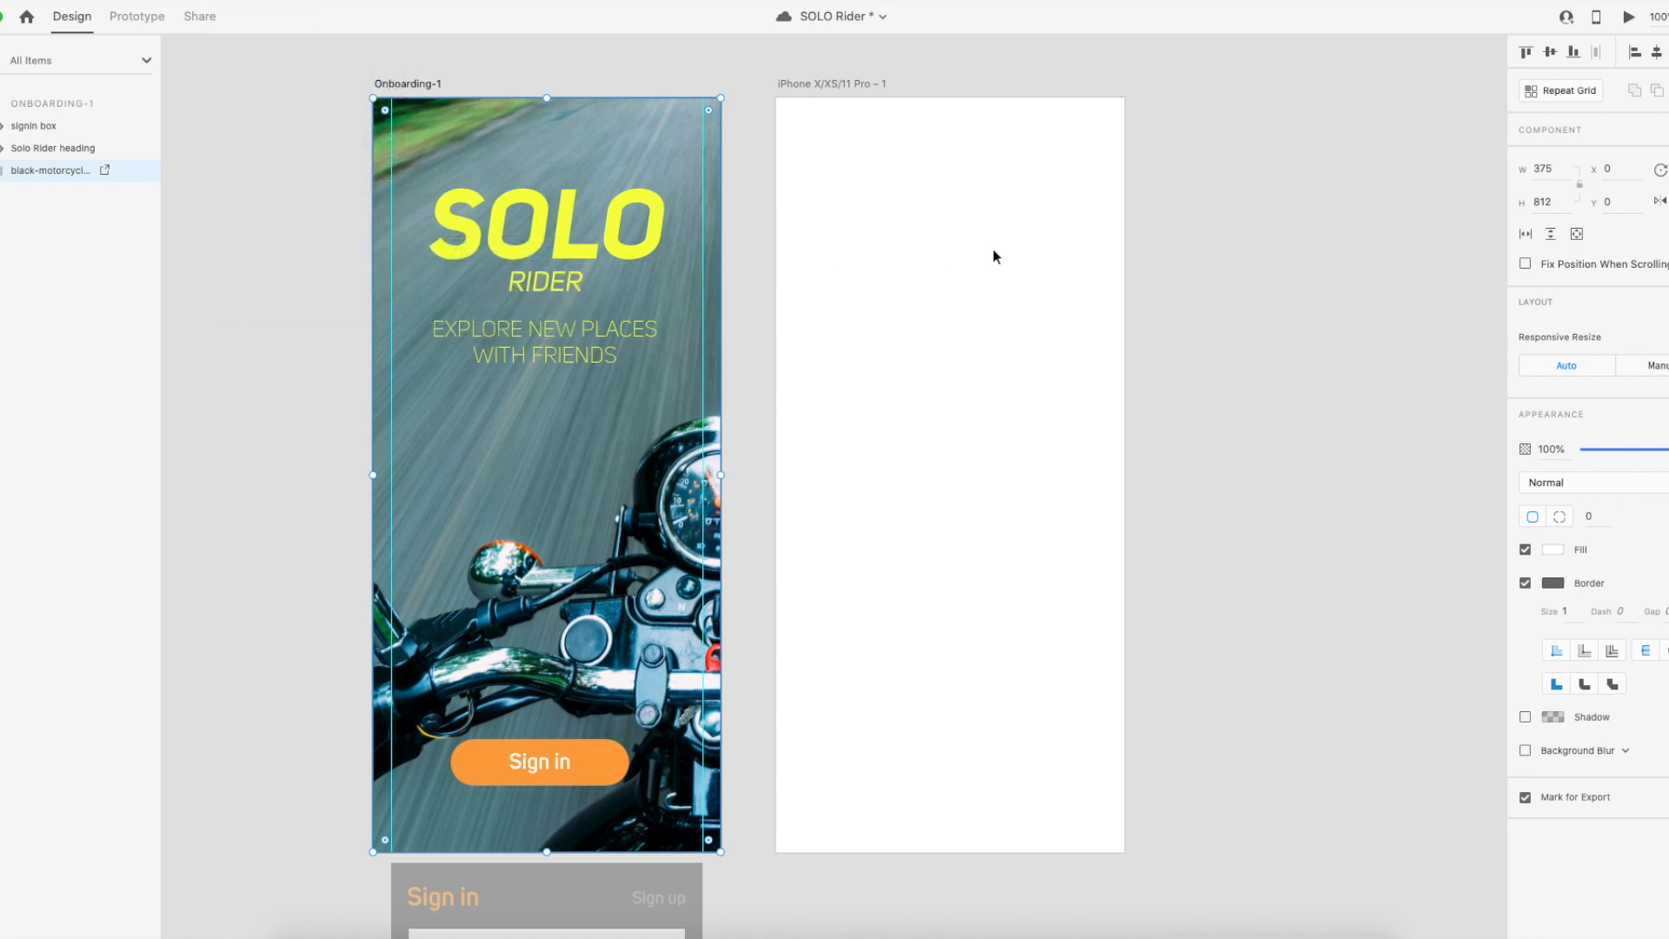
click(993, 249)
click(244, 2)
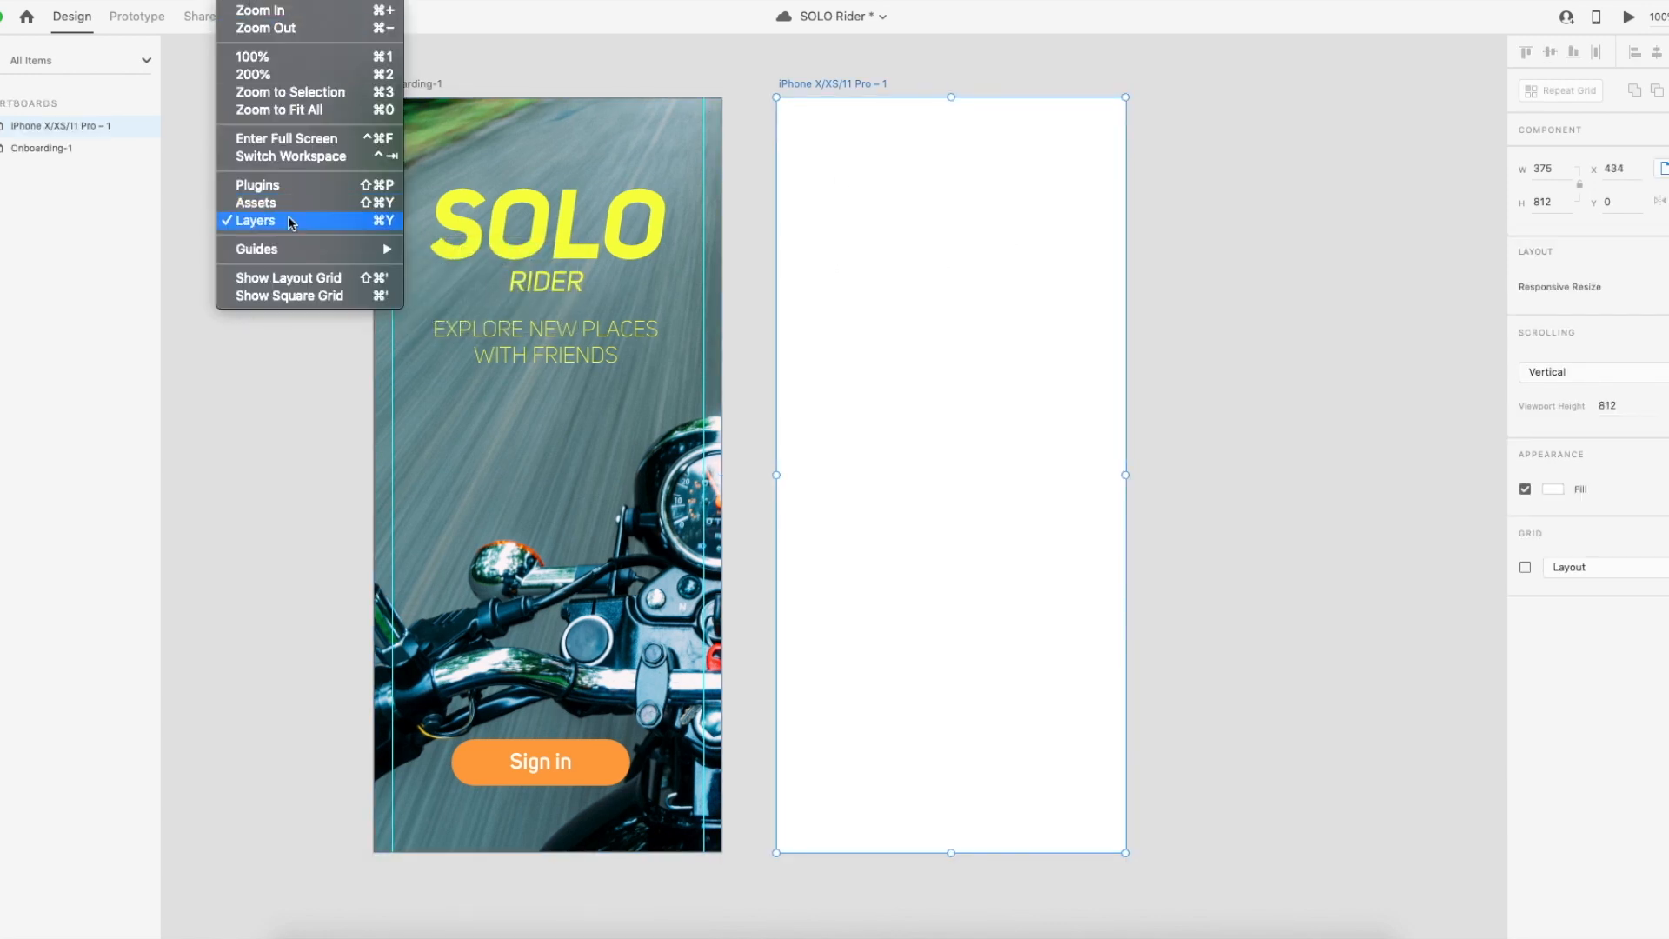
mouse_move(296, 249)
click(485, 273)
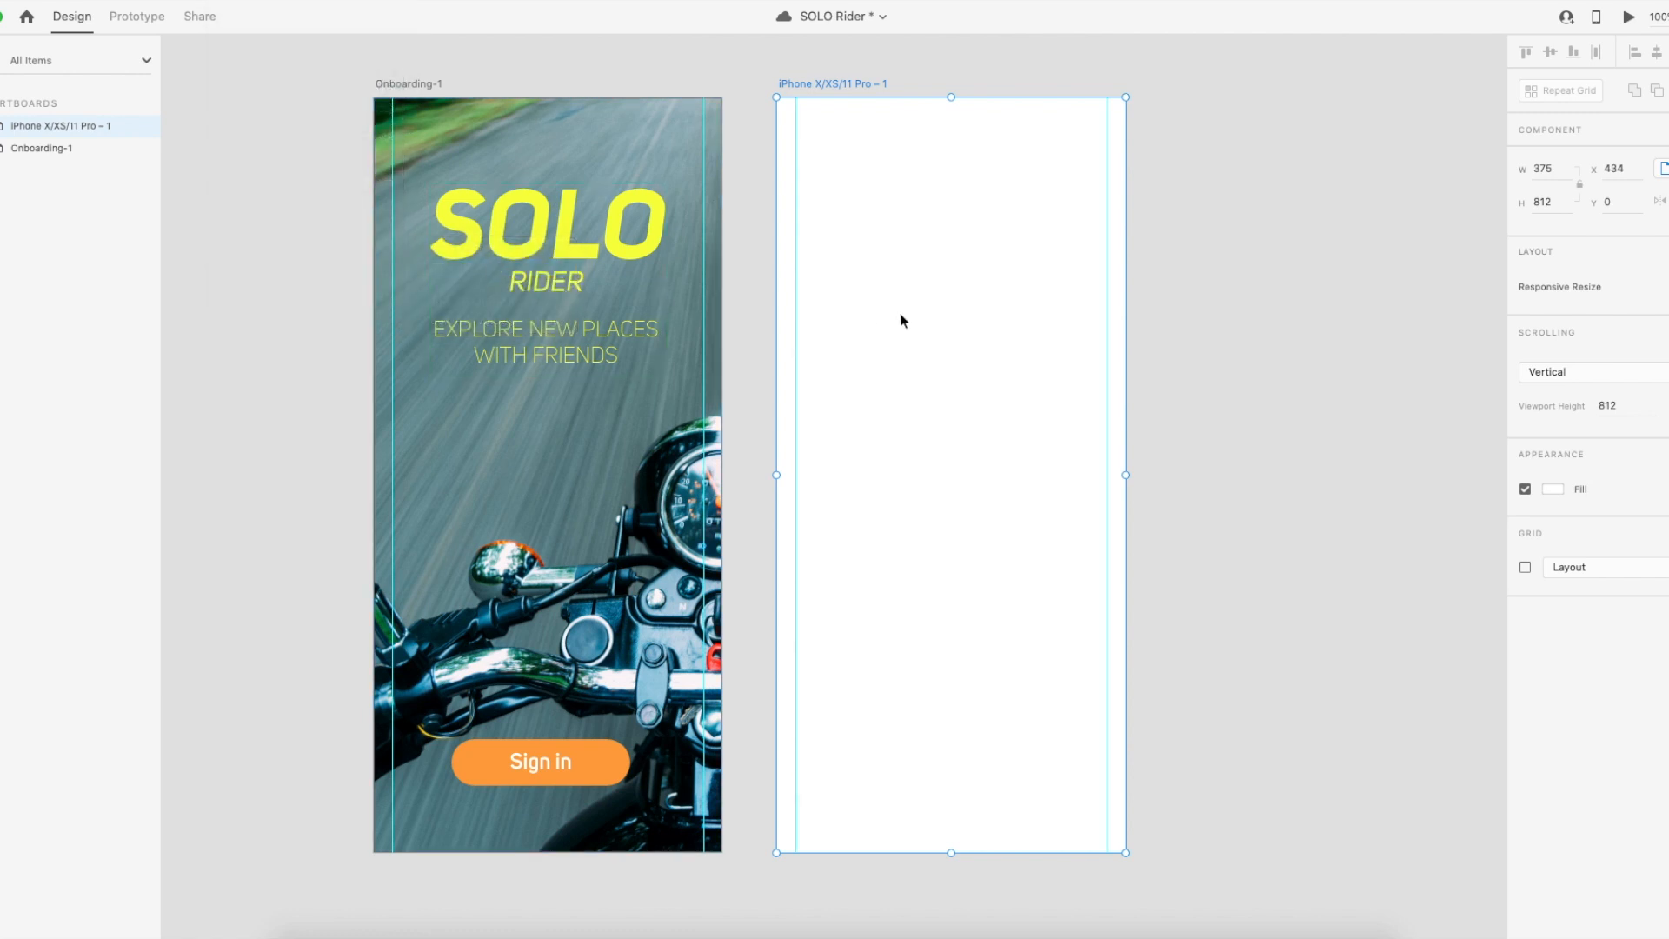
click(1169, 348)
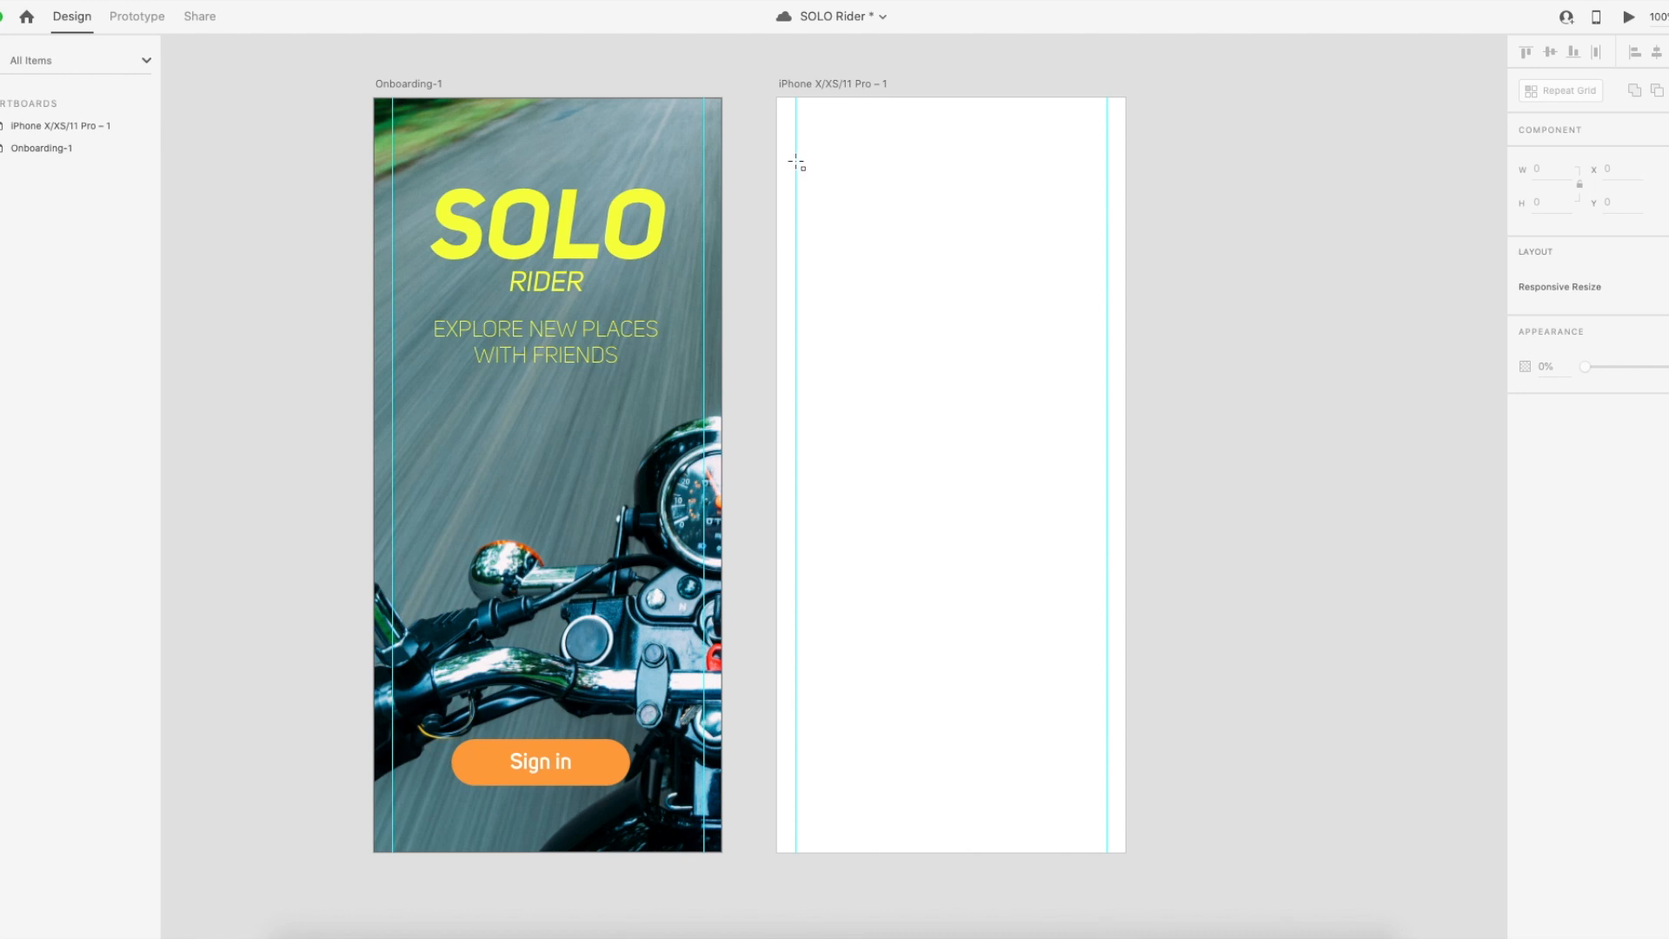
Draw a rectangle about 335 by 102 between the guides near the blank artboard's upper edge and set its corner radius to 10.
mouse_move(797, 159)
mouse_down()
mouse_move(1043, 194)
mouse_move(1106, 252)
mouse_up()
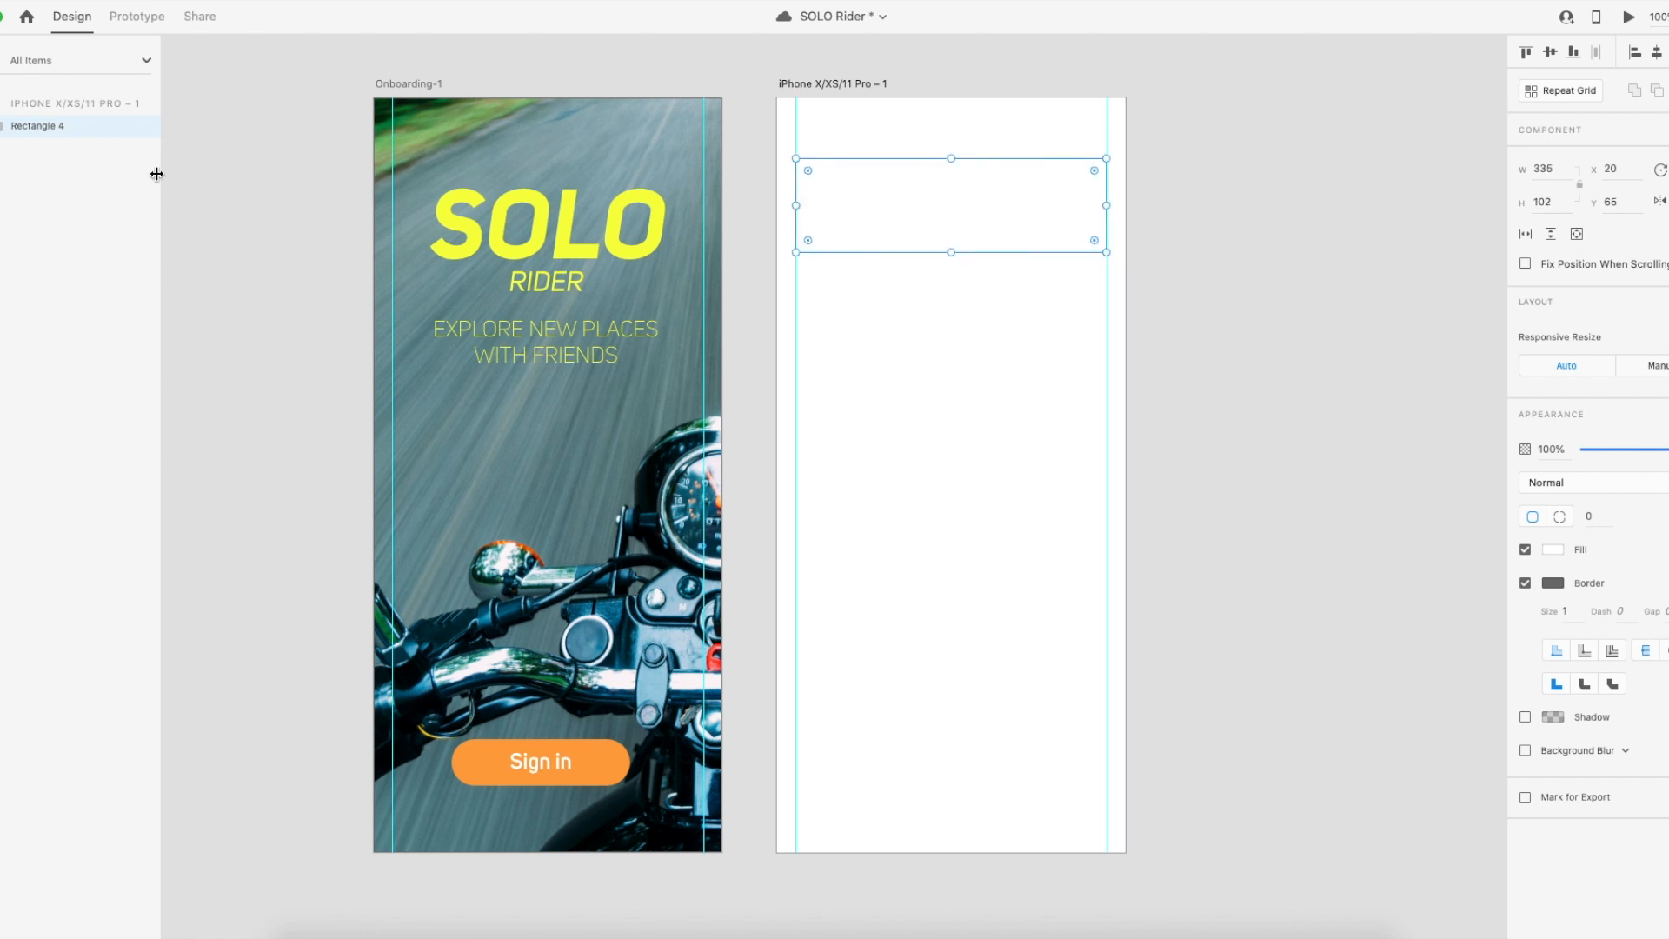
drag(1094, 171, 1095, 173)
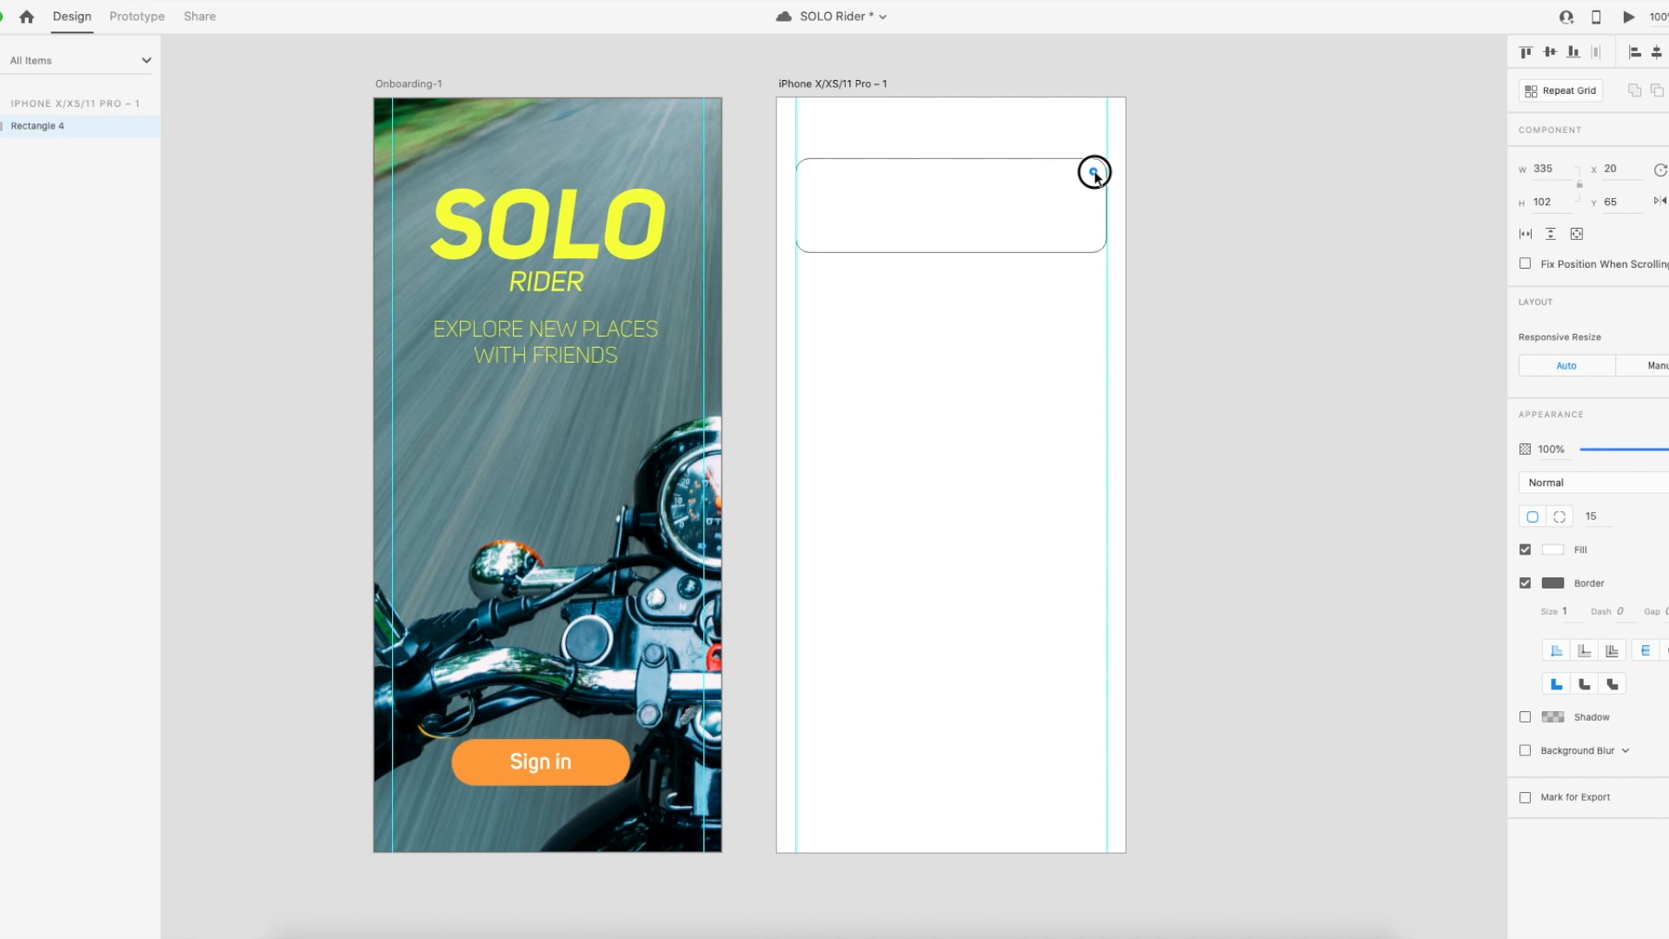
click(1590, 516)
text(10)
key(Return)
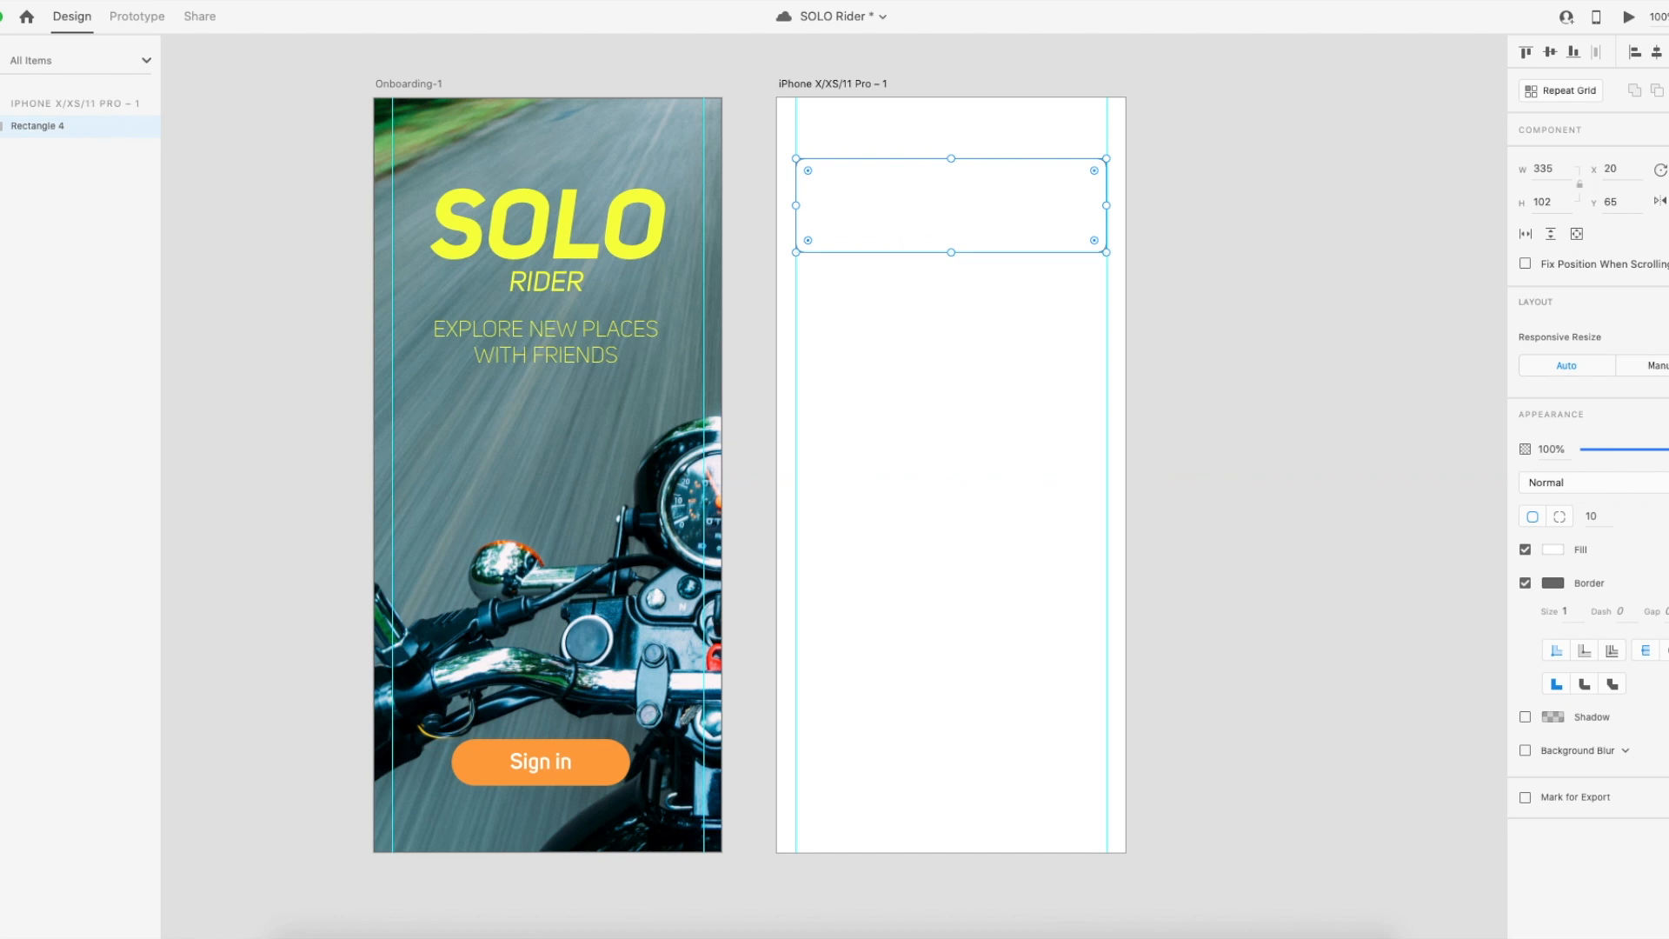
click(1297, 363)
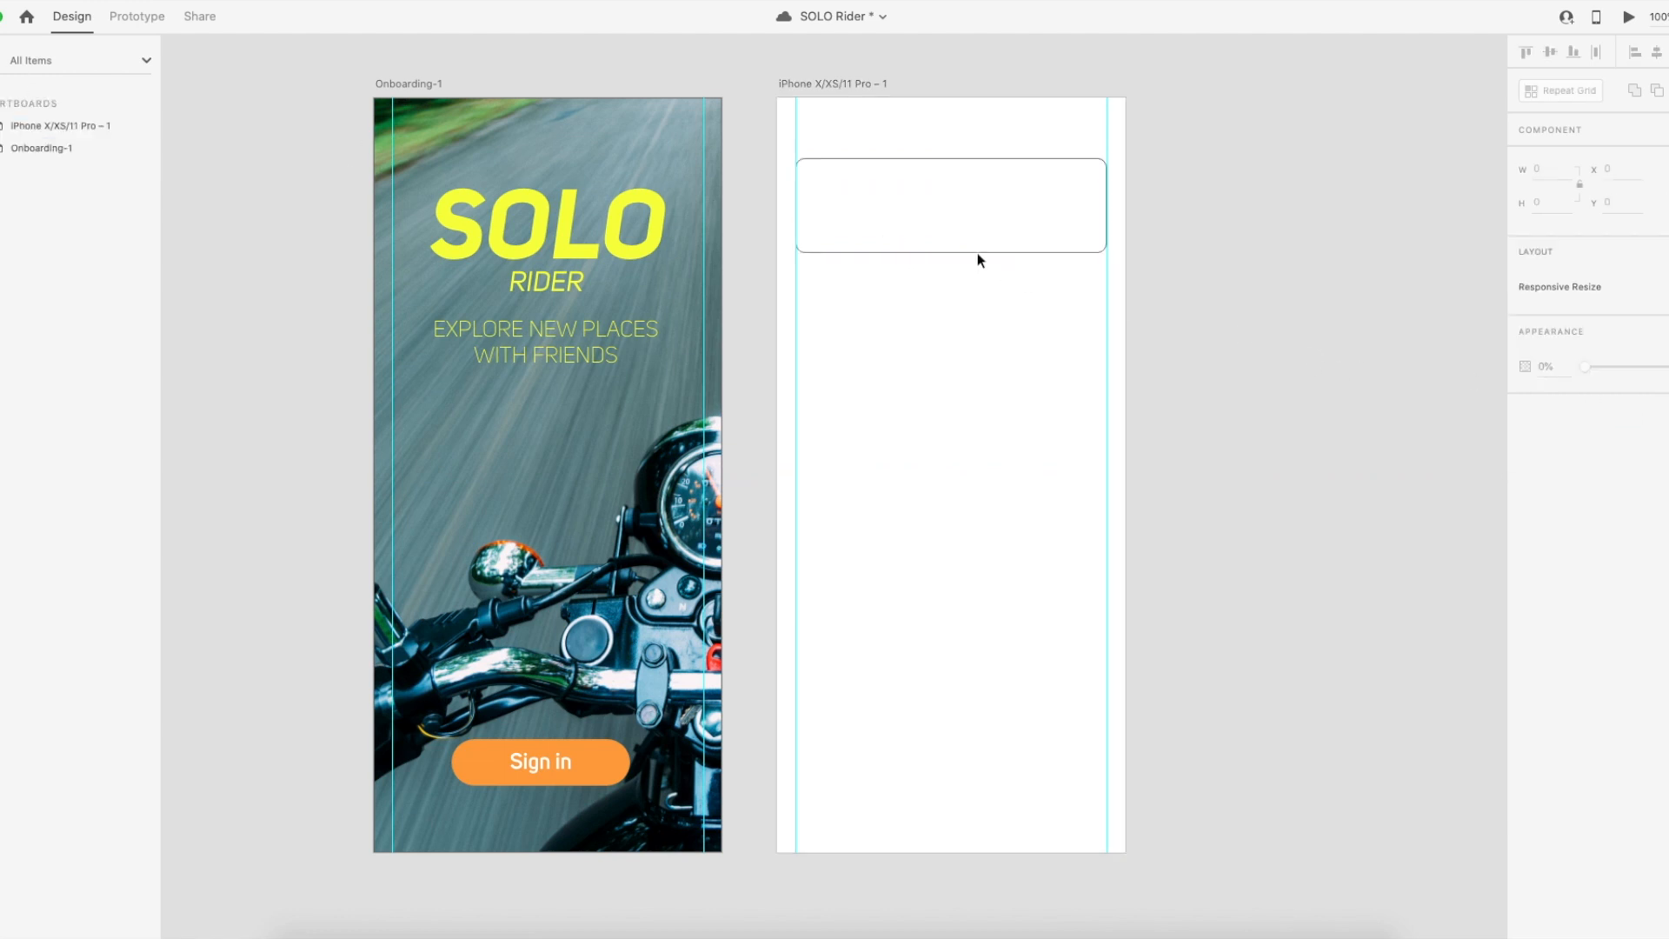
Remove the rounded rectangle's border and fill it with light grey #F5F5F5.
click(945, 216)
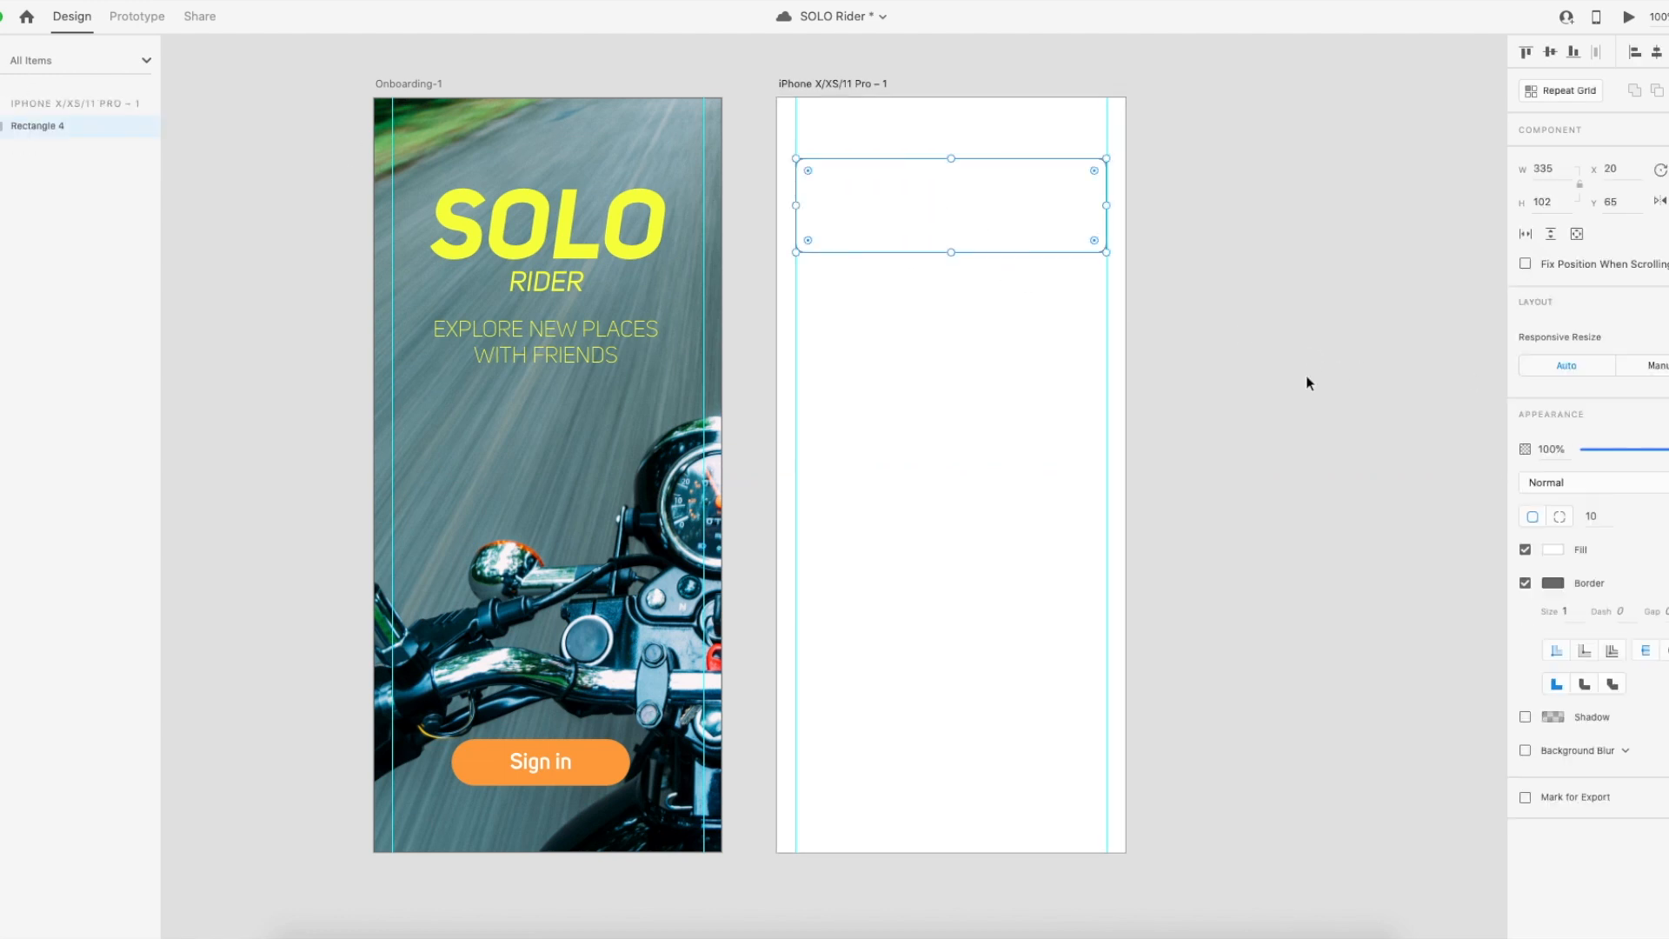
click(1526, 584)
click(1556, 550)
click(1330, 463)
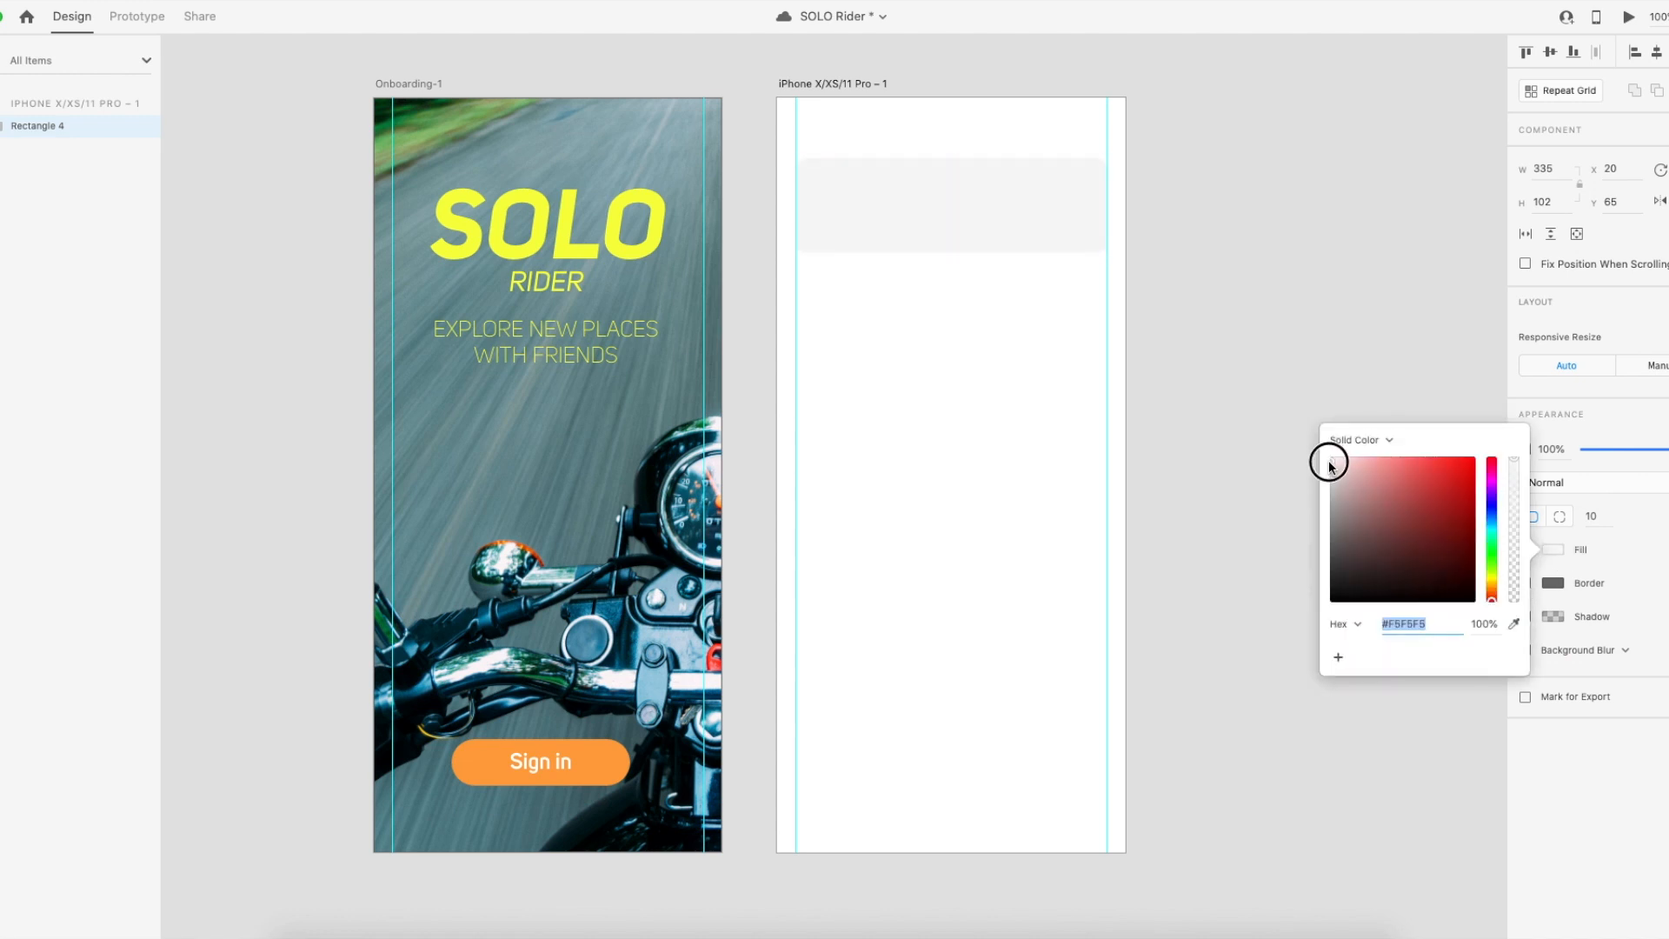
click(1270, 343)
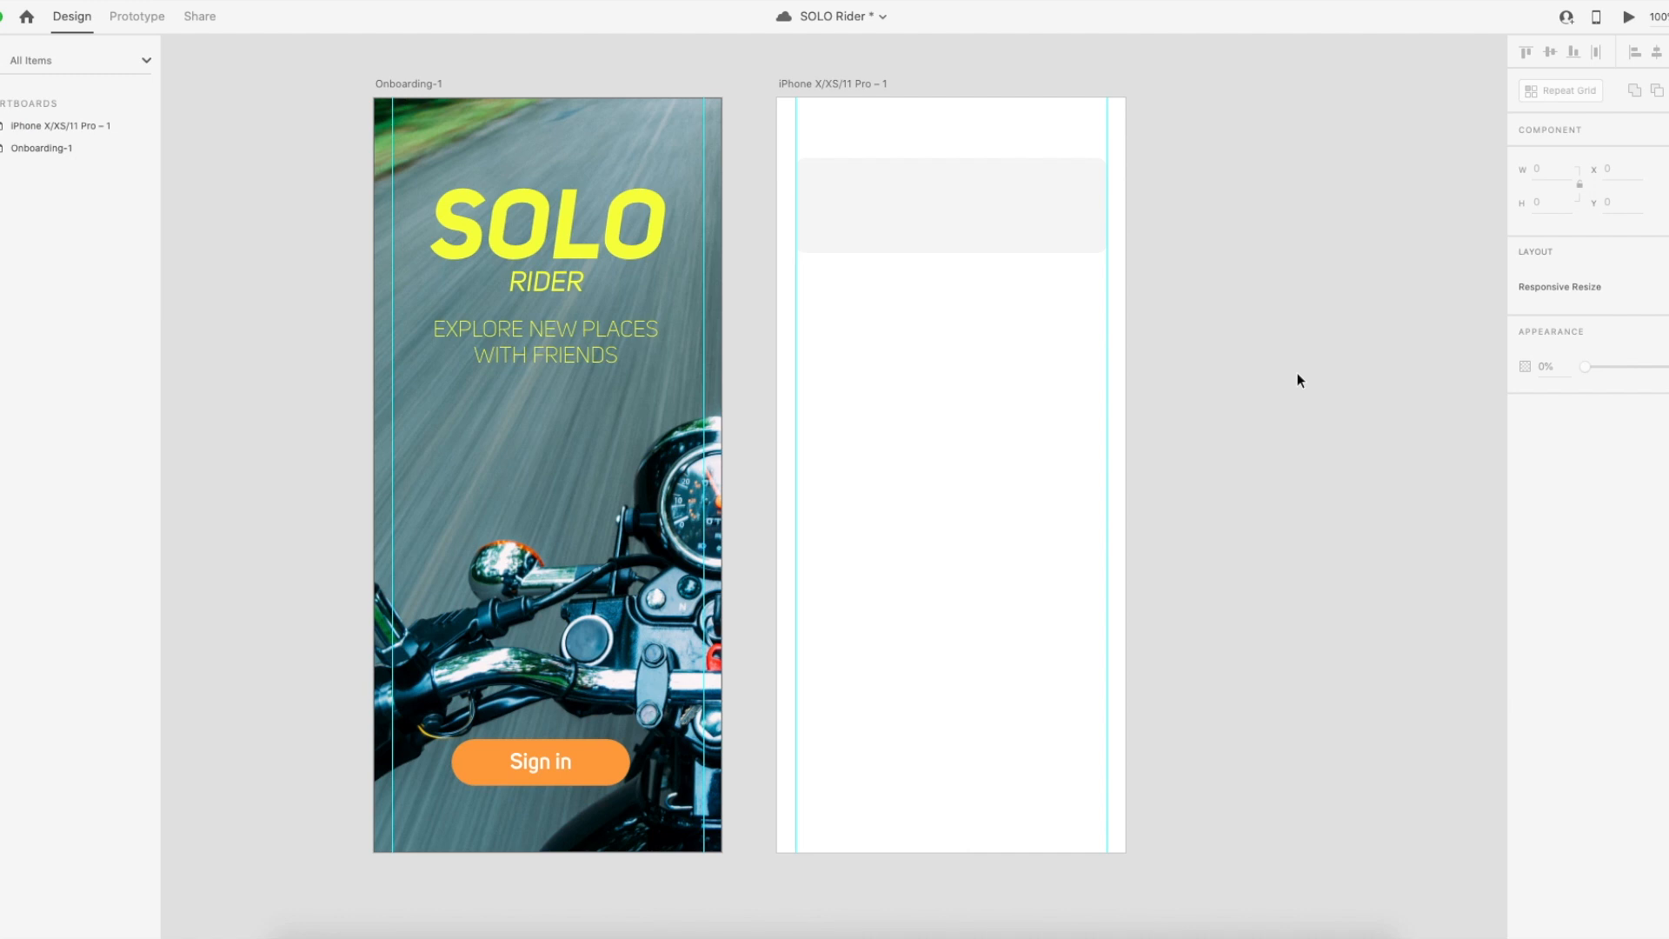
Add the text "Create a New Trip" and place it in the upper-left part of the light grey card.
click(920, 198)
click(1220, 283)
click(957, 219)
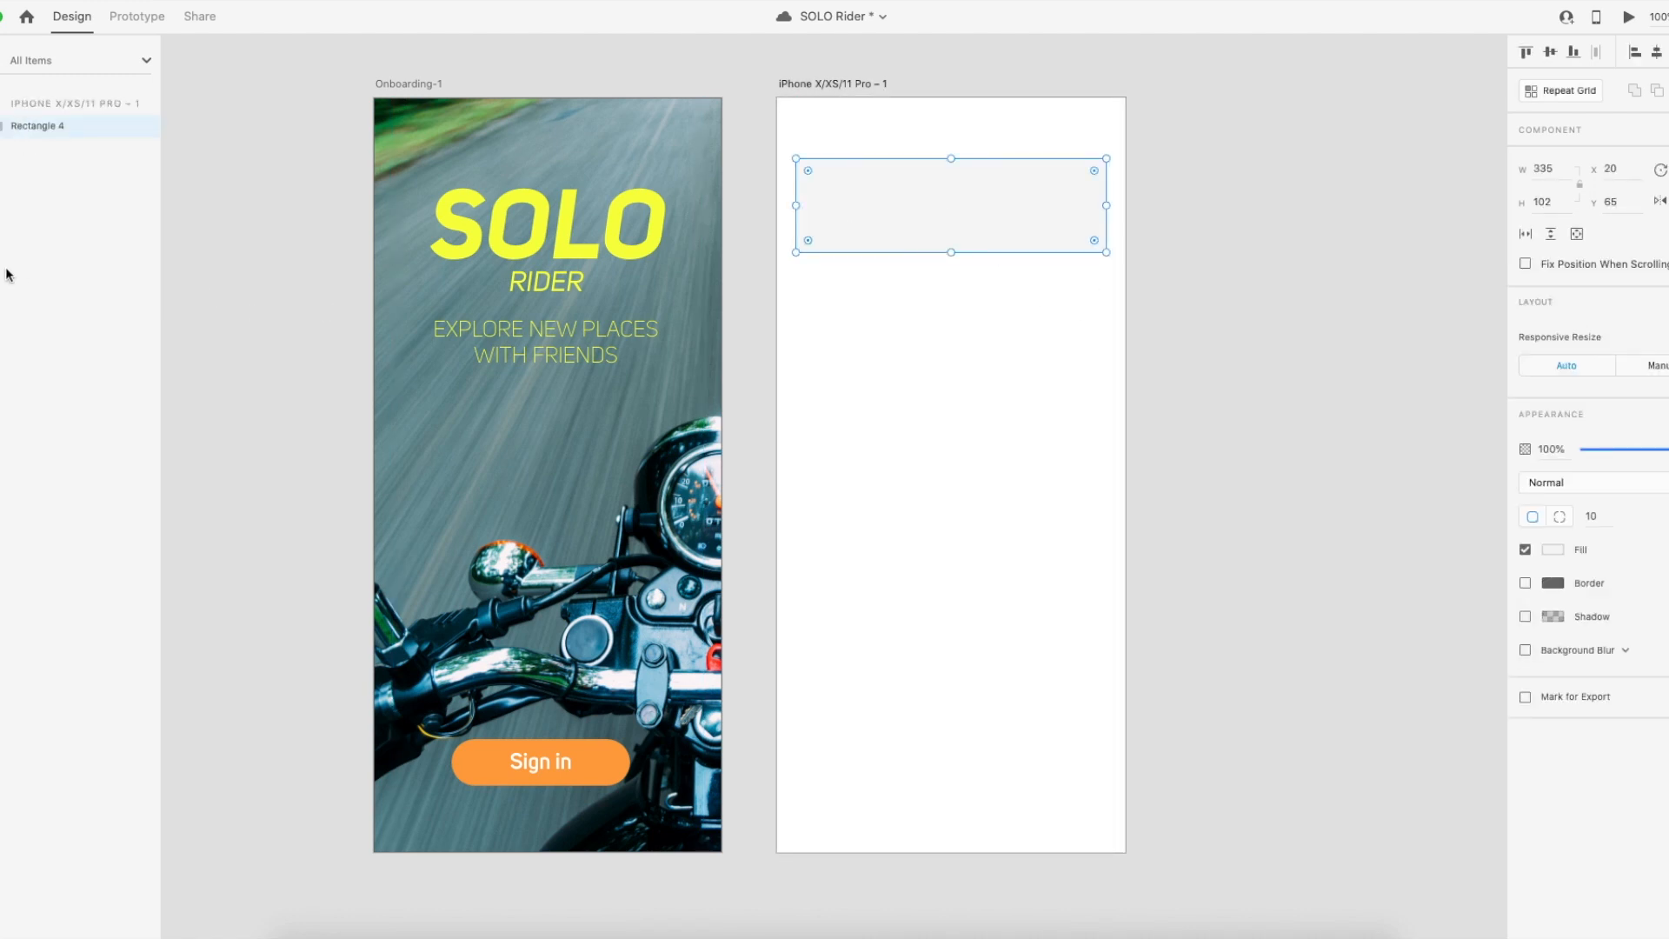
key(t)
click(818, 287)
text(Create)
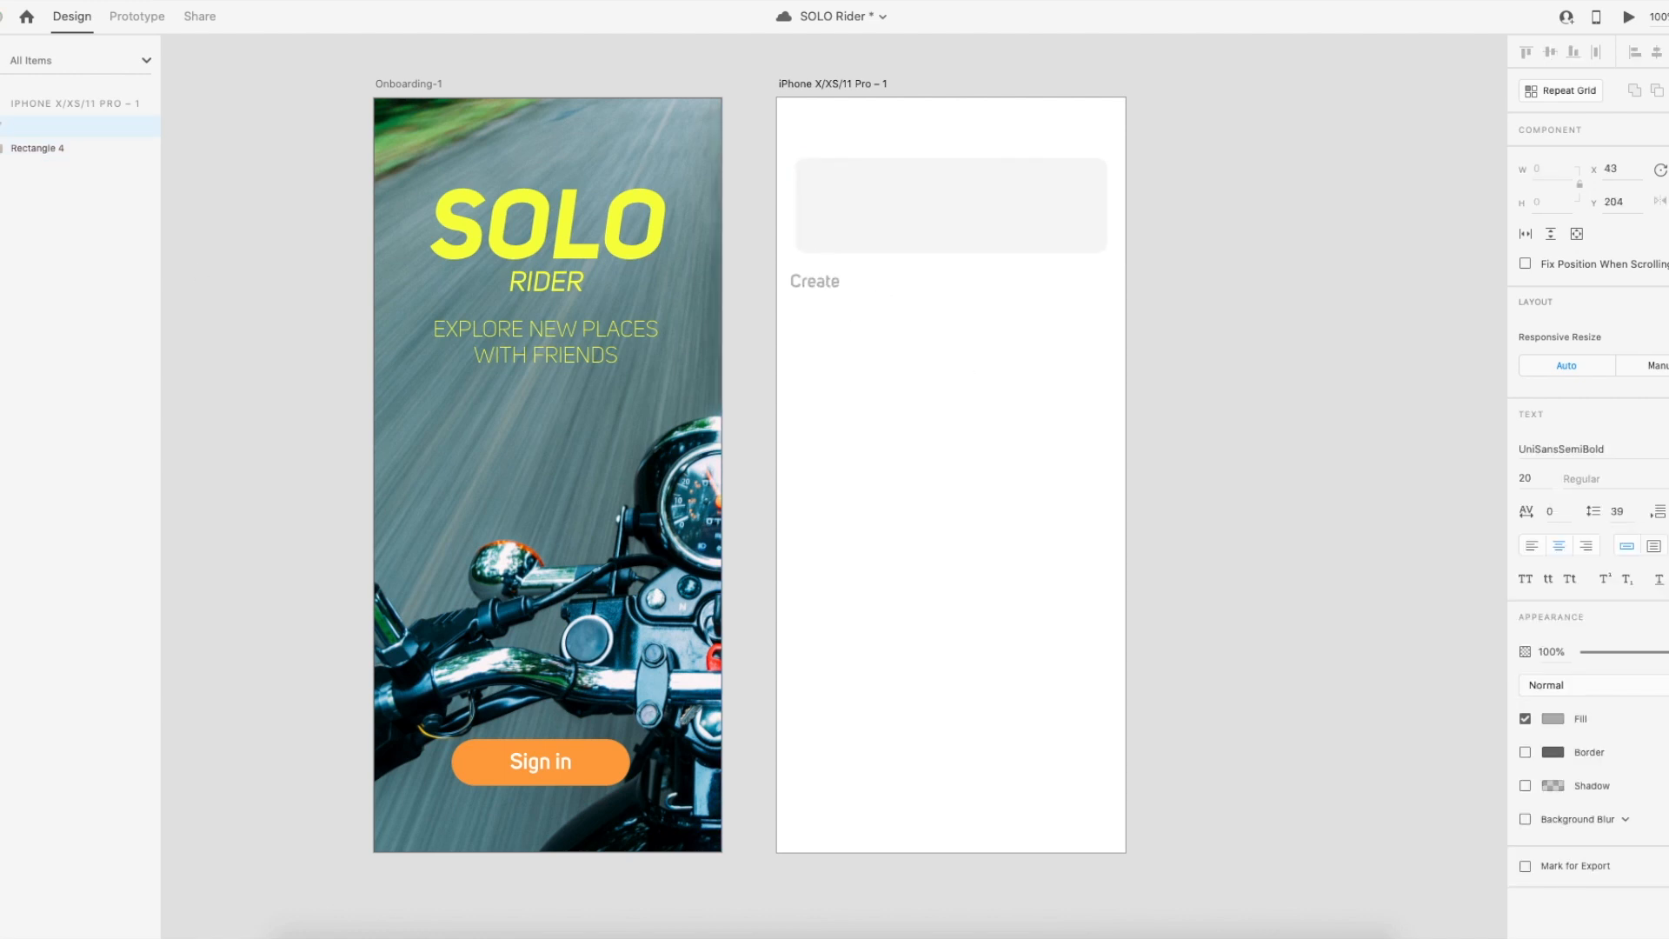
key(Escape)
text(a New Trip)
key(Escape)
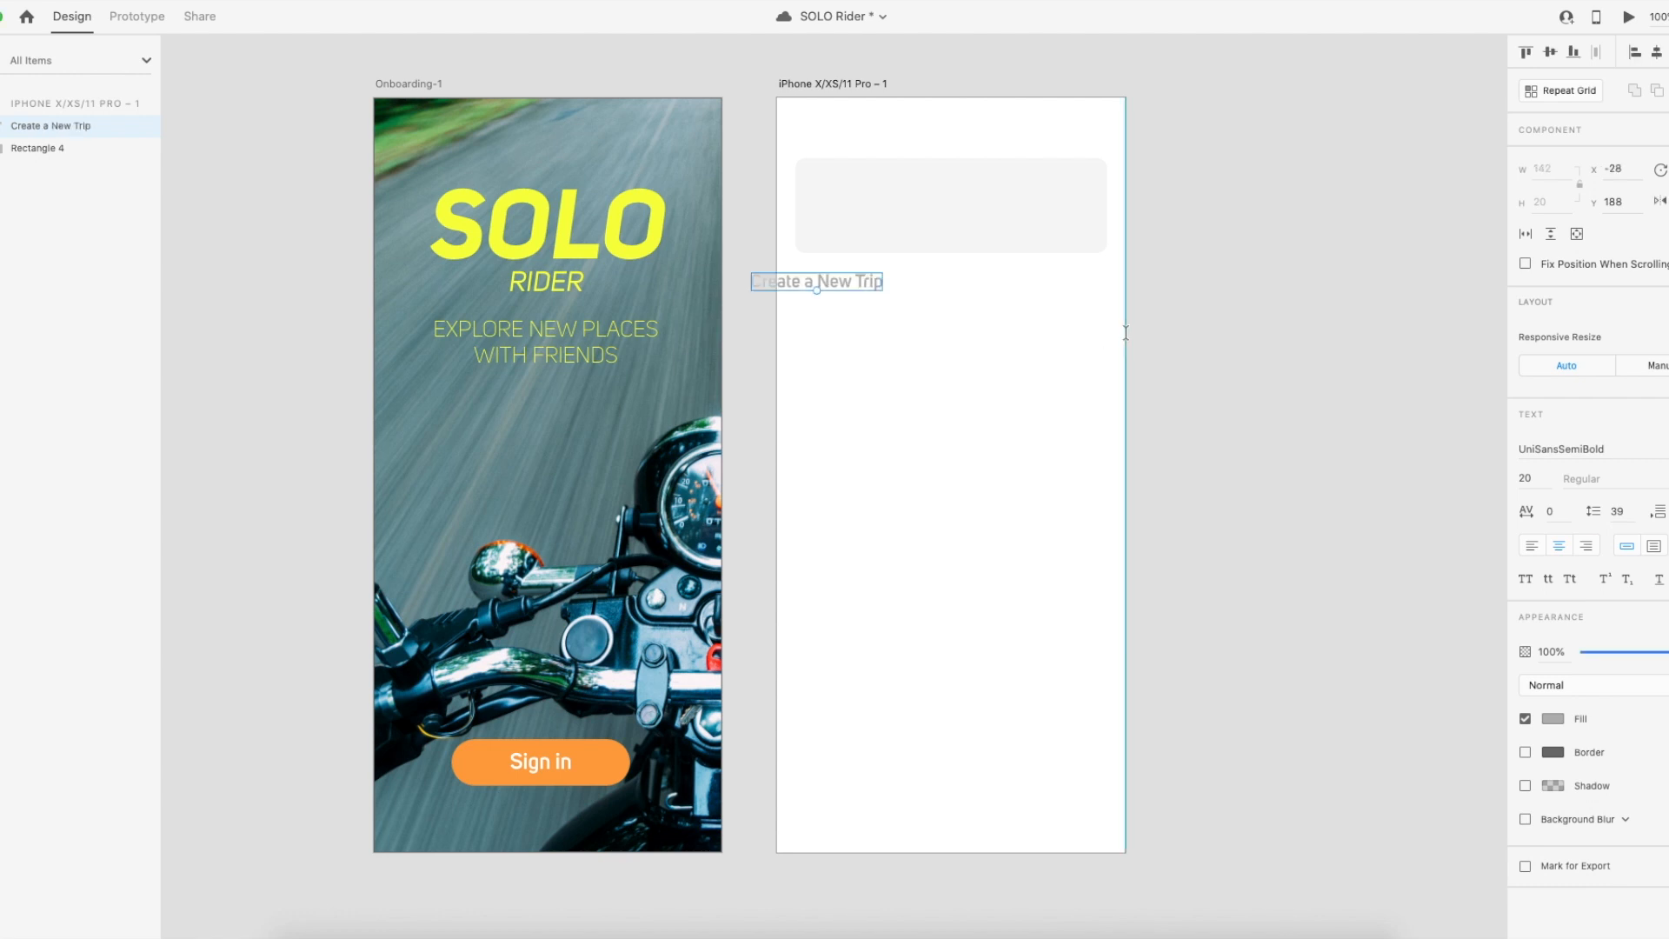
drag(800, 283, 863, 189)
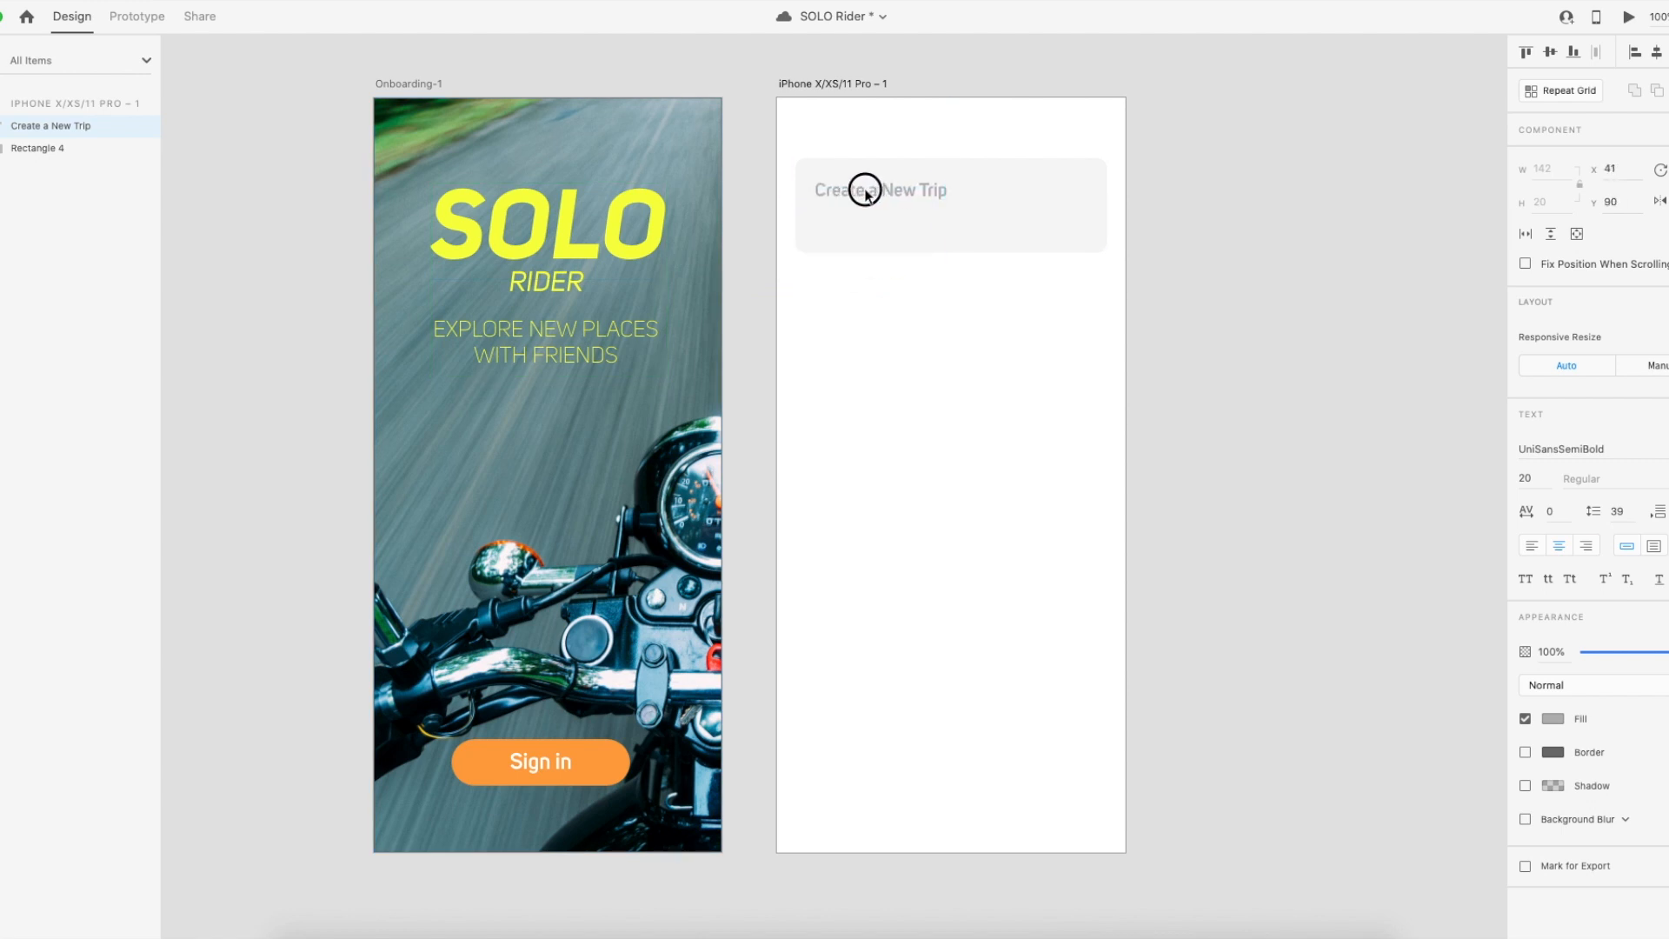
Change the "Create a New Trip" text fill to black #000000.
click(1551, 718)
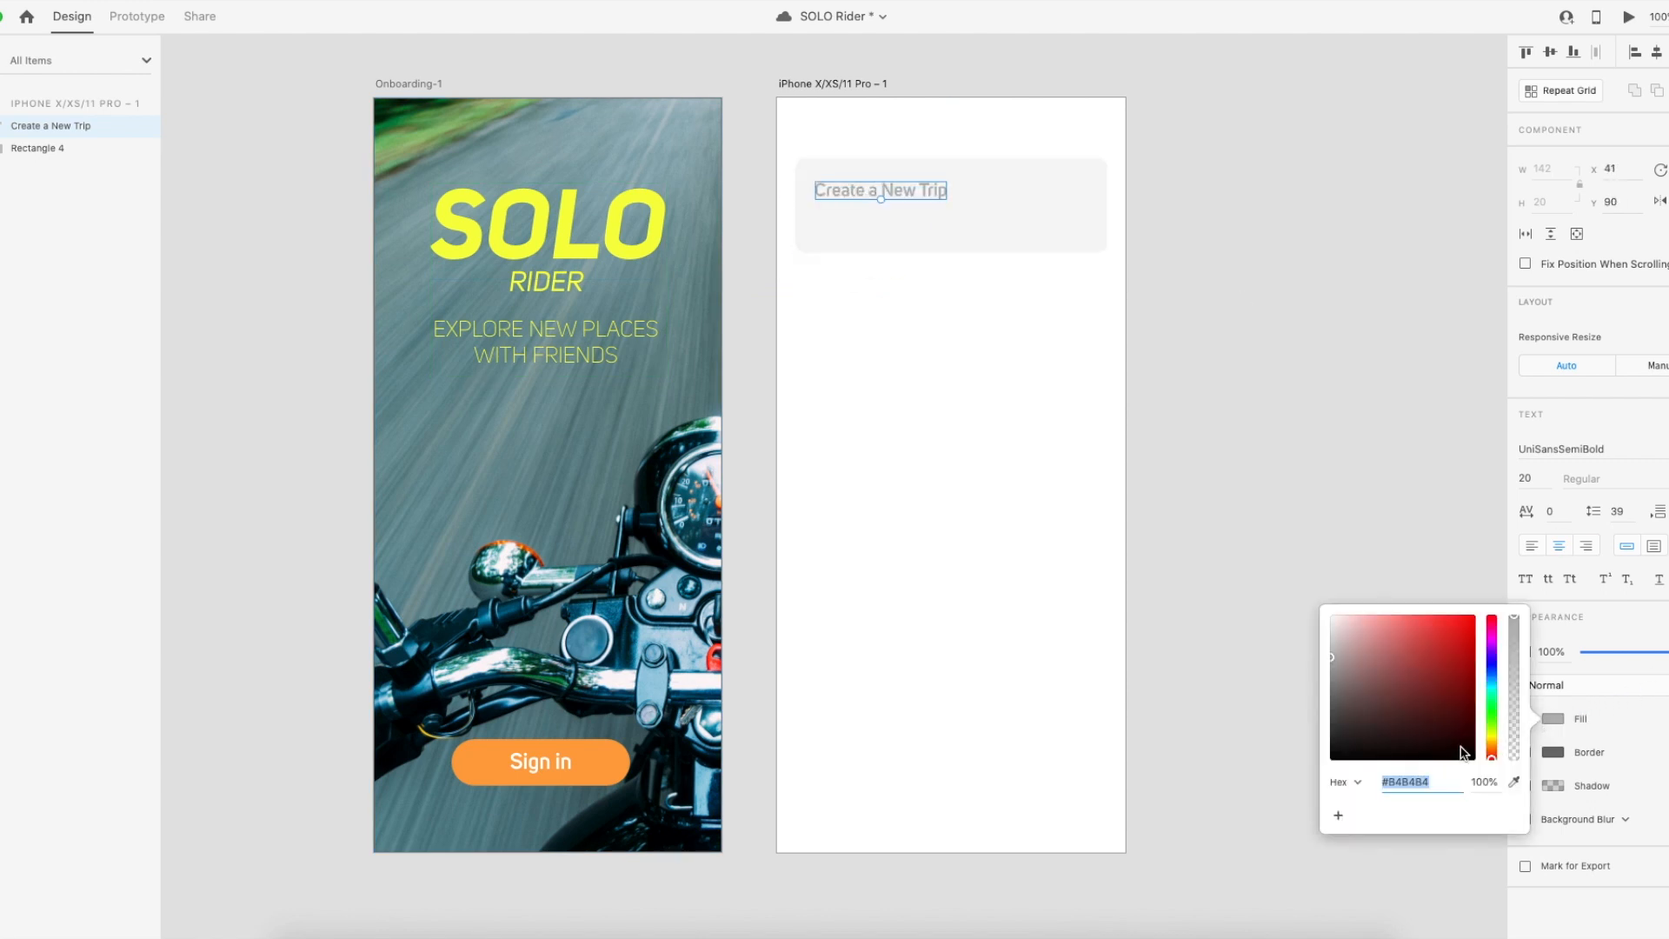
mouse_move(1389, 720)
mouse_down()
mouse_move(1342, 701)
mouse_move(1304, 727)
mouse_move(1295, 769)
mouse_up()
scroll(1255, 504, right, 1)
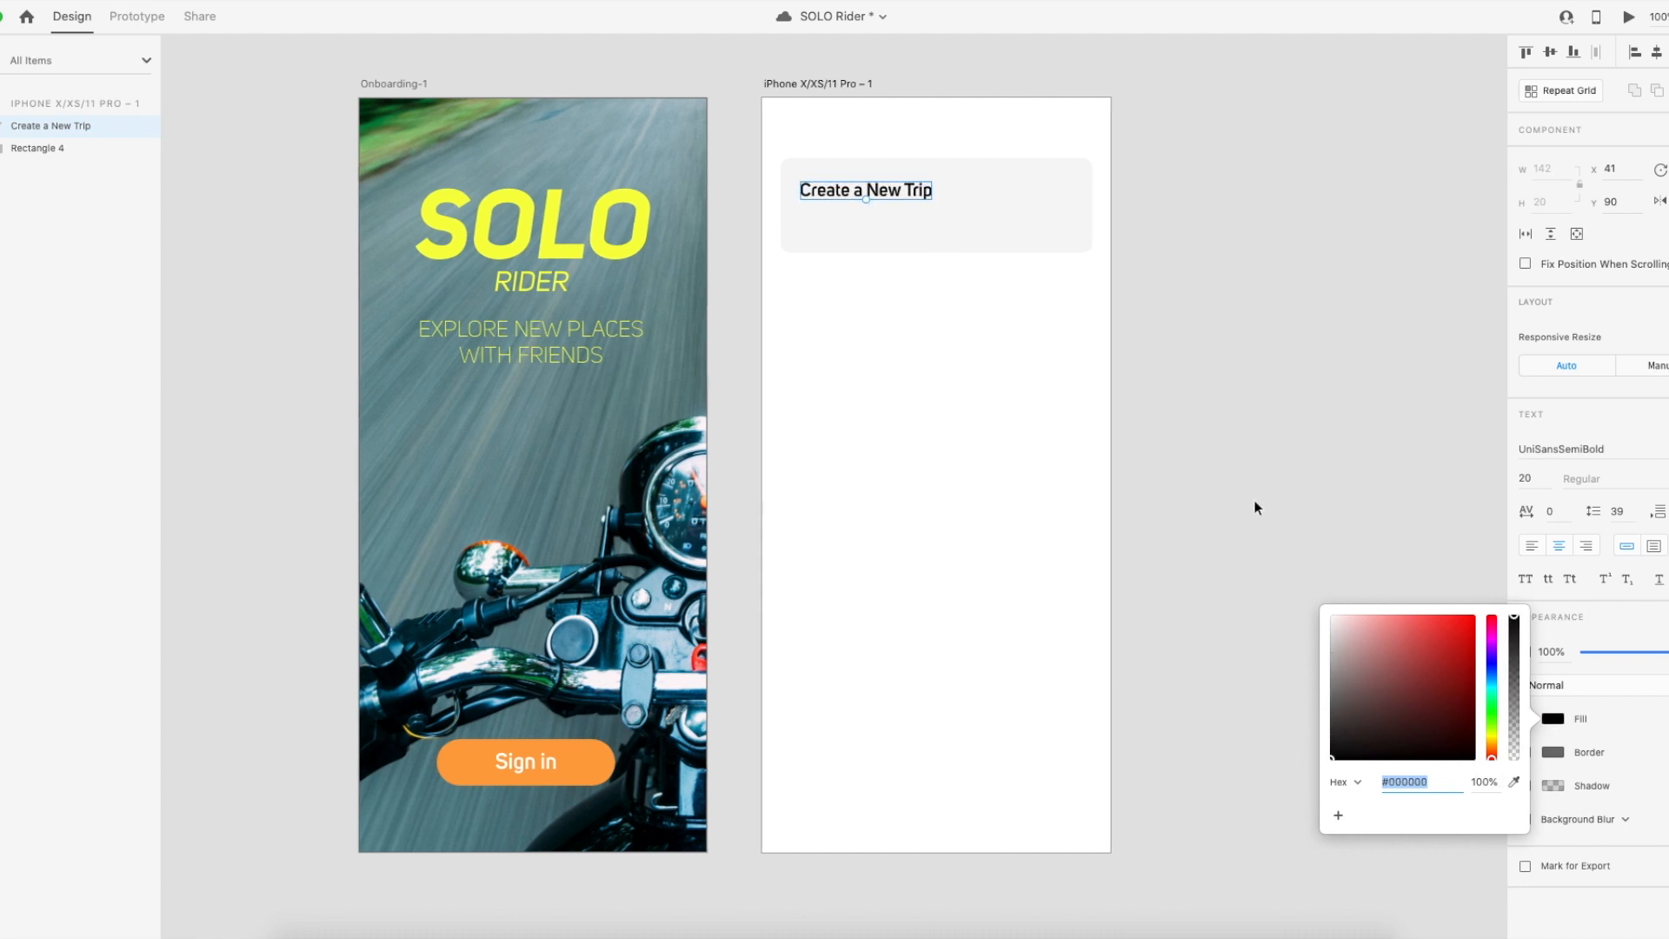
click(1255, 503)
scroll(1122, 535, left, 3)
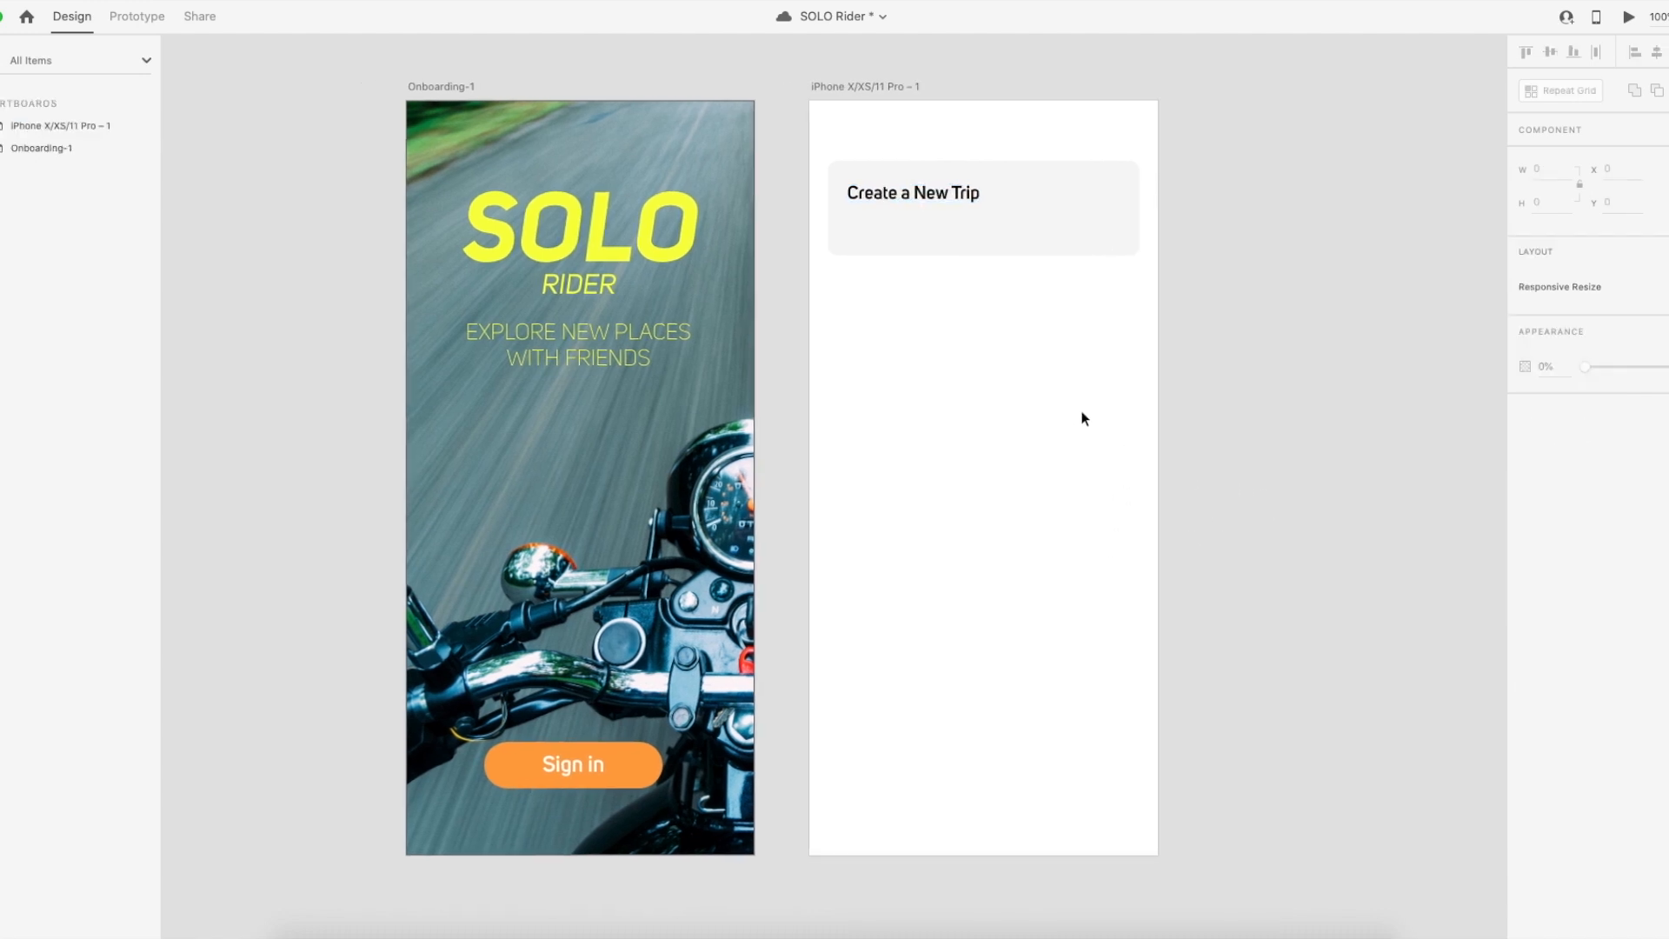
Add a second text reading "with your friends" below the grey card.
click(901, 193)
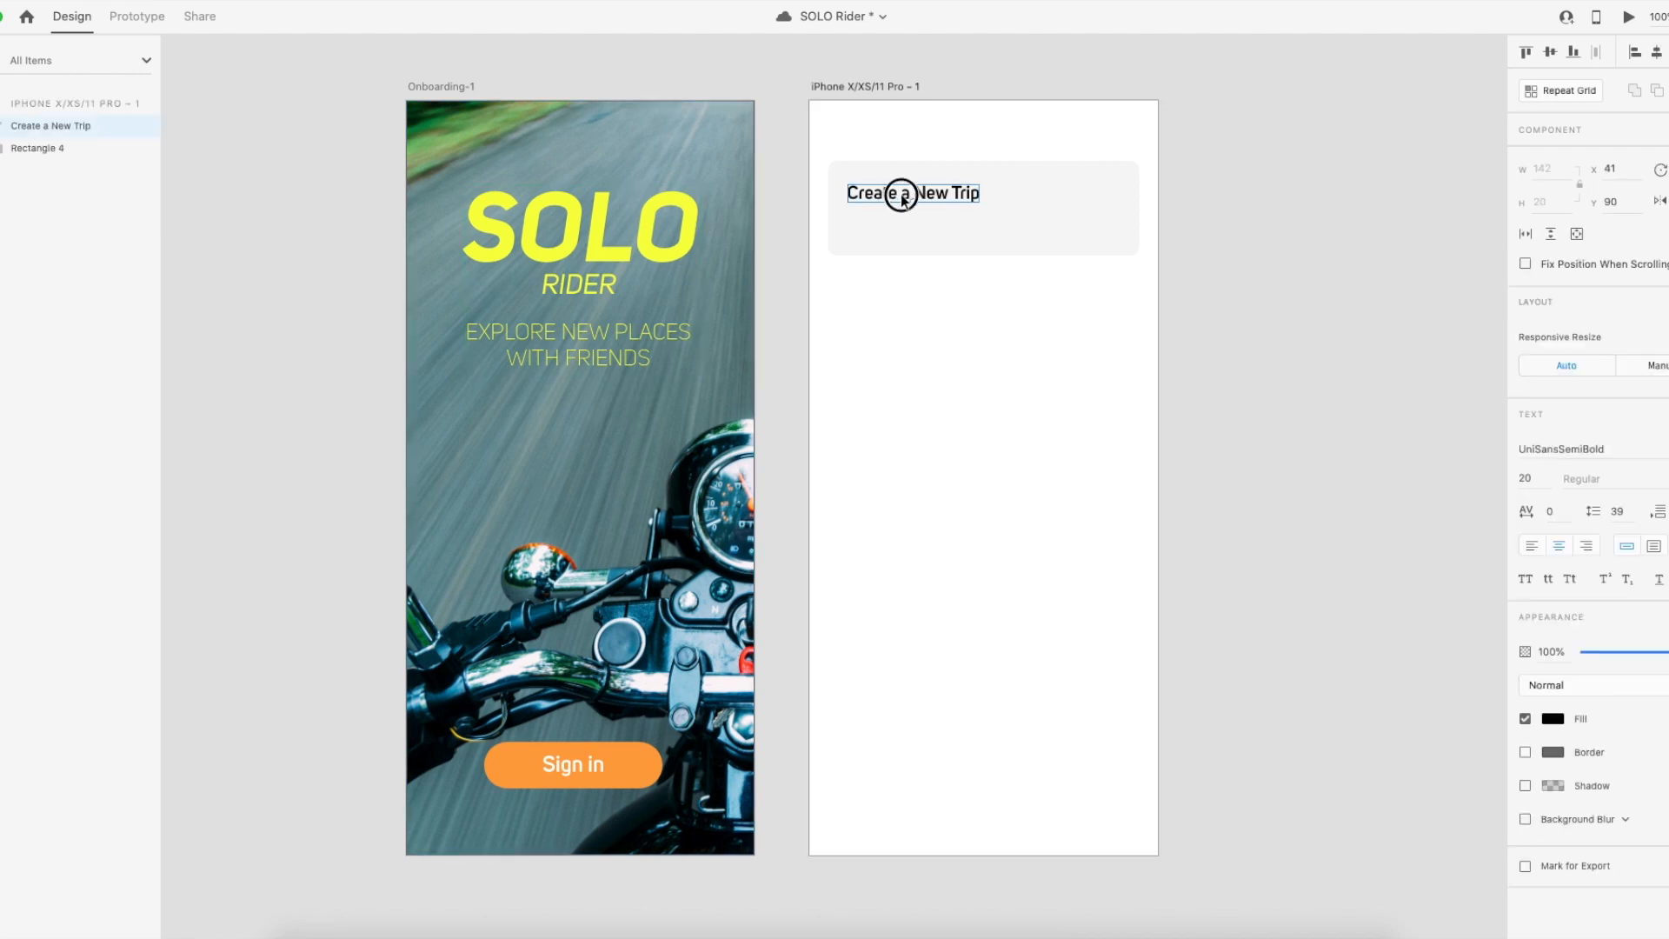
click(845, 320)
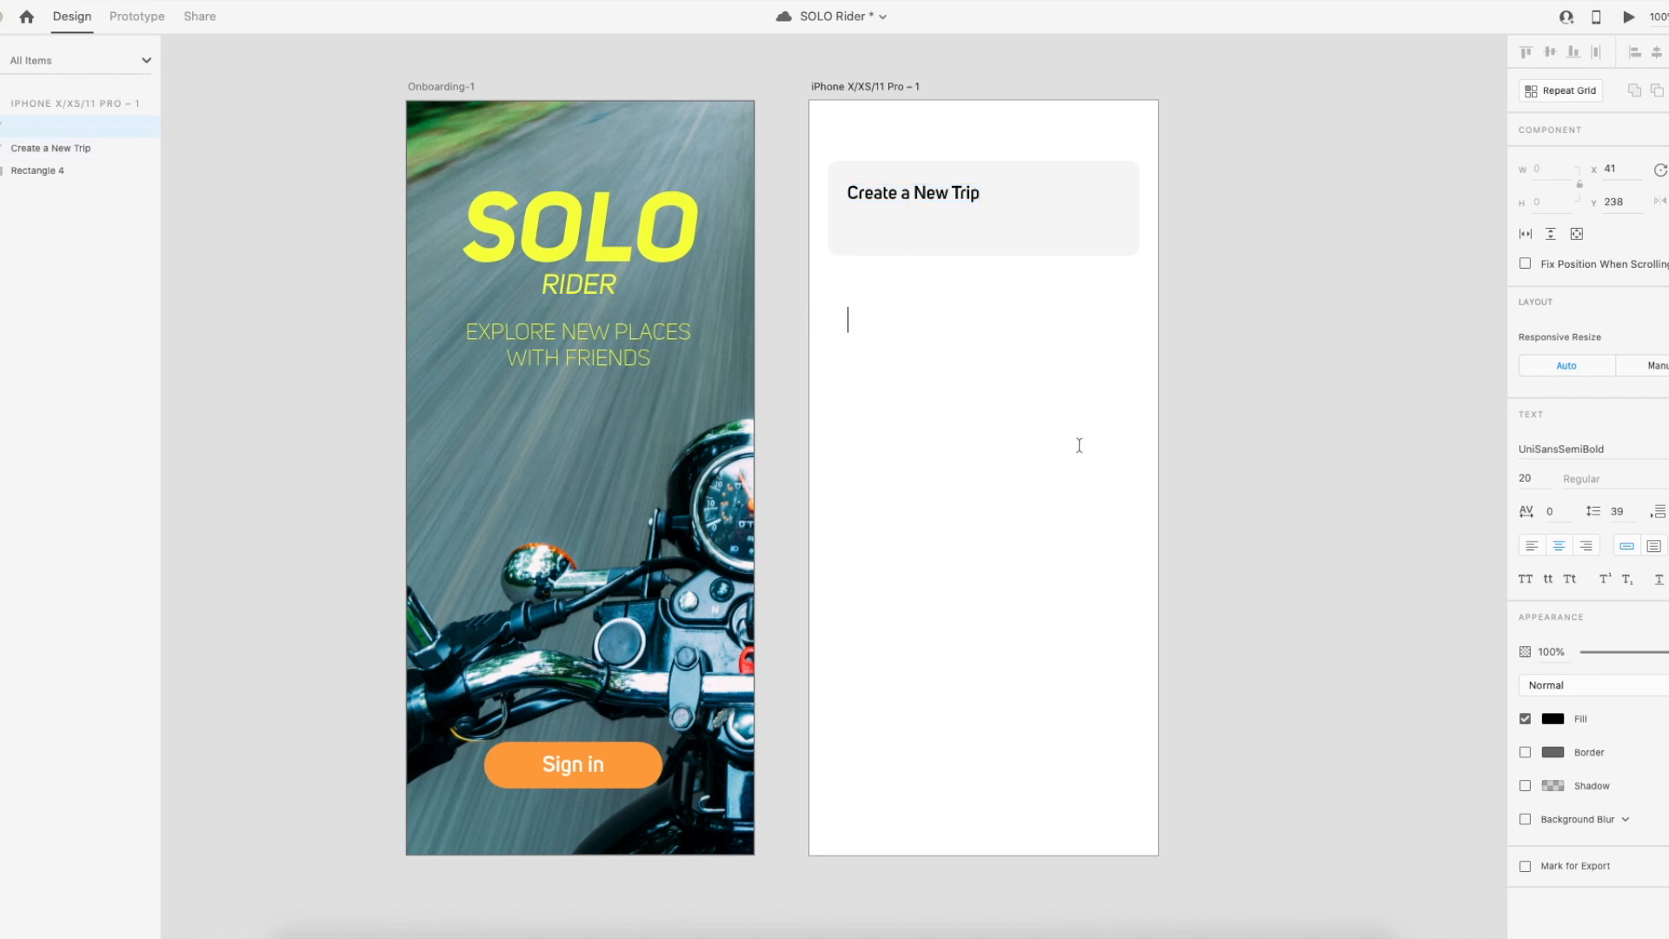
text(with your friends)
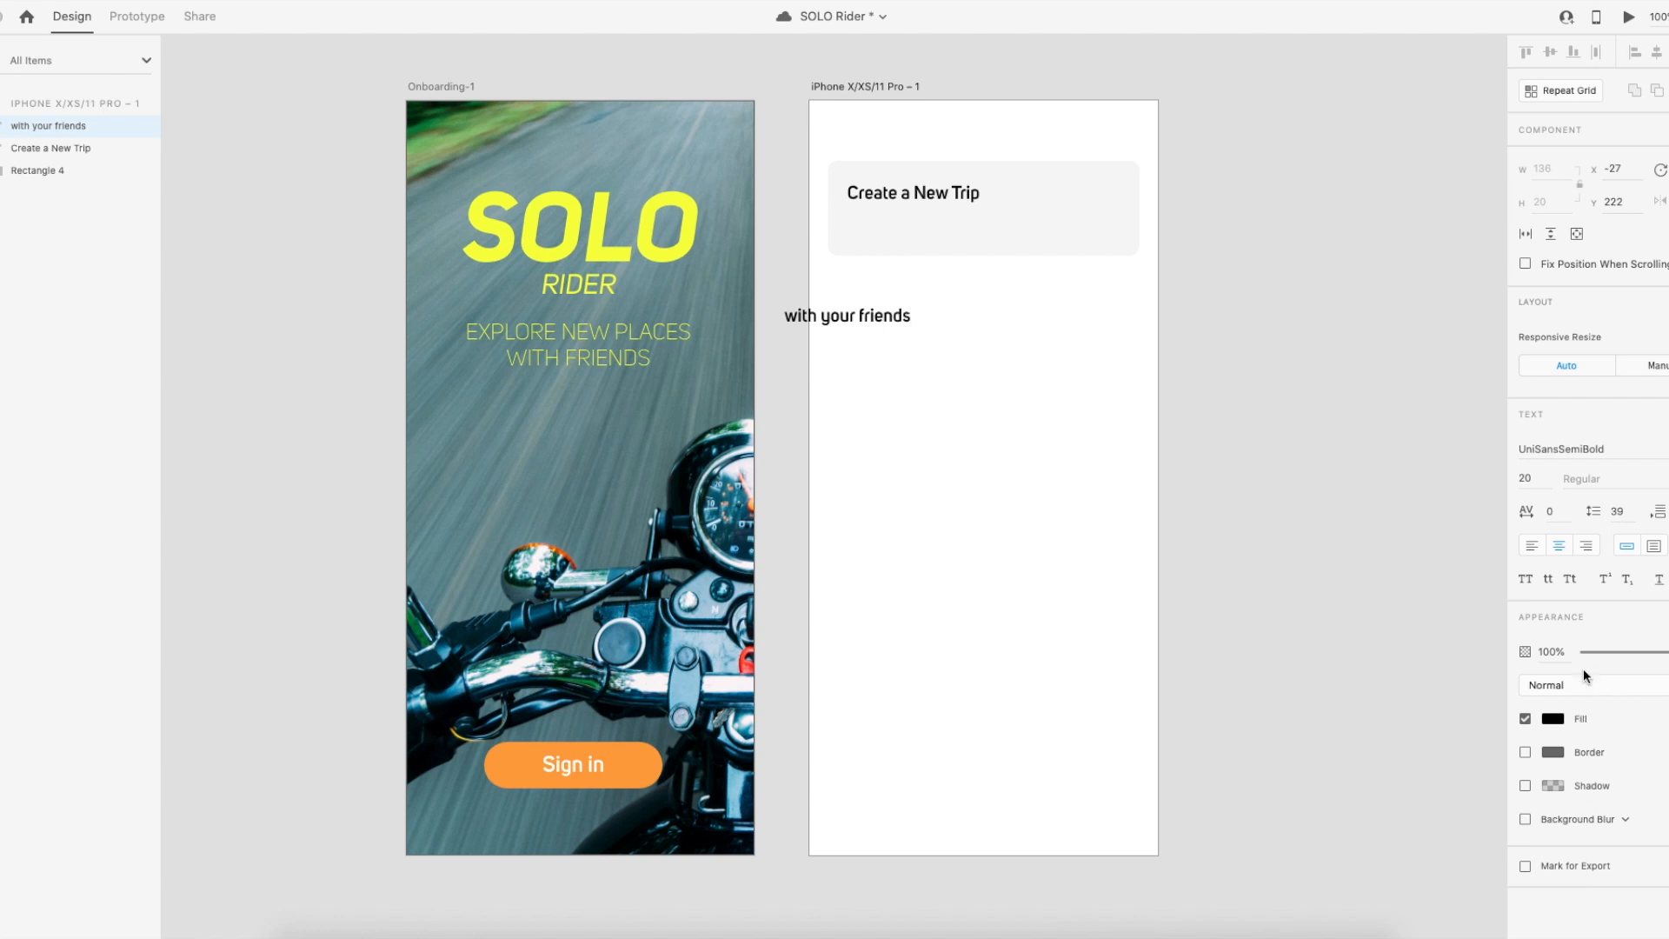
Change the font of the "with your friends" text to UniSansRegular.
click(1635, 448)
key(Right)
key(BackSpace)
key(BackSpace)
key(BackSpace)
key(BackSpace)
key(BackSpace)
key(BackSpace)
key(BackSpace)
key(BackSpace)
text(Re)
key(Return)
key(super+a)
click(1625, 449)
click(1624, 449)
key(BackSpace)
key(BackSpace)
key(BackSpace)
key(BackSpace)
key(BackSpace)
key(BackSpace)
key(BackSpace)
key(BackSpace)
text(Re)
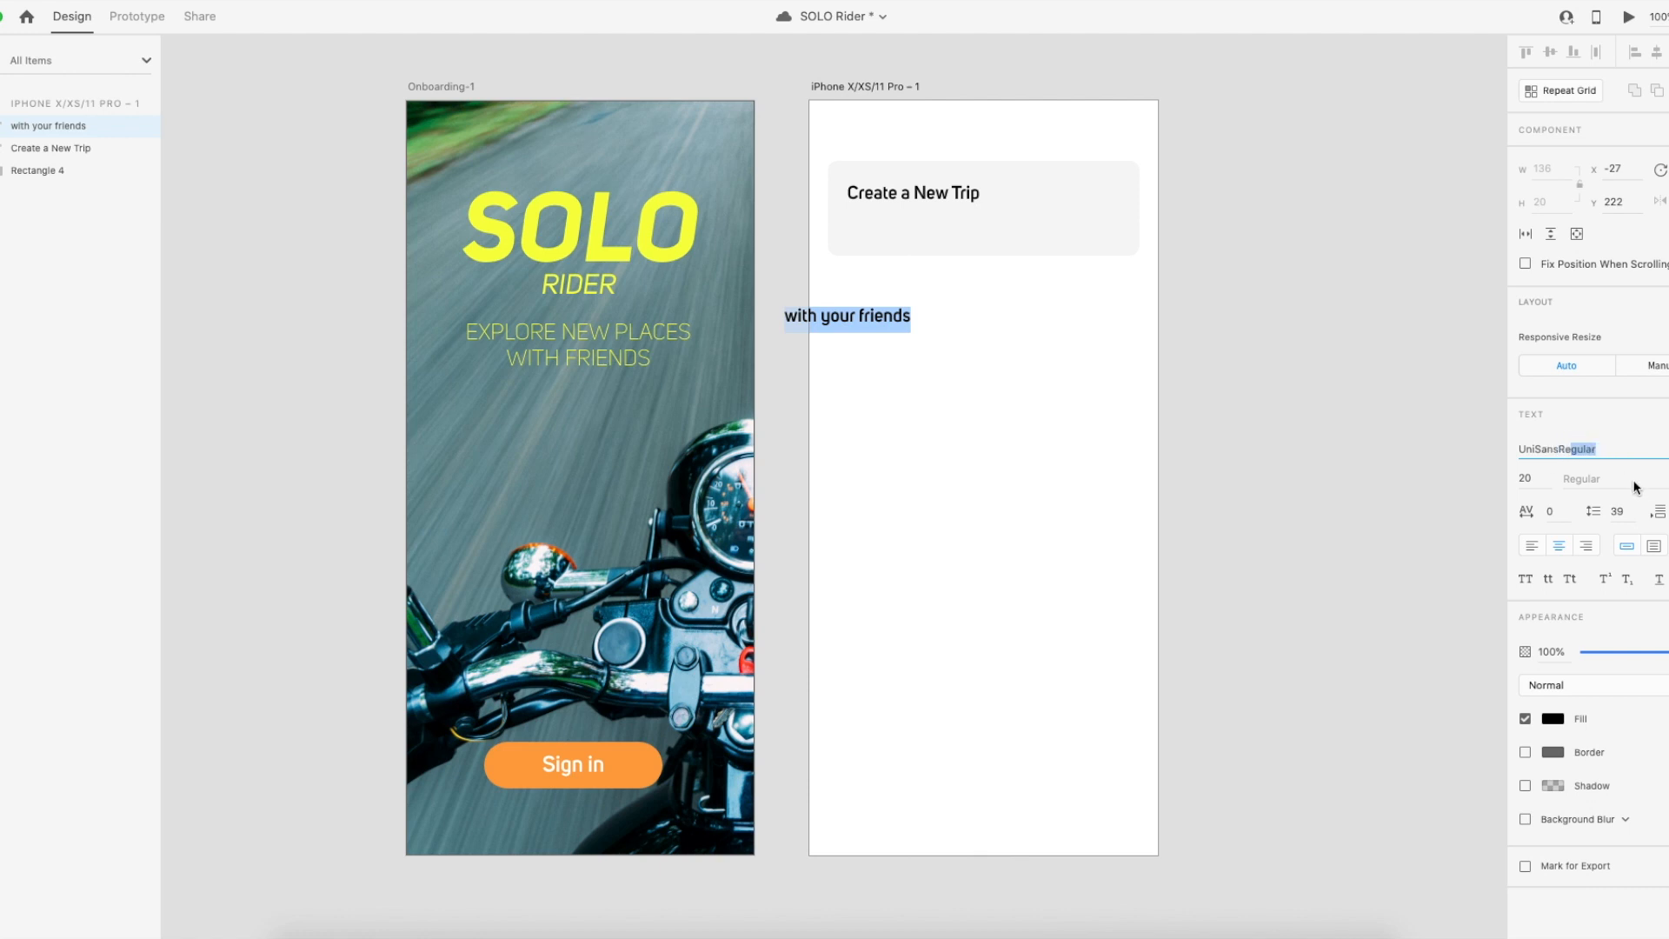
key(Return)
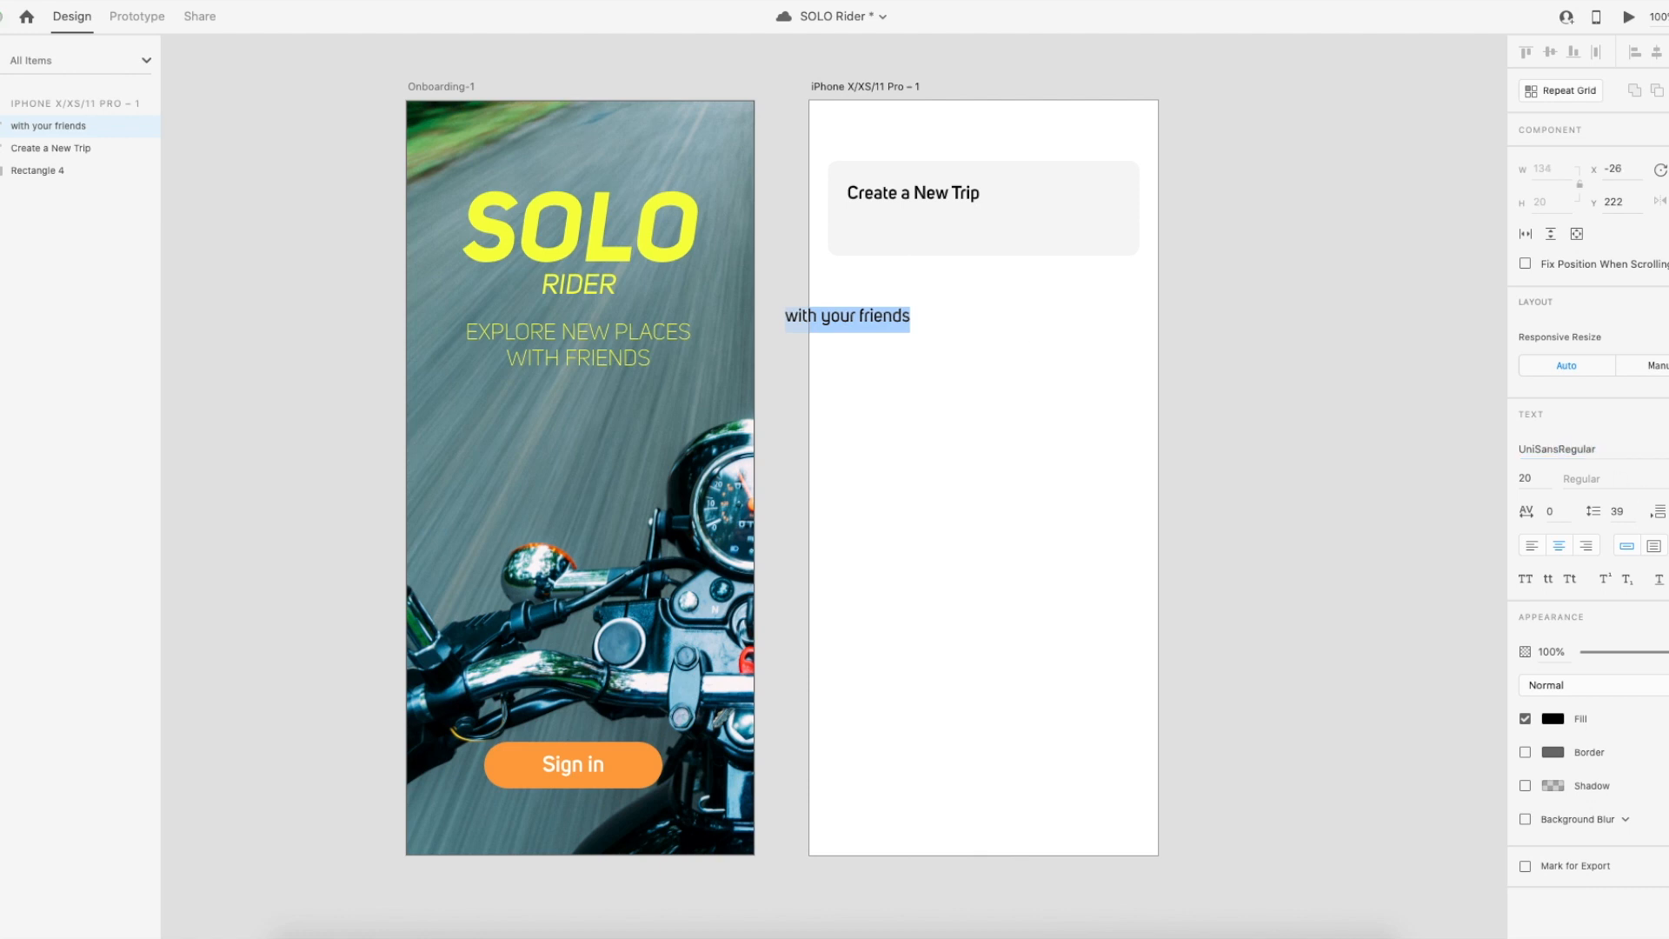
key(Escape)
Move "with your friends" under the card heading, reduce its size to 14 and set its opacity to 50%.
drag(848, 323, 904, 227)
click(1660, 652)
drag(1661, 654, 1645, 652)
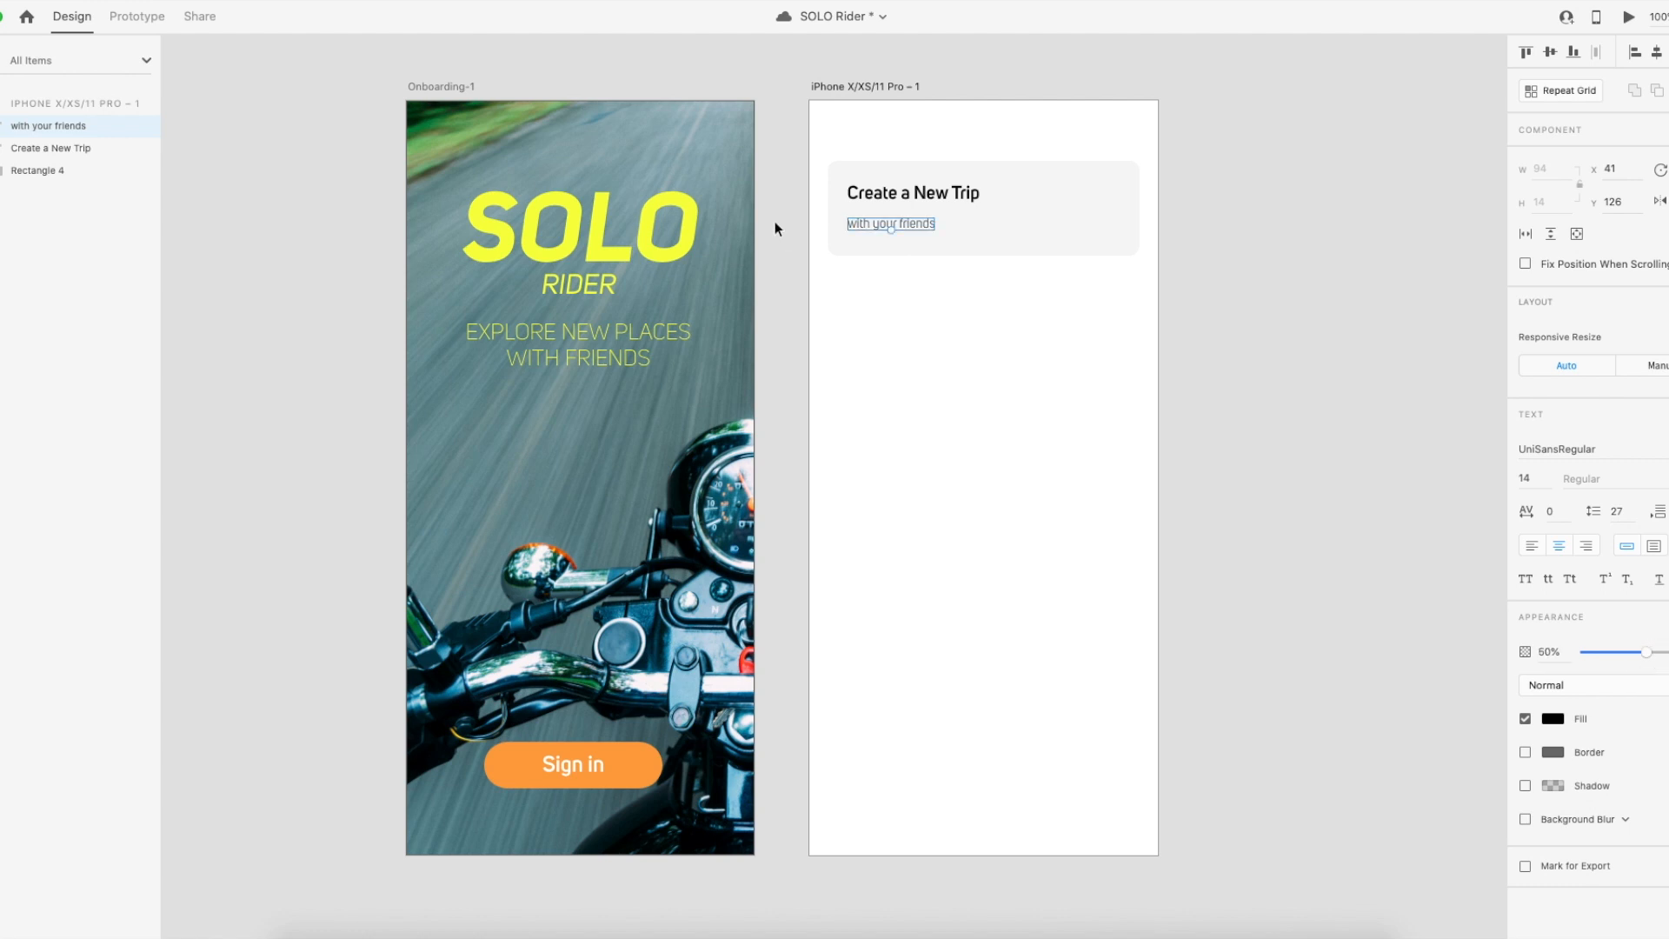
Adjust the positions of the card's heading and subtitle so the two lines sit closer together, aligned at their left edges.
drag(882, 226, 924, 222)
drag(894, 231, 893, 229)
click(904, 194)
drag(901, 195, 902, 200)
click(982, 303)
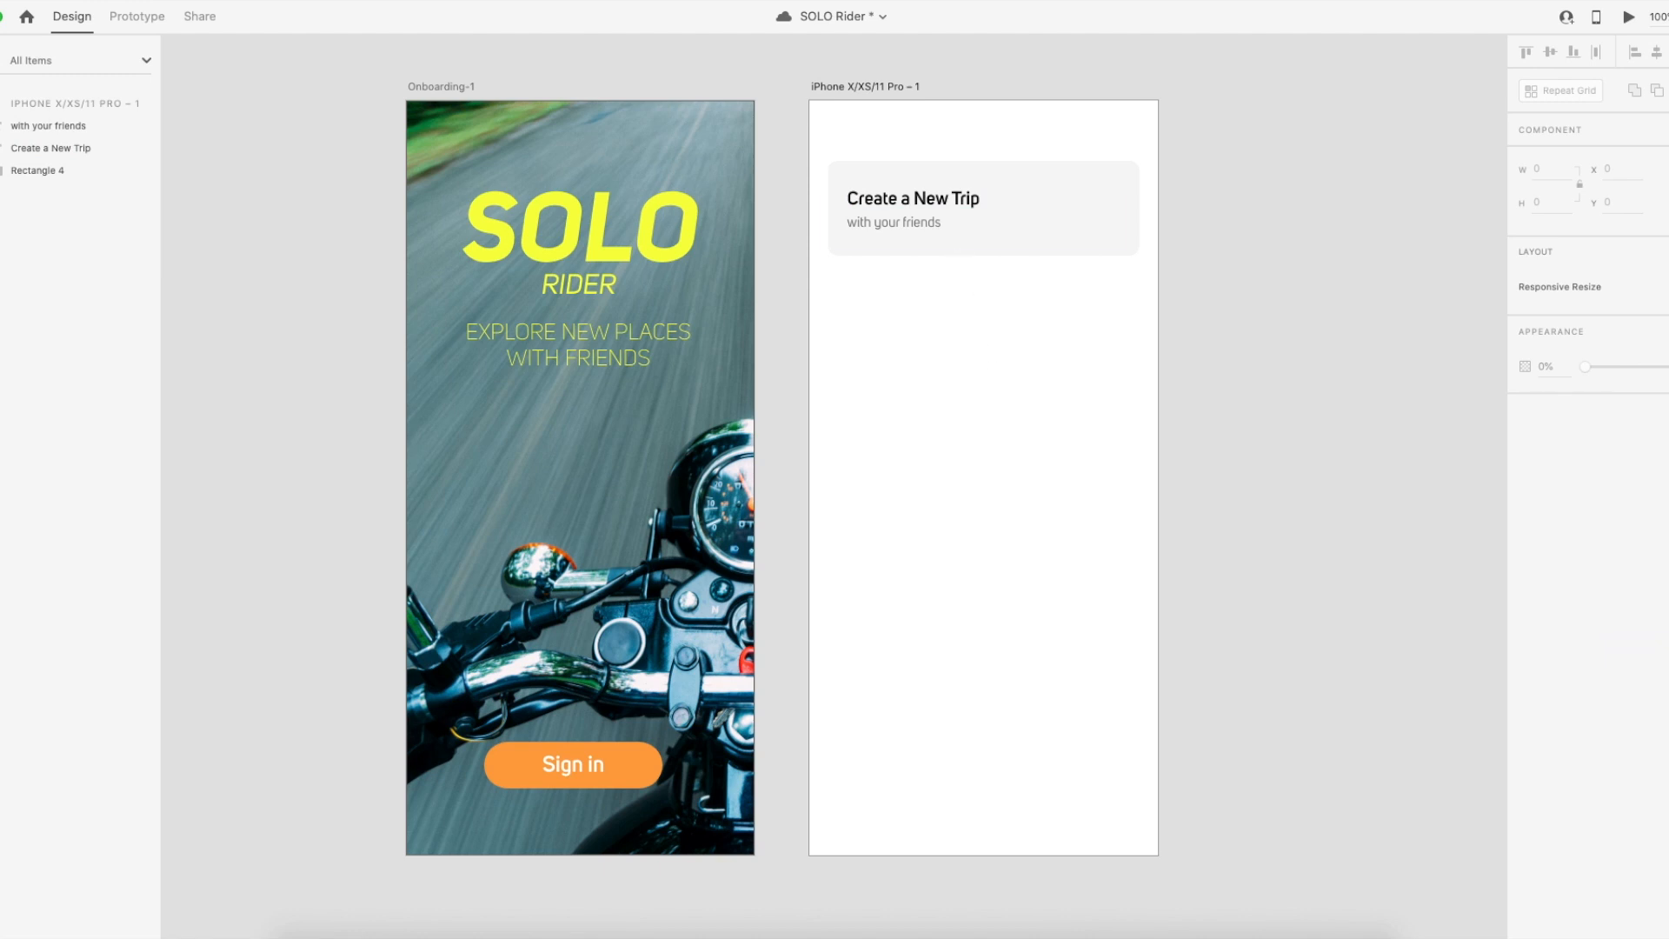
Draw a circle about 49 by 49 at the card's right side, remove its border and fill it with the Sign in button's orange.
key(e)
click(1113, 229)
drag(1112, 229, 1113, 234)
click(1525, 550)
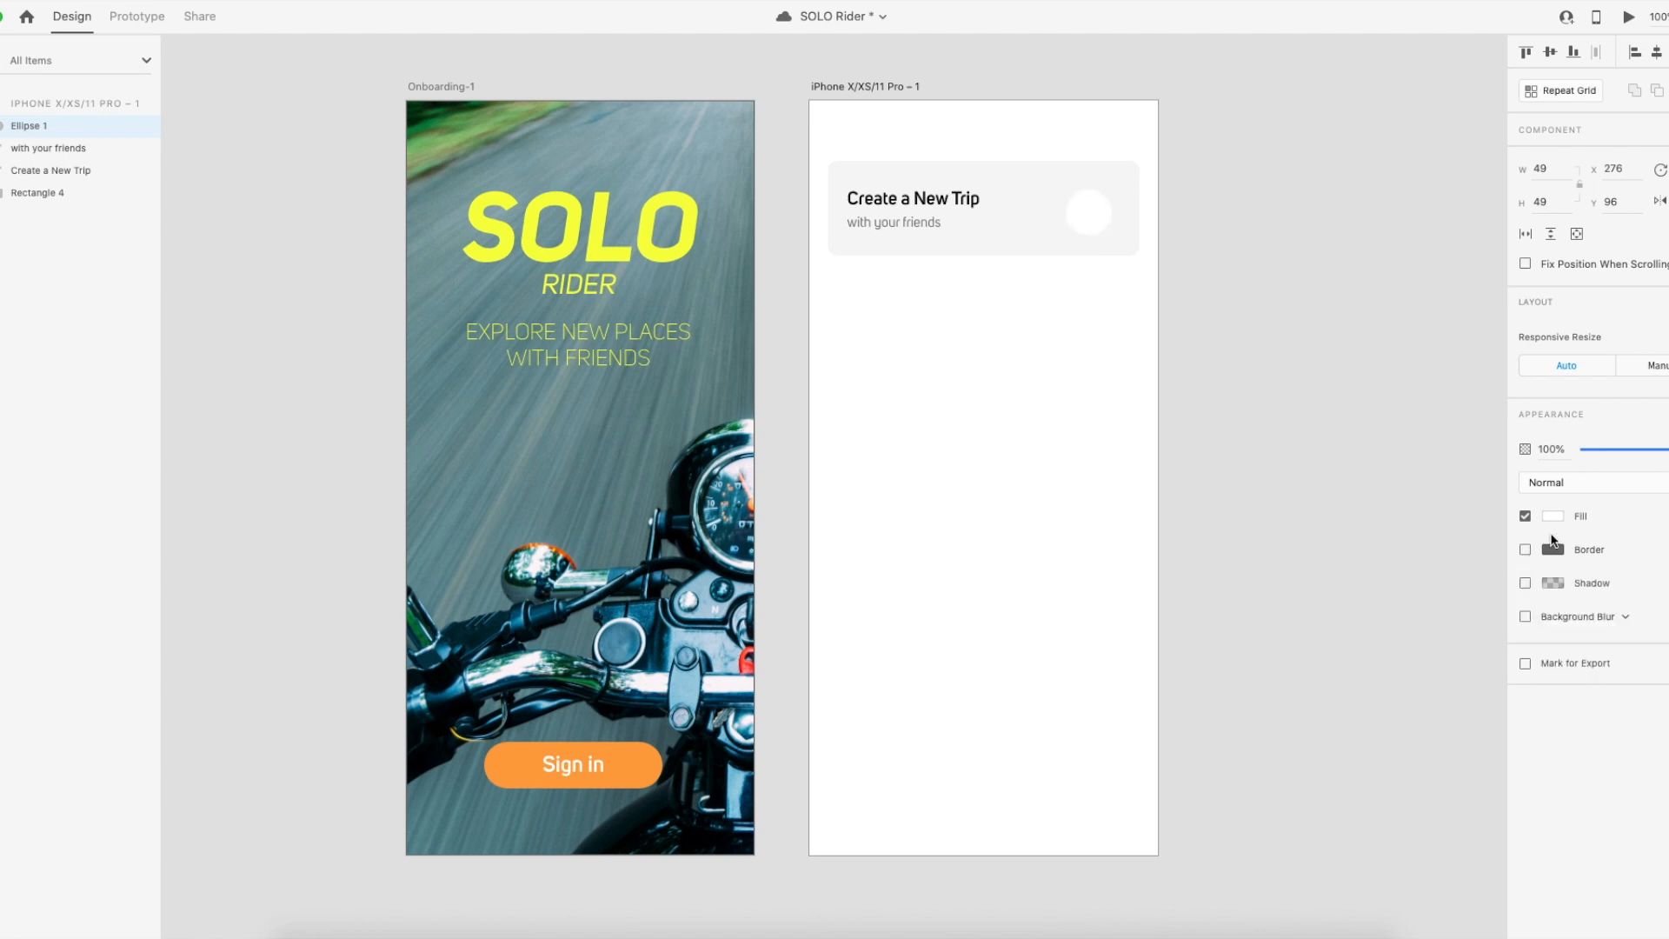
key(i)
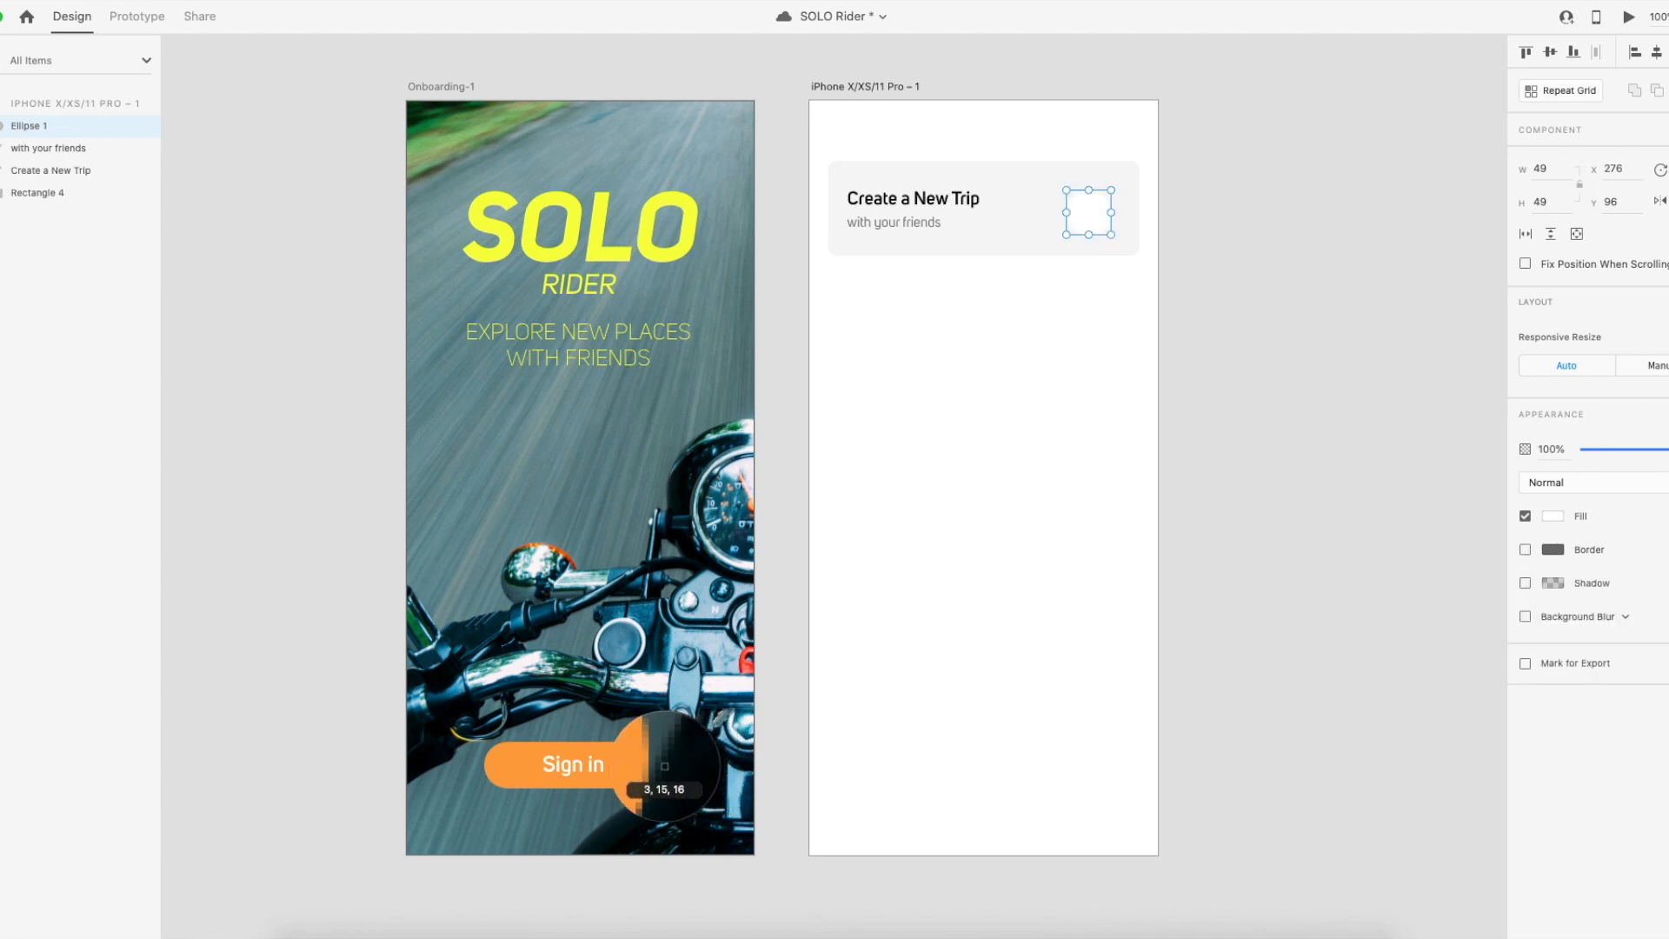
click(637, 765)
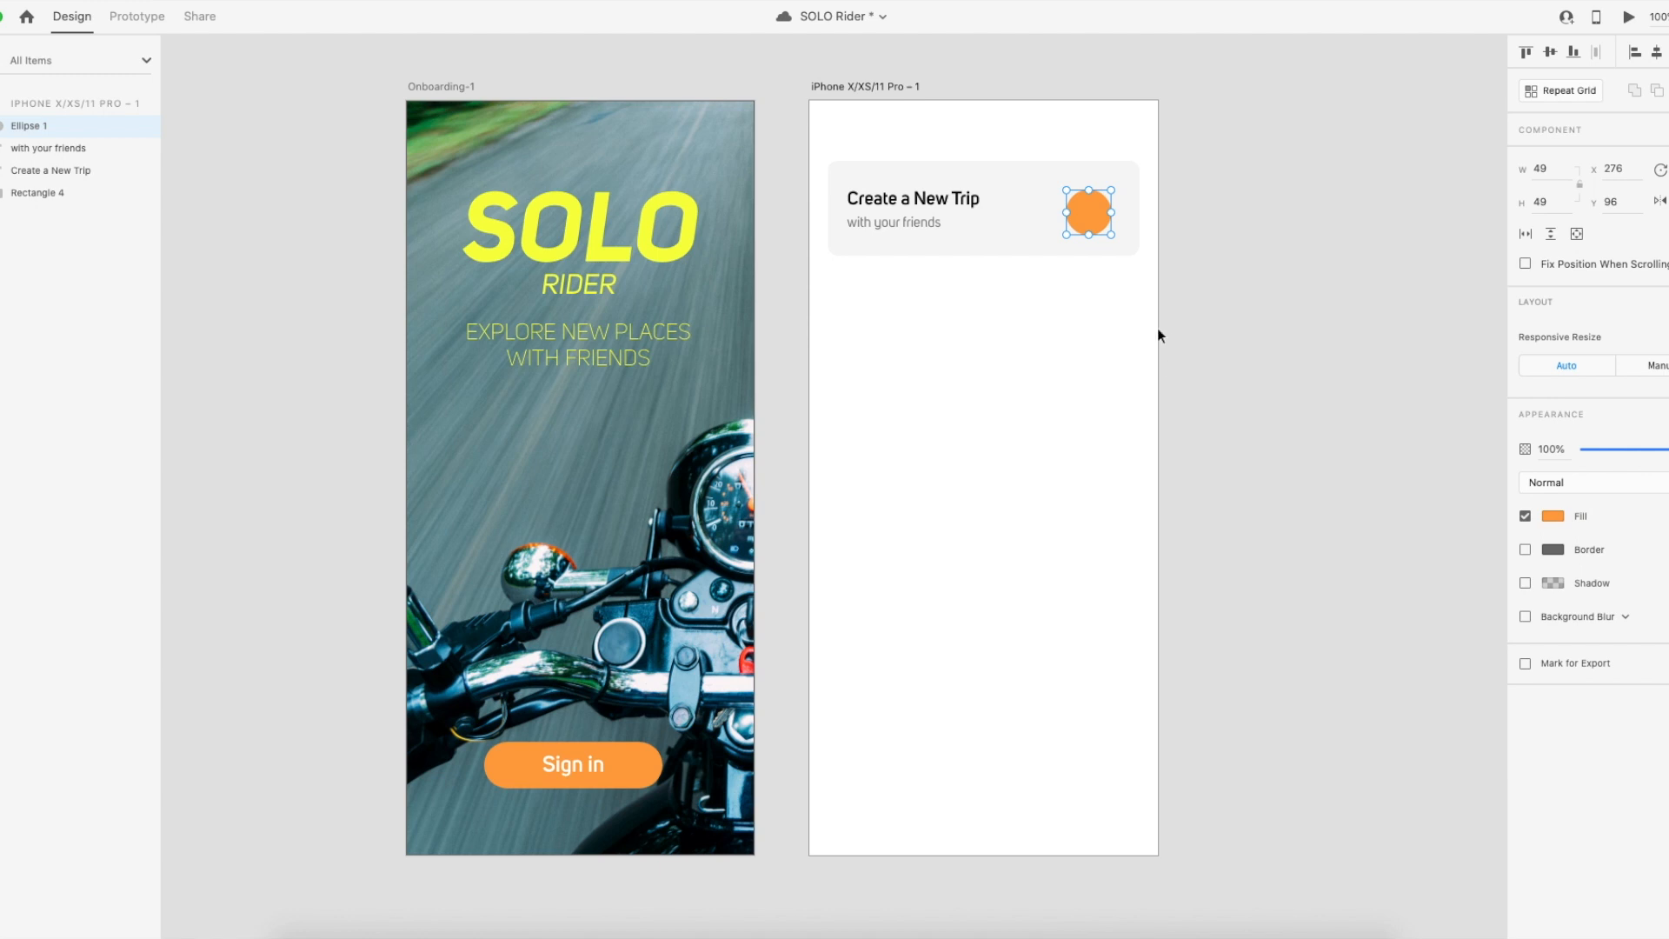
Enlarge the orange circle to about 55 by 55 and centre it vertically in the card.
click(1074, 380)
click(1103, 210)
drag(1103, 210, 1062, 174)
click(1040, 447)
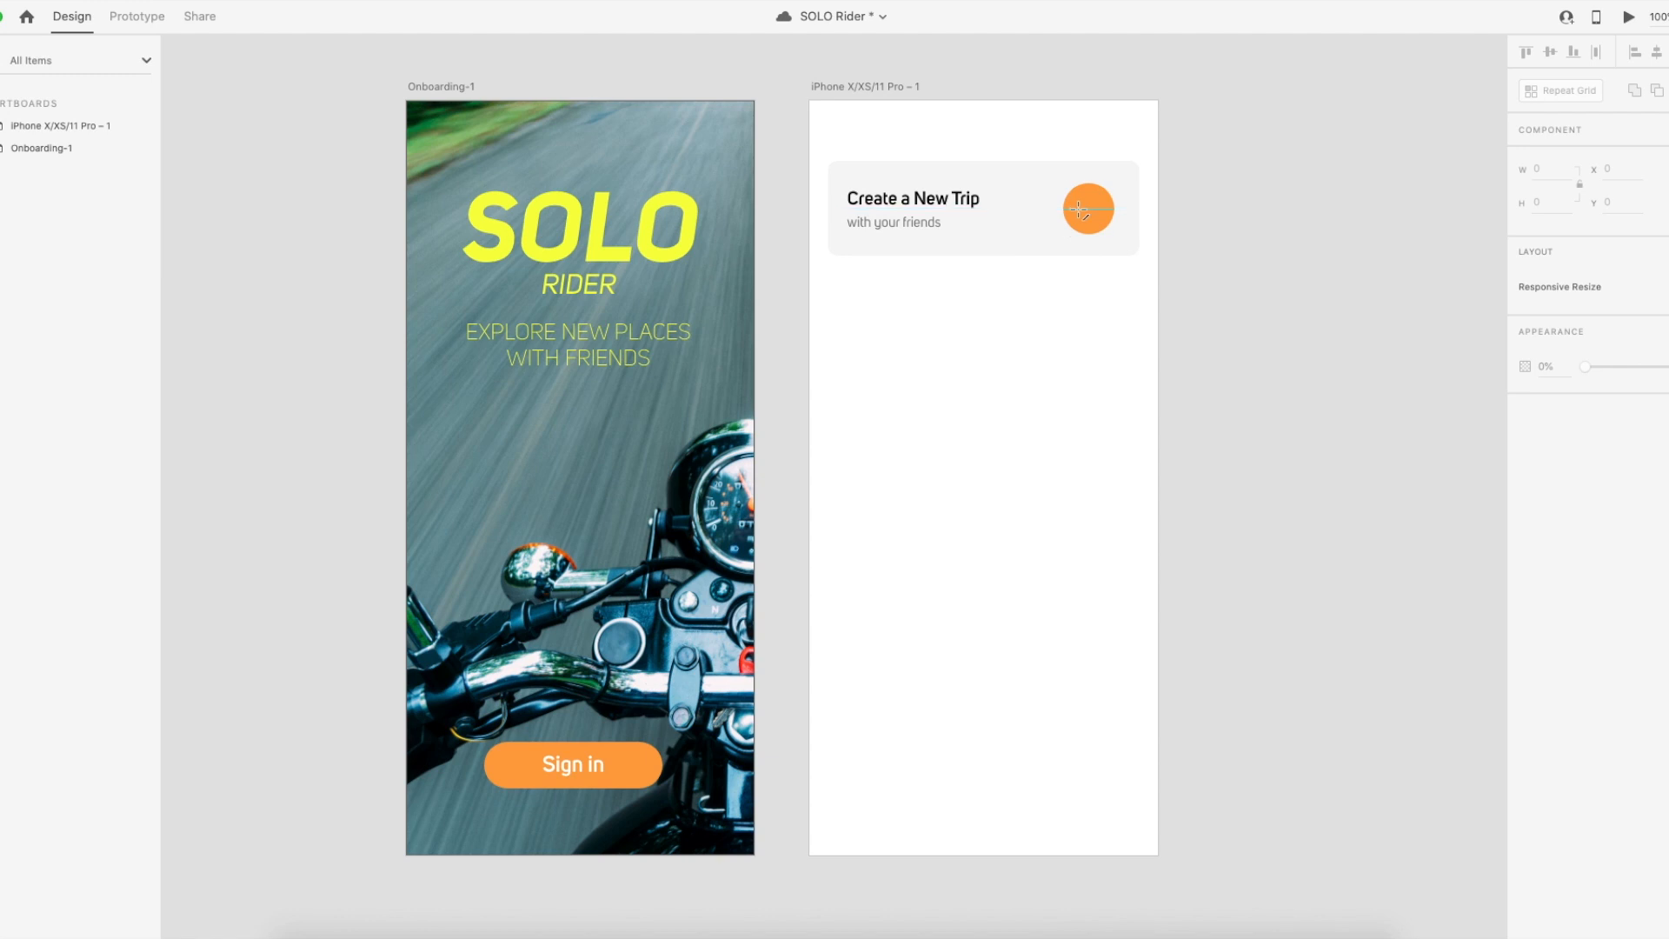
Draw a horizontal line about 26 wide inside the orange circle and set its border size to 5.
drag(1078, 209, 1102, 209)
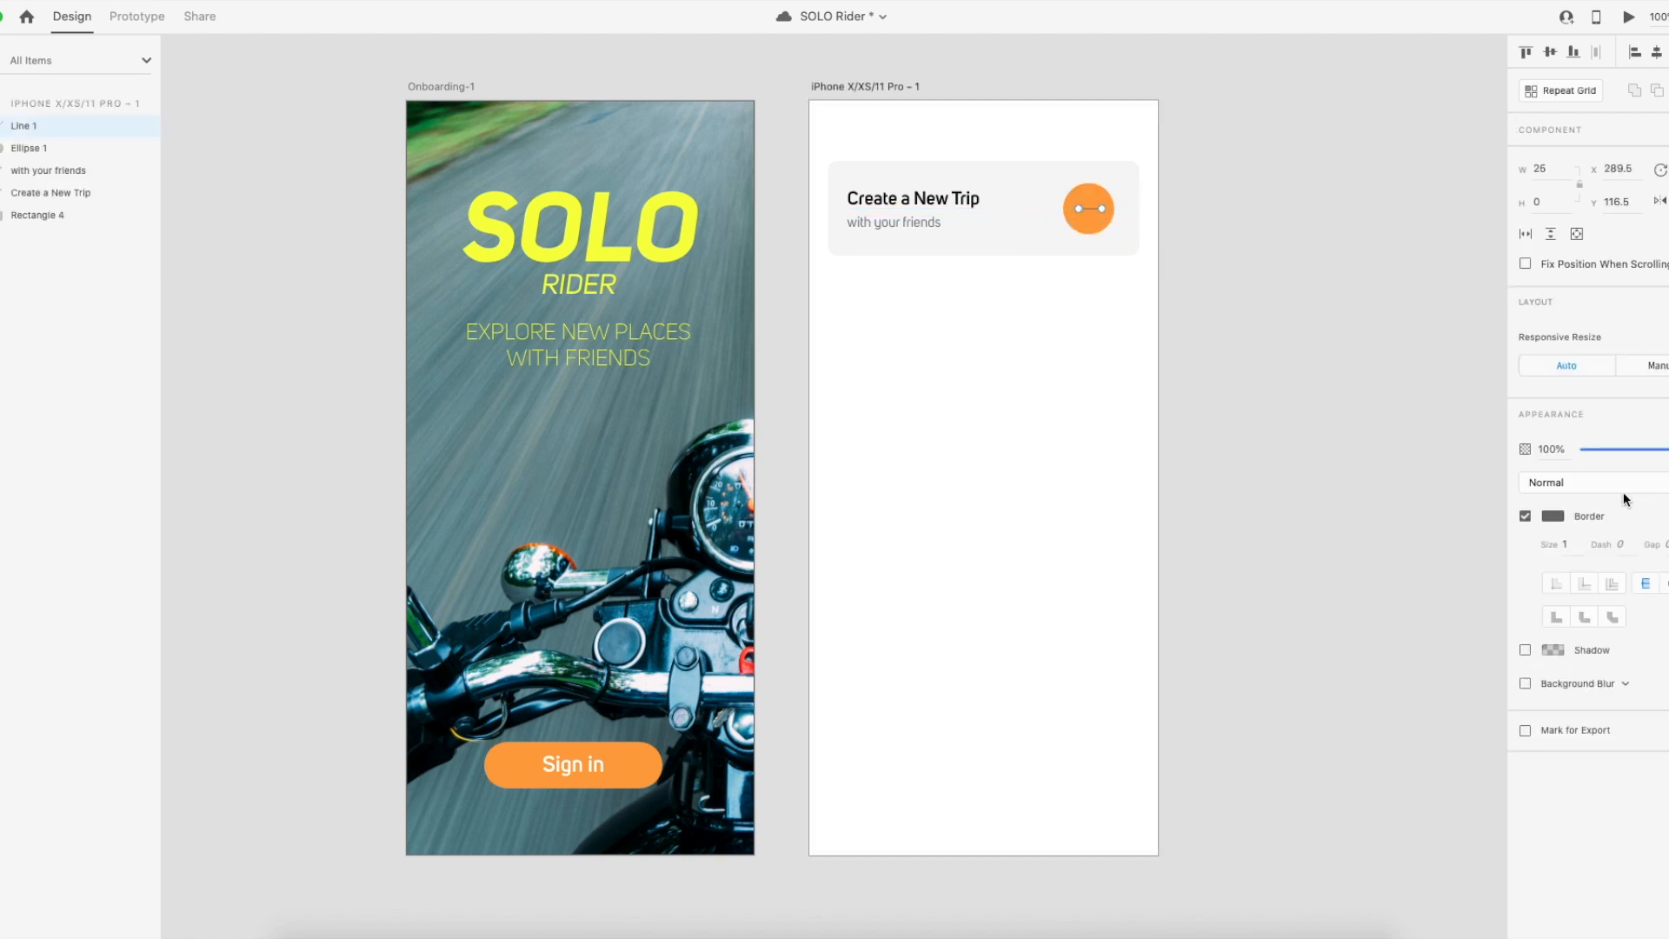
text(2)
key(Return)
click(1580, 544)
text(4)
key(Return)
text(5)
key(Return)
Set the line's width to 28 and its border colour to white #FFFFFF.
click(1559, 172)
key(Up)
key(Up)
key(Up)
click(1553, 516)
drag(1374, 431, 1286, 399)
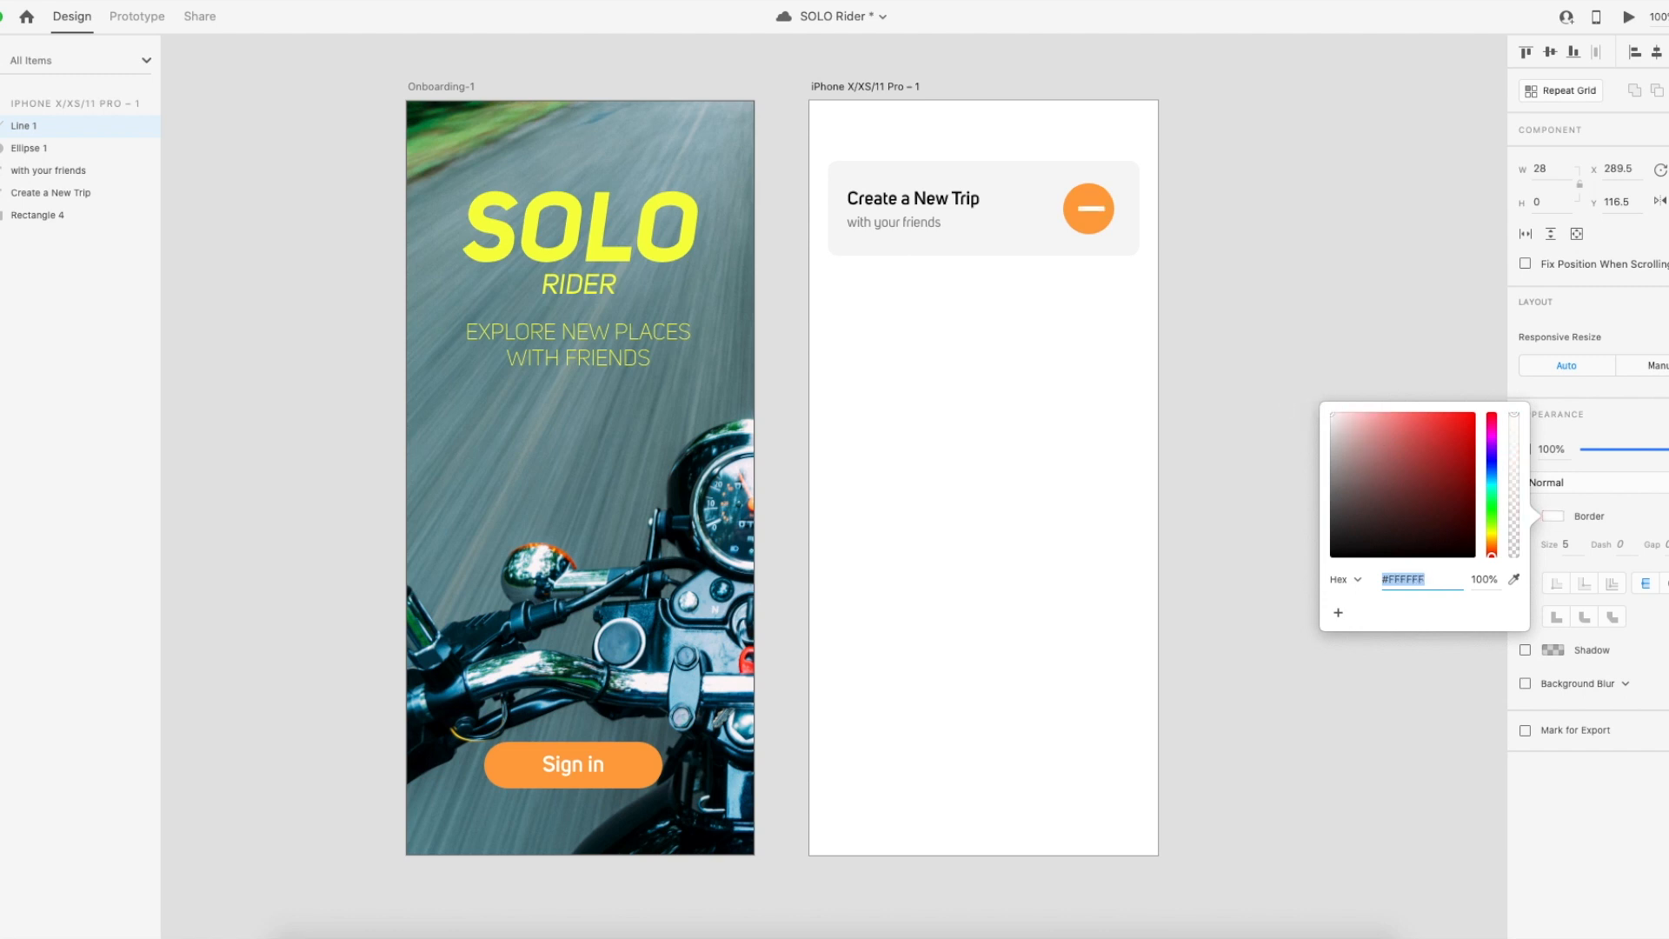
key(Escape)
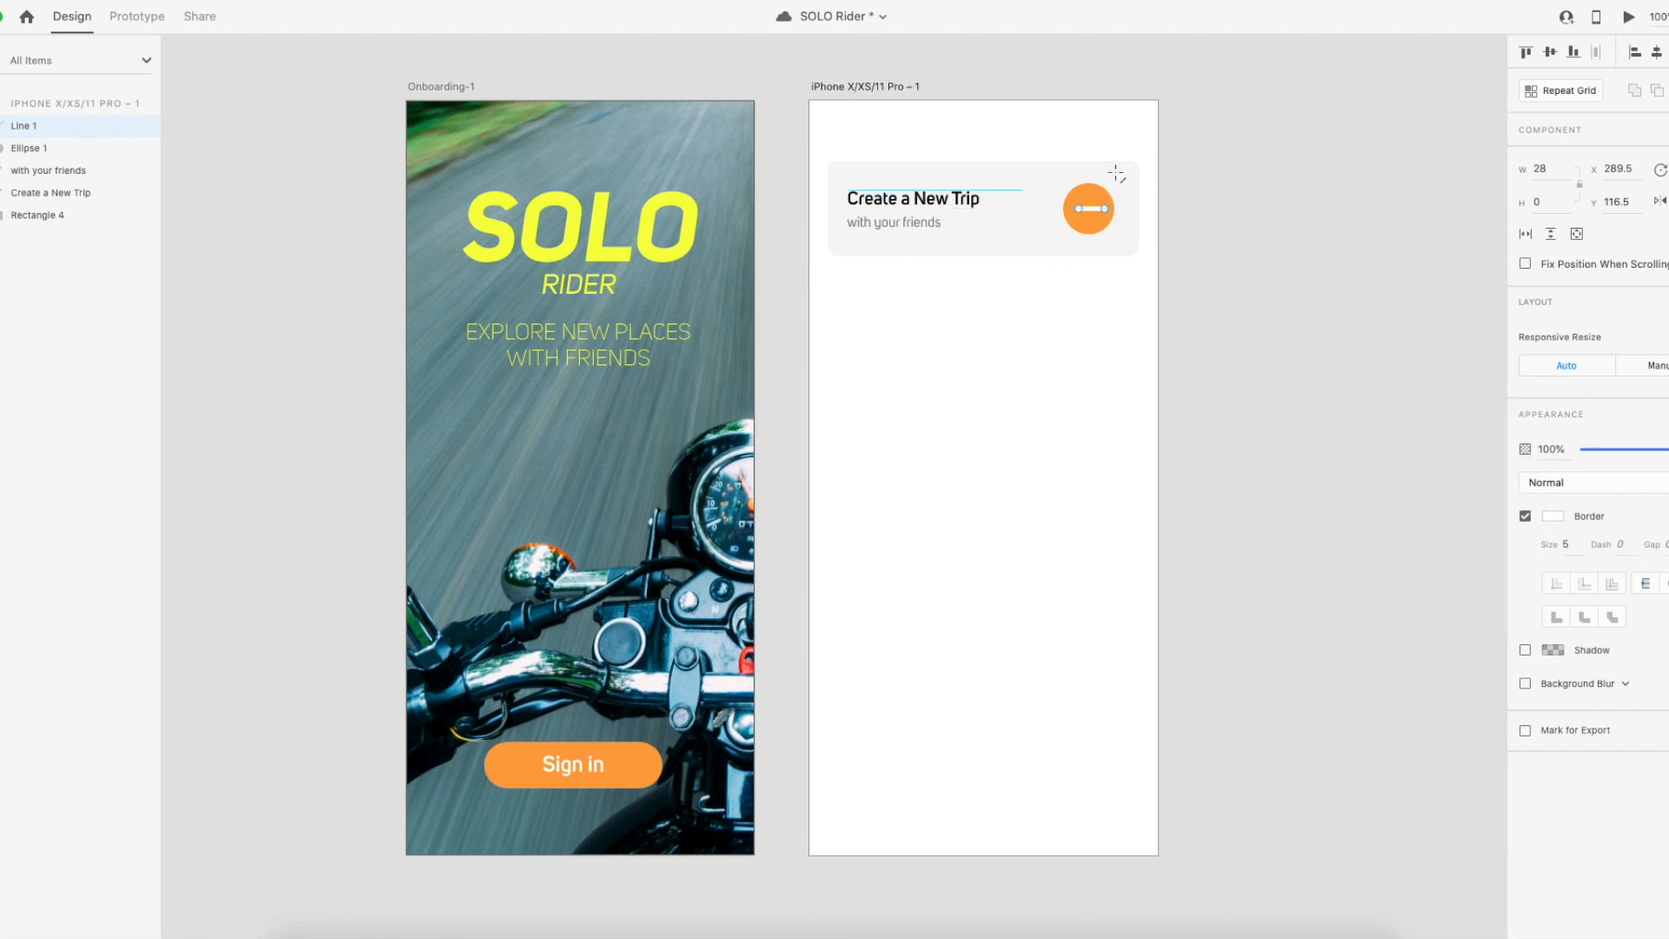
Centre the white line horizontally with the orange circle.
shift+click(1092, 212)
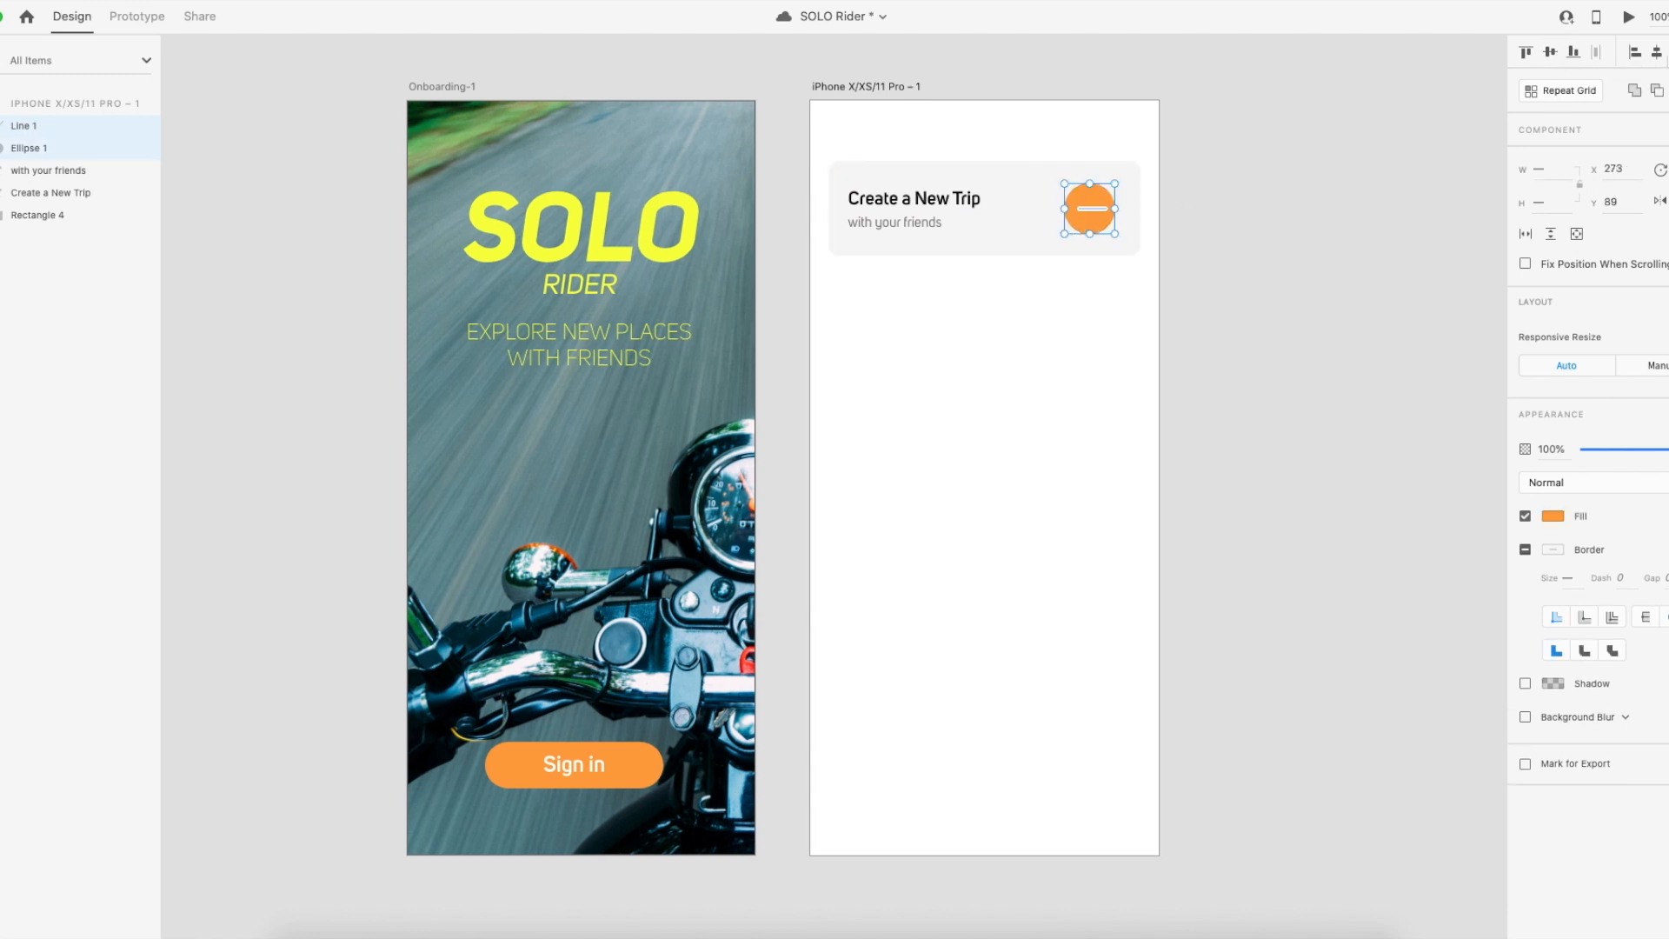
click(1657, 54)
click(1239, 240)
Duplicate the white line and rotate the copy 90 degrees to form a plus sign.
click(1098, 208)
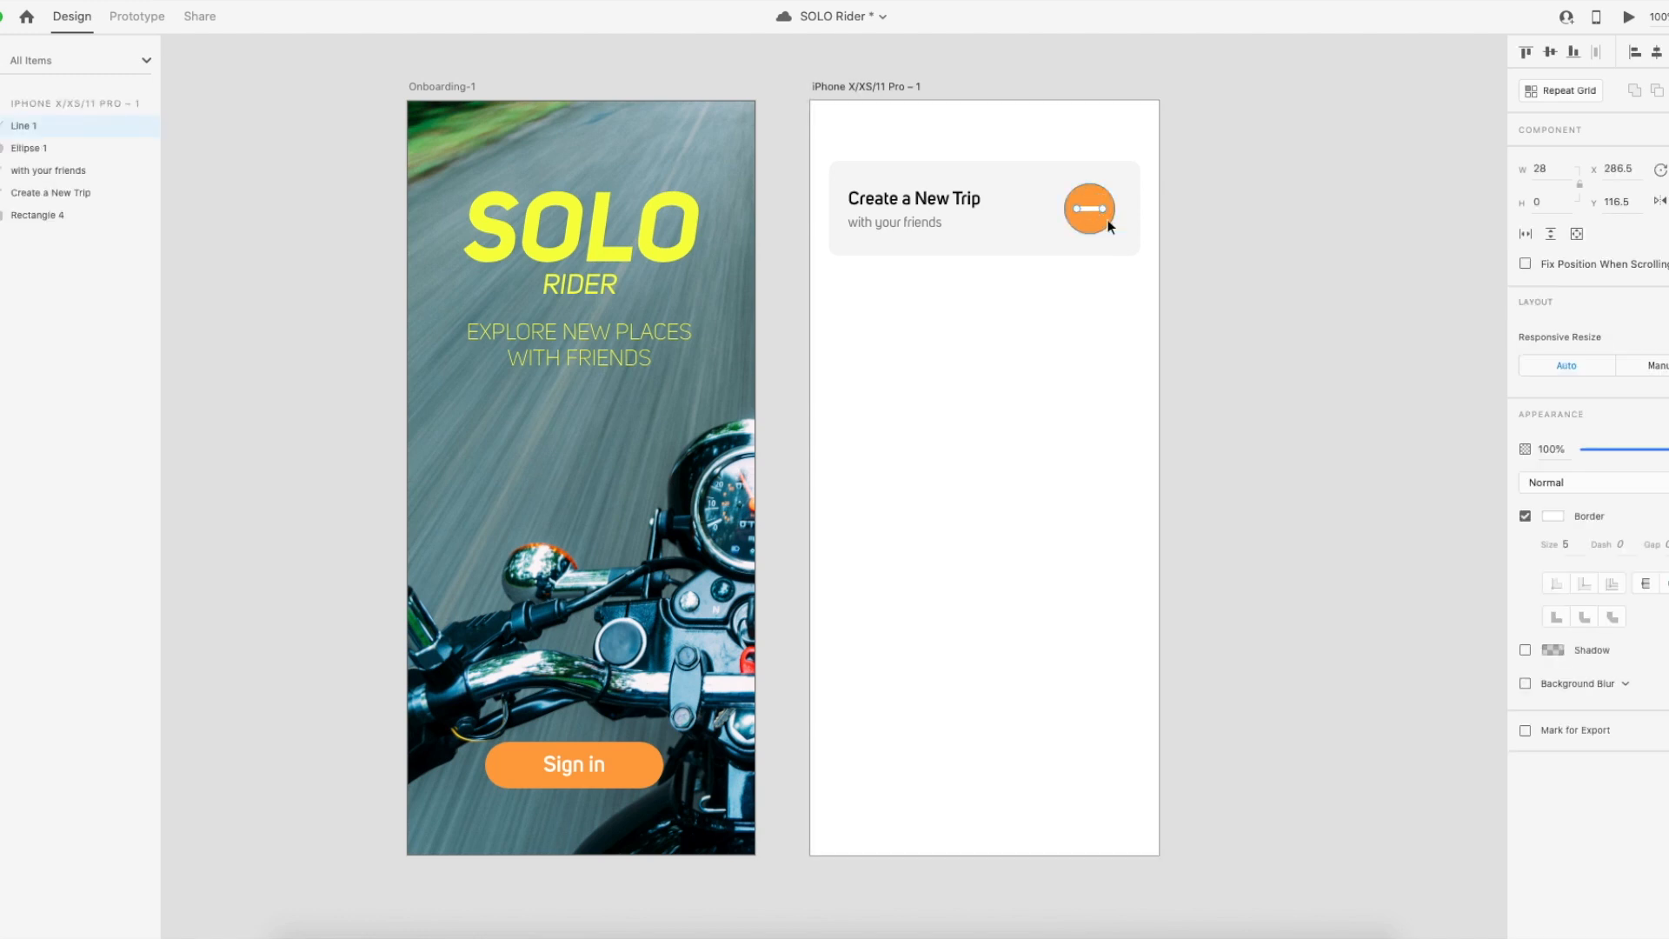
key(super+d)
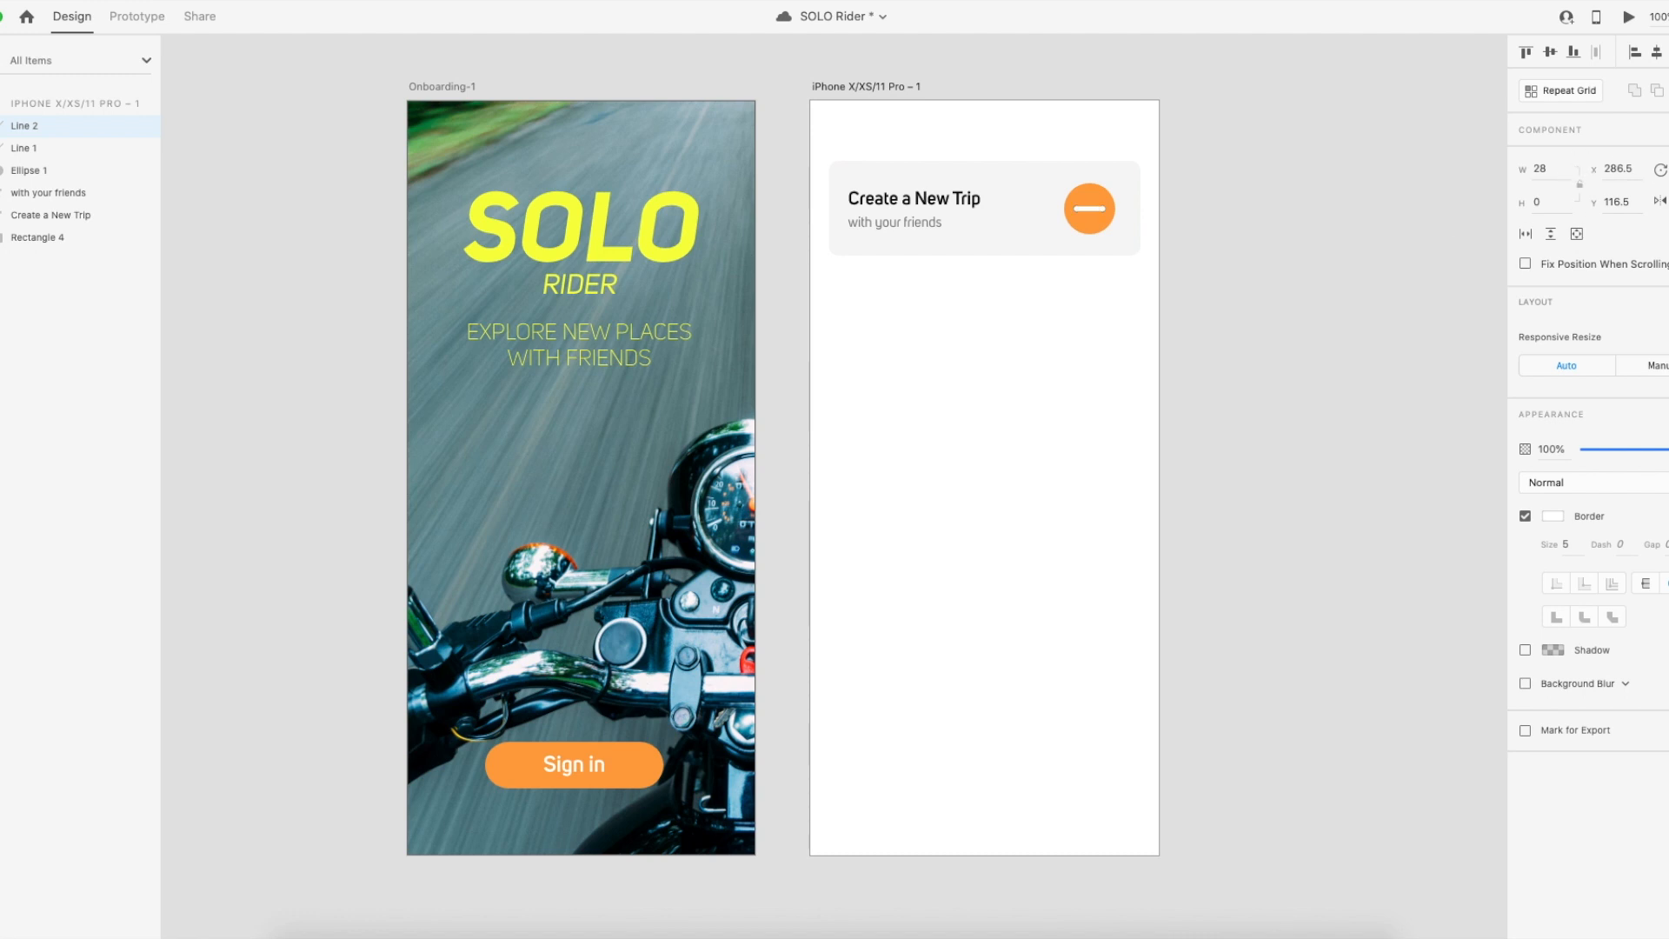
click(1668, 170)
text(90)
key(Return)
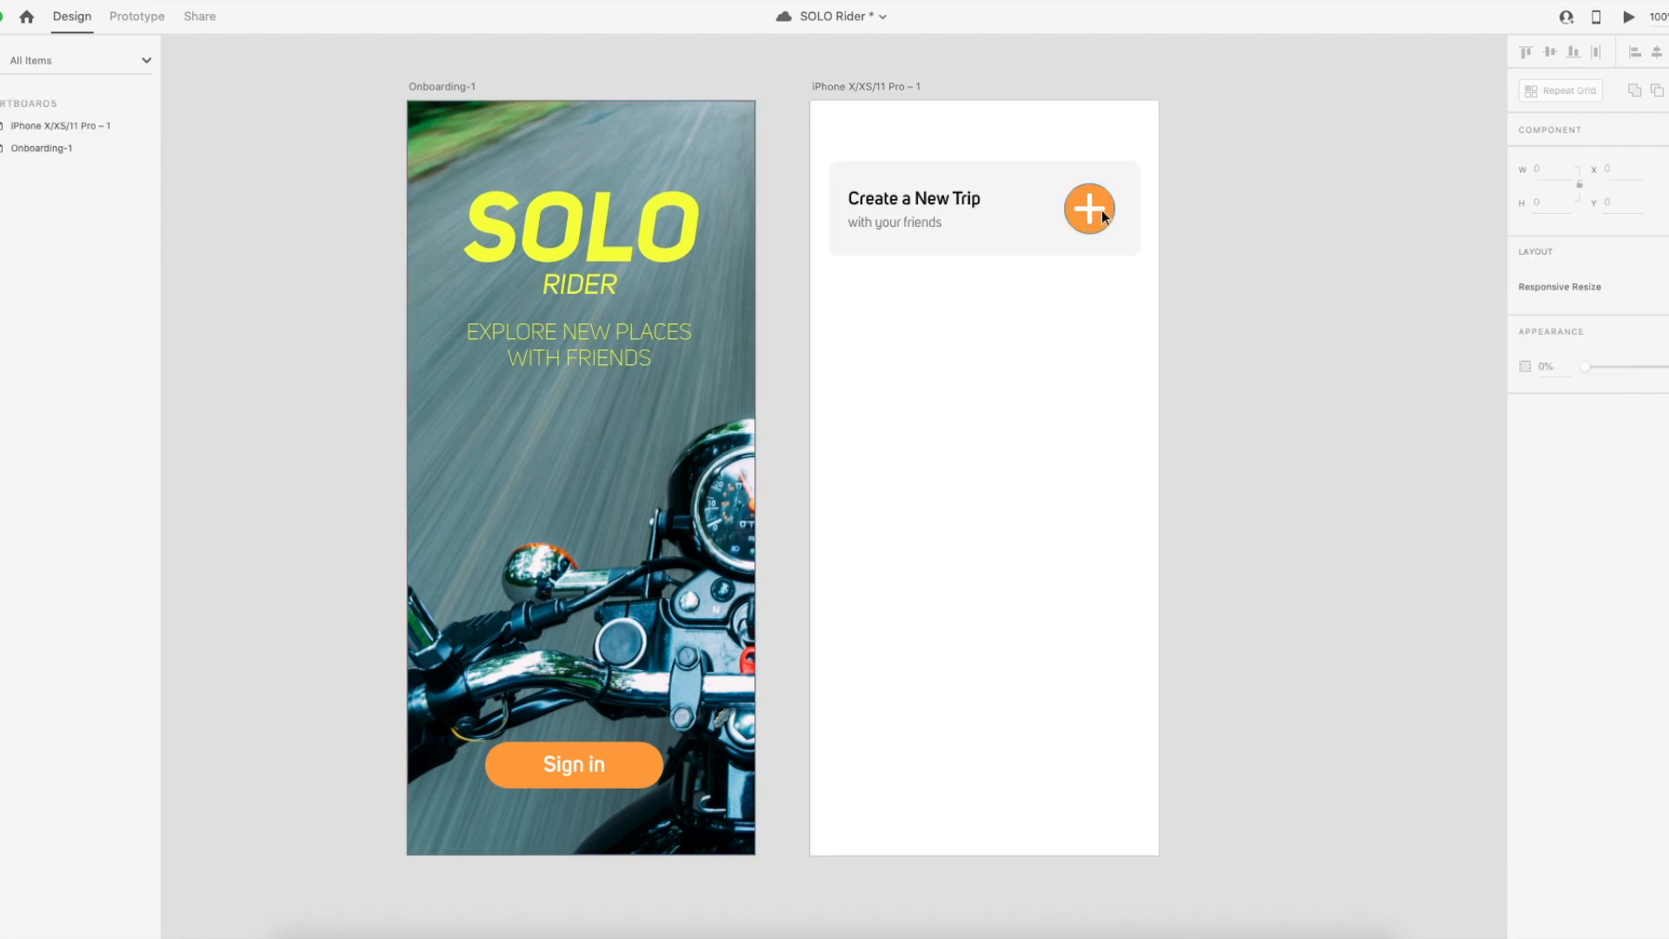
Group the two white lines and the orange circle into one plus icon.
click(1100, 211)
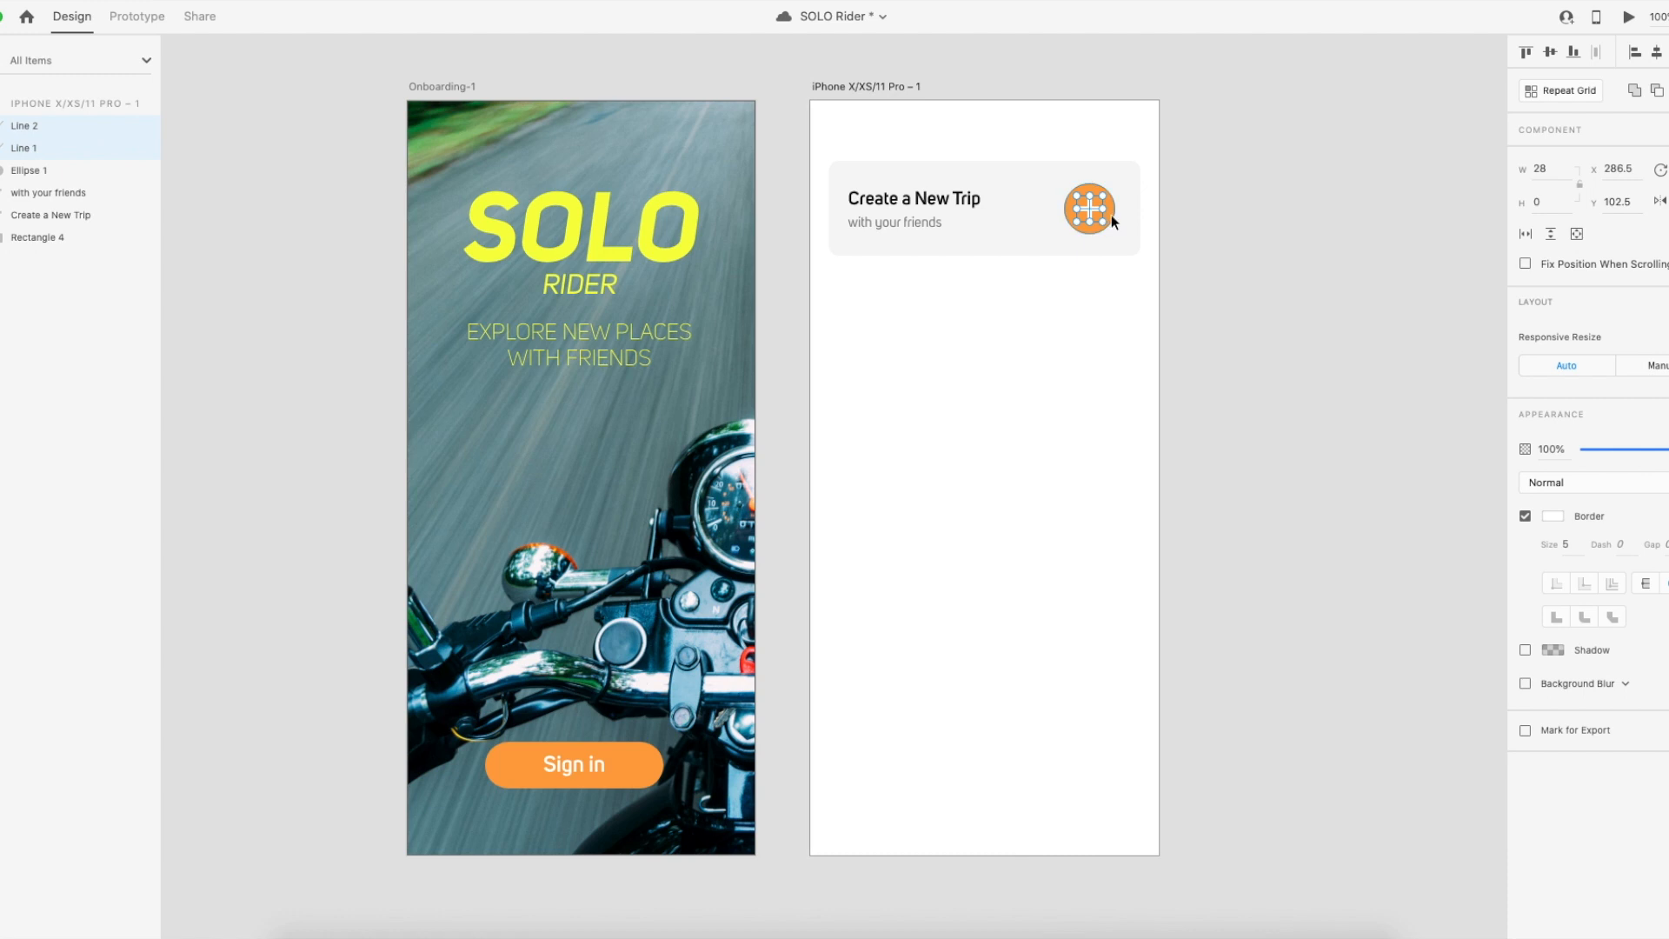
drag(1054, 174, 1163, 241)
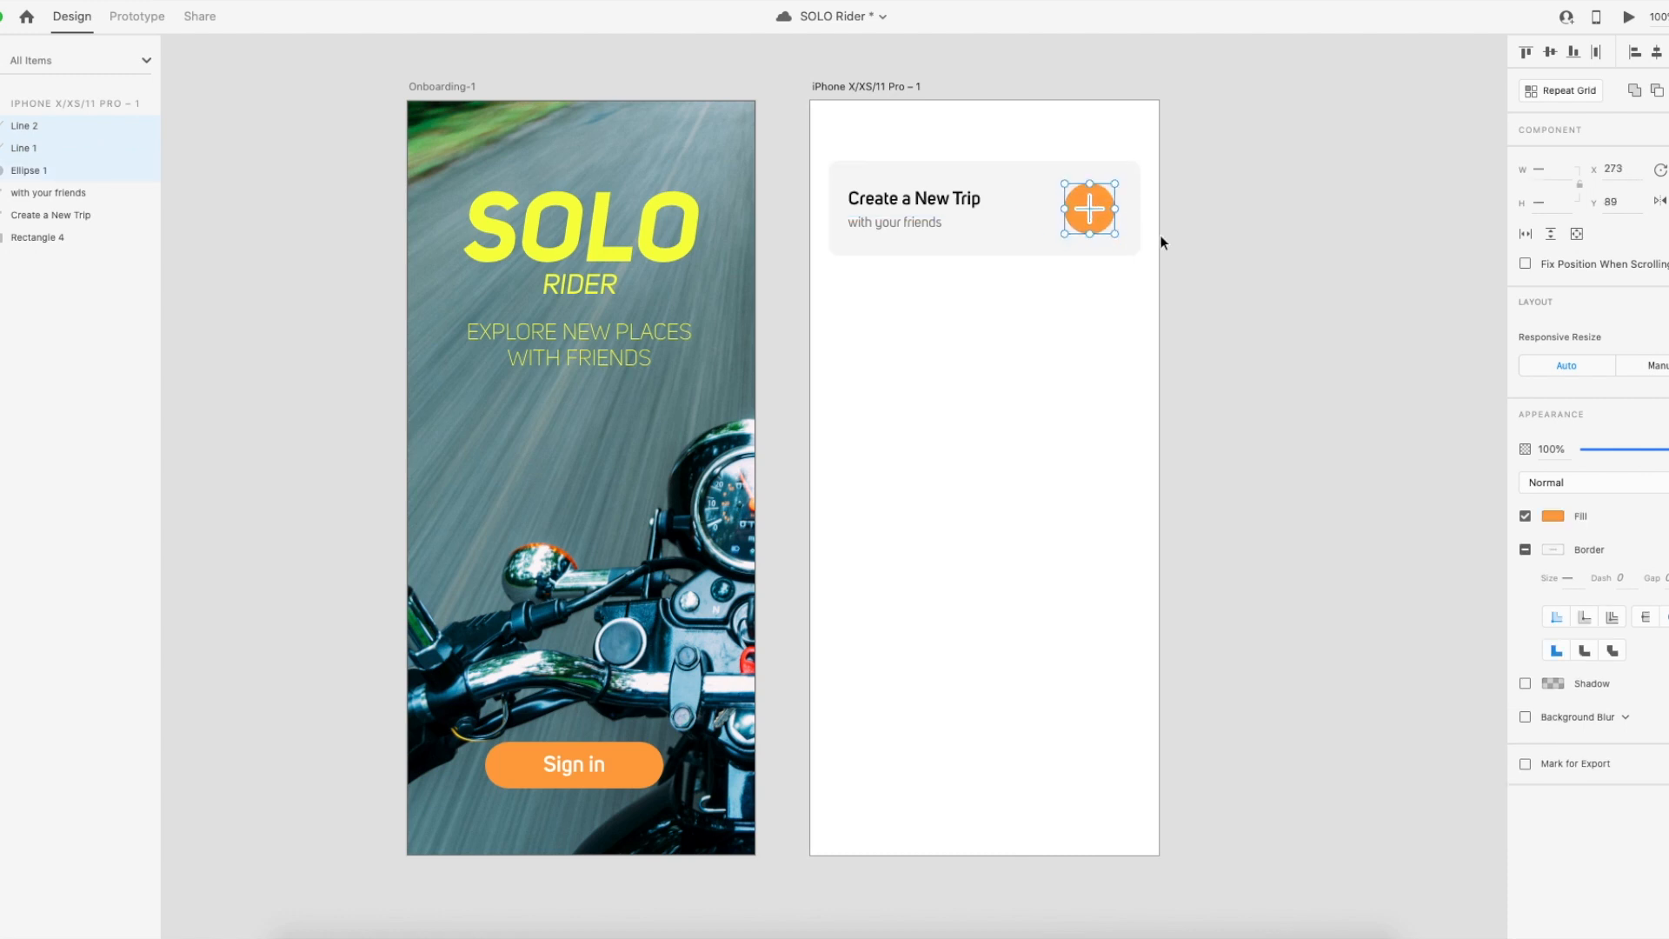
key(super+g)
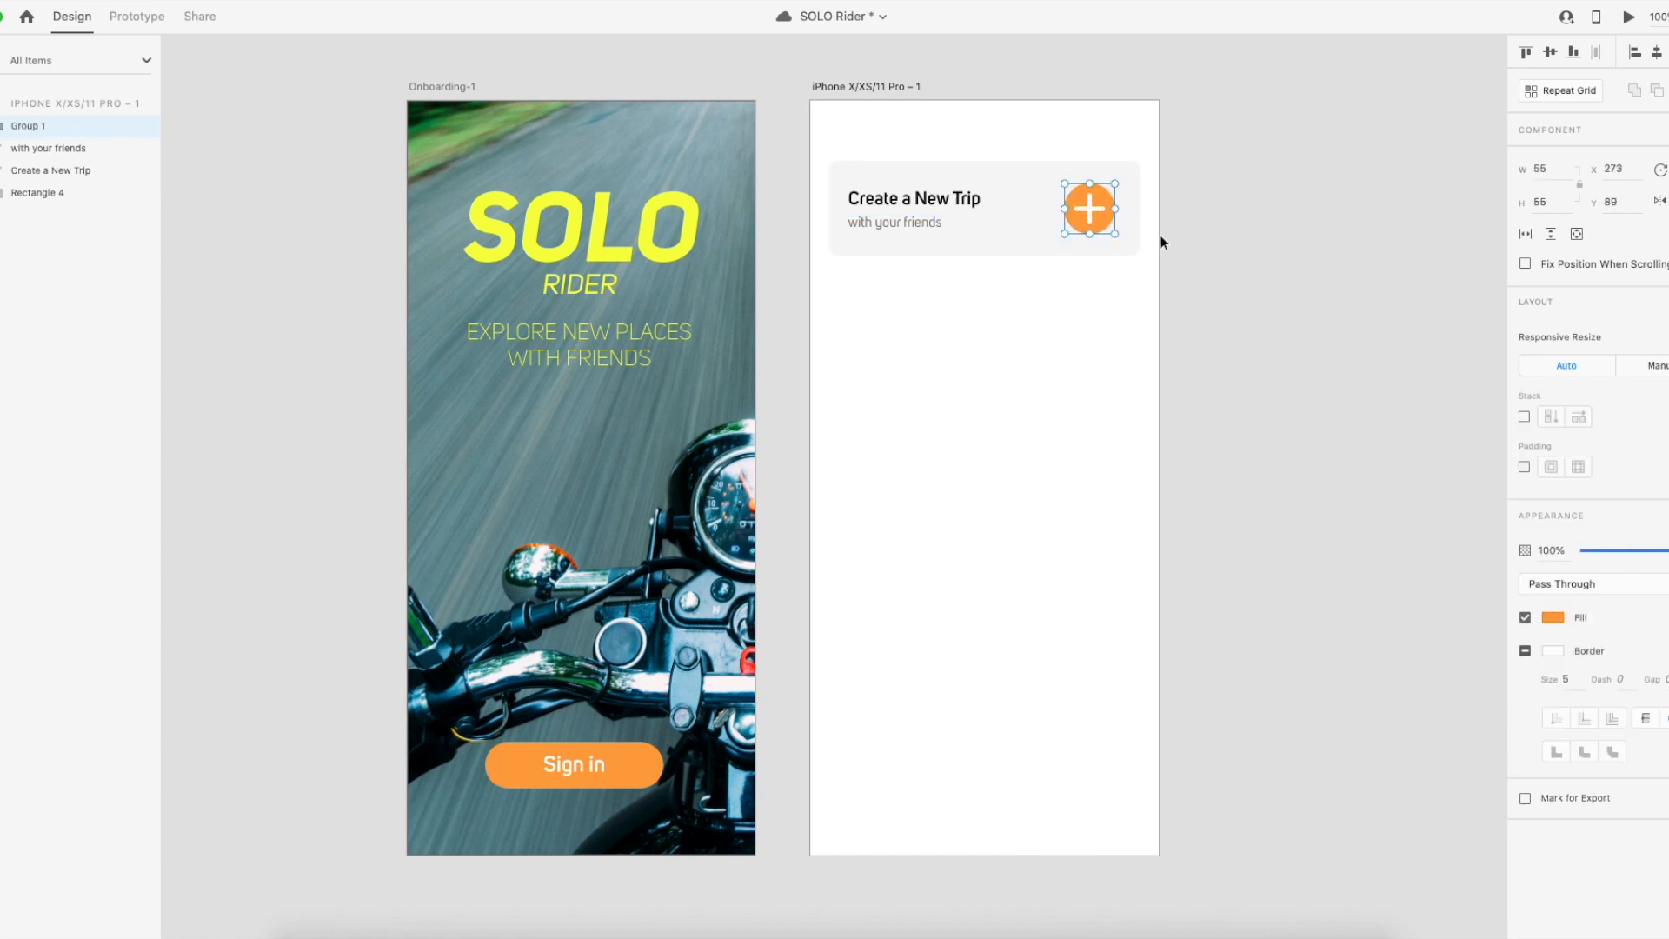
click(1264, 259)
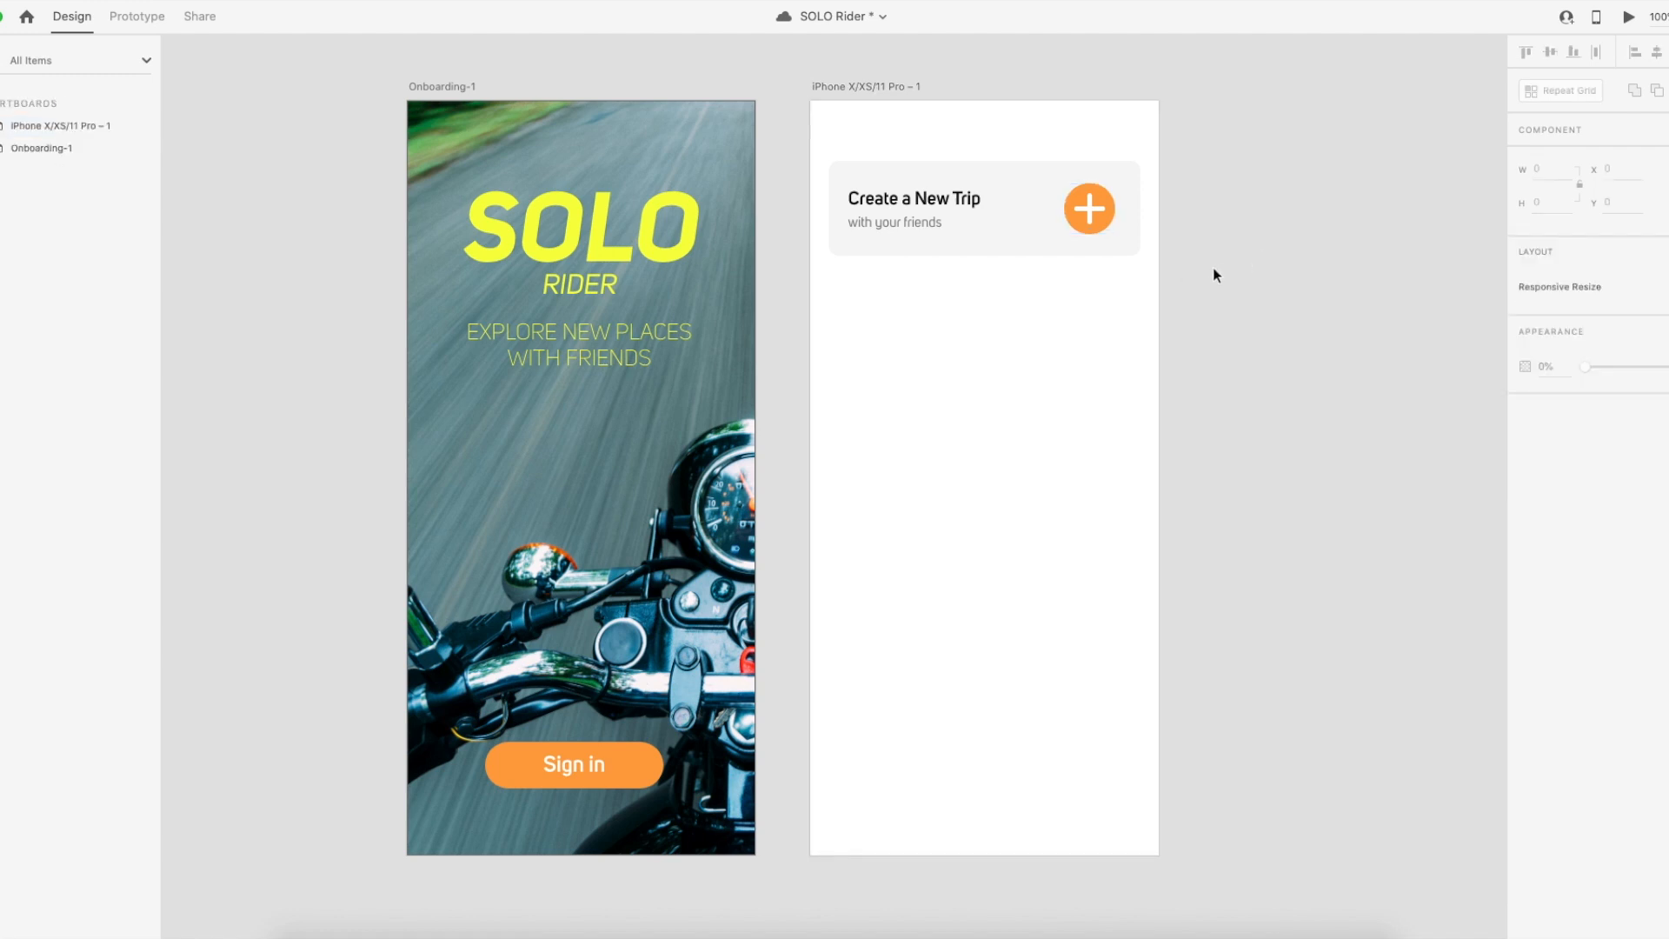
Reduce the grey card's height from its upper and lower edges and move the card with its contents slightly up.
click(1007, 193)
drag(984, 162, 984, 169)
drag(984, 254, 984, 249)
click(1000, 288)
drag(1124, 281, 816, 201)
drag(957, 224, 957, 210)
click(1344, 300)
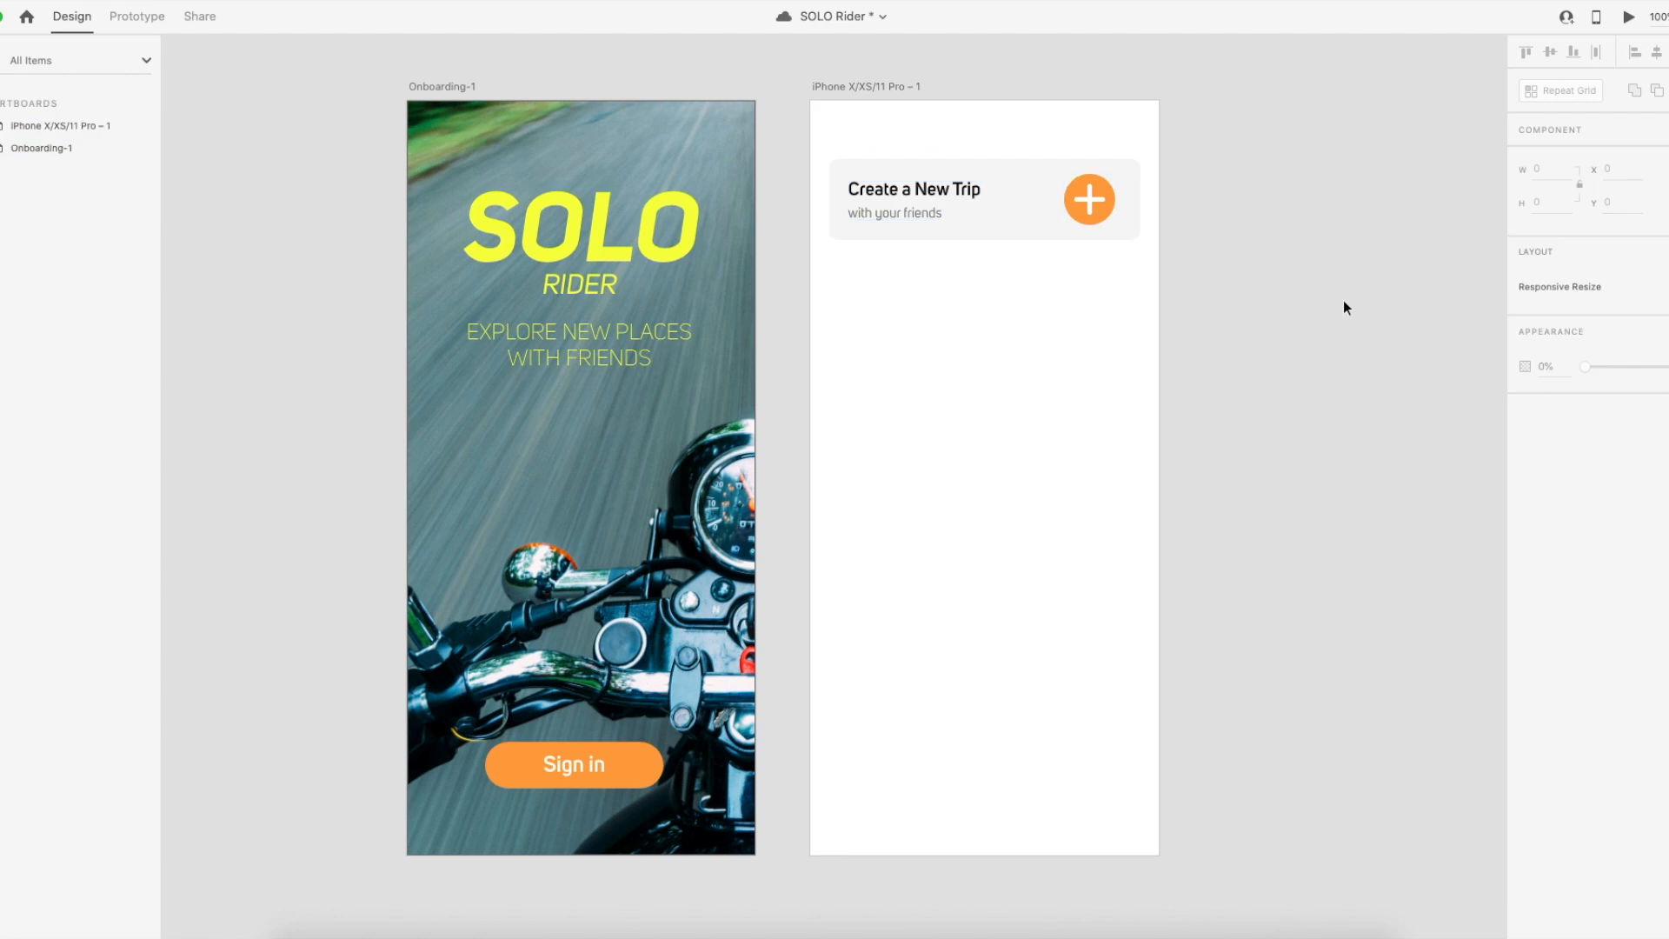
Shrink the plus icon, reposition it vertically centred near the card's right edge, and save the document.
click(1104, 221)
drag(1117, 224, 1107, 198)
click(1189, 234)
click(1228, 245)
click(1286, 260)
key(super+s)
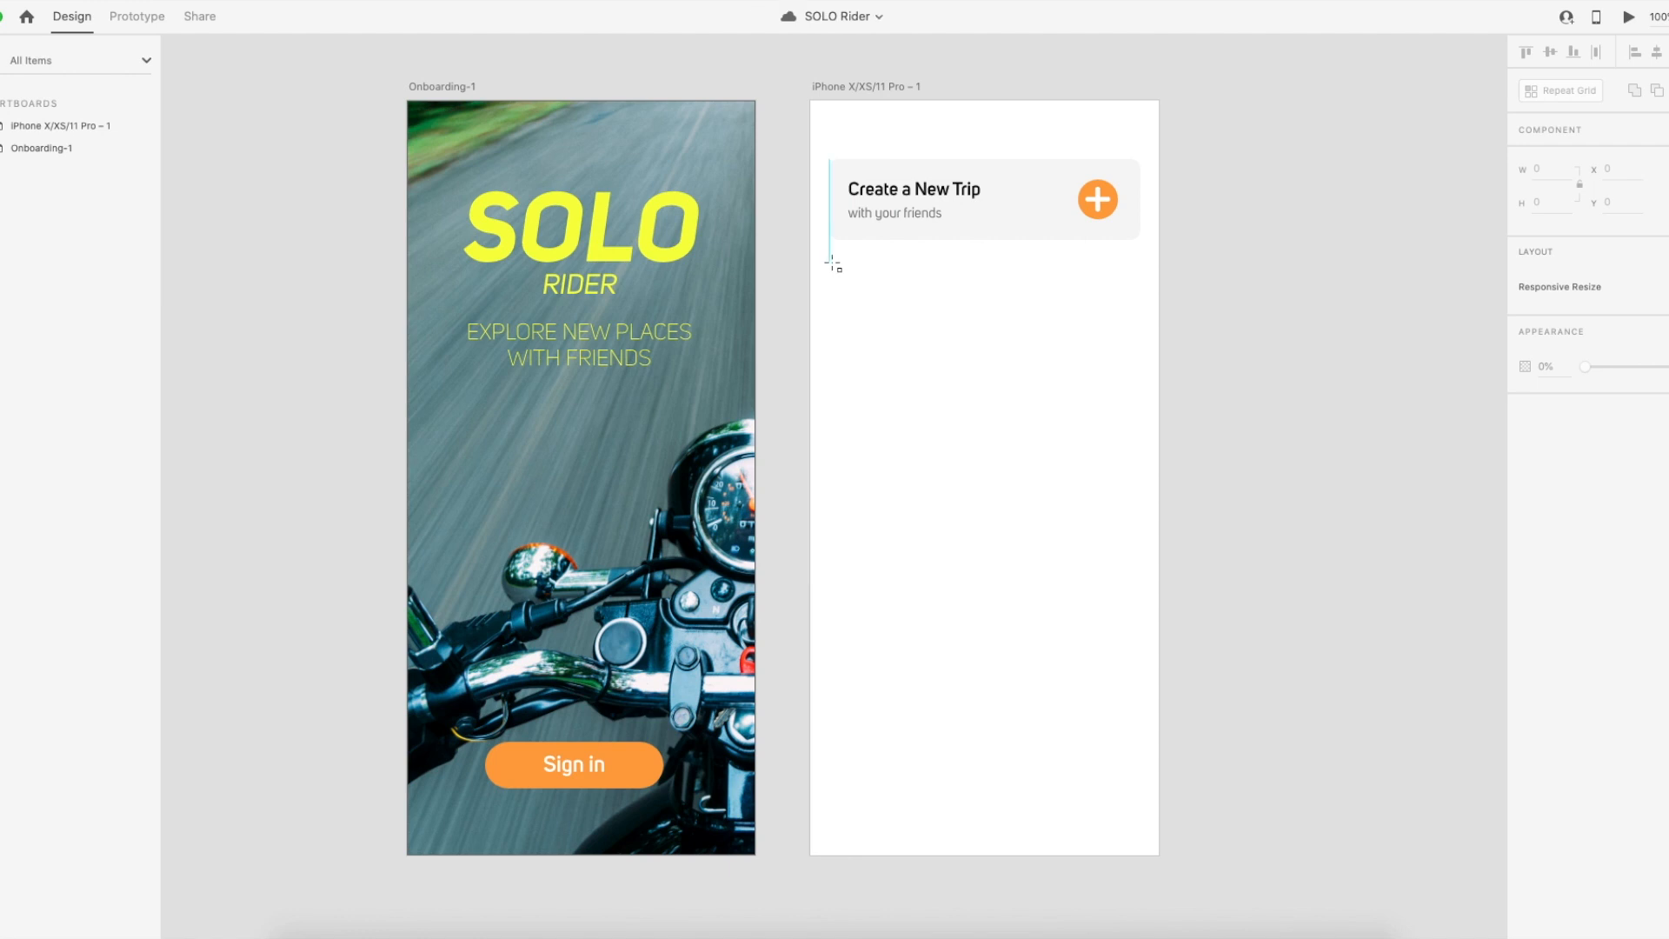
Draw a rectangle 335 wide below the Create a New Trip card and extend its height to 200.
mouse_move(830, 262)
mouse_down()
mouse_move(1145, 388)
mouse_move(1141, 425)
mouse_up()
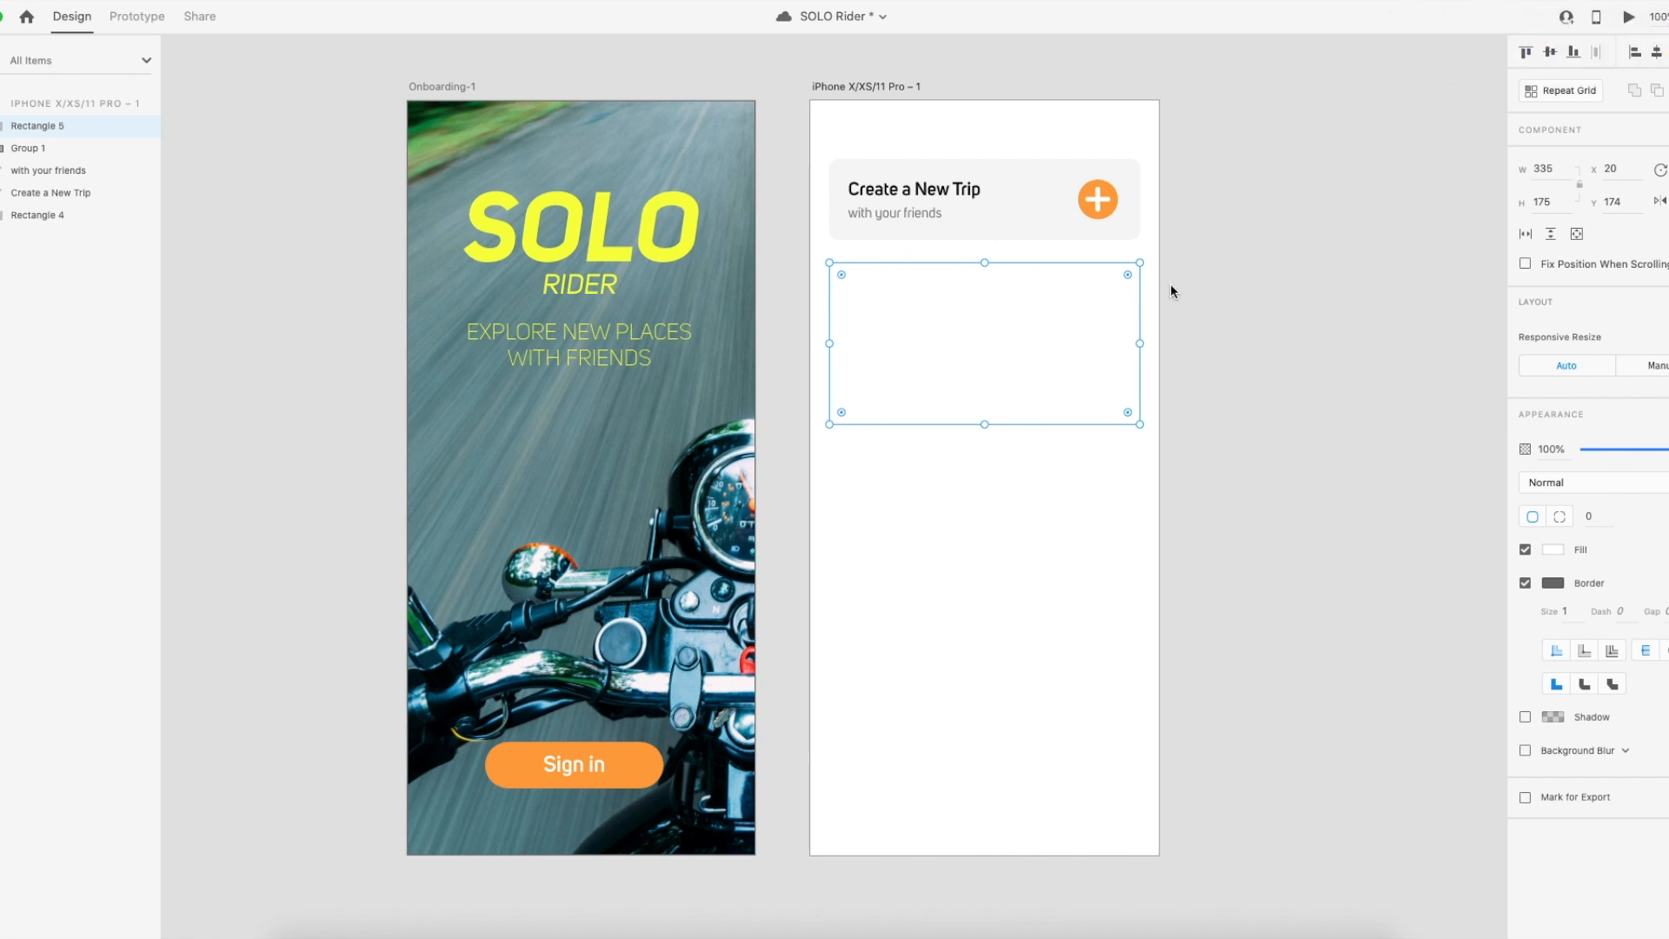
scroll(1029, 423, right, 1)
drag(974, 426, 974, 437)
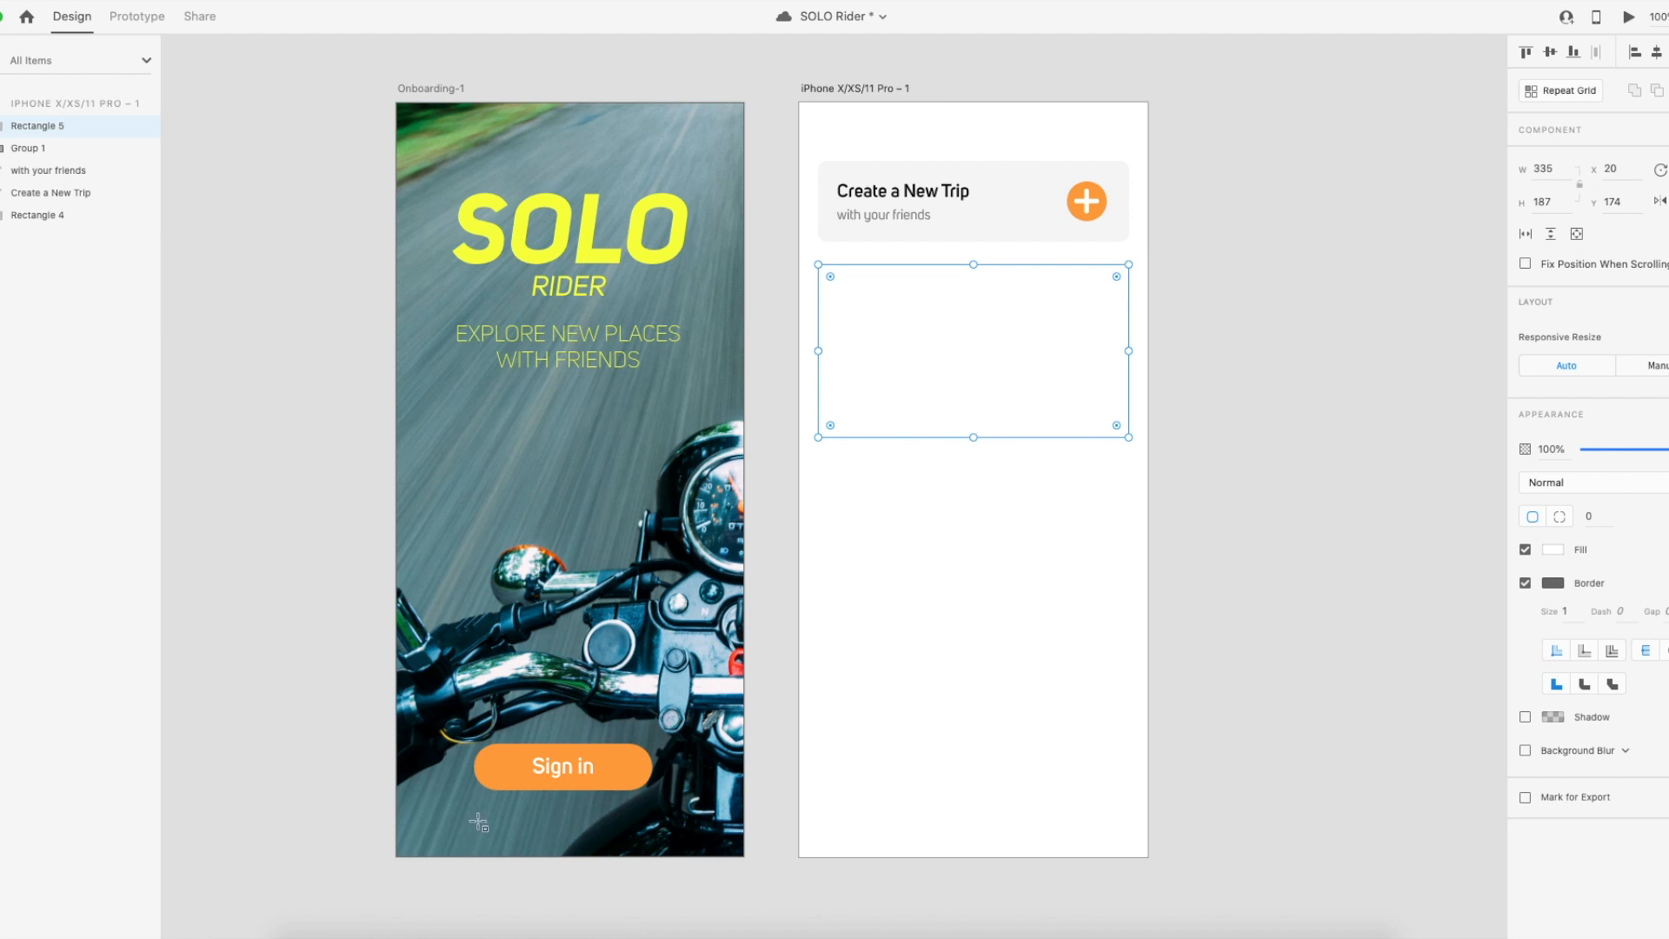
drag(974, 437, 974, 450)
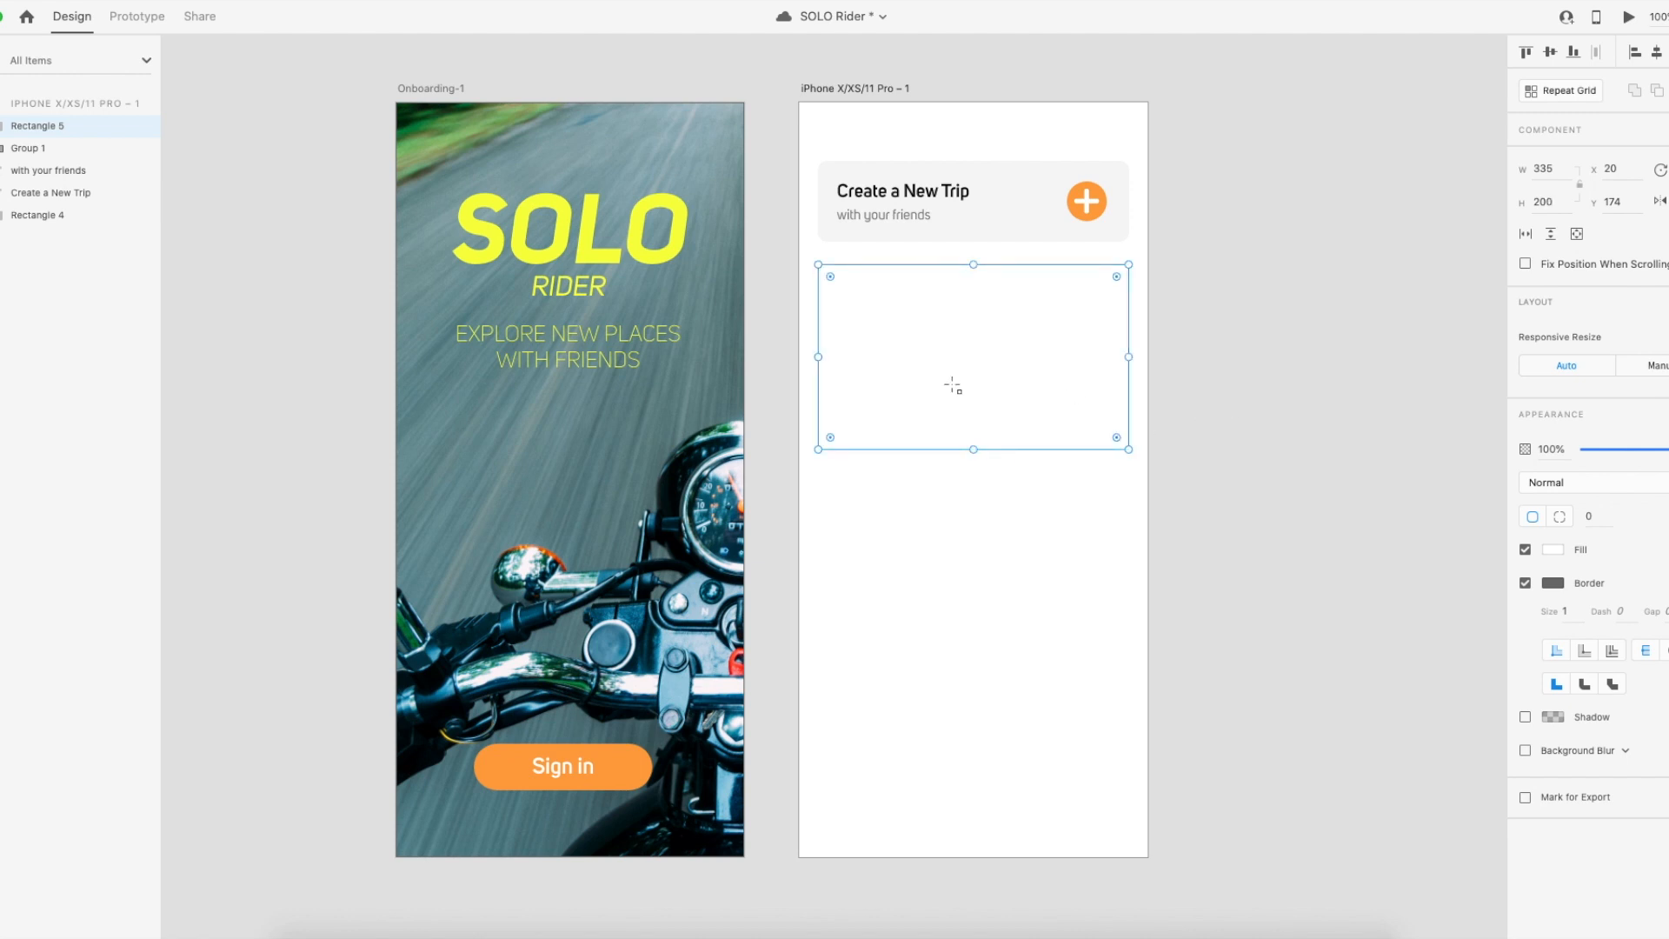
drag(1048, 371, 1134, 361)
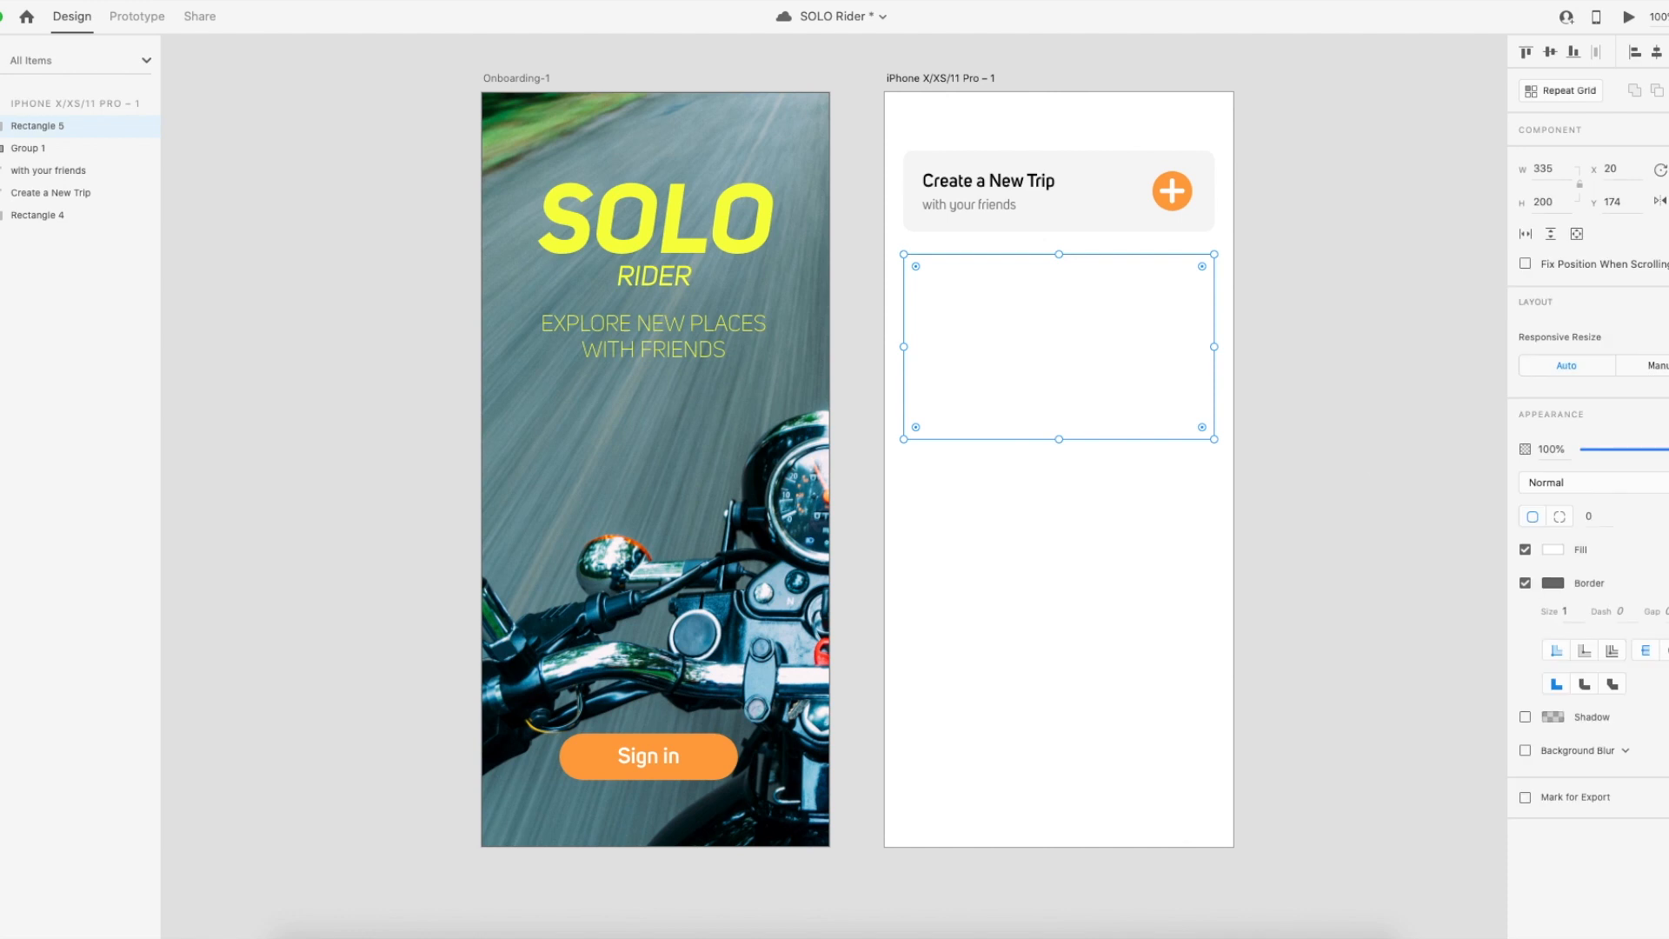
Give the new rectangle below the Create a New Trip card a light grey fill and remove its border.
click(1553, 549)
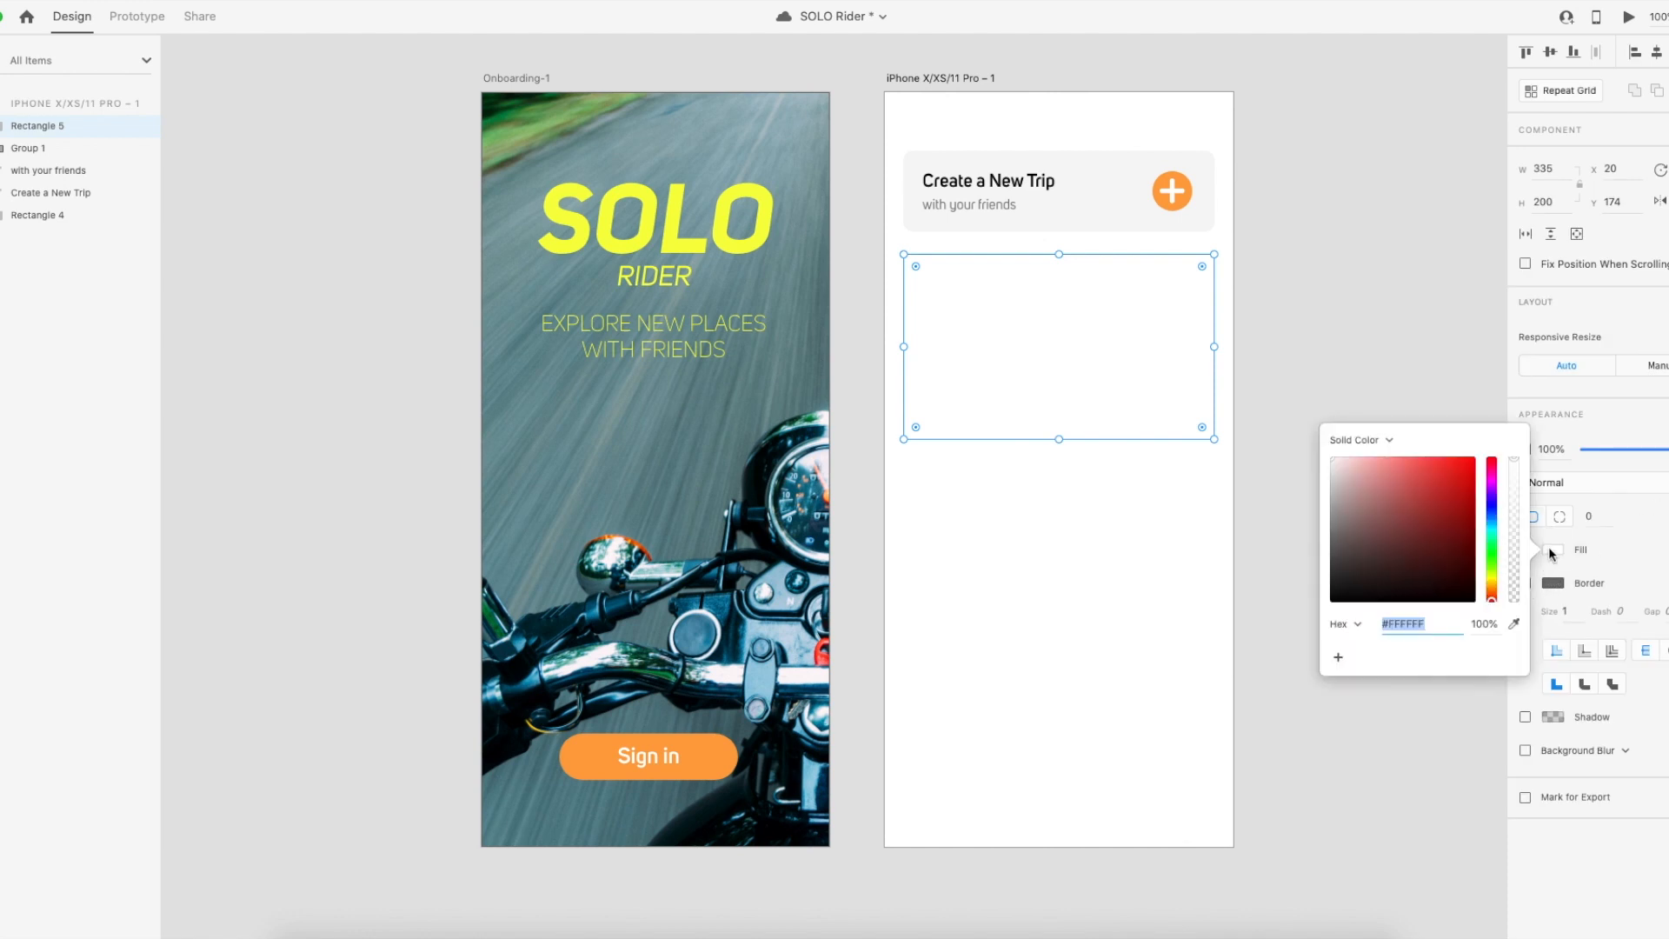
drag(1335, 476, 1331, 538)
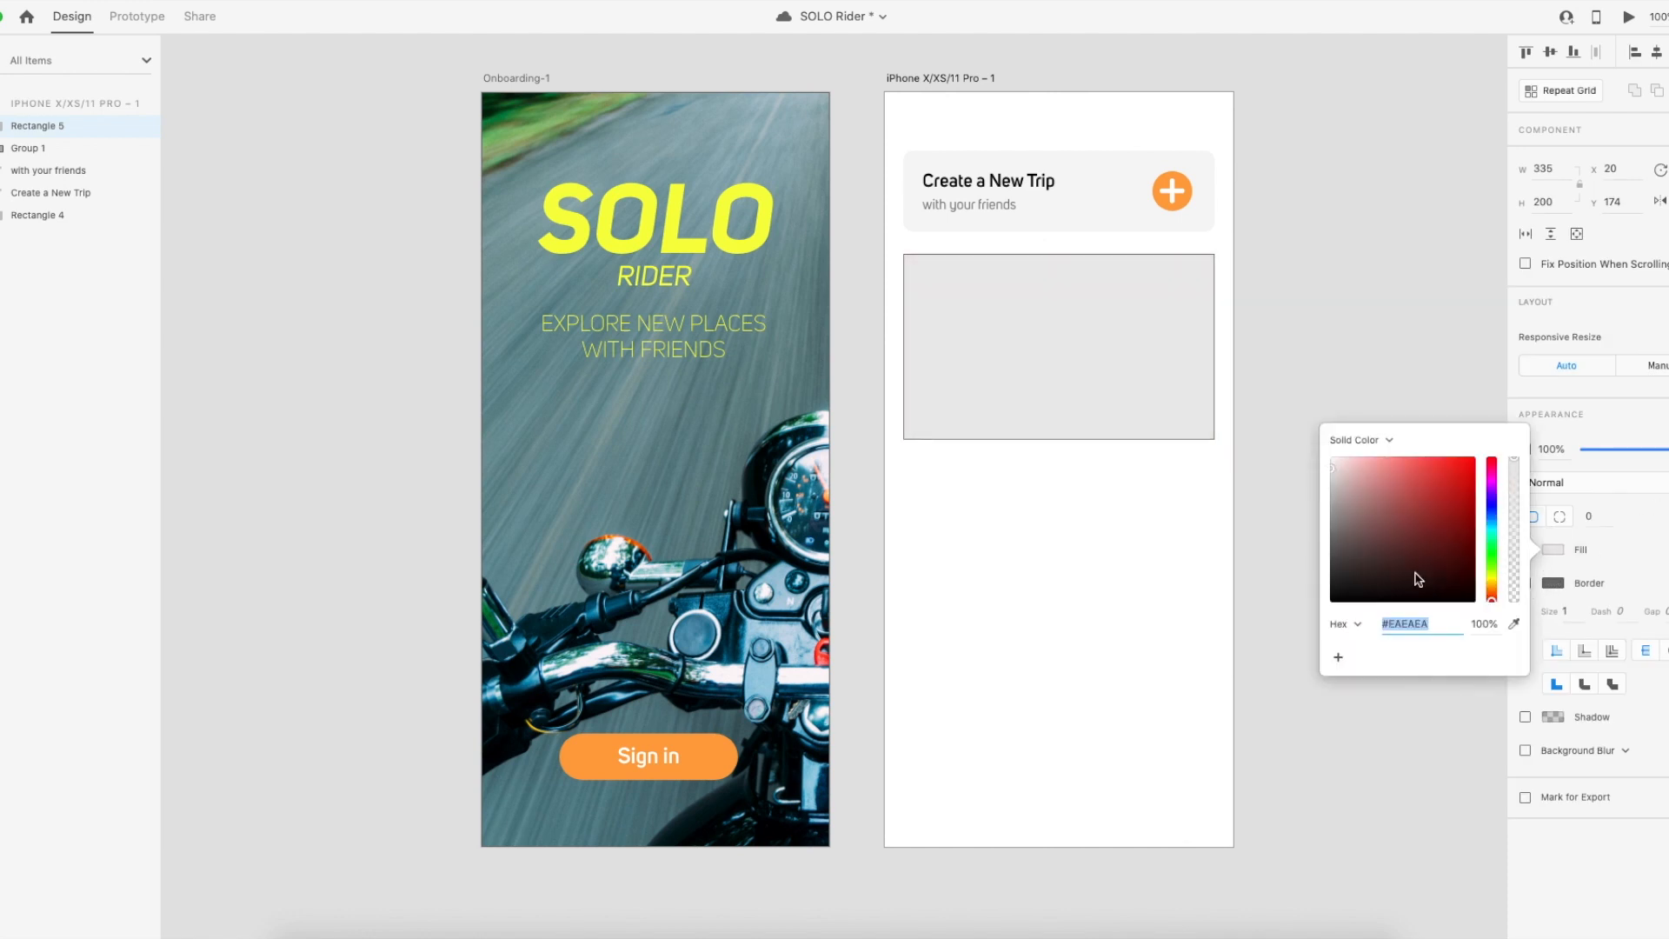
click(1534, 594)
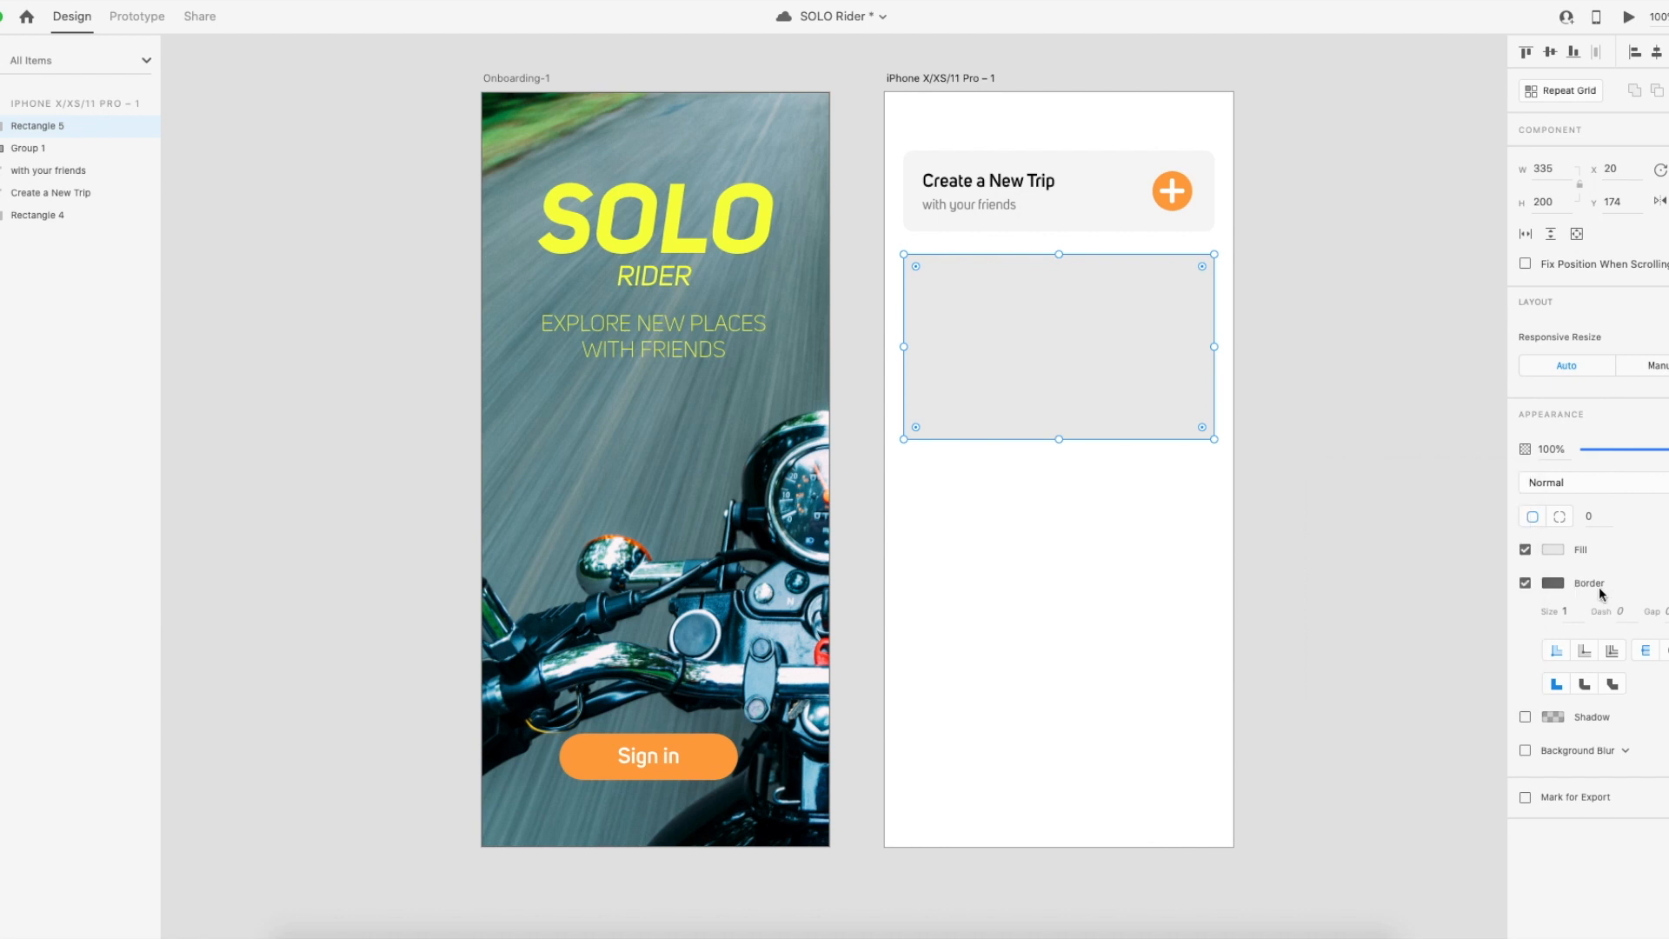
click(1525, 584)
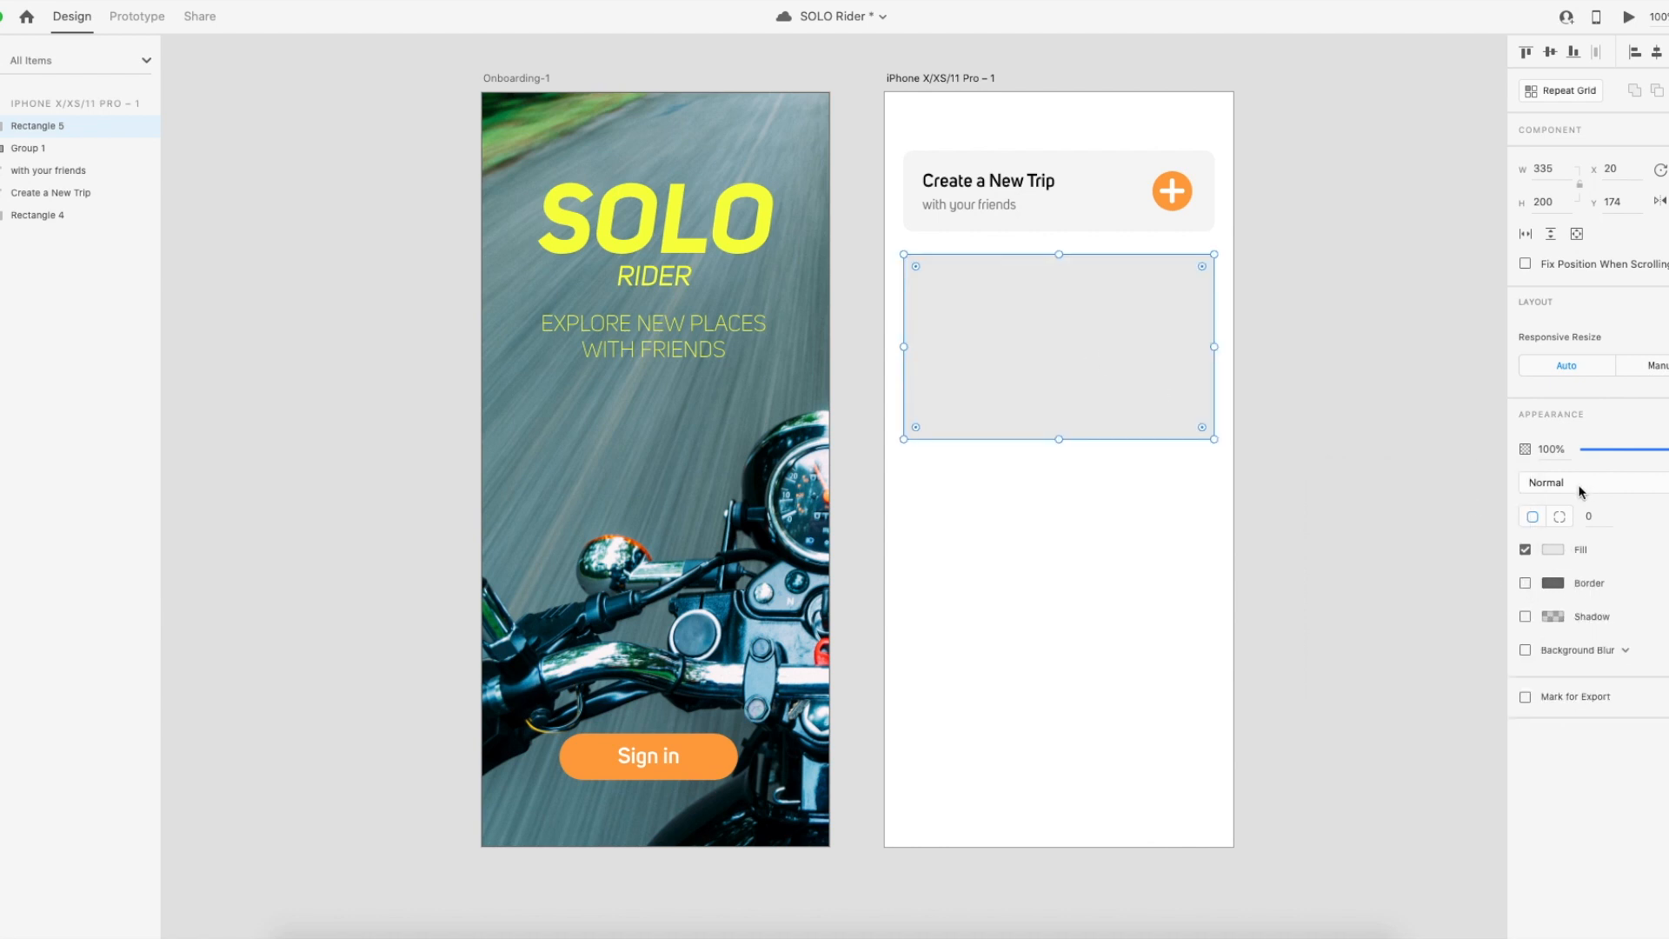
Round the grey rectangle's corners with a radius of 10.
click(1593, 520)
text(10)
key(Return)
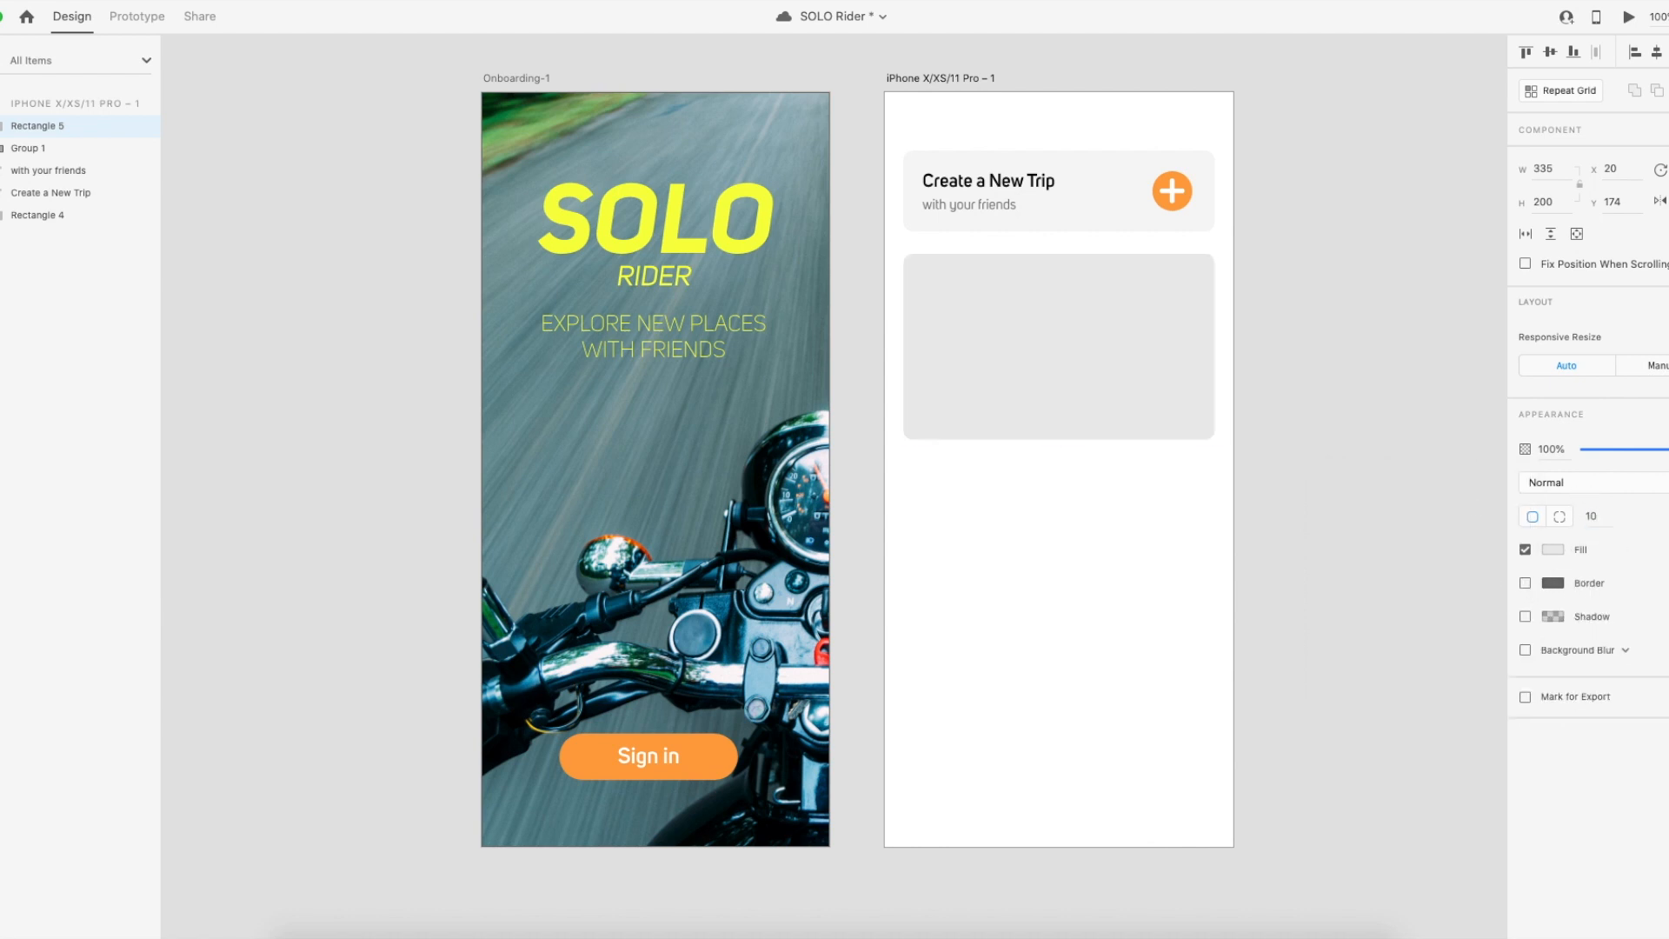
click(1353, 508)
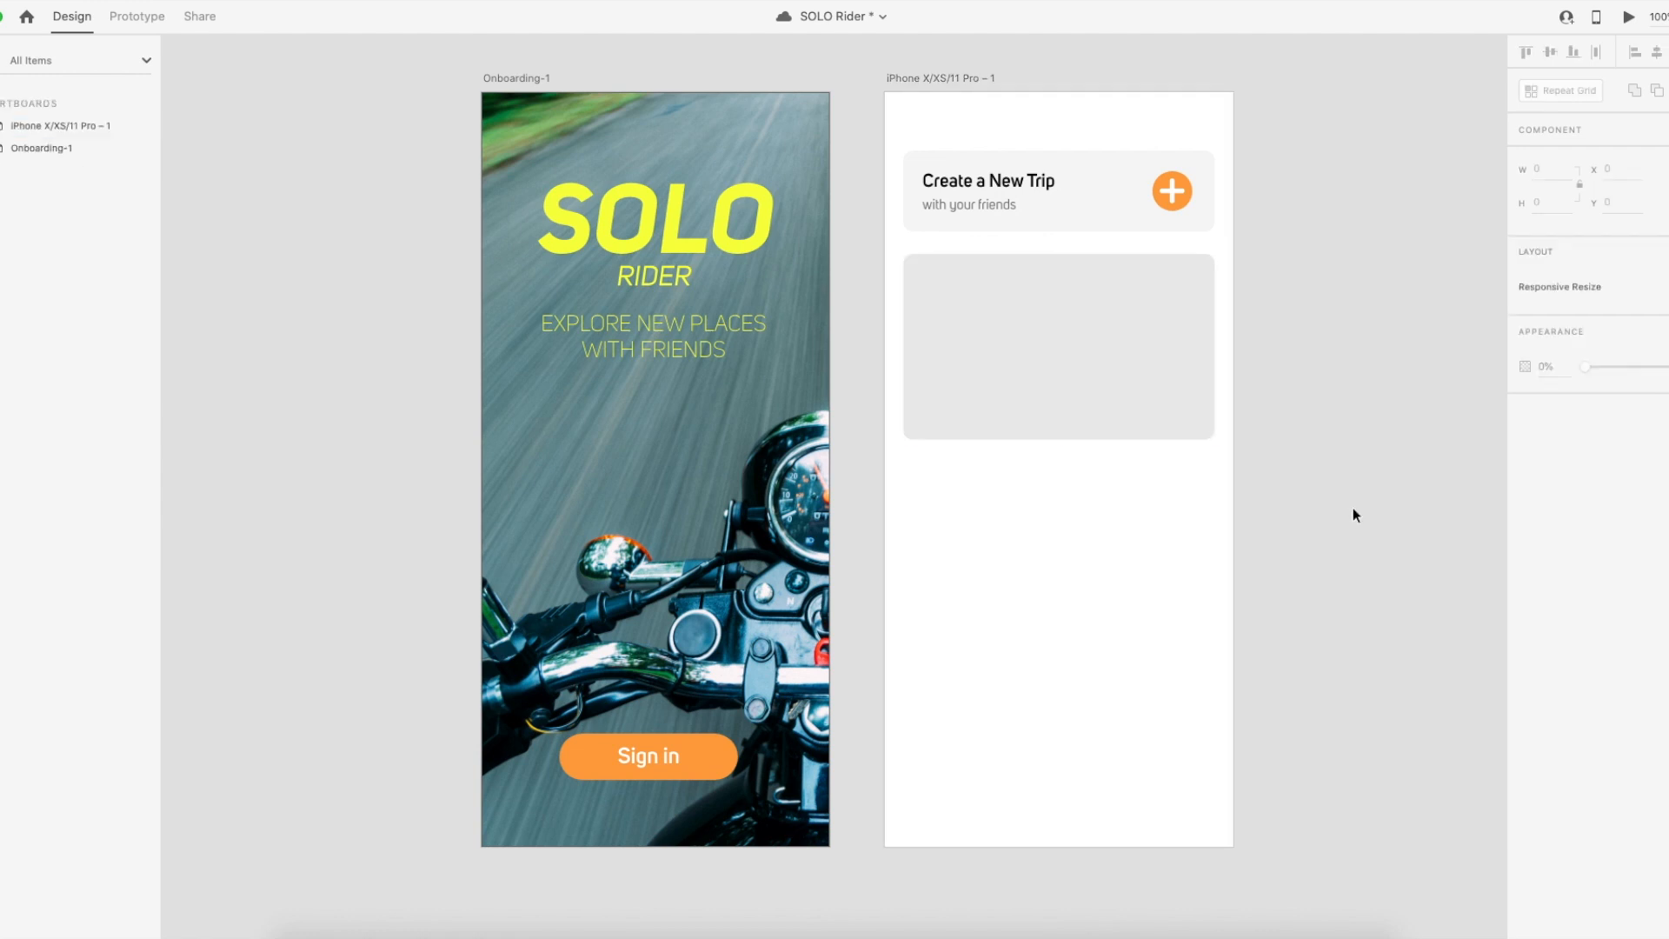
Move the grey rectangle up to Y 160, closer to the Create a New Trip card.
click(1101, 361)
drag(1099, 367, 1039, 315)
click(1037, 328)
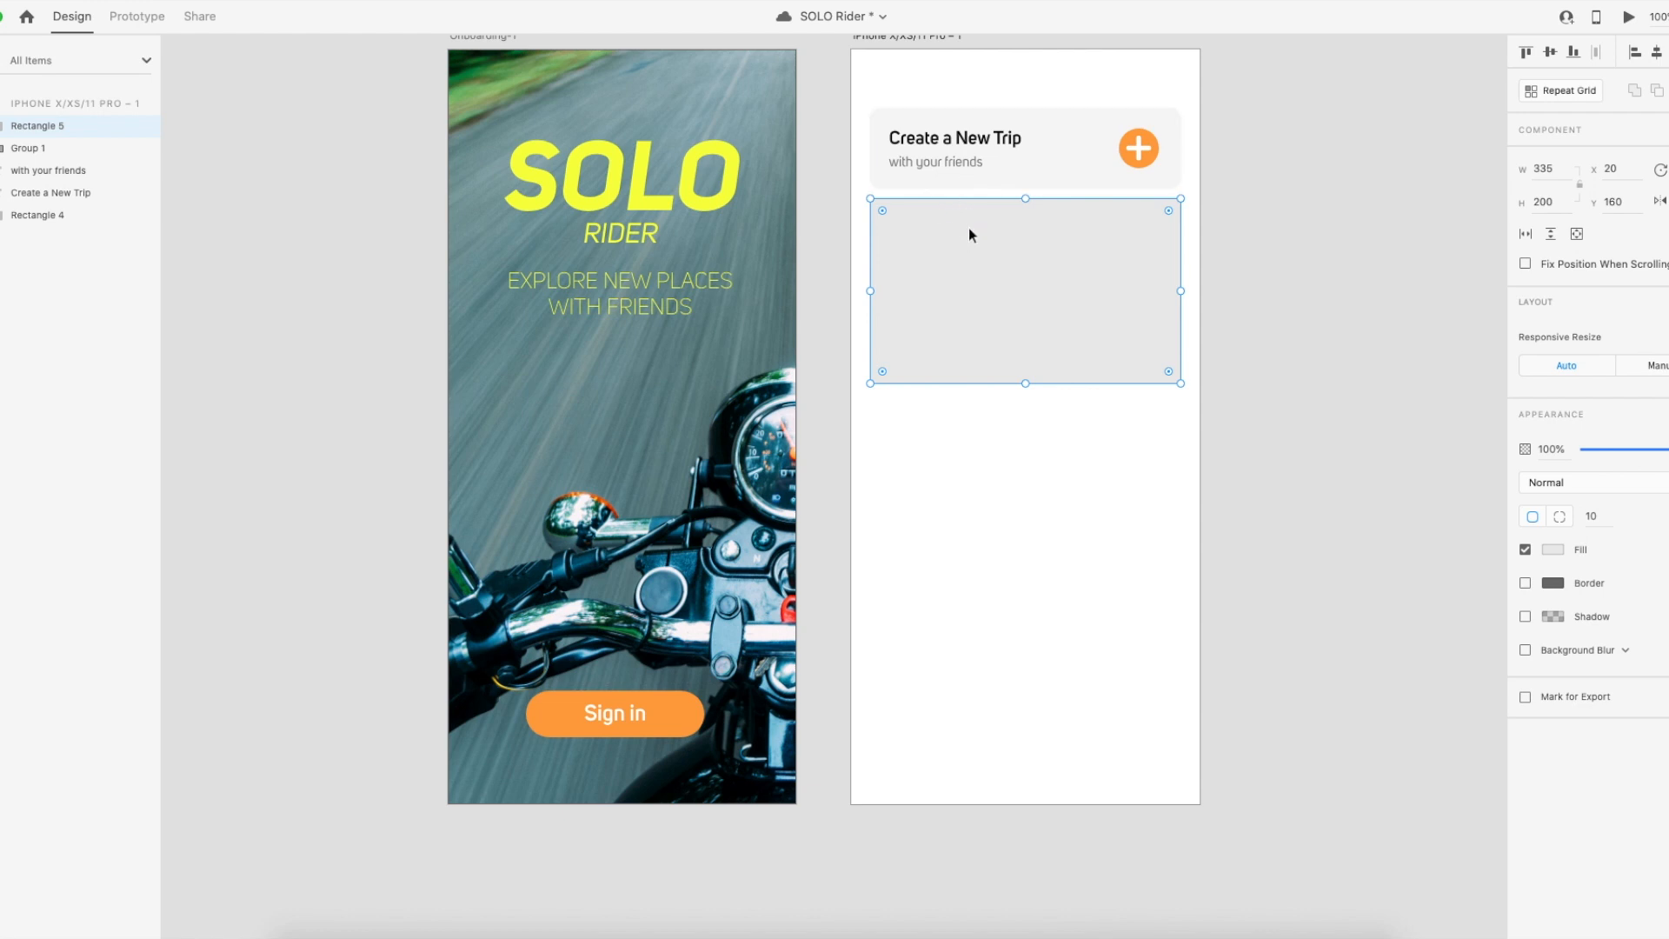
drag(1006, 292, 1007, 290)
click(1051, 287)
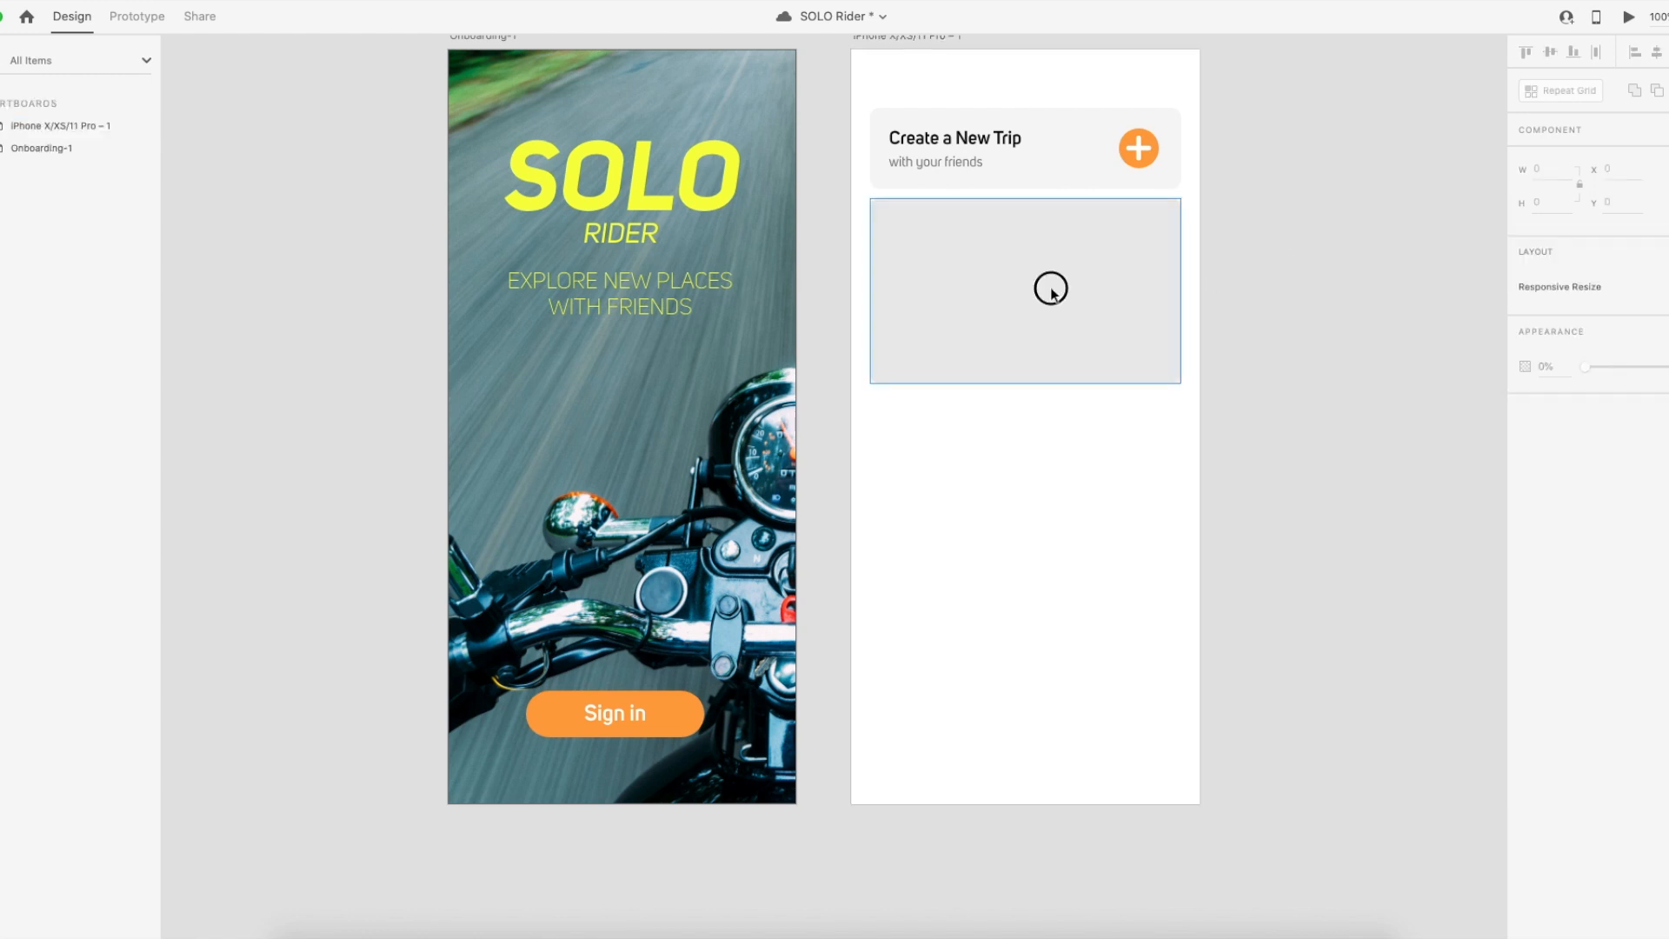
Turn the grey rectangle into a Repeat Grid and extend it downward past the bottom edge of the artboard.
click(1560, 92)
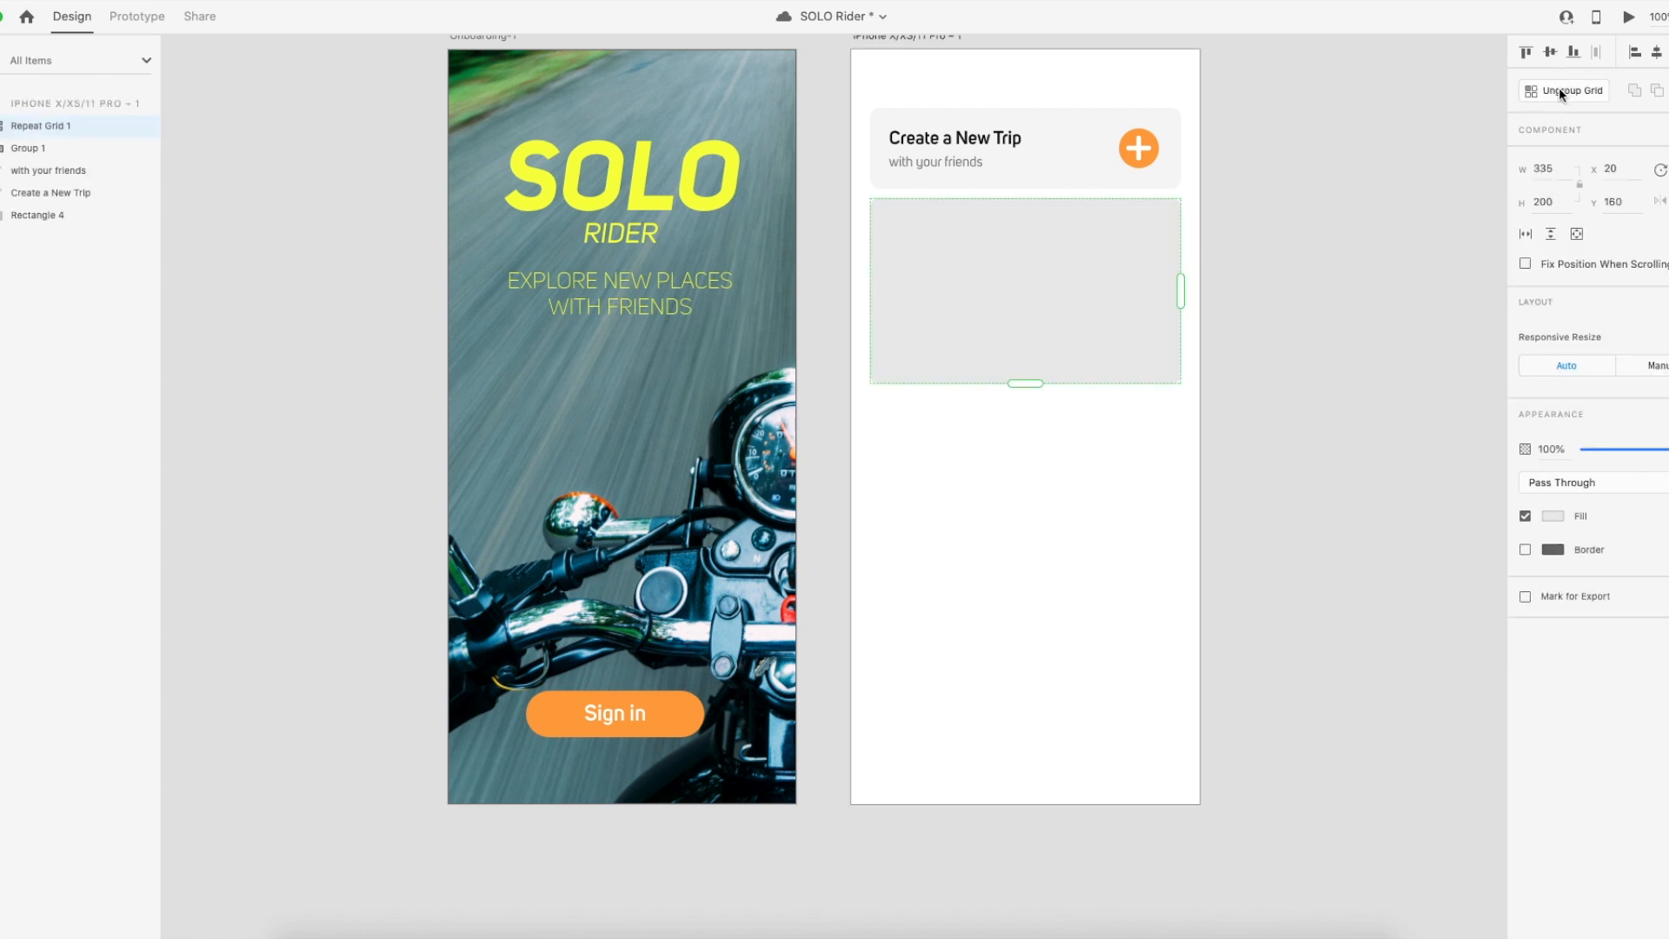
drag(1022, 384, 1022, 386)
drag(1022, 385, 1071, 869)
drag(1063, 381, 1075, 483)
click(1322, 383)
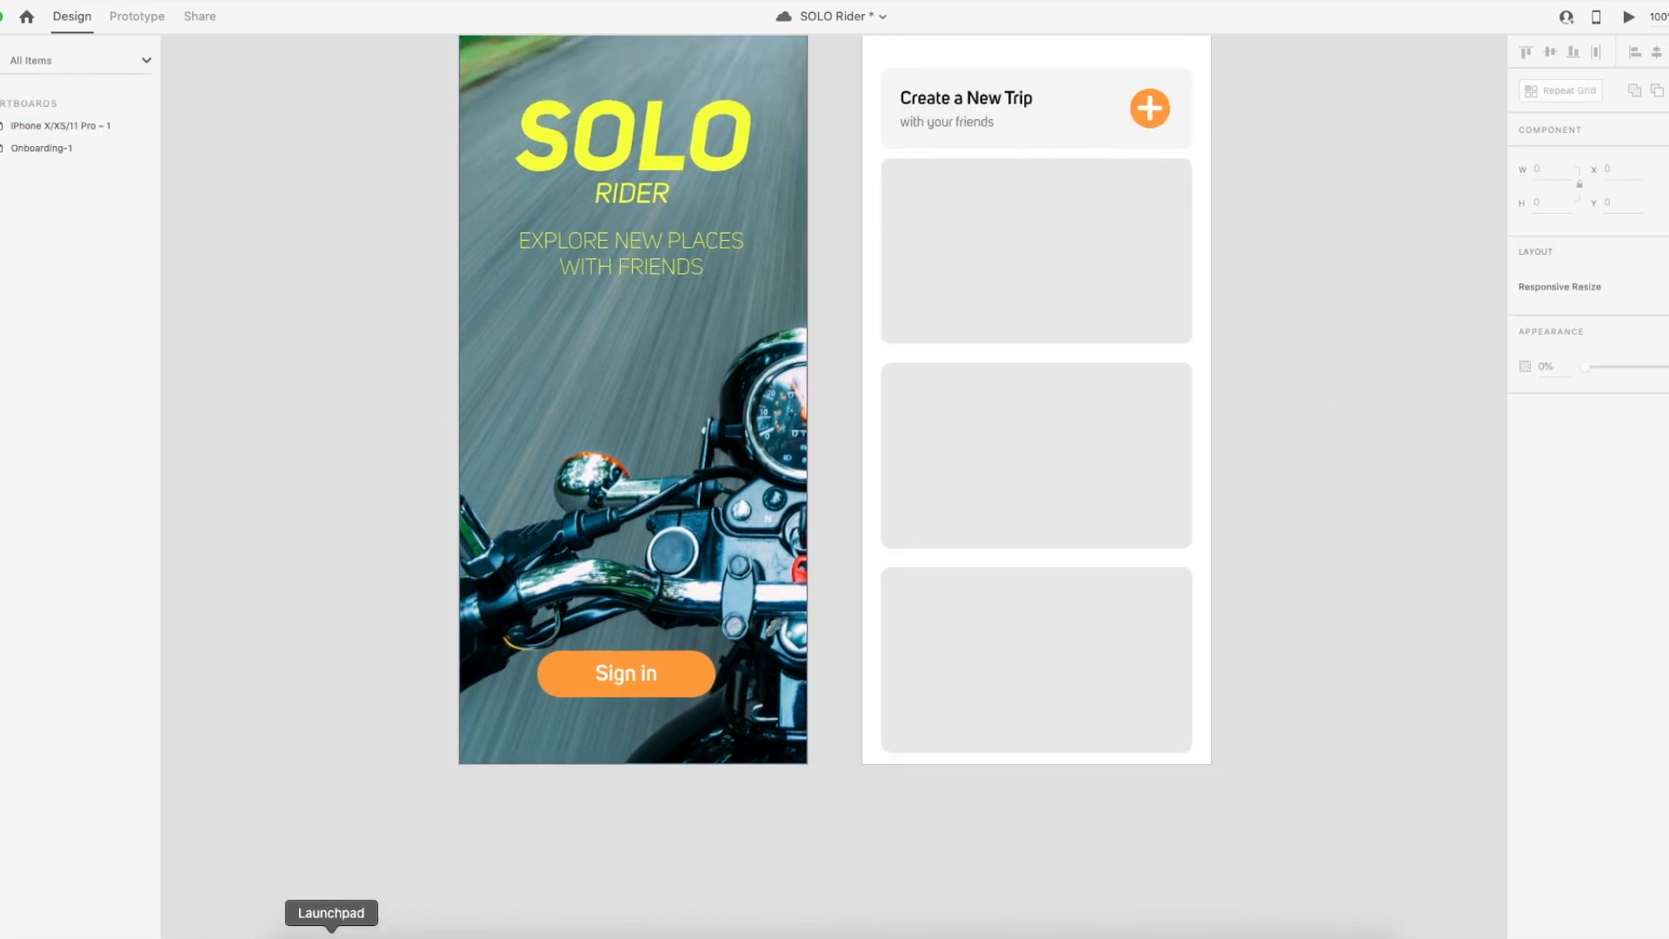
Switch to Finder, arrange a new window beside the second artboard and open the Solo rider folder in Downloads.
click(300, 936)
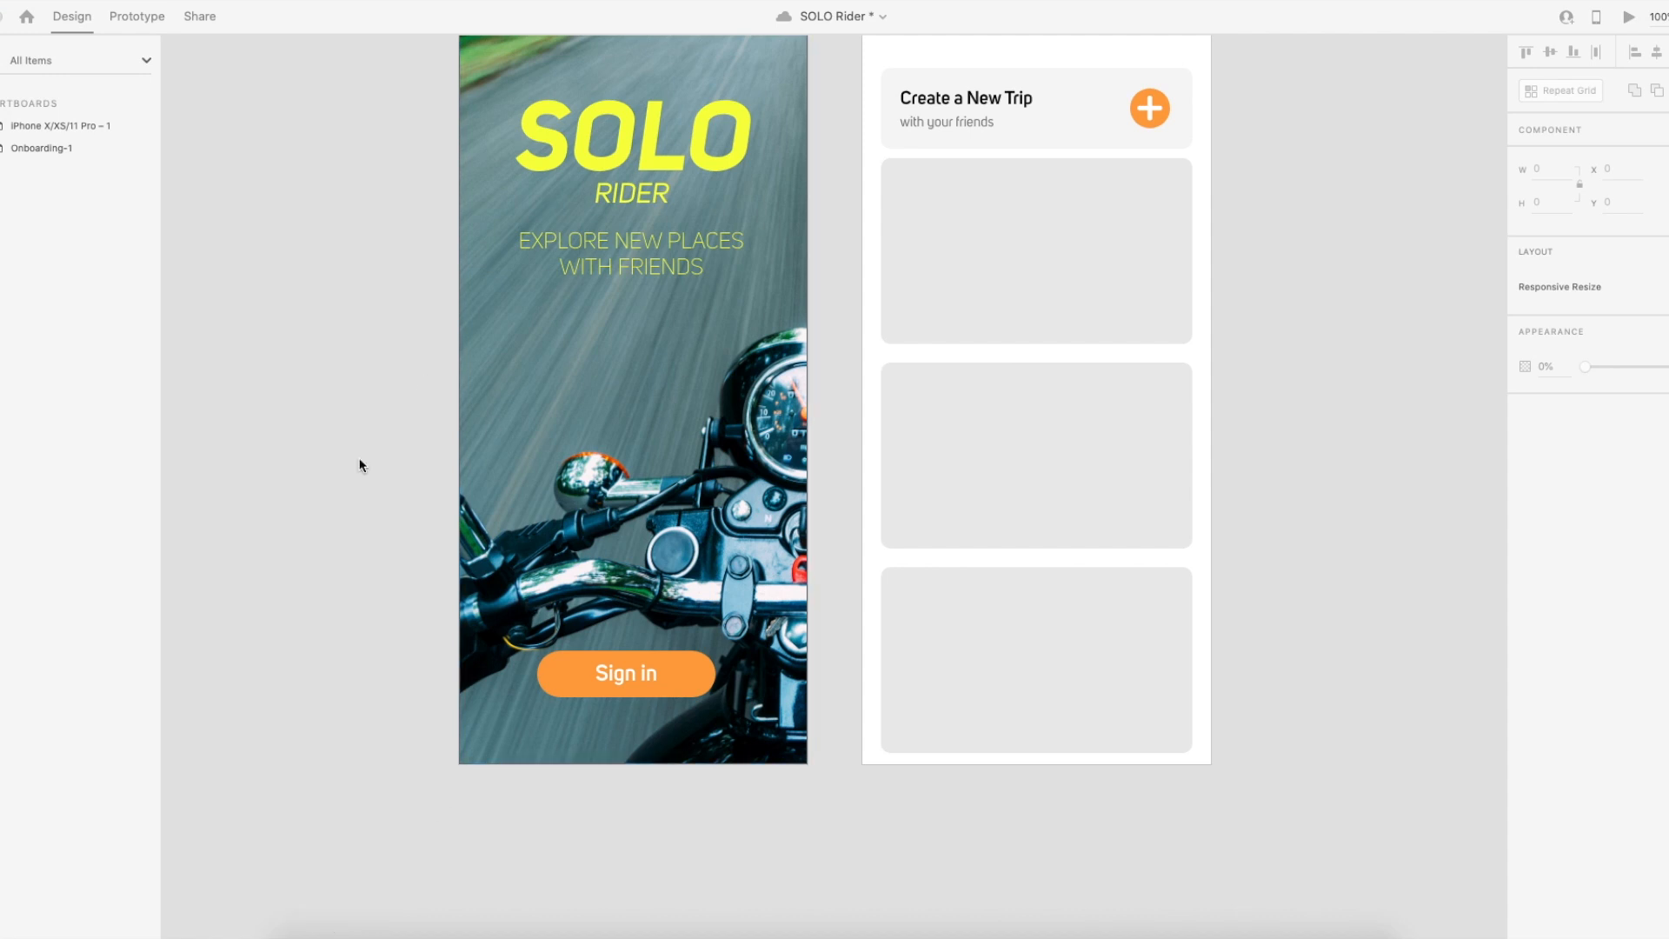
key(super+n)
drag(970, 165, 548, 256)
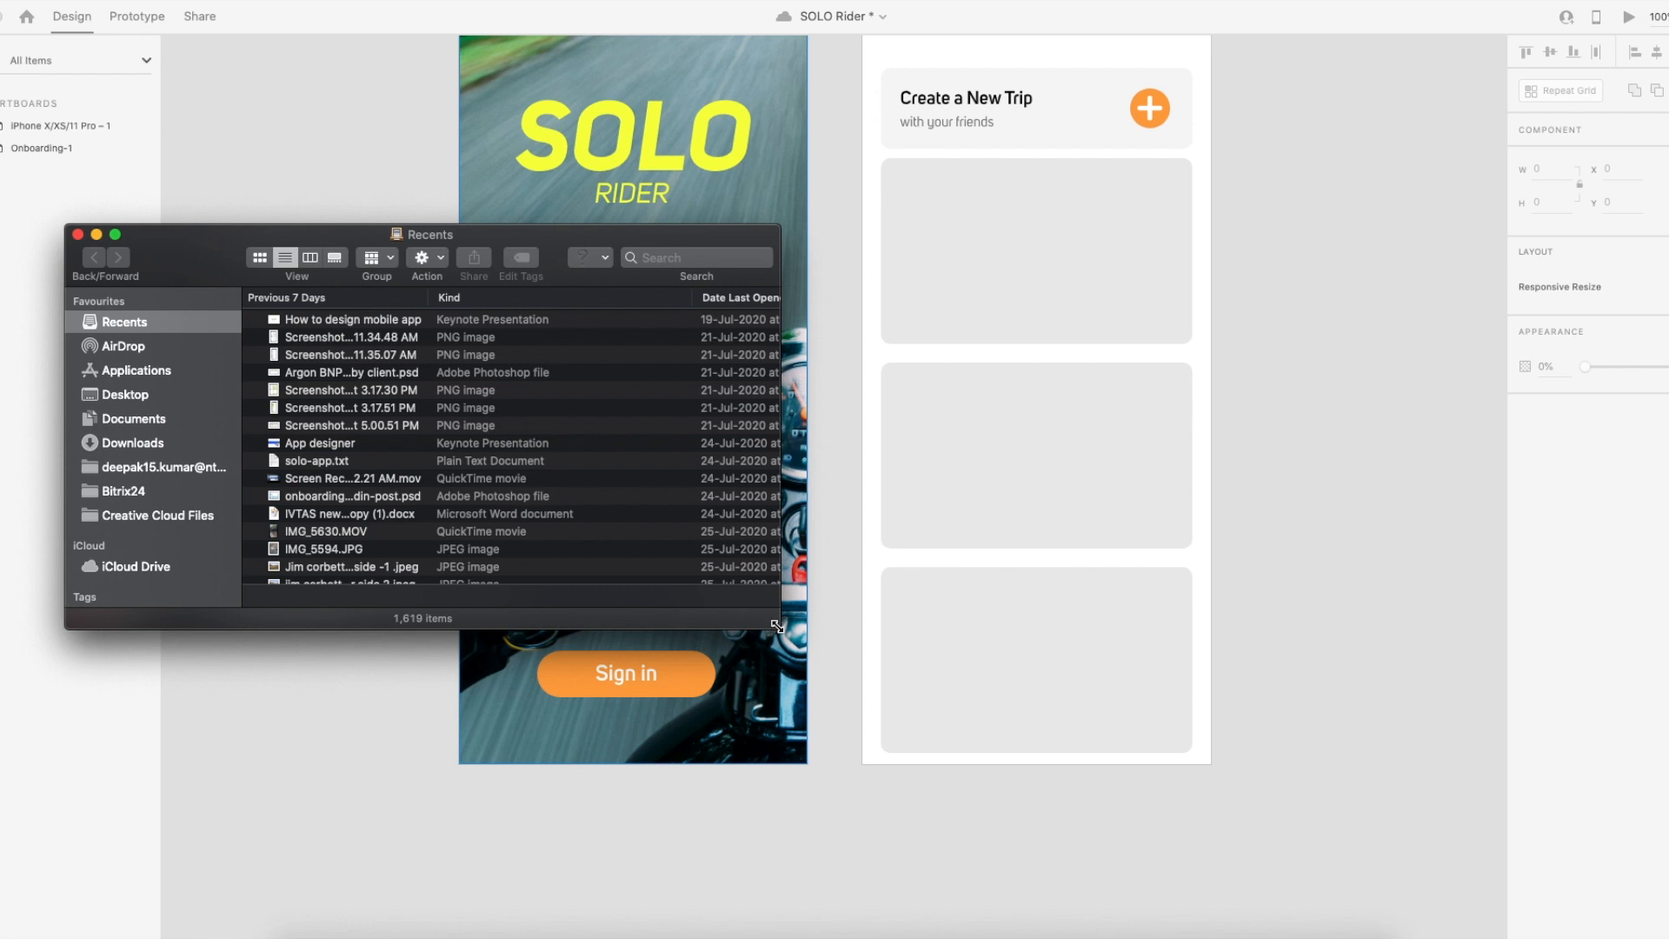
drag(776, 624, 993, 780)
drag(607, 272, 532, 202)
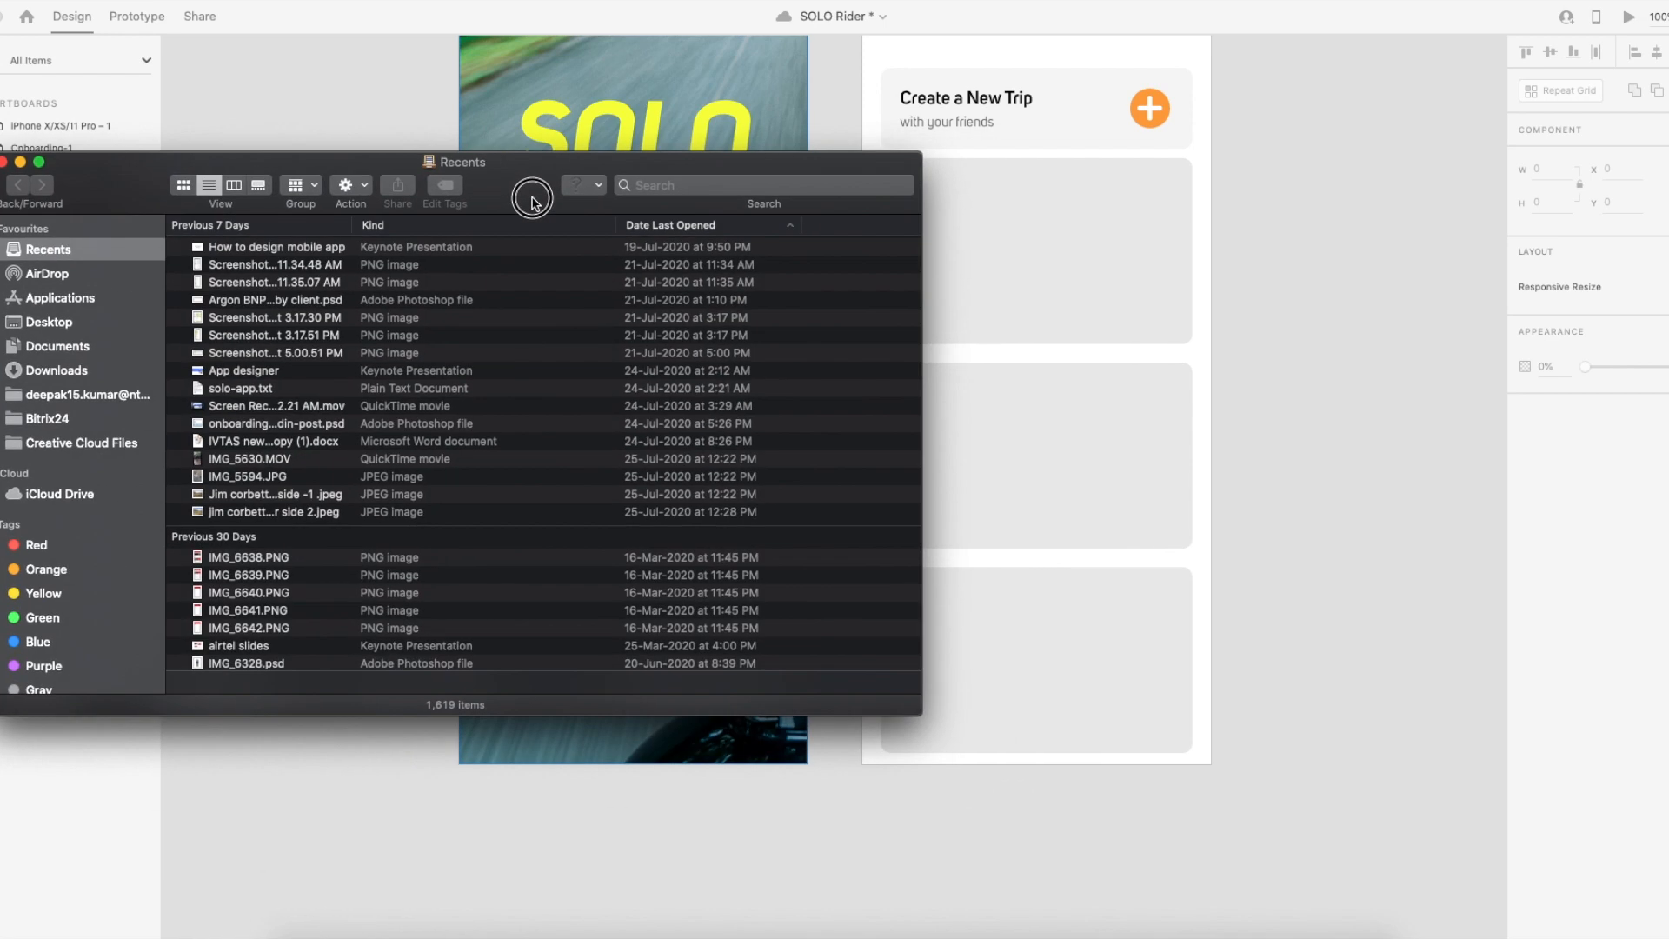
click(54, 374)
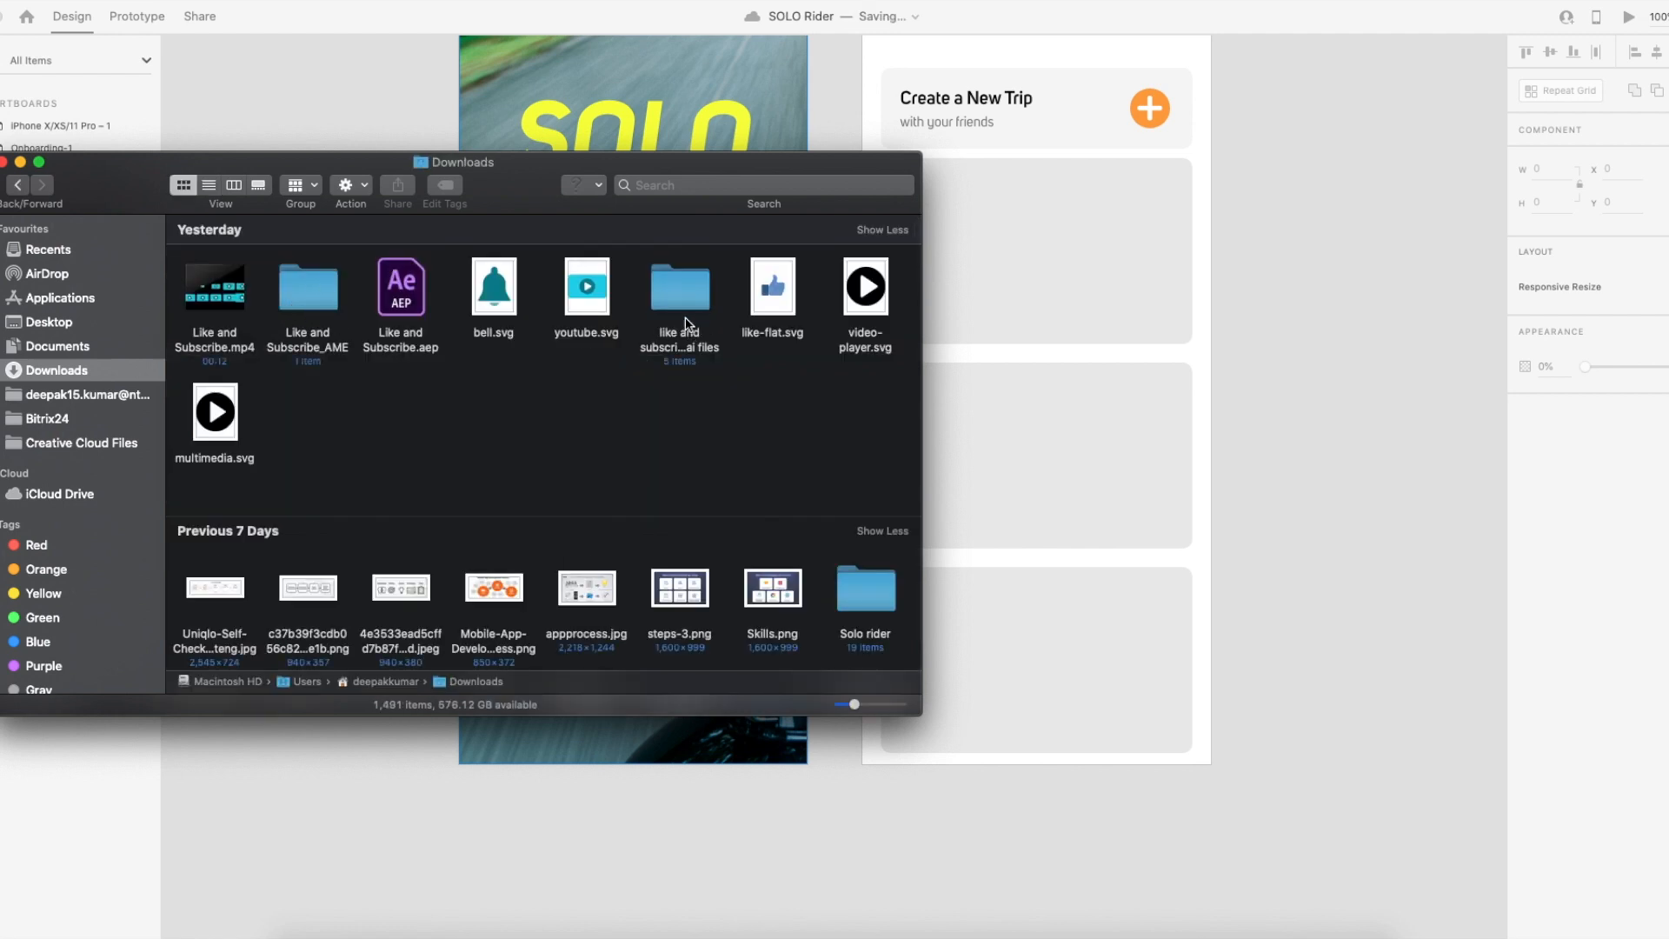
double_click(870, 500)
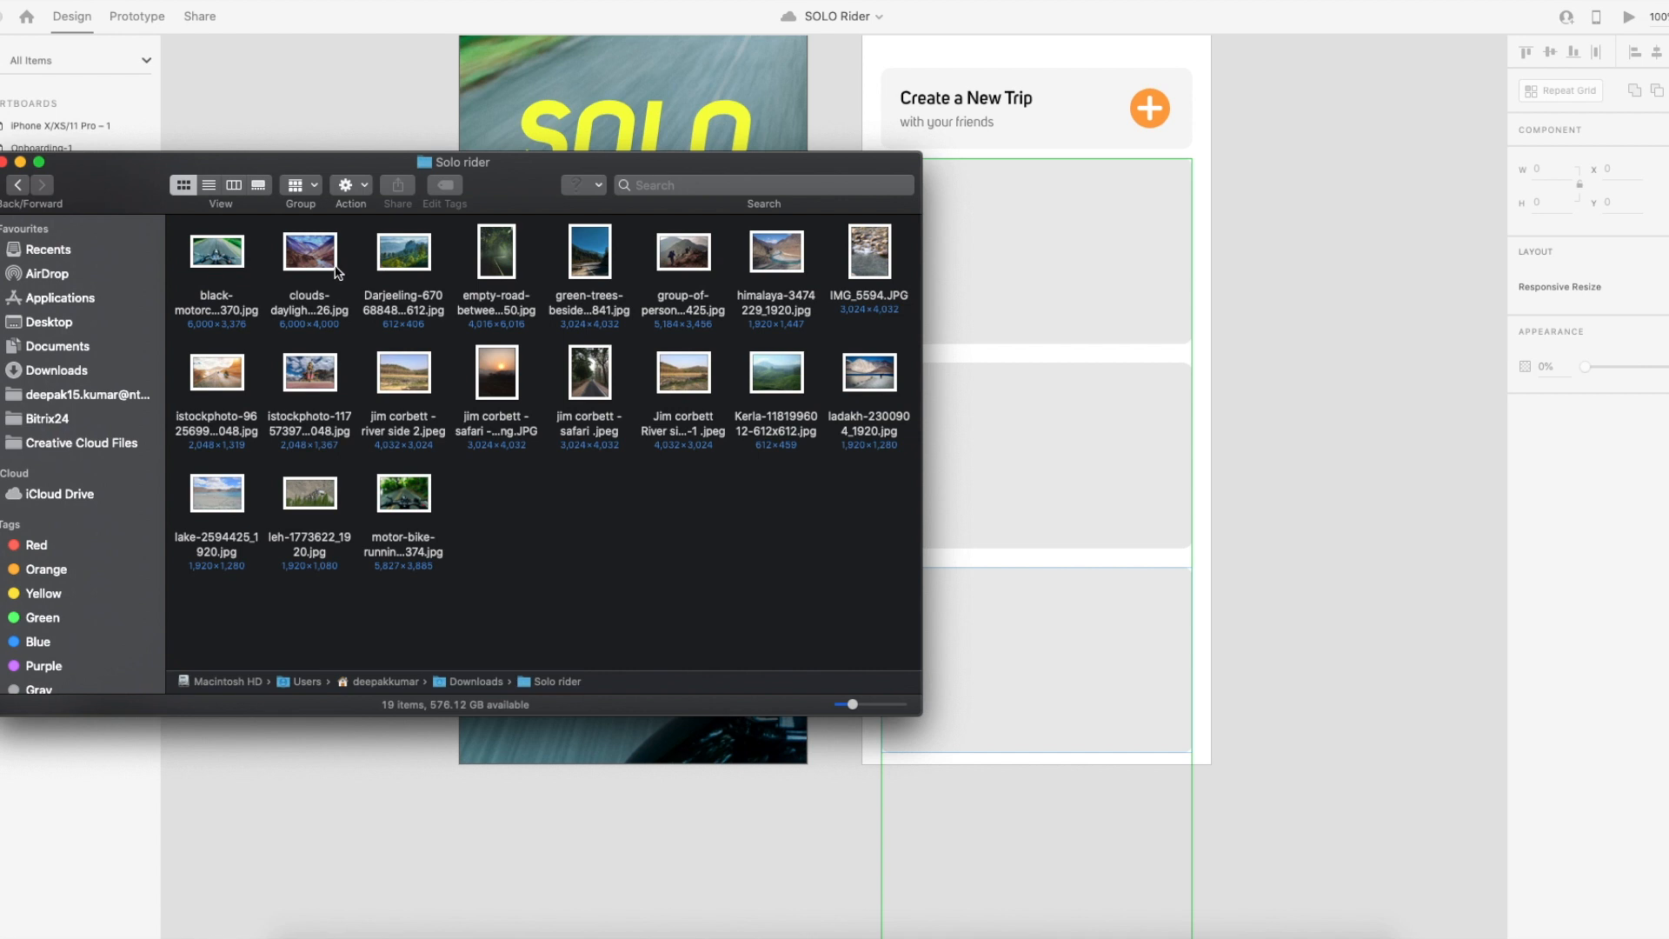
Fill the repeat grid with the Darjeeling, himalaya, Jim corbett river side -1, jim corbett safari JPG, empty-road, green-trees and Kerla images.
click(404, 258)
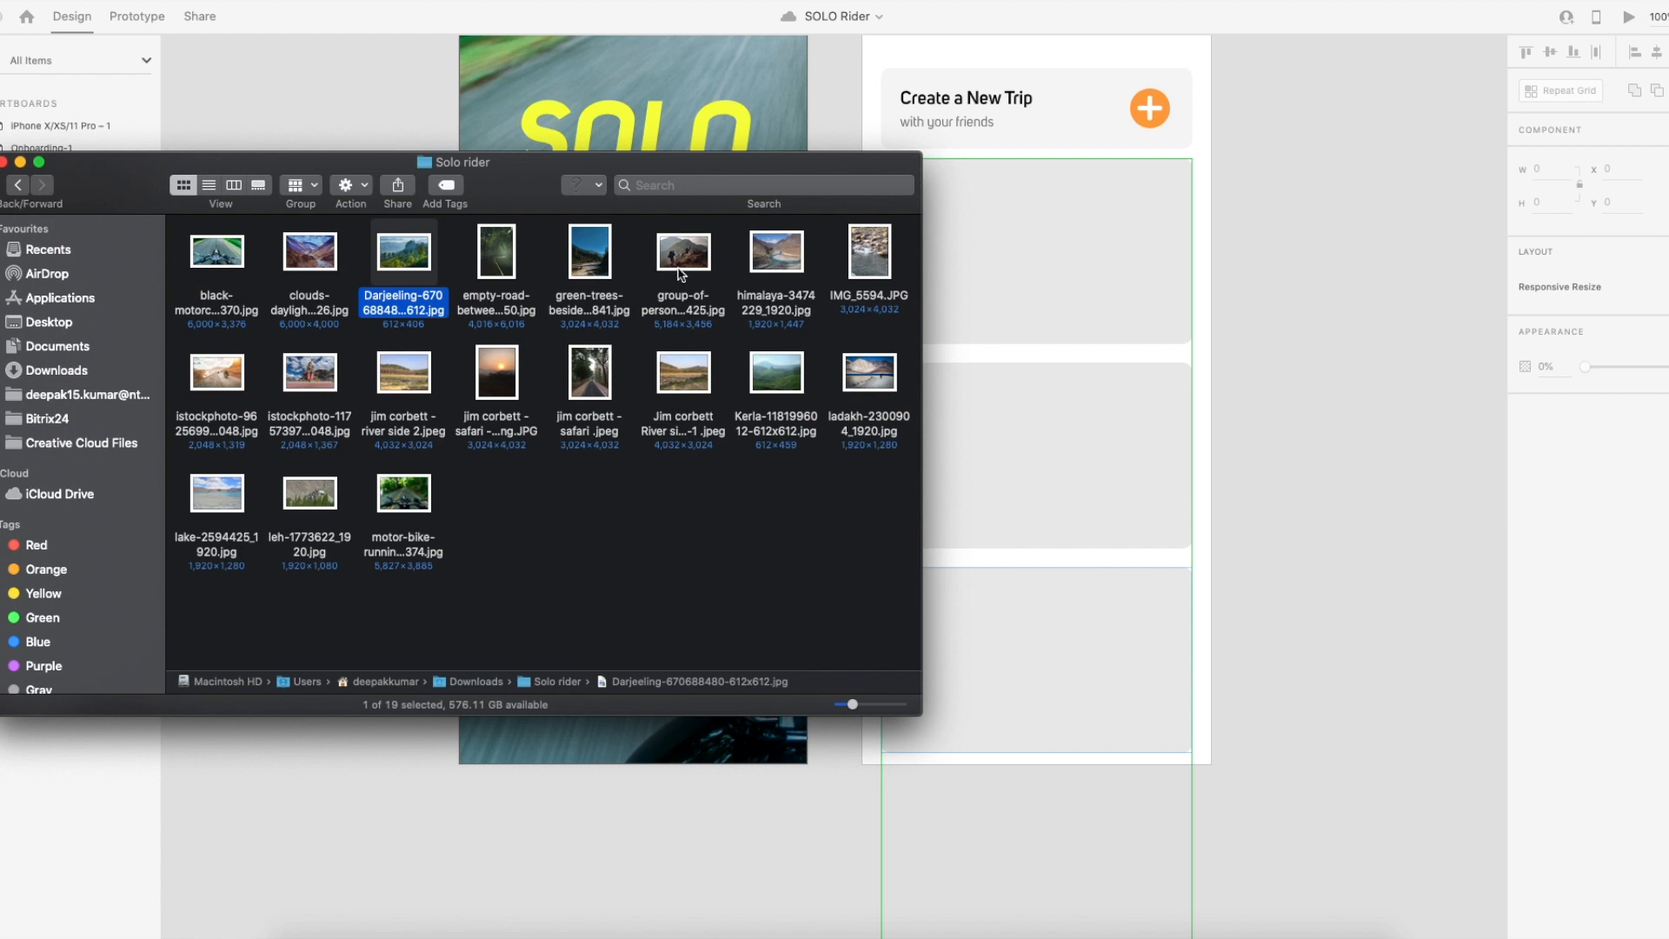
super+click(784, 263)
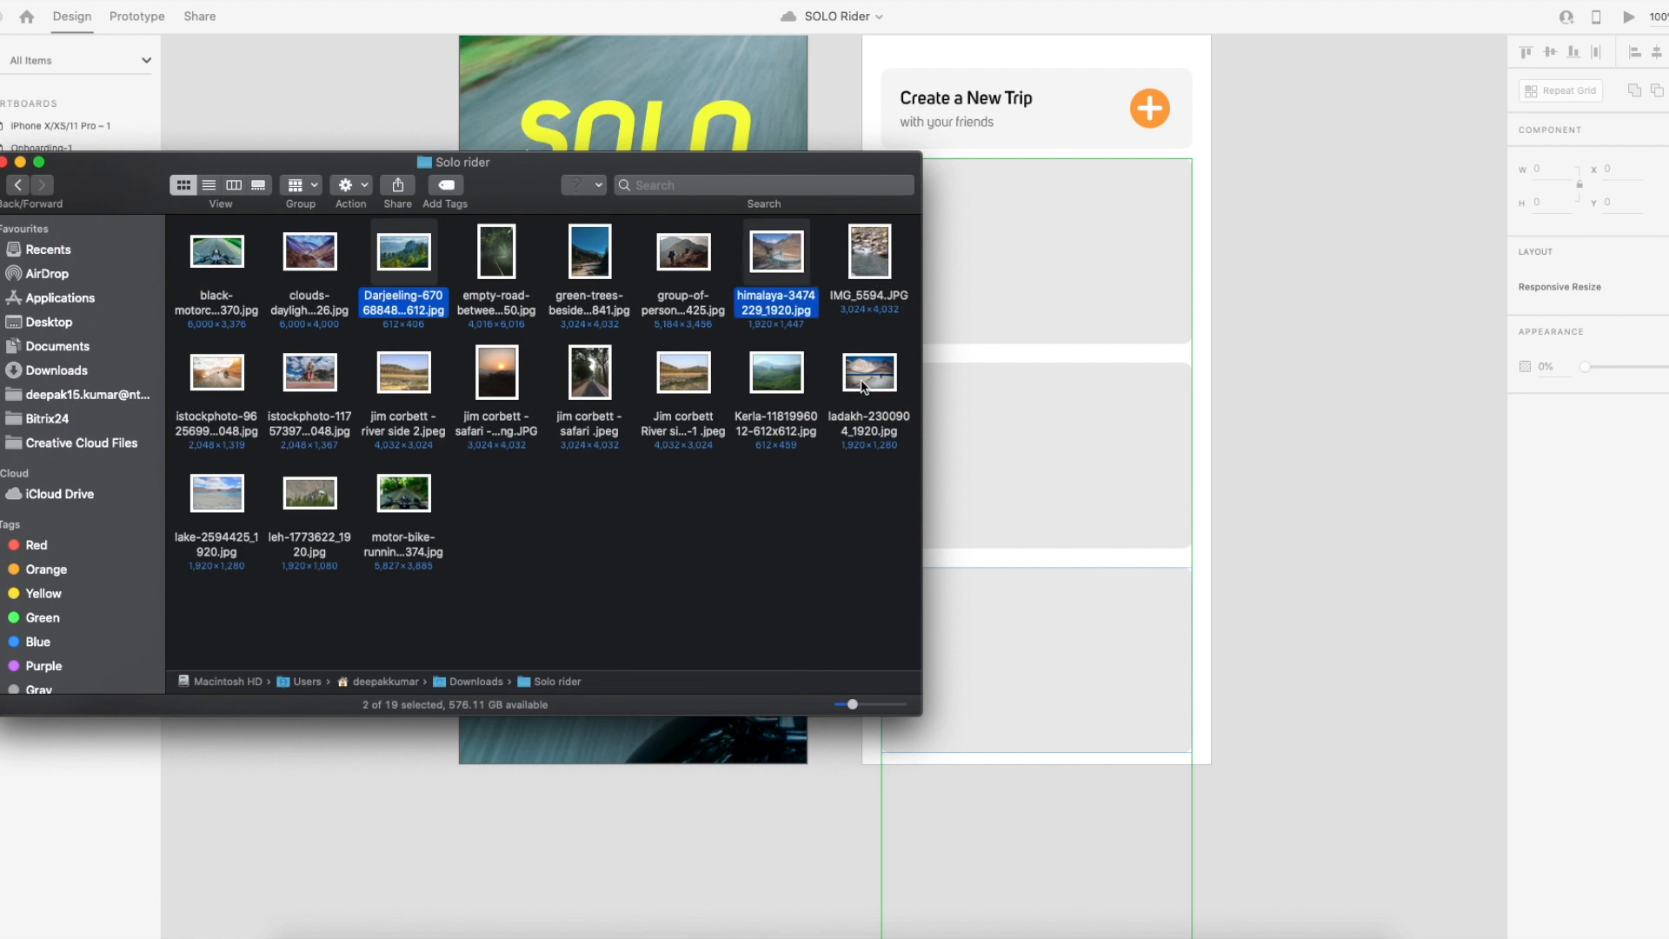
super+click(696, 383)
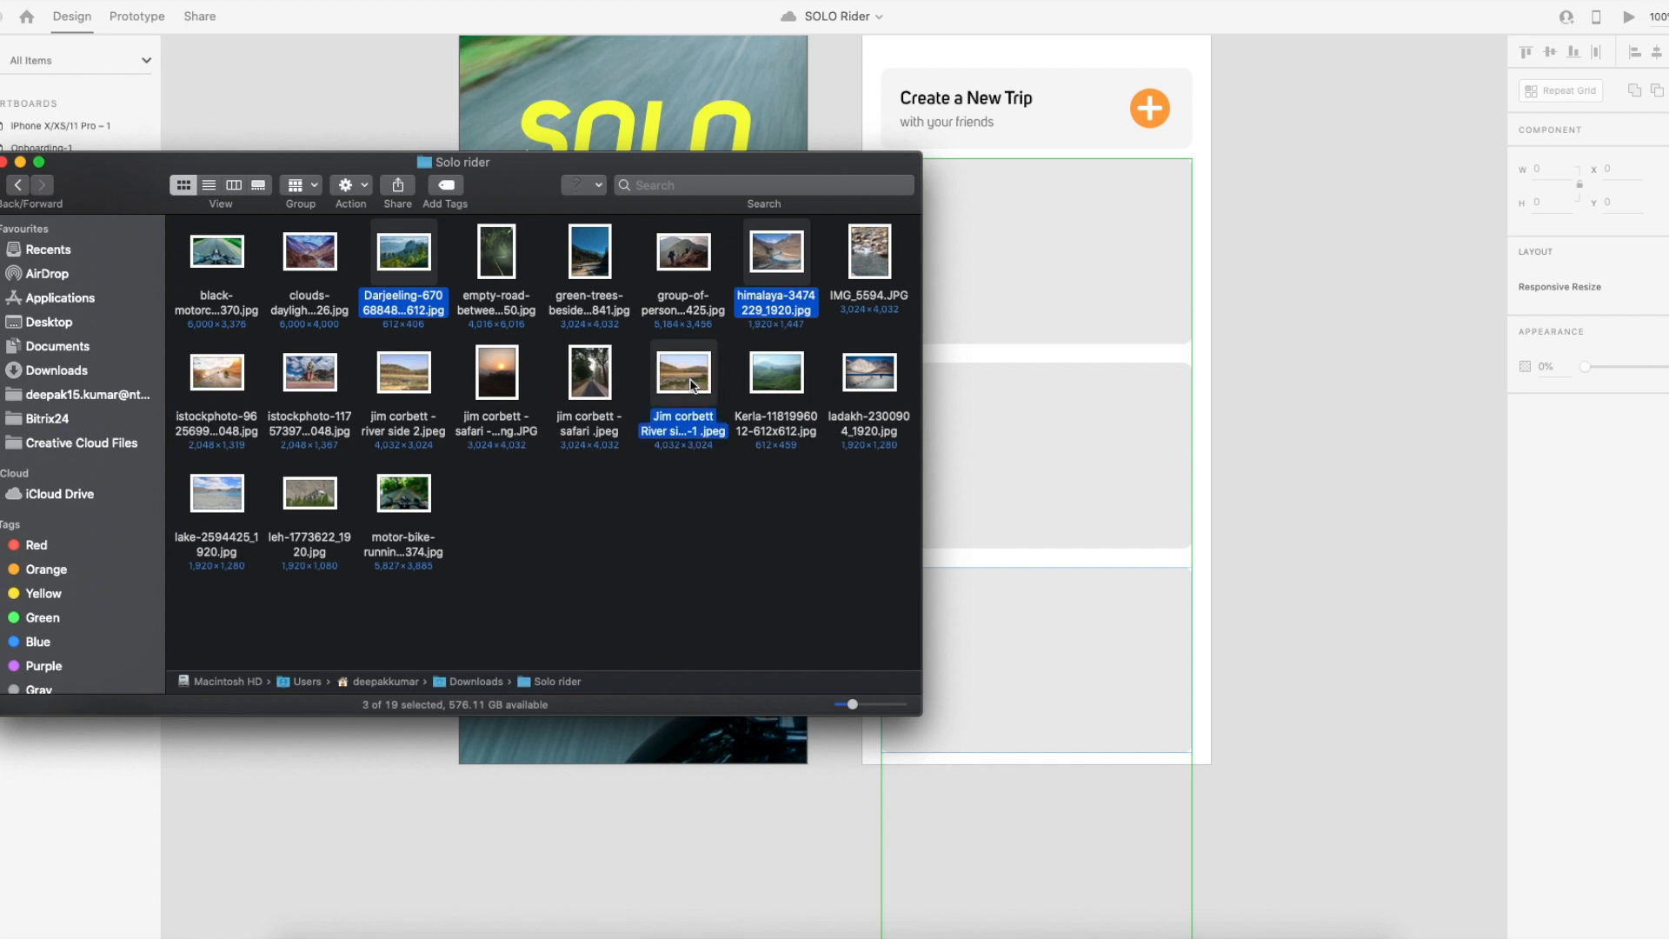
super+click(497, 388)
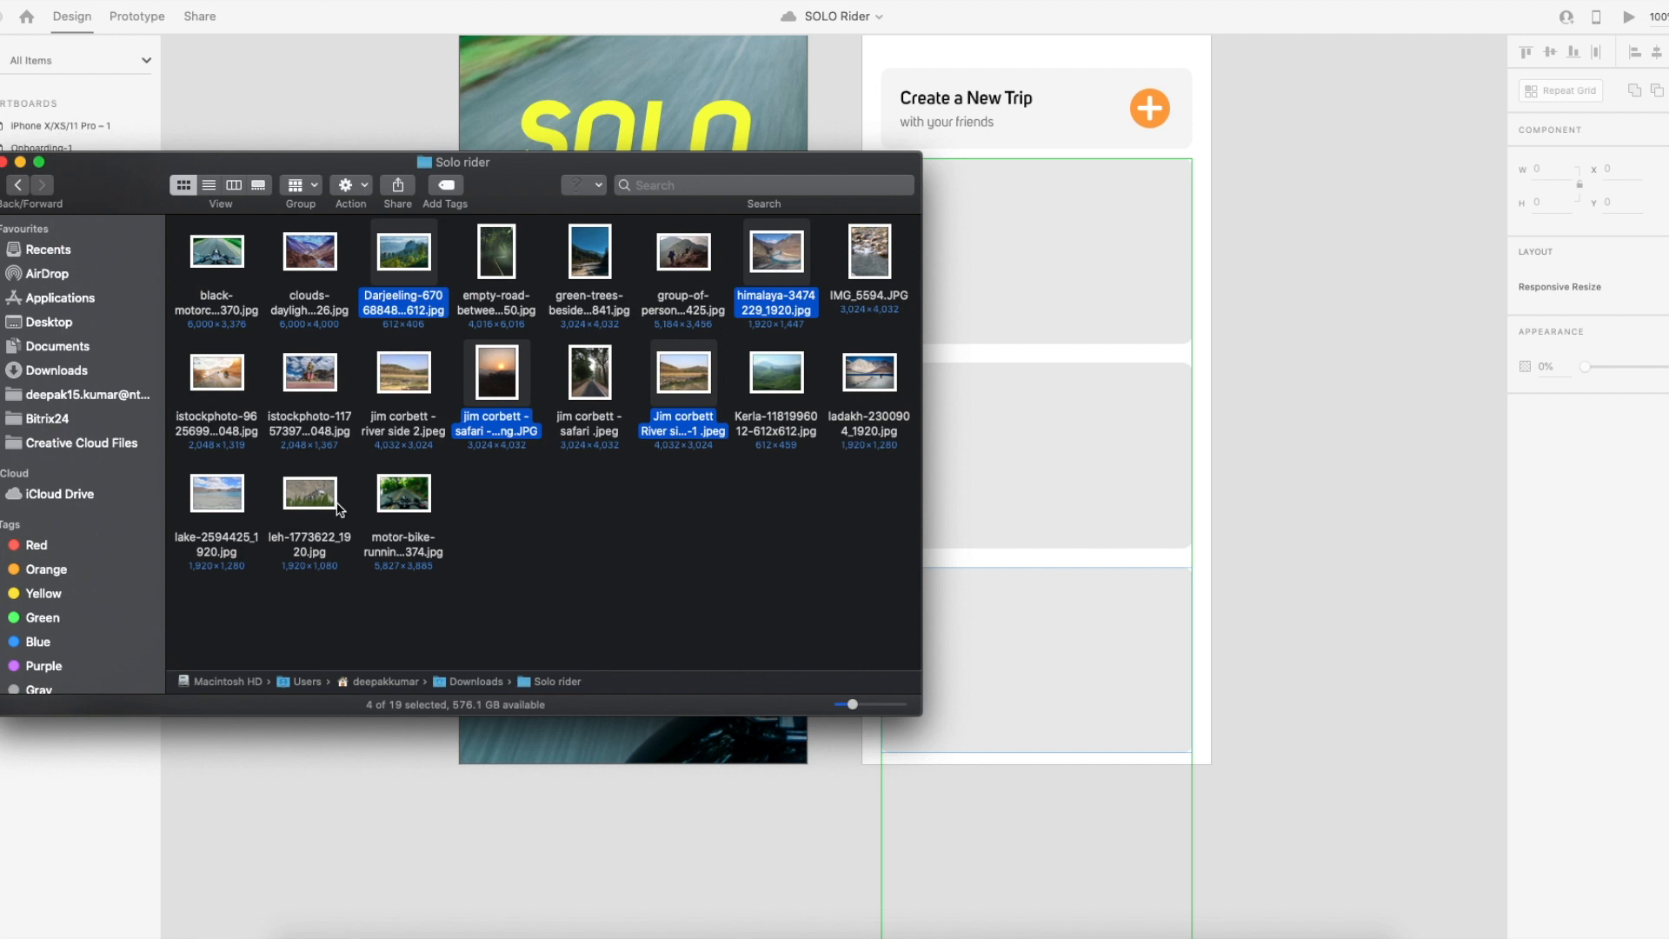
super+click(393, 497)
super+click(412, 500)
super+click(496, 270)
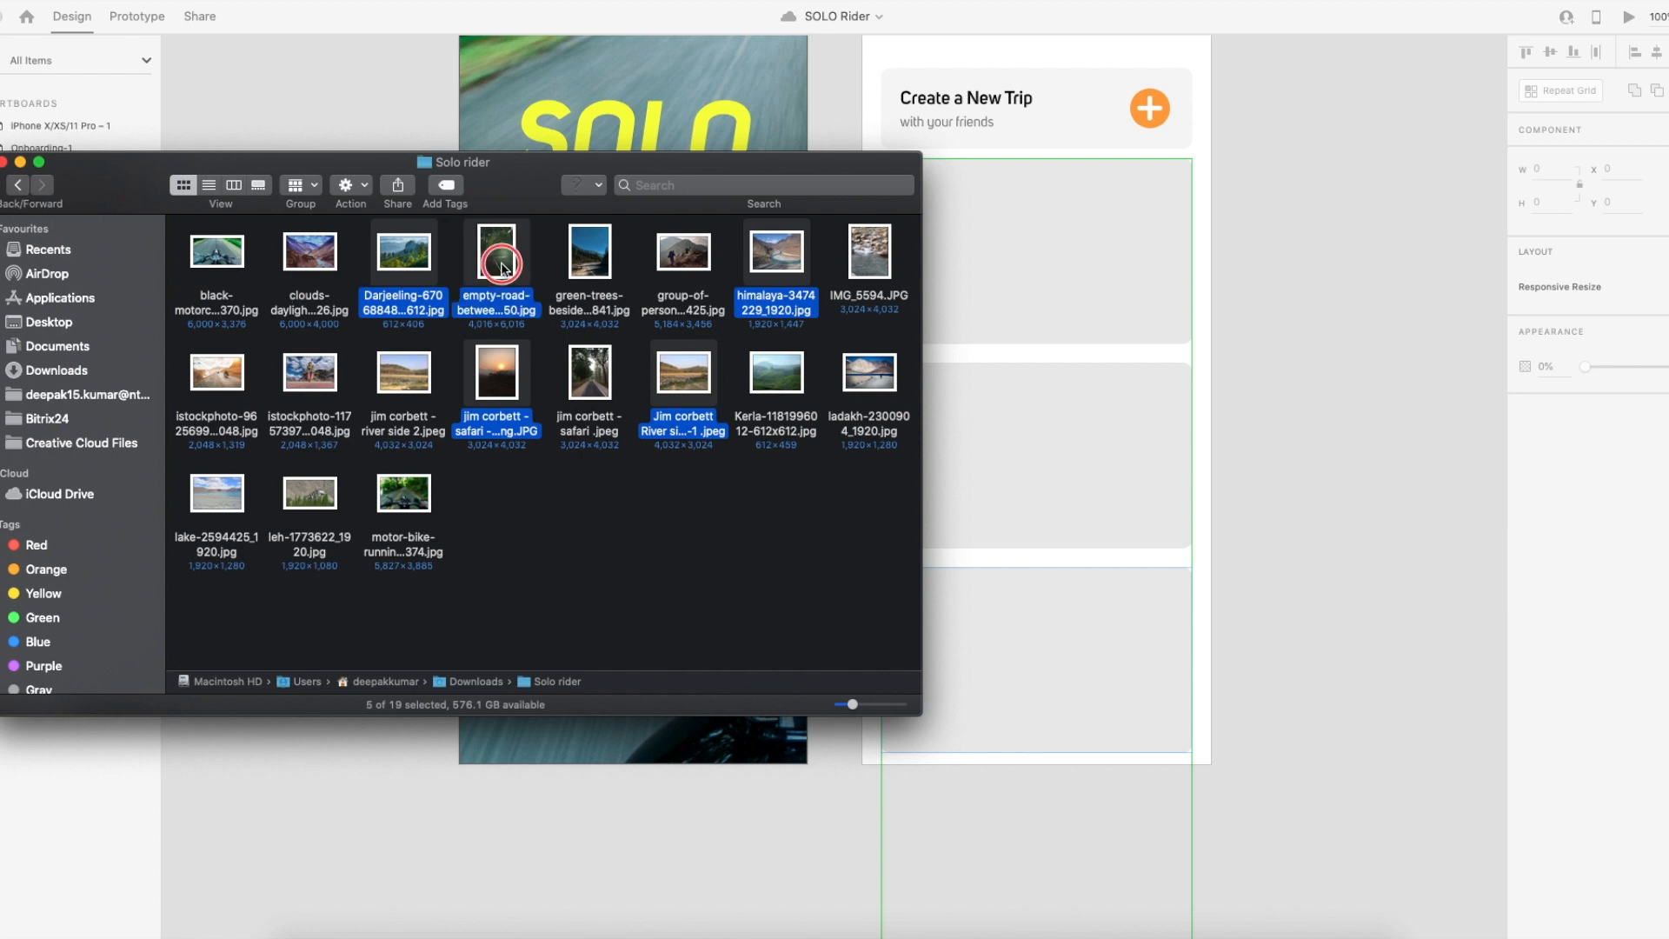
super+click(593, 260)
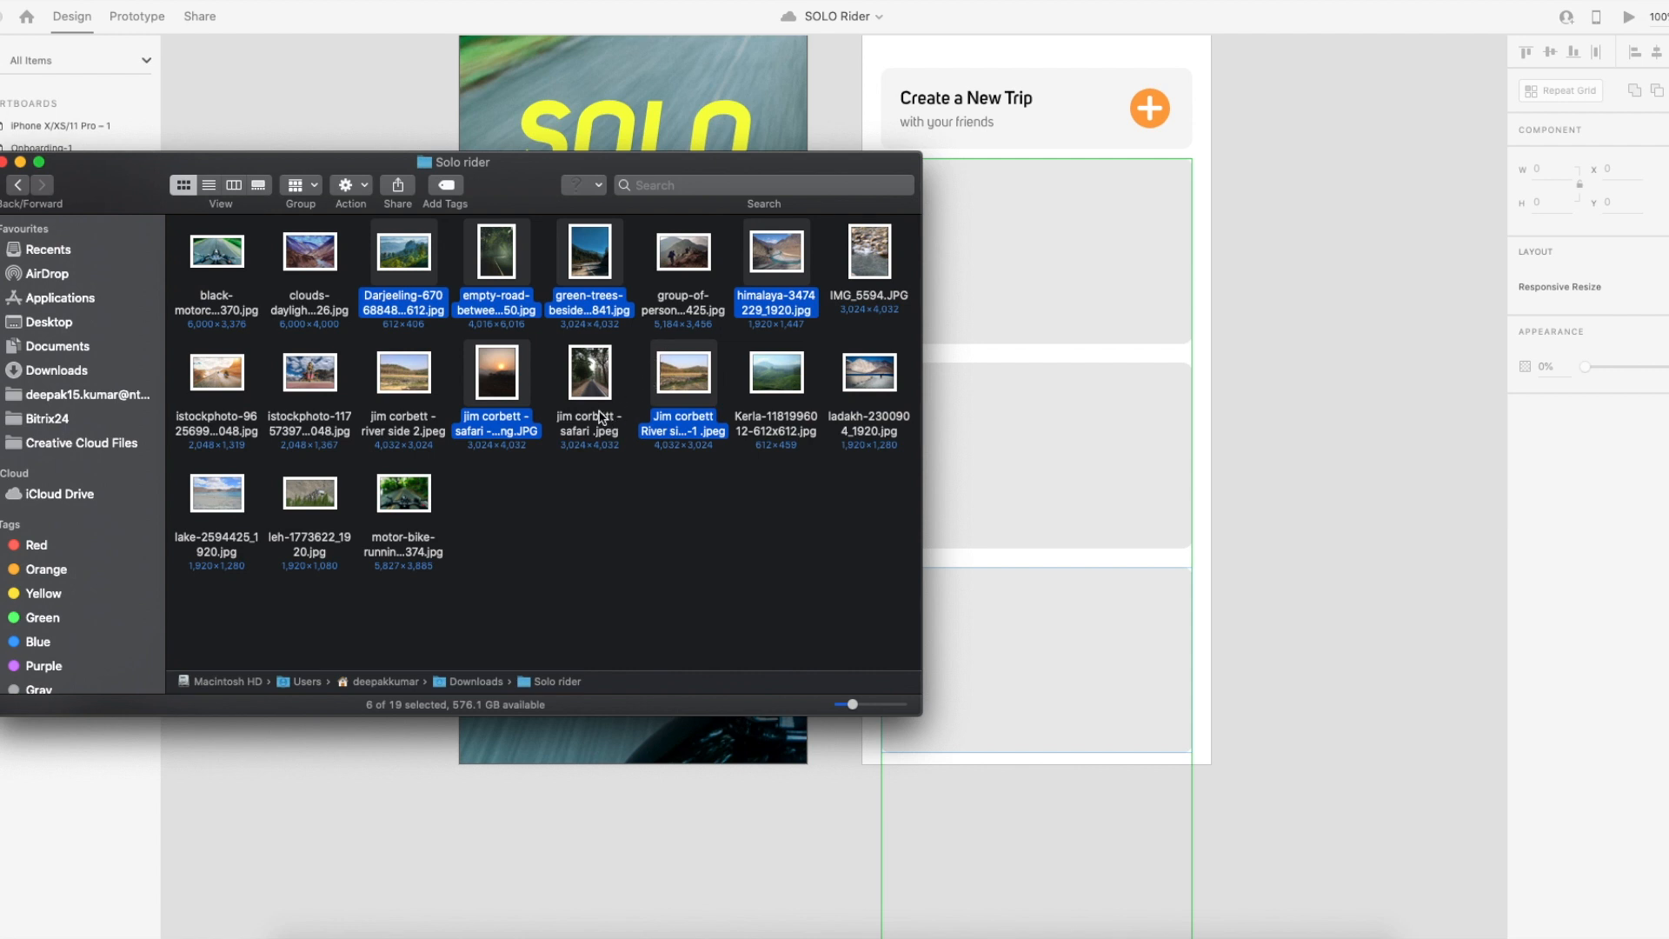
super+click(772, 385)
drag(772, 385, 1134, 501)
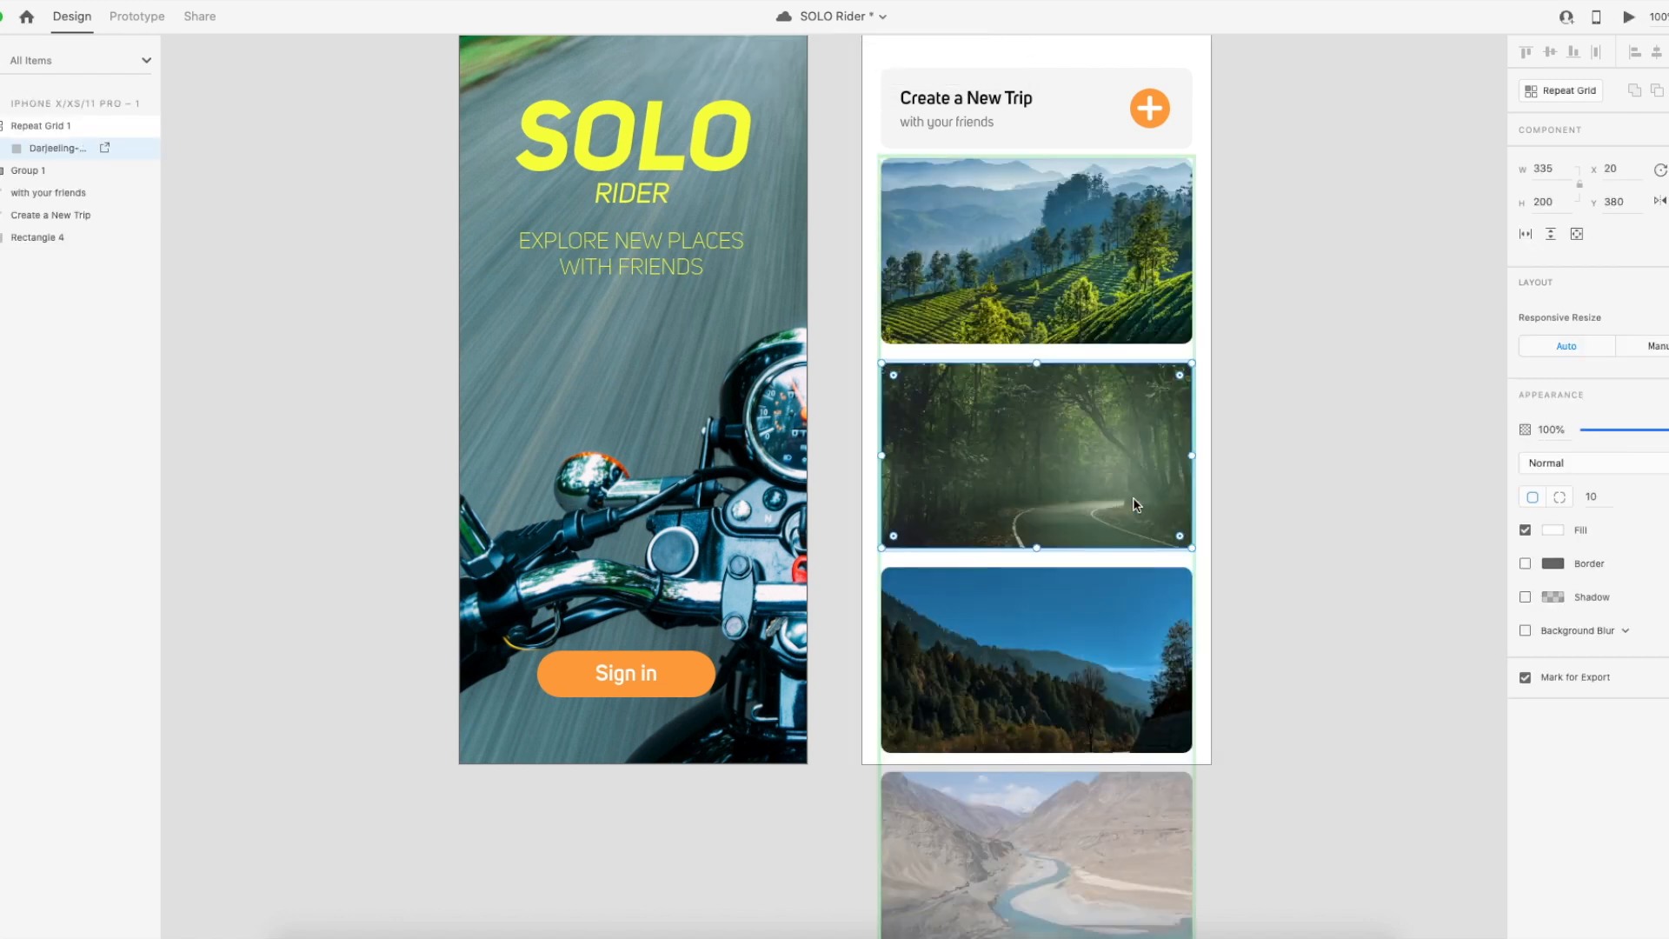
click(1277, 508)
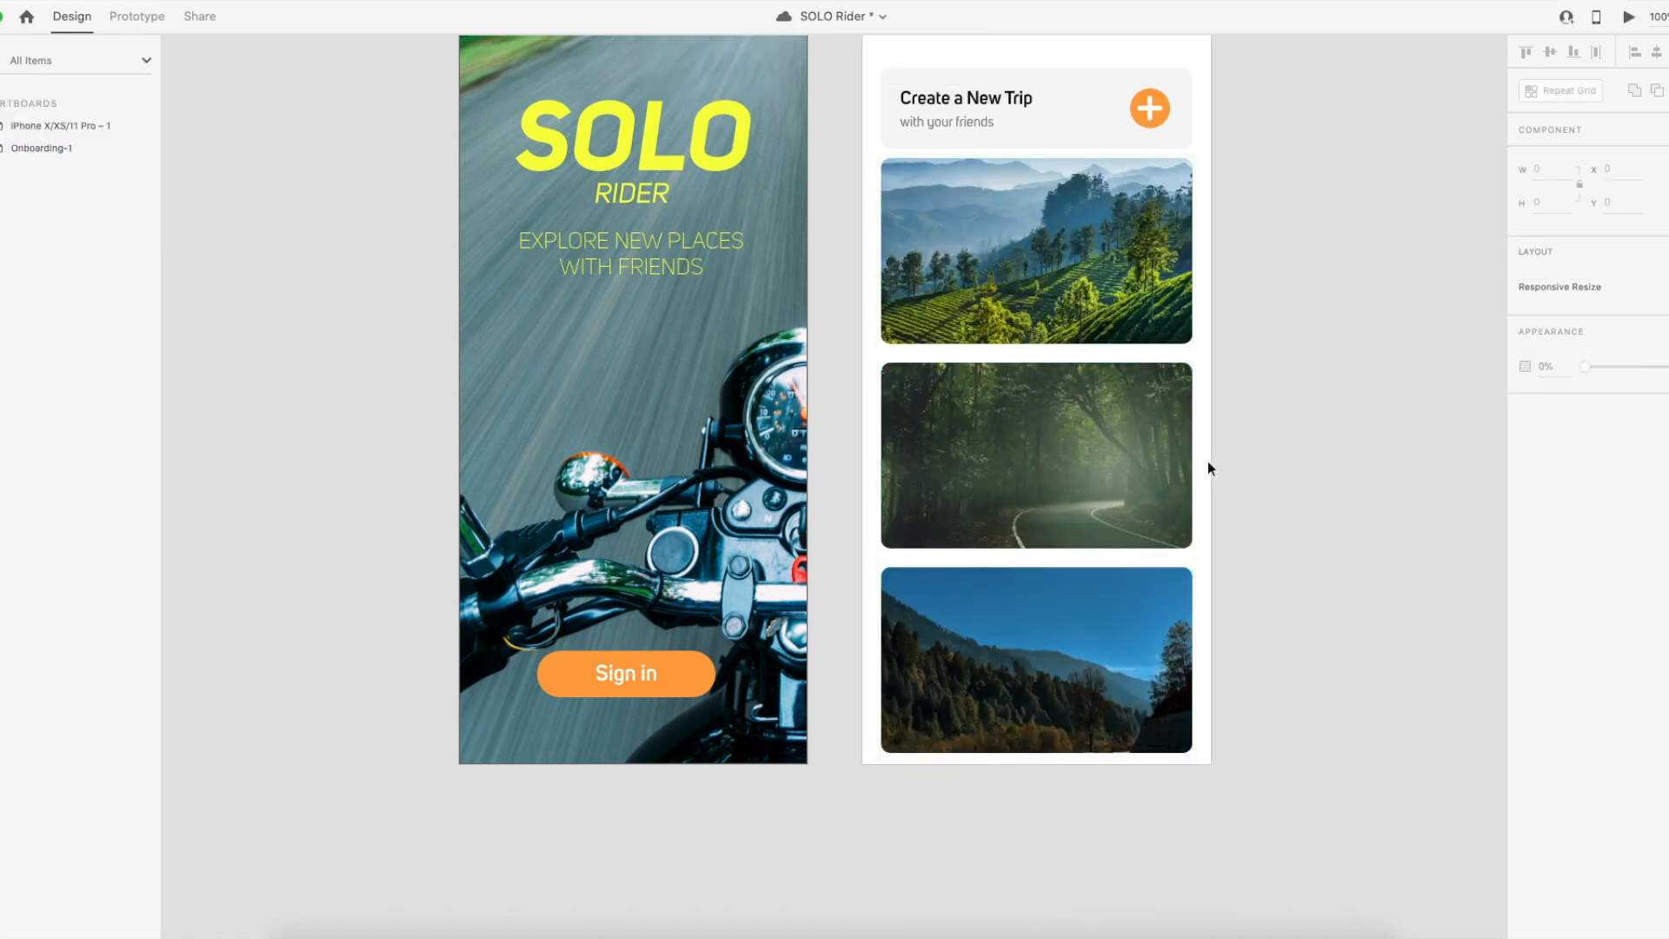
Extend the photo repeat grid downward to a height of 1530 so it holds all seven images.
scroll(1145, 492, down, 5)
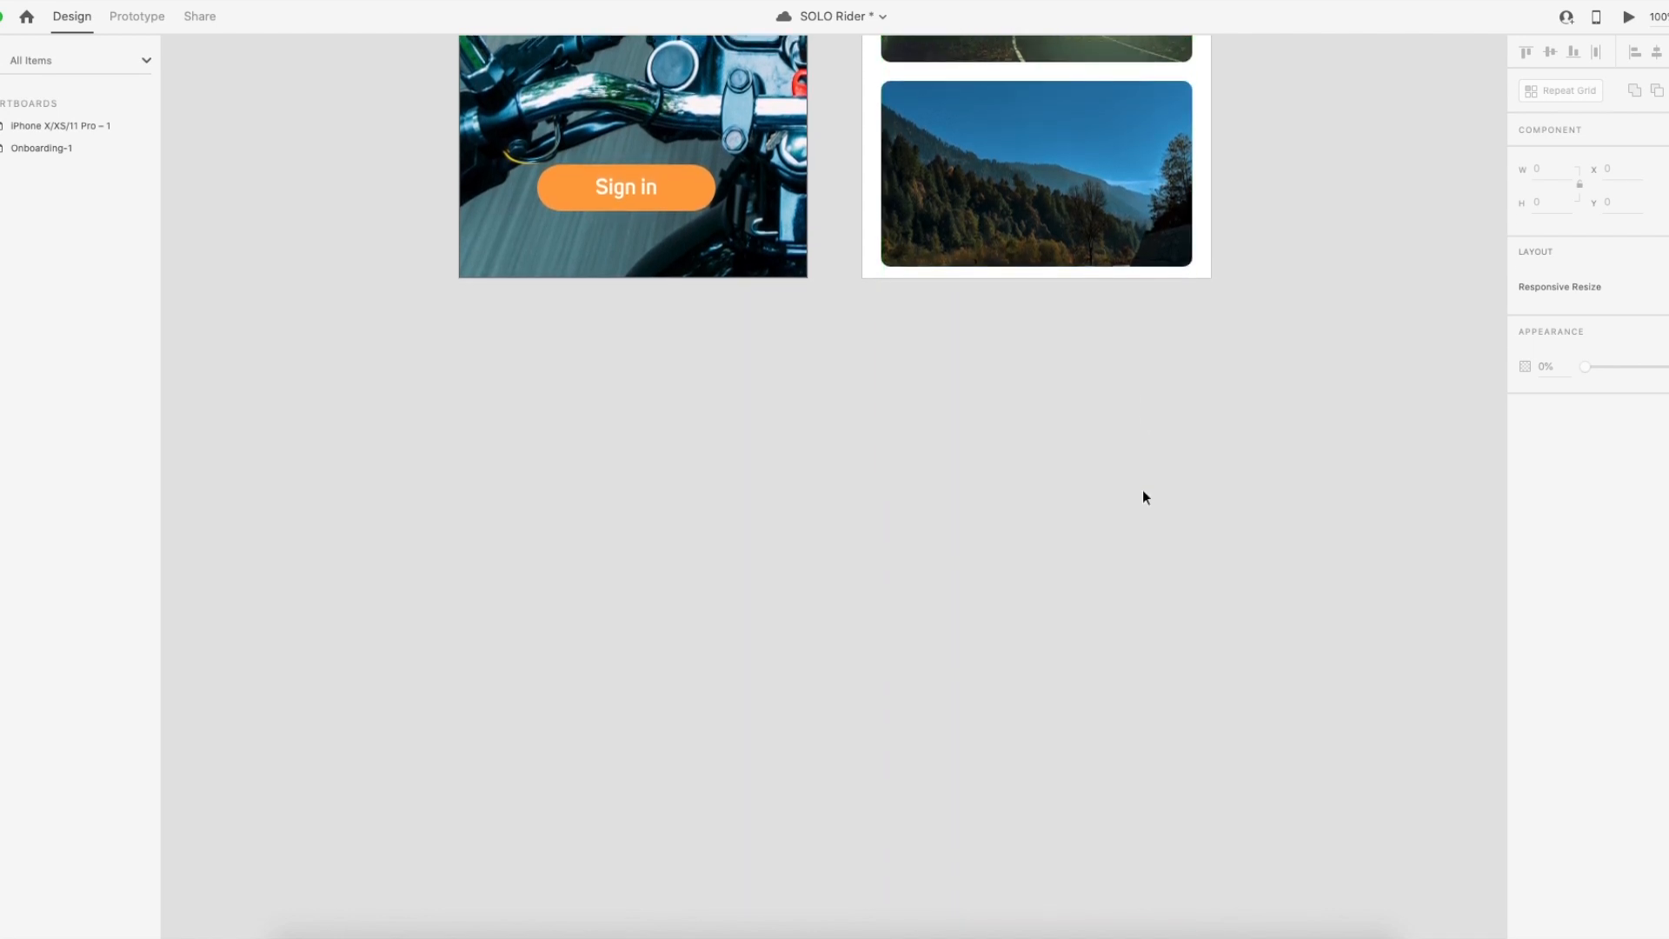
scroll(1091, 400, up, 1)
click(1087, 383)
drag(1046, 616, 1044, 869)
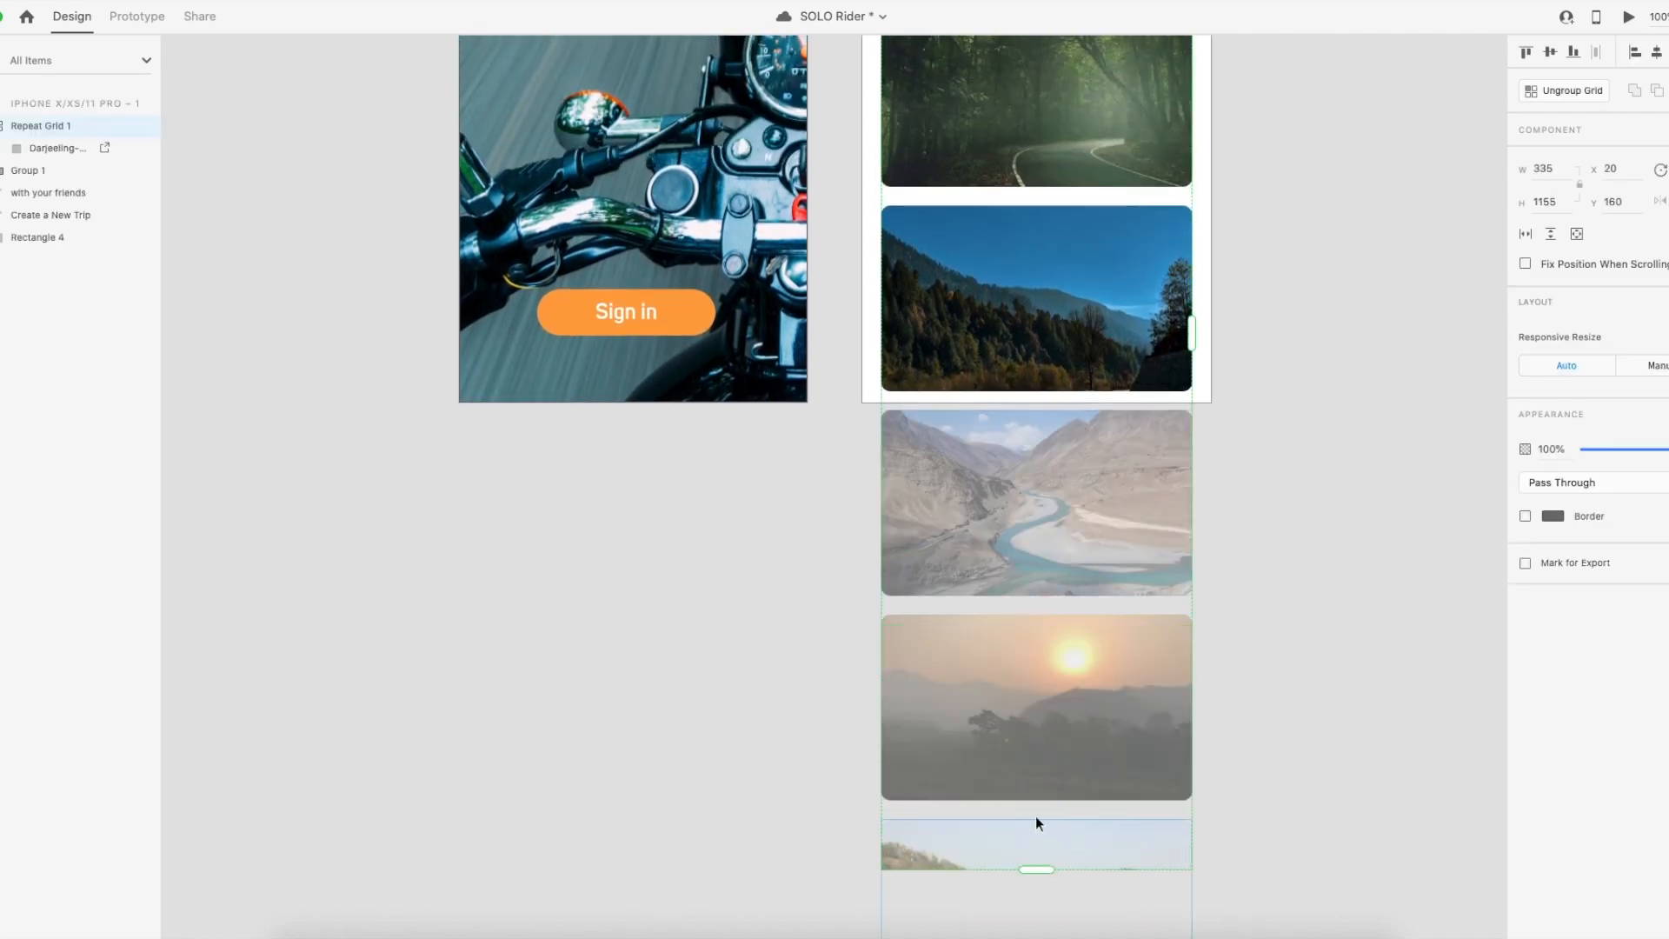
scroll(1029, 771, down, 4)
drag(1034, 443, 1057, 543)
scroll(1066, 576, up, 5)
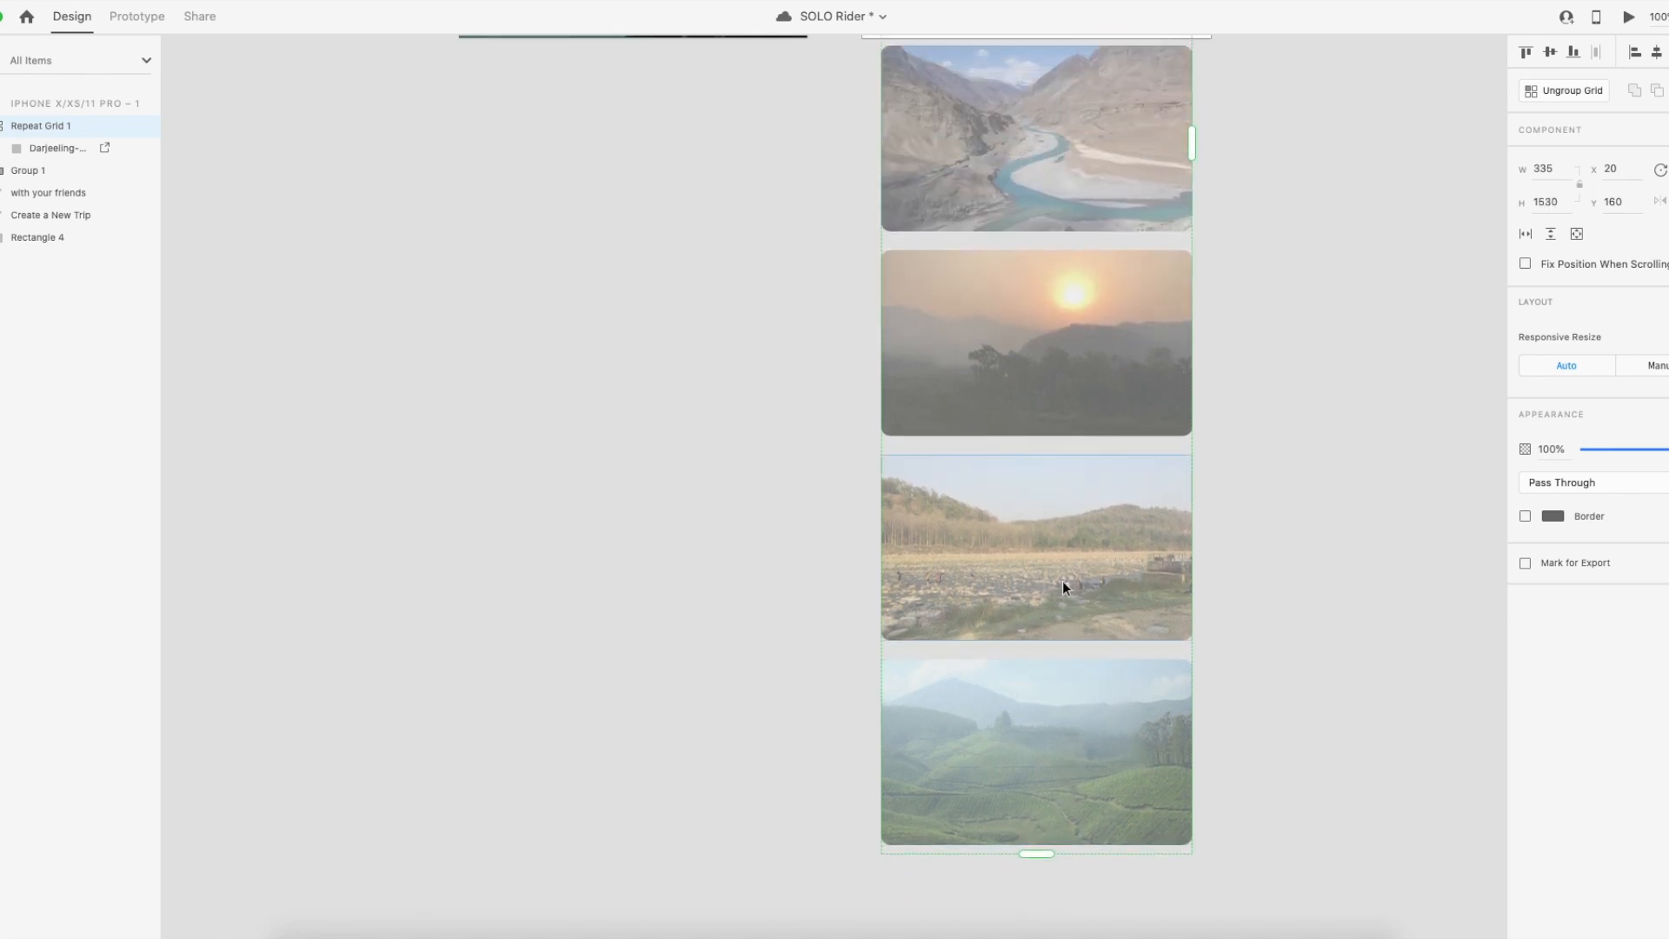
scroll(1063, 581, up, 10)
scroll(1061, 582, down, 6)
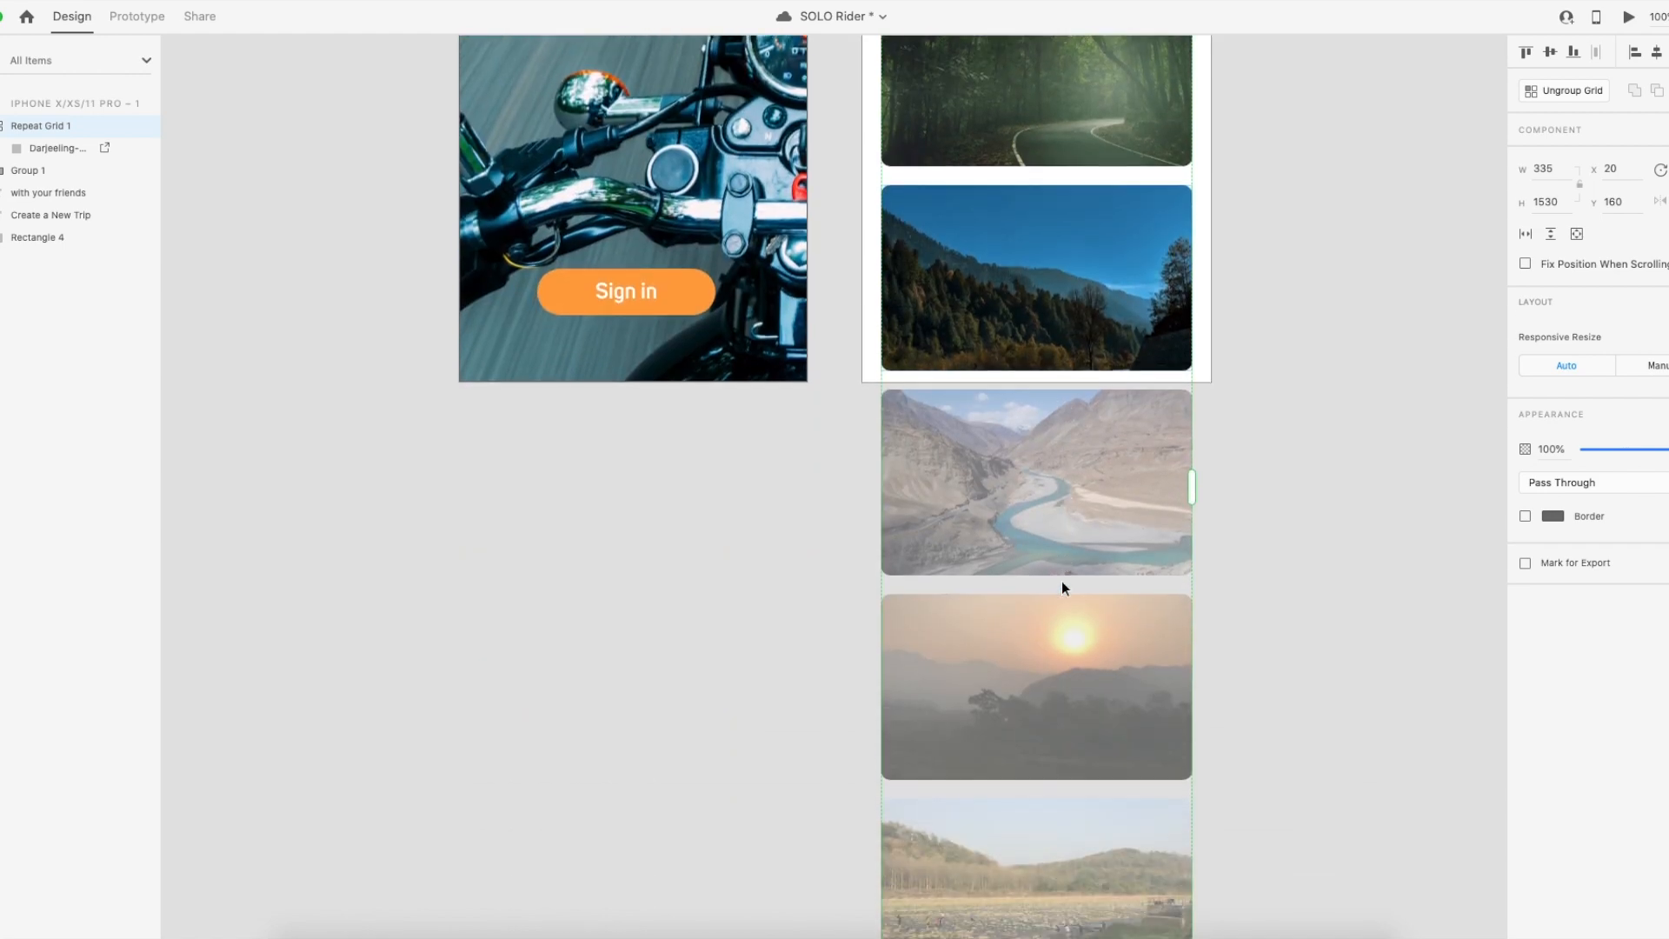
scroll(1062, 583, down, 10)
scroll(1060, 582, up, 2)
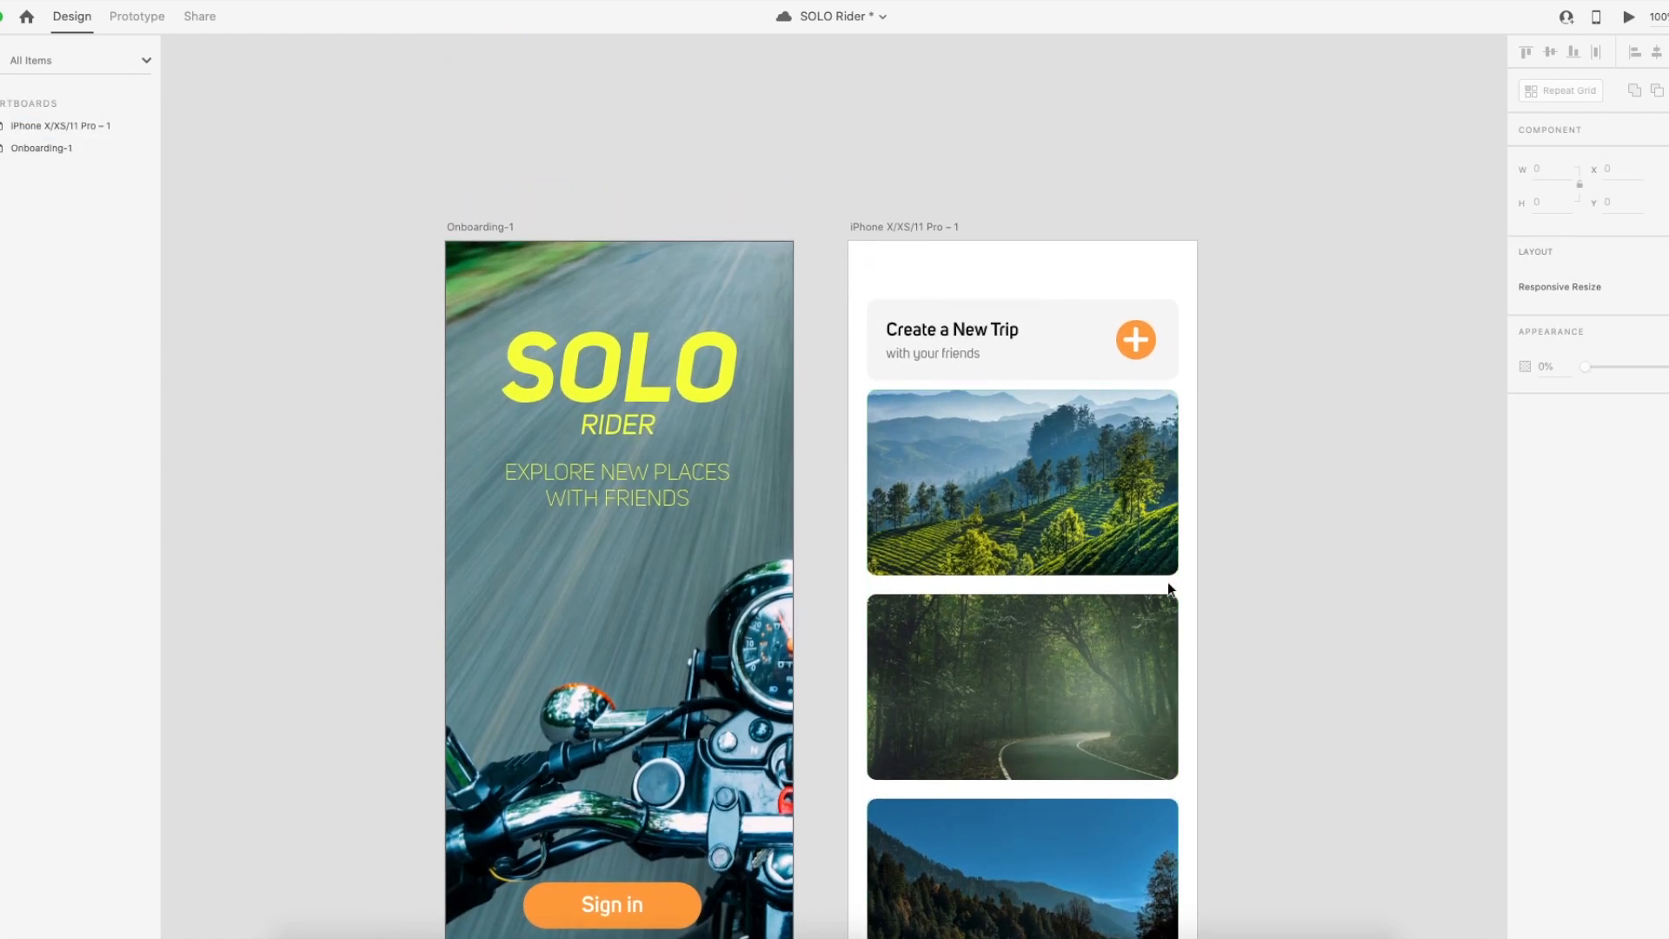
Tighten the vertical gap between the photos to make the repeat grid 1470 high, and reselect the grid.
scroll(1043, 509, down, 8)
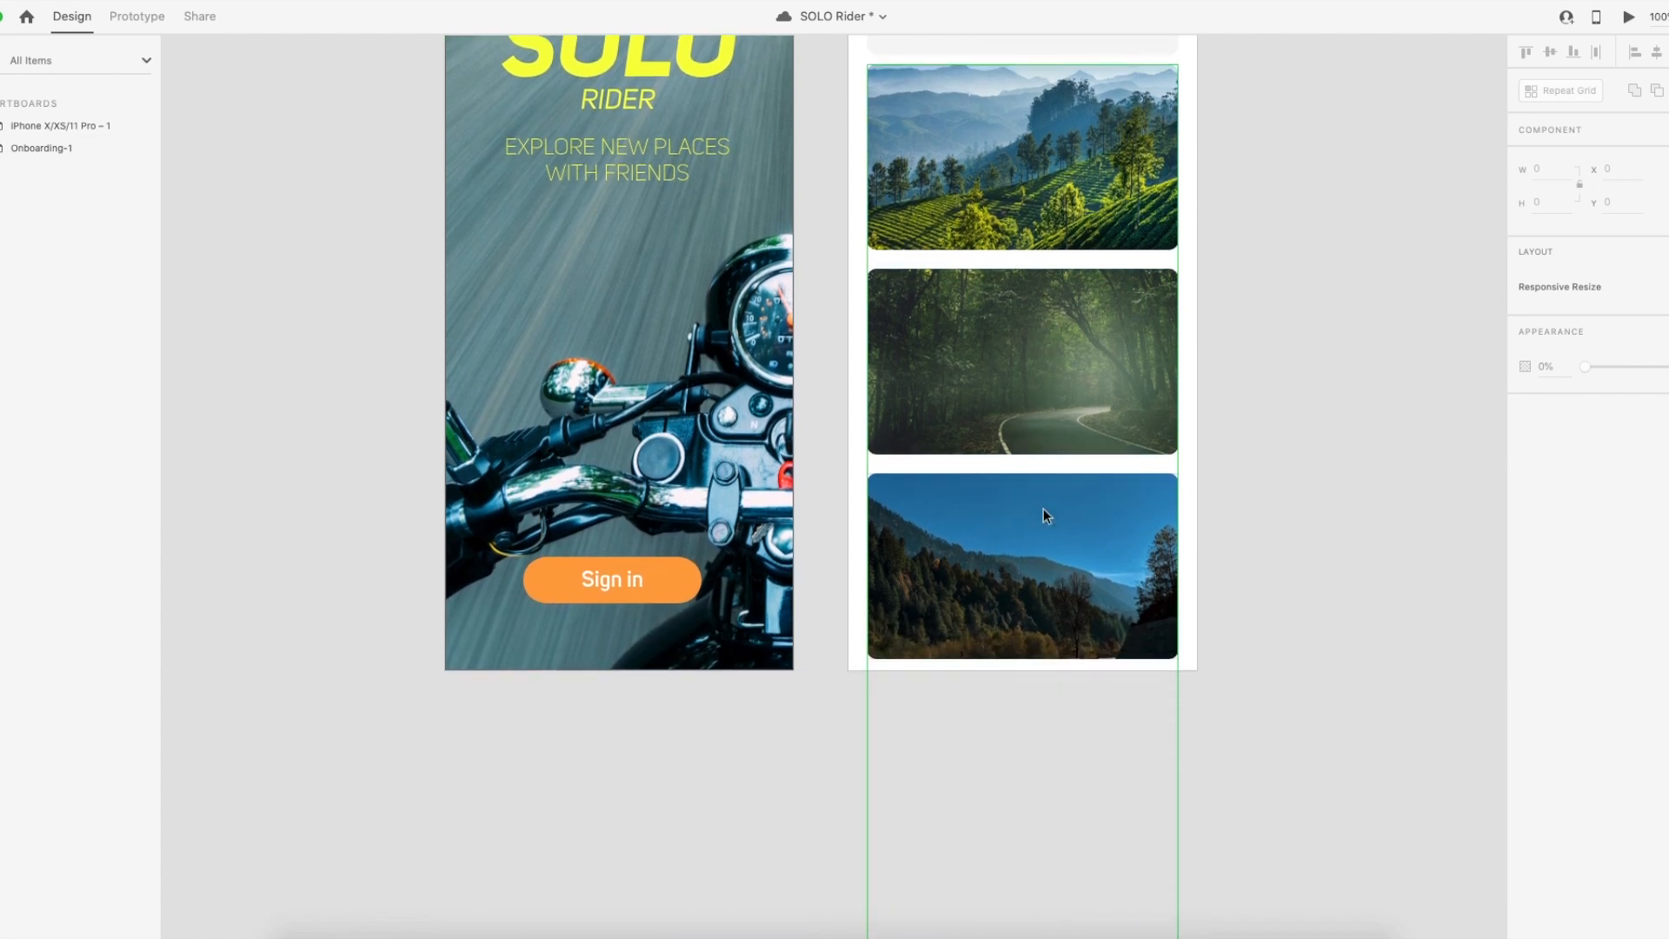
scroll(1041, 485, up, 2)
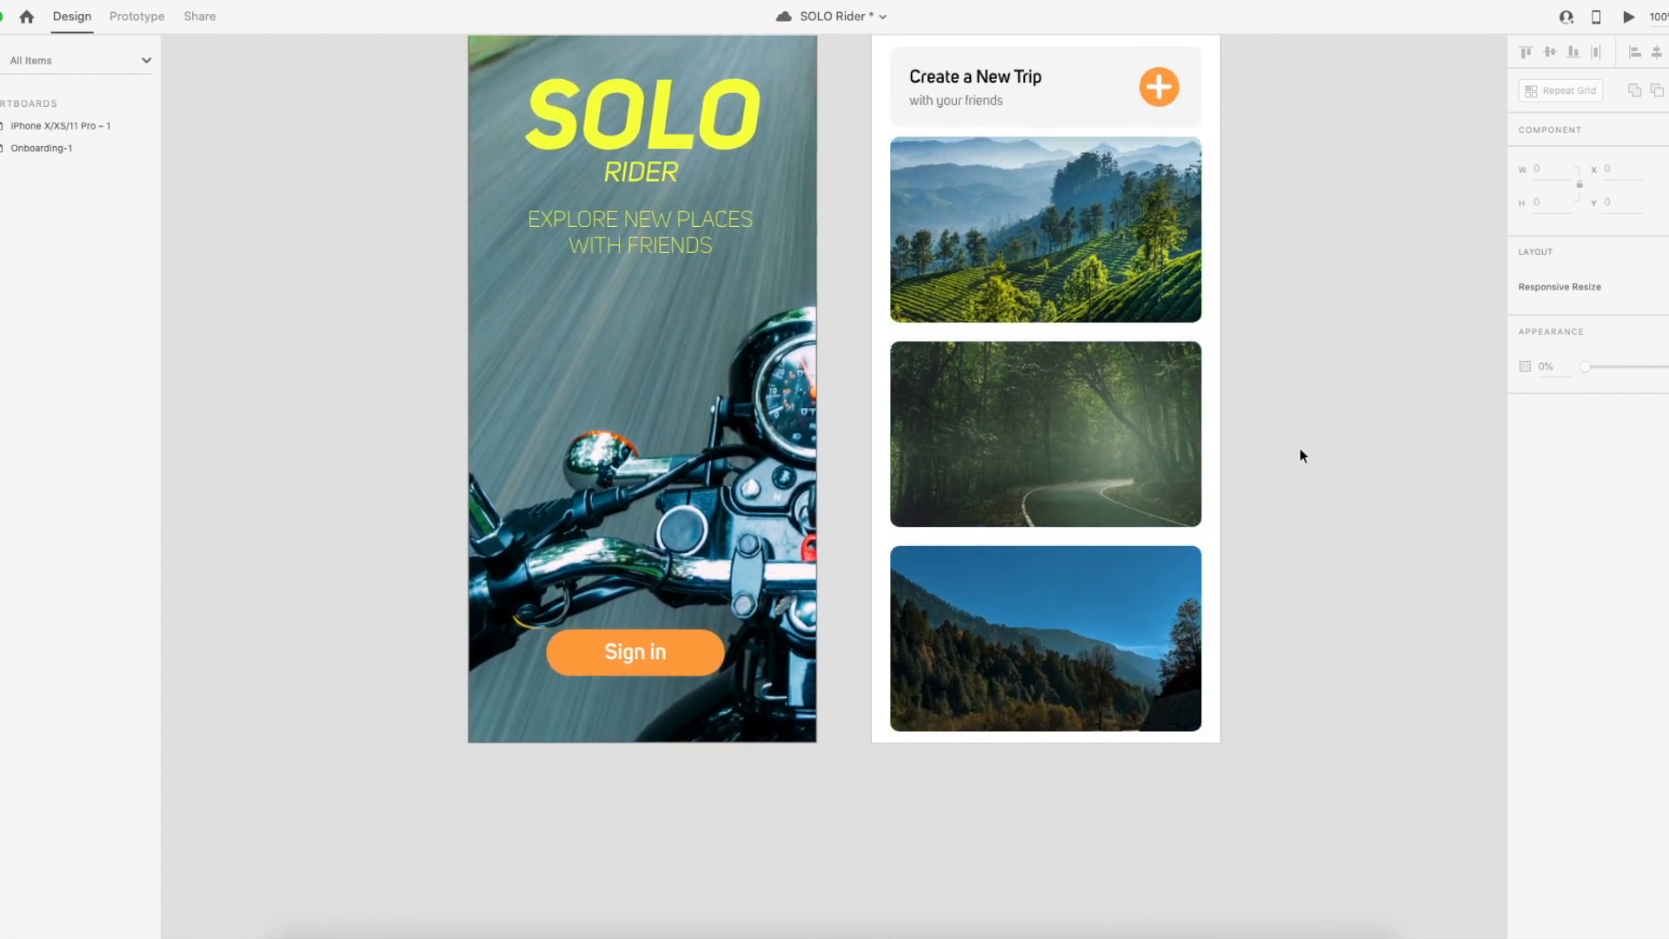
click(1068, 346)
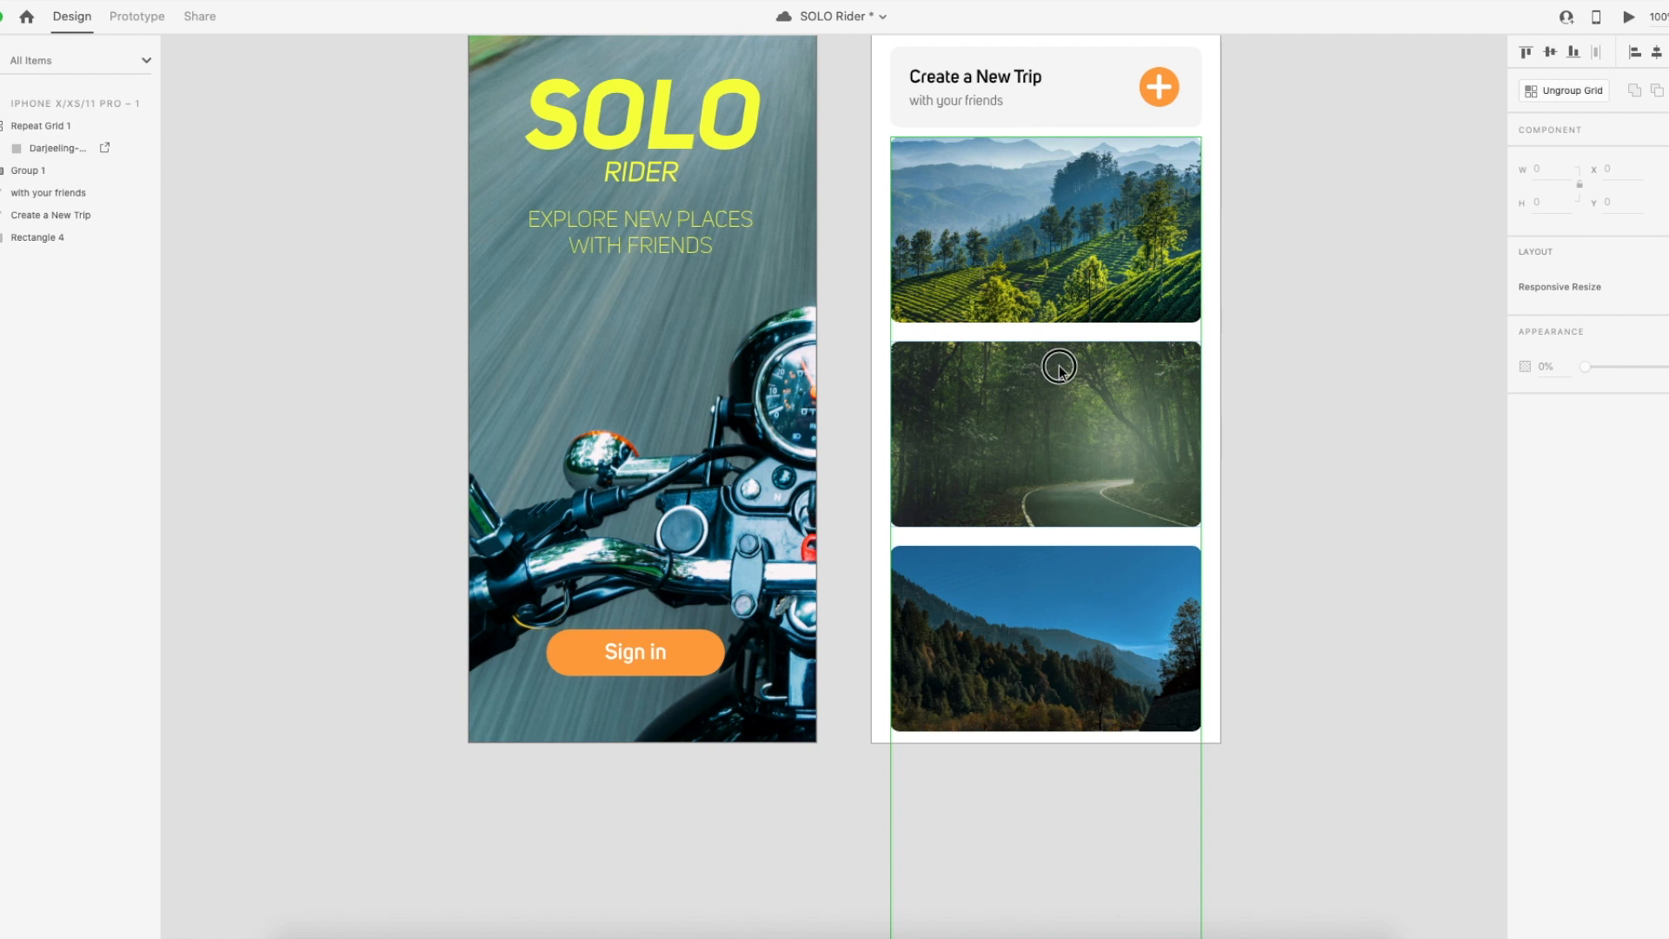
double_click(1068, 353)
click(1233, 351)
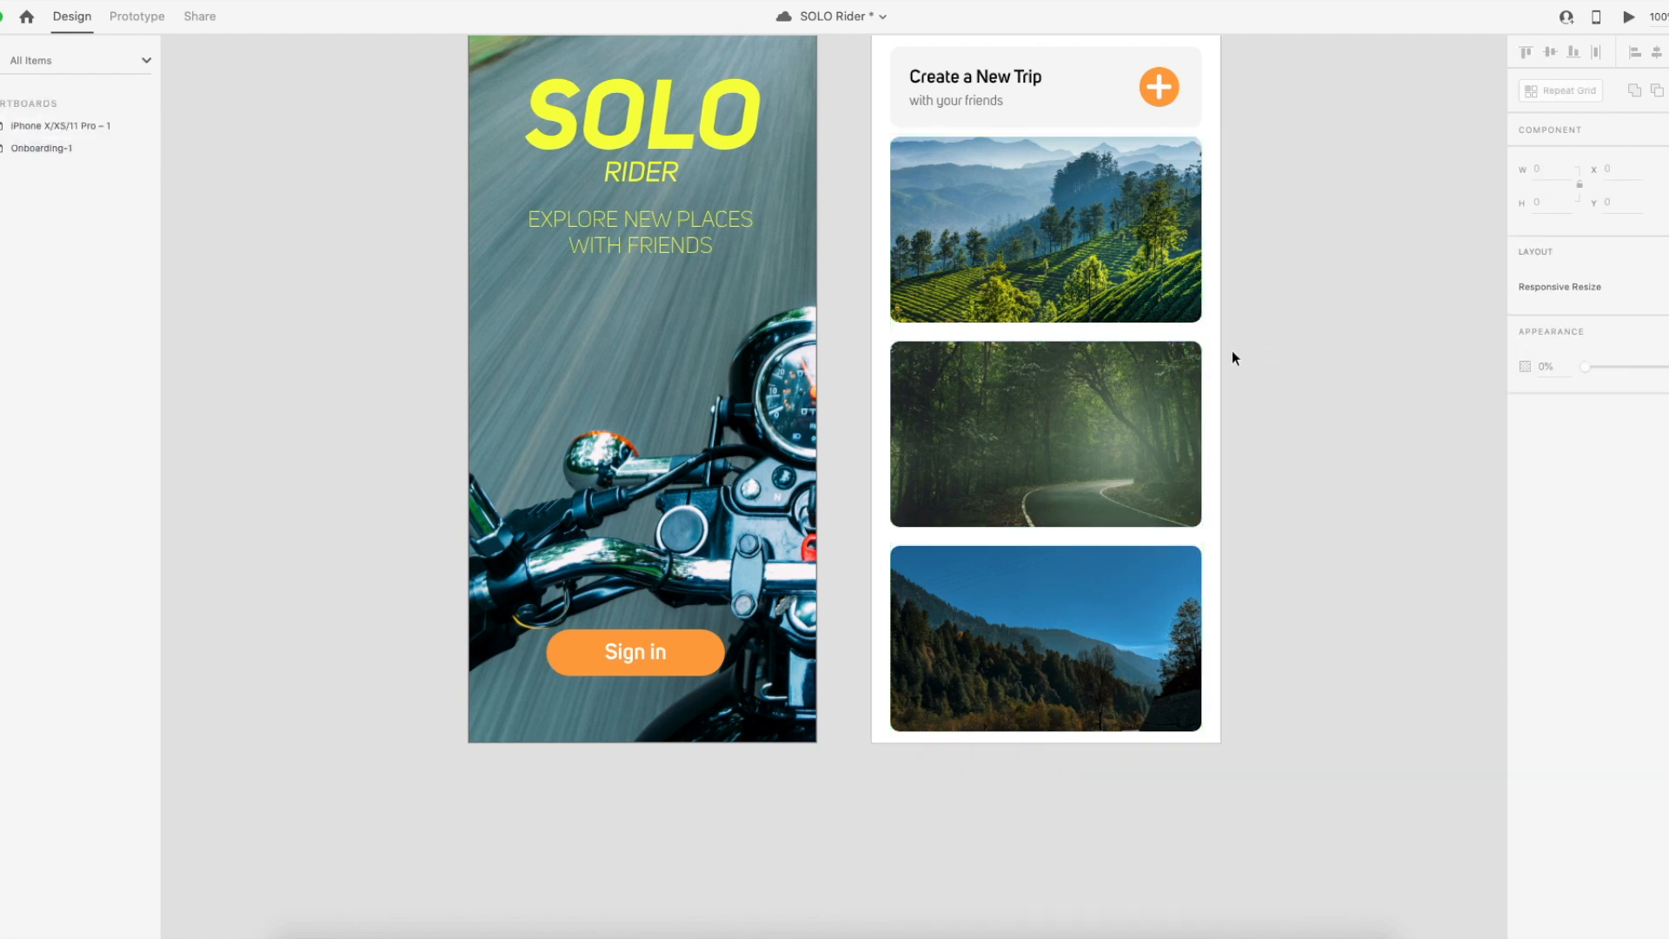
click(1146, 346)
drag(1111, 337, 1114, 330)
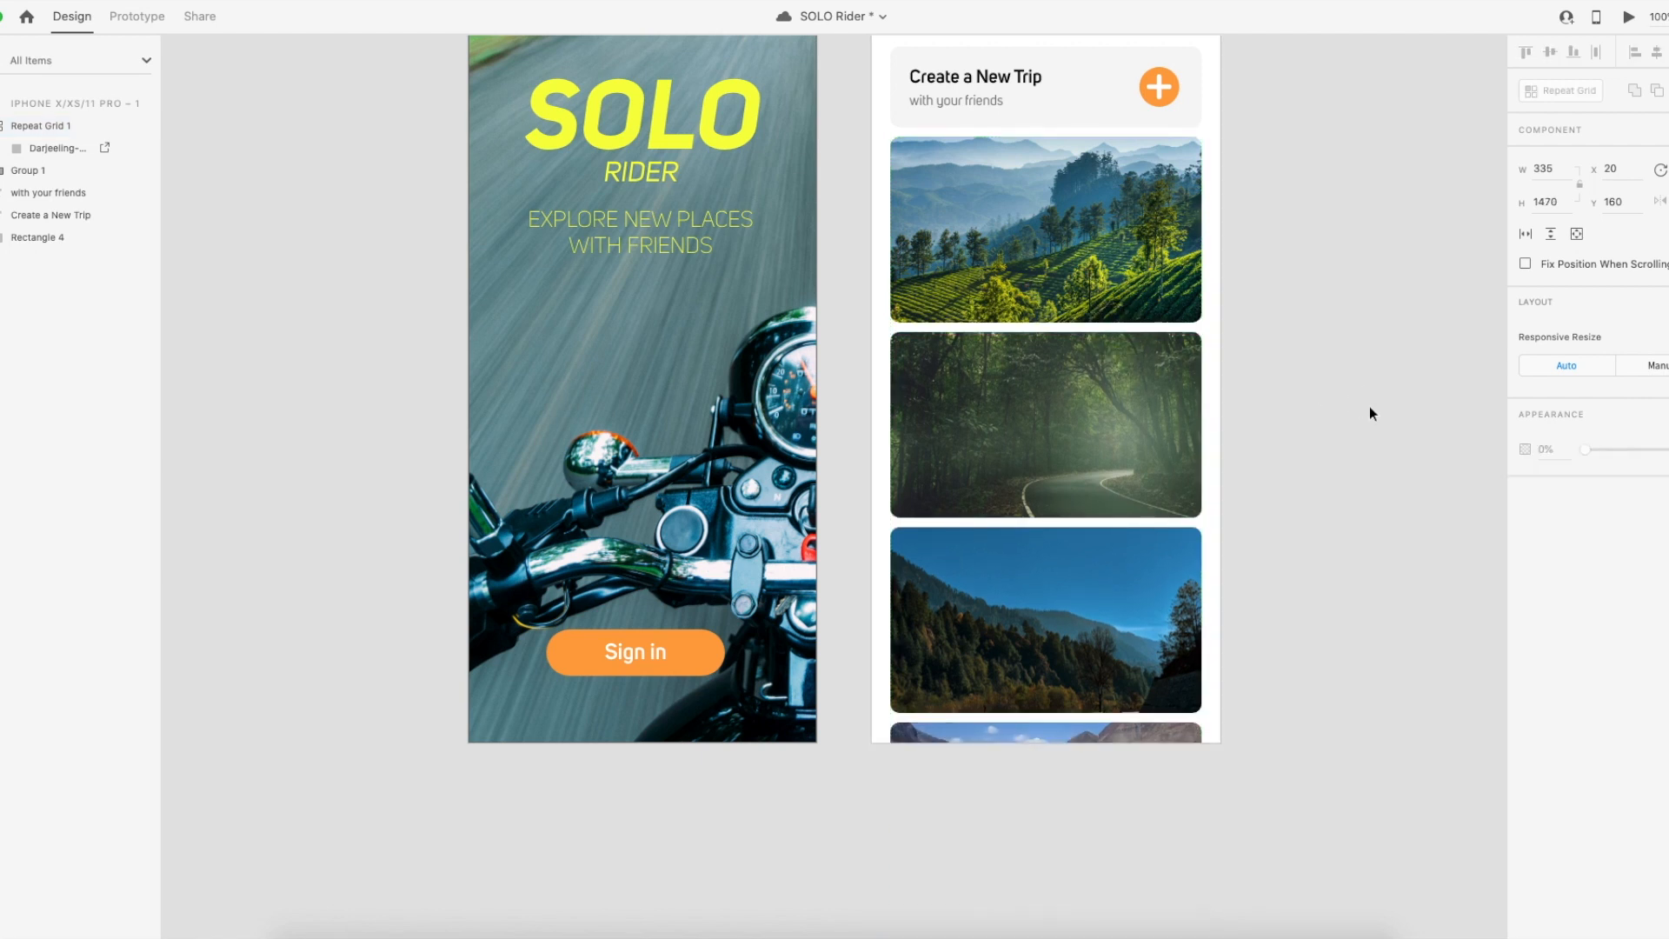
click(1363, 473)
scroll(1359, 482, up, 3)
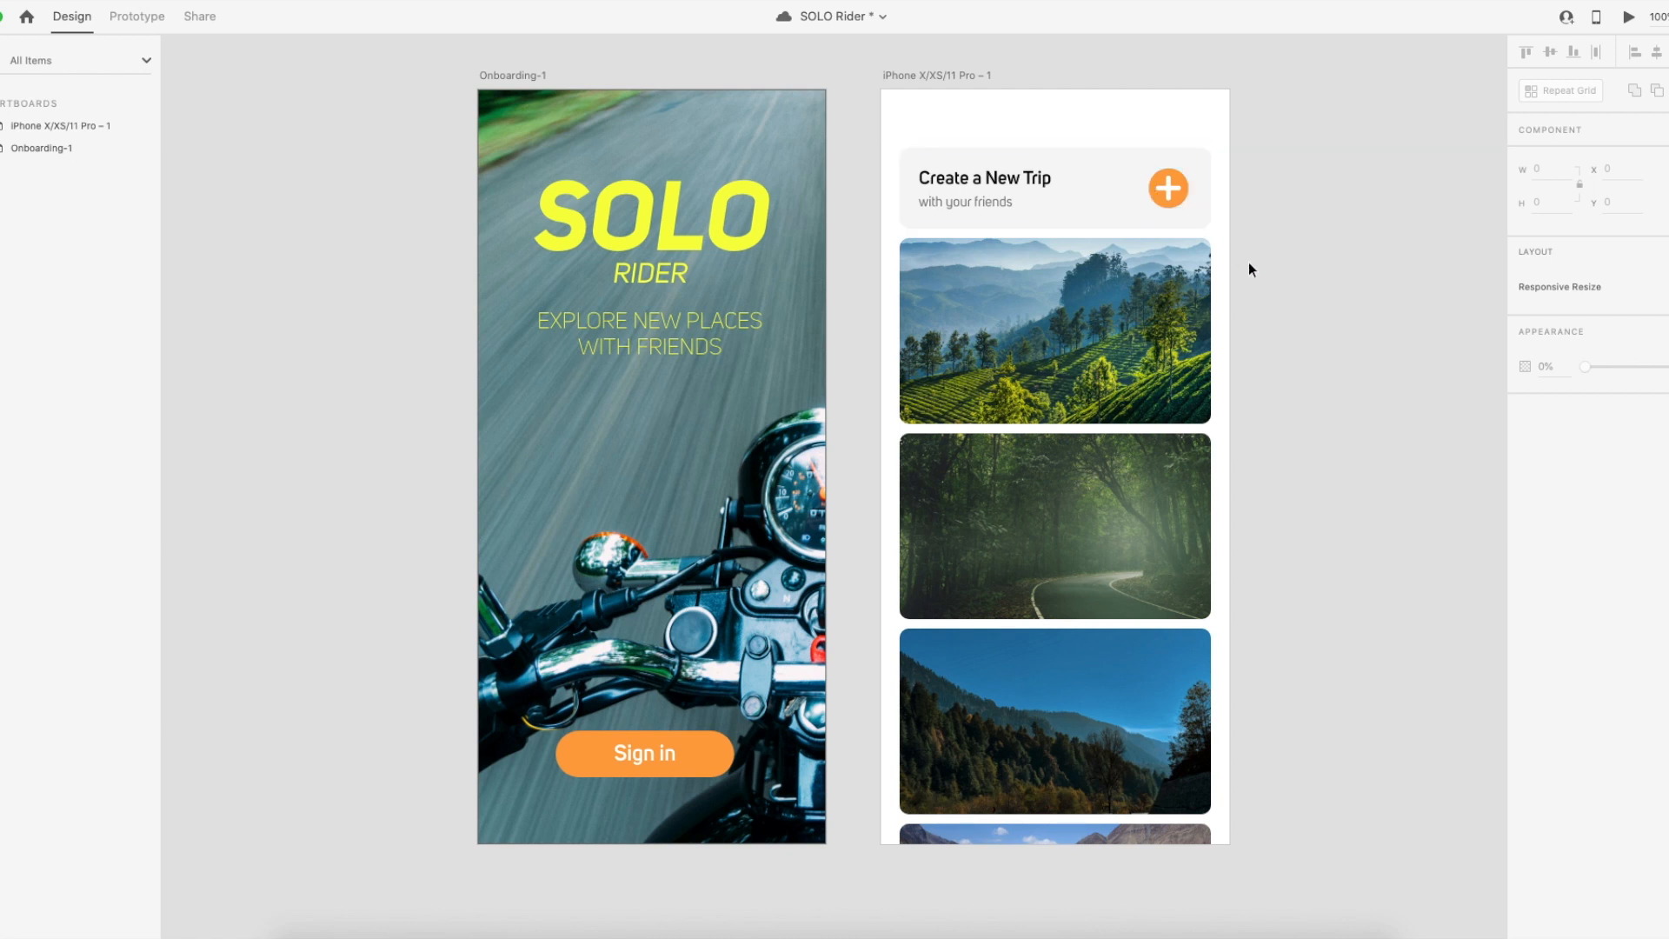
click(1078, 363)
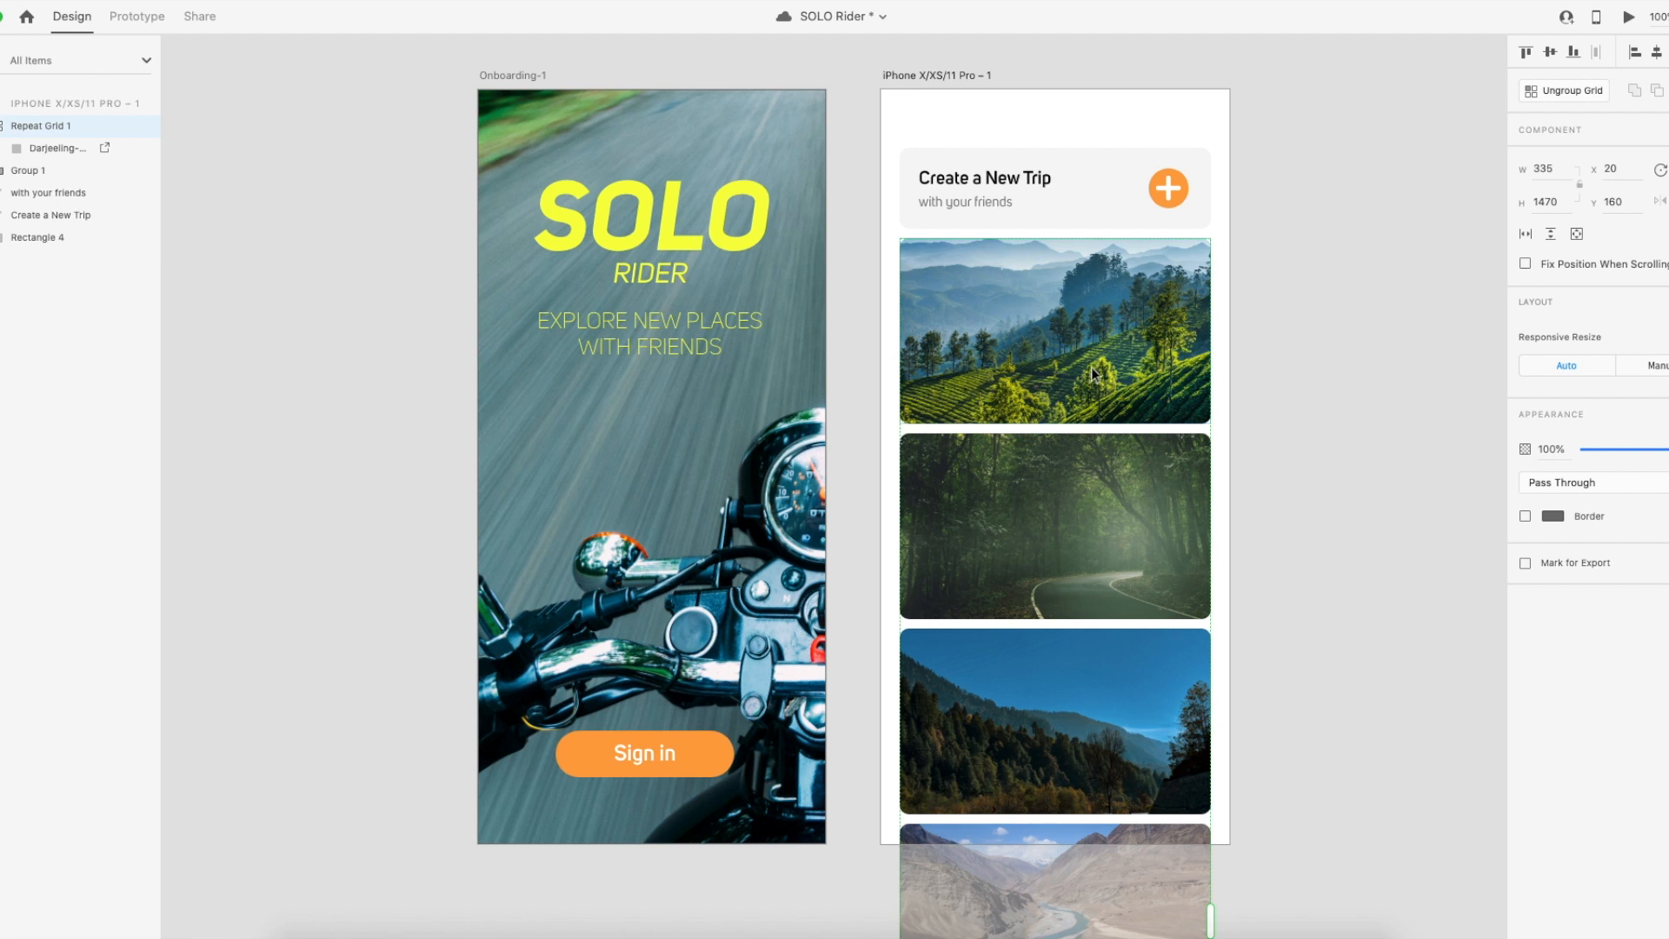
Ungroup the photo repeat grid on the second artboard so each destination photo becomes a separate object.
scroll(1093, 374, right, 2)
click(1207, 458)
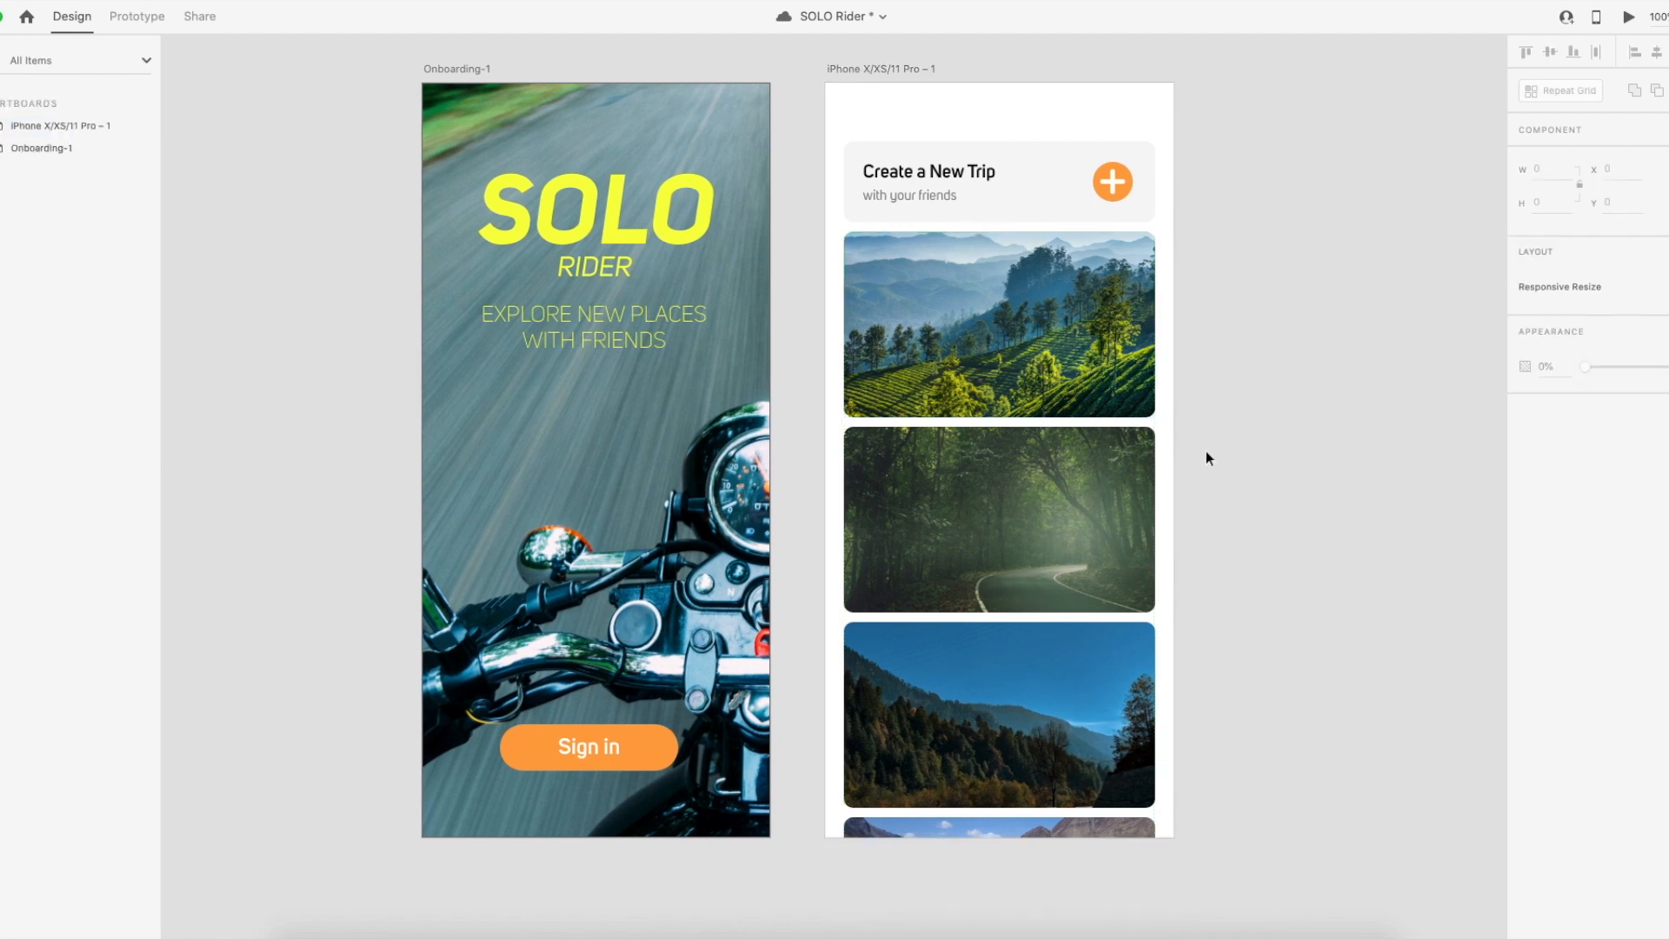
click(936, 341)
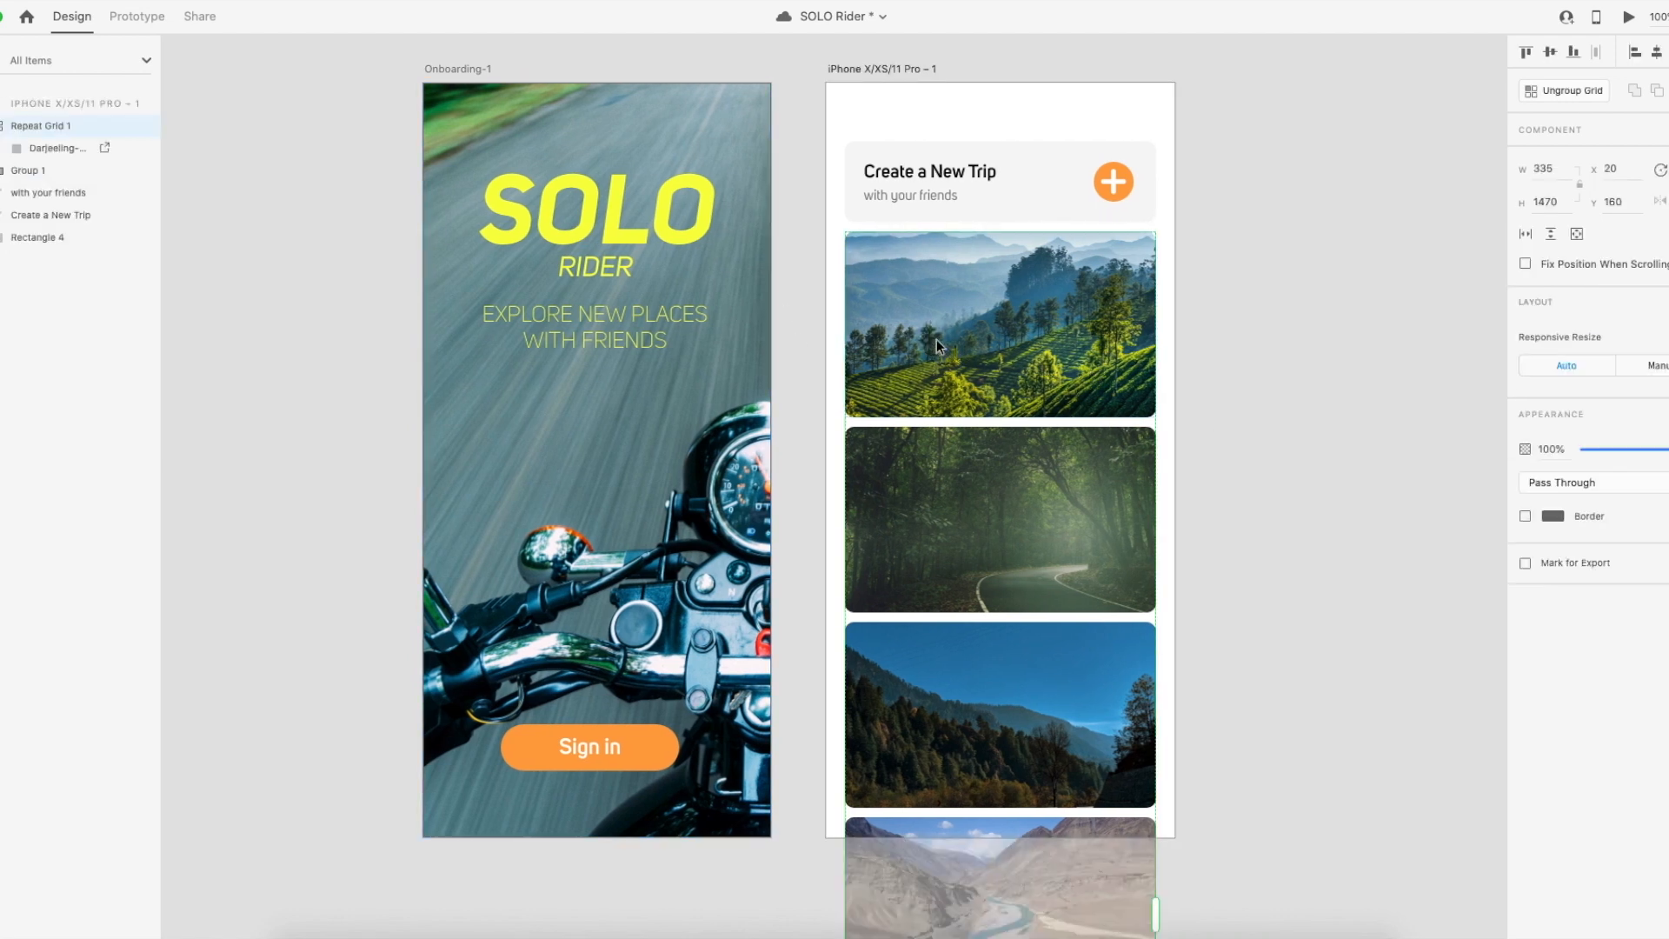
scroll(937, 344, left, 1)
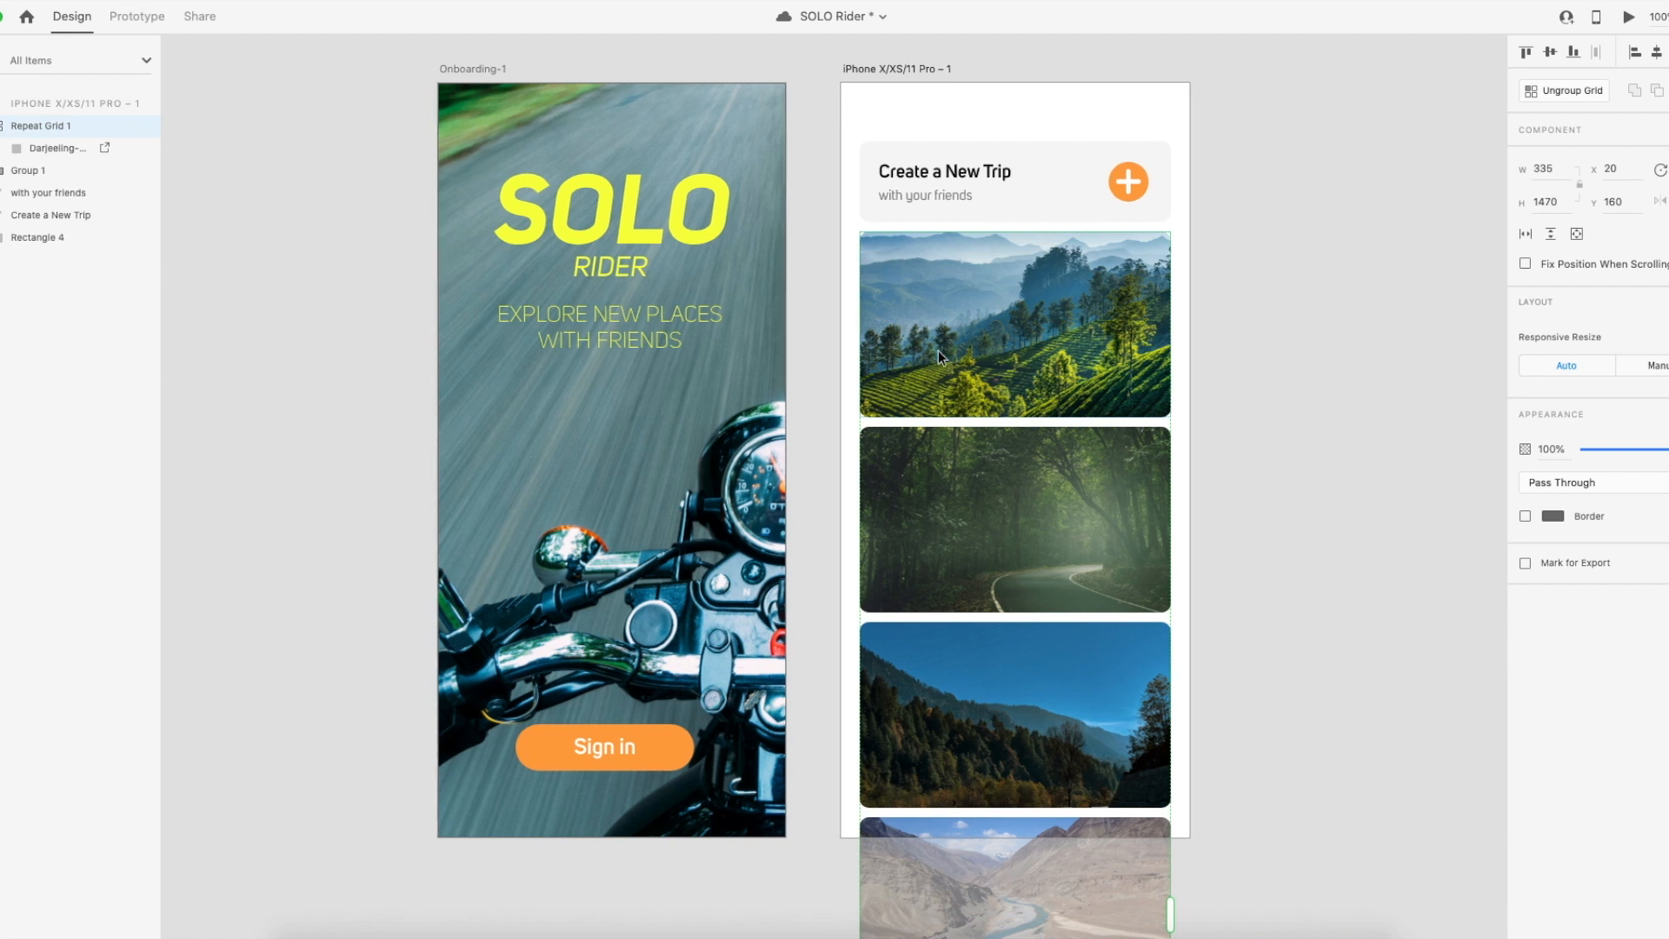
scroll(1051, 363, right, 1)
scroll(1032, 405, down, 4)
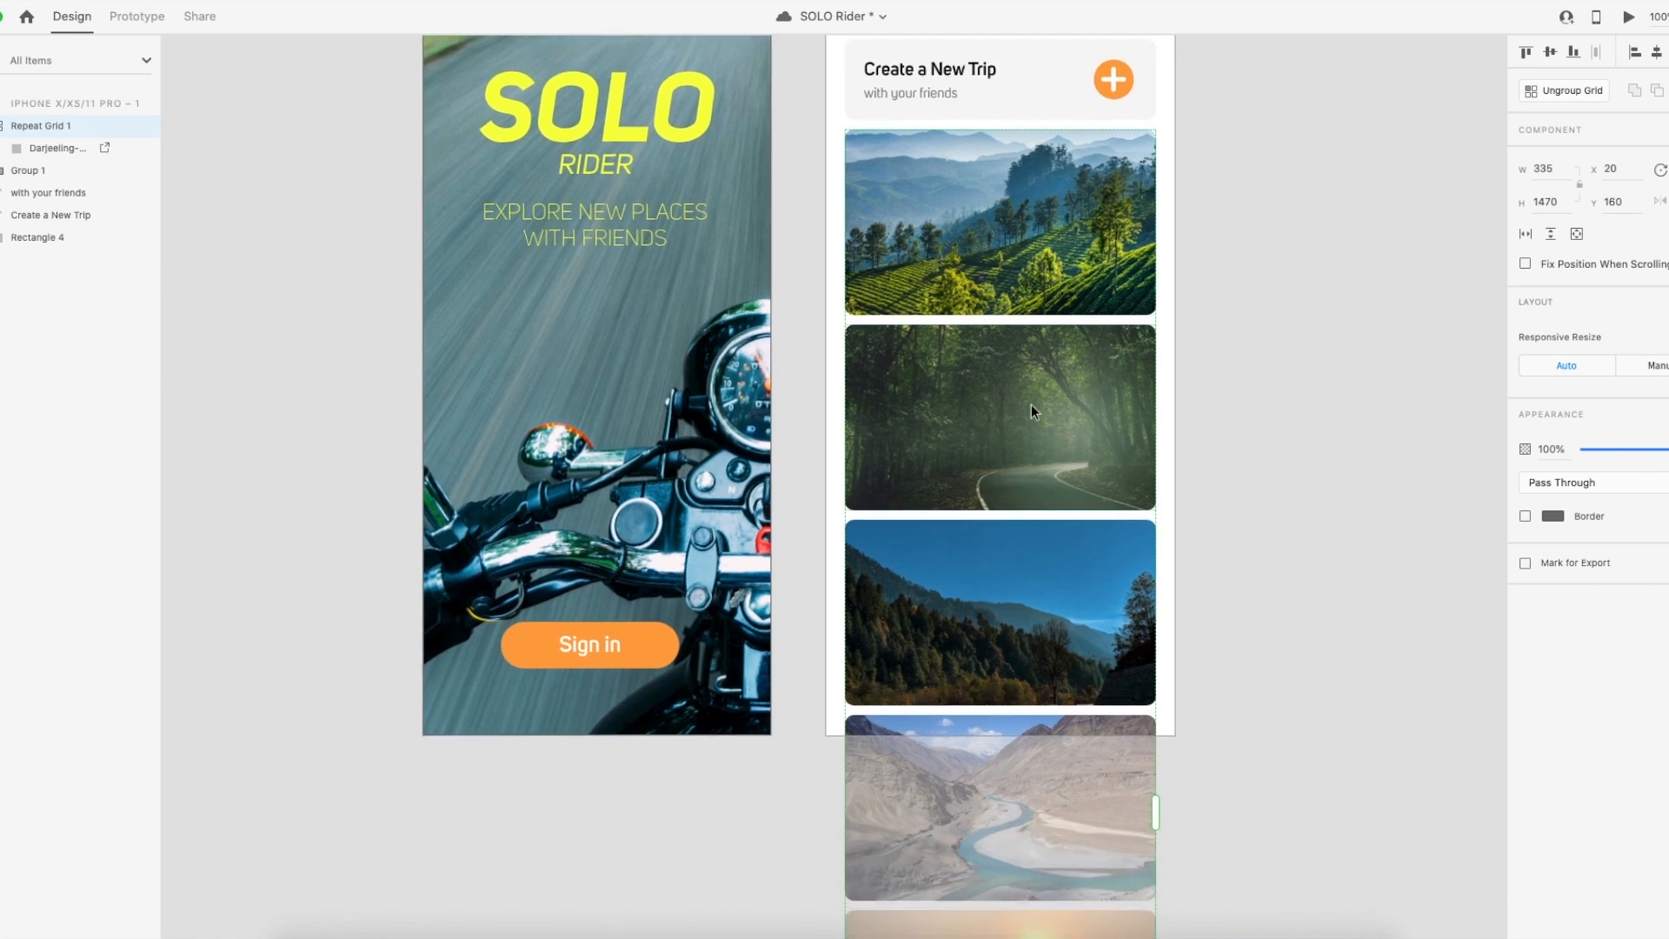
click(1181, 390)
click(1045, 397)
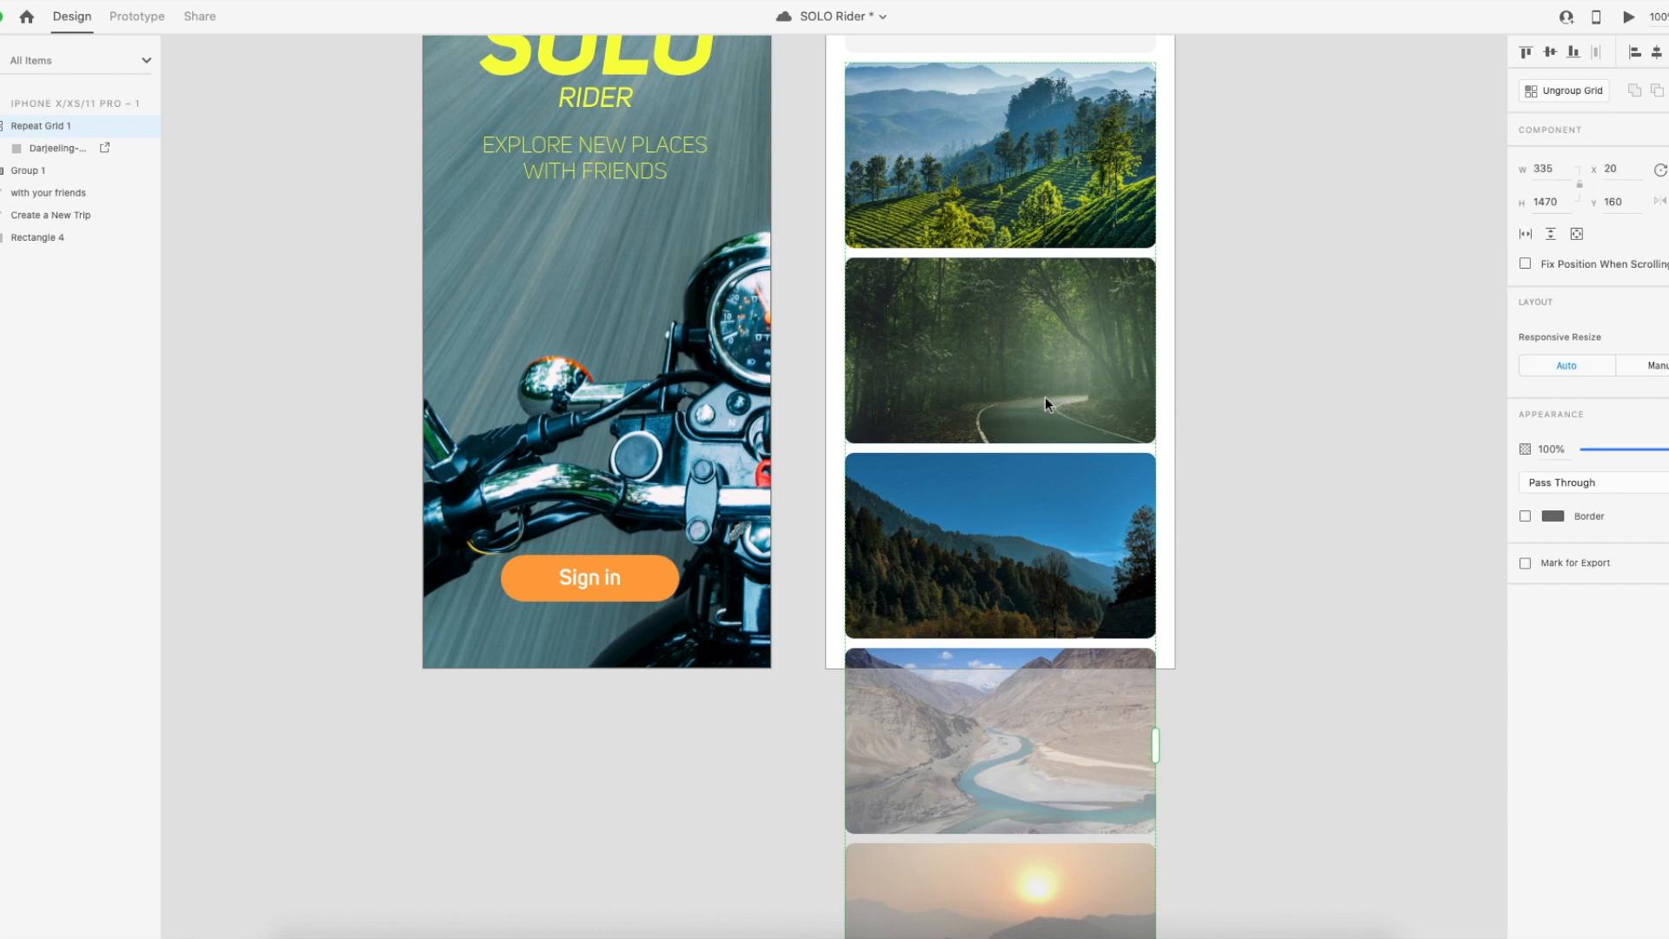
right_click(1000, 352)
click(1104, 506)
Try moving several of the ungrouped destination photos individually, undoing each move.
drag(1089, 391, 1233, 409)
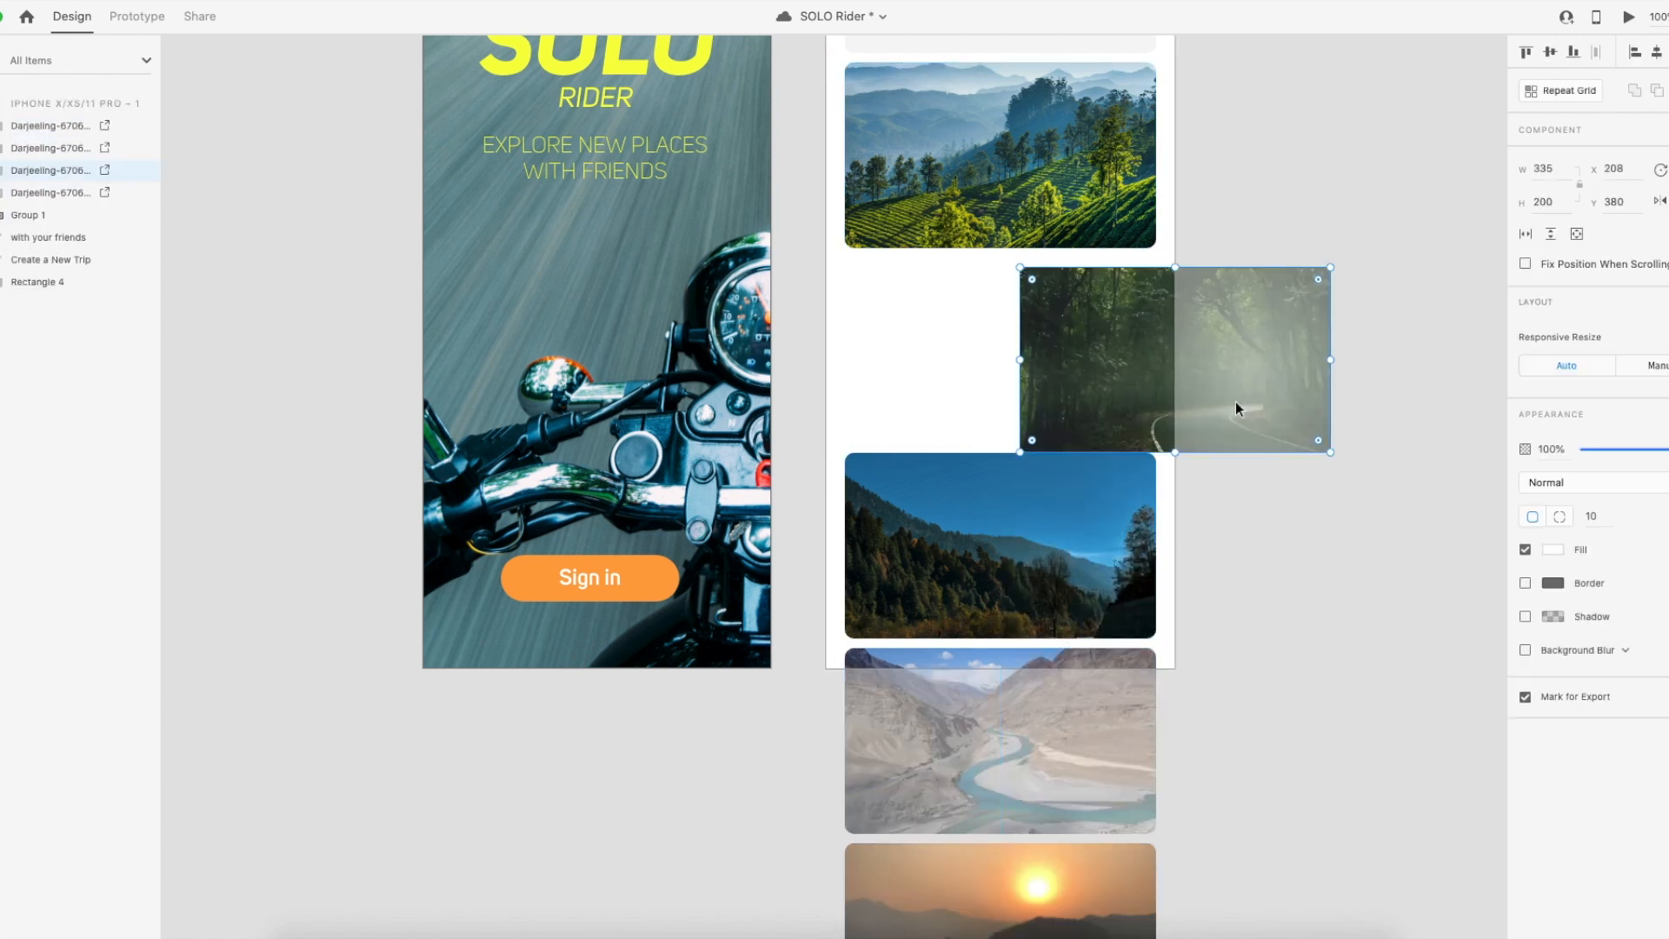
key(ctrl+z)
drag(1093, 488, 1237, 544)
key(ctrl+z)
drag(1068, 708, 1229, 724)
key(ctrl+z)
drag(980, 389, 1200, 383)
key(ctrl+z)
drag(1111, 551, 1197, 546)
key(ctrl+z)
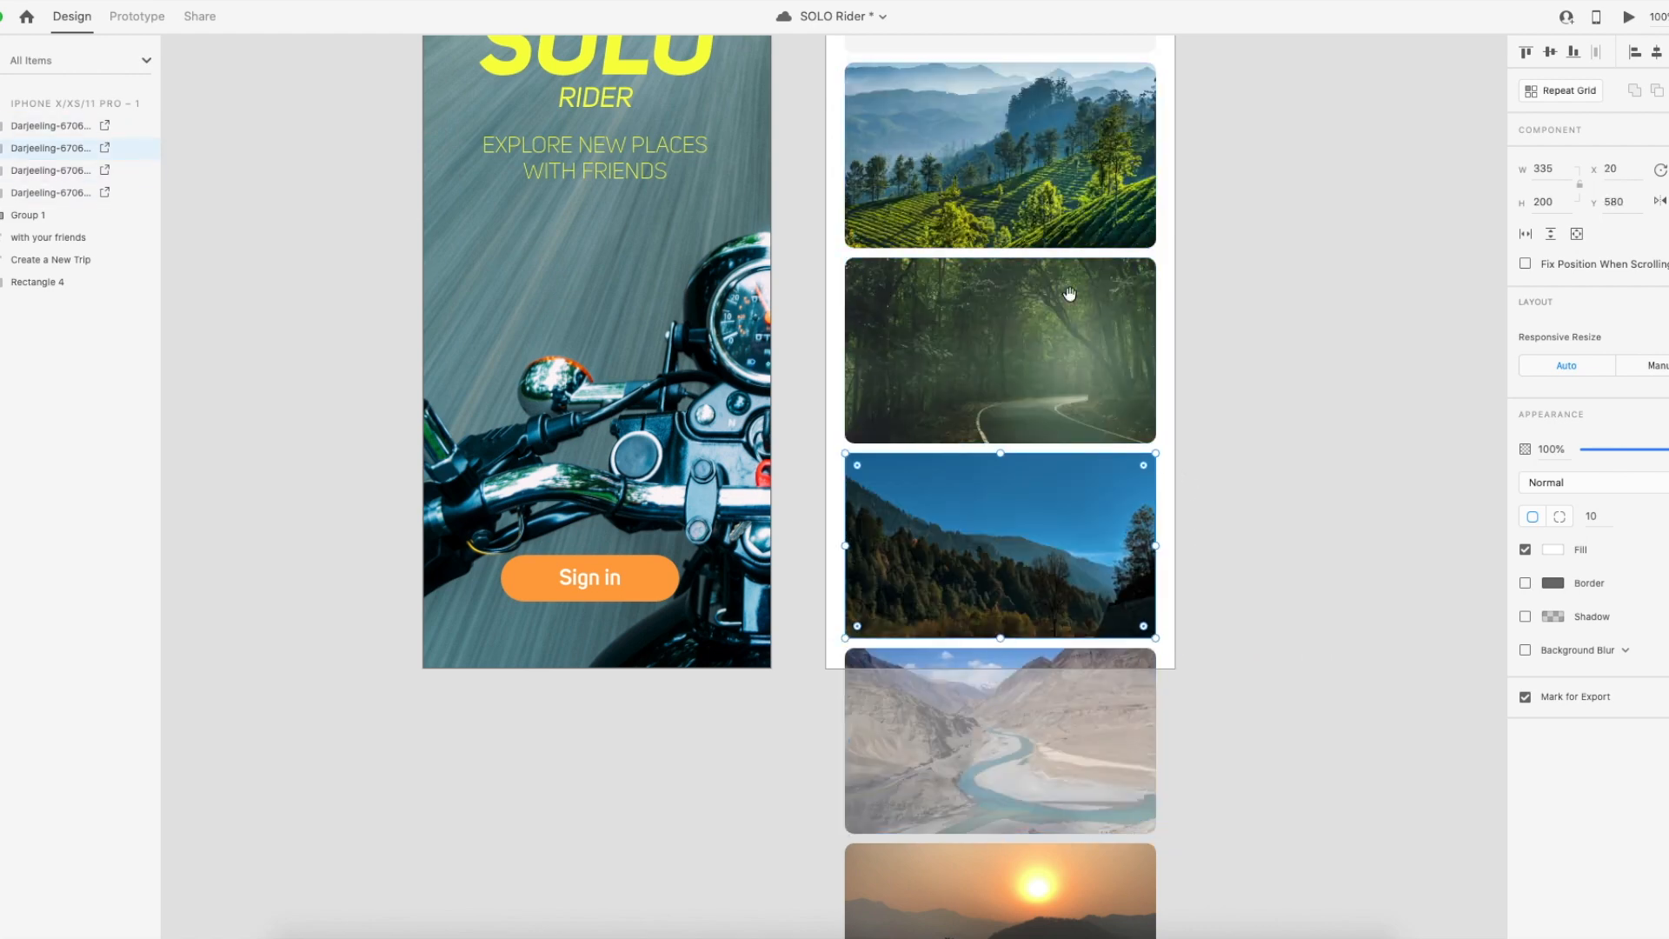
Add the text "Darjiling" over the lower part of the first destination photo and fill it with white #FFFFFF.
scroll(1070, 348, up, 3)
click(1212, 362)
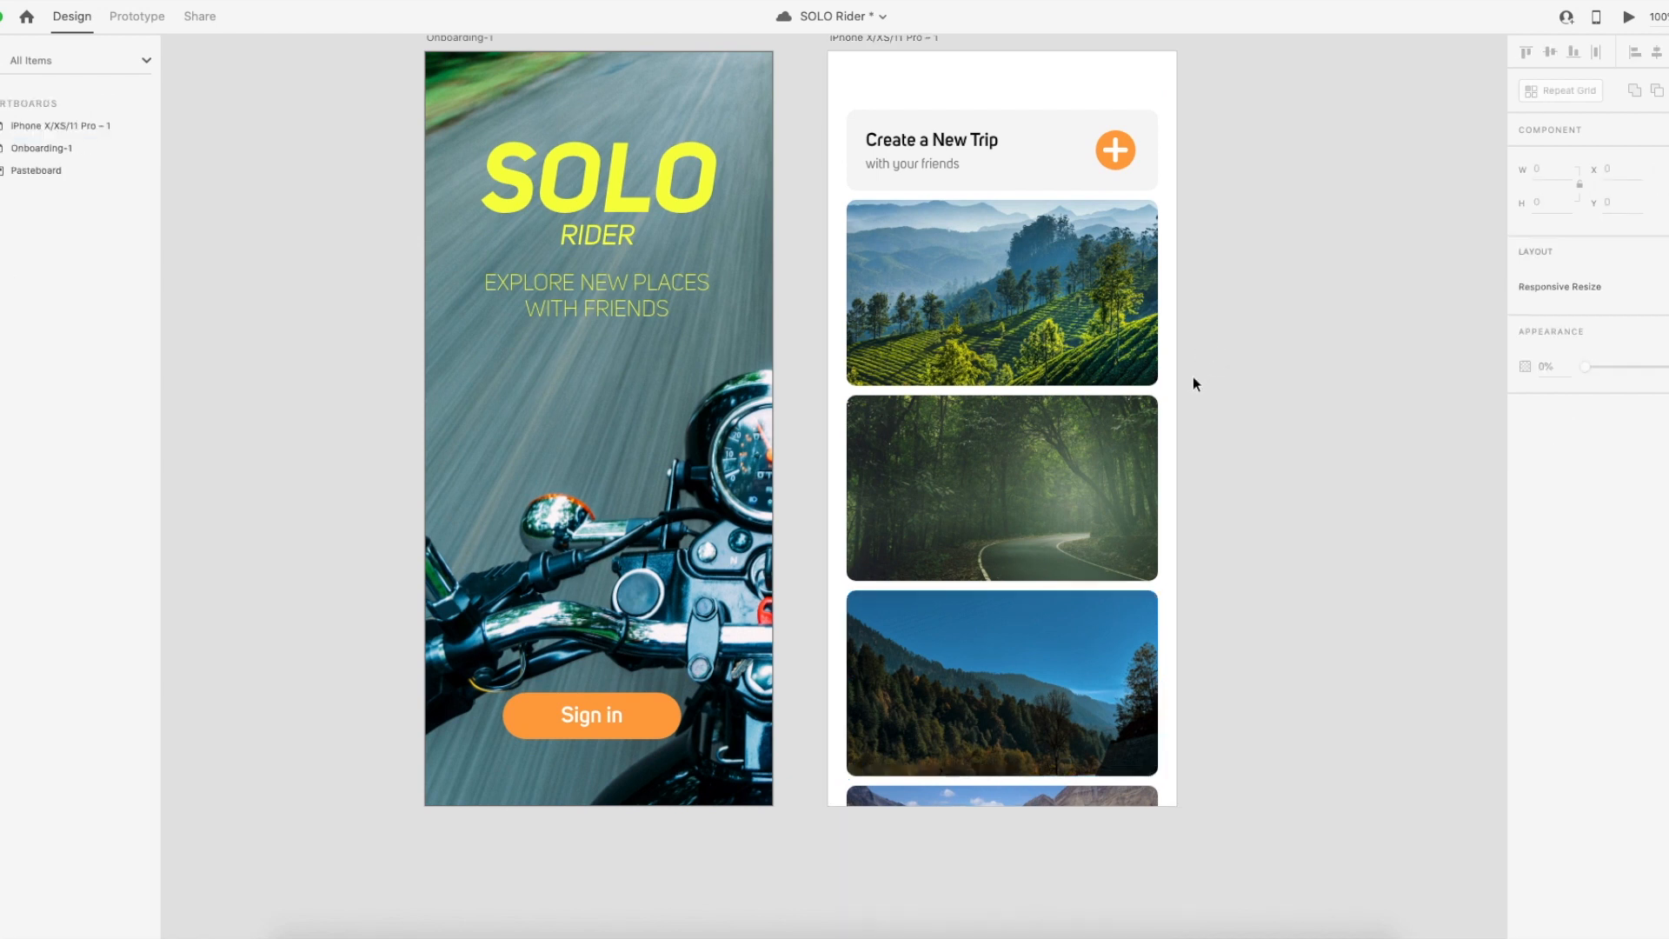
scroll(1054, 377, down, 1)
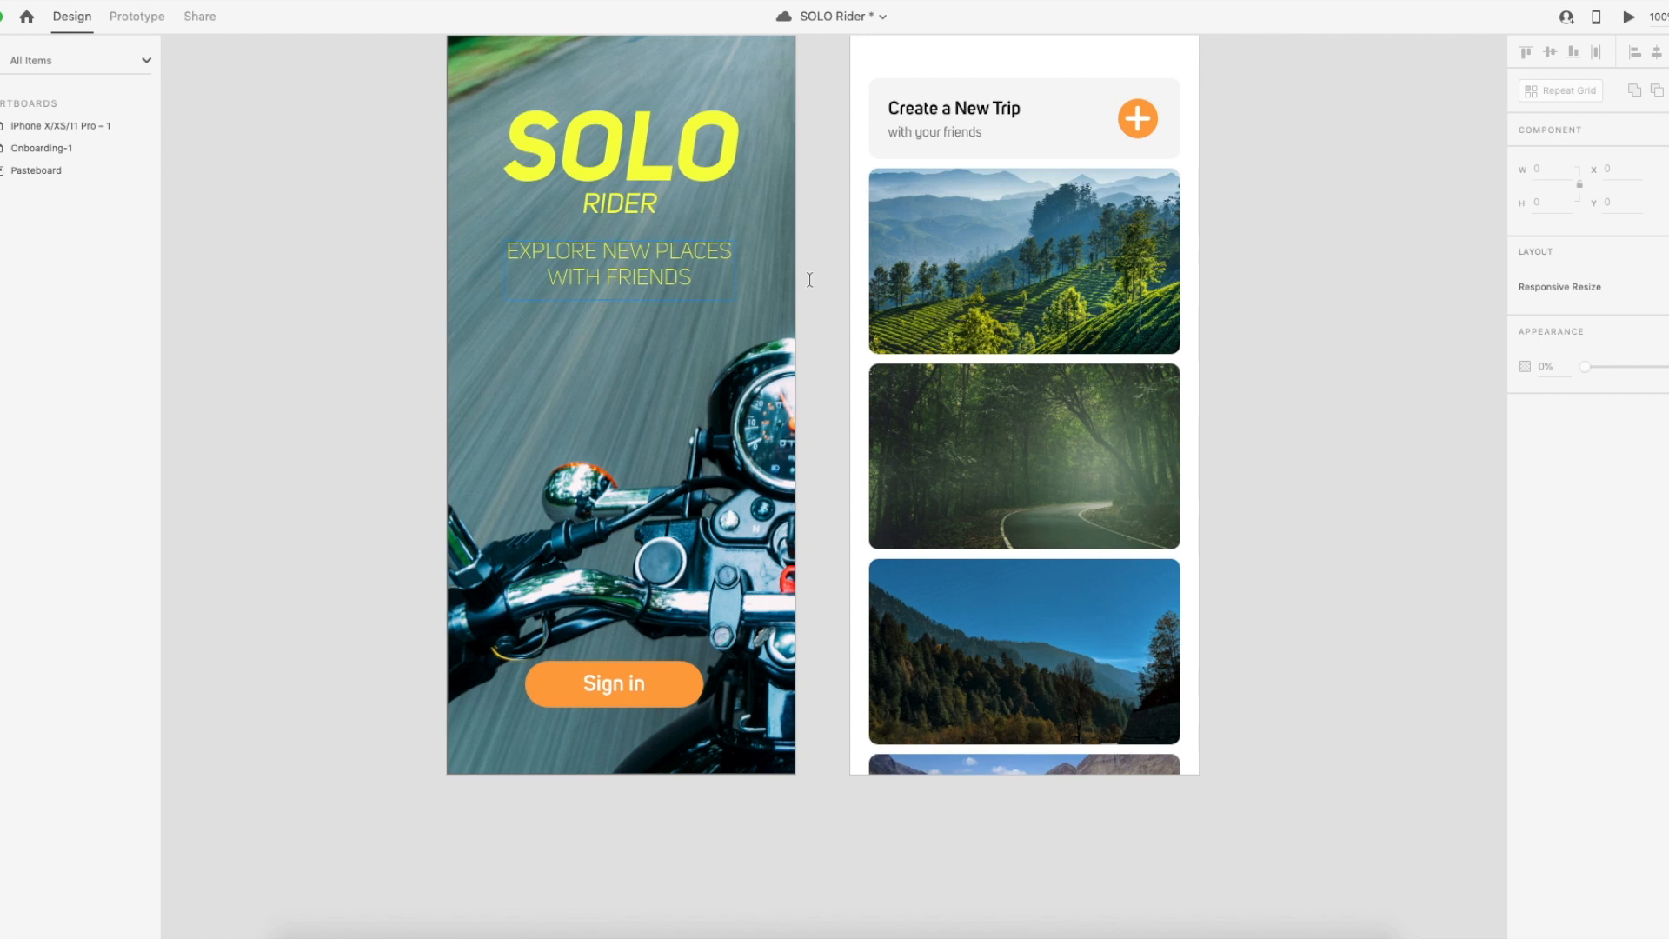
click(897, 318)
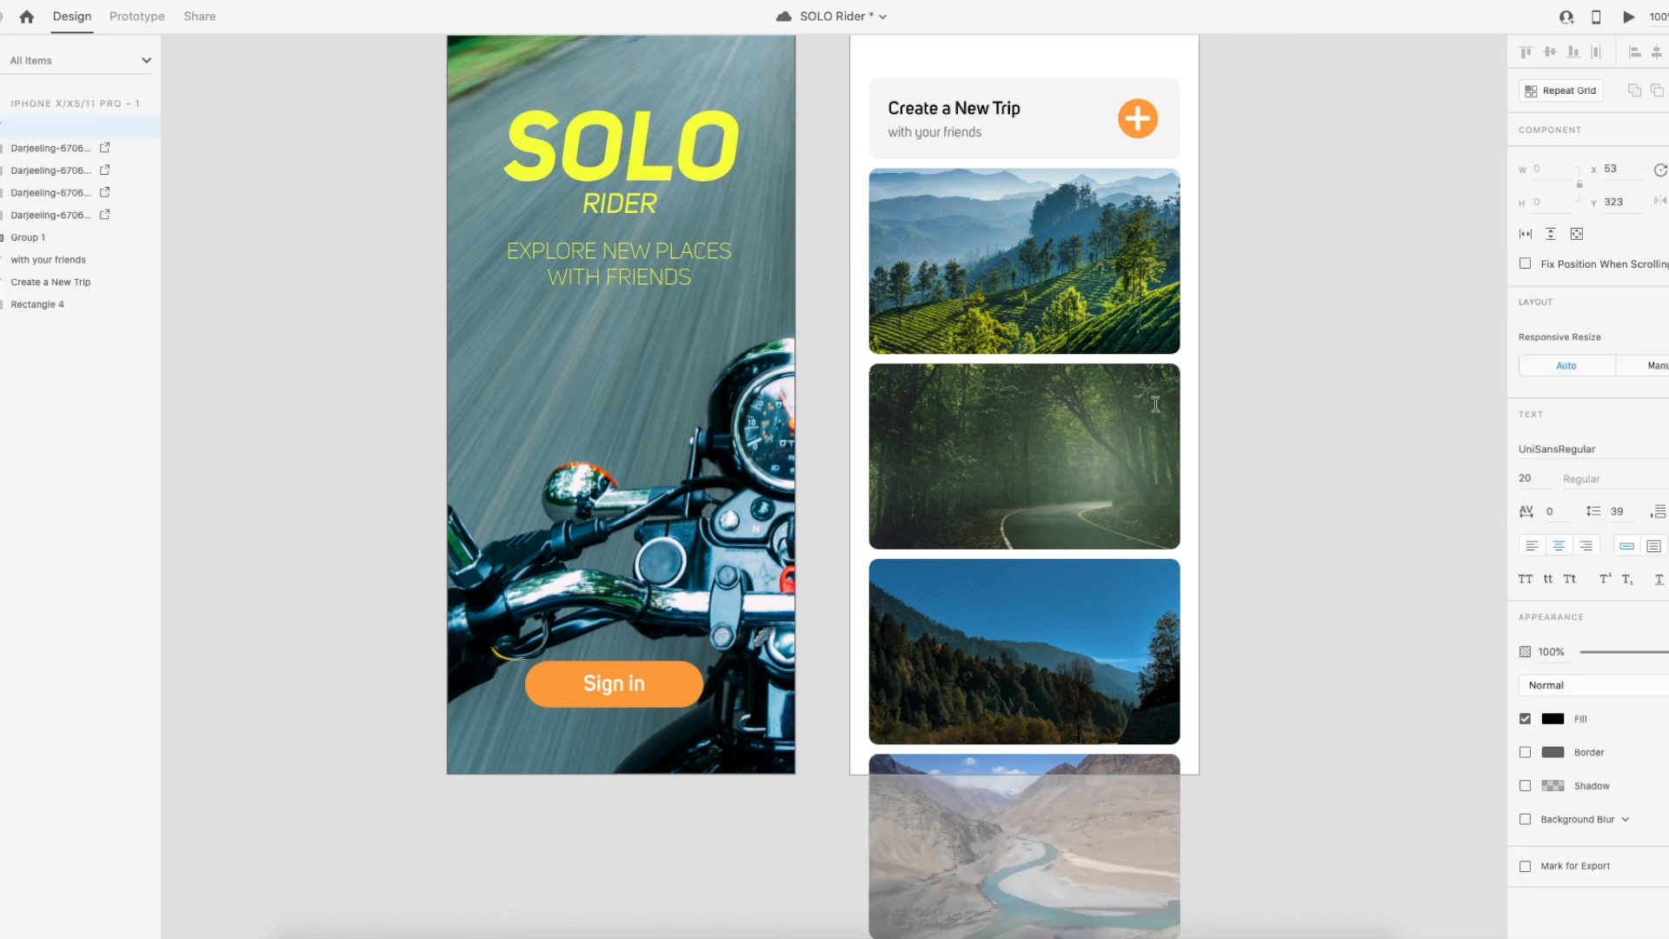
text(Darjiling)
key(Escape)
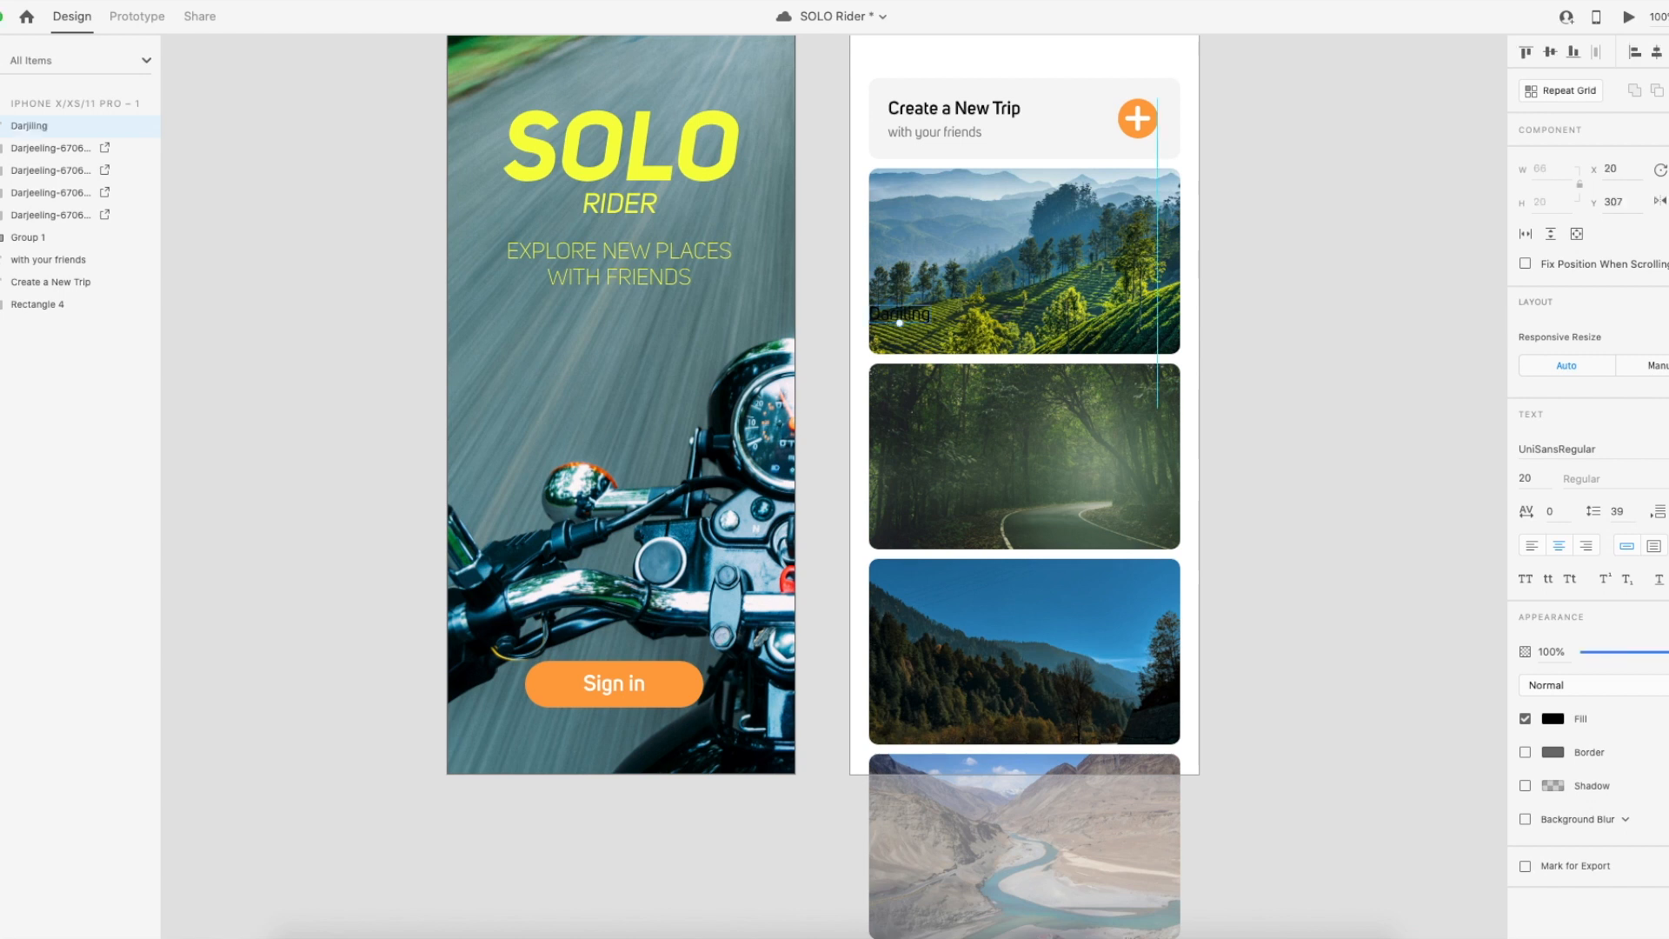
click(1553, 718)
click(1332, 616)
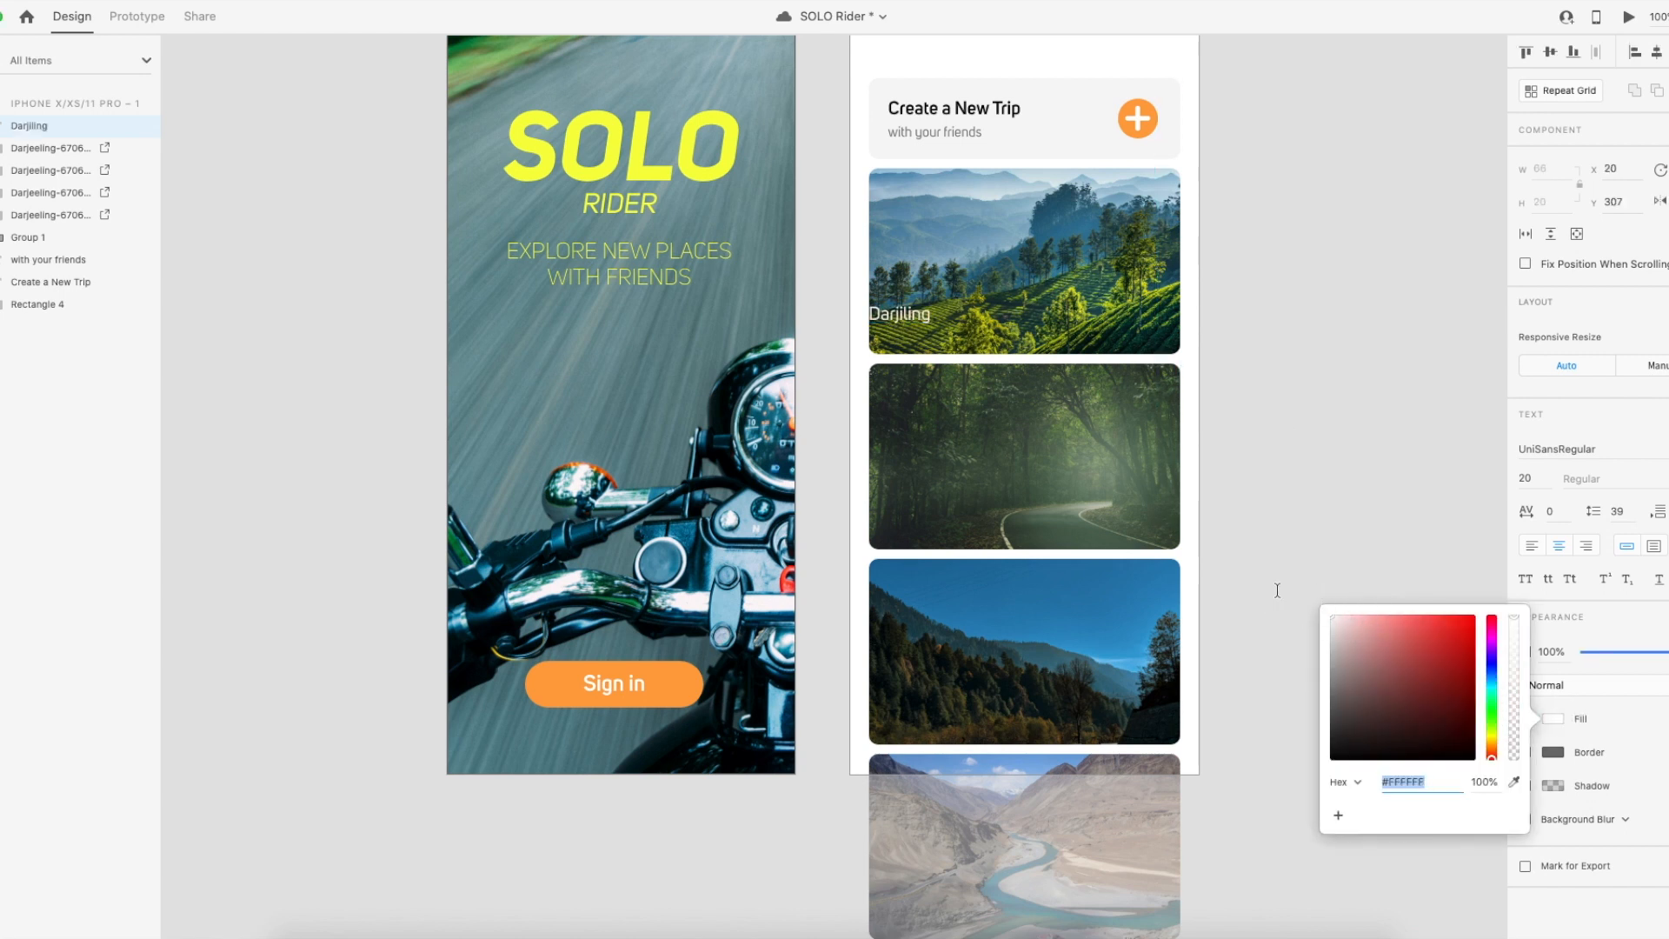
Correct the photo label's text to "Darjeeling", enlarge it to font size 29 and place it at X 41, Y 305.
double_click(905, 315)
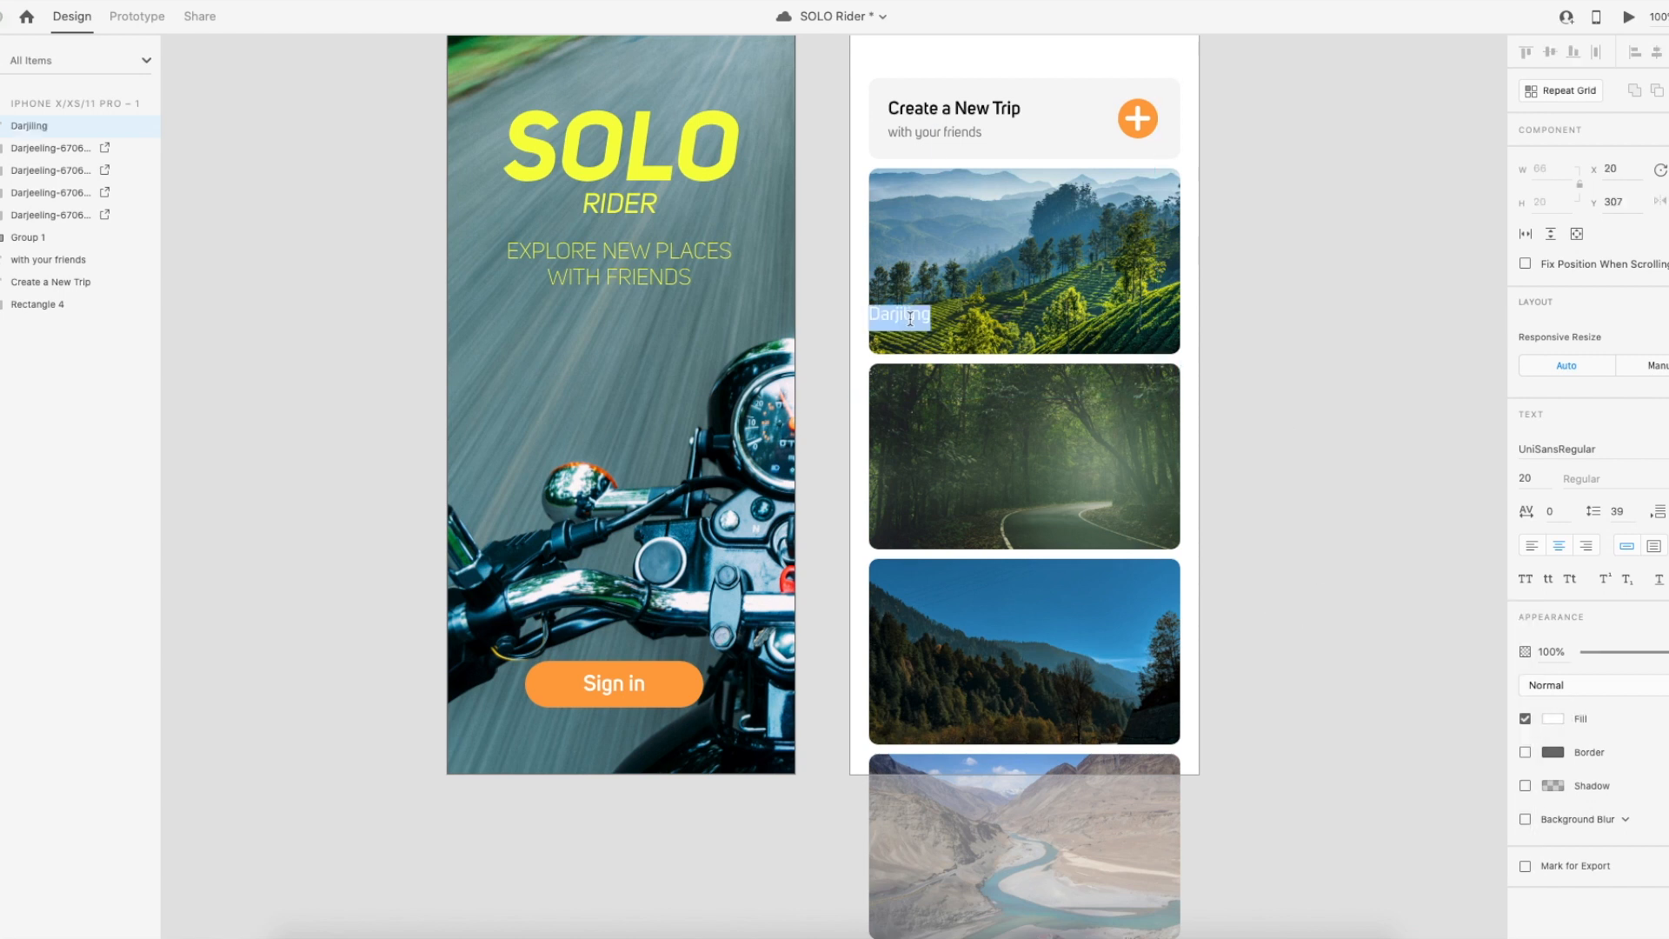
text(Darj)
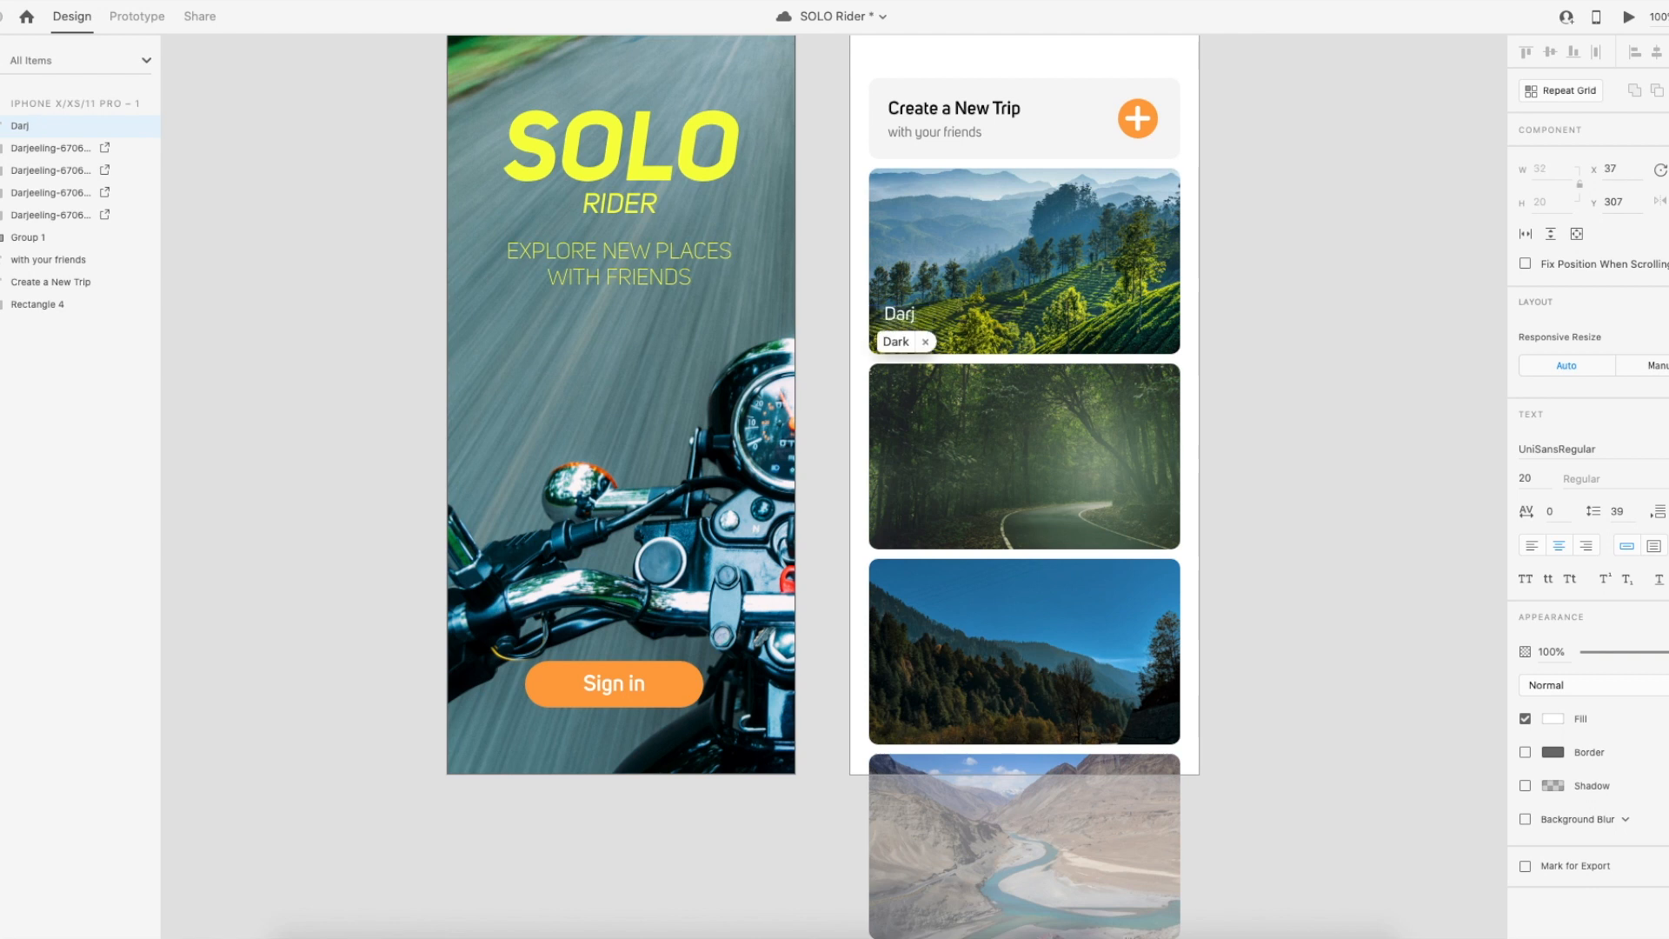
text(eeling)
key(Escape)
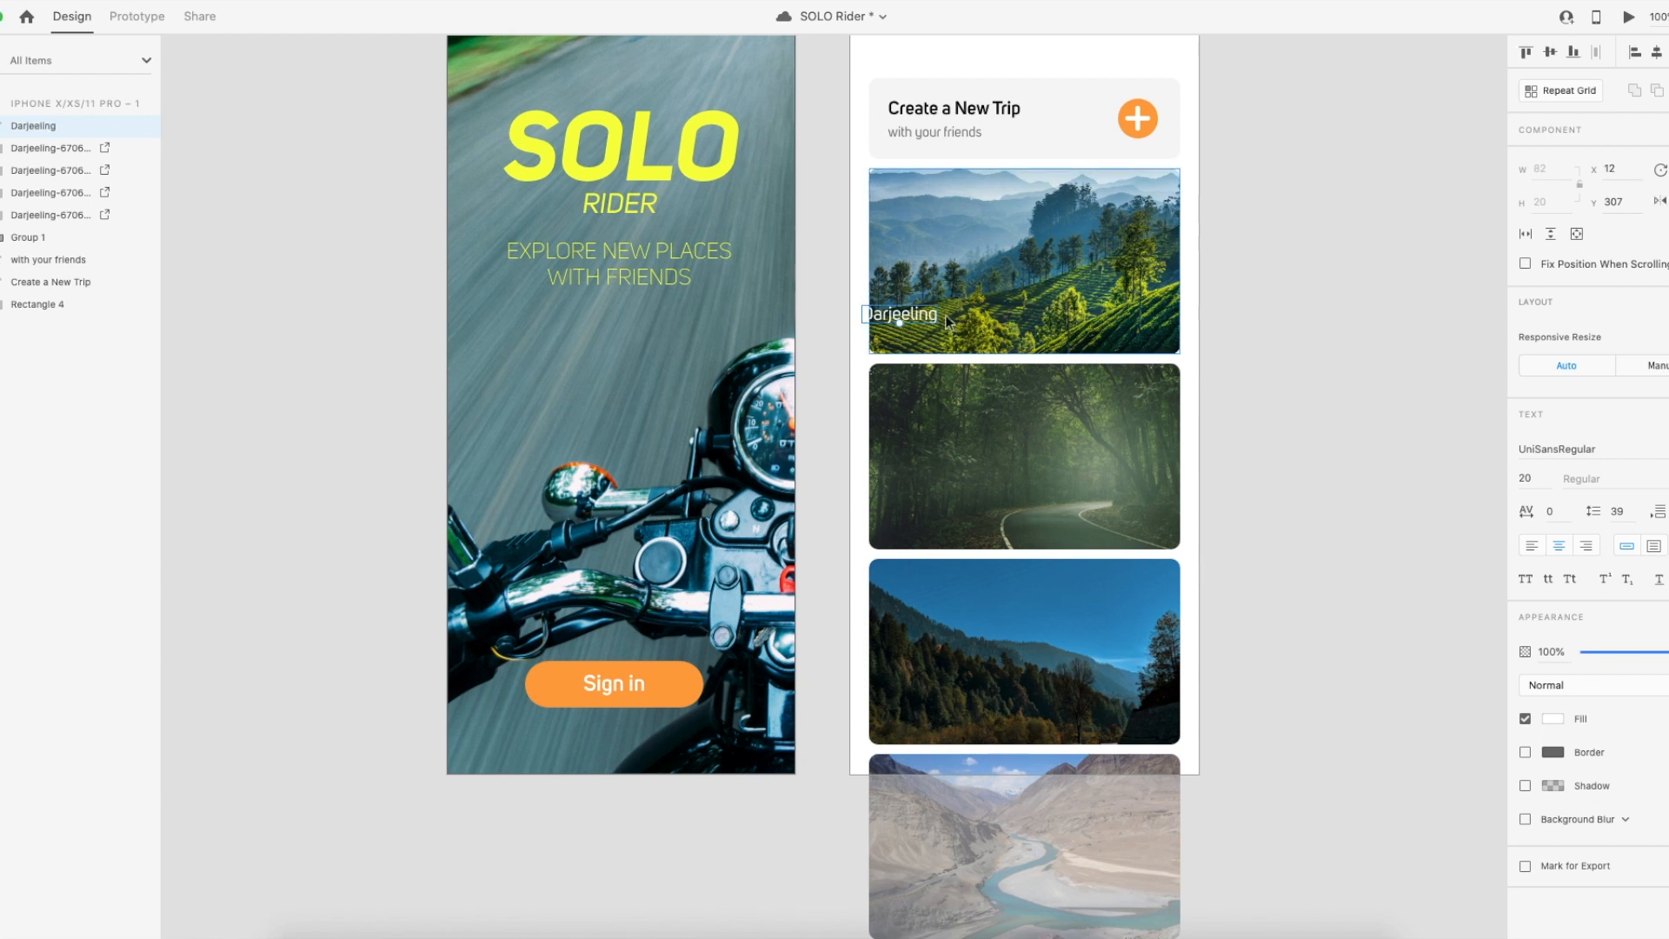
drag(925, 313, 961, 318)
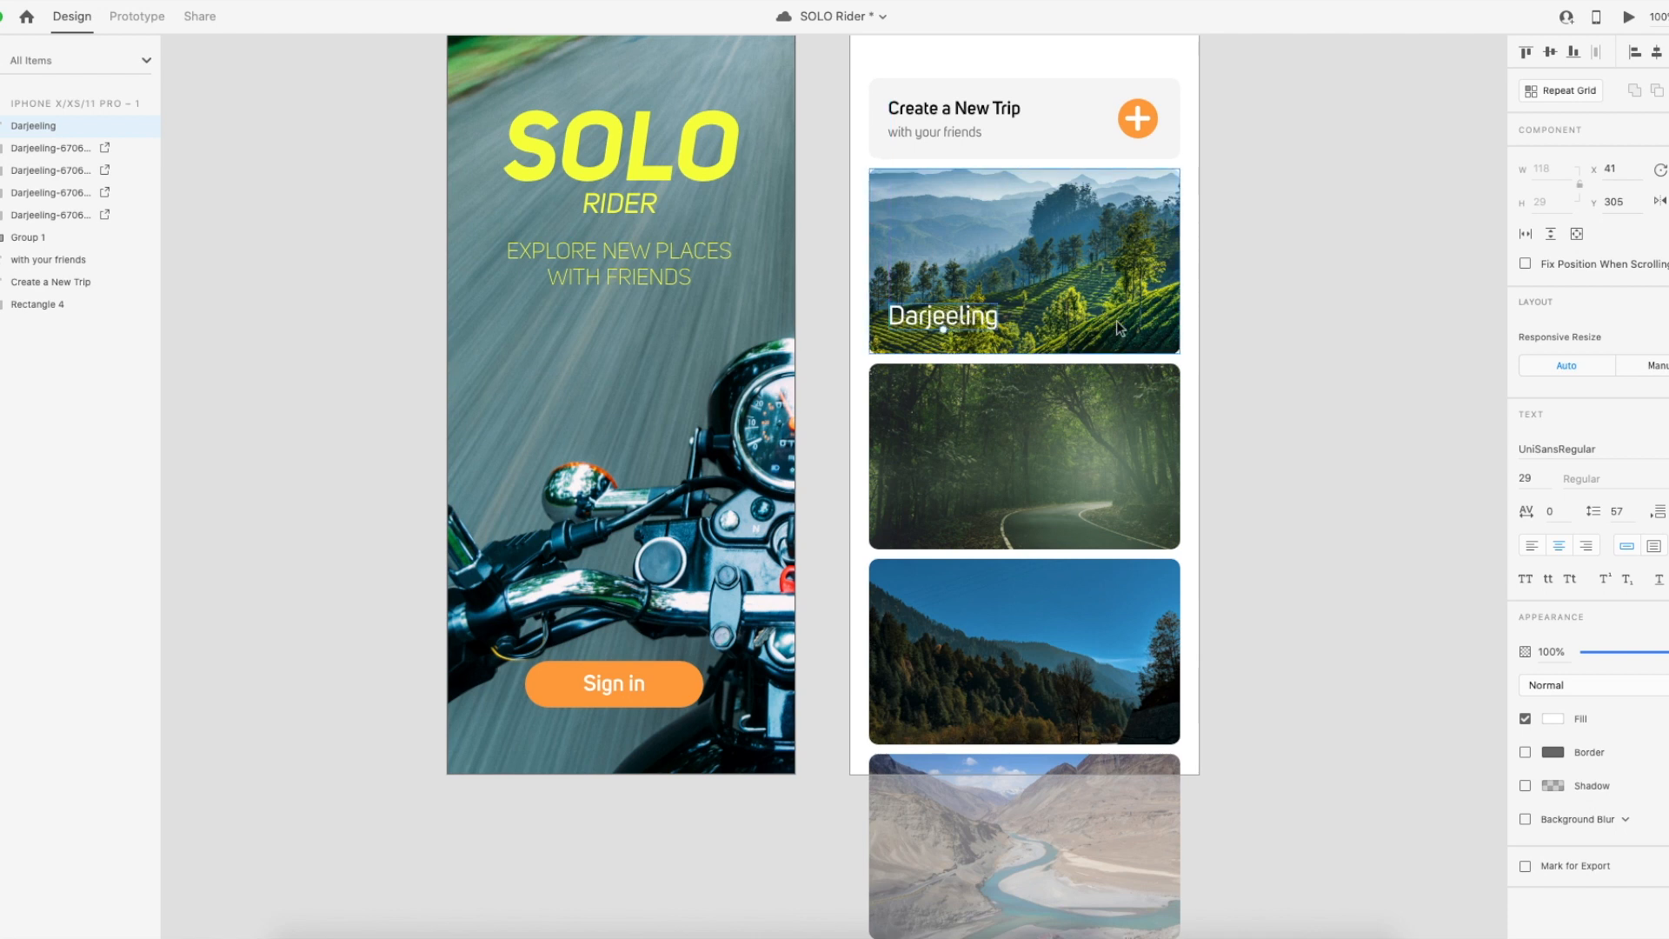
Change the Darjeeling label's font to UniSansBold.
scroll(1121, 329, right, 1)
click(1596, 450)
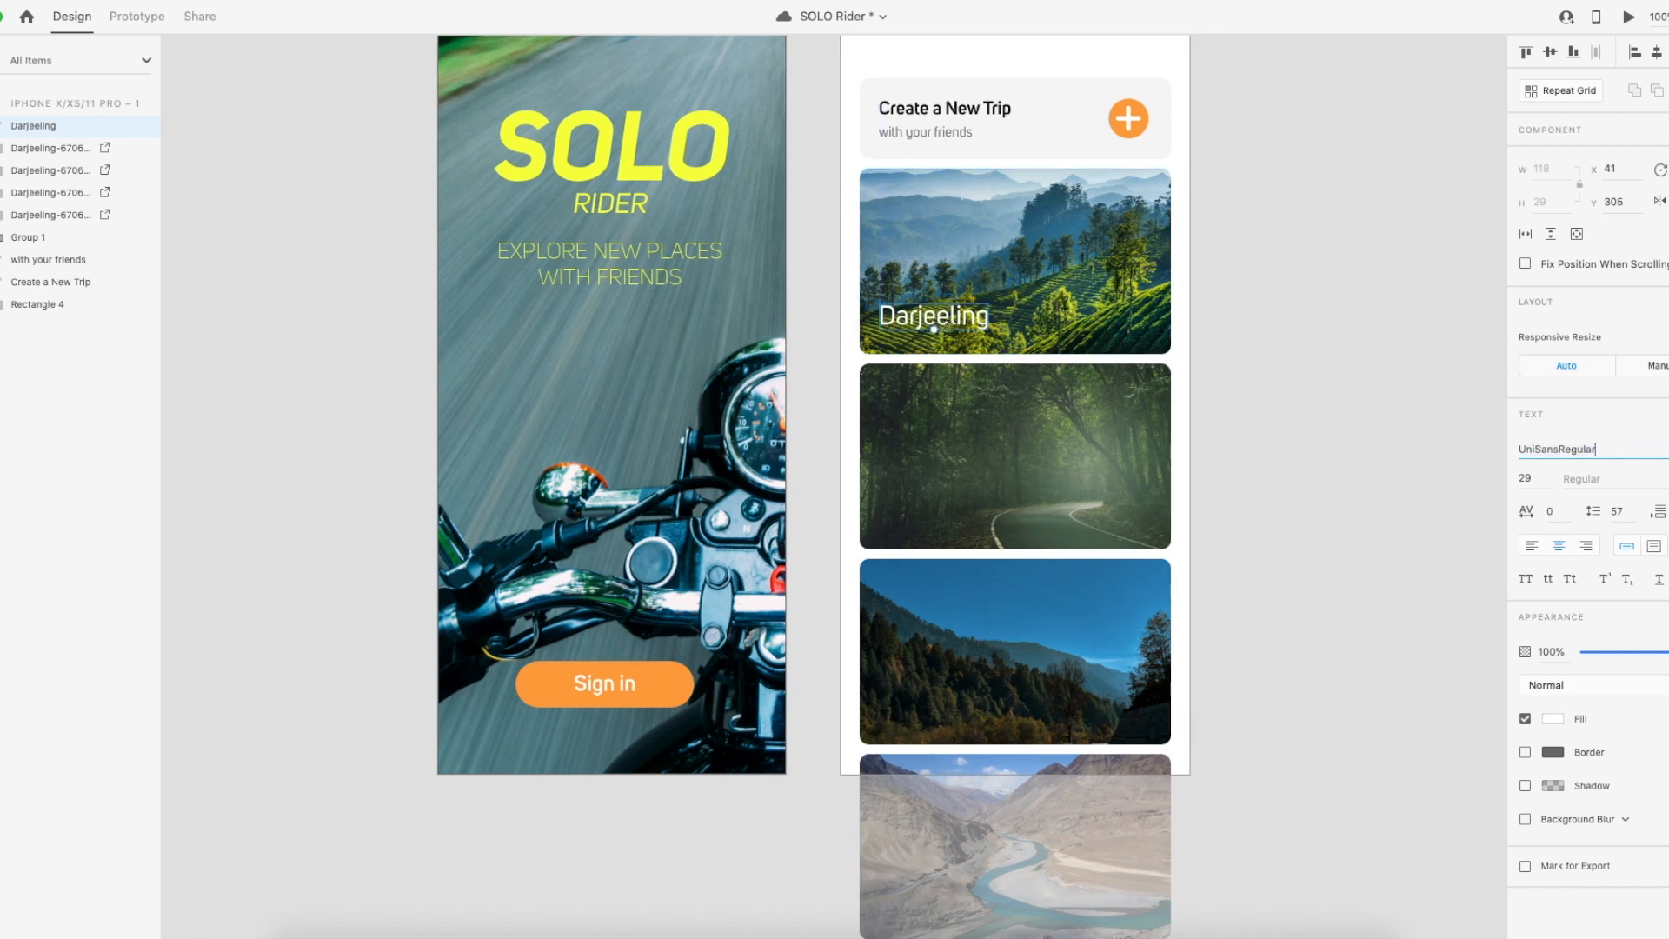
key(shift+Left)
key(shift+Left)
key(shift+Left)
key(shift+Left)
key(shift+Left)
key(shift+Left)
key(shift+Left)
text(B)
key(Return)
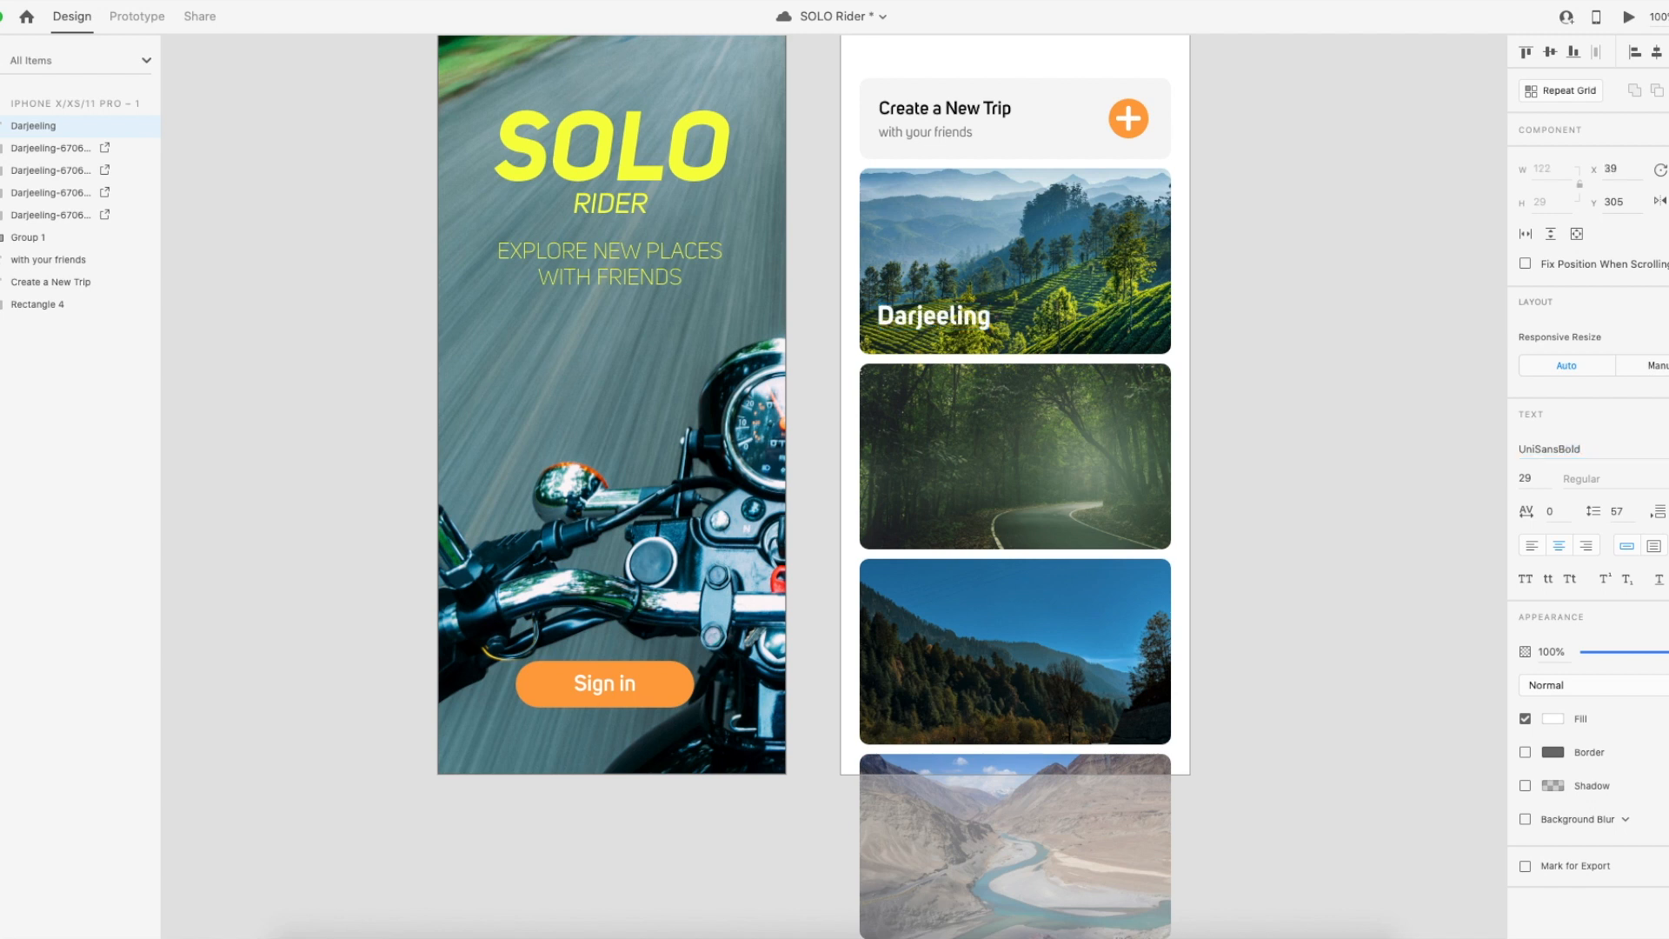
Reduce the Darjeeling label's font size to 24 and deselect it.
click(1561, 481)
key(Down)
key(Down)
key(Down)
key(Down)
key(Down)
click(1259, 349)
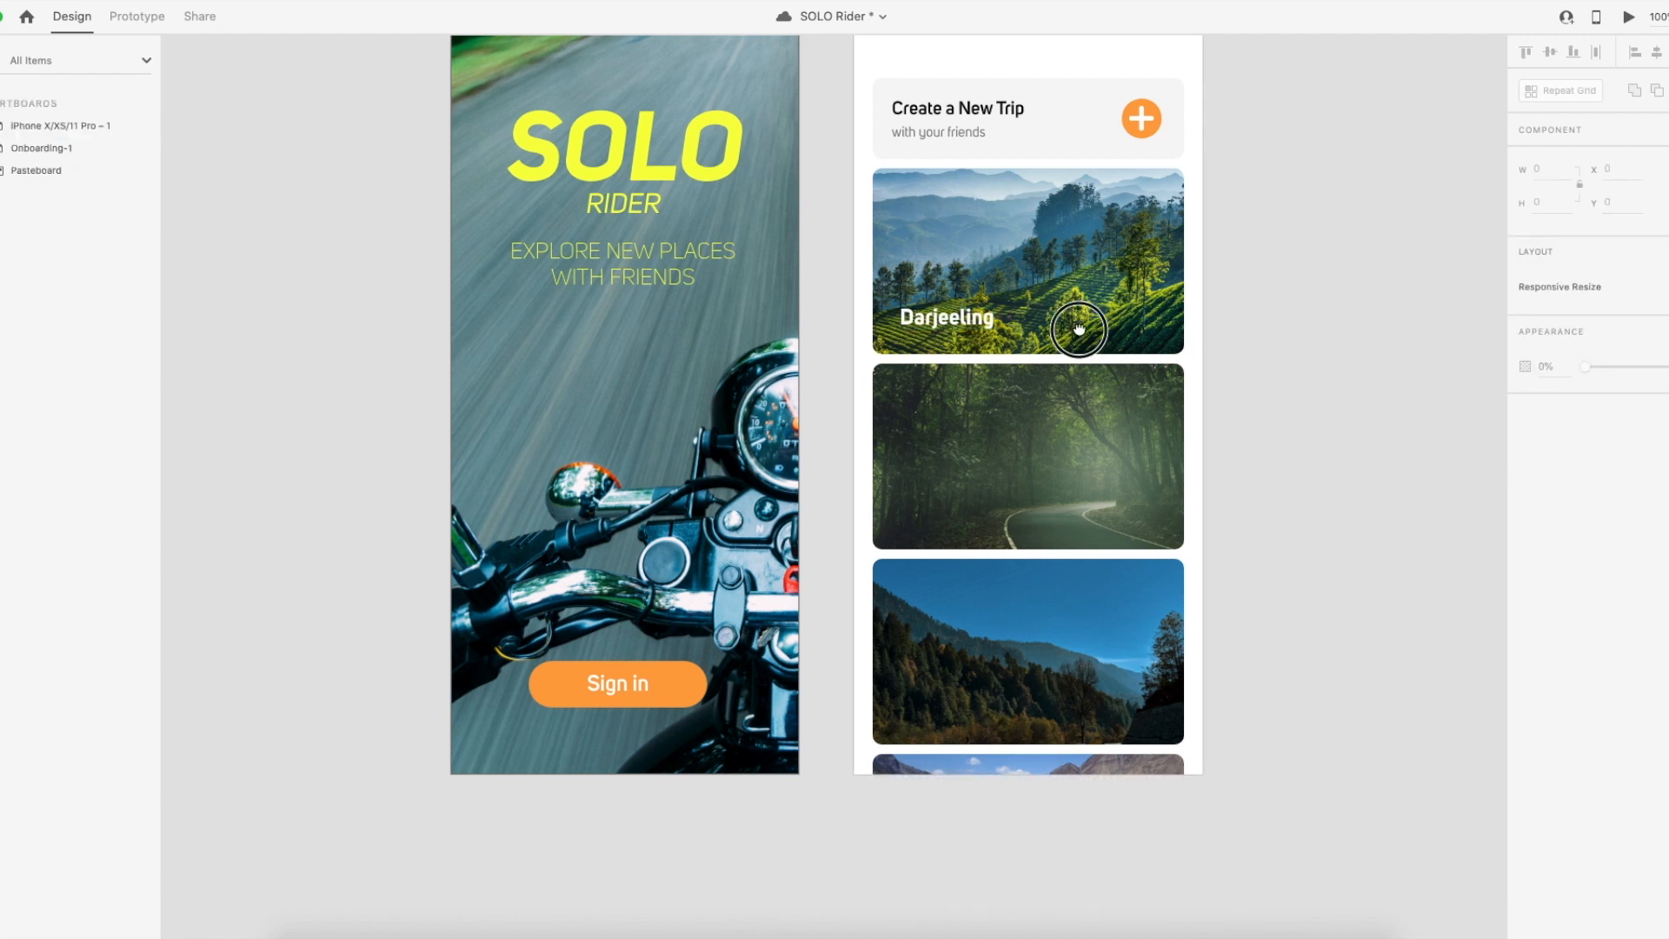
Shift the Darjeeling label slightly on its photo, and undo its recent position, size and font changes.
click(943, 319)
click(943, 319)
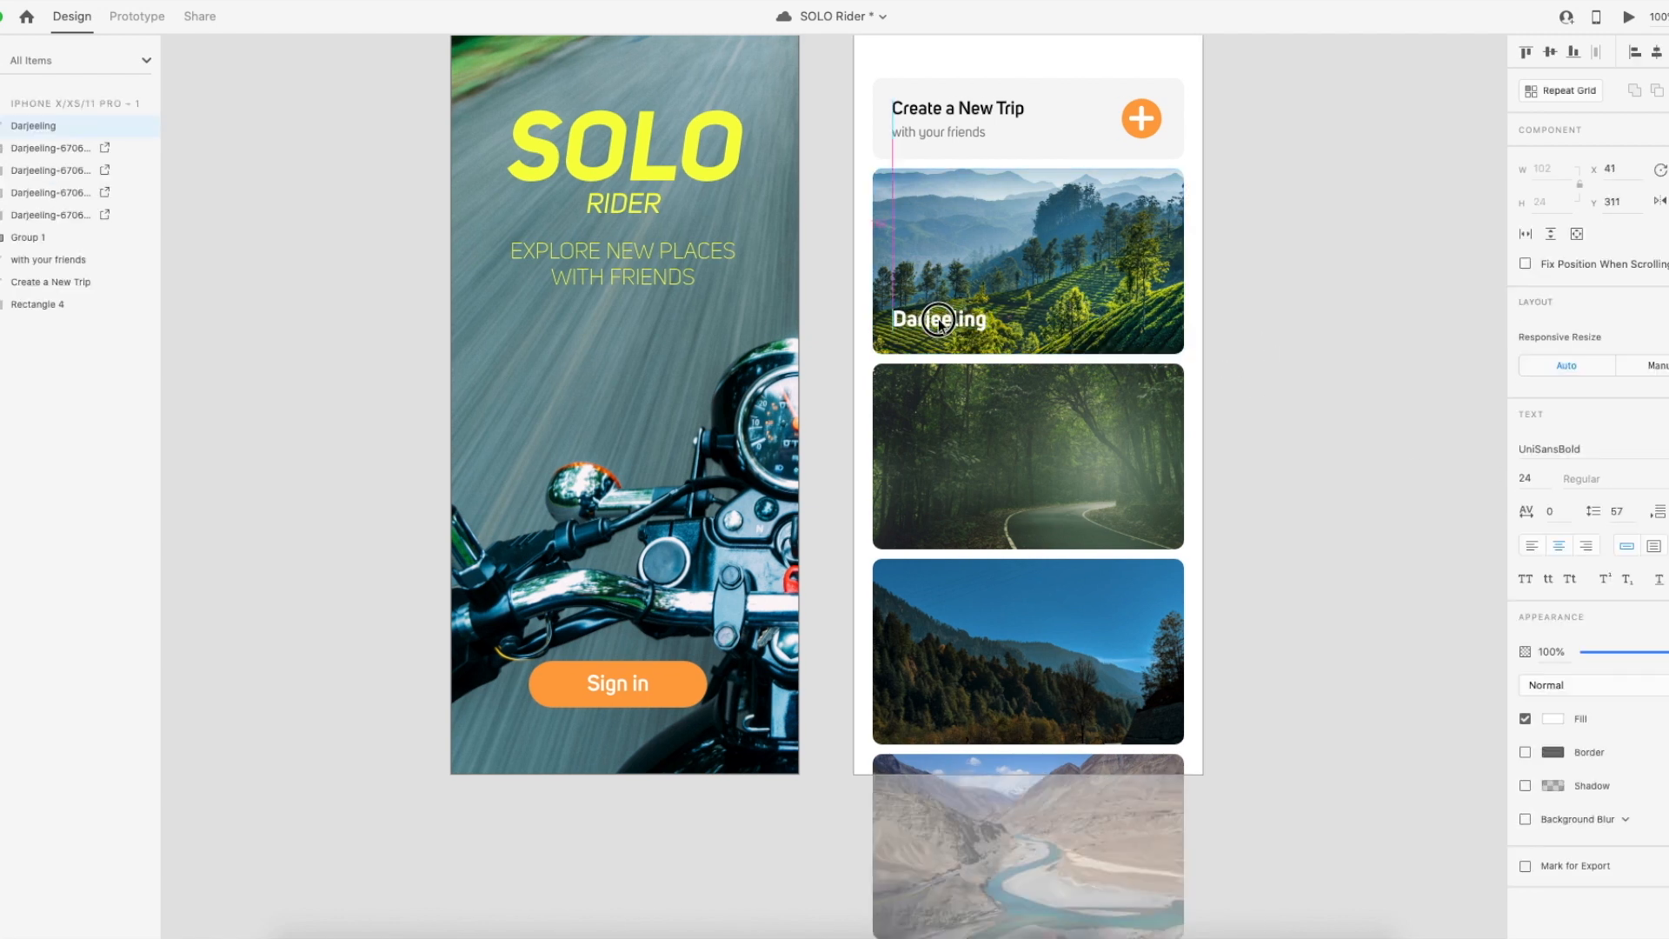
click(1275, 351)
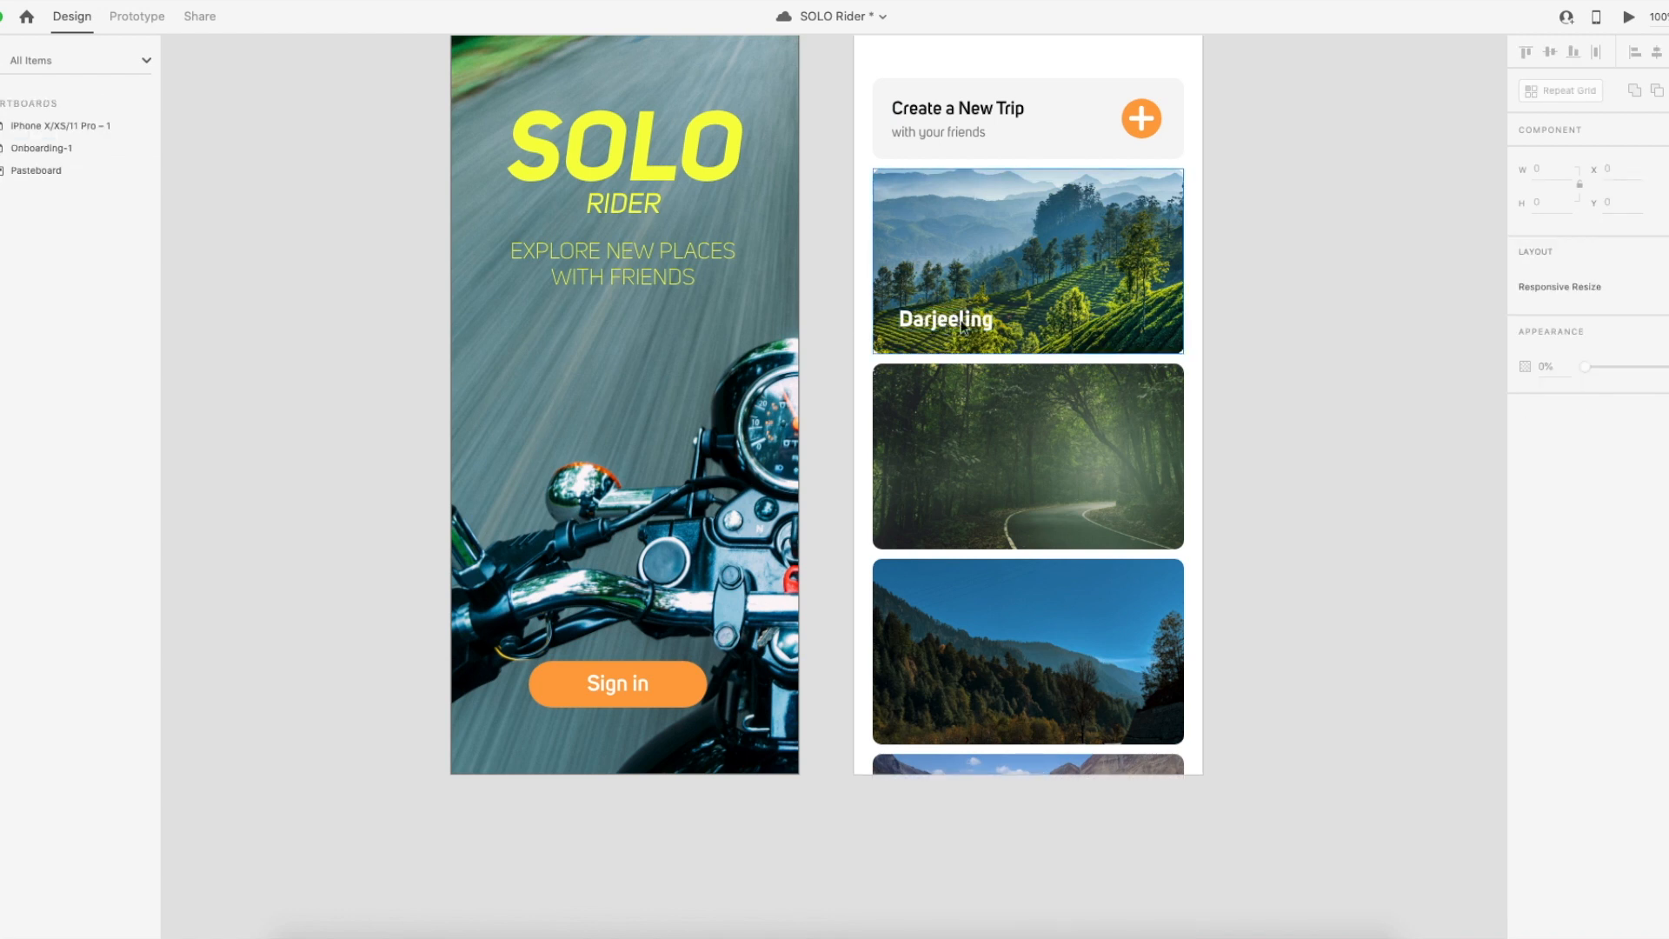
click(946, 319)
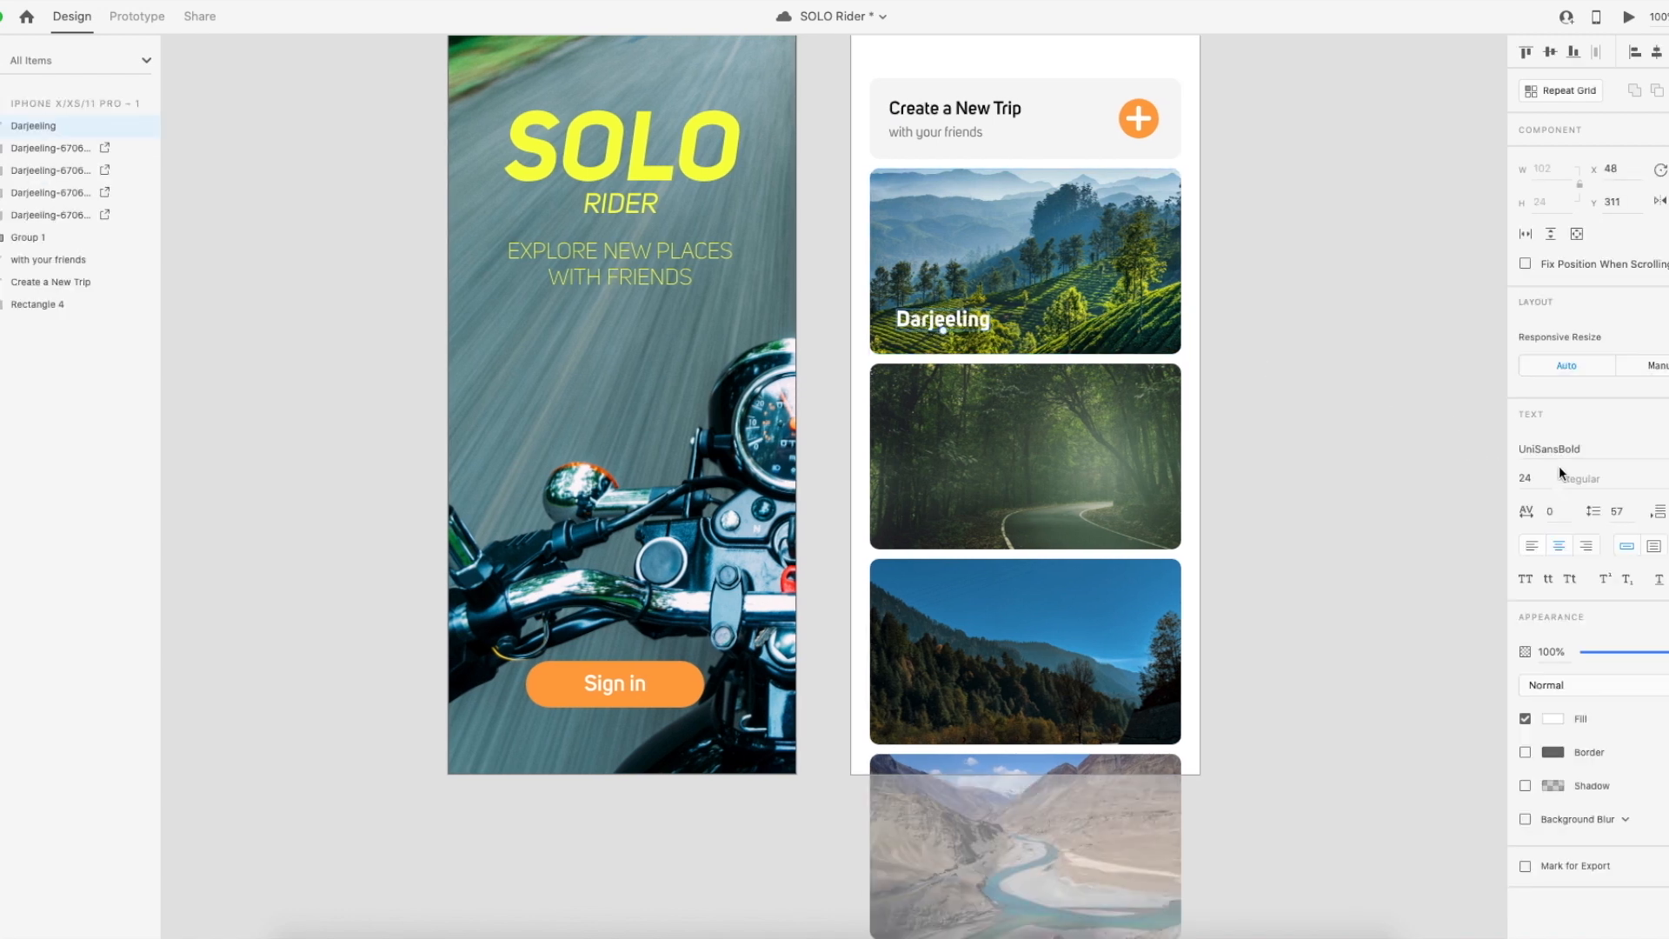
key(ctrl+z)
key(ctrl+z)
key(ctrl+z)
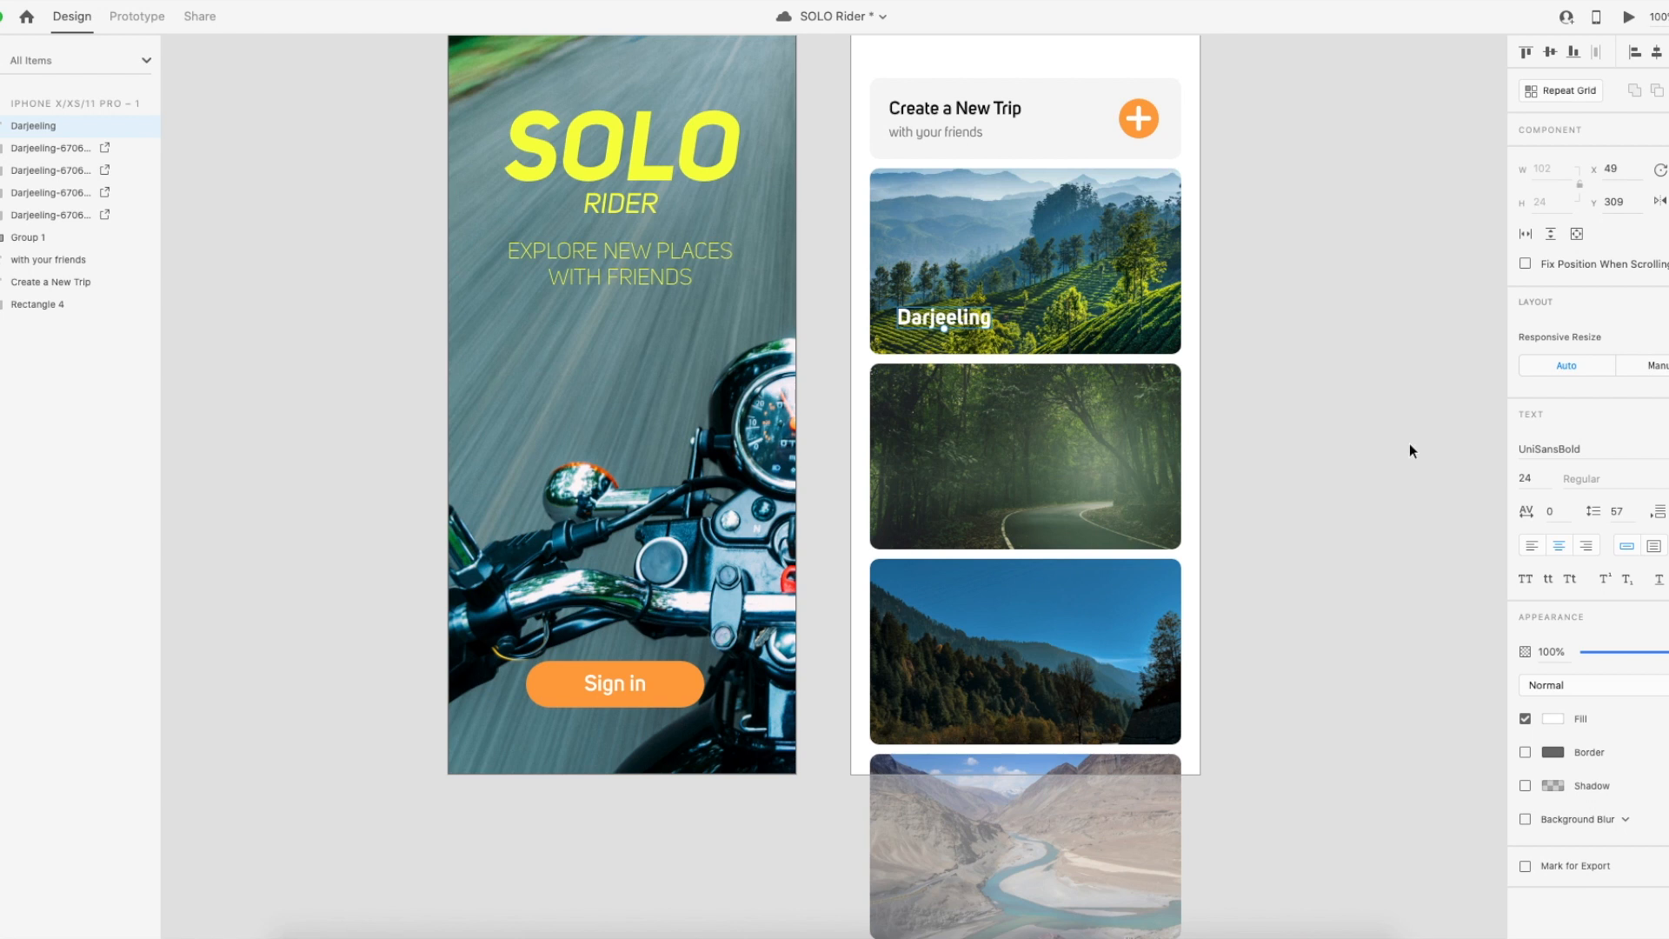
Move the Darjeeling label to X 41, Y 311 and set its font to UniSansBold.
mouse_move(947, 326)
mouse_down()
mouse_move(982, 339)
mouse_move(963, 329)
mouse_up()
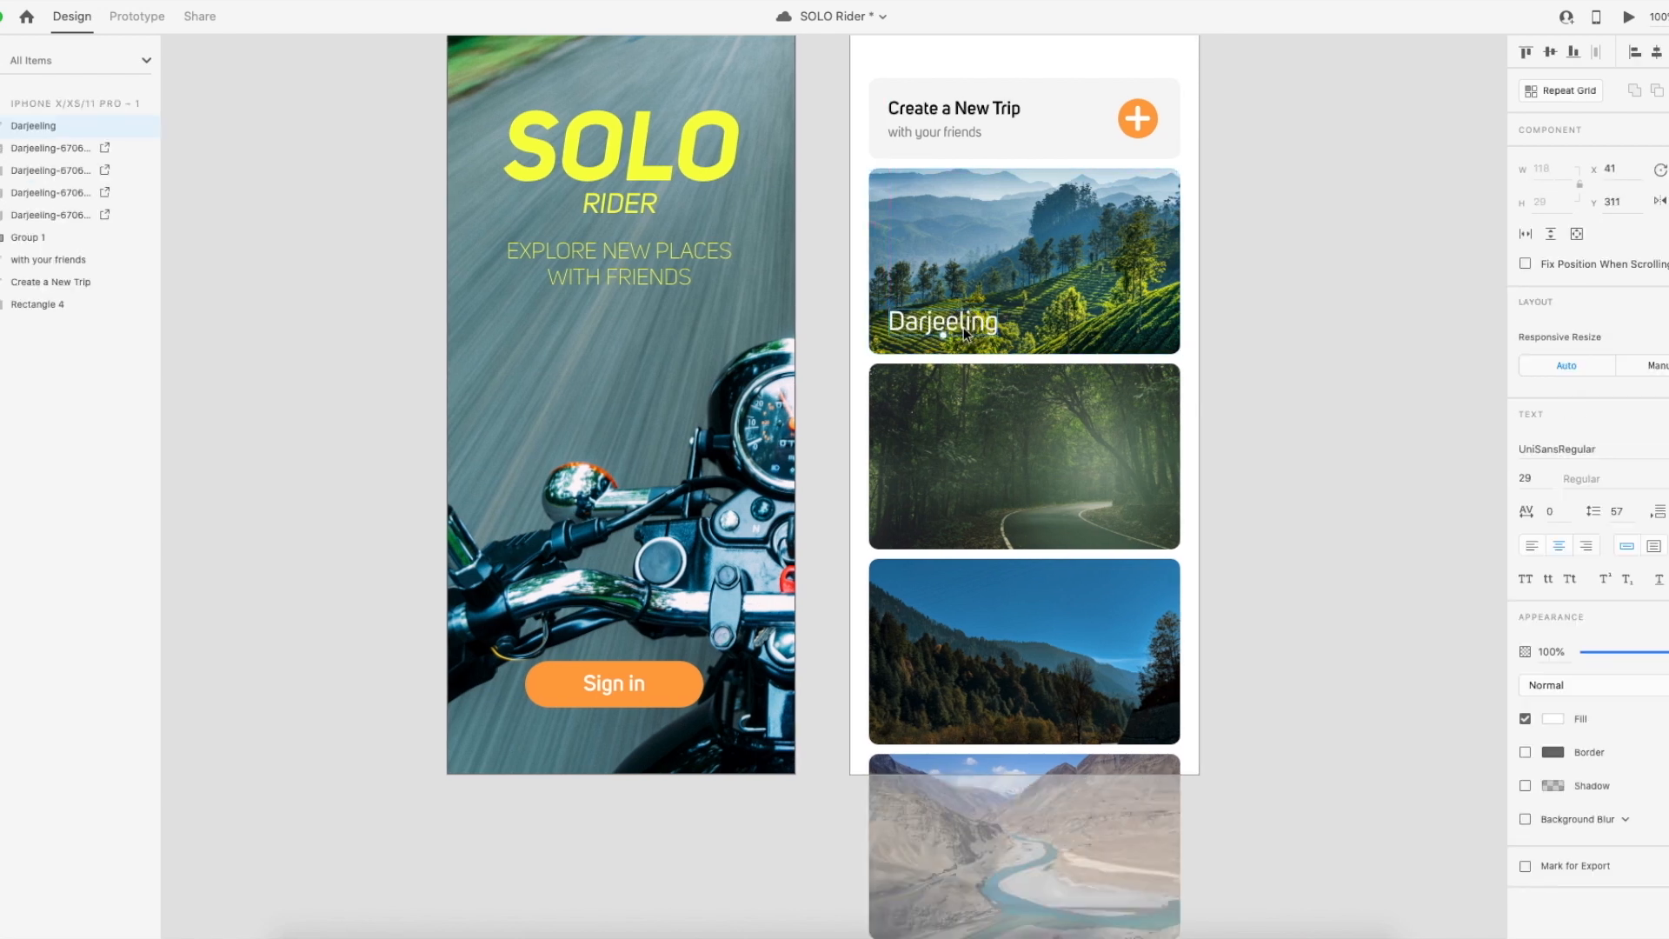
click(1258, 354)
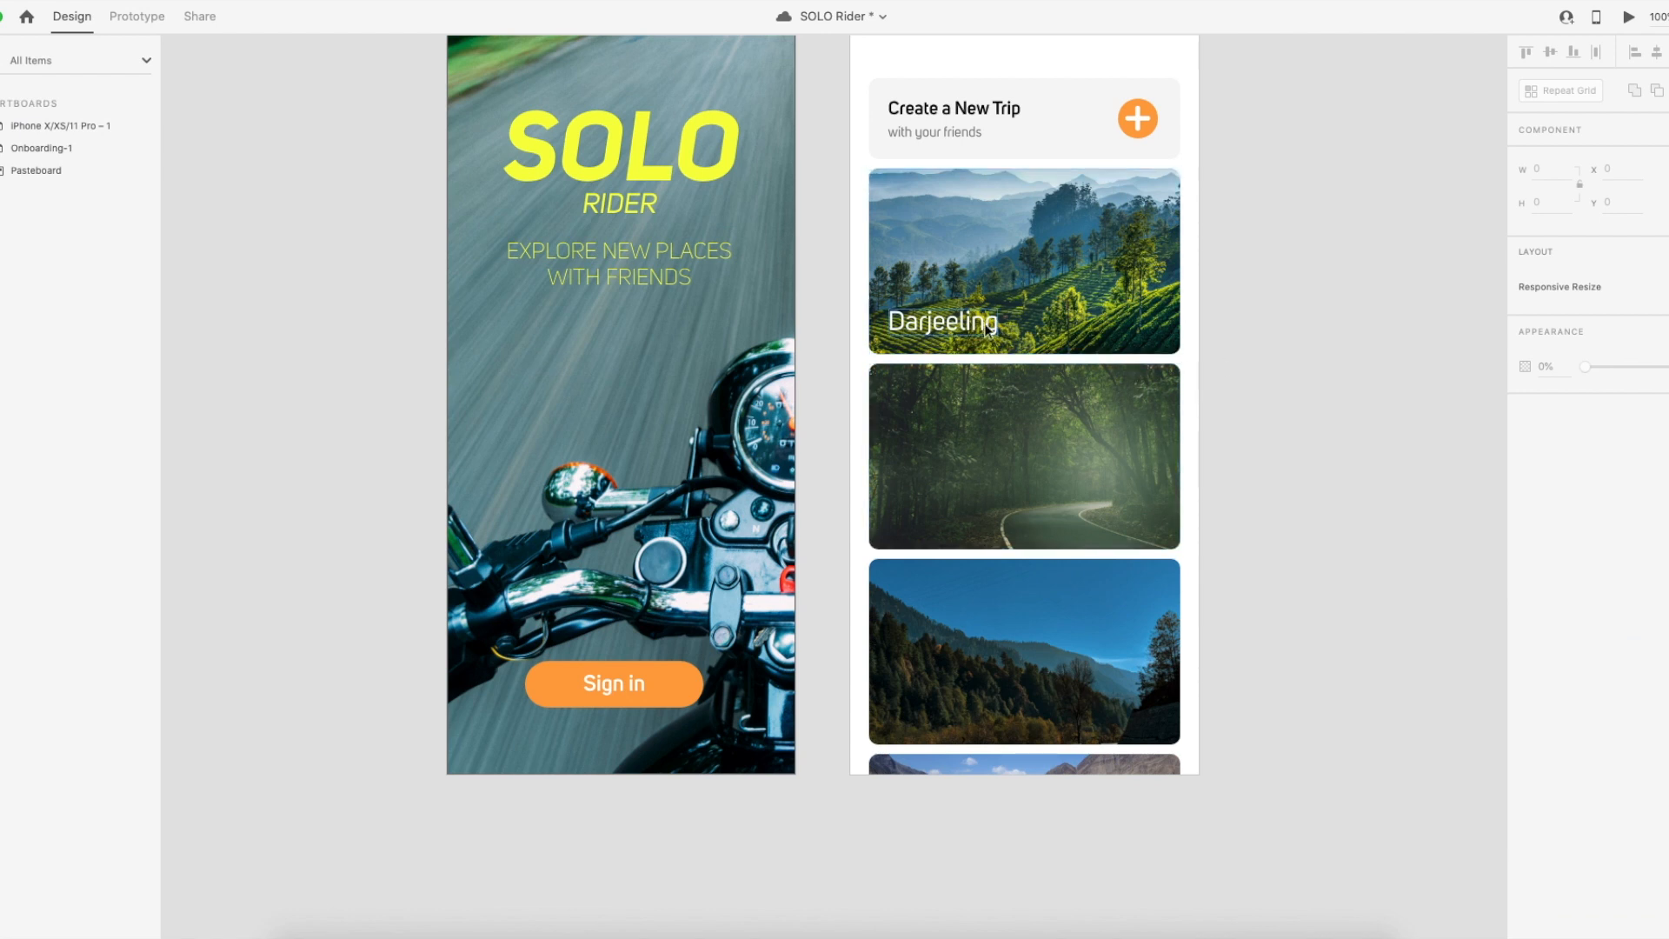
click(944, 322)
click(1597, 453)
drag(1596, 454, 1558, 453)
text(Bold)
key(Return)
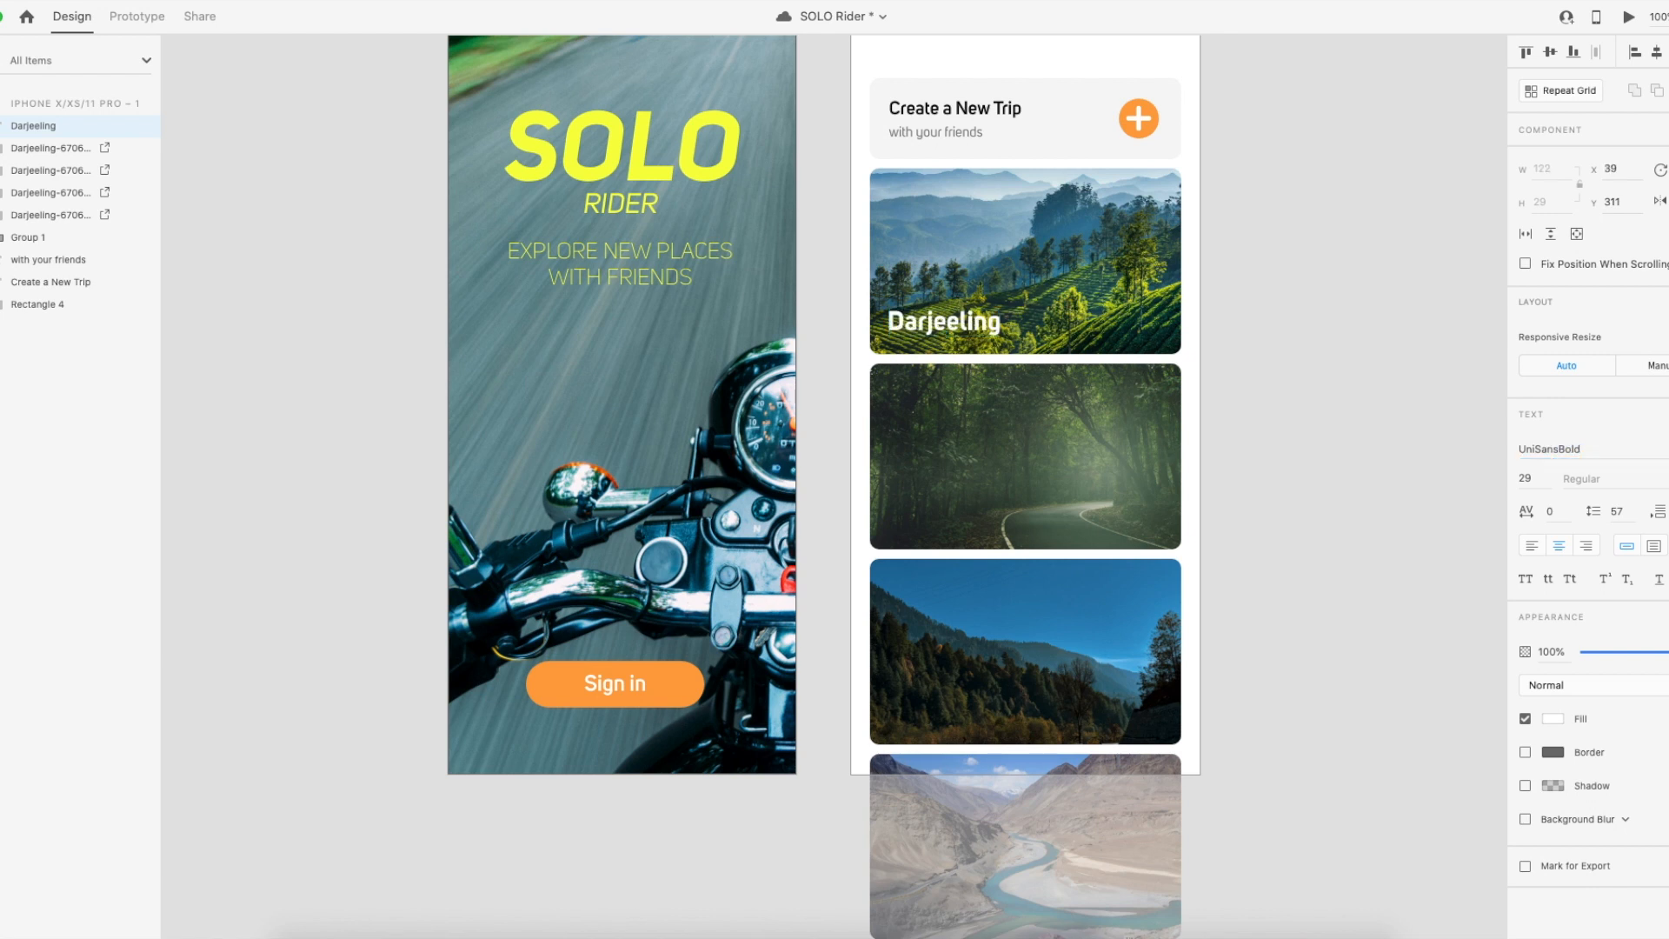
Reduce the bold Darjeeling label's font size to about 25 and deselect it.
click(1540, 481)
key(Down)
key(Down)
key(Down)
key(Down)
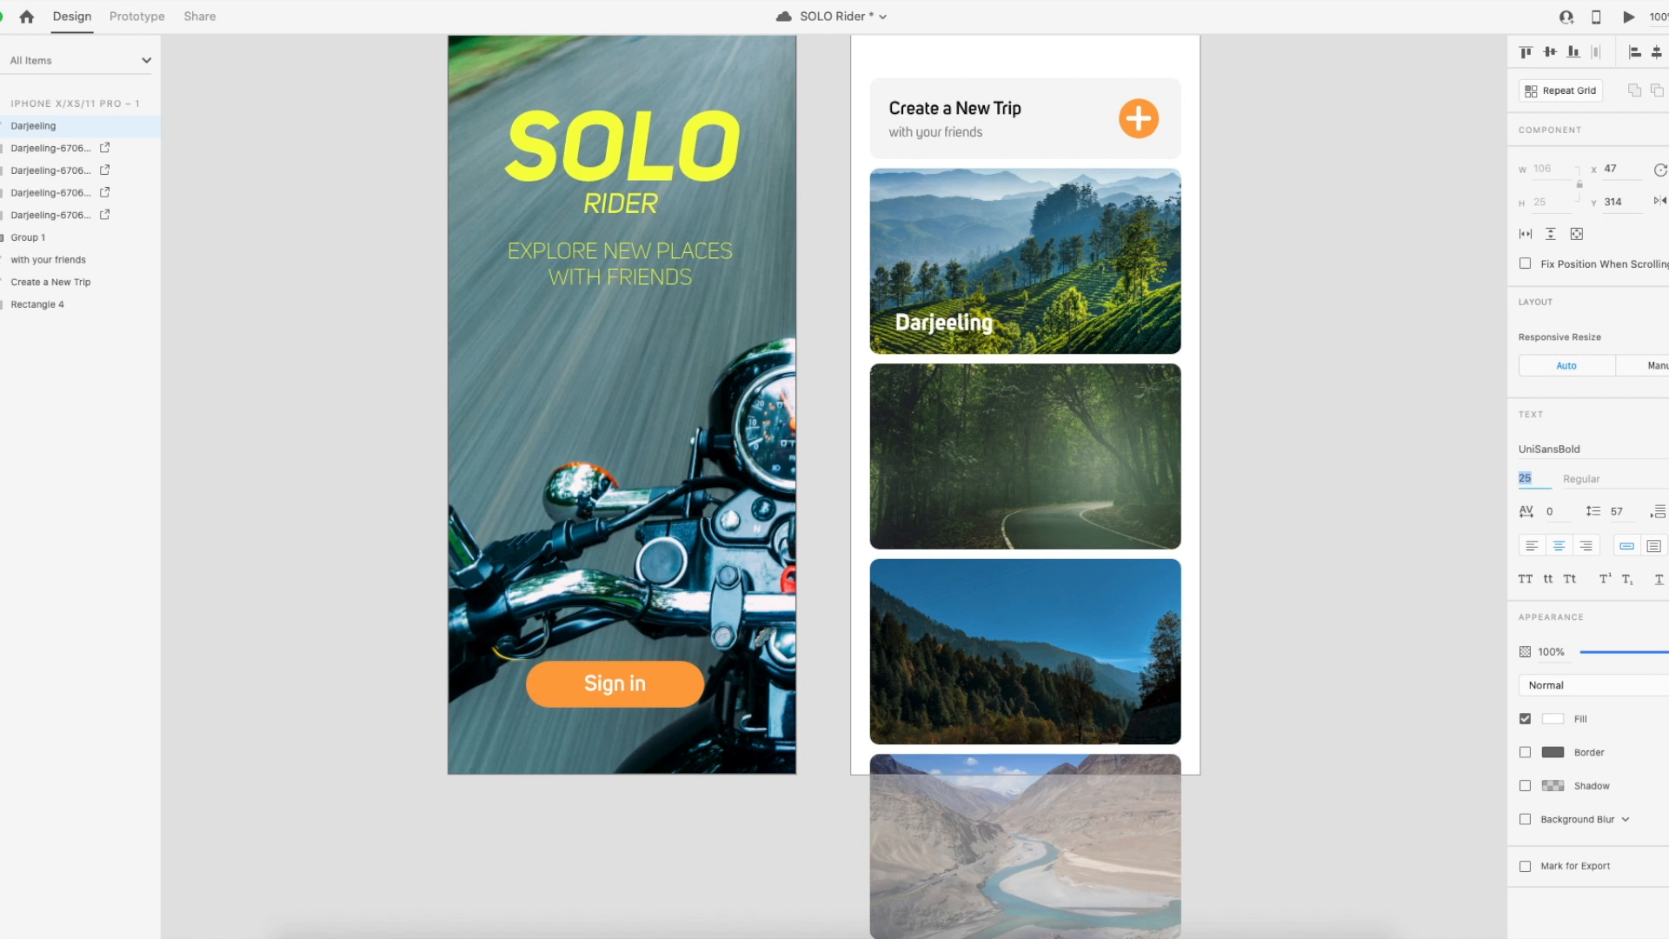
click(1332, 428)
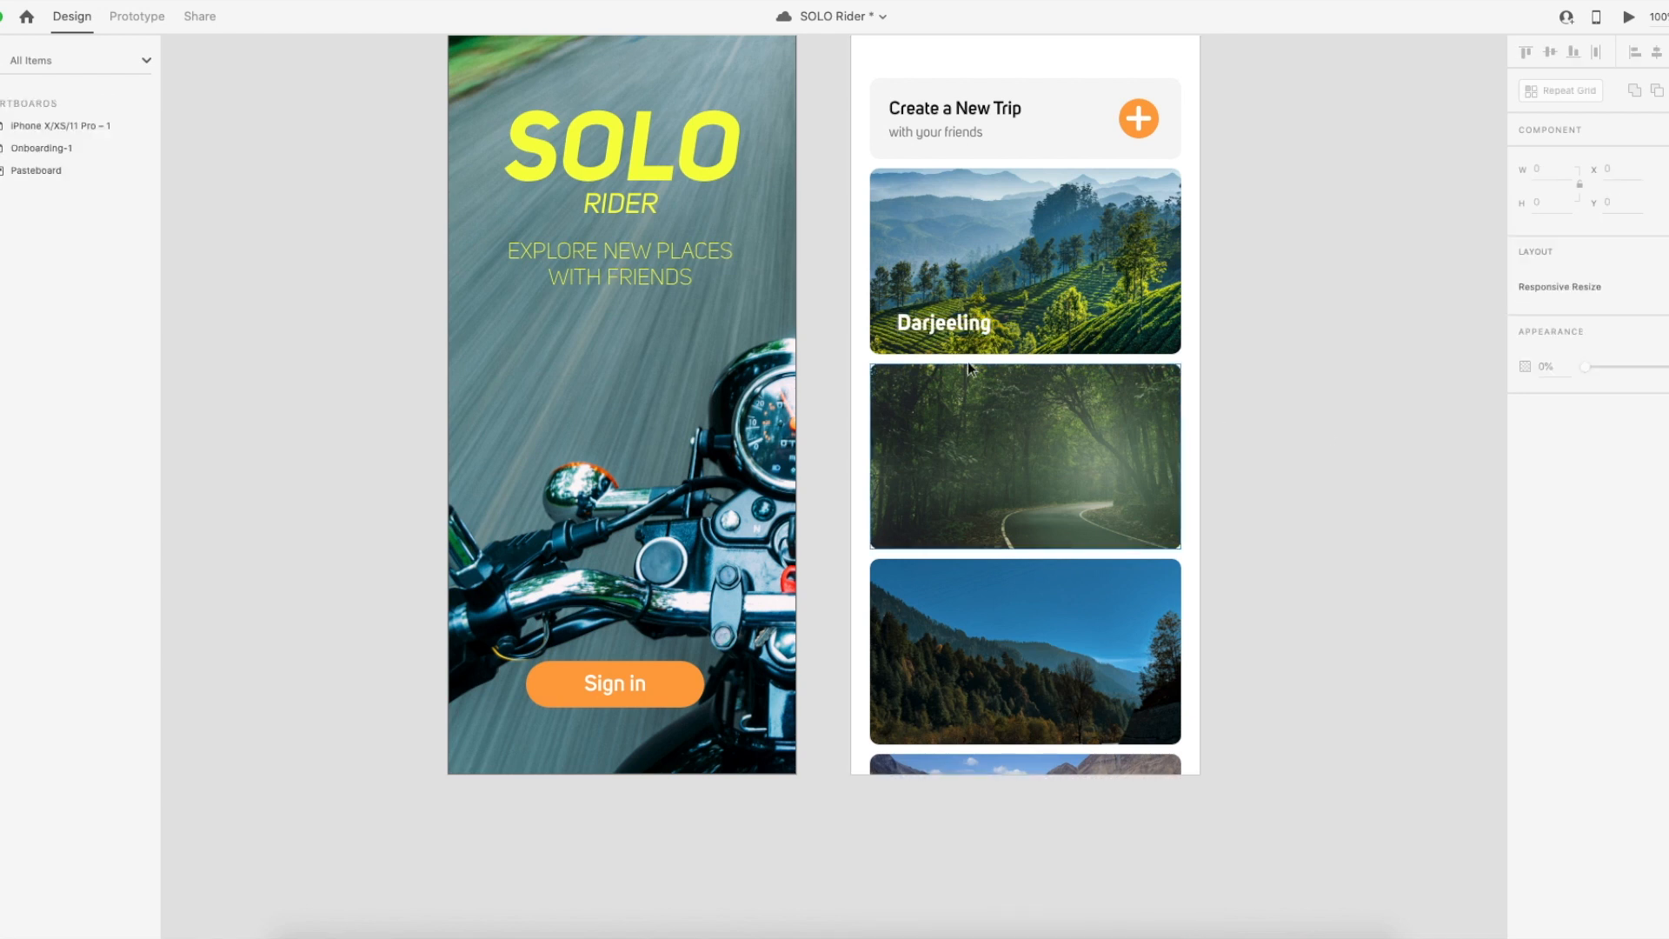
Select the Darjeeling label together with its photo and look over the column of destination photos below it.
click(953, 325)
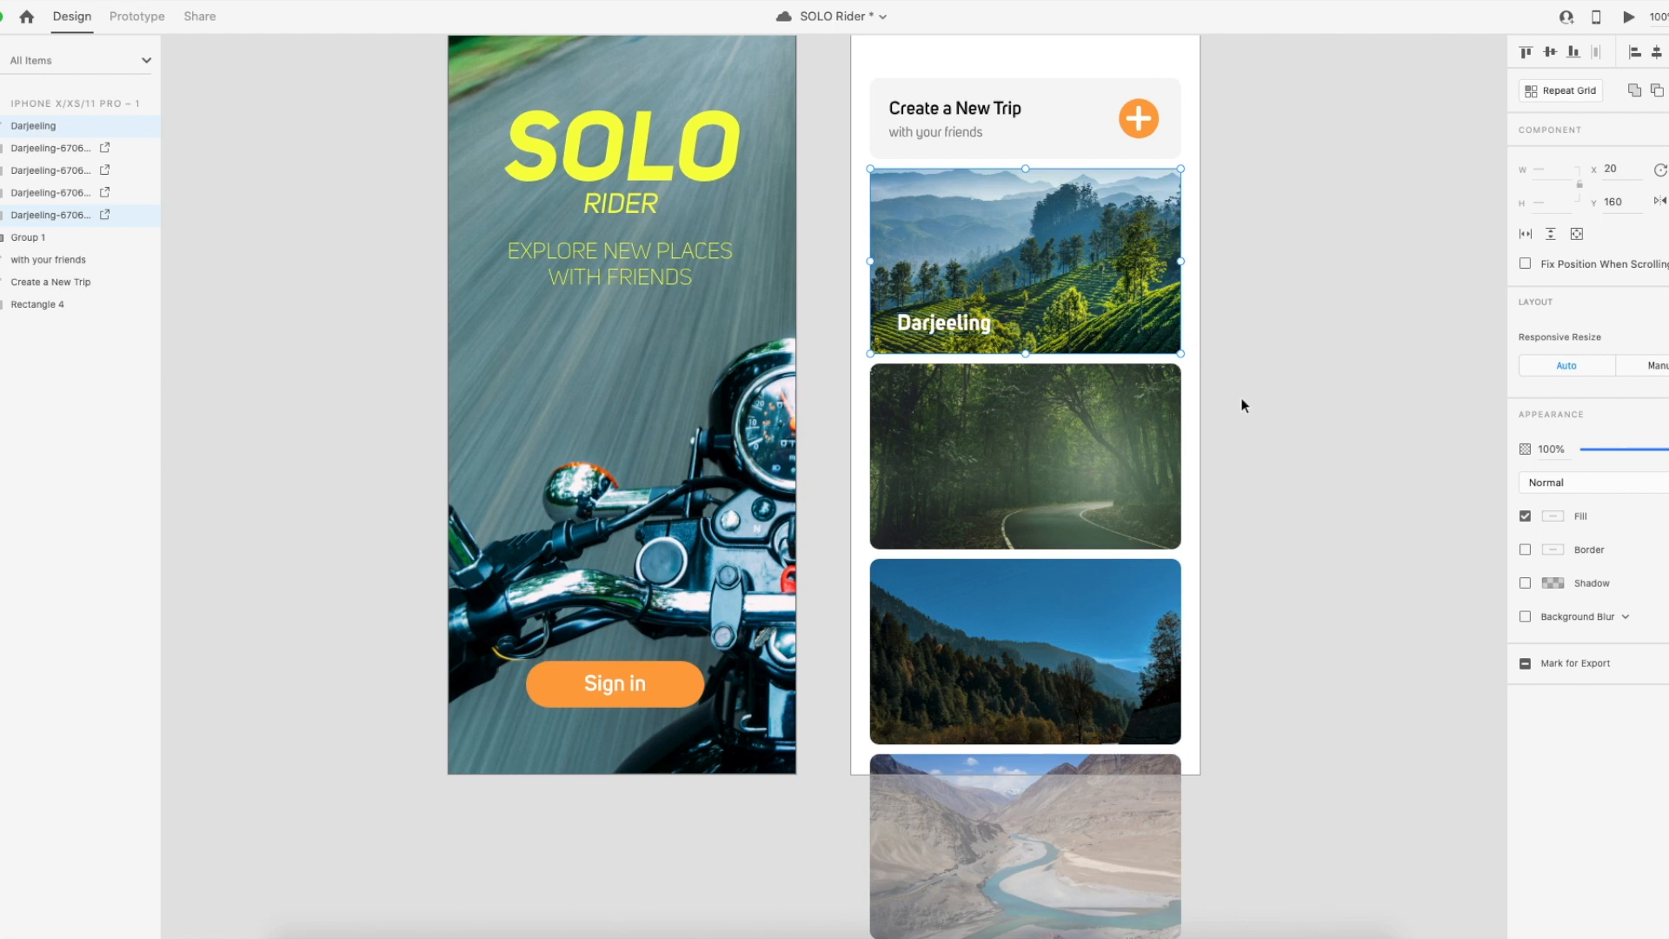
scroll(1108, 488, down, 10)
scroll(1107, 488, up, 4)
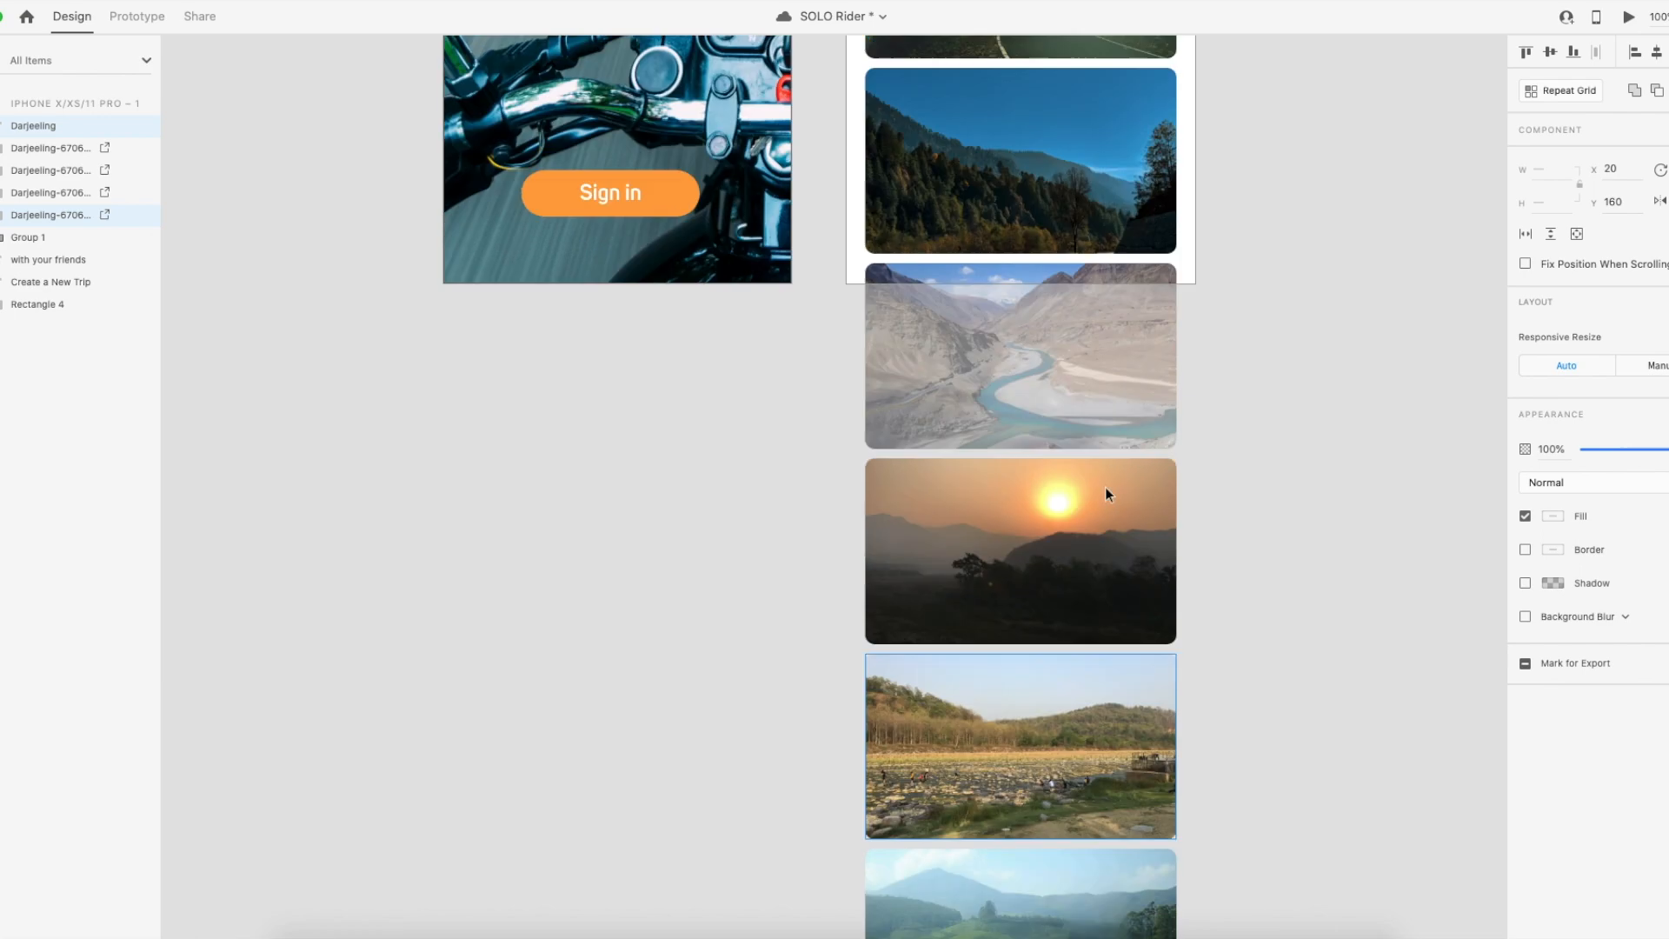
scroll(1107, 493, up, 5)
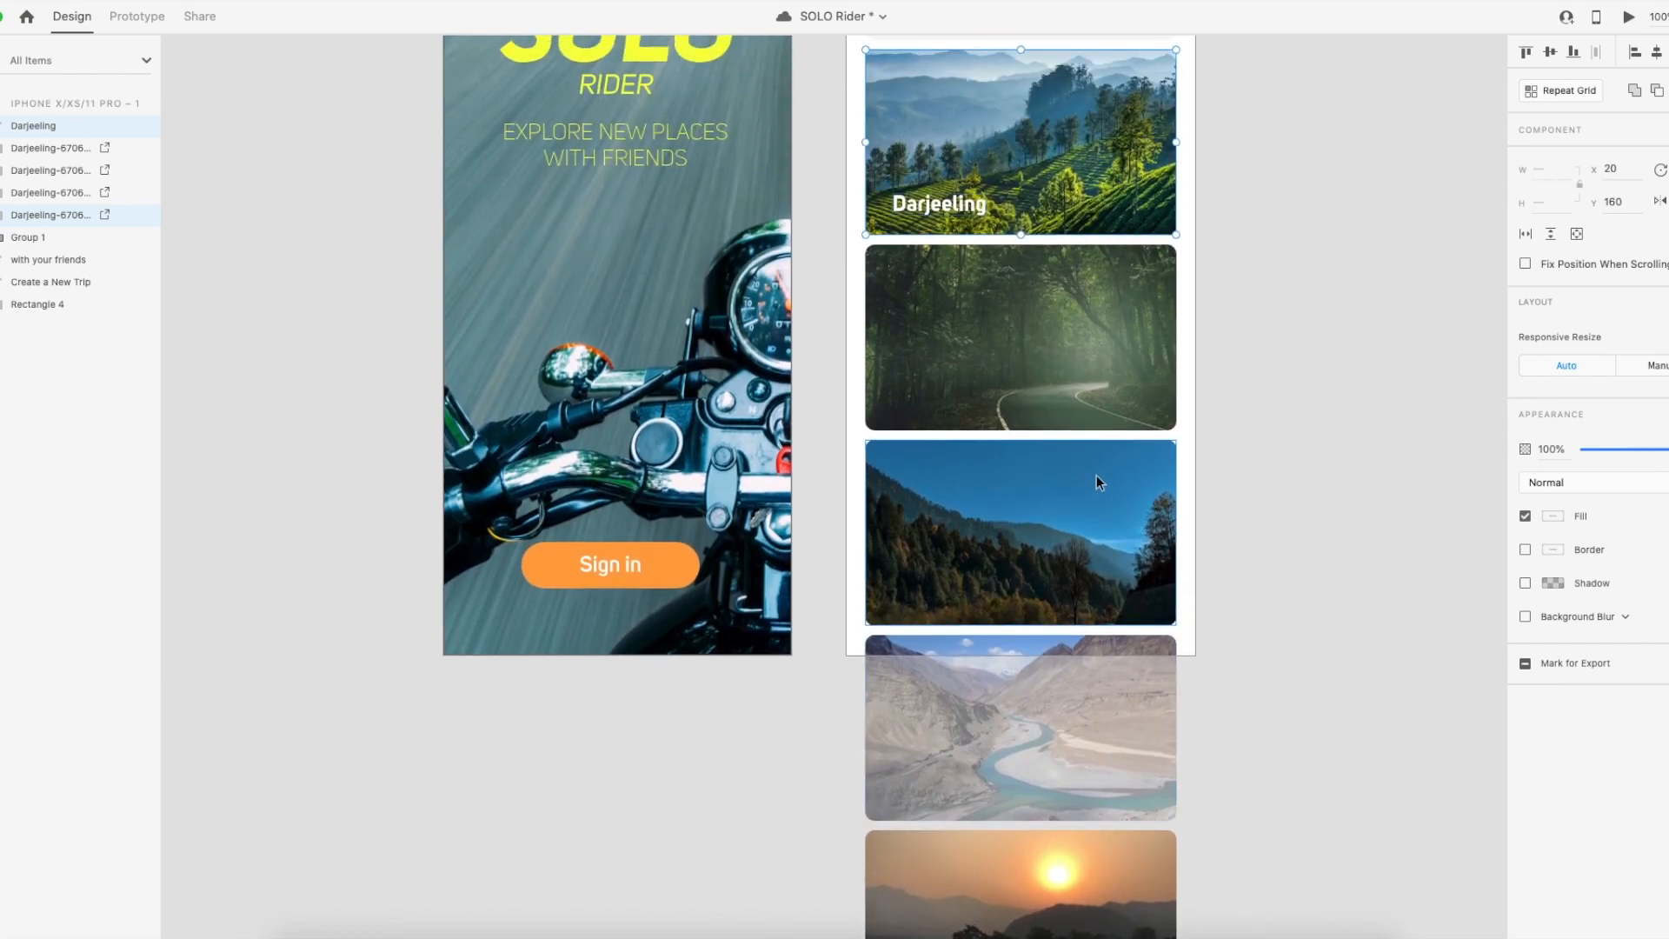
scroll(1097, 474, down, 8)
scroll(1087, 478, up, 3)
scroll(1083, 479, up, 5)
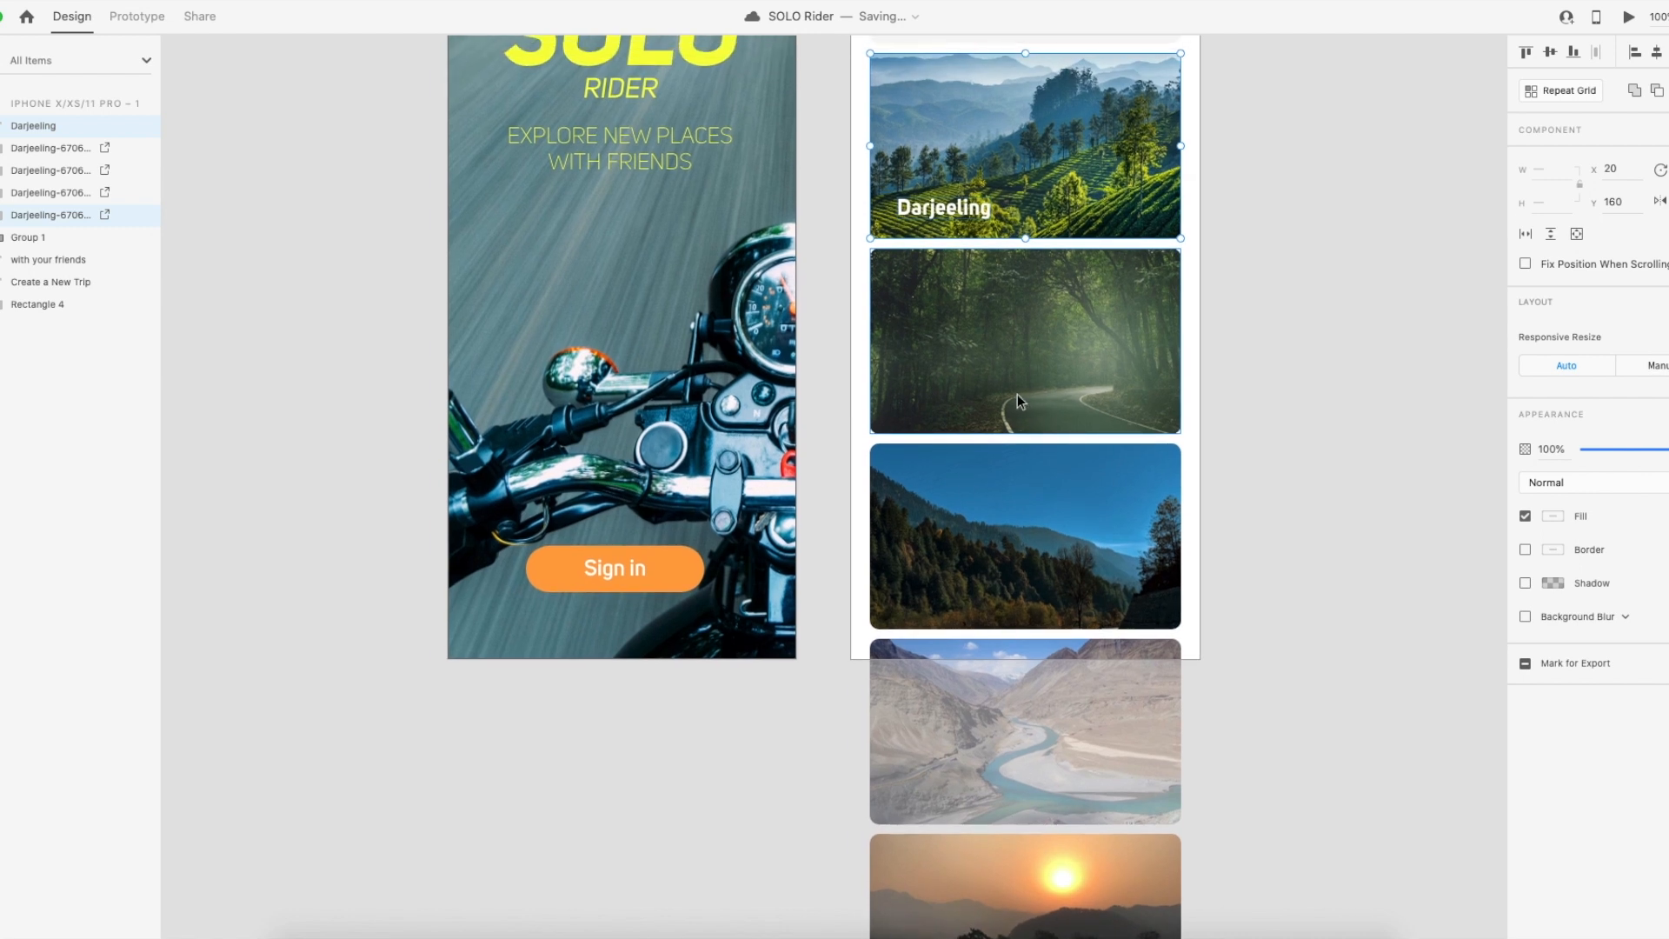
scroll(1018, 394, right, 2)
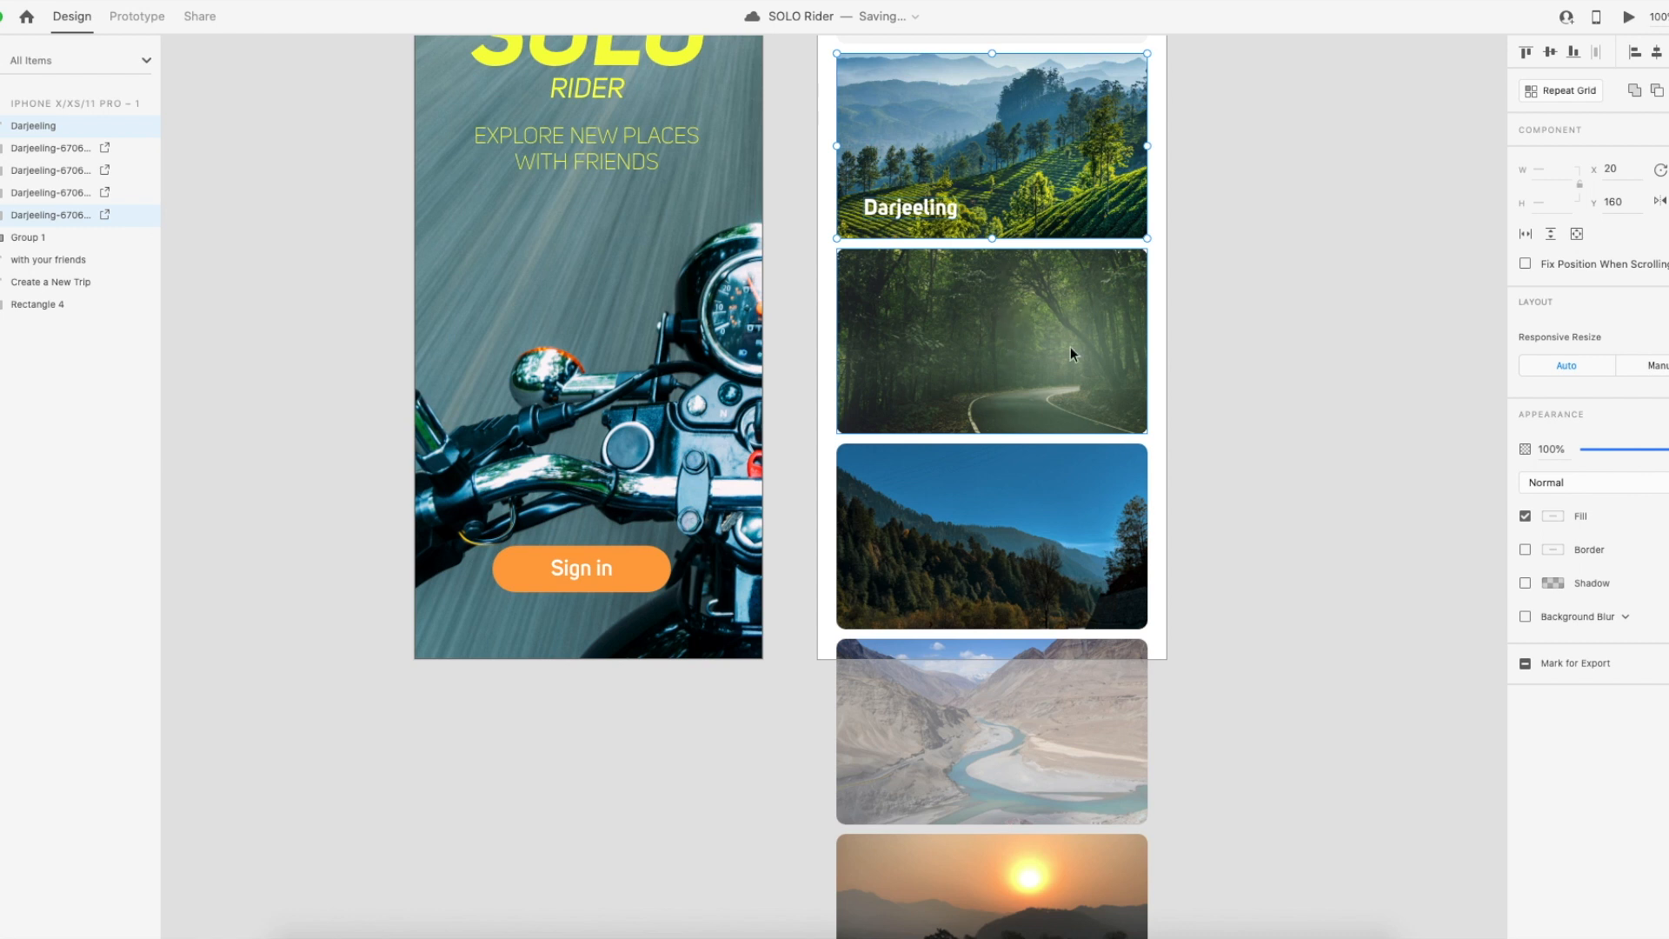
scroll(1011, 299, up, 1)
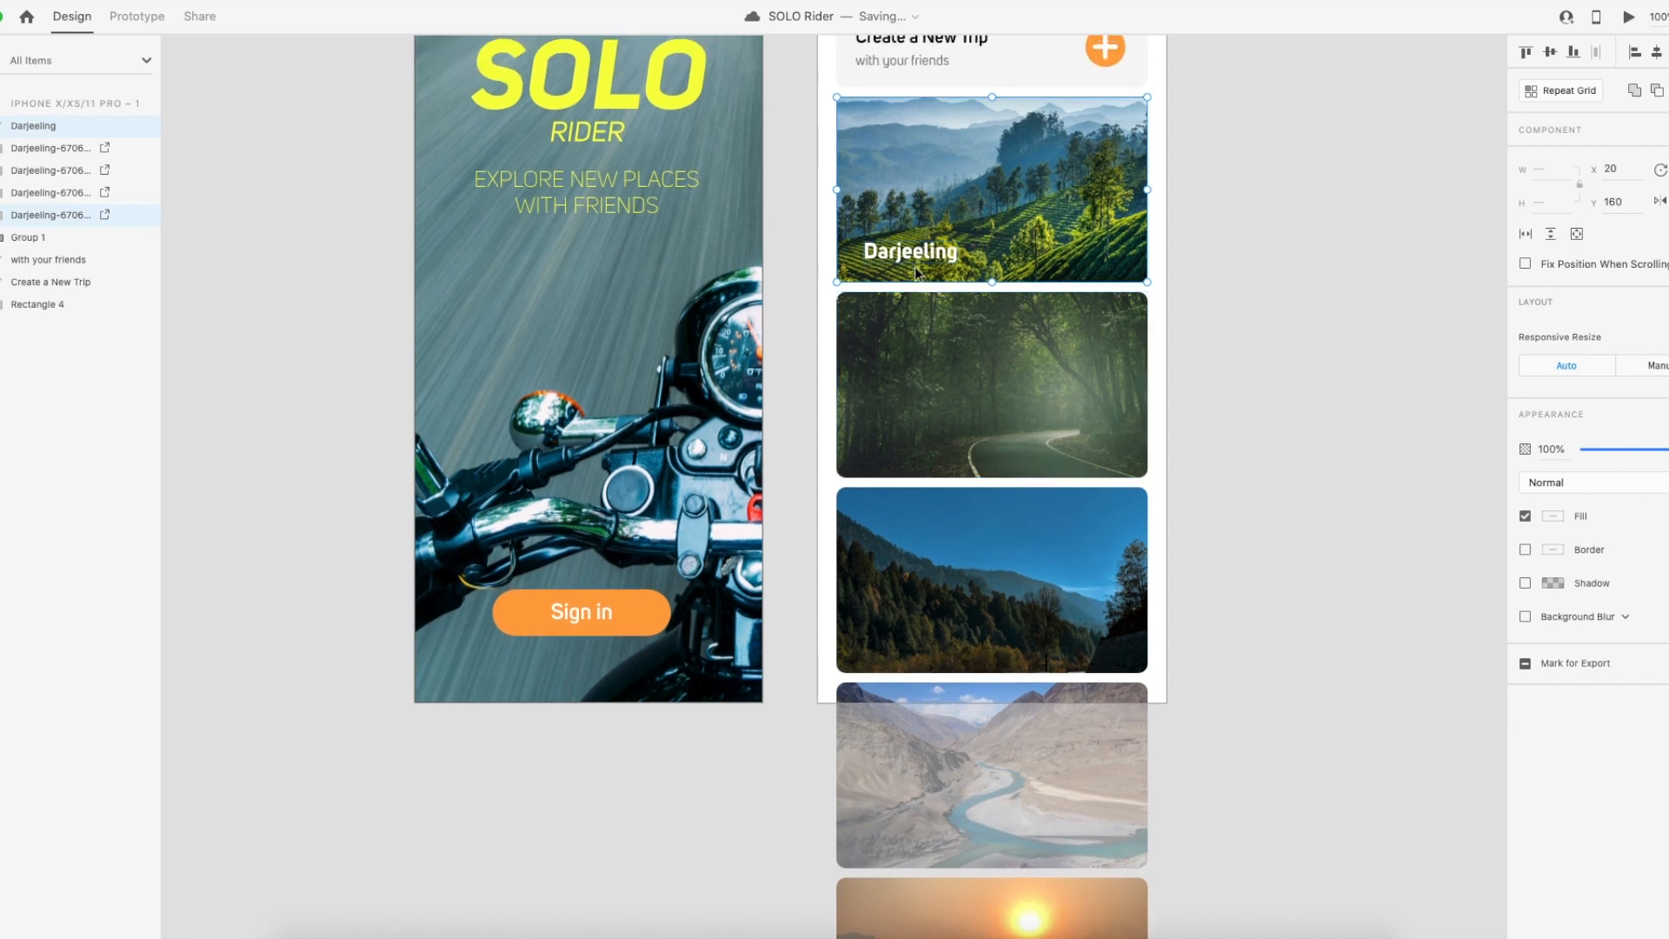
drag(1055, 415, 900, 265)
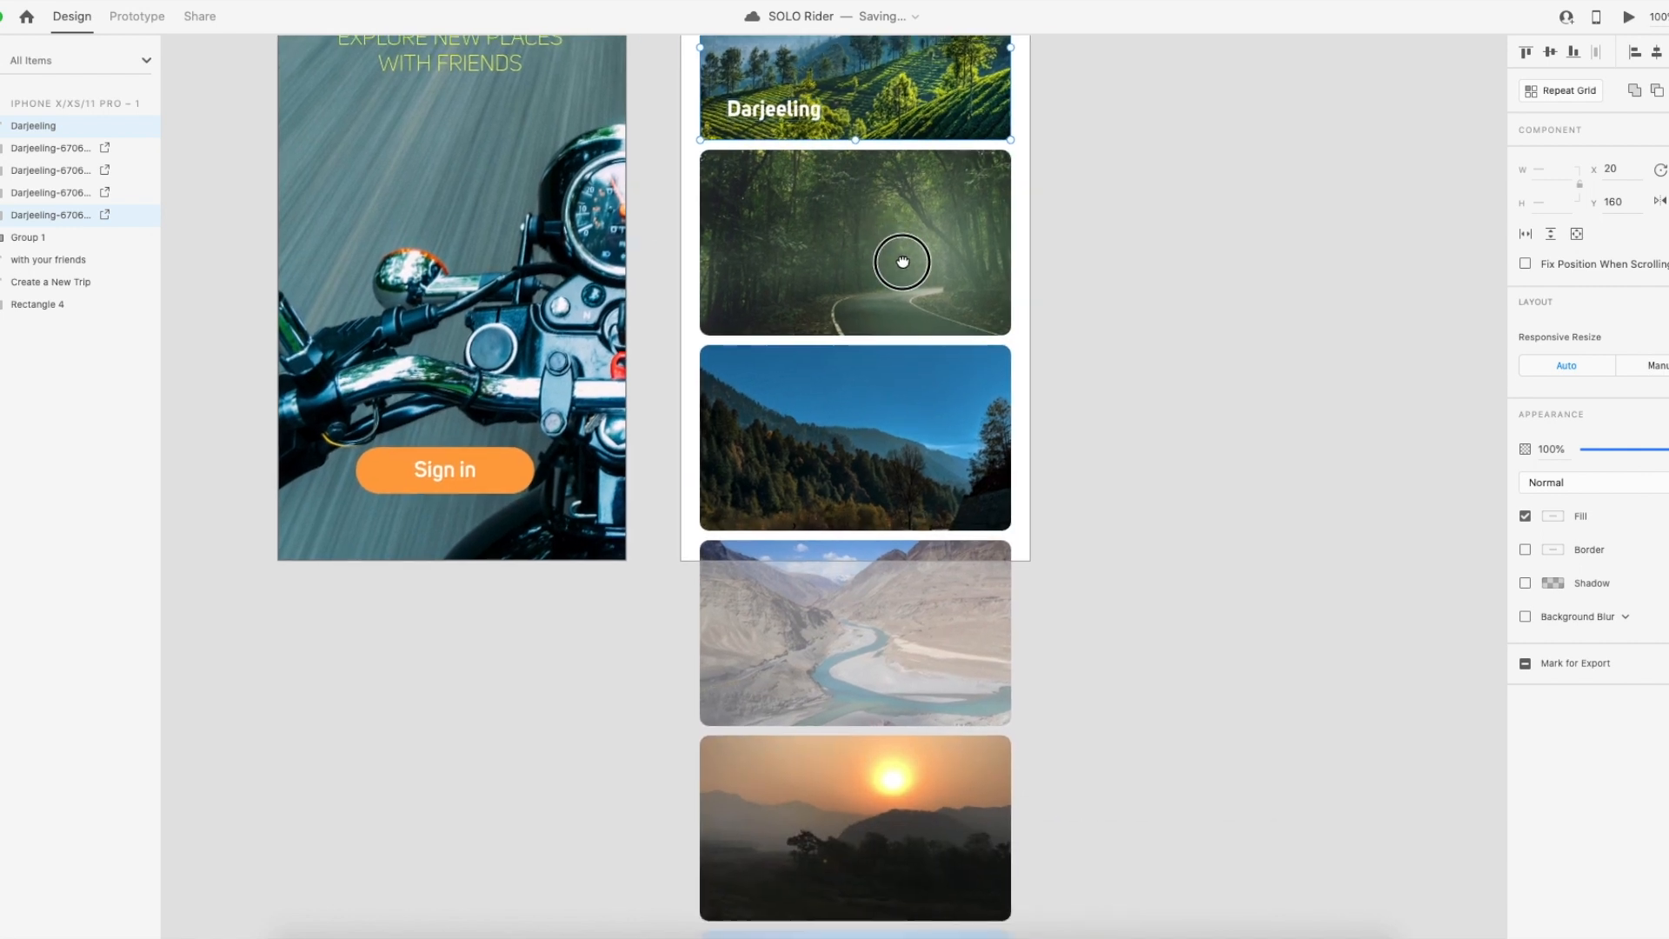
Select all the unlabelled destination photos below the Darjeeling card, move them off the artboard and delete them.
click(1077, 250)
drag(1076, 249, 922, 646)
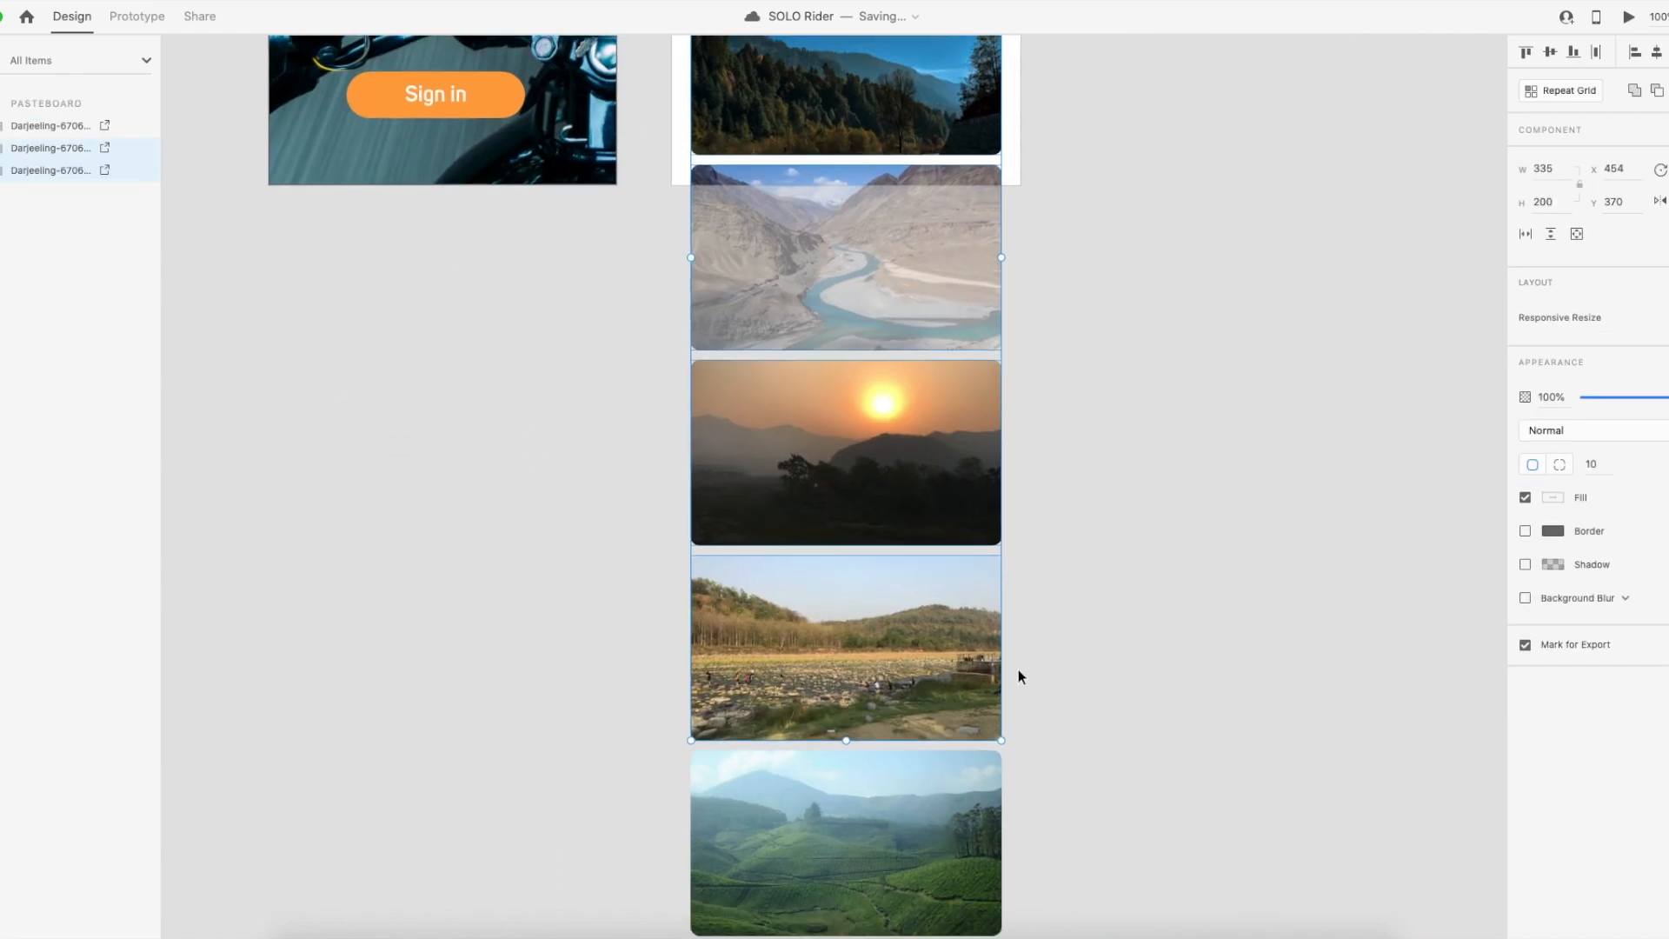
scroll(1019, 671, down, 2)
drag(1067, 532, 773, 853)
drag(985, 487, 1297, 476)
key(super+z)
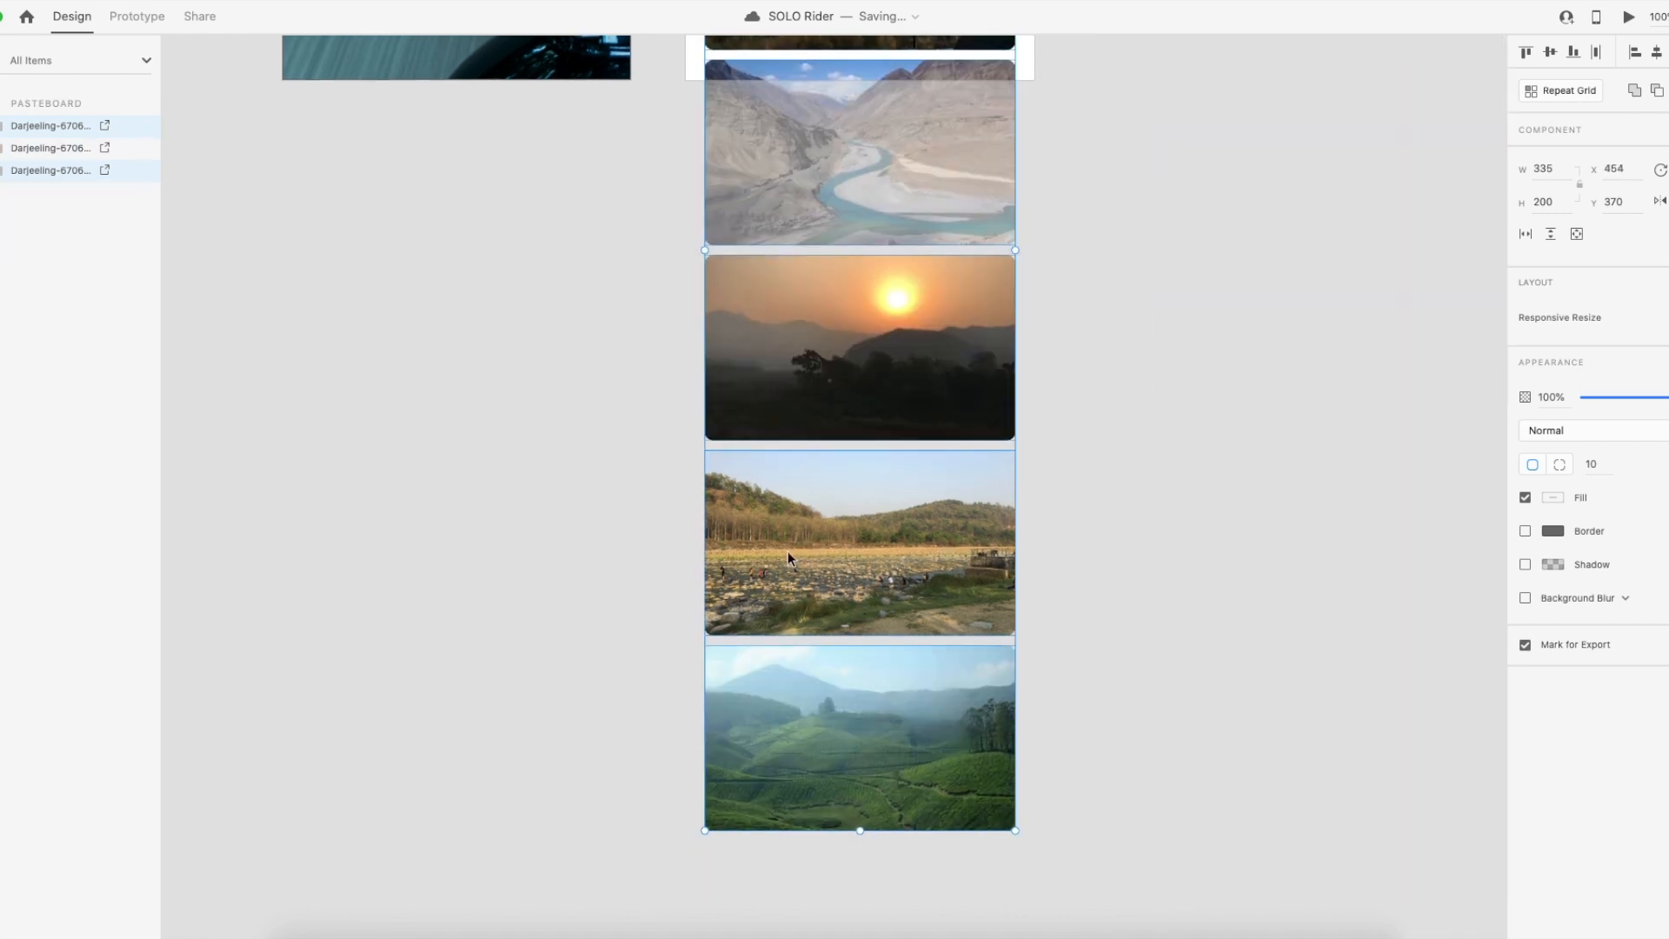
drag(788, 551, 1113, 582)
scroll(981, 865, up, 6)
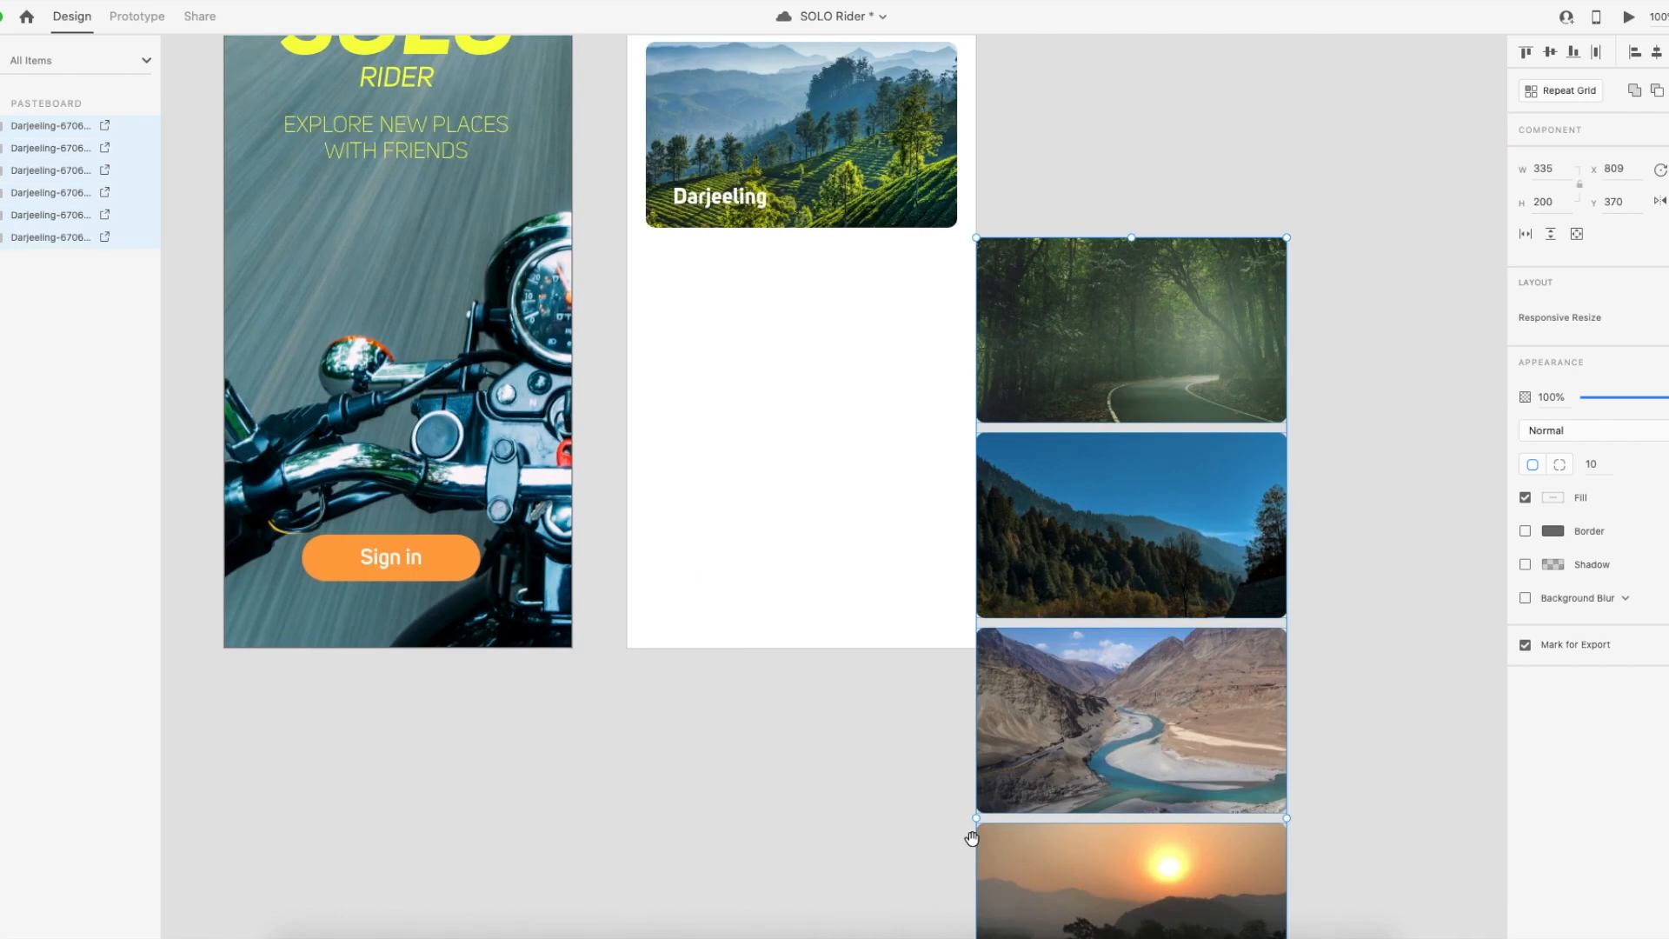
drag(1052, 365, 1088, 369)
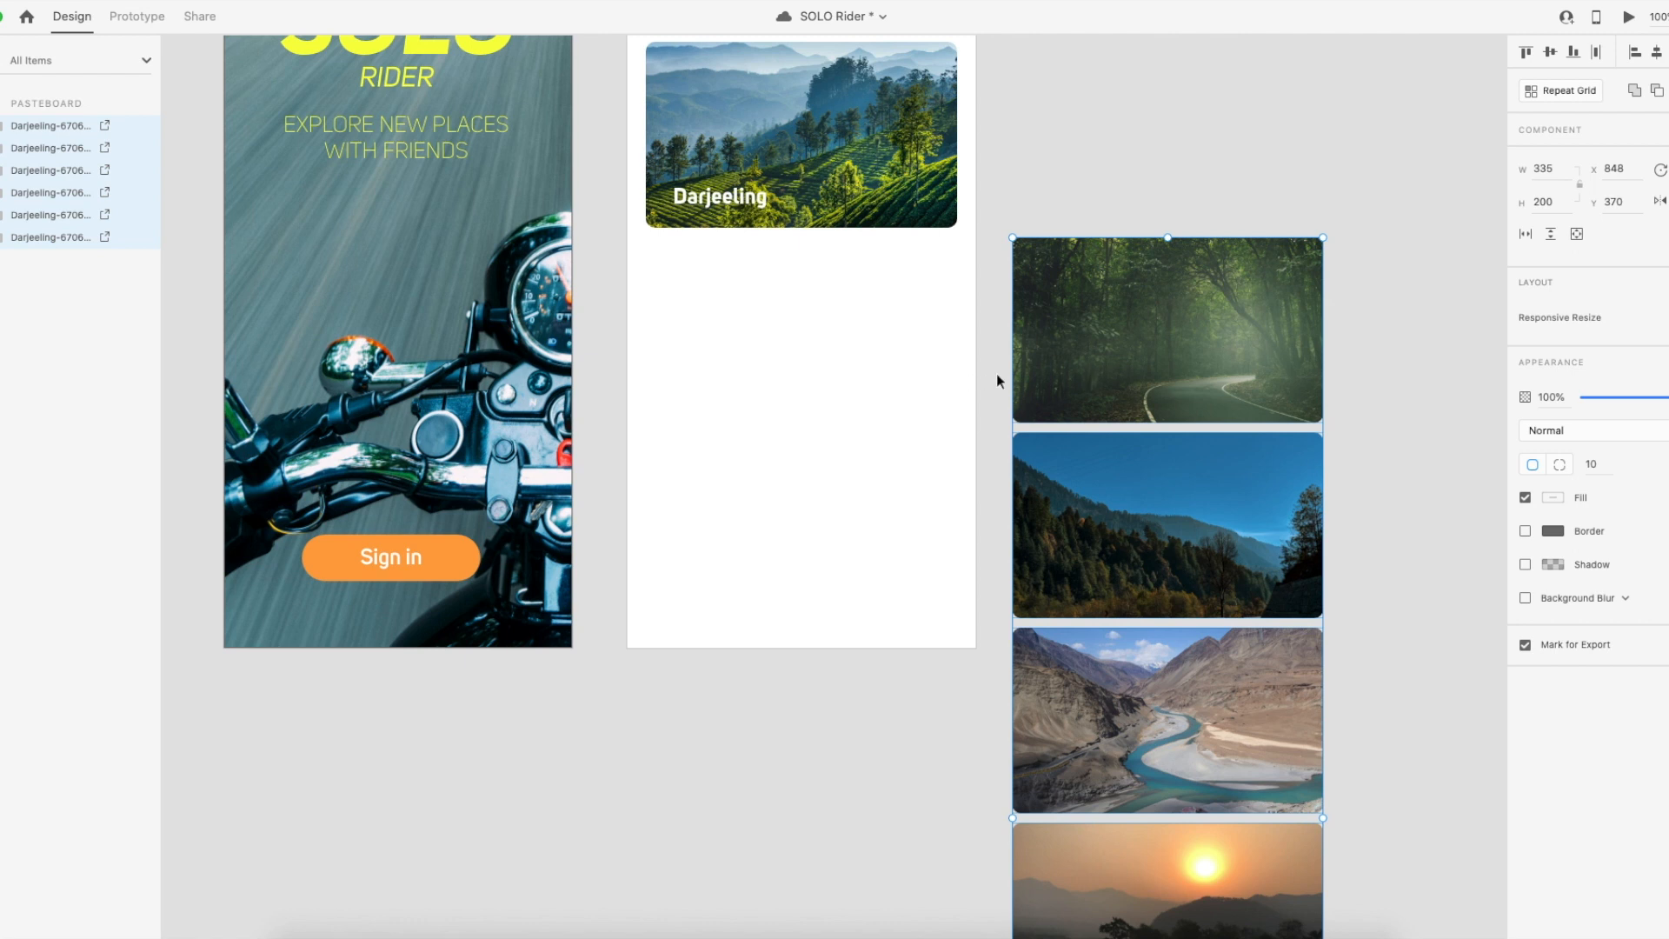
key(Delete)
scroll(863, 311, up, 3)
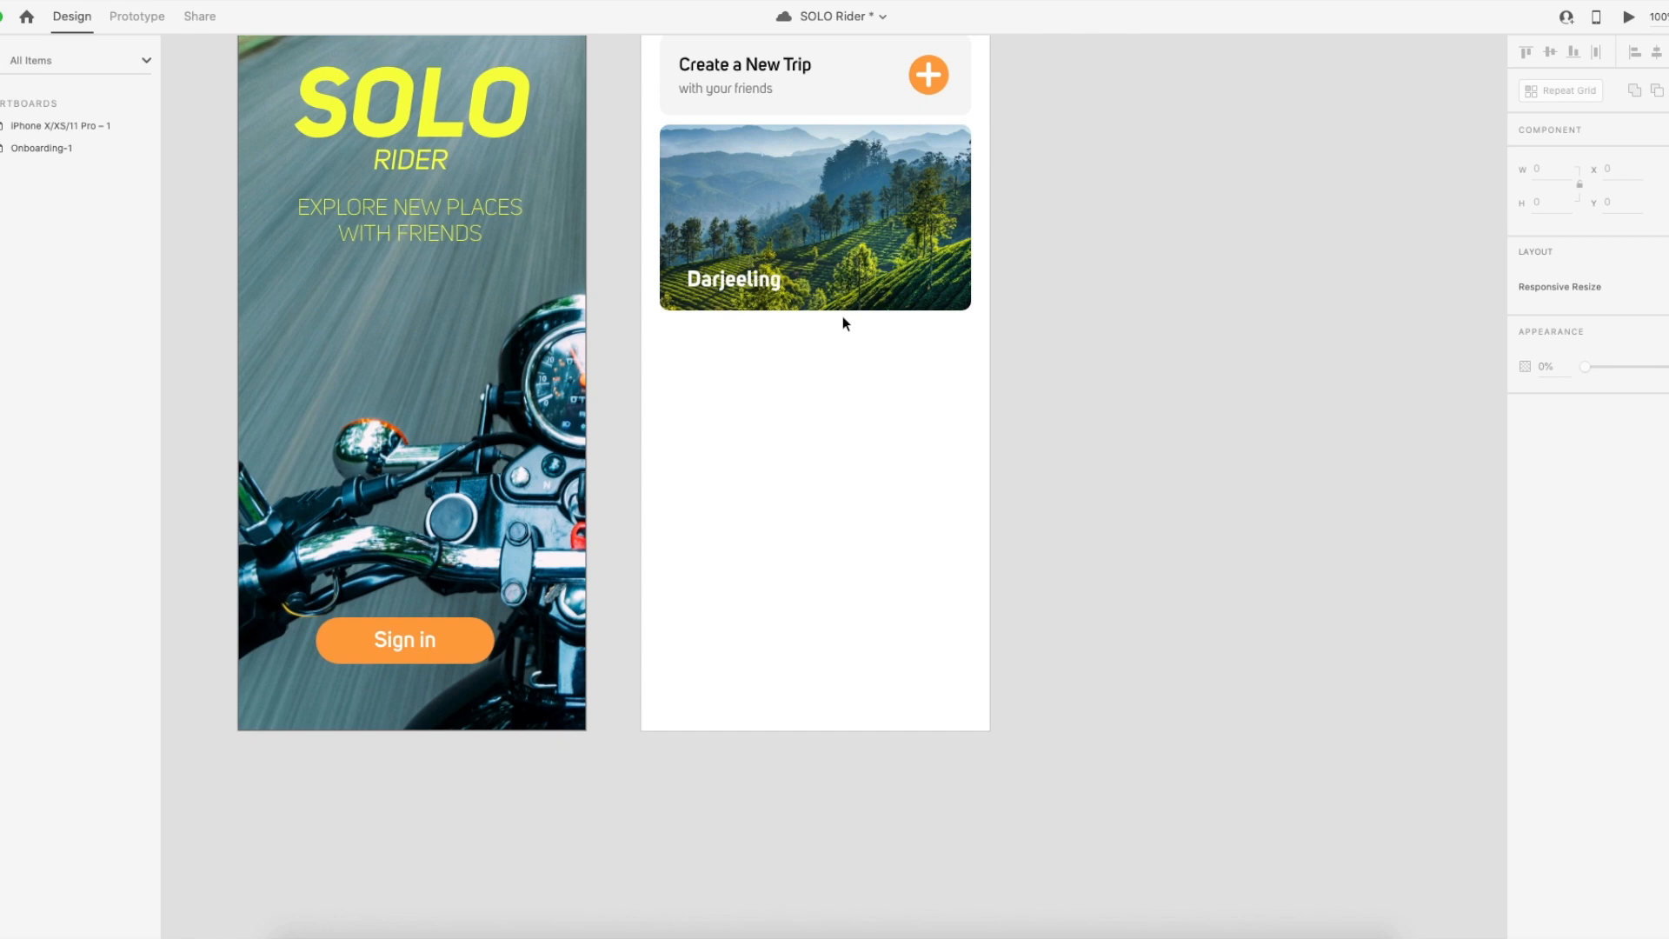
Nudge the Darjeeling label slightly upward on its photo.
scroll(938, 345, left, 4)
scroll(938, 345, up, 1)
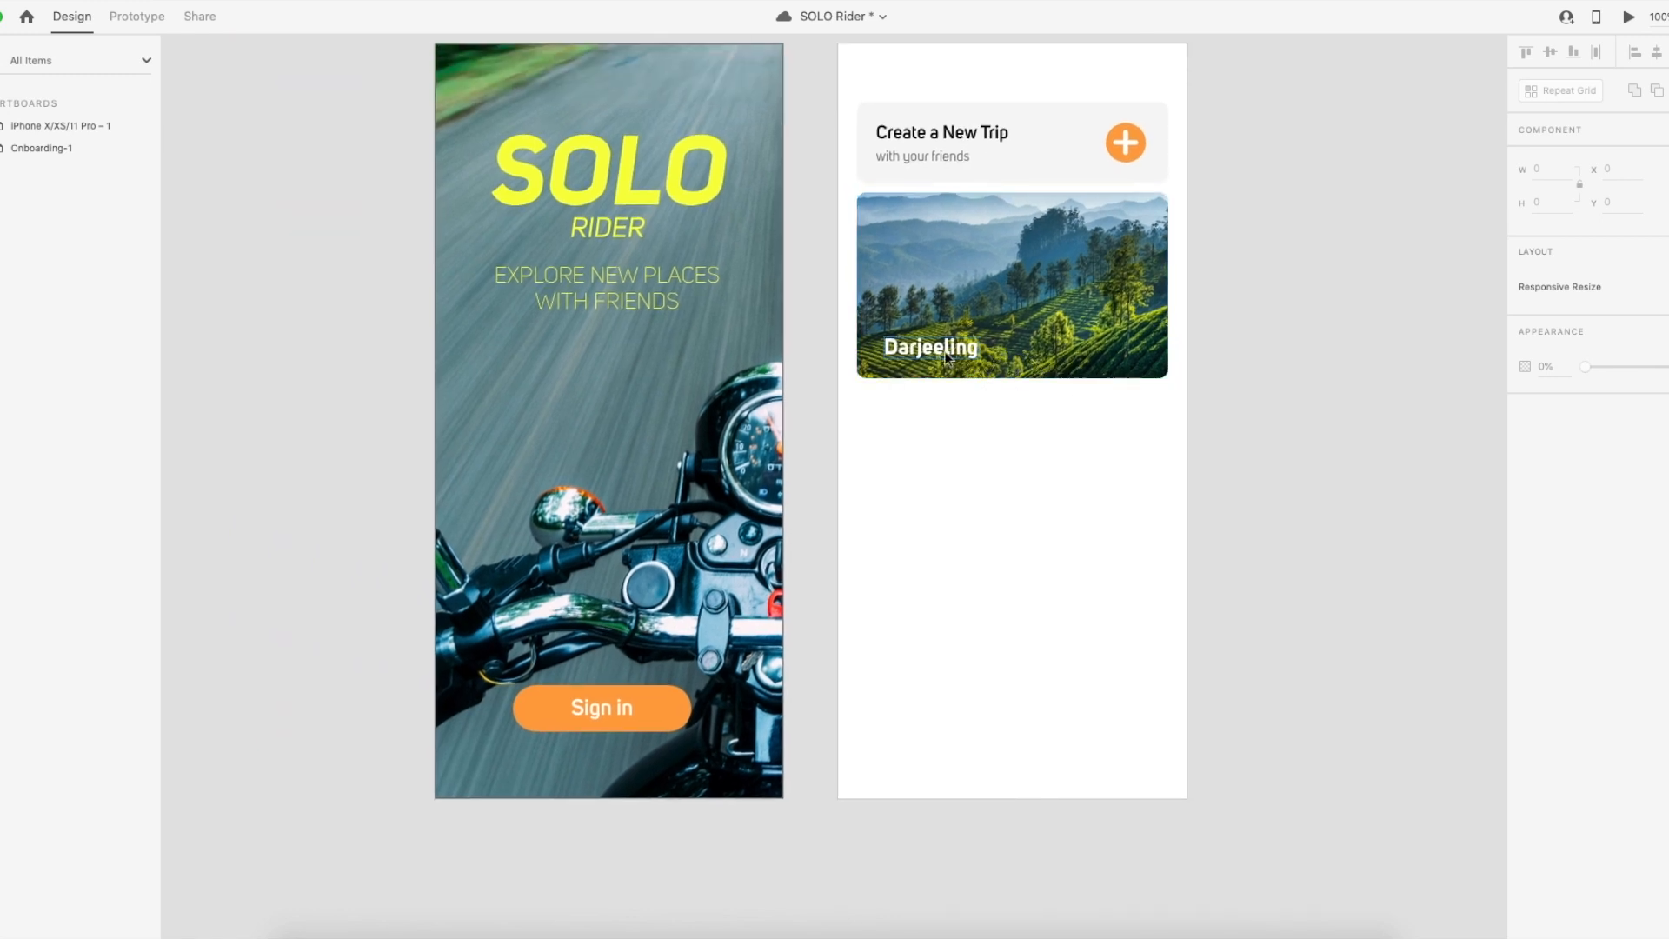
drag(946, 352, 947, 346)
Save the document and turn the Darjeeling label and its photo into one component.
drag(1029, 428, 875, 274)
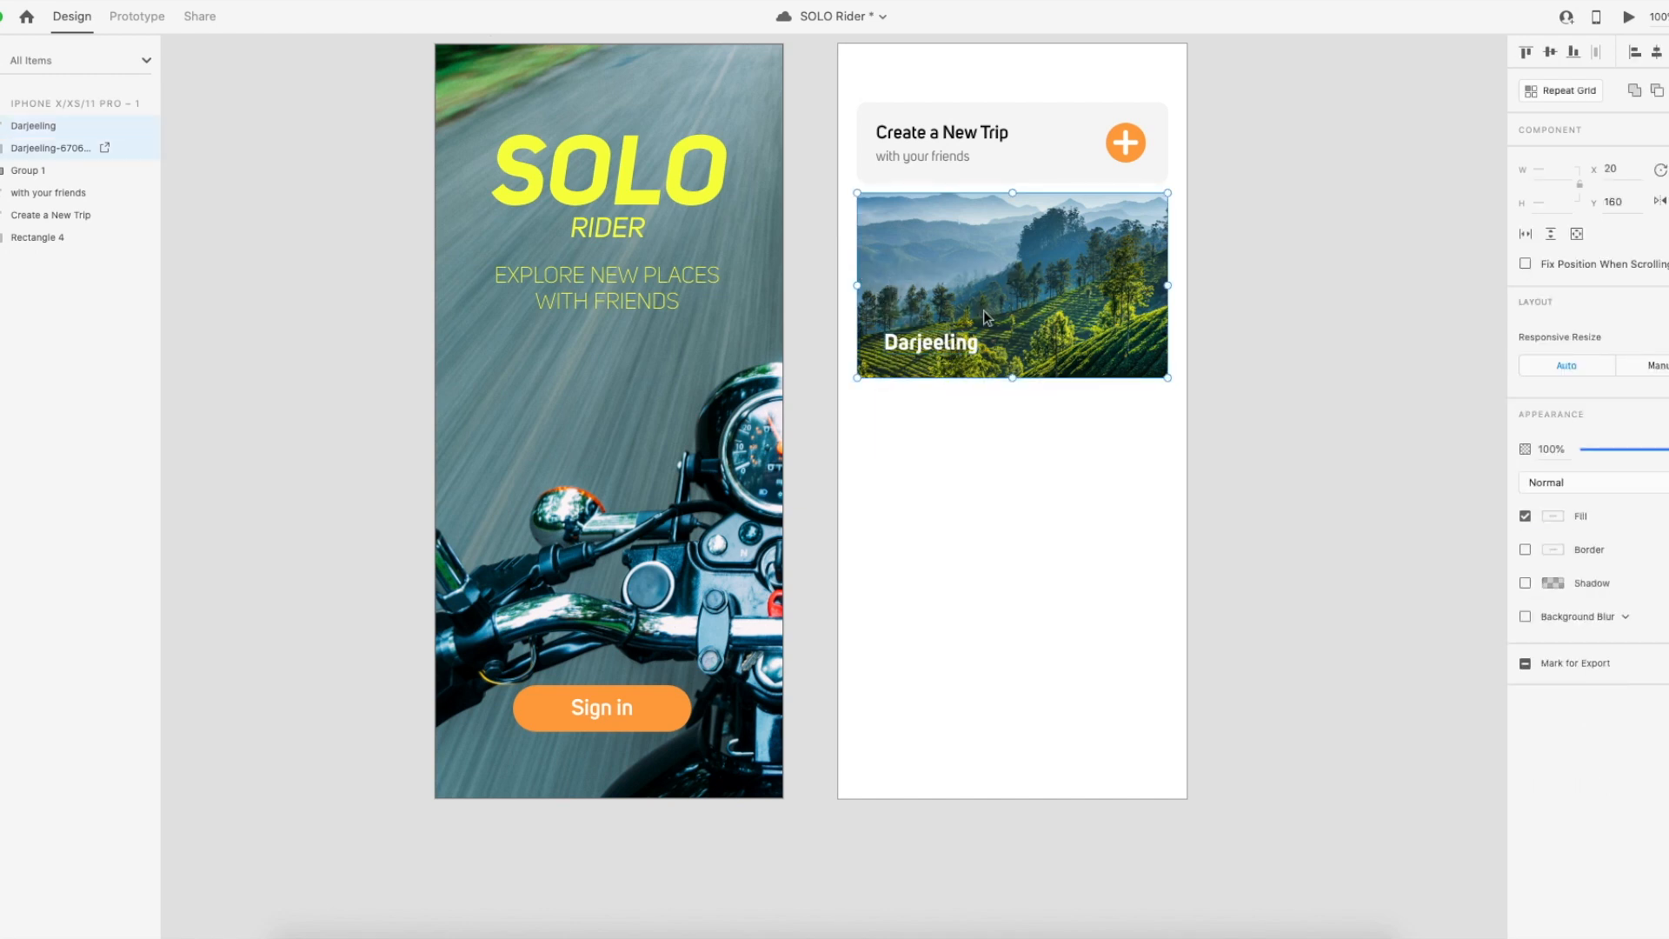
right_click(1044, 275)
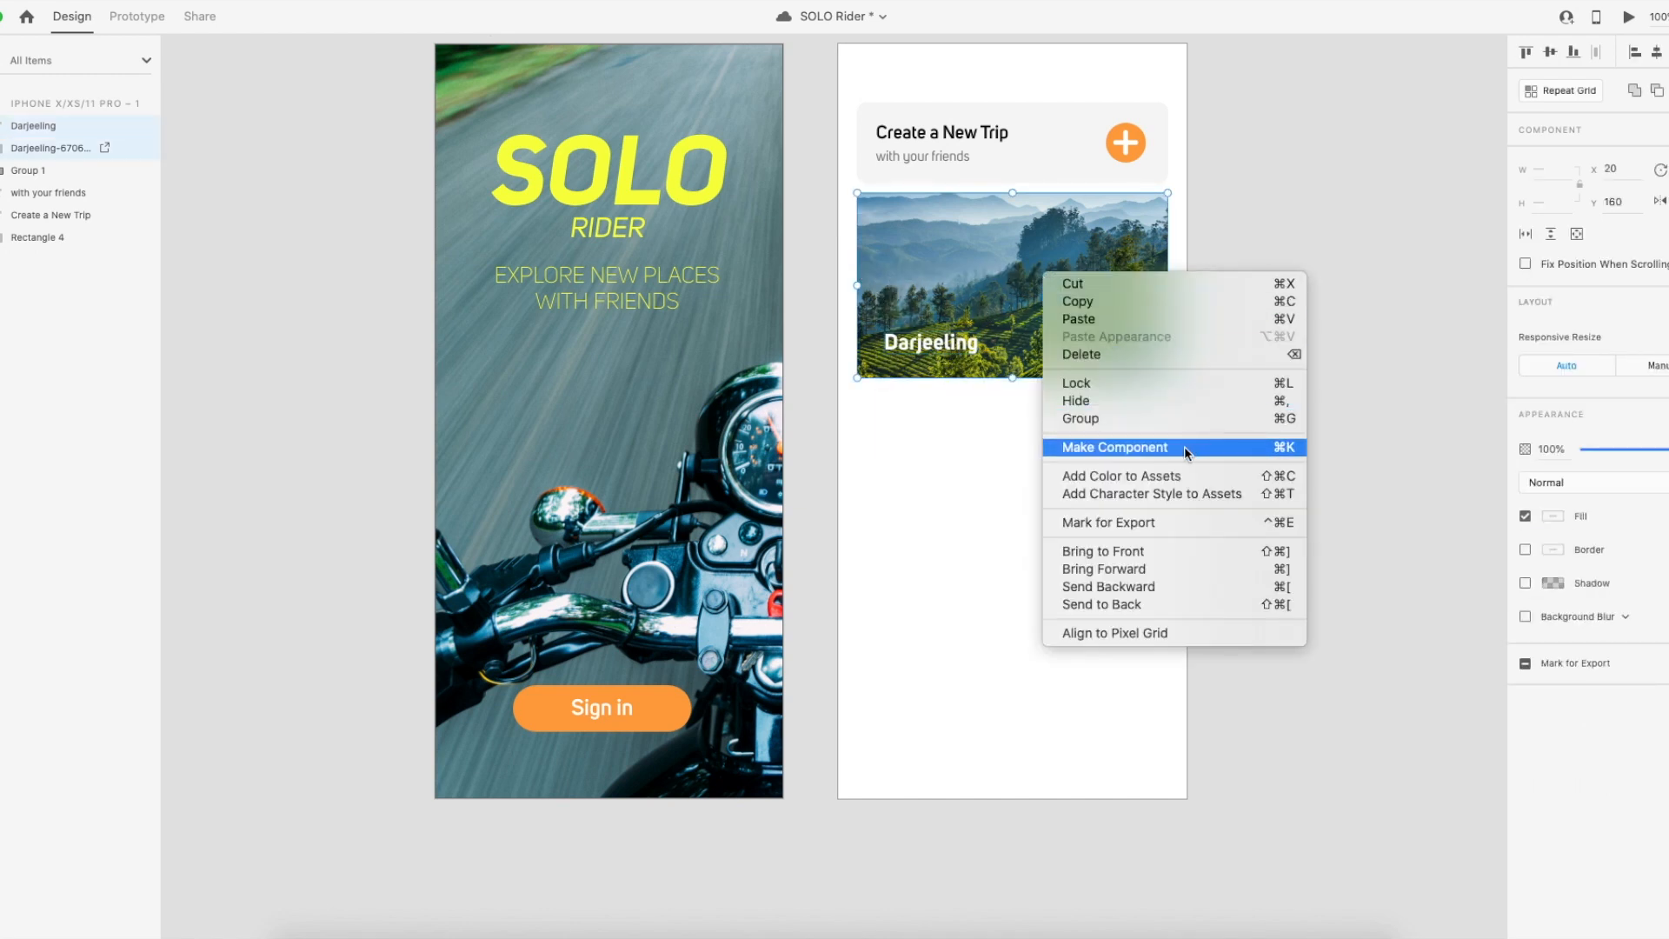
click(238, 296)
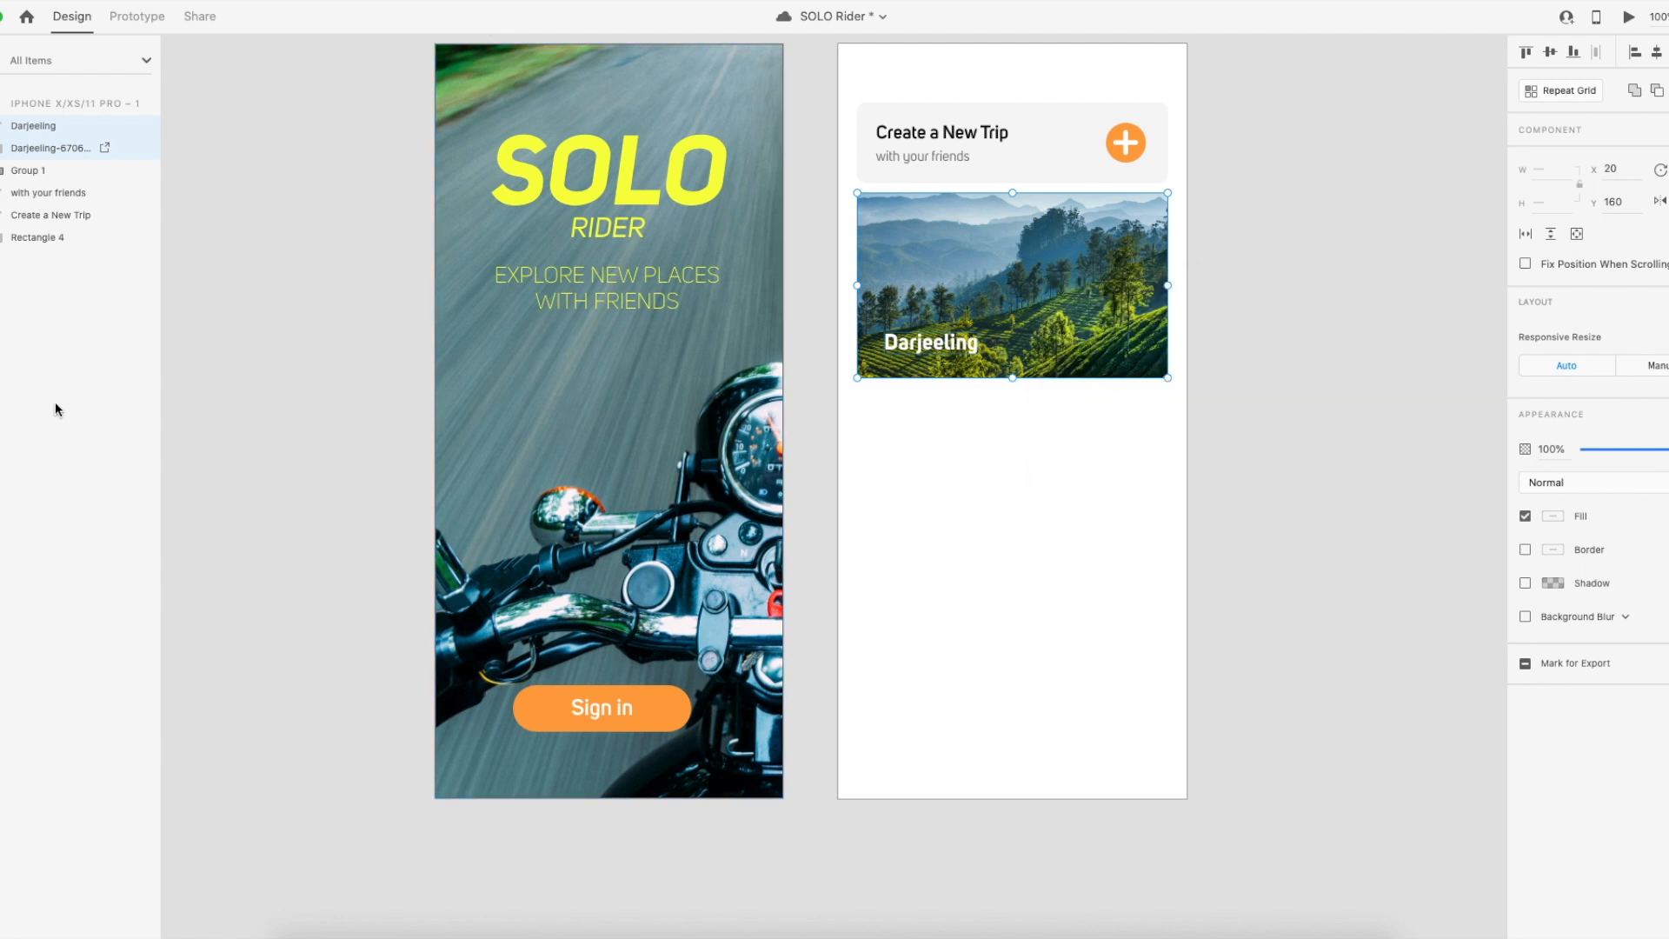
key(super+shift+y)
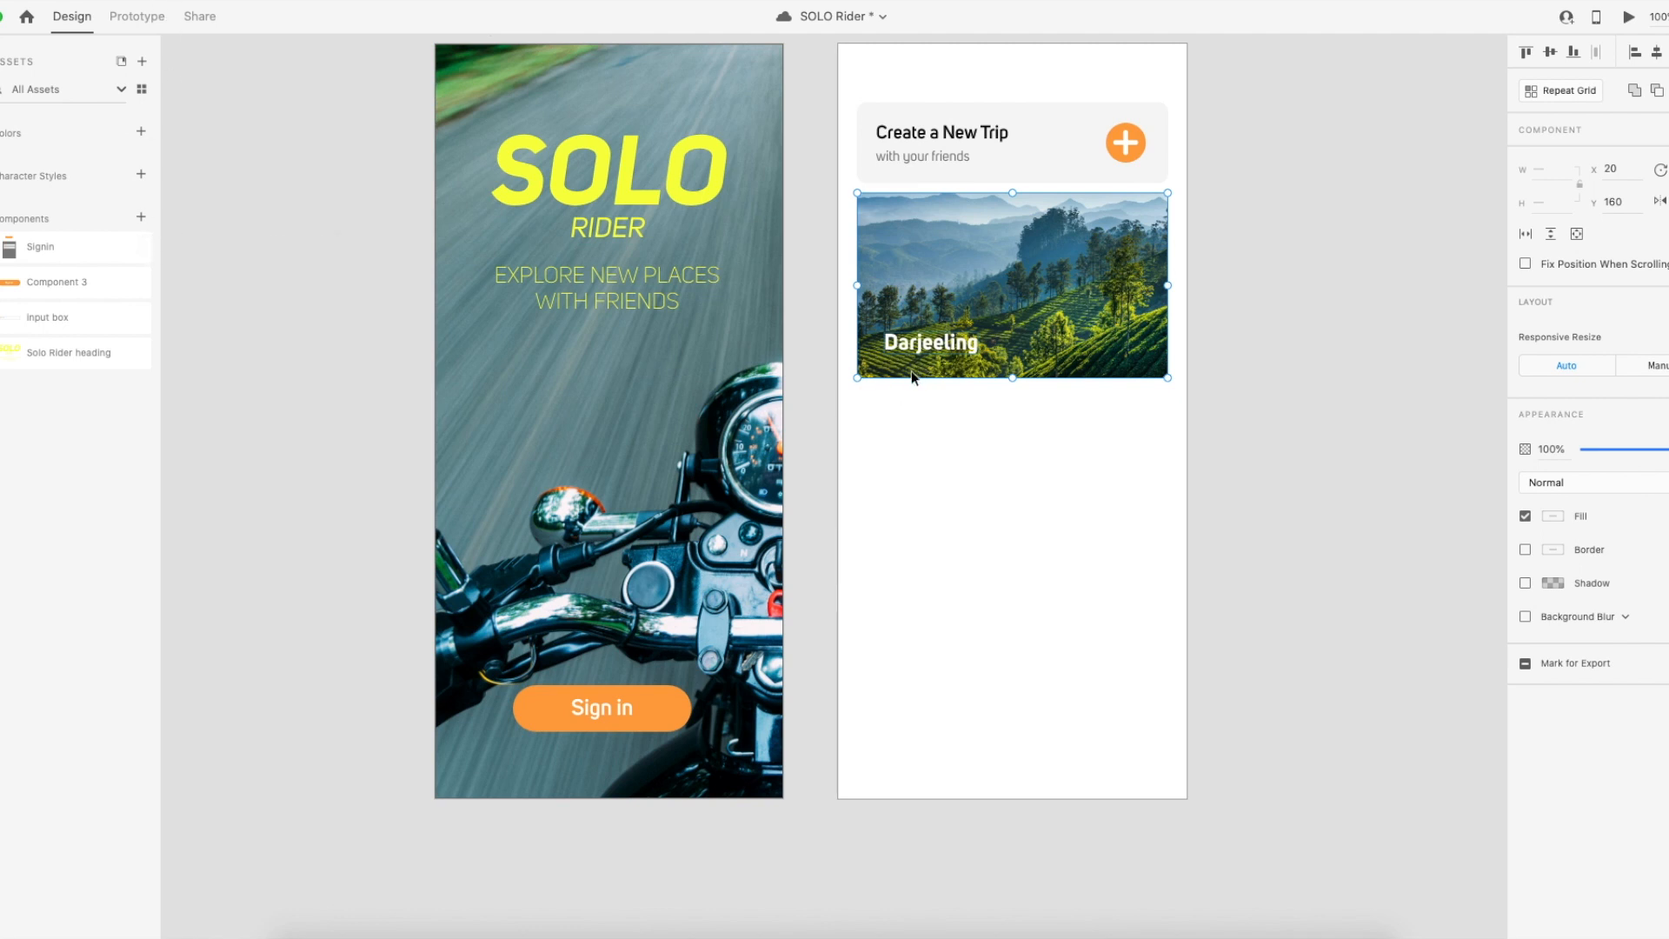
key(super+s)
right_click(1077, 273)
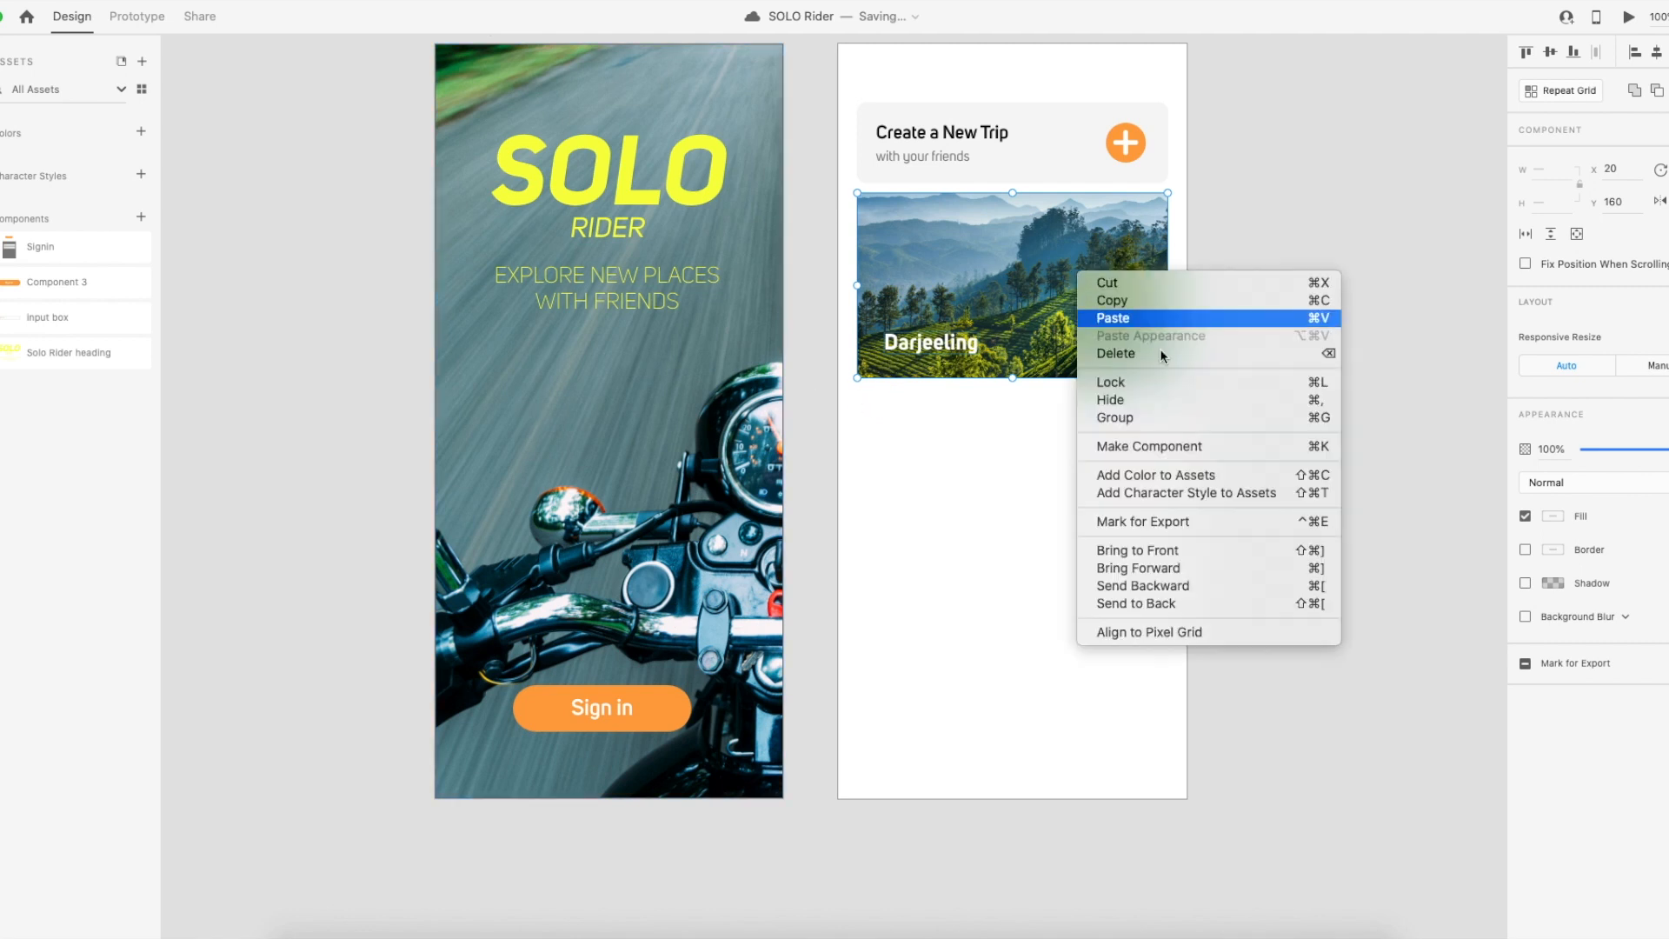
click(1185, 447)
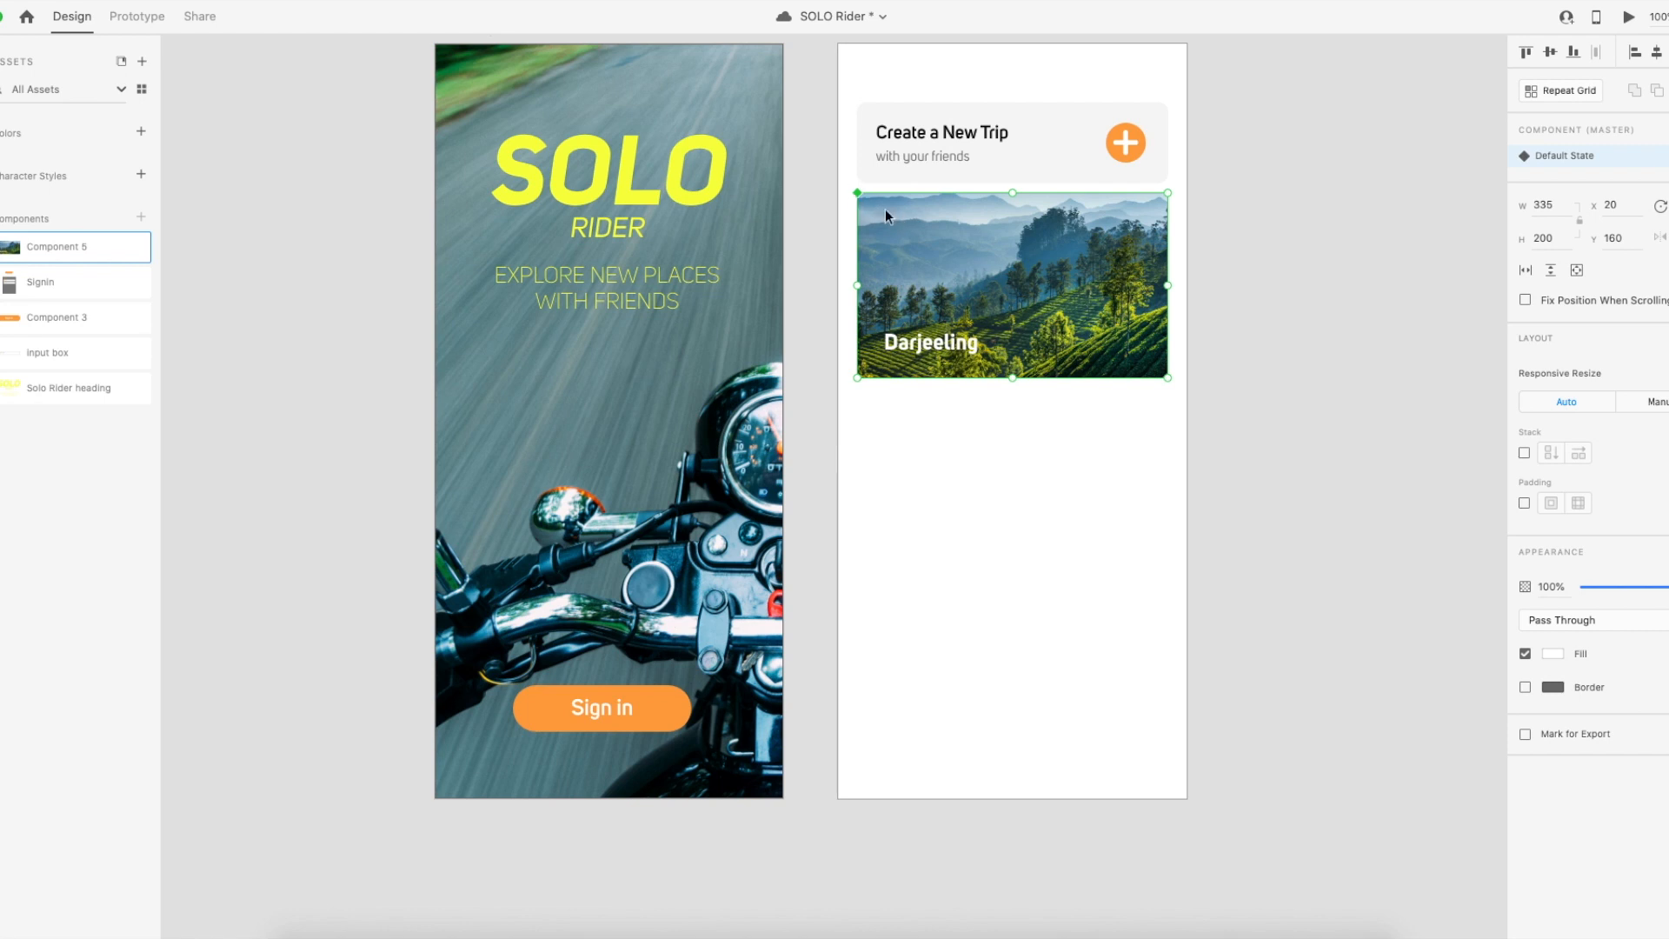
scroll(913, 225, left, 1)
drag(915, 225, 946, 467)
key(ctrl+z)
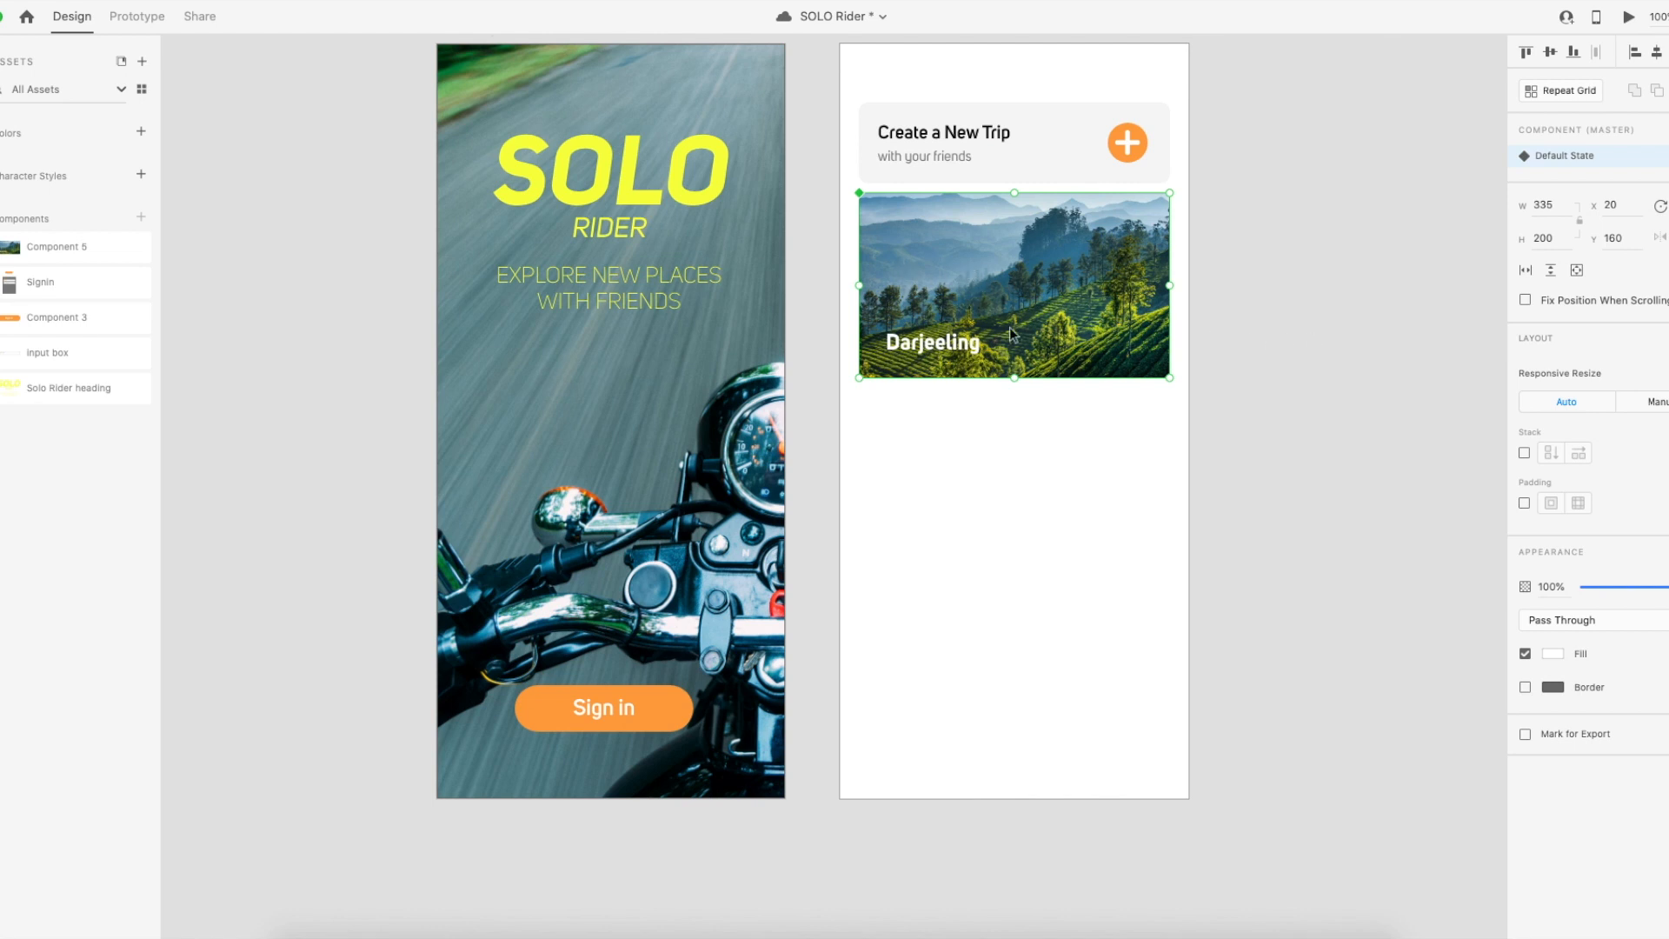
Duplicate the Darjeeling card component and place the copy directly below the original at X 20, Y 370.
scroll(1005, 316, left, 2)
scroll(1004, 318, right, 1)
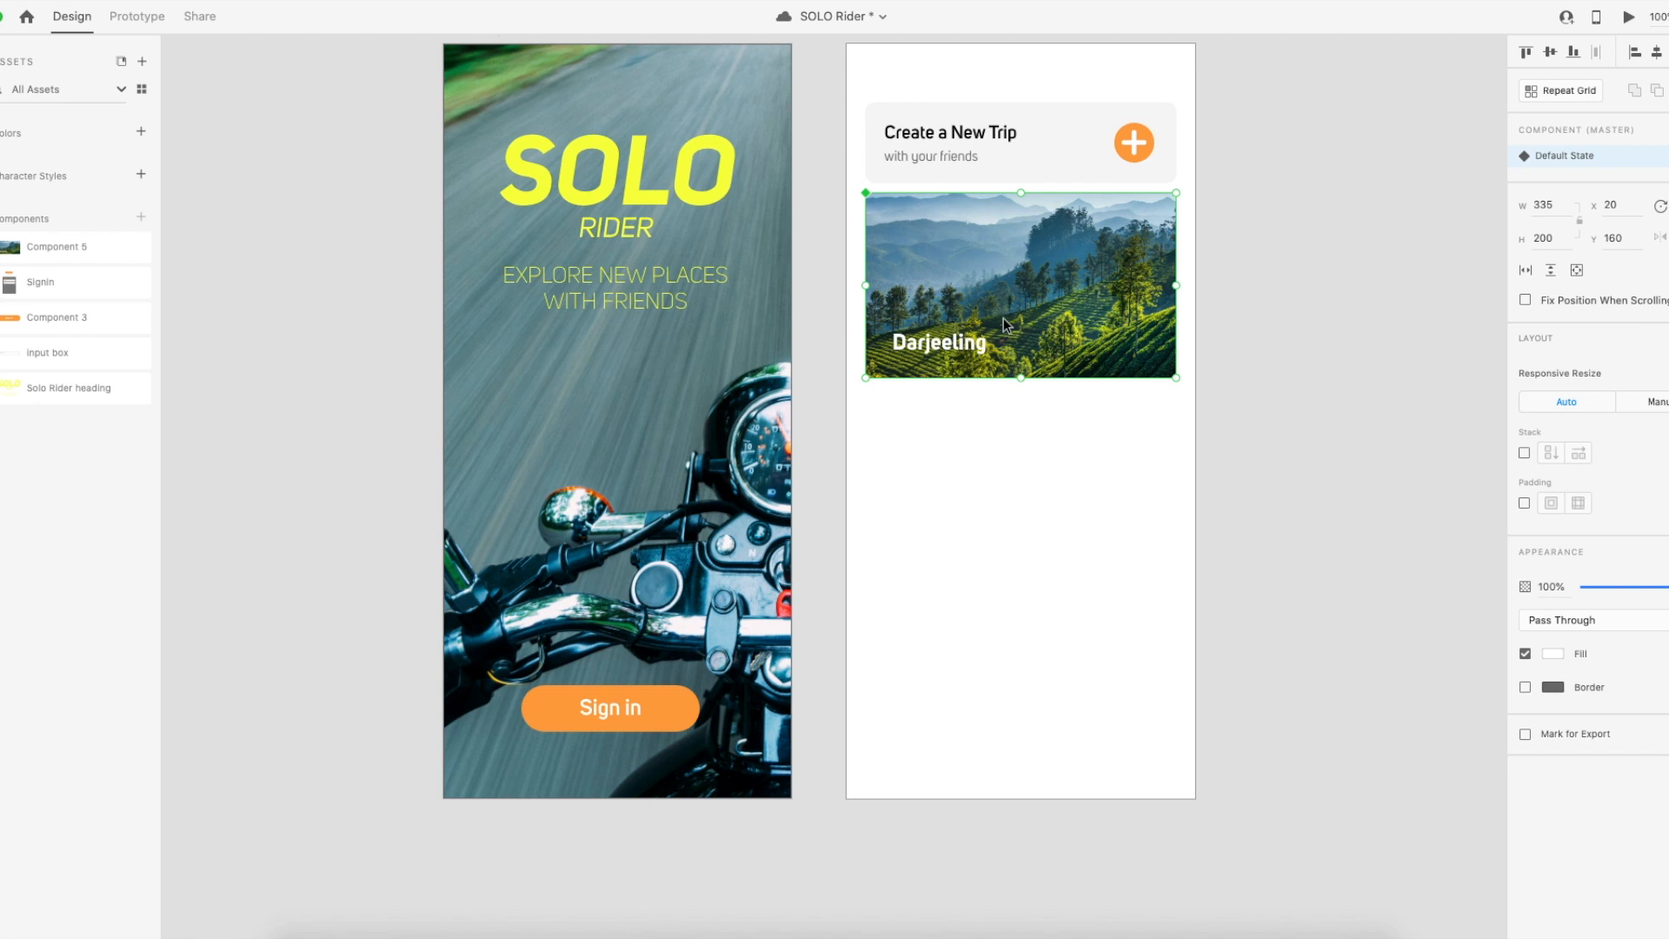
scroll(1001, 312, right, 2)
right_click(993, 296)
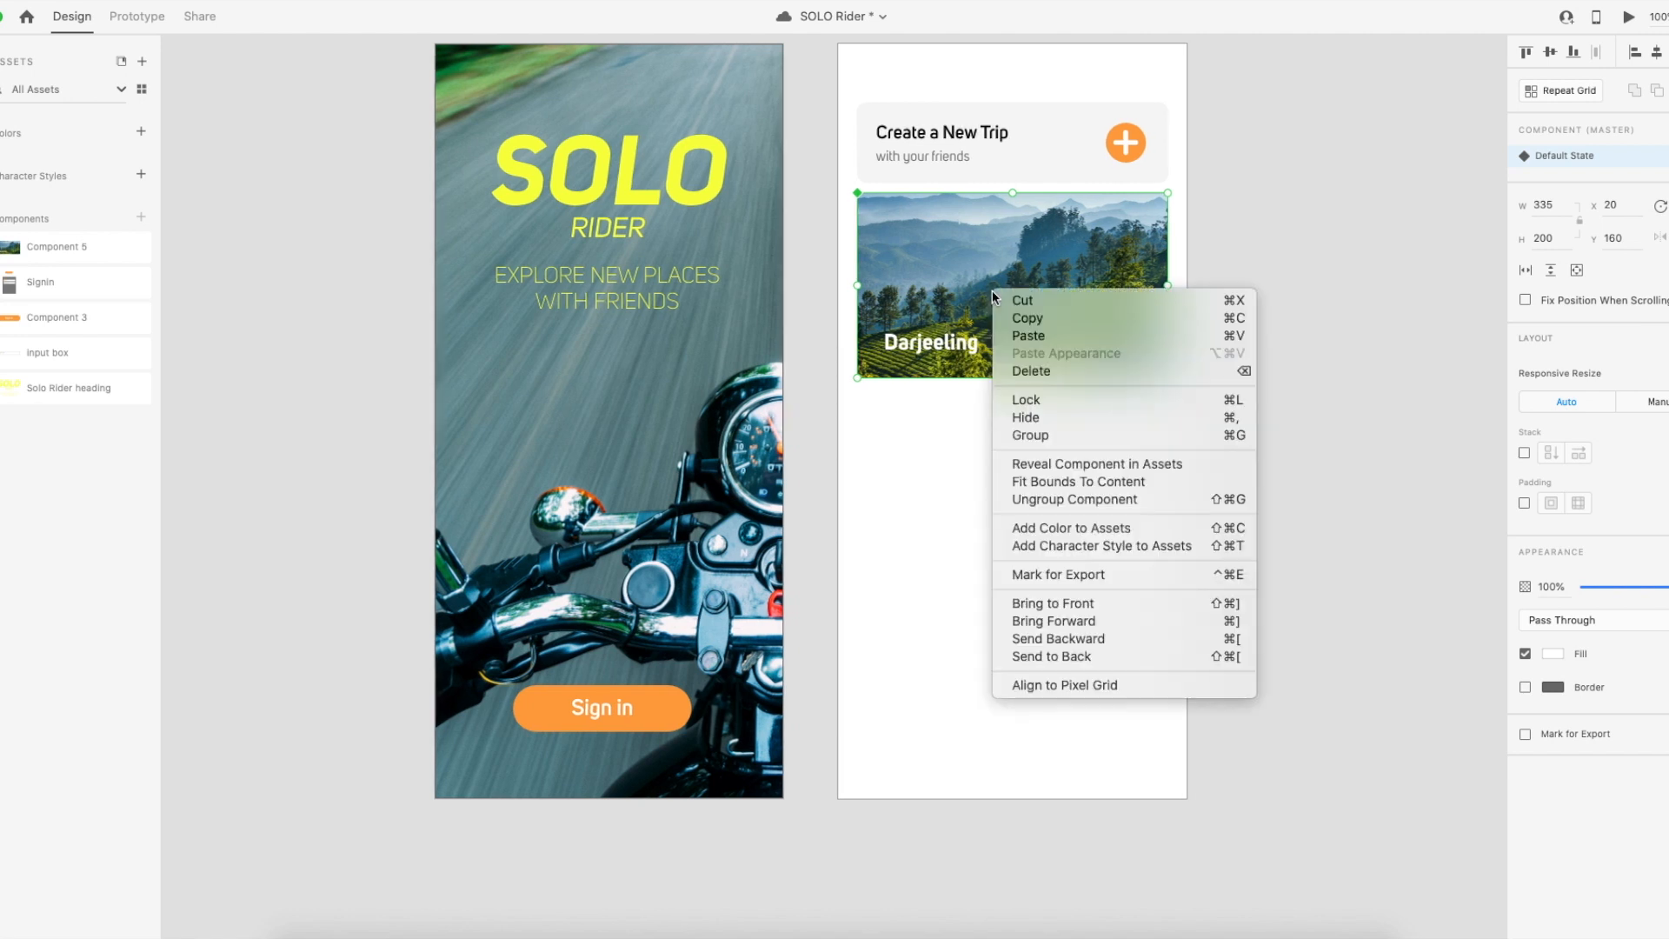
click(1013, 315)
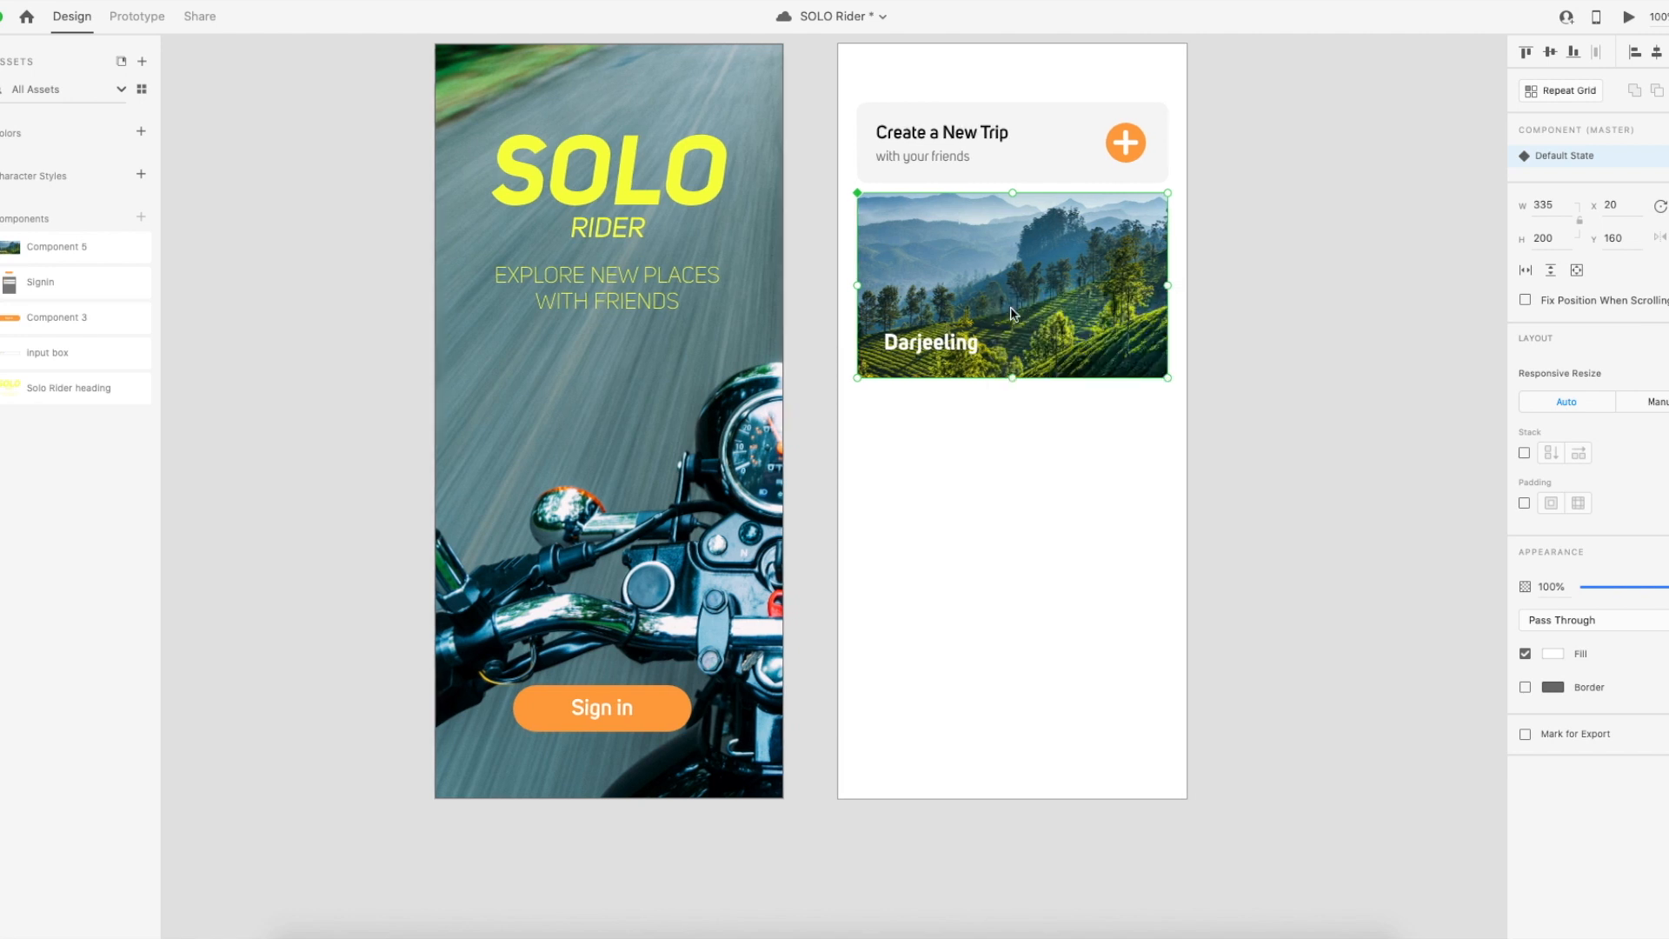
key(super+v)
drag(1042, 276, 1012, 468)
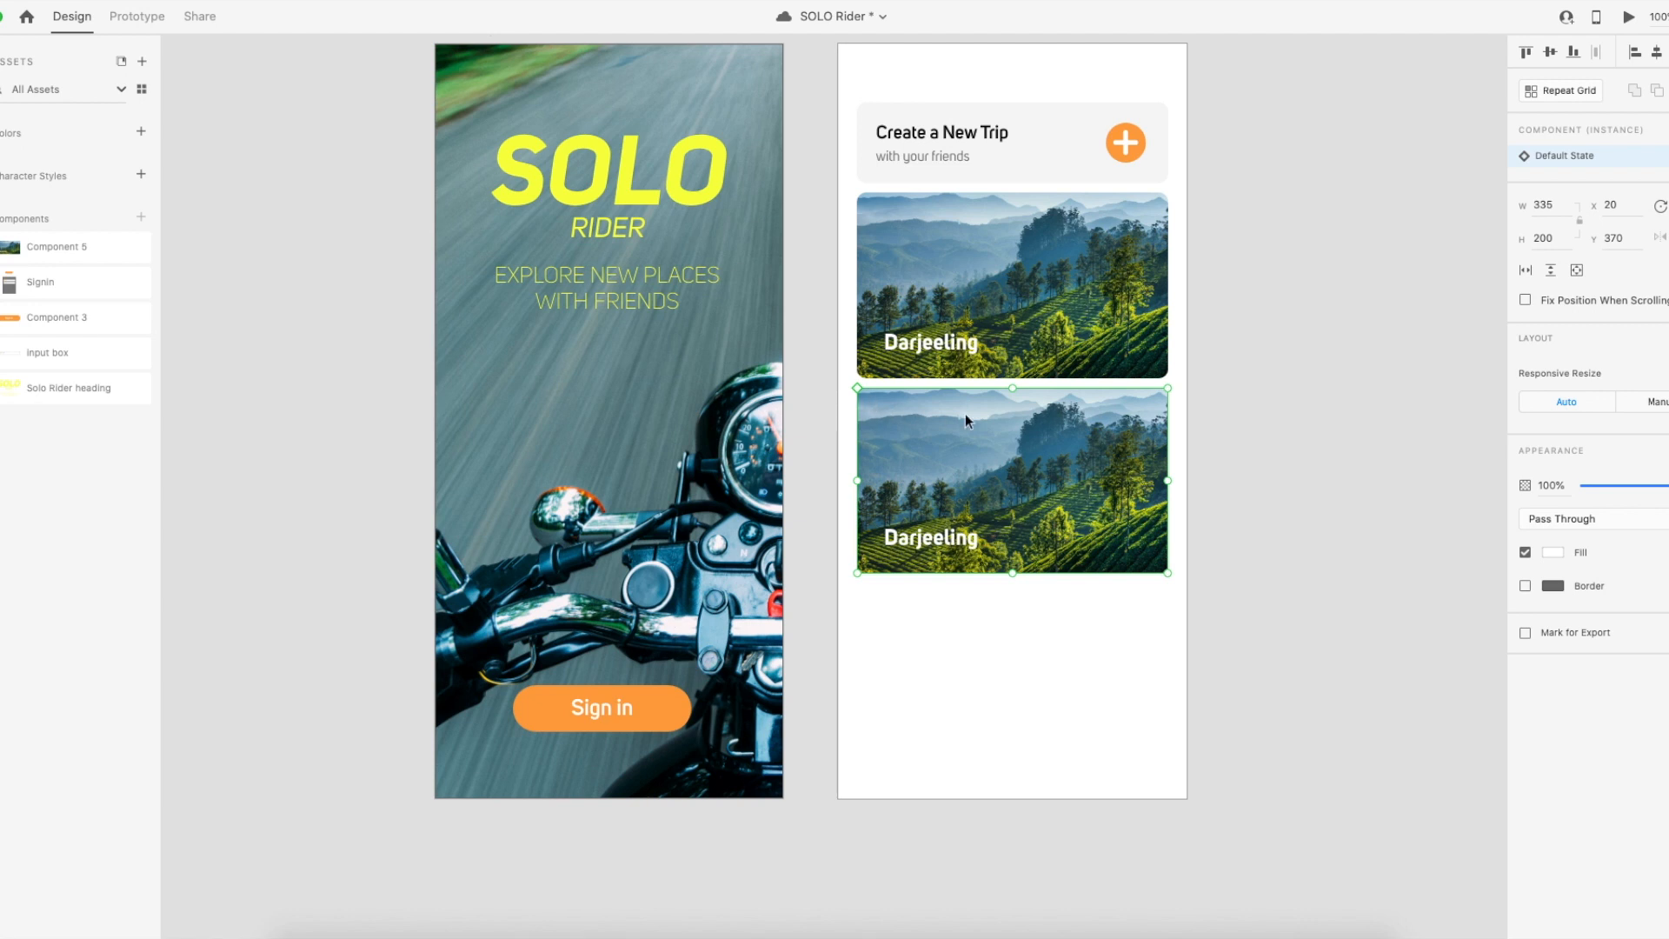
key(super+shift+k)
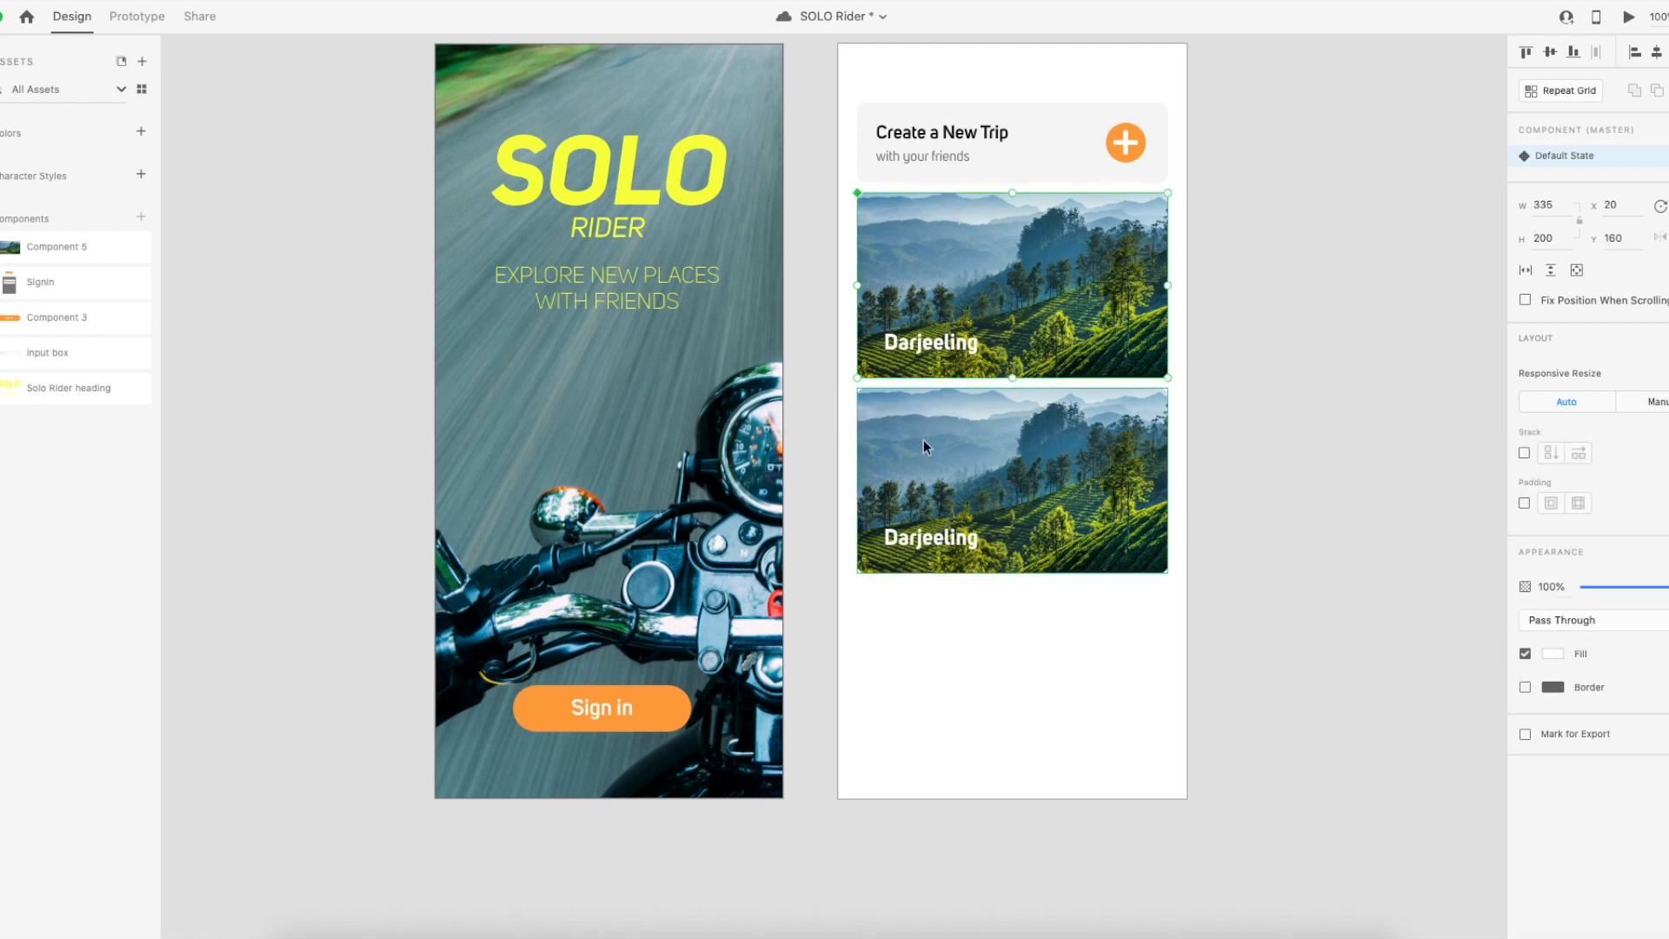
Change the label on the second destination card to "Ladakh".
click(928, 451)
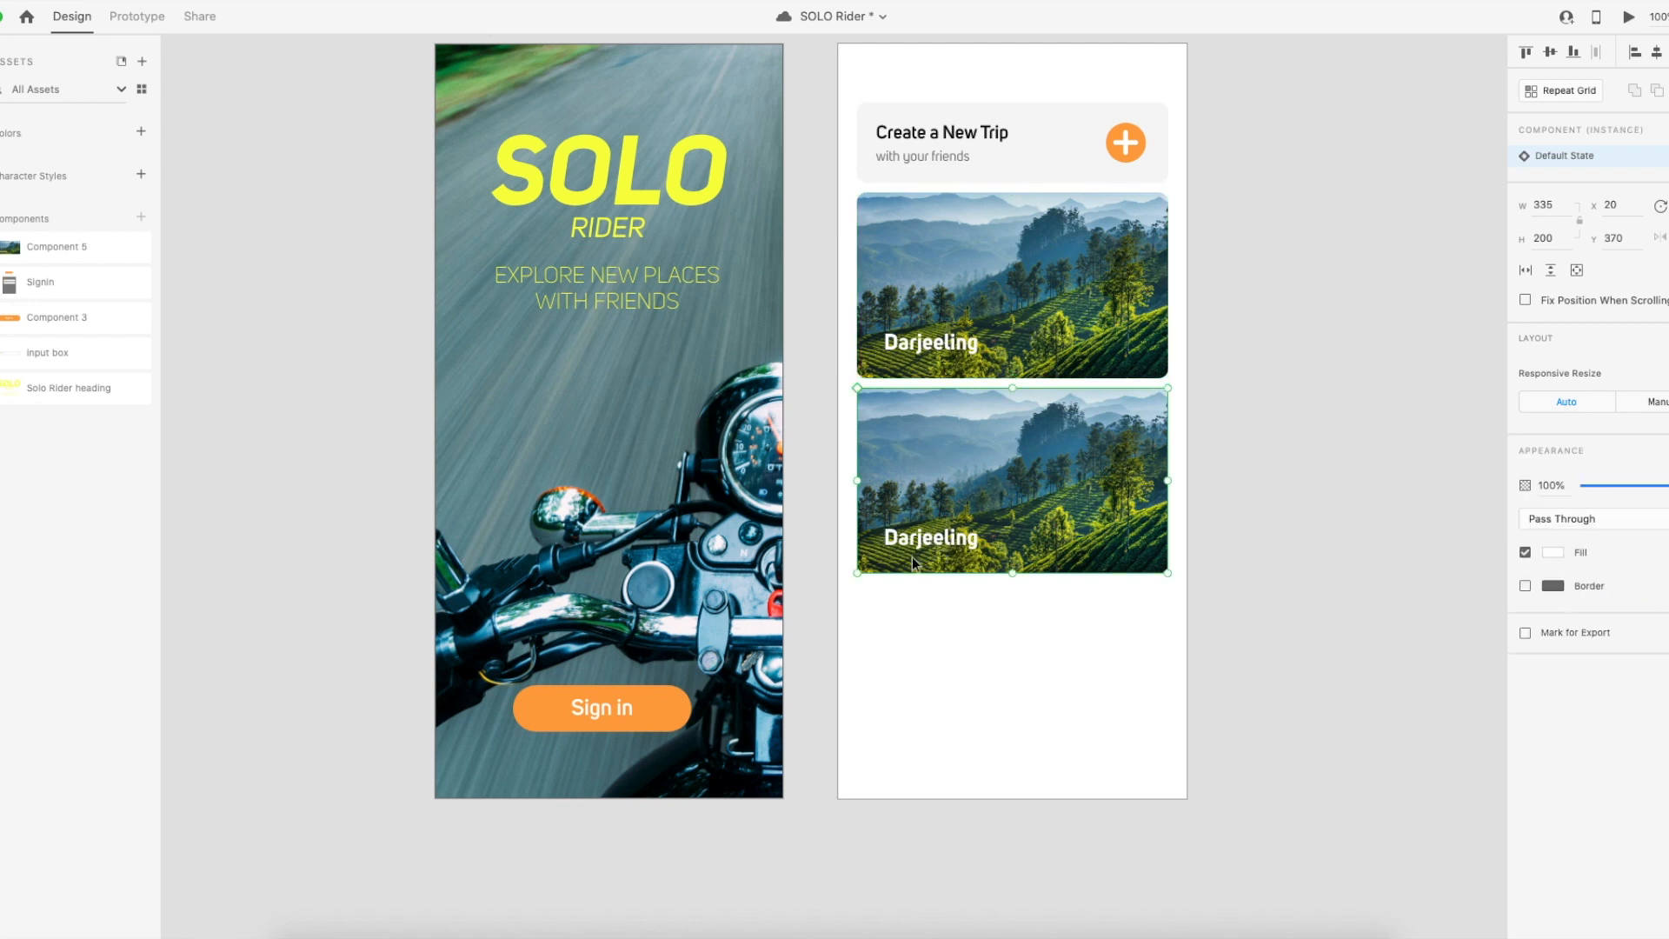
double_click(937, 539)
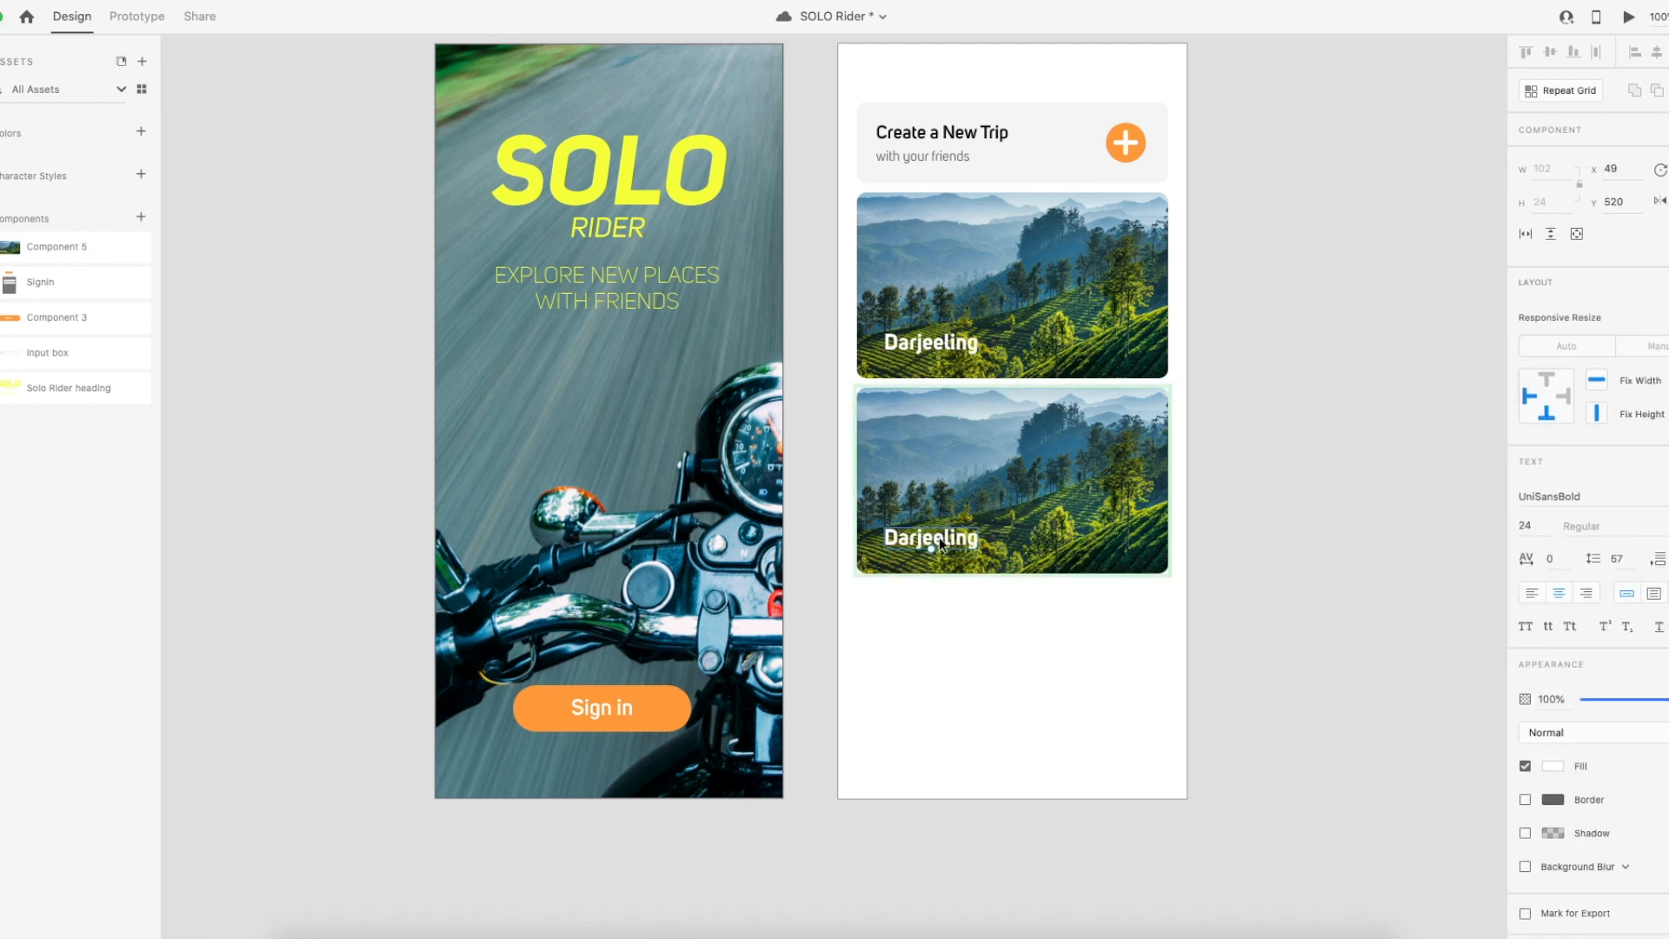
double_click(940, 539)
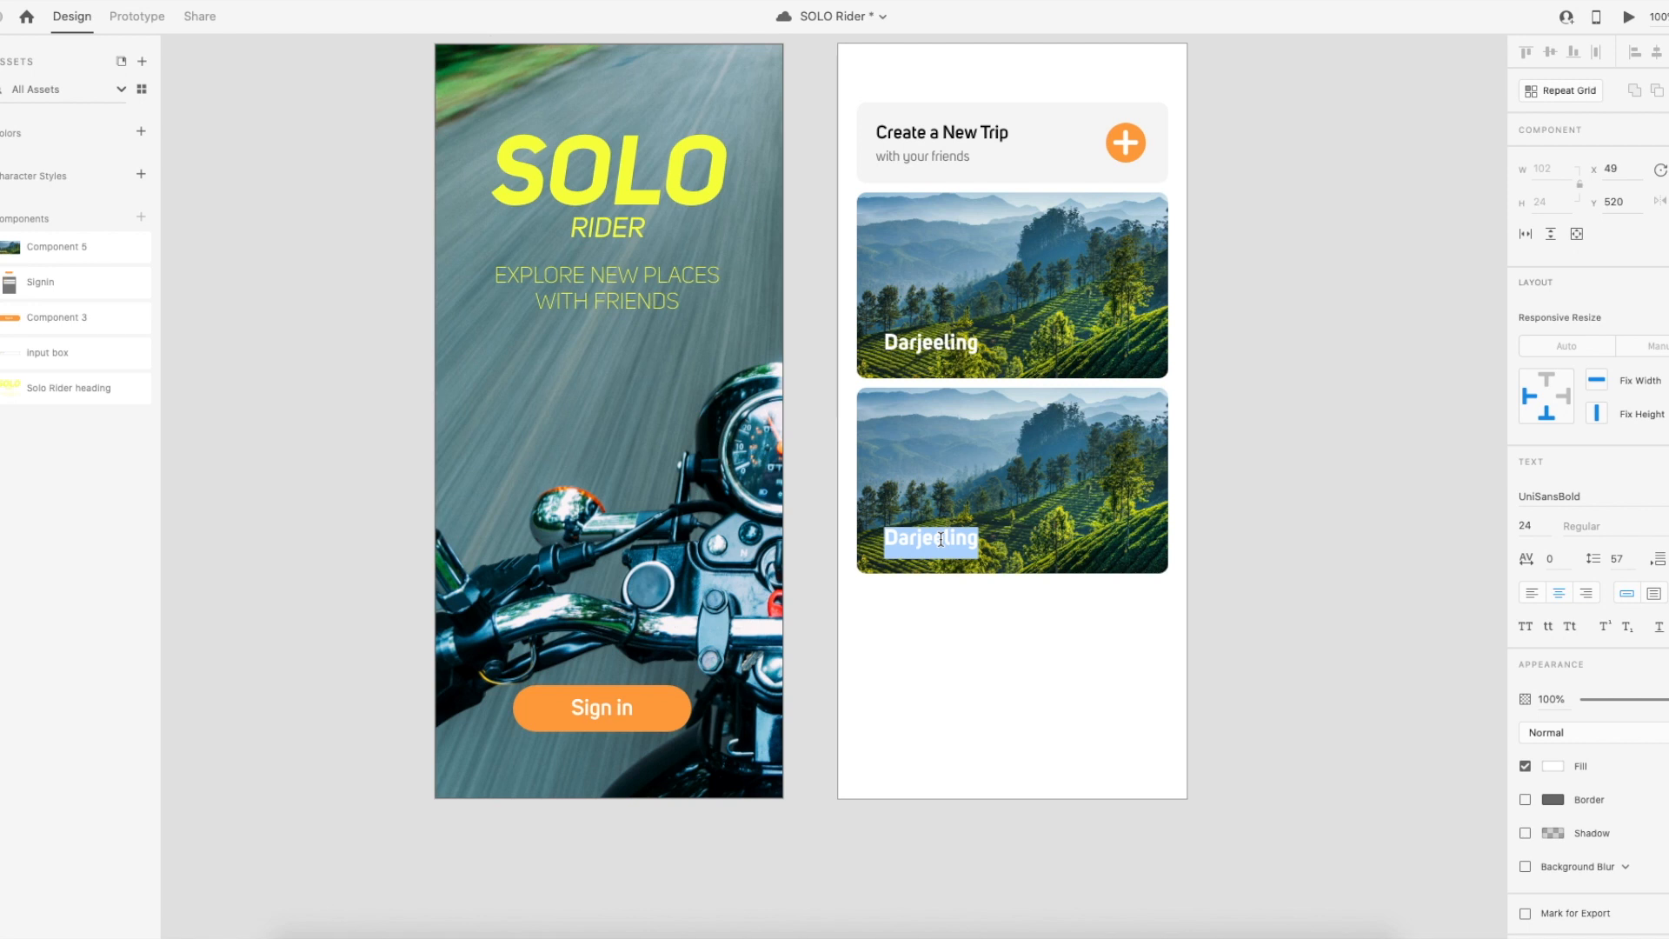
text(Ladakh)
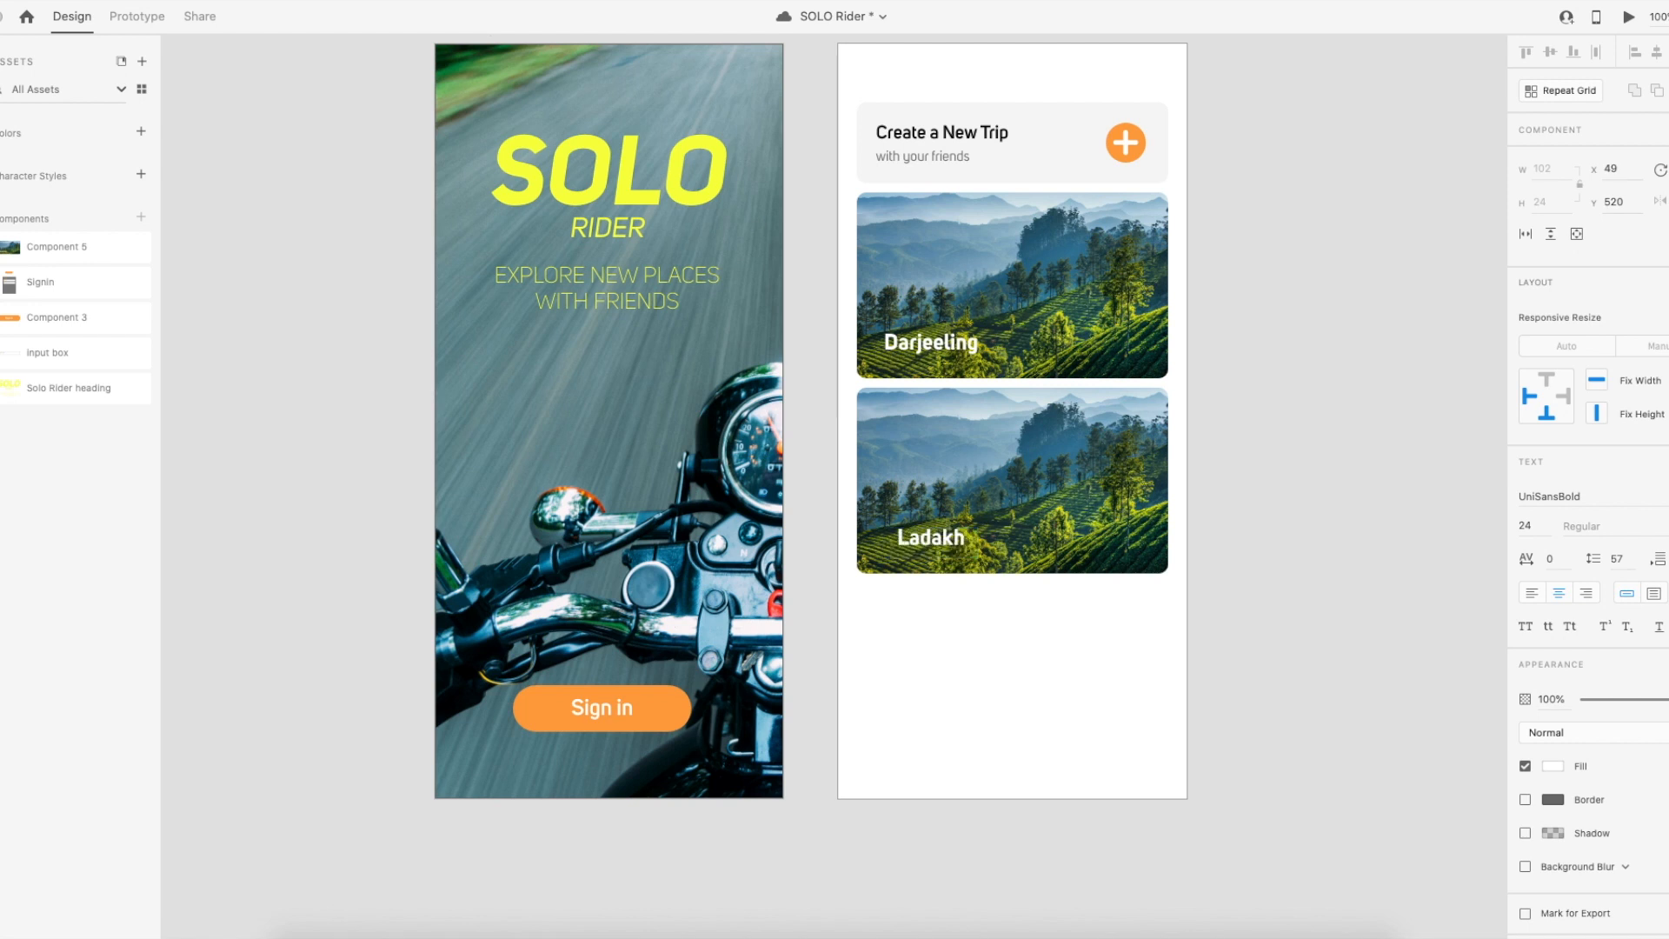
key(Escape)
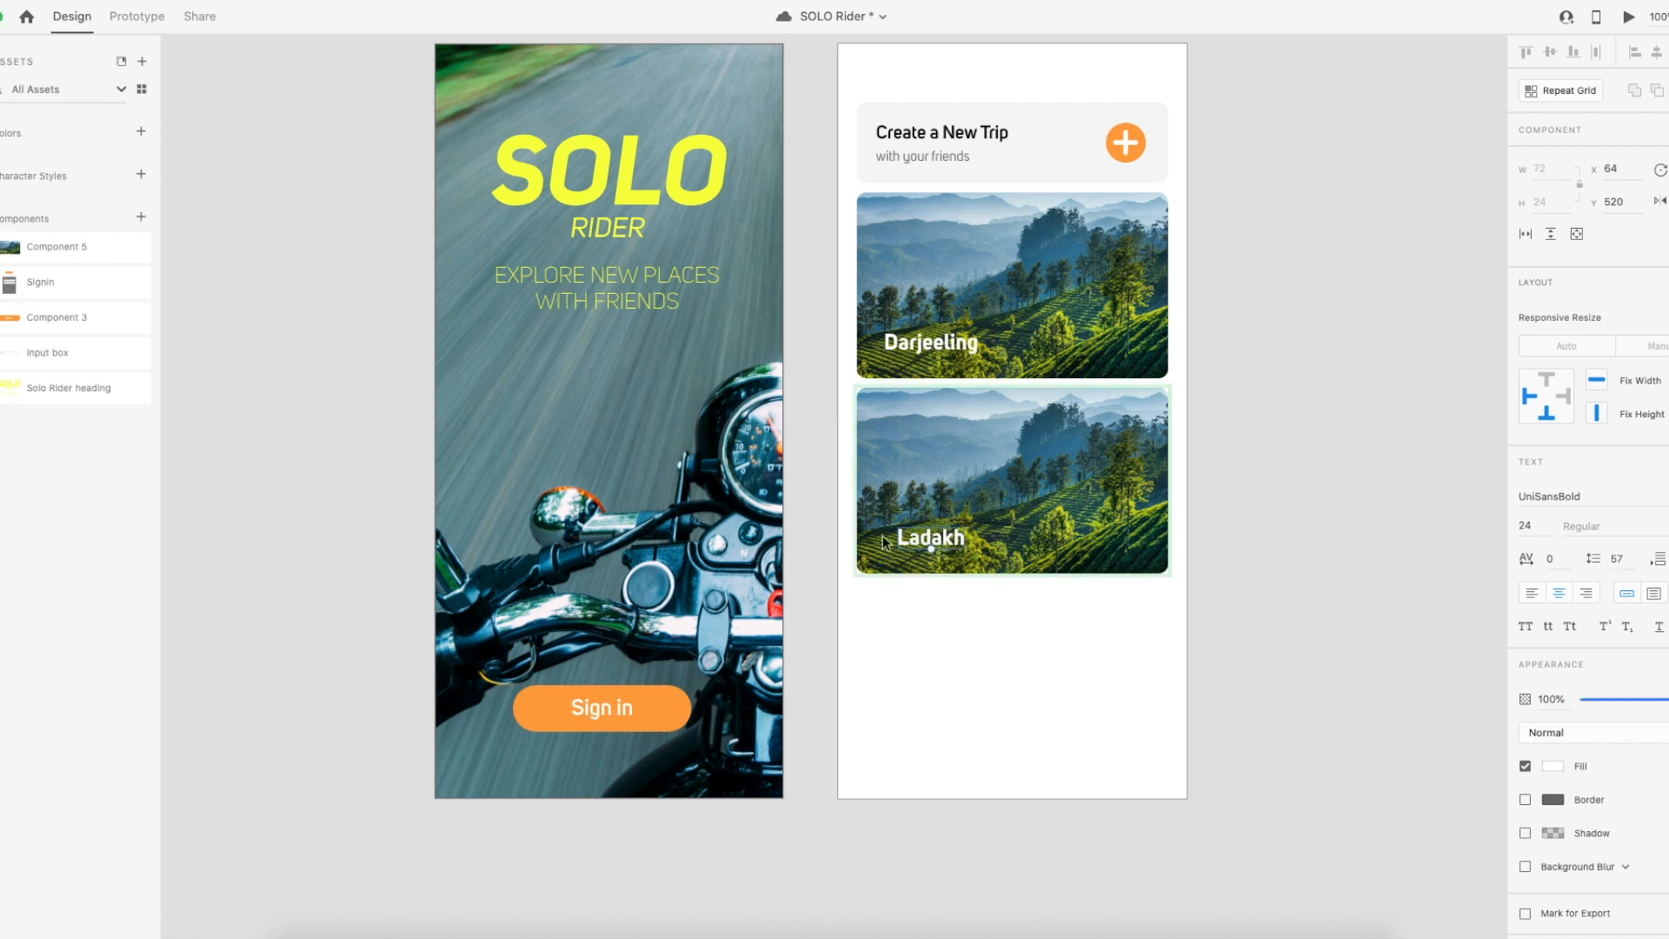
Left-align the Ladakh label's text and shift it to line up with the start of the Darjeeling label above.
click(1532, 596)
drag(950, 539, 937, 540)
click(917, 348)
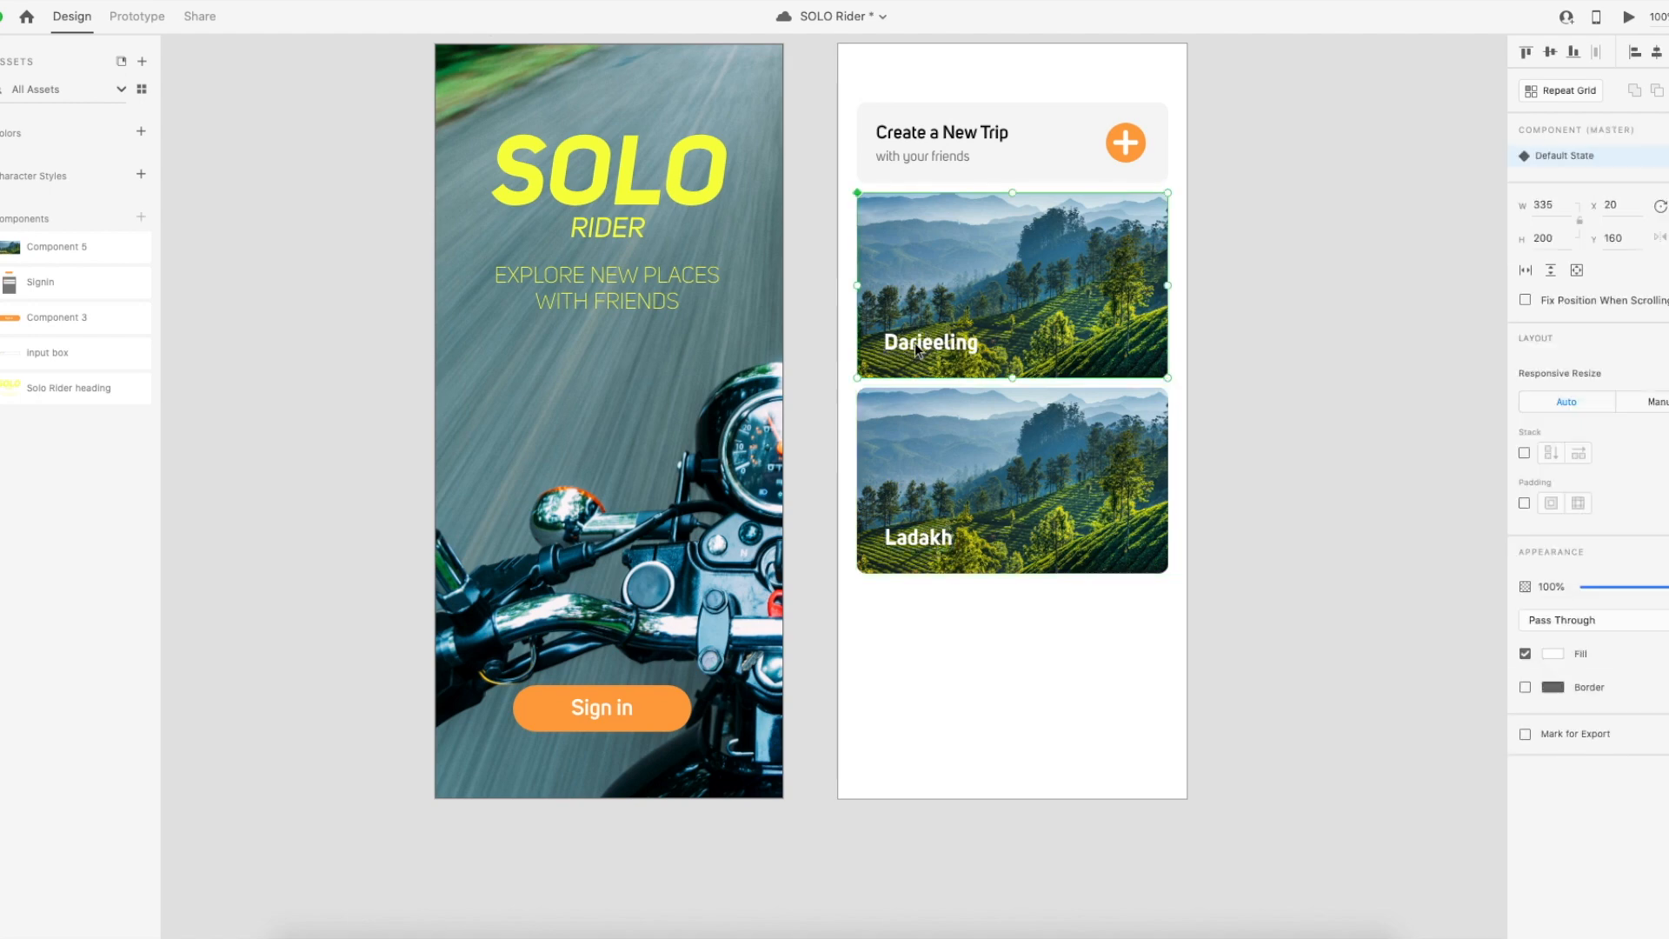
Replace the Ladakh card's photo with himalaya-3474229_1920.jpg from the Solo rider folder and deselect the card.
click(943, 557)
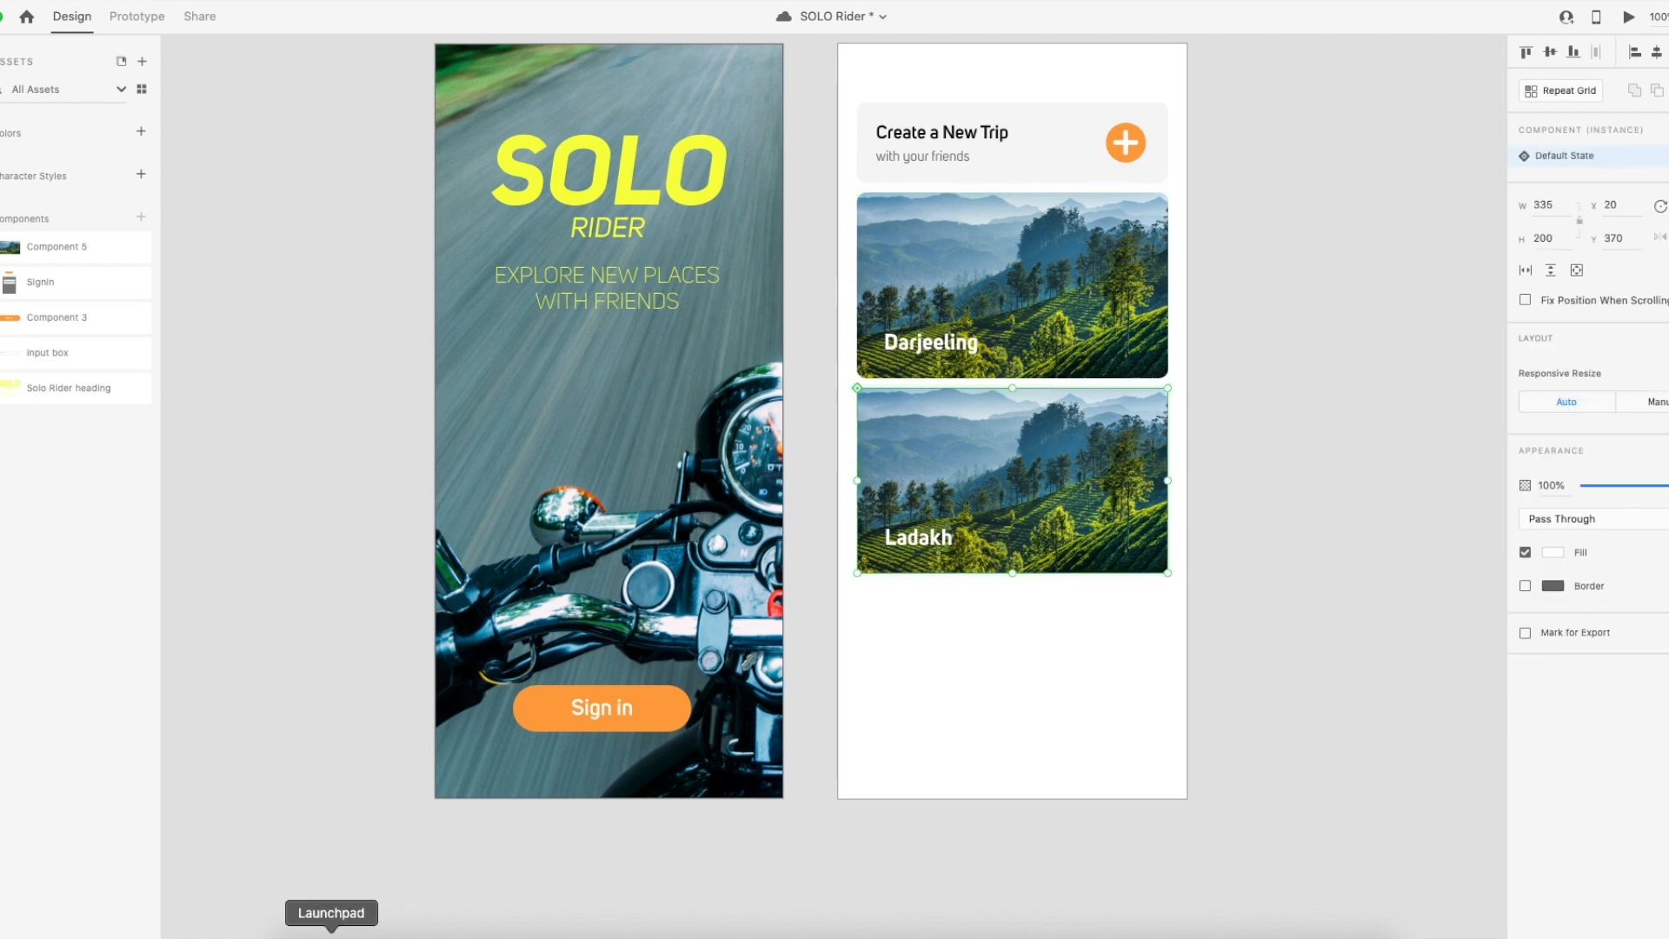
click(299, 932)
drag(505, 193, 350, 238)
click(441, 611)
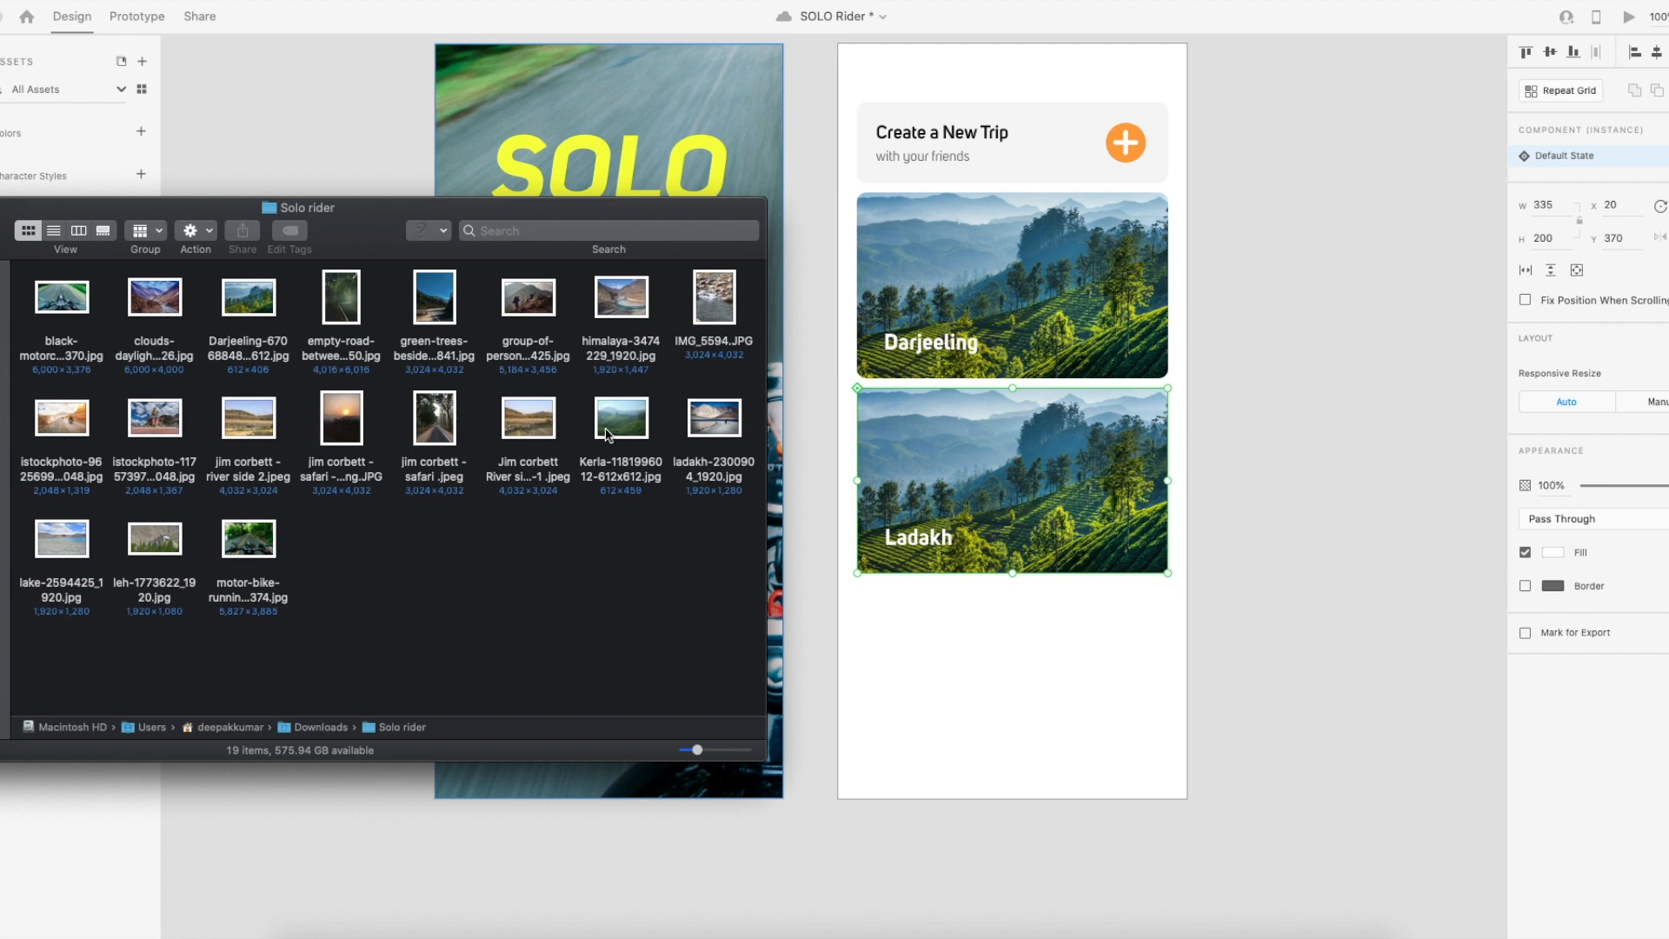
drag(621, 300, 1074, 509)
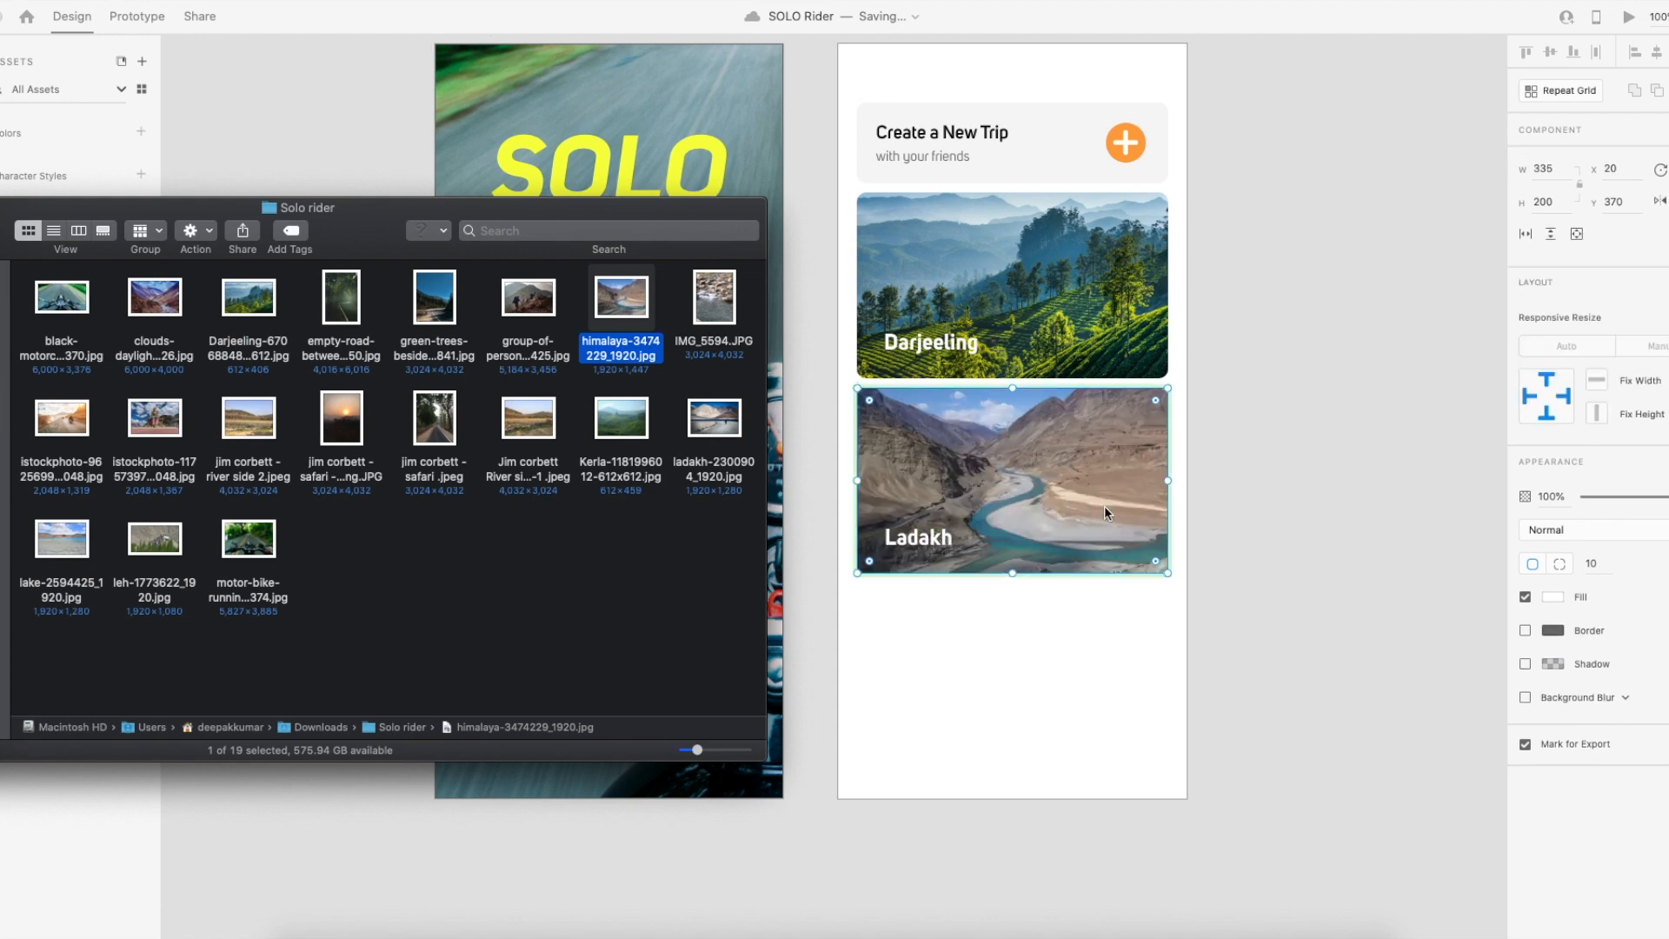
click(1290, 546)
click(1289, 554)
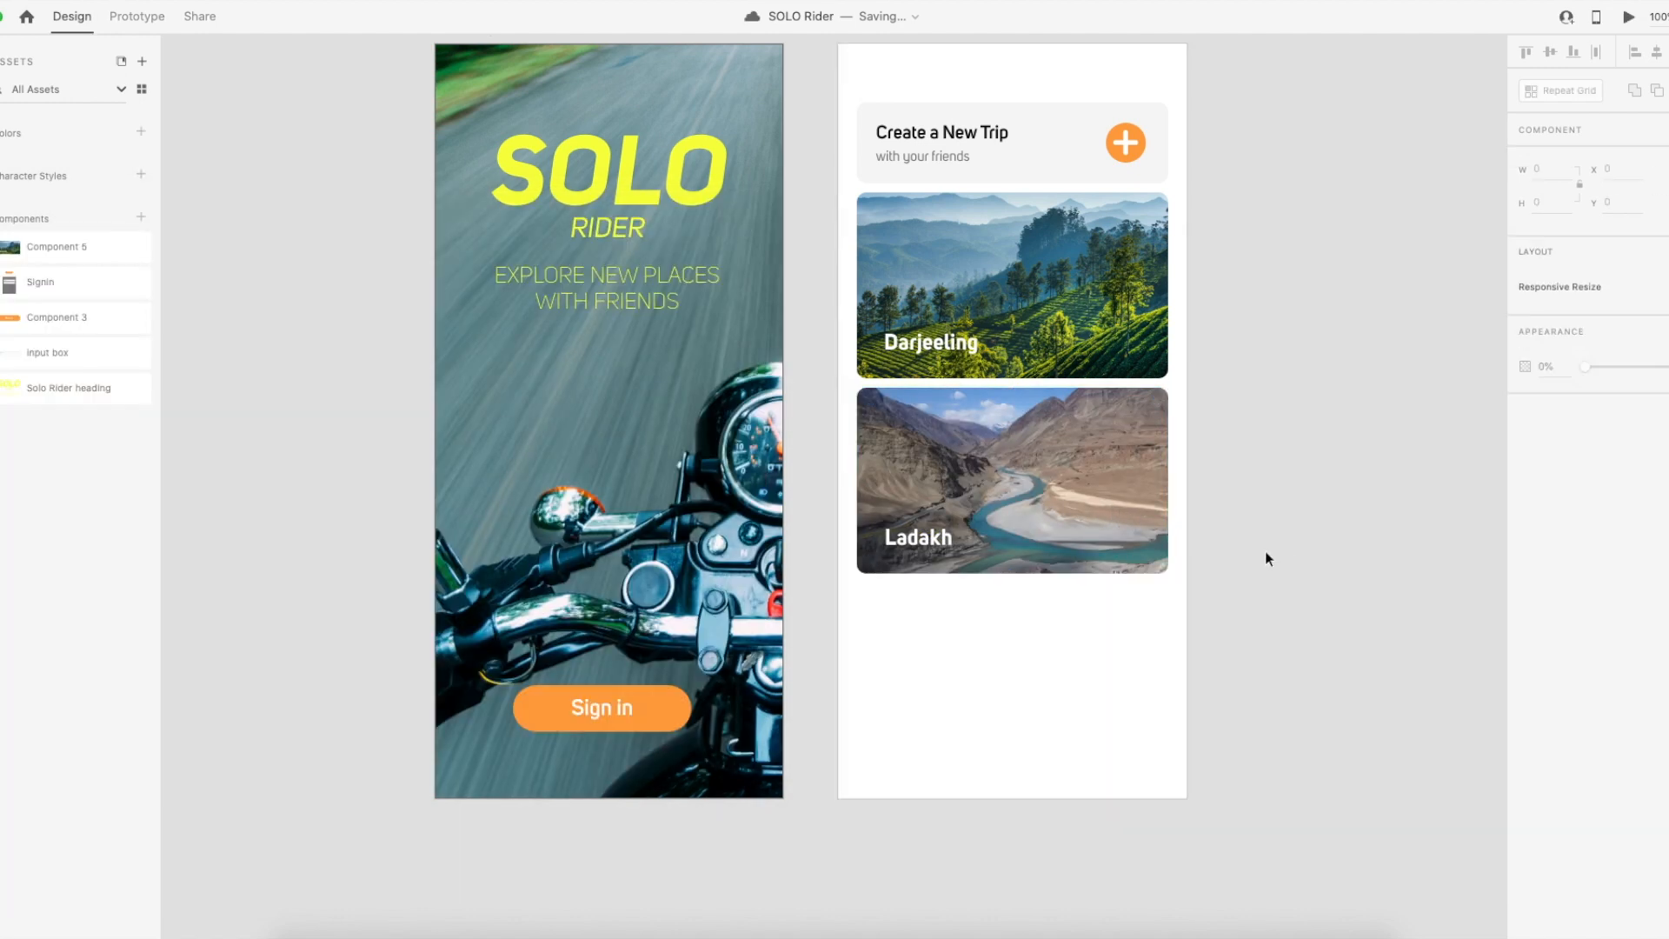
Duplicate the Ladakh card and position the copy directly below it at X 20, Y 580.
key(super+Tab)
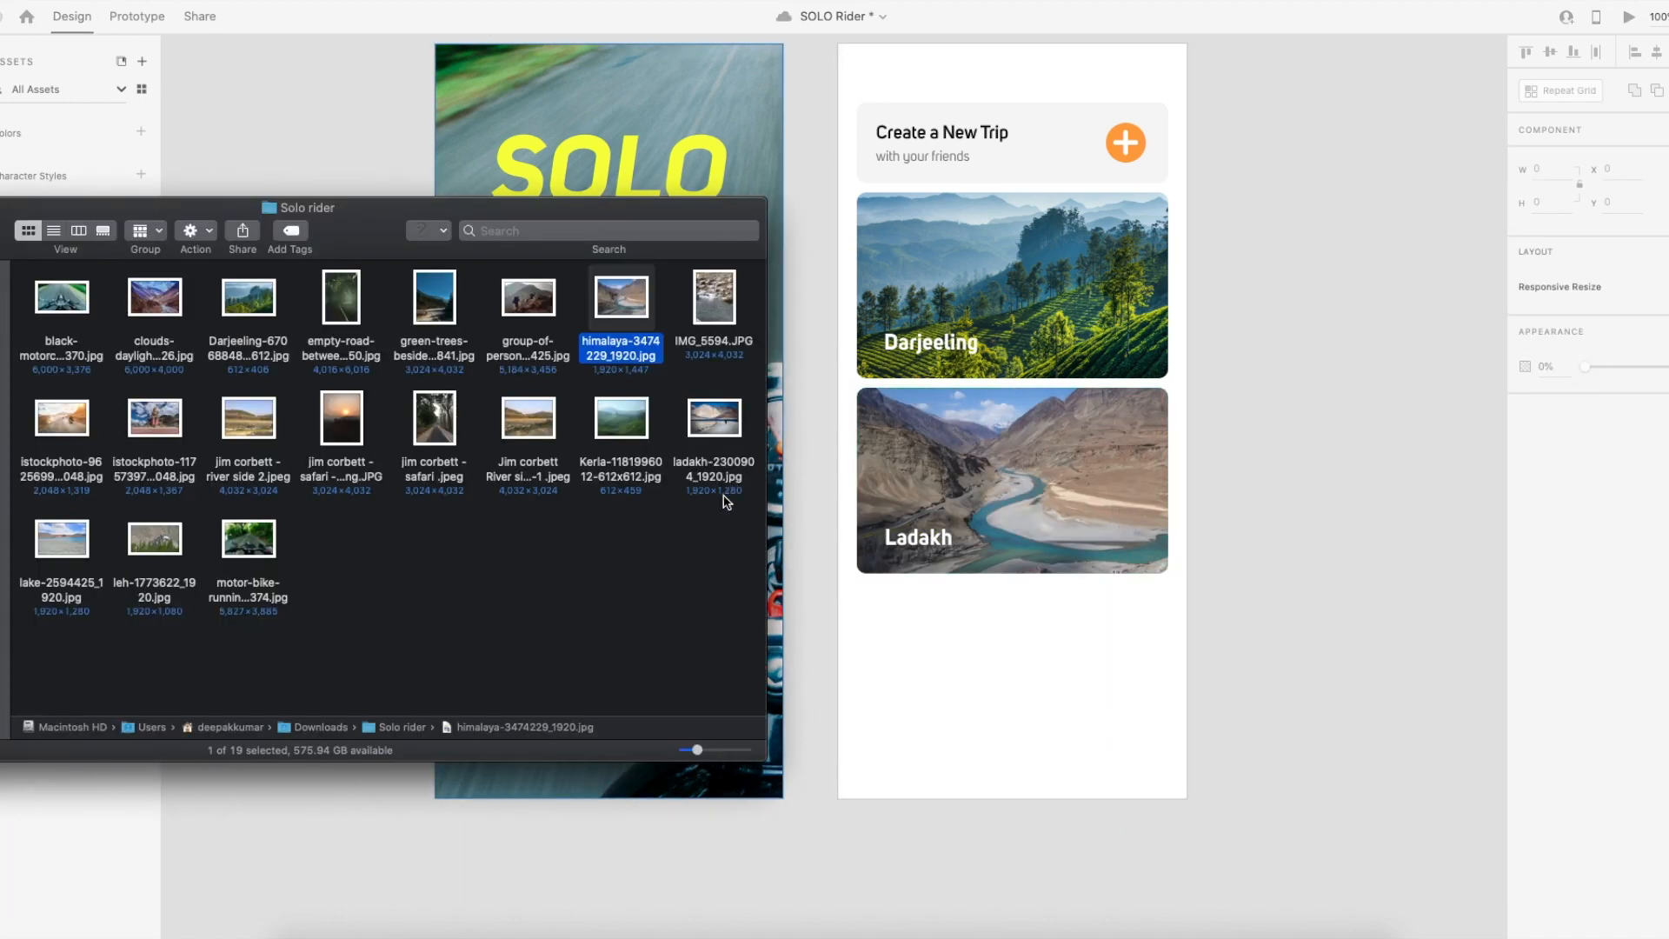
click(1010, 606)
scroll(1017, 452, down, 4)
click(1010, 333)
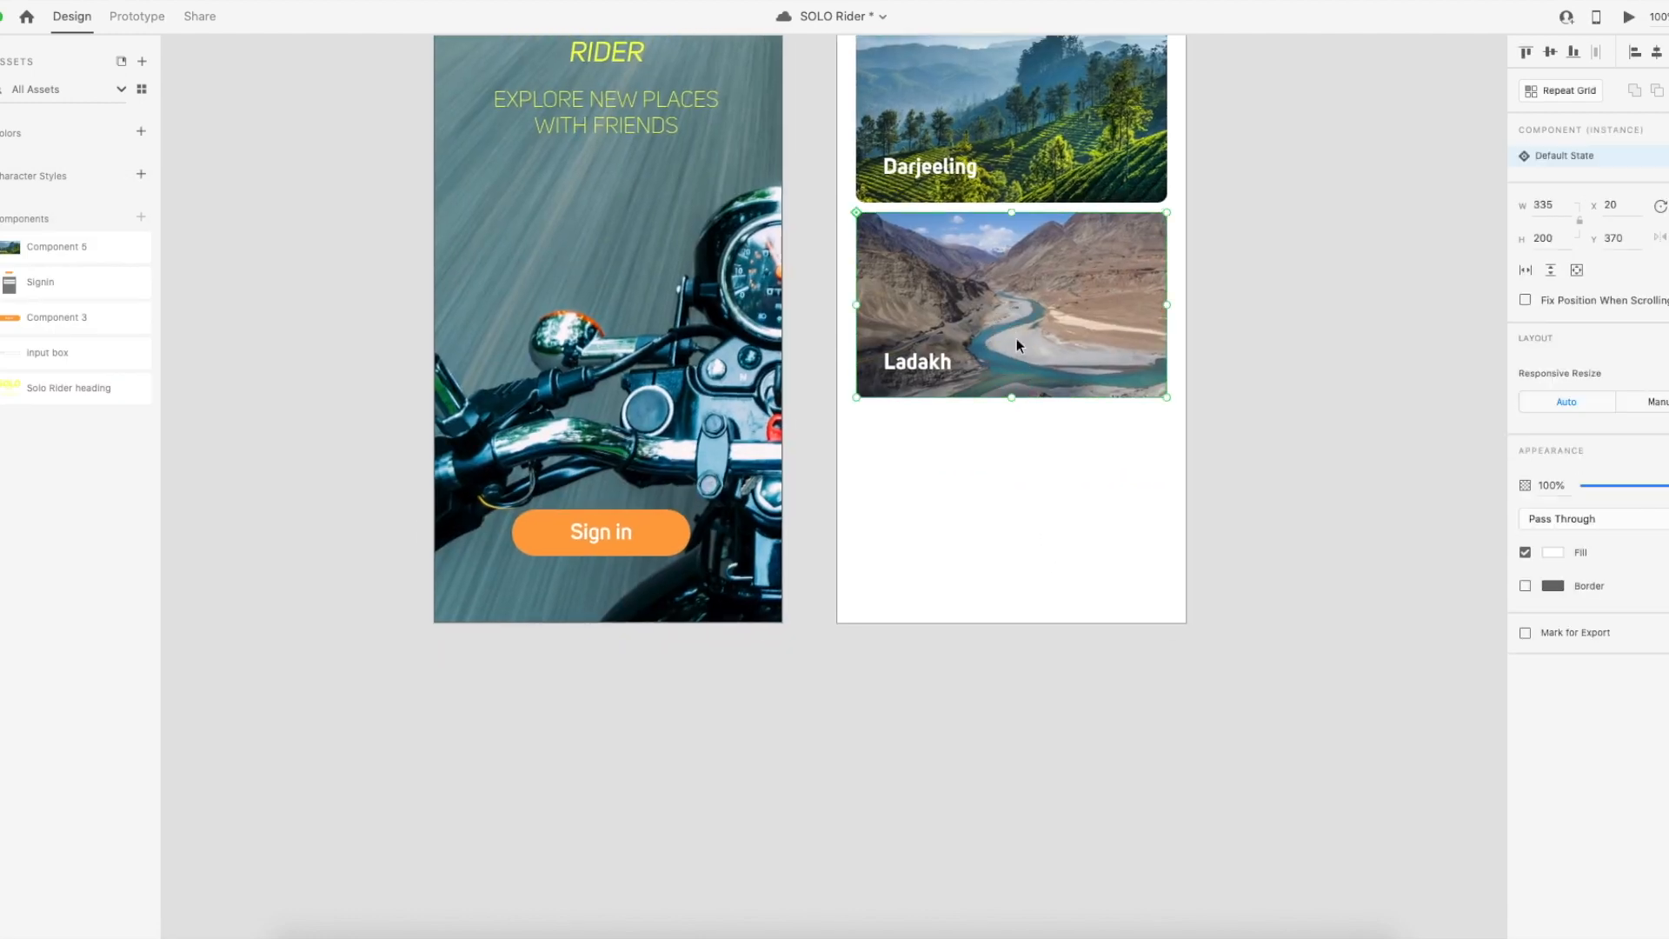
drag(1048, 315, 1046, 513)
key(Up)
key(Up)
key(Up)
key(Up)
key(Up)
key(Up)
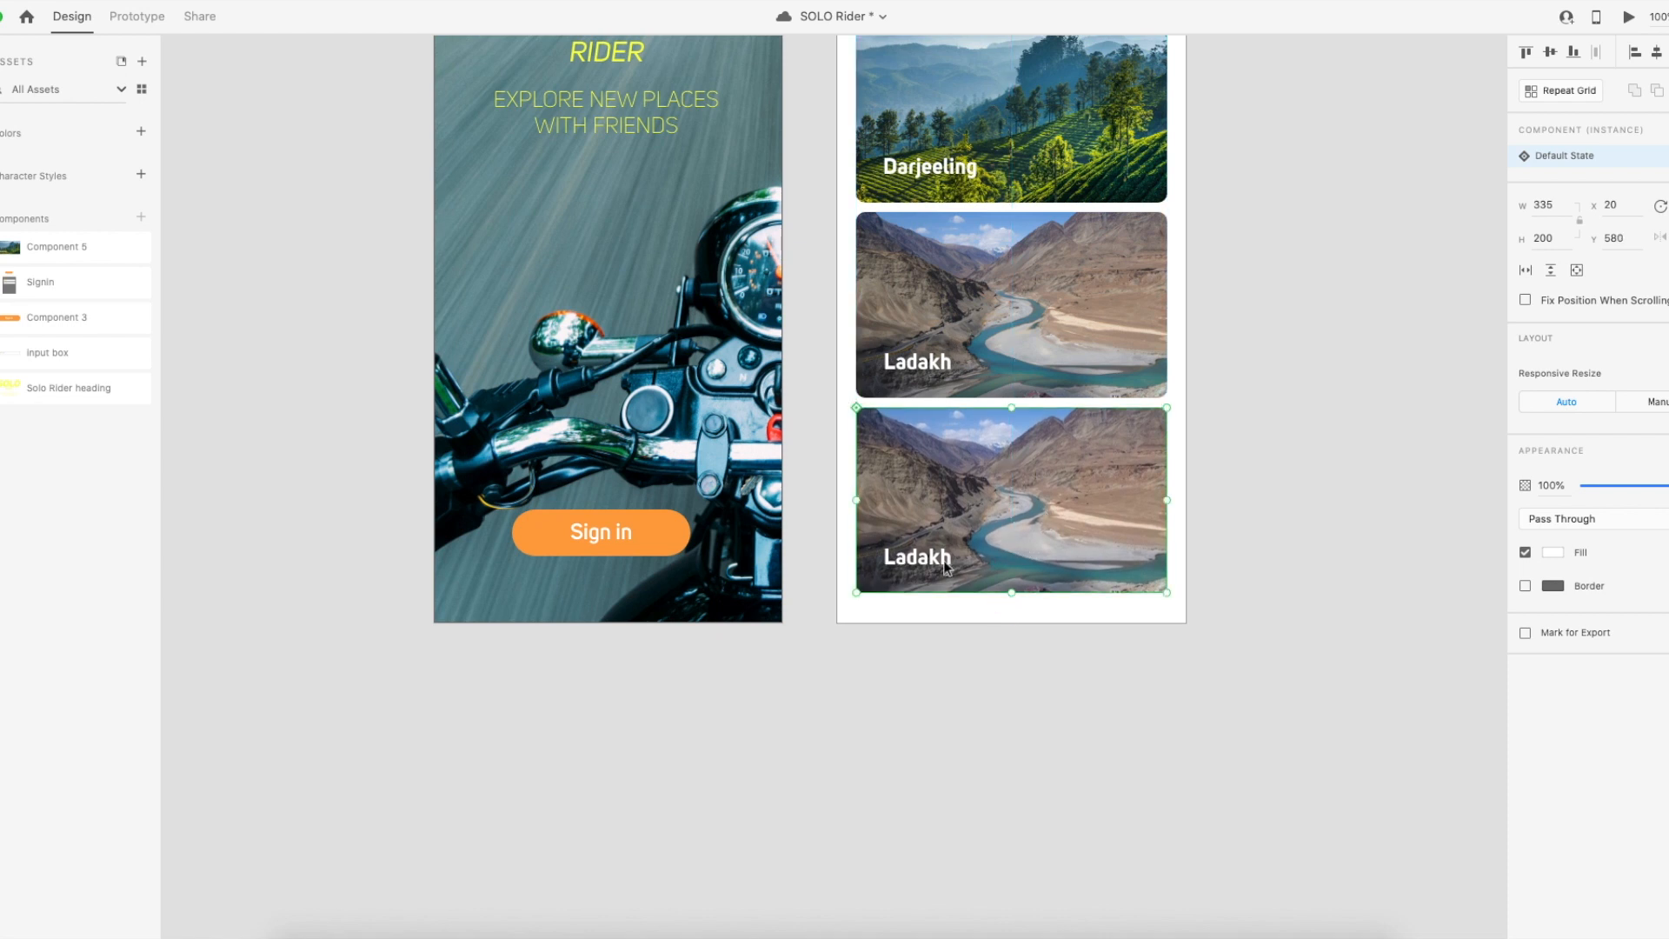
Change the label on the third destination card to "Jim Corbett National Park" and deselect it.
key(super+Tab)
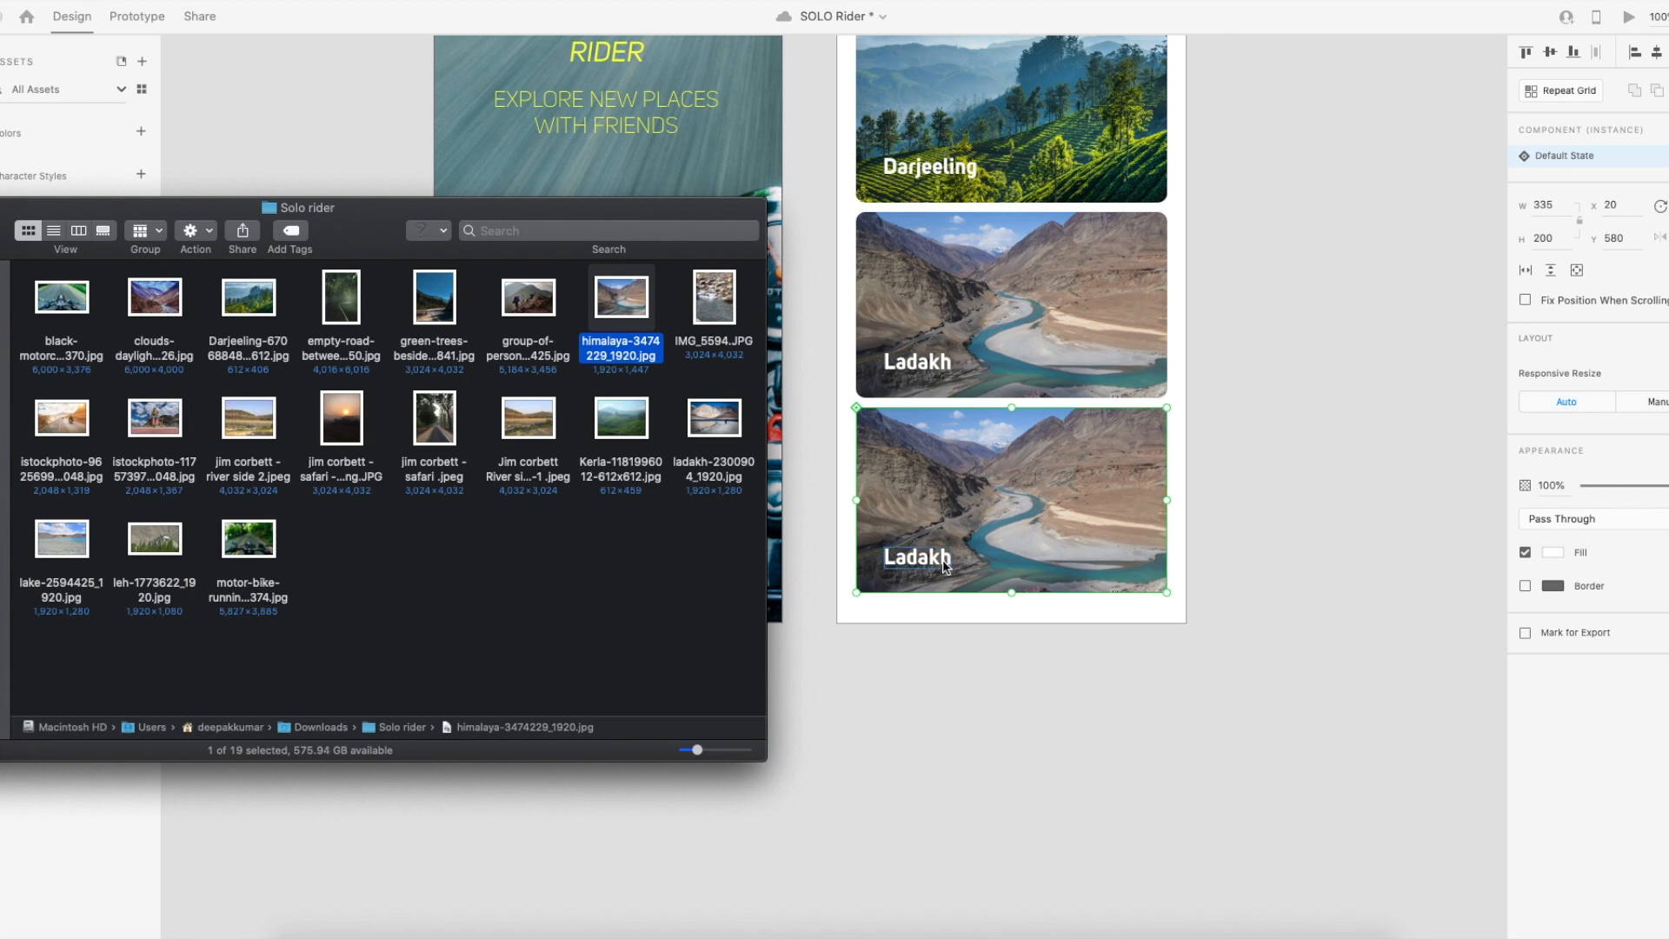
click(945, 566)
double_click(938, 560)
double_click(938, 560)
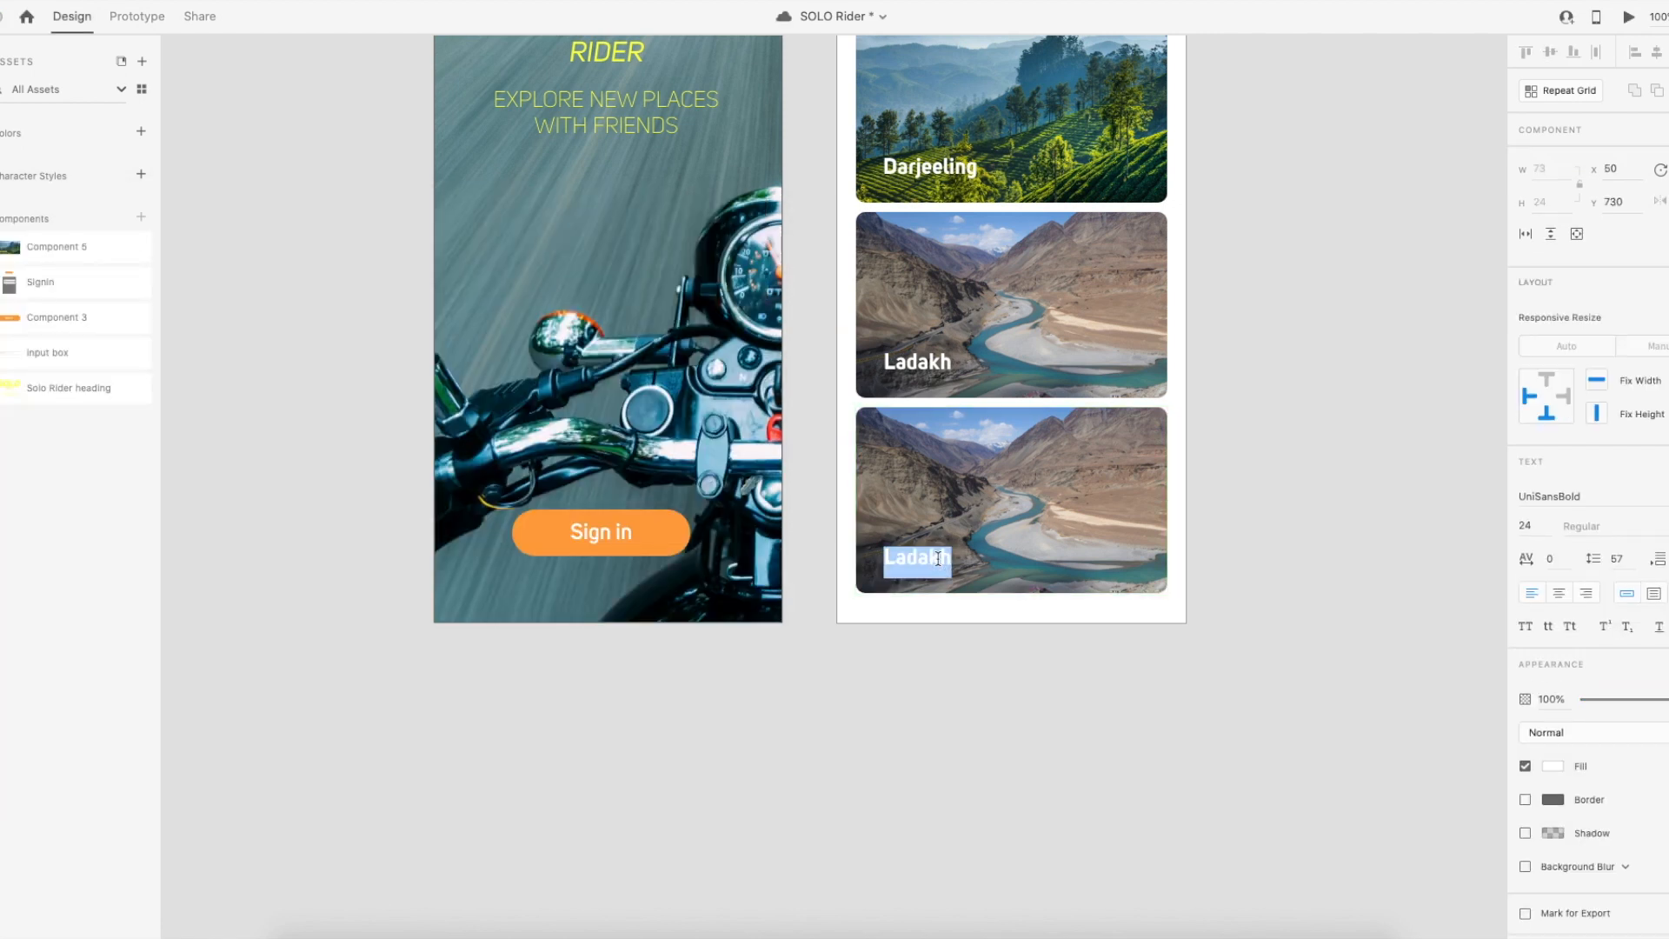
text(Jim Corbett National p)
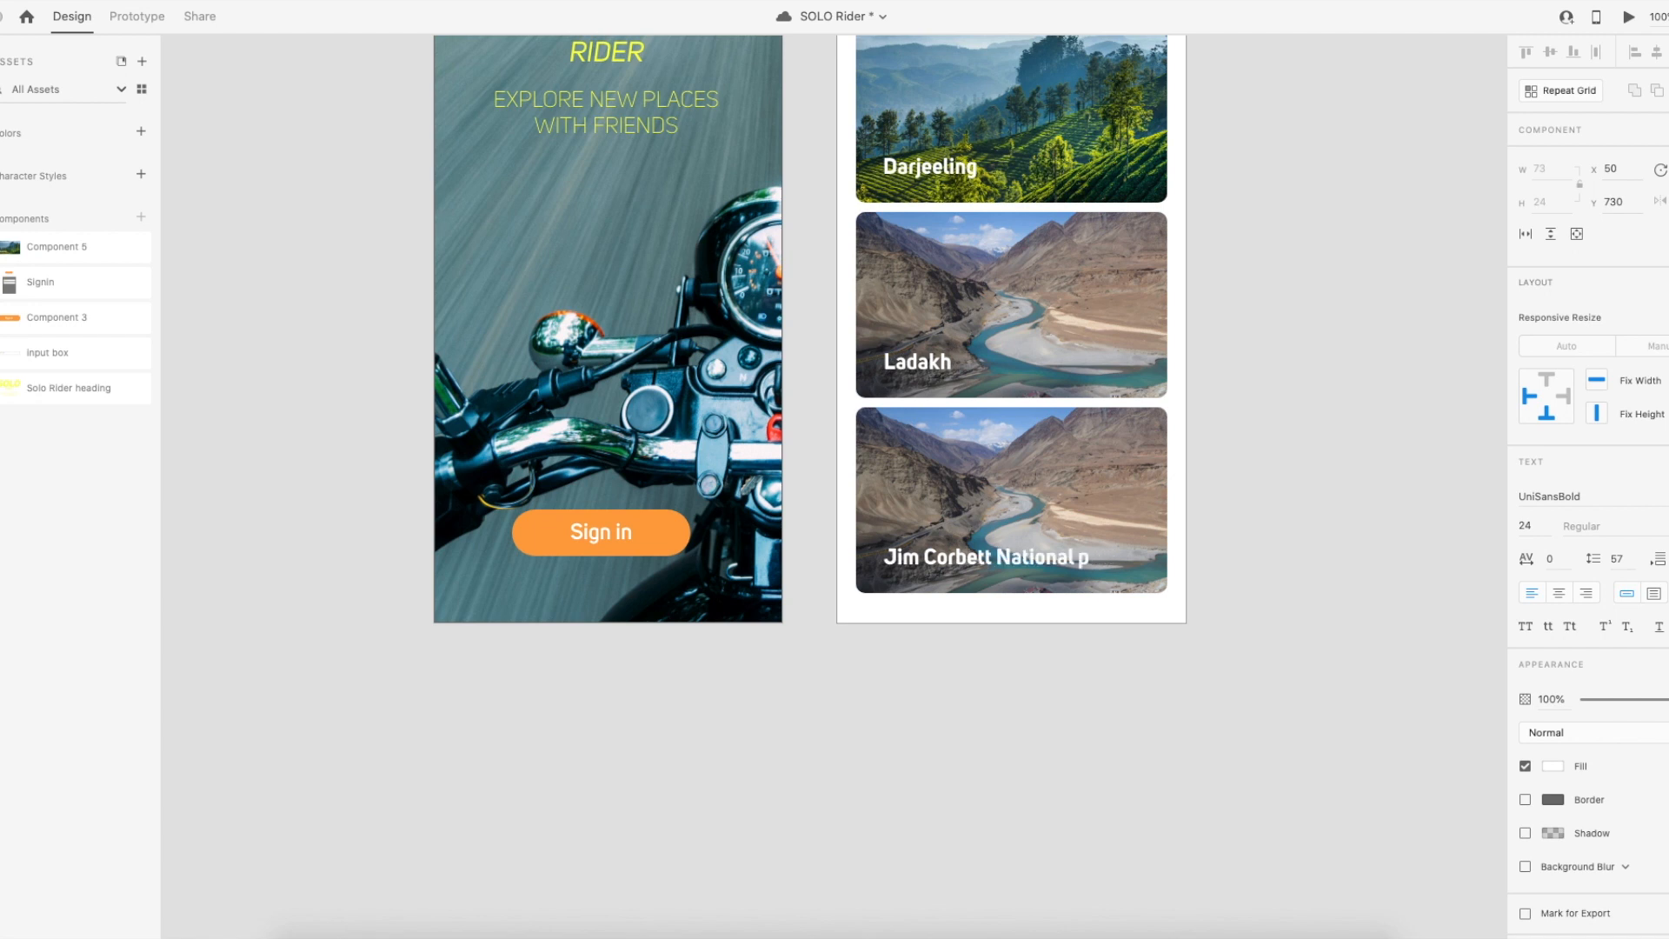
key(BackSpace)
key(BackSpace)
text(ar)
click(1343, 538)
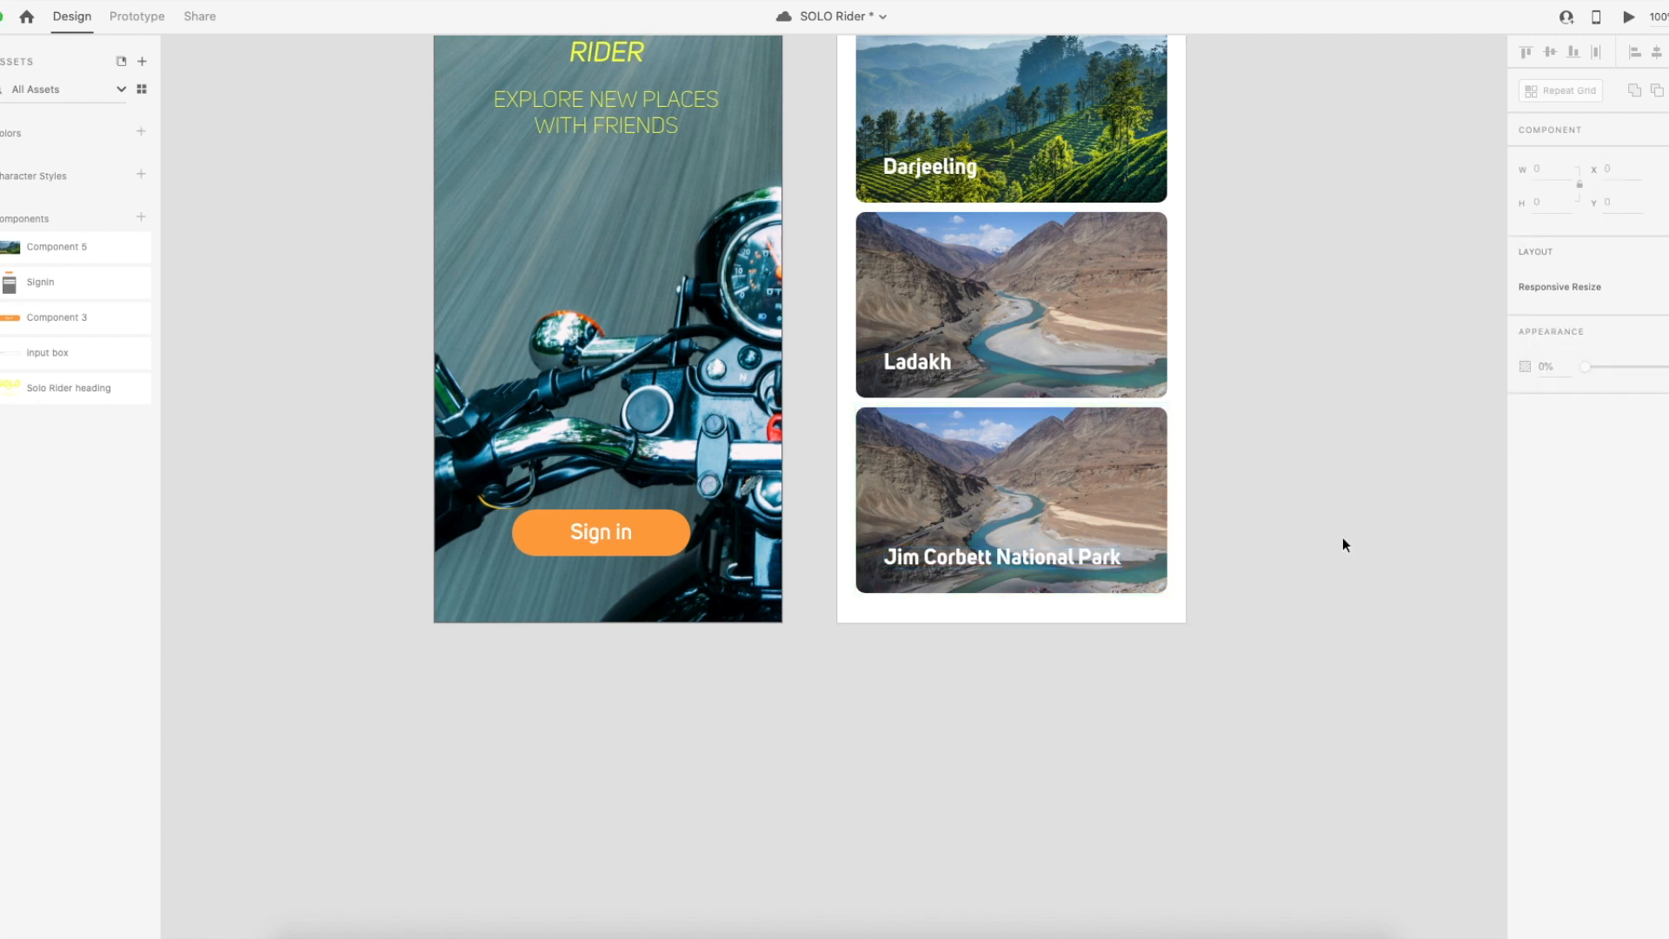
Replace the third destination card's photo with jim corbett - safari - morning.JPG from the Solo rider folder and deselect the card.
key(super+Tab)
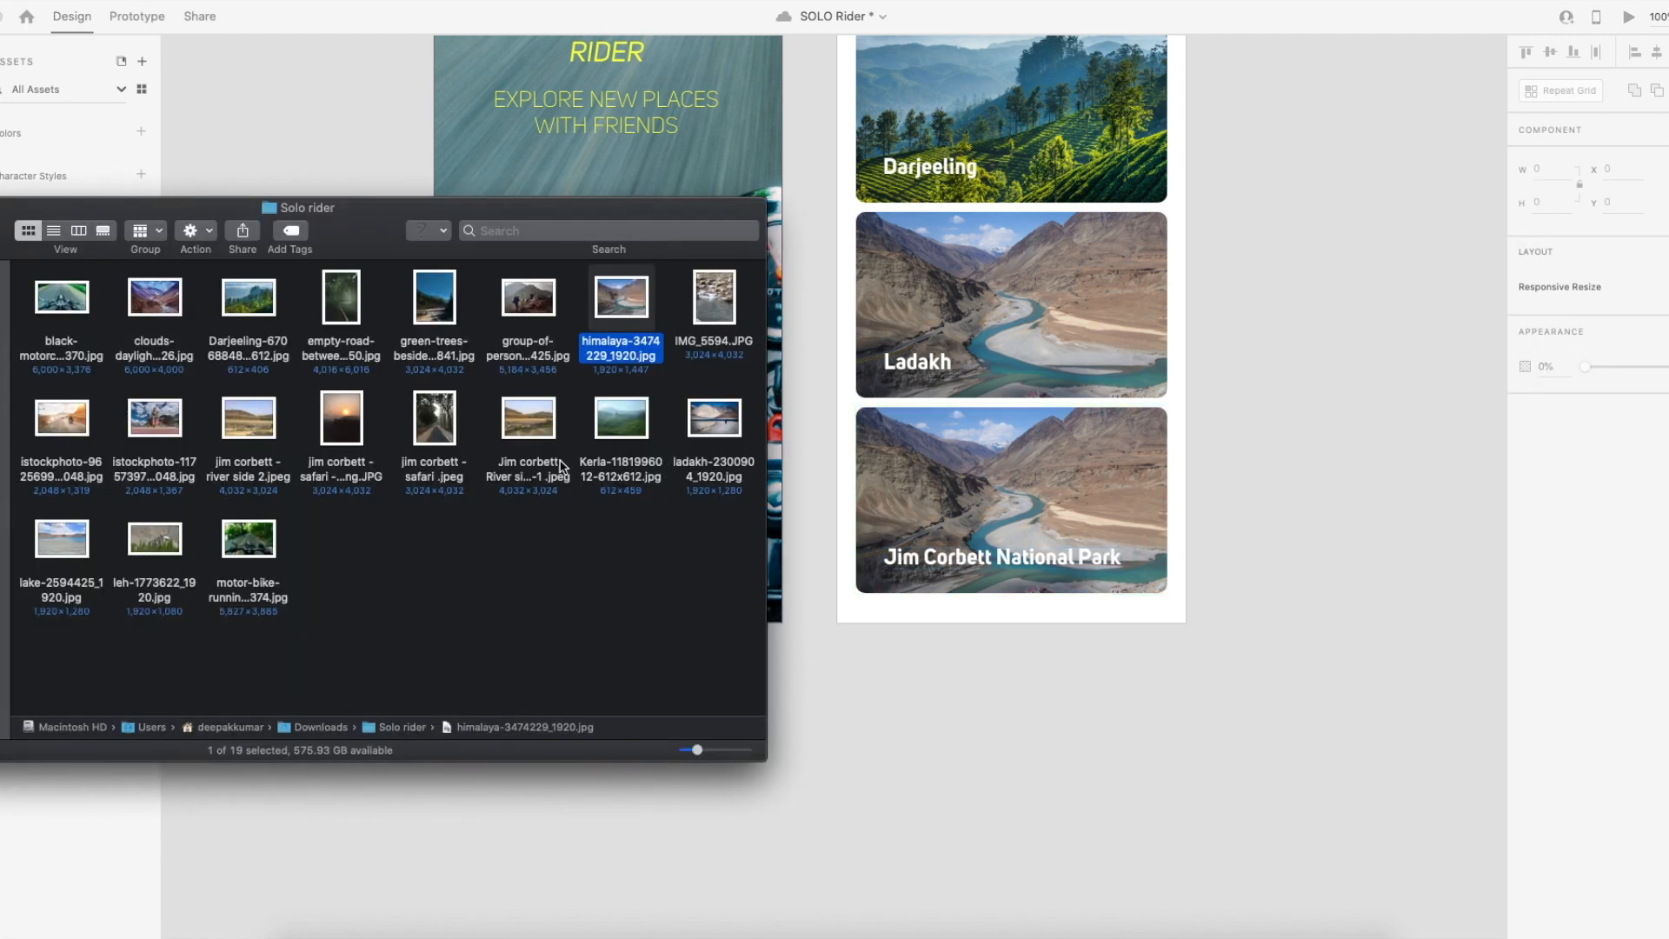
drag(362, 439, 1054, 496)
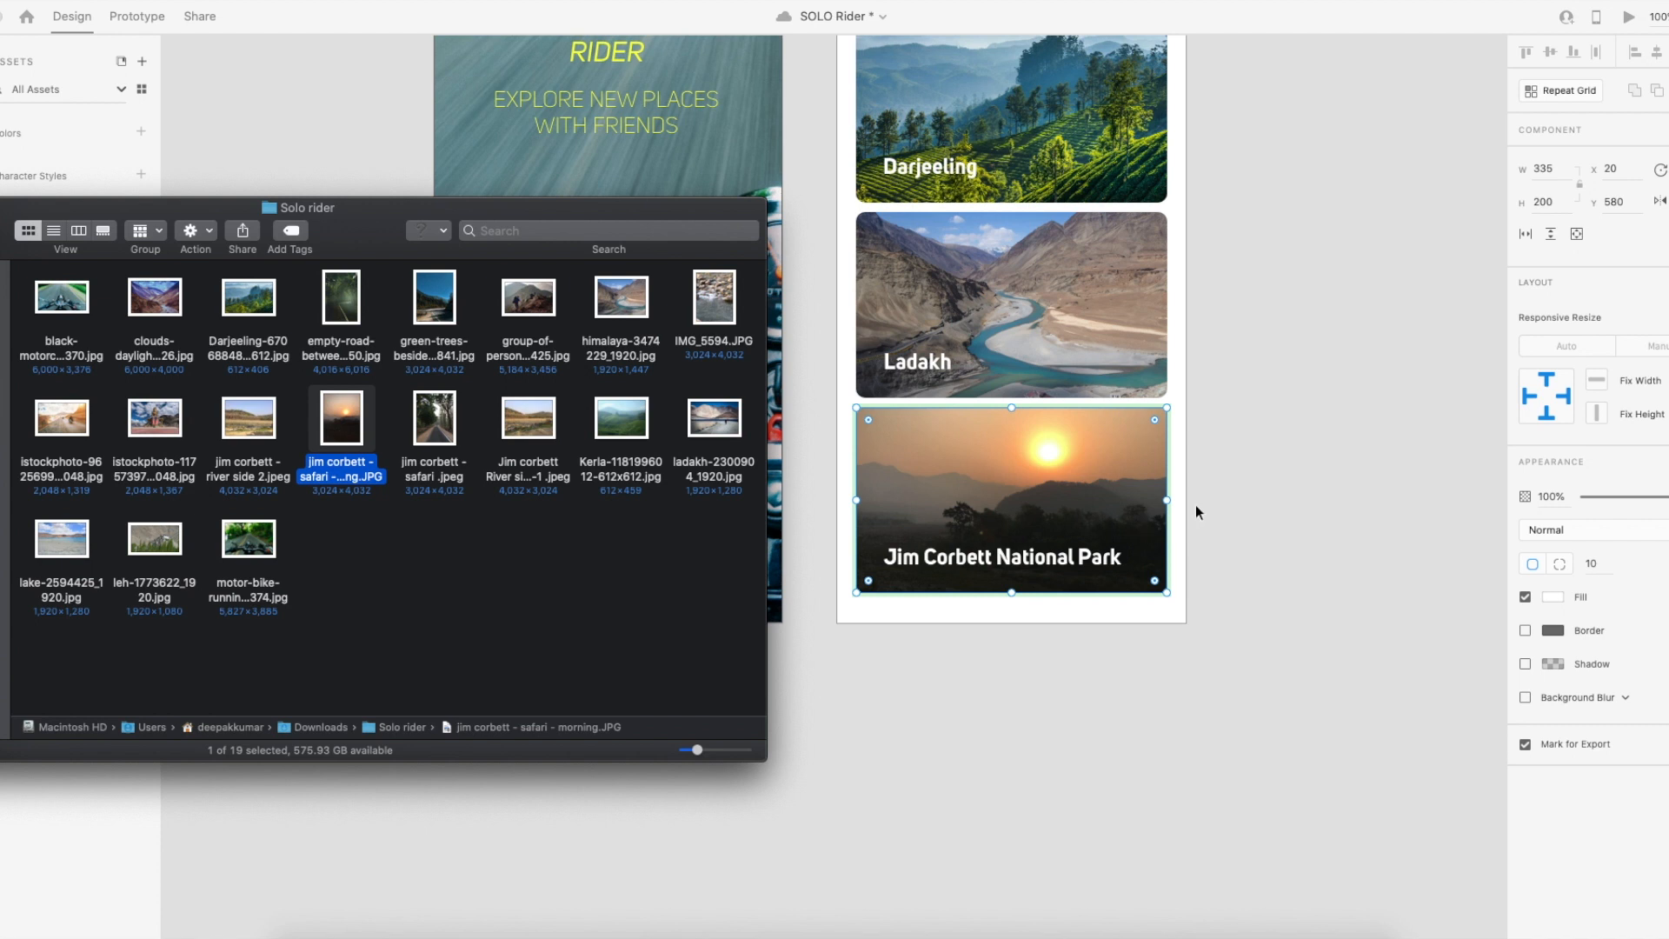
click(1226, 505)
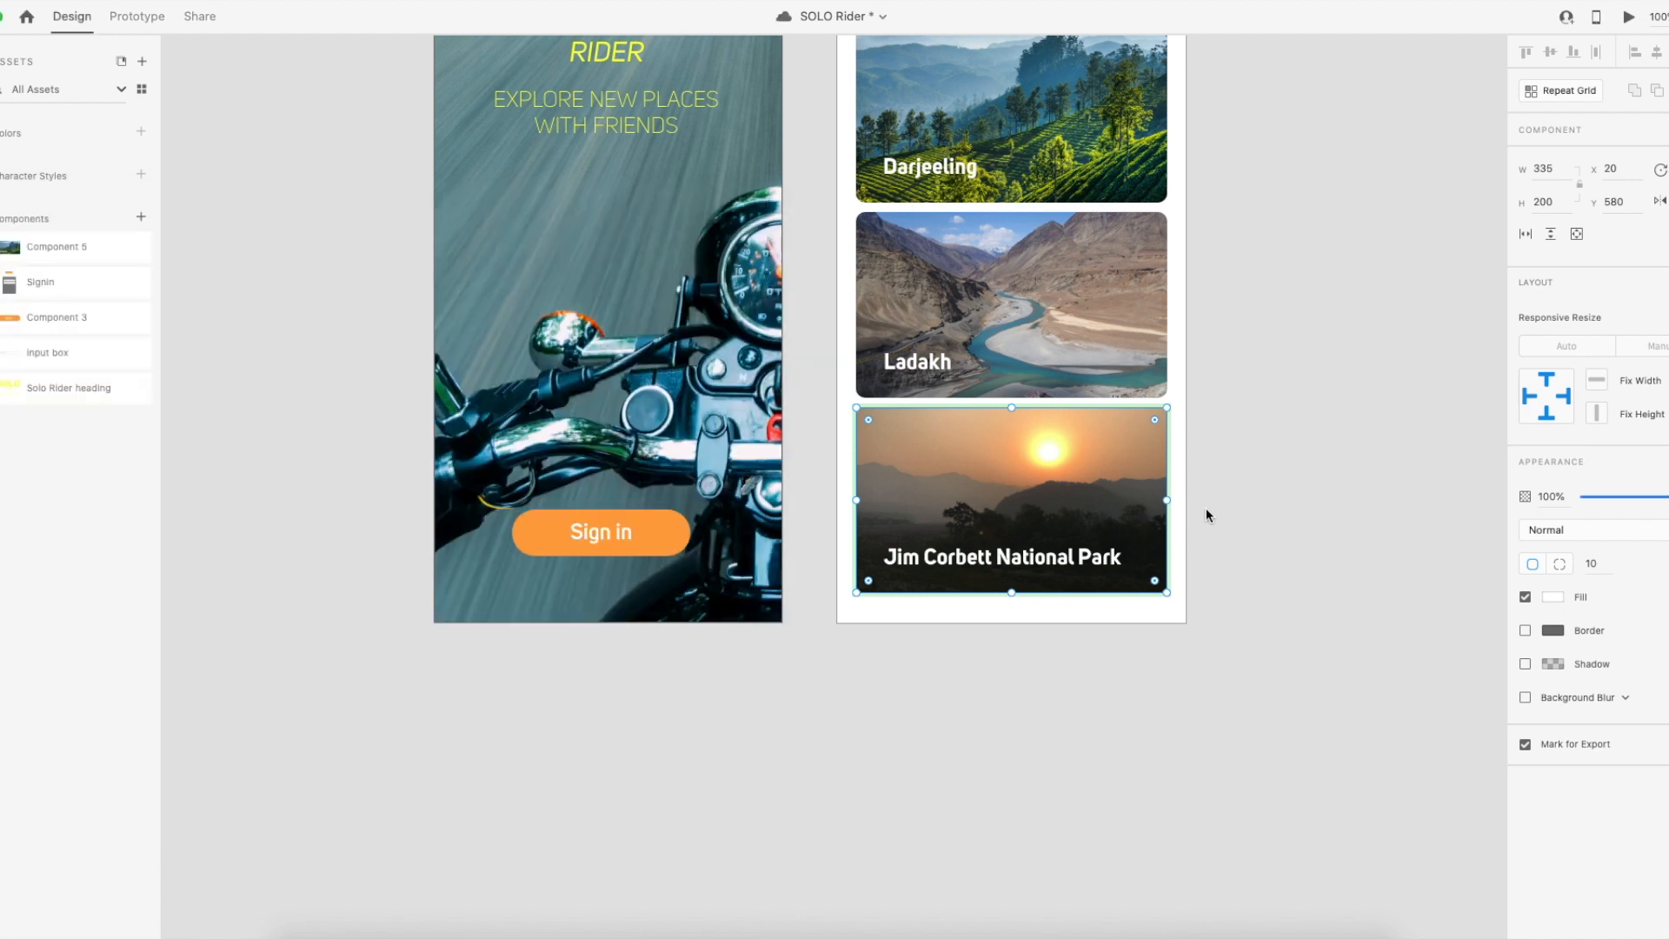
click(974, 680)
scroll(1035, 527, up, 3)
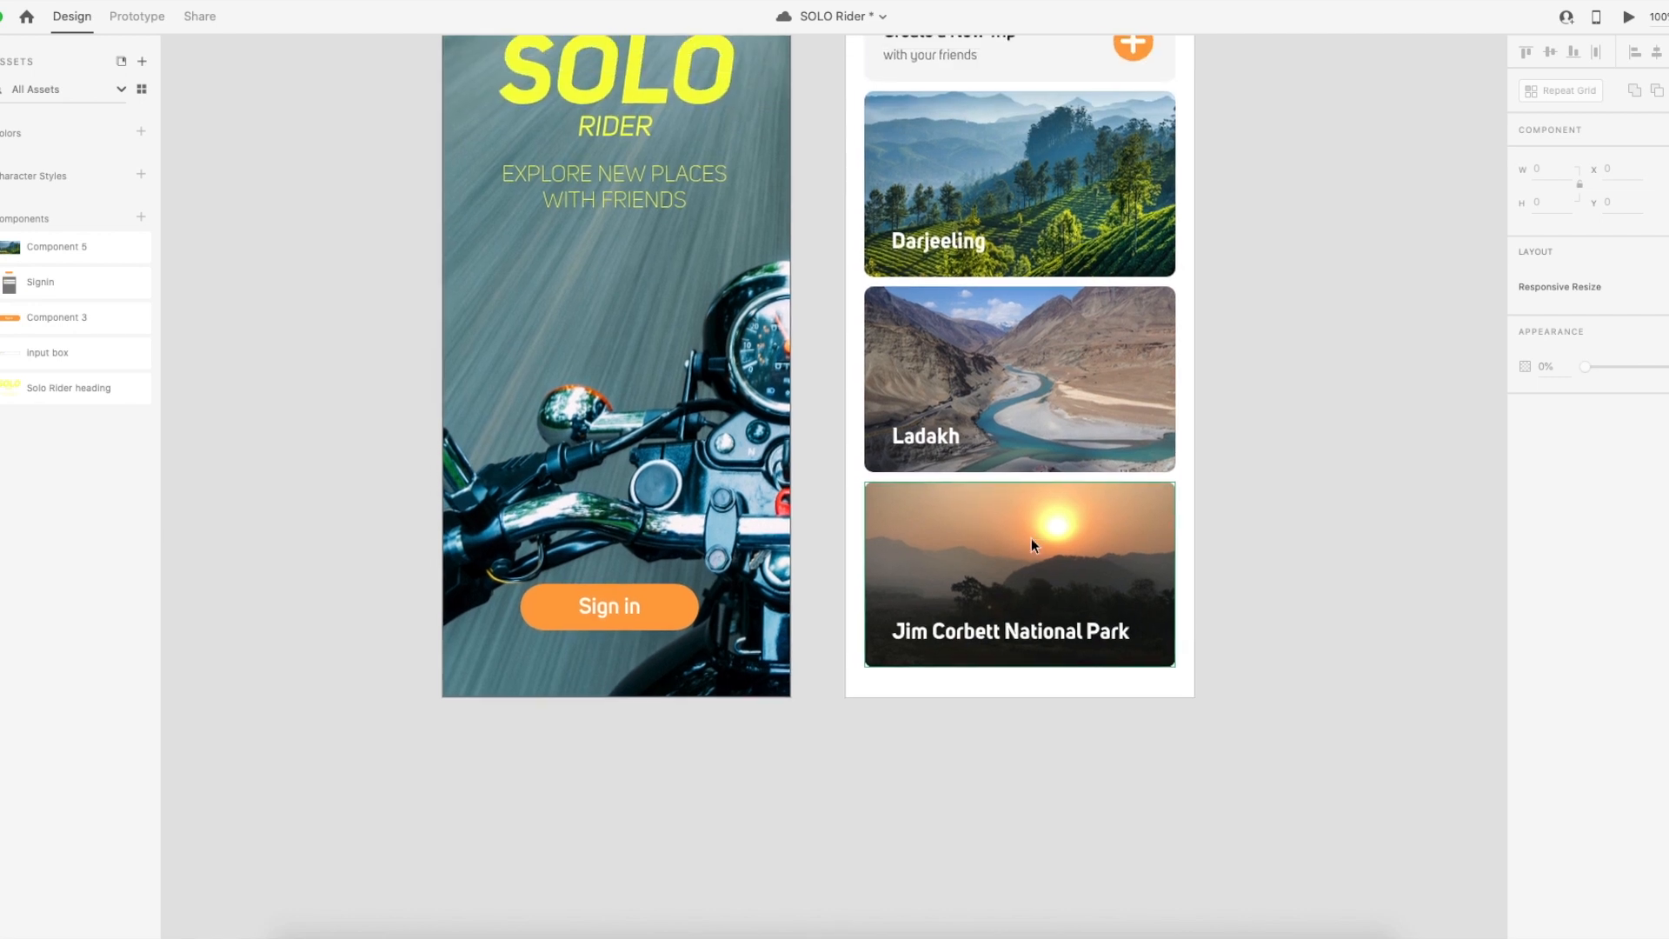
Try jim corbett - river side 2.jpeg from the Solo rider folder as the photo on the Jim Corbett National Park card.
key(super+Tab)
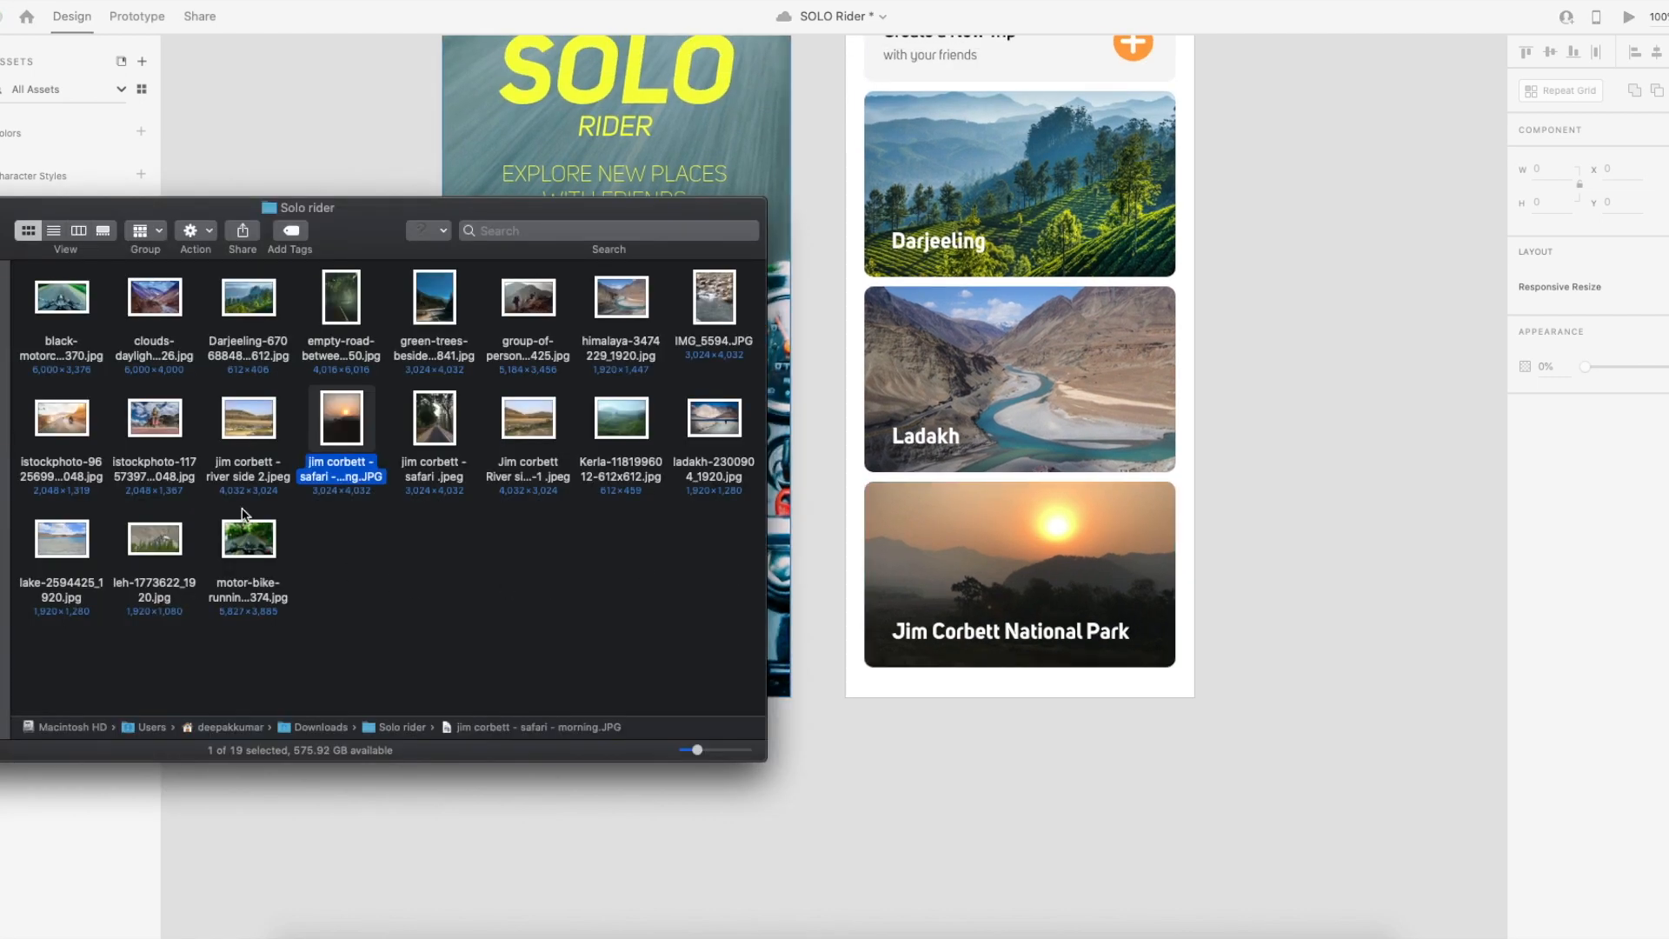
click(250, 429)
drag(250, 428, 1127, 563)
click(1332, 581)
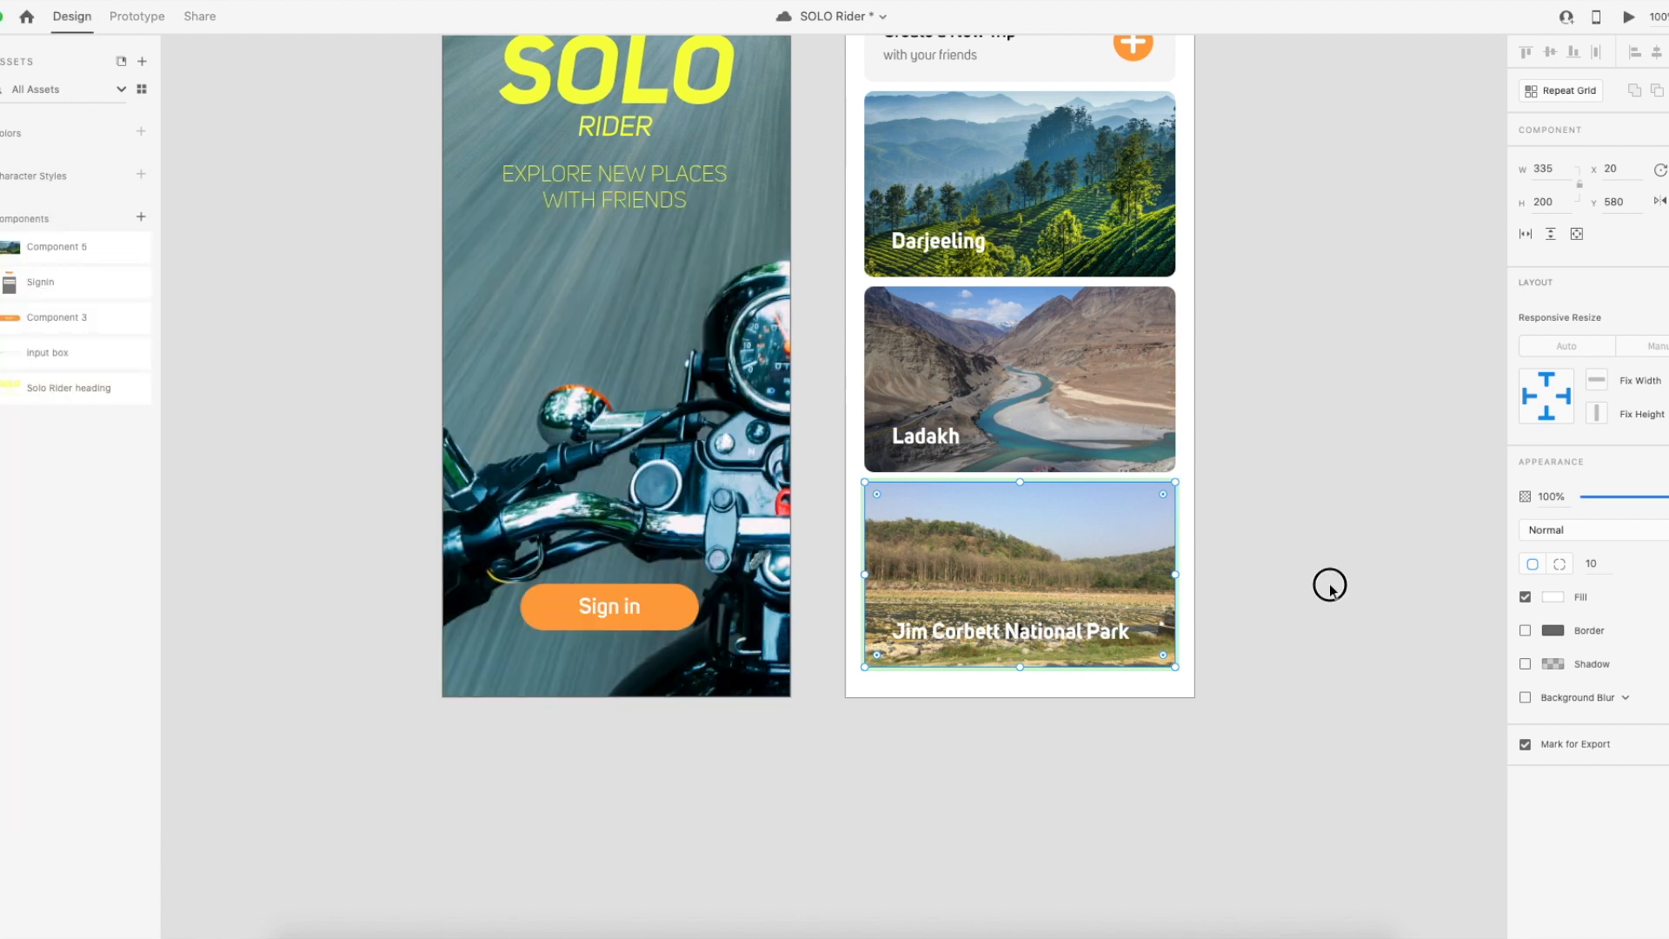
scroll(1324, 599, up, 5)
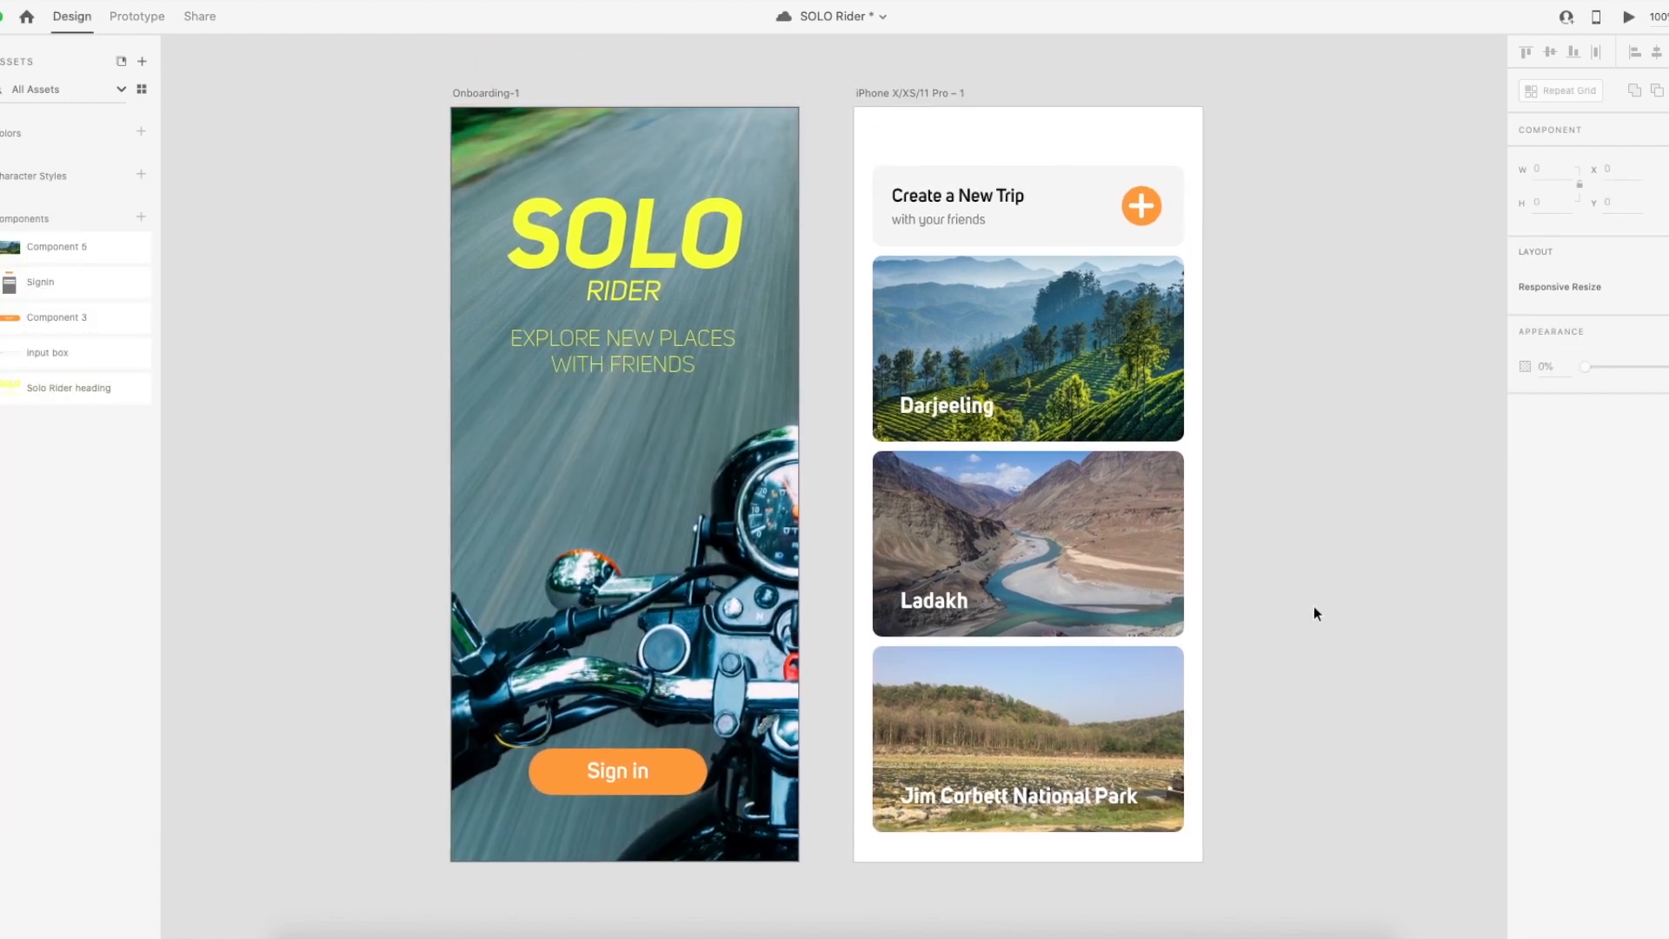
Duplicate the Jim Corbett National Park card and position the copy directly below it at X 20, Y 790.
scroll(1312, 605, down, 3)
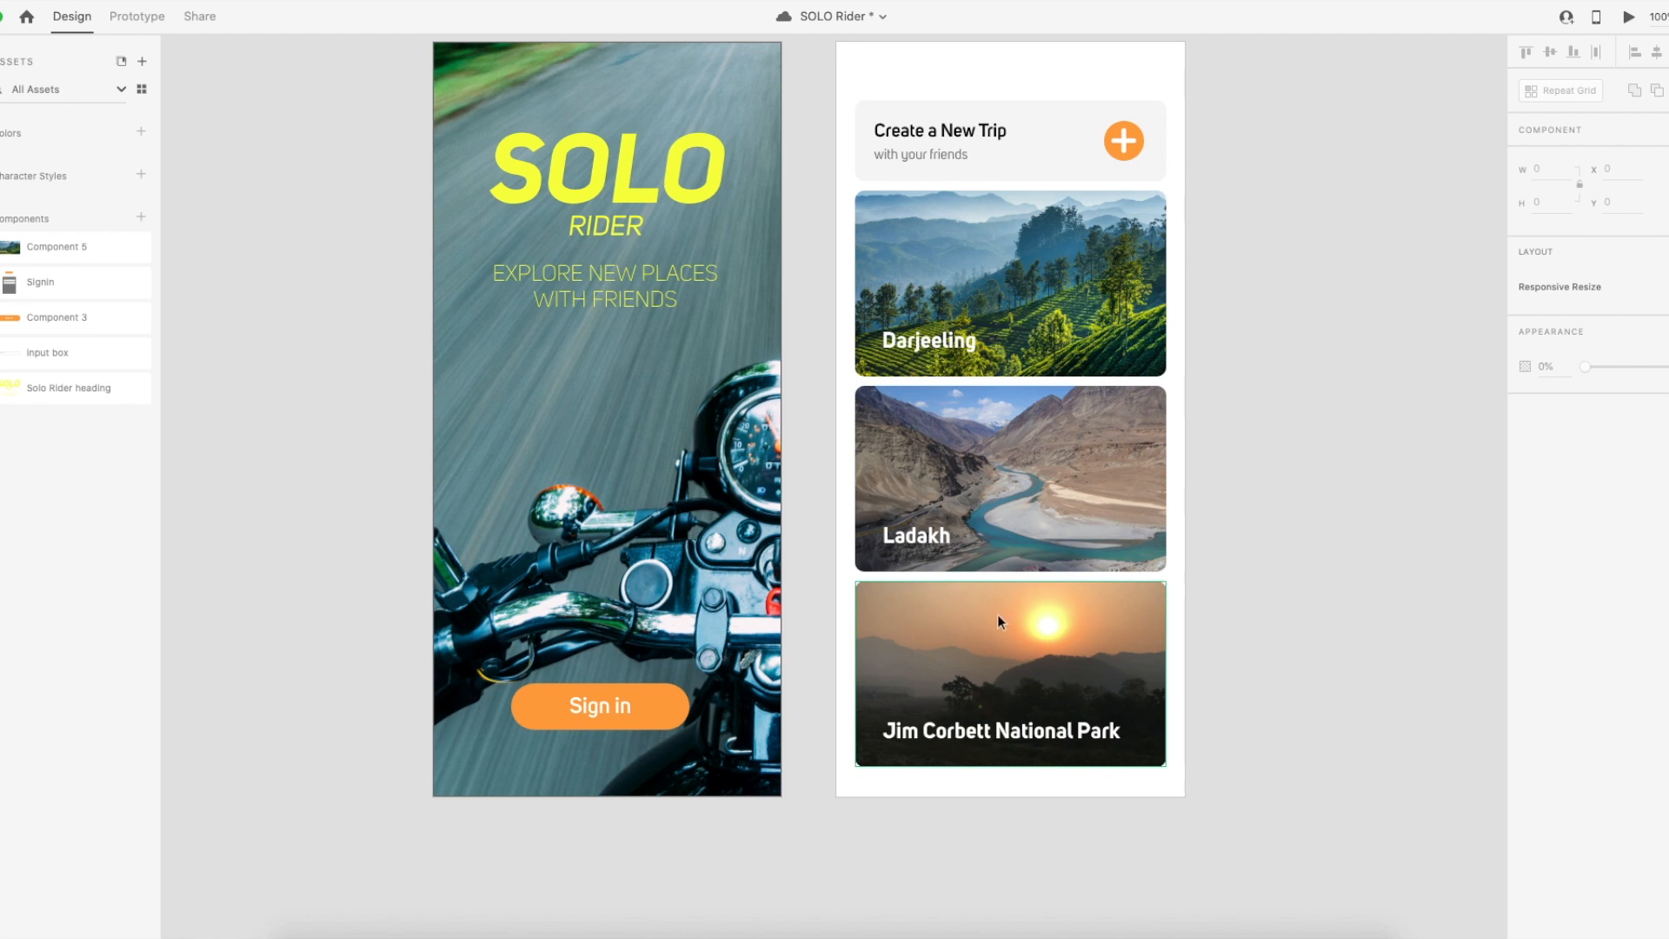
scroll(999, 614, down, 5)
click(1048, 474)
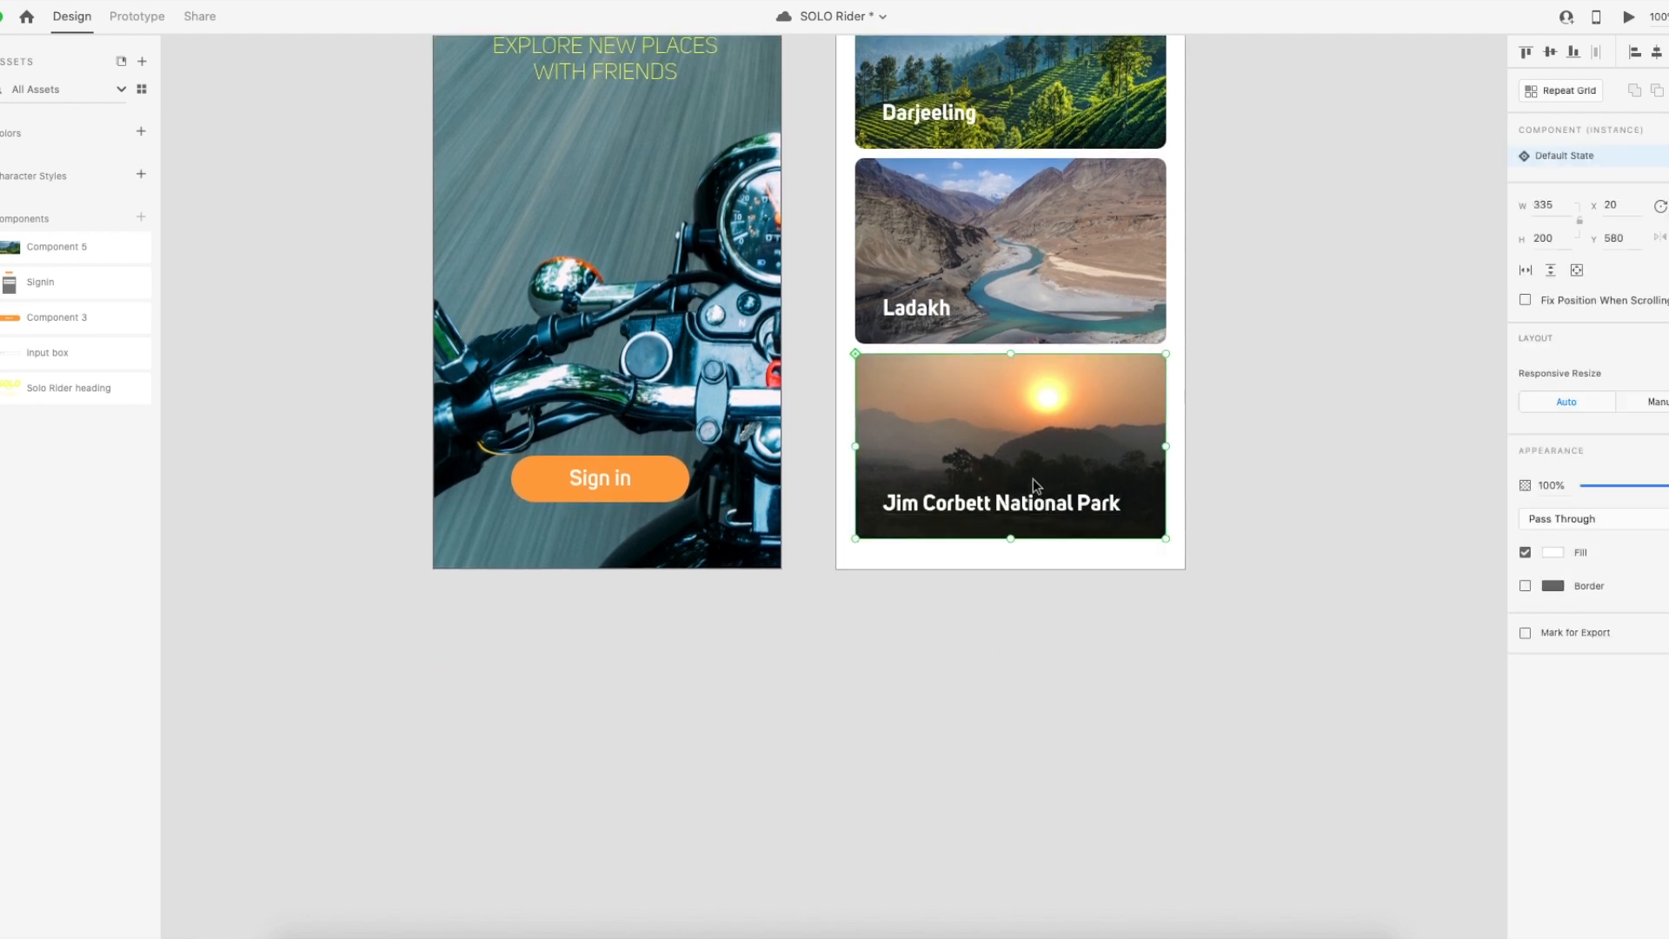
drag(1062, 403, 1050, 613)
click(1291, 676)
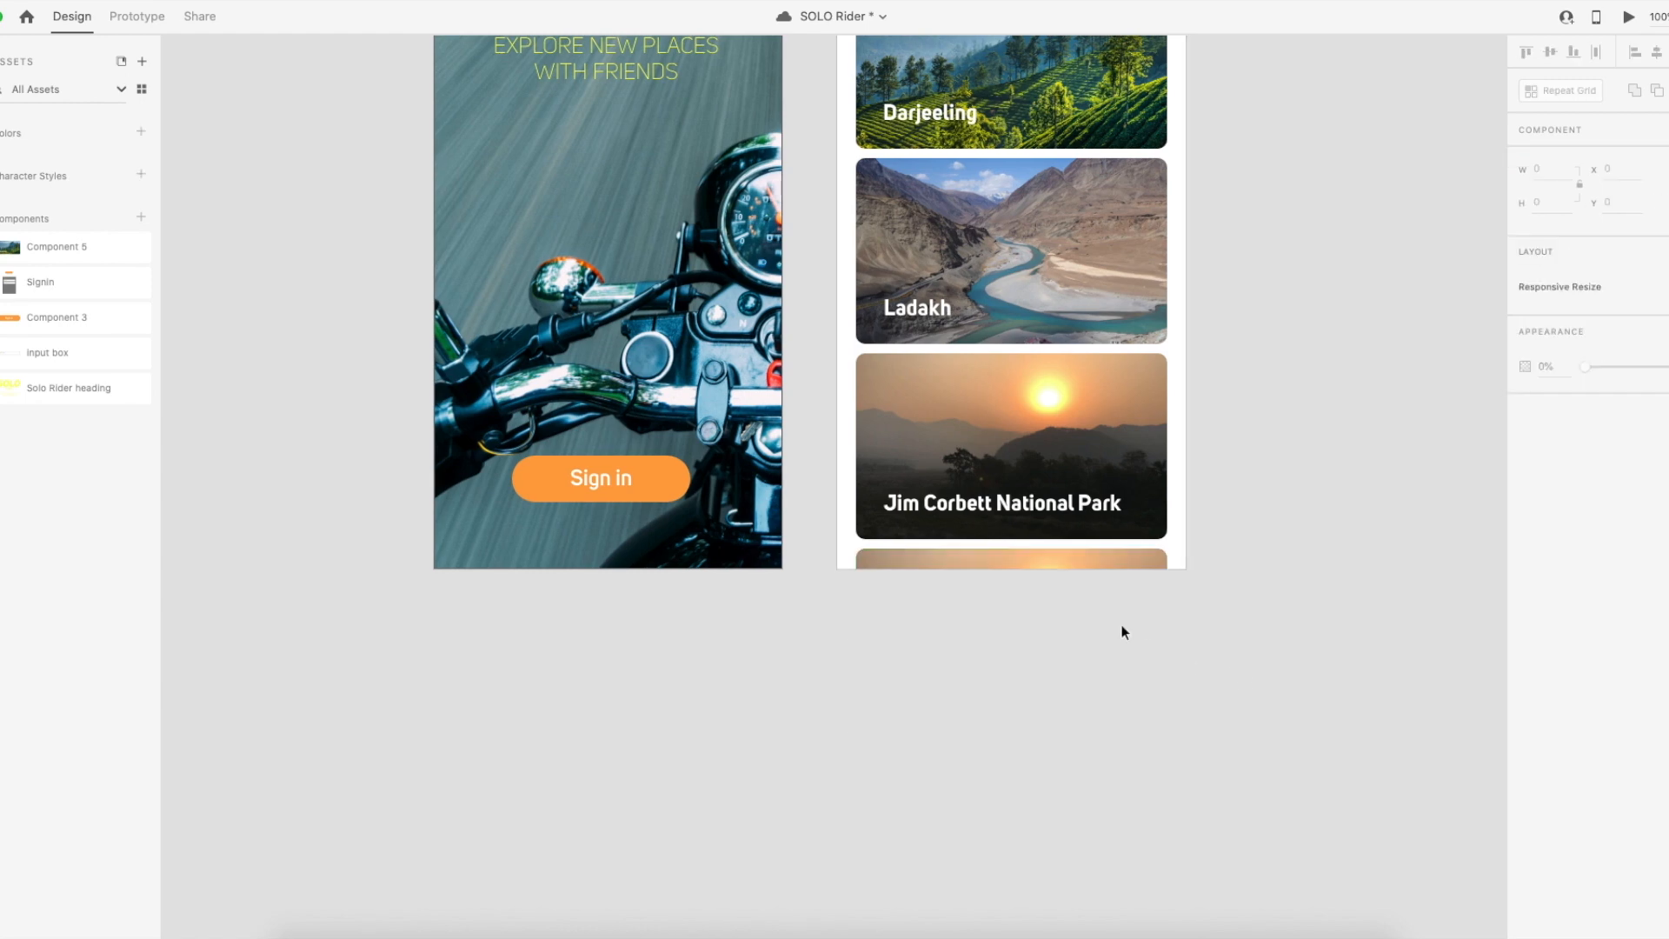
Change the label on the fourth destination card to "Kerla" and deselect it.
click(1082, 567)
key(super+Tab)
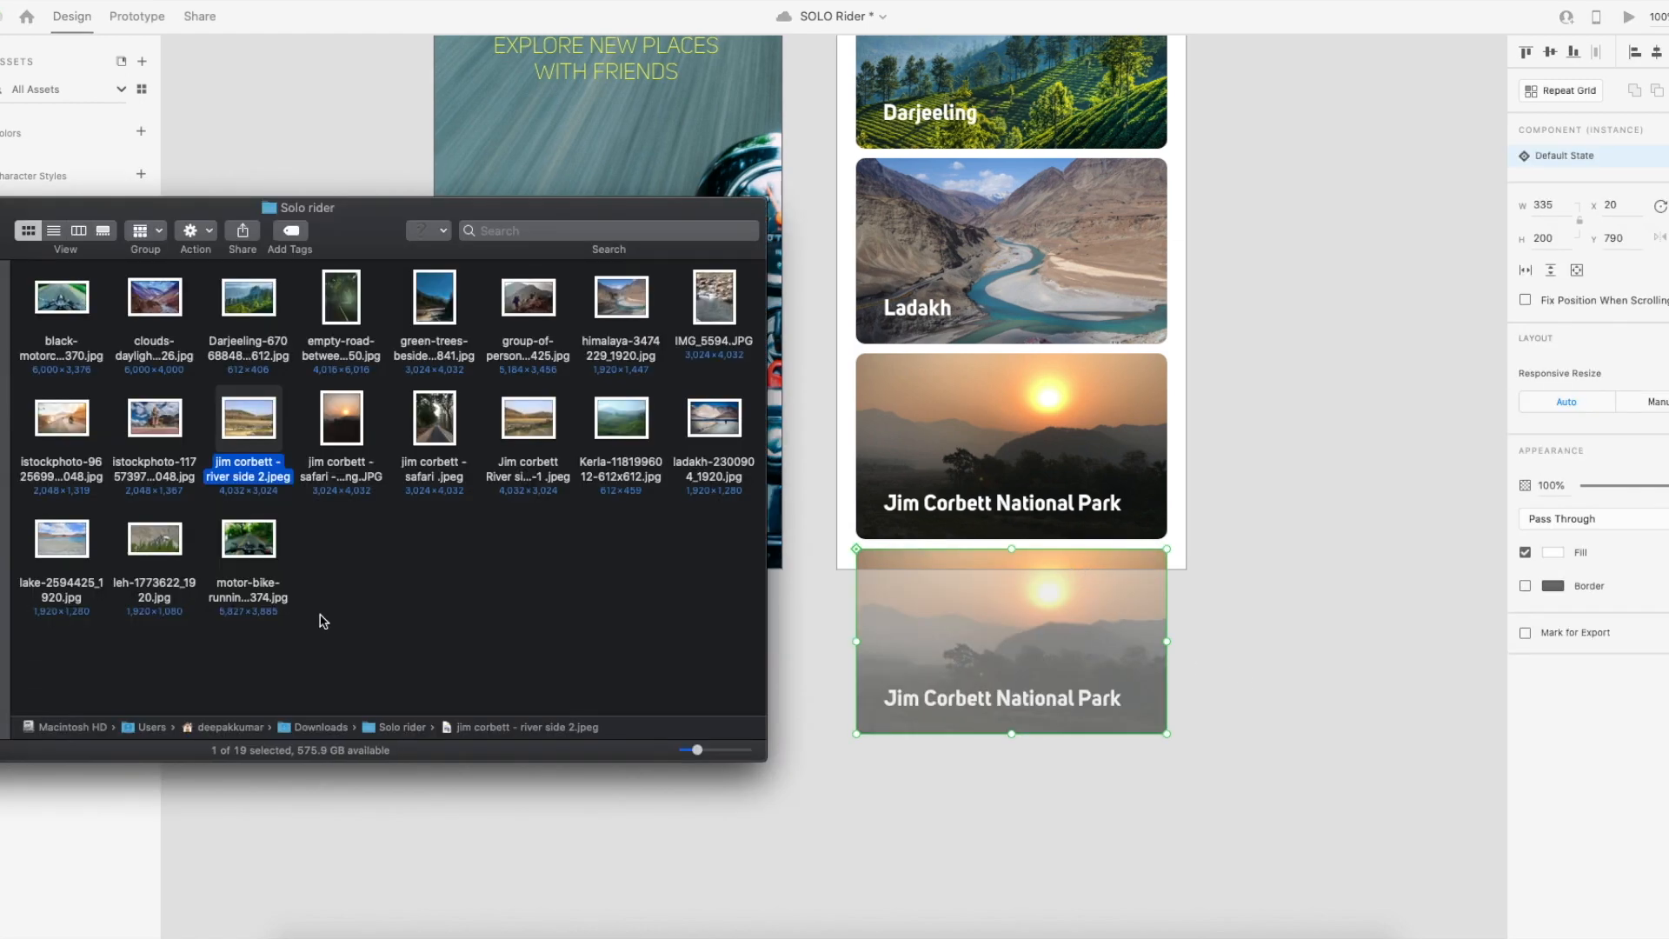
click(975, 702)
double_click(976, 702)
double_click(976, 698)
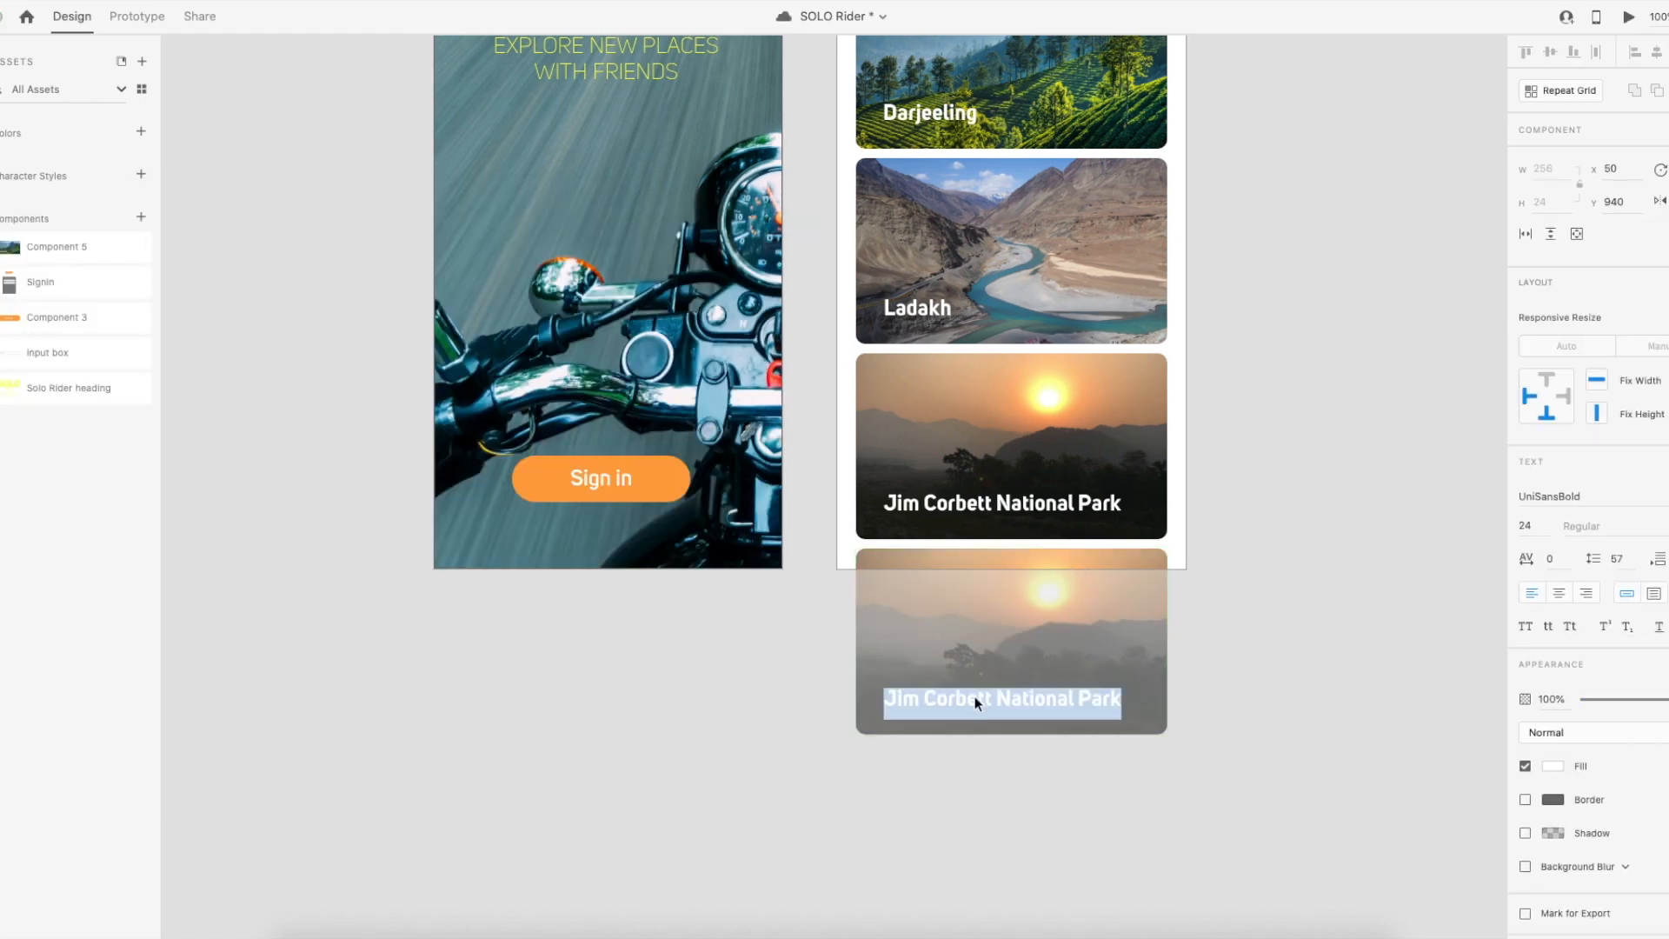
text(Kerla)
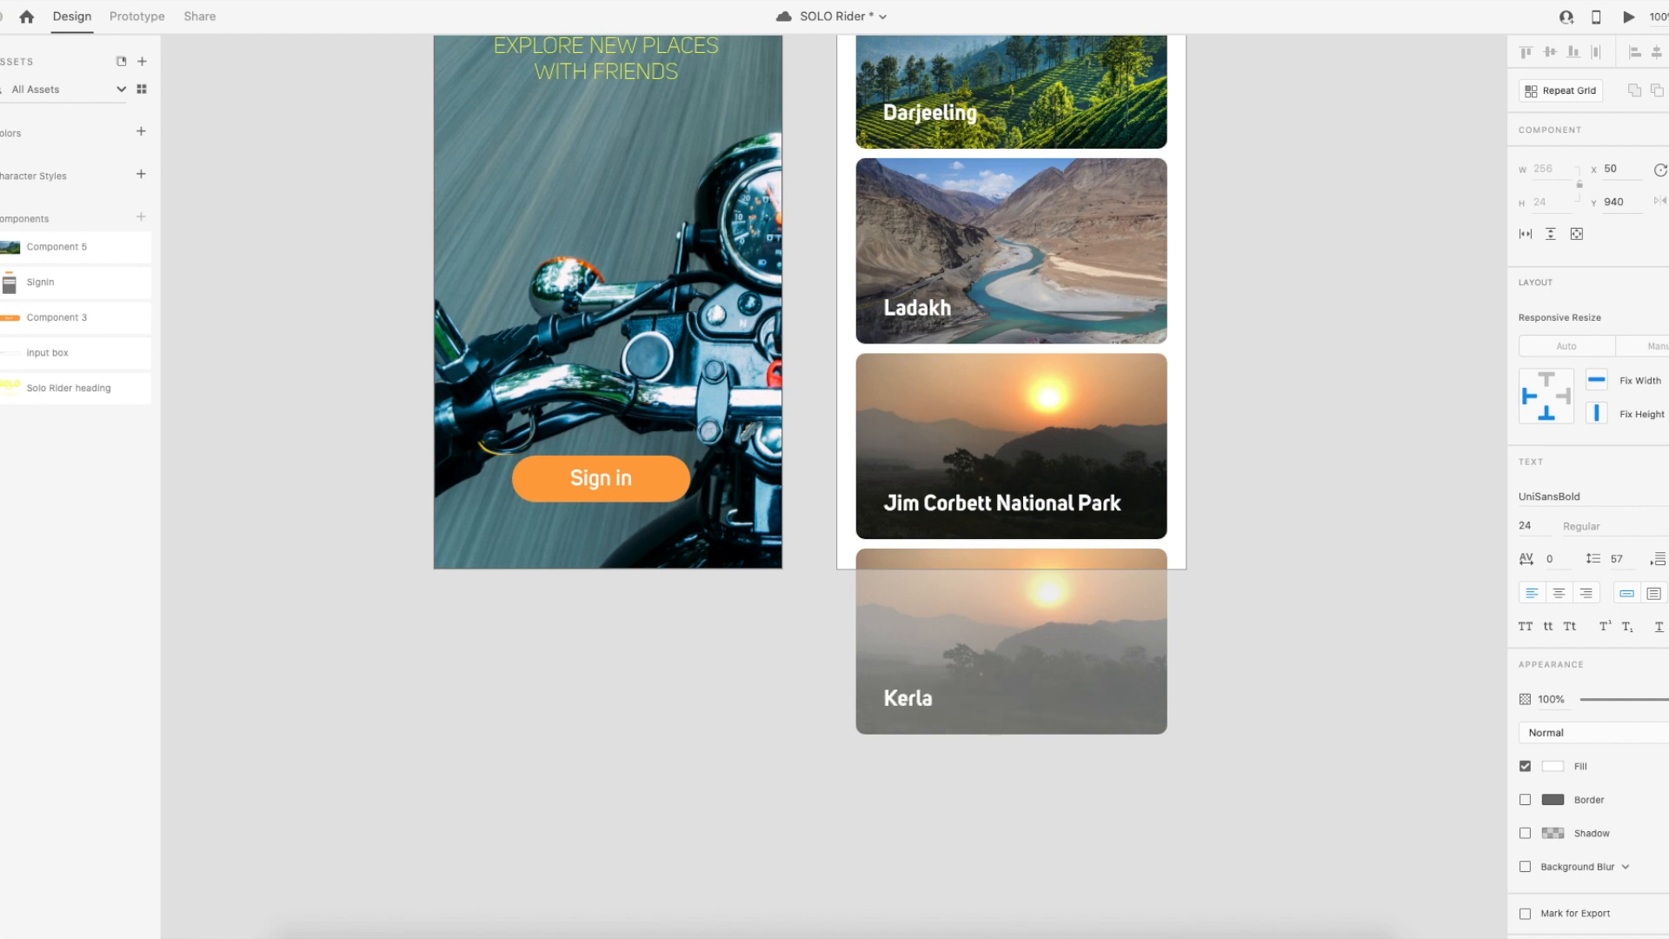
click(989, 837)
Replace the Kerla card's photo with empty-road-between-forest-3633950.jpg from the Solo rider folder.
key(super+Tab)
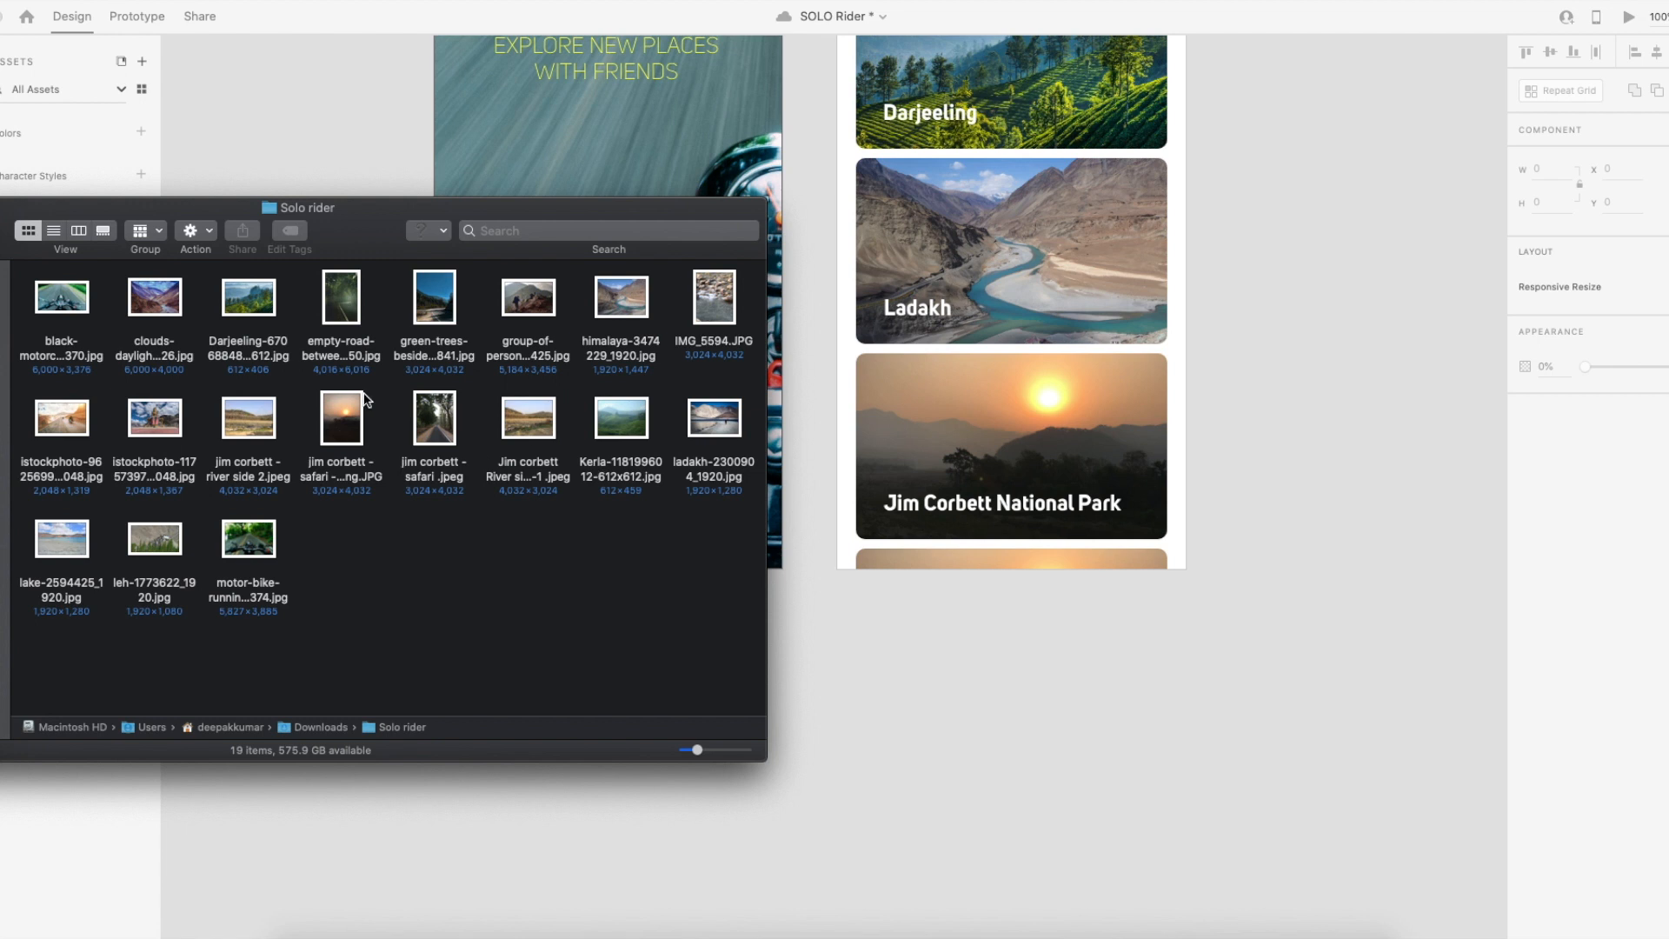
click(343, 317)
drag(343, 316, 1156, 600)
click(1301, 622)
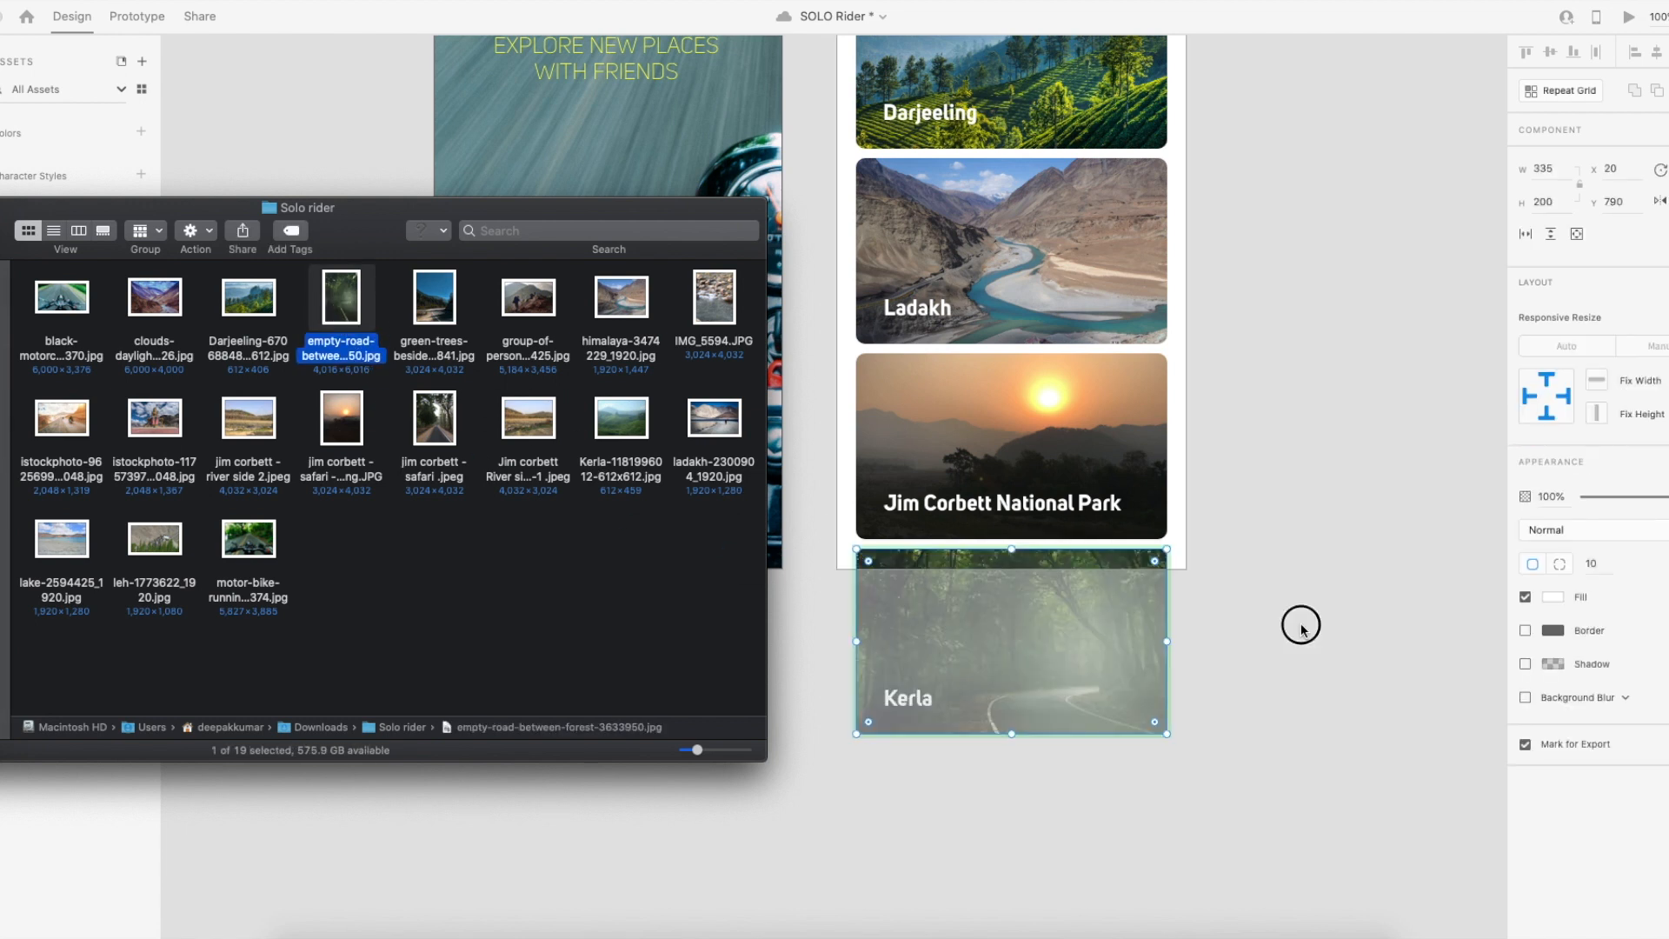
scroll(1077, 589, down, 5)
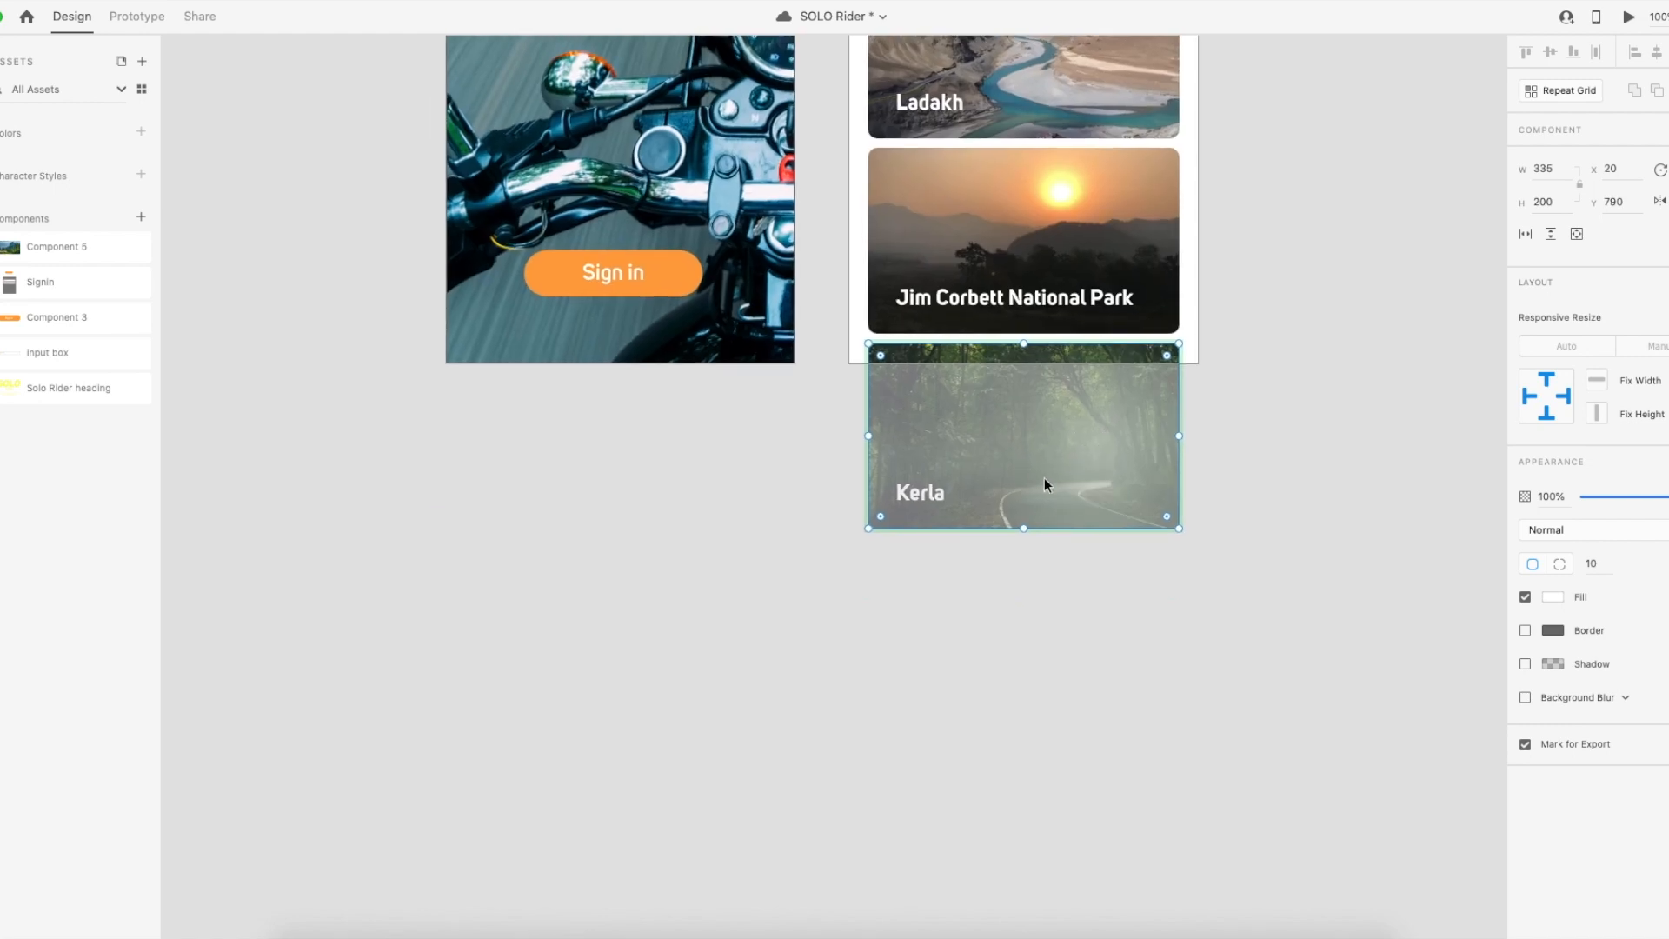
drag(1059, 433, 1077, 628)
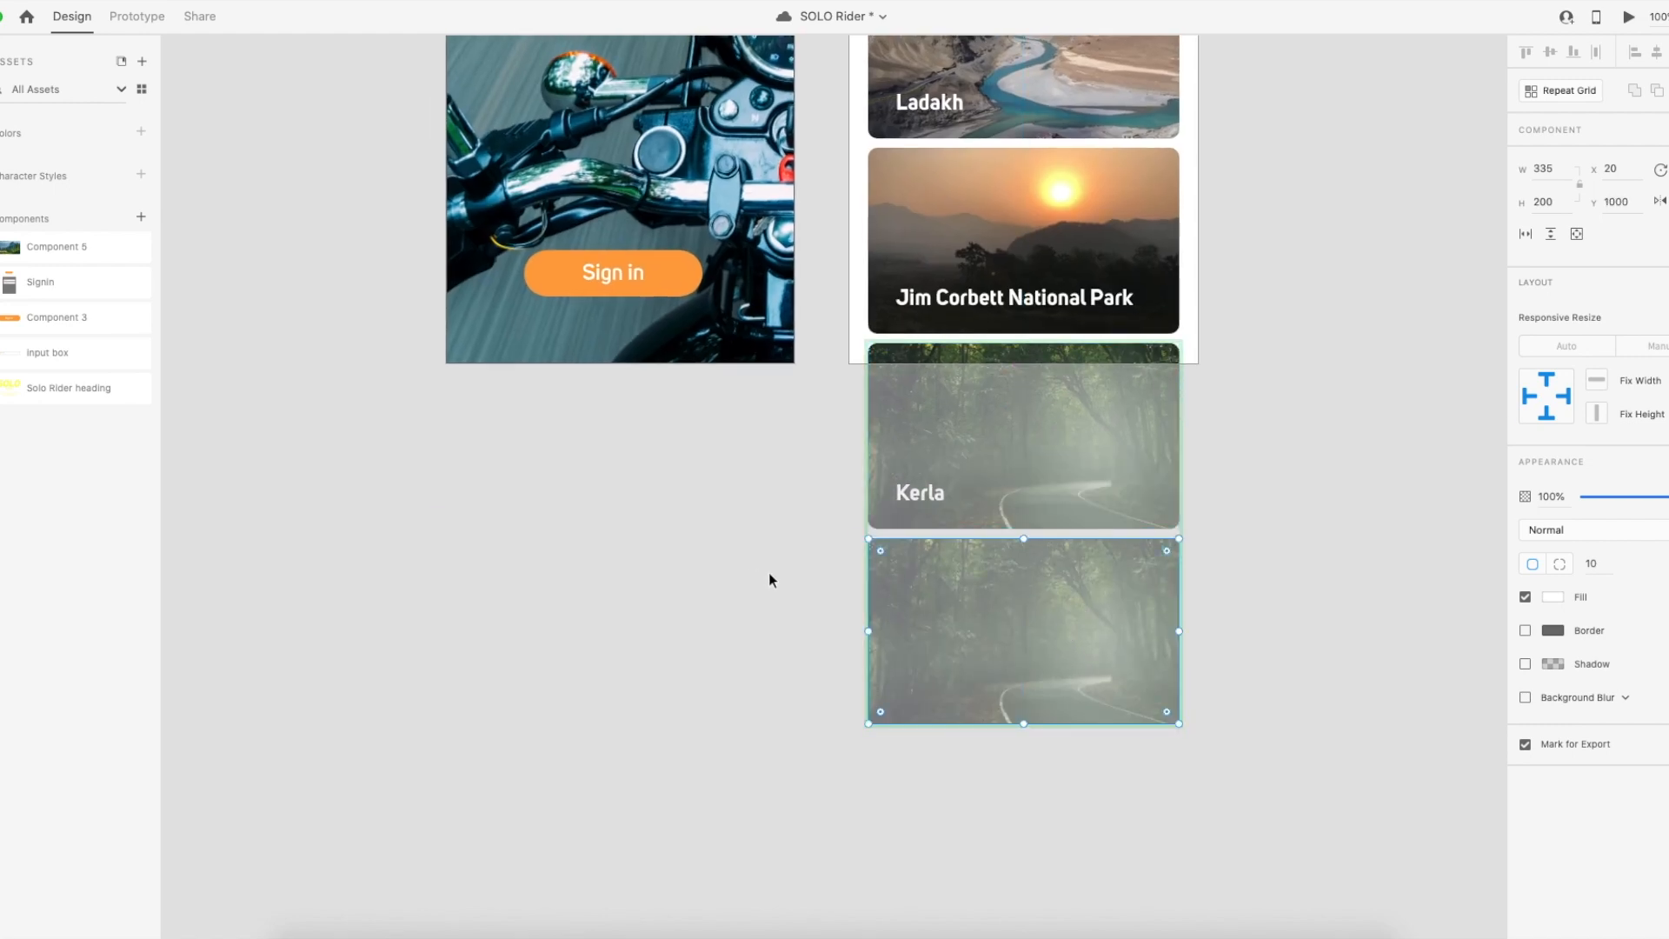
key(ctrl+z)
click(979, 507)
drag(999, 353, 1021, 557)
key(ctrl+z)
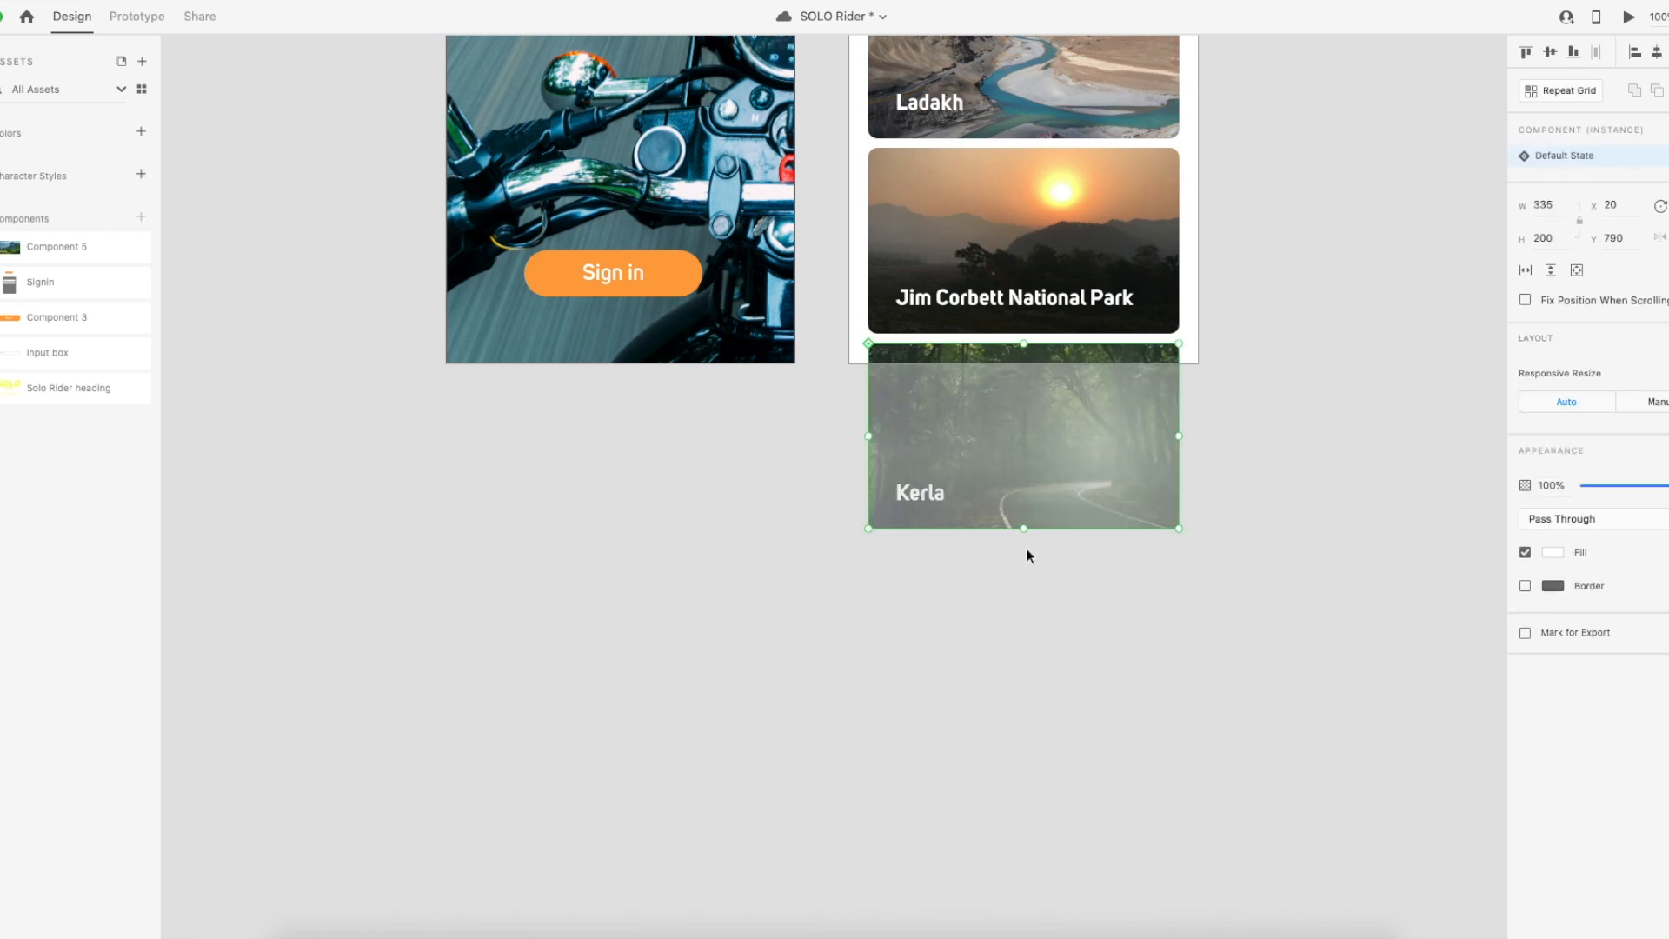
Duplicate the whole Kerla card and place the copy below it, outside the artboard, at X 454, Y 1000.
drag(1072, 361, 1062, 556)
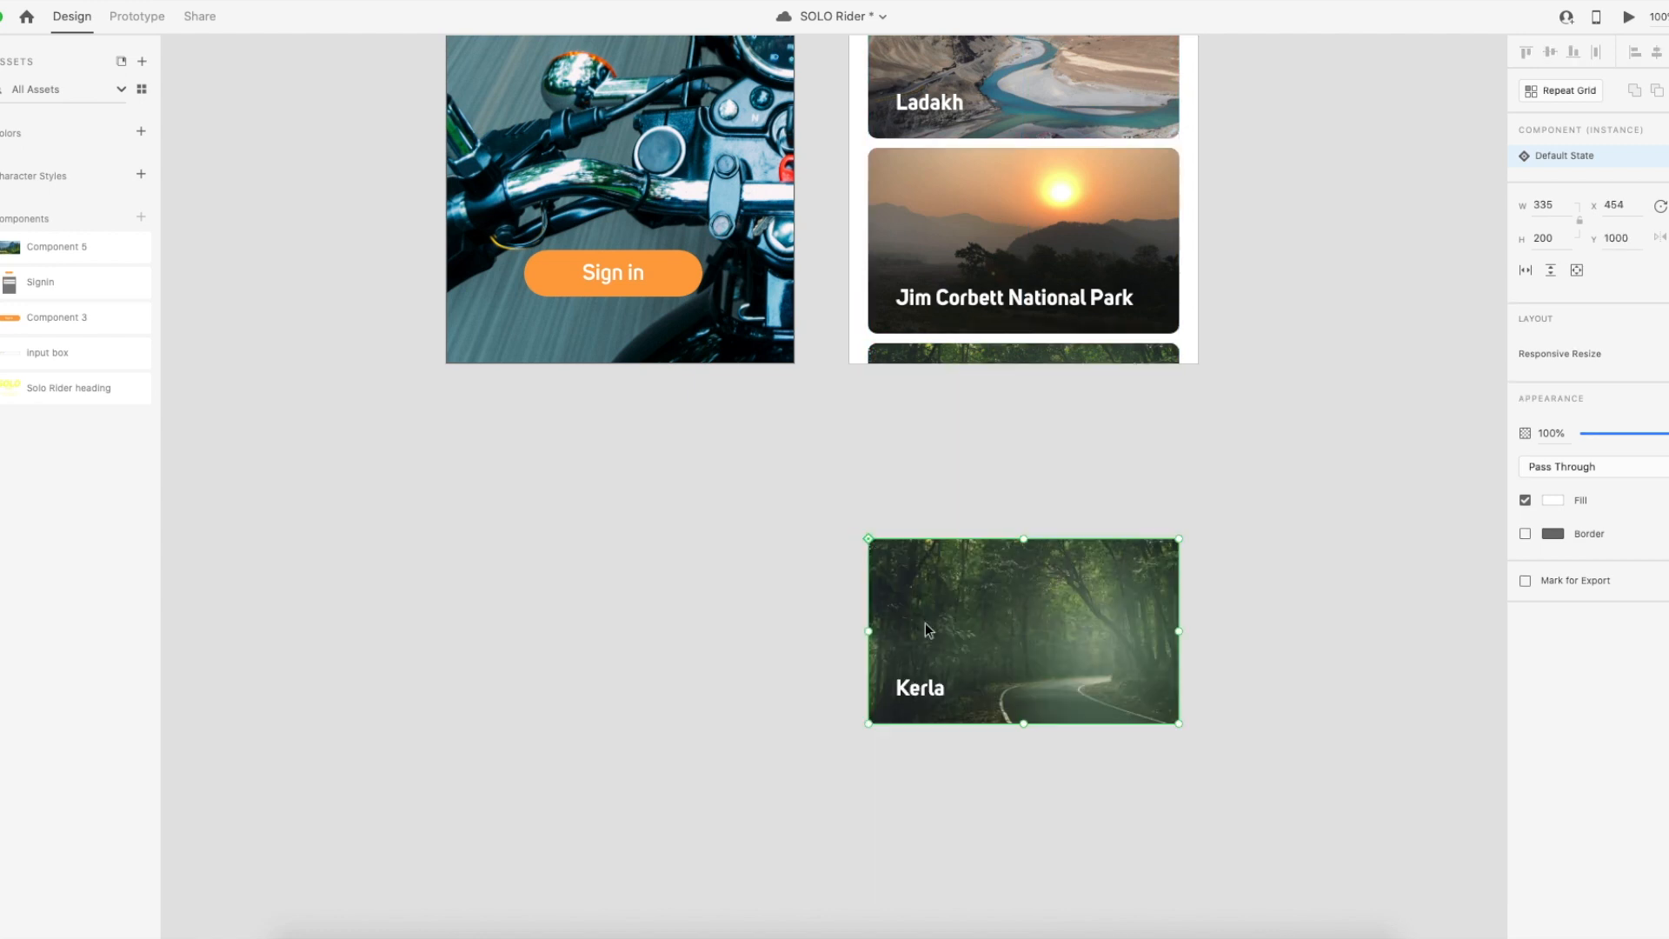
key(super+Tab)
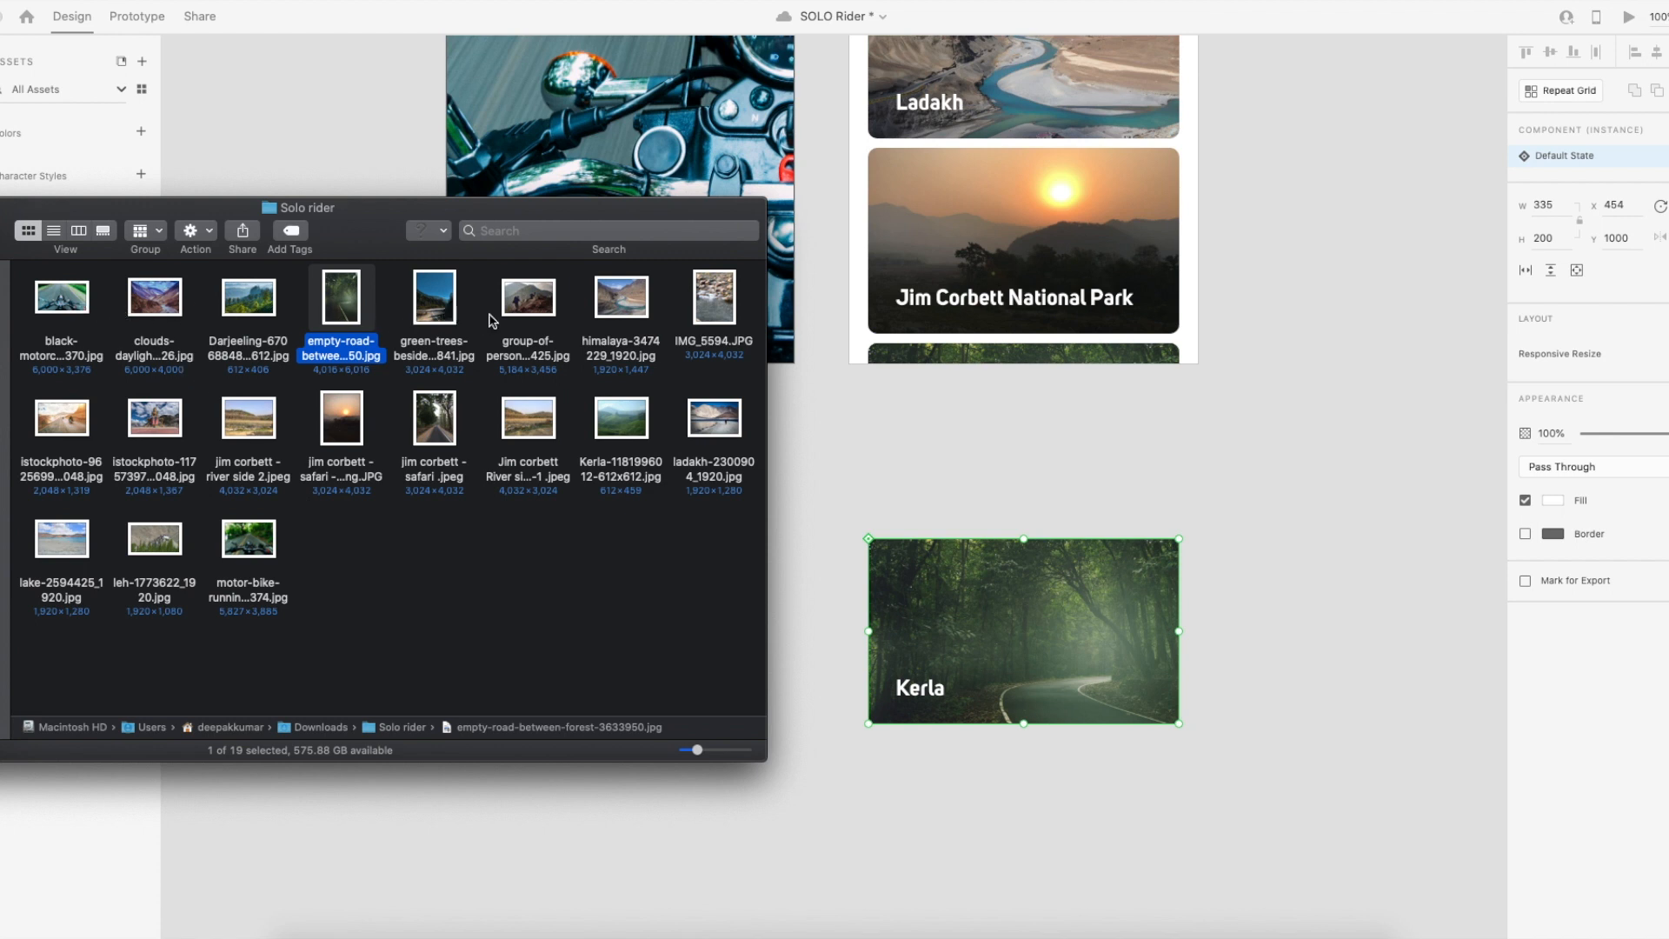
click(1297, 561)
Change the label on the fifth destination card to "Manali" and deselect it.
click(901, 688)
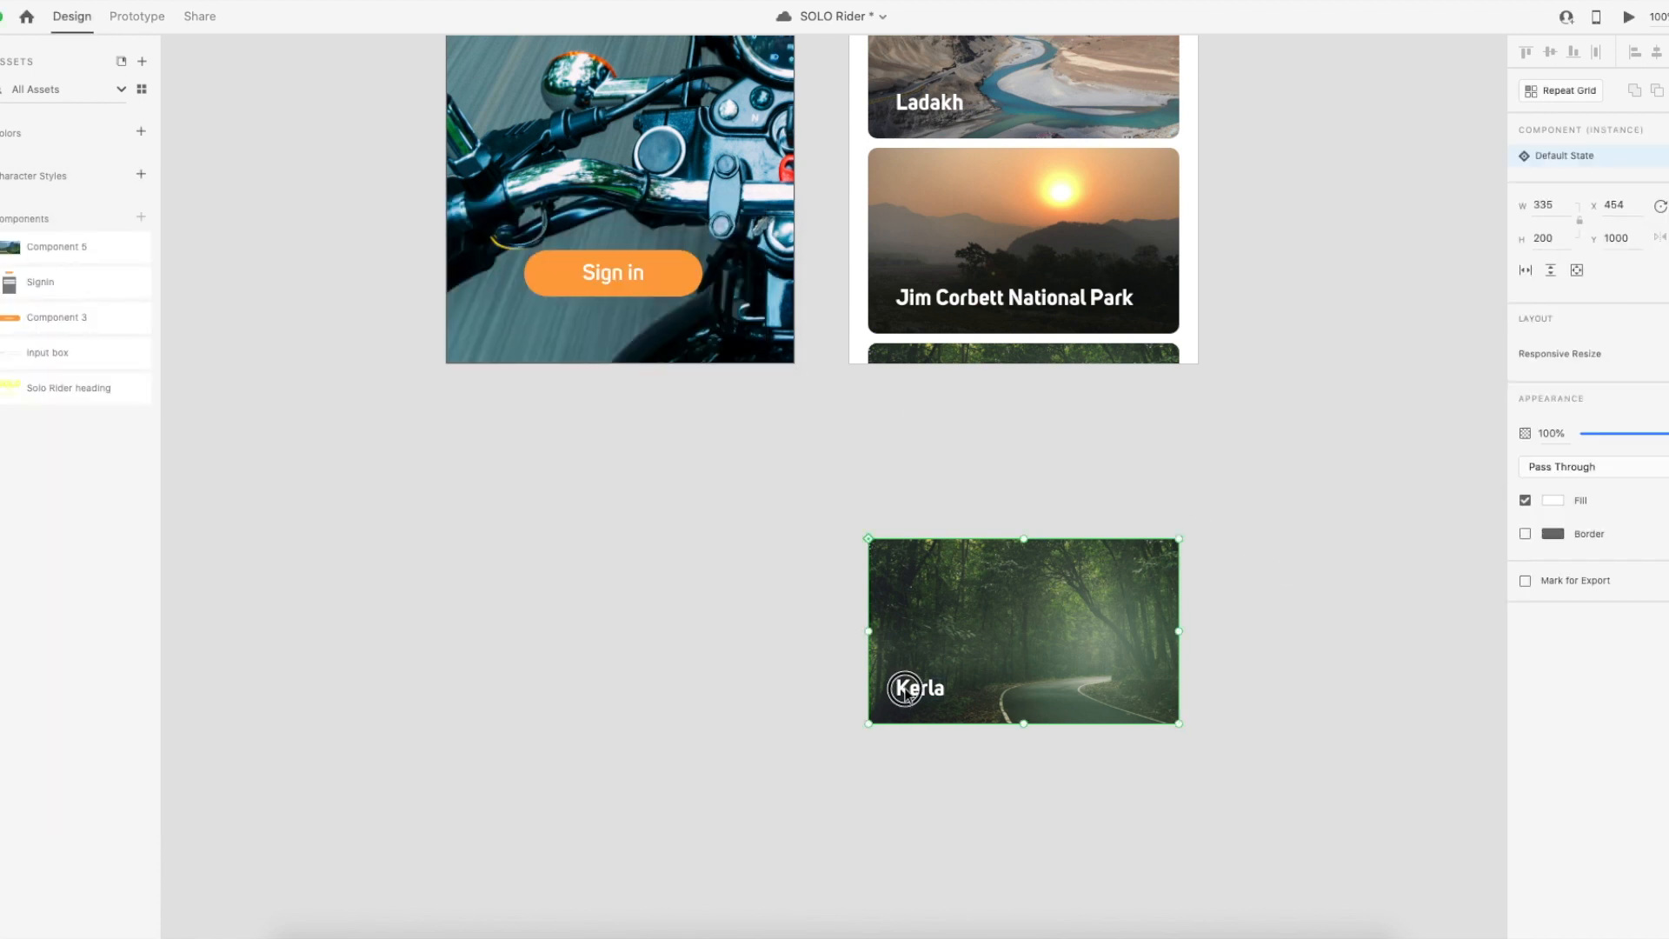
double_click(912, 687)
double_click(917, 688)
text(Manal)
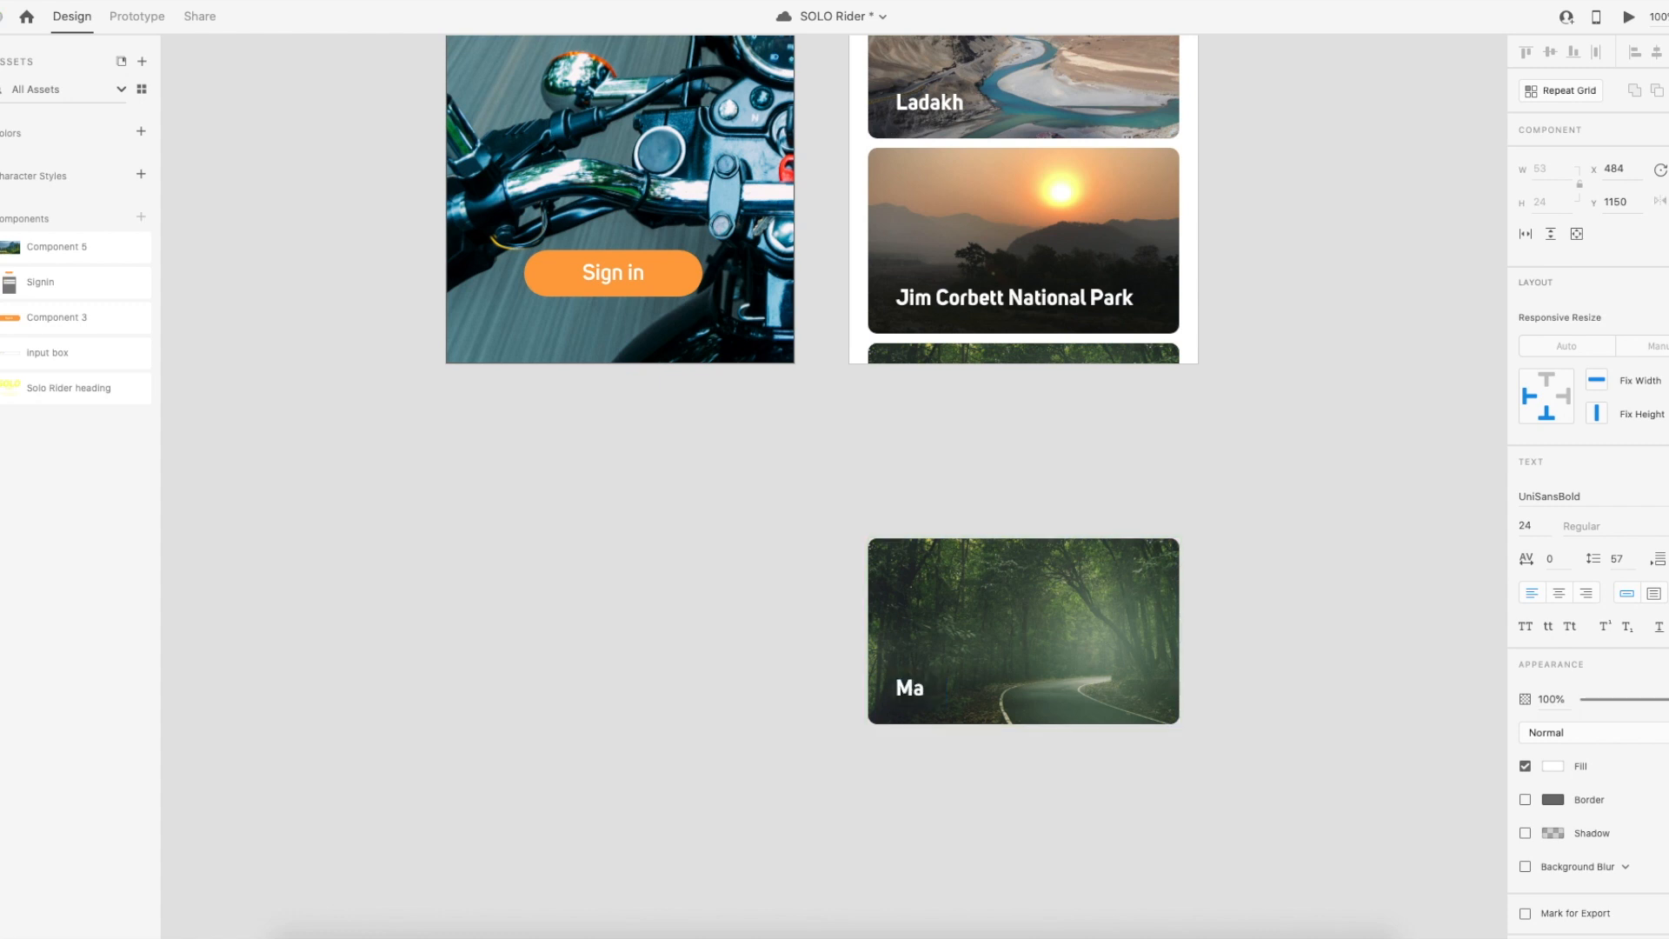
key(Escape)
click(626, 771)
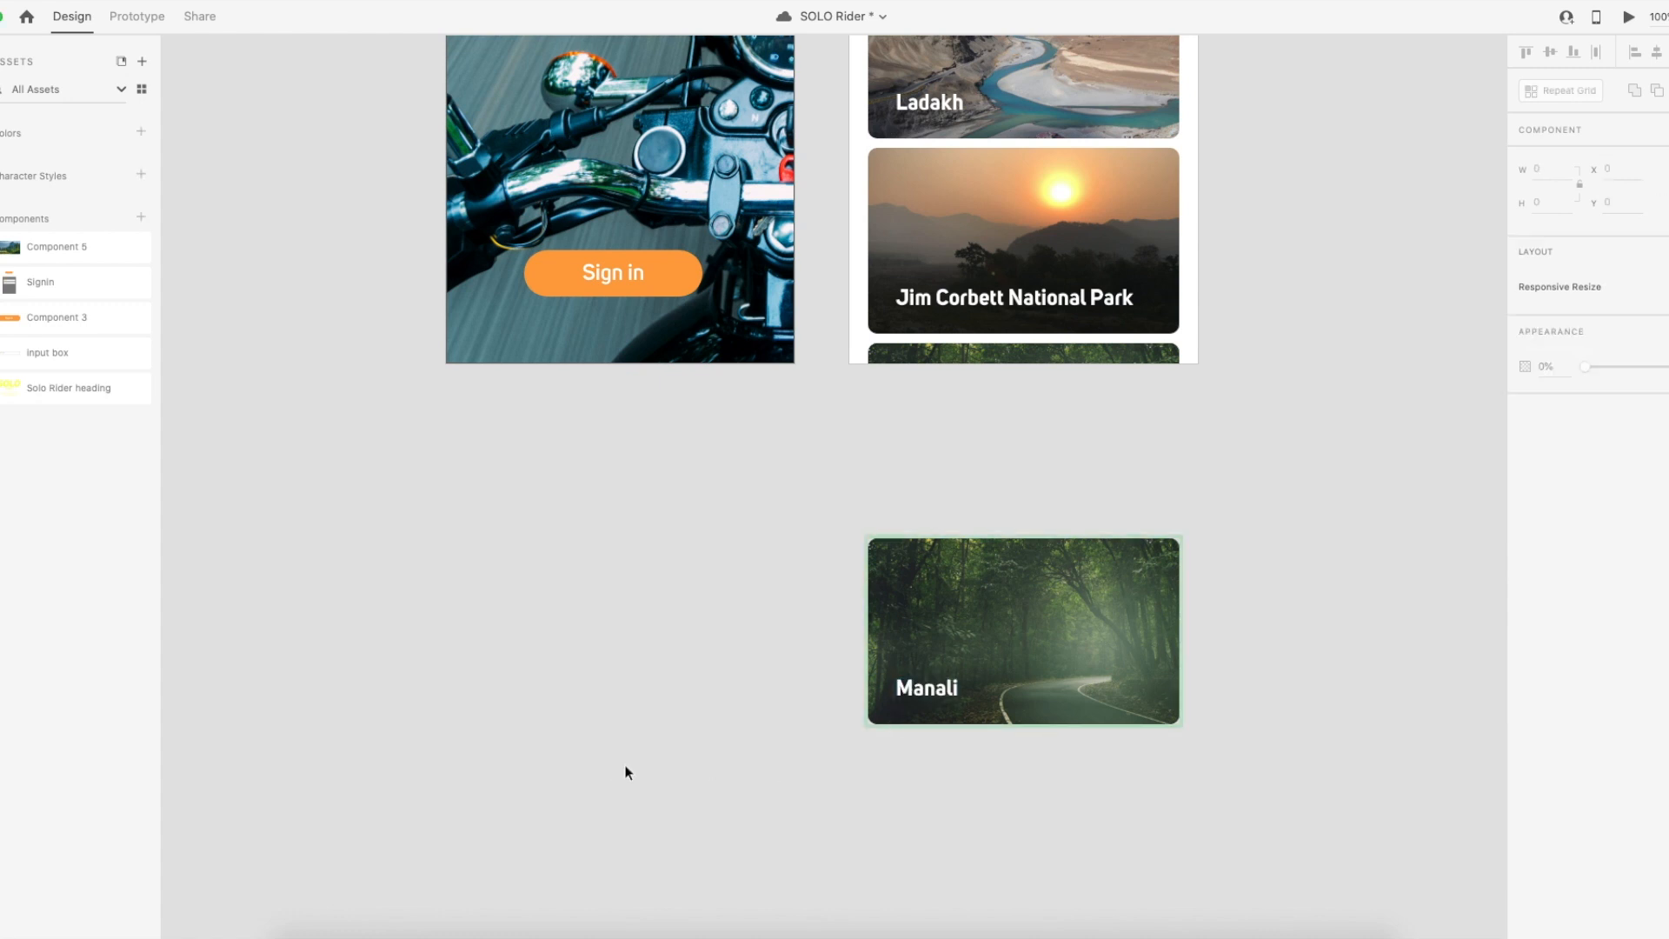
Look through the photos in the Solo rider folder for one that suits the Manali card.
key(super+Tab)
click(1063, 579)
click(942, 586)
key(super+Tab)
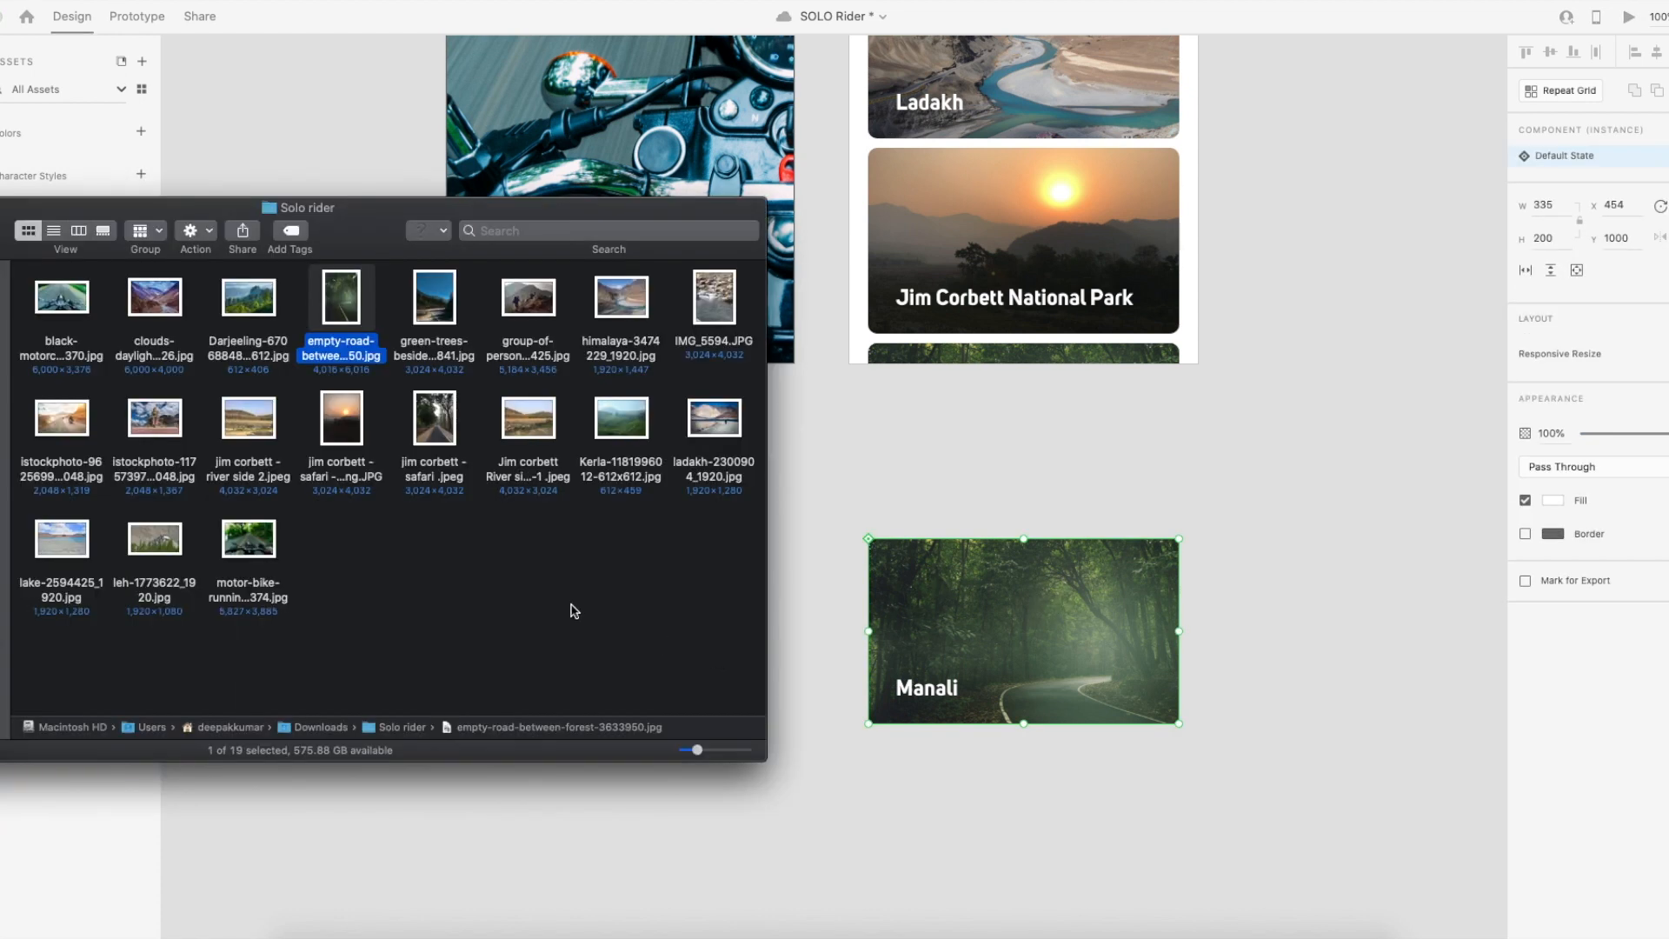
click(522, 567)
click(616, 426)
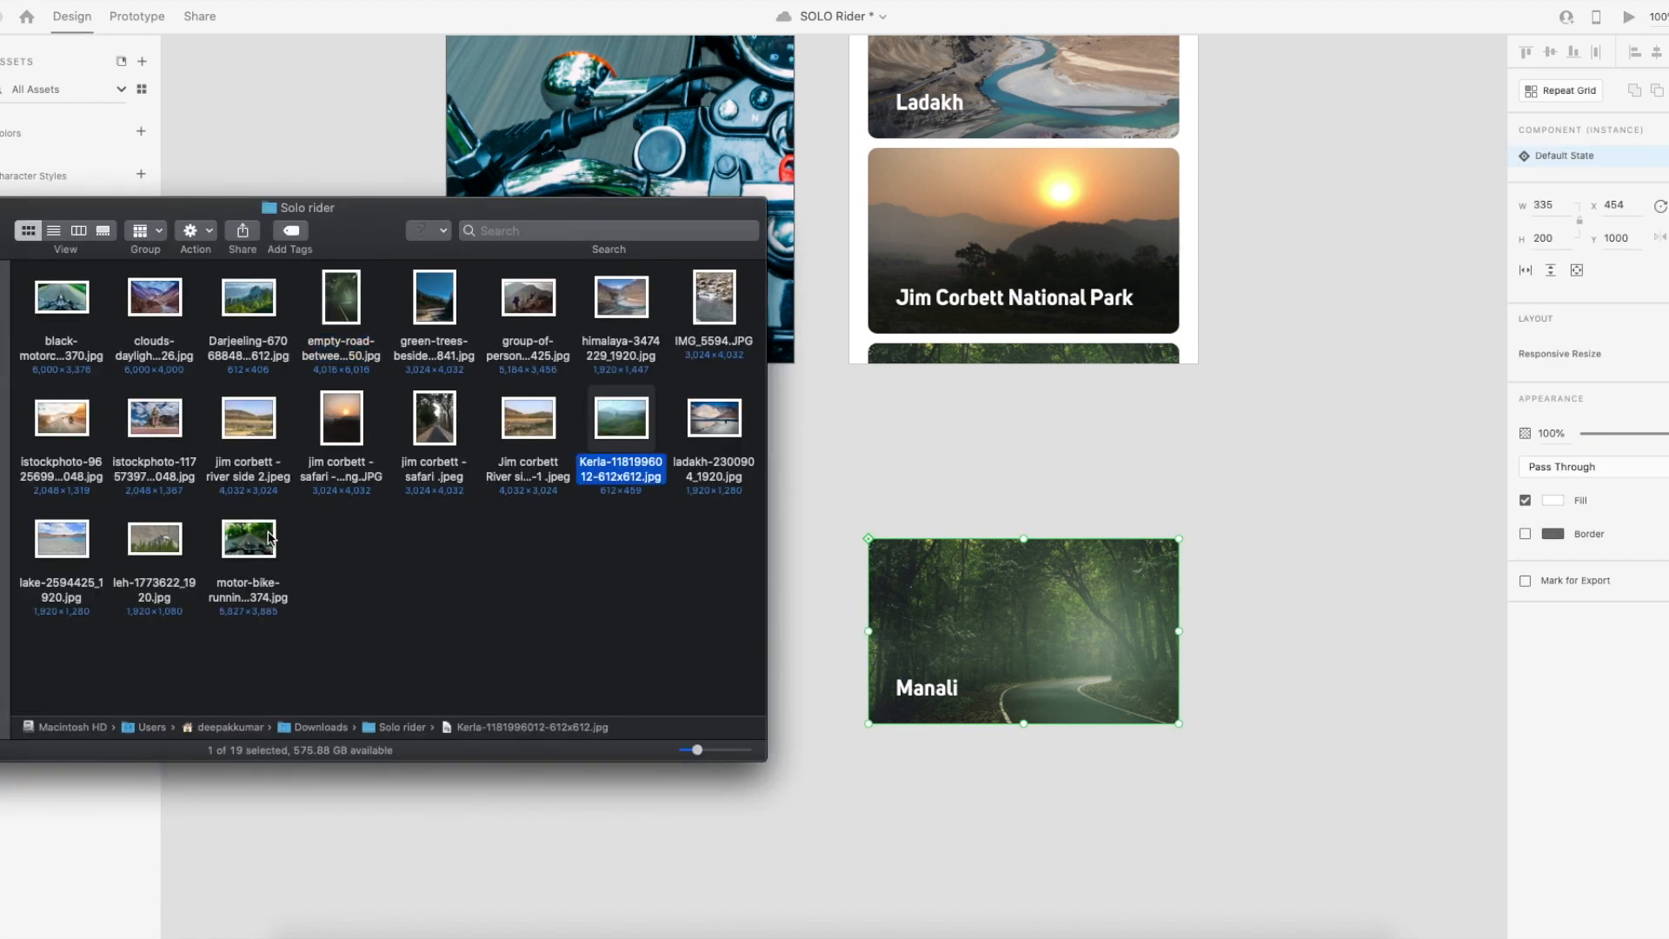
click(242, 315)
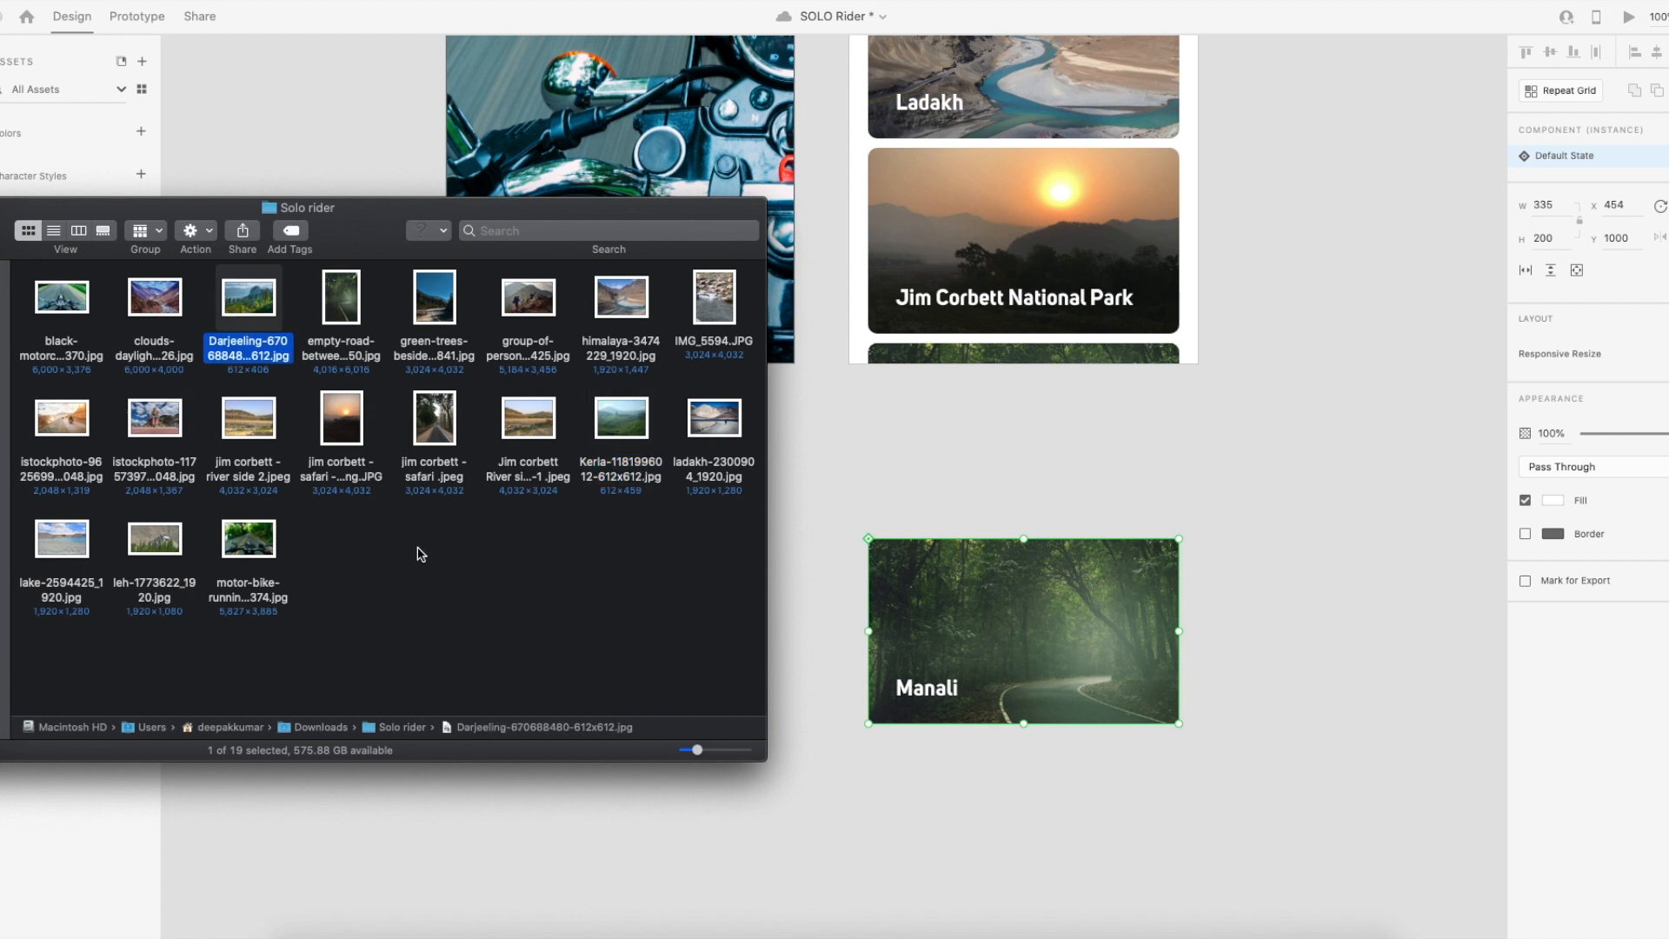
scroll(1261, 359, up, 5)
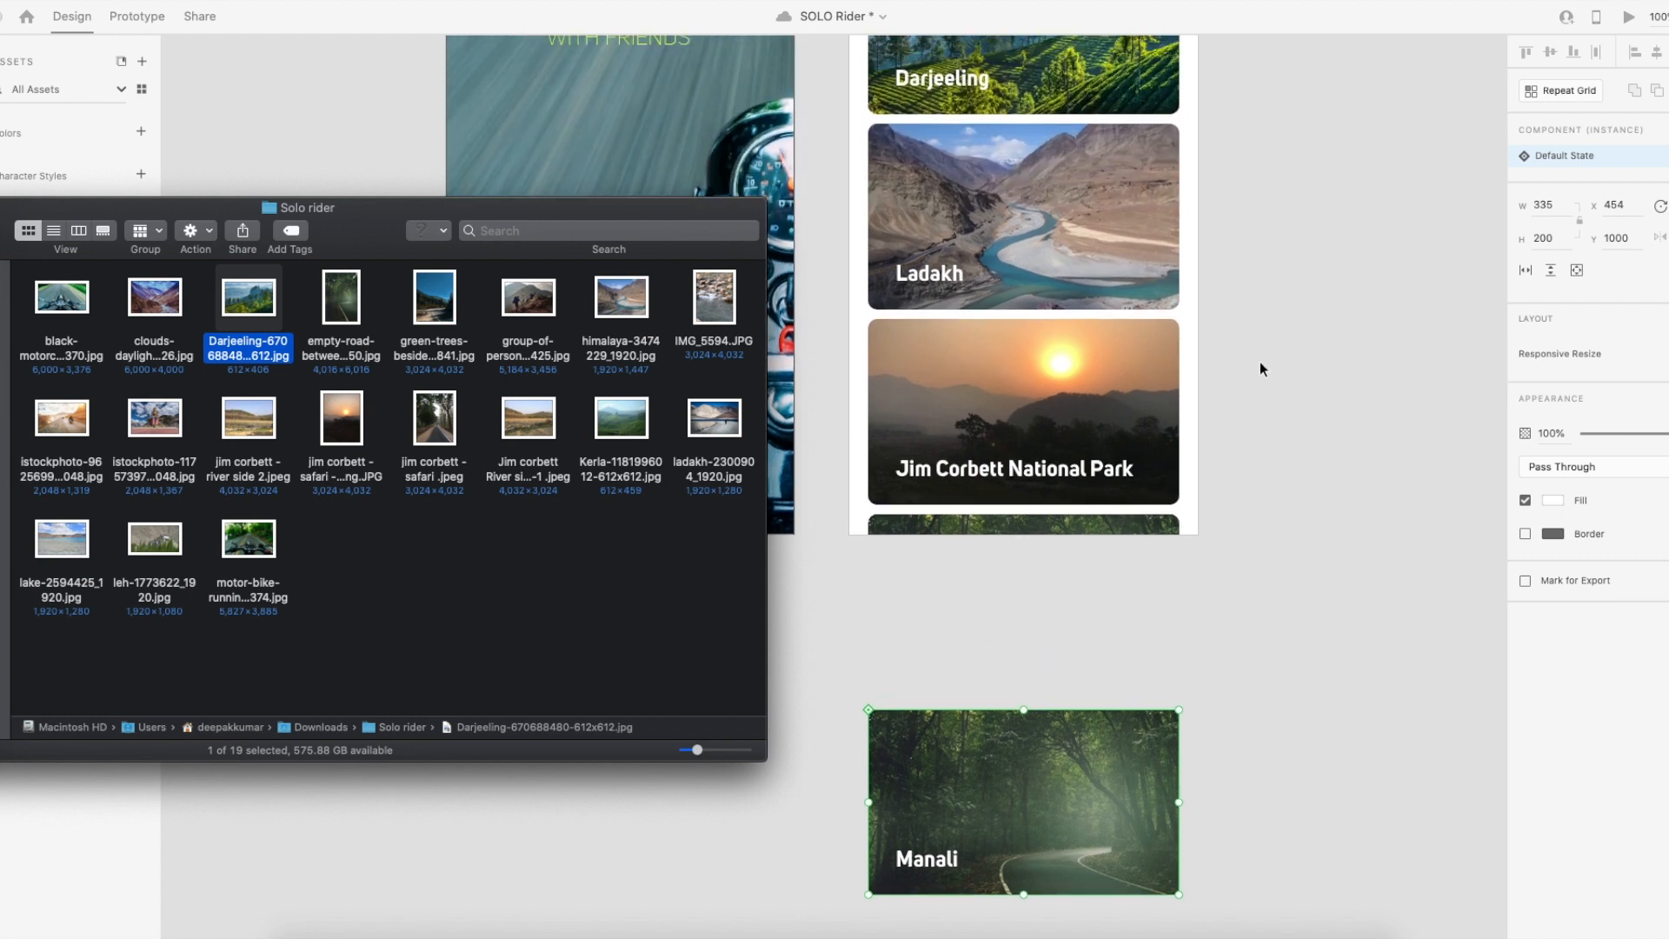
scroll(1256, 370, down, 5)
click(621, 607)
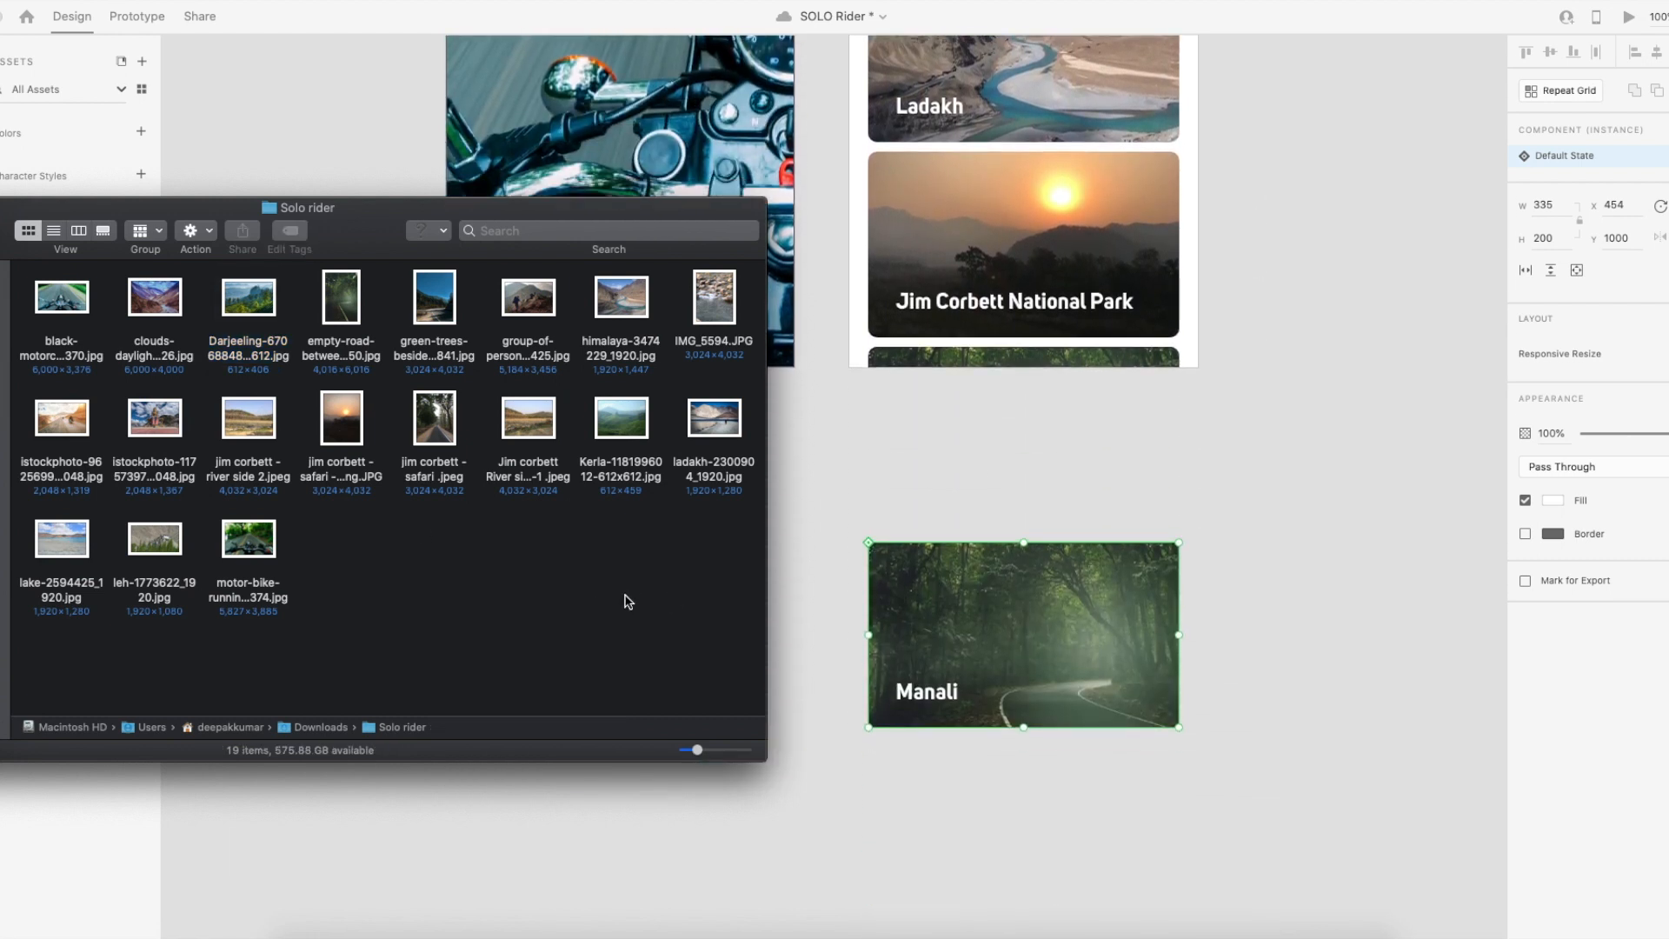
key(m)
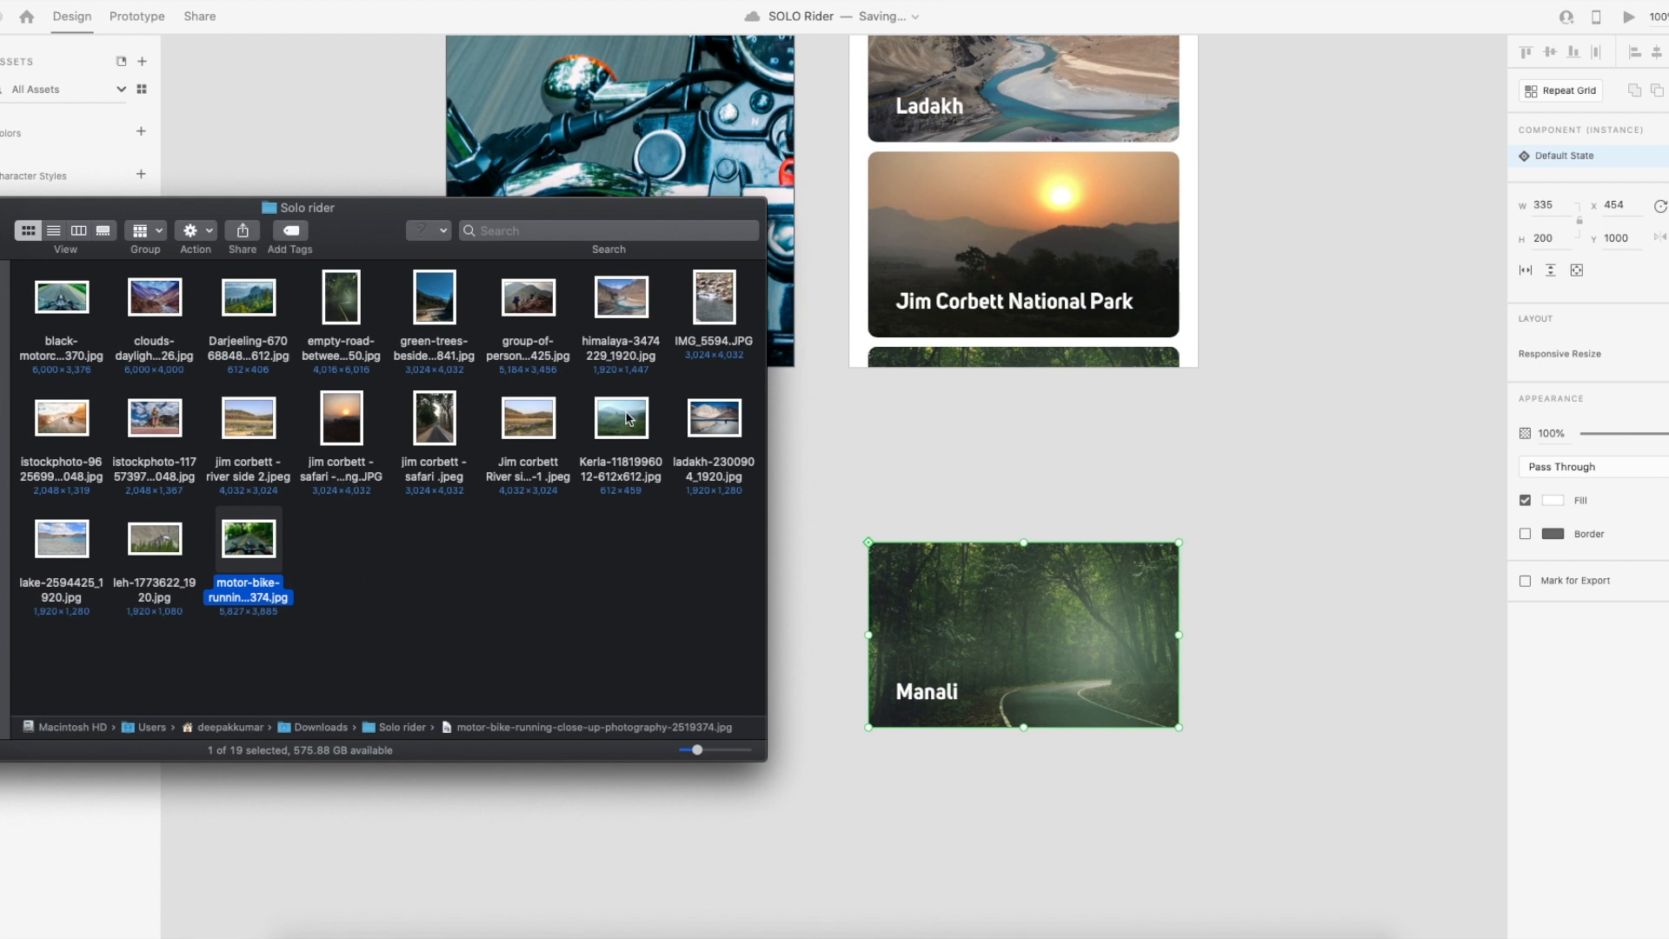
click(628, 422)
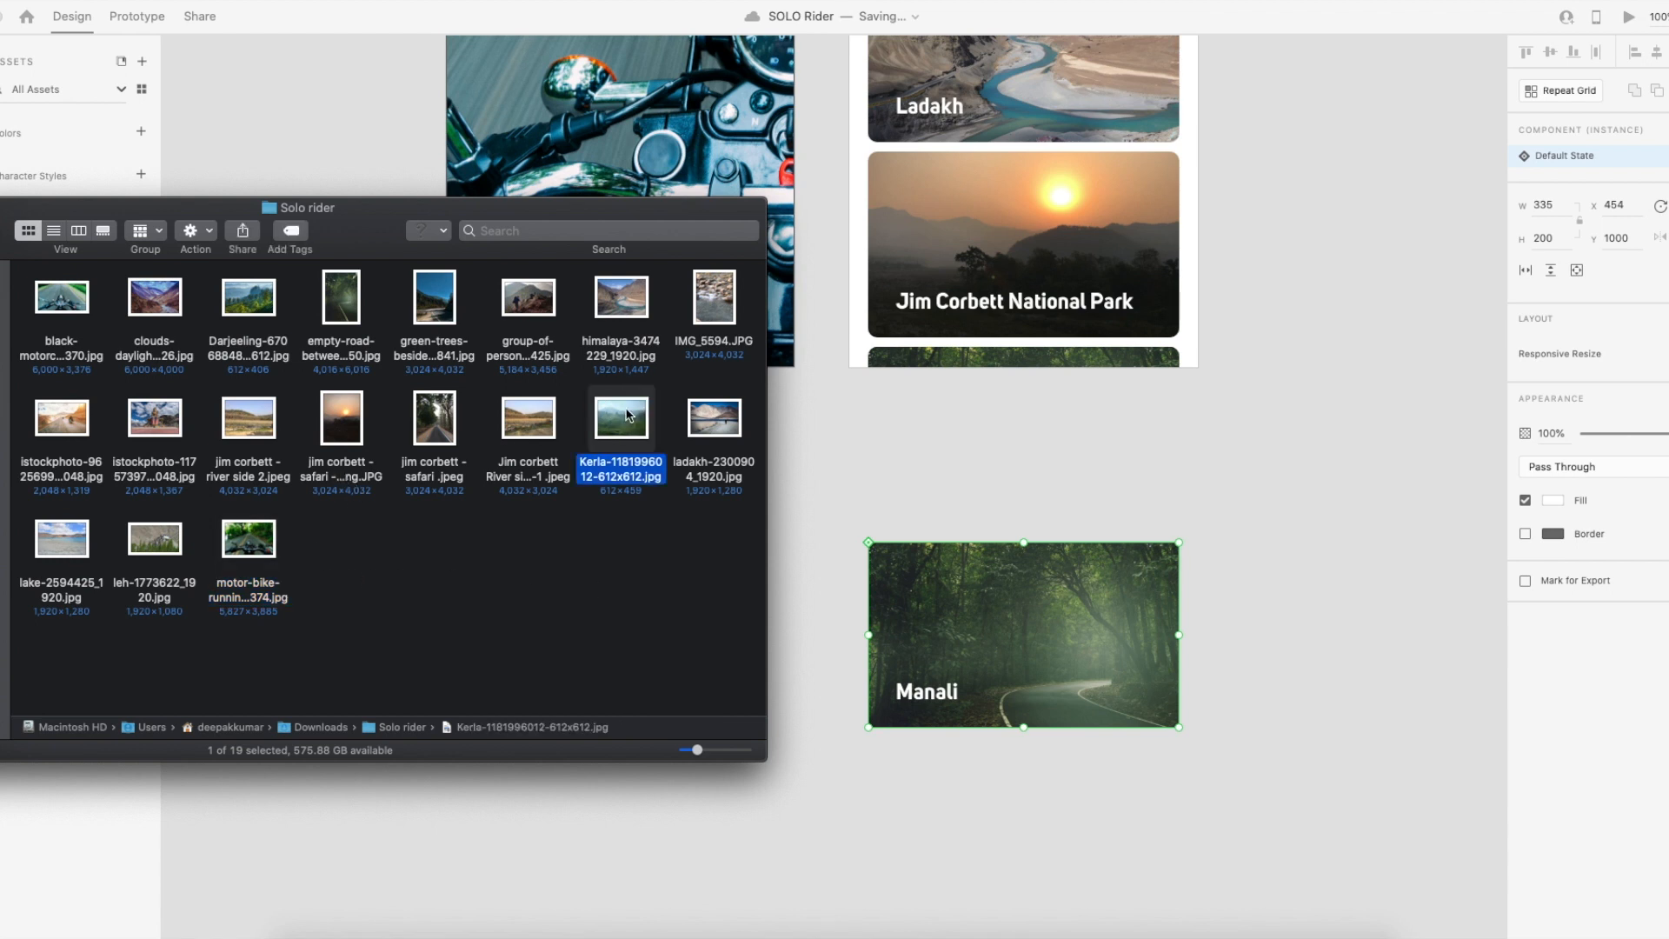
Preview green-trees-beside-road-3276841.jpg and use it to replace the Manali card's photo.
click(449, 313)
key(space)
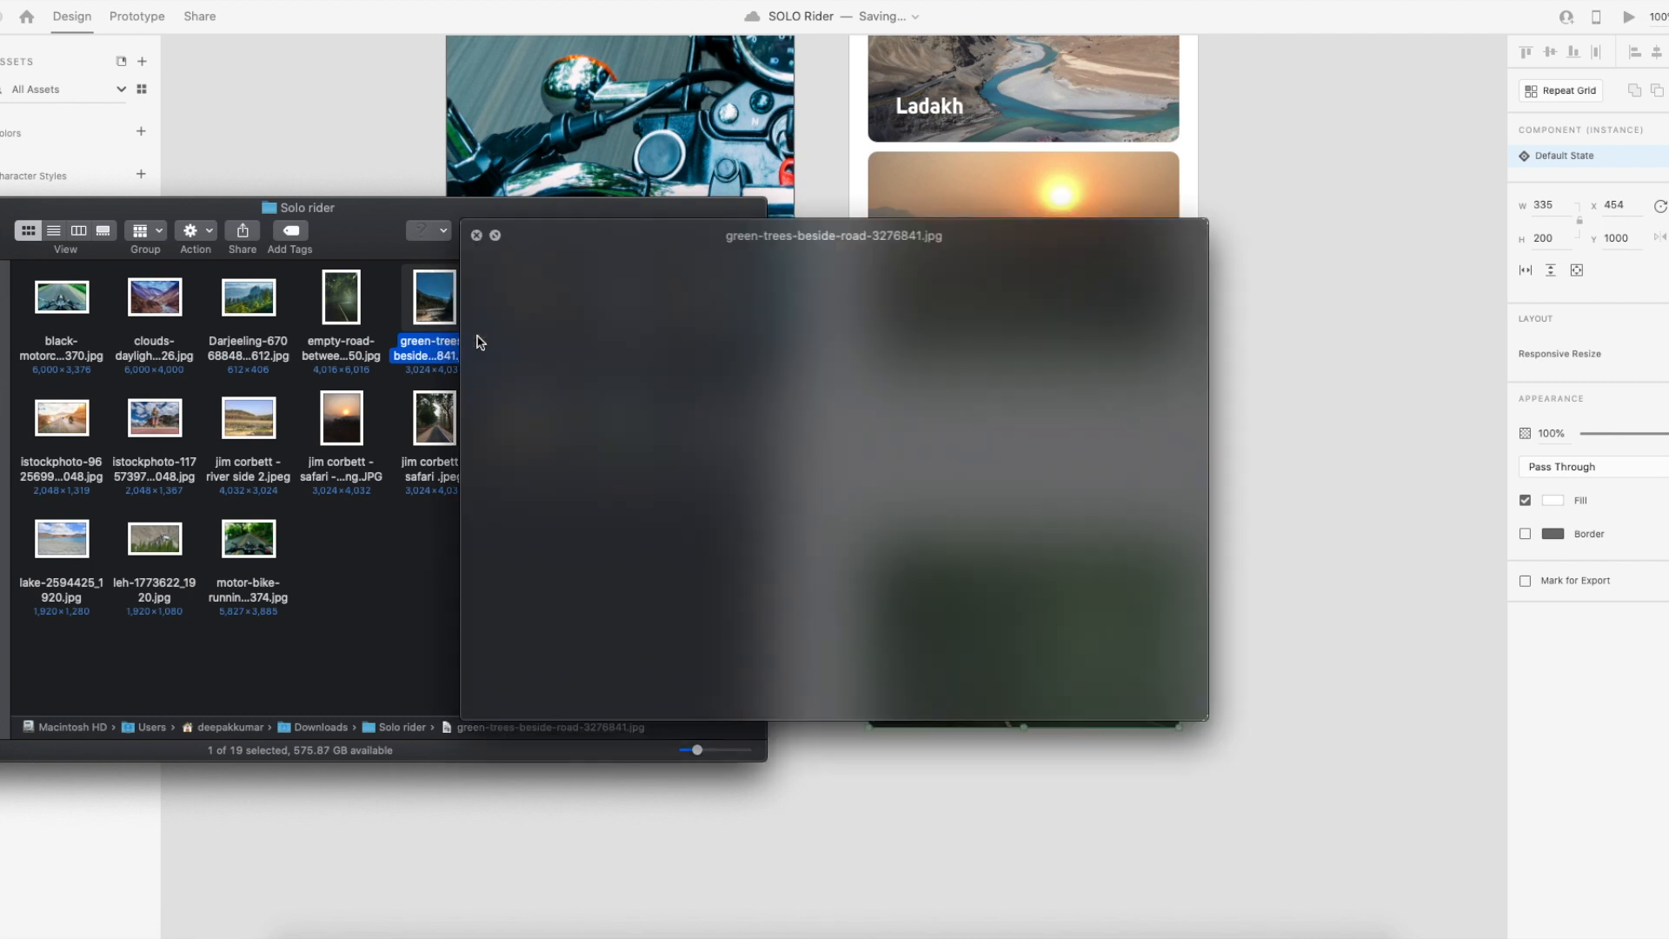
key(space)
drag(439, 304, 1047, 600)
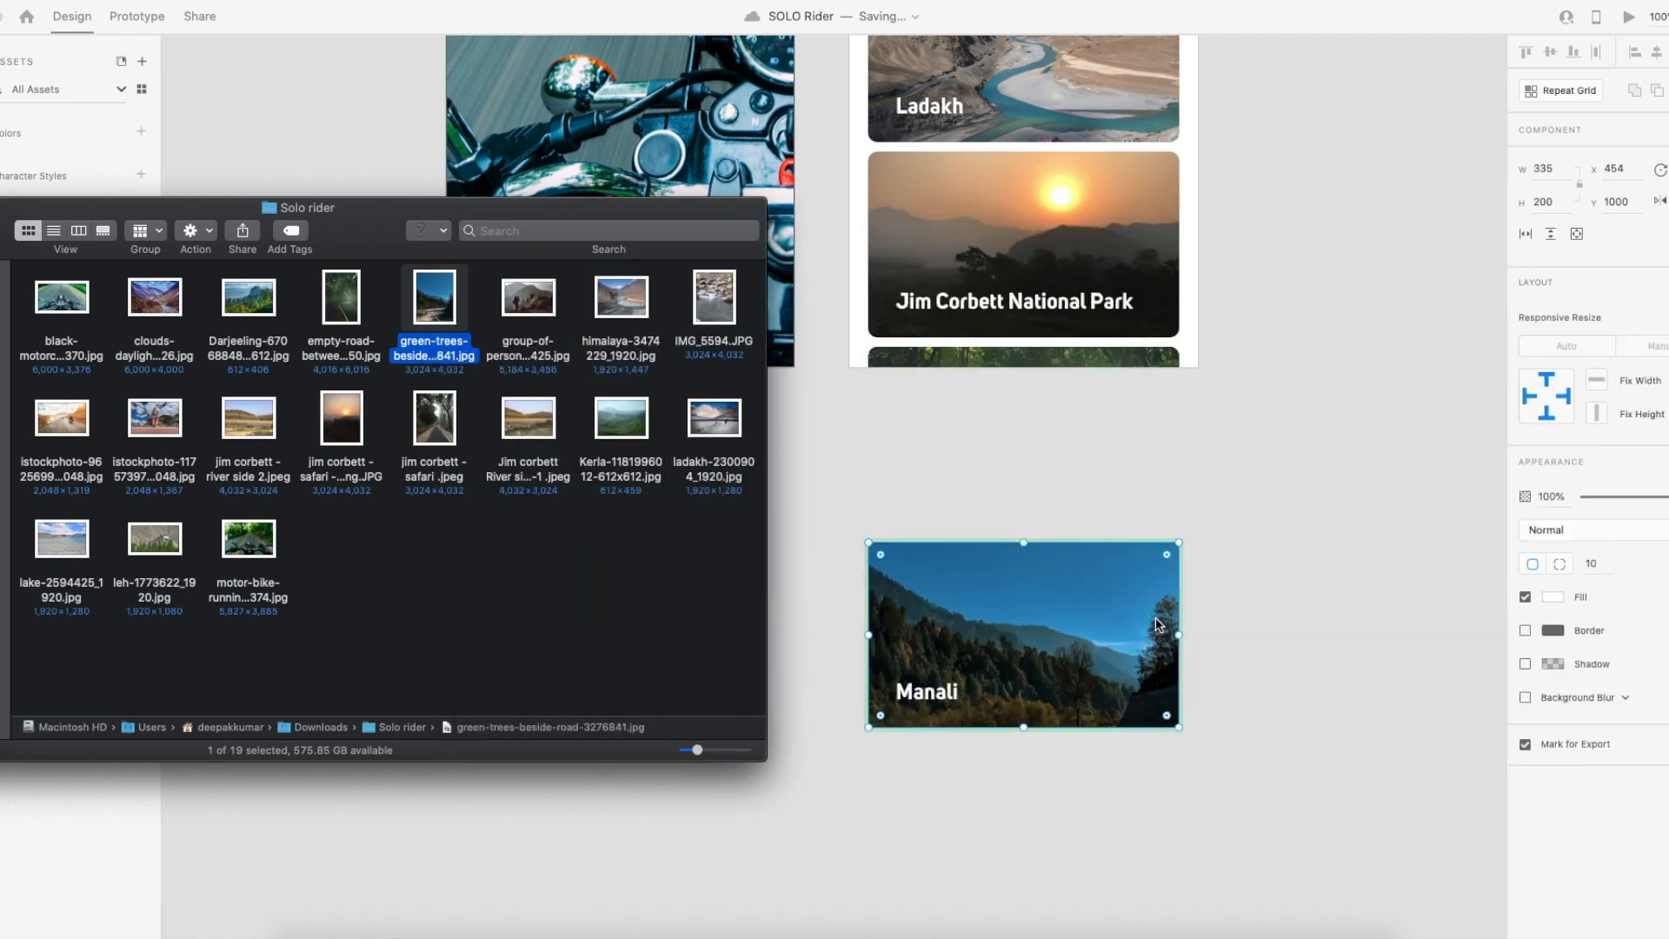
Review the destination cards on the iPhone artboard, the Manali card beneath it and the Solo rider image folder.
click(1270, 624)
click(1269, 632)
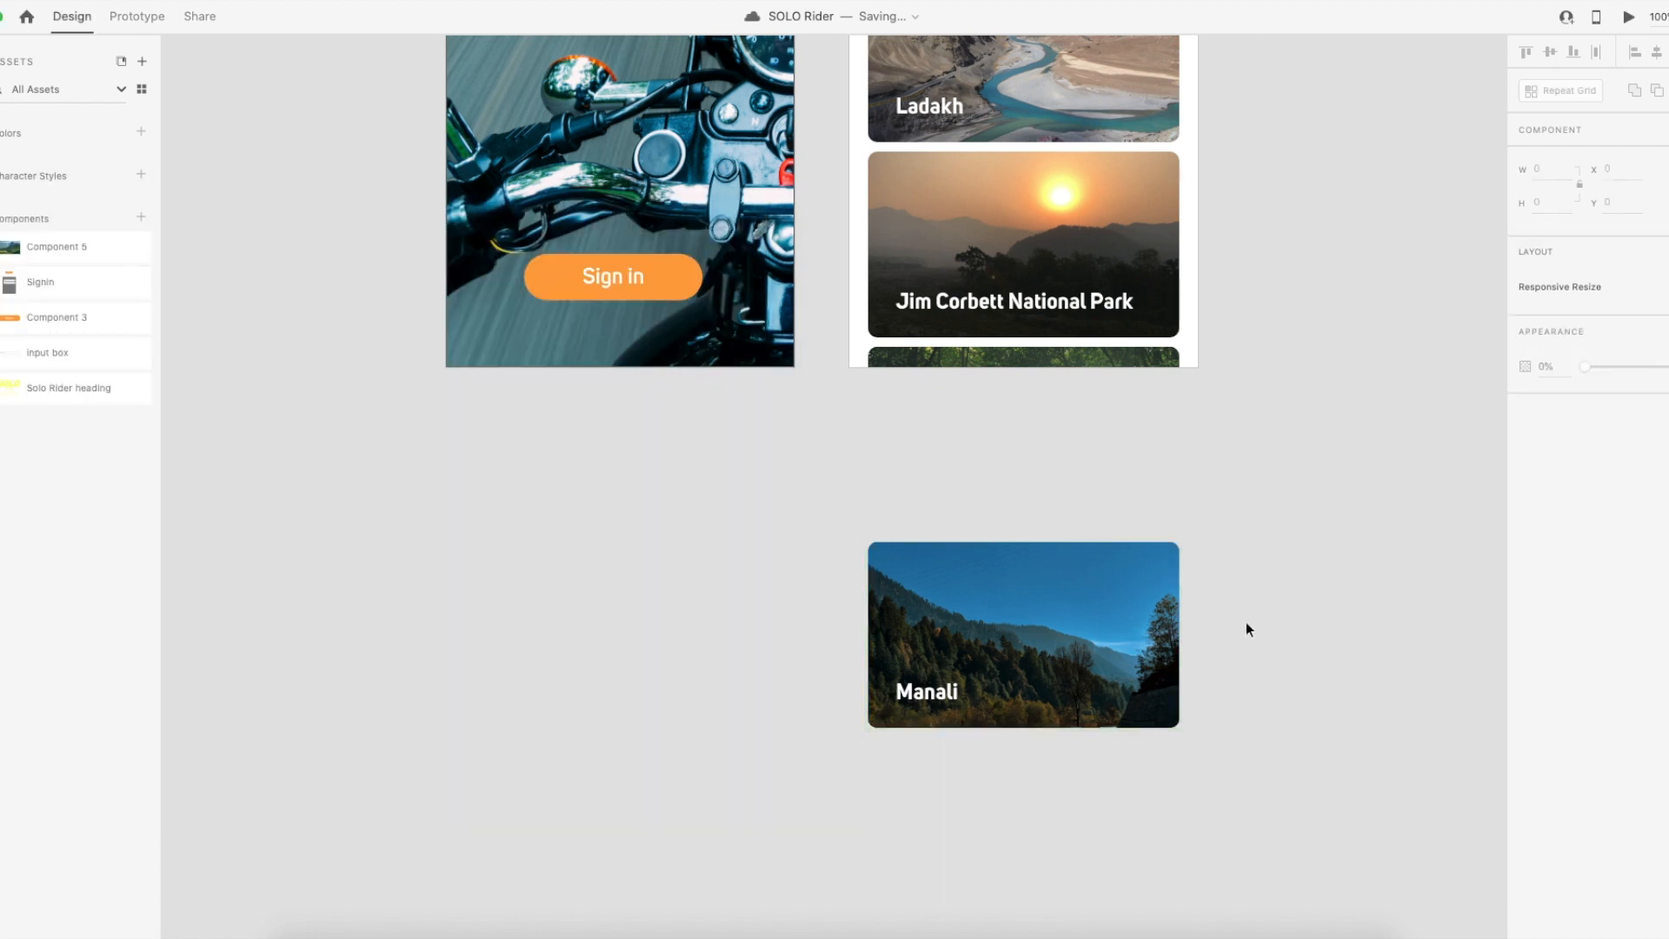
key(super+Tab)
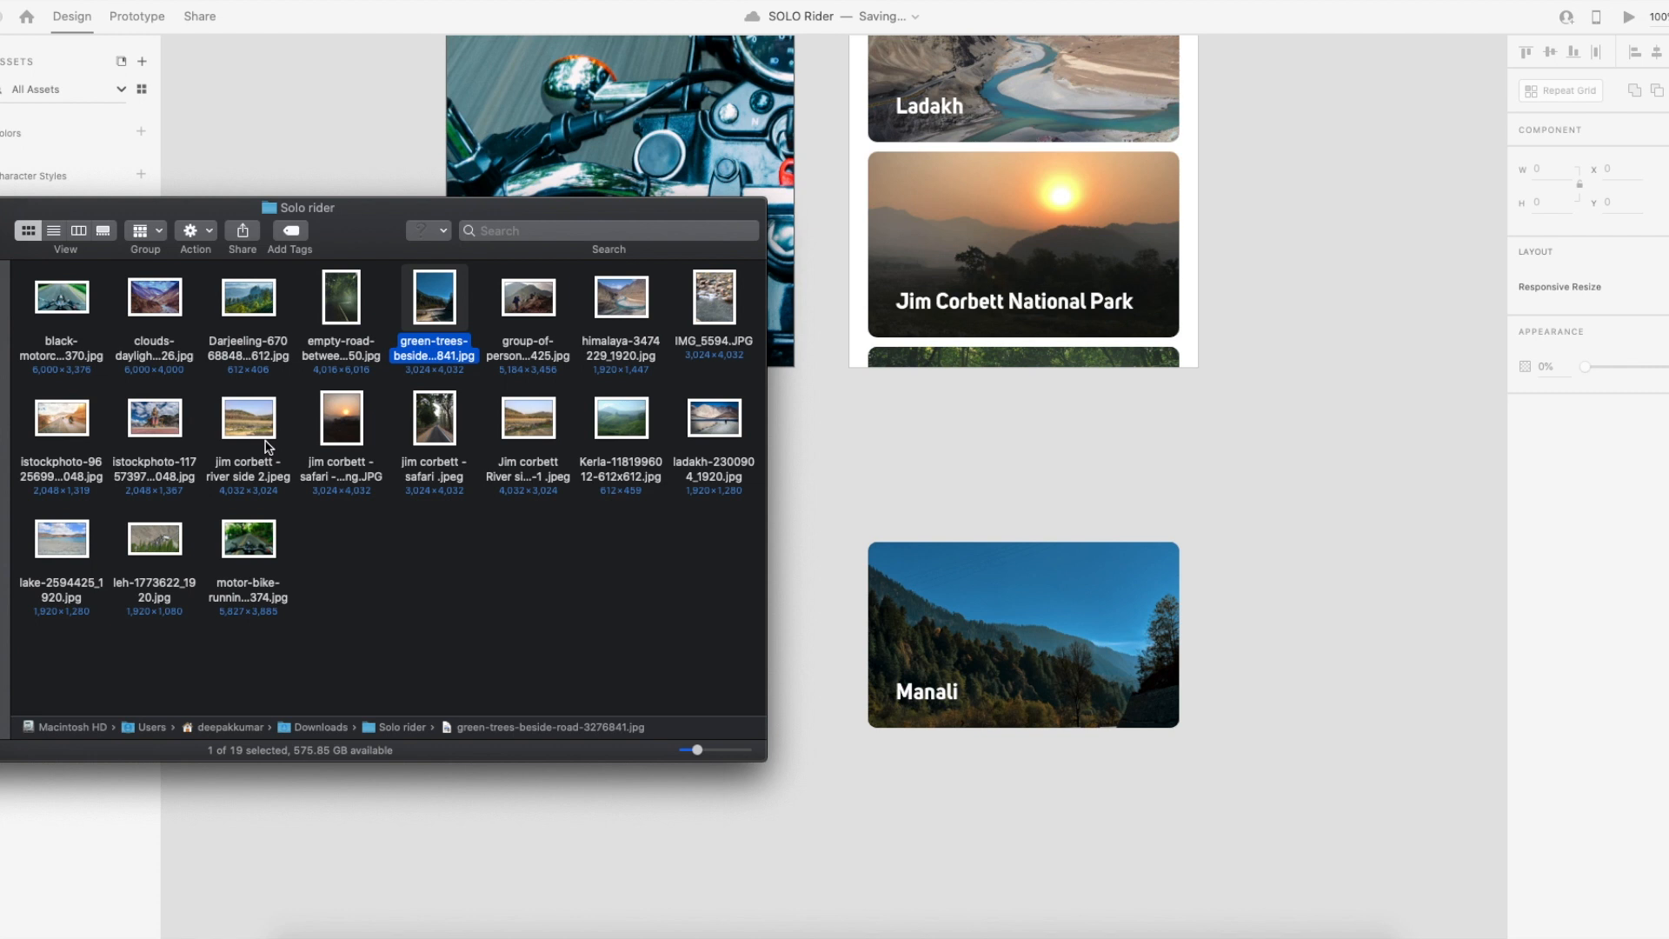
click(1281, 494)
scroll(1200, 417, up, 2)
scroll(1193, 407, up, 8)
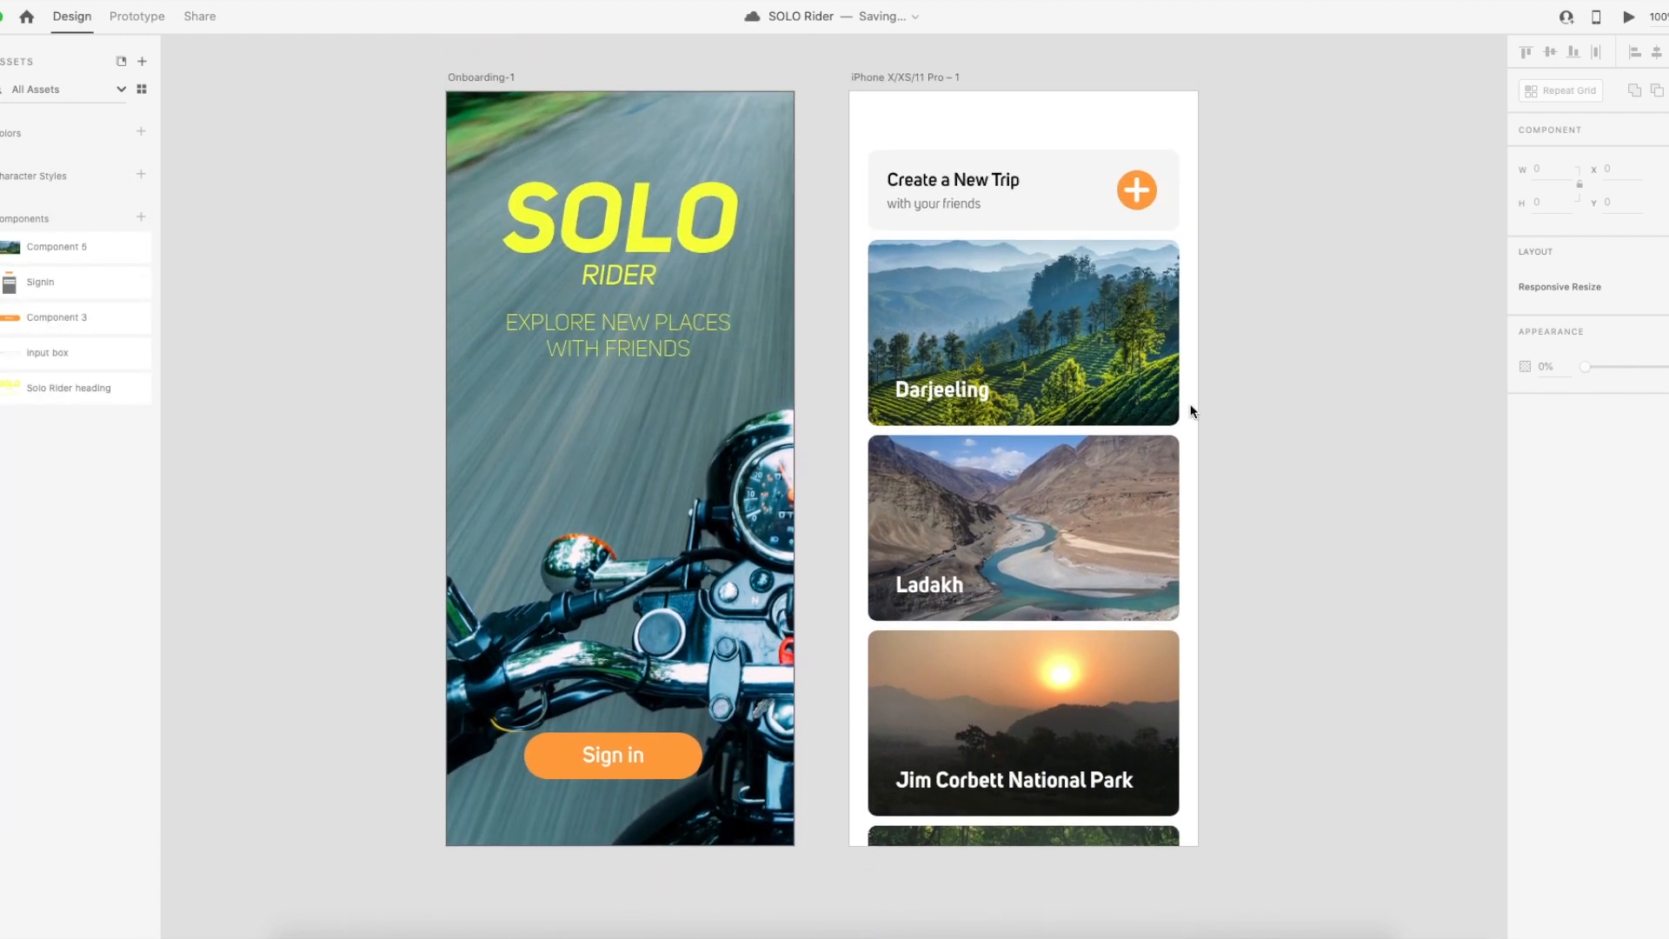
scroll(1193, 407, down, 8)
scroll(1190, 407, down, 5)
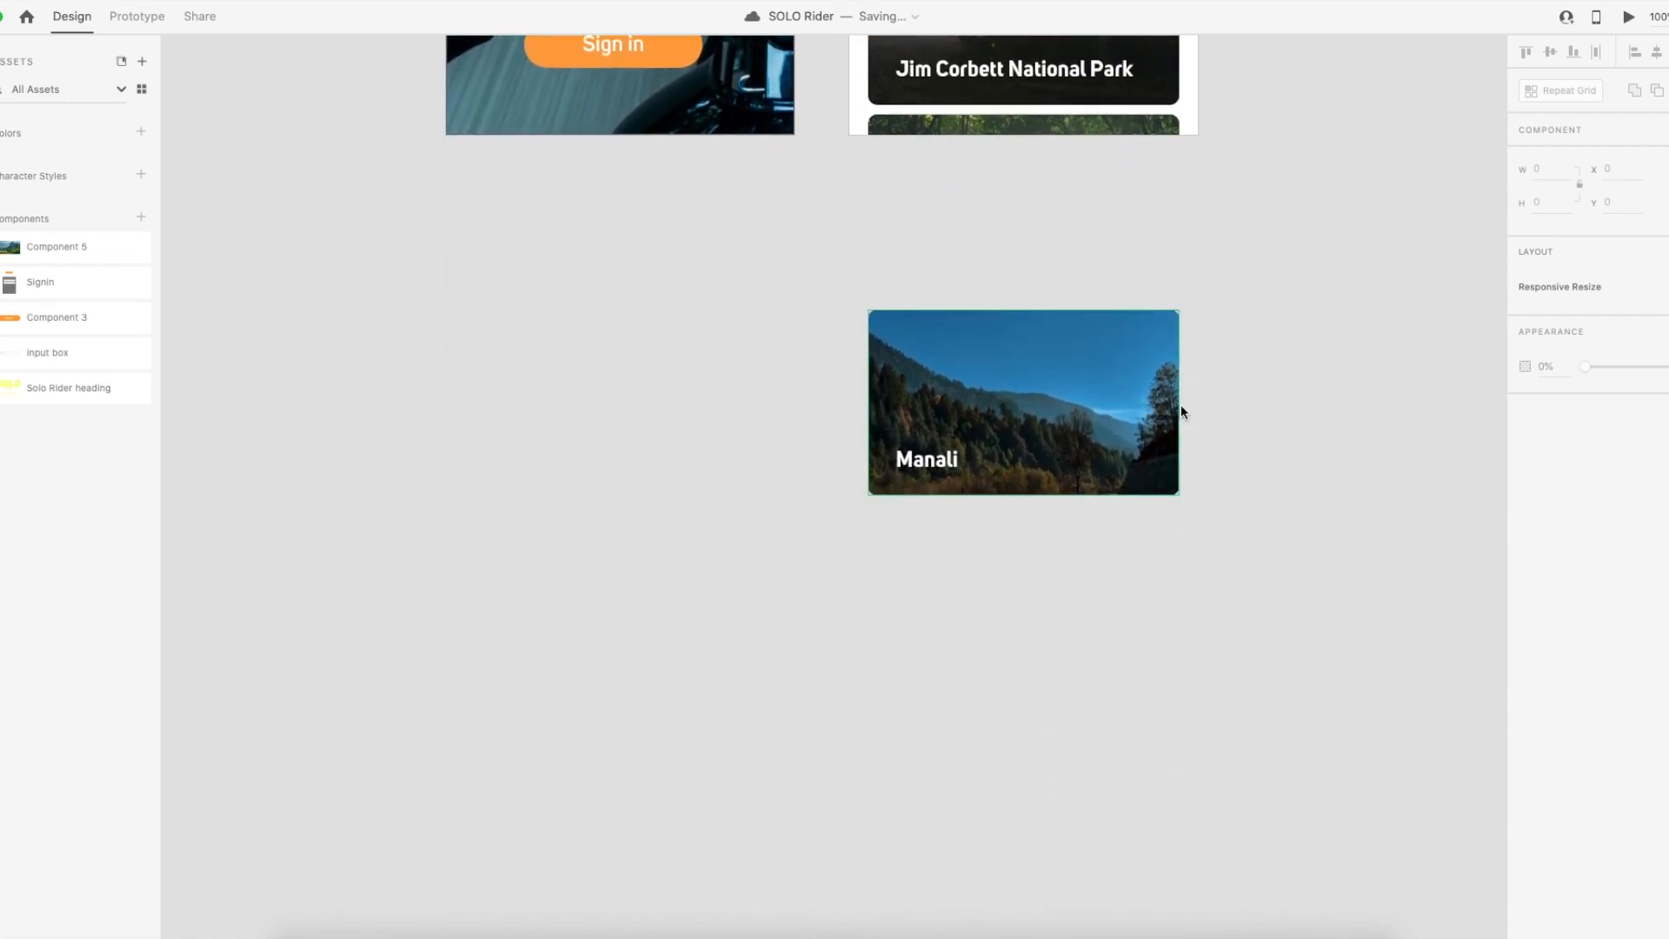
key(super+Tab)
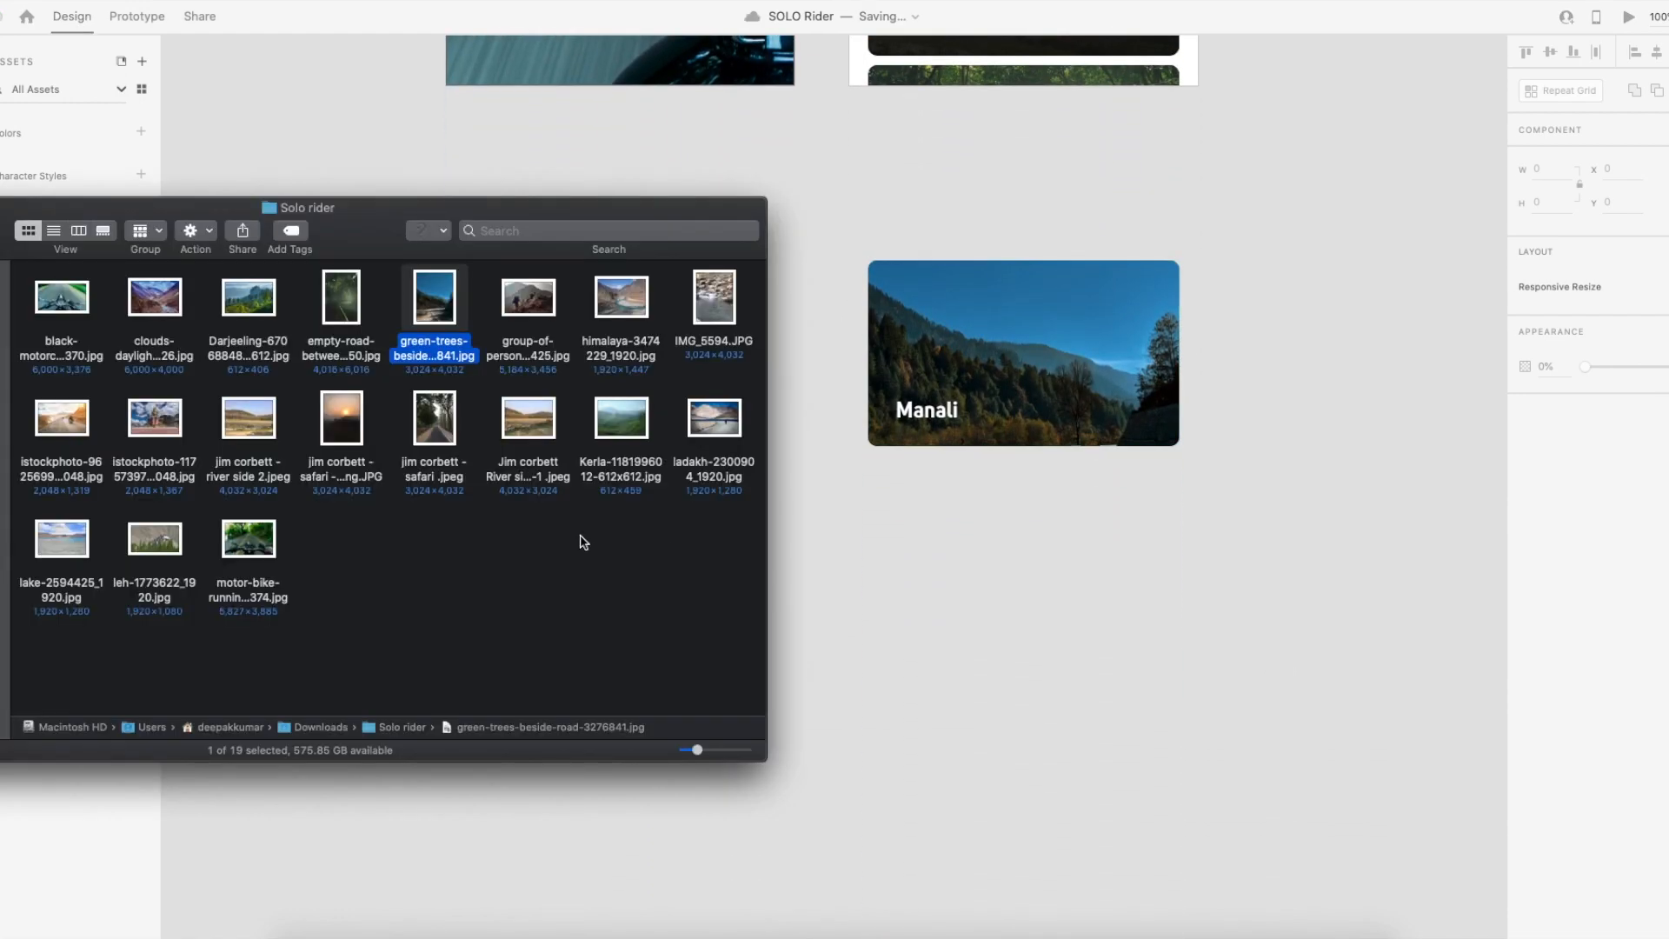
Duplicate the Manali card directly below it at Y 1210 and change the copy's title to Leh.
click(1031, 383)
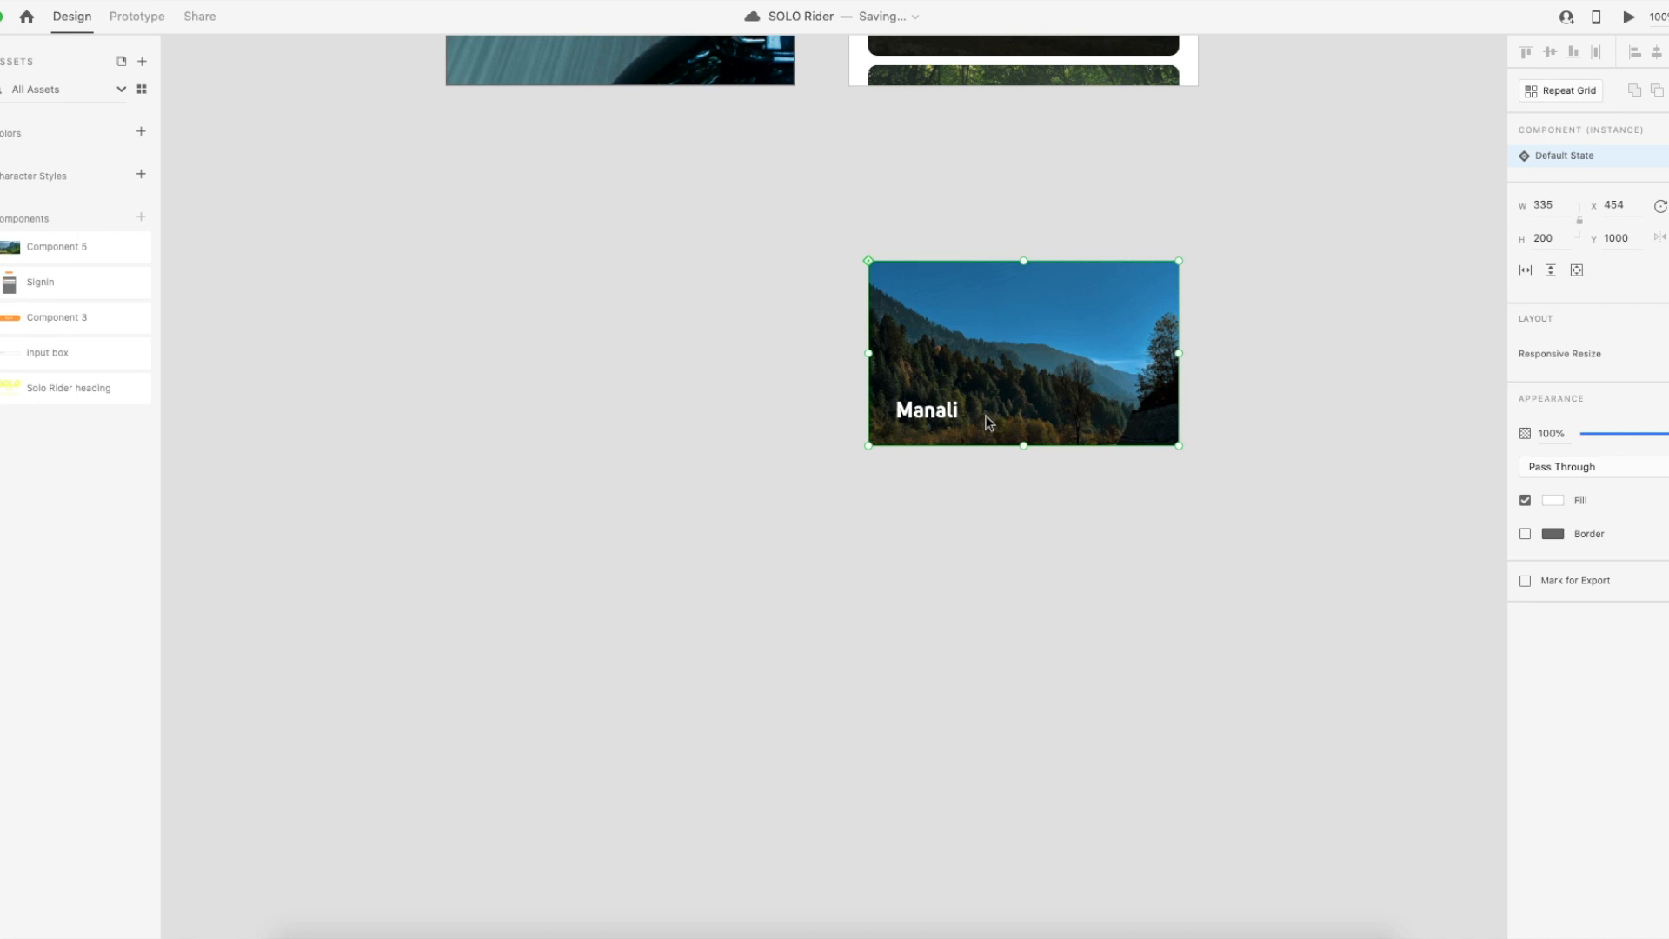
drag(1062, 346, 1085, 532)
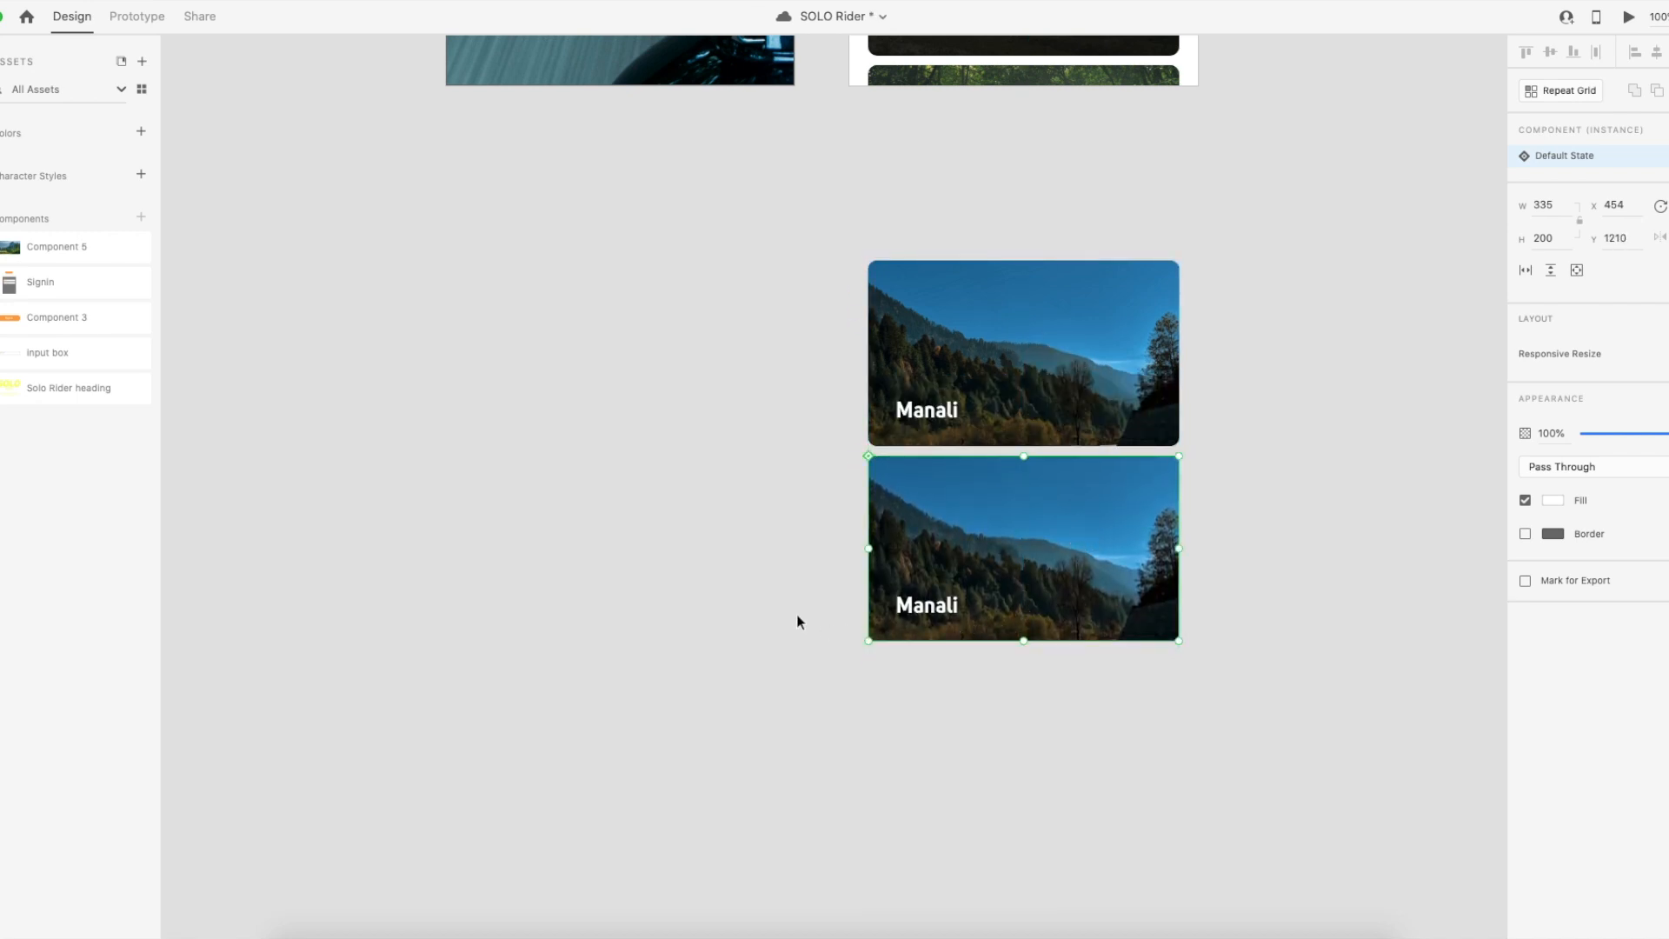
double_click(942, 608)
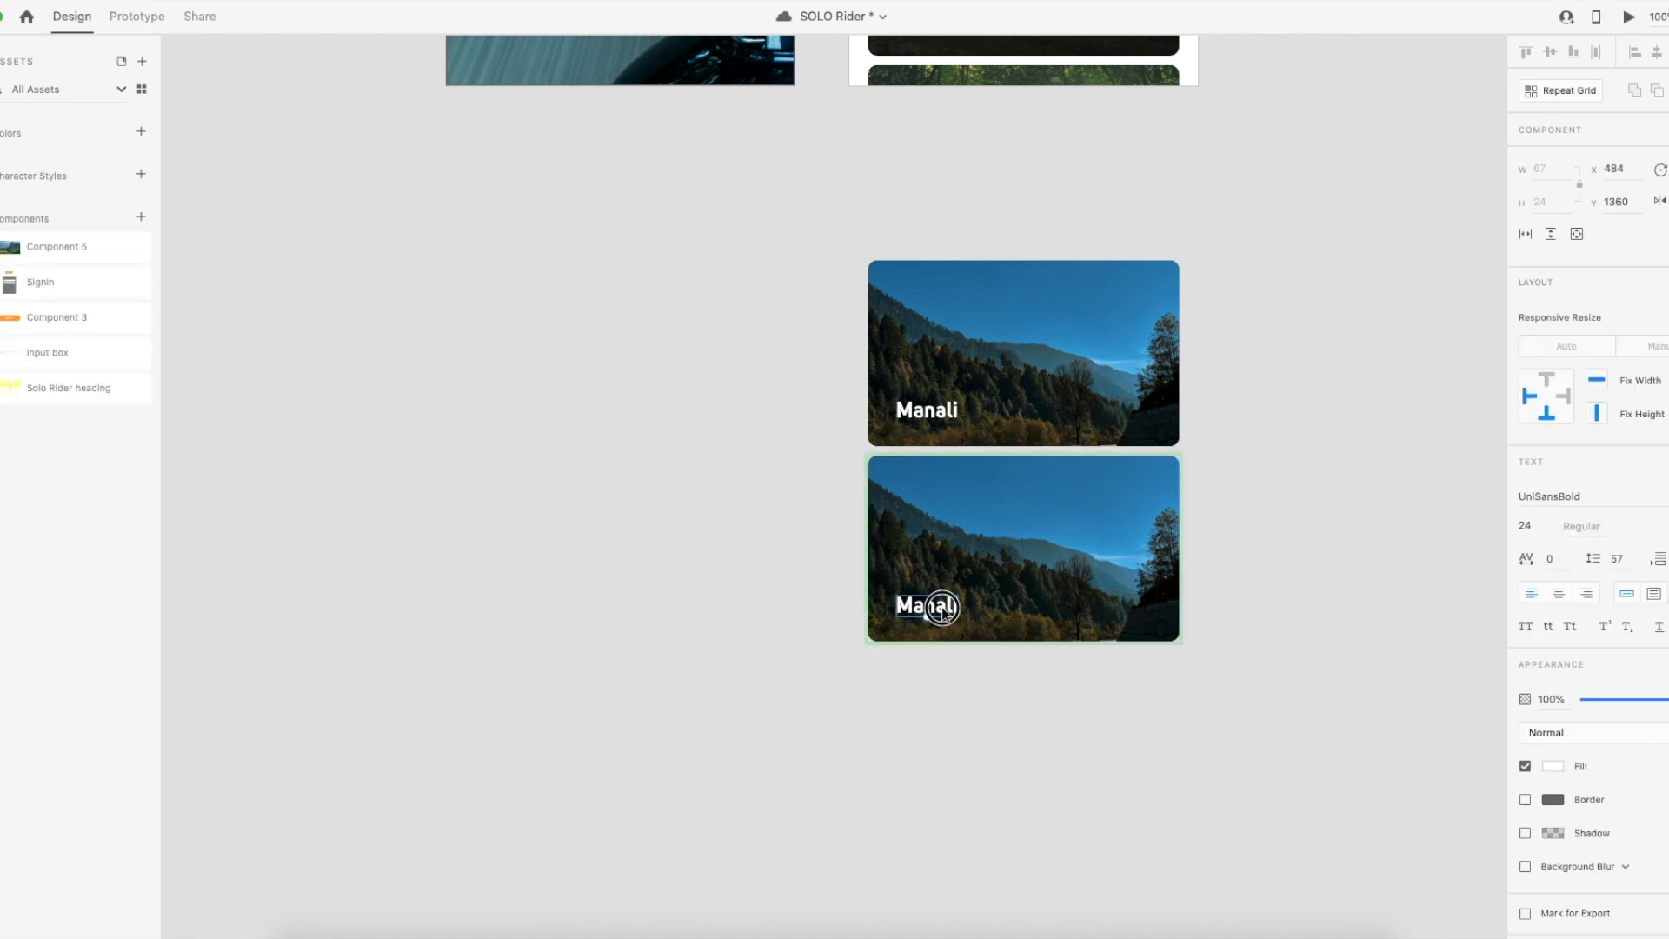
double_click(942, 608)
text(LE)
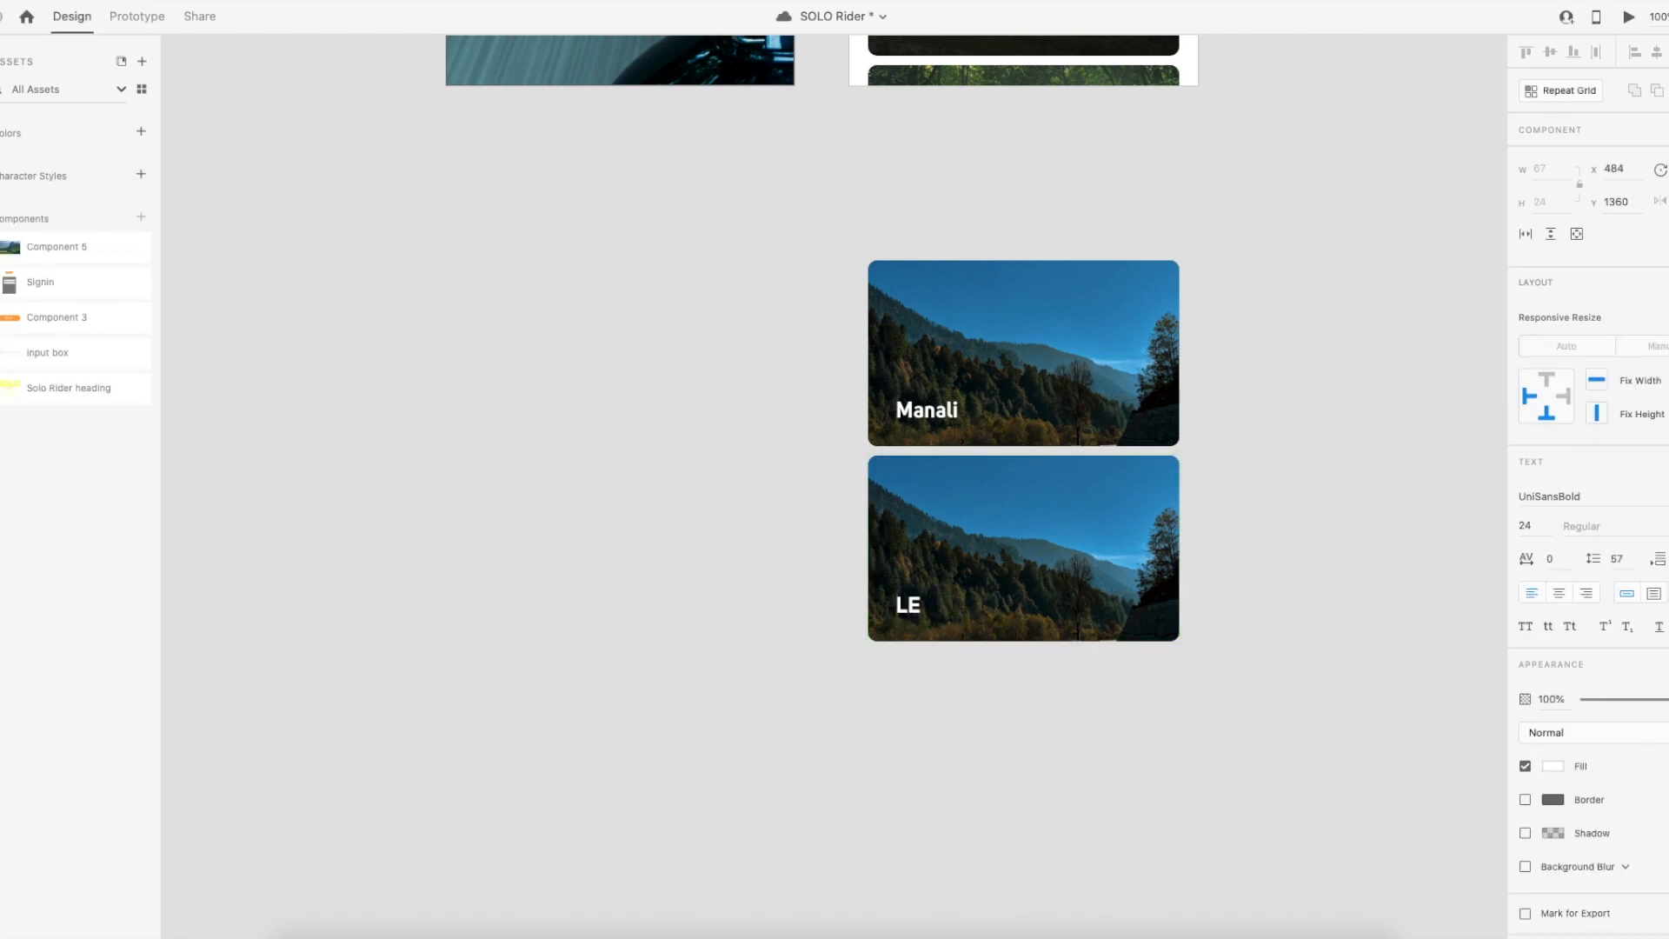
text(eh)
click(697, 630)
Fill the Leh card with the image lake-2594425_1920.jpg from the Solo rider folder in Finder.
key(super+Tab)
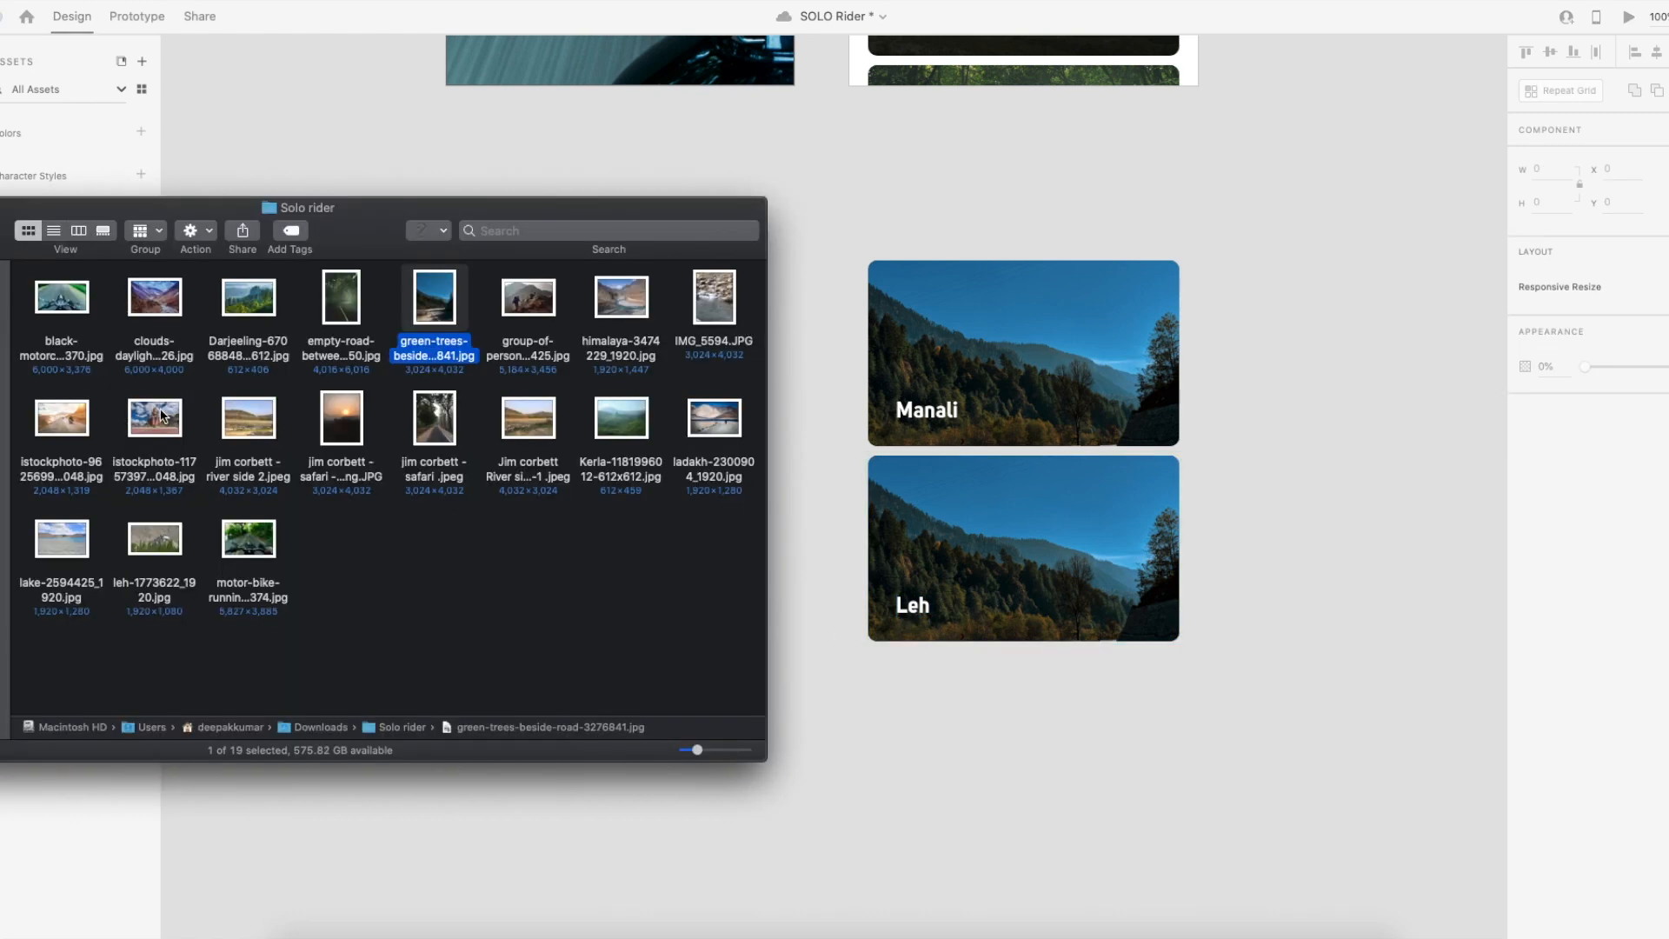
drag(67, 548, 1083, 571)
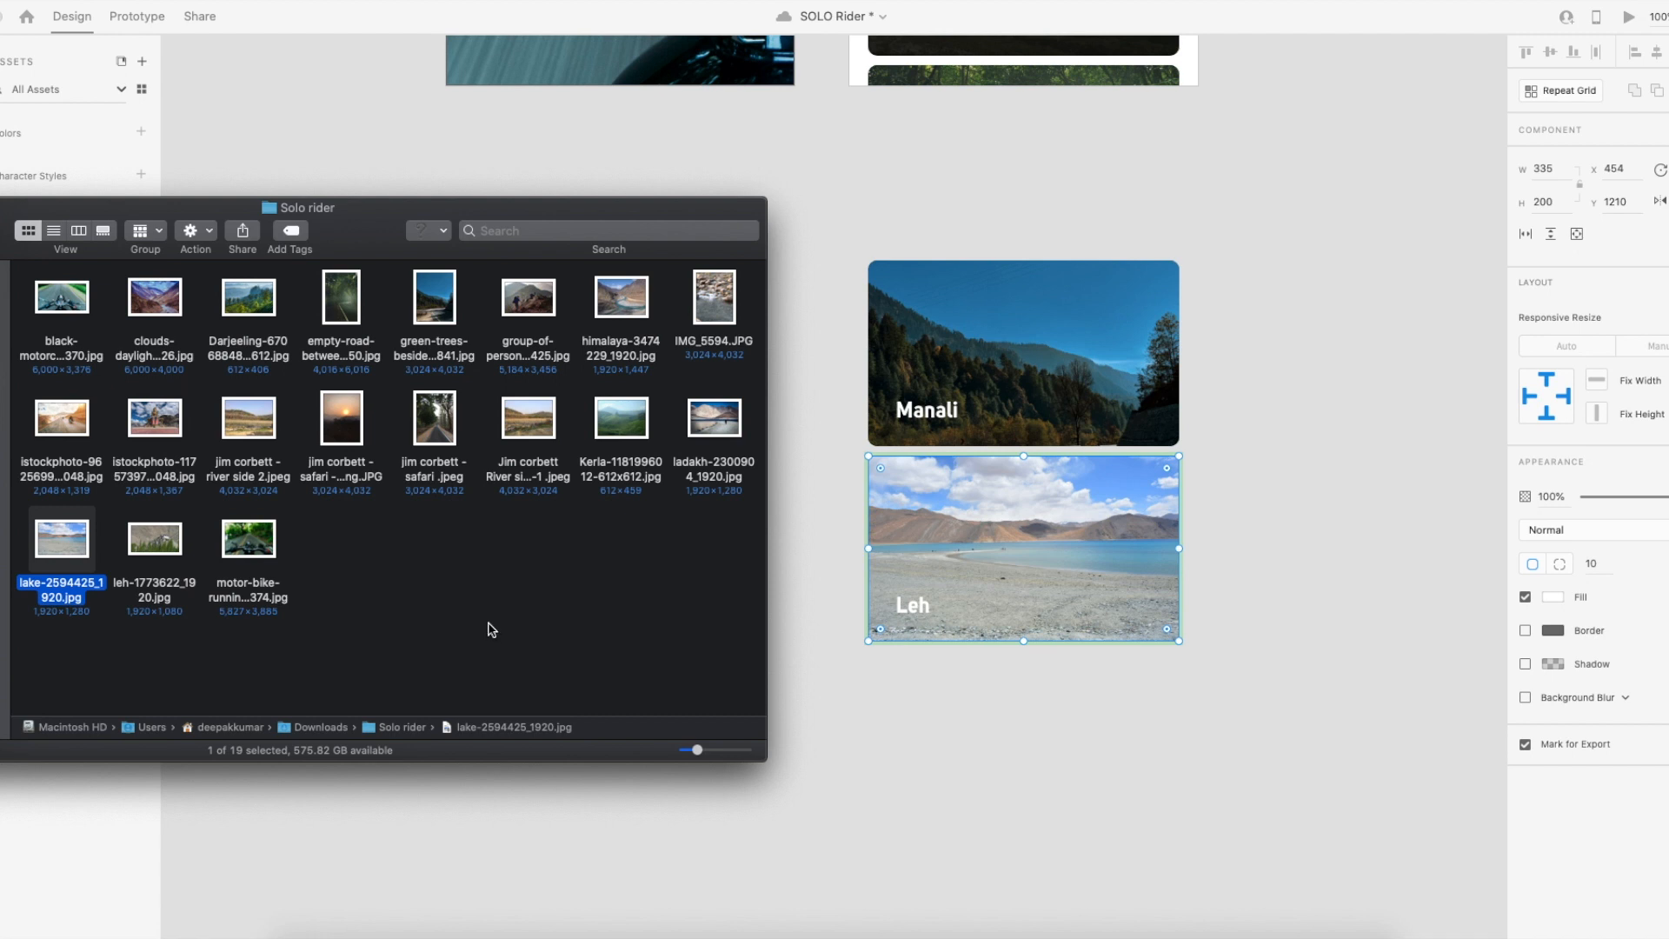
click(835, 709)
Duplicate the Leh card directly below it at Y 1420 and change the copy's title to Bombay.
click(1051, 575)
drag(1014, 615, 1023, 755)
double_click(917, 802)
double_click(924, 803)
text(M)
text(Bo)
text(mbay)
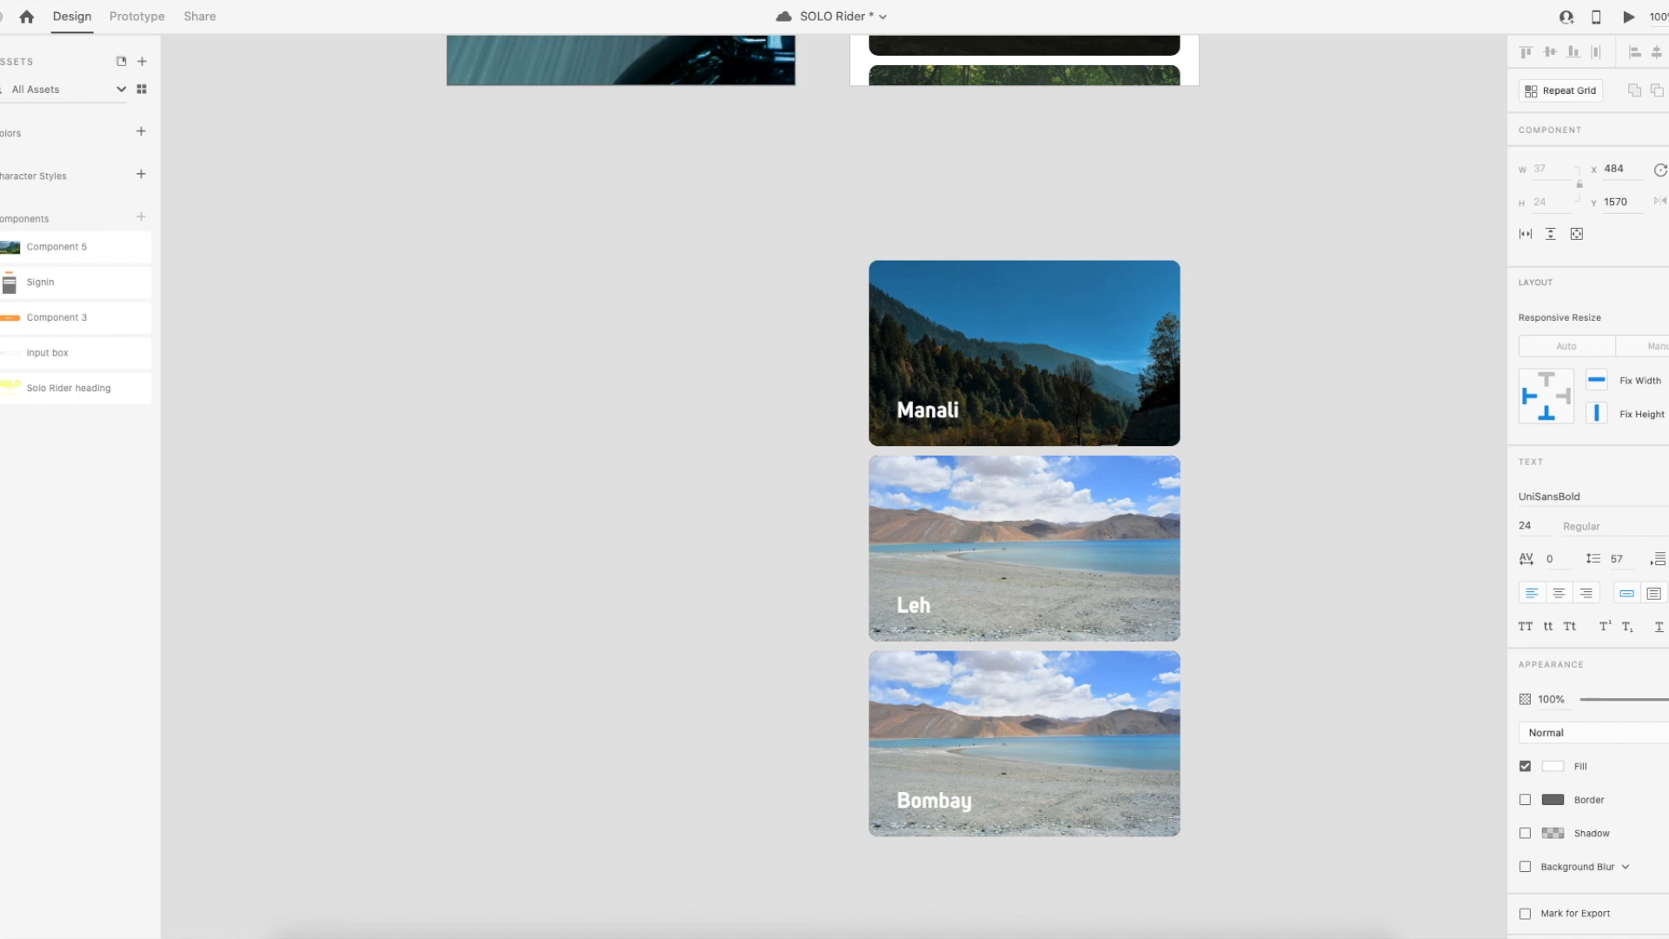
click(1024, 733)
Fill the Bombay card with the image motor-bike-running-close-up-photography-2519374.jpg from the Solo rider folder.
key(super+Tab)
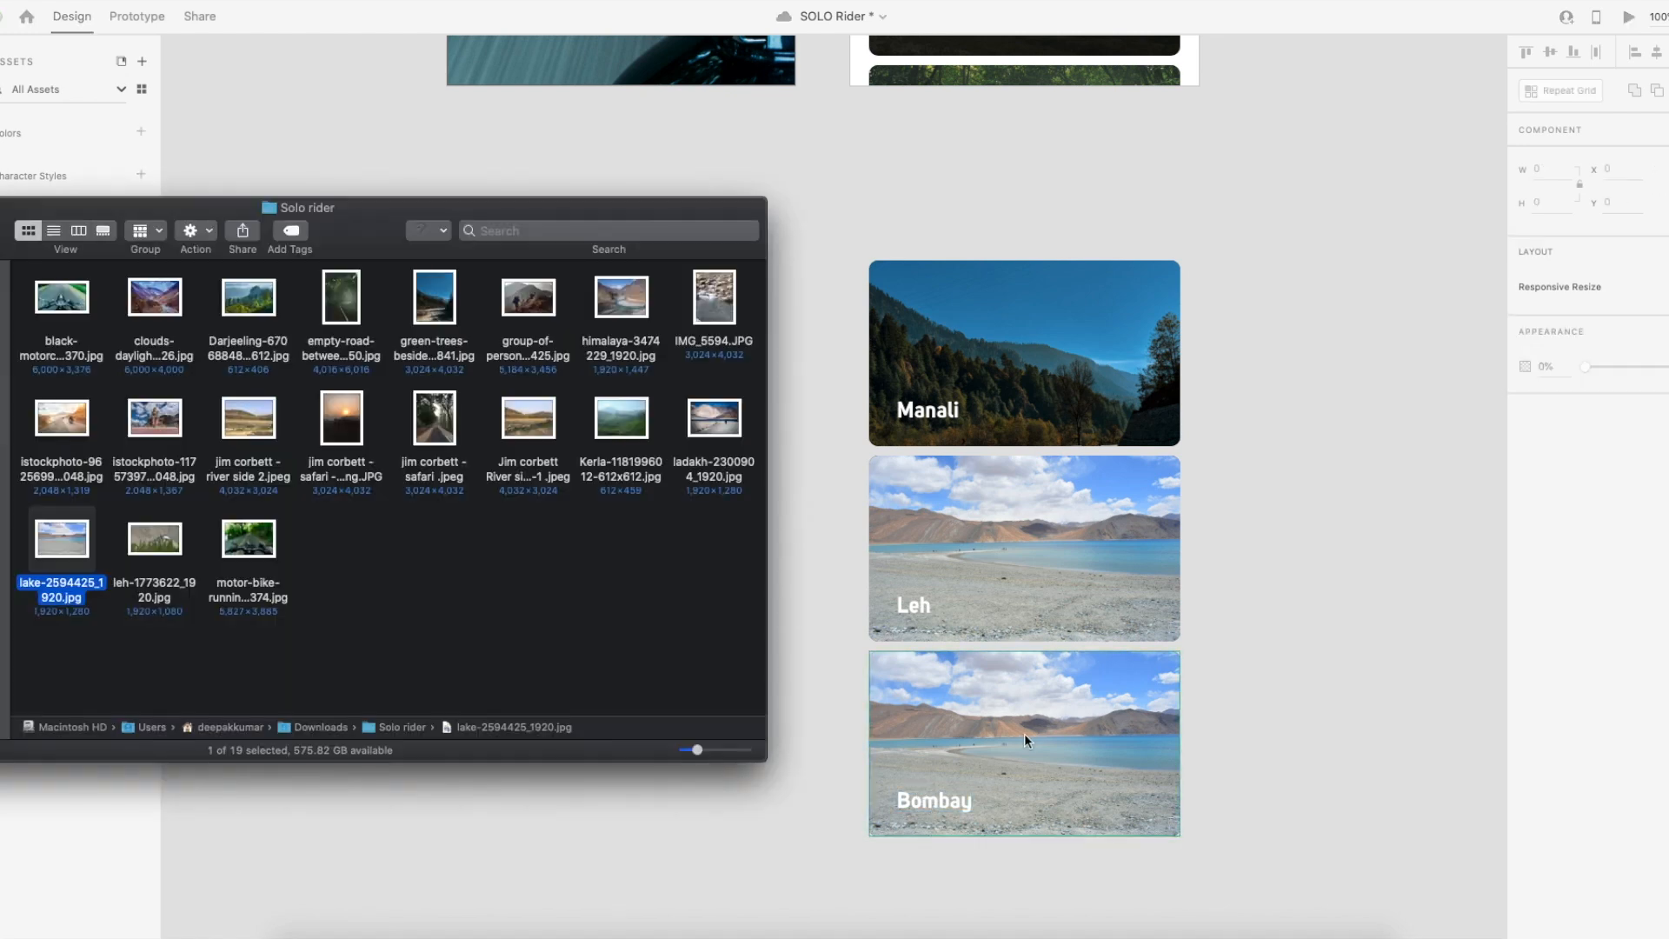
click(261, 574)
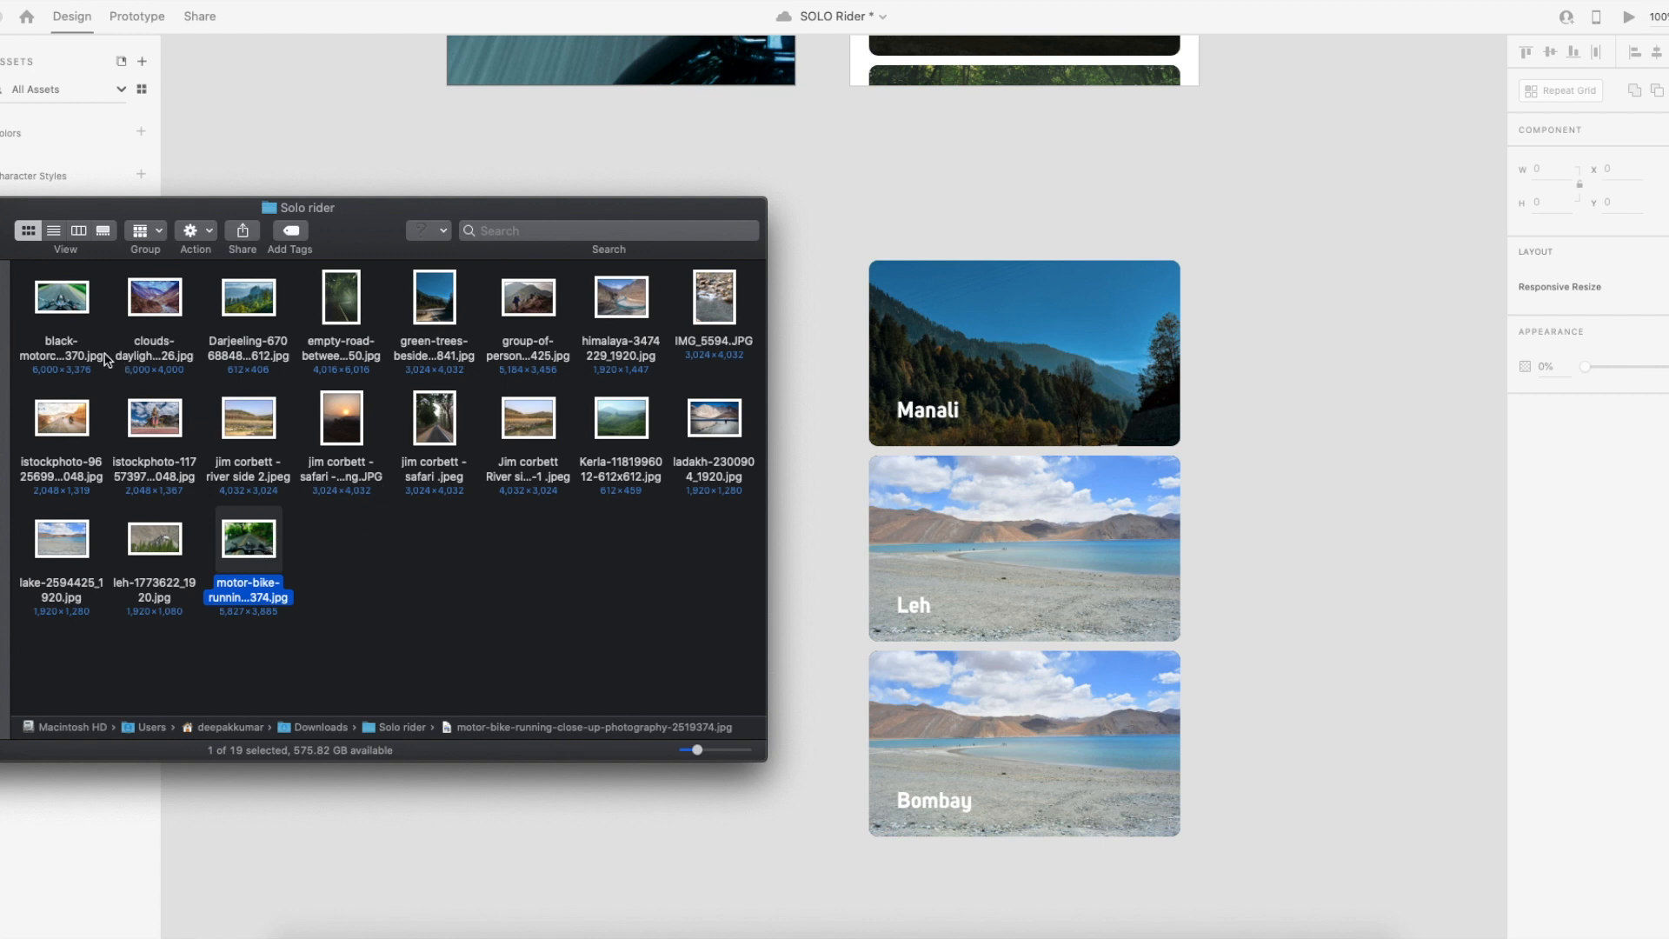
drag(256, 567, 1076, 739)
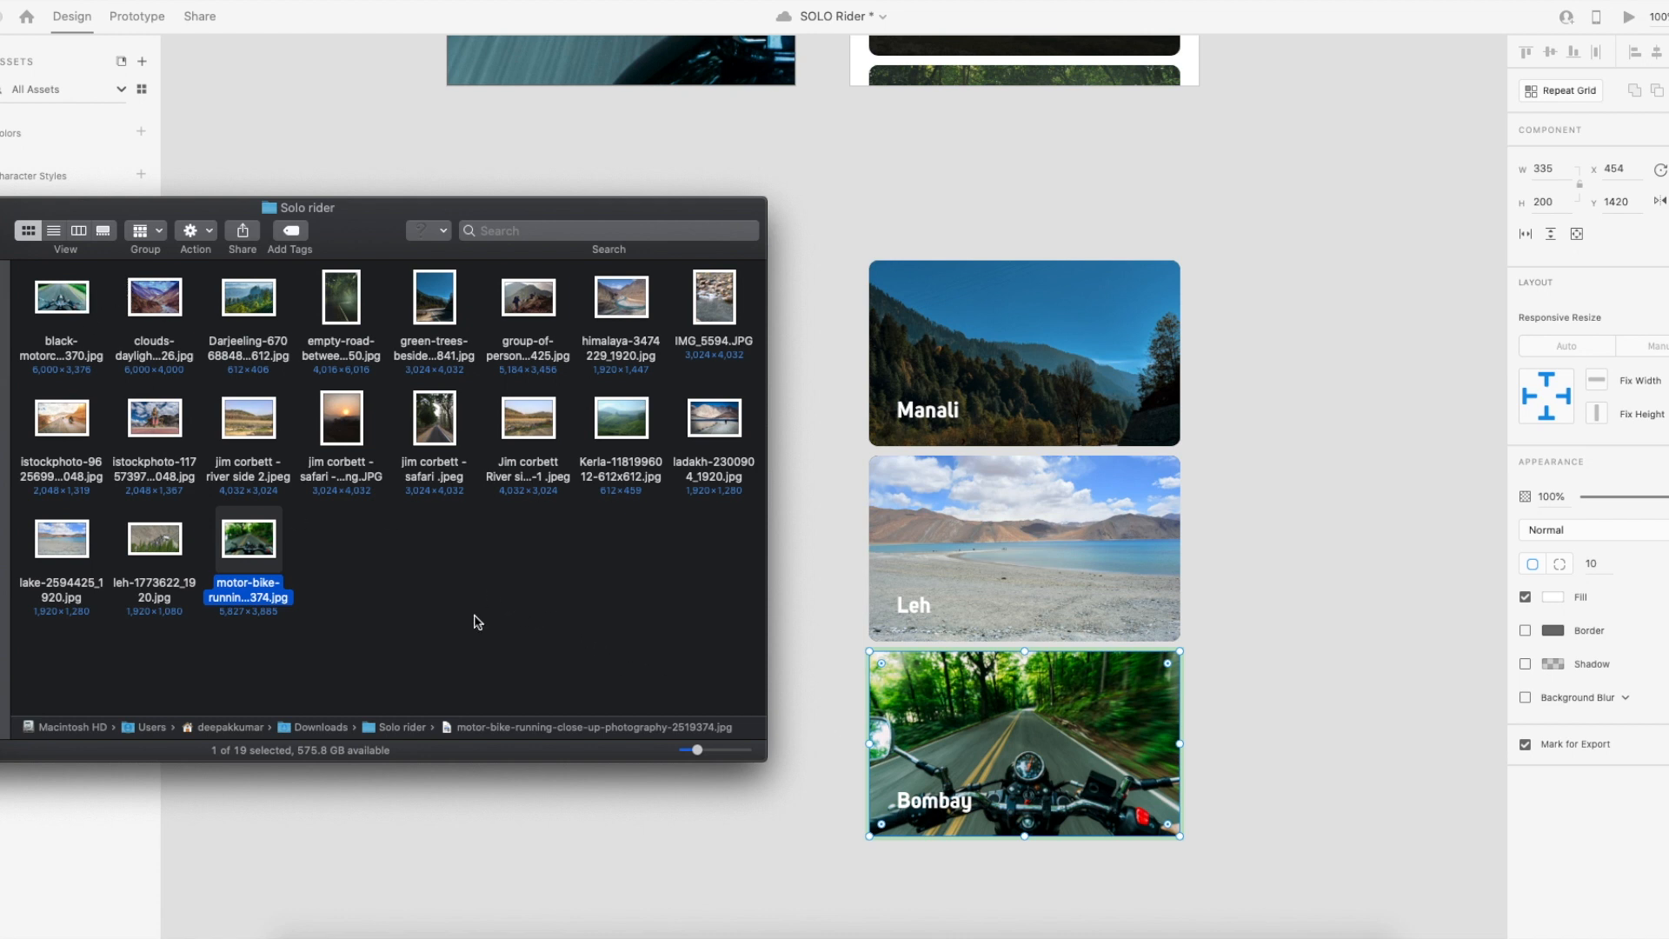
click(527, 623)
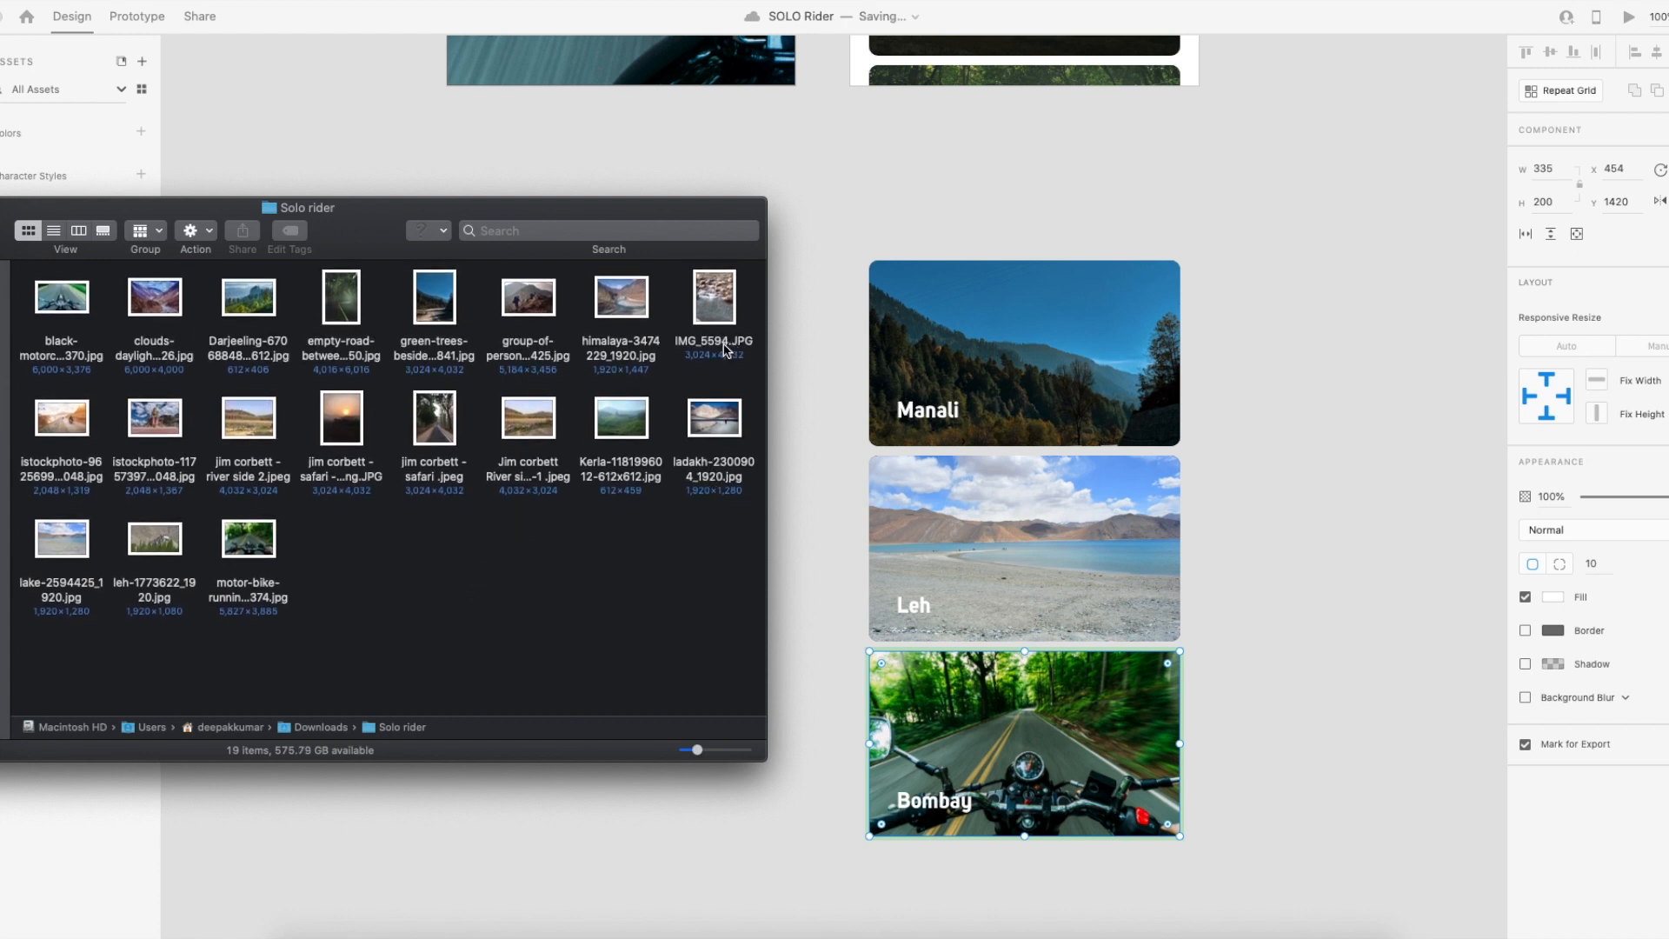
Preview IMG_5594.JPG and look through the other Solo rider images alongside the three extra destination cards.
click(729, 313)
key(space)
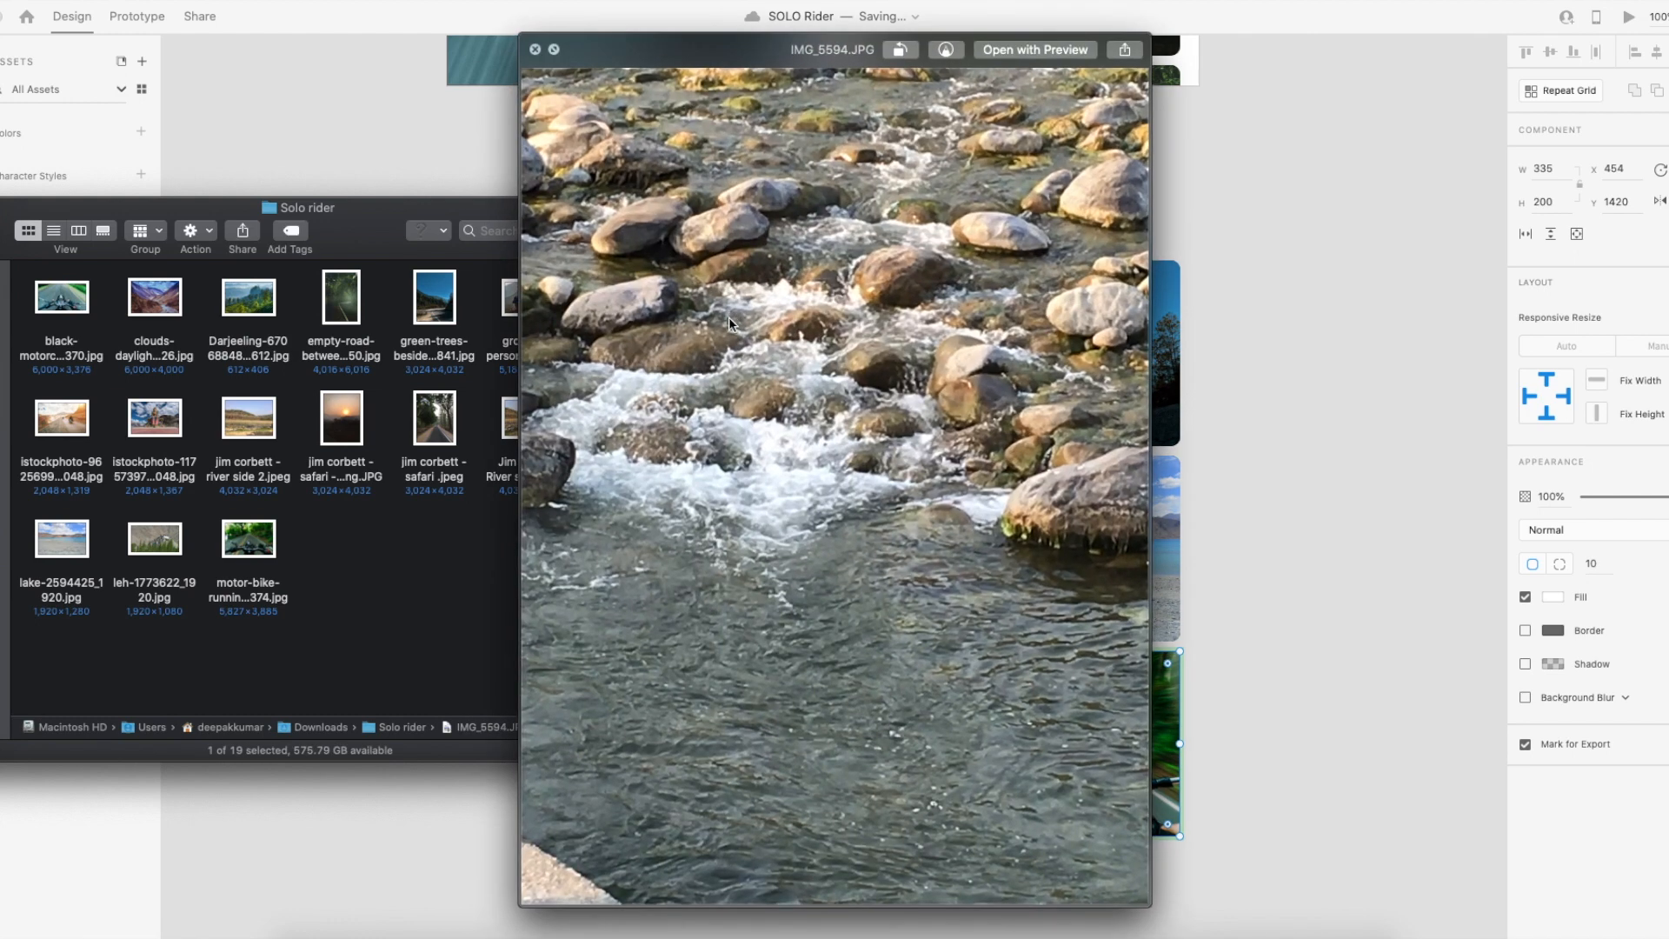
key(space)
click(591, 555)
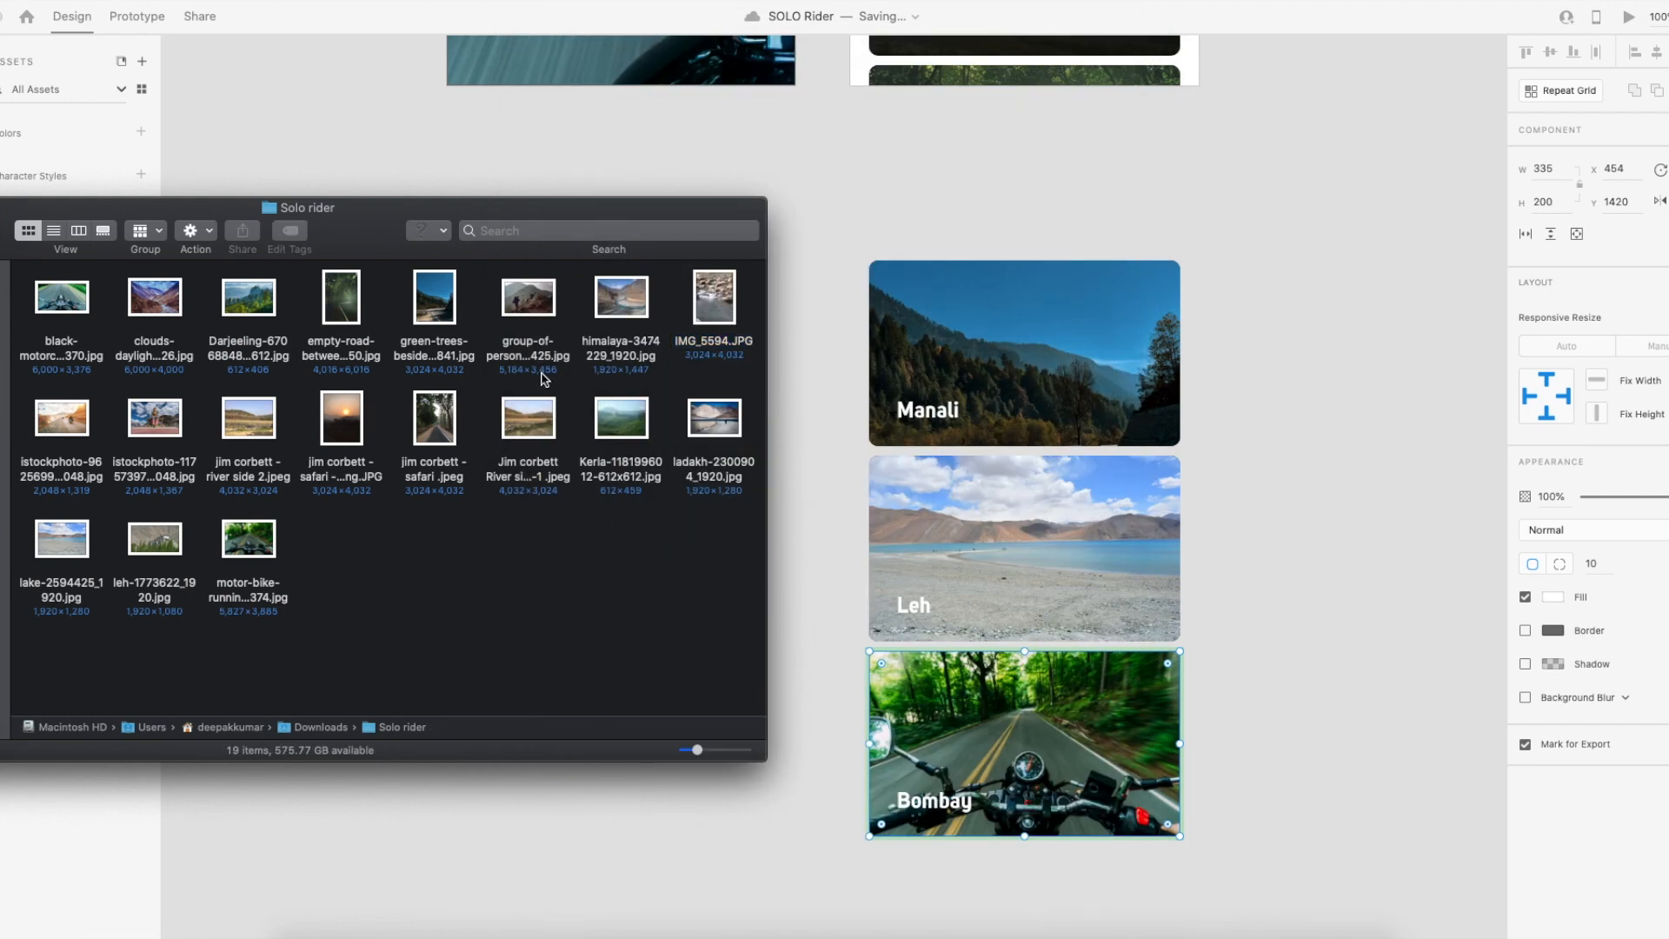
click(541, 298)
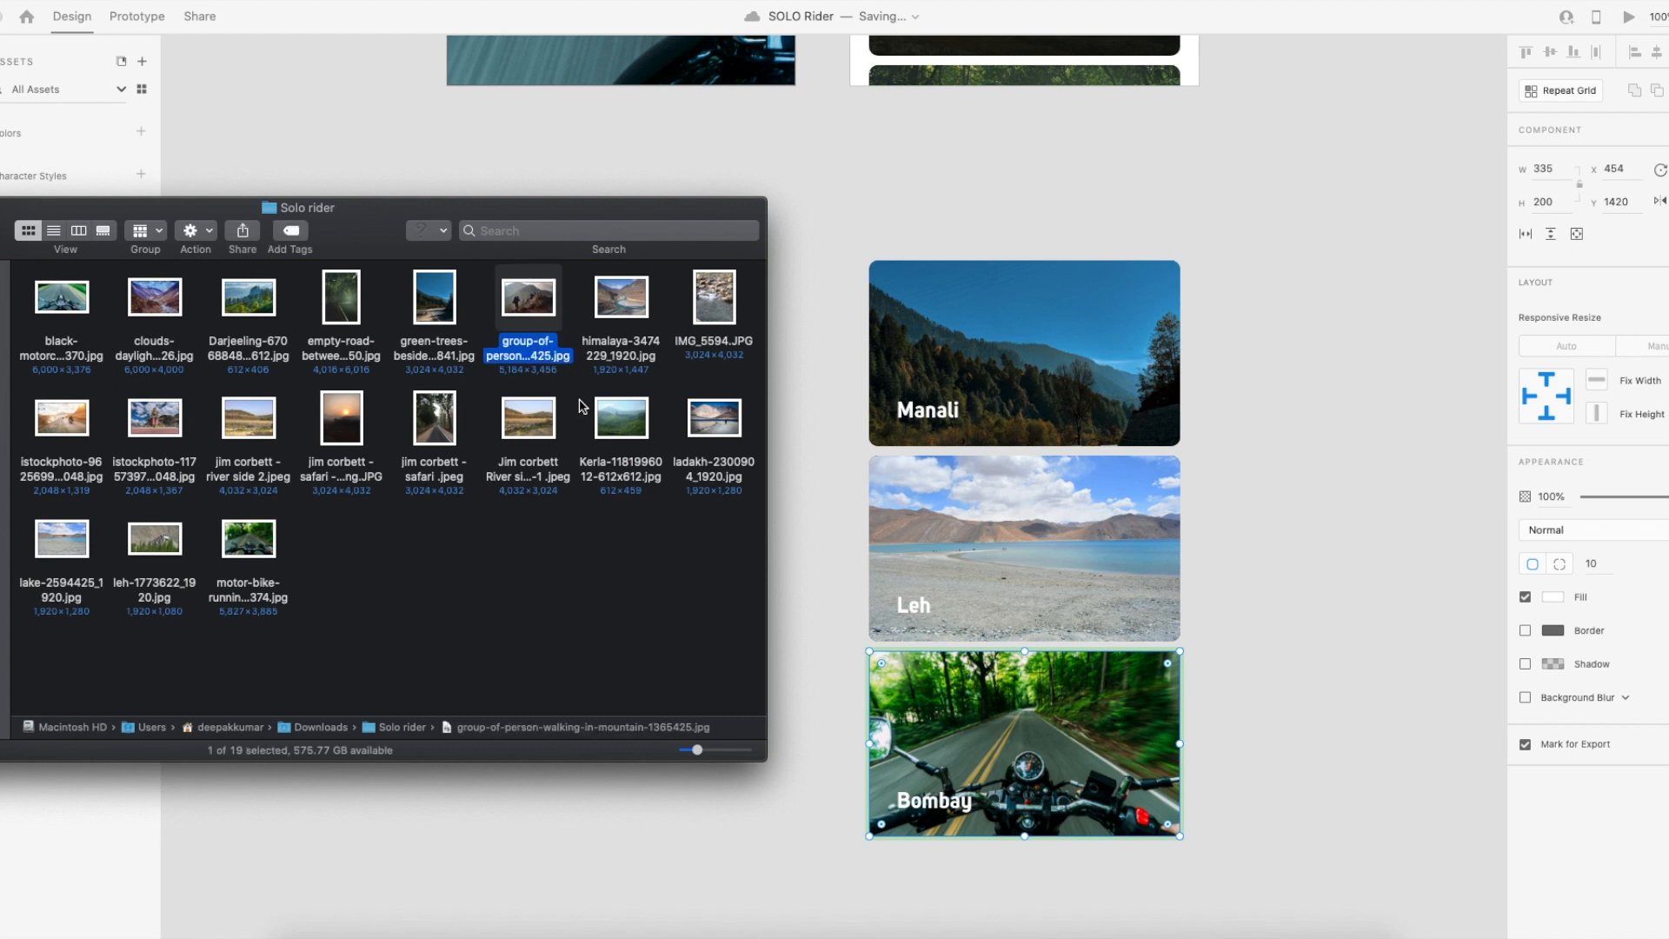
click(1247, 519)
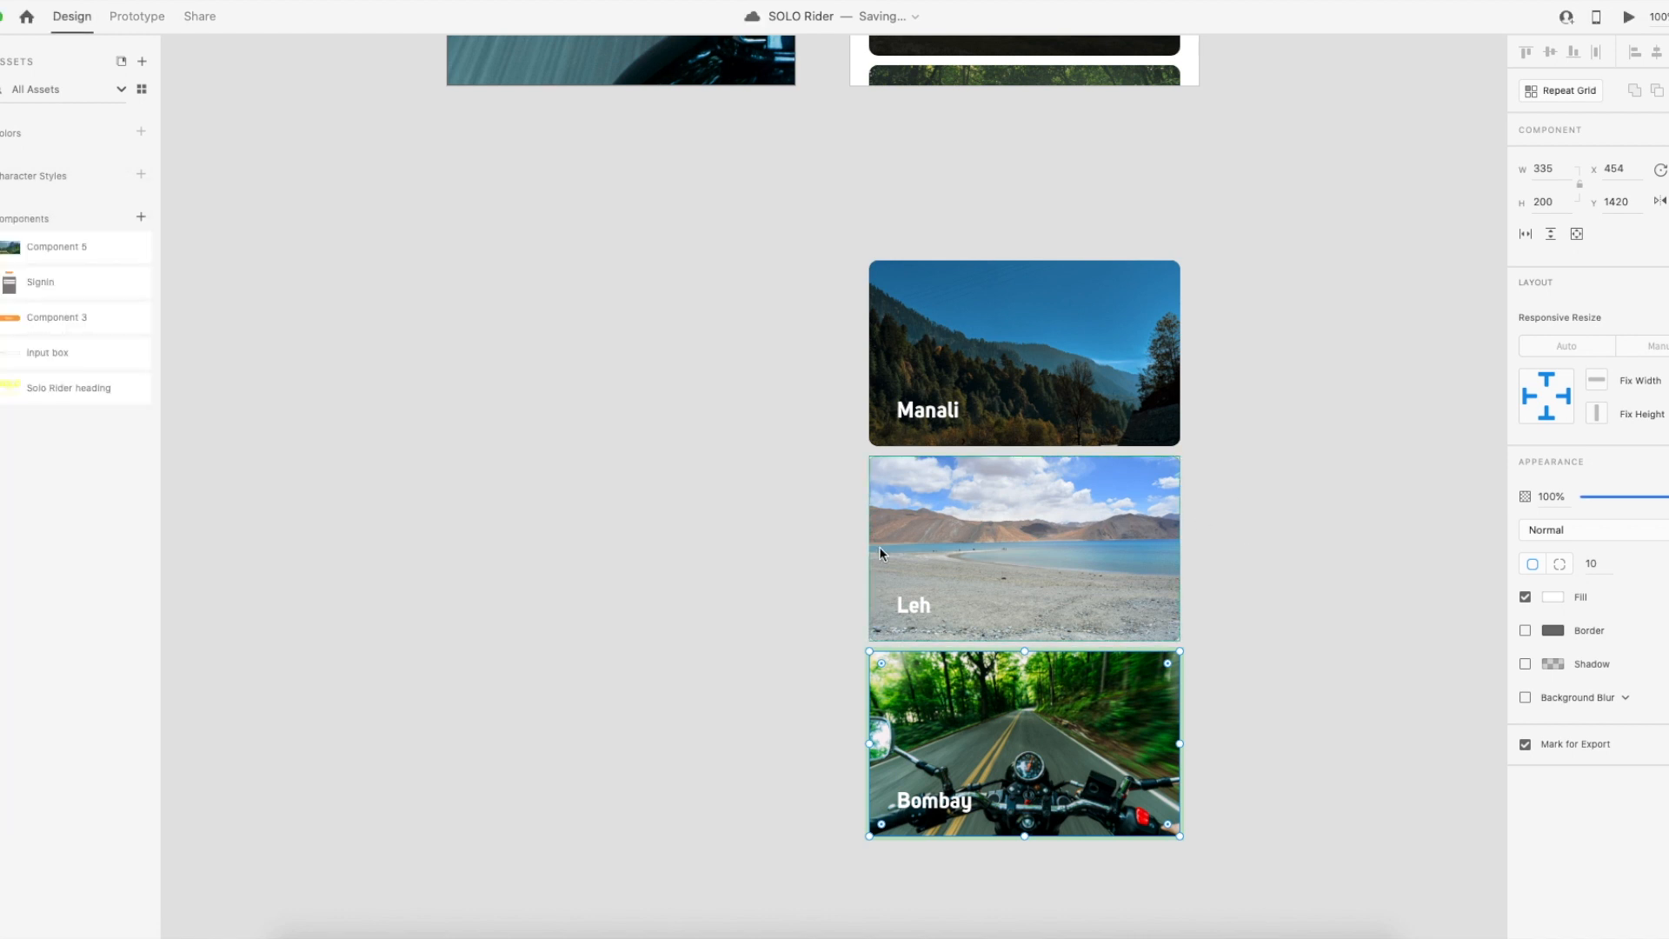
key(super+Tab)
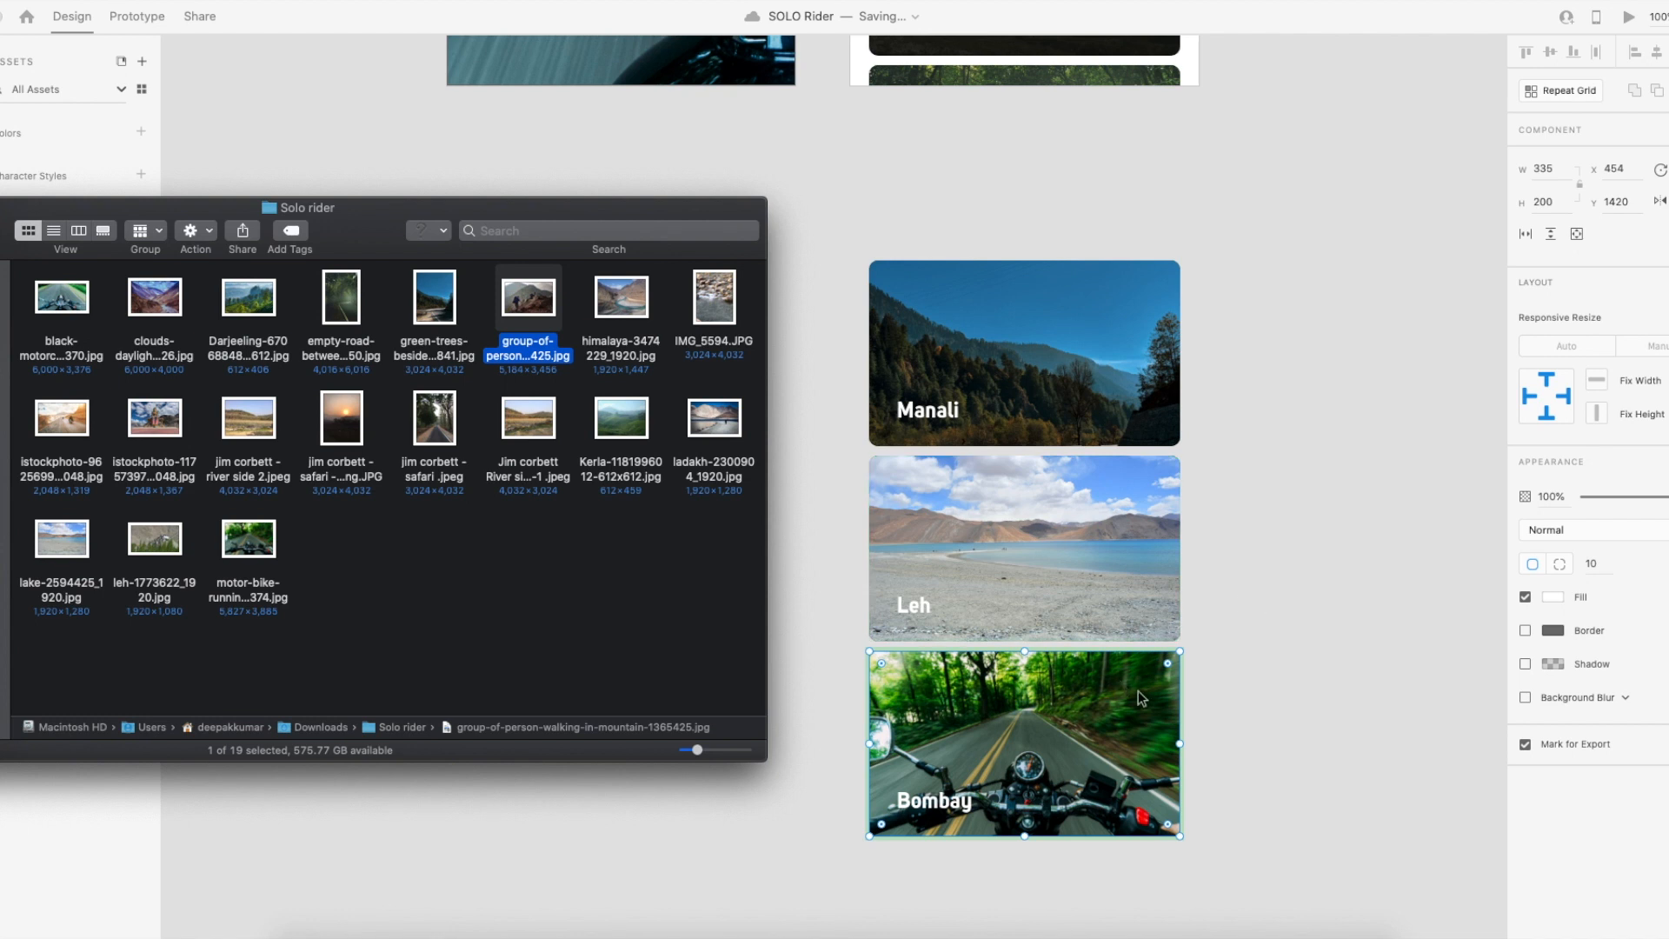
scroll(1266, 640, down, 3)
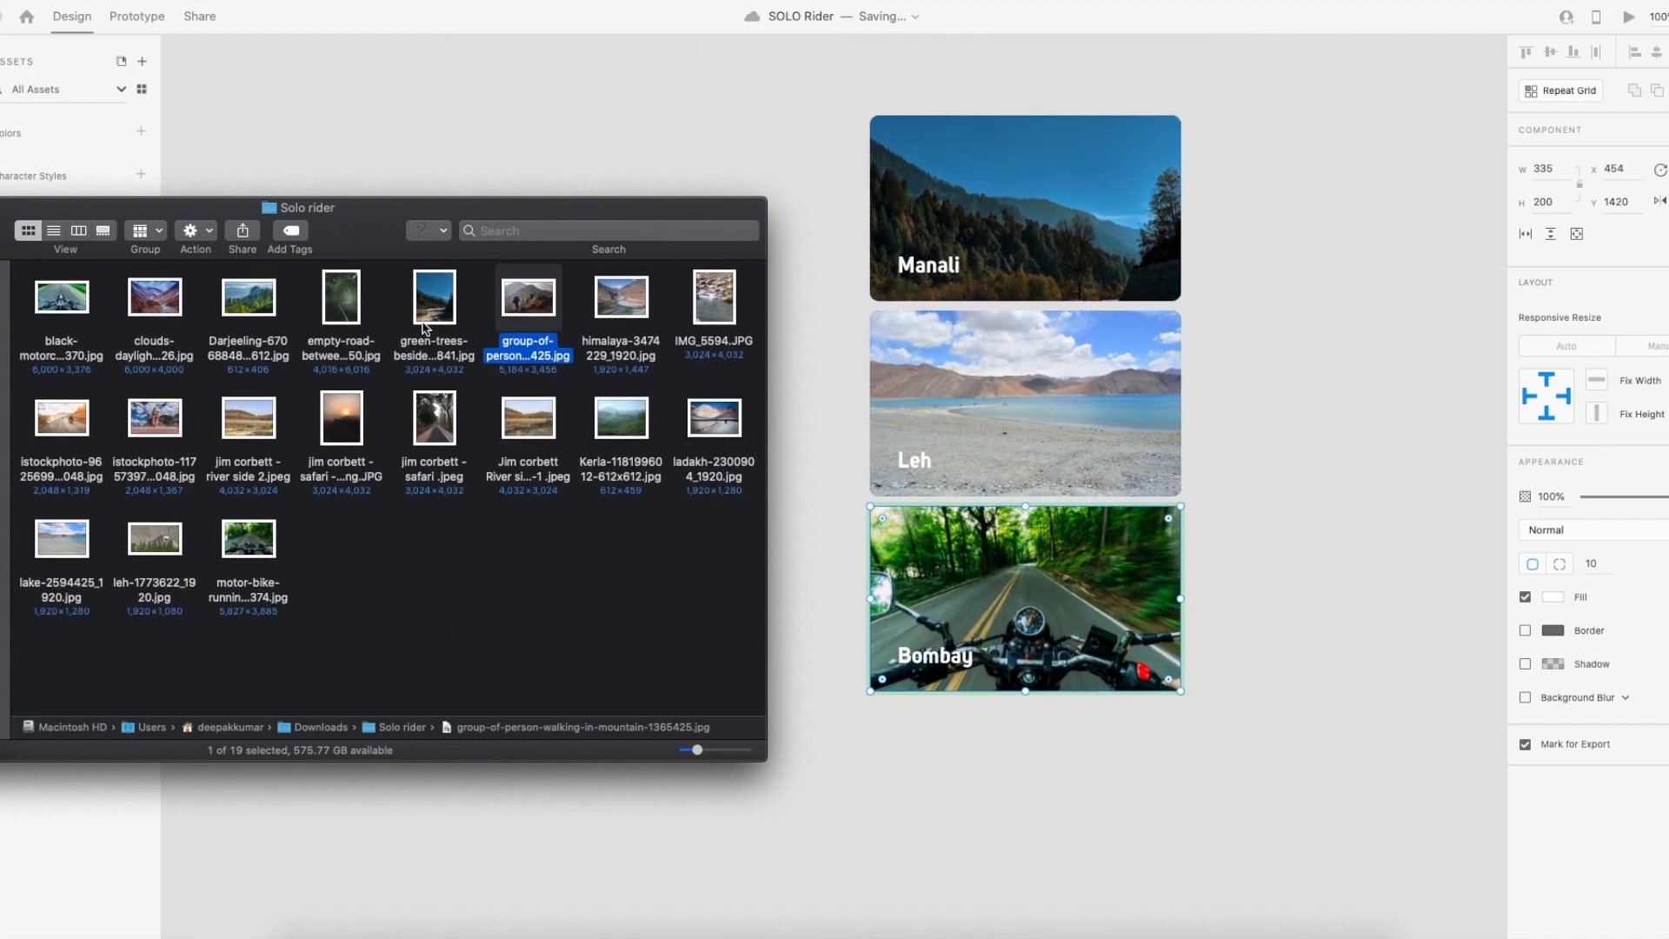
Review both artboards together with the Manali, Leh and Bombay cards beneath the iPhone artboard.
click(1299, 628)
scroll(1257, 557, up, 15)
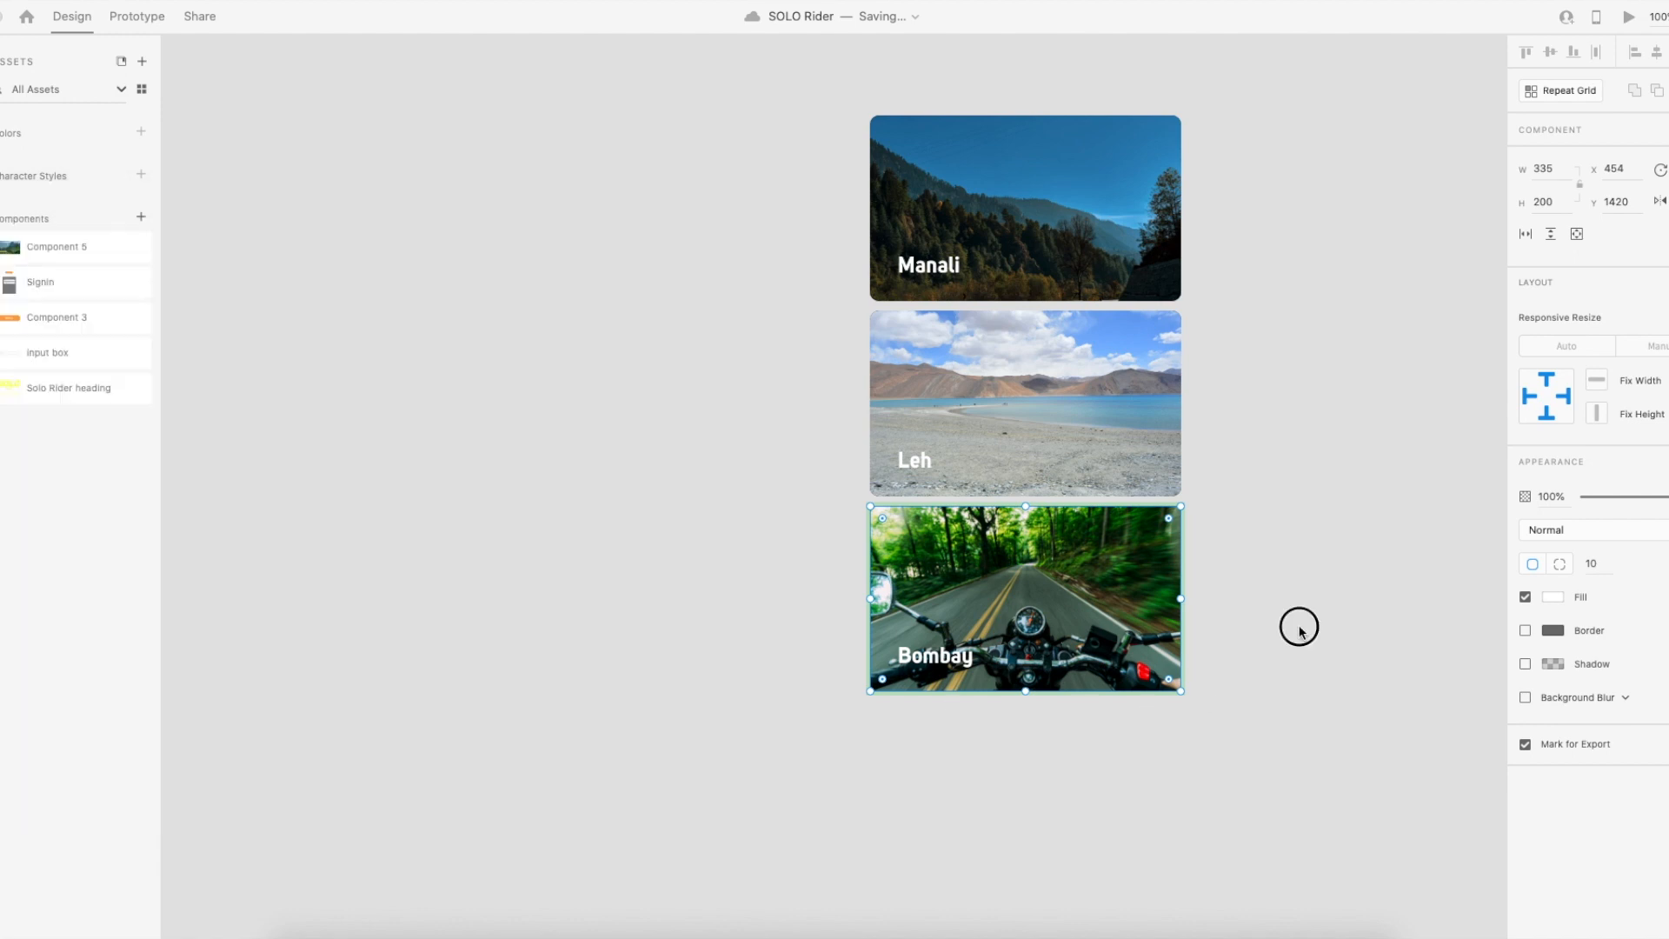
key(super+minus)
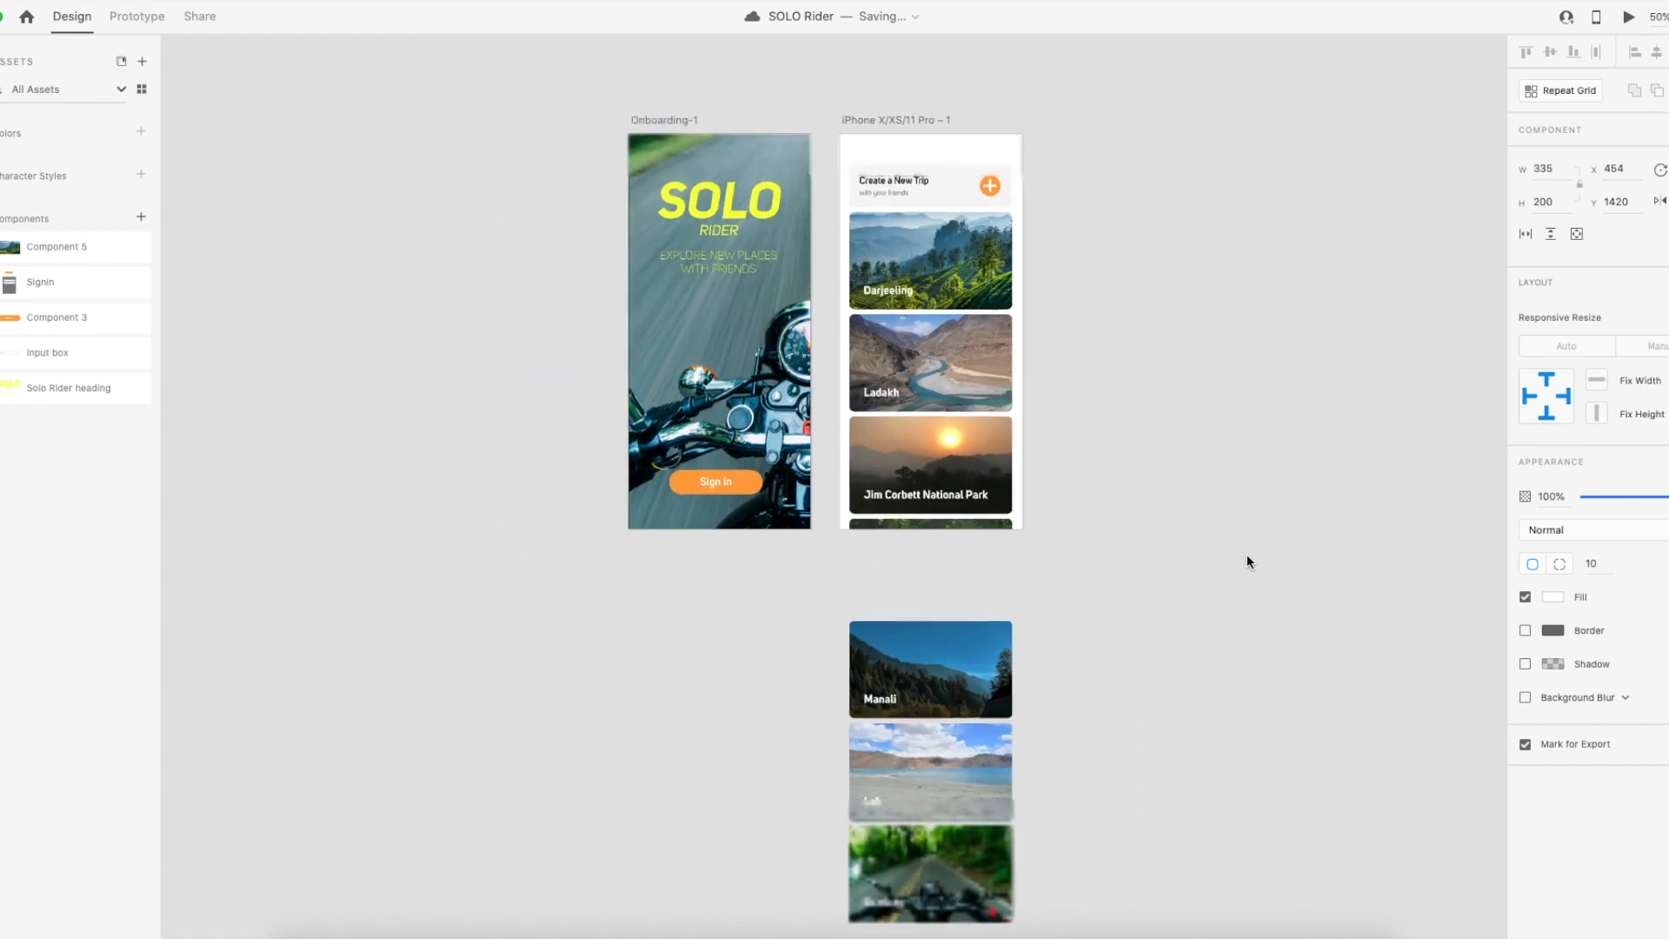
key(super+plus)
drag(1103, 287, 1011, 509)
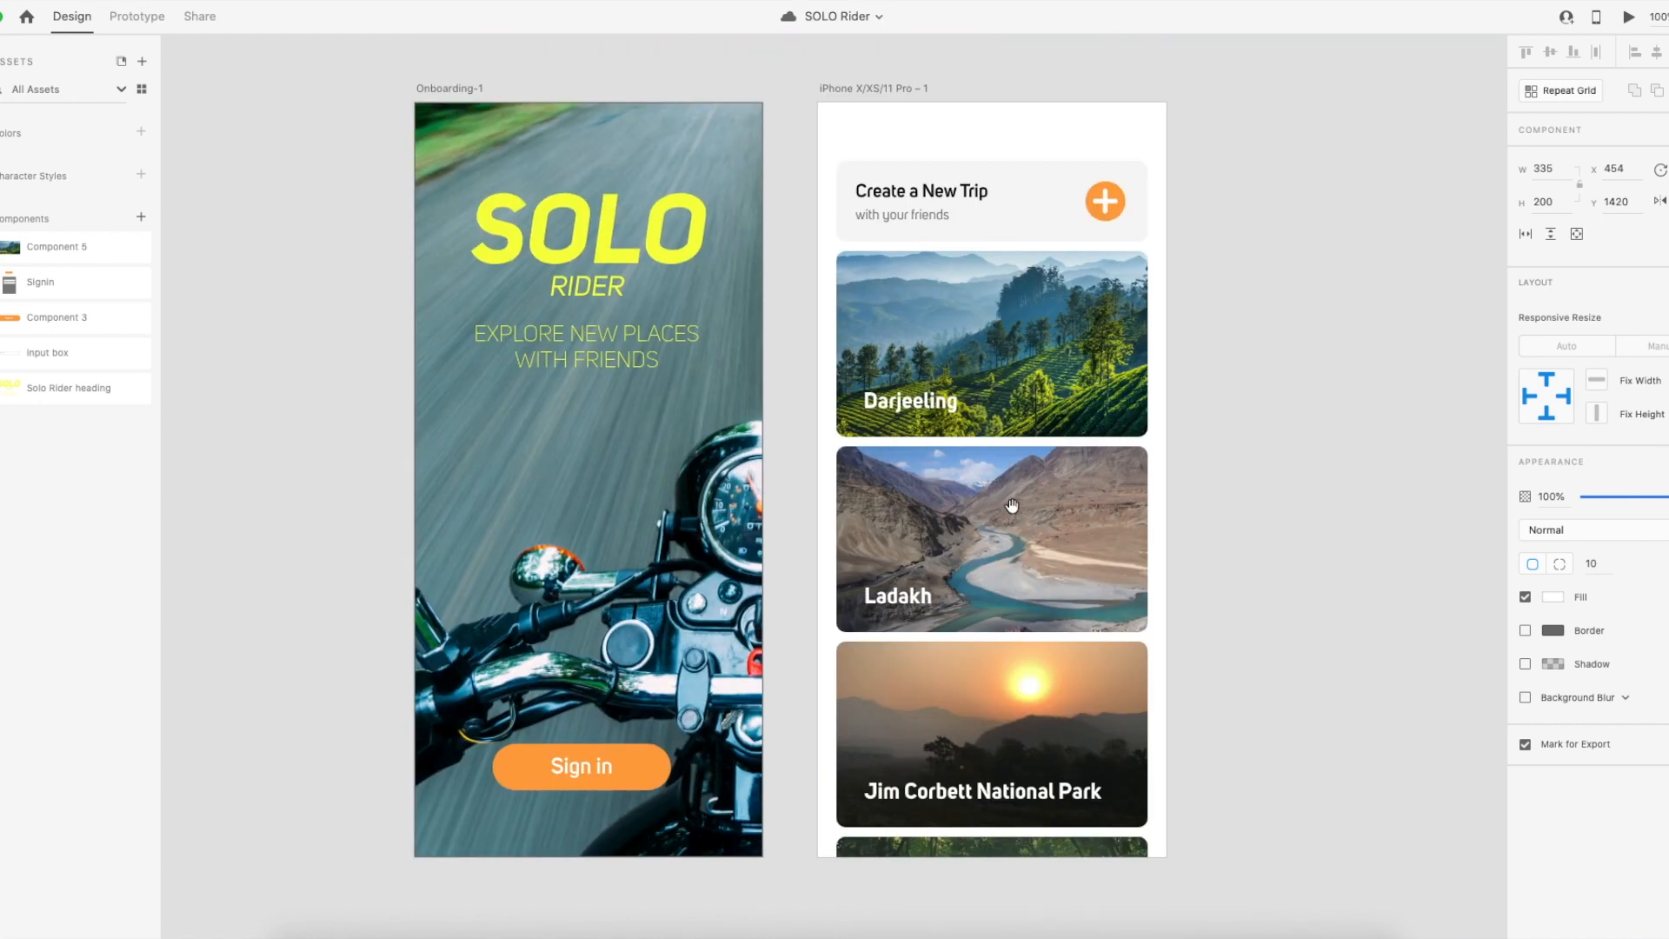
scroll(1087, 417, right, 2)
scroll(1087, 417, up, 1)
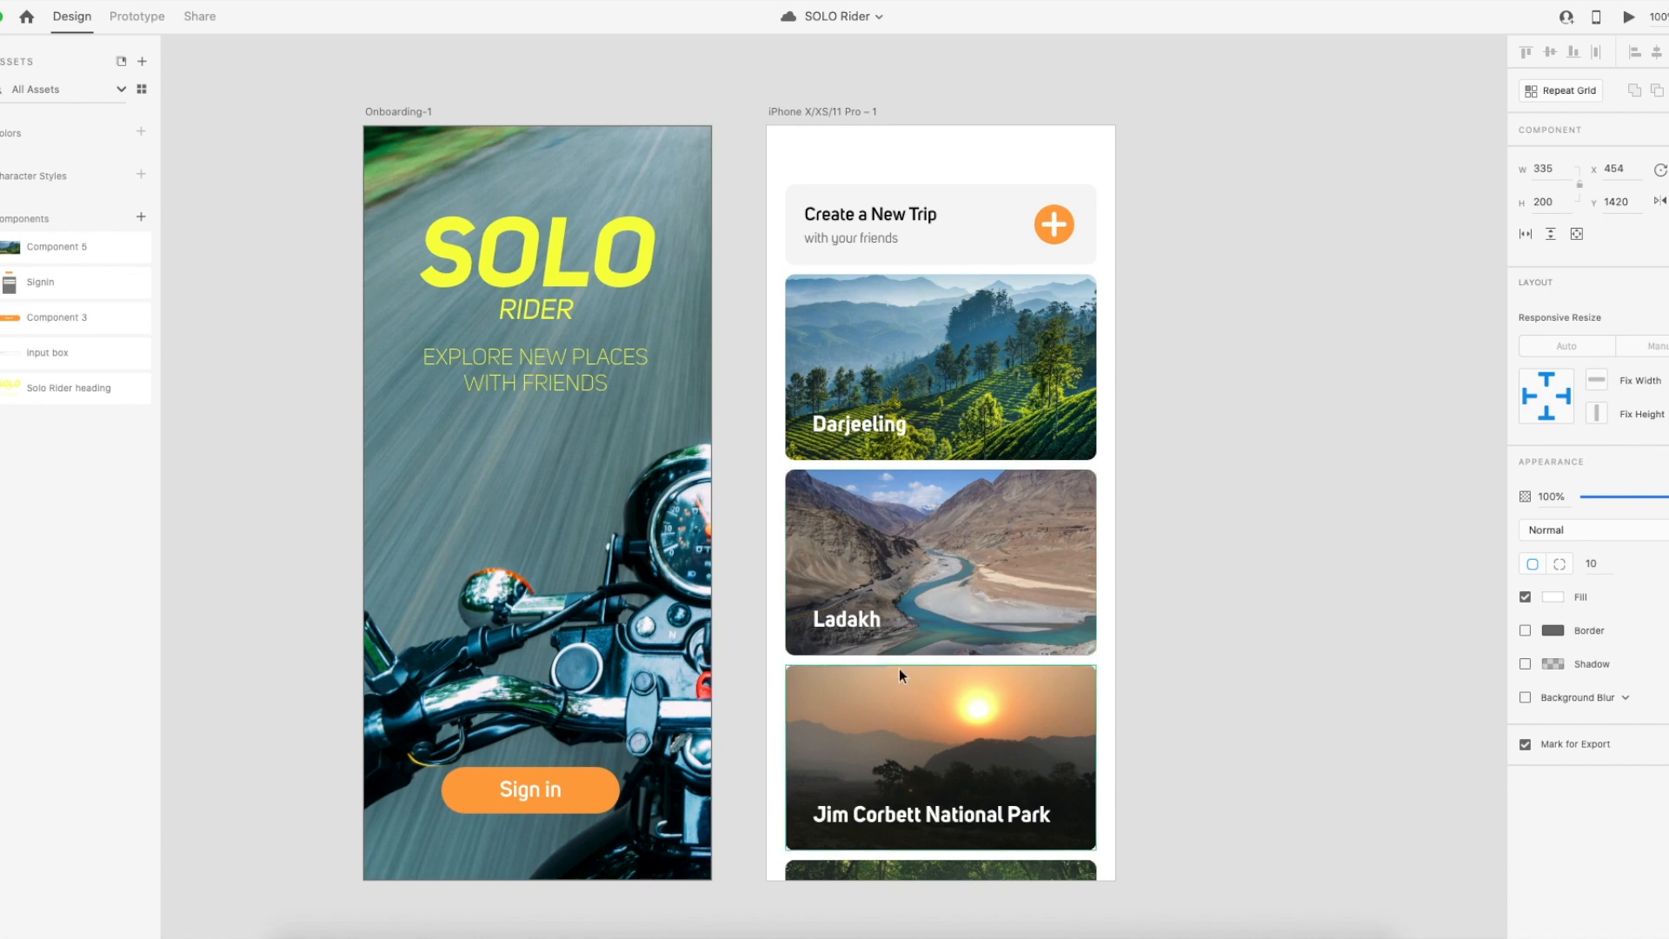
scroll(873, 624, down, 10)
scroll(868, 675, up, 10)
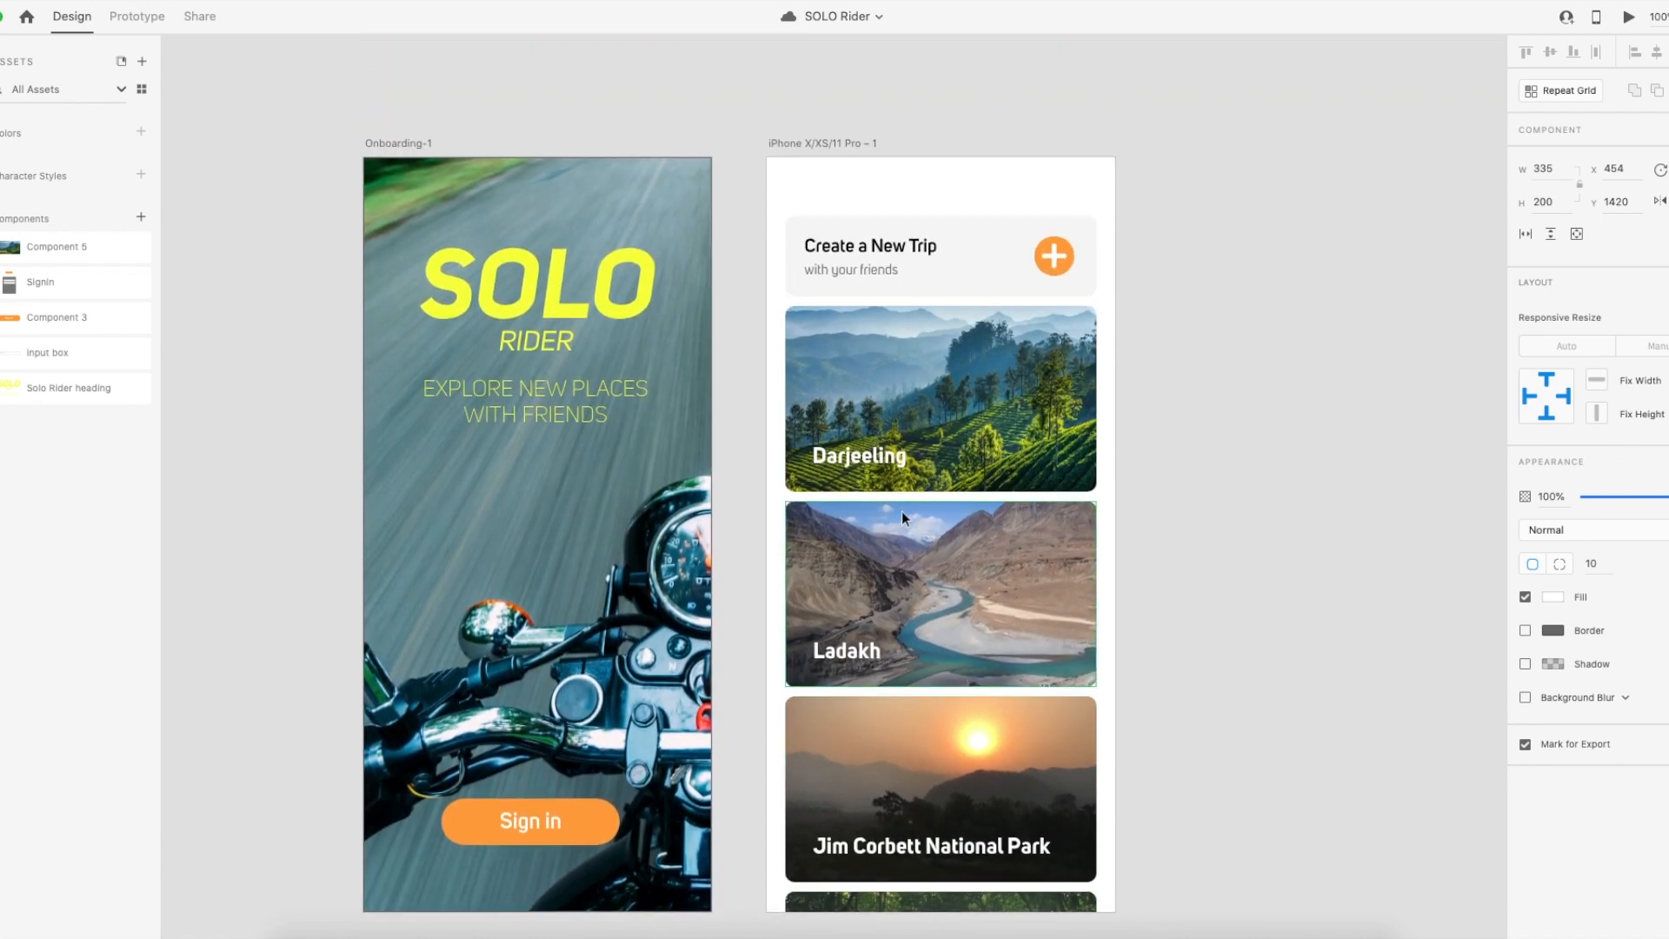
Try moving the Darjeeling title slightly higher inside its card, then undo the move.
click(1000, 403)
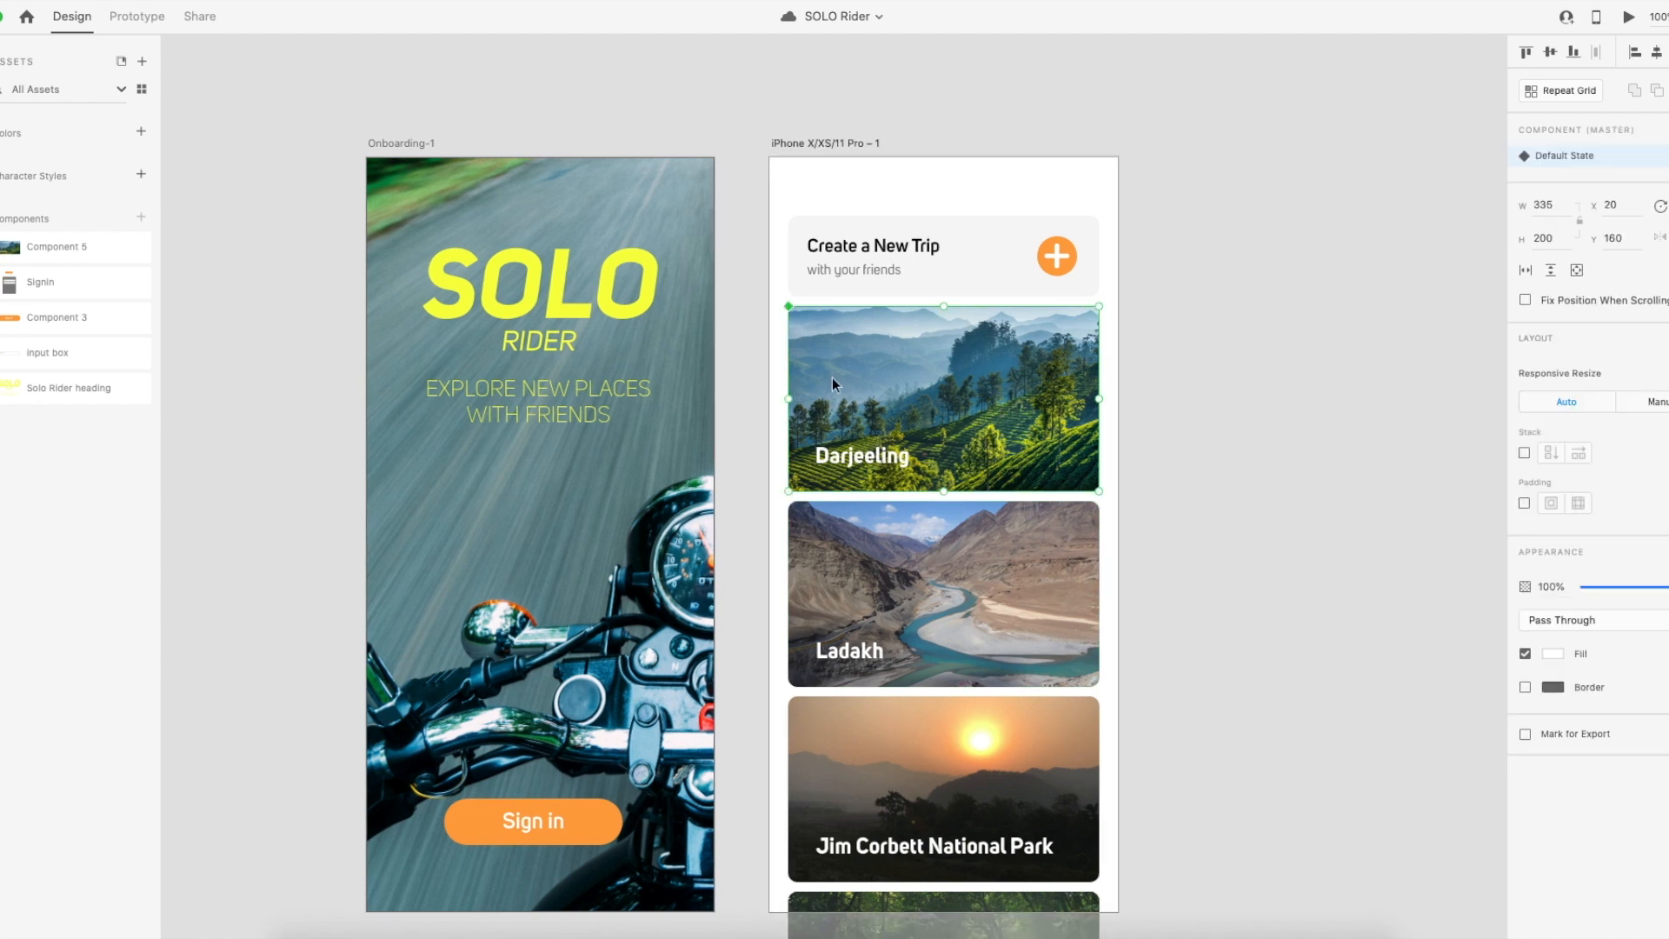
double_click(869, 458)
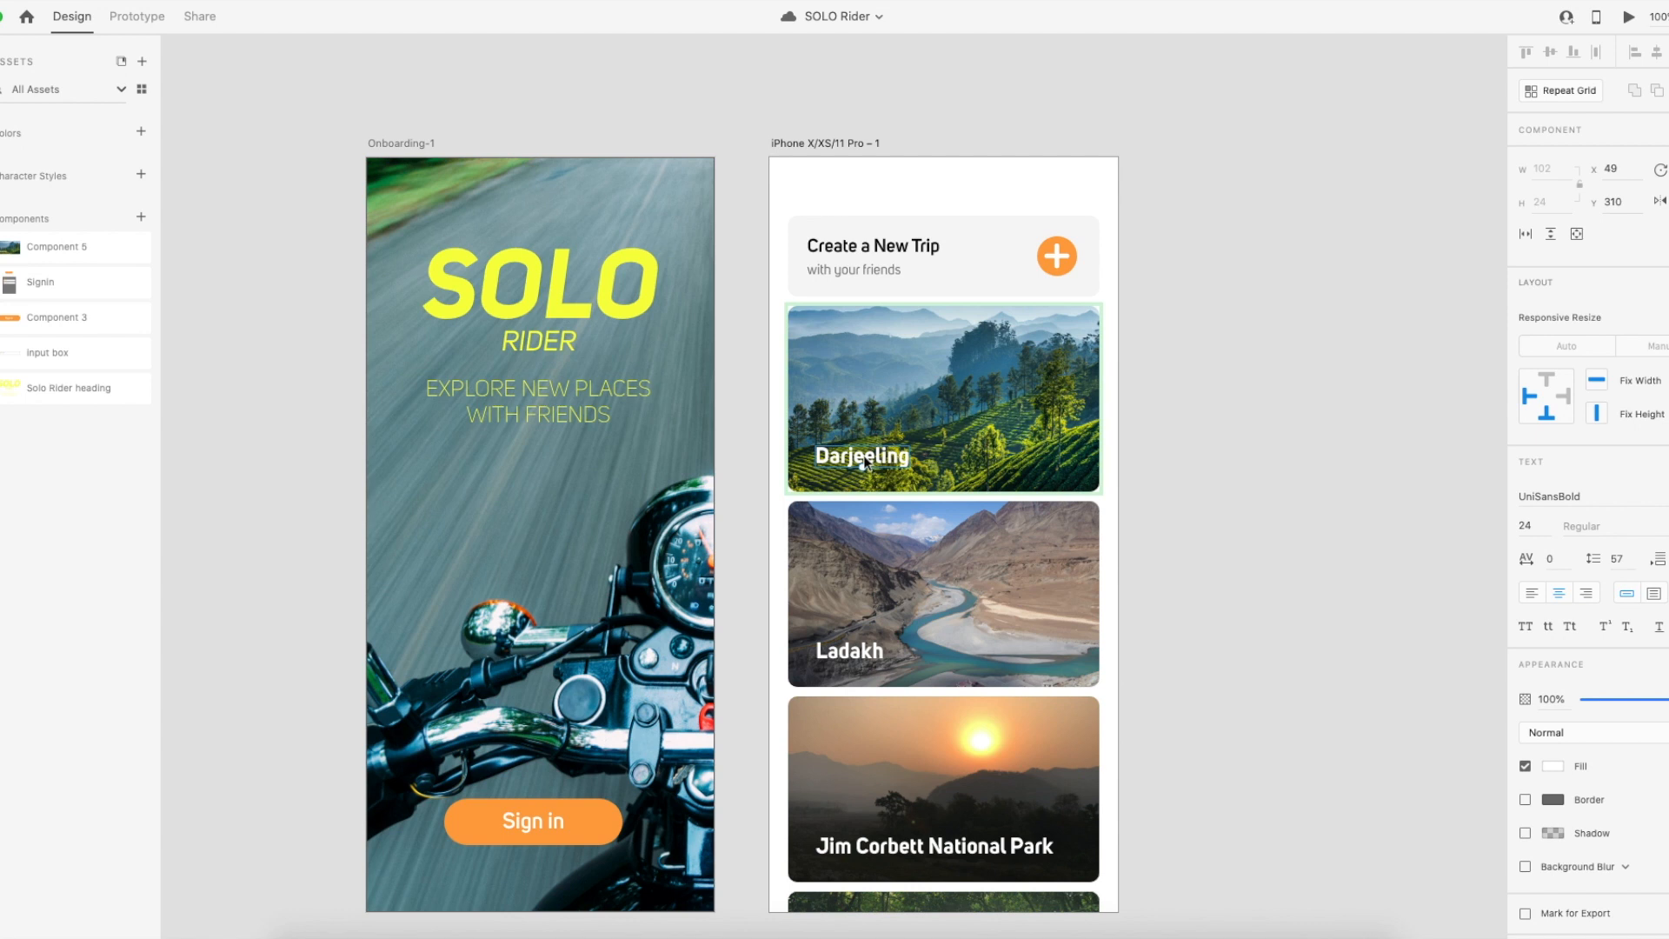
drag(862, 456, 867, 438)
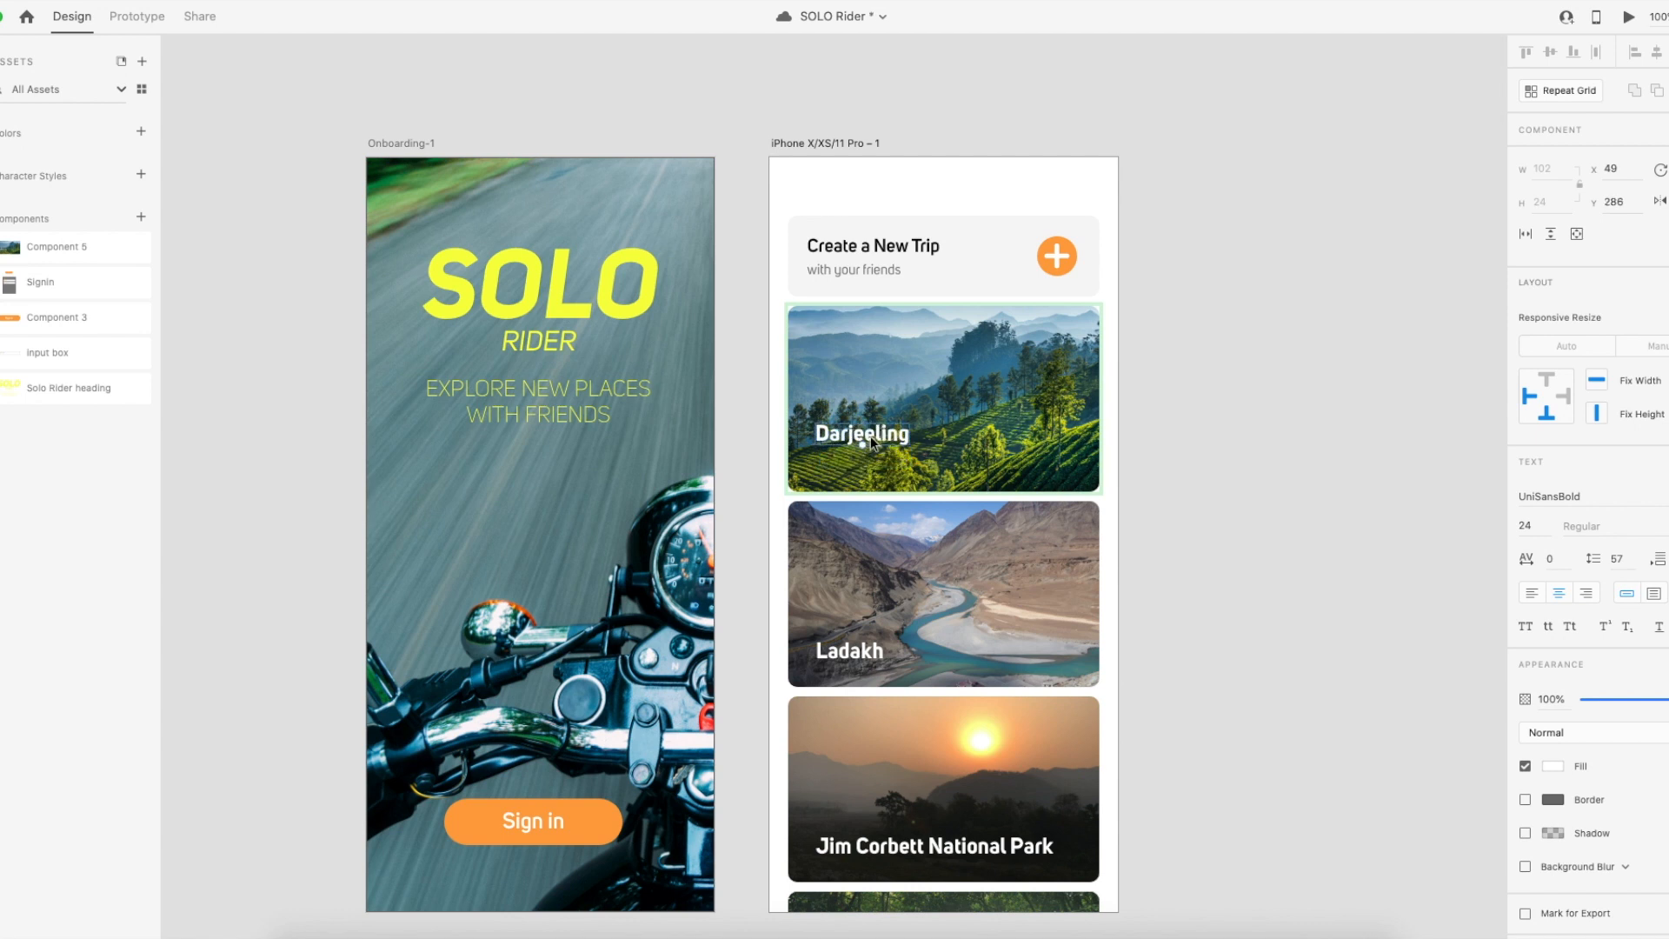
key(ctrl+z)
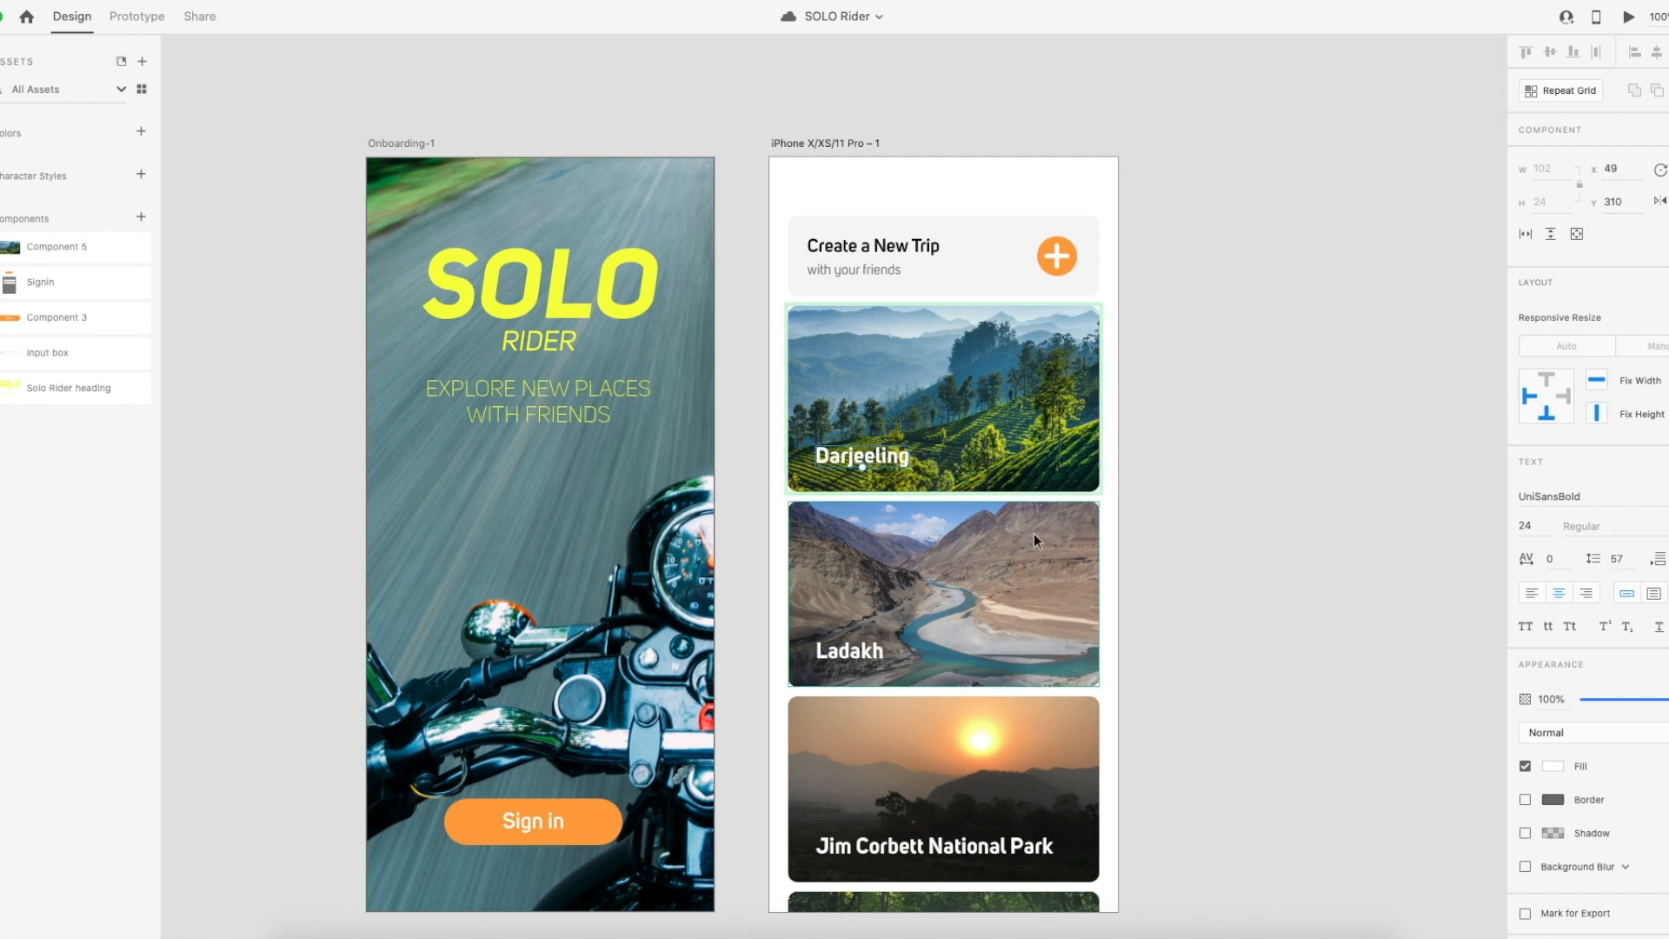
click(1019, 577)
click(936, 751)
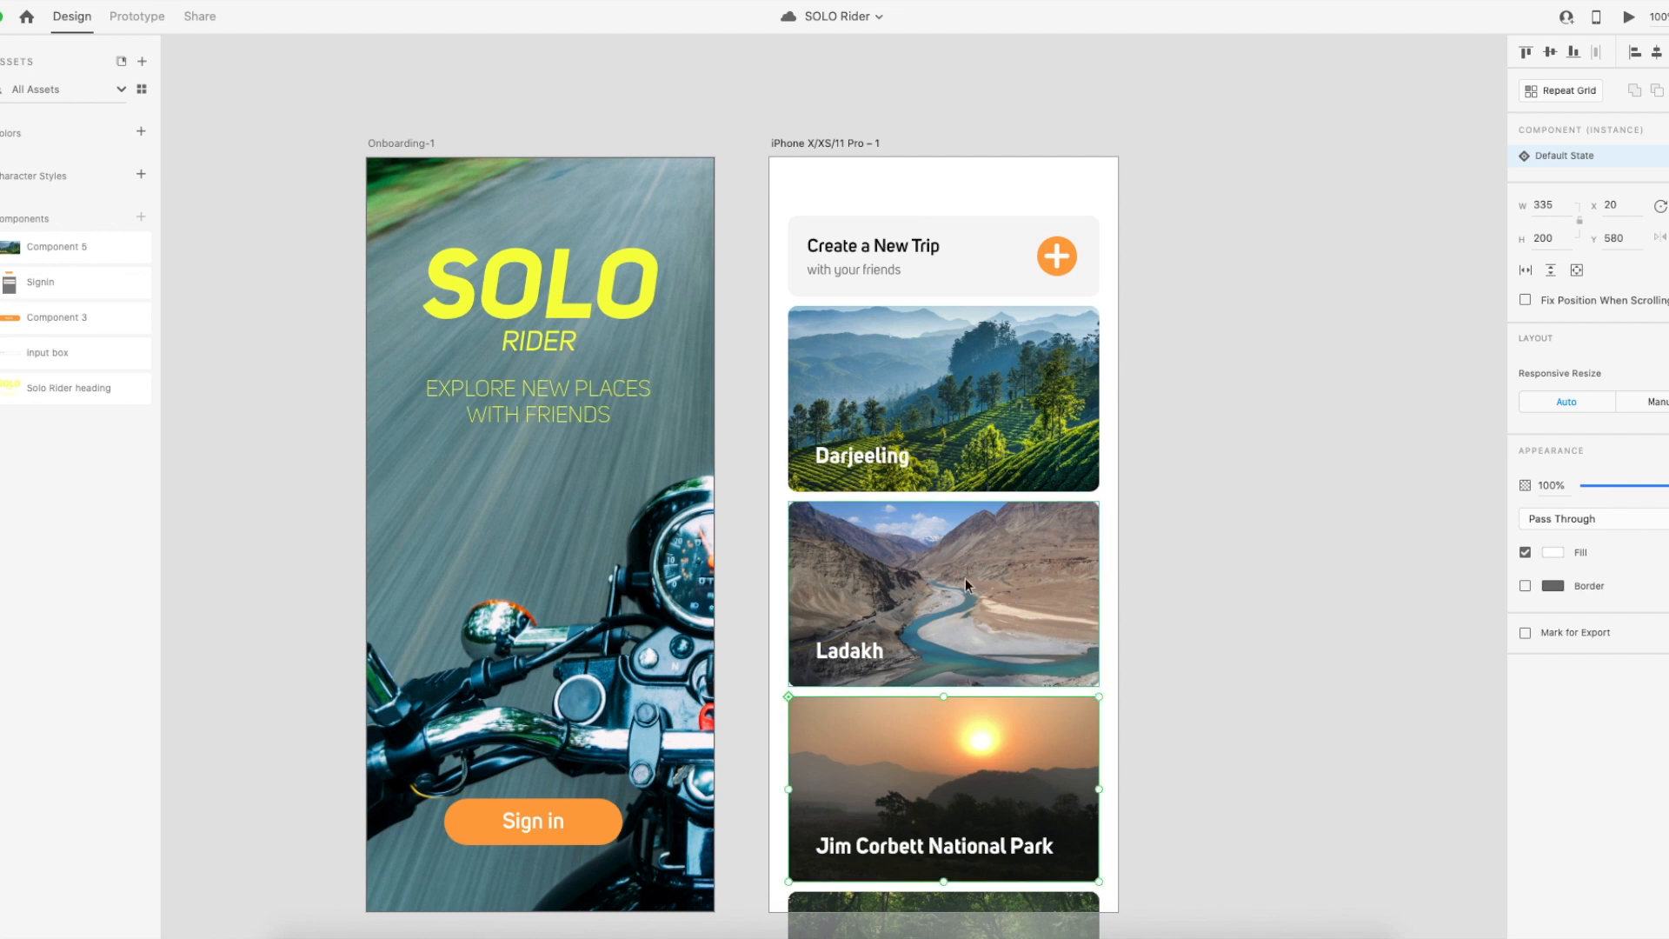
drag(909, 609, 944, 598)
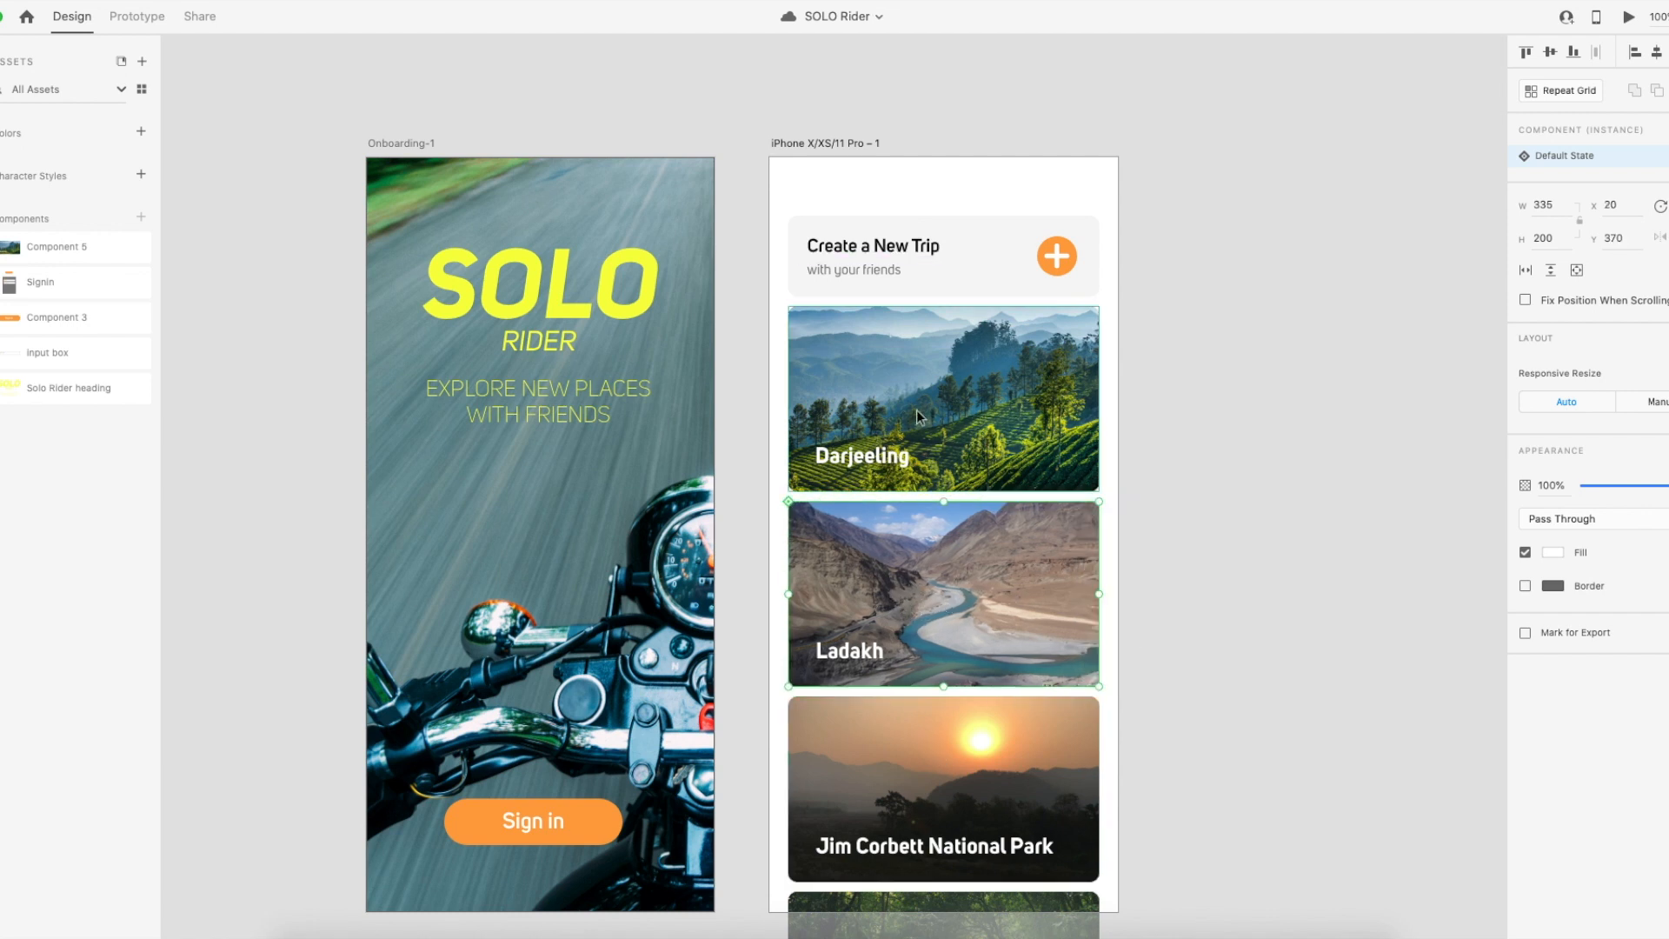
Try repositioning the Darjeeling title toward the middle of its card image and undo the change.
click(920, 405)
click(879, 456)
drag(879, 457, 969, 397)
double_click(893, 461)
key(ctrl+z)
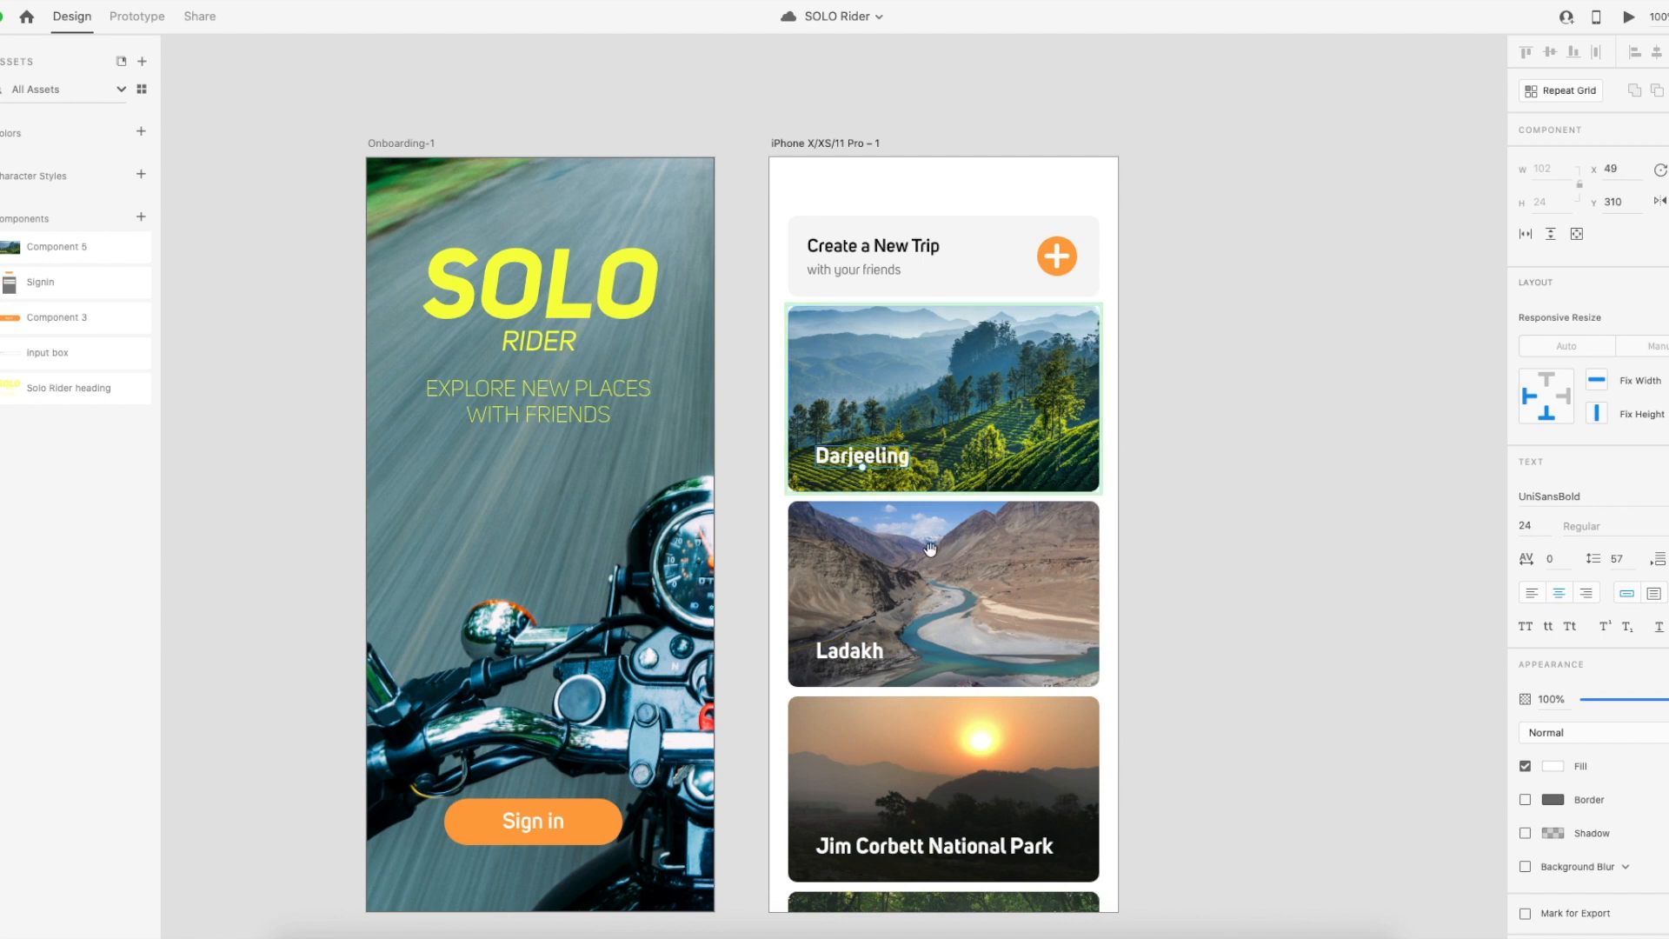
scroll(1111, 449, down, 3)
scroll(1110, 449, right, 1)
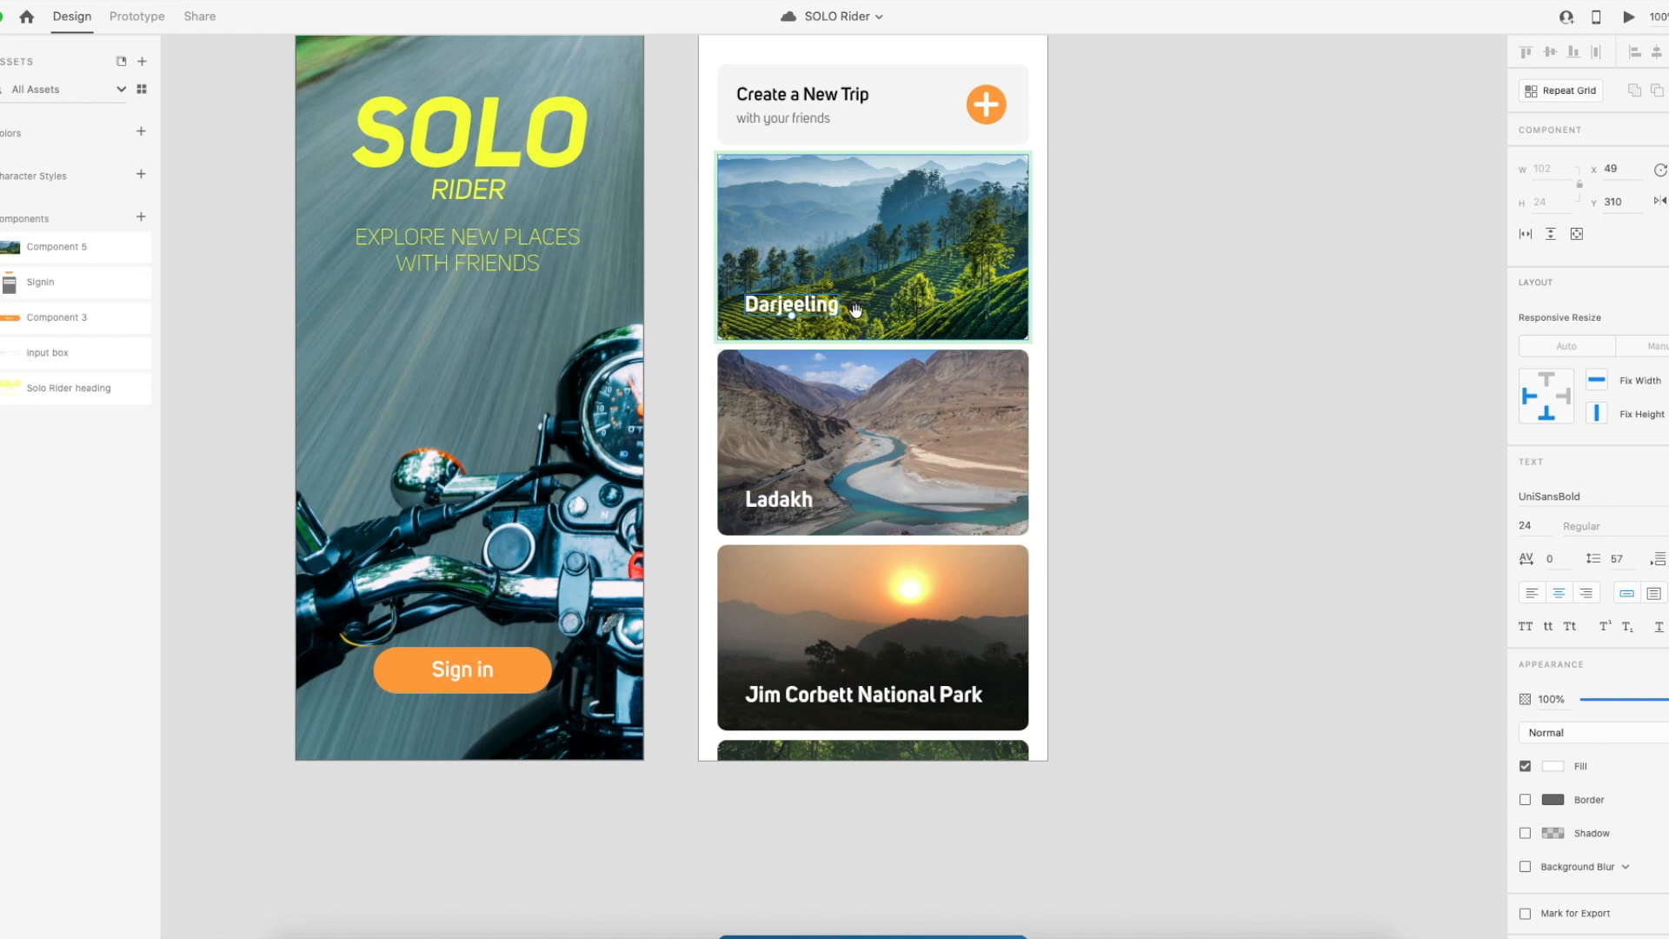
Compare the master Darjeeling card with its Ladakh and Jim Corbett National Park instances on the iPhone artboard.
scroll(885, 308, up, 1)
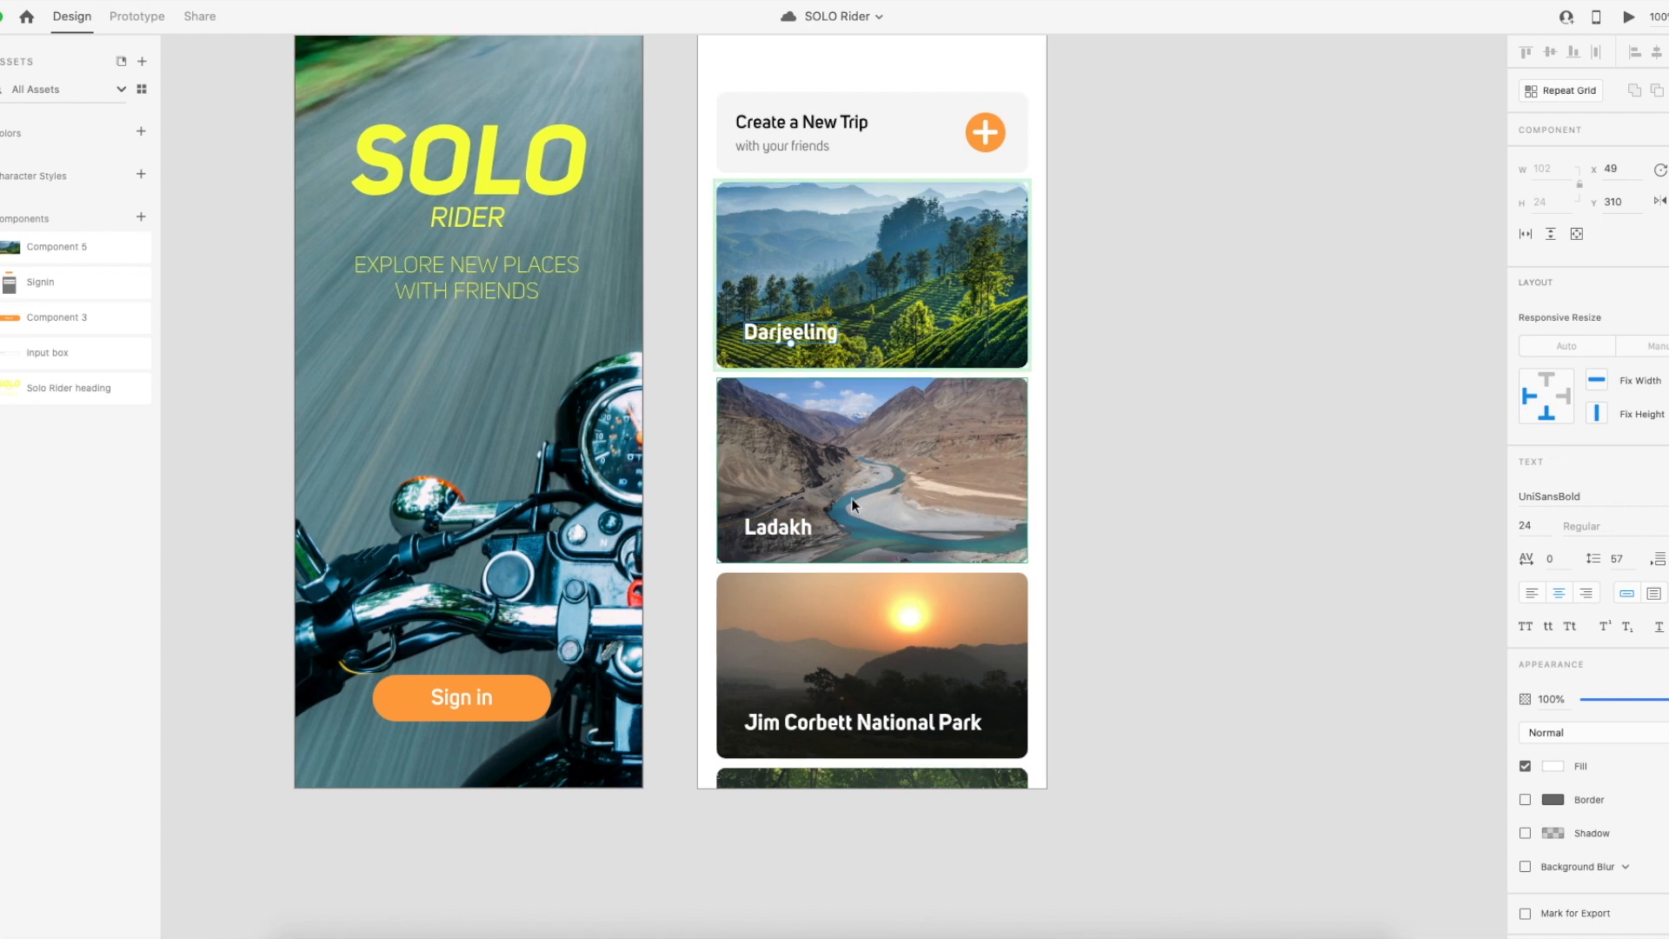
scroll(852, 491, down, 10)
scroll(850, 486, up, 2)
scroll(848, 483, up, 10)
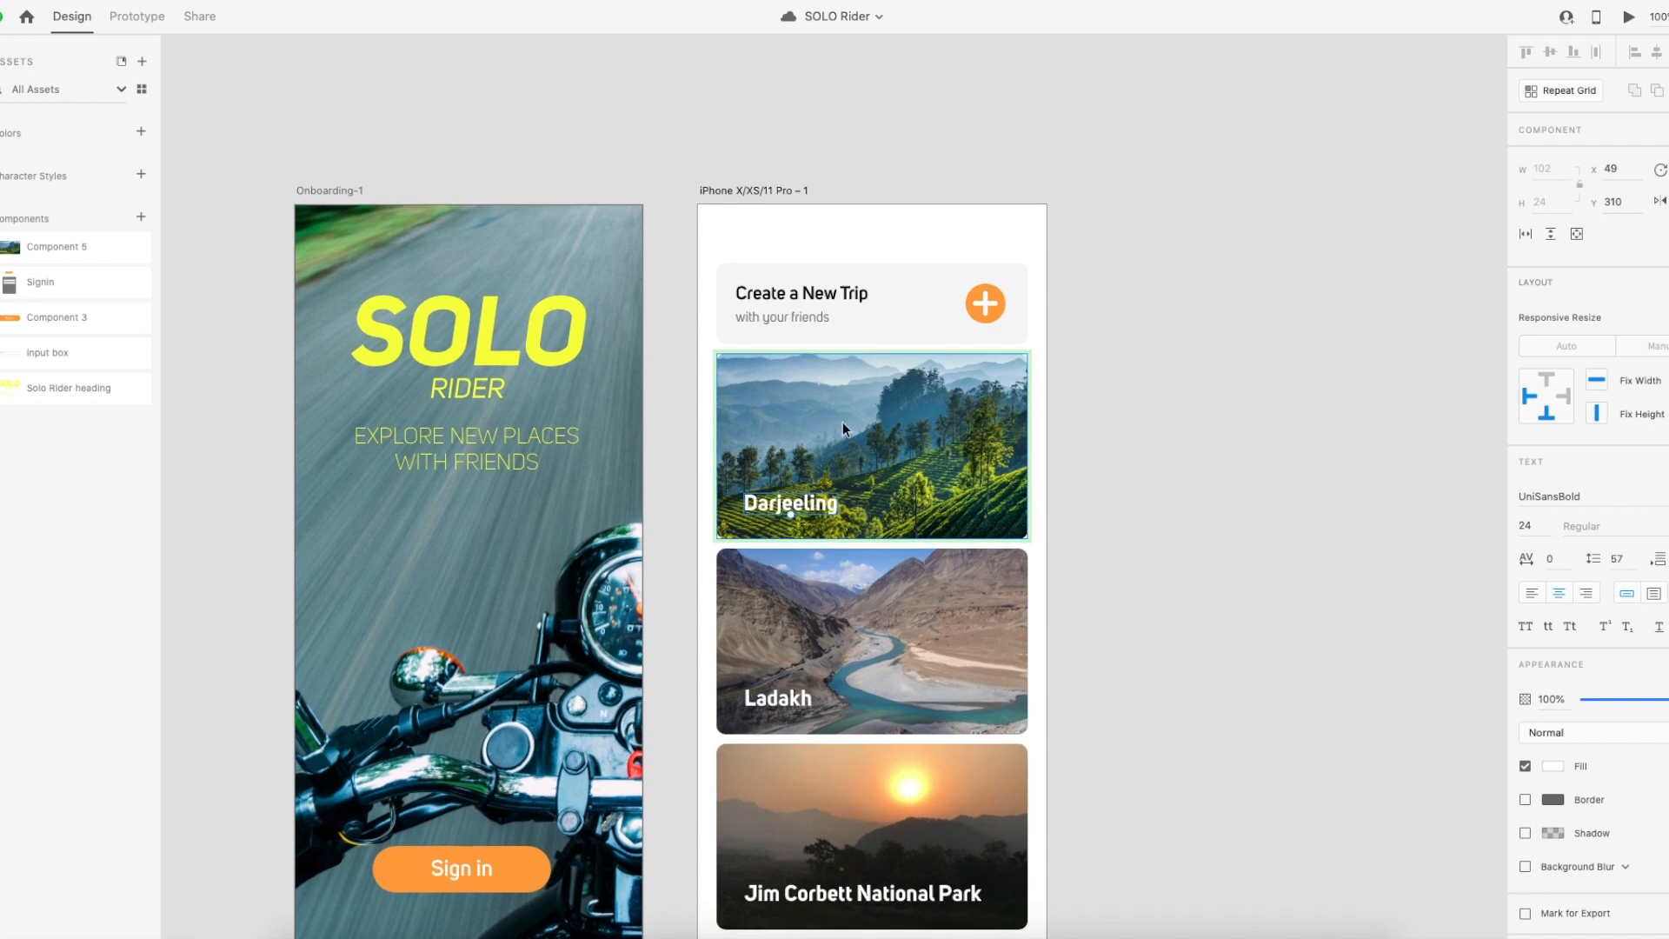
click(925, 607)
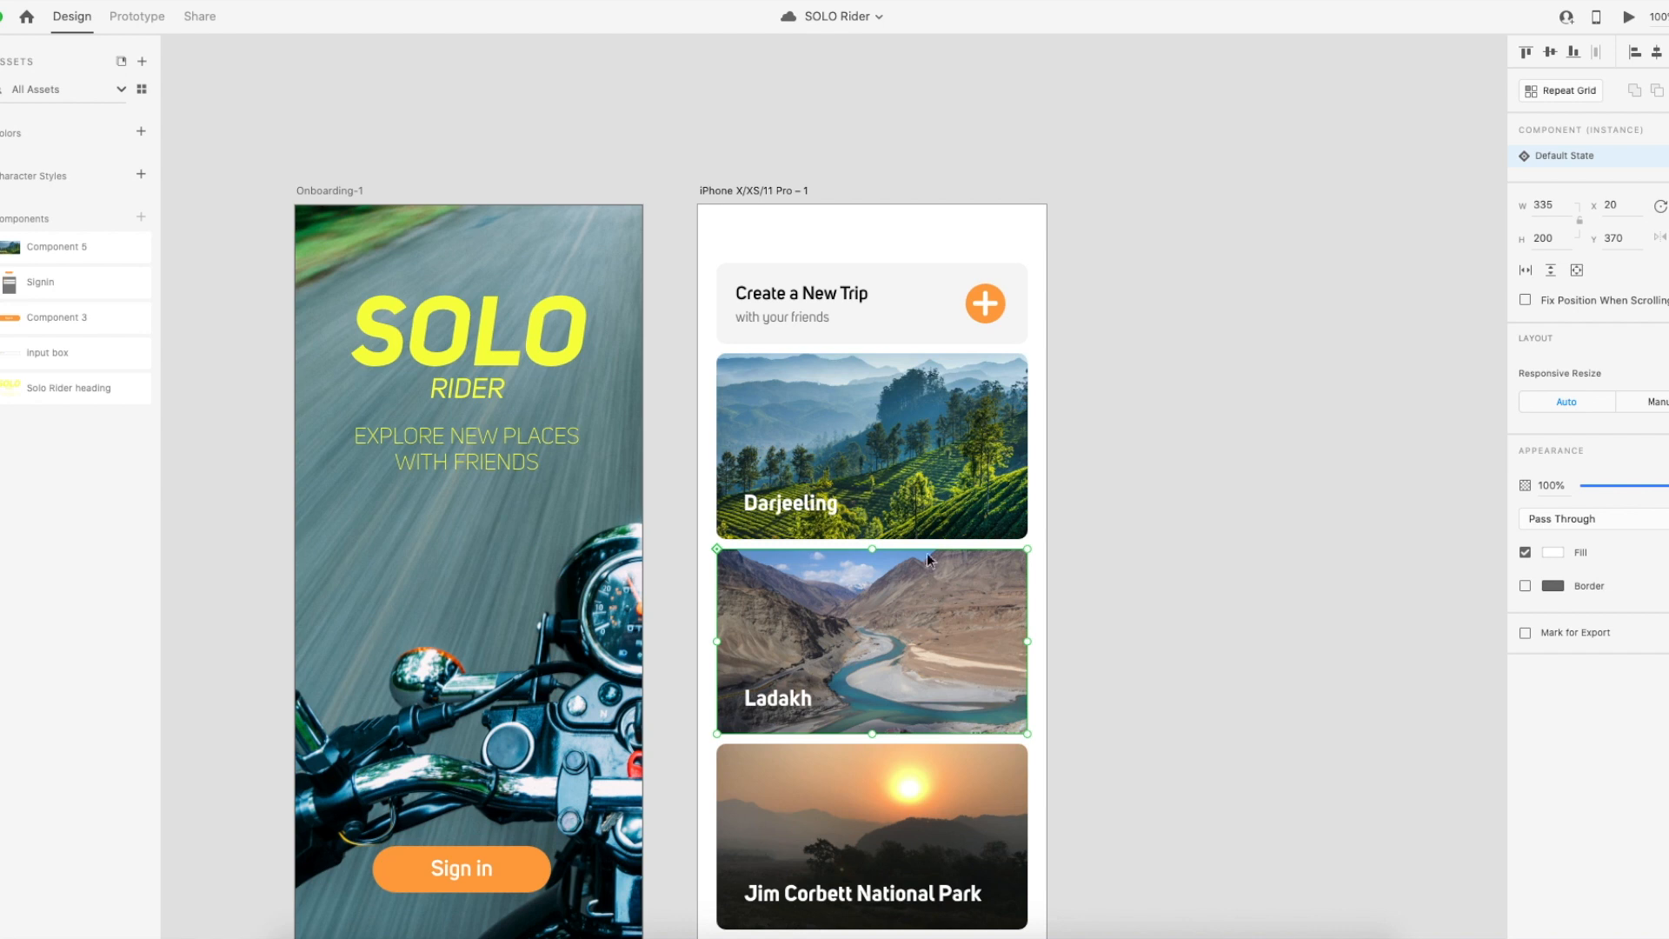
click(942, 434)
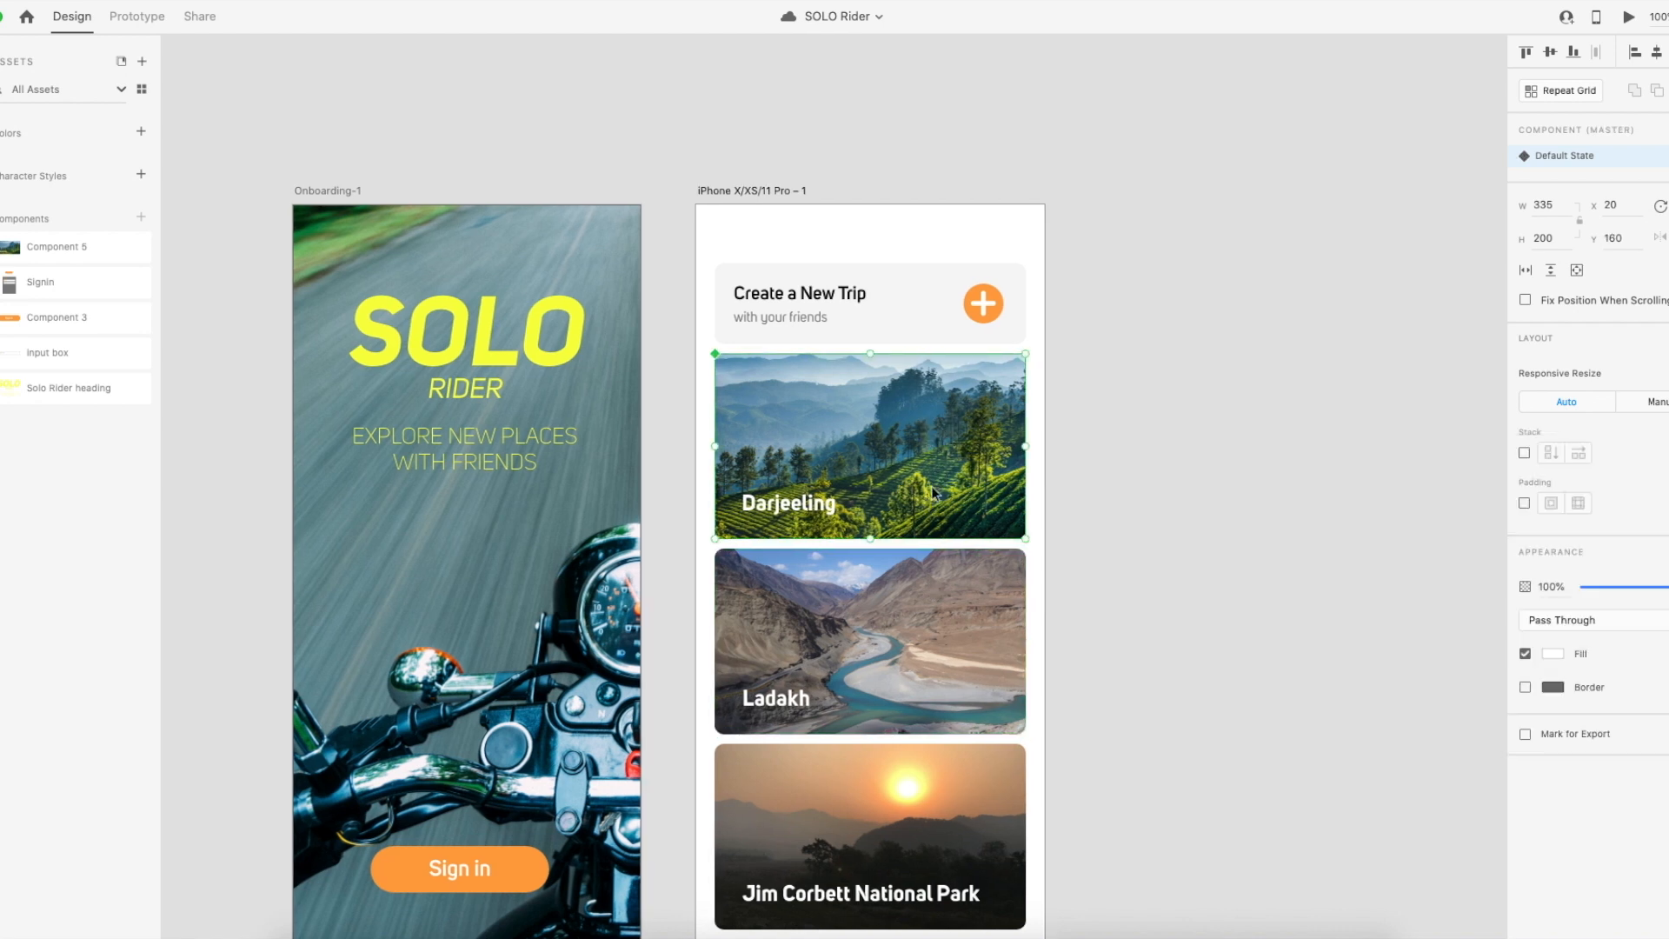
click(904, 595)
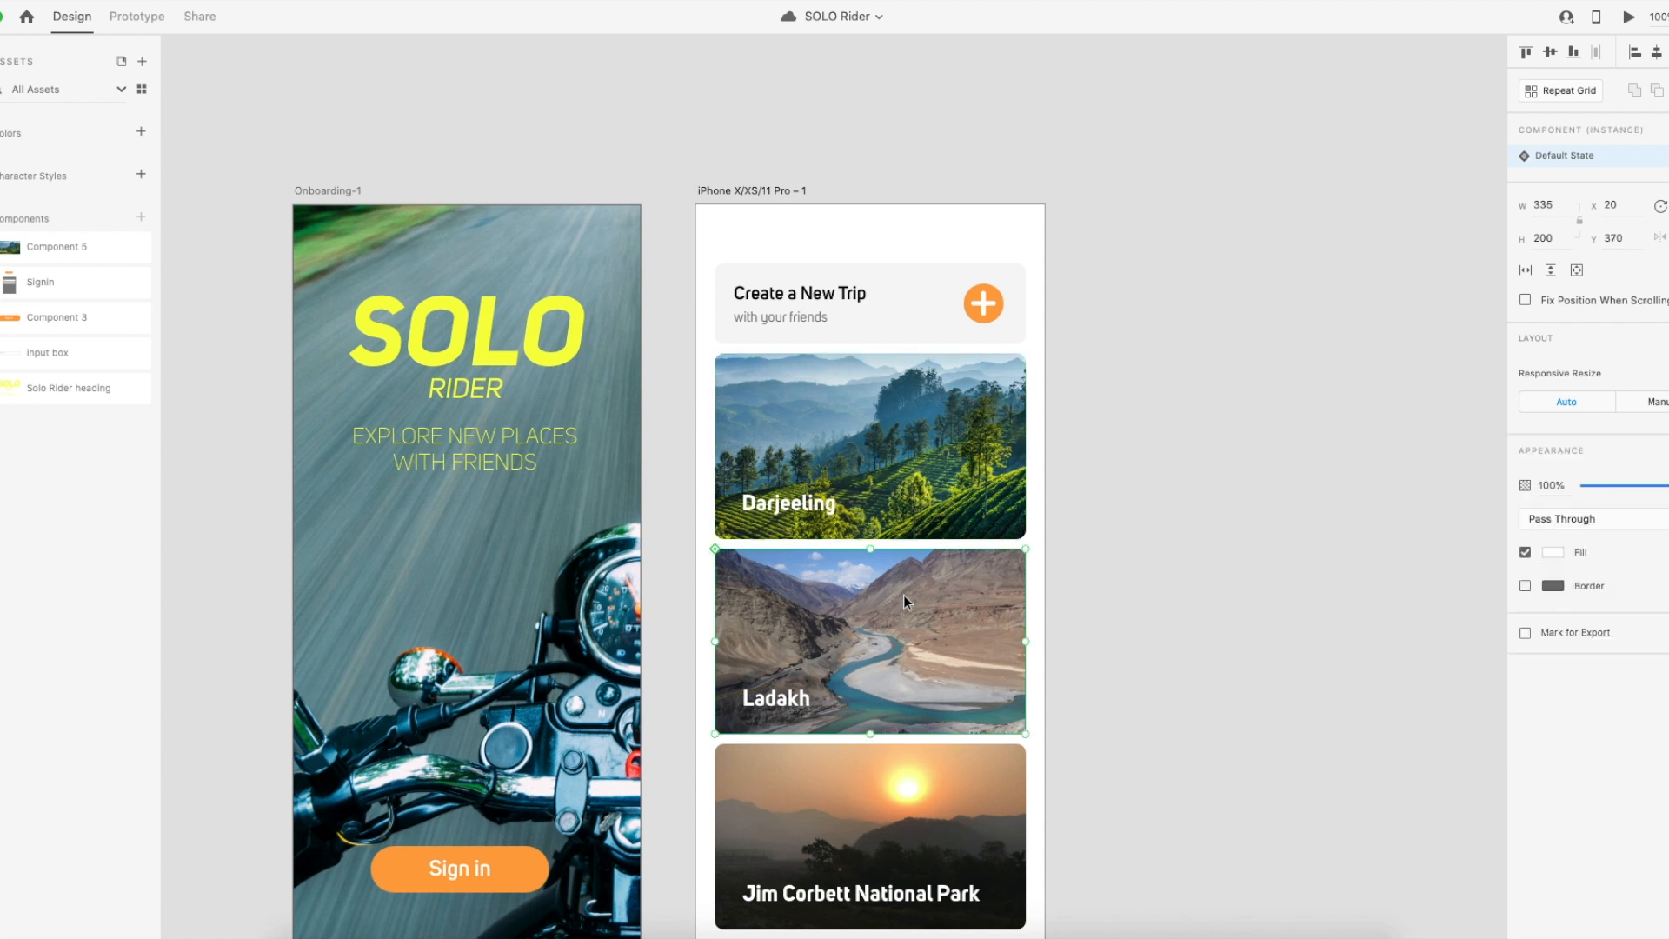
click(880, 763)
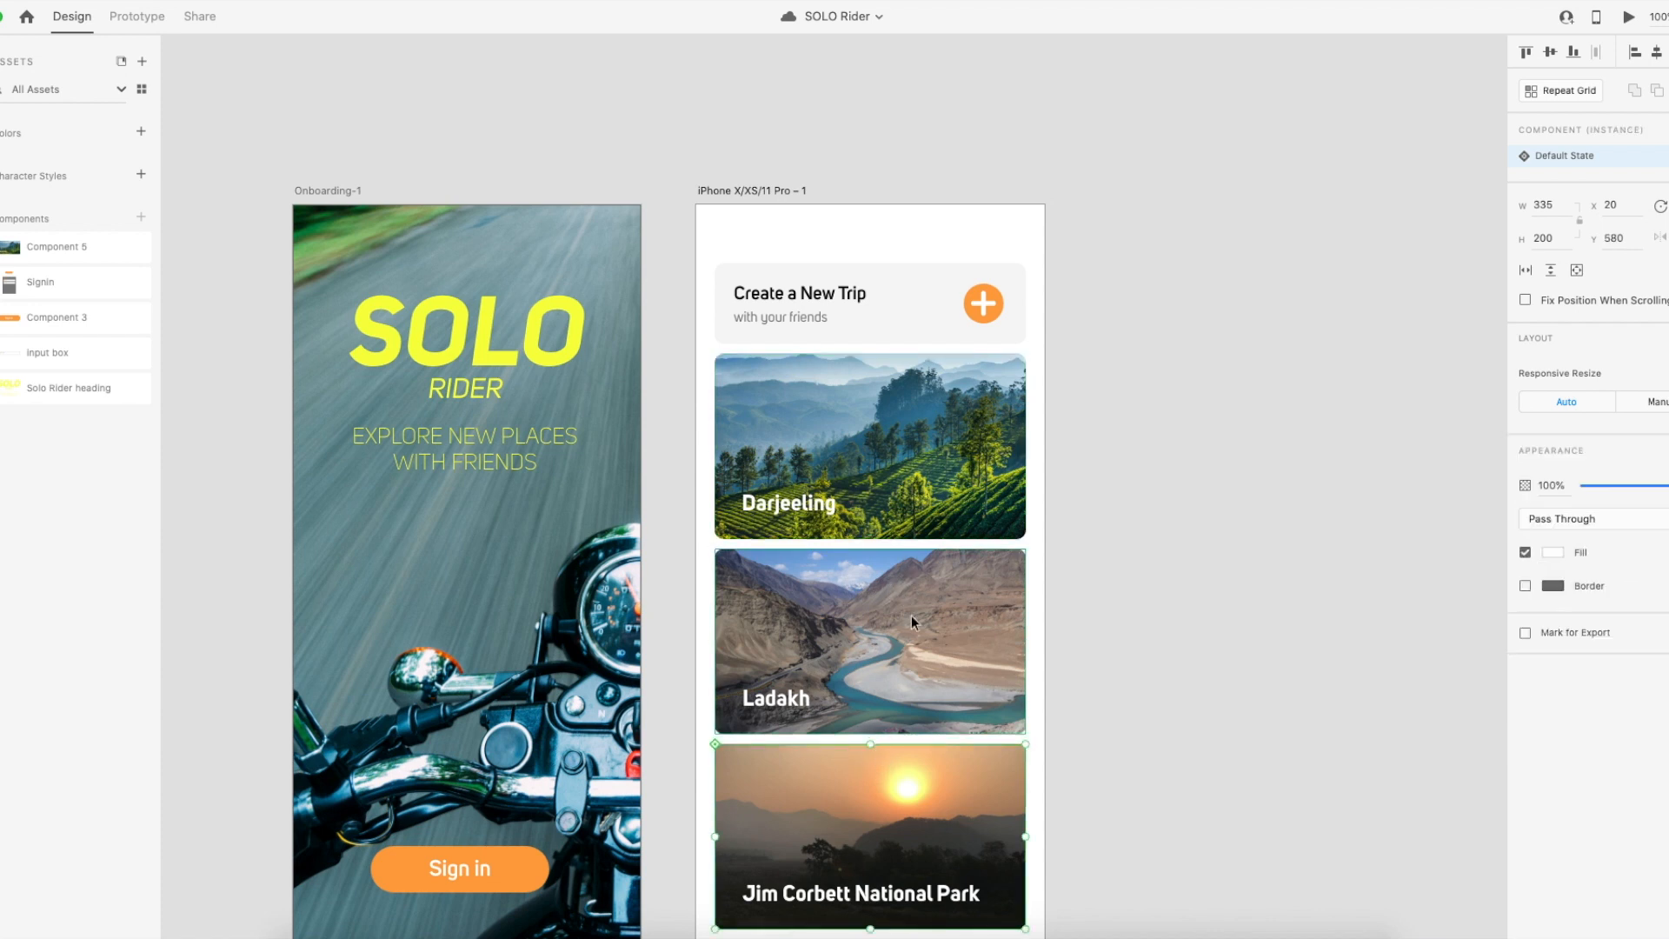
click(835, 461)
drag(835, 460, 896, 457)
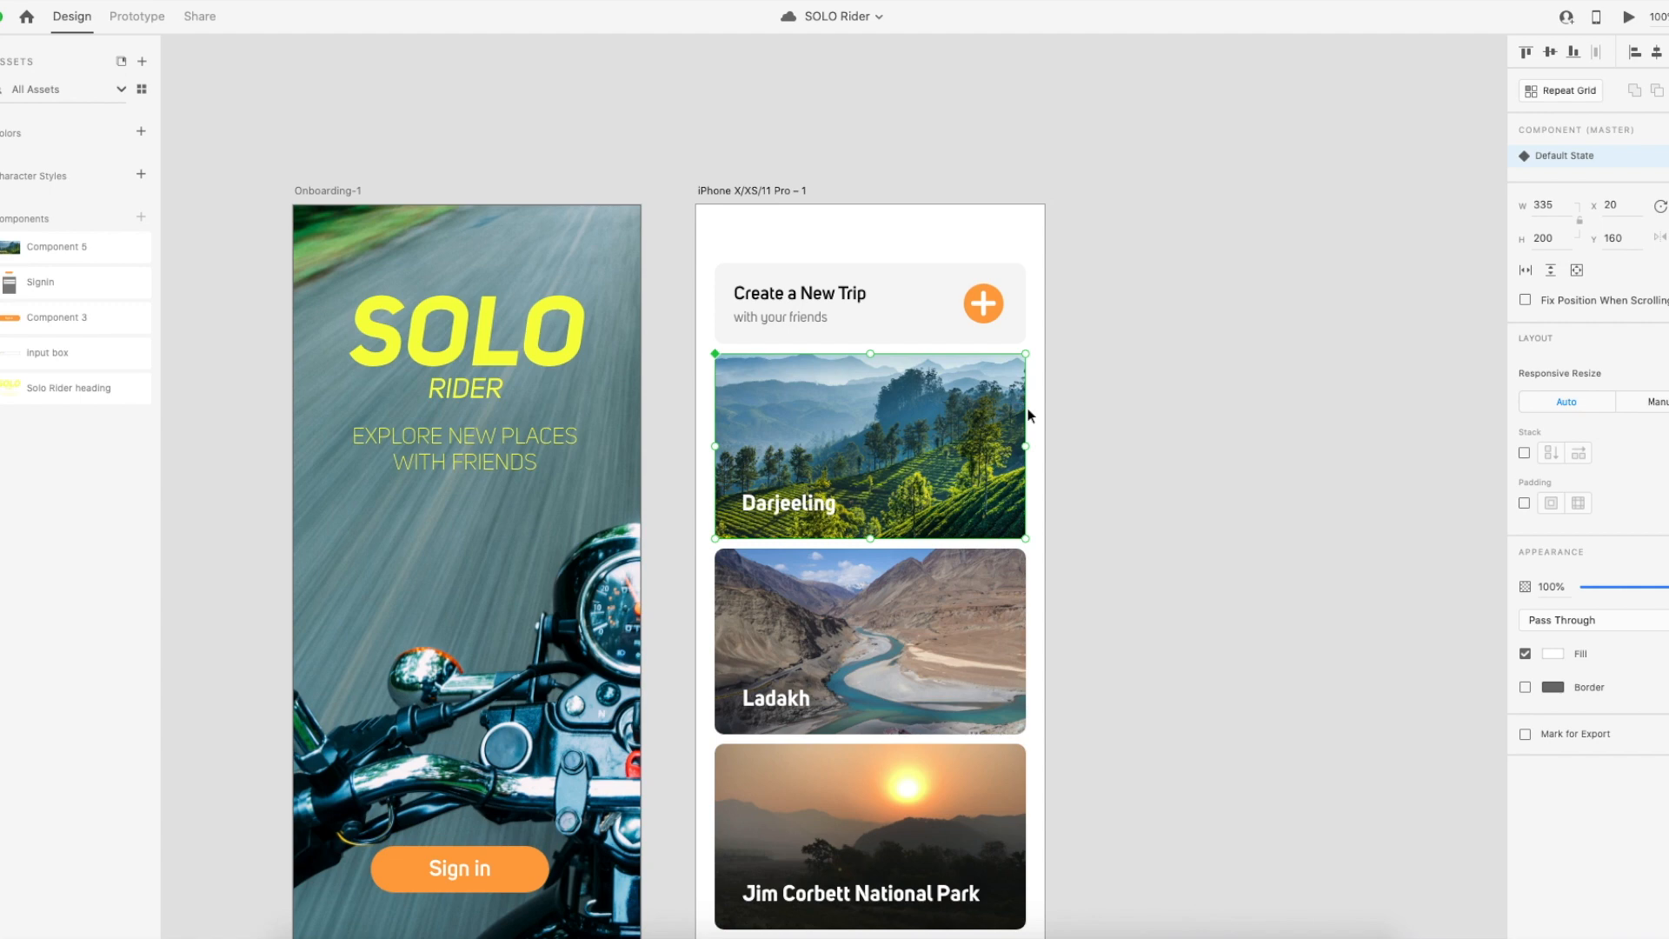
Try moving the Darjeeling title to the horizontal centre of its card, then undo the move.
scroll(932, 530, down, 10)
scroll(814, 449, down, 6)
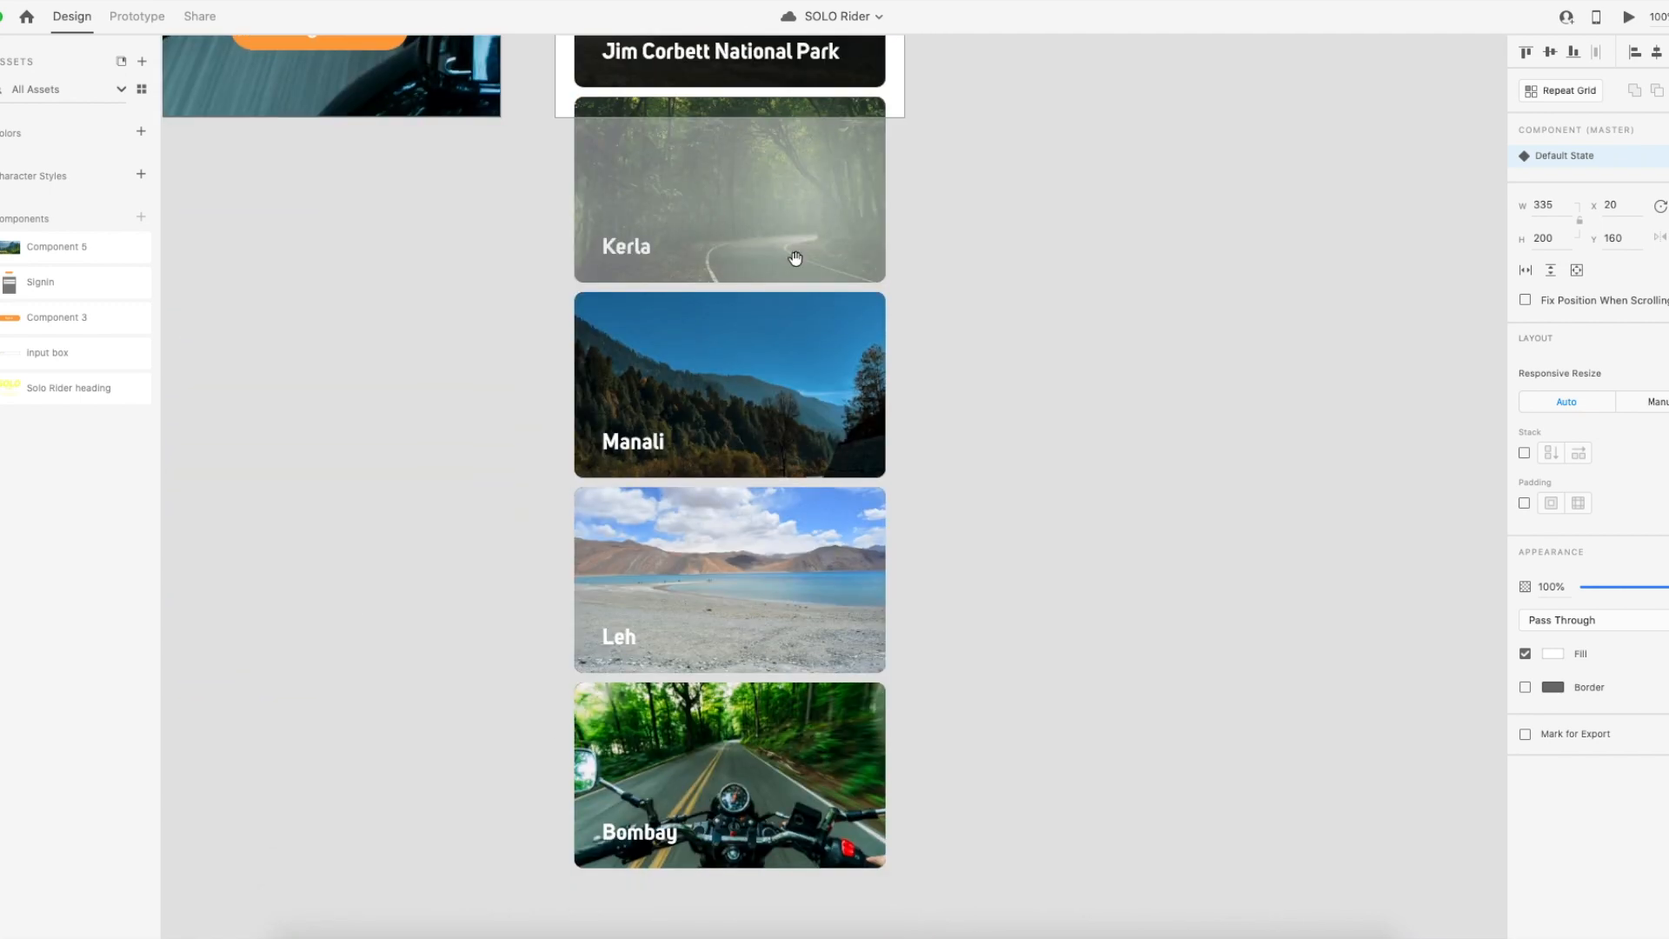
key(super+minus)
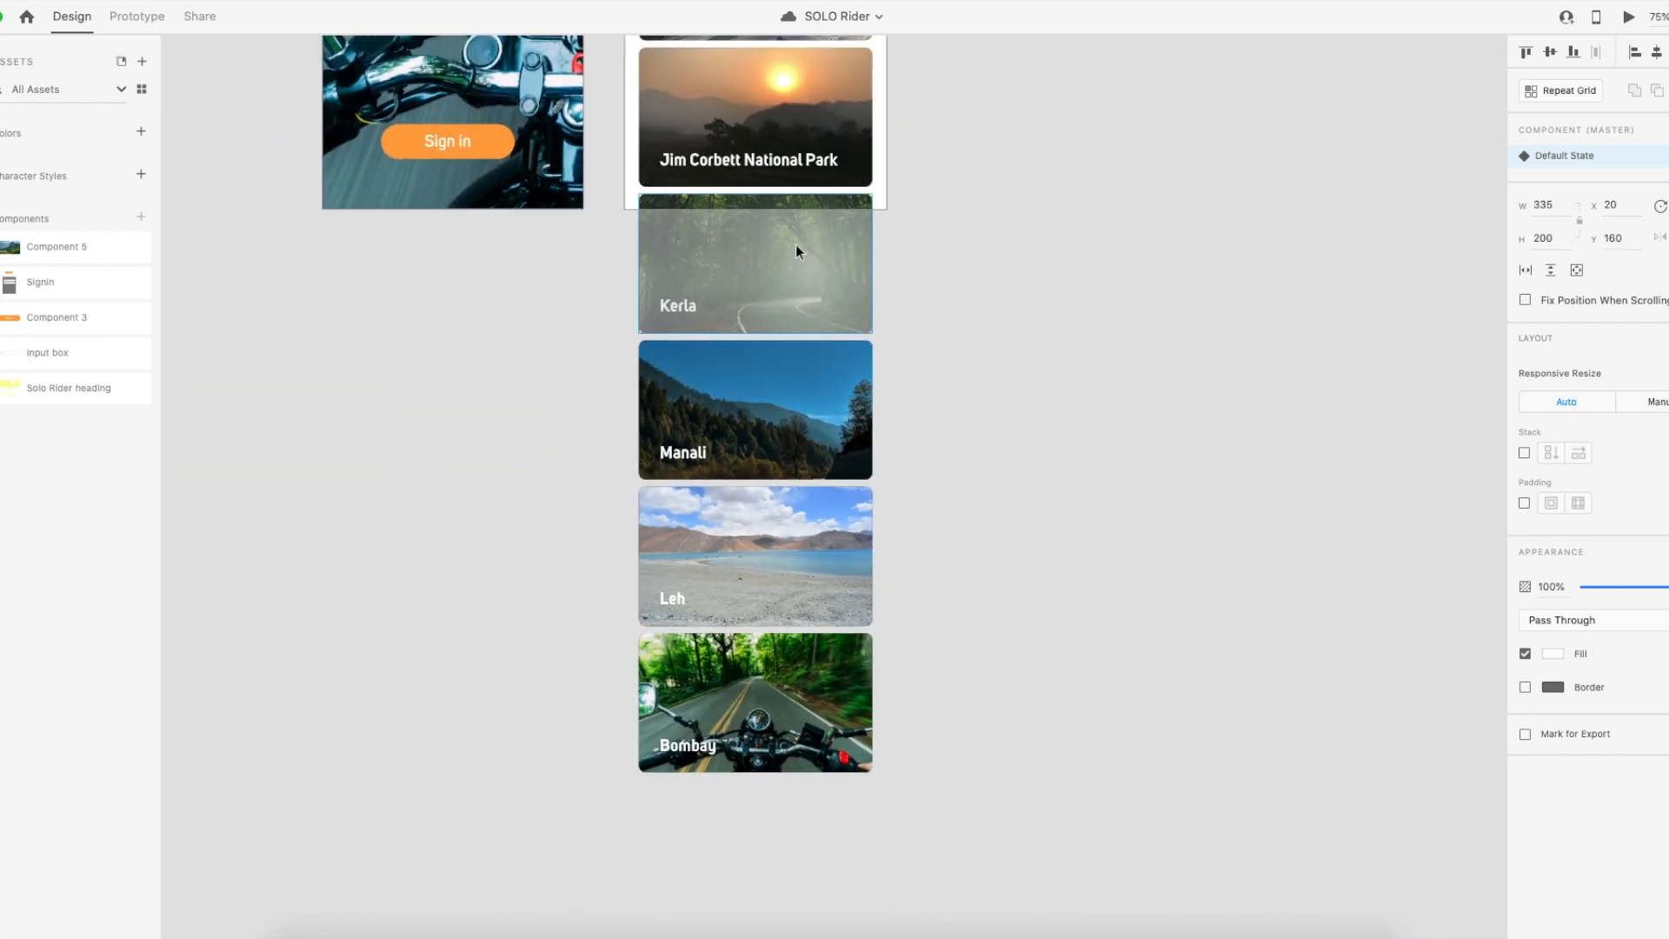
scroll(795, 251, up, 3)
key(super+minus)
scroll(795, 252, up, 5)
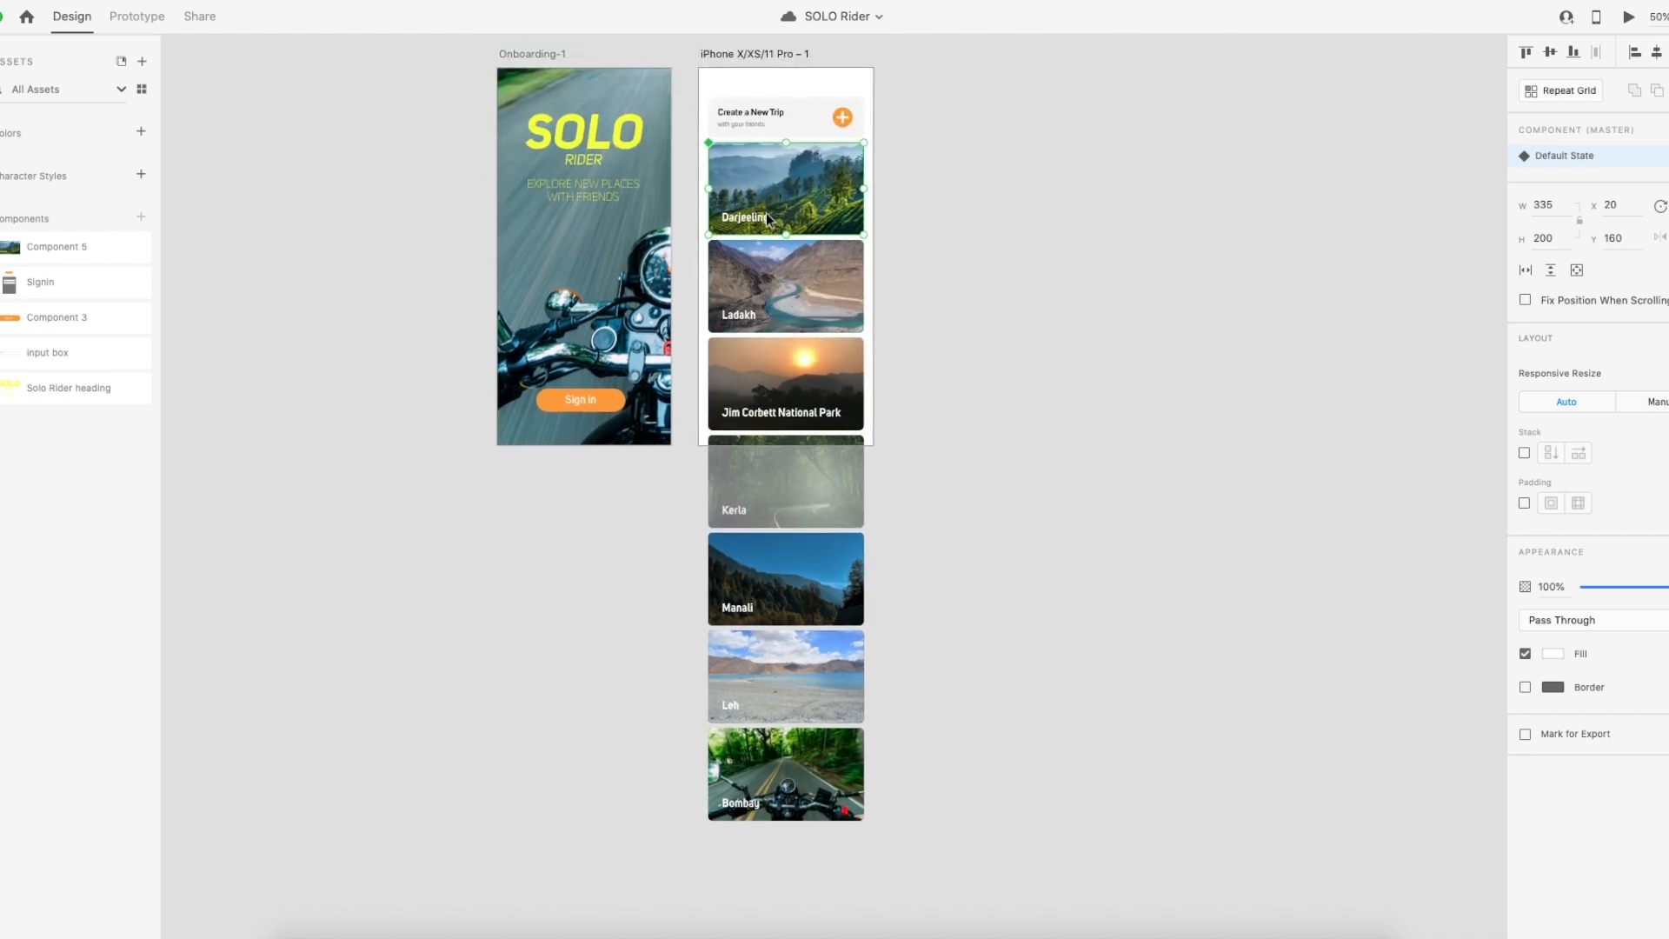
click(737, 220)
double_click(738, 220)
drag(740, 219, 806, 222)
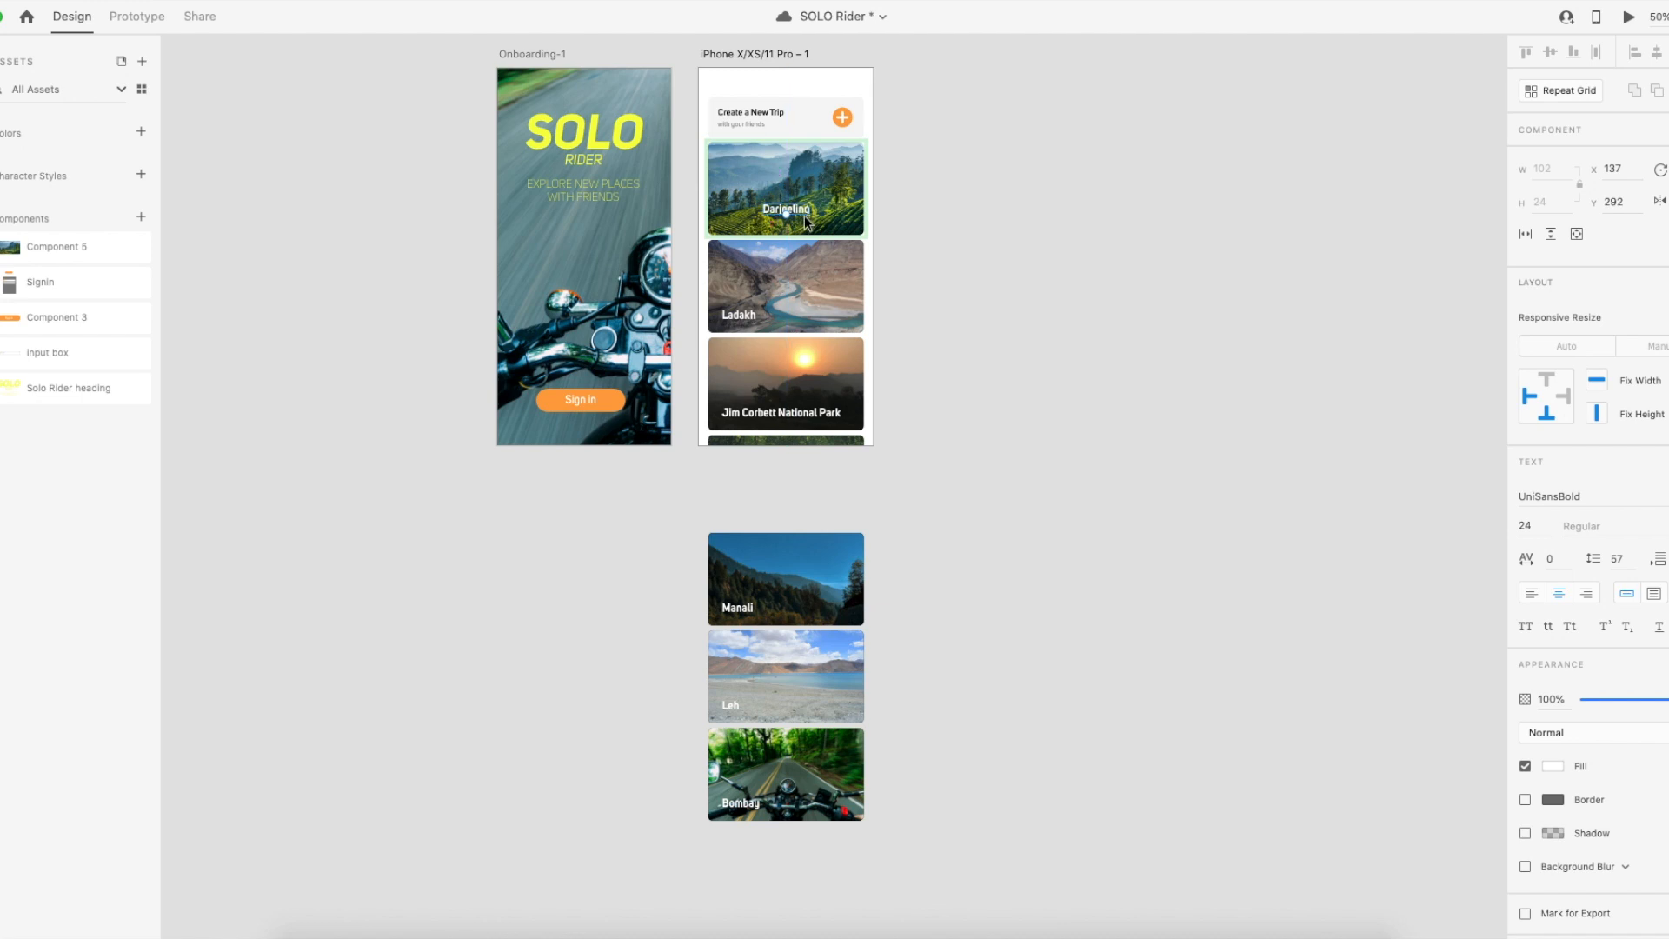
key(super+z)
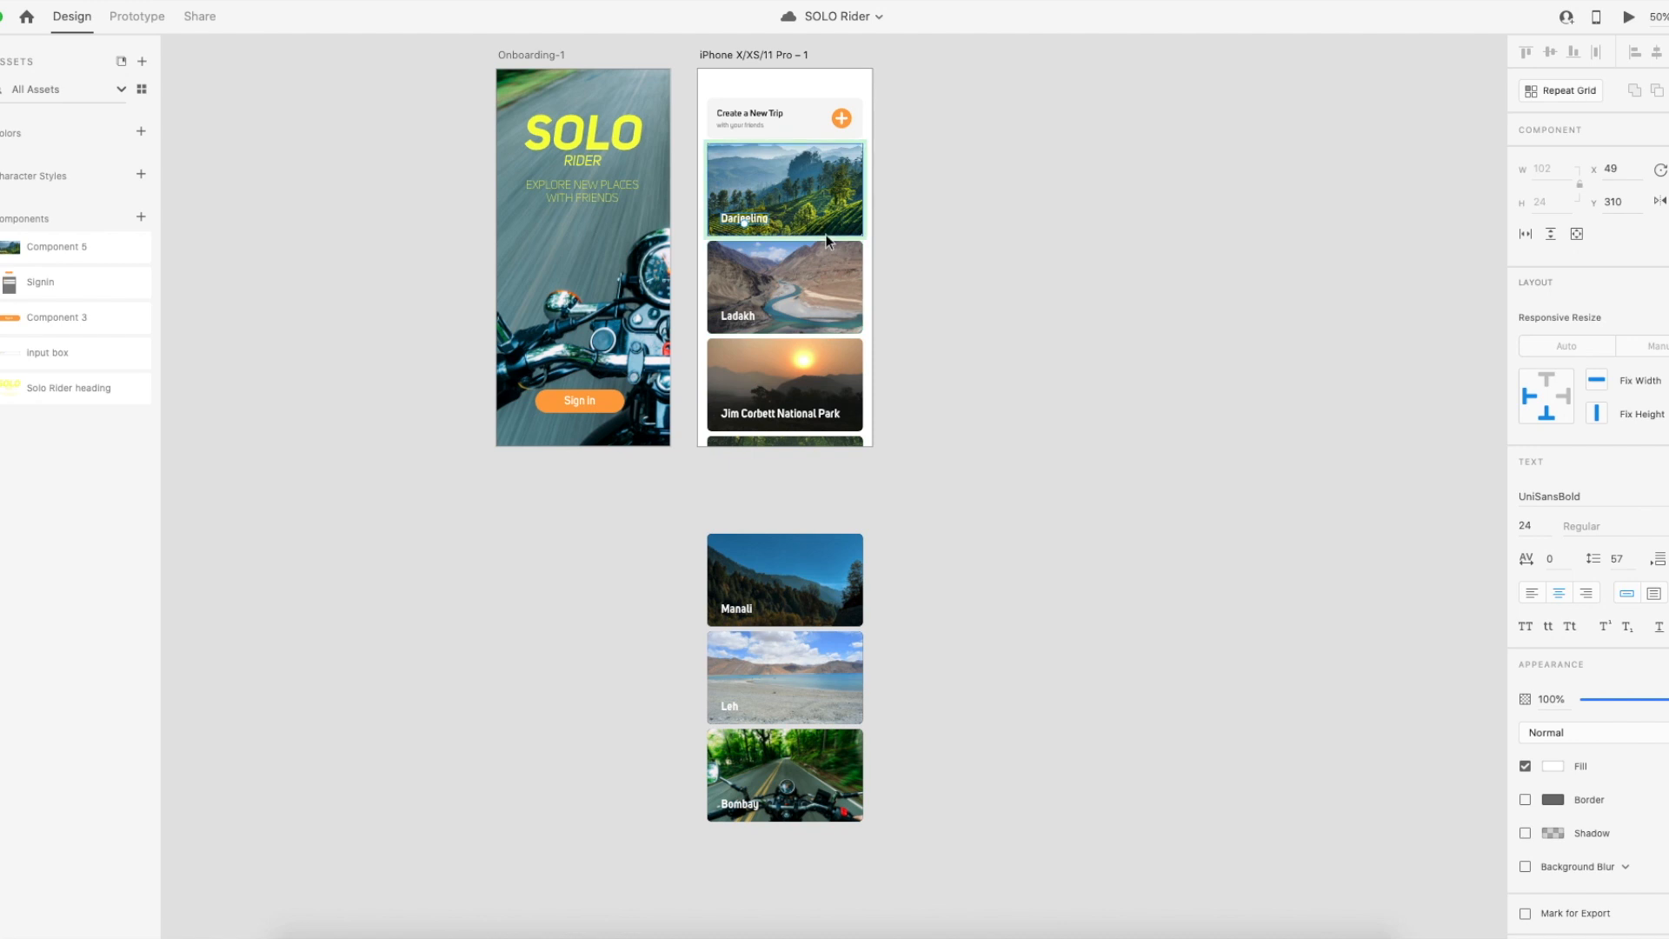
Move the six cards from Ladakh to Bombay off the artboard, and duplicate the Darjeeling card directly below the original.
click(913, 304)
drag(900, 265, 1184, 672)
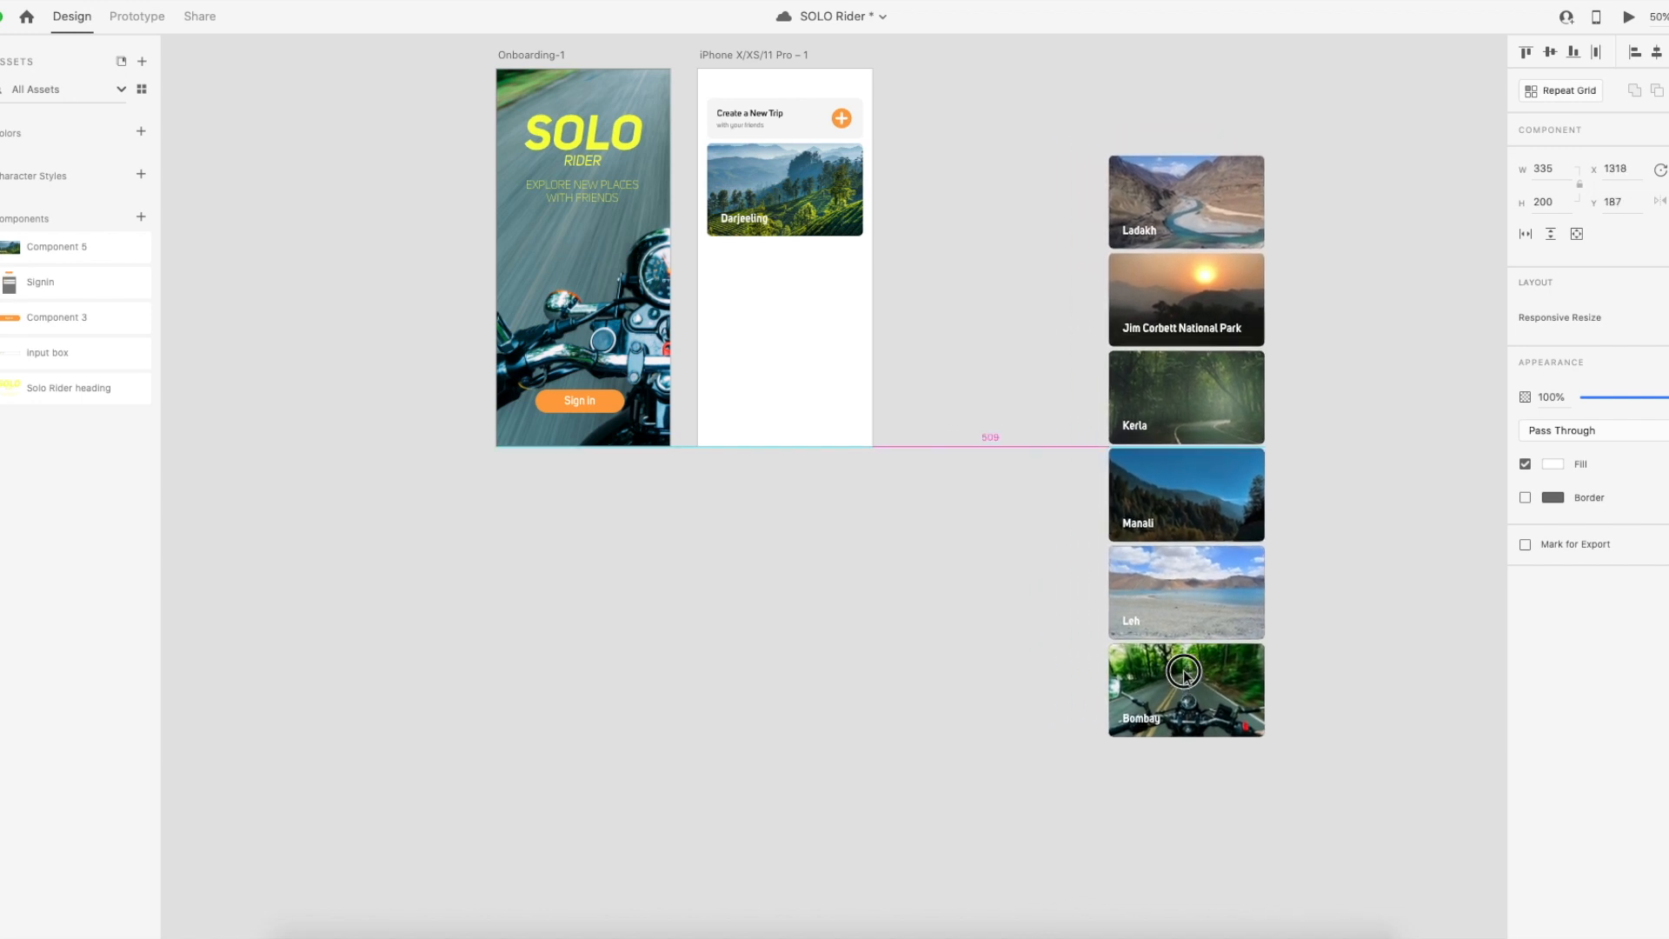
click(781, 197)
key(ctrl+d)
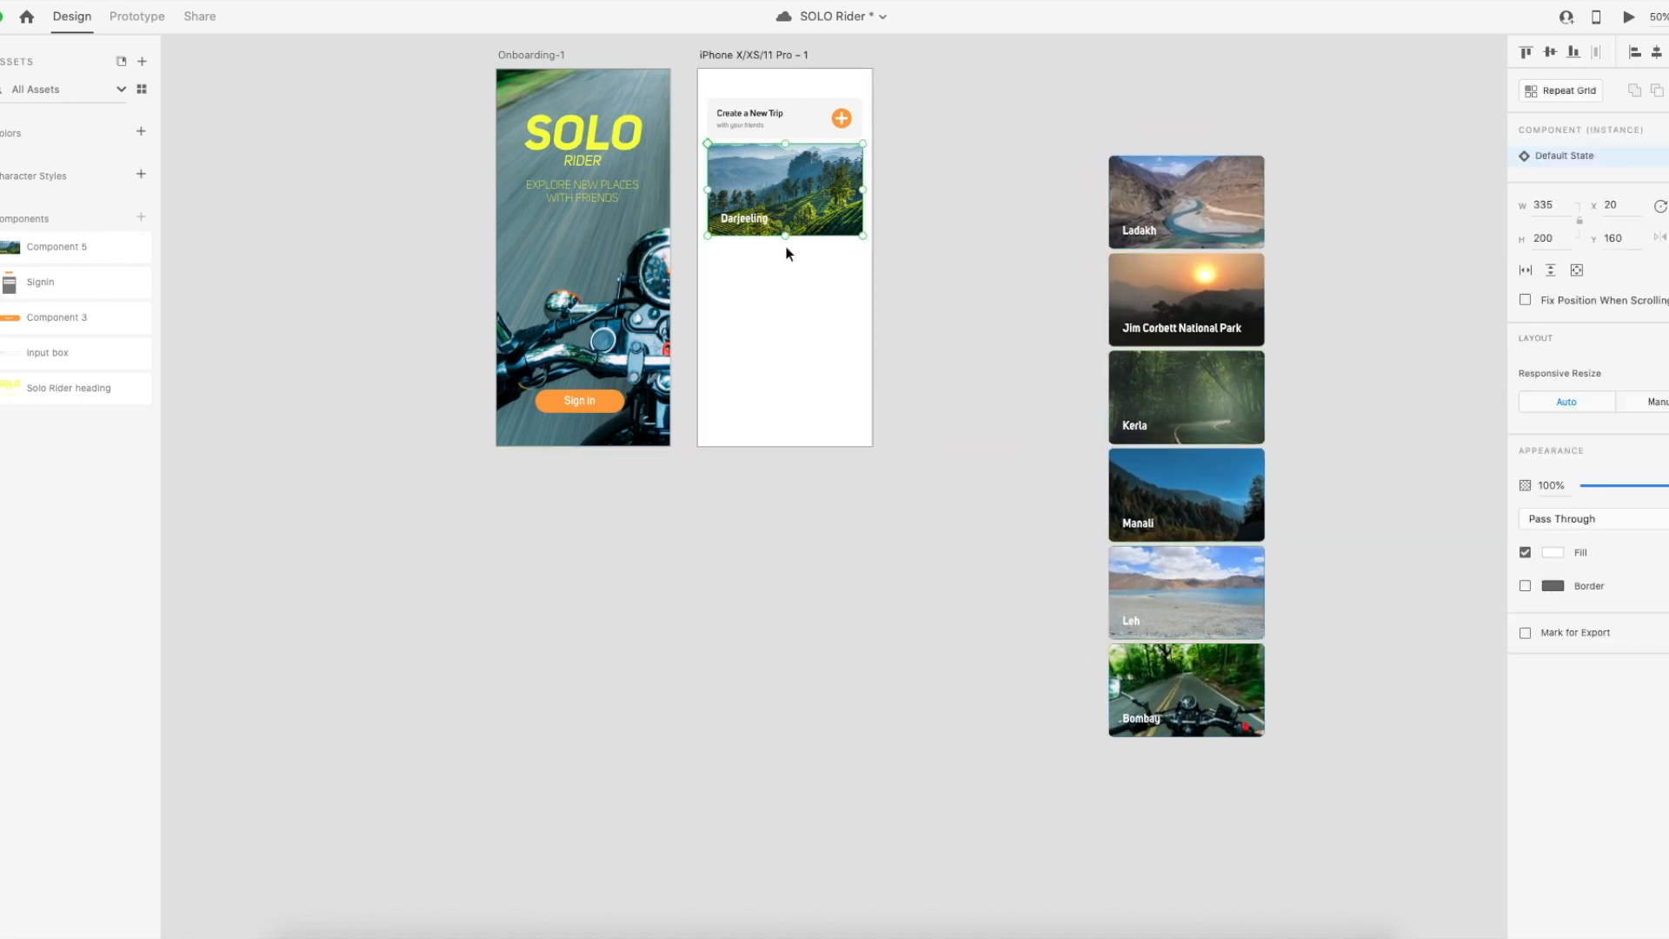
drag(796, 190, 801, 294)
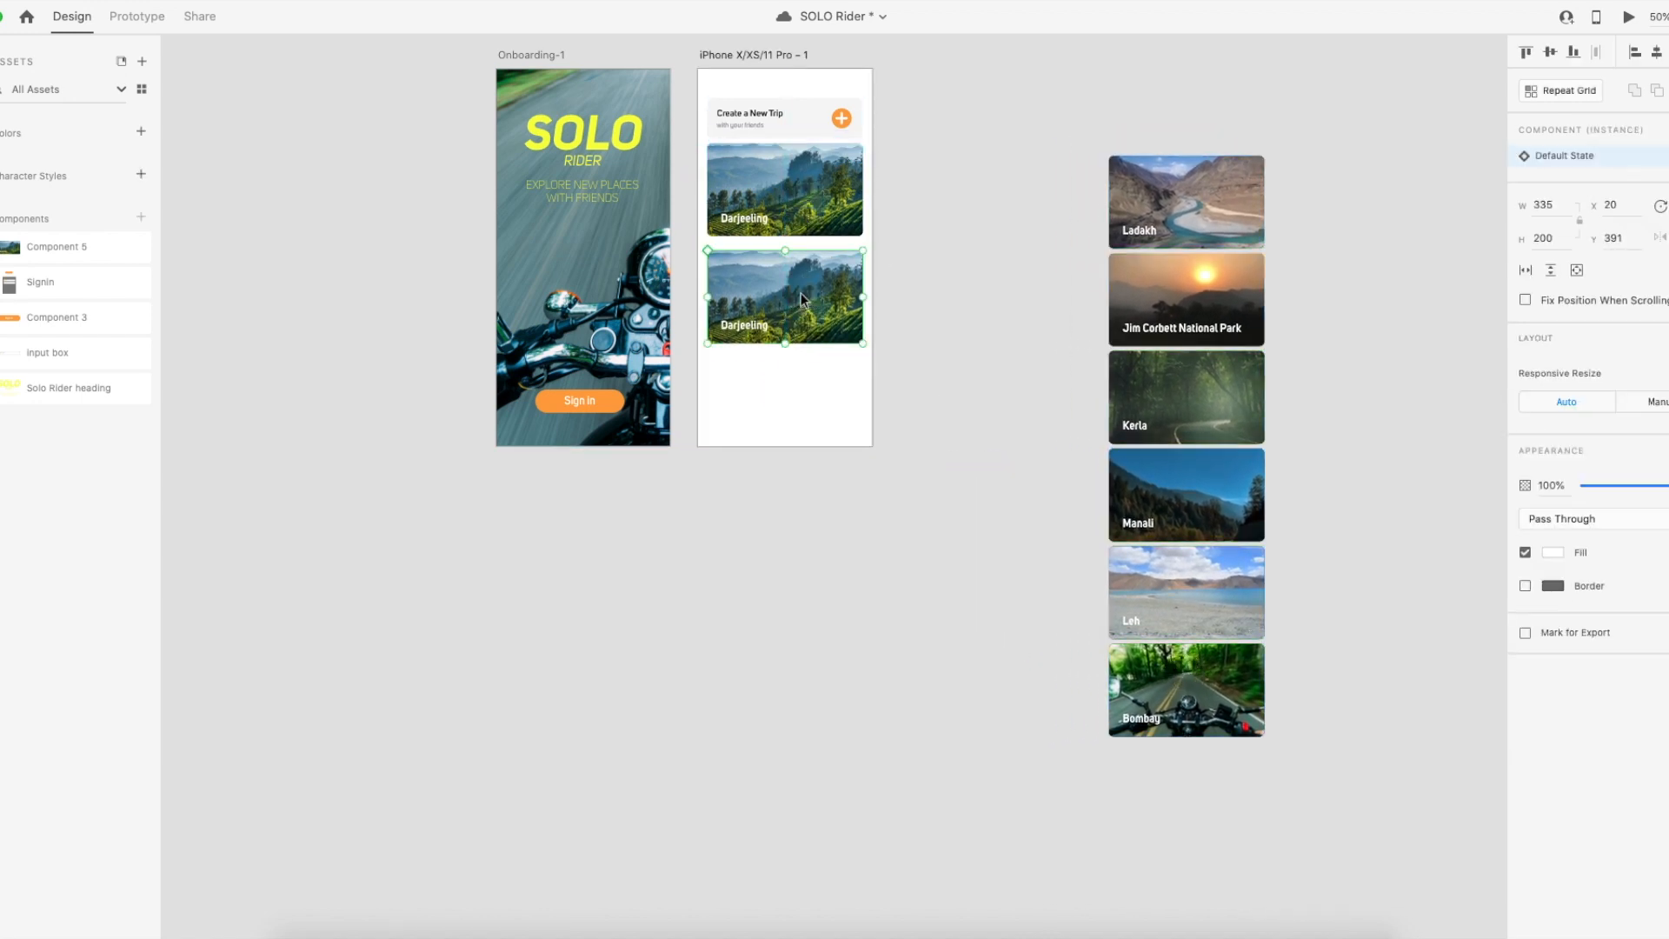
Try retitling the upper Darjeeling card "chang", then undo the text edit.
double_click(753, 220)
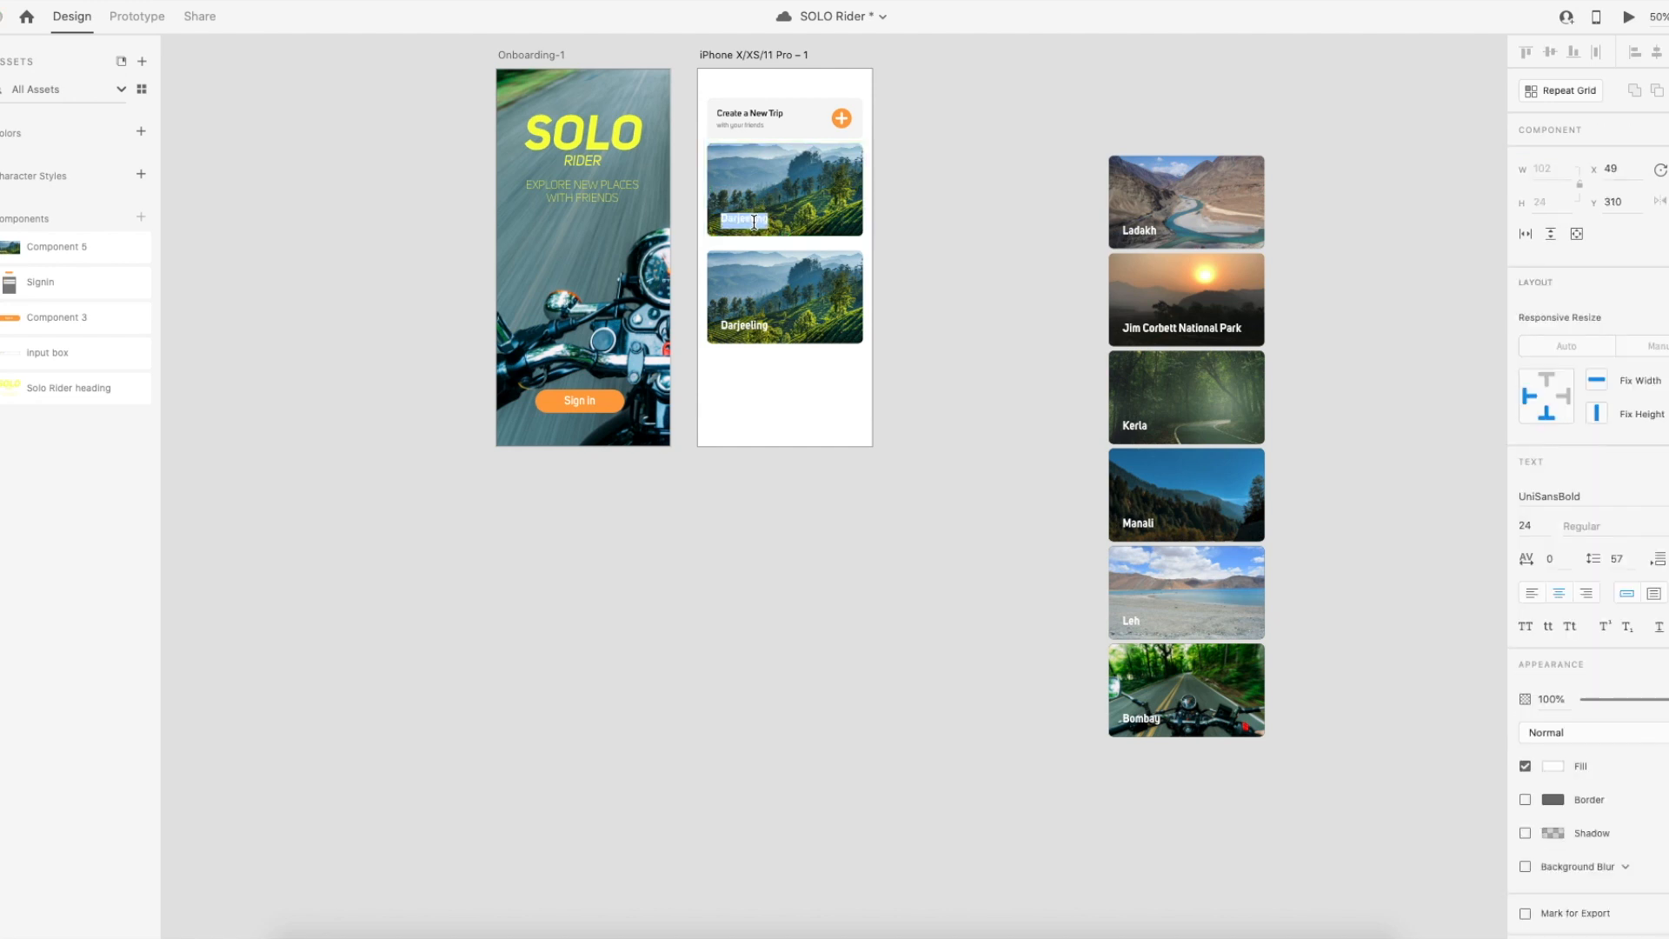
text(chang)
key(Escape)
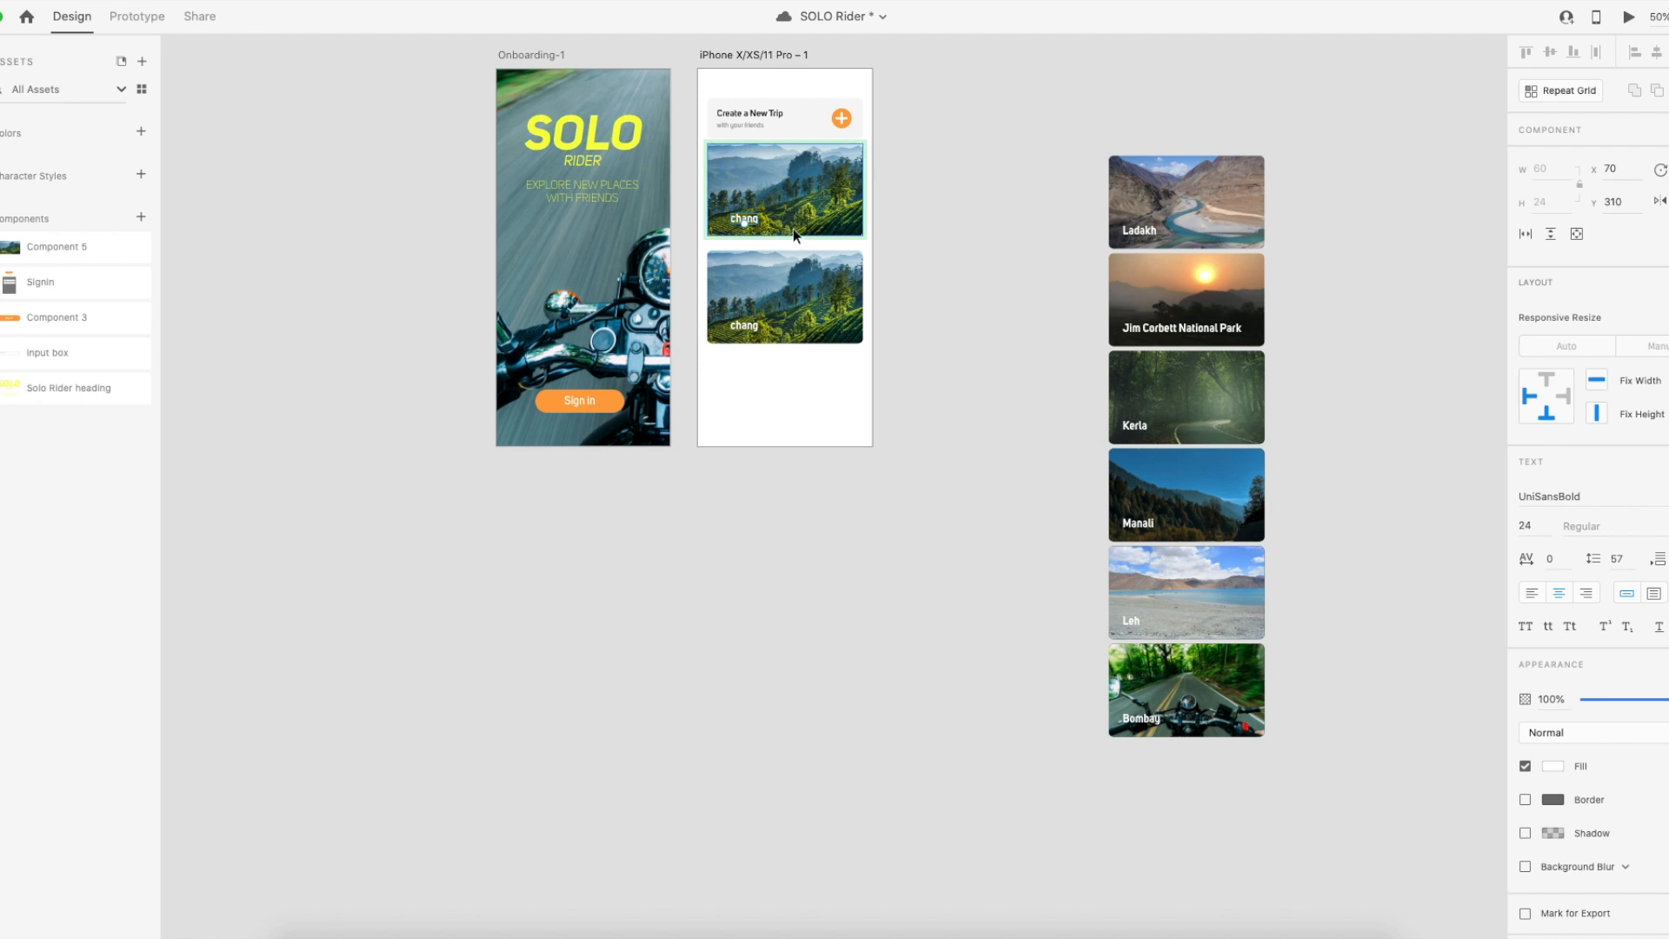
key(ctrl+z)
click(794, 223)
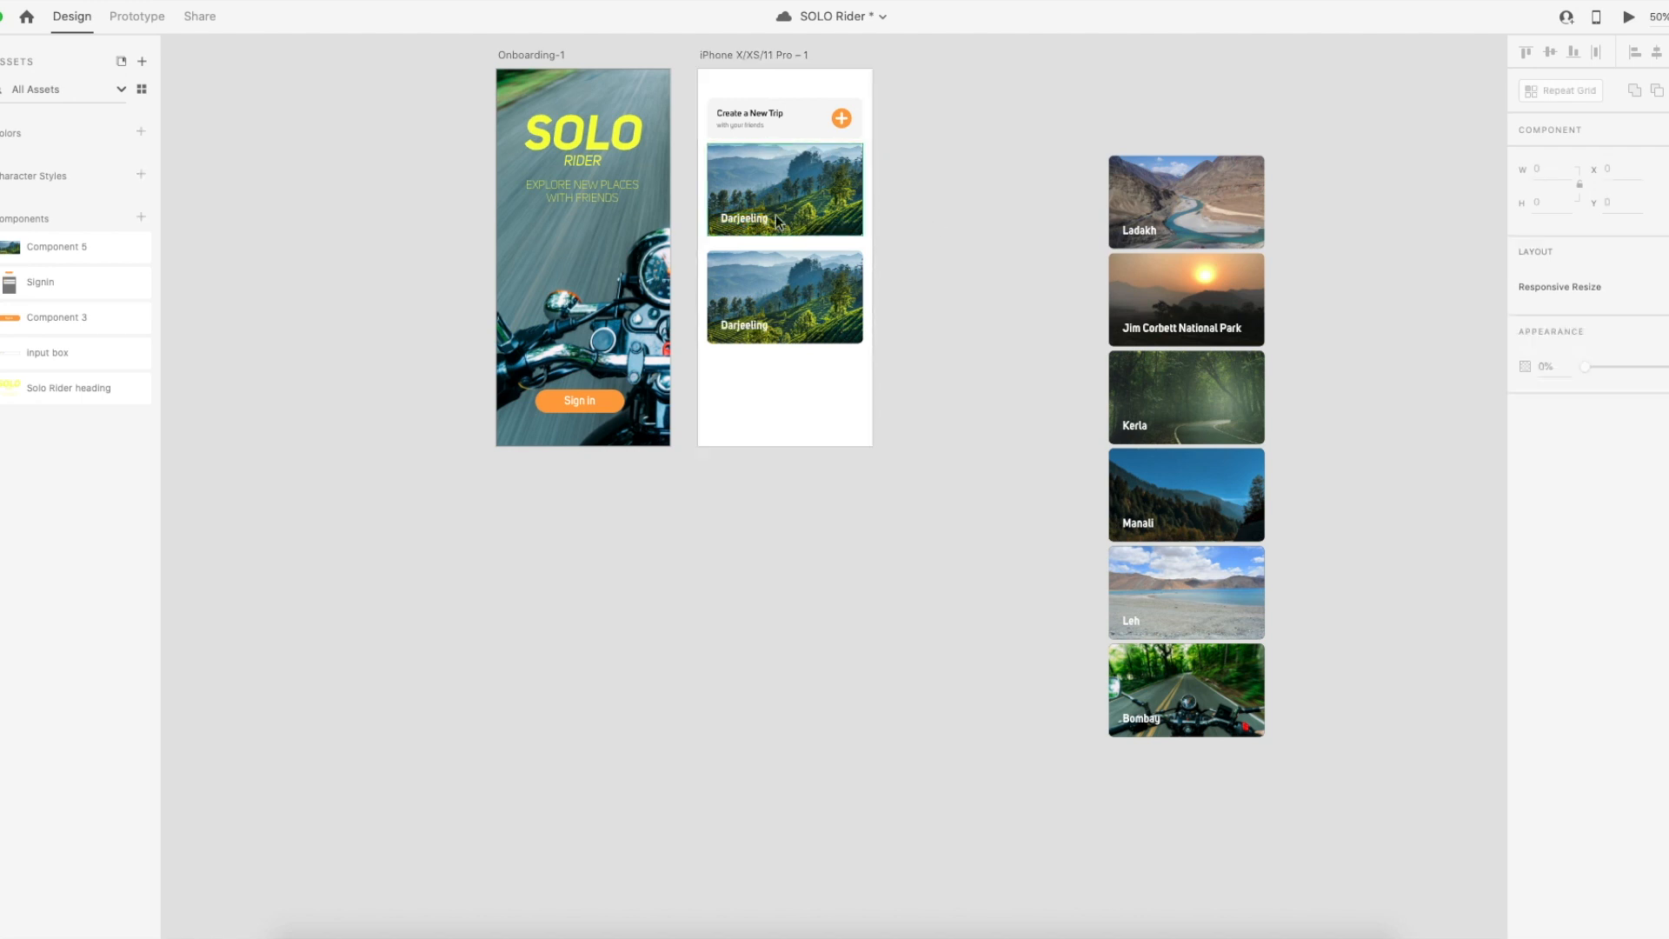
mouse_move(753, 223)
mouse_down()
mouse_move(786, 224)
mouse_move(755, 222)
mouse_up()
double_click(775, 218)
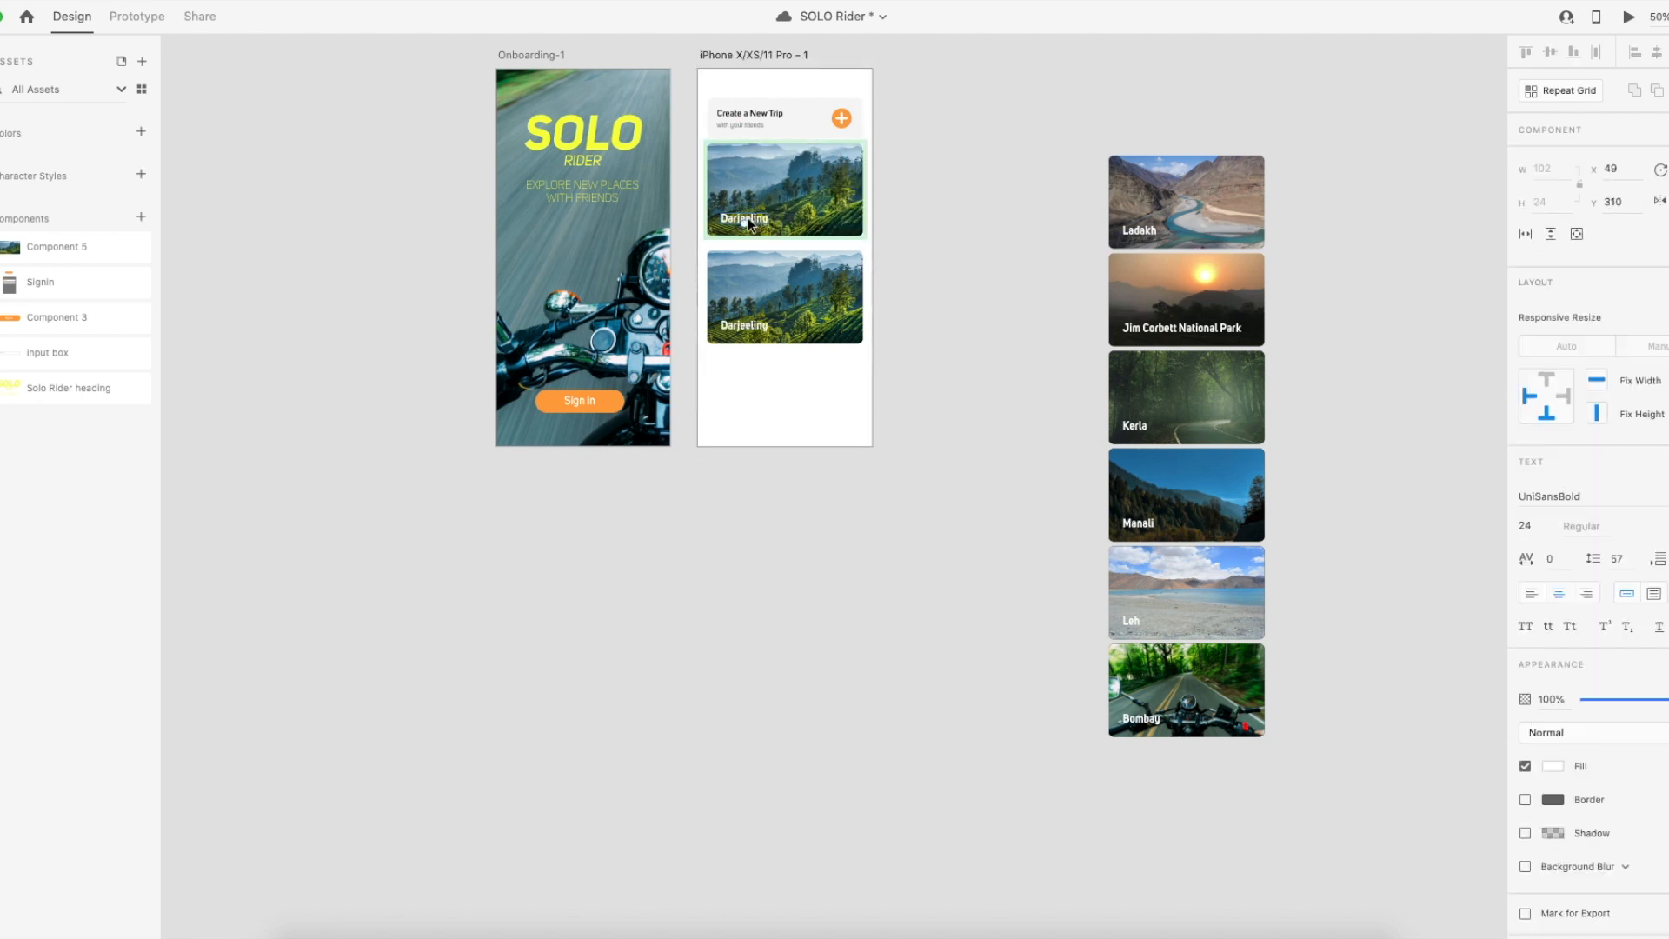
key(ctrl+z)
Retitle the lower Darjeeling card copy as "Ladakh".
scroll(753, 325, up, 2)
click(754, 368)
double_click(754, 367)
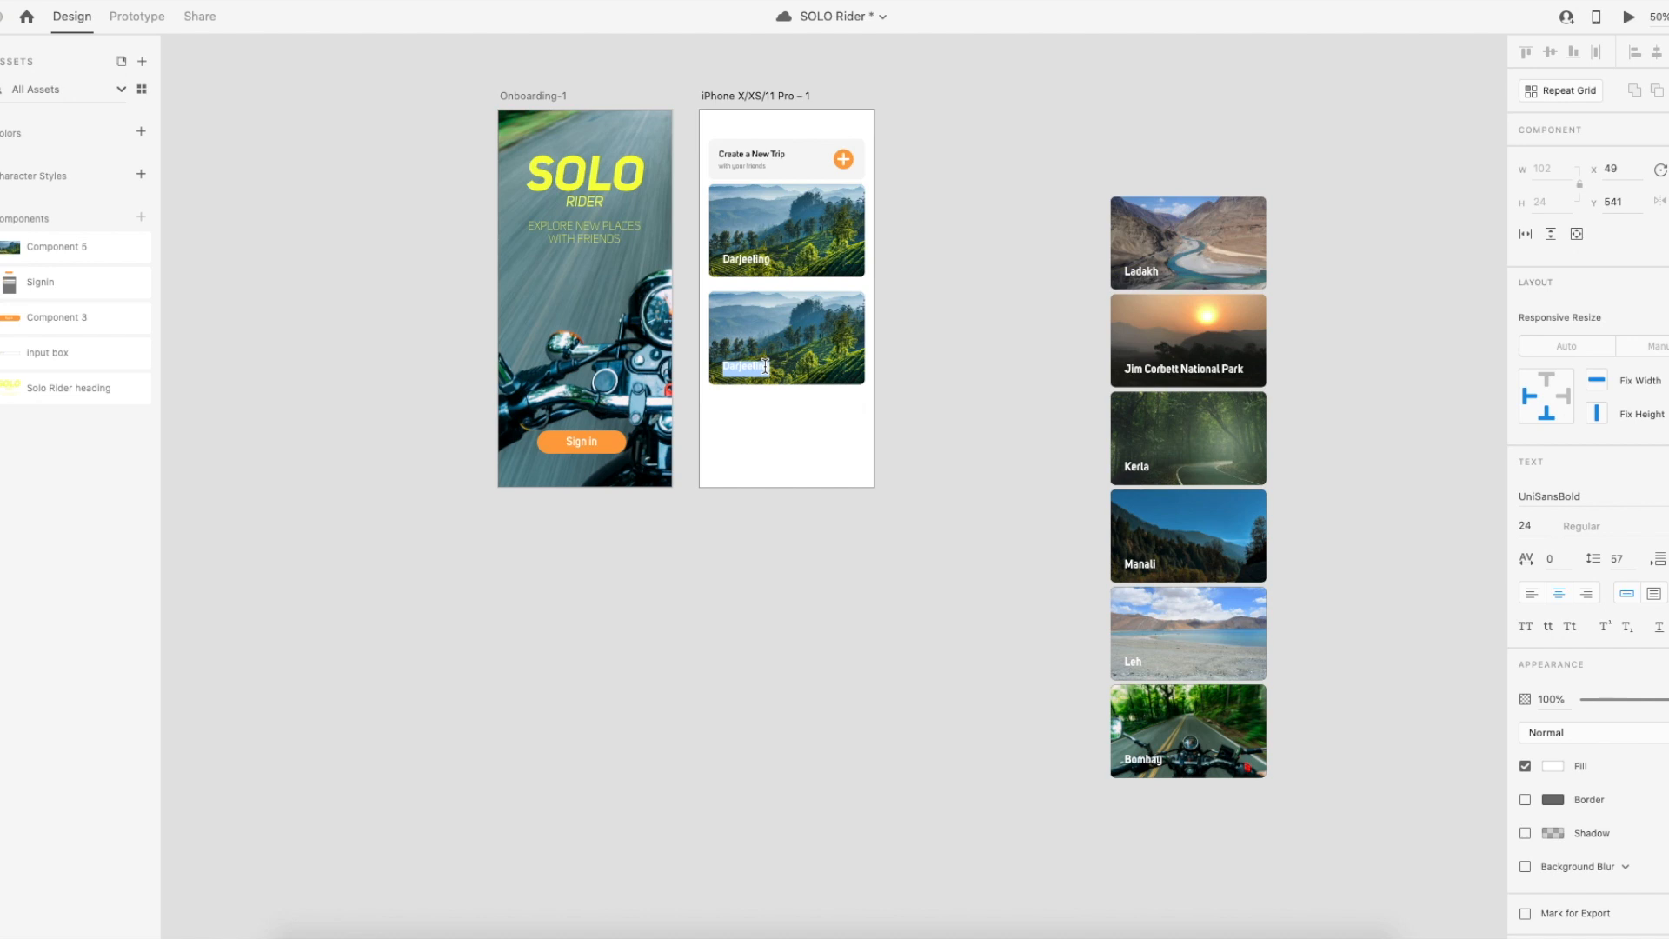
text(J)
text(h)
key(Escape)
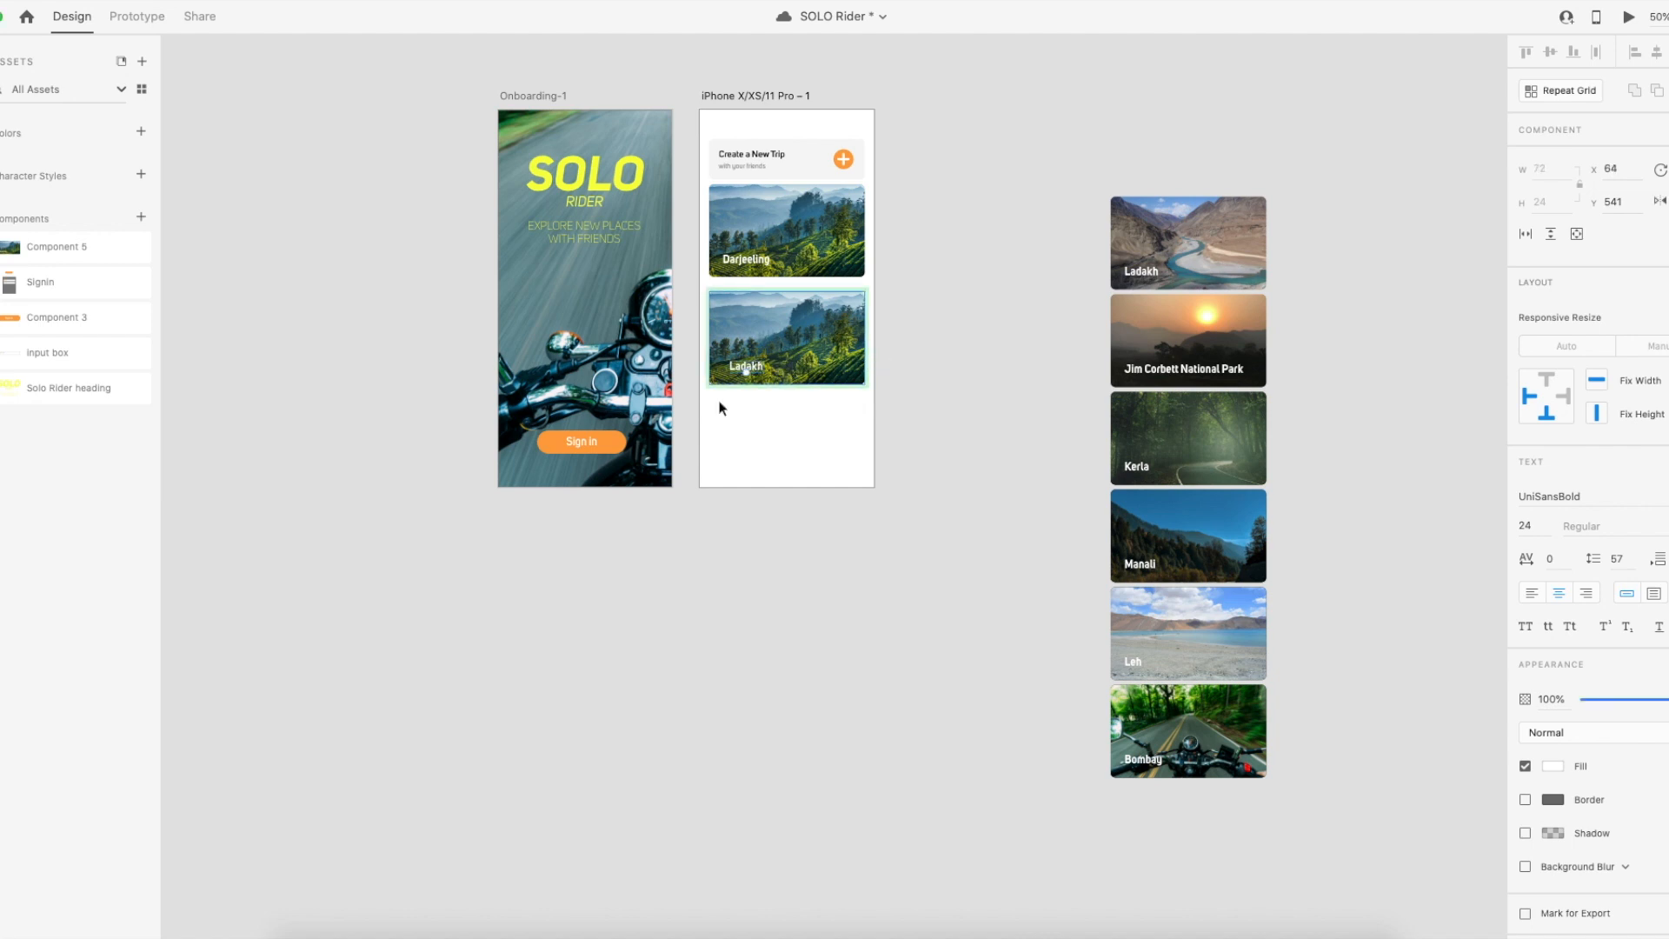
Replace the new Ladakh card's photo with ladakh-2300904_1920.jpg from the Solo rider folder in Finder.
key(super+Tab)
click(425, 519)
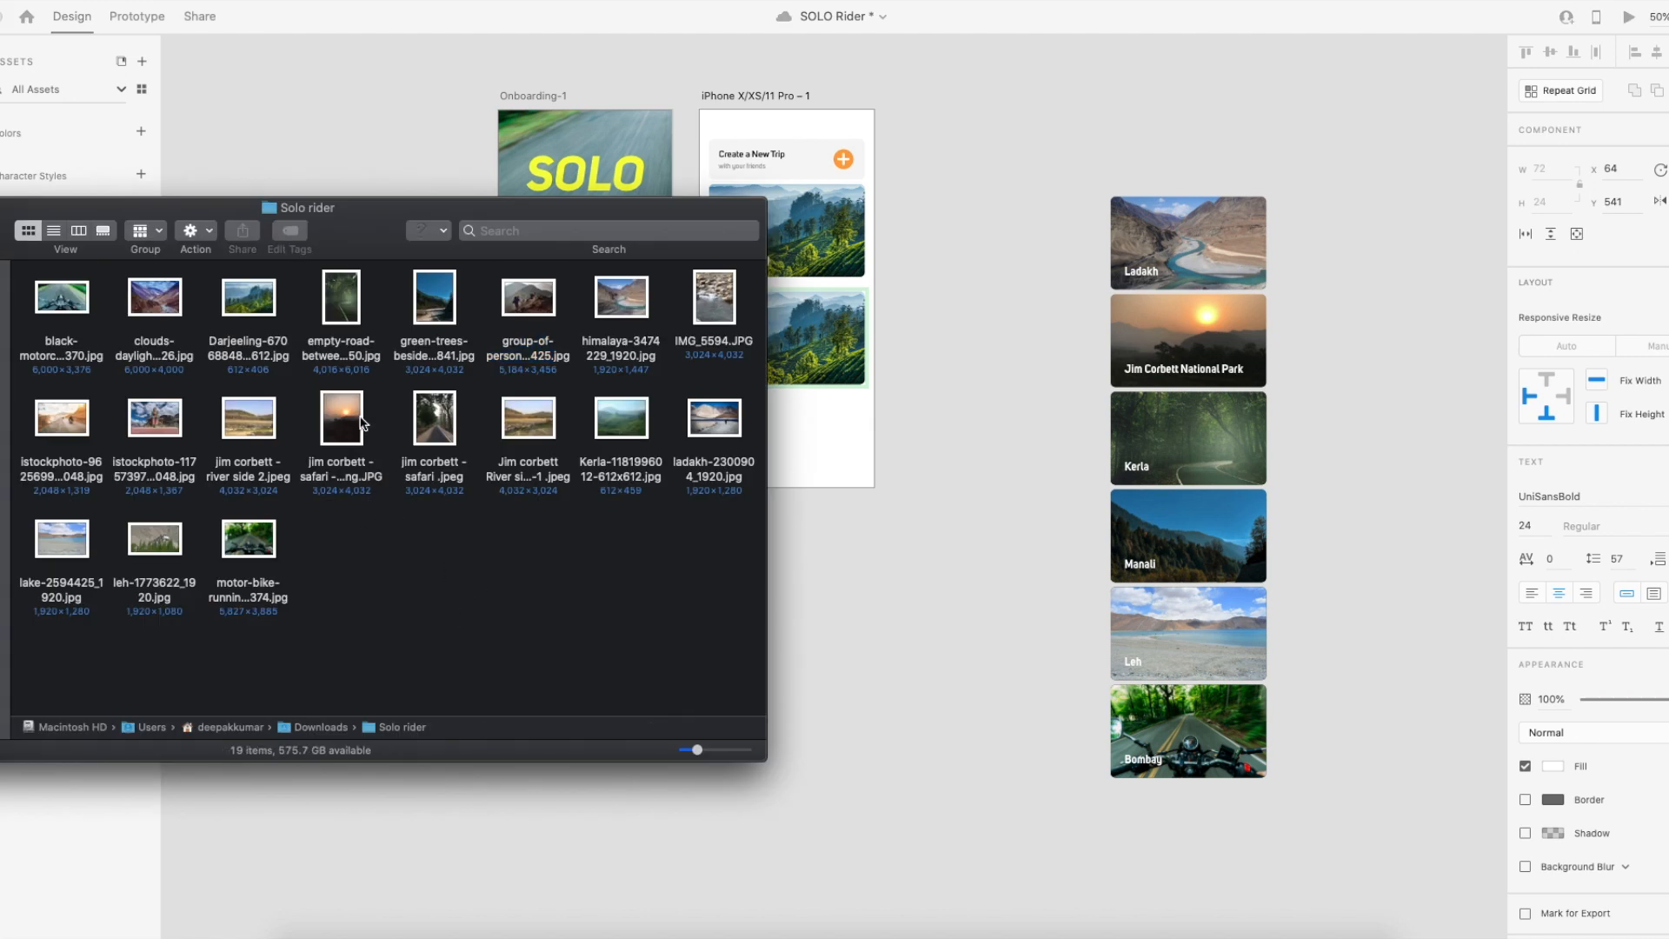
drag(571, 216, 537, 274)
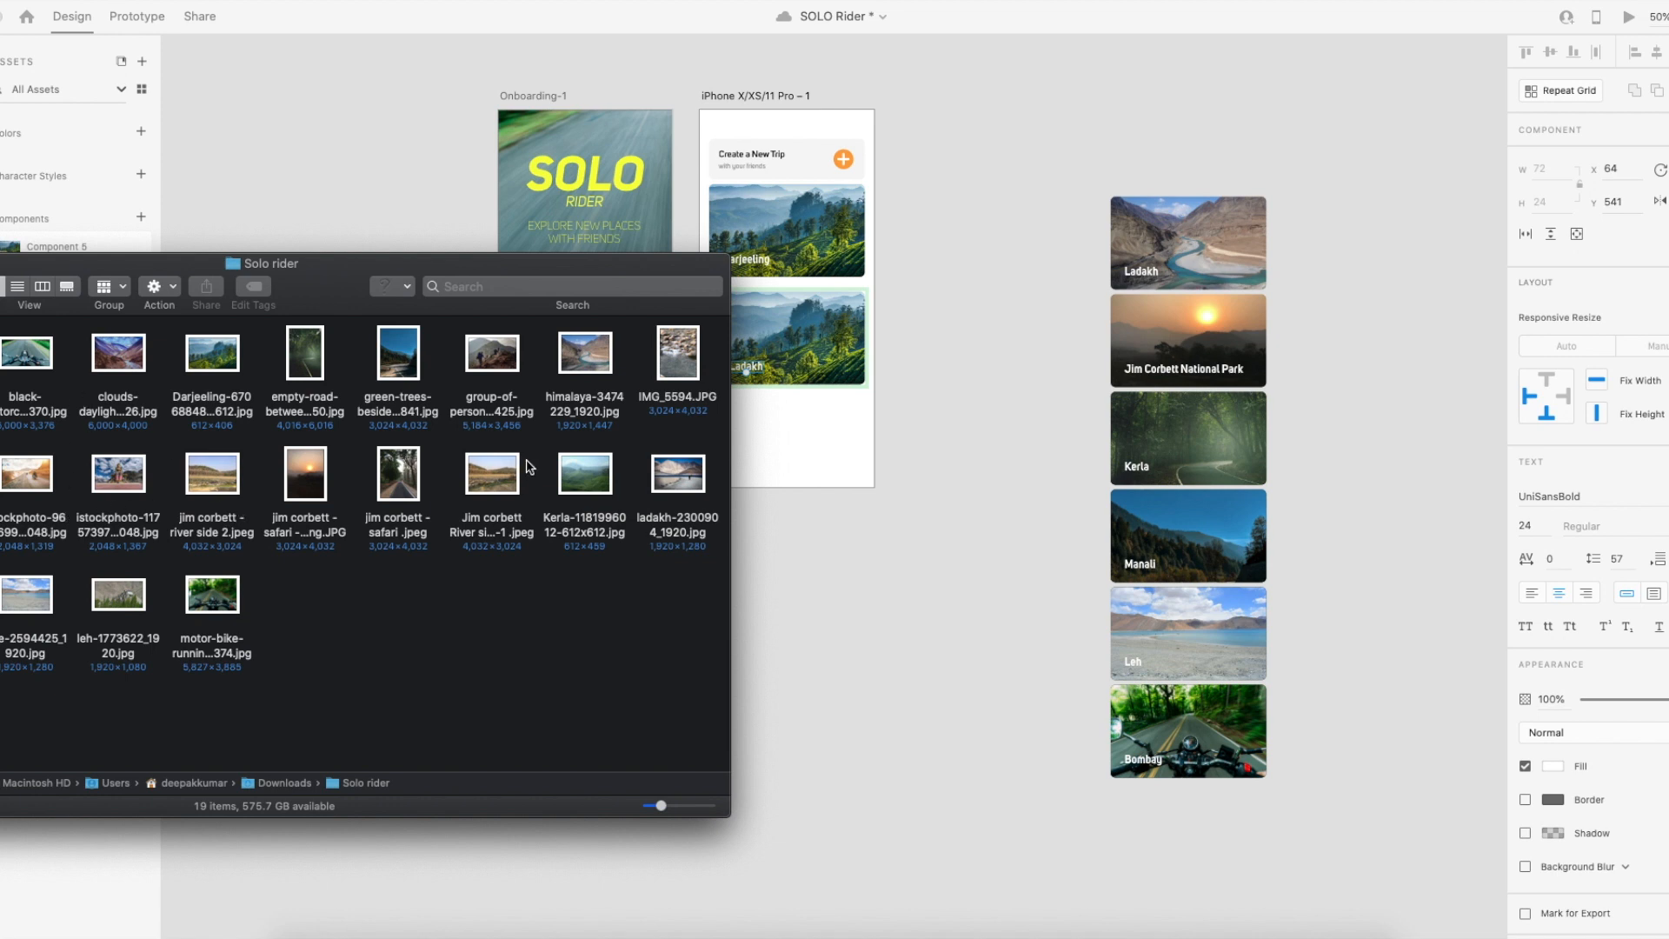
drag(680, 481, 821, 352)
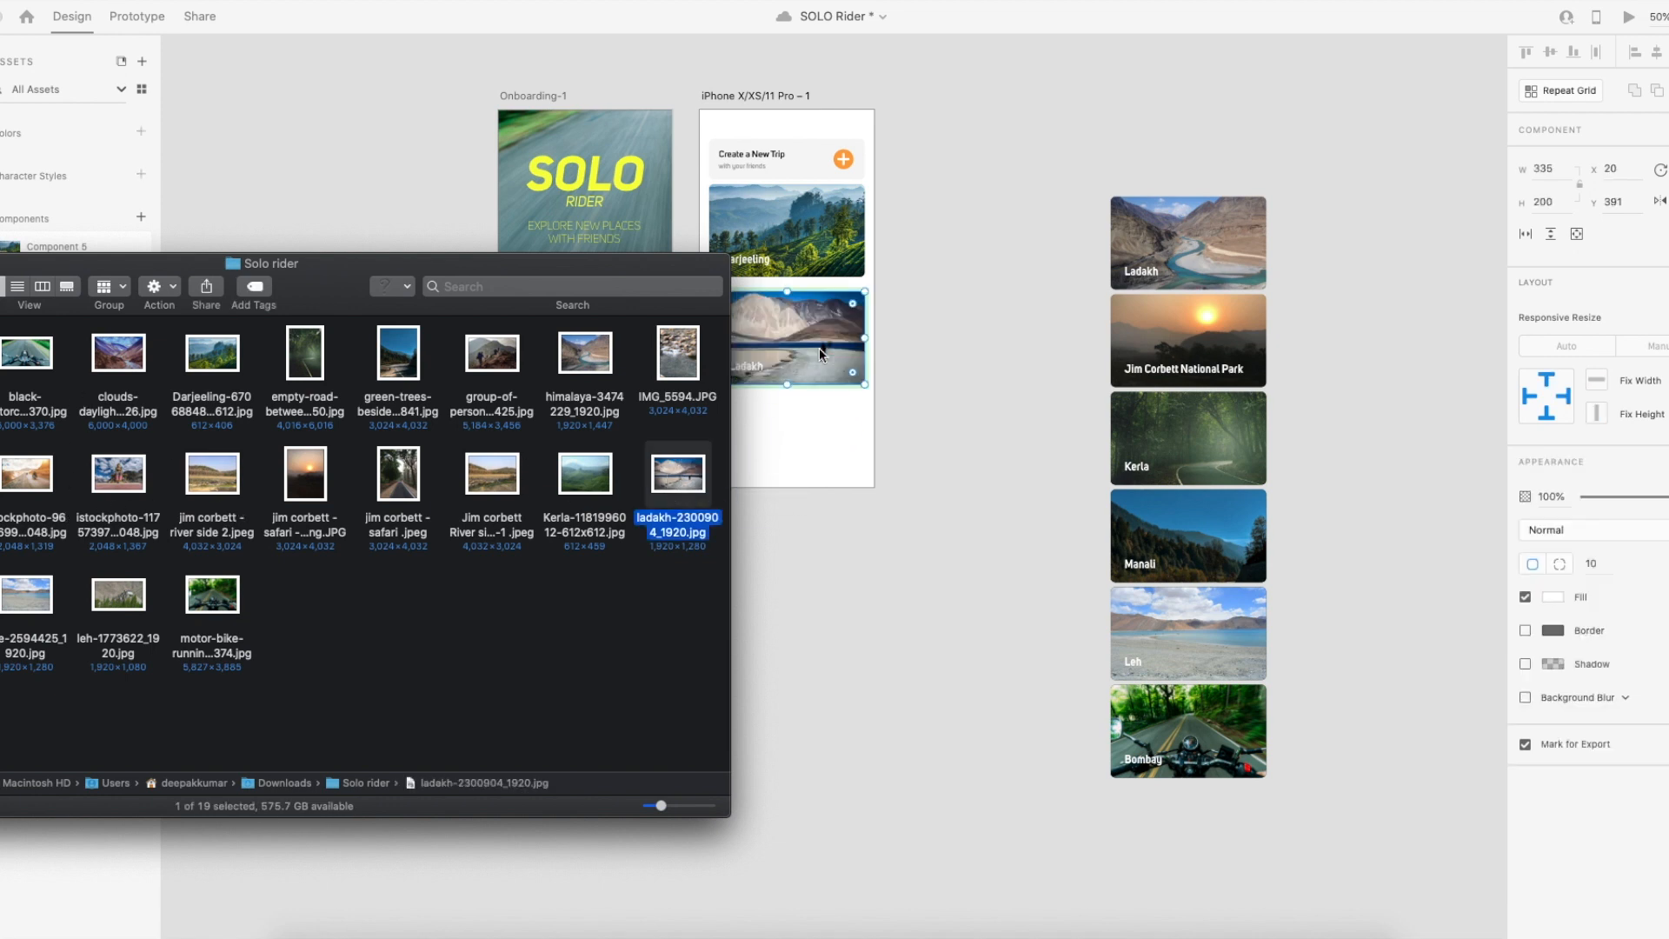
click(964, 372)
click(913, 387)
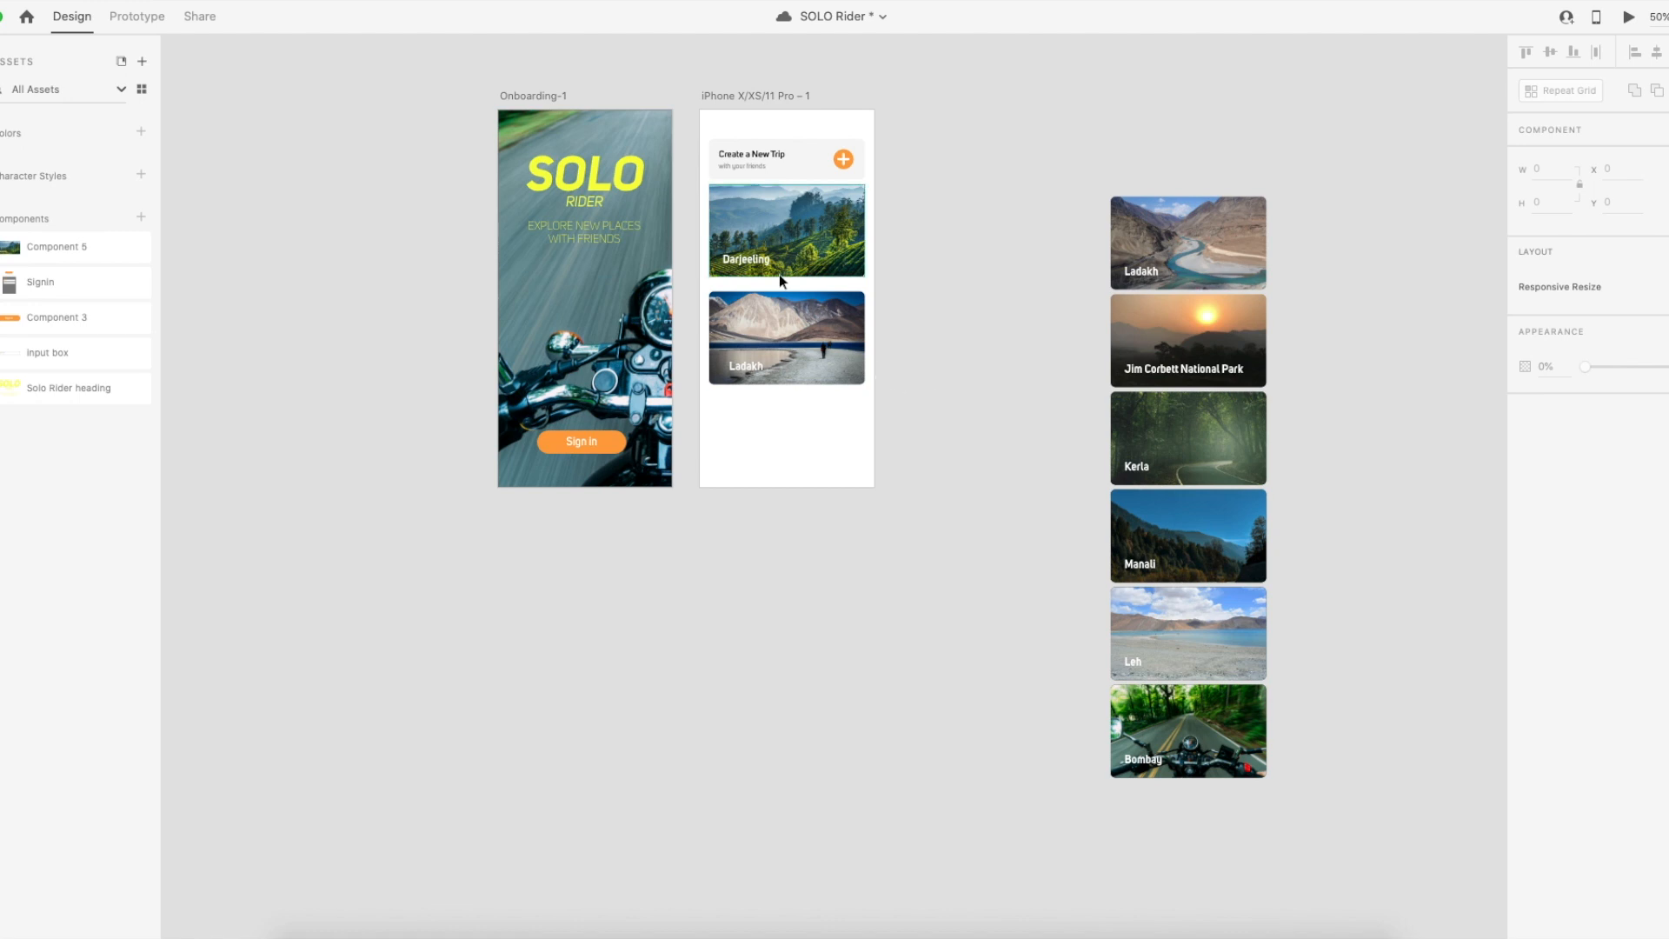
Duplicate the Darjeeling card below the new Ladakh card and change the copy's title to "Jim Corbett N".
click(803, 251)
drag(804, 250, 792, 427)
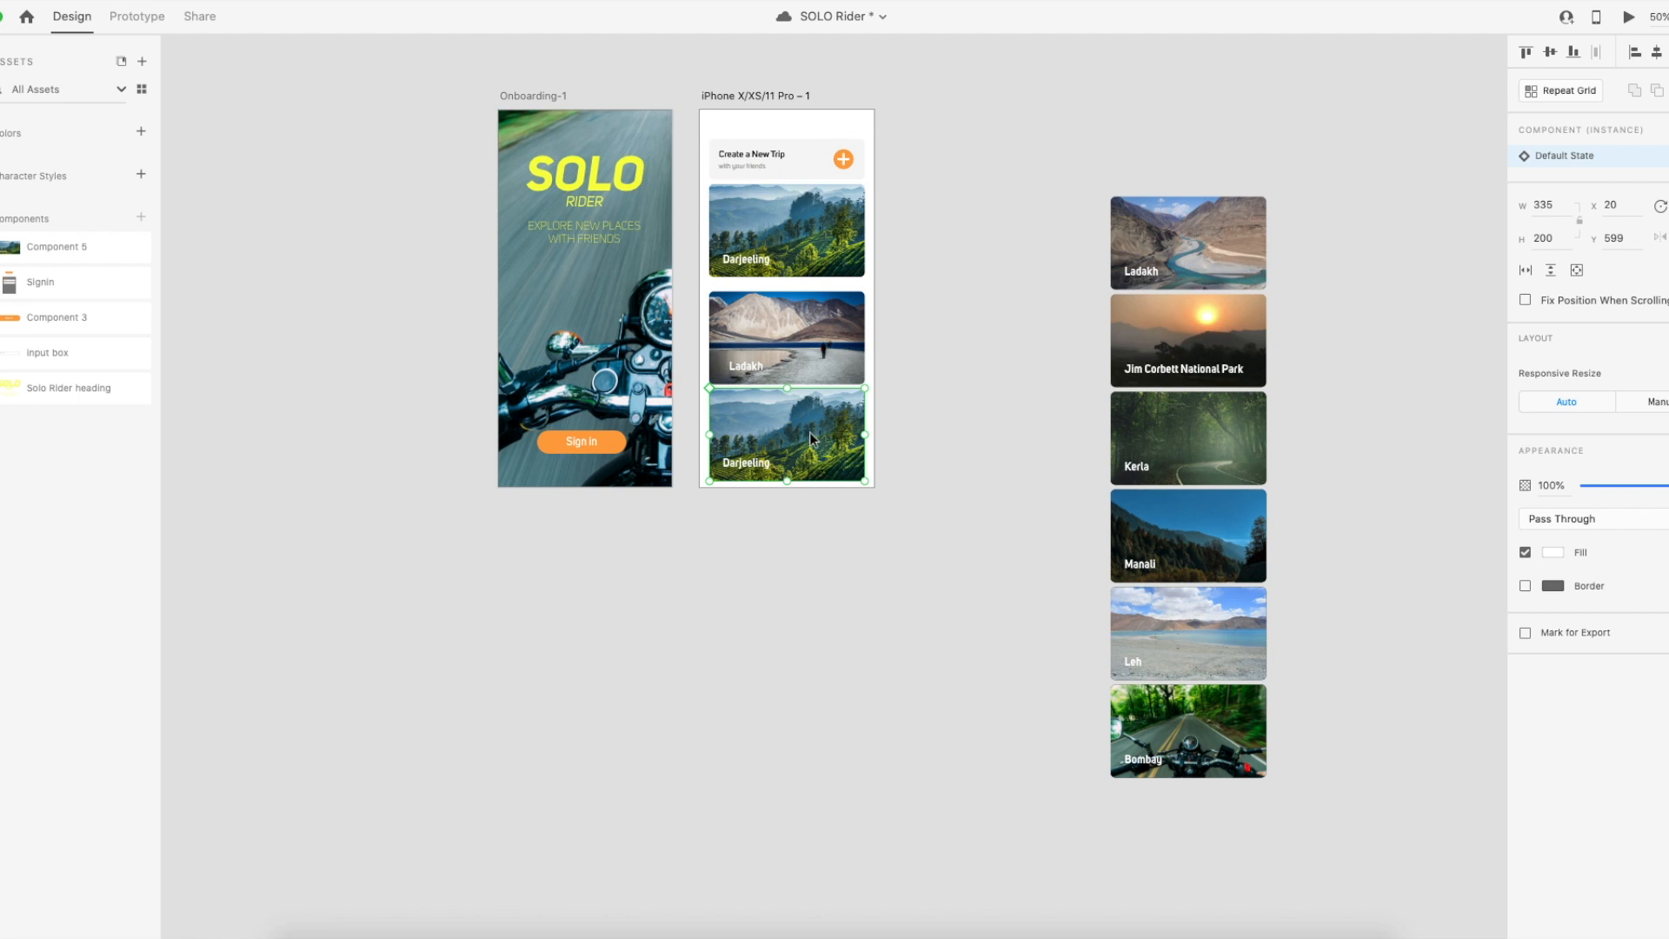
double_click(753, 465)
double_click(754, 464)
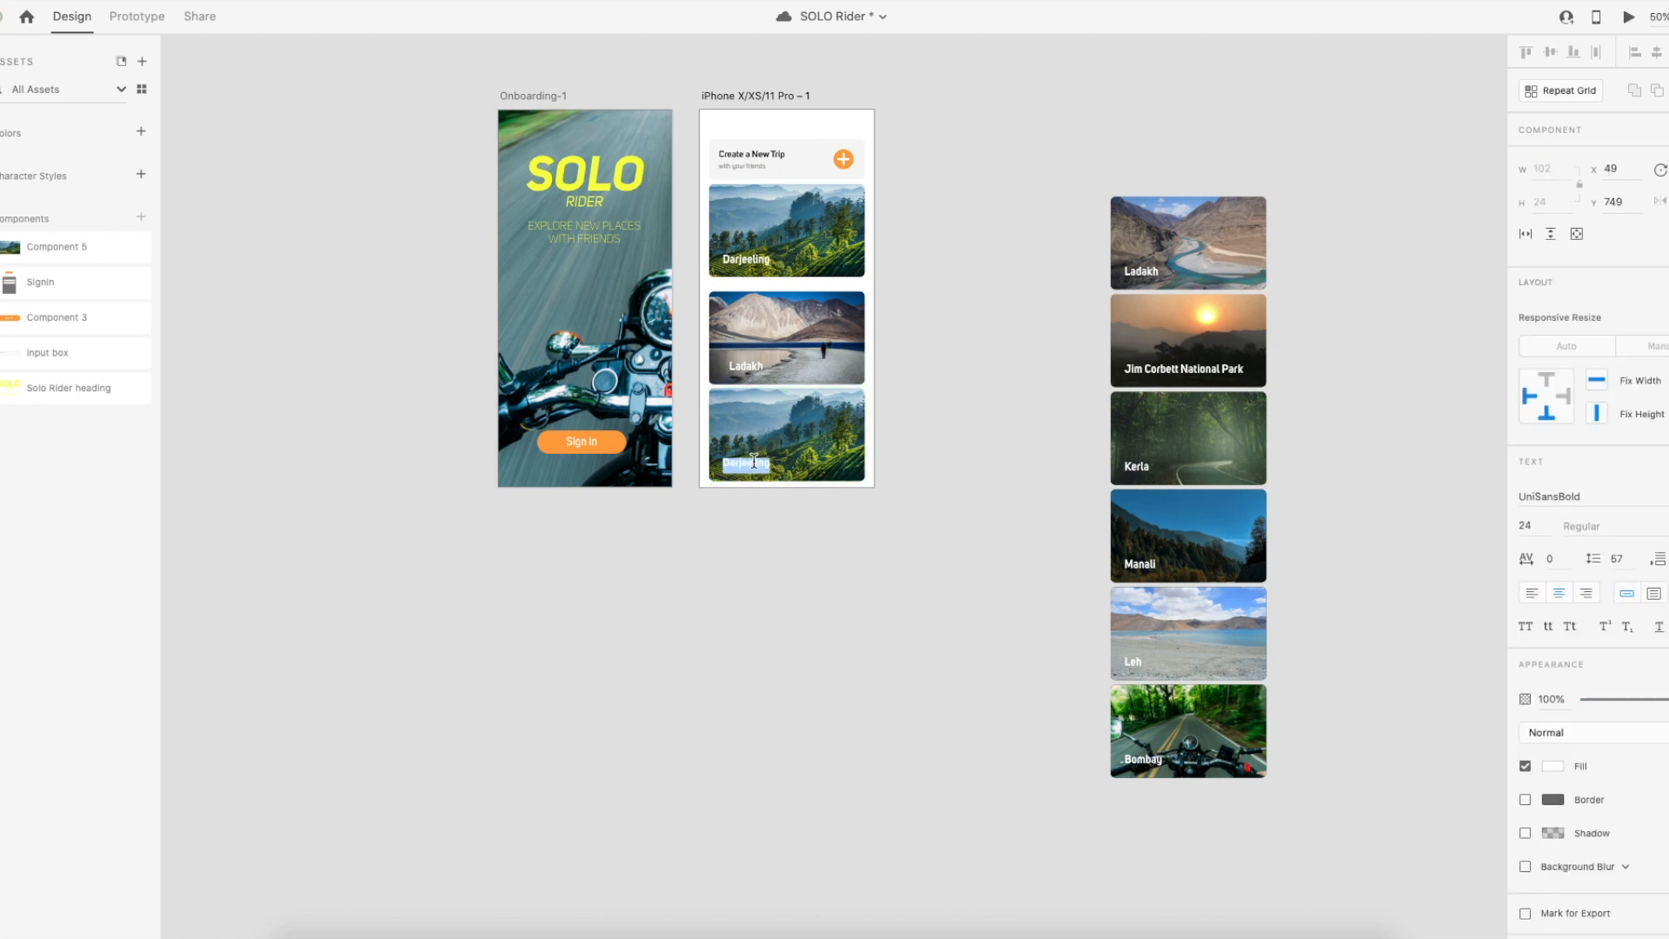
key(BackSpace)
text(Jimcorbett)
key(BackSpace)
key(BackSpace)
key(BackSpace)
text(Corbett NA)
key(BackSpace)
Complete the third card's title as "Jim Corbett National Park" and move it fully inside the card.
key(ctrl+equal)
key(ctrl+equal)
scroll(749, 451, up, 5)
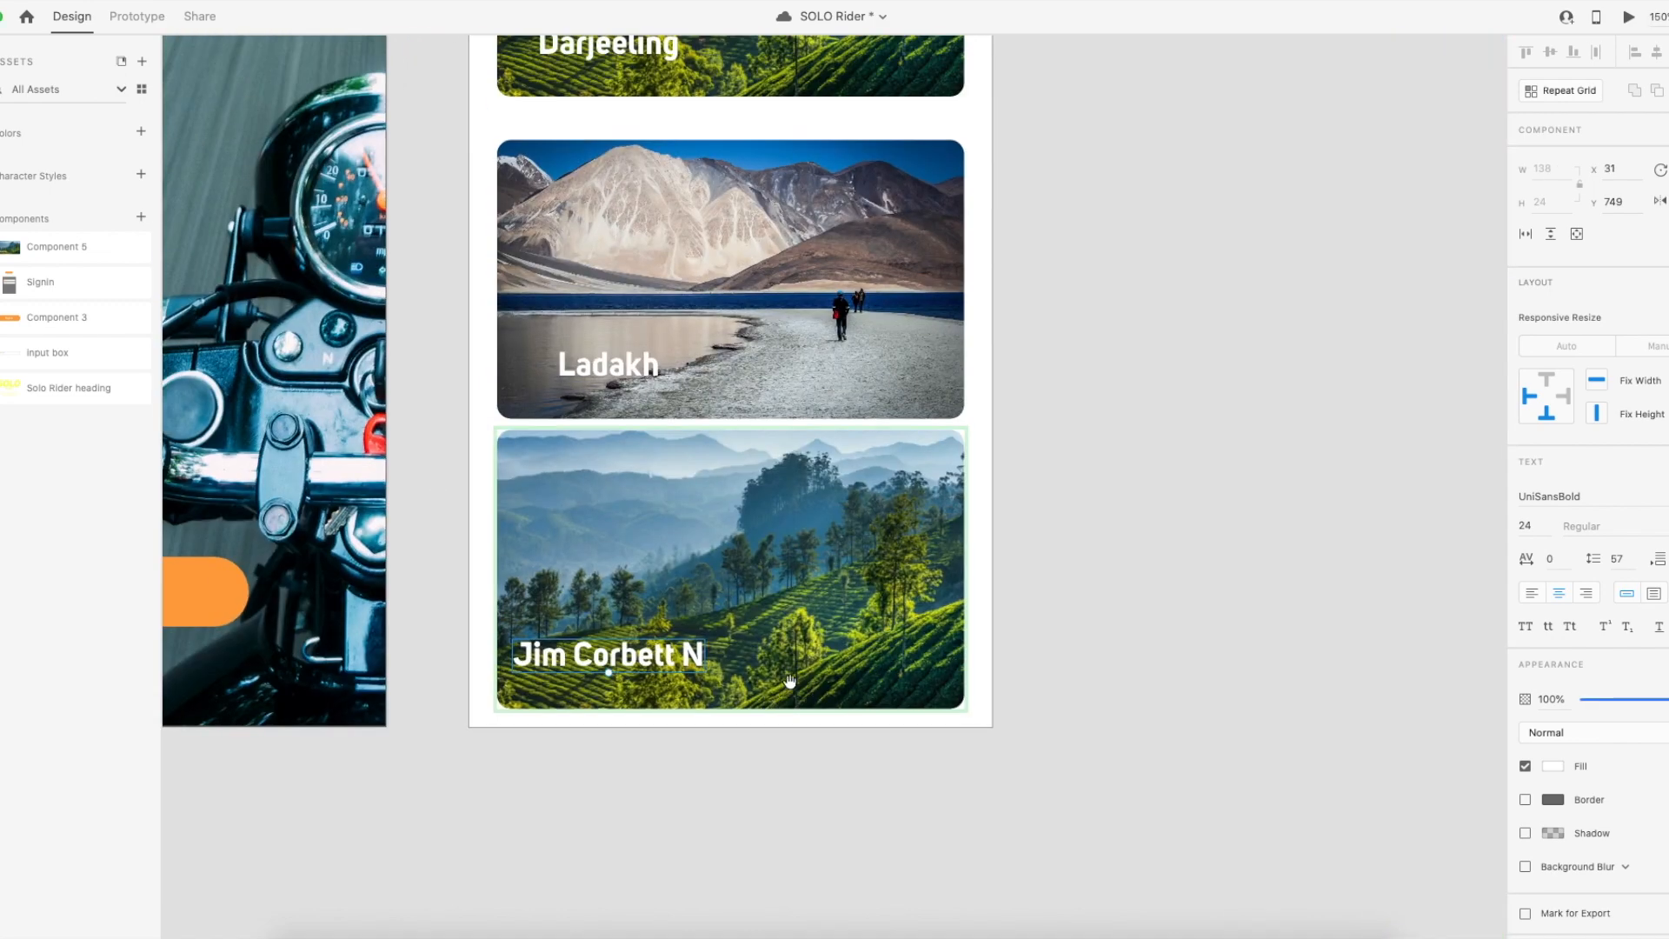
triple_click(700, 654)
click(700, 654)
text(ational PArk)
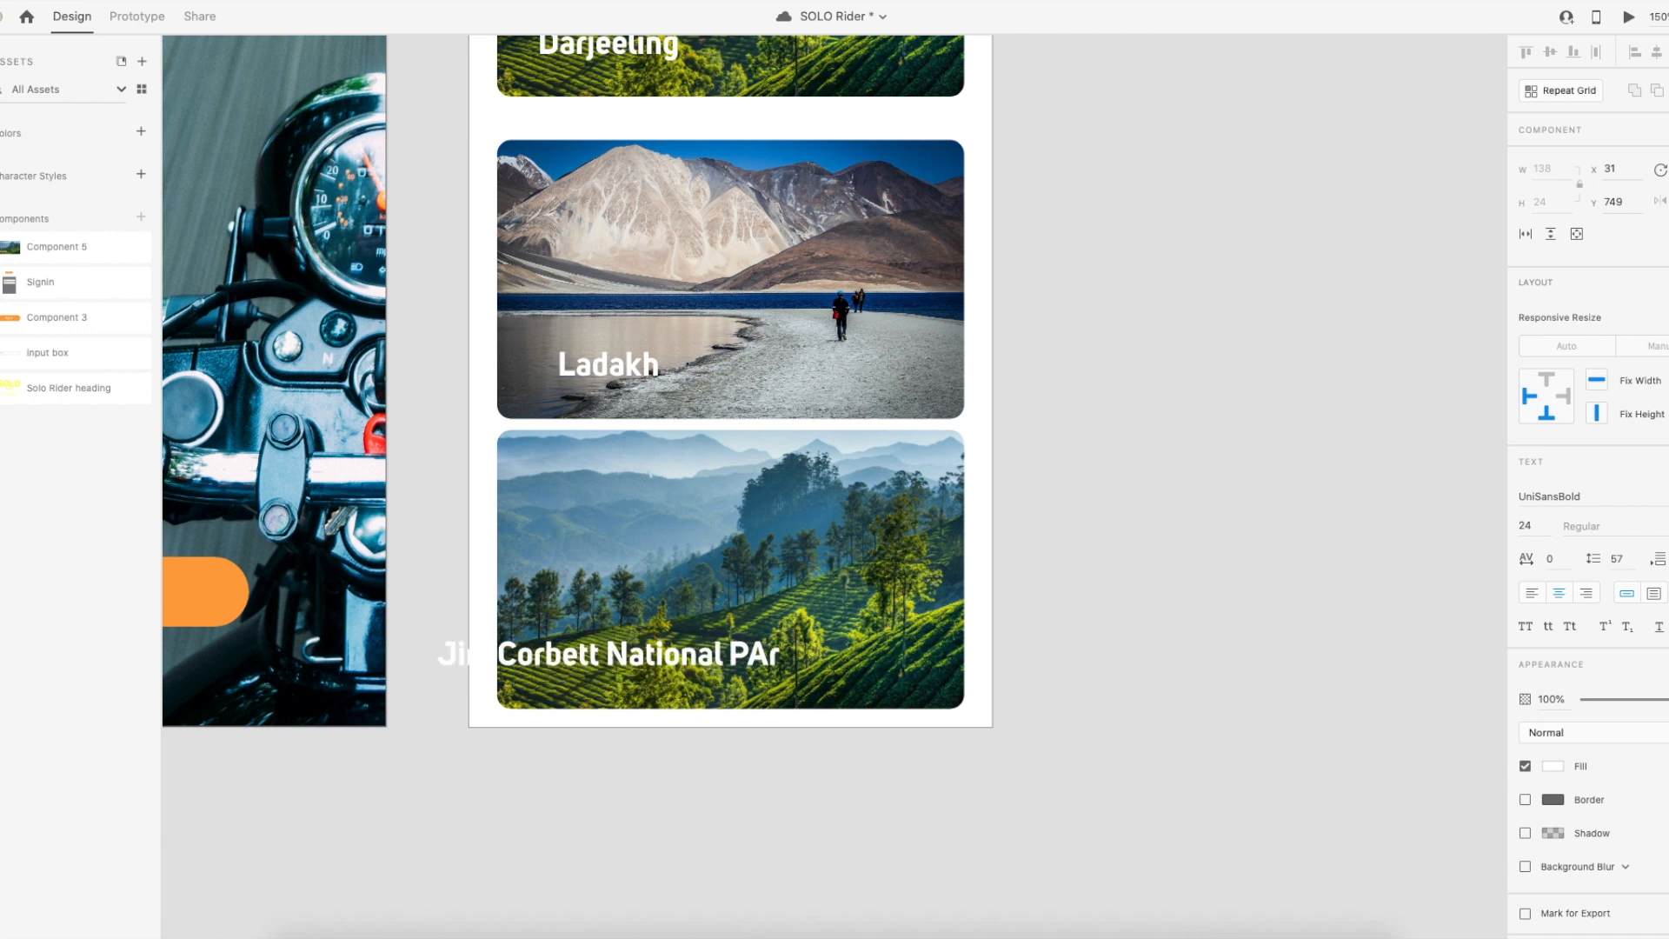
key(BackSpace)
key(BackSpace)
key(BackSpace)
text(ark)
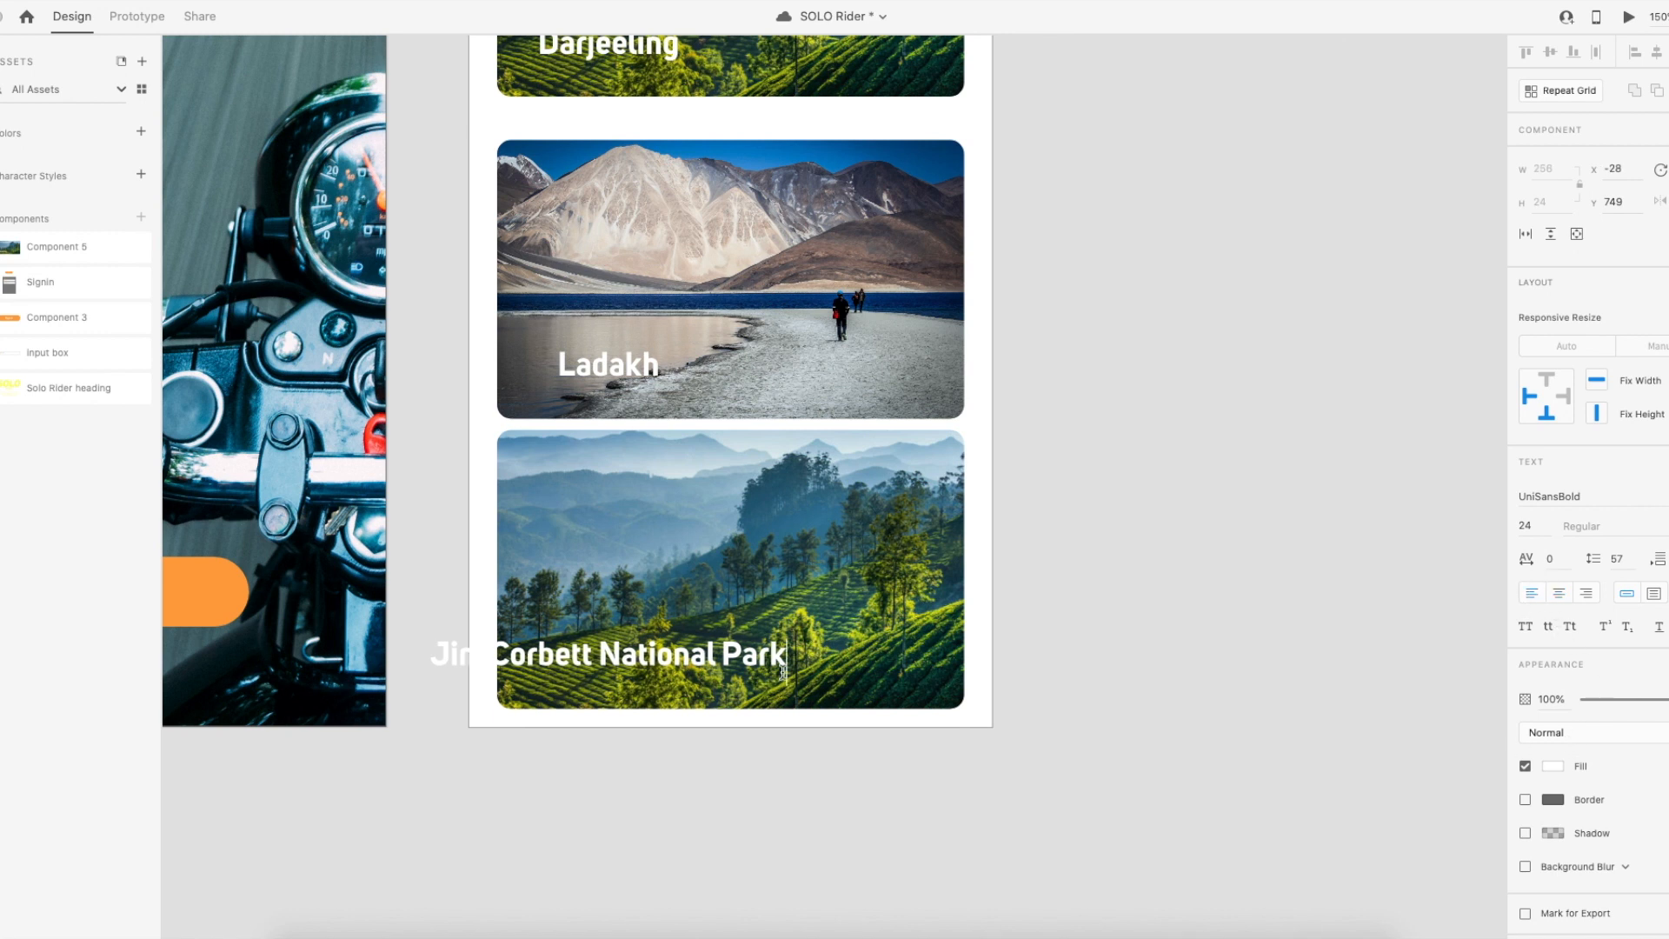
drag(639, 667, 749, 659)
click(1104, 624)
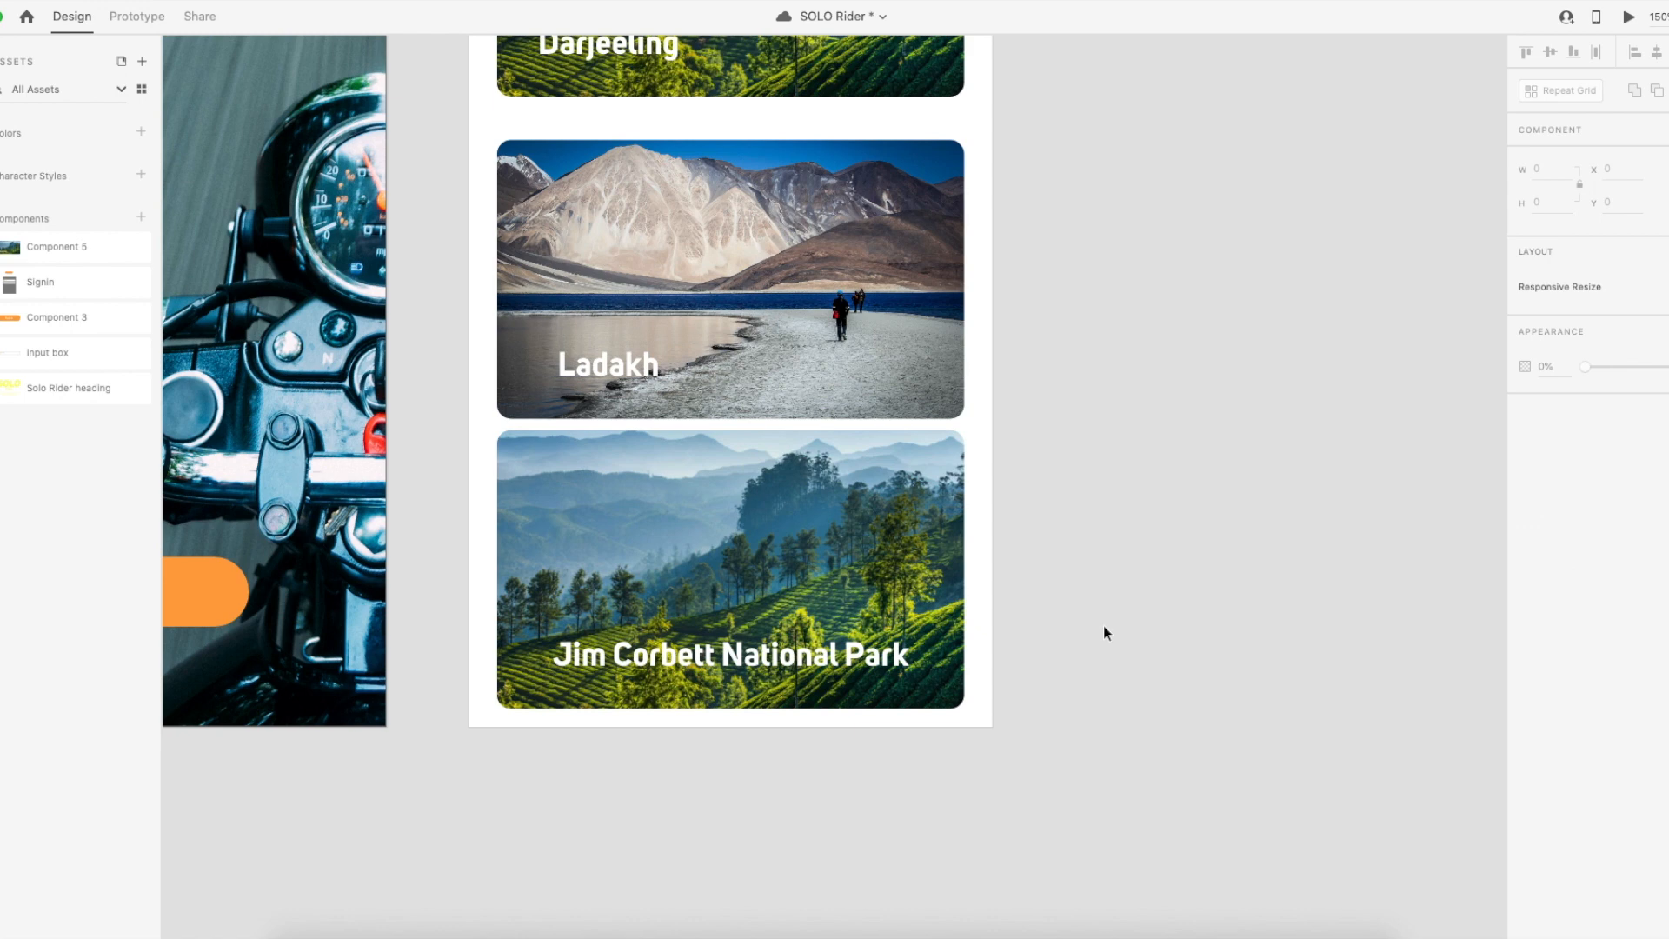
Replace the Jim Corbett National Park card's photo with "jim corbett - safari - morning.JPG" from the Solo rider folder in Finder.
key(super+minus)
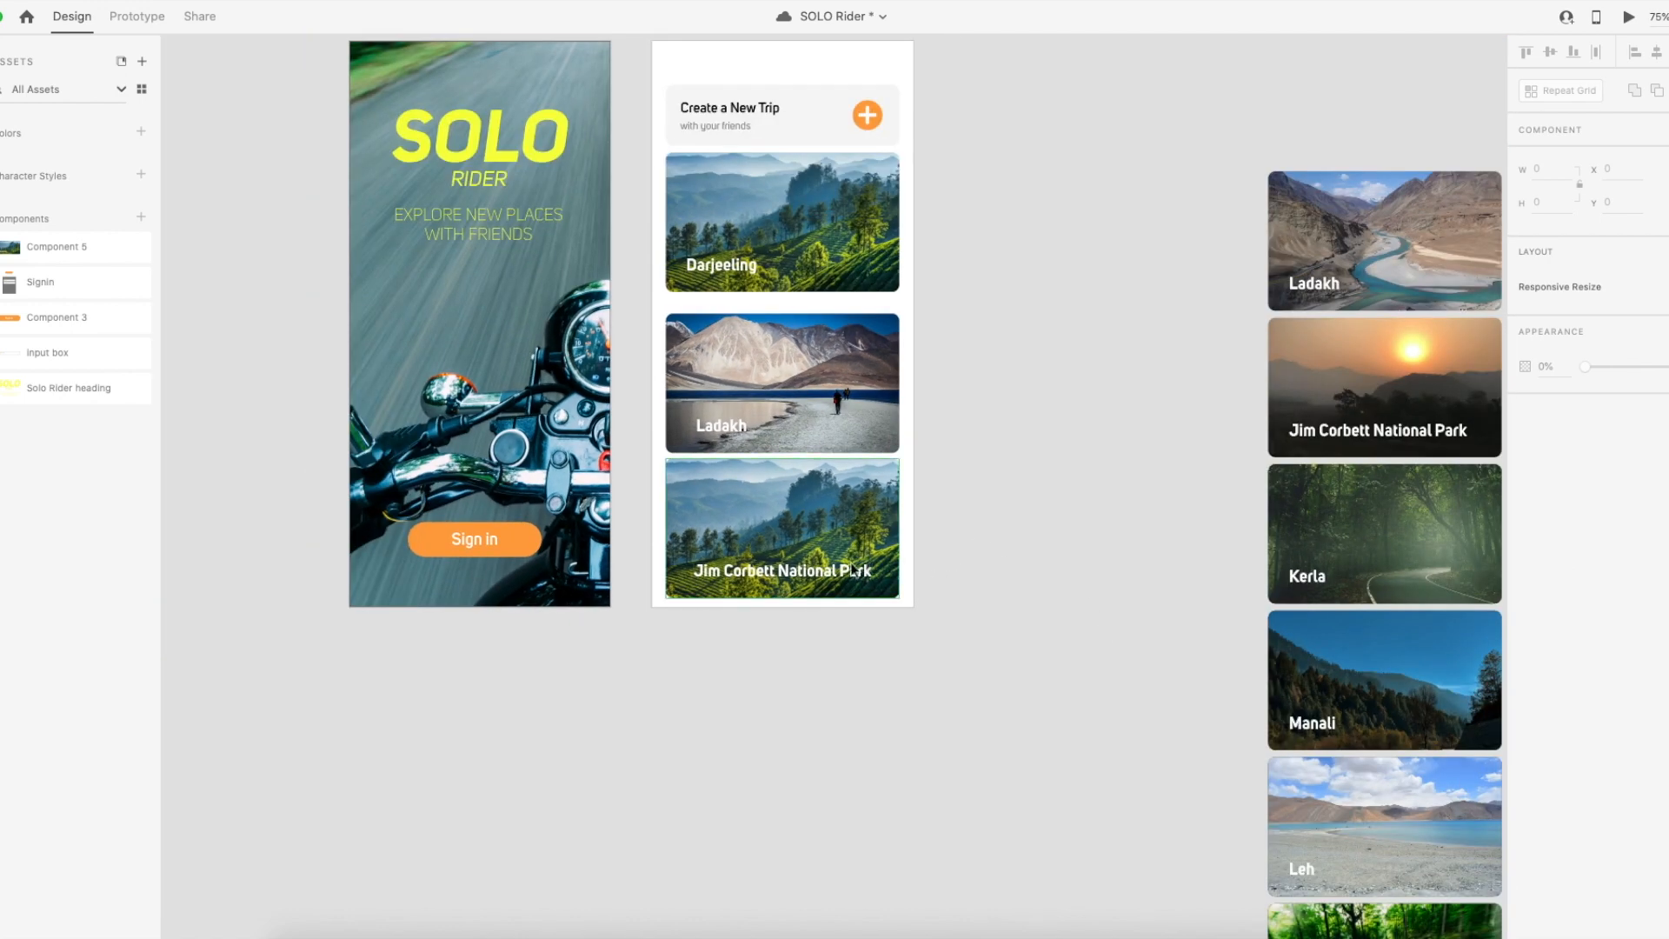
click(867, 544)
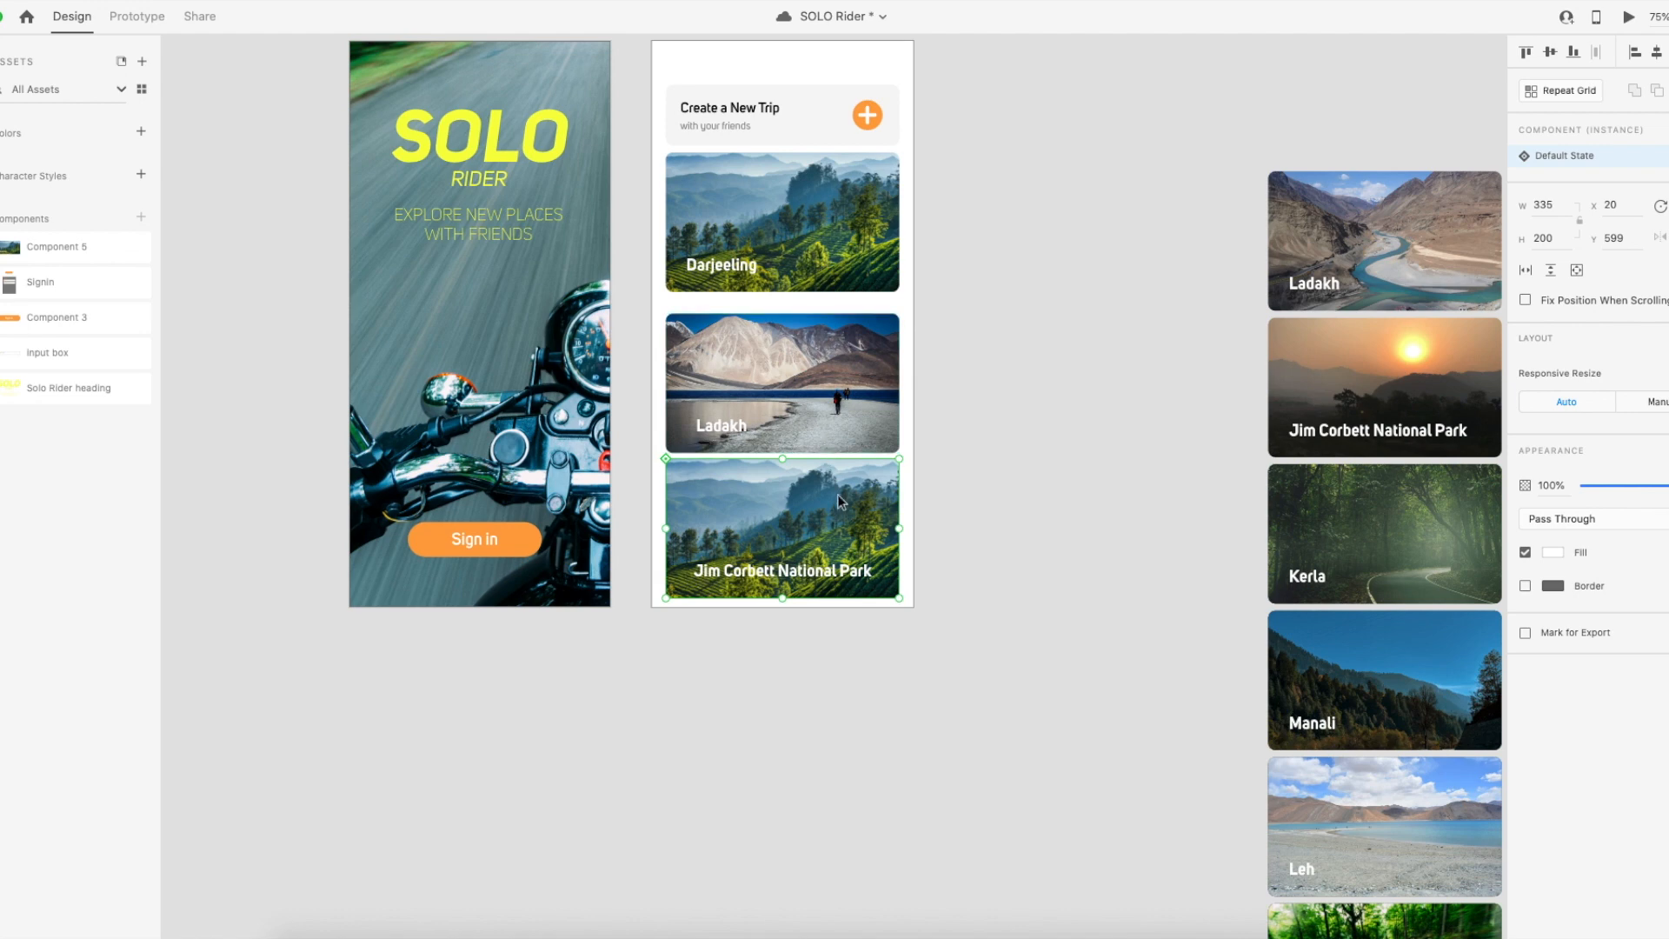
key(super+Tab)
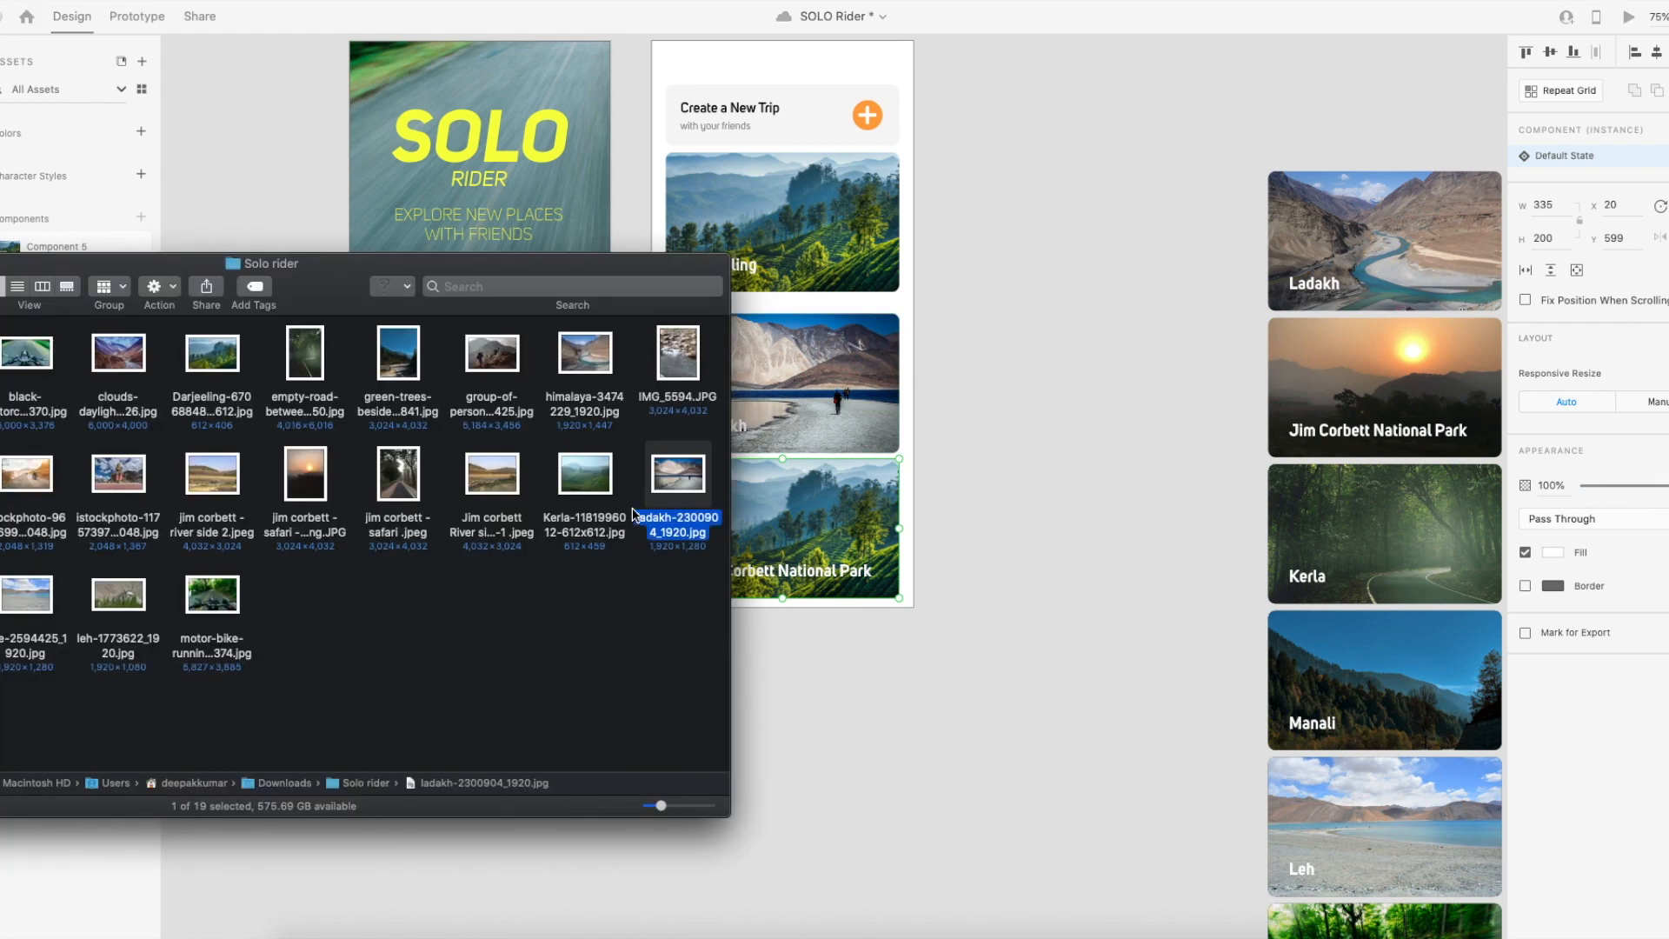
click(306, 484)
drag(306, 483, 834, 522)
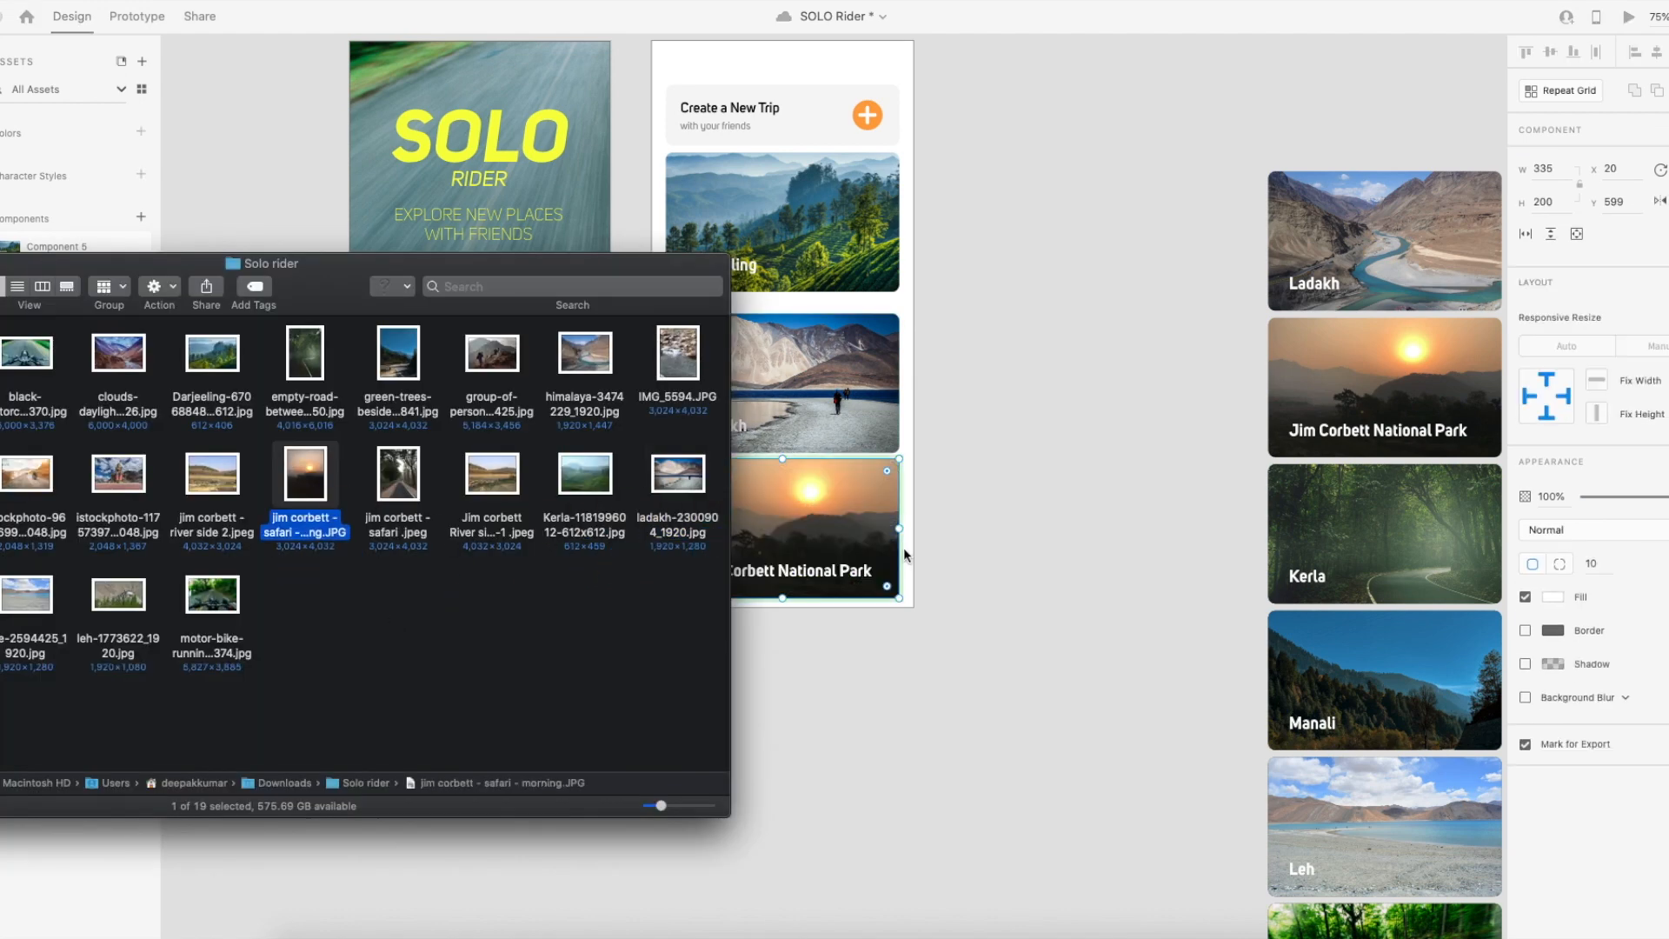
Duplicate the Darjeeling card below the Jim Corbett National Park card and change the copy's title to "Kerla".
click(1060, 515)
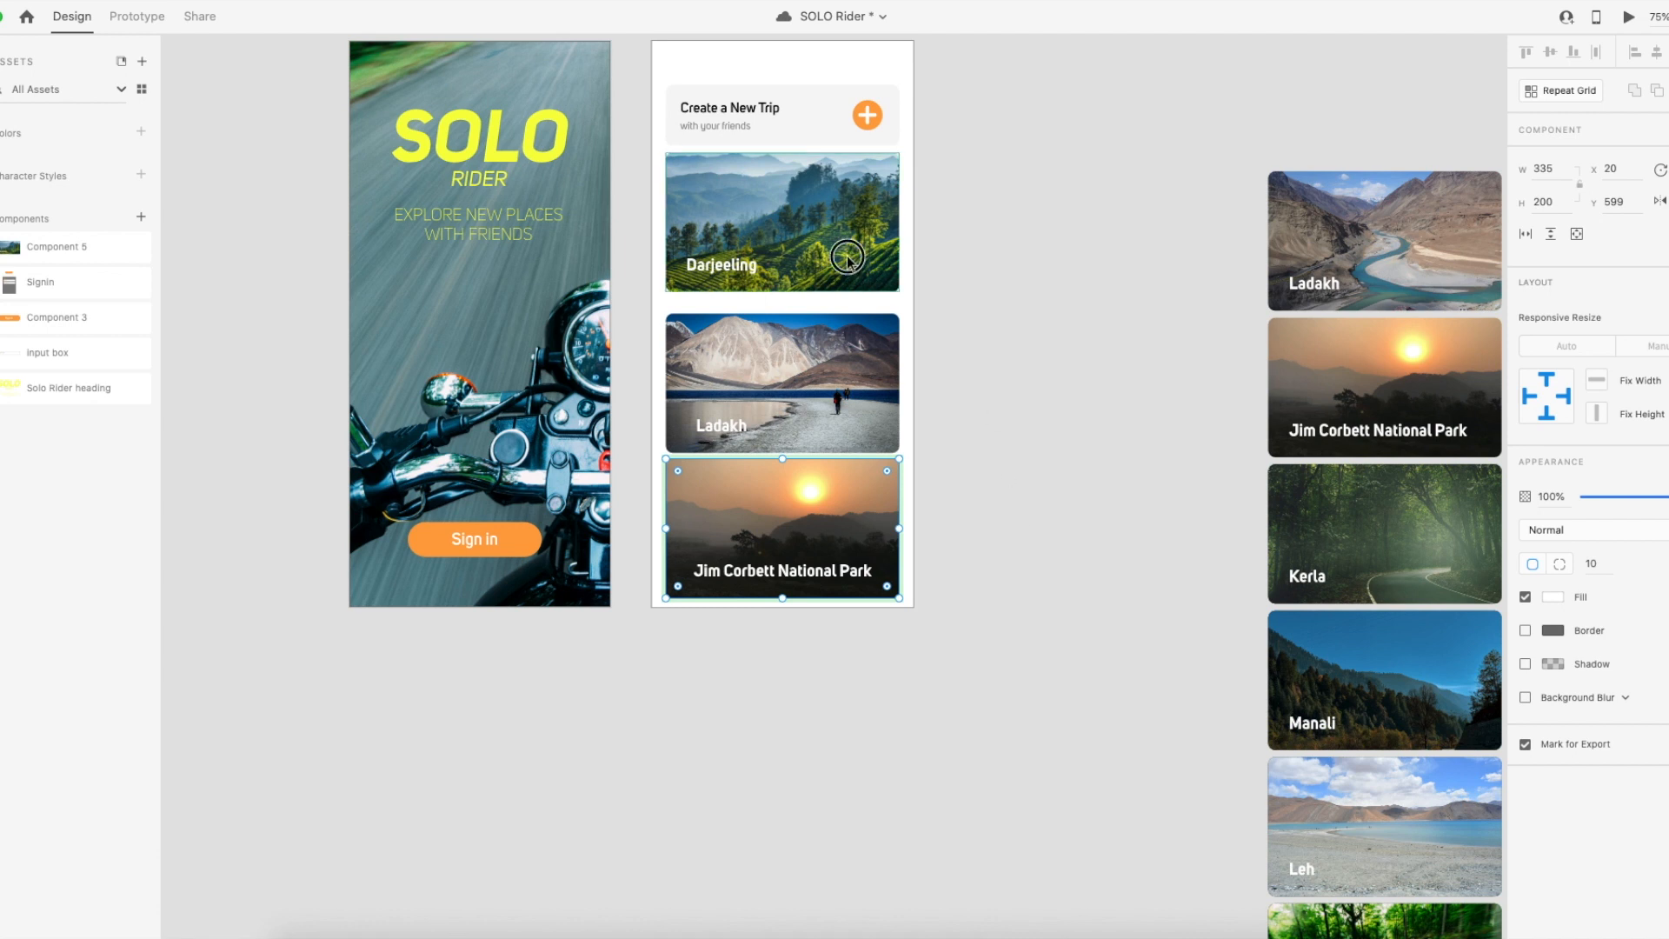
click(830, 211)
drag(831, 211, 857, 668)
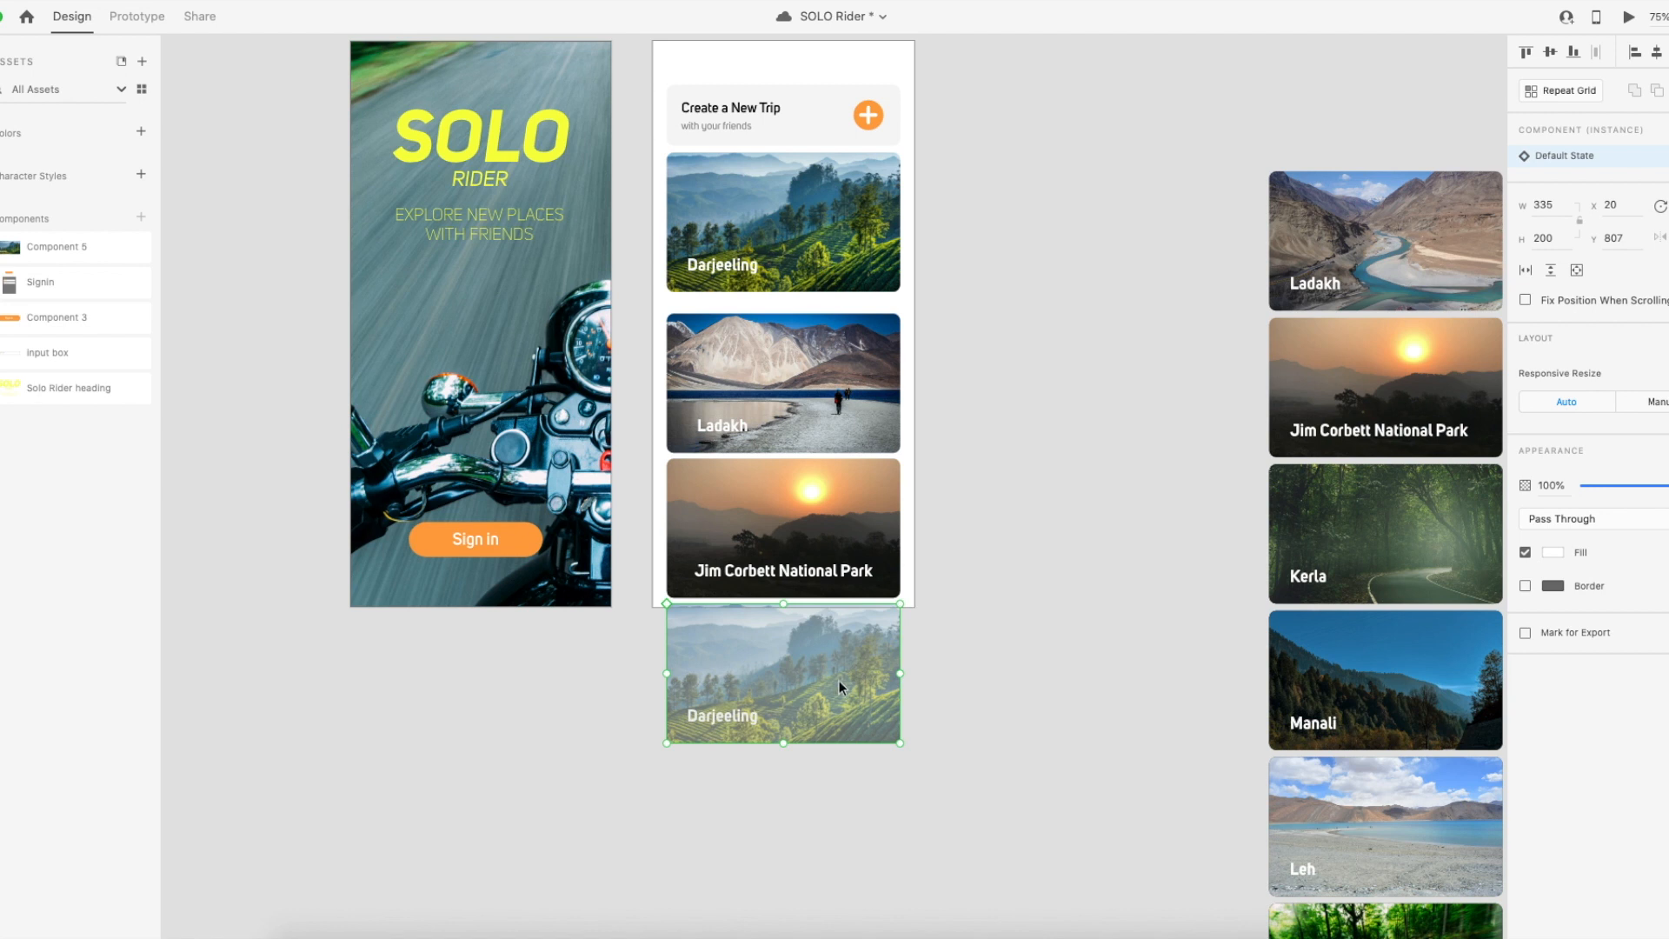
scroll(948, 719, down, 2)
scroll(948, 718, down, 2)
double_click(722, 639)
double_click(726, 639)
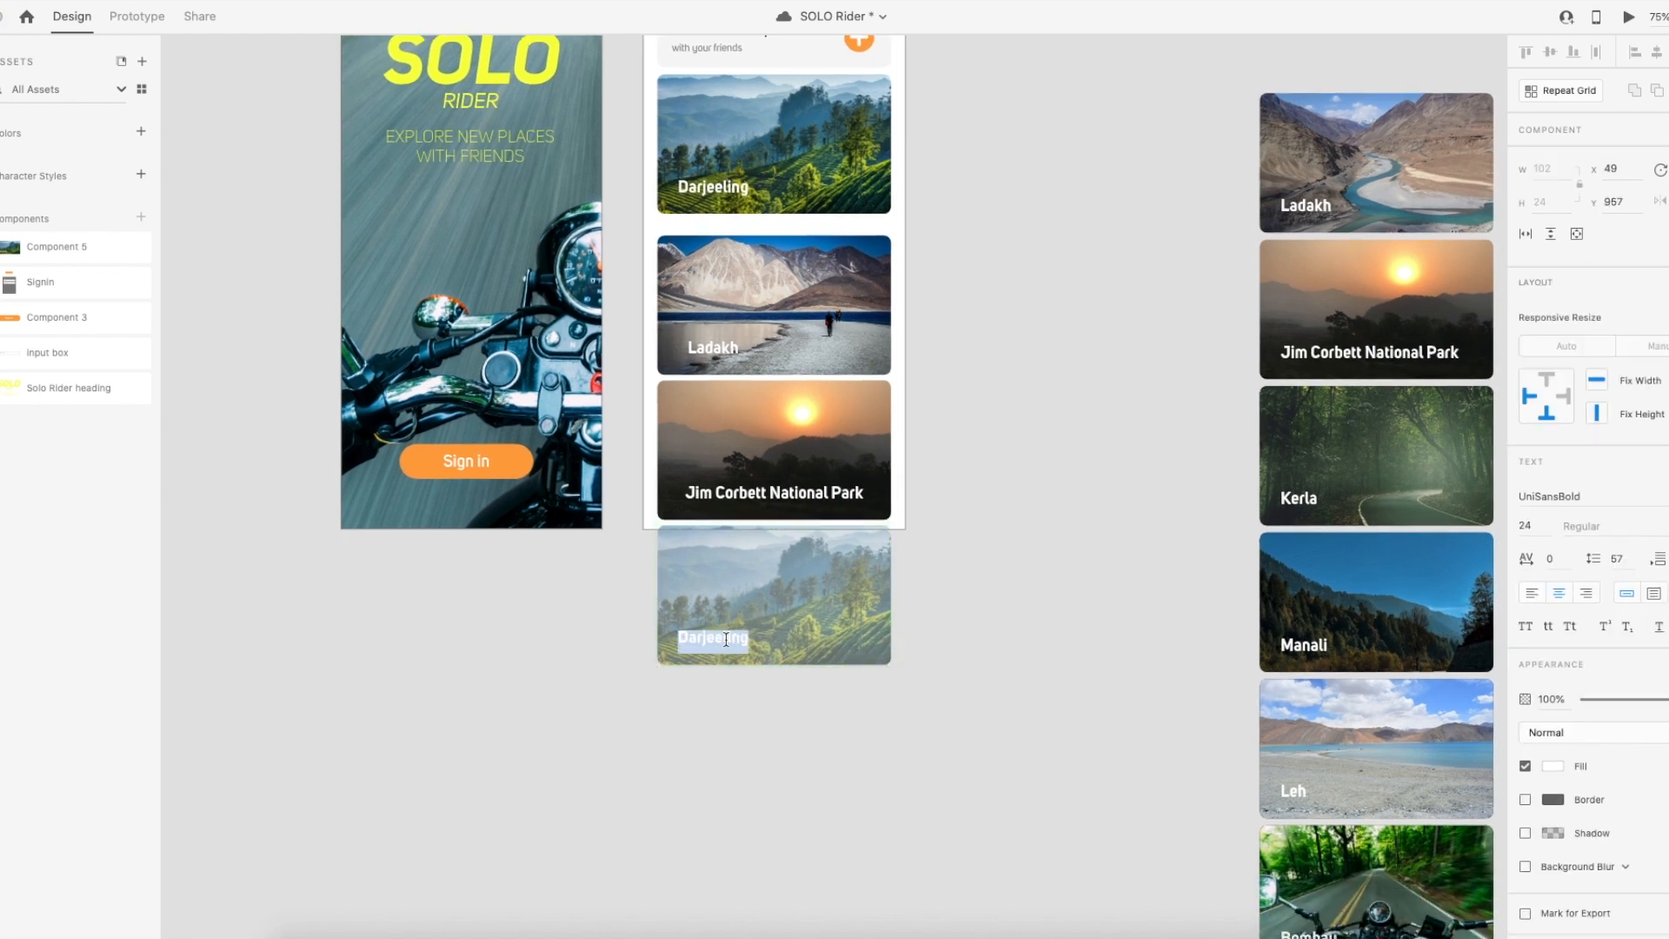
text(Kerla)
key(Escape)
key(super+Tab)
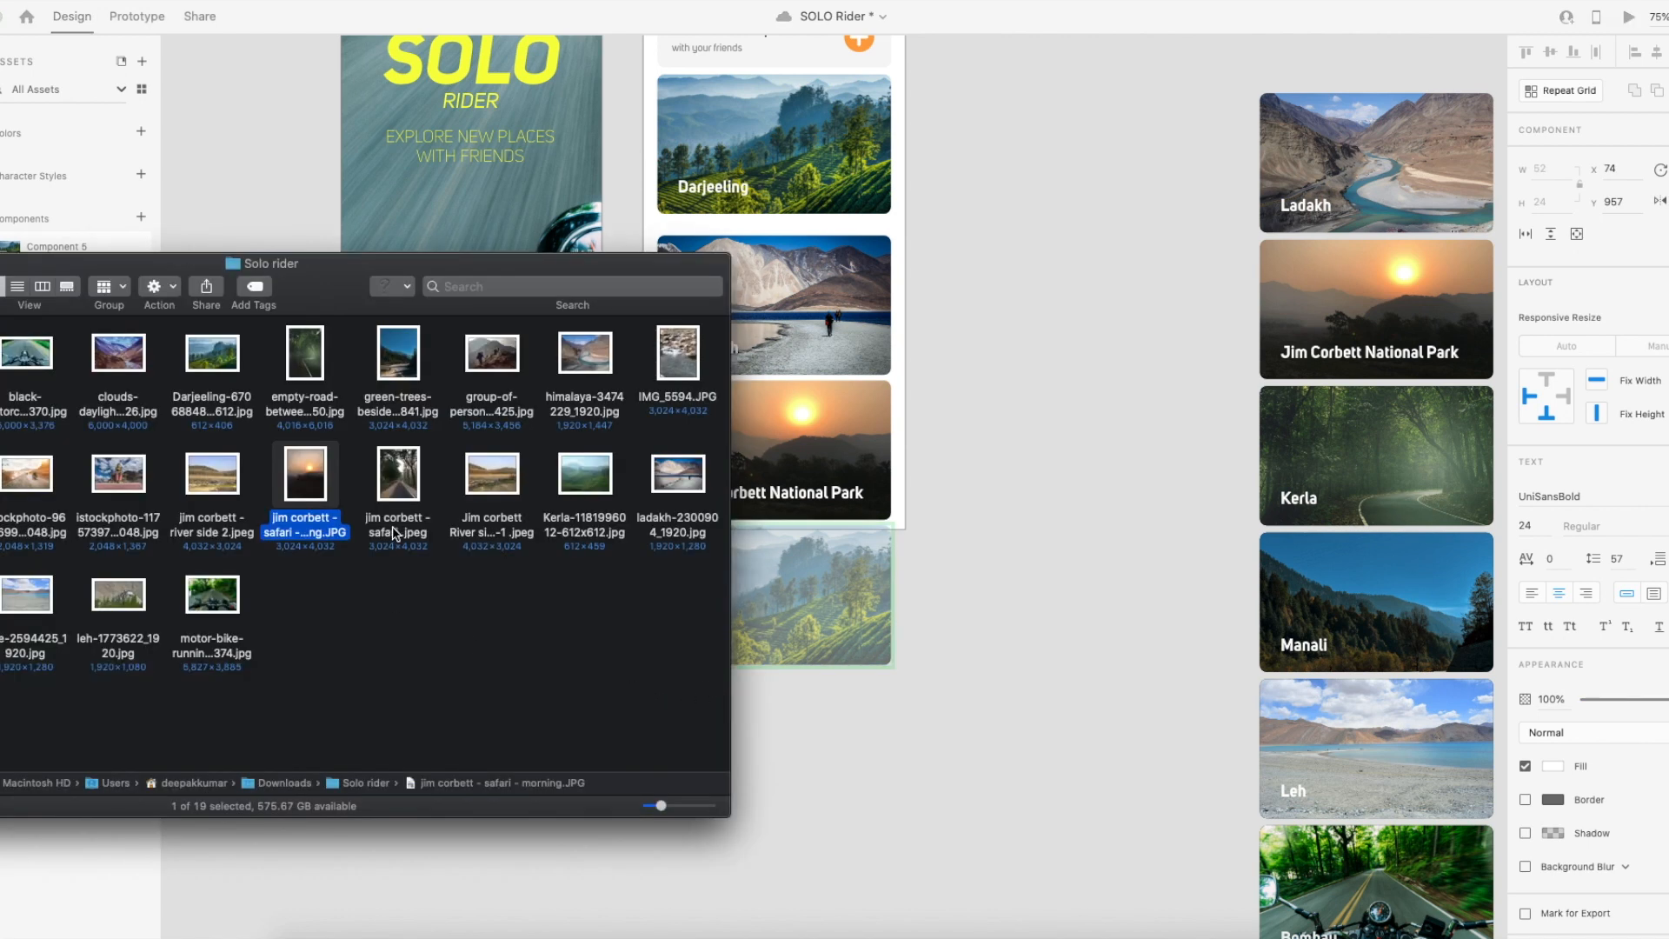
click(562, 500)
drag(562, 500, 841, 584)
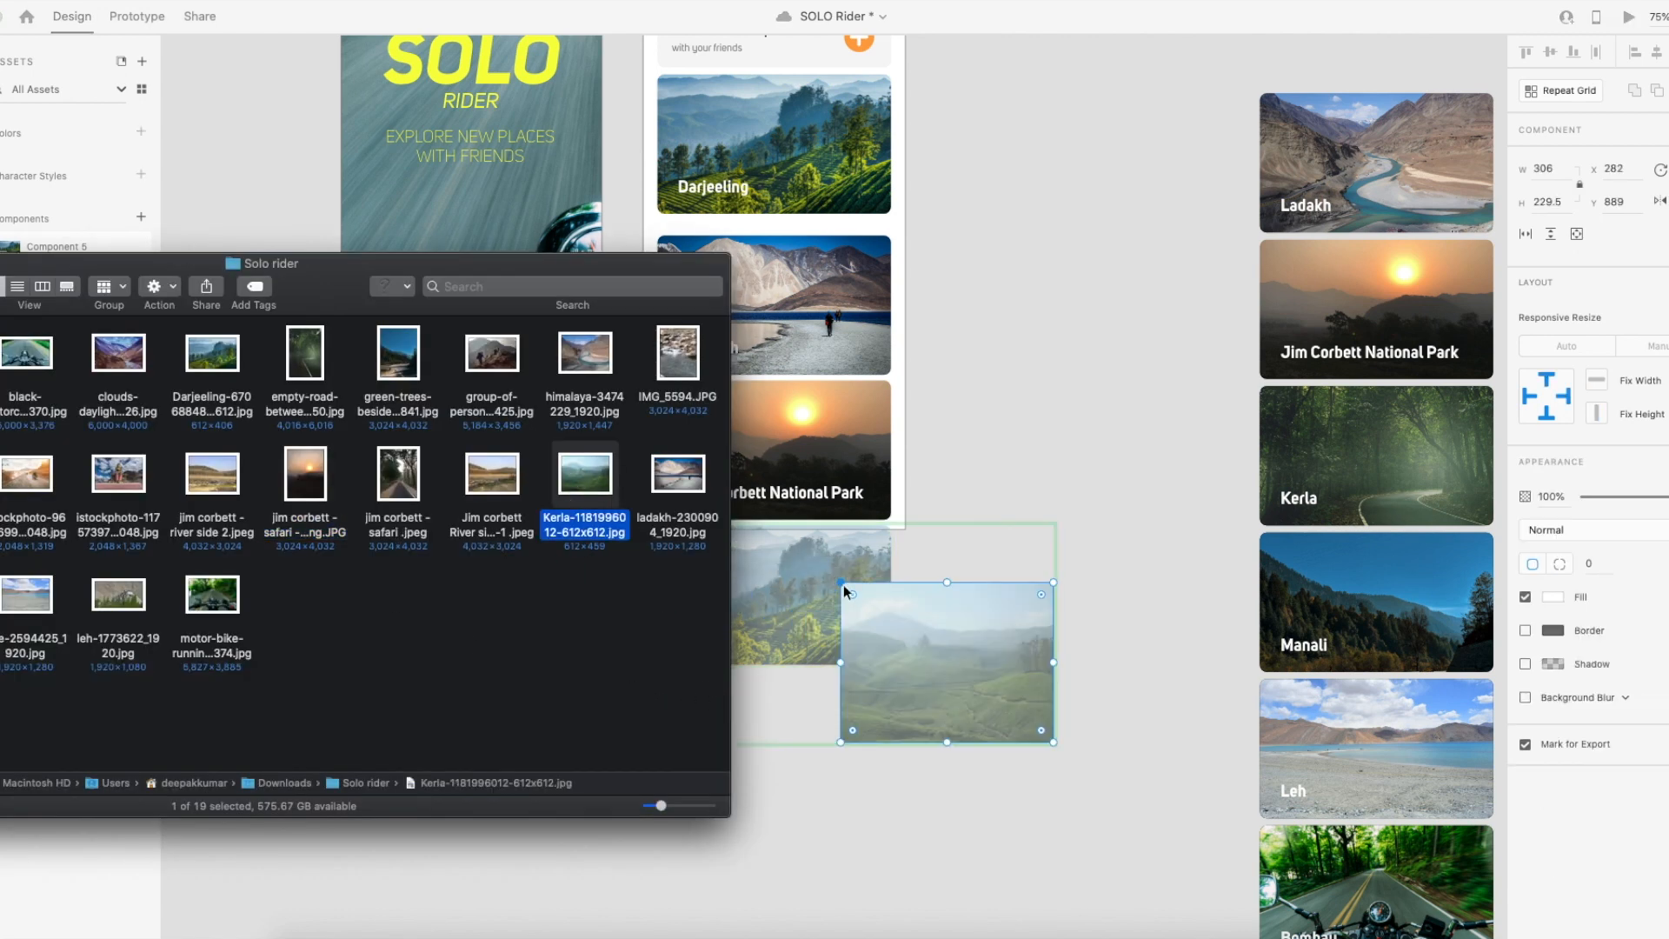
click(1002, 523)
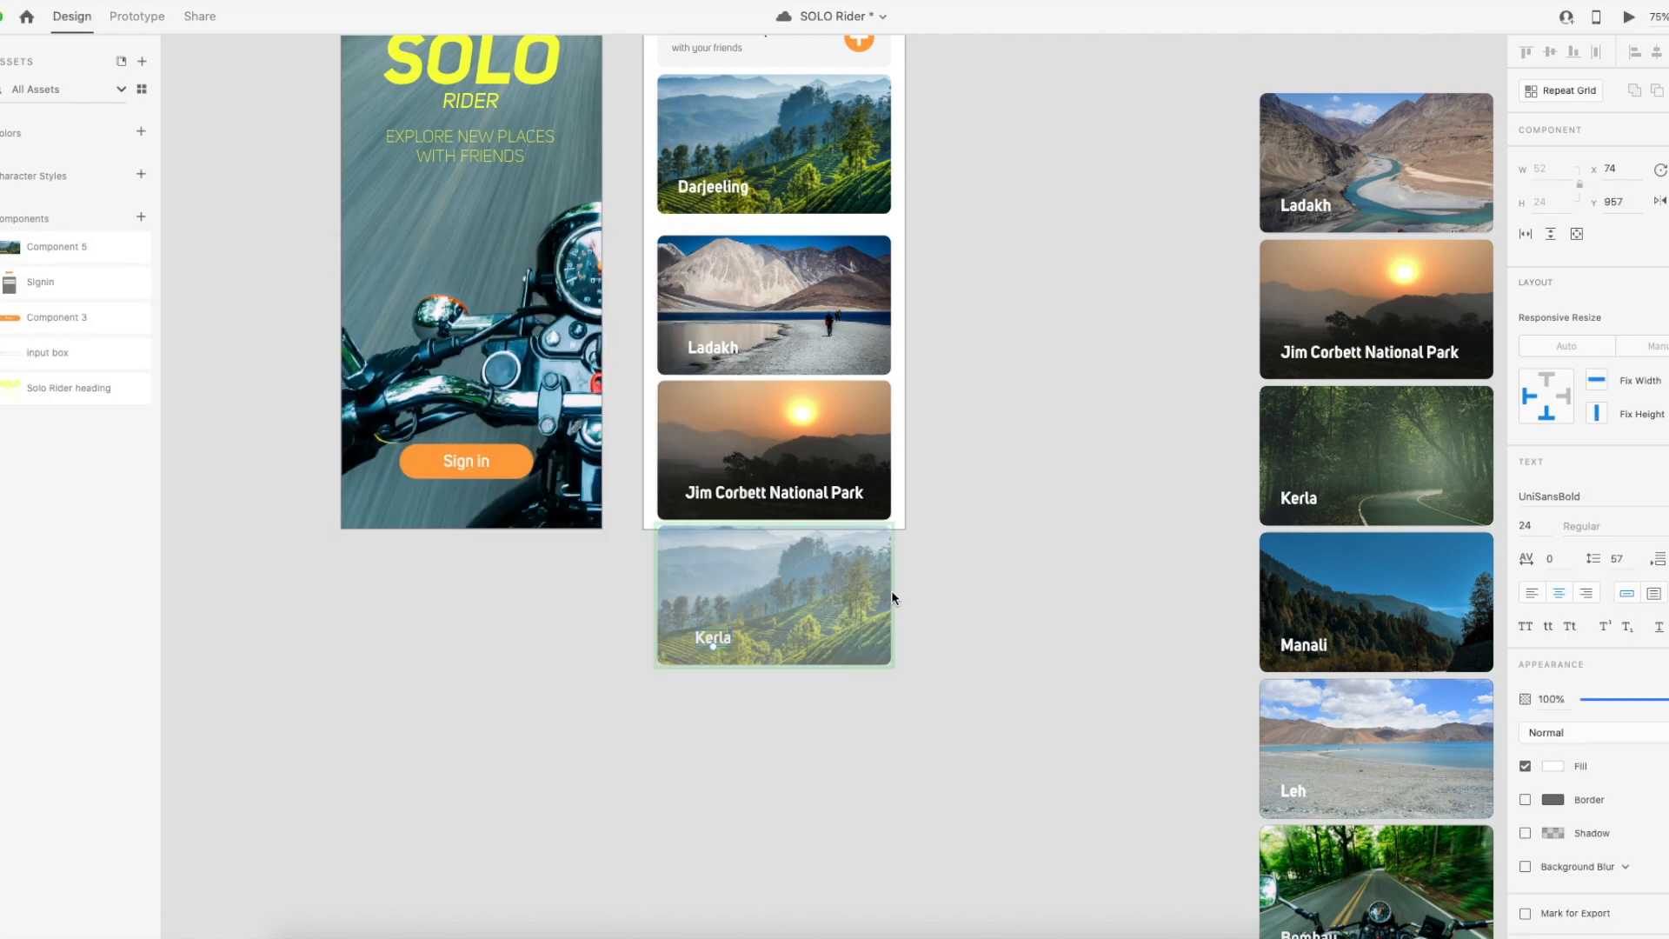
click(904, 596)
scroll(828, 603, left, 1)
click(867, 528)
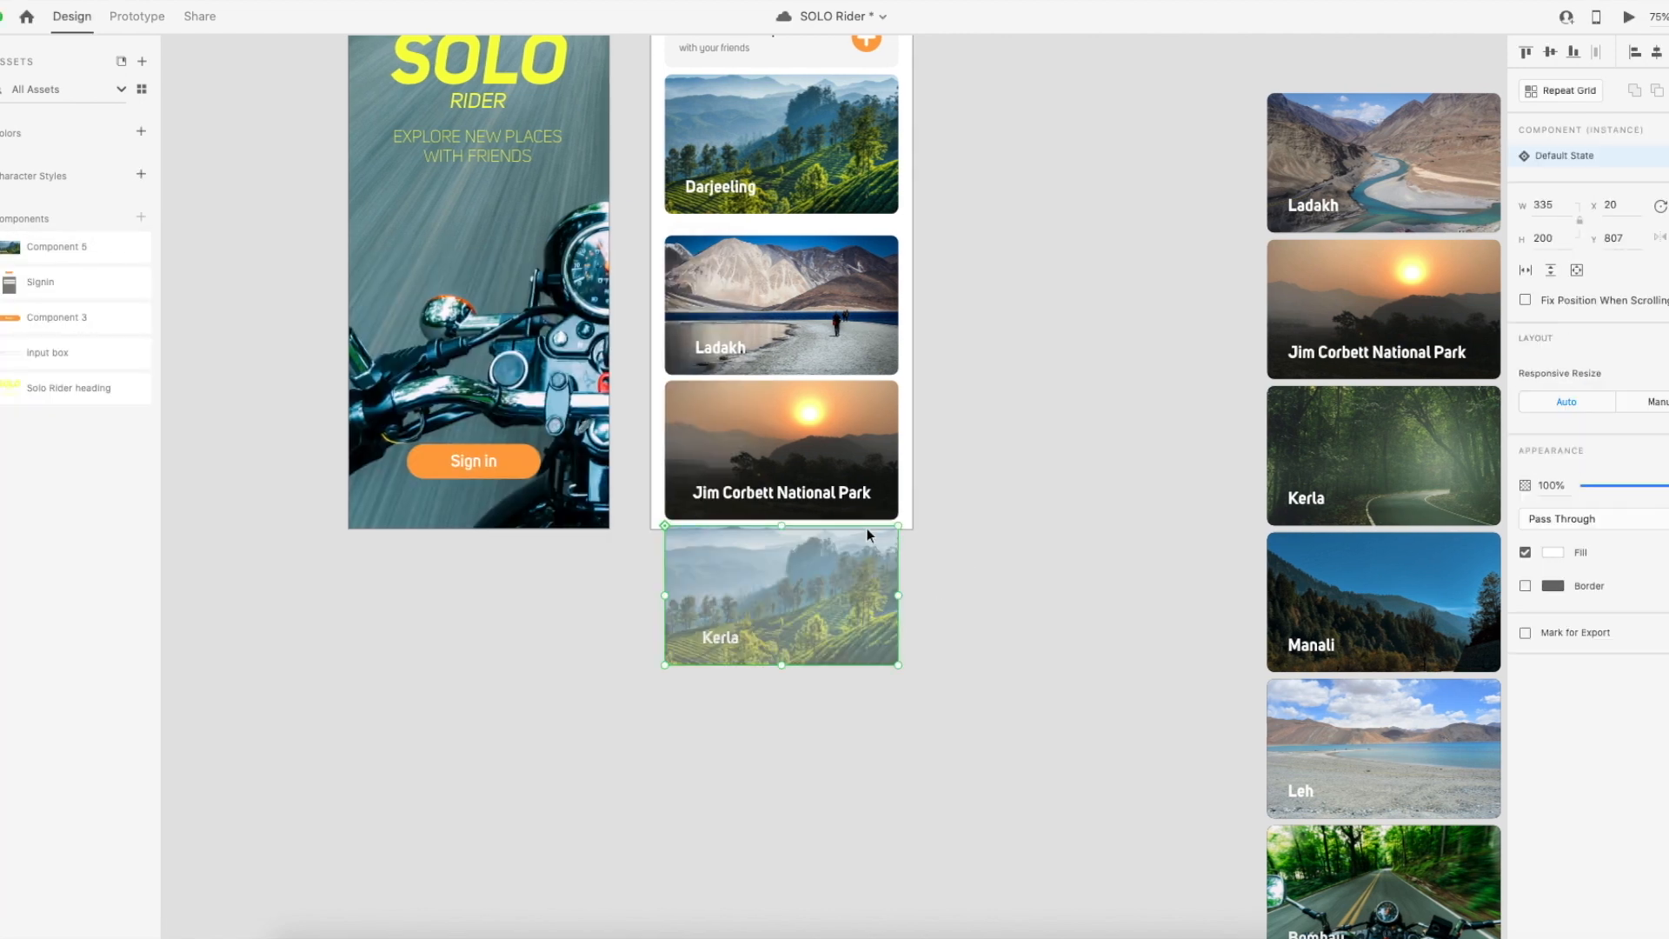
key(super+Tab)
drag(598, 491, 815, 564)
click(1007, 487)
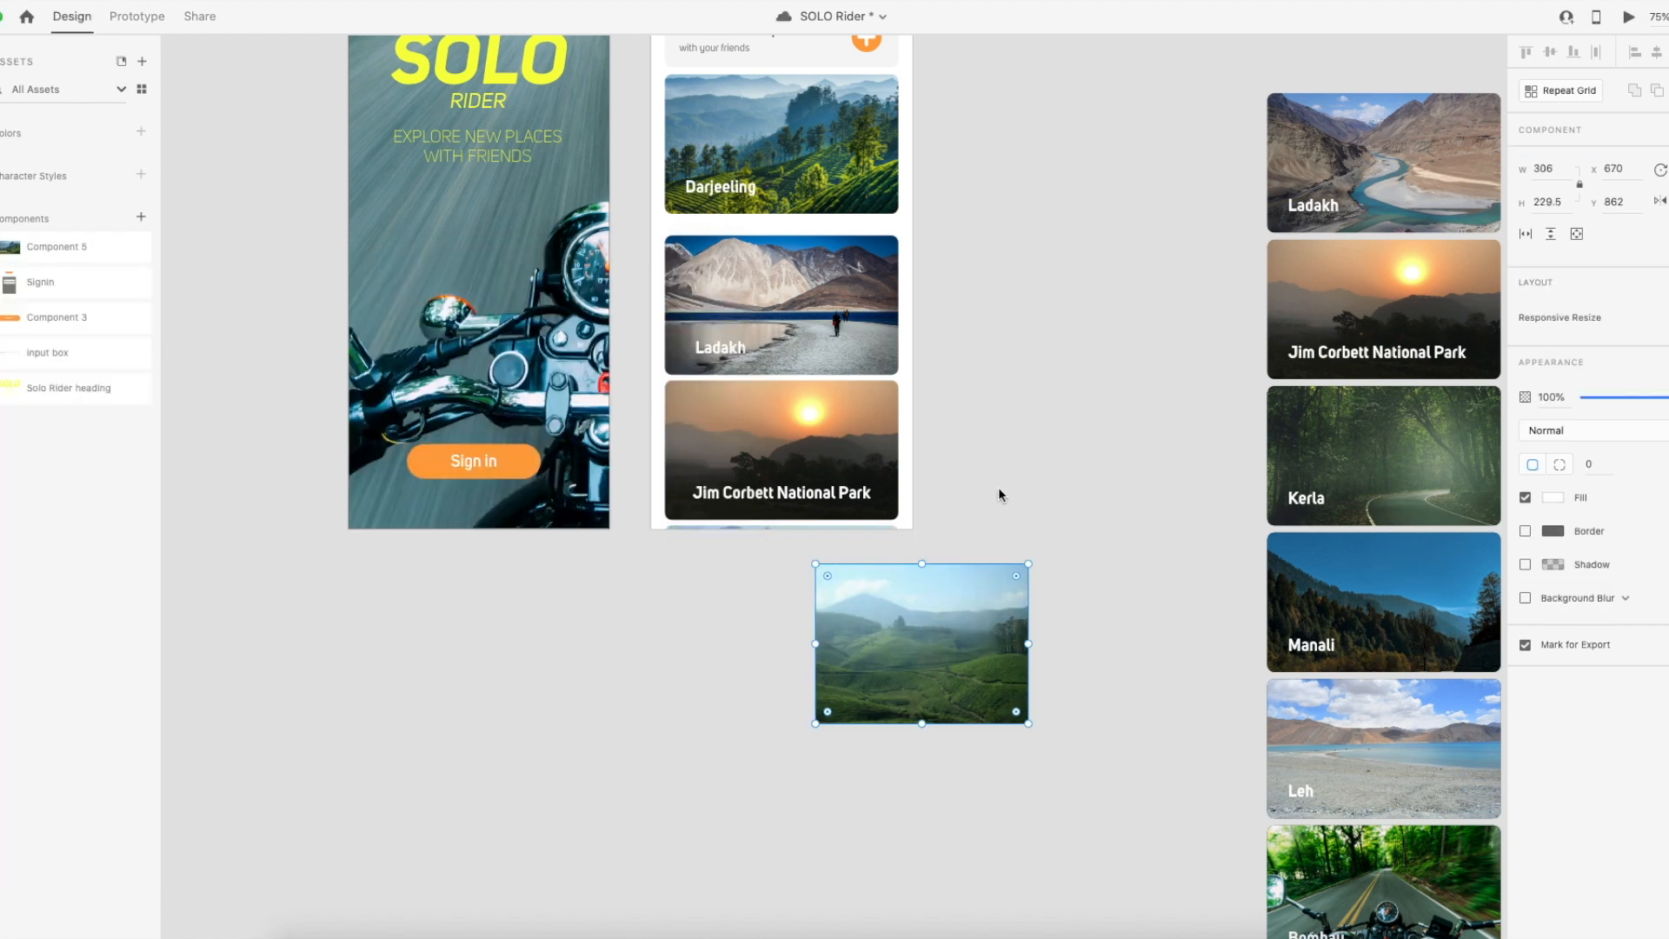
click(841, 513)
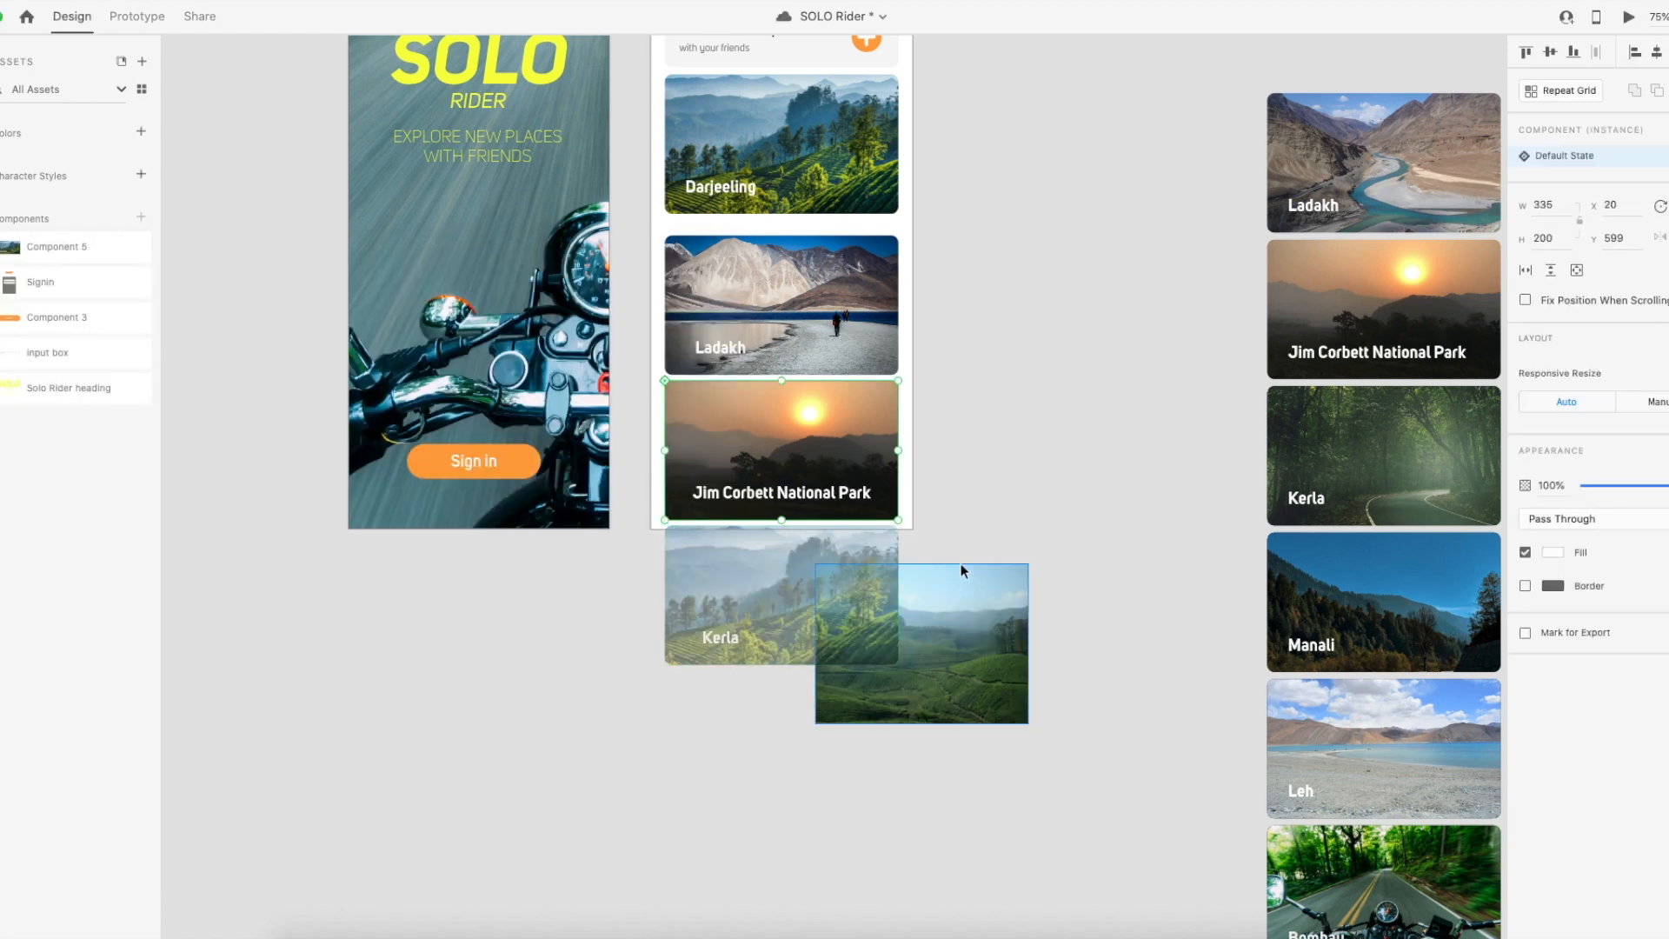
click(1045, 544)
drag(983, 575, 889, 587)
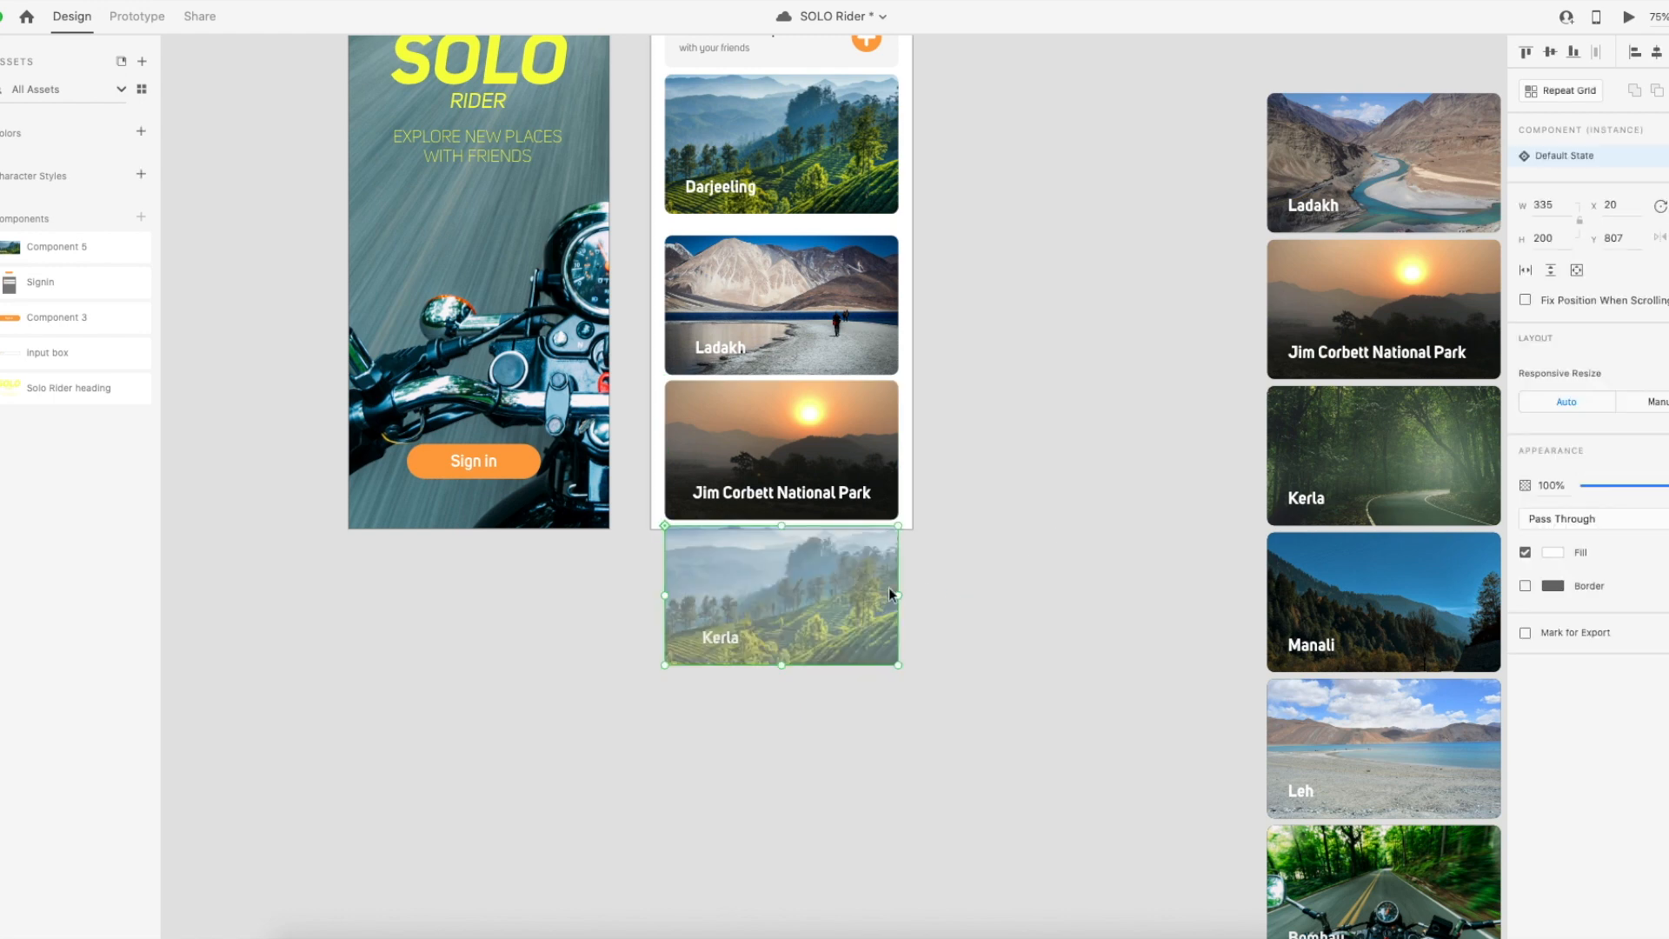
click(969, 561)
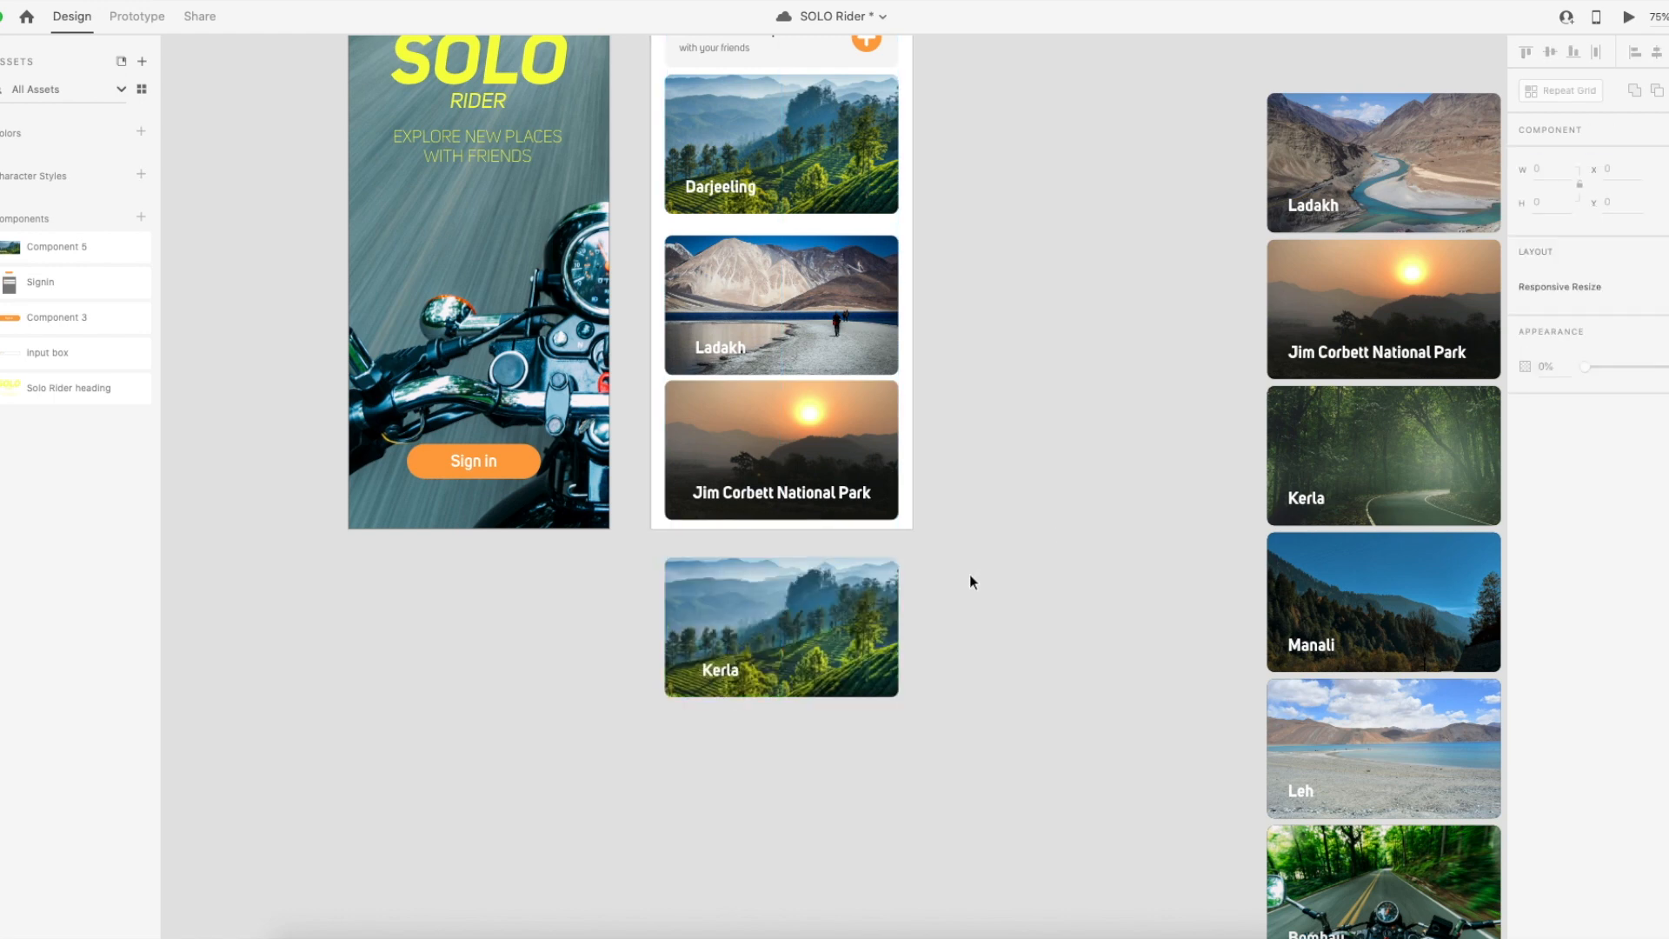
key(super+Tab)
drag(586, 474, 812, 586)
key(super+Tab)
key(super+Tab)
key(super+Tab)
click(812, 610)
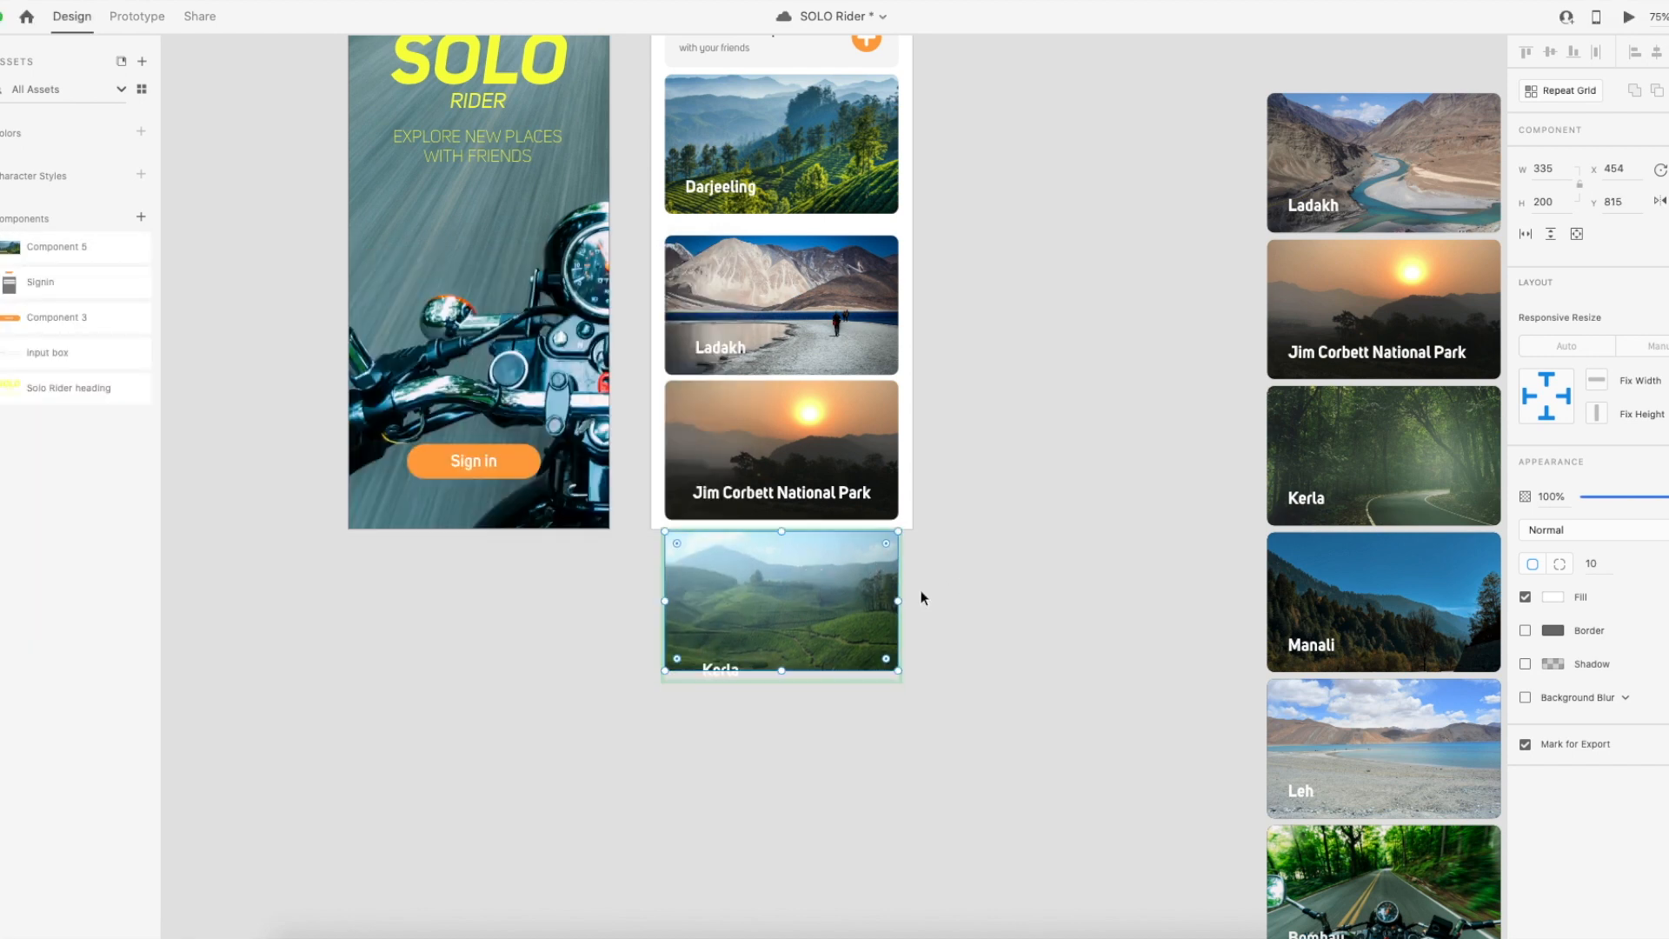
Line up the Kerla card's photo and title and place the card directly below the Jim Corbett National Park card.
click(948, 590)
key(super+Tab)
click(957, 588)
drag(817, 633, 857, 688)
double_click(739, 671)
key(super+z)
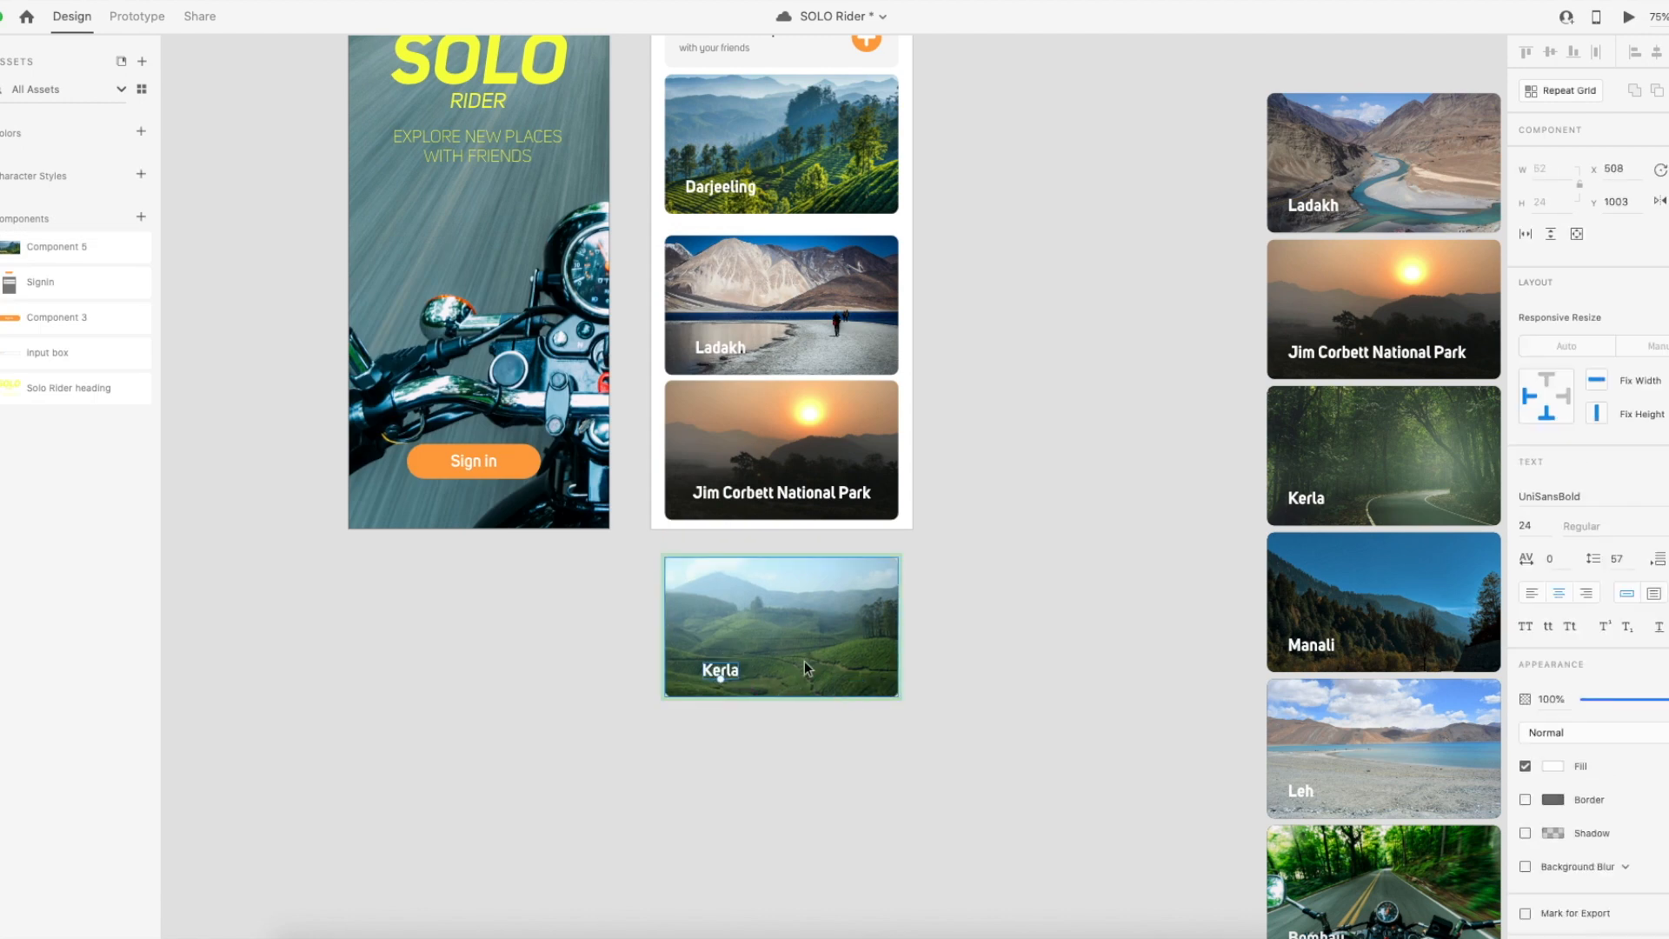
click(1003, 614)
drag(795, 602, 797, 638)
key(super+z)
key(super+z)
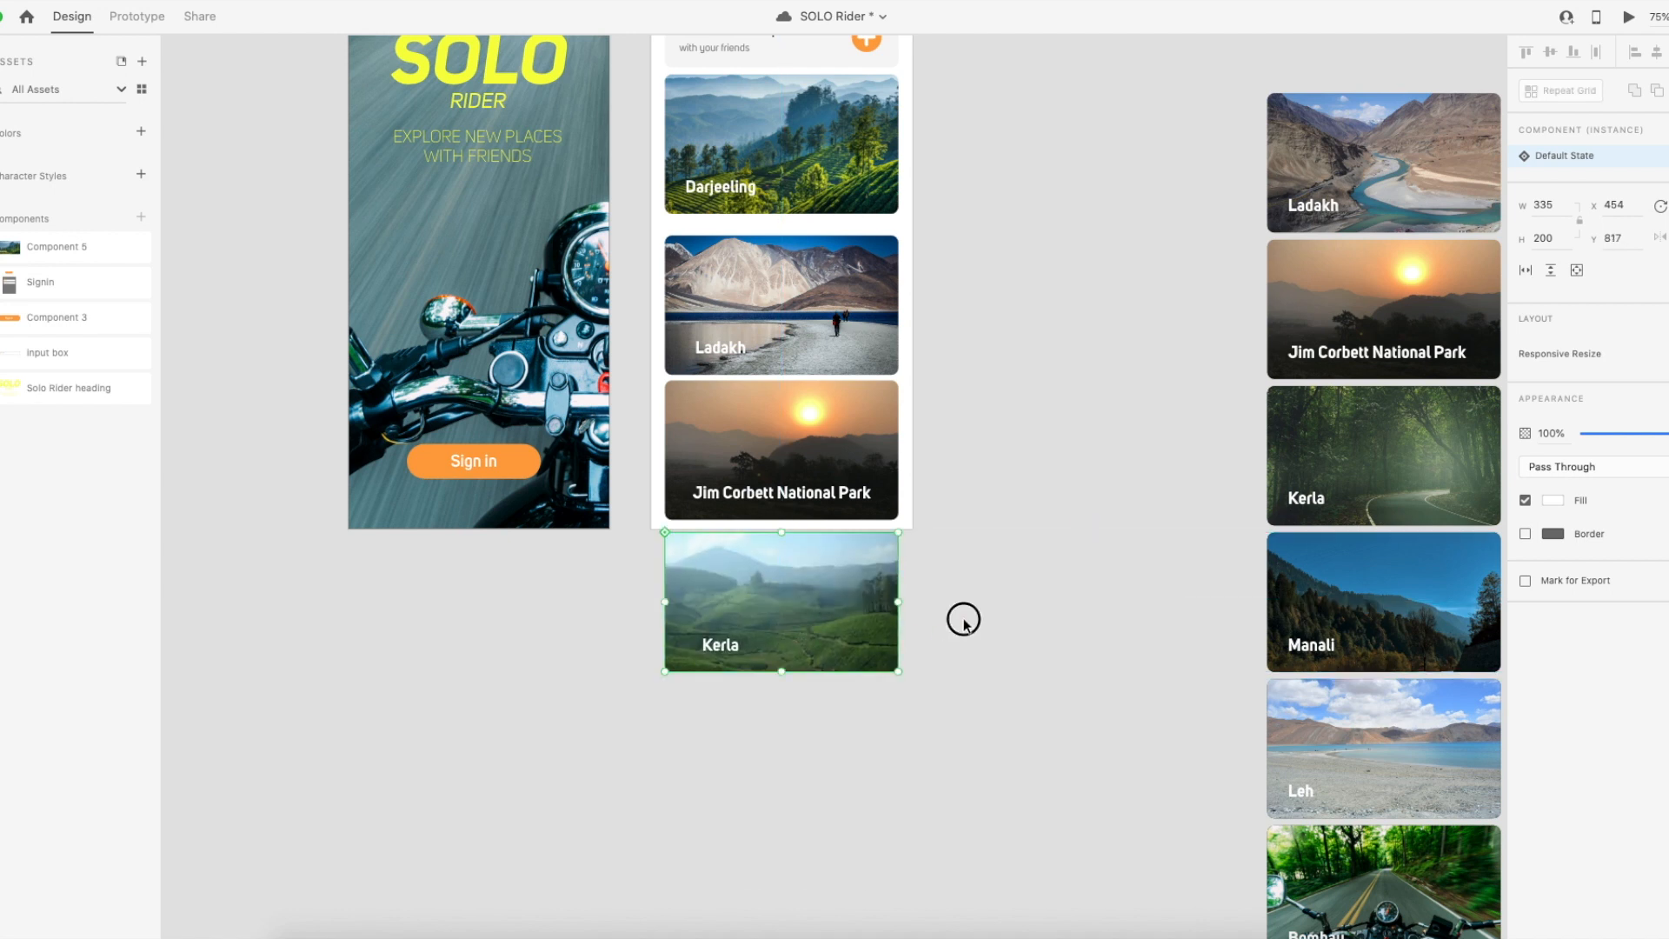
click(963, 618)
Duplicate the Darjeeling card and place the copy directly below the Kerla card.
scroll(842, 442, up, 2)
click(842, 278)
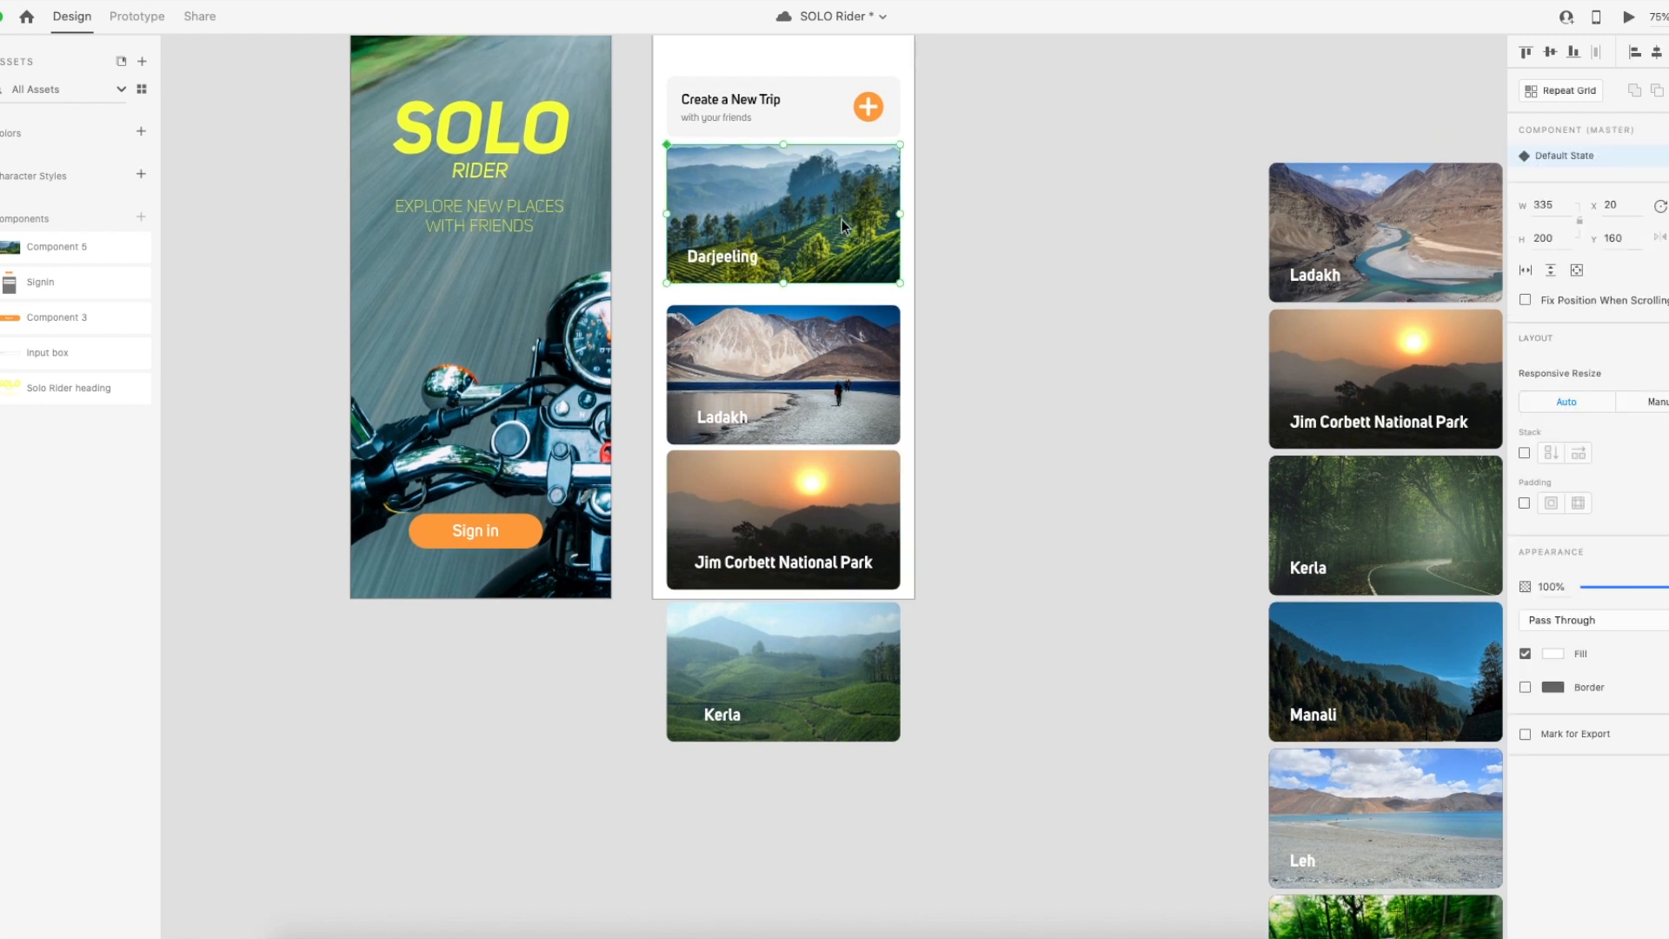
scroll(842, 277, down, 3)
drag(820, 135, 806, 711)
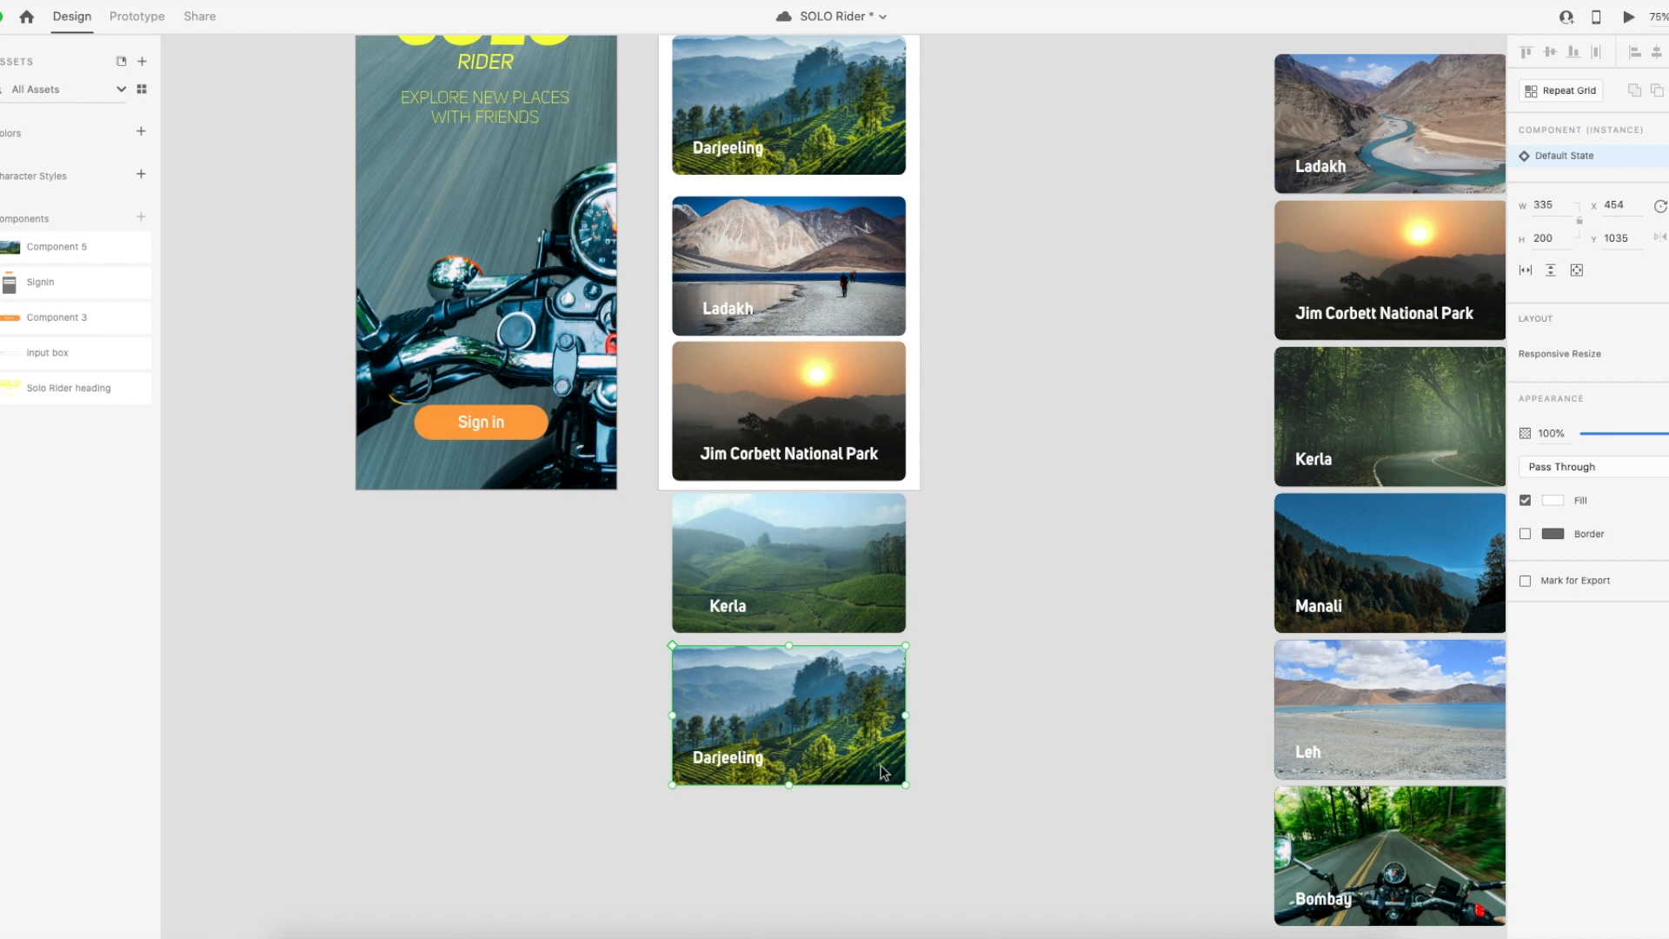
scroll(880, 754, down, 4)
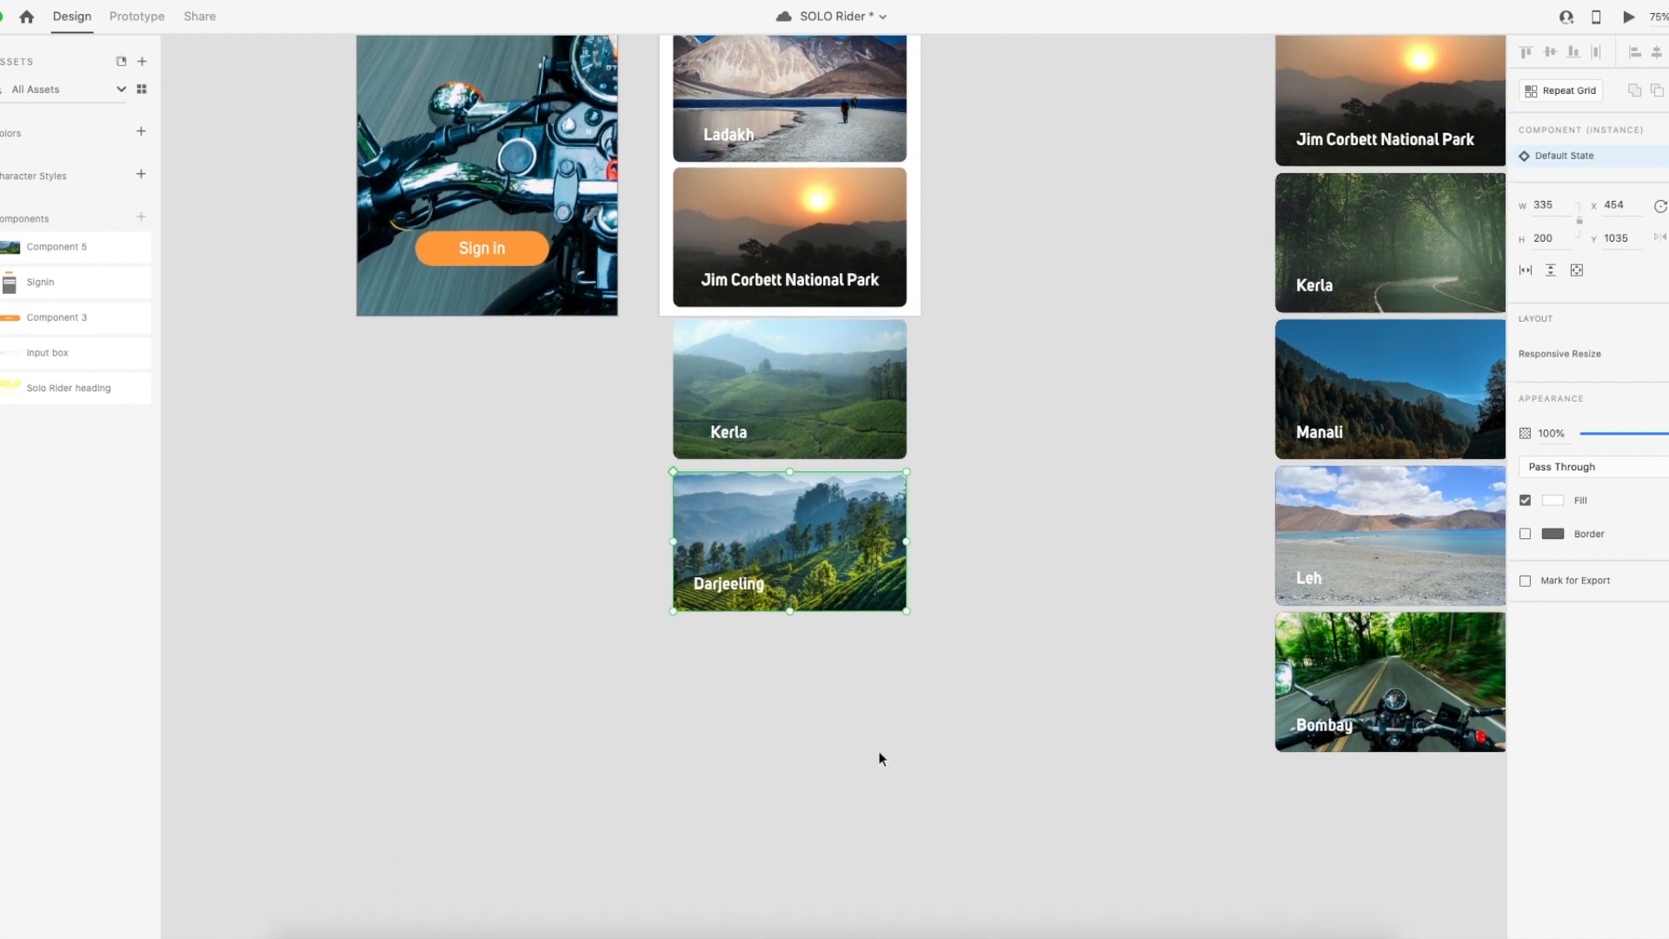
scroll(872, 750, up, 4)
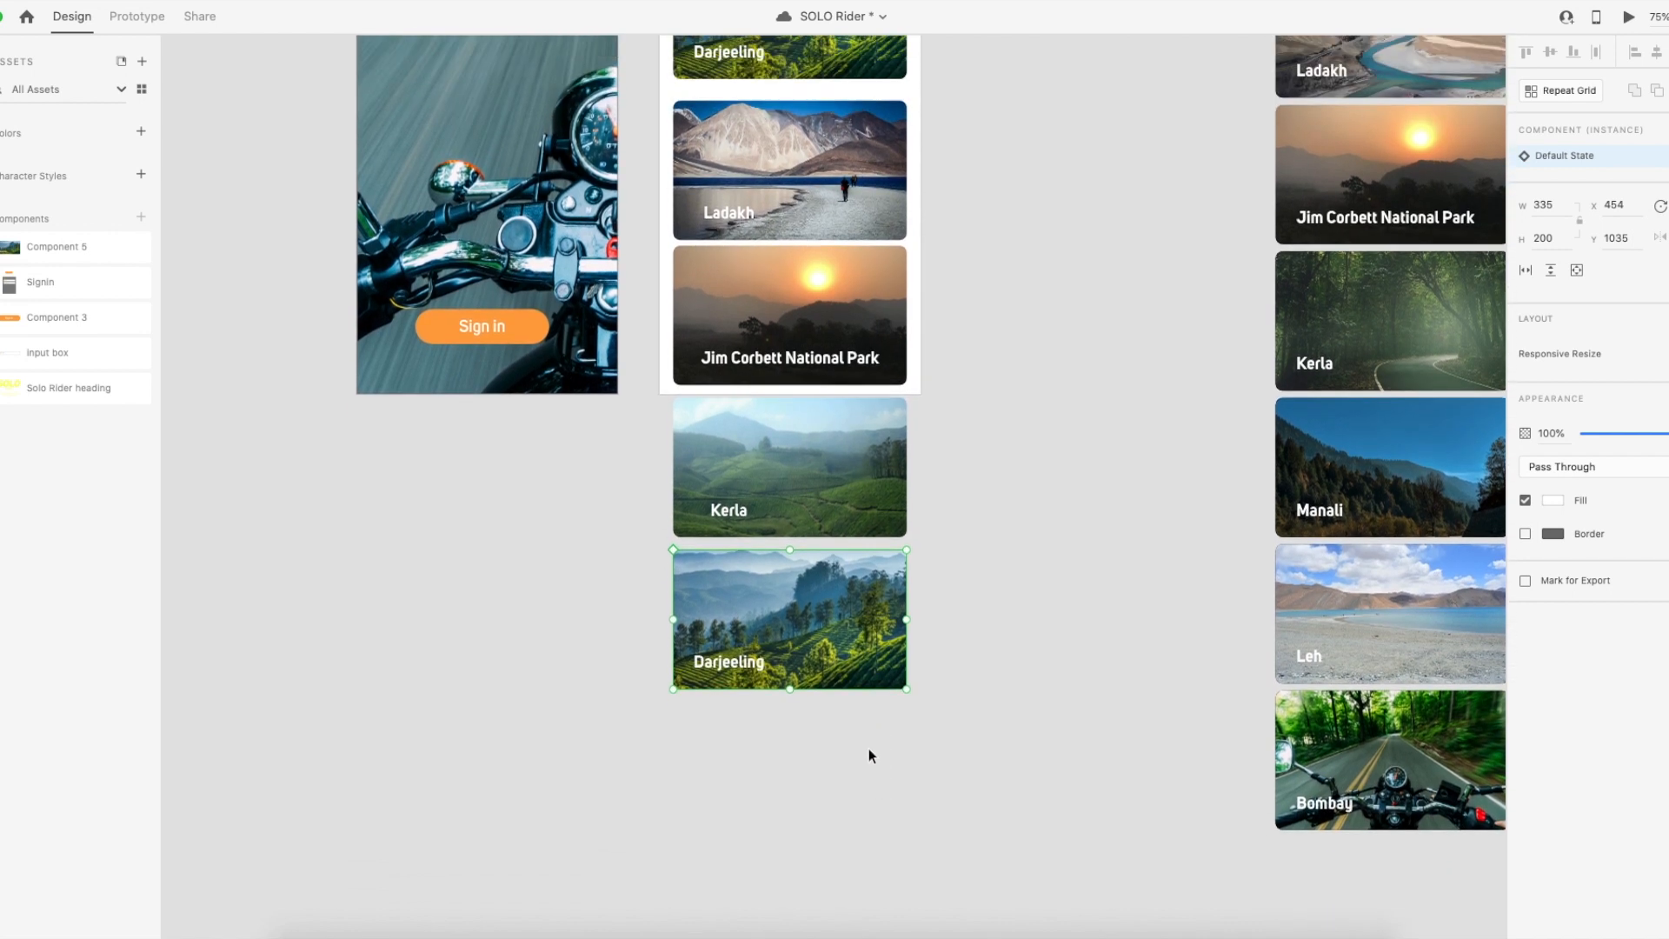
Add two more copies of the Darjeeling card, stacked below the copy under the Kerla card.
click(819, 113)
drag(817, 116, 809, 861)
drag(939, 801, 884, 732)
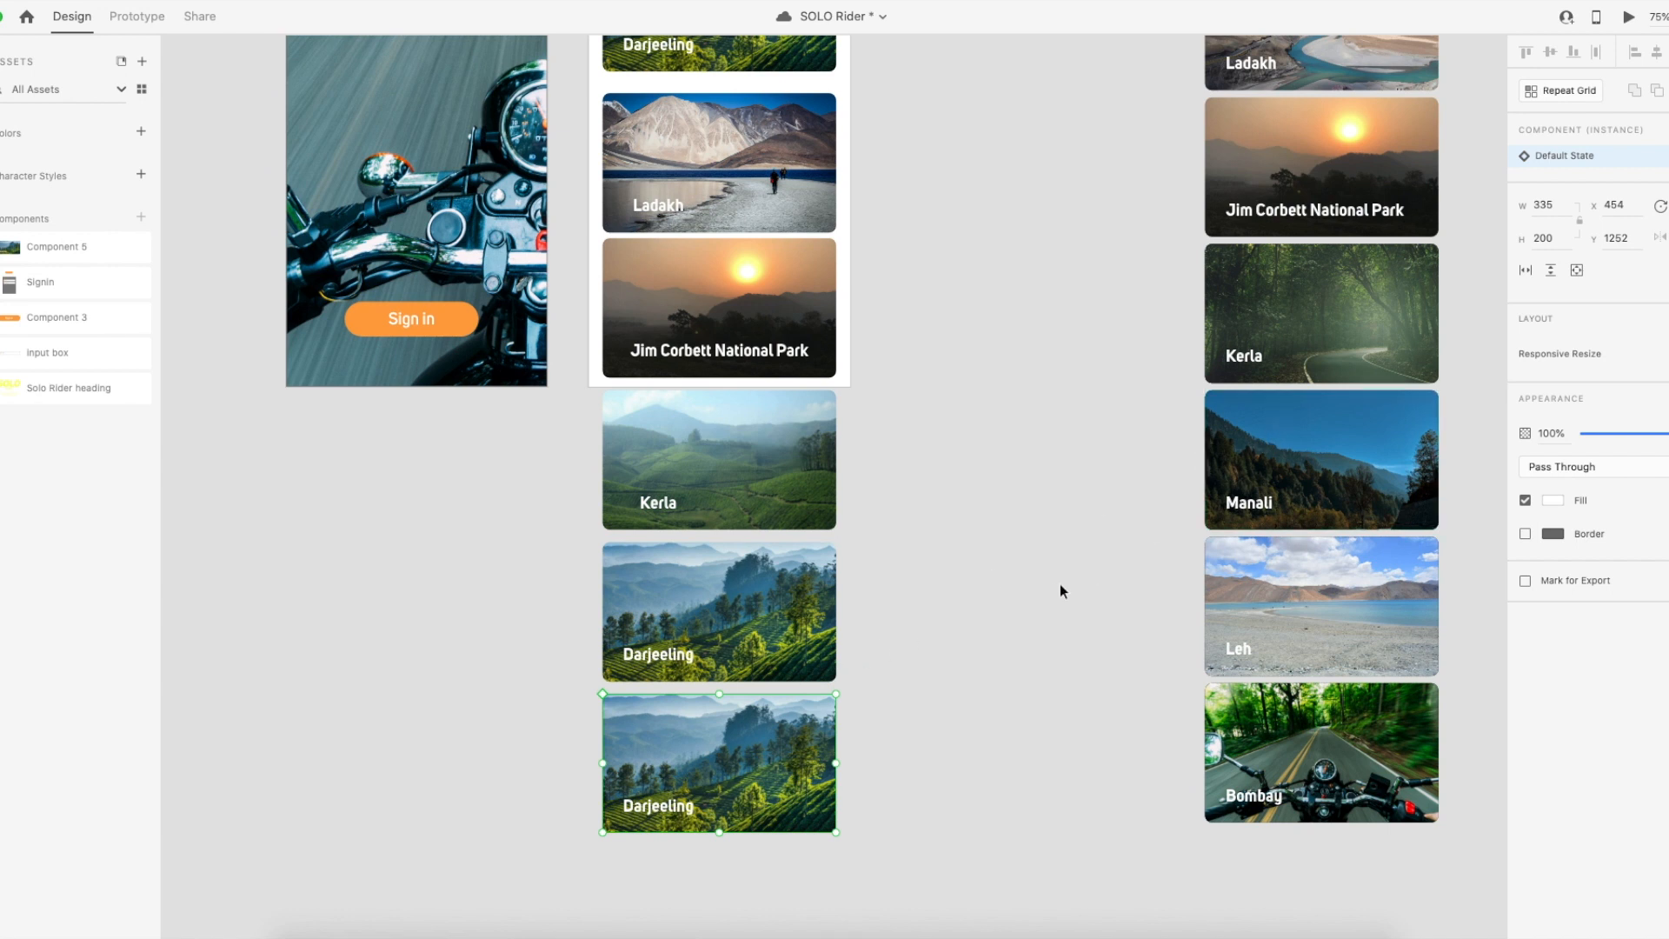
scroll(1050, 588, down, 1)
scroll(1035, 574, up, 3)
click(779, 108)
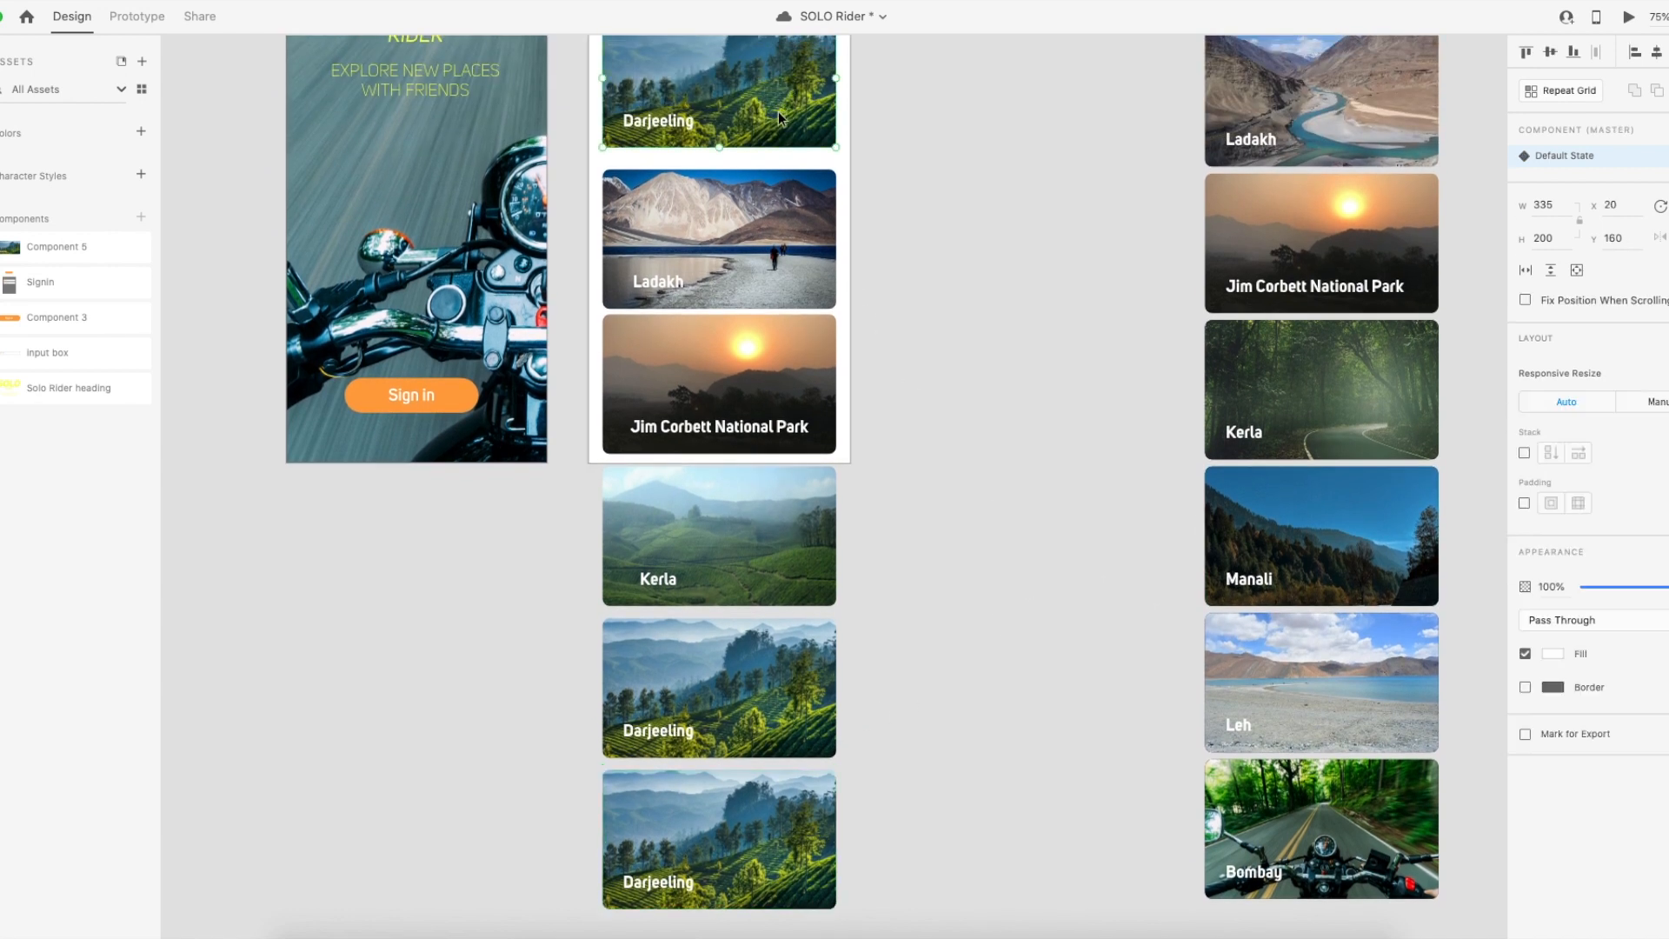
drag(795, 101, 870, 624)
scroll(956, 435, up, 3)
scroll(953, 489, down, 1)
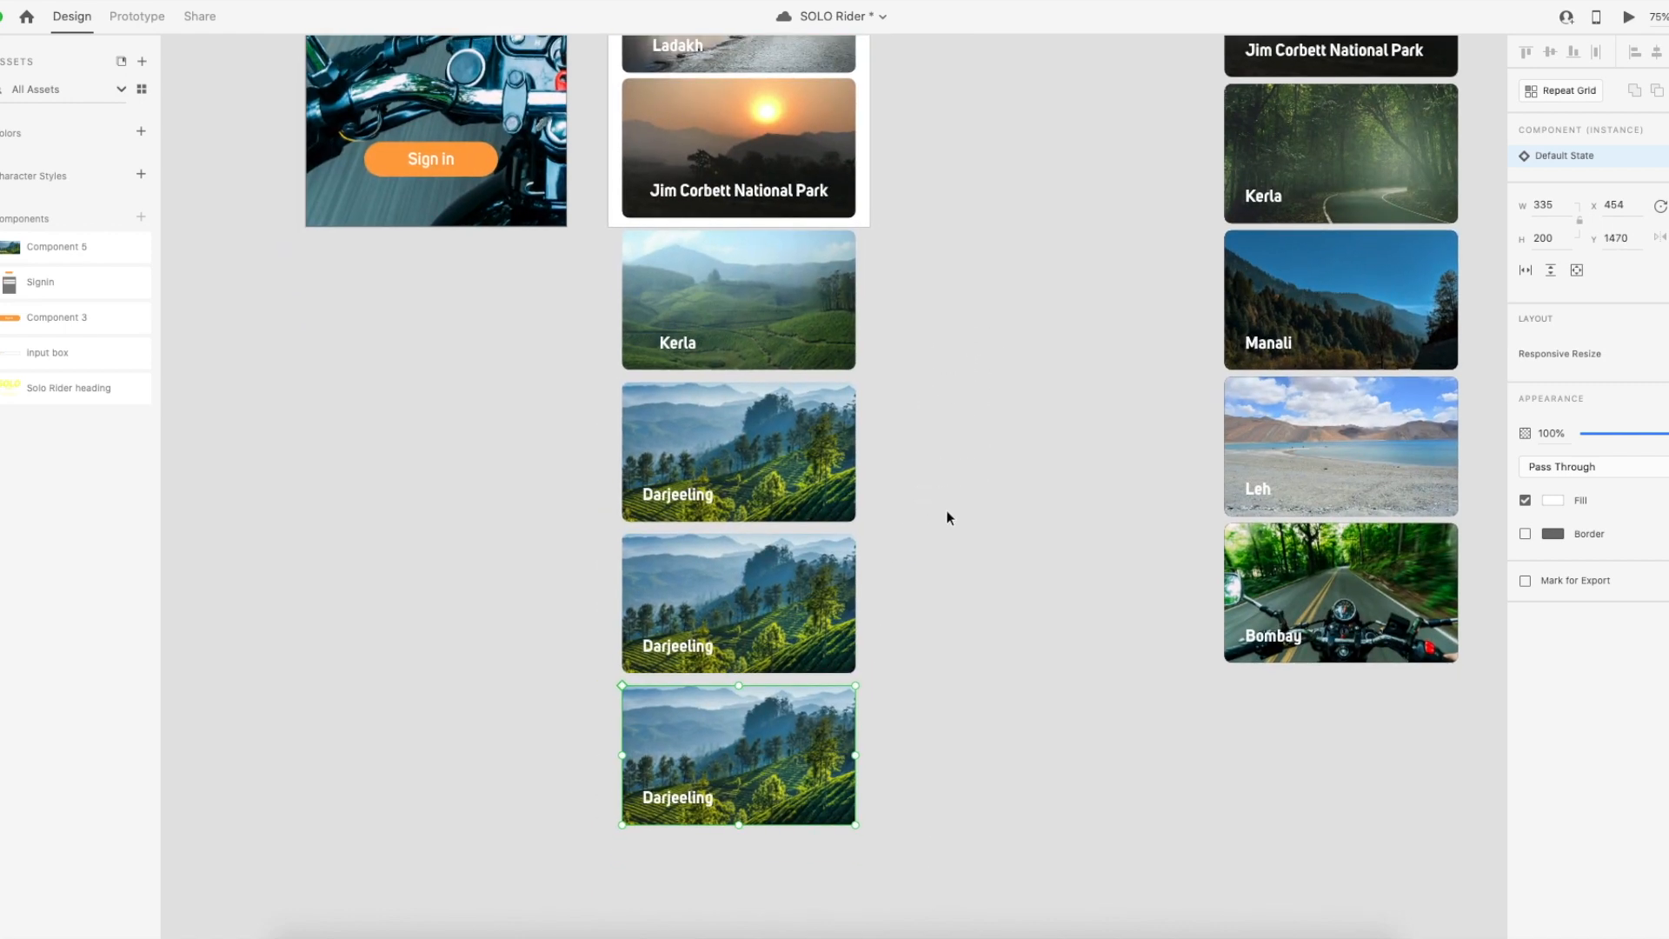
Change the title of the Darjeeling copy directly below the Kerla card to "Manali".
double_click(670, 496)
double_click(670, 495)
text(Ma)
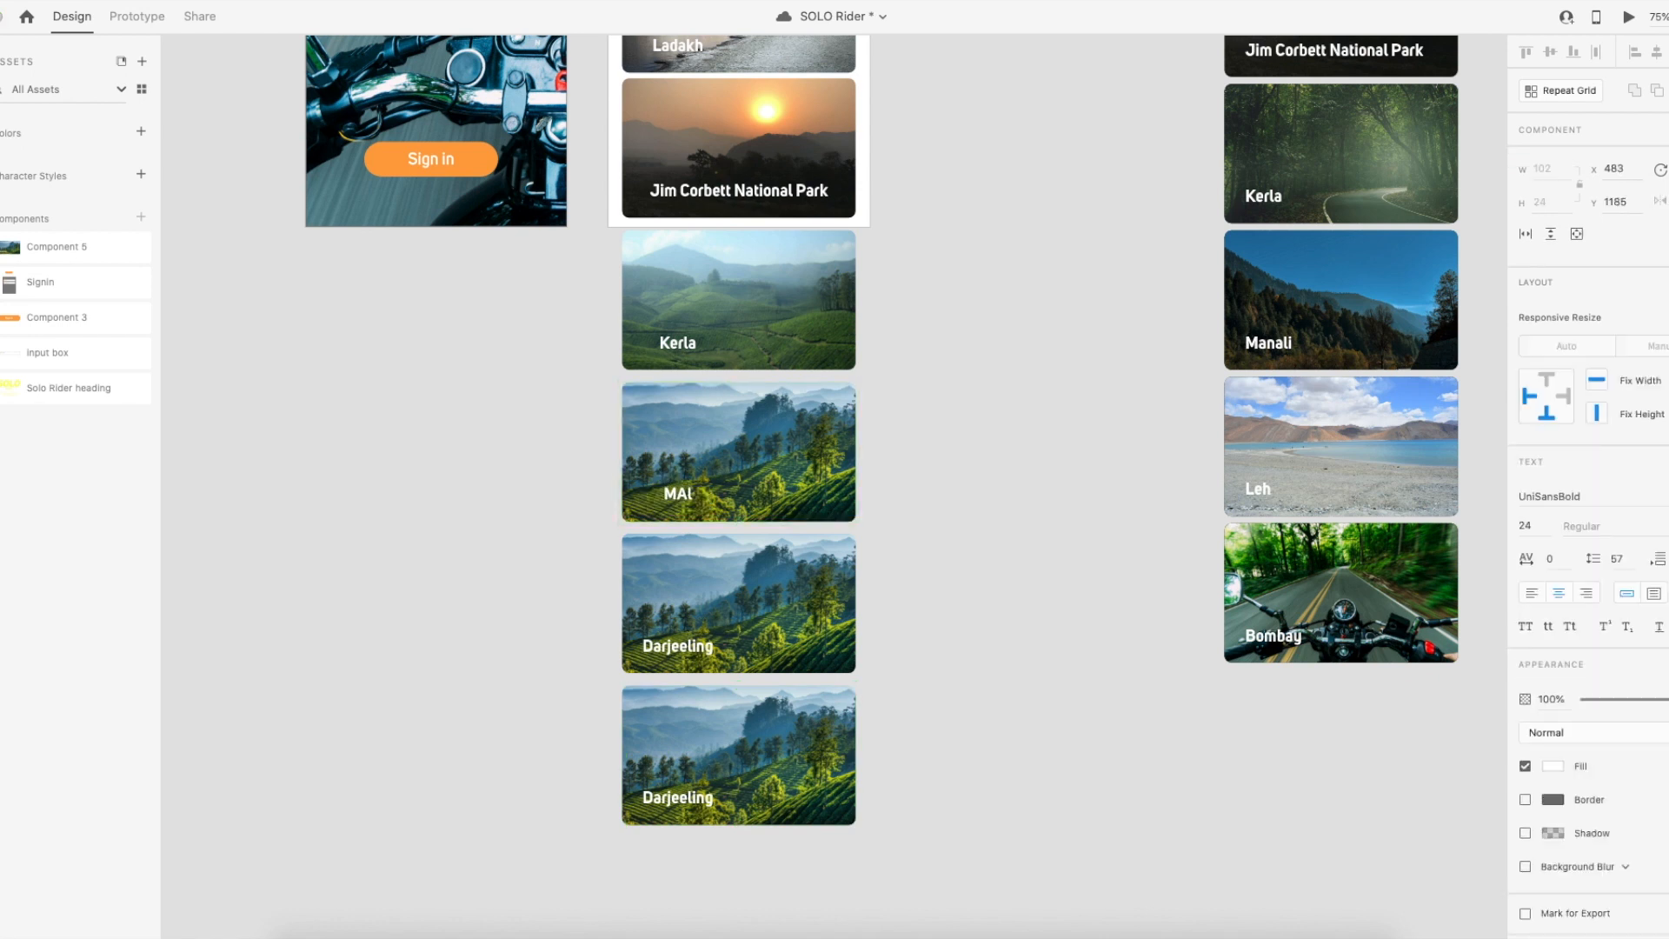
key(BackSpace)
text(A)
key(BackSpace)
text(anali)
key(Escape)
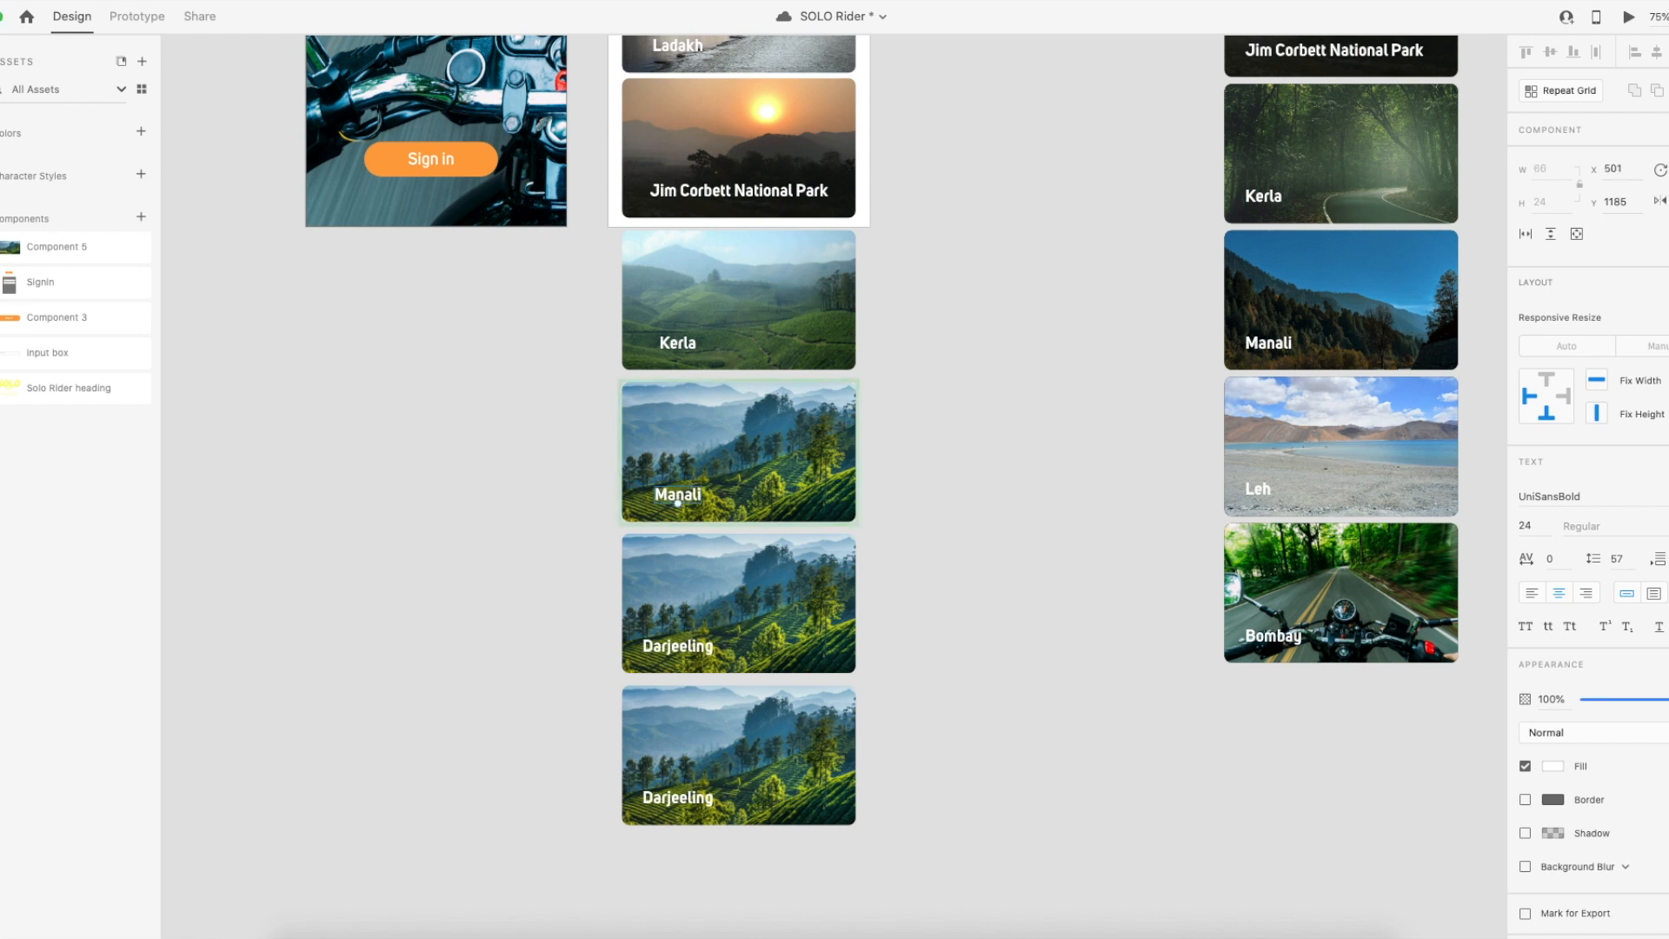
Change the title of the Darjeeling copy directly below the Manali card to "Leh".
click(677, 648)
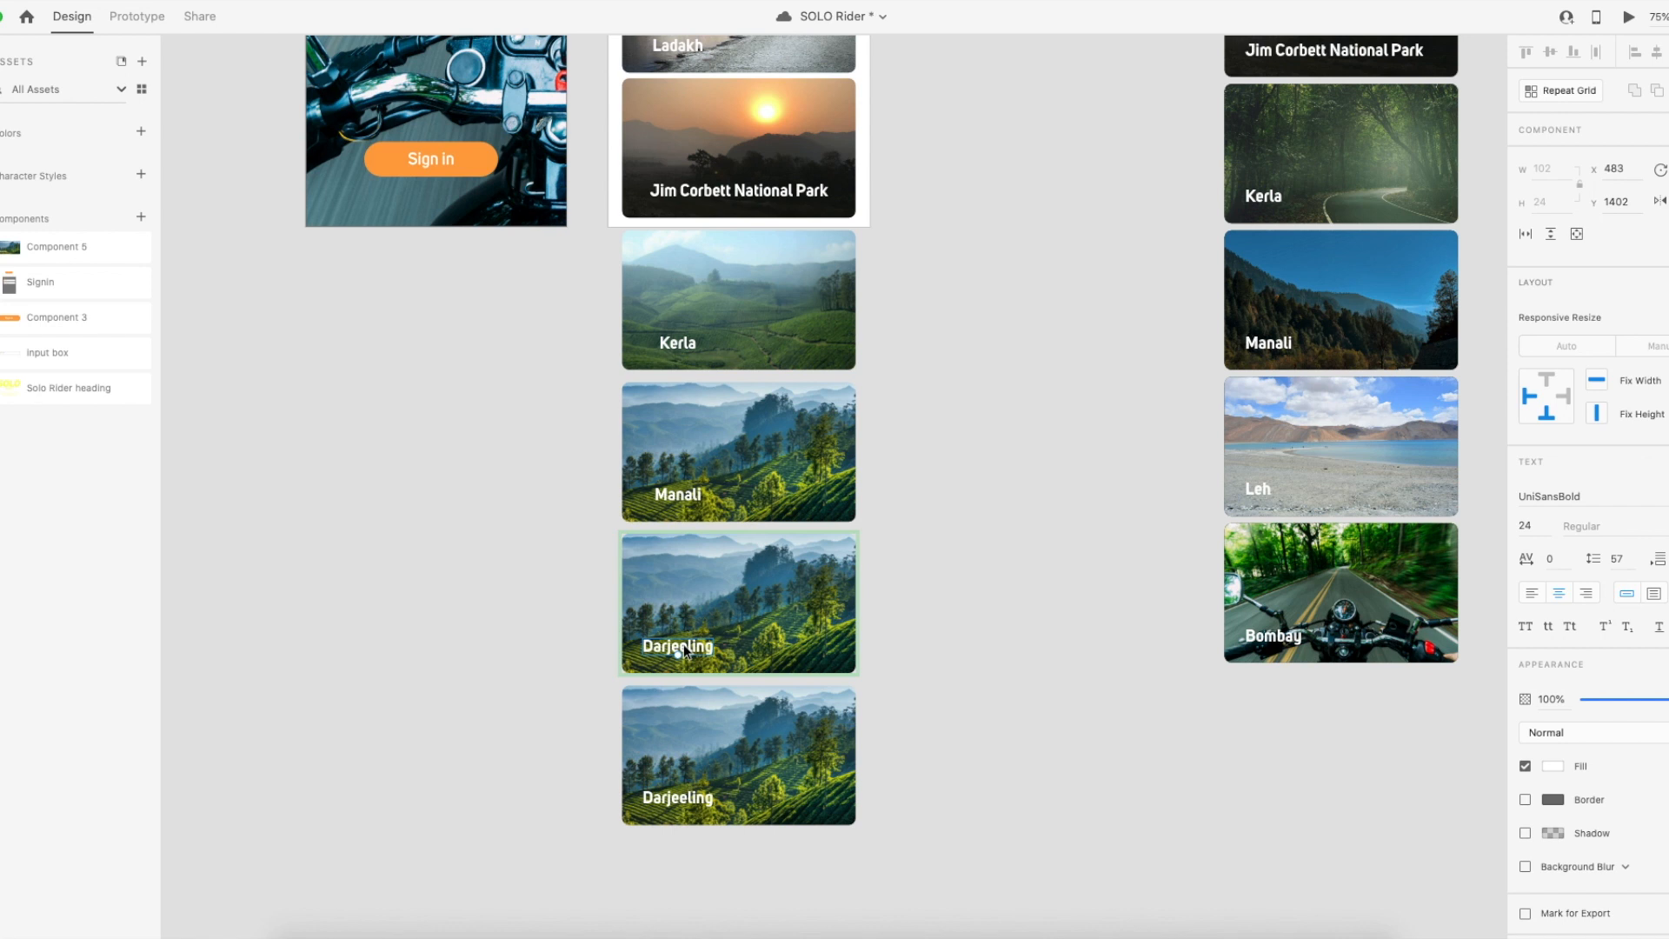
double_click(686, 645)
text(Leh)
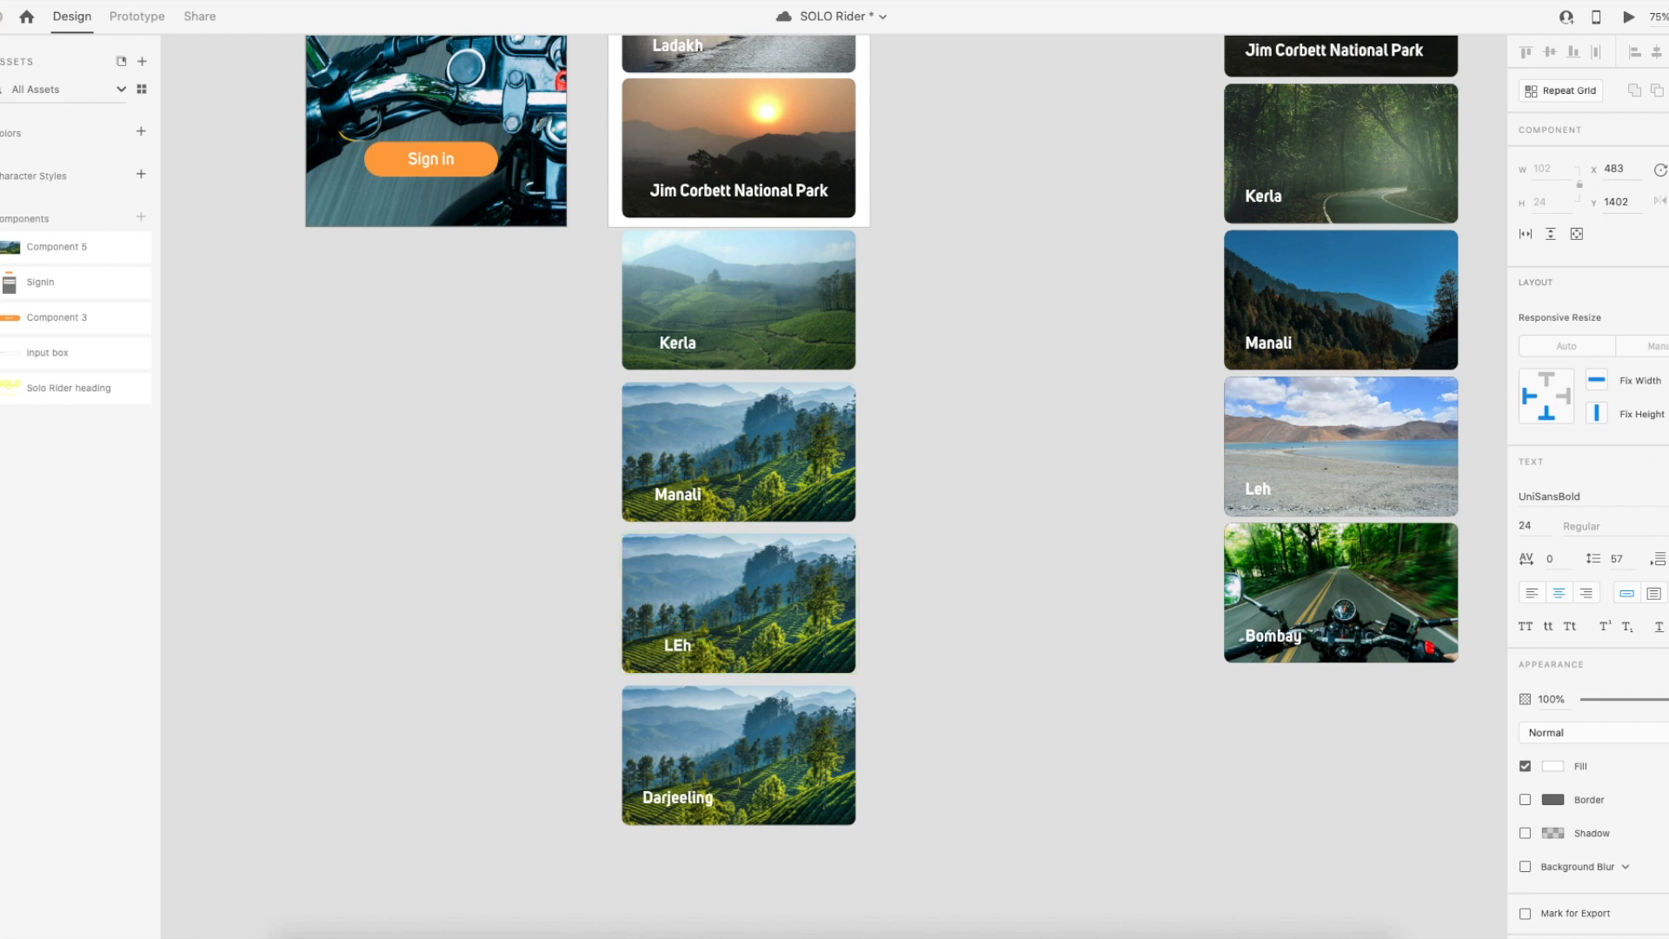
key(Escape)
Change the title of the last Darjeeling copy in the stack to "Bombay".
click(671, 800)
double_click(674, 800)
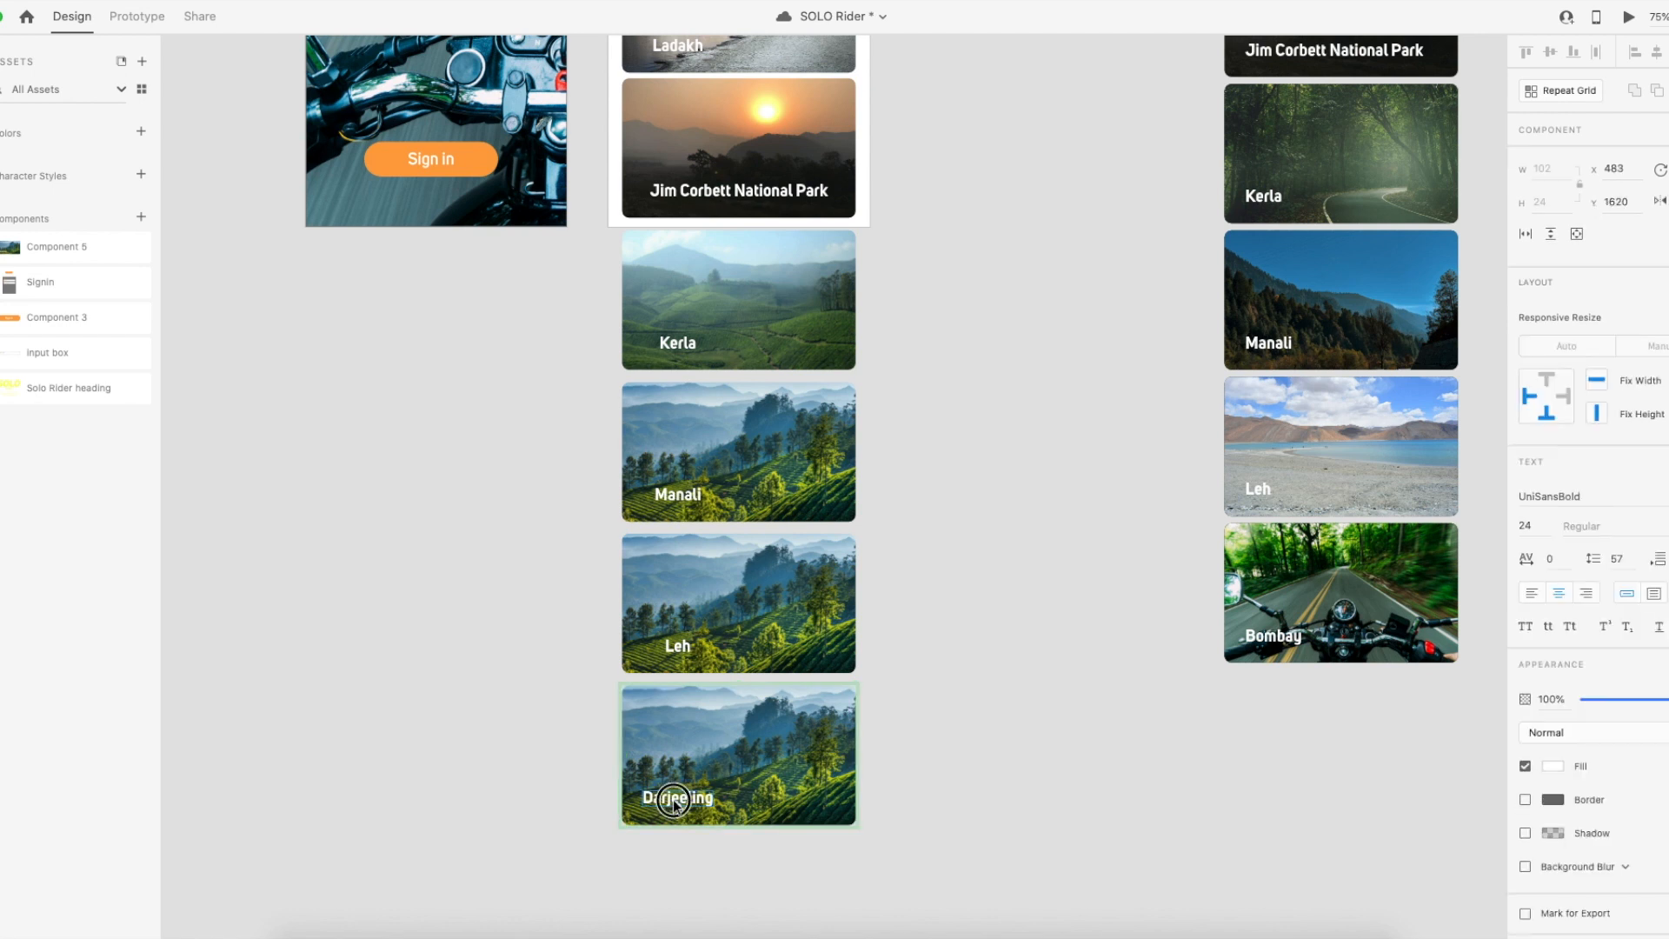
text(Bombay)
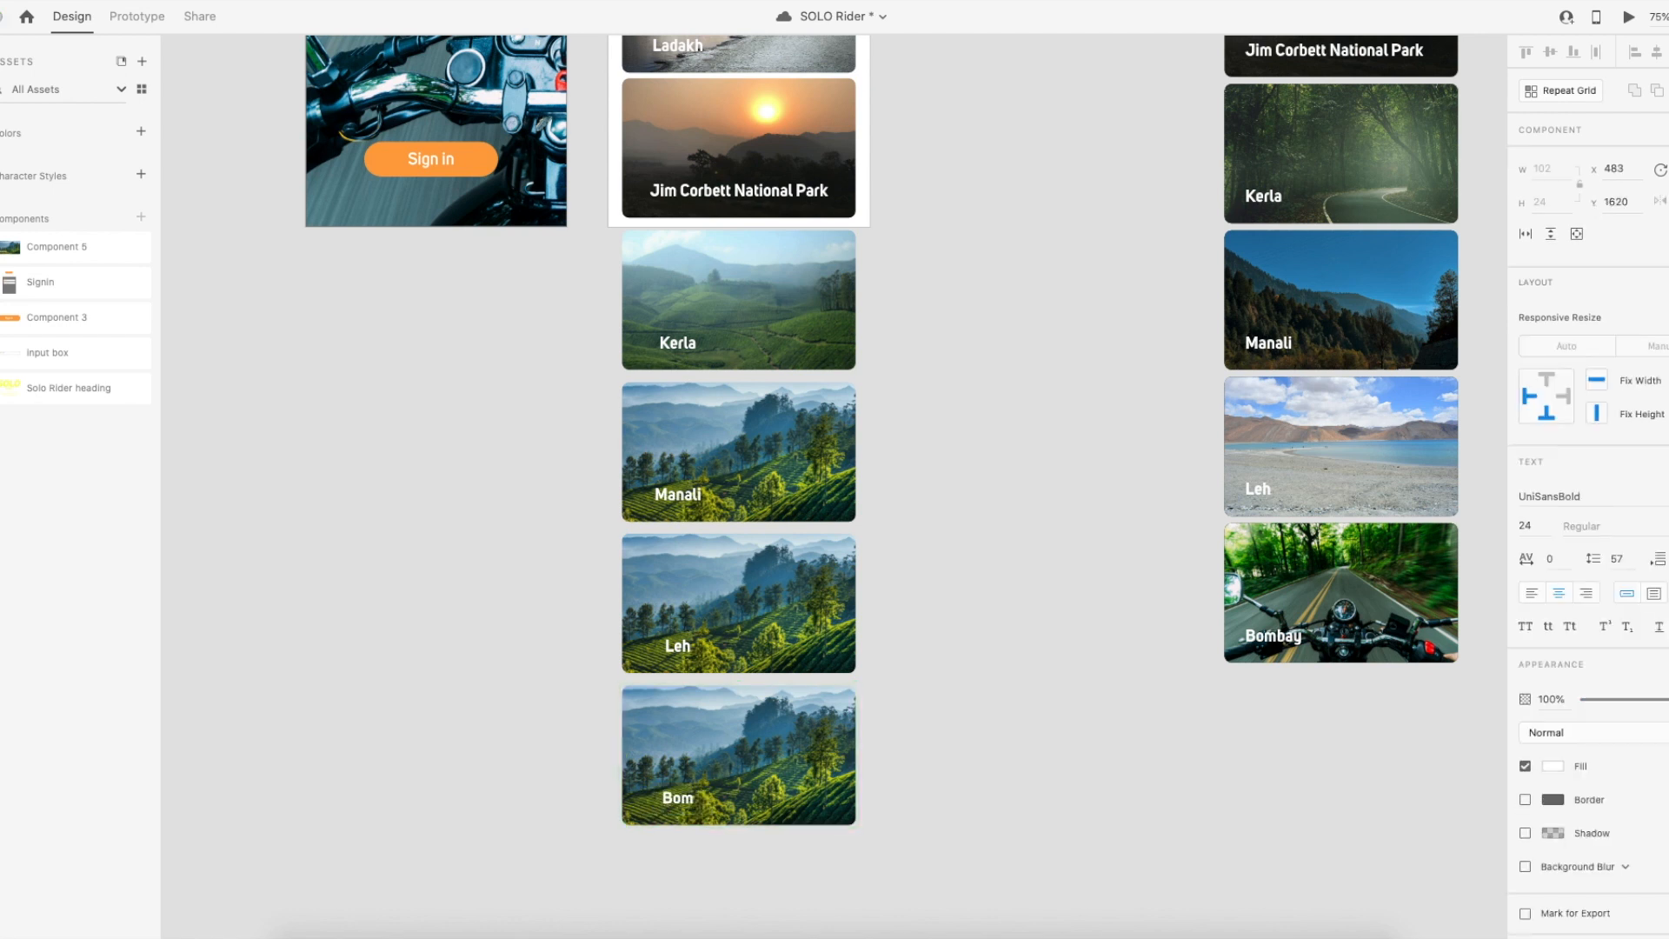
key(Escape)
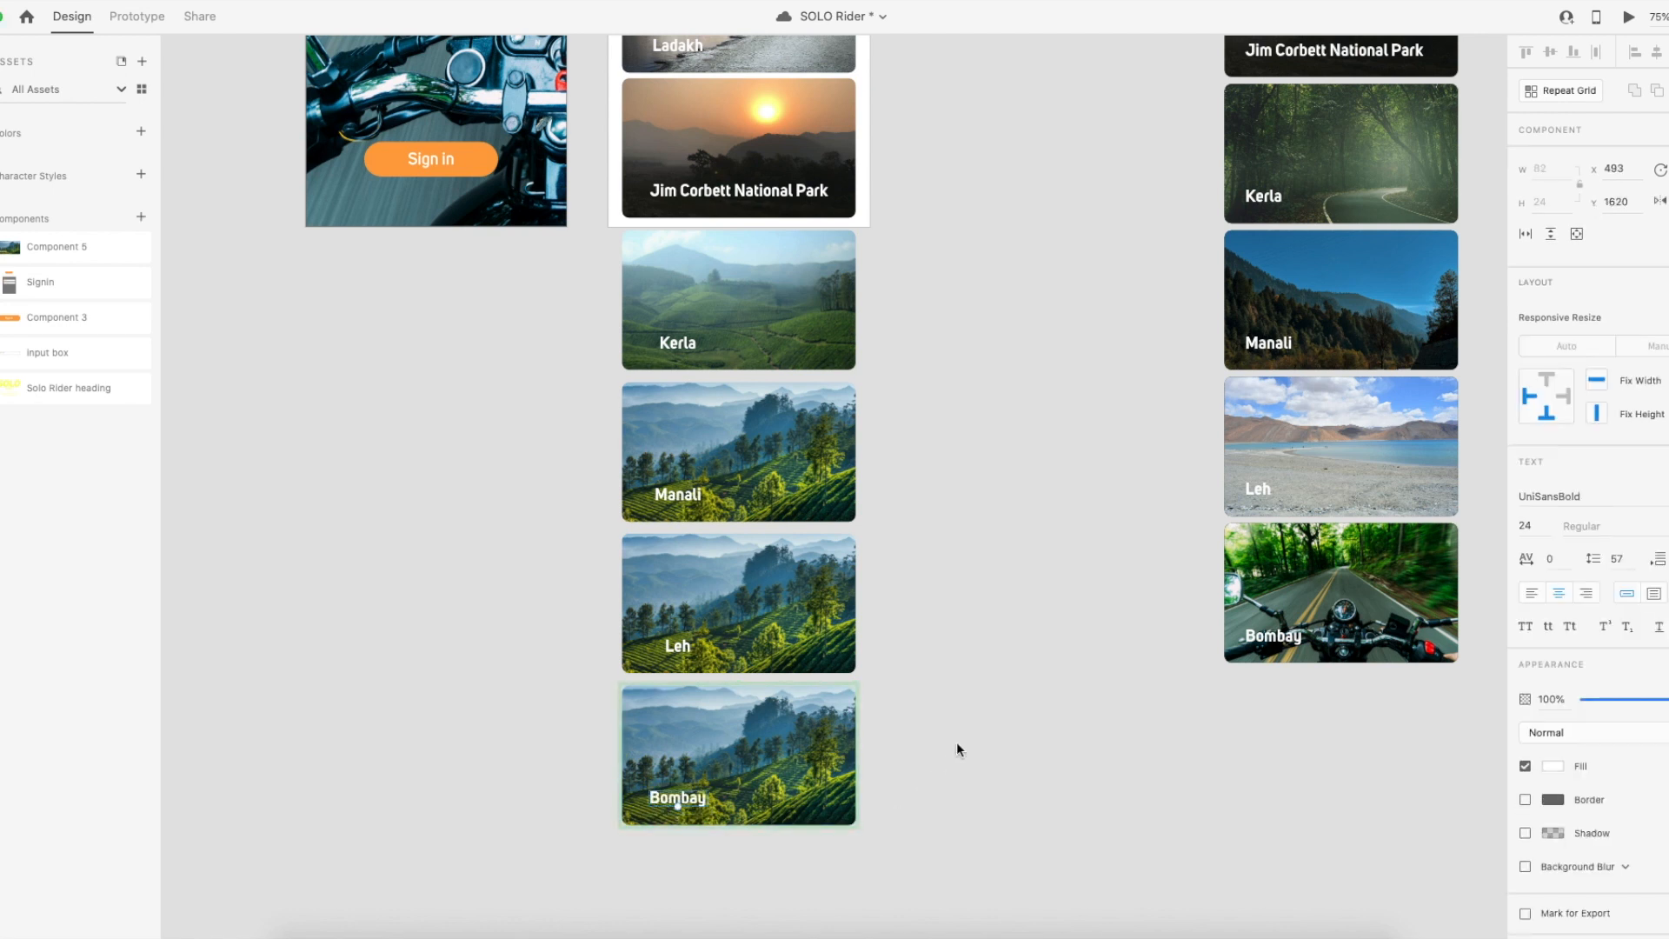
Replace the Kerla card's photo with empty-road-between-forest-3633950.jpg from the Solo rider folder in Finder.
key(super+Tab)
drag(728, 258, 559, 148)
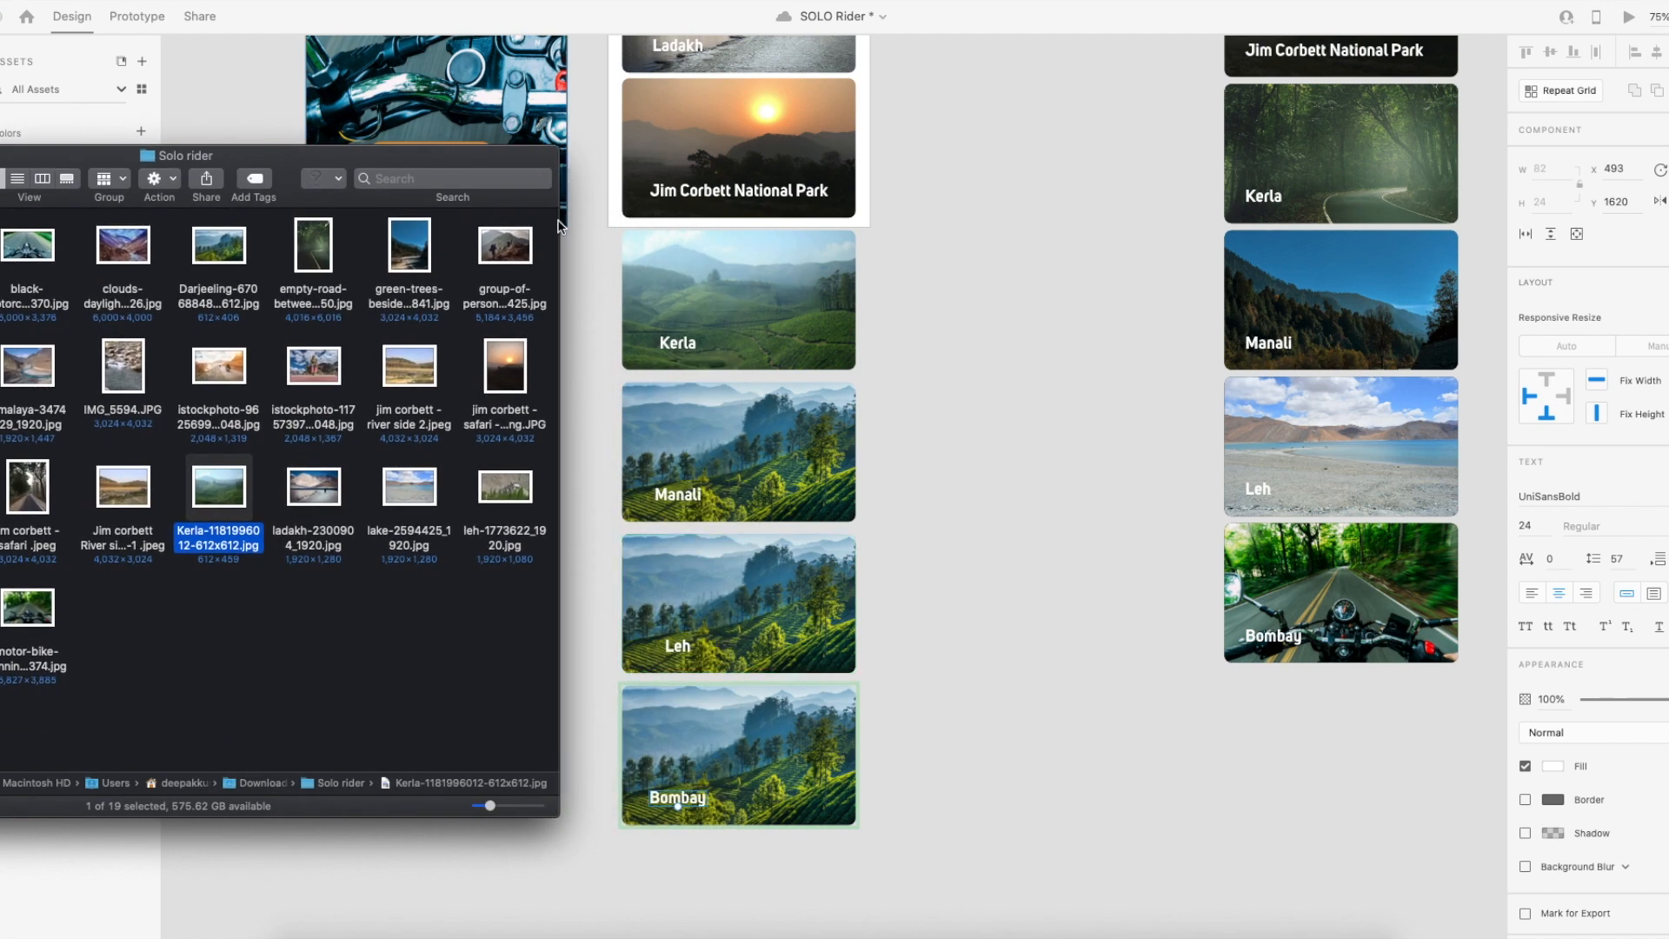
click(368, 620)
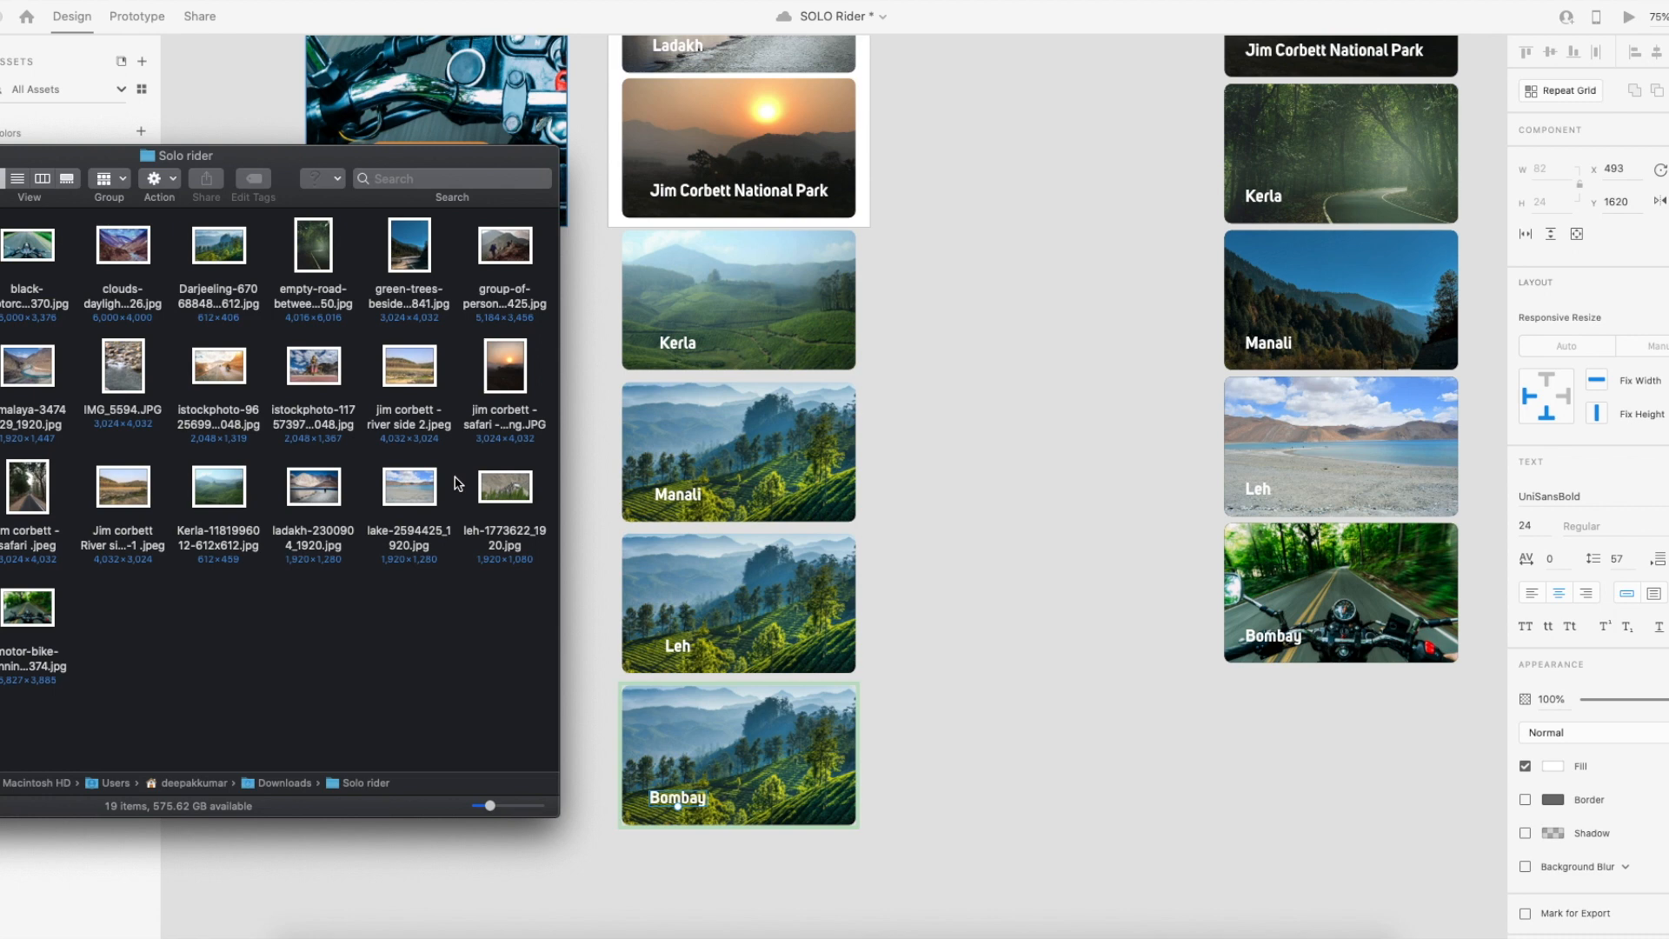
click(322, 257)
click(322, 256)
drag(322, 256, 769, 291)
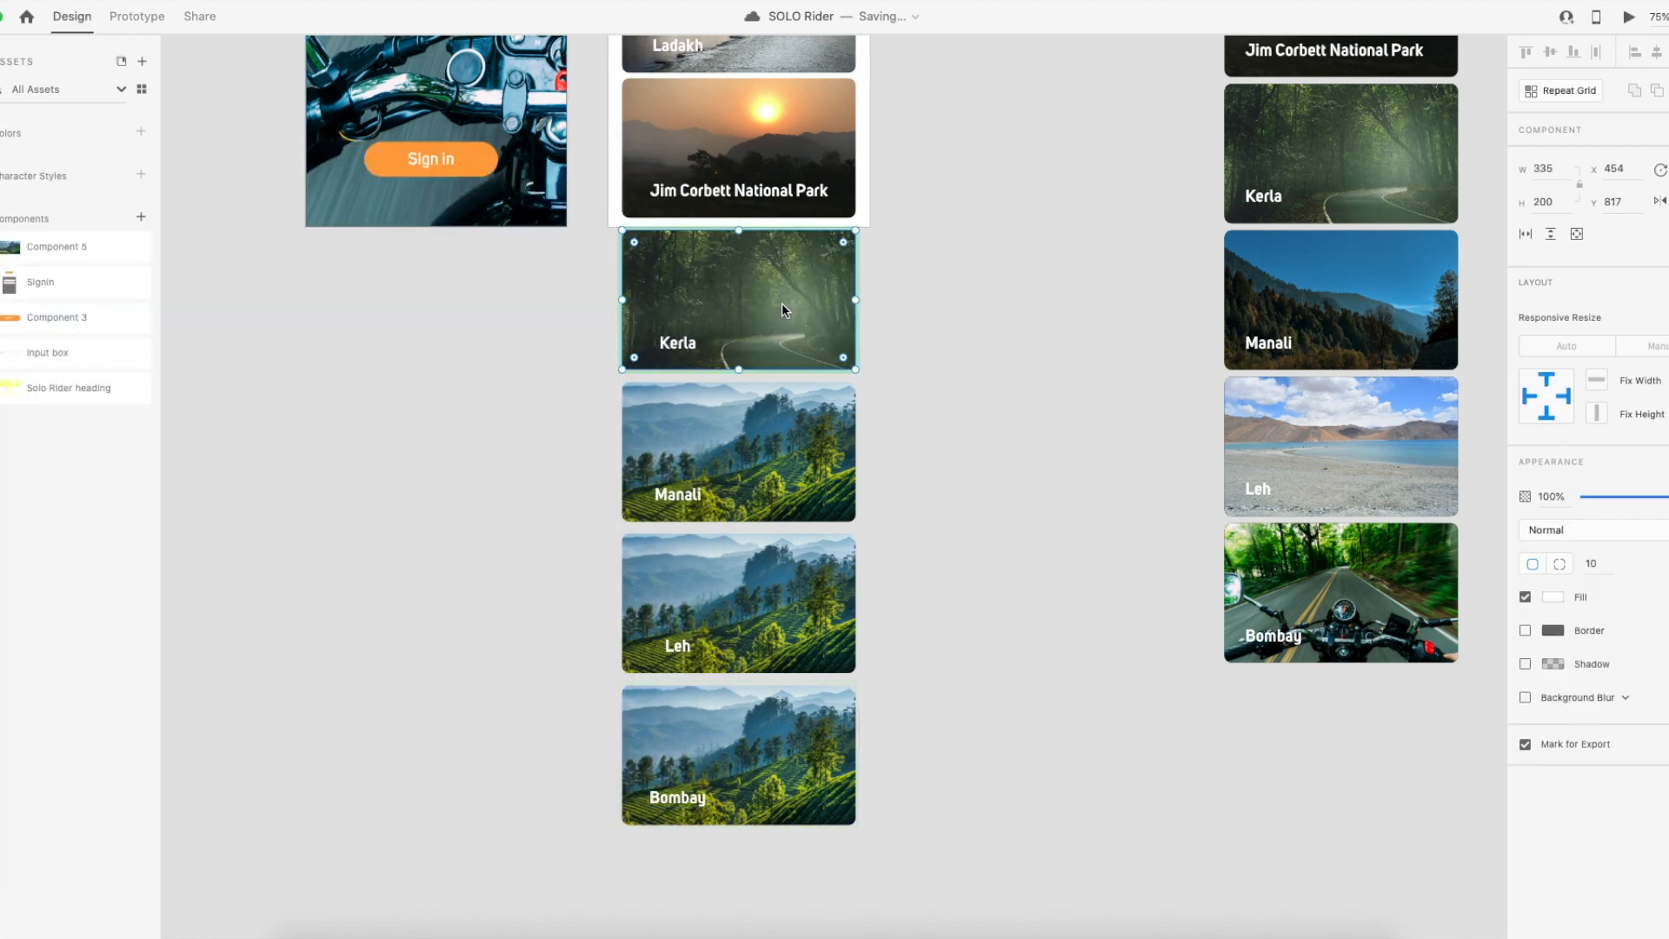
Replace the Manali card's photo with green-trees-beside-road-3276841.jpg from the Solo rider folder in Finder.
scroll(779, 303, up, 10)
scroll(785, 315, down, 8)
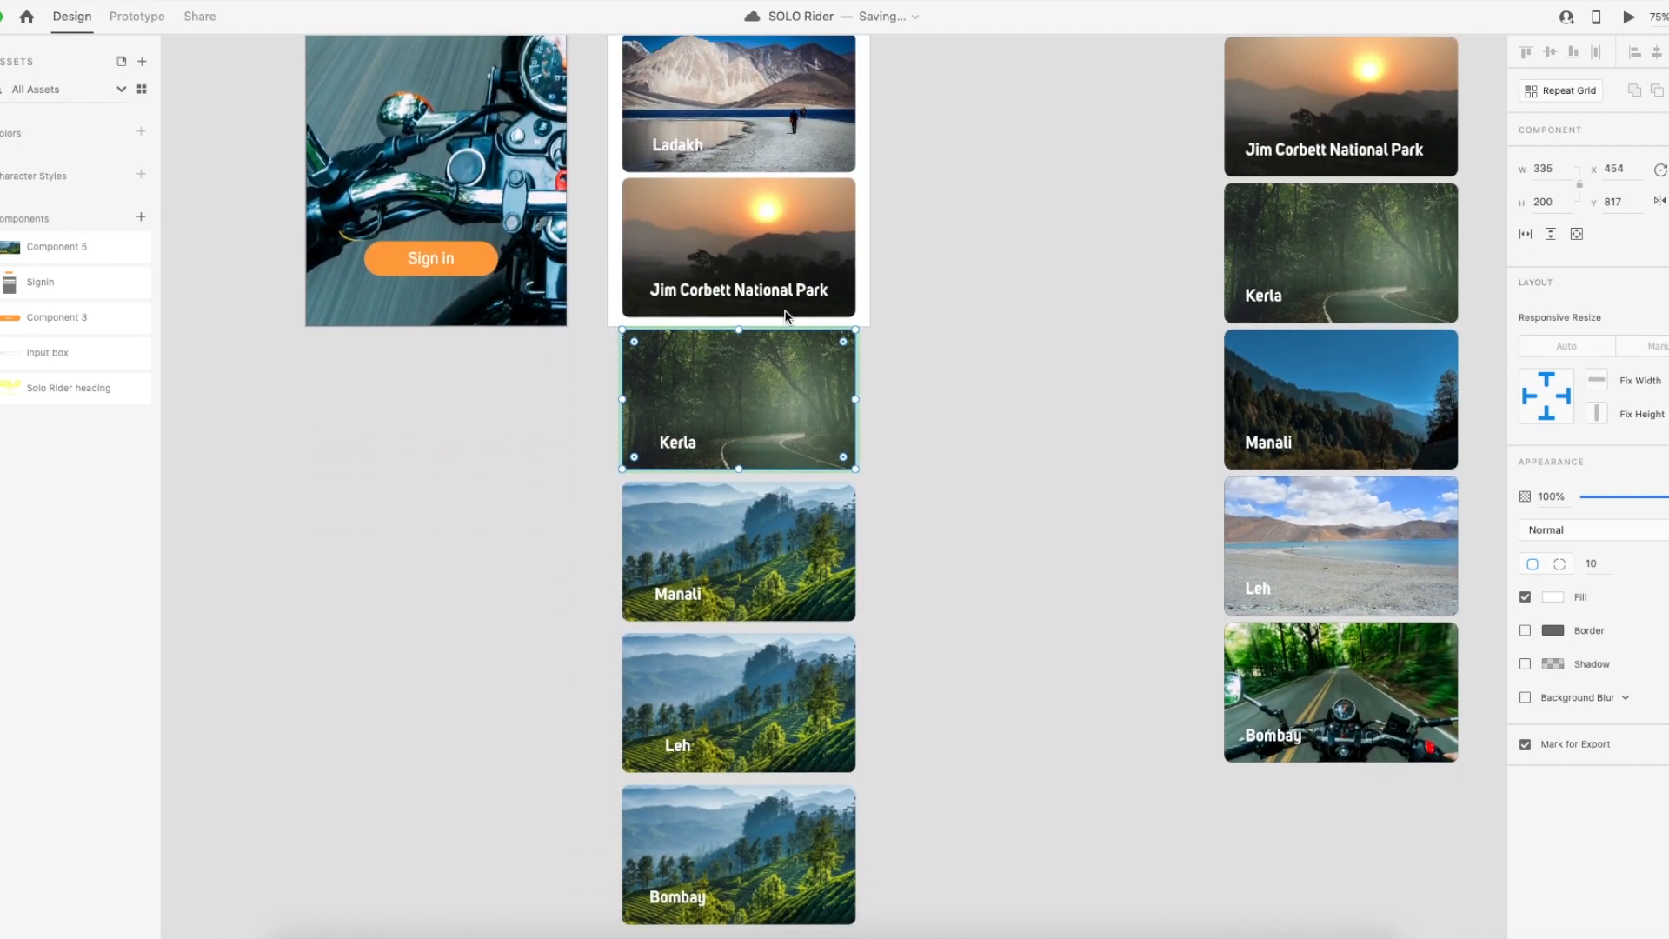
key(super+Tab)
scroll(785, 315, up, 8)
scroll(781, 311, down, 6)
scroll(778, 323, down, 3)
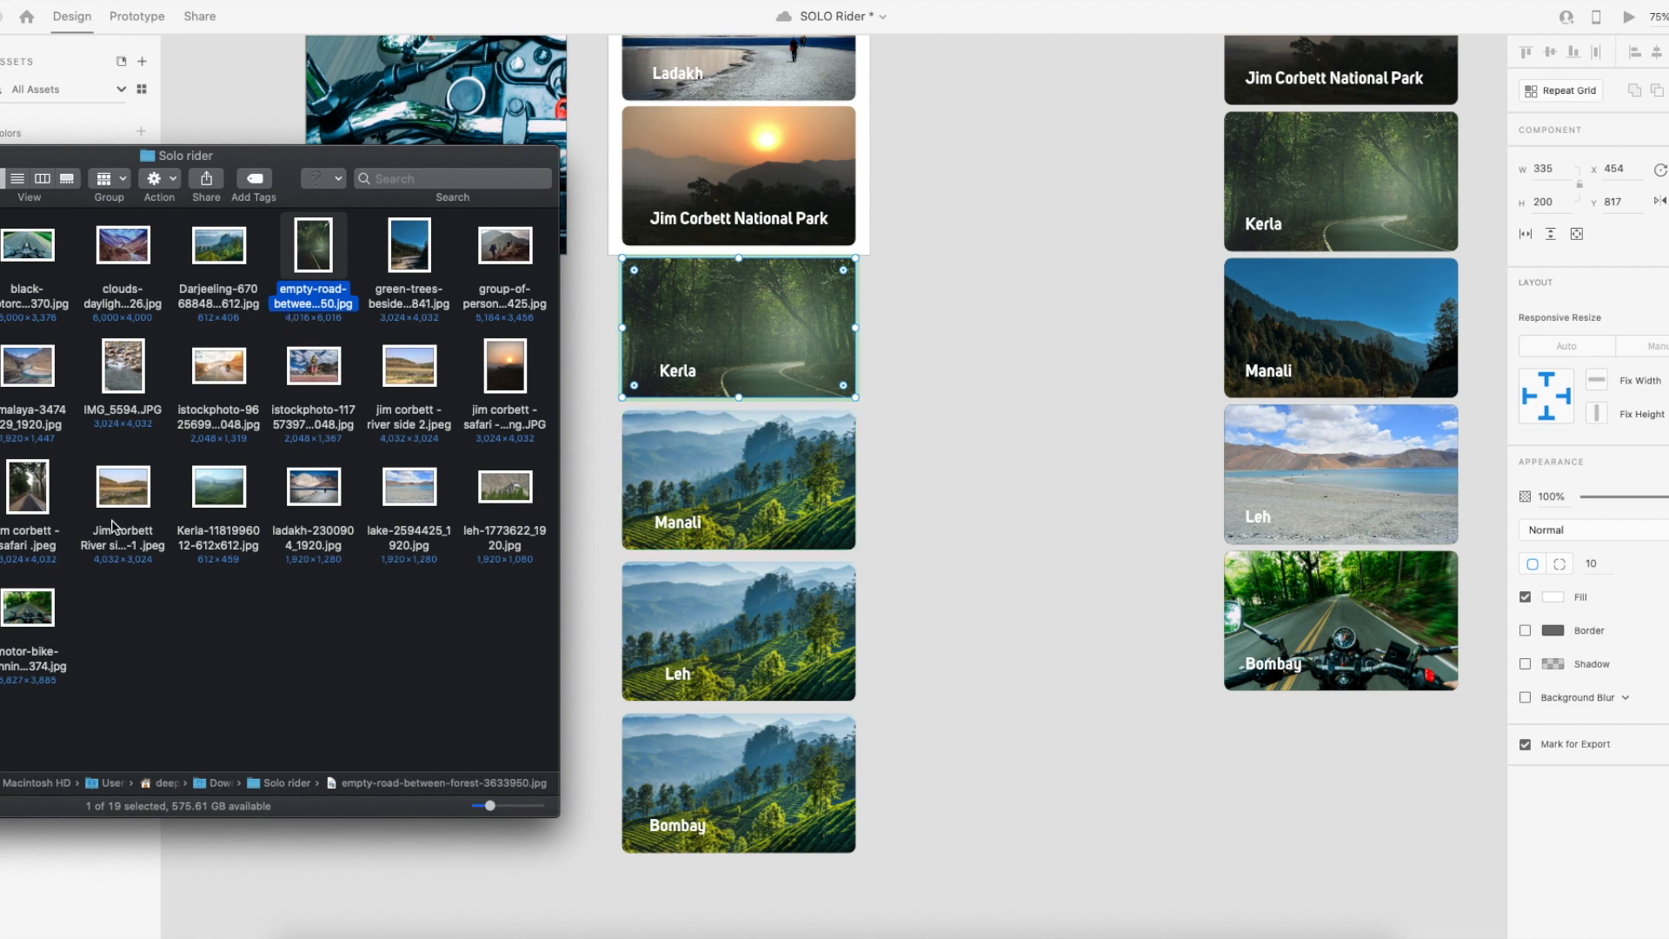
click(233, 251)
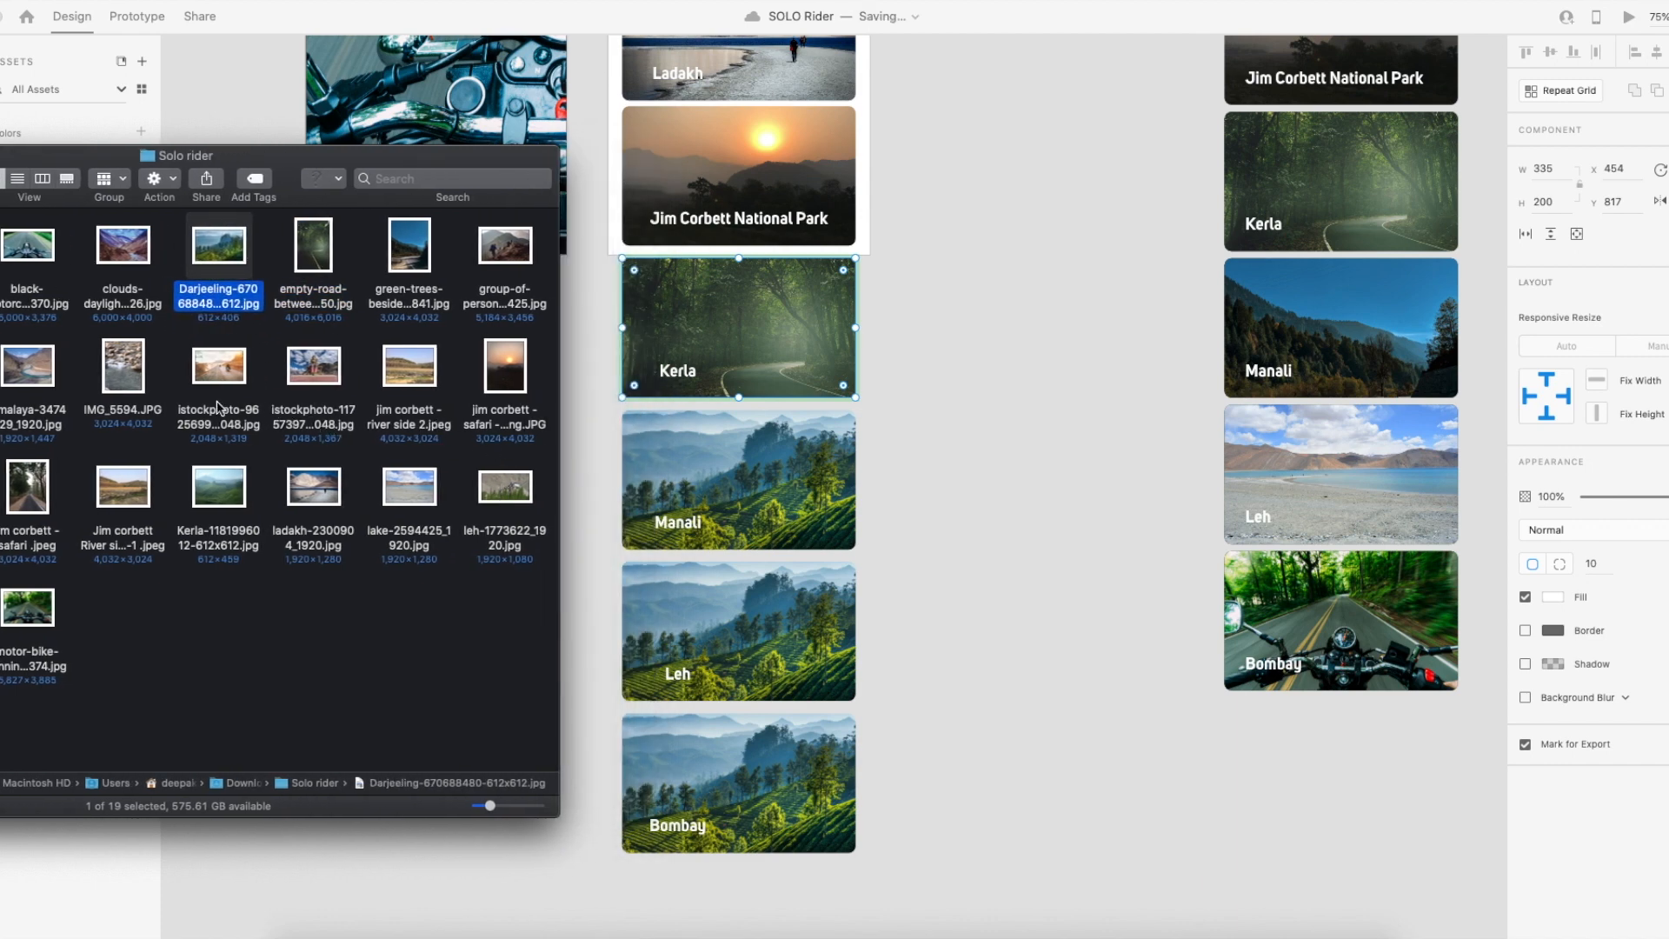
drag(415, 256, 783, 477)
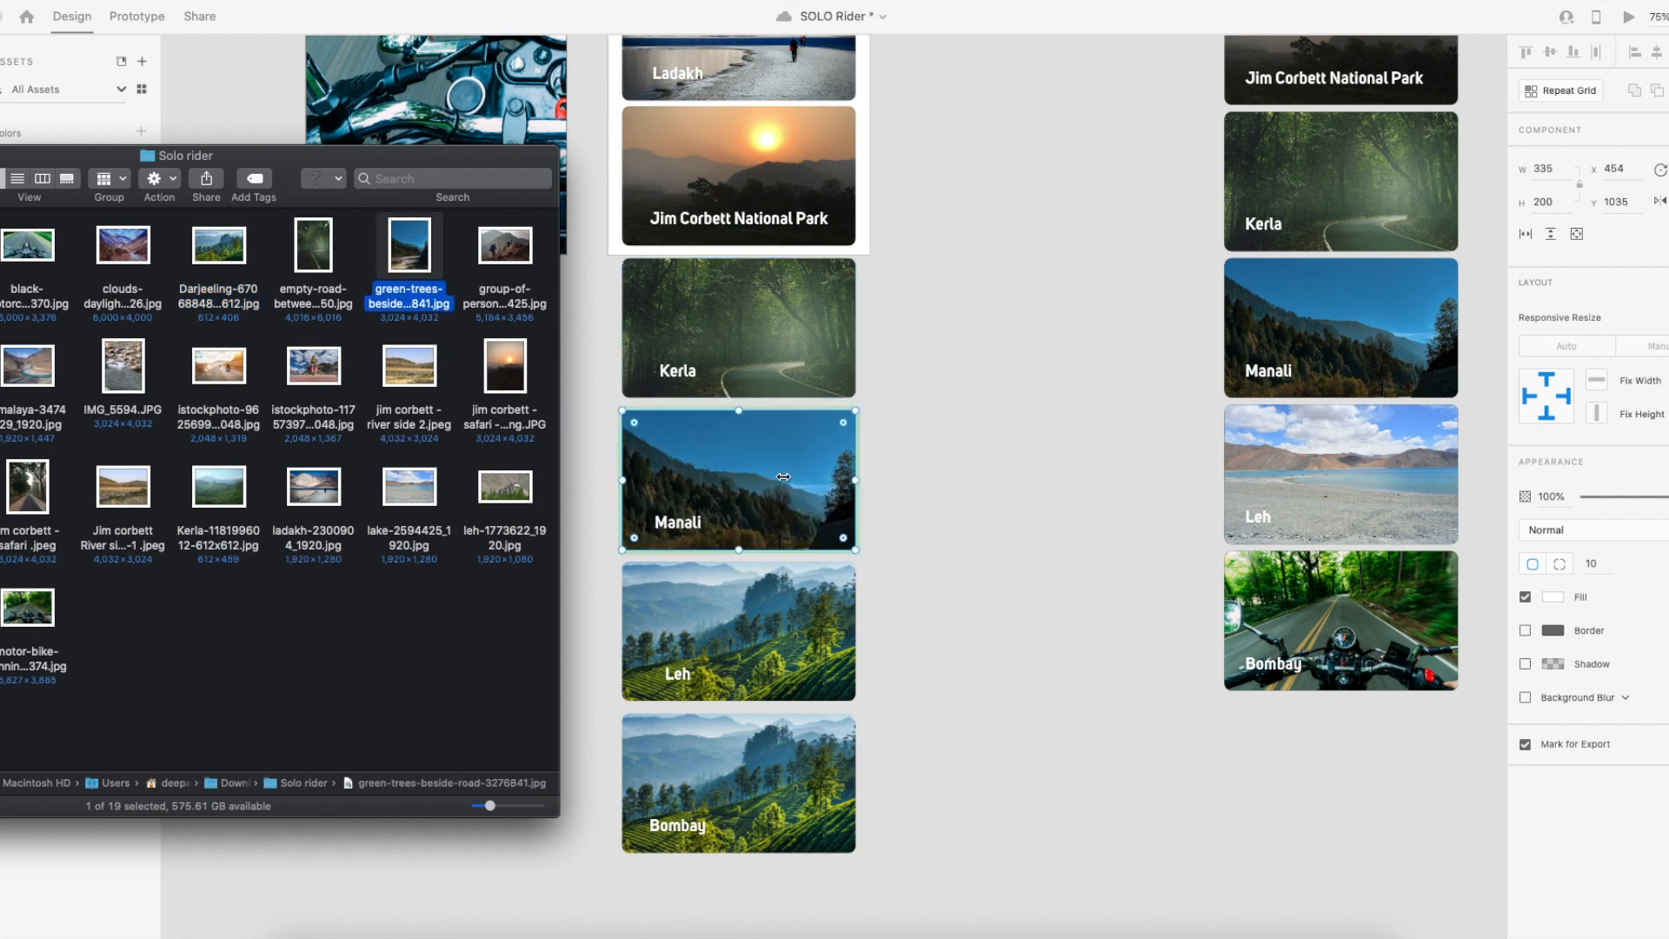
Rename green-trees-beside-road-3276841.jpg in the Solo rider folder so its name starts with "Manali" instead of "green".
click(426, 305)
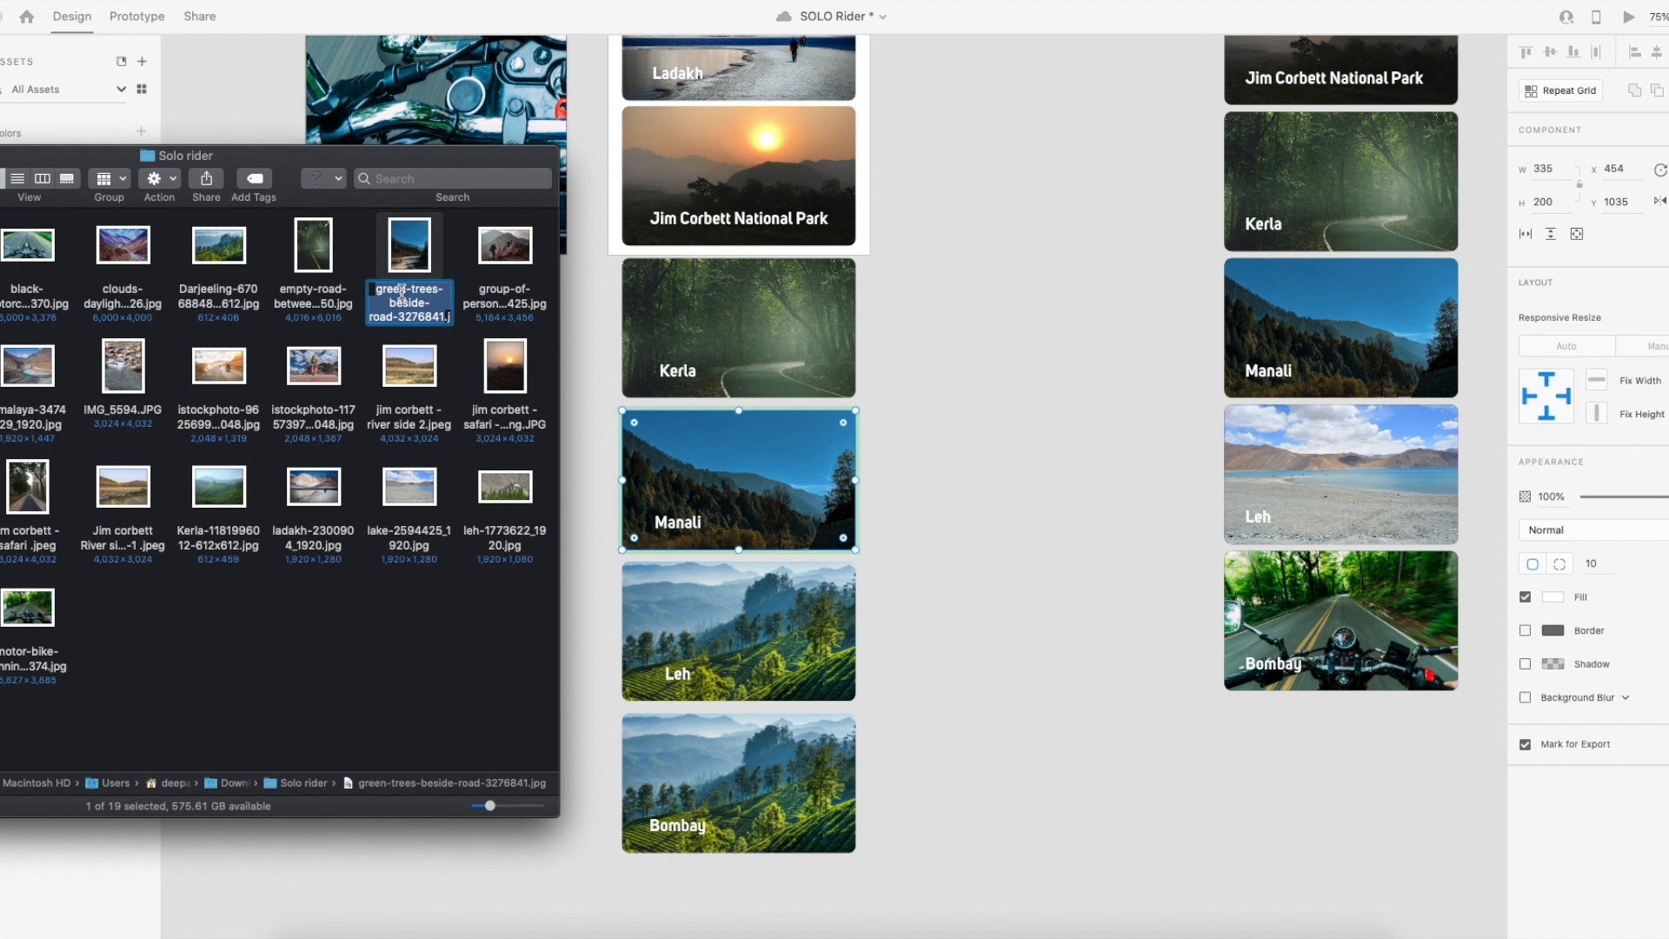
click(392, 291)
double_click(392, 291)
text(Manali)
key(Return)
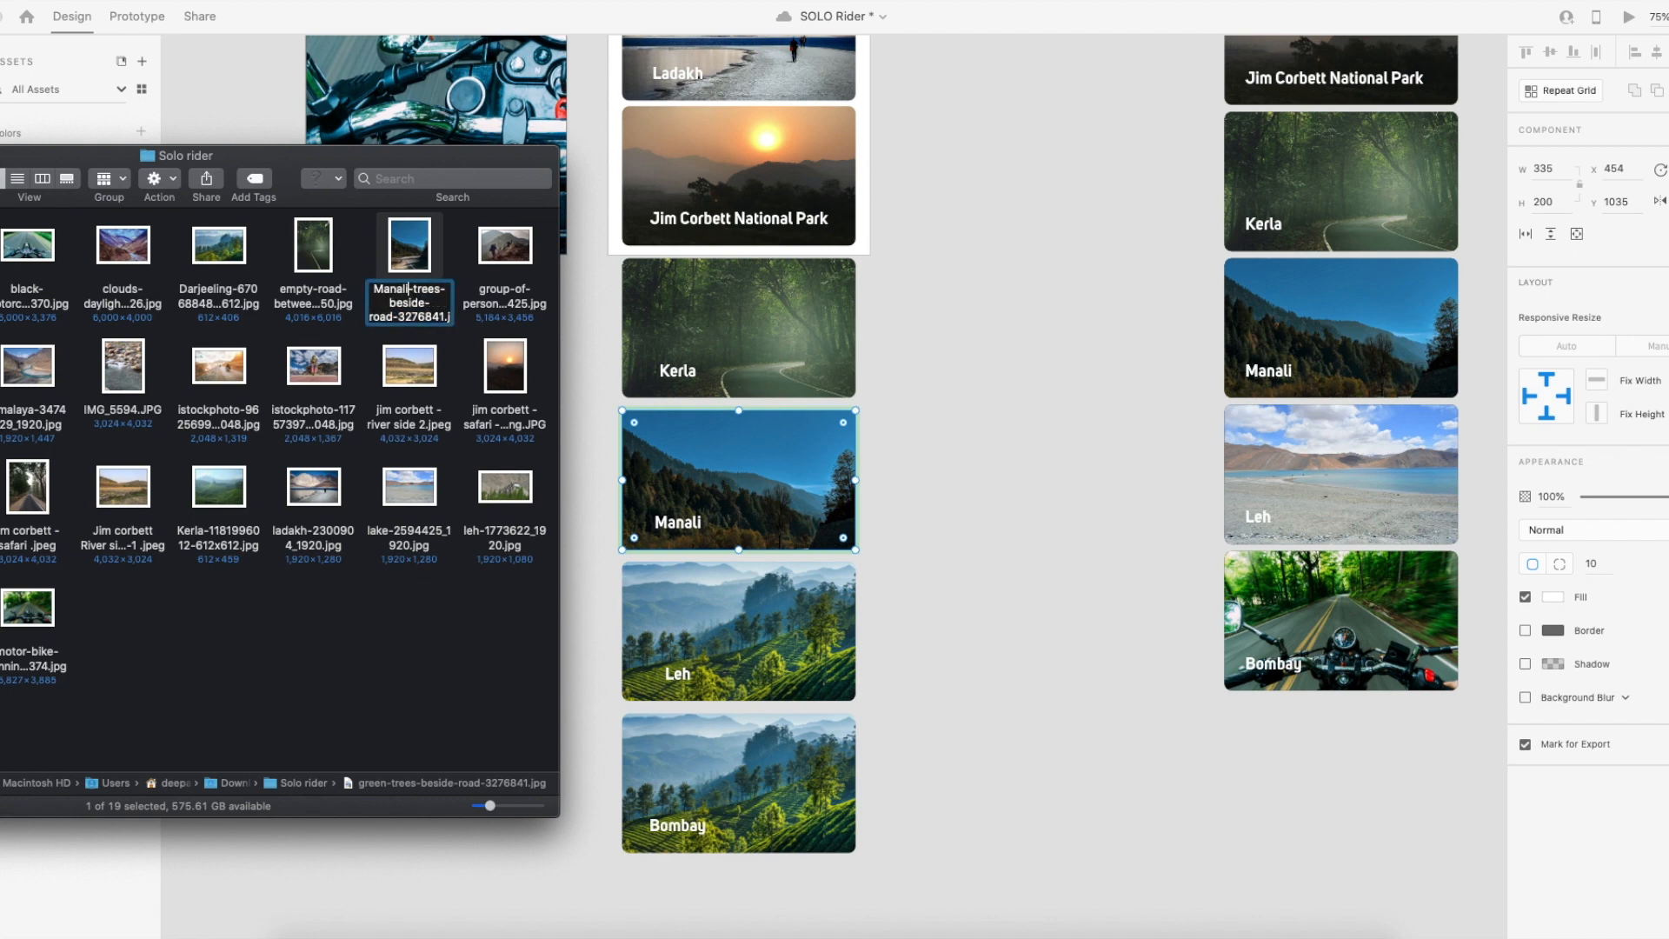
click(439, 645)
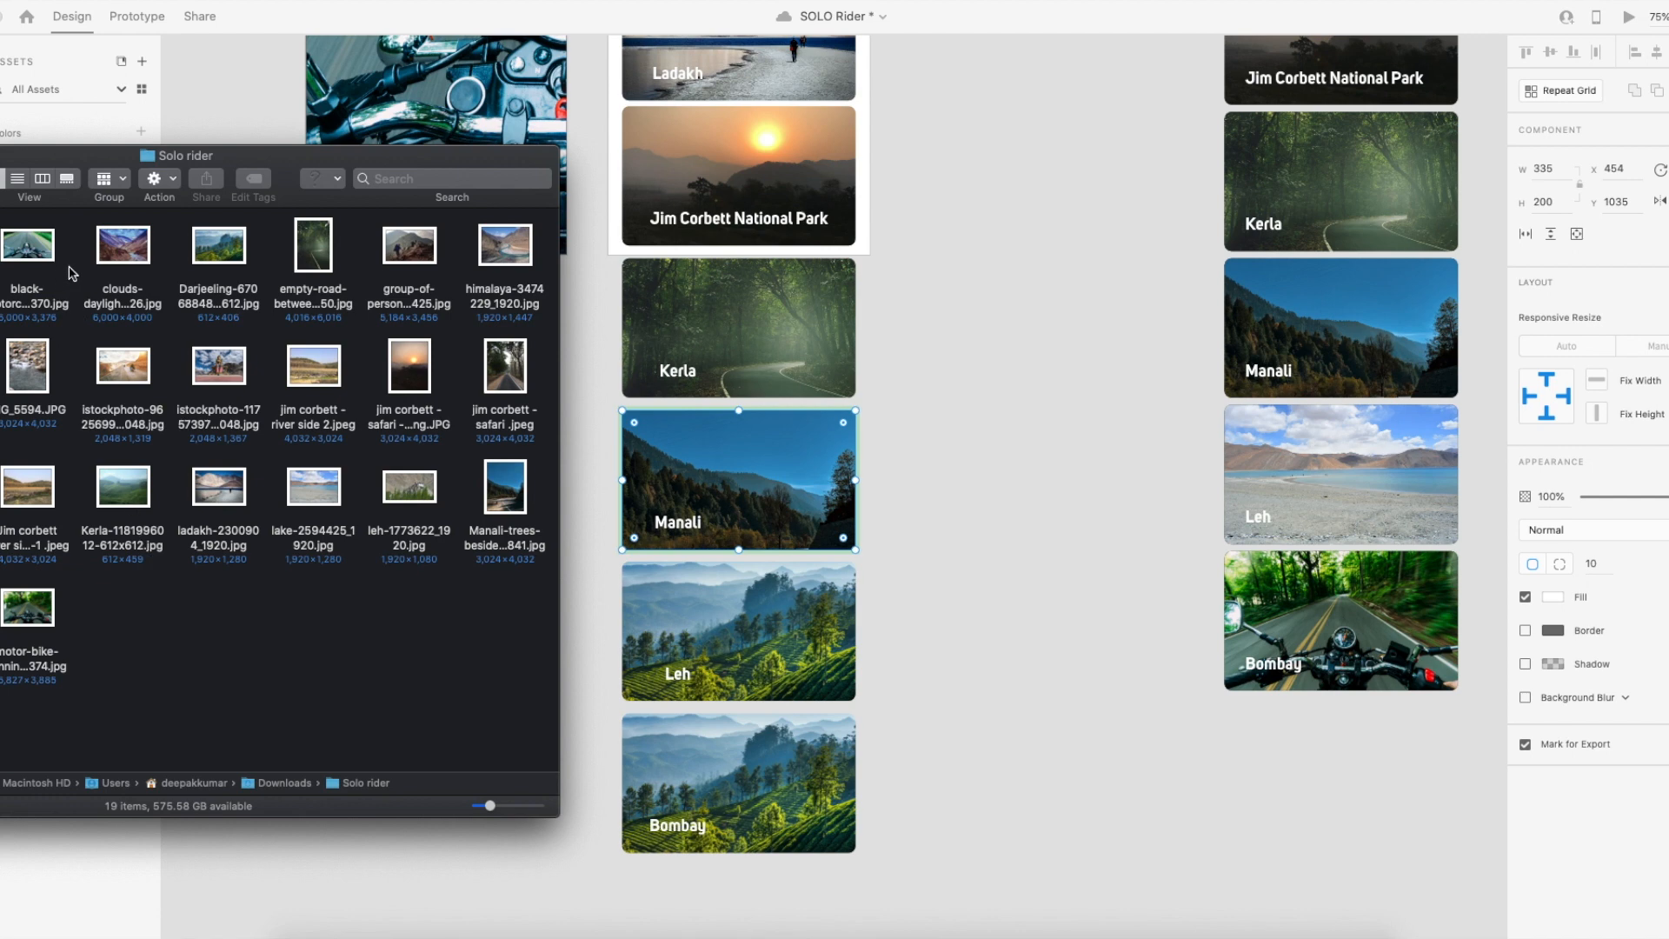
Replace the Leh card's photo with lake-2594425_1920.jpg and the Bombay card's photo with motor-bike-running-close-up-photography-2519374.jpg from the Solo rider folder.
drag(315, 499, 809, 625)
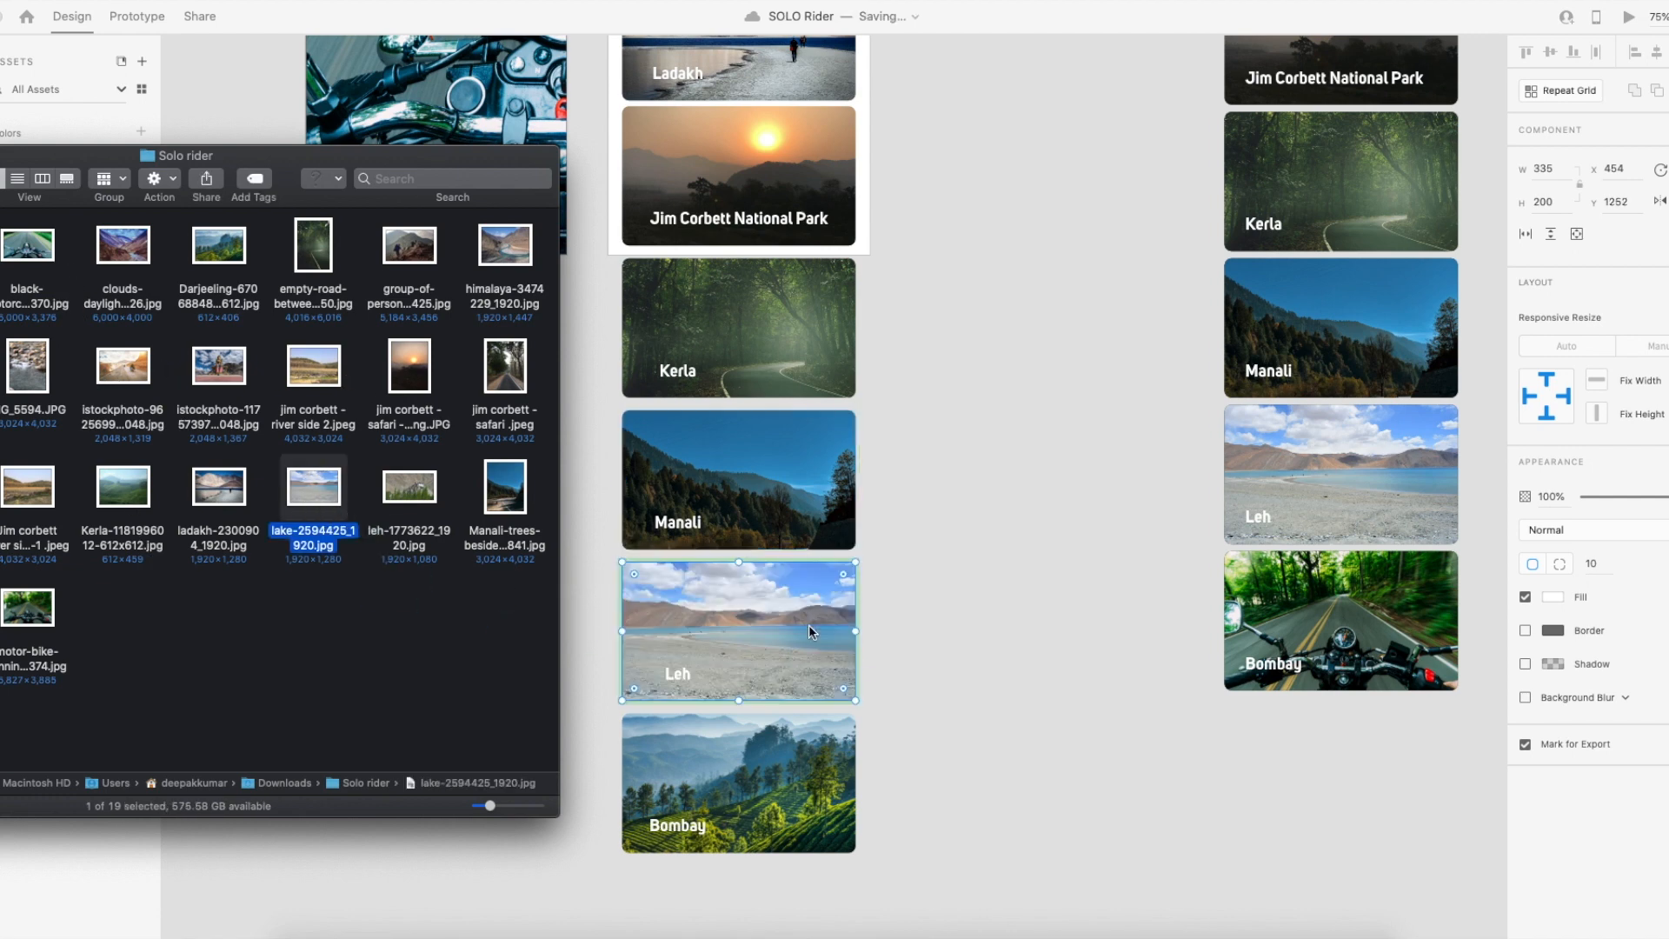
scroll(754, 727, down, 2)
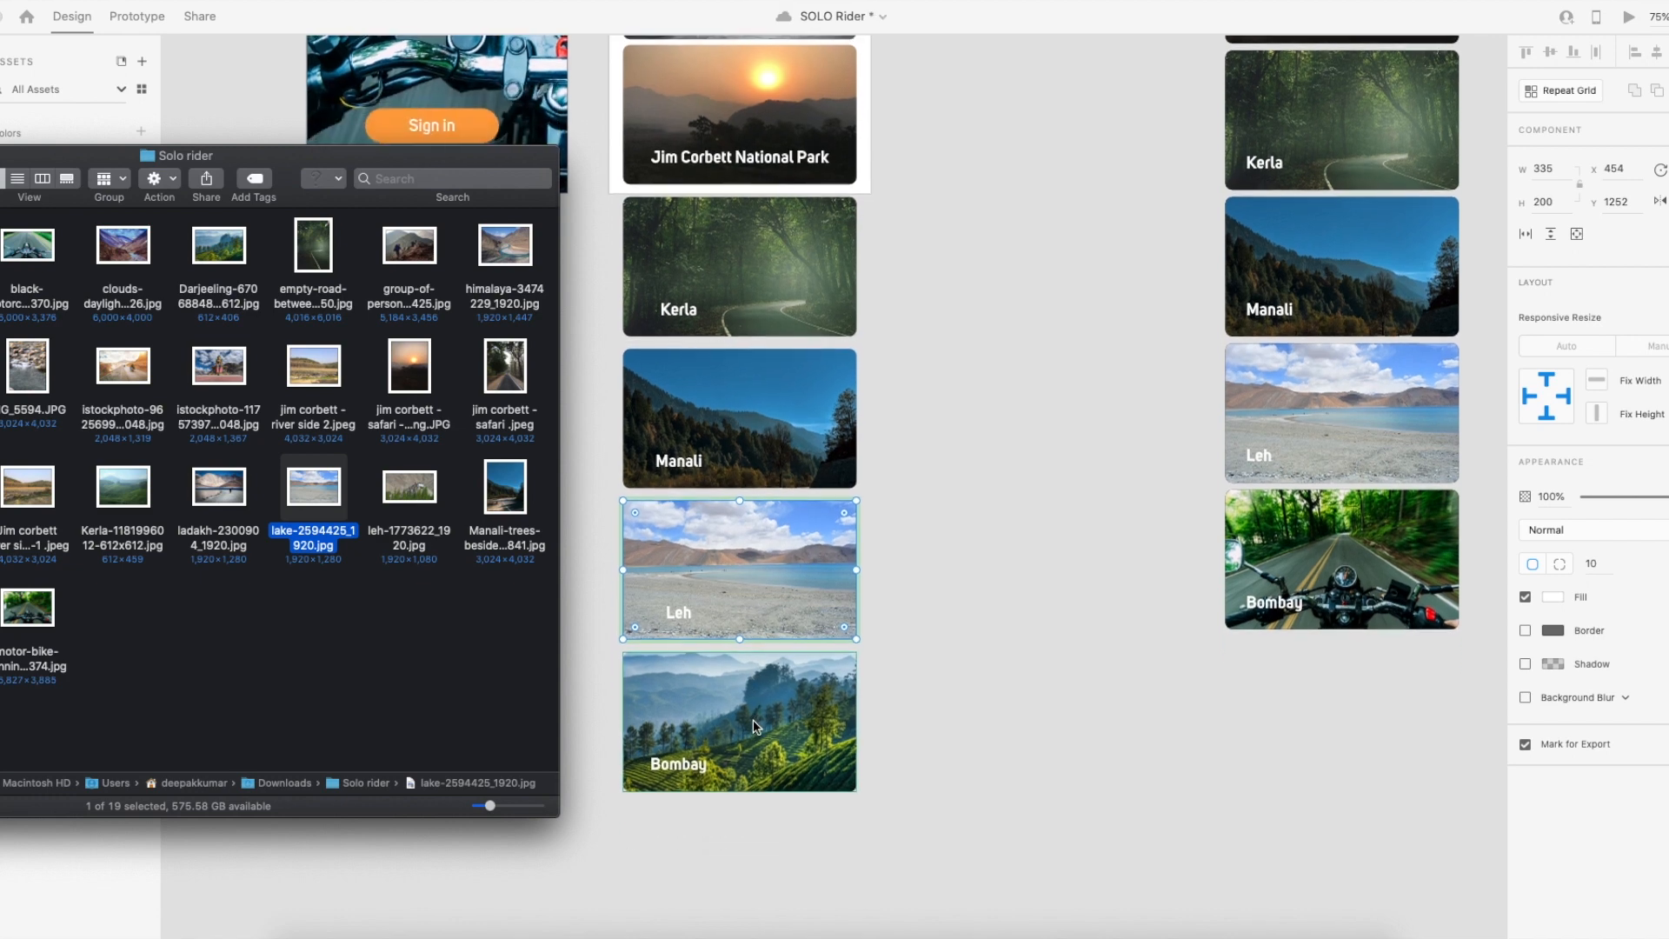
click(249, 595)
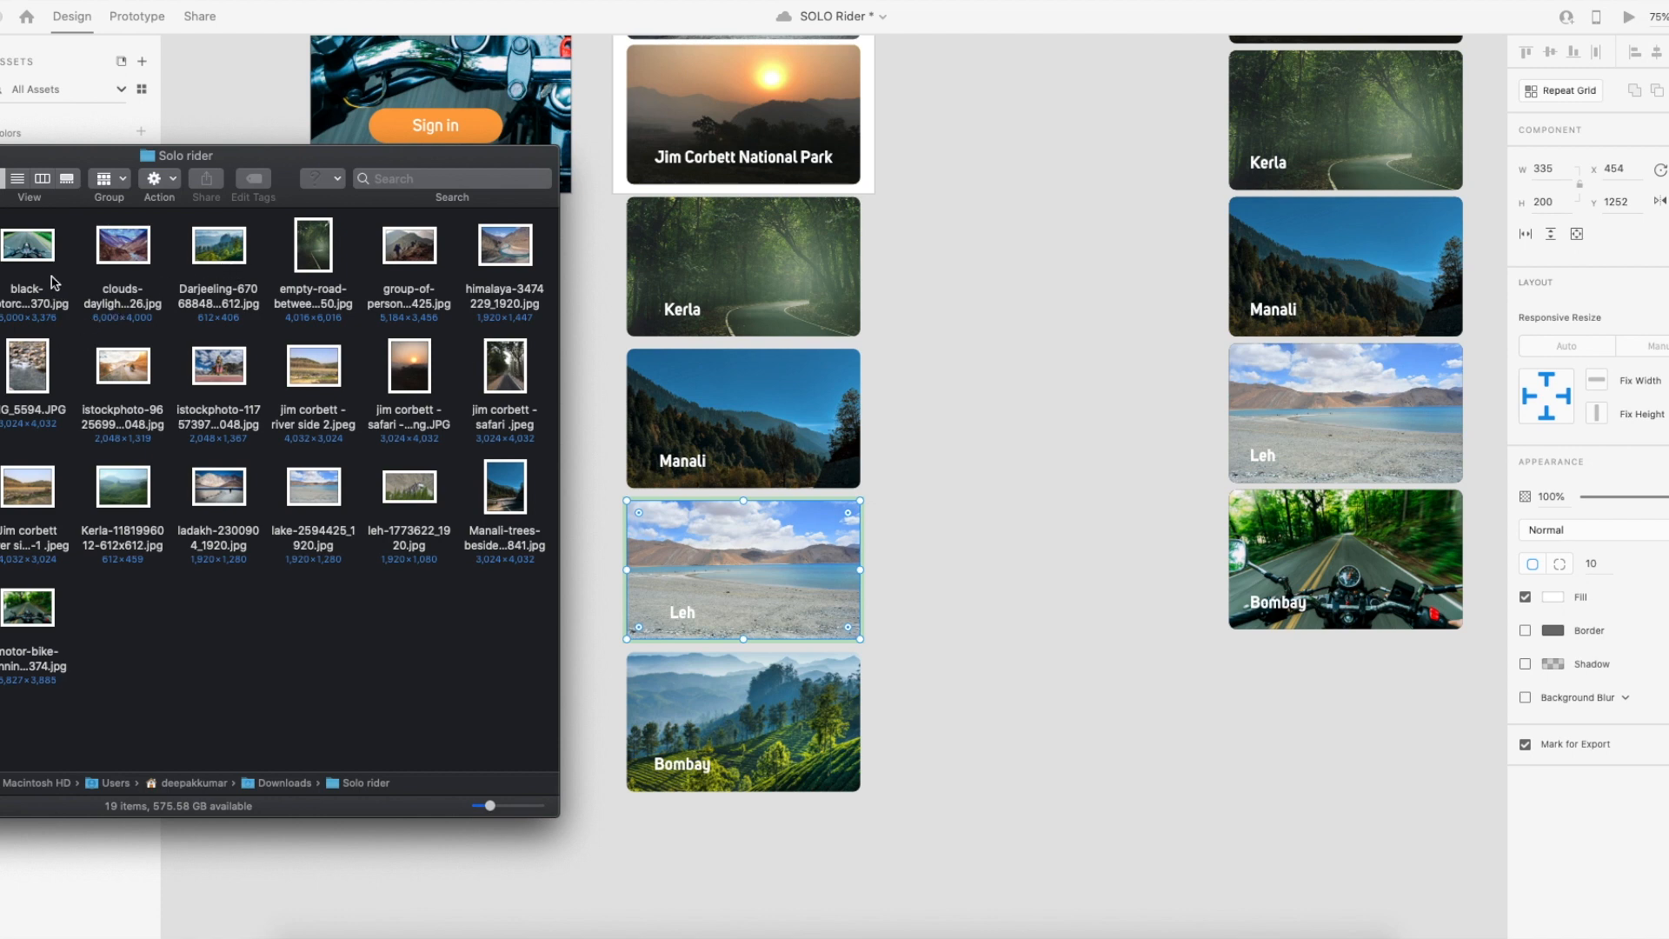
drag(49, 608, 851, 686)
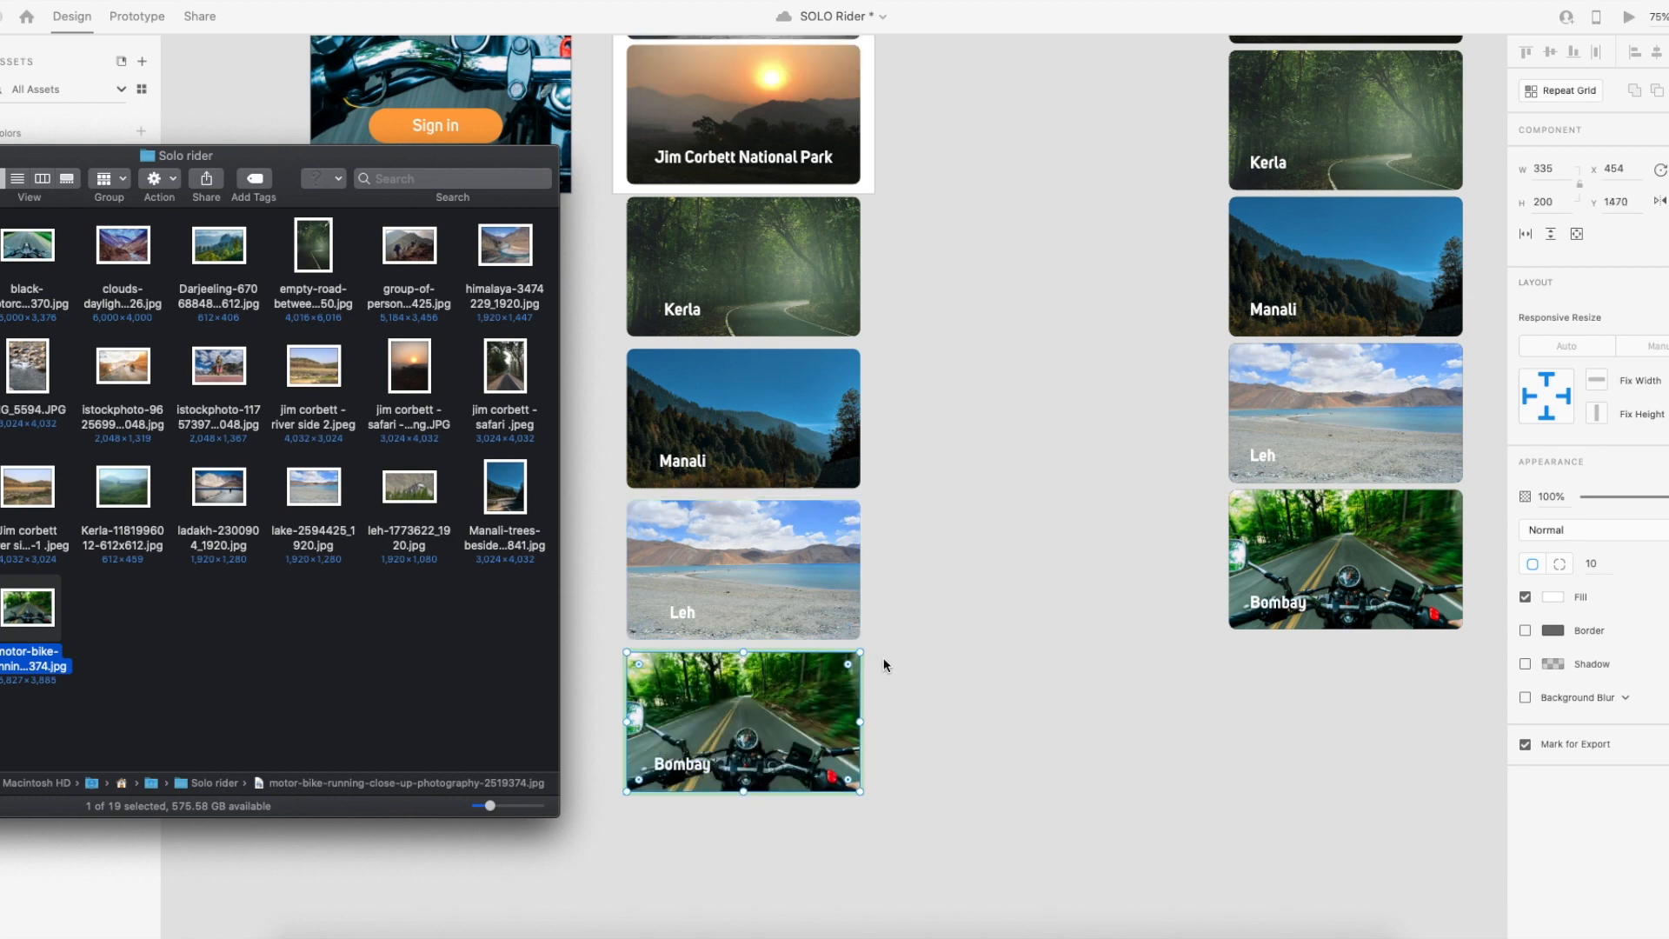
scroll(883, 657, down, 3)
click(887, 652)
click(946, 594)
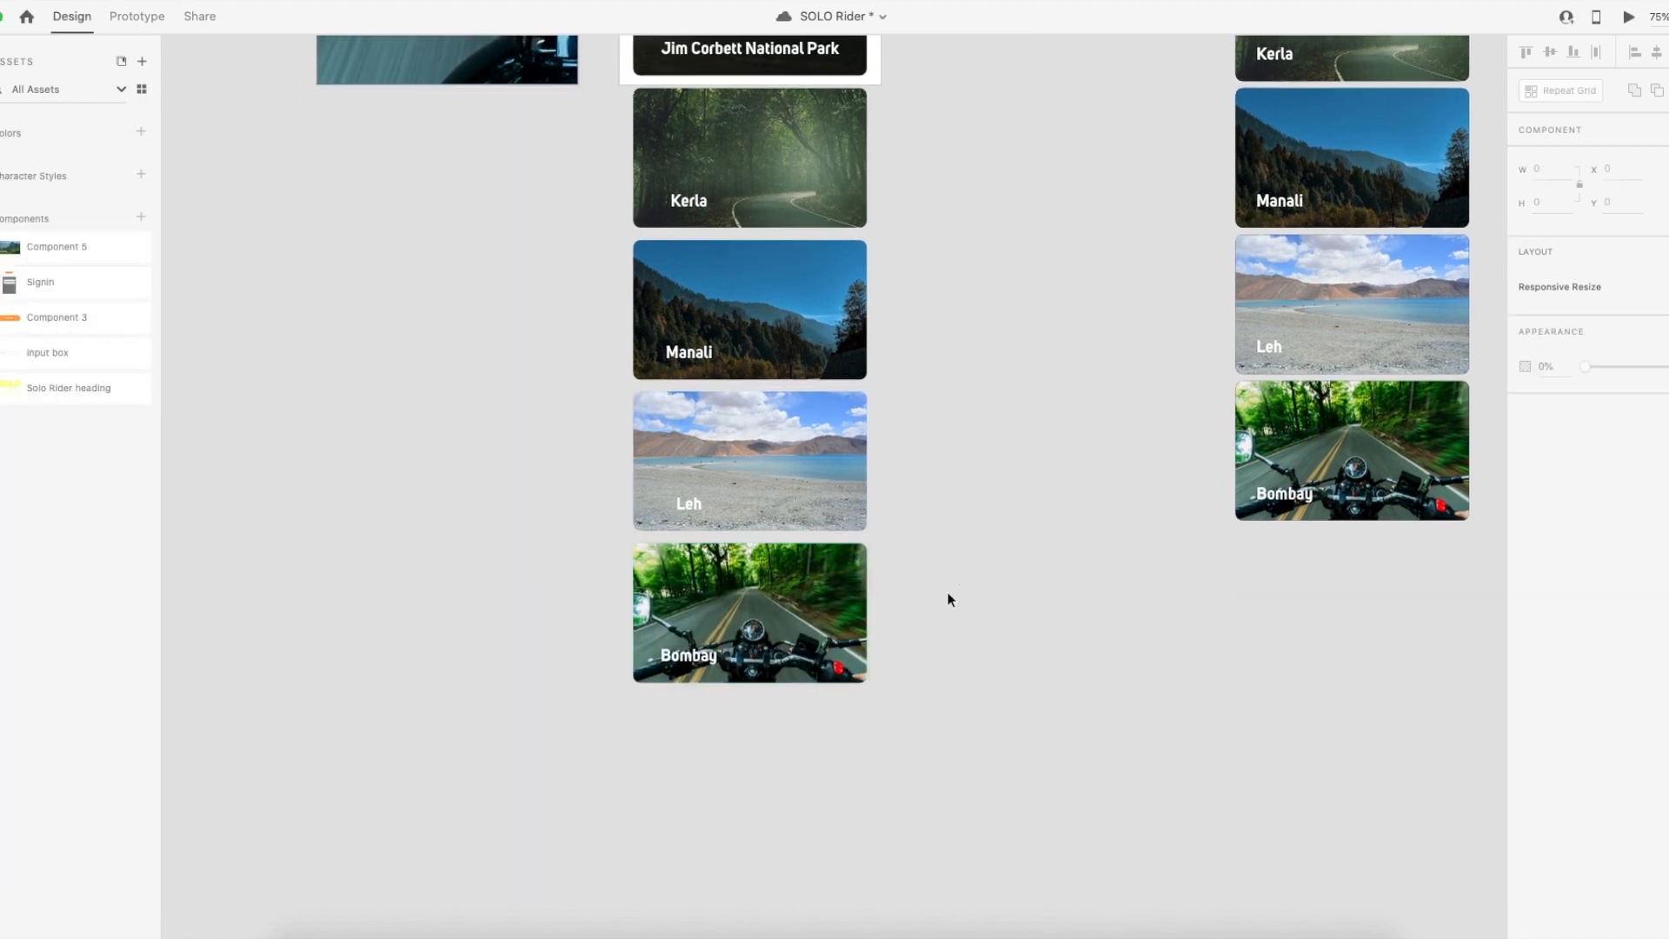
Duplicate the Bombay card directly below itself and change the copy's title to "Jim Corbett Jungle Safari".
click(791, 609)
drag(792, 611, 791, 769)
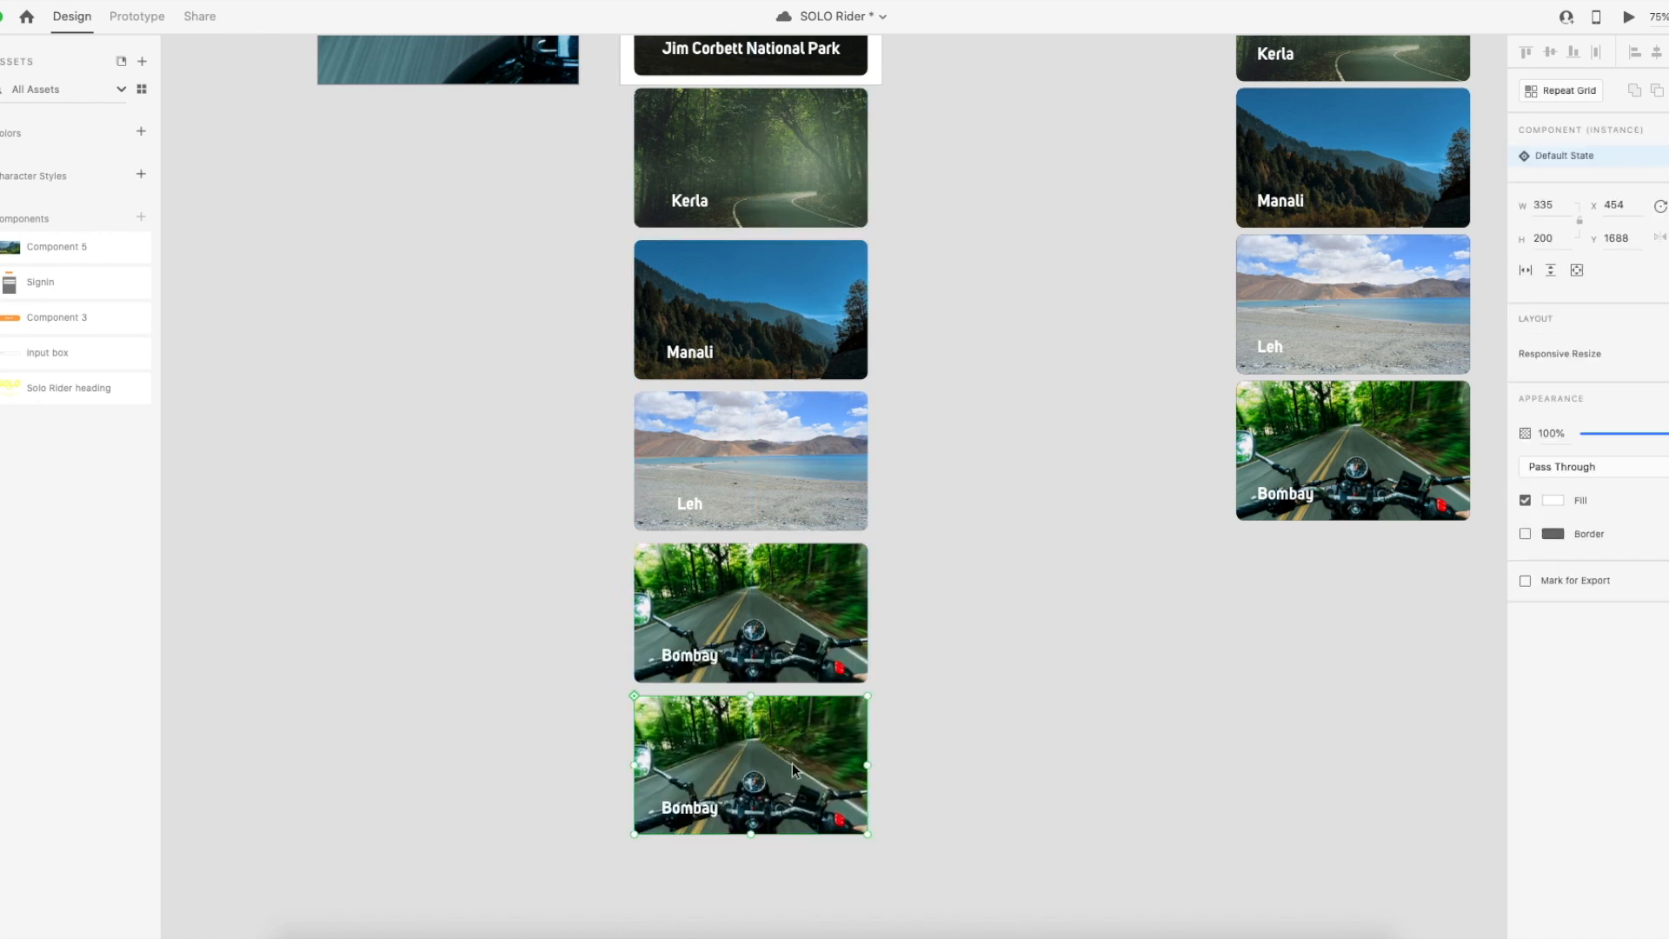
double_click(703, 809)
double_click(706, 810)
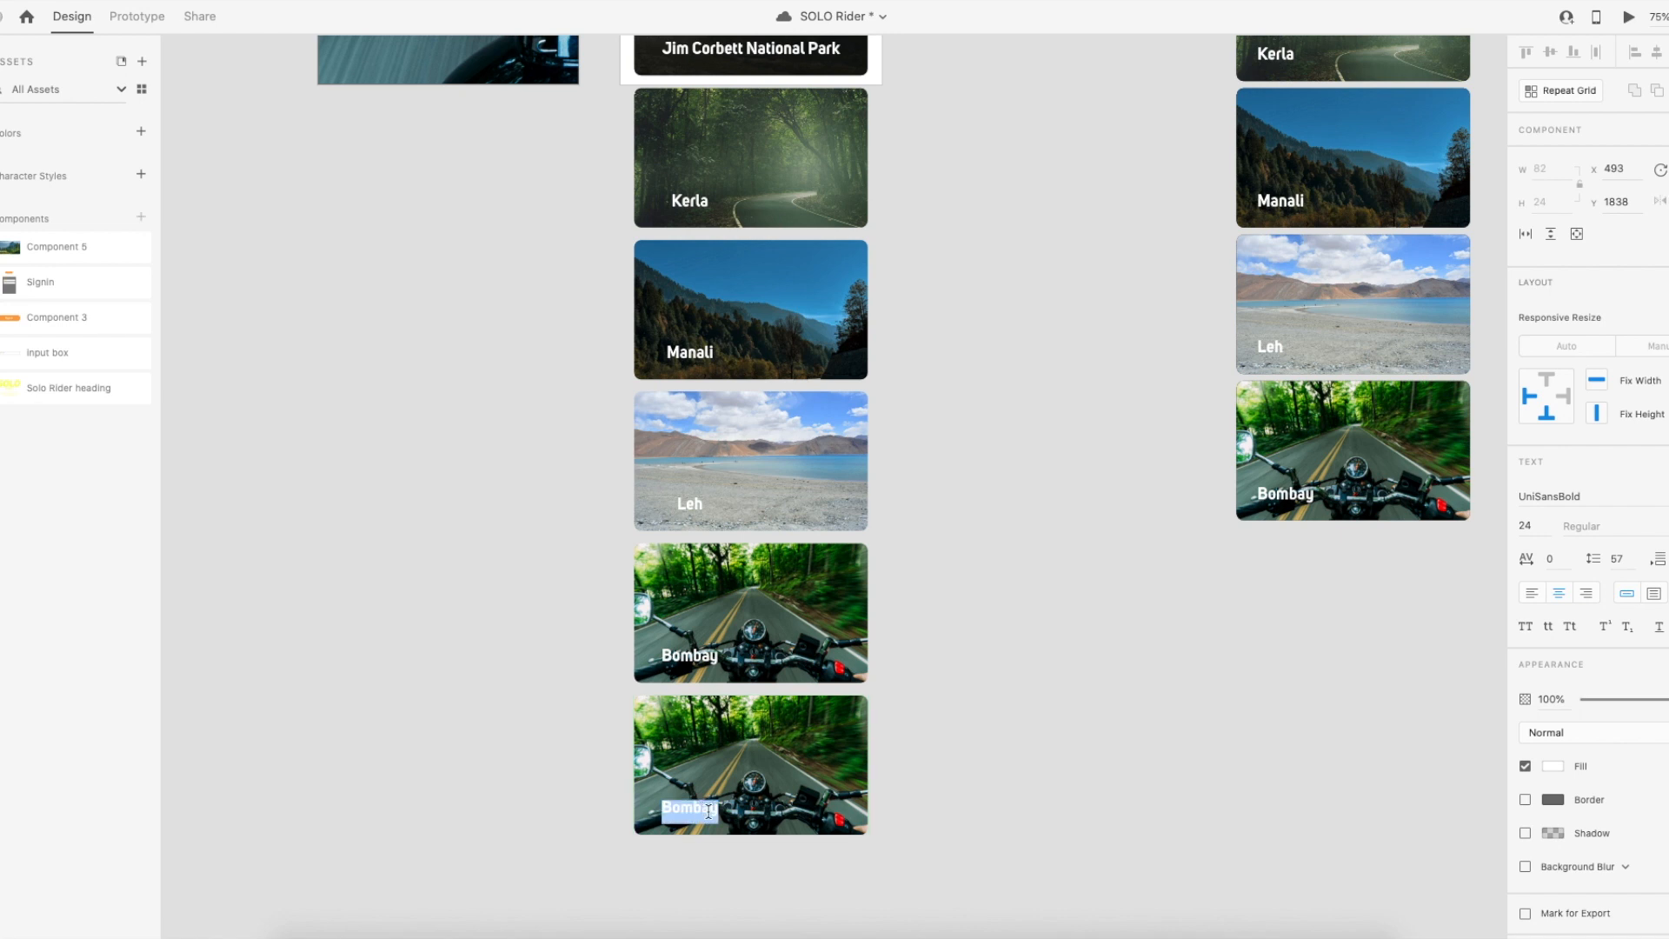
text(Jim Corbett)
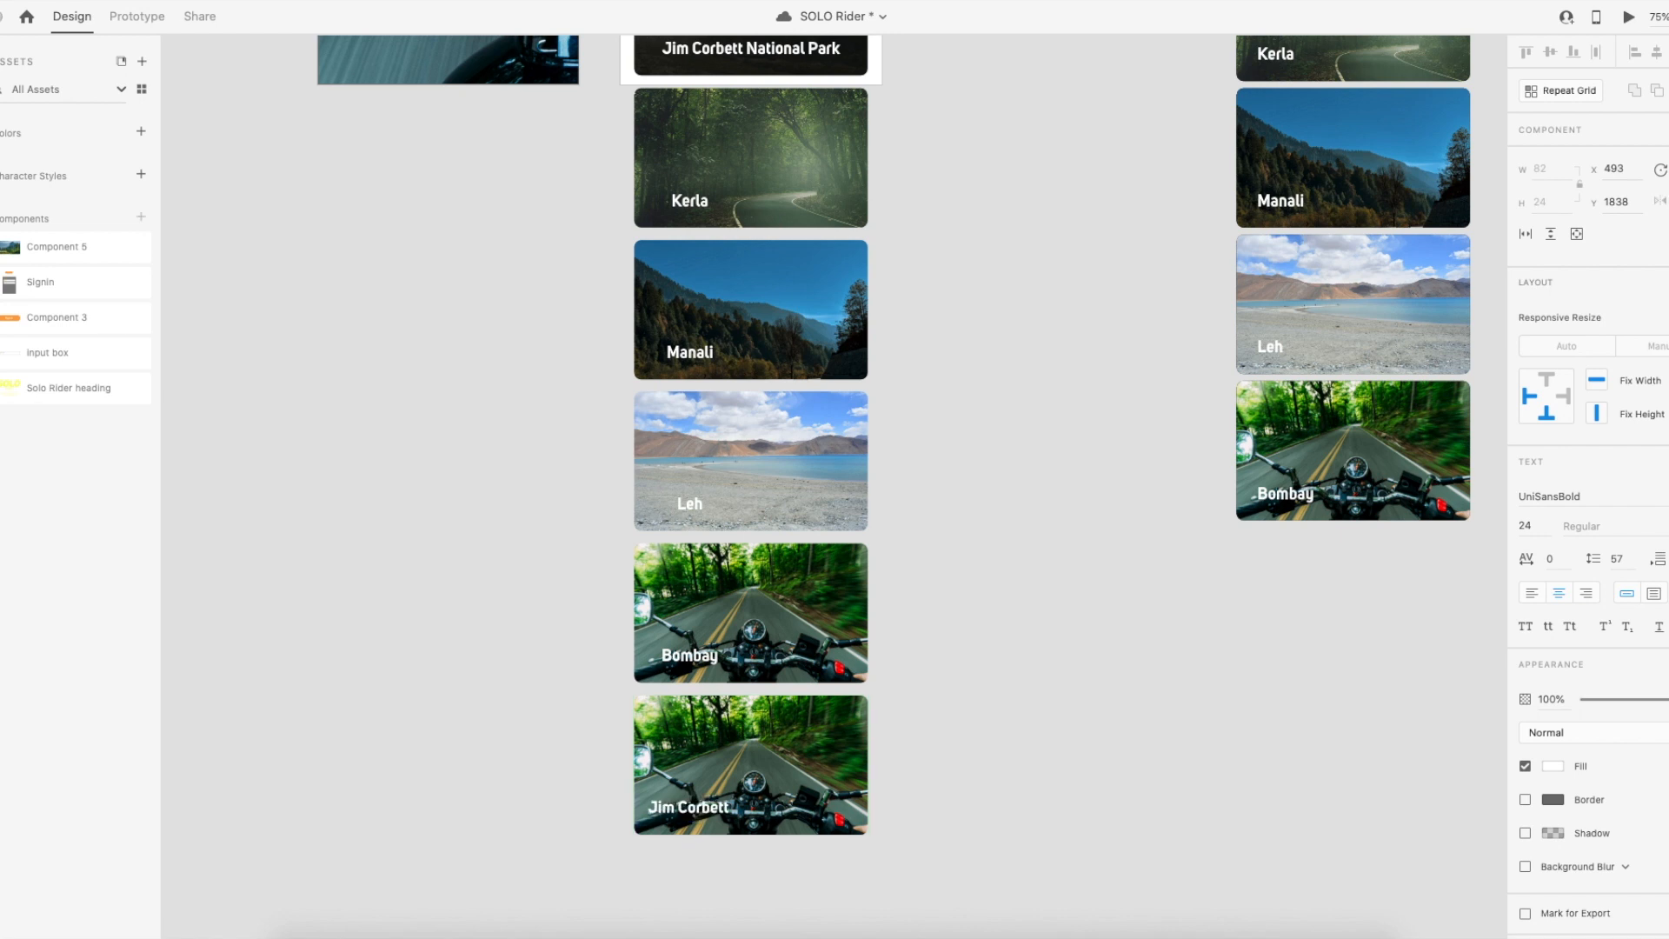
text( Jungle Safari)
key(Escape)
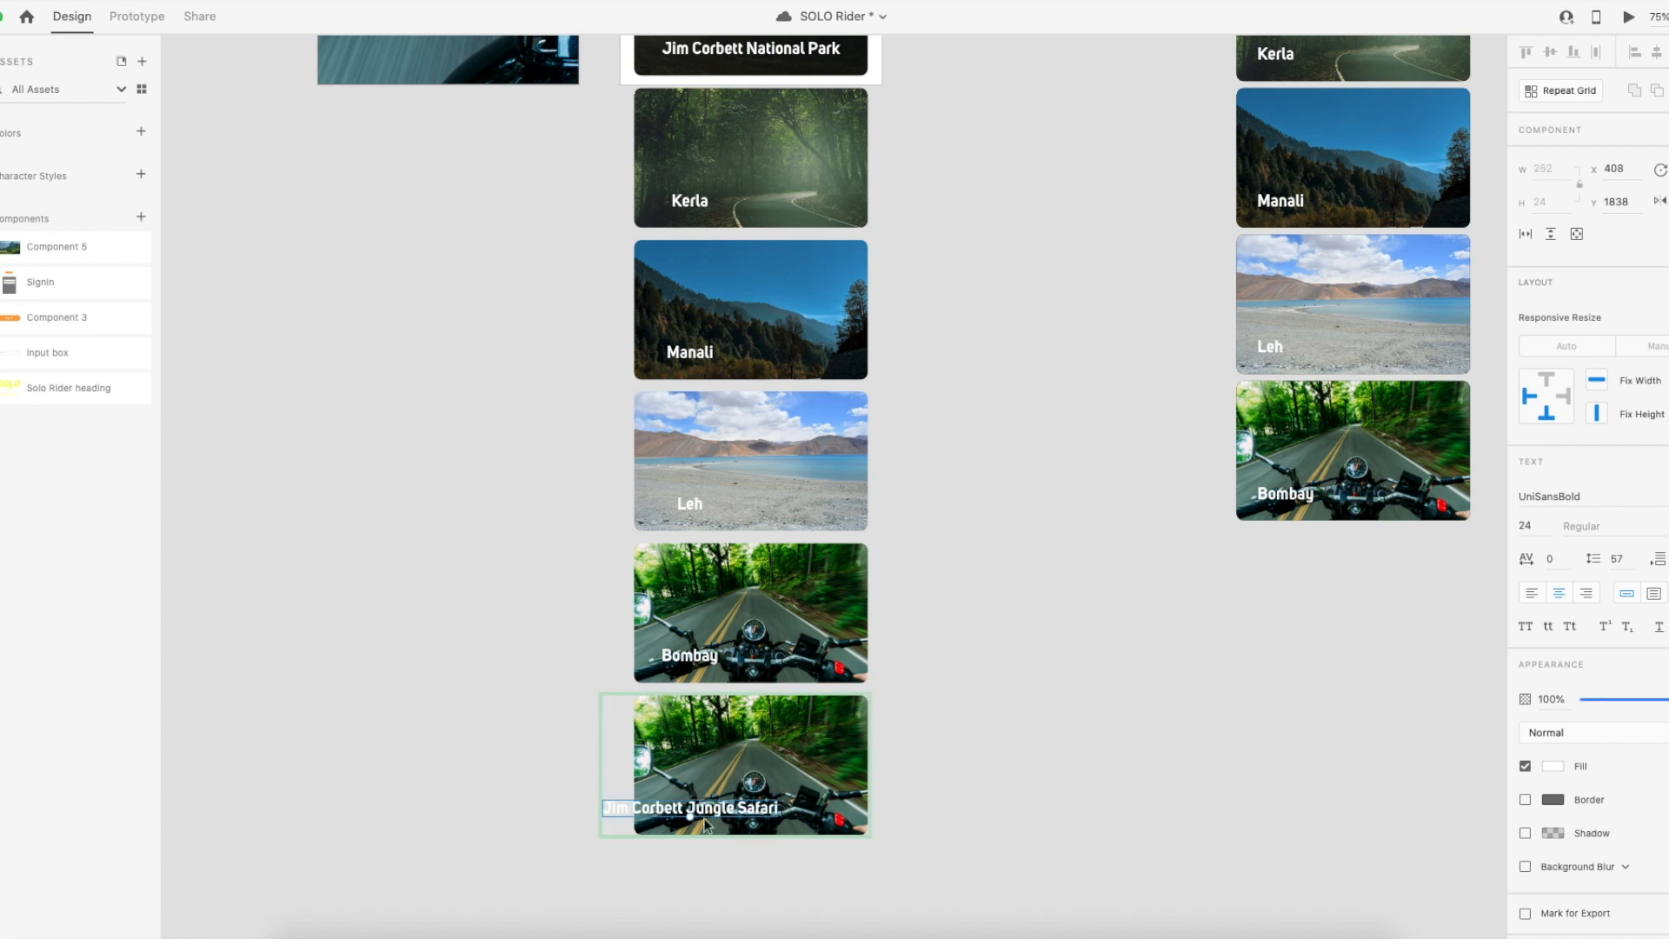
Move the "Jim Corbett Jungle Safari" title to the right so it sits inside its card.
click(762, 798)
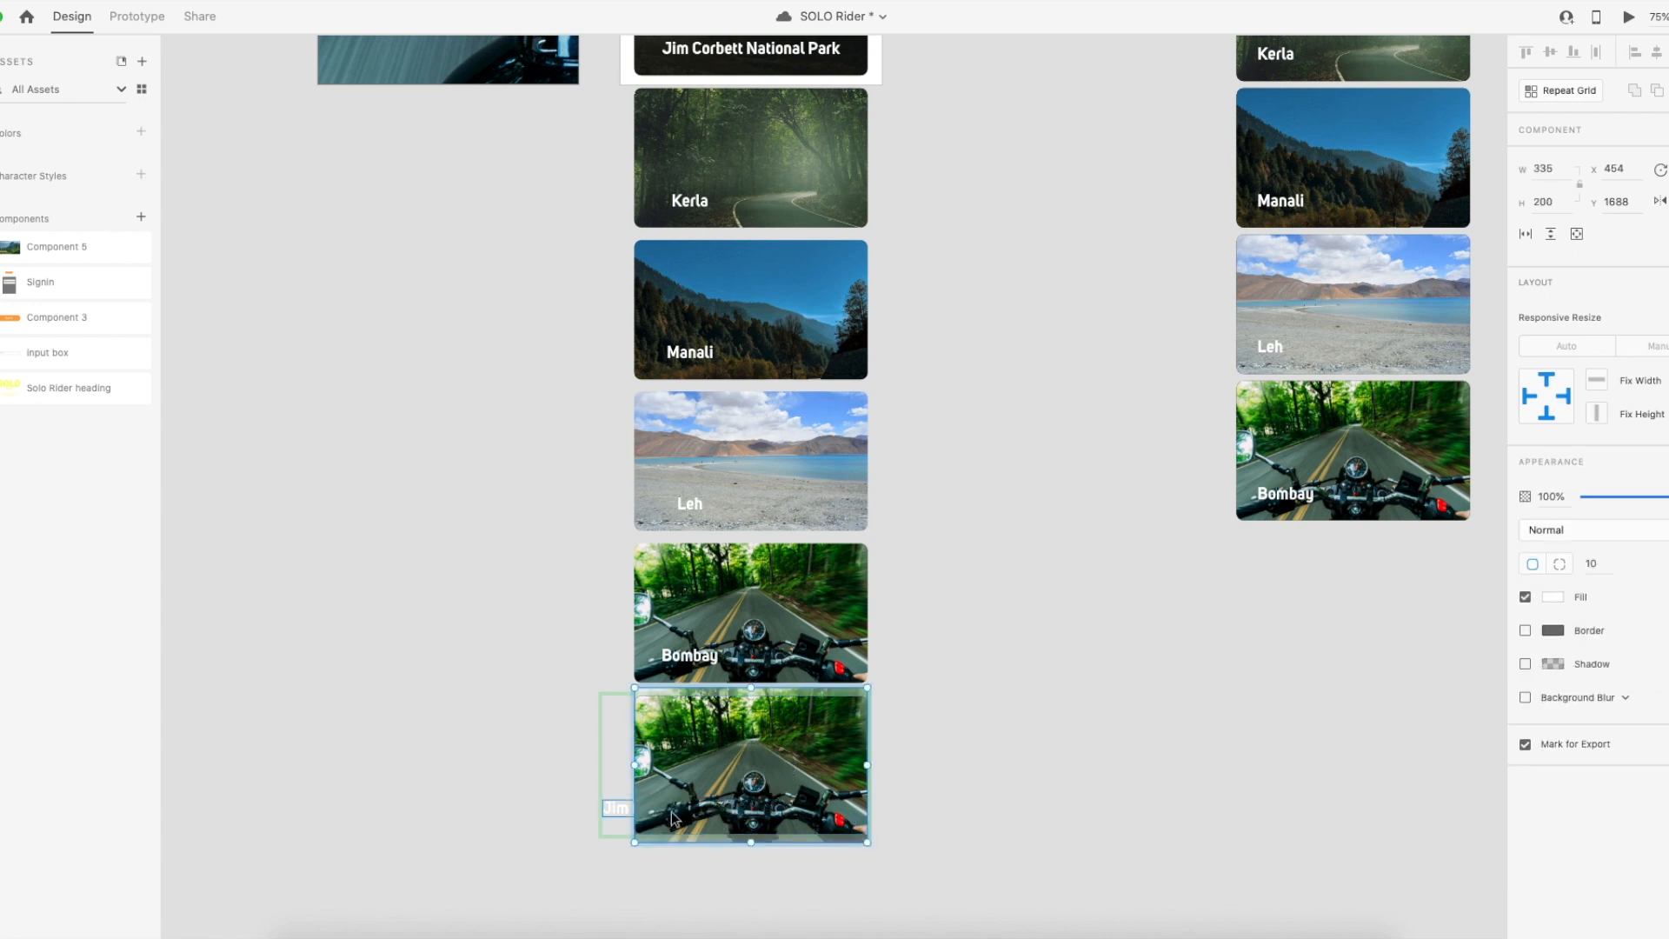
drag(617, 809, 682, 809)
click(997, 781)
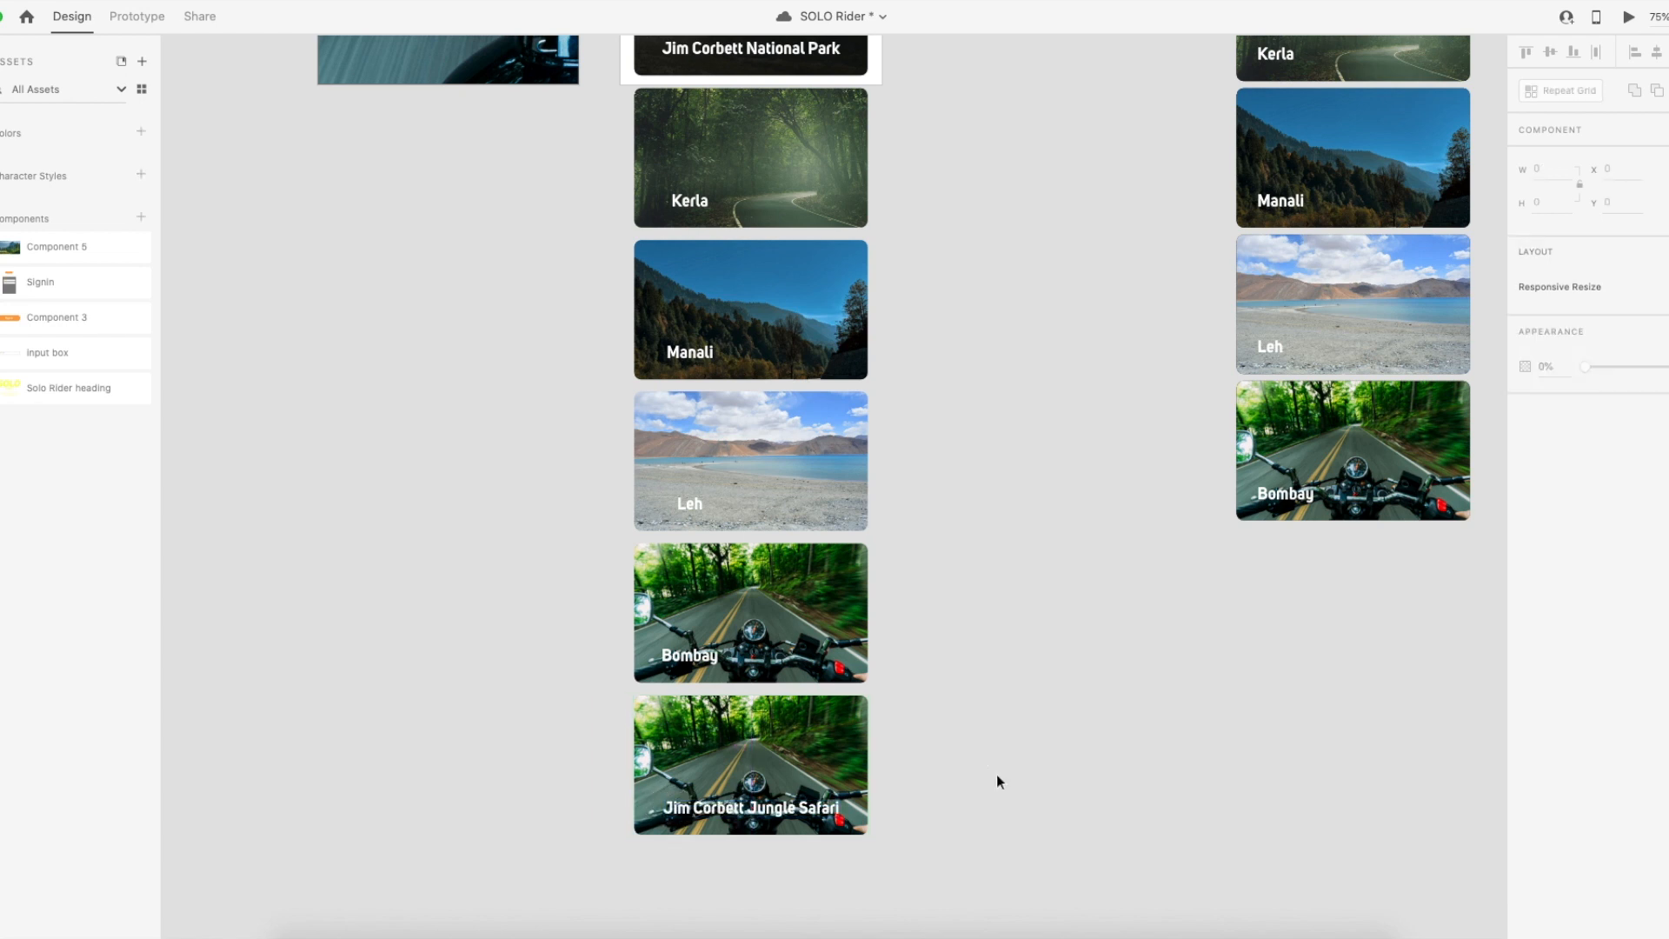
Replace the Jim Corbett Jungle Safari card's photo with "jim corbett - safari .jpeg" from Finder and shift the image inside its frame to show the road.
key(super+Tab)
click(412, 644)
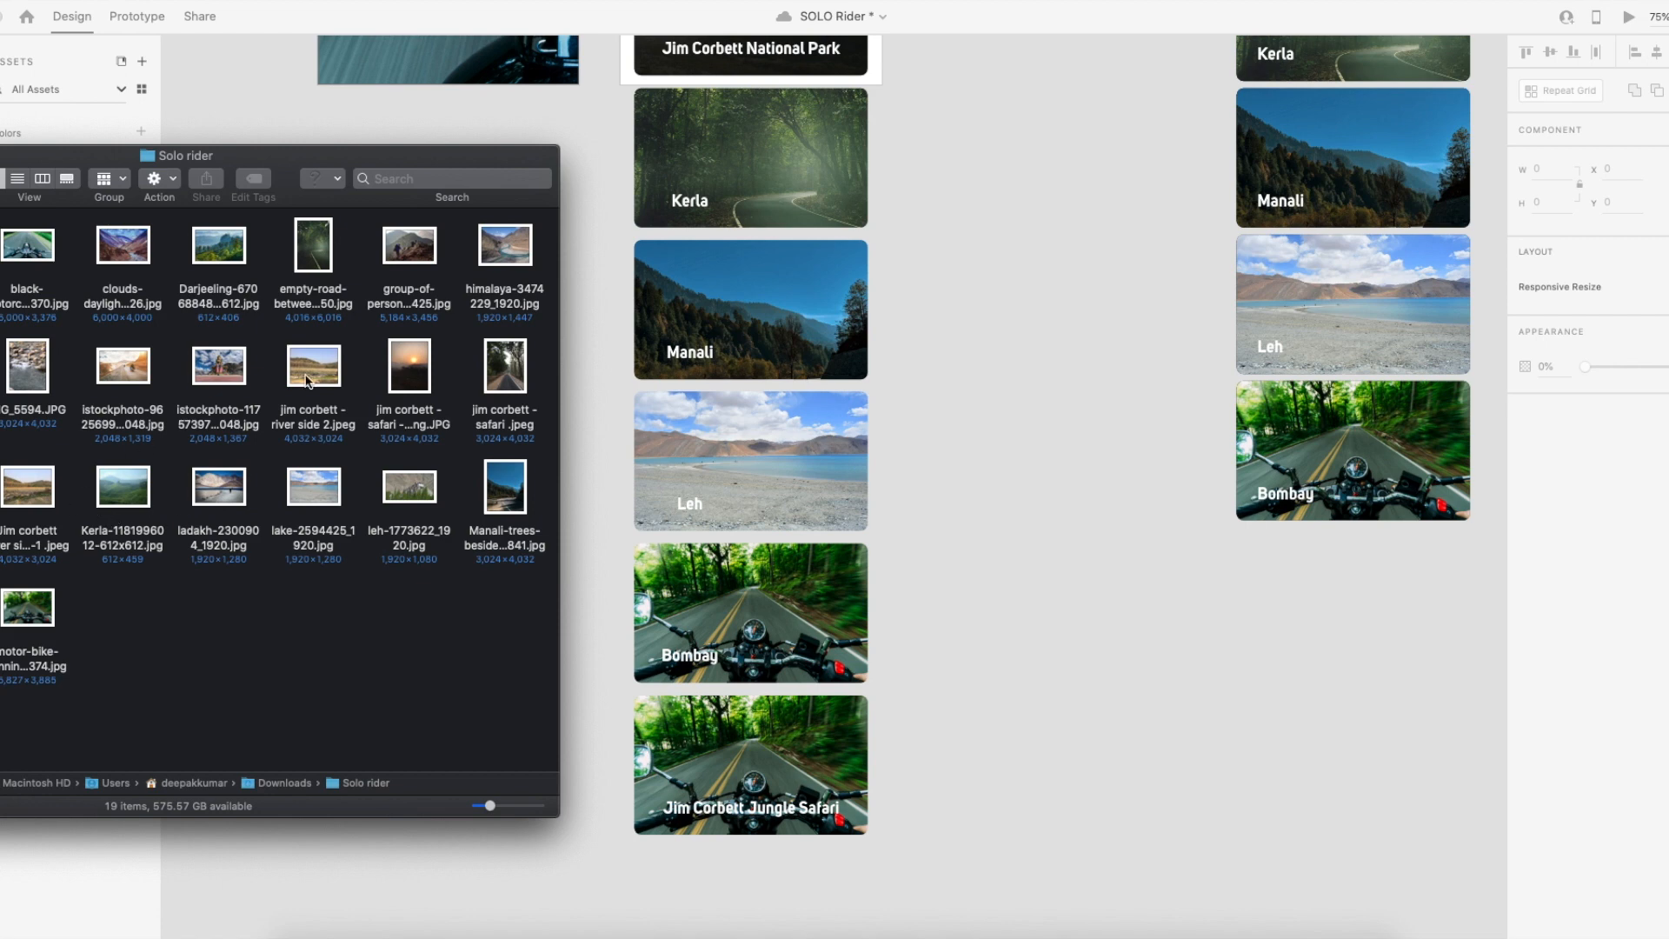
drag(519, 373, 828, 749)
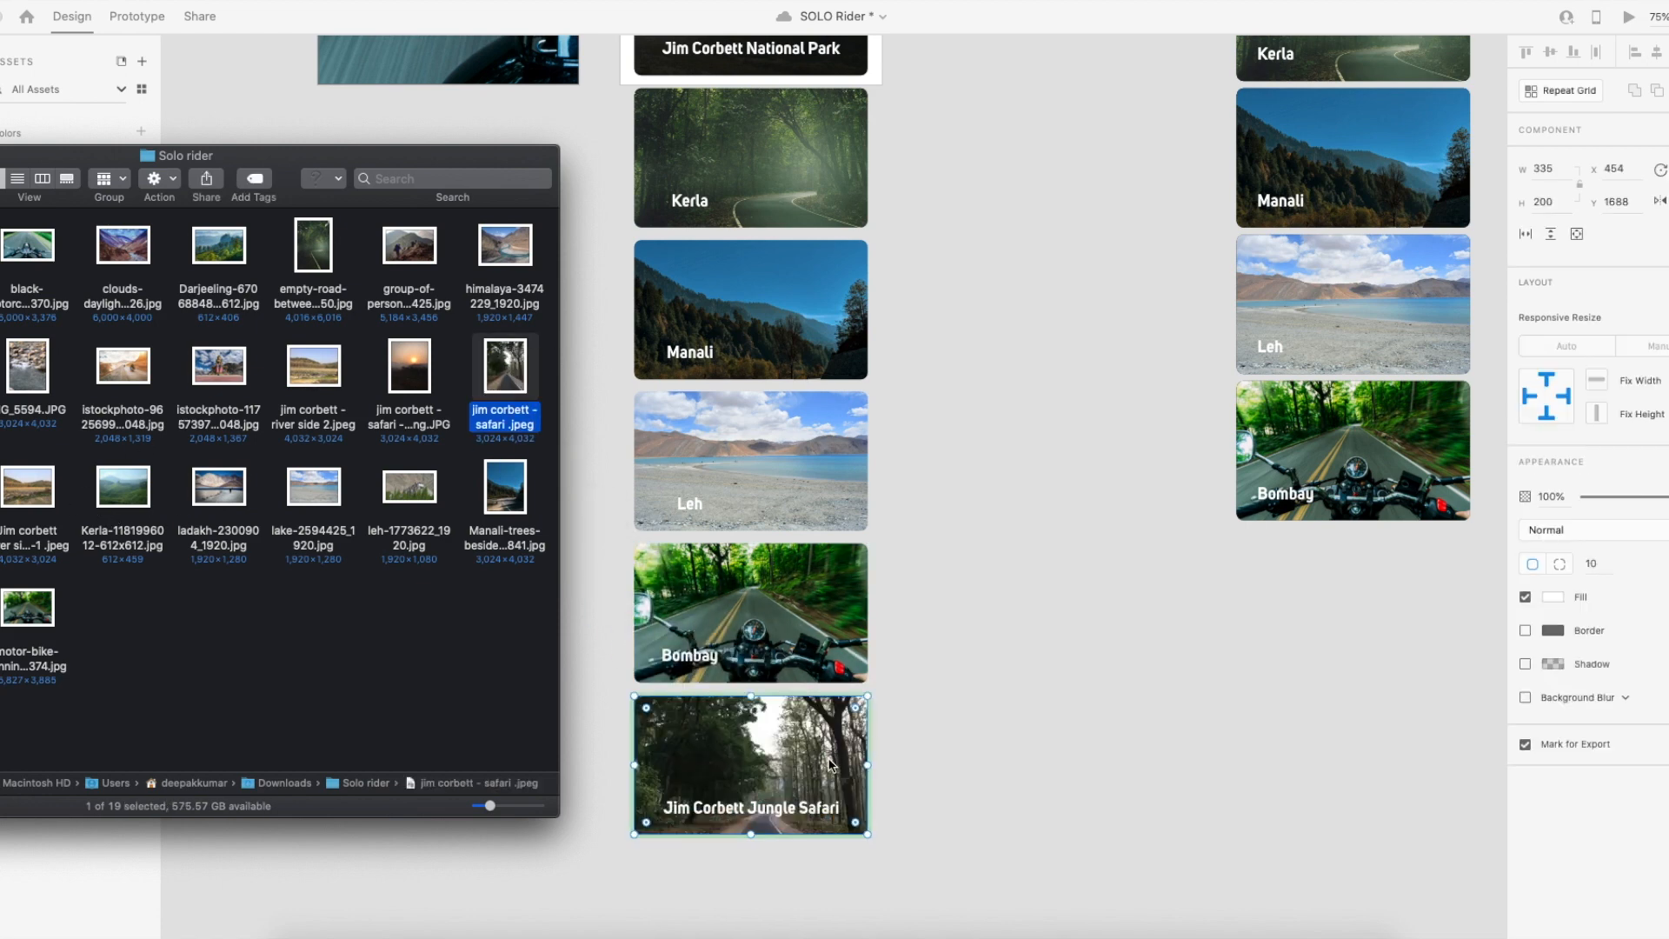
double_click(828, 765)
drag(821, 774, 824, 709)
click(1000, 790)
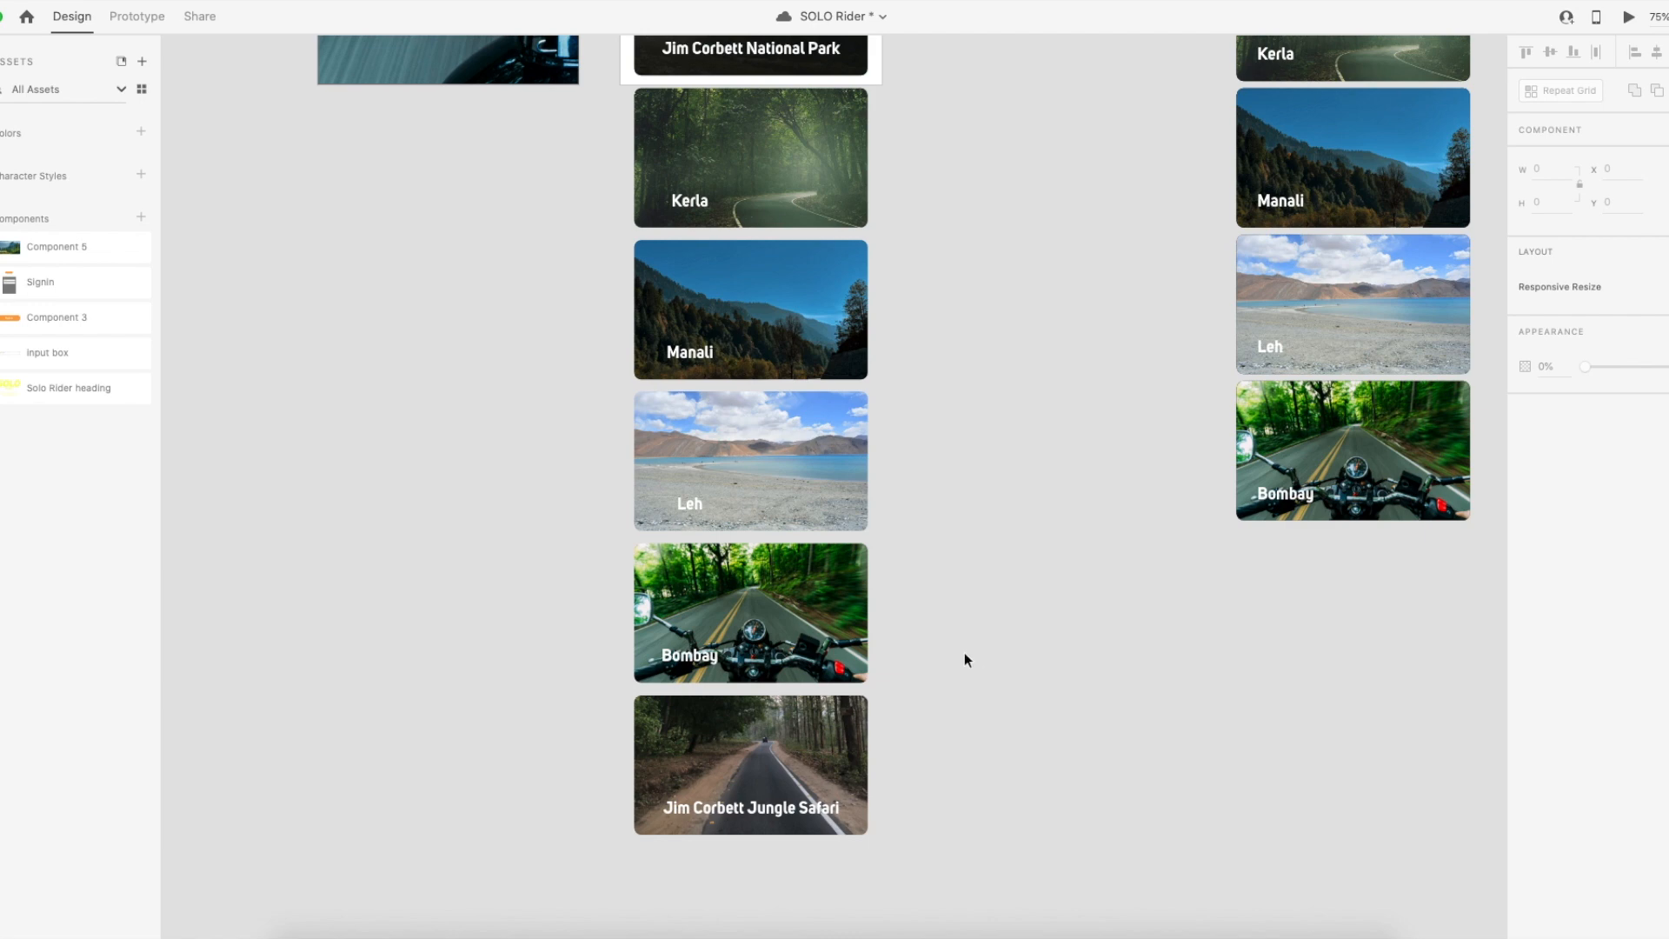
Delete the separate column of old destination cards beside the home artboard.
scroll(956, 643, up, 8)
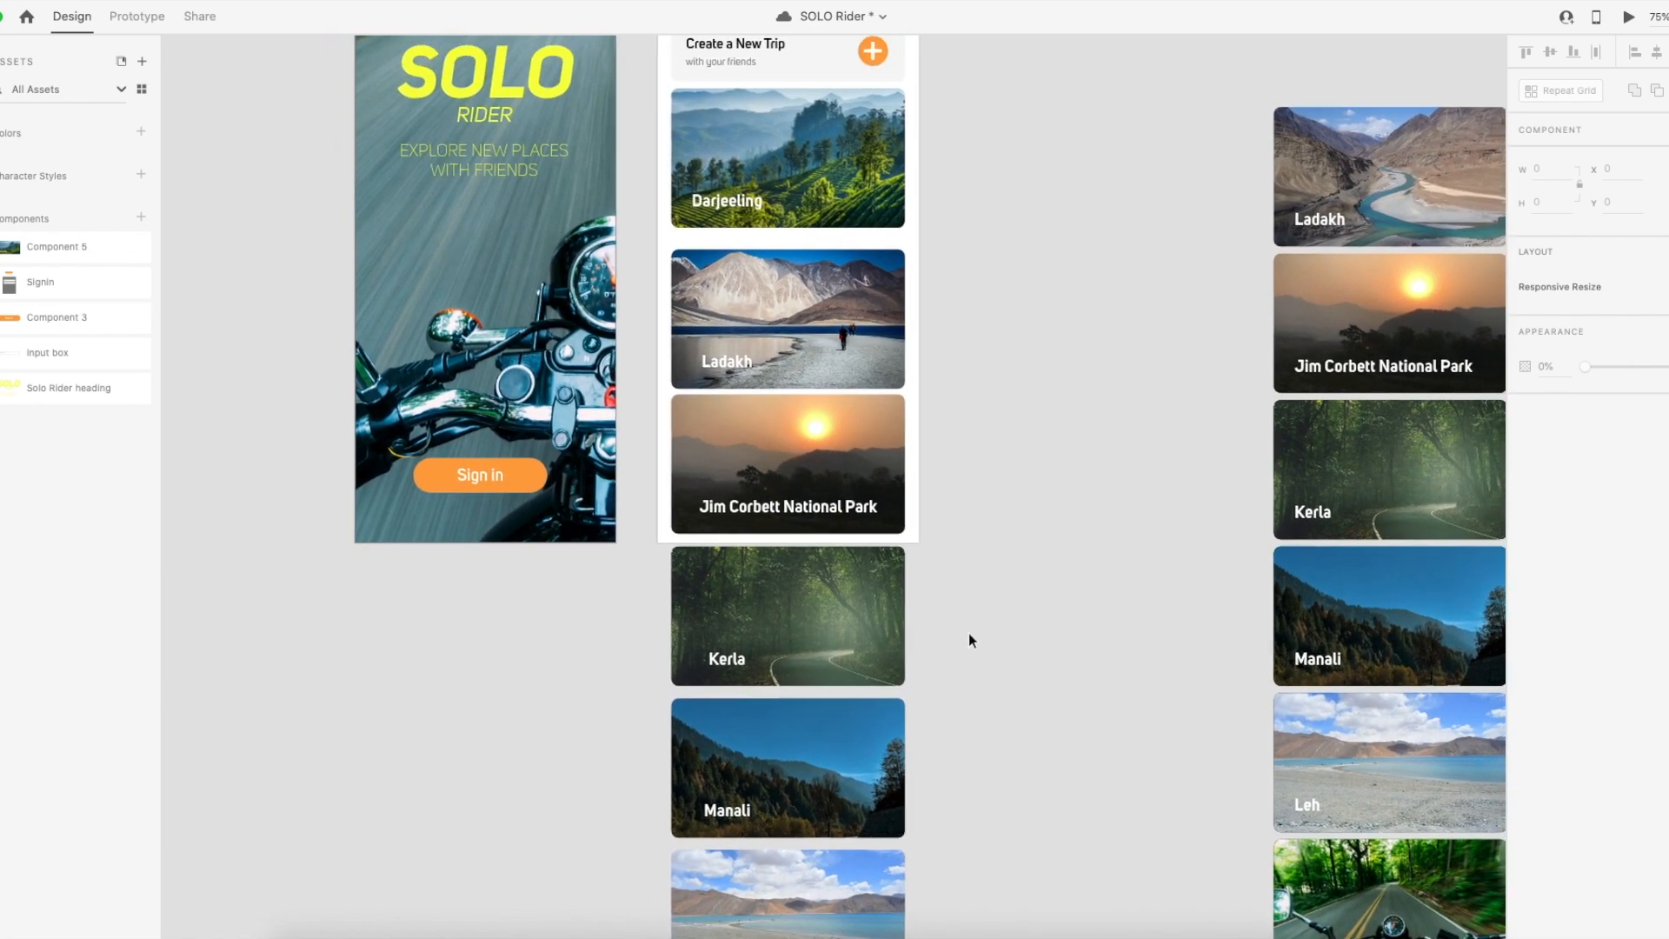
scroll(978, 633, right, 3)
drag(1057, 161, 1323, 812)
key(Delete)
Review the whole destination card stack from the Darjeeling master card down, checking the cards' order, spacing and titles.
drag(819, 288, 1003, 548)
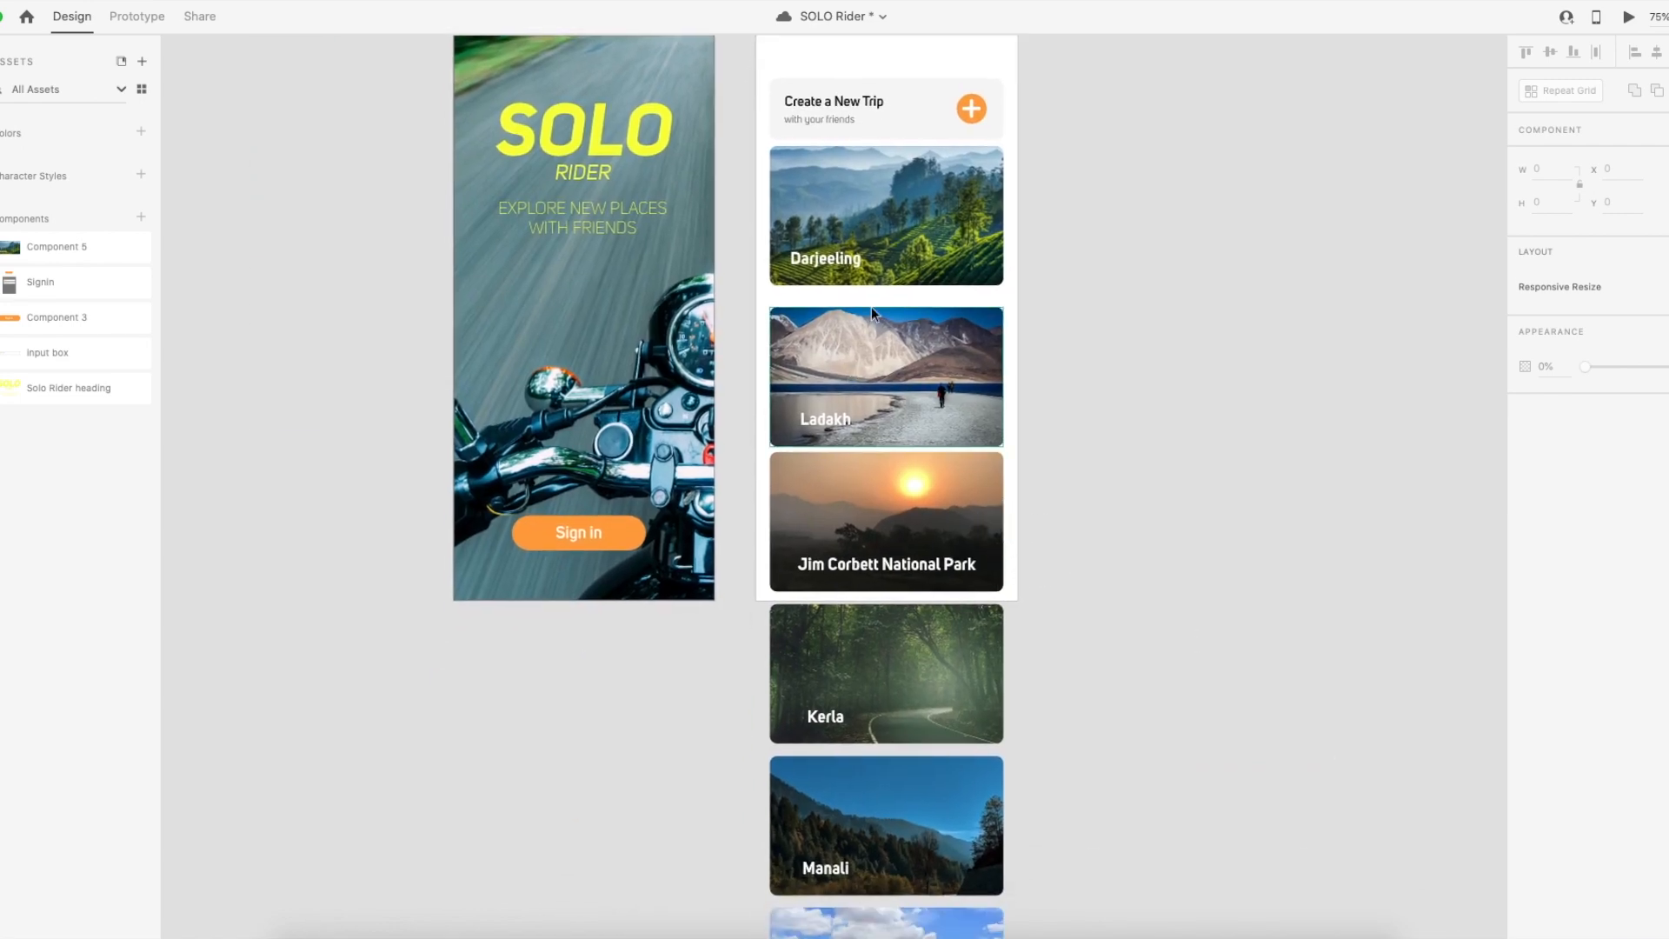
scroll(889, 408, down, 4)
scroll(888, 408, down, 3)
scroll(889, 409, up, 8)
scroll(889, 404, down, 1)
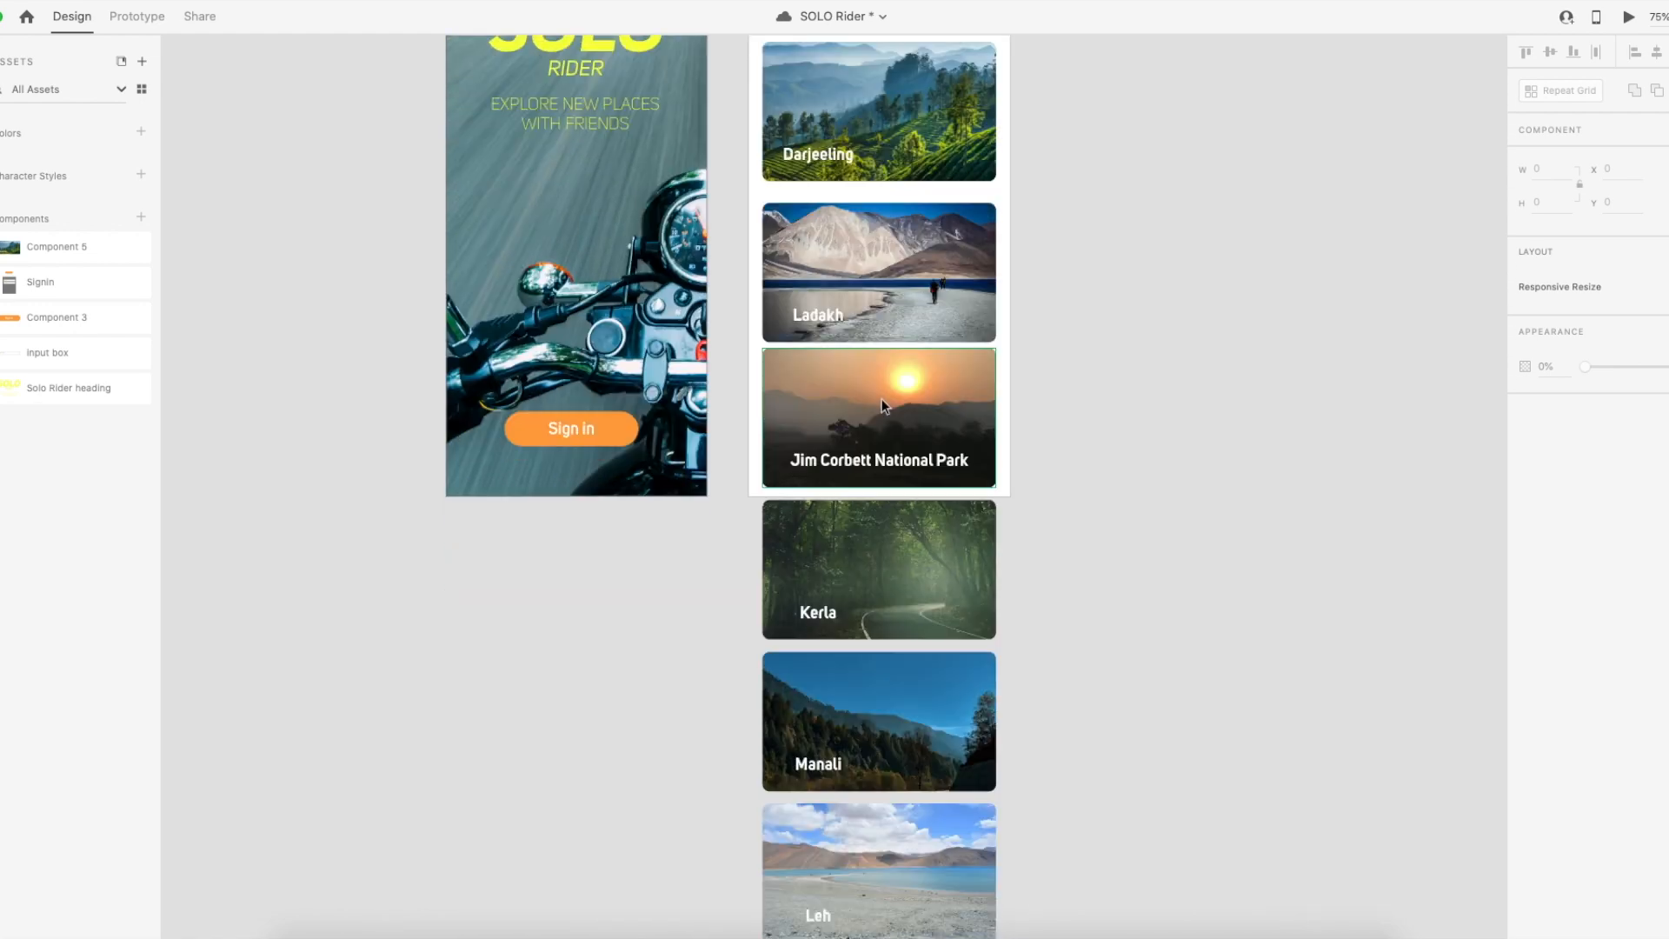
scroll(882, 398, down, 8)
scroll(880, 404, up, 10)
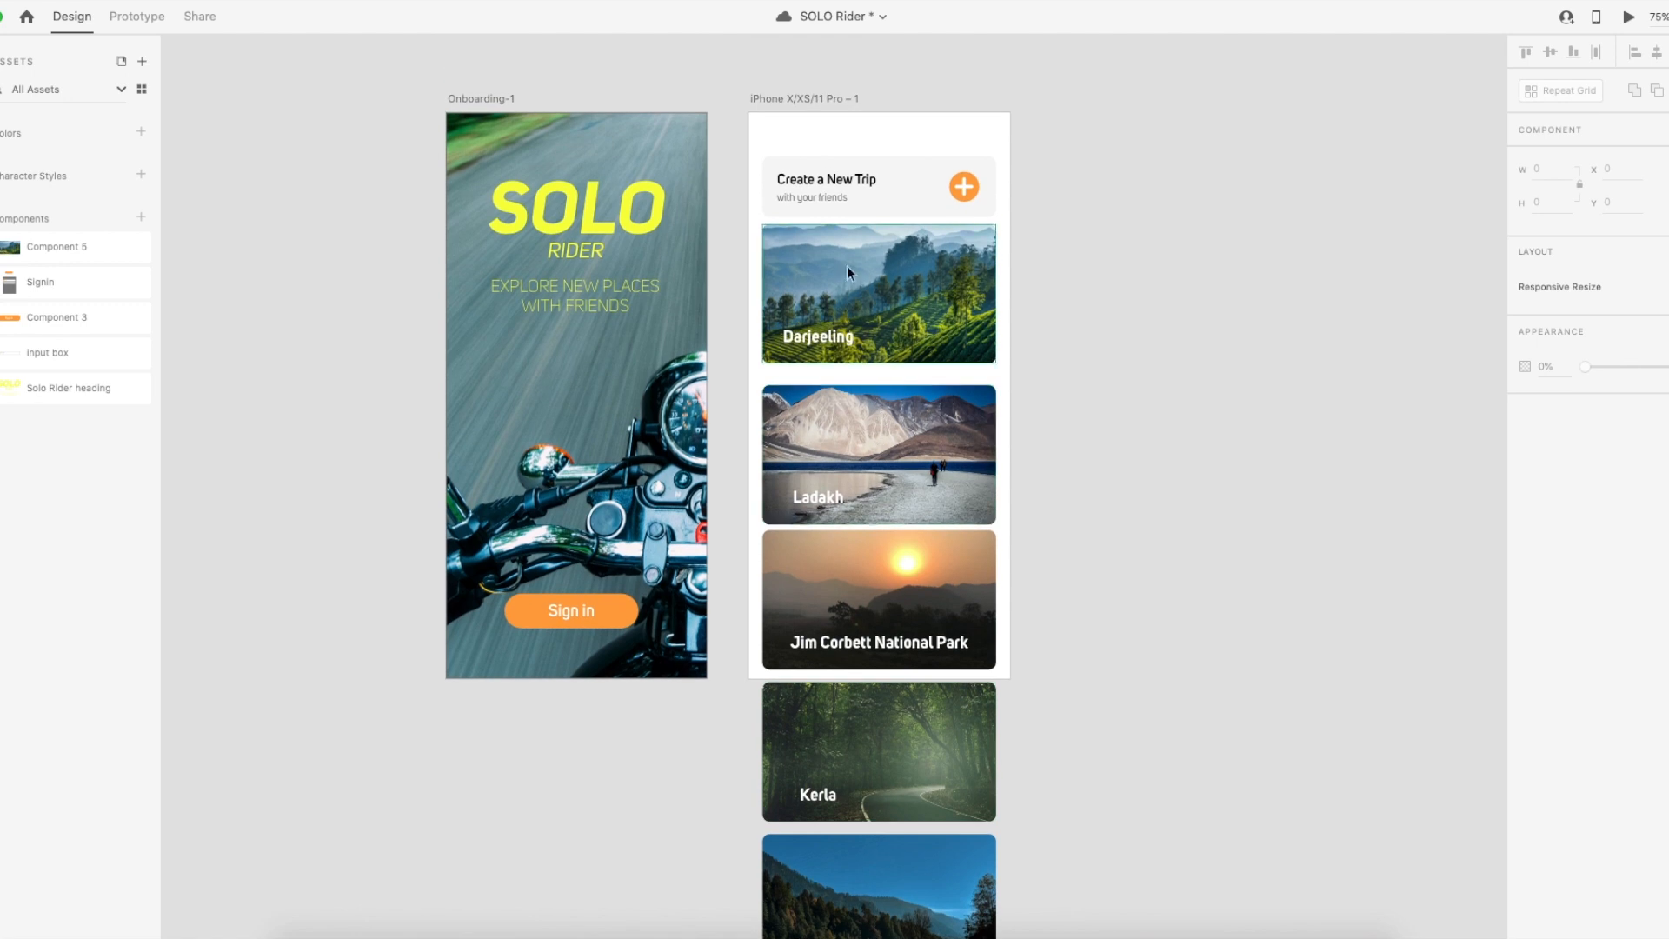
click(875, 268)
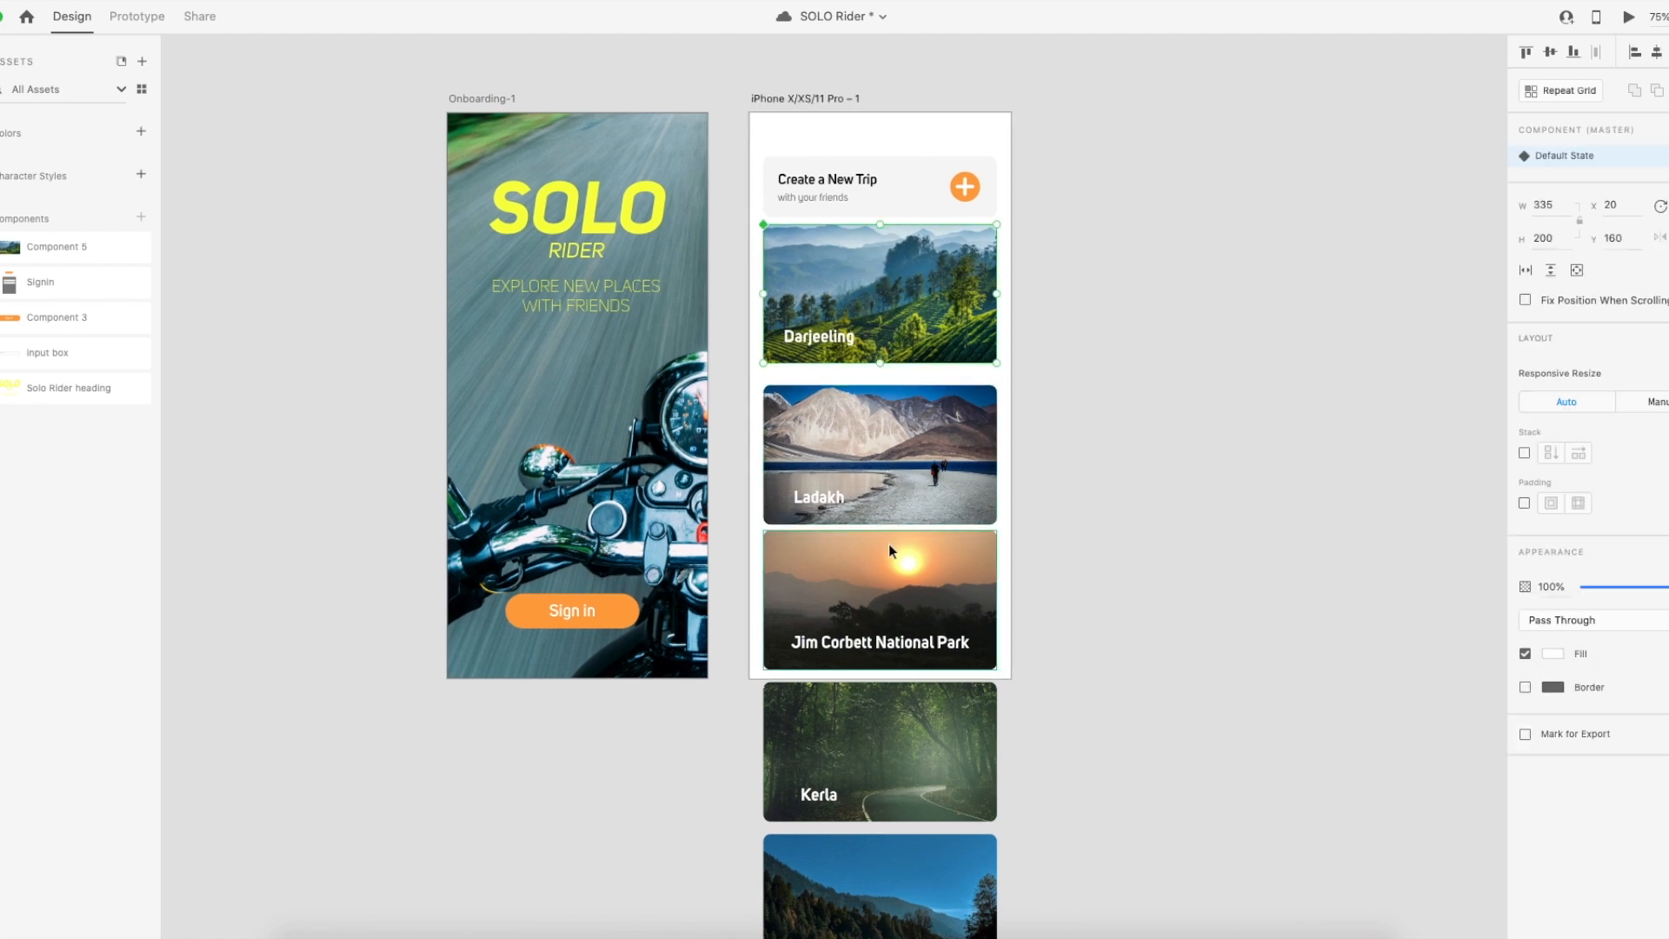
scroll(889, 539, down, 8)
scroll(881, 530, up, 5)
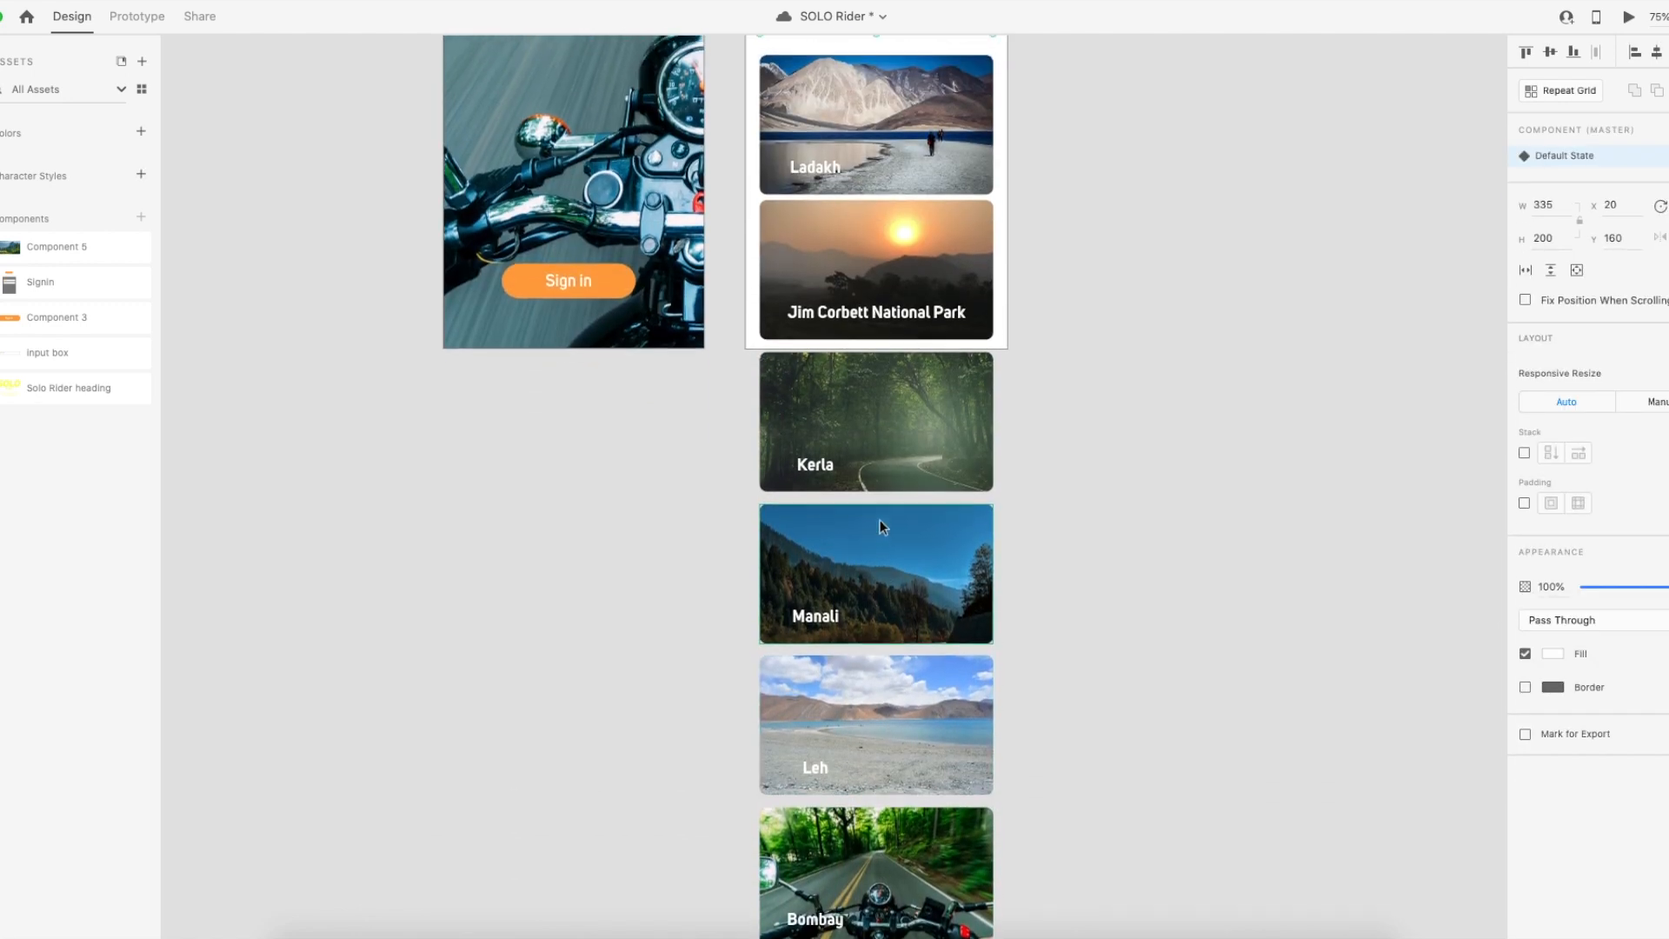
Try moving the title of the Darjeeling master card up to the card's upper edge, and undo the move.
scroll(880, 520, up, 5)
double_click(891, 280)
drag(834, 322, 823, 225)
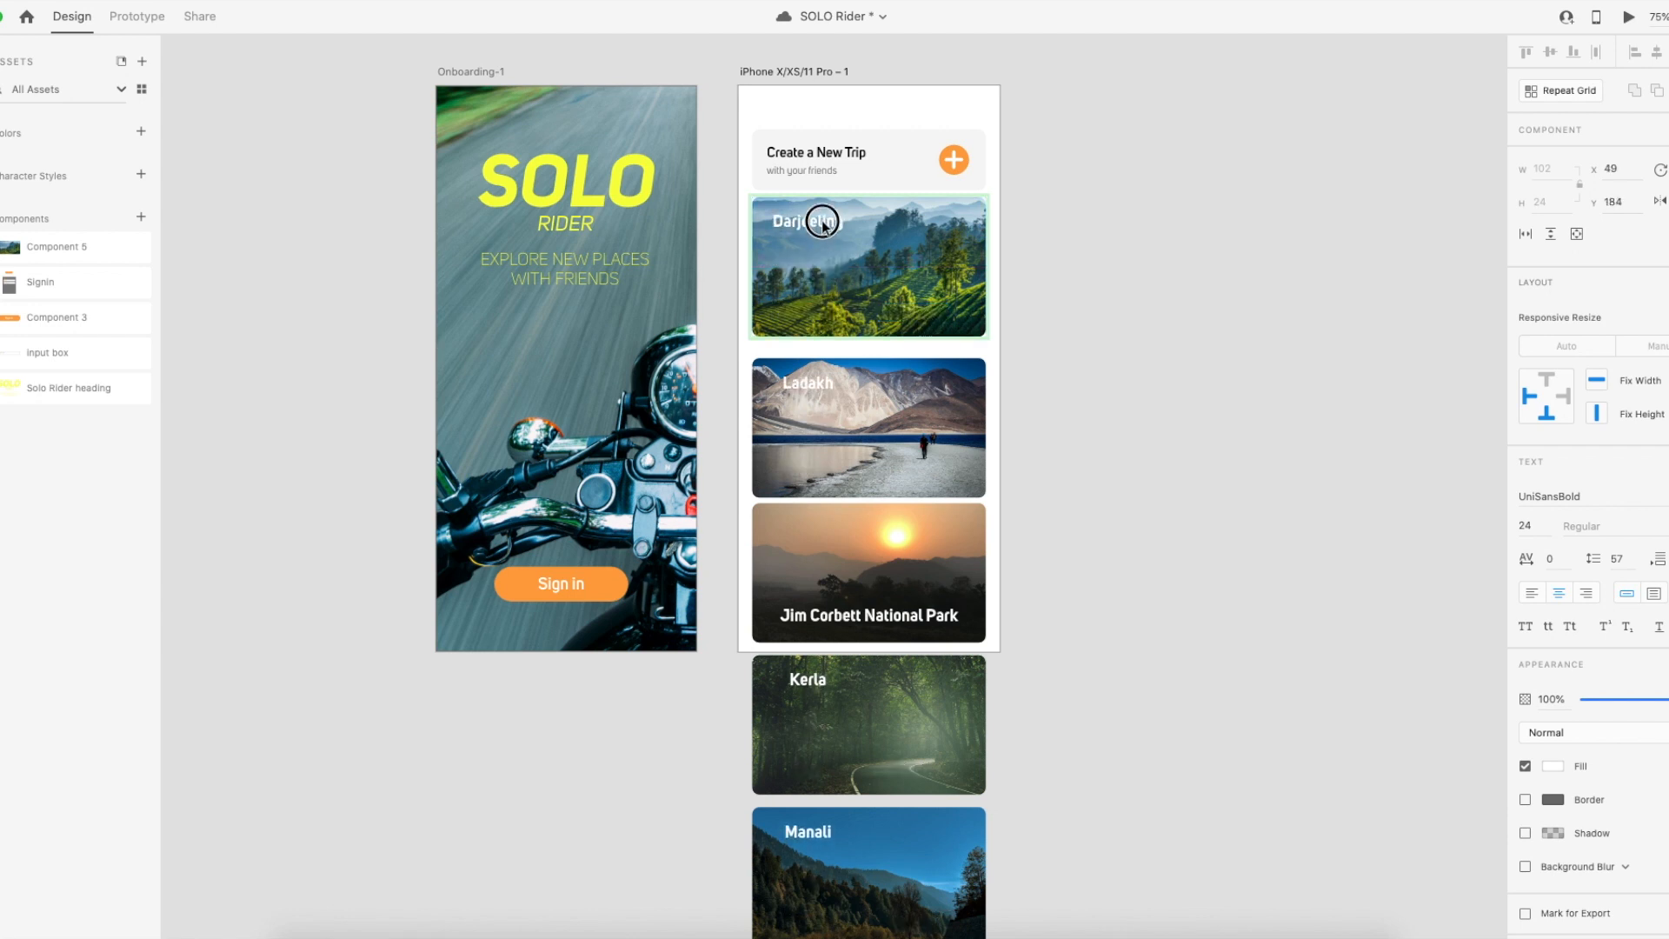
key(ctrl+z)
click(1212, 533)
Try moving the Jim Corbett National Park card off the artboard, and undo it along with the remaining title shift.
drag(956, 600, 1045, 615)
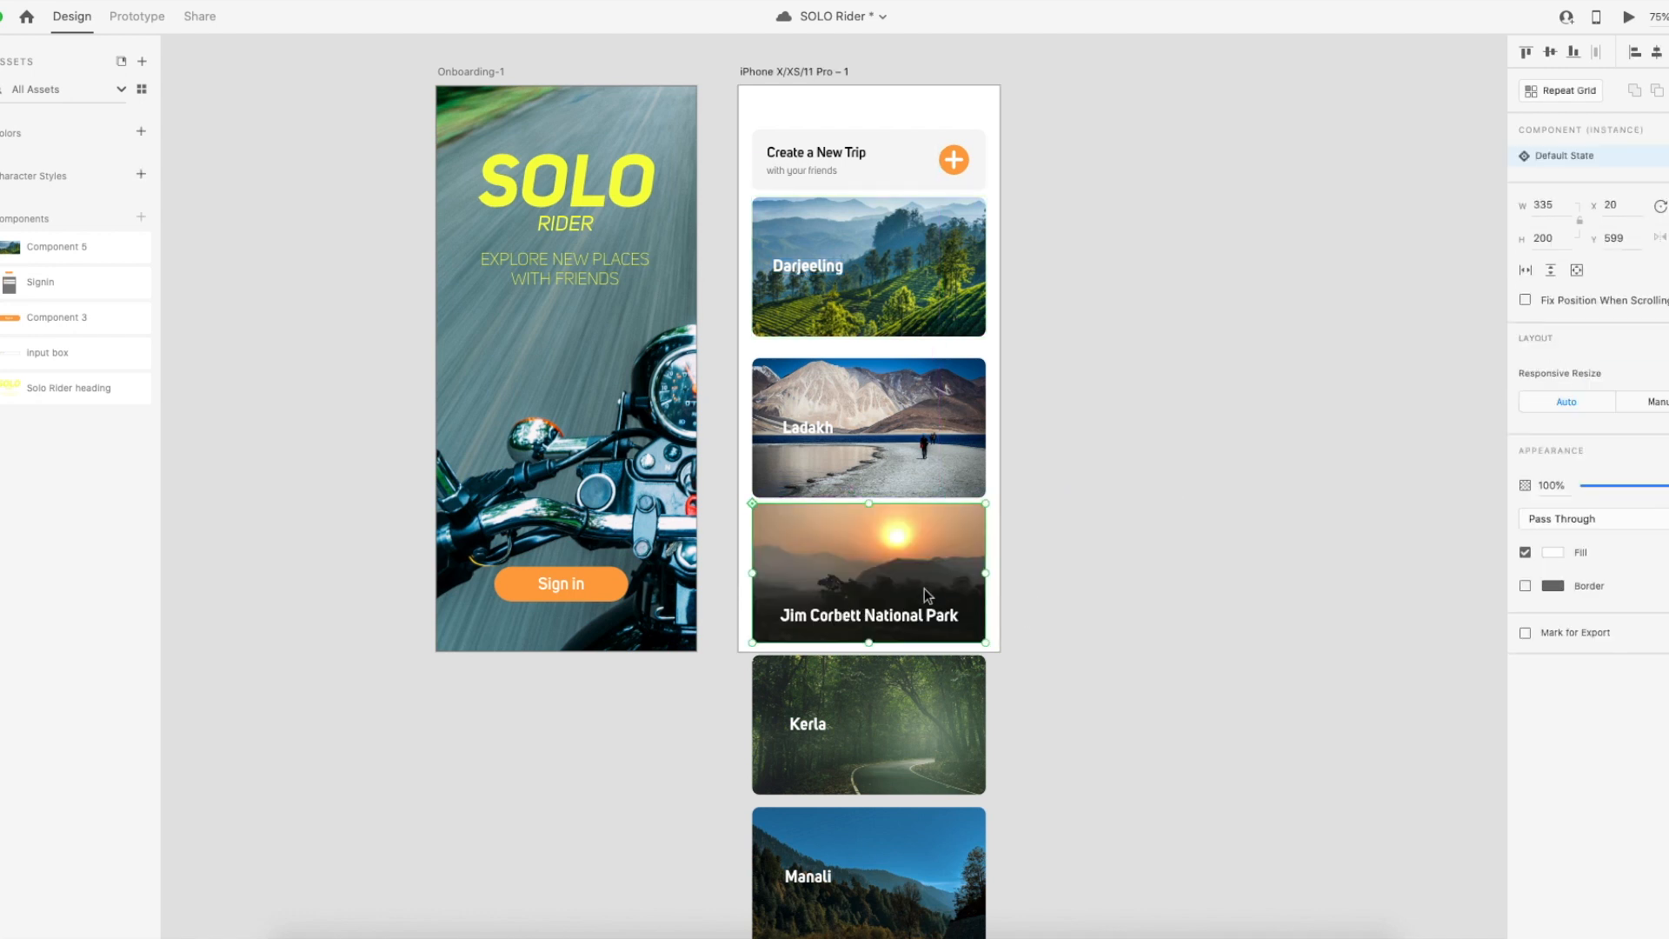
drag(925, 588, 1386, 588)
click(922, 269)
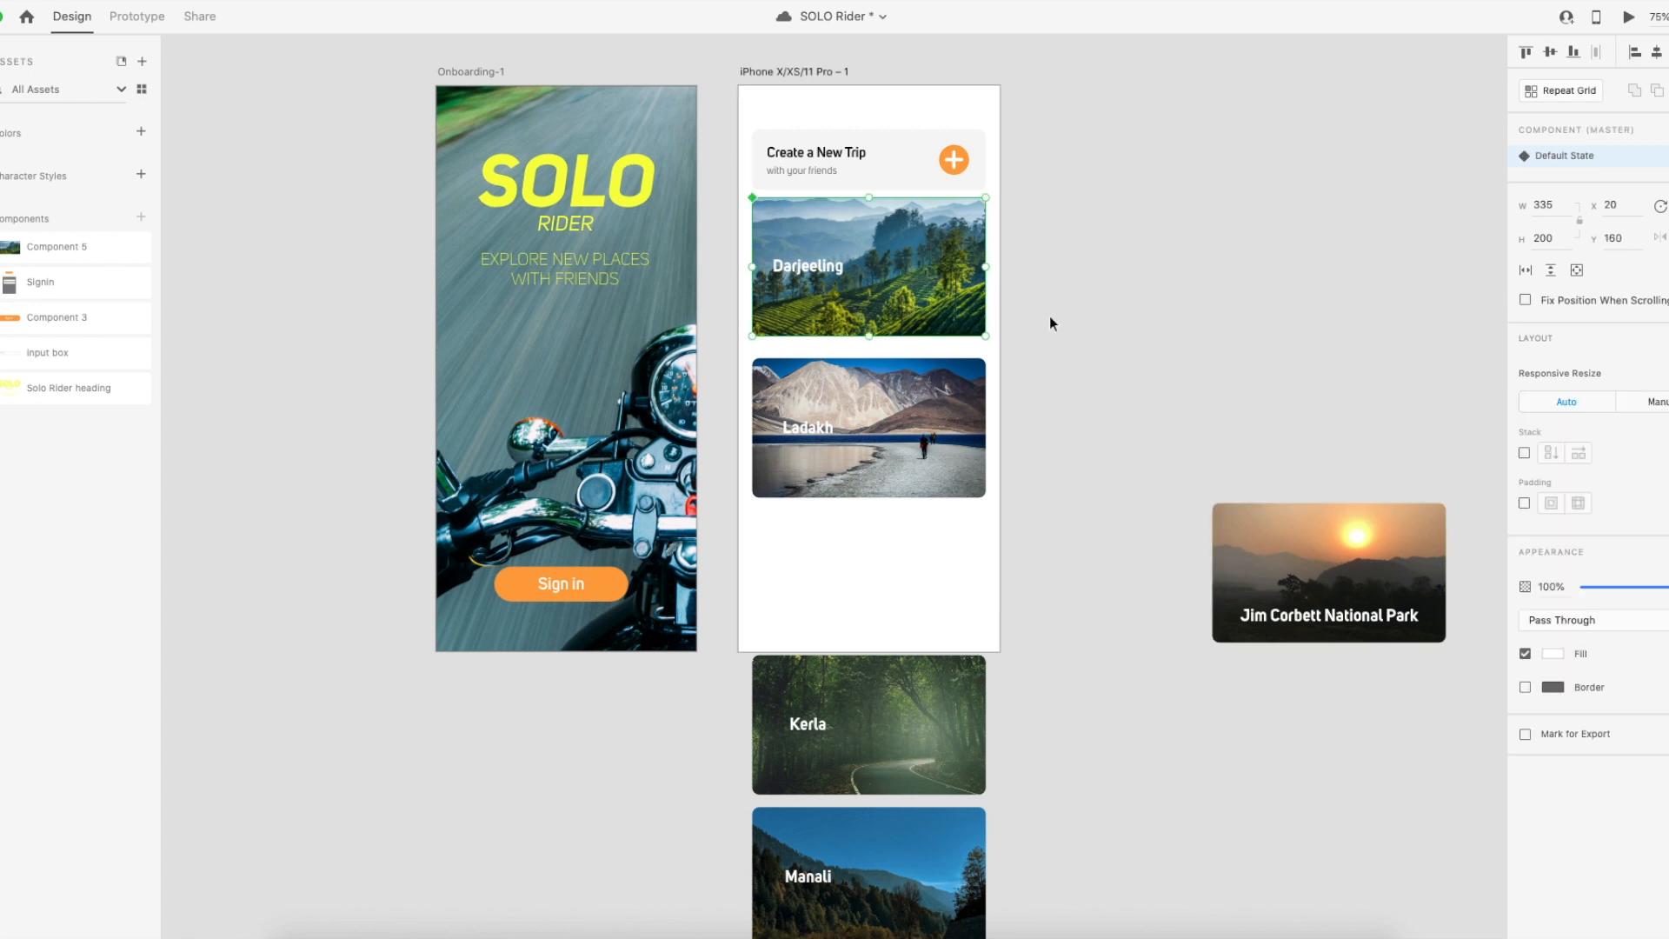
key(ctrl+z)
key(ctrl+z)
Move the Jim Corbett National Park card outside the artboard and put a copy of the Darjeeling card in its place below Ladakh.
drag(841, 580, 1230, 577)
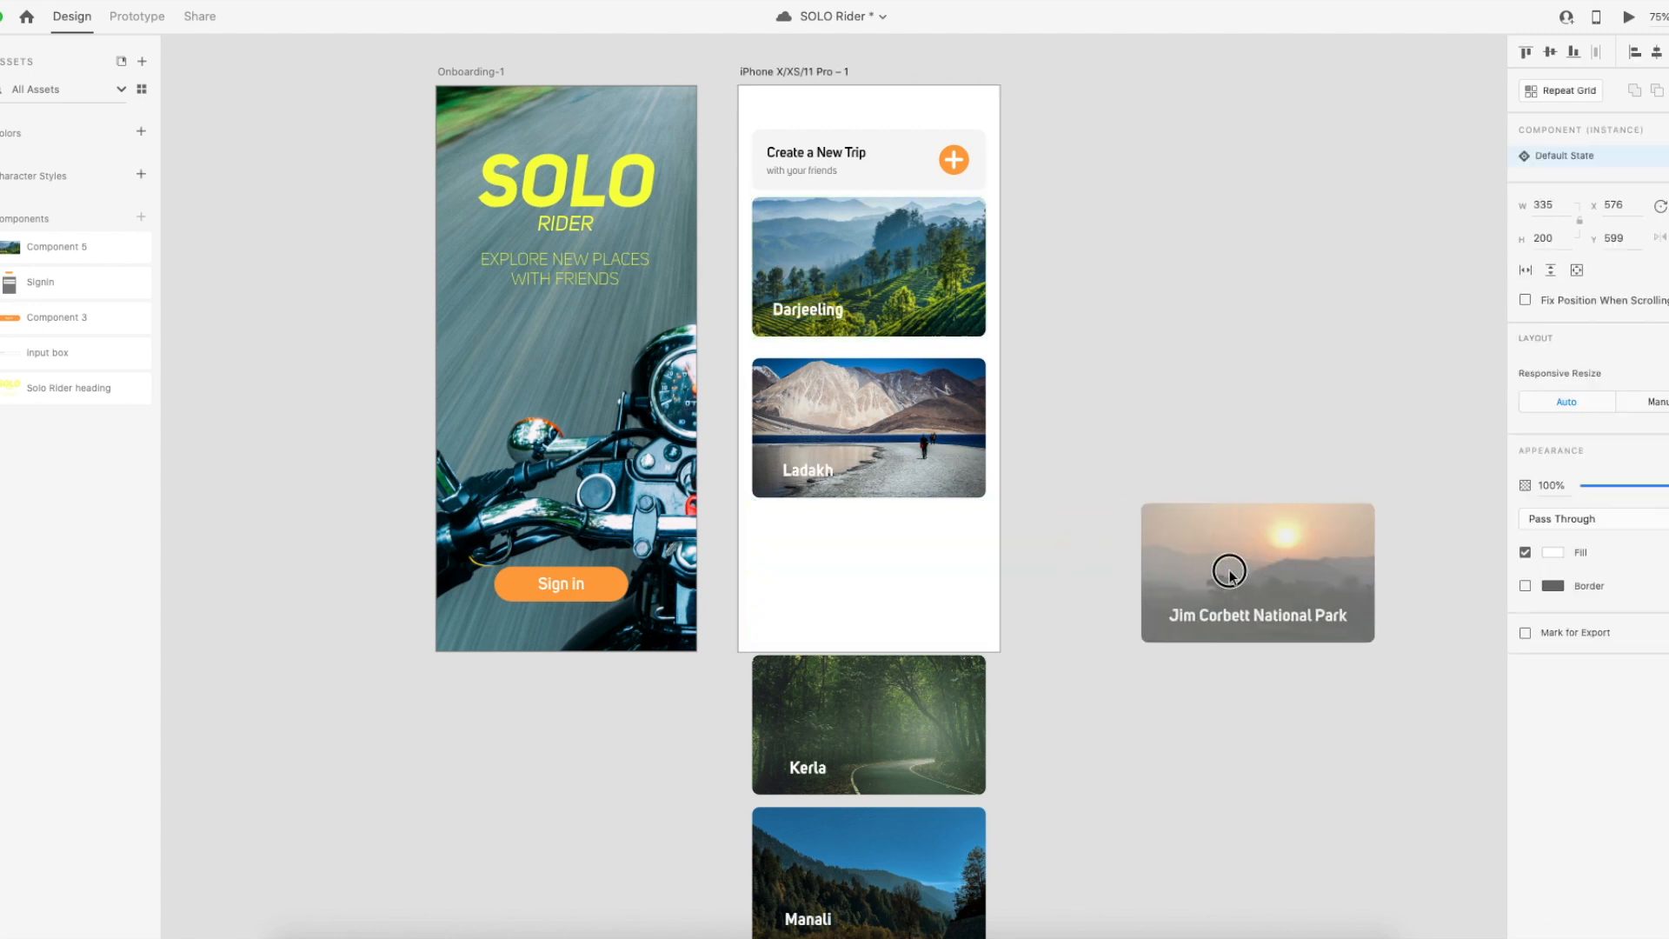
click(920, 299)
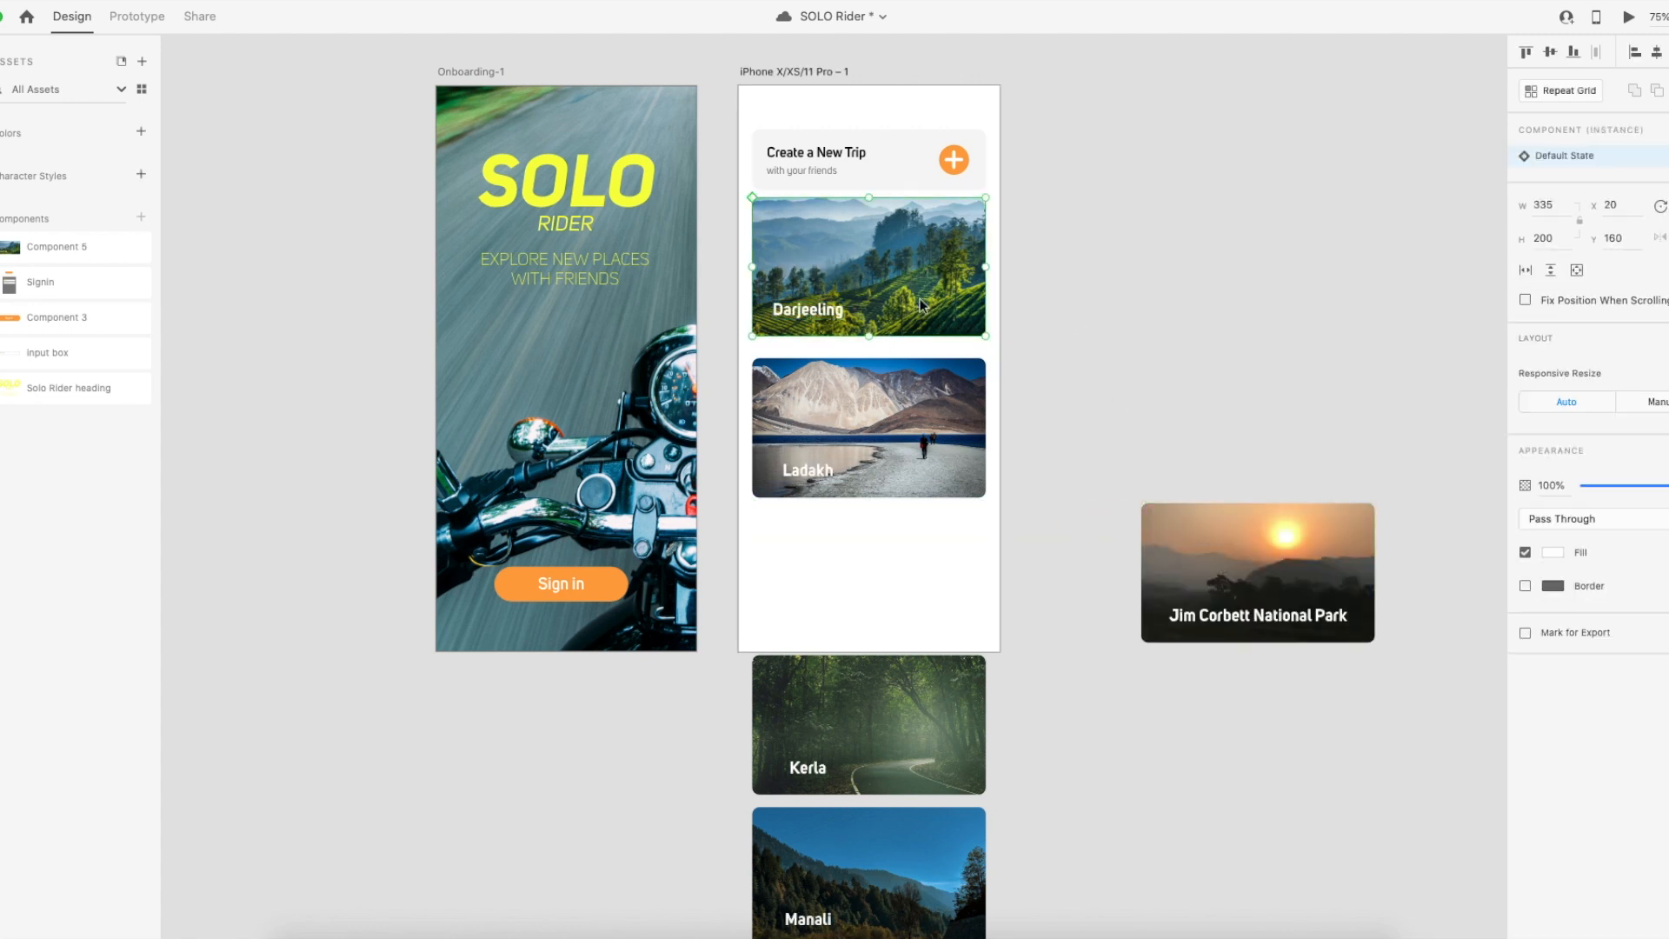
drag(920, 298, 939, 570)
click(1101, 504)
Change the new Darjeeling copy's title to "Jim Corbett National Park" and move the title inside the card.
double_click(820, 621)
double_click(825, 621)
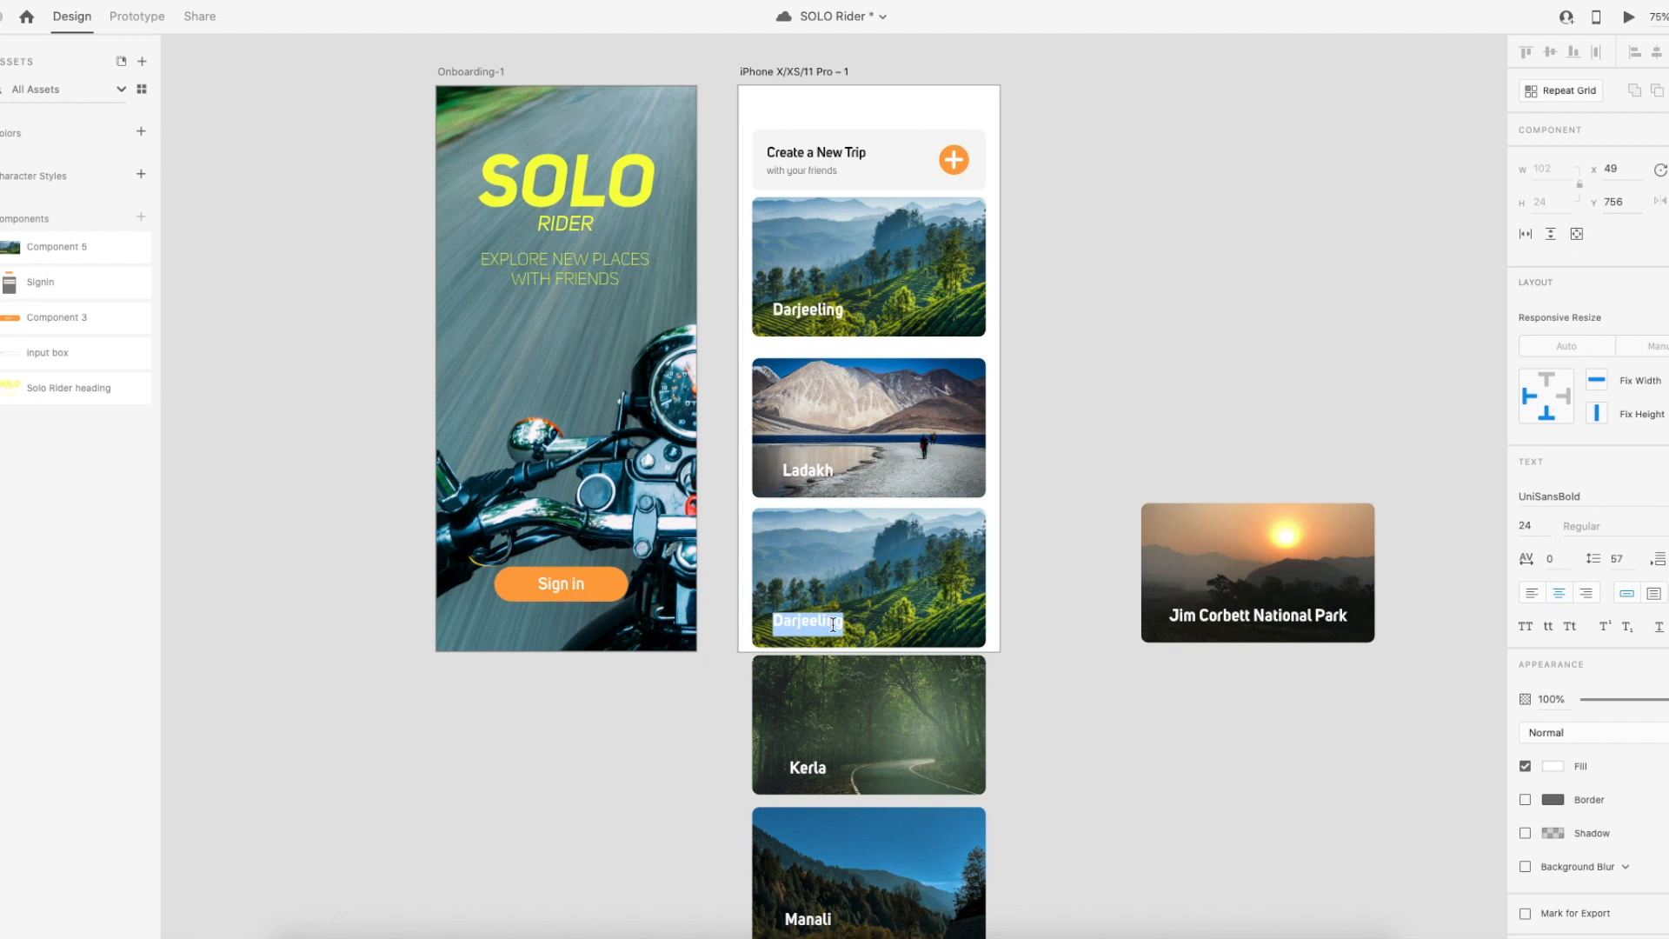
text(Jim Corbet)
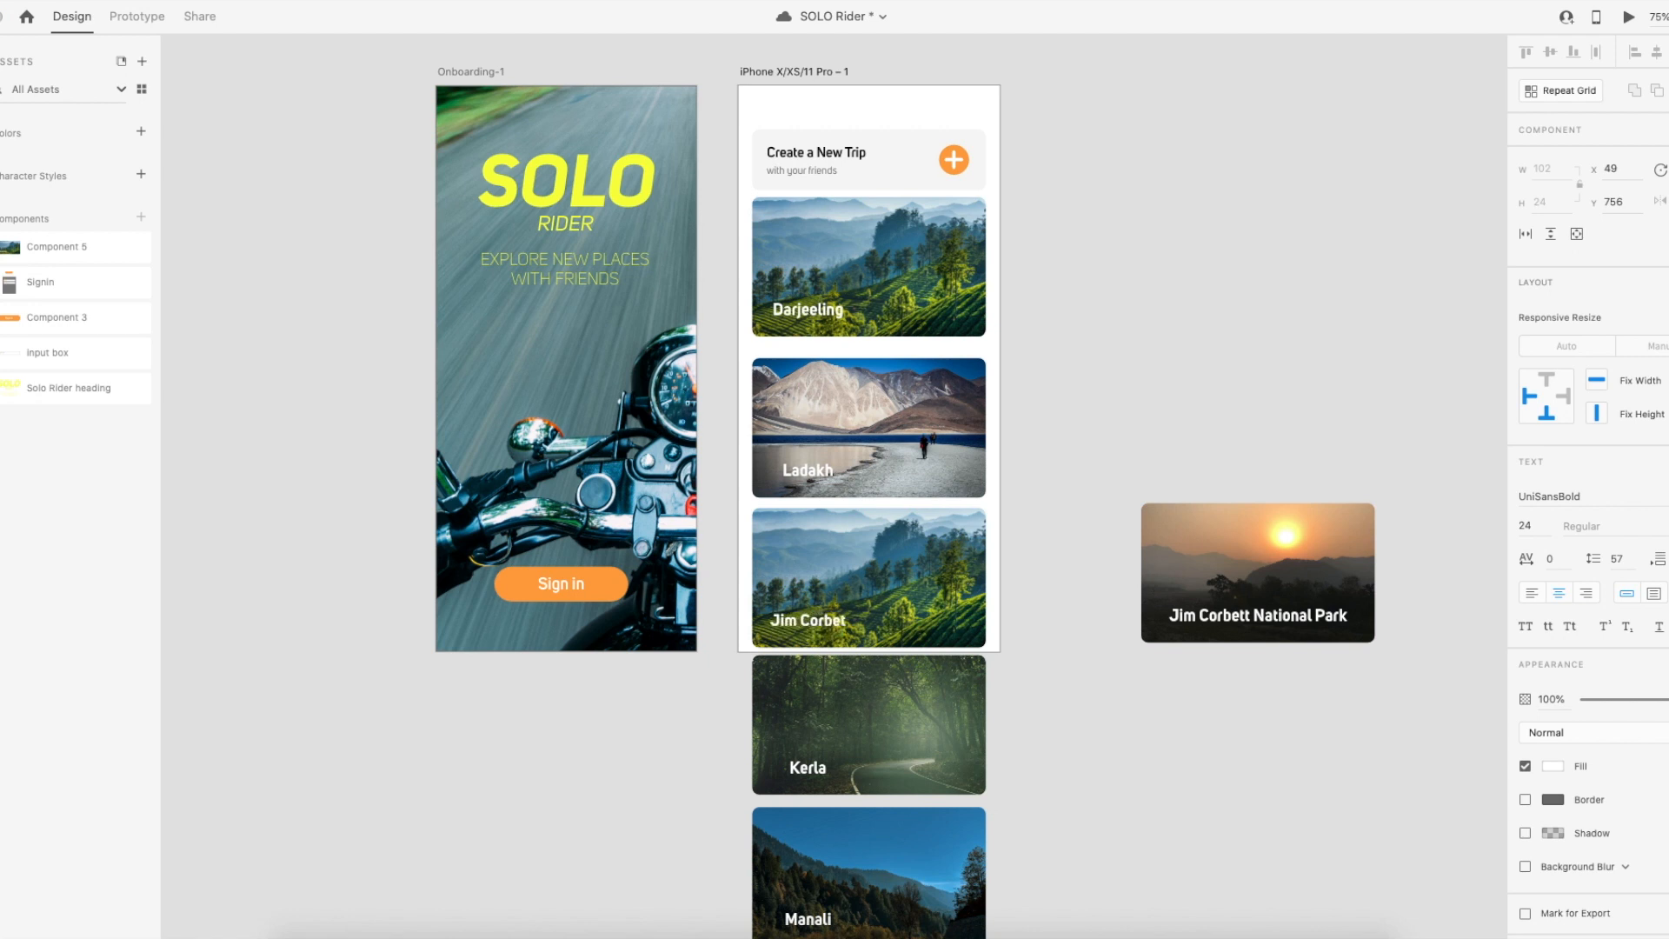
text(t NAtional PArk)
key(Left)
key(Left)
key(BackSpace)
text(a)
key(BackSpace)
text(a)
key(Escape)
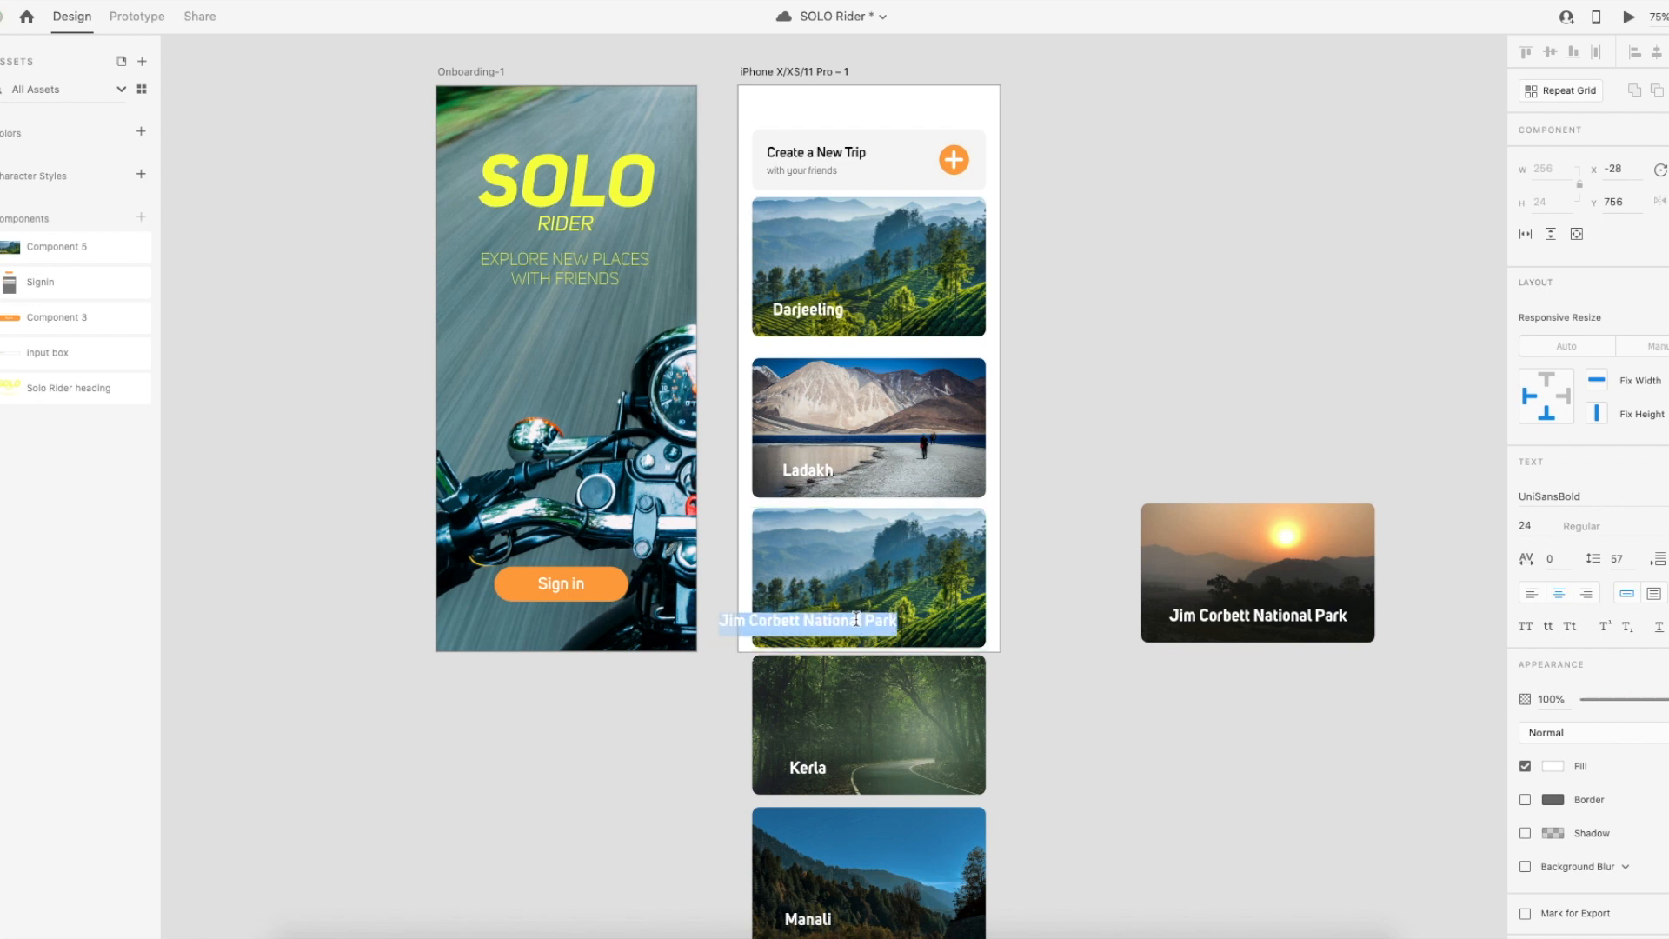
drag(855, 621, 906, 626)
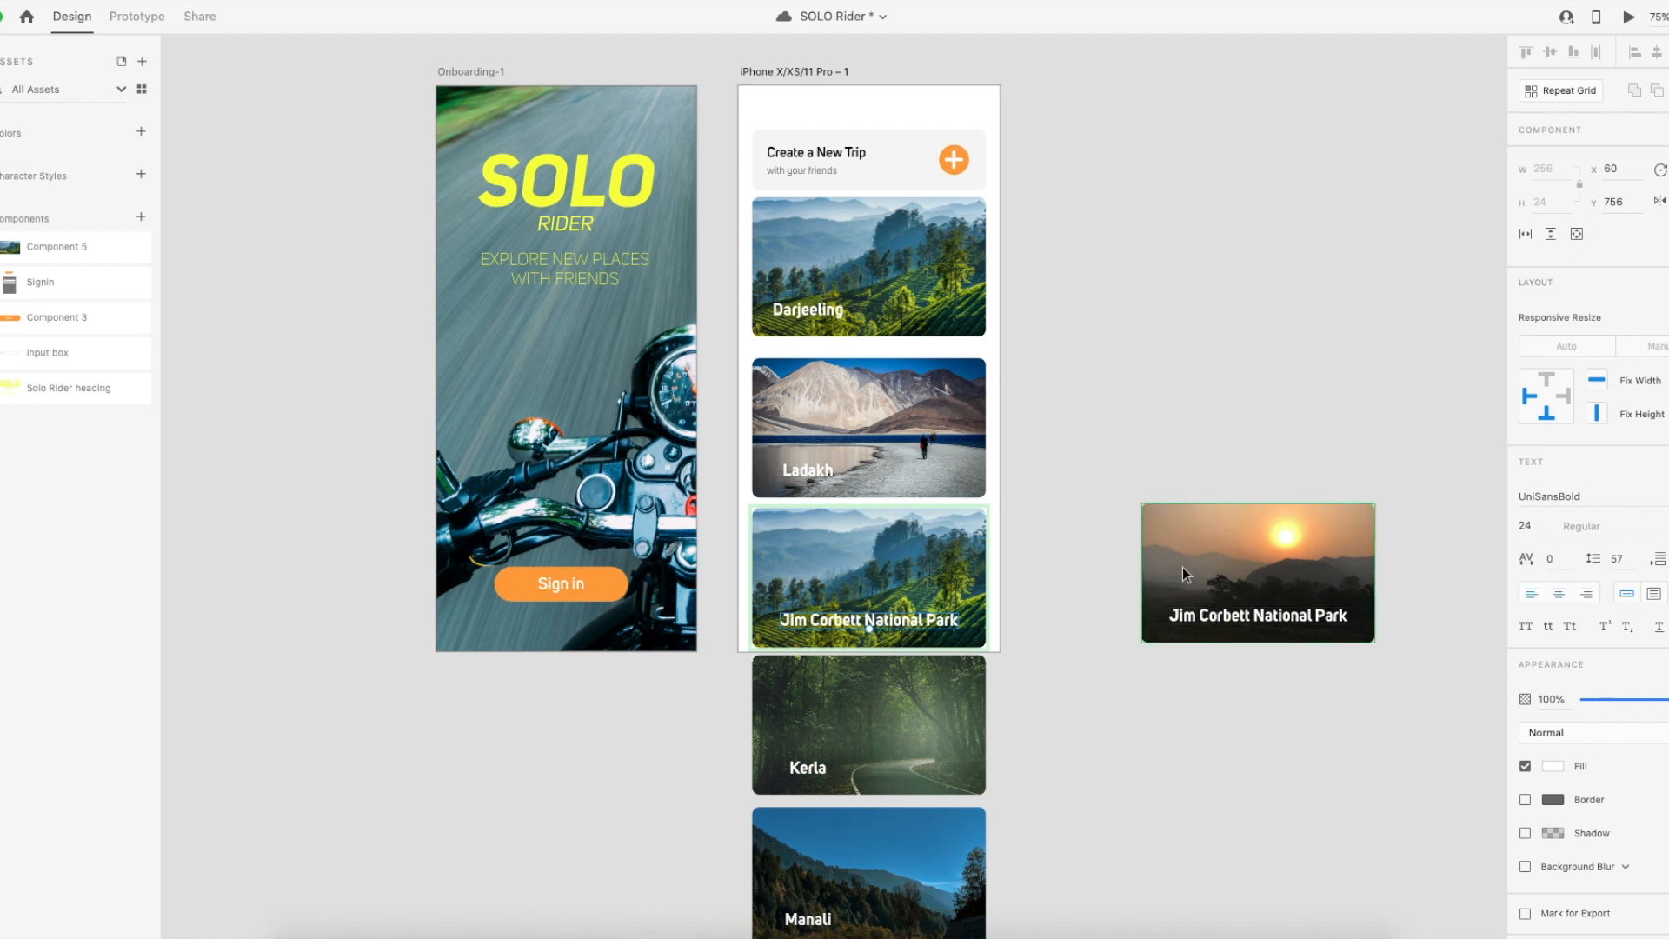
Replace the new Jim Corbett card's photo with "jim corbett - safari - morning.JPG" from Finder and delete the old card outside the artboard.
key(super+Tab)
drag(420, 365, 945, 570)
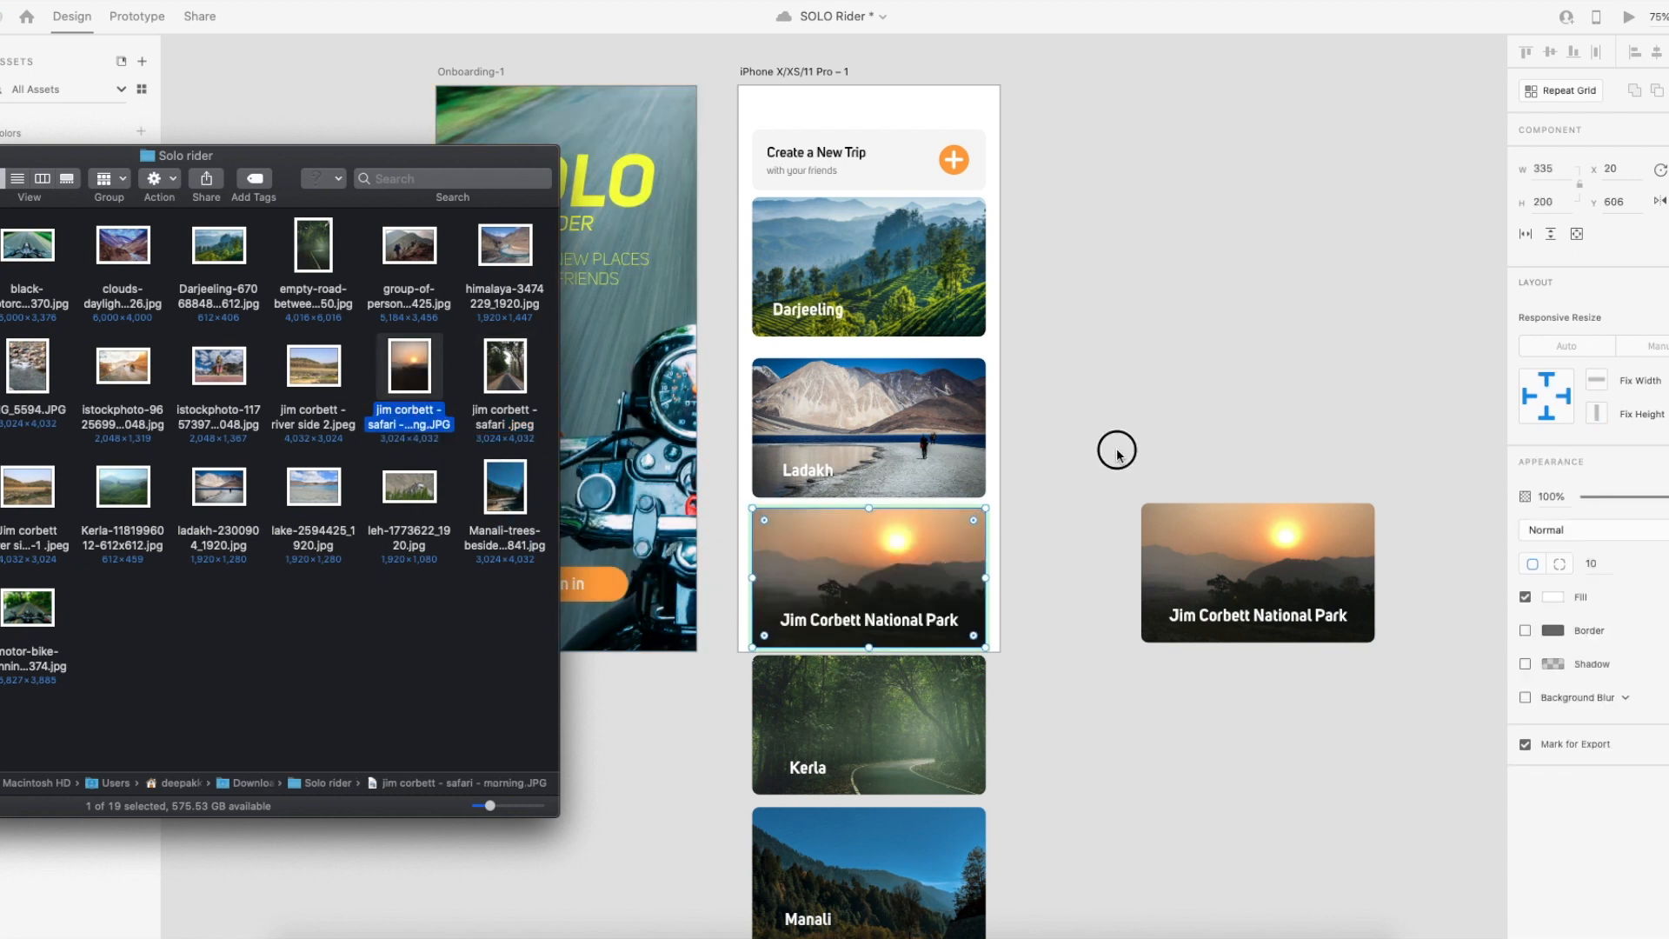
click(1219, 541)
key(Delete)
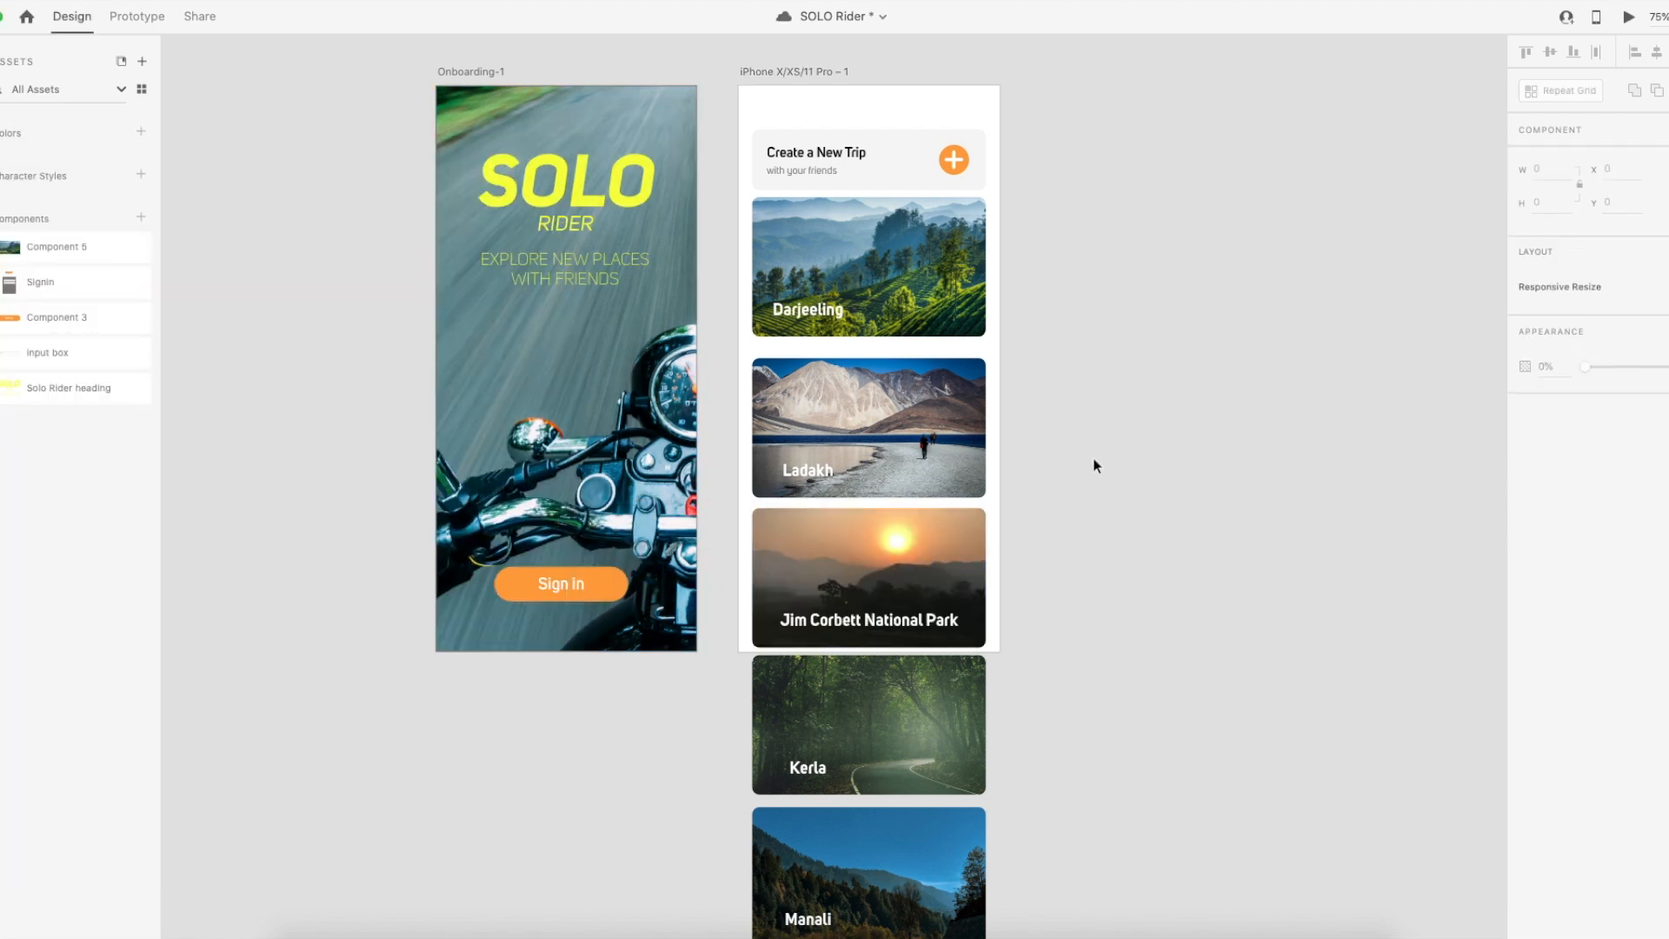
Try shifting the Darjeeling title inside its card to compare it with the Jim Corbett National Park title.
double_click(859, 279)
mouse_move(833, 317)
mouse_down()
mouse_move(831, 293)
mouse_move(828, 319)
mouse_up()
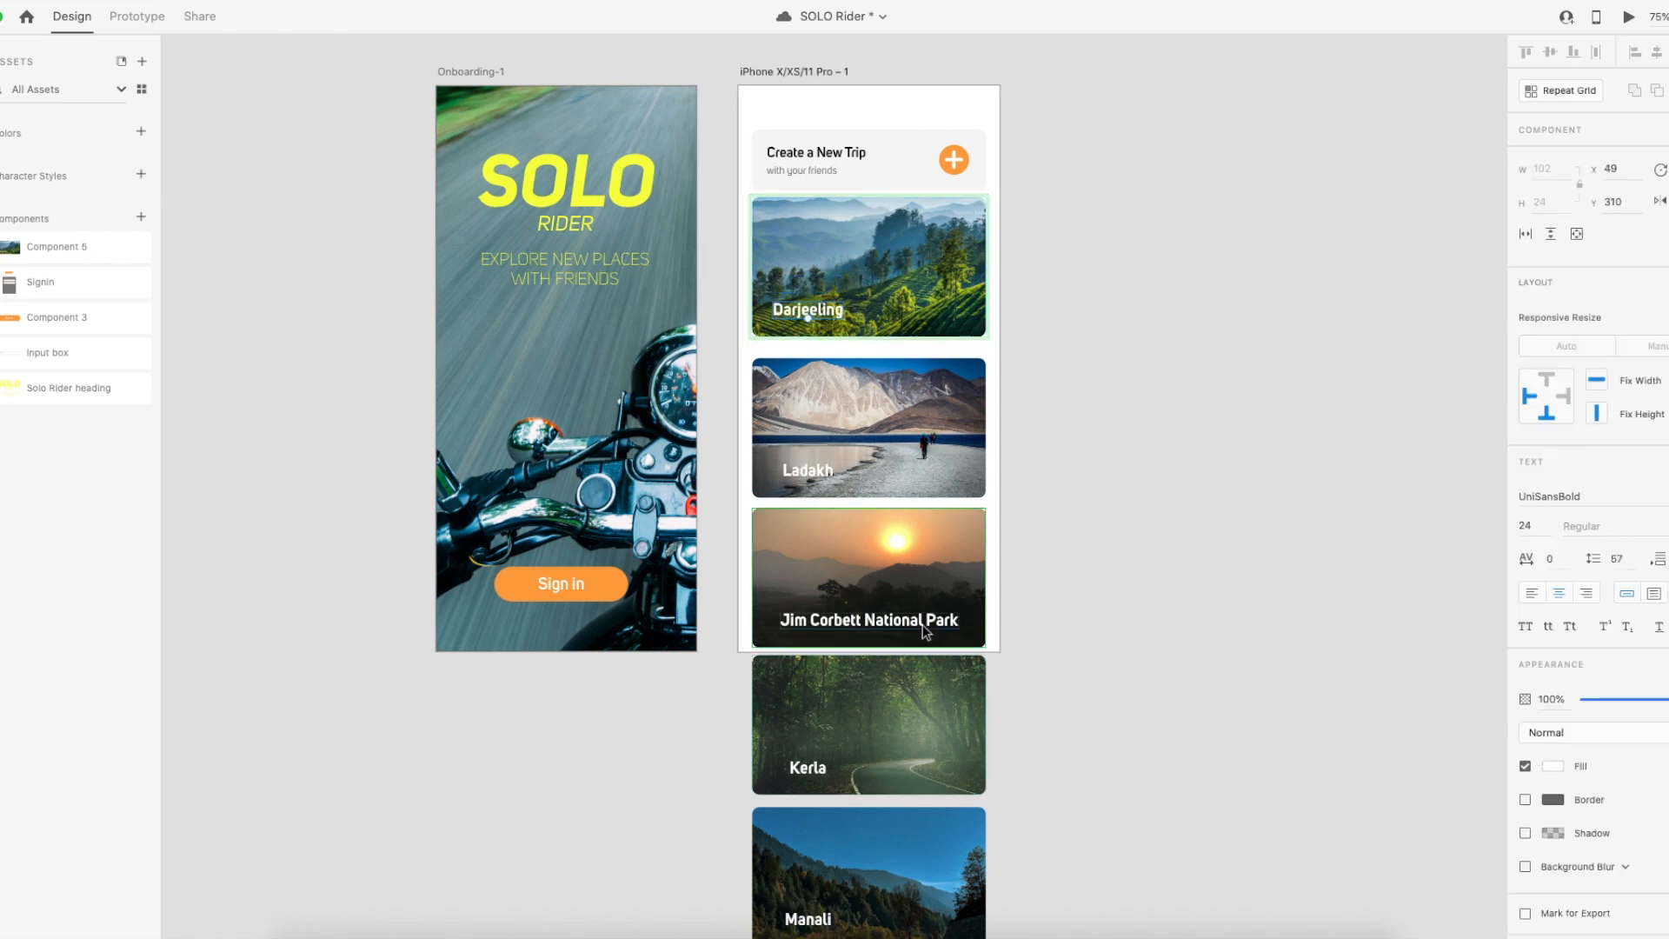
click(949, 648)
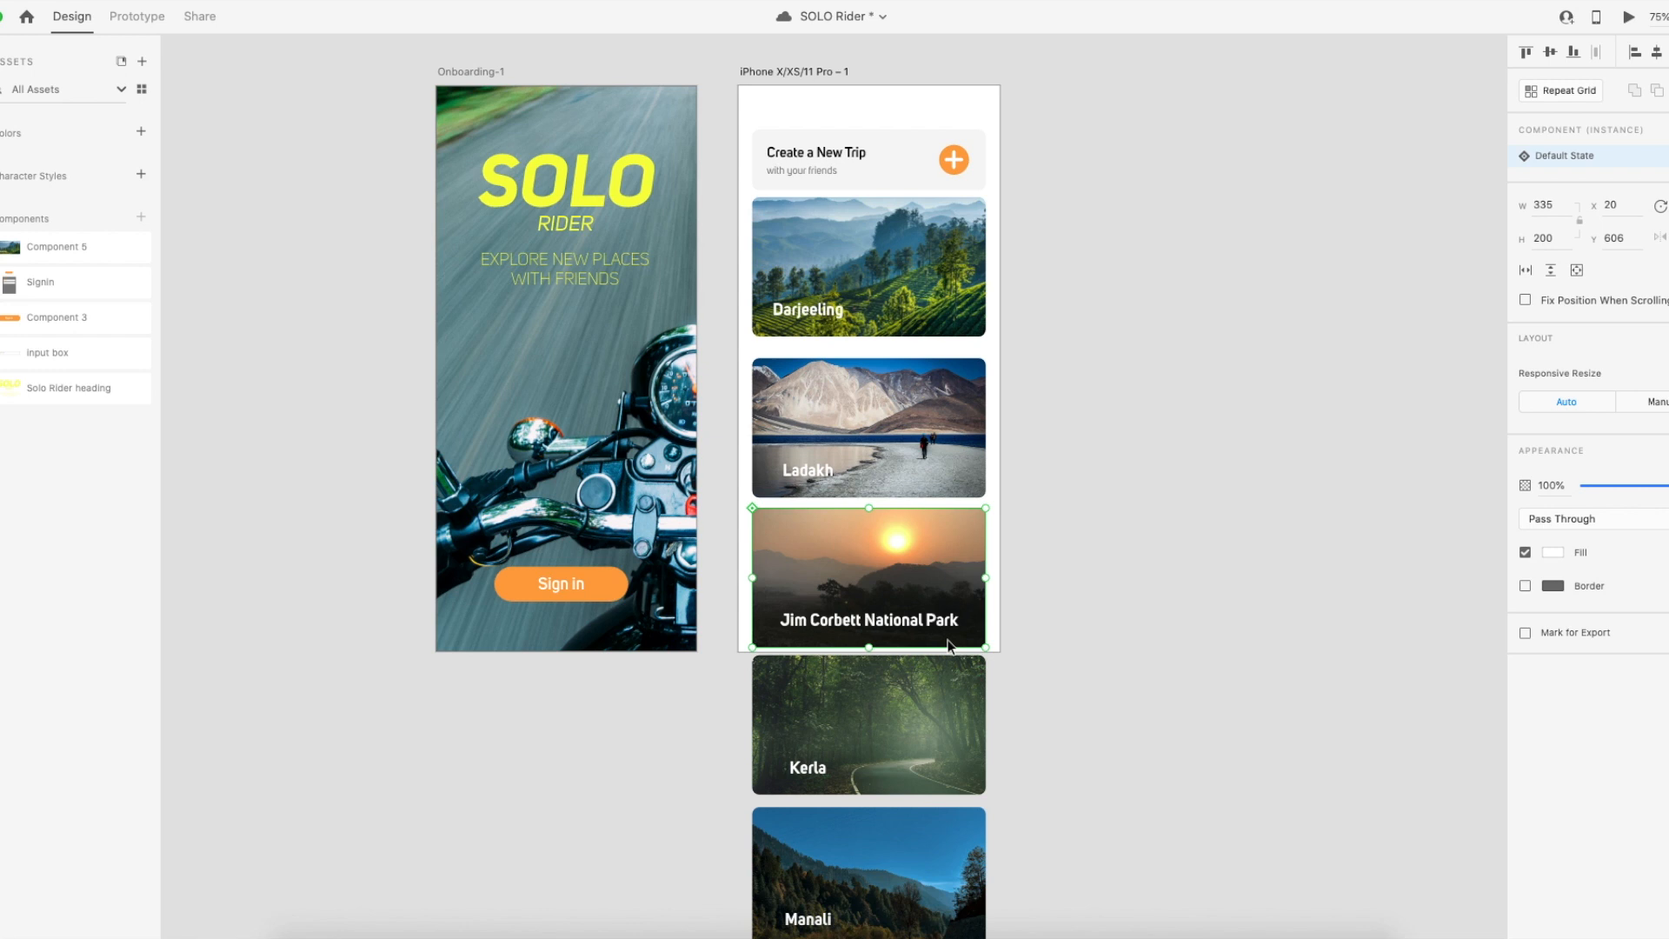
Revert the Jim Corbett card's photo replacement and return its title to X -28.
double_click(879, 619)
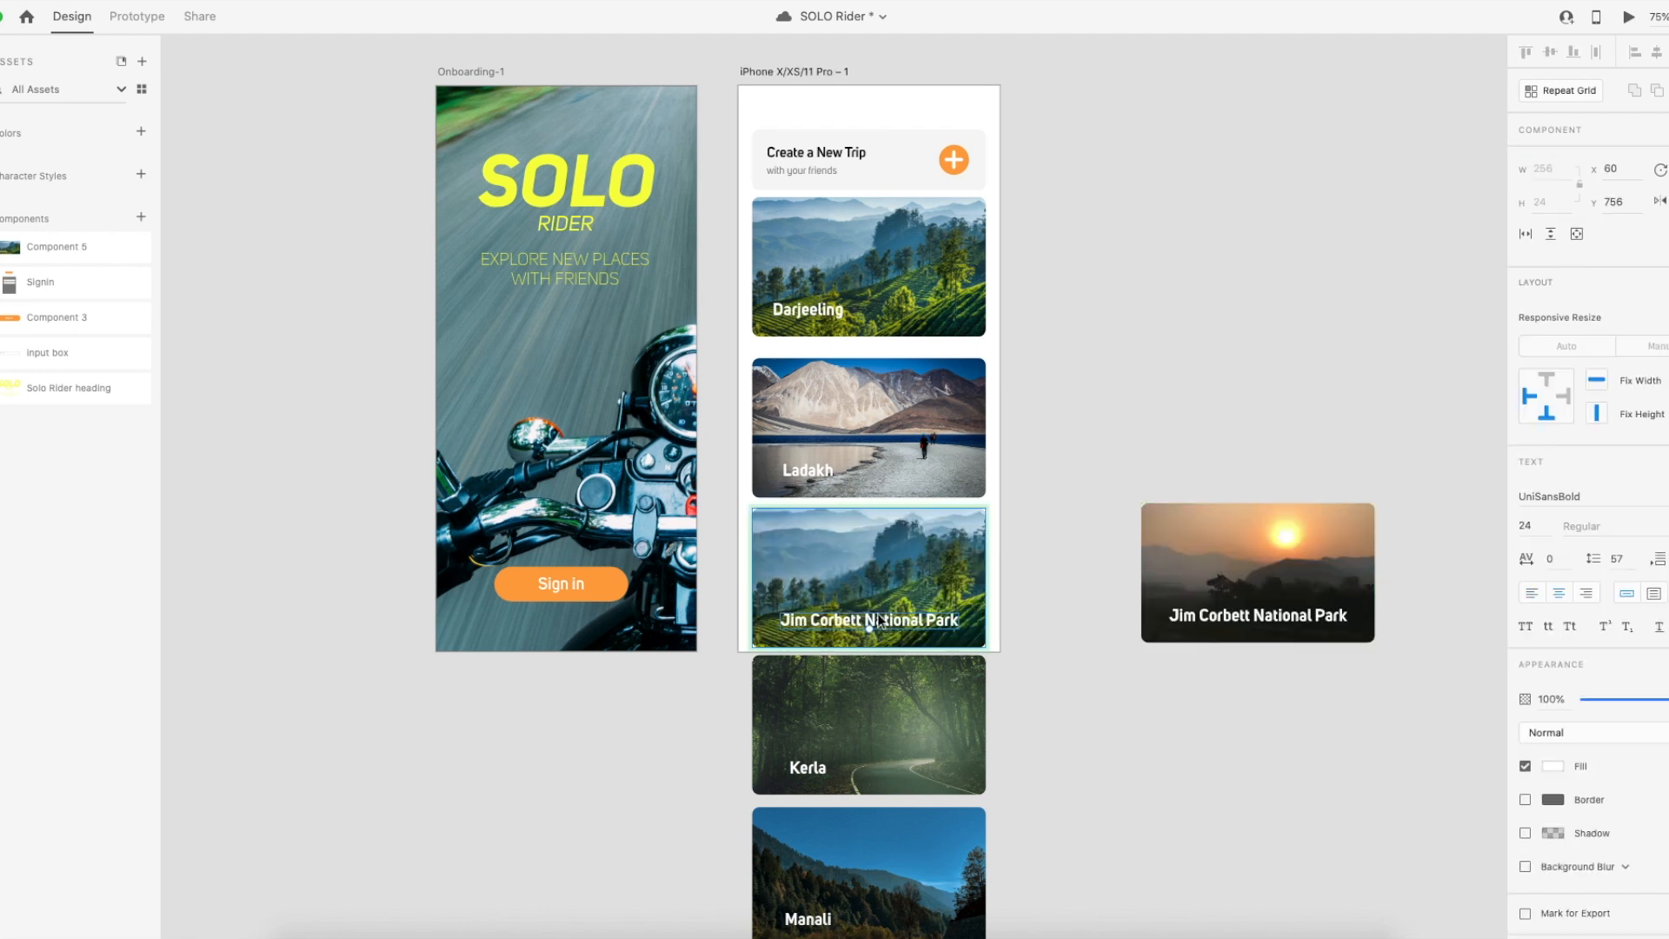
key(shift+Left)
key(shift+Left)
key(shift+Left)
key(shift+Left)
key(shift+Left)
key(shift+Left)
key(shift+Left)
key(shift+Left)
key(shift+Left)
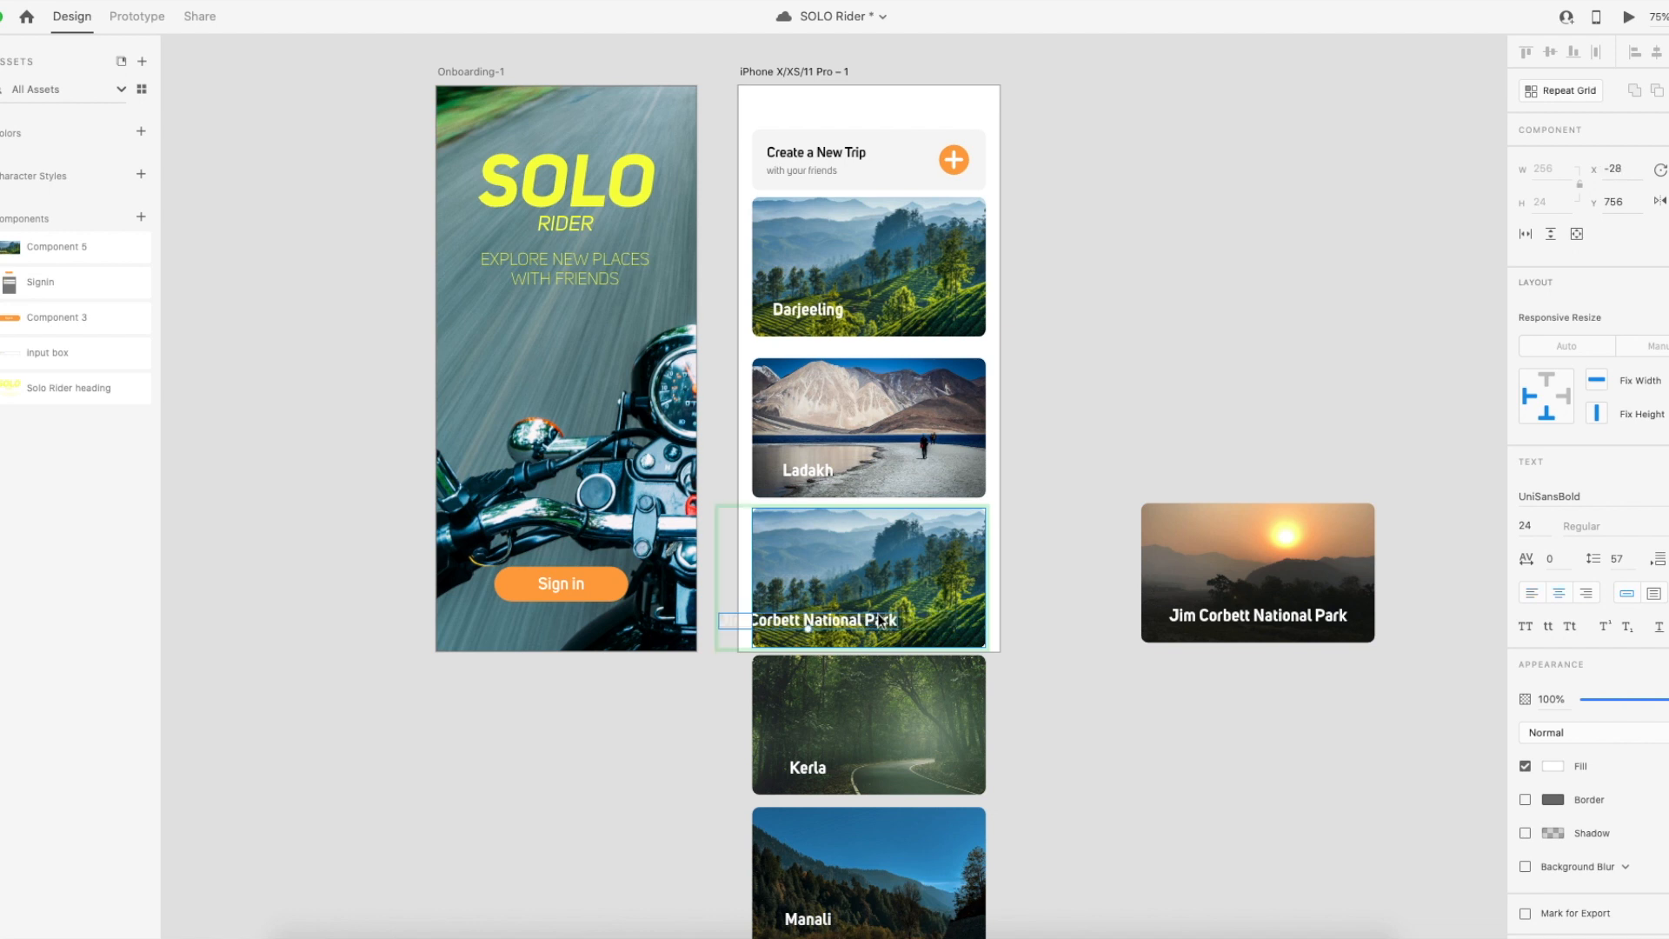
Try shifting the Darjeeling title across its card, and move the Jim Corbett National Park title back inside its card at X 60.
double_click(831, 306)
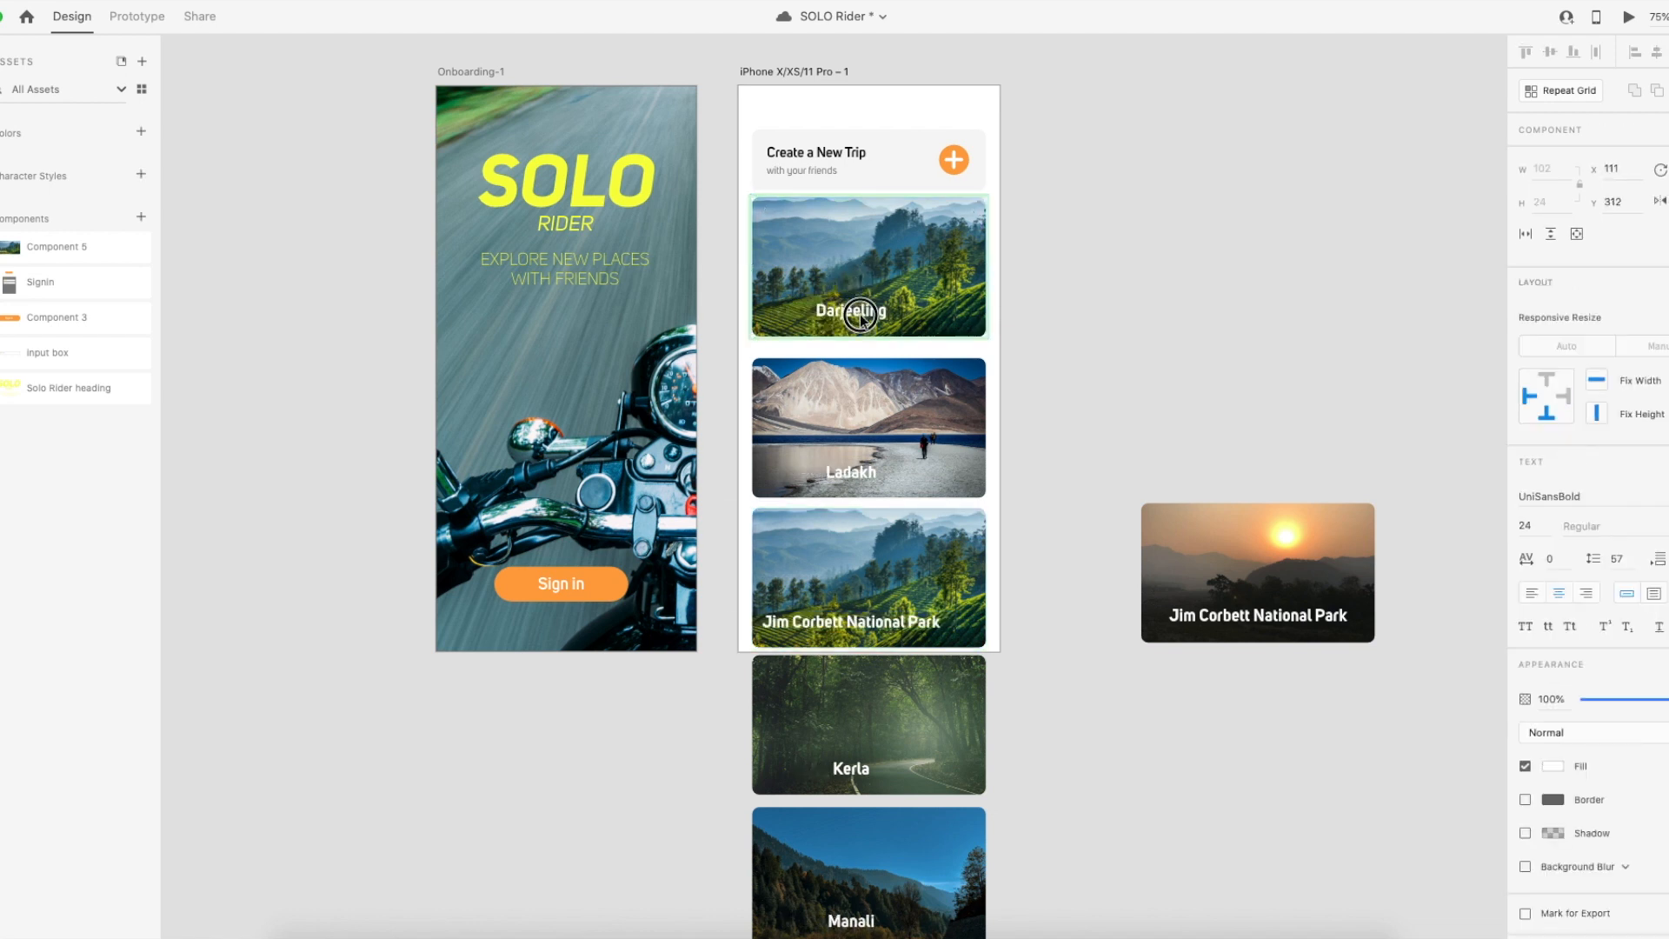
double_click(821, 621)
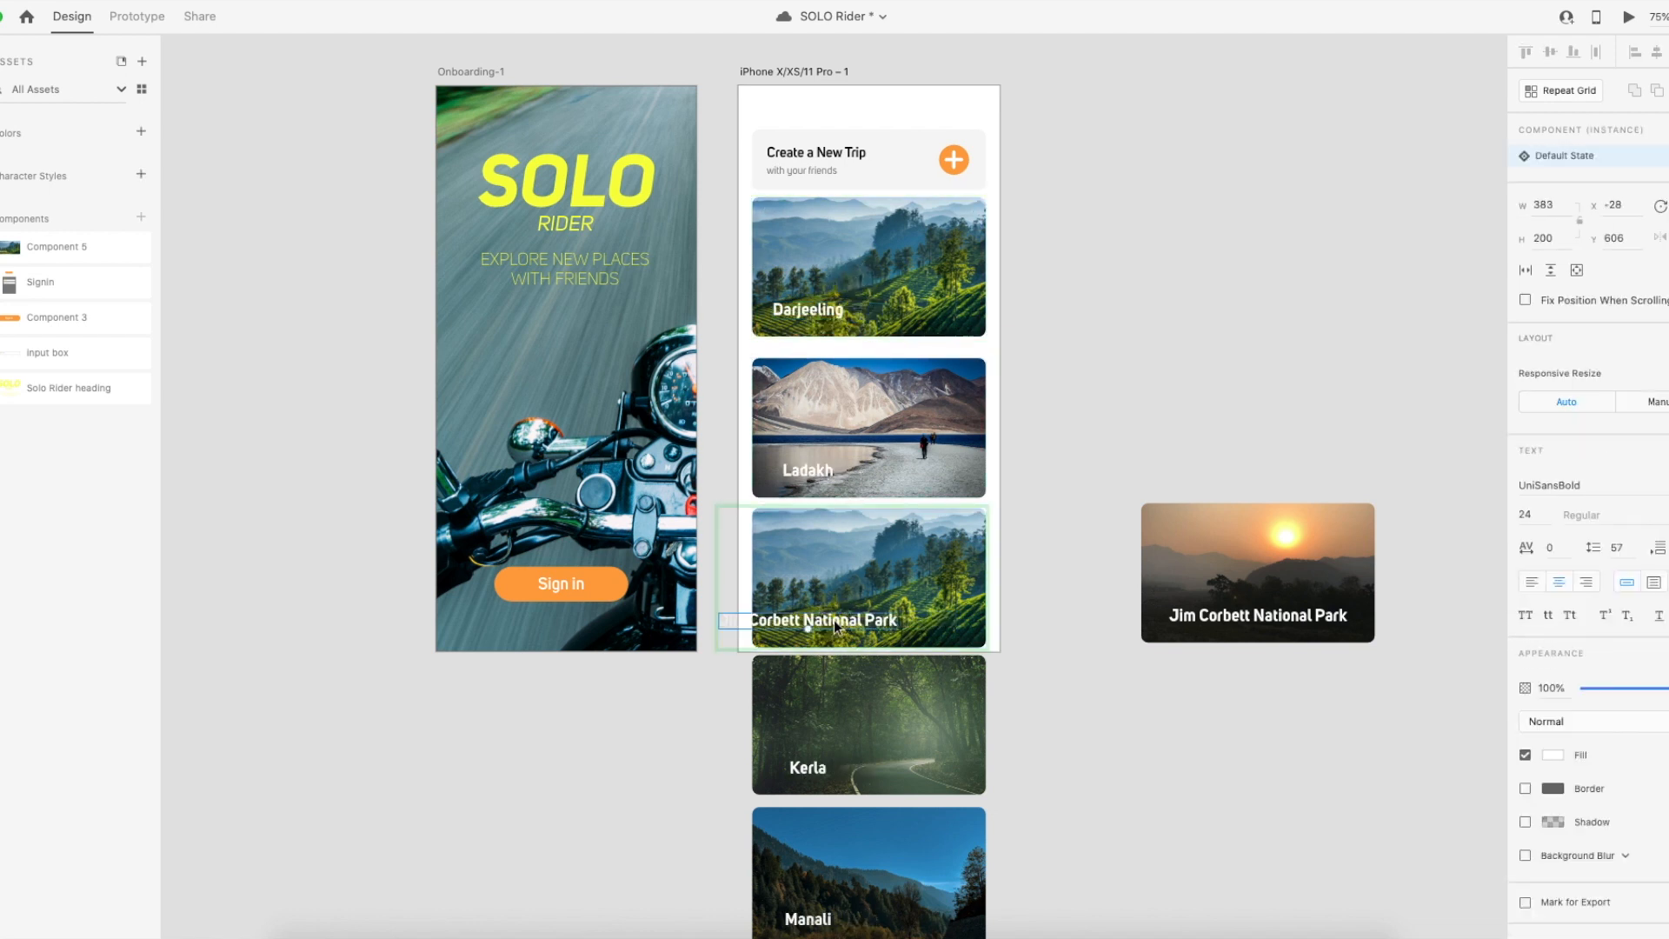
drag(819, 622, 852, 623)
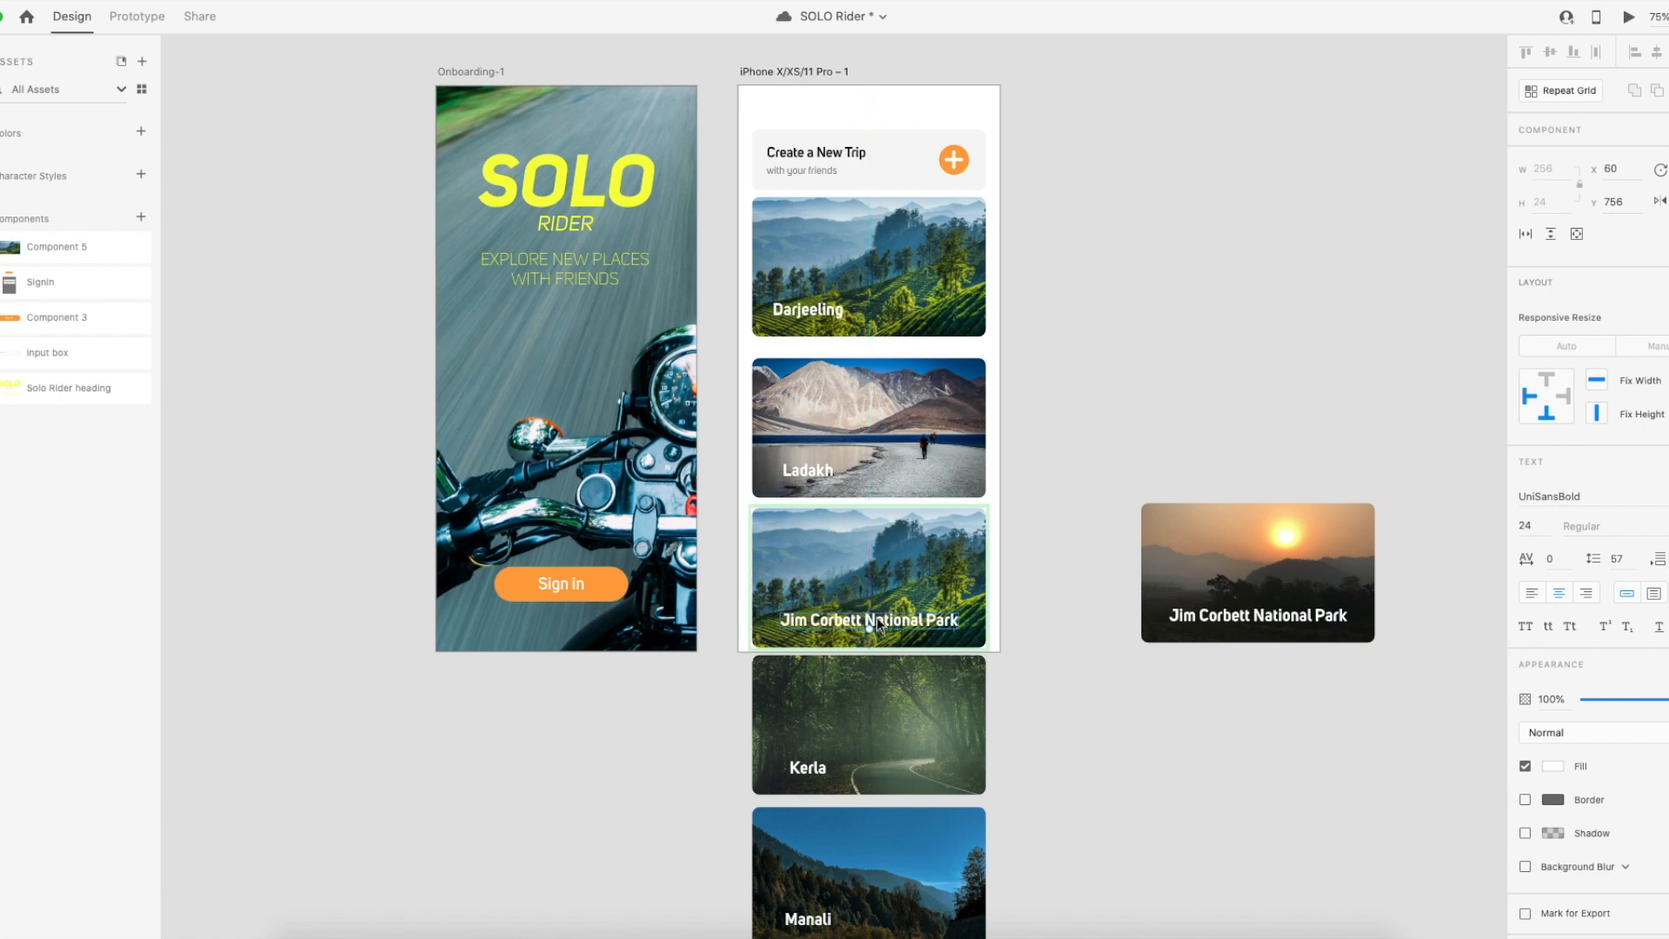
Replace the Jim Corbett card's photo in the artboard with "jim corbett - safari - morning.JPG" from Finder.
key(super+Tab)
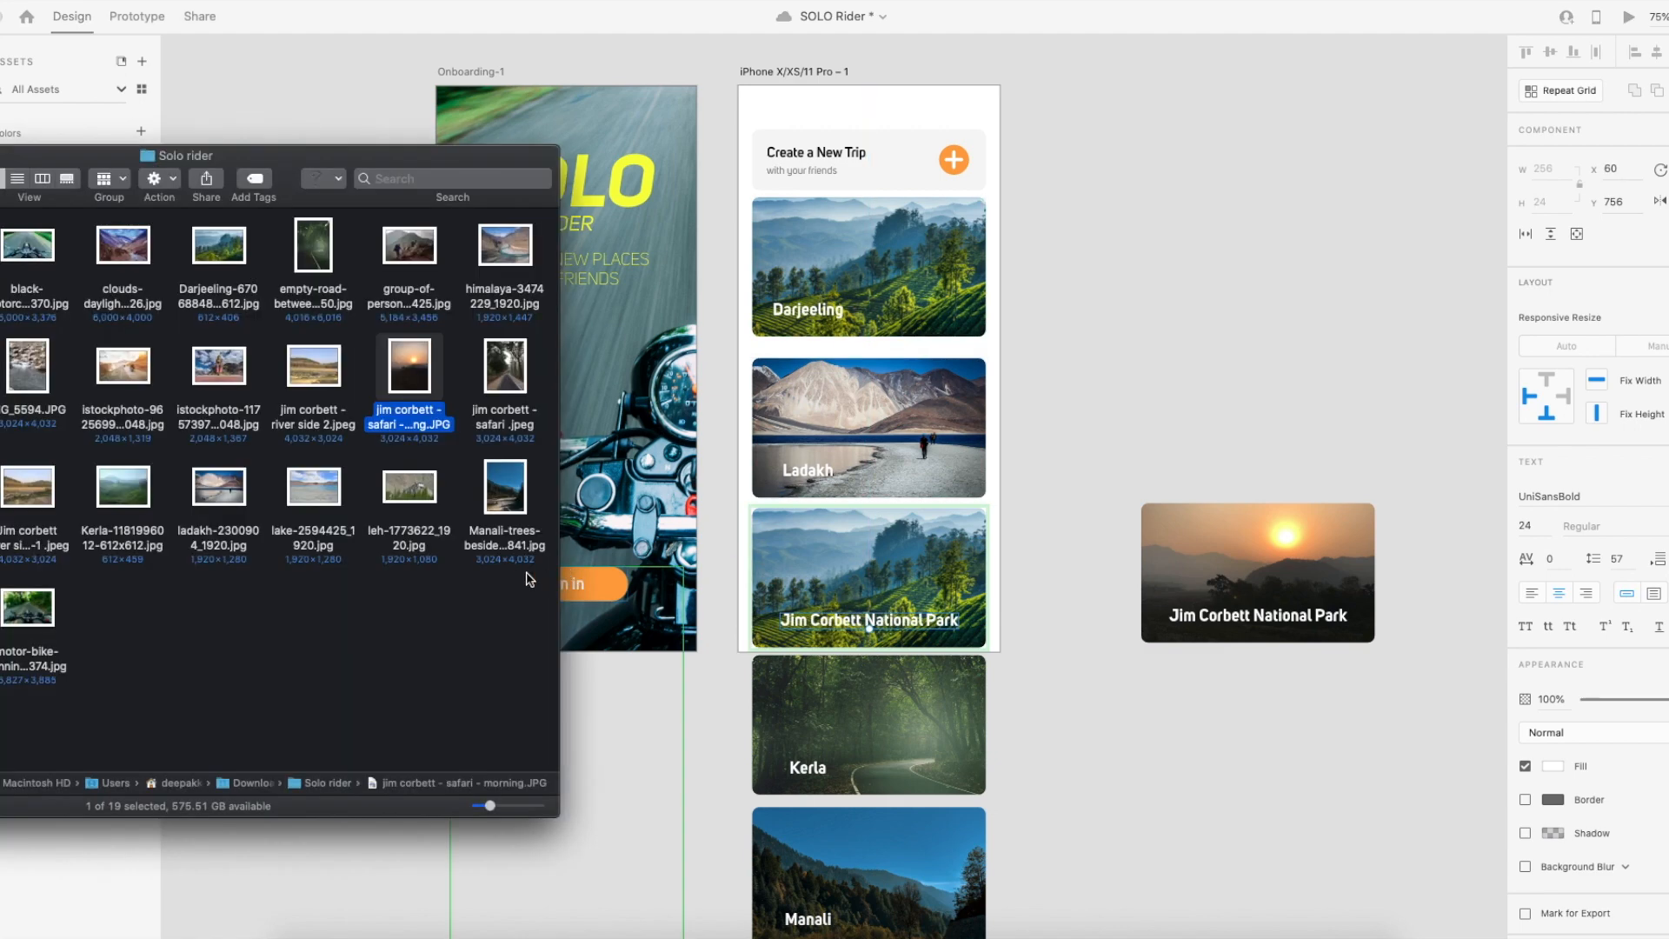
drag(412, 372, 902, 579)
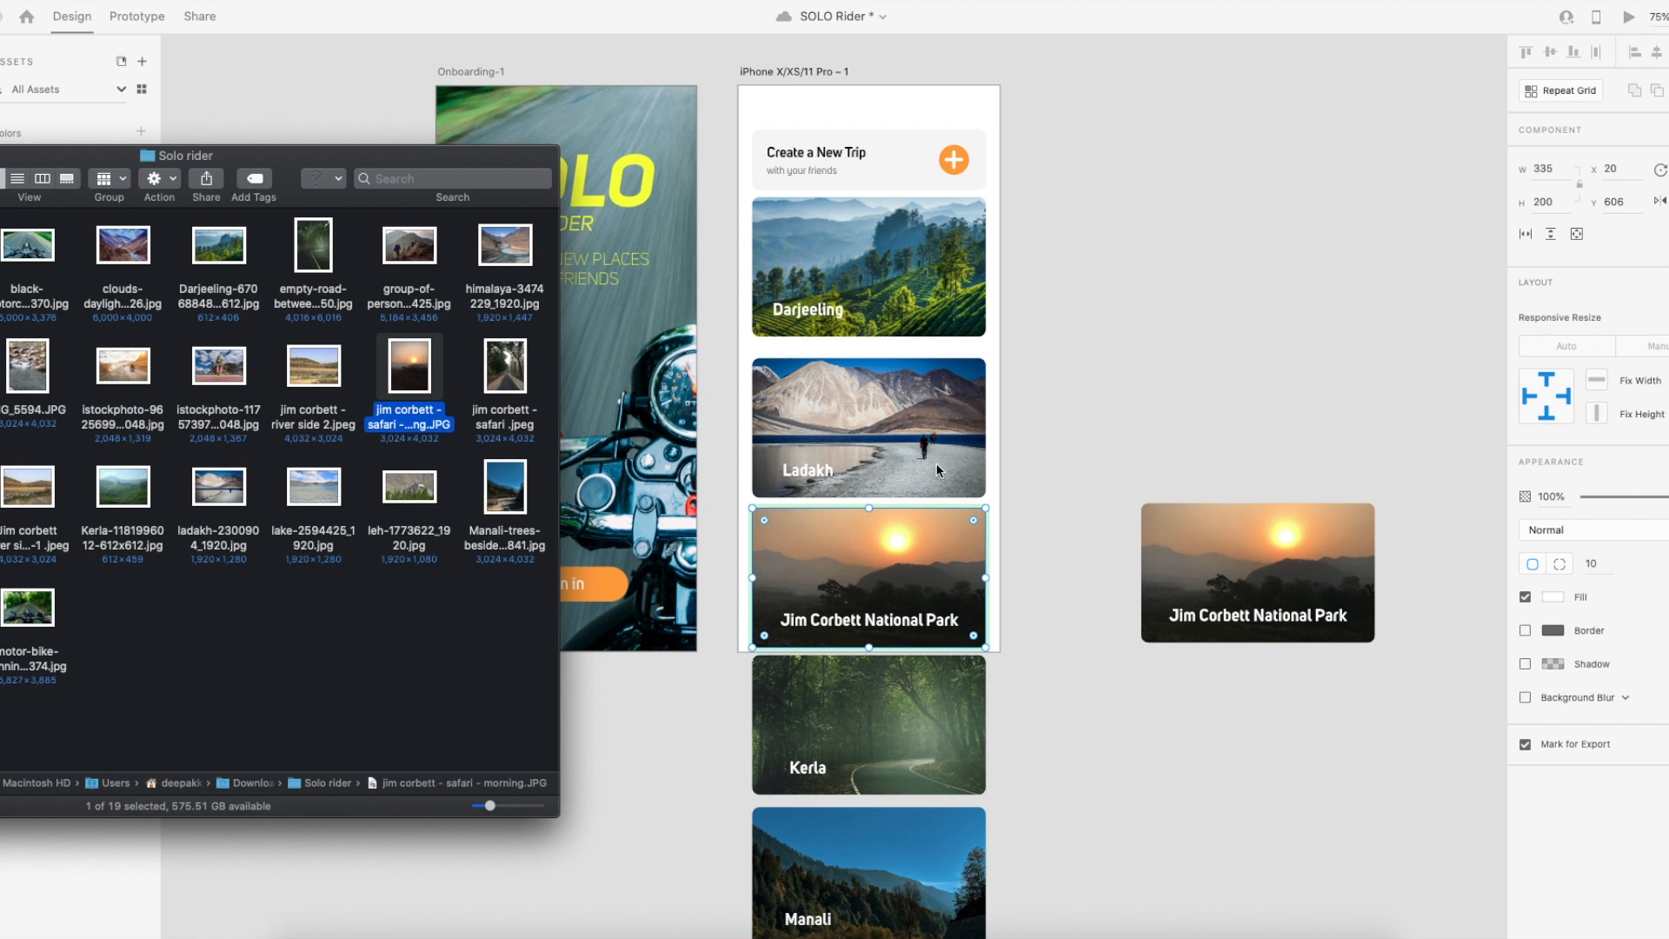
key(super+Tab)
Try moving the Darjeeling title to the horizontal centre of its card.
click(901, 295)
double_click(820, 318)
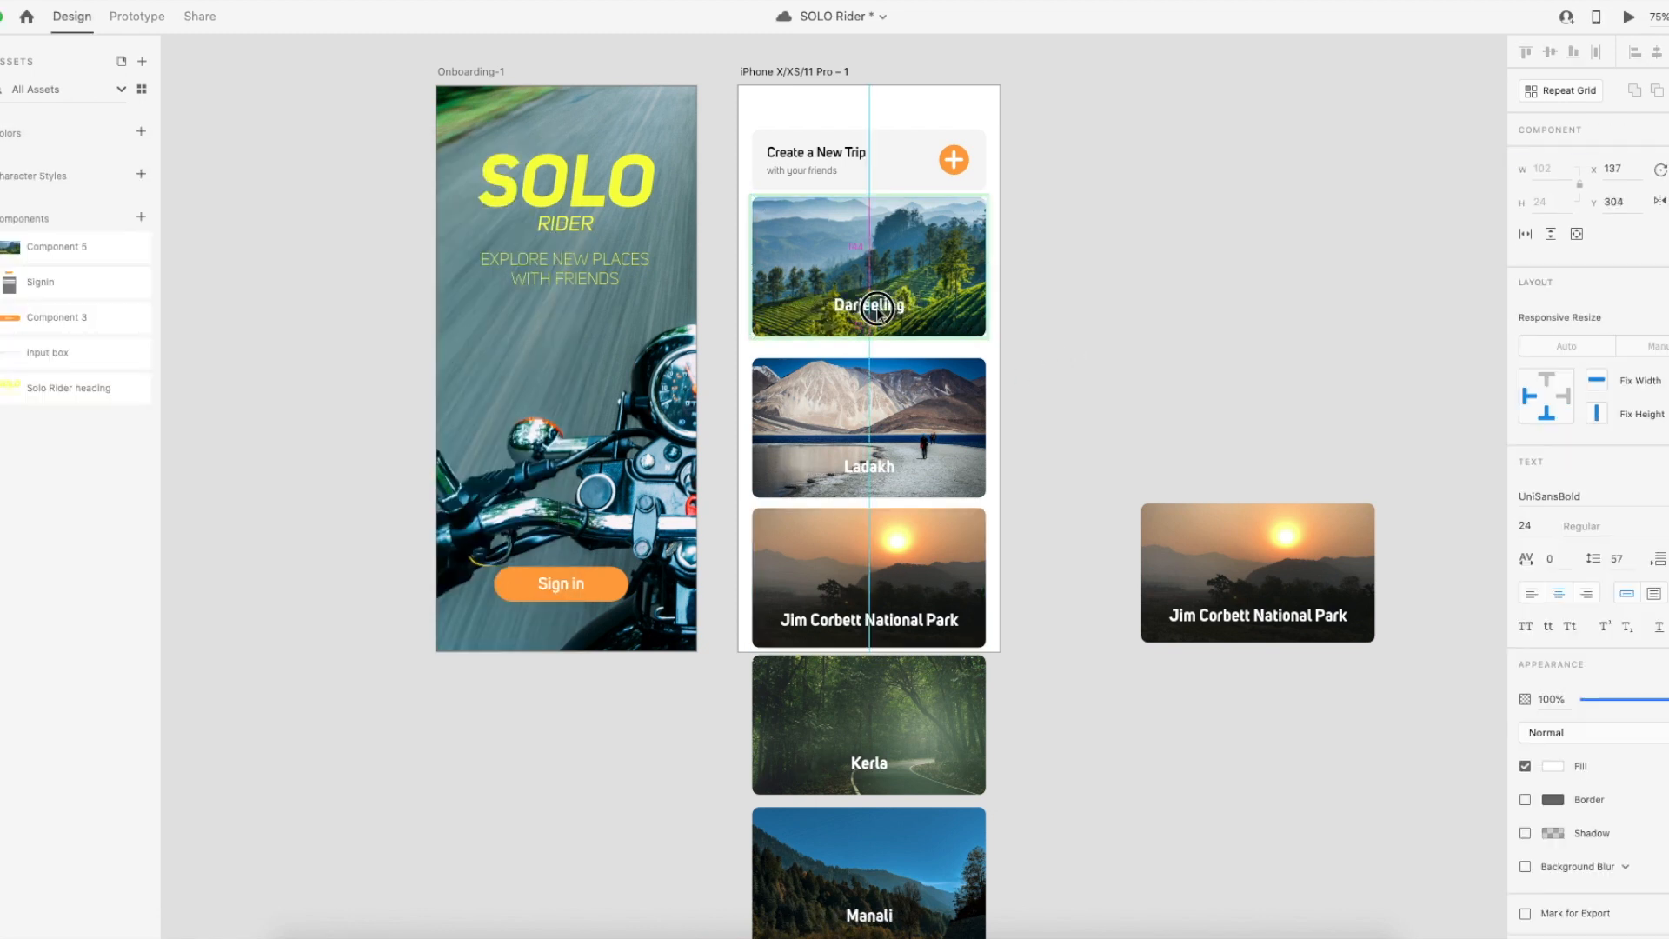
click(884, 626)
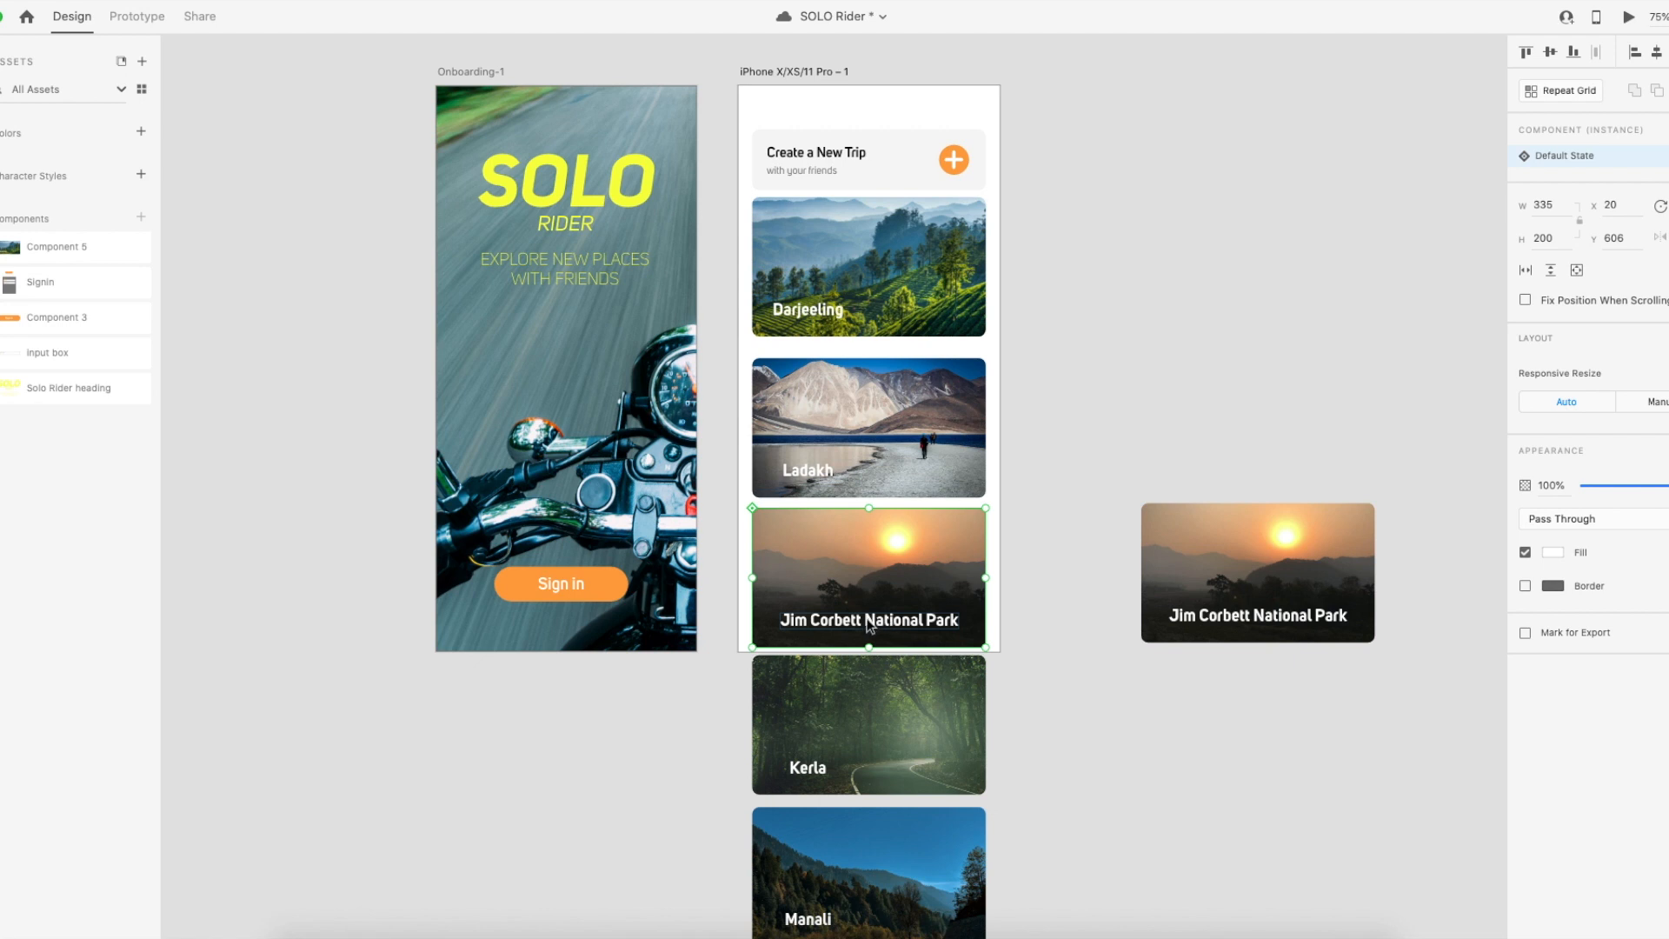
Delete the extra Jim Corbett card outside the artboard and check the title of the remaining one.
drag(1118, 547, 1384, 702)
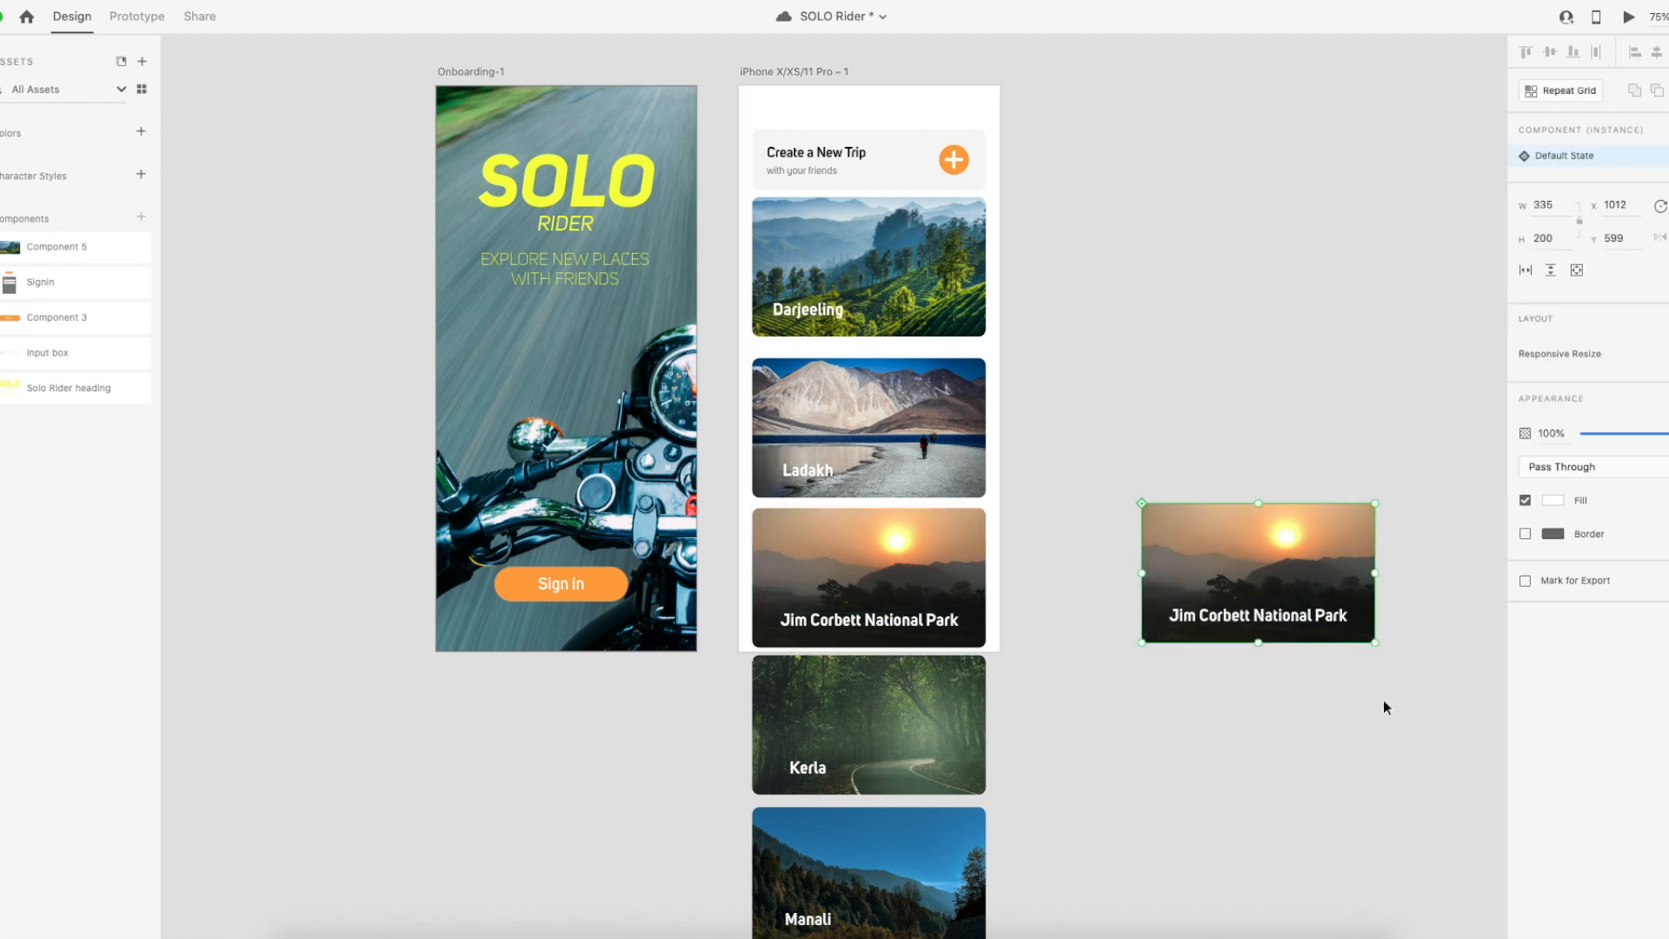
key(Delete)
click(883, 596)
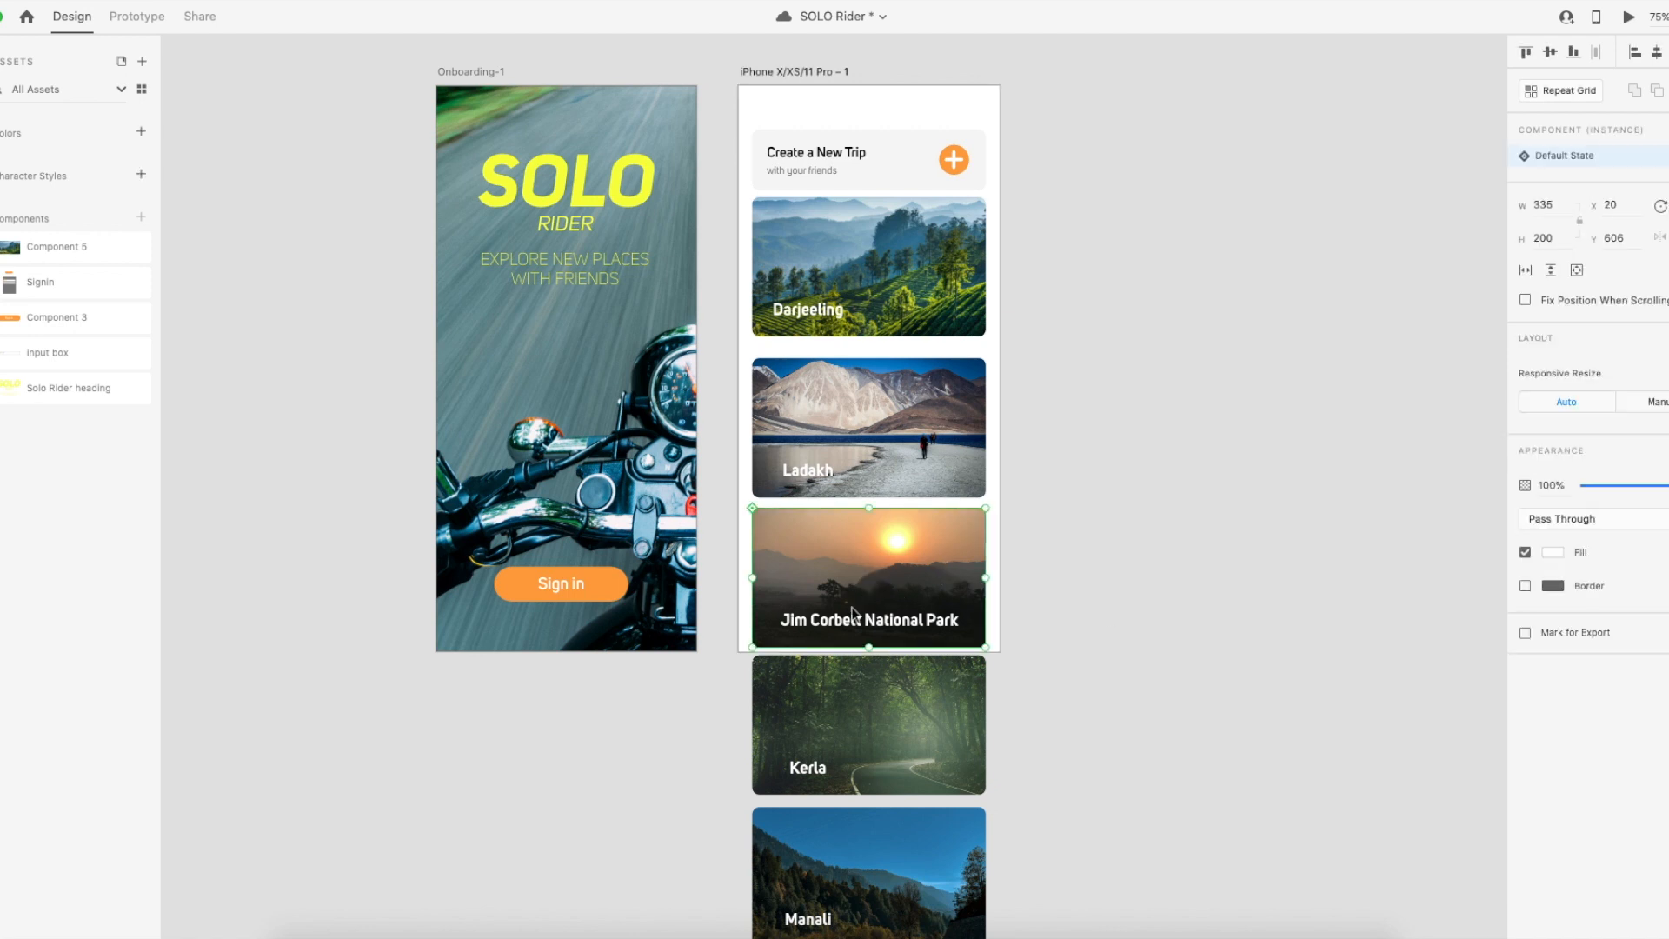
double_click(842, 624)
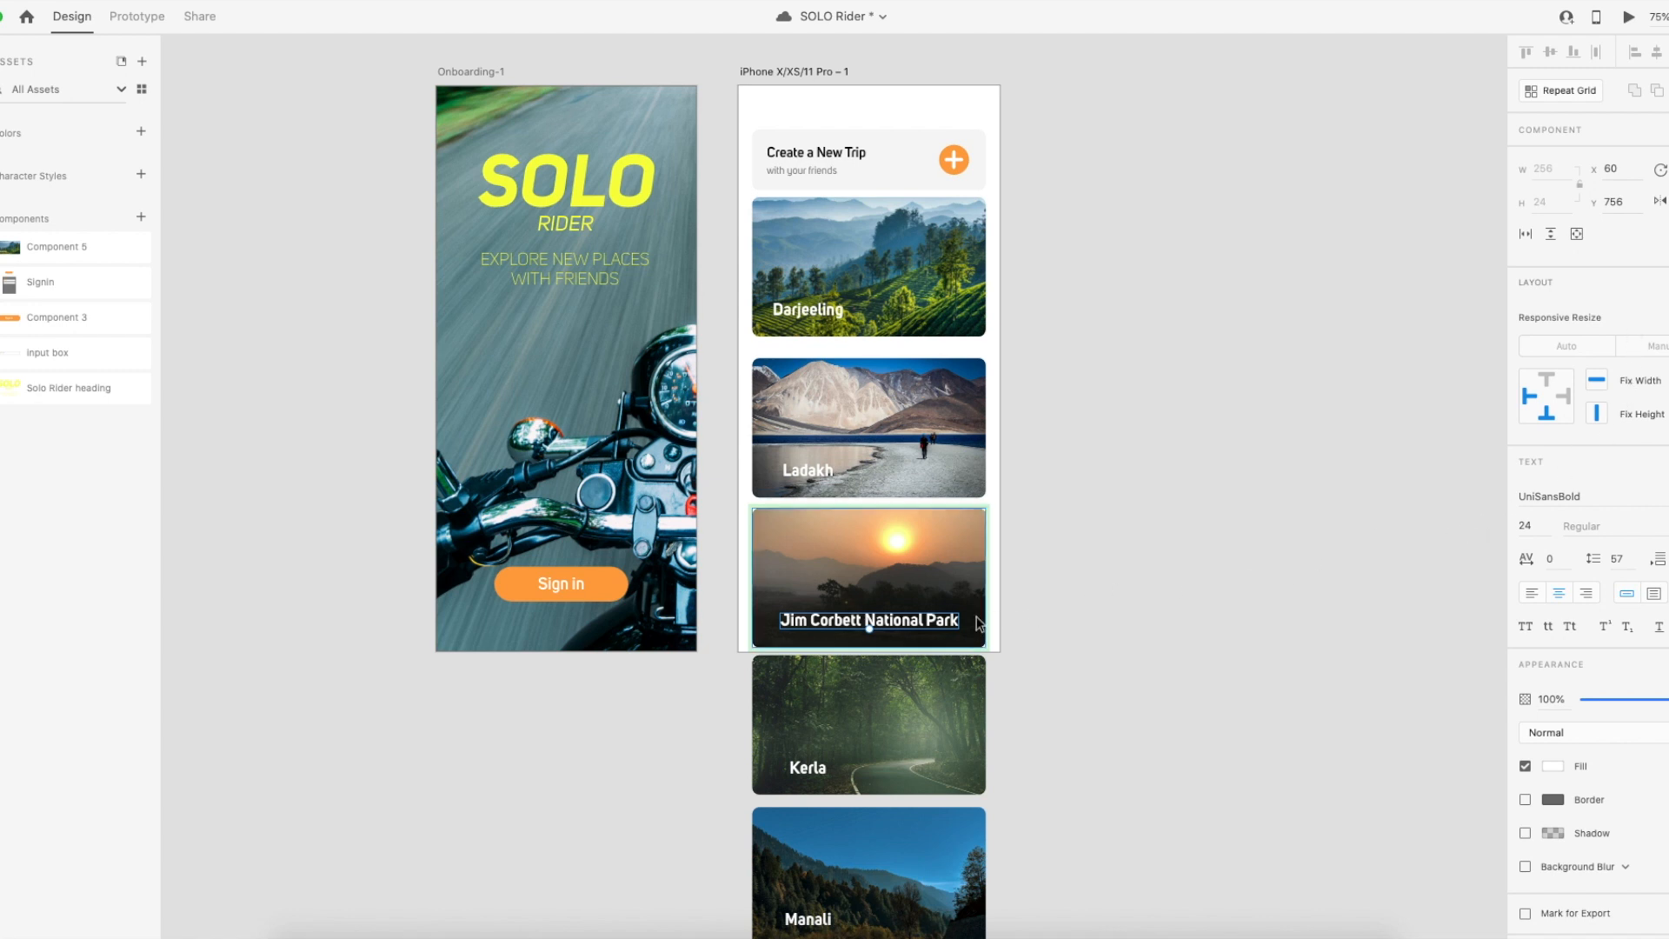
click(1071, 570)
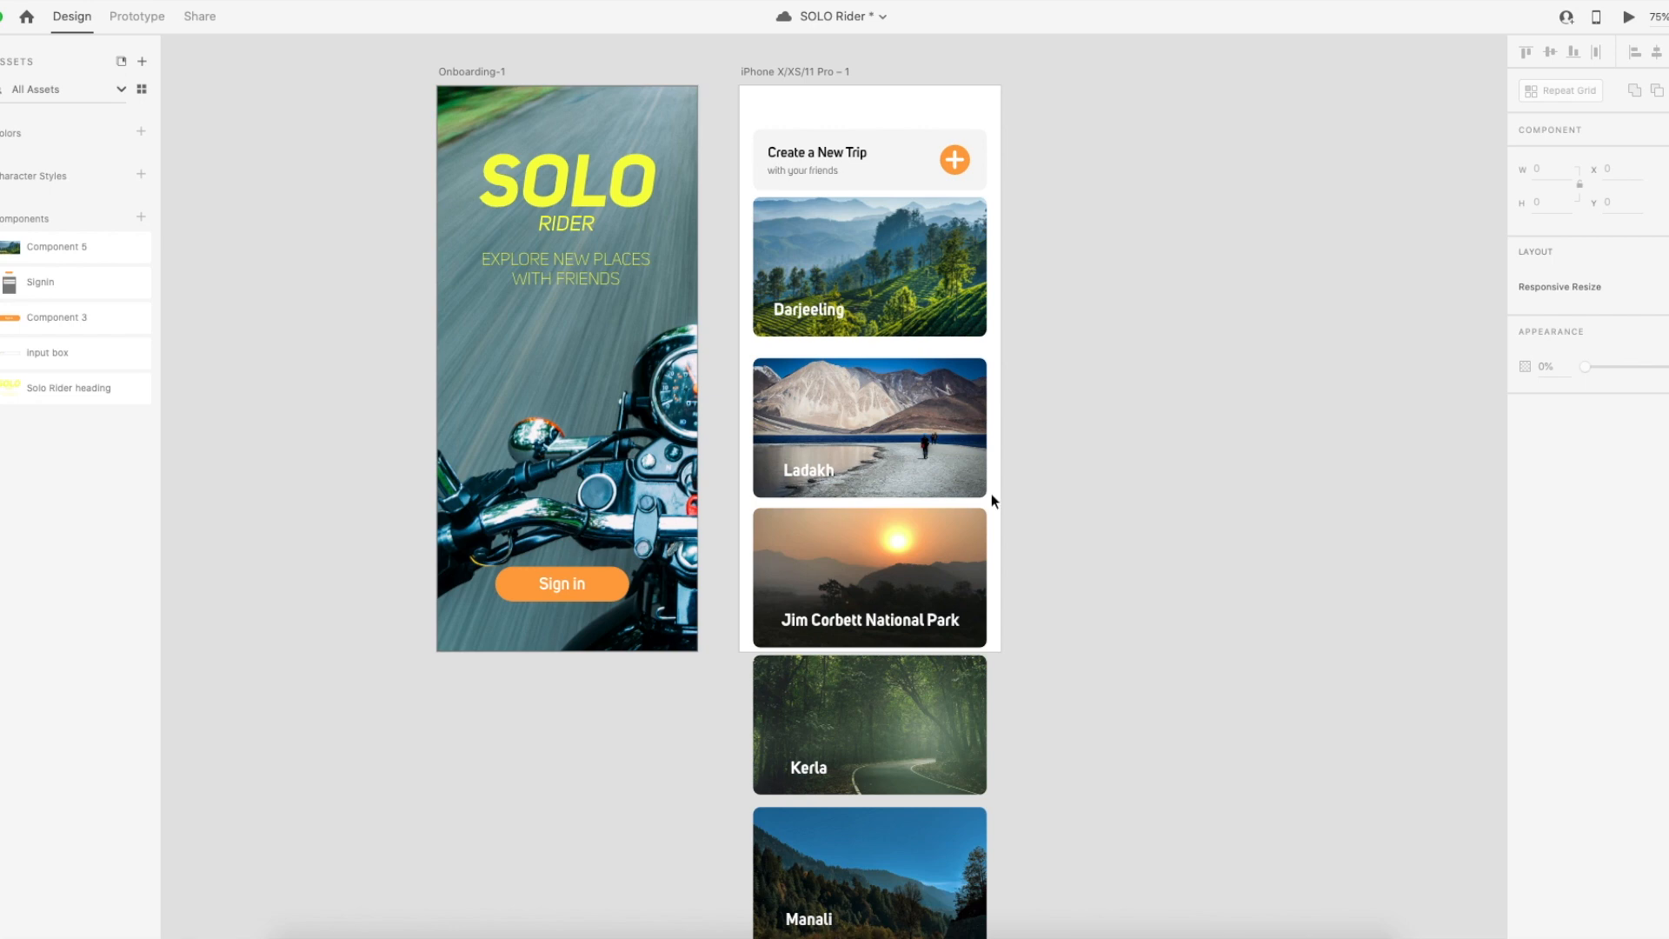
Try moving the Darjeeling title to the upper part of its card.
scroll(890, 510, down, 8)
scroll(889, 513, up, 8)
scroll(886, 516, up, 4)
scroll(885, 516, down, 3)
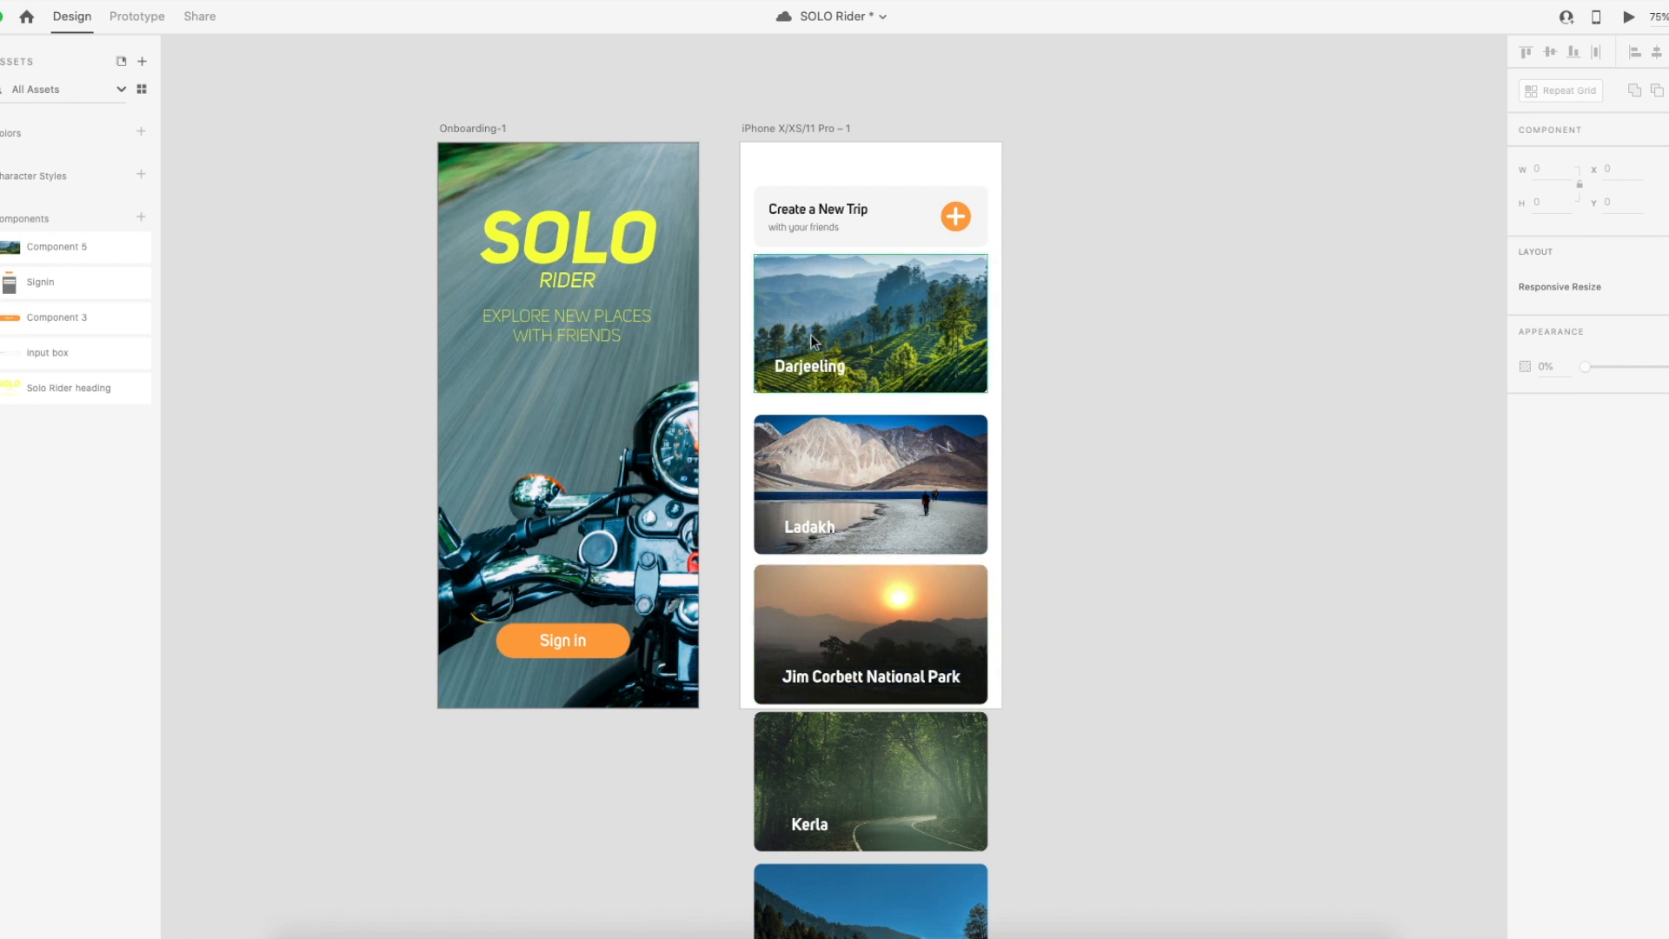
double_click(806, 368)
drag(807, 368, 824, 374)
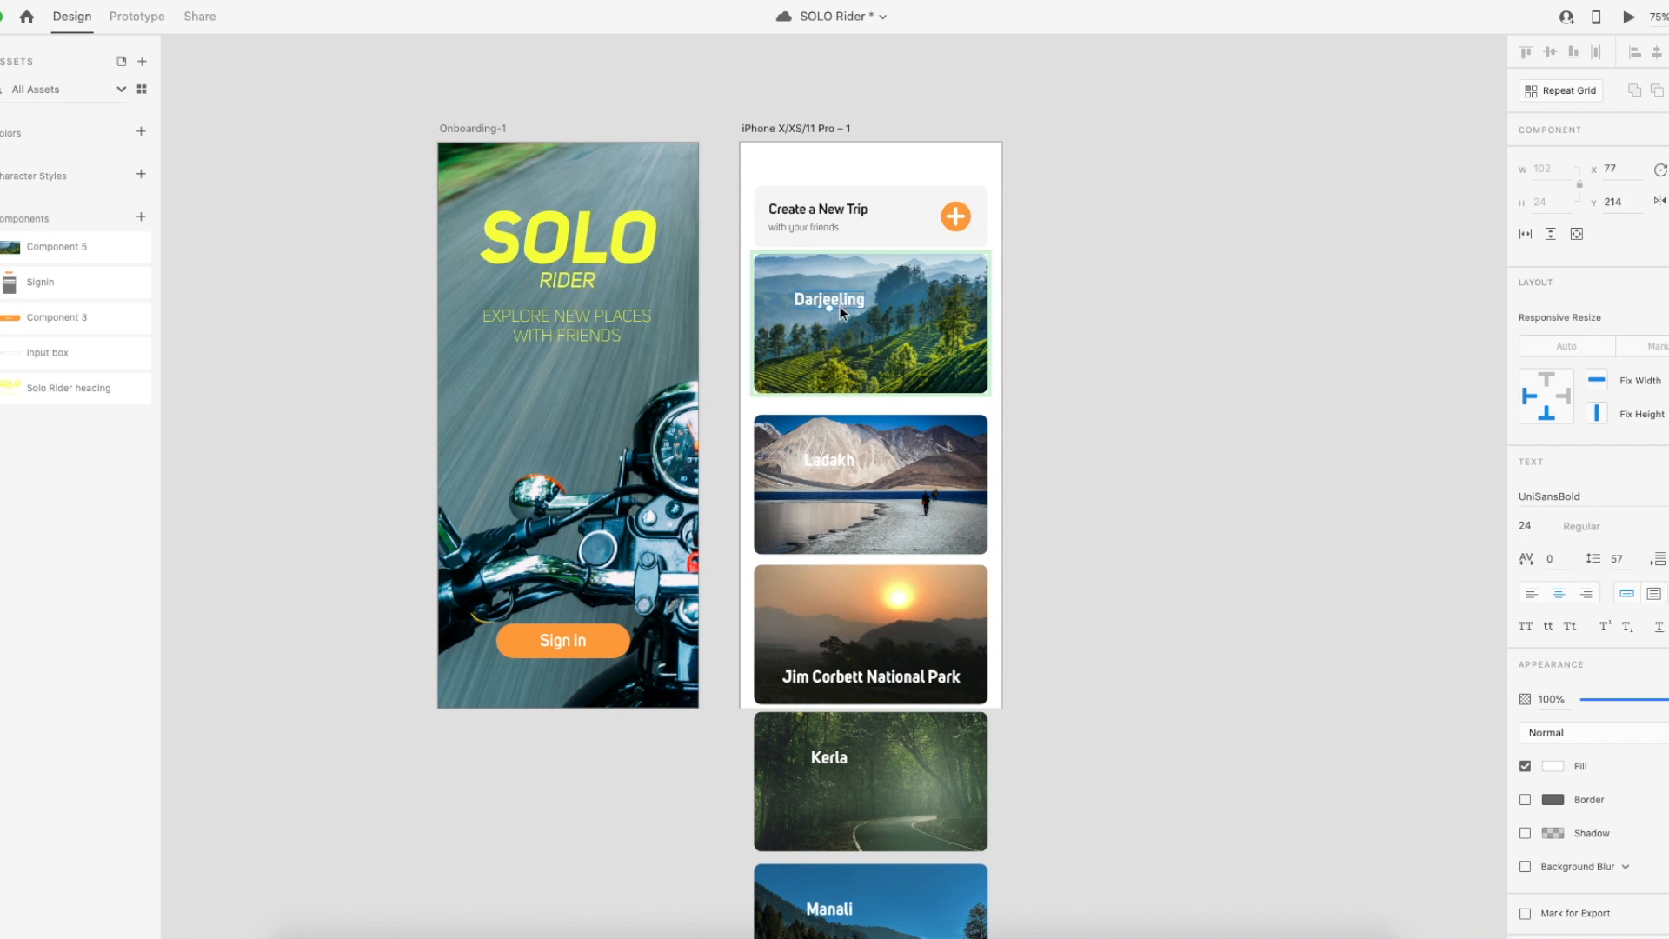
mouse_move(822, 357)
mouse_down()
mouse_move(927, 297)
mouse_move(854, 348)
mouse_up()
click(1051, 452)
scroll(1000, 417, down, 2)
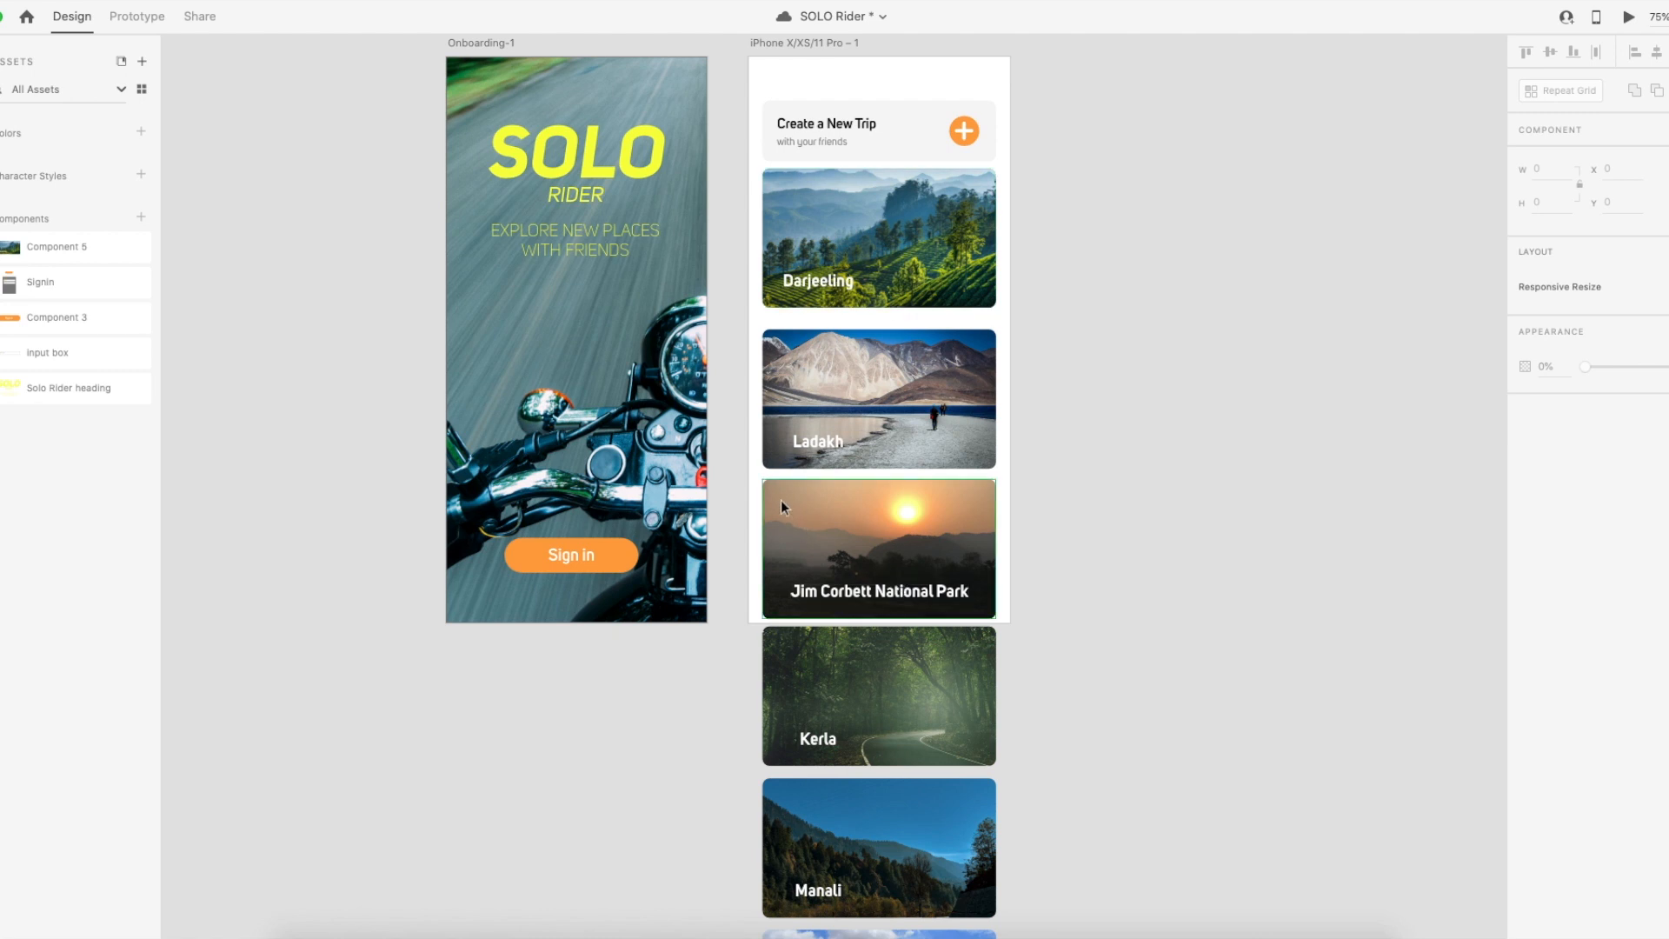
Try moving the Jim Corbett National Park card off the artboard, and undo the move.
double_click(857, 608)
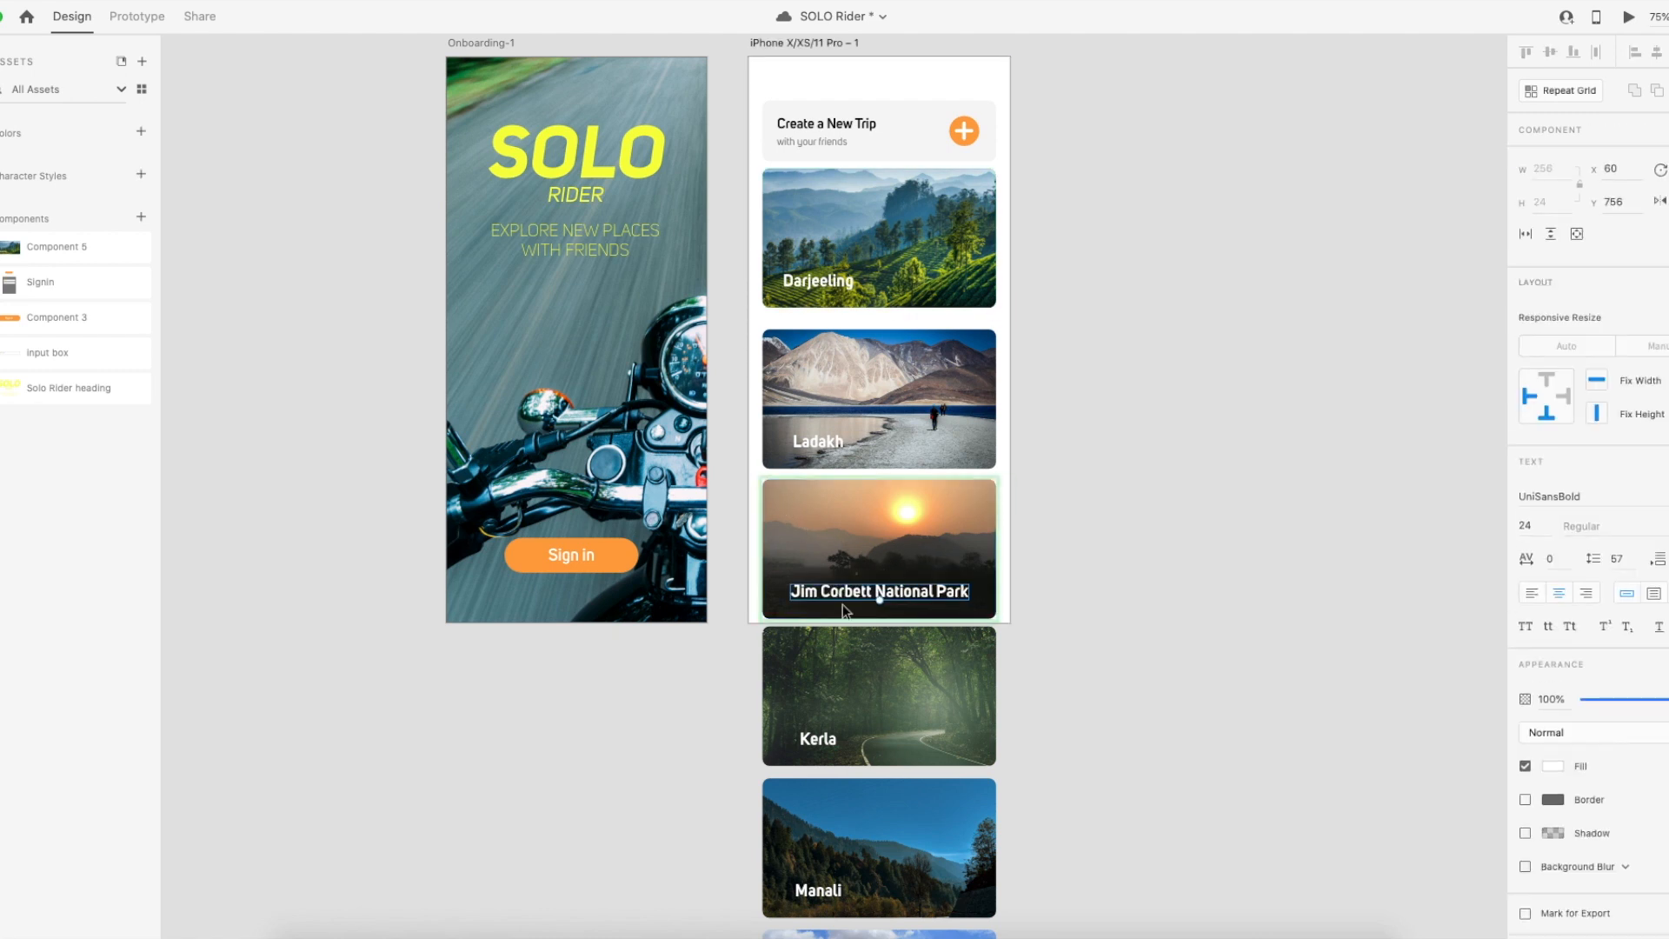
click(1033, 609)
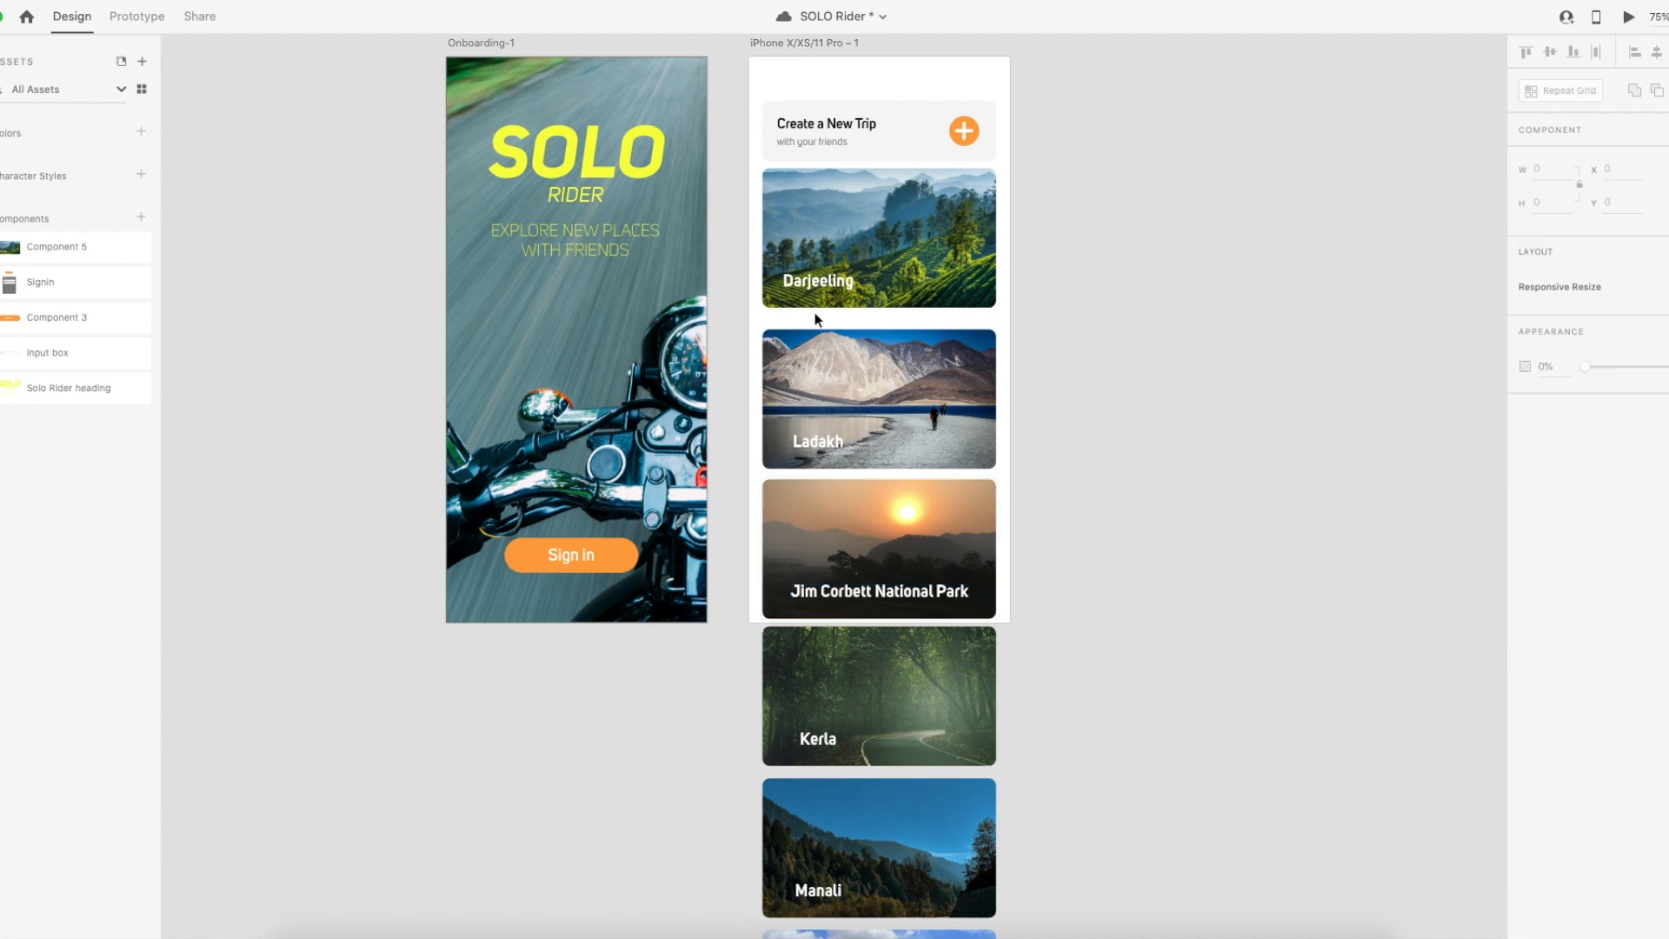
click(873, 567)
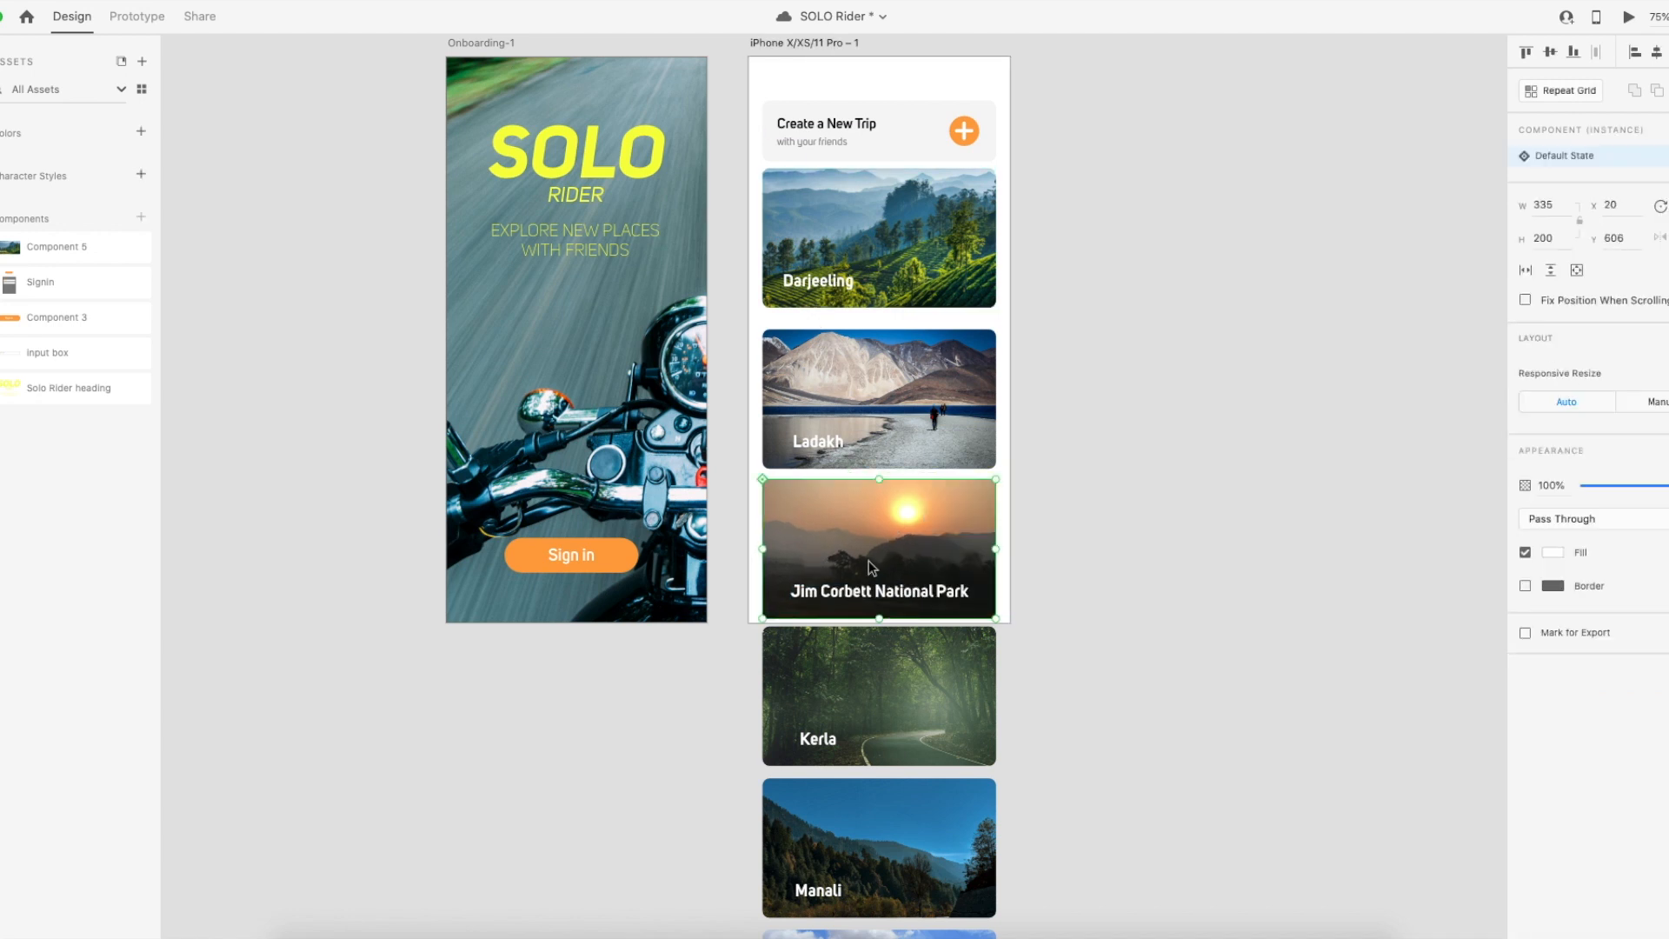
drag(823, 541, 1263, 541)
key(ctrl+z)
Delete the Jim Corbett National Park card and put a copy of the Ladakh card in its place.
scroll(1009, 436, down, 10)
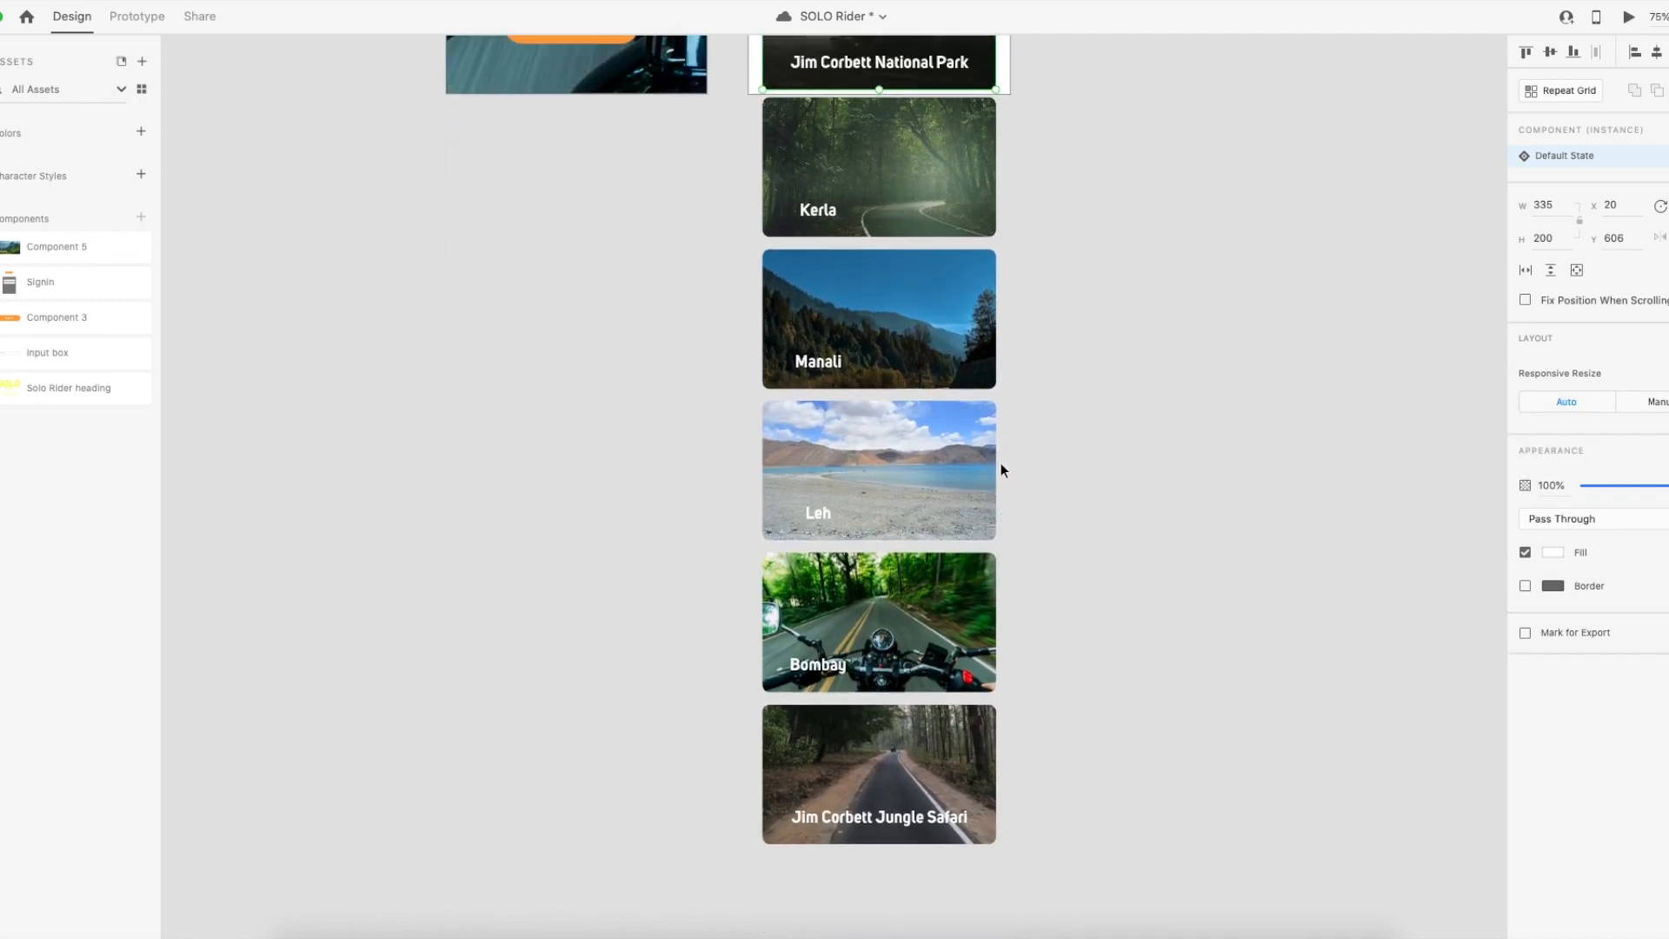
scroll(1001, 470, up, 10)
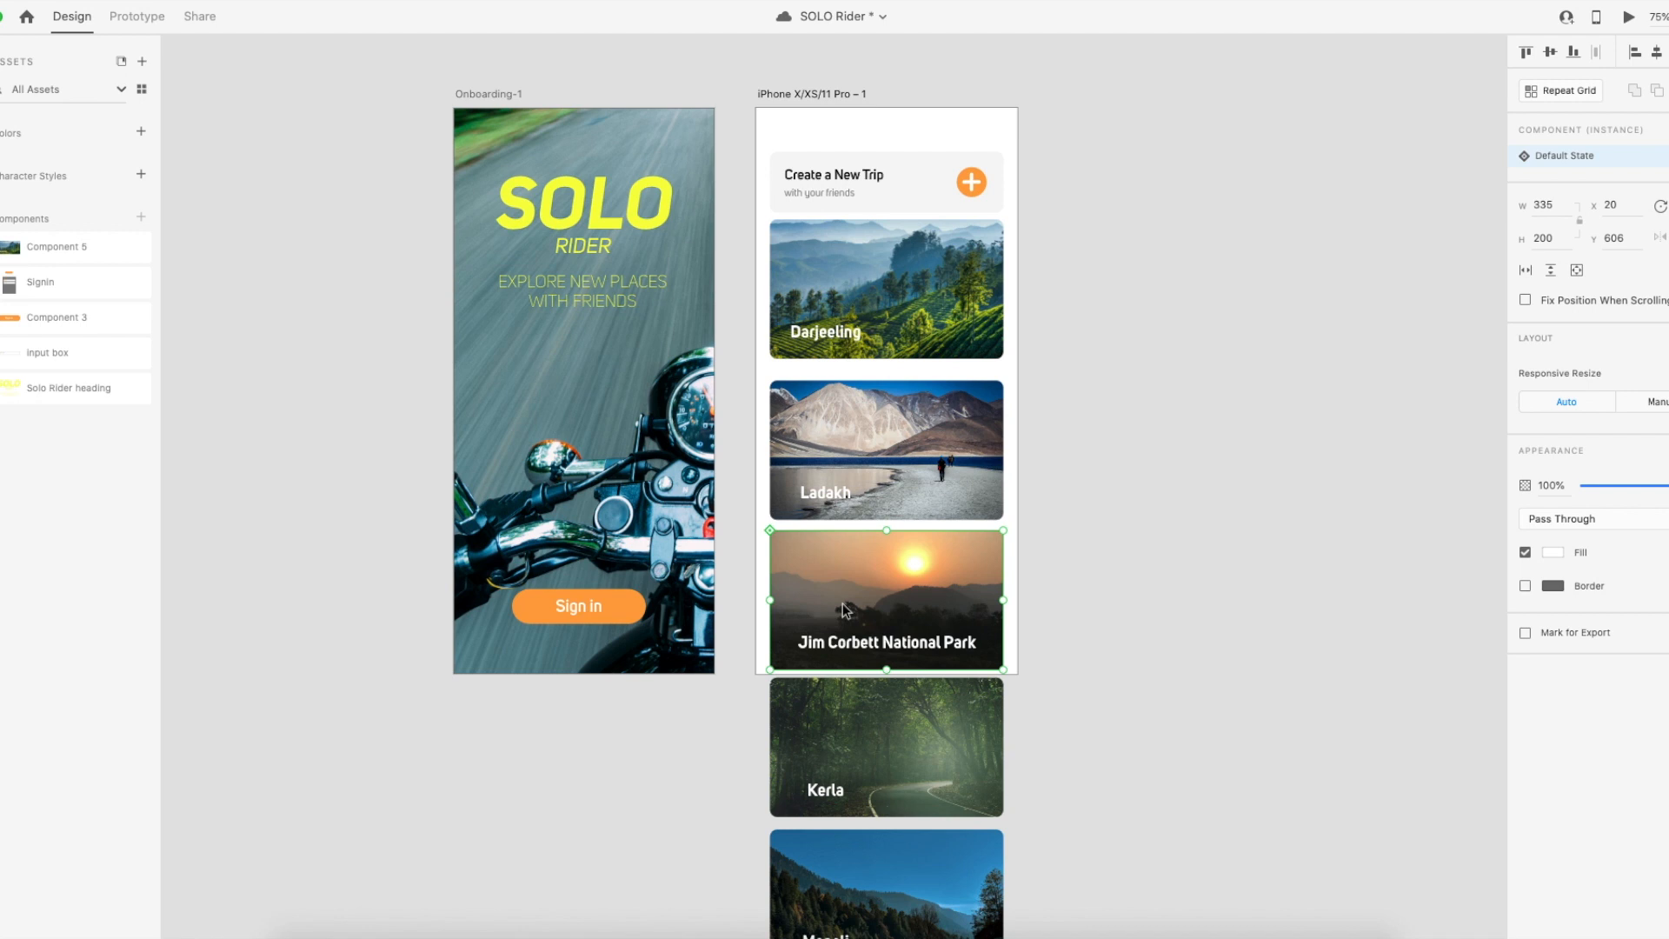
key(Delete)
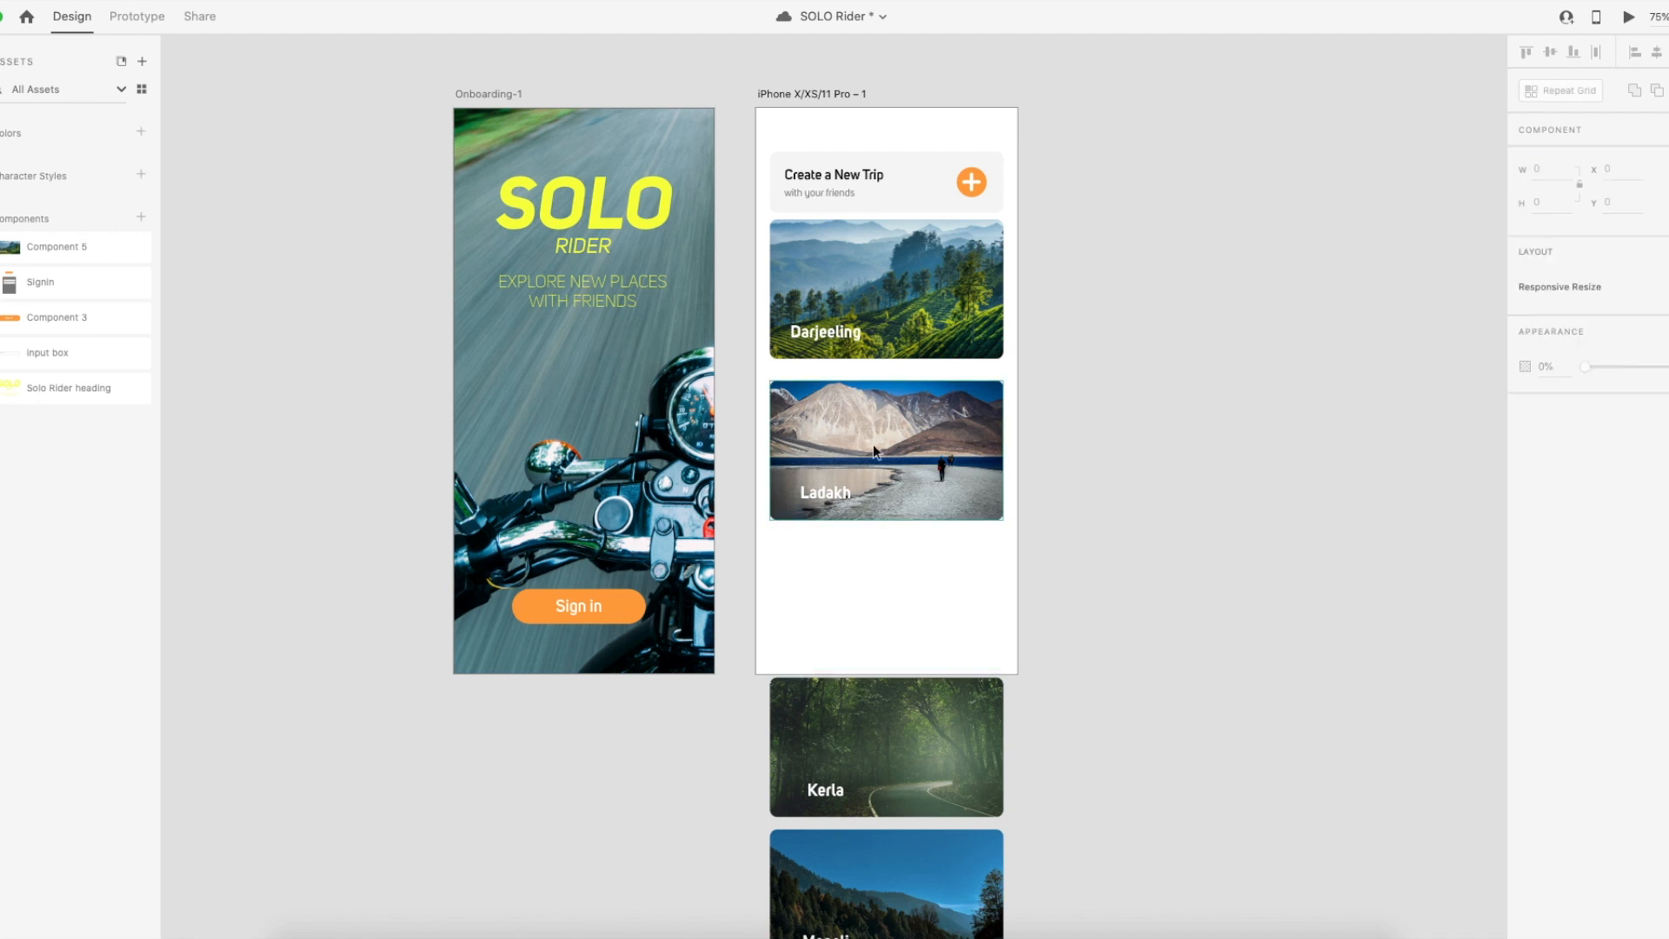
click(896, 509)
drag(926, 474, 916, 595)
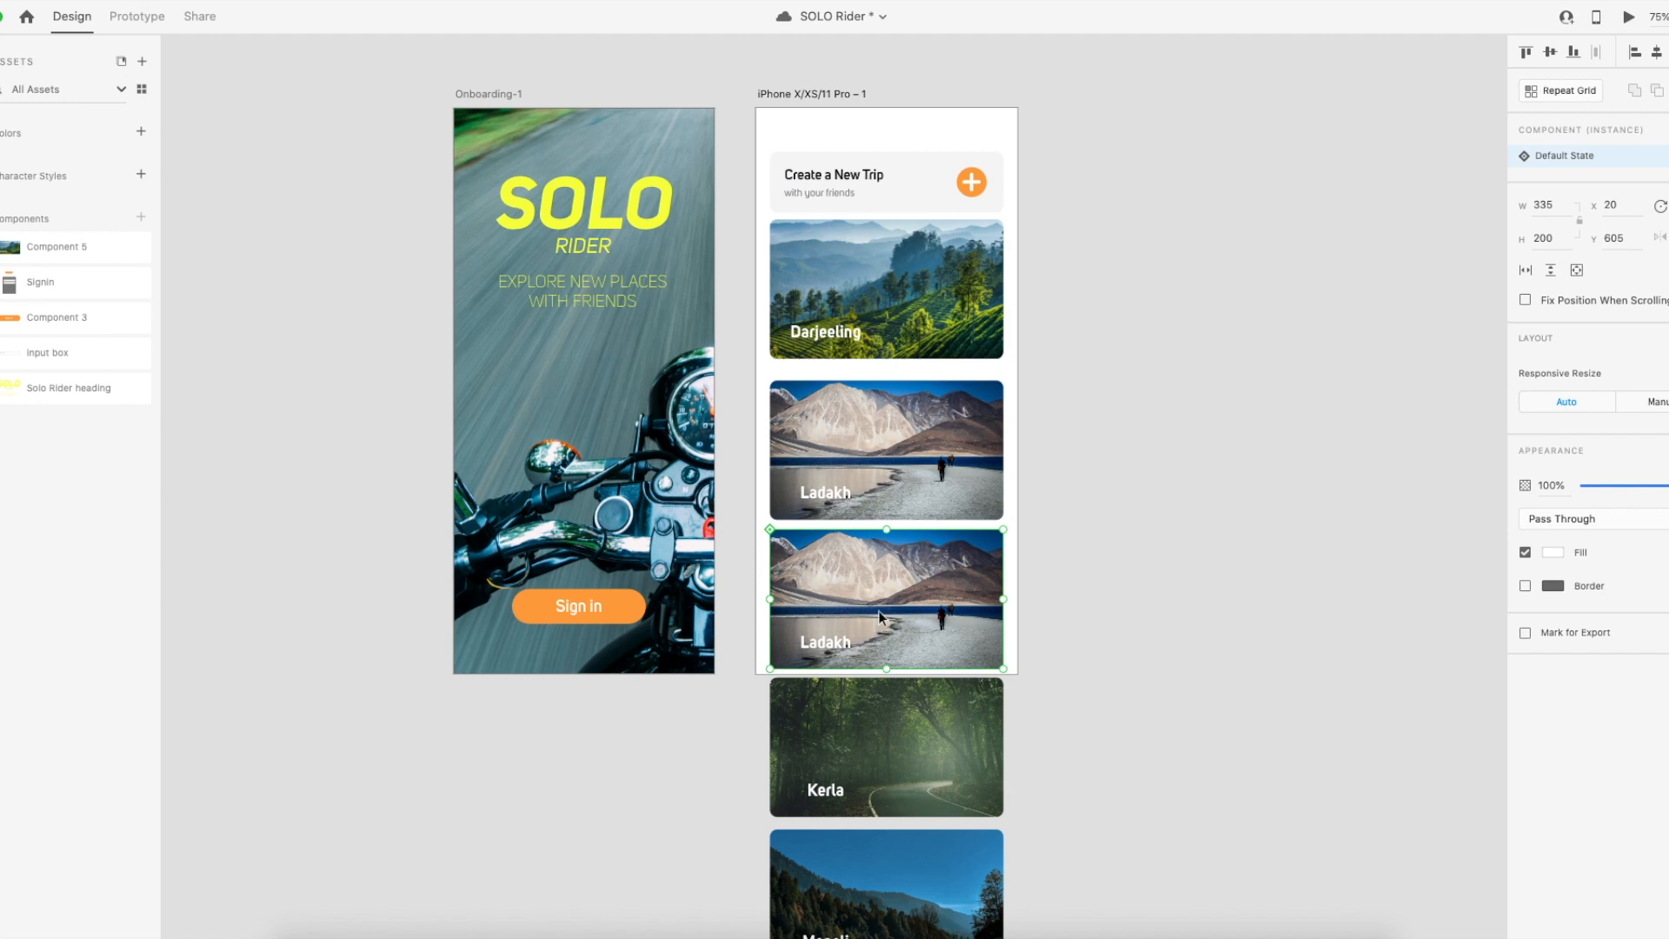
Replace the Ladakh copy's photo with the Jim Corbett morning safari picture from Finder.
key(super+Tab)
drag(426, 376, 969, 598)
click(869, 643)
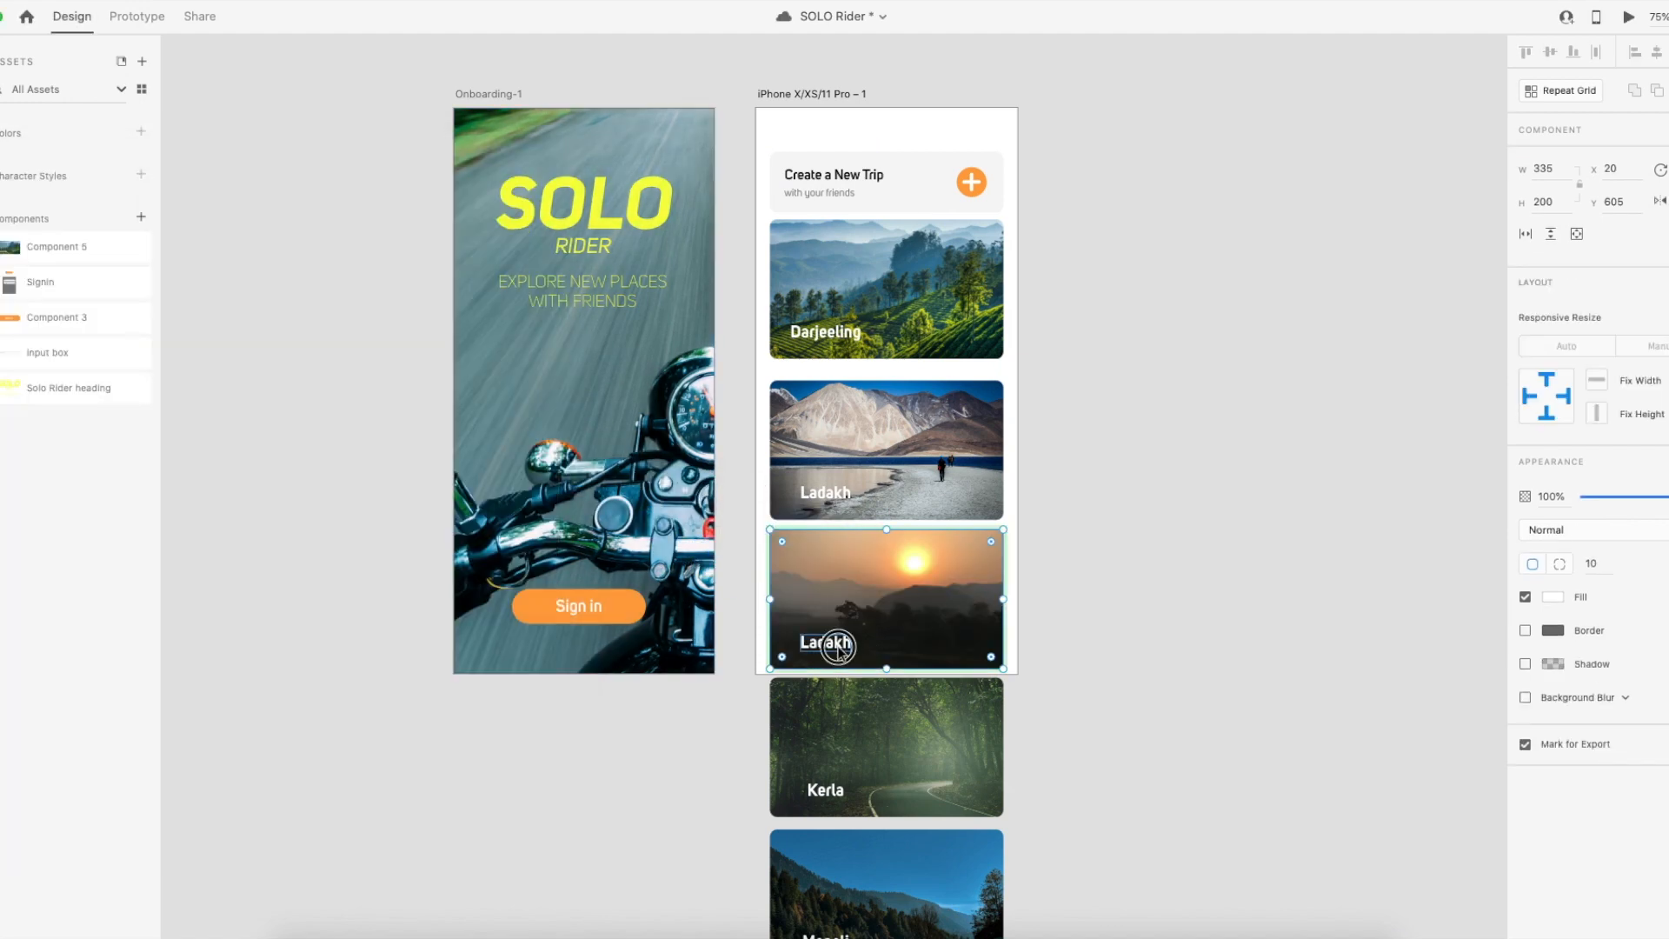
Change the Ladakh copy's title to "Jim Corbett National Park" and left-align the text.
double_click(839, 644)
text(Jim Corbett)
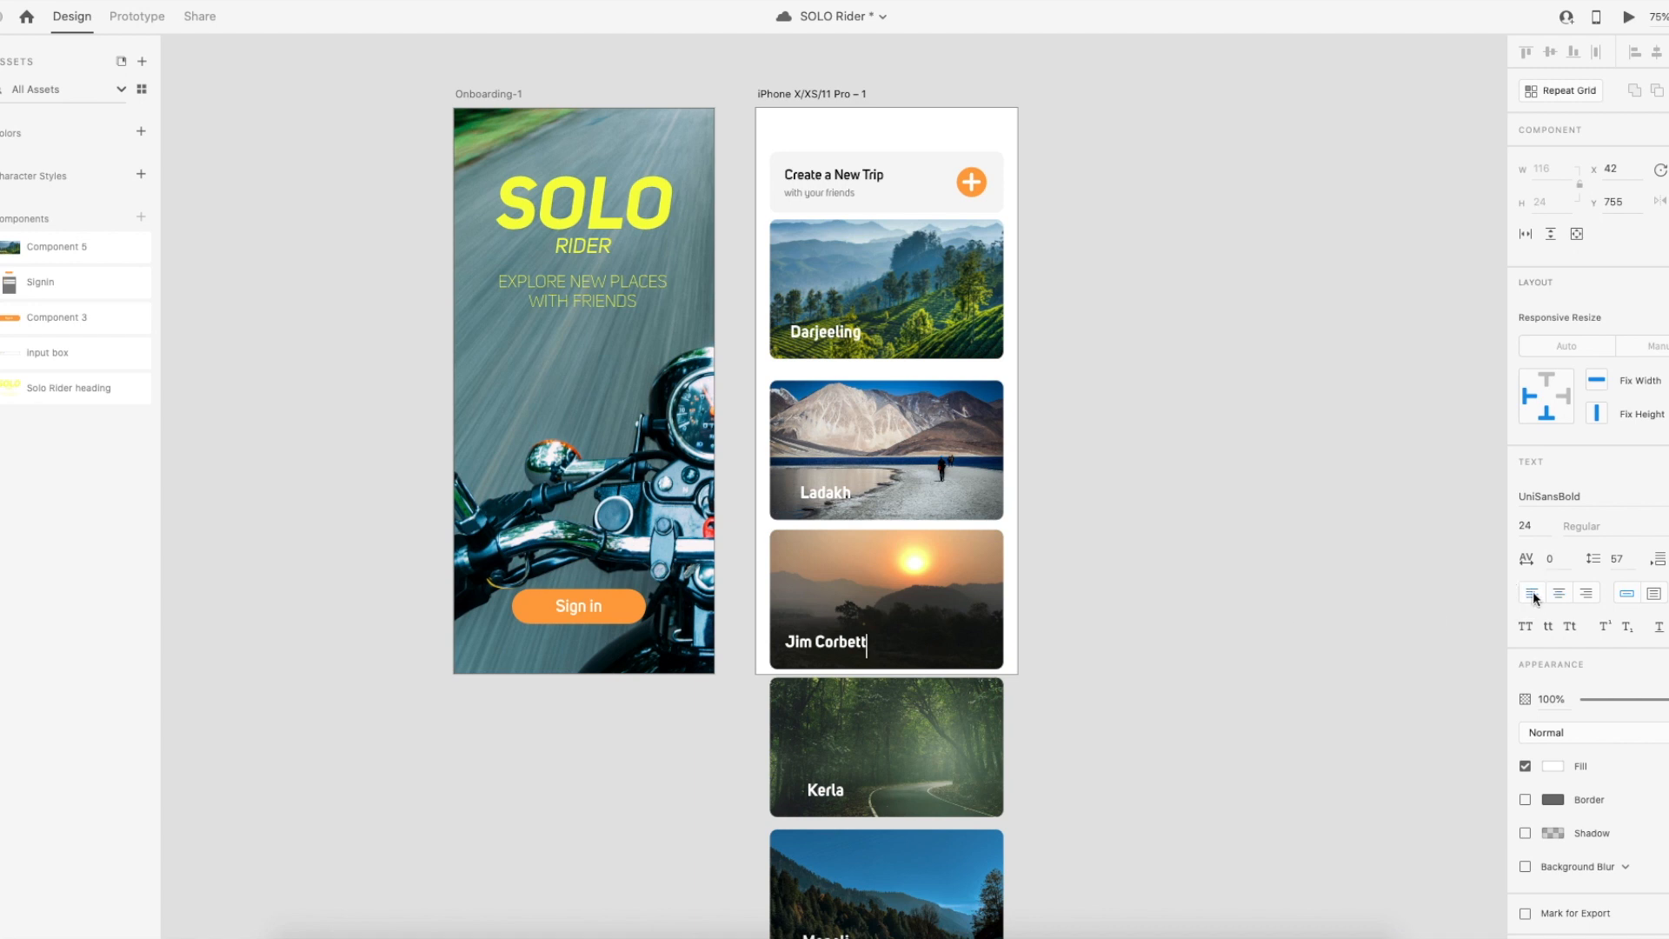
key(super+a)
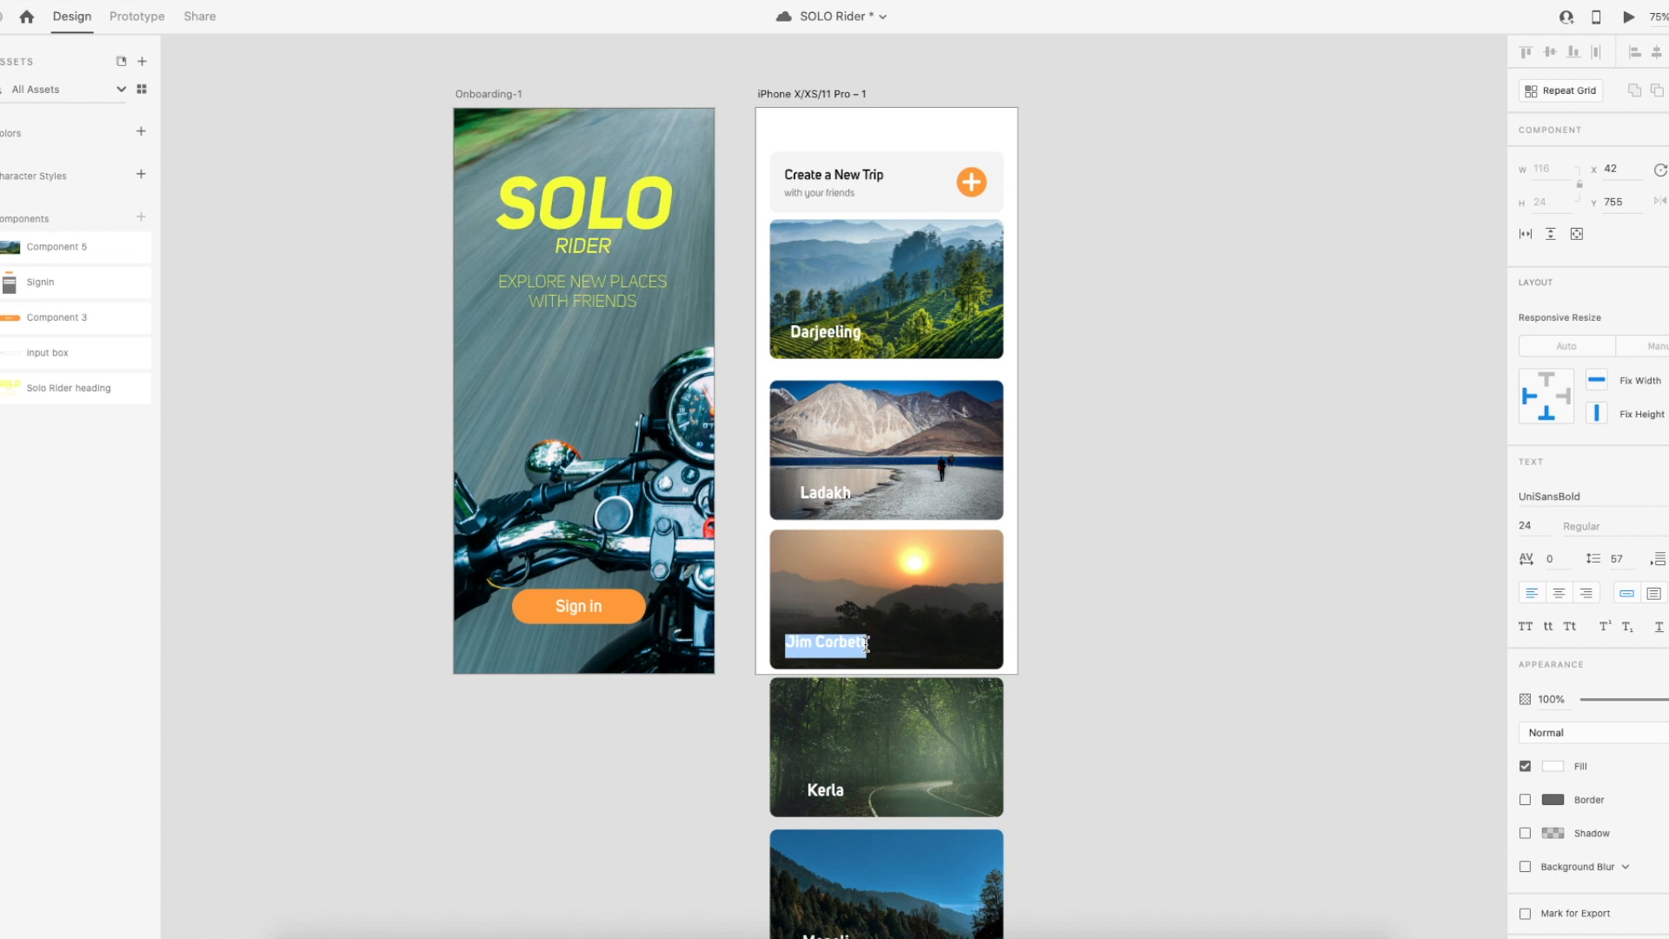
key(Right)
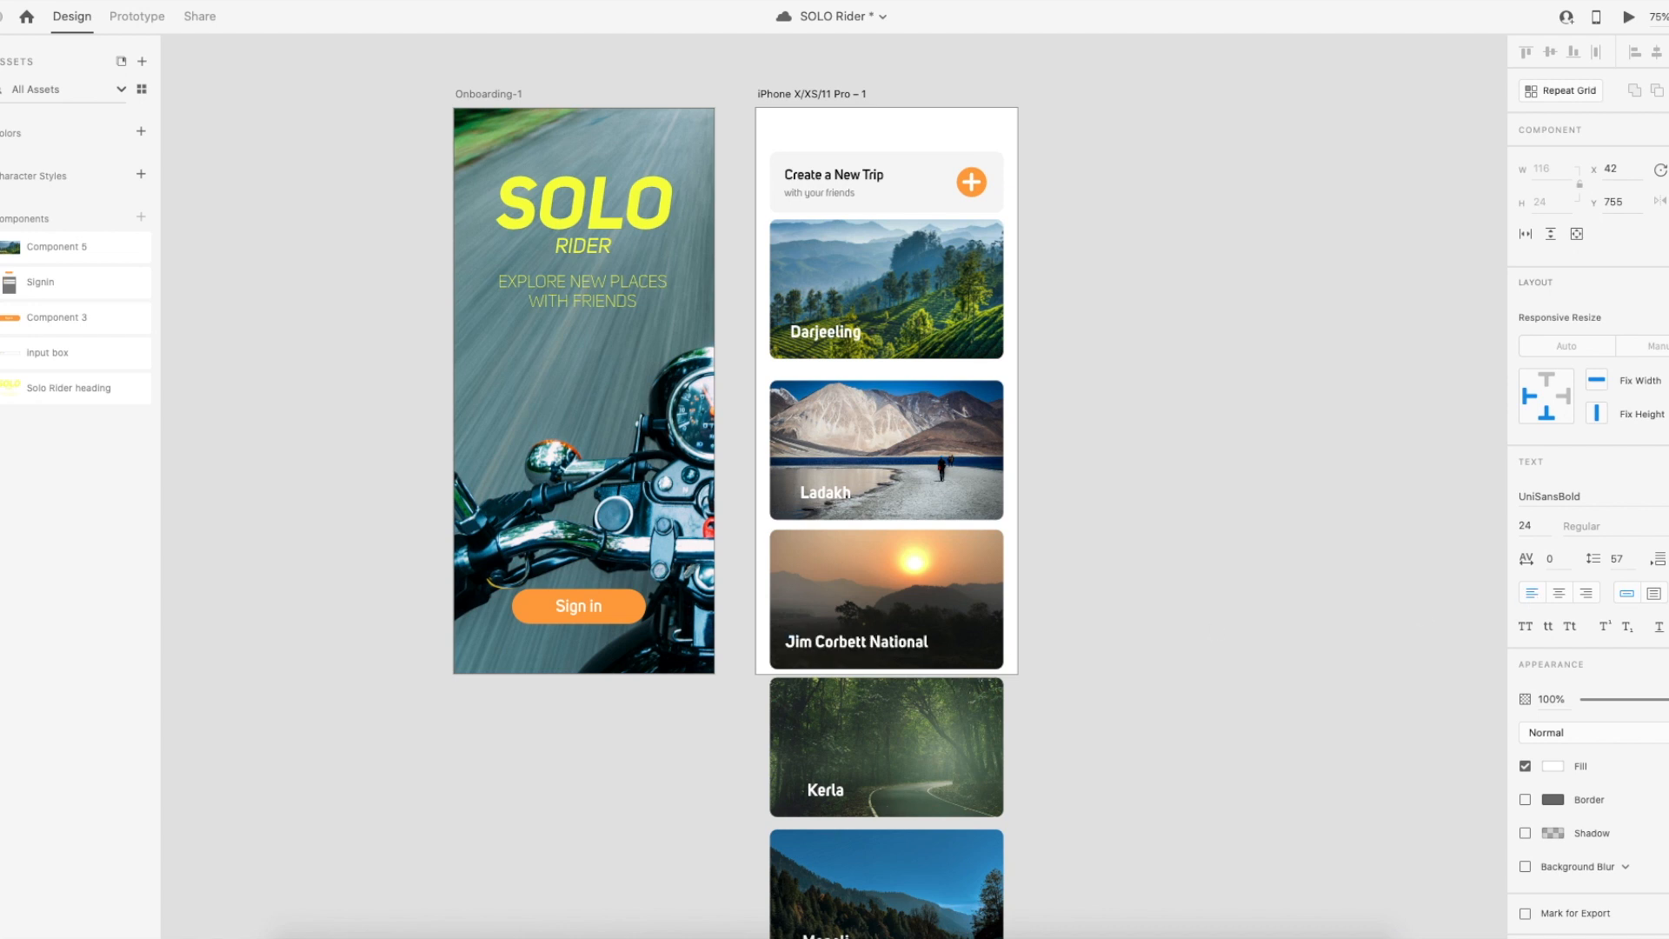
key(Escape)
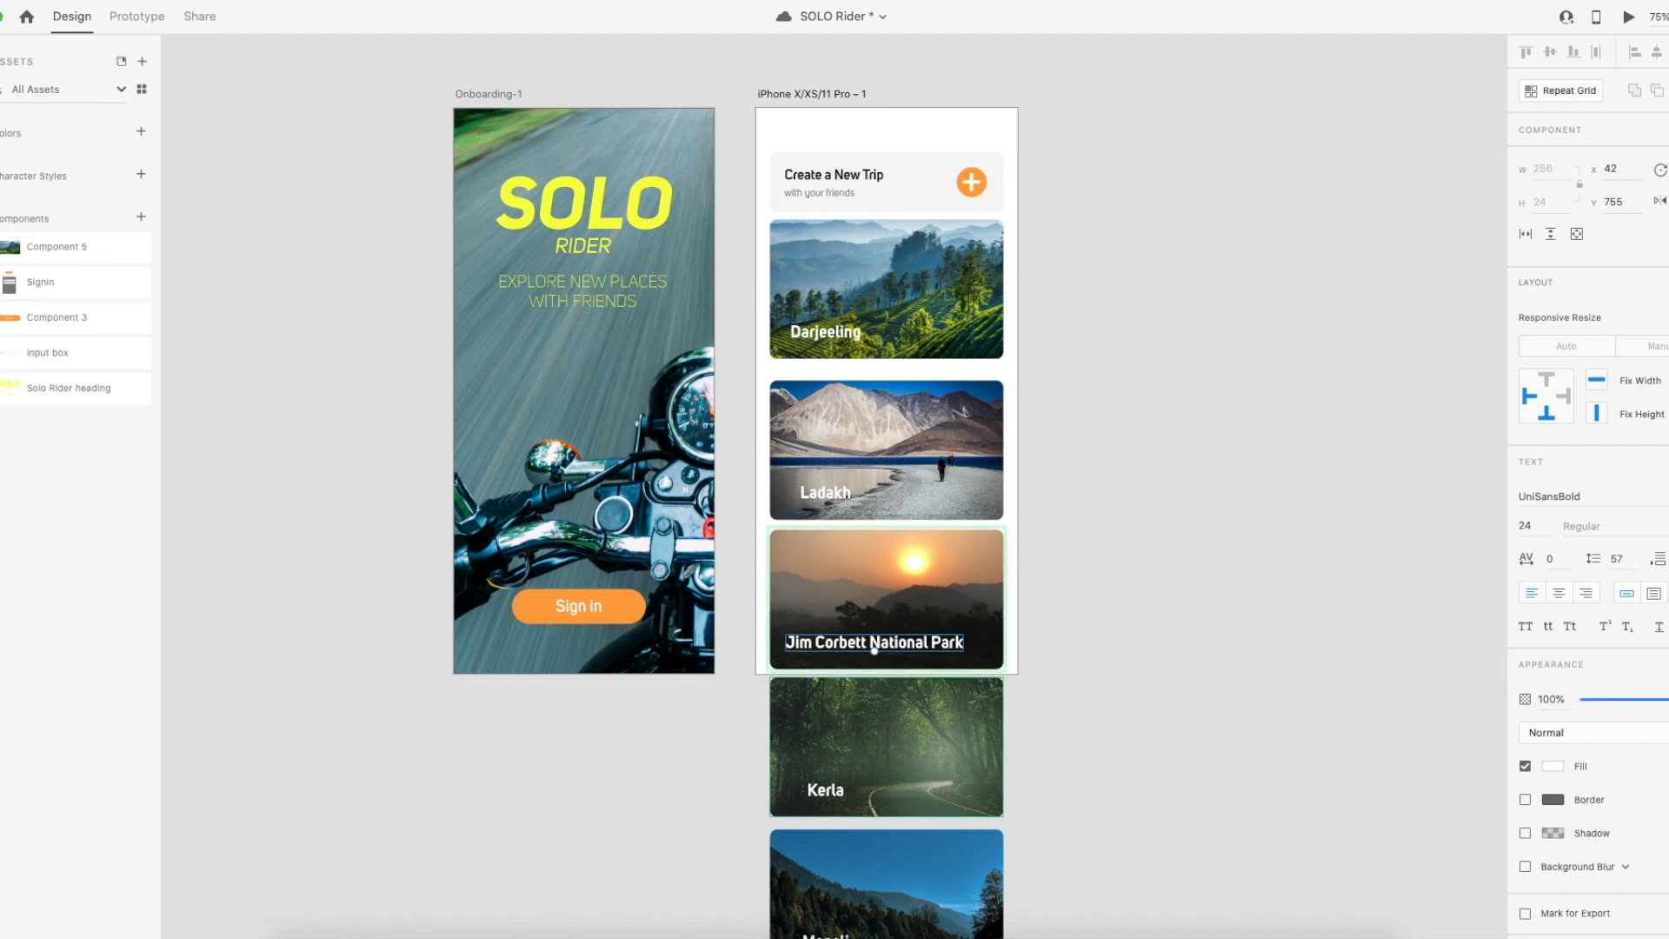
Select the Darjeeling title inside its card.
click(1093, 425)
click(944, 311)
click(850, 339)
double_click(850, 339)
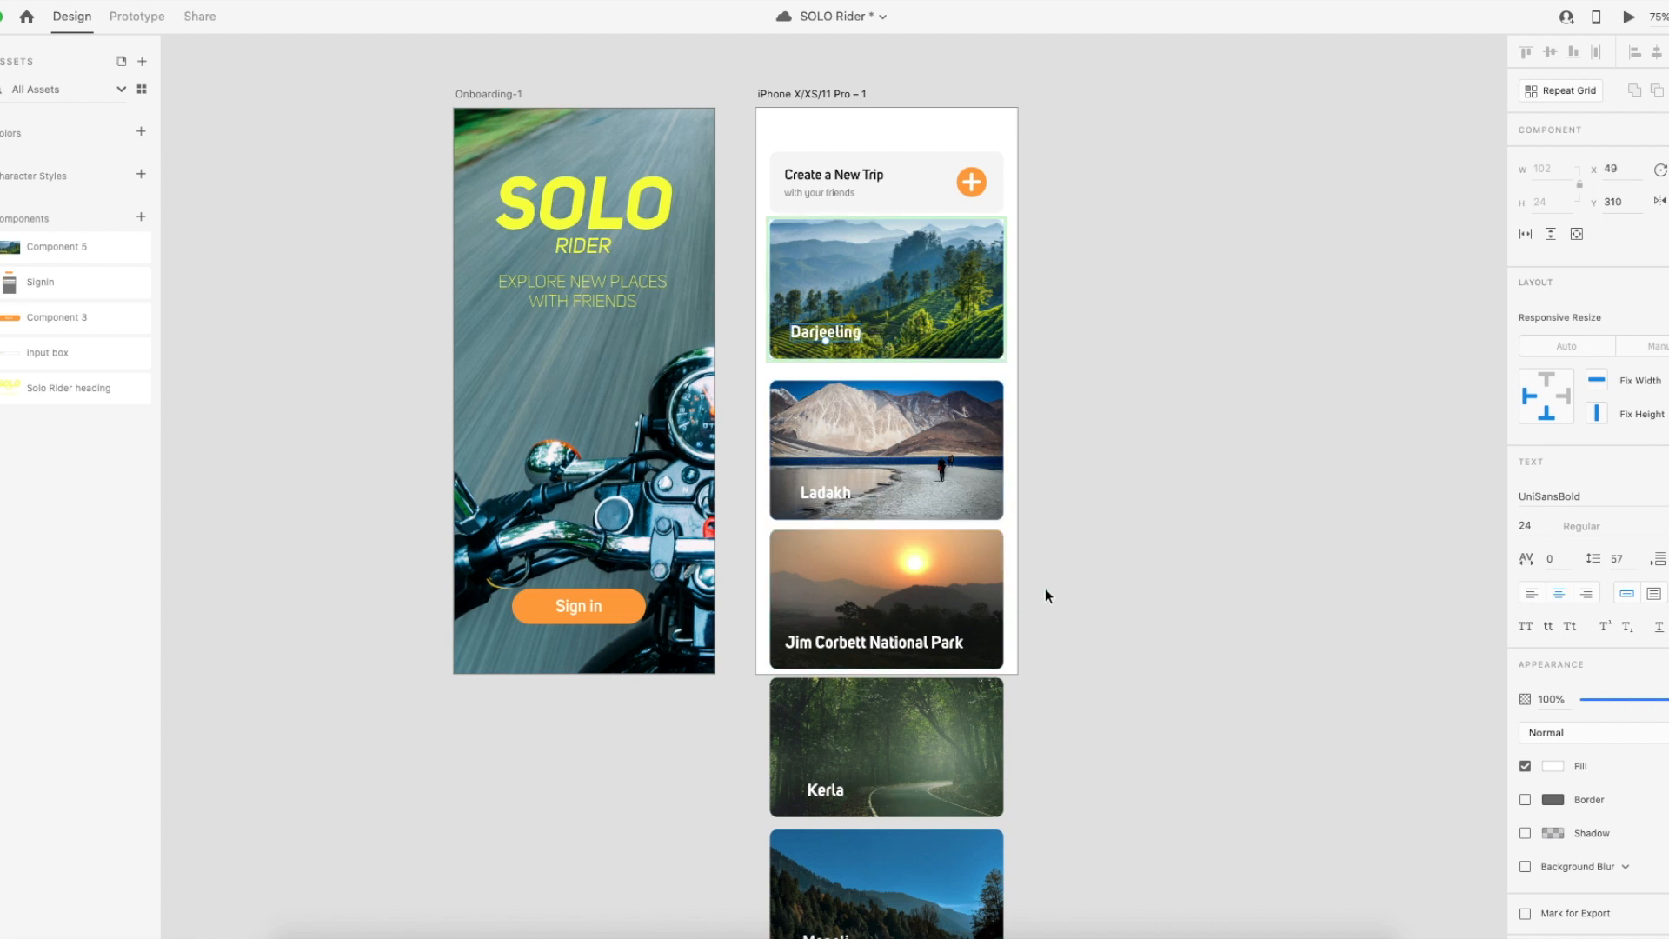
Delete the Jim Corbett card below Ladakh and put a copy of the Darjeeling card in its place.
drag(916, 609, 957, 624)
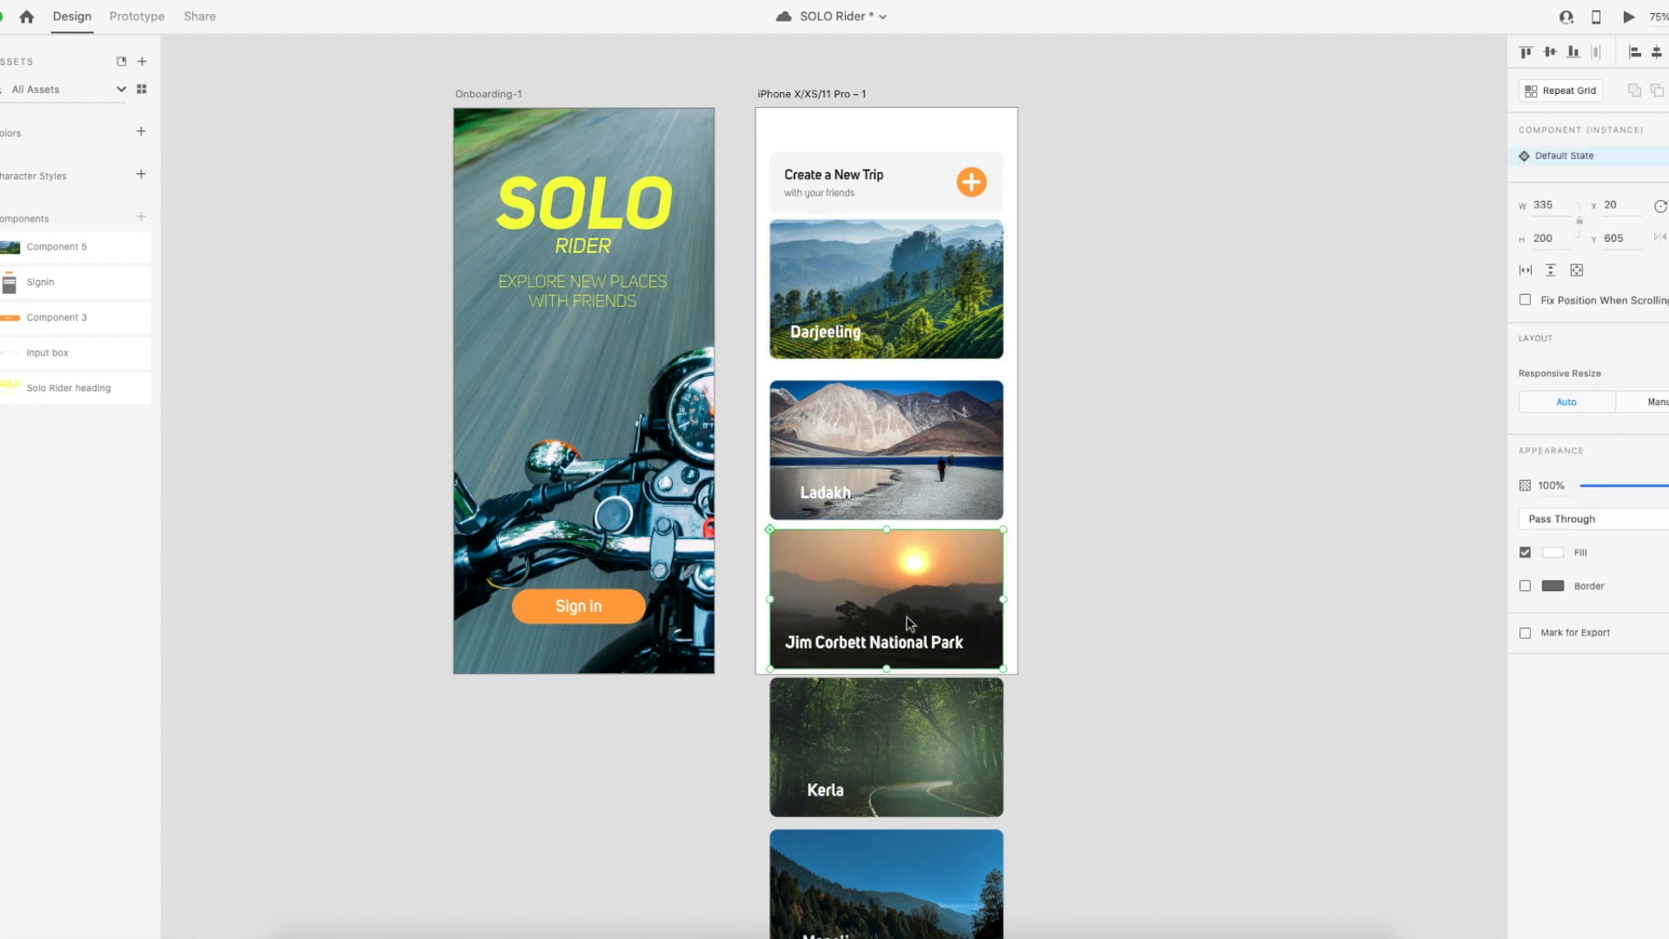
key(Delete)
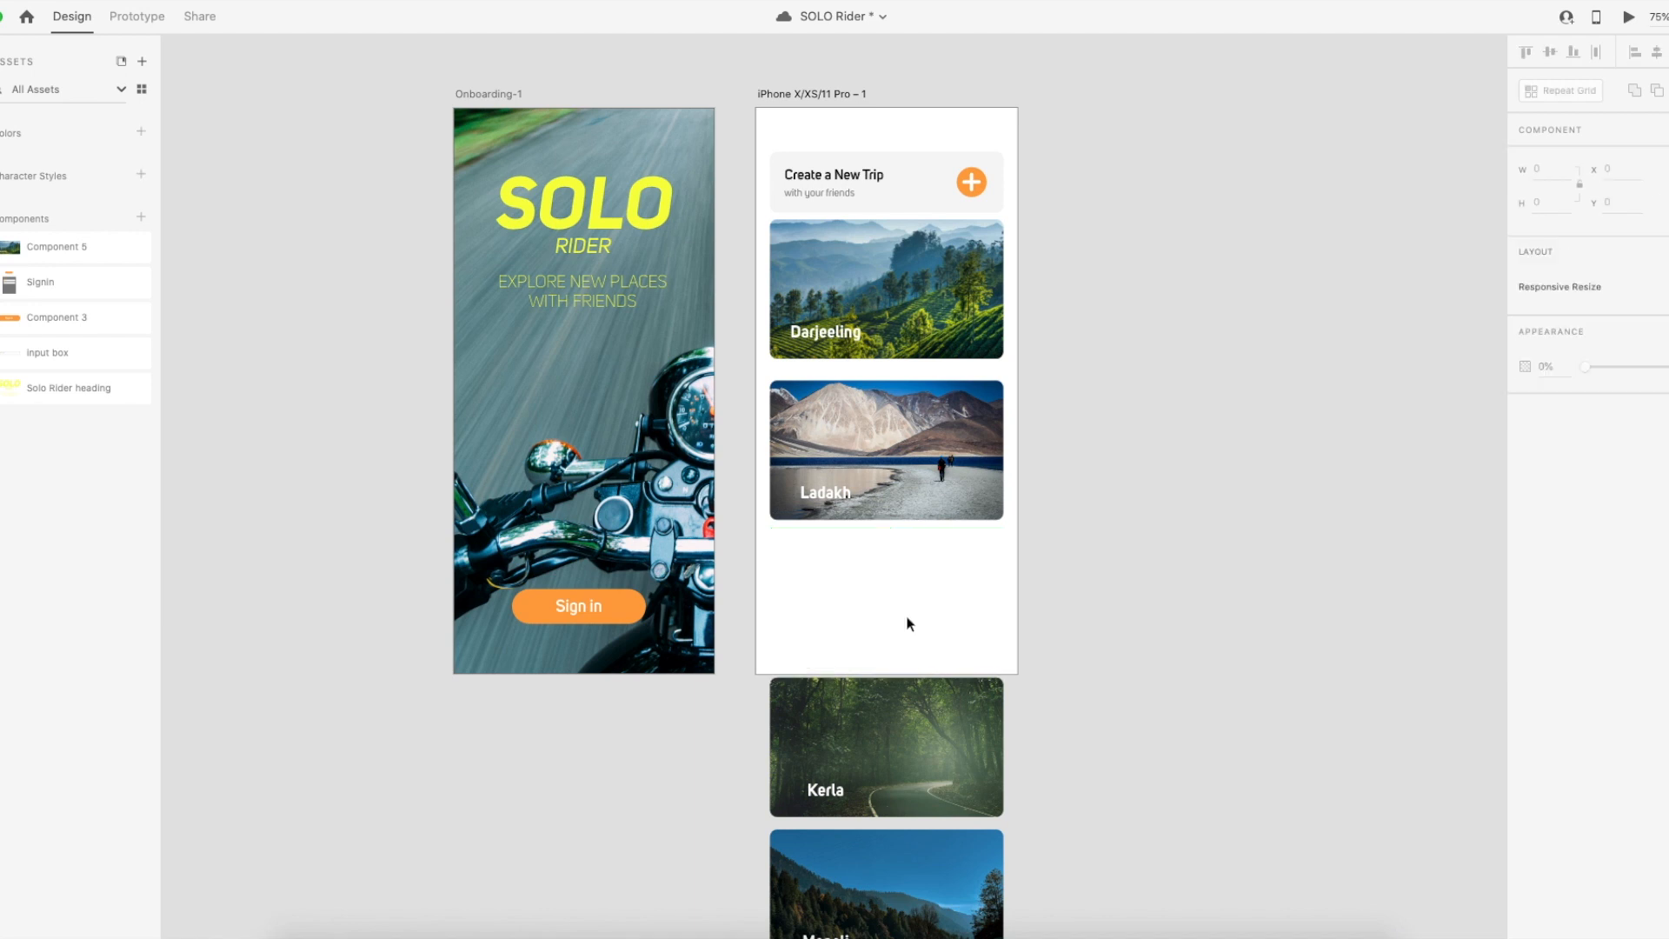
click(897, 293)
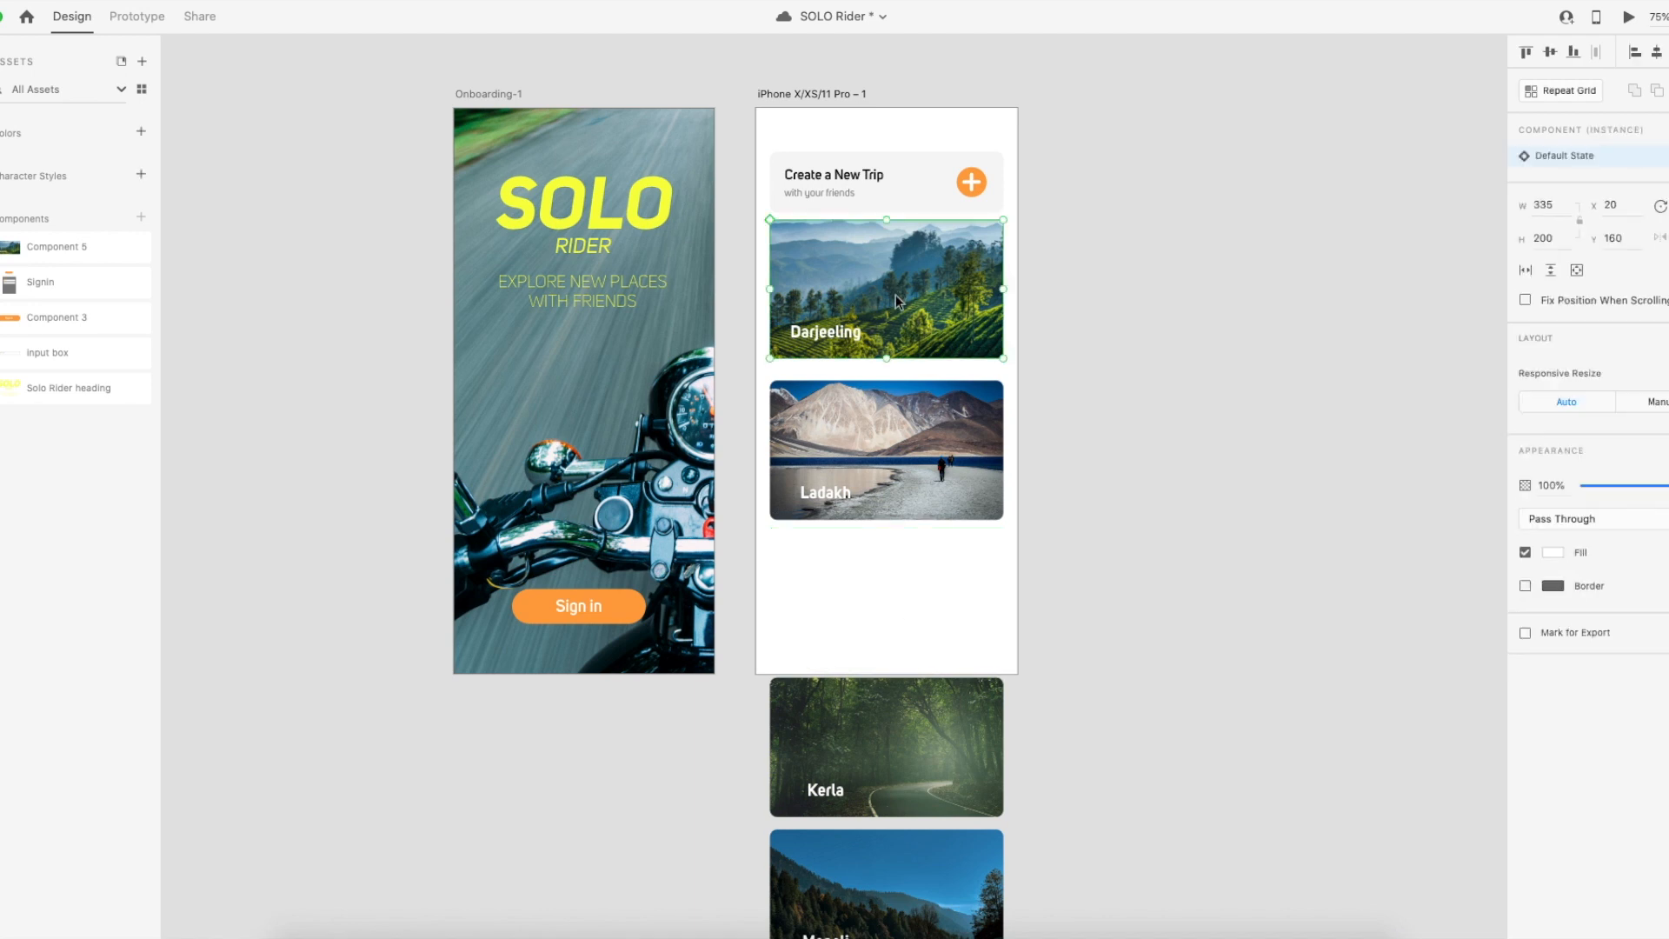
drag(895, 295, 923, 556)
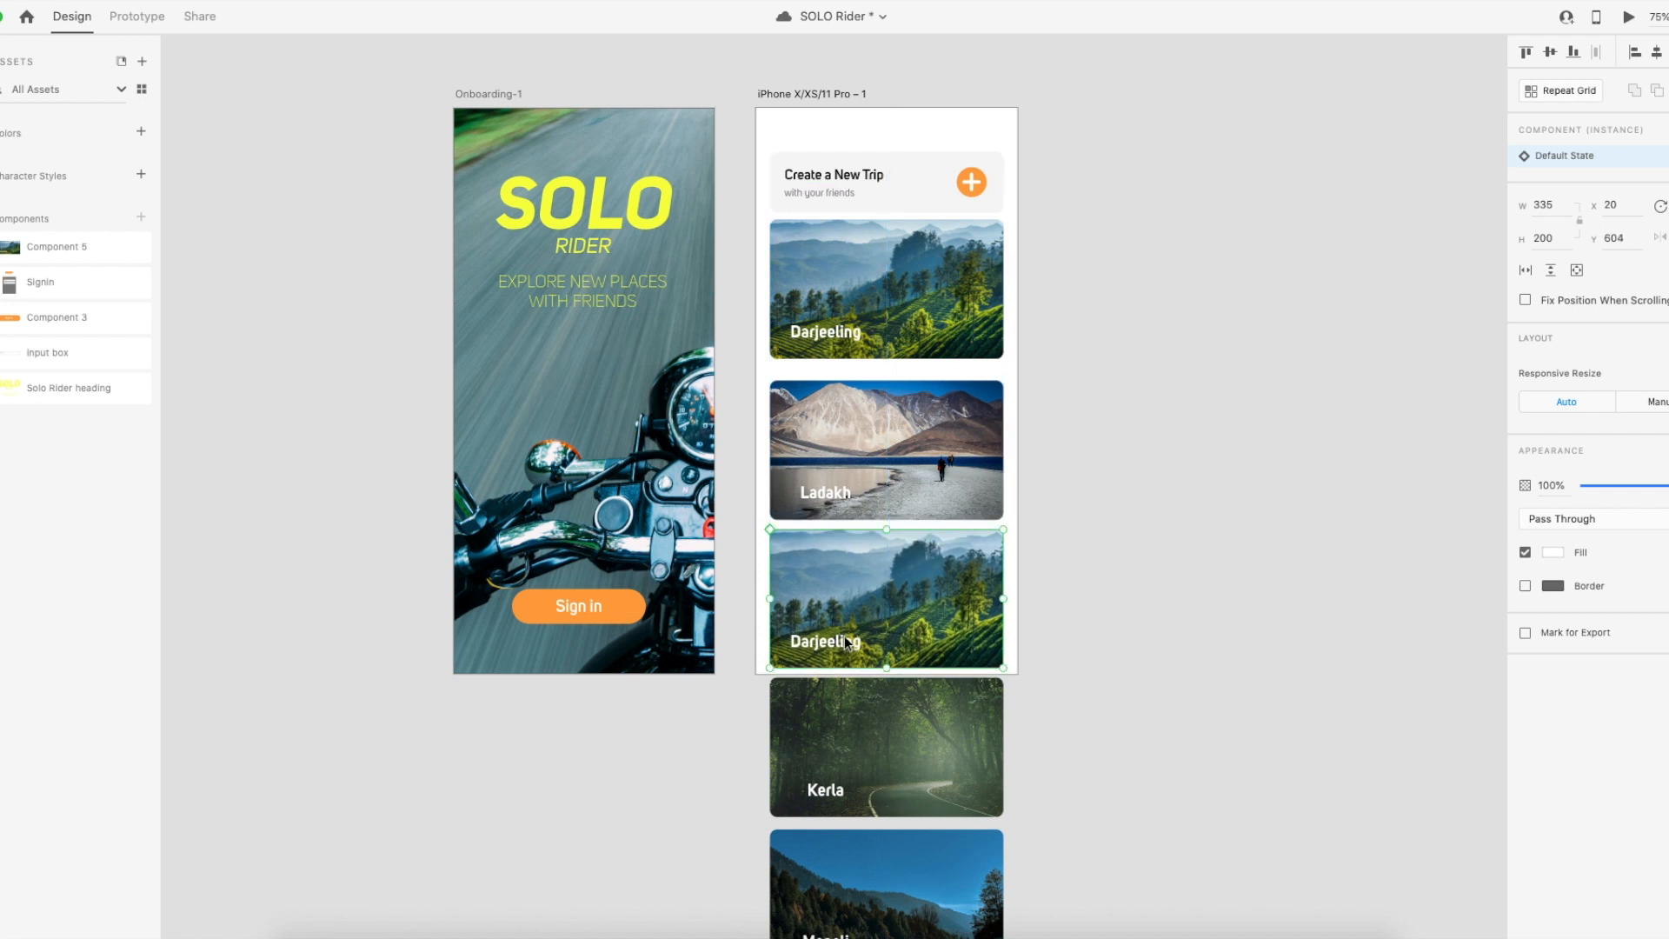
Try moving the Darjeeling title toward the middle of the first destination card, and undo the move.
double_click(845, 336)
drag(845, 336, 887, 339)
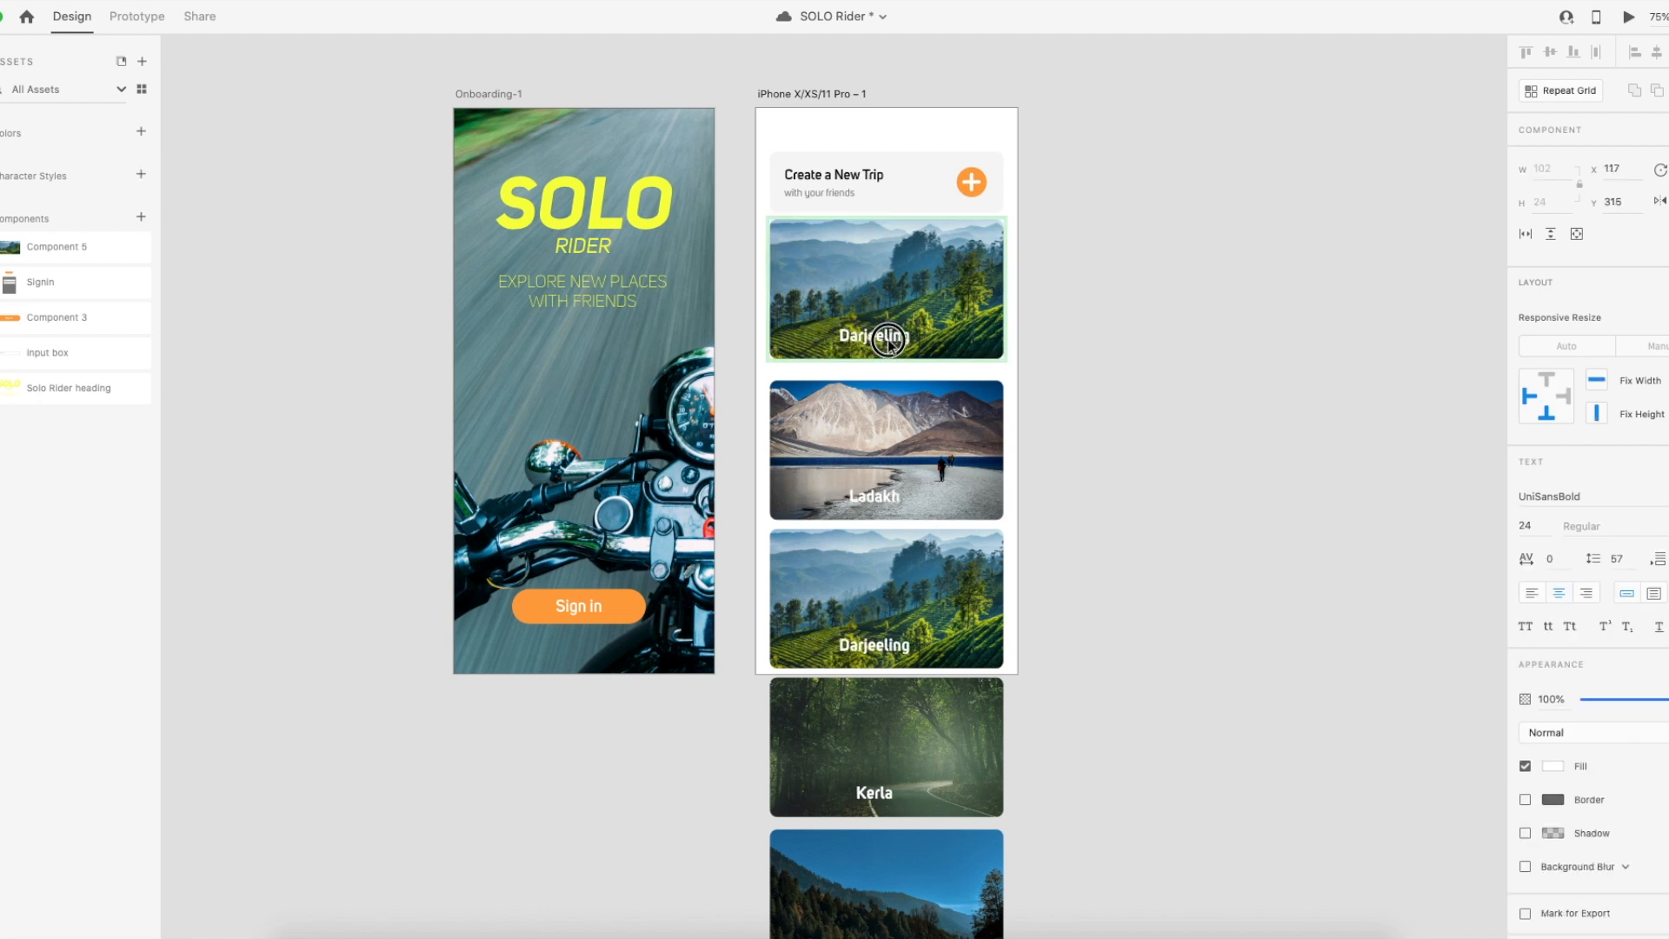
key(ctrl+z)
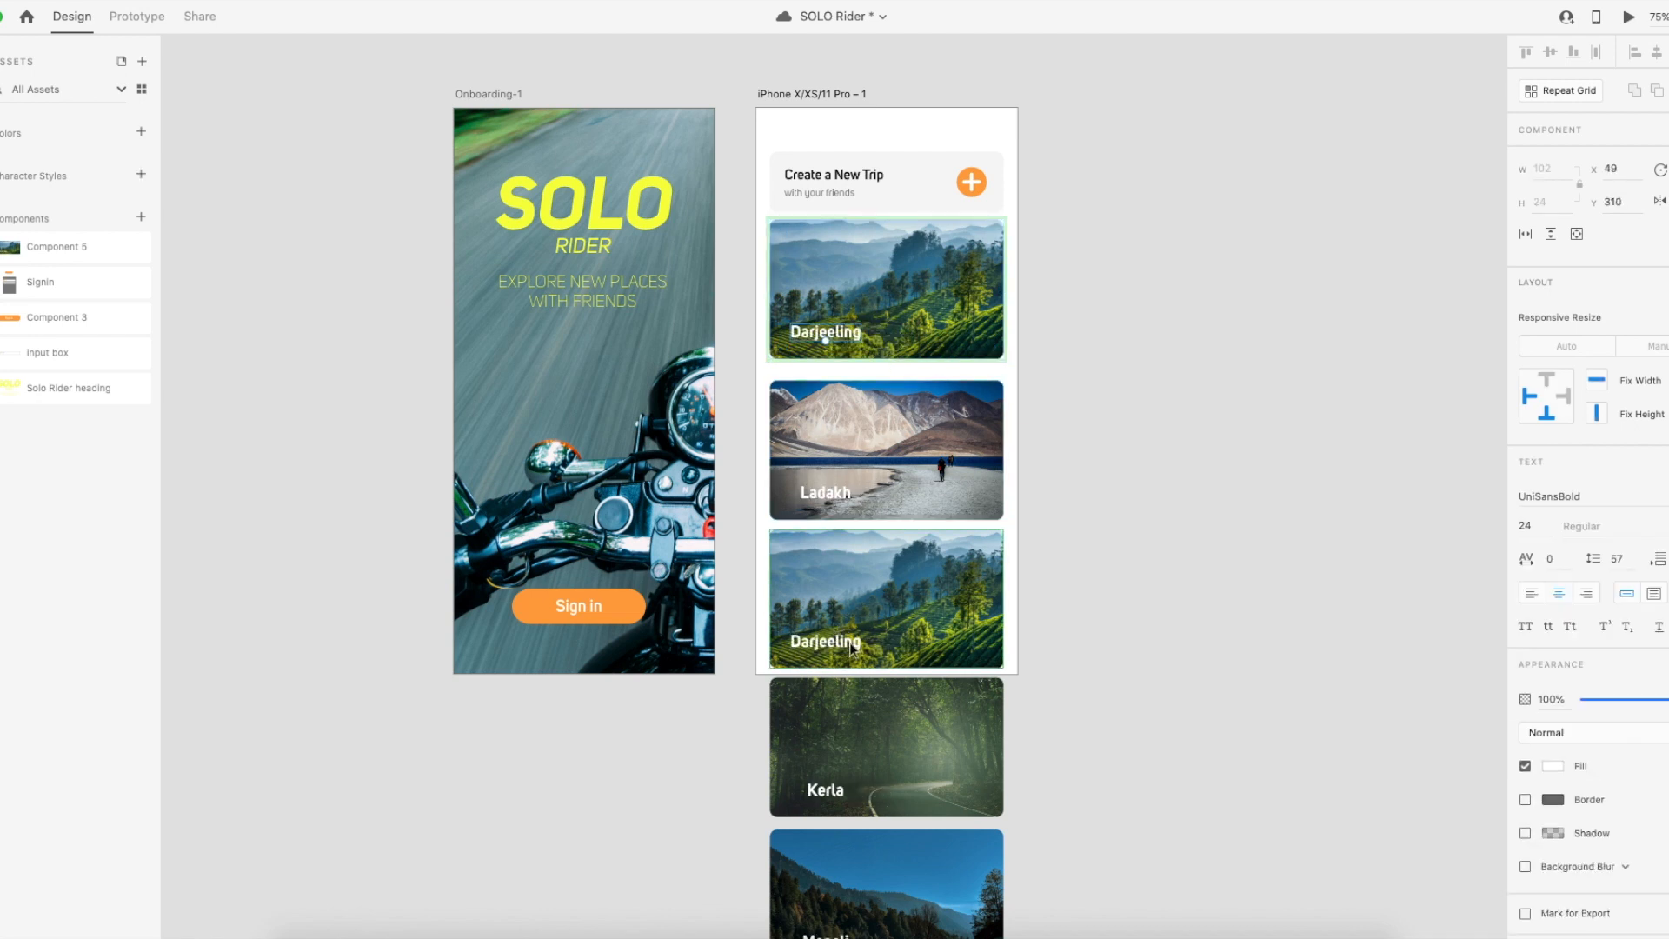
Replace the photo in the Darjeeling copy below Ladakh with the Jim Corbett morning safari picture from Finder.
key(super+Tab)
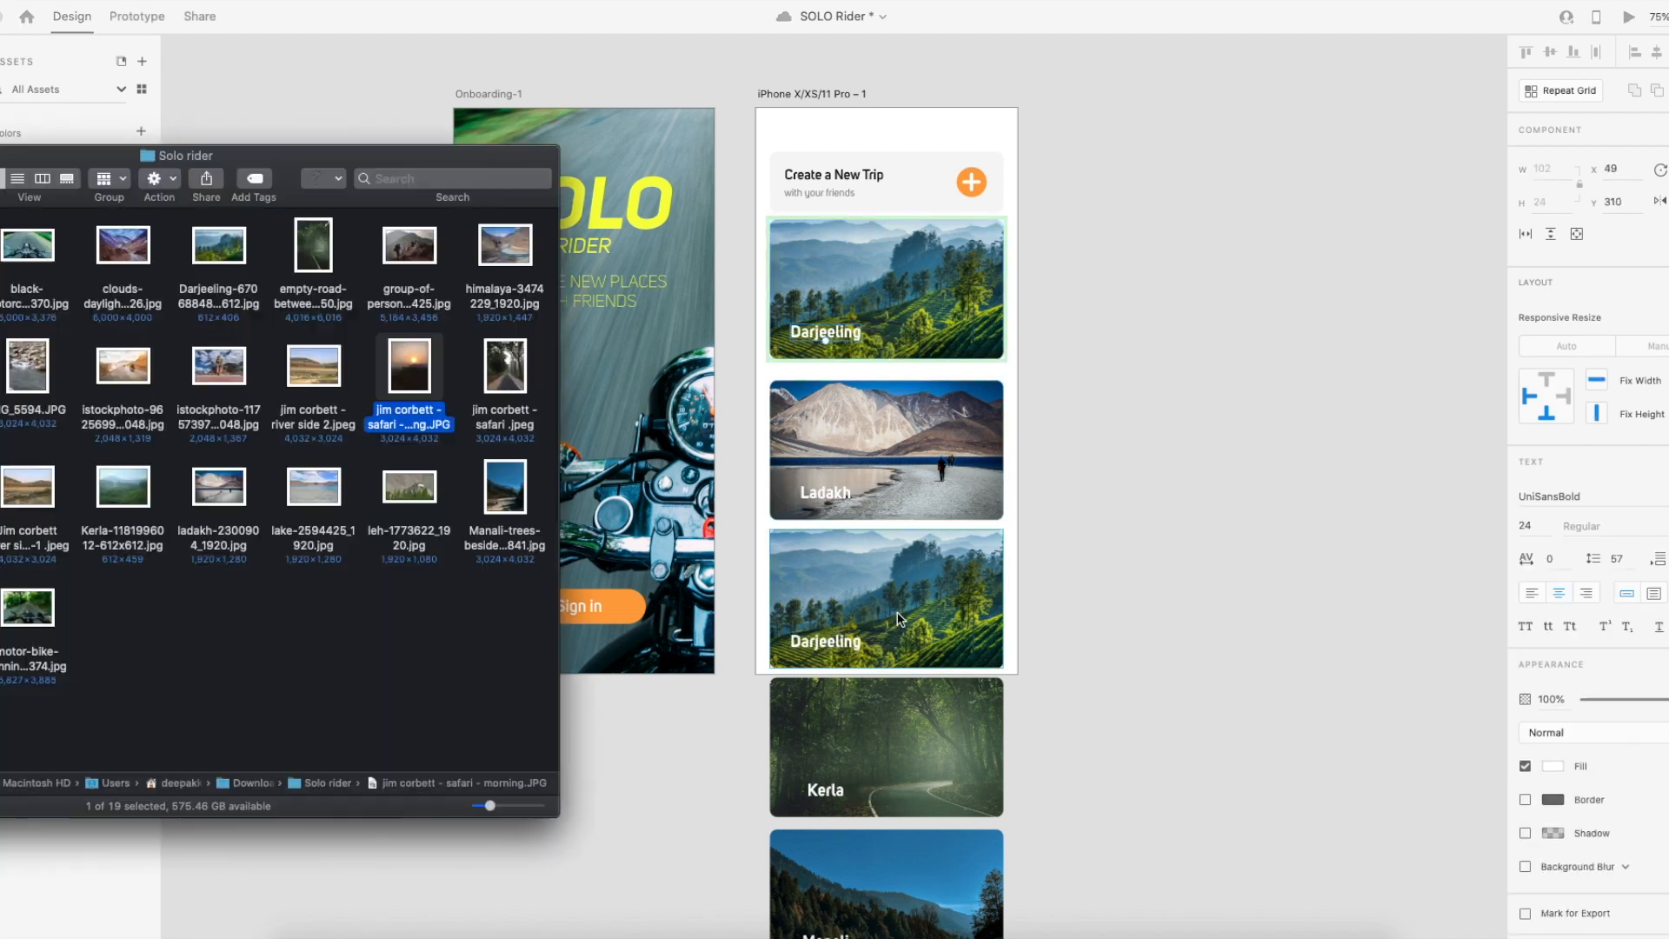
drag(454, 423, 946, 599)
key(super+Tab)
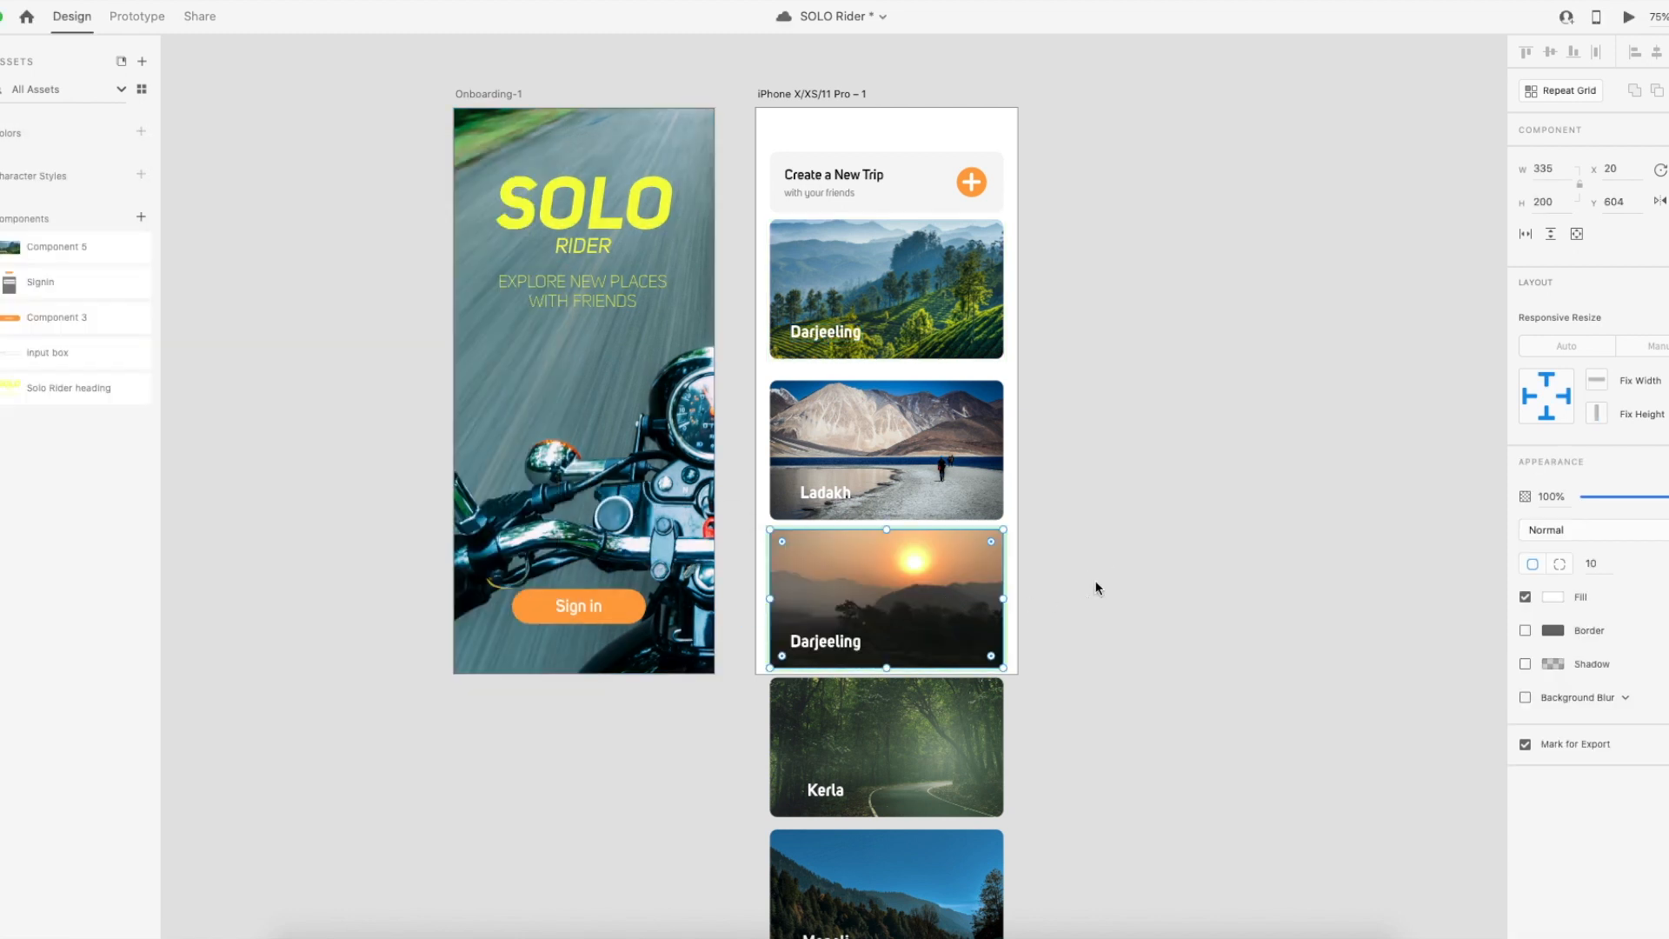
Change the title of the third destination card to "Jim Corbett" and left-align the text.
double_click(823, 645)
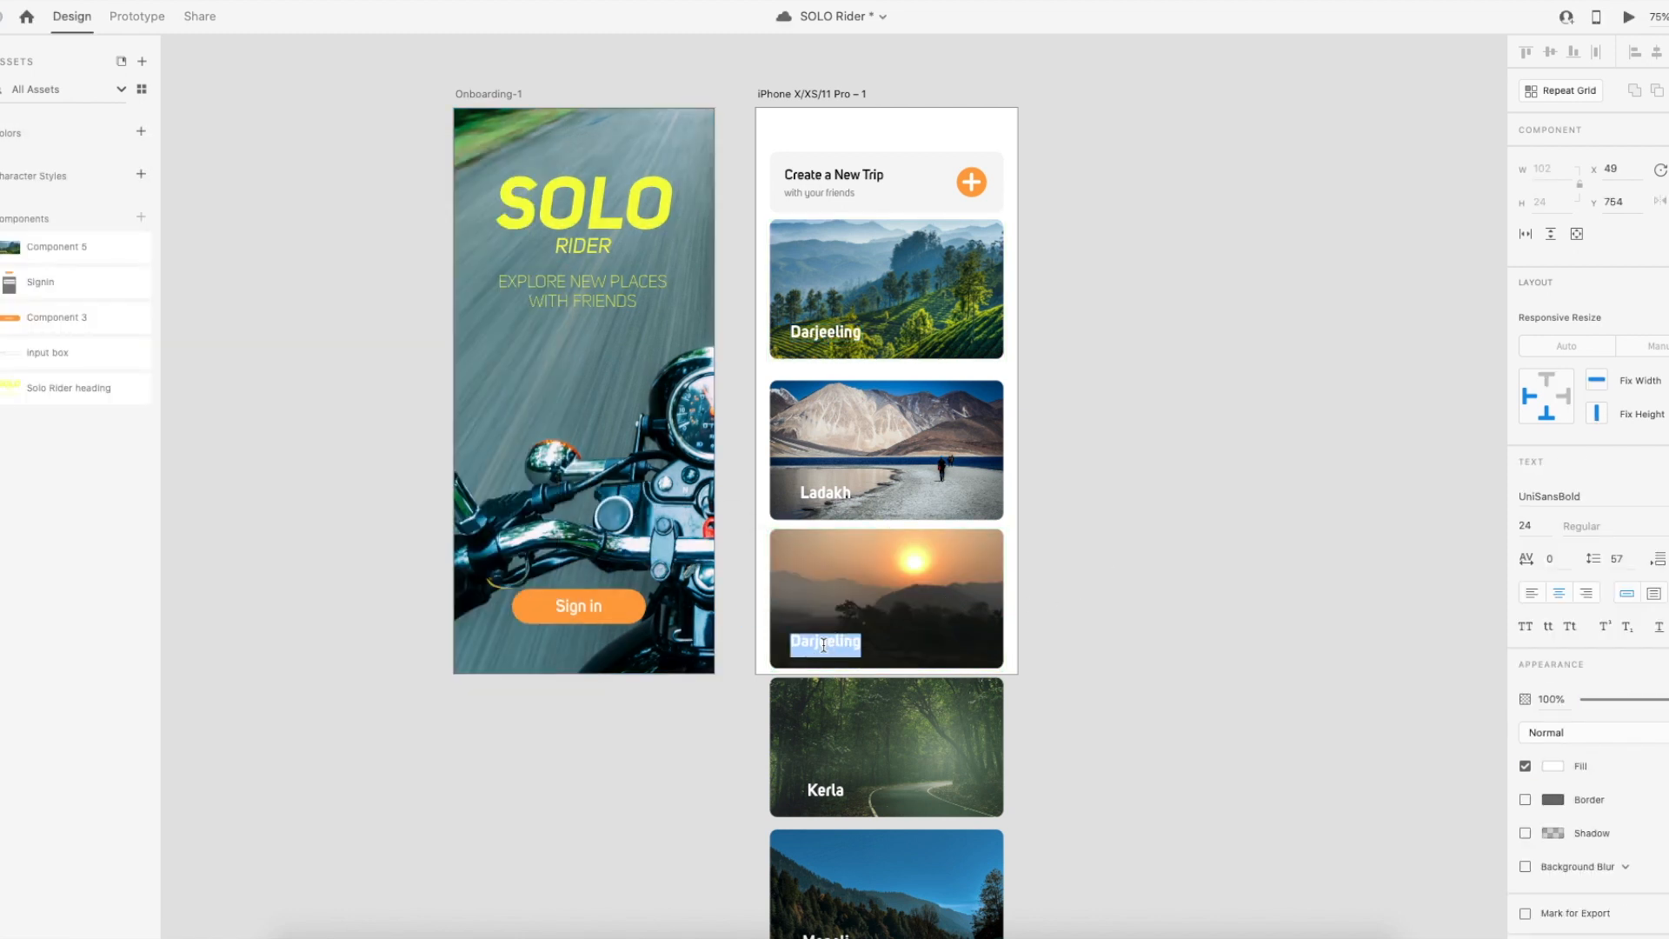
text(Jim Corbett)
click(1533, 594)
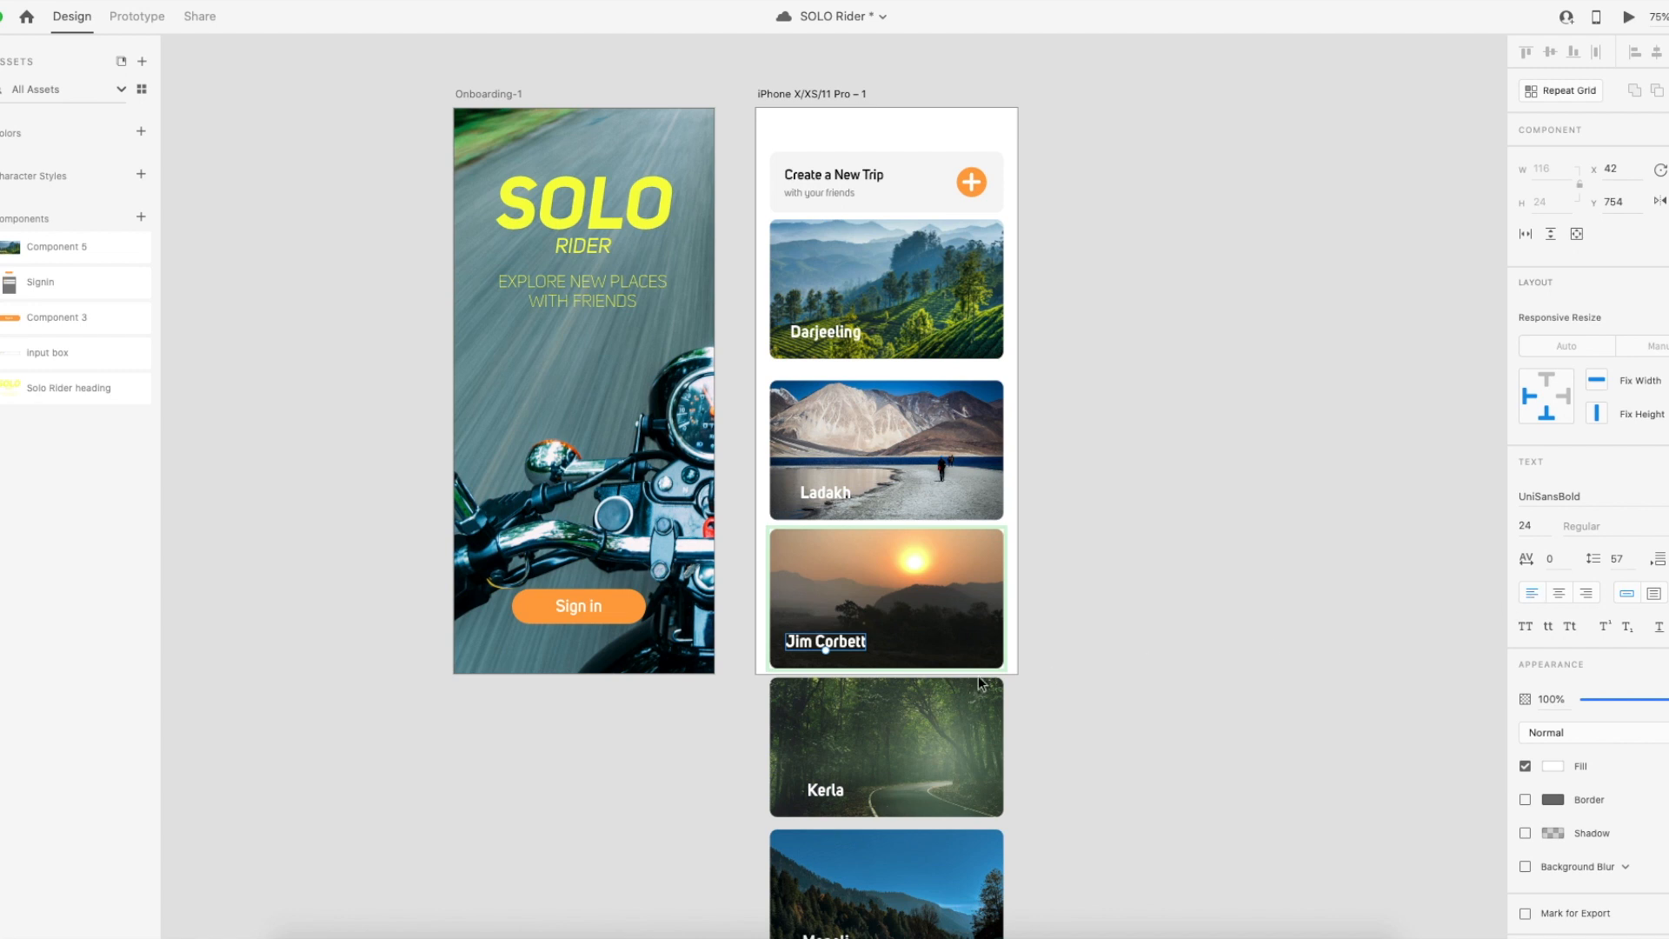
Try shifting the title in the main Darjeeling card sideways to test the linked titles, and undo the moves.
click(927, 305)
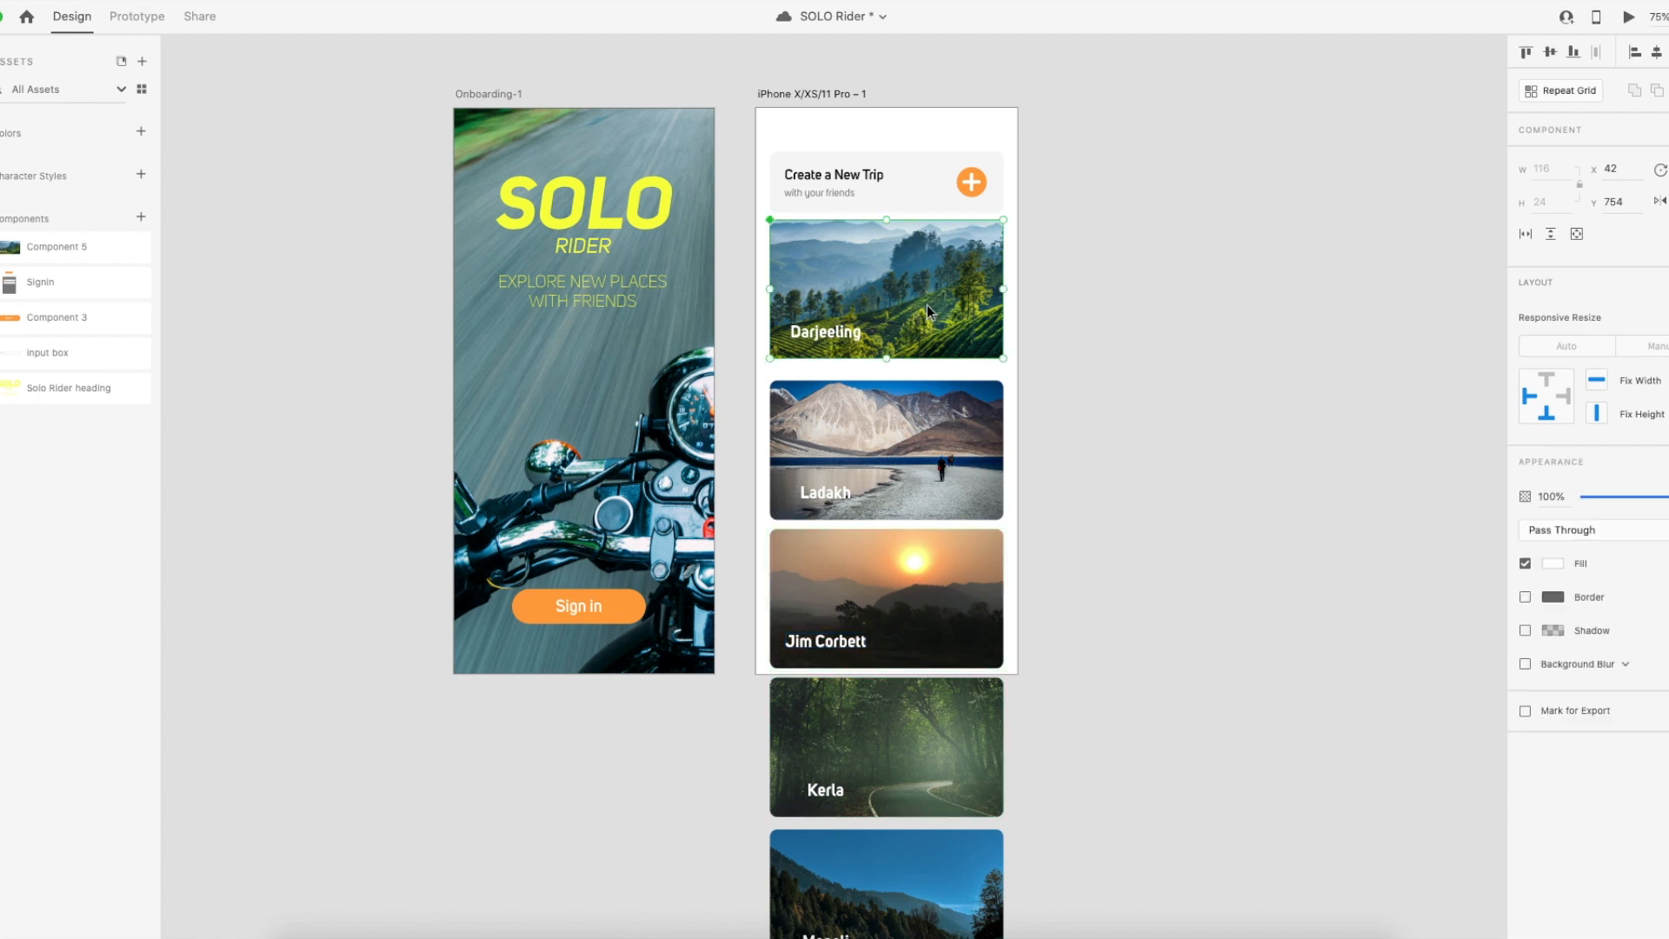
double_click(872, 334)
key(super+z)
key(super+z)
key(super+z)
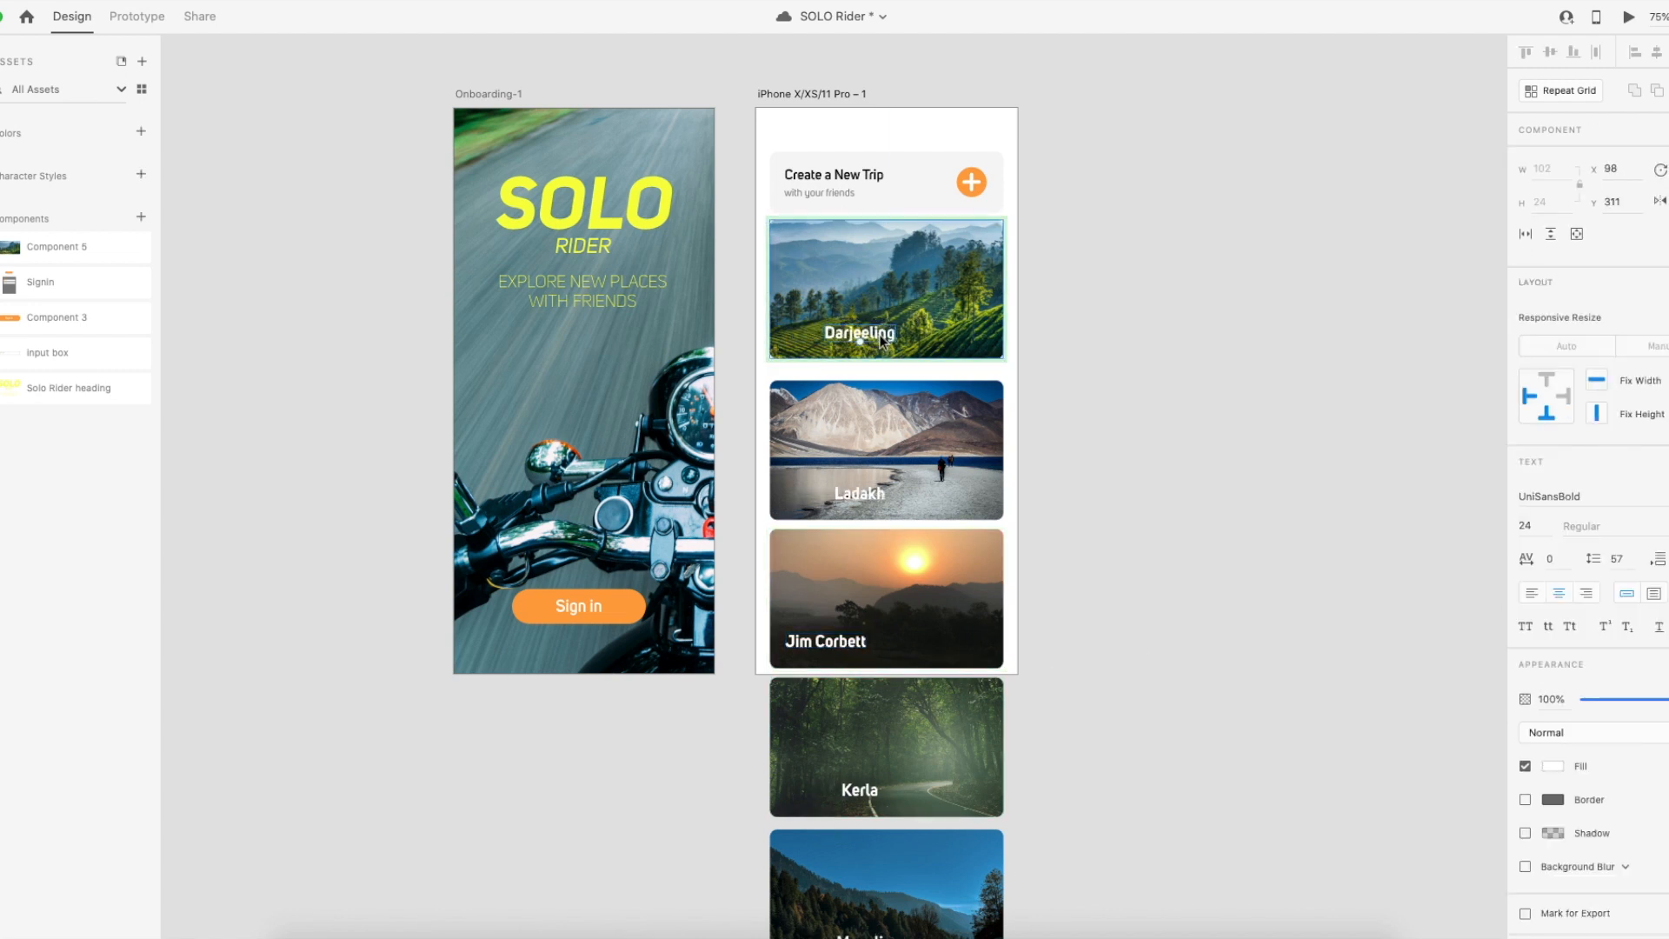
key(super+z)
key(super+shift+z)
mouse_move(854, 339)
mouse_down()
mouse_move(887, 341)
mouse_move(847, 340)
mouse_up()
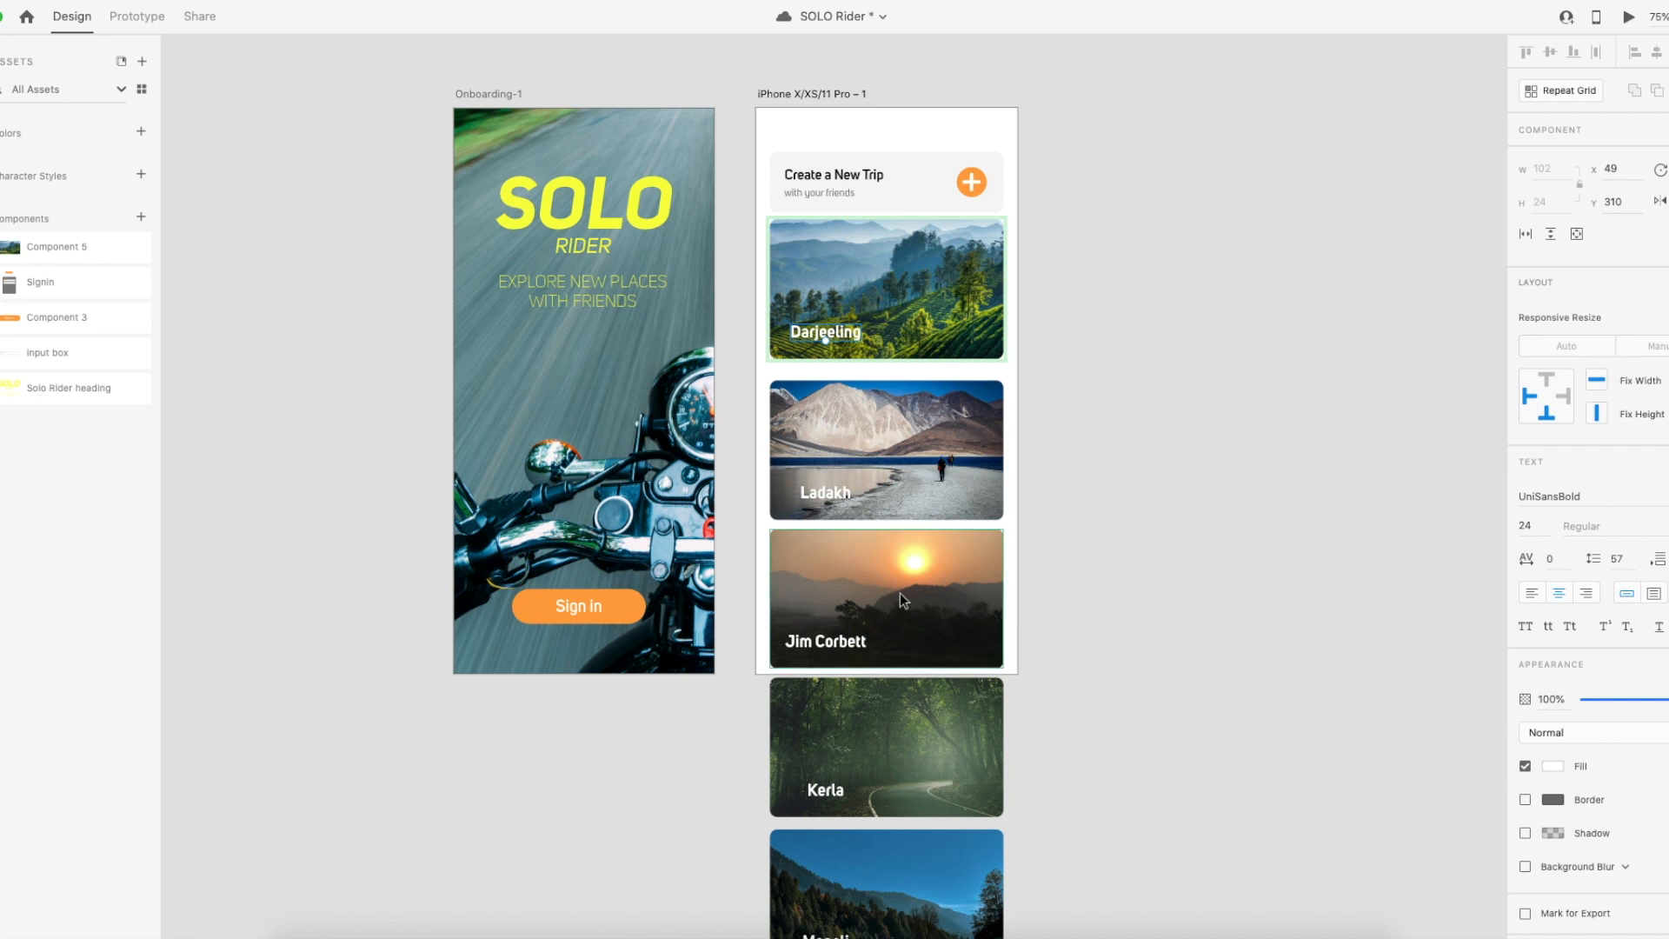
click(1560, 593)
click(1030, 600)
click(832, 335)
click(832, 335)
mouse_move(832, 335)
mouse_down()
mouse_move(893, 335)
mouse_move(850, 265)
mouse_move(833, 334)
mouse_up()
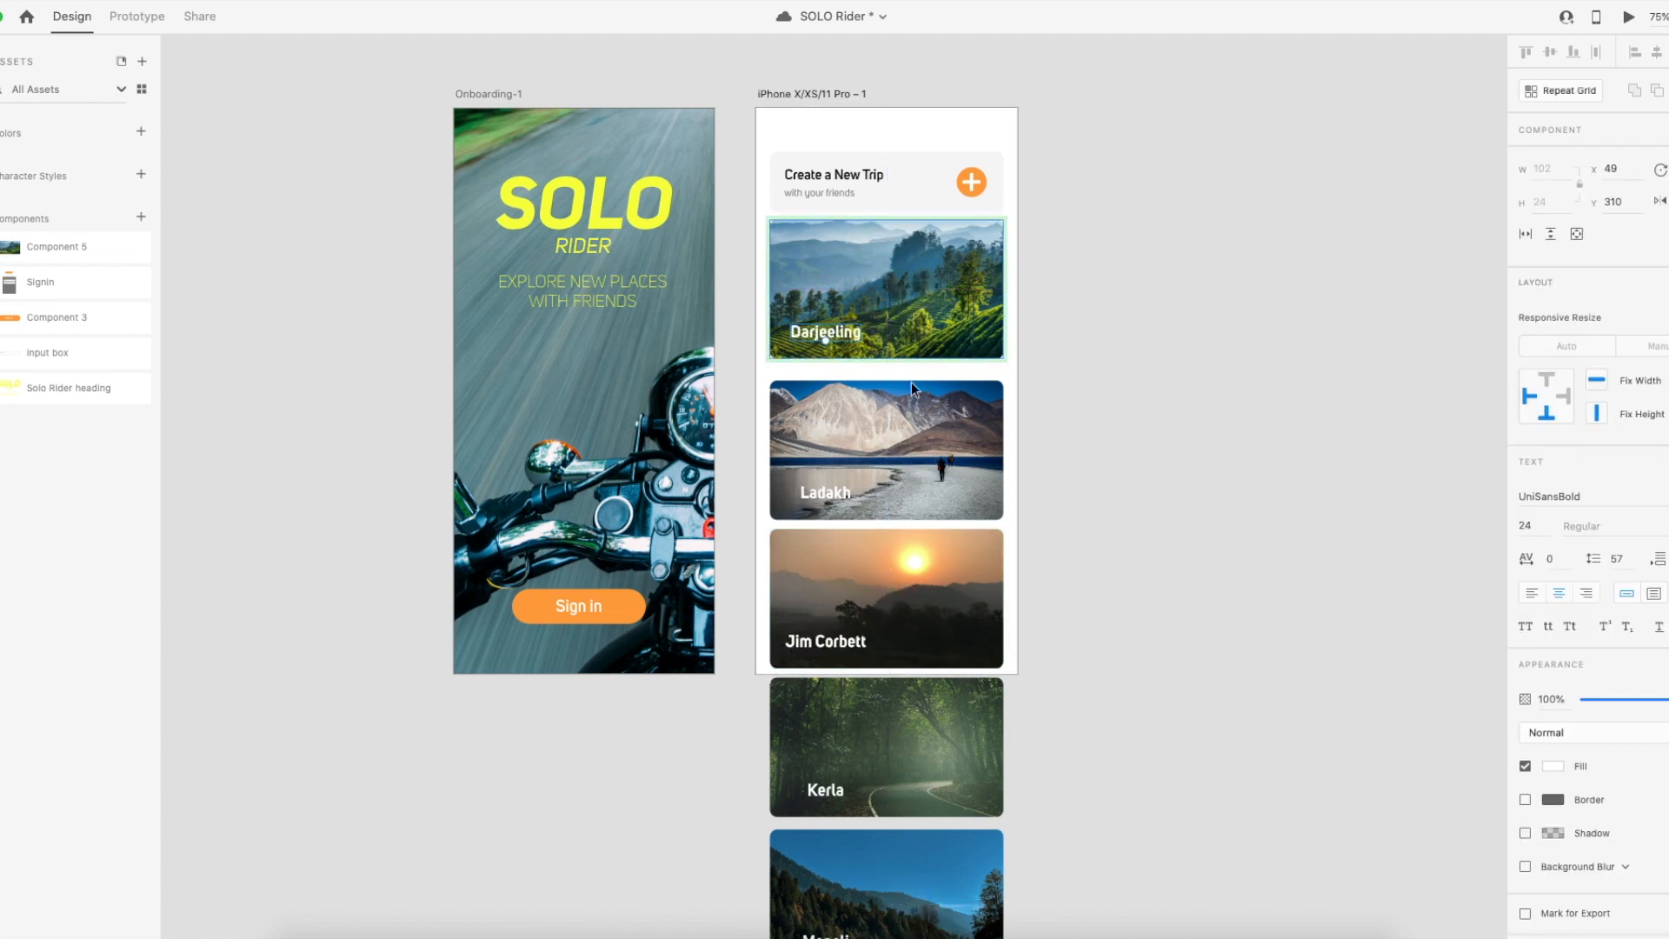
Move the Darjeeling title to its card's upper-right corner, check the titles of the cards below, and undo the move.
scroll(972, 496, down, 10)
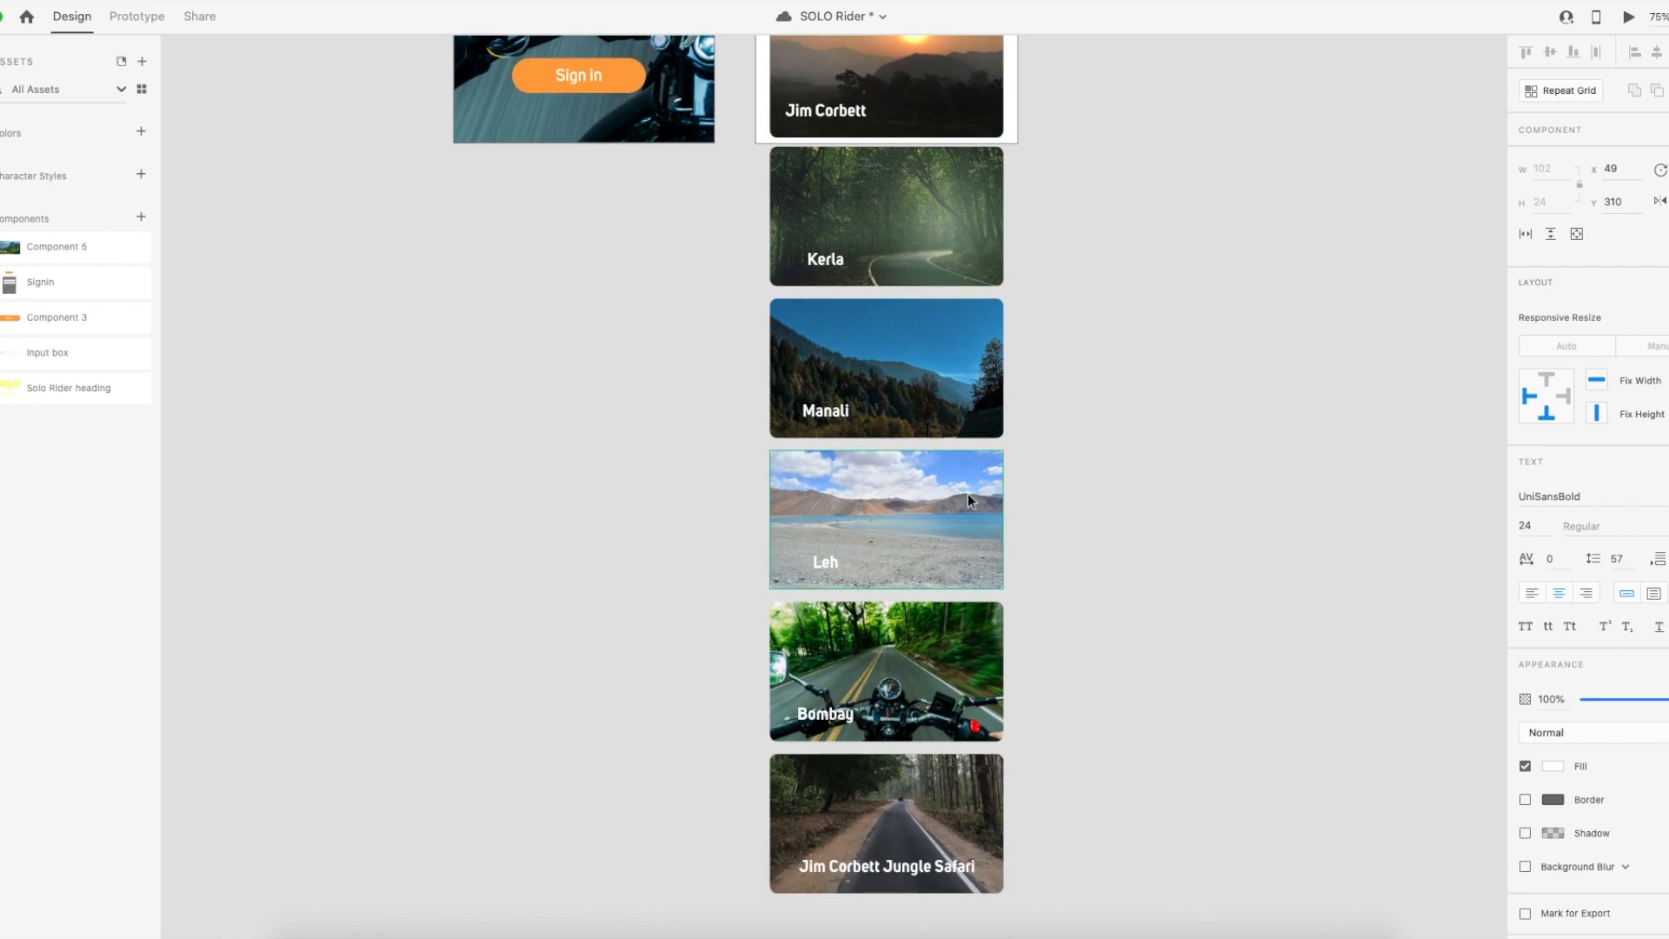
scroll(967, 493, up, 7)
scroll(971, 503, up, 3)
drag(844, 317, 979, 228)
scroll(1088, 483, down, 10)
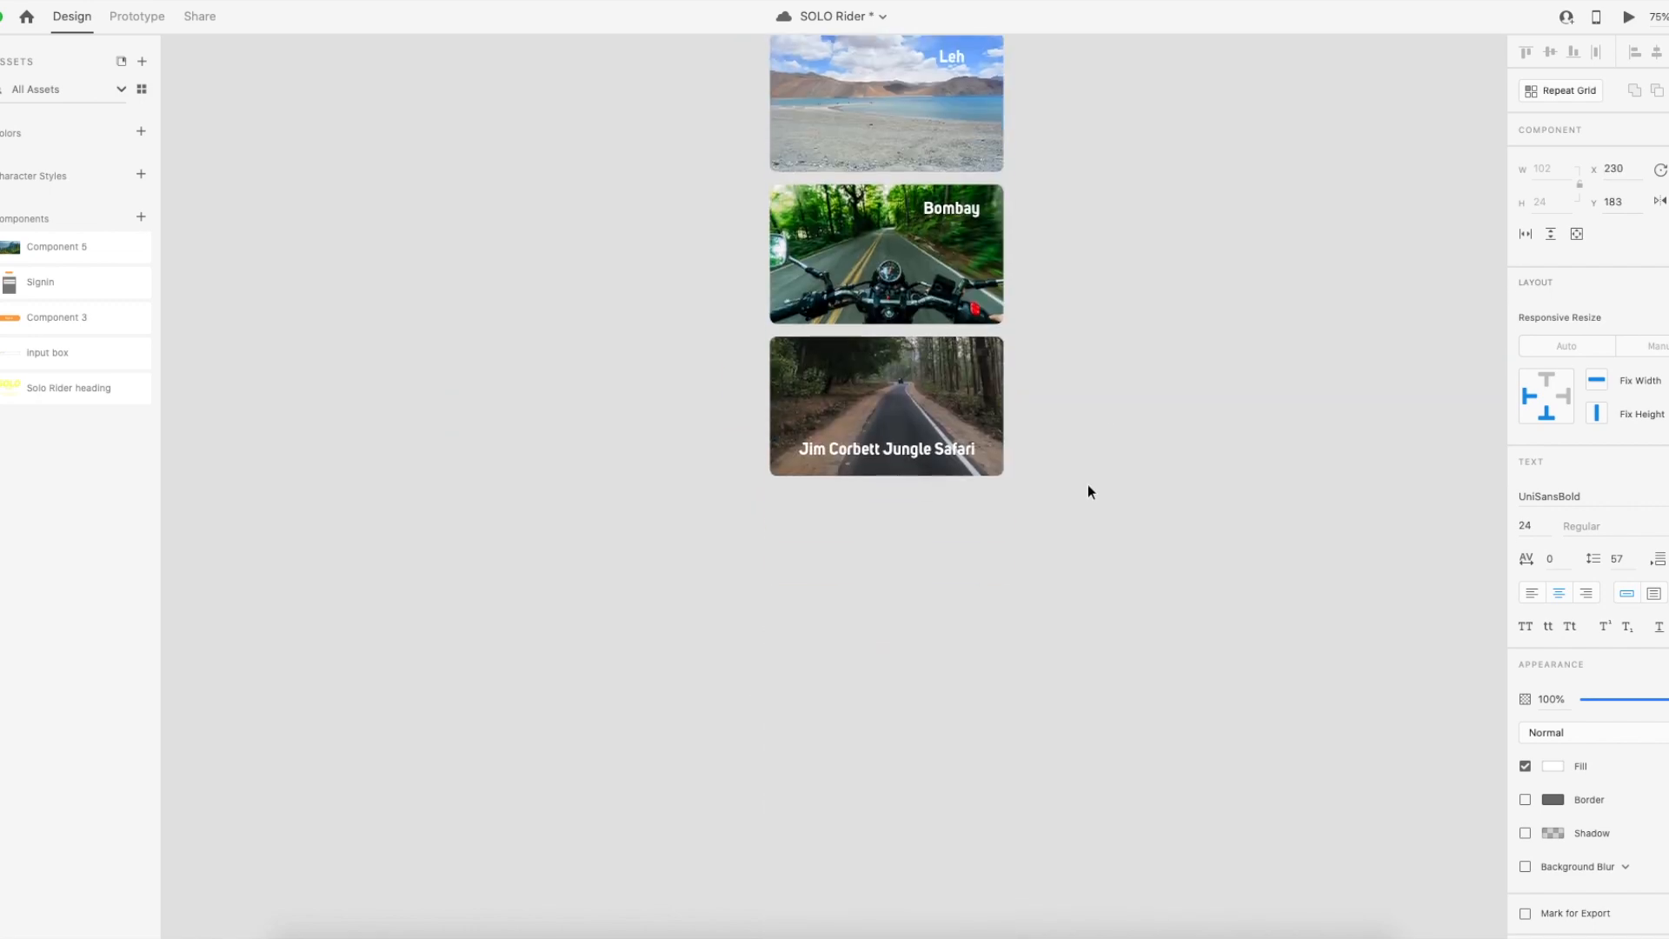
scroll(1083, 495, up, 10)
scroll(1070, 508, down, 11)
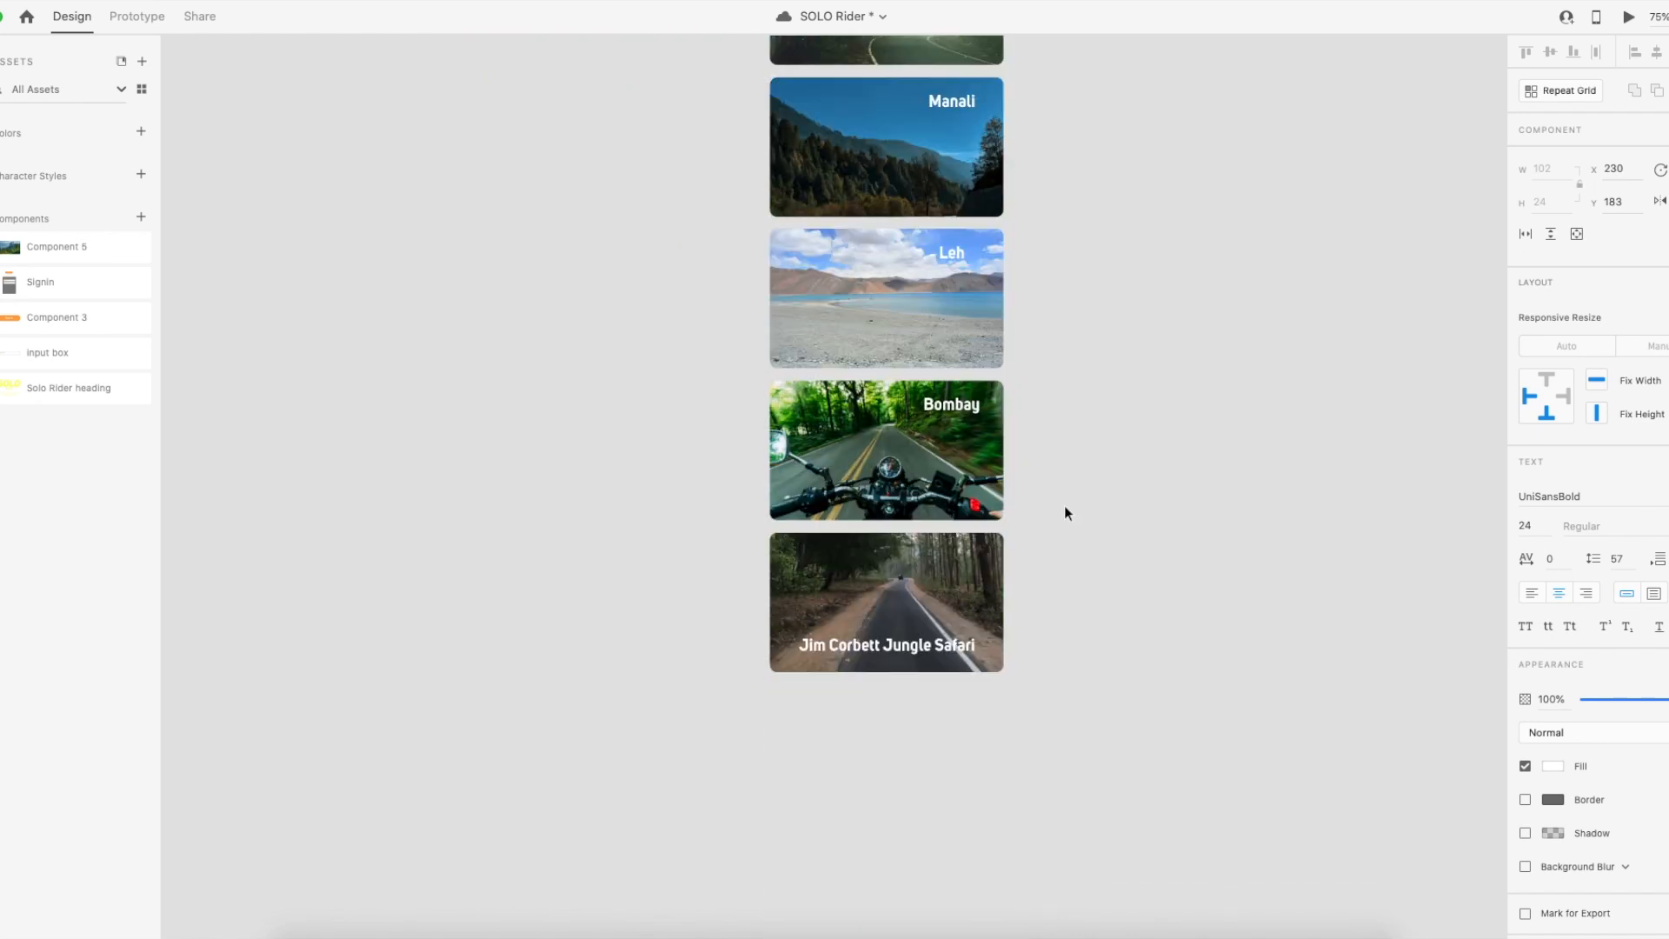
scroll(1061, 508, up, 3)
key(ctrl+z)
scroll(1062, 488, up, 3)
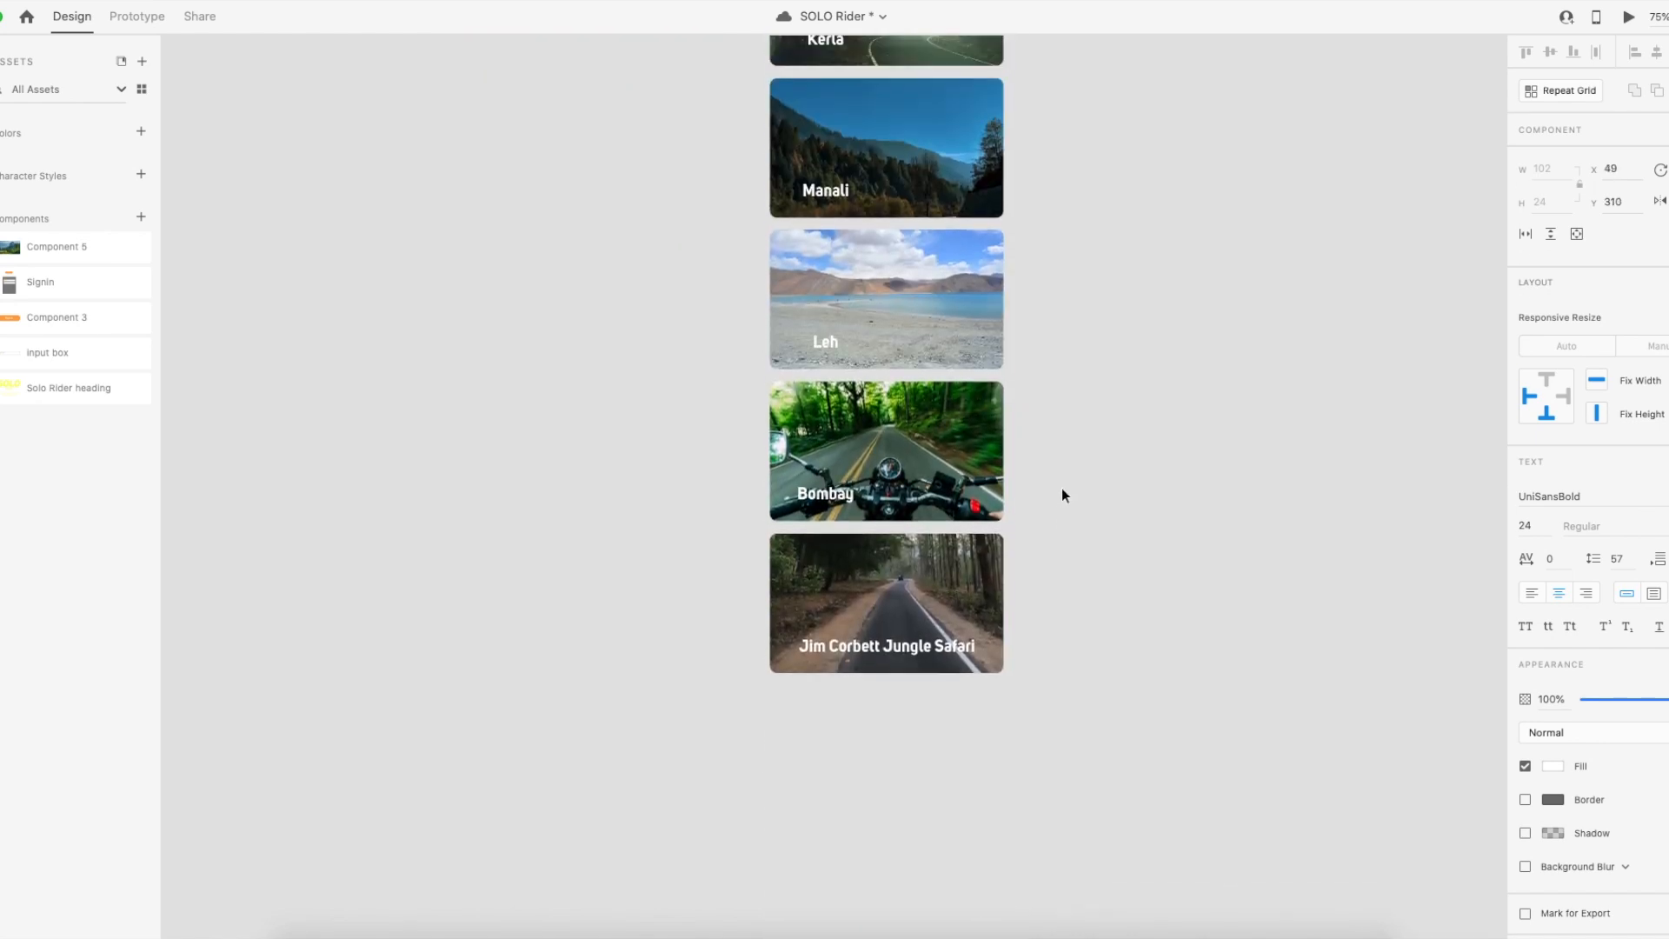
Delete the Jim Corbett Jungle Safari card from the end of the card stack.
mouse_move(938, 647)
mouse_down()
mouse_move(929, 669)
mouse_move(951, 666)
mouse_up()
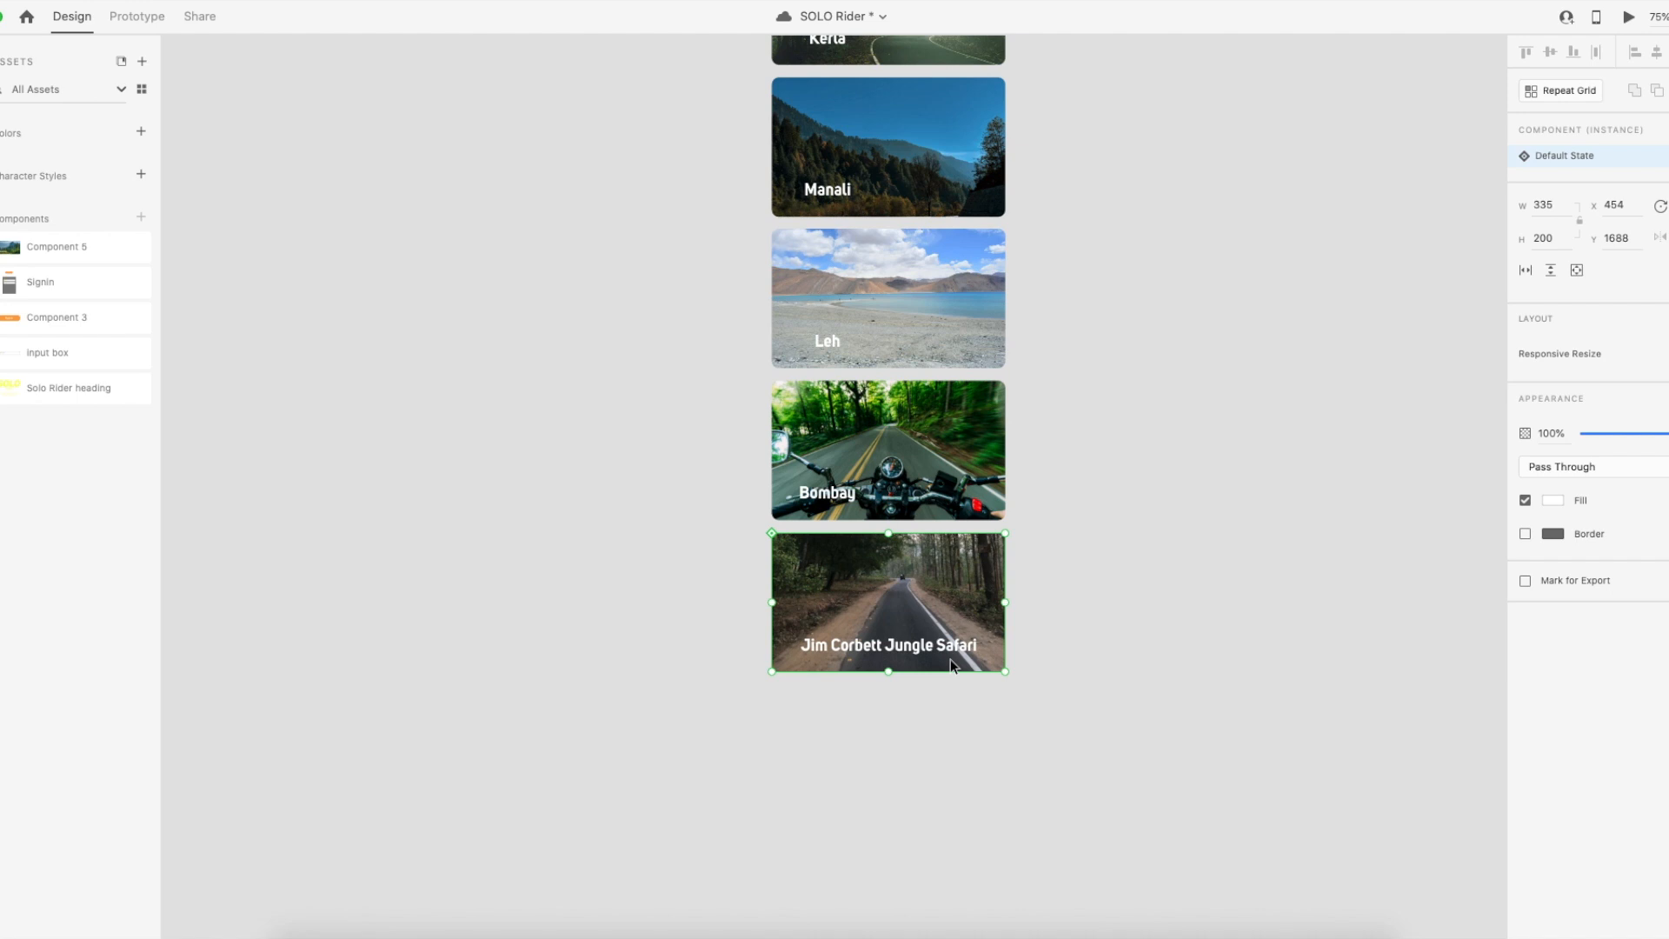
key(Delete)
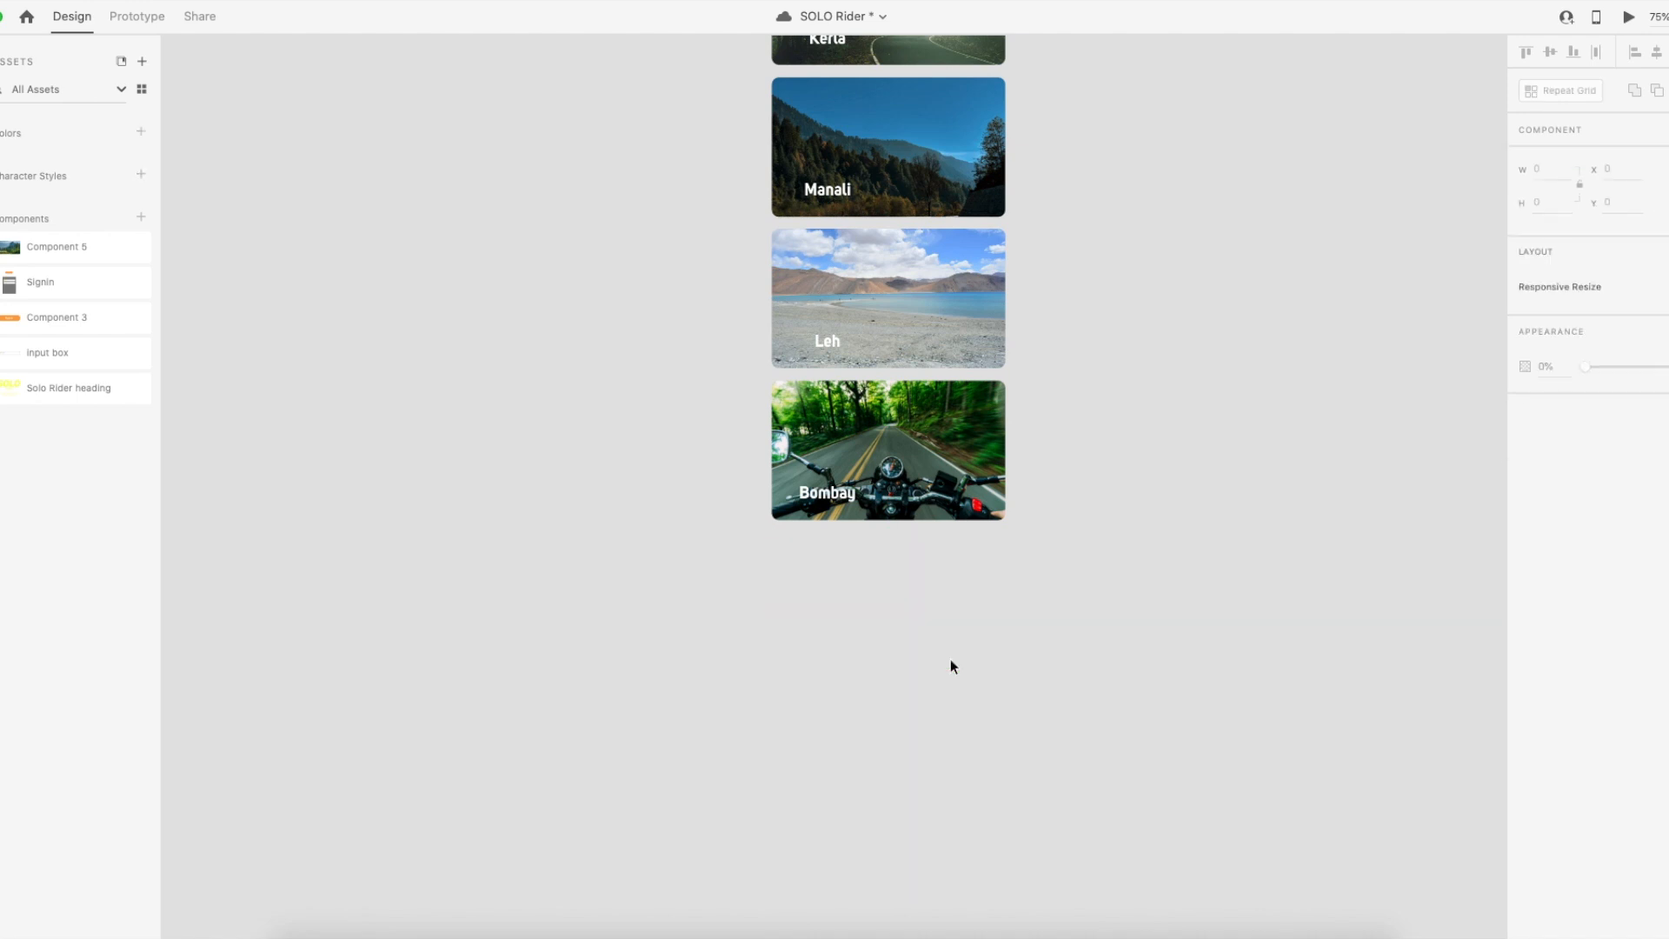
key(ctrl+z)
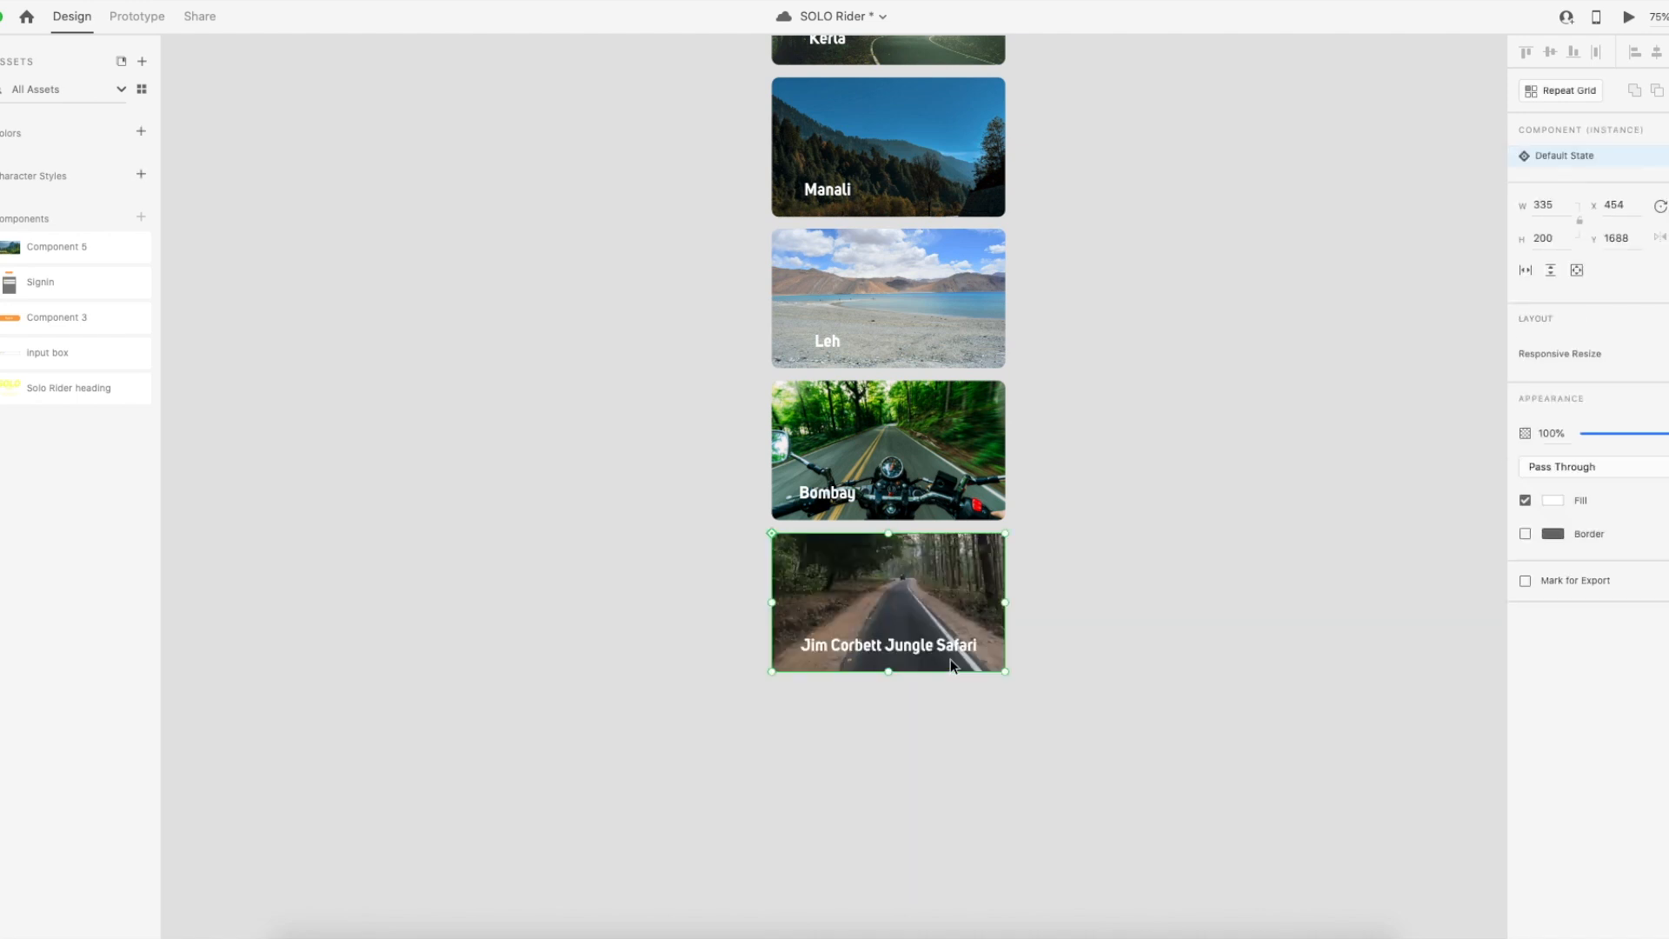
key(Delete)
scroll(915, 702, up, 5)
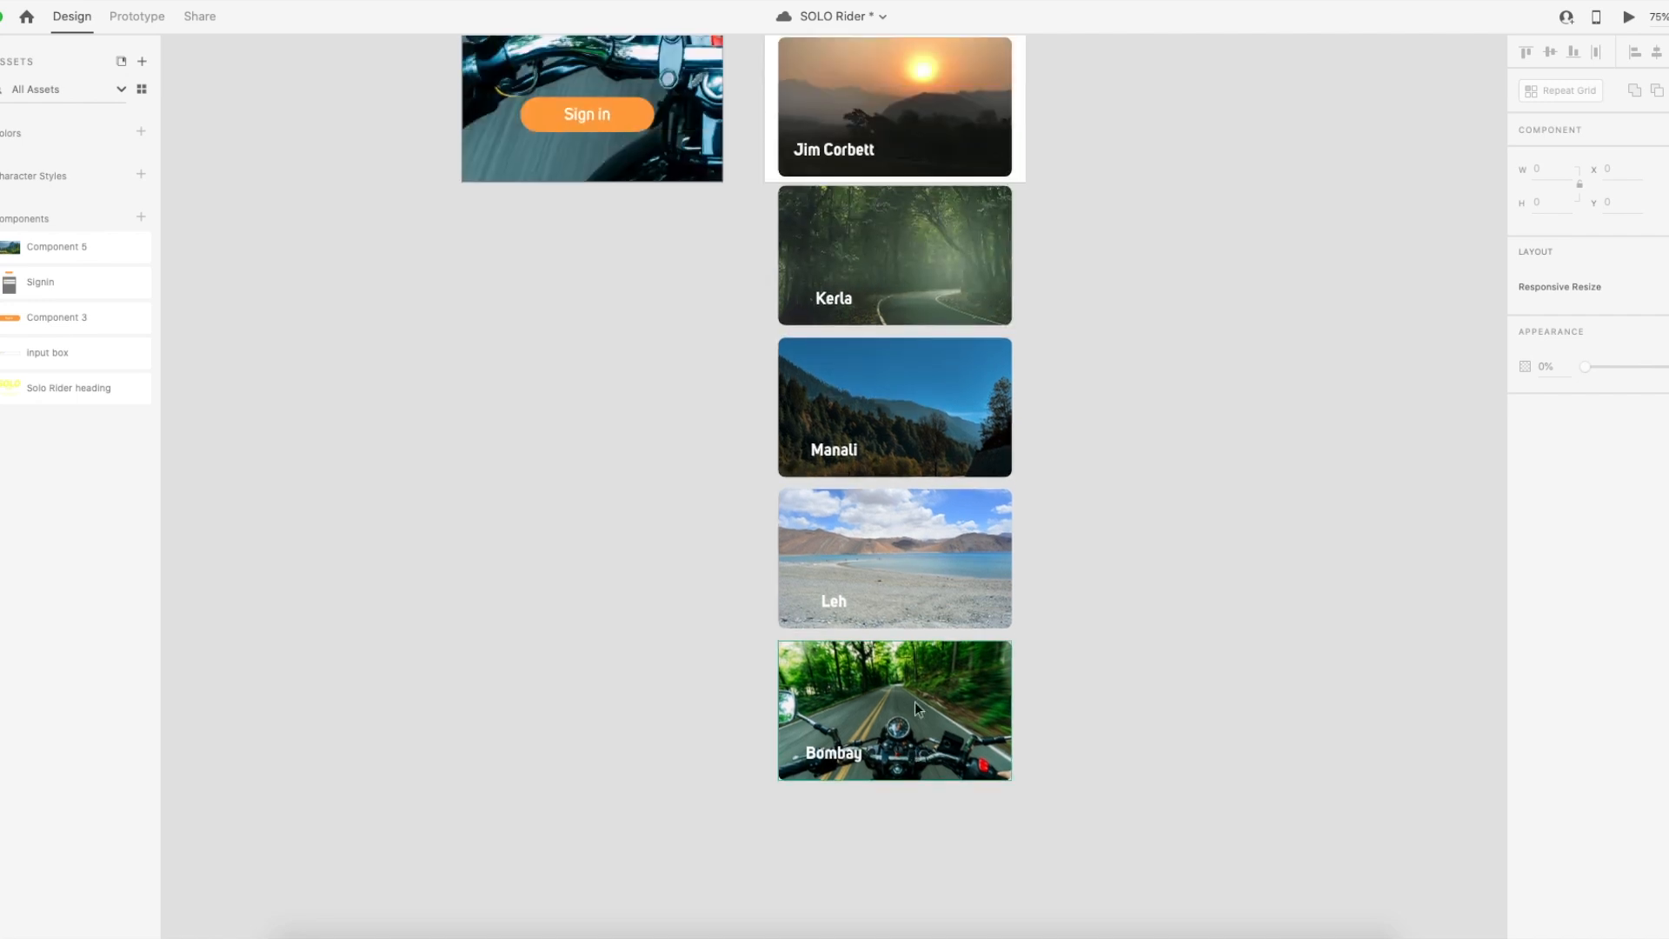
scroll(906, 697, up, 3)
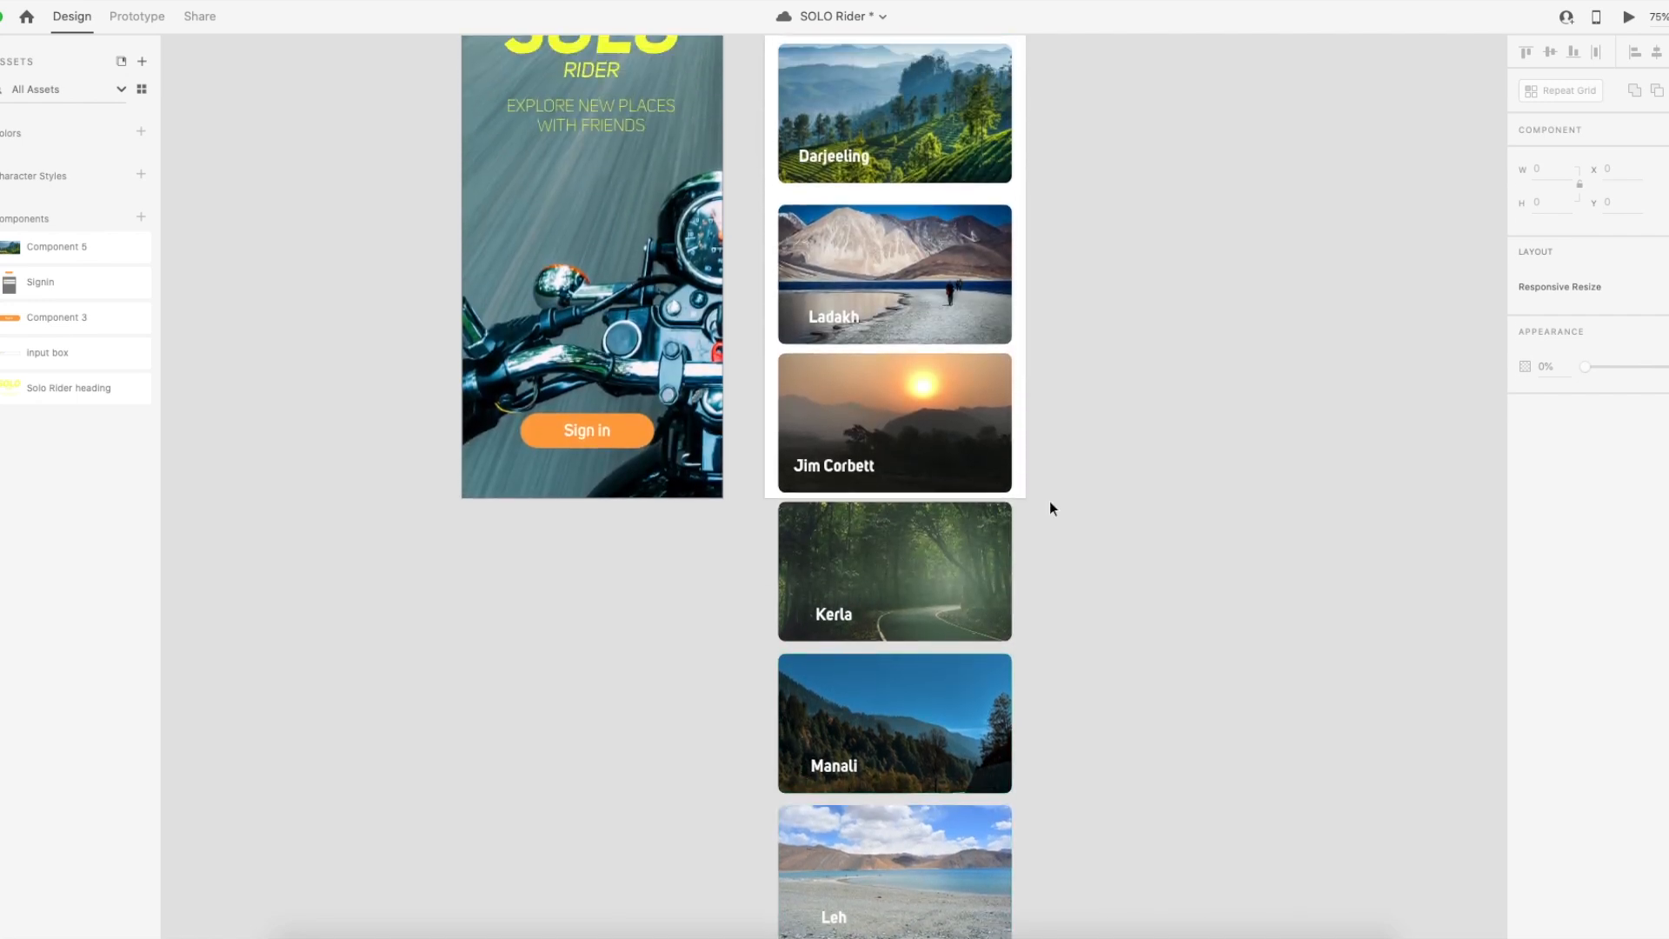
Distribute the destination cards from Darjeeling to Bombay with equal vertical spacing.
key(ctrl+minus)
drag(1025, 236, 842, 910)
key(ctrl+super+v)
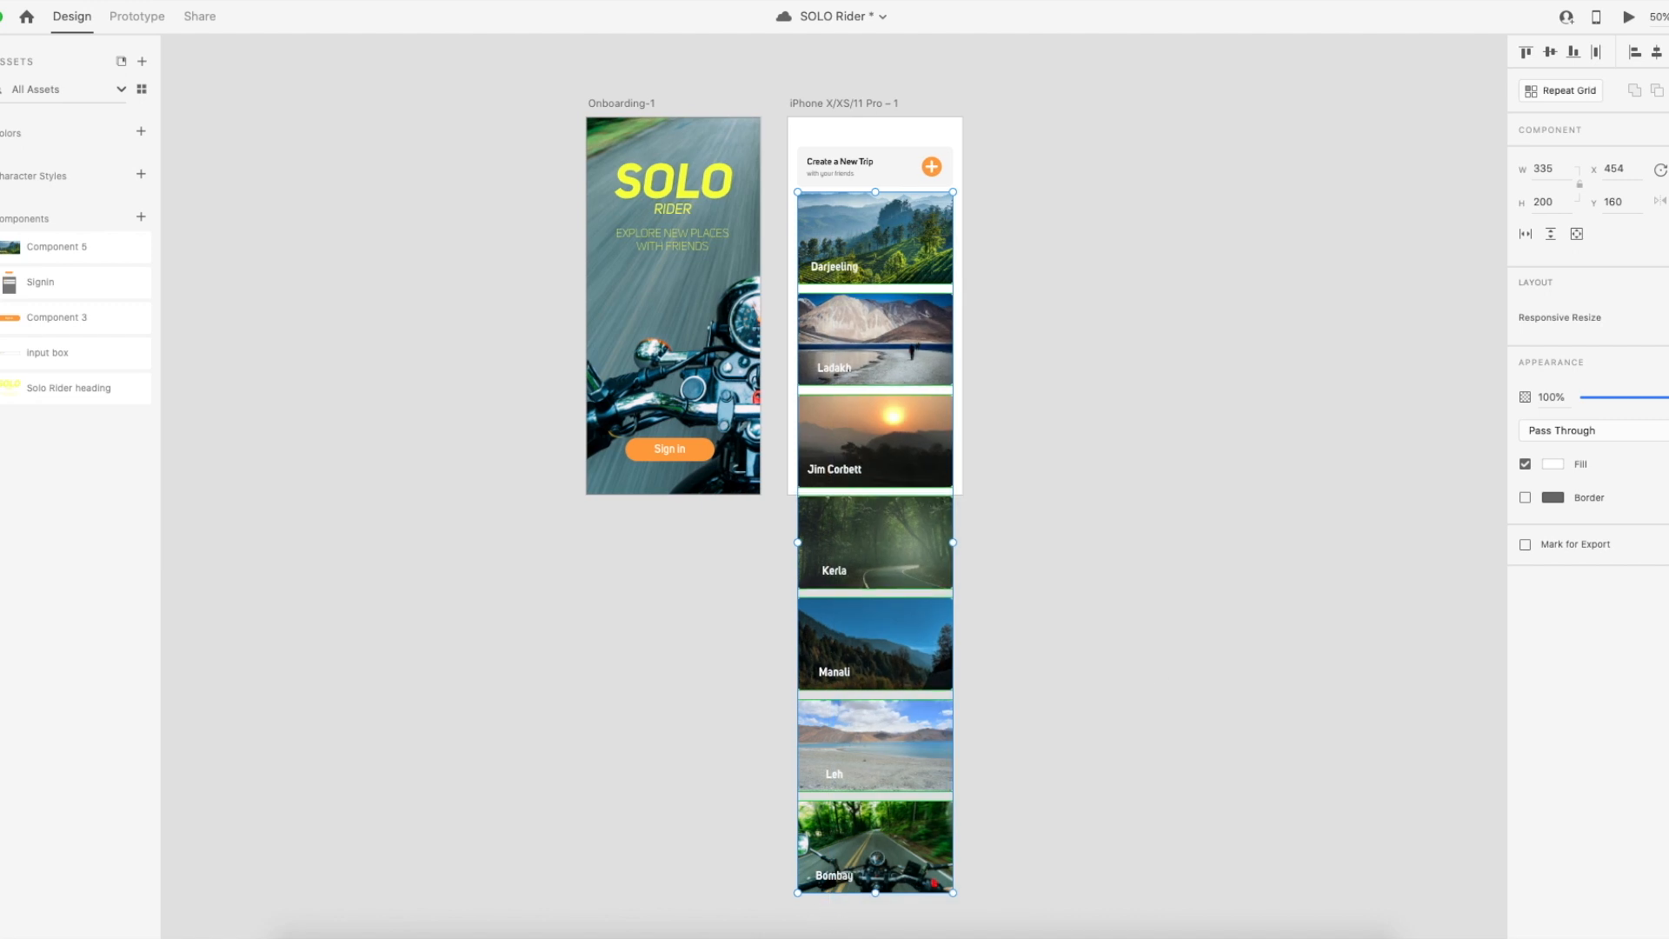
click(1189, 398)
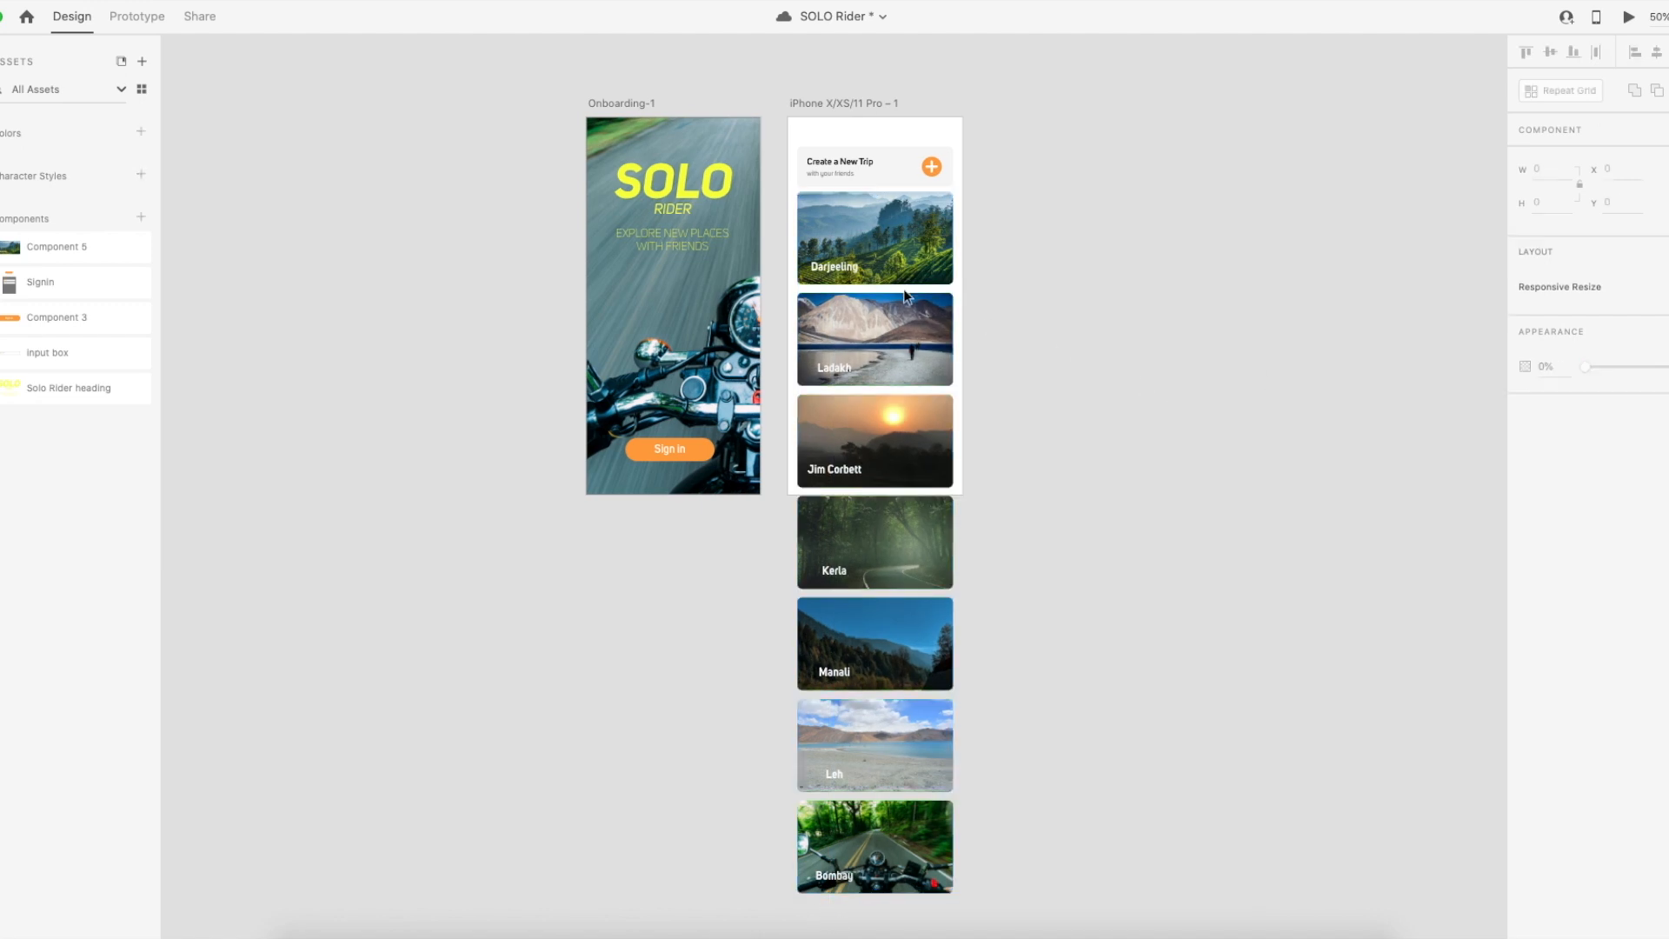
click(901, 291)
click(976, 246)
Turn the whole stack of destination cards from Darjeeling to Bombay into a vertical scroll group.
scroll(875, 242, down, 2)
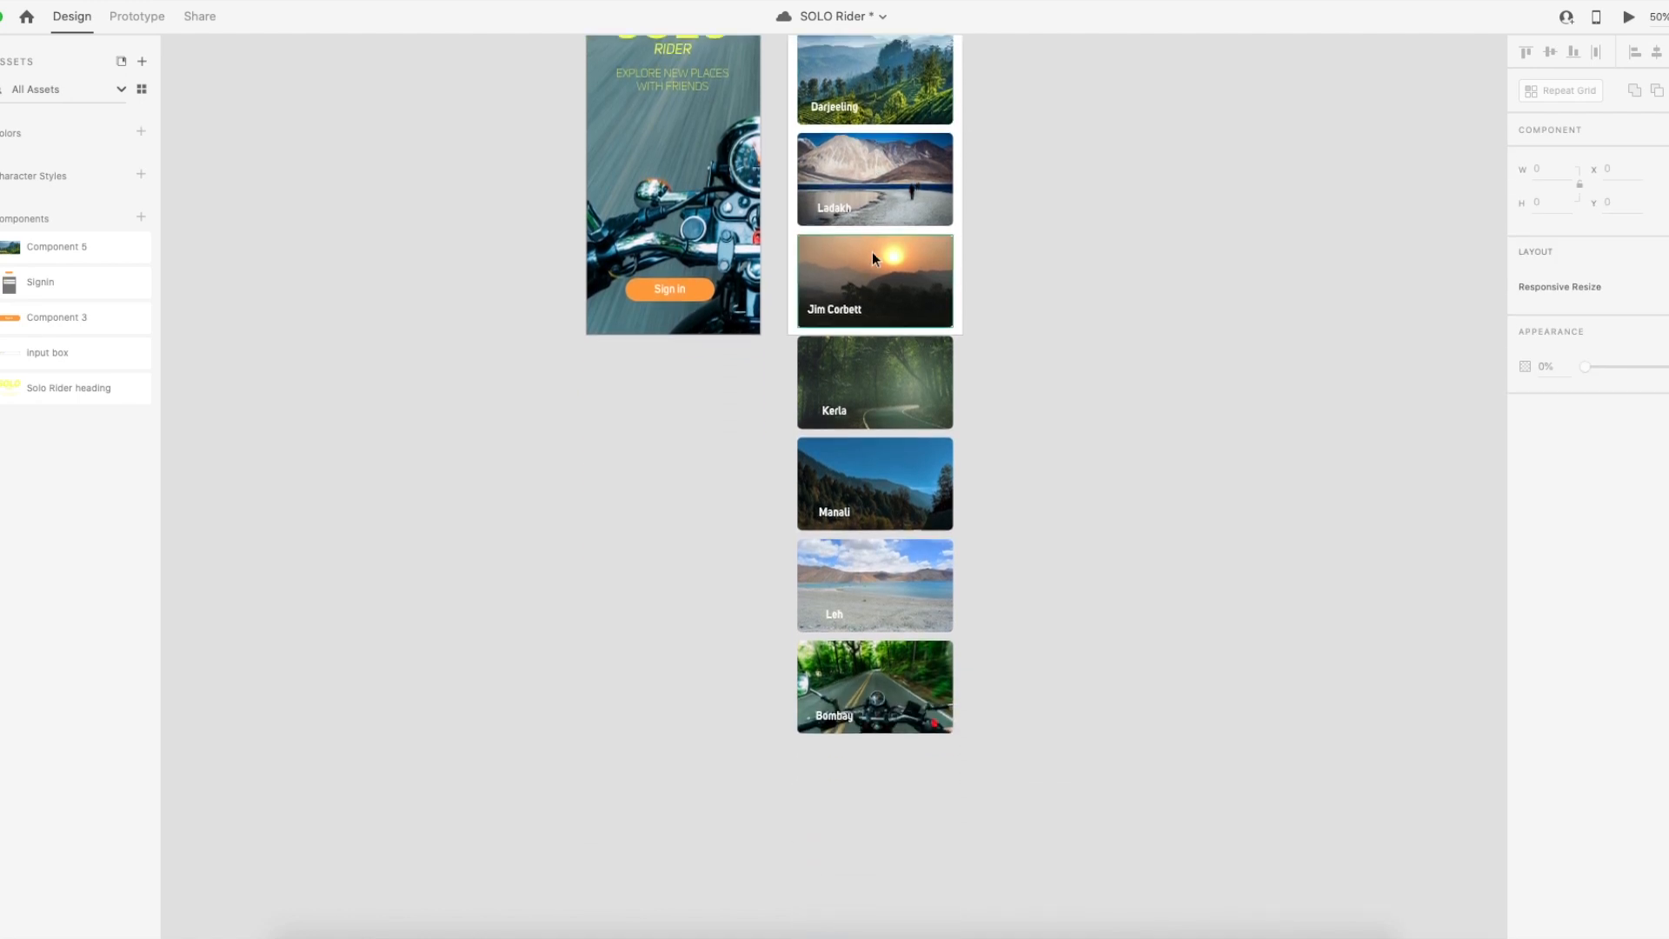
drag(1002, 165, 814, 816)
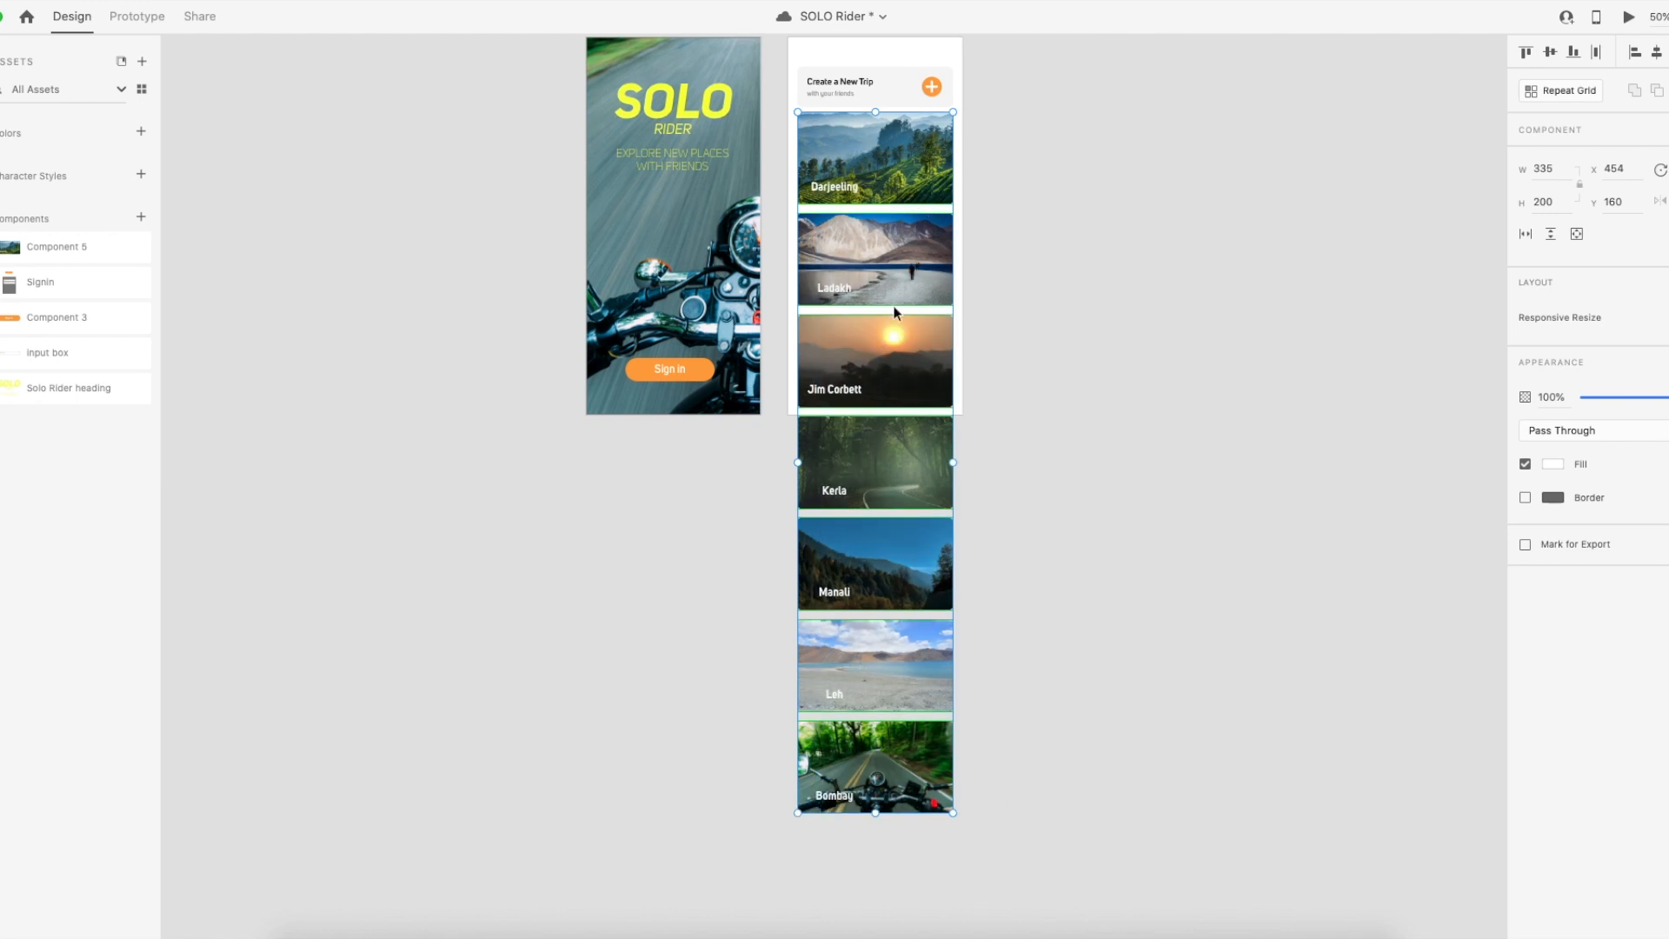
scroll(878, 218, up, 1)
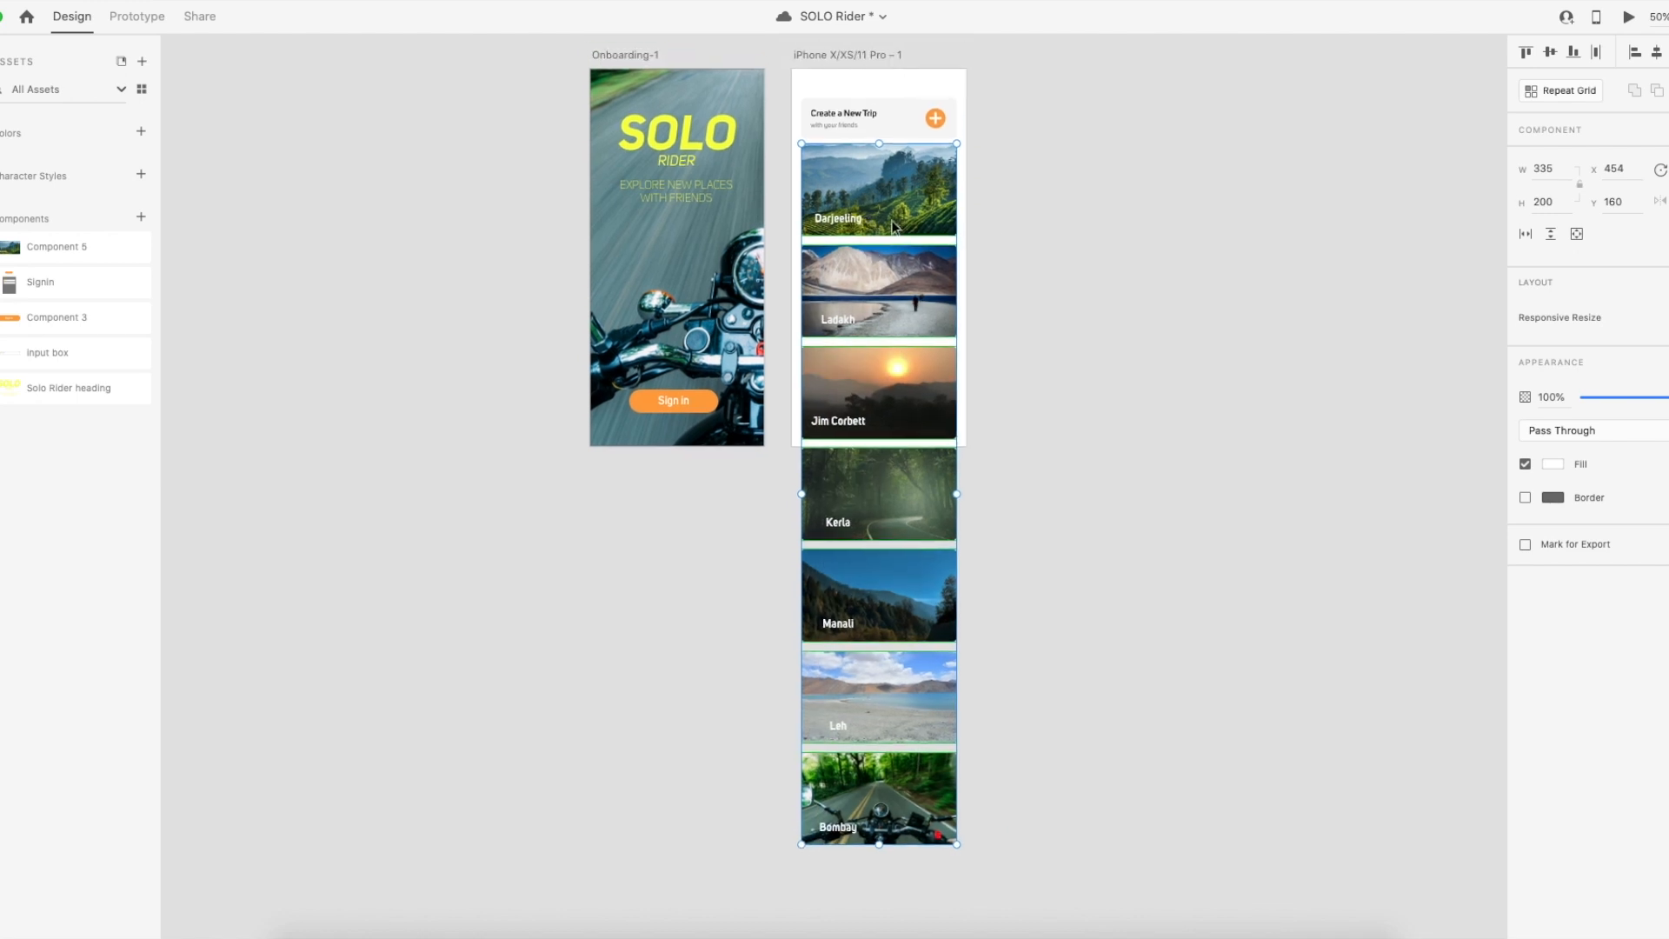
click(1552, 235)
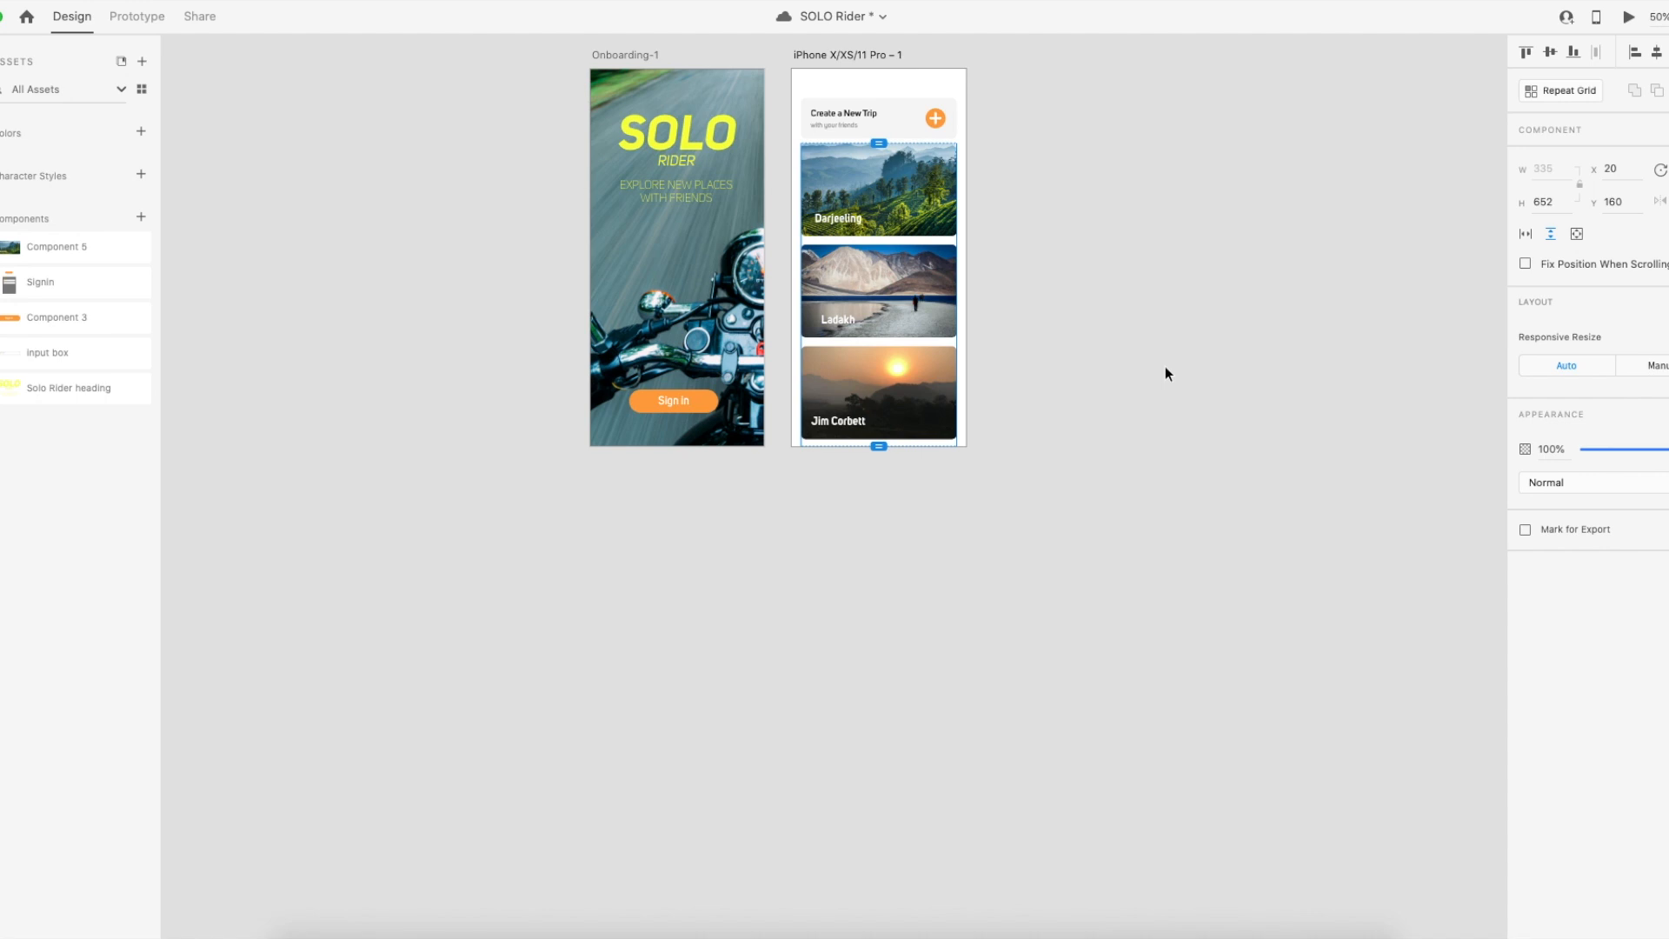
Try resizing the scroll group's lower and upper edges, extending its upper edge to the artboard's top, and undo it.
scroll(1165, 367, up, 3)
scroll(928, 269, up, 5)
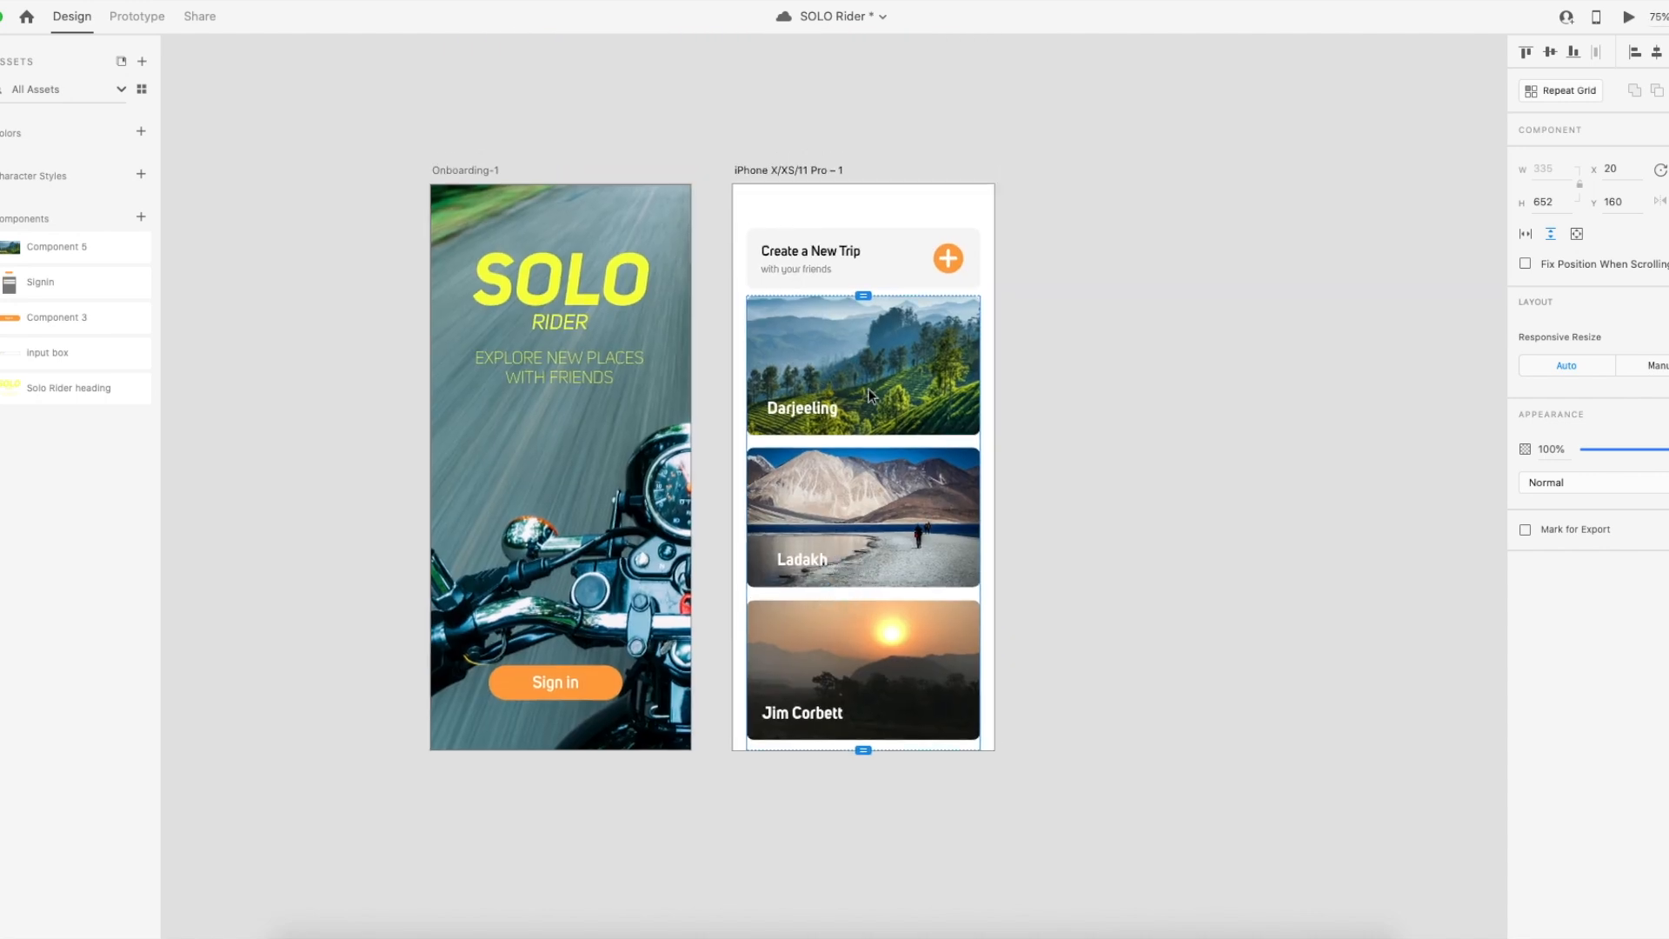
mouse_move(865, 728)
mouse_down()
mouse_move(865, 678)
mouse_move(862, 749)
mouse_up()
drag(864, 296, 860, 184)
key(ctrl+z)
click(895, 211)
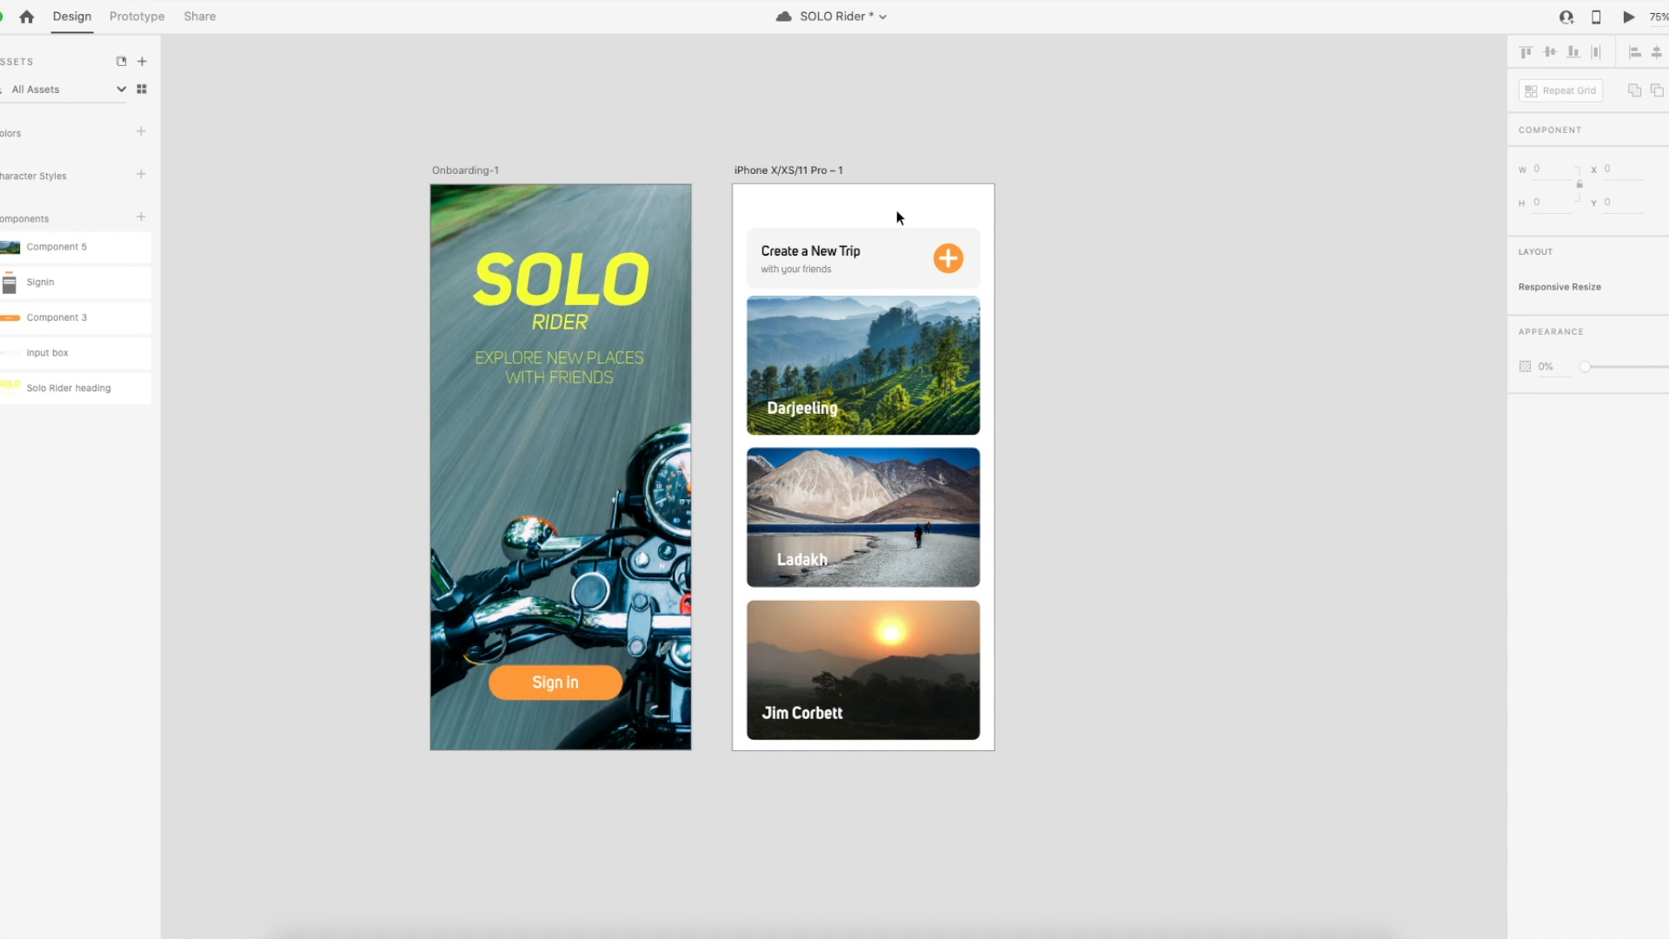
Preview the home screen, scroll through the destination cards from Darjeeling to Bombay and back, and close the preview.
click(1630, 18)
scroll(1073, 213, left, 10)
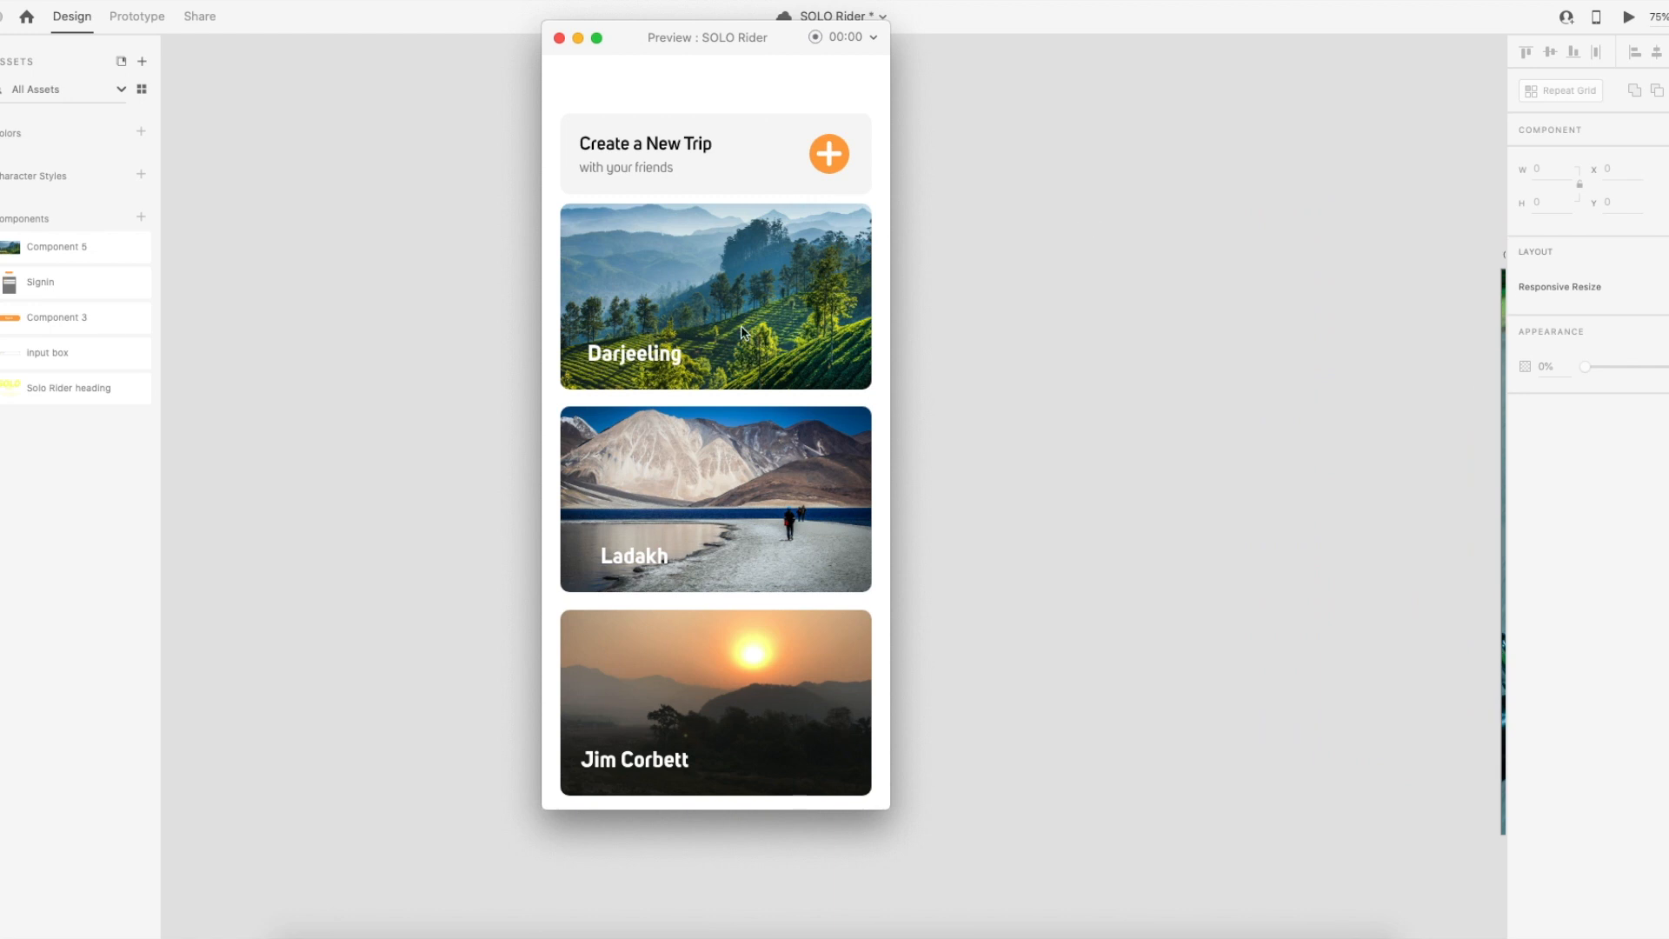
scroll(743, 330, down, 4)
scroll(742, 326, down, 14)
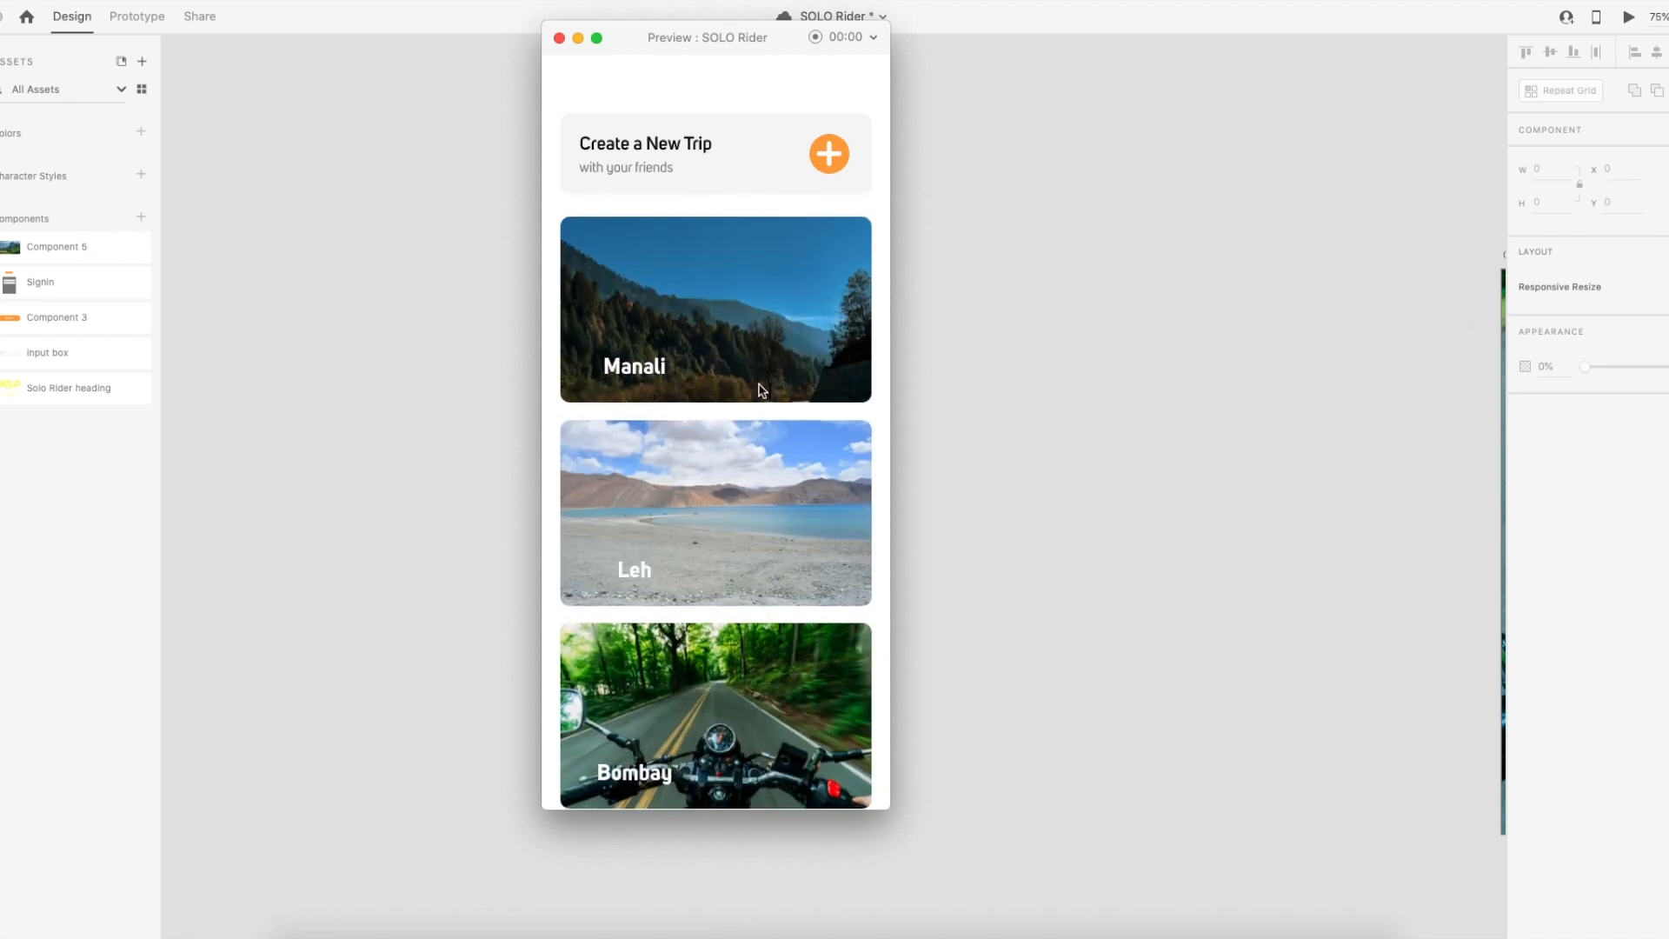
scroll(751, 367, up, 5)
scroll(747, 364, down, 5)
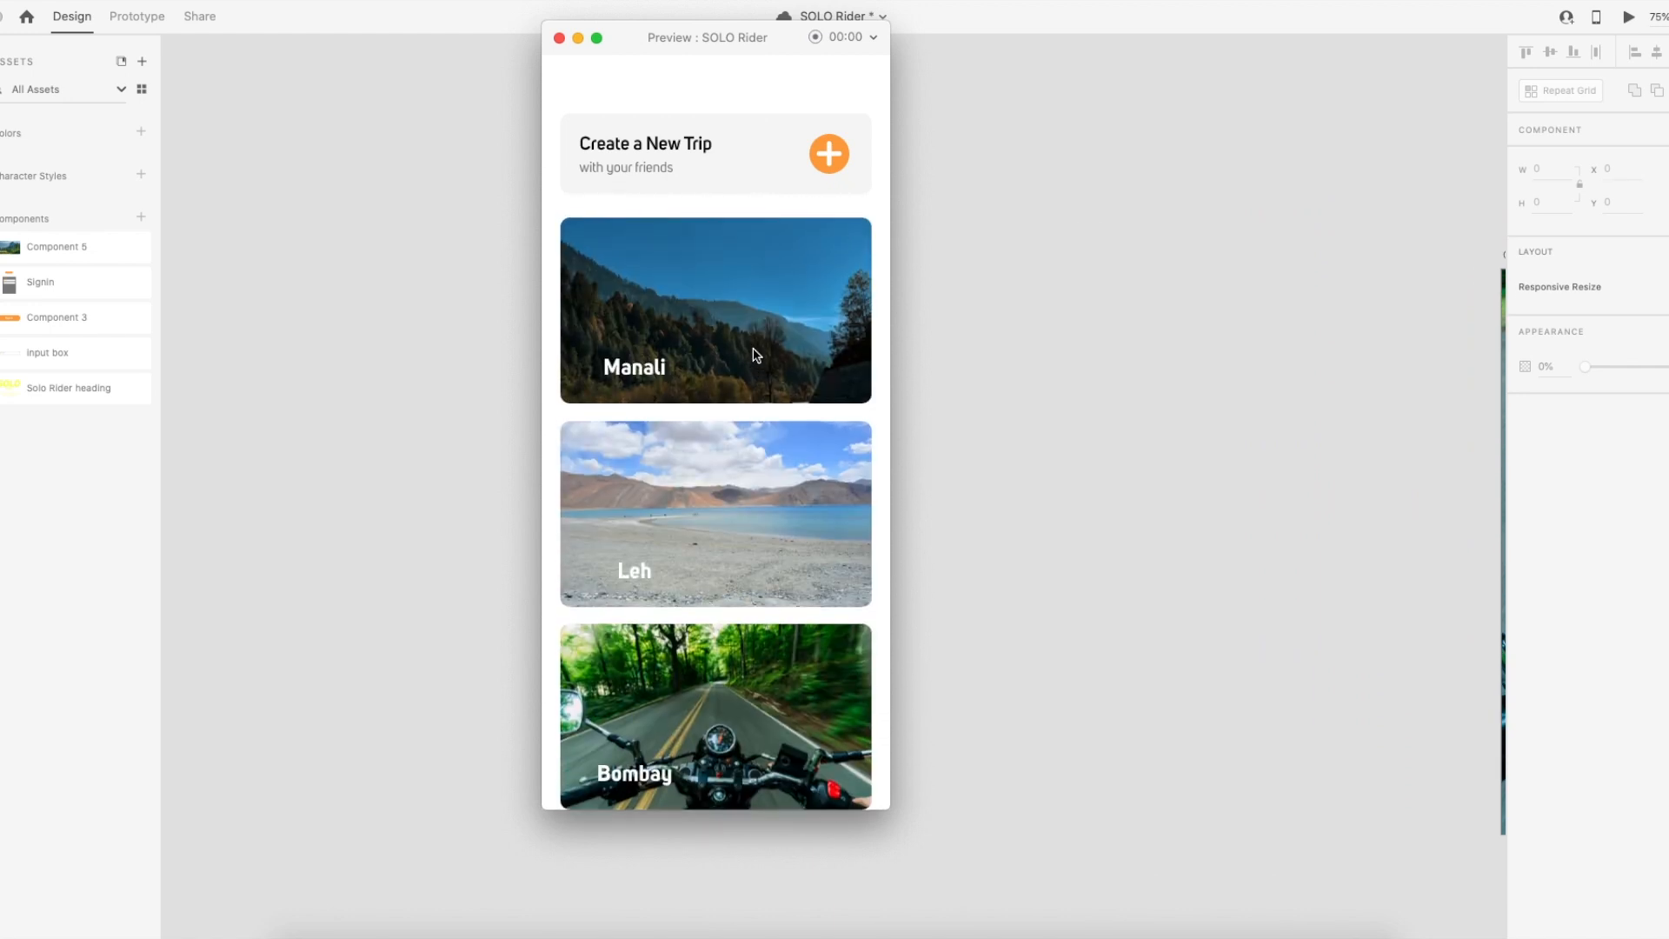
scroll(753, 365, up, 9)
scroll(753, 365, up, 9)
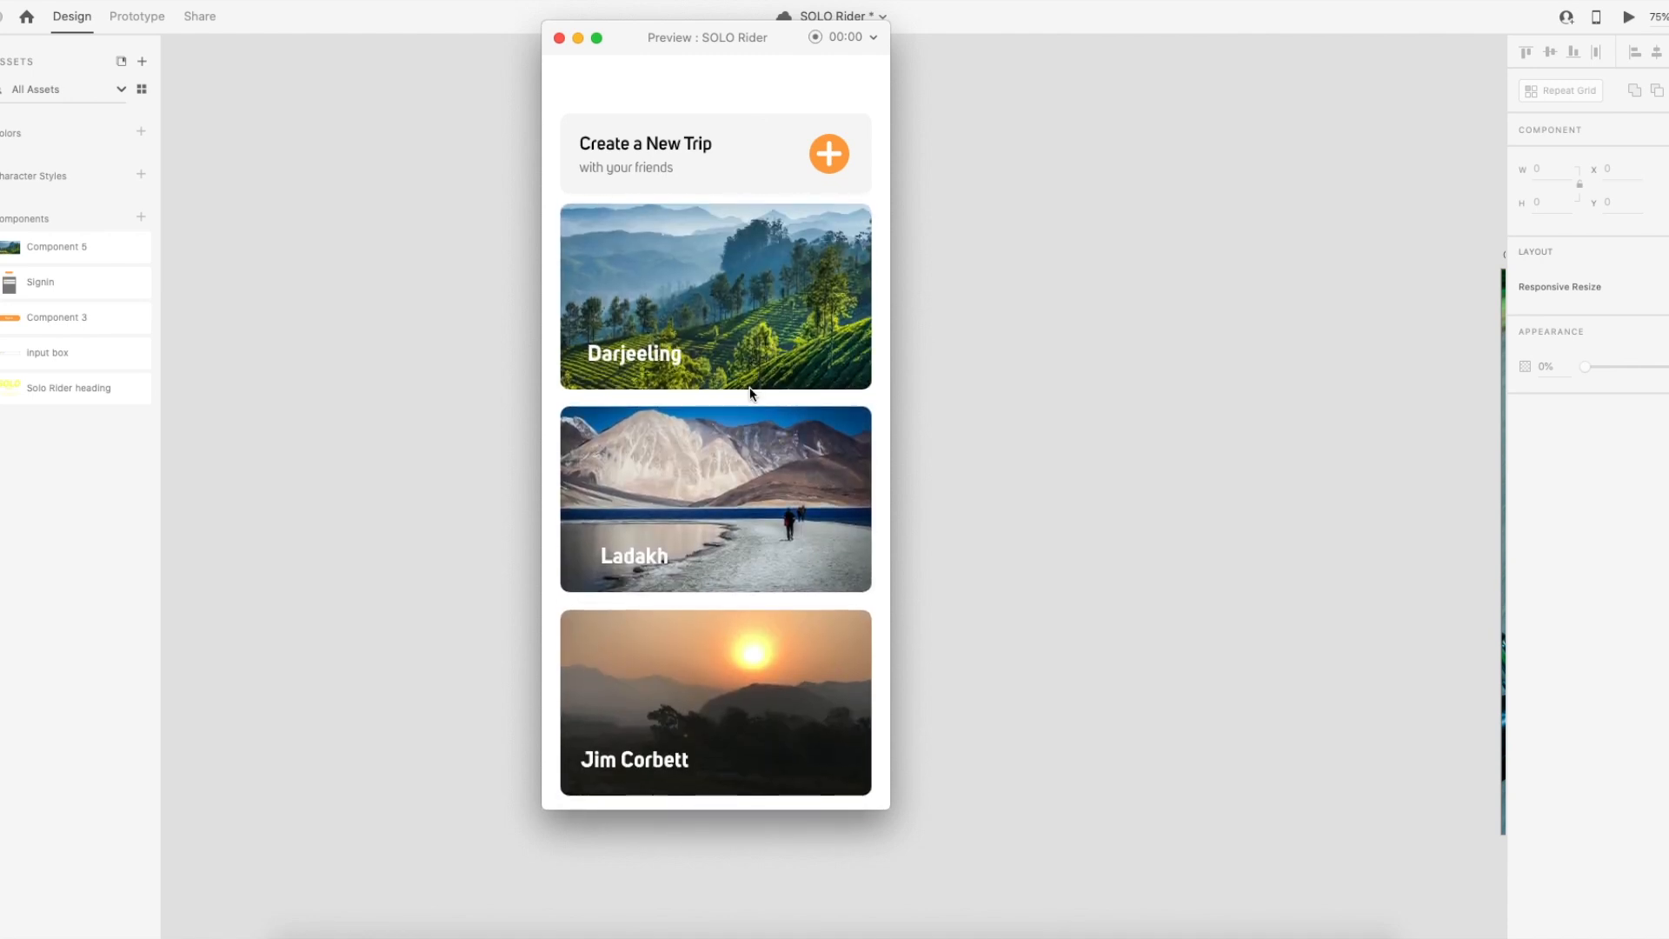
scroll(754, 388, down, 15)
scroll(754, 393, down, 4)
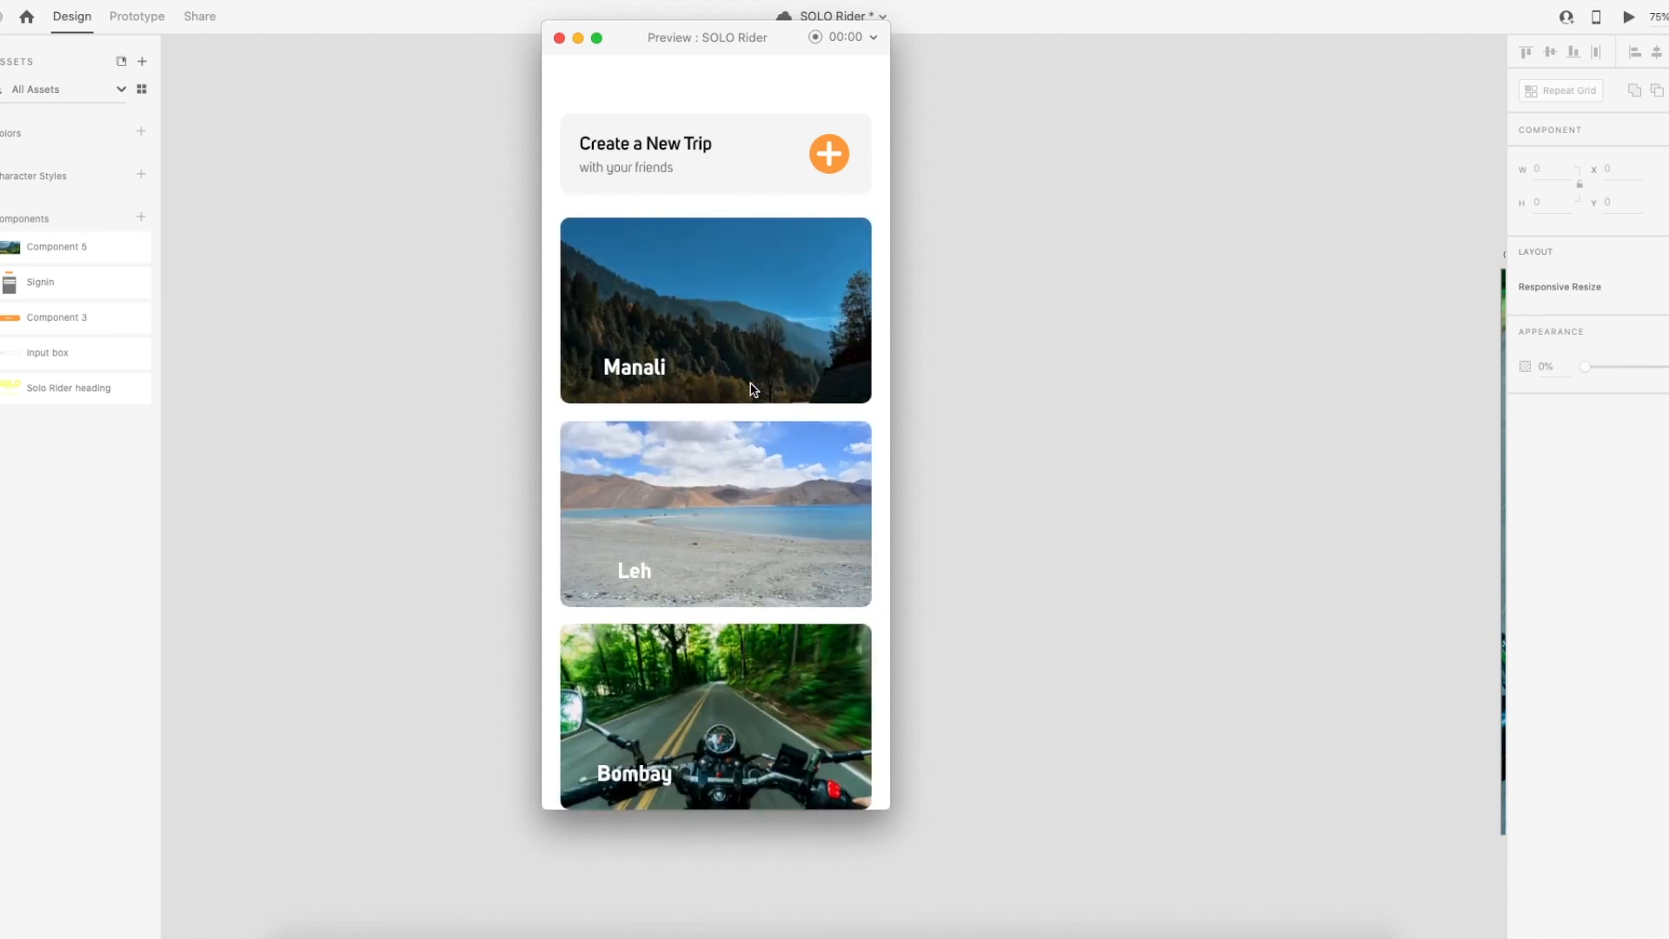
scroll(751, 392, up, 1)
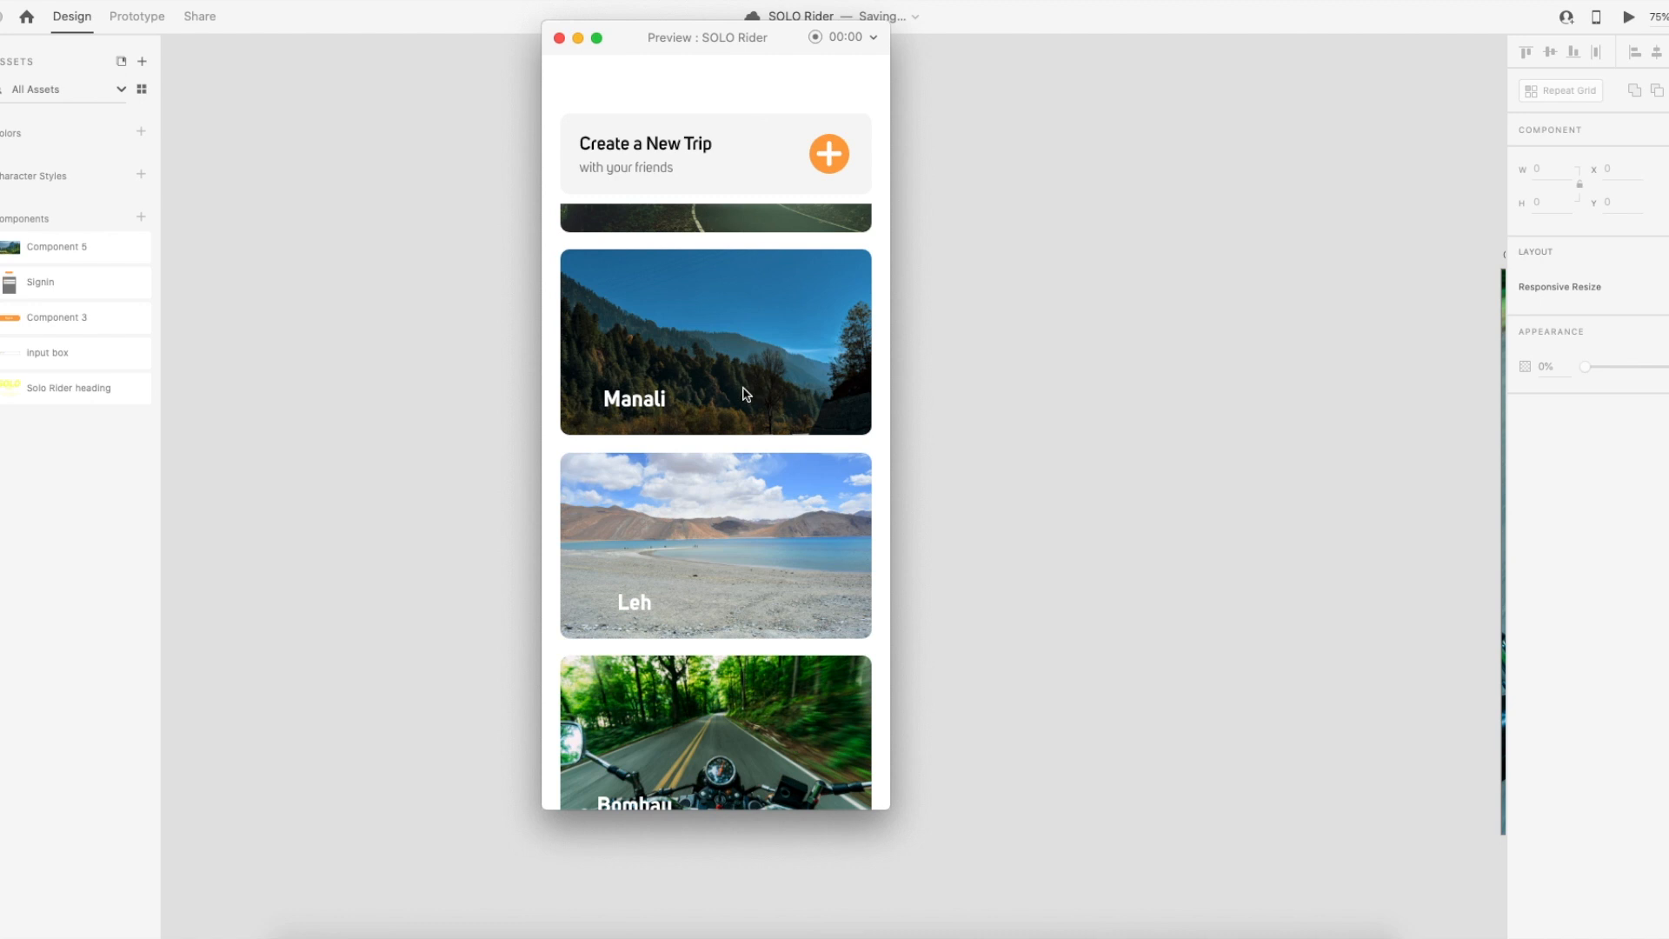
scroll(746, 393, up, 9)
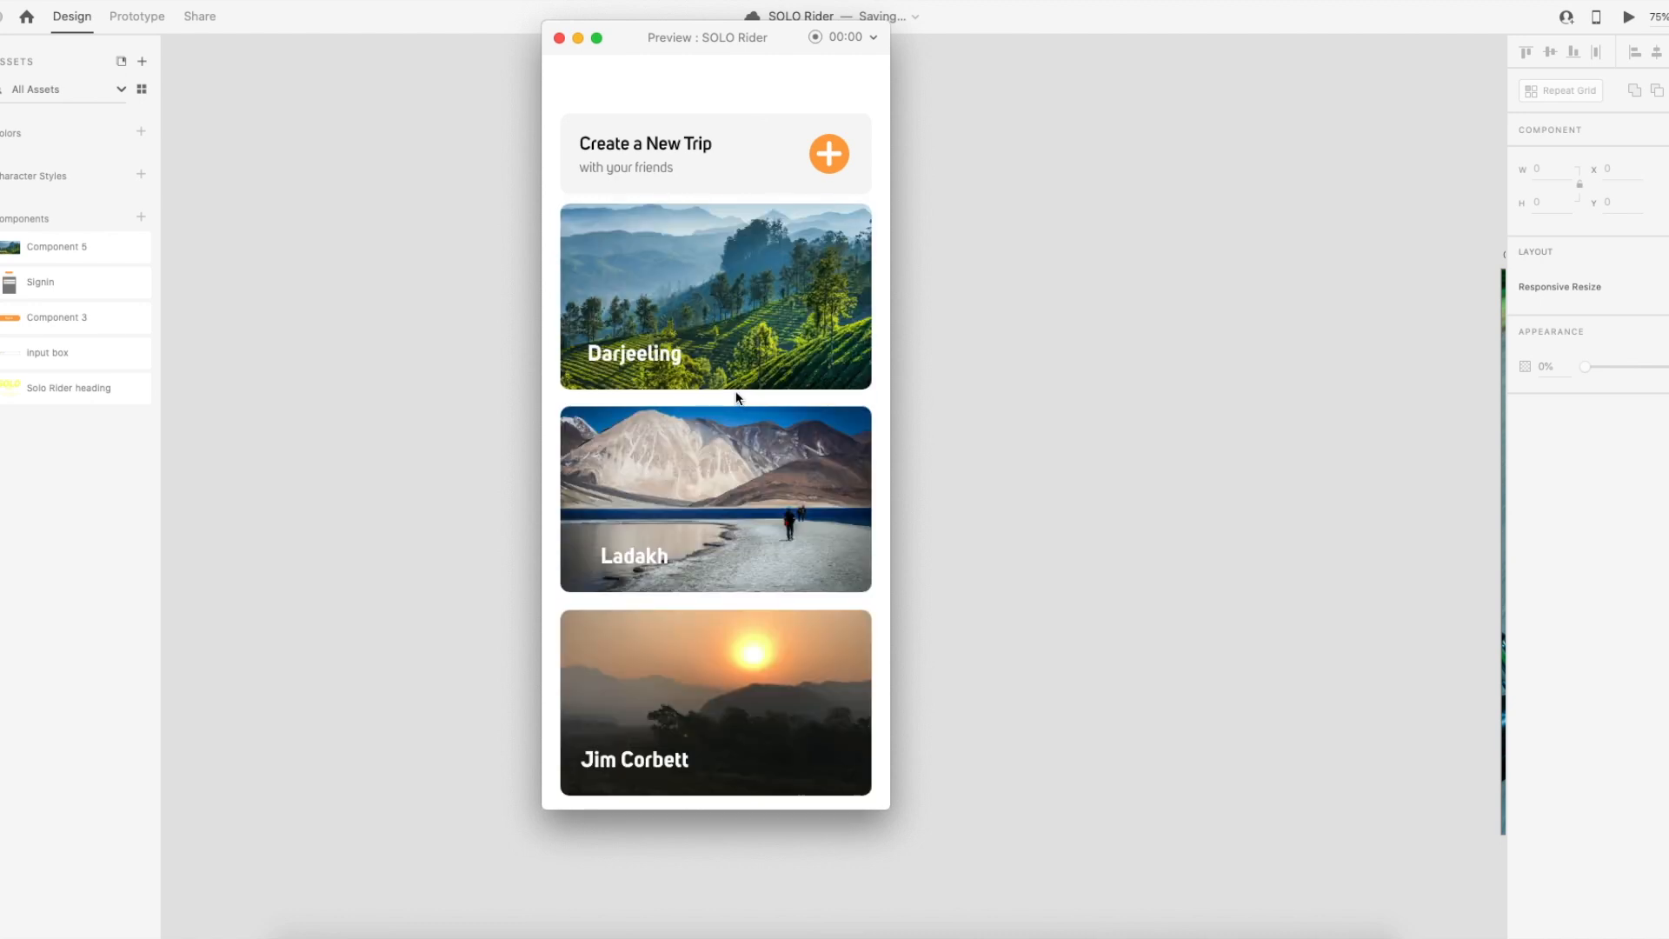
click(559, 39)
scroll(1240, 395, right, 15)
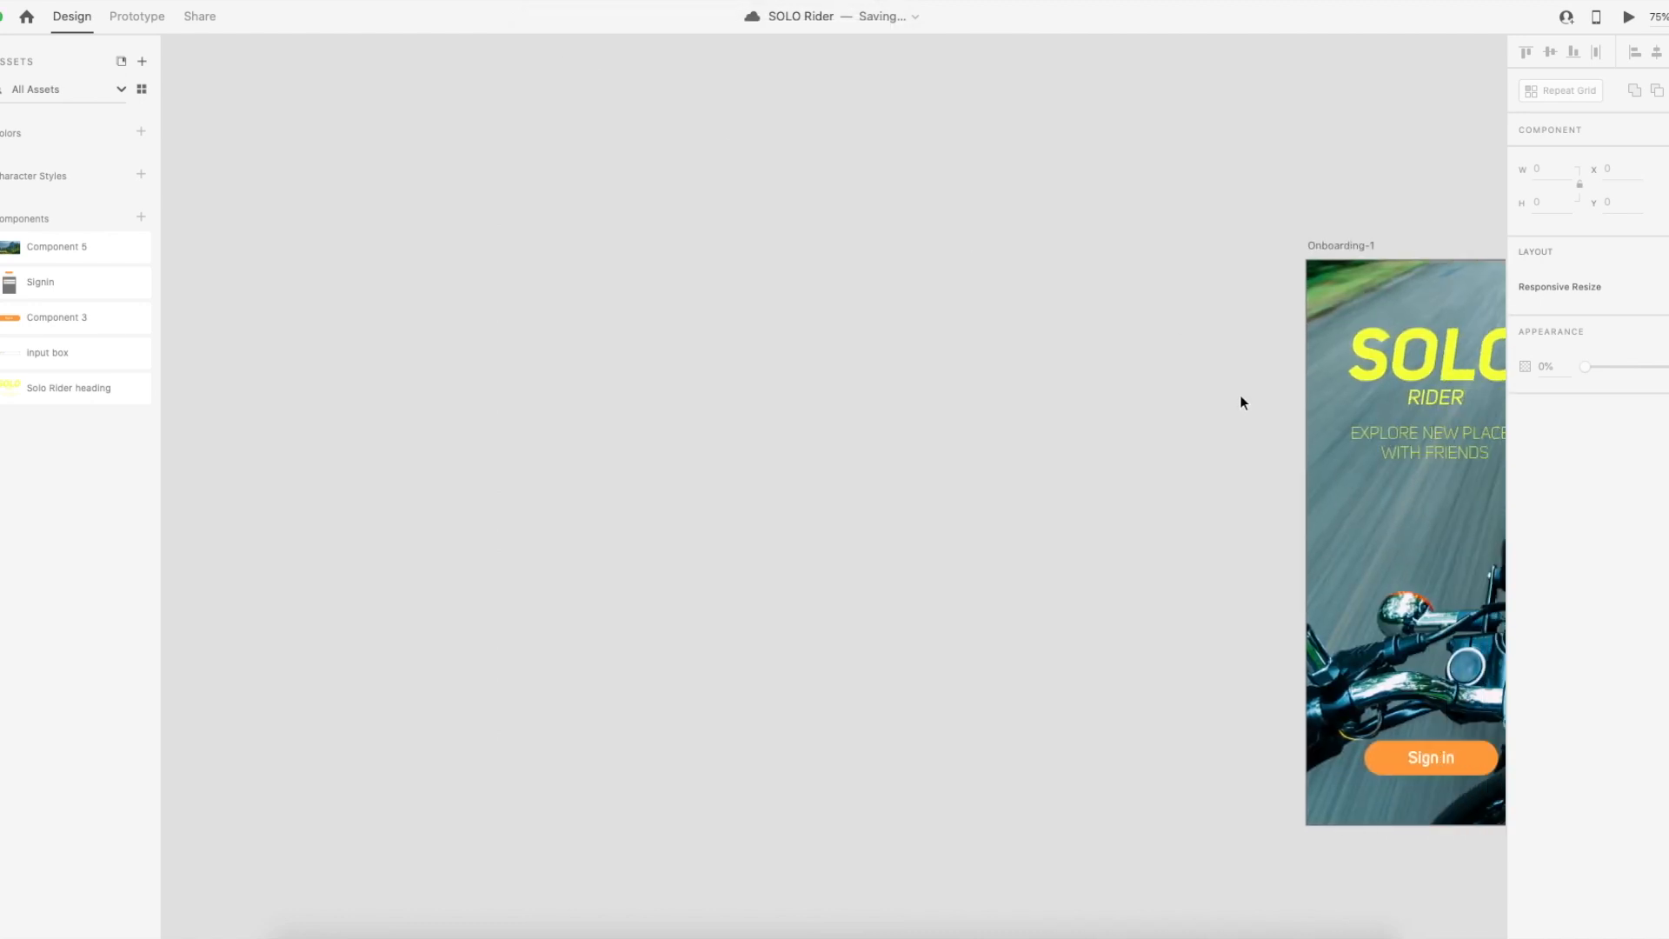
Left-align the Darjeeling label text in the master destination card component.
scroll(839, 521, left, 10)
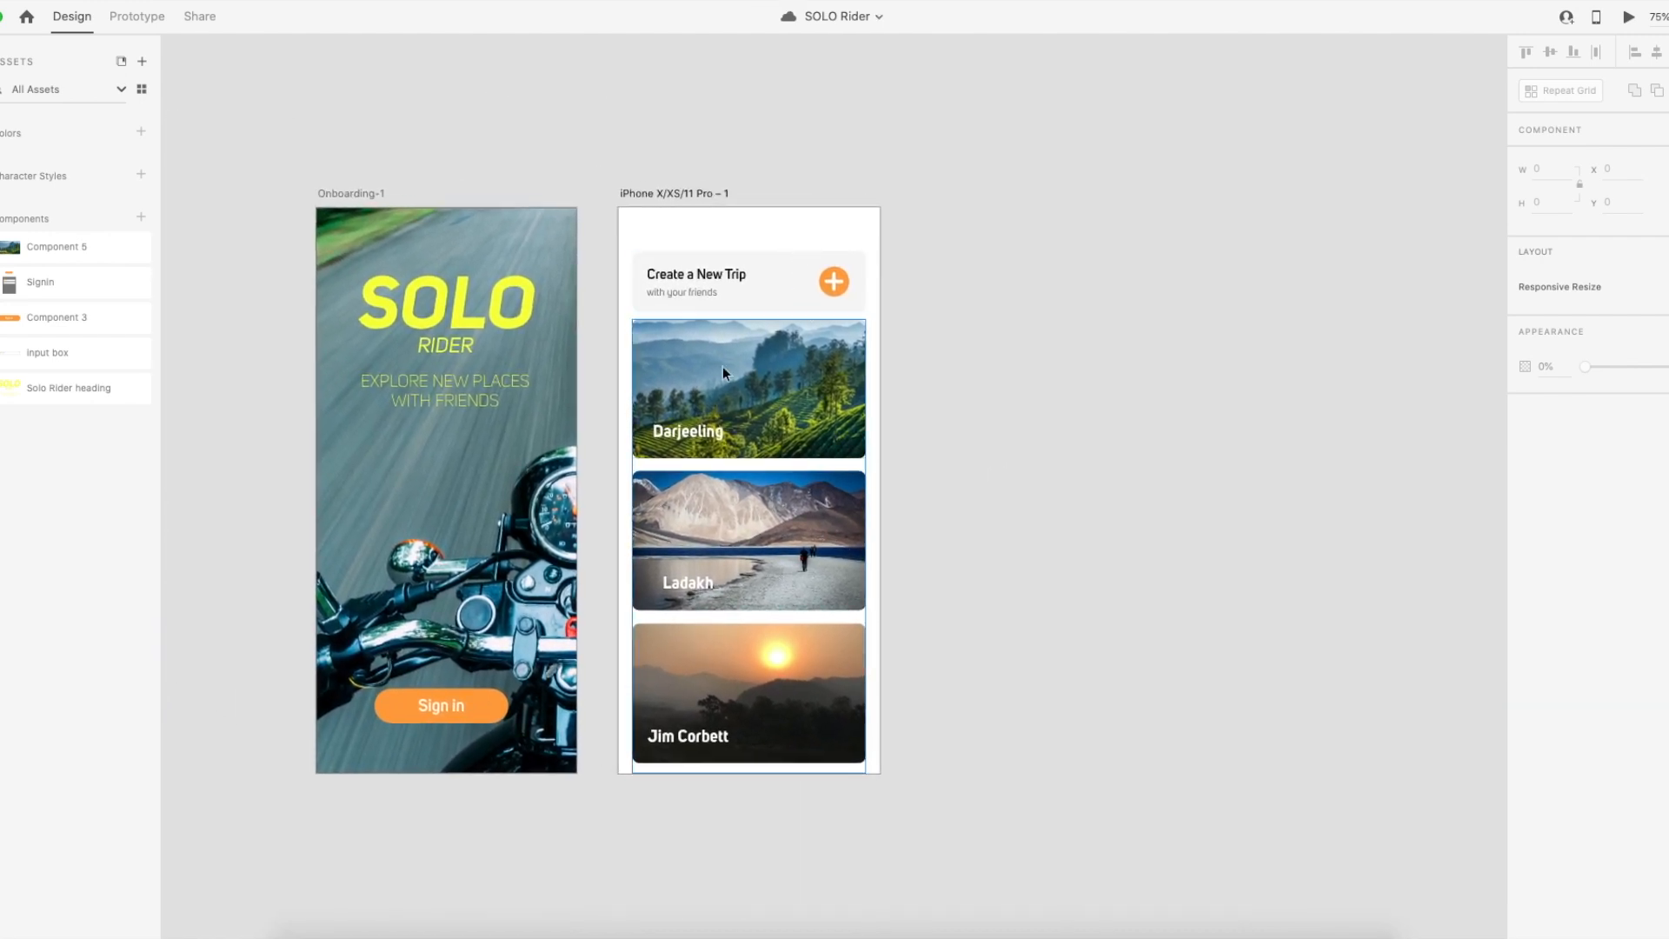
scroll(742, 553, down, 5)
scroll(744, 529, up, 4)
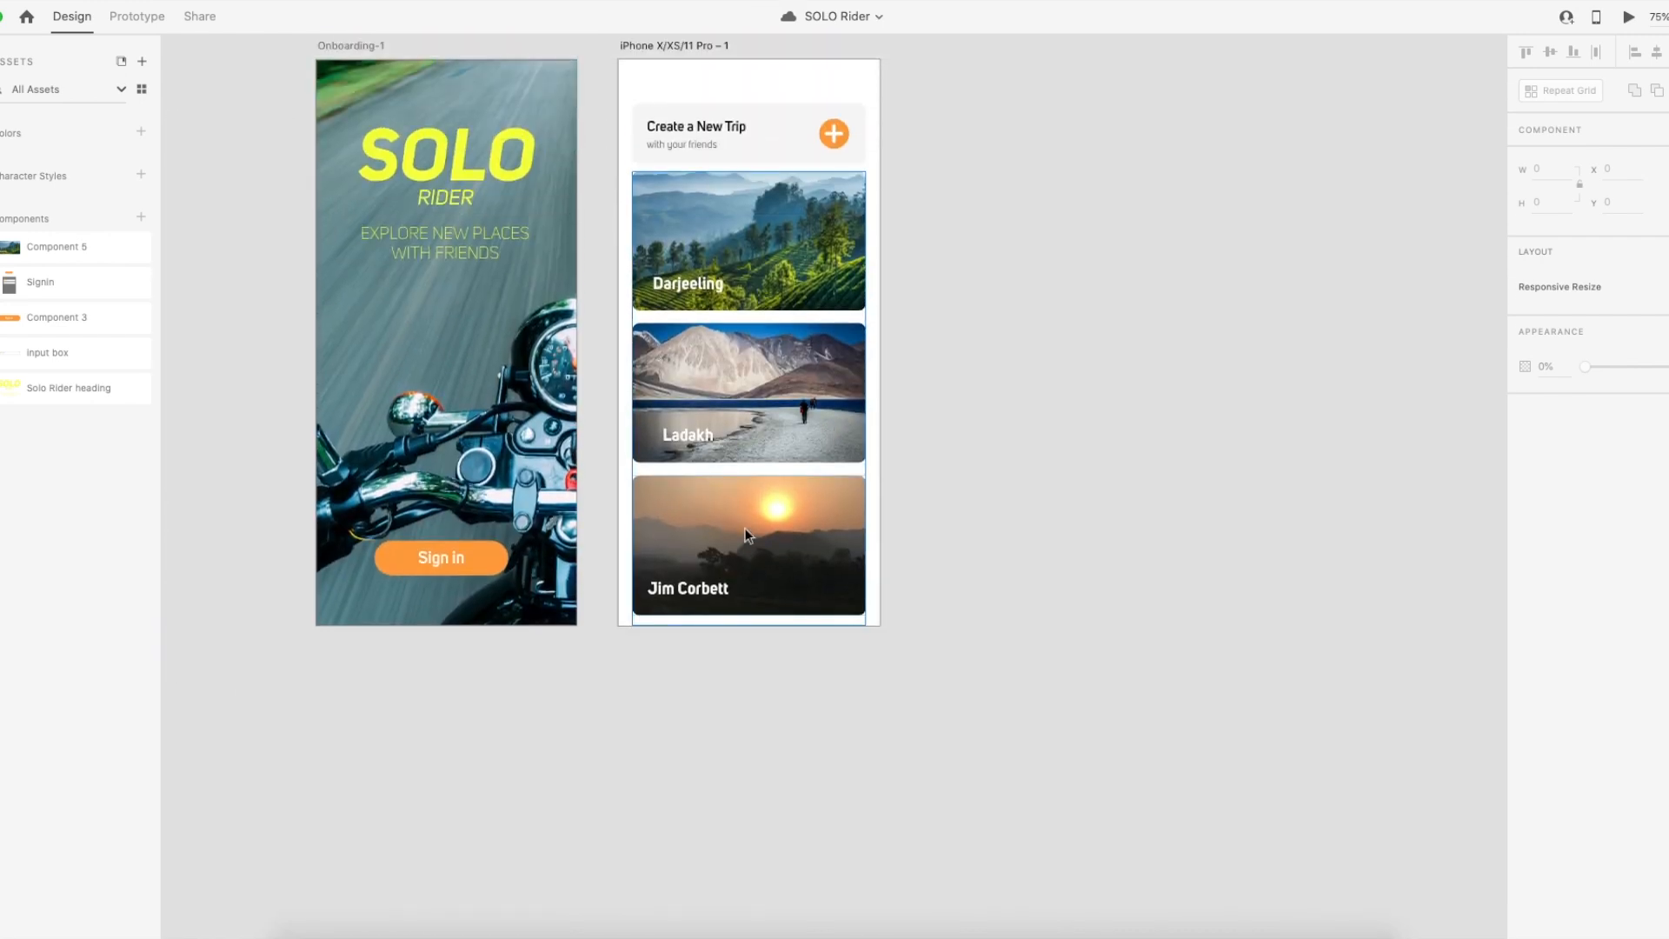
double_click(743, 265)
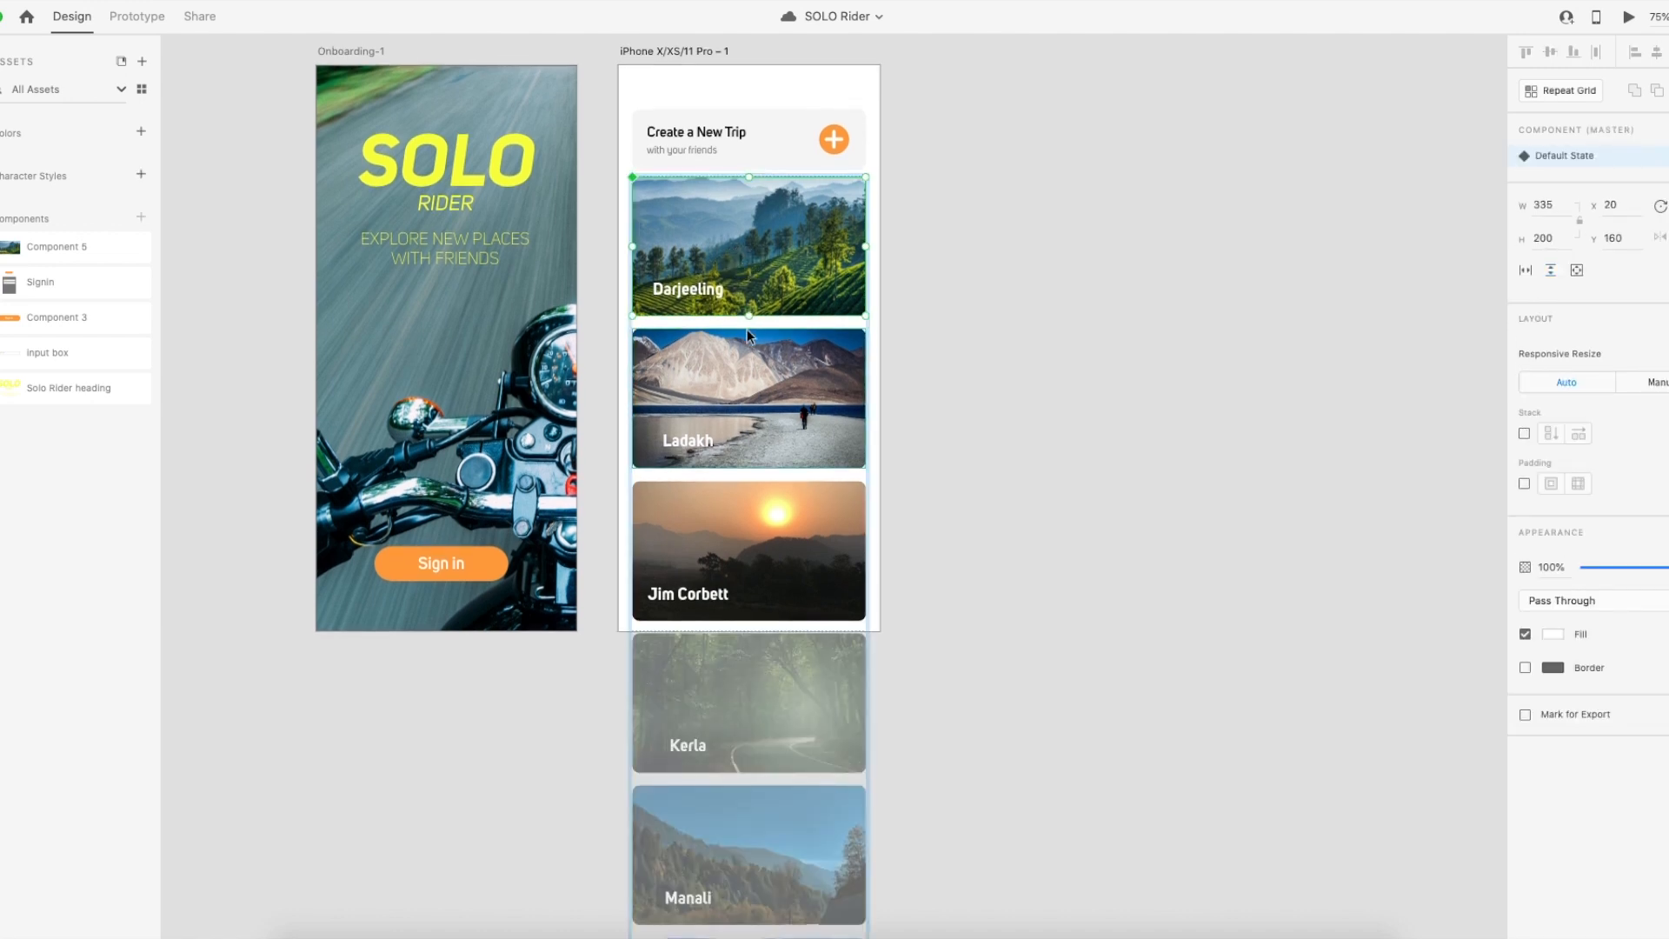
mouse_move(687, 288)
mouse_down()
mouse_move(673, 289)
mouse_move(707, 290)
mouse_up()
key(super+z)
double_click(706, 289)
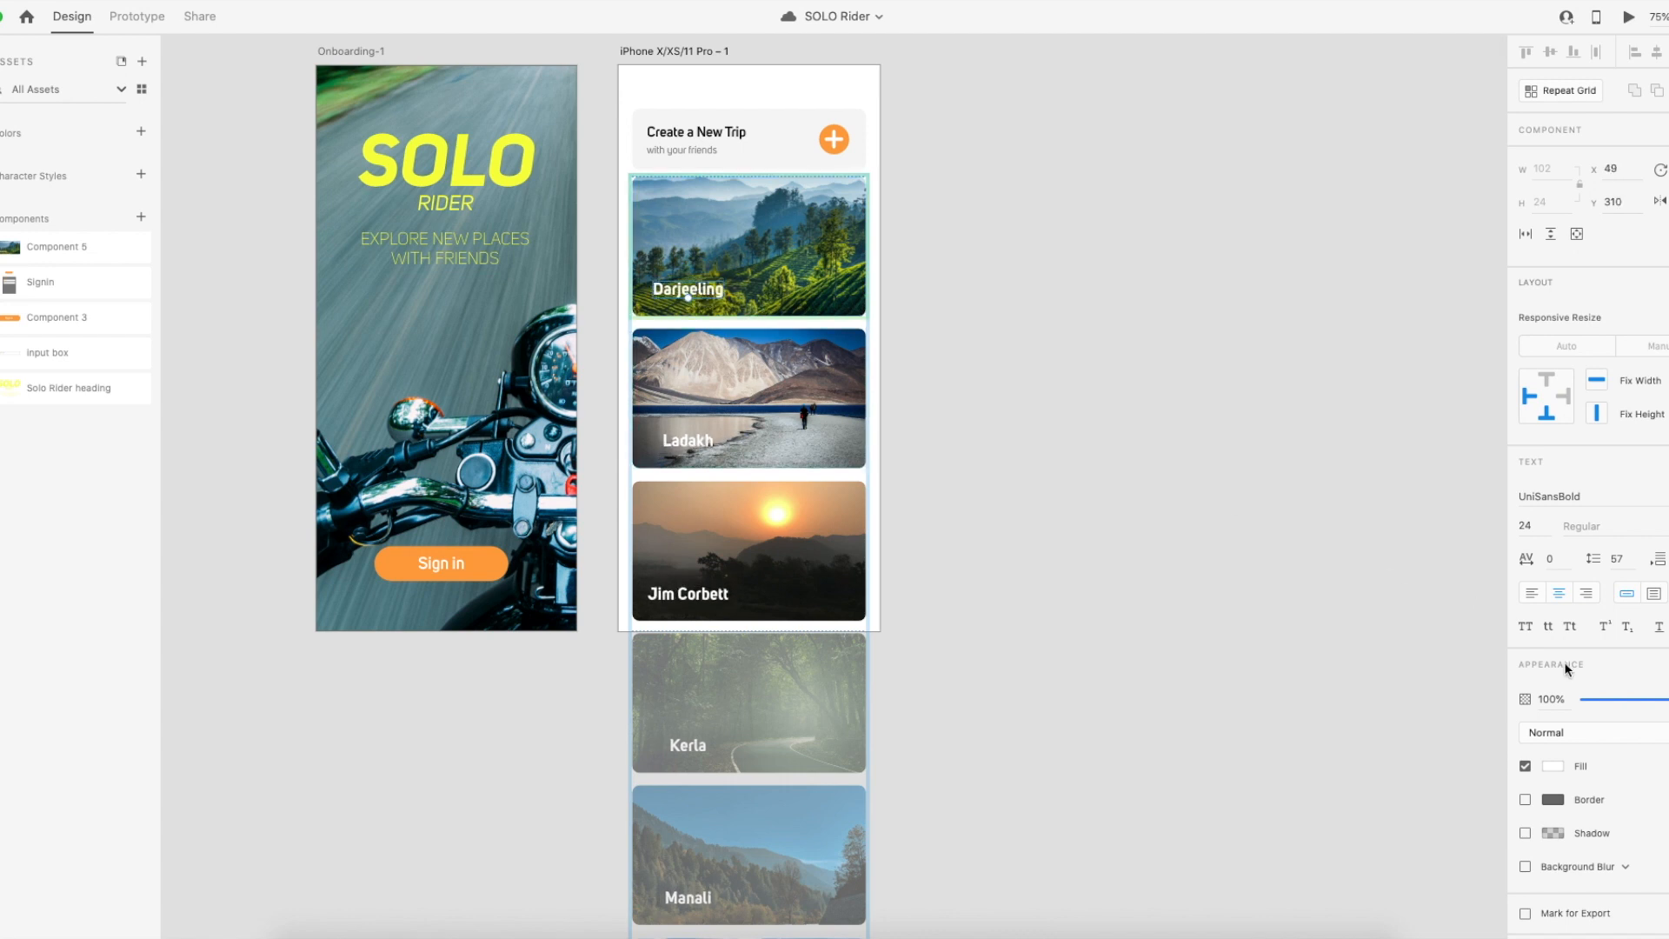
click(1532, 594)
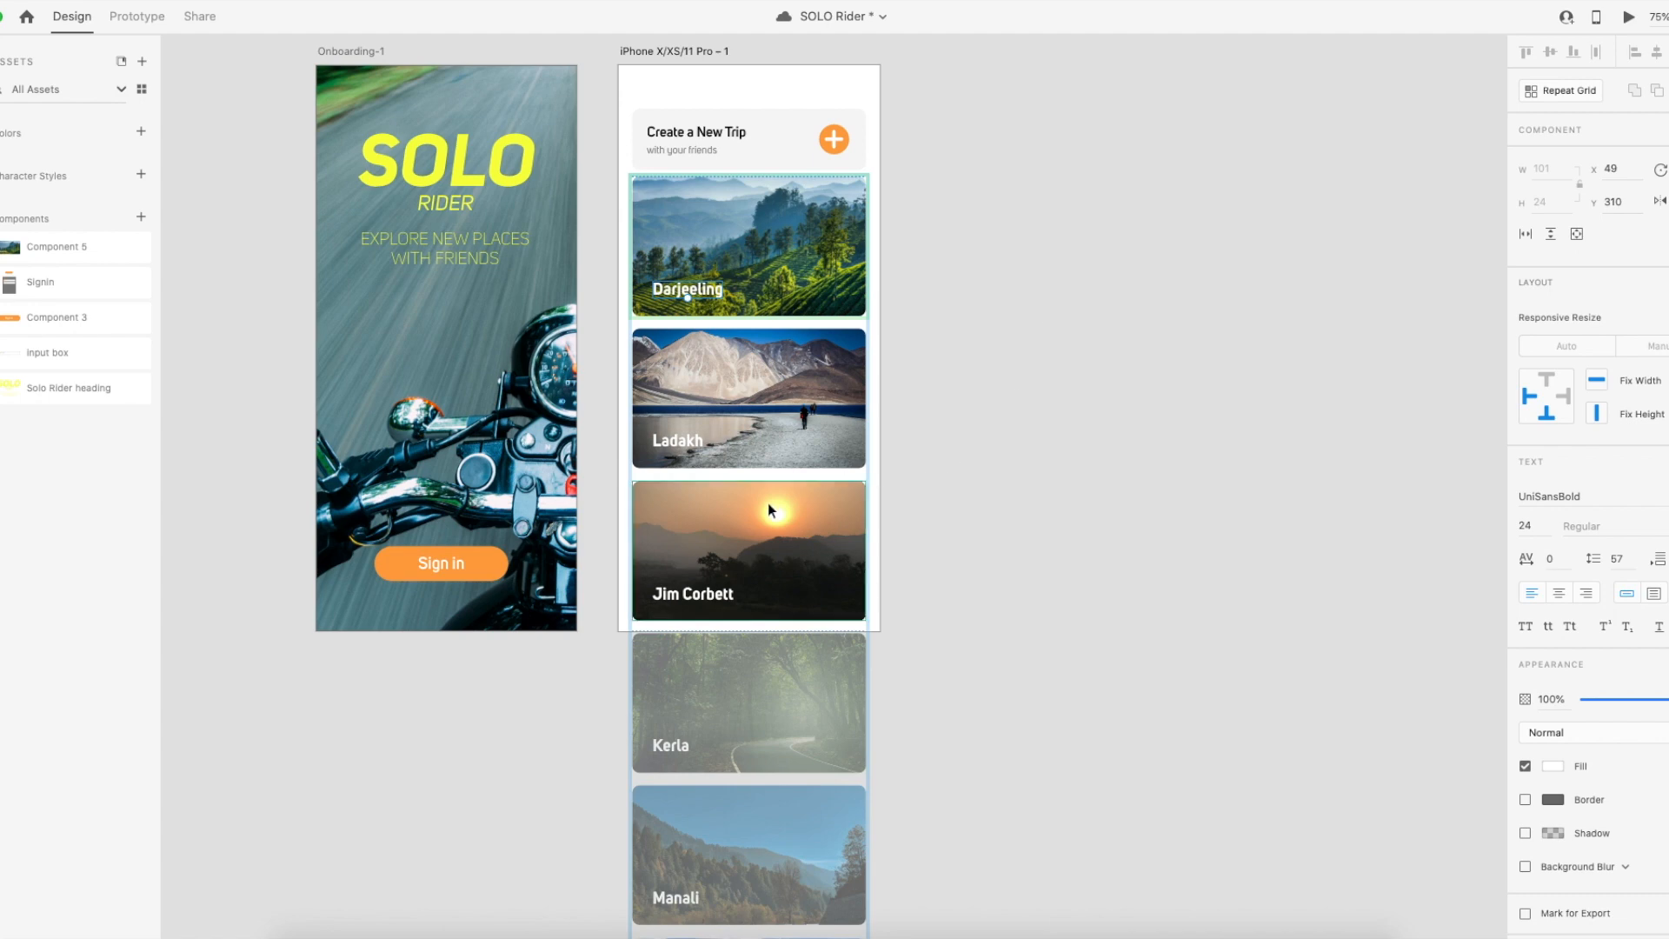
Extend the sunset card's label to "Jim Corbett National Park".
scroll(770, 502, down, 10)
scroll(774, 501, up, 10)
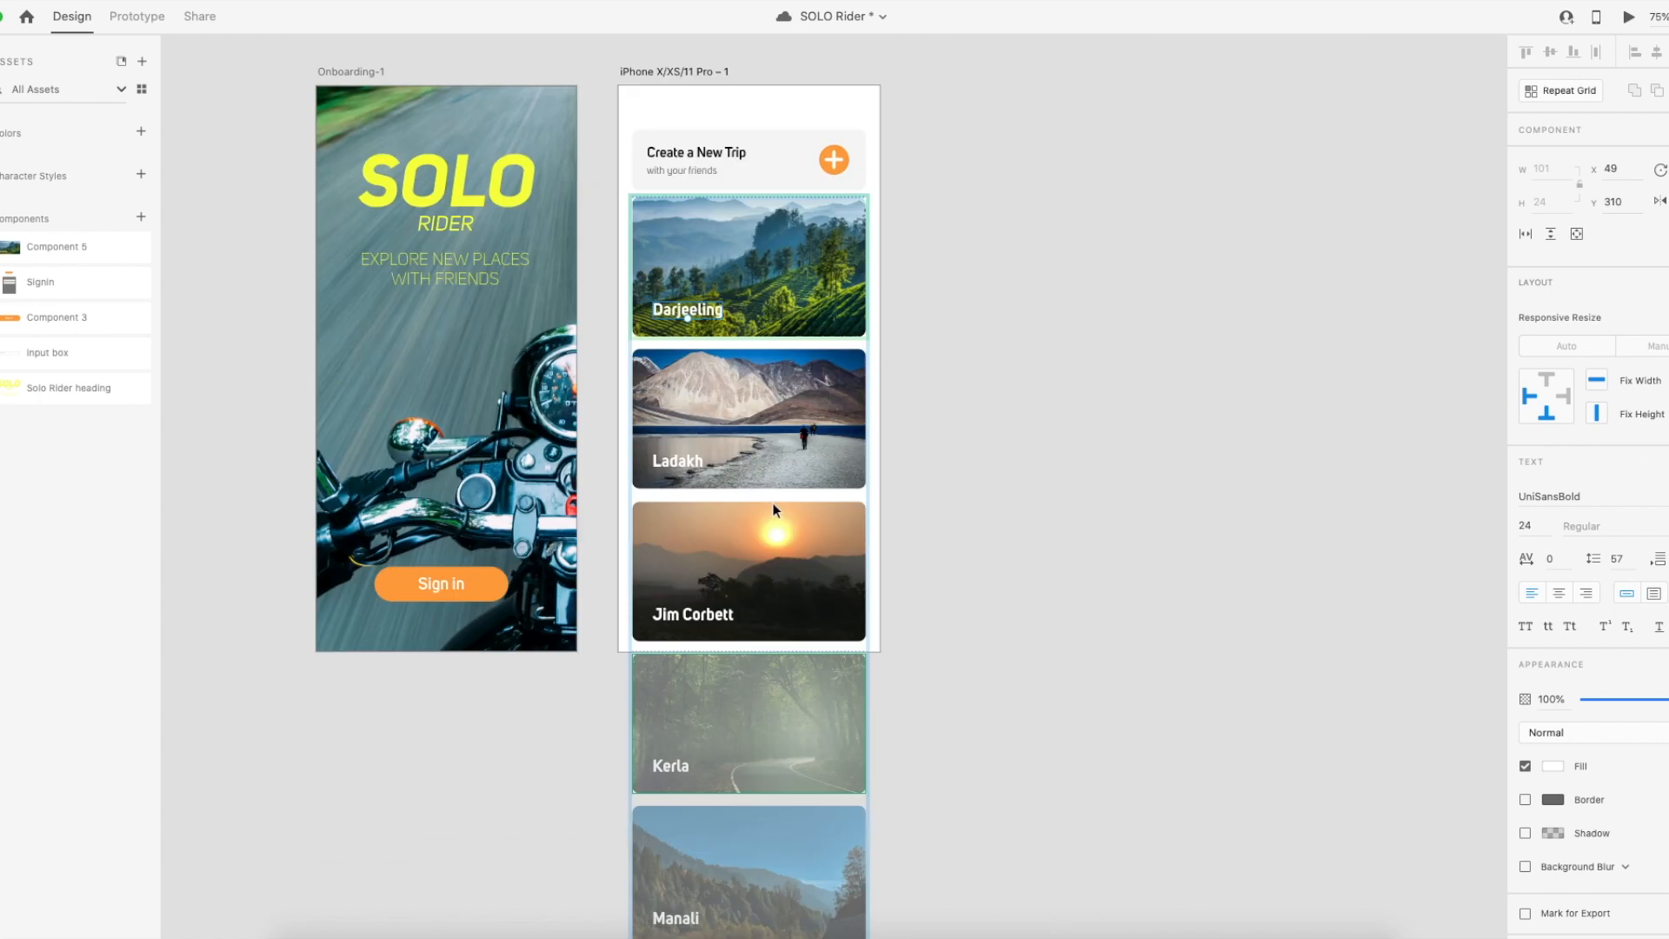
scroll(774, 509, down, 1)
click(696, 561)
click(696, 561)
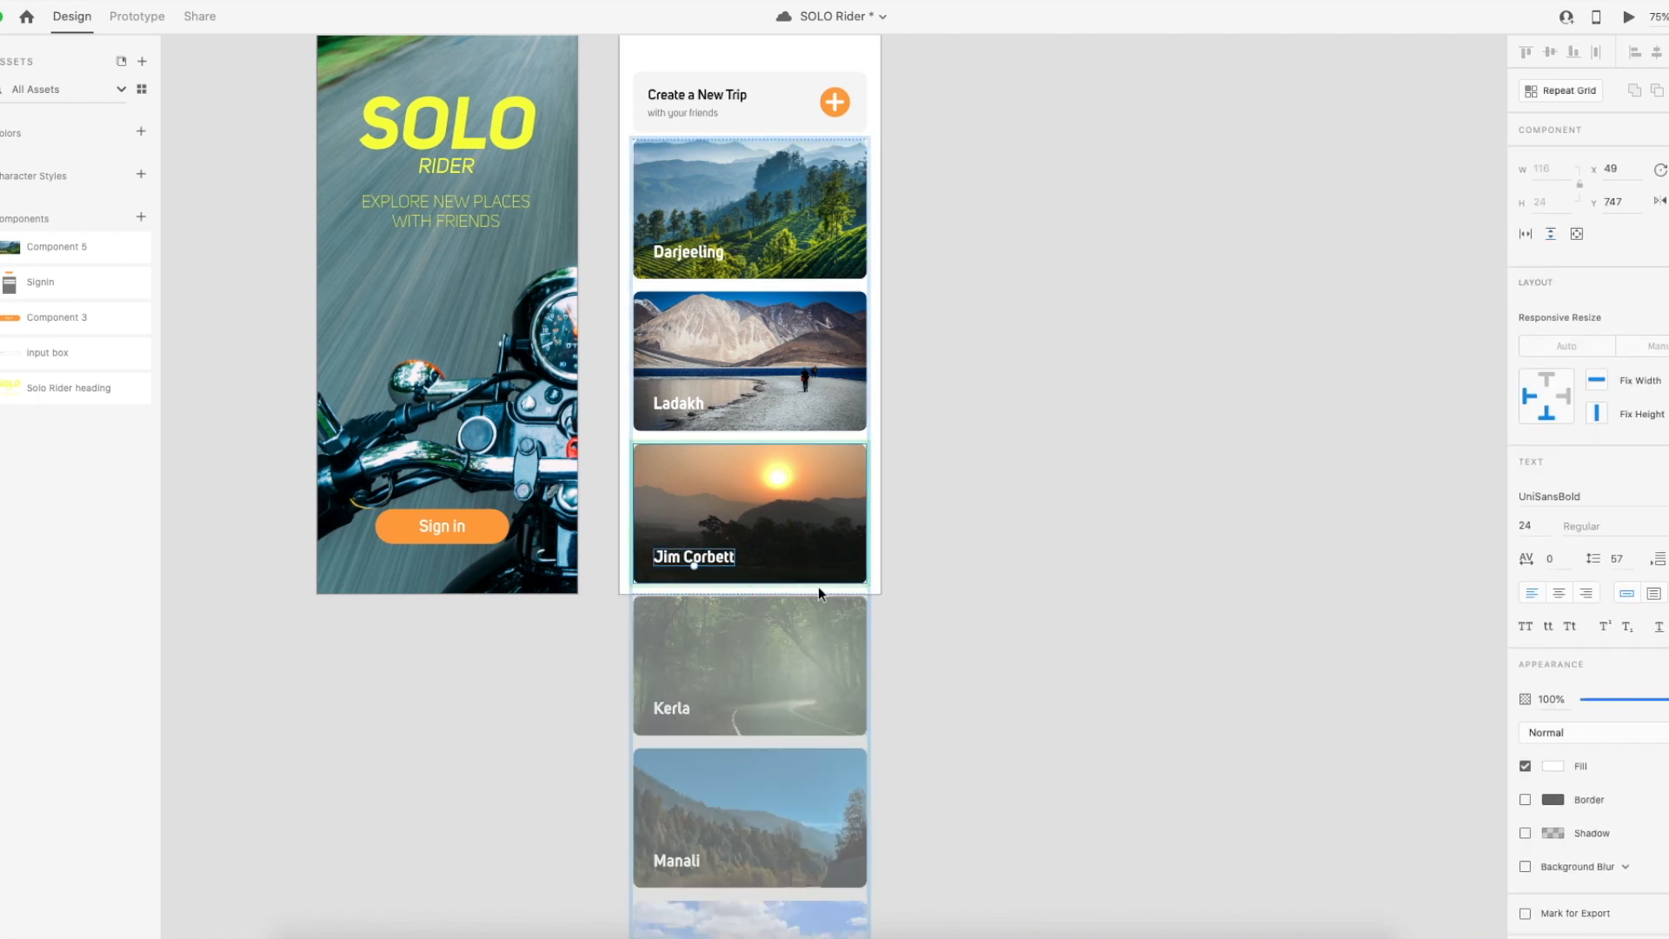
scroll(821, 583, right, 1)
double_click(685, 562)
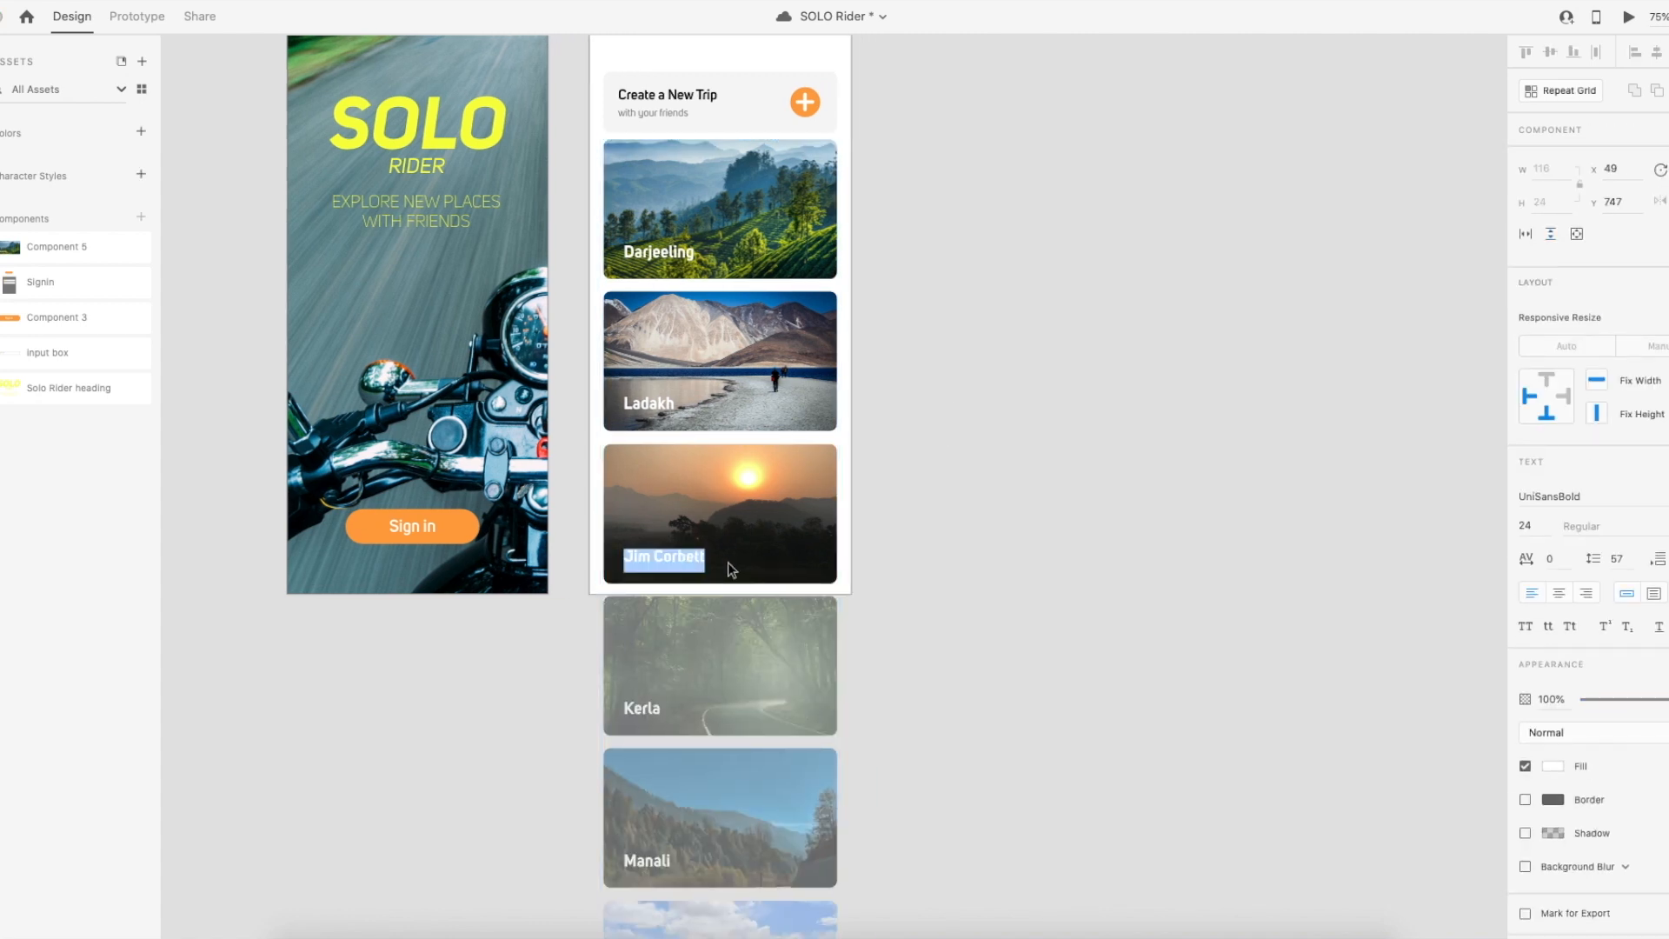
key(Right)
text(Na)
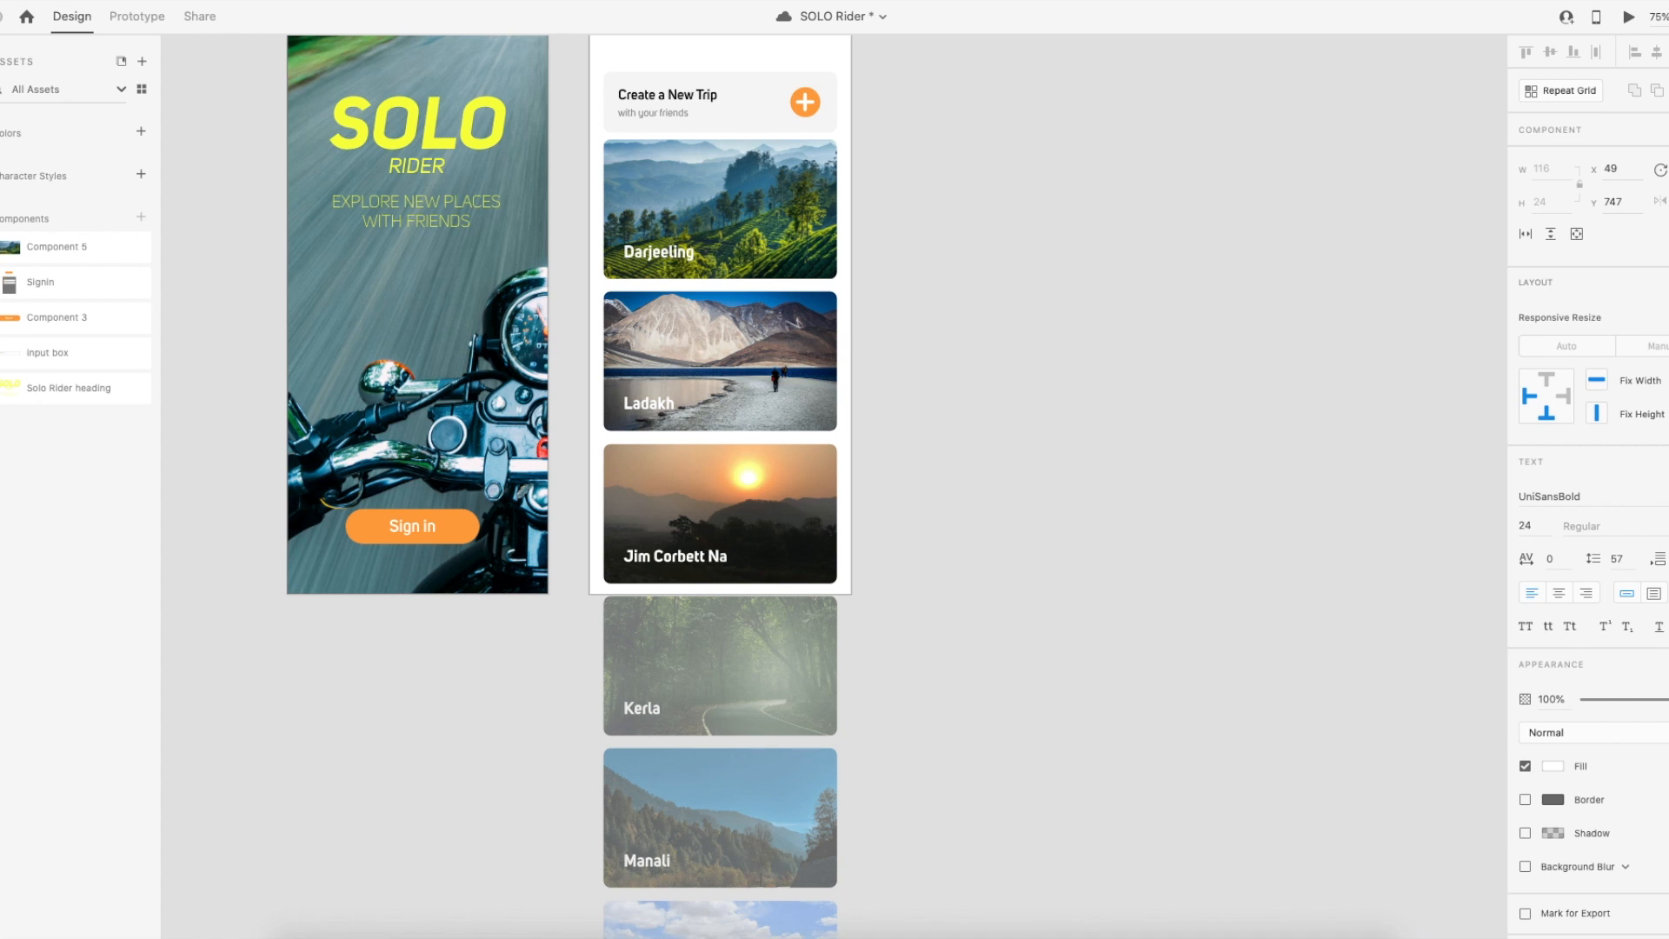
text(tional Park)
key(Escape)
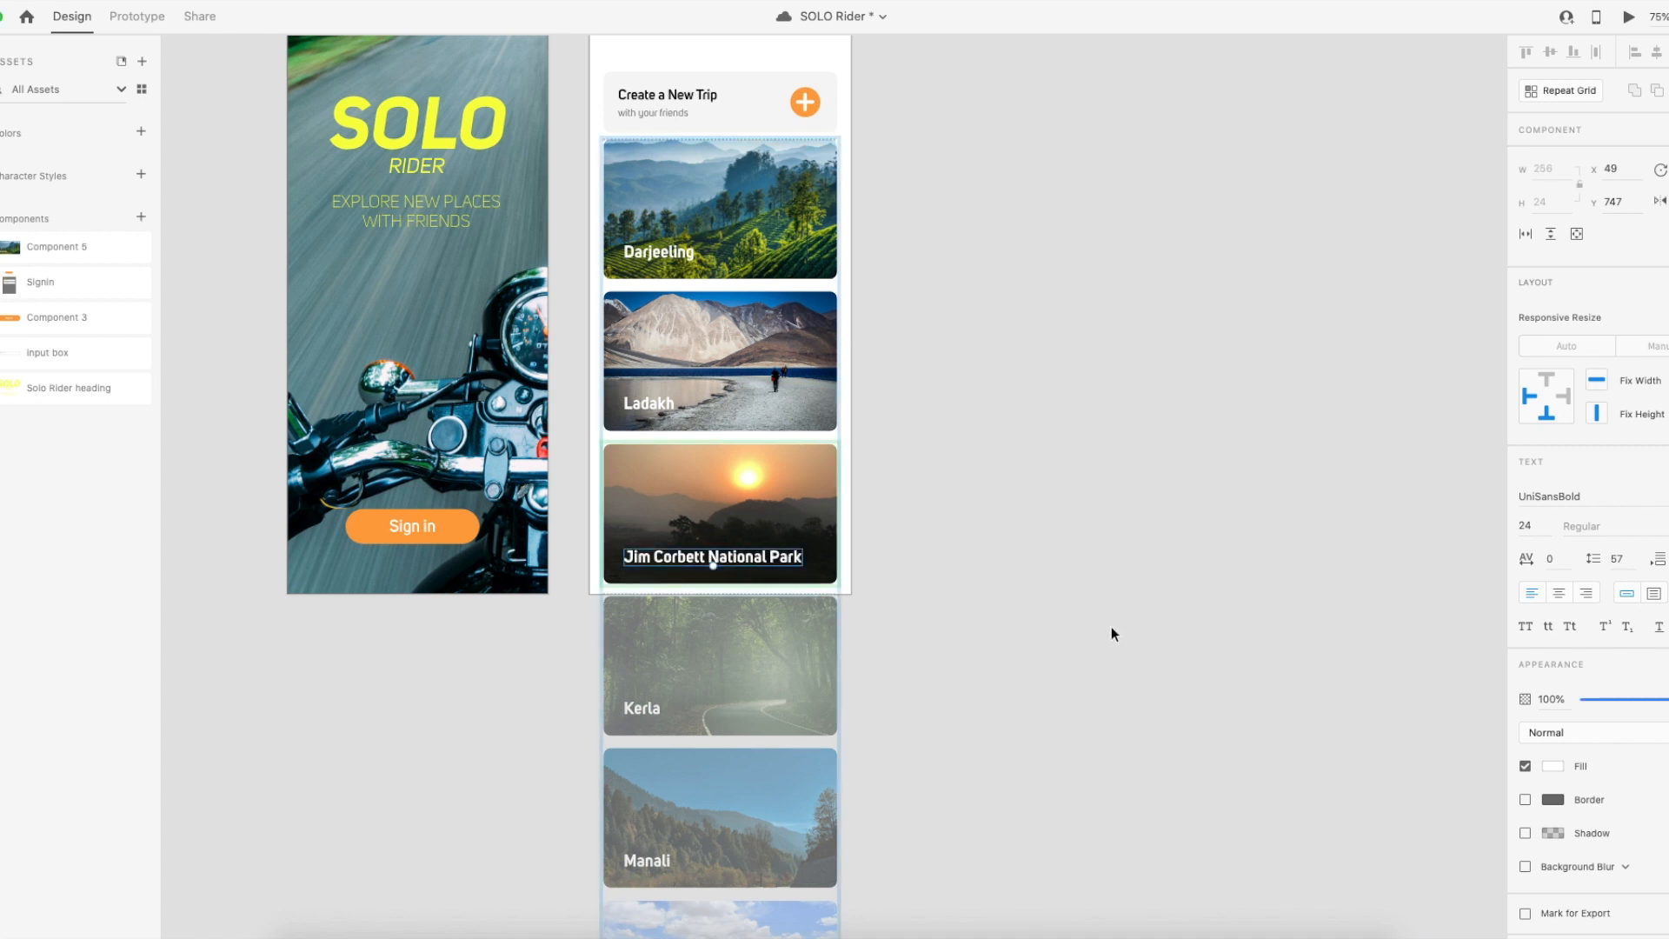
click(1011, 638)
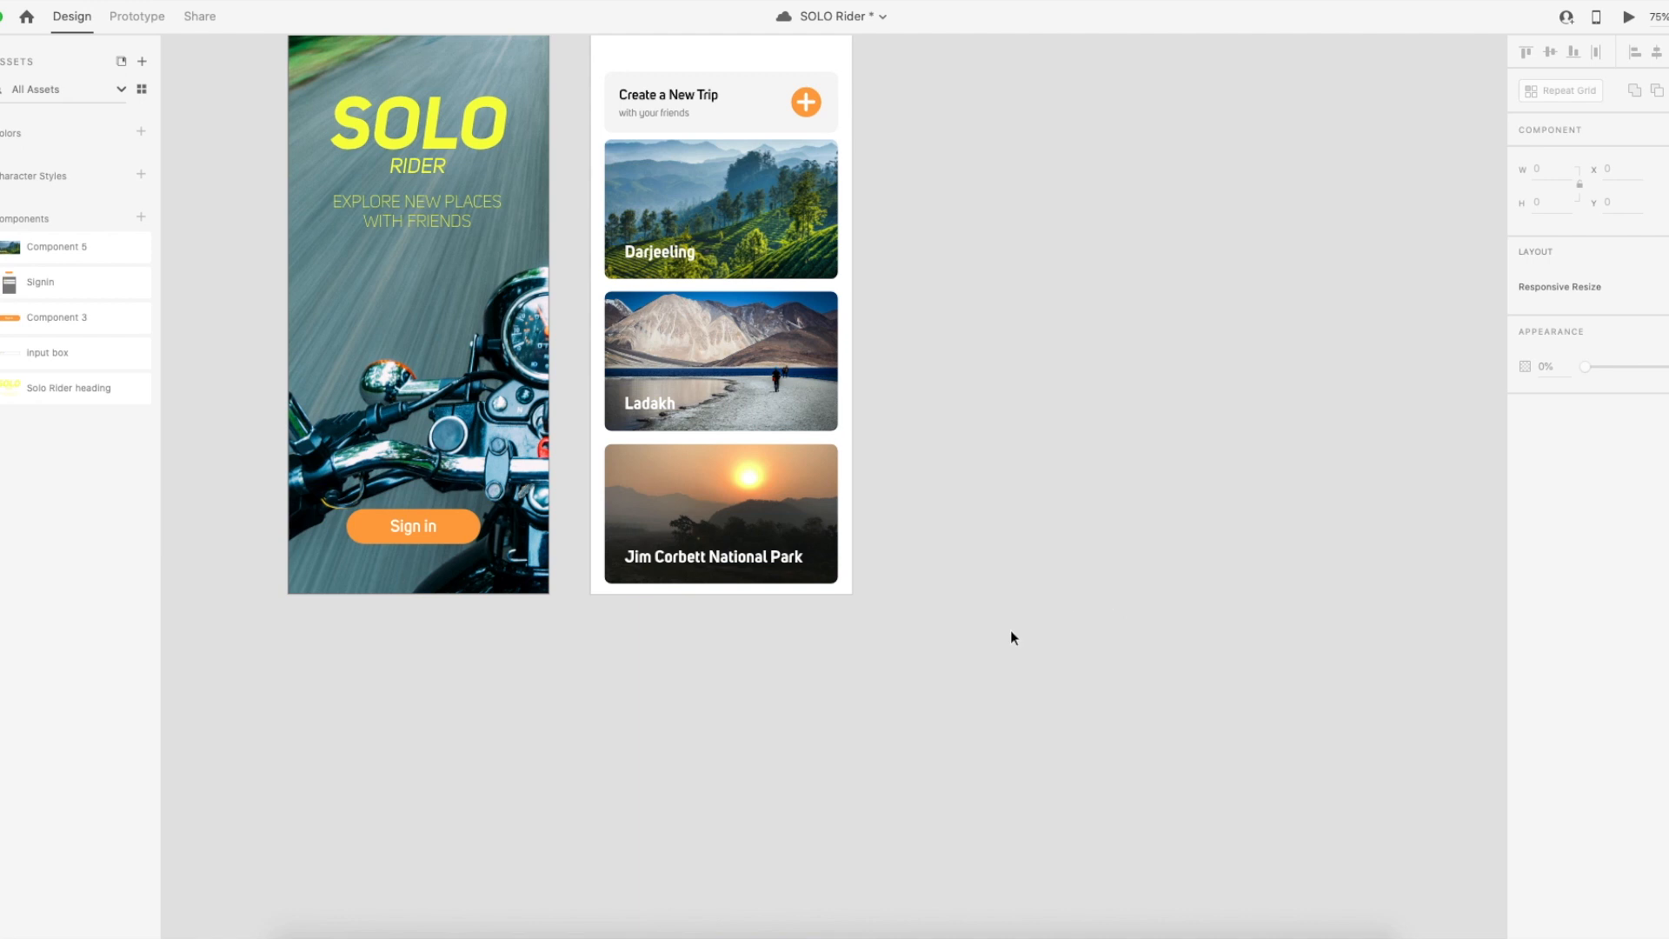
Try moving the destination card scroll group slightly down from the Create a New Trip box and undo it.
scroll(731, 439, up, 2)
scroll(731, 439, left, 2)
click(737, 445)
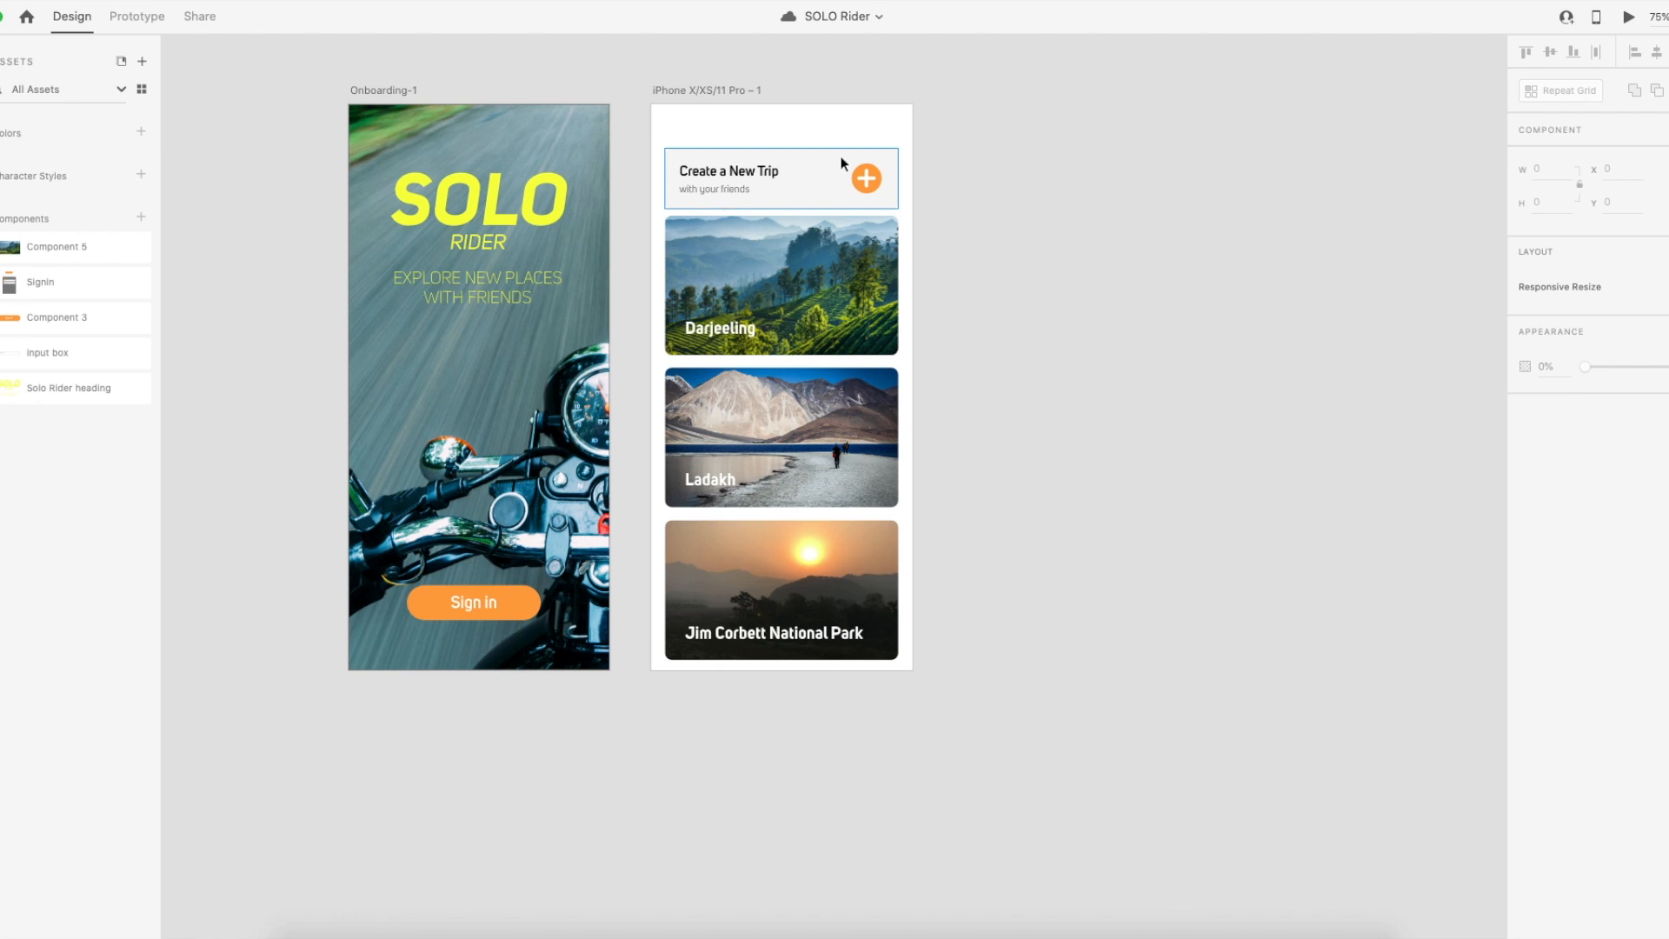
drag(813, 311, 809, 352)
key(ctrl+z)
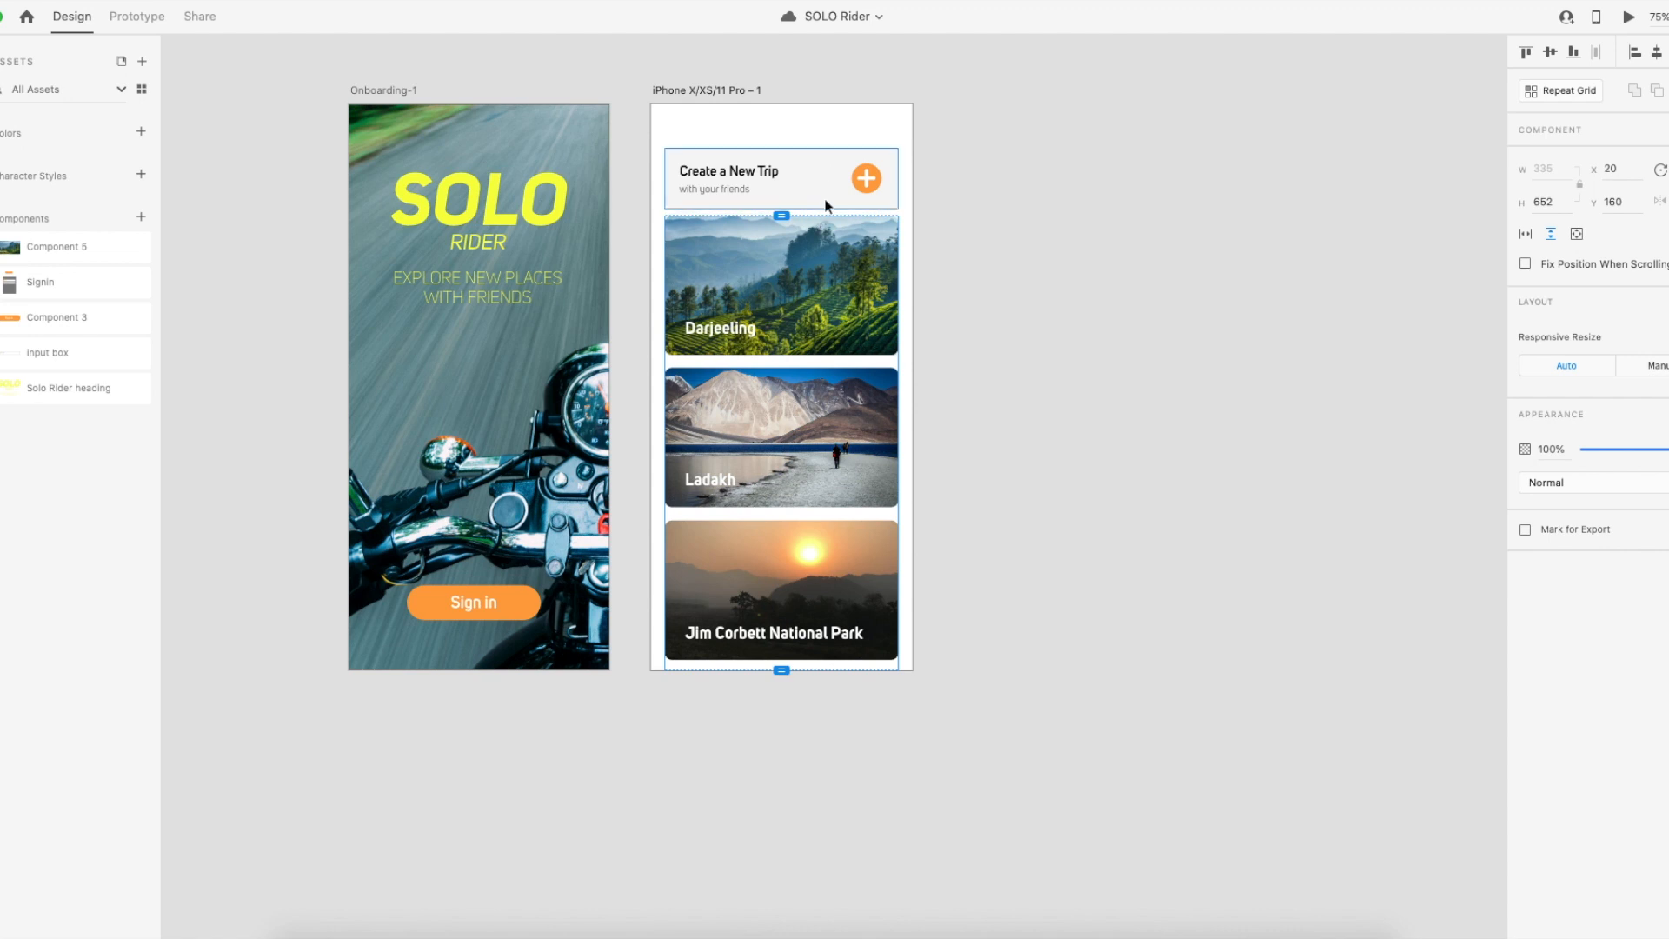
Move the Create a New Trip box and the destination card scroll group down together, leaving more space above them.
scroll(826, 205, down, 1)
scroll(826, 206, left, 1)
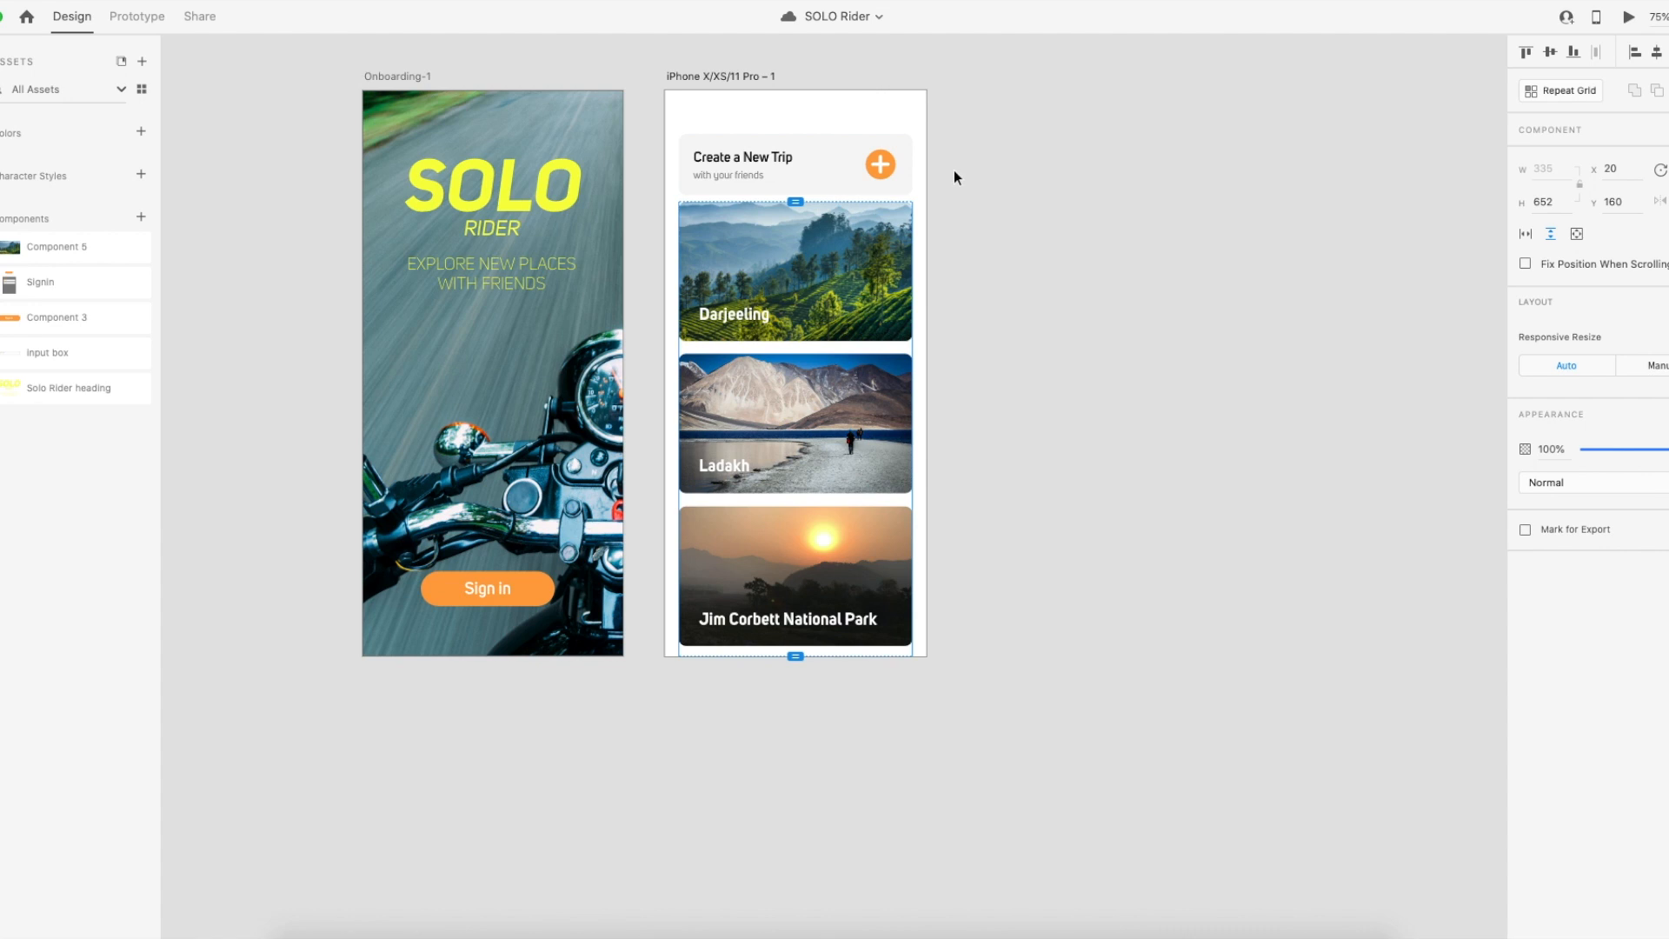
drag(962, 148, 701, 536)
scroll(883, 269, left, 5)
drag(891, 276, 885, 316)
click(1090, 280)
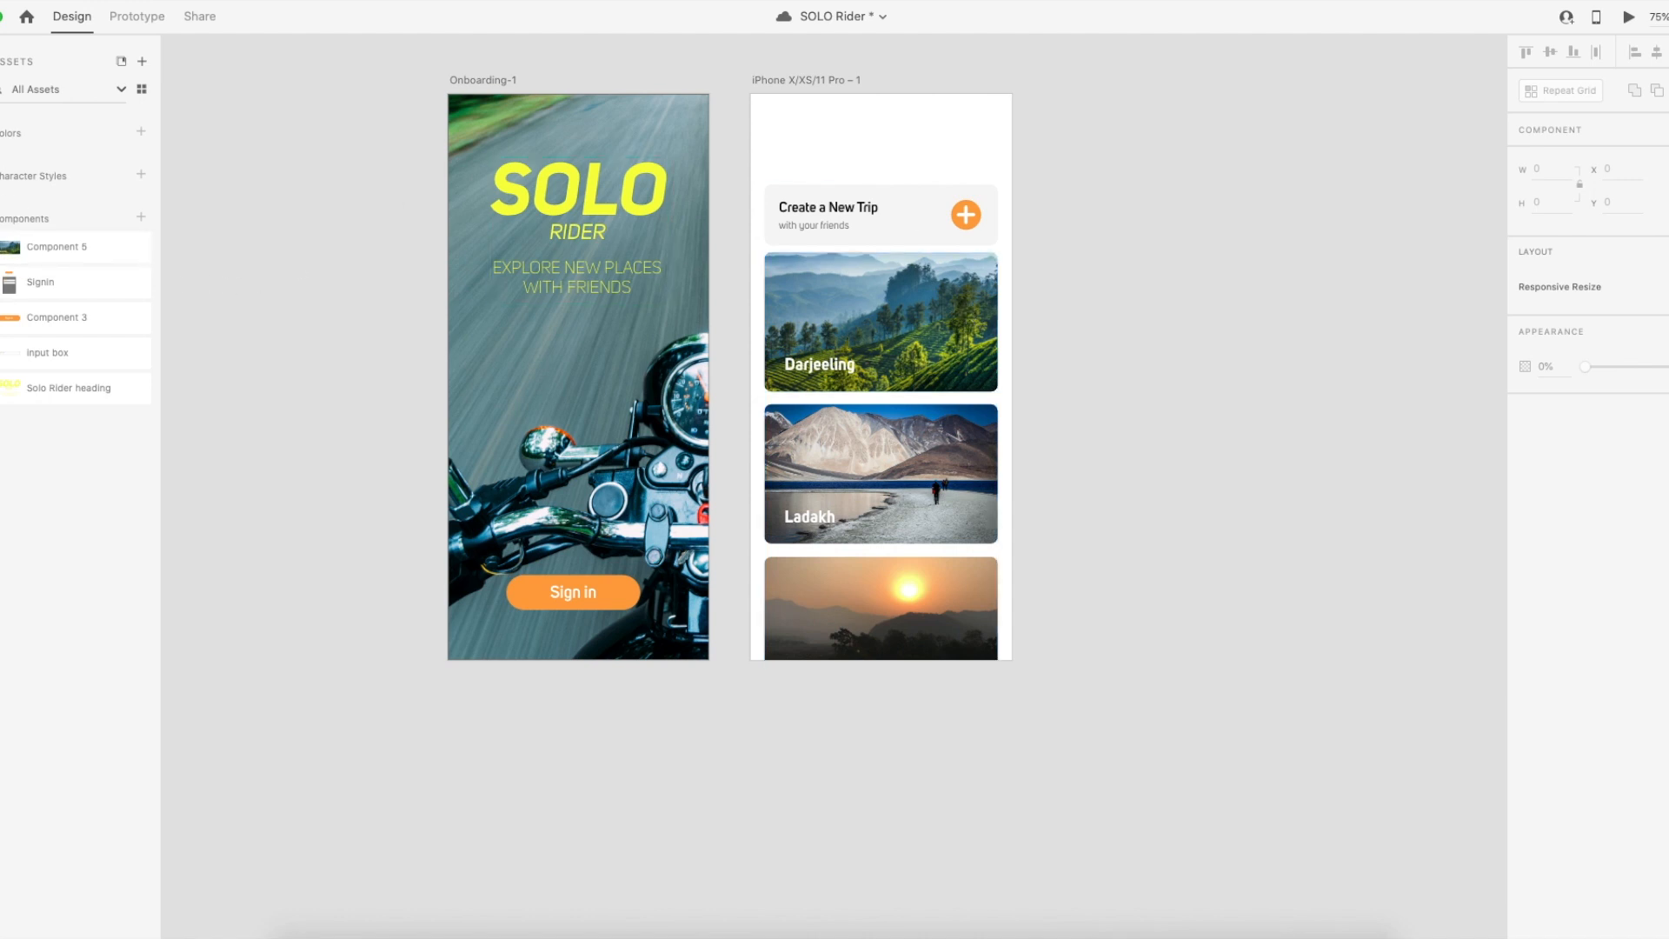
Group the parts of the Create a New Trip box and move it up to Y 60, opening a gap above the cards.
scroll(849, 179, up, 3)
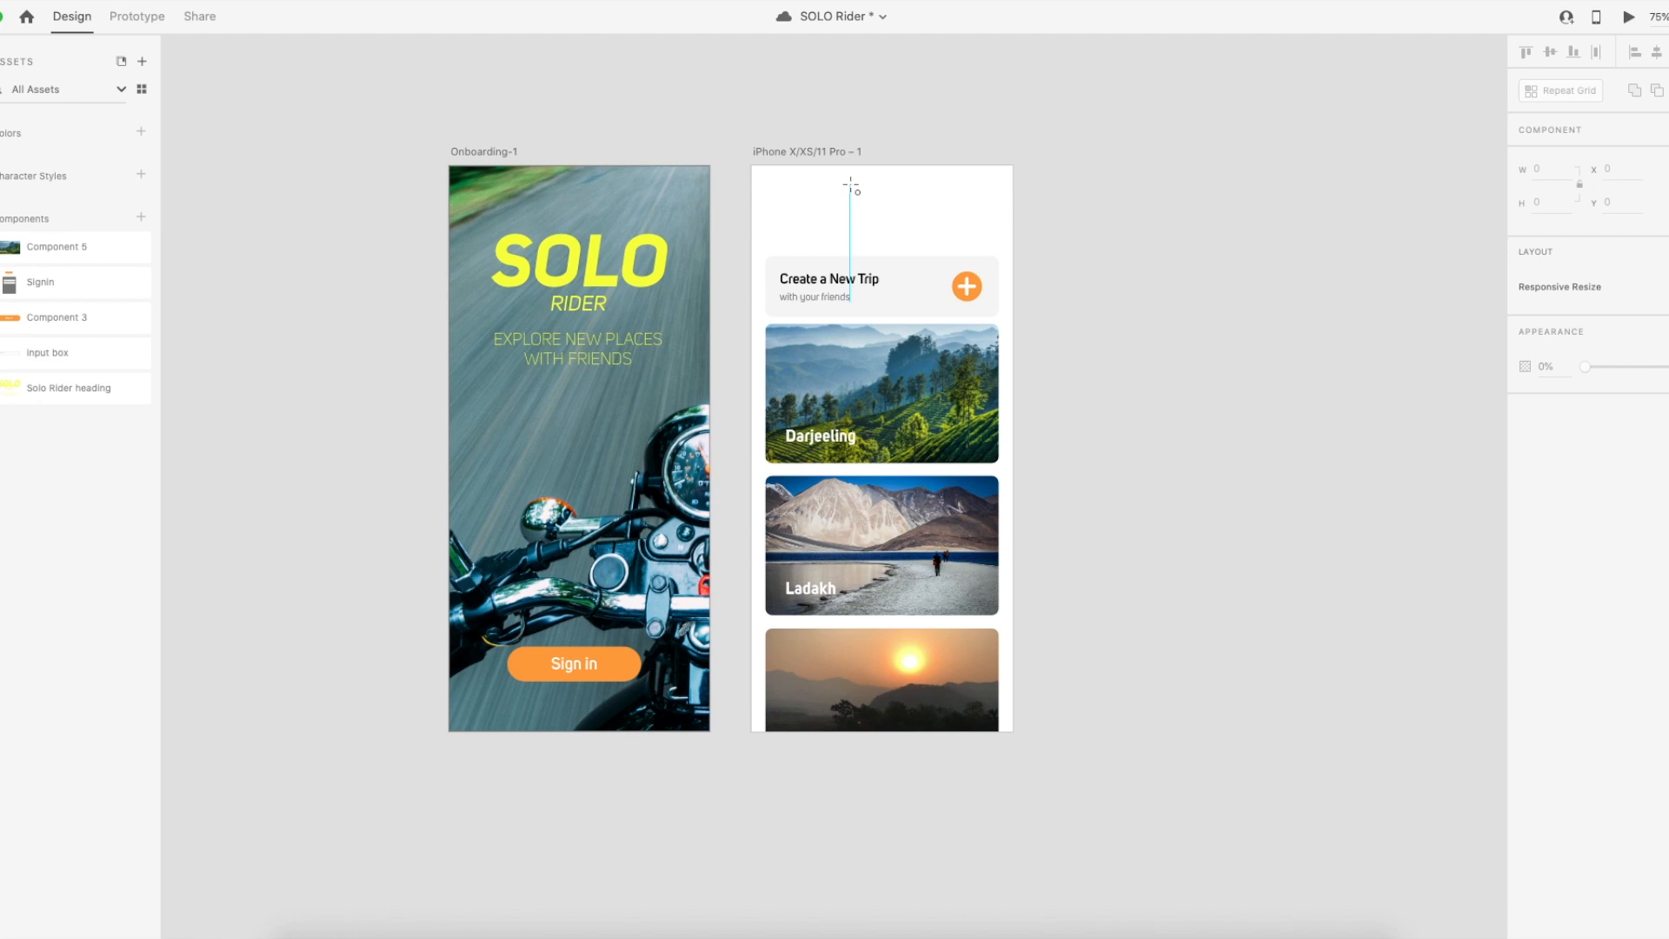
scroll(892, 297, up, 2)
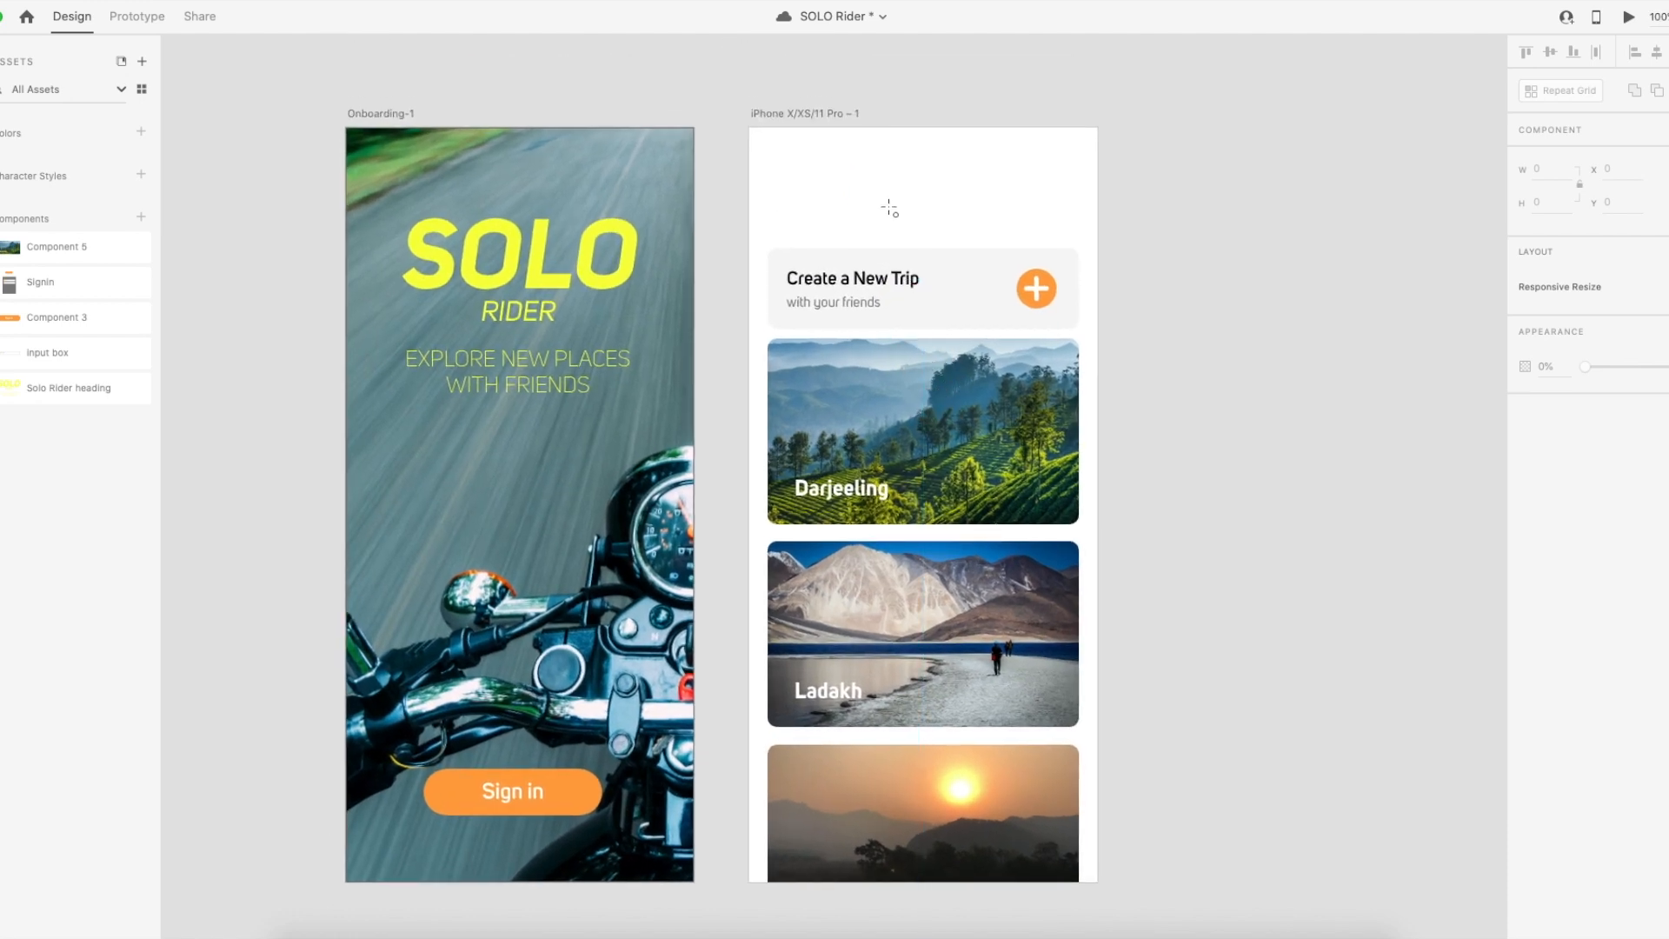
scroll(958, 296, right, 1)
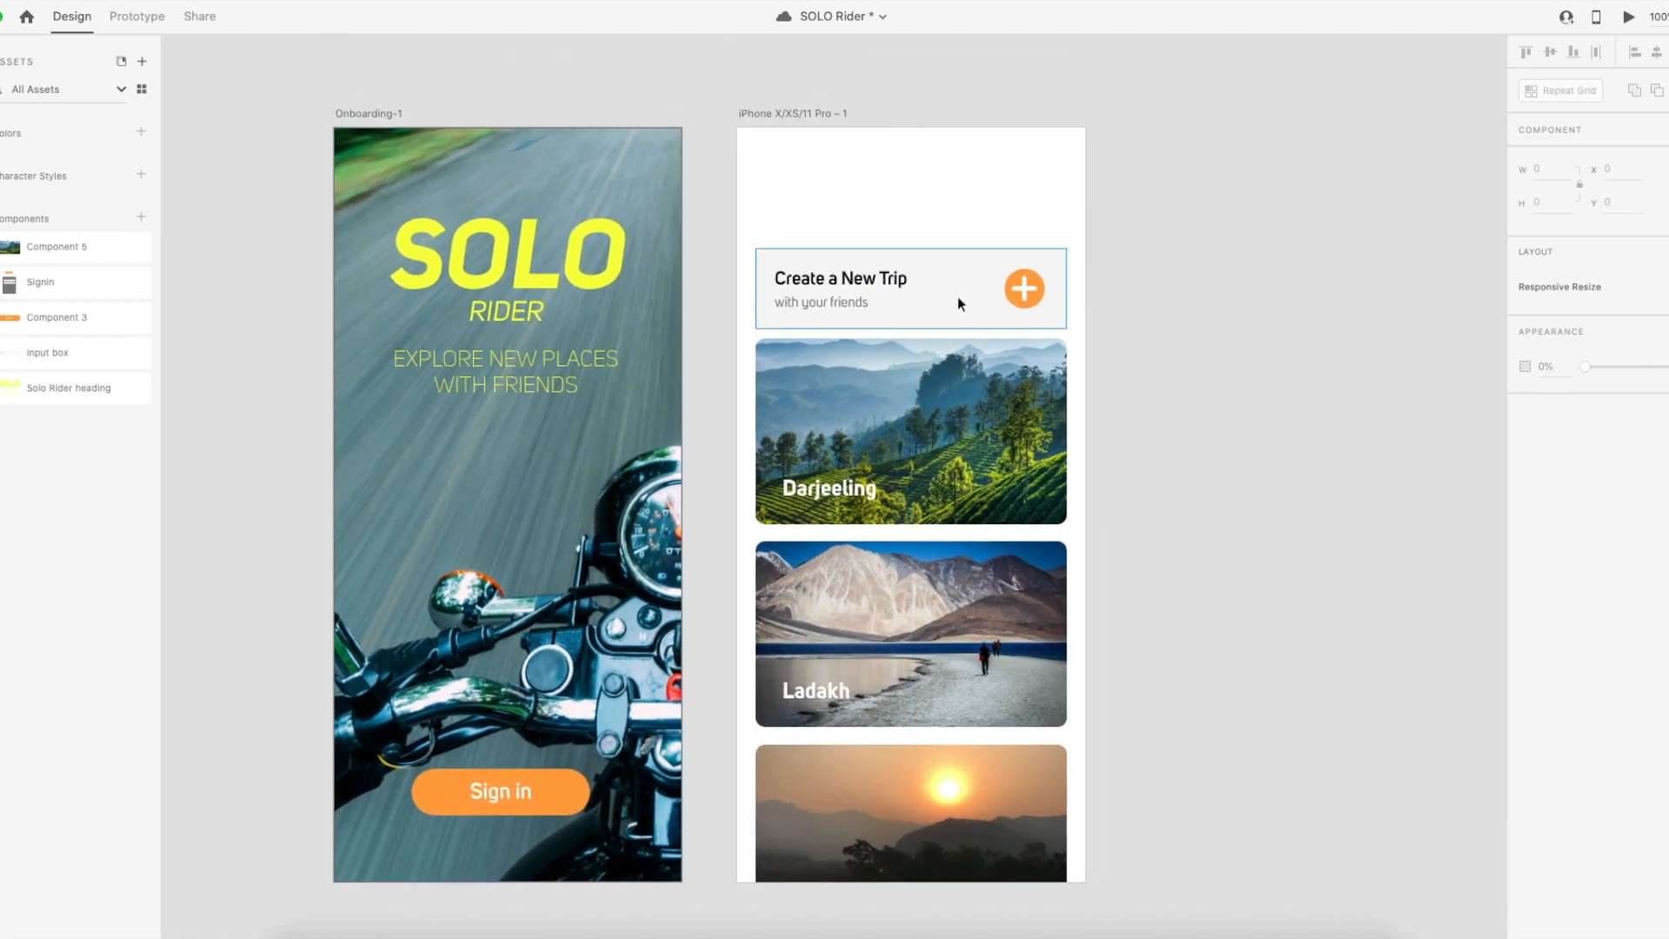
drag(962, 294, 969, 244)
key(super+z)
drag(1149, 259, 953, 239)
key(super+g)
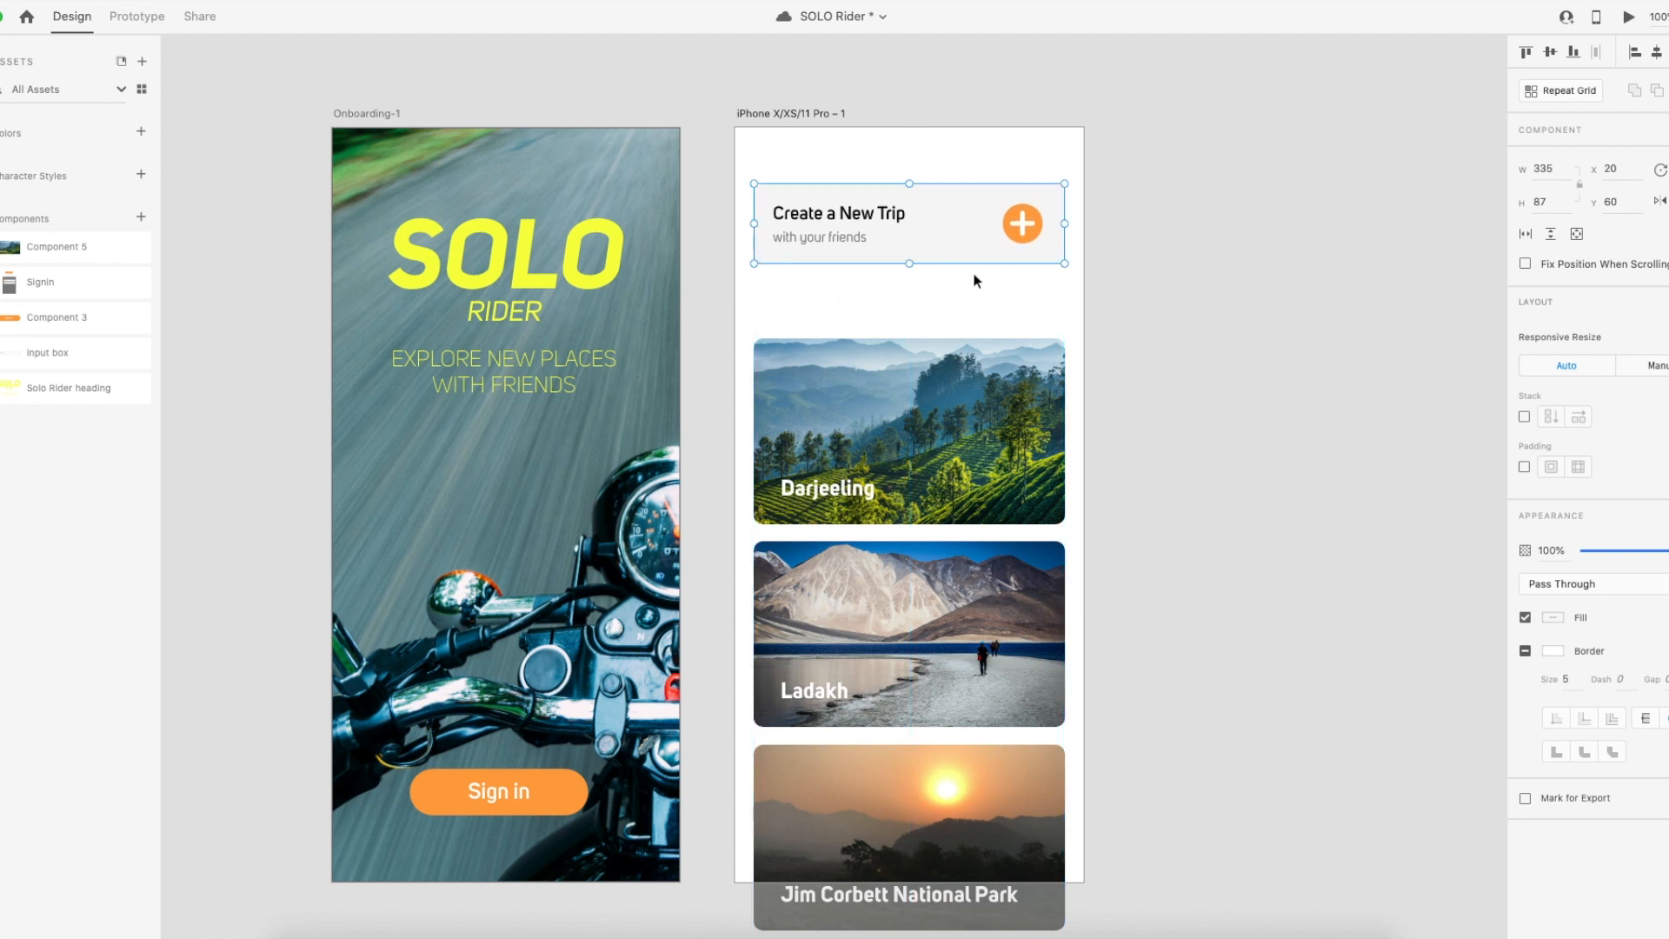
click(1120, 329)
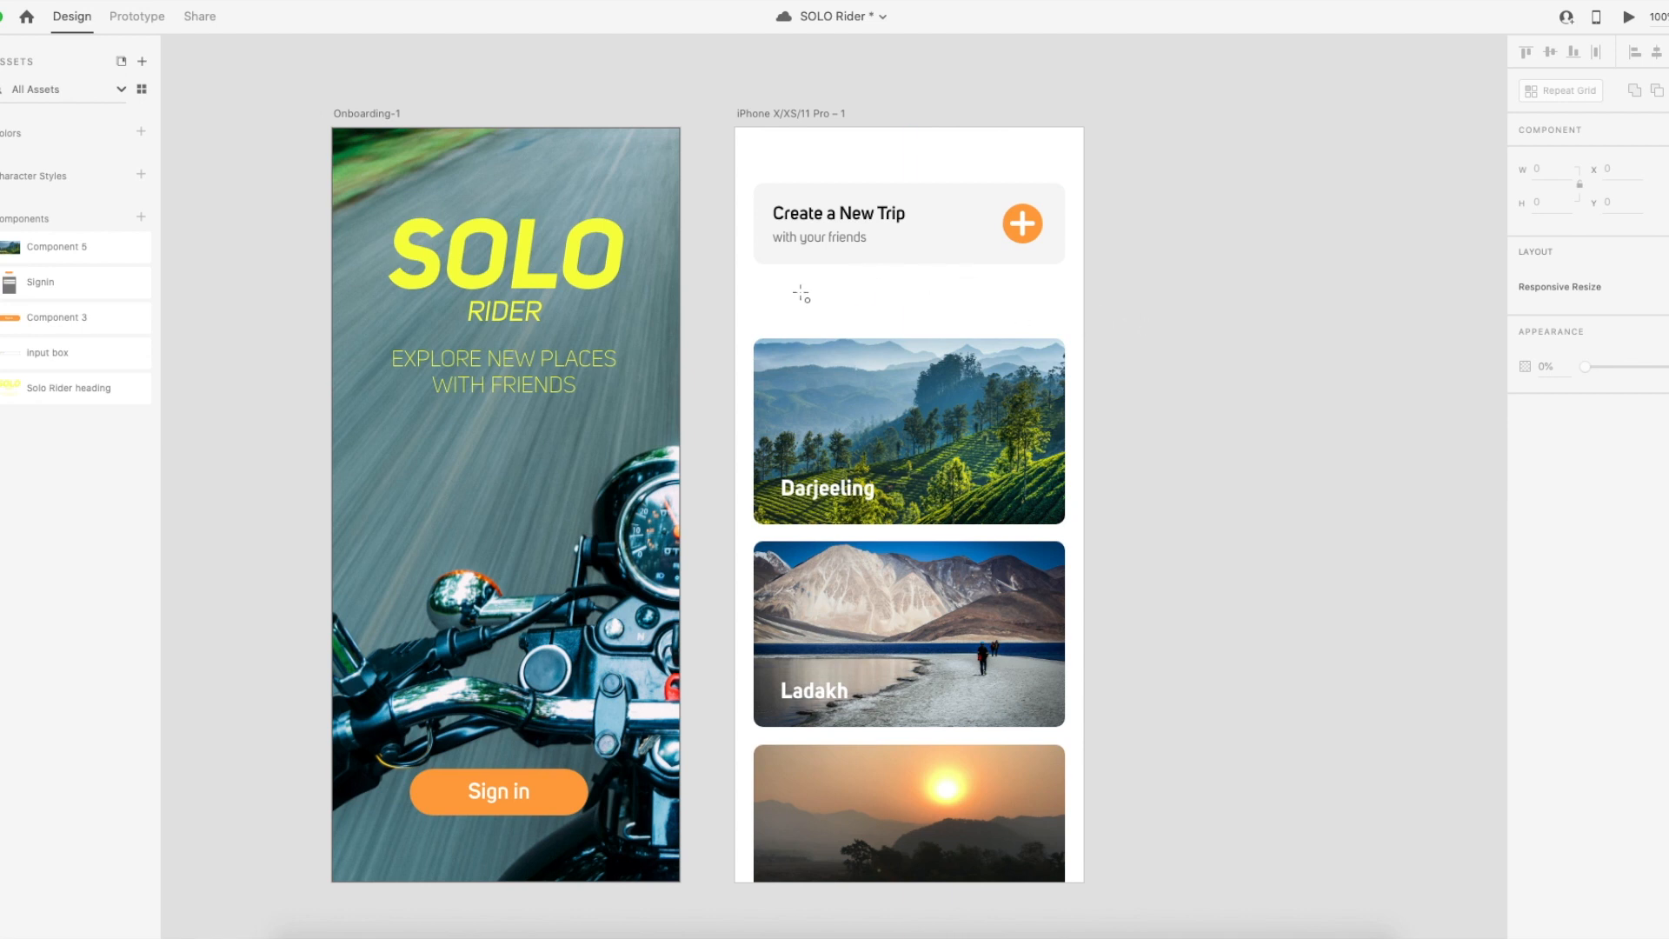
Draw a 55 by 55 circle between the Create a New Trip box and Darjeeling card, borderless with a light grey fill.
drag(951, 283, 1068, 323)
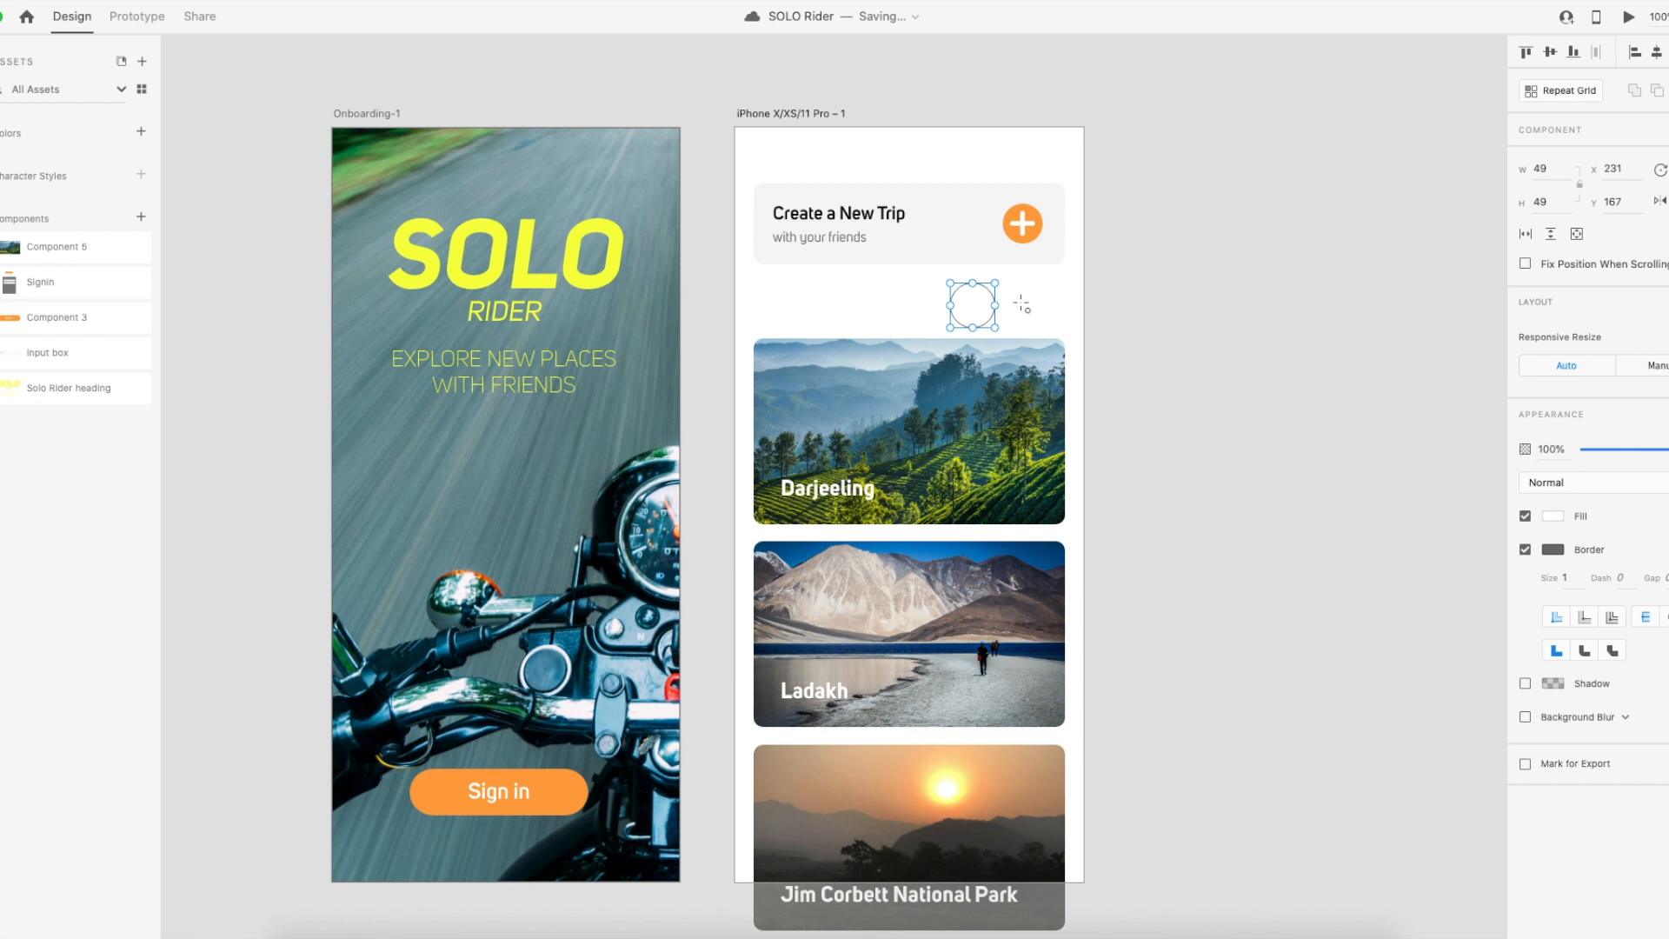
drag(996, 282, 1012, 277)
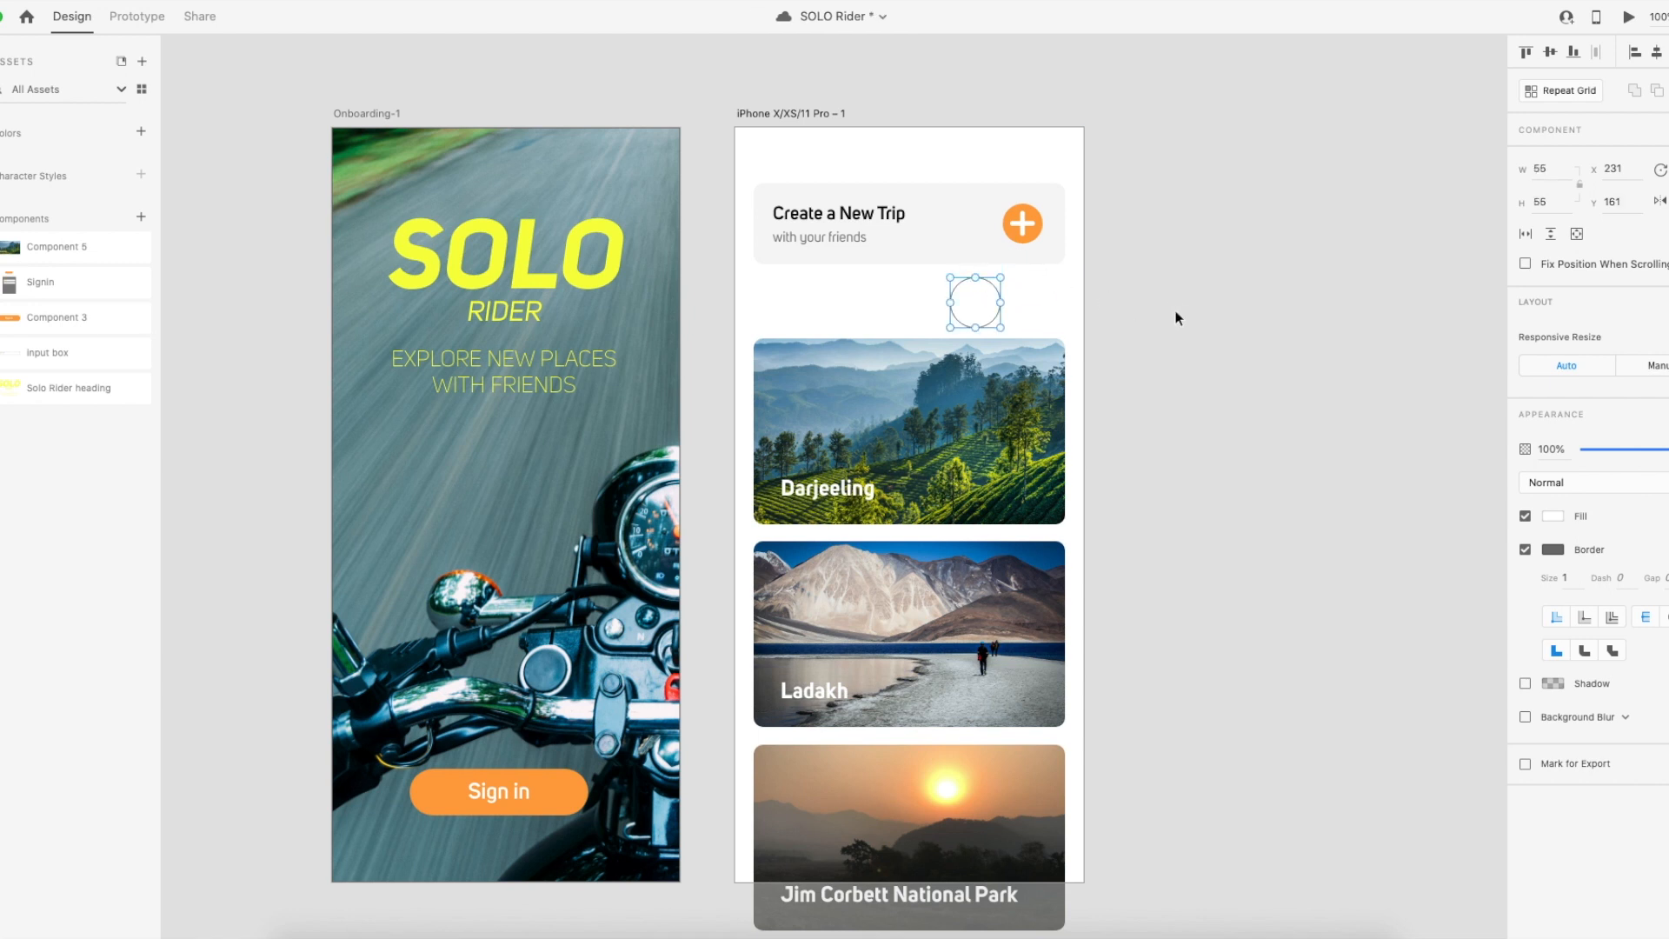
click(1526, 550)
click(1552, 517)
drag(1372, 461, 1323, 435)
click(1169, 253)
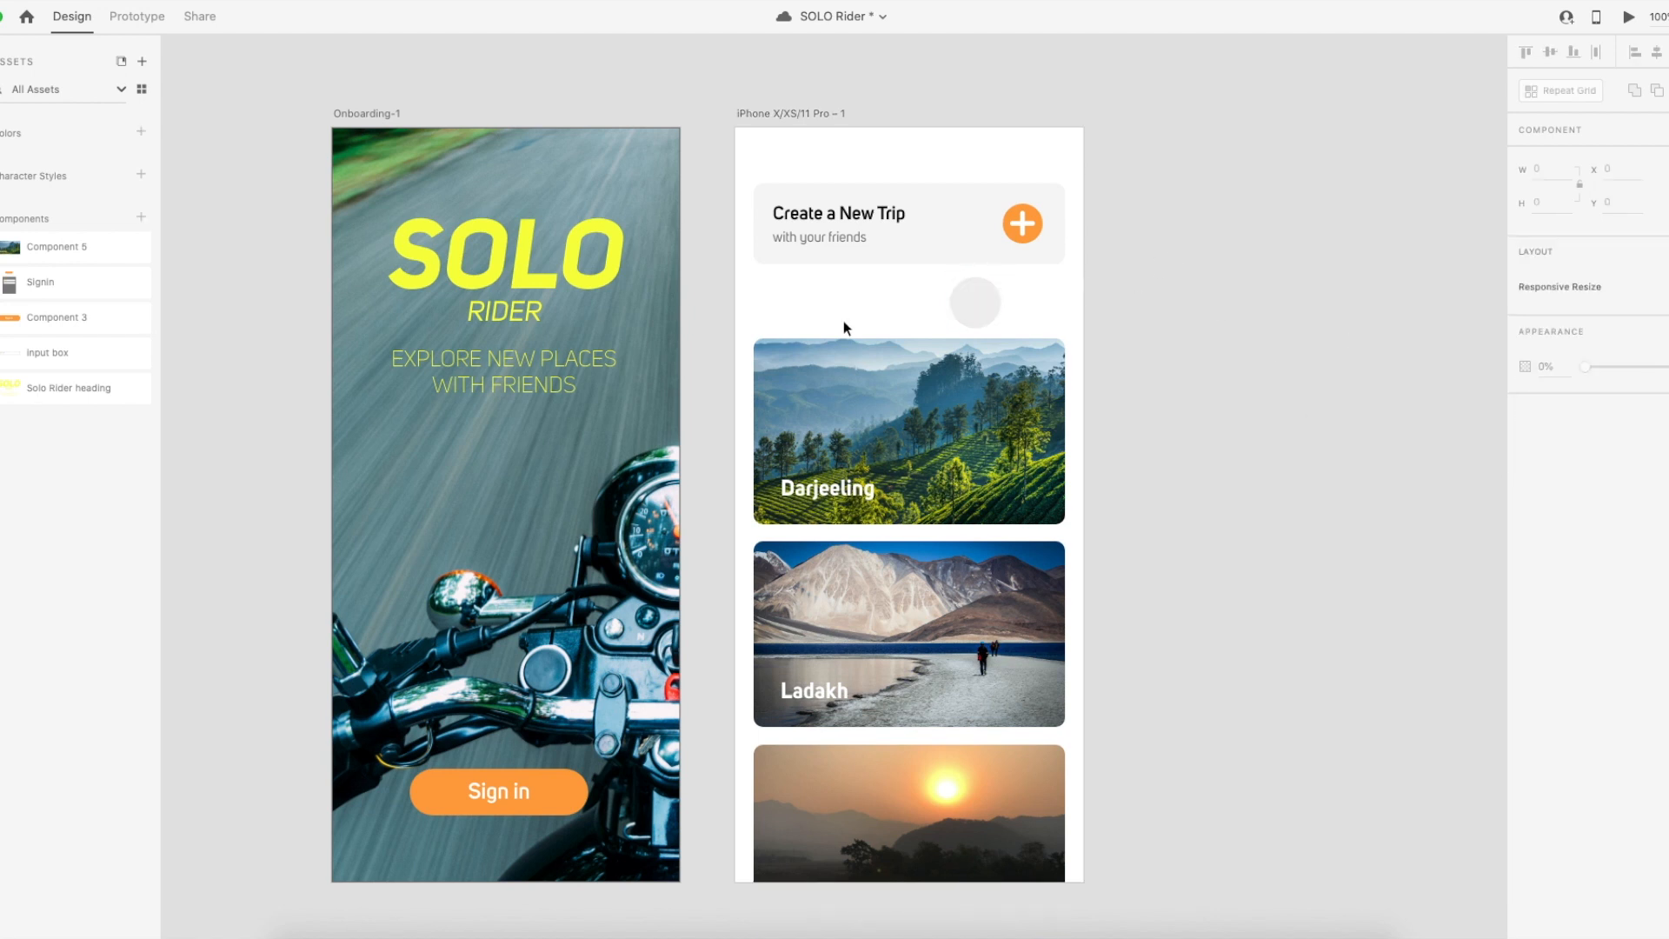
Add a text label reading "You" beneath the Create a New Trip box and fill it with black (#000000).
key(t)
click(762, 302)
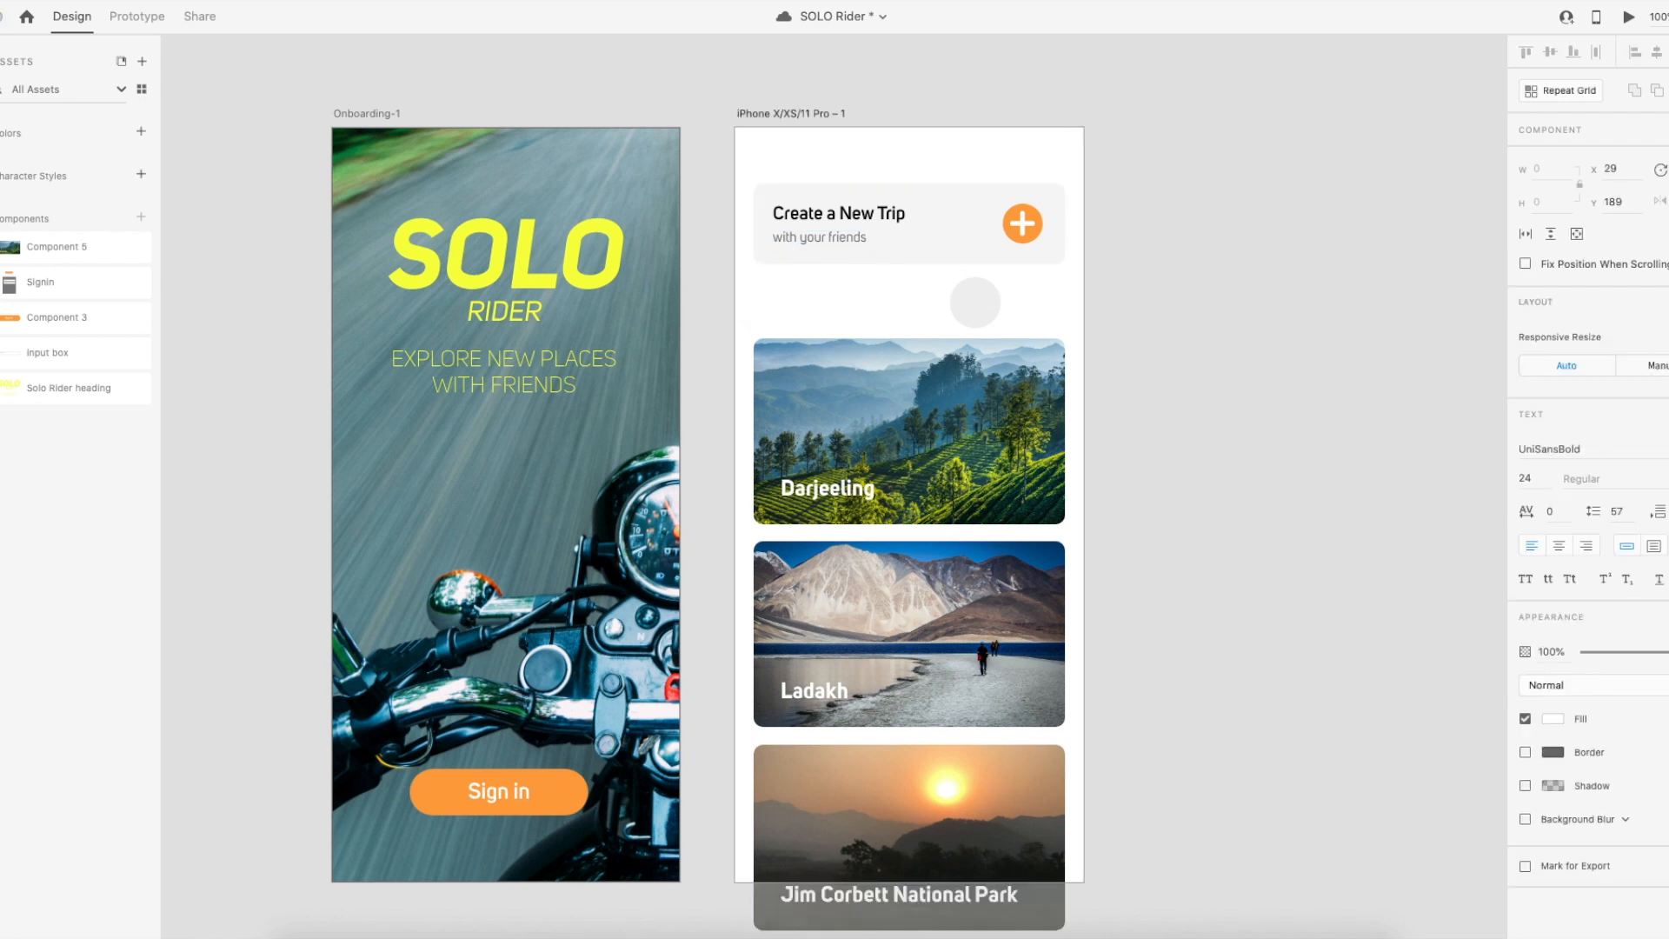
text(Trip)
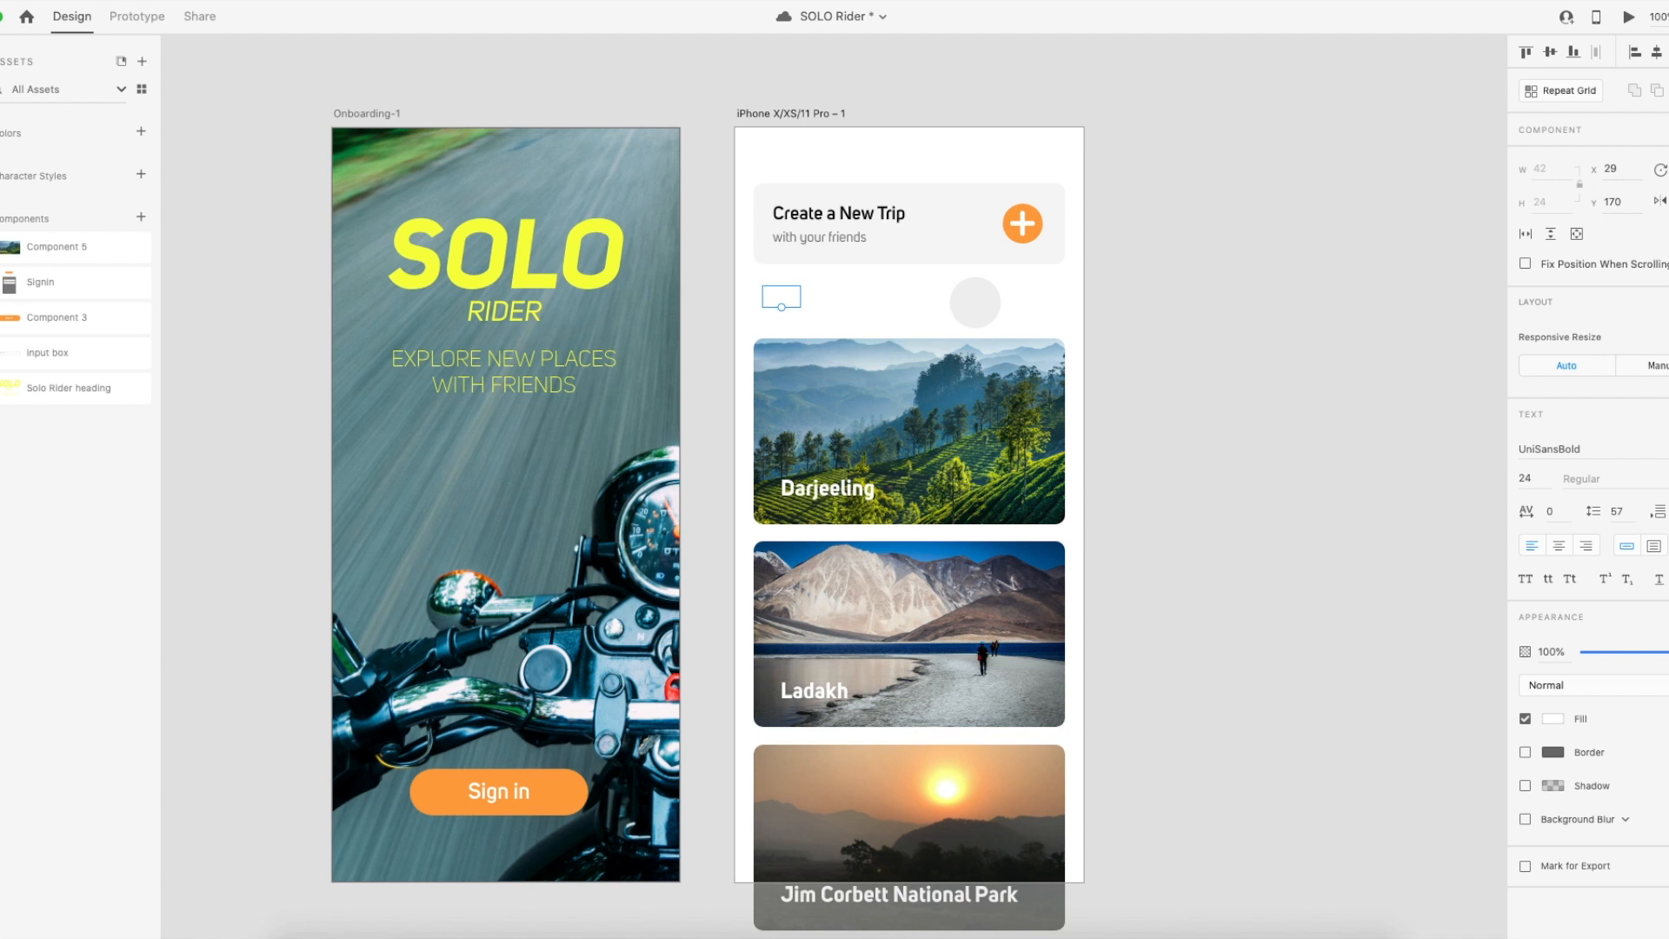
click(1552, 720)
click(1332, 758)
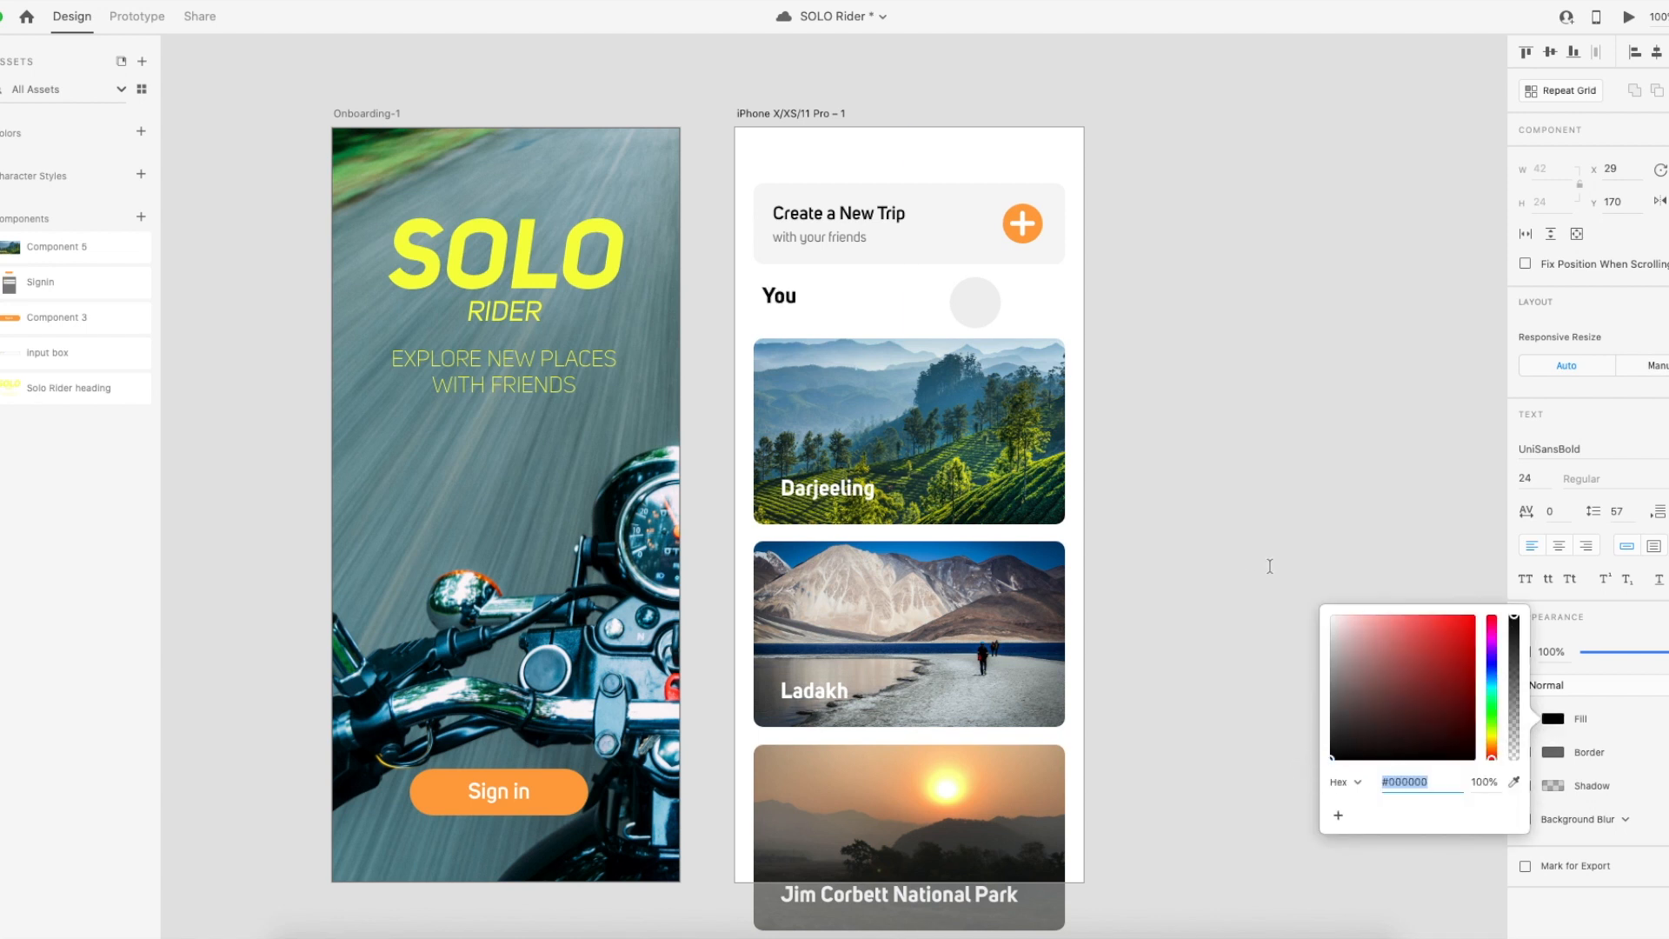
click(1203, 408)
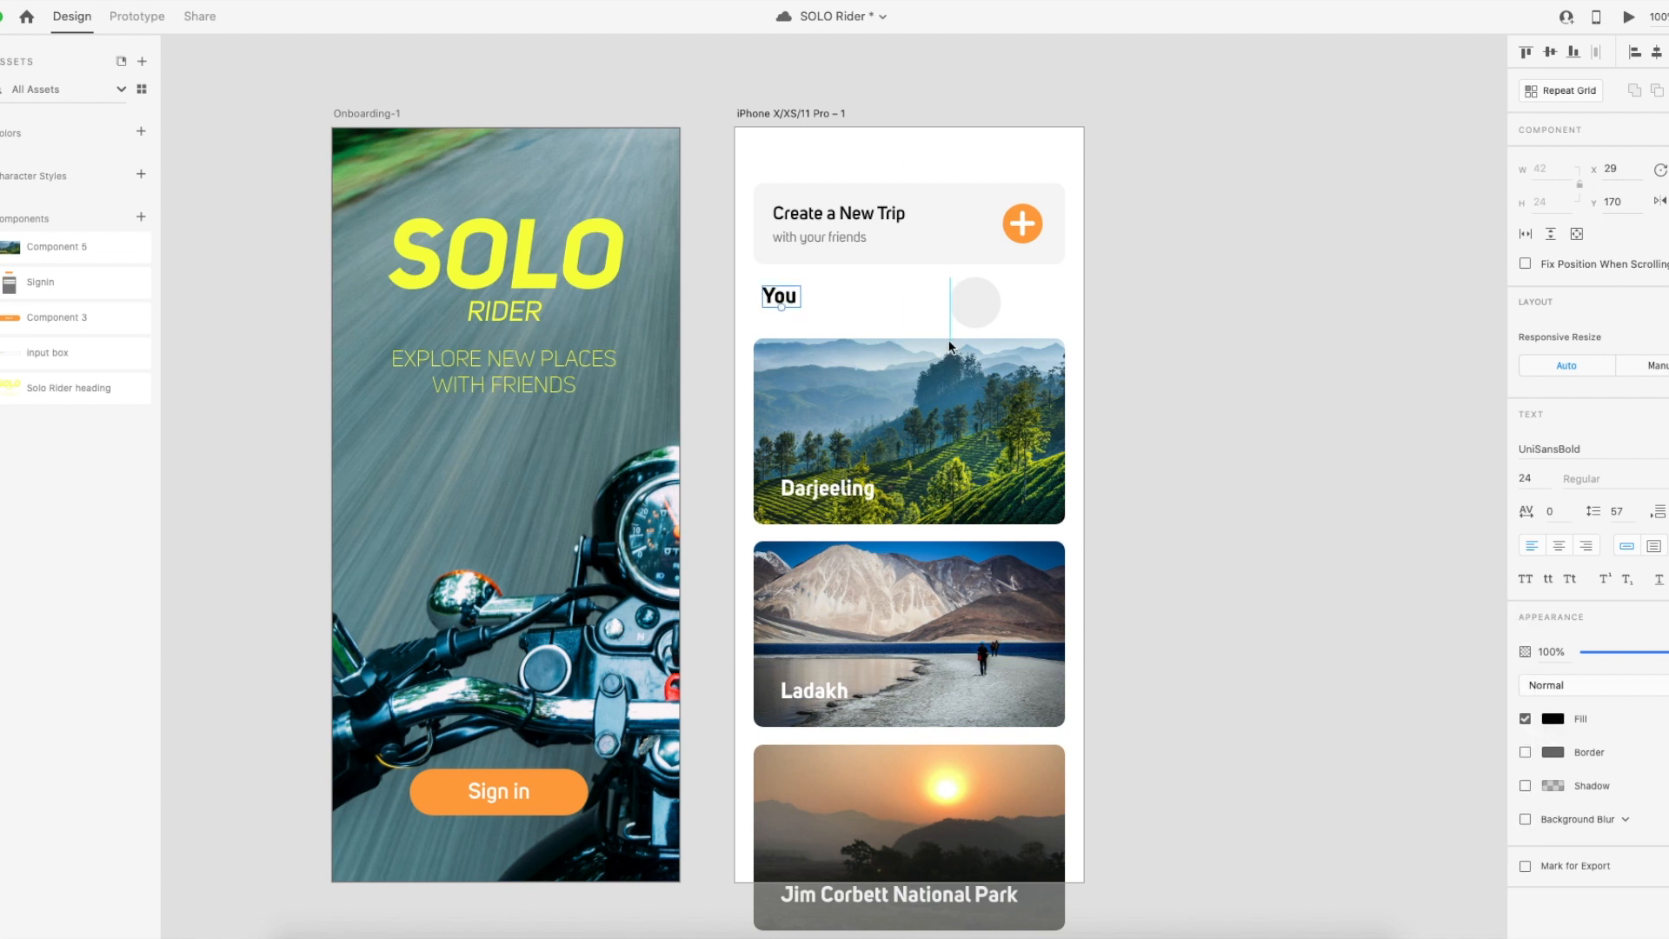
Set the "You" label's font to UniSansRegular at size 16.
click(1588, 449)
click(1587, 449)
key(shift+Left)
key(shift+Left)
key(shift+Left)
key(shift+Left)
text(R)
key(Return)
key(Tab)
text(16)
key(Return)
Extend the "You" label to read "You have 42+ Friends".
double_click(774, 298)
key(Right)
text(have)
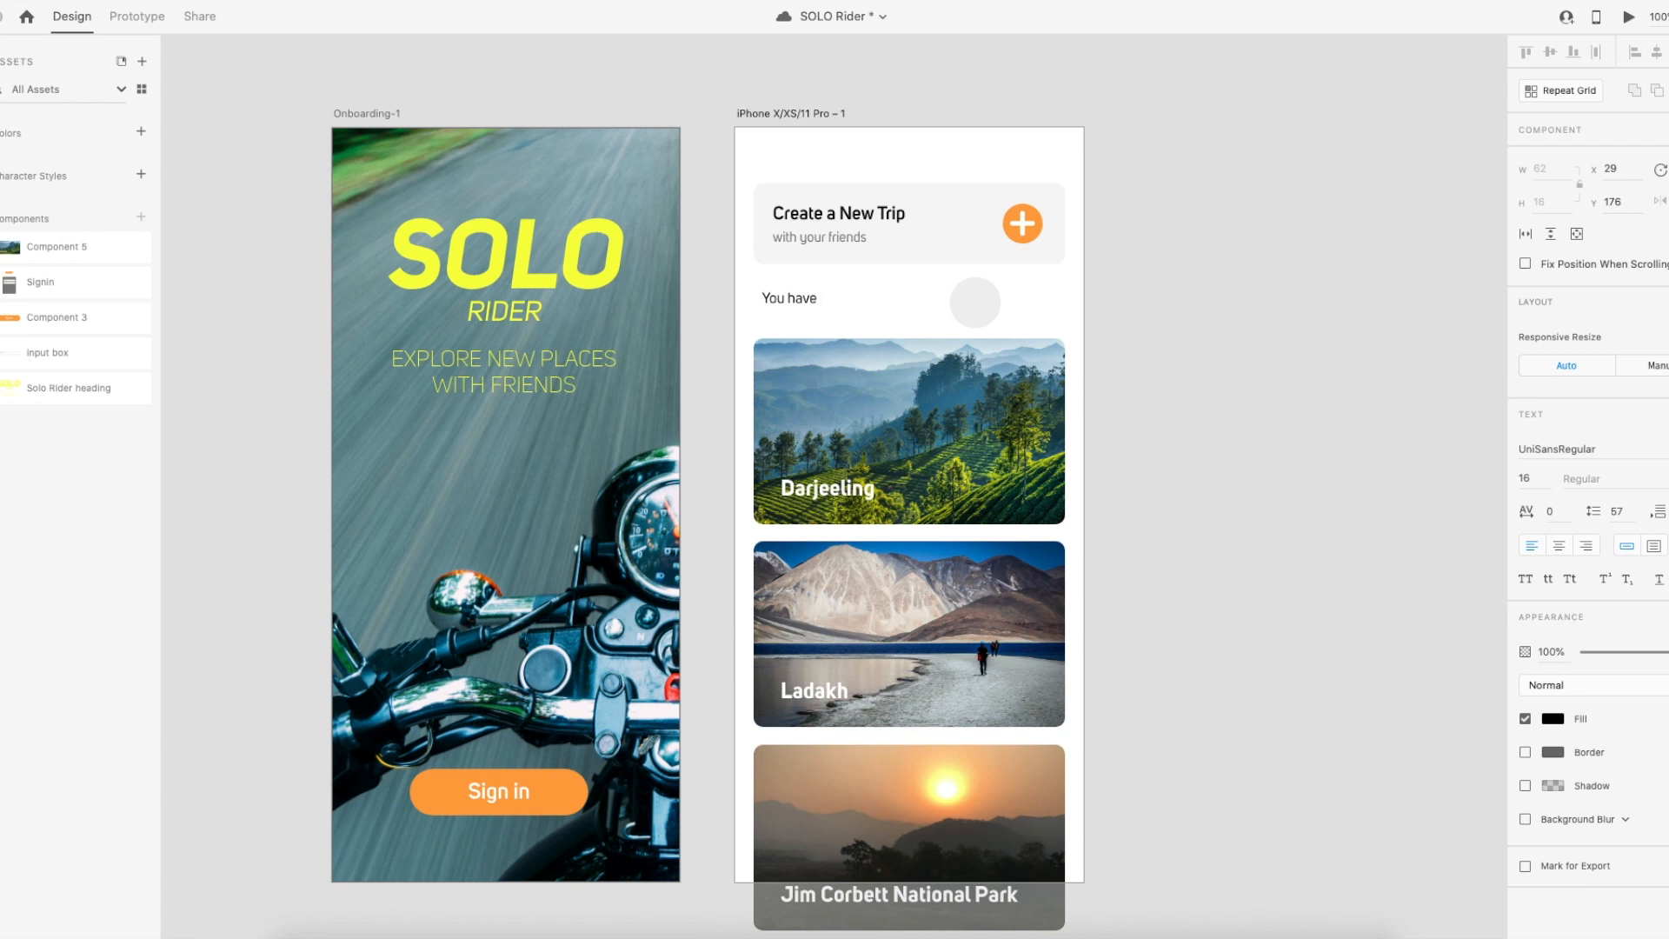
text(42+ Friuend)
key(BackSpace)
key(BackSpace)
key(BackSpace)
key(BackSpace)
key(BackSpace)
text(ends)
Recolour only "42+" in the friends label with the orange sampled from the plus button.
drag(847, 296, 830, 302)
click(1659, 718)
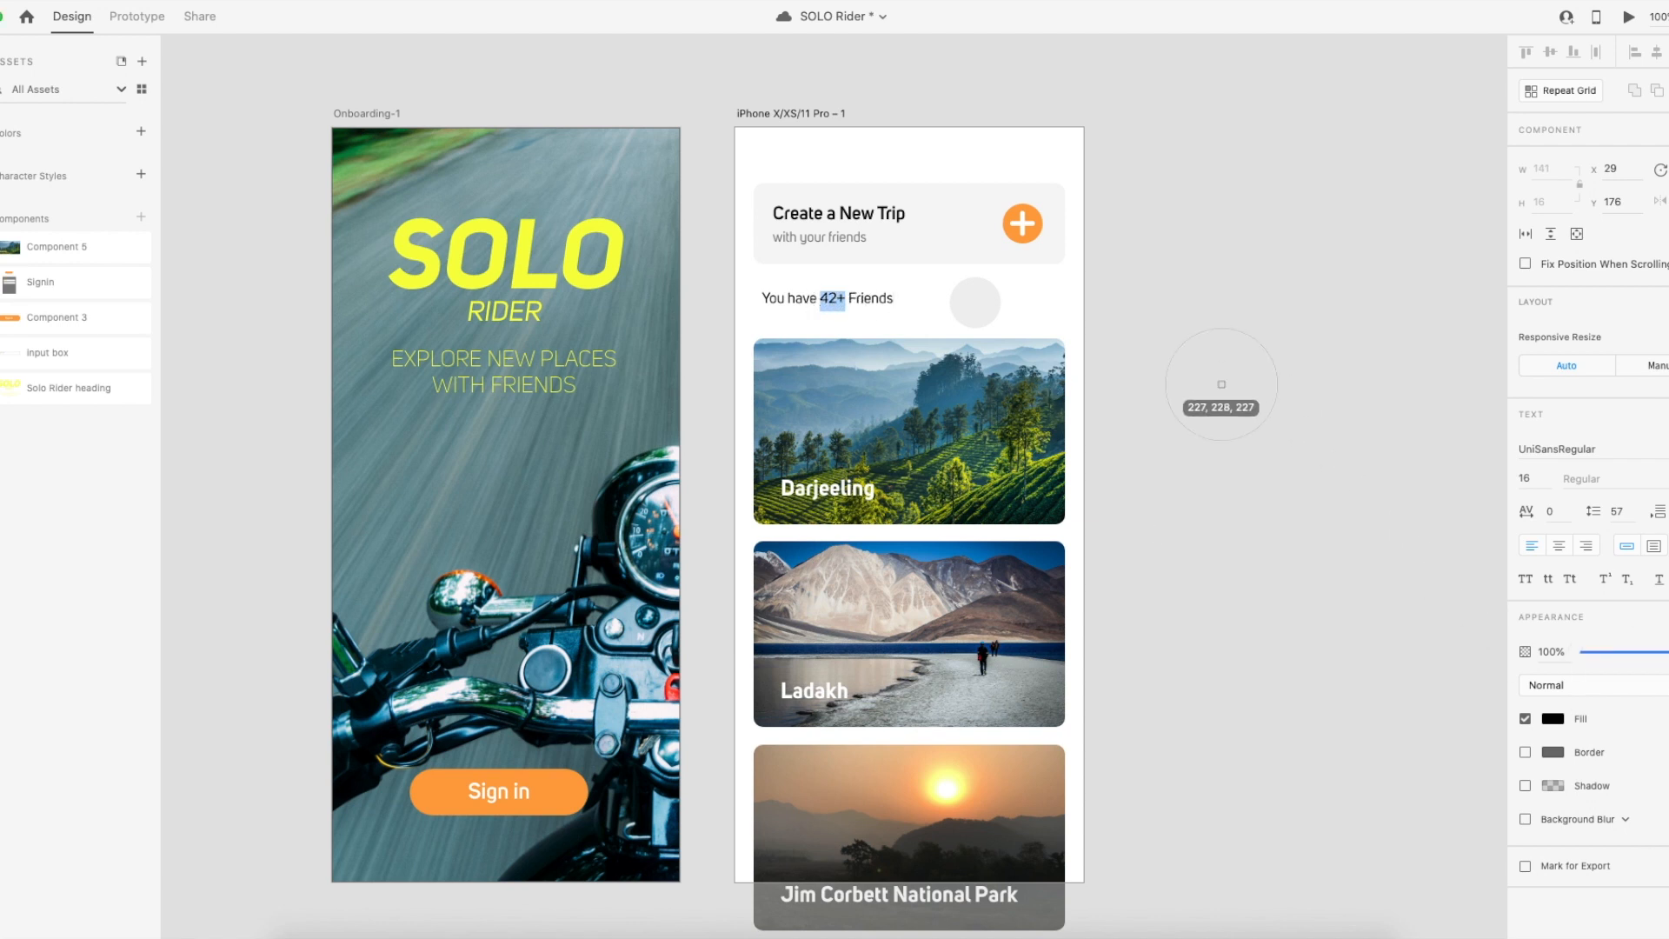
click(1036, 228)
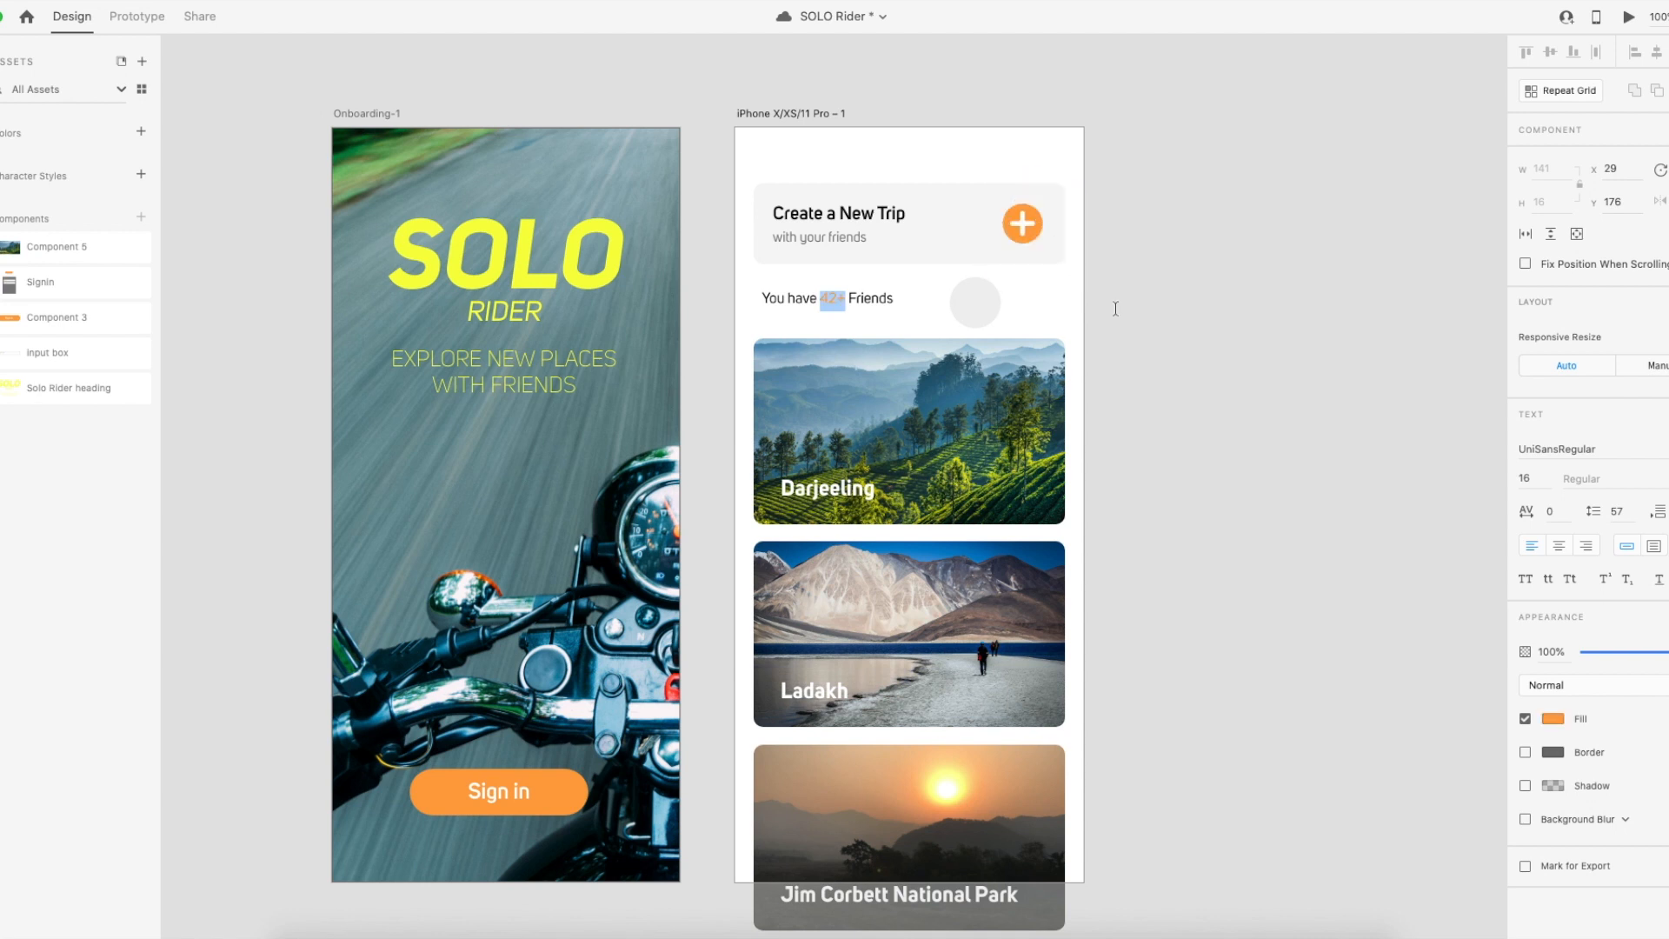
click(871, 298)
key(Escape)
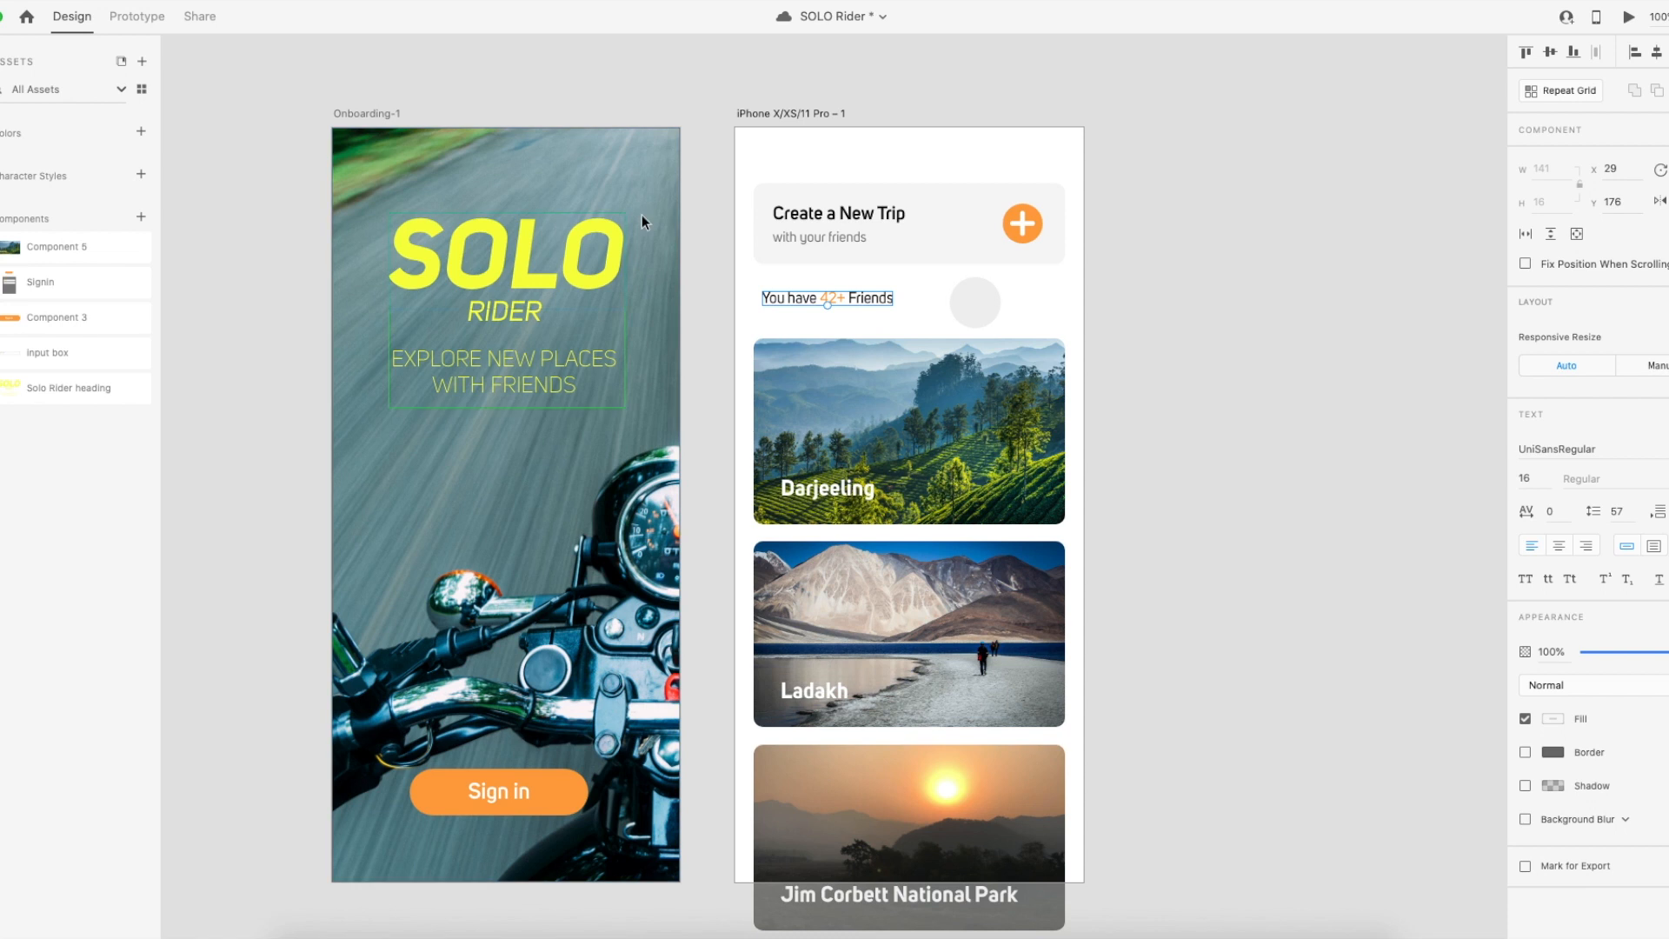
click(1165, 341)
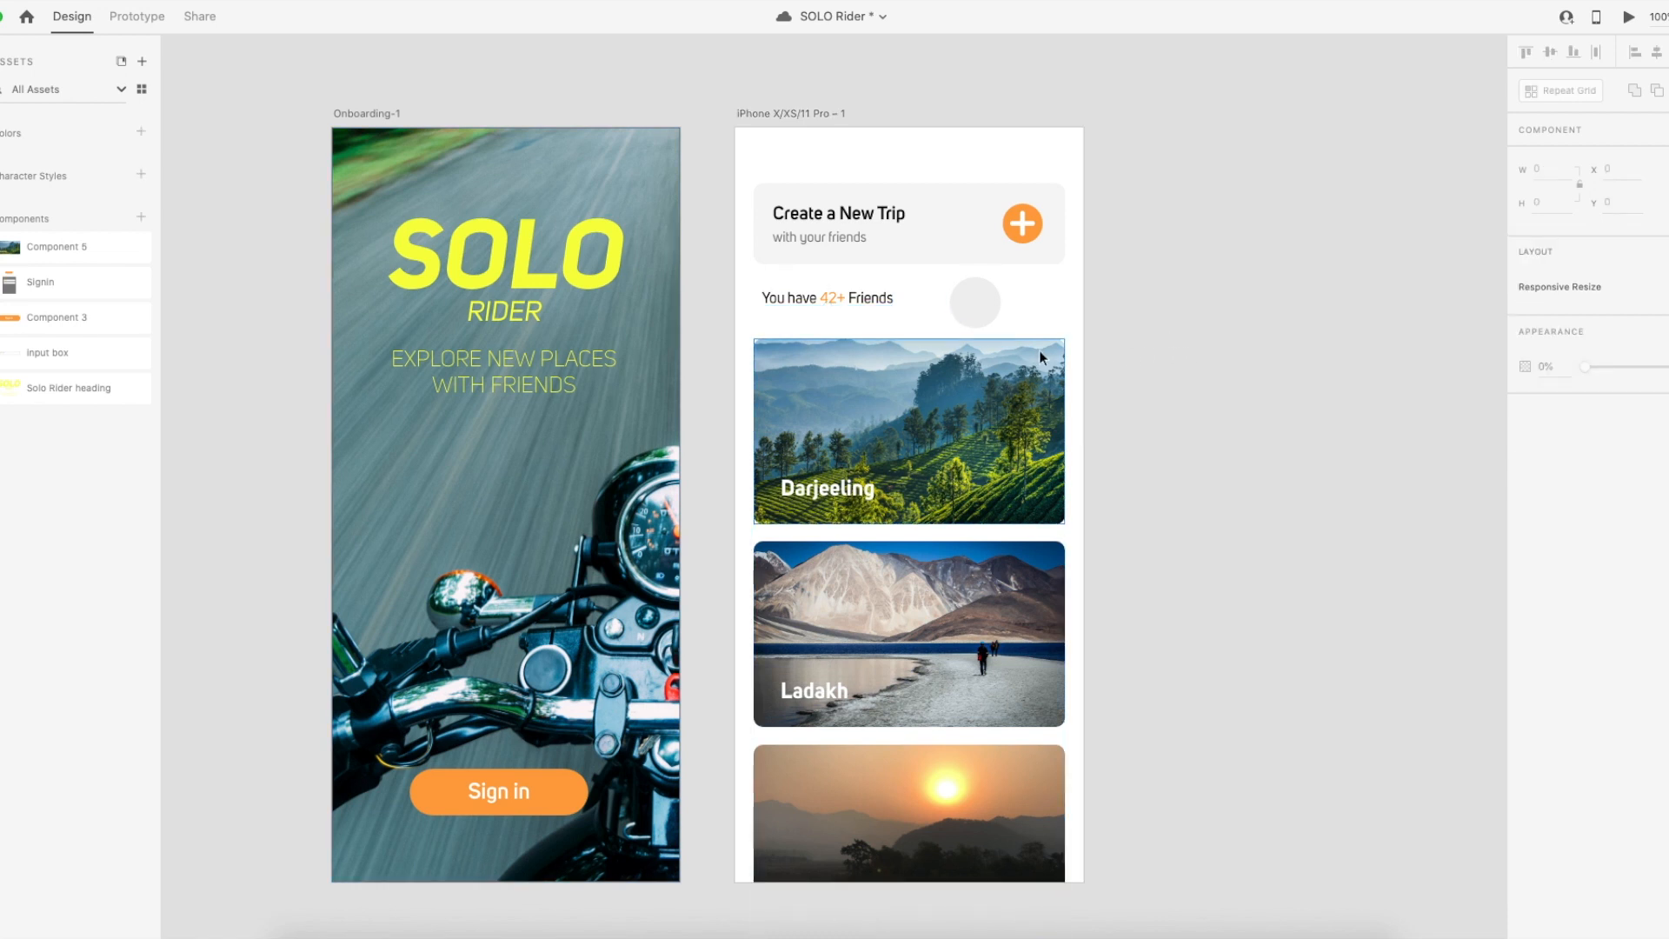
Reset the whole "You have 42+ Friends" label to a black fill.
key(Tab)
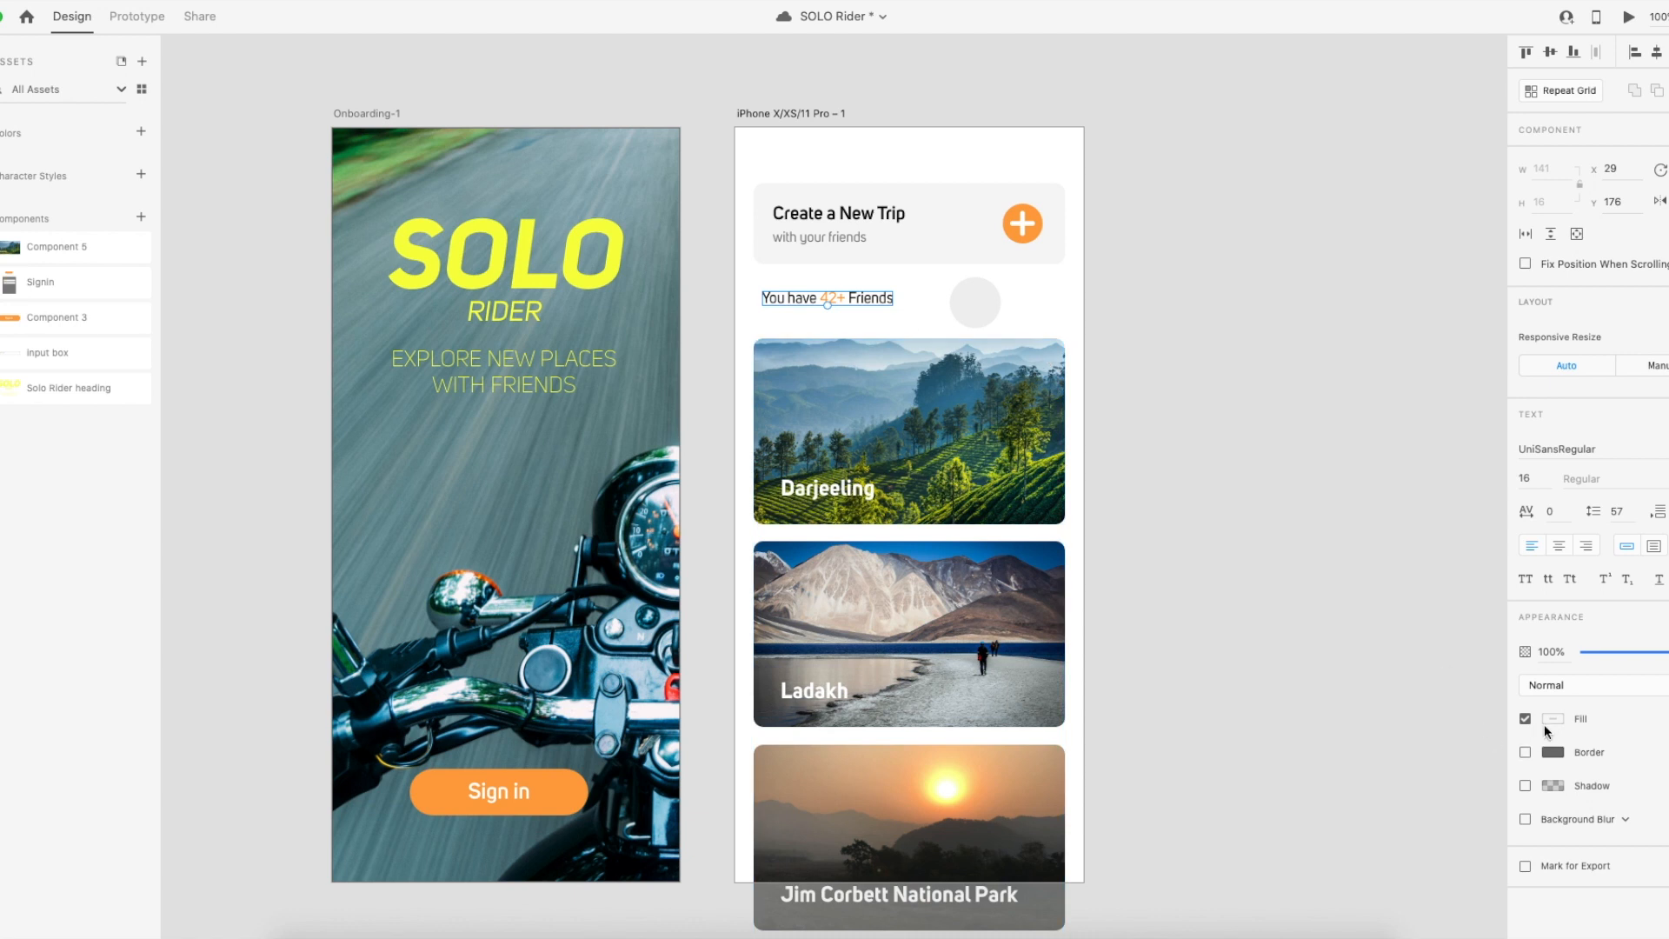
click(1554, 722)
click(1356, 456)
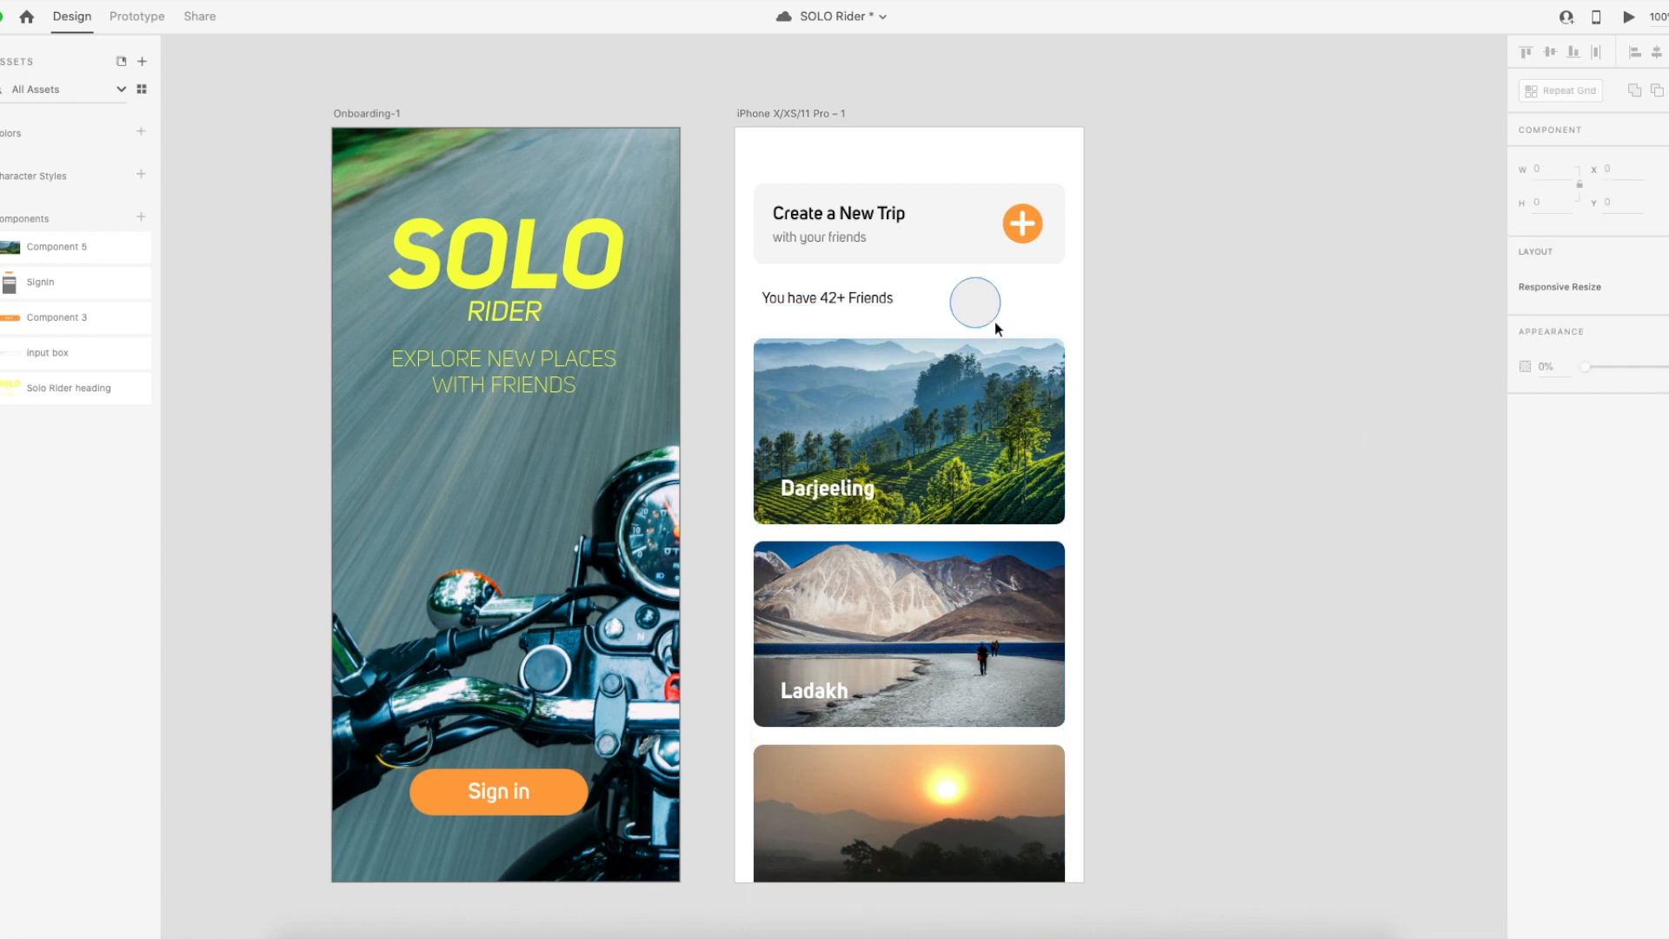
Recolour only "42+" in the friends label with a blue sampled from the Ladakh card's photo.
double_click(855, 301)
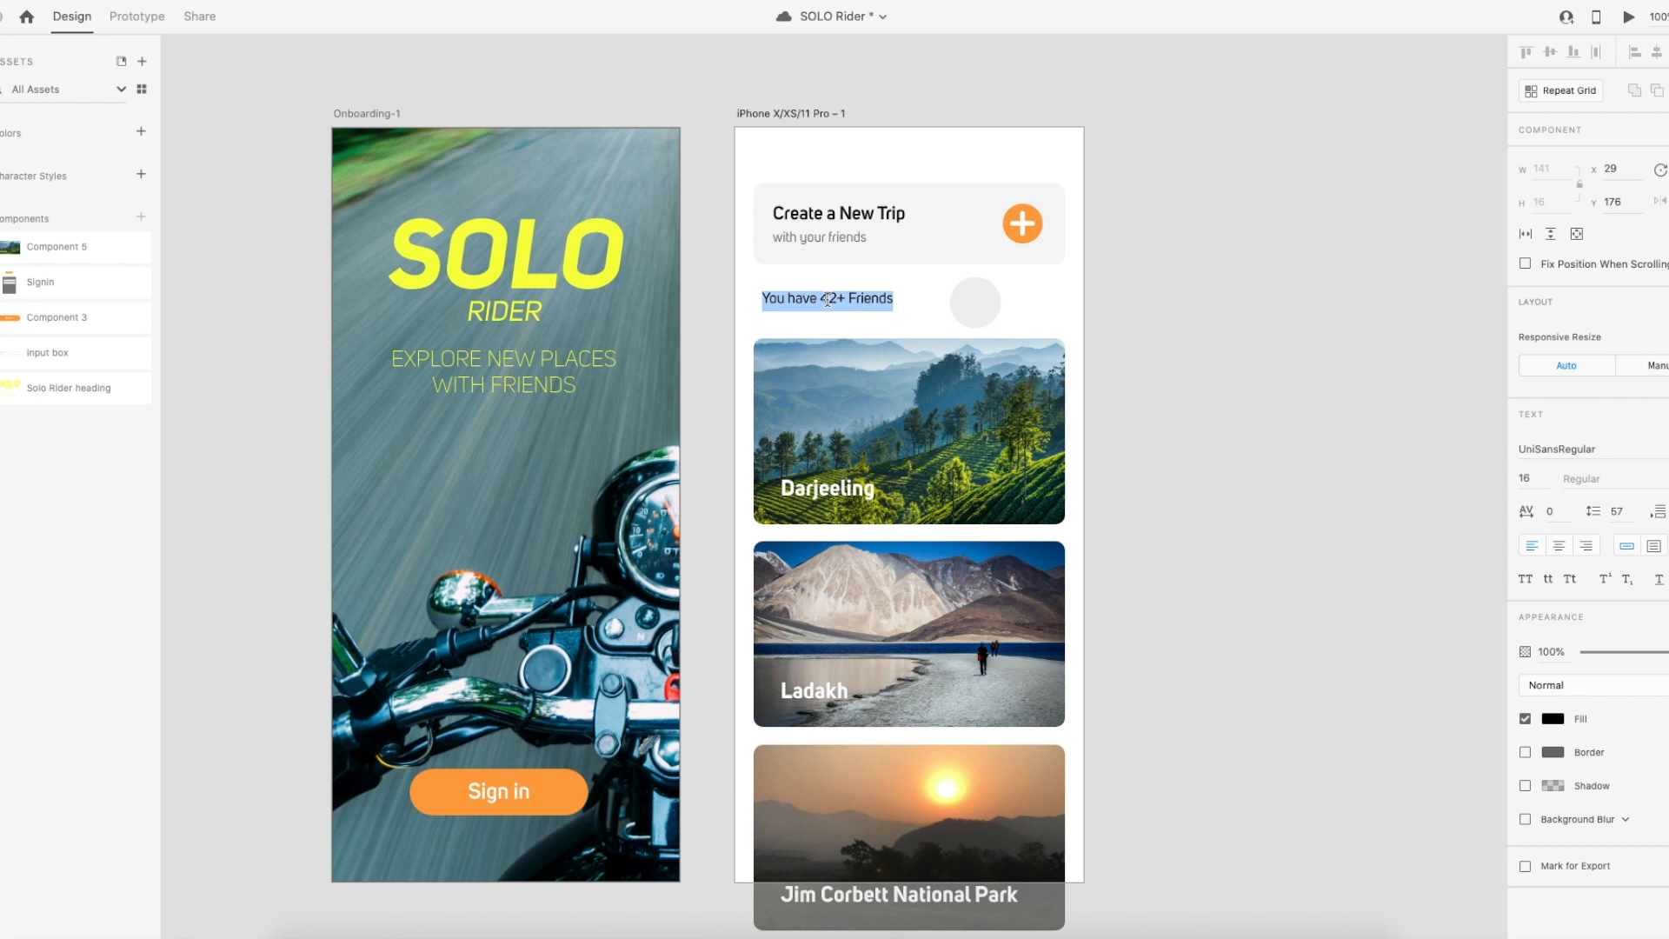
click(835, 300)
double_click(826, 299)
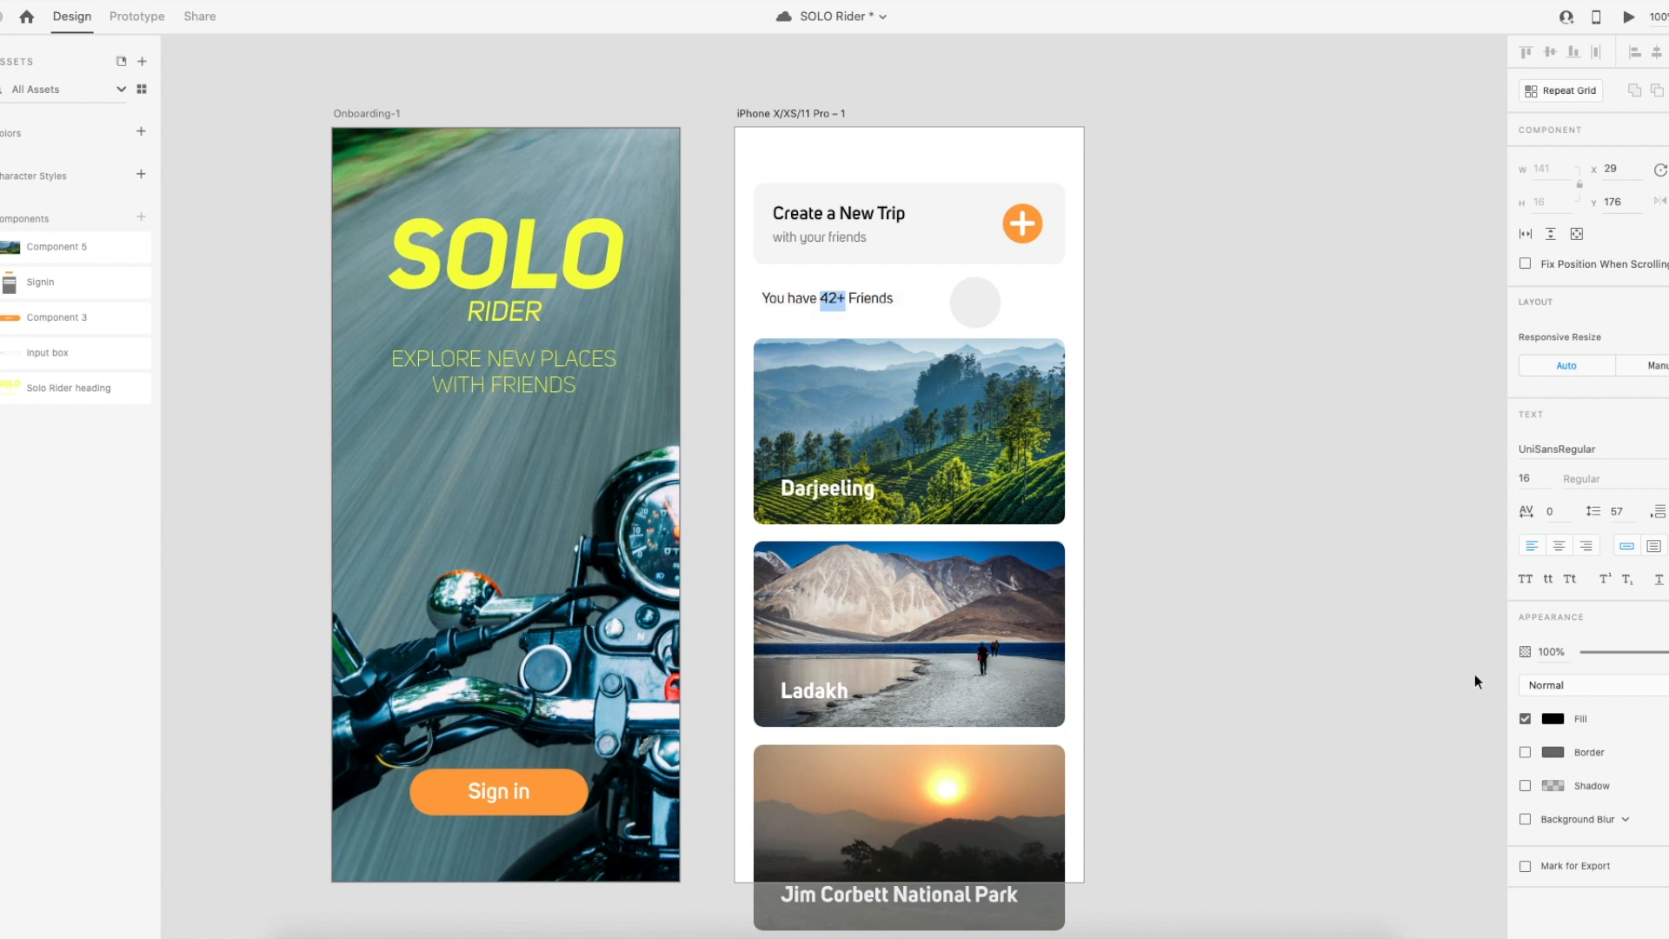
click(1556, 722)
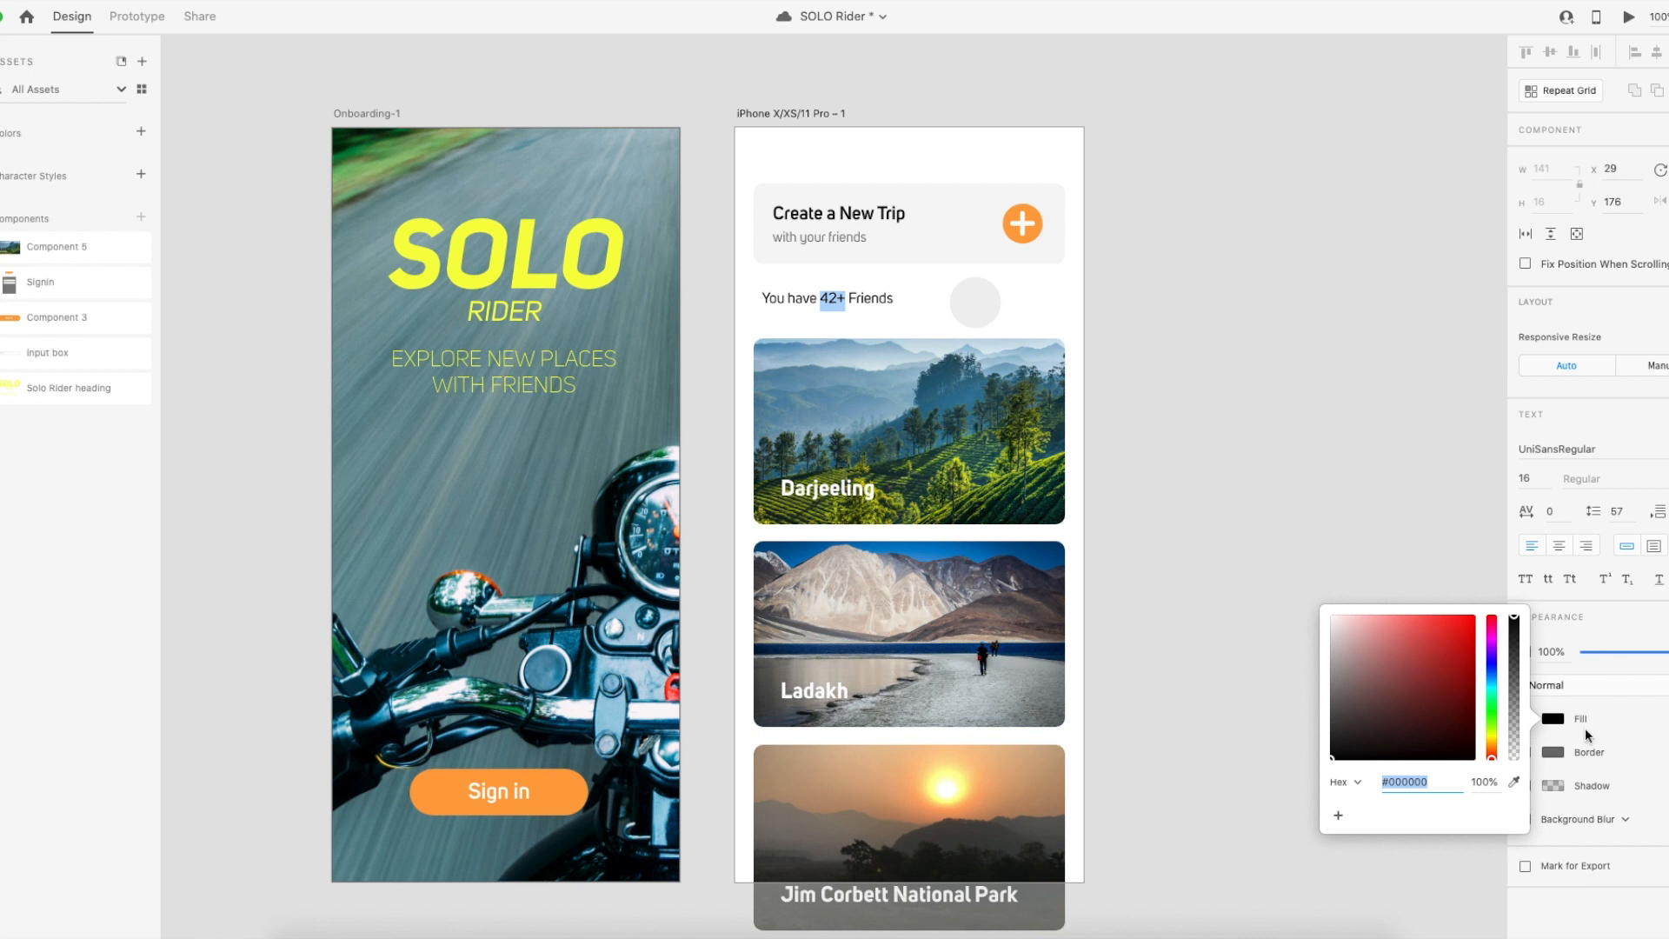
click(1514, 781)
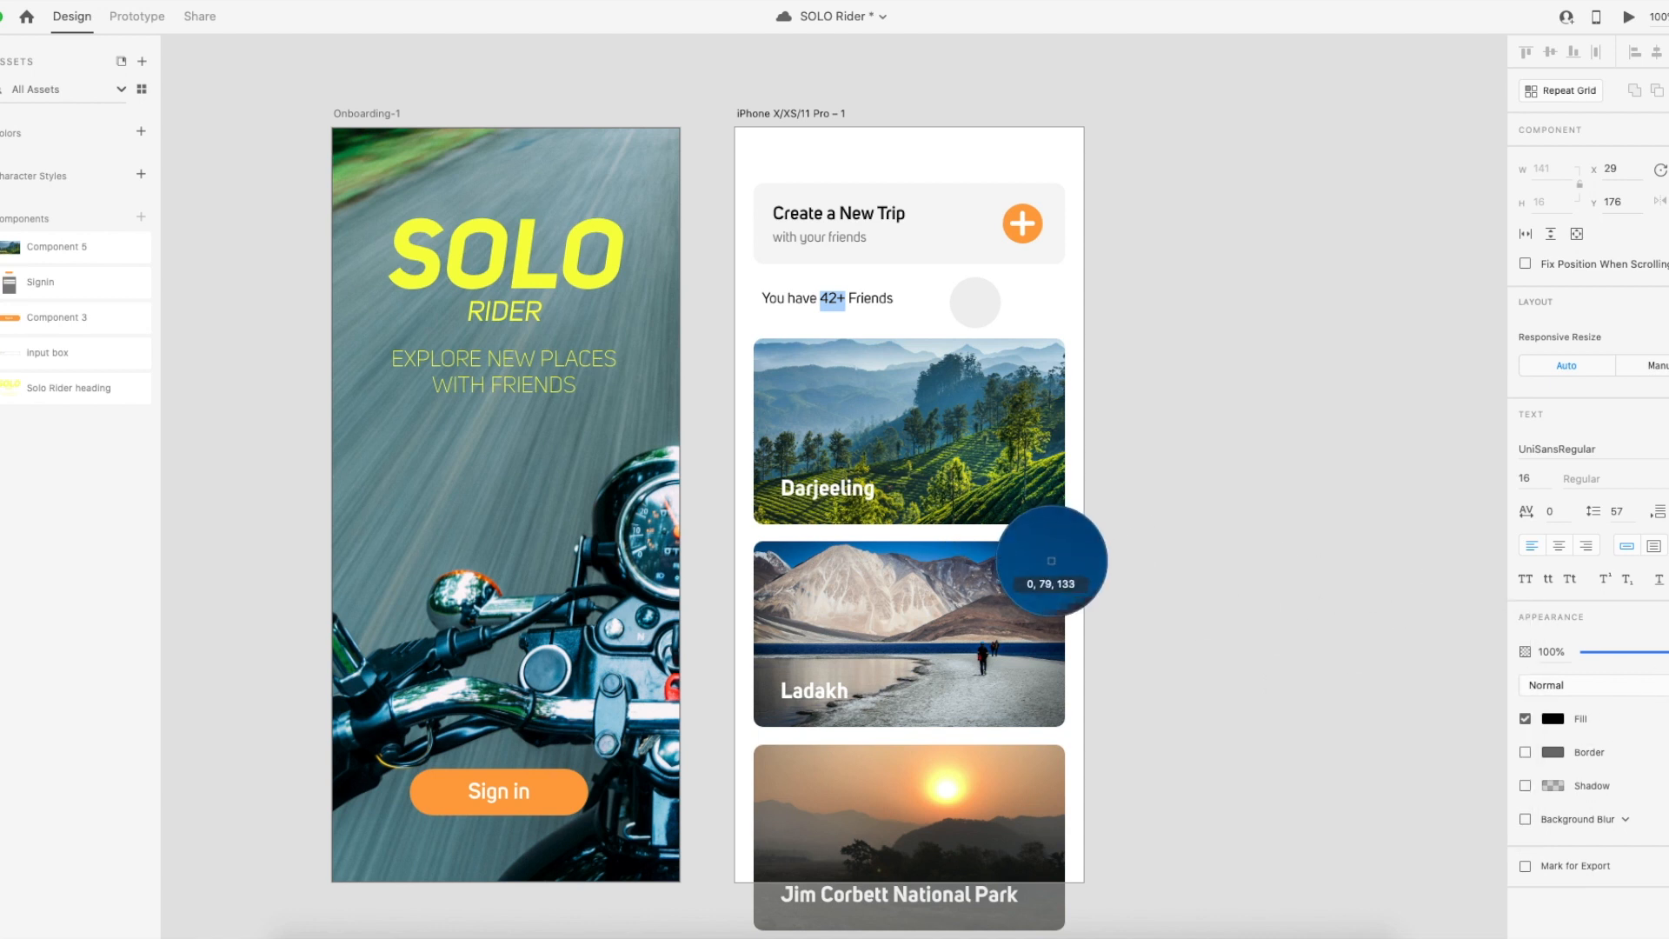
click(963, 557)
key(Escape)
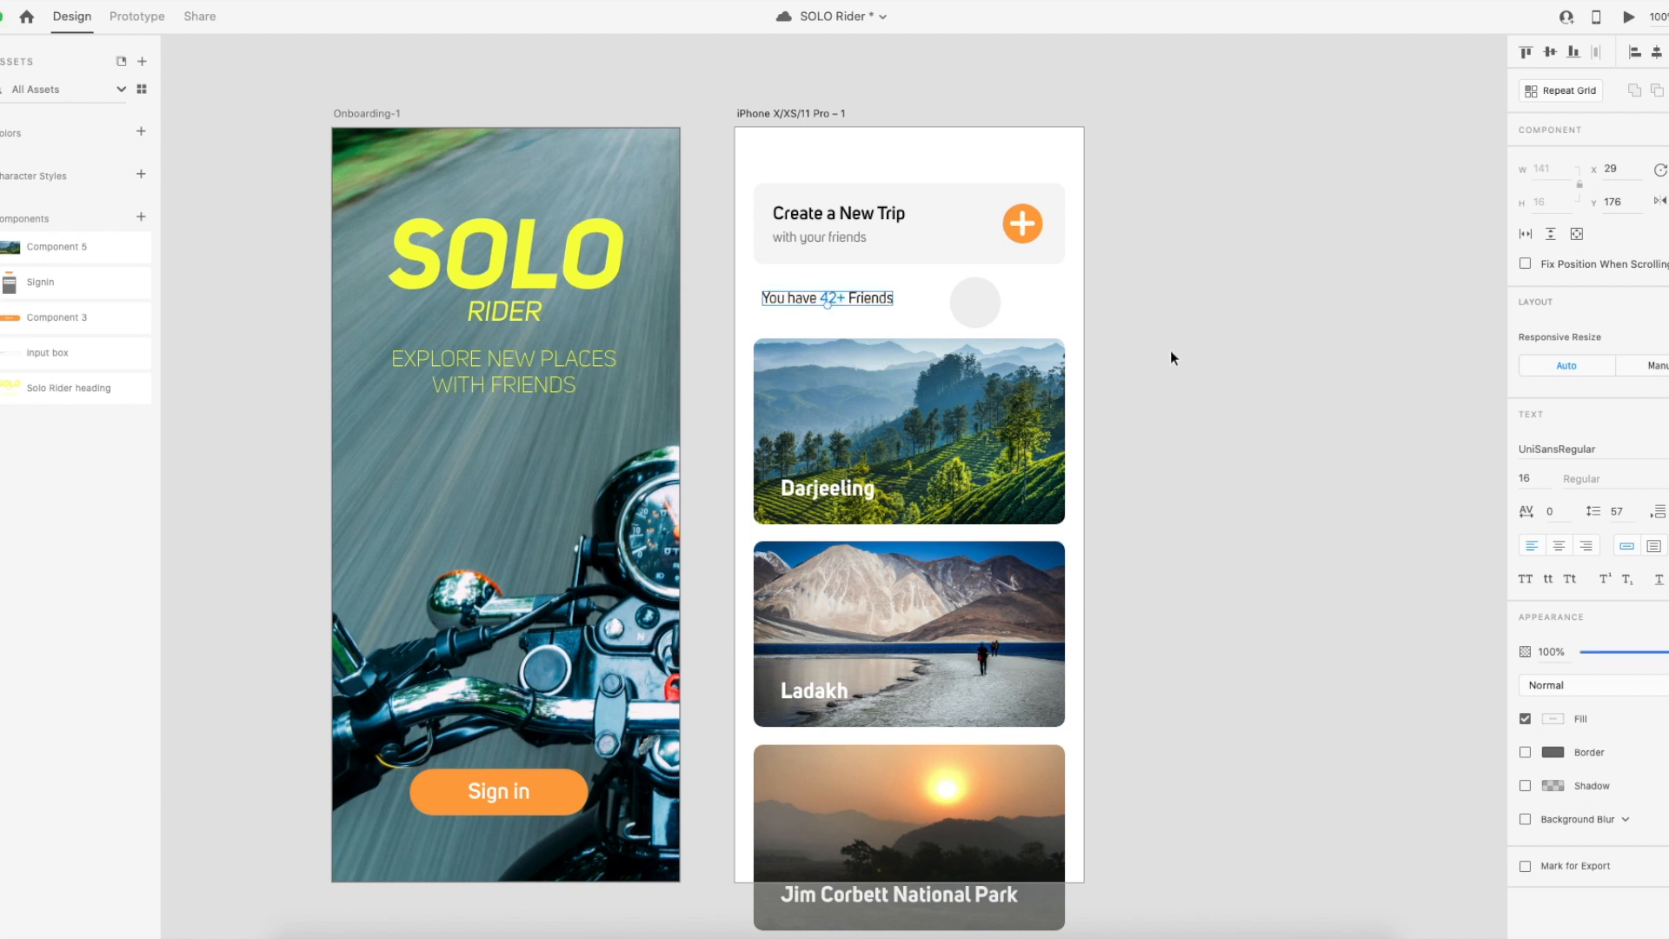
click(1186, 355)
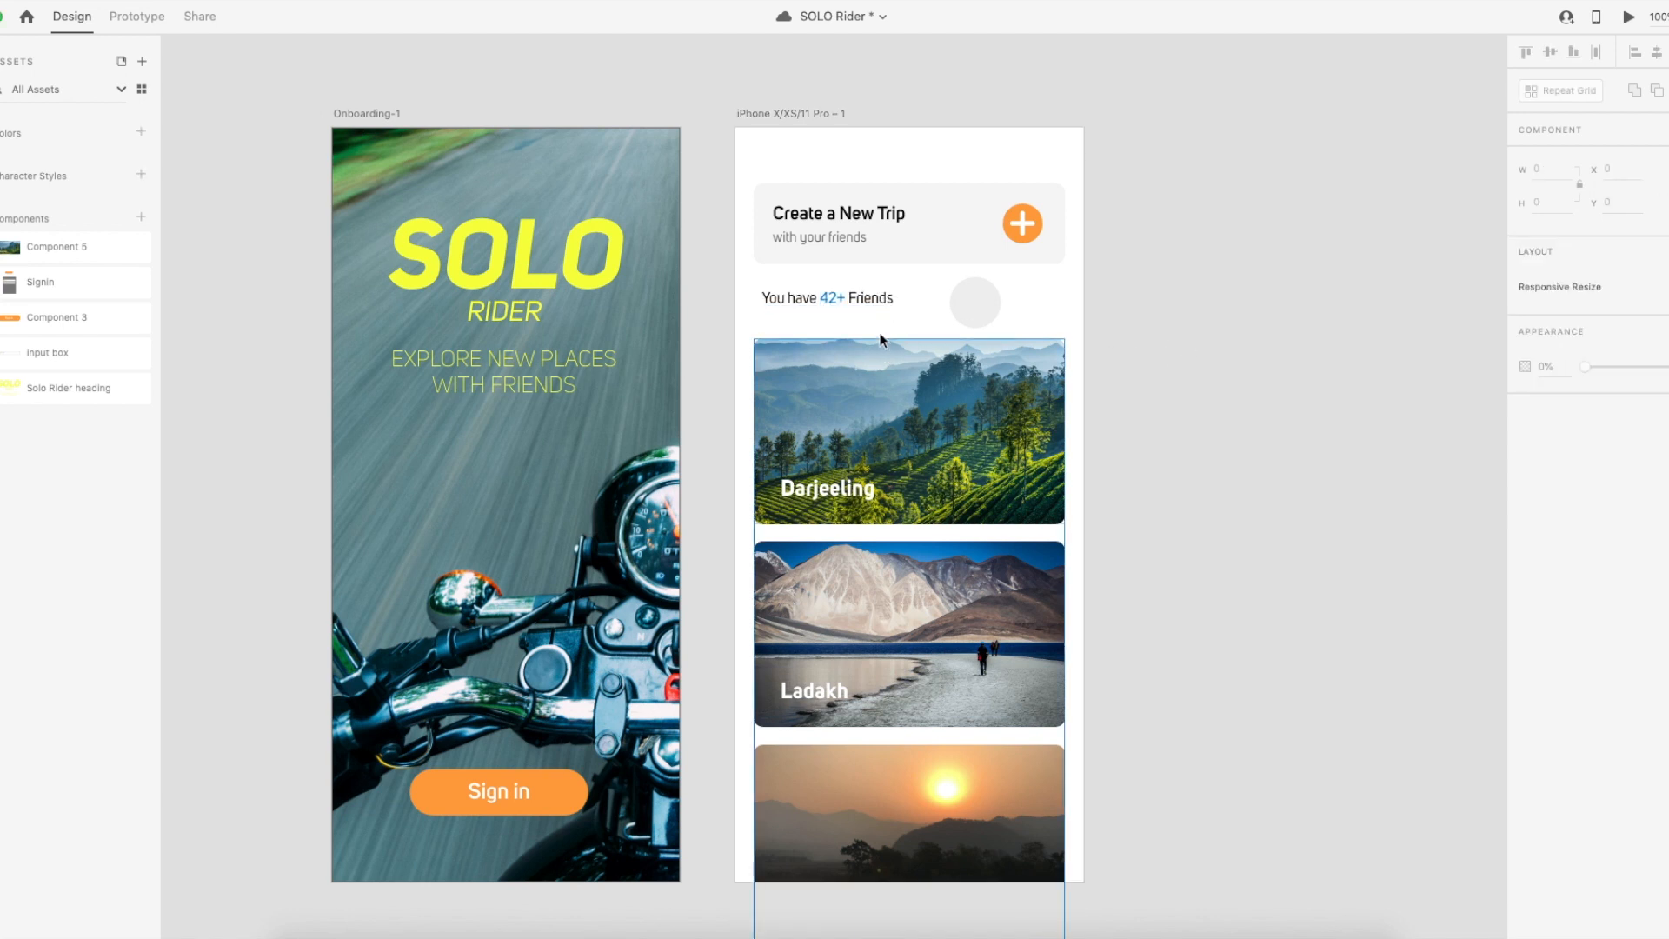
Shift the grey circle toward the card edge and repeat it horizontally with Repeat Grid into three overlapping circles, 129 wide overall.
click(981, 307)
drag(982, 306, 1042, 315)
click(1532, 92)
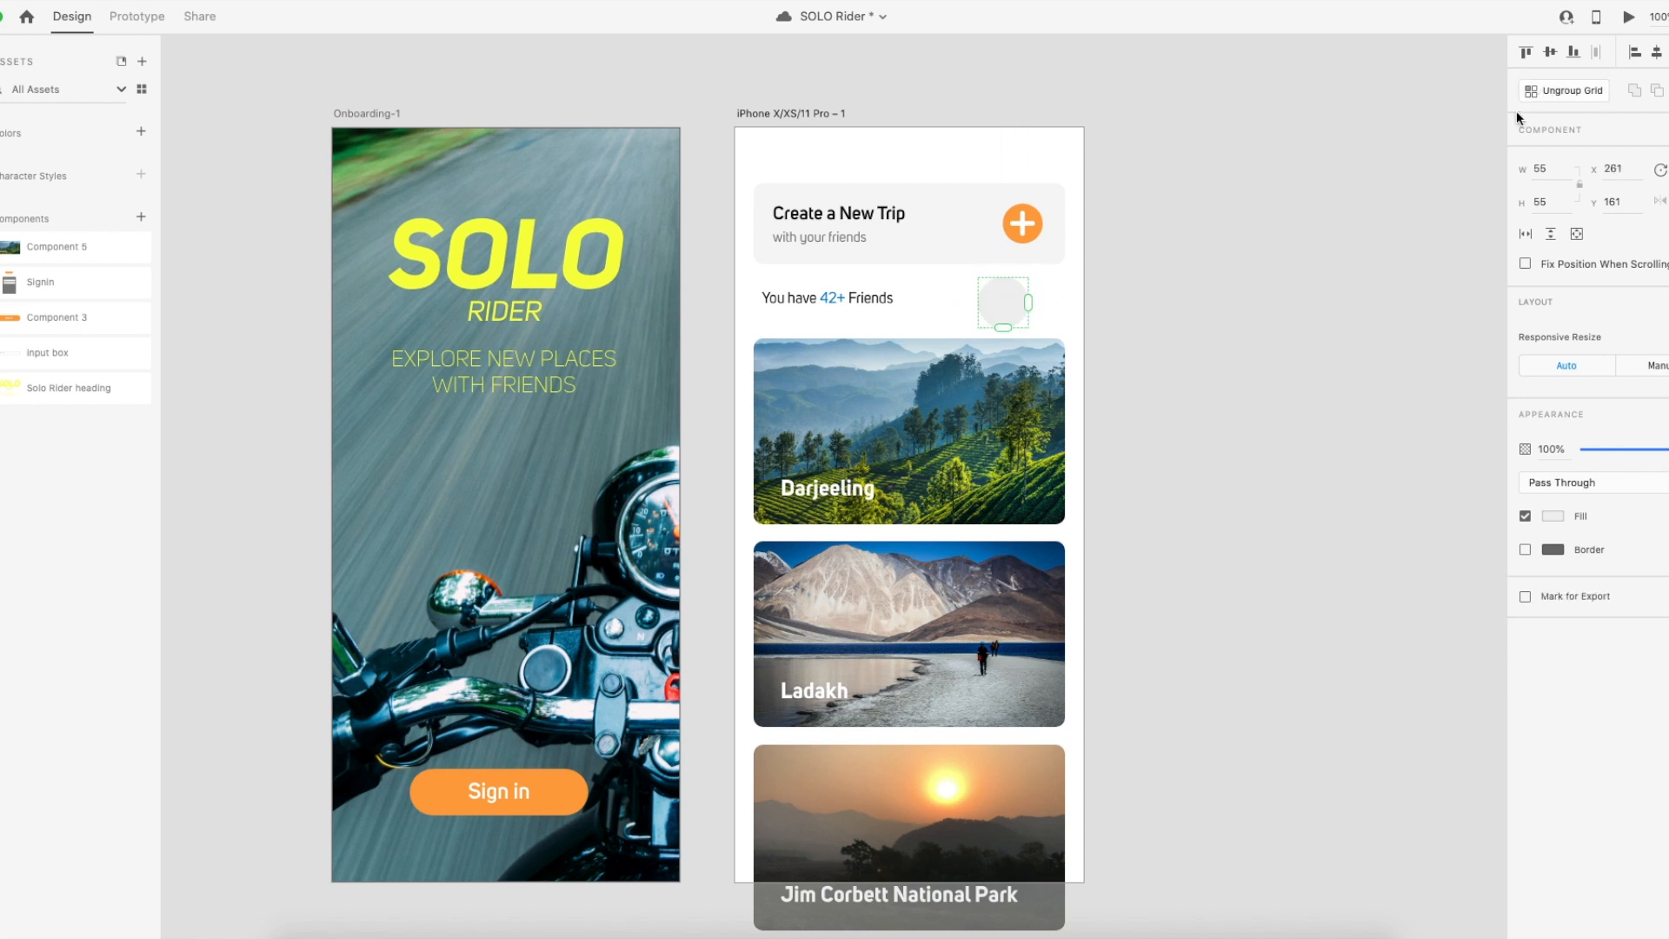
drag(1029, 302, 1183, 305)
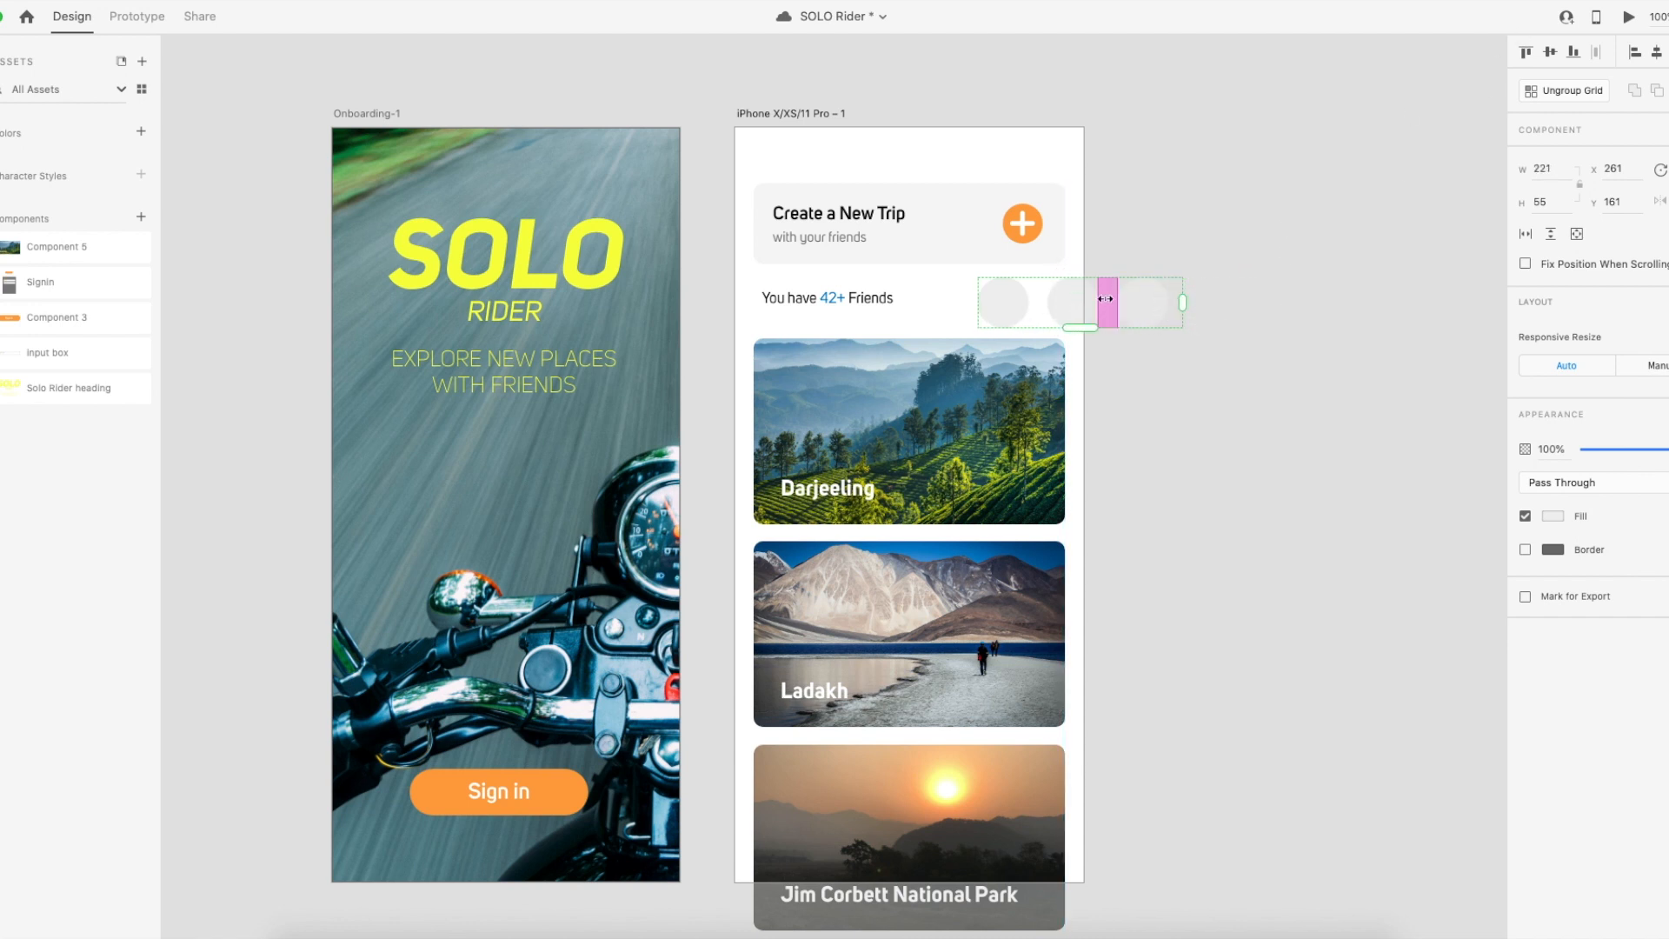
drag(1106, 297, 1035, 307)
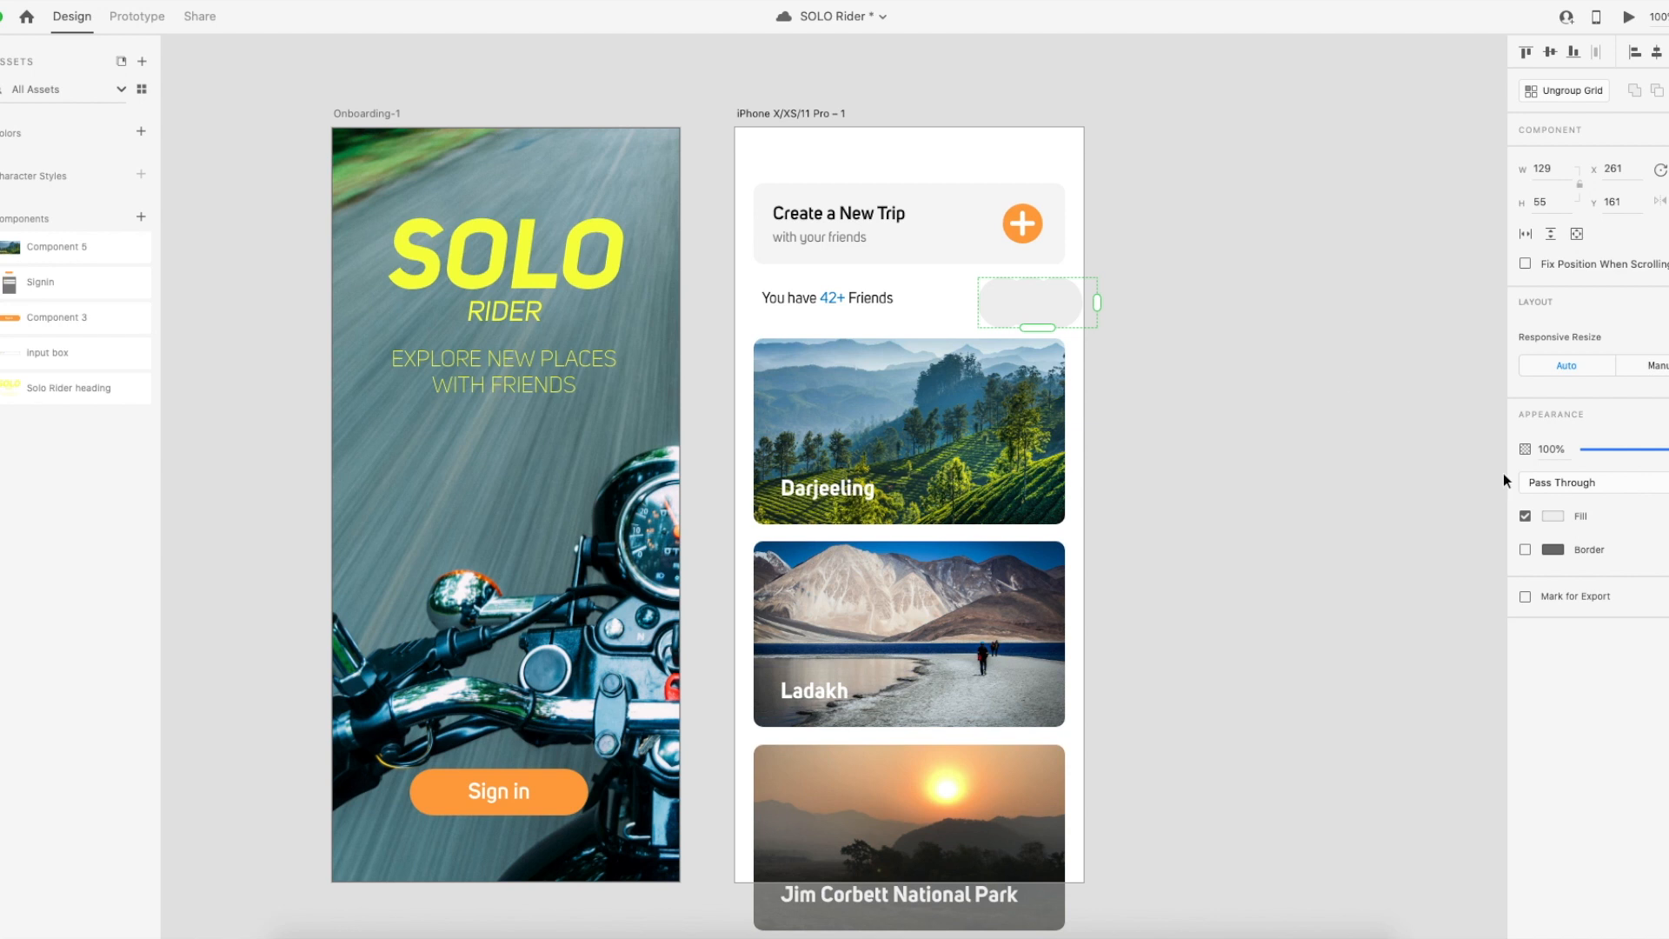
Give the three circles a white border of size 3 and align the row with the cards' outer edge.
click(1526, 551)
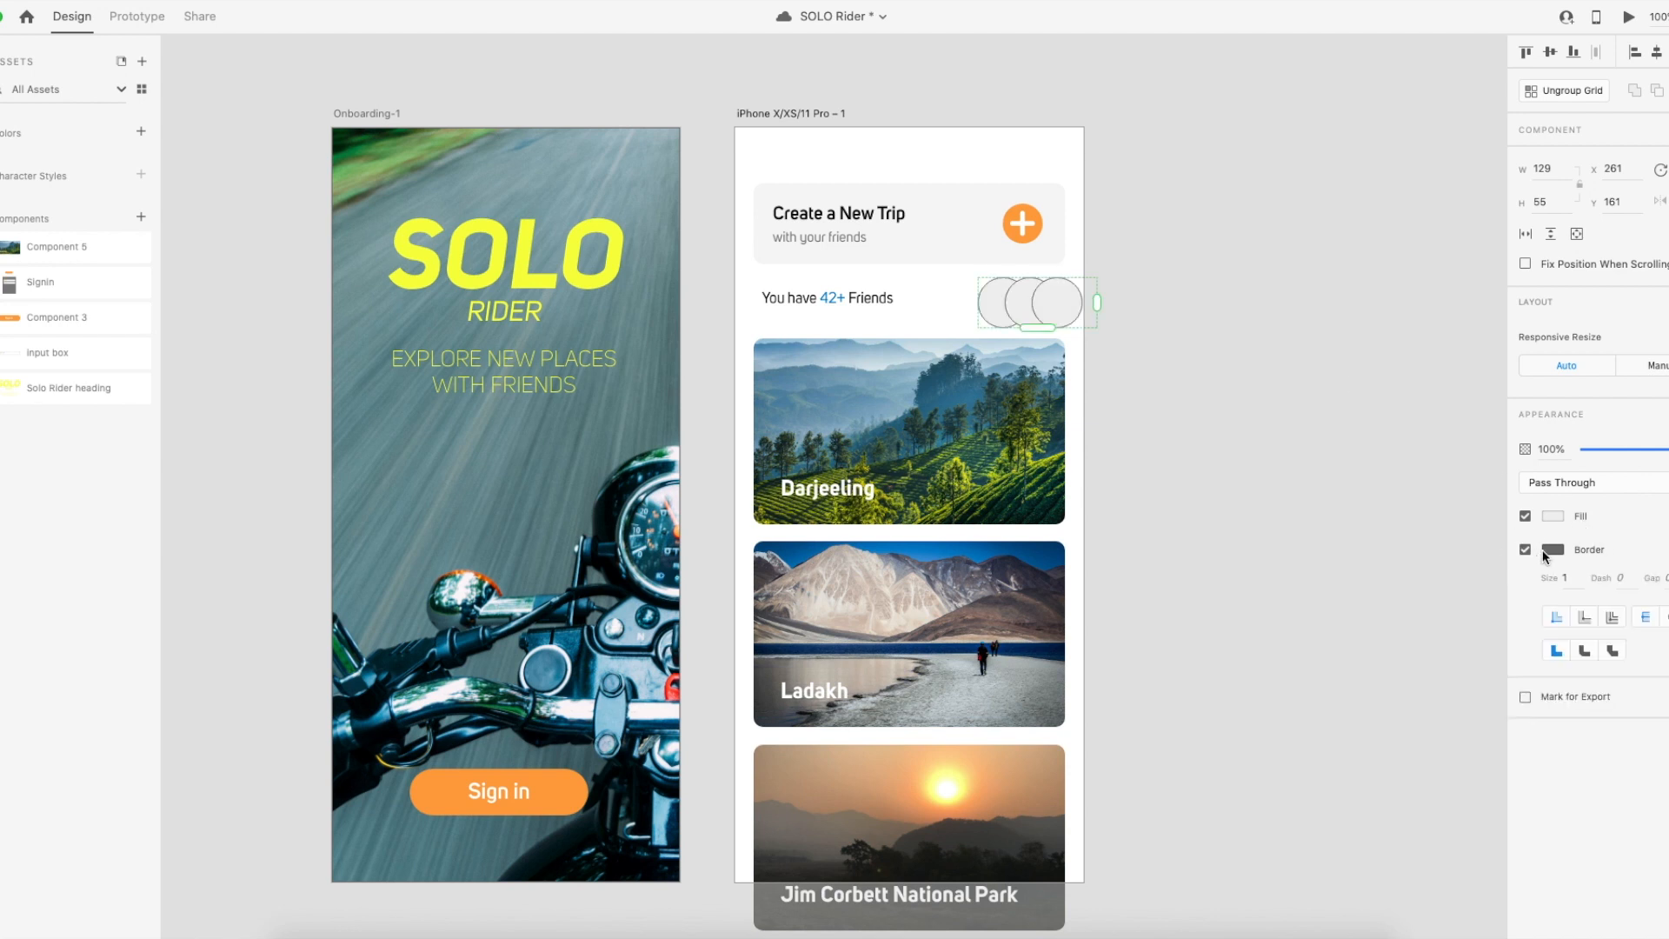
click(1553, 549)
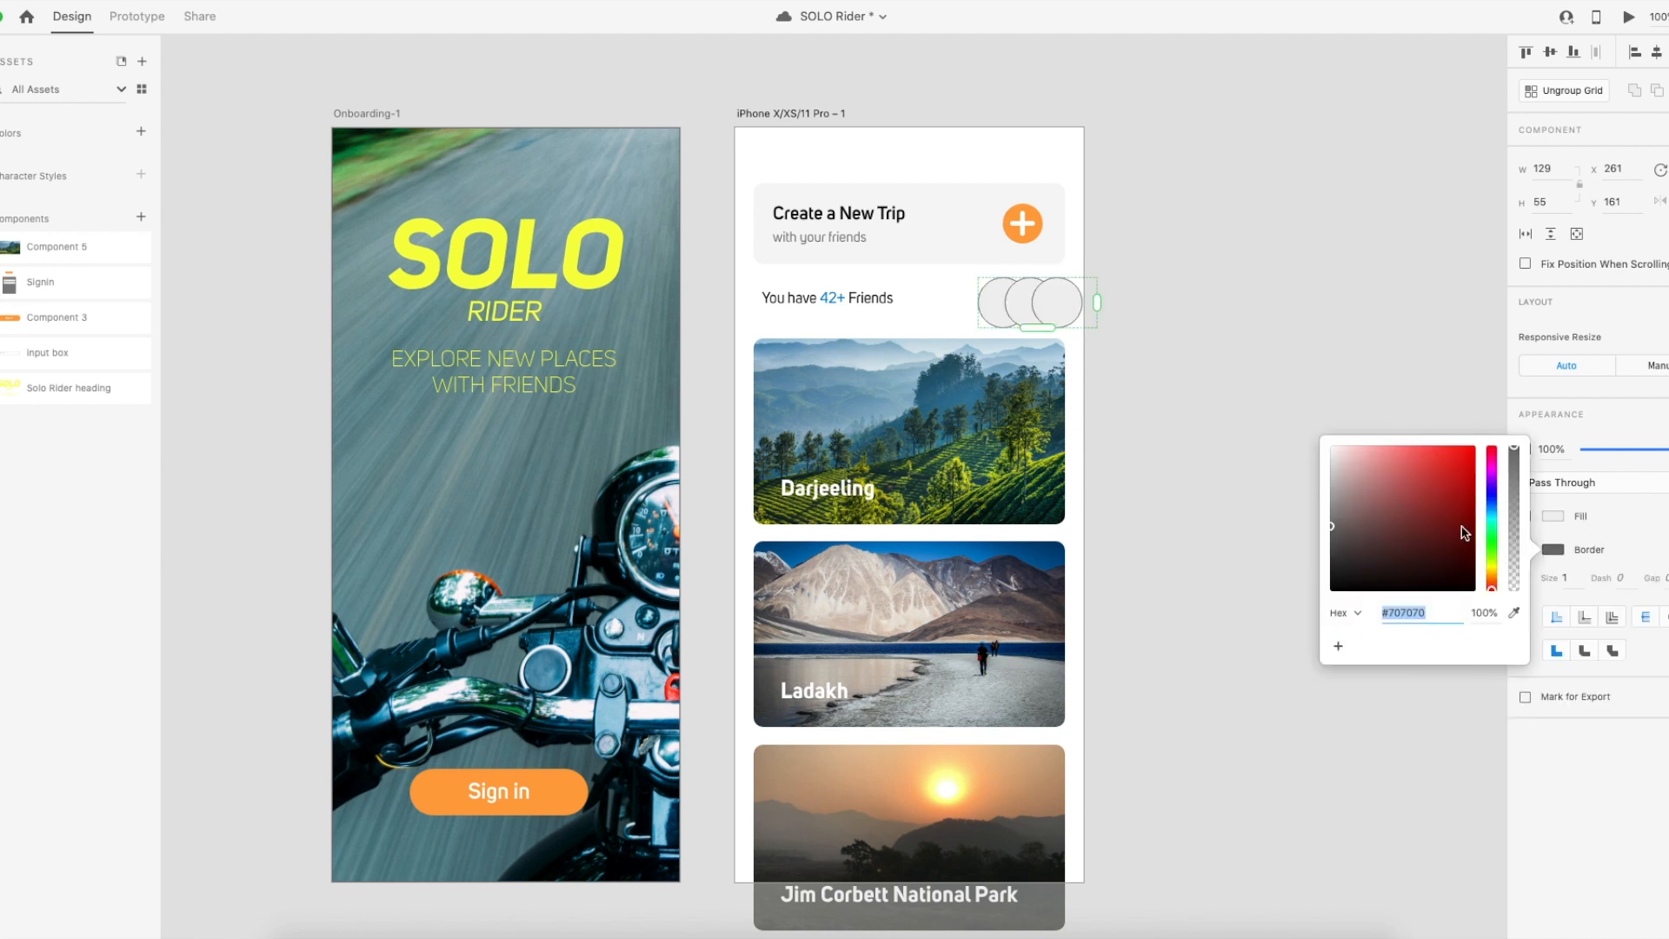
click(1558, 579)
text(2)
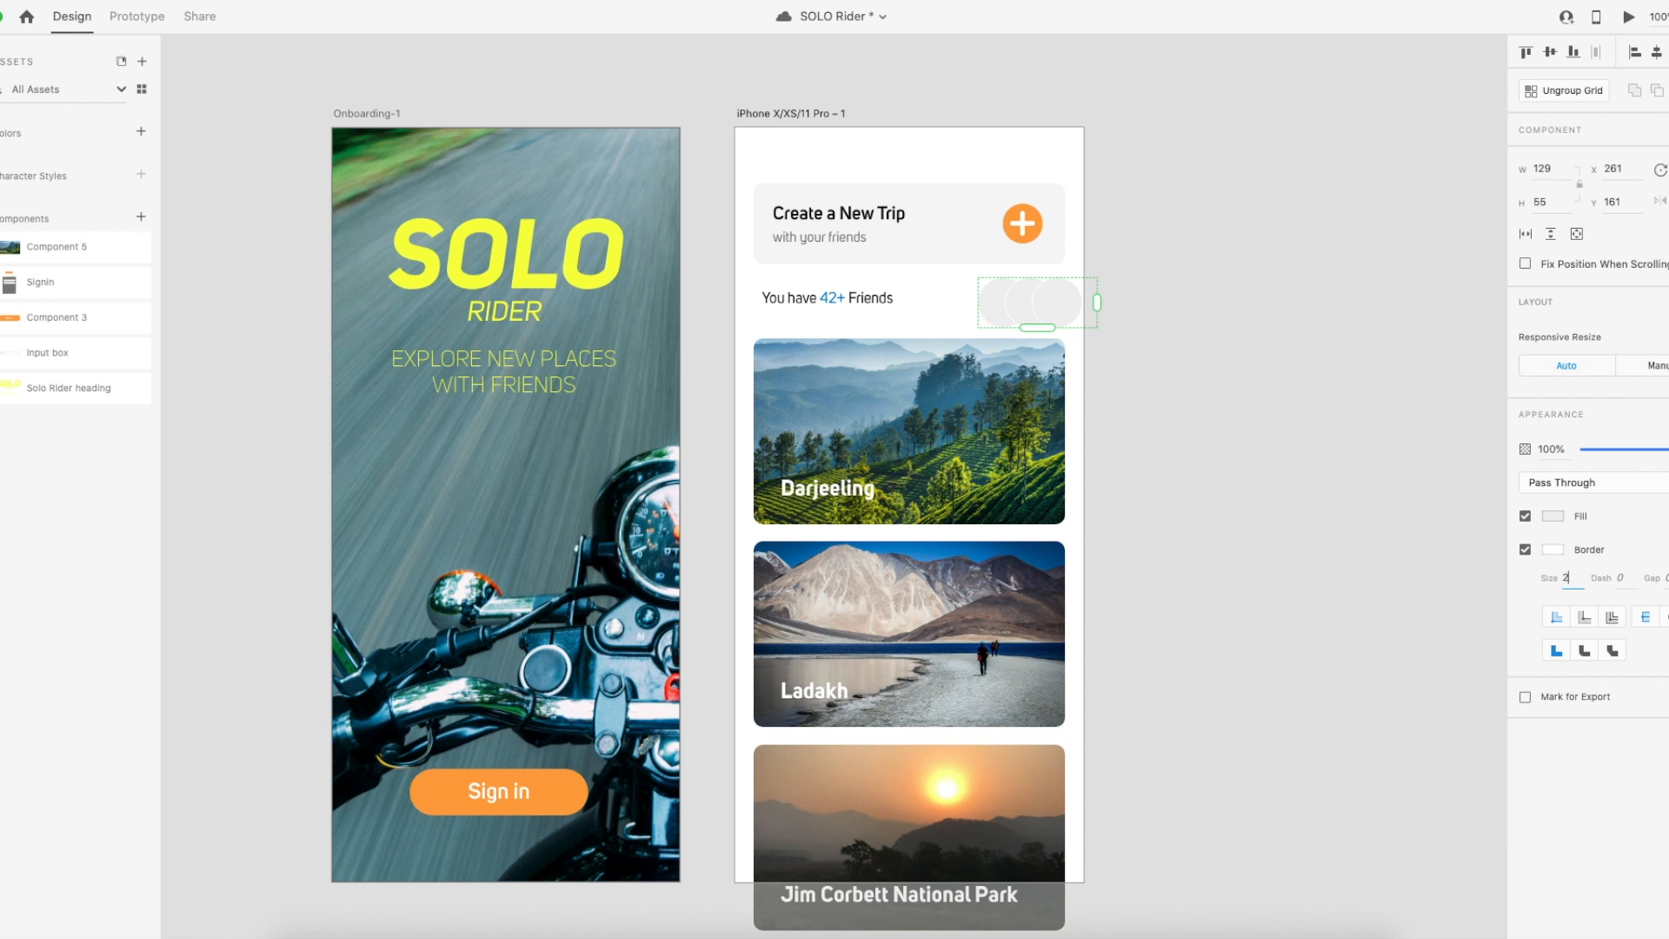
key(Up)
key(Return)
mouse_move(1058, 309)
mouse_down()
mouse_move(1039, 300)
mouse_move(1052, 306)
mouse_up()
click(1225, 341)
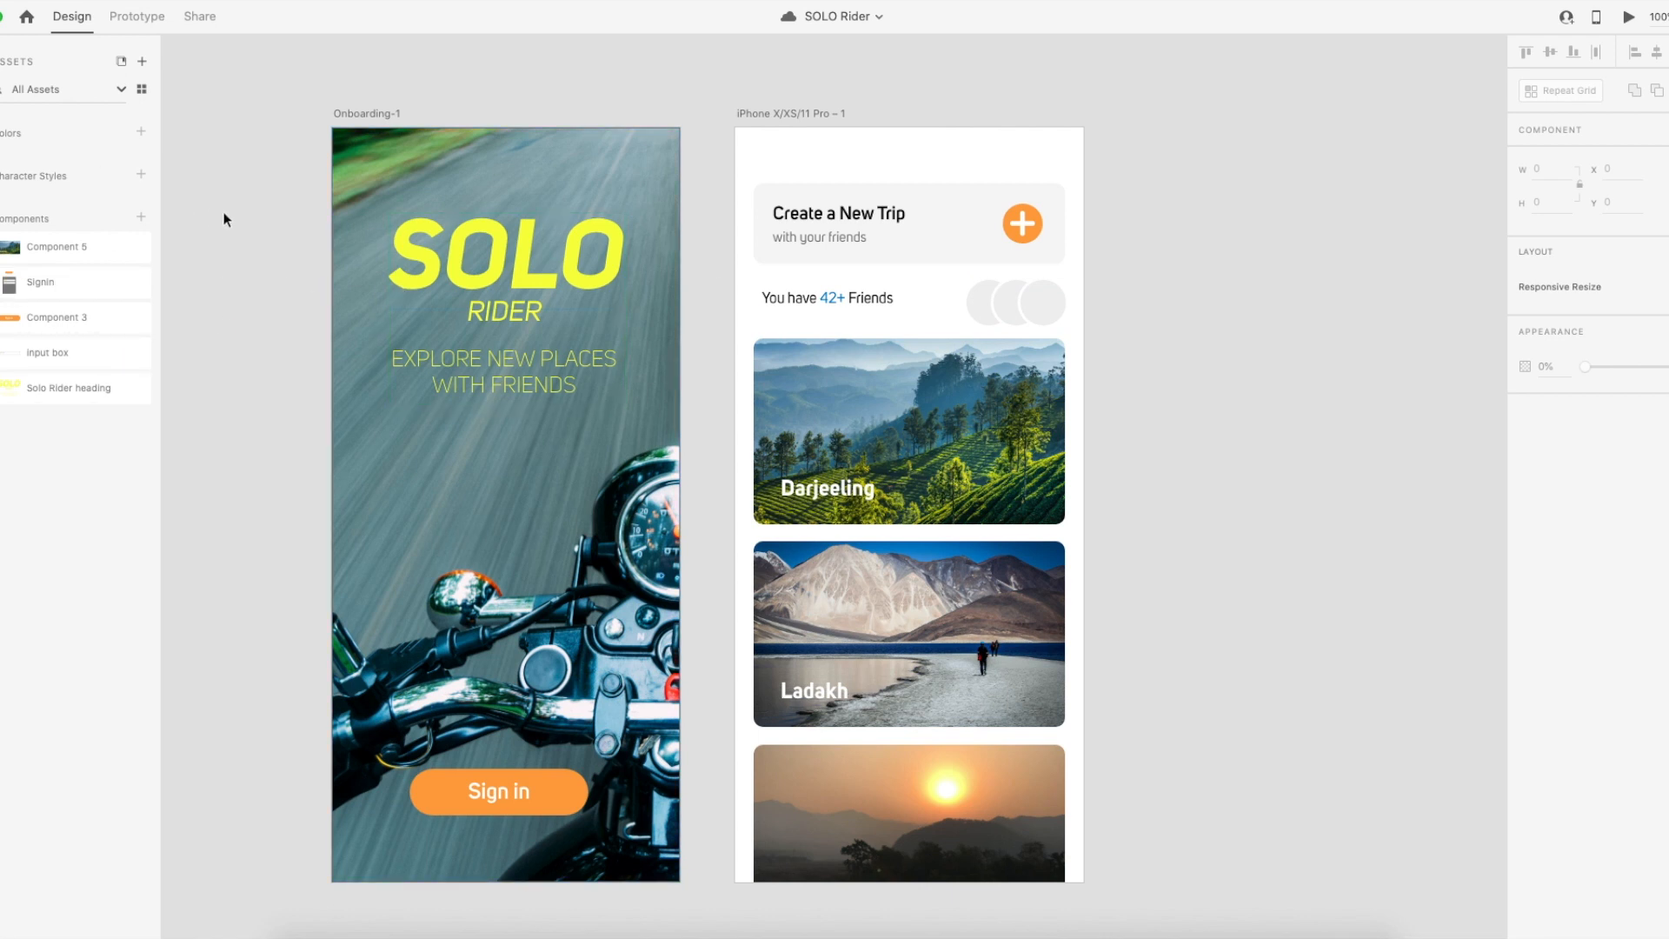
Fill the three circles with random avatars from Generated.photos using the UI Faces plugin.
key(alt+super+p)
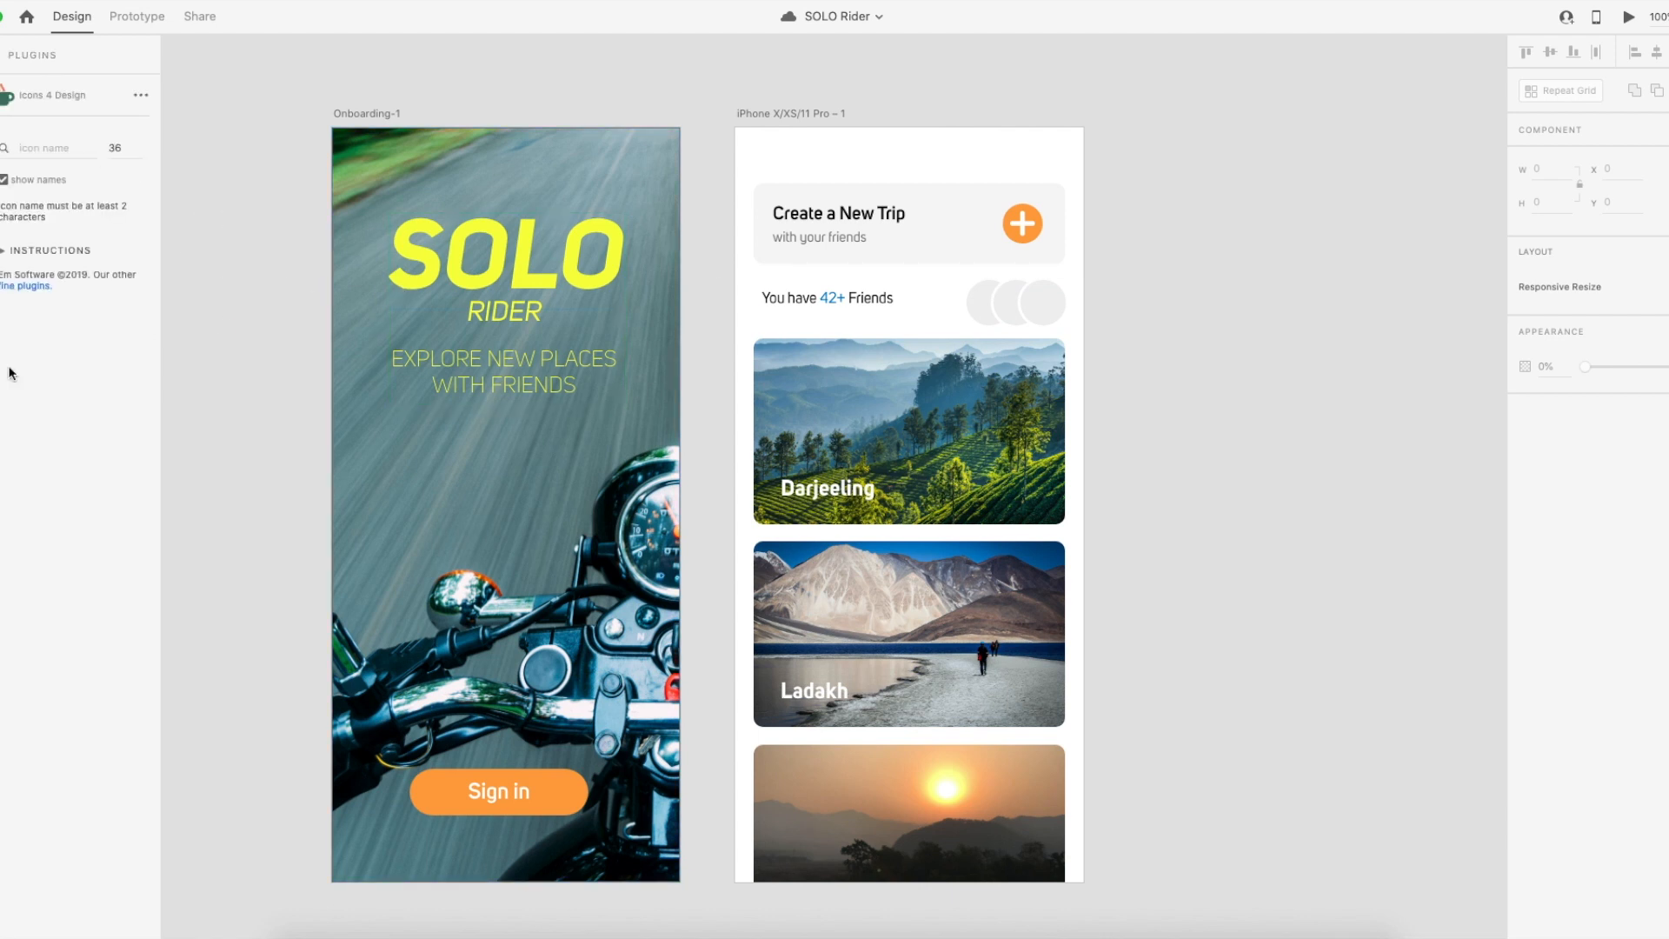
click(2, 55)
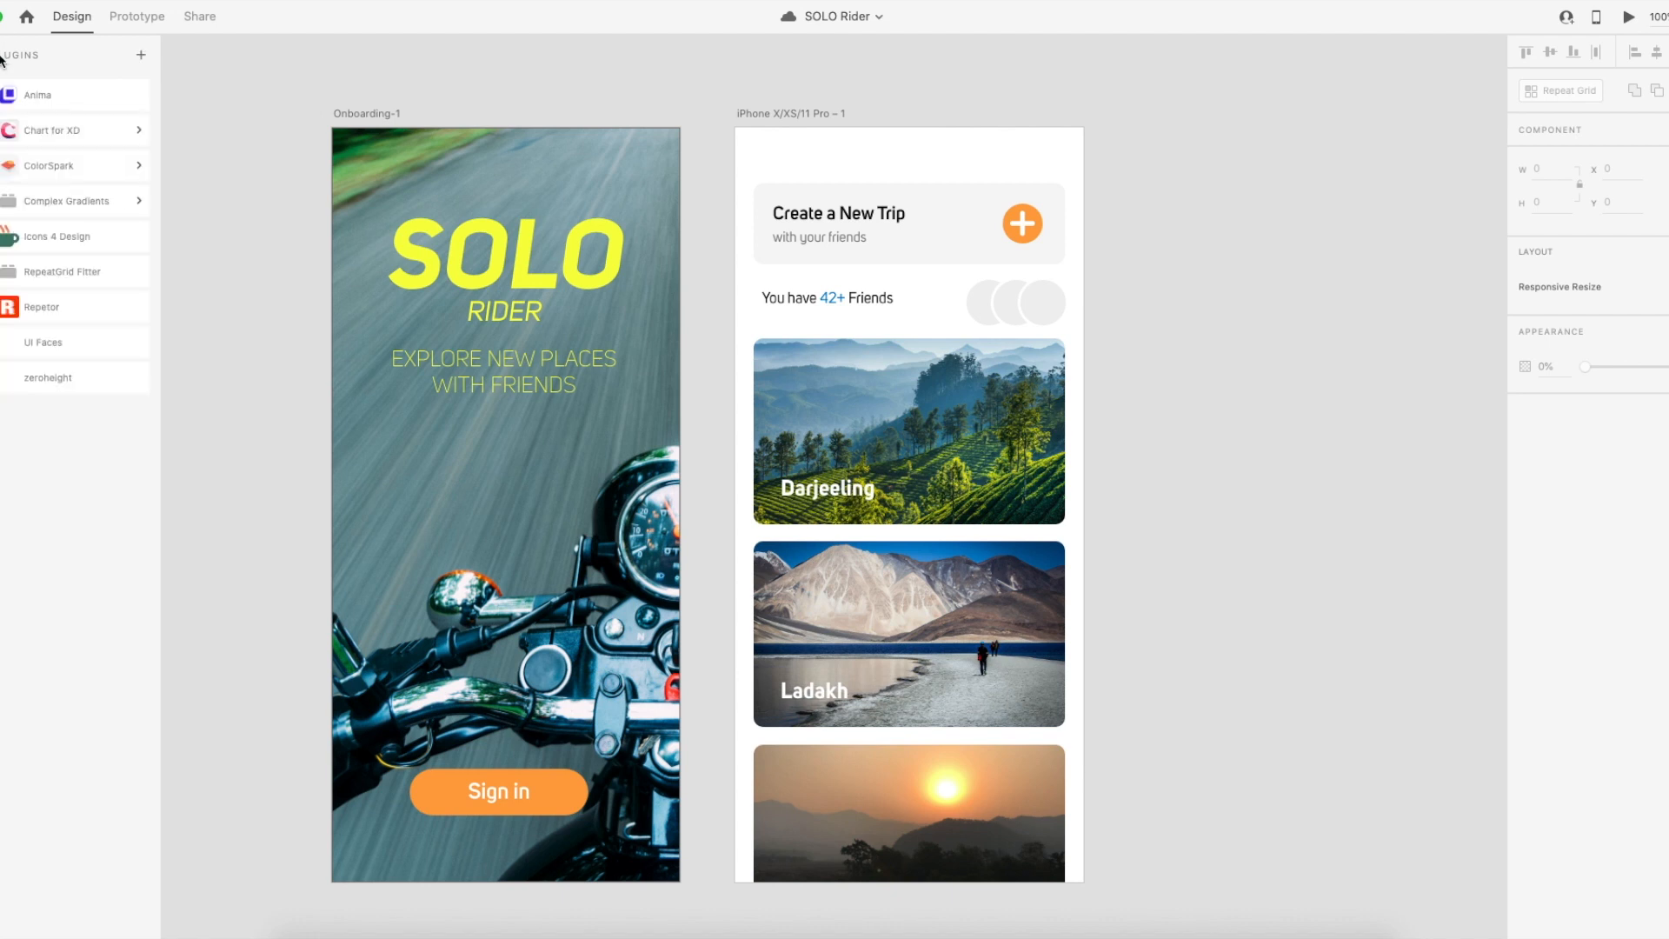
click(40, 347)
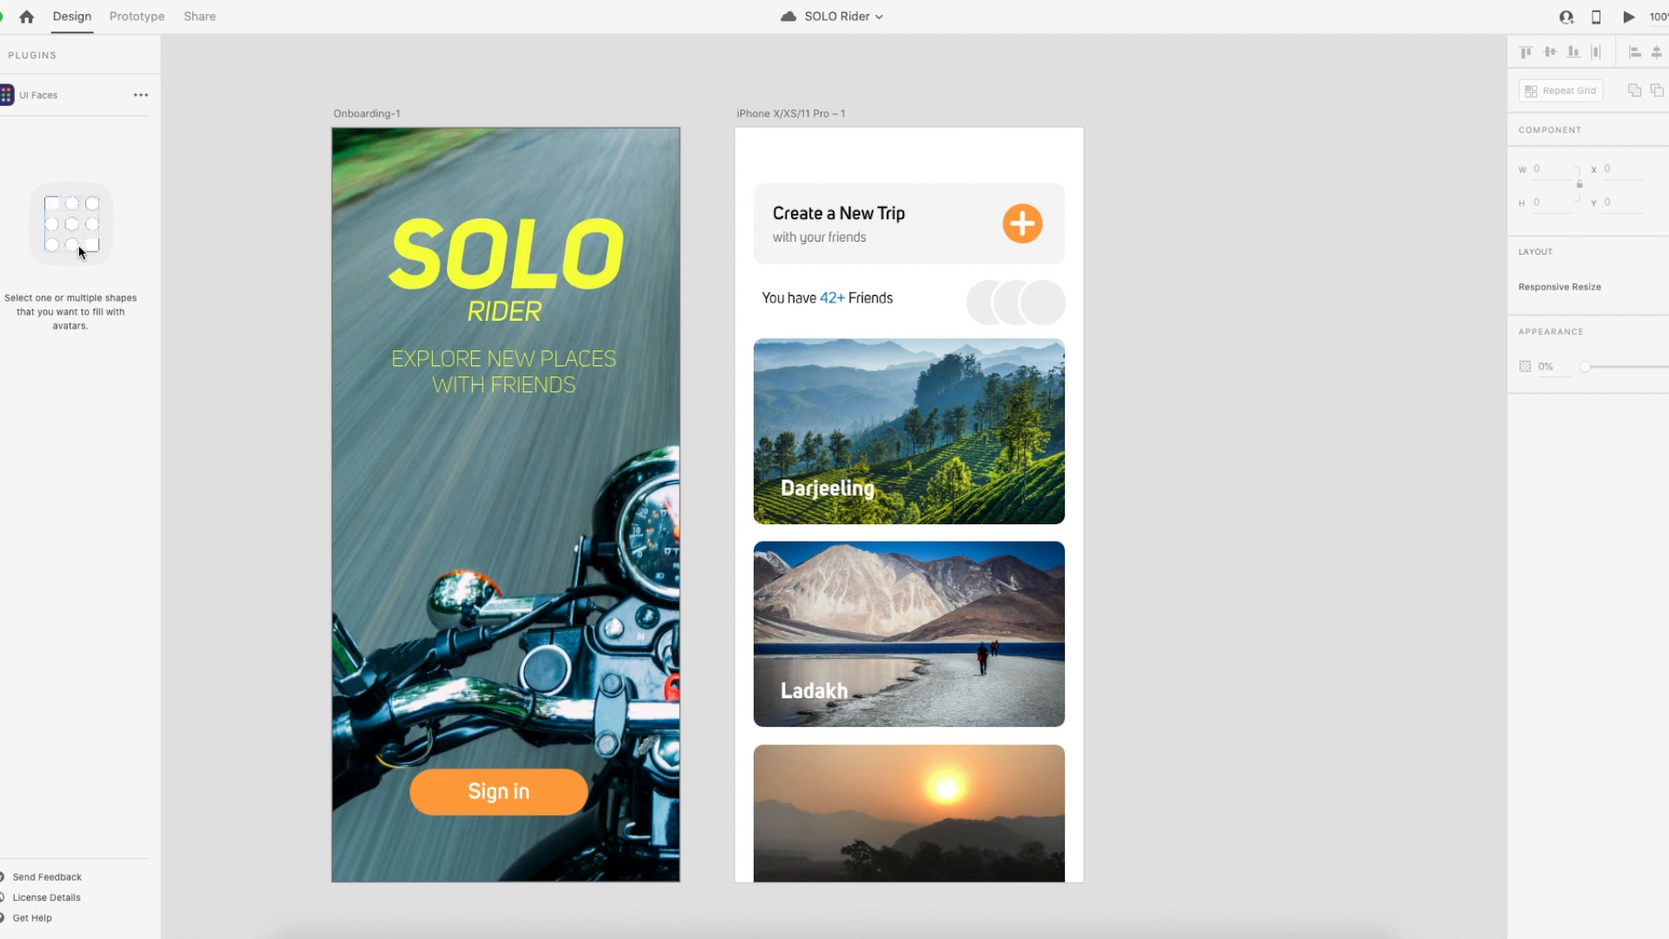
click(1058, 303)
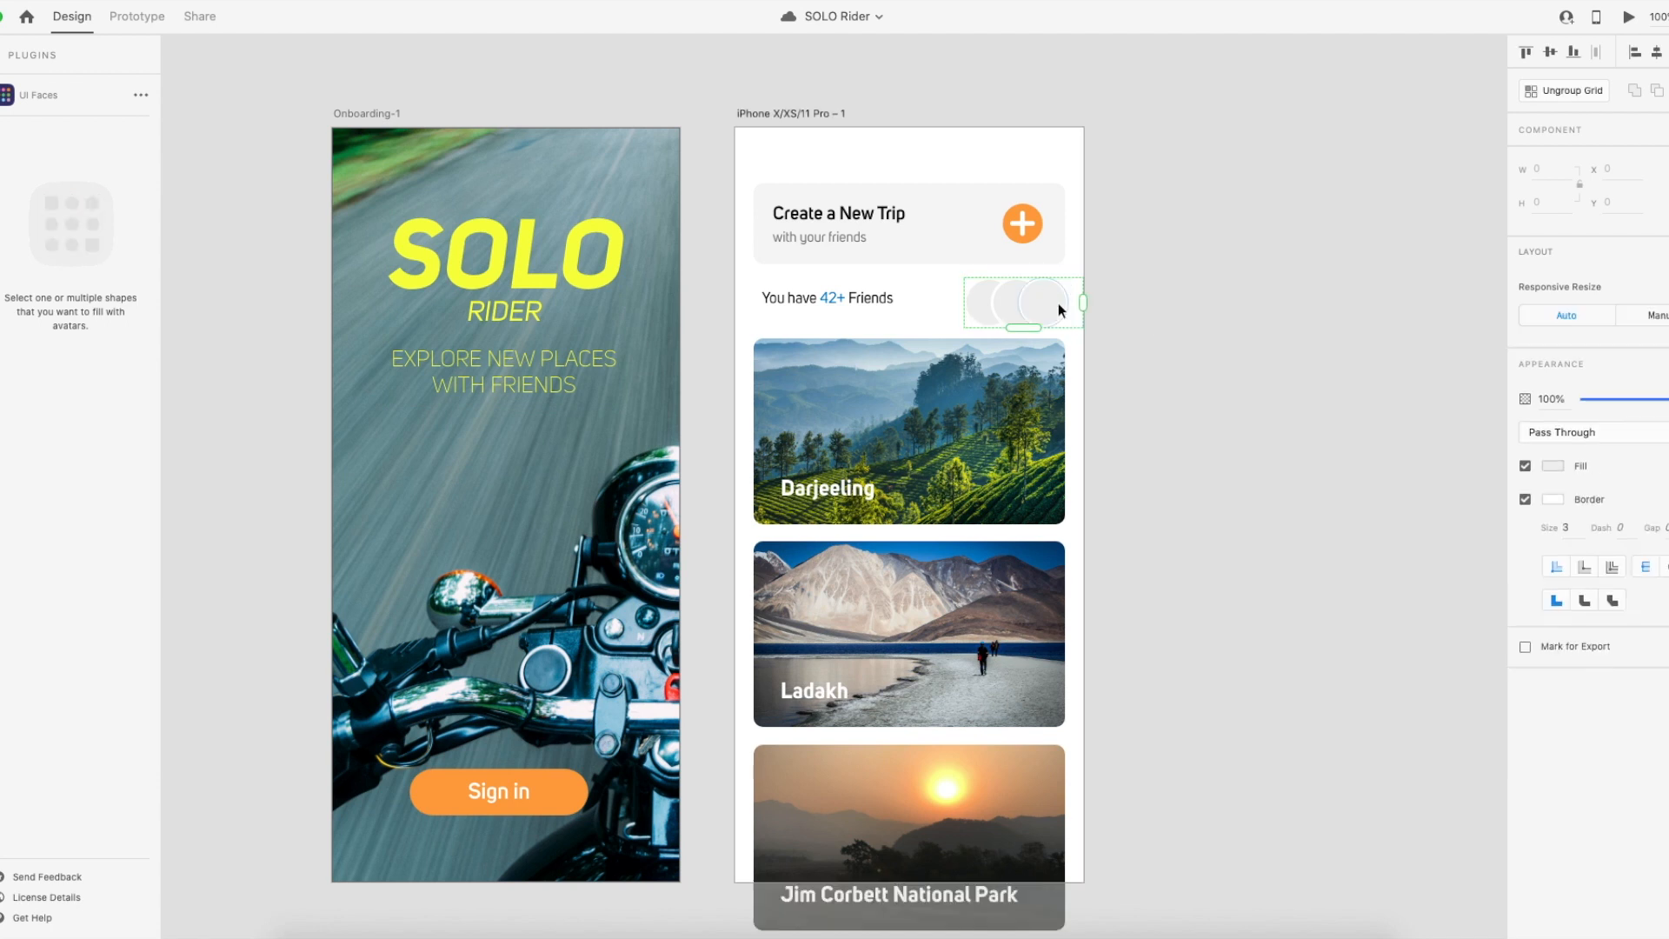
double_click(983, 301)
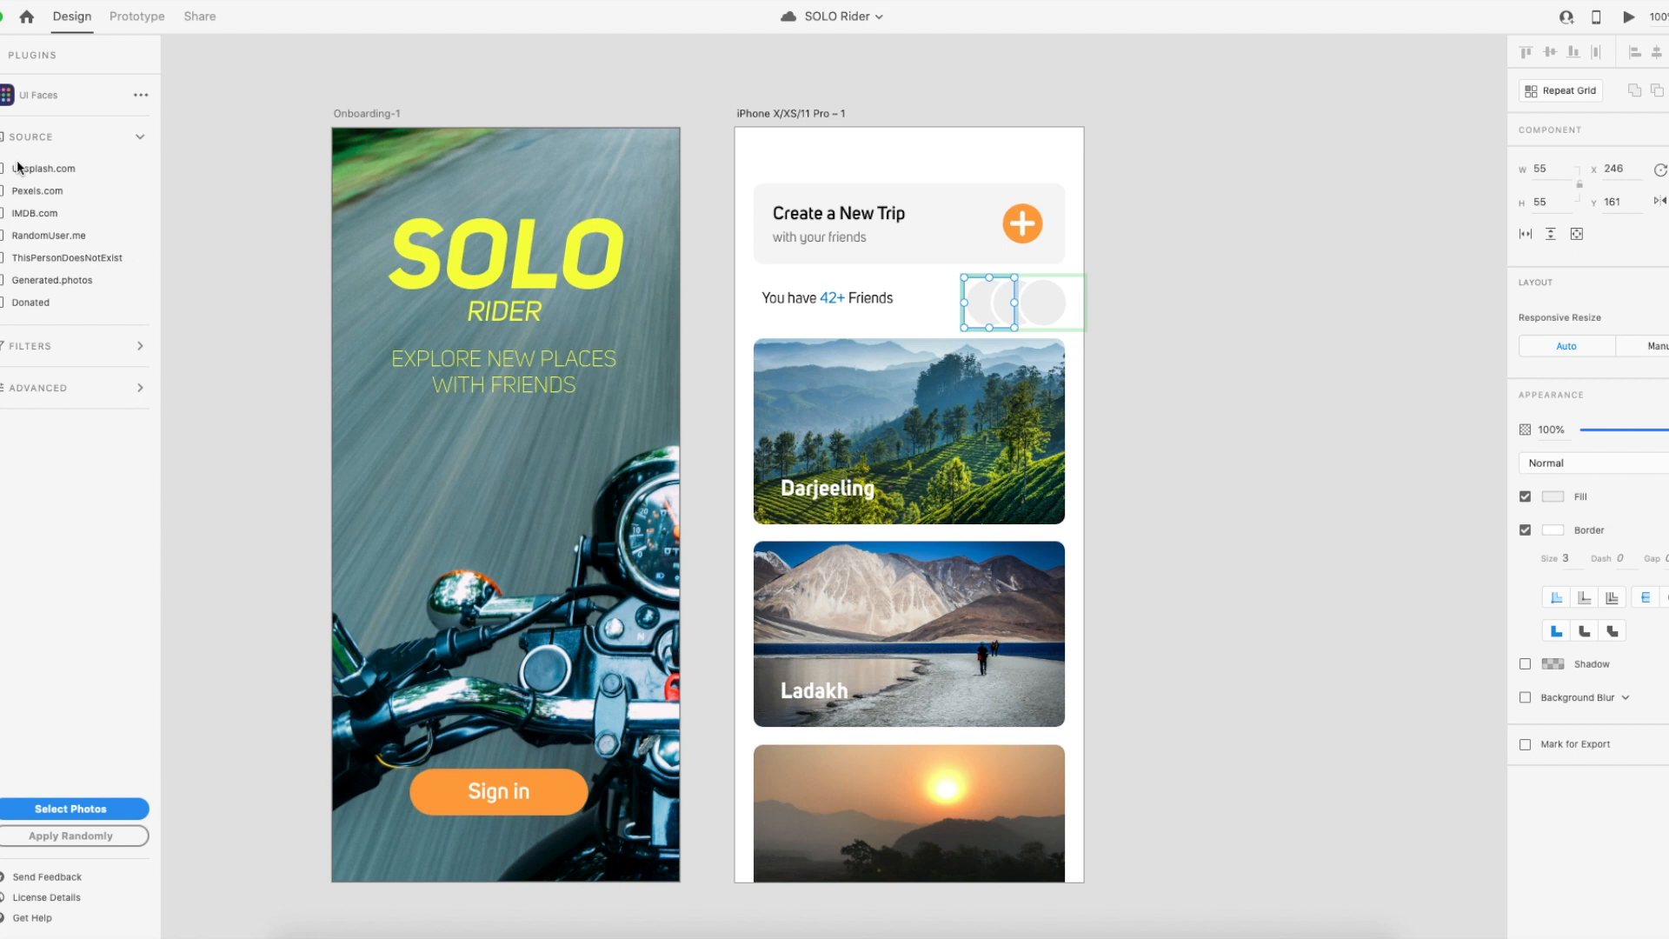
click(52, 280)
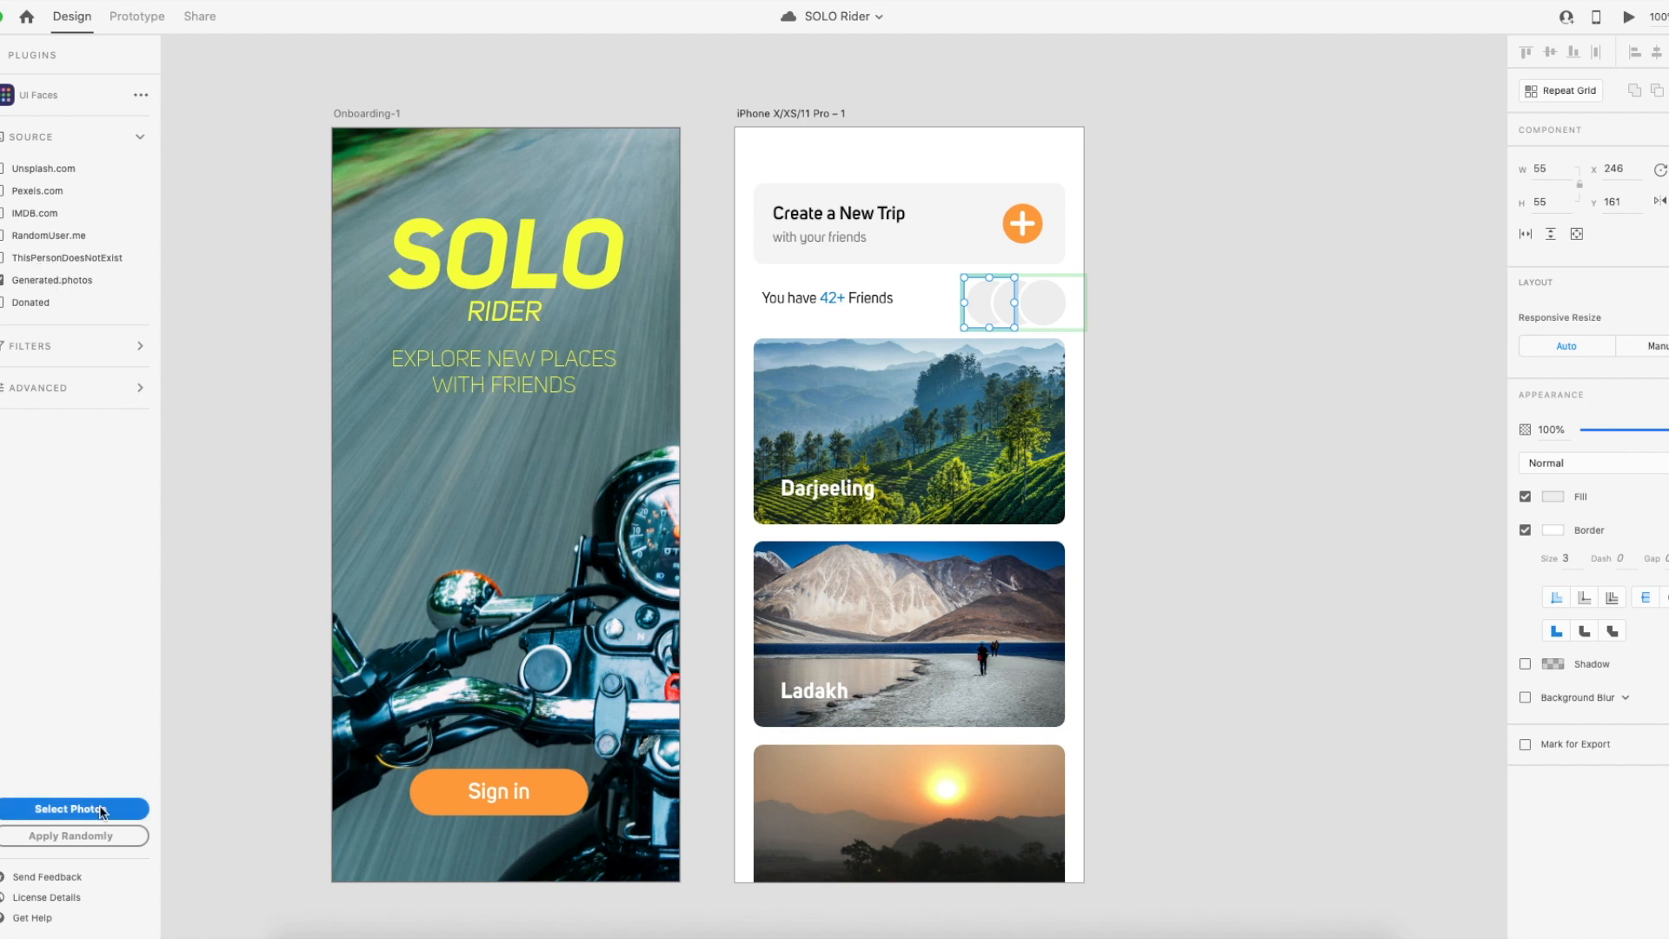
click(95, 836)
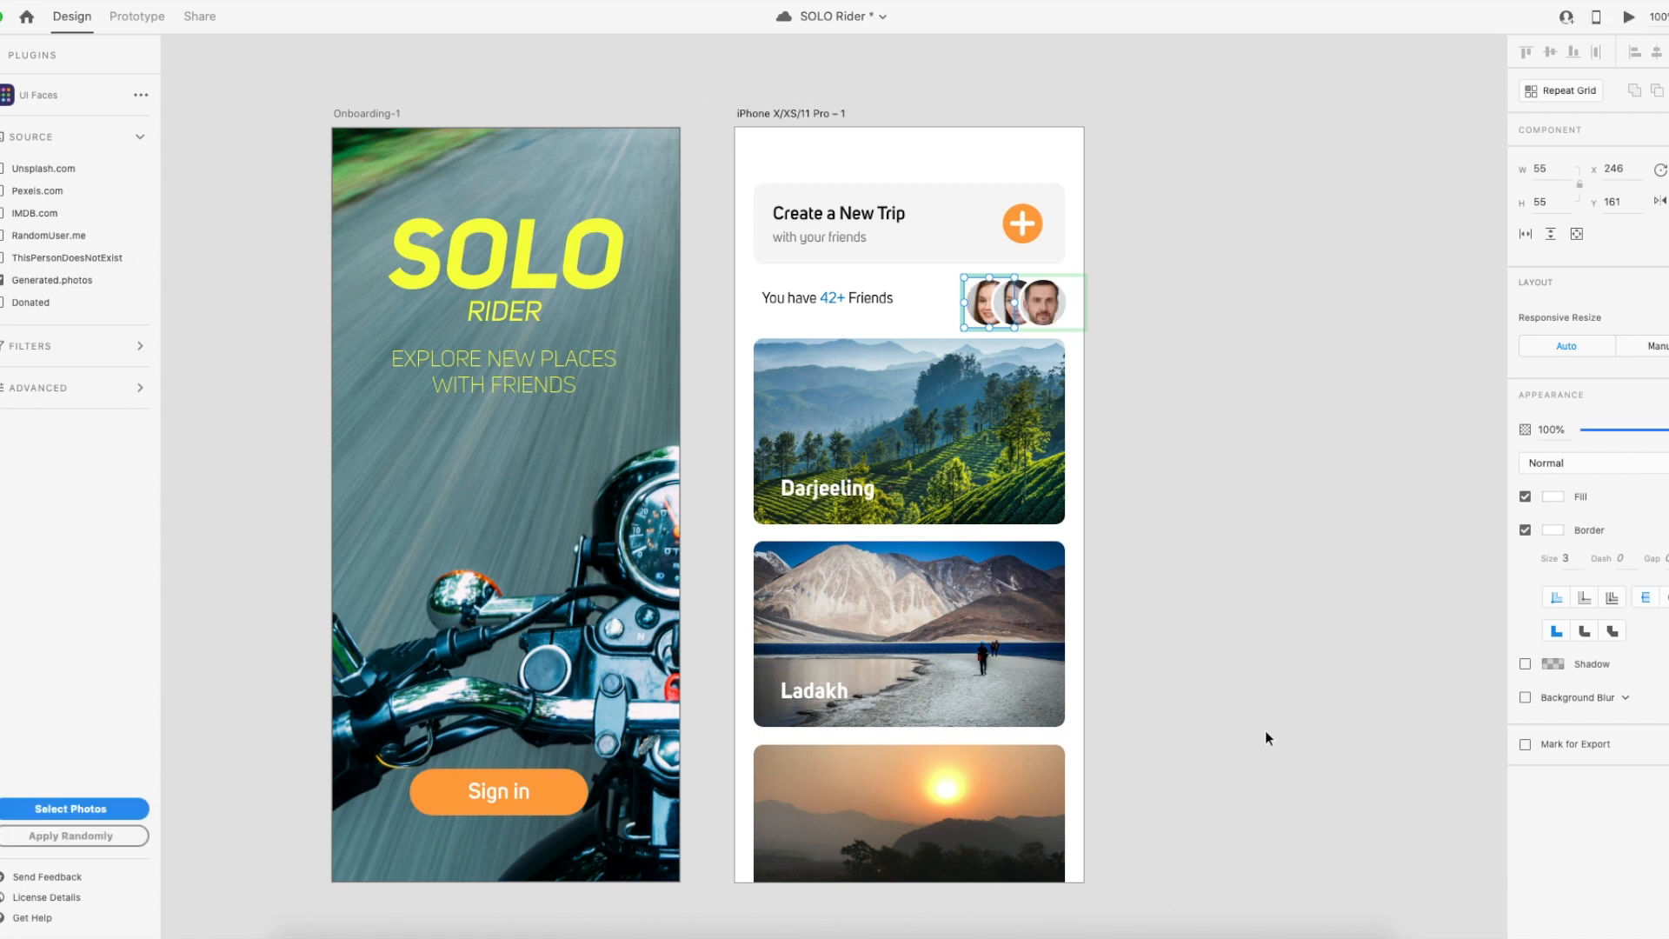
click(1283, 315)
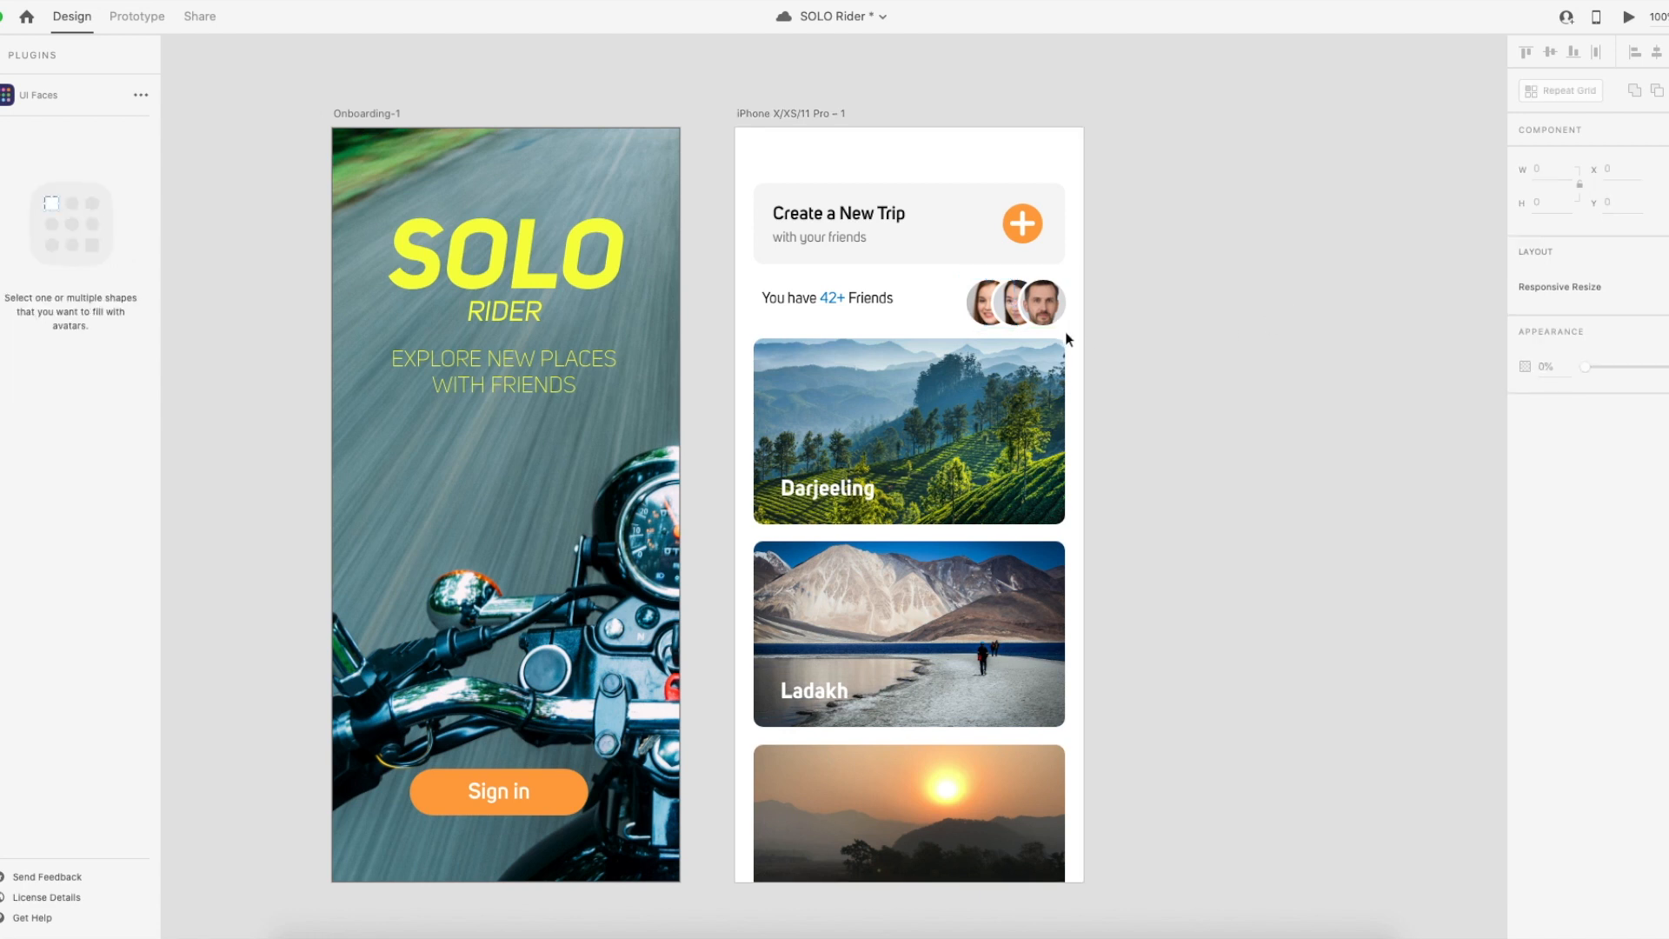
Tighten the spacing between the avatars so the repeat grid is 127 wide.
click(1045, 316)
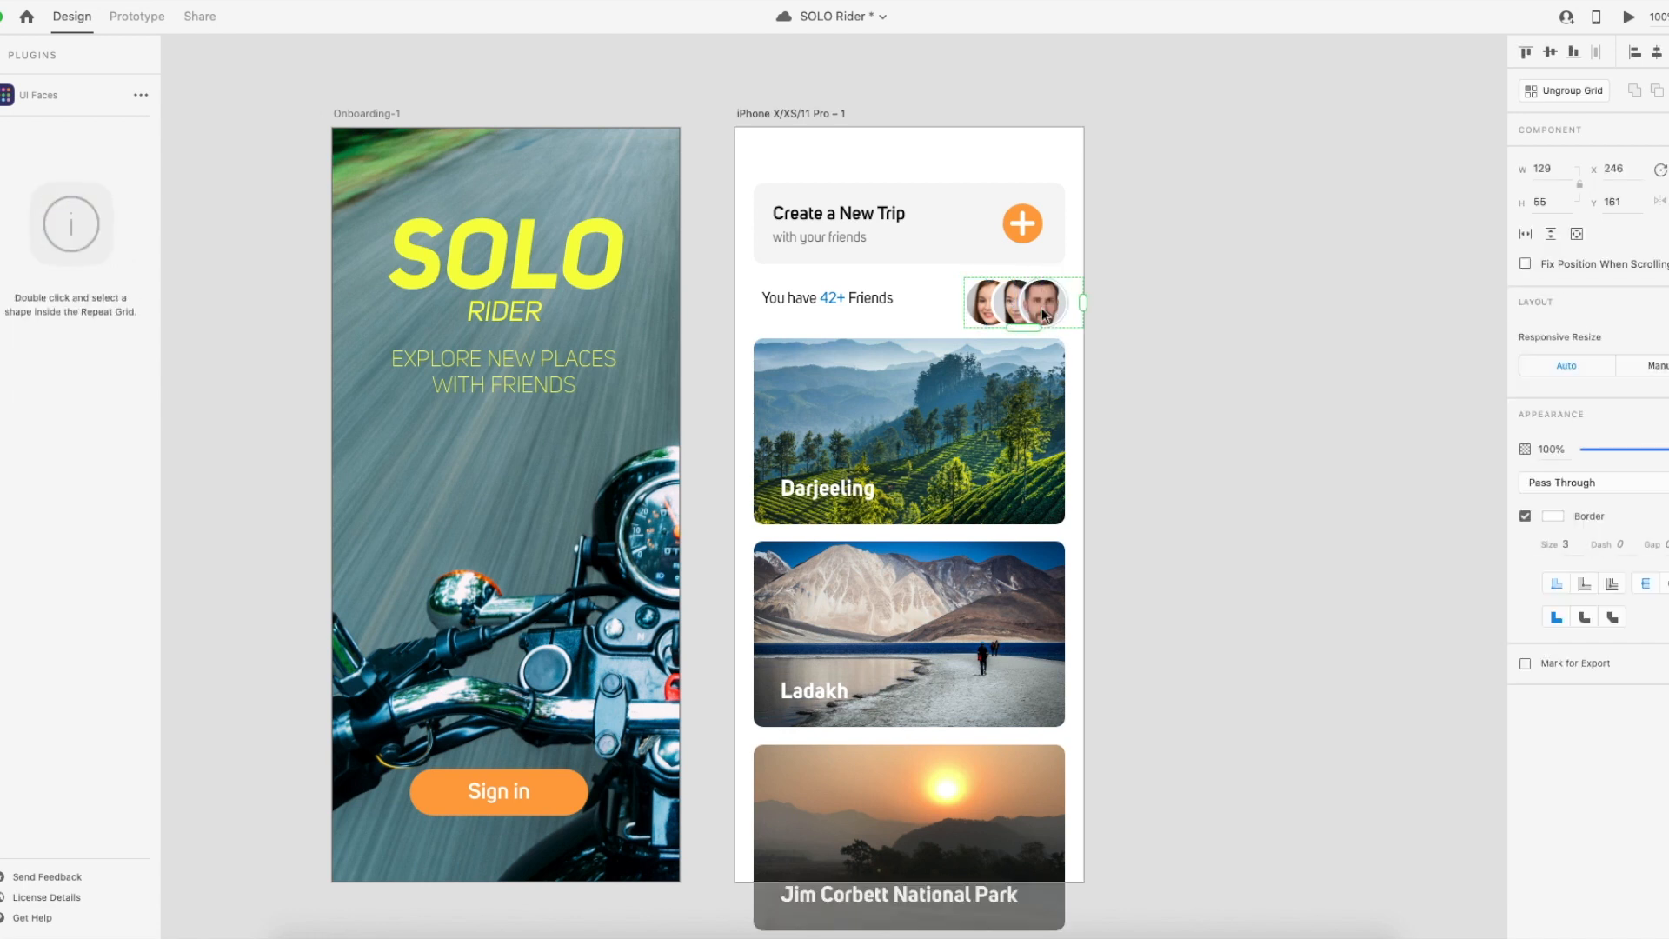
mouse_move(1028, 309)
mouse_down()
mouse_move(1014, 308)
mouse_move(1036, 308)
mouse_up()
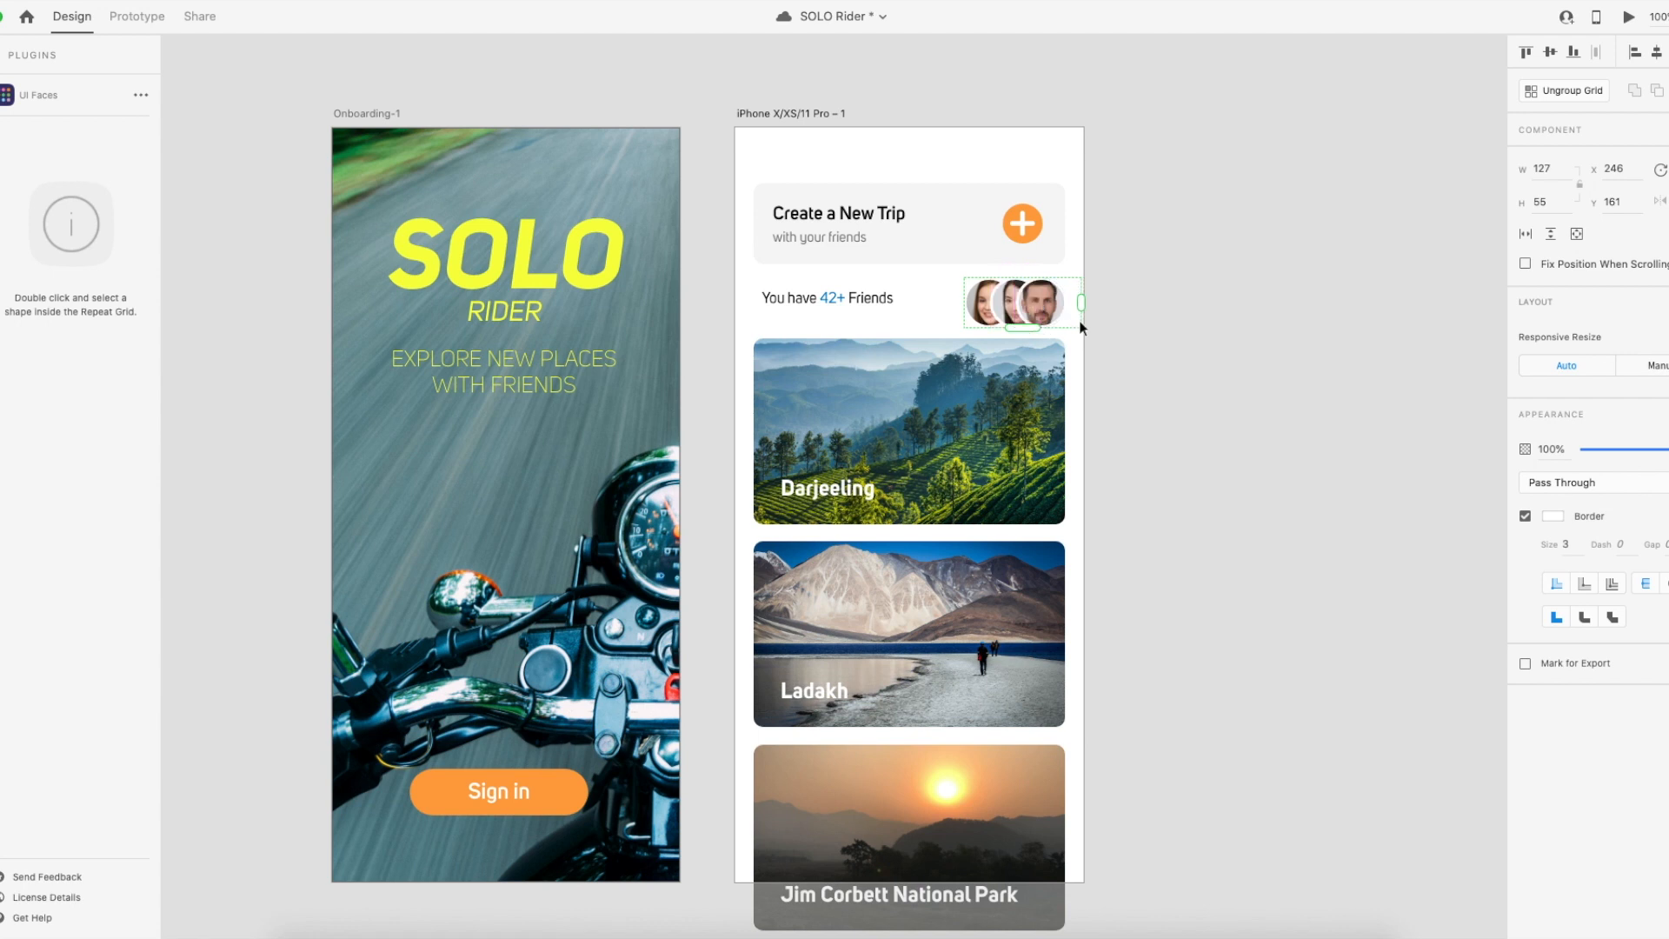
click(1122, 330)
double_click(1042, 310)
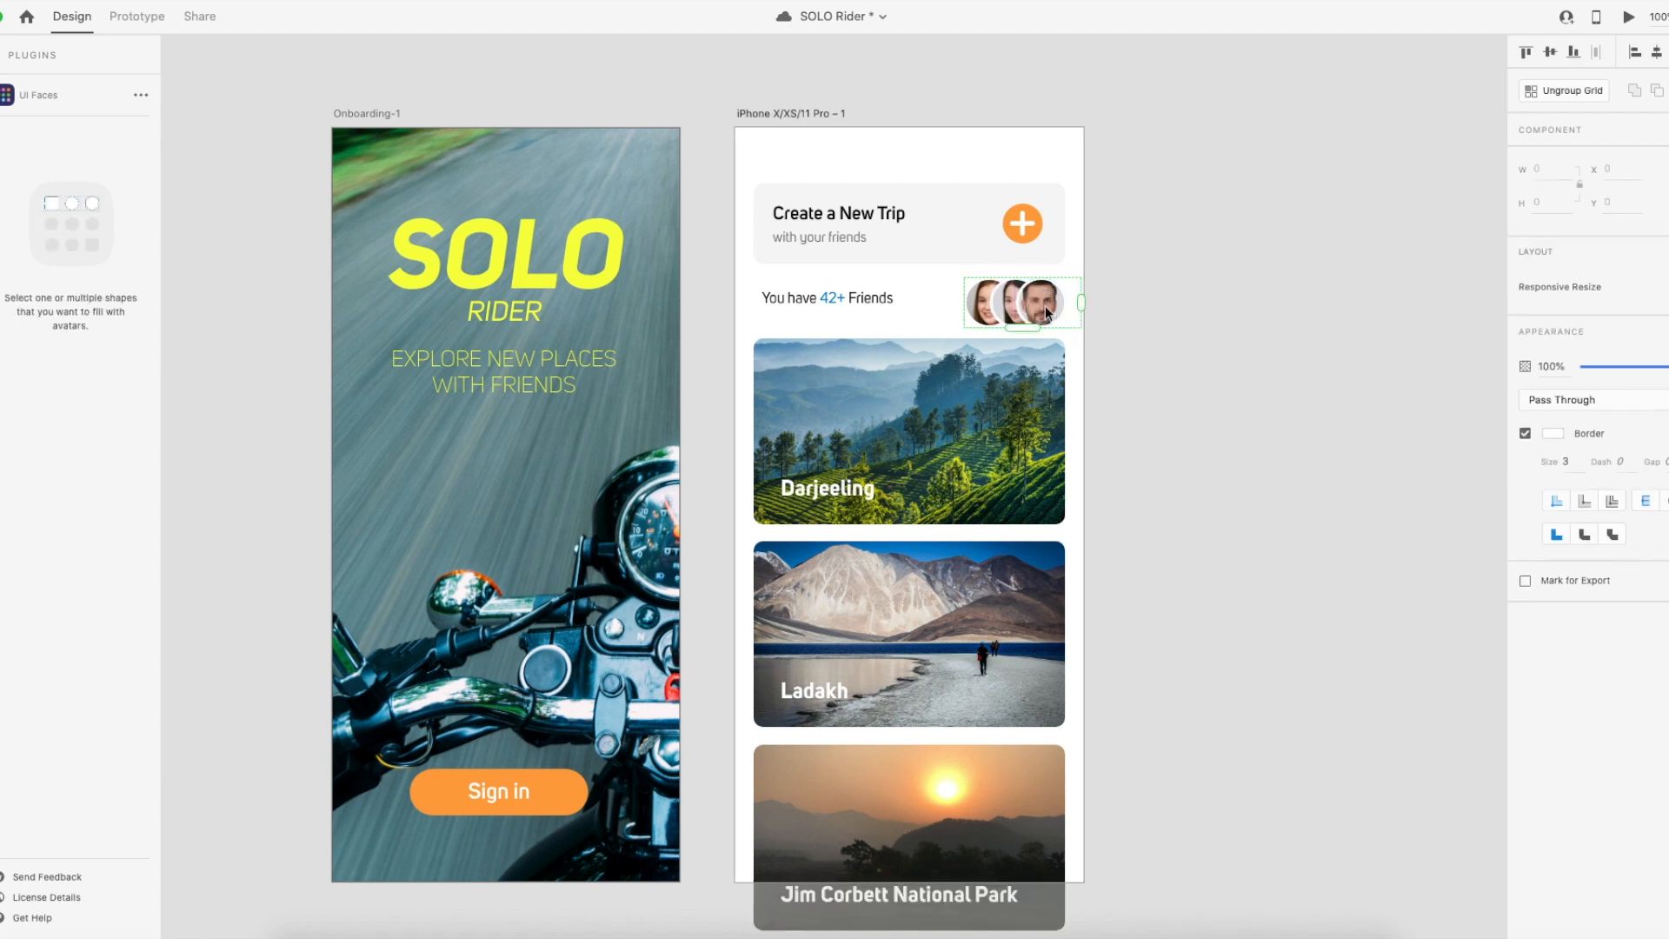
right_click(1042, 305)
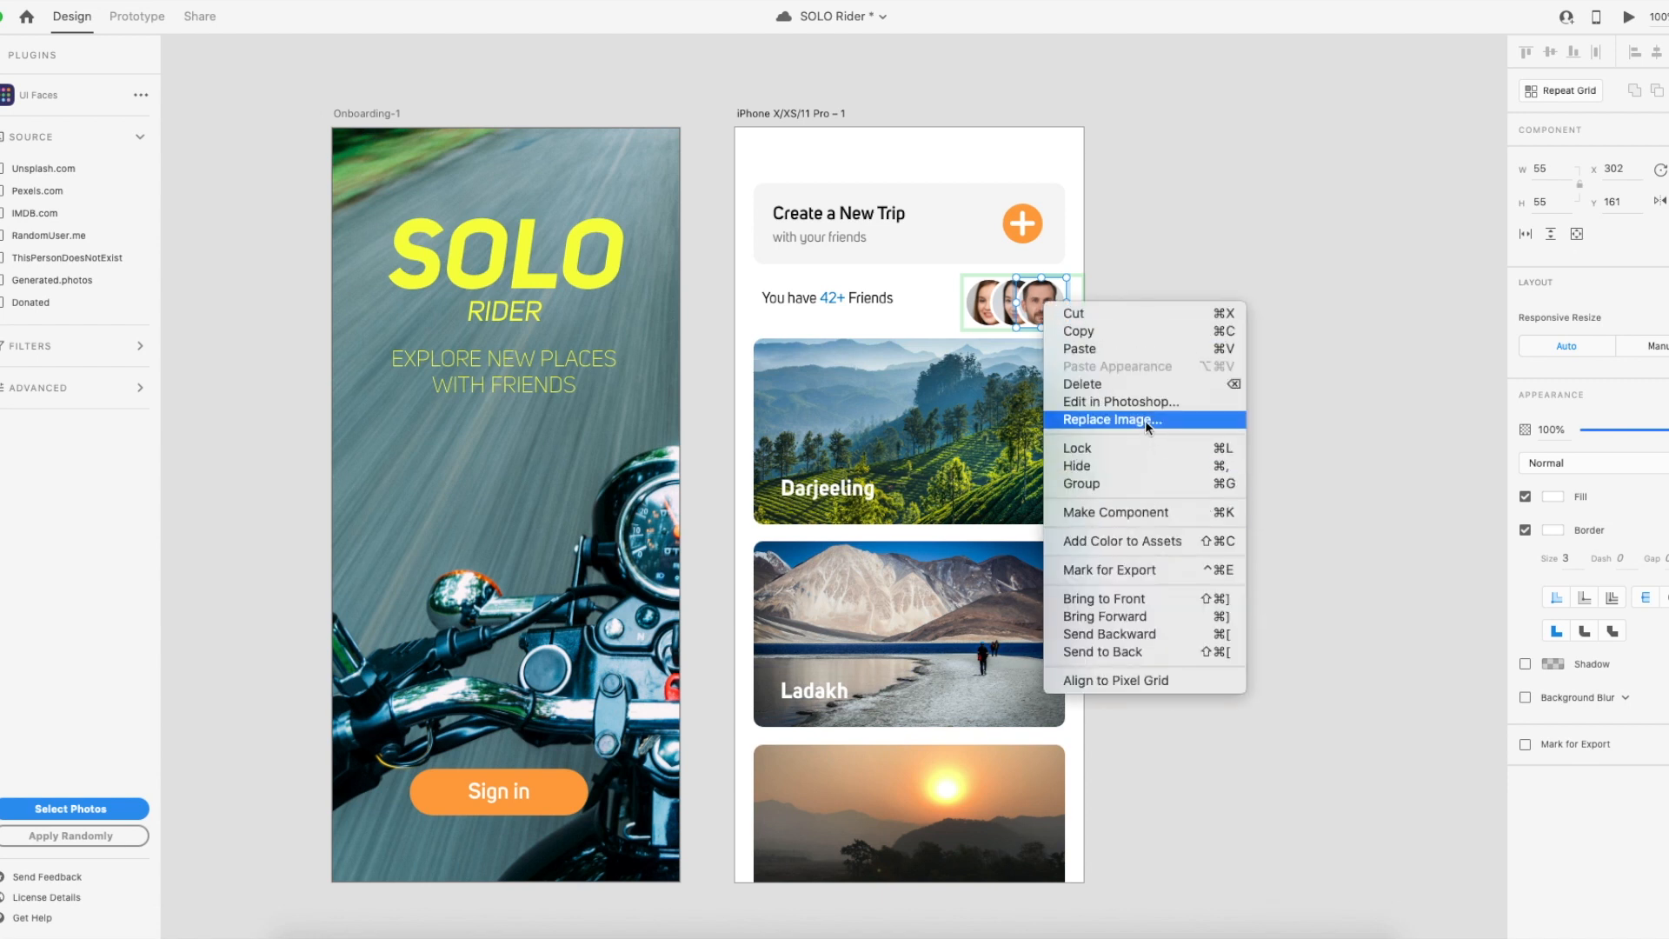
key(Escape)
drag(1047, 308, 1069, 310)
key(super+z)
right_click(1035, 302)
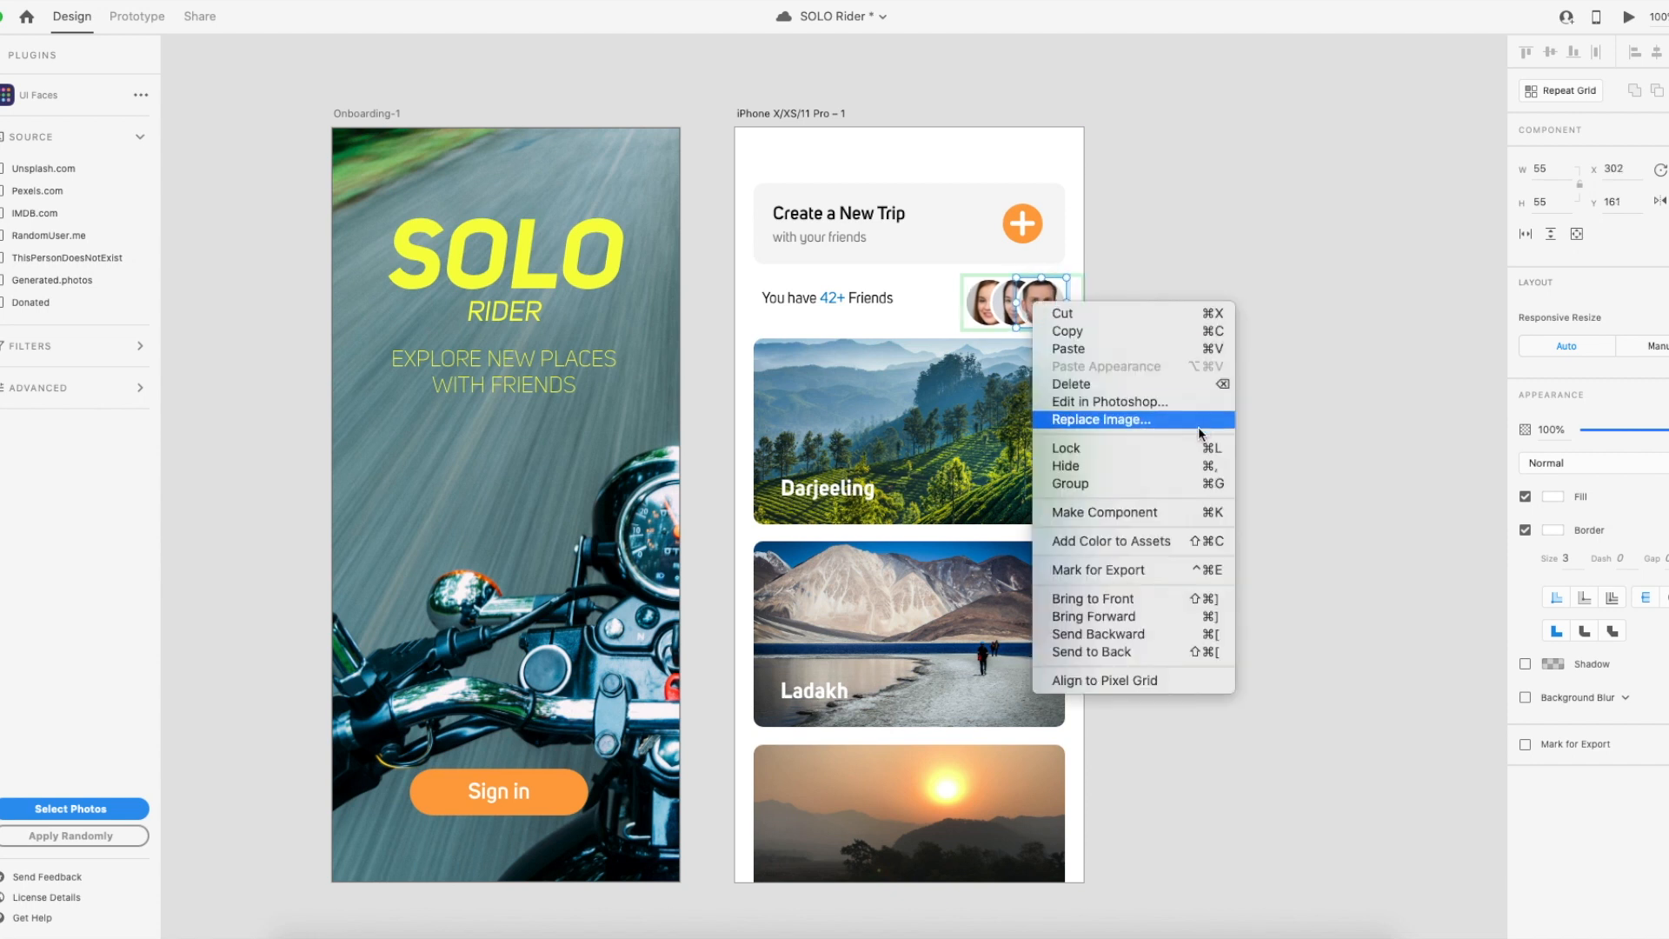
click(1345, 347)
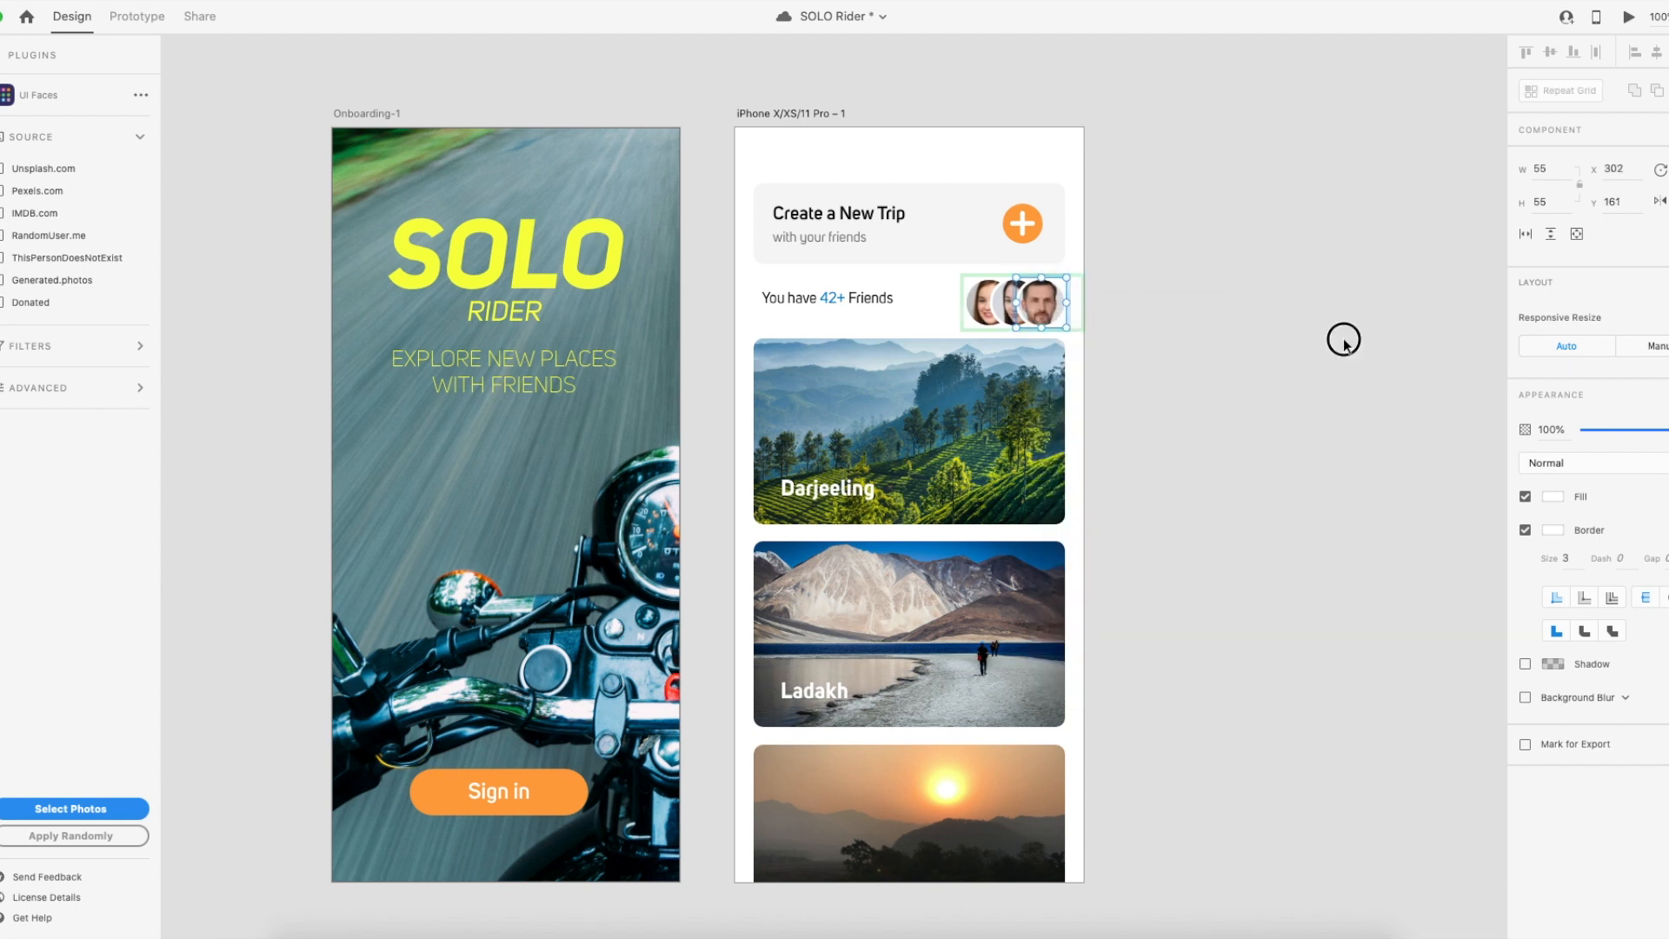
click(1345, 347)
Ungroup the avatar repeat grid and delete the third avatar, the man's photo.
click(1034, 309)
right_click(1035, 307)
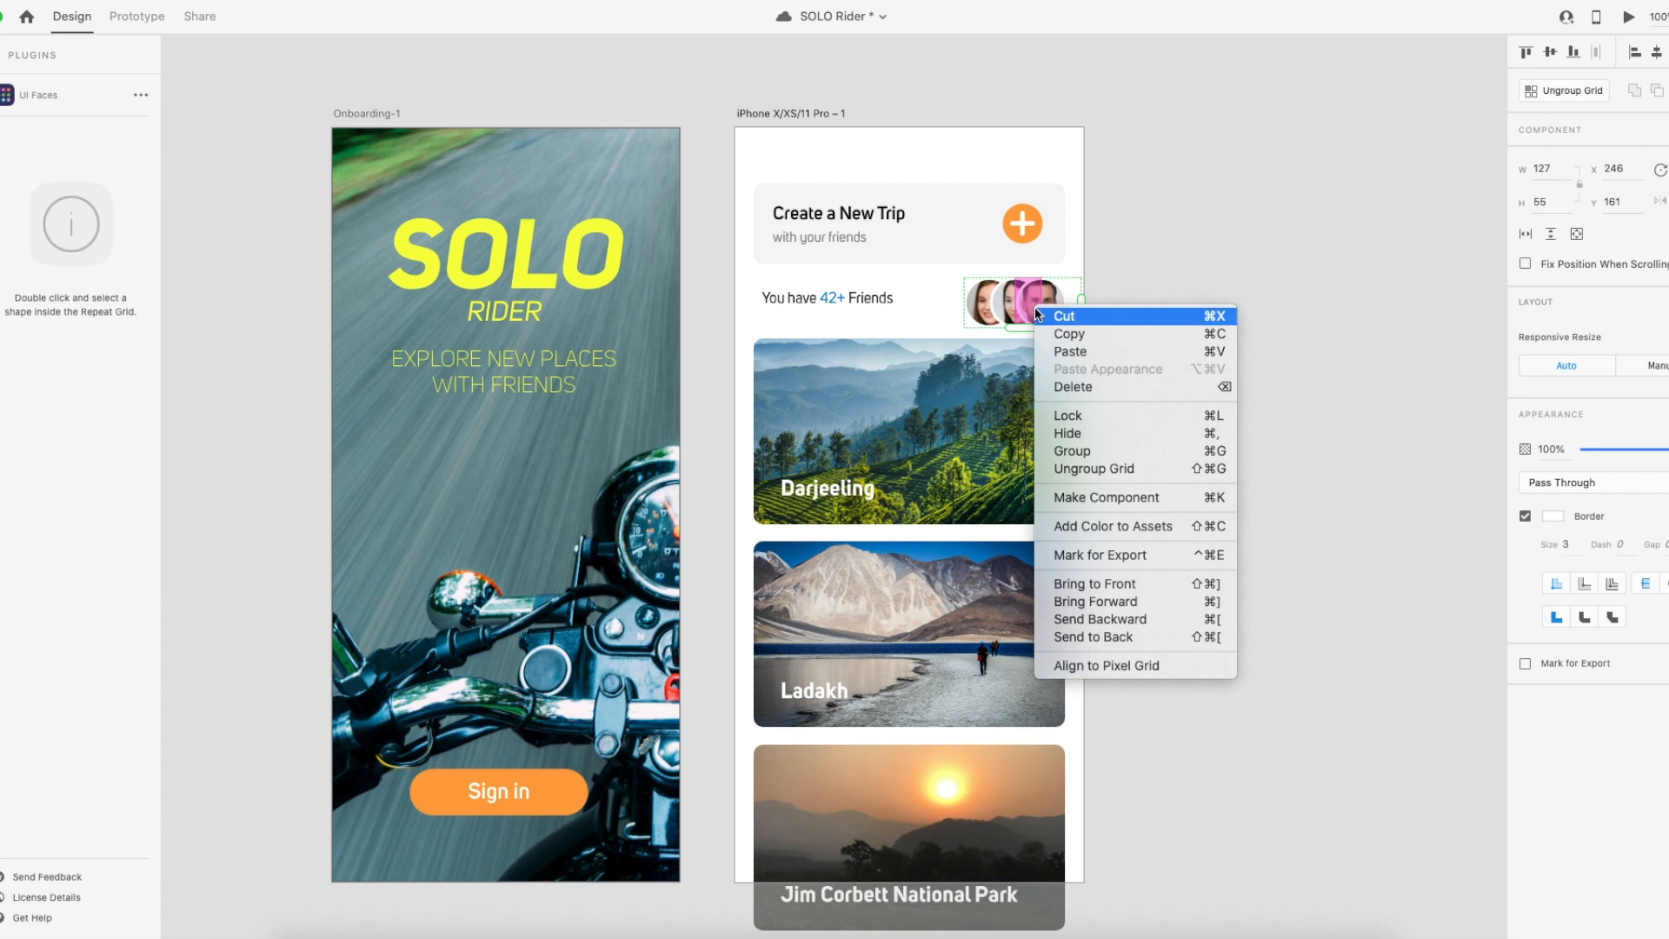
click(1115, 468)
click(1165, 410)
click(1045, 304)
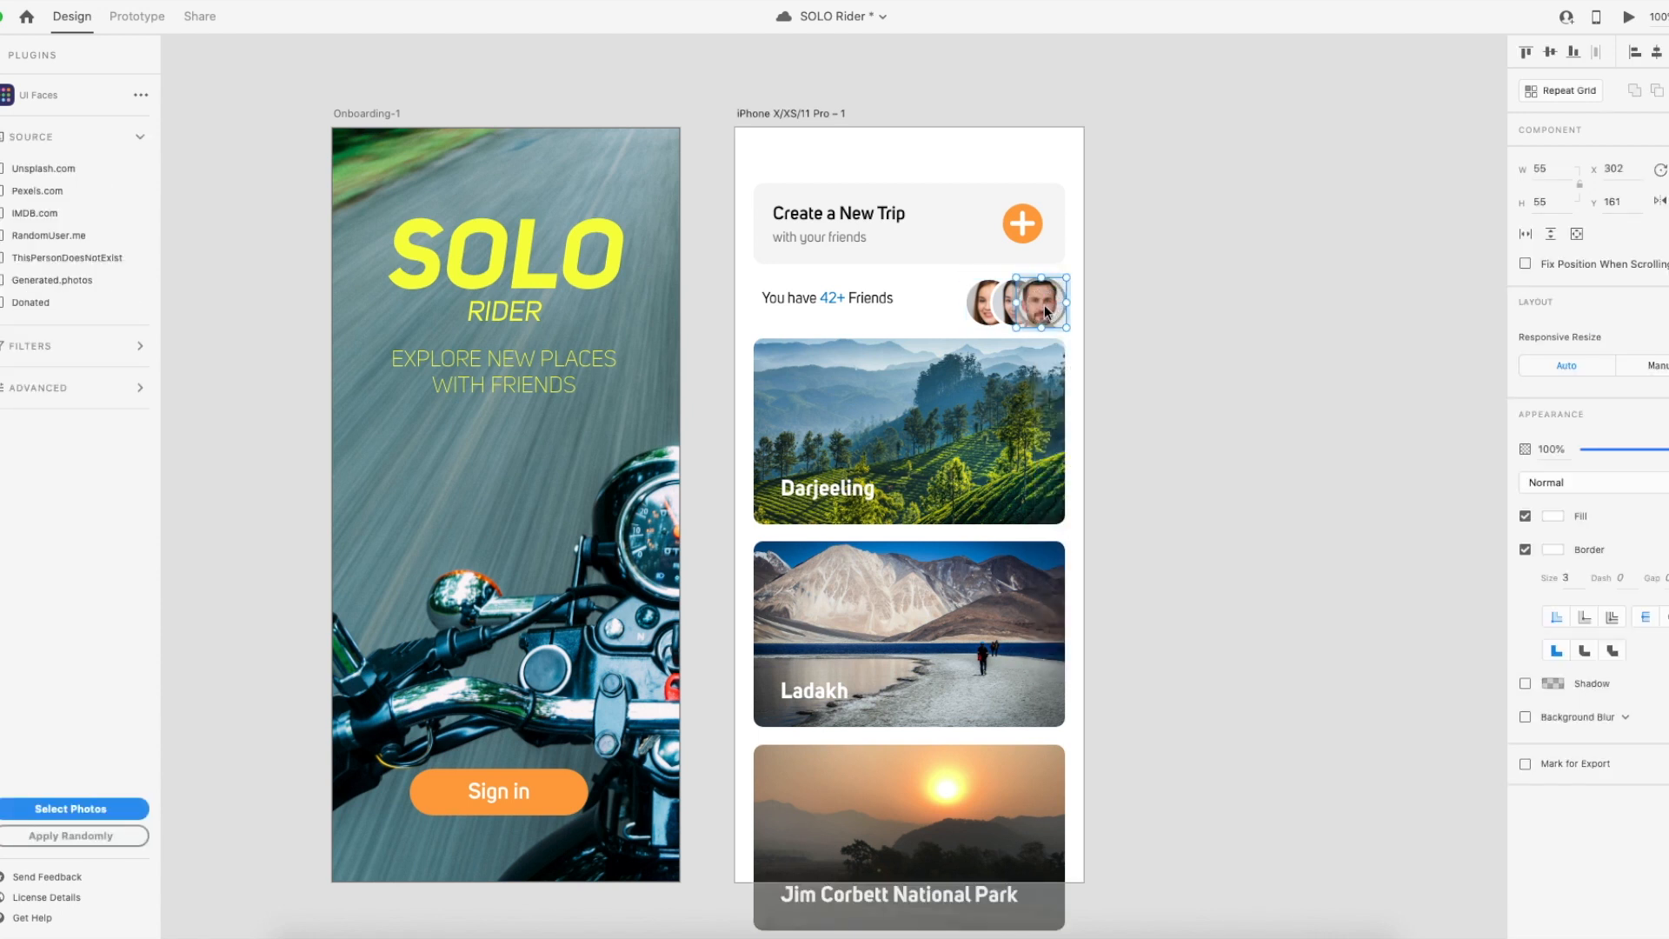
key(Delete)
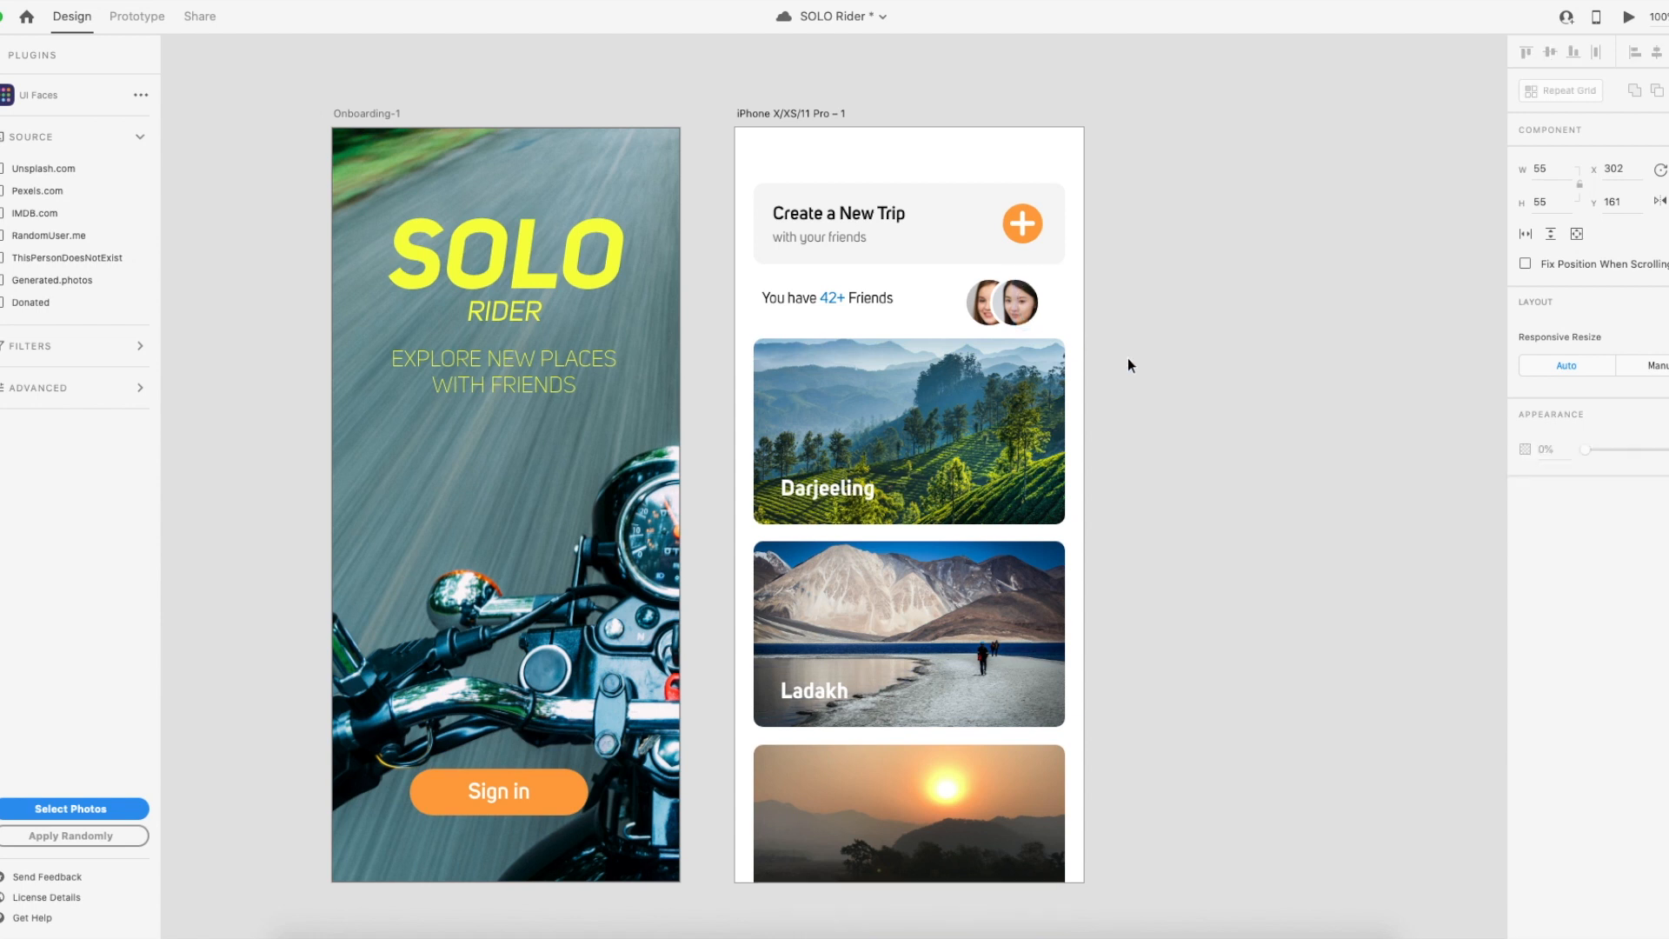
Remove the border from the 55 × 55 circle at the third avatar's position.
click(1031, 307)
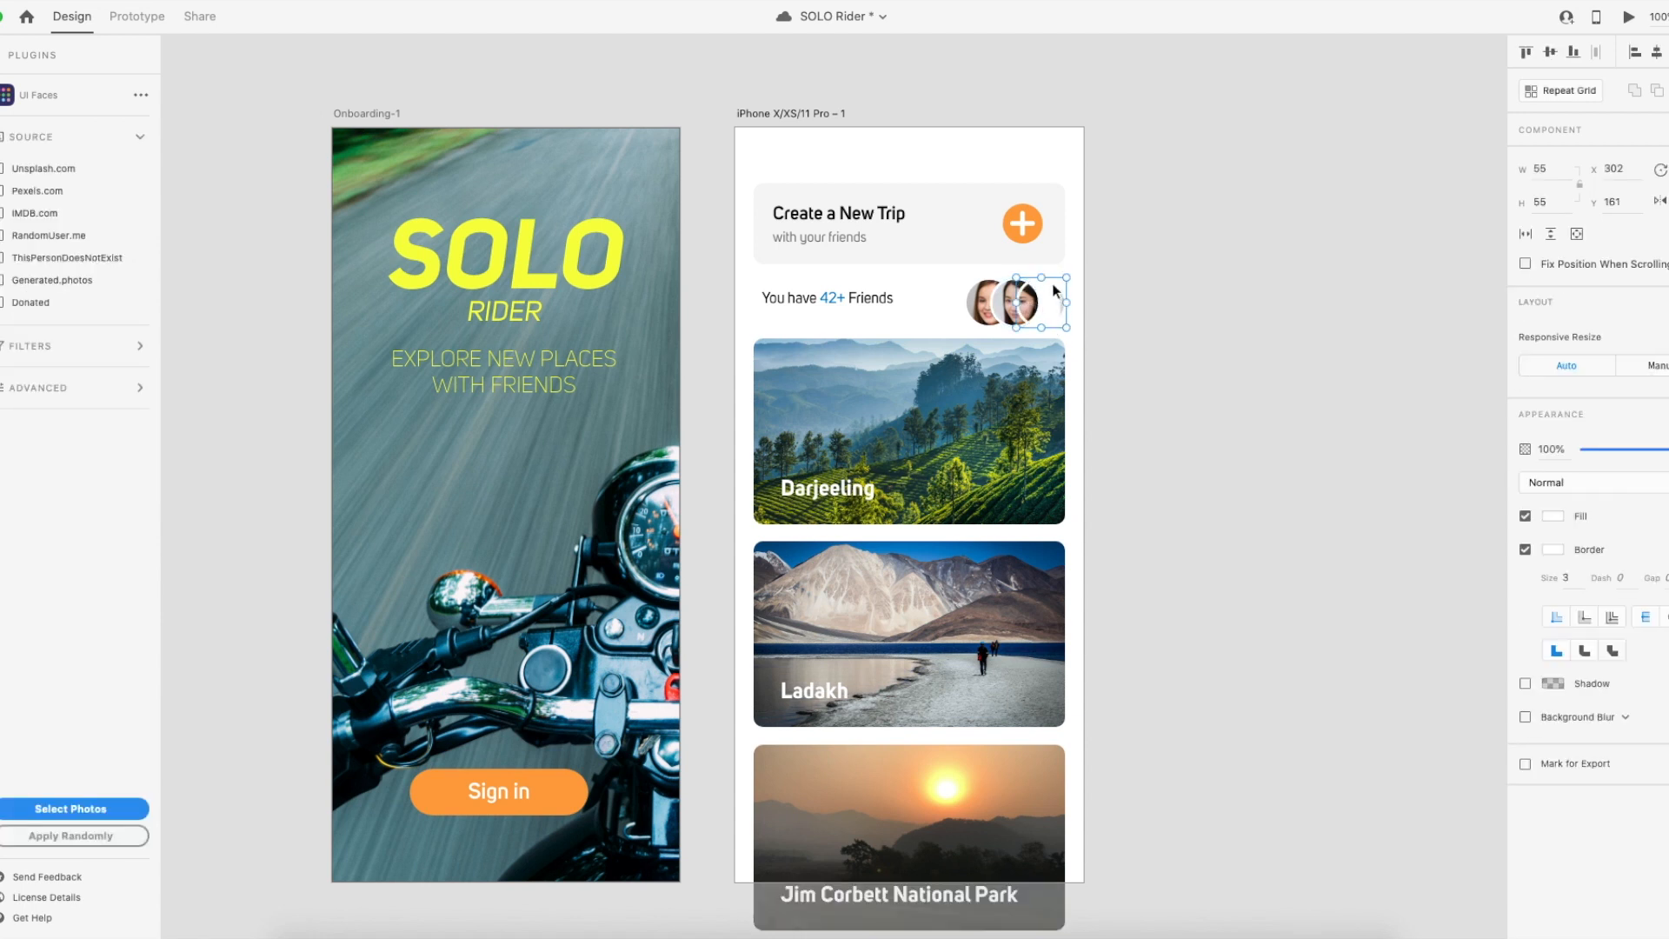
click(1525, 516)
drag(1052, 313, 1077, 309)
key(ctrl+z)
click(1525, 550)
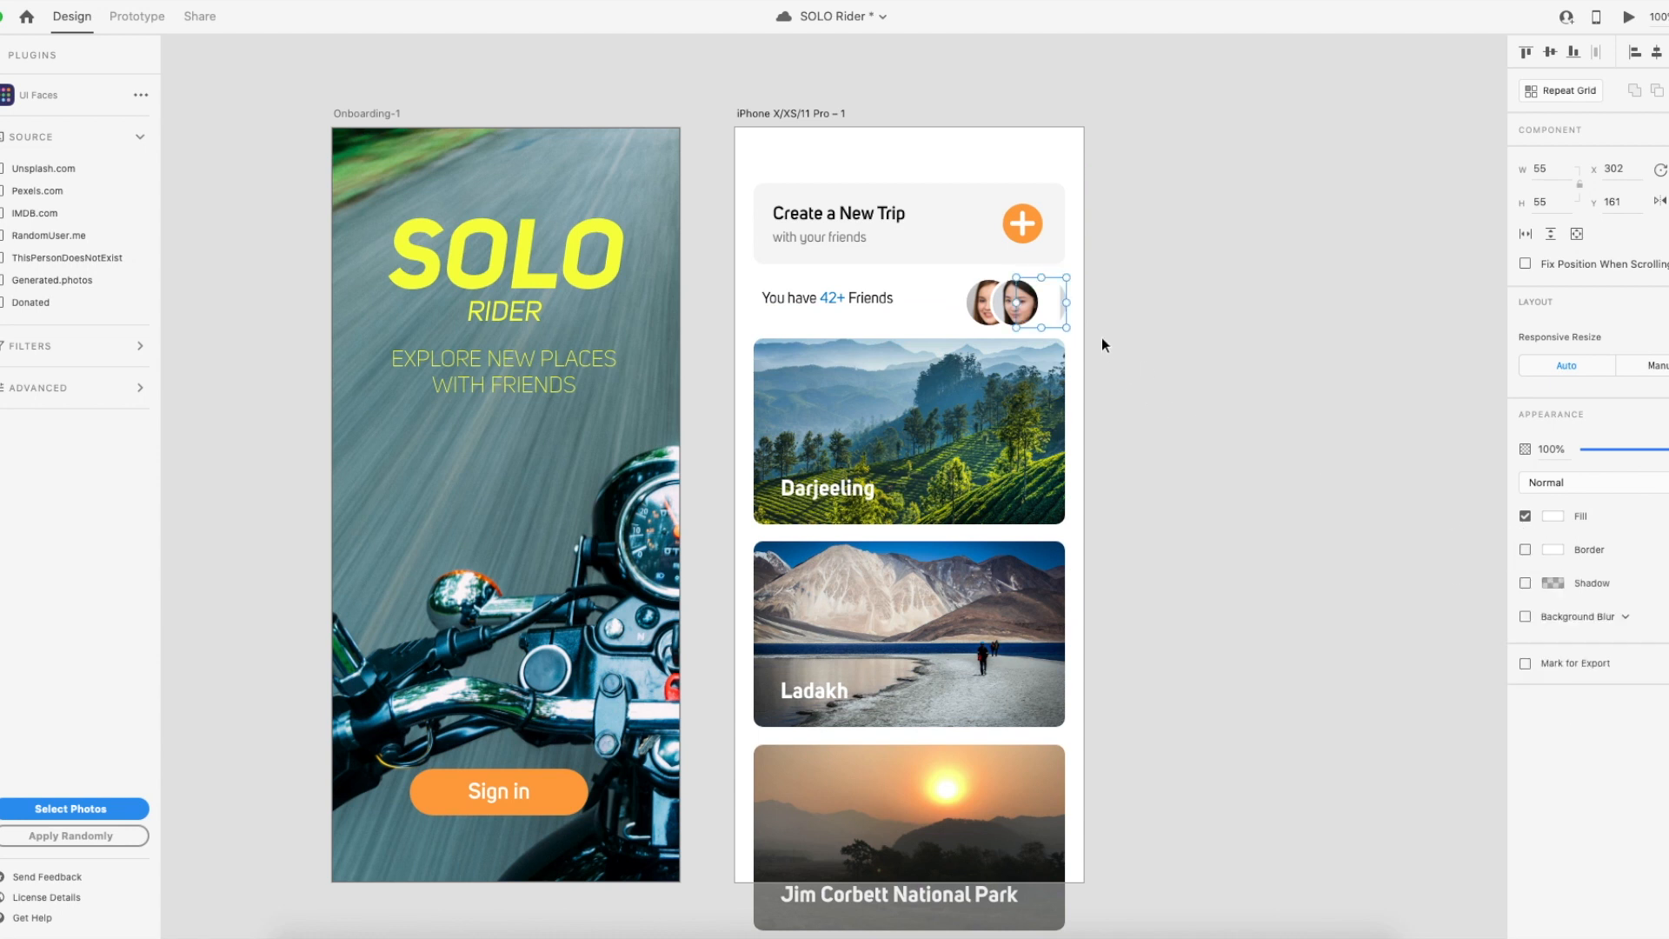
Delete the man's photo circle beside the two avatars in the friends row.
click(1068, 314)
drag(1067, 313, 1061, 313)
click(1030, 321)
click(1029, 324)
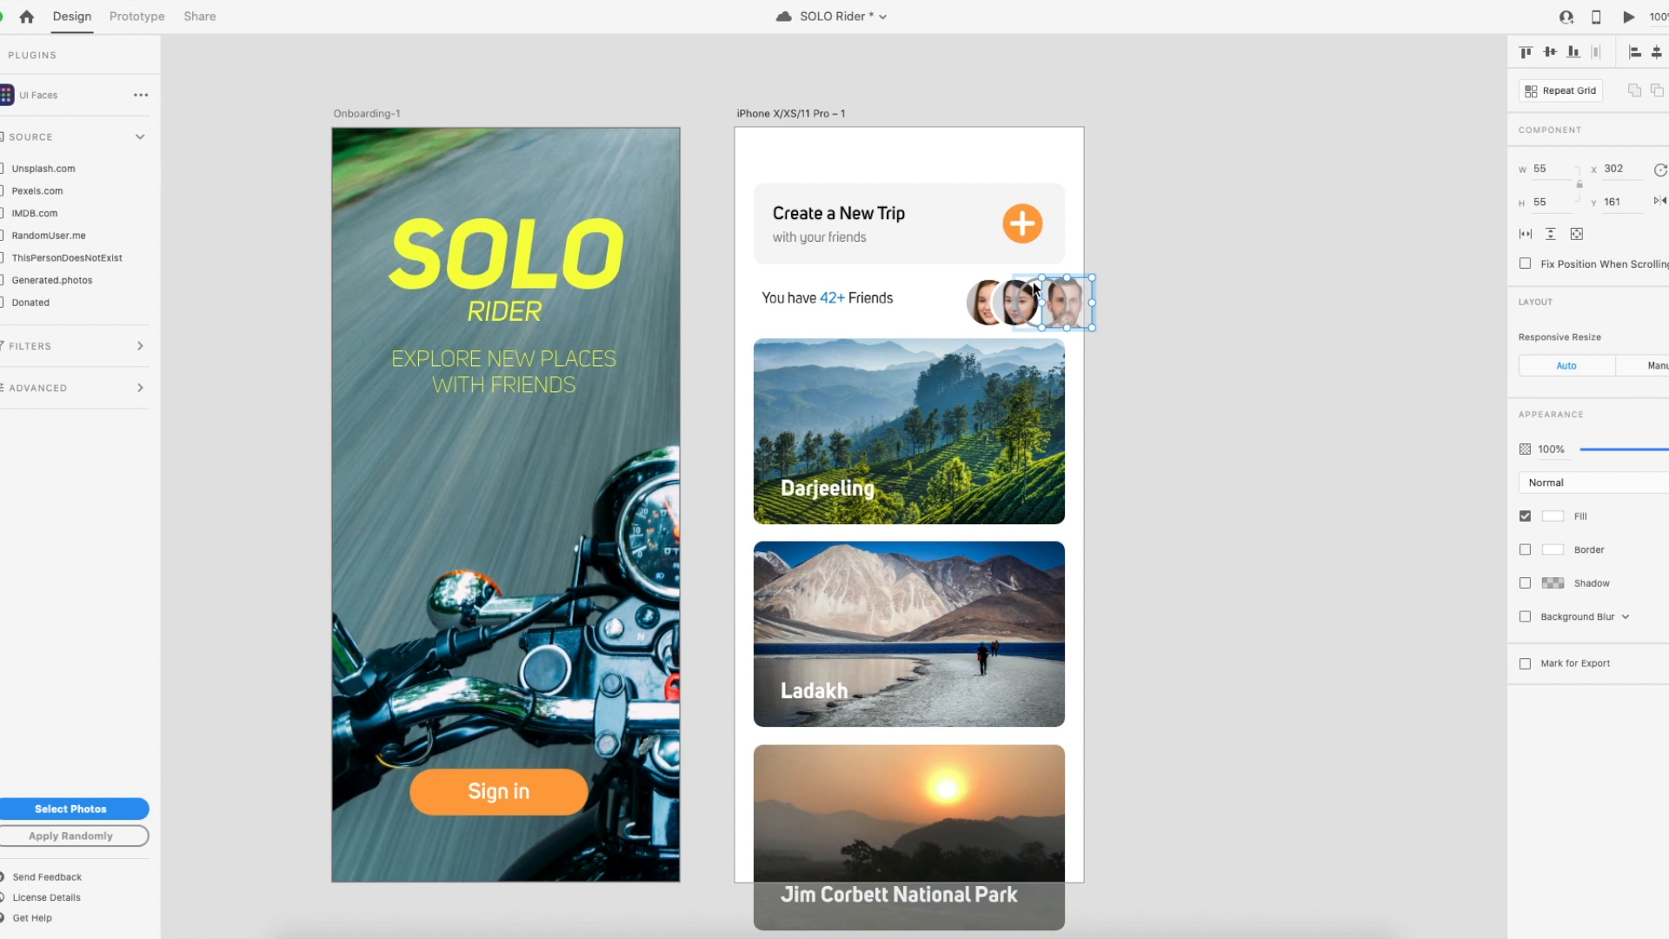
right_click(1068, 295)
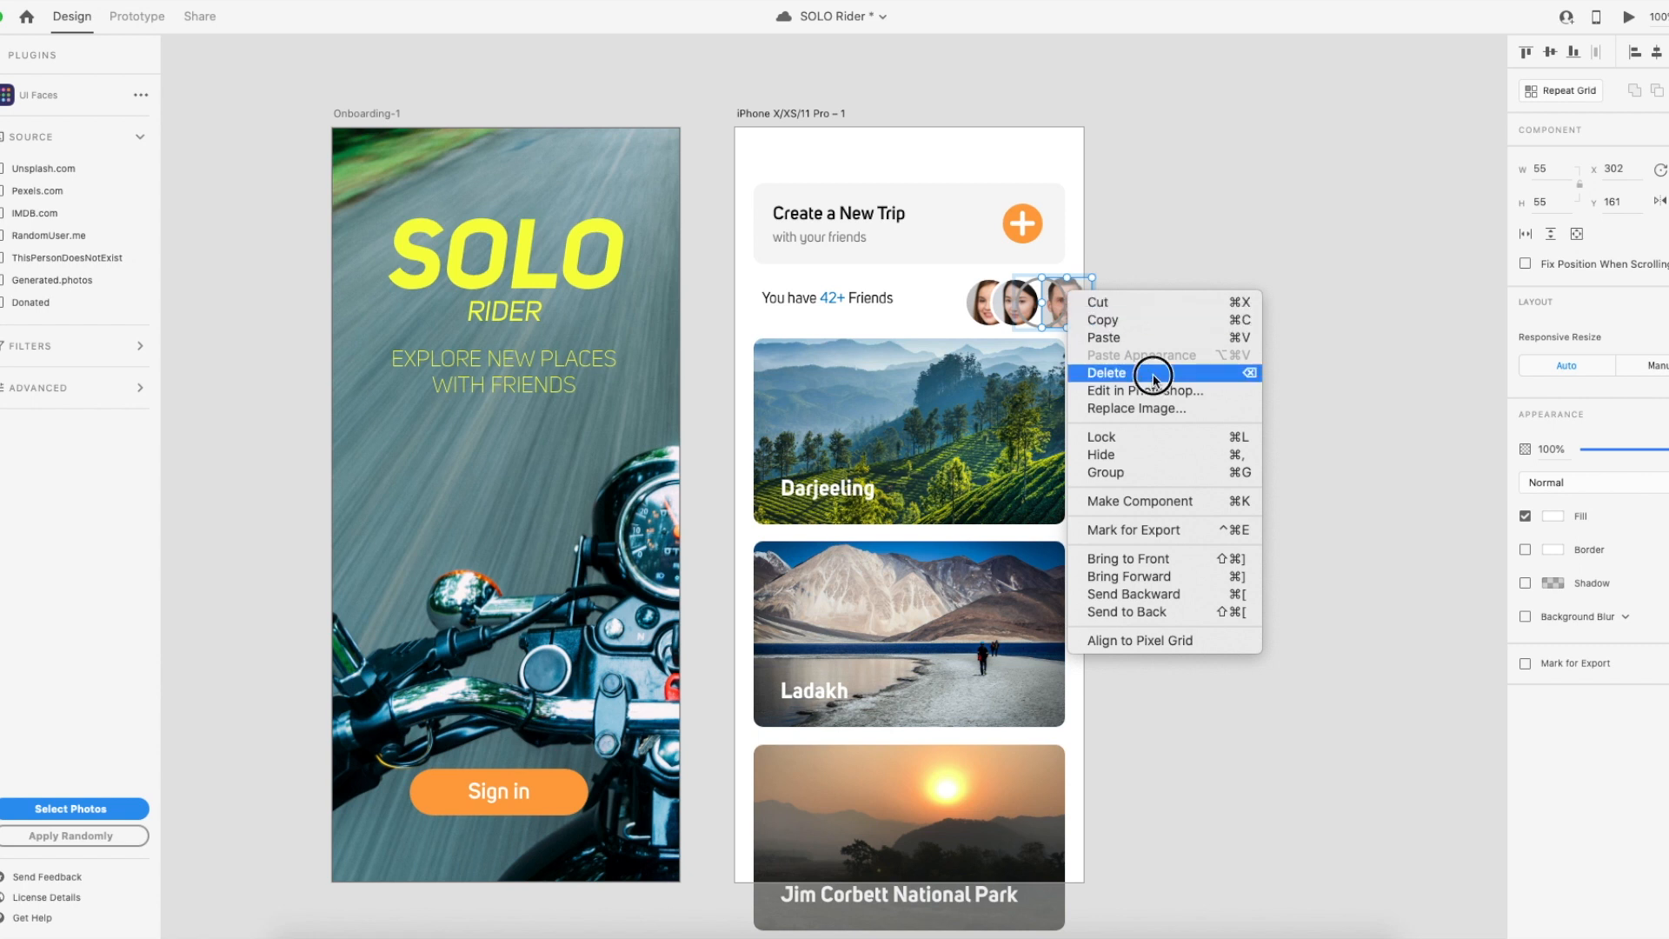
click(1153, 373)
click(1031, 300)
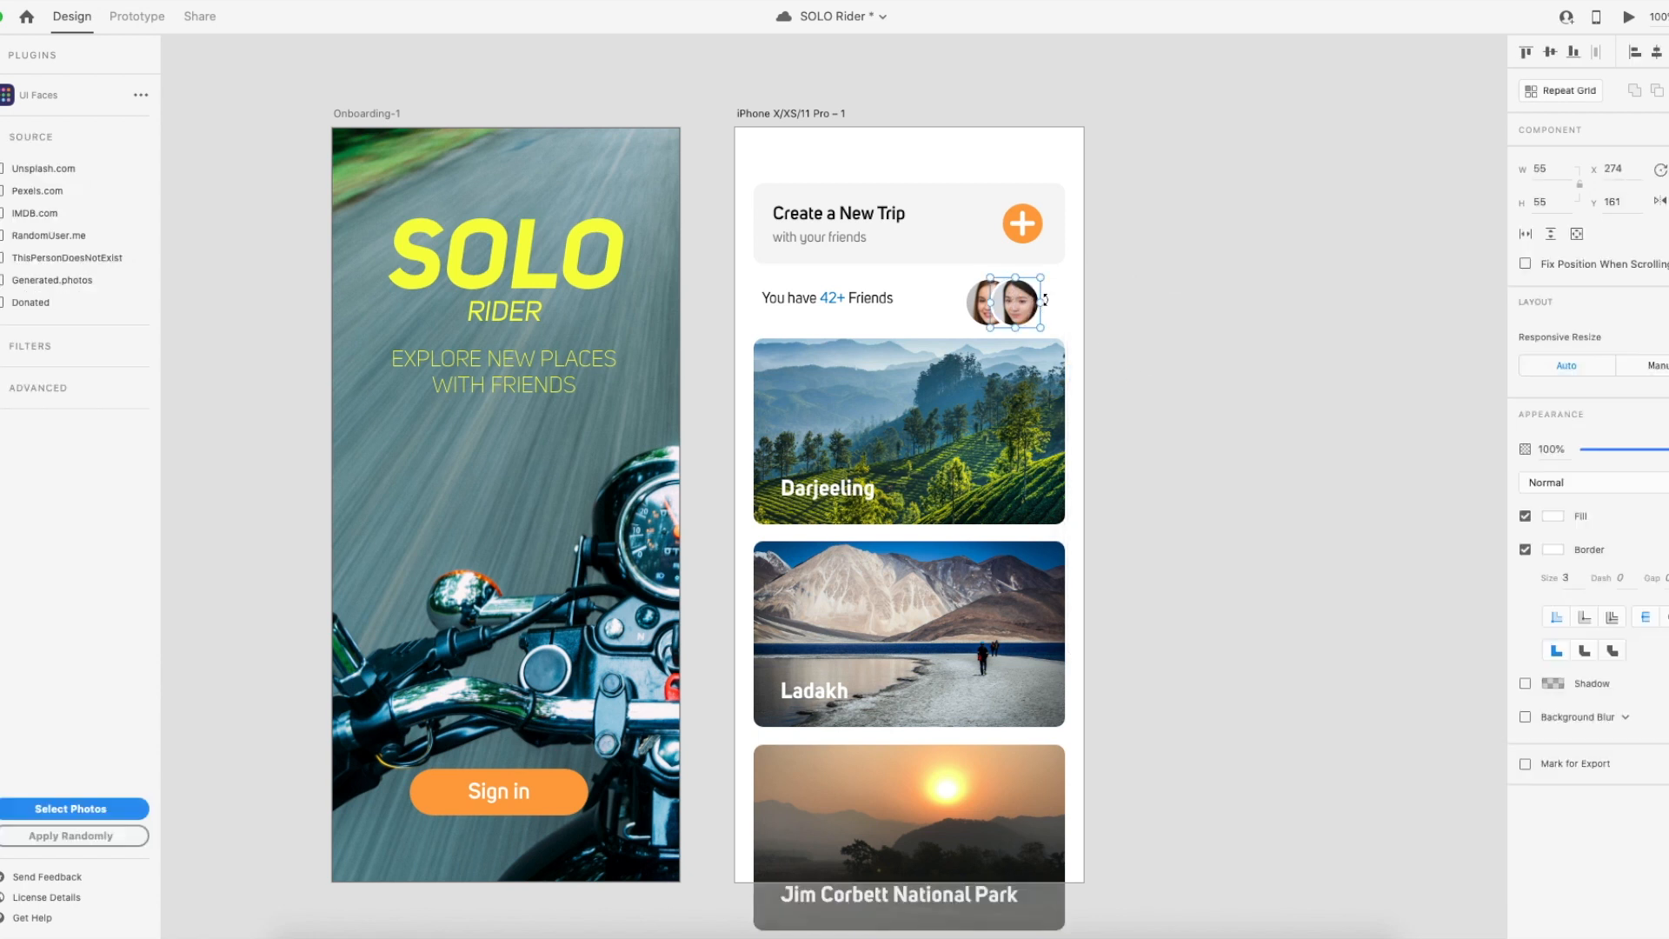
click(1492, 233)
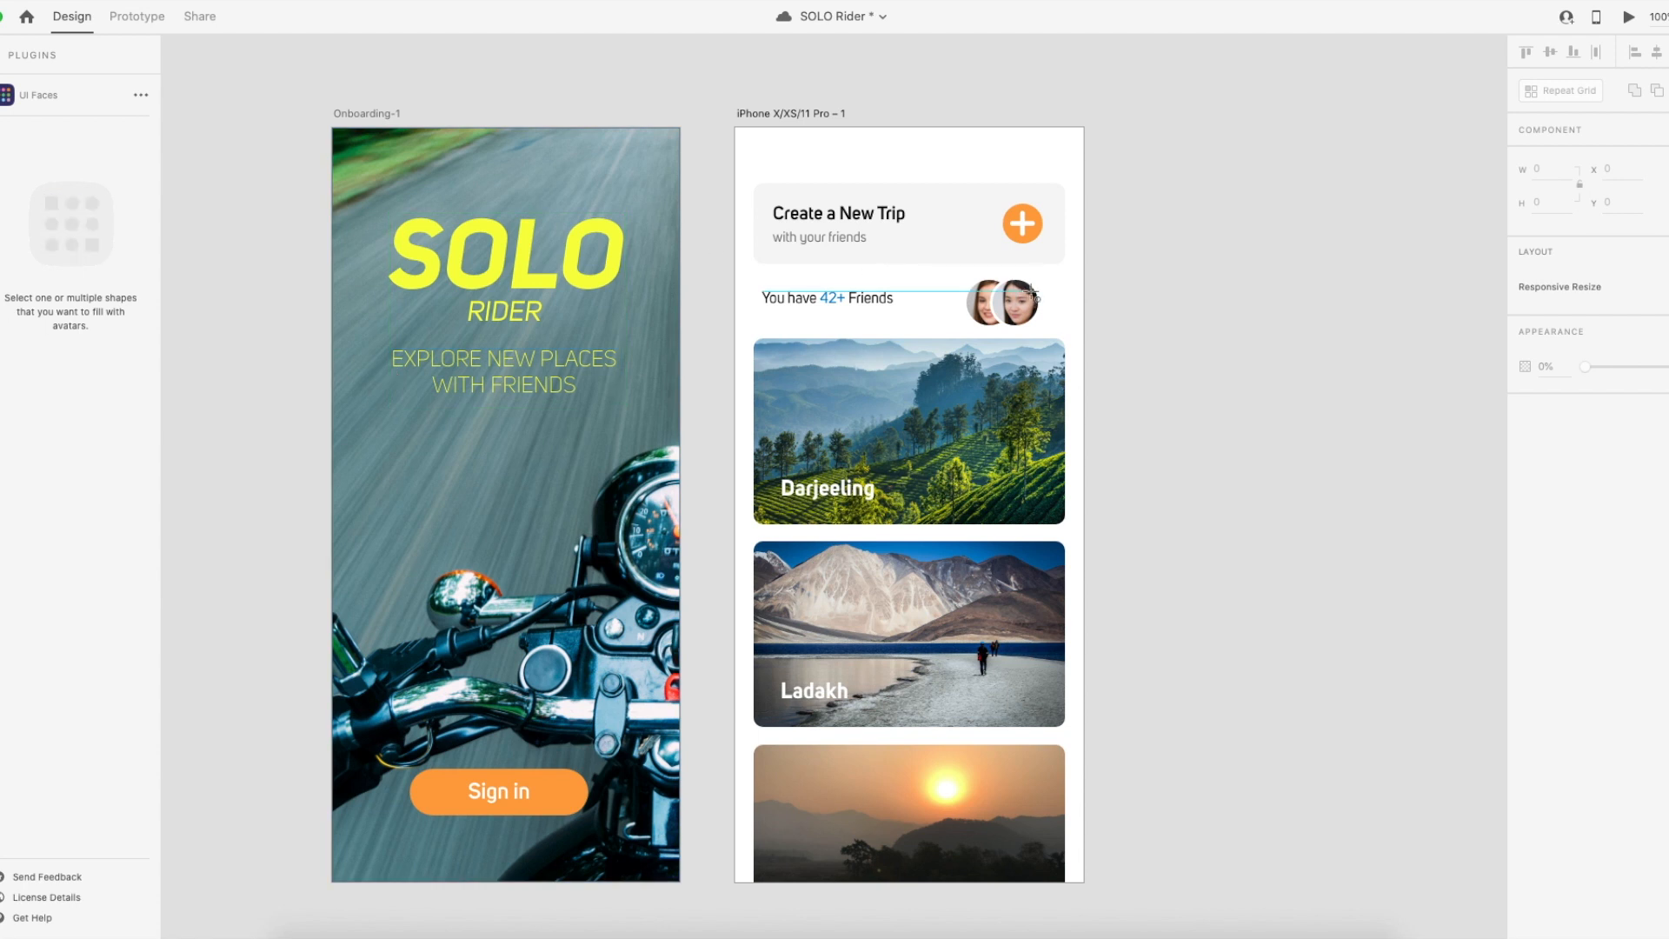
Draw a 51 × 51 circle beside the first avatar and move it over the second avatar.
drag(1057, 281, 1000, 329)
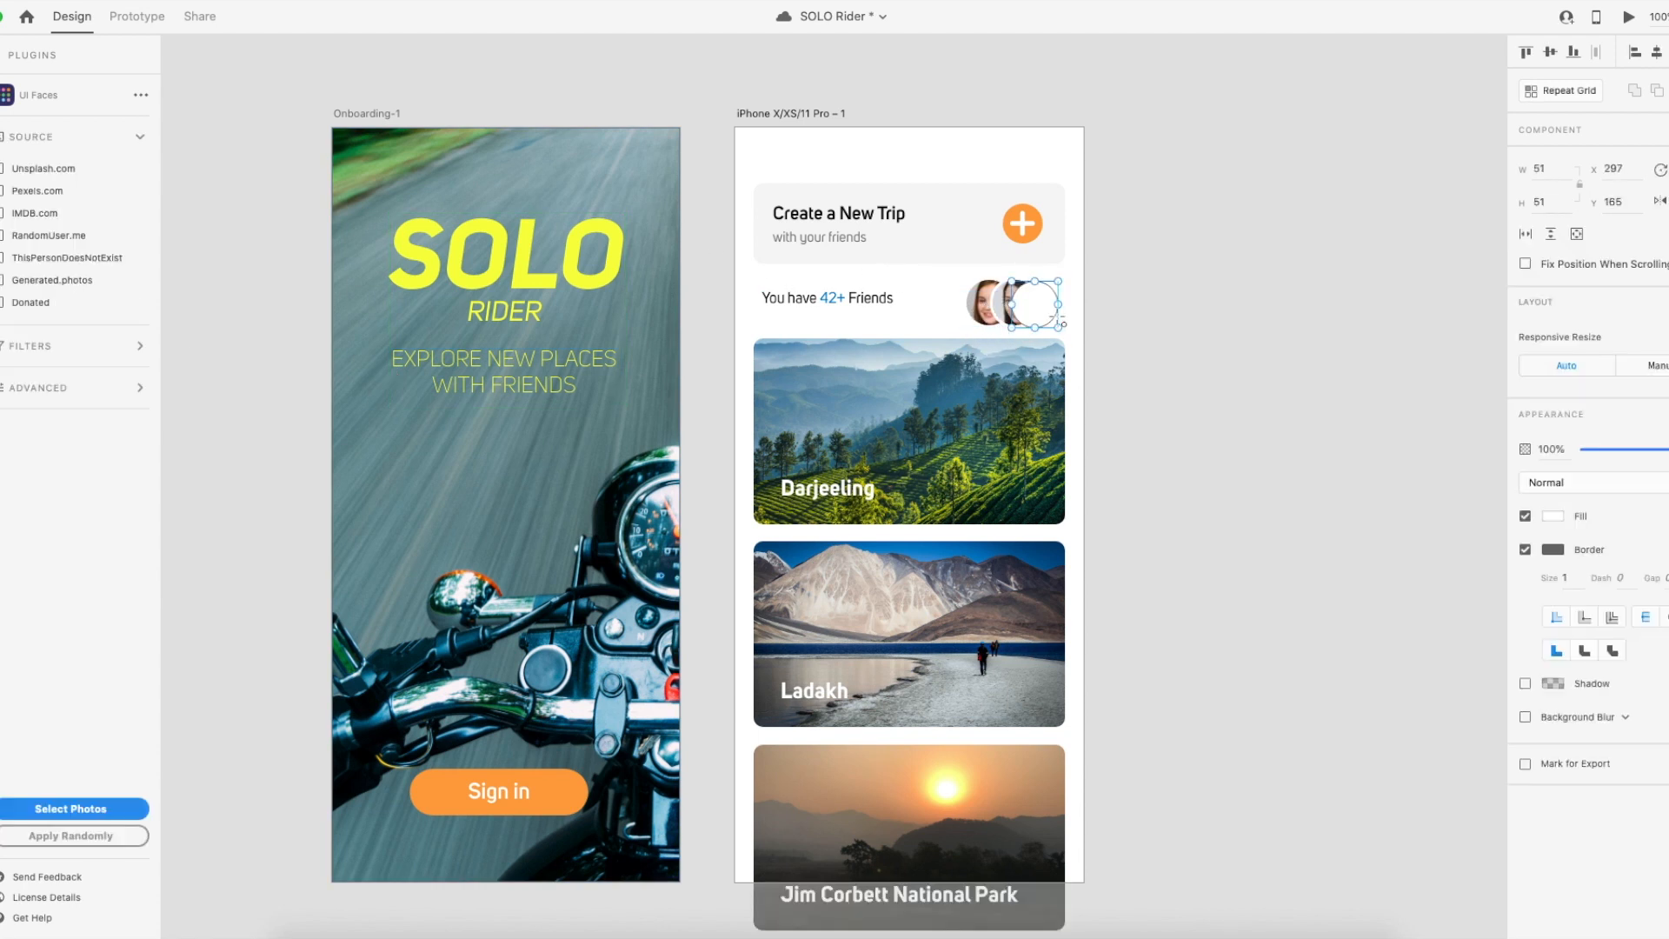
click(1120, 306)
drag(1049, 308, 1029, 306)
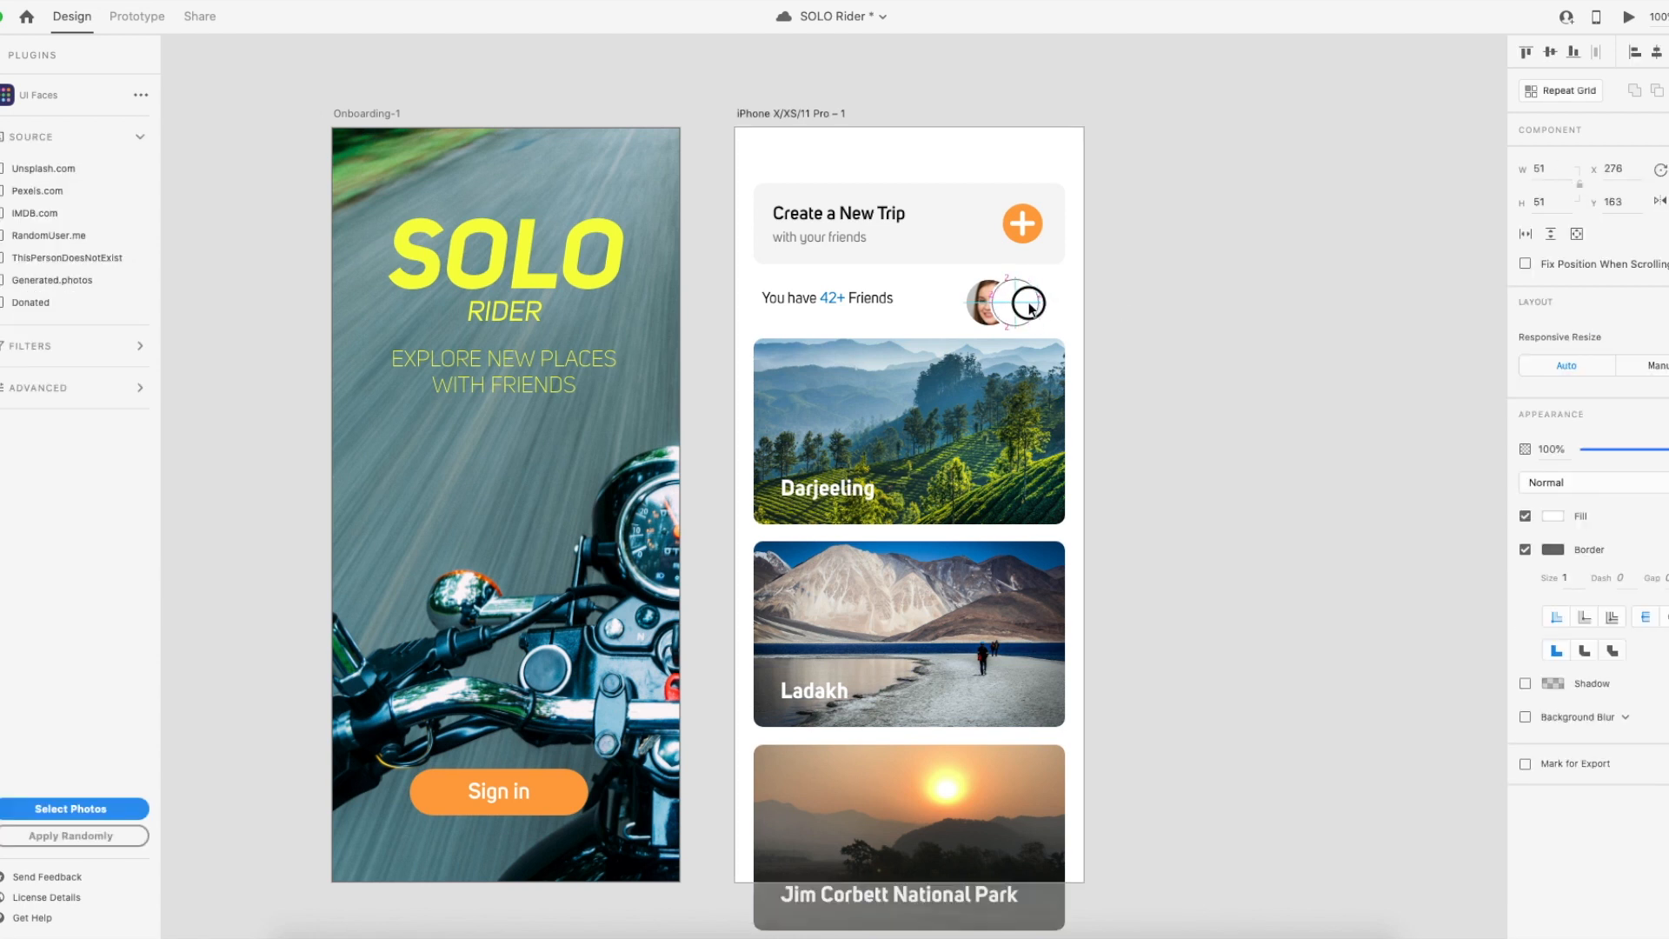
Resize the new circle to 55 × 55 with locked proportions and place it at the third avatar's position, X 300, Y 161.
click(1541, 168)
text(54)
key(Return)
key(Down)
key(Down)
click(1580, 184)
mouse_move(1039, 279)
mouse_down()
mouse_move(1022, 299)
mouse_move(1049, 303)
mouse_up()
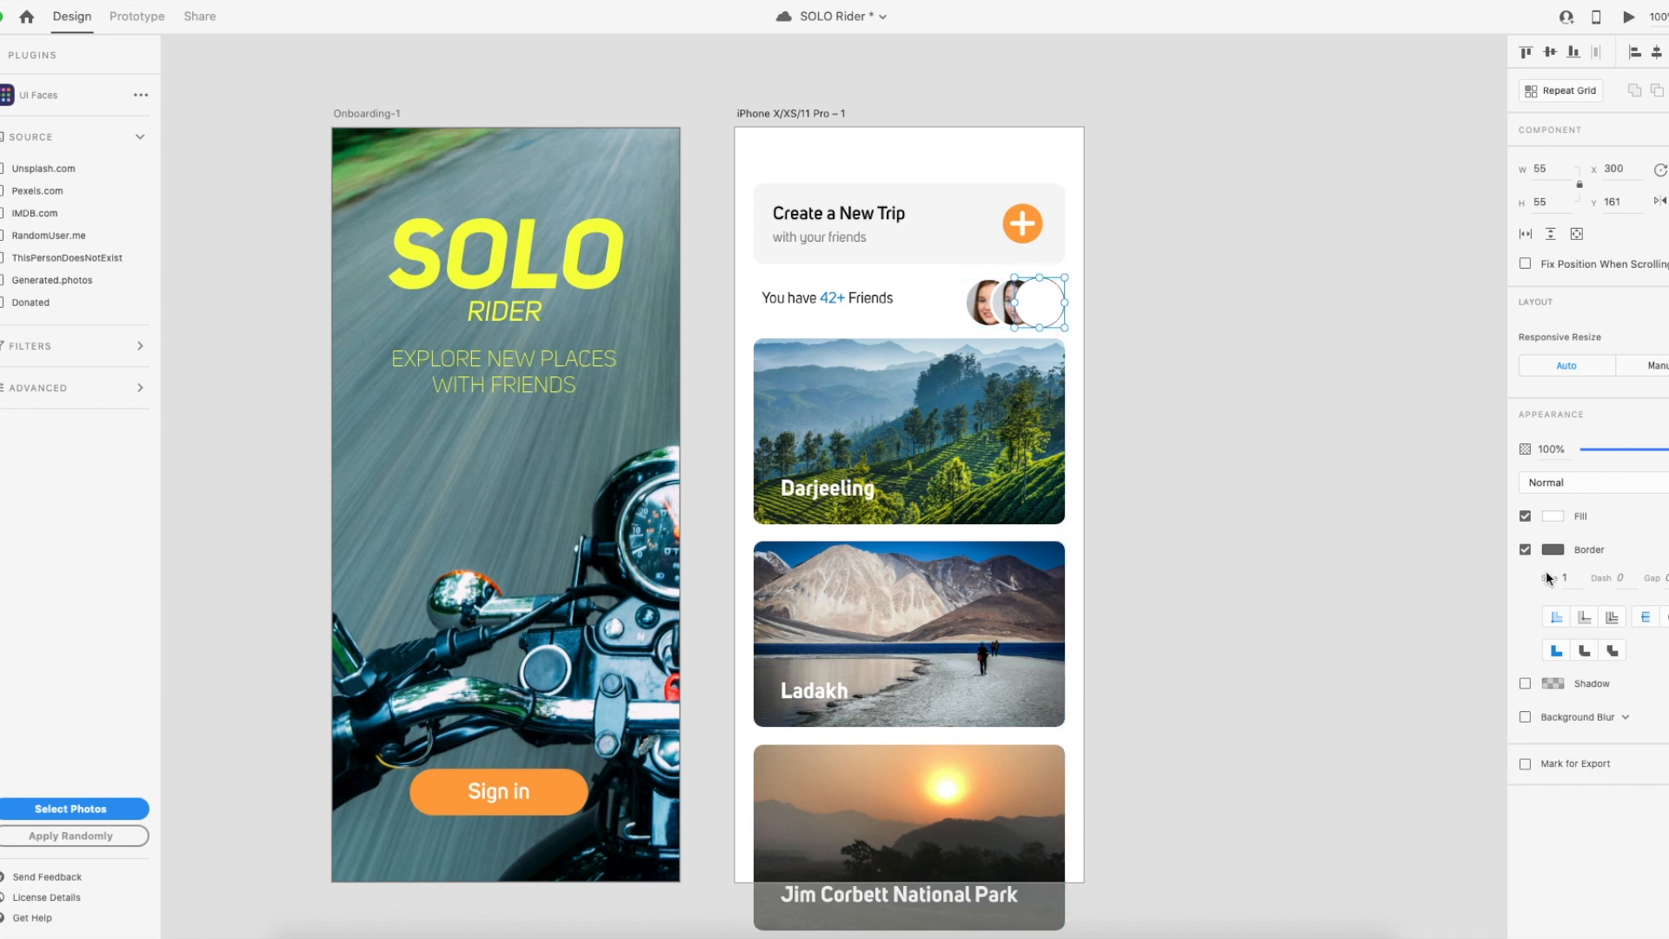
Remove the new circle's border and fill it with light grey #EFEFEF.
click(1525, 550)
click(1551, 516)
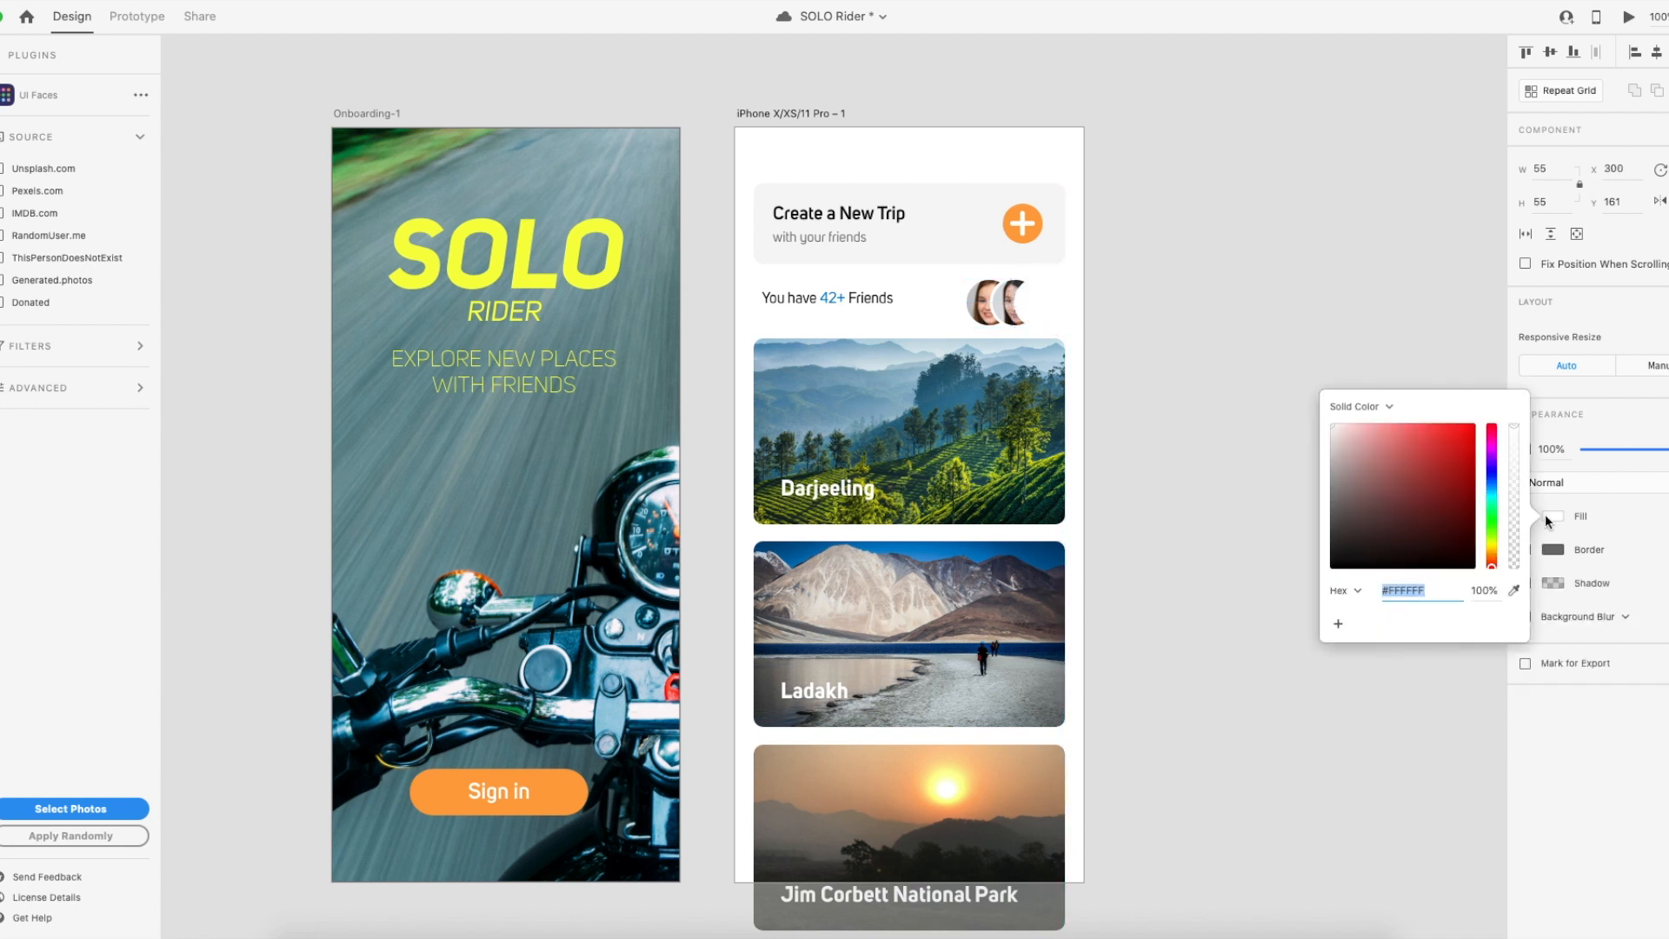
click(1331, 434)
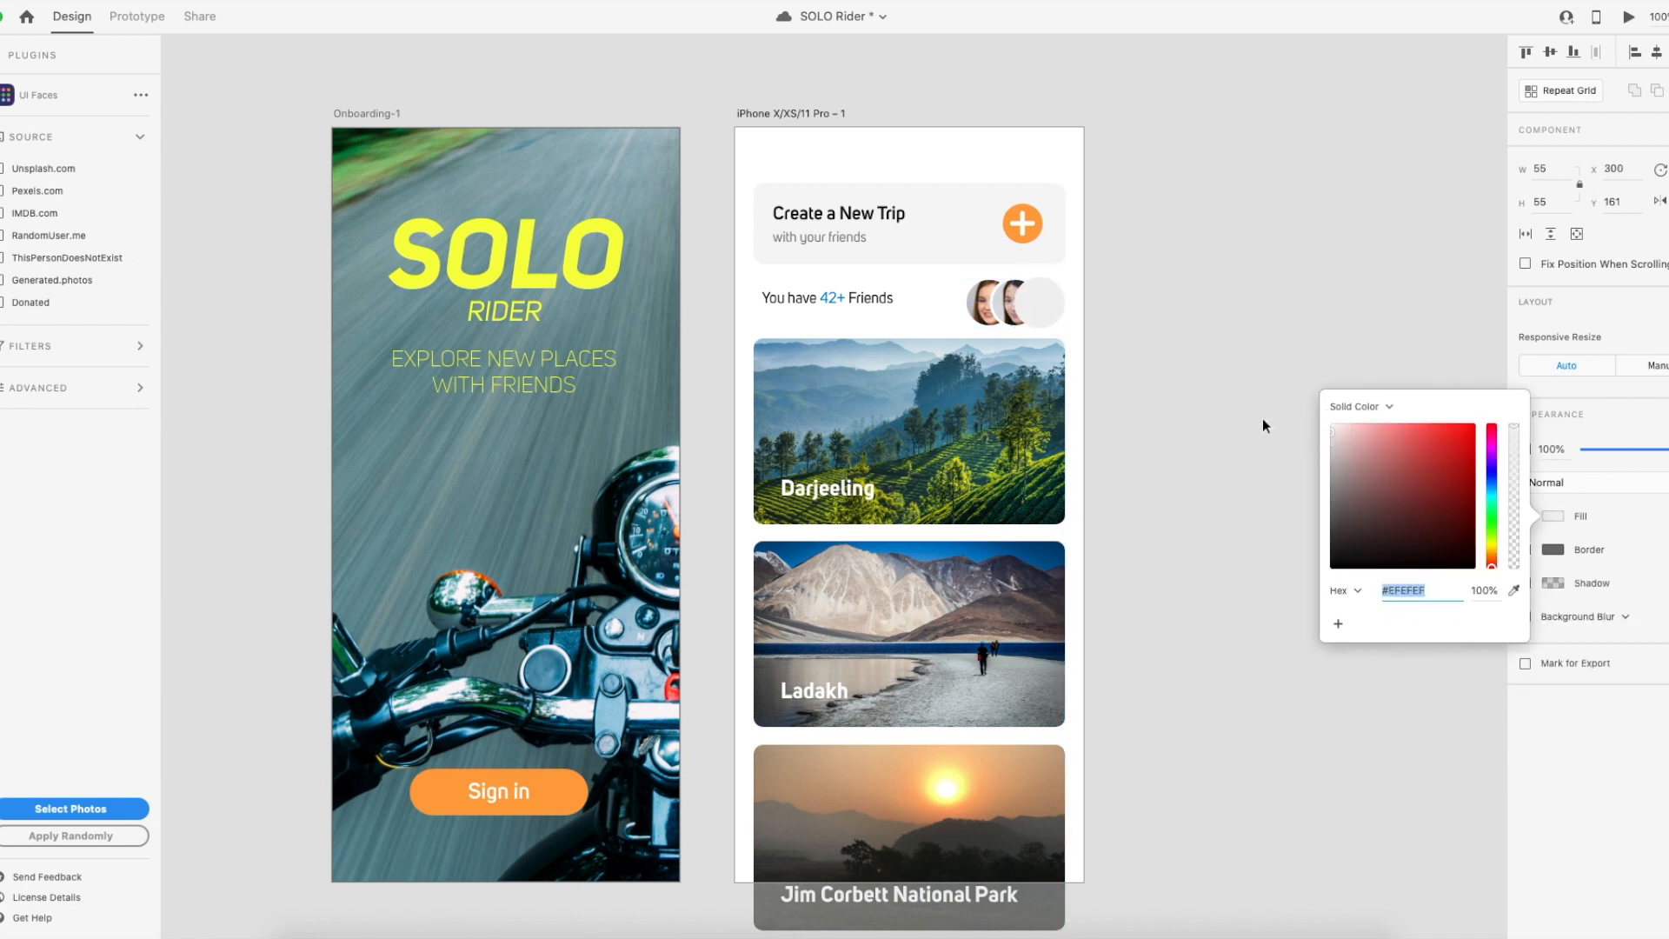
Shrink the grey circle to 53 × 53 about its centre.
click(1065, 280)
drag(1064, 280, 1062, 281)
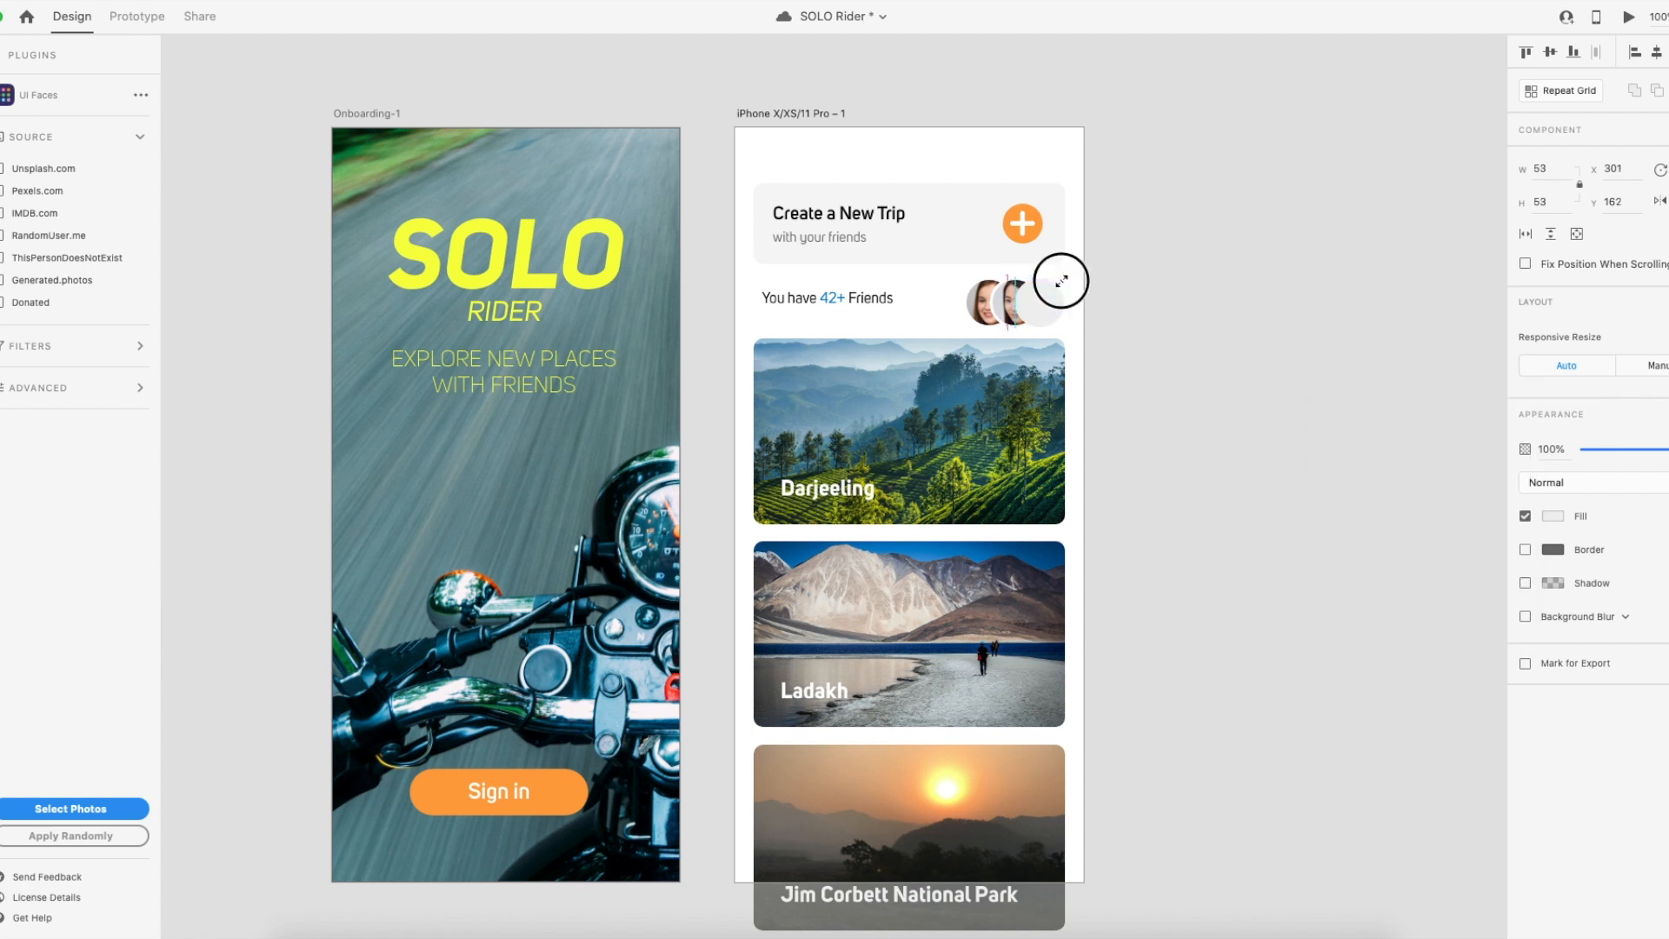
click(1148, 331)
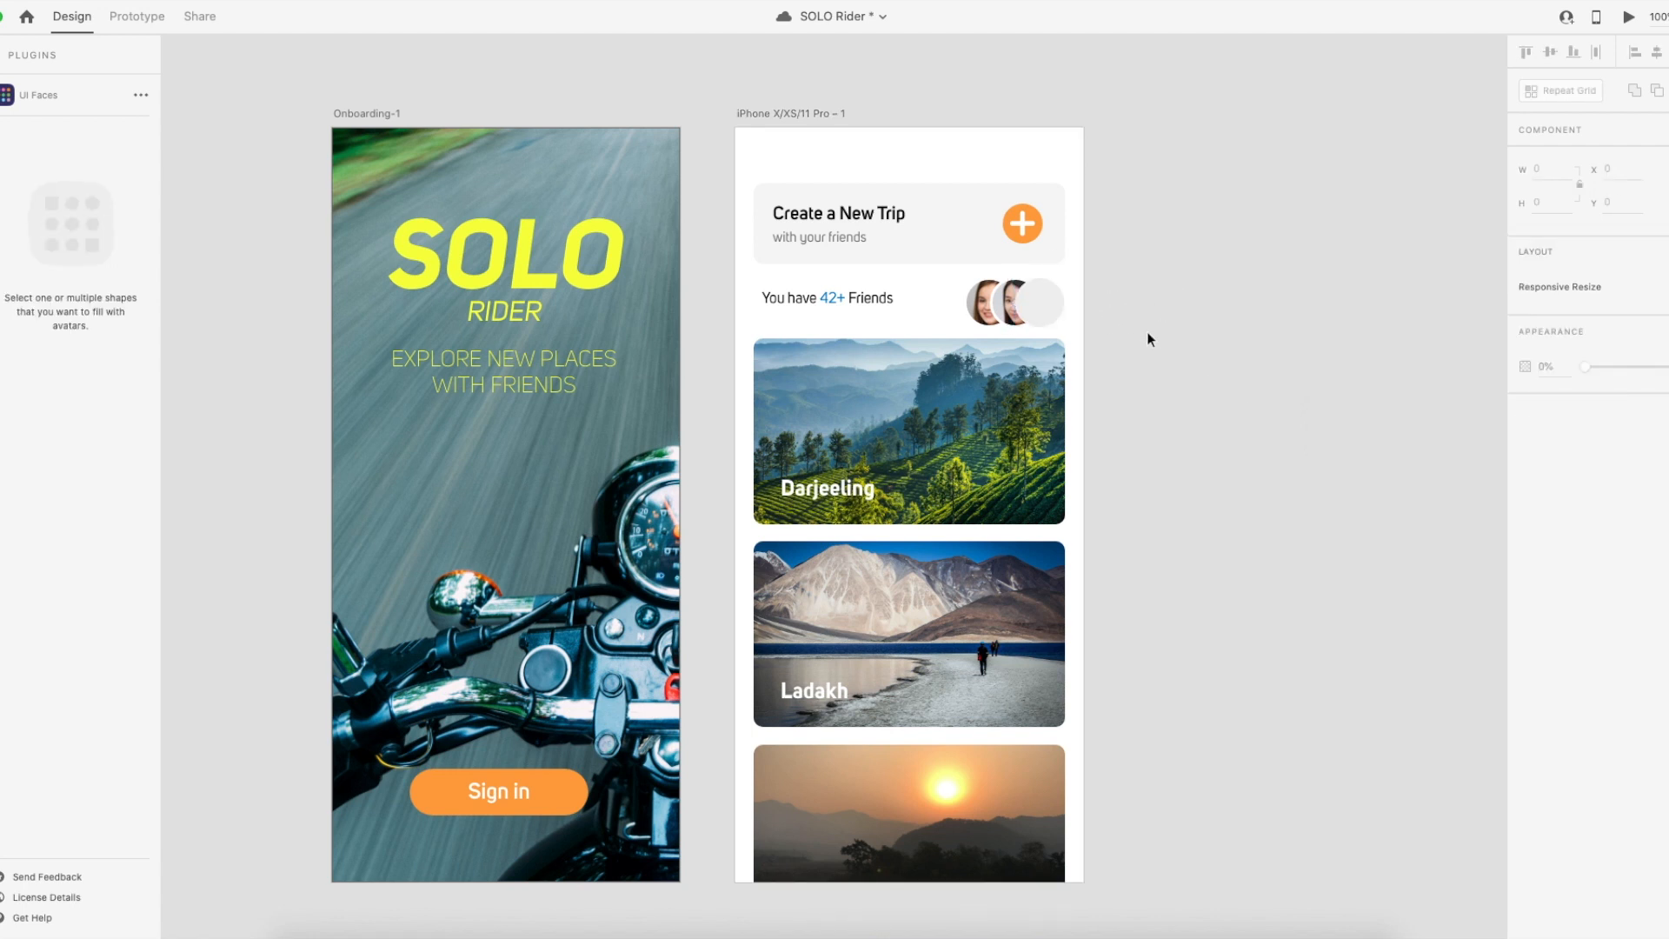
click(1056, 315)
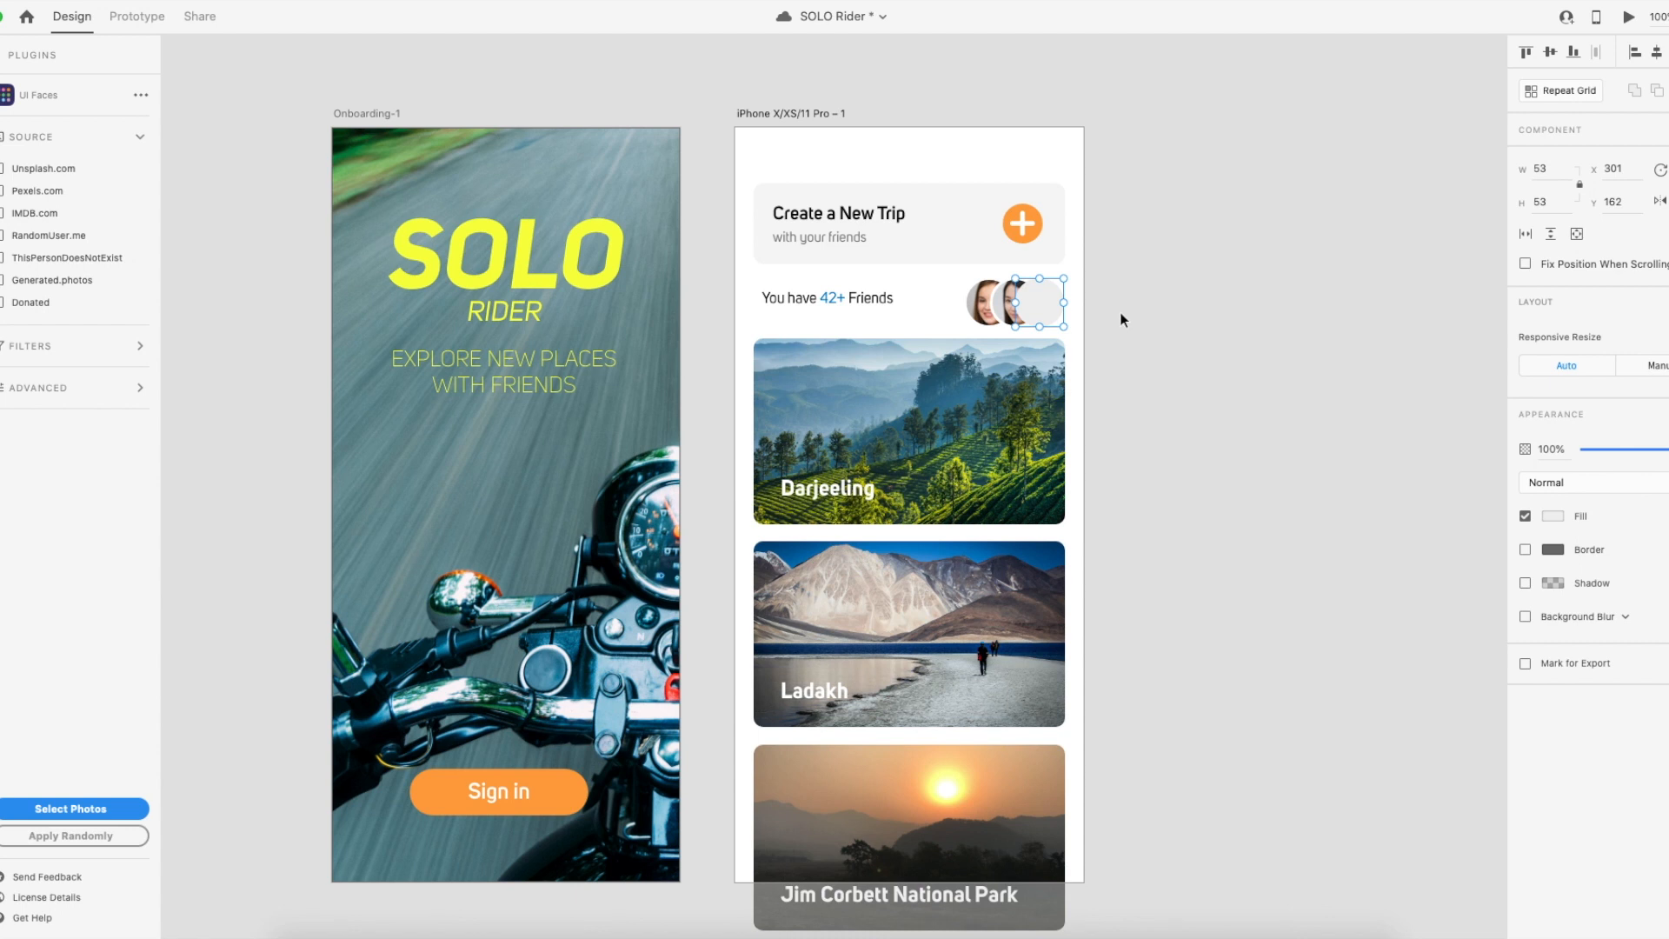
click(1250, 383)
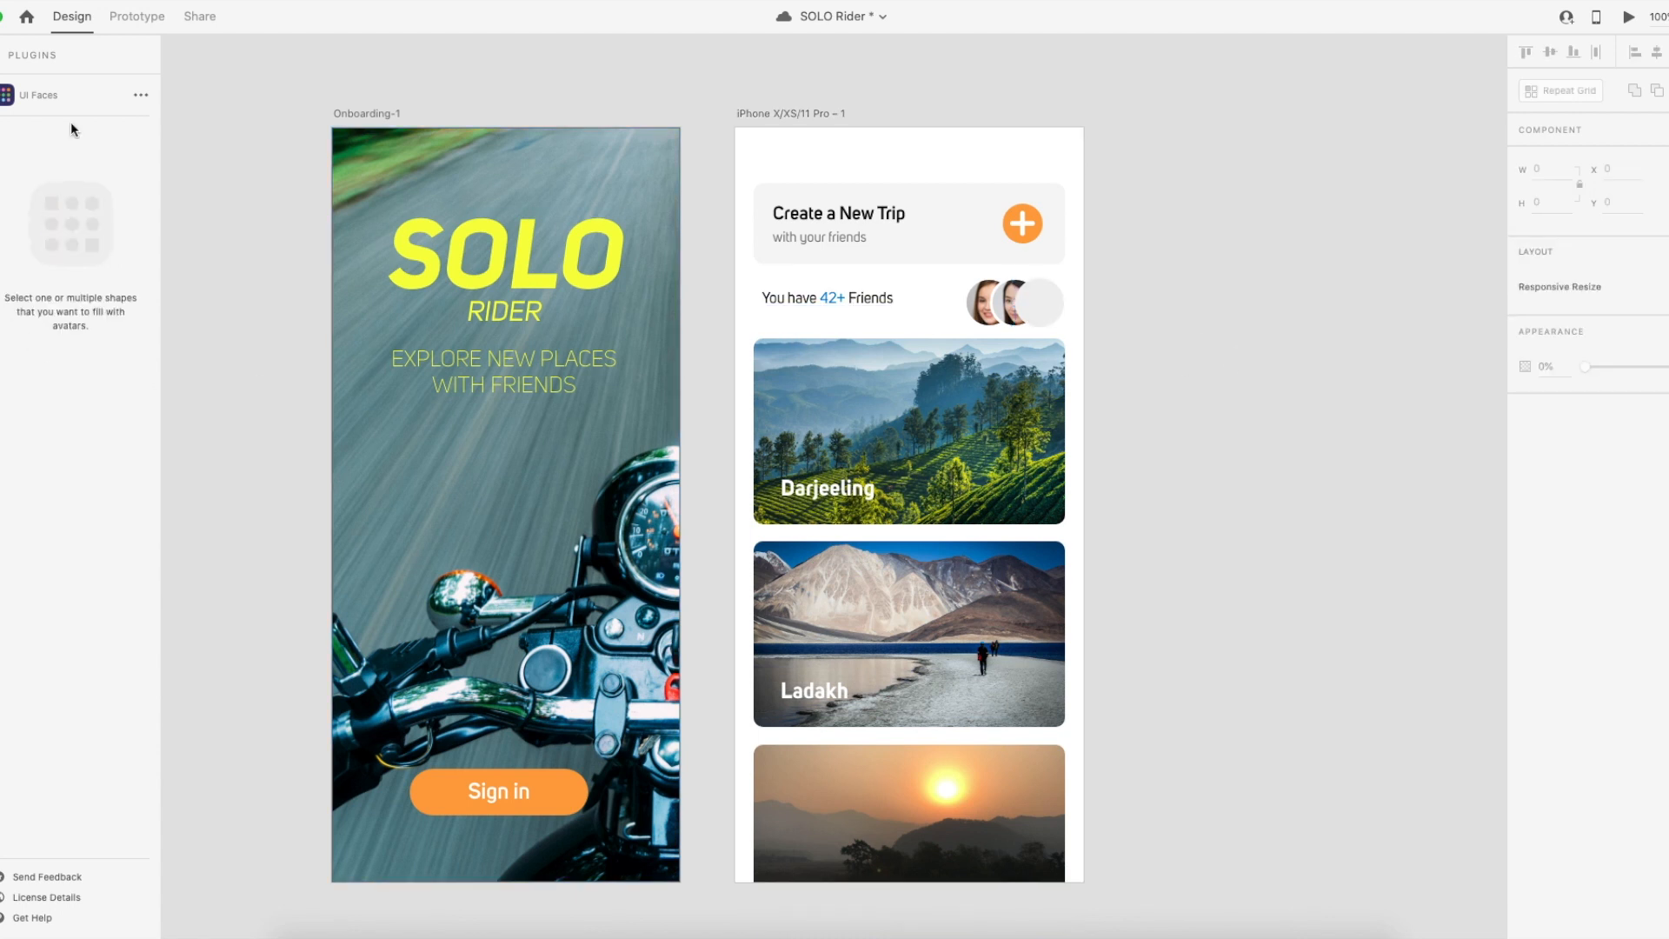
Leave the UI Faces plugin, add the text 11+ and place it on the grey circle.
click(2, 57)
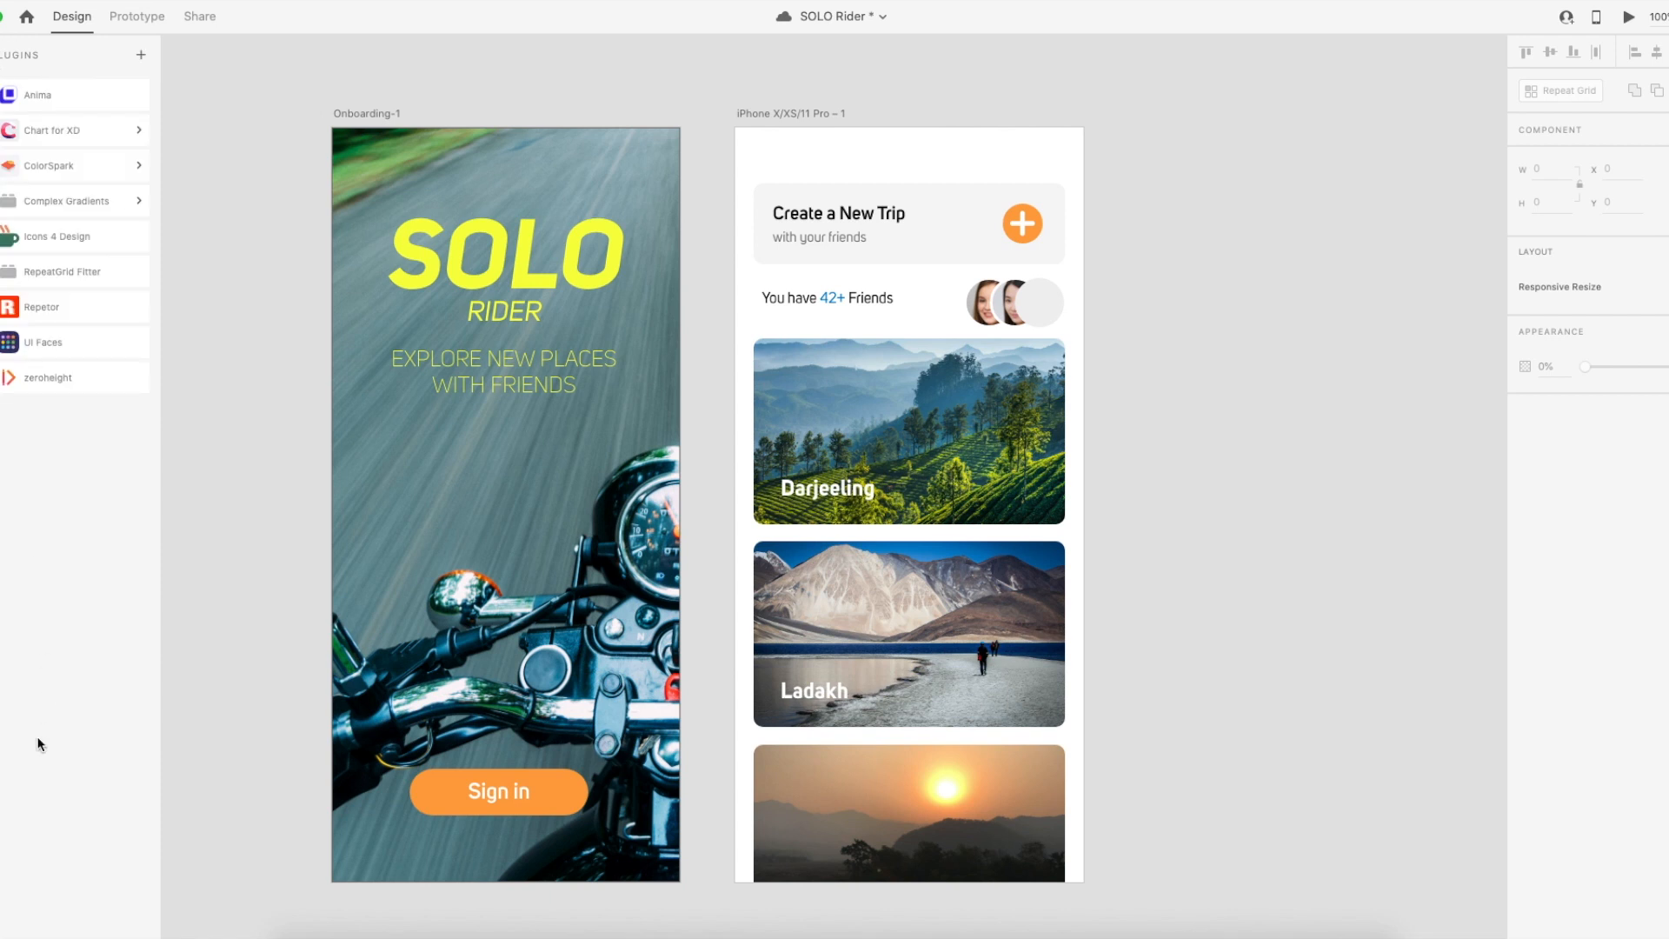
key(t)
click(1201, 313)
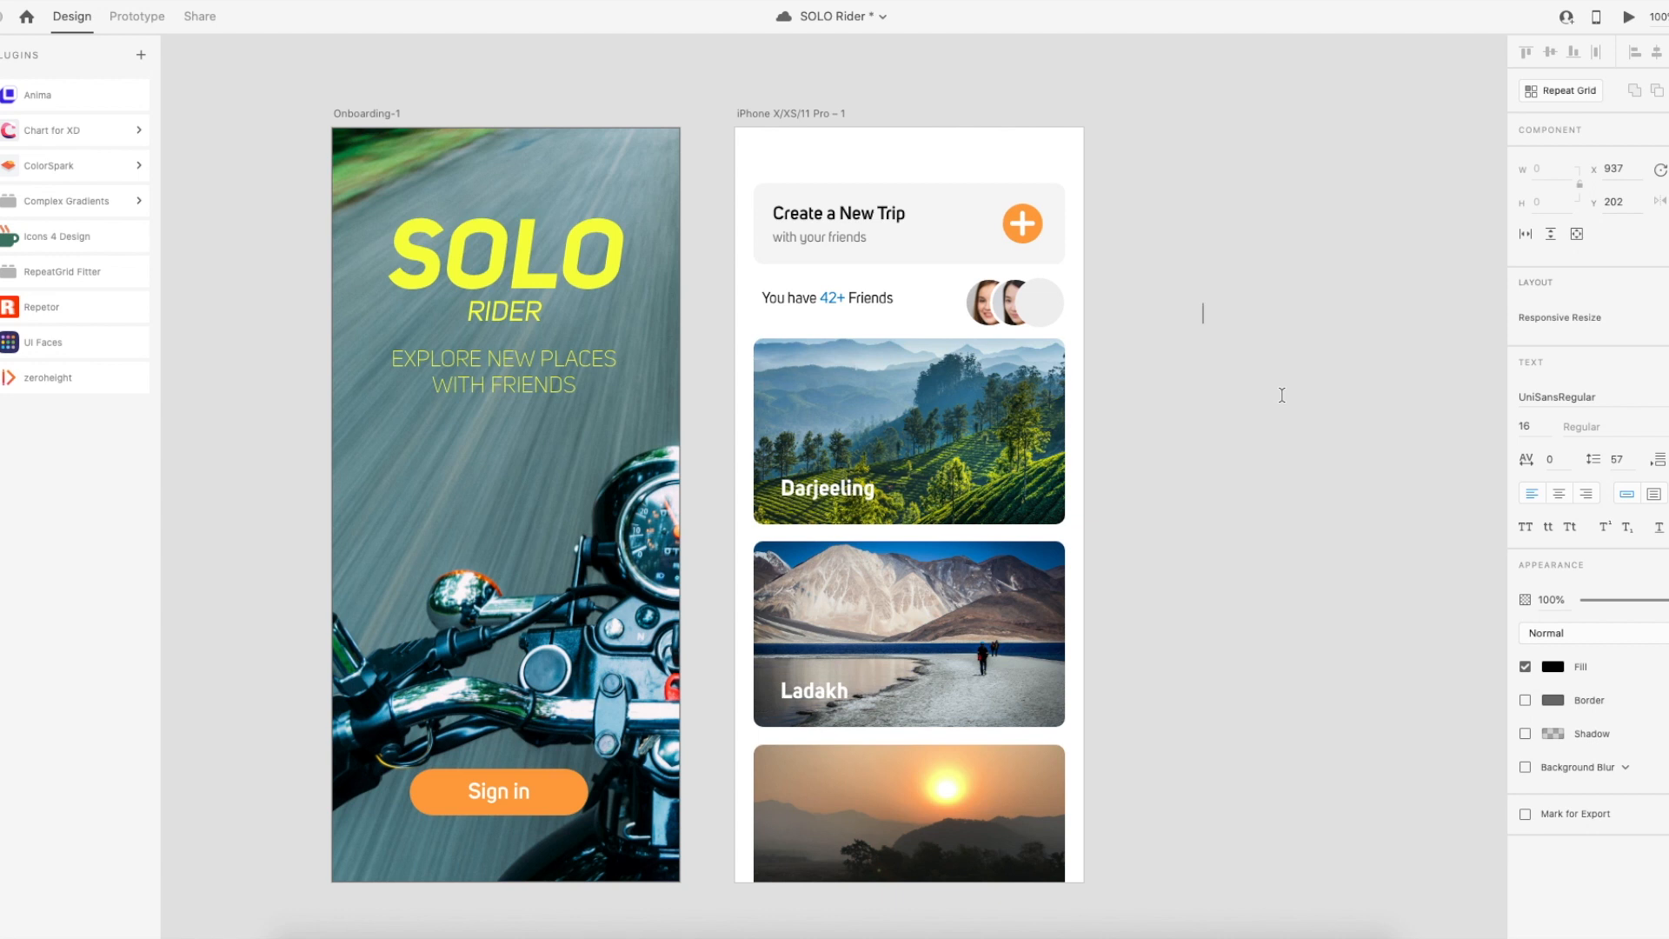
text(11+)
click(1278, 343)
drag(1219, 310, 1041, 309)
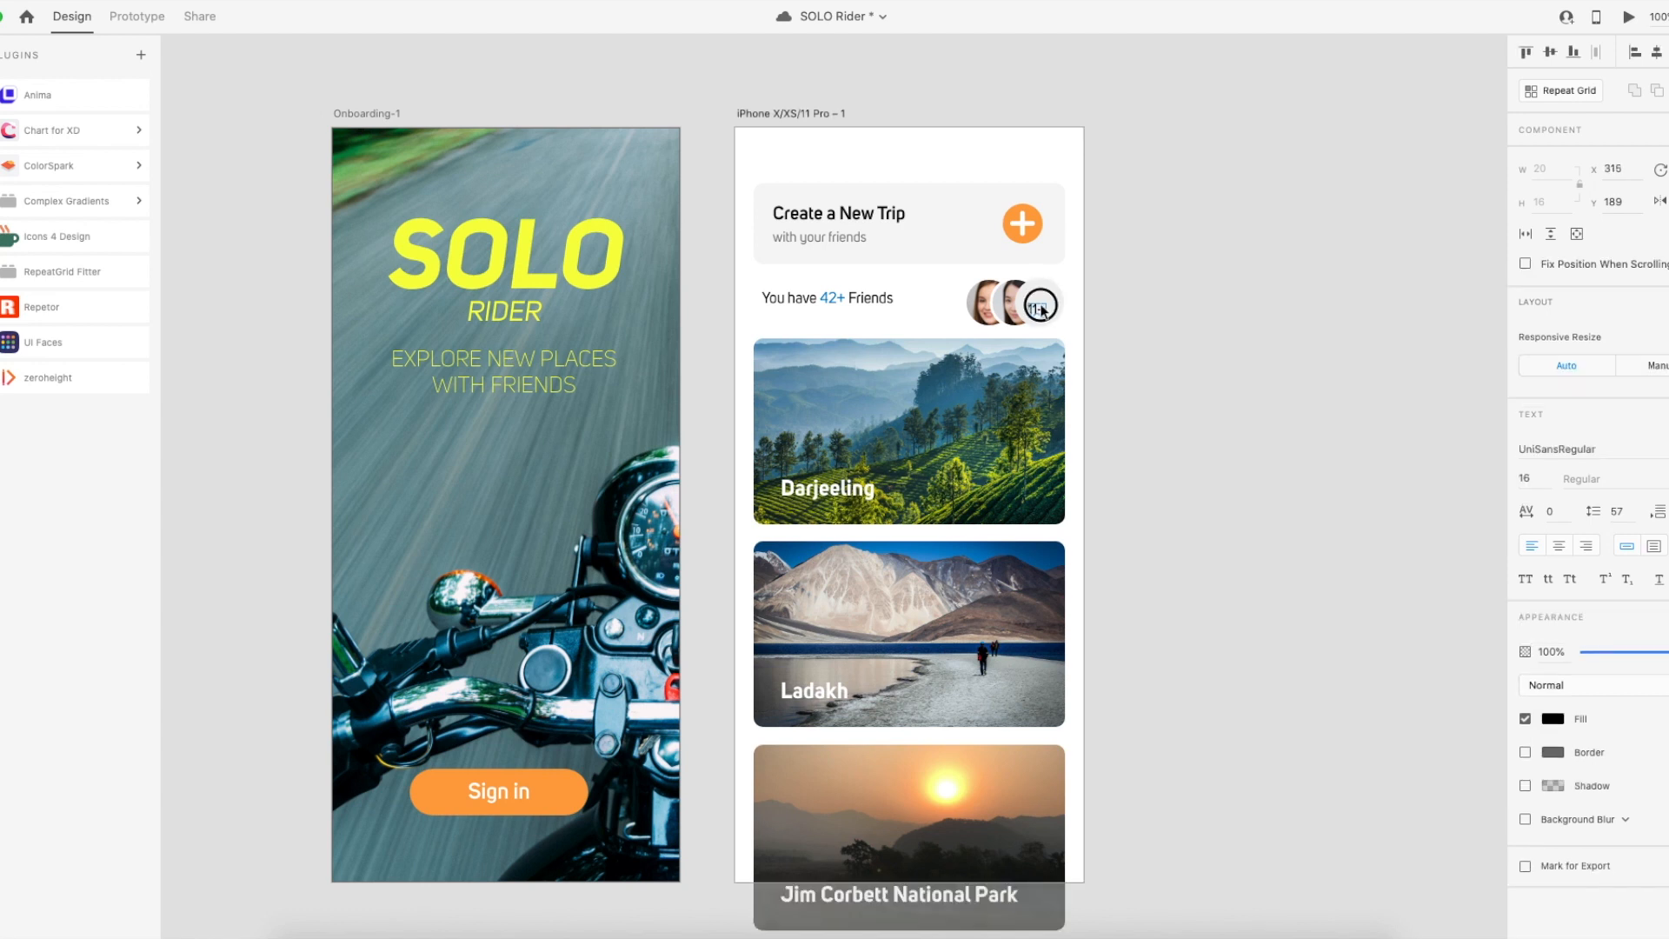
Colour the 11+ text with the orange of the plus button and centre it in the grey circle.
key(i)
click(1024, 224)
click(1247, 306)
scroll(1078, 305, right, 1)
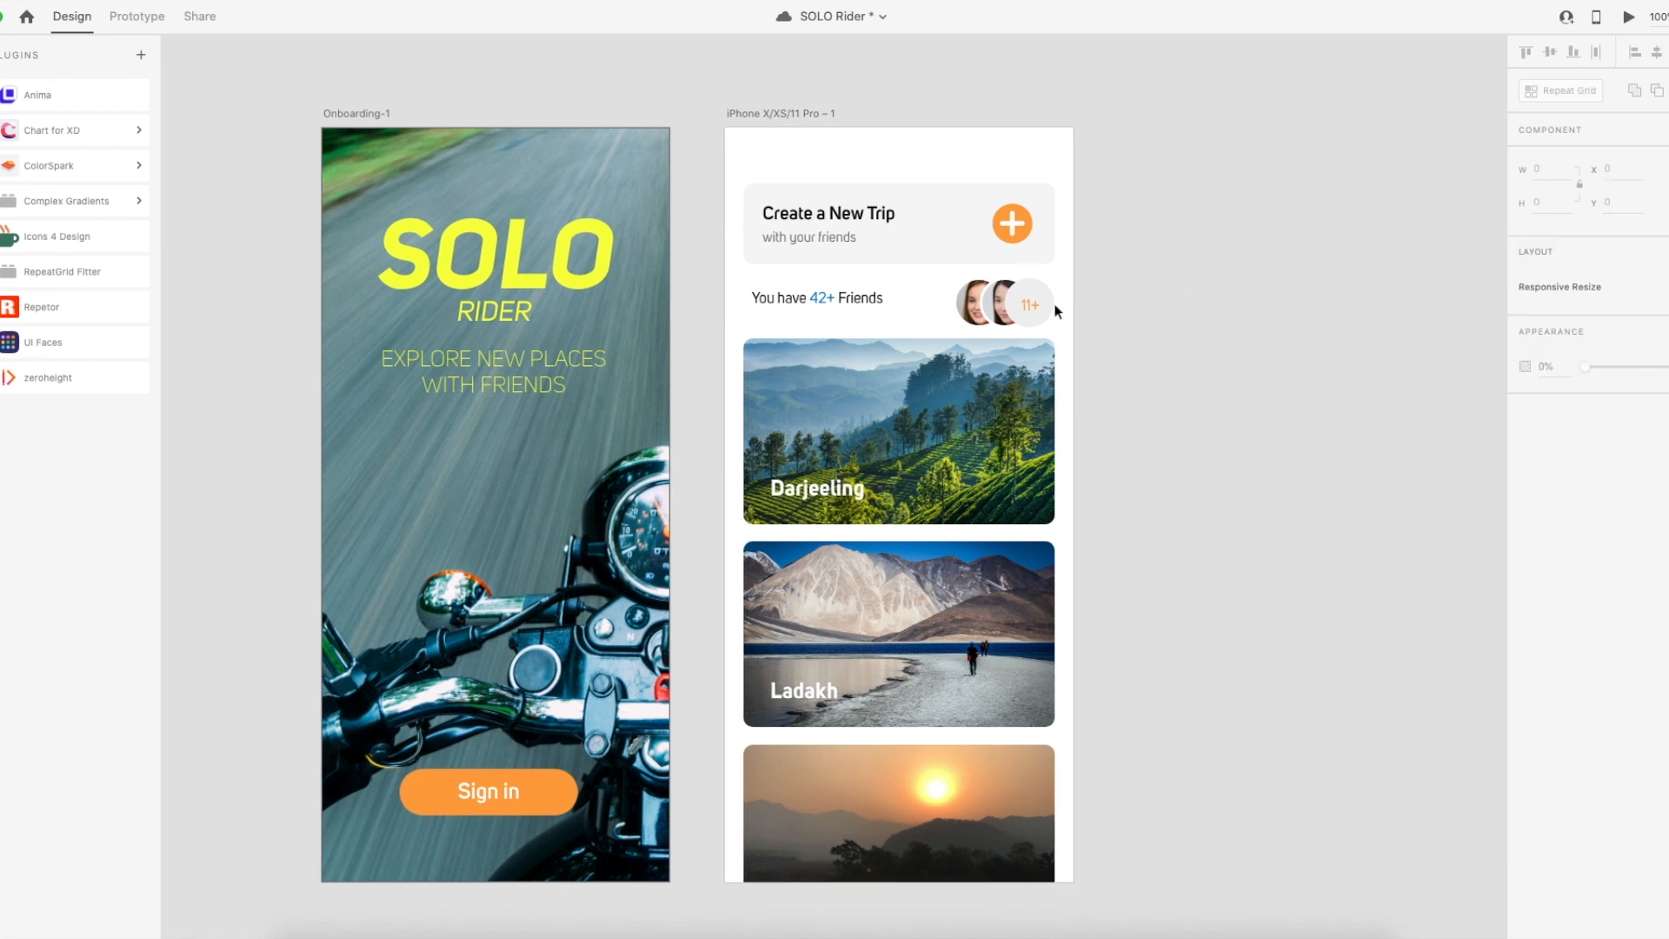
click(1035, 305)
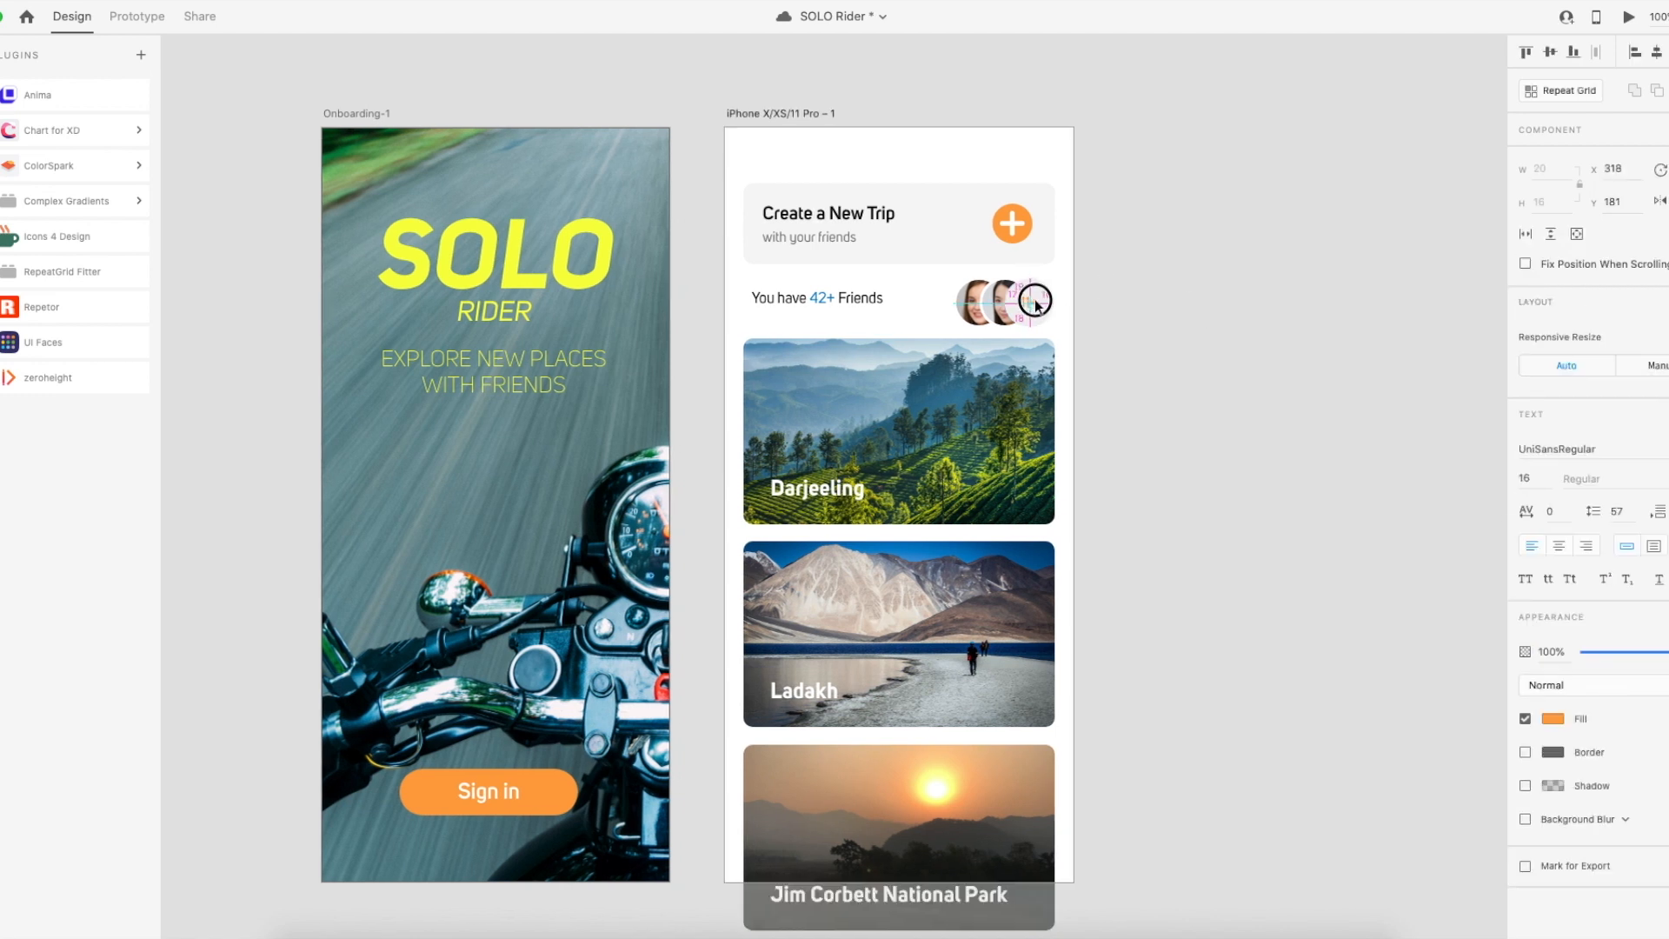
click(1192, 326)
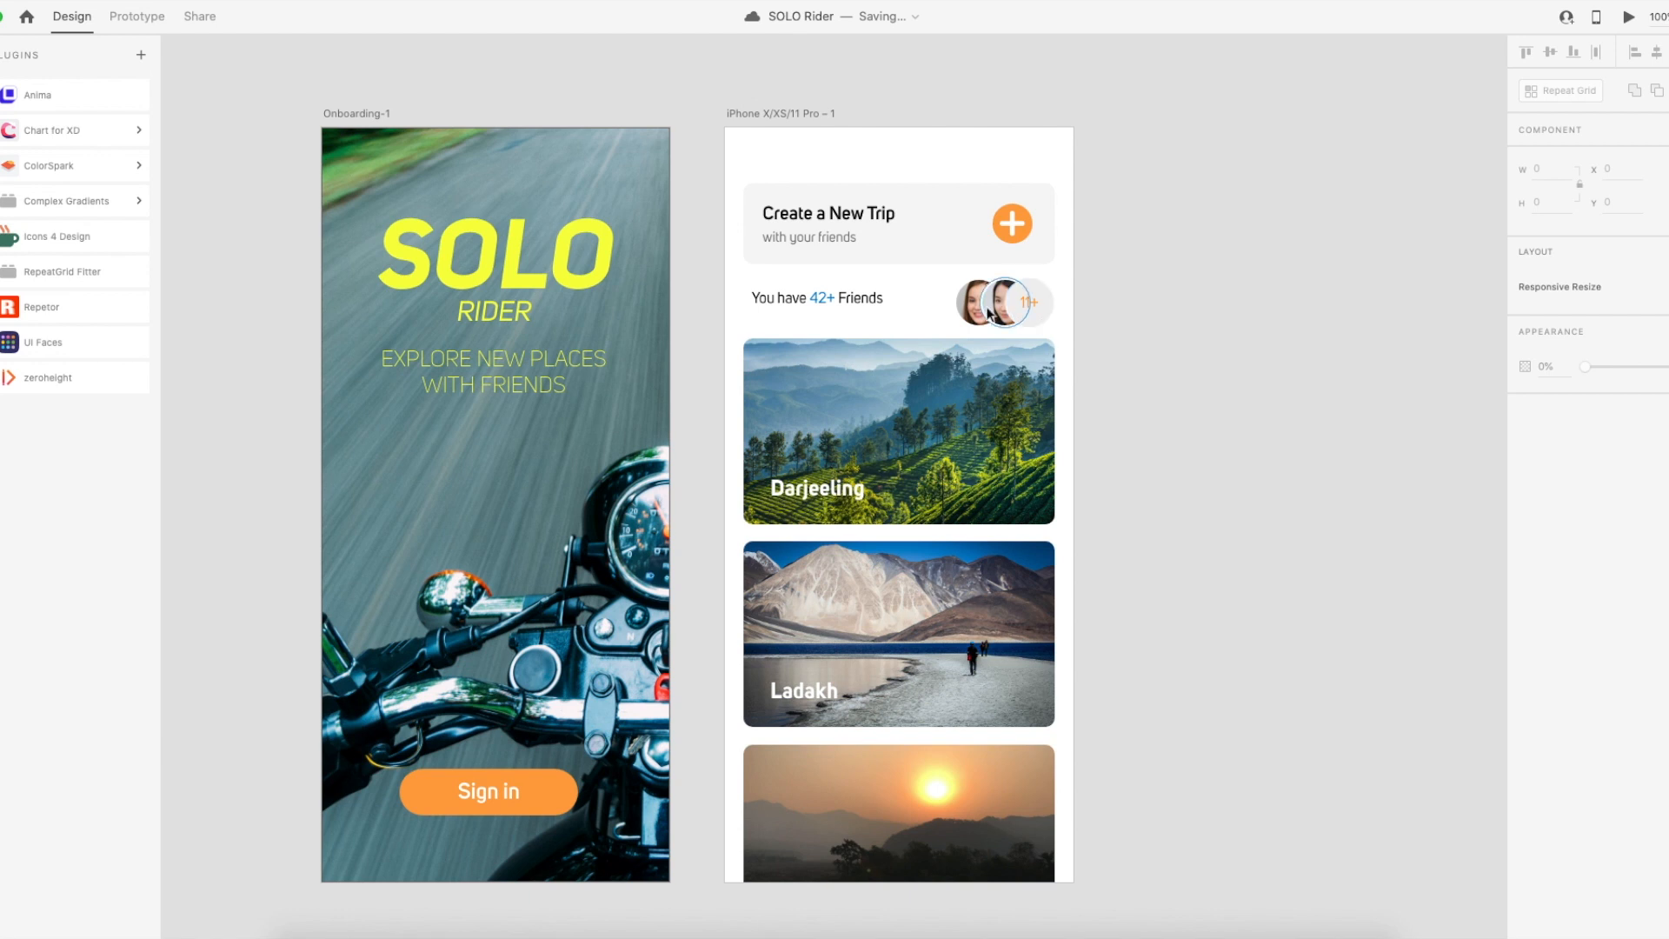
Select both avatars, the grey circle and its 11+ text, and scale them down together to a height of 45.
click(1035, 304)
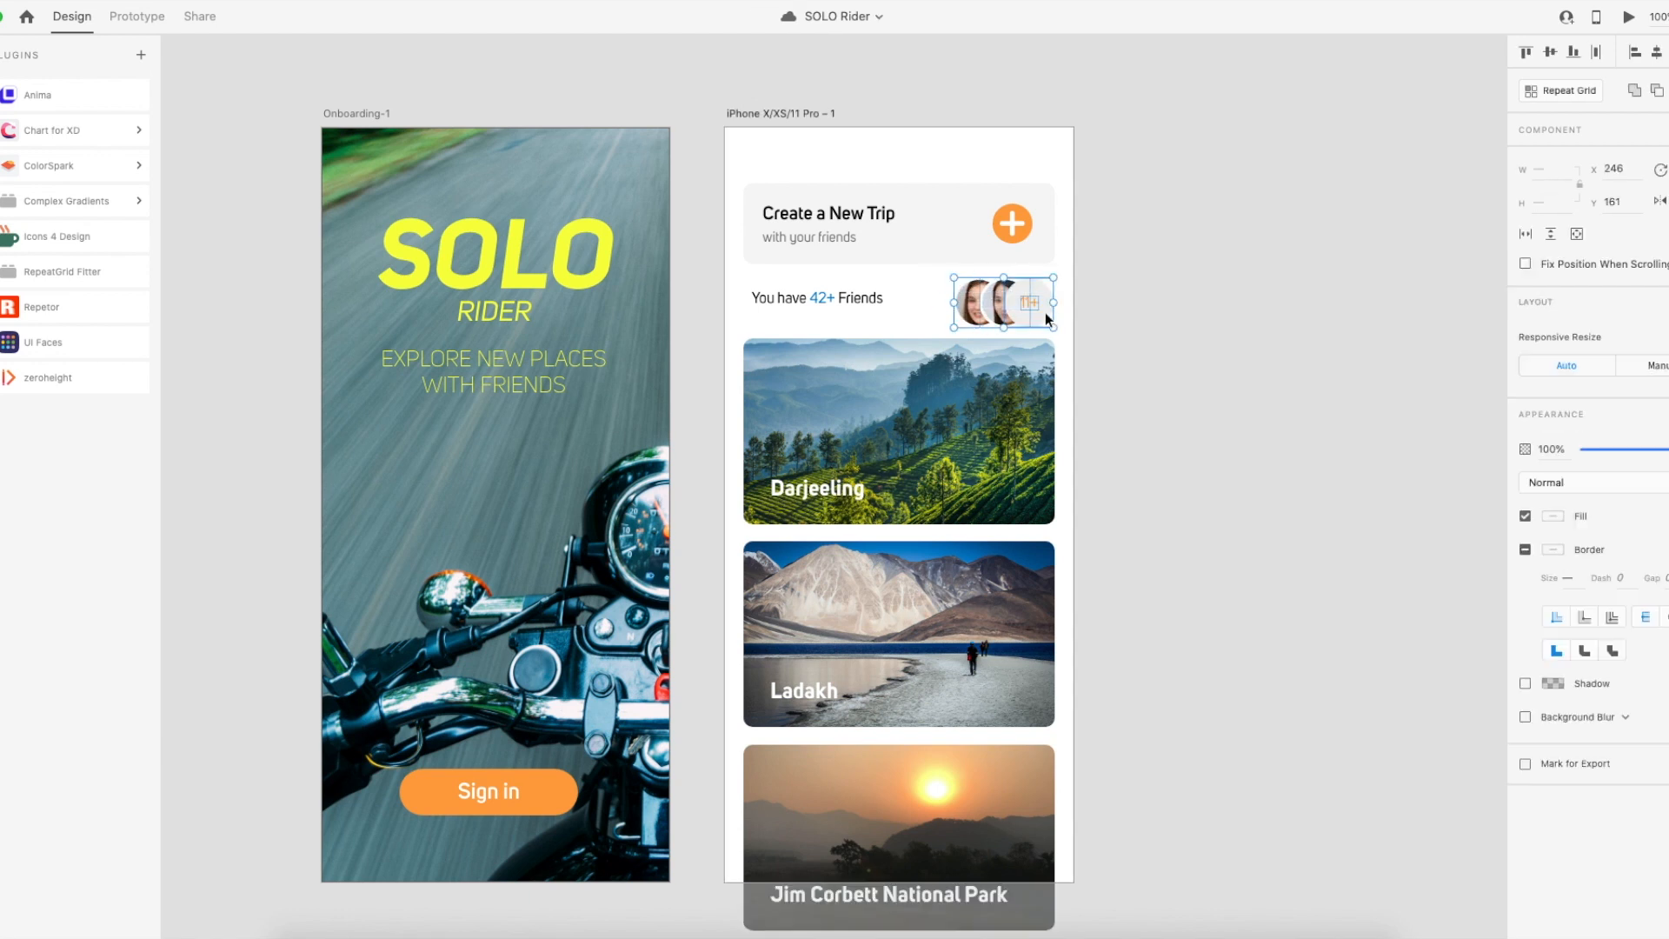
drag(1053, 327, 1054, 326)
click(1115, 316)
drag(953, 294, 1040, 315)
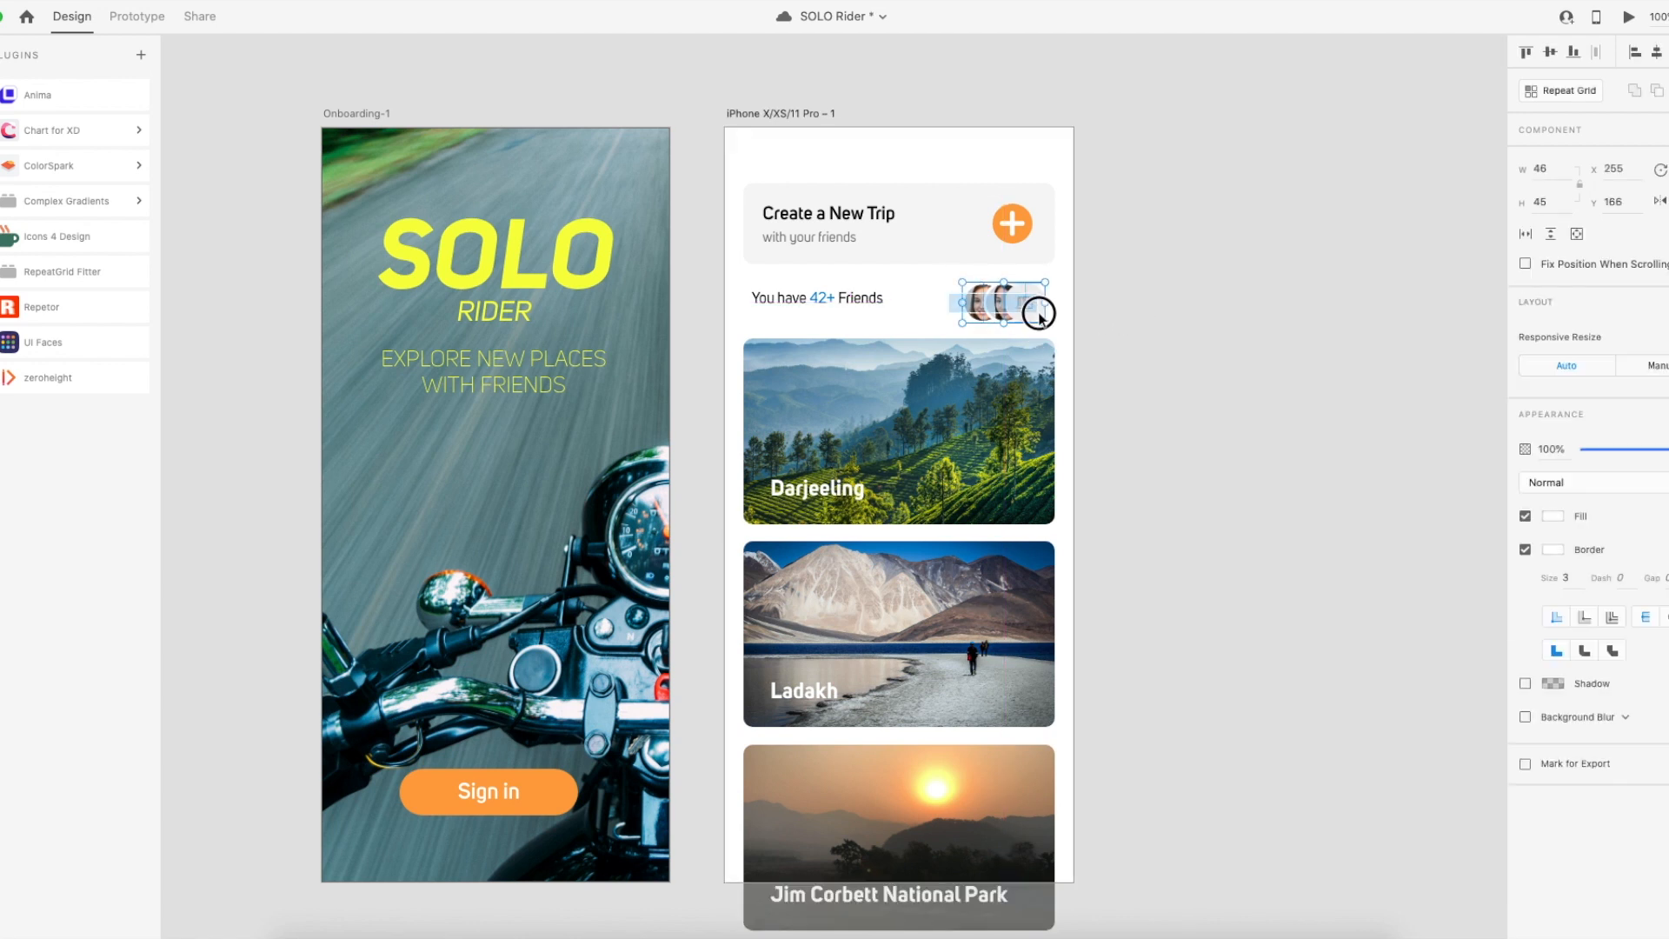
Align the "You have 42+ Friends" text with the cards' left edge at X 20.
shift+click(859, 301)
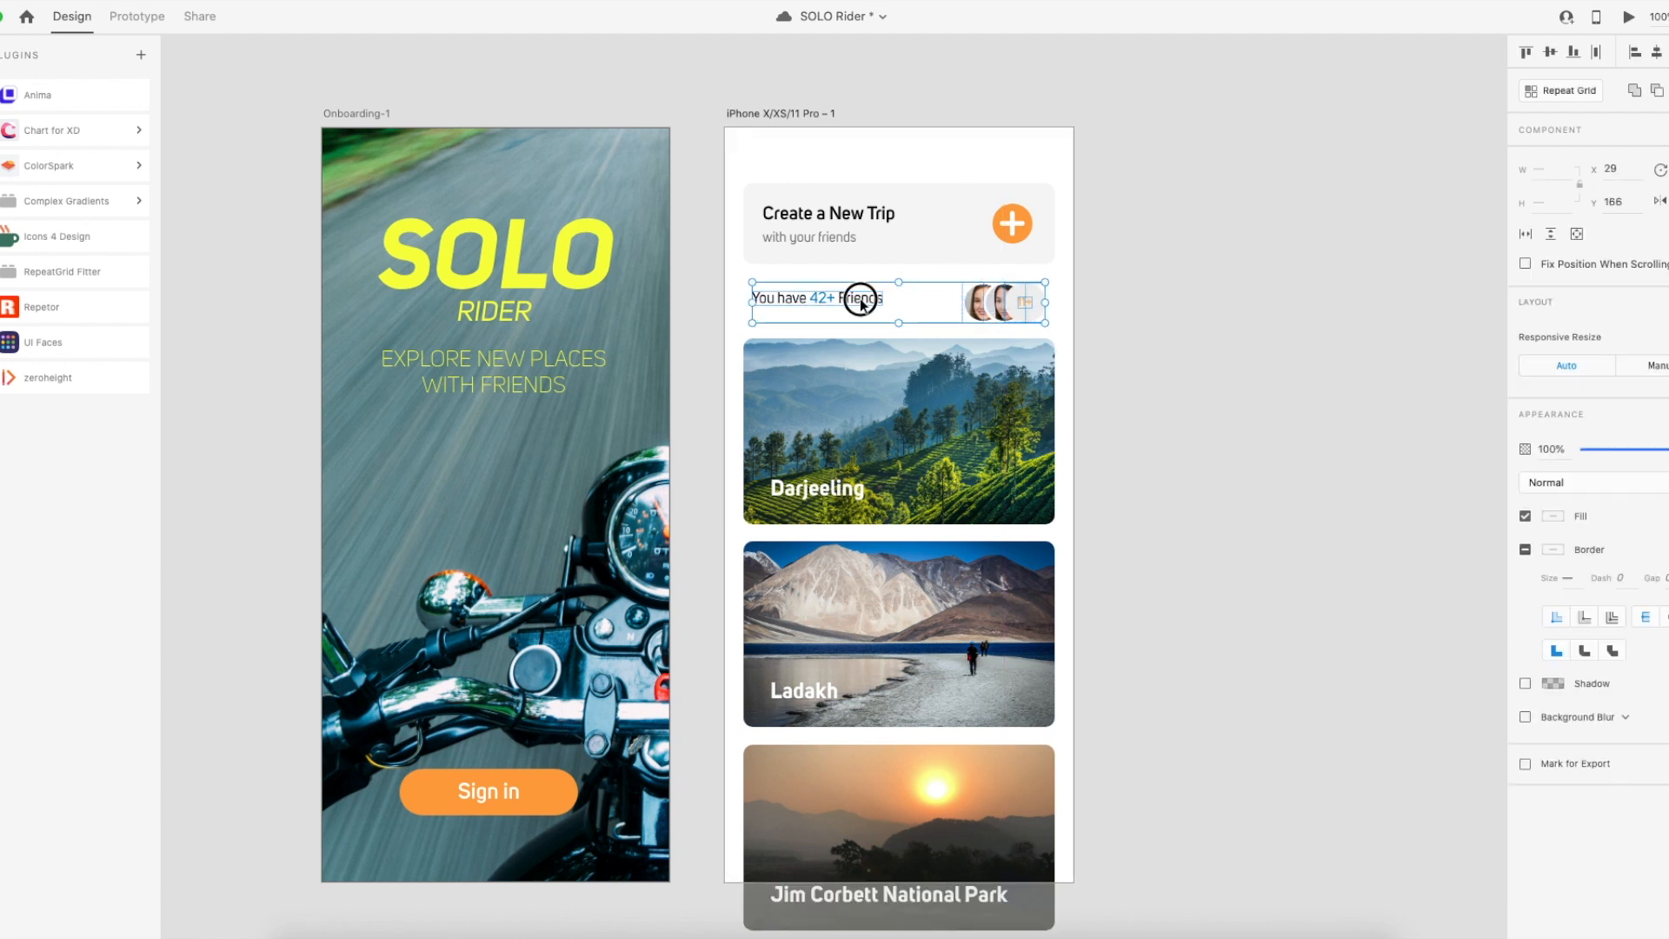
click(1177, 316)
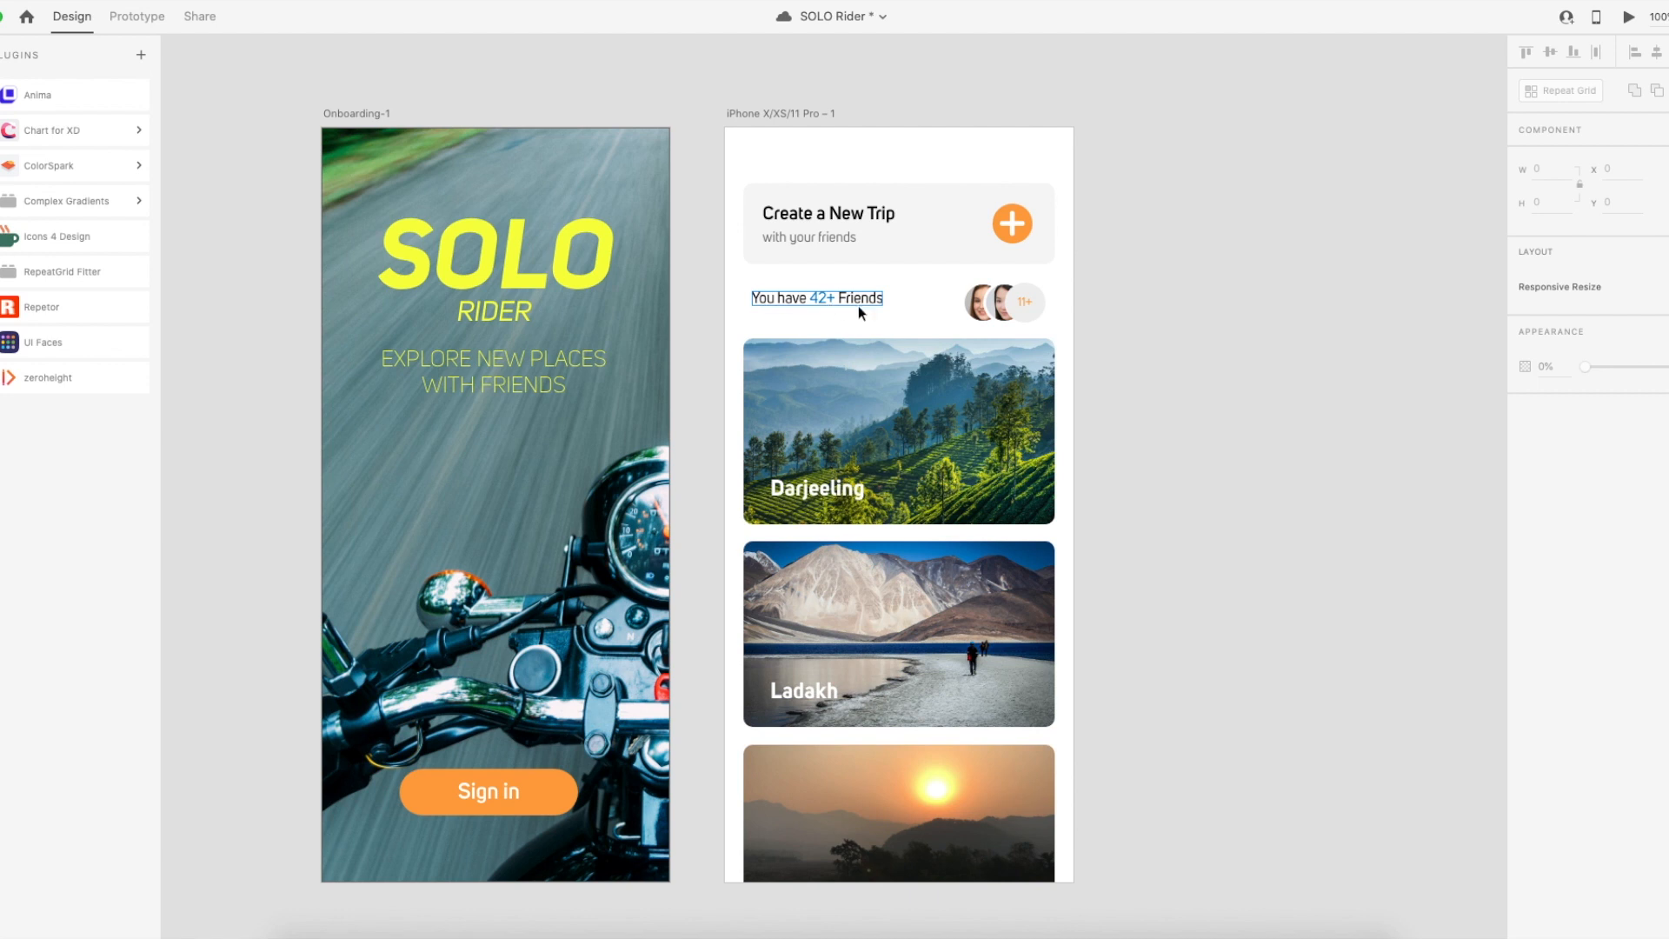
drag(790, 300, 784, 302)
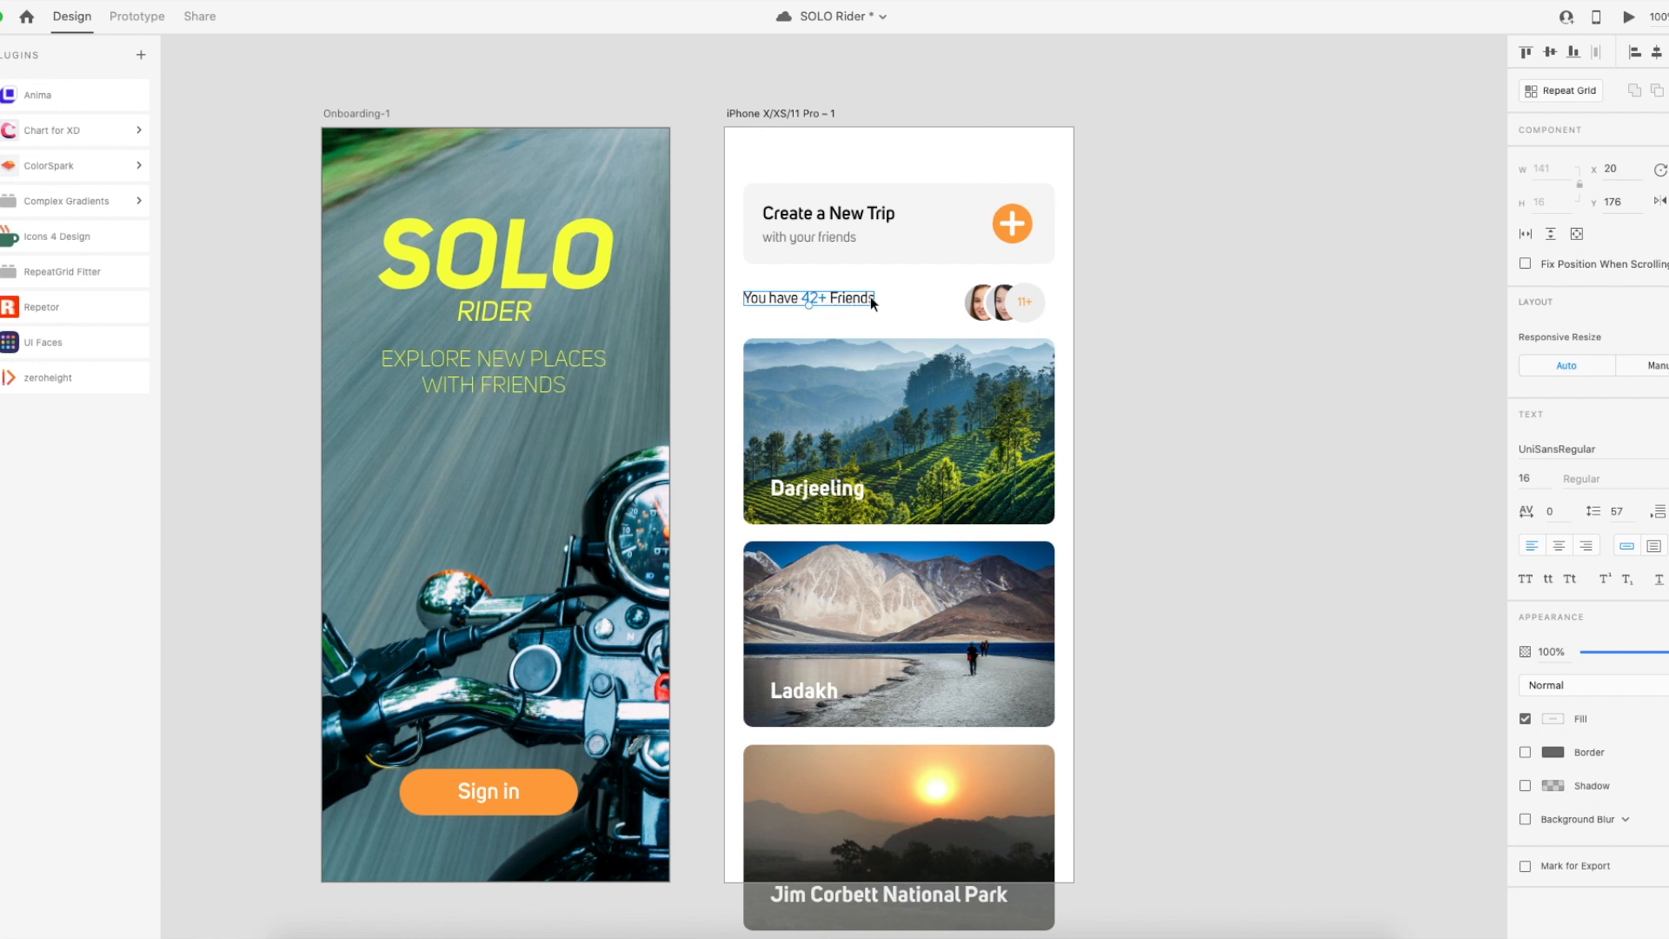
scroll(911, 292, down, 2)
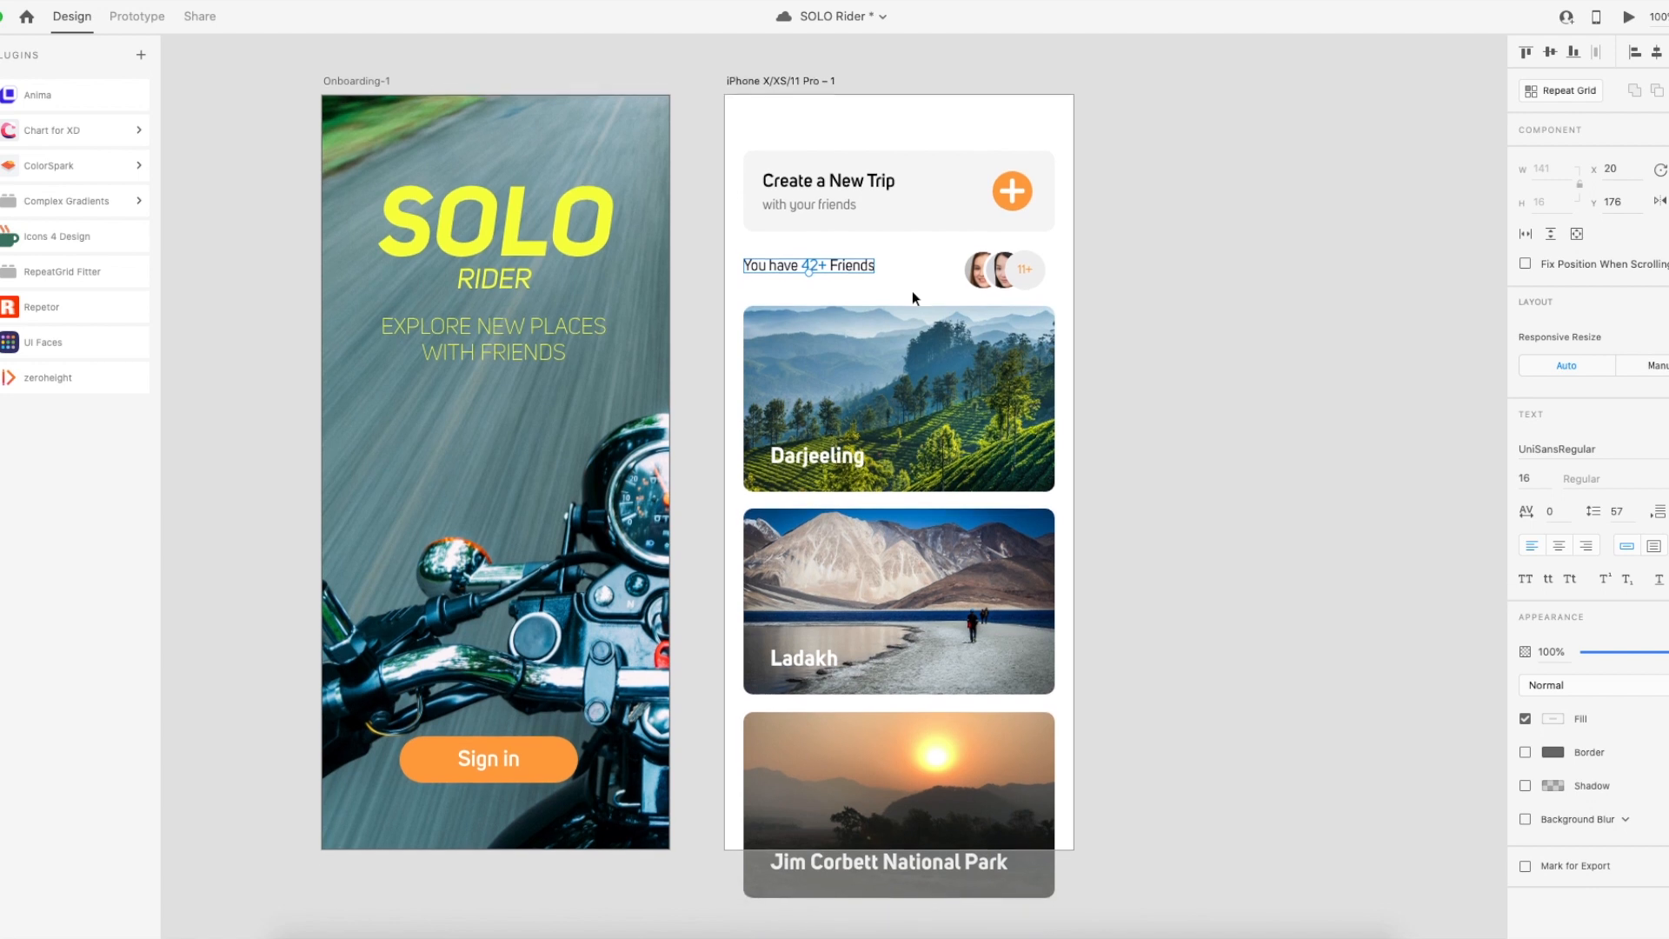
scroll(913, 293, left, 1)
scroll(916, 279, right, 1)
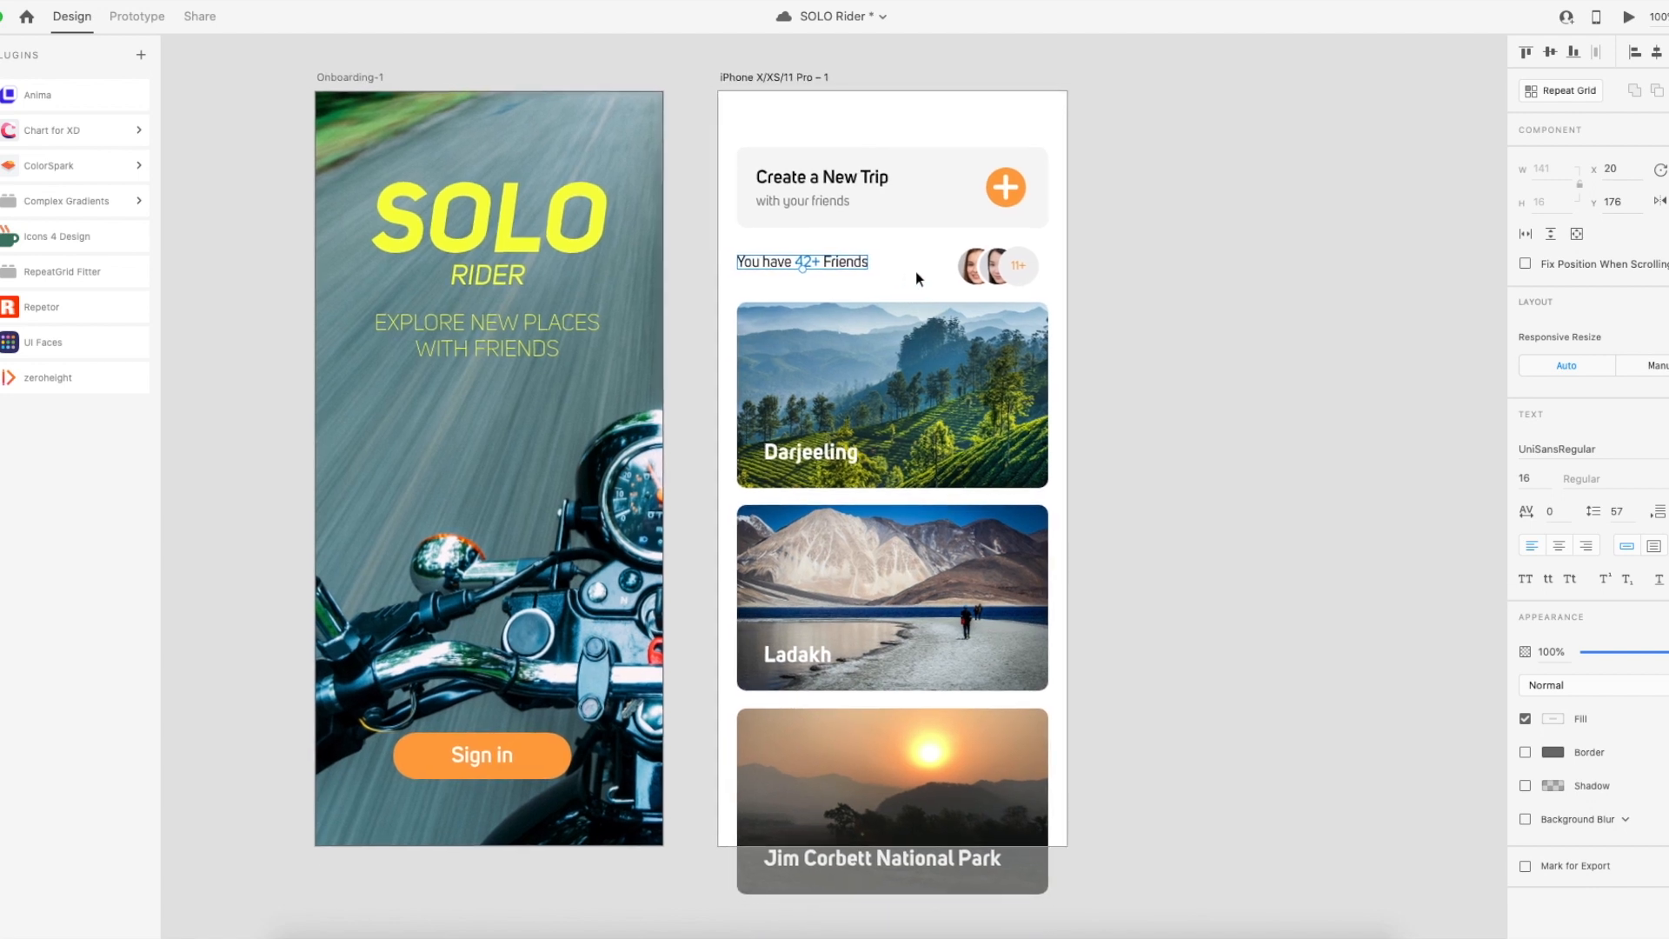
click(916, 271)
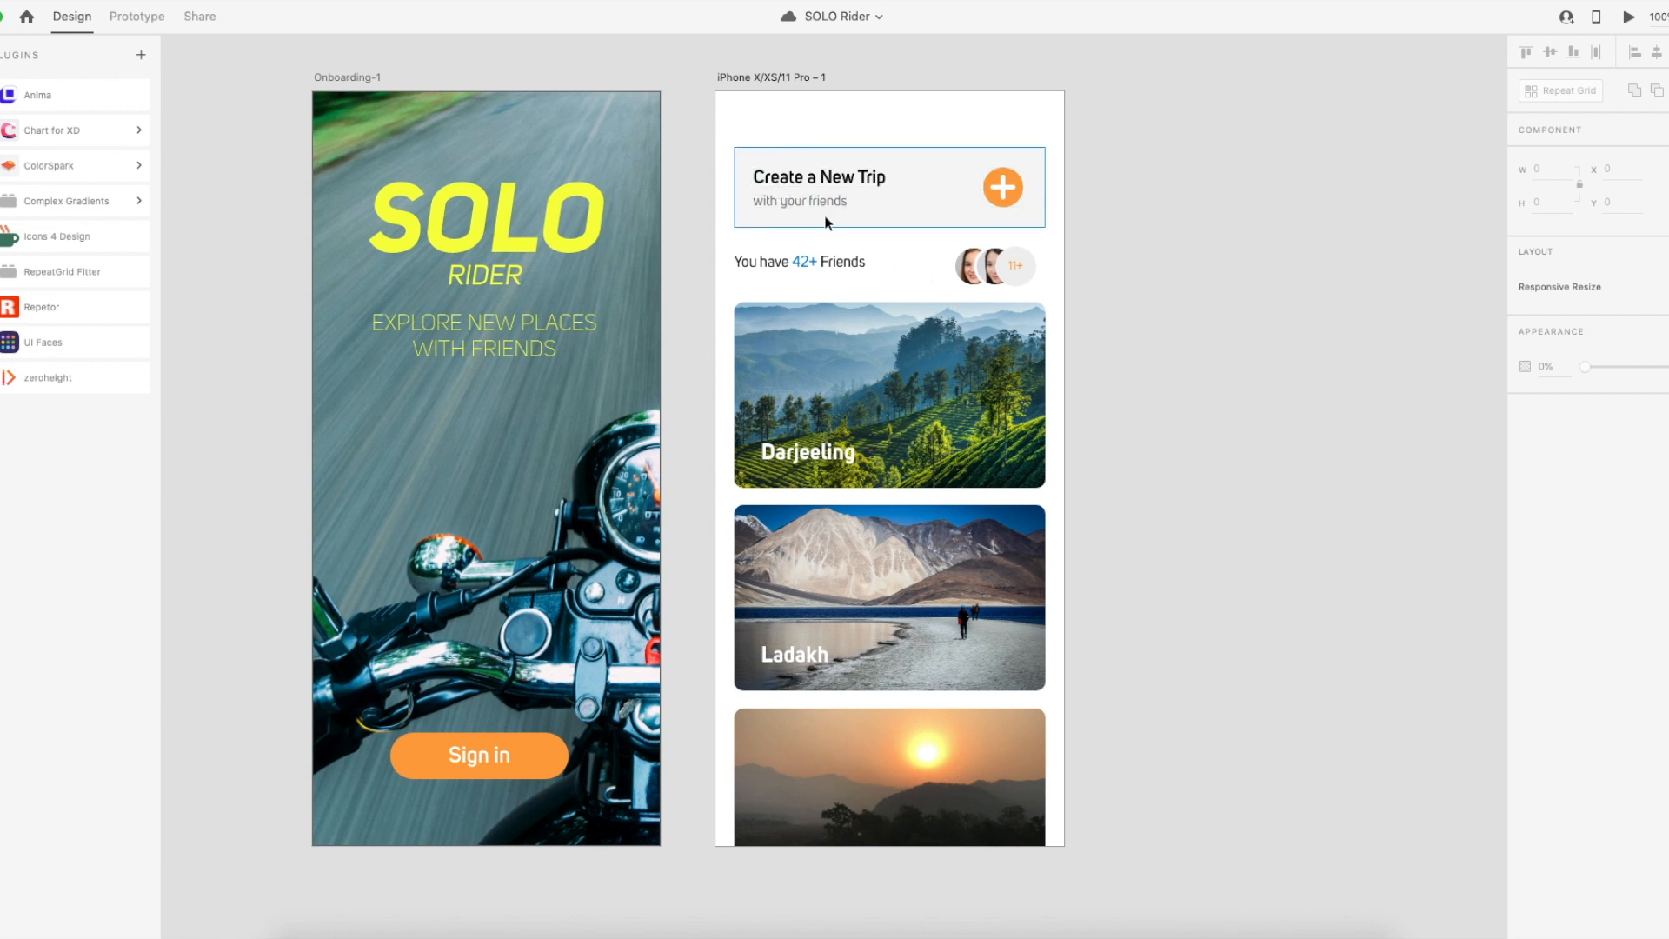
Move the destination cards grid down to Y 278 to leave room for a heading.
scroll(988, 284, down, 2)
scroll(988, 284, up, 3)
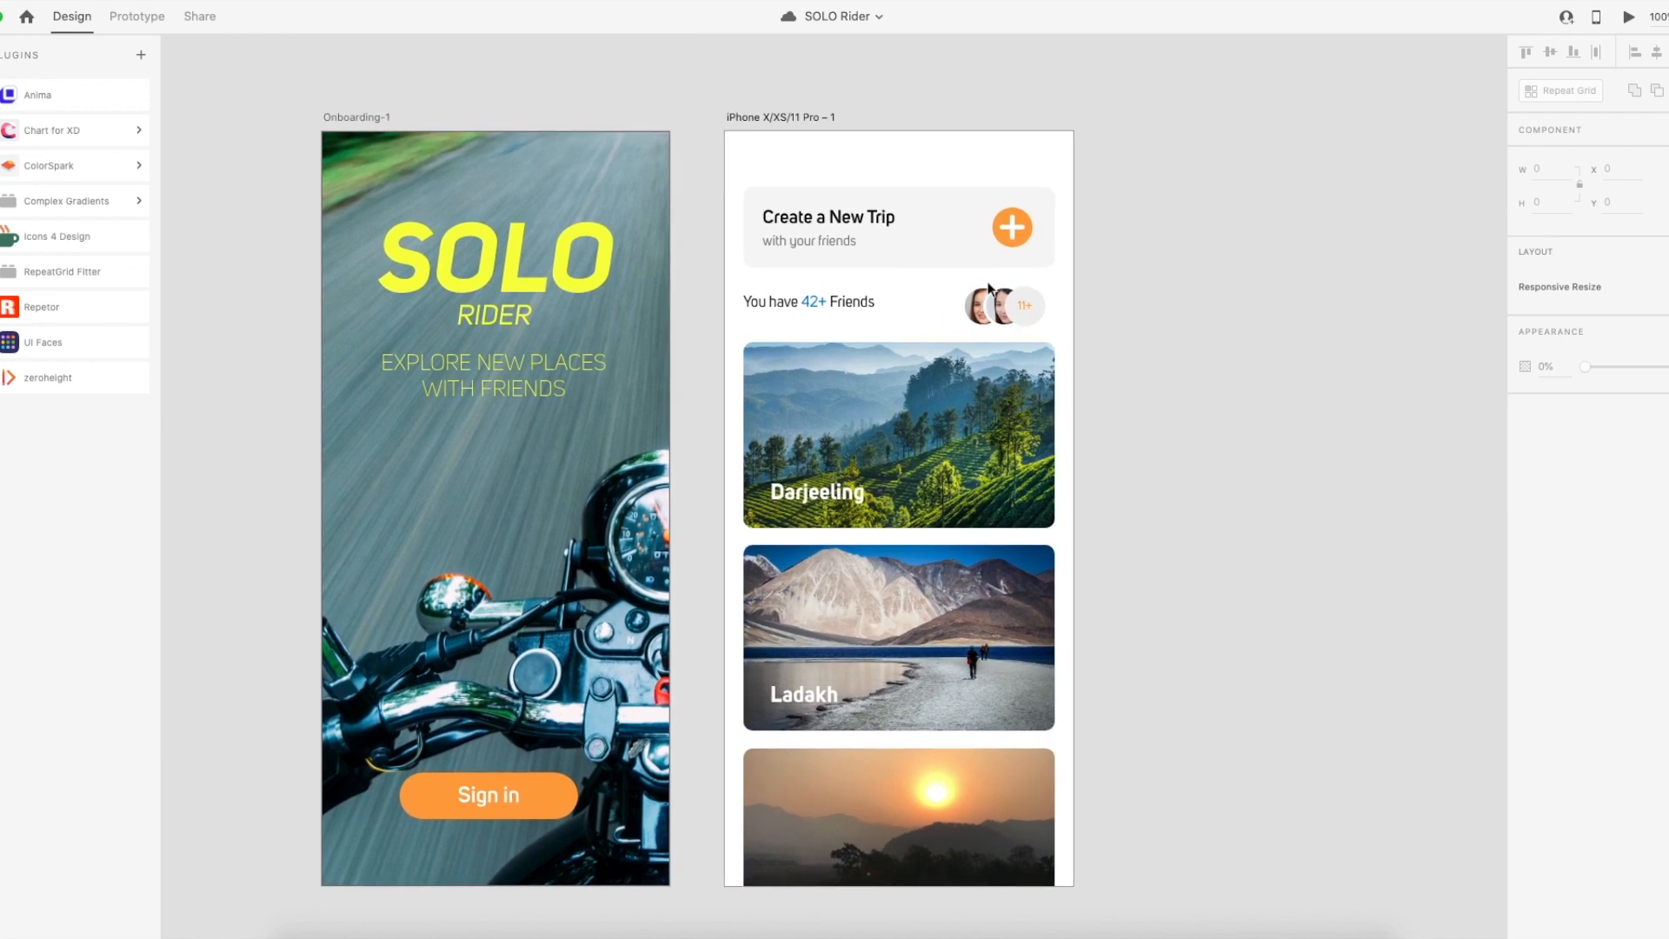
scroll(989, 285, right, 1)
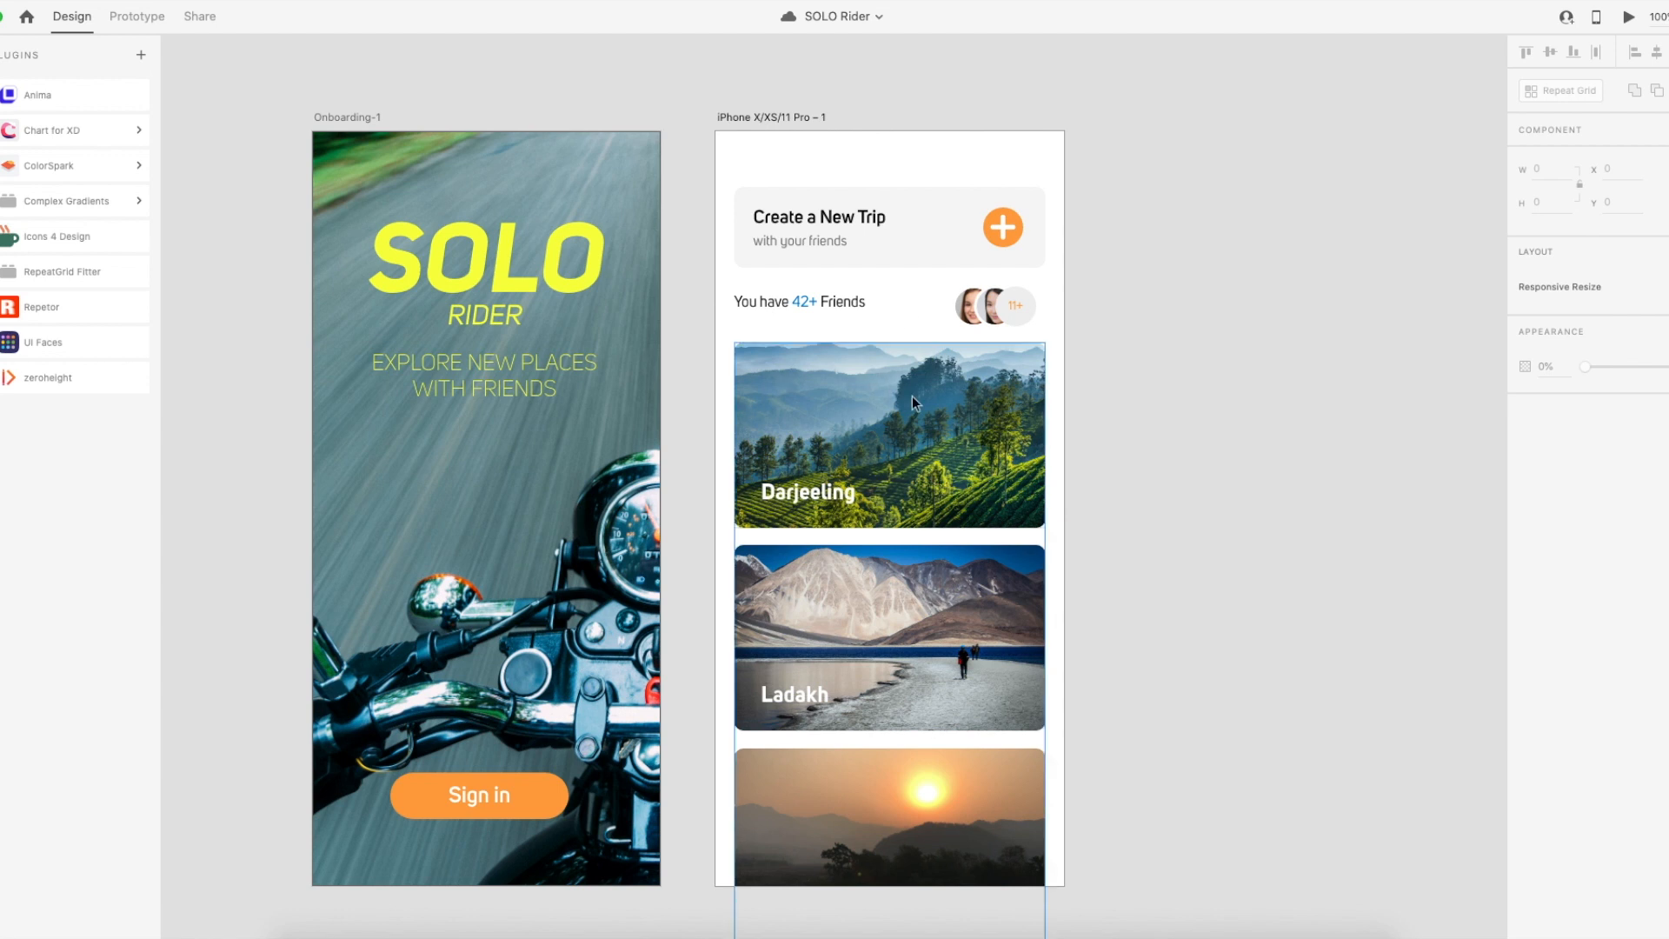
drag(912, 394, 962, 422)
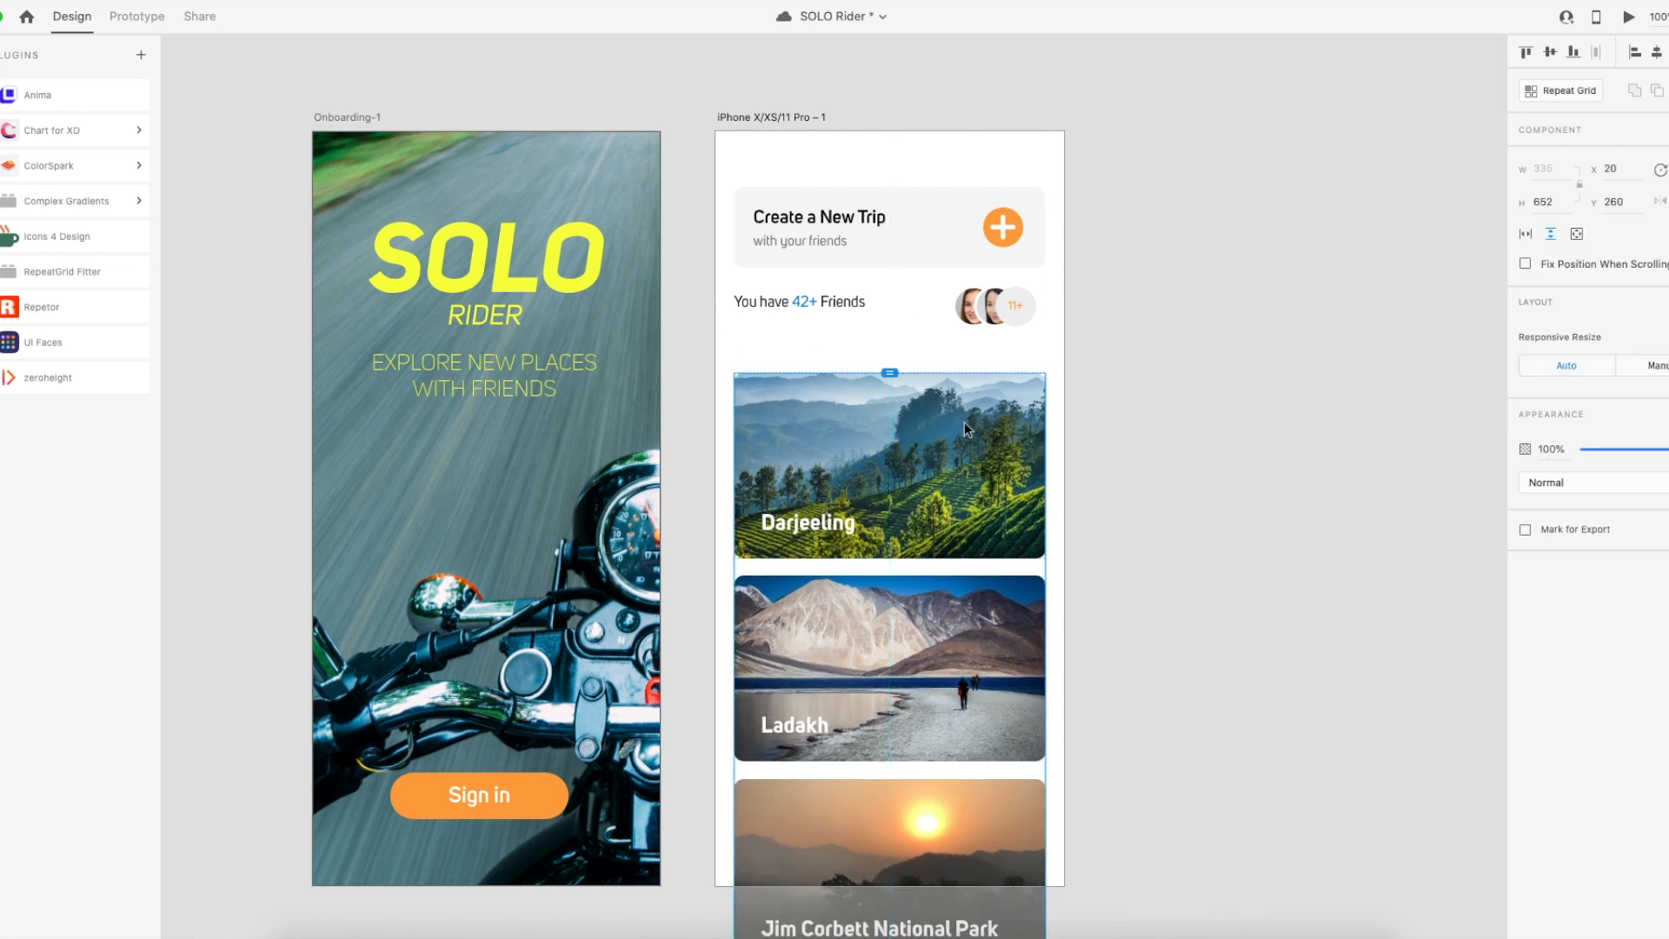
key(ctrl+z)
scroll(992, 374, down, 2)
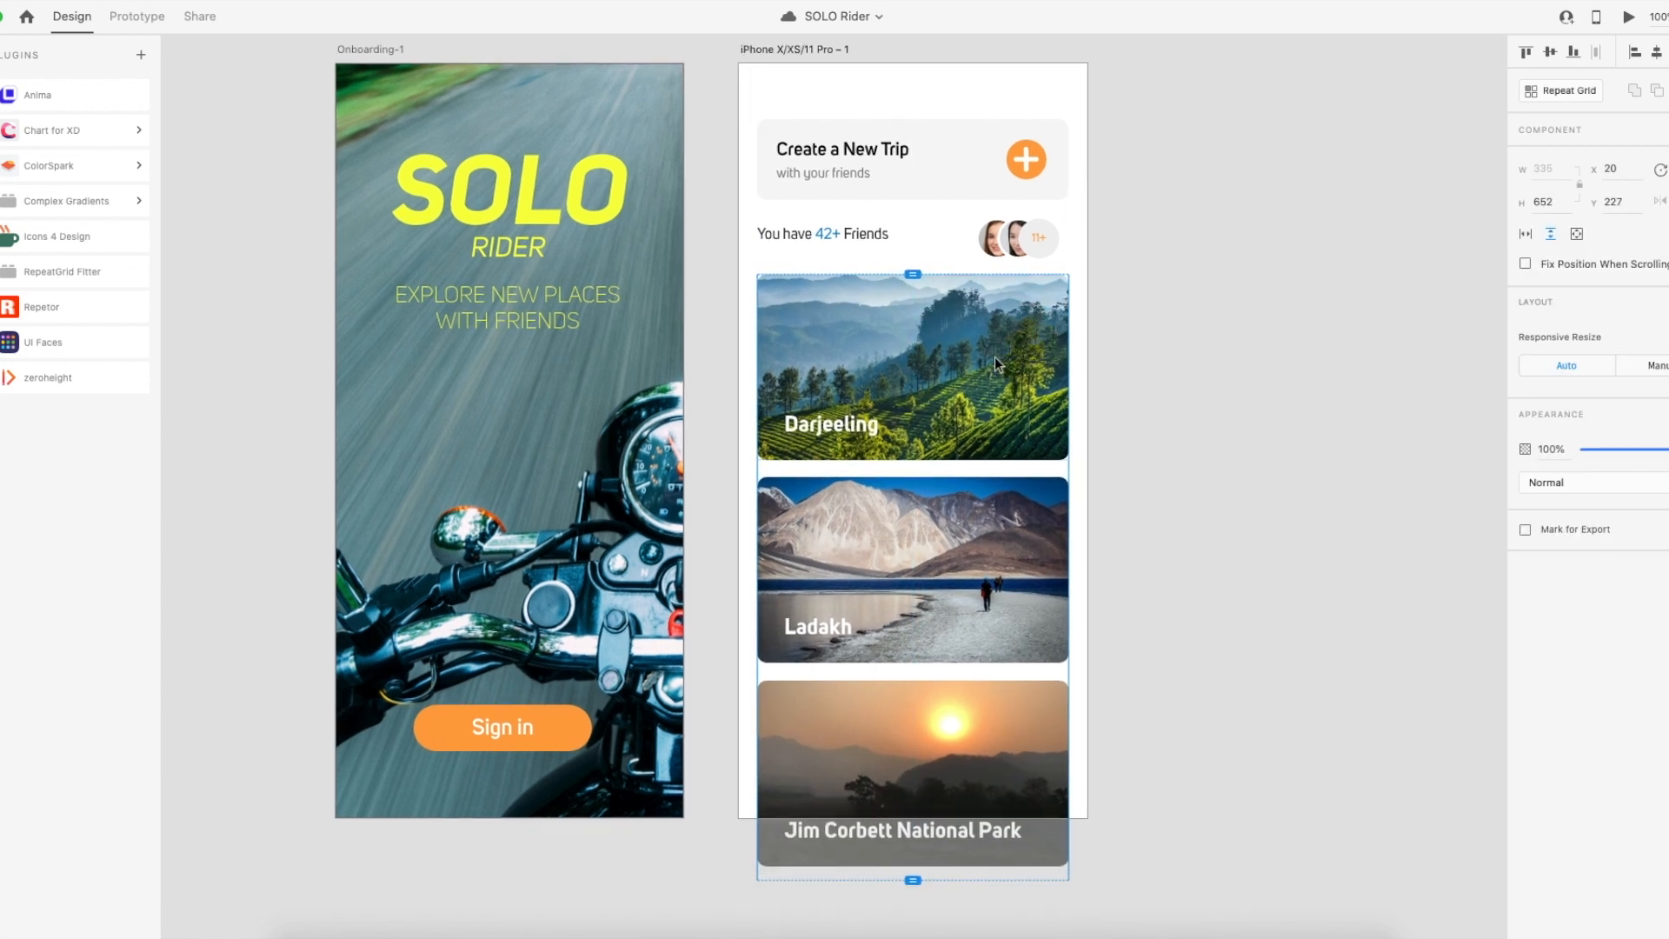
drag(972, 319, 957, 362)
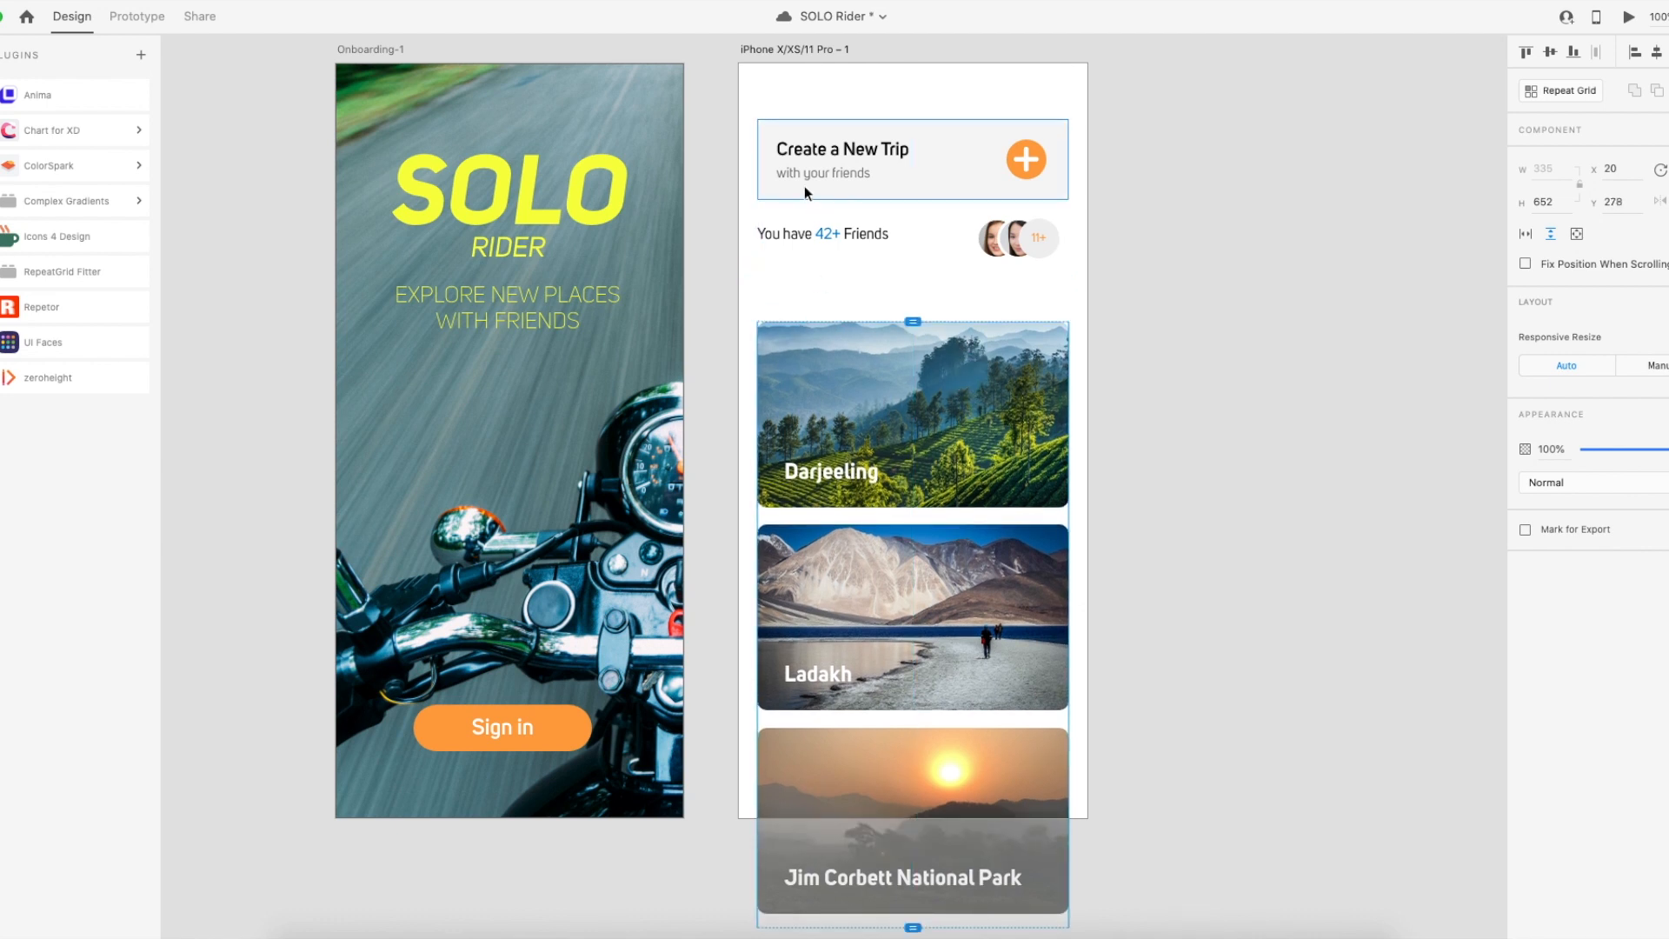
Add the heading "Place you may be interested" above the Darjeeling card, aligned with the cards' left edge.
click(777, 290)
click(757, 282)
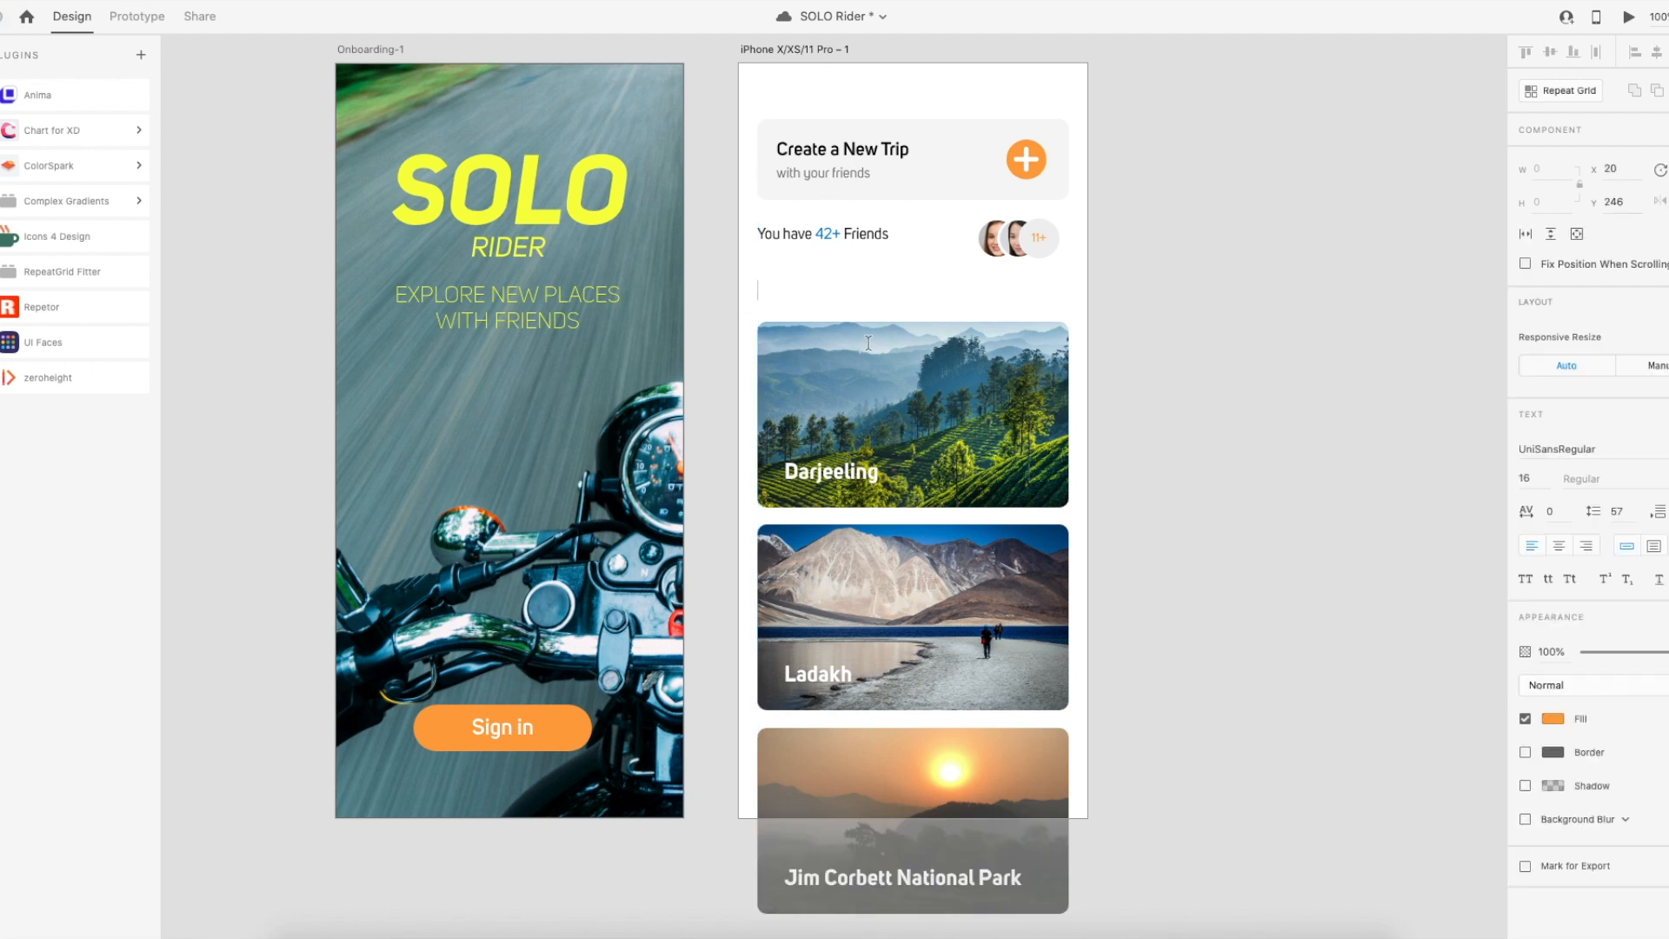
text(Place you mig)
key(BackSpace)
key(ctrl+a)
key(Right)
text(may be interested)
key(Escape)
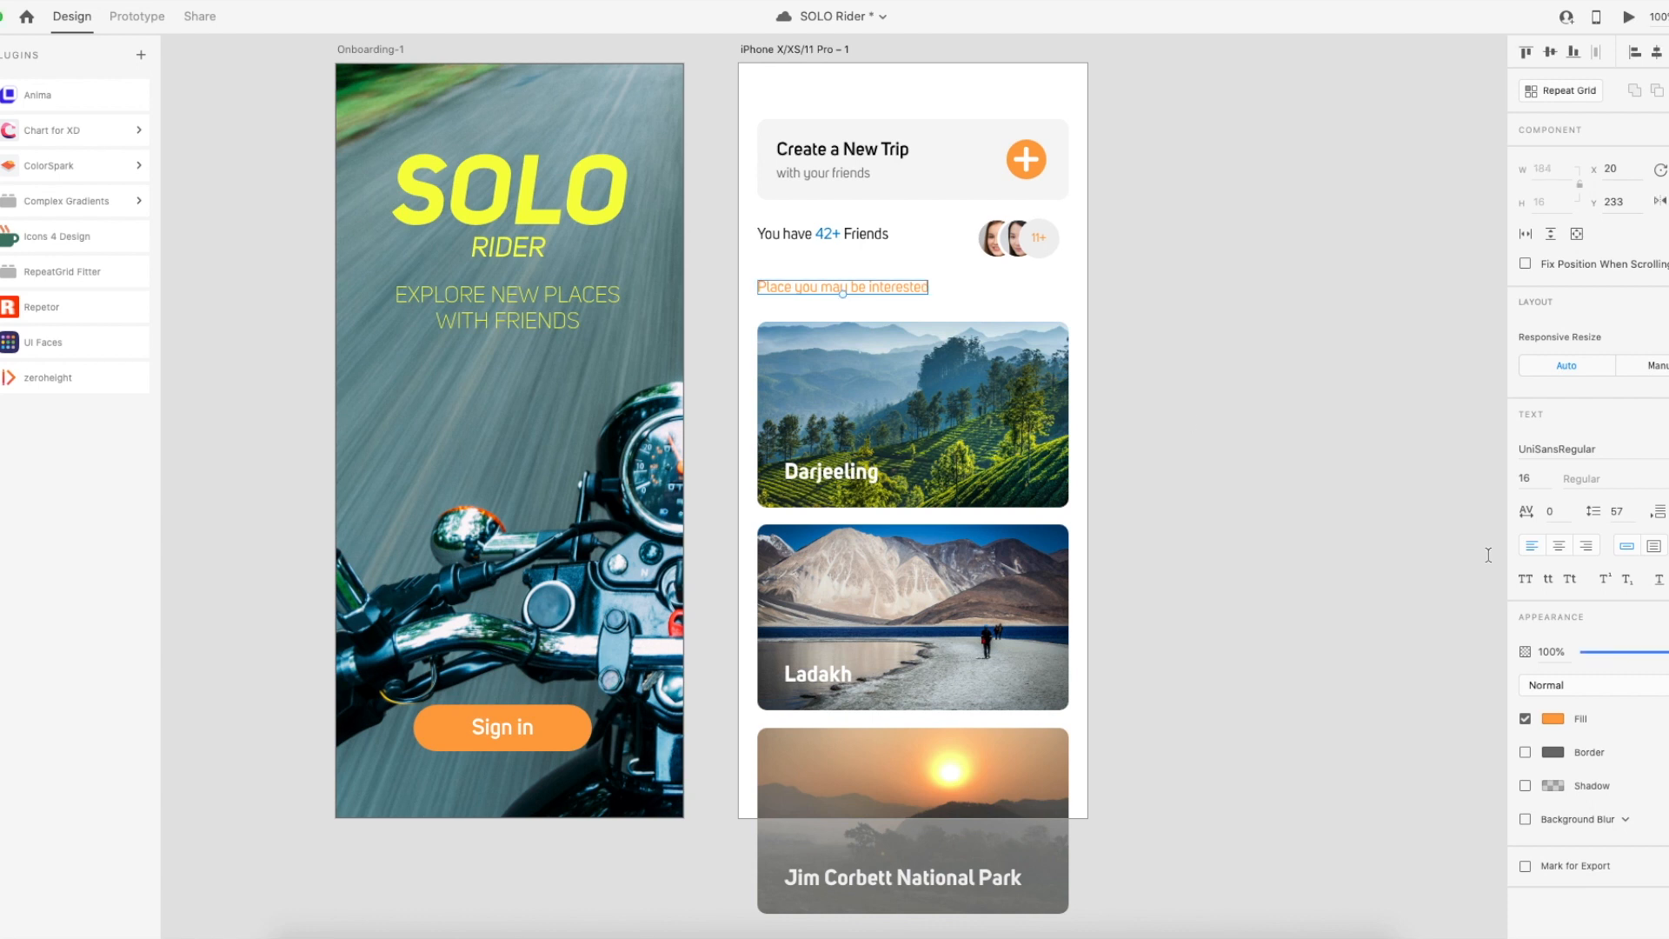
Set the fill of the "Place you may be interested" heading to black #000000.
click(1553, 718)
text(000000)
key(Return)
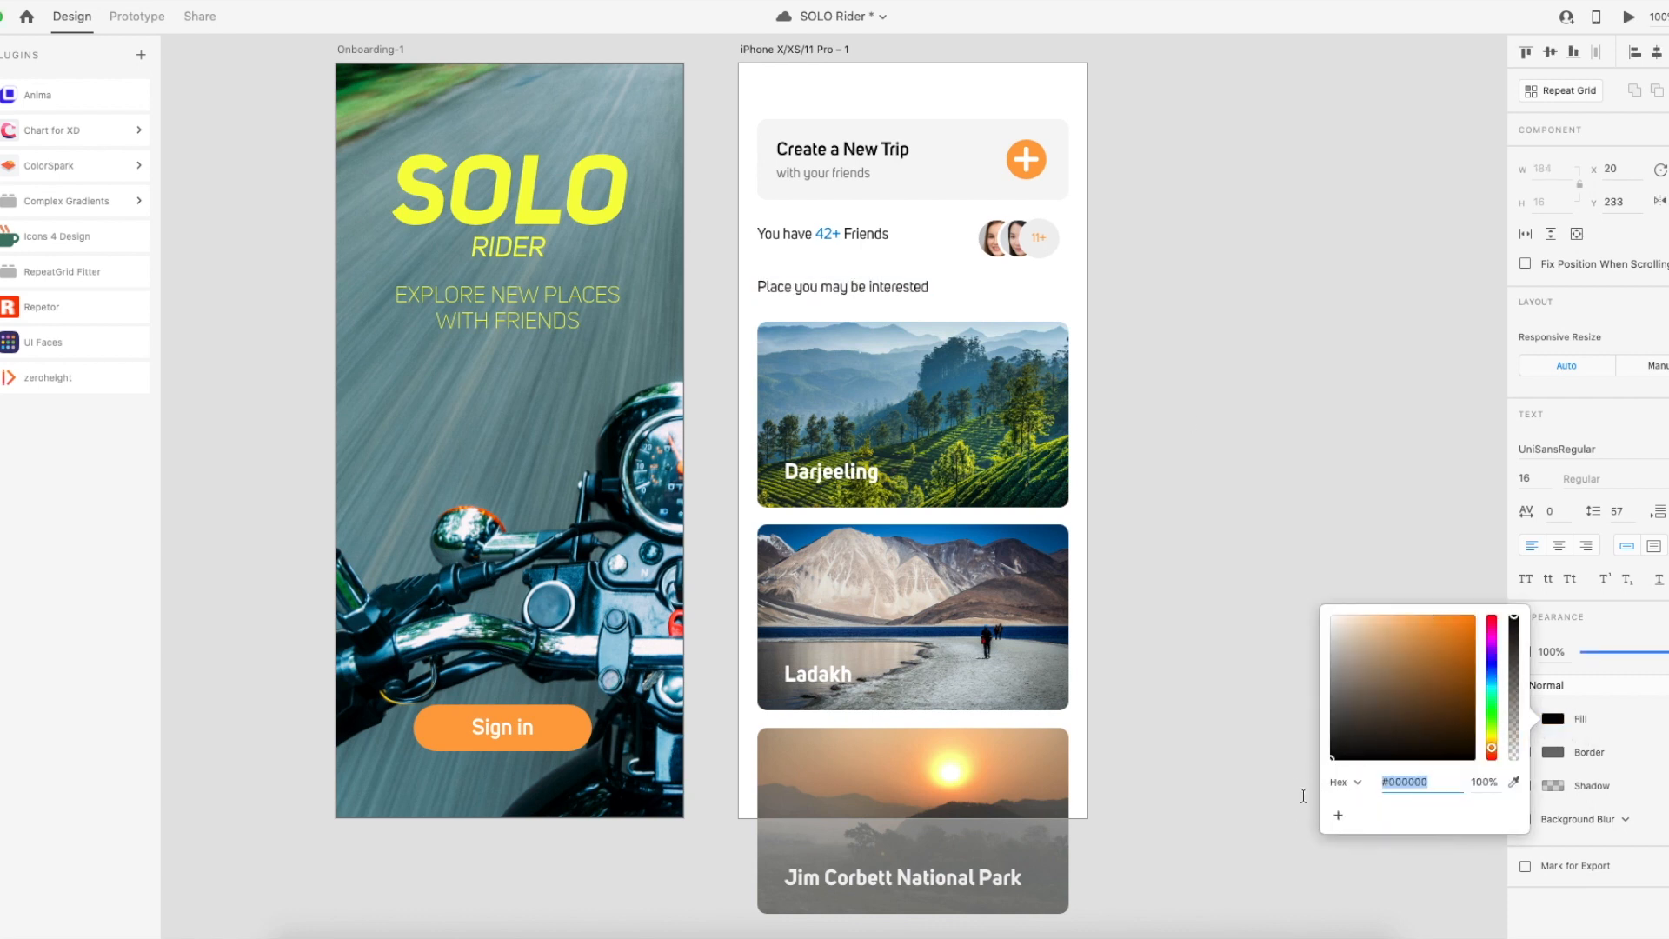
Enlarge the "Place you may be interested" heading to size 23 and position it at X 20, Y 245.
drag(842, 295, 842, 300)
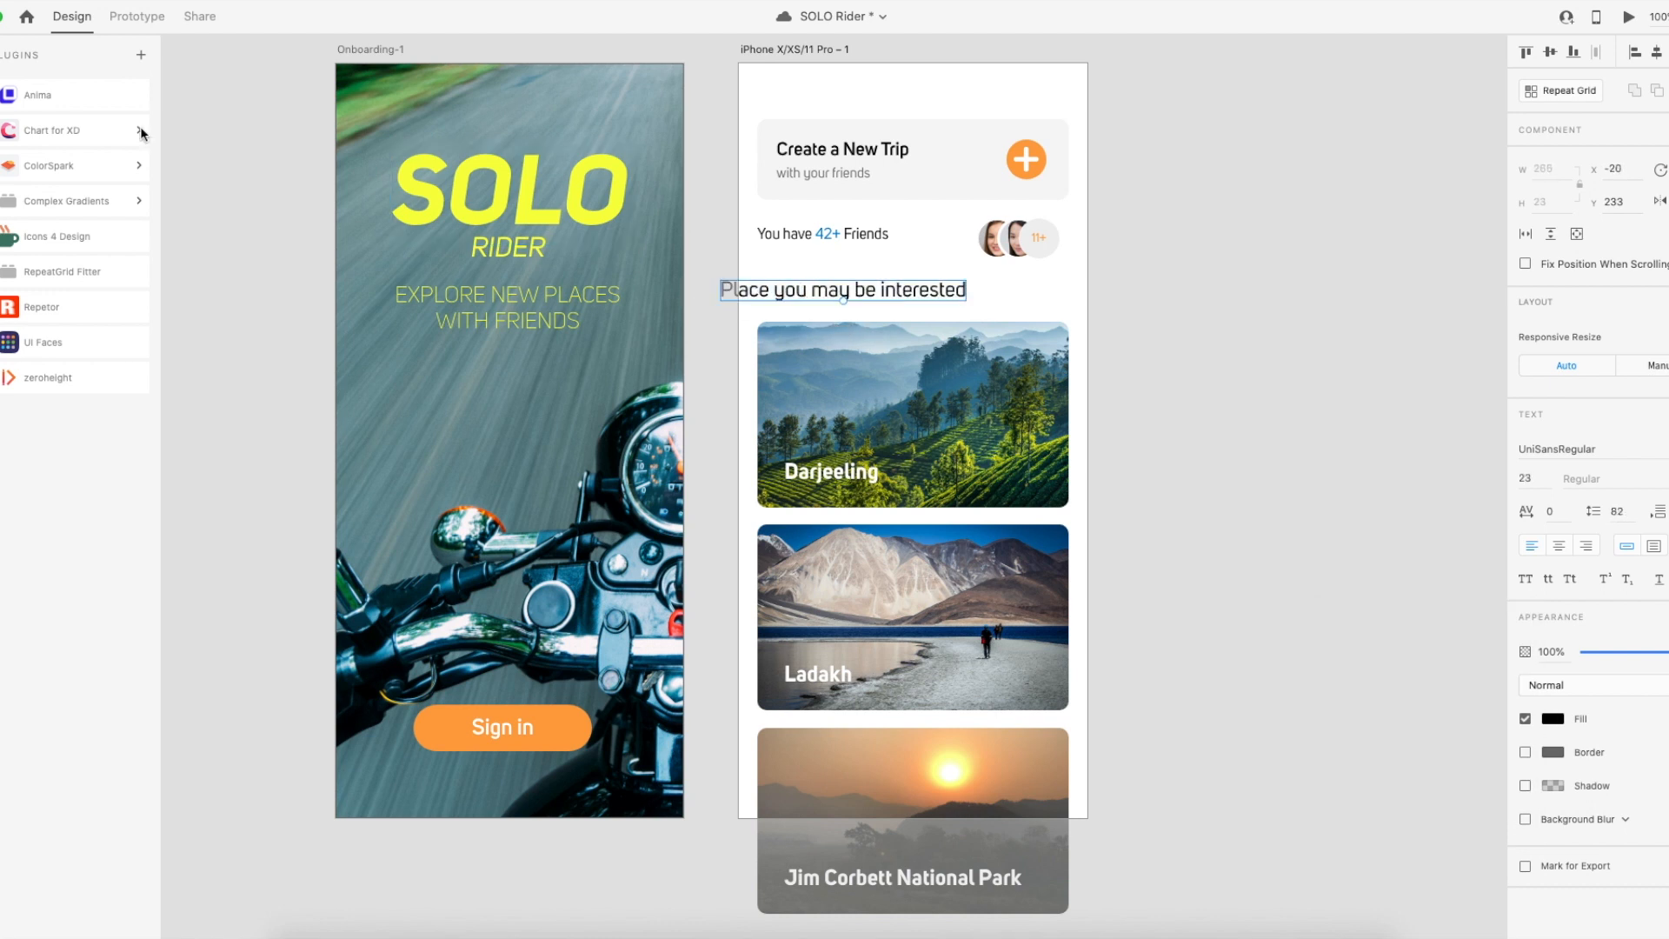
drag(774, 290, 895, 302)
click(1127, 325)
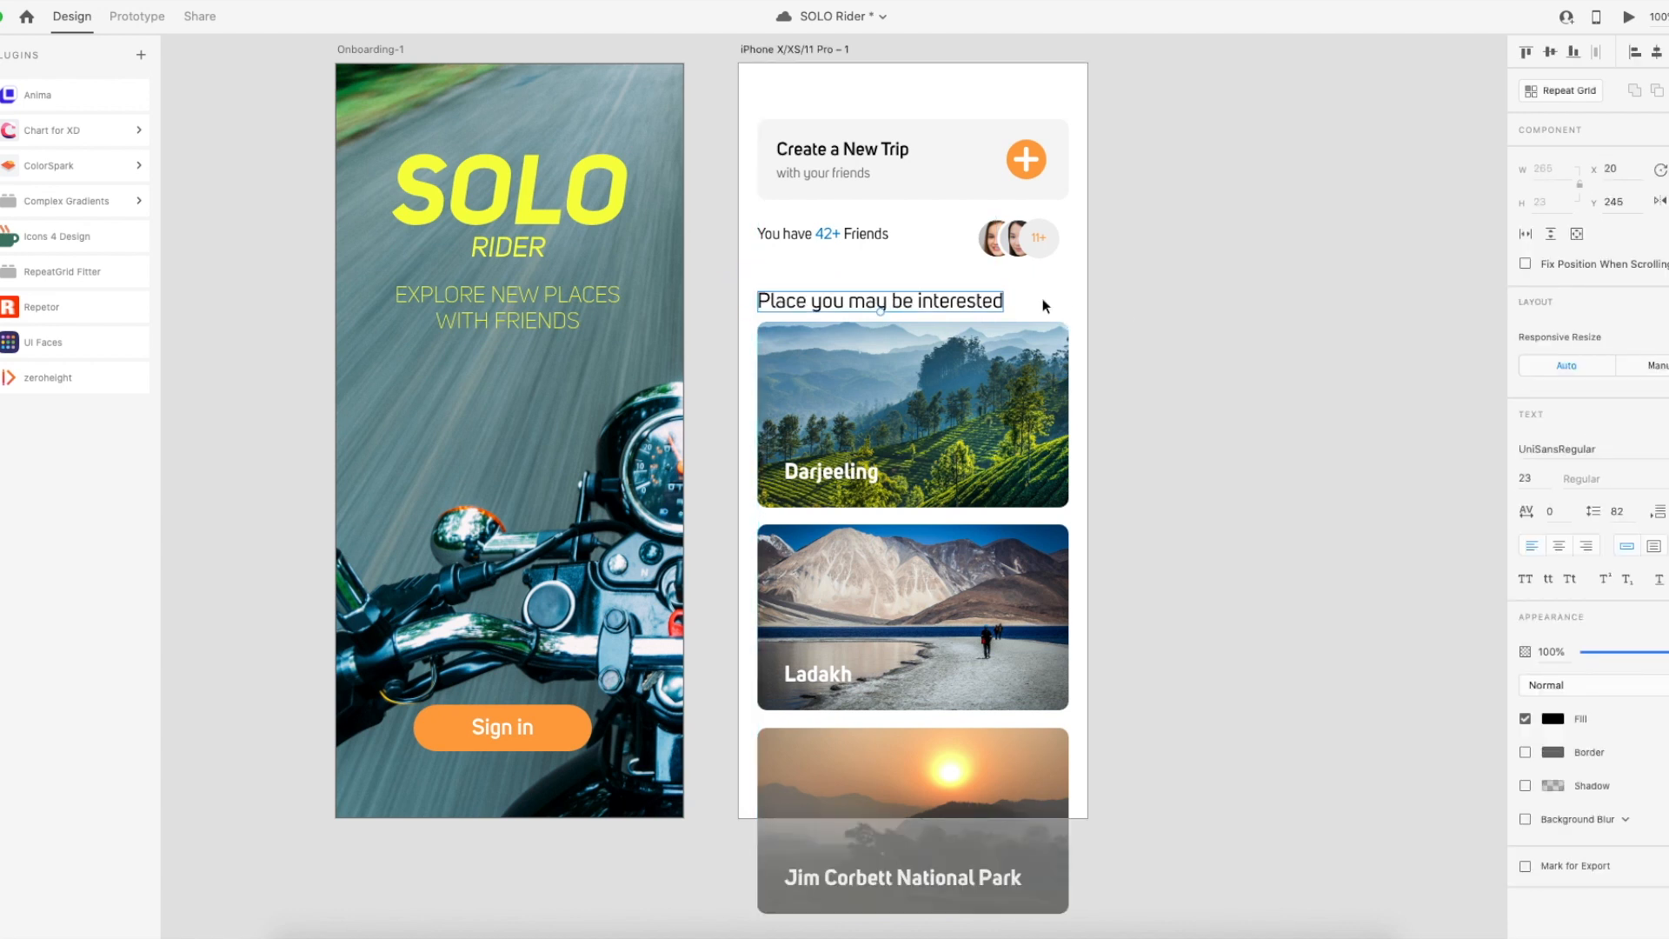
click(1345, 289)
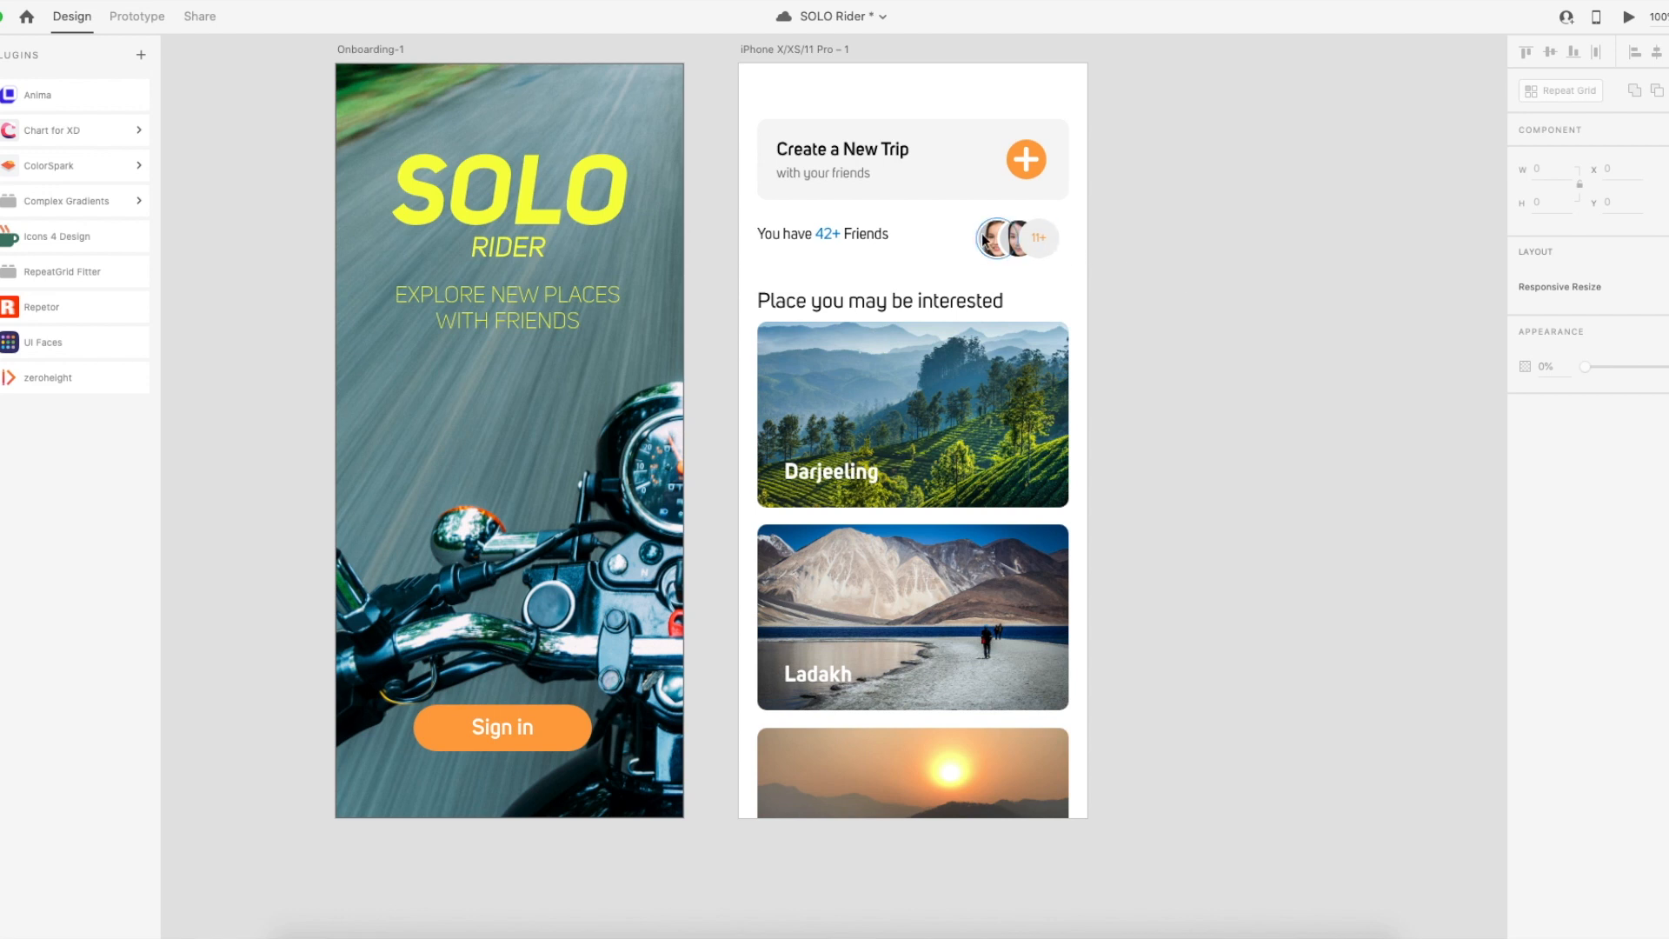
Move the friends row above the Create a New Trip box and place the box at Y 123.
click(777, 223)
drag(1036, 249, 1036, 109)
drag(969, 178, 962, 233)
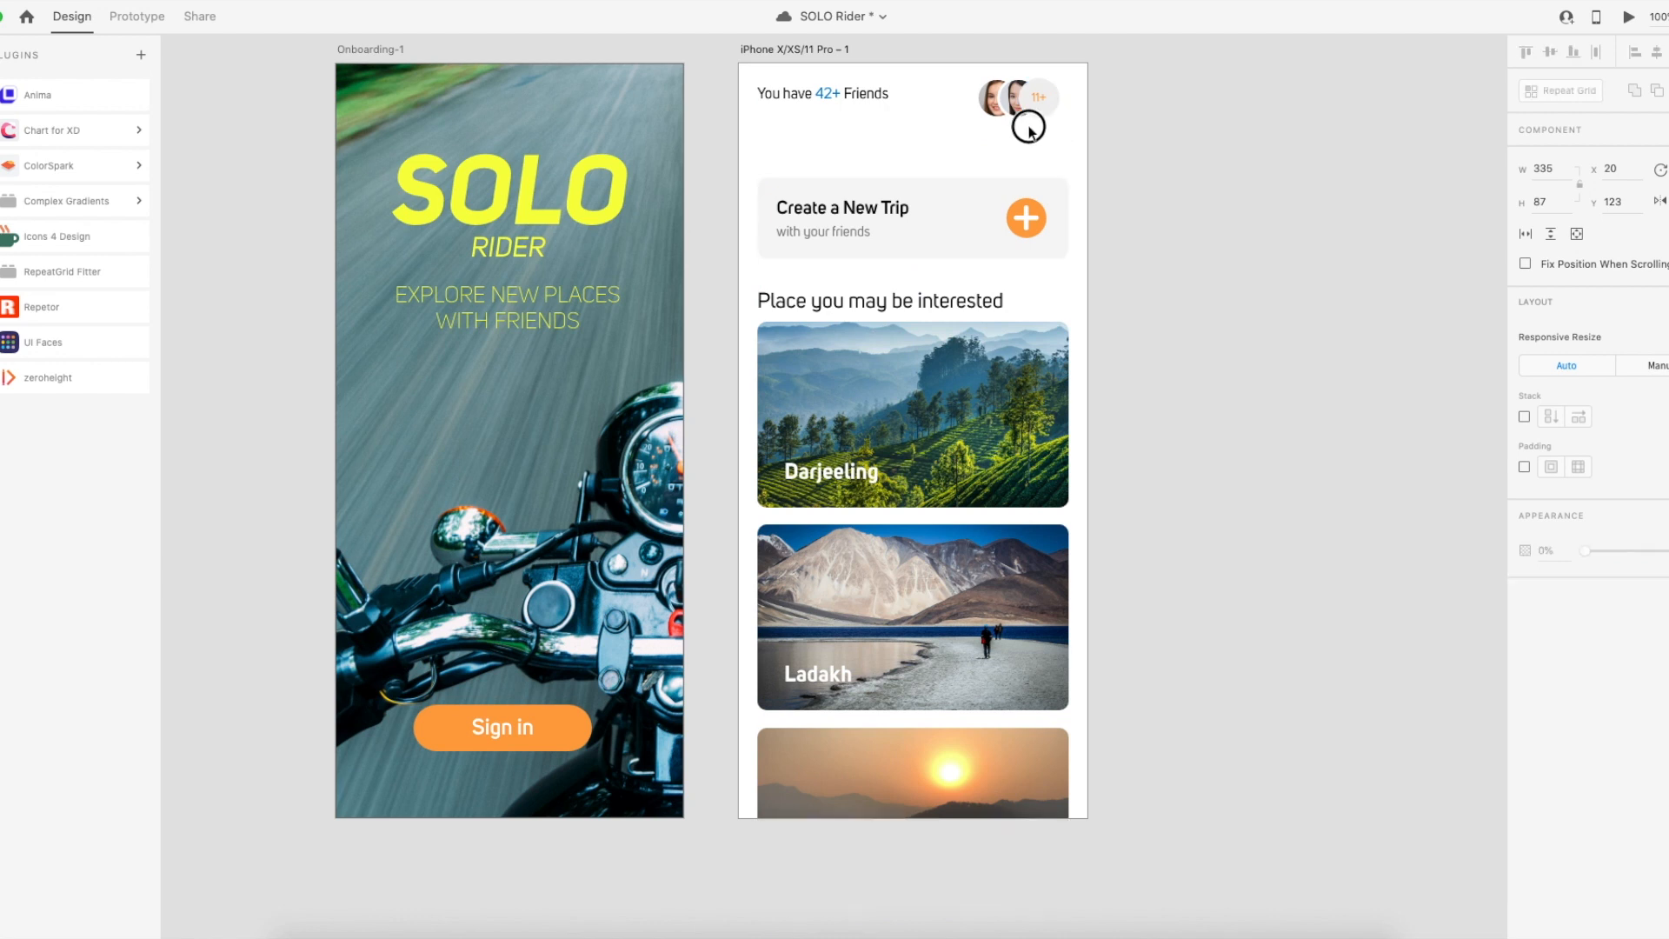
click(830, 87)
drag(842, 87, 847, 137)
click(1174, 153)
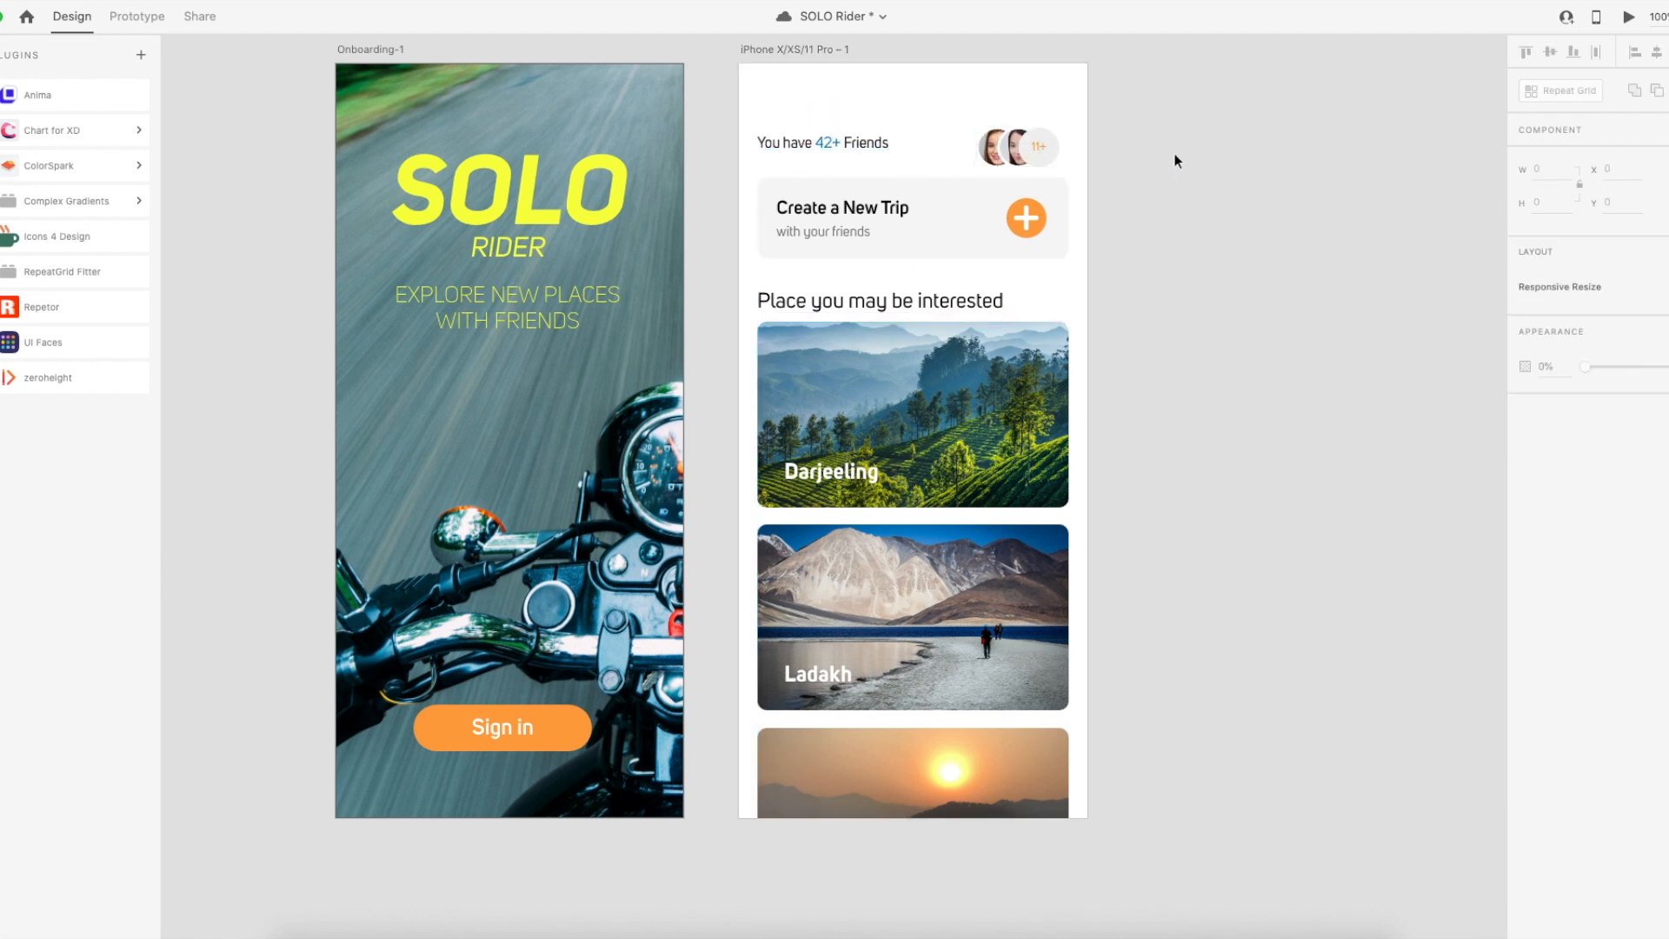
Swap the friends row's sides, with the avatars at the cards' left edge and "You have 42+ Friends" at X 214, Y 78.
drag(850, 146, 960, 110)
click(1053, 153)
drag(1043, 154, 825, 149)
drag(927, 106, 1050, 150)
click(1214, 148)
click(1204, 182)
click(1047, 141)
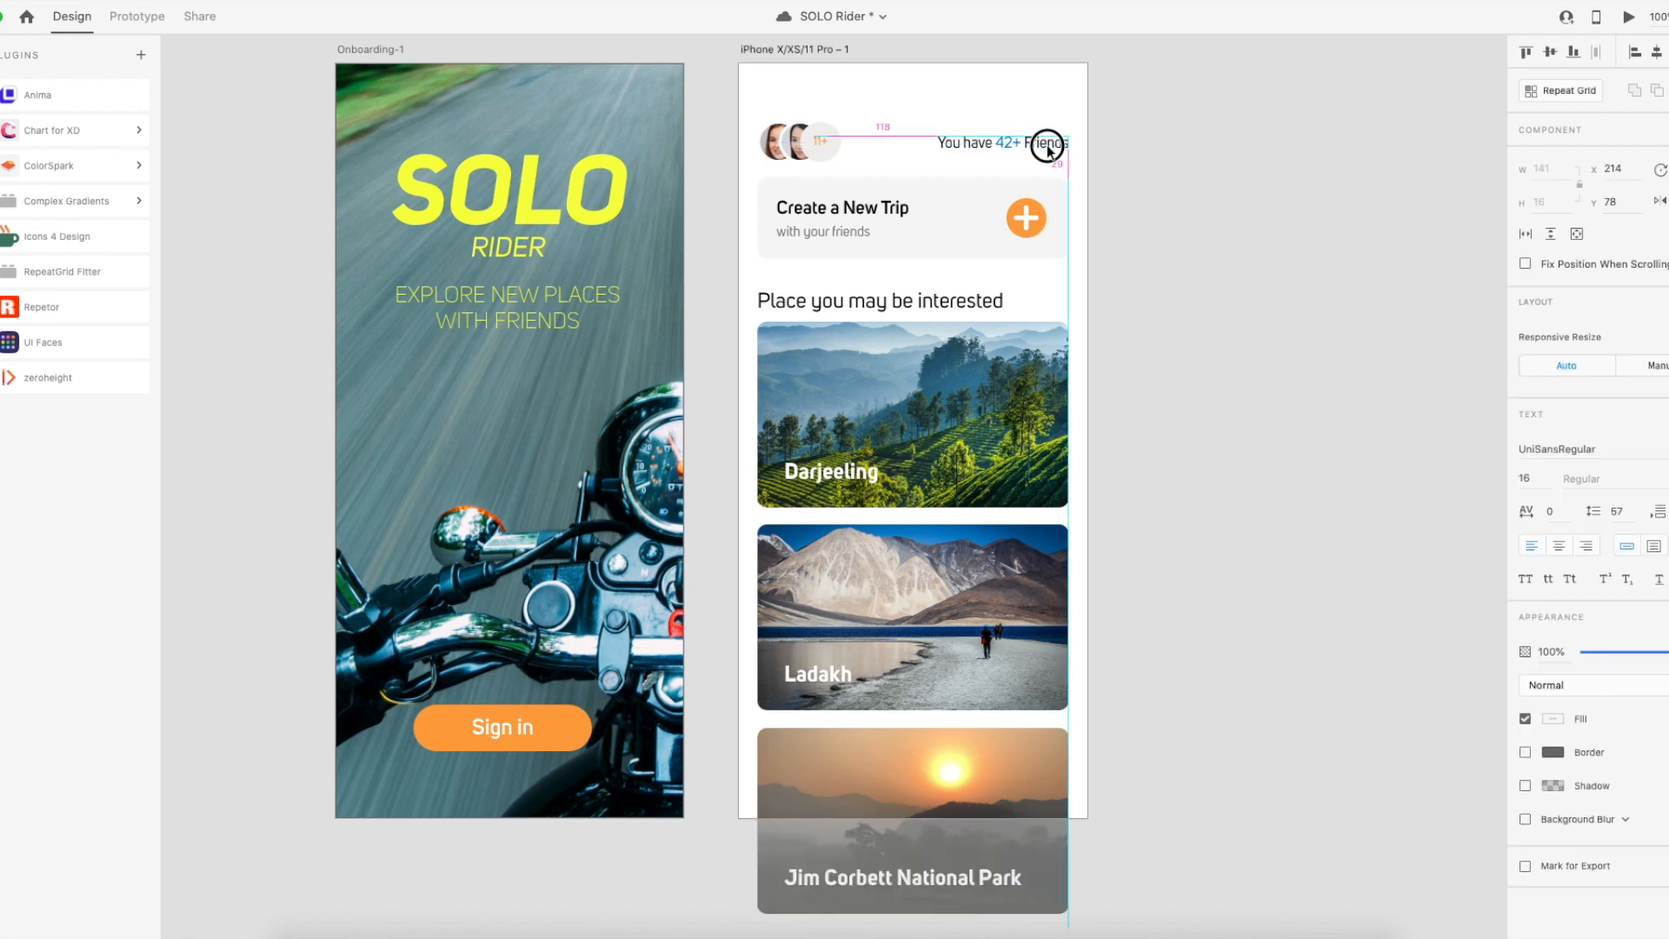
click(1113, 153)
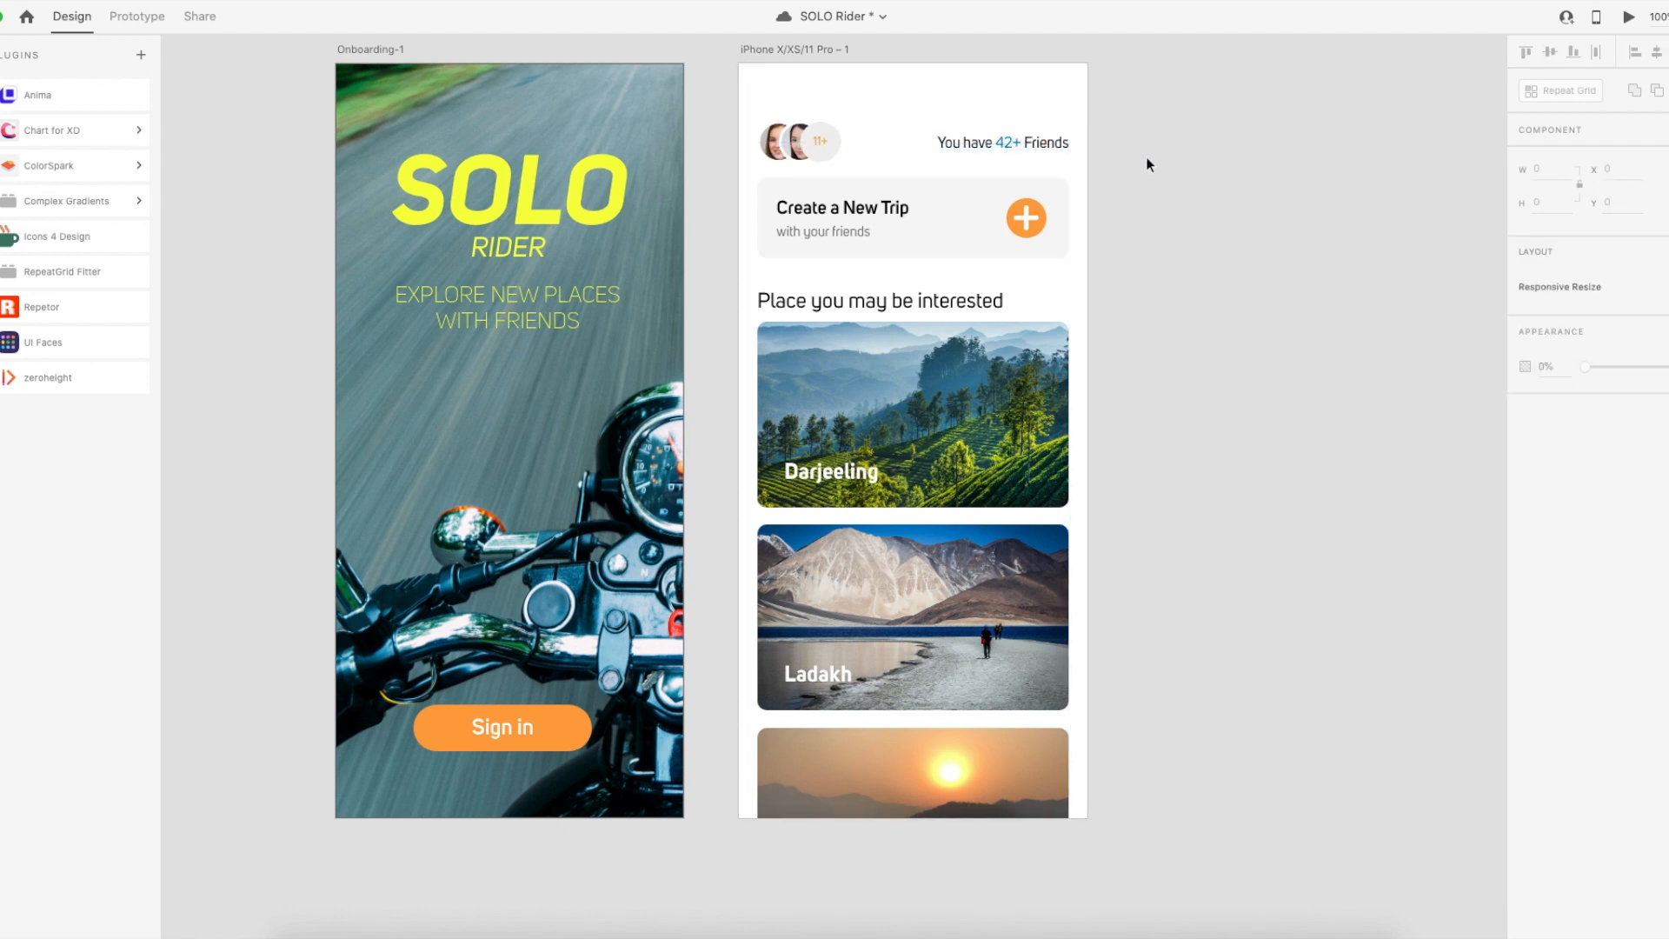
Replace the heading above the Darjeeling card with "Recommended Placed".
double_click(897, 300)
click(868, 301)
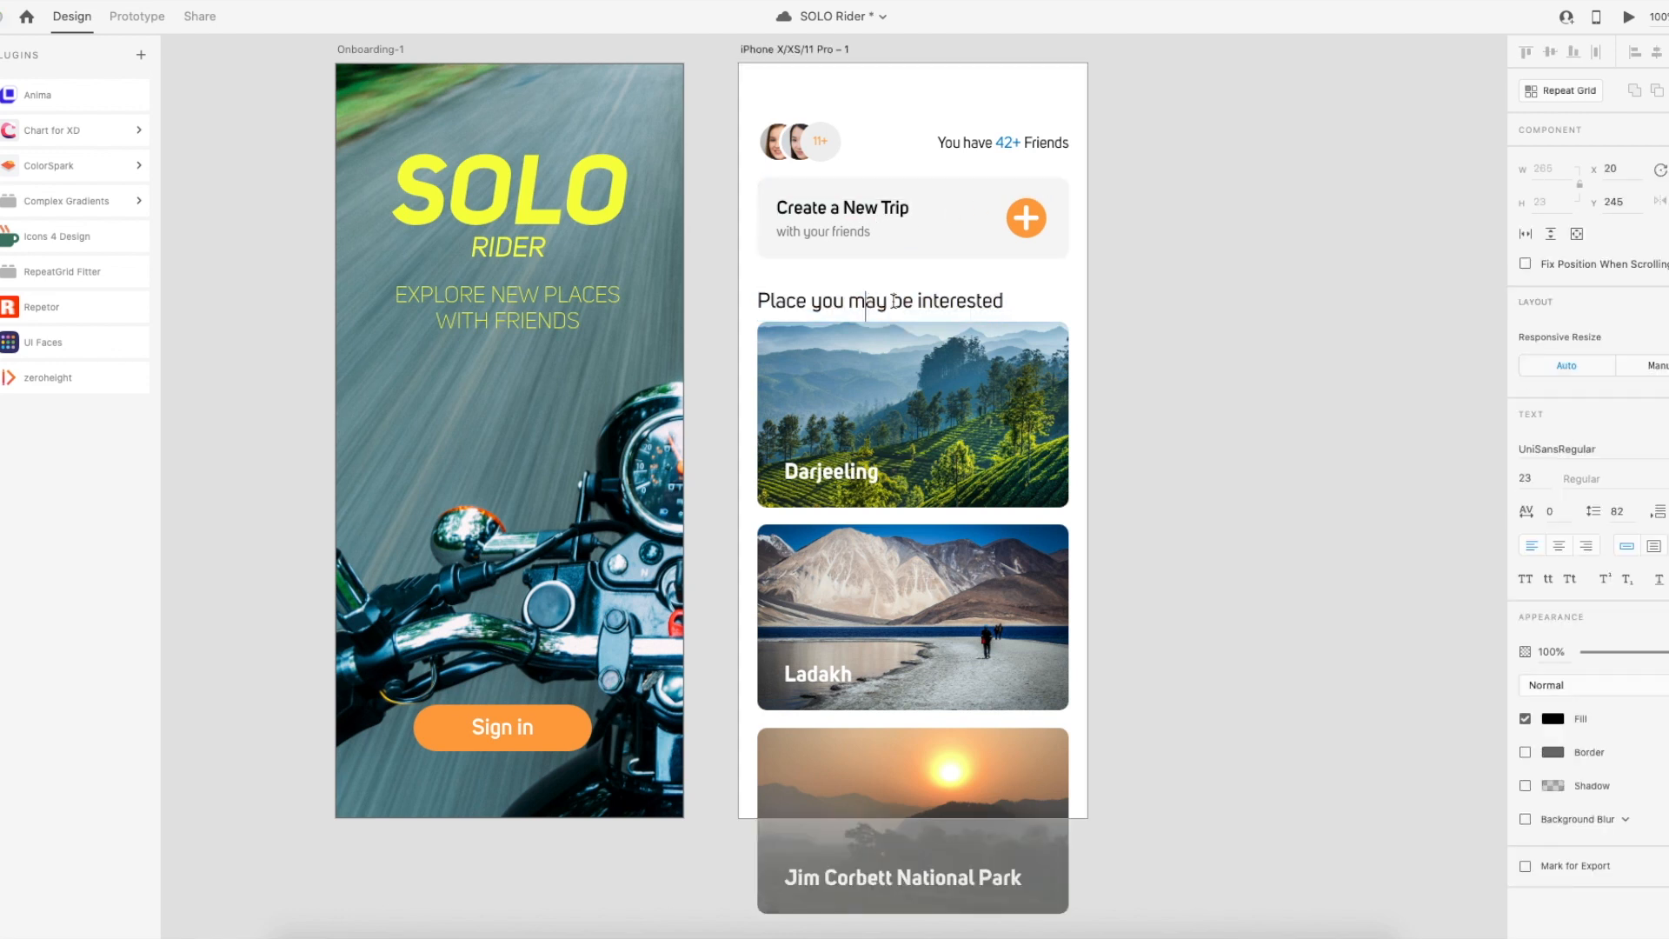
triple_click(898, 299)
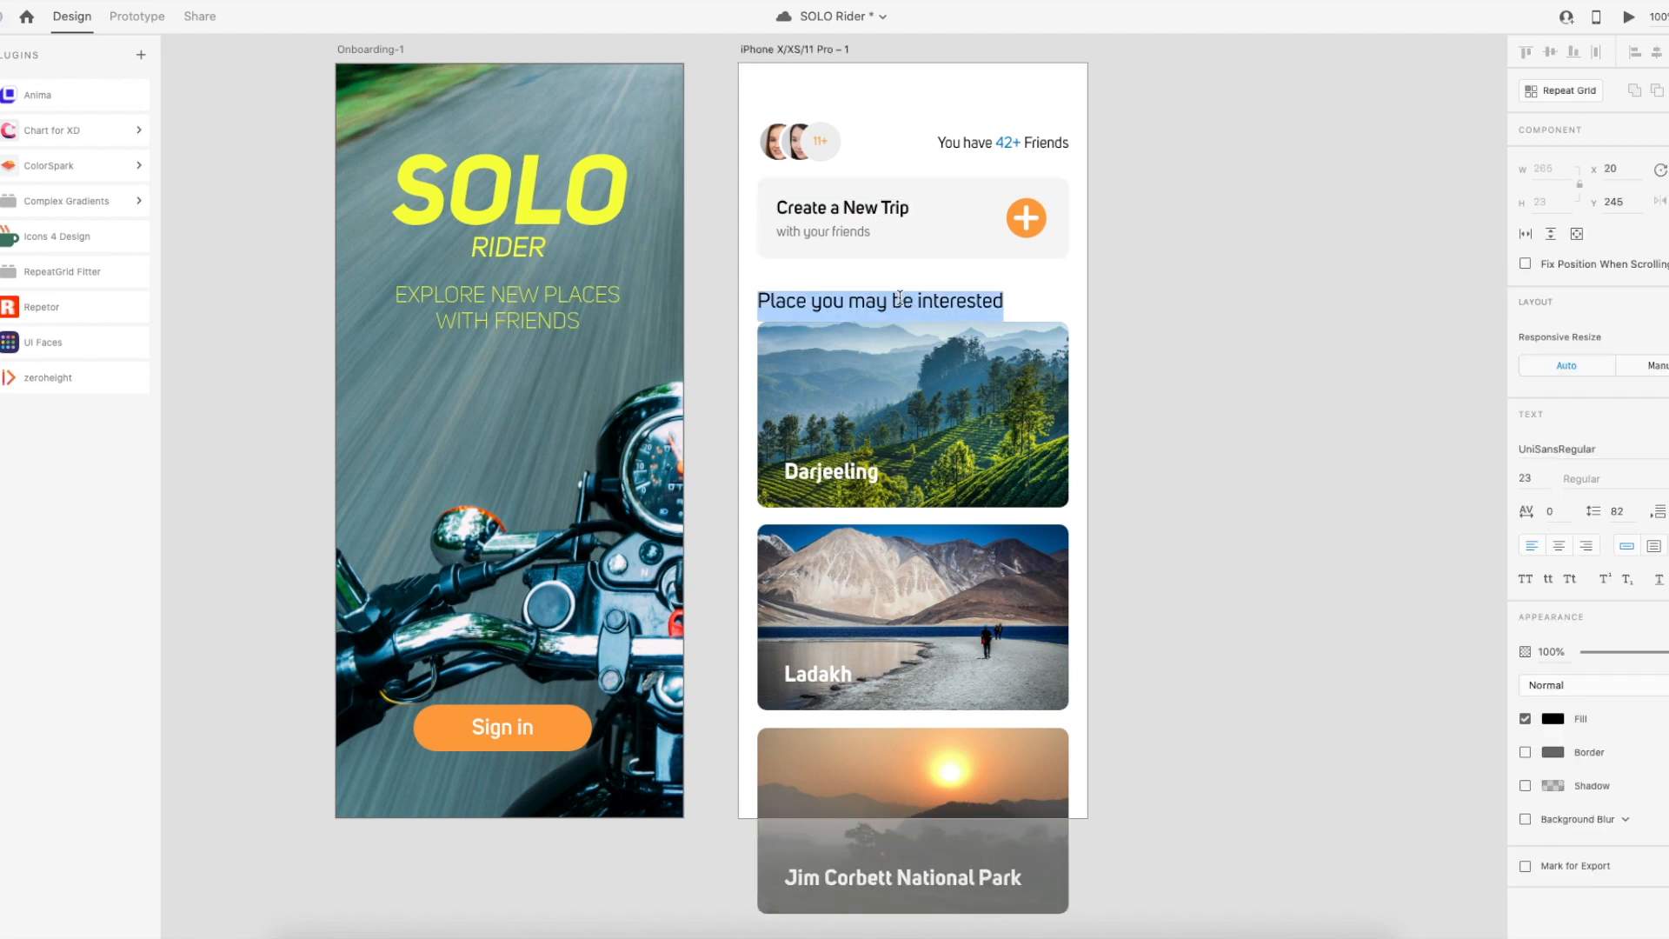
text(Reco)
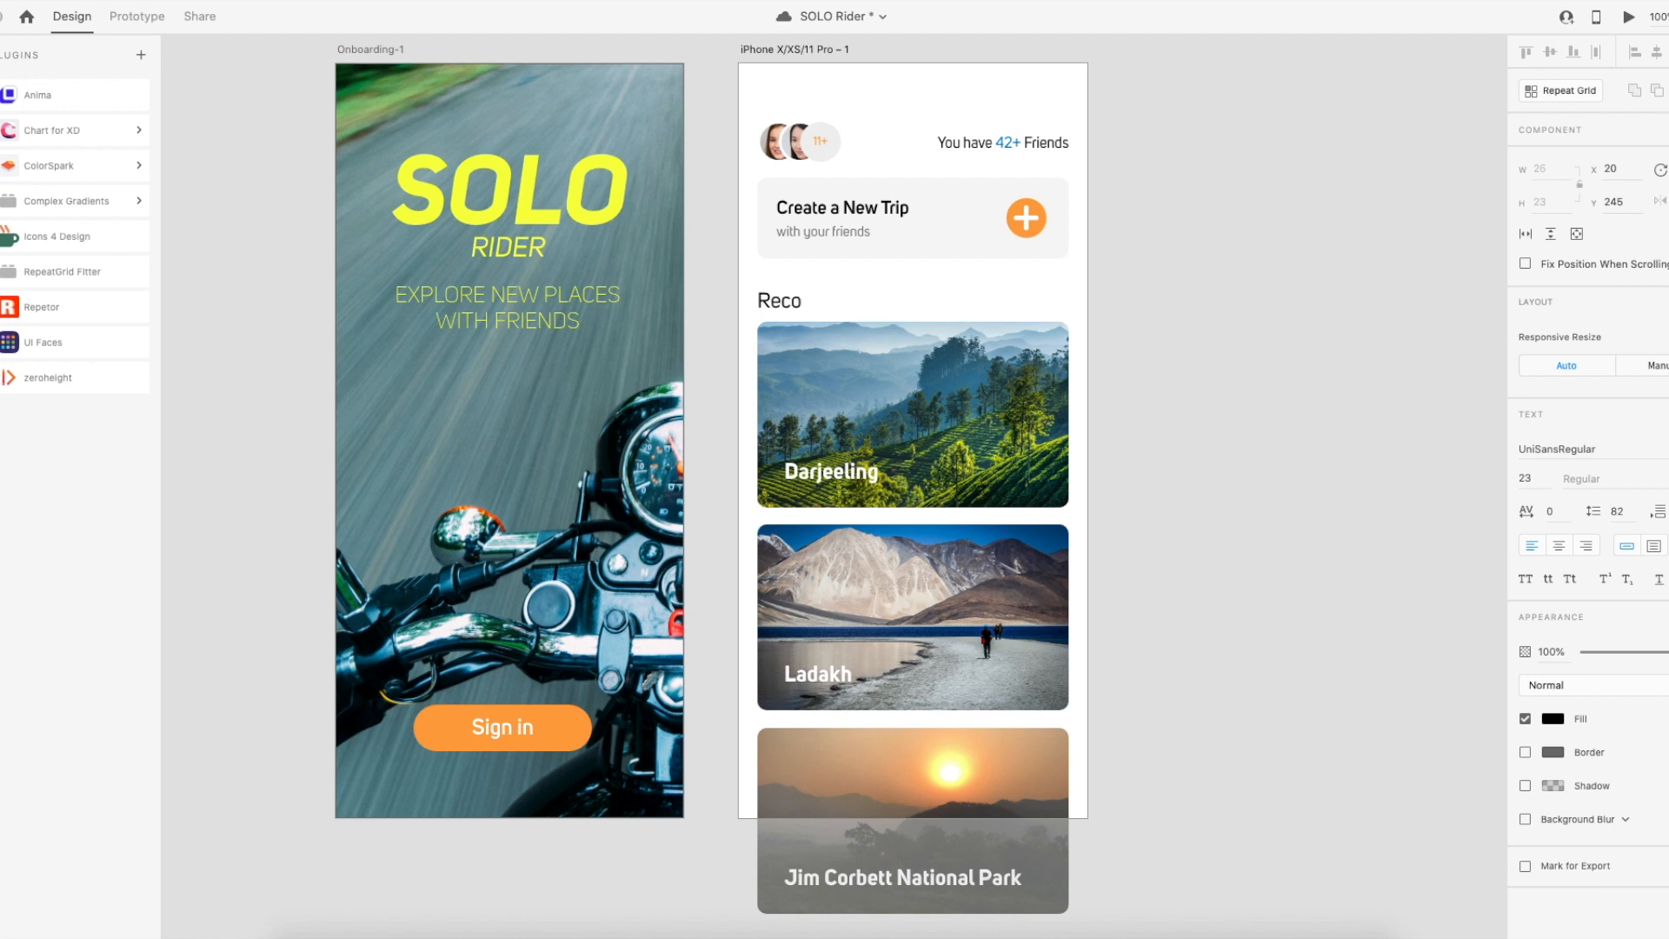
text(mmanded Placed)
key(Escape)
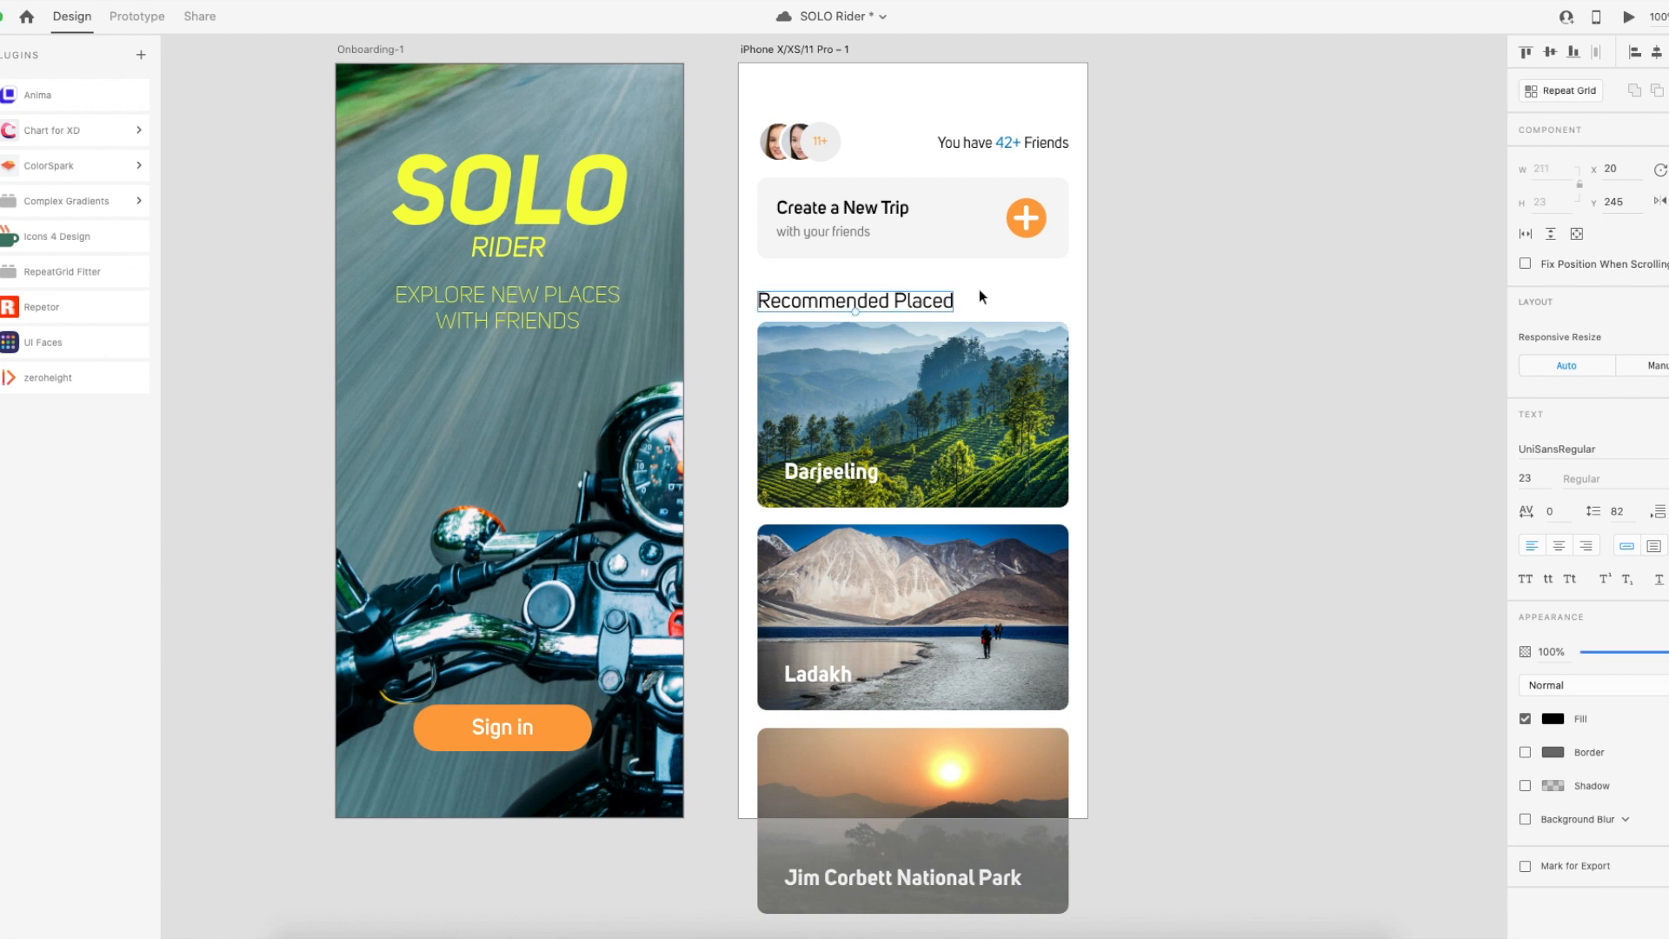
click(1189, 303)
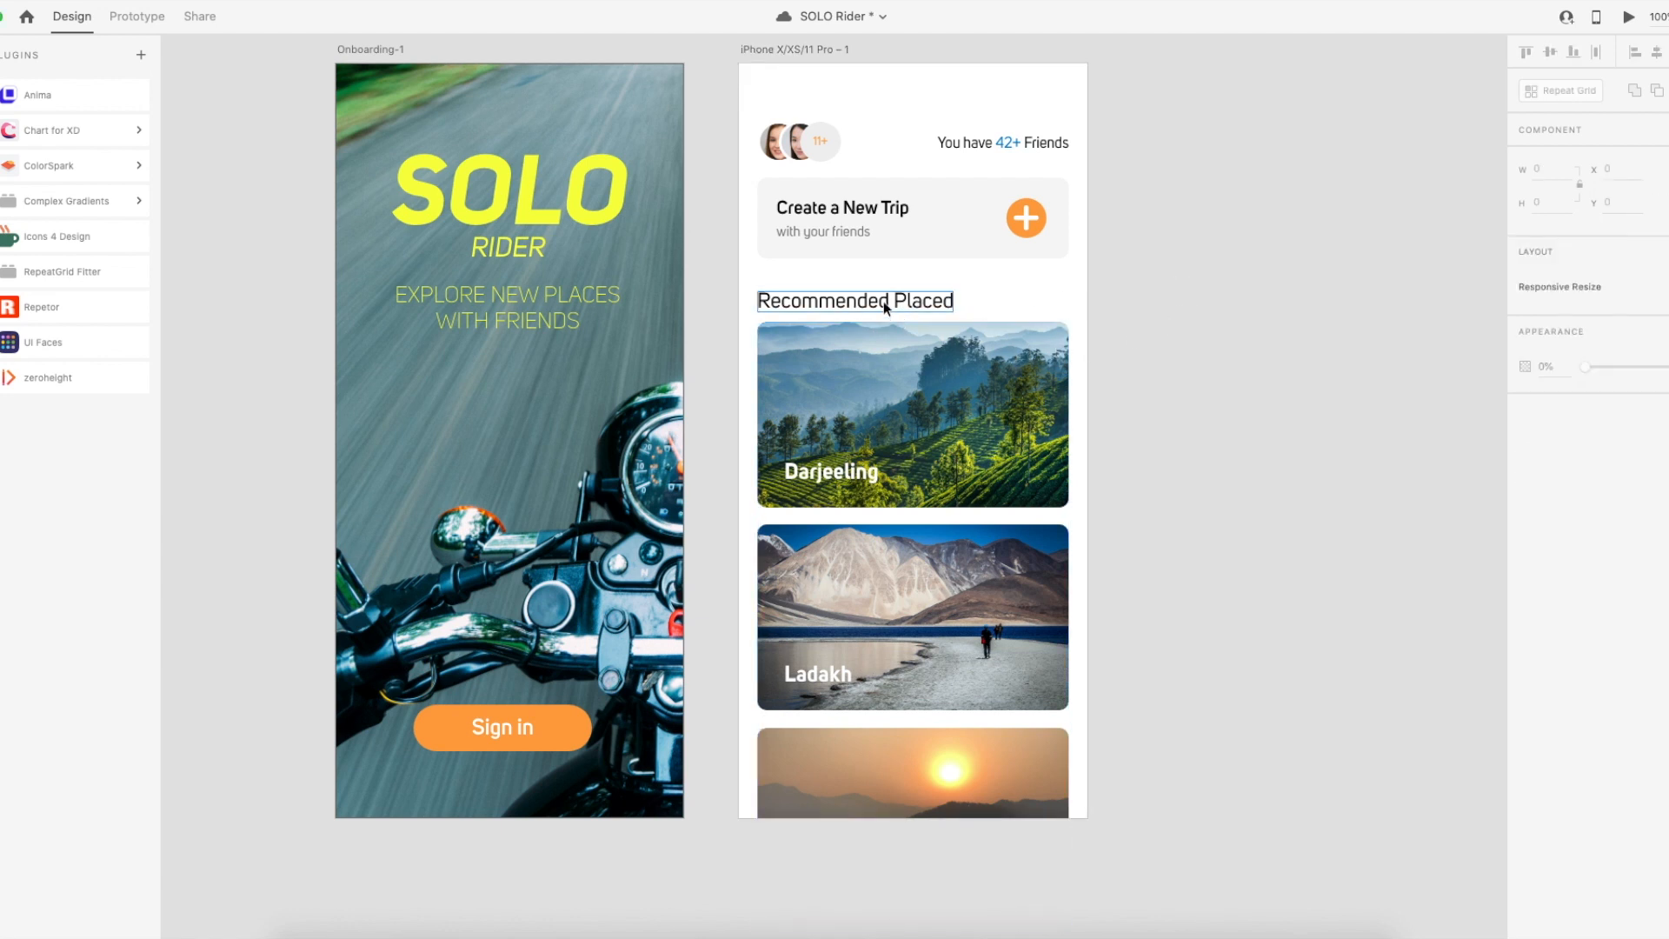
Change the fill of the "You have 42+ Friends" text to light grey #AAAAAA.
click(982, 146)
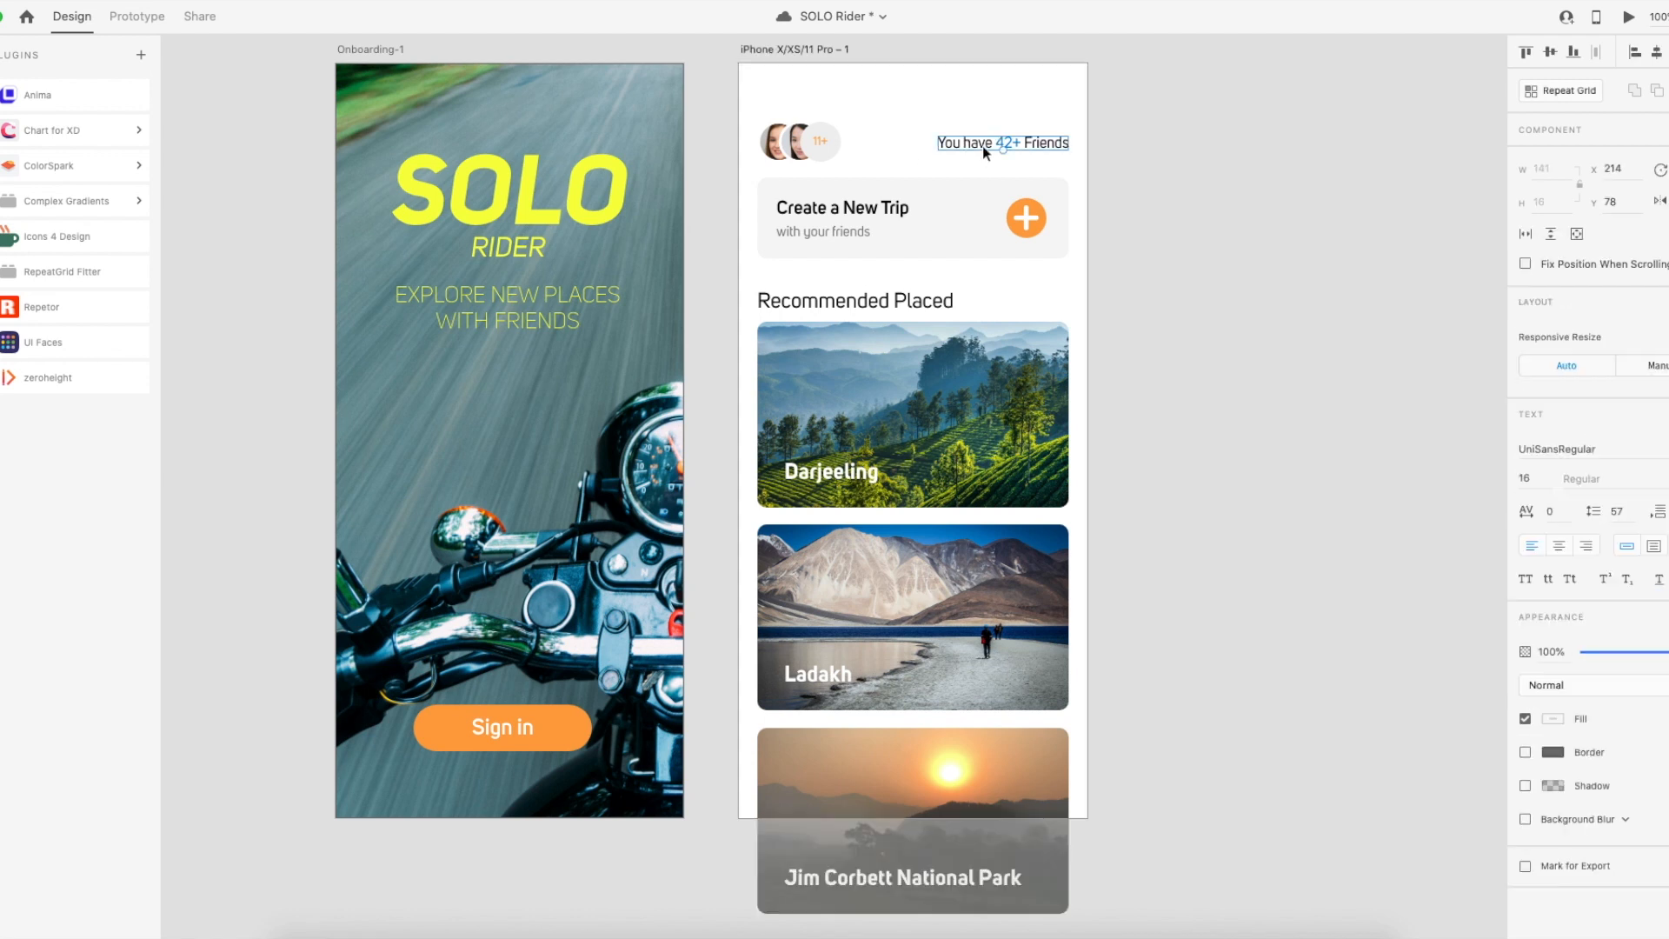
click(1555, 719)
drag(1344, 664, 1324, 665)
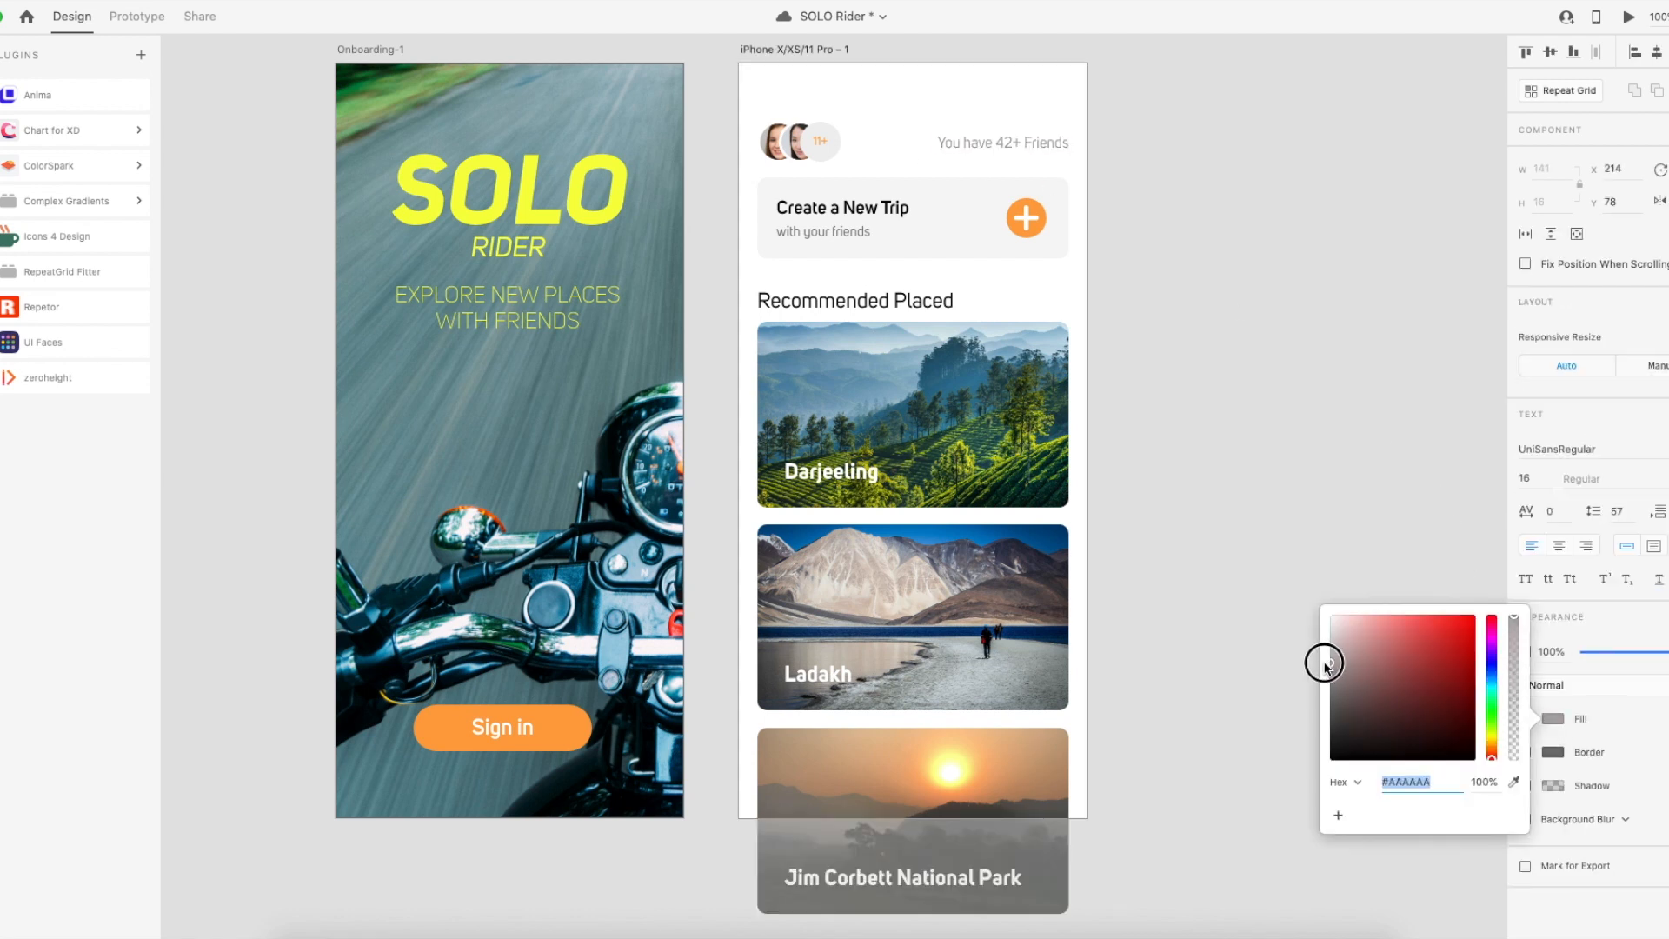
click(1248, 528)
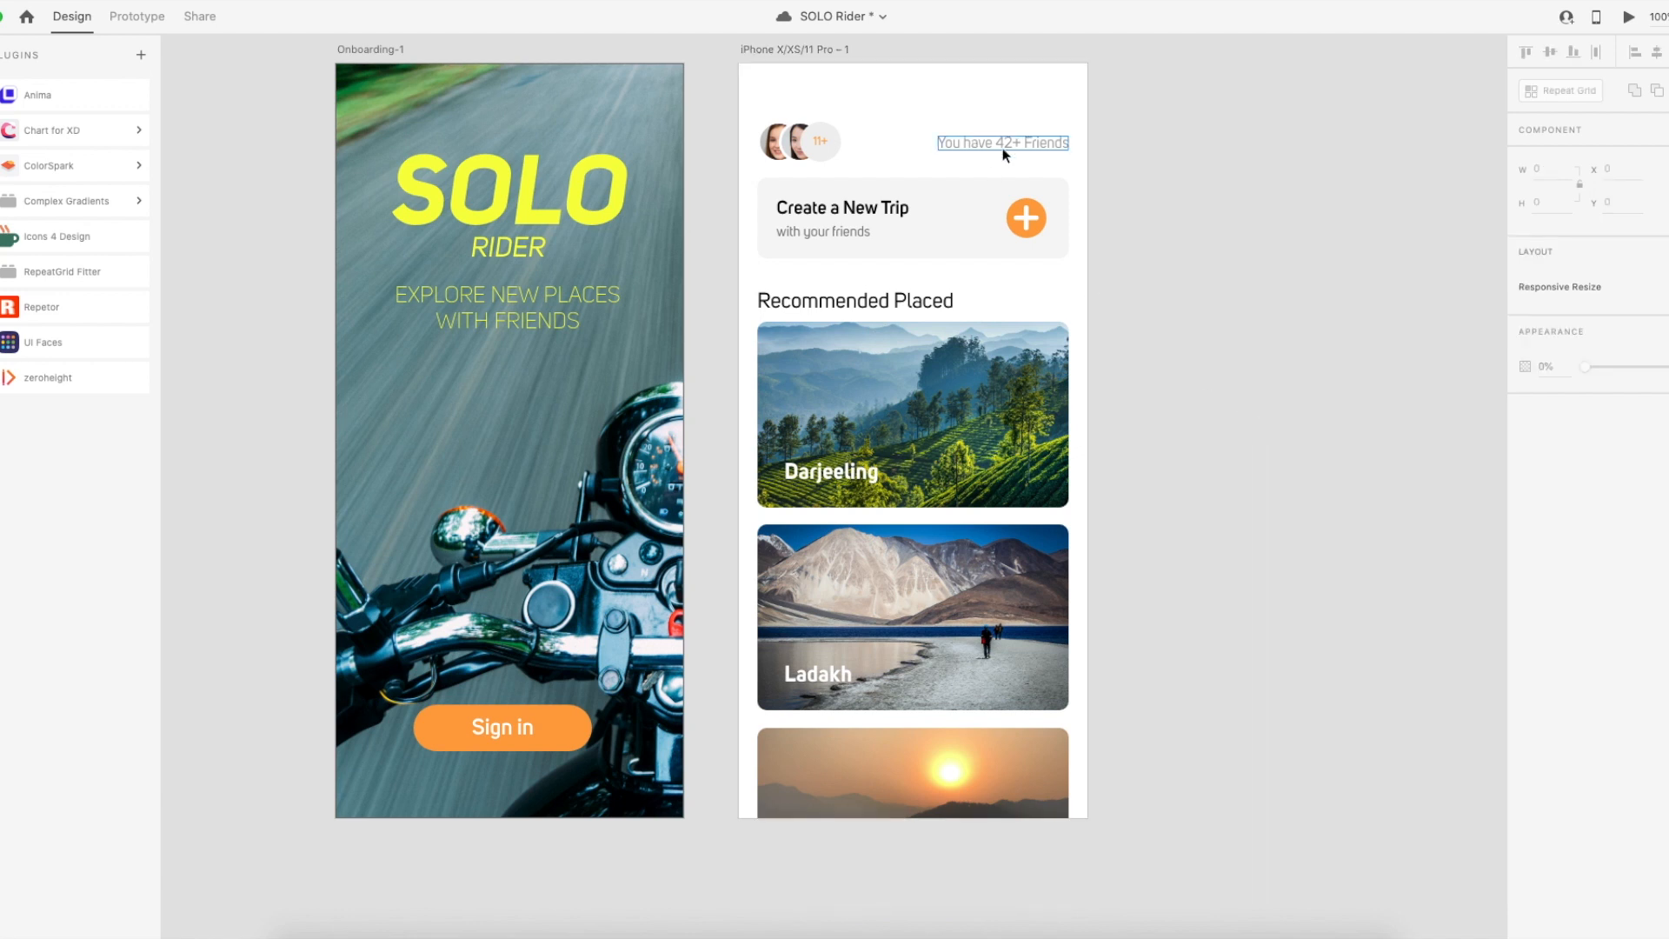
Set the "You have 42+ Friends" text to size 14 and move it next to the 11+ badge.
click(1003, 148)
click(1536, 484)
text(14)
key(Return)
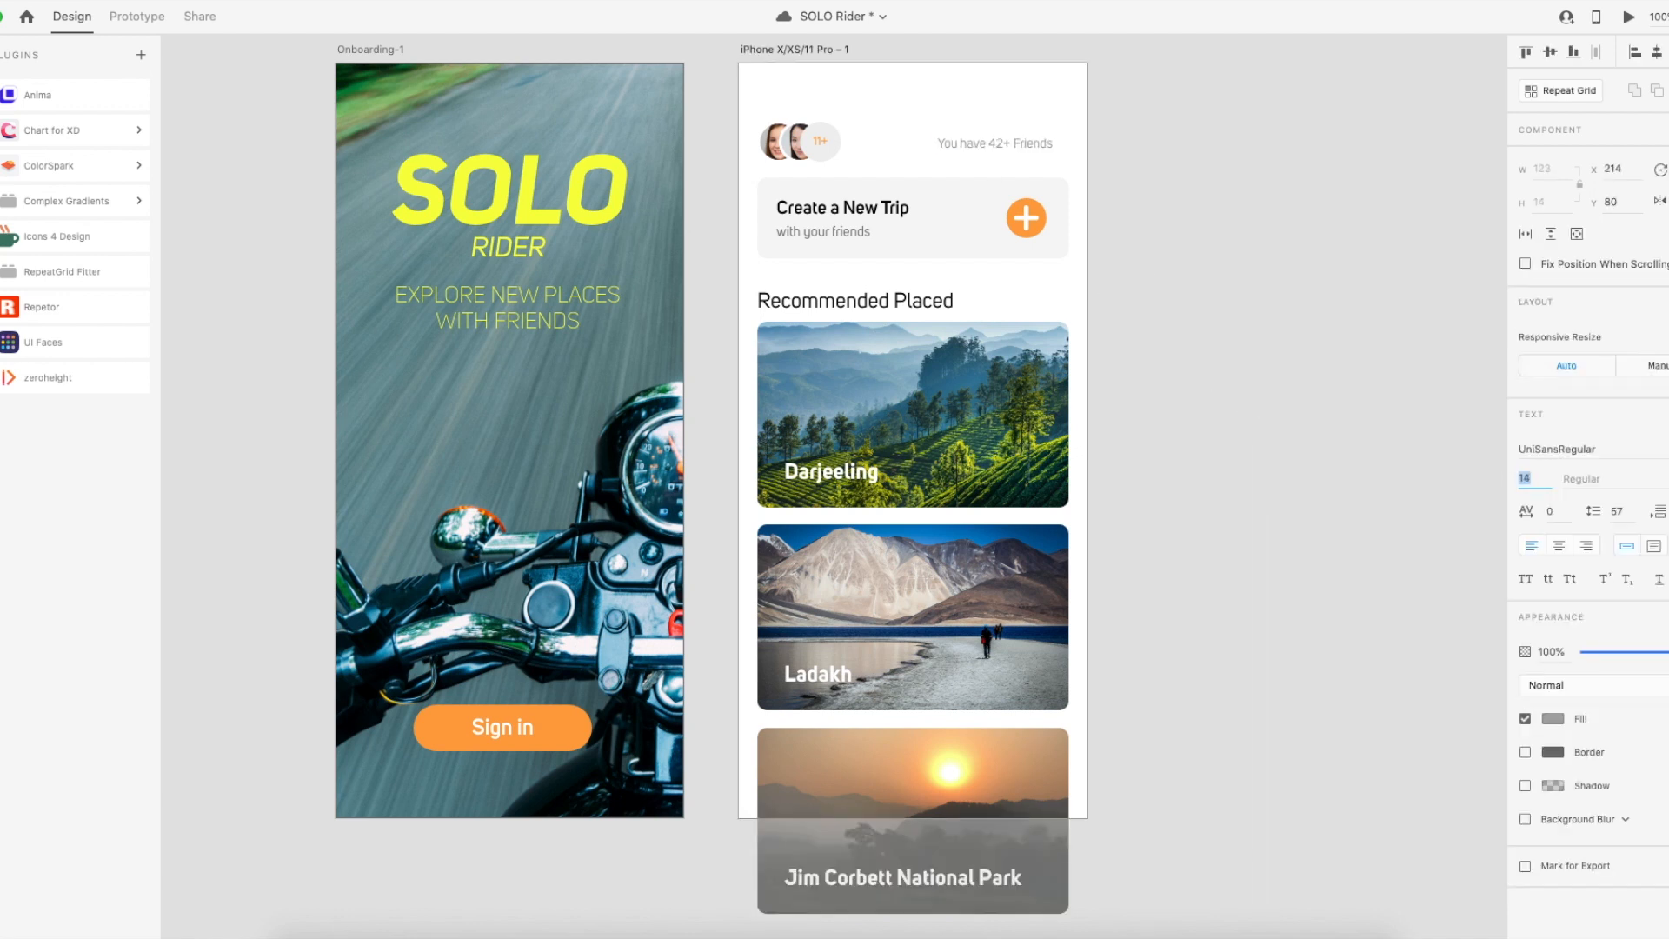
click(1255, 308)
click(1019, 144)
drag(1010, 141, 930, 145)
click(1250, 175)
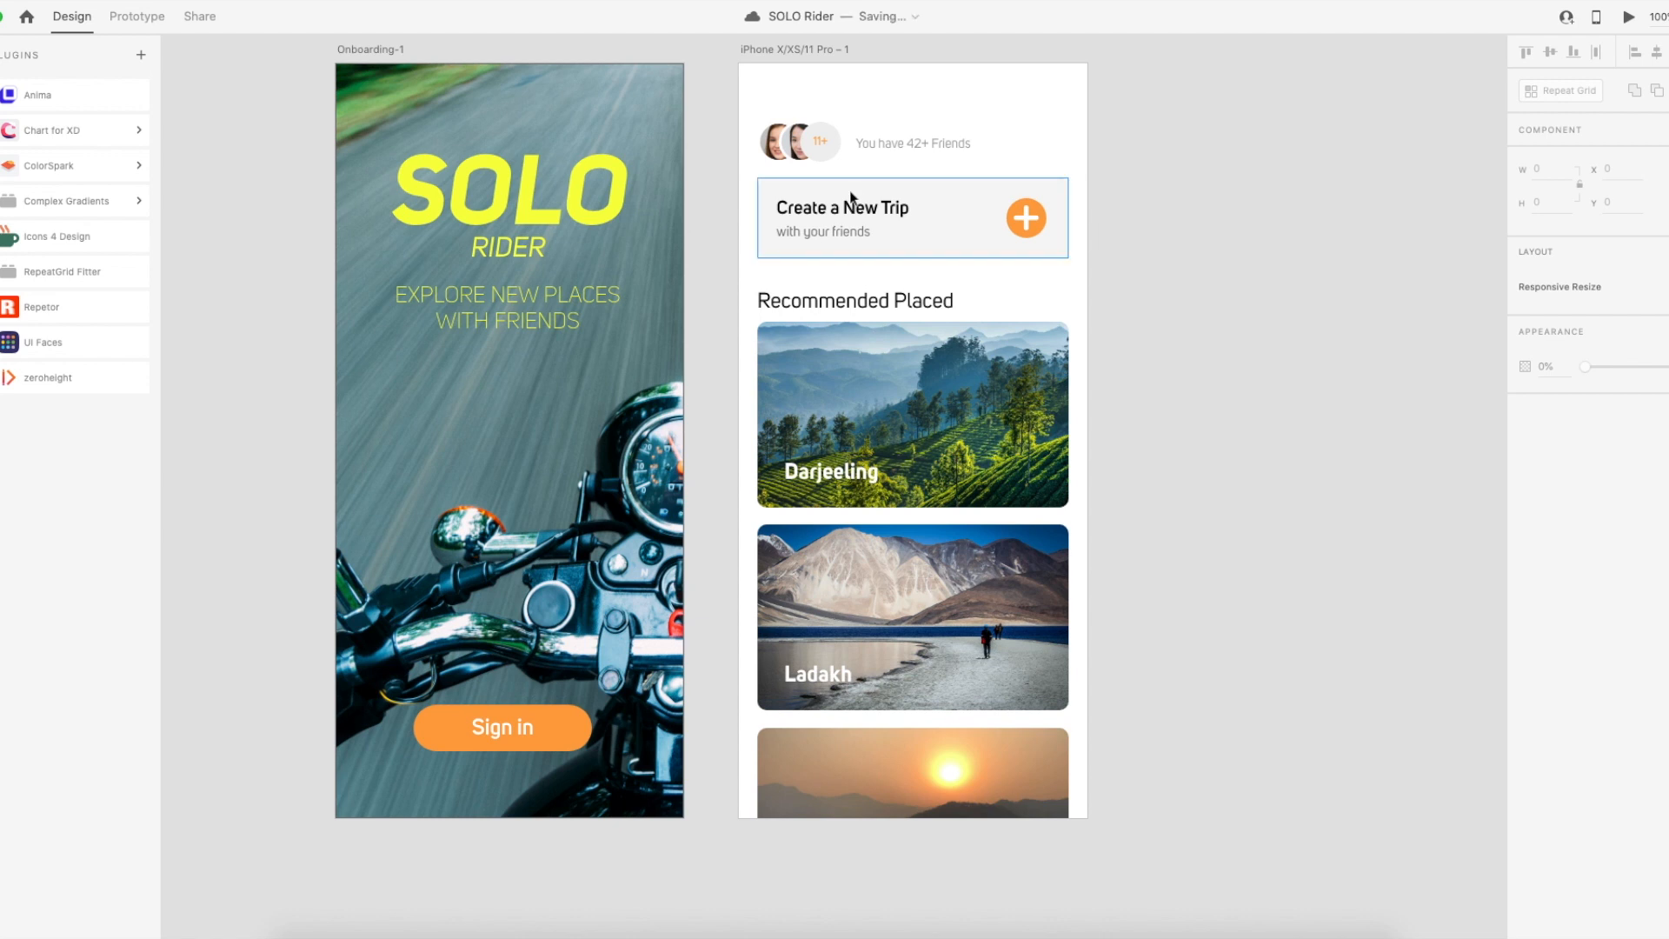
Duplicate the "Recommended Placed" heading above the avatars at X 20, Y 35 and change its text to "Friends".
drag(881, 306, 882, 108)
double_click(882, 107)
text(Friends)
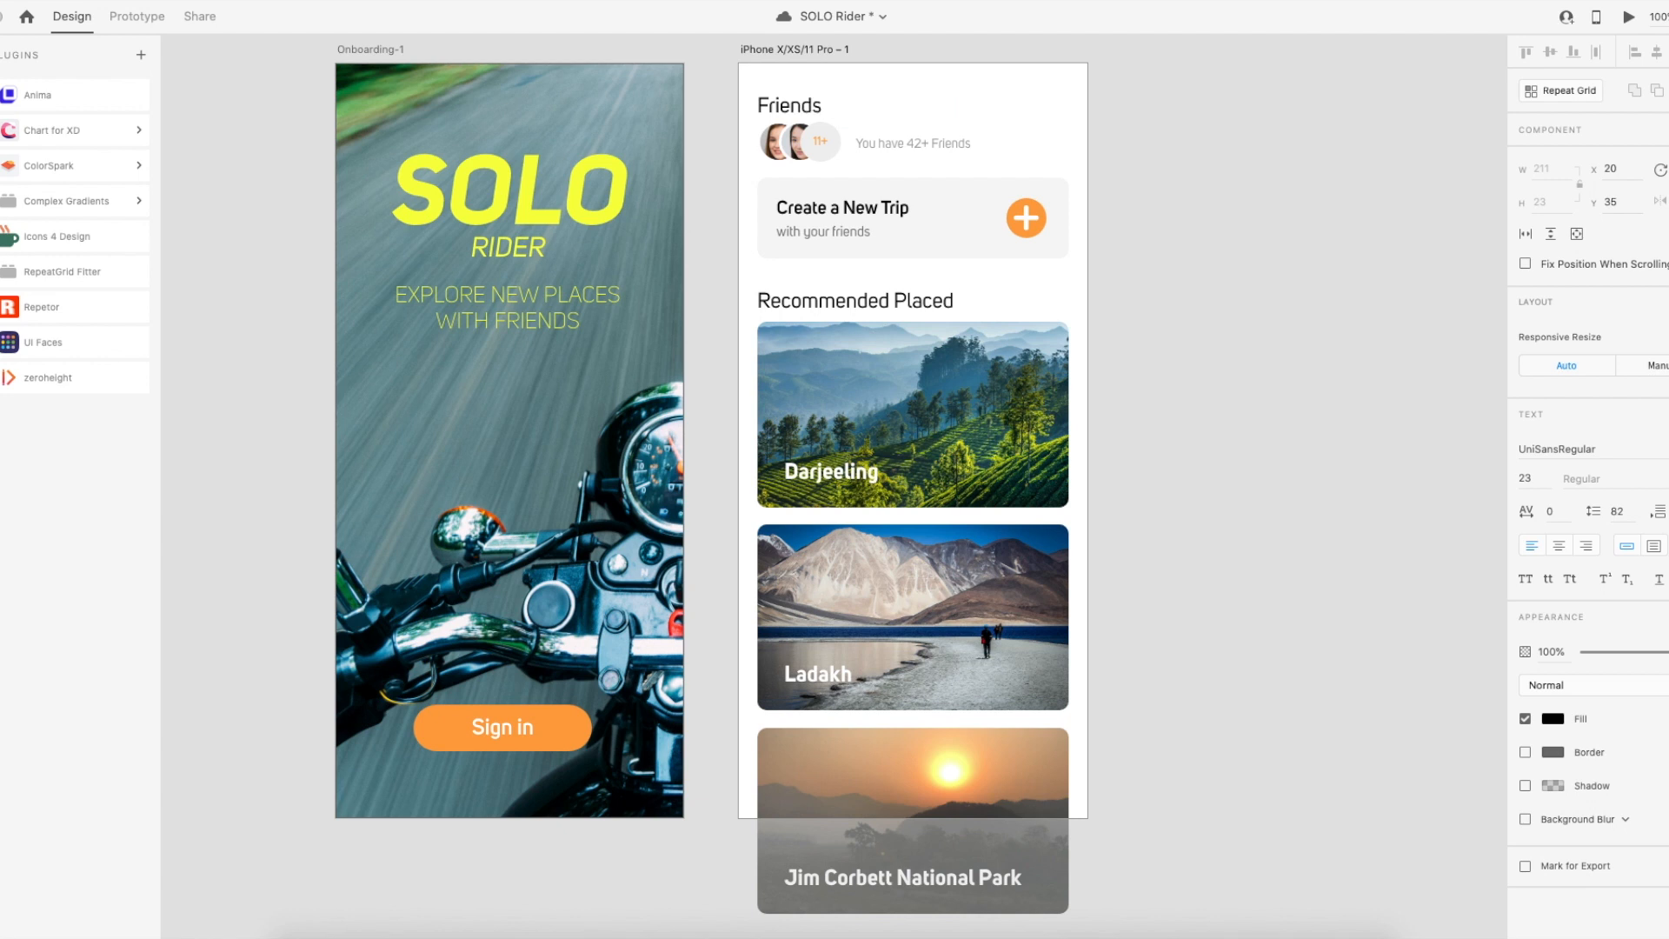
key(Escape)
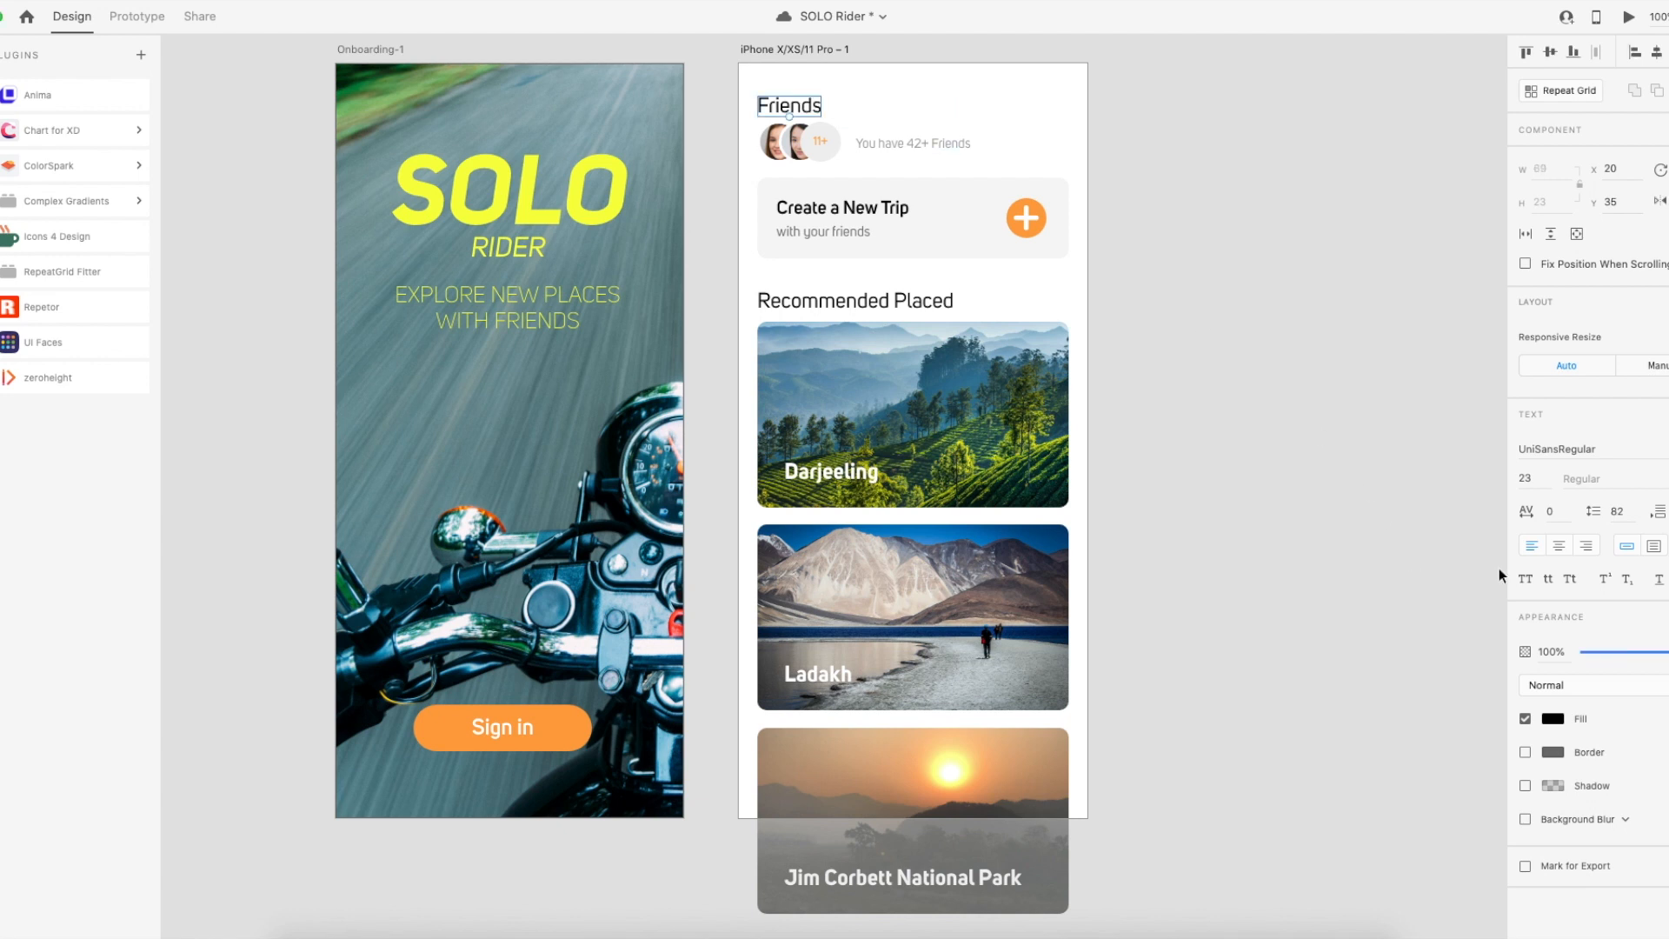
Reduce the font size of the "Friends" heading and place it directly above "You have 42+ Friends".
click(1525, 478)
key(Return)
click(1298, 363)
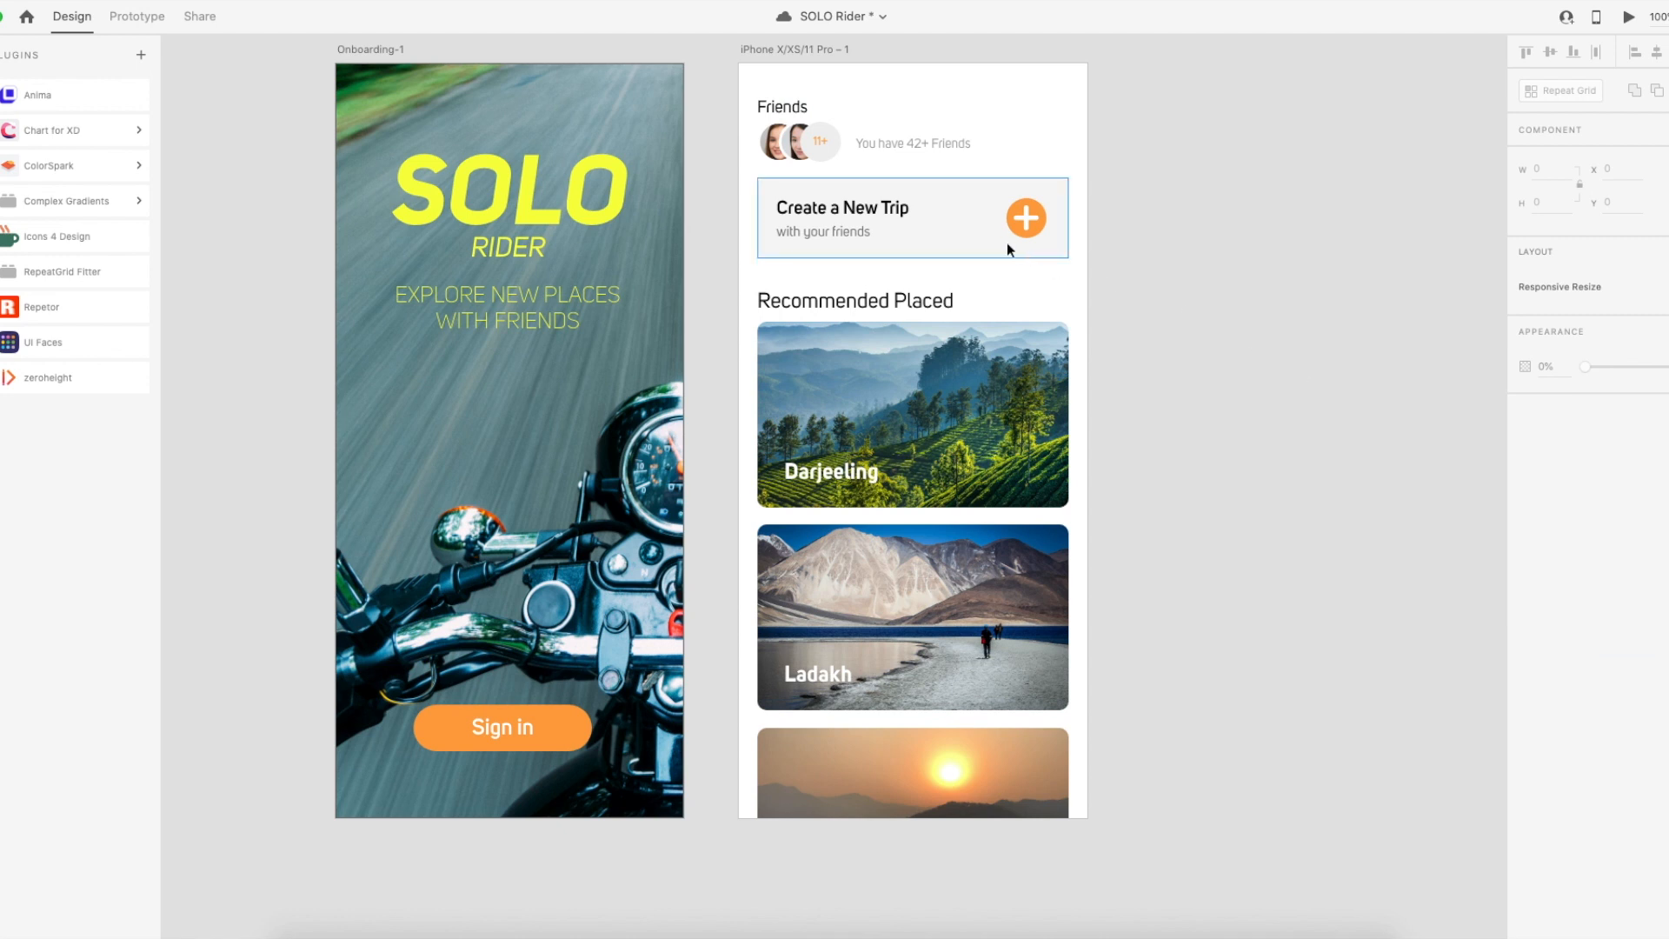
drag(789, 113, 822, 144)
Recolour the 11+ badge text with a blue tone sampled from the Darjeeling card image.
click(820, 144)
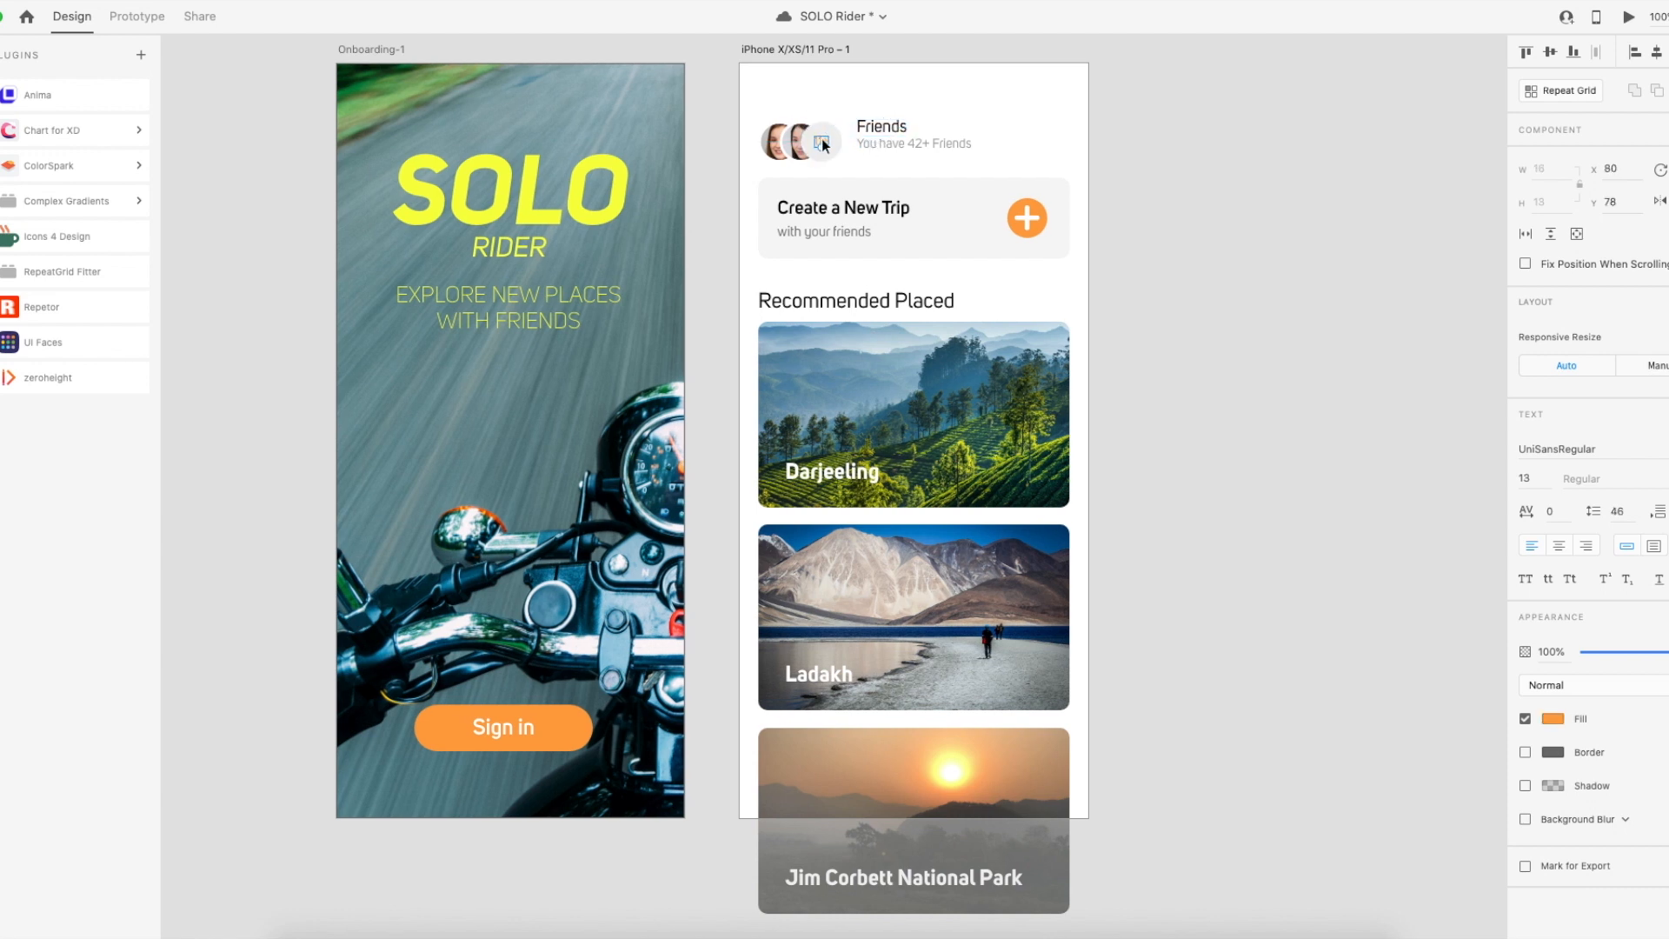
click(1560, 720)
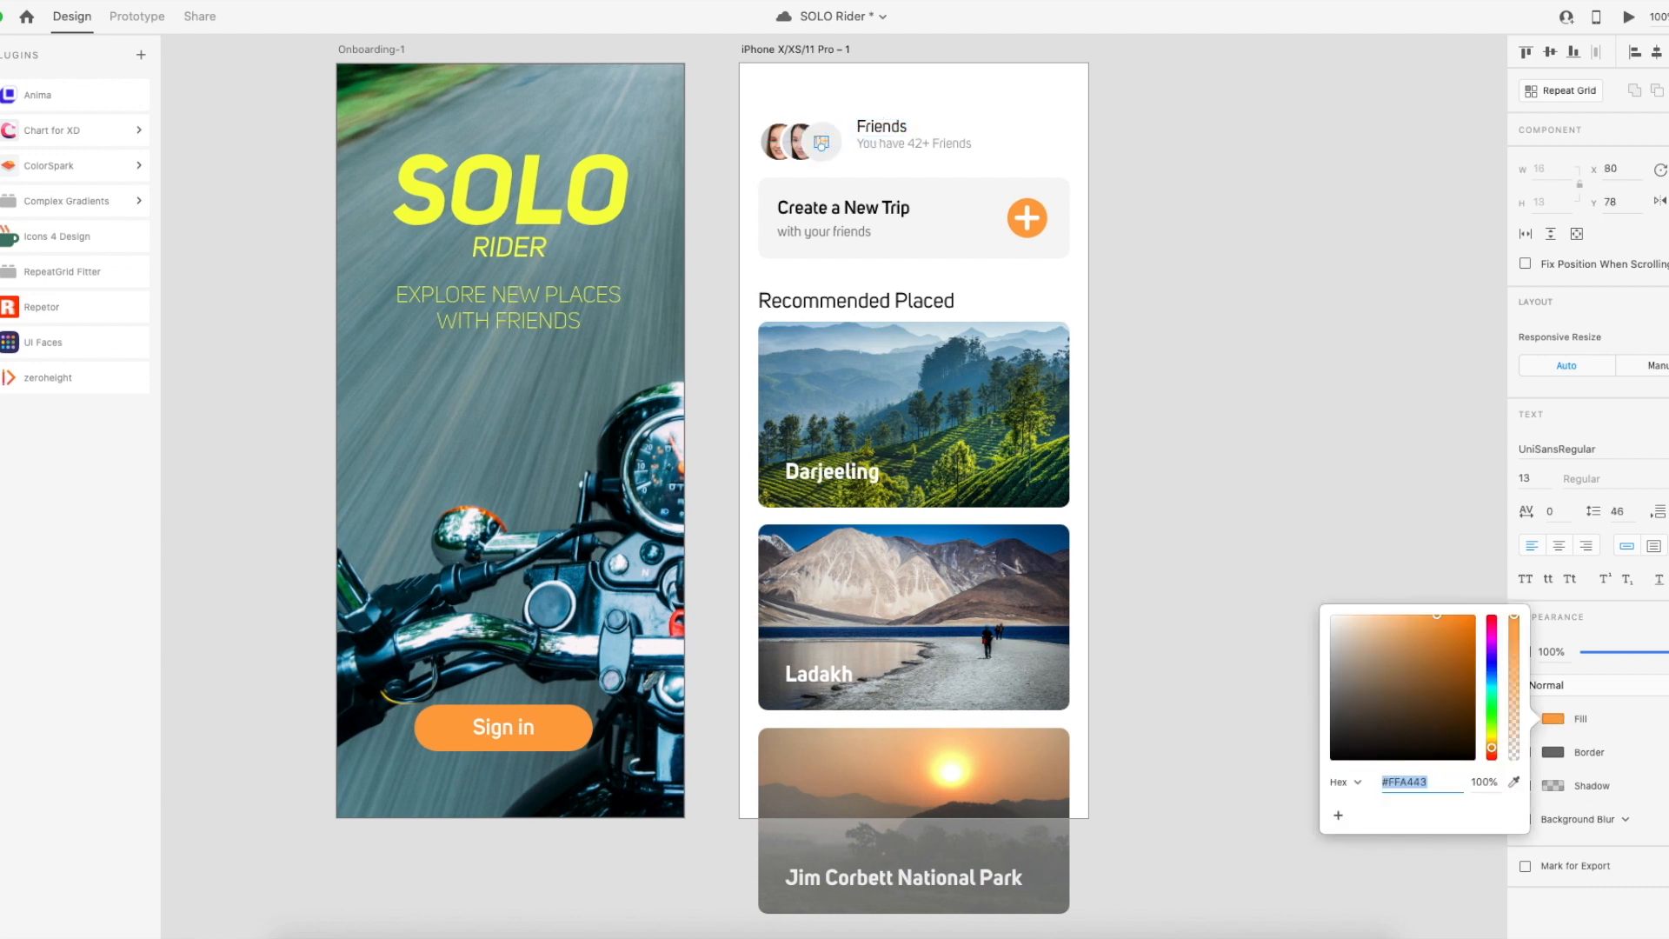
click(1514, 782)
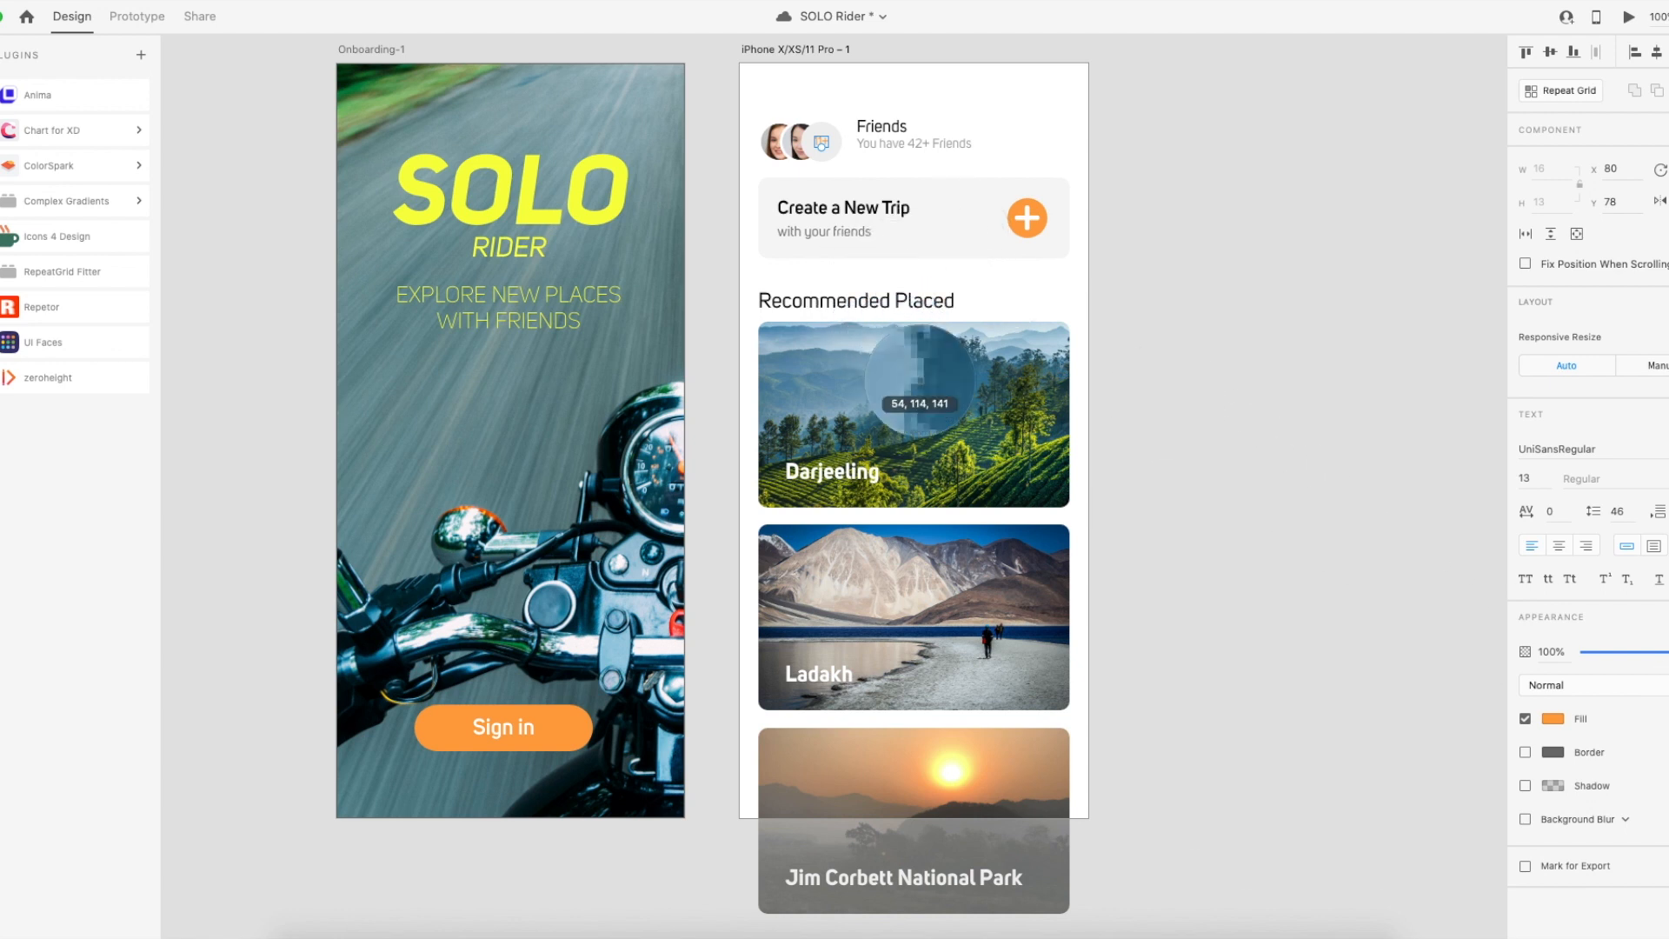
click(975, 380)
click(1190, 312)
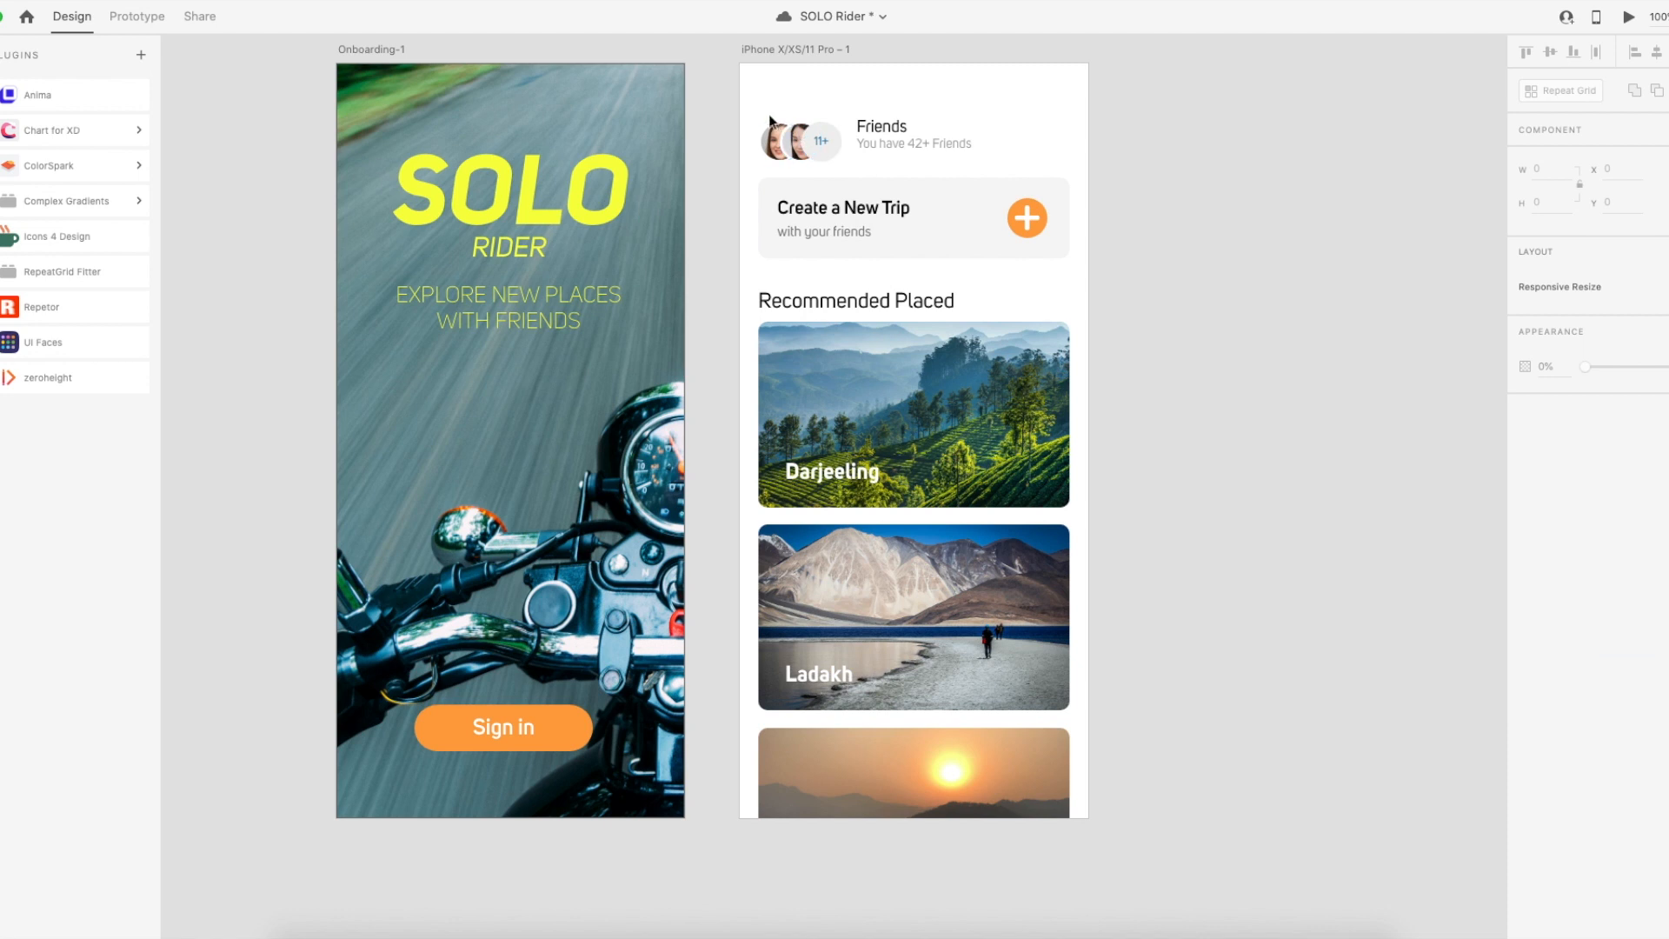
Move the avatar group to the cards' right edge and both Friends texts to the left edge, levelling the avatars with the texts.
click(814, 143)
drag(814, 148, 1042, 150)
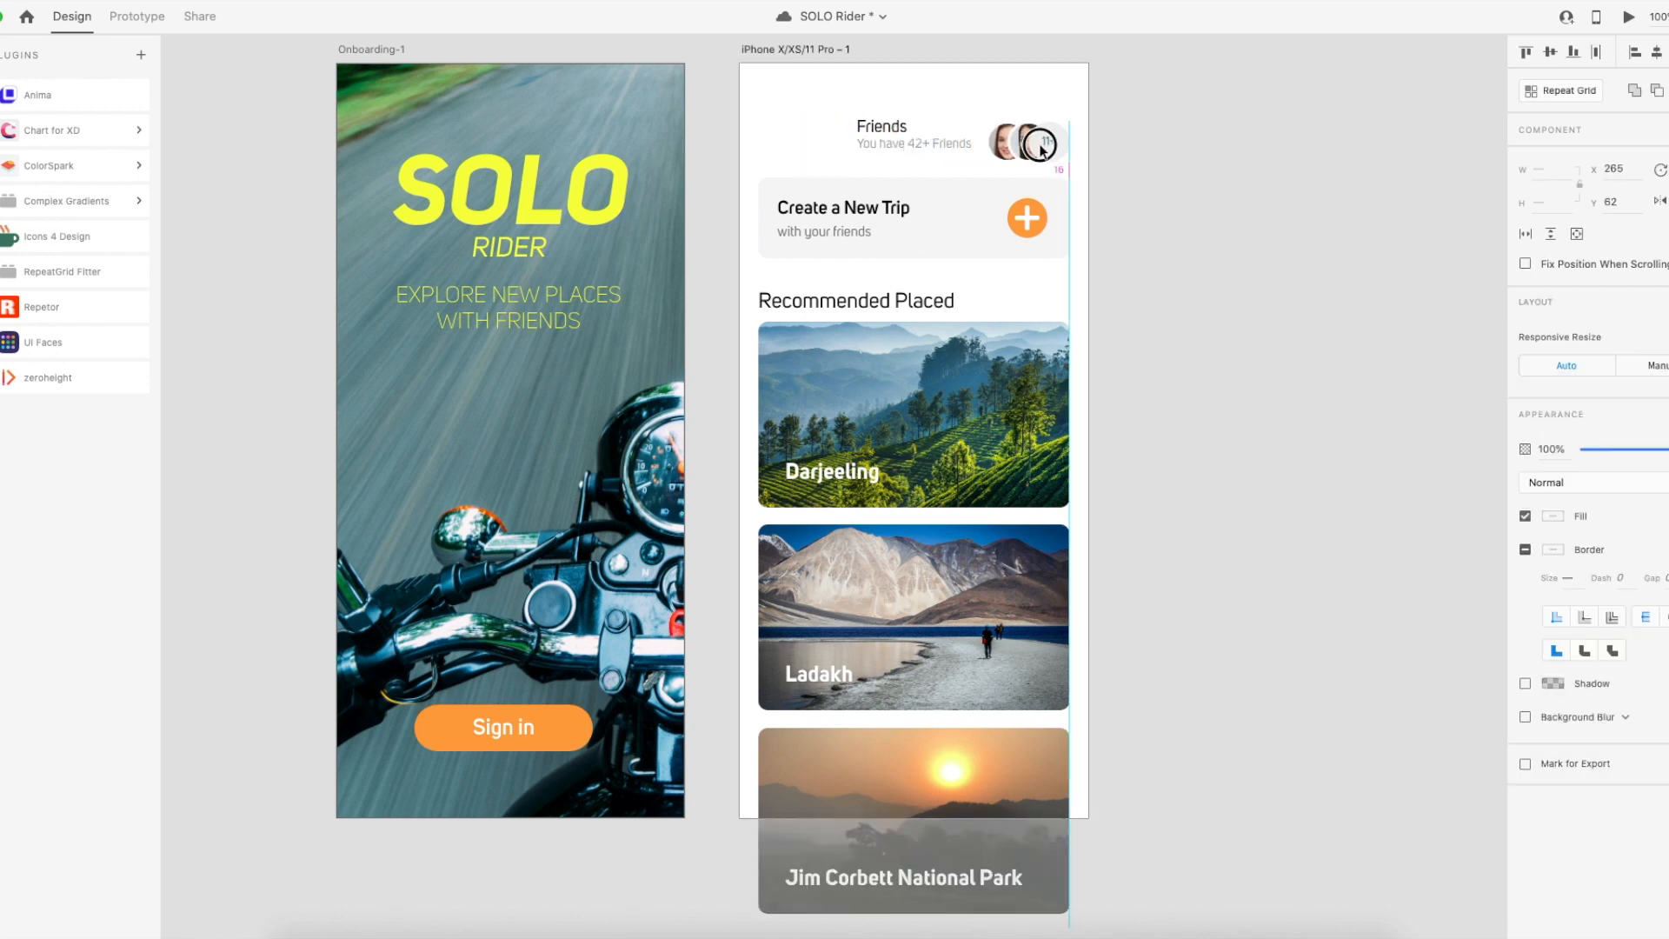
click(935, 140)
double_click(878, 127)
drag(882, 141, 779, 143)
click(967, 125)
click(1048, 149)
drag(1043, 149, 1043, 140)
click(906, 123)
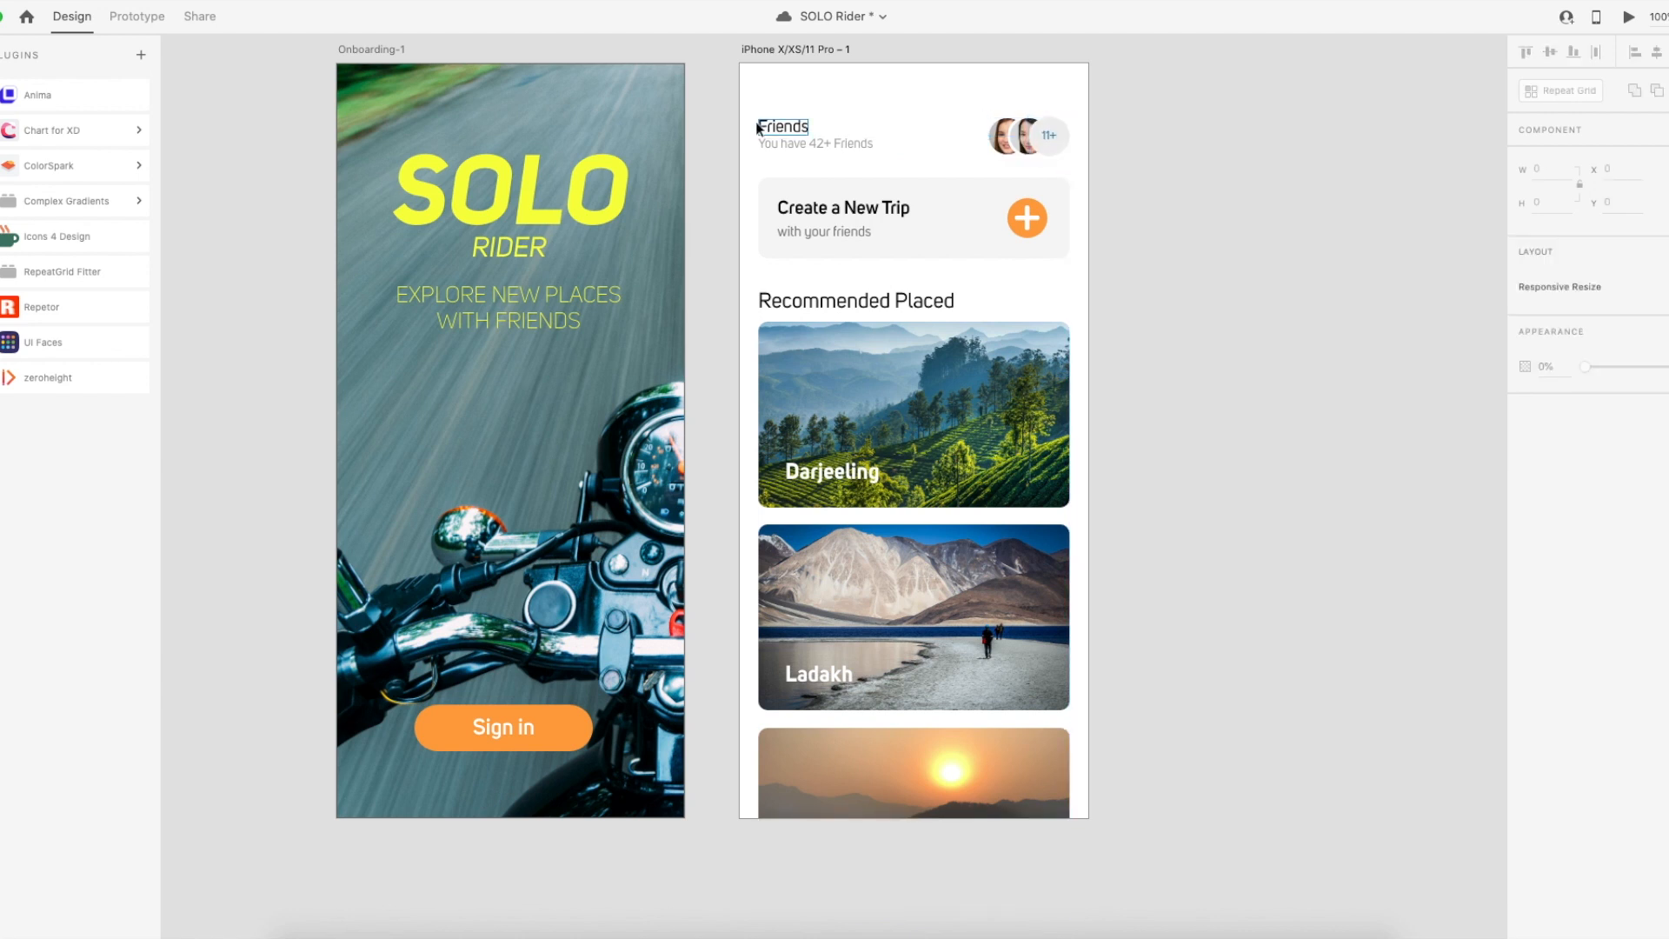
Group the two Friends texts and the avatars into a single row.
drag(775, 107, 1047, 149)
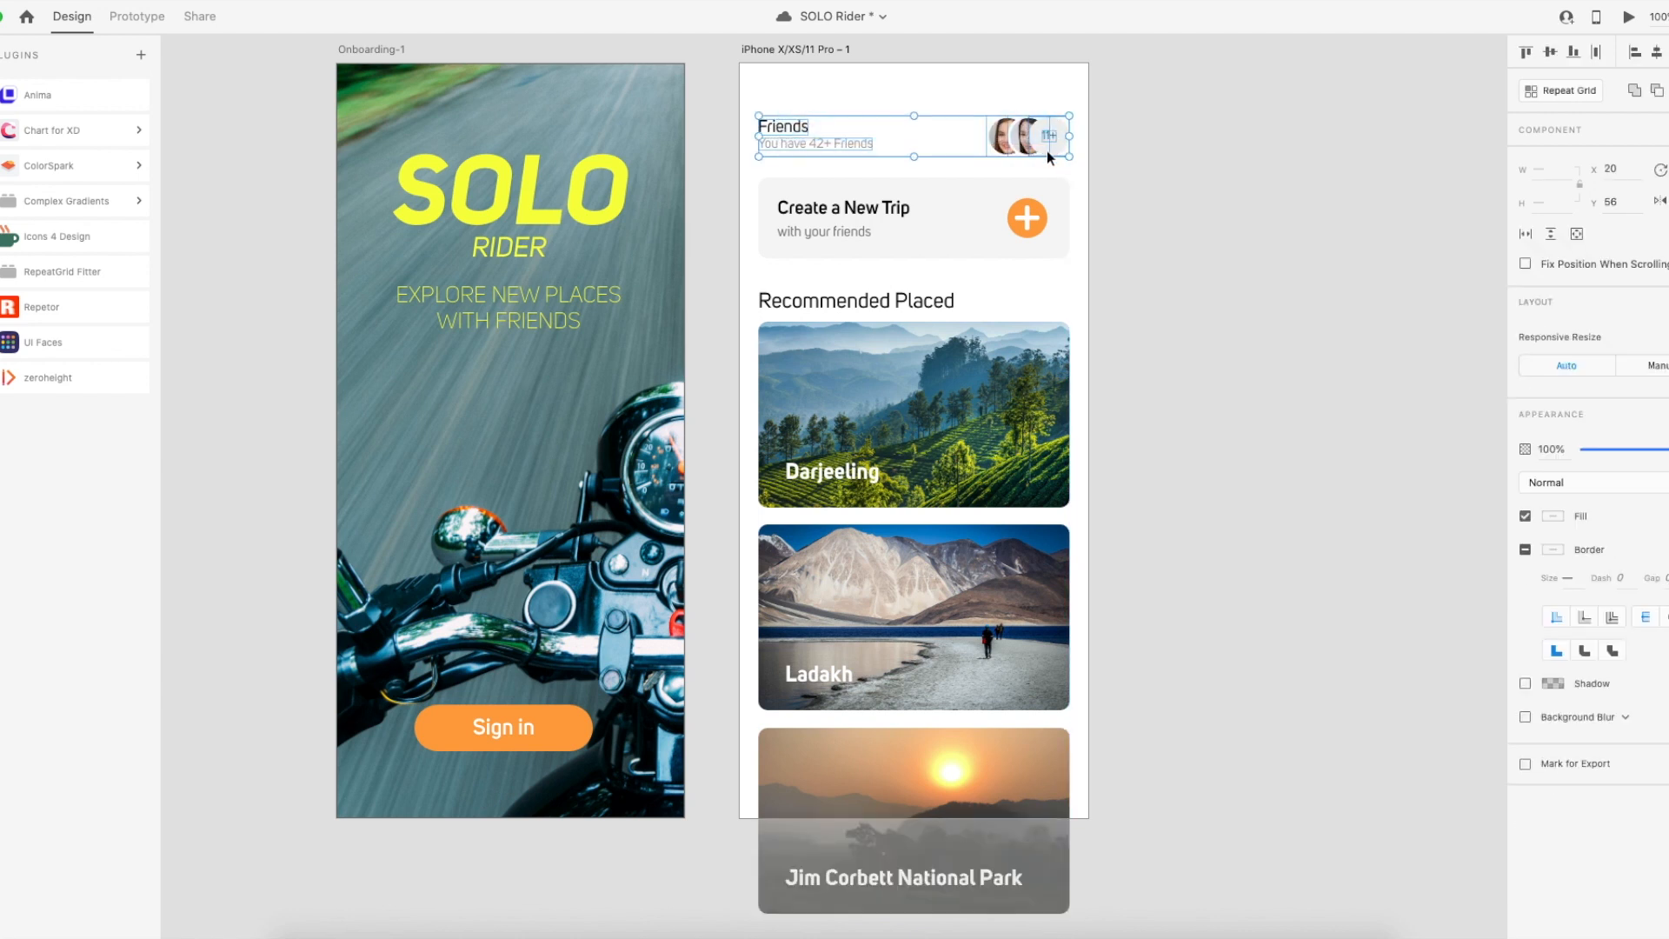
click(1312, 242)
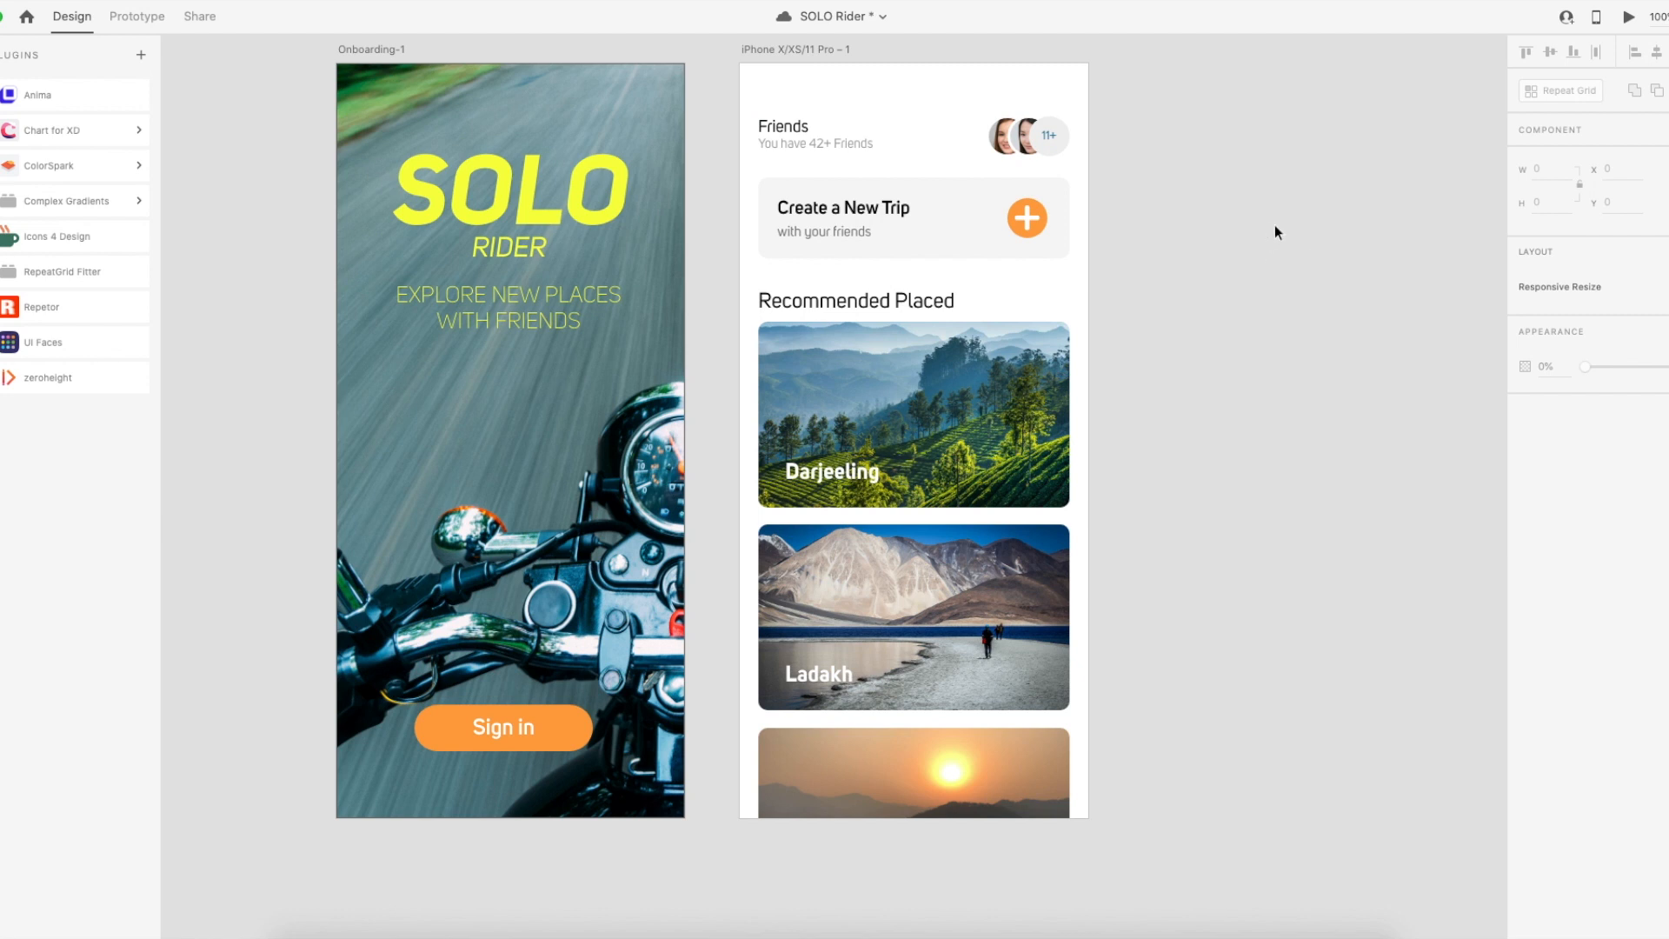
scroll(1261, 237, down, 2)
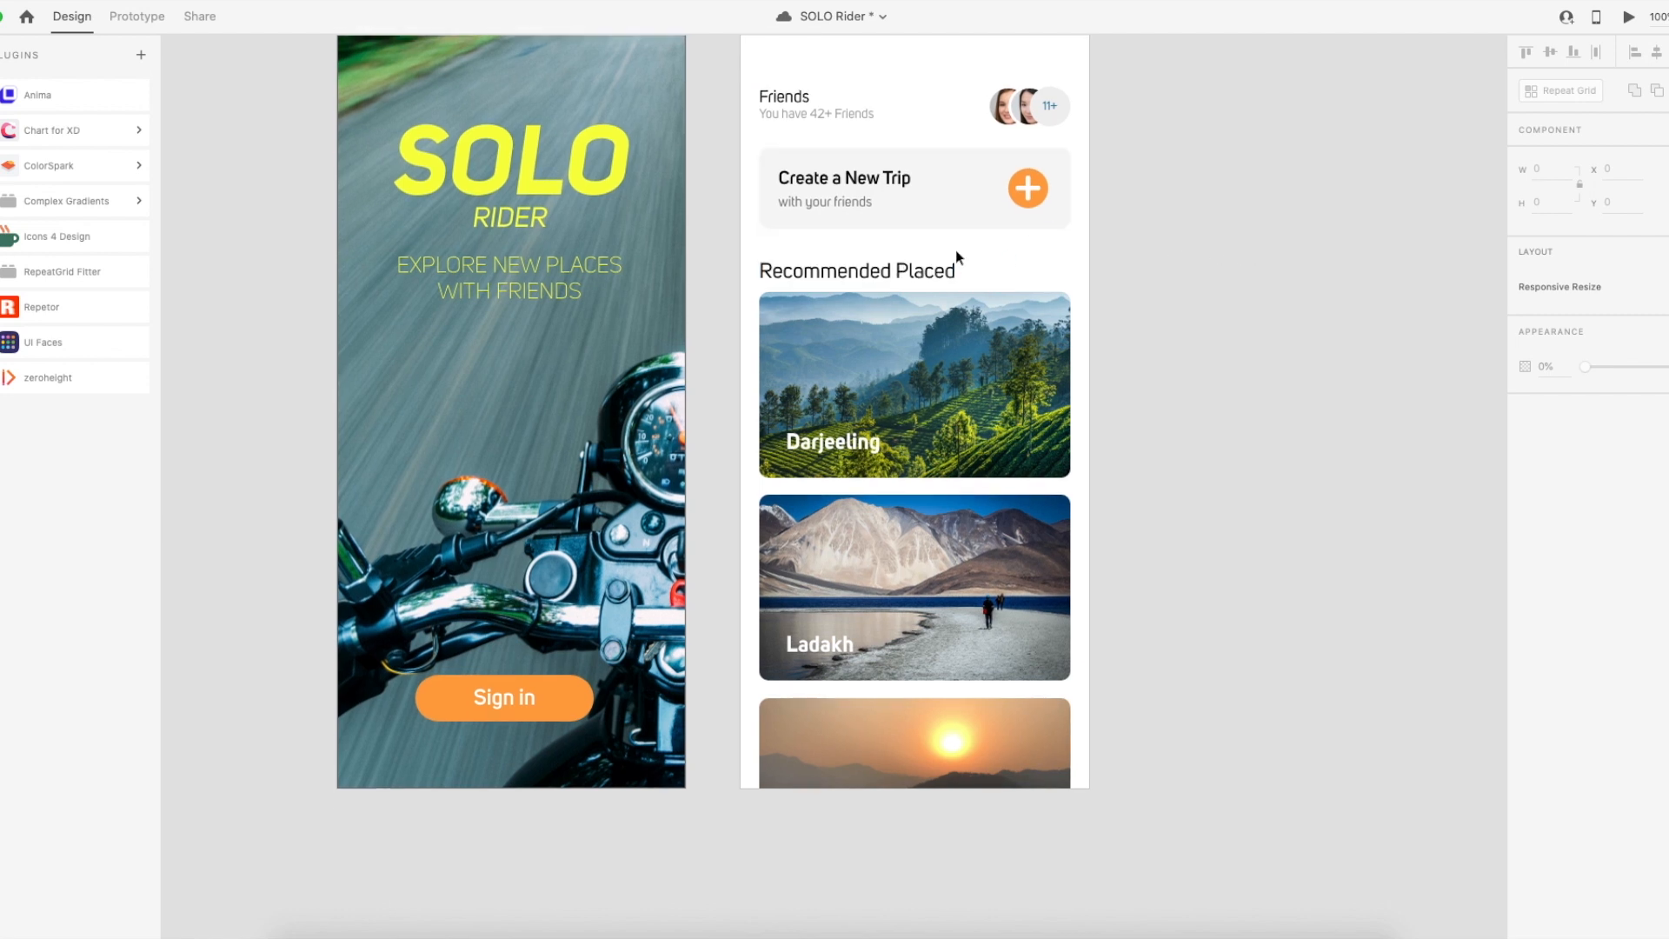
click(763, 158)
click(1234, 241)
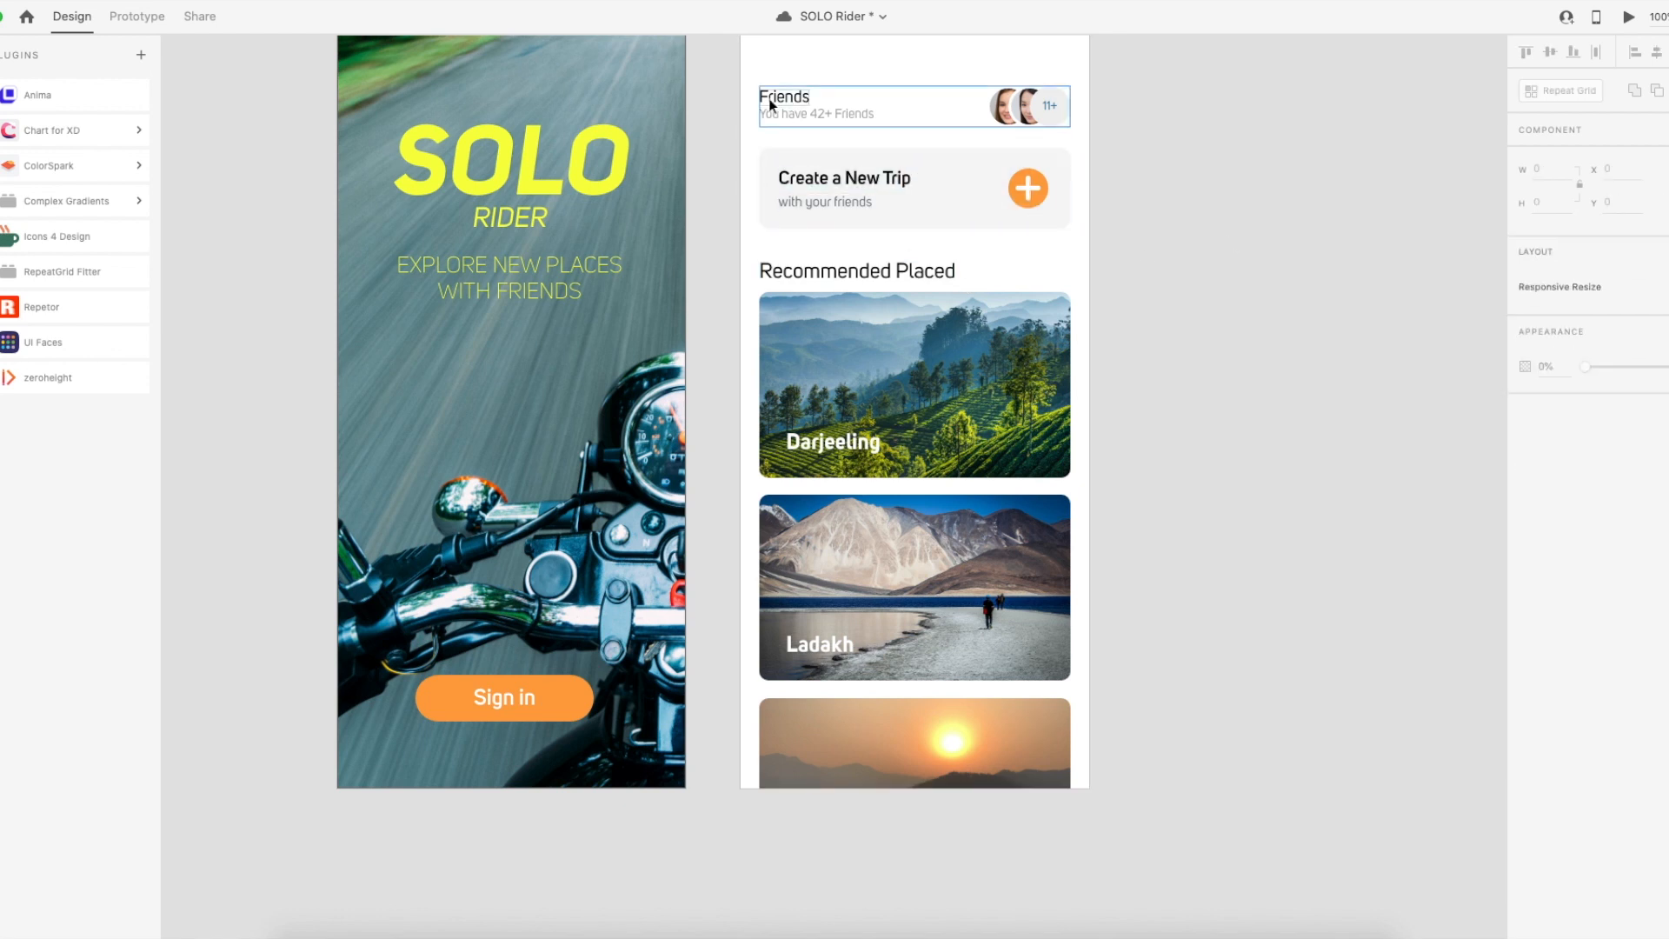
Move the "Recommended Placed" heading and the destination cards up, closer to the Create a New Trip box.
scroll(789, 97, up, 1)
scroll(789, 97, left, 1)
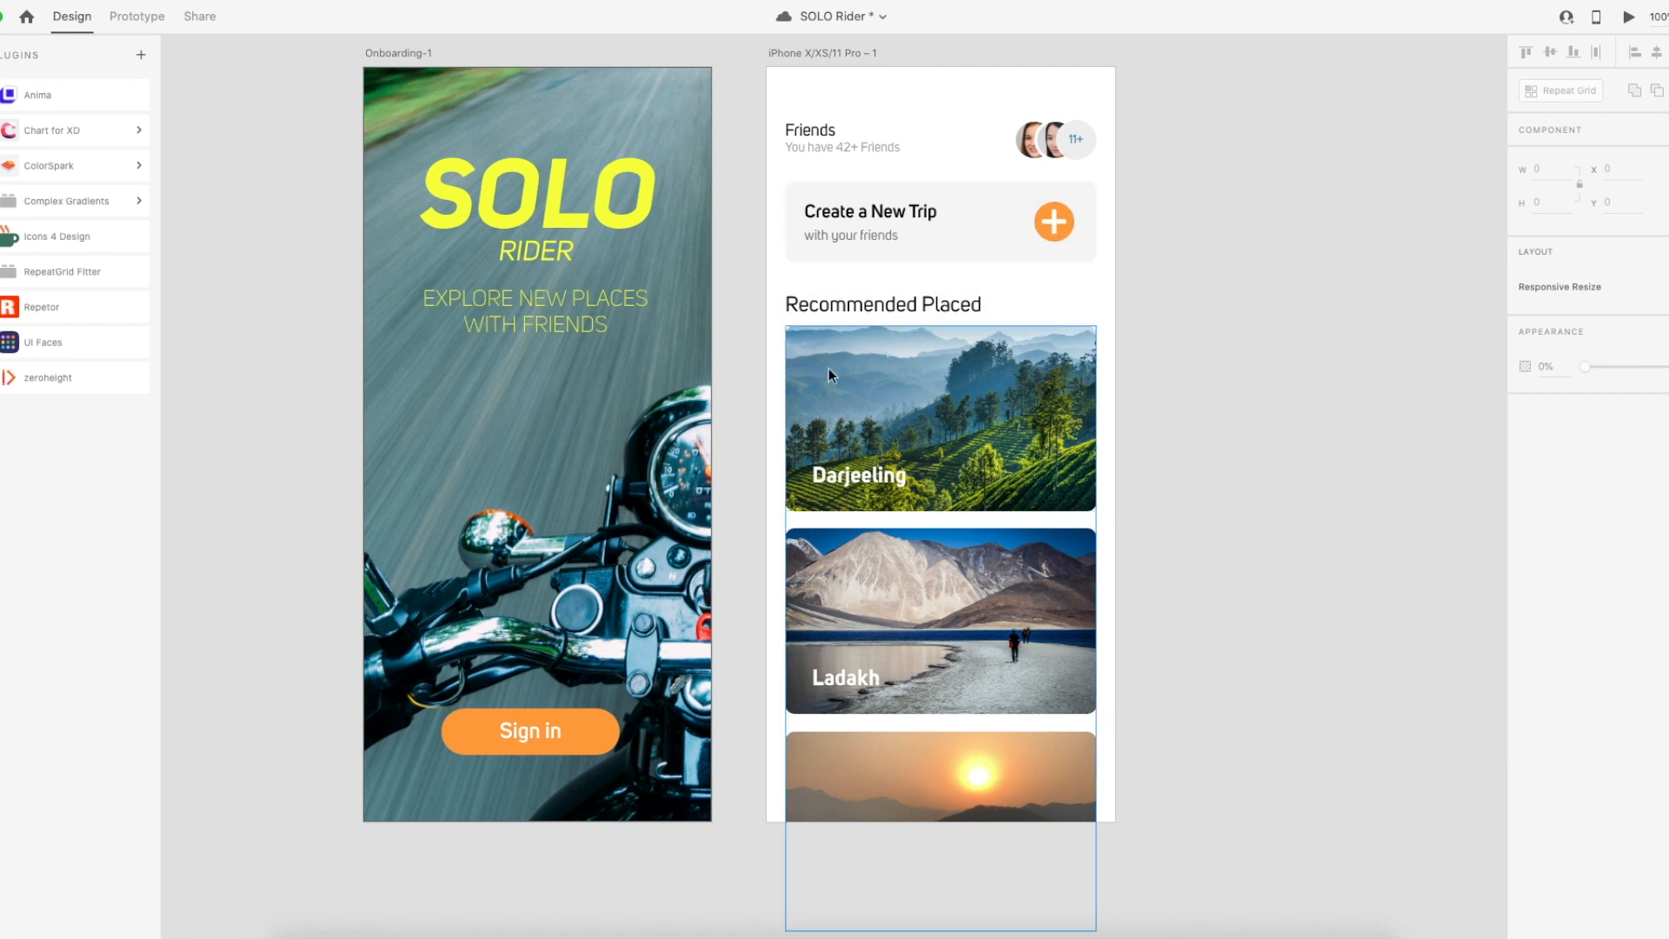
drag(894, 383, 895, 371)
click(1213, 387)
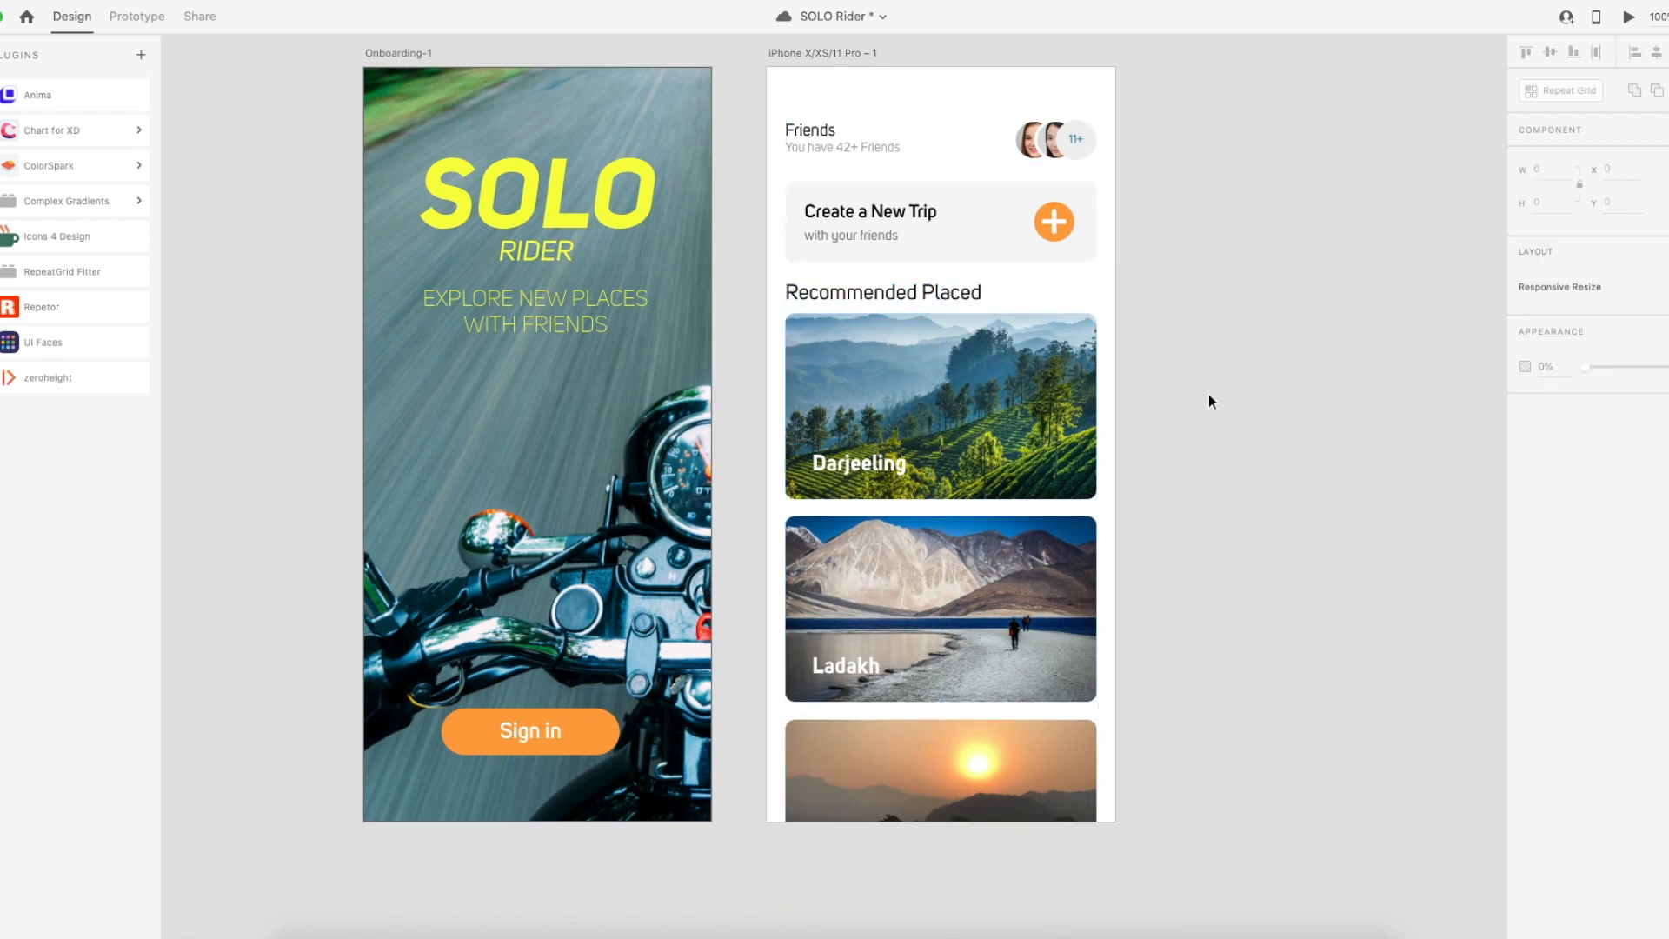
Save the document and open the home screen in the preview.
scroll(1209, 394, down, 1)
scroll(1209, 401, left, 1)
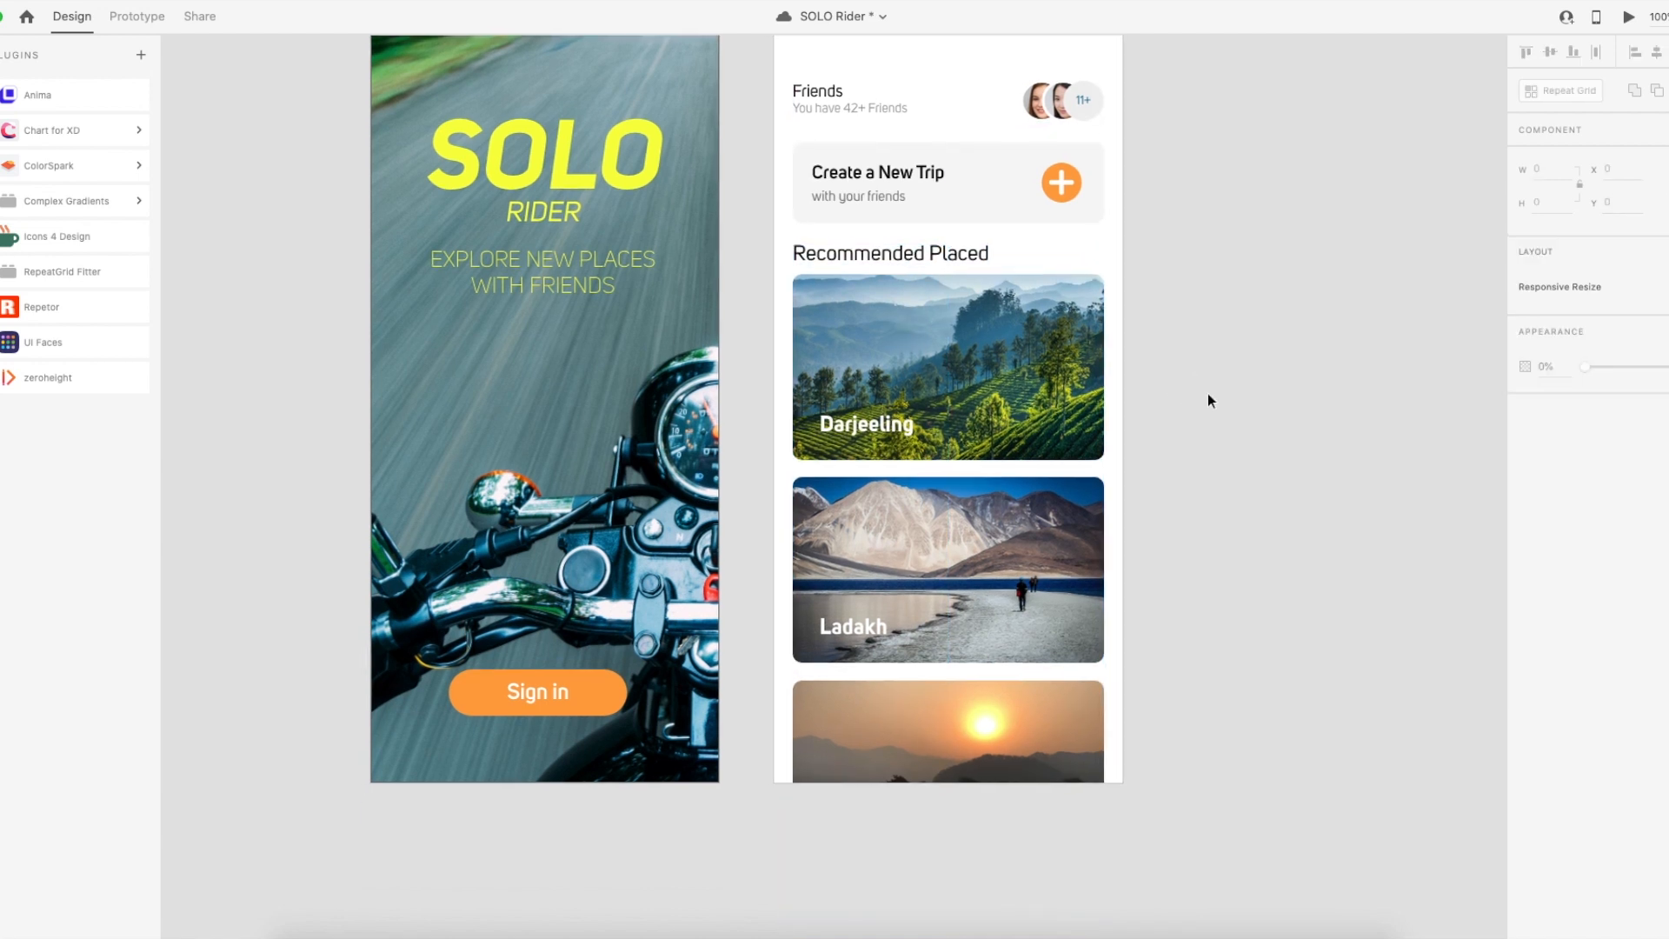
key(ctrl+s)
click(1629, 17)
Scroll through the destination cards in the preview to check that the list moves beneath the fixed heading.
scroll(1306, 254, left, 10)
scroll(1312, 258, left, 5)
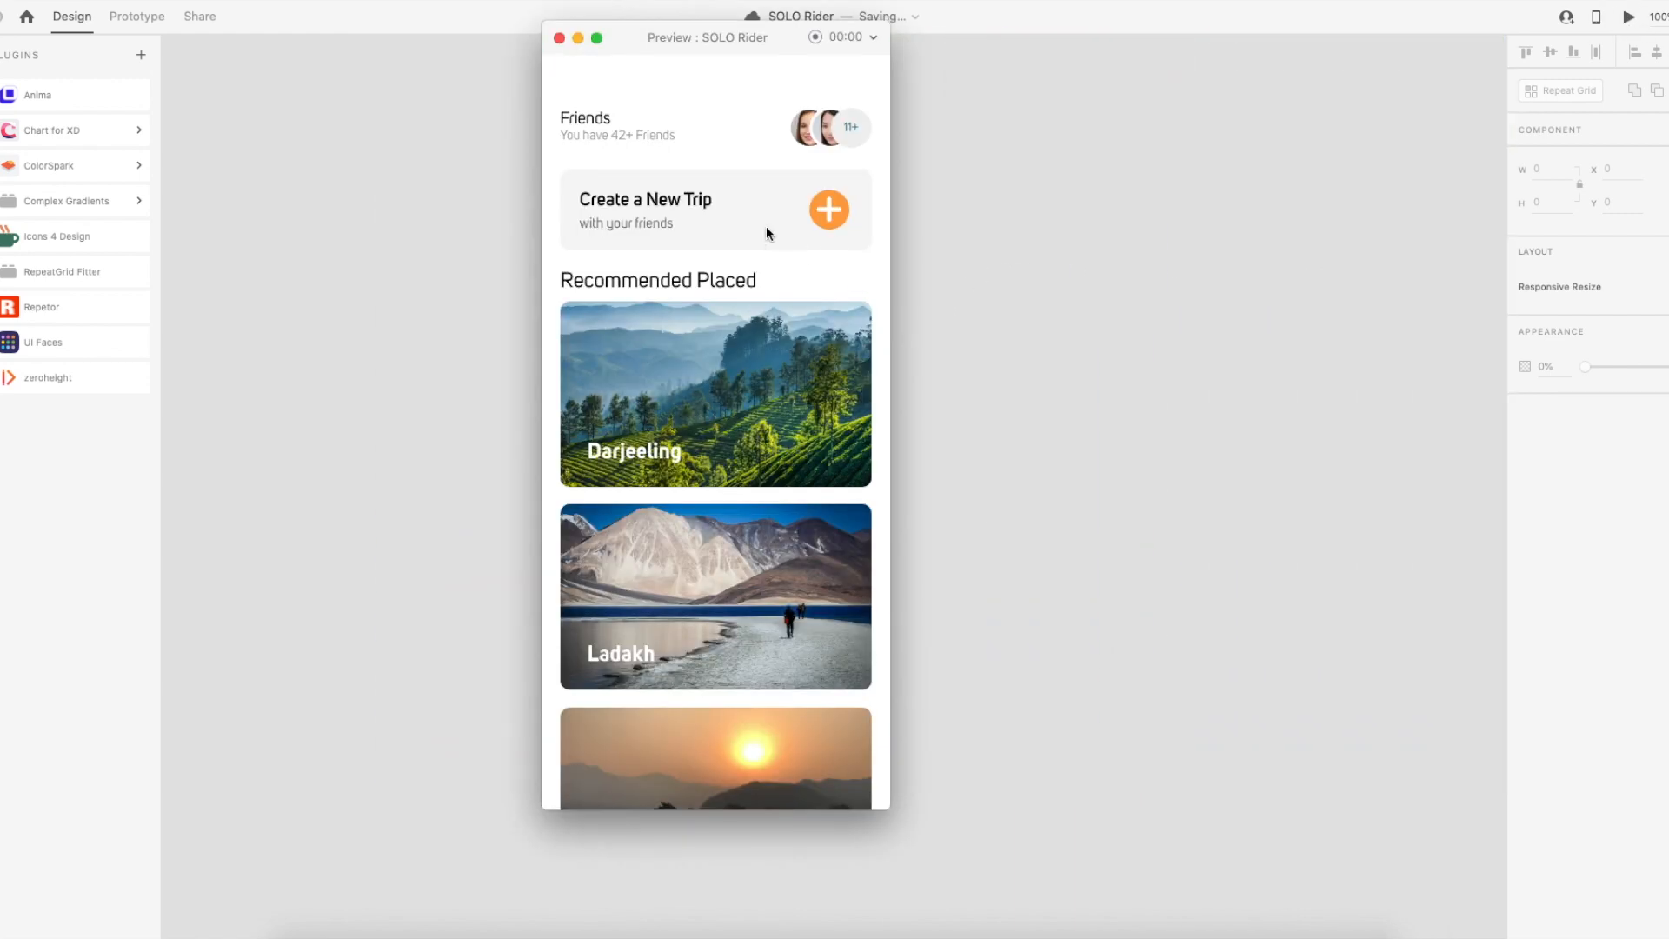
scroll(764, 413, down, 10)
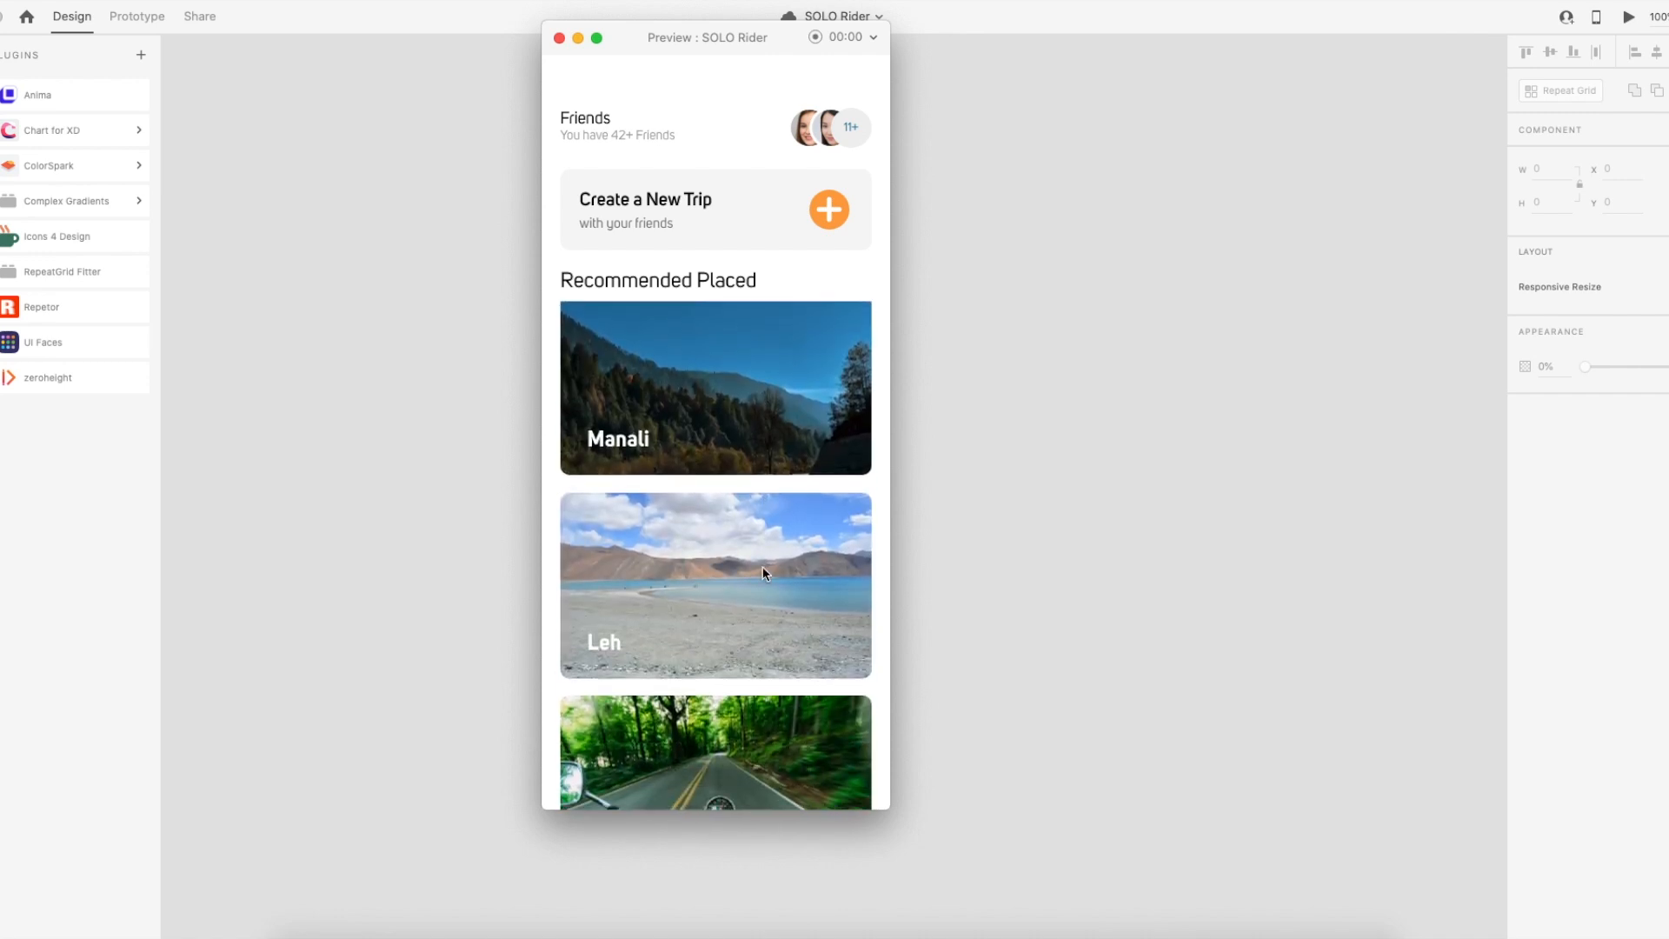
scroll(764, 574, up, 10)
scroll(763, 570, down, 5)
scroll(763, 571, down, 5)
scroll(760, 557, up, 6)
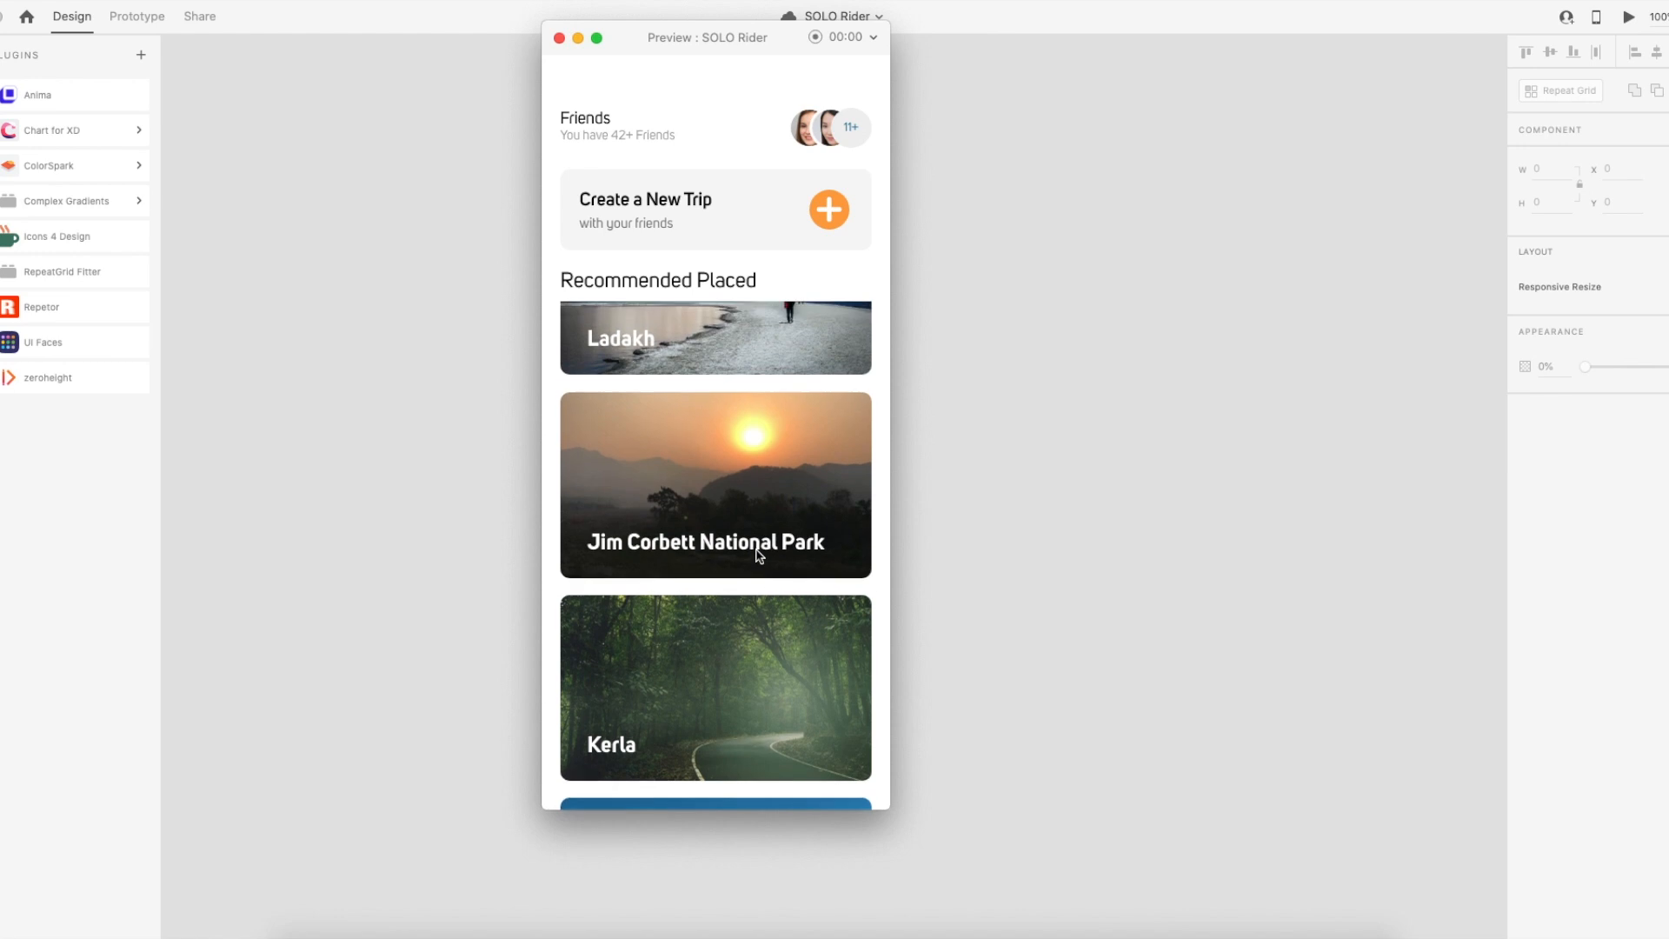
Check in the preview how the Recommended Placed list scrolls beneath the fixed header, then close the preview.
scroll(759, 556, down, 5)
scroll(753, 552, up, 5)
scroll(756, 561, up, 5)
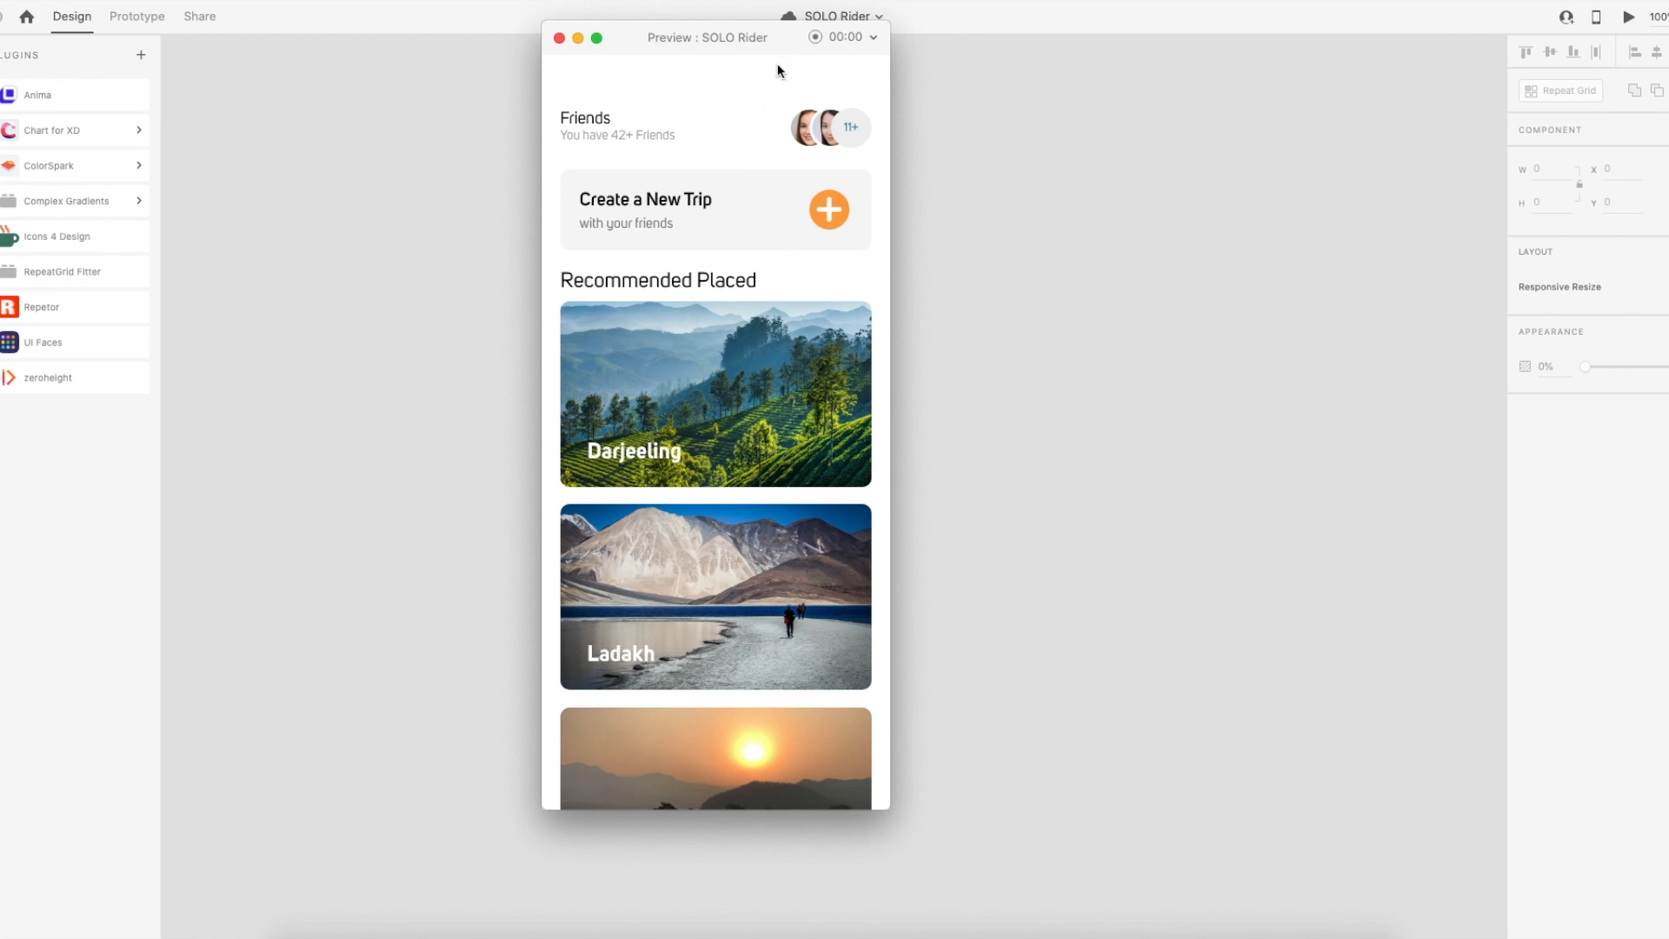
click(559, 39)
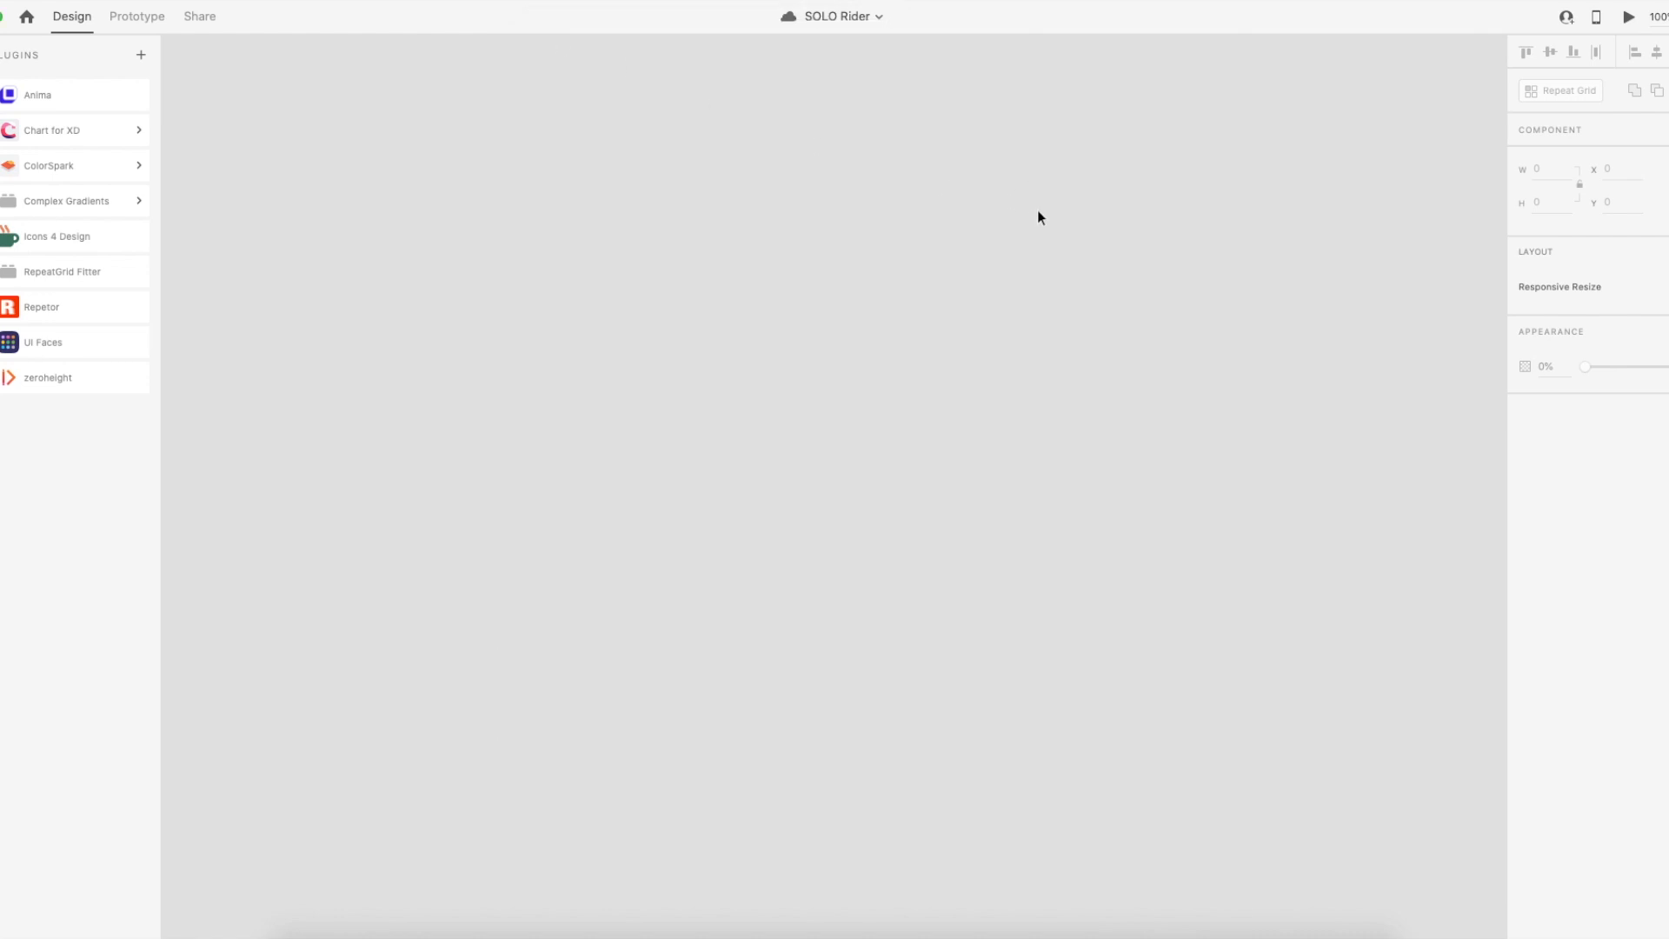
Shorten the Create a New Trip card to a height of 60 and move it up to Y 109, below the Friends header.
scroll(1039, 217, right, 10)
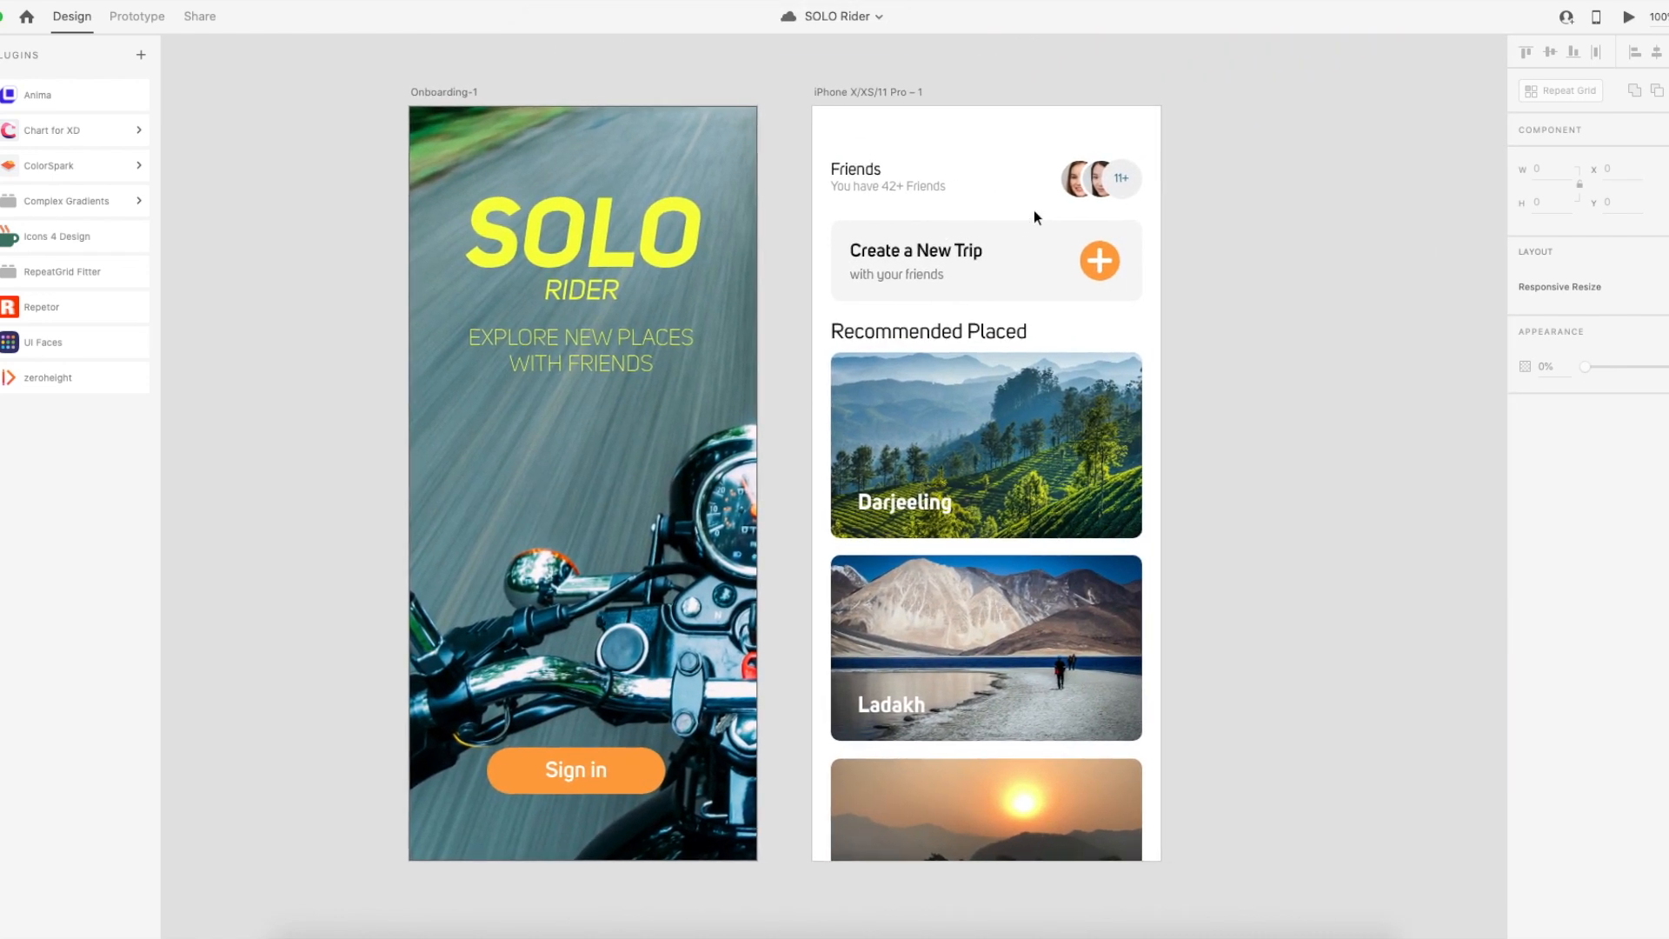
click(922, 175)
drag(923, 175, 987, 219)
click(1005, 271)
drag(988, 300, 1063, 247)
click(1151, 271)
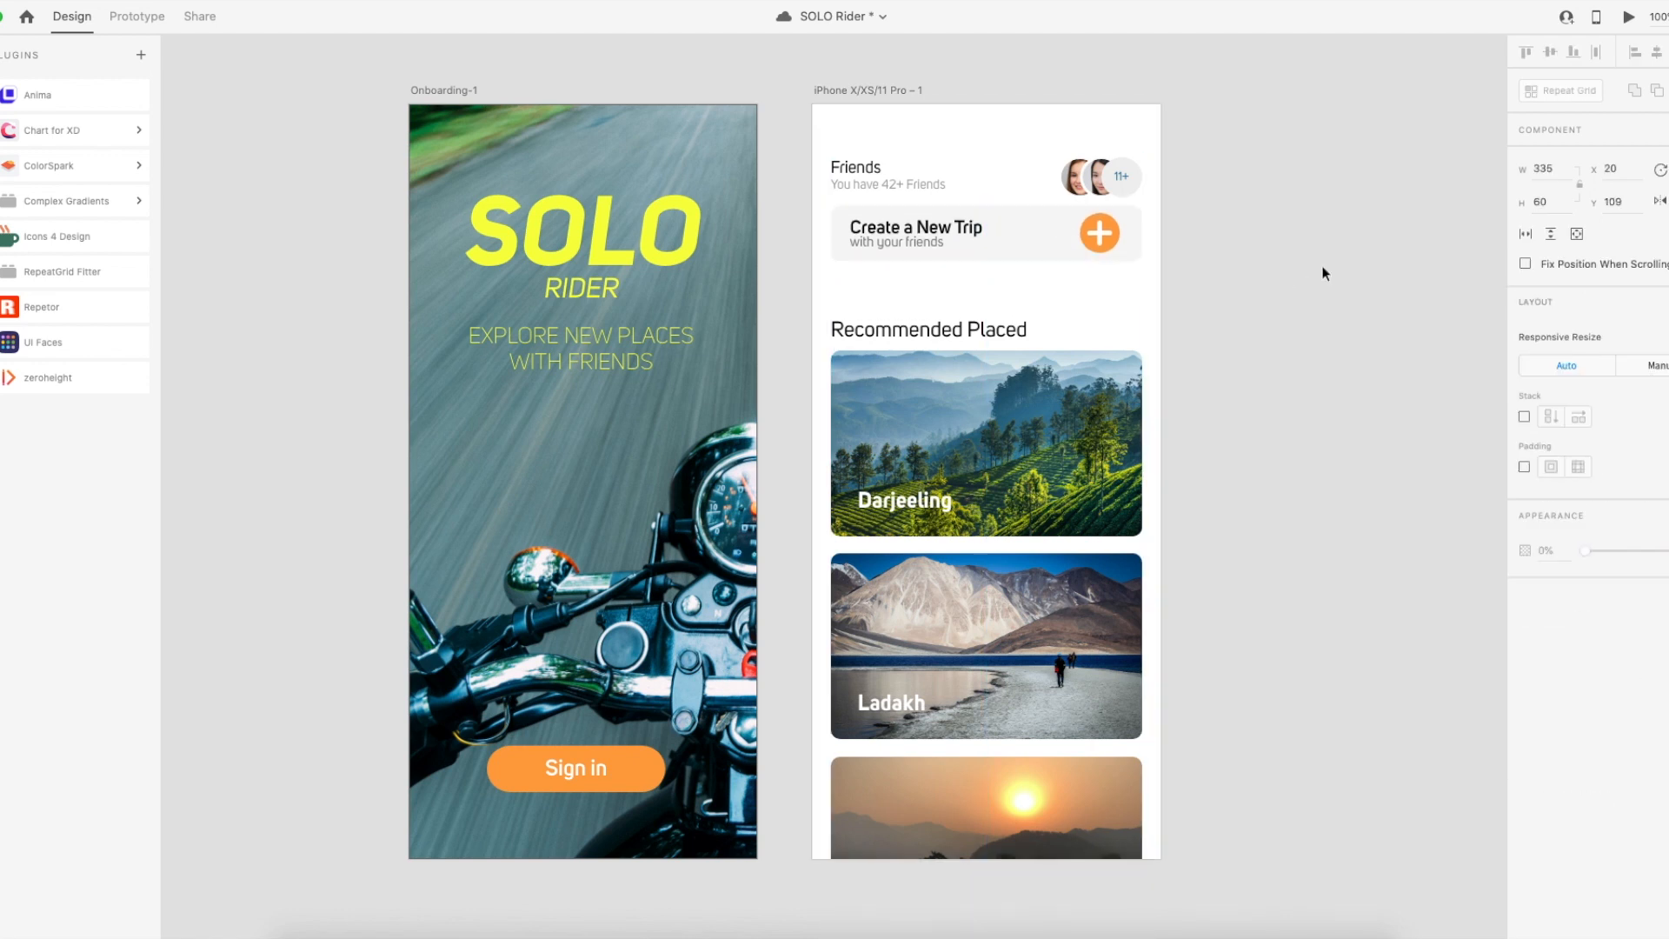
Move the Recommended Placed heading up below the trip card and bring the destination card list up directly beneath the heading.
mouse_move(979, 327)
mouse_down()
mouse_move(989, 291)
mouse_move(990, 311)
mouse_up()
click(1026, 387)
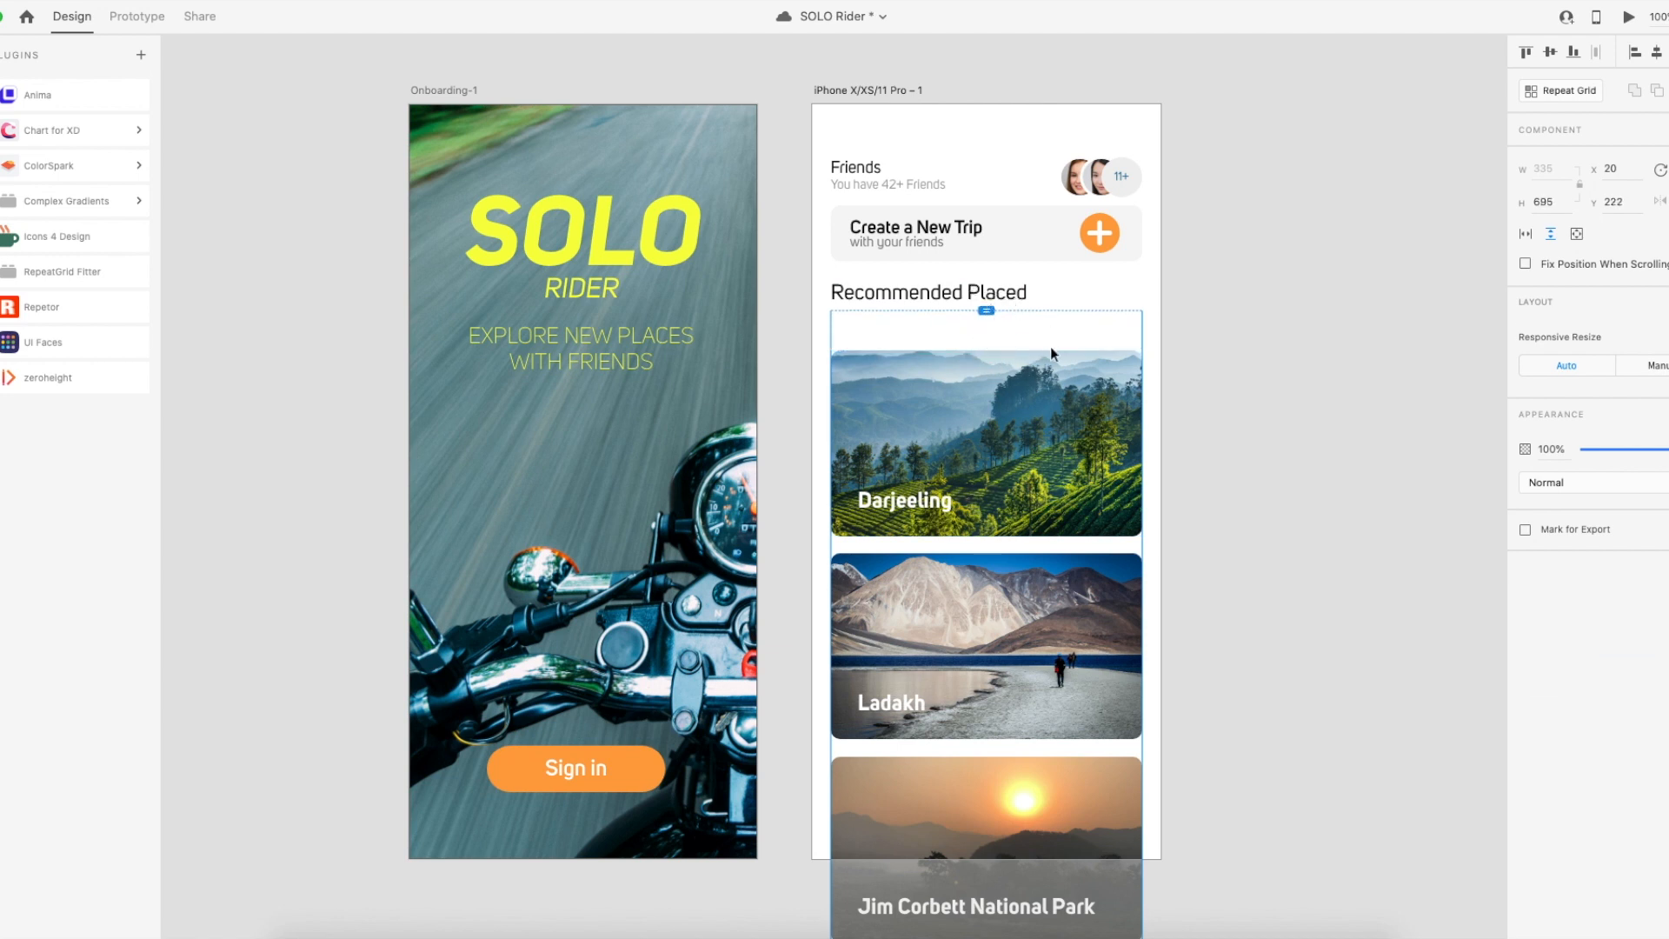
drag(1069, 455, 1069, 417)
click(1349, 514)
drag(1125, 513, 1222, 513)
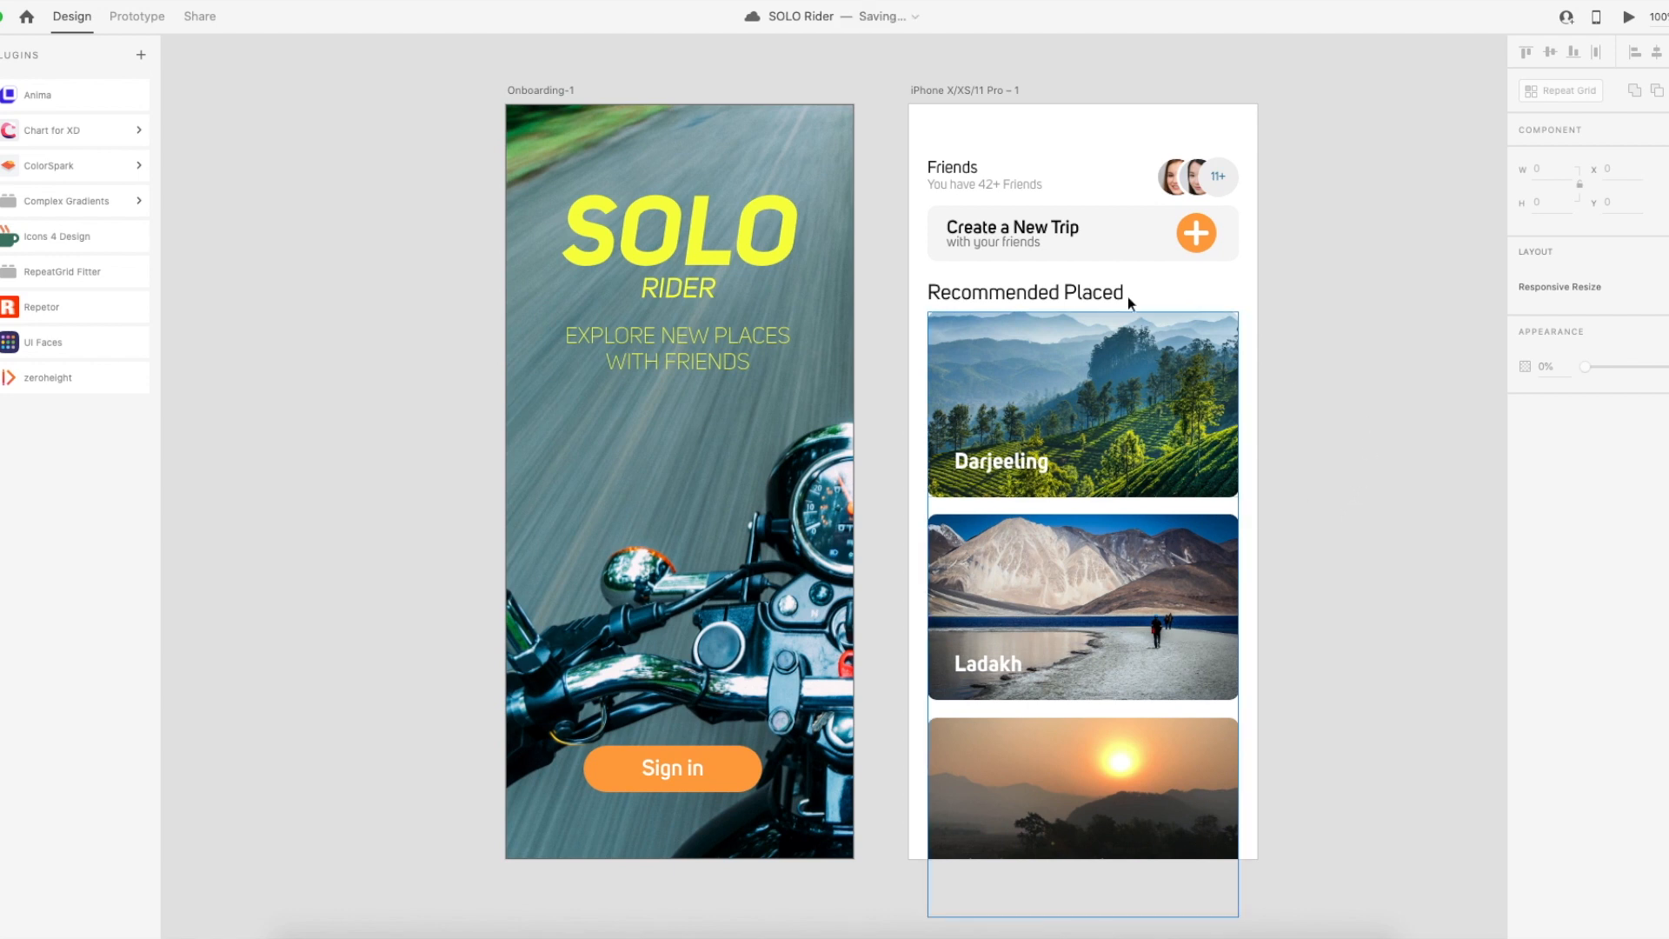
Space the "with your friends" subtitle apart from the "Create a New Trip" title inside the trip card.
click(998, 248)
double_click(999, 246)
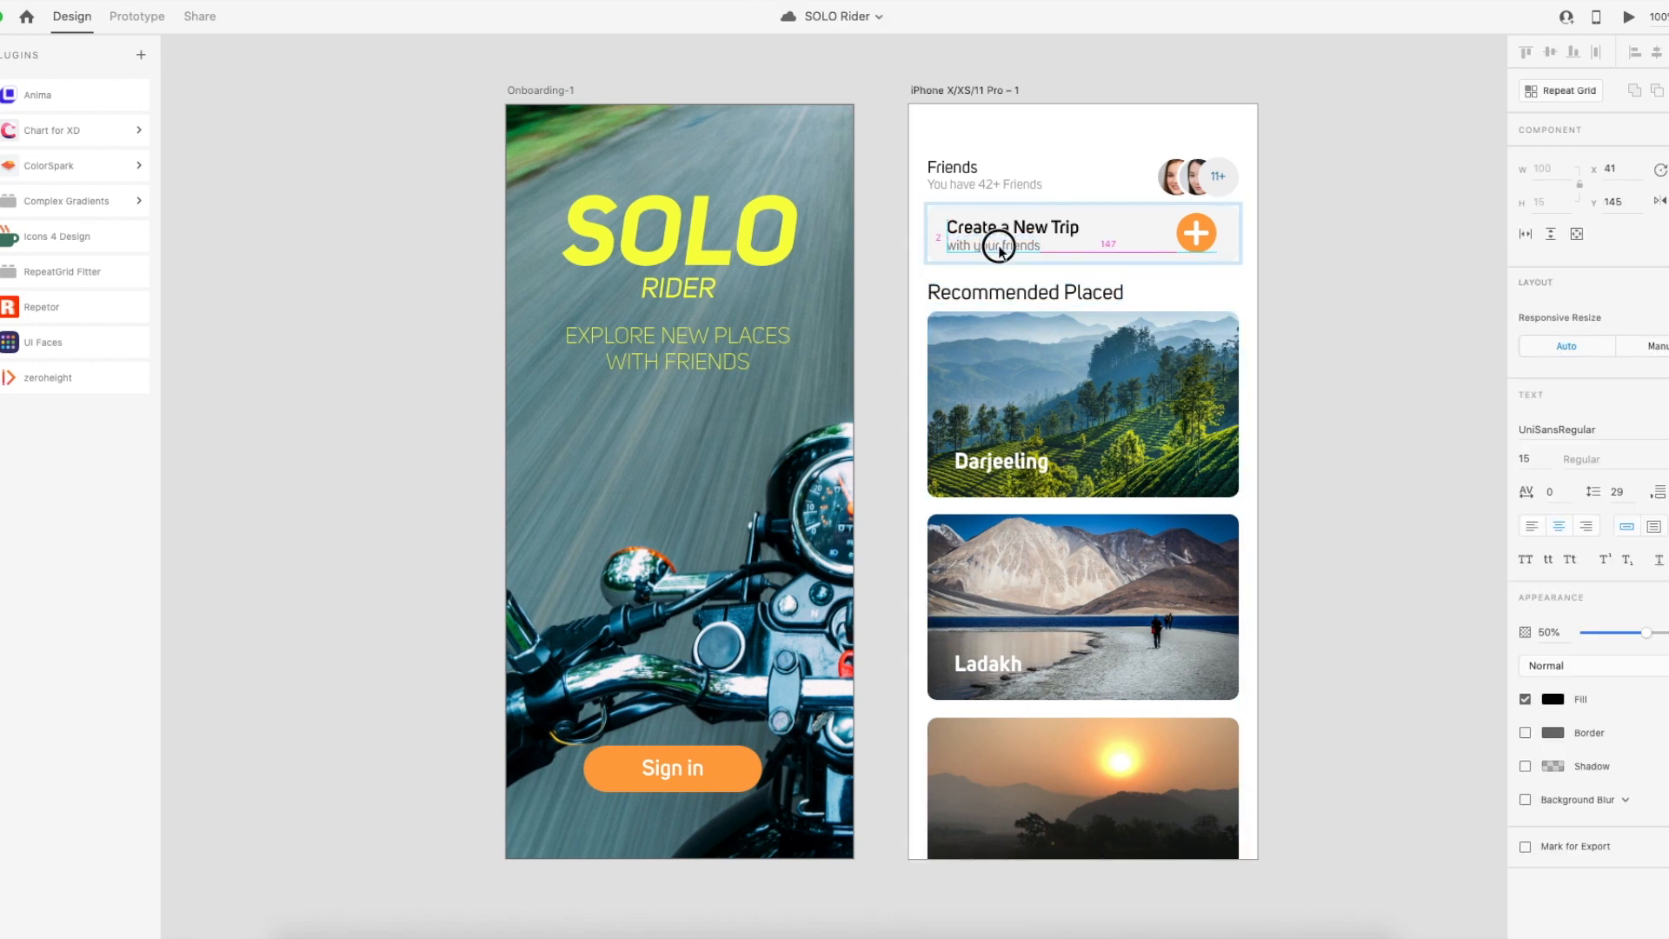
click(1382, 292)
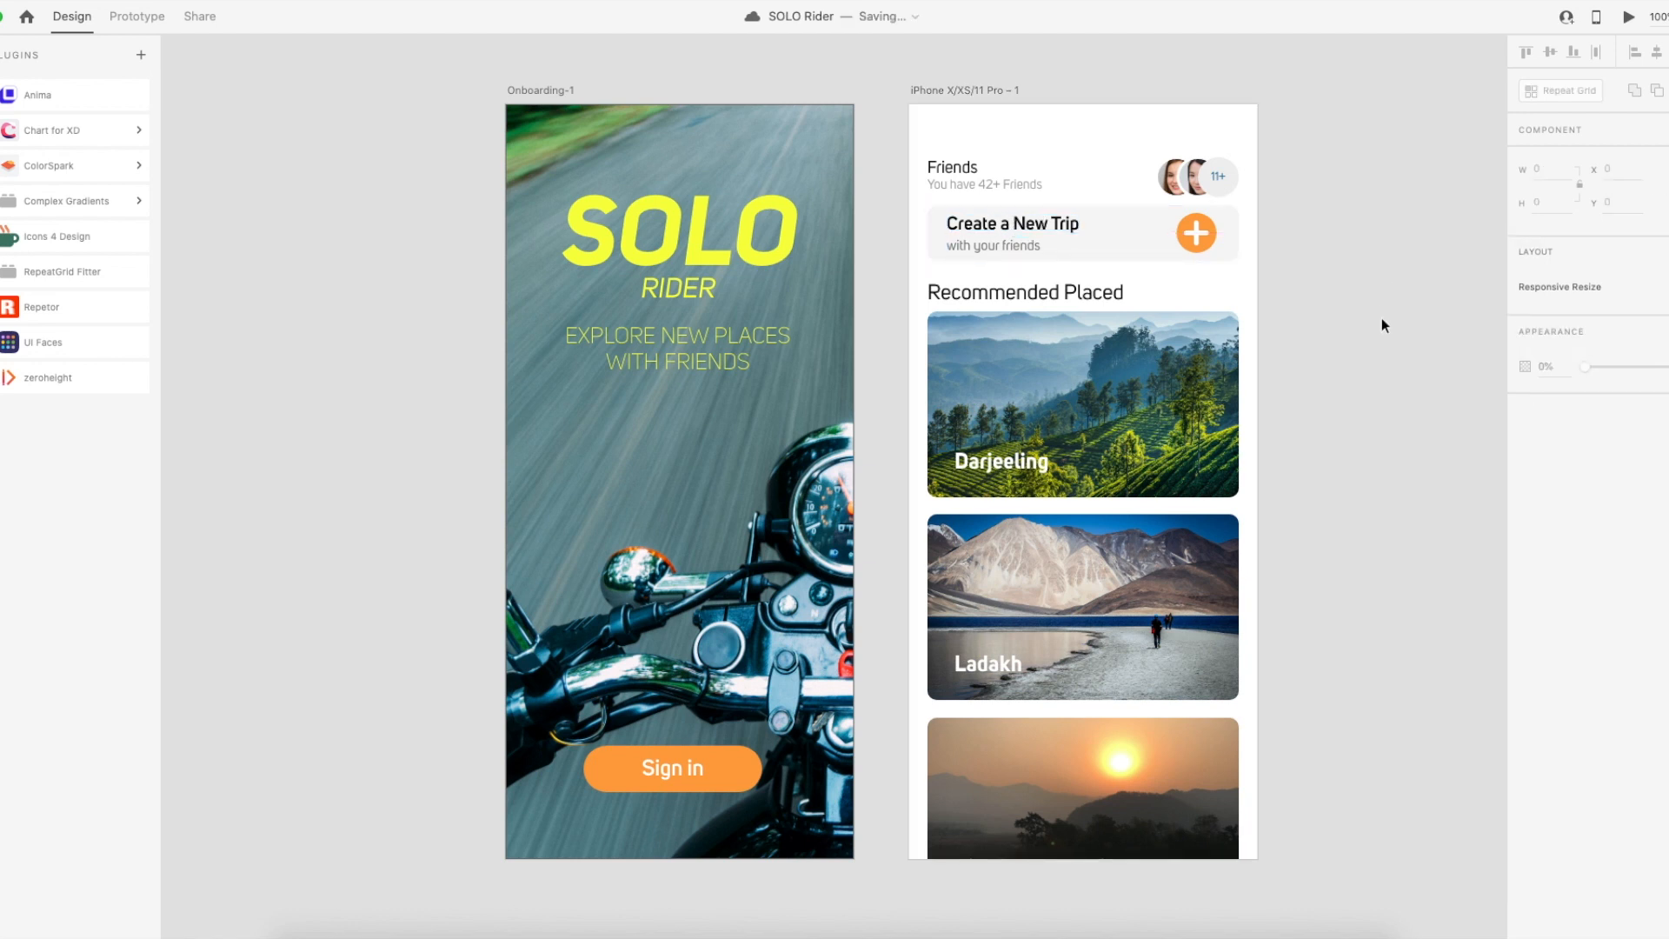
Move the Recommended Placed heading and card list down to Y 213, and increase the trip card's height to 77.
drag(1089, 302, 1094, 320)
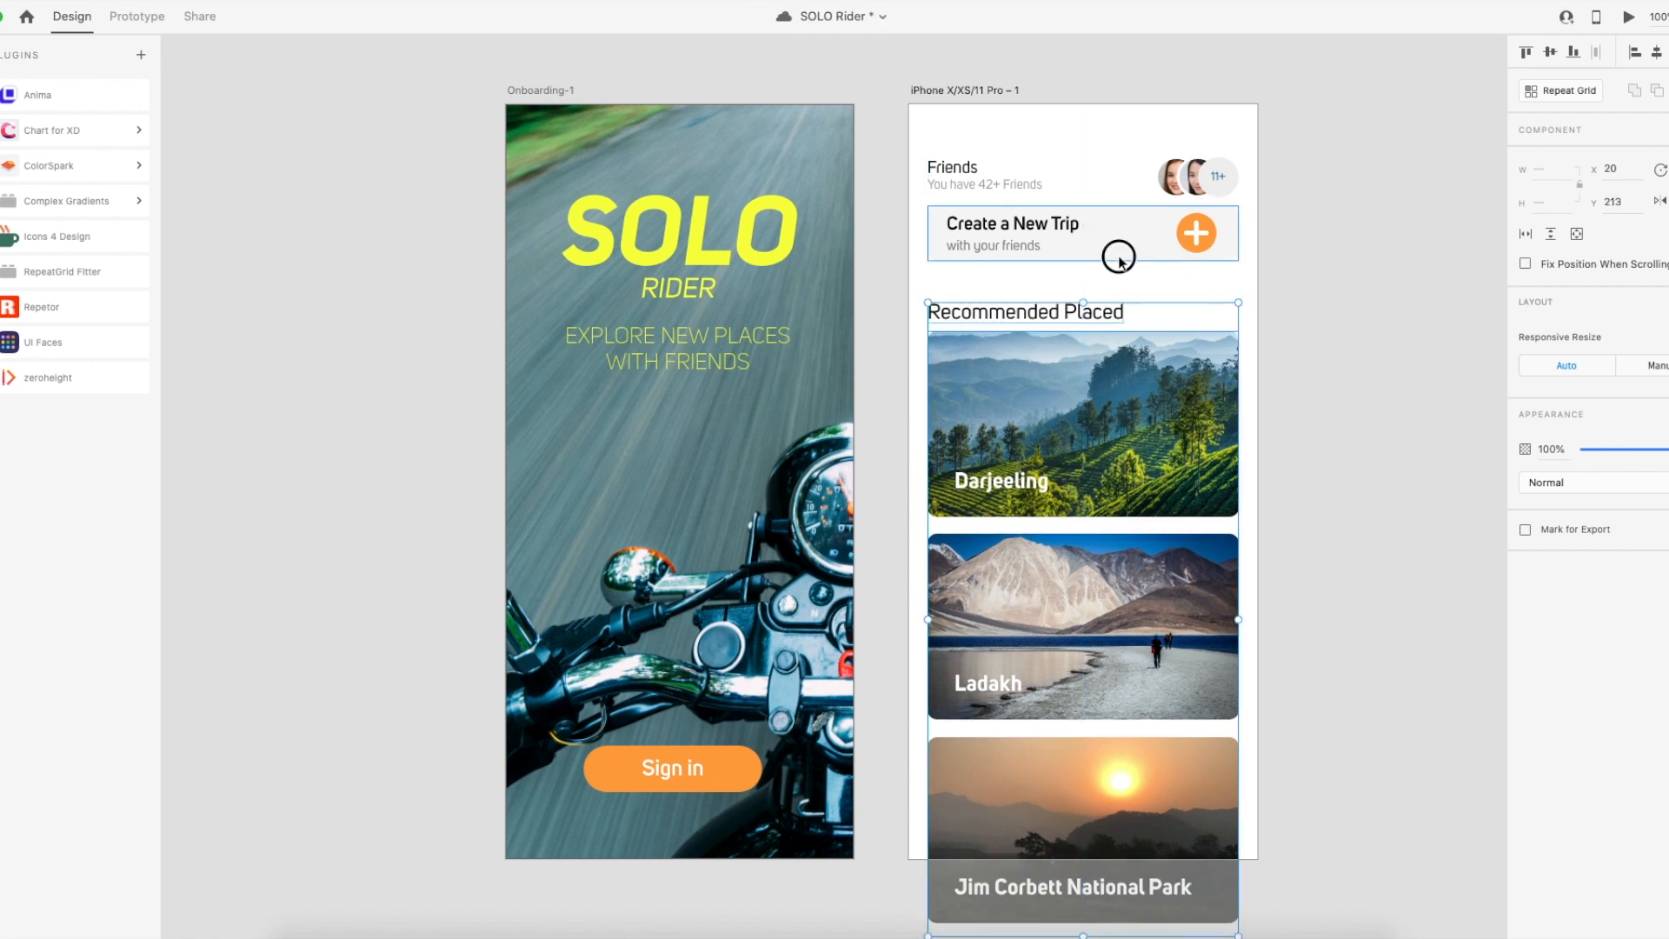
click(1102, 255)
drag(1084, 262, 1084, 276)
click(1390, 266)
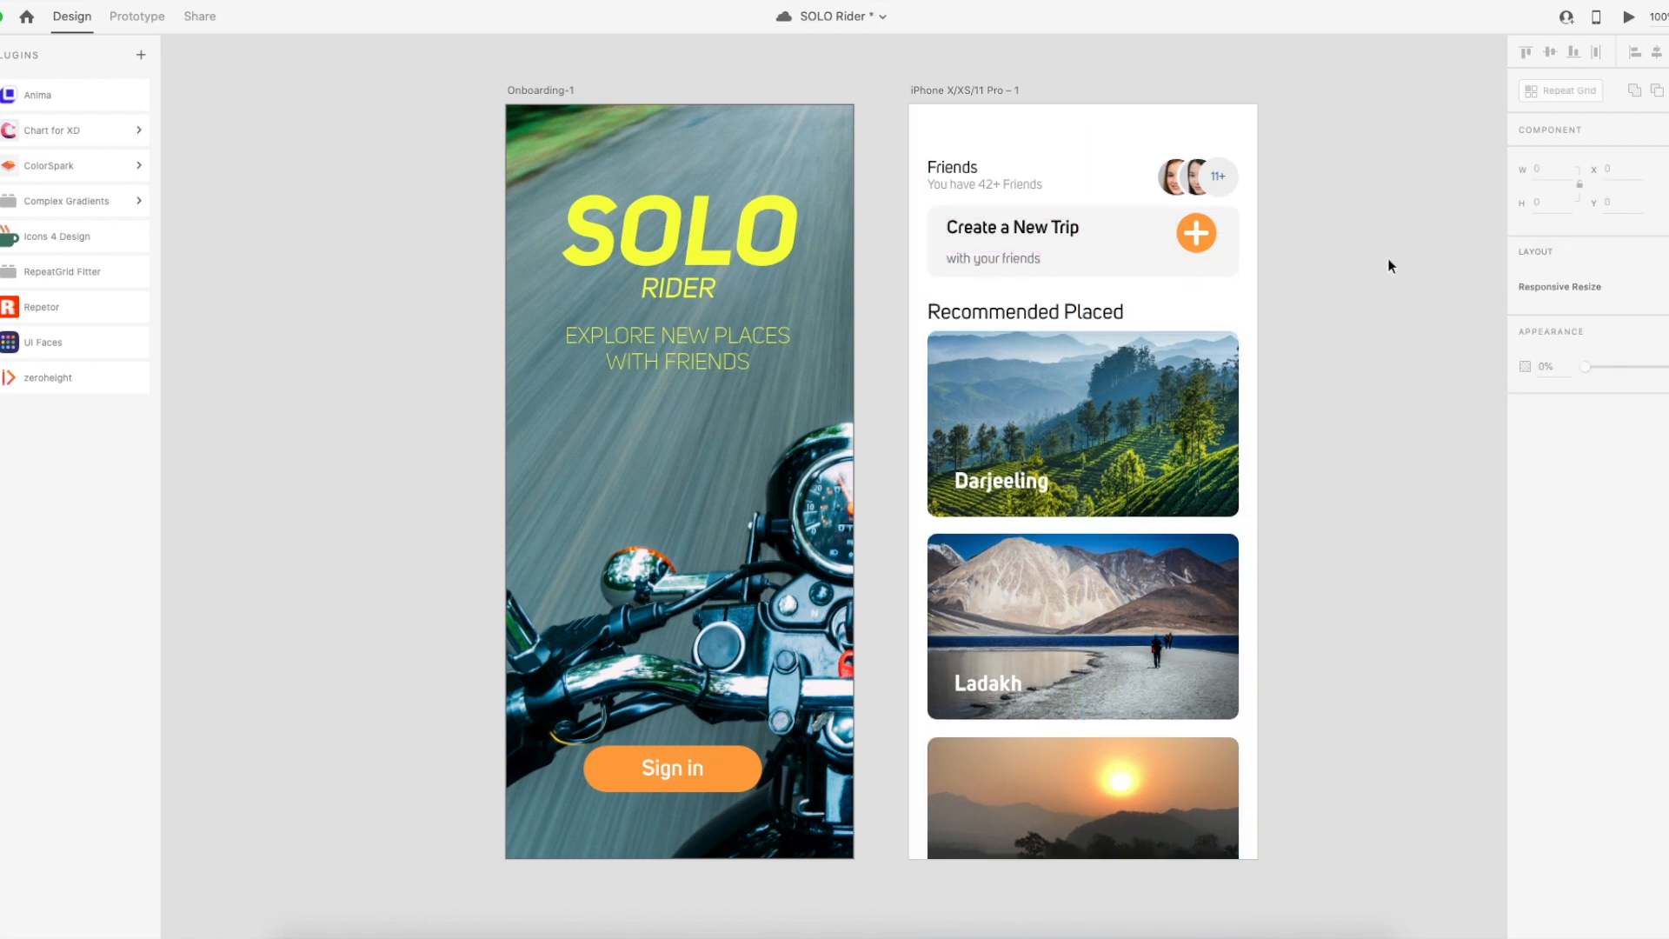
Lower the "Create a New Trip" title closer to its subtitle and move the trip card down to Y 117.
double_click(1011, 230)
drag(1011, 230, 1016, 259)
click(1357, 304)
click(1151, 266)
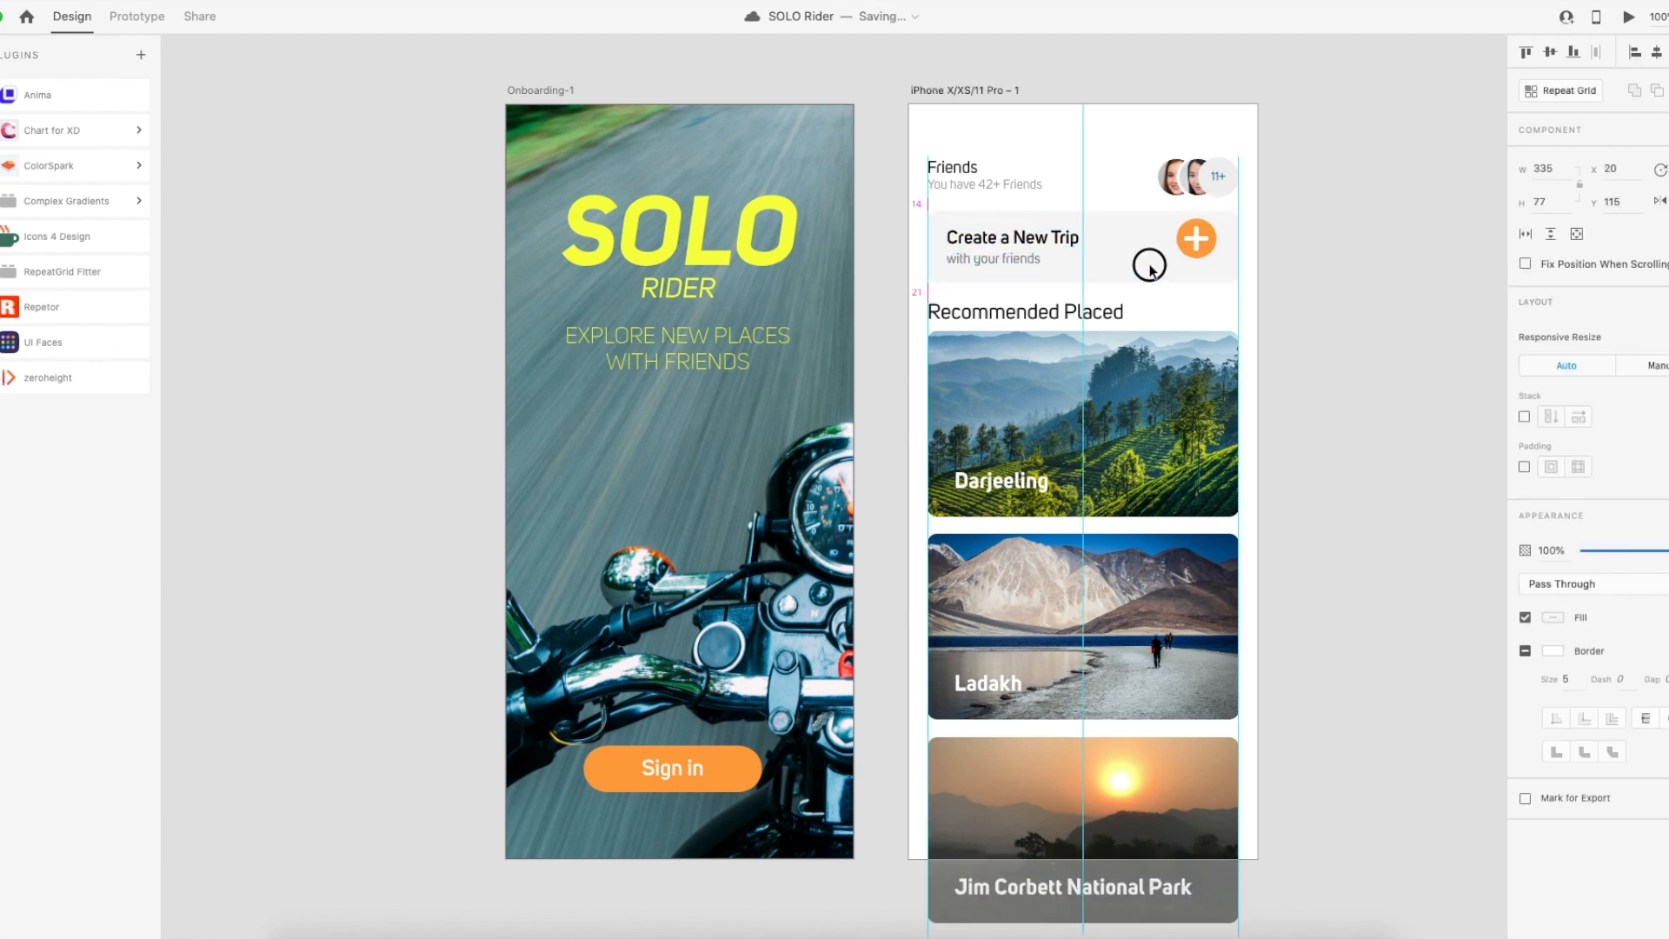
click(1365, 299)
drag(1198, 352, 1148, 347)
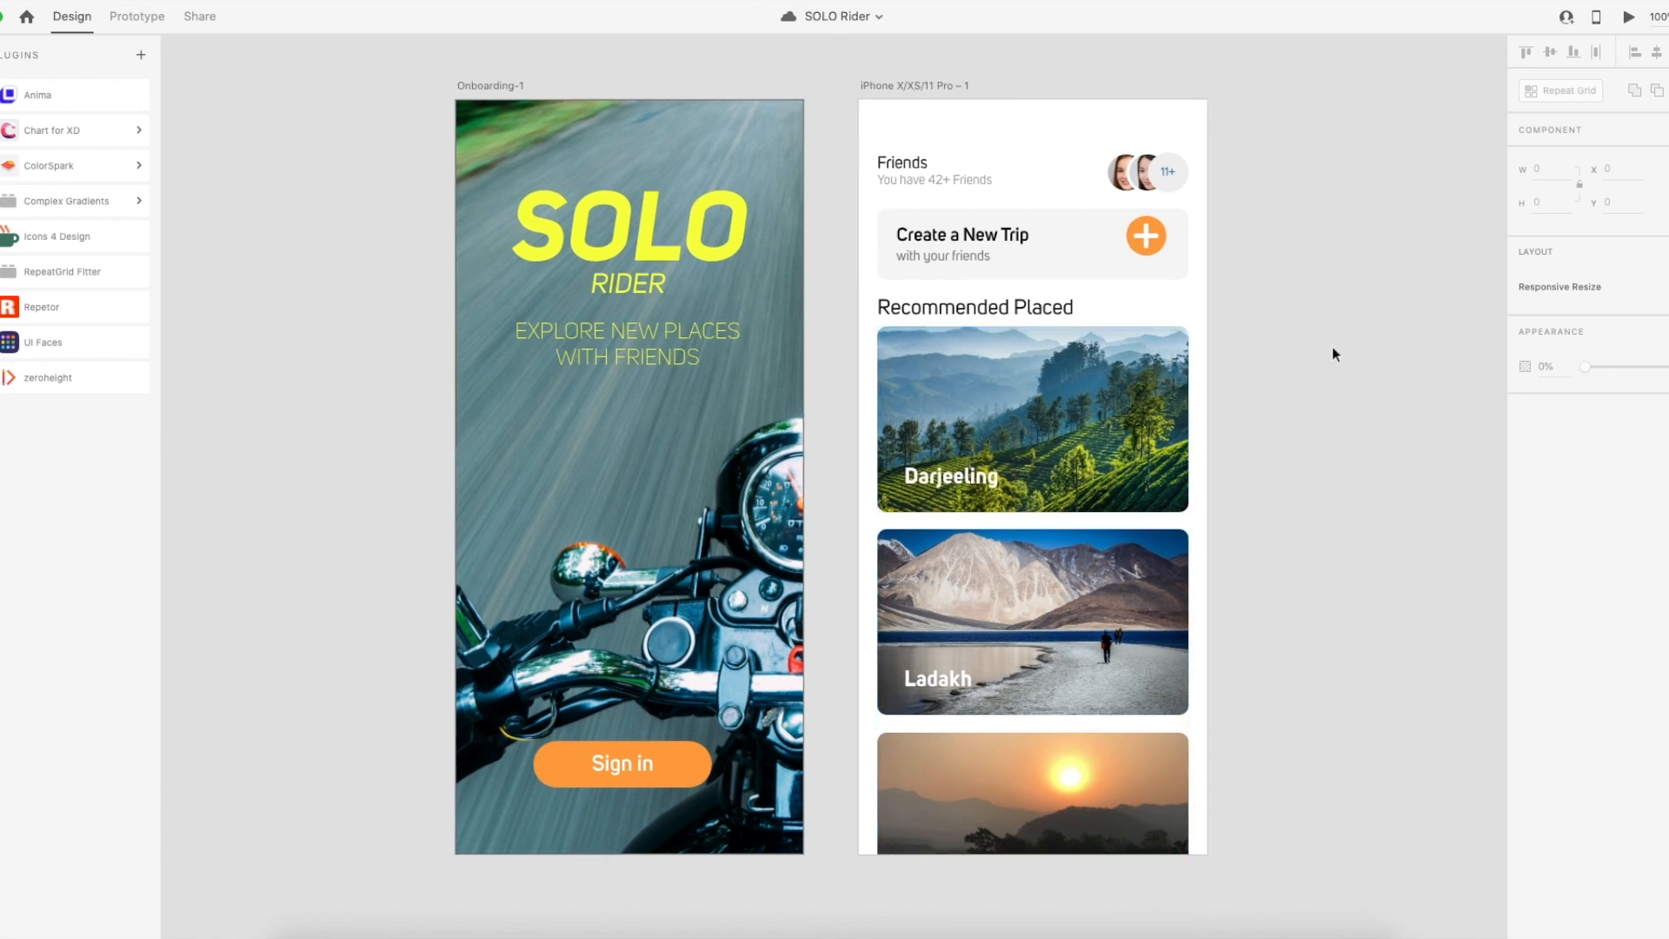
drag(1169, 427, 1039, 392)
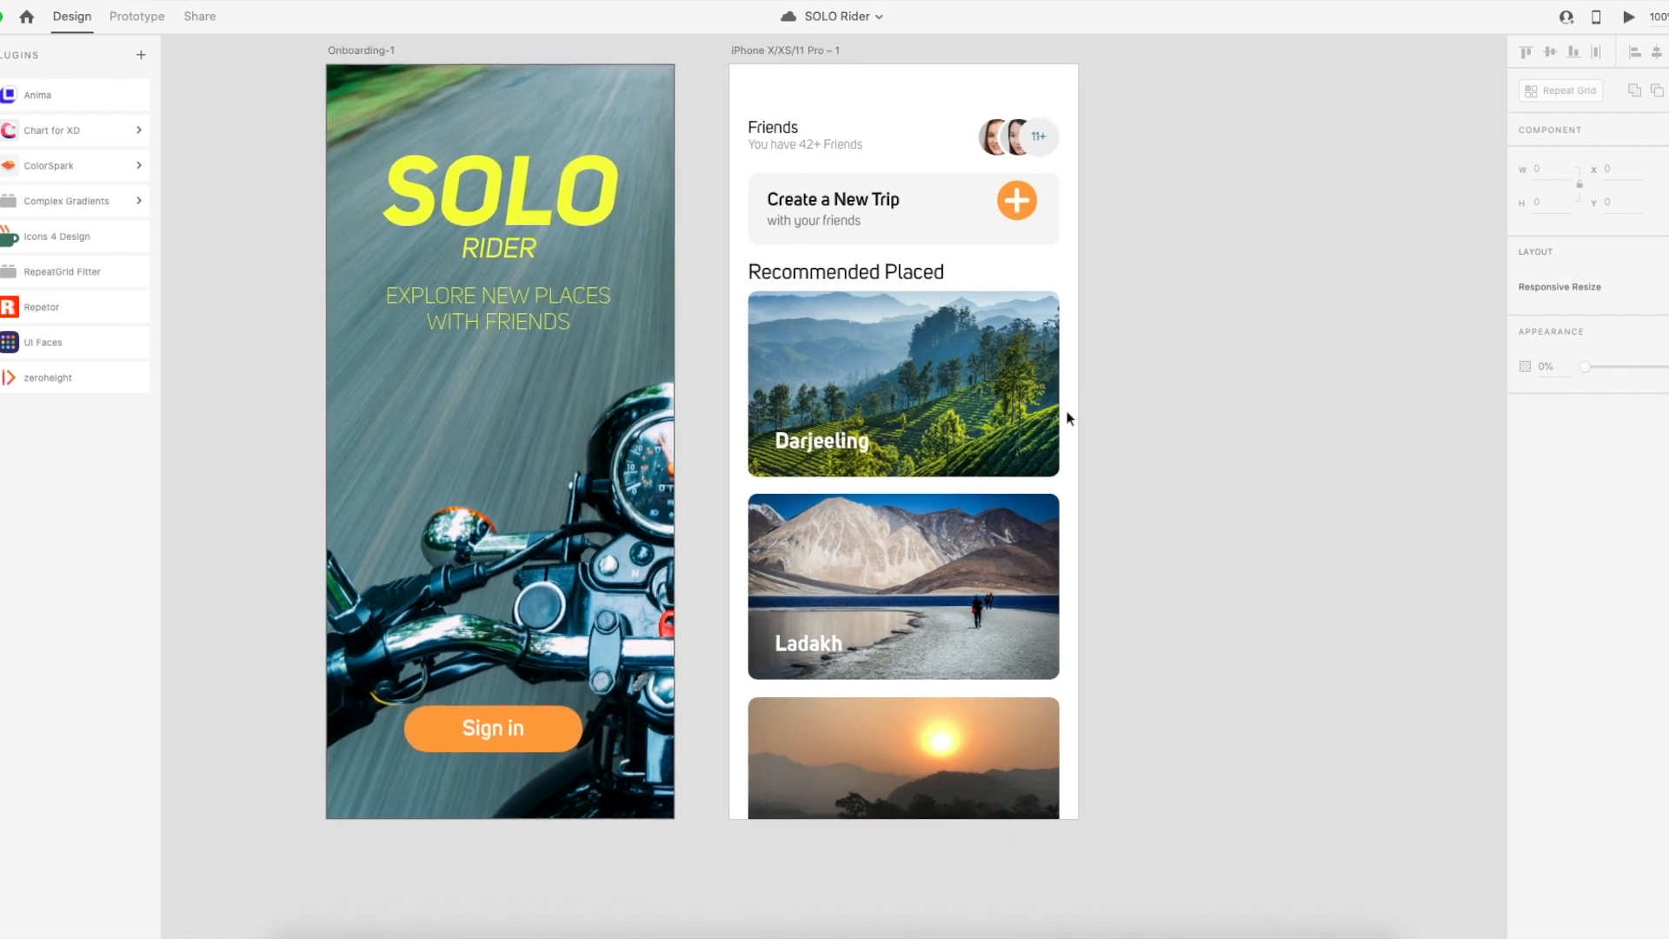
scroll(1072, 404, down, 5)
scroll(1059, 419, up, 5)
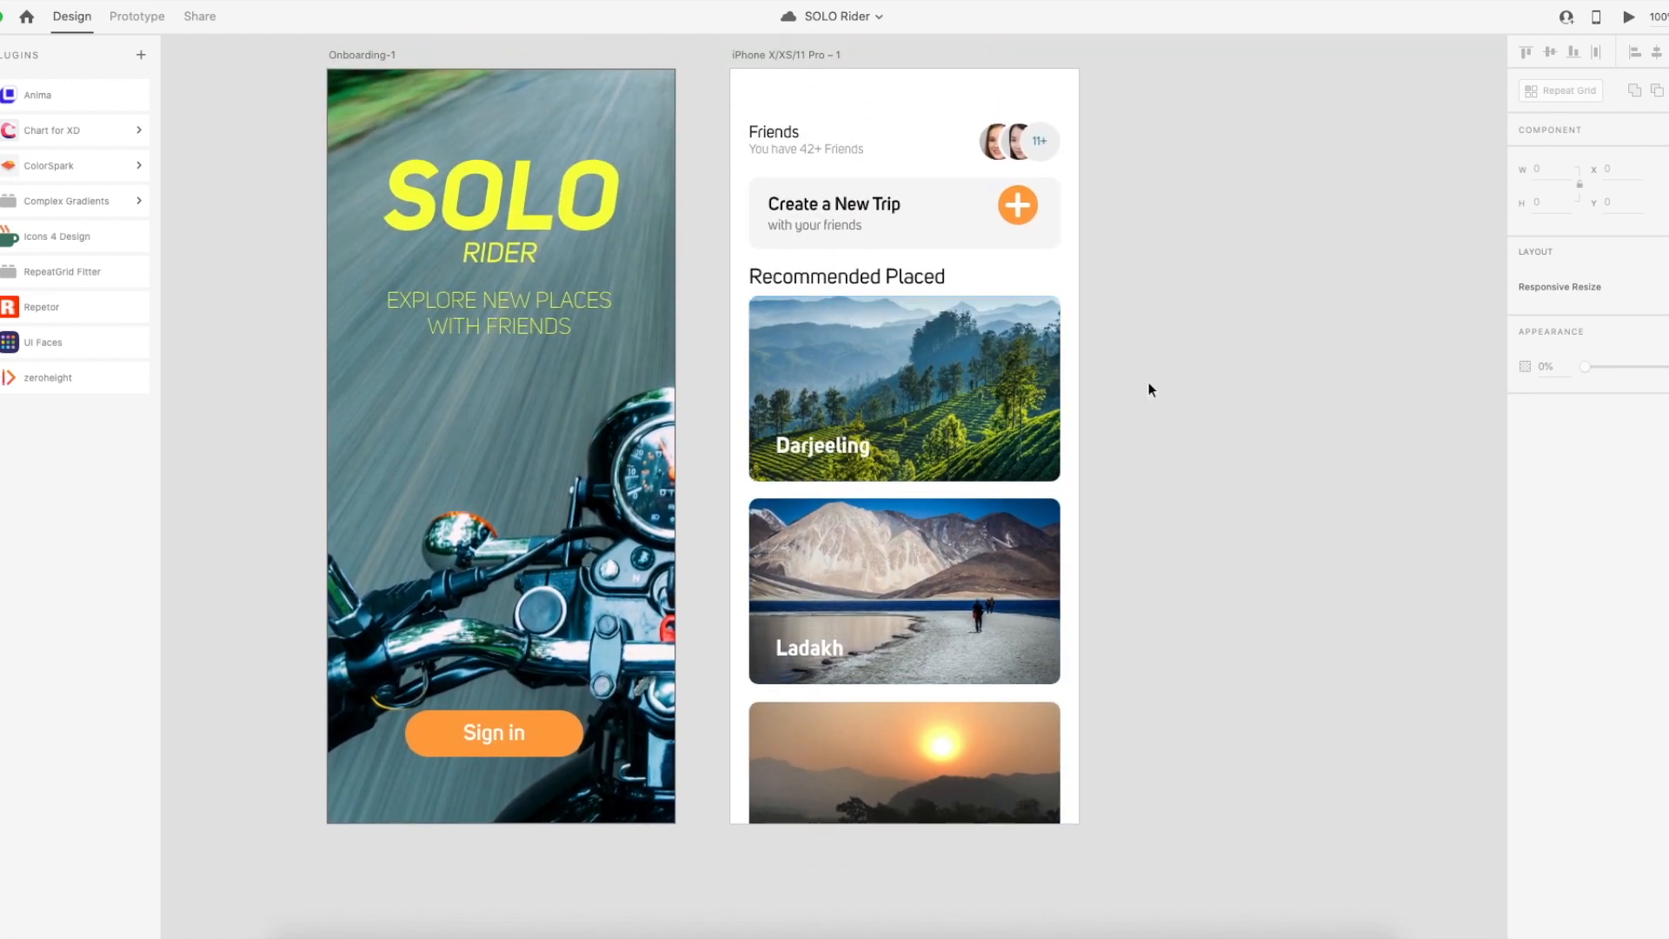
drag(957, 317, 945, 335)
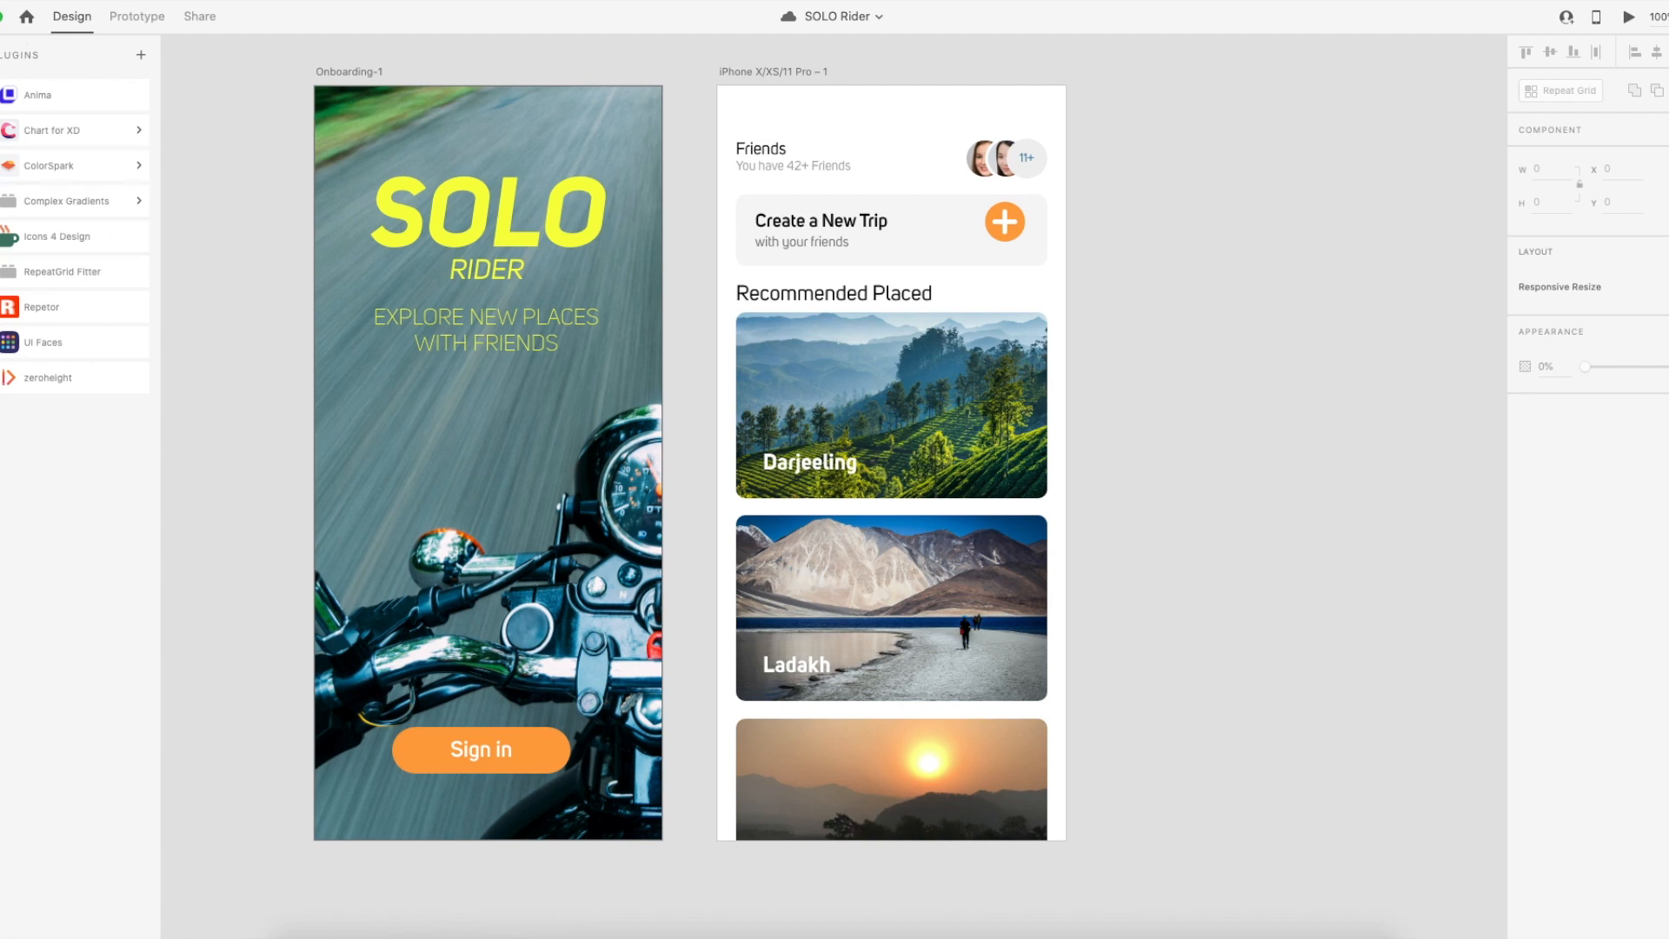
Open solo-app.txt from the desktop, review the planned screens and features beside the Adobe XD artboards, and close the notes.
key(super+m)
drag(635, 161, 707, 125)
click(1122, 511)
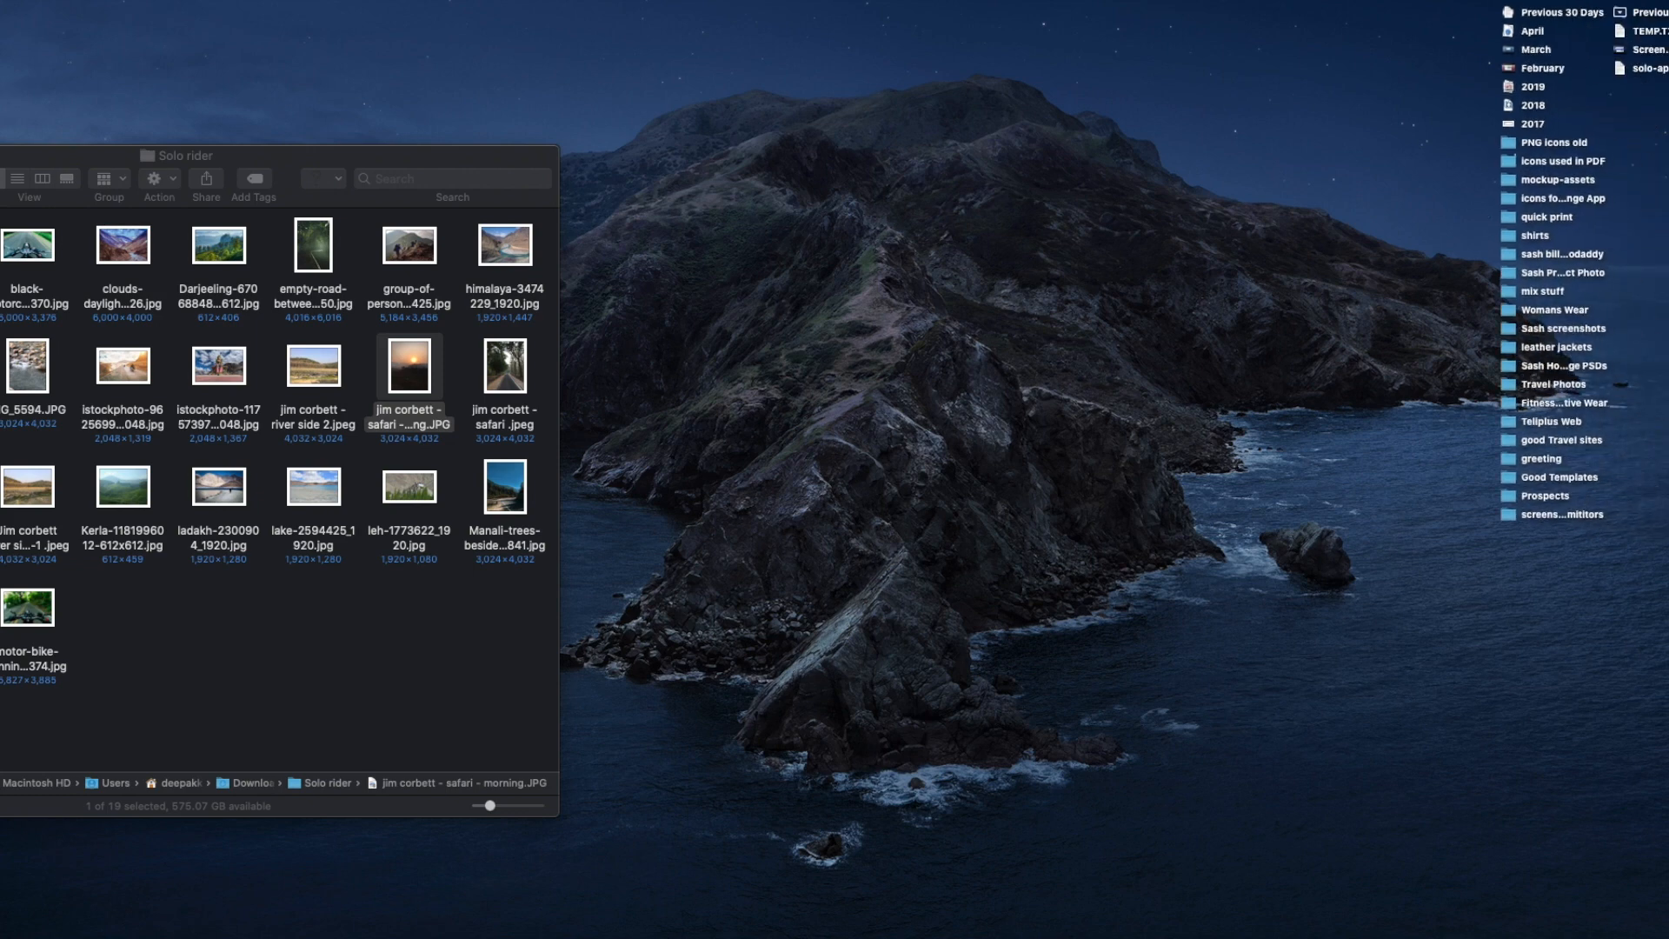
click(1646, 68)
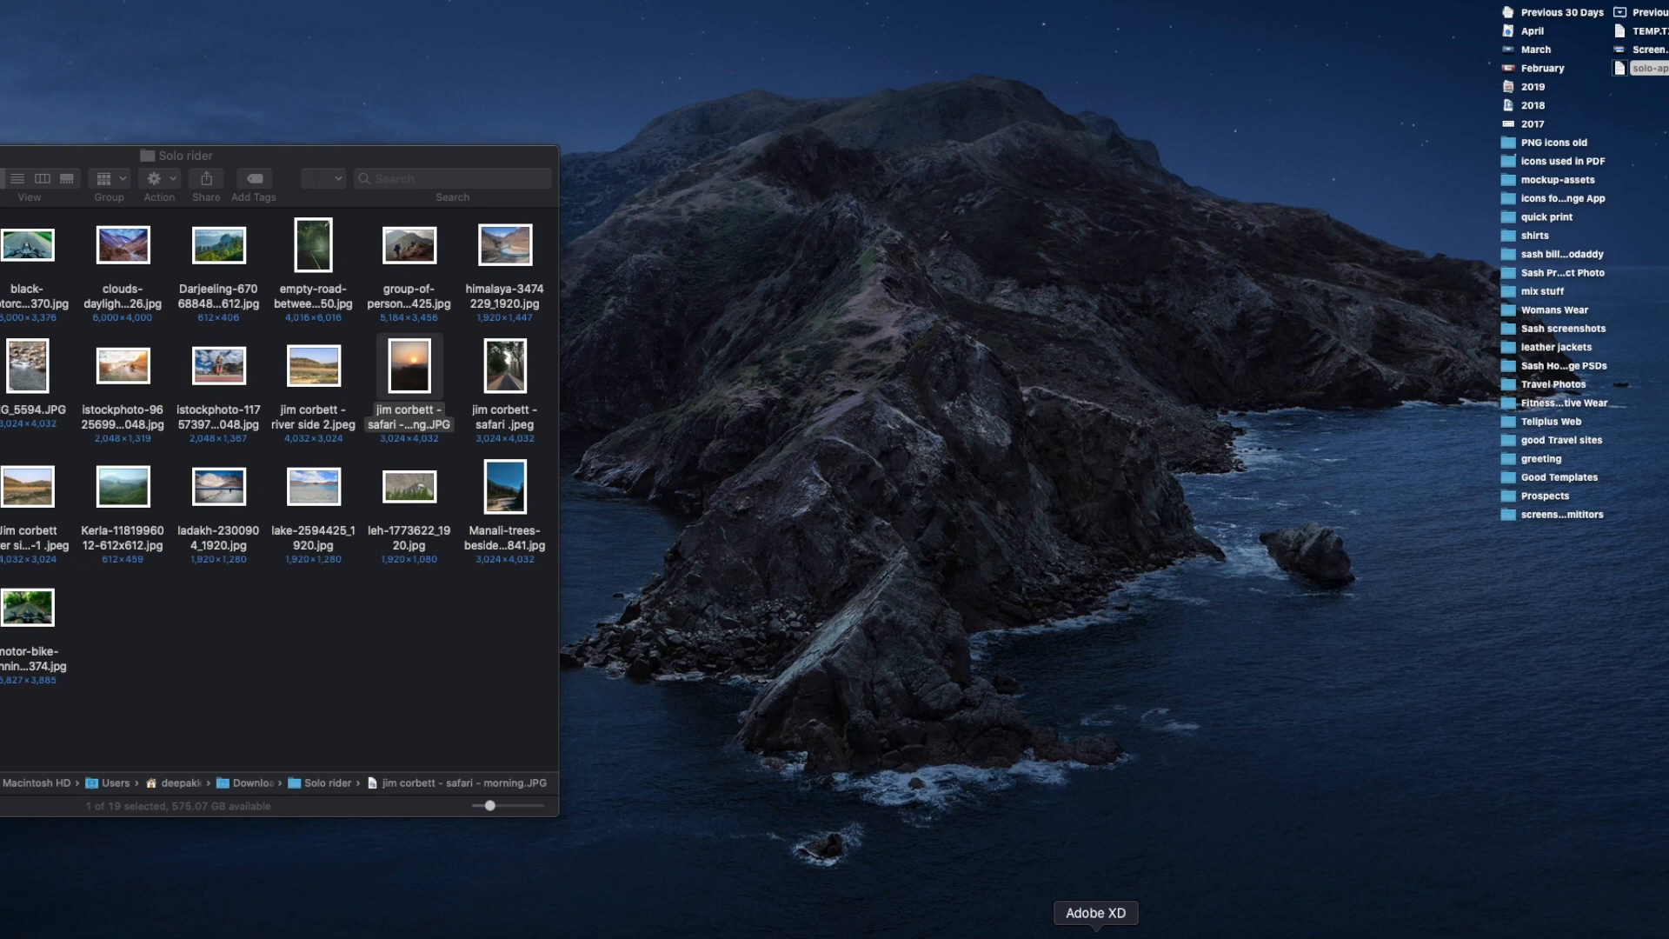
click(1109, 930)
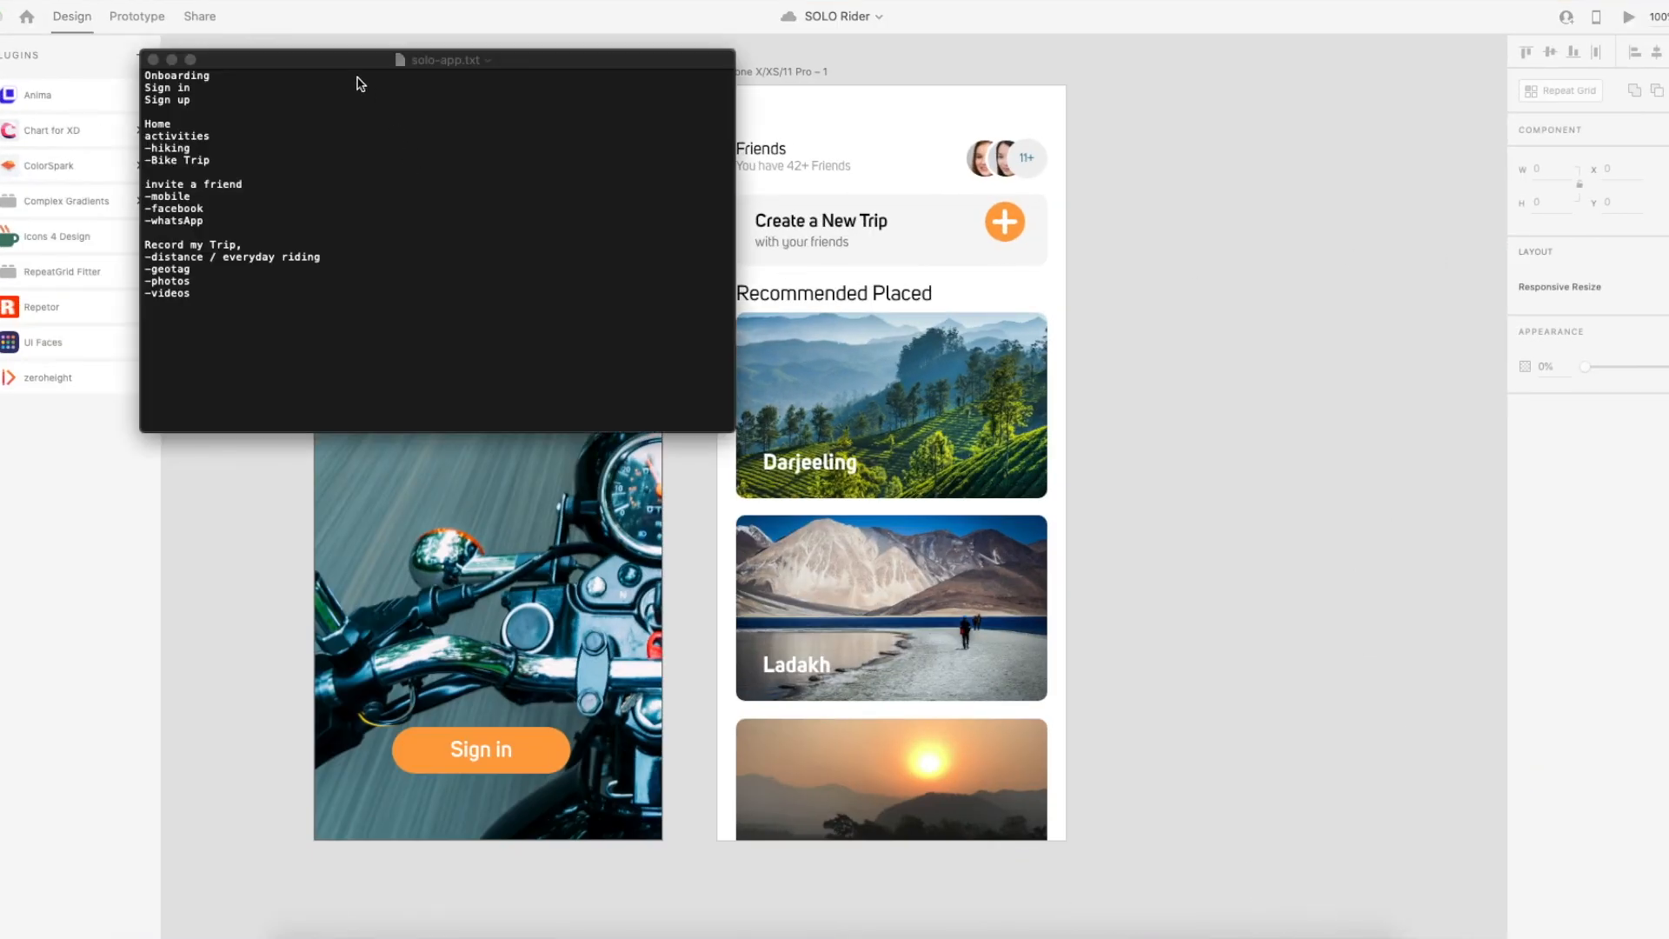
drag(259, 62, 1272, 253)
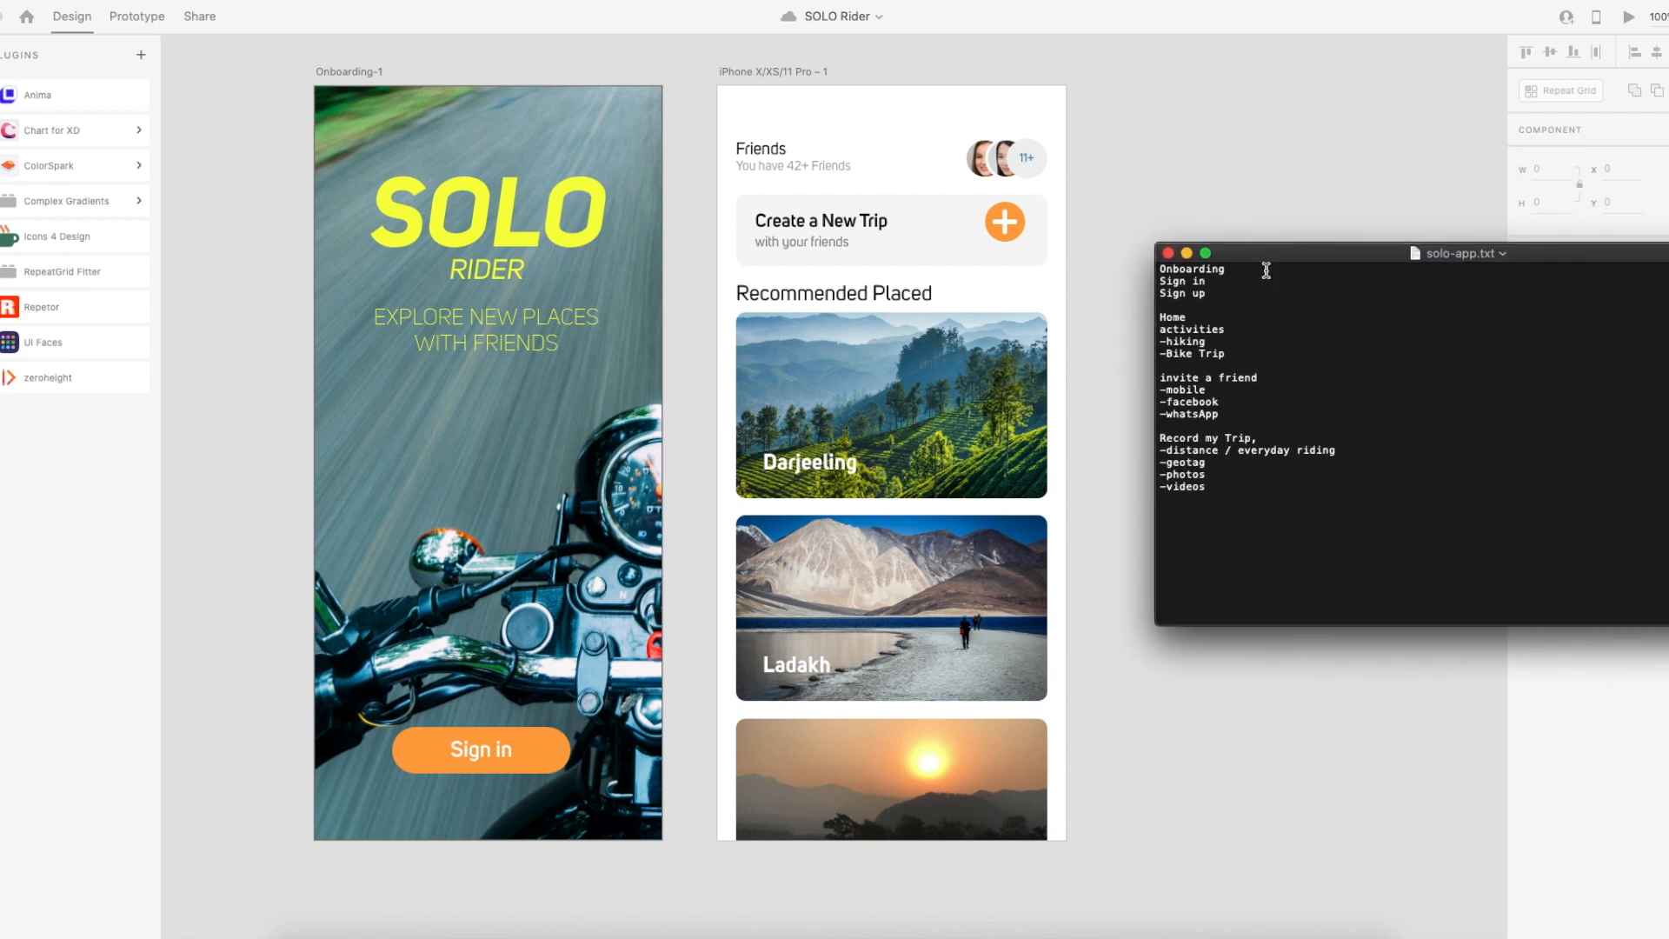
click(1167, 253)
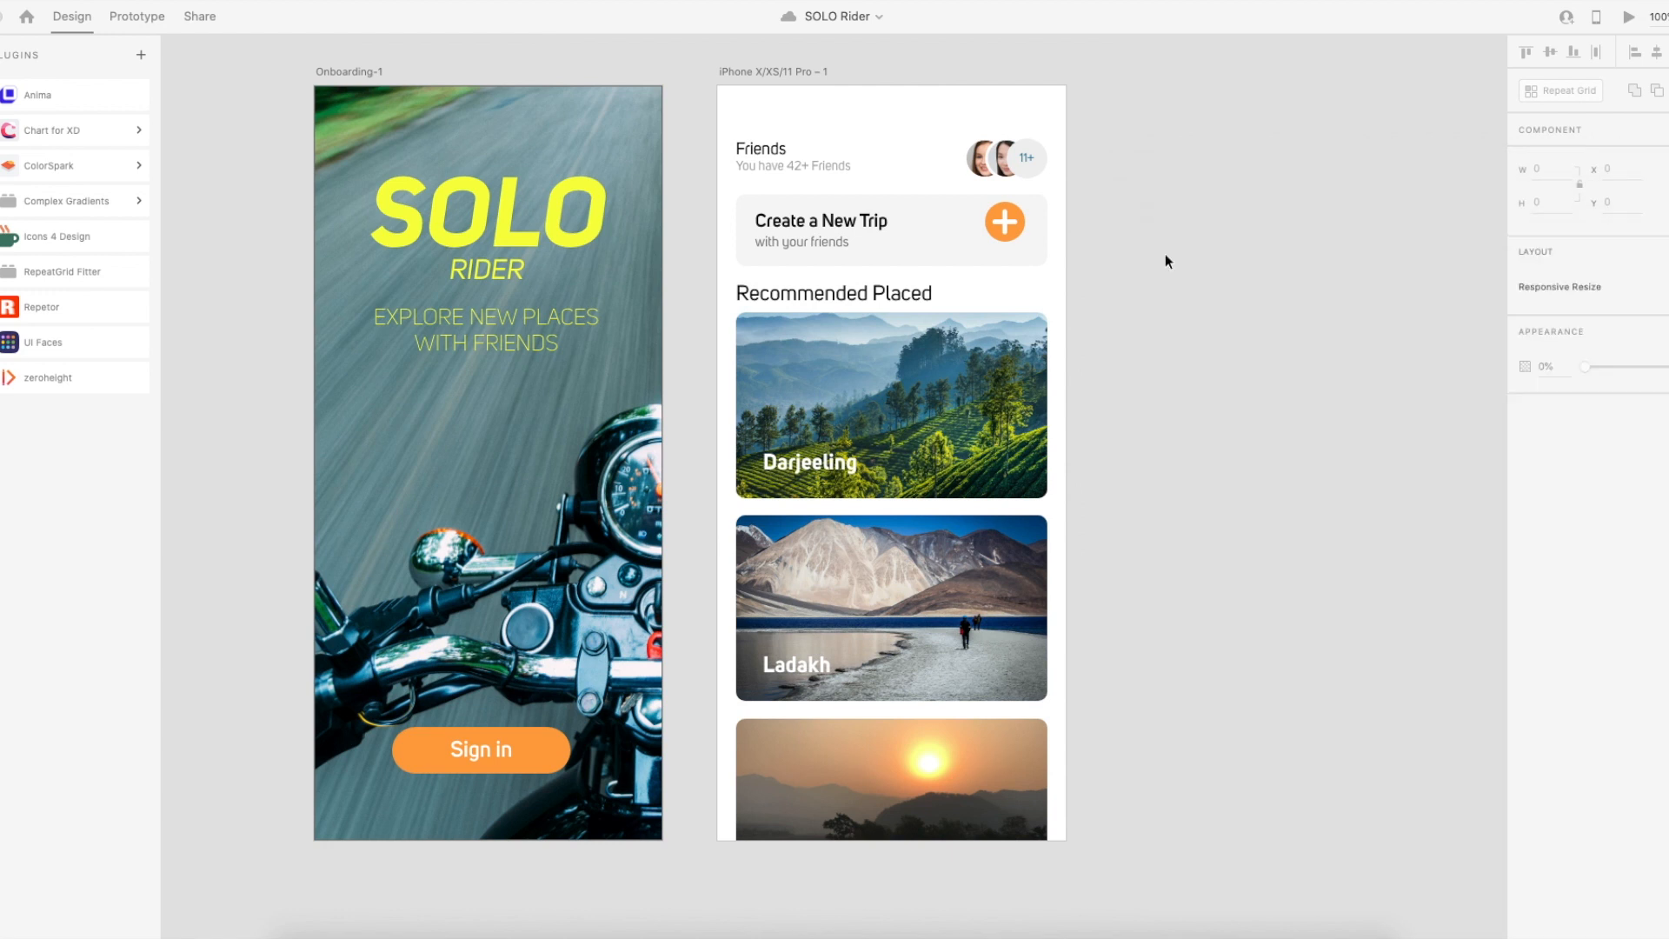
Duplicate the "iPhone X/XS/11 Pro – 1" artboard and place the copy beside the original at X 860.
scroll(1091, 283, left, 2)
scroll(1096, 286, left, 2)
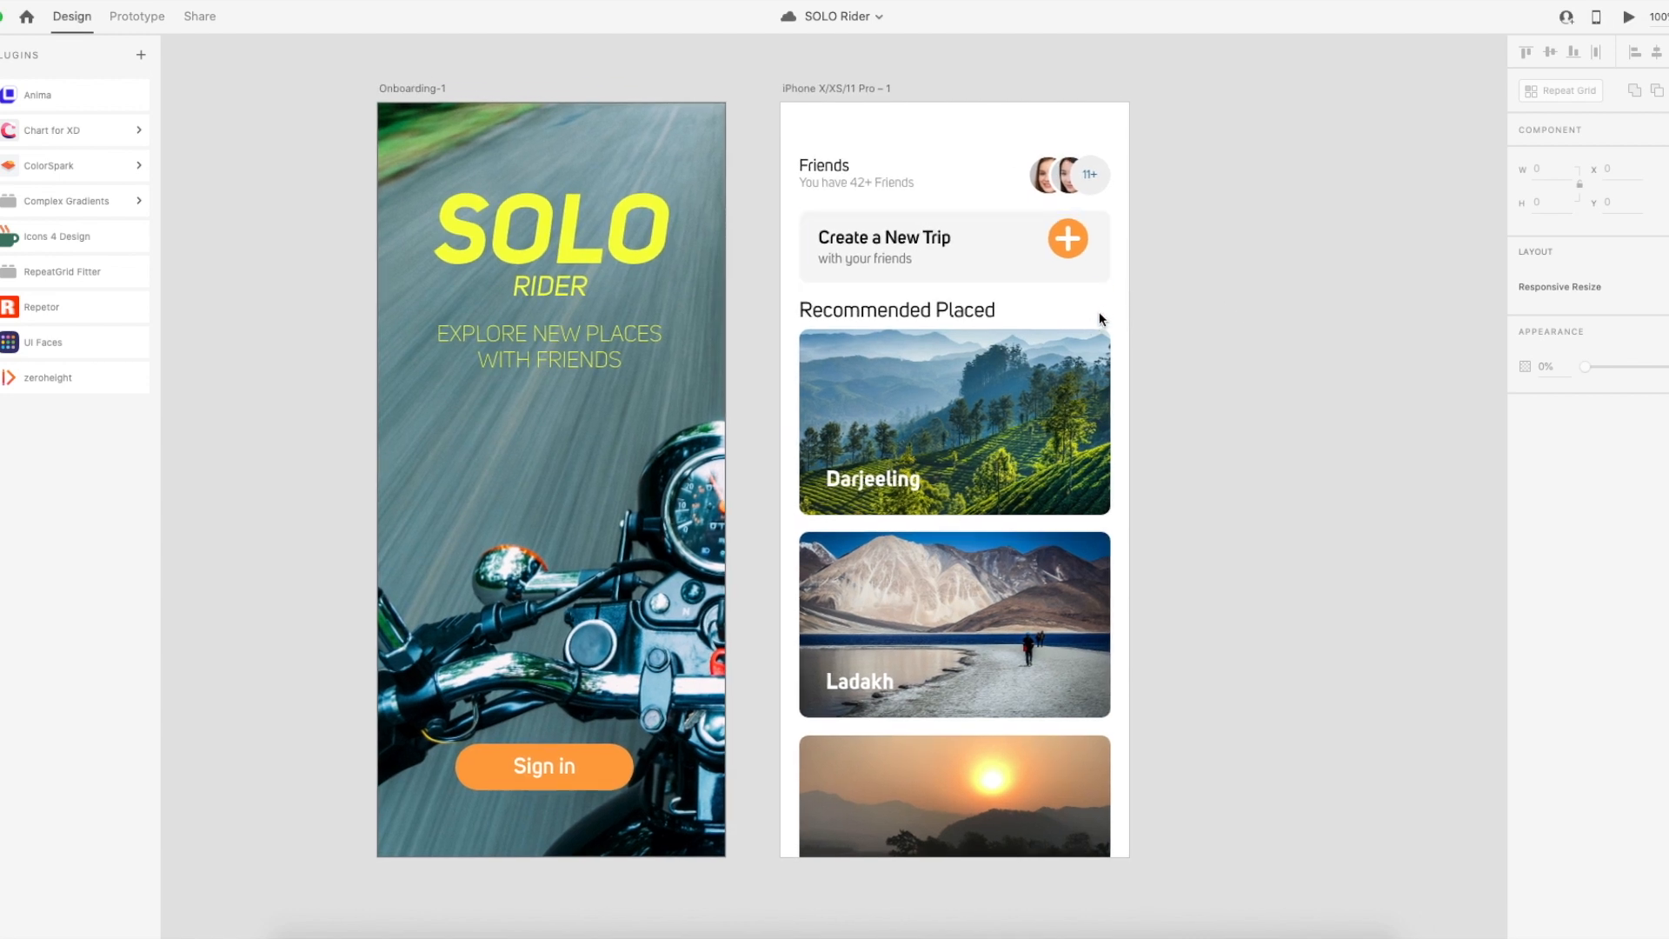
scroll(1013, 365, right, 2)
scroll(1013, 365, down, 1)
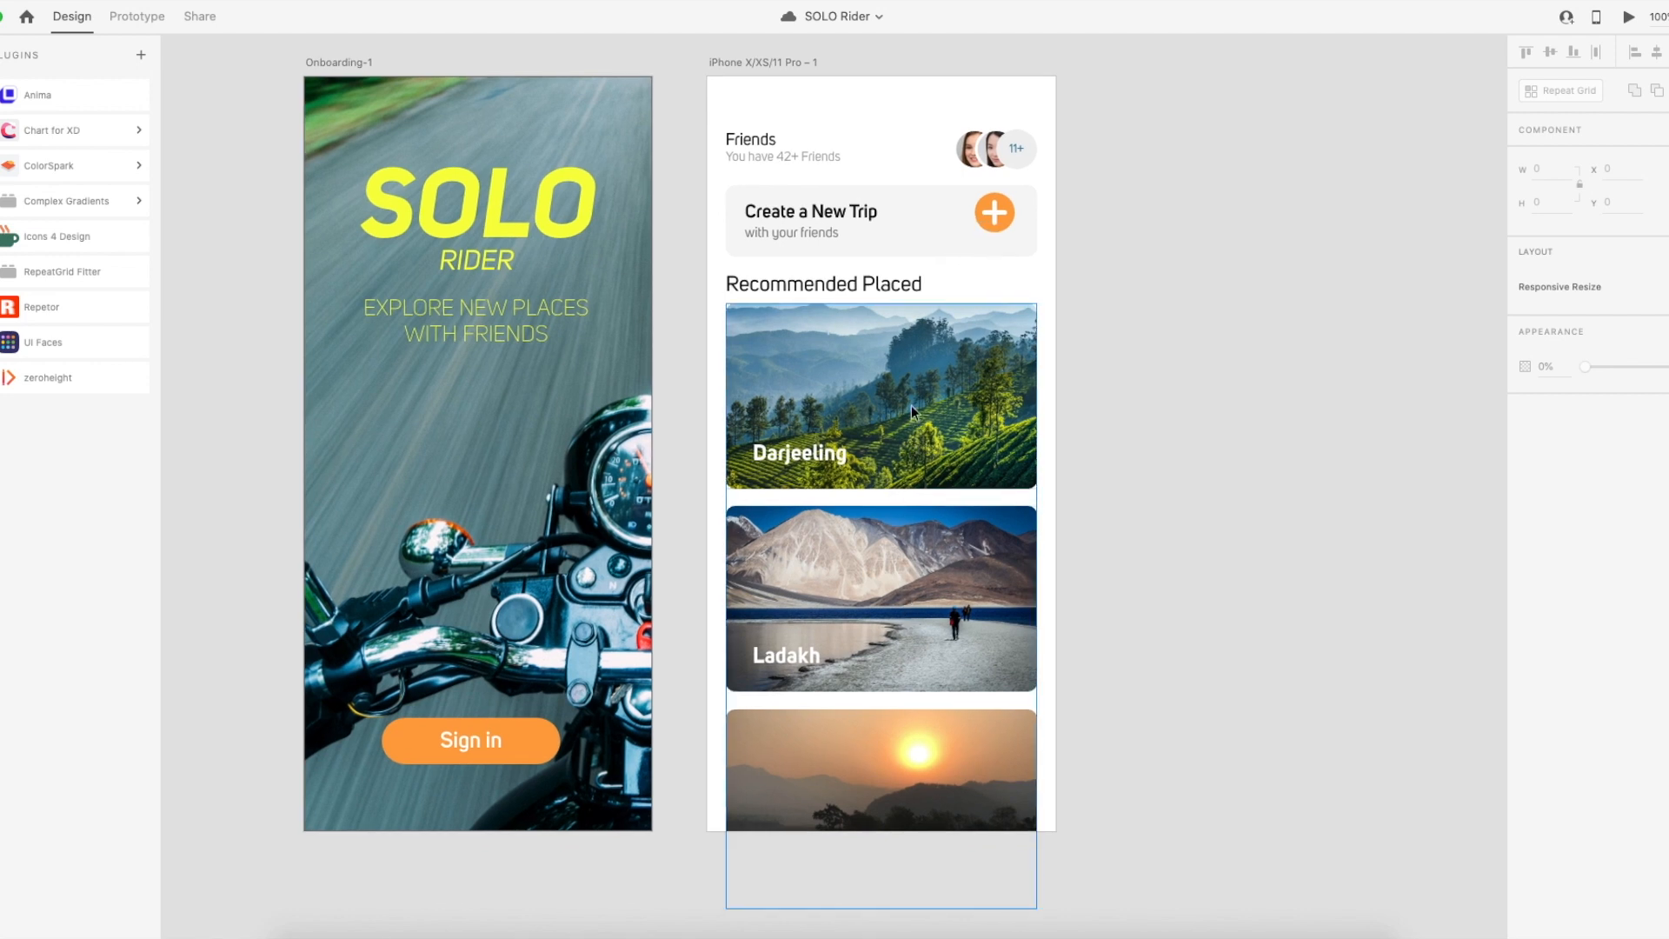
scroll(1011, 469, right, 2)
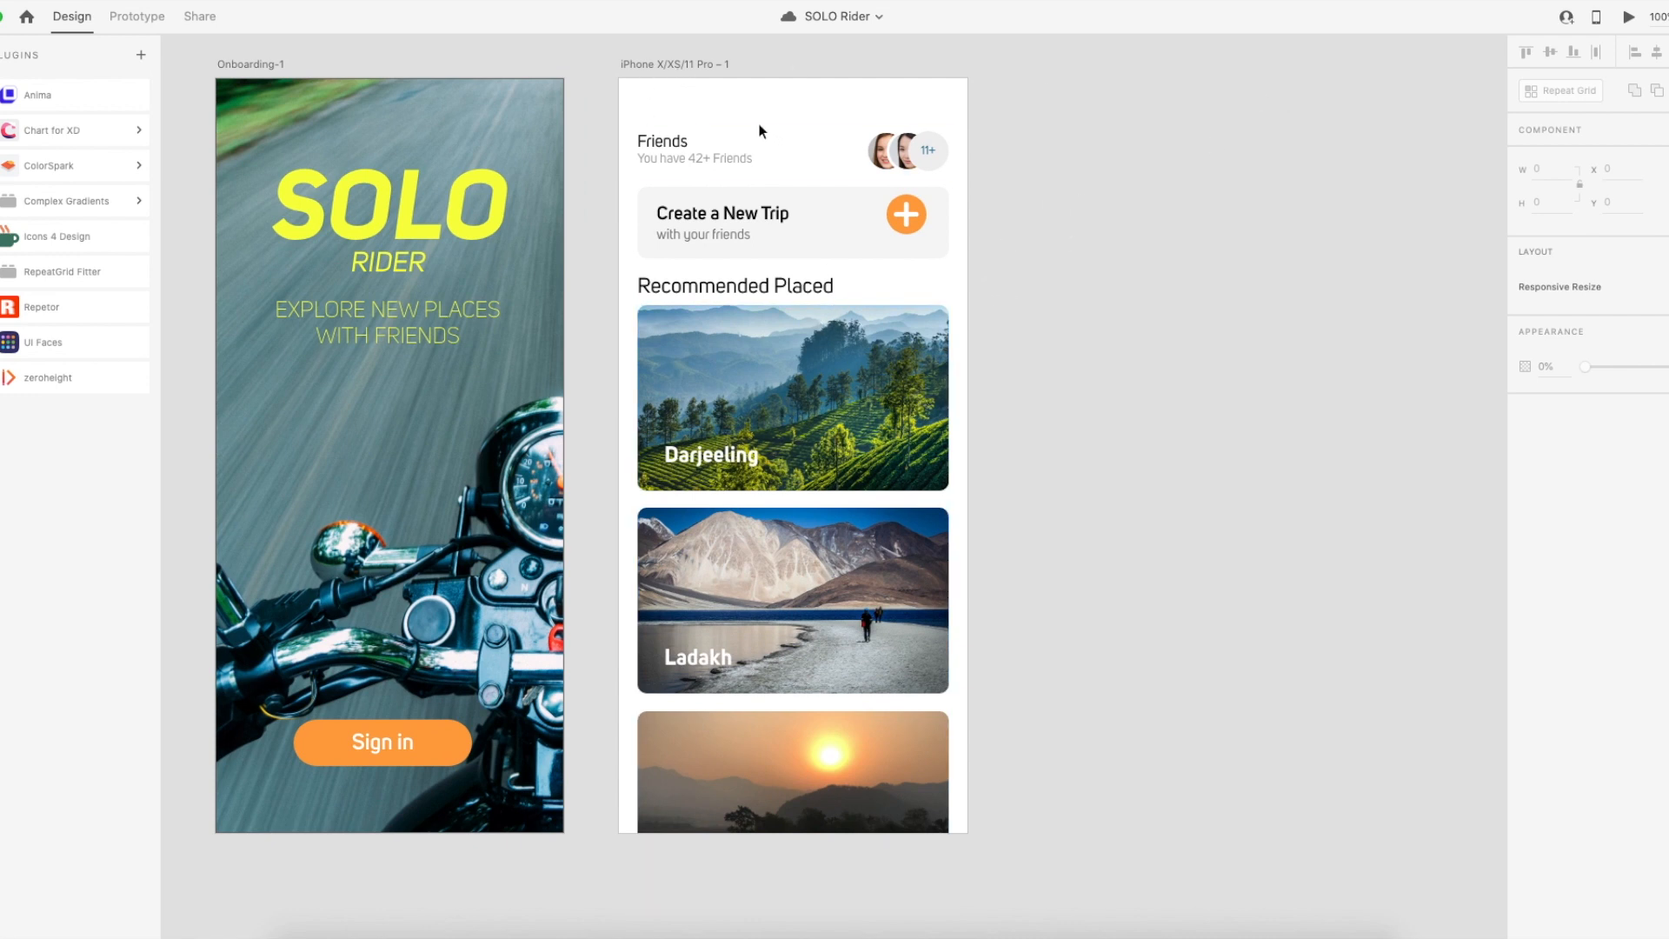
click(663, 65)
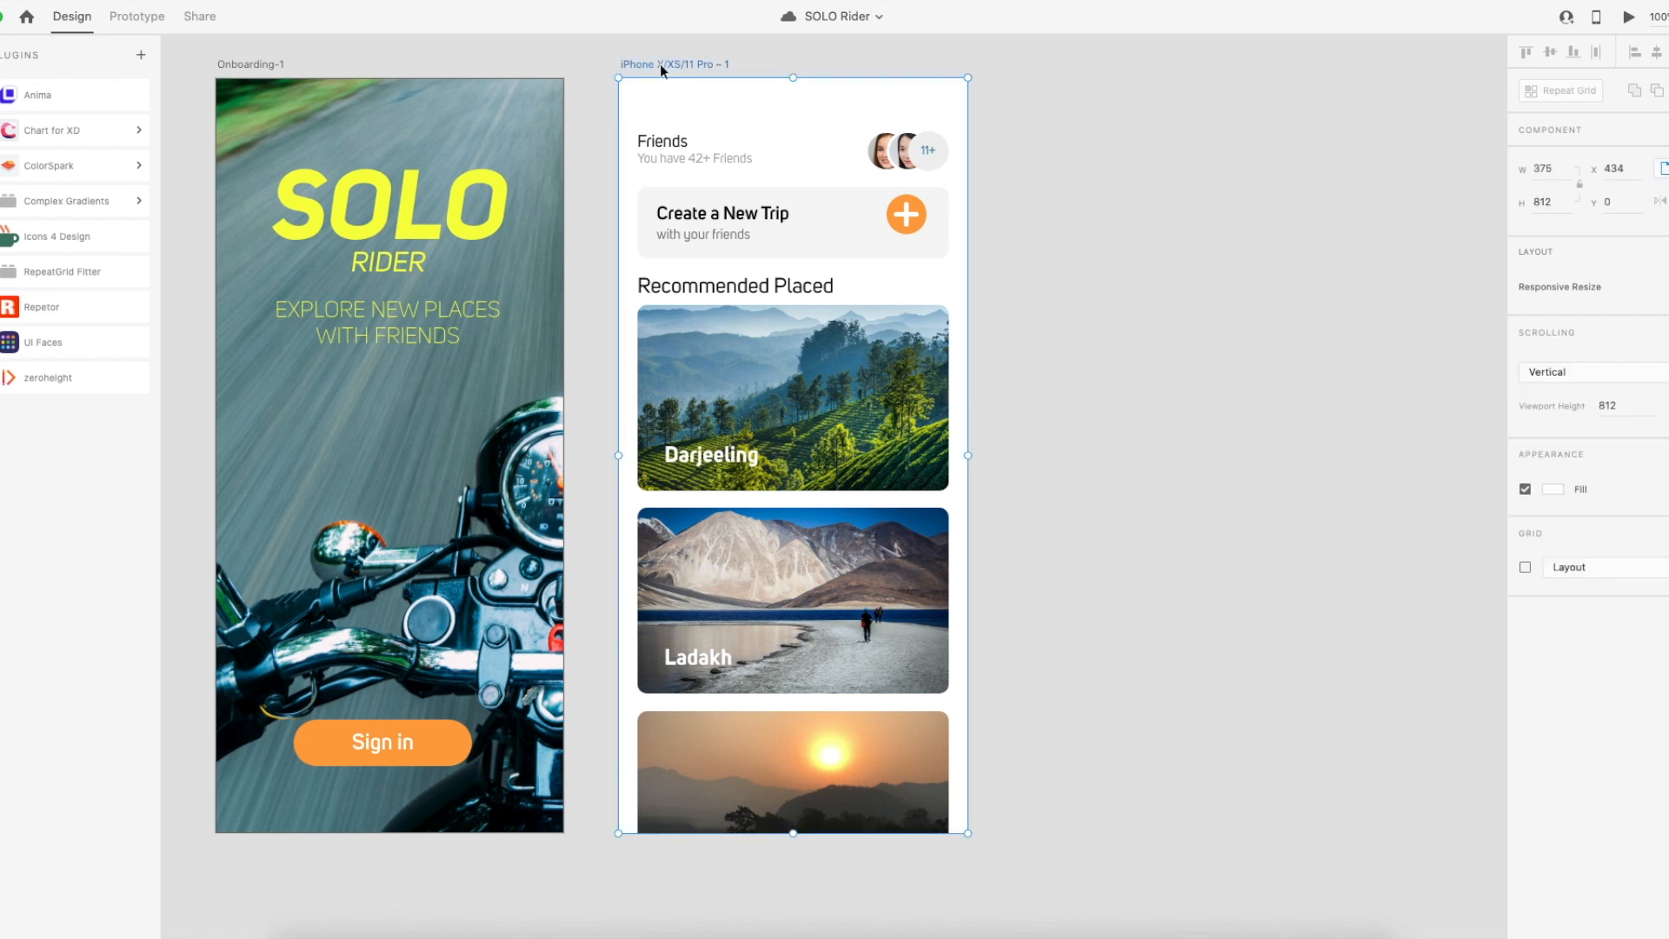
key(super+d)
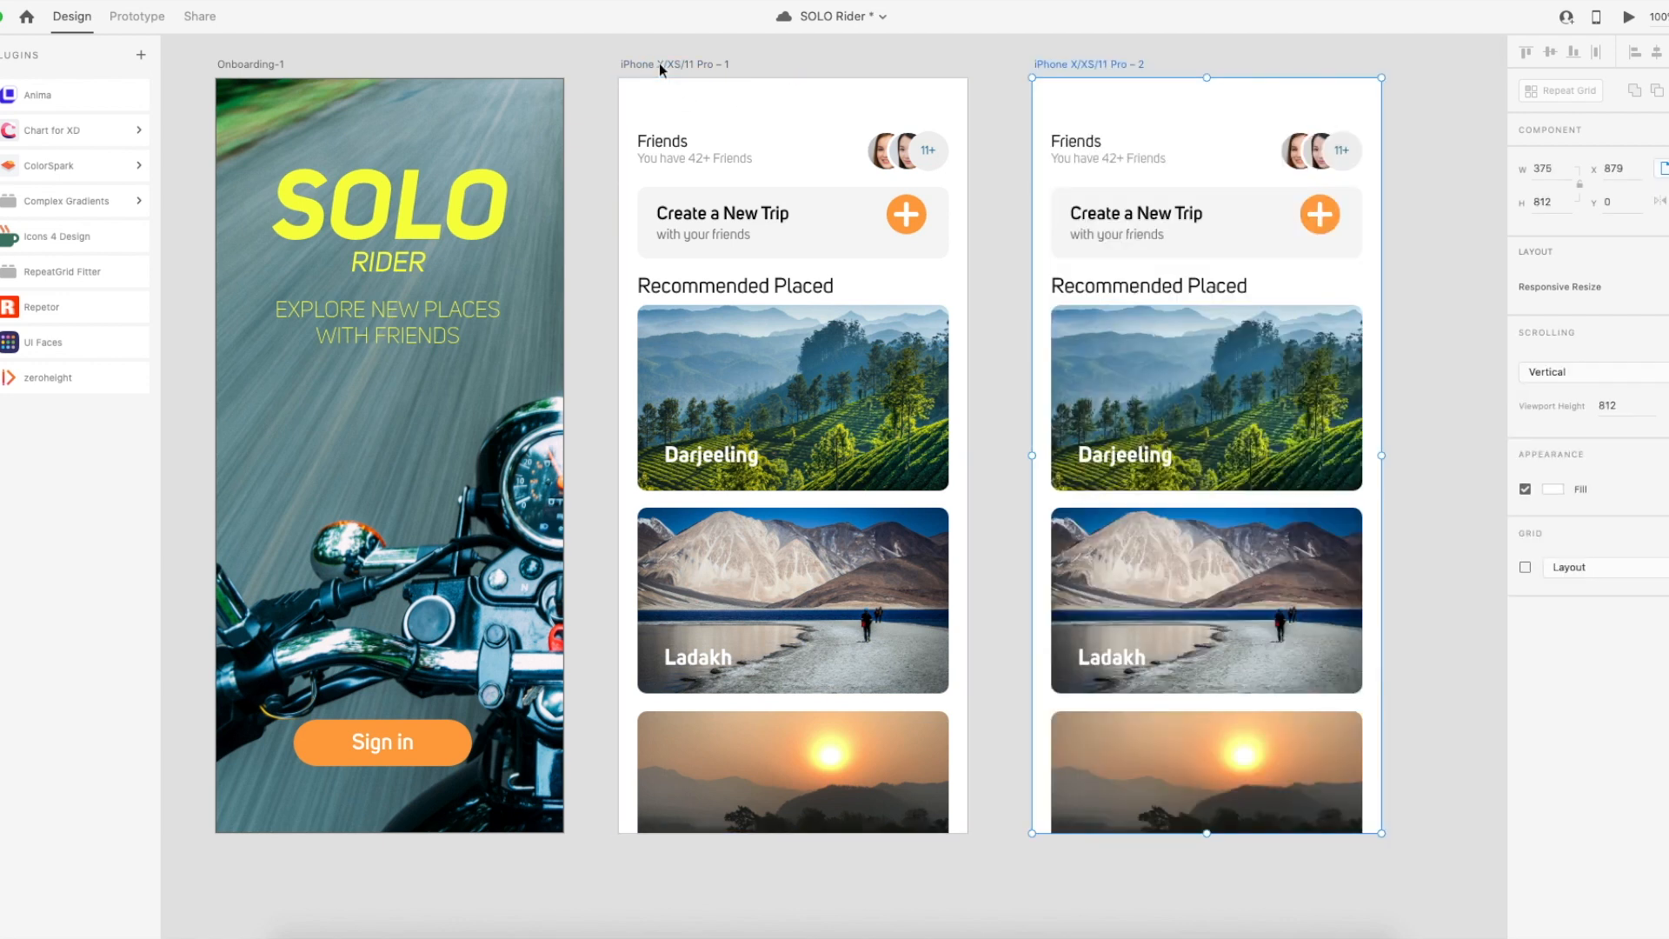
drag(1109, 70, 1092, 66)
Ungroup the Recommended Placed card grid on the duplicated artboard into separate cards.
scroll(1207, 352, down, 2)
scroll(1207, 352, right, 5)
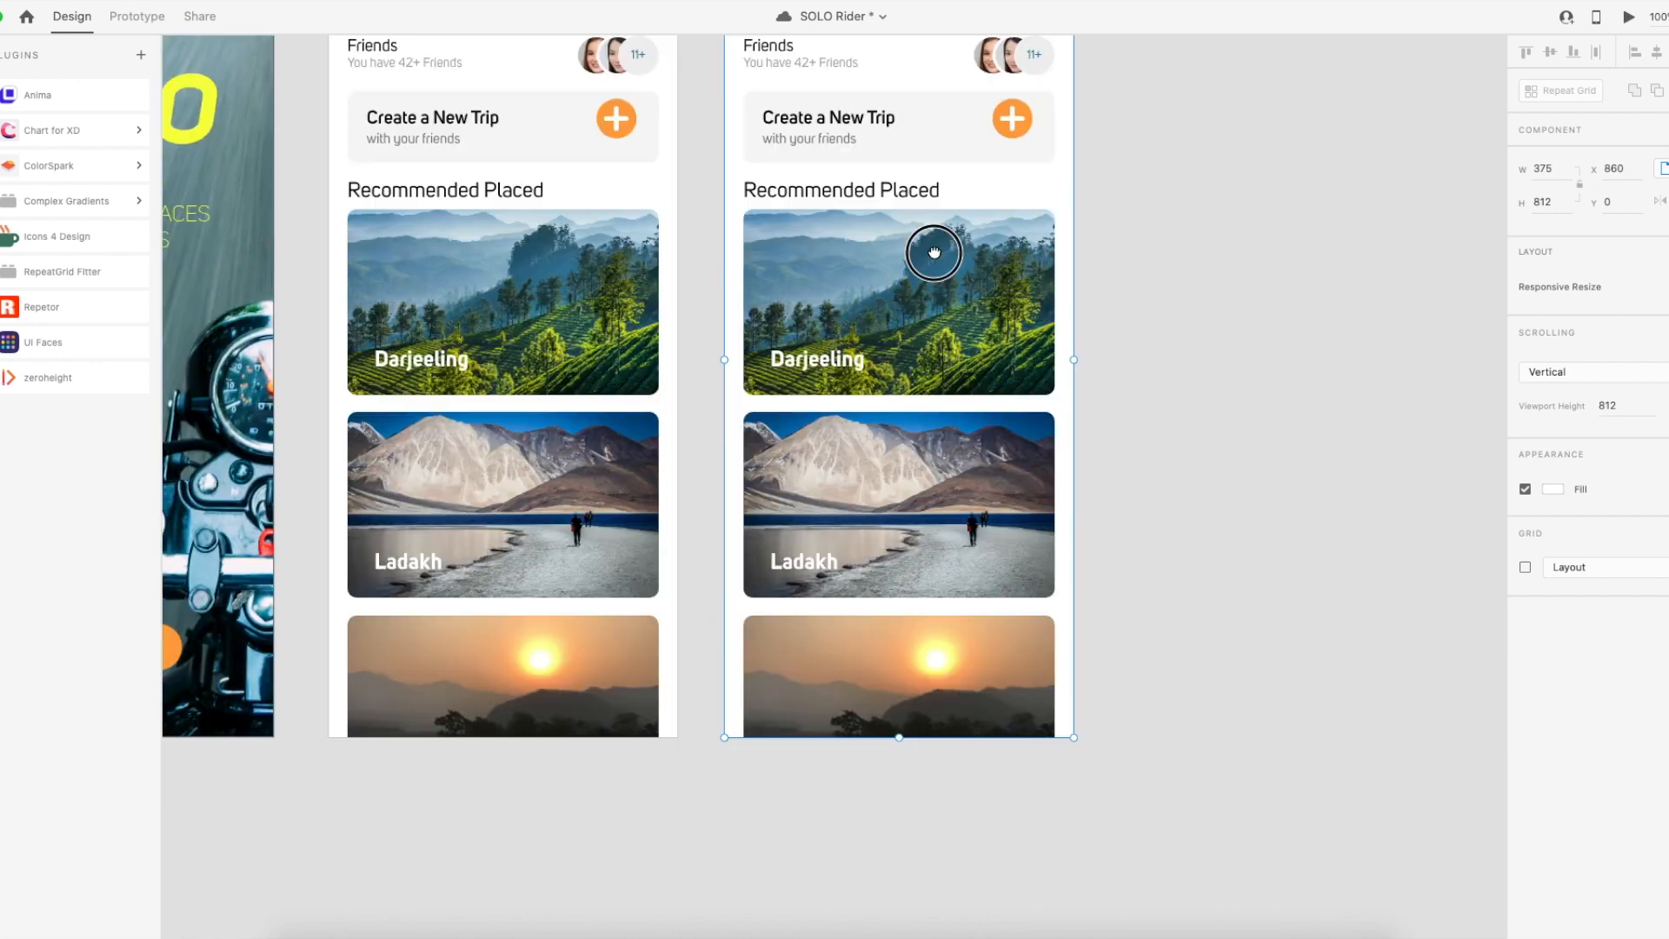
click(941, 300)
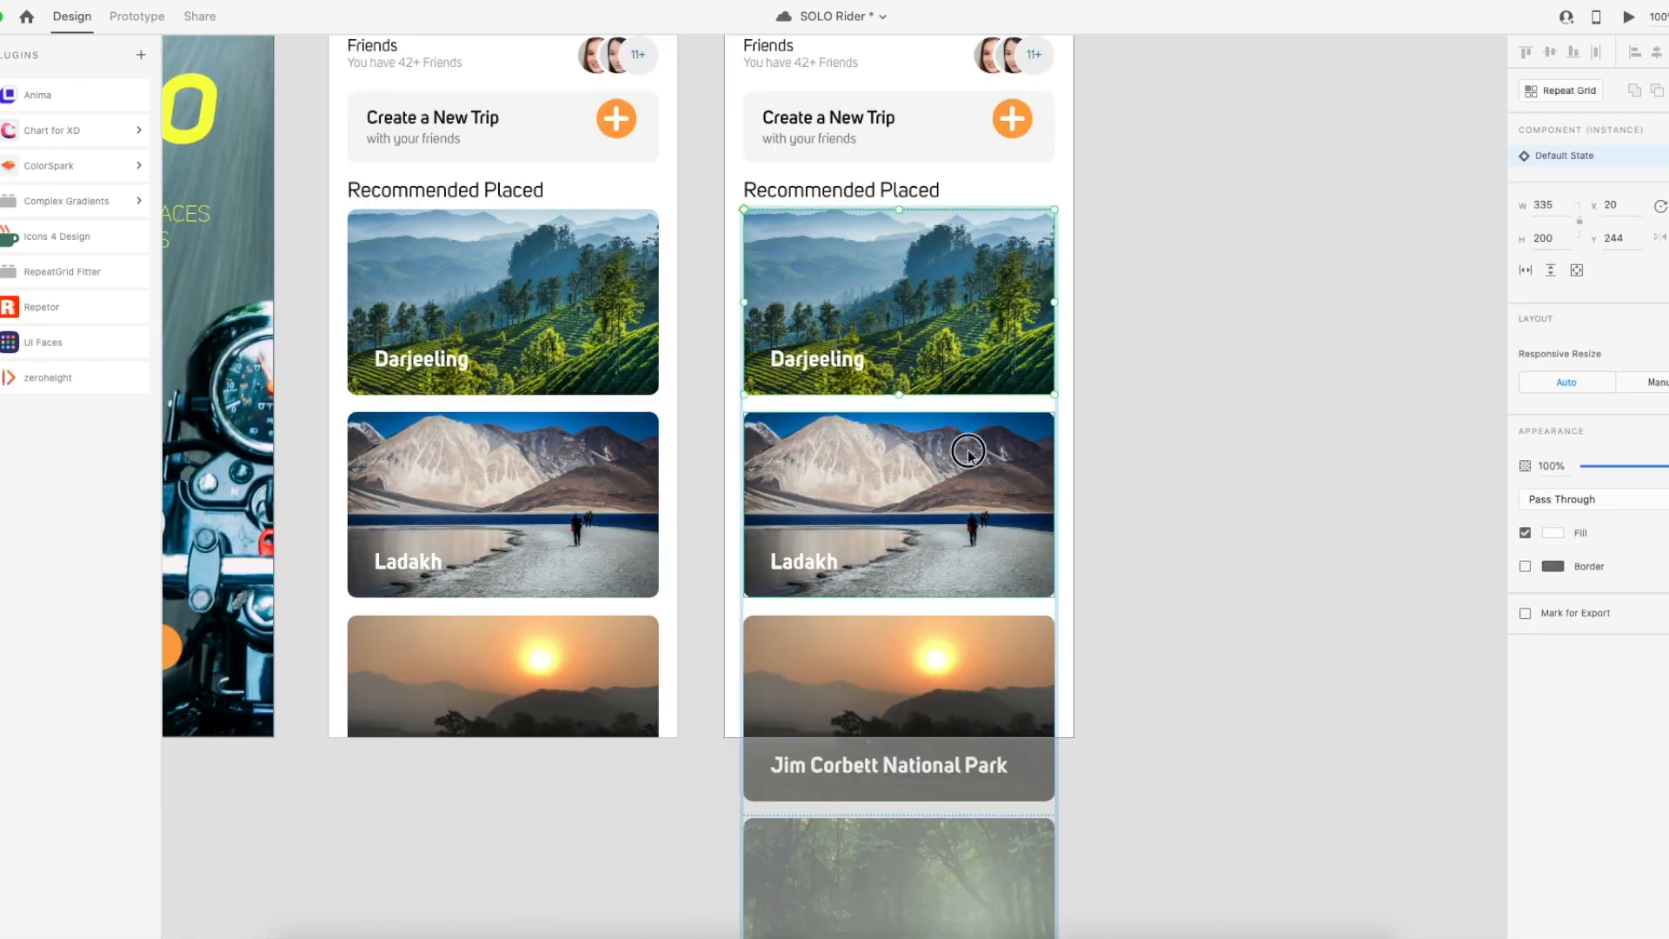
scroll(977, 436, left, 1)
right_click(915, 303)
click(1052, 467)
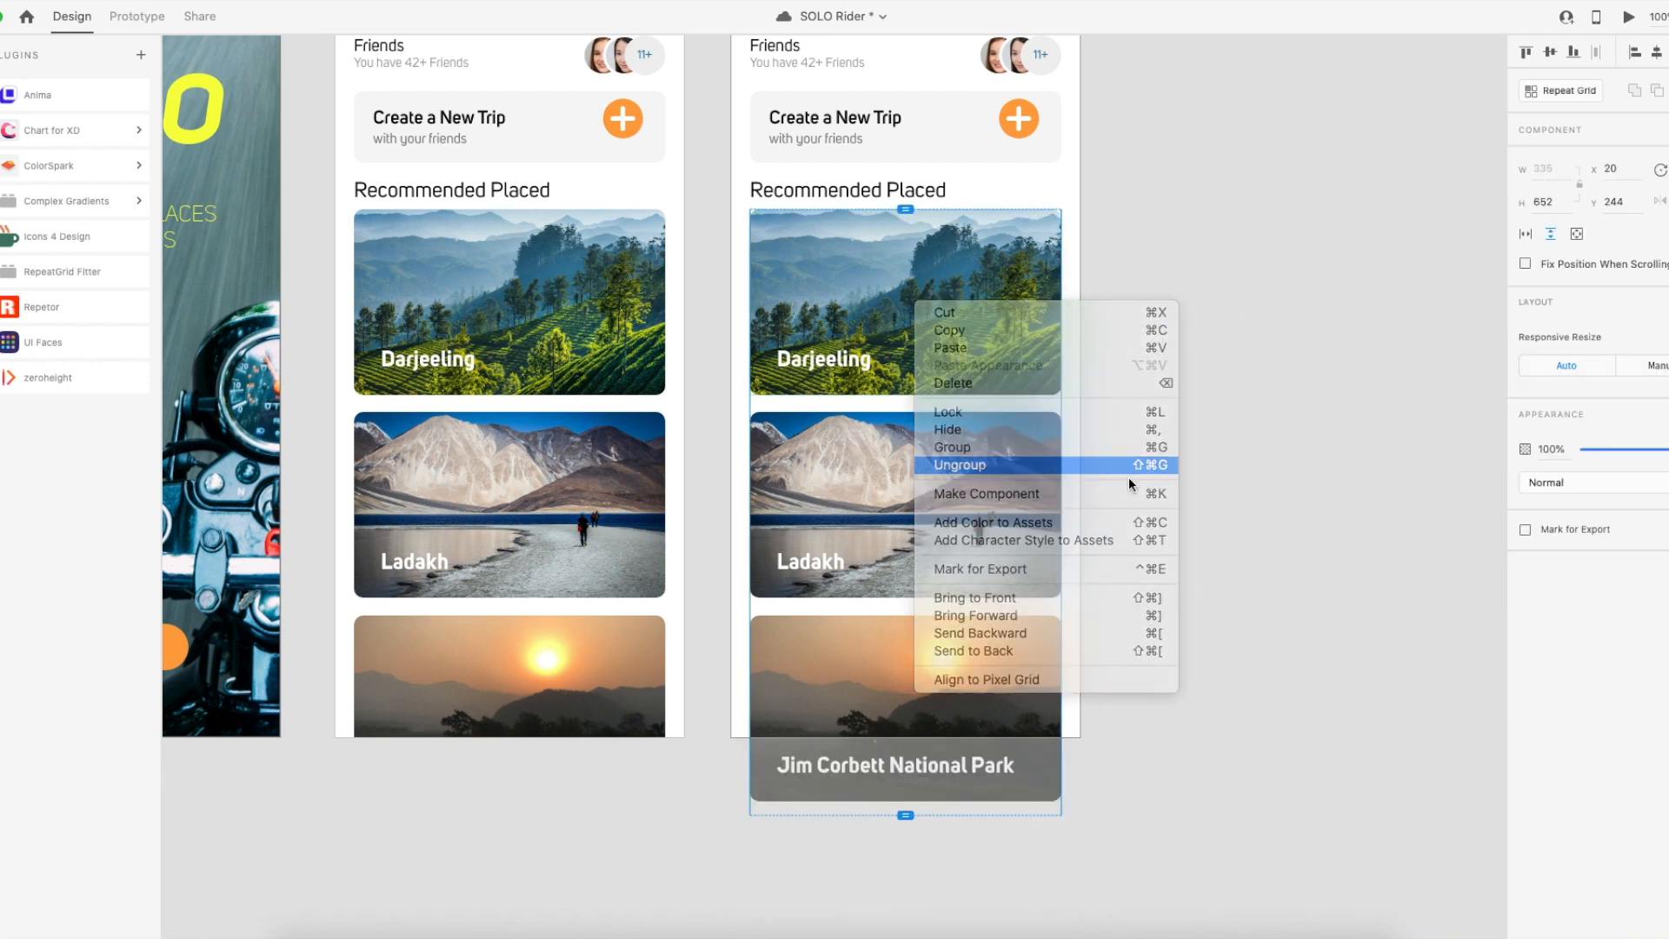
Delete the Darjeeling and Ladakh cards from the duplicated artboard.
drag(1160, 457, 763, 837)
scroll(859, 701, up, 10)
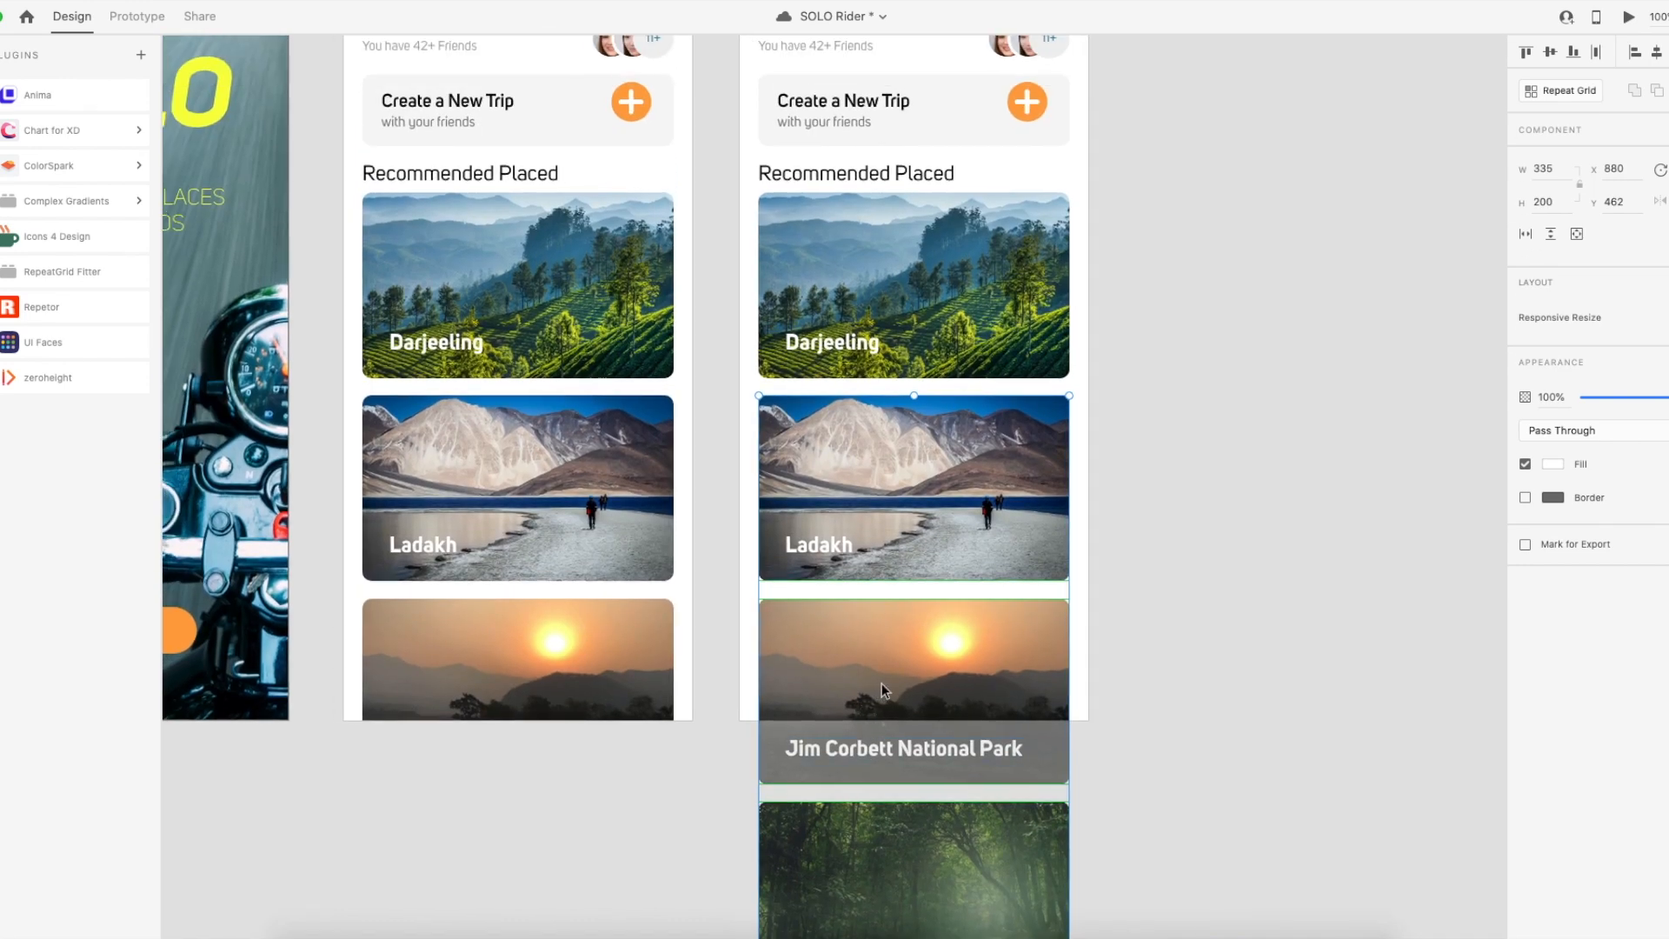
click(1114, 528)
drag(1143, 551, 820, 252)
key(Delete)
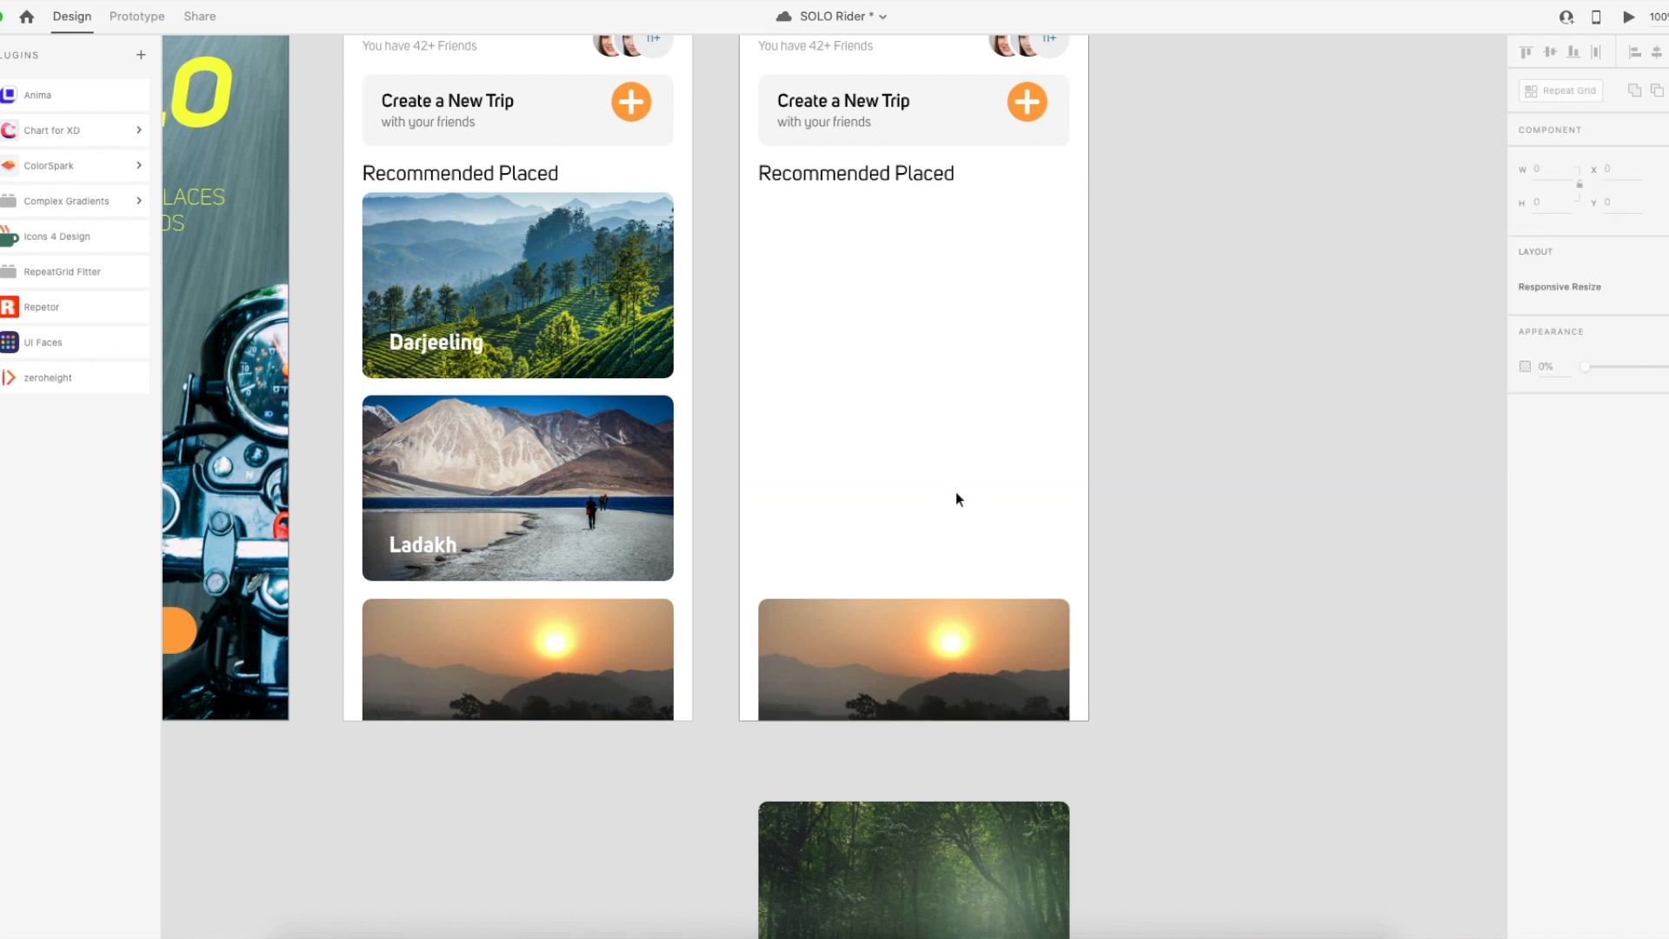
Move the Jim Corbett National Park card up below the heading at Y 255 and delete the Kerla, Manali, Leh and Bombay cards.
drag(1032, 655, 973, 265)
scroll(1148, 644, down, 10)
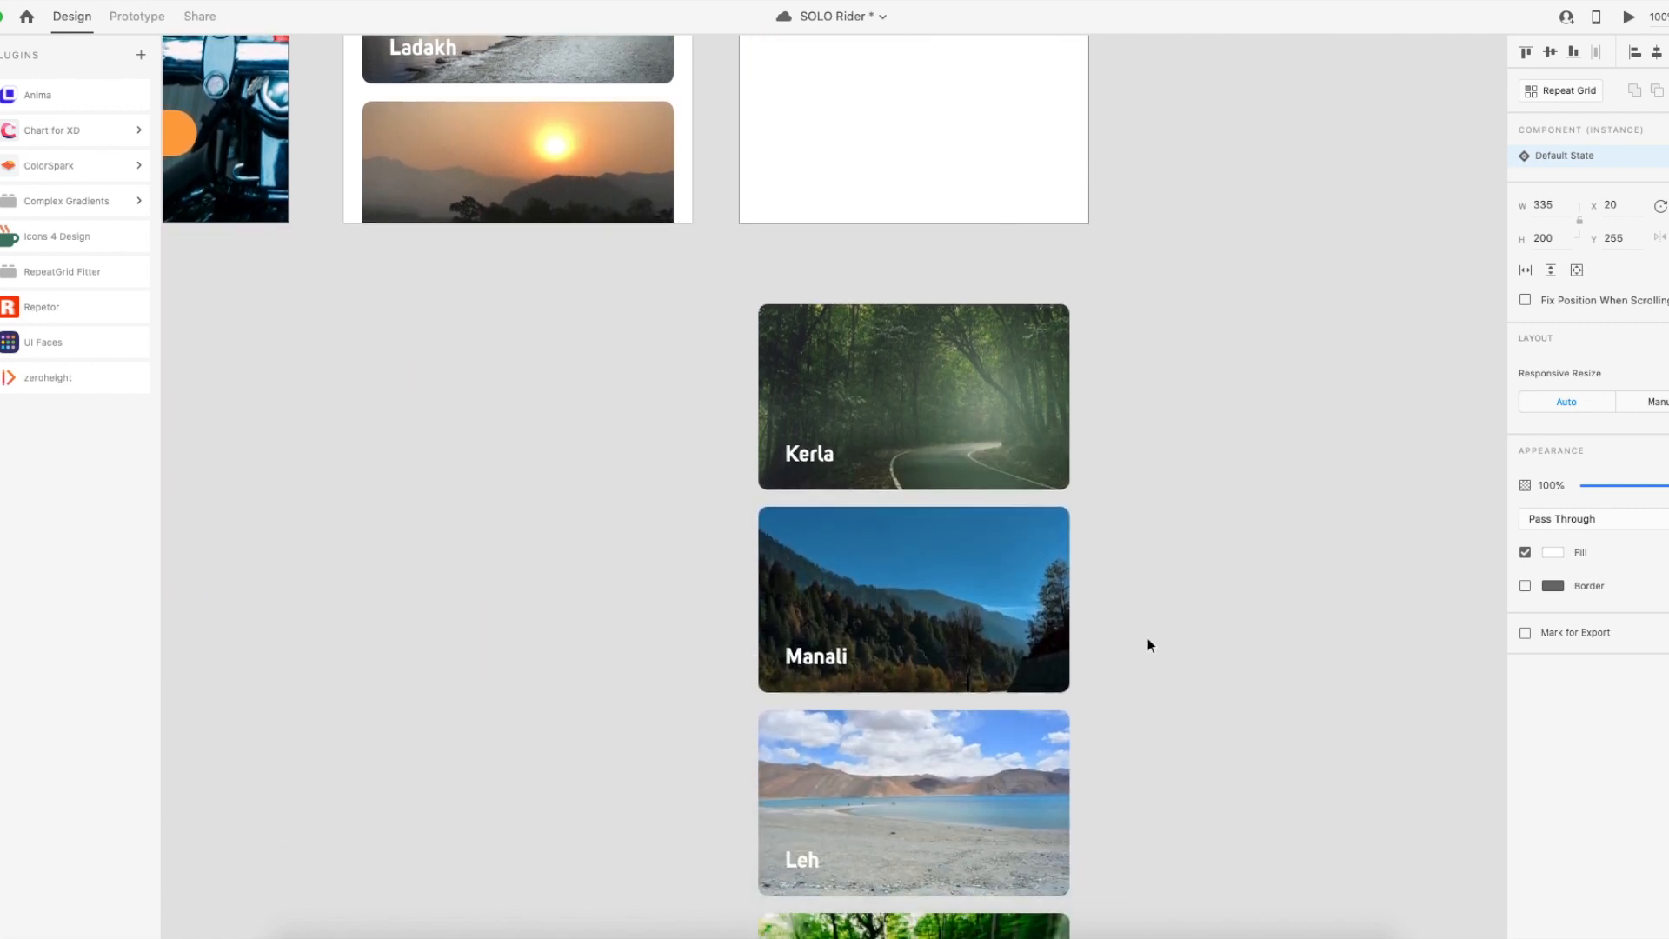
drag(1204, 231, 1051, 727)
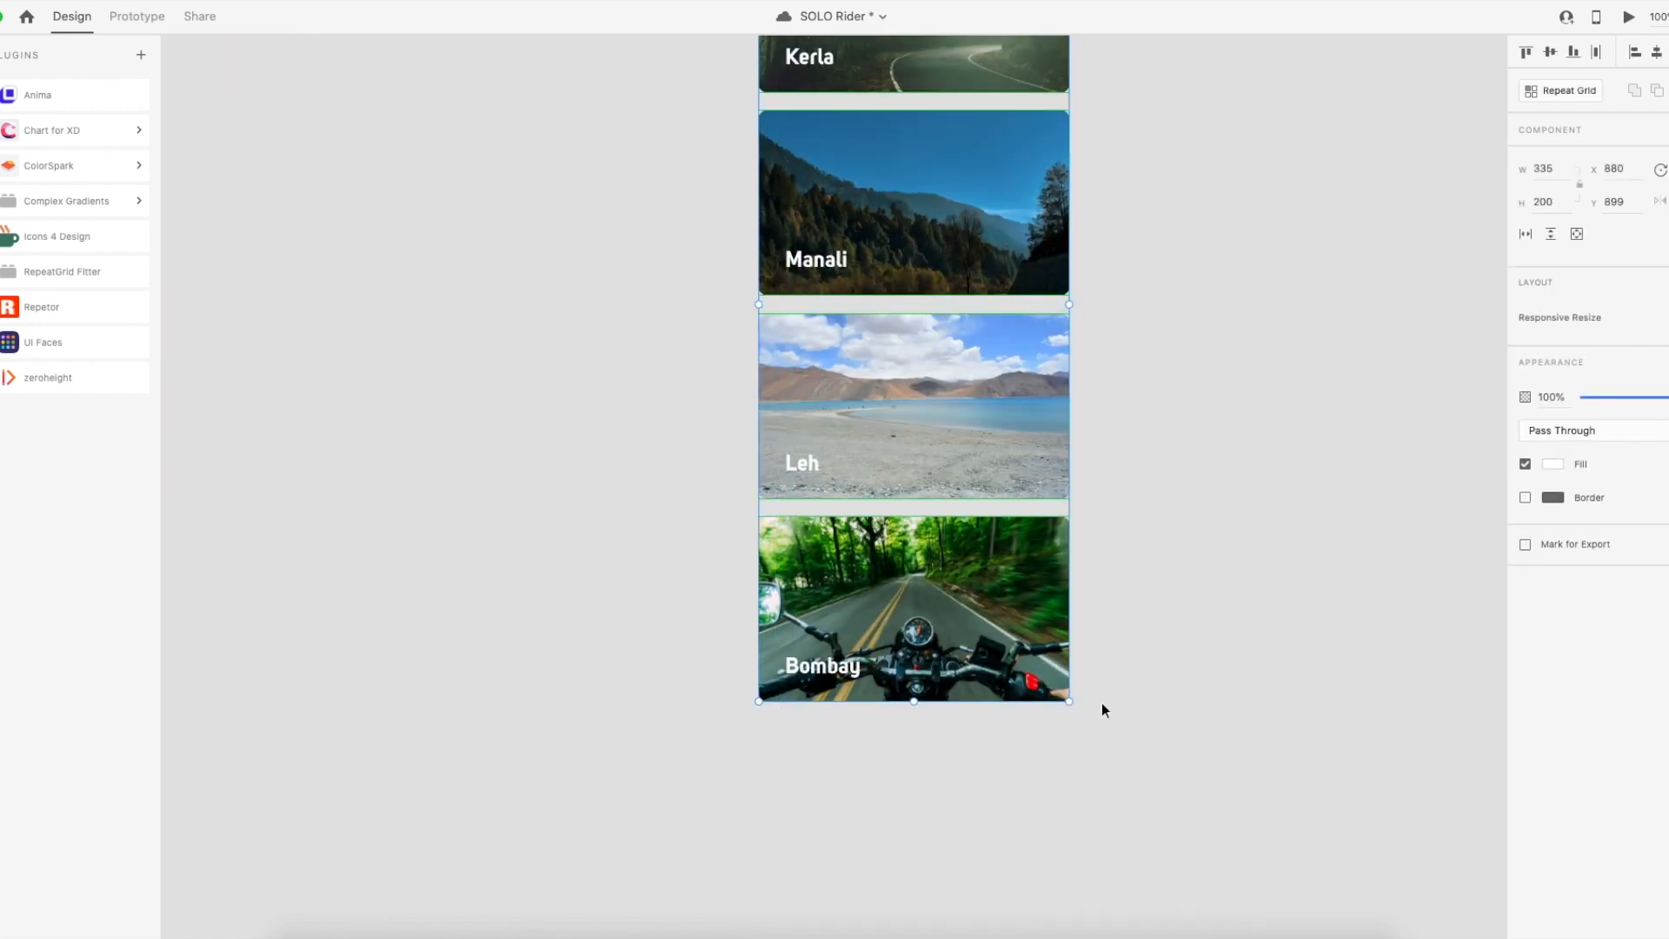
key(Delete)
Delete the Create a New Trip card from the duplicated artboard.
scroll(1109, 652, up, 10)
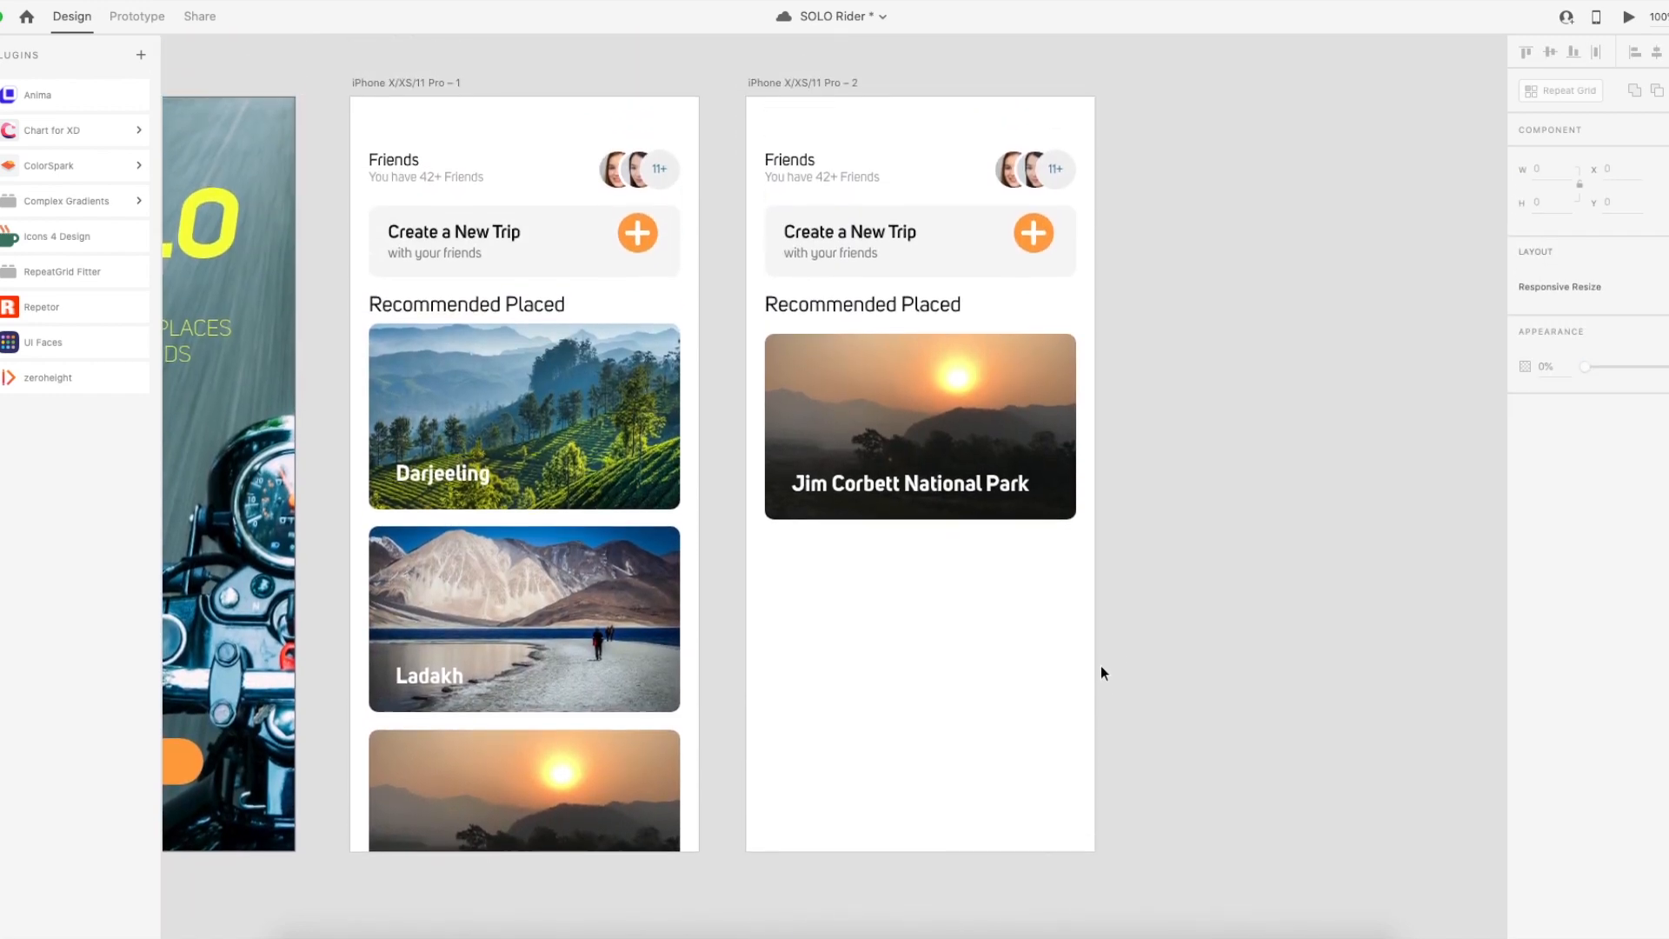
click(900, 259)
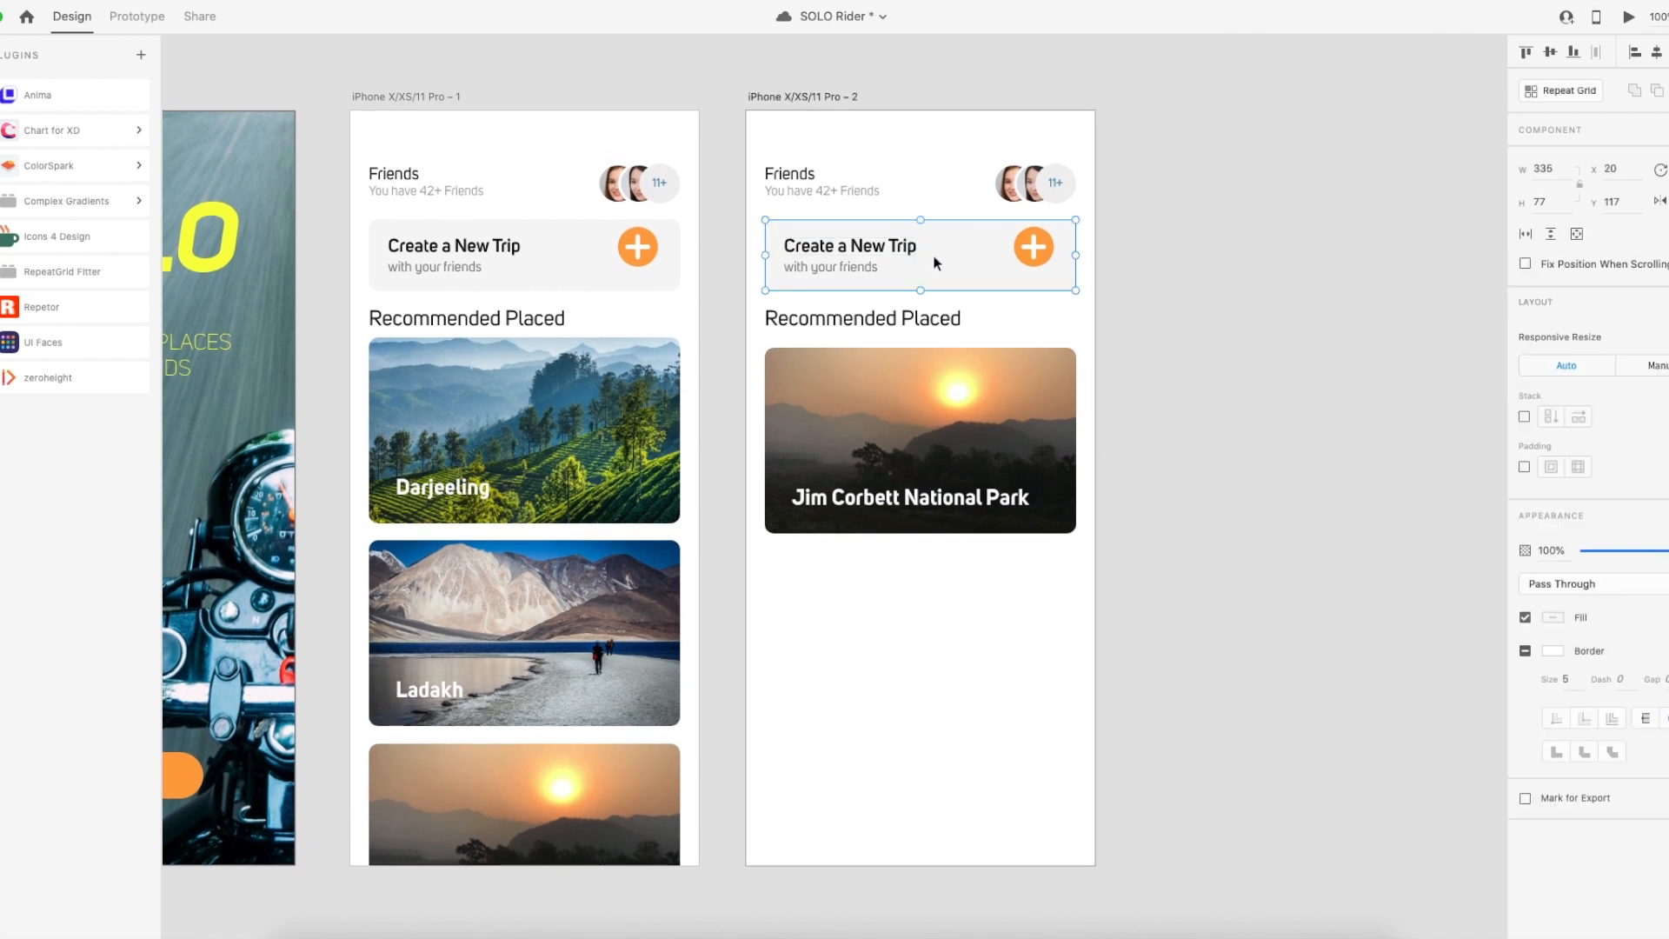
key(Delete)
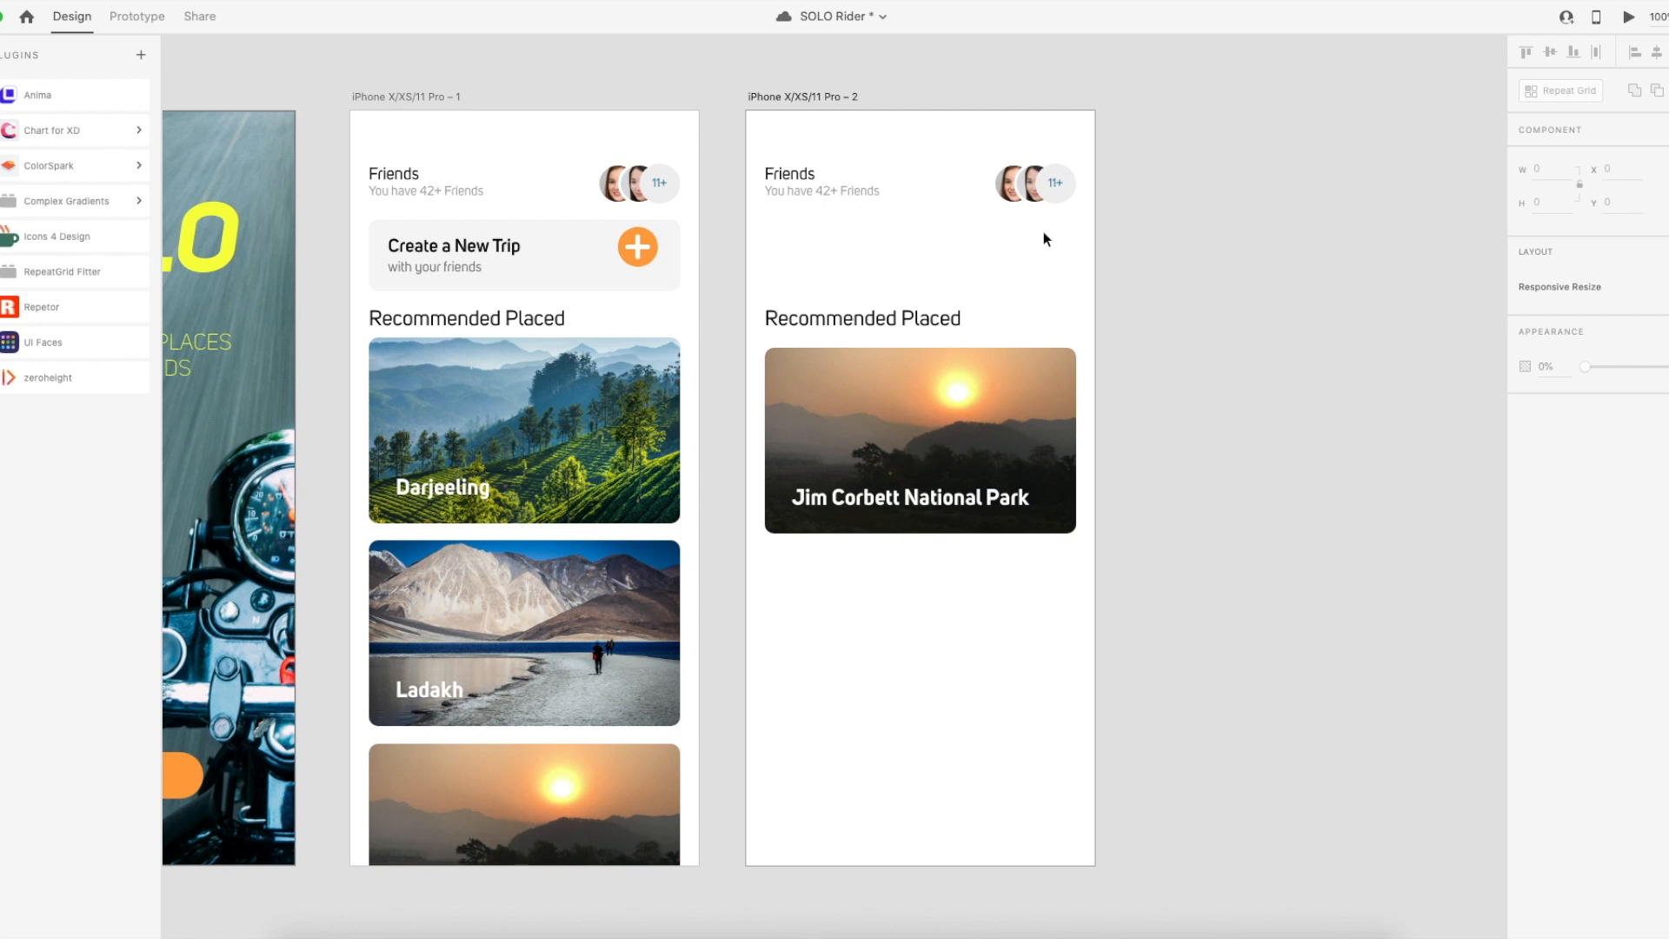
scroll(1043, 234, right, 2)
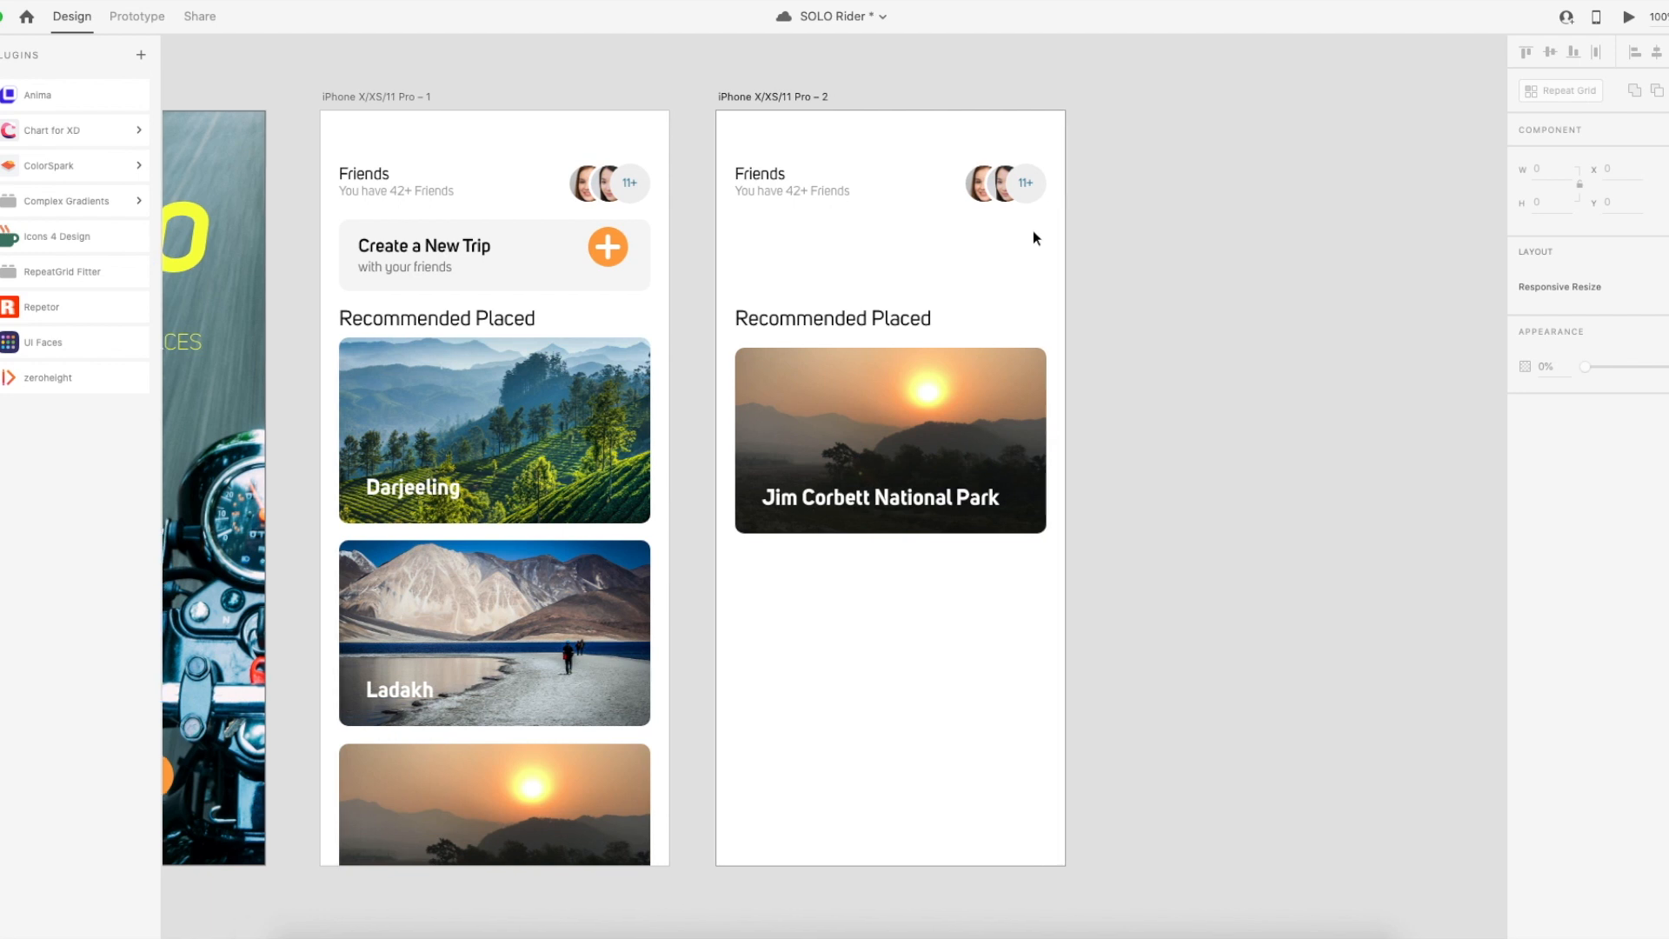
scroll(1035, 235, left, 4)
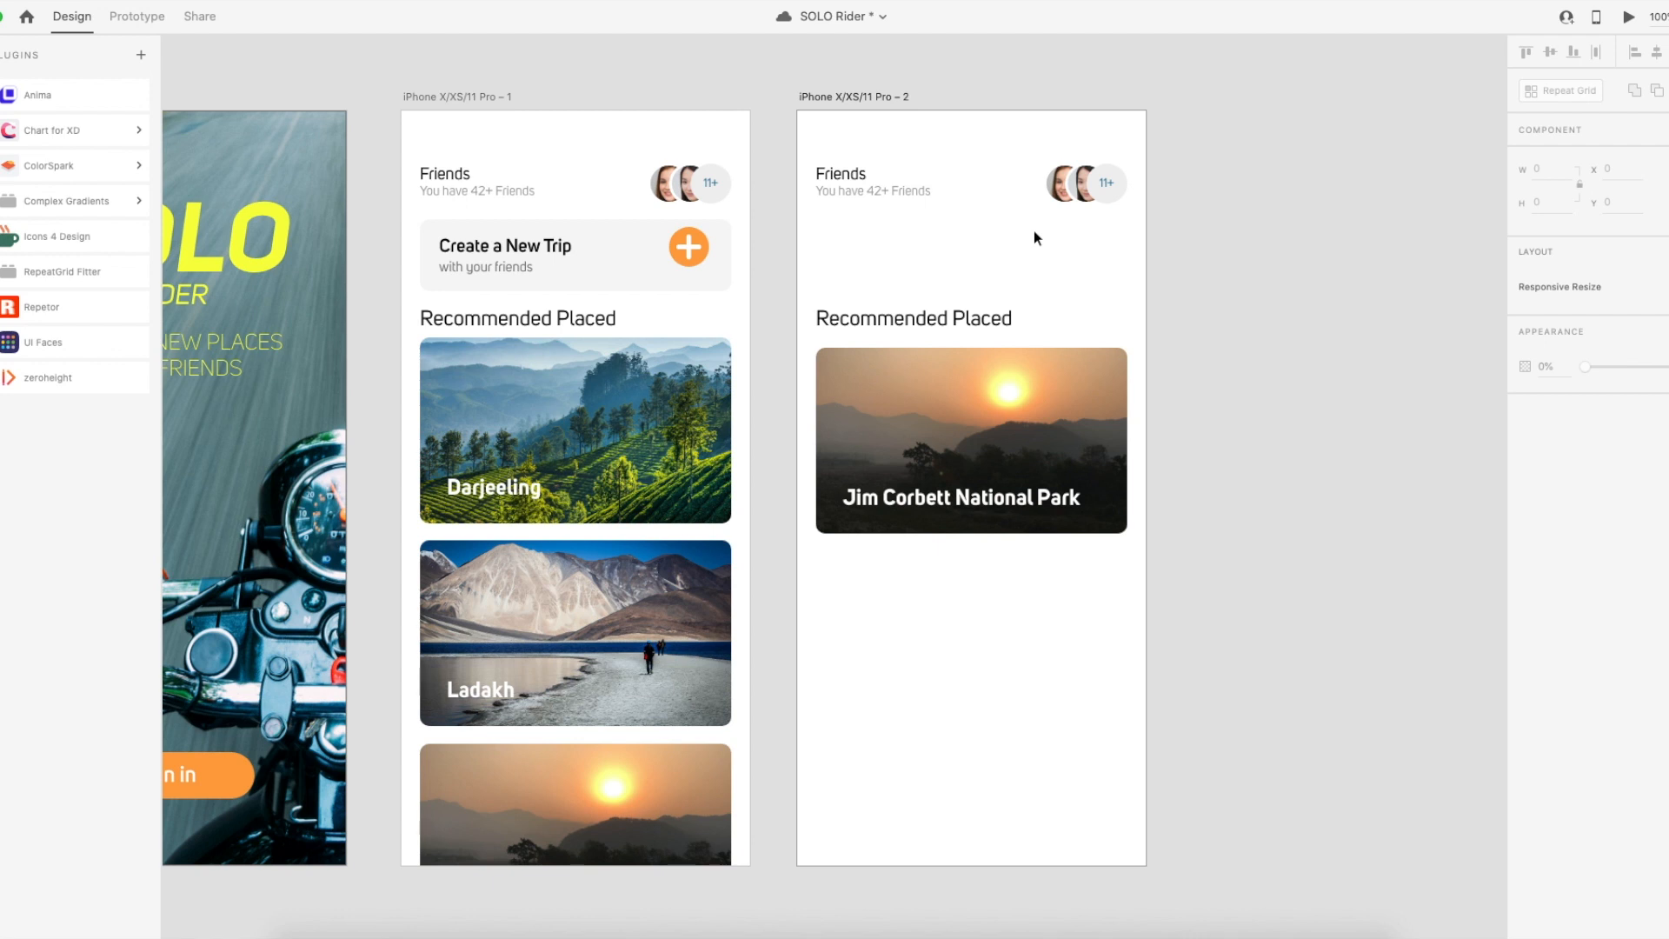
click(946, 322)
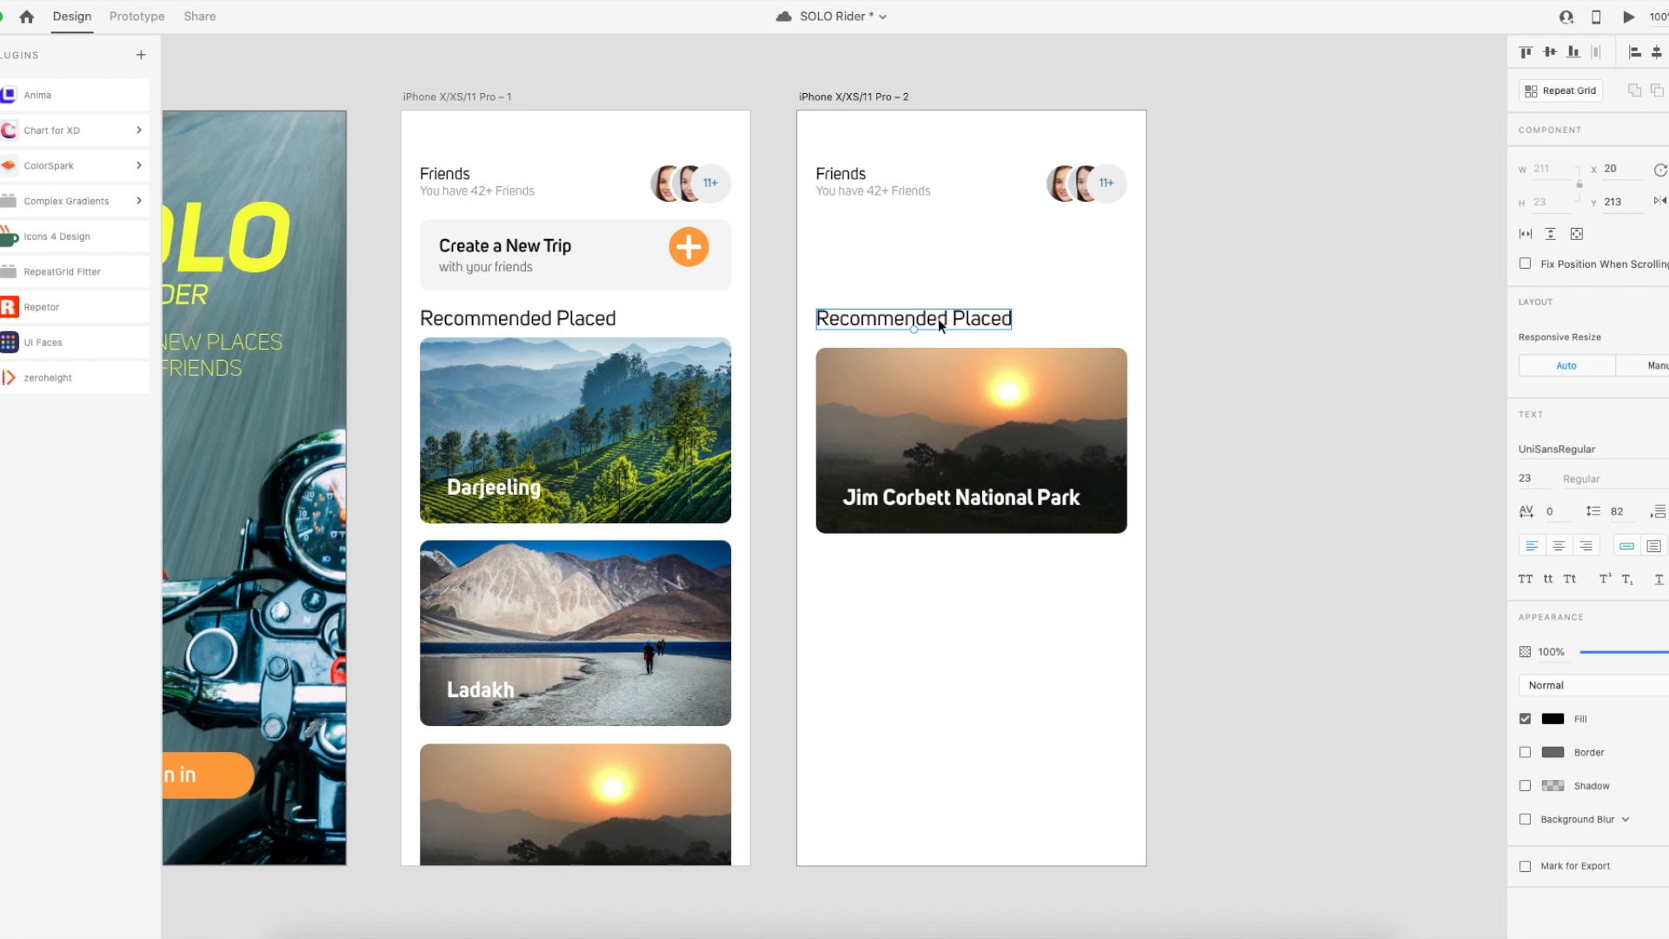
scroll(948, 325, right, 1)
double_click(949, 325)
key(Escape)
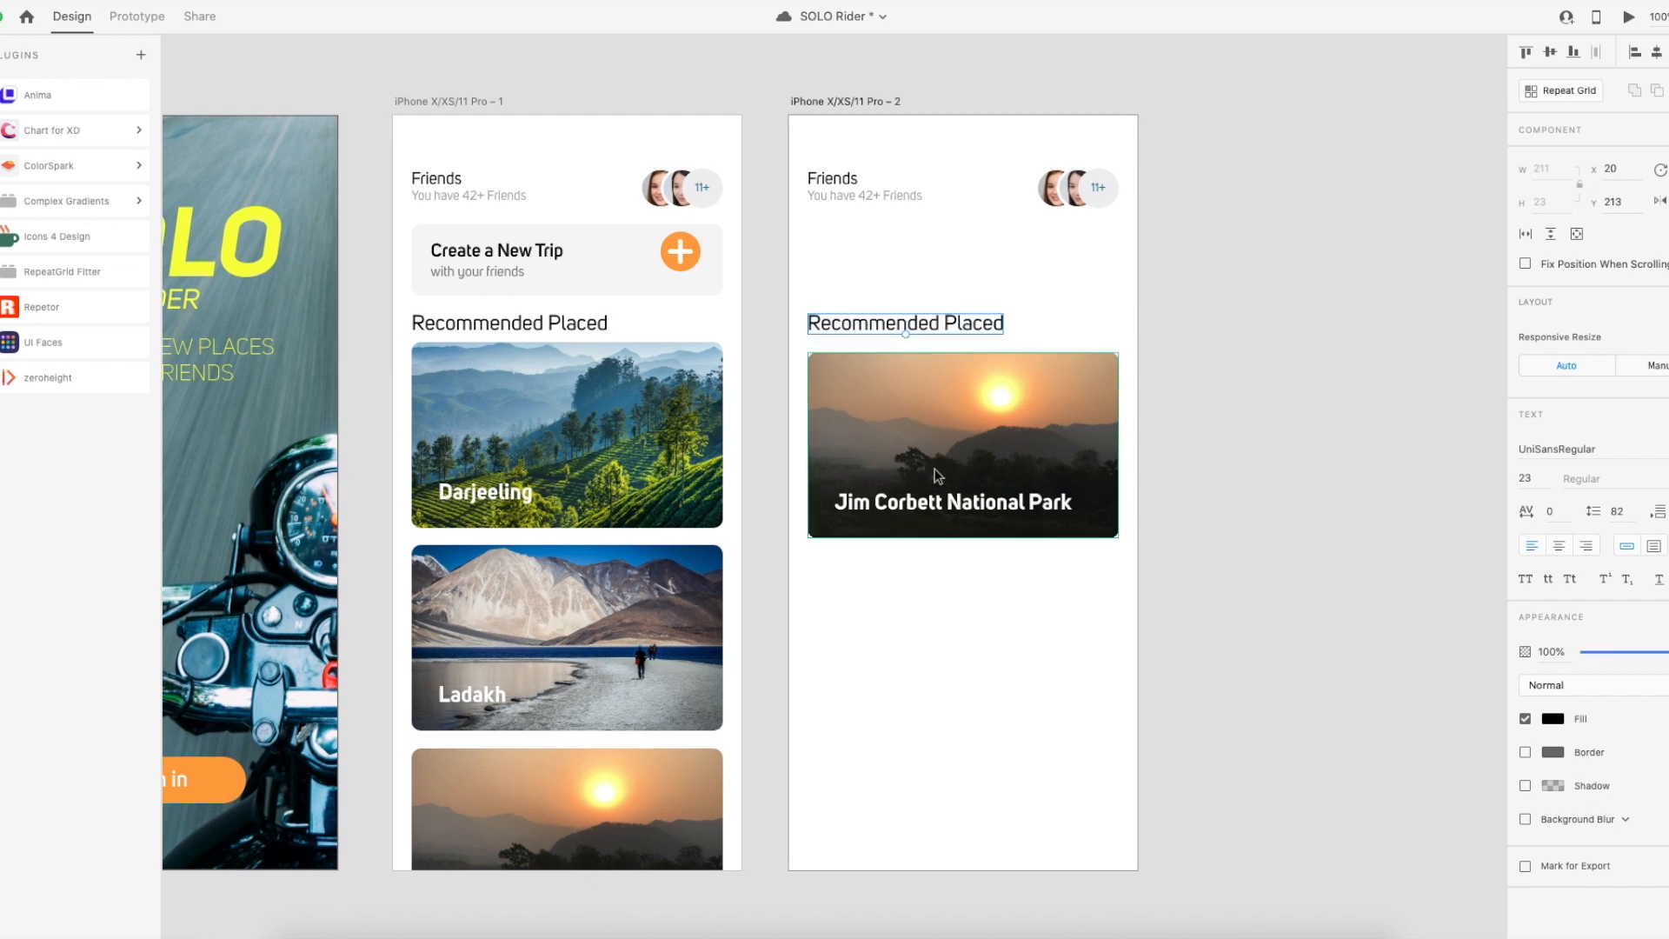
Ungroup the Jim Corbett National Park card component on the duplicated artboard and delete its title text over the photo.
right_click(1014, 421)
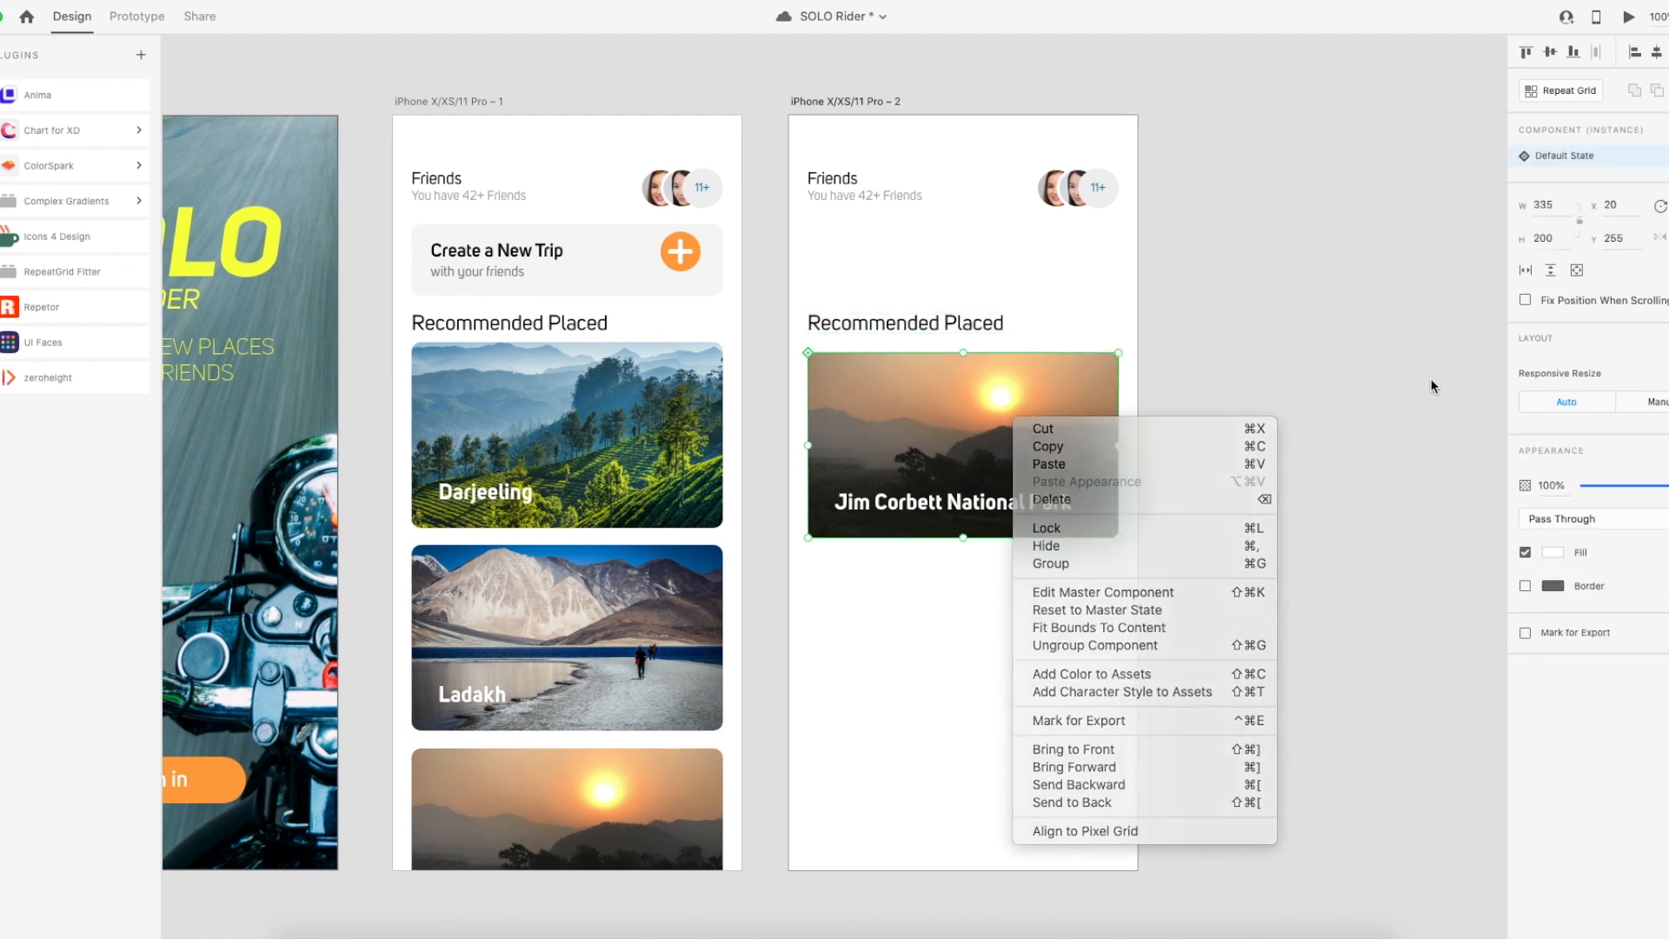
click(1014, 447)
right_click(986, 438)
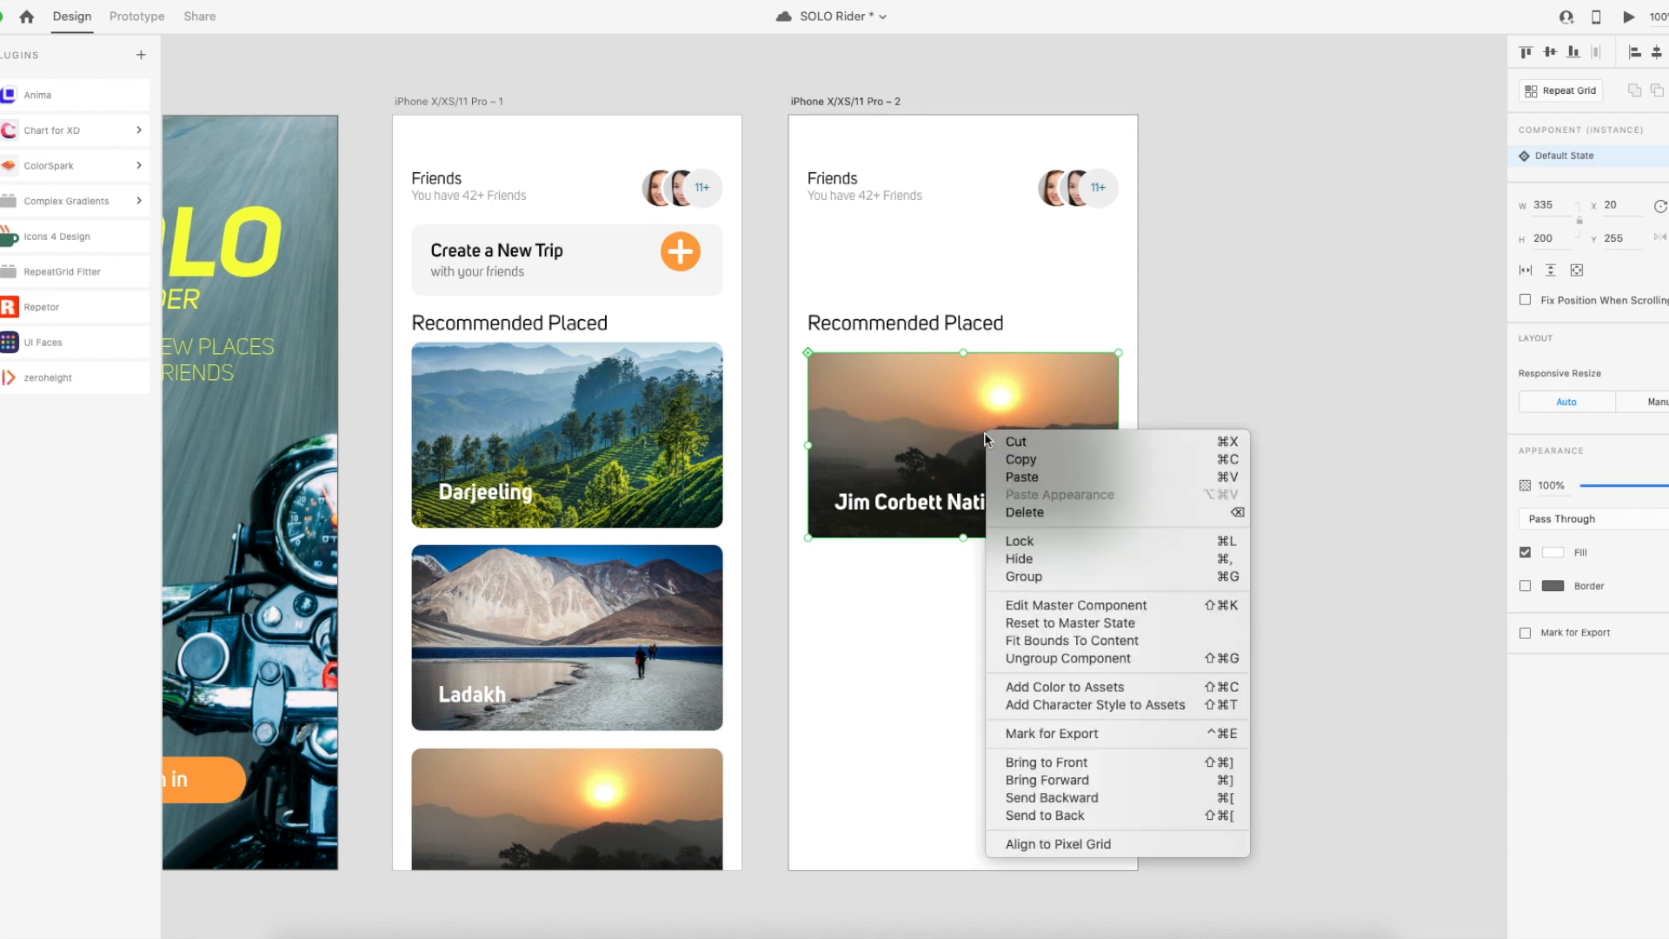
click(1109, 659)
click(1204, 542)
click(1008, 494)
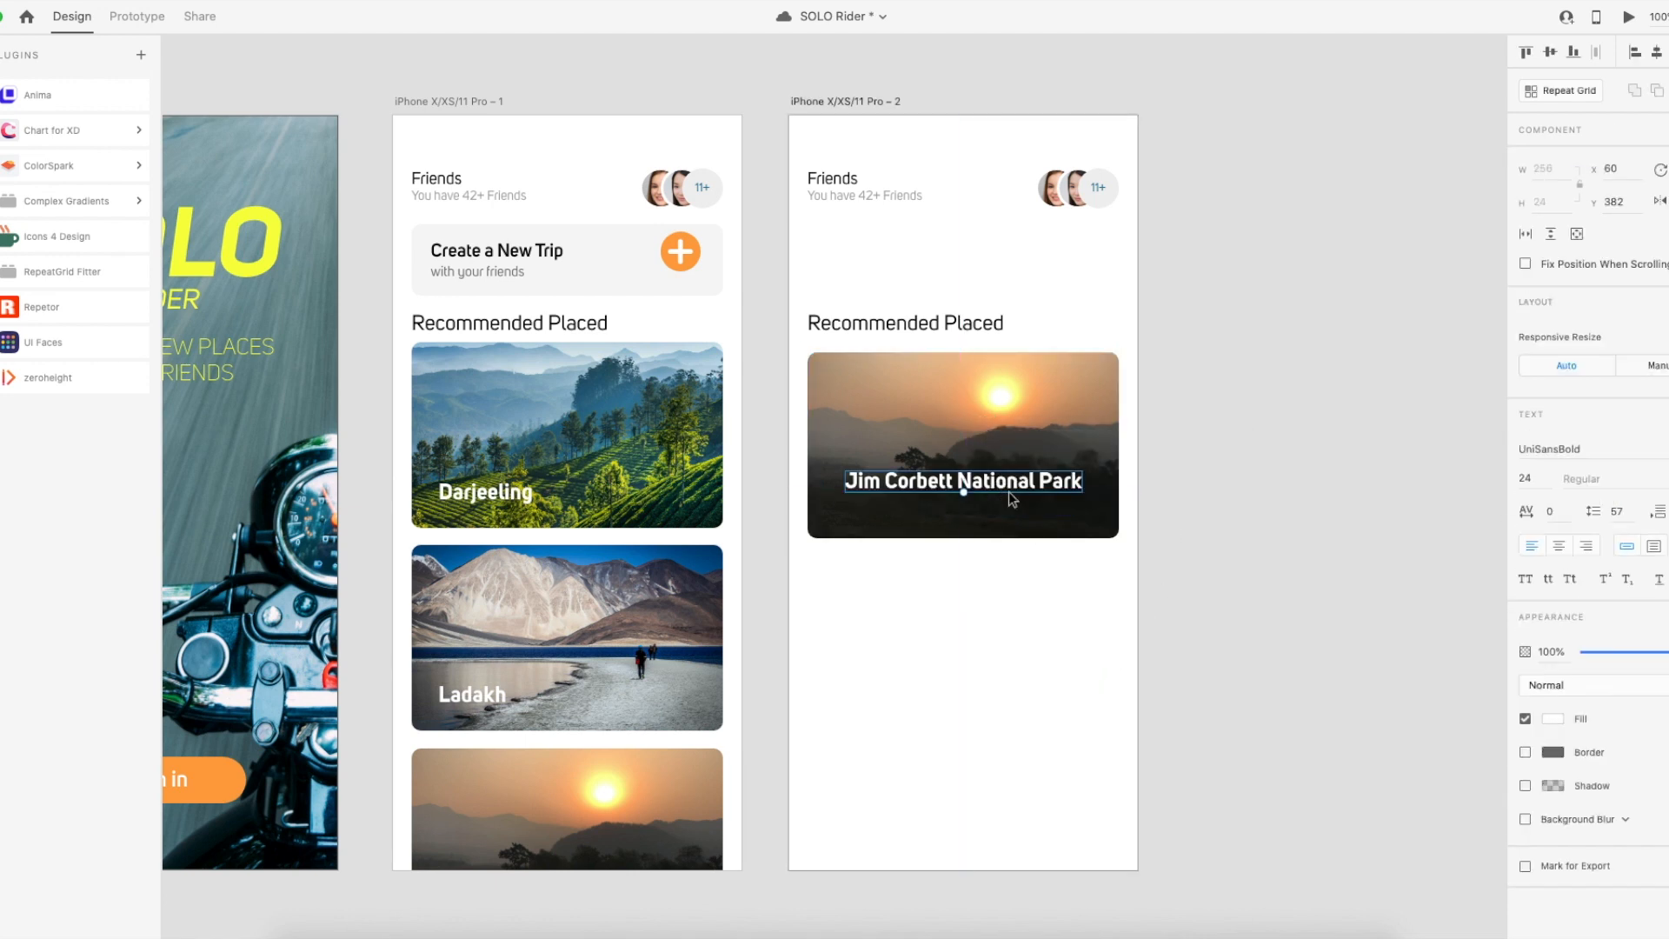
key(Delete)
Change the Recommended Placed heading on the duplicated artboard to "Jim Corbett National Park".
double_click(902, 321)
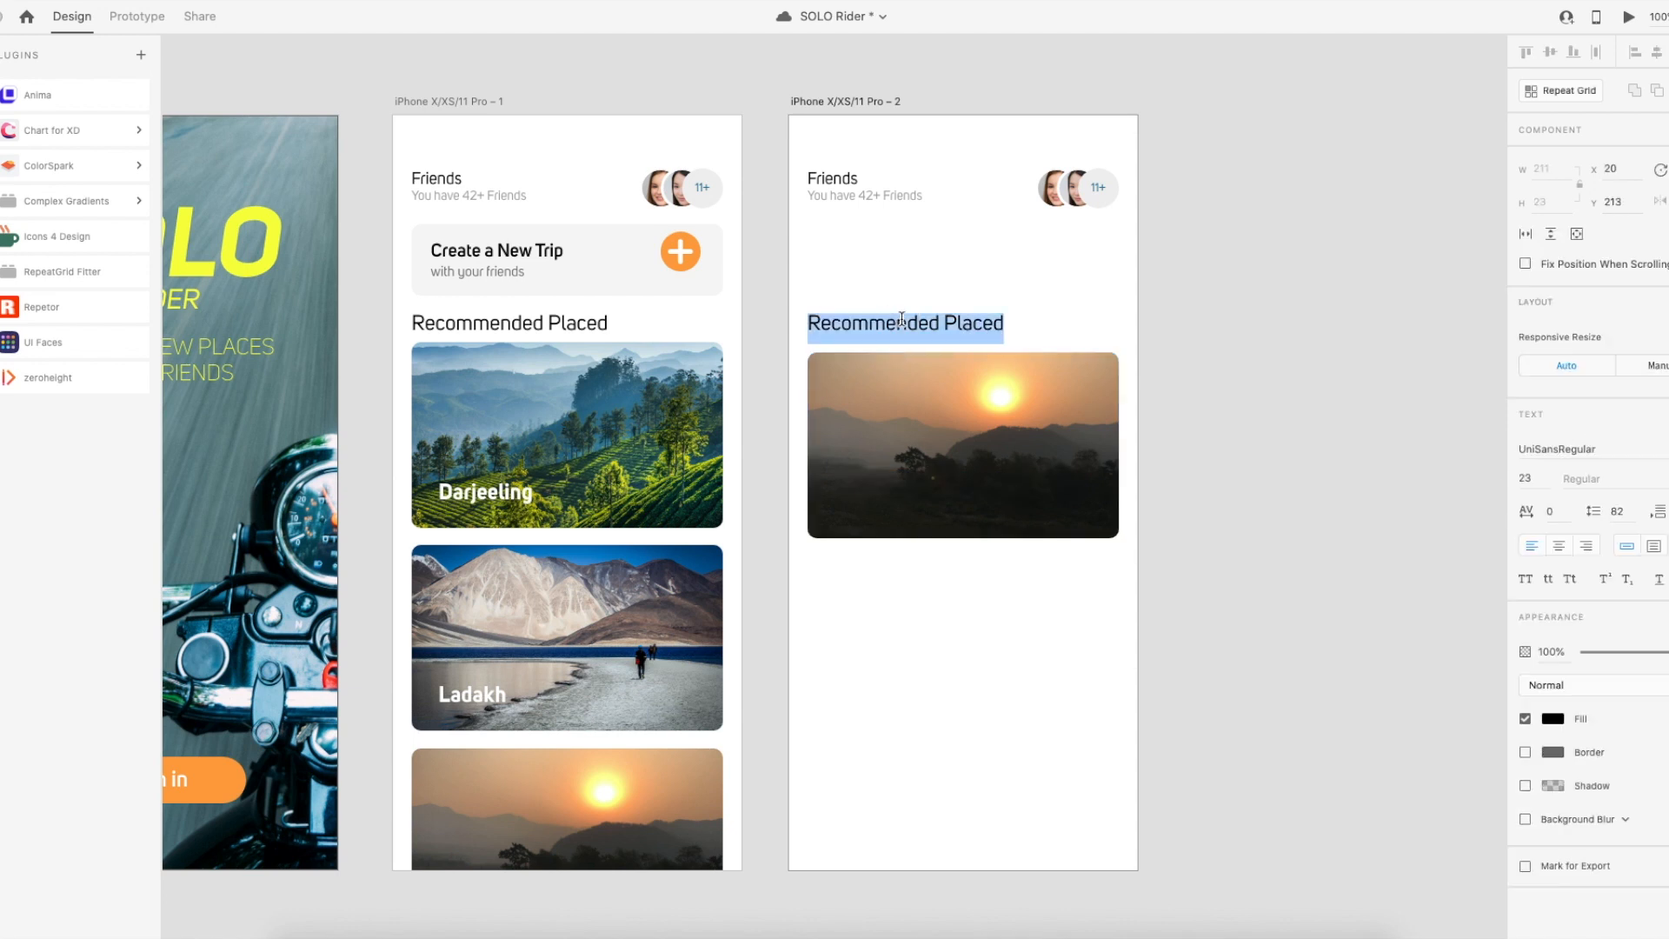
text(Jim)
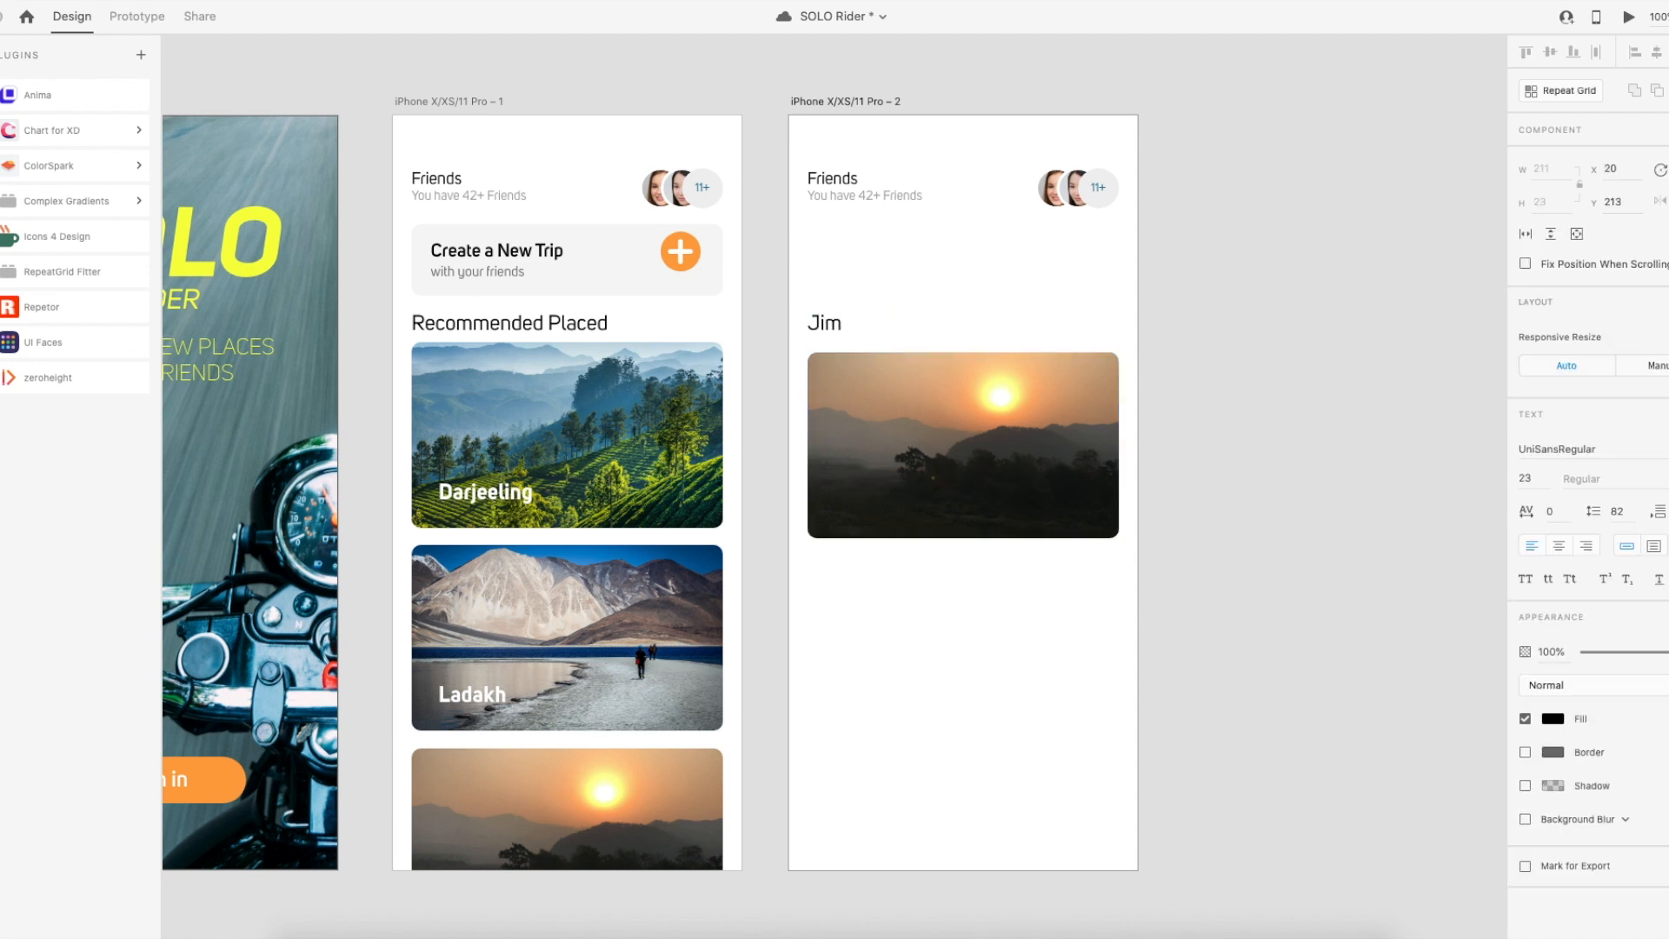
text( Corbett National PArk)
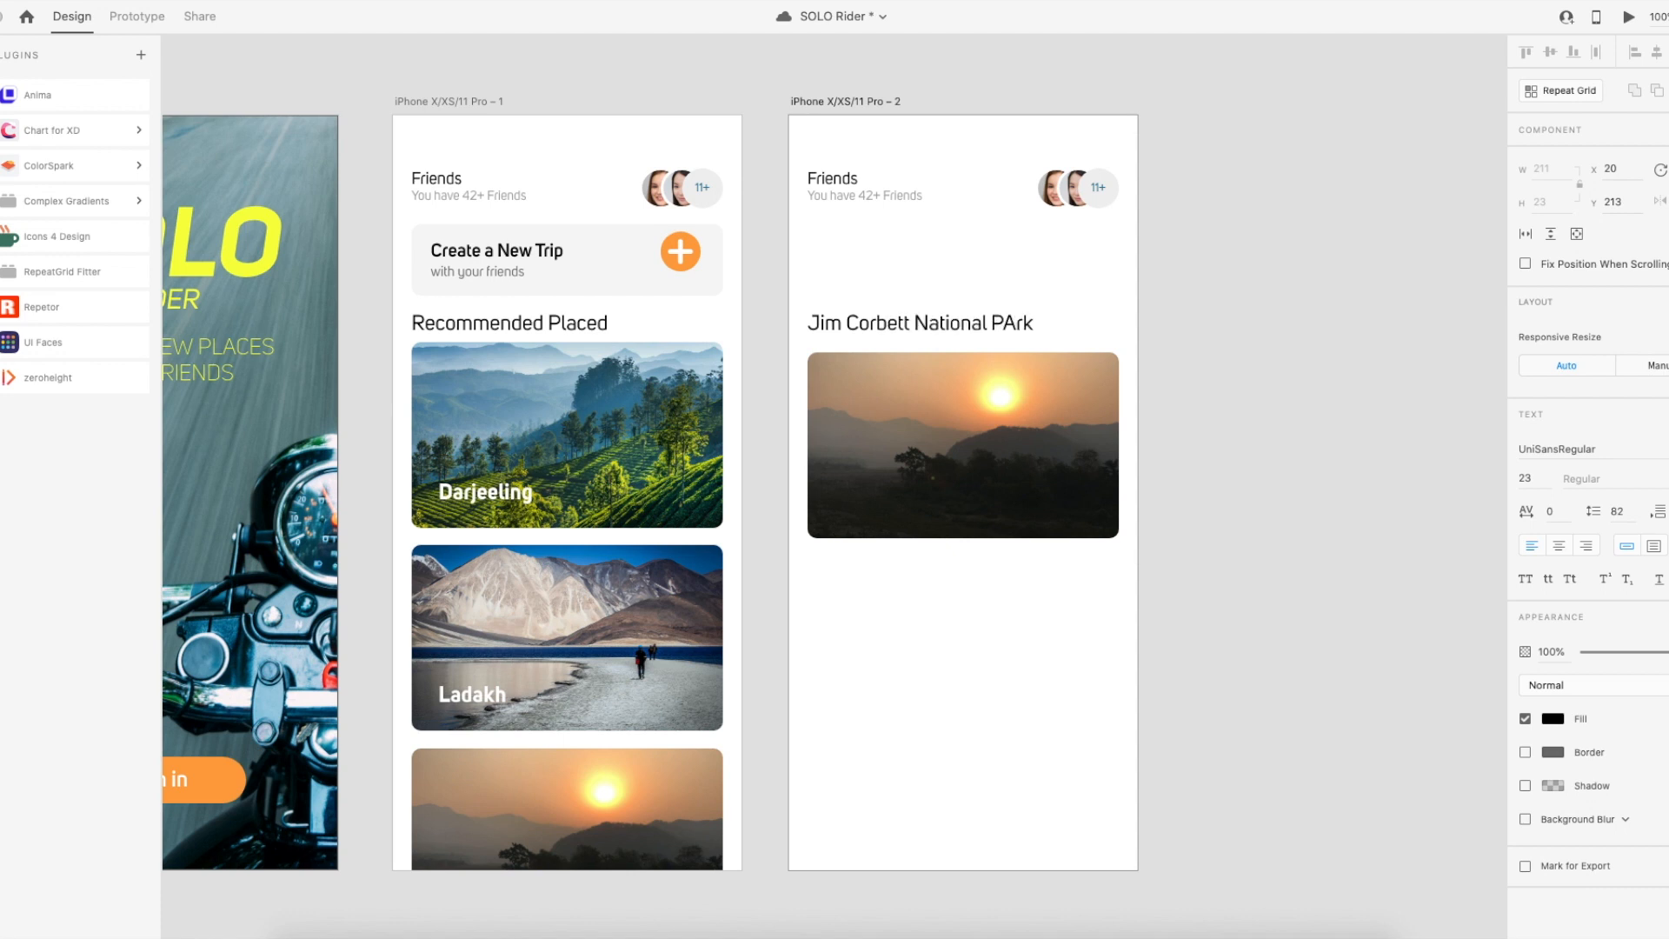
key(BackSpace)
text(ark)
key(Escape)
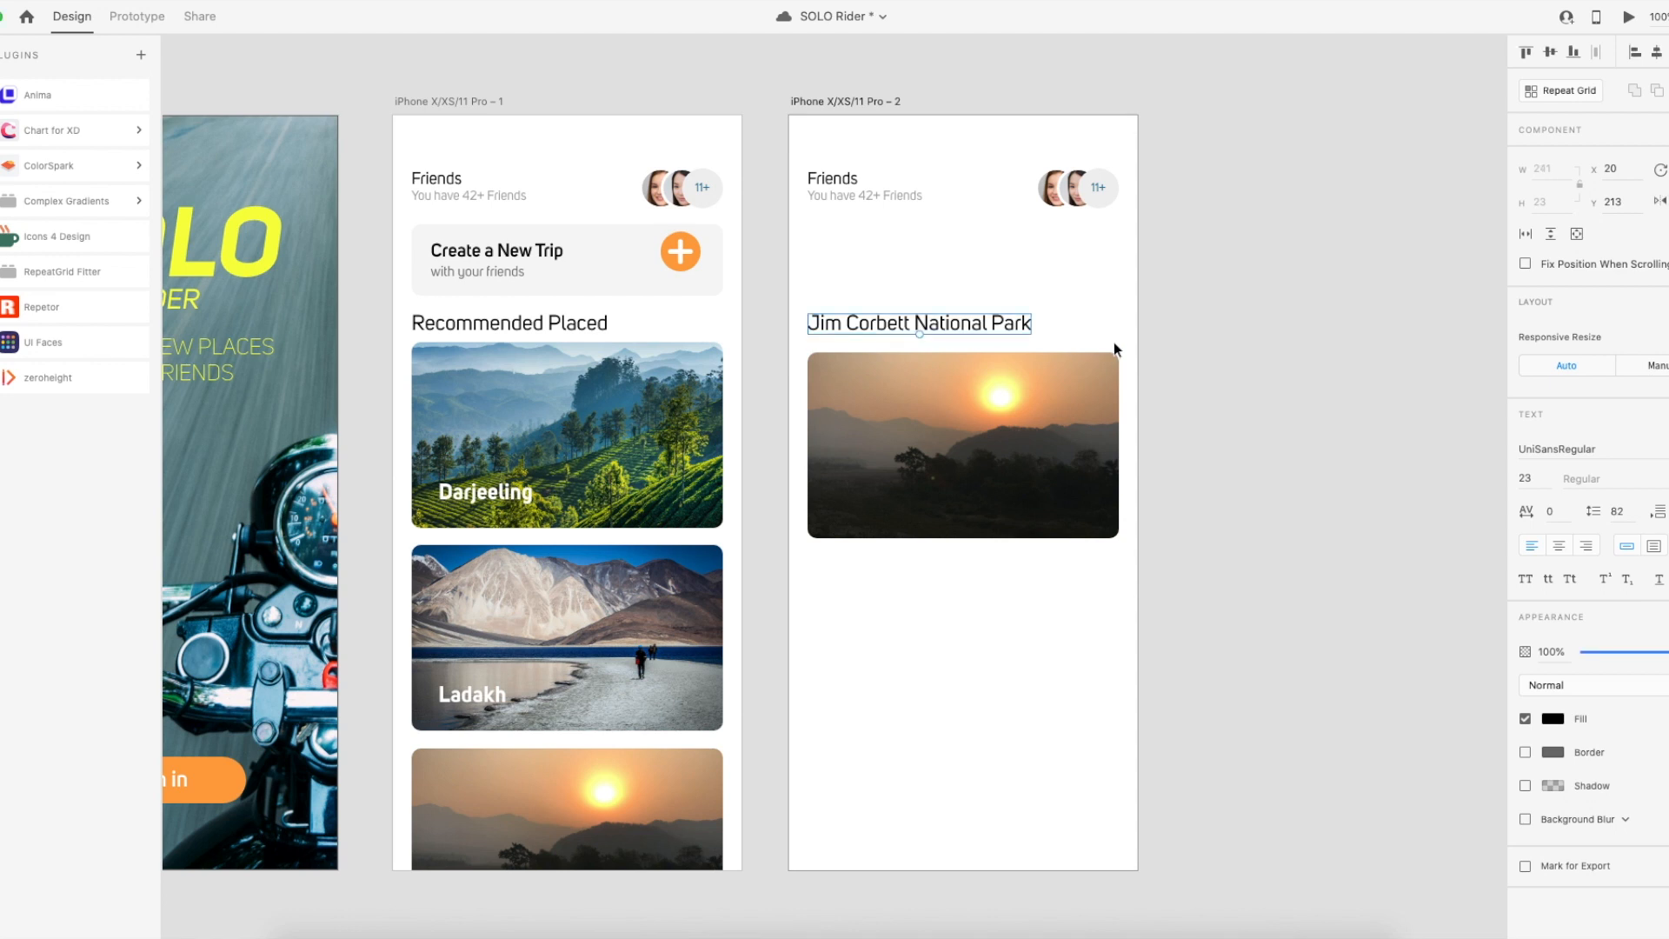
click(1218, 317)
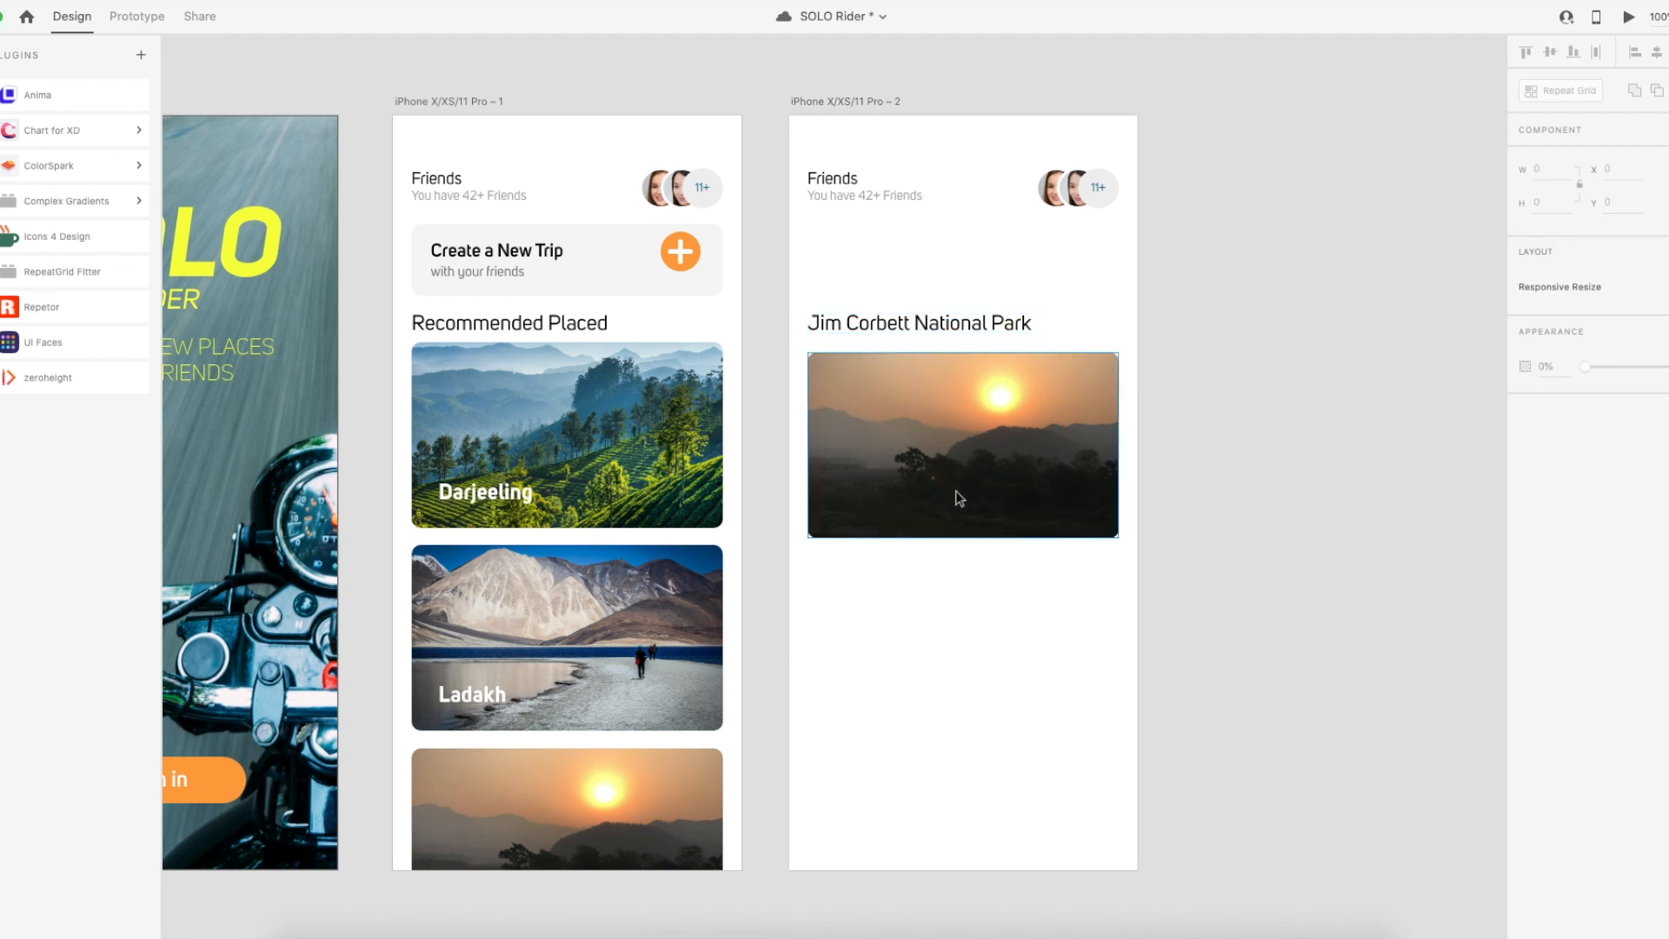
Delete the Friends header from the duplicated artboard and move the park photo up to Y 80 with the heading 12 px below it.
click(1068, 202)
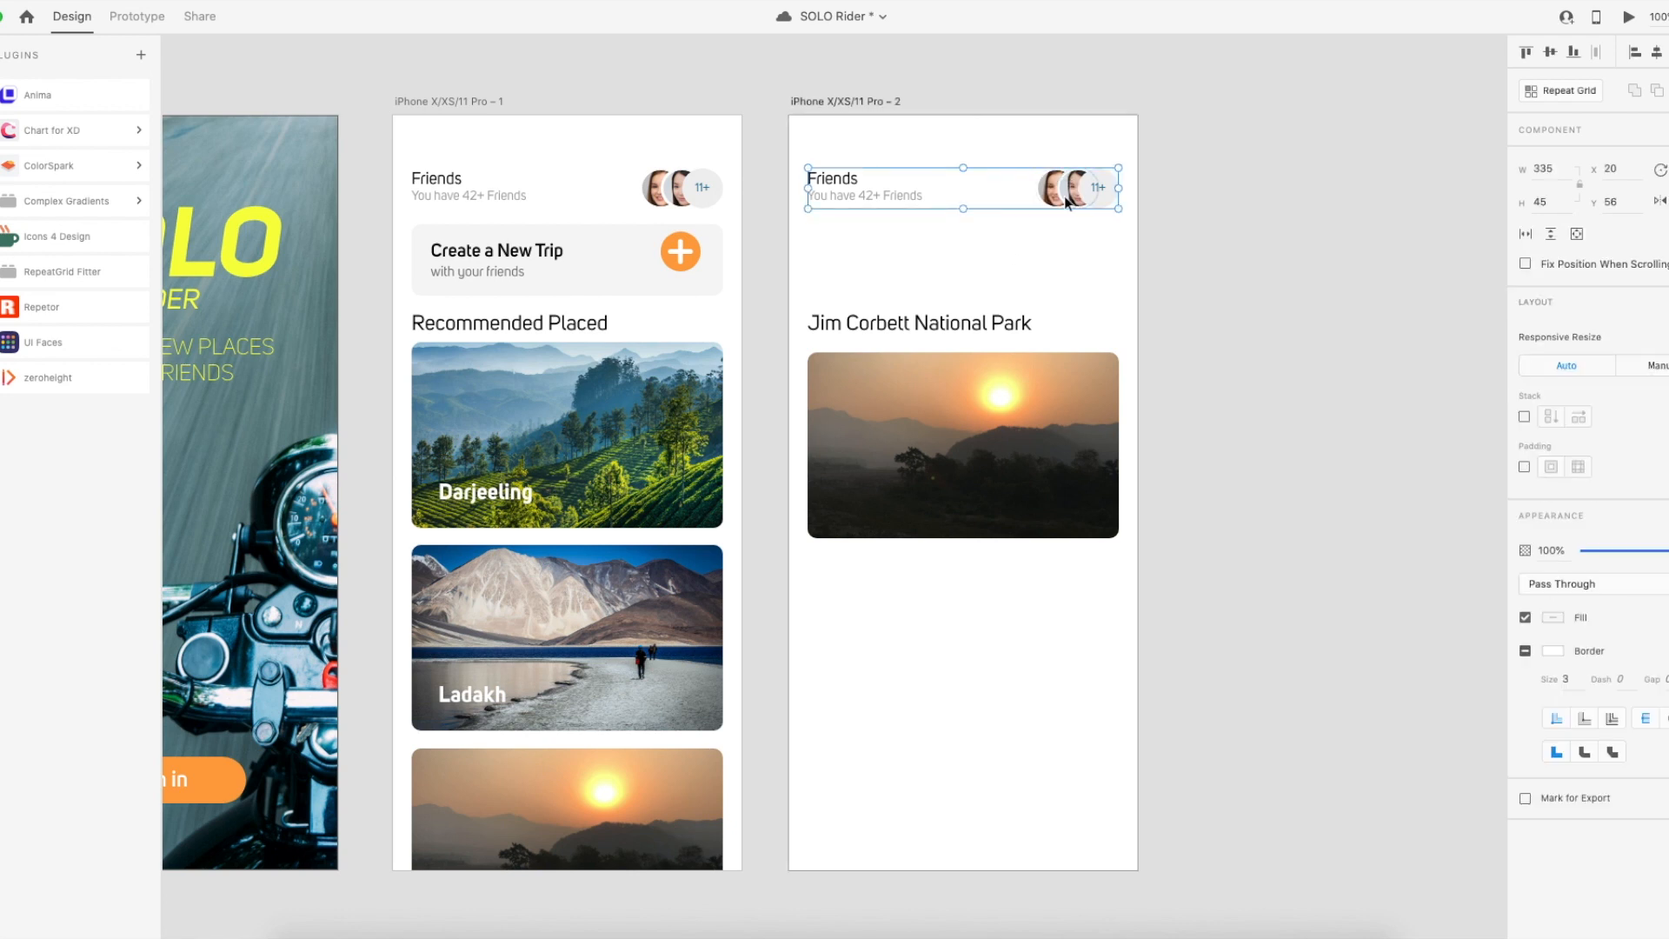
key(Delete)
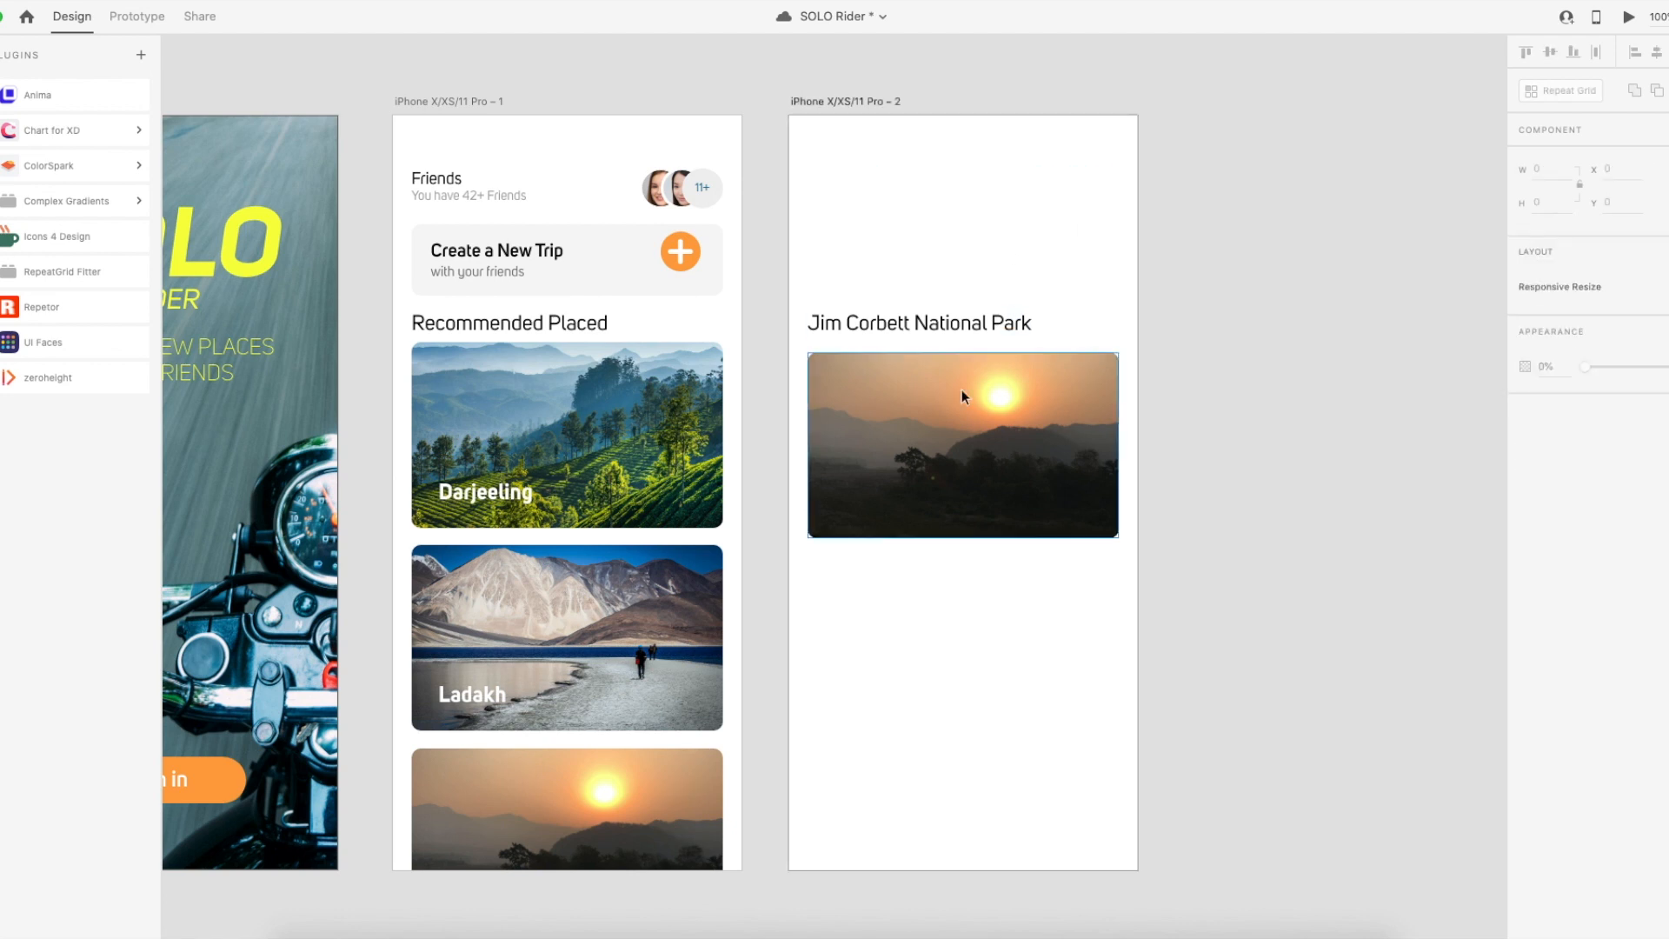
drag(926, 475, 913, 380)
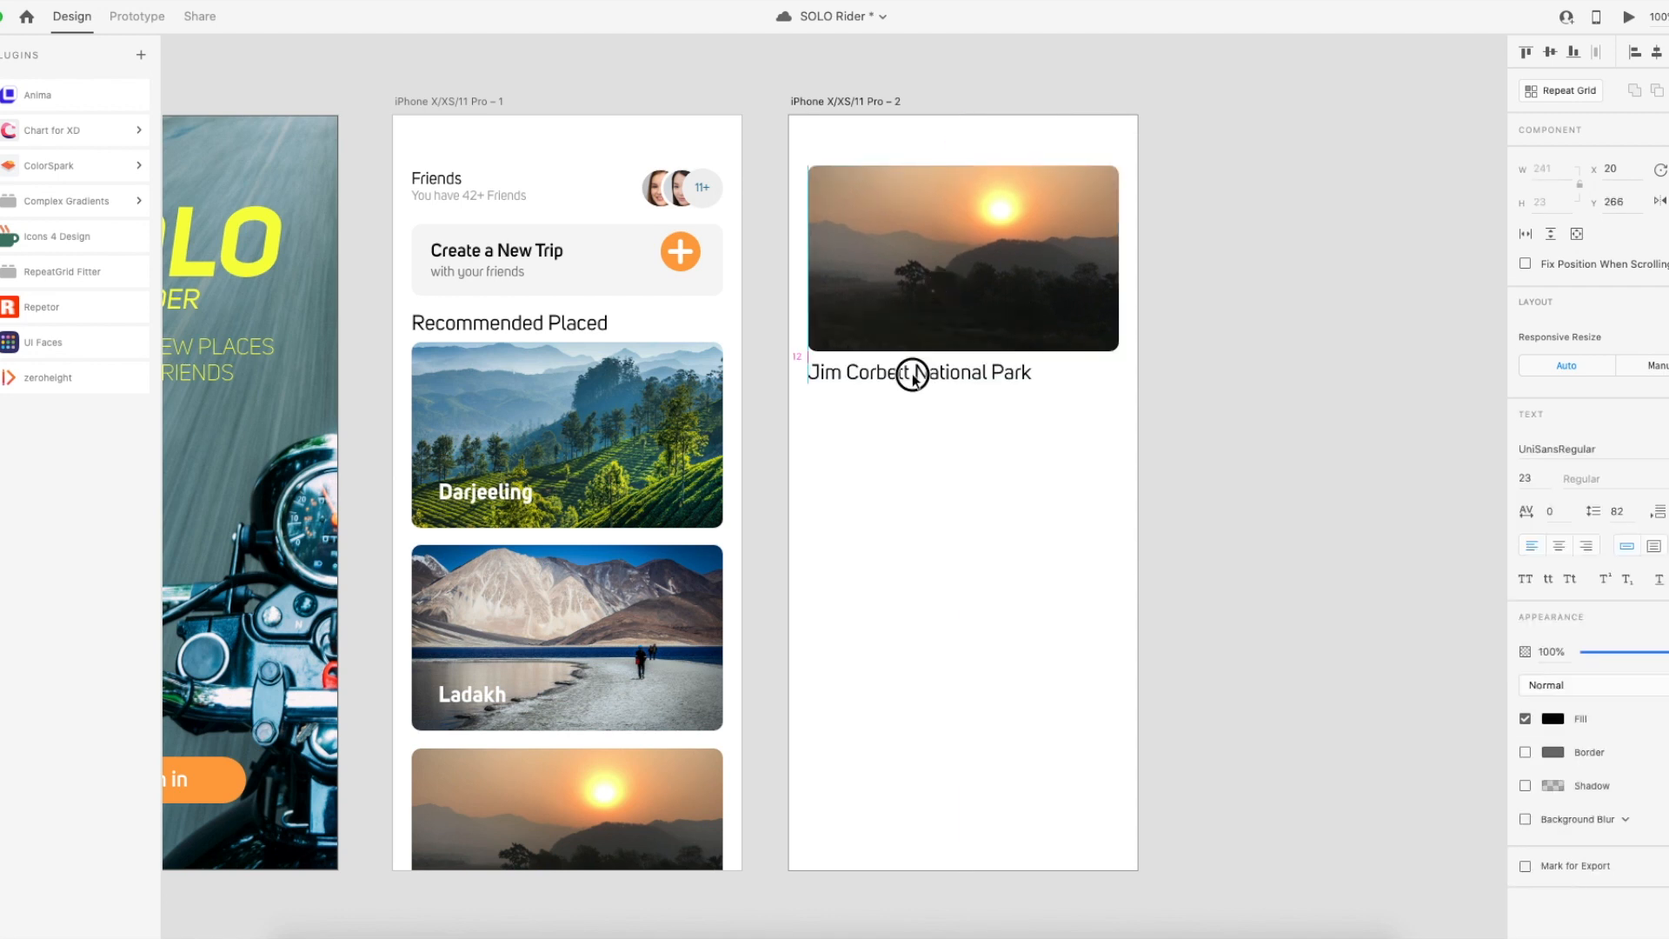
shift+click(911, 319)
drag(911, 320, 913, 333)
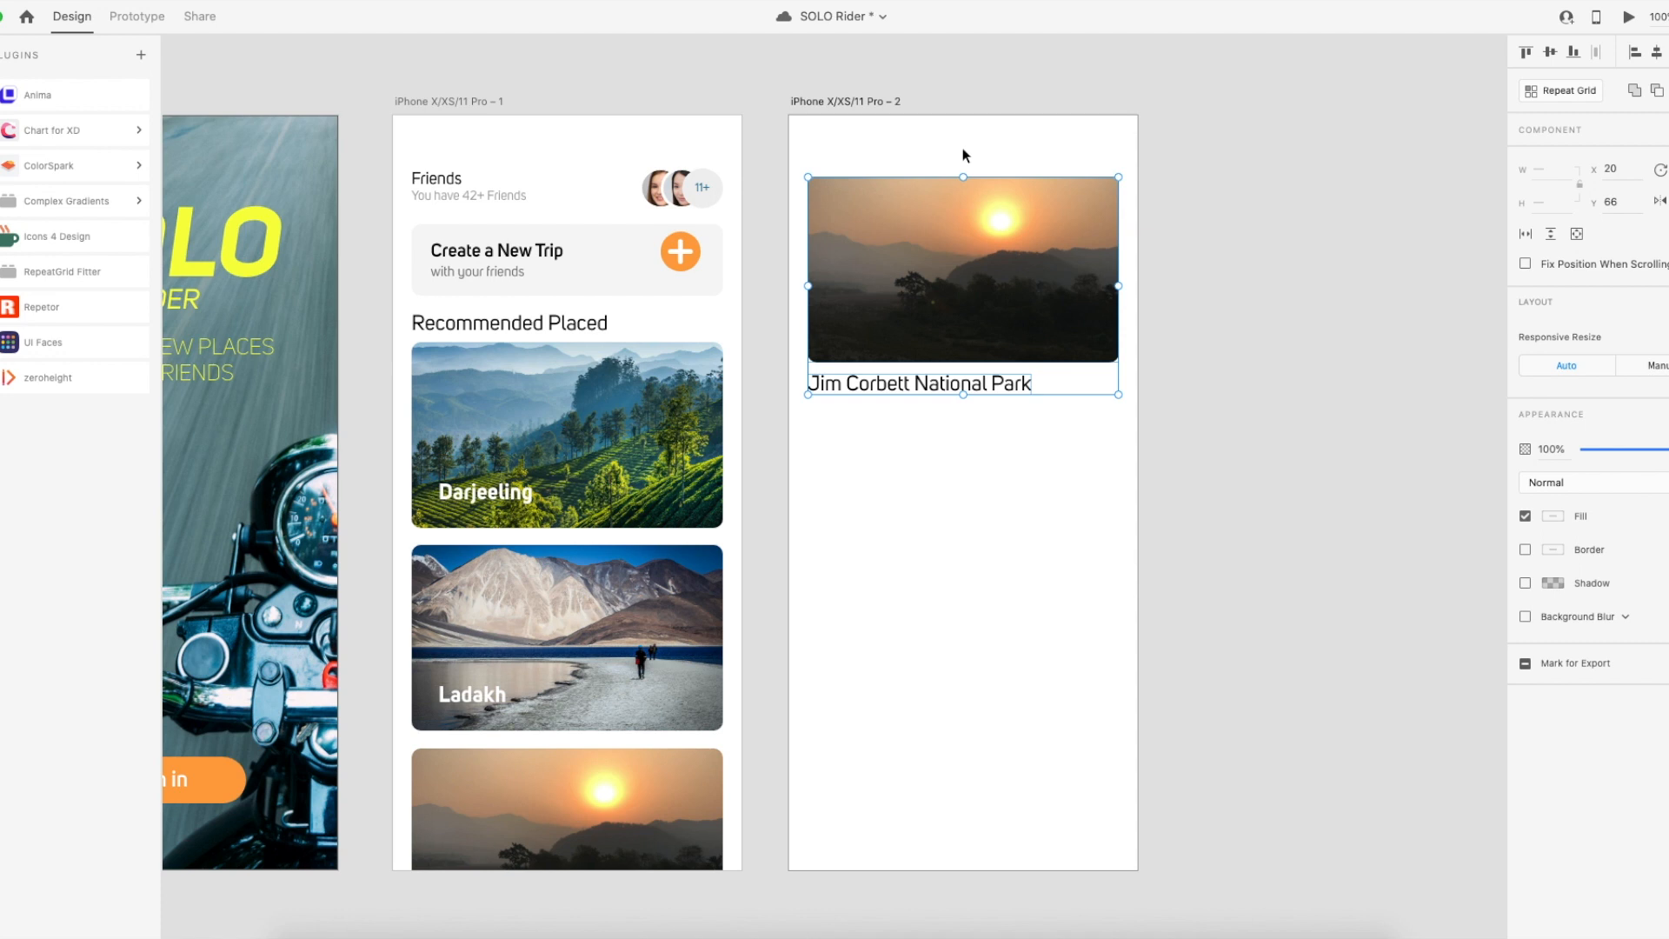
drag(952, 236, 953, 248)
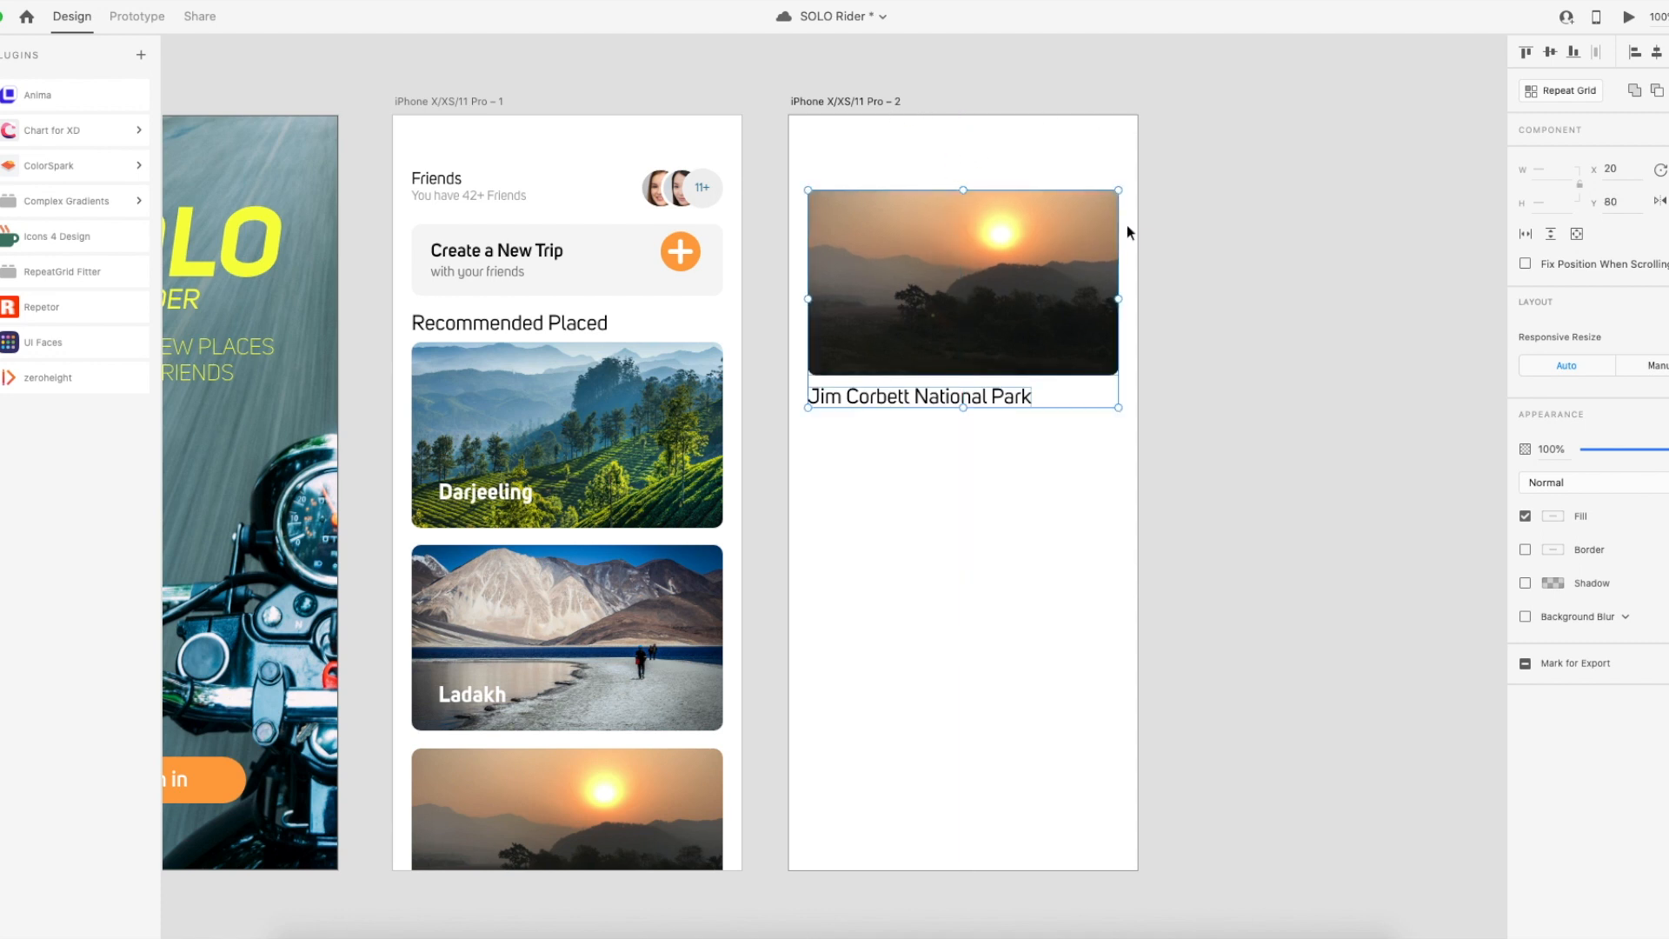
click(1213, 271)
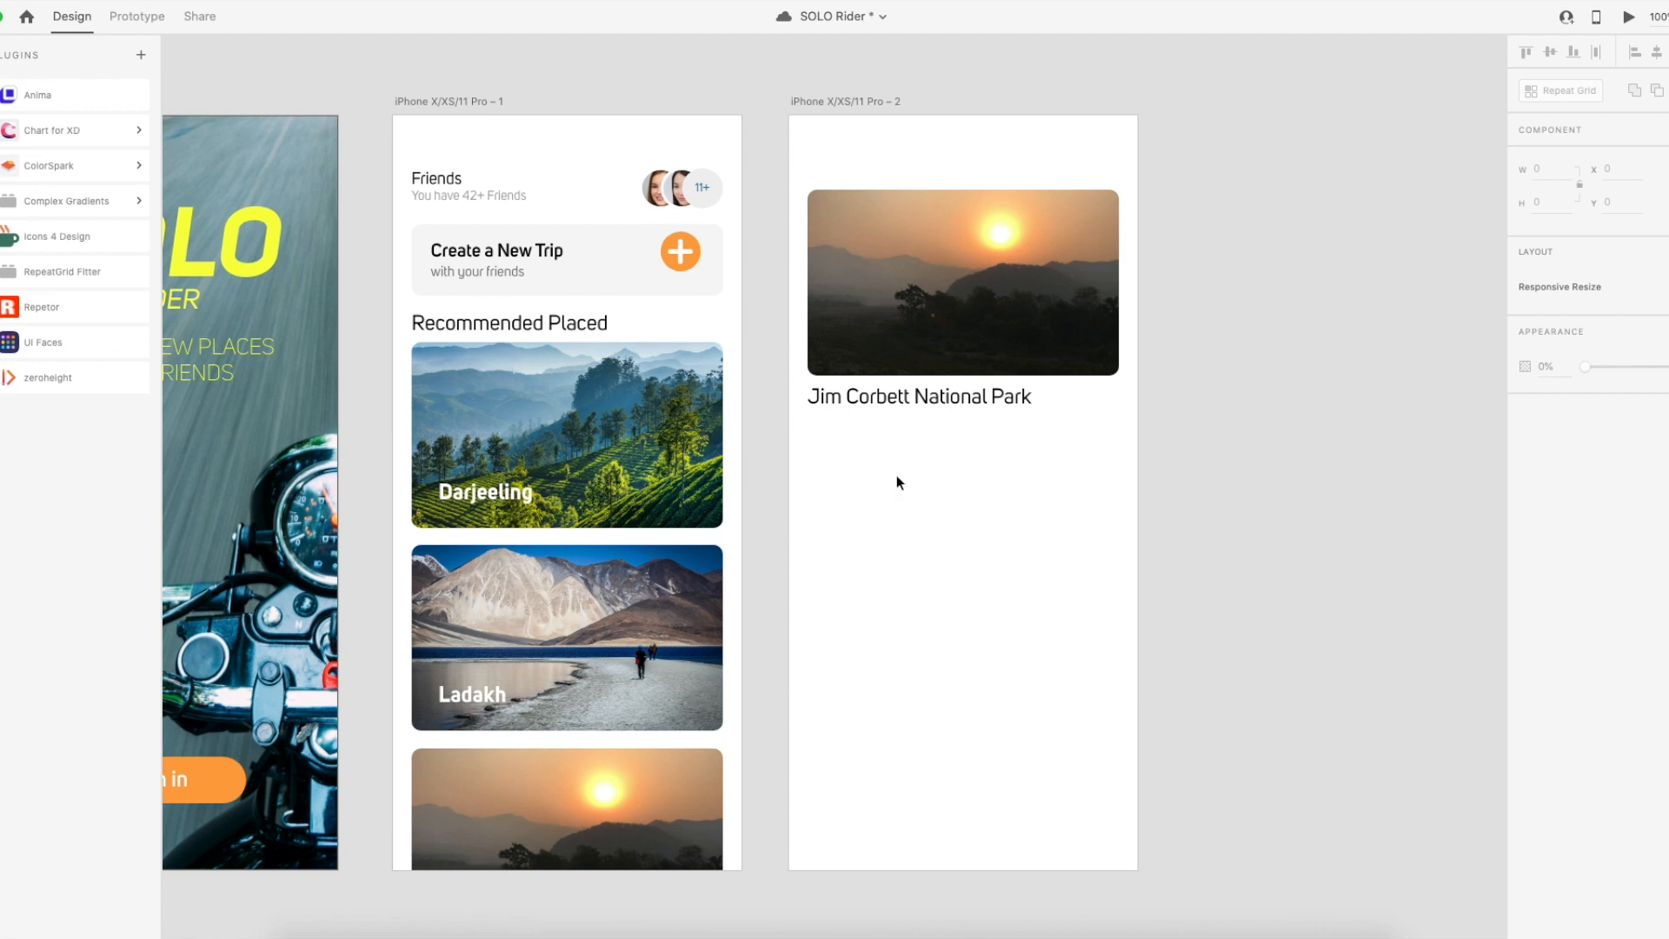
Switch to Chrome and search the web for "jim corbett national park".
scroll(896, 447, down, 1)
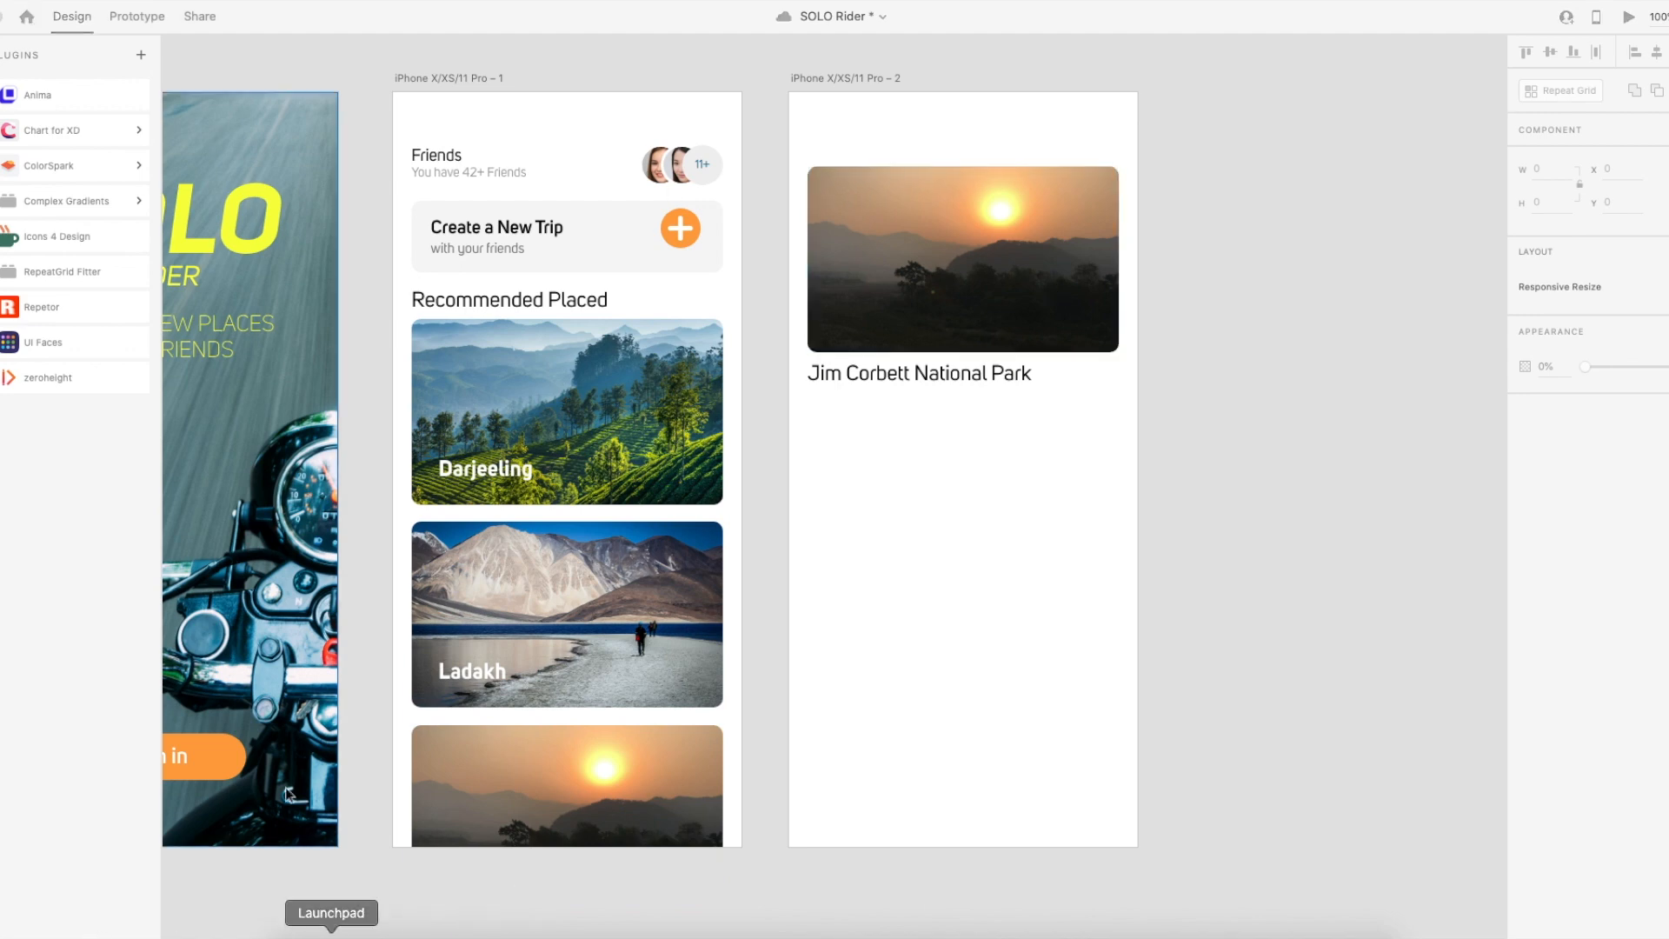
click(293, 923)
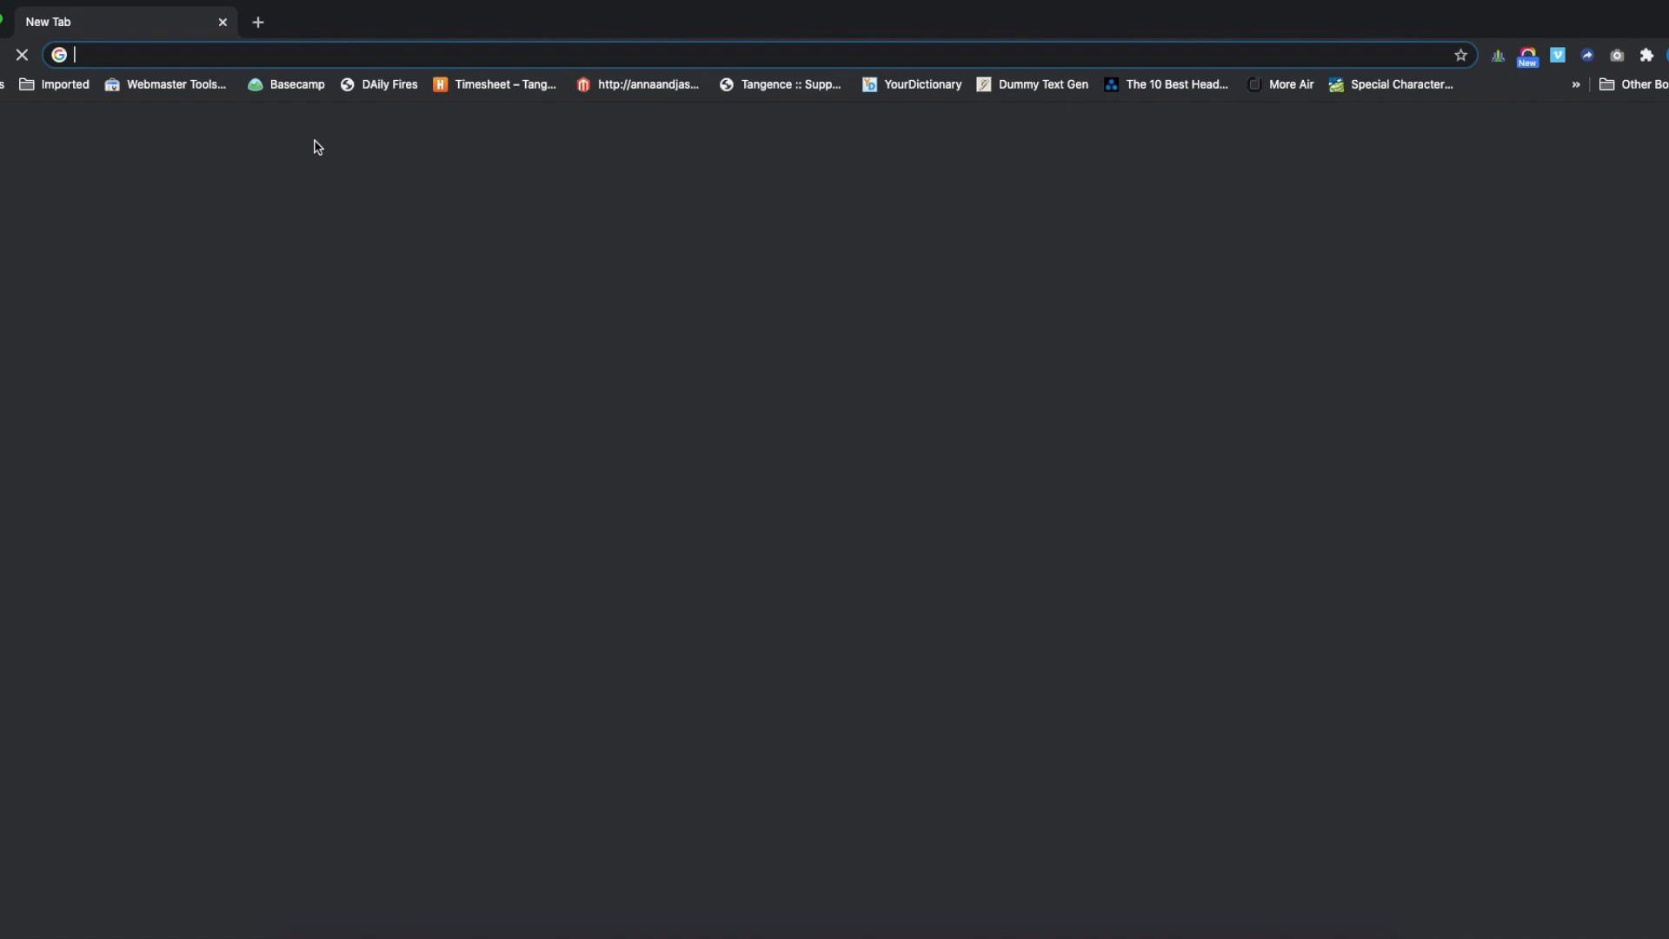
text(jim corbett national park)
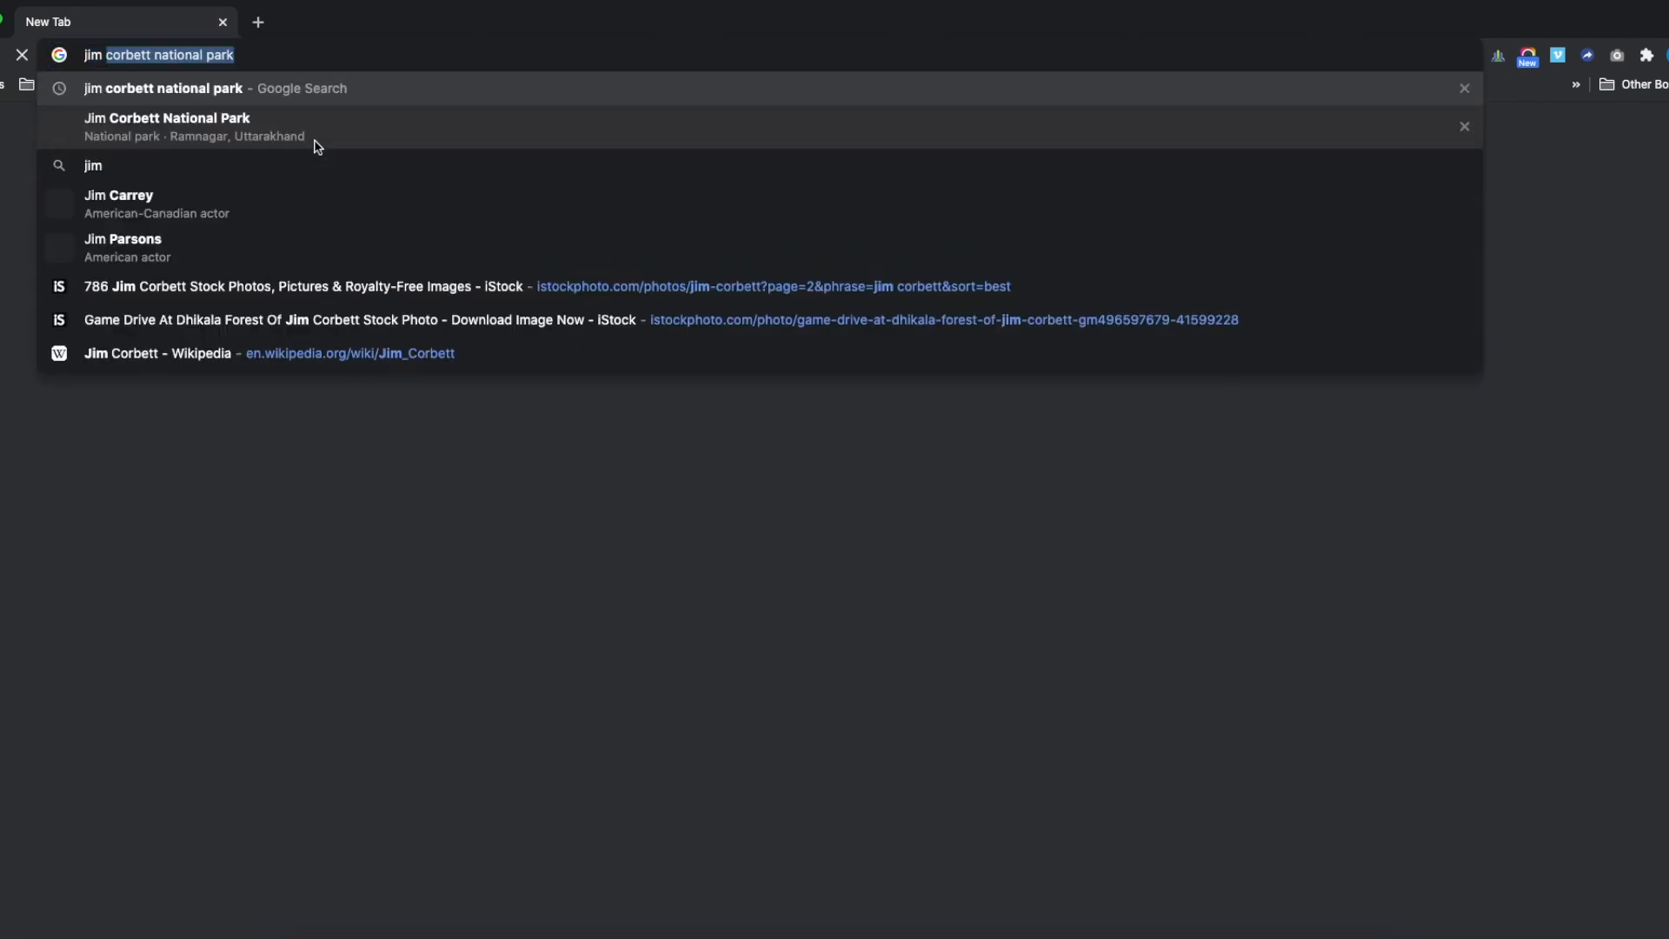
key(Return)
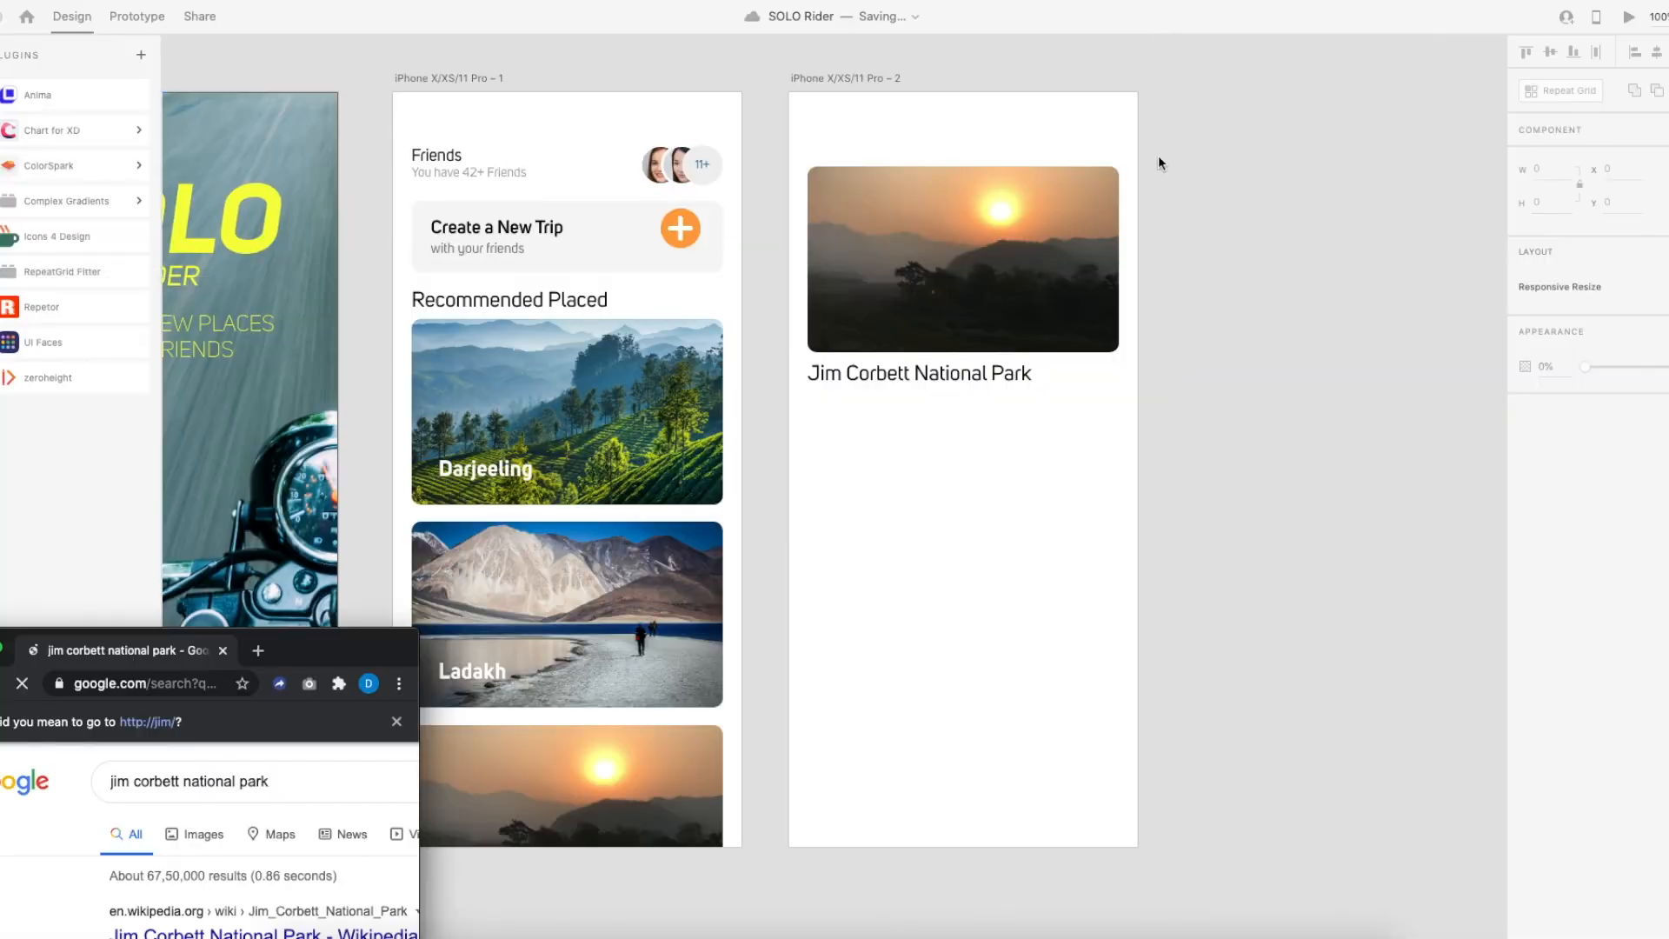
Enlarge the browser window and place it beside the second artboard to browse the search results.
drag(418, 627, 407, 633)
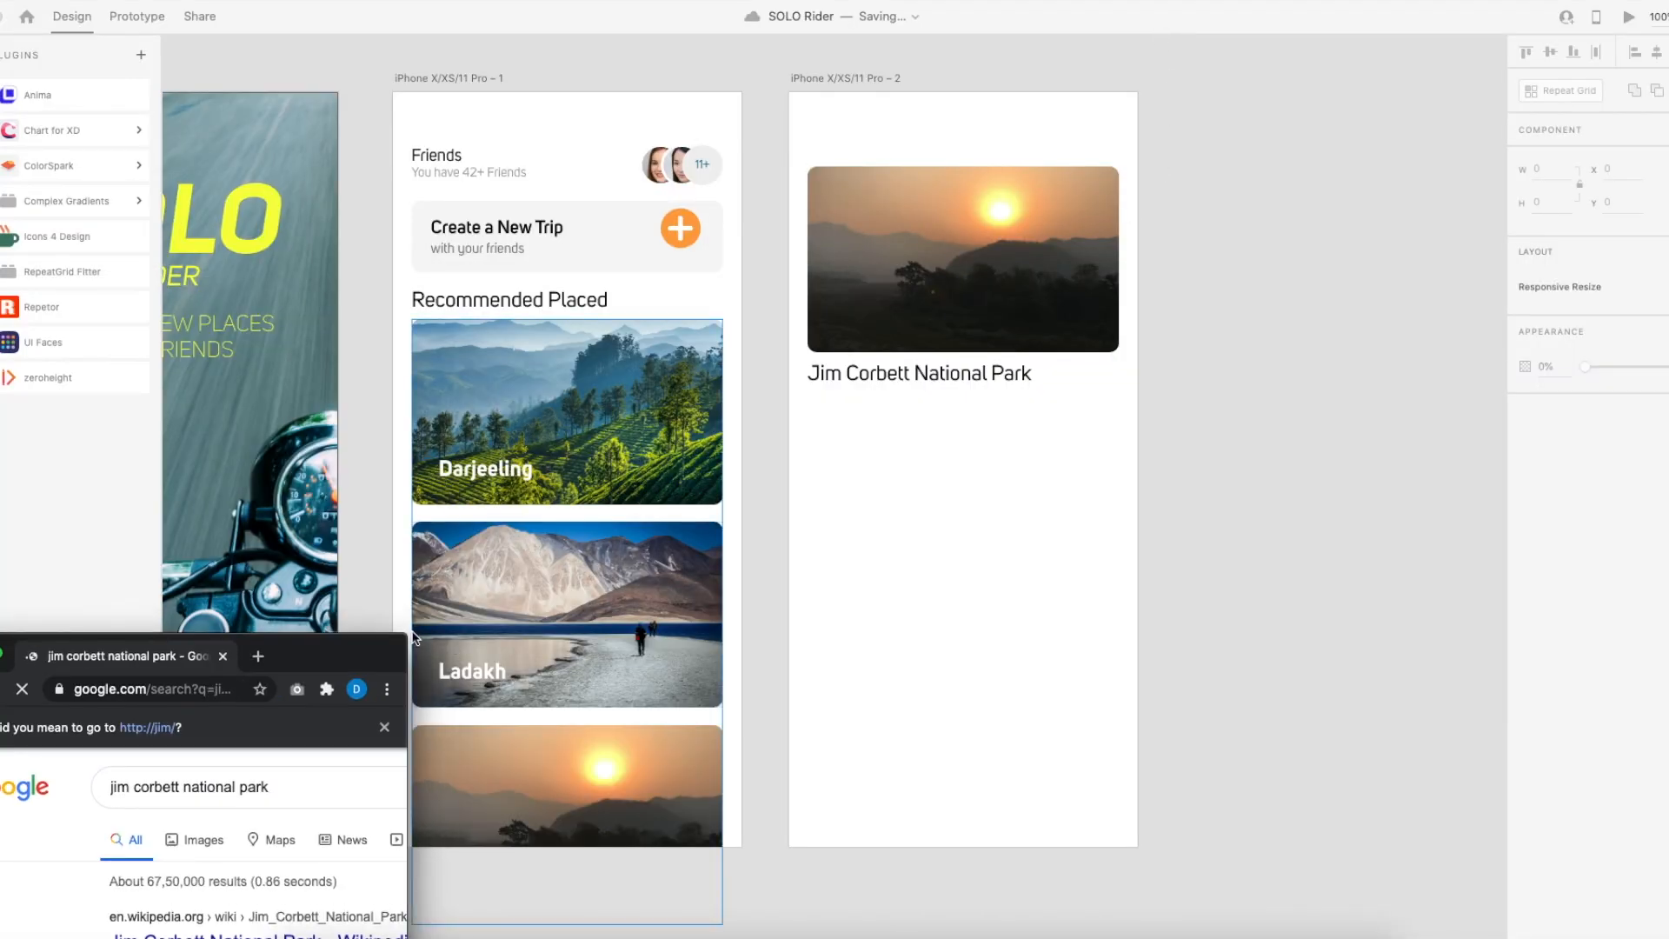
drag(646, 387, 745, 268)
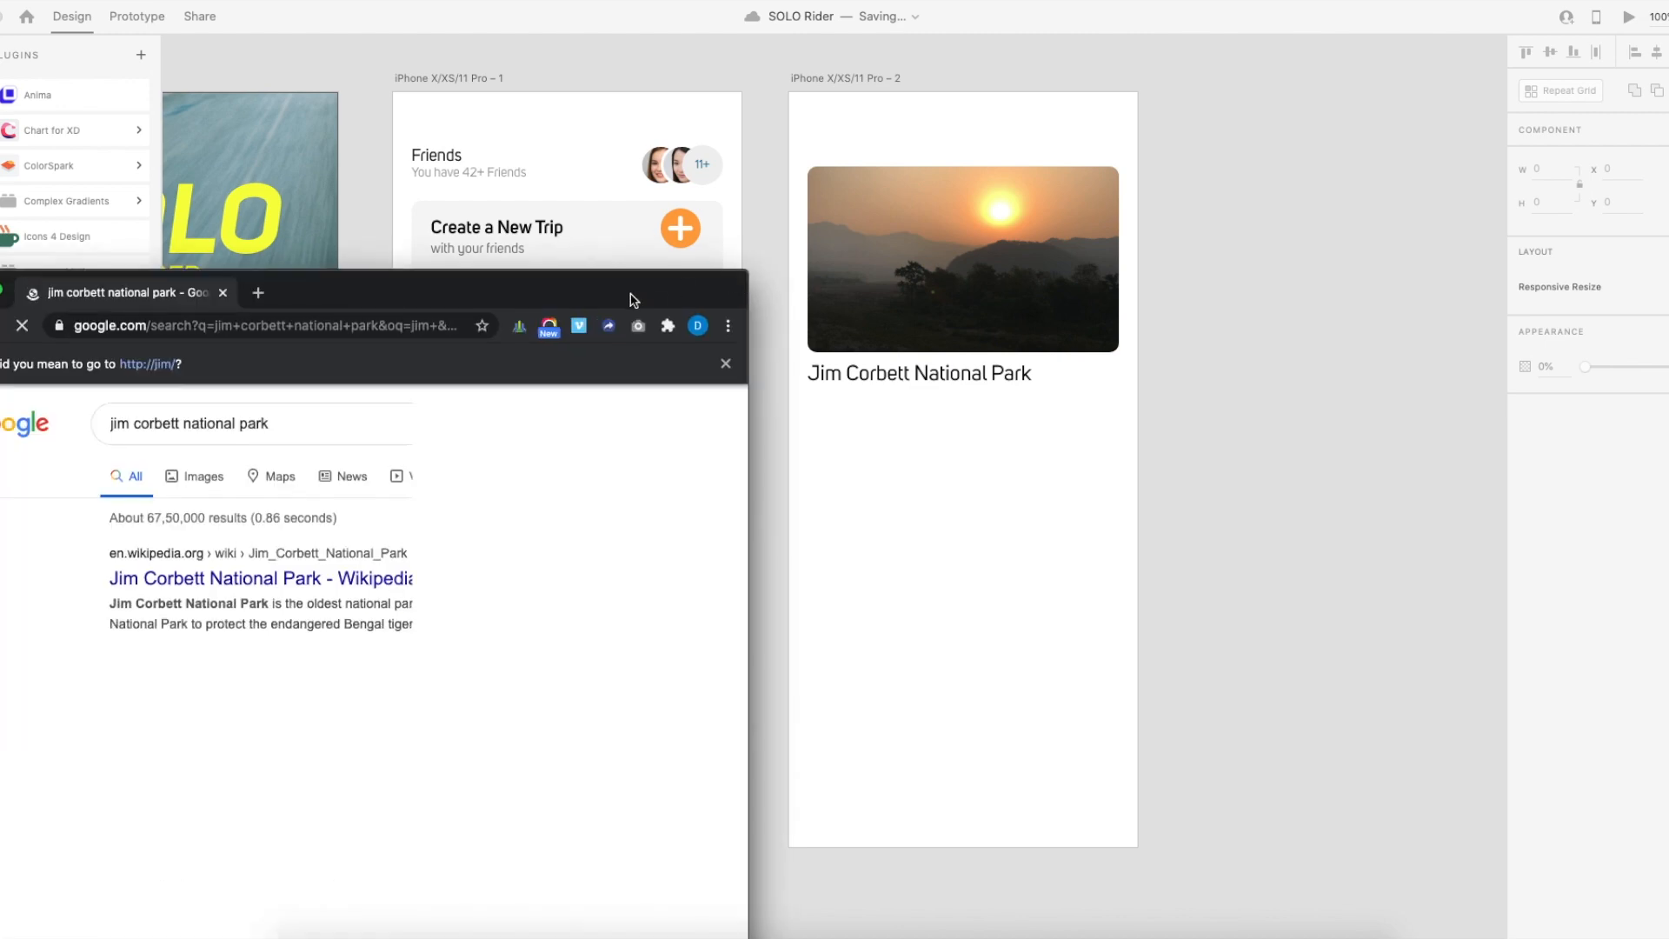
drag(626, 294, 660, 124)
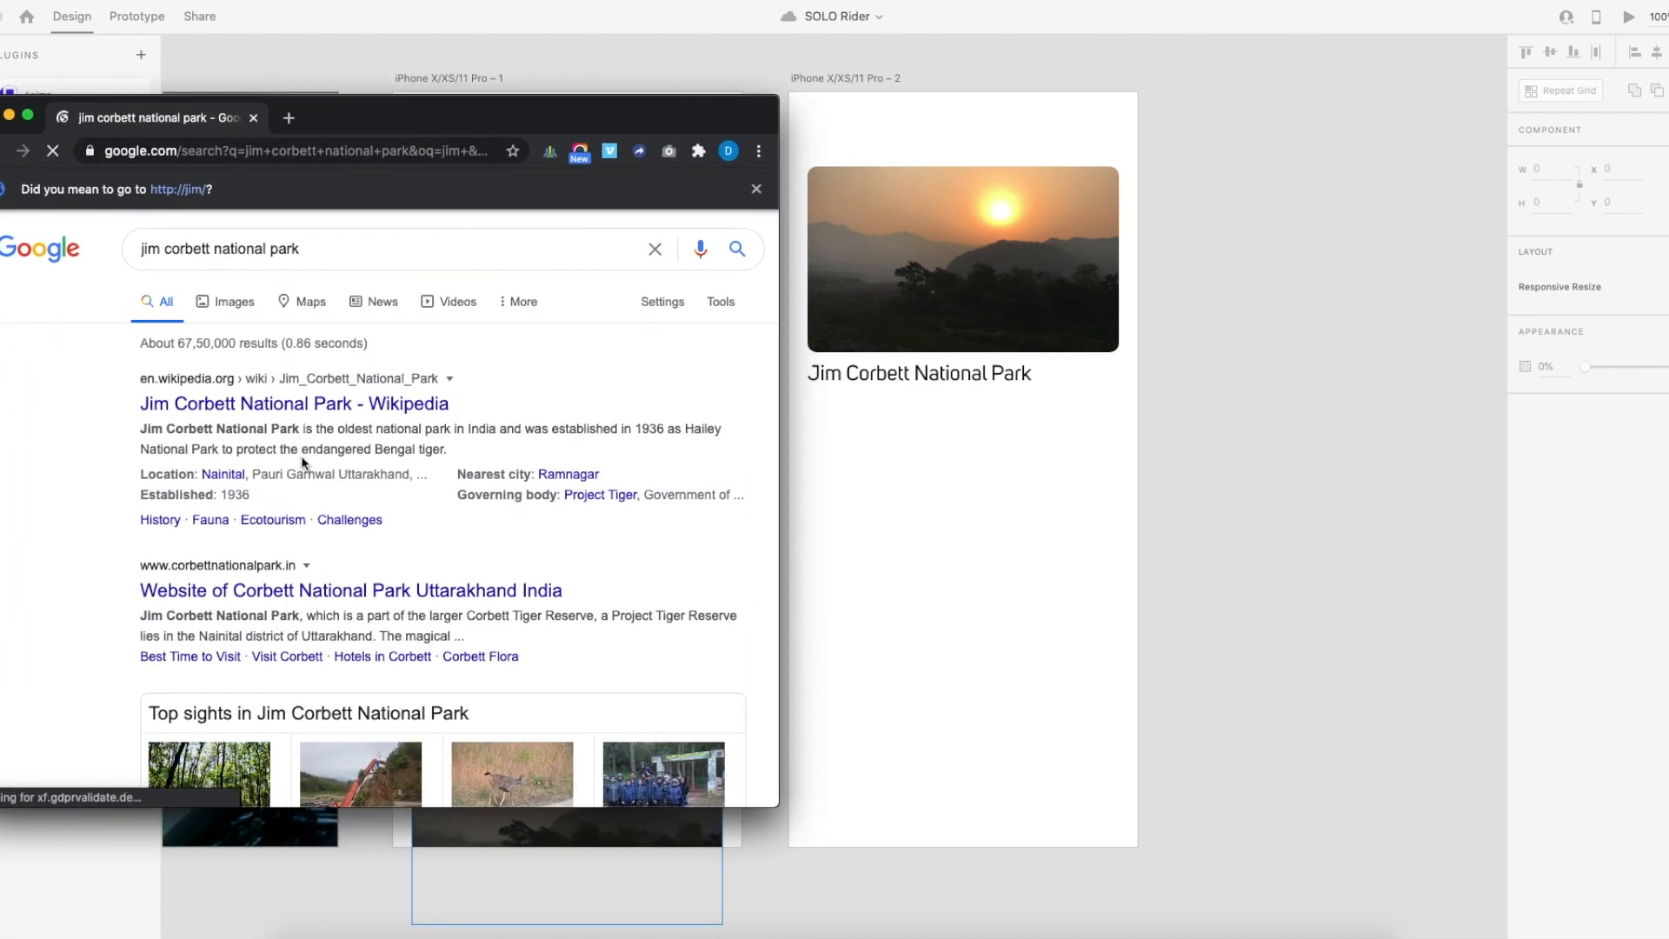
scroll(287, 417, down, 1)
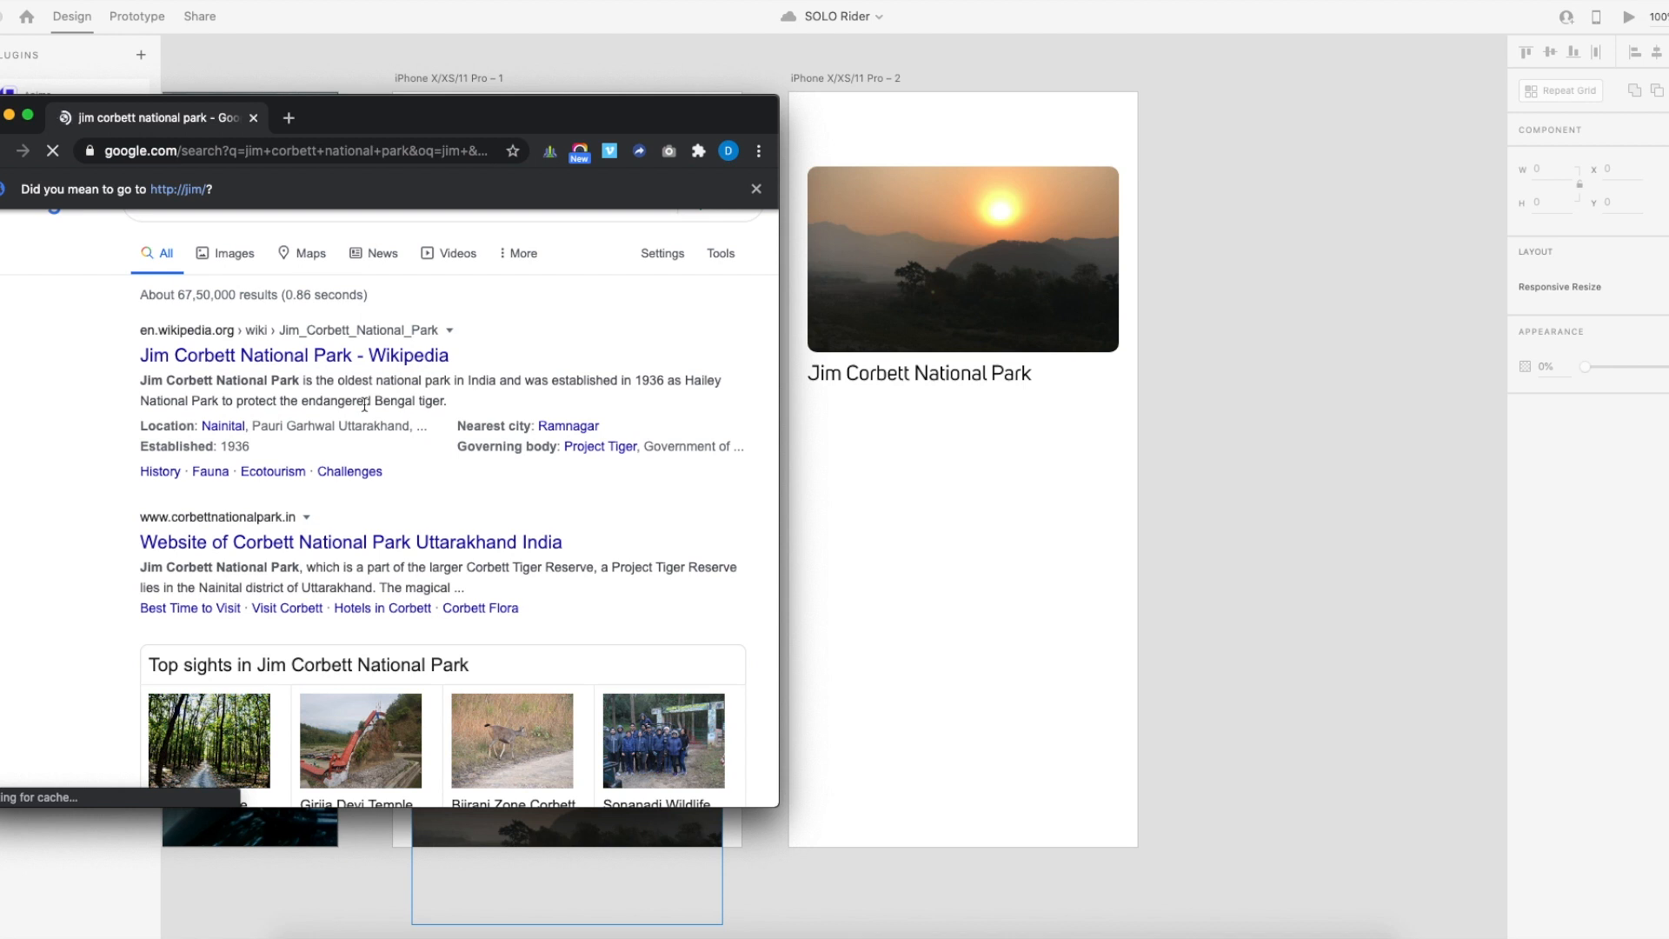
Switch back to Adobe XD and draw a 335 × 315 text area below the park heading with the placeholder text "sdfa".
click(1246, 504)
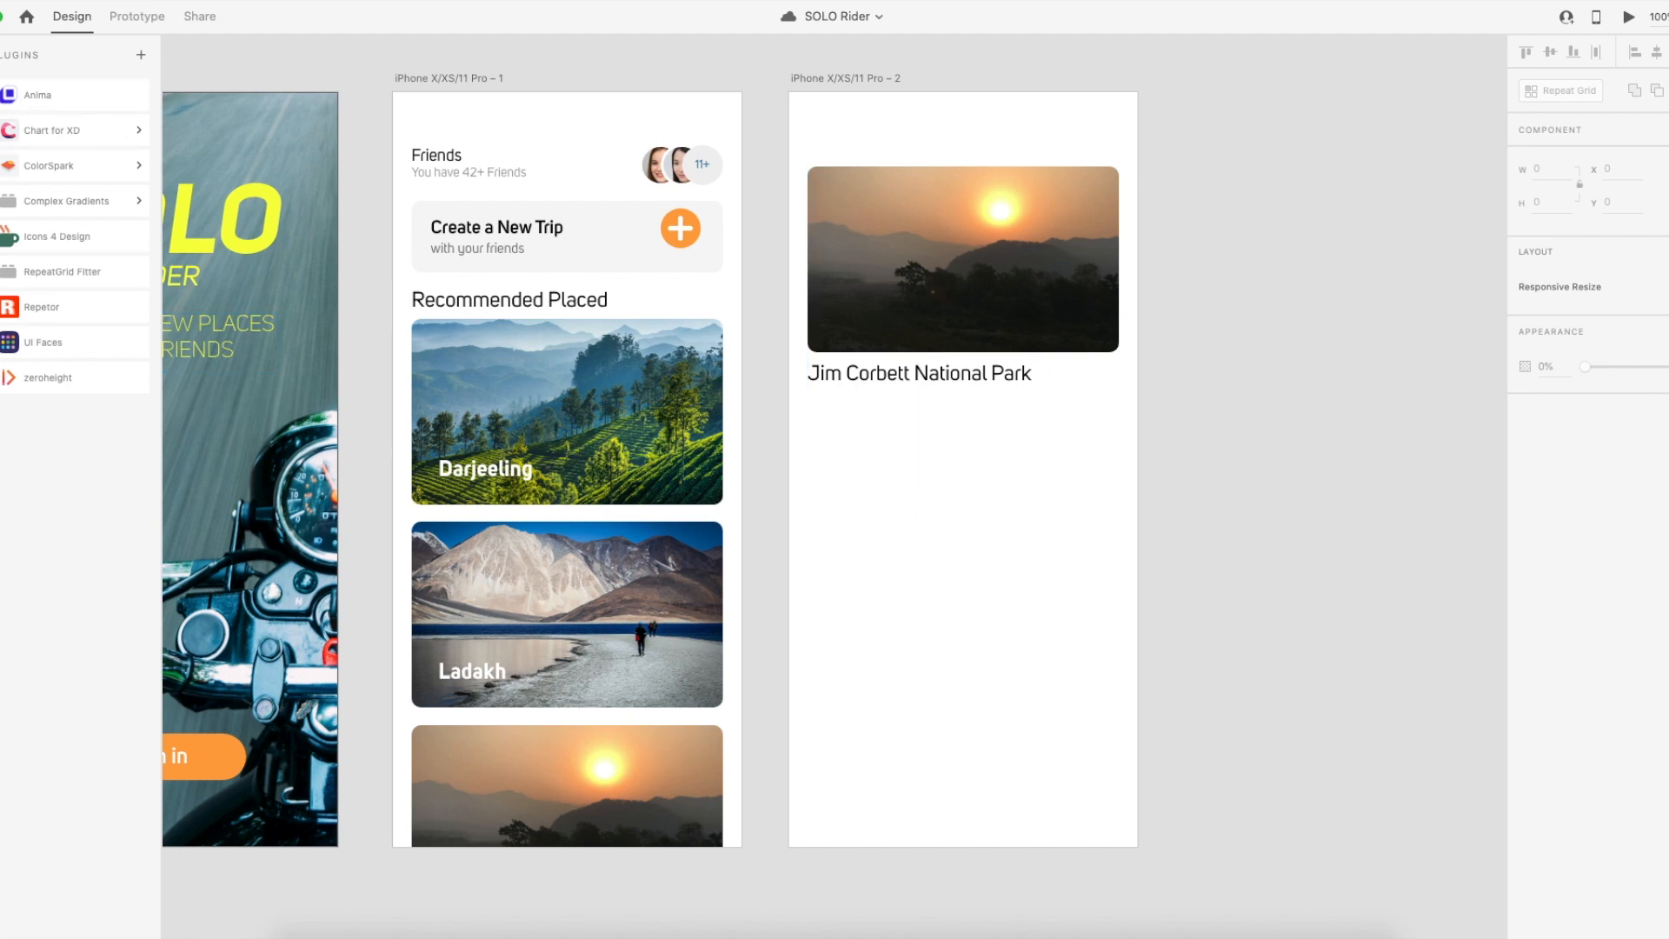
key(super+alt+p)
scroll(880, 544, left, 5)
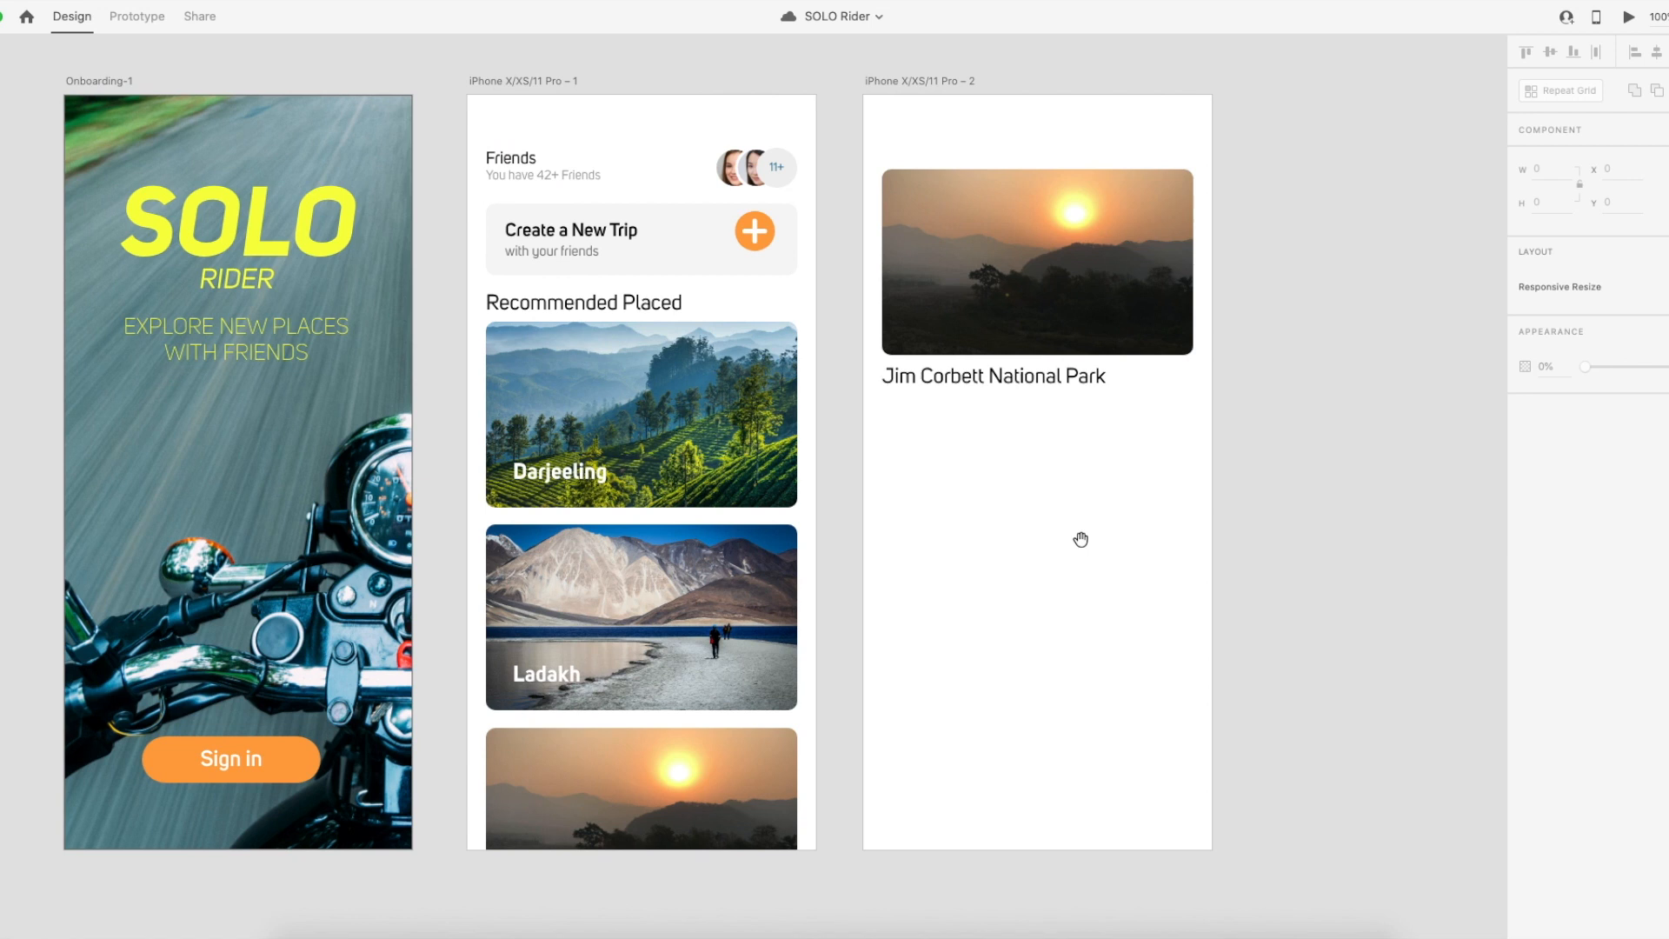
drag(883, 414, 1192, 693)
text(sdfa)
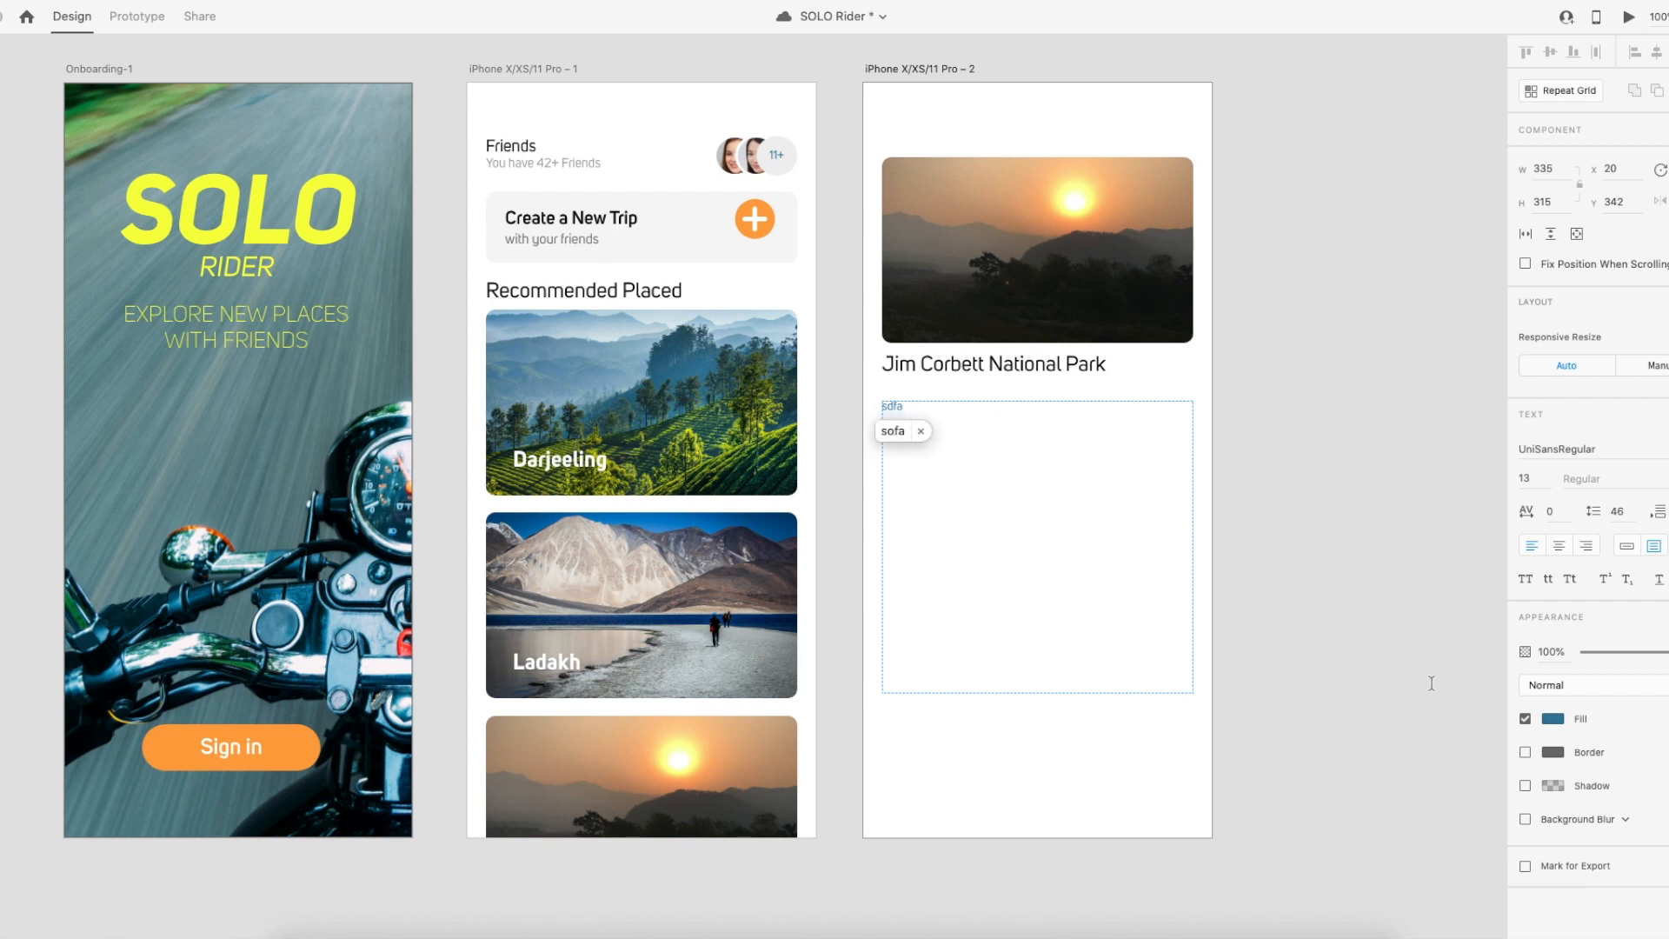
Set the fill of the placeholder text area to black, #000000.
click(1554, 719)
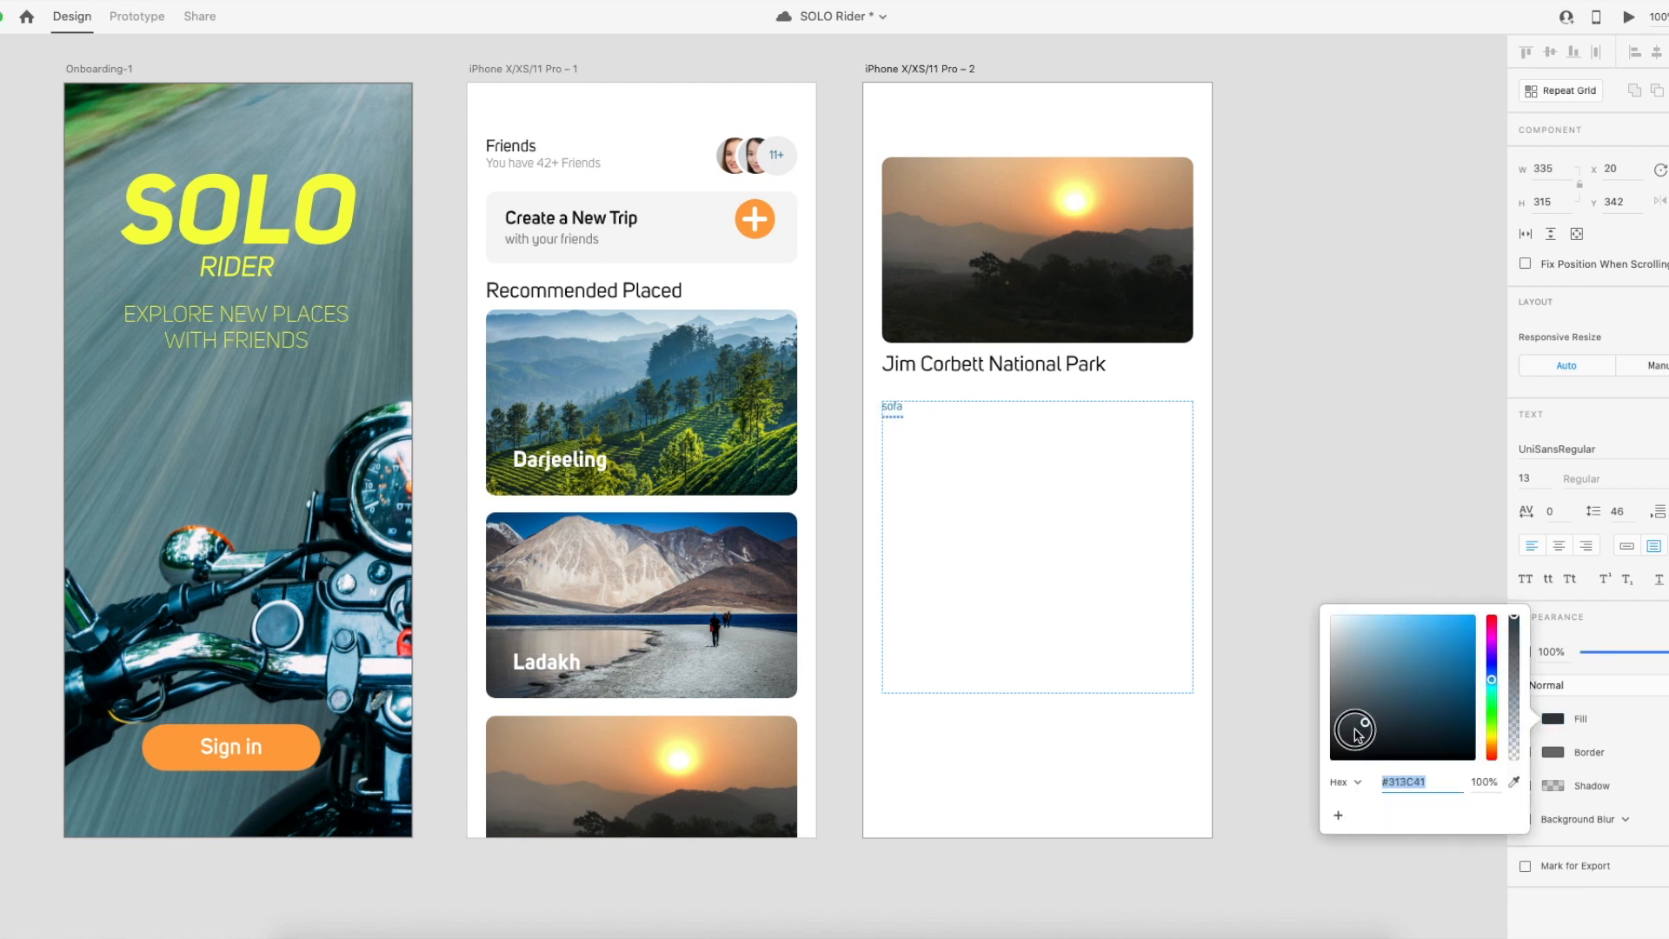
click(953, 494)
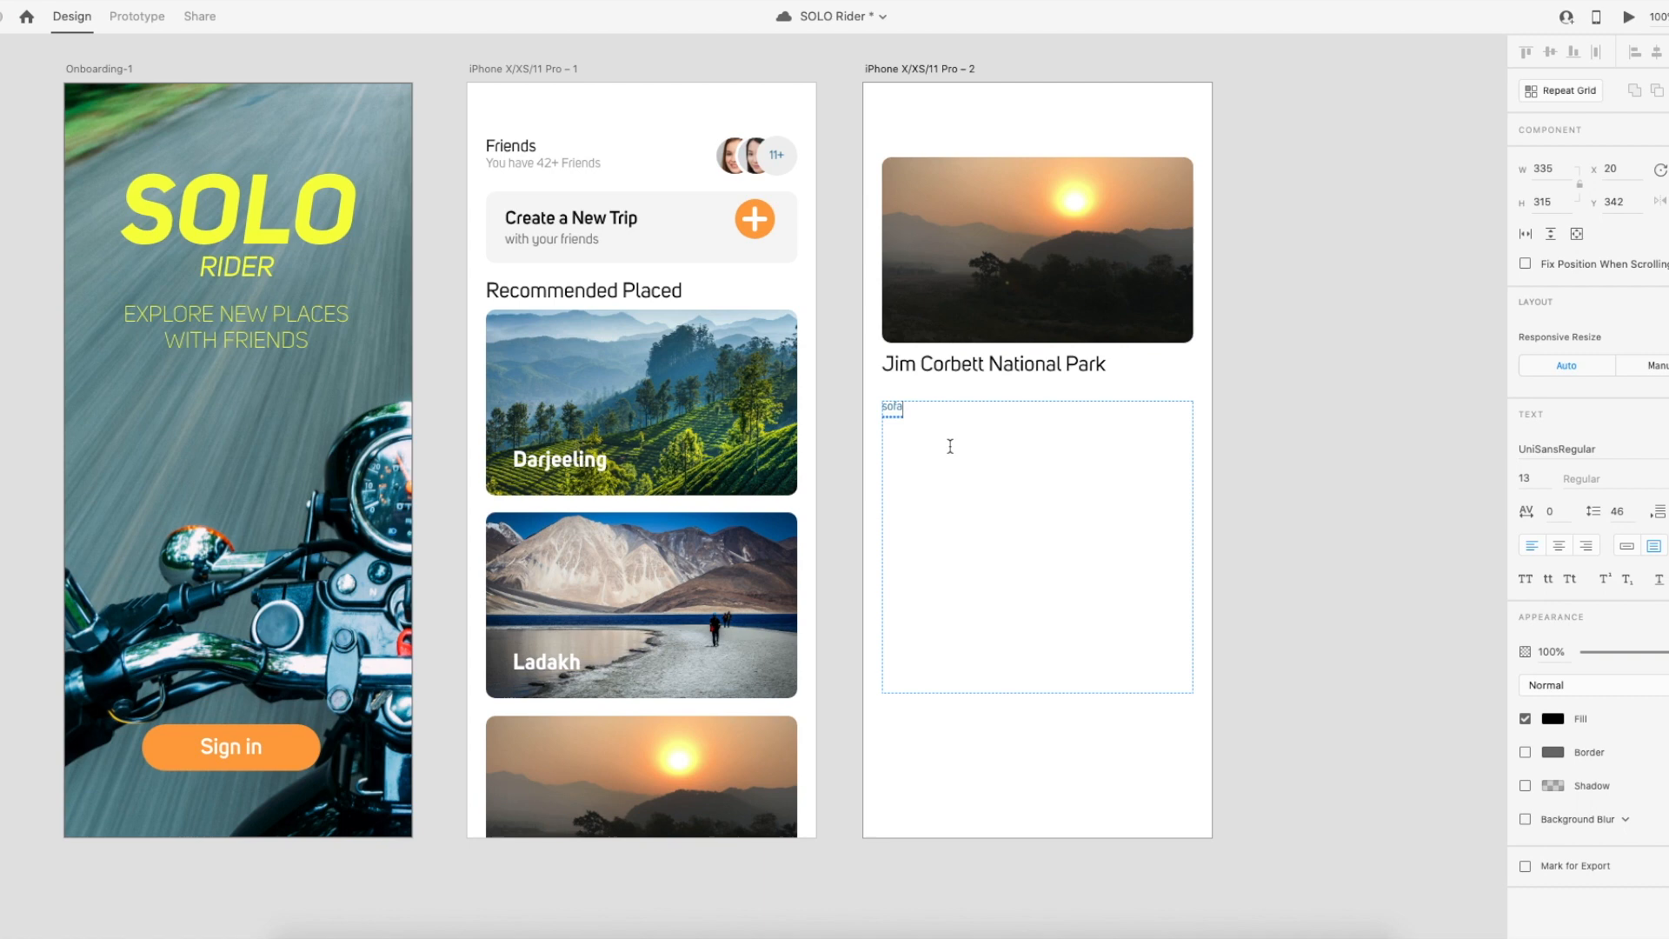
key(Escape)
click(1555, 721)
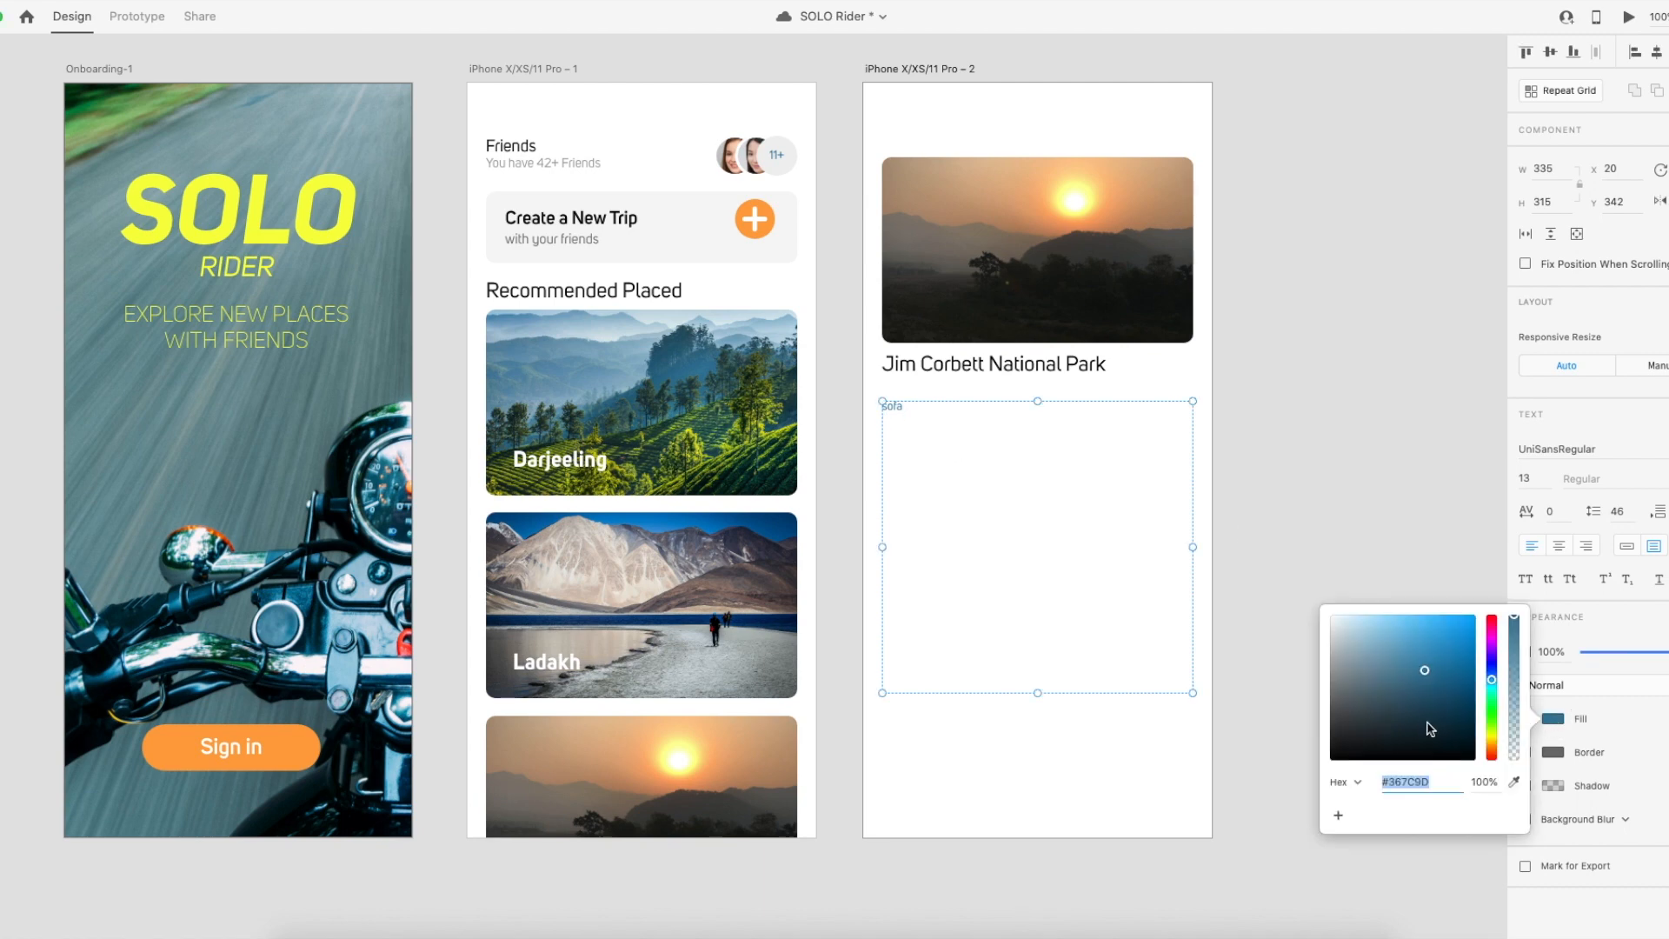
Switch to Chrome, copy the first two introductory paragraphs of the Jim Corbett National Park Wikipedia article, and minimise the browser window.
key(super+Tab)
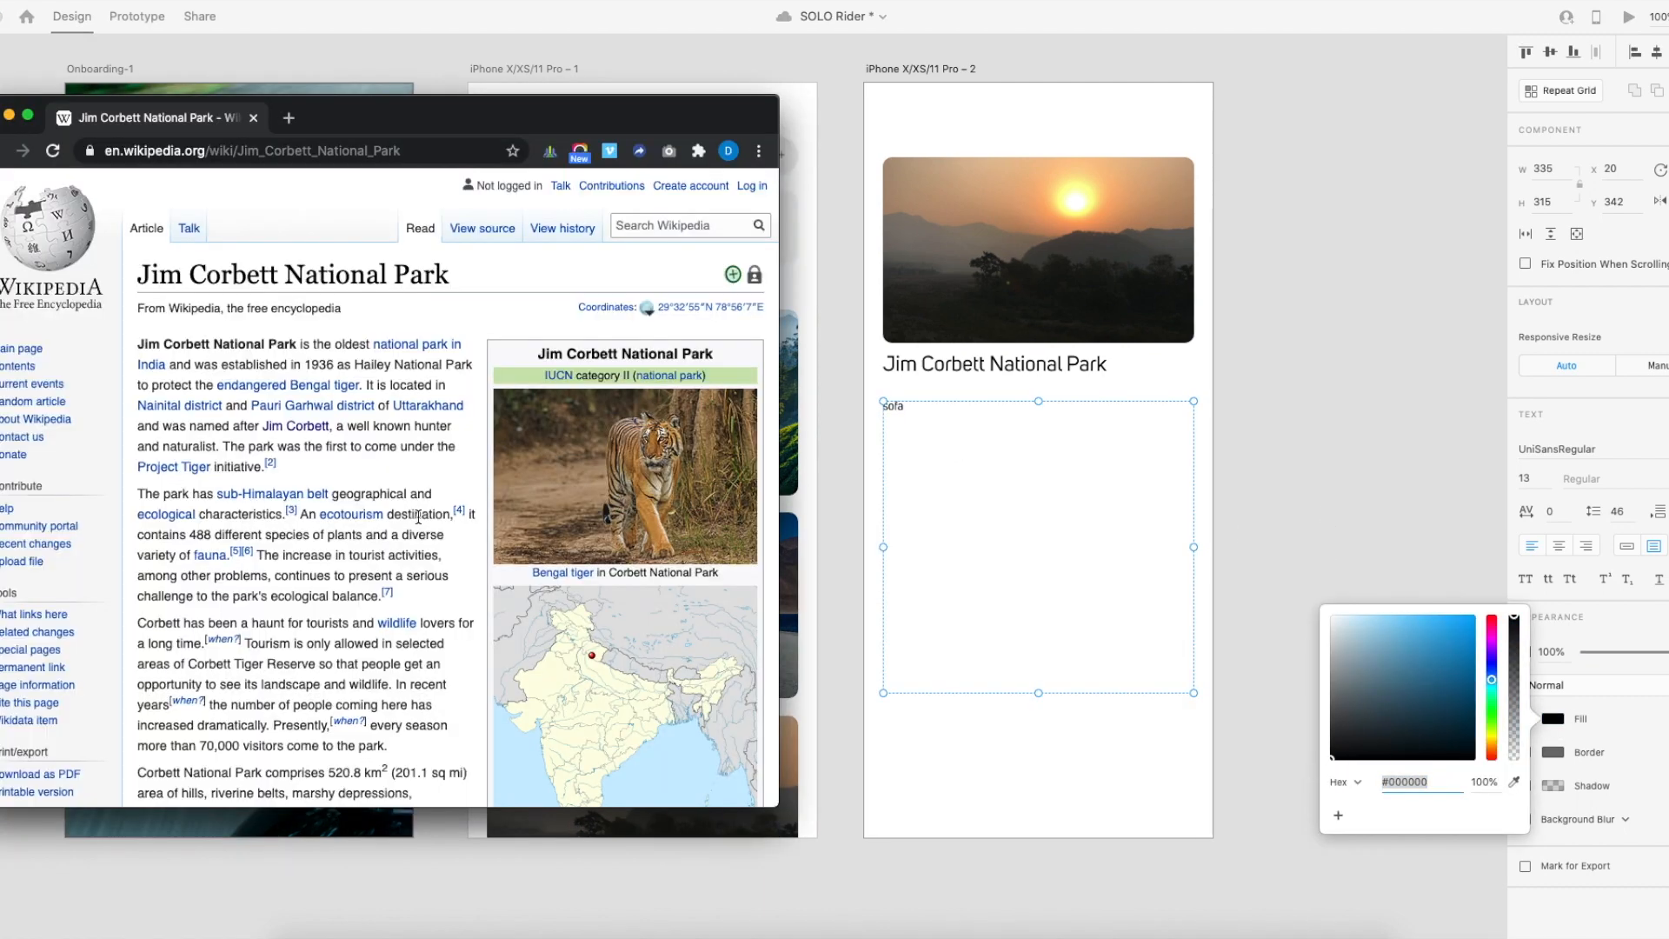
scroll(209, 467, down, 3)
scroll(206, 467, down, 1)
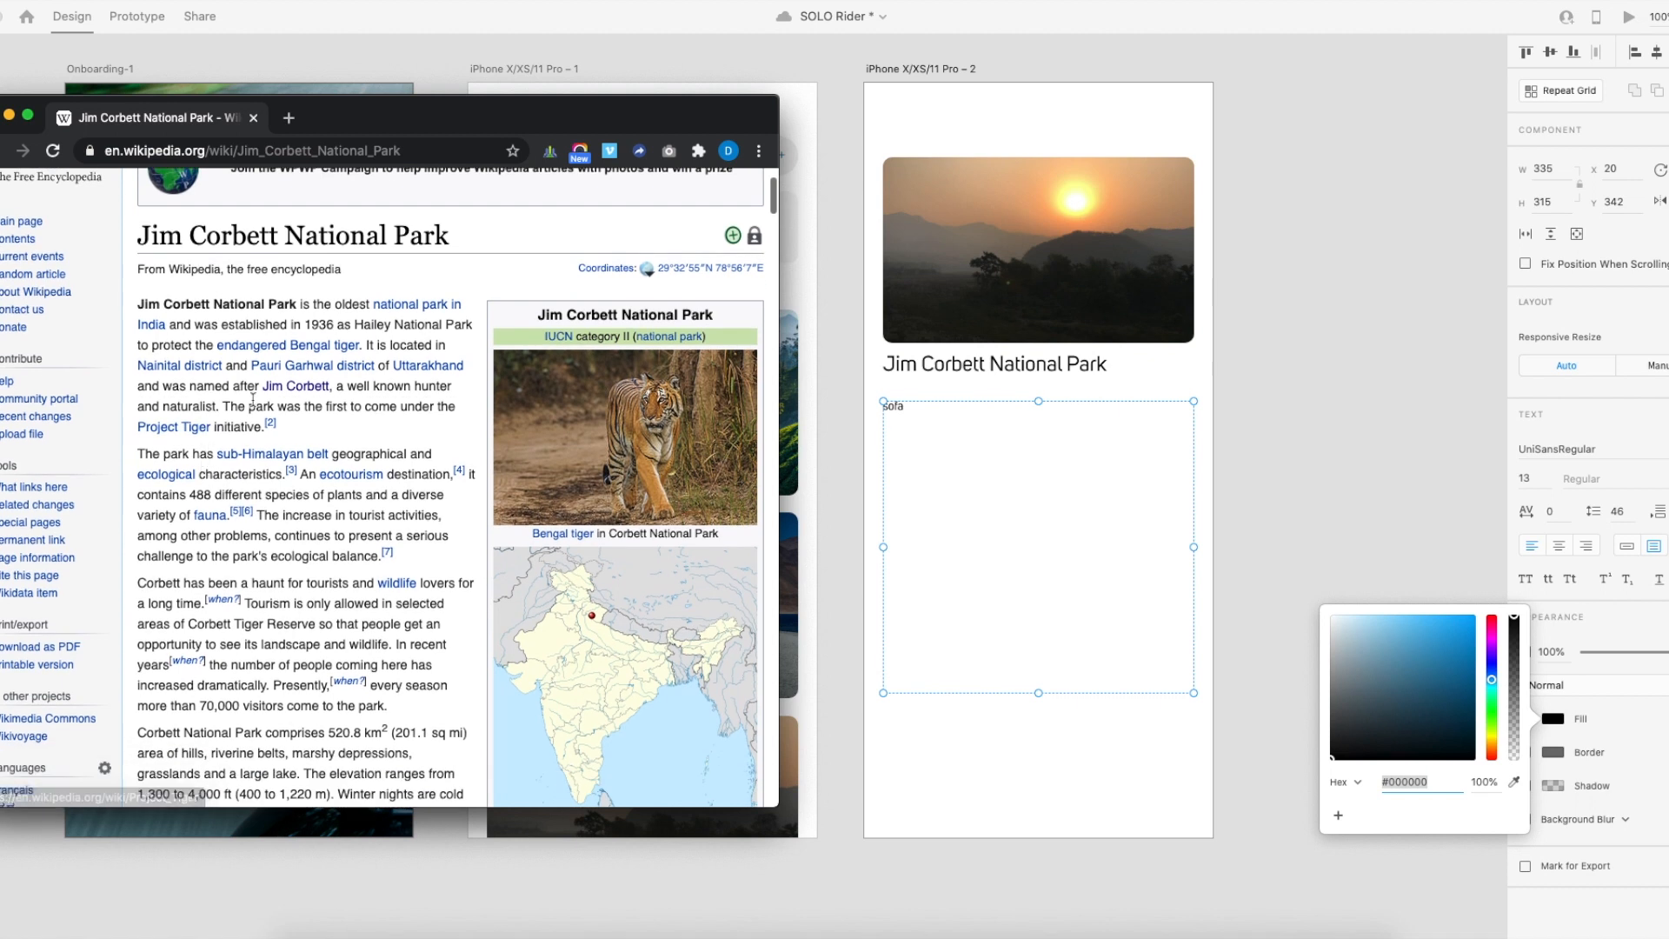
drag(141, 304, 422, 553)
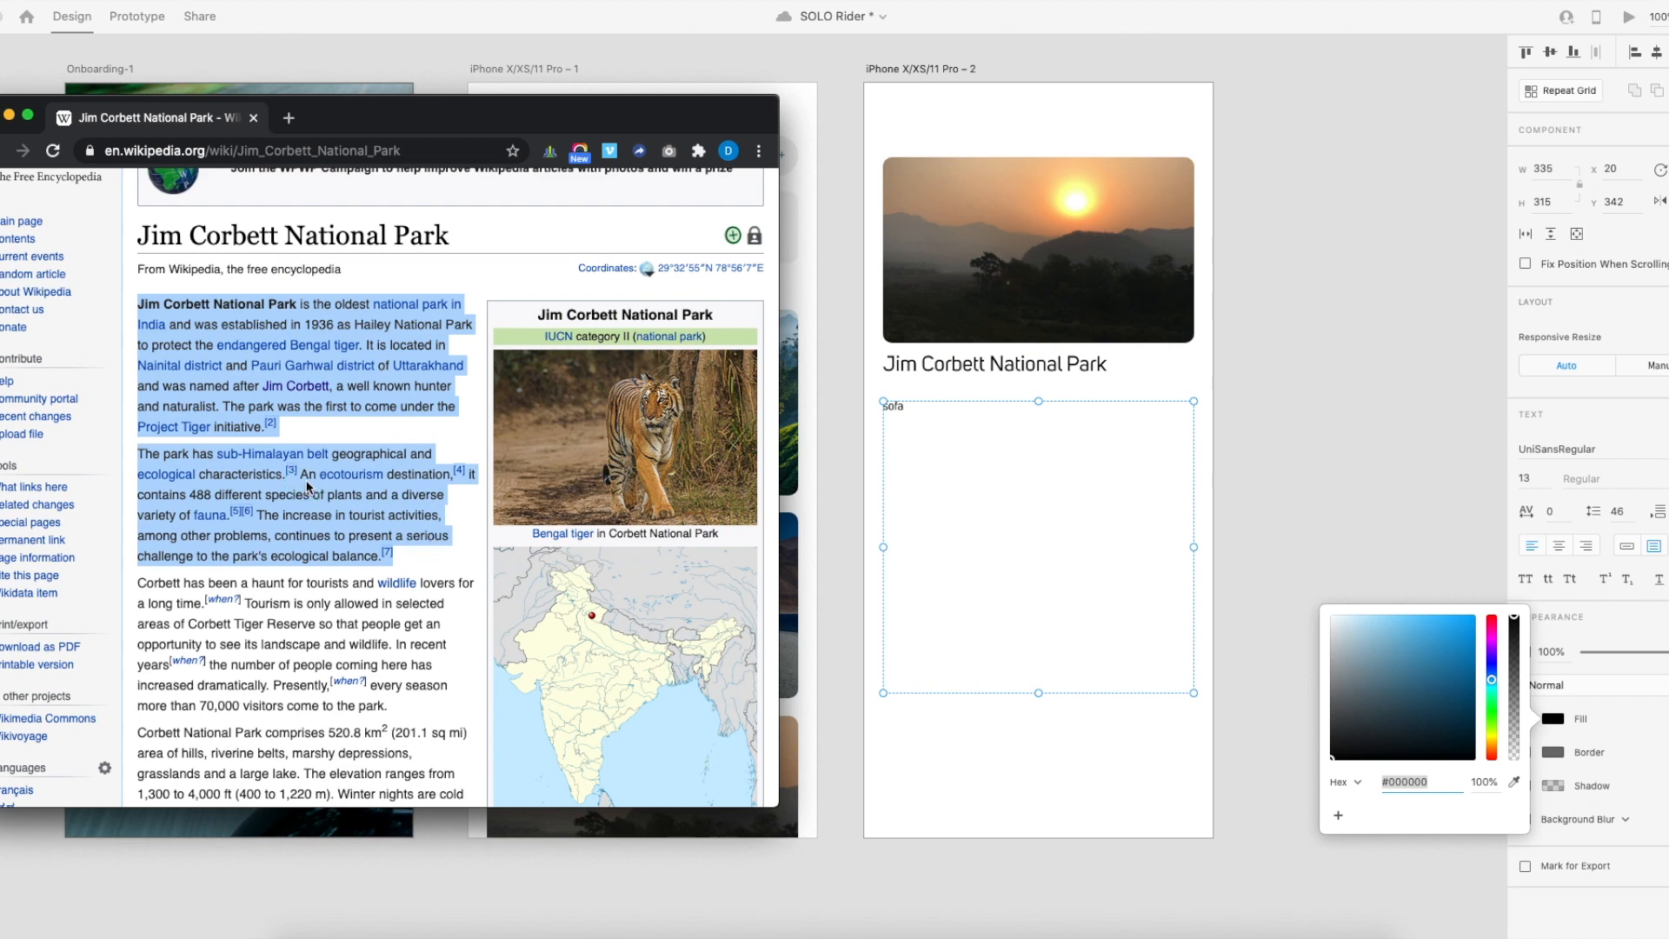
right_click(301, 476)
click(396, 519)
click(9, 115)
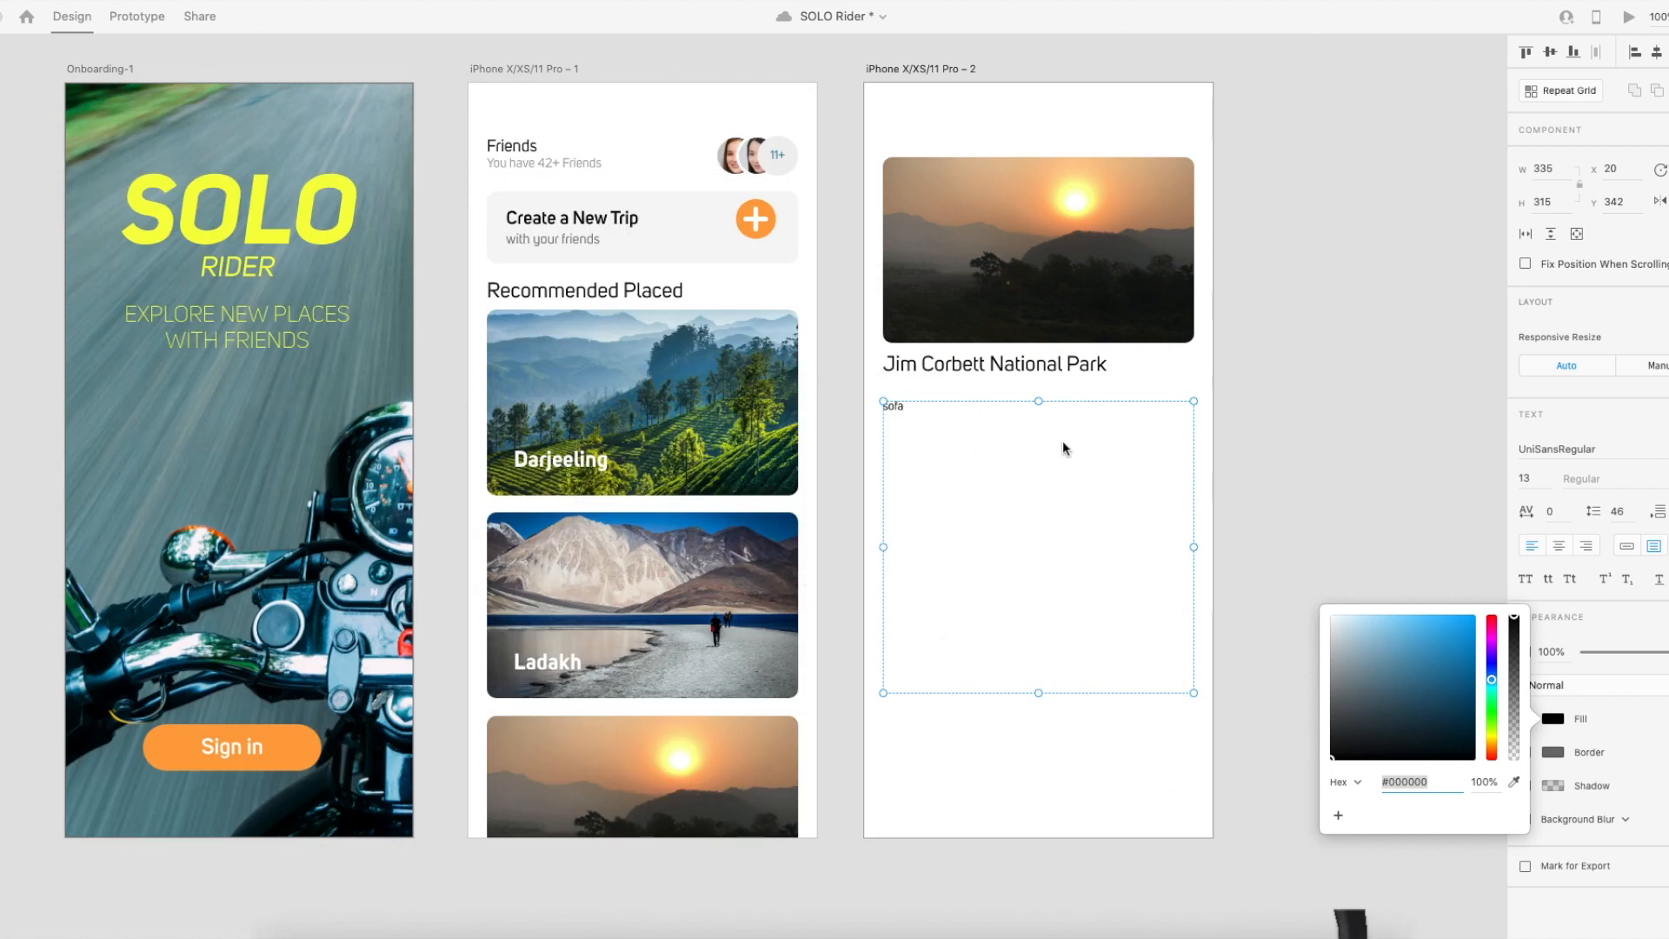
Replace the placeholder text below the park heading with the copied paragraphs and reset its line spacing to automatic with a value of 0.
double_click(900, 409)
key(super+v)
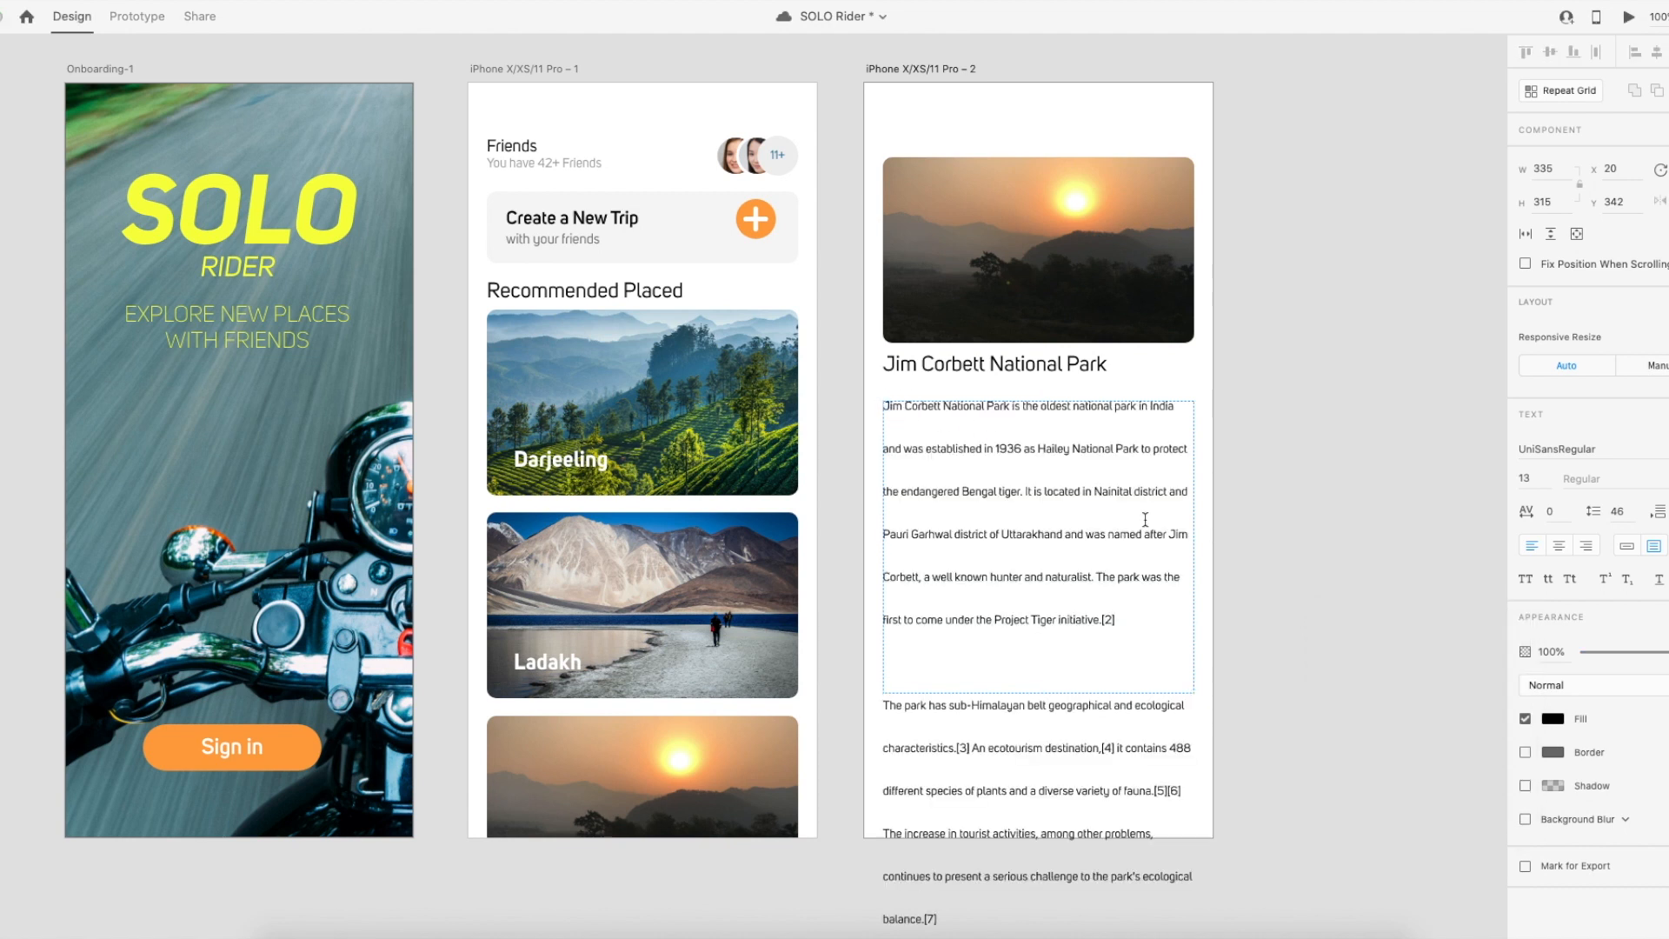
key(super+a)
drag(1633, 513, 1553, 509)
text(0)
key(Return)
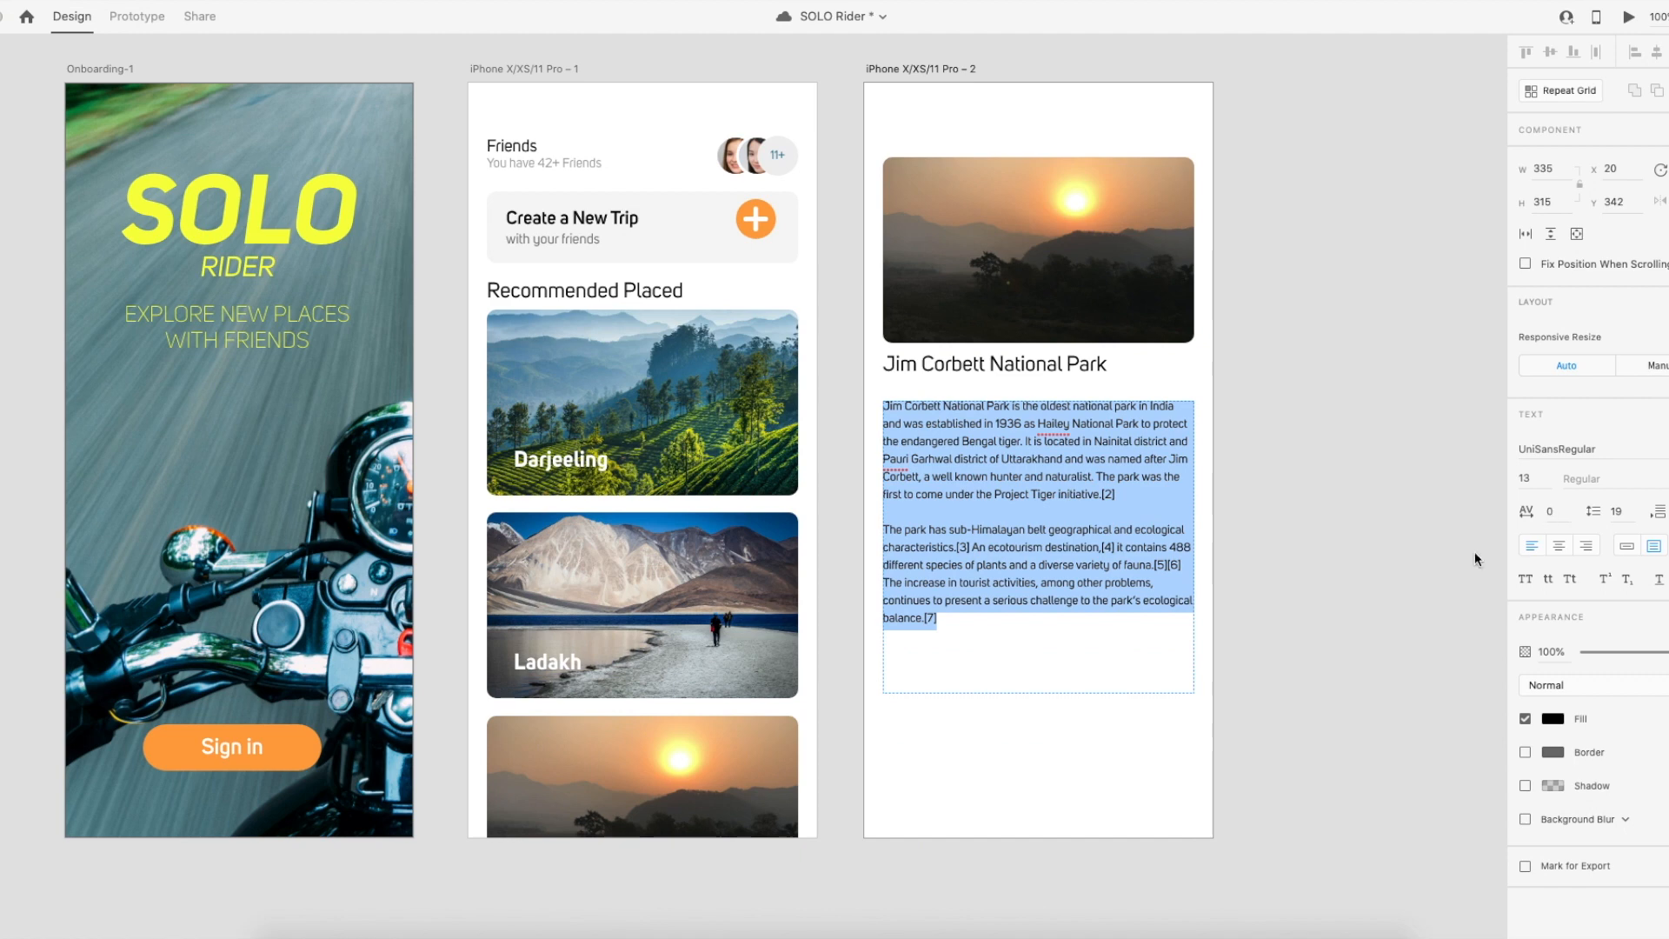
click(1475, 552)
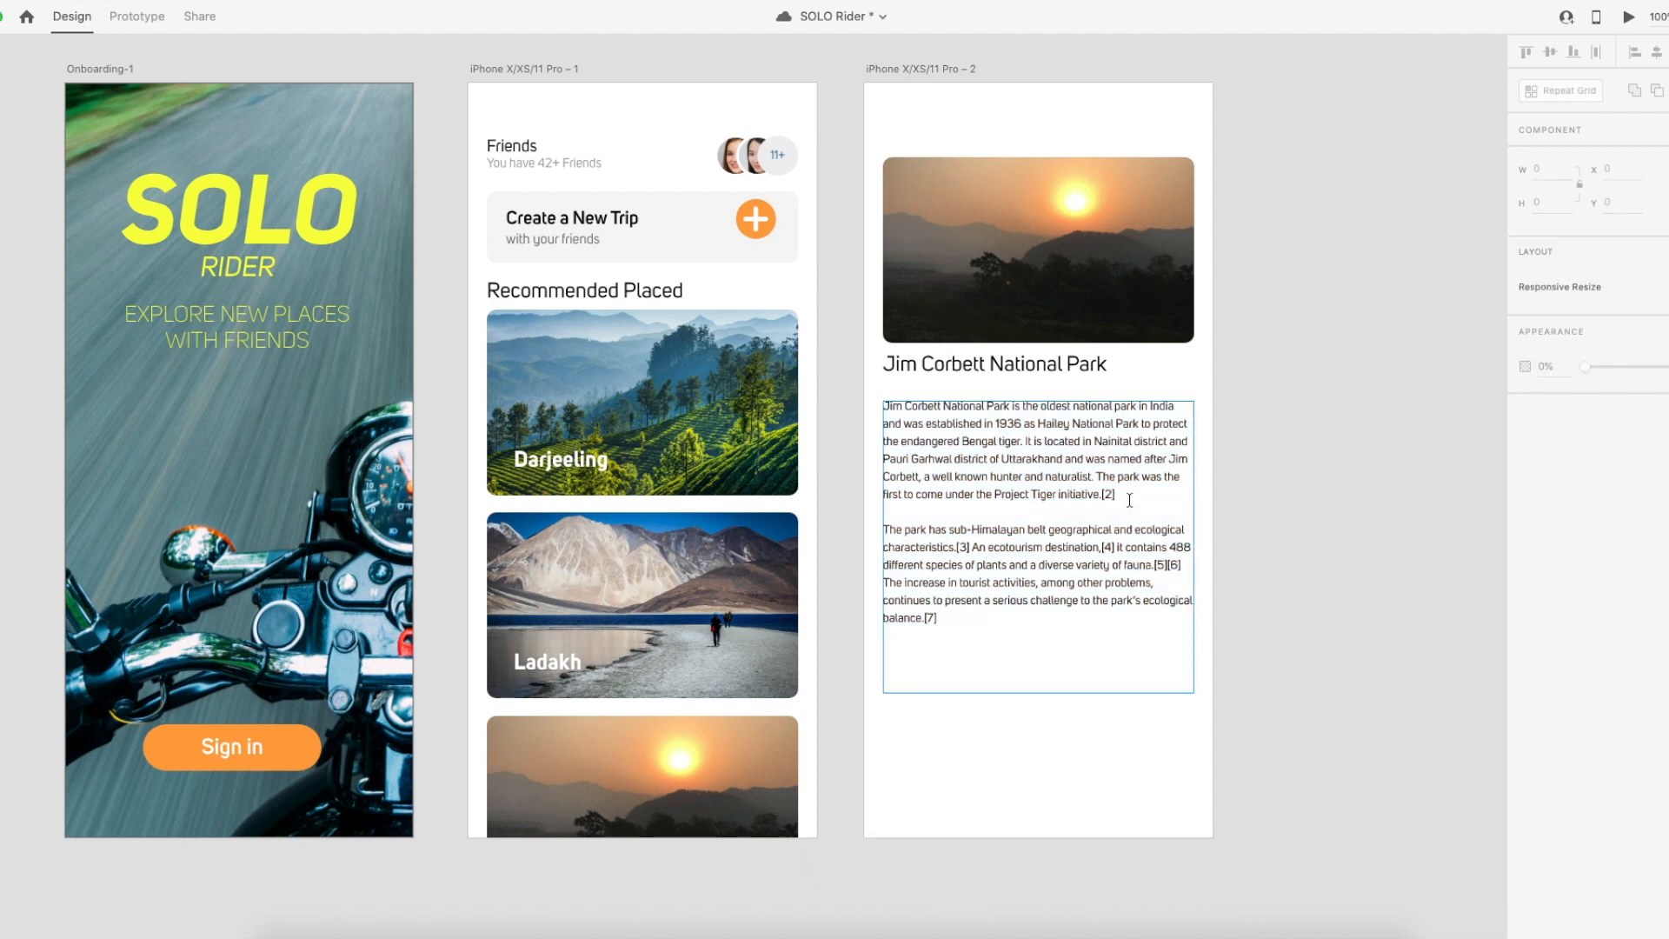
Delete the citation marker [2] from the end of the description's first paragraph.
double_click(1088, 494)
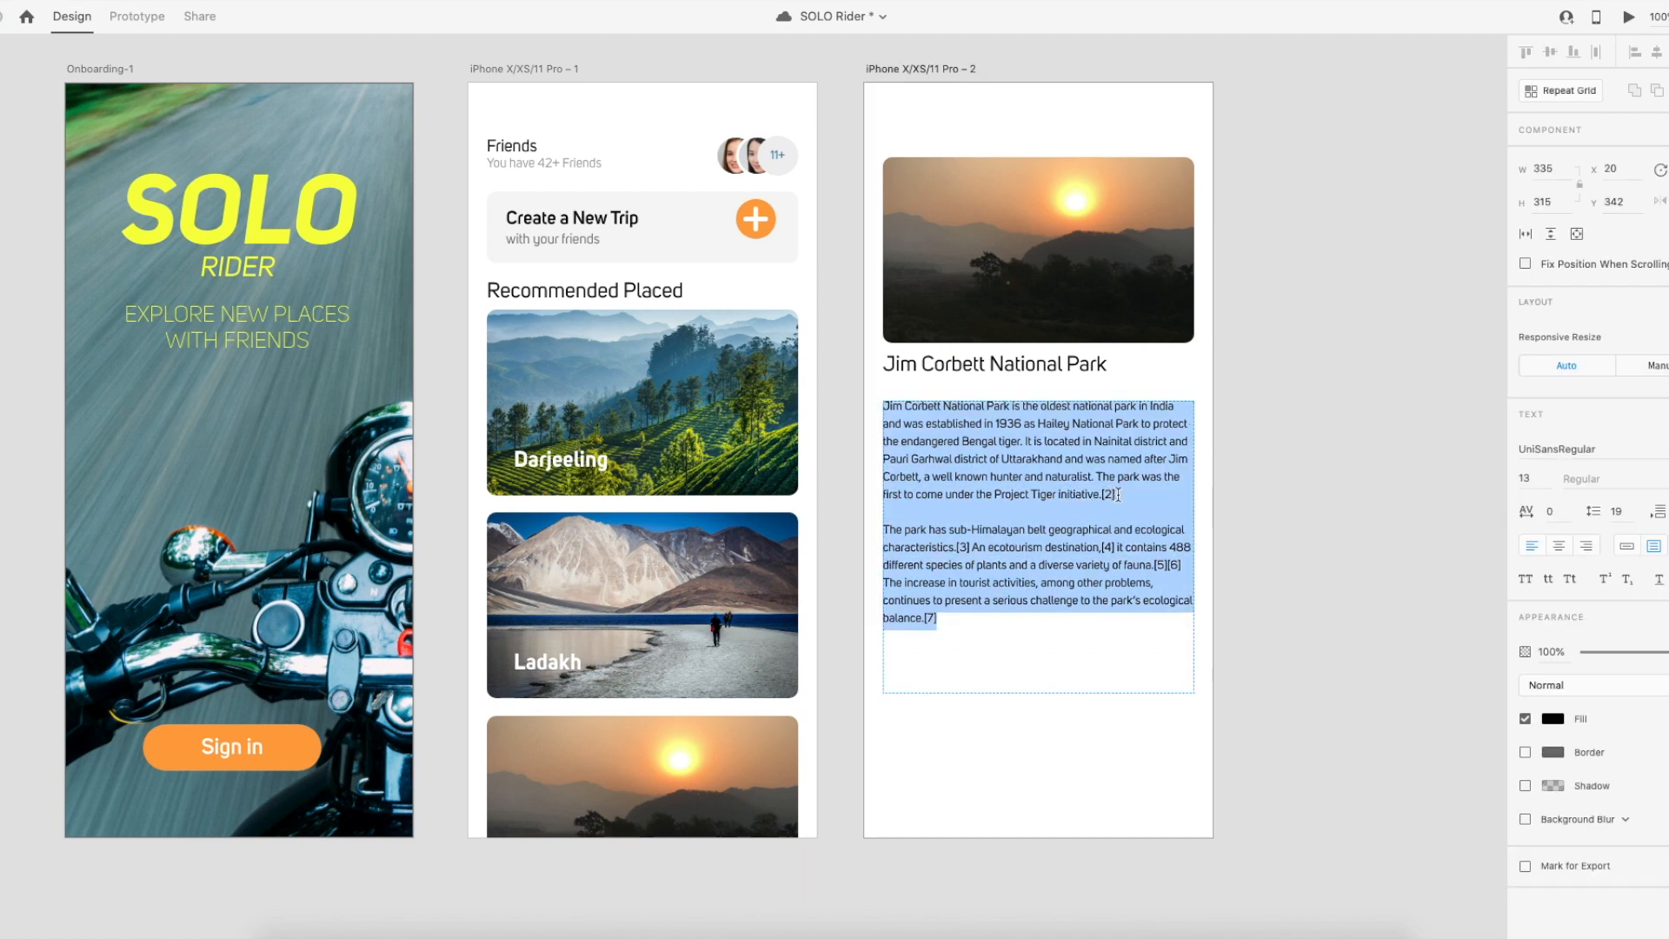
click(1130, 496)
key(BackSpace)
key(BackSpace)
key(BackSpace)
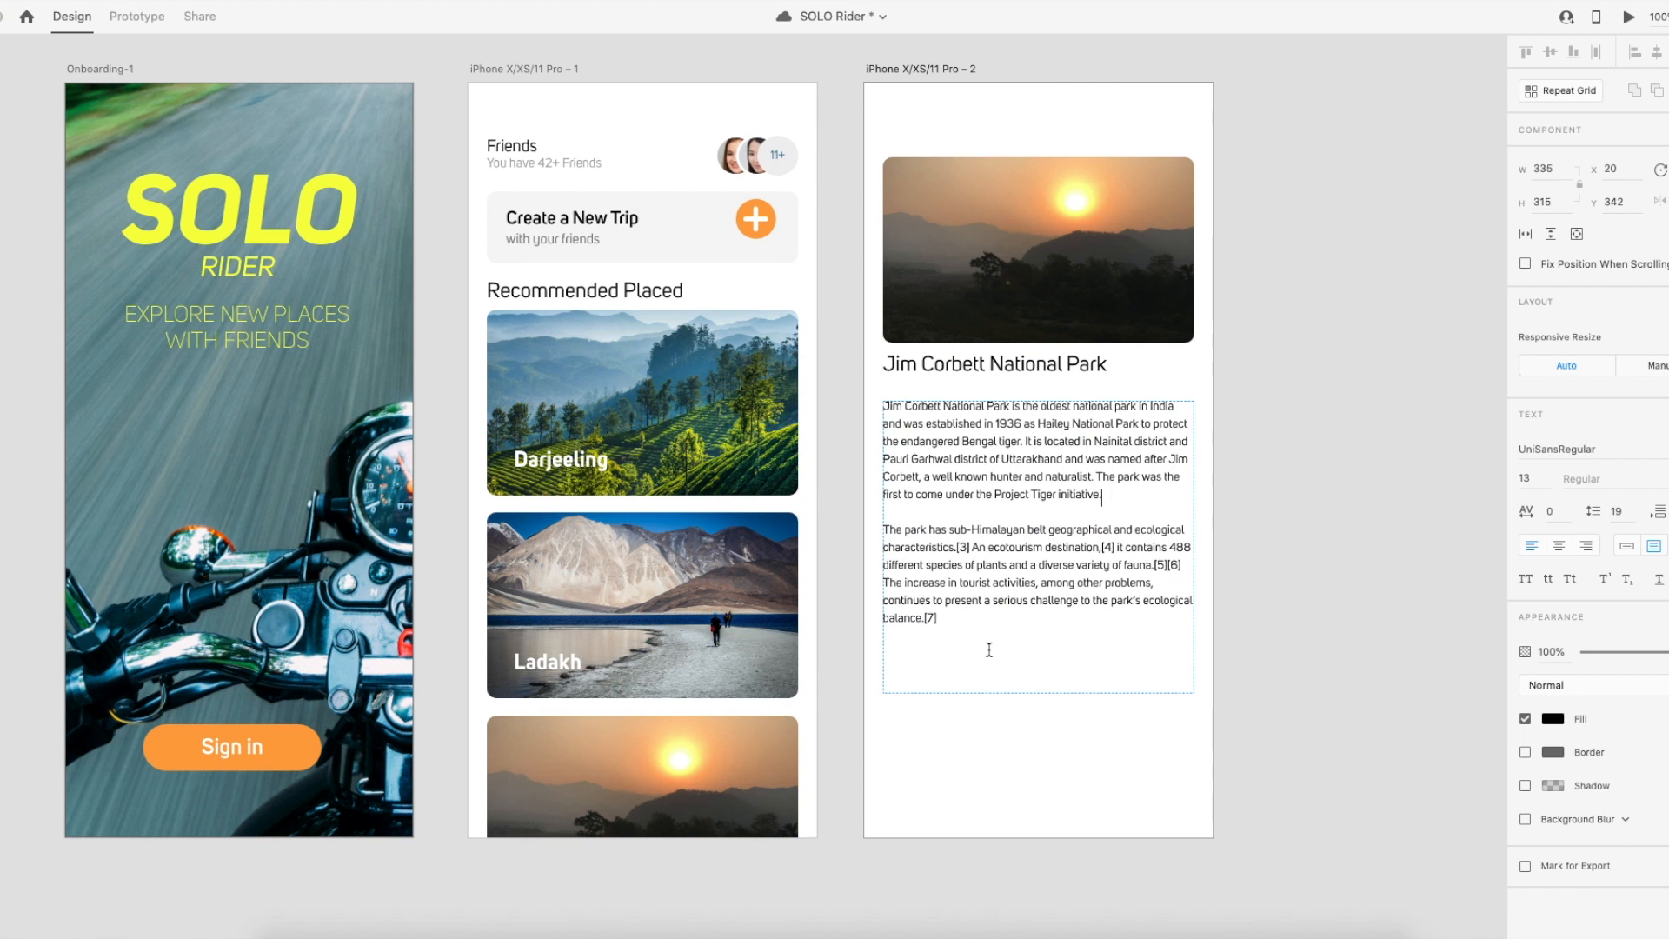
Delete the citation markers [7] and [3] from the description's second paragraph.
click(952, 619)
key(BackSpace)
key(BackSpace)
key(BackSpace)
click(970, 548)
key(BackSpace)
key(BackSpace)
key(BackSpace)
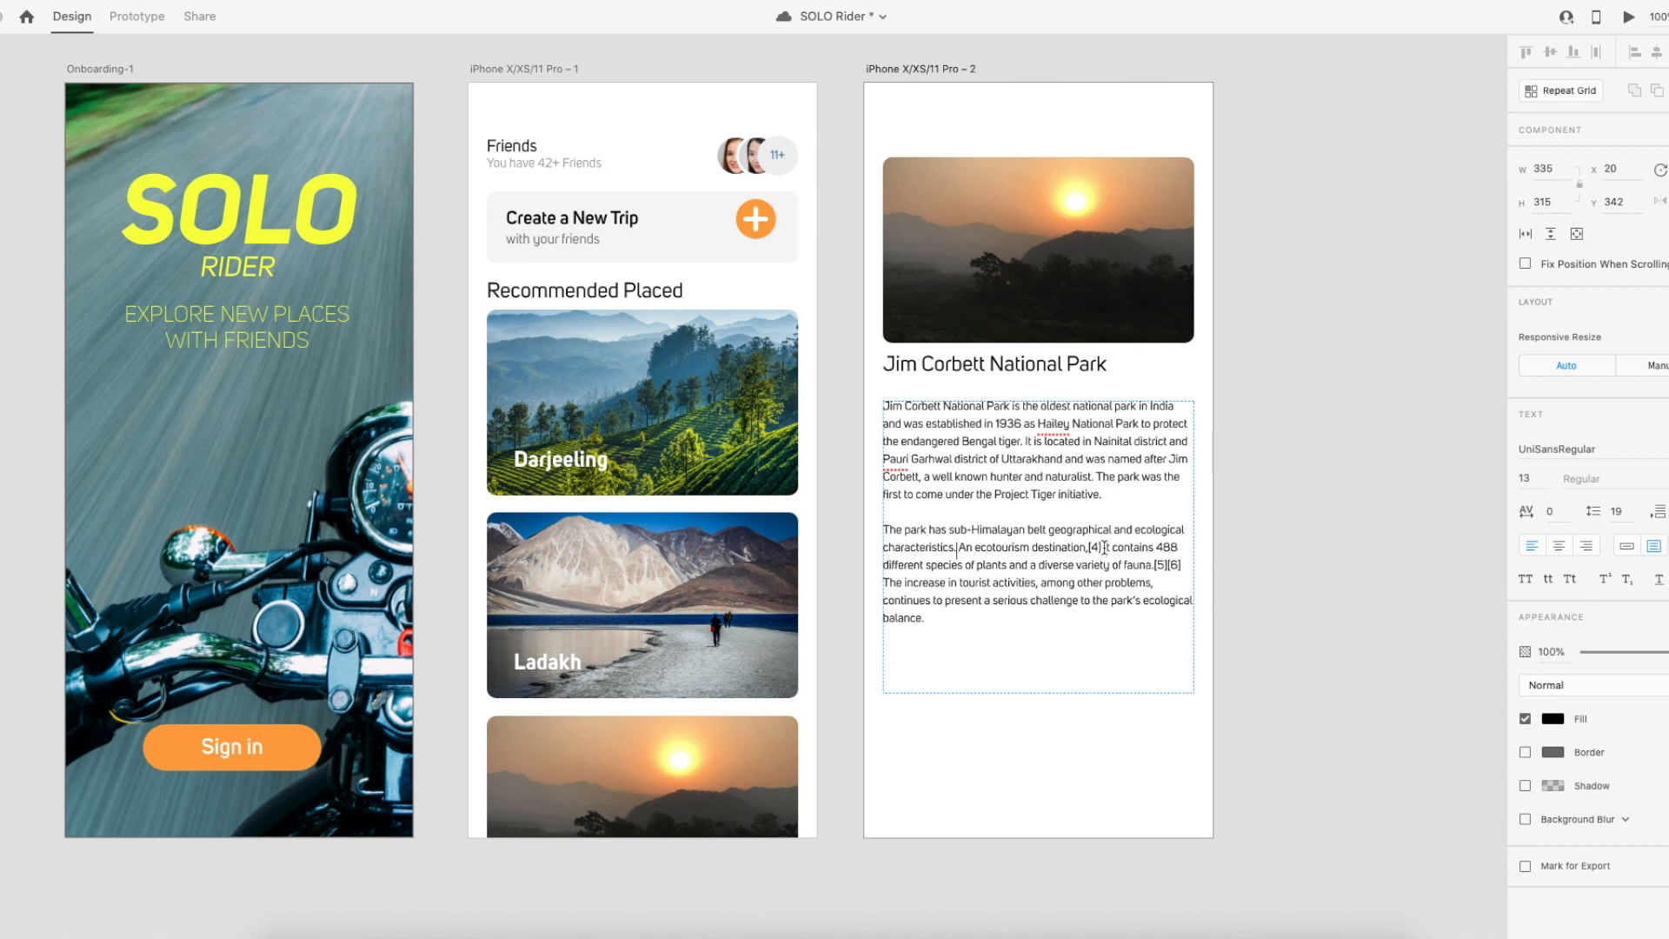
Delete the whole second paragraph of the description, starting at "The park has sub-Himalayan belt".
drag(960, 647, 879, 535)
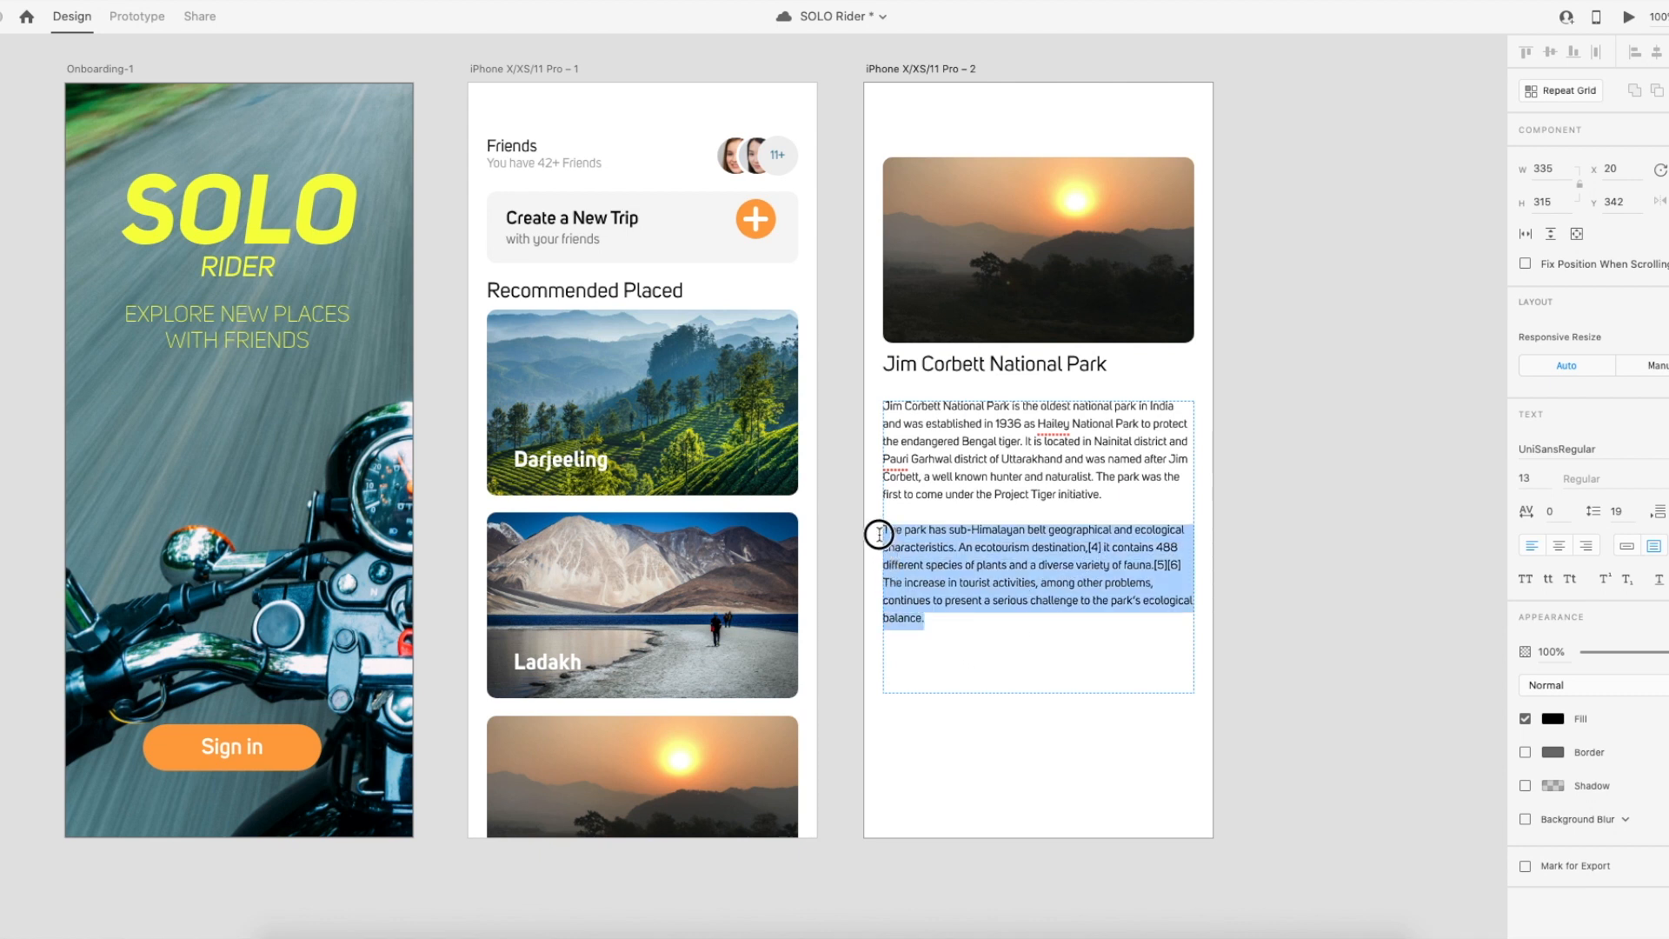
key(BackSpace)
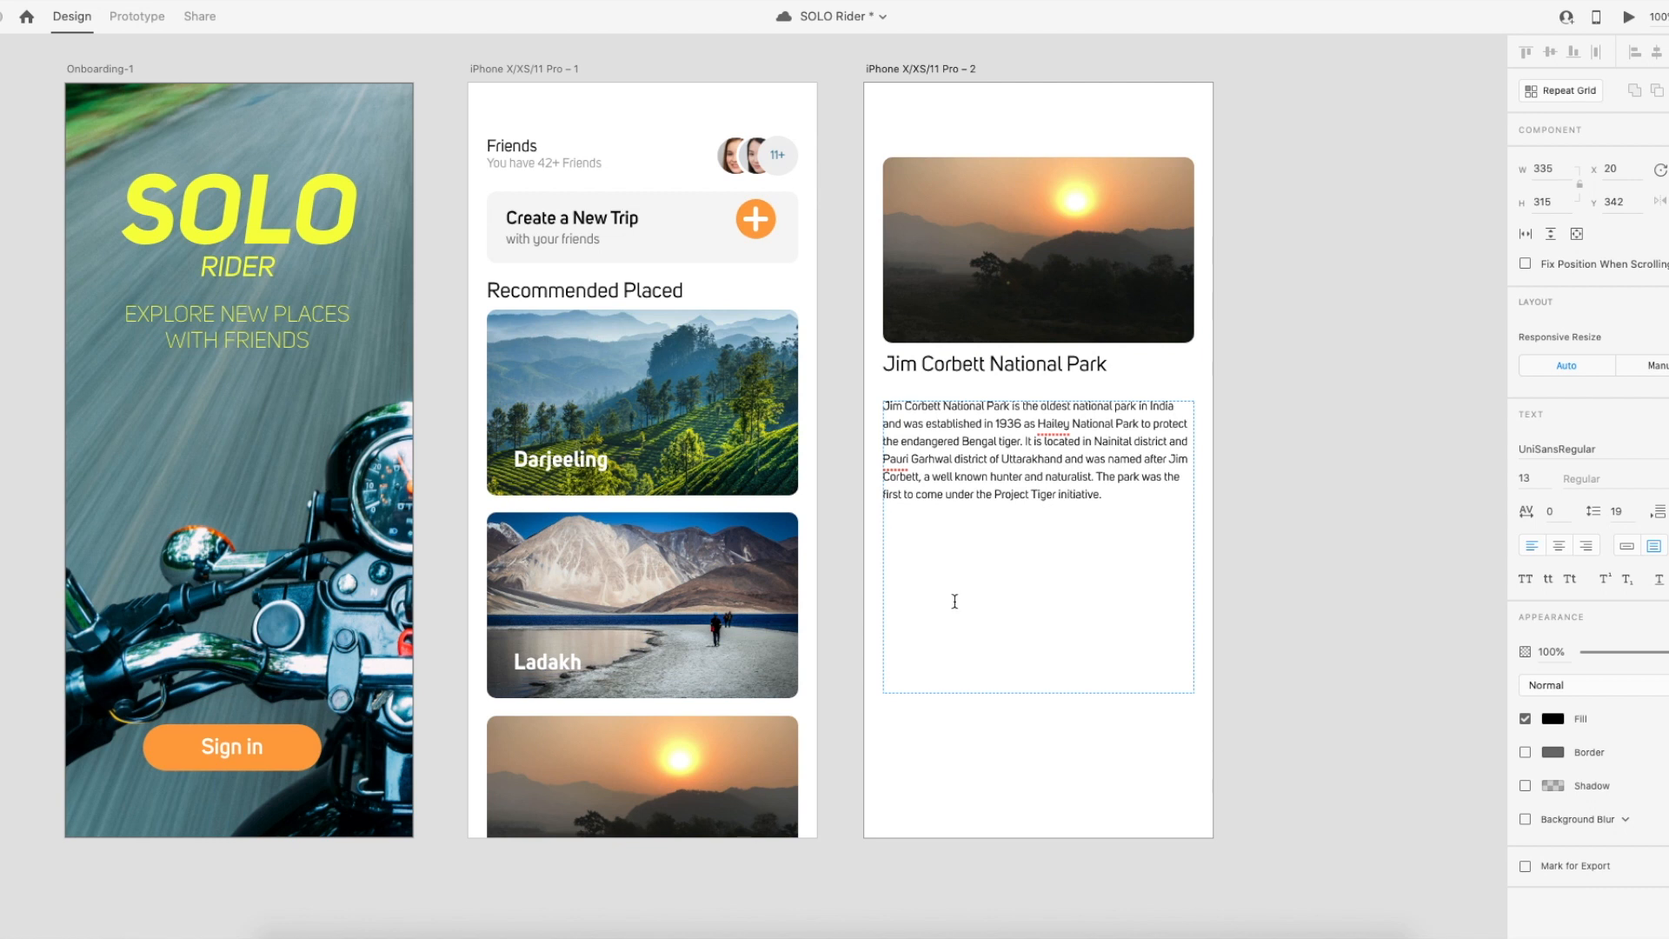
Set the font size of the remaining description paragraph to 16.
drag(1131, 508, 887, 405)
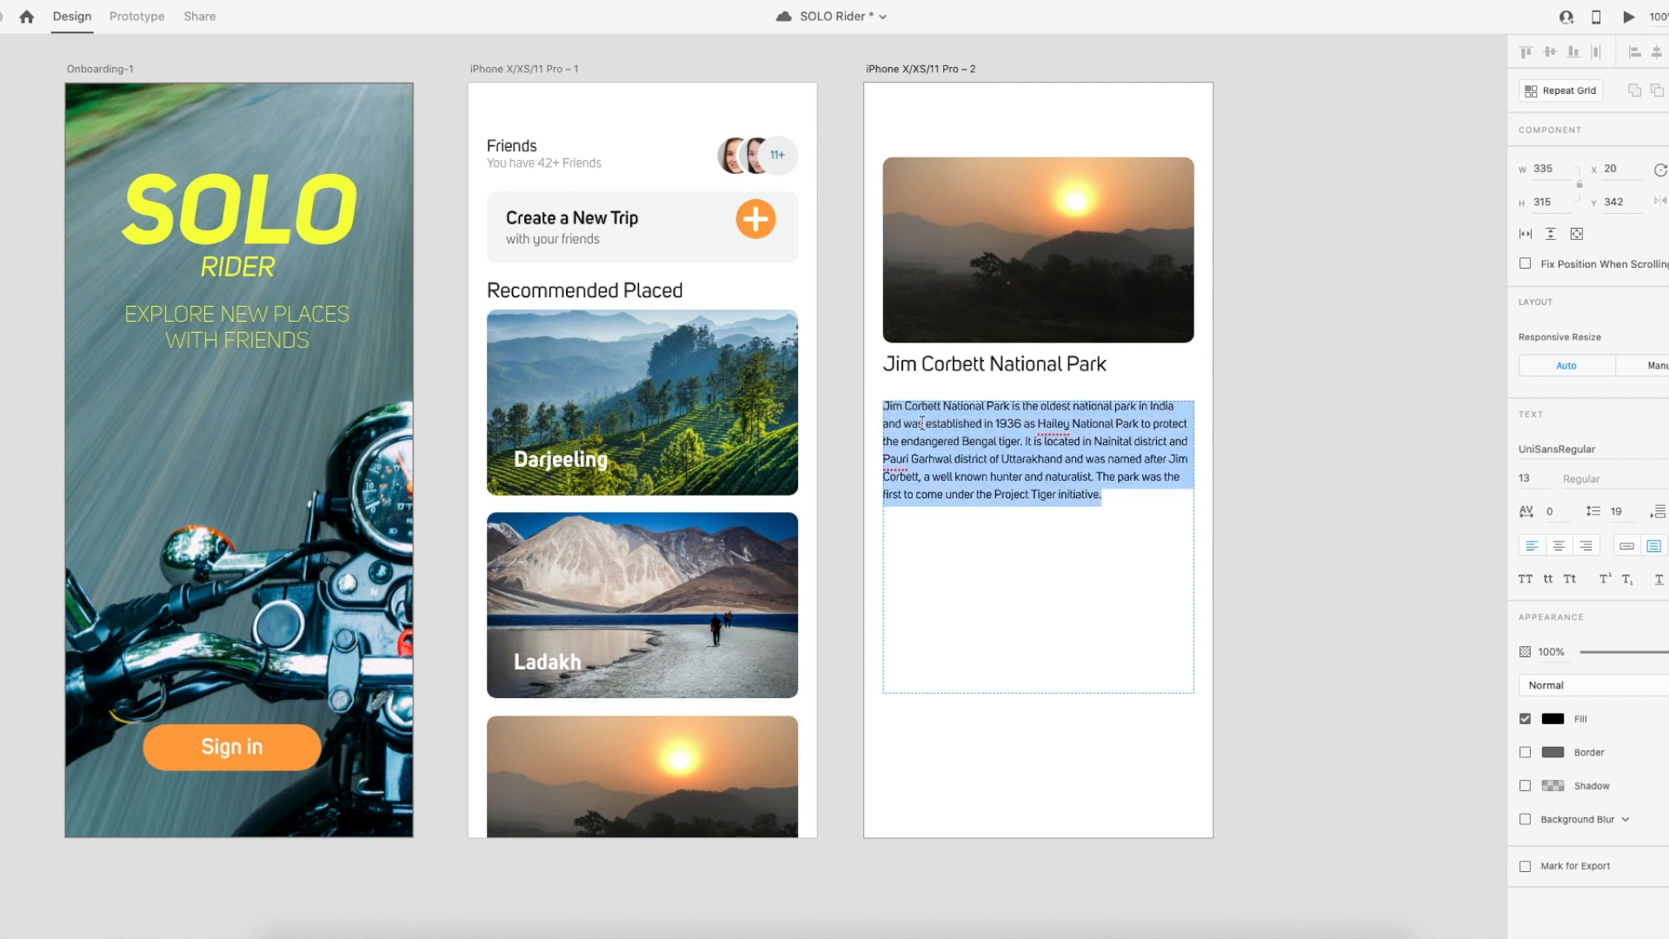
click(1528, 478)
text(24)
key(Return)
click(1540, 476)
key(Down)
key(Down)
key(Down)
key(Down)
key(Down)
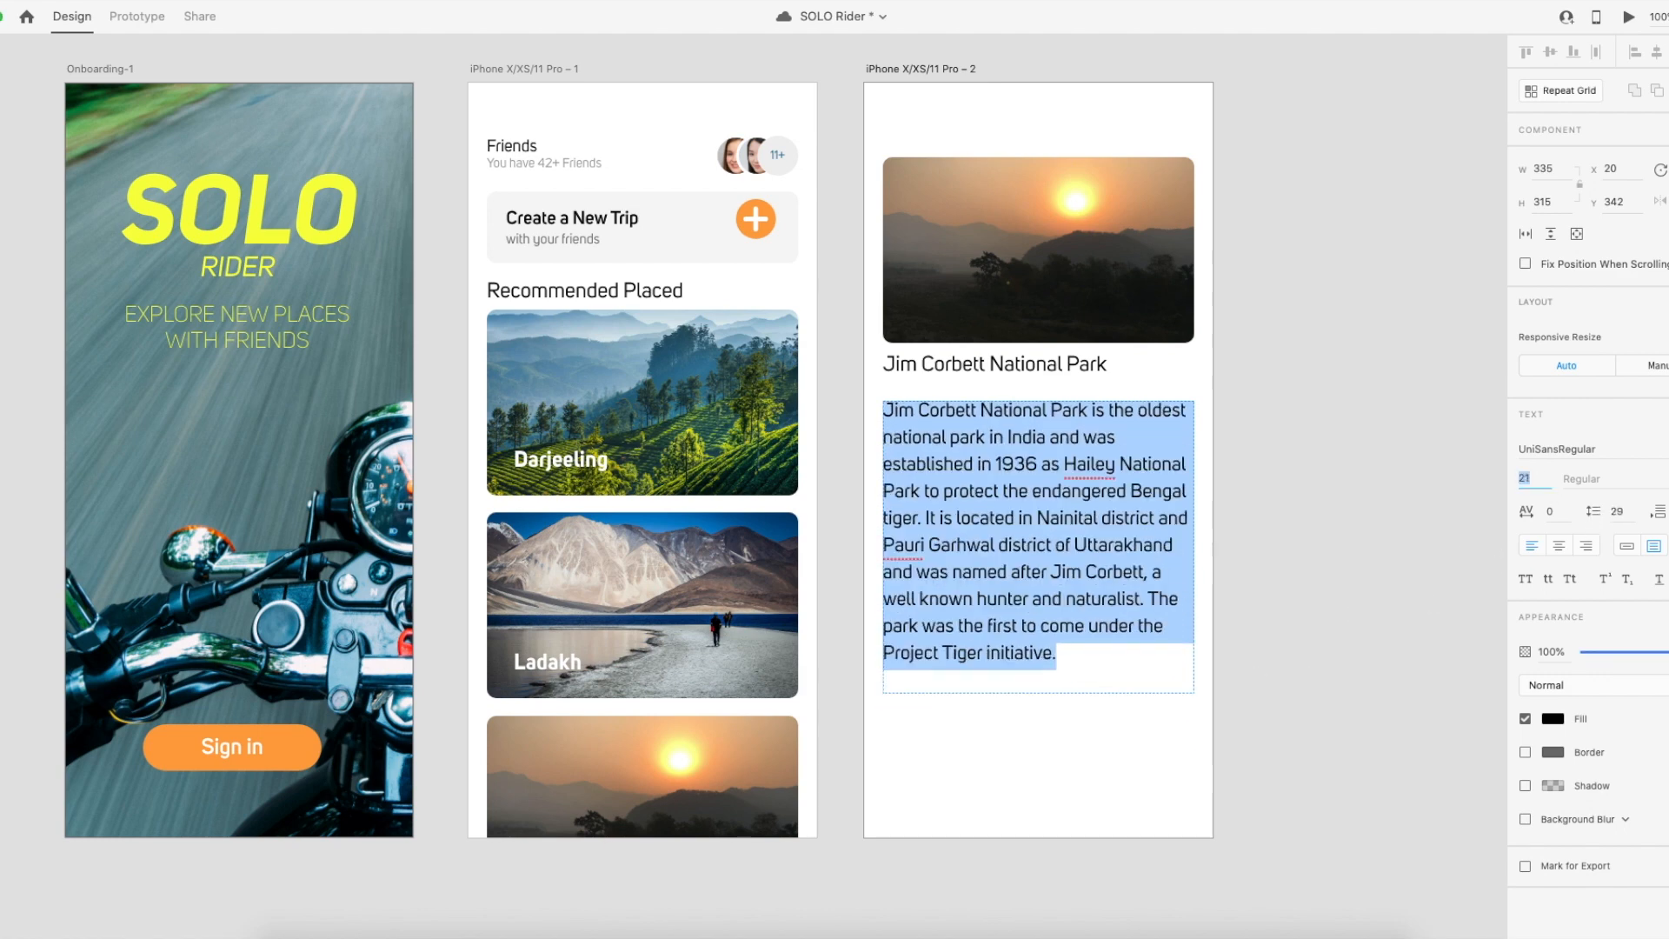
key(Down)
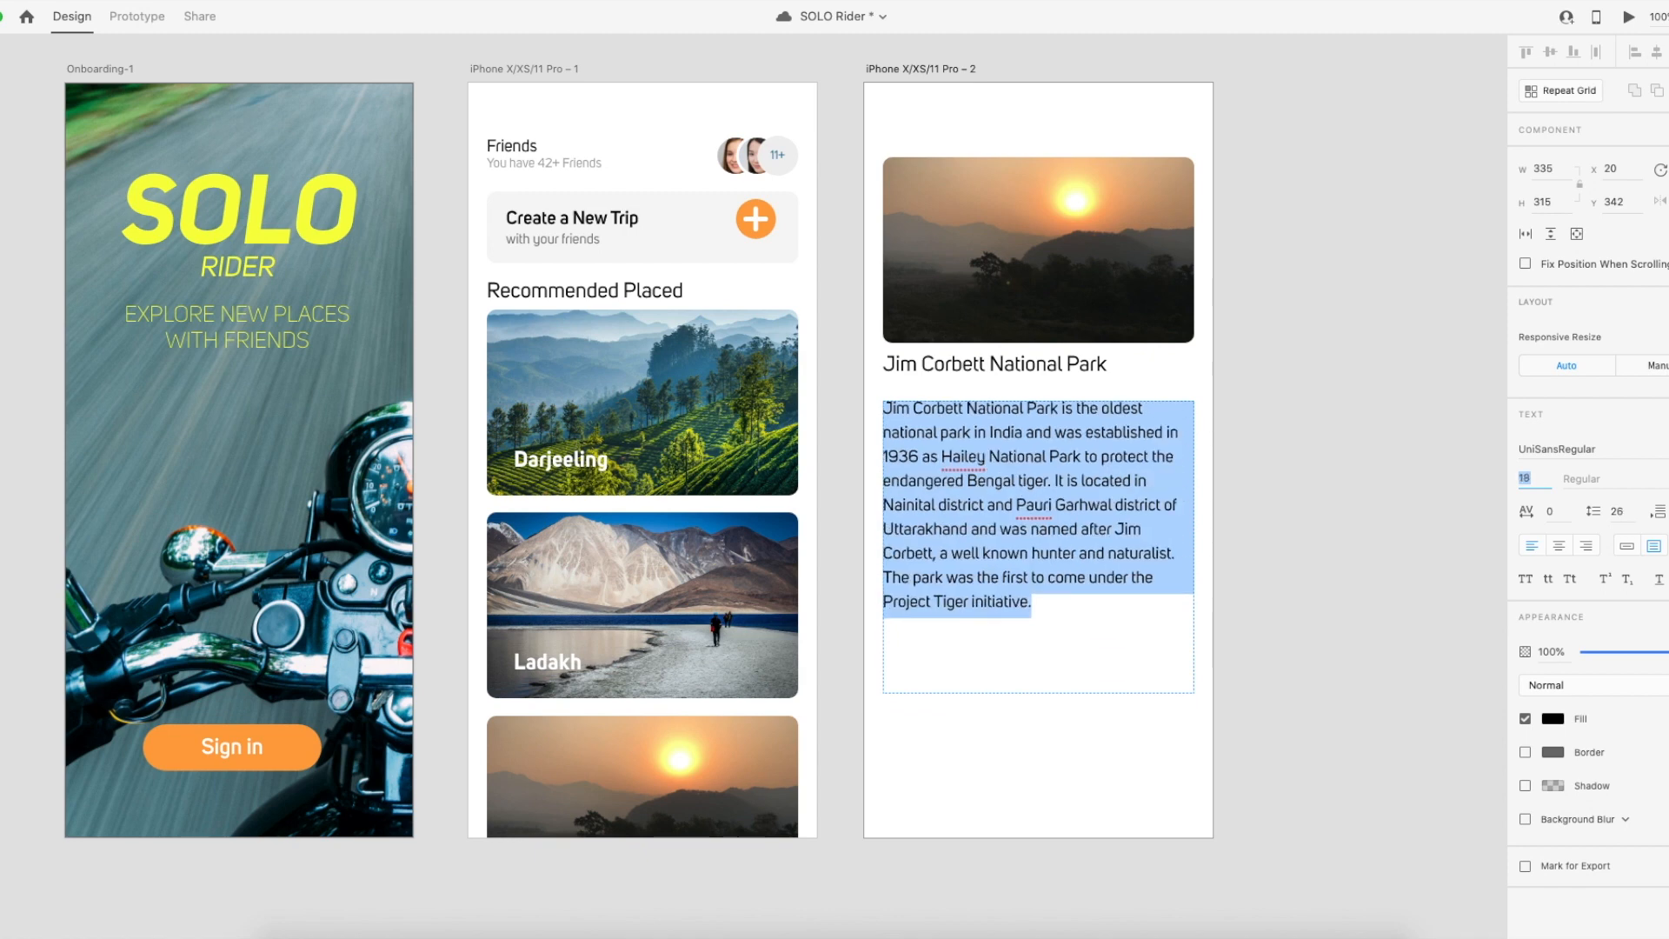
key(Down)
key(Down)
key(Return)
key(Escape)
key(Escape)
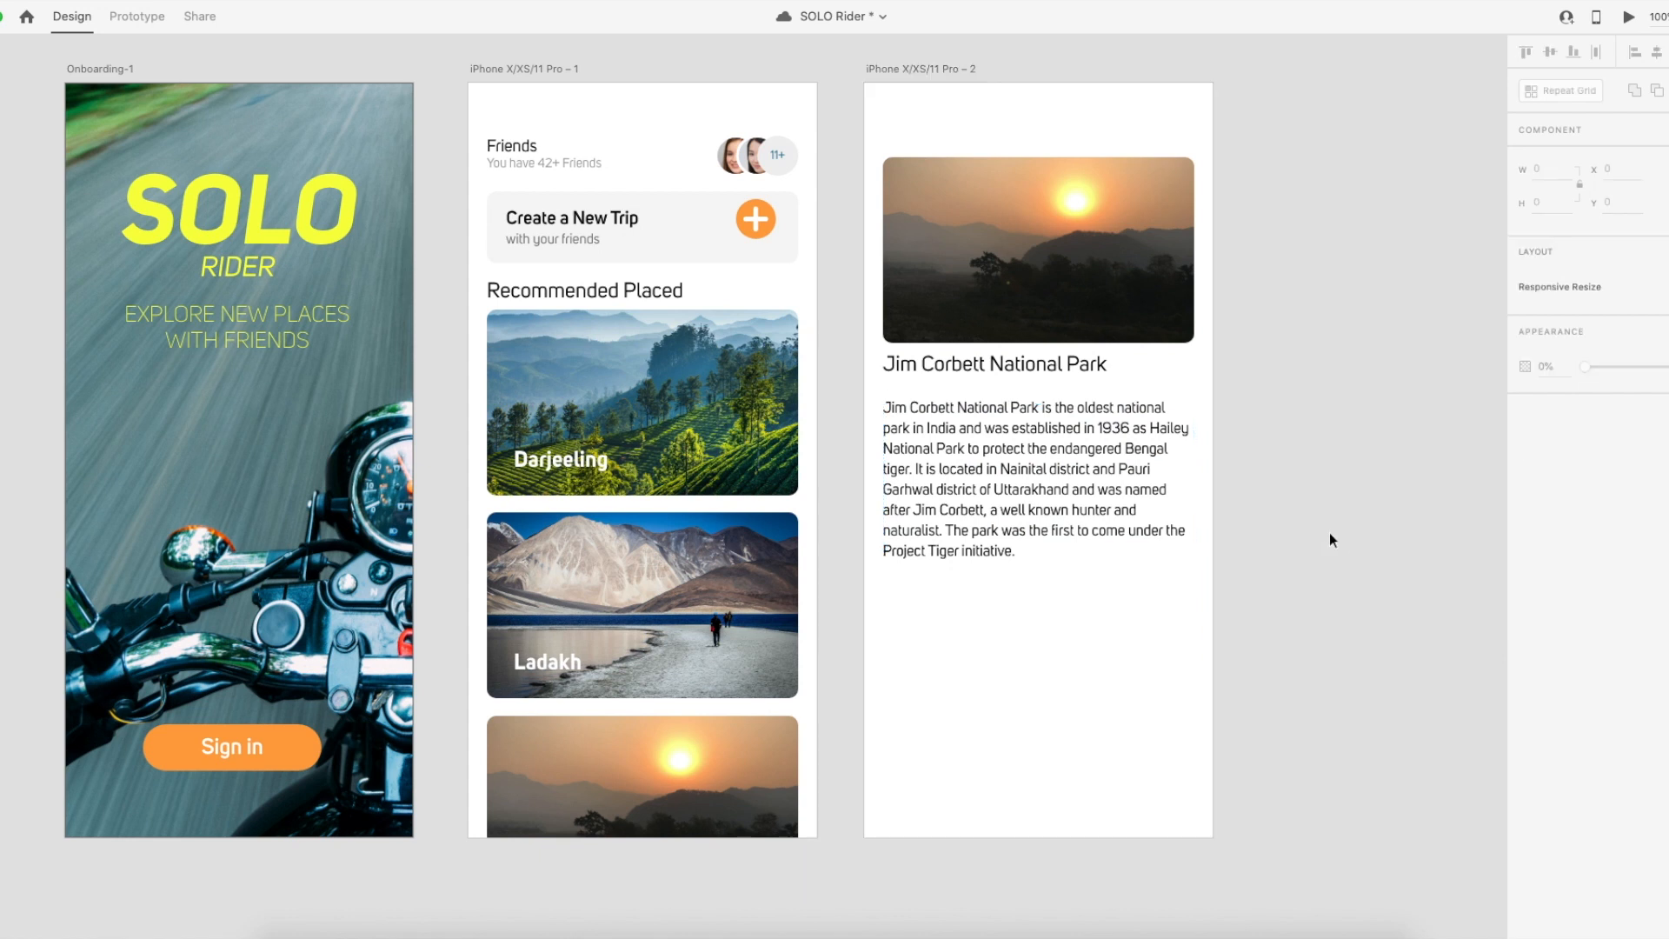
Shorten the description text area to a height of about 184 so it fits the paragraph closely.
click(1056, 515)
drag(1039, 693, 1058, 567)
click(1309, 551)
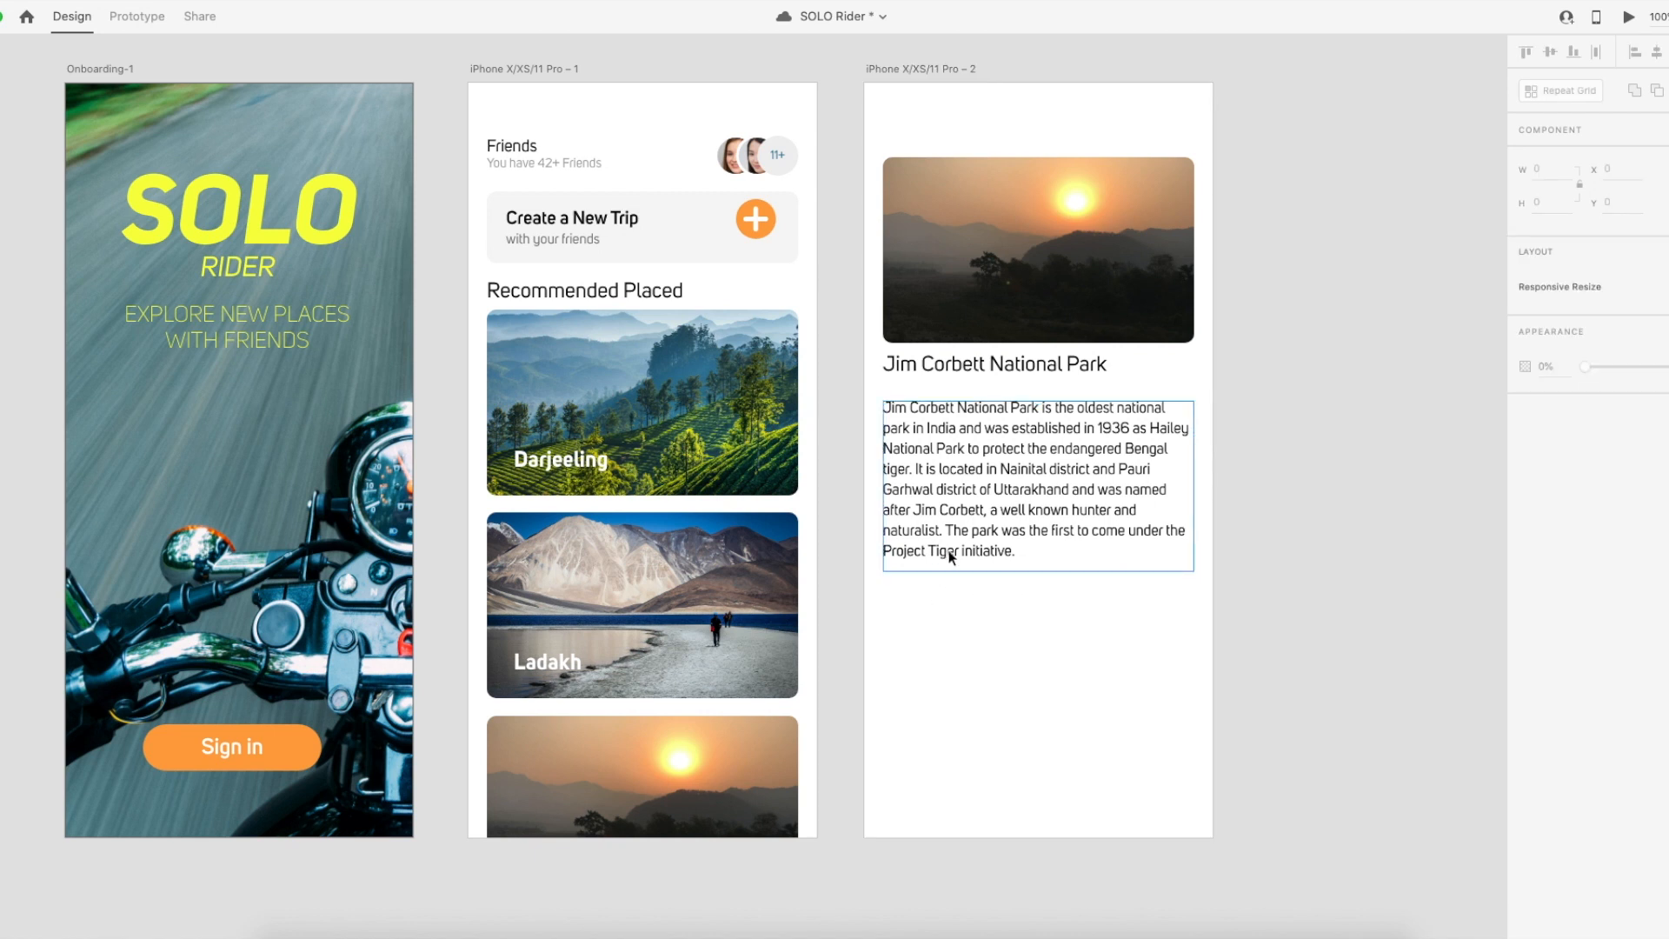
click(1037, 520)
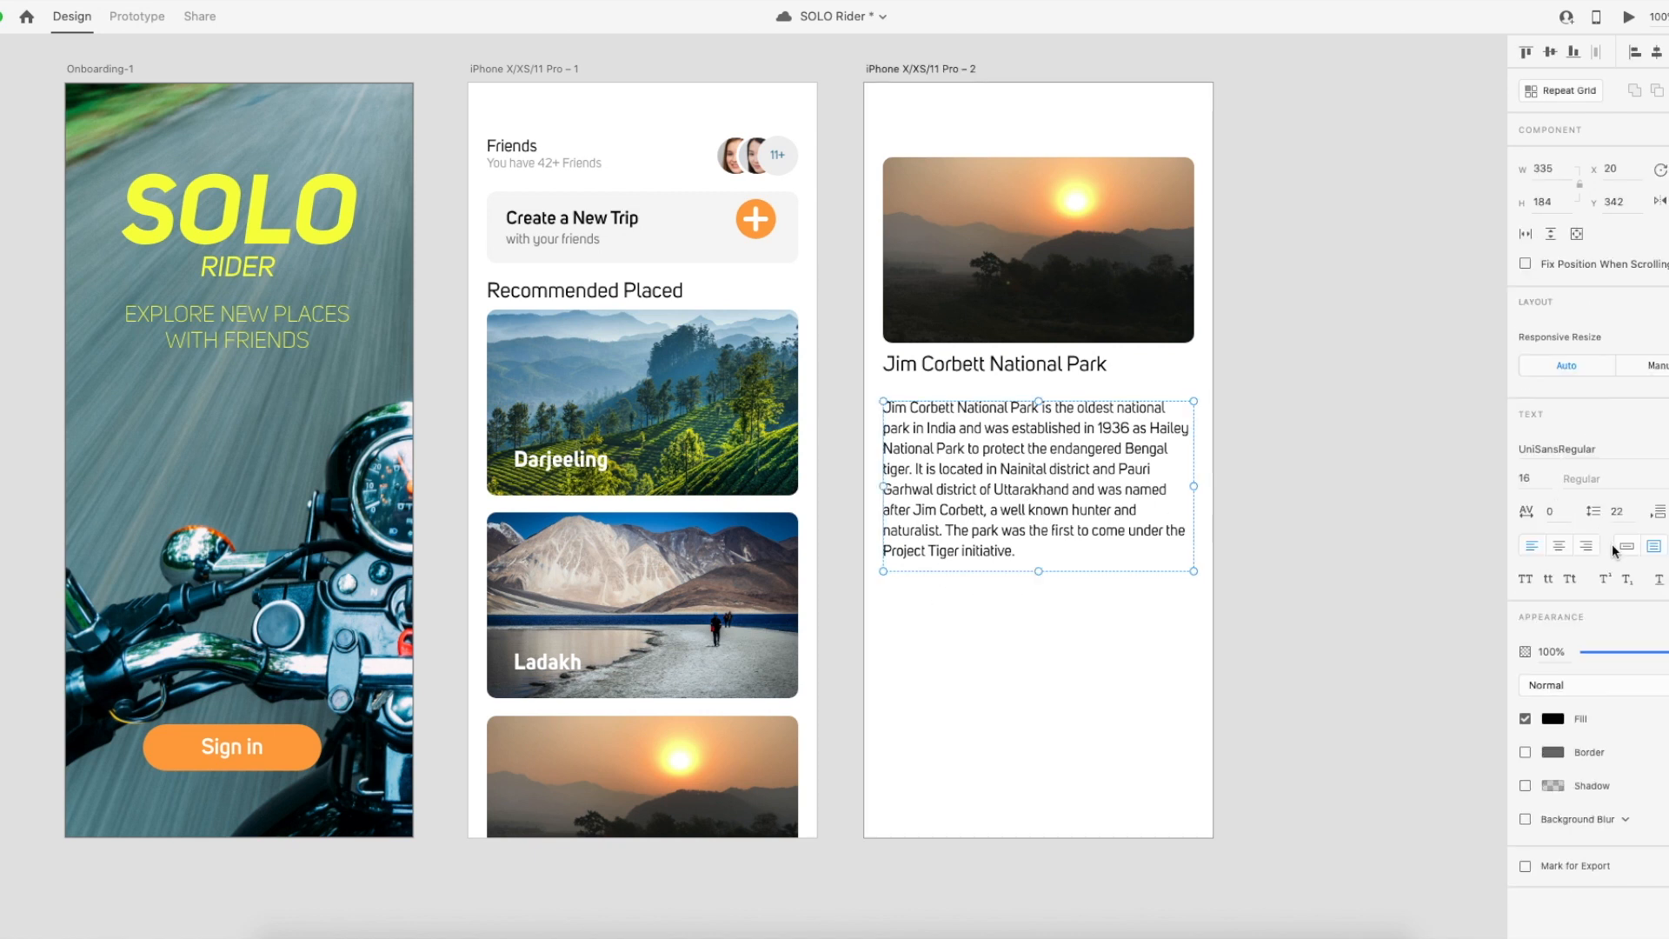
click(1321, 585)
Lower the description text's opacity to 70% and move the block up slightly to Y 335, closer to the heading.
click(1125, 488)
drag(1665, 643, 1662, 658)
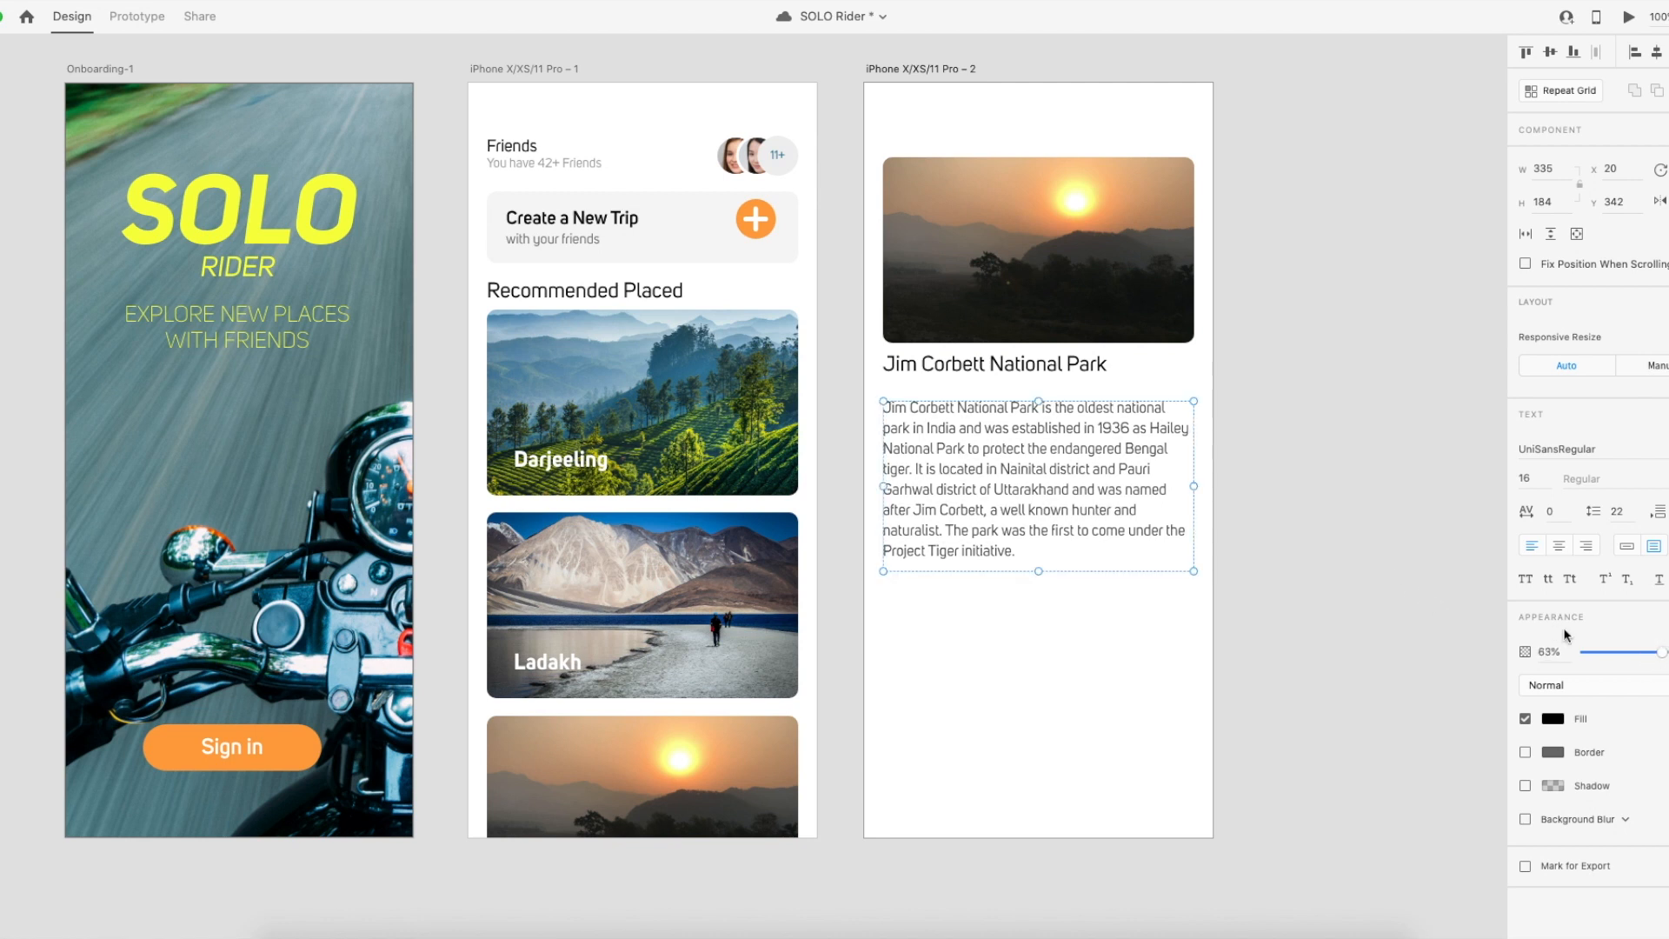
drag(1661, 652, 1661, 653)
click(1364, 633)
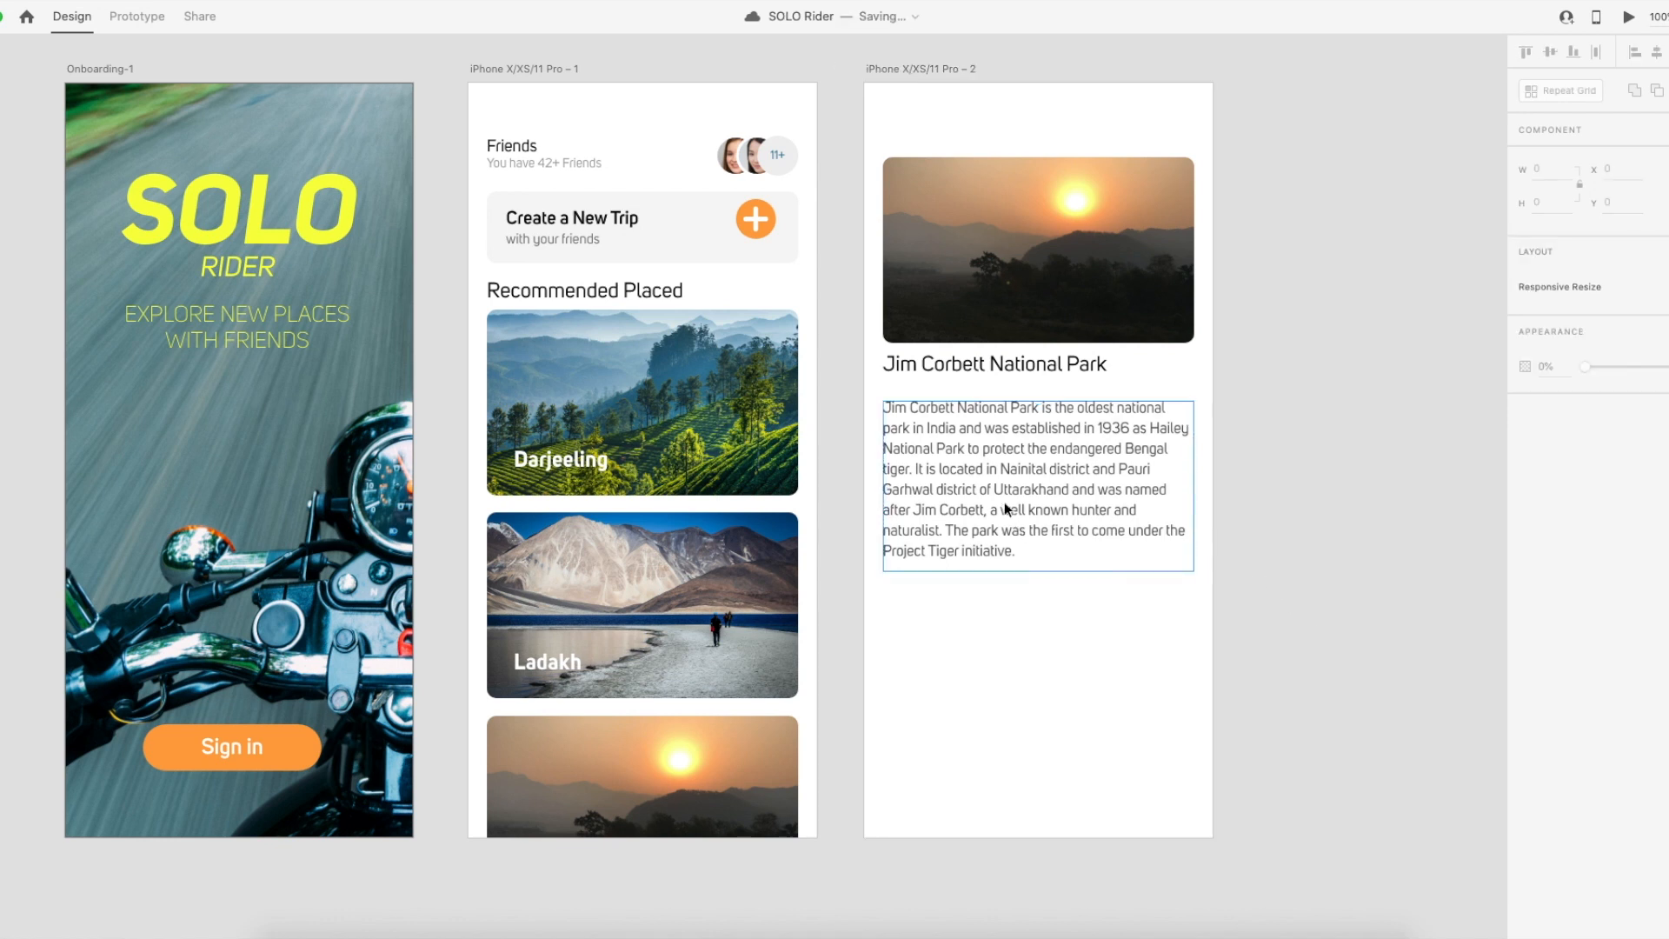
drag(1005, 494, 1008, 490)
click(1356, 505)
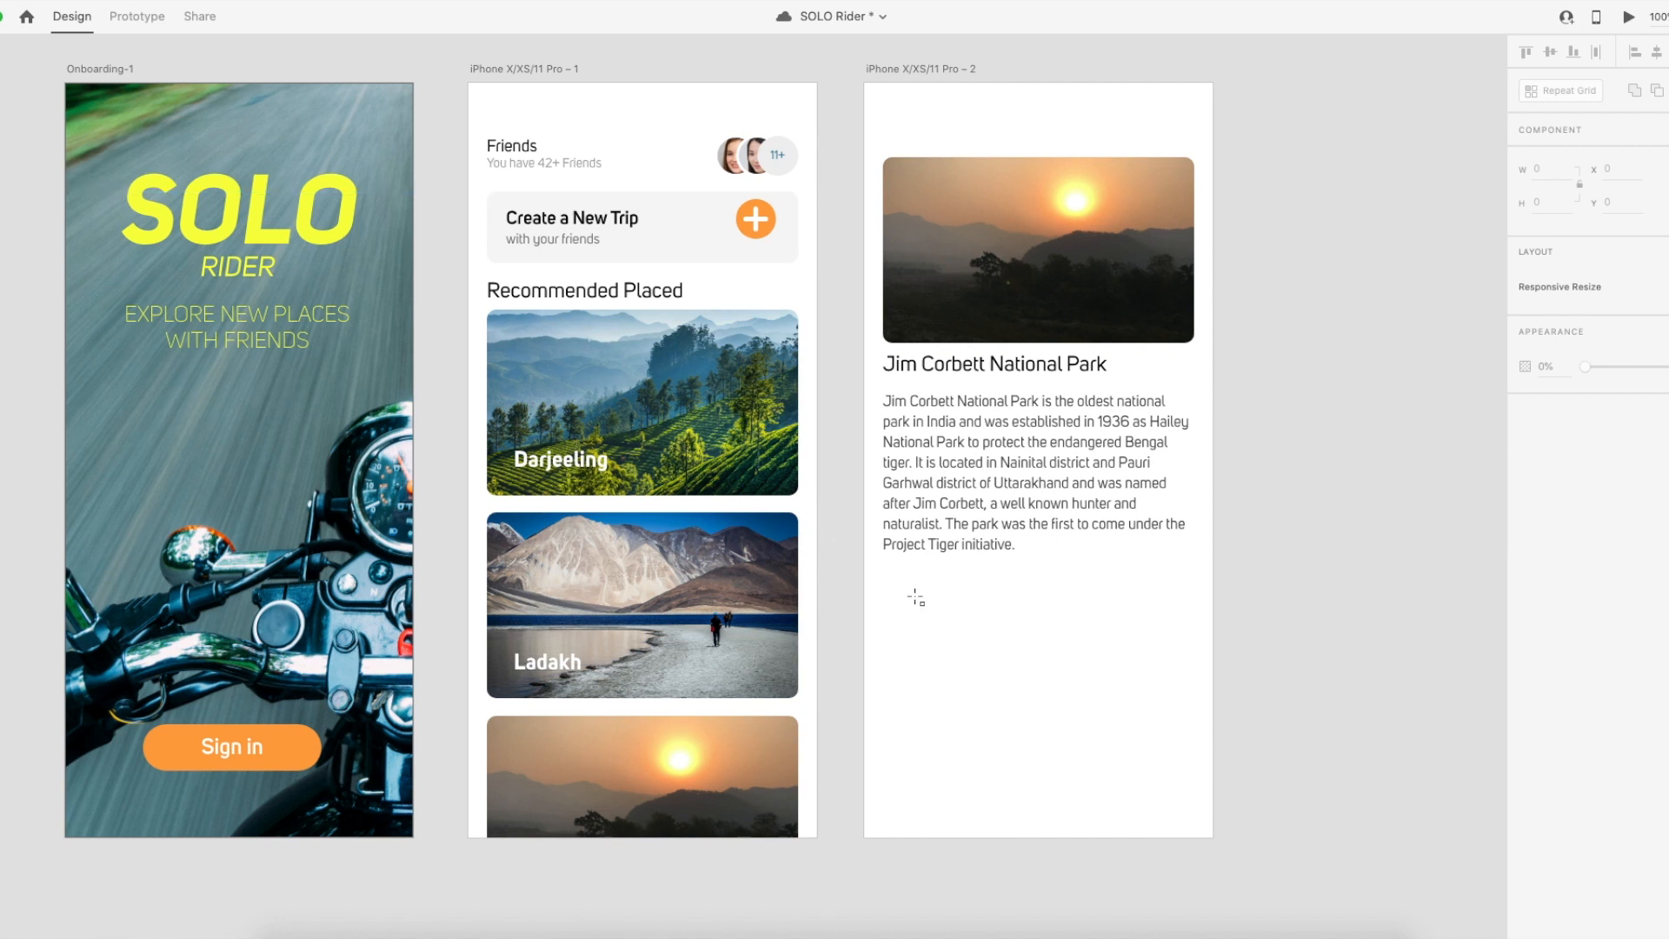
drag(883, 570, 995, 606)
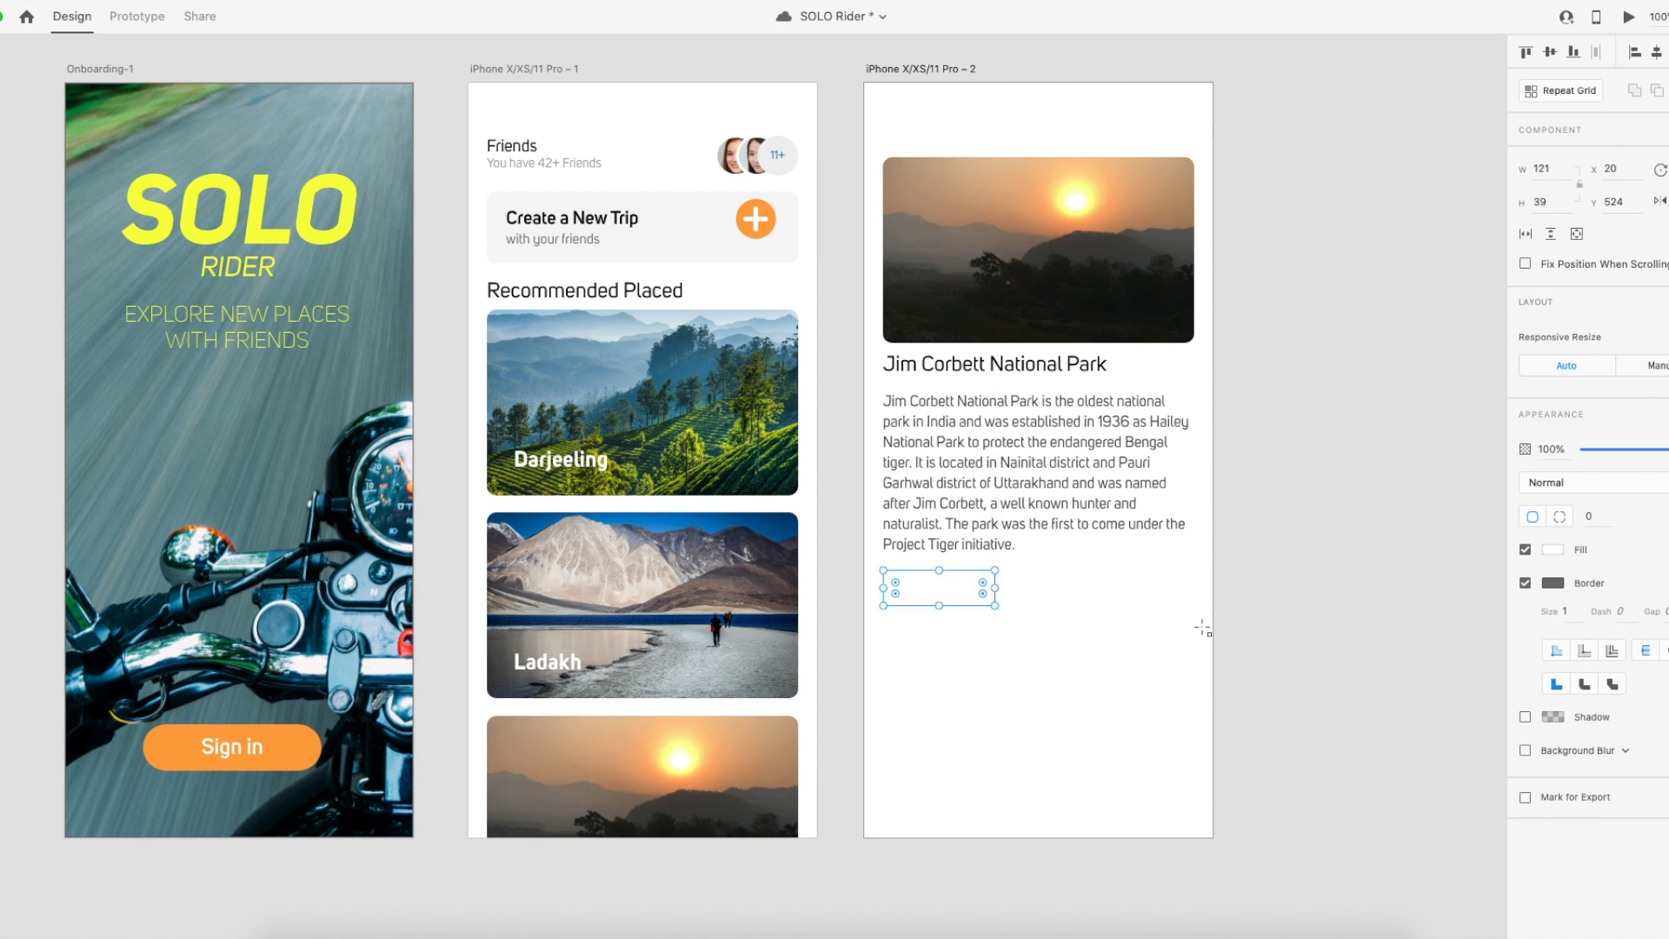
scroll(1208, 628, right, 2)
scroll(1208, 628, down, 1)
click(1271, 613)
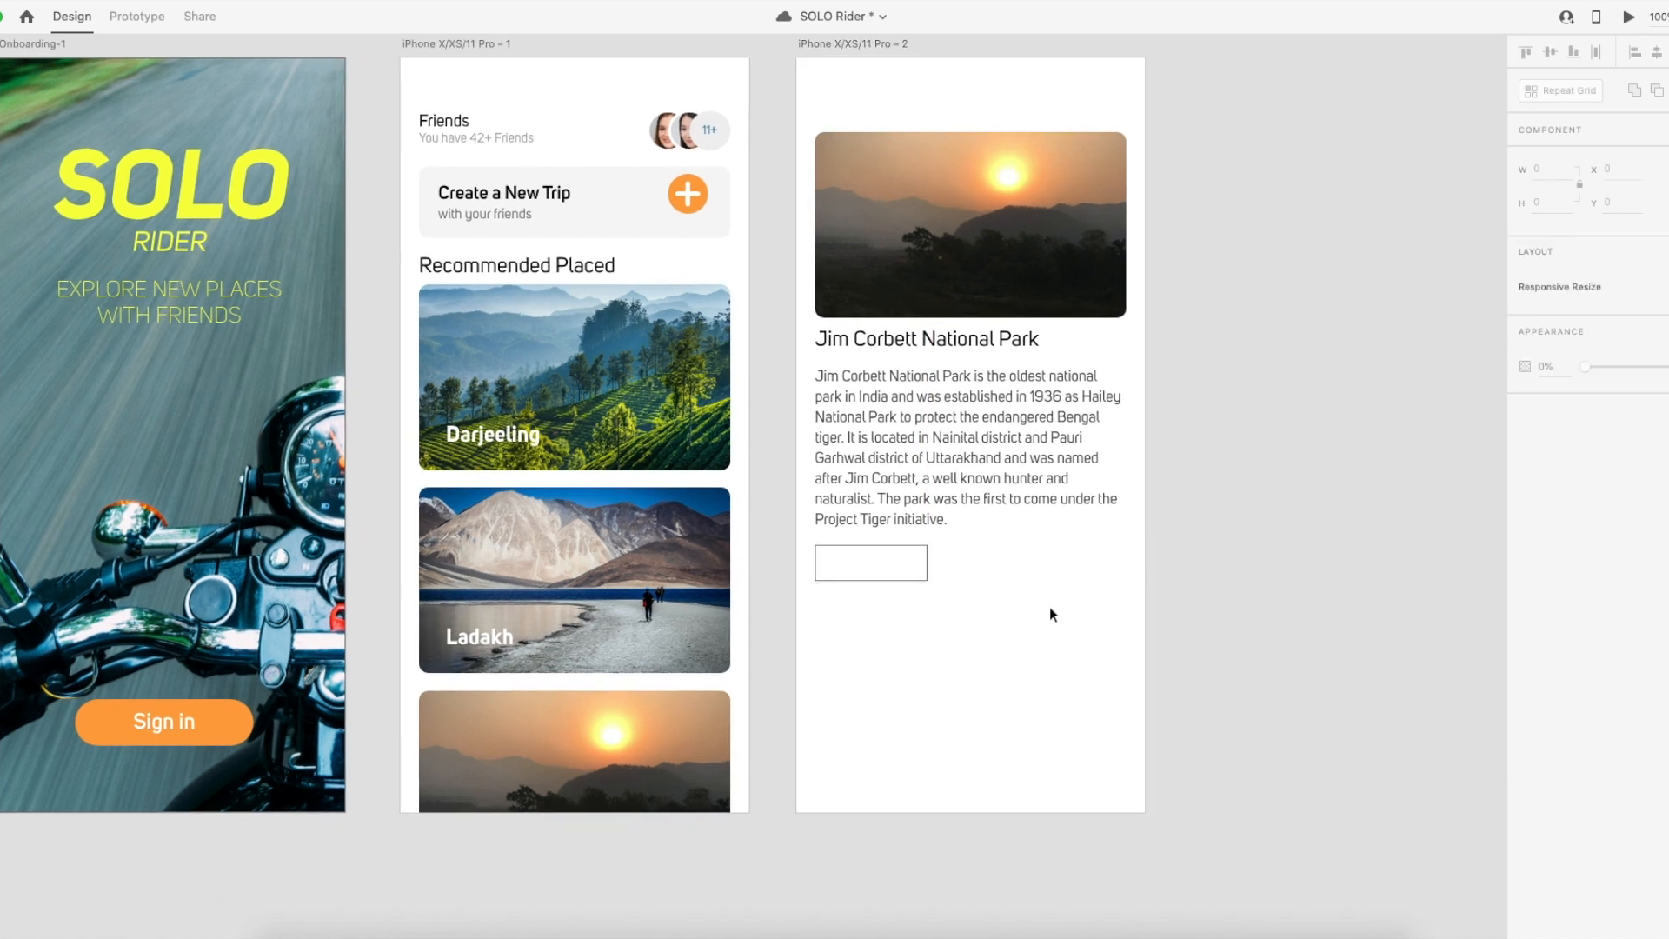
drag(991, 582, 1086, 648)
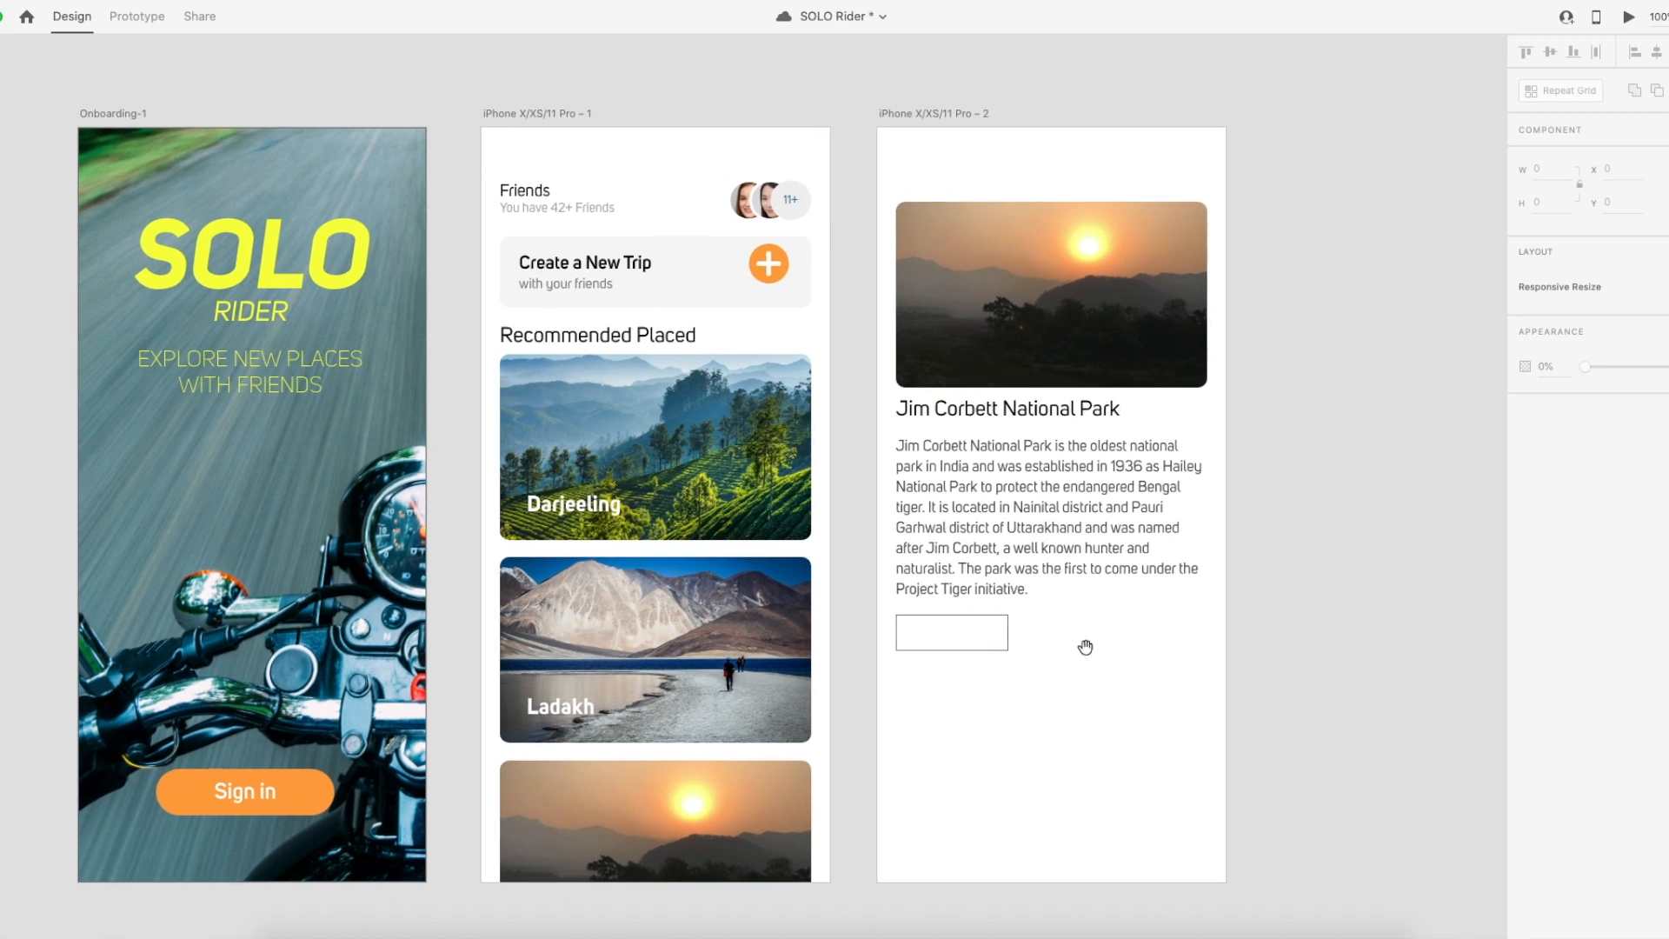
click(977, 646)
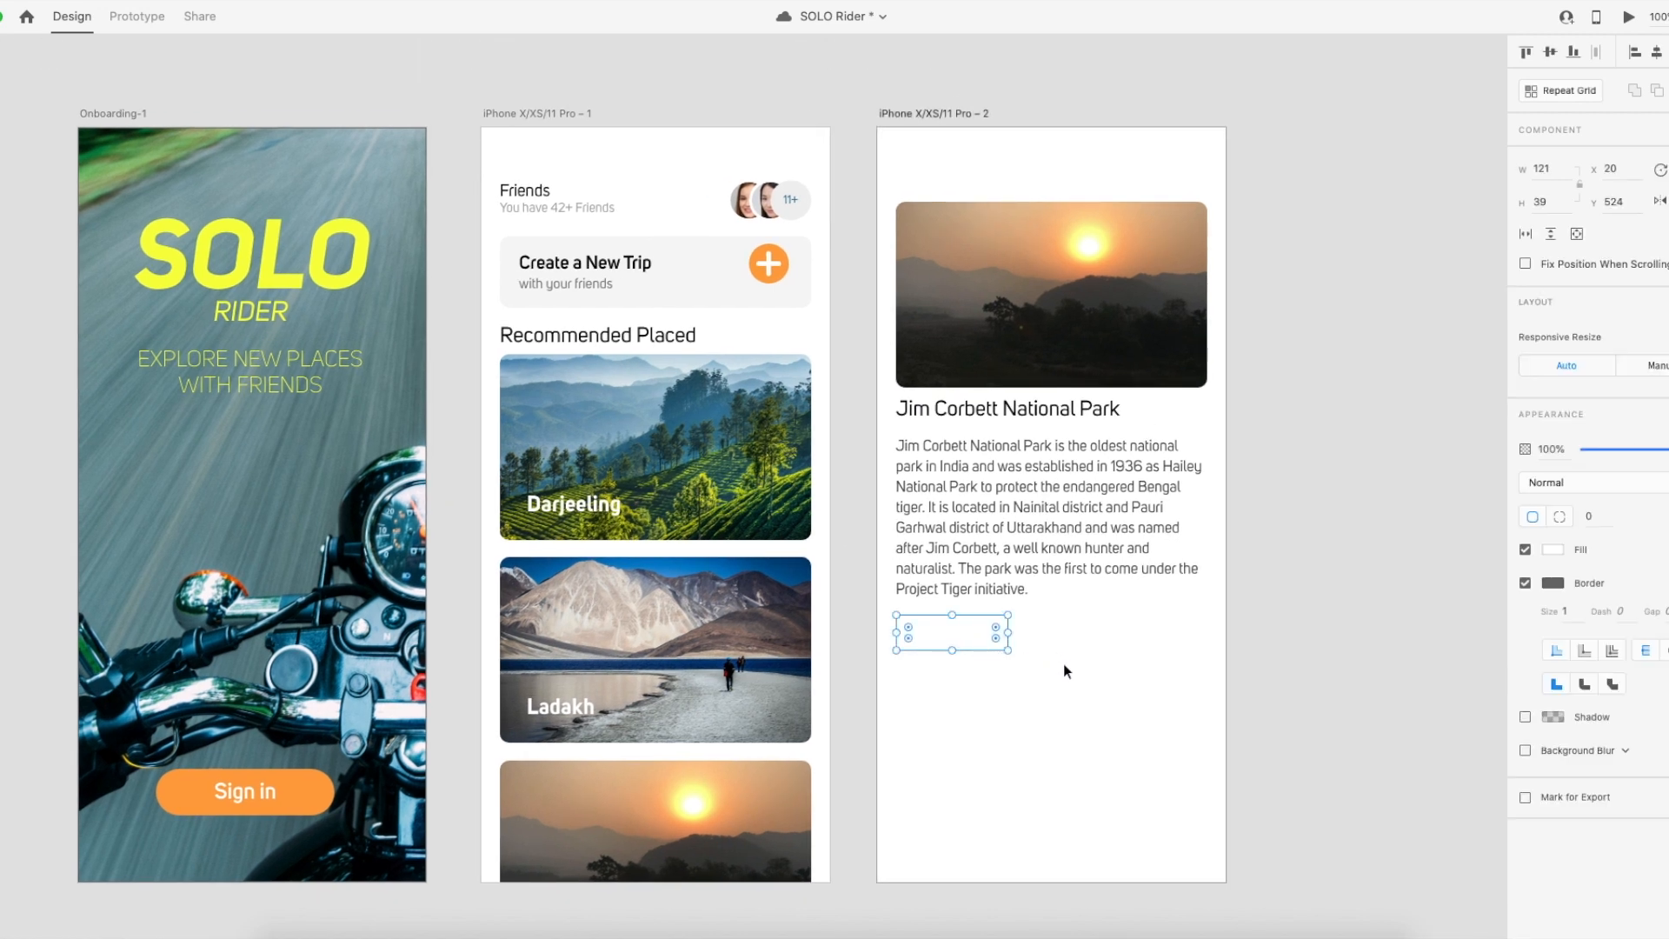
key(Delete)
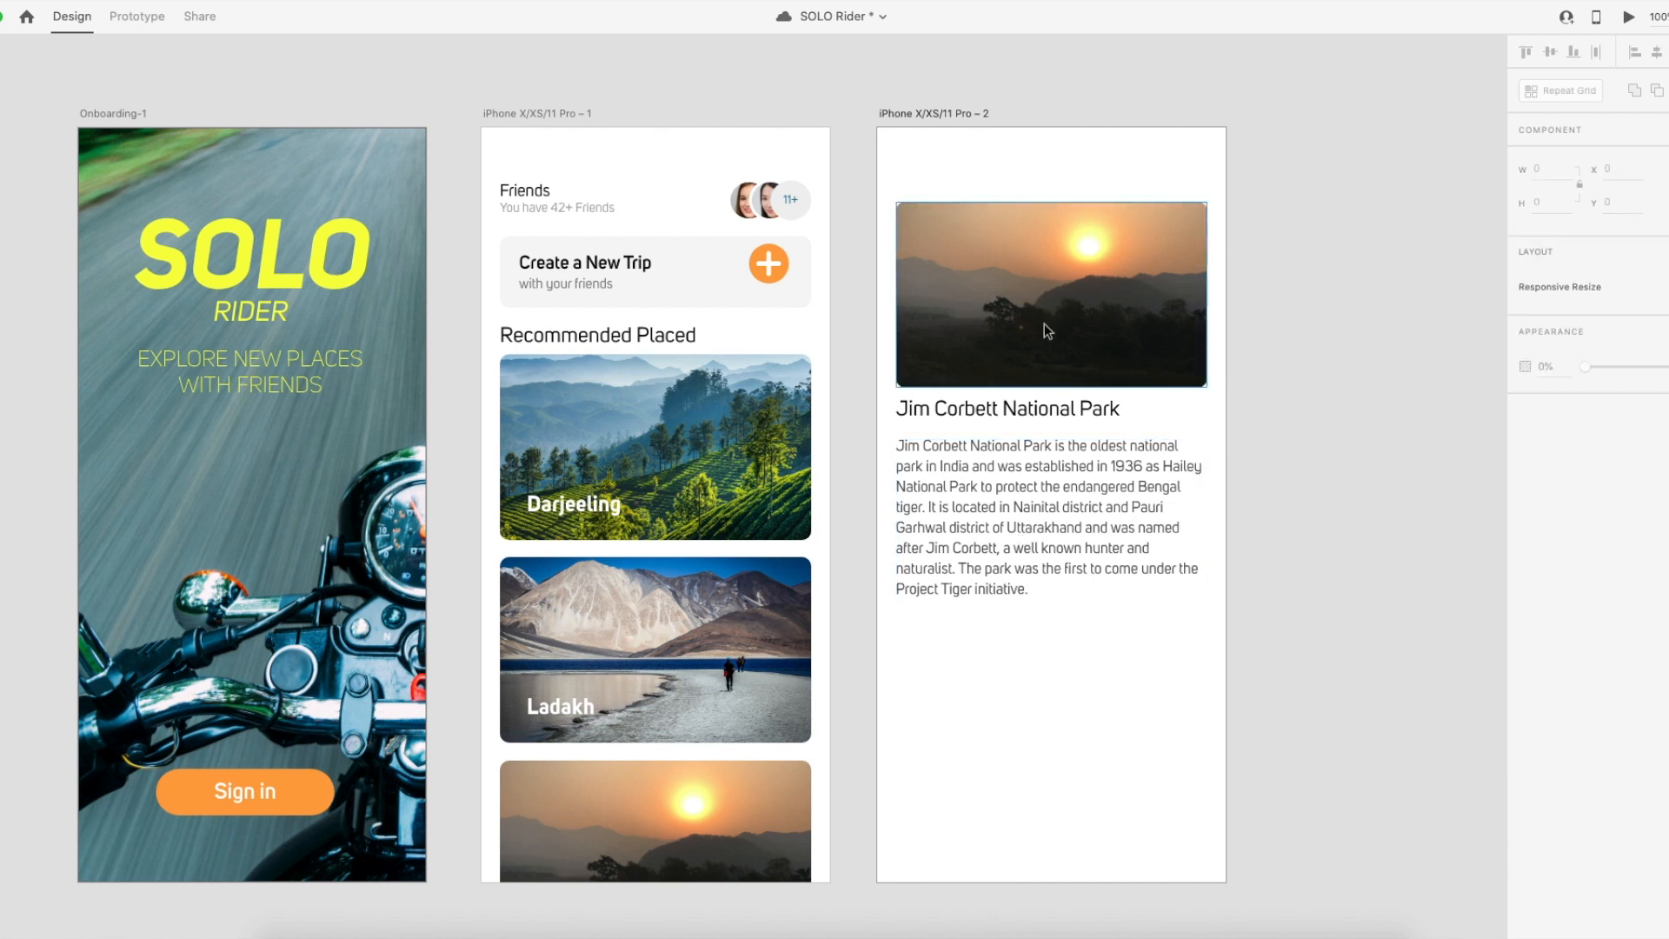
Save the SOLO Rider document.
scroll(1006, 368, down, 1)
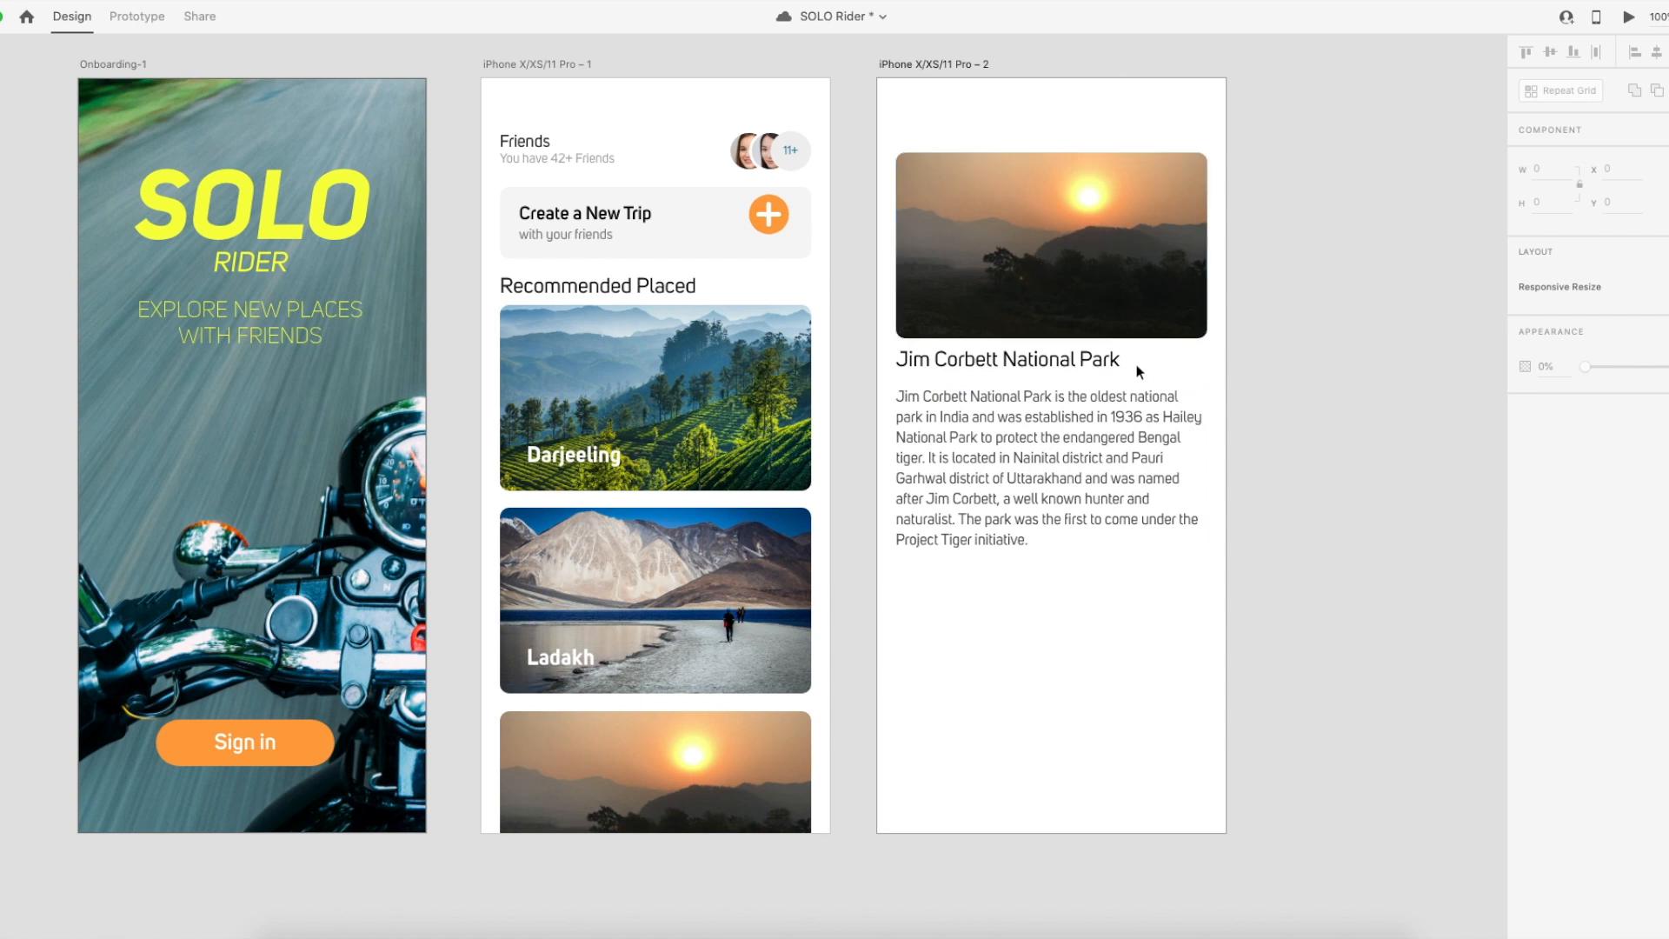
key(ctrl+s)
click(1029, 529)
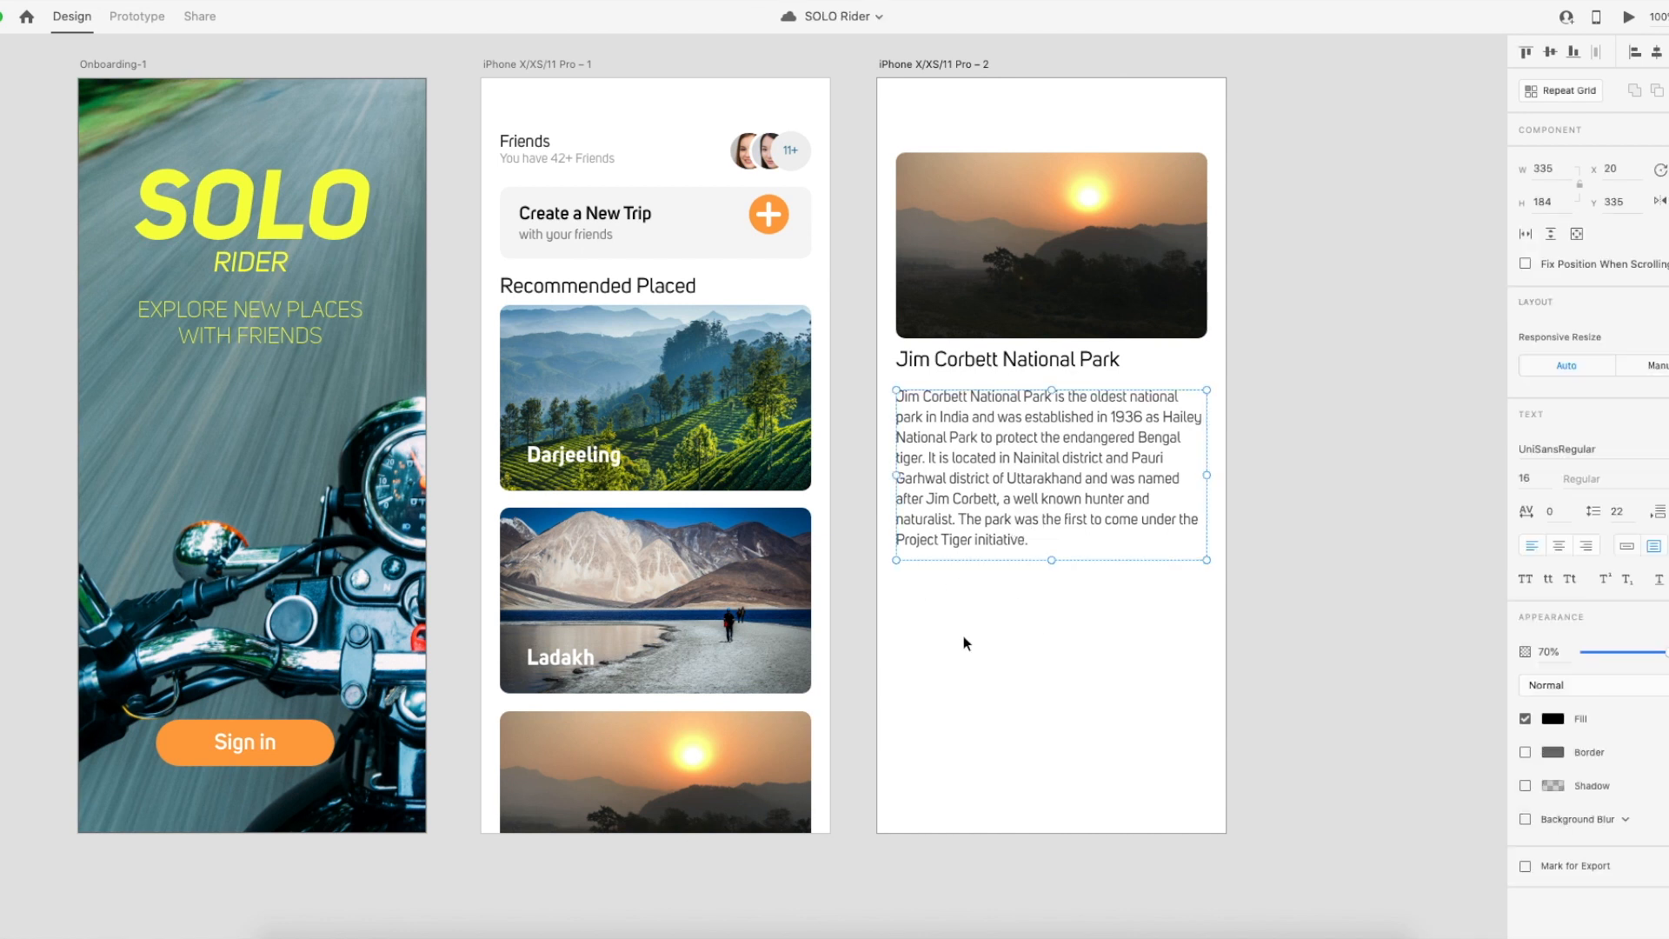
click(1257, 550)
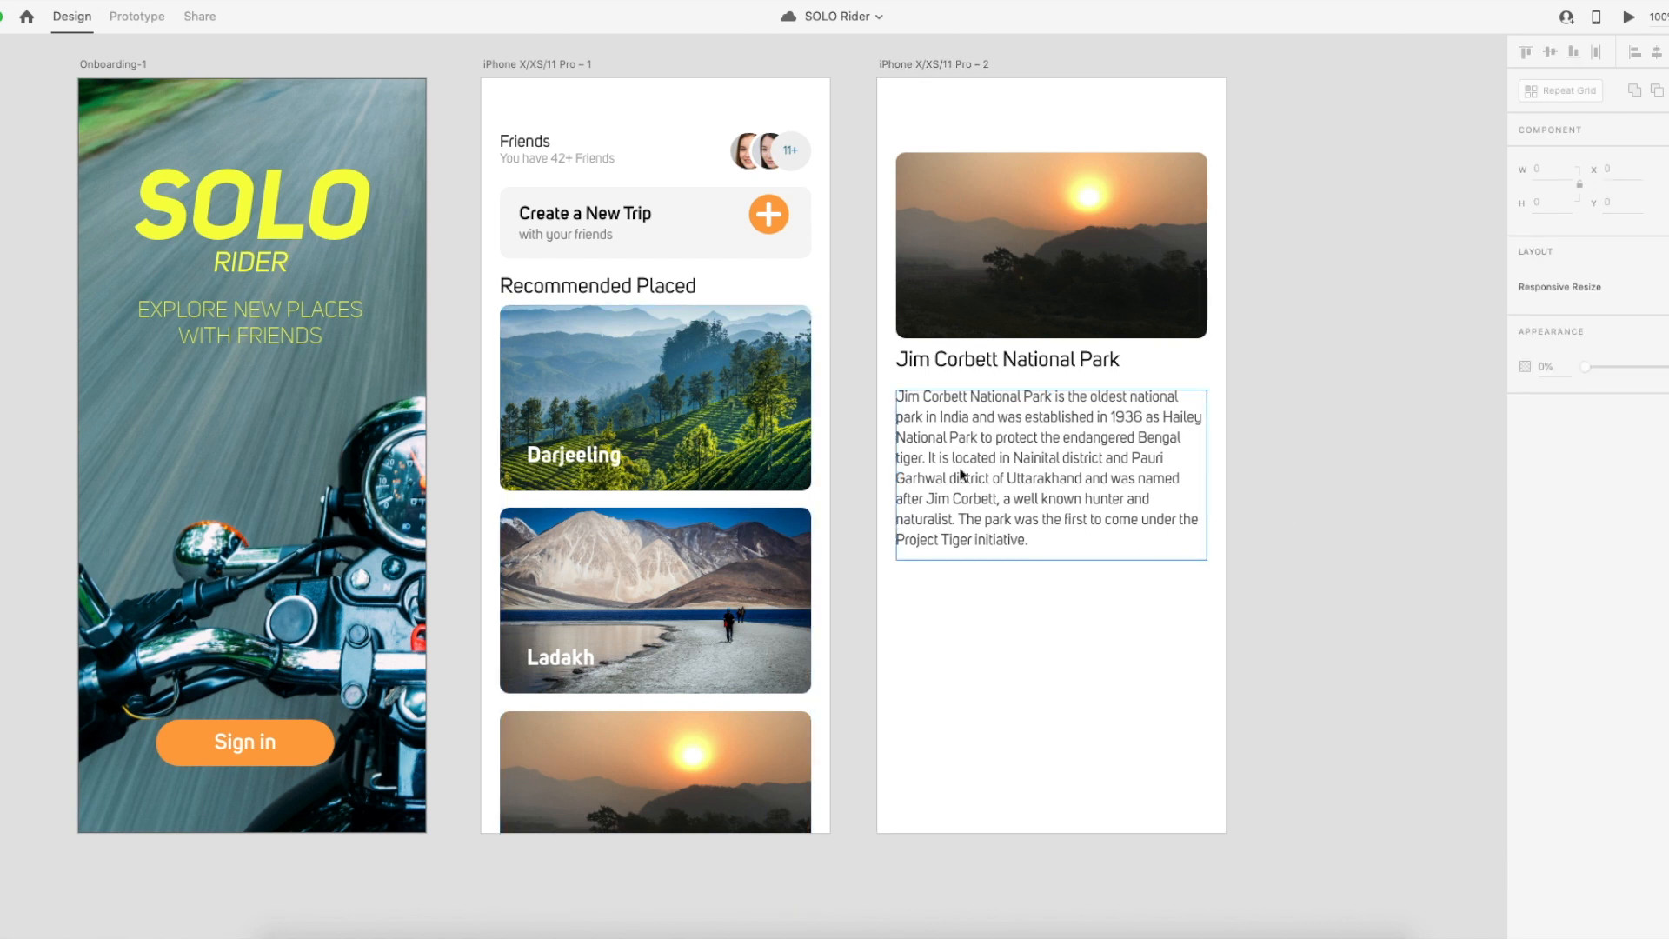
Draw a borderless 138 × 138 square with a light grey fill below the description, at about X 20, Y 572.
key(r)
mouse_move(896, 610)
mouse_down()
mouse_move(1059, 748)
mouse_move(1041, 736)
mouse_up()
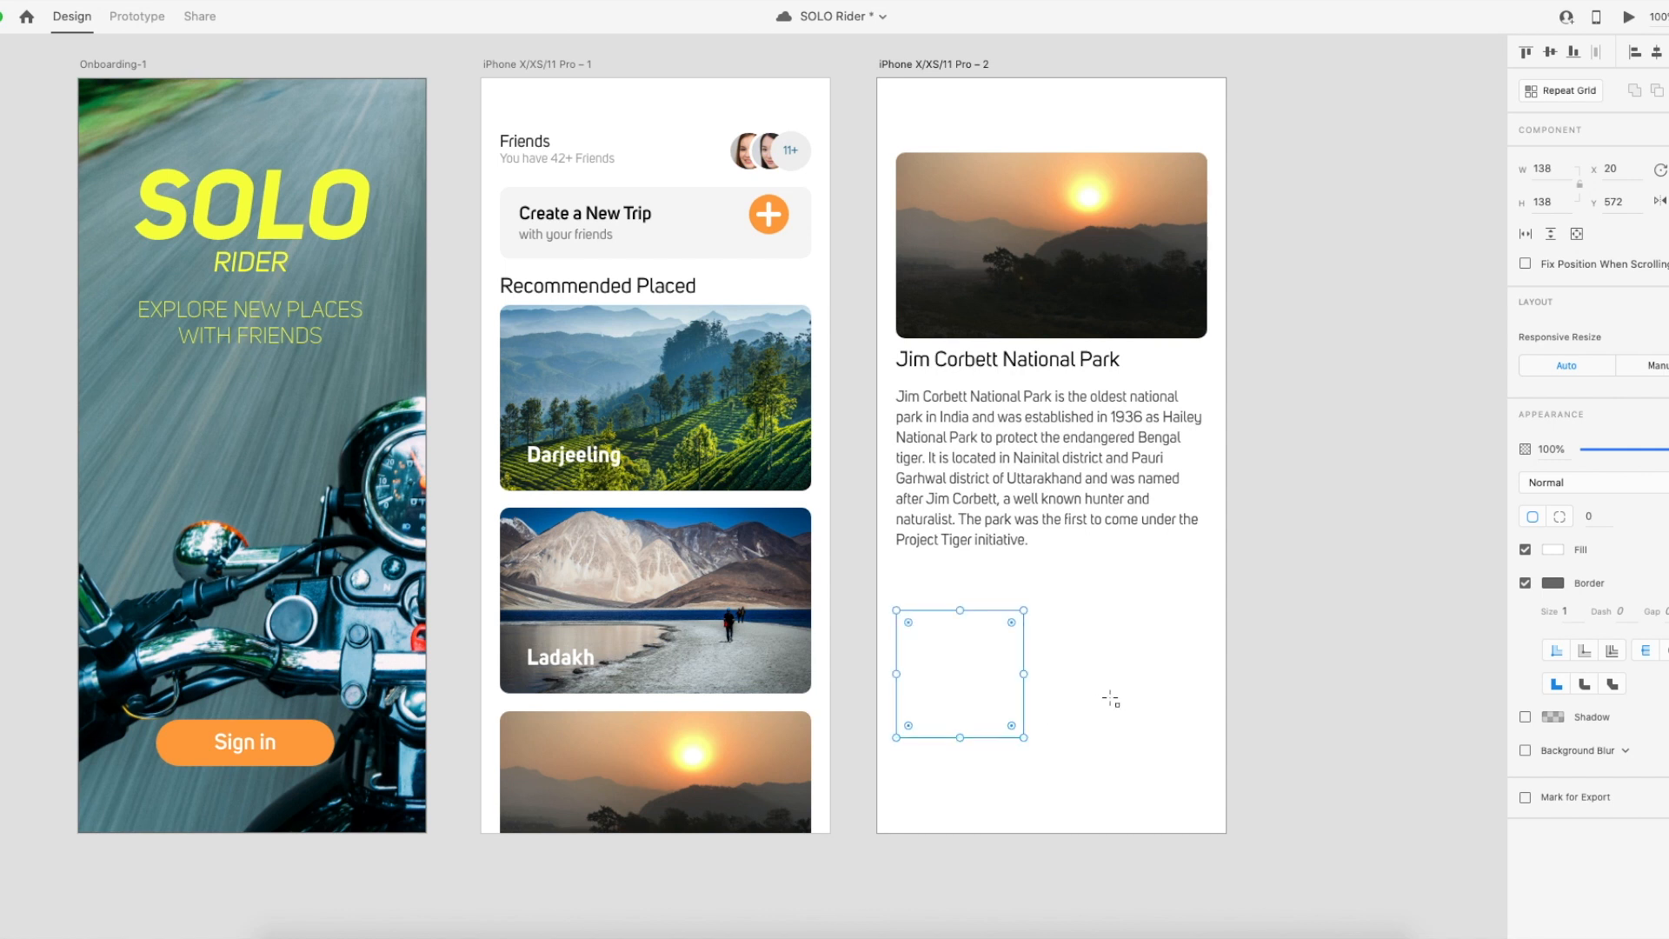
click(1553, 550)
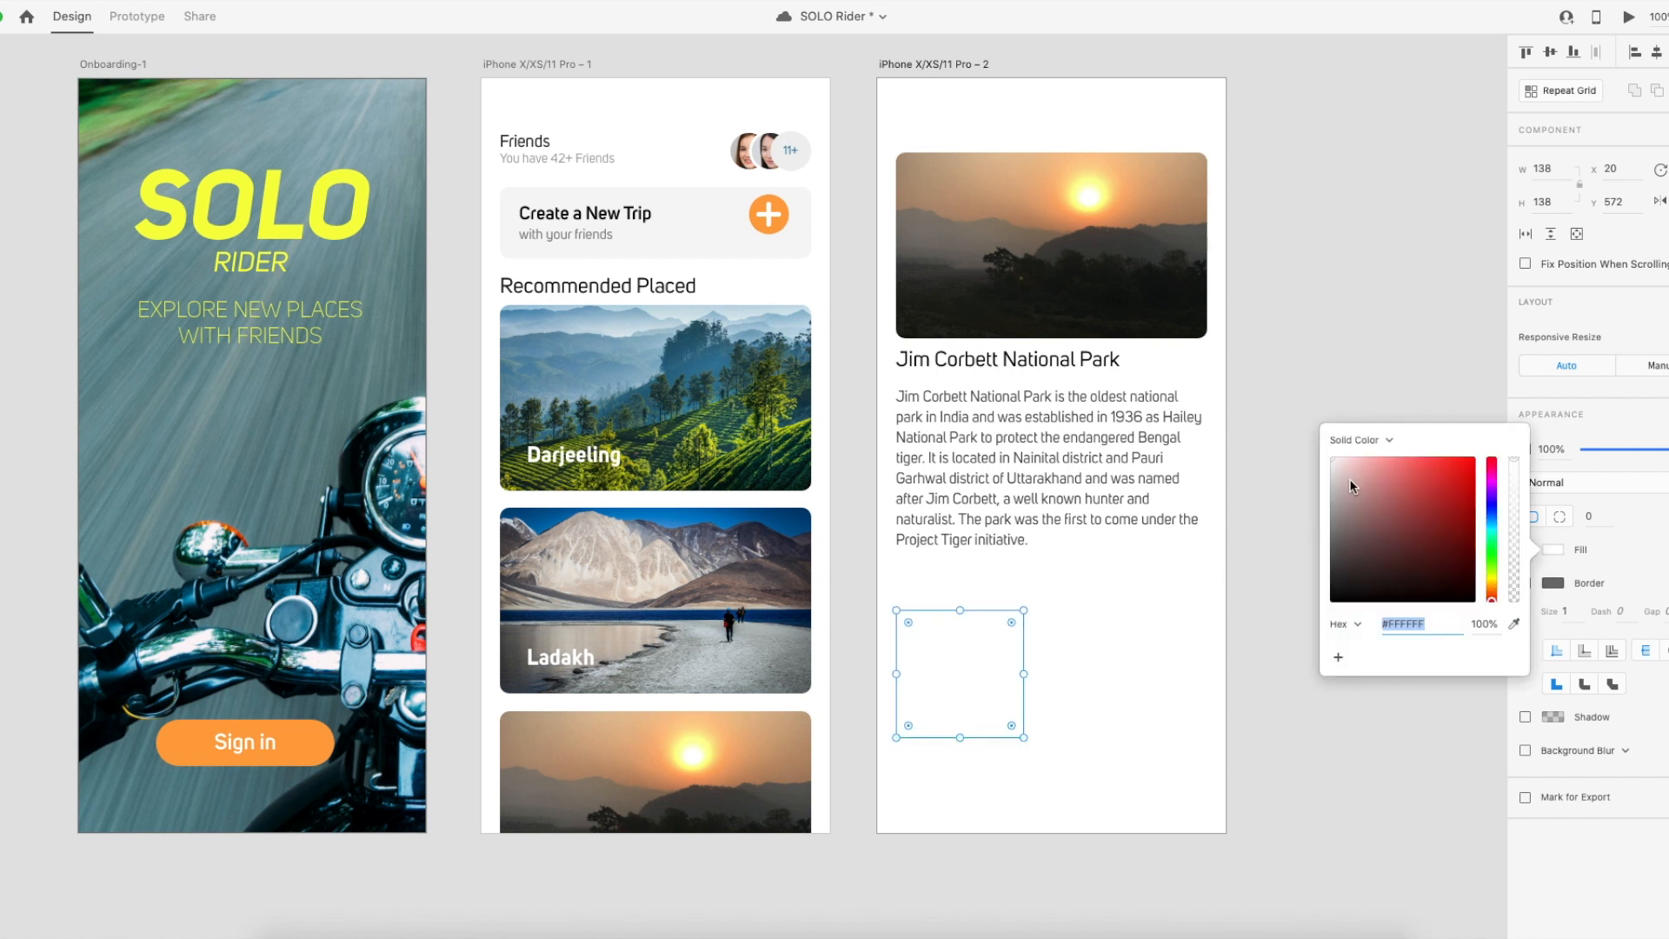
click(1331, 474)
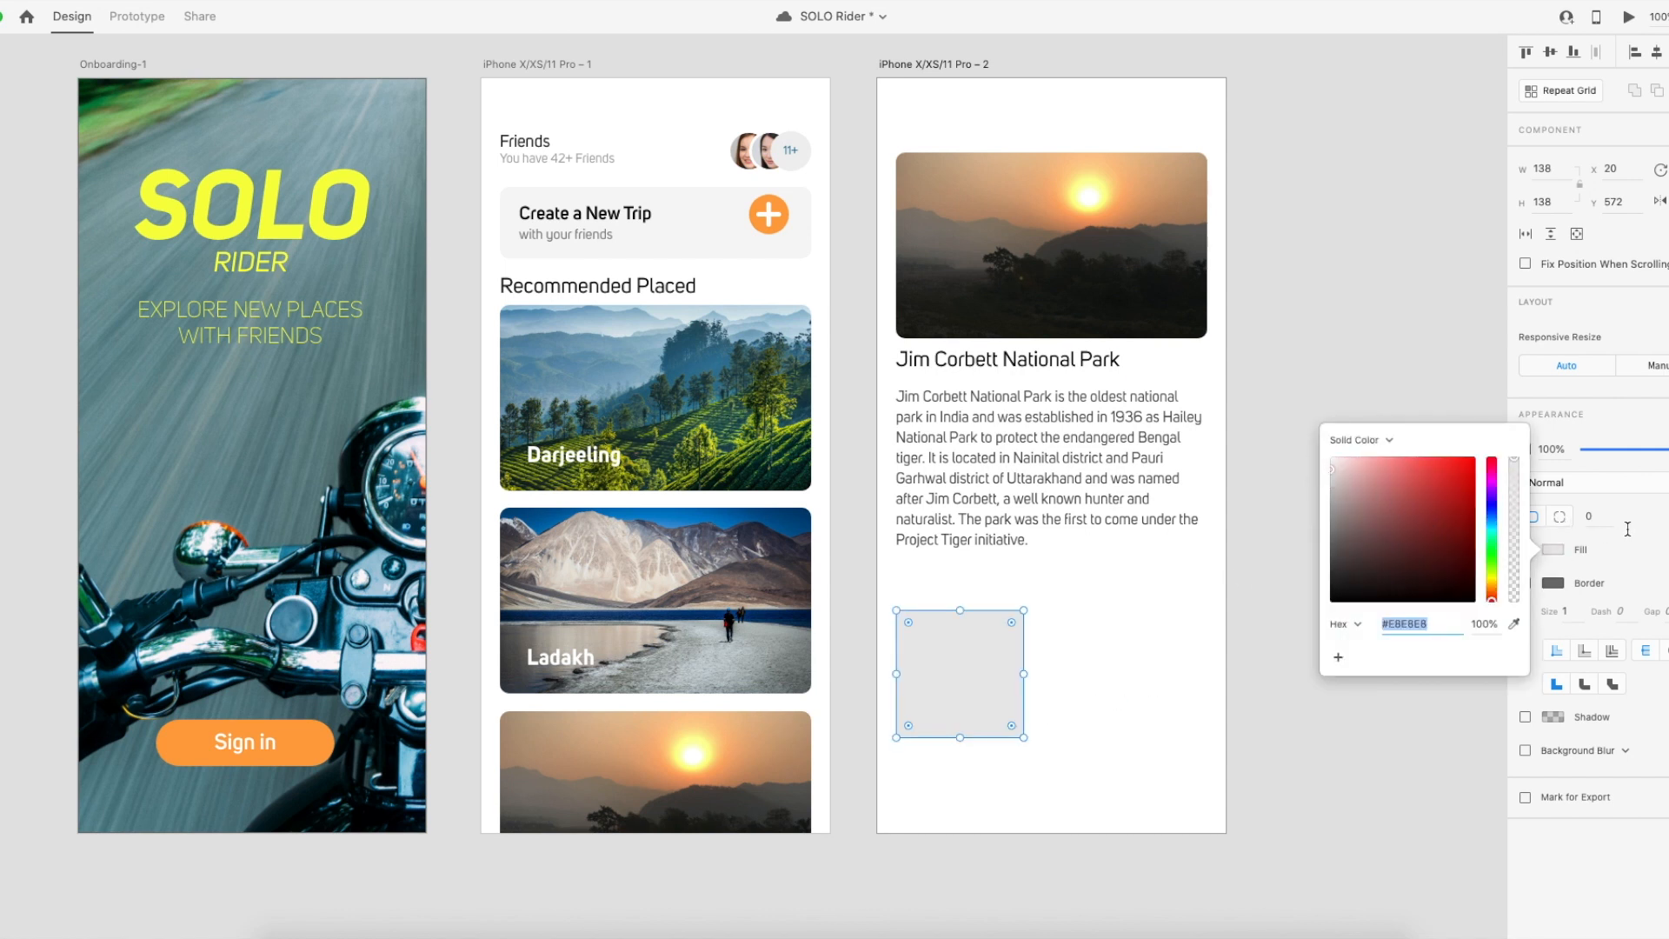
click(1539, 555)
click(1525, 583)
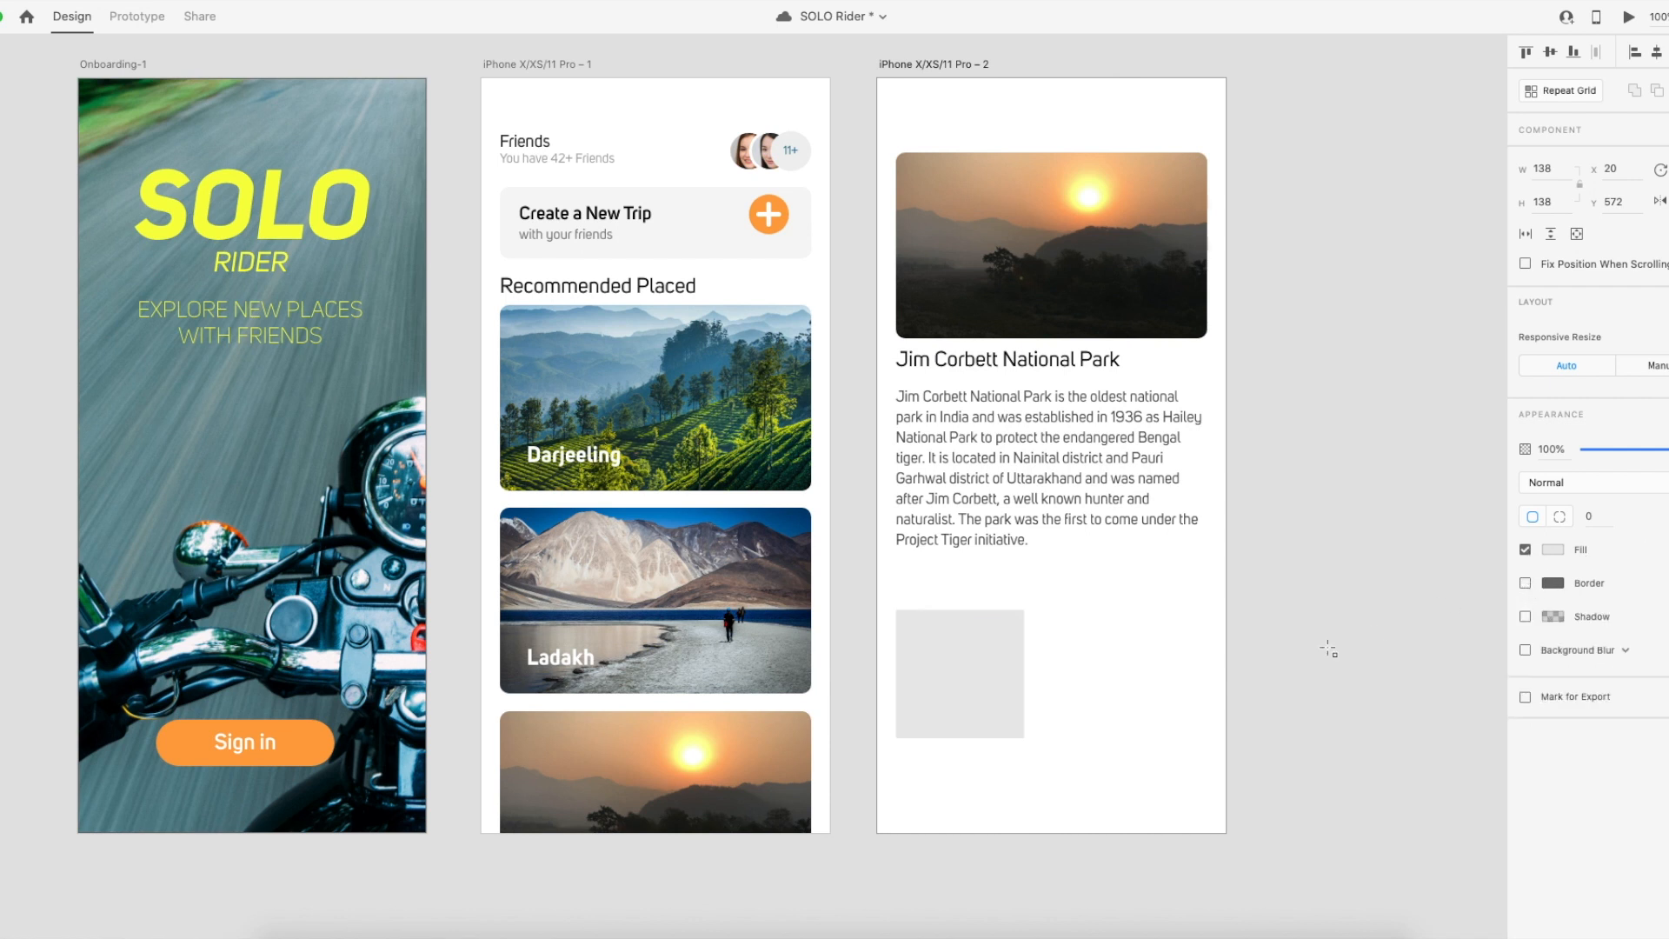
Round the grey square's corners with a radius of 15.
drag(1011, 623, 1008, 625)
click(1599, 518)
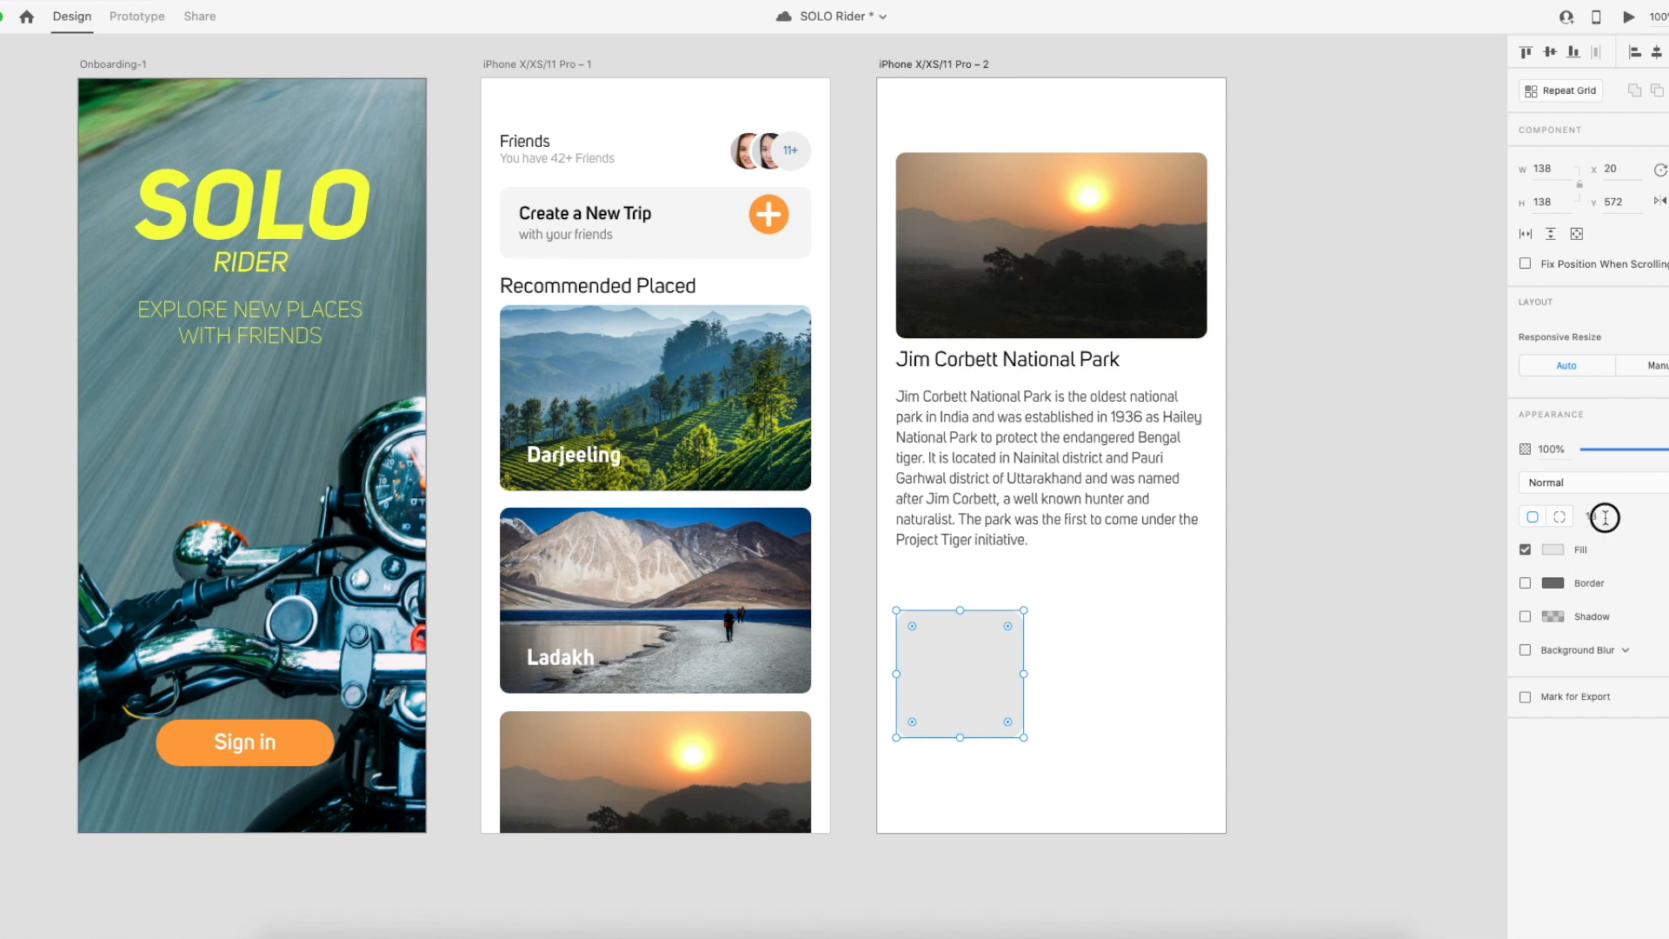
text(15)
key(Return)
click(1156, 666)
Copy the park heading to just above the grey square, at Y 540, and change its text to "Places to see".
drag(993, 360, 1009, 595)
double_click(1019, 597)
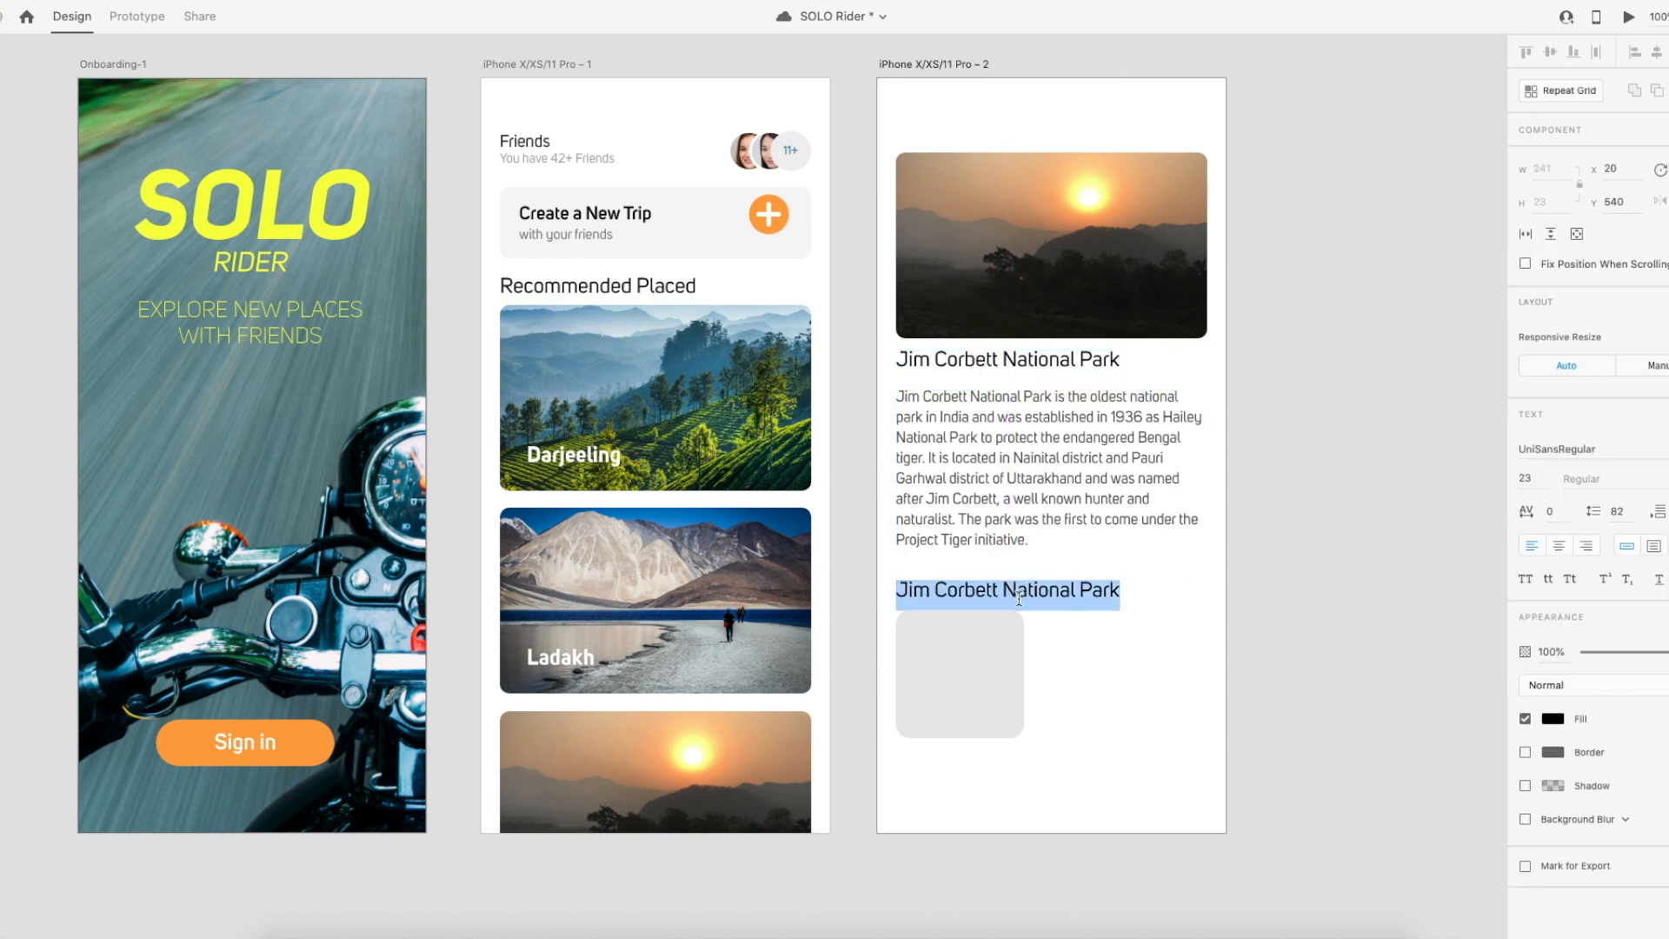
text(places)
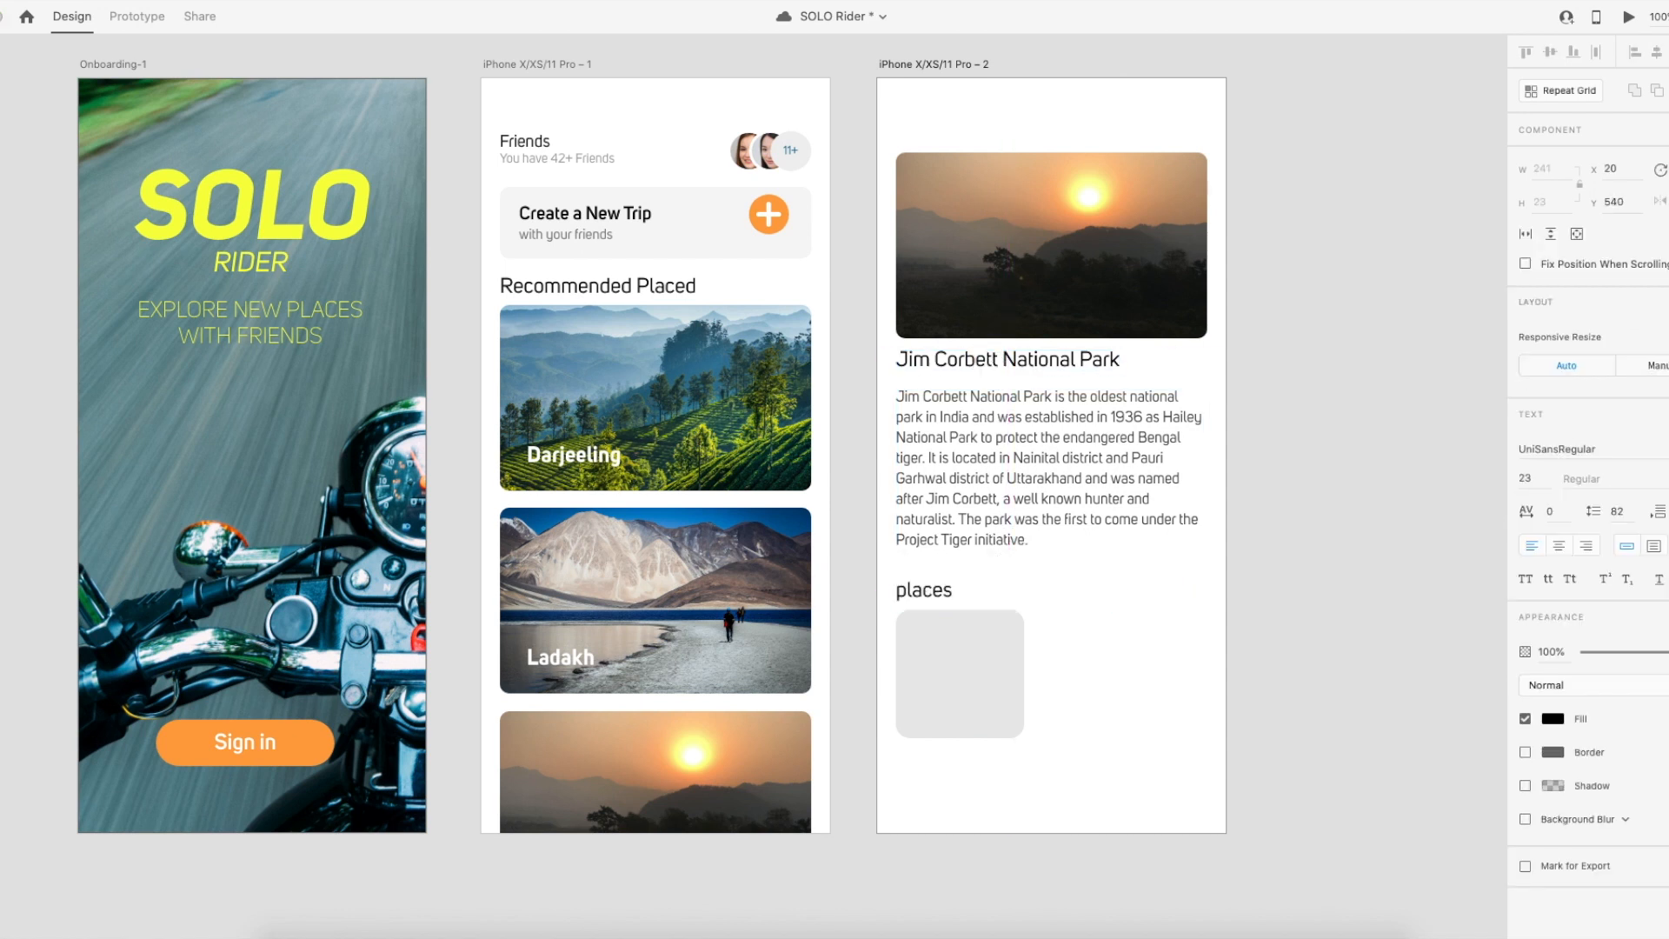
text( to see)
key(Left)
key(Left)
key(Left)
key(Left)
key(Left)
key(Left)
key(Left)
key(Left)
key(Left)
key(Left)
key(Left)
key(Left)
key(shift+Left)
text(P)
click(1049, 589)
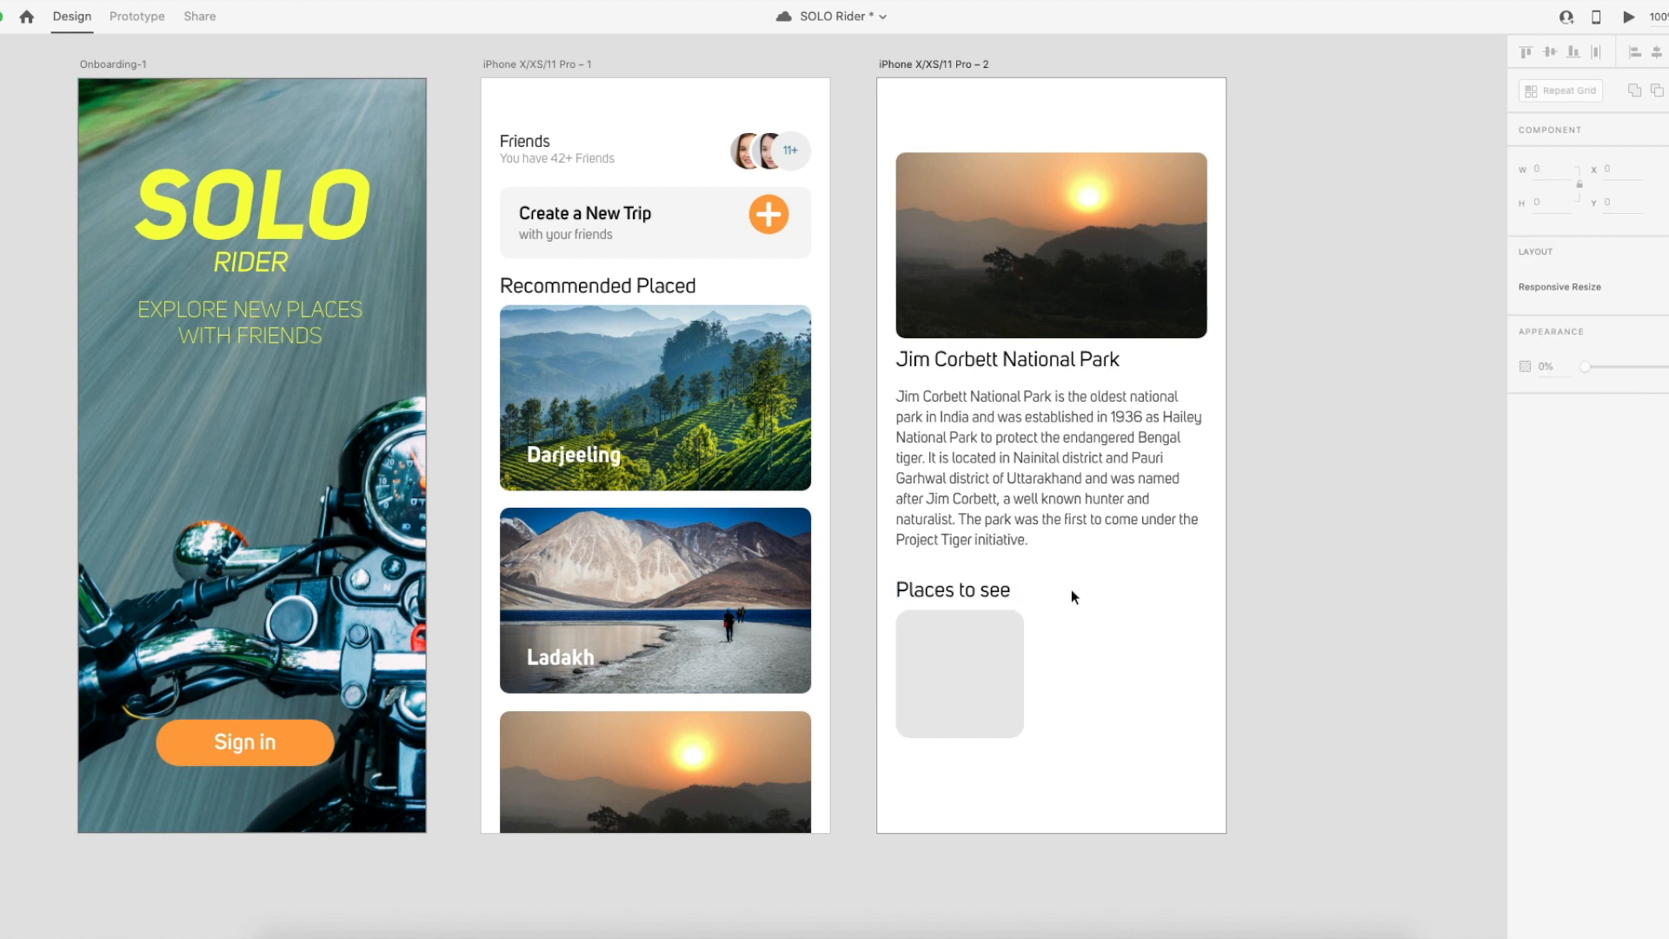
Turn the grey square into a horizontal repeat grid of five cards, about 785 wide, running past the artboard's right edge.
click(979, 651)
scroll(1031, 654, right, 3)
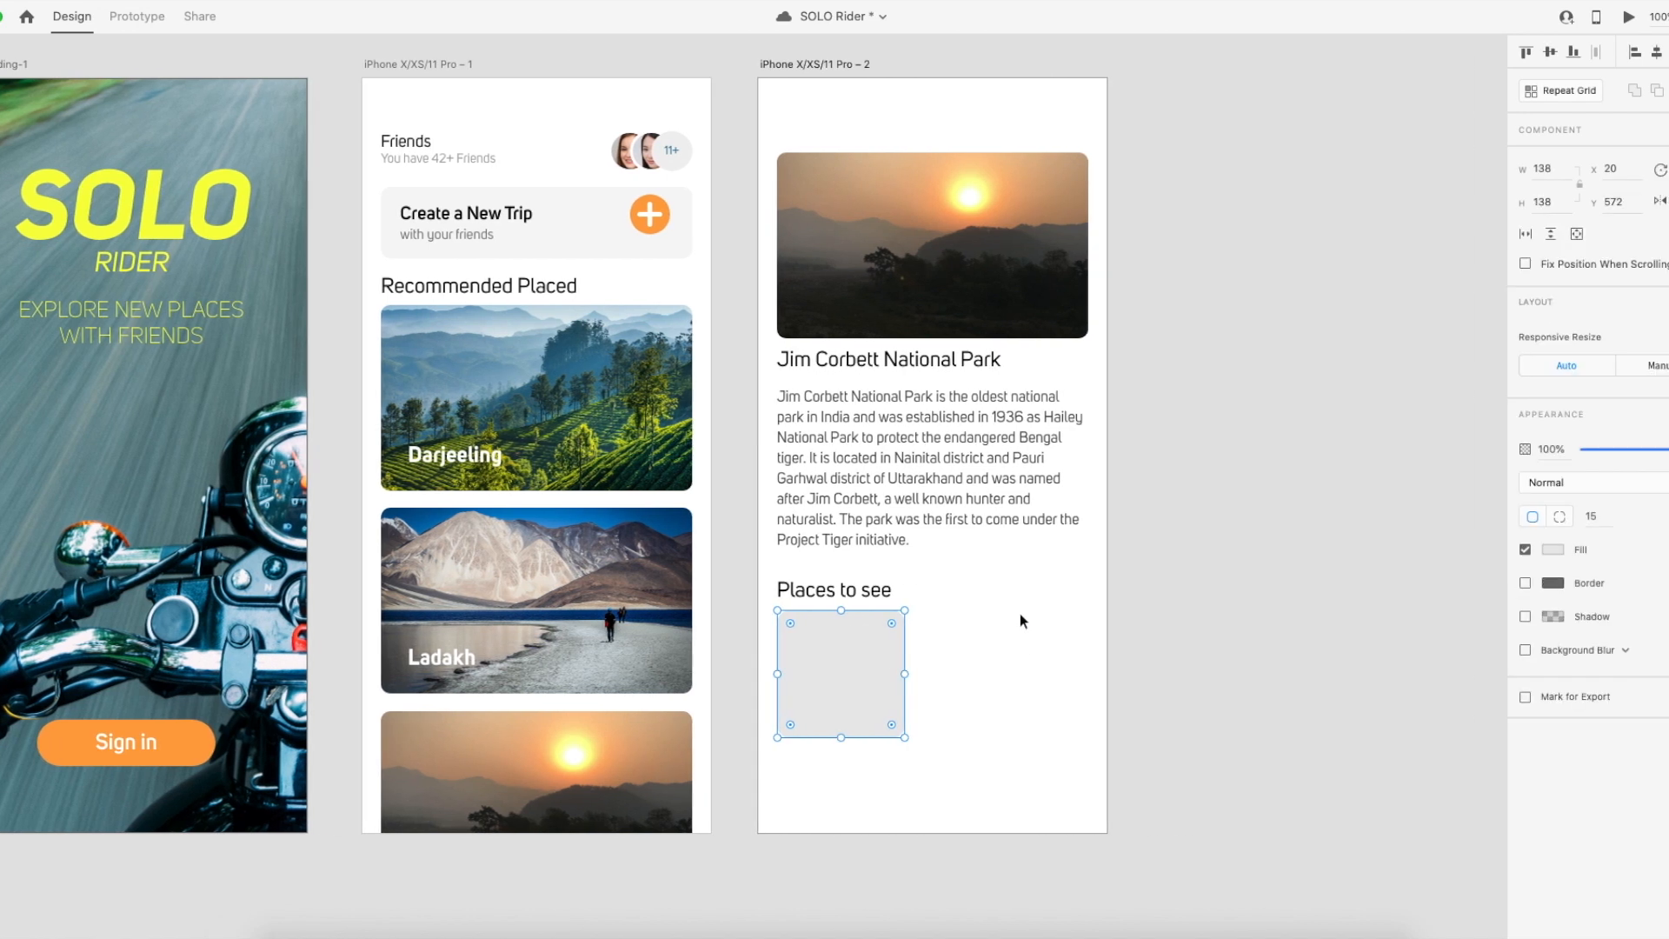
click(1563, 94)
drag(907, 674, 1442, 683)
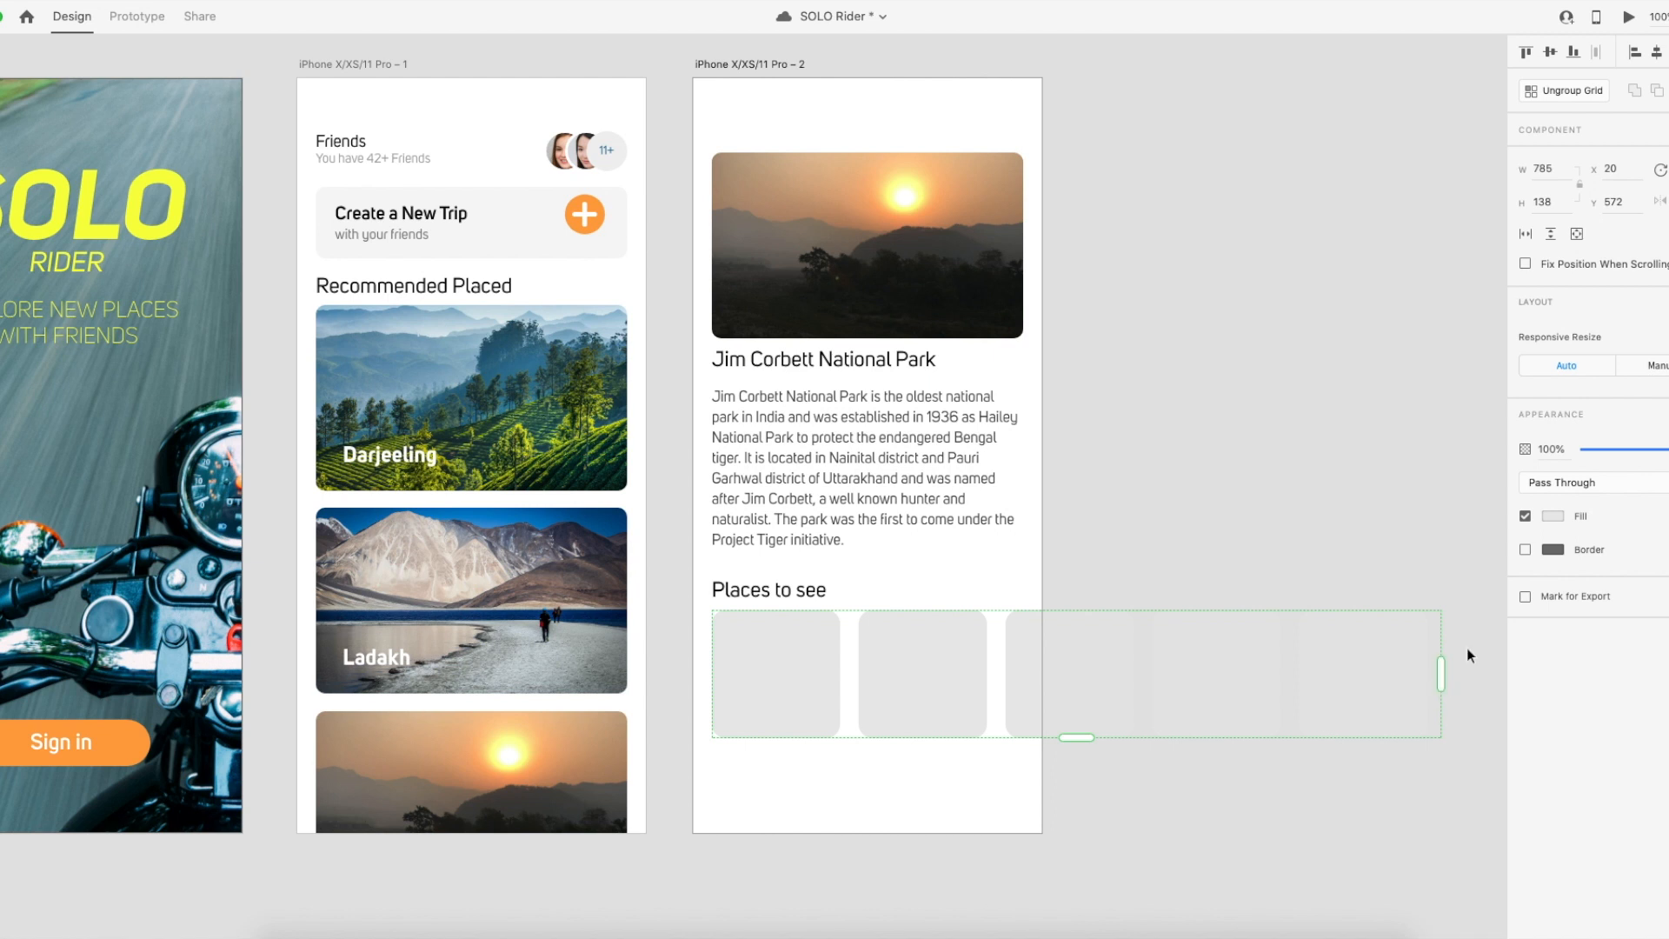
Darken the fill of the repeat grid's cards to a medium grey.
click(1555, 520)
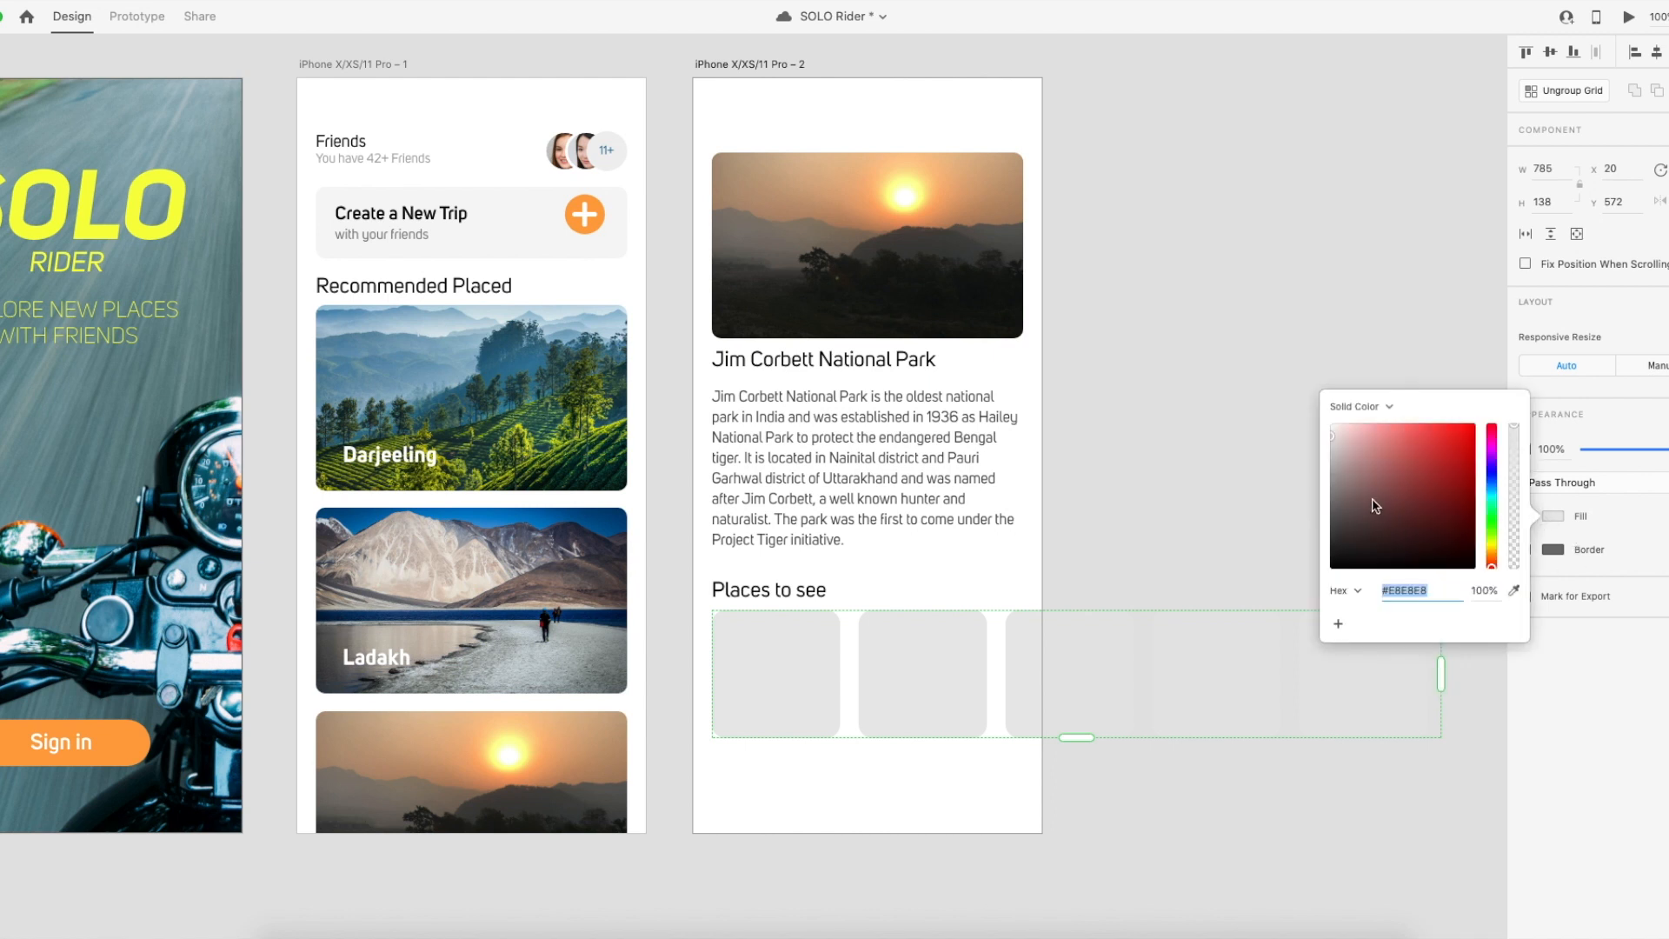
drag(1375, 500, 1322, 489)
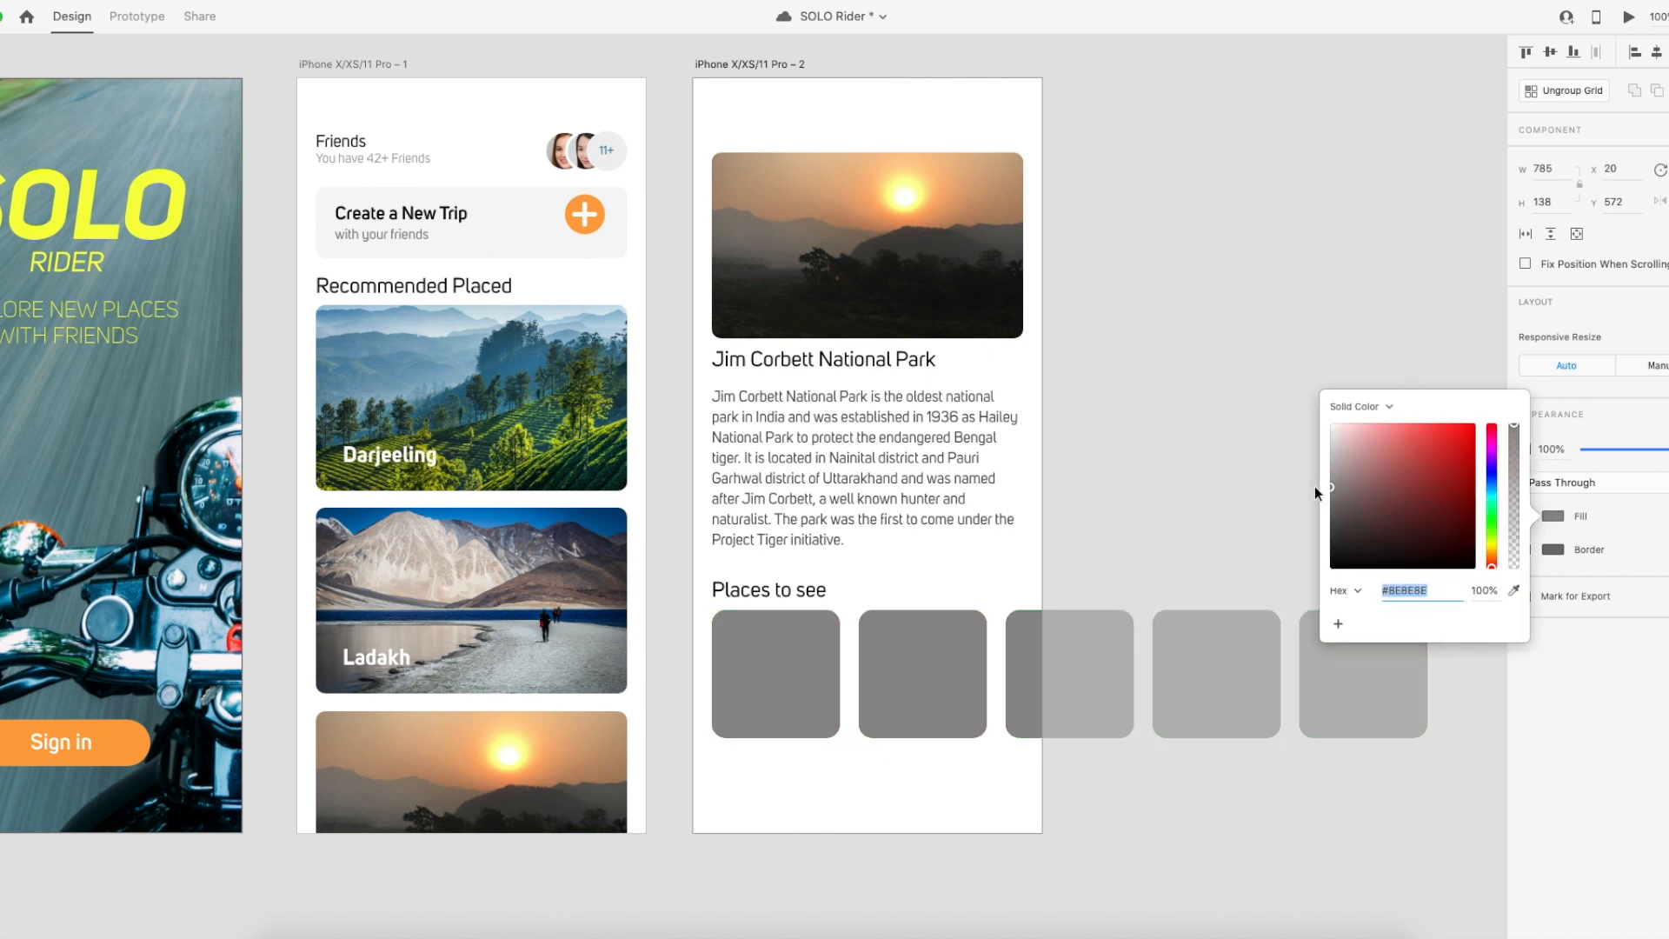
click(1245, 411)
Reduce the gap between the cards in the repeat grid to 10.
click(921, 683)
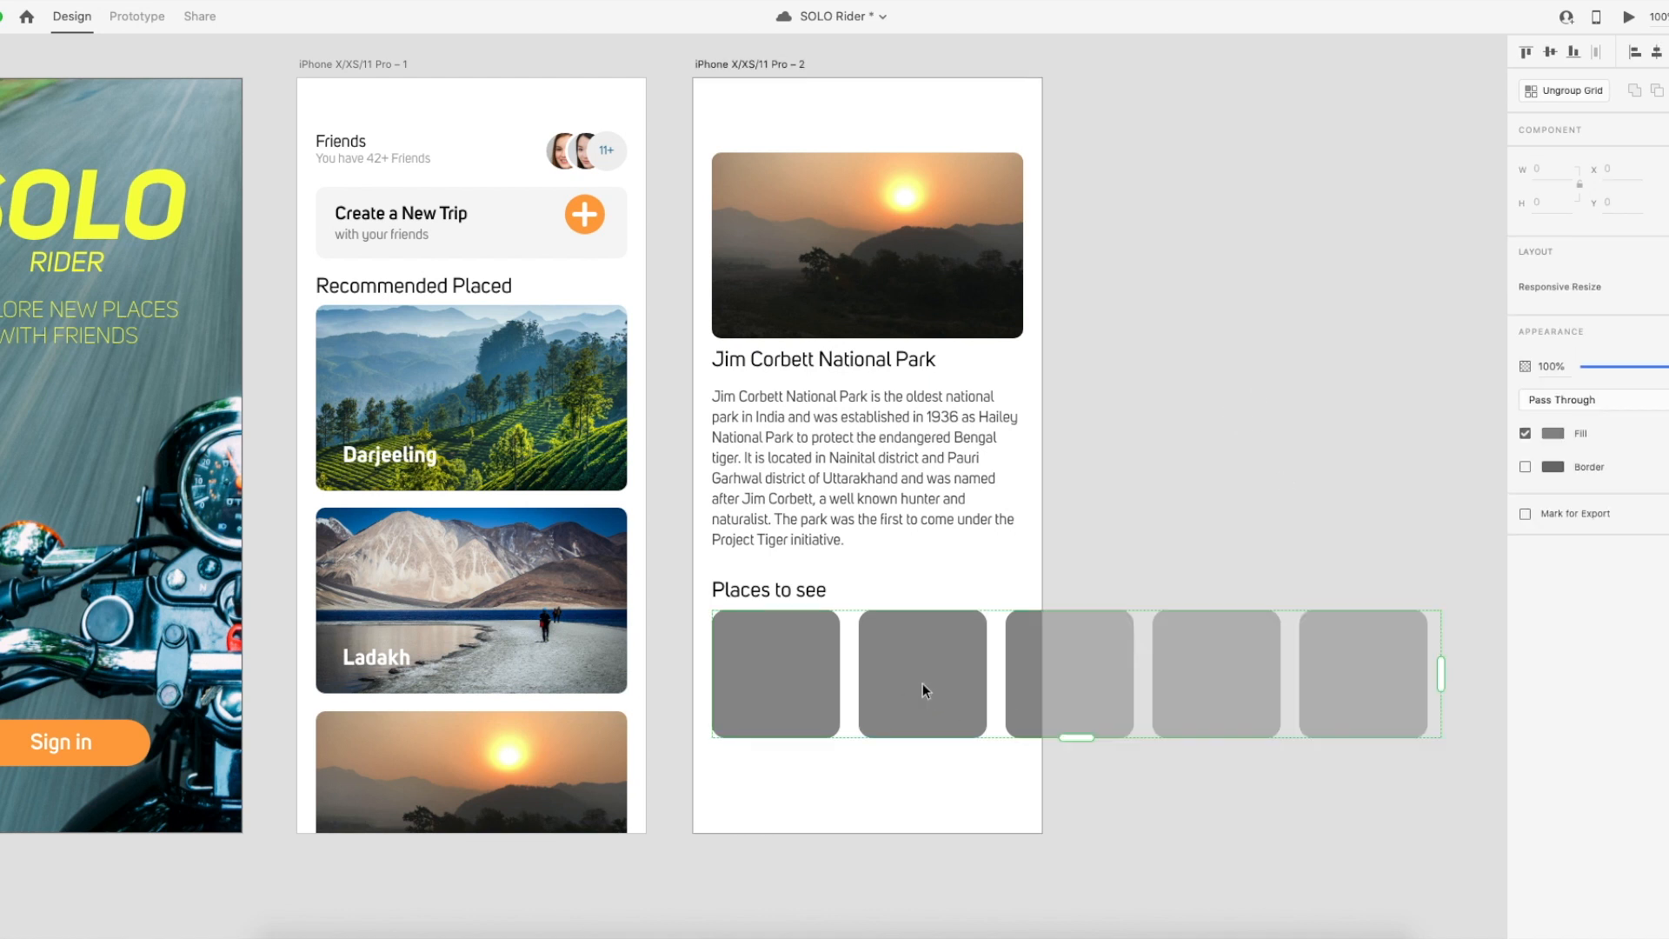
drag(854, 680, 845, 679)
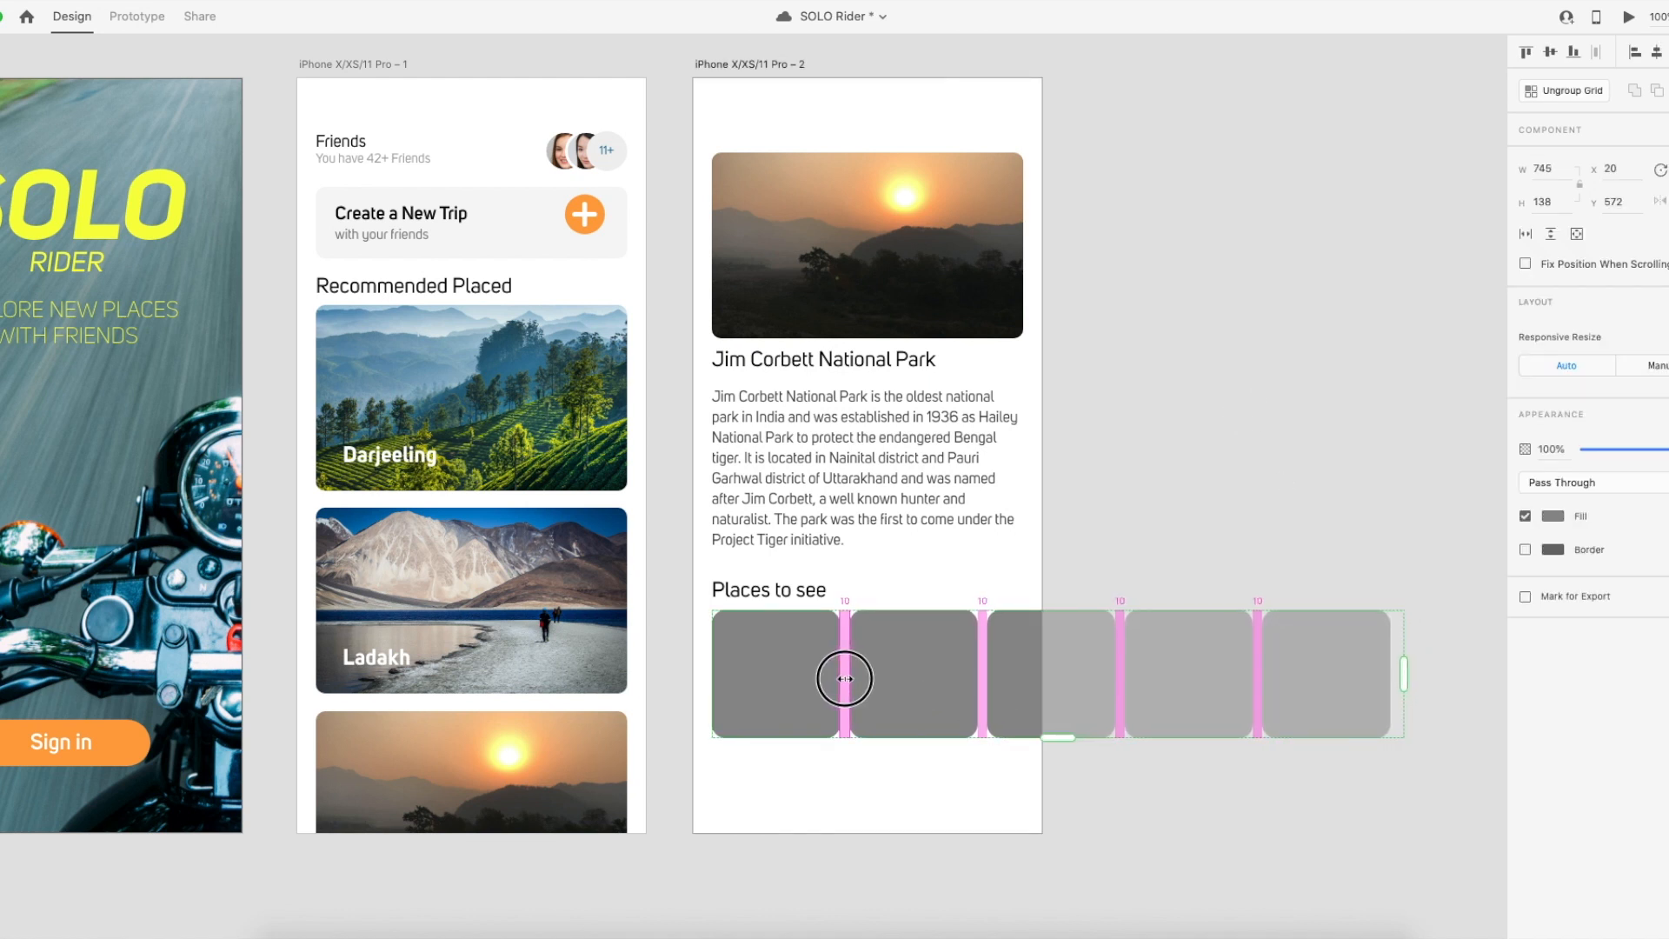
click(1122, 590)
click(906, 647)
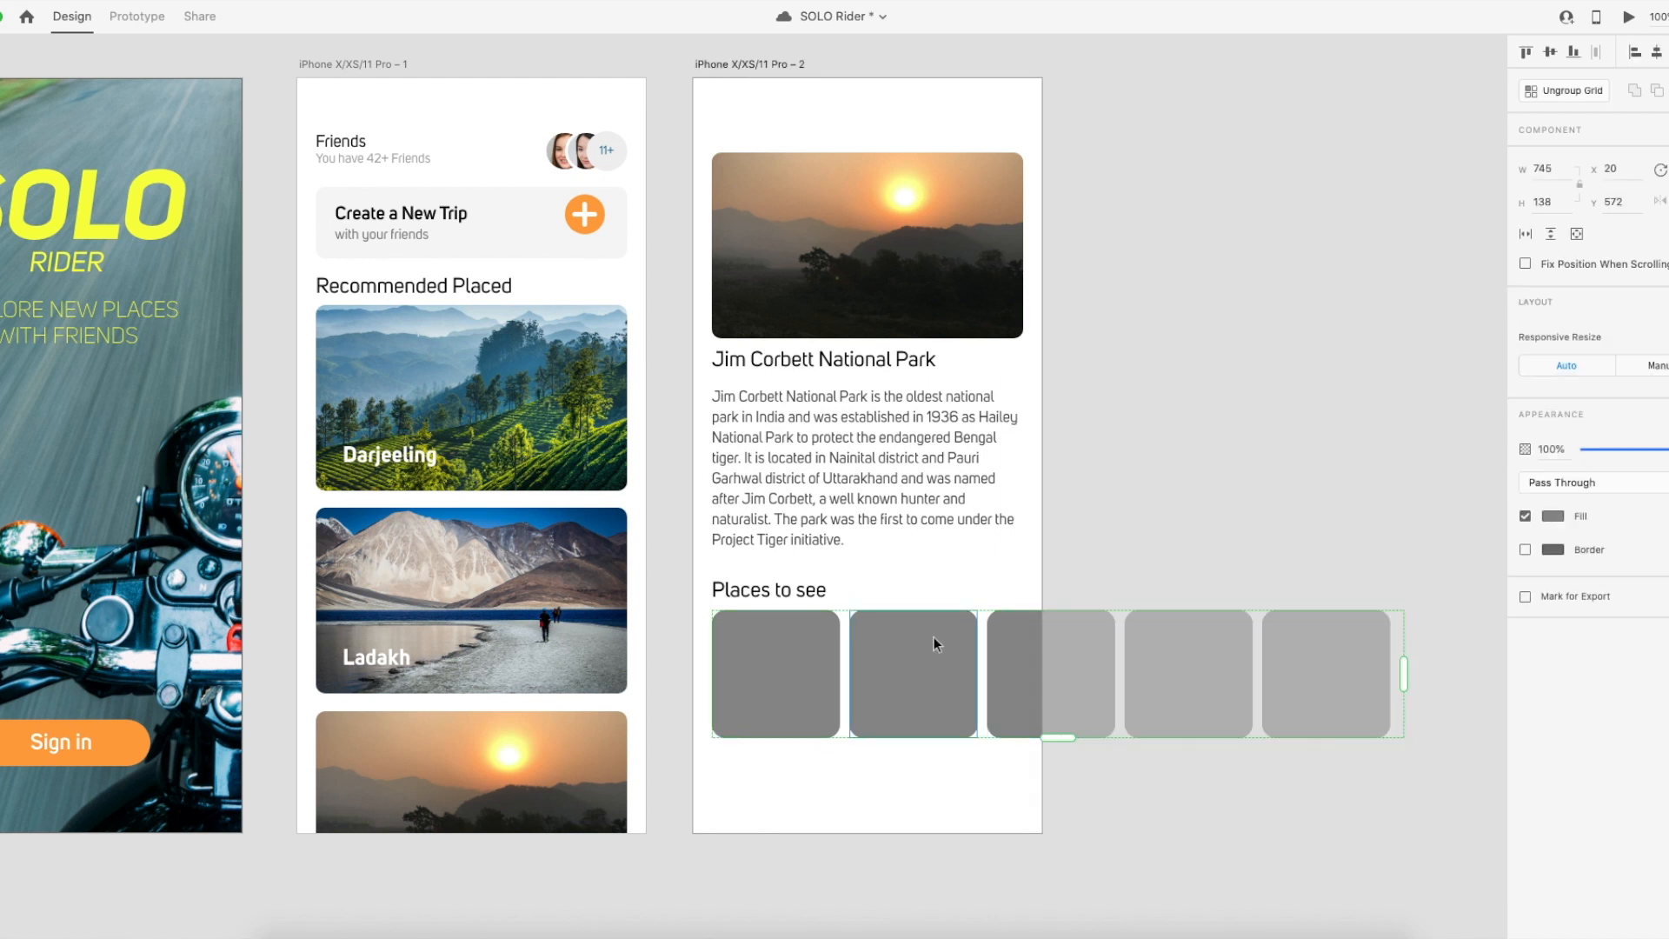
Fill the five cards with the river stones photo and the four Jim Corbett river side and safari photos from the Solo rider folder.
click(282, 927)
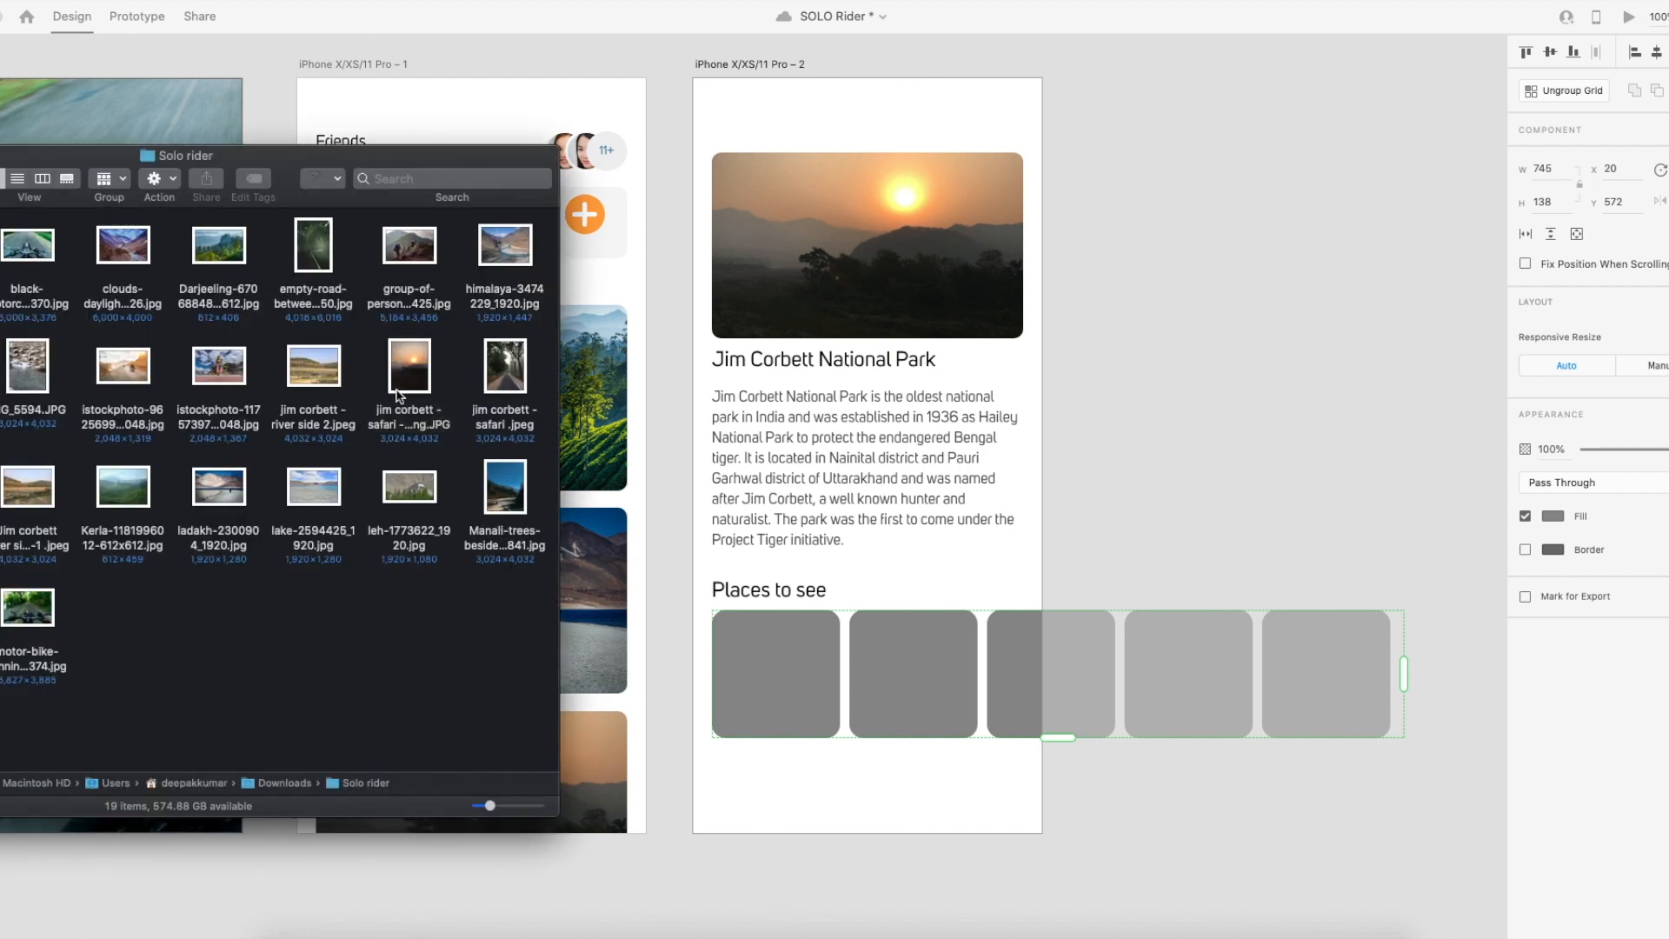
click(416, 369)
click(498, 370)
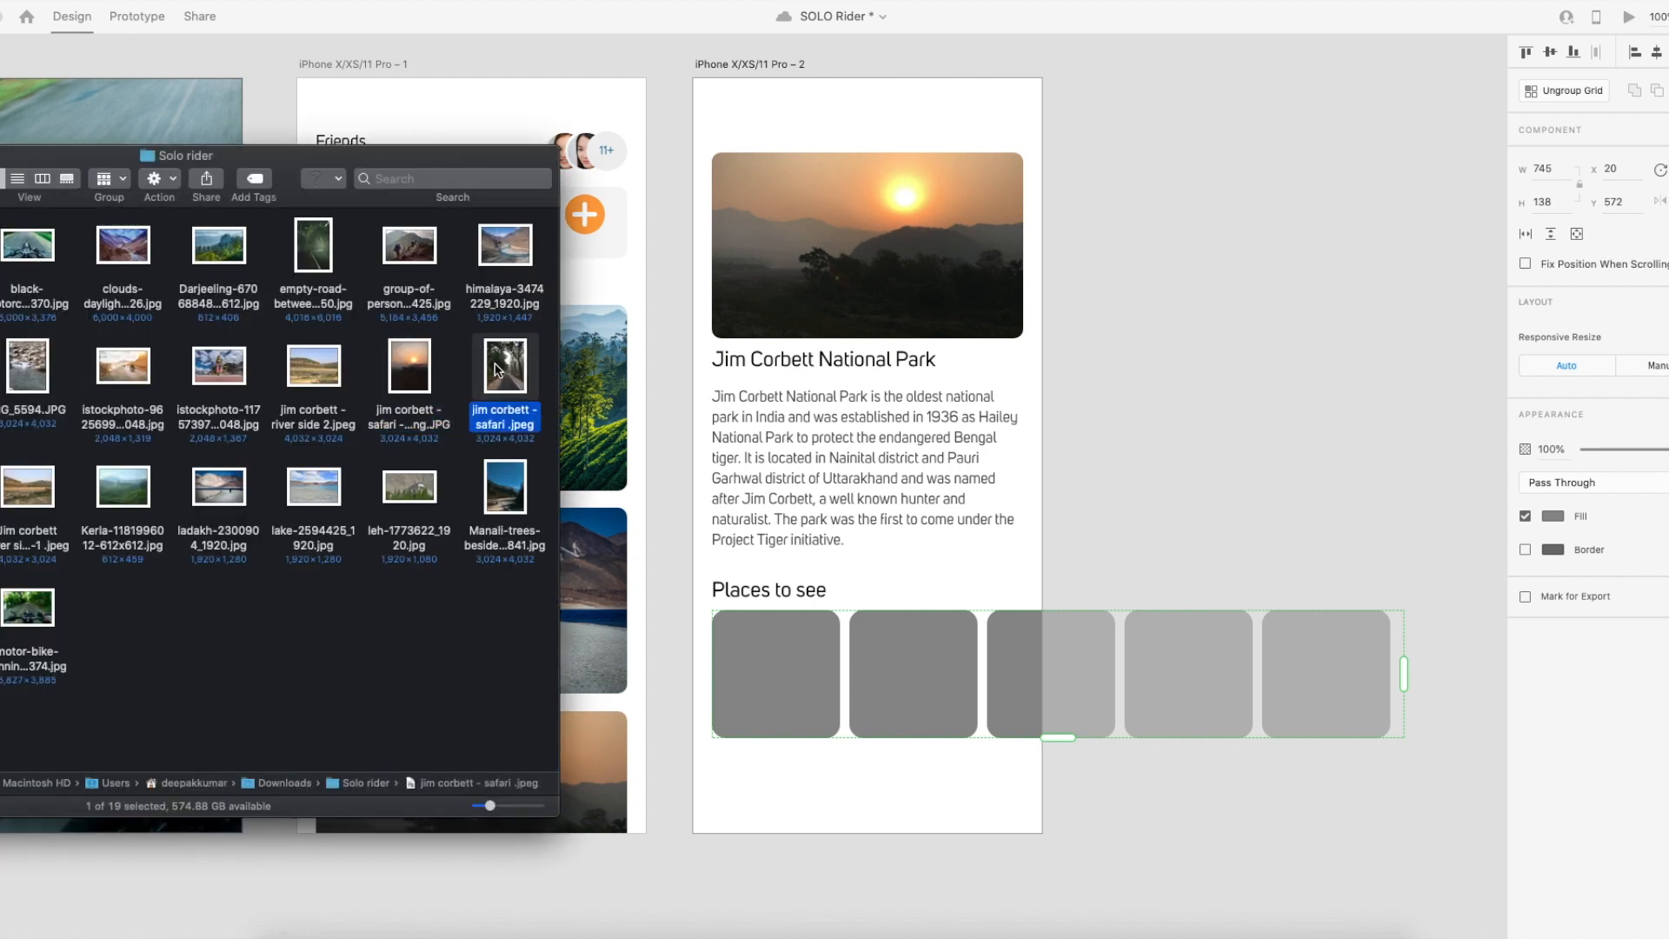
super+click(39, 502)
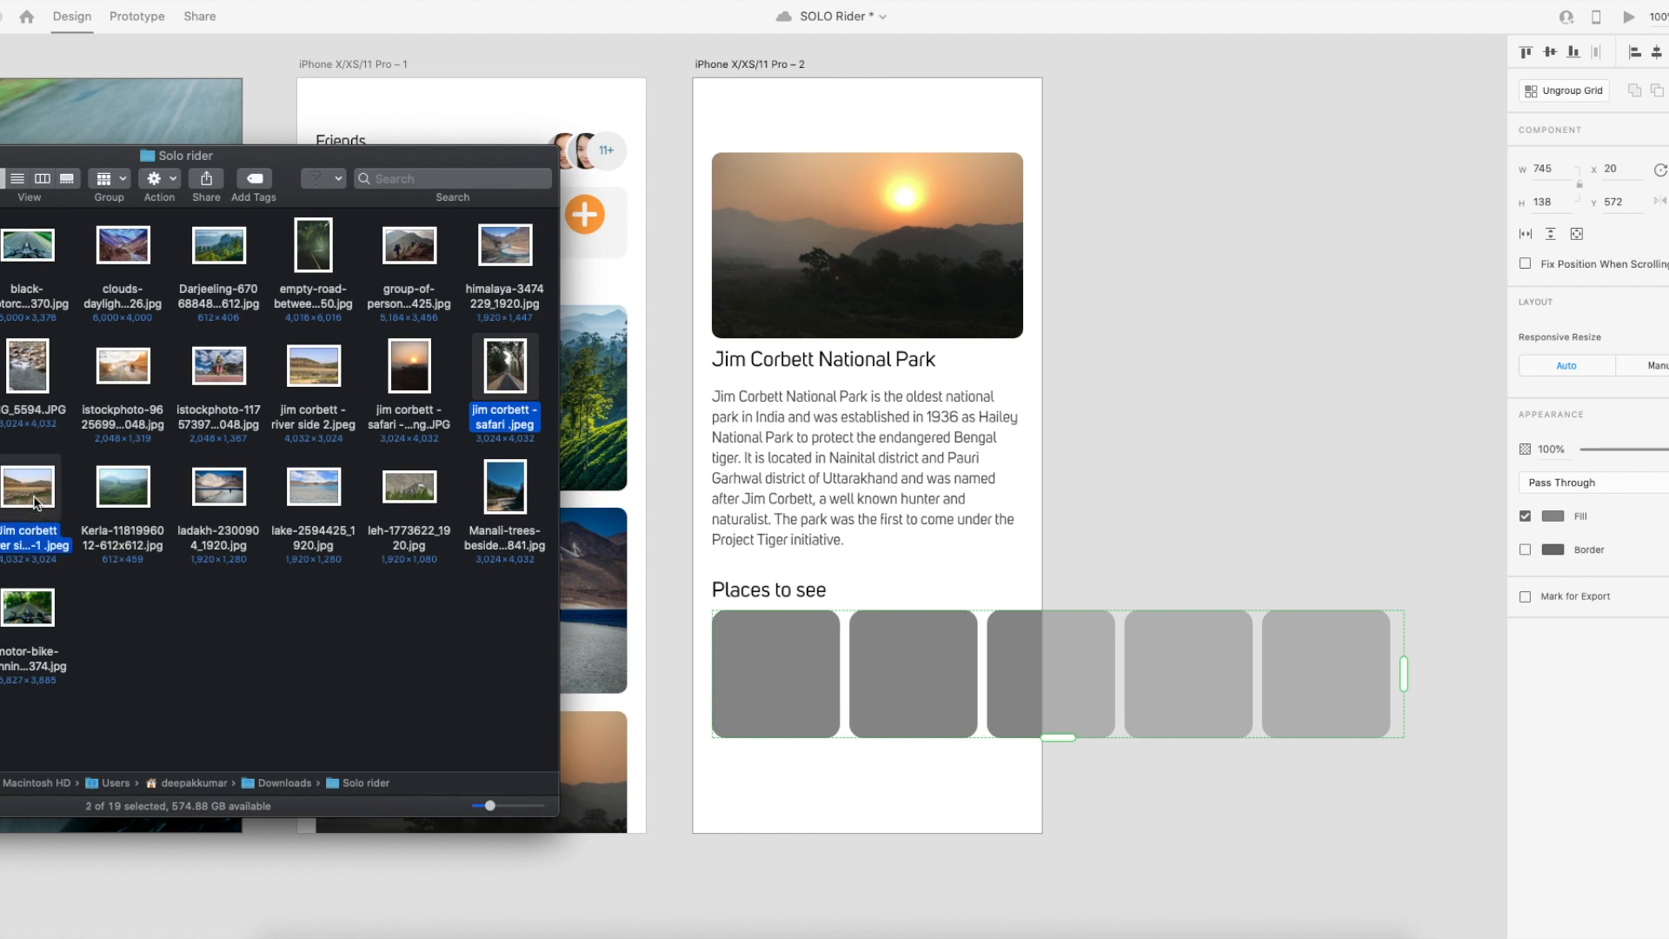
super+click(29, 374)
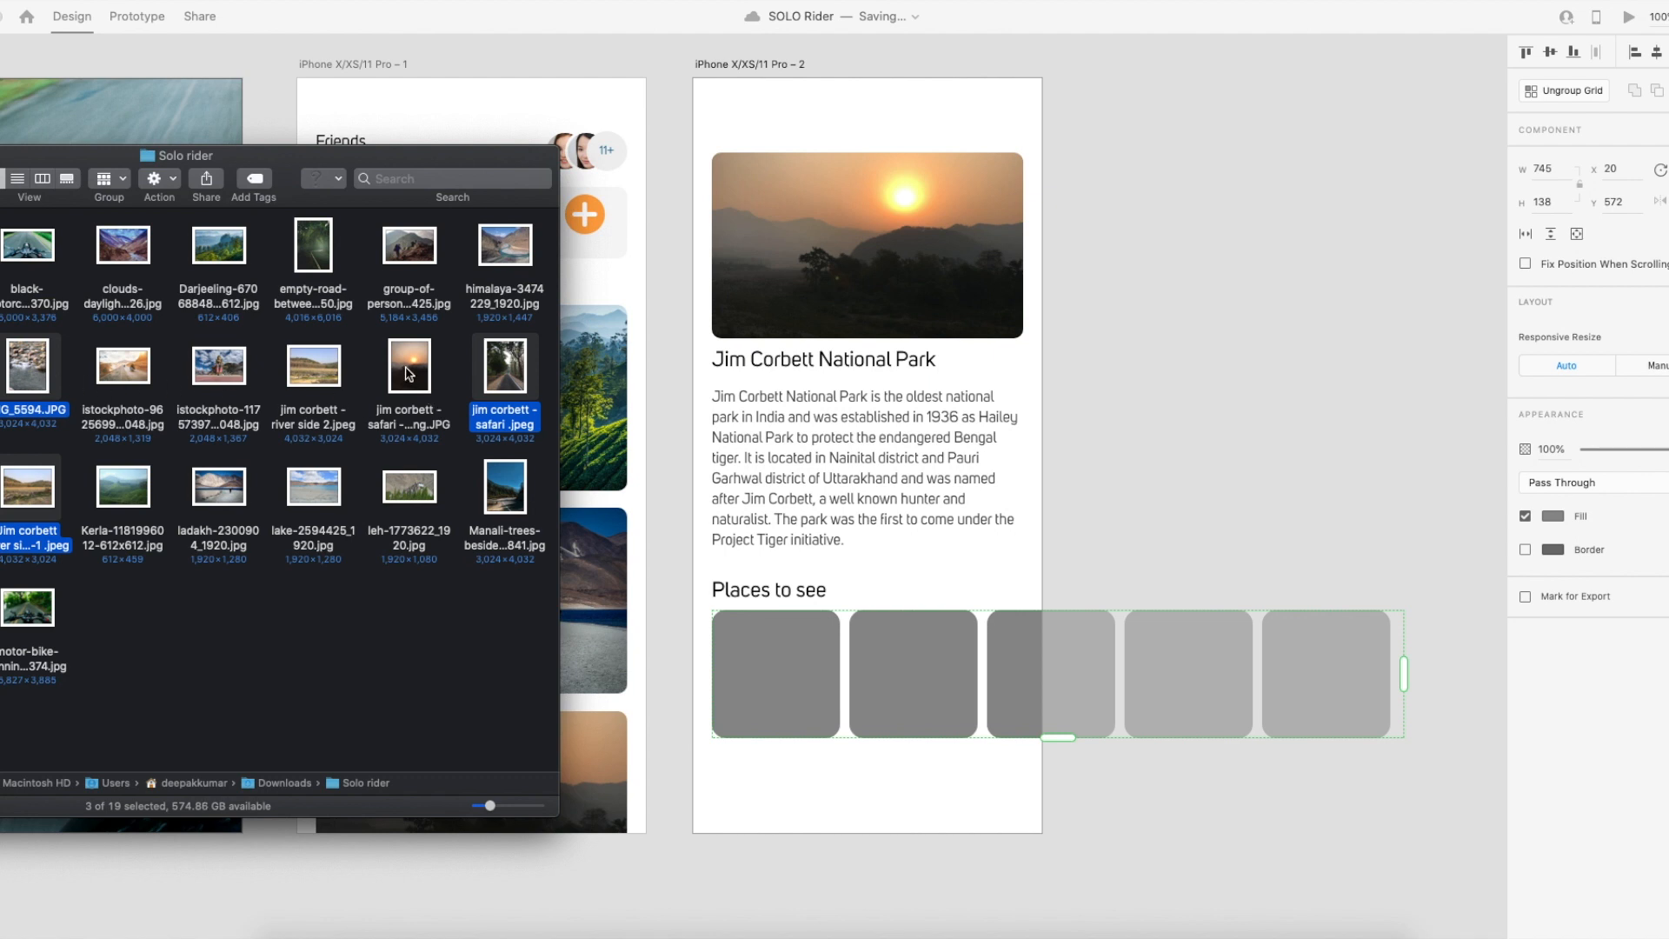
super+click(409, 374)
super+click(322, 379)
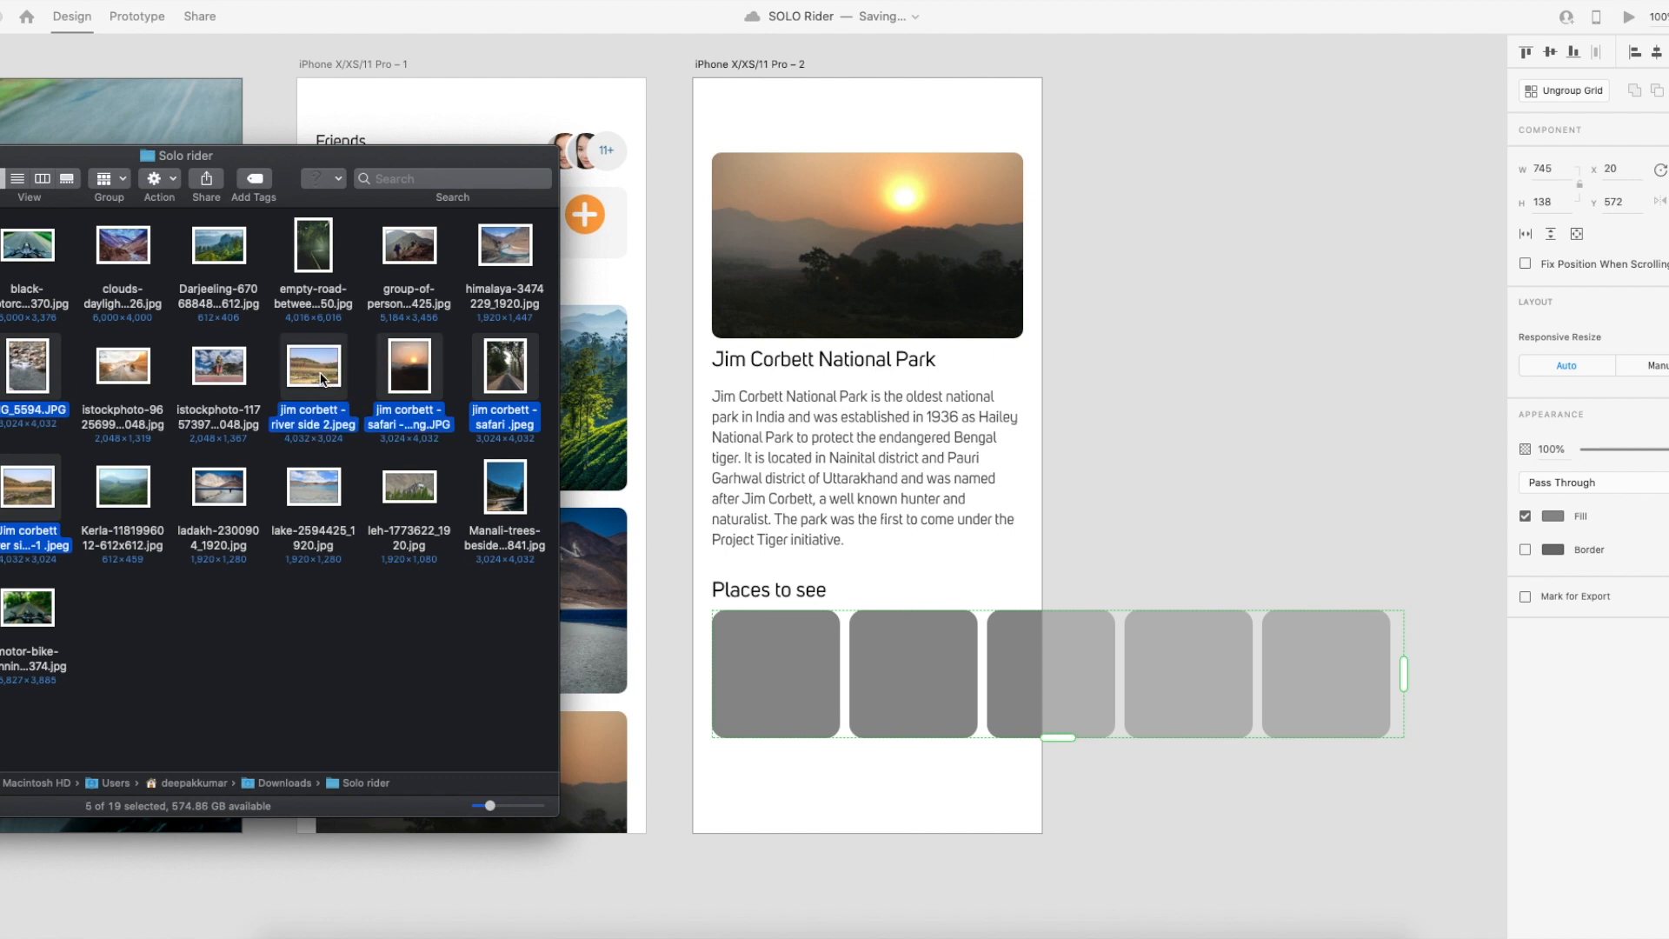
drag(322, 379, 1027, 684)
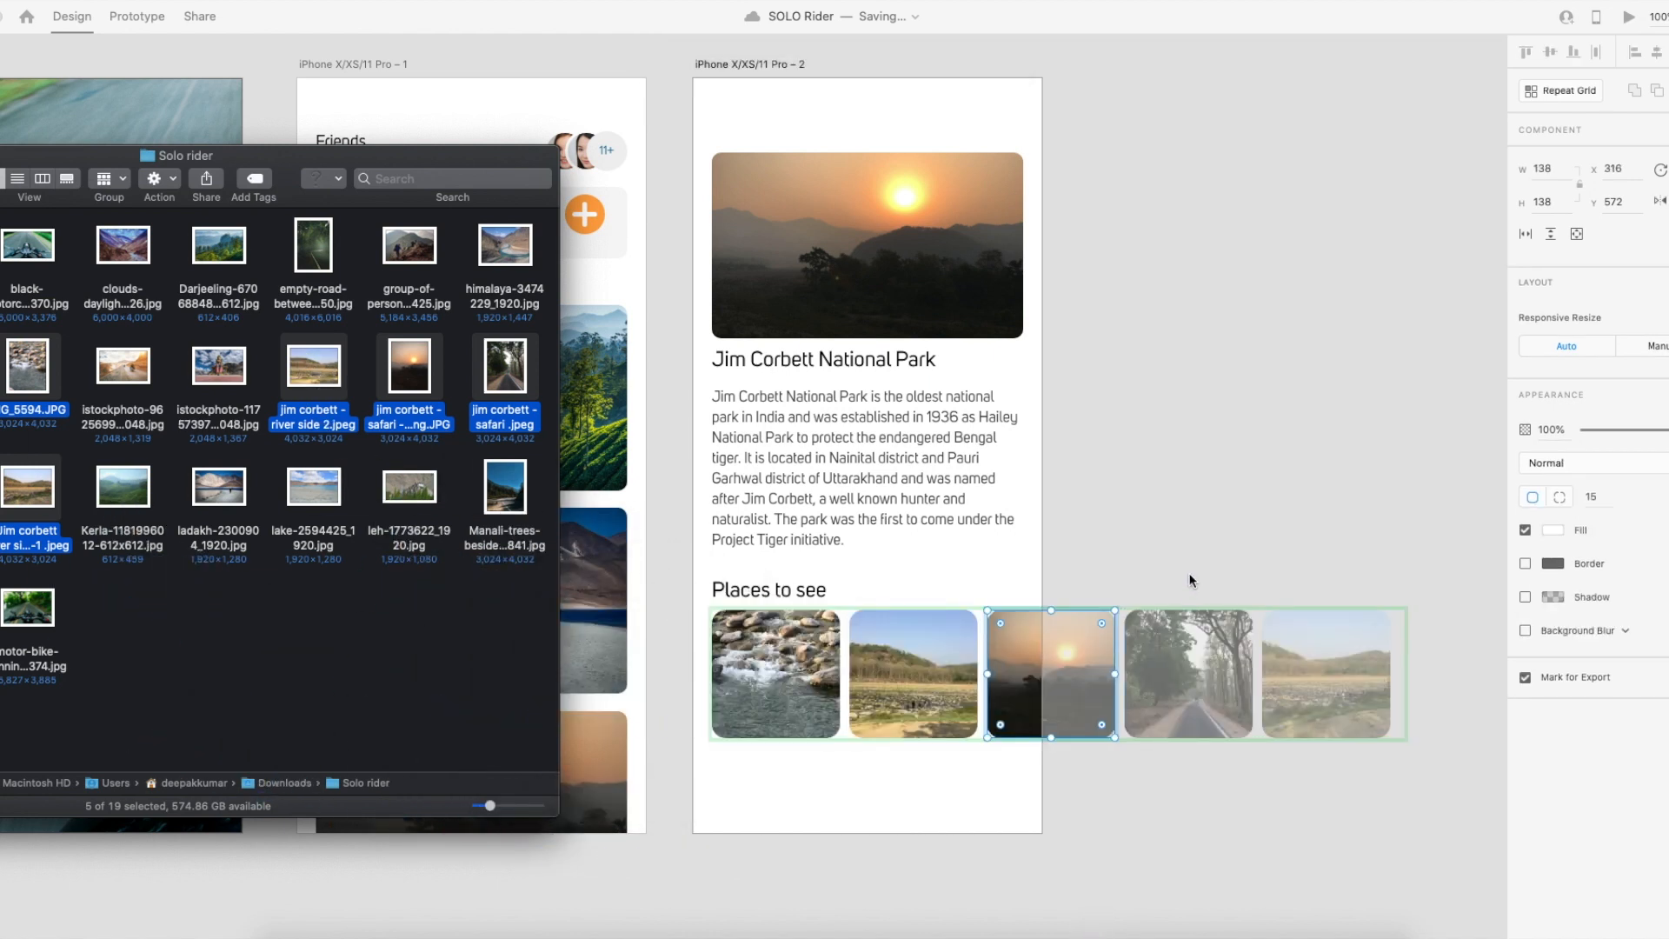
click(1140, 334)
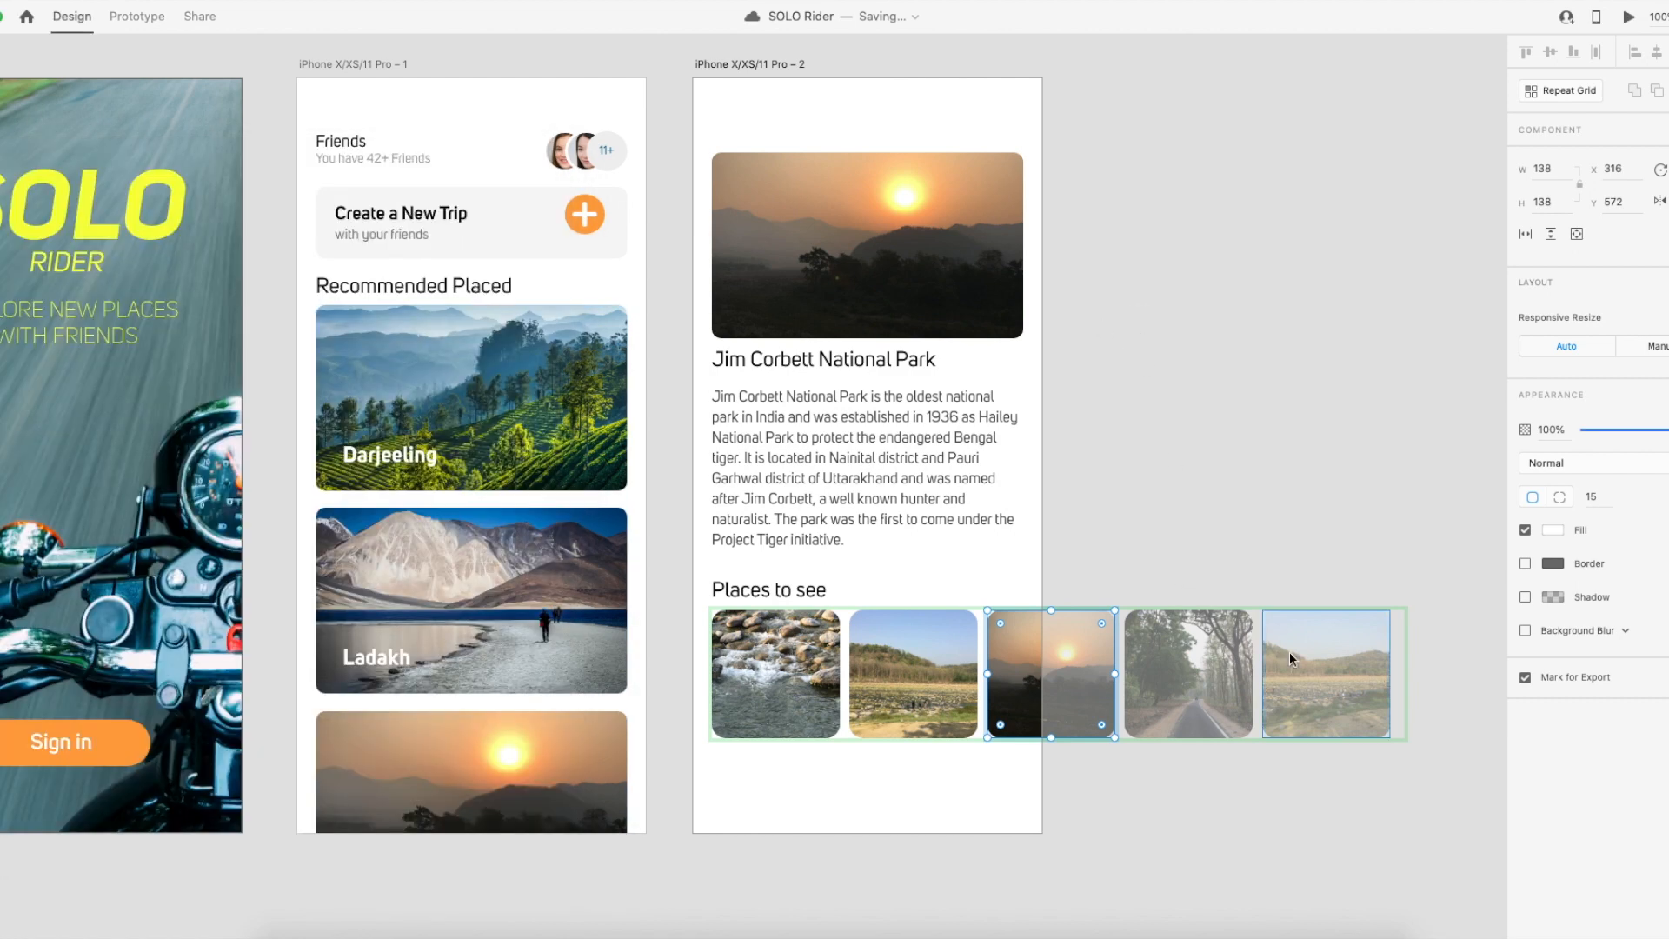
click(1252, 559)
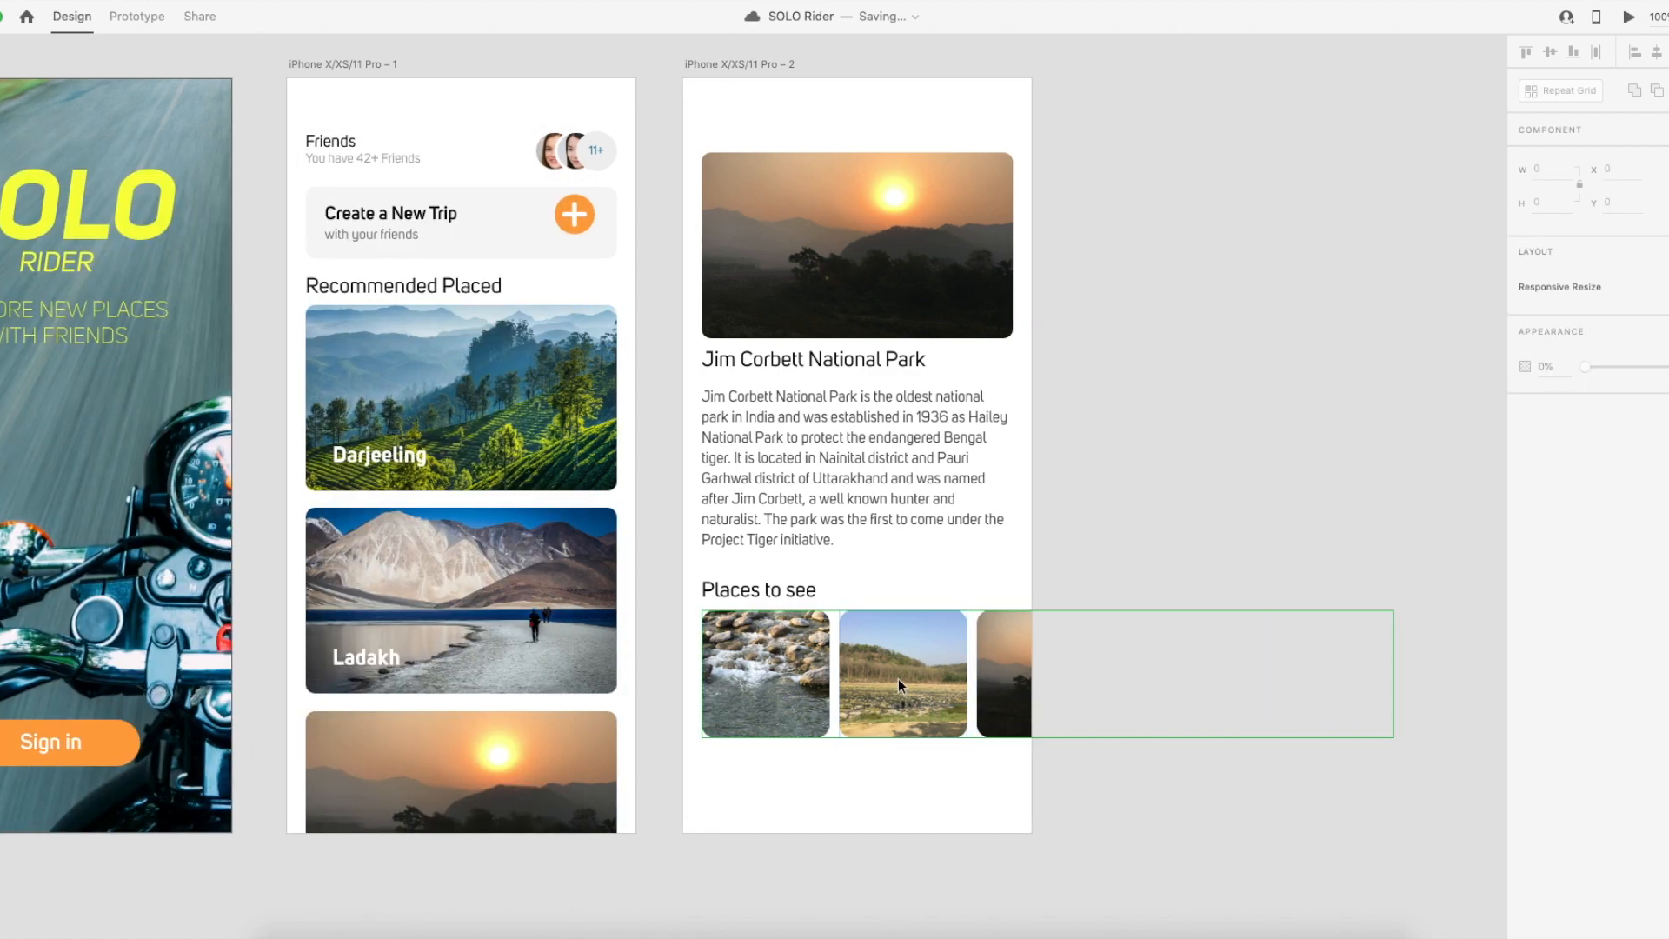
Ungroup the repeat grid of photo cards into separate cards.
click(898, 680)
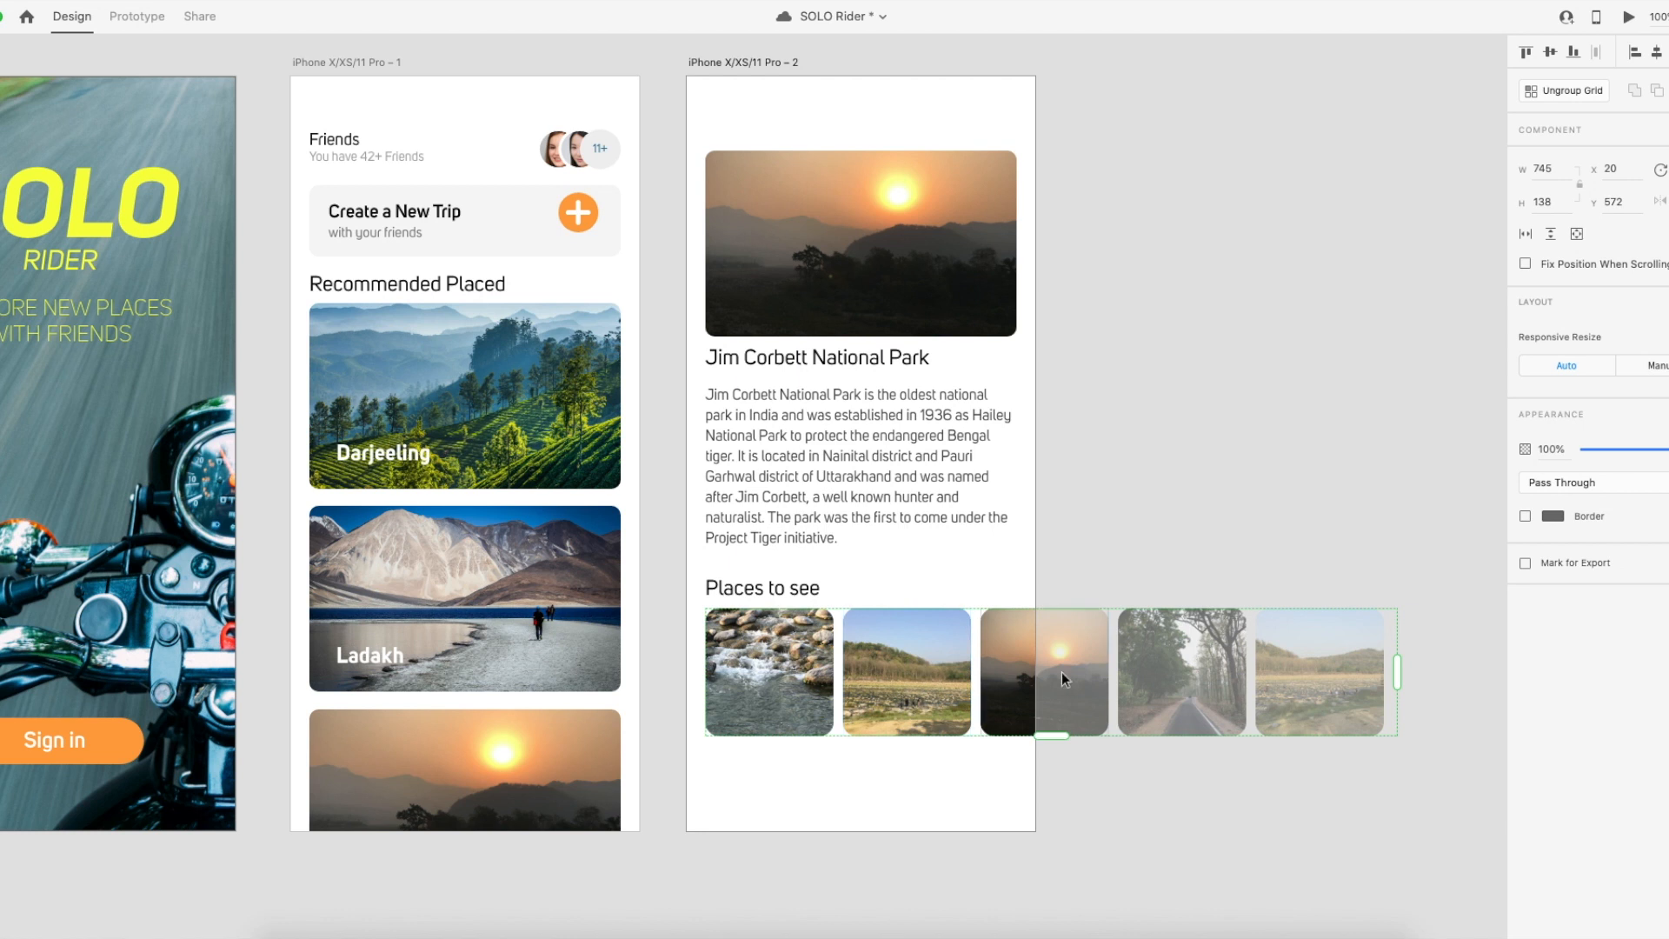
scroll(1059, 673, right, 2)
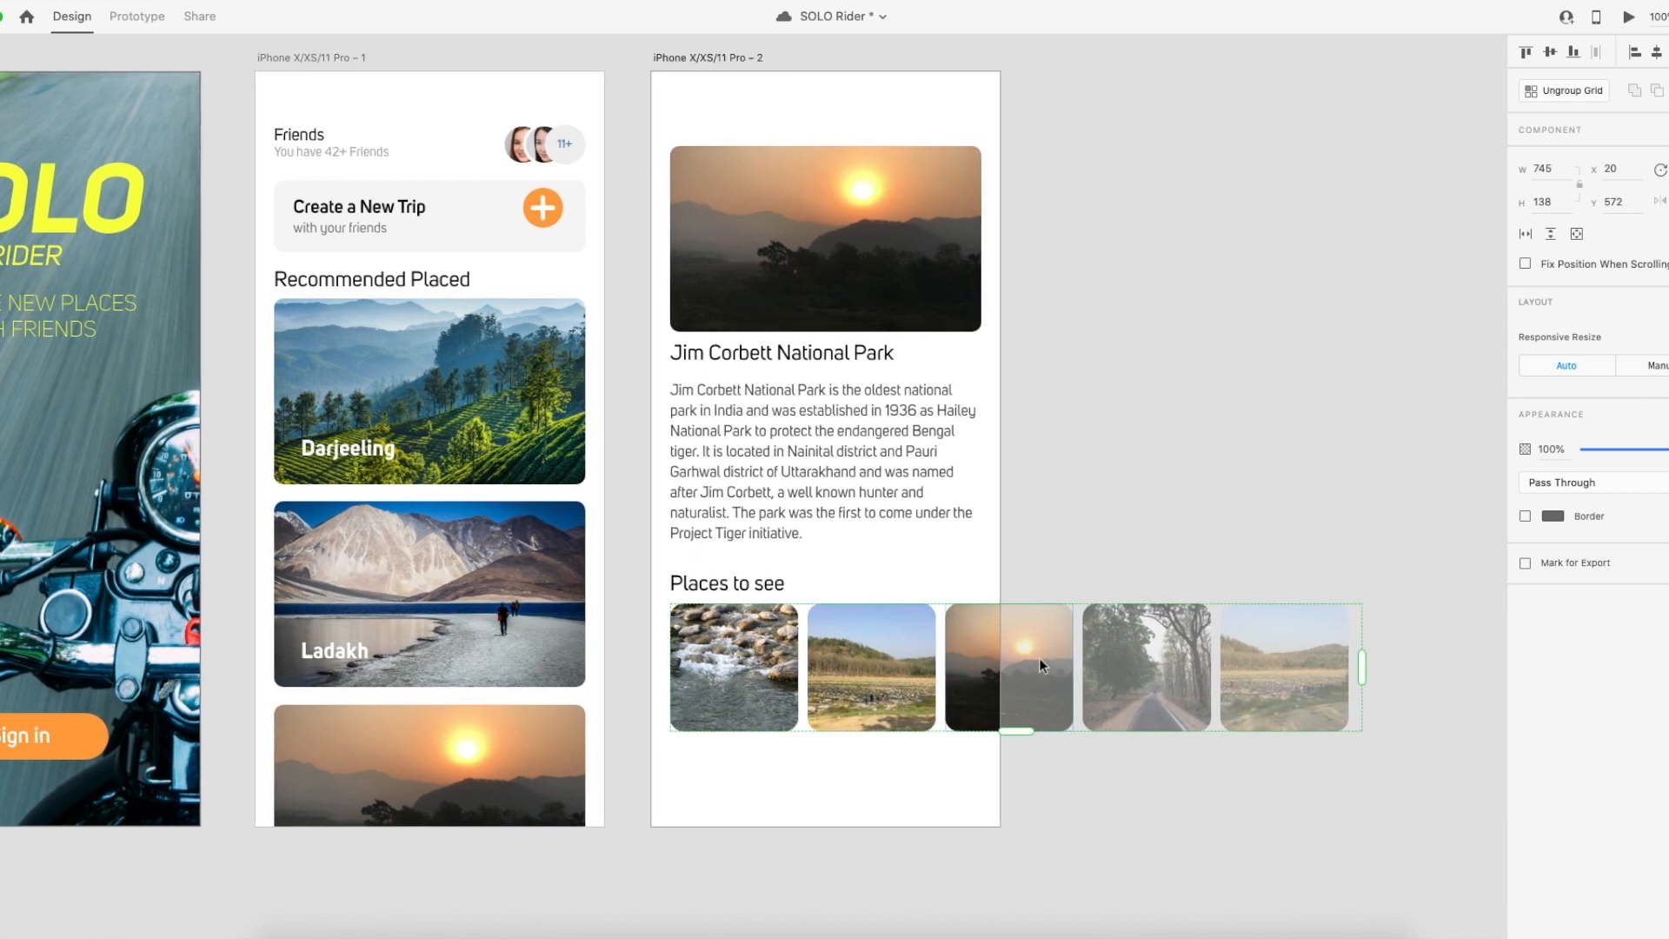
right_click(1040, 659)
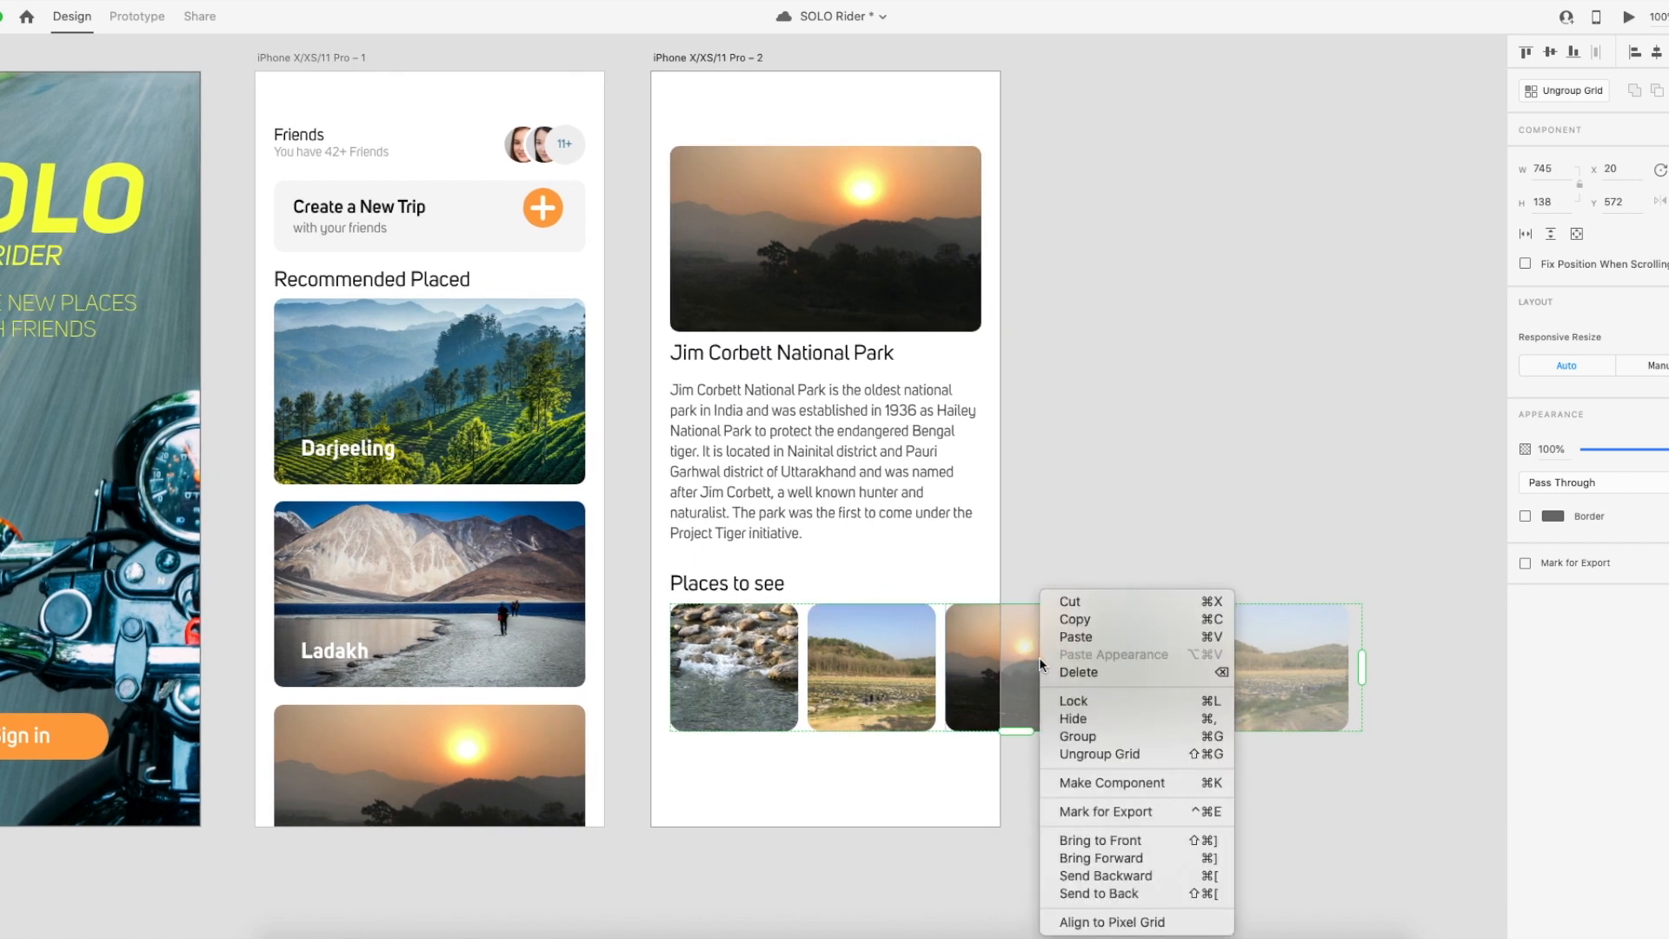
click(1114, 754)
Try moving the fifth, fourth and third photo cards individually up out of the row, undoing each move.
drag(1263, 693, 1276, 550)
key(super+z)
drag(1136, 701, 1137, 571)
key(super+z)
drag(993, 654, 1005, 586)
key(super+z)
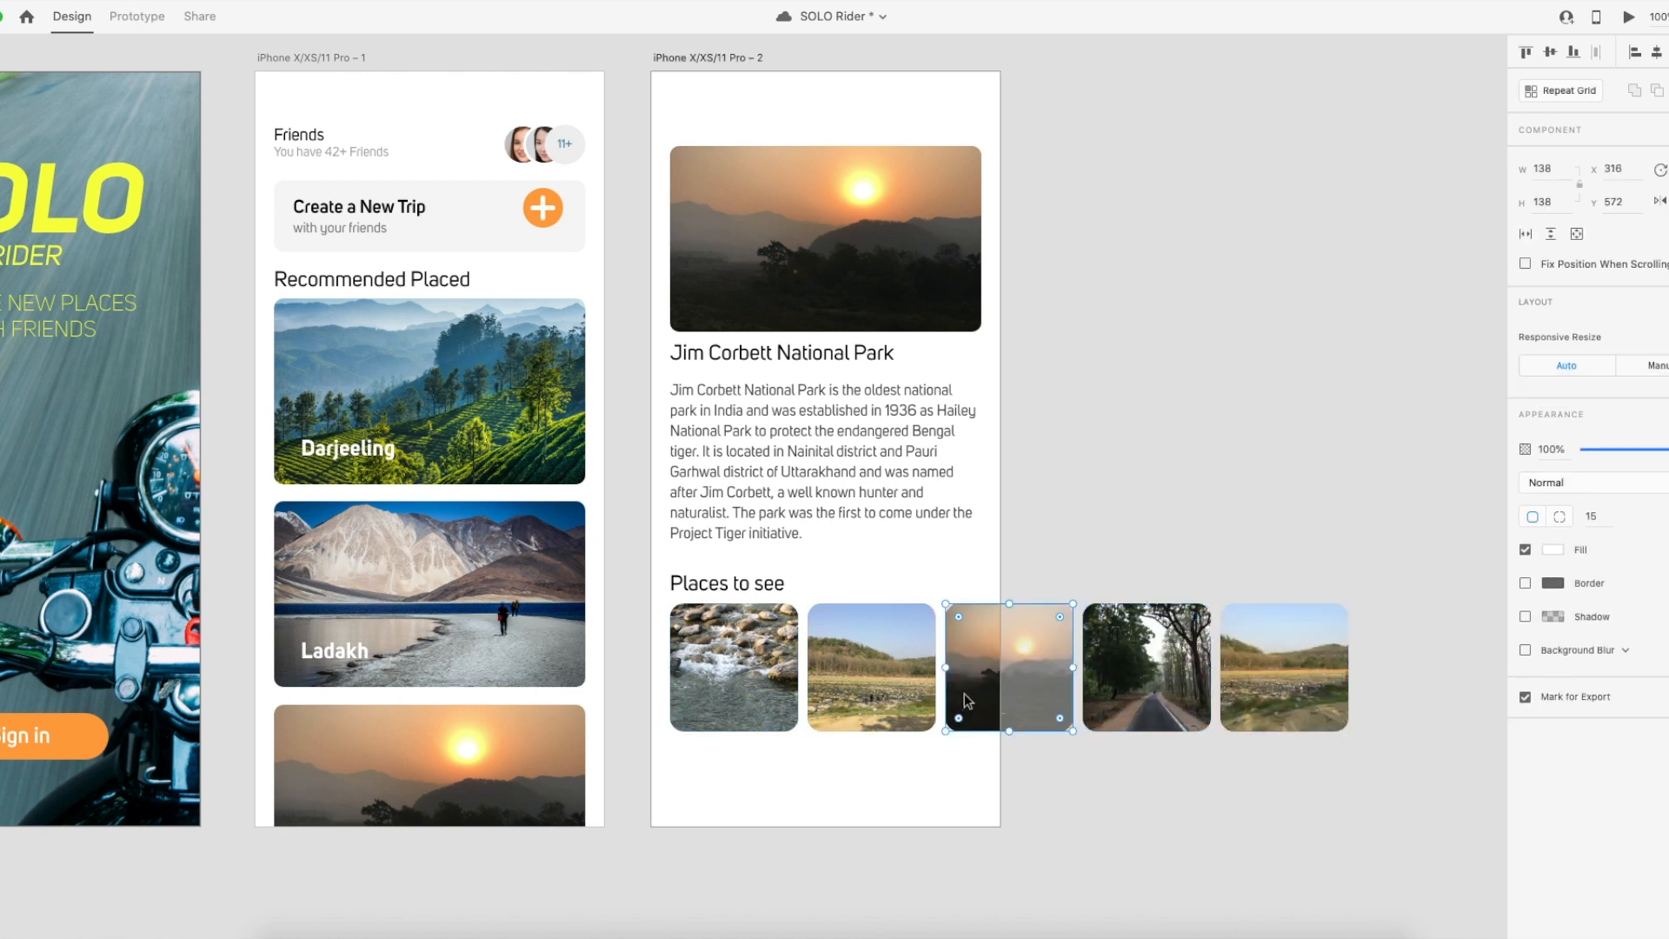
key(Delete)
Copy the "Places to see" heading to just below the first photo card and change its text to "river side walk".
drag(1047, 693, 1155, 695)
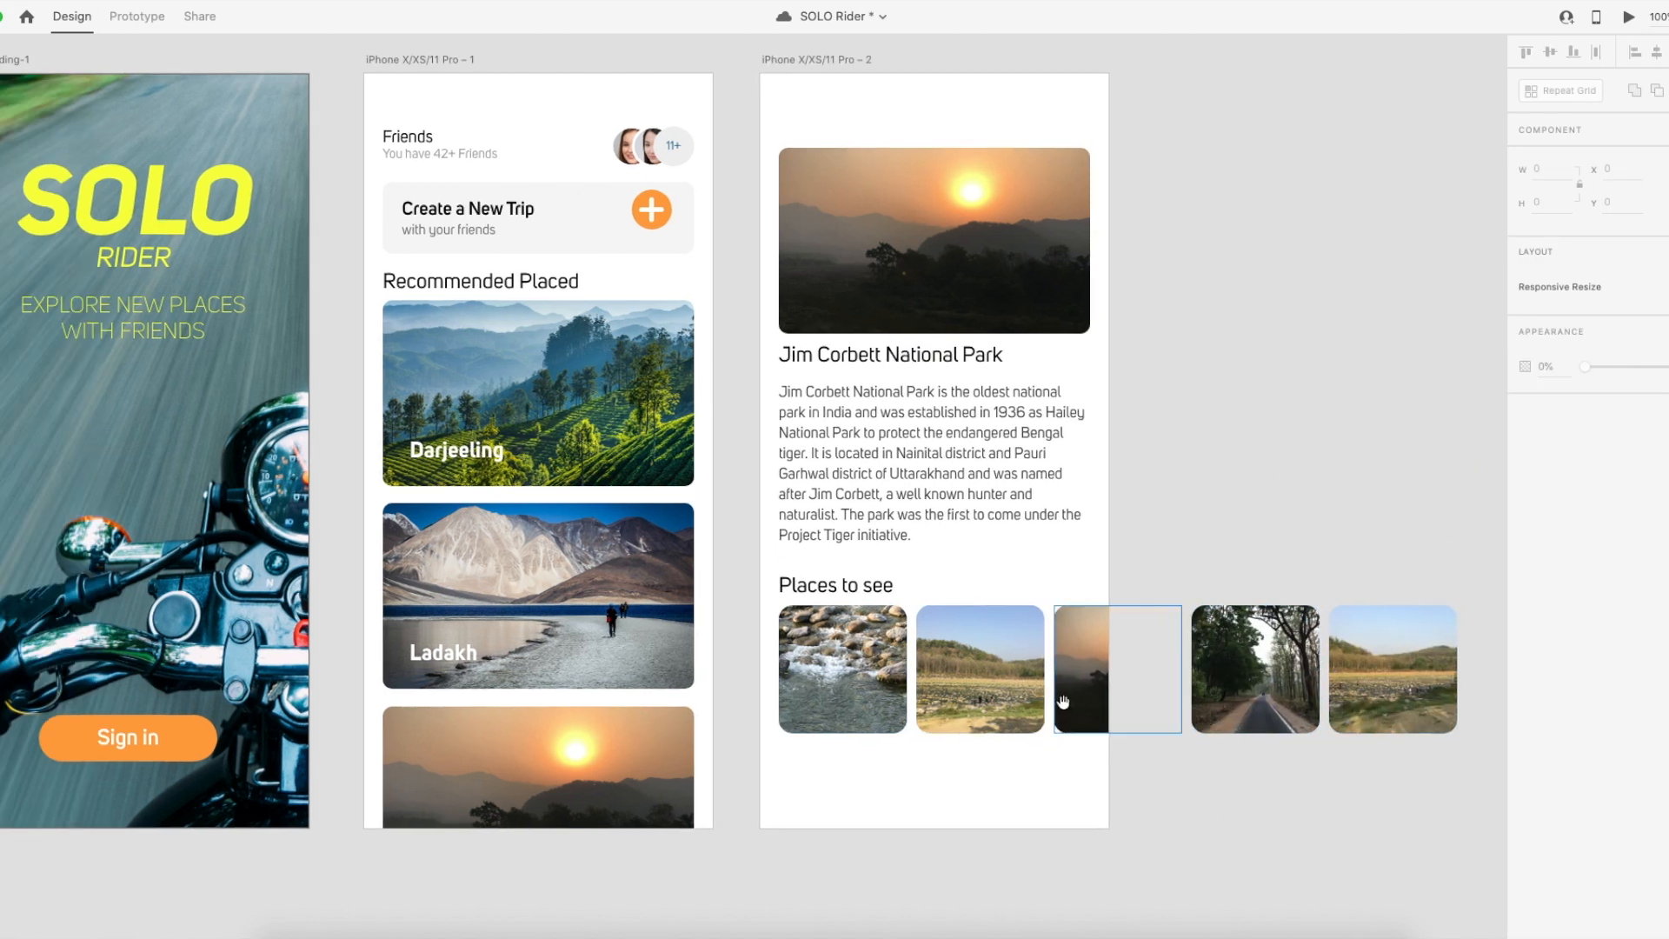
scroll(1063, 702, right, 3)
scroll(1063, 702, down, 1)
click(726, 598)
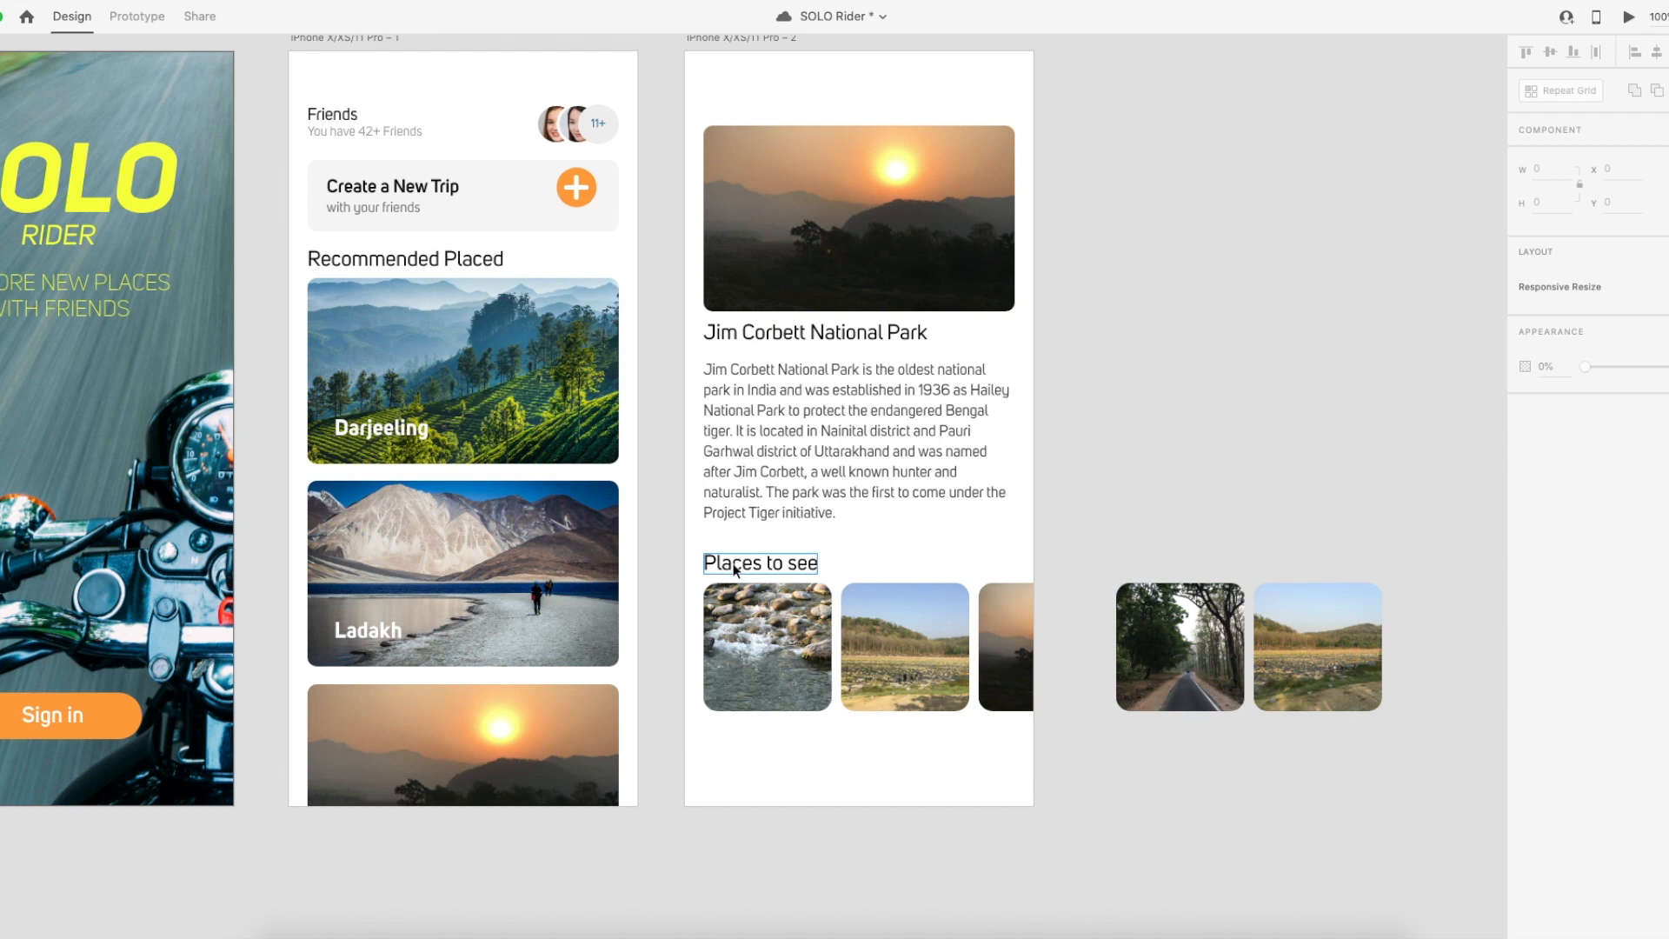
click(736, 563)
drag(735, 563, 742, 732)
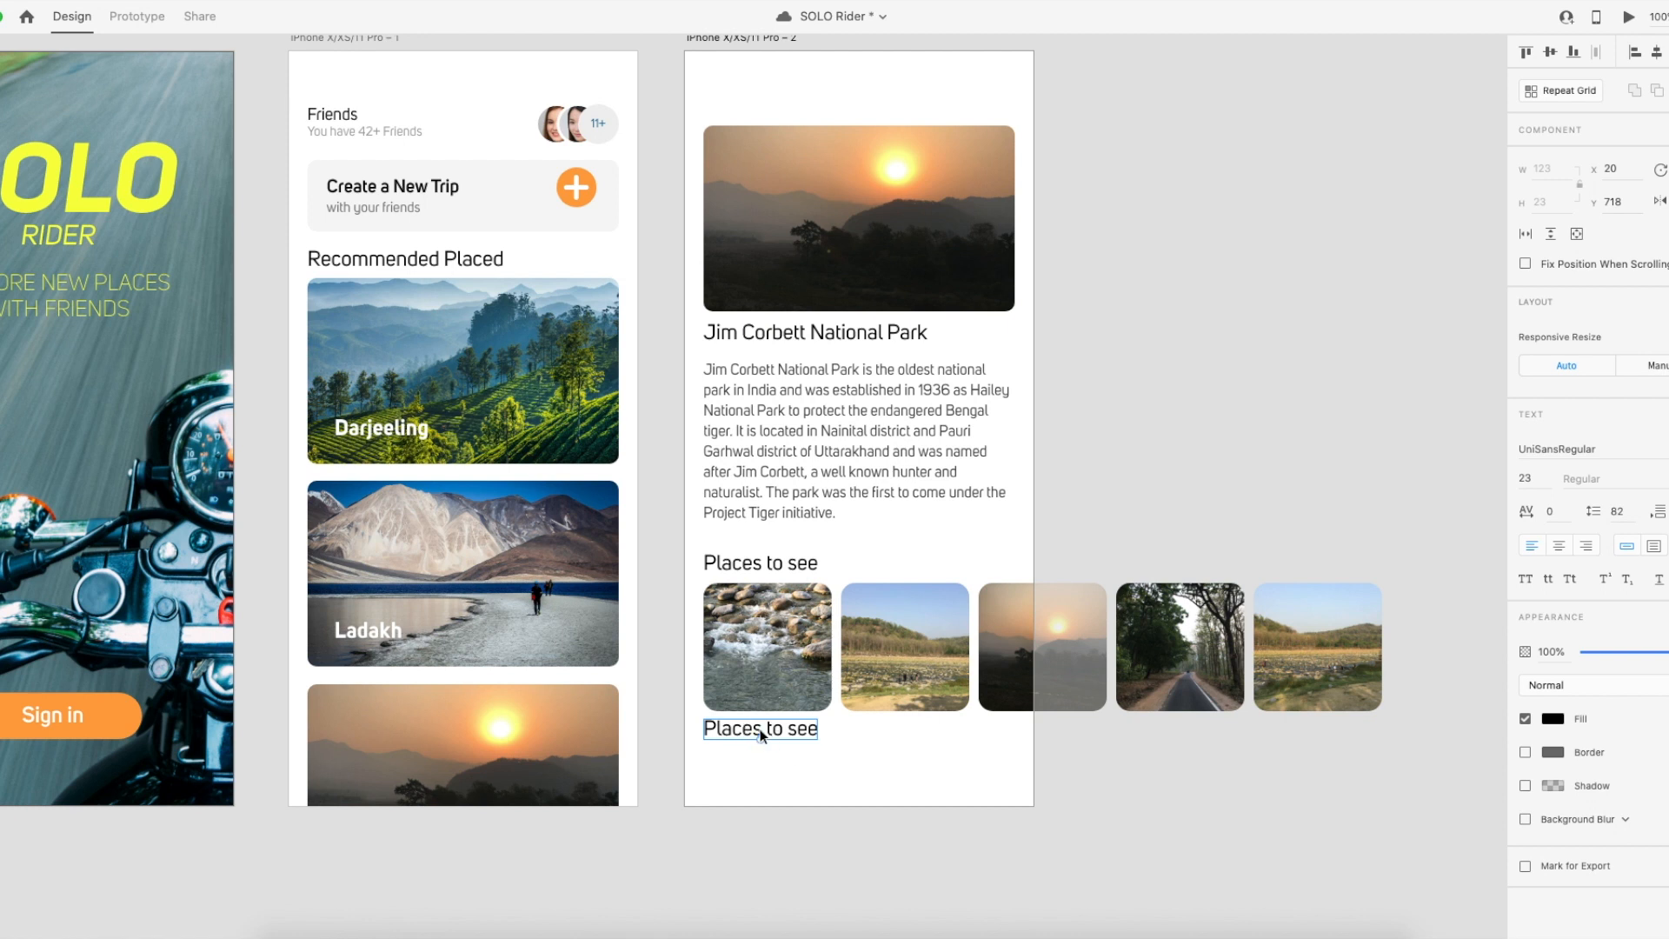
double_click(763, 734)
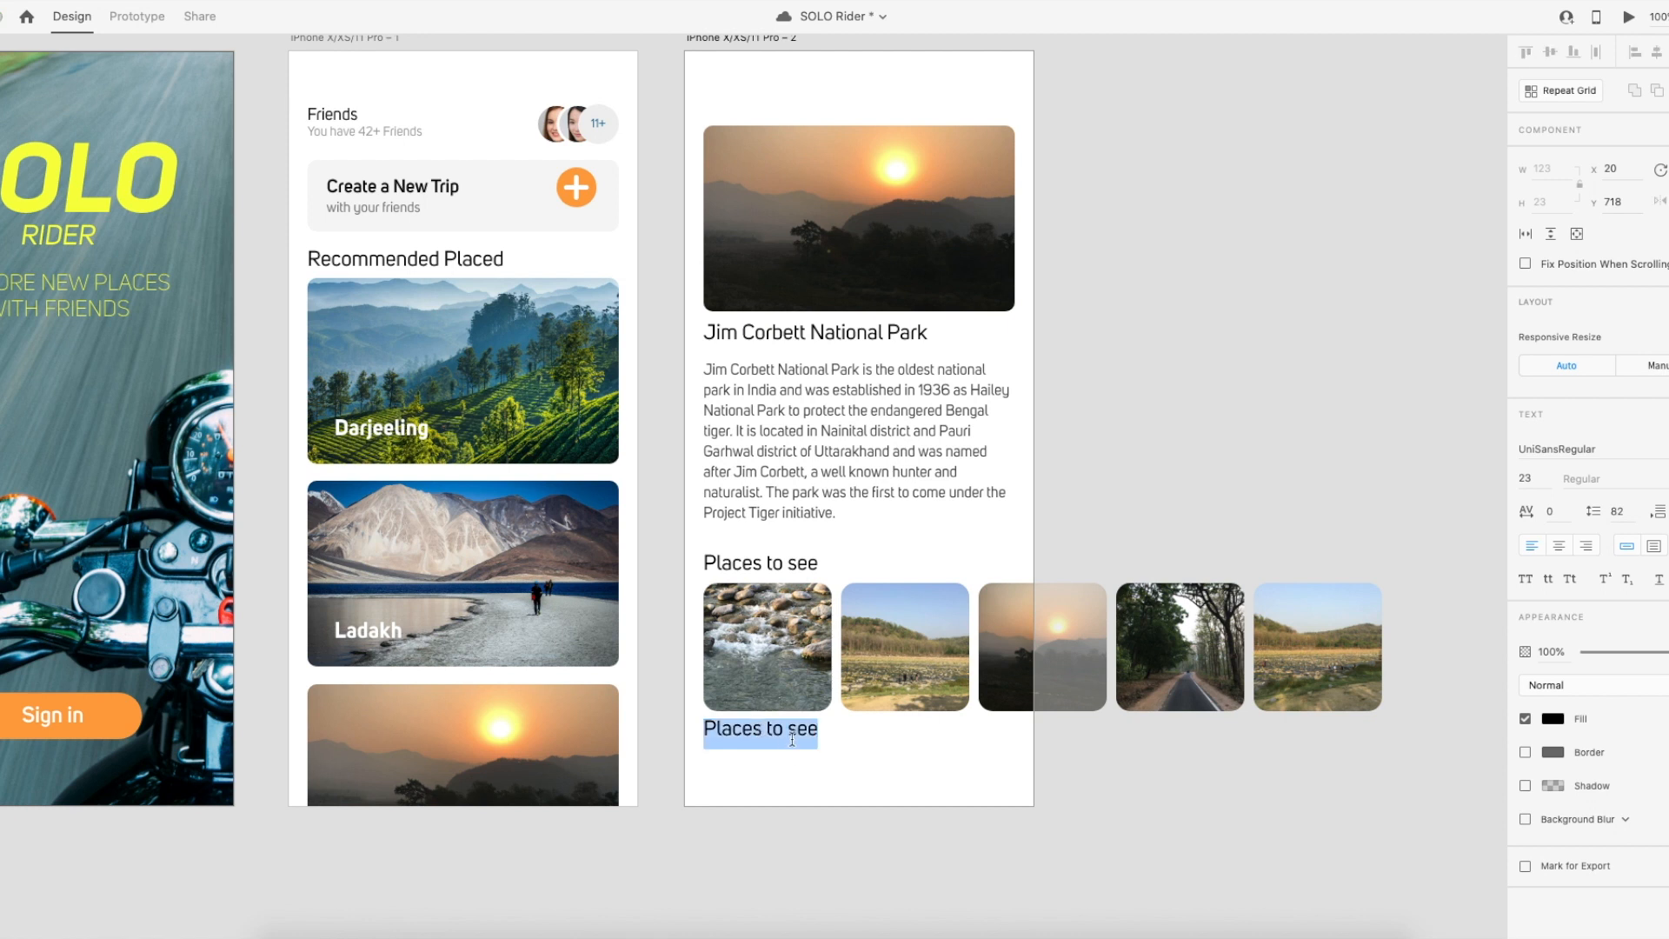
text(river)
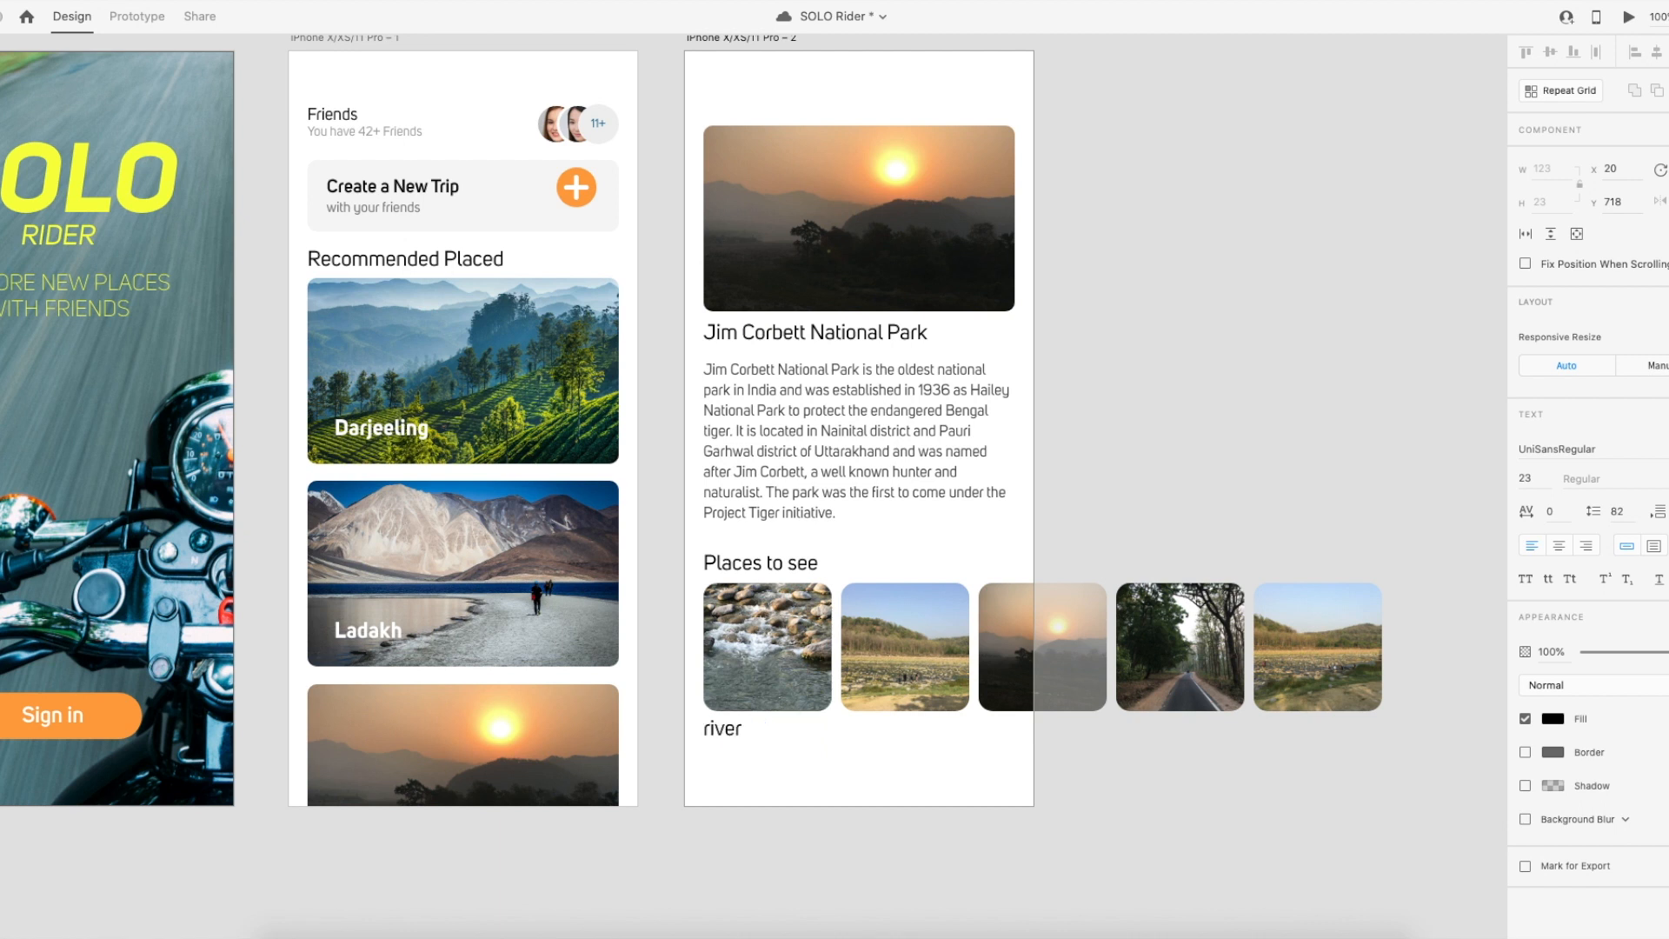
text( walk)
key(Left)
key(Left)
key(Left)
key(Left)
text(side)
key(Left)
key(Left)
key(Left)
key(Left)
key(Left)
key(Left)
key(Left)
key(Left)
Set the first card's caption to font size 16 and lower its opacity to about 78%.
key(ctrl+a)
click(1513, 478)
text(16)
key(Return)
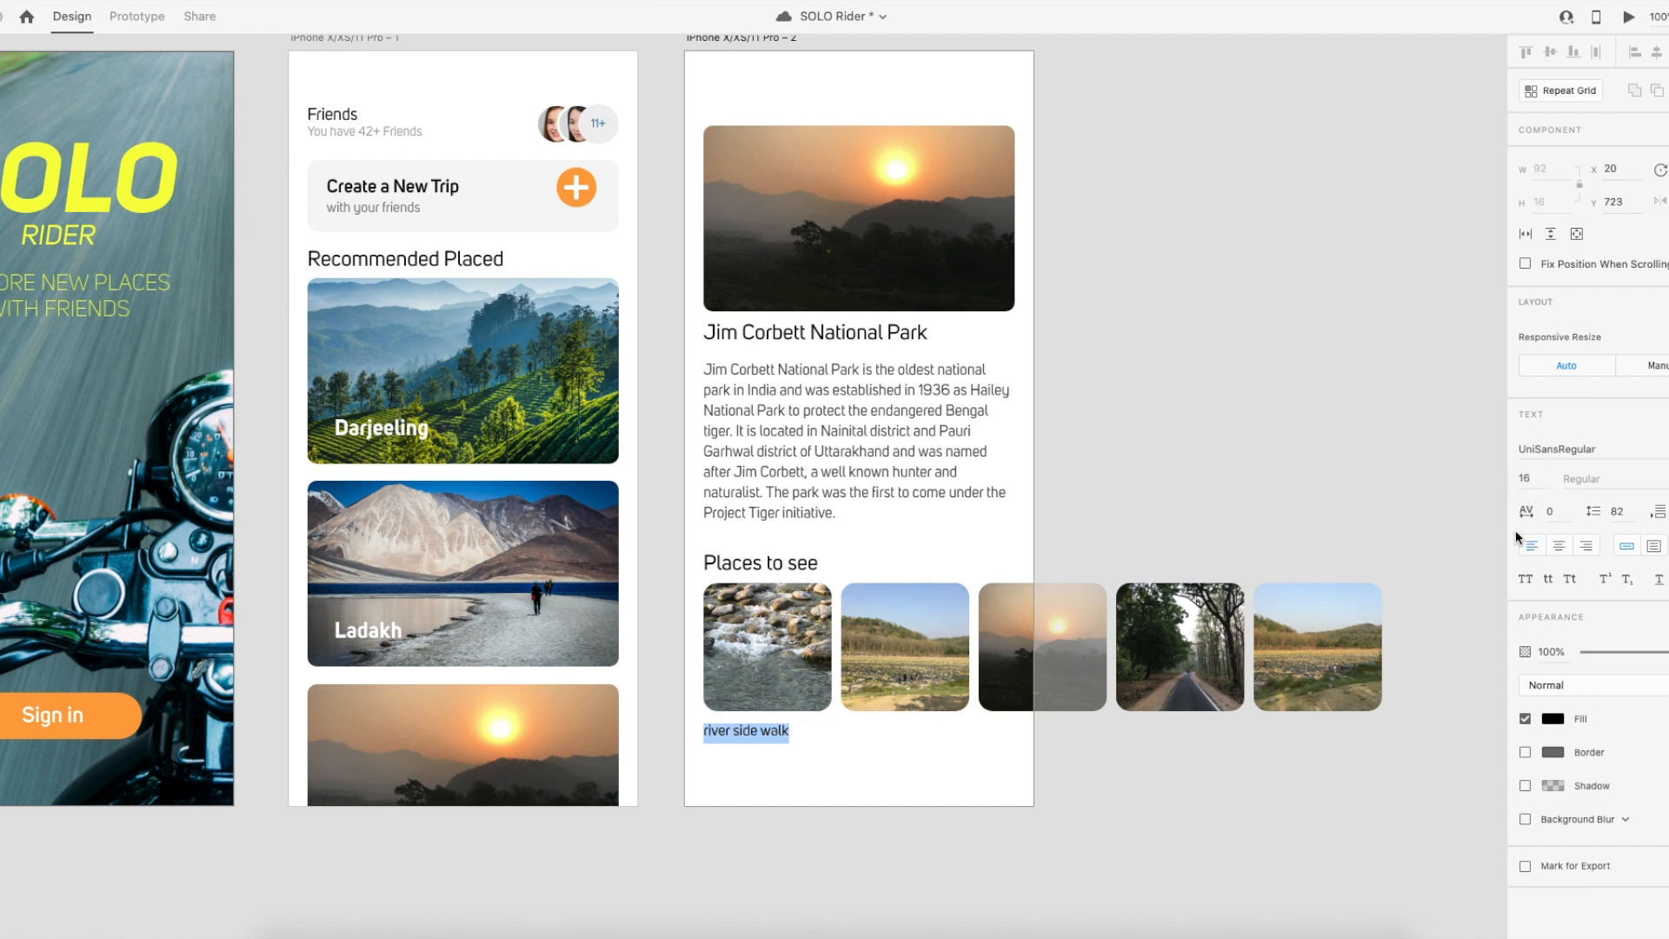
key(Escape)
click(1661, 651)
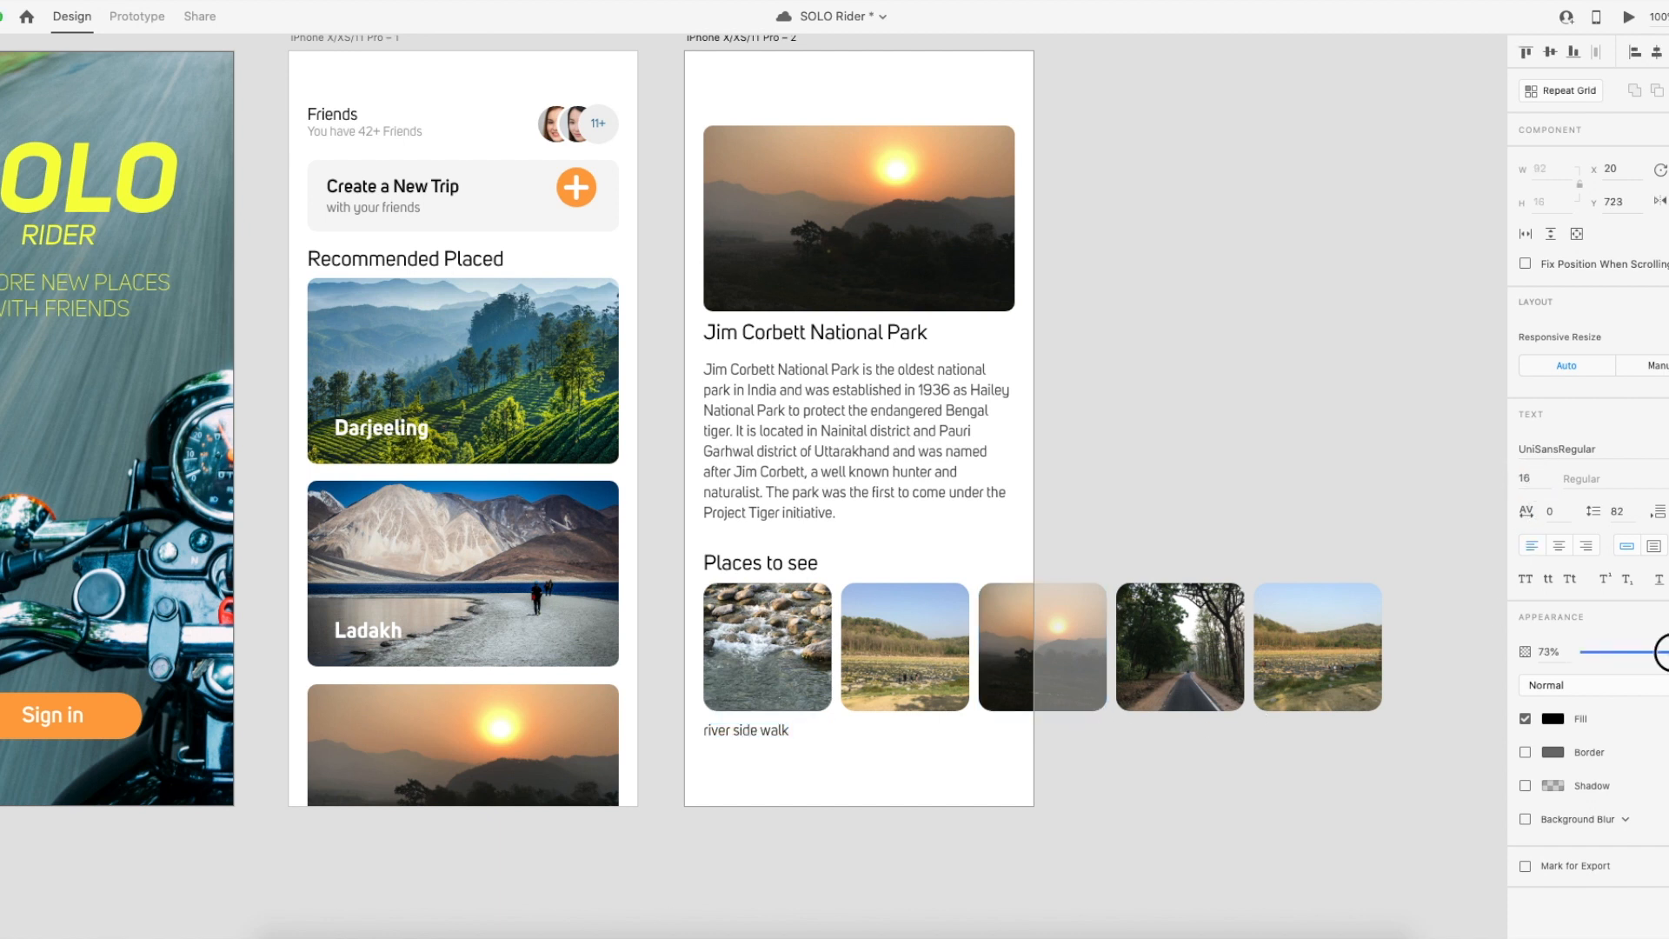
drag(1661, 651, 1664, 652)
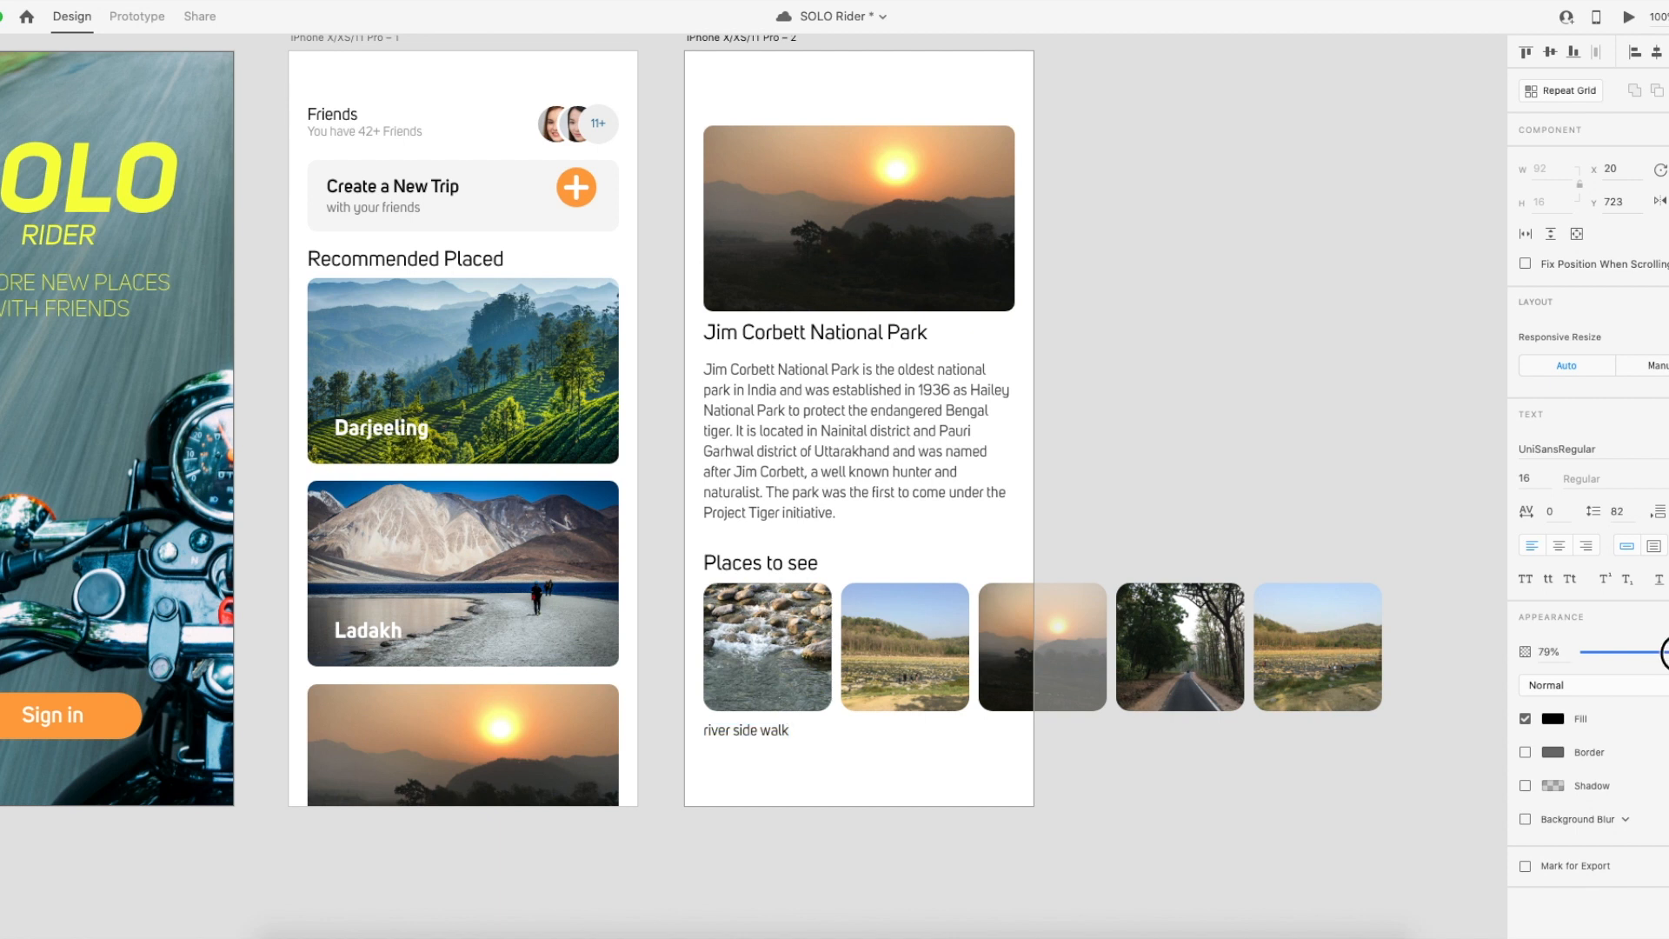
Capitalise the first card's caption as "River side walk" and set its font size to 14.
double_click(755, 733)
key(Home)
key(Delete)
text(R)
key(Escape)
click(1524, 477)
text(14)
key(Return)
click(823, 774)
Copy the caption beneath the second photo card, at X 169, Y 719, and shorten its text to "River side".
drag(750, 735, 889, 735)
scroll(889, 723, right, 1)
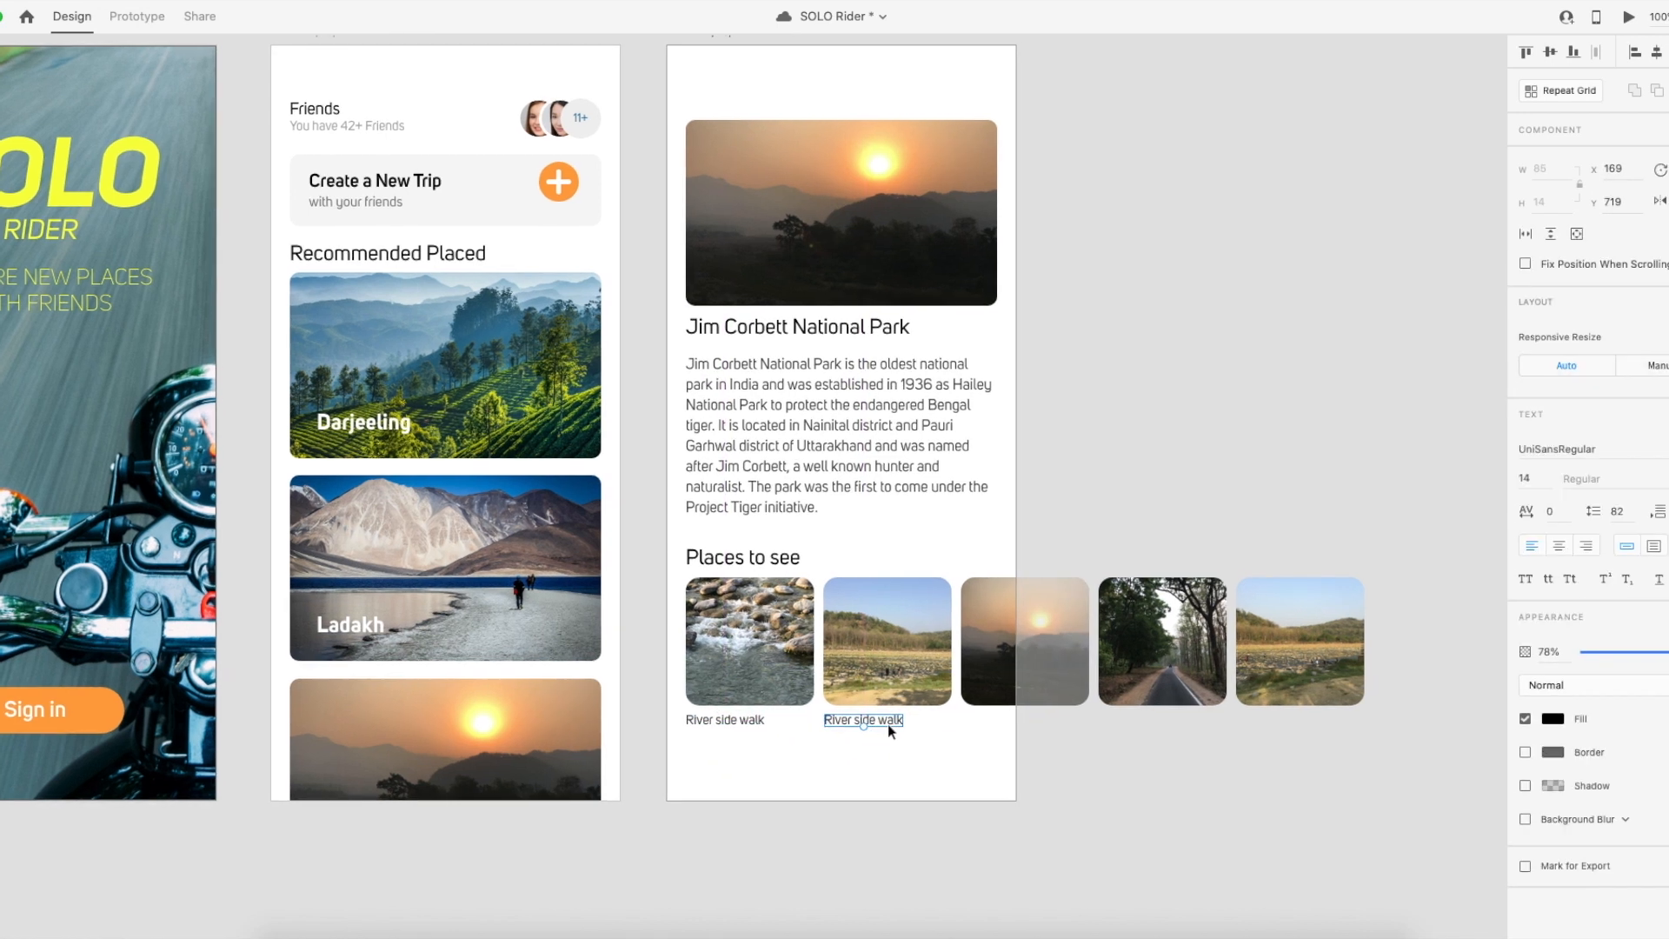
double_click(884, 720)
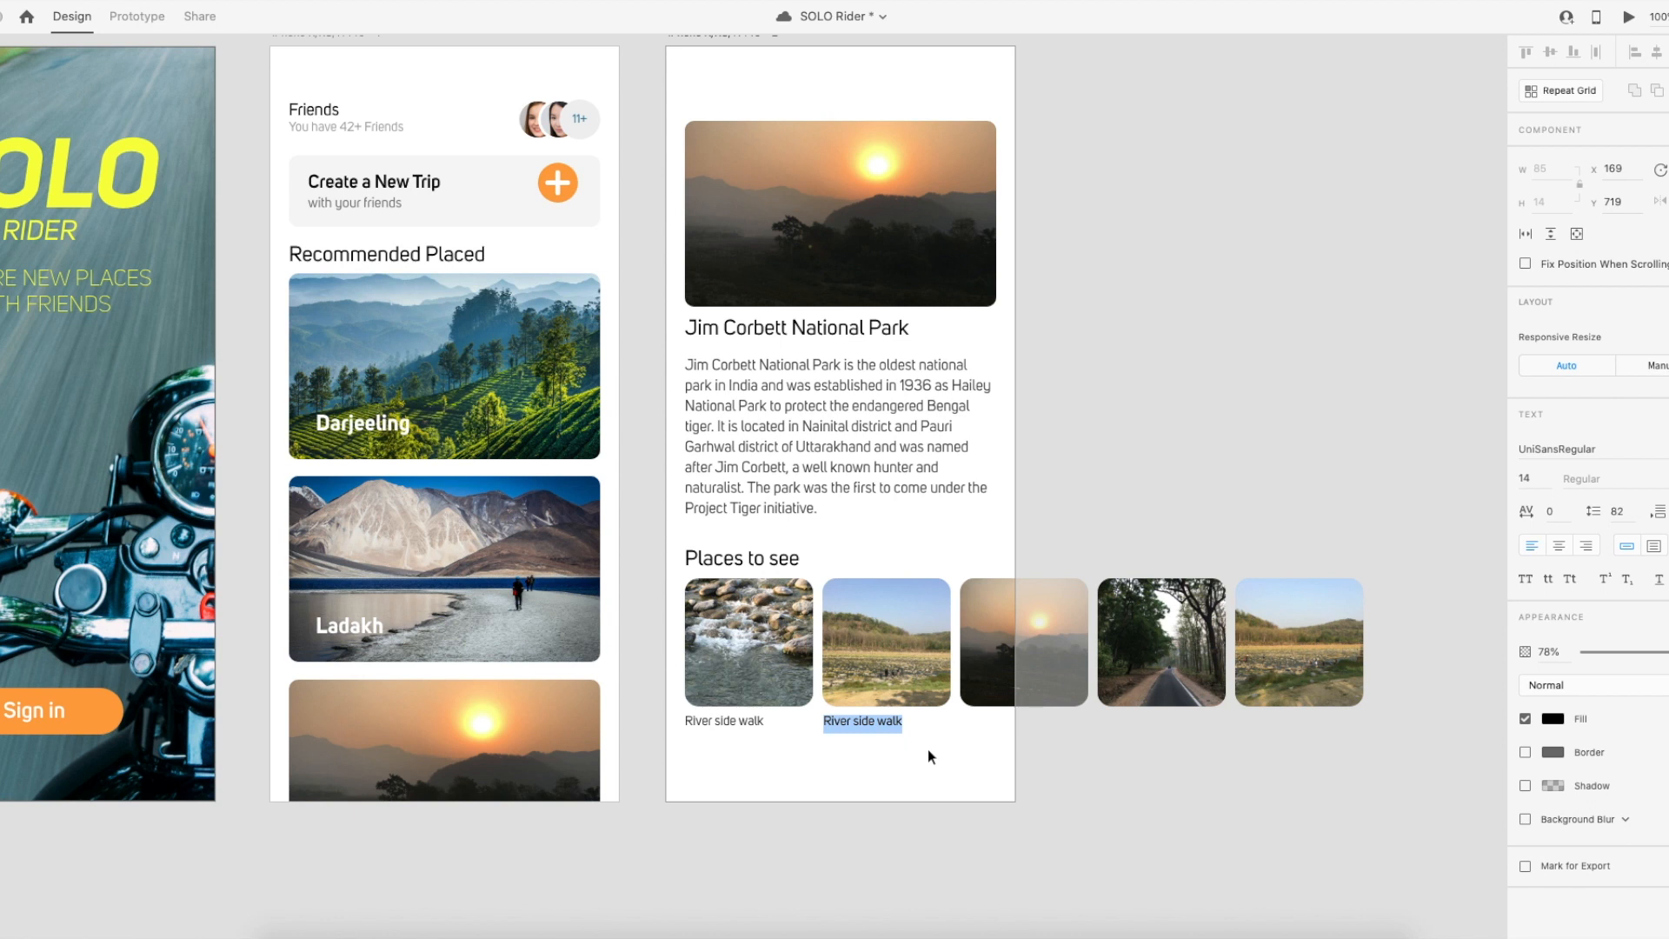
scroll(927, 748, right, 1)
key(Escape)
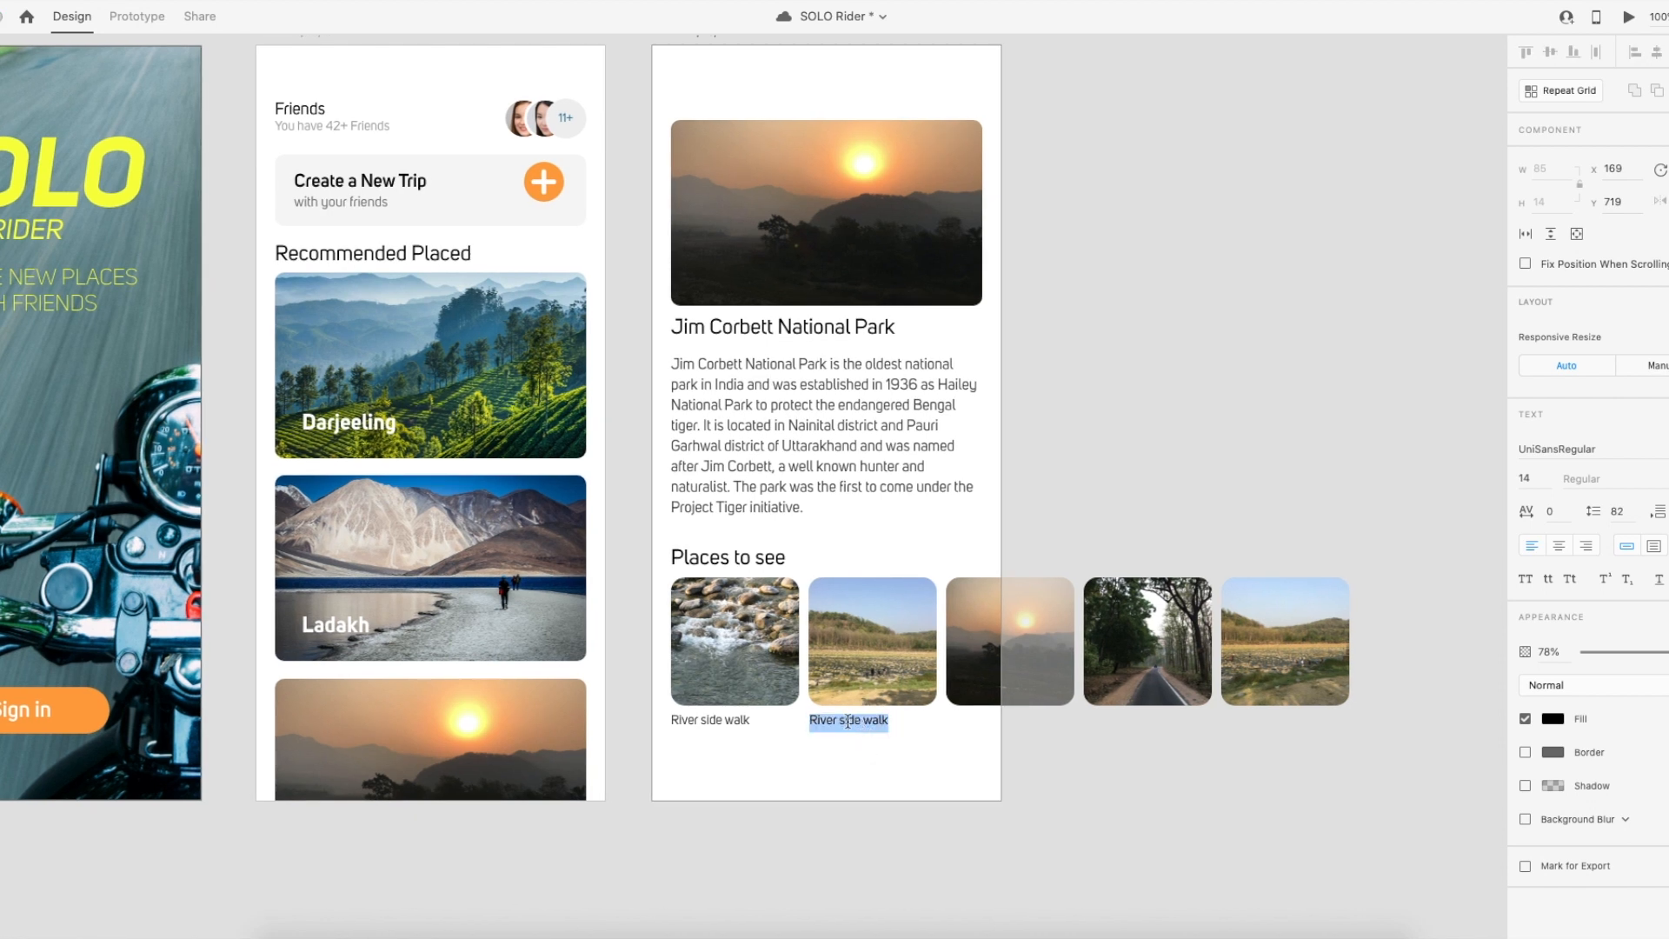
double_click(849, 721)
double_click(877, 721)
key(BackSpace)
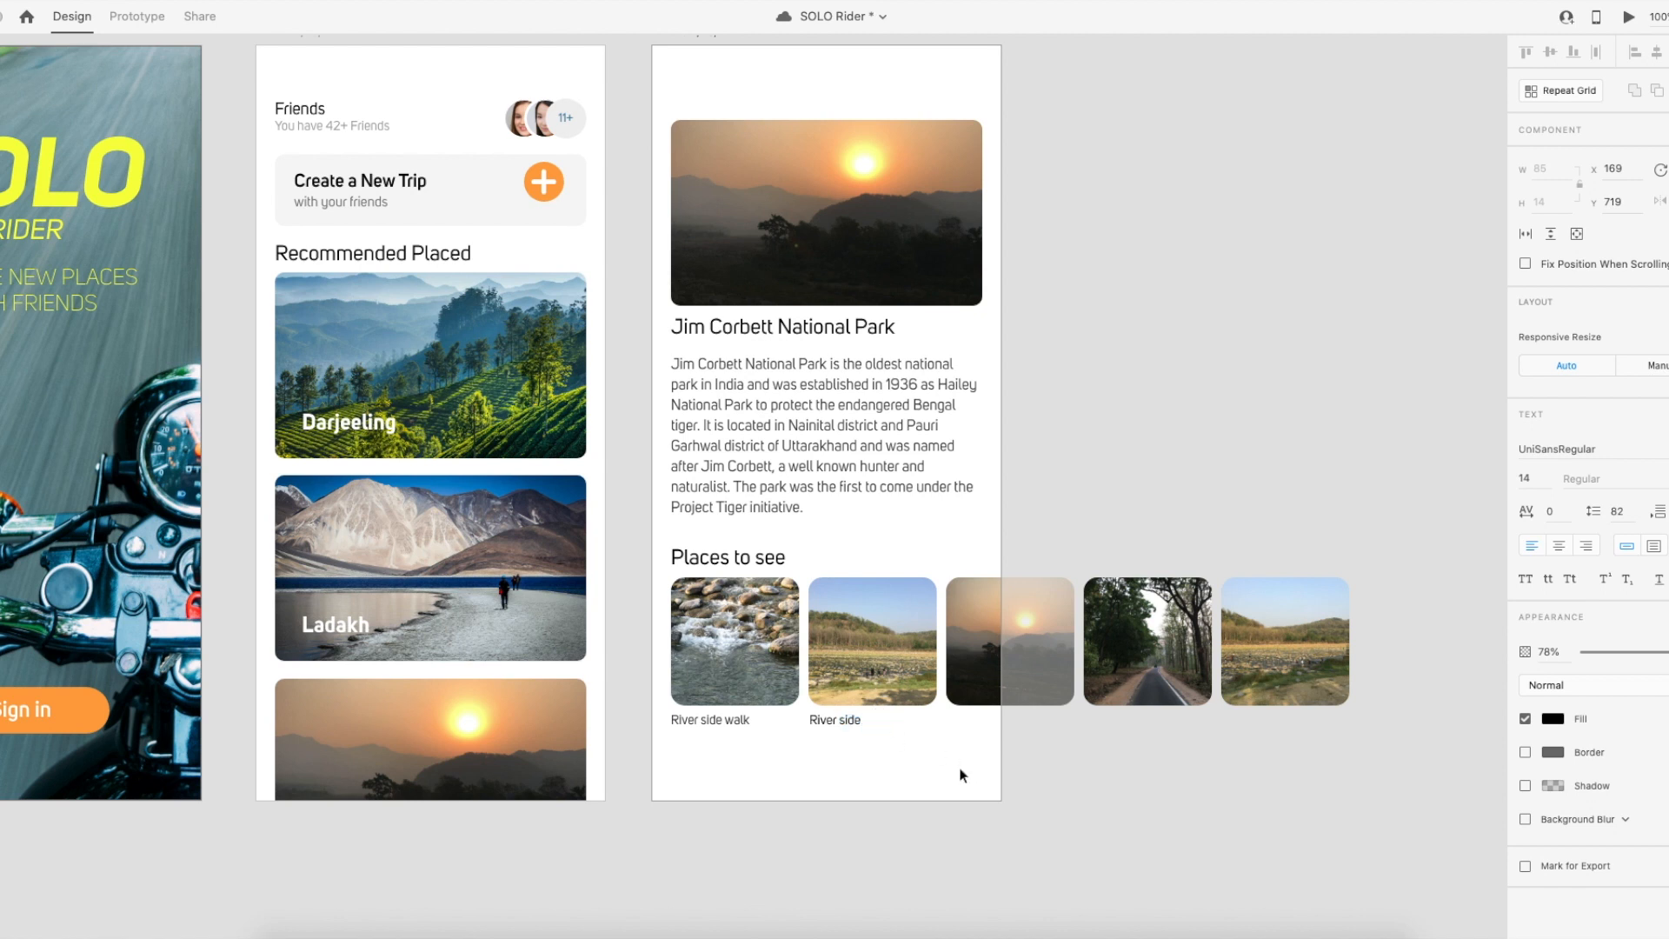
click(909, 734)
click(843, 723)
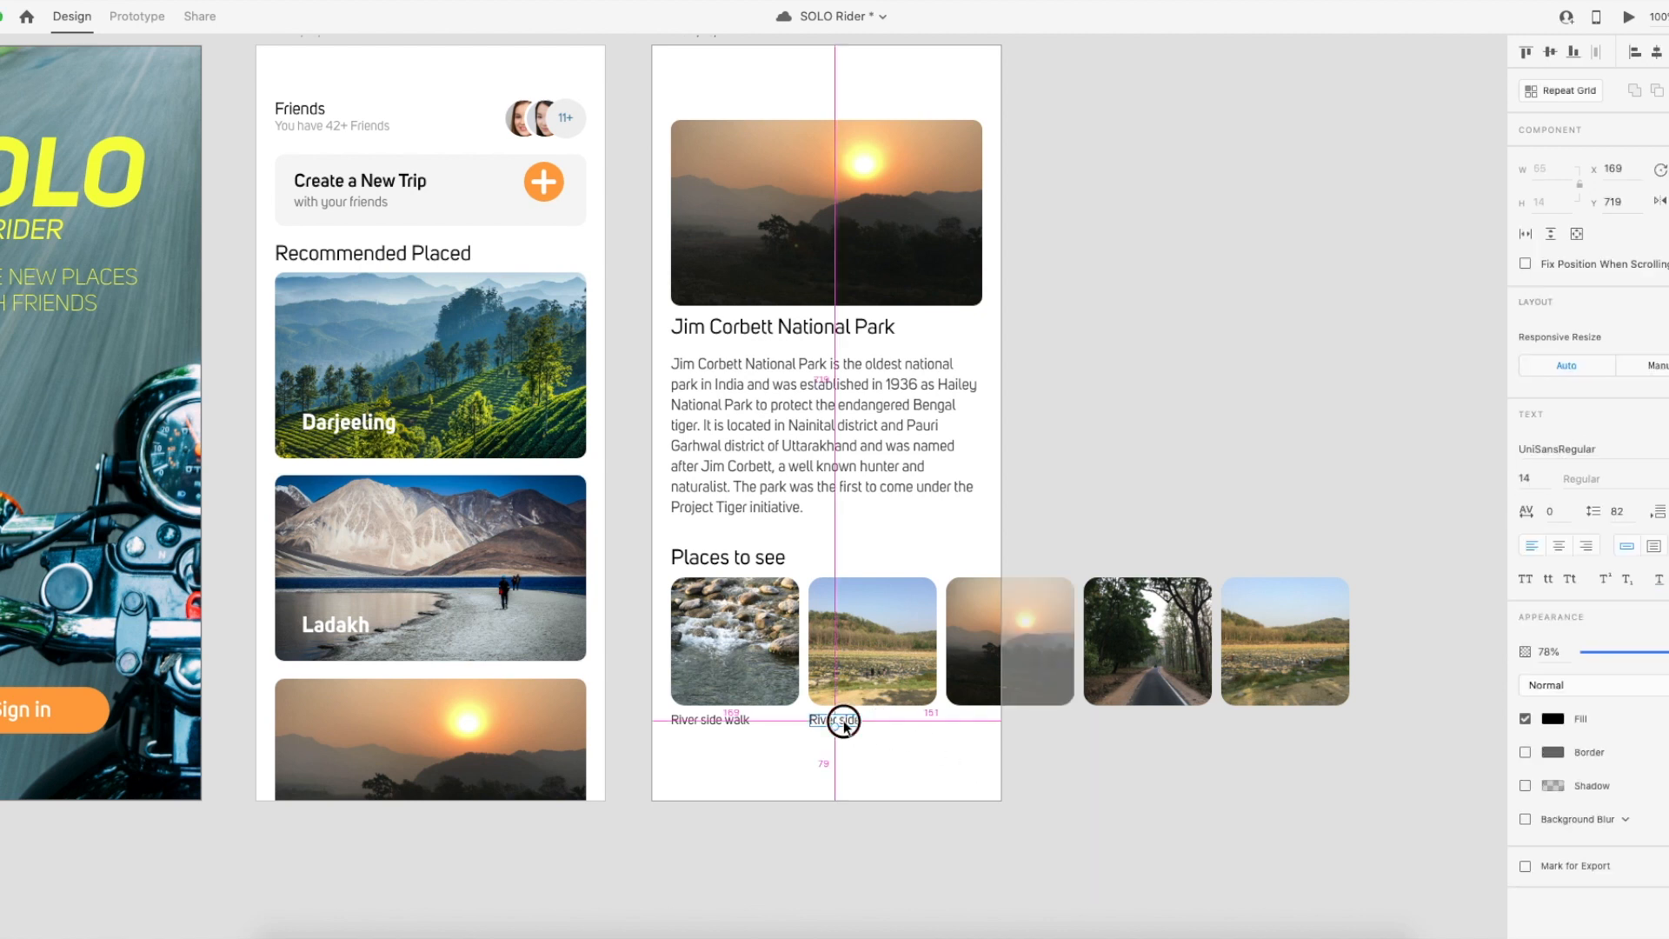
Copy the caption to beneath the third photo card, at X 316, and change its text to "Morning Walk".
click(980, 727)
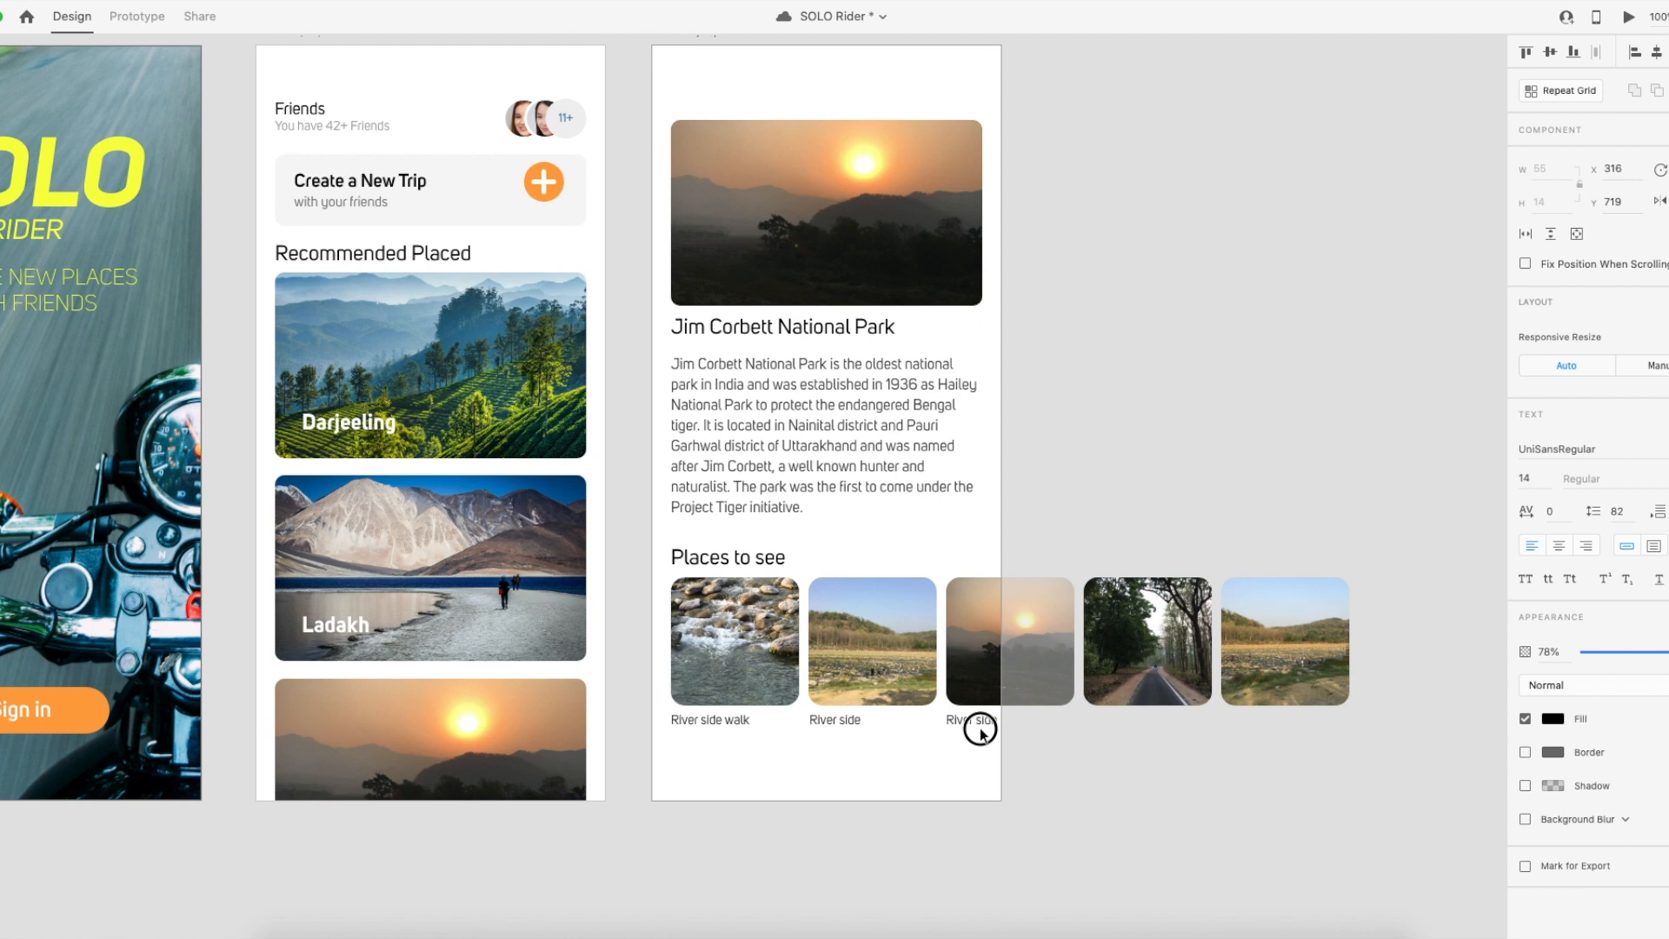
double_click(980, 721)
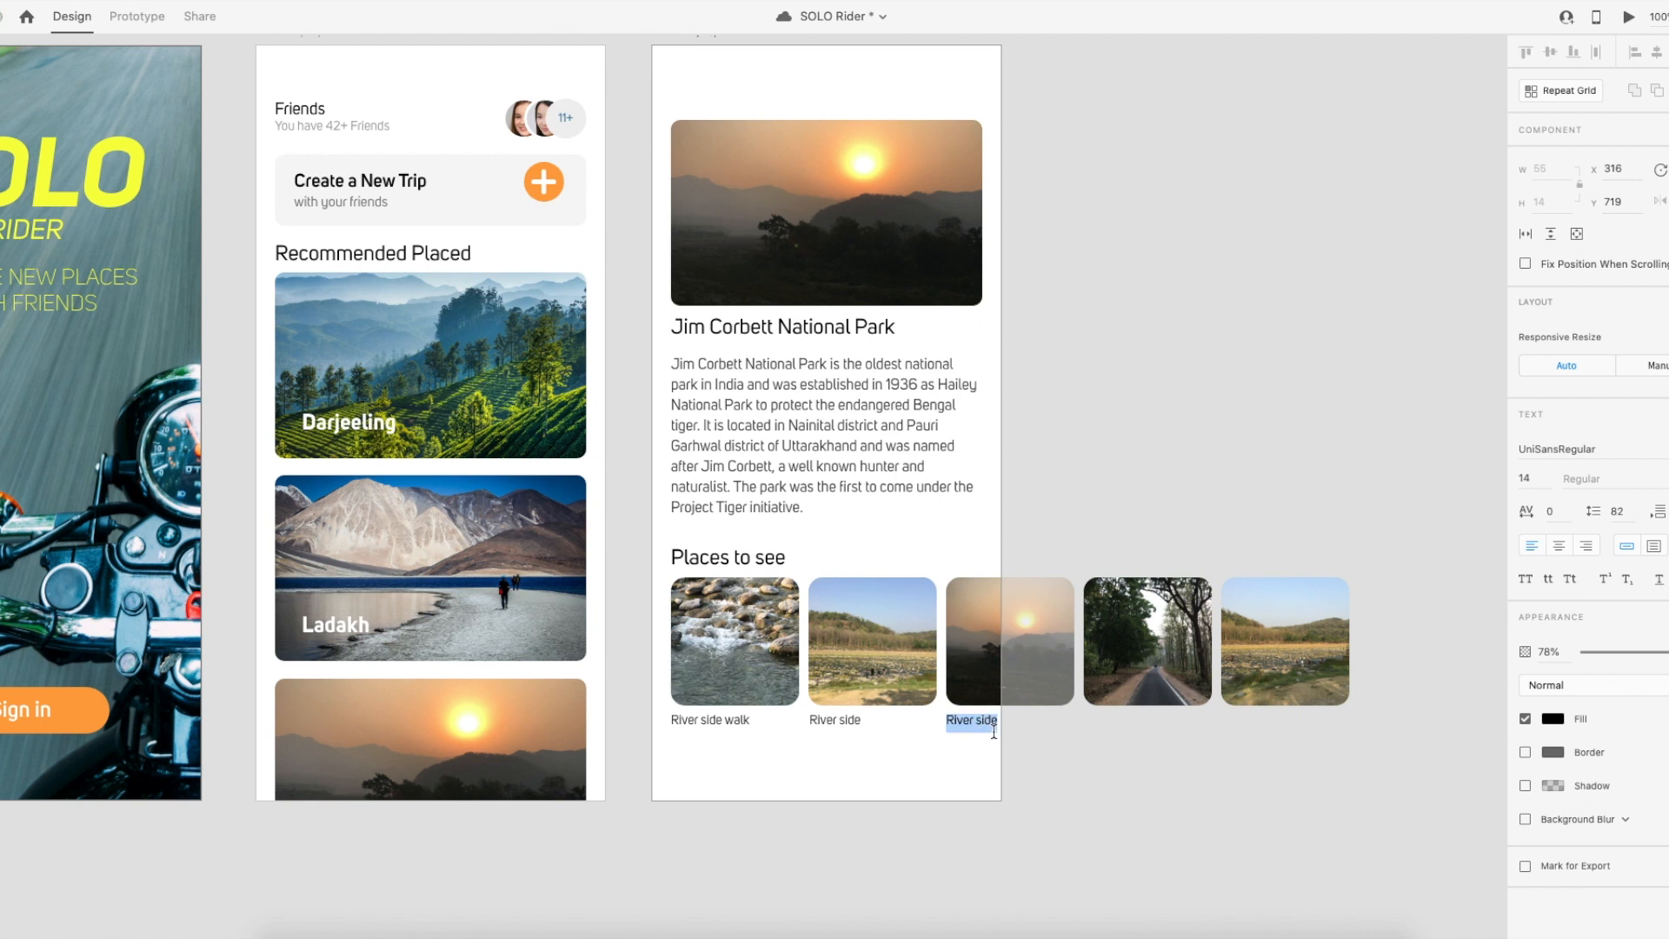
text(Morning Walk)
key(Escape)
Copy the caption to beneath the forest road photo card, at X 1324, and change its text to "Jungle Safari".
drag(1024, 742, 983, 706)
double_click(984, 706)
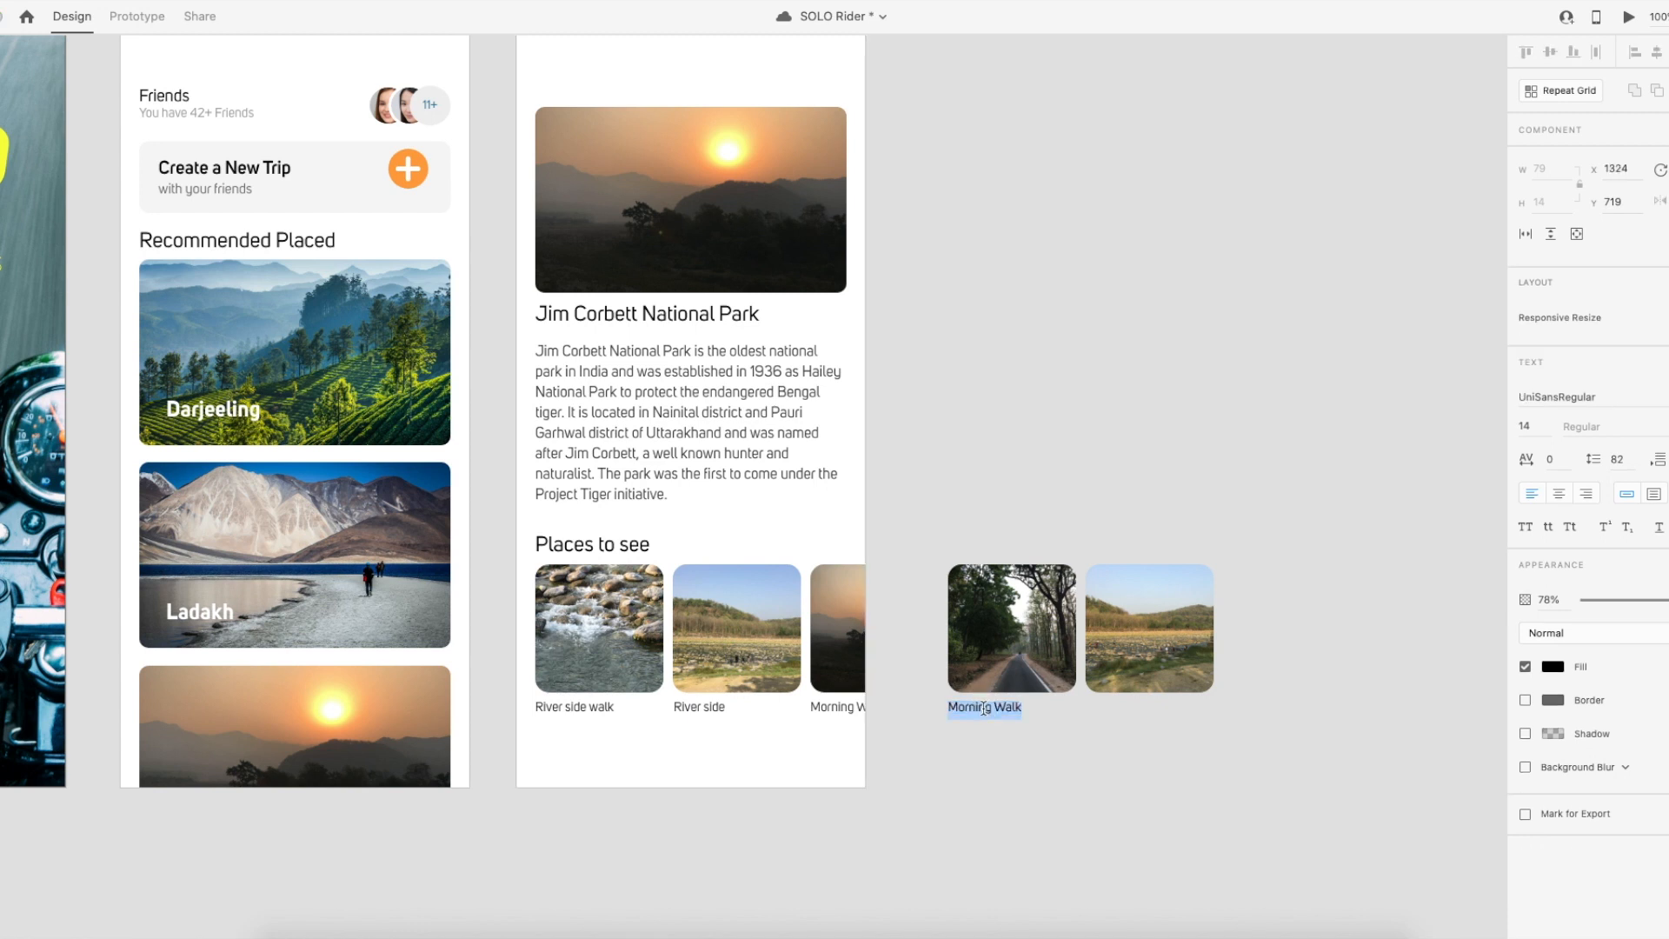
text(Jungle Safari)
Copy the caption to beneath the fifth photo card, at X 1471, change its text to "River side", and save the document.
click(984, 709)
drag(988, 709, 1126, 718)
double_click(1138, 708)
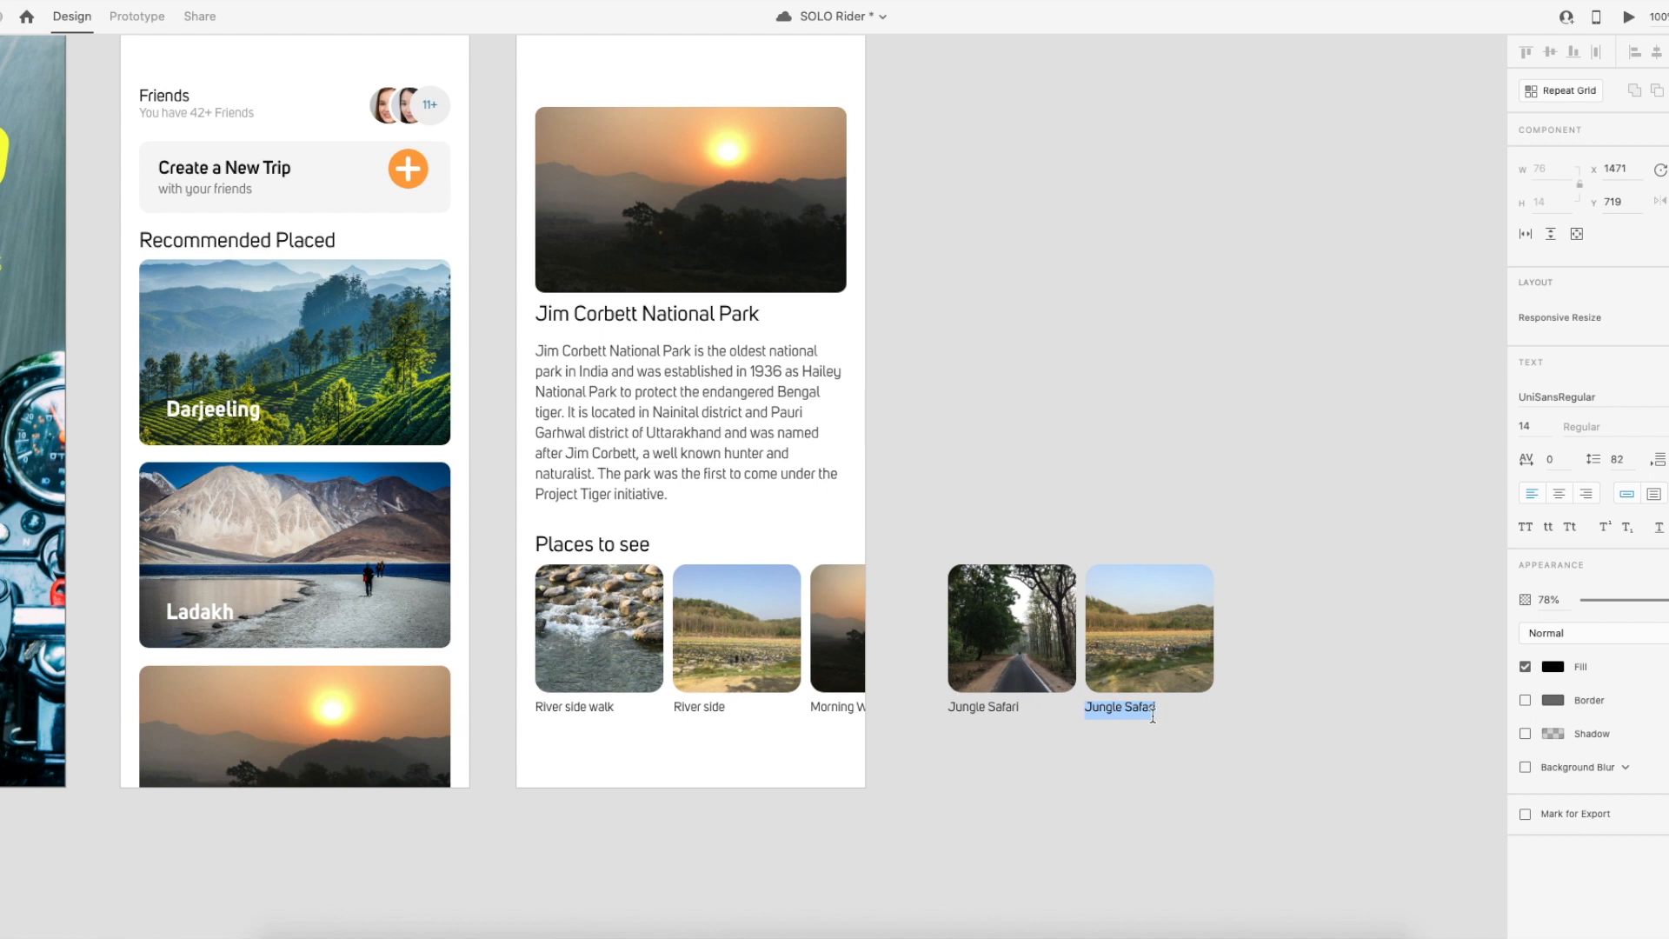
text(River si)
key(BackSpace)
key(BackSpace)
key(Escape)
click(965, 804)
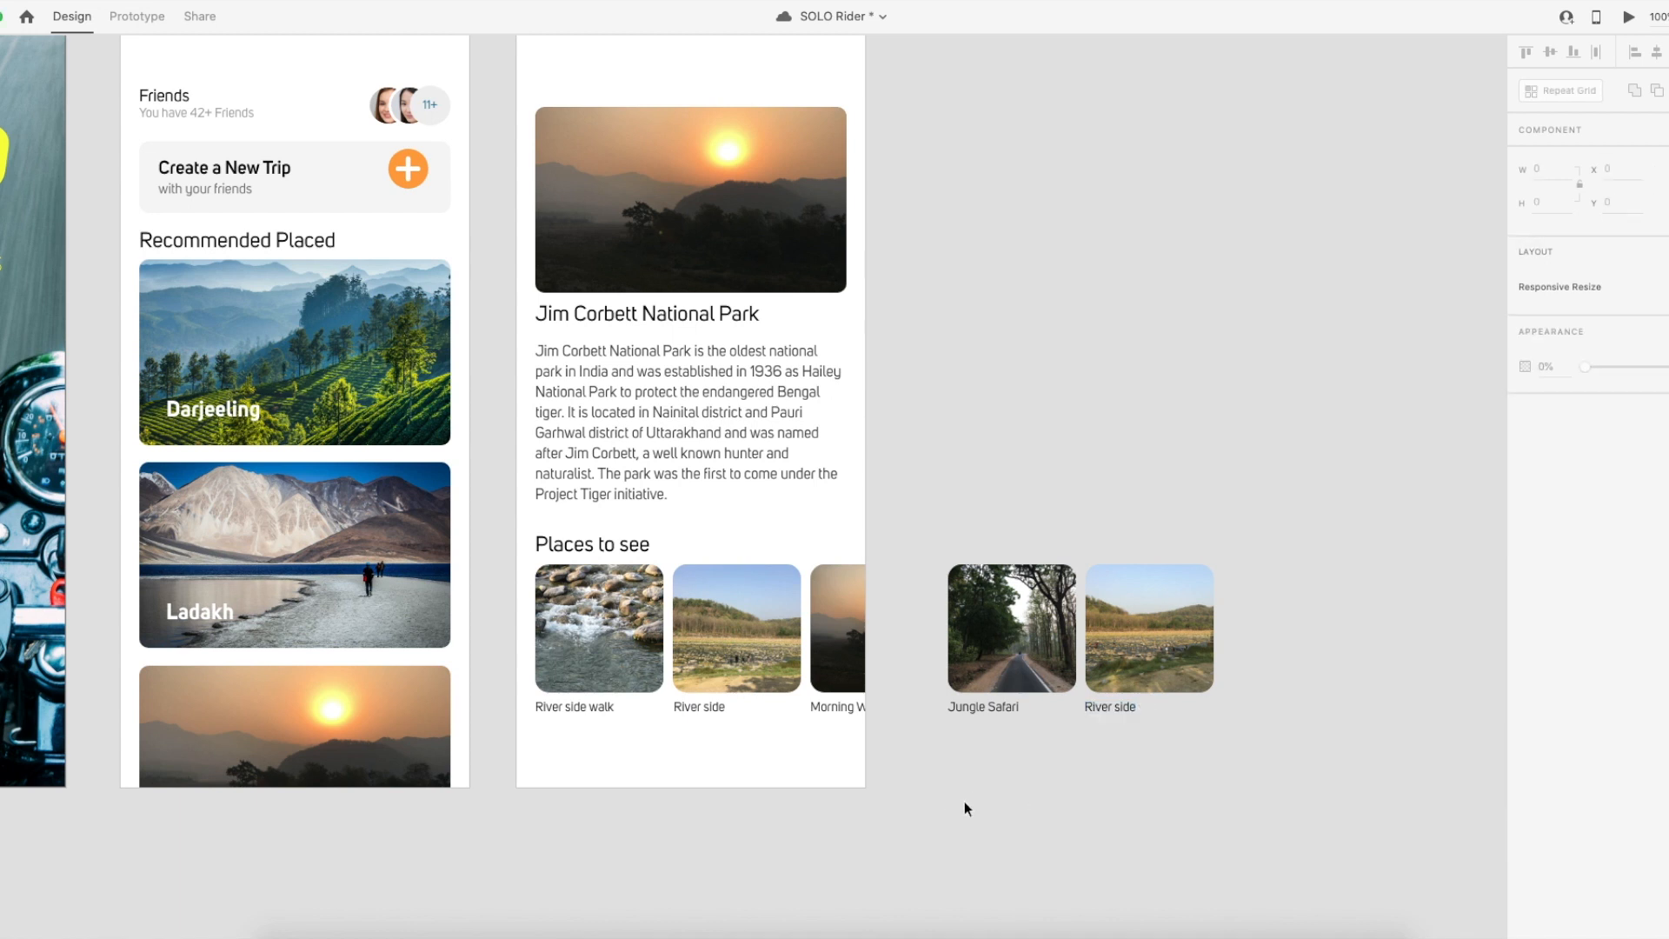
key(super+s)
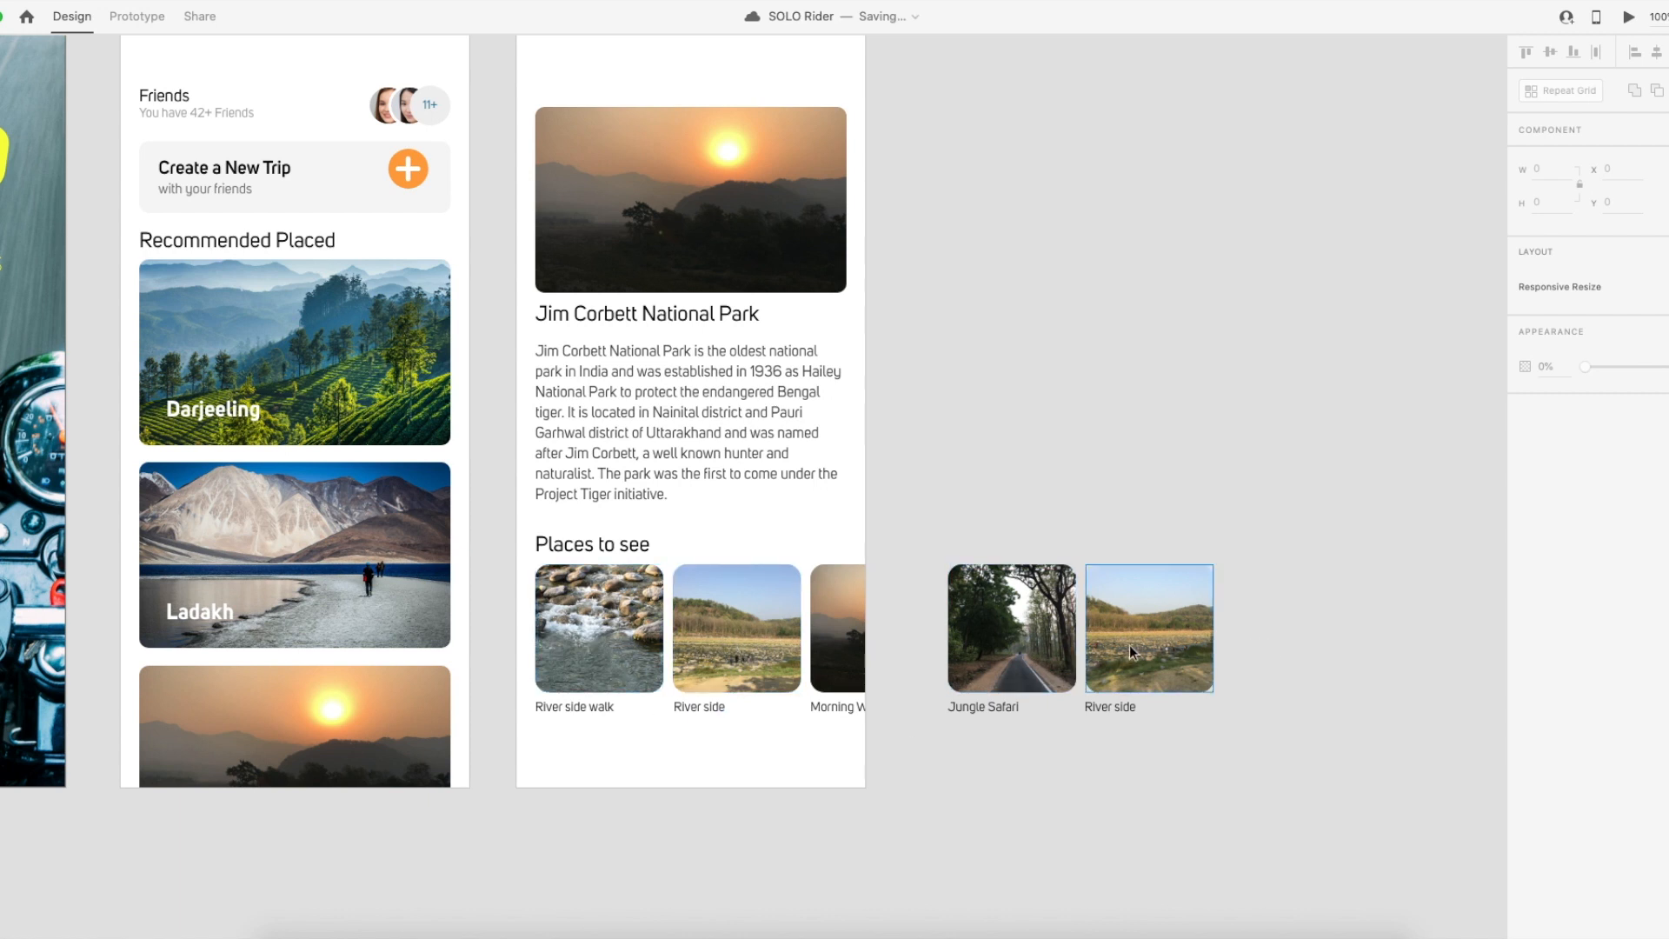
Group each of the five "Places to see" photos with the caption beneath it.
scroll(1028, 648, left, 3)
scroll(999, 513, right, 1)
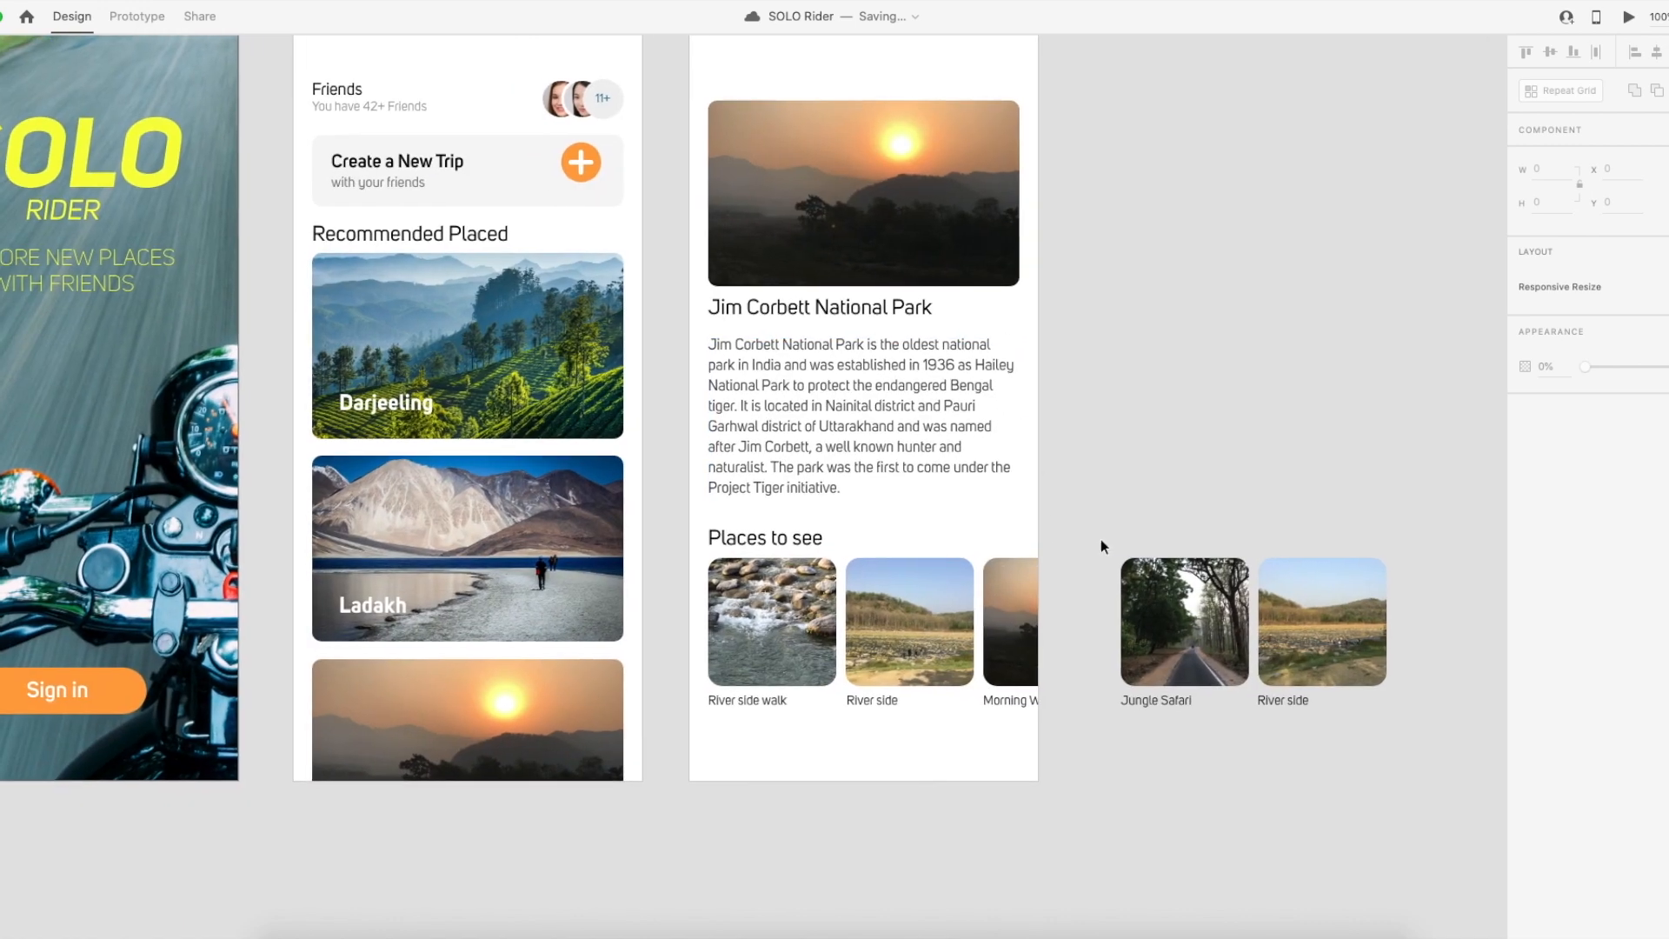
scroll(1131, 517, right, 1)
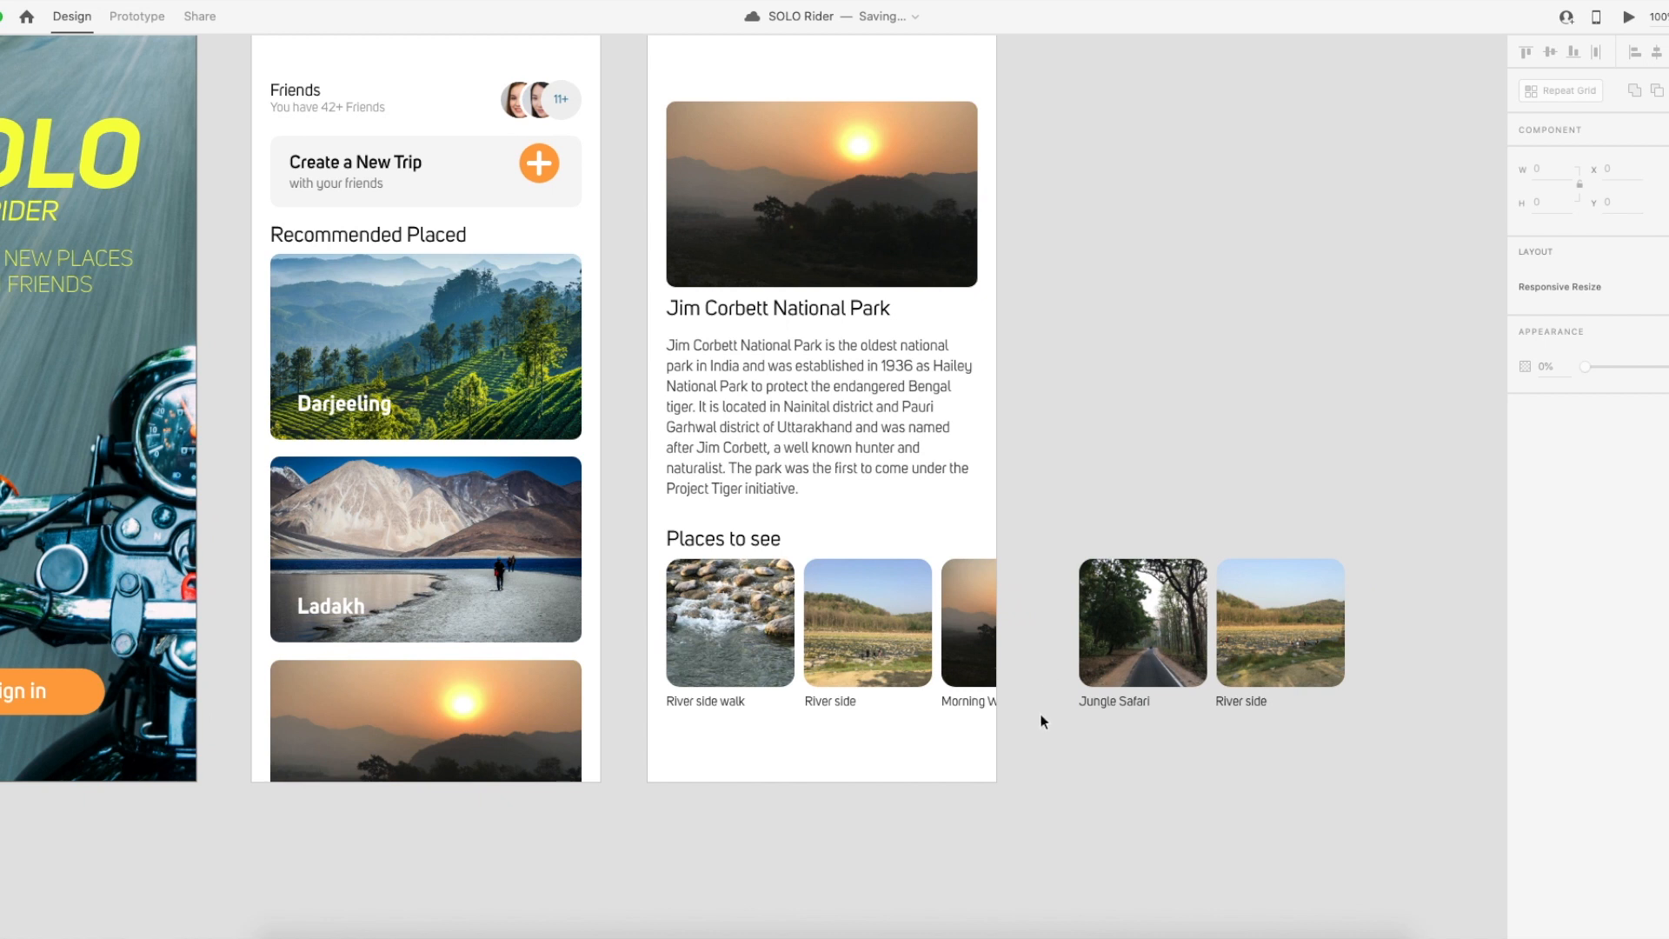
drag(1387, 606, 710, 791)
drag(1327, 757, 1253, 598)
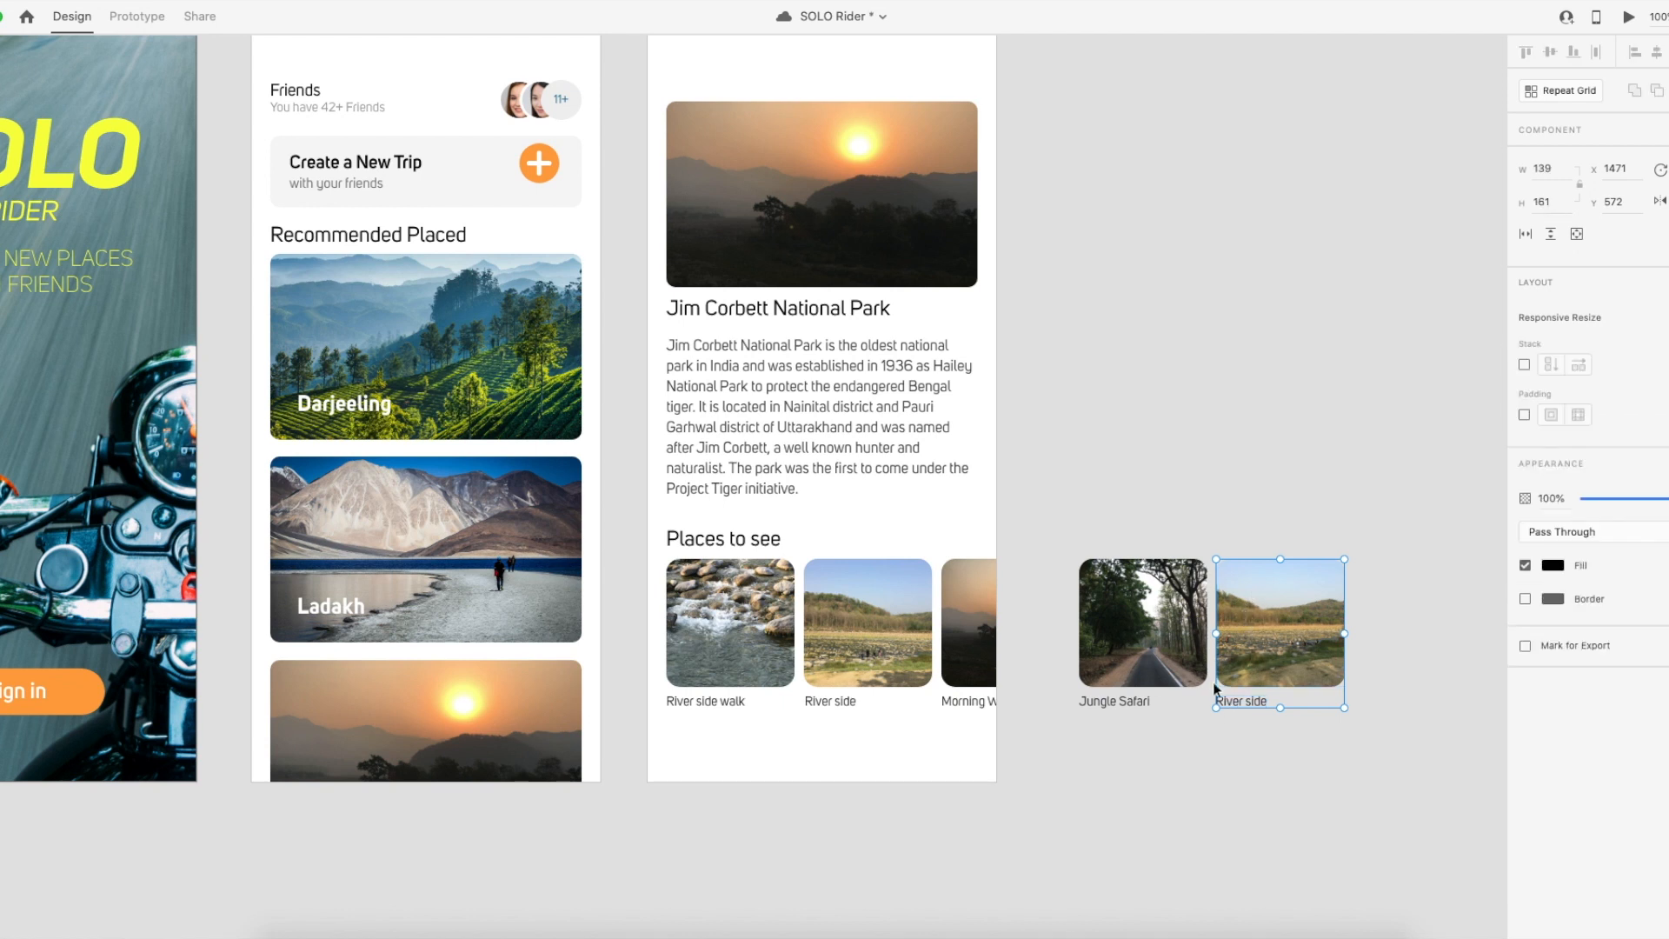
drag(1073, 775, 1152, 632)
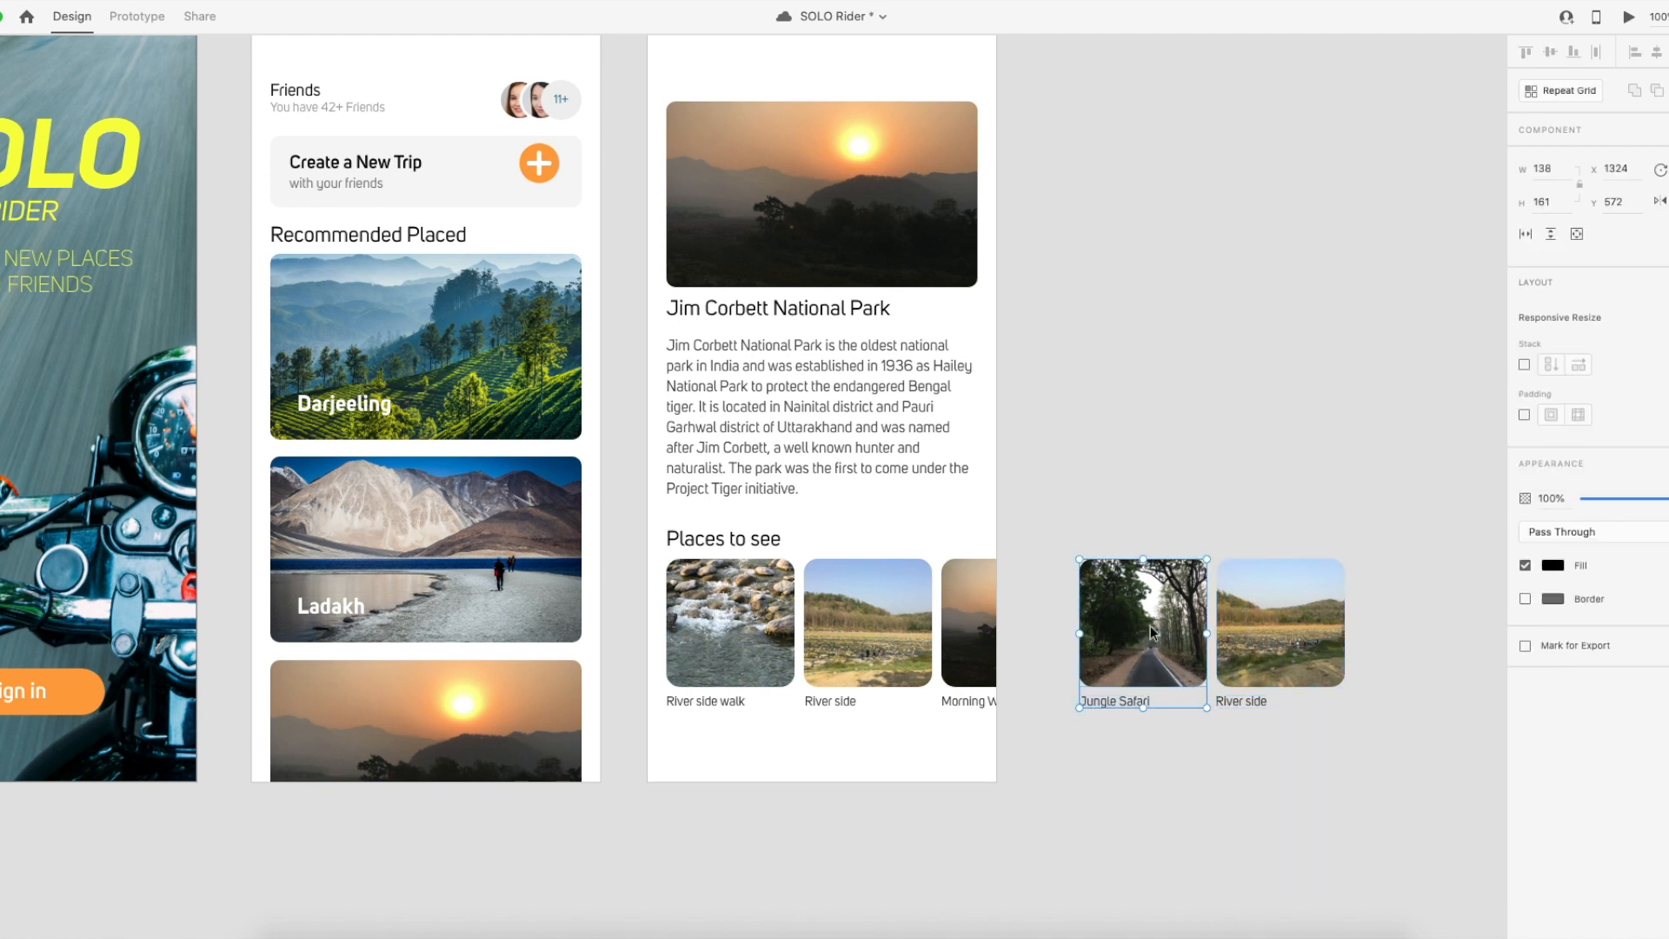
click(960, 644)
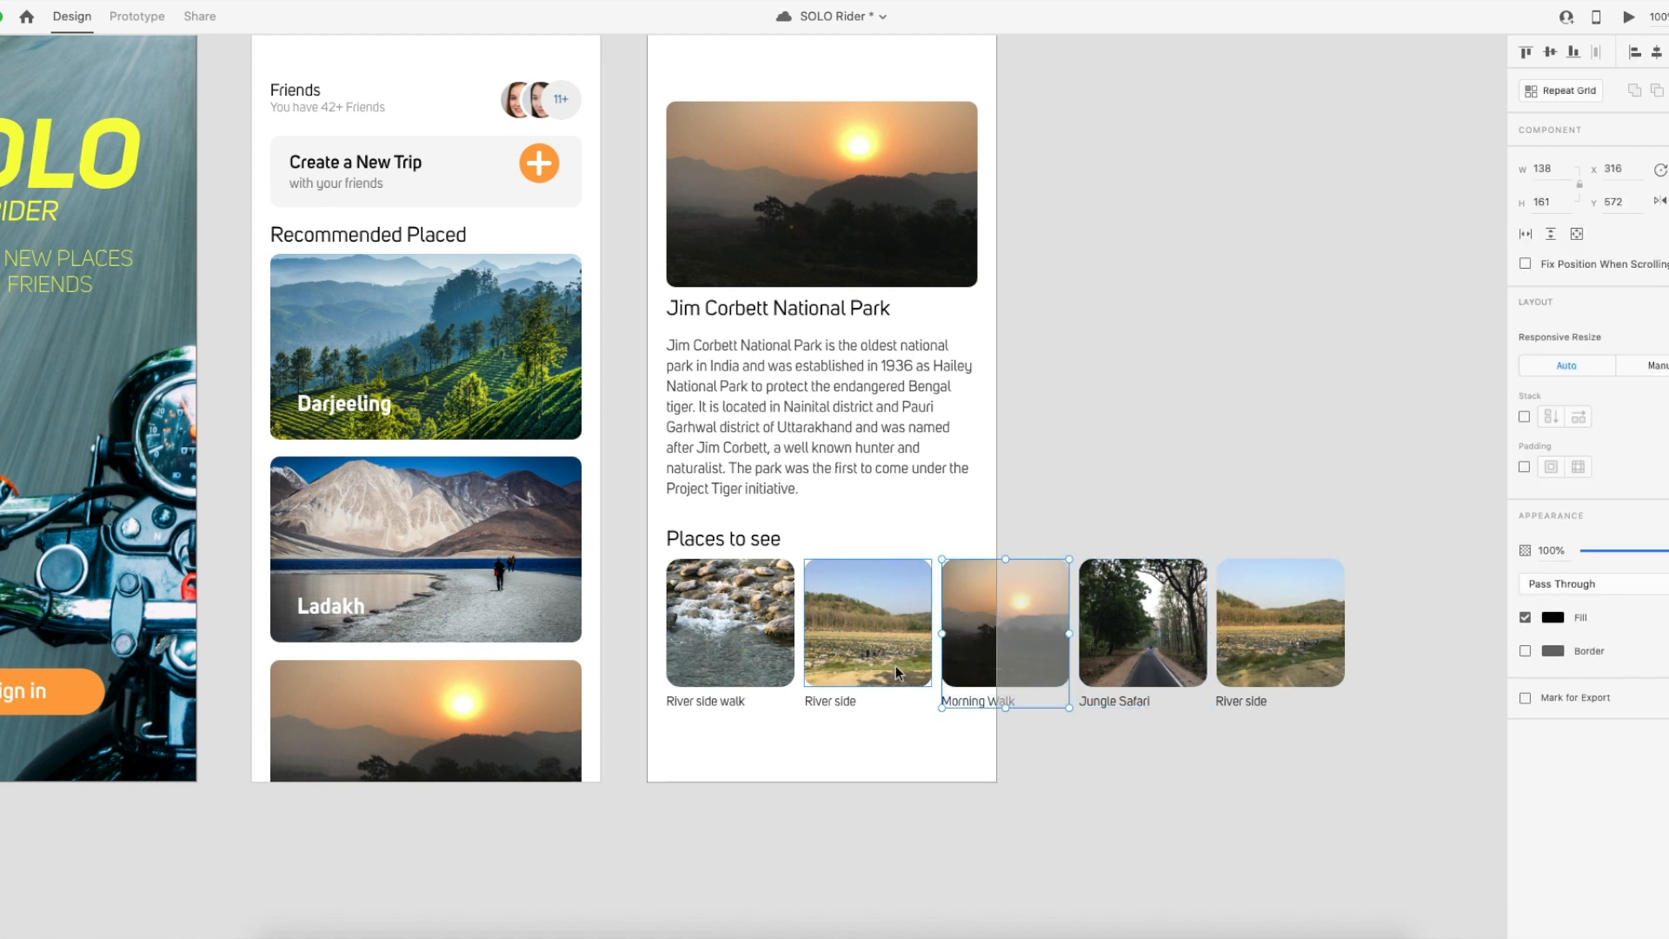
click(850, 657)
click(734, 640)
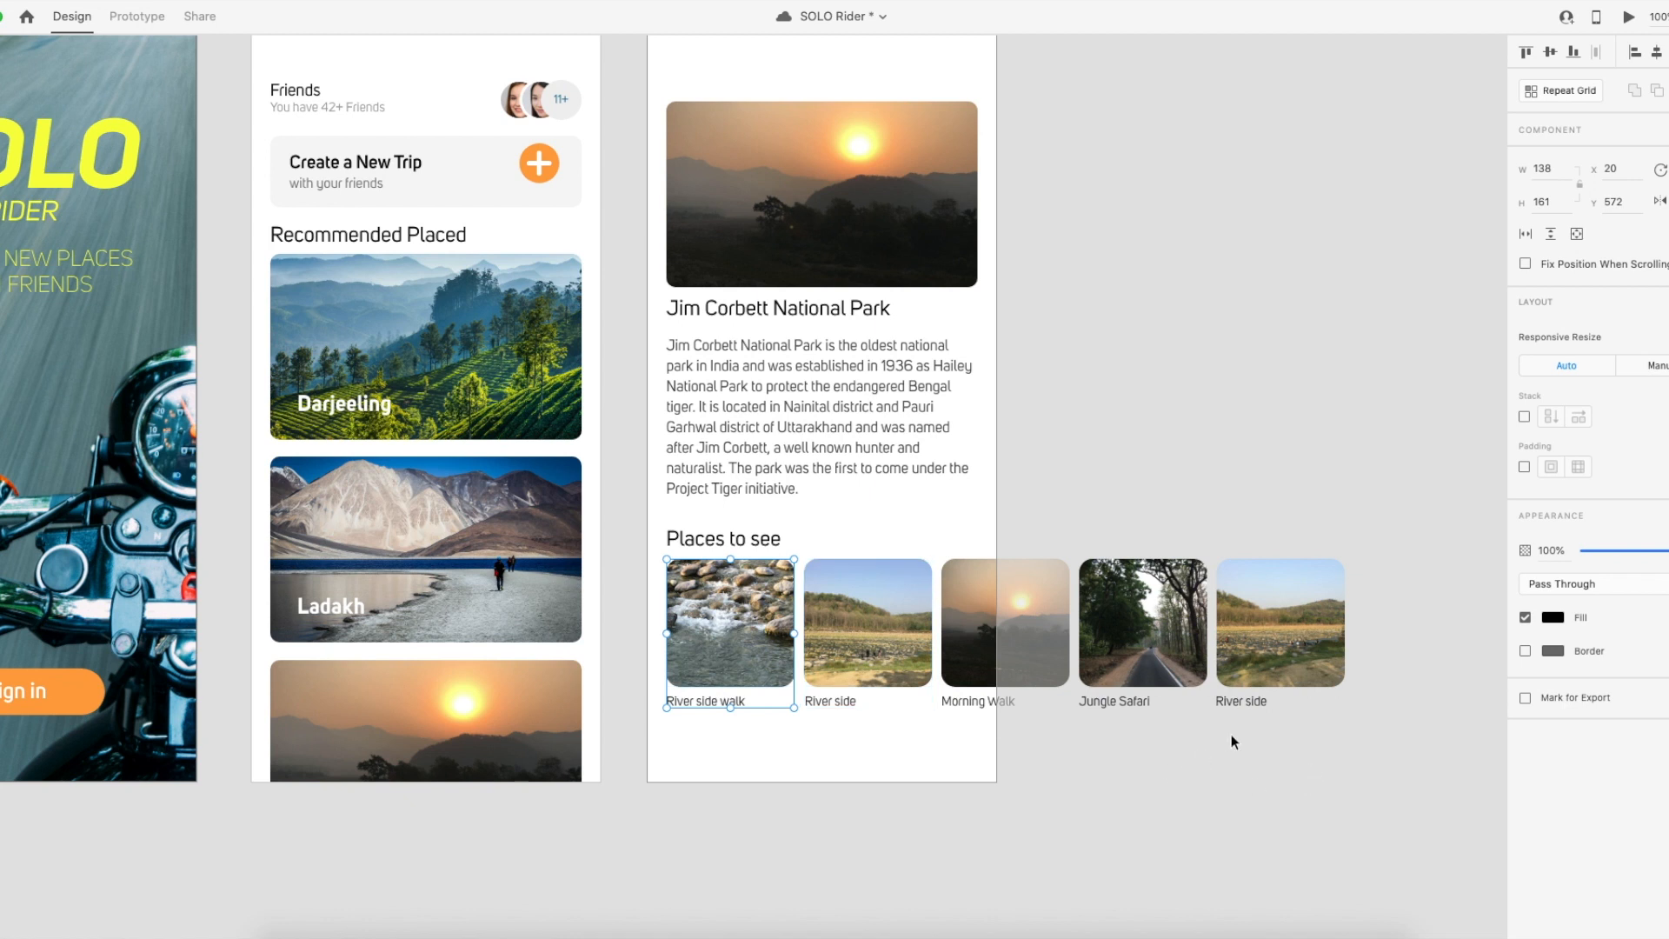
Select all five captioned photo cards and combine them into a single group.
click(1344, 718)
drag(1160, 674, 765, 561)
click(1250, 769)
drag(1374, 747, 805, 598)
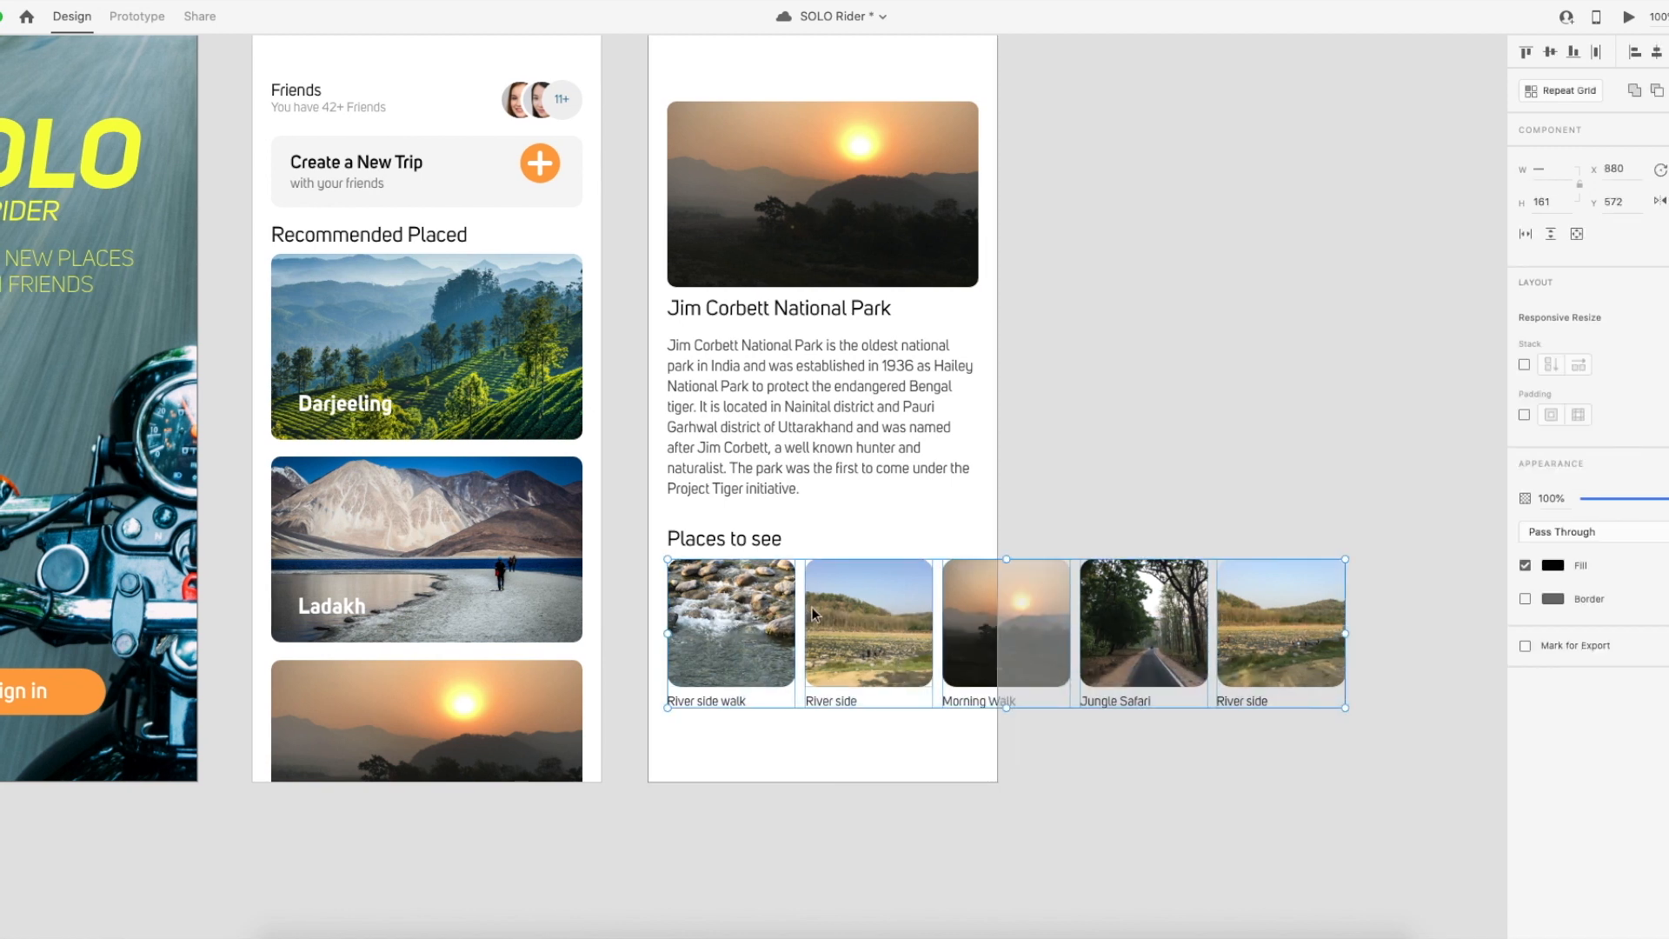
key(super+g)
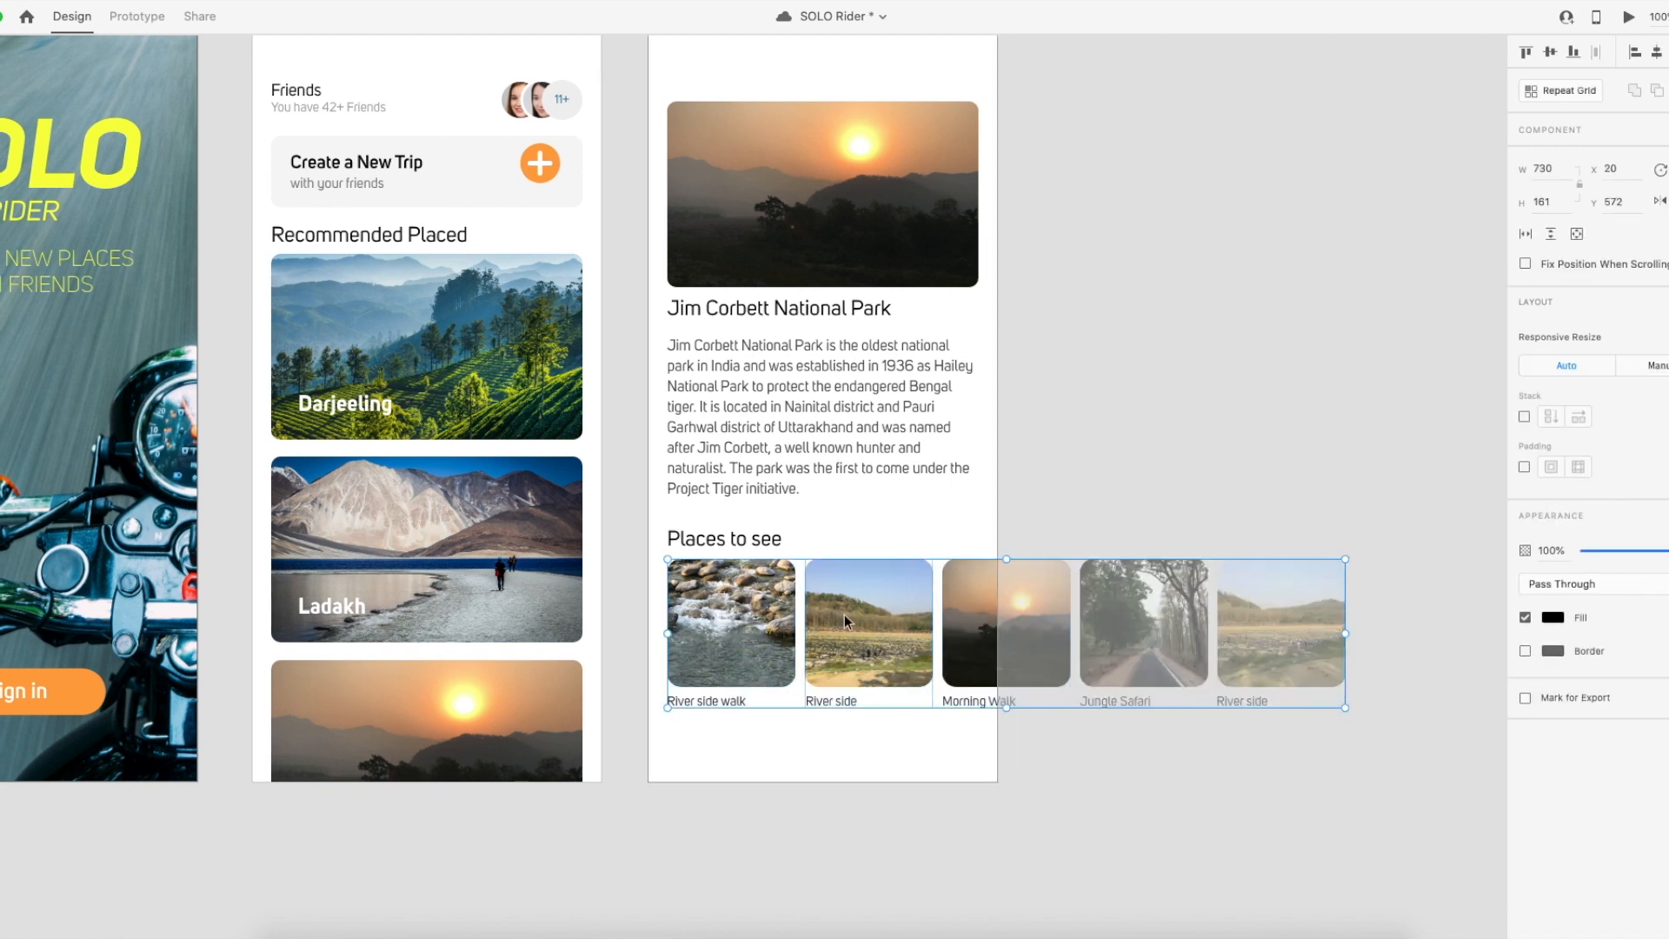
Enable a horizontal stack on the card group and move the Morning Walk card to the first place.
click(1525, 419)
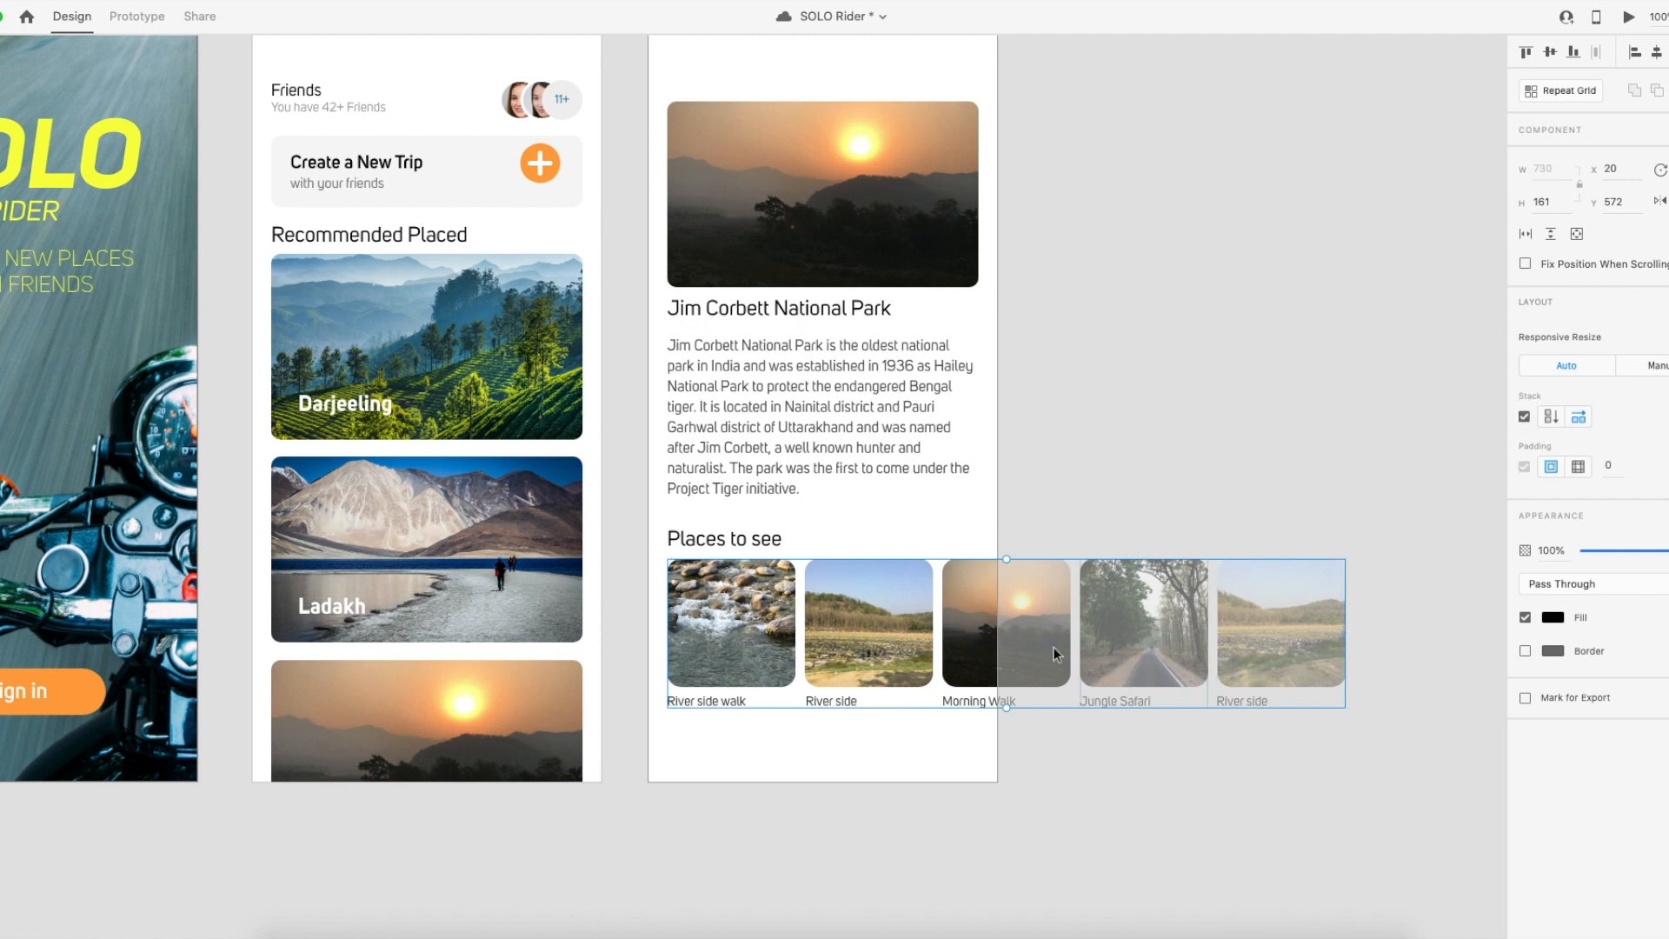
drag(1037, 630, 754, 629)
drag(1165, 639, 1126, 660)
click(1156, 756)
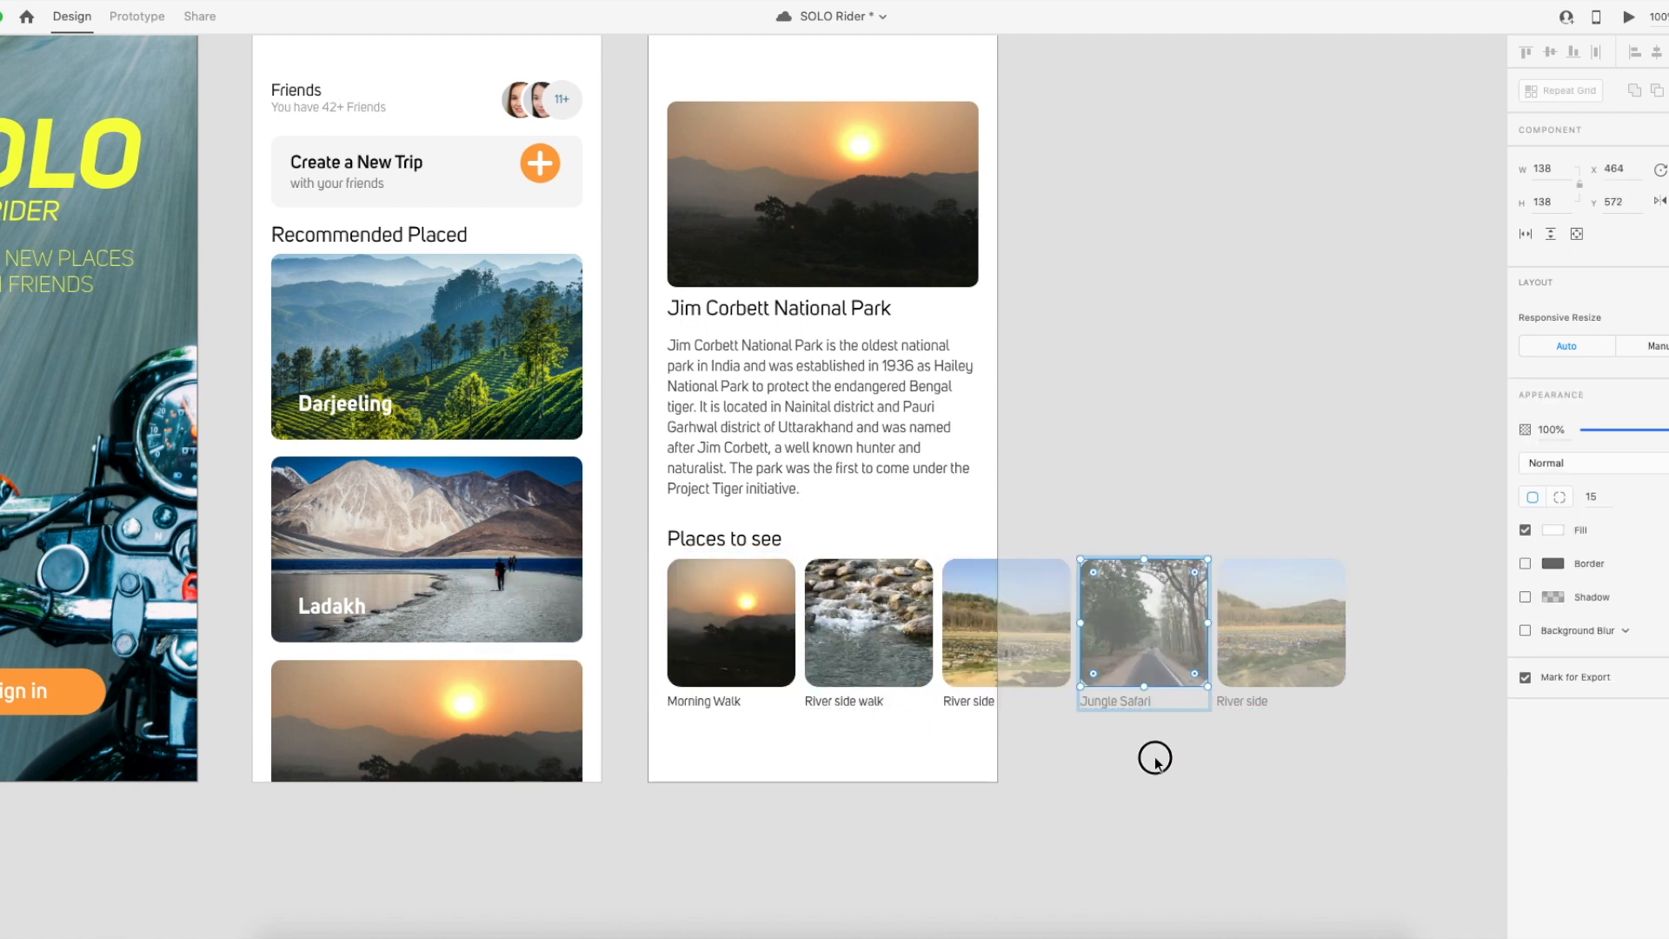
Move the Jungle Safari card to the first place in the stacked row.
click(957, 645)
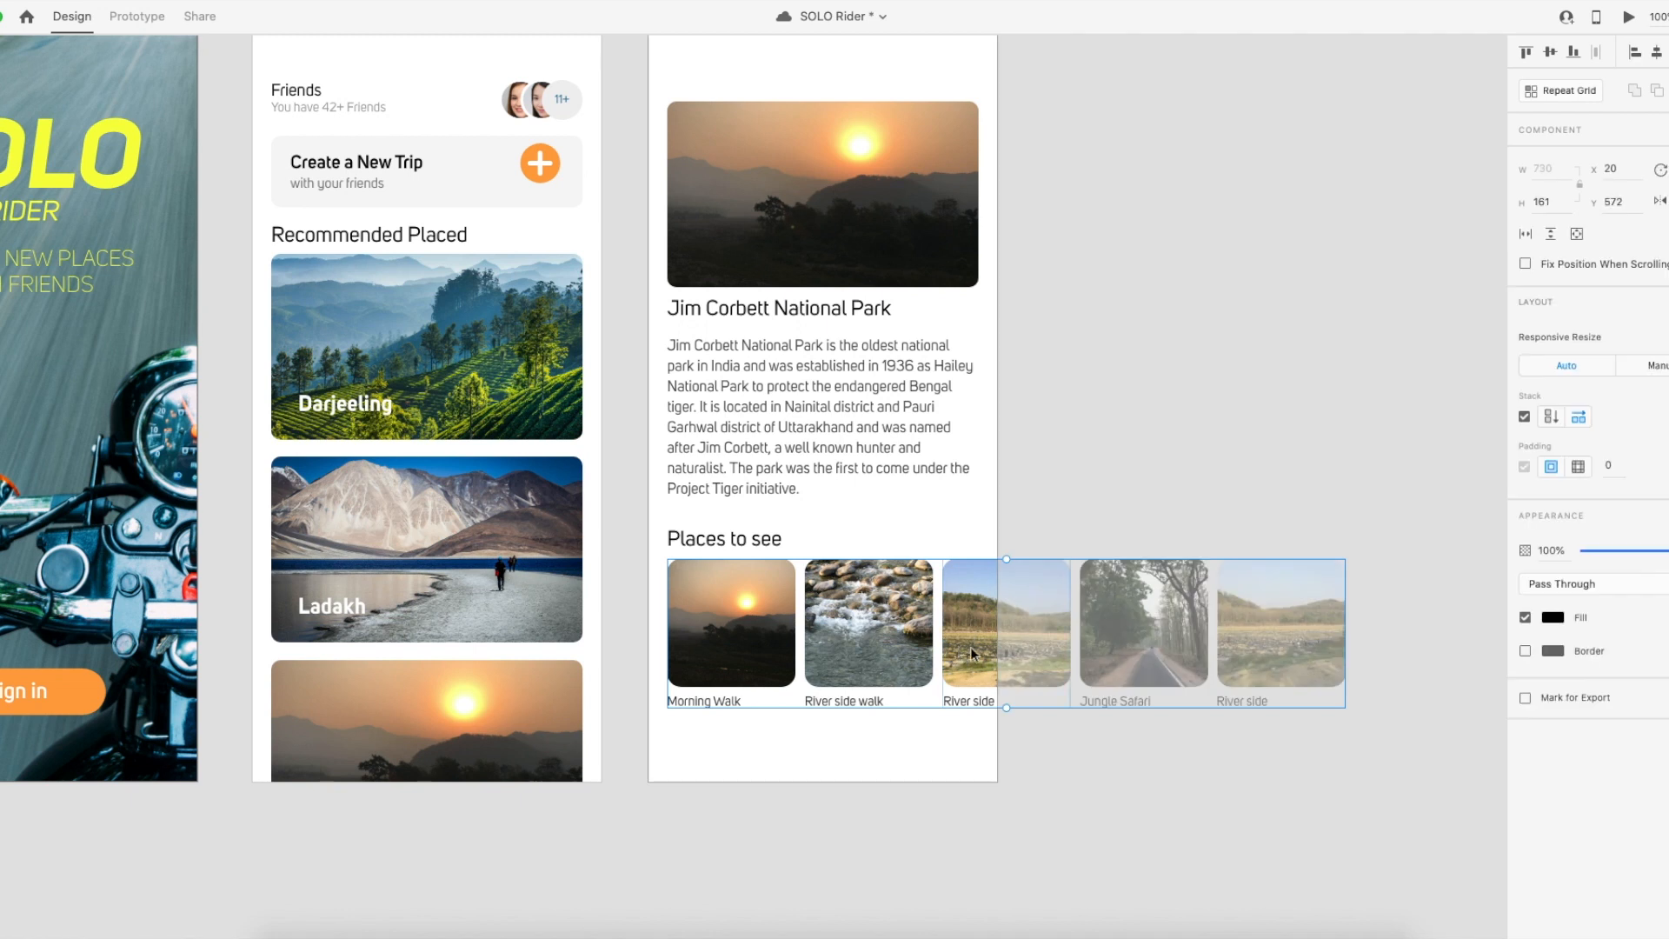
double_click(1154, 639)
drag(1154, 639, 882, 630)
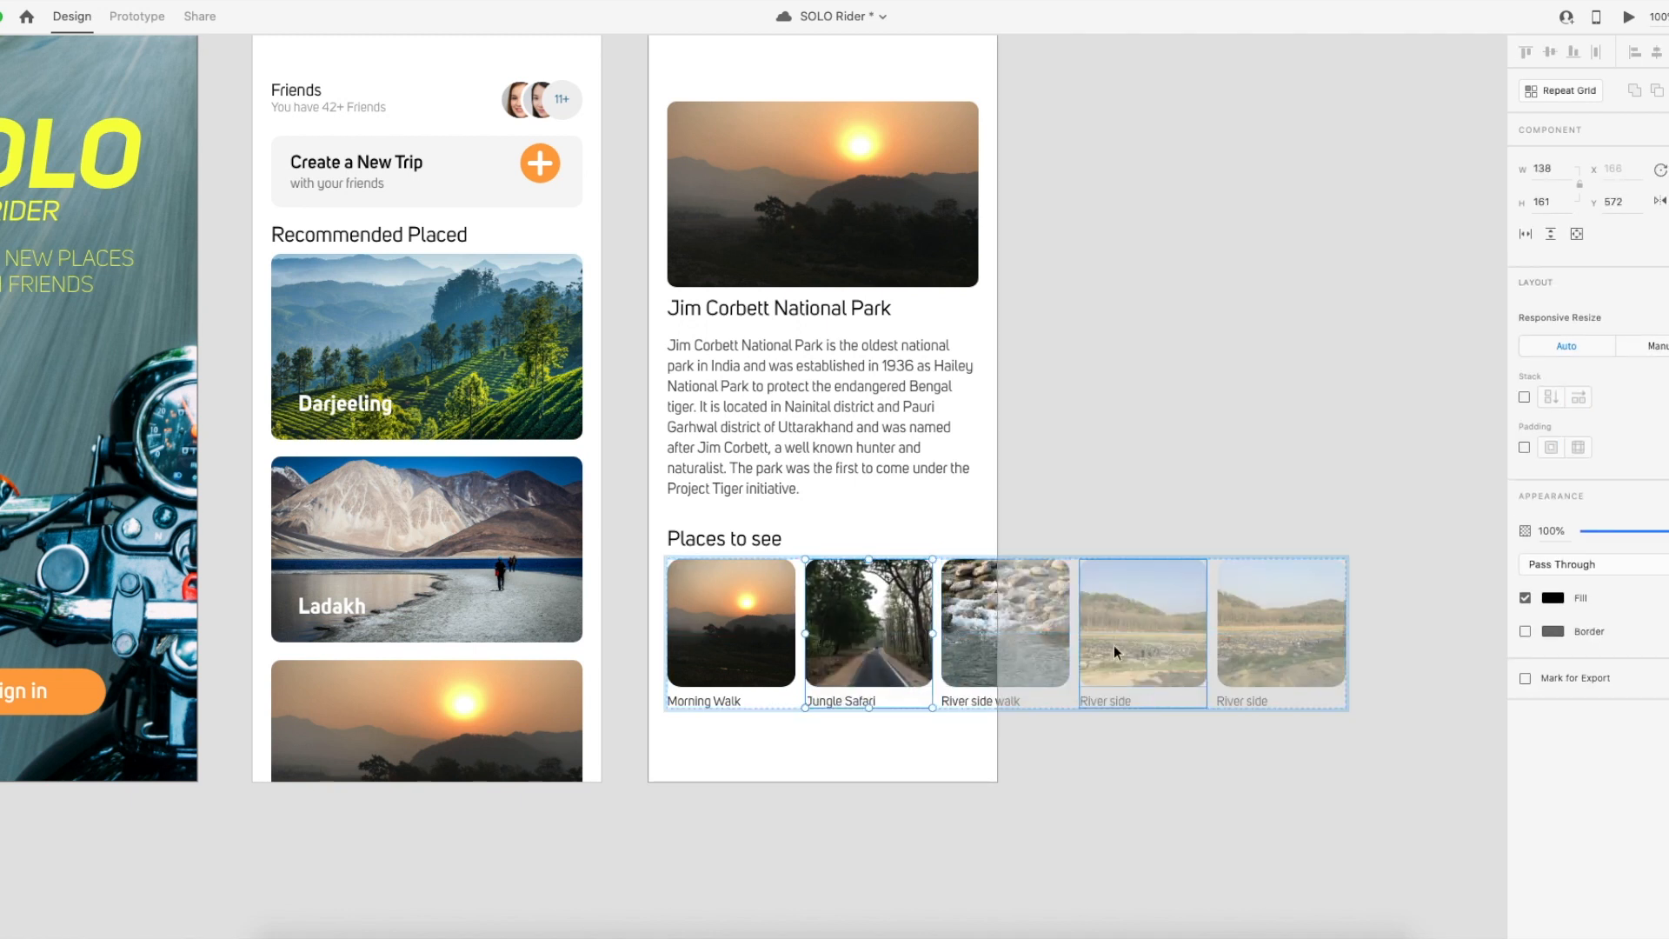
double_click(895, 640)
drag(891, 639, 1009, 633)
click(1008, 633)
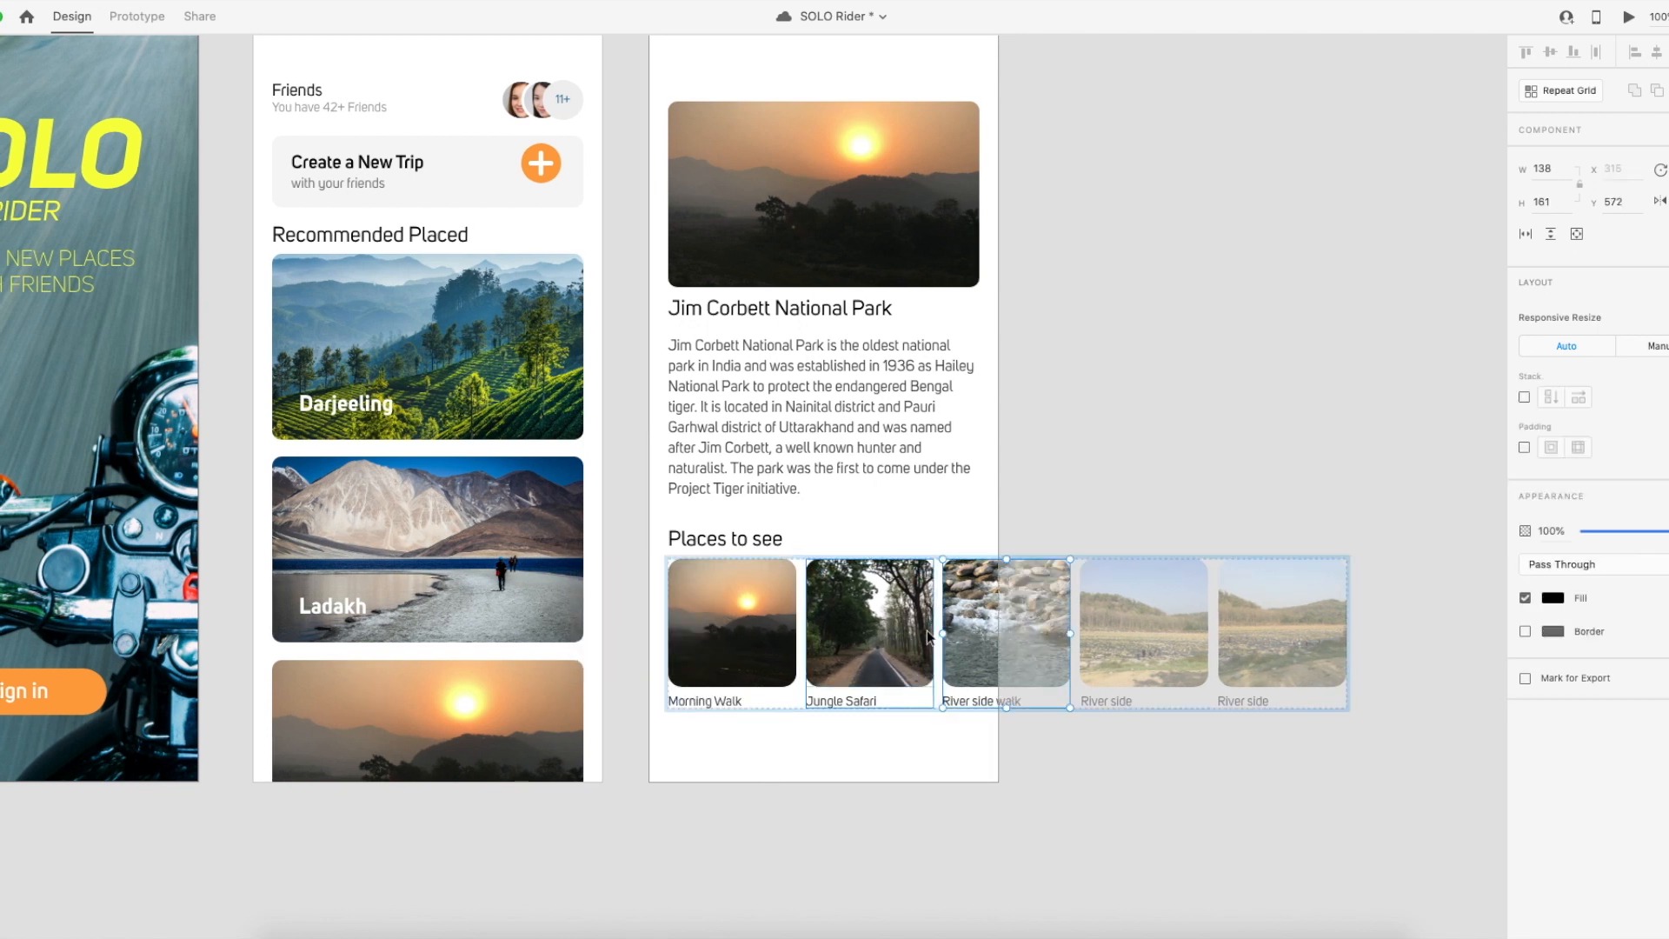
drag(899, 626, 760, 623)
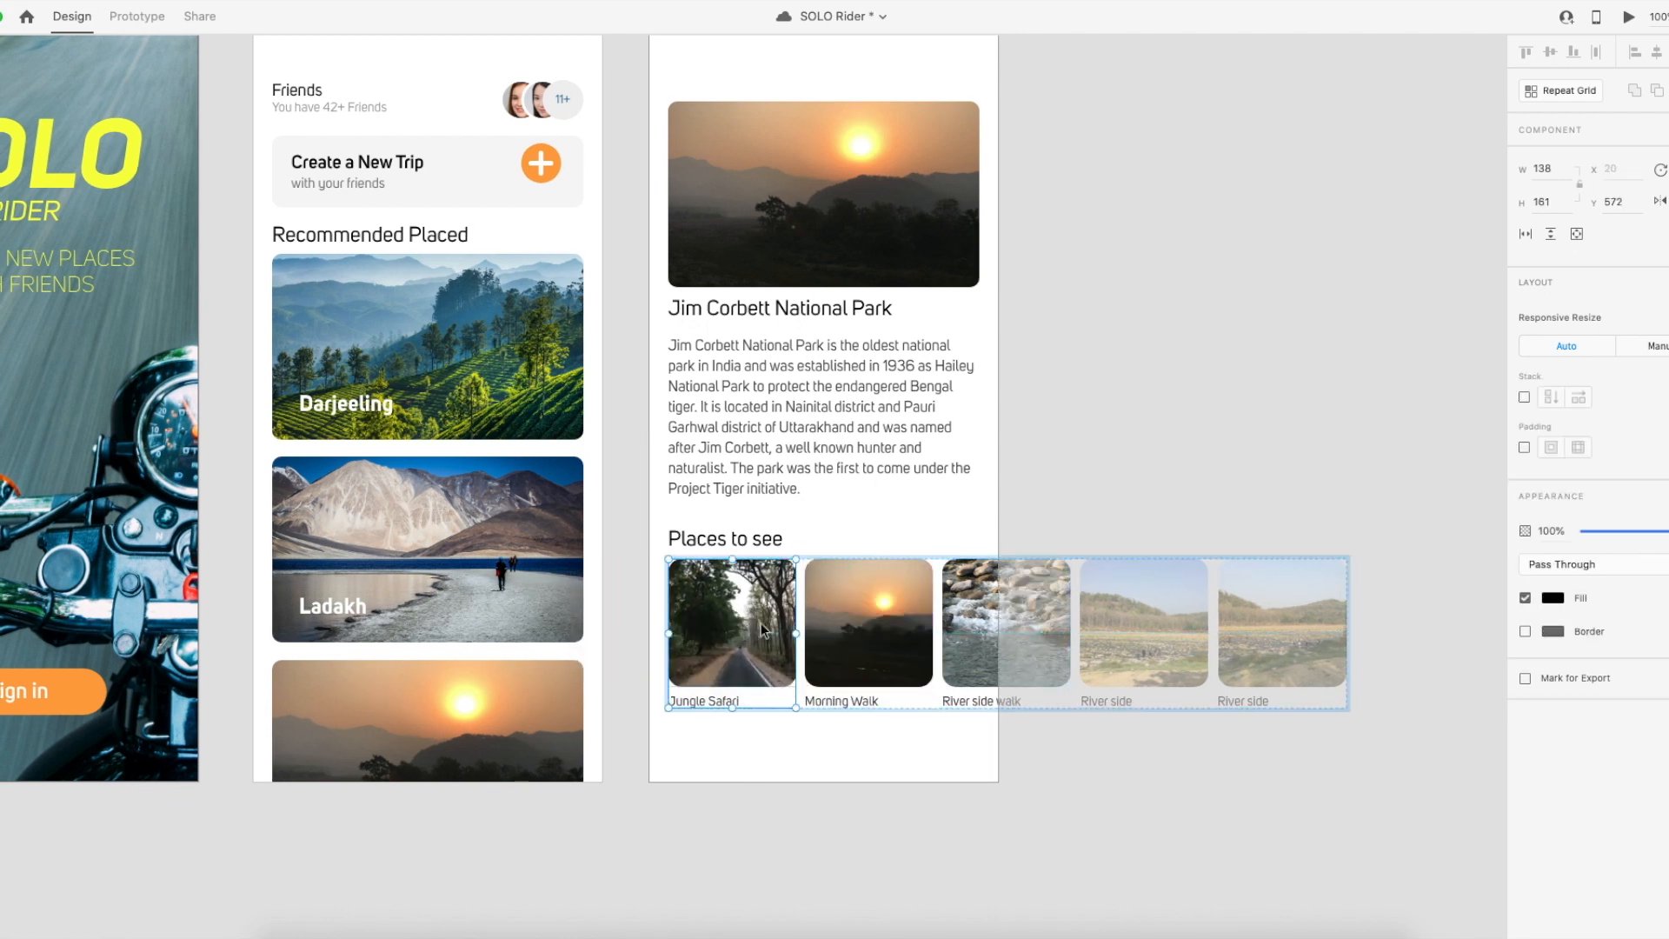
Move the River side walk card to second place and the last River side card to third place.
drag(1004, 628, 851, 628)
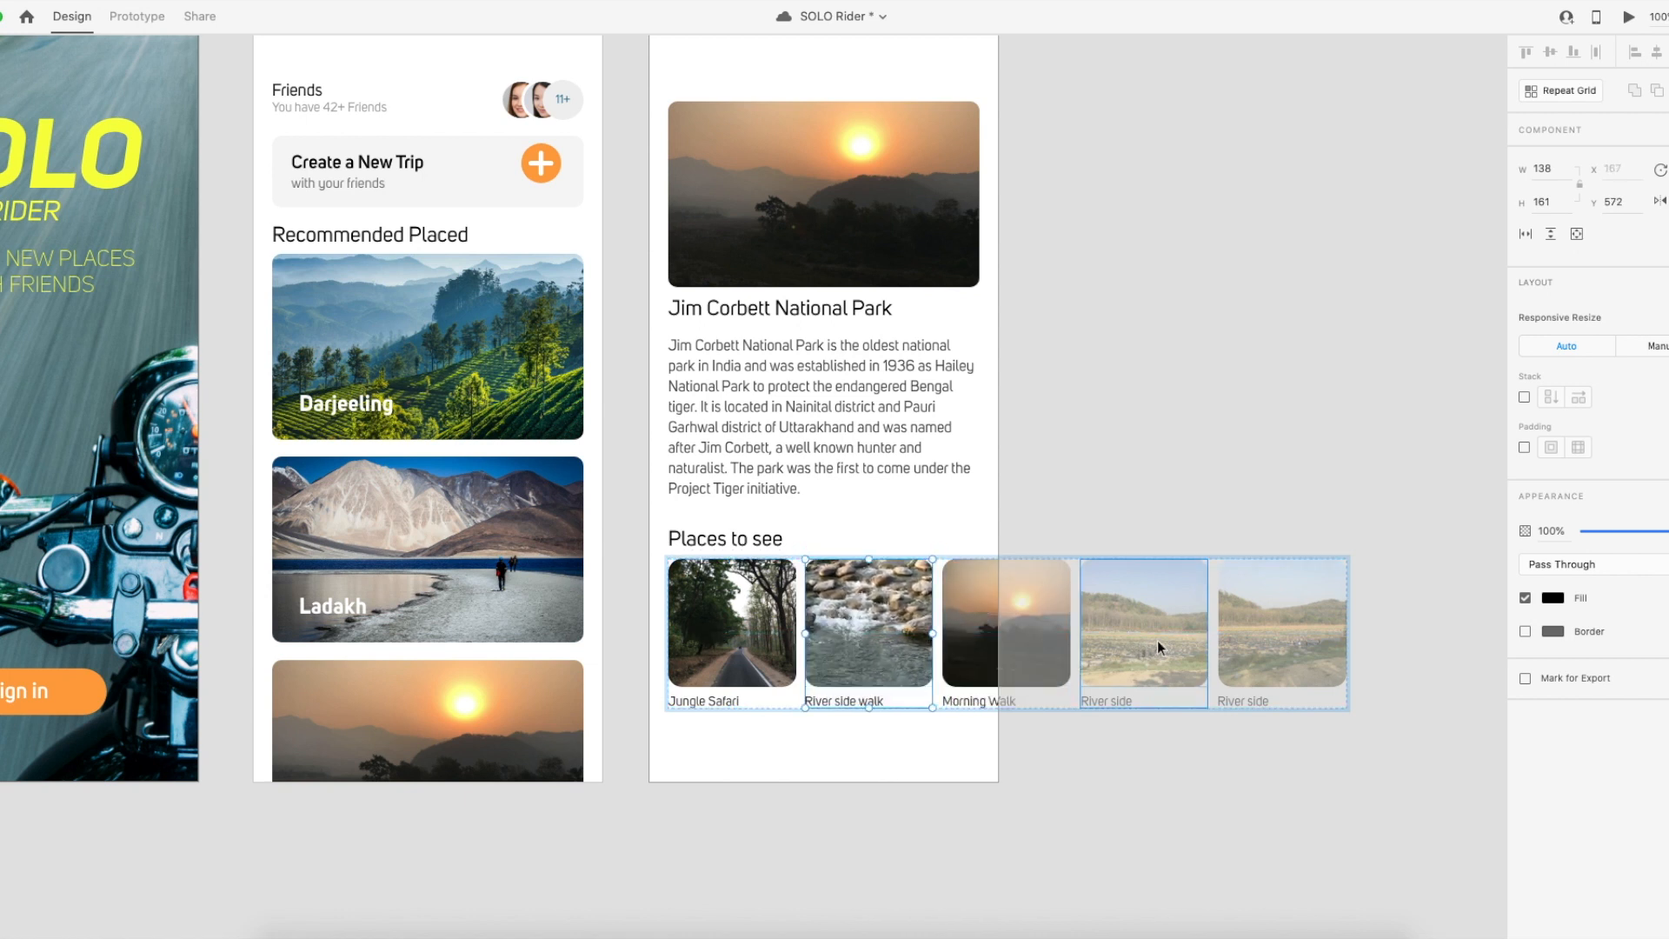
drag(1272, 640, 1022, 644)
click(1192, 745)
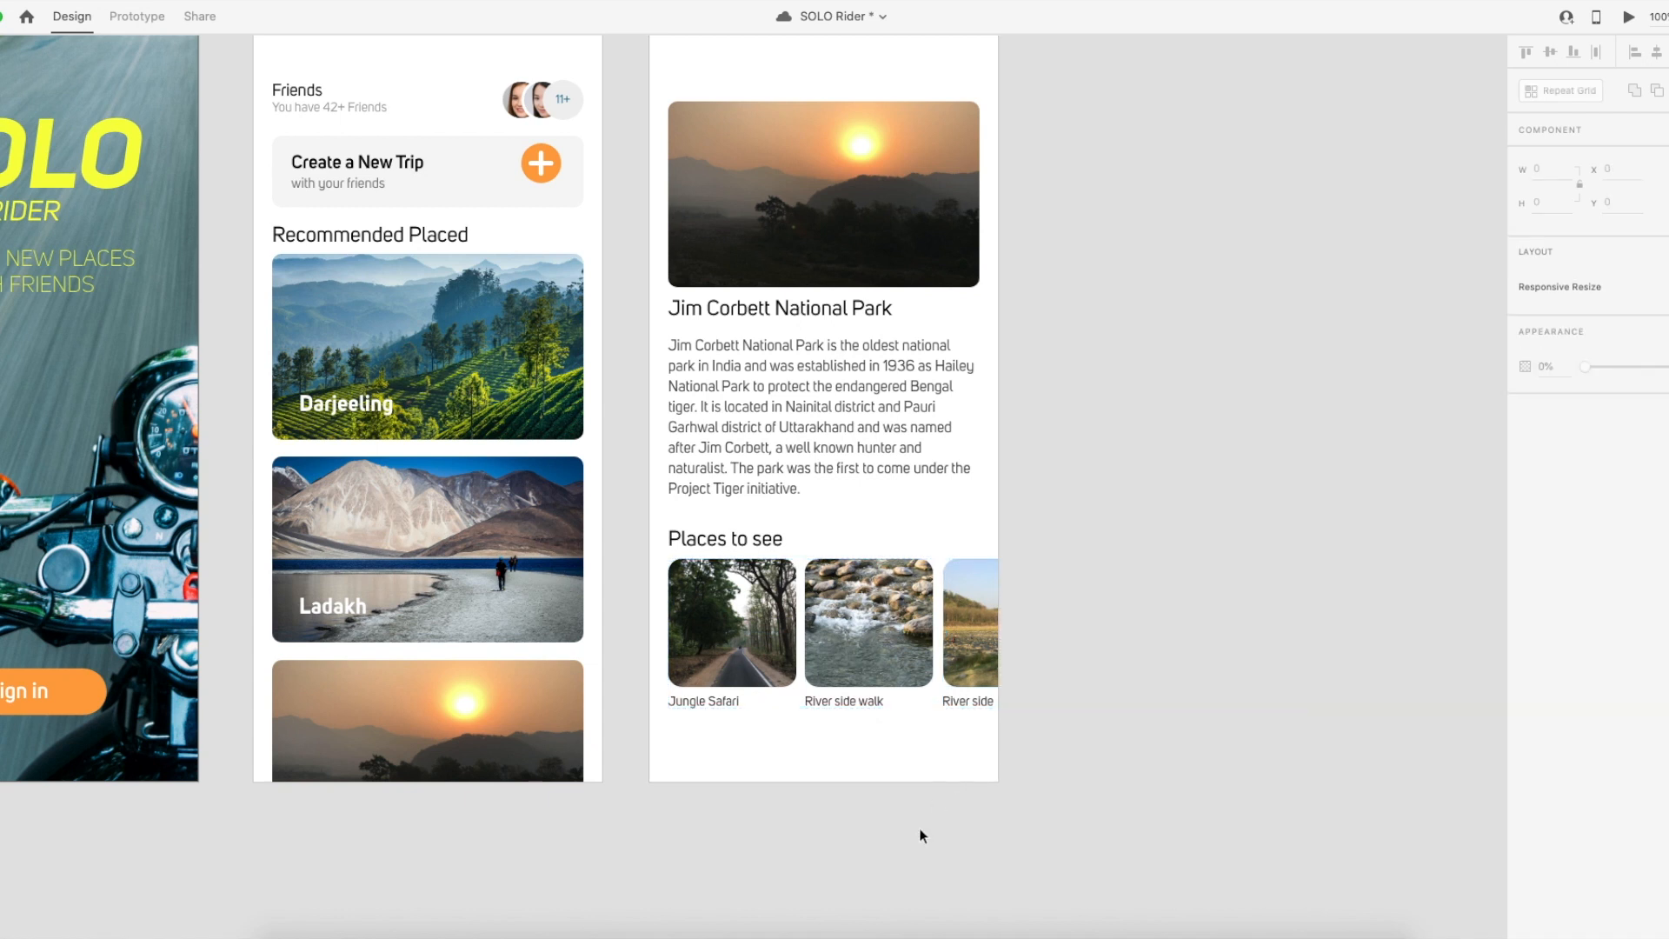
Set the "Places to see" heading's font size to 18.
scroll(913, 786, left, 2)
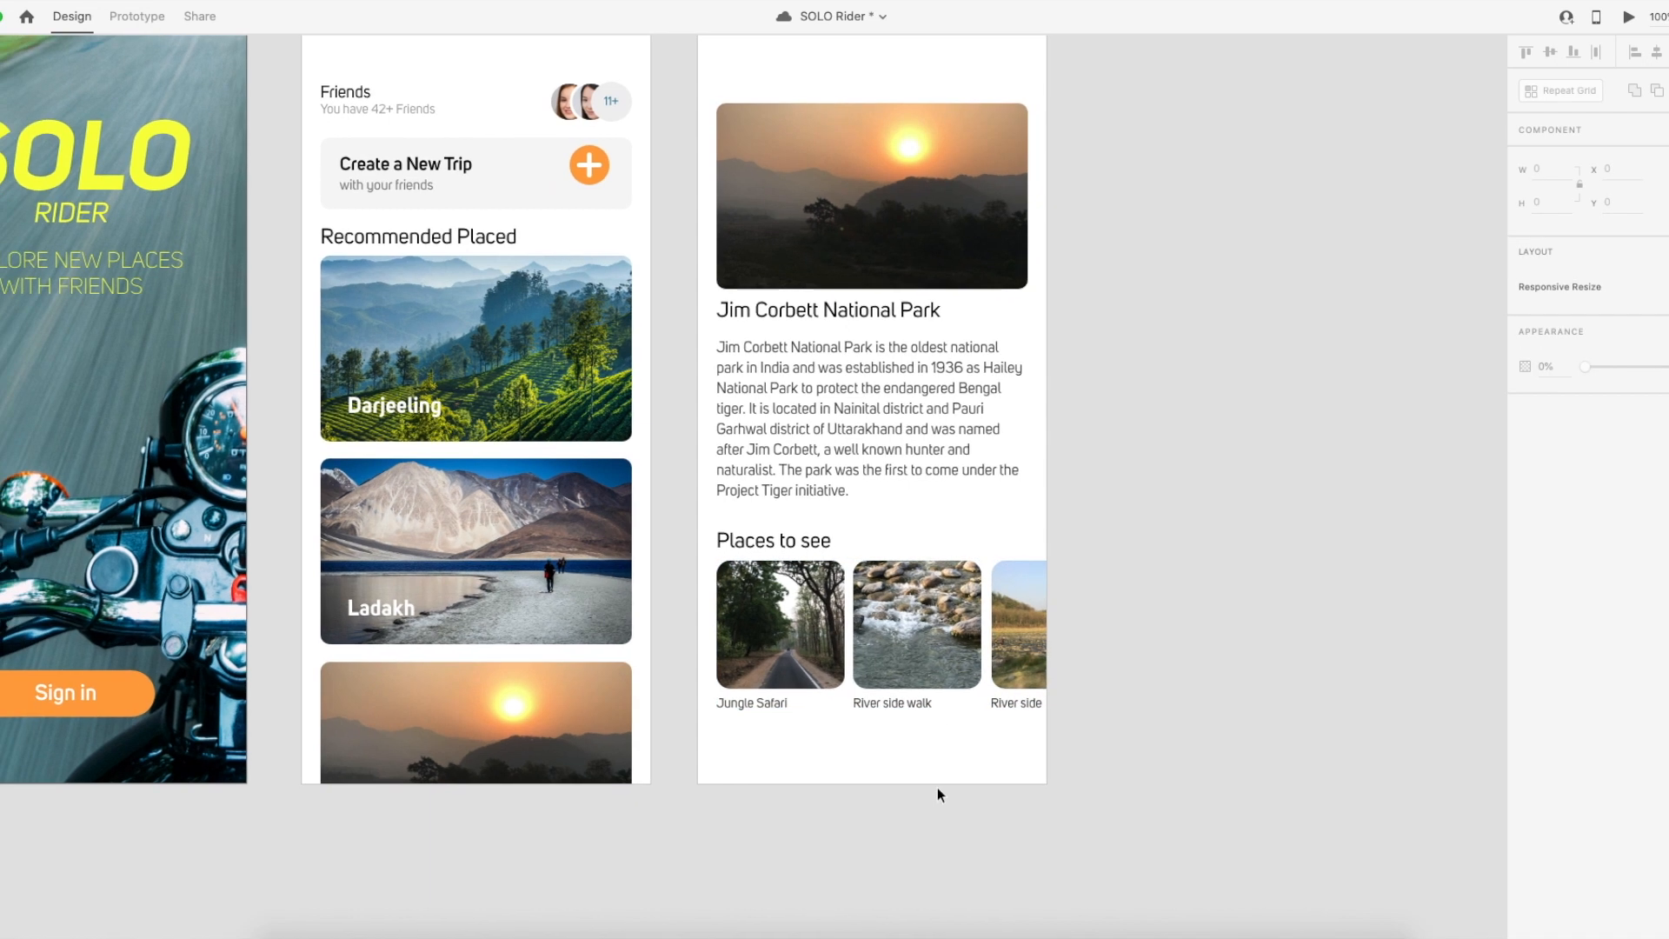
click(840, 544)
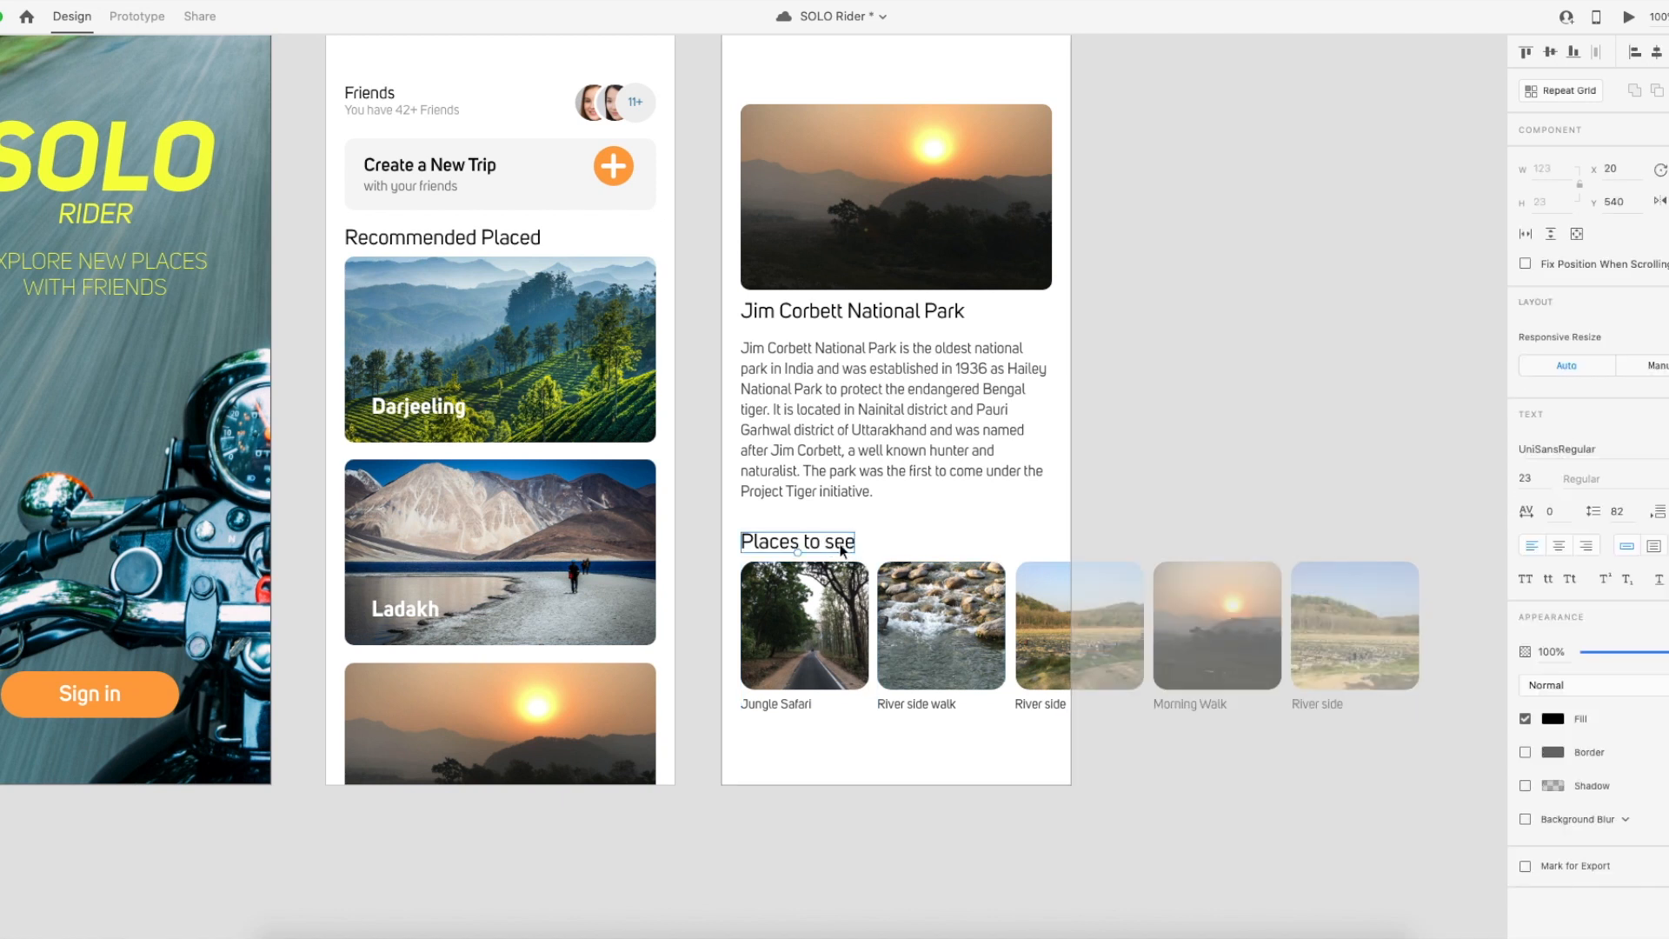
click(1546, 480)
text(20)
key(Return)
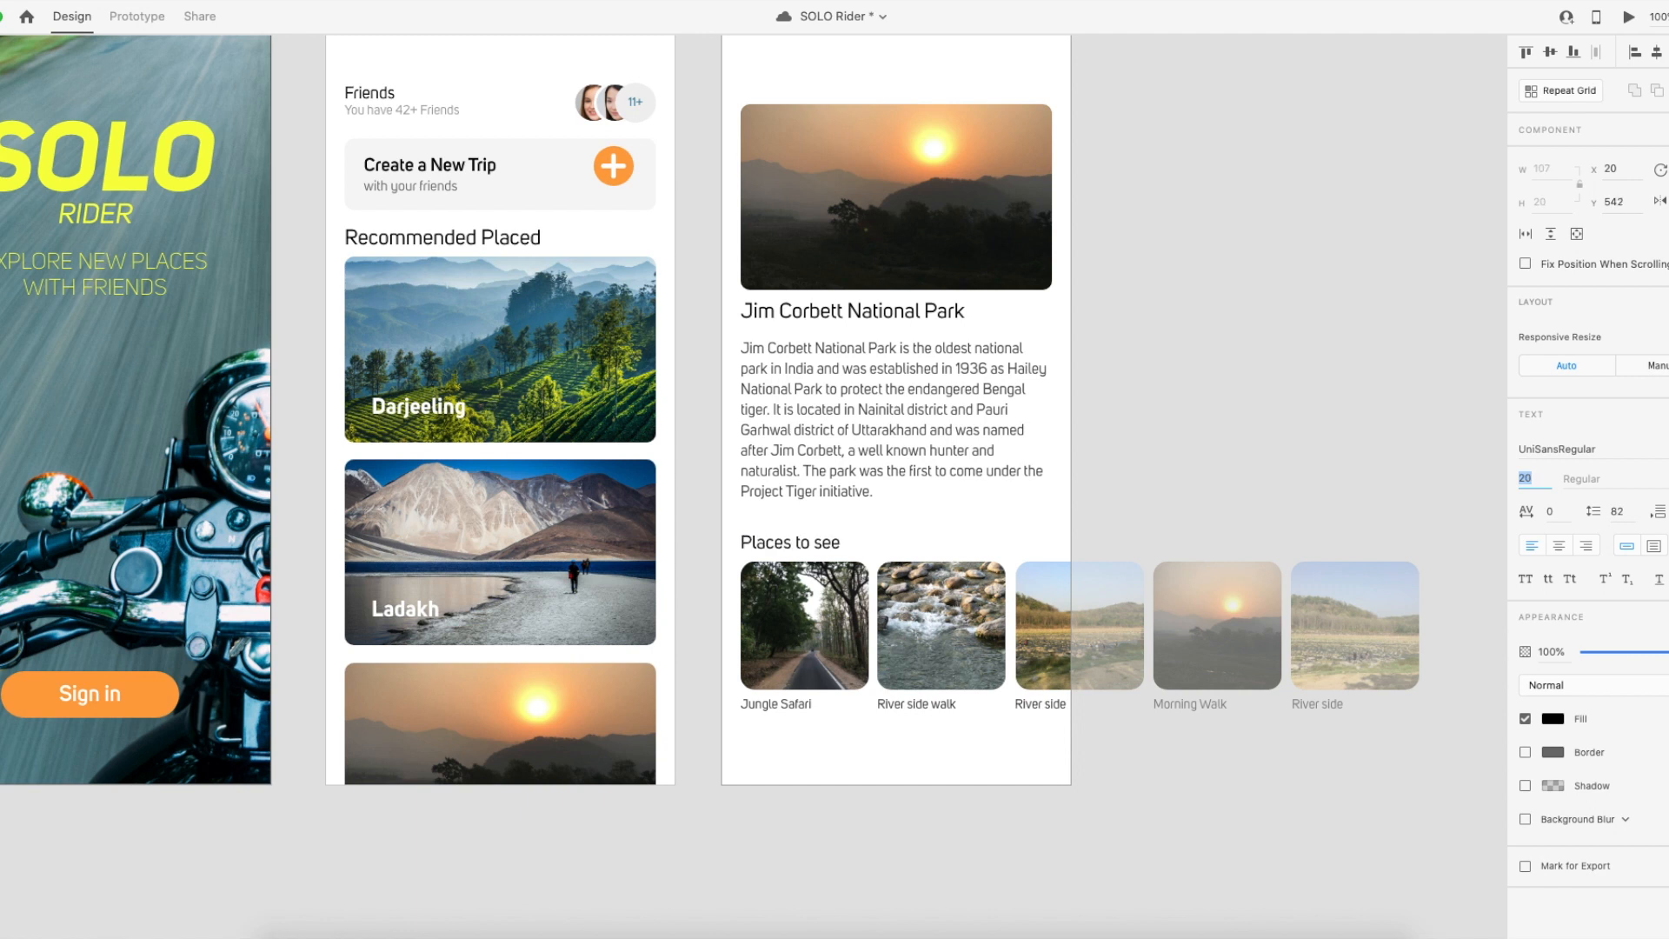
text(18)
key(Return)
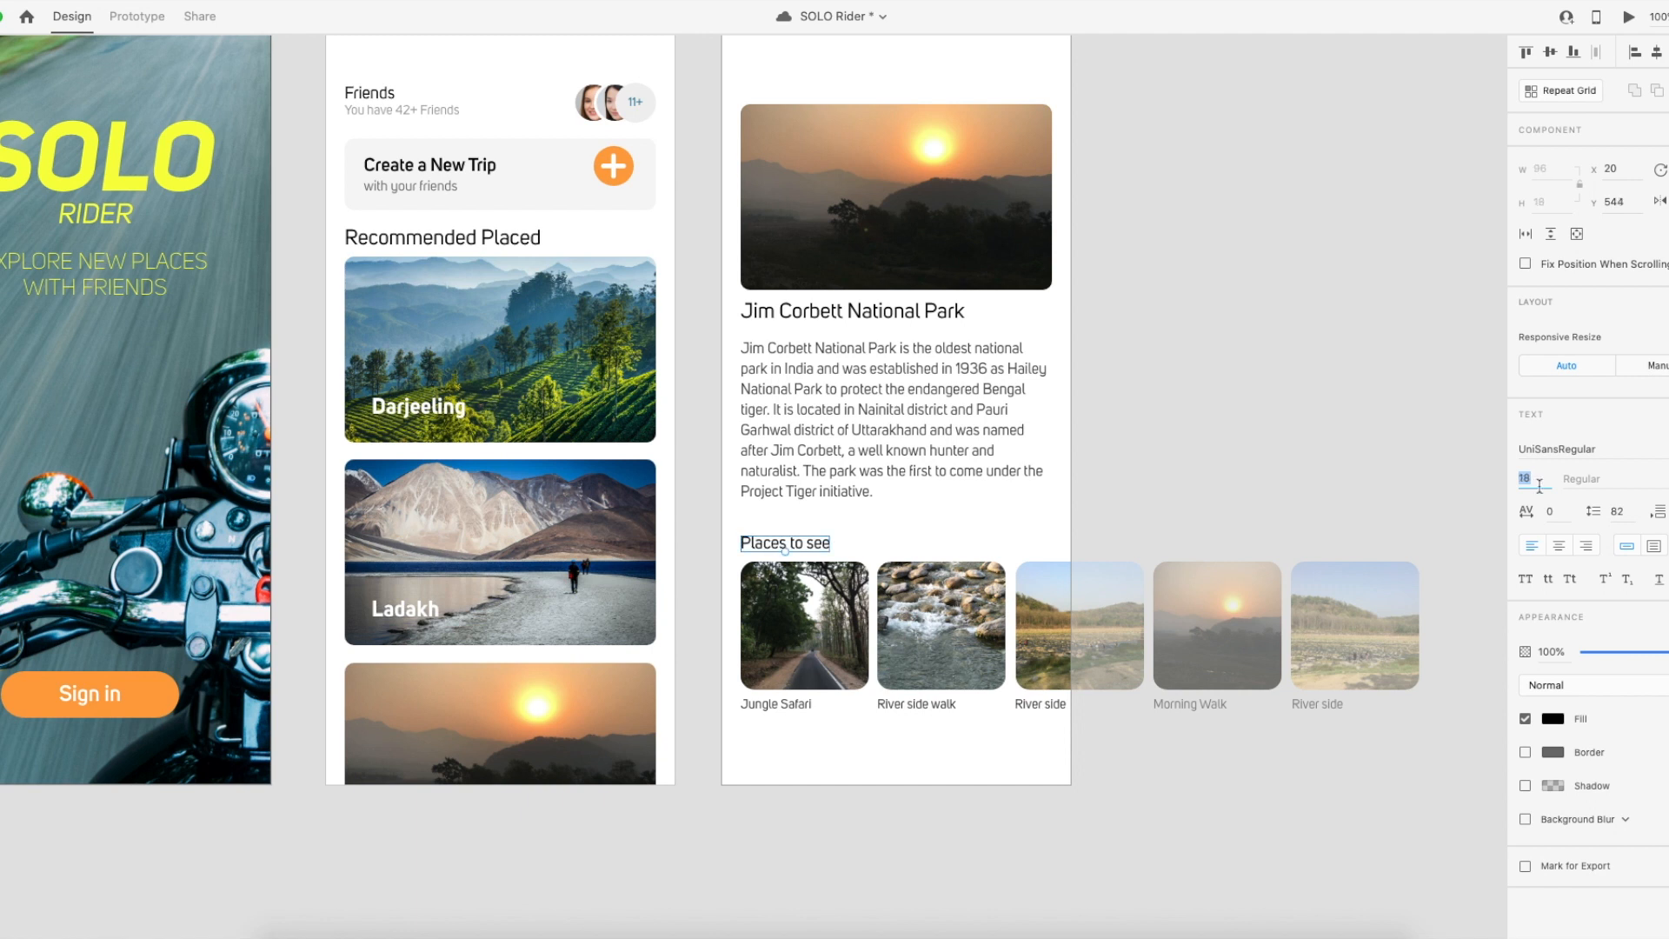
click(1176, 470)
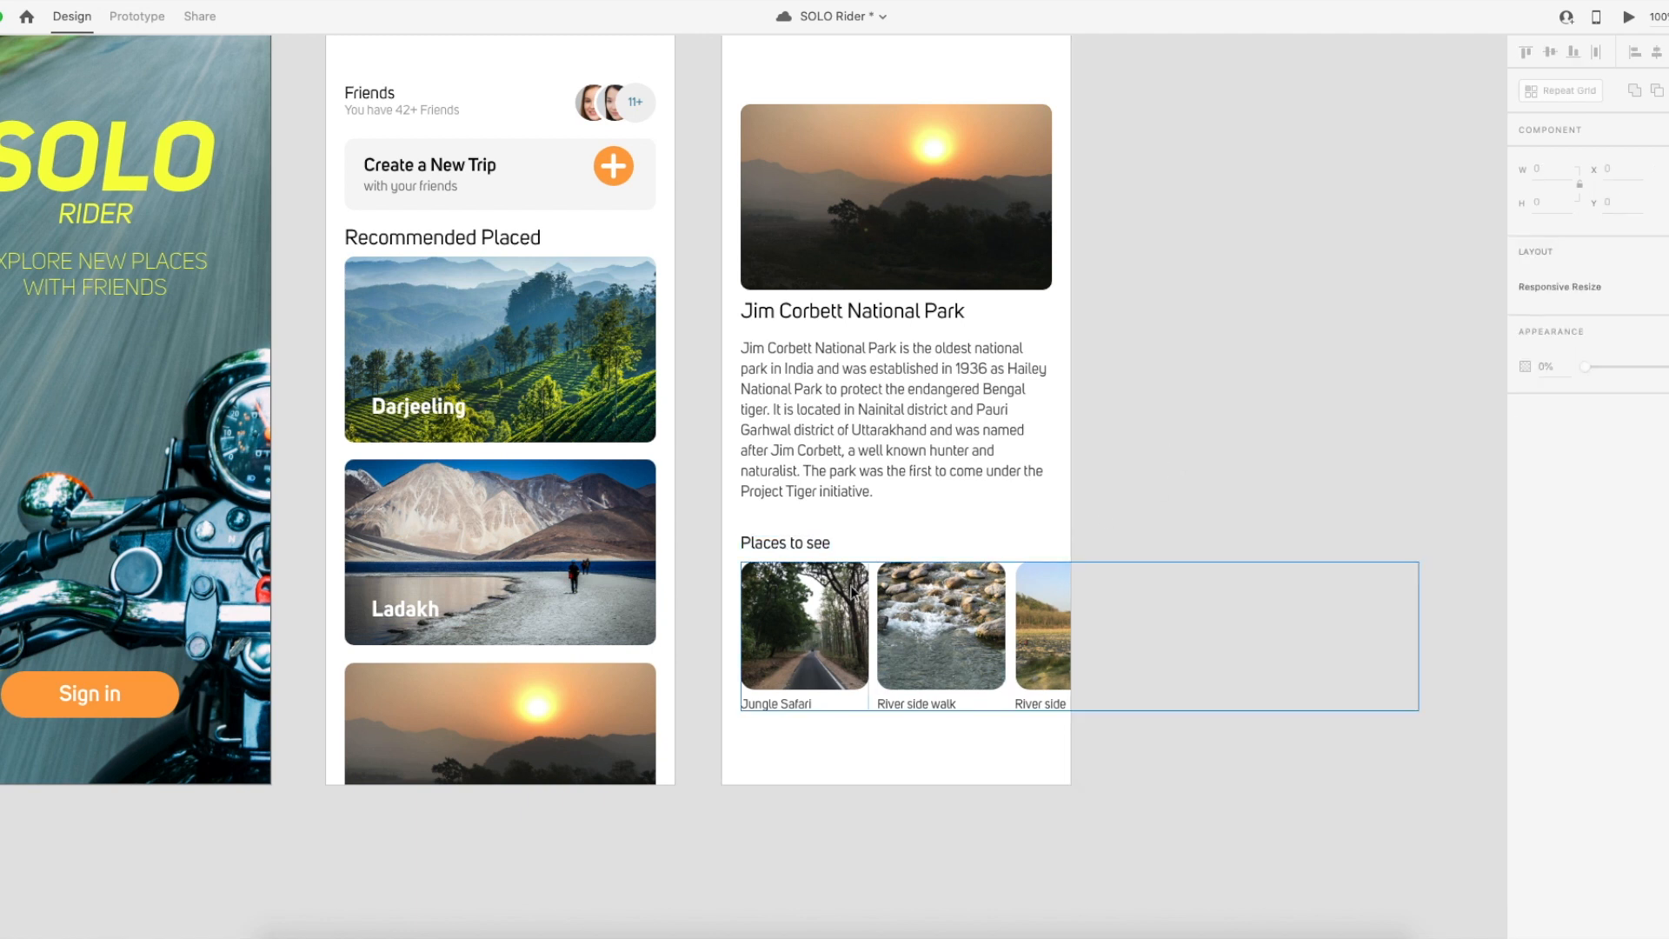
Preview the Jim Corbett National Park screen to check its layout and scrolling, and close the preview.
click(890, 512)
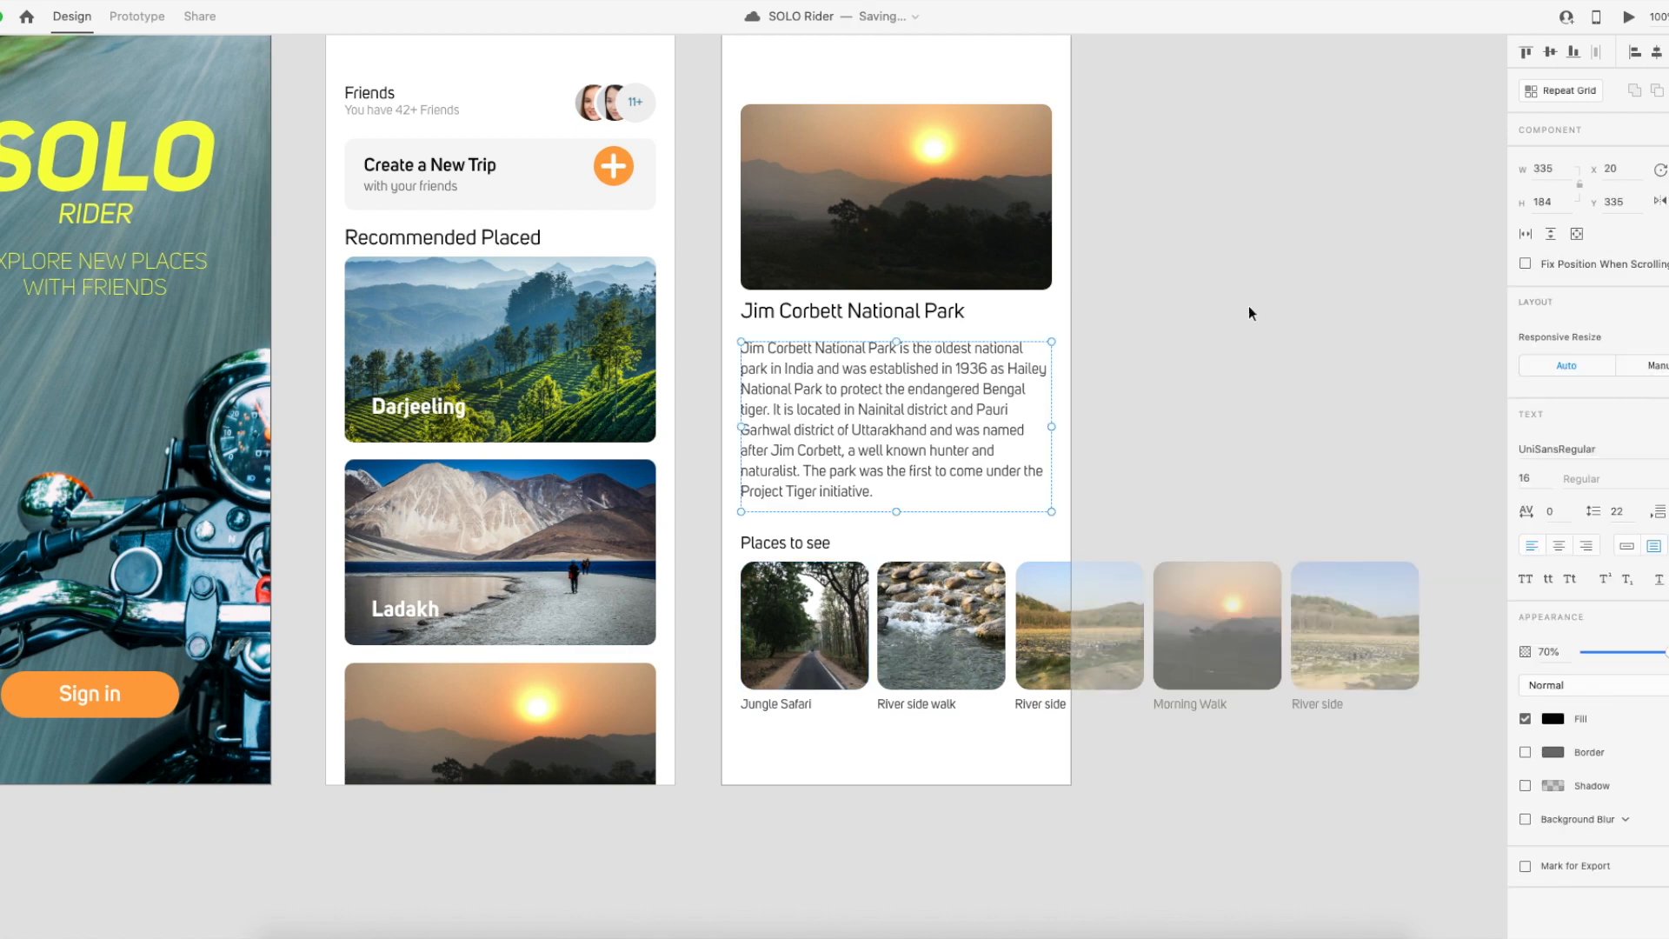
click(1629, 17)
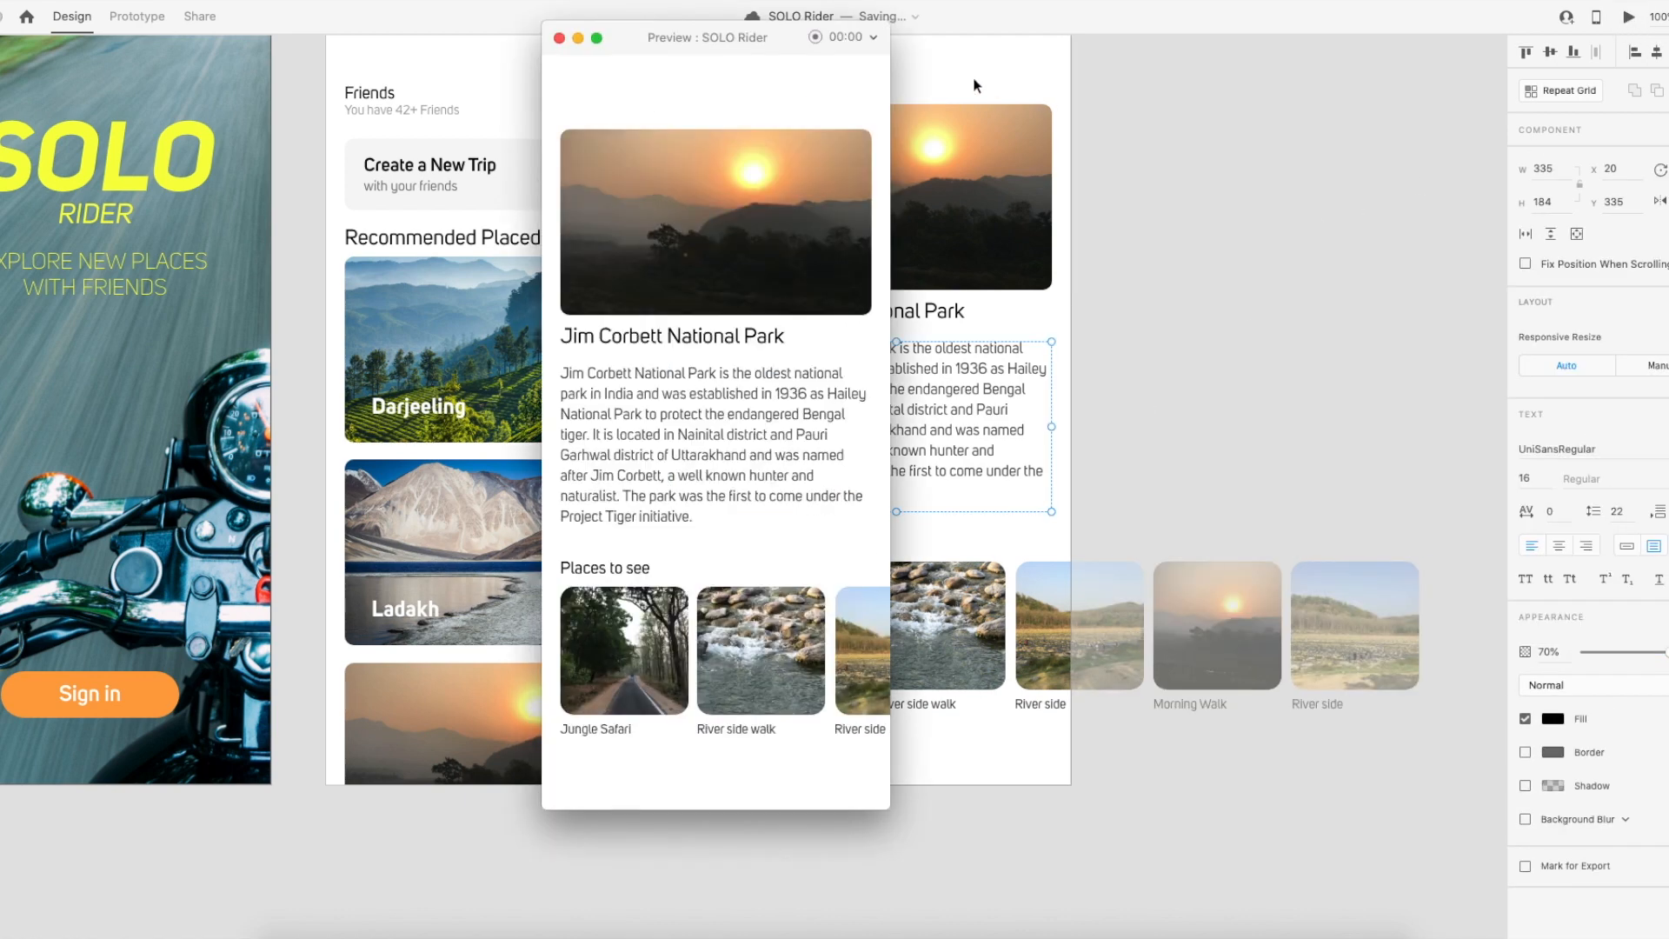
scroll(1169, 256, up, 3)
scroll(1168, 255, up, 10)
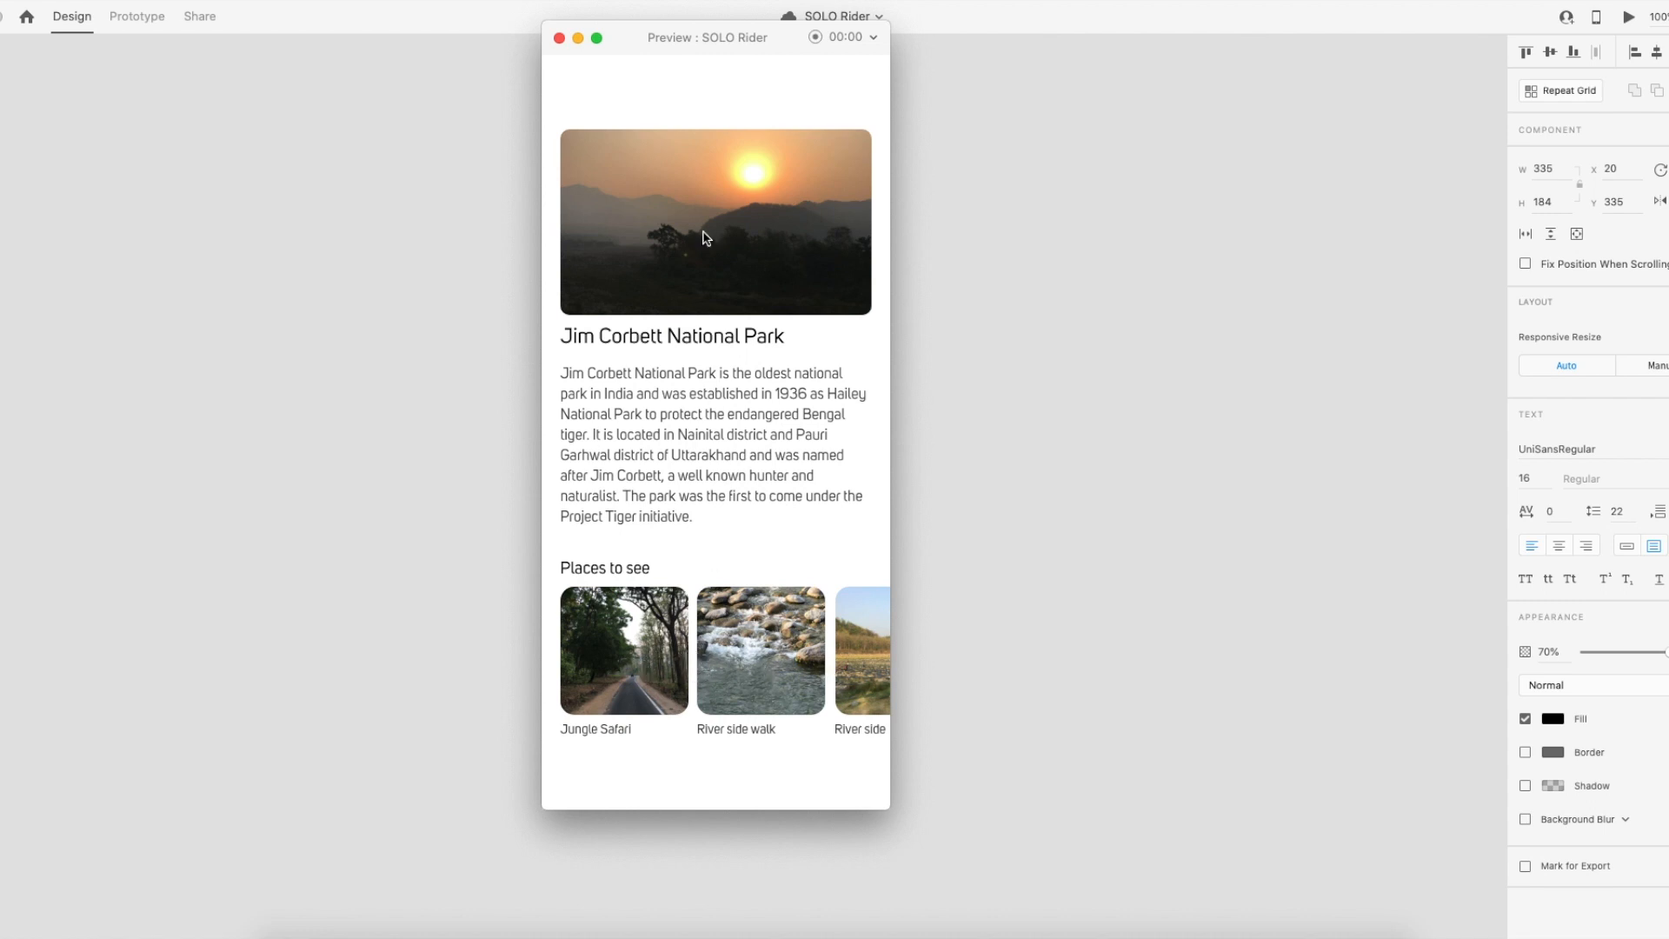
click(560, 38)
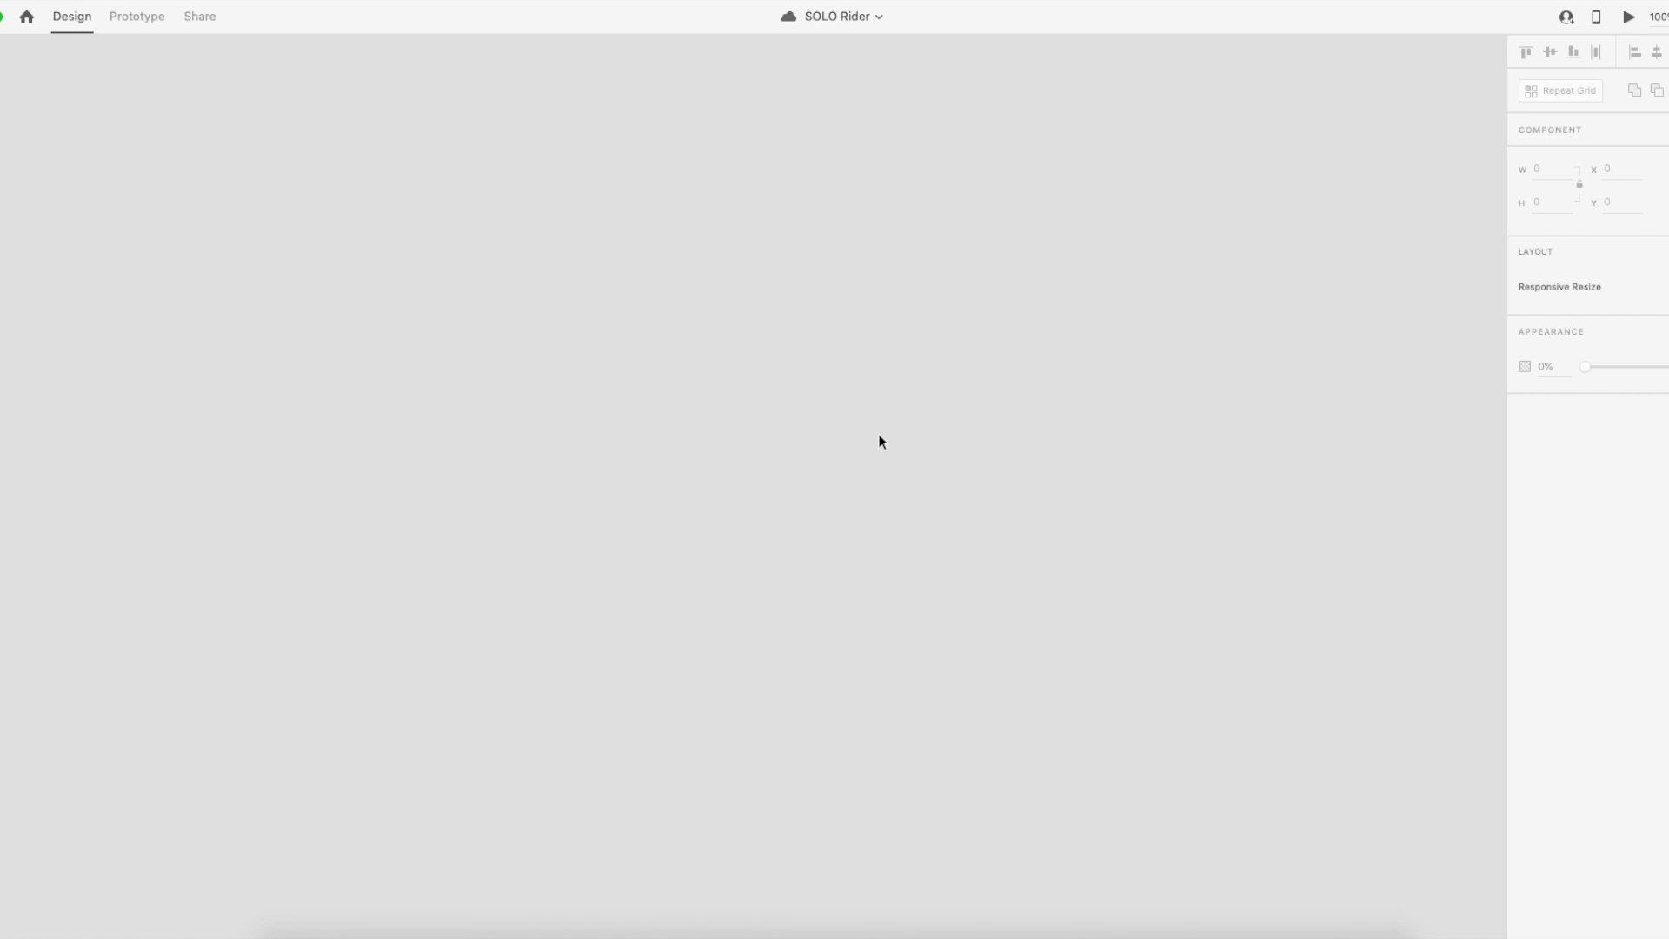
Make the "Places to see" card row a horizontal scroll group and preview the screen.
scroll(869, 487, down, 10)
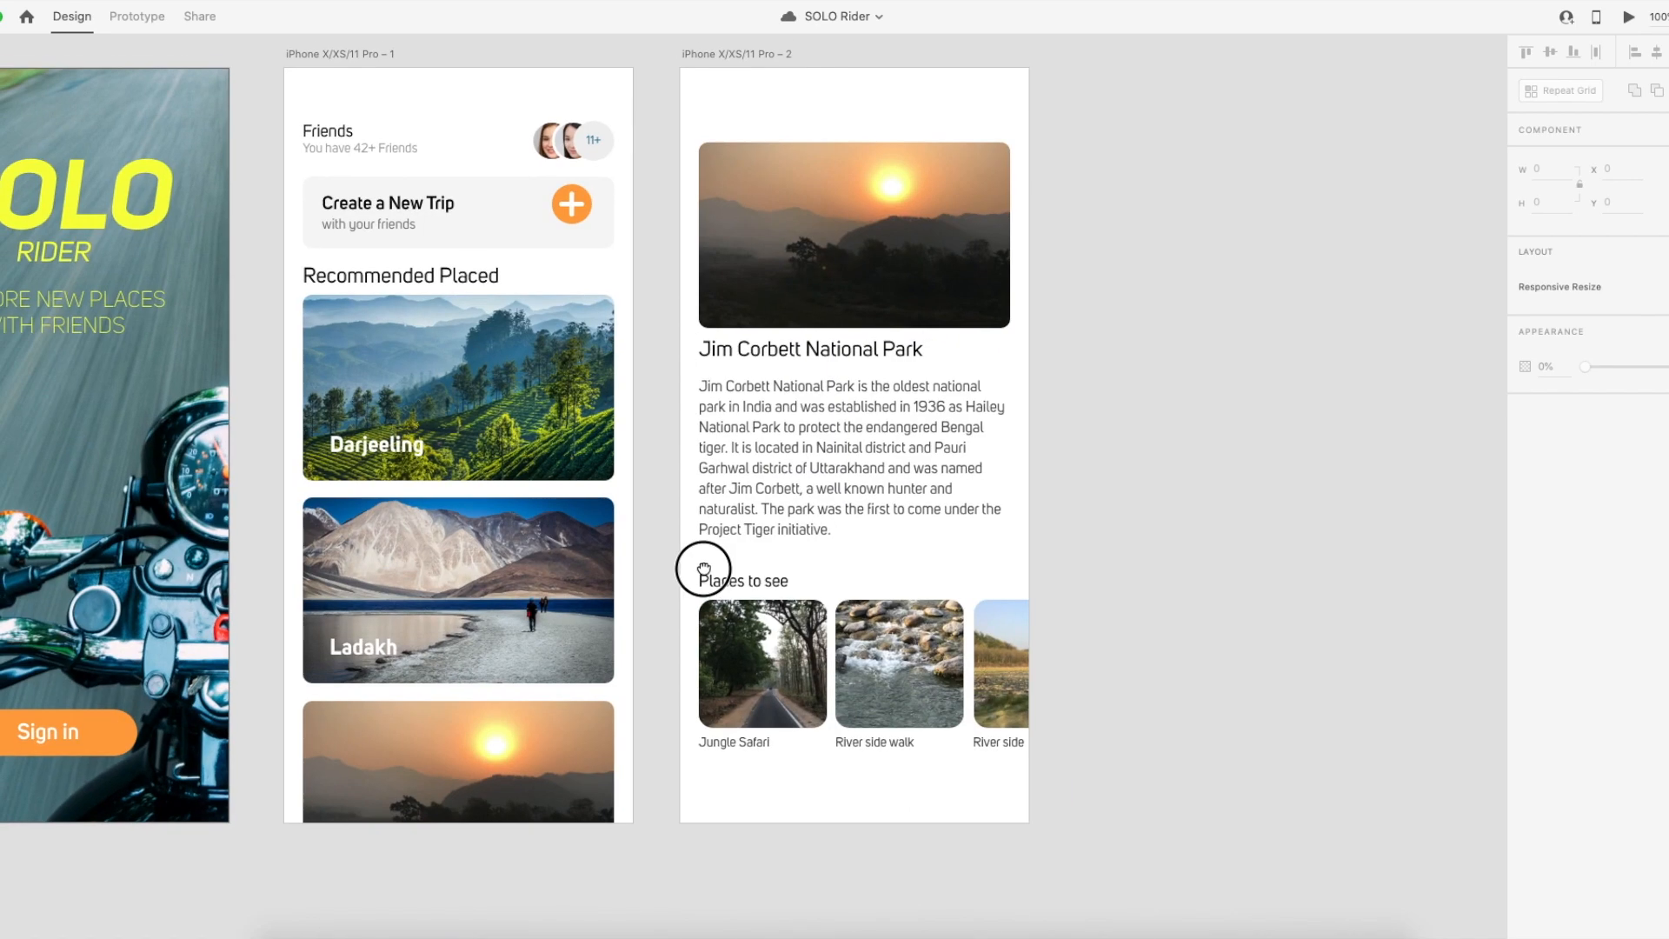
scroll(705, 570, down, 1)
click(763, 665)
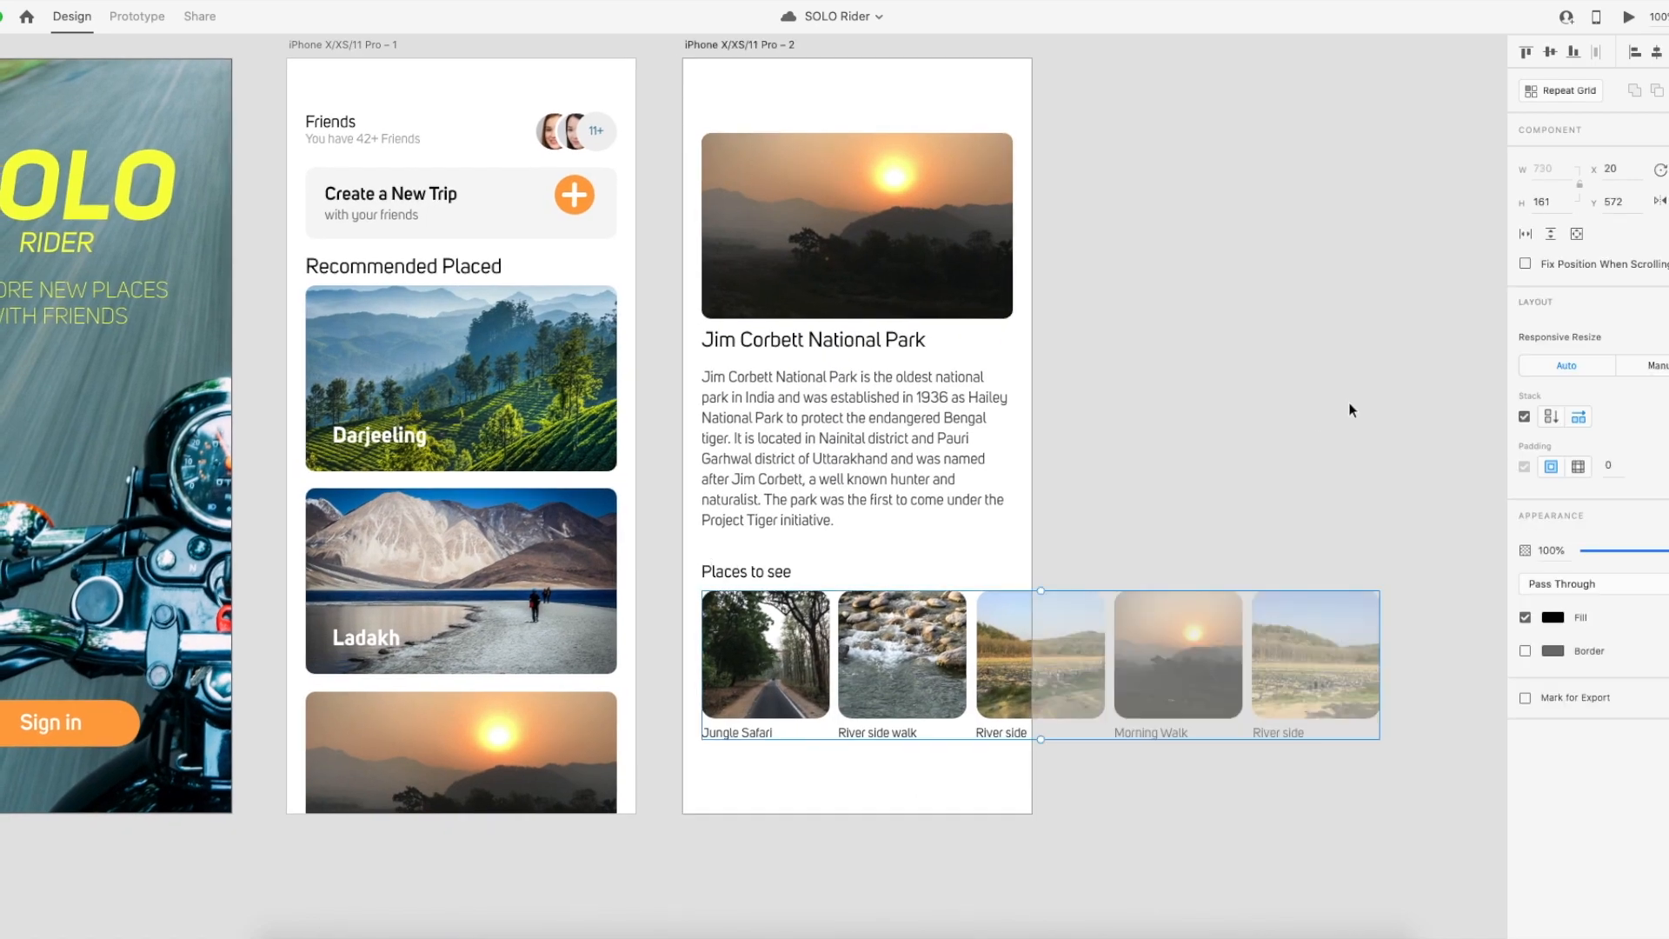
click(1528, 235)
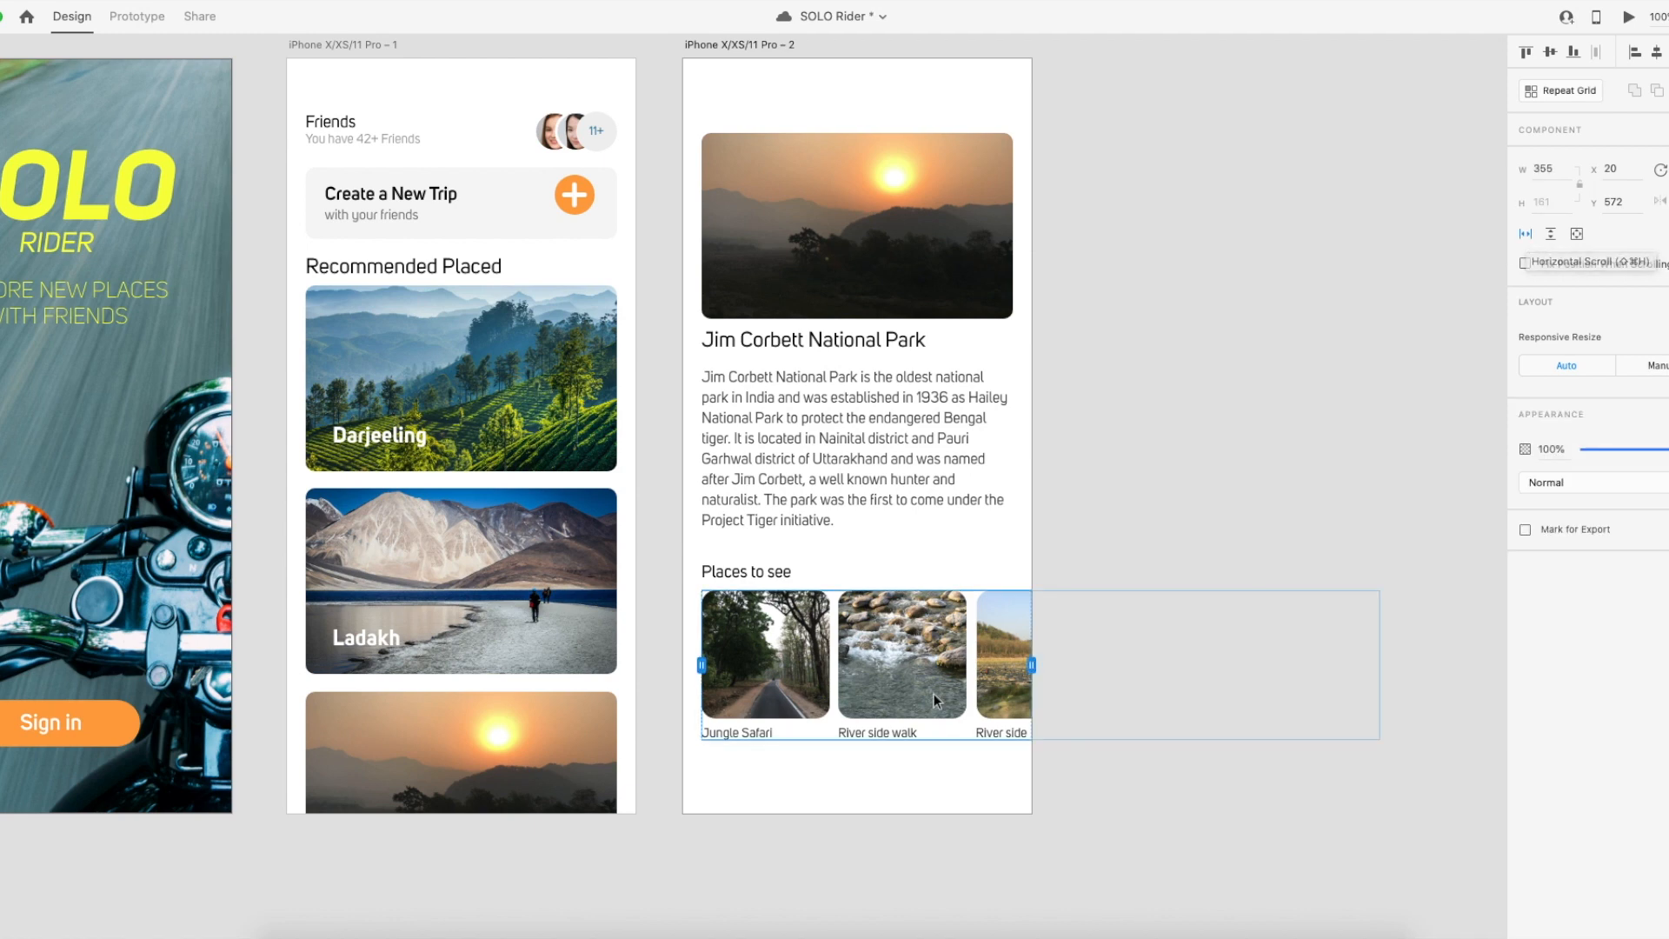
click(1630, 17)
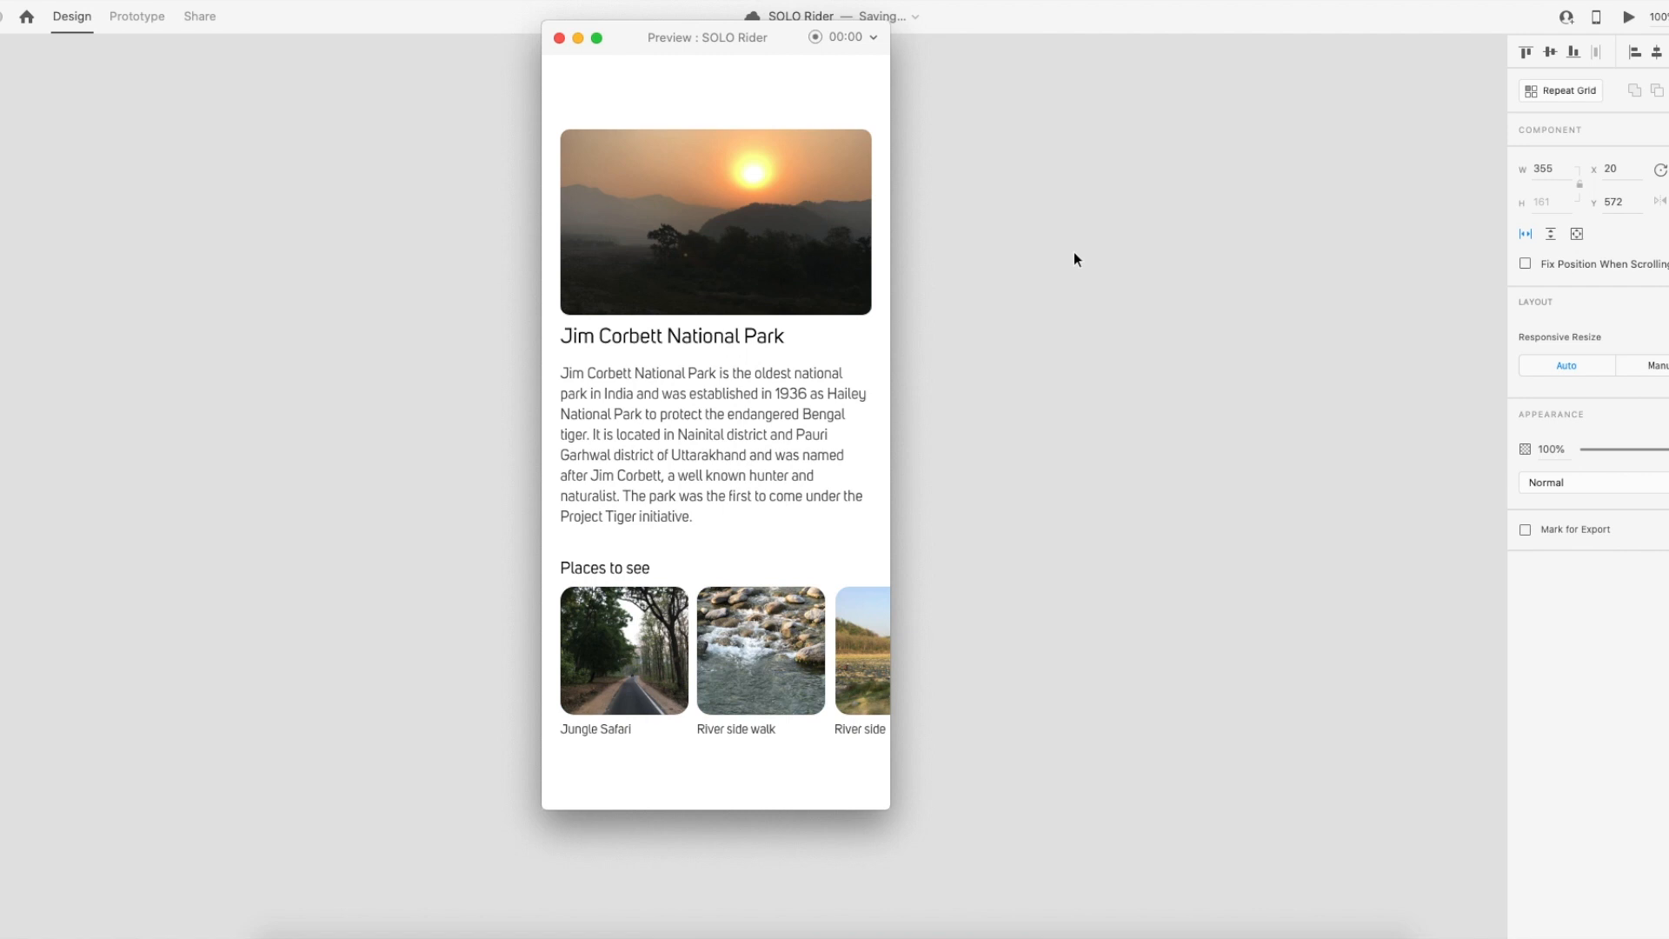
Check the horizontal scrolling of the "Places to see" cards in the preview and close the preview.
scroll(800, 628, right, 5)
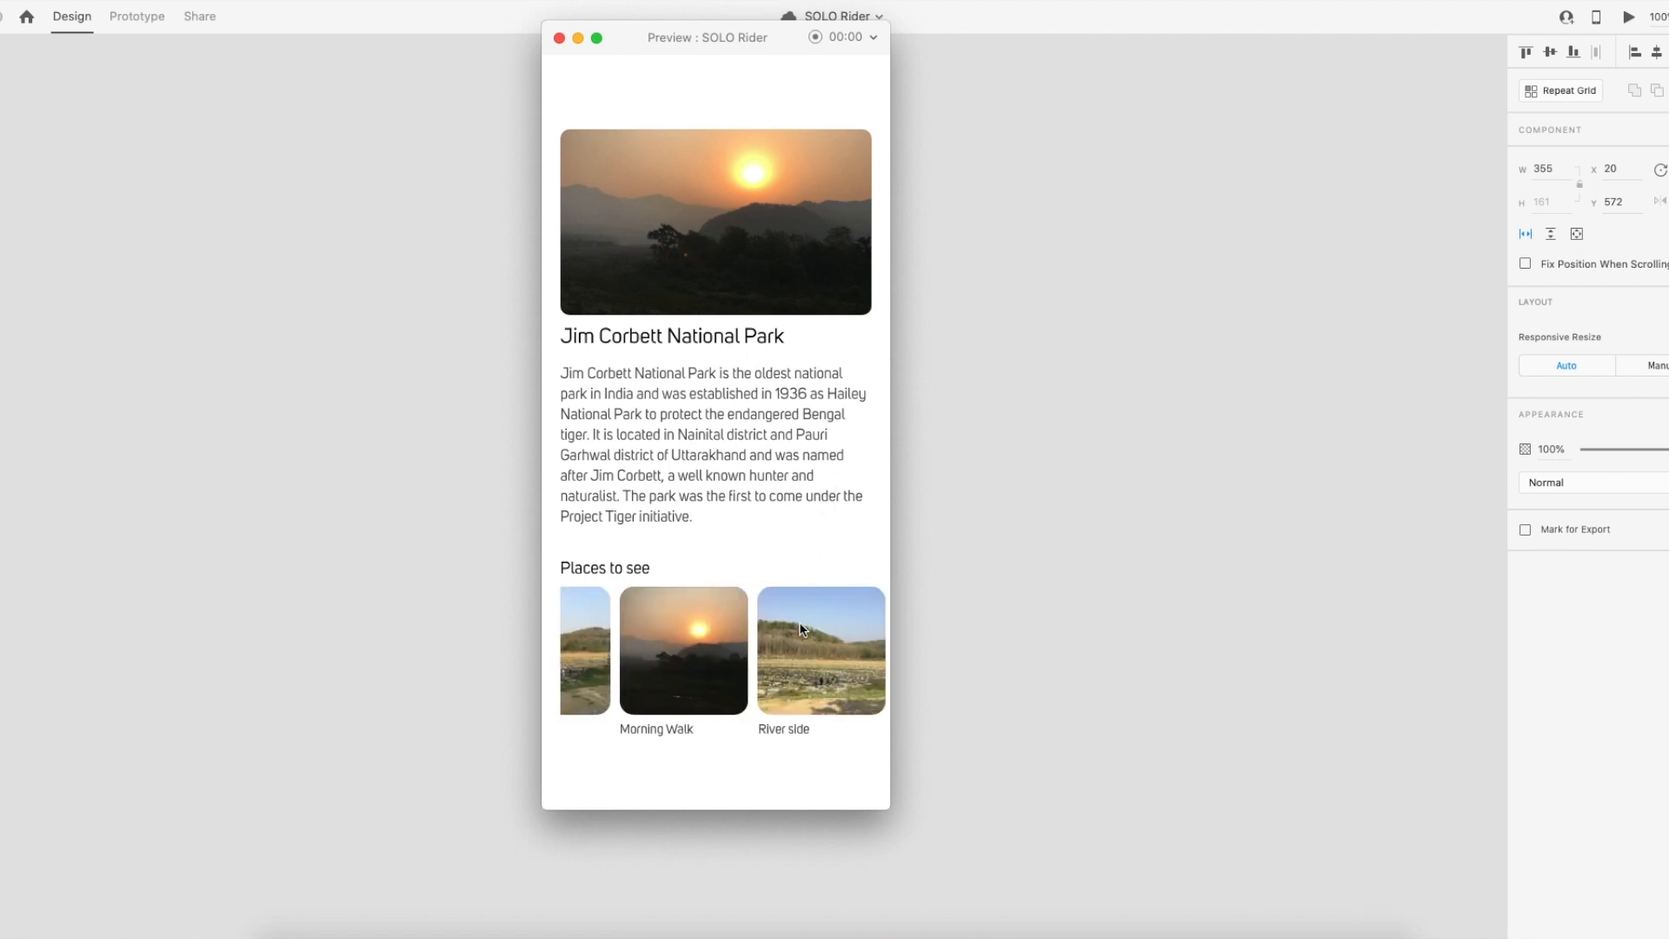
scroll(801, 628, right, 5)
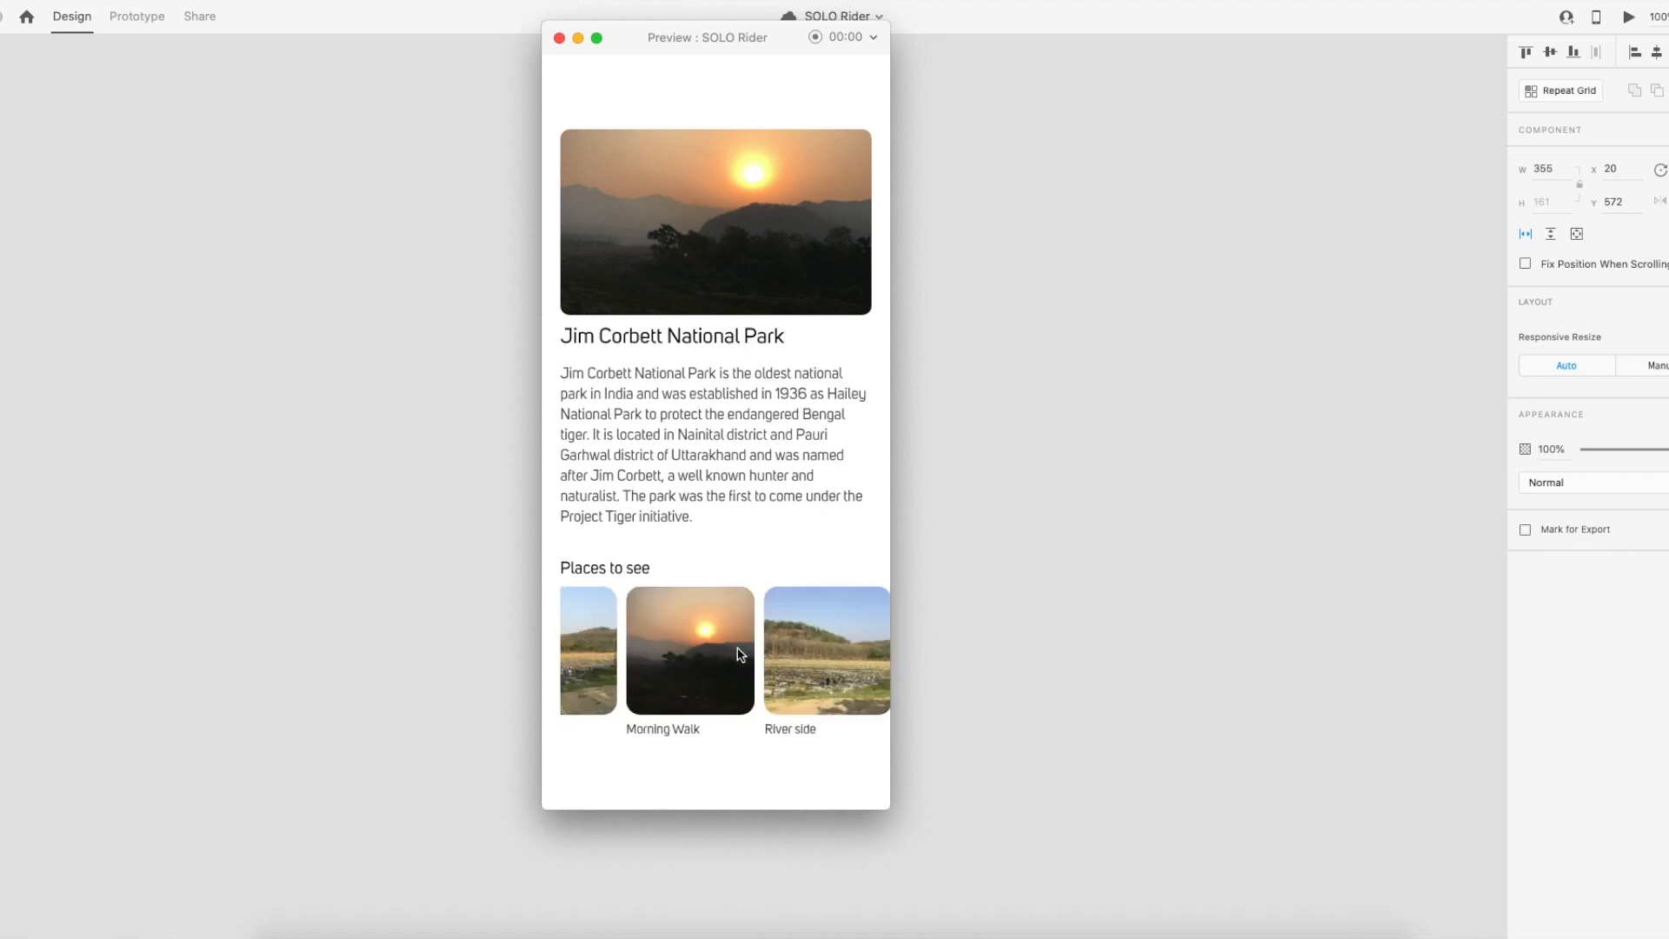
scroll(737, 653, left, 3)
scroll(737, 653, right, 5)
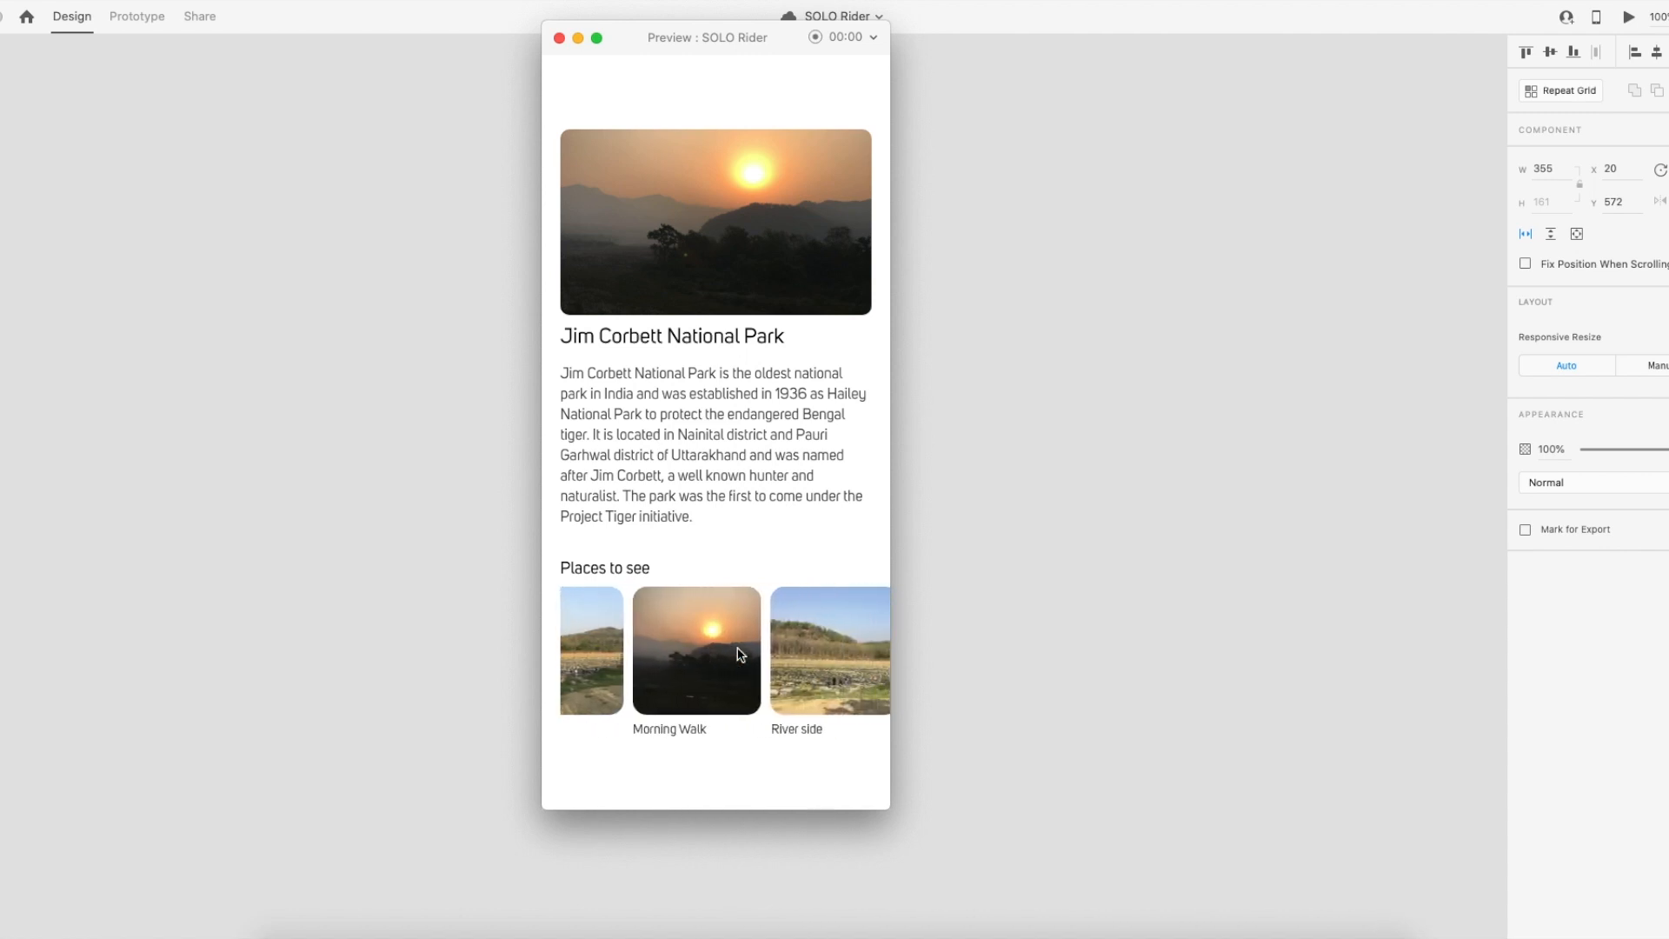
scroll(738, 653, left, 5)
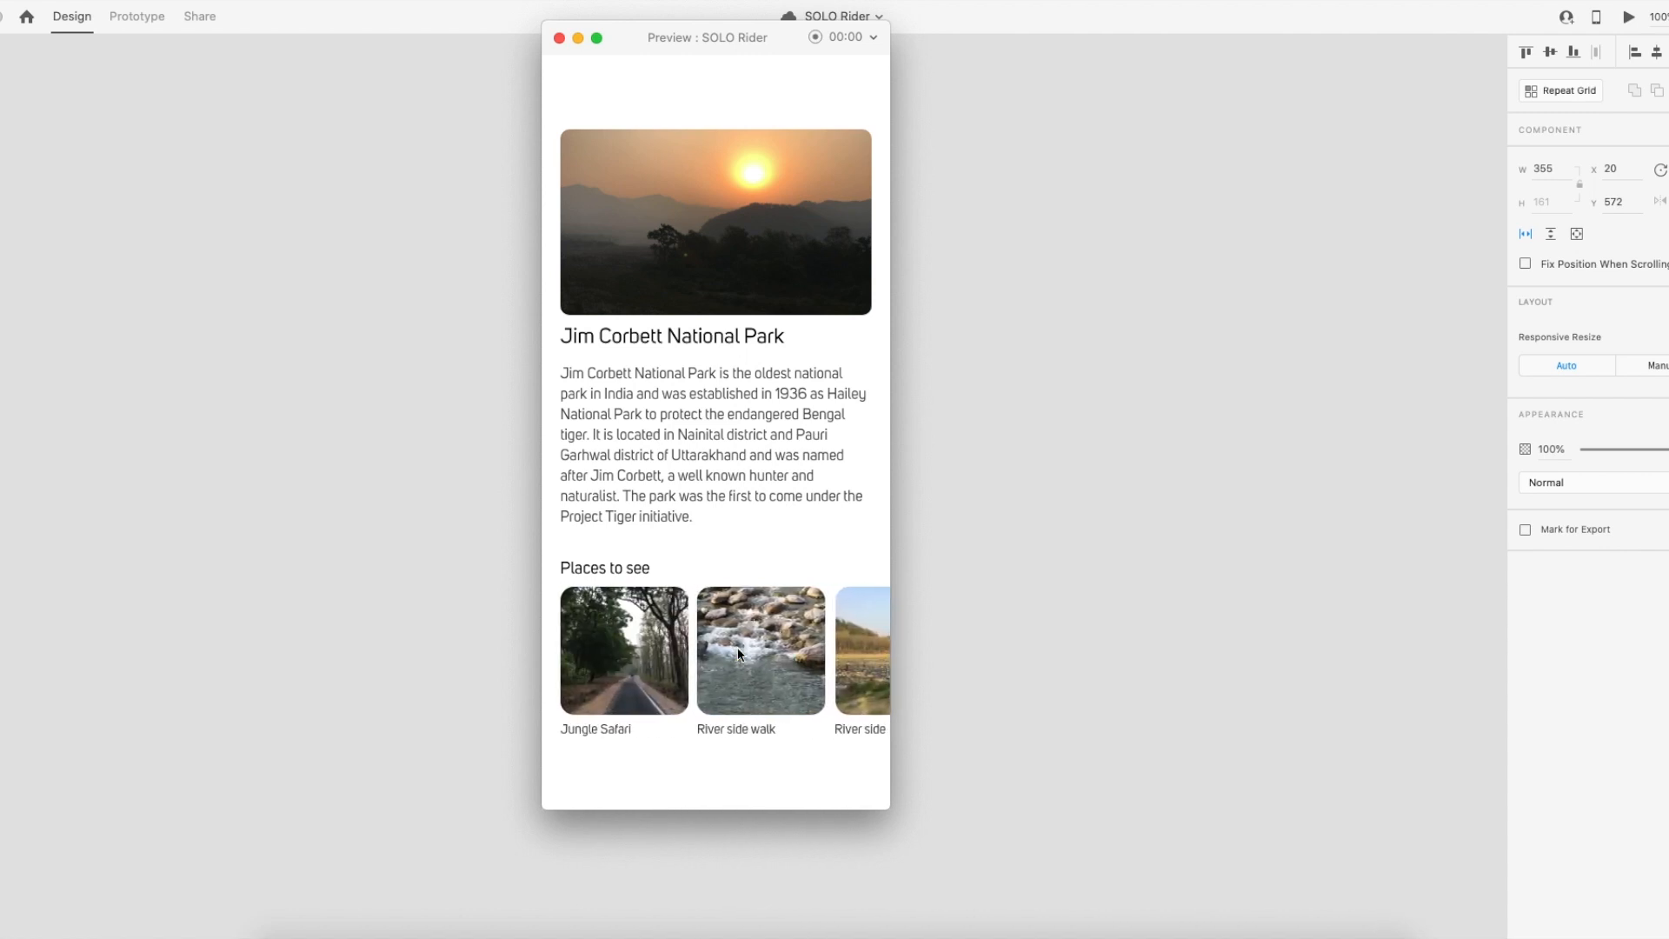
click(559, 39)
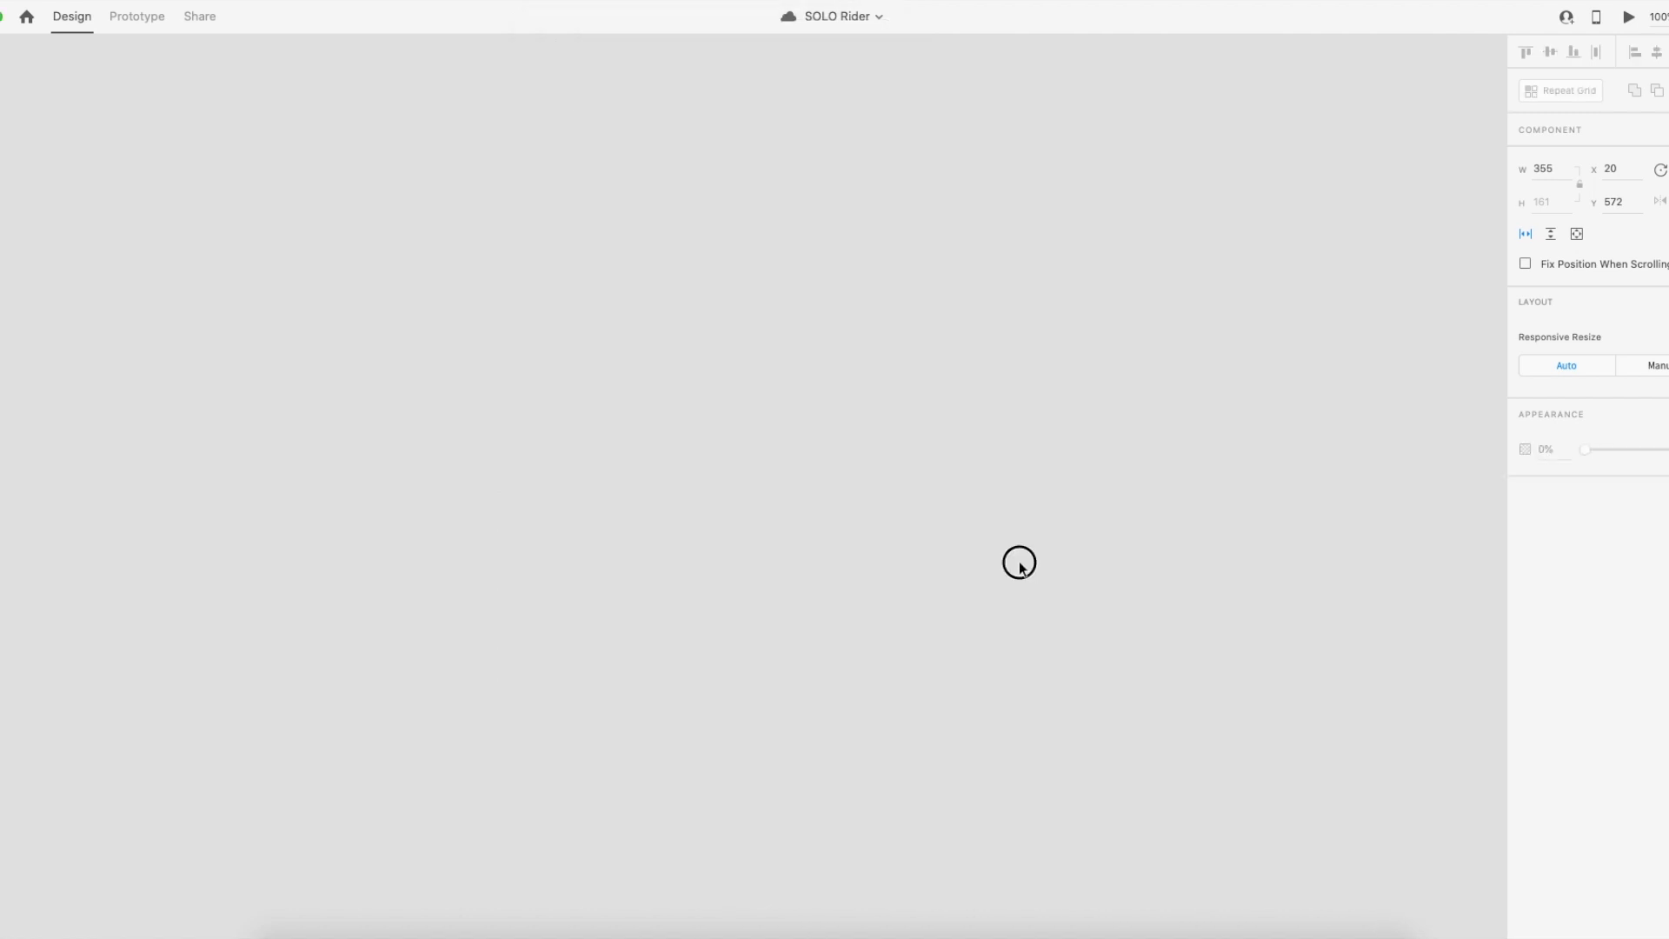
Turn the orange plus button on the "Create a New Trip" card into a component.
scroll(994, 635, down, 10)
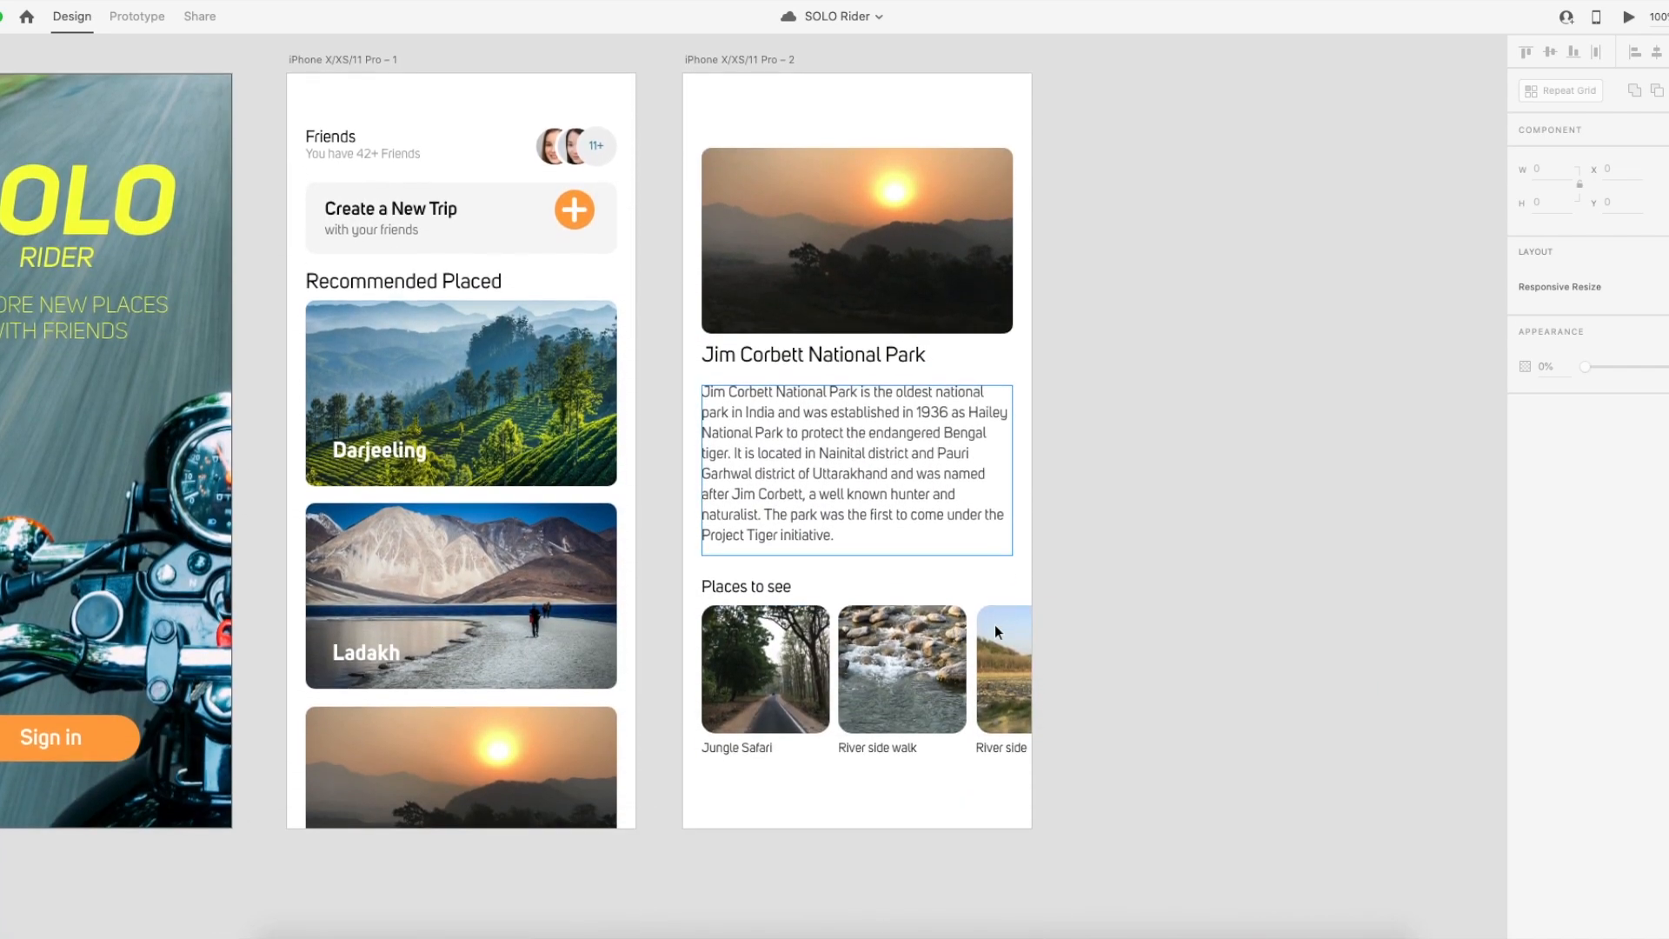
scroll(989, 622, left, 3)
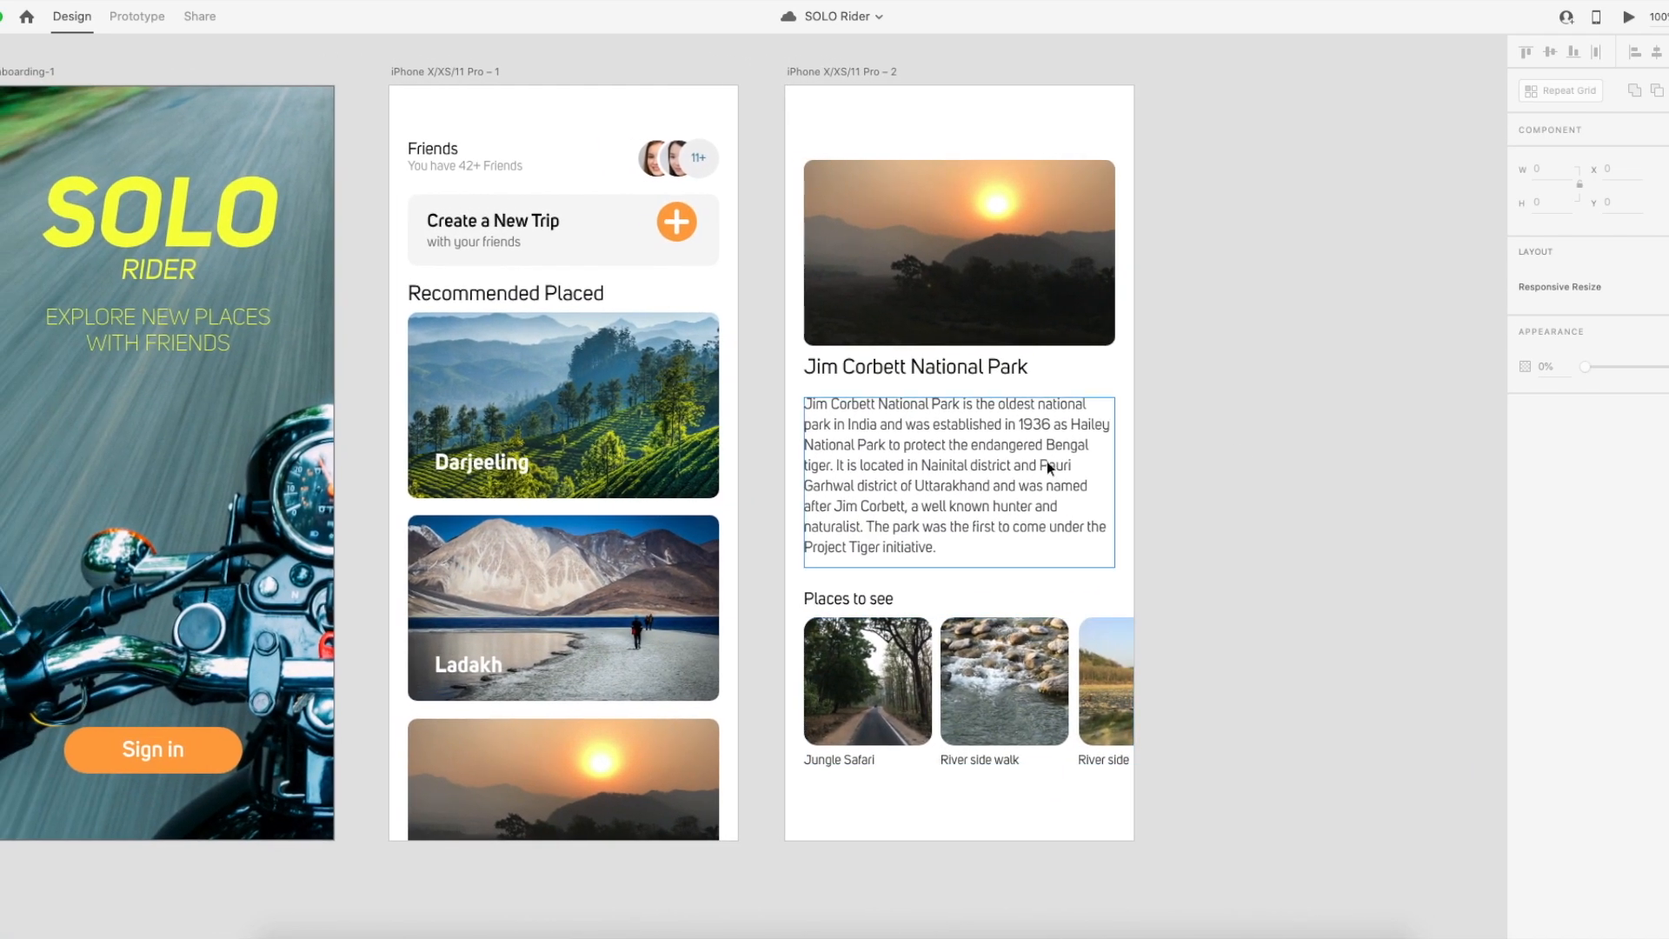
scroll(959, 370, left, 4)
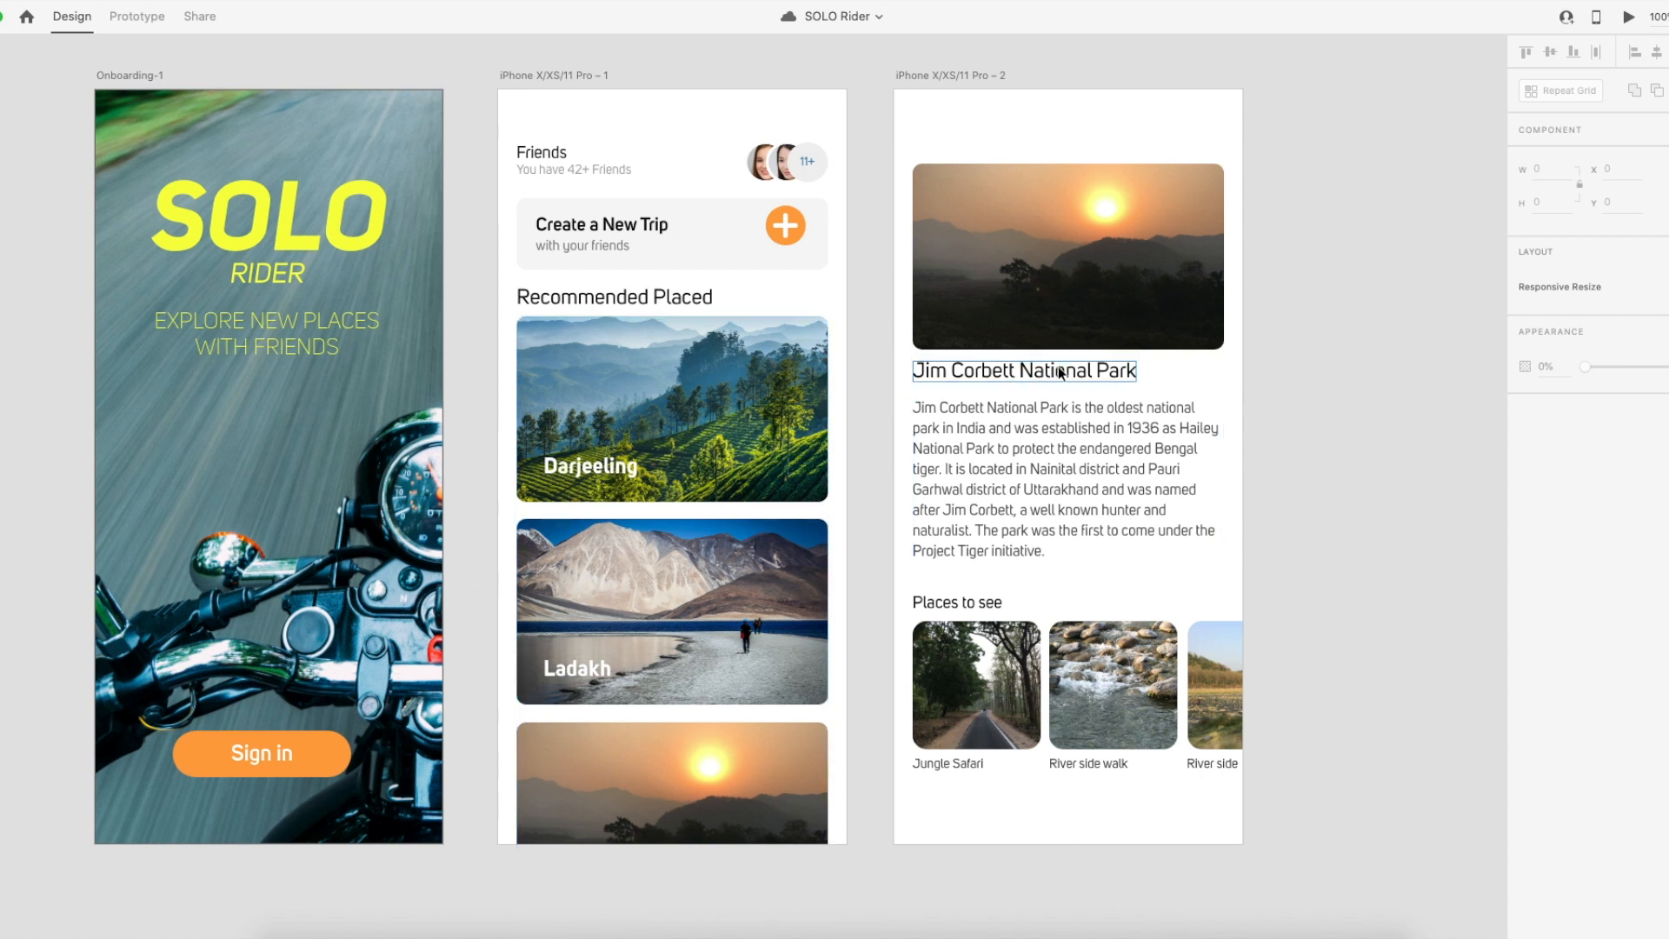
scroll(1057, 372, left, 1)
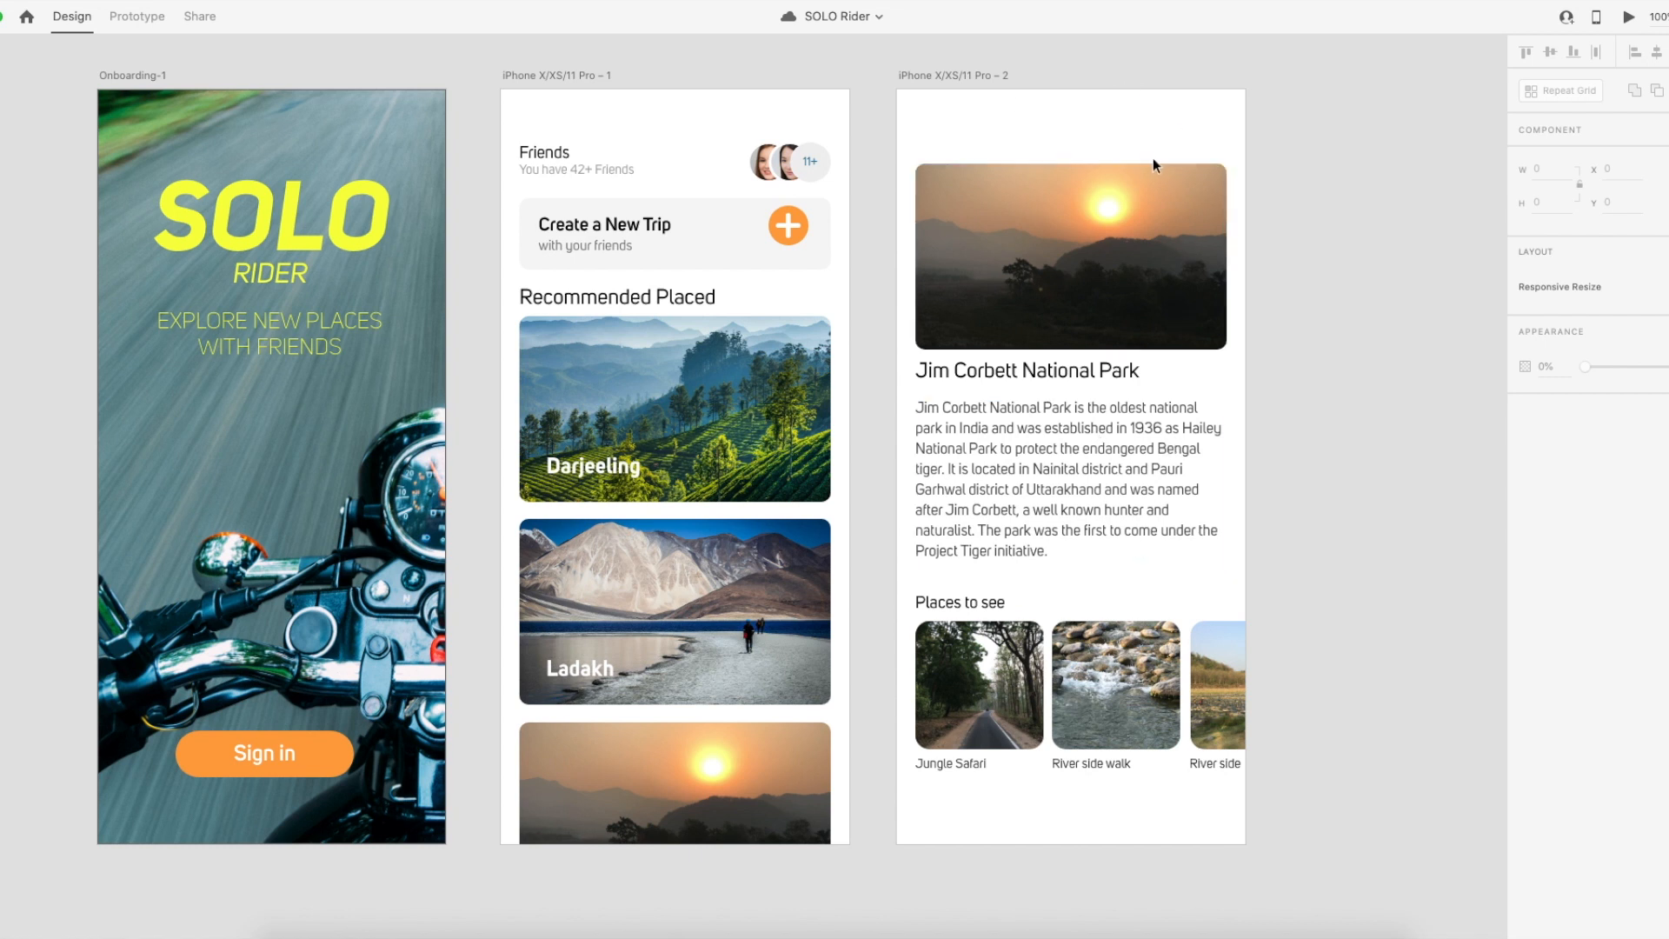
click(793, 234)
double_click(793, 237)
drag(795, 240, 796, 239)
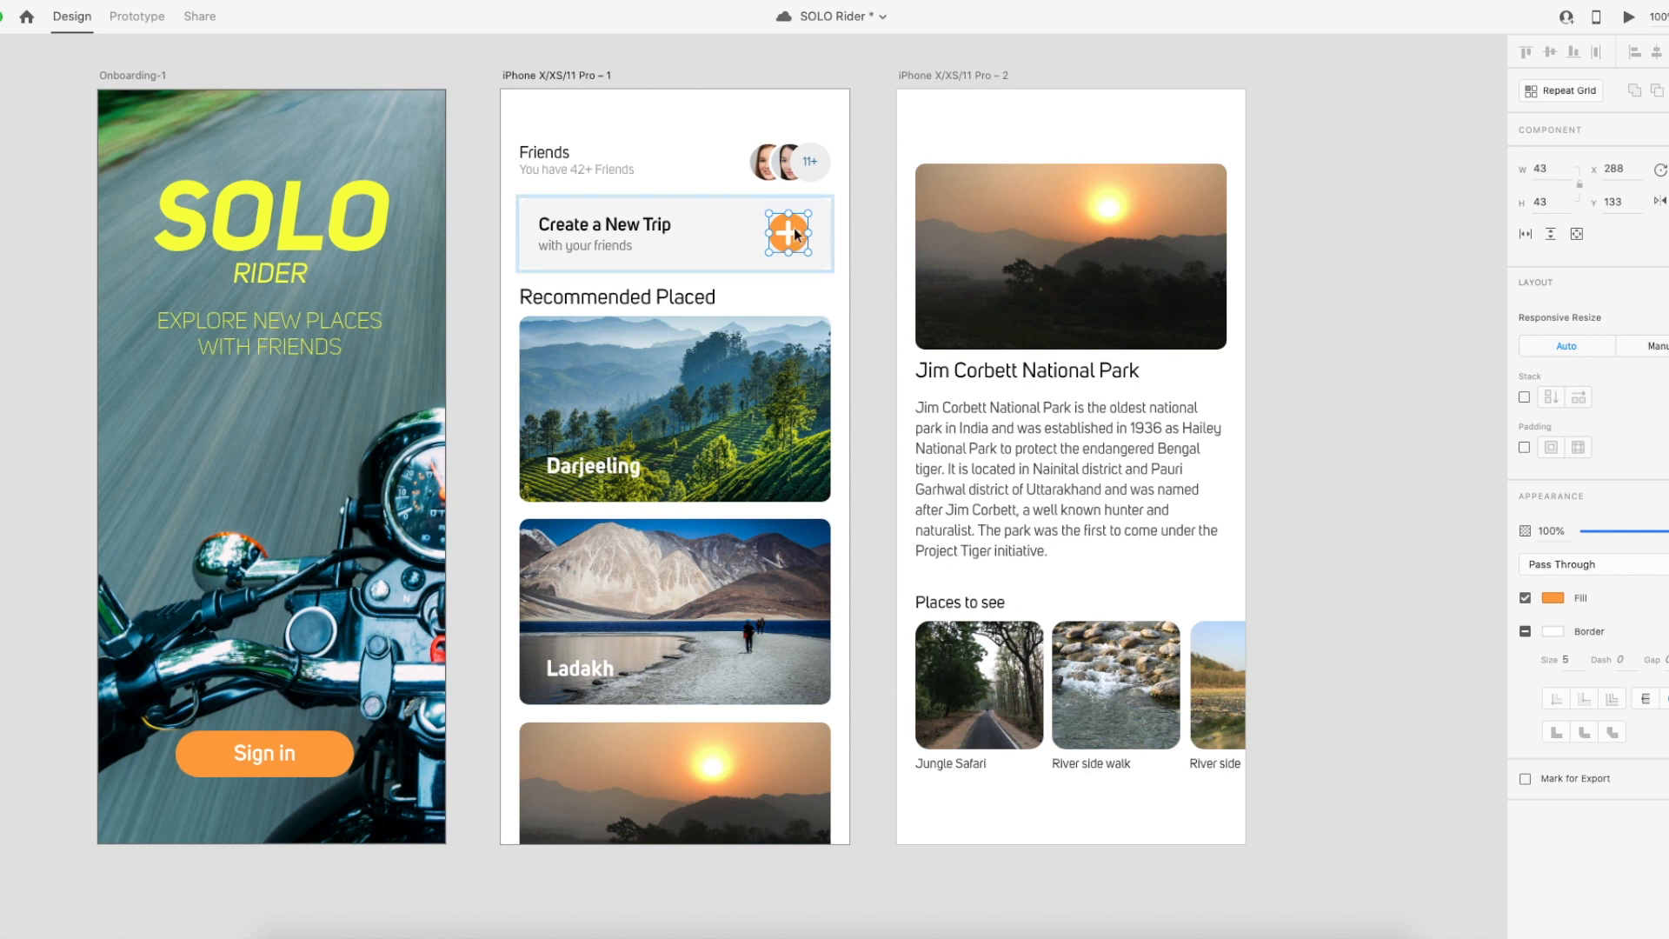
right_click(790, 228)
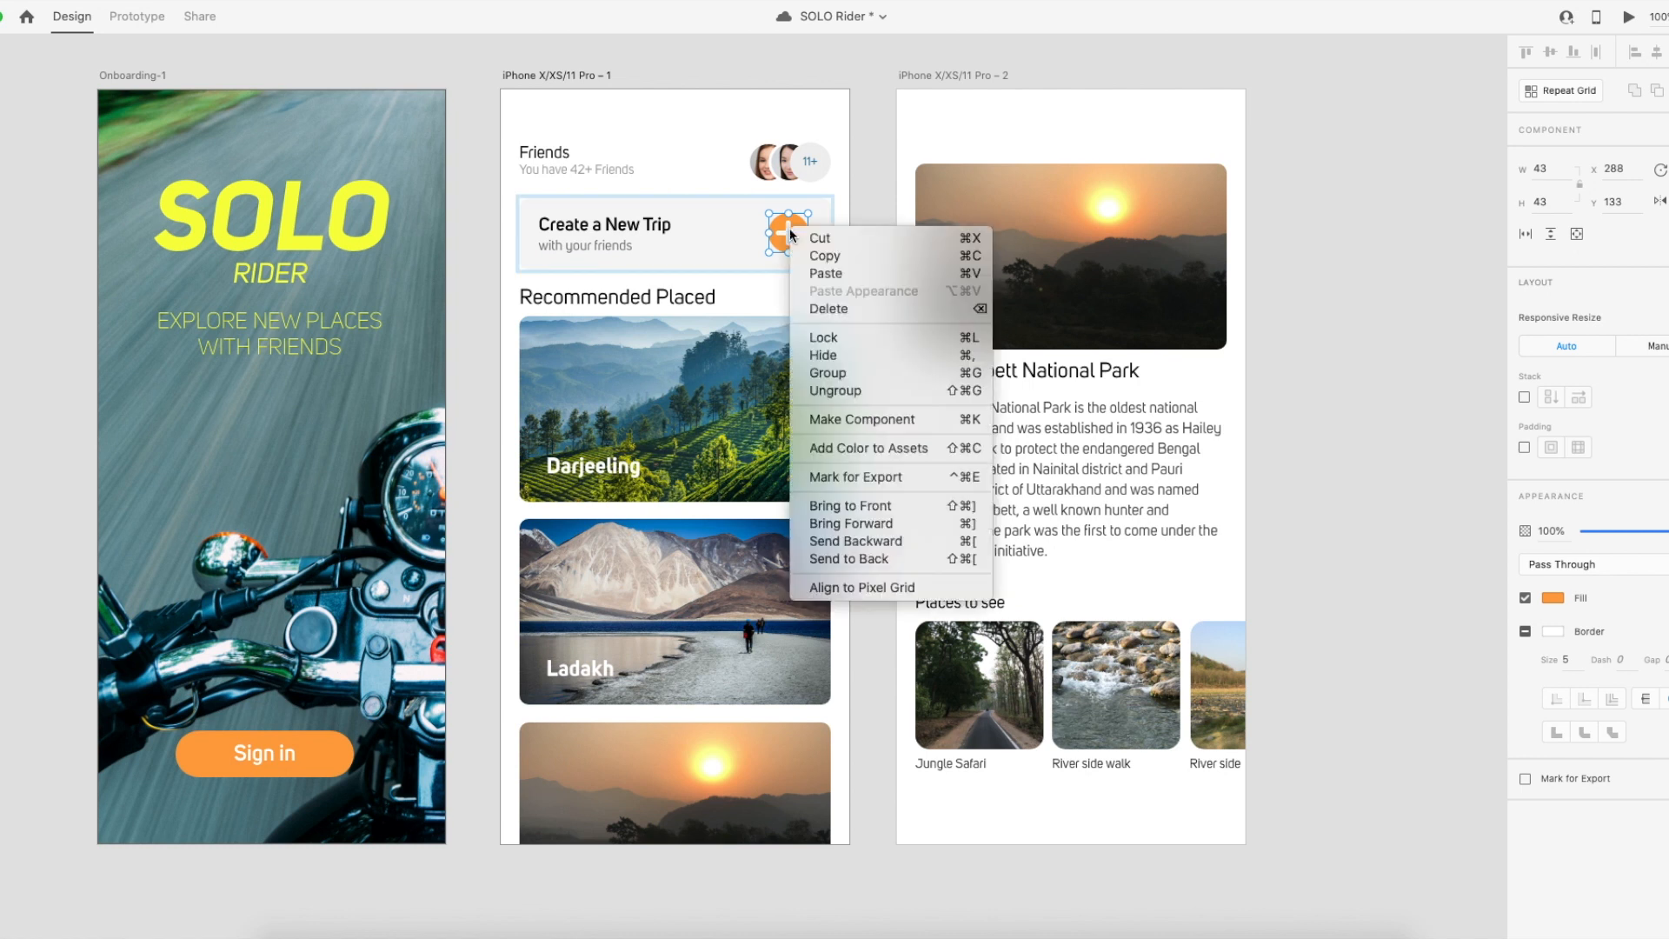
click(875, 419)
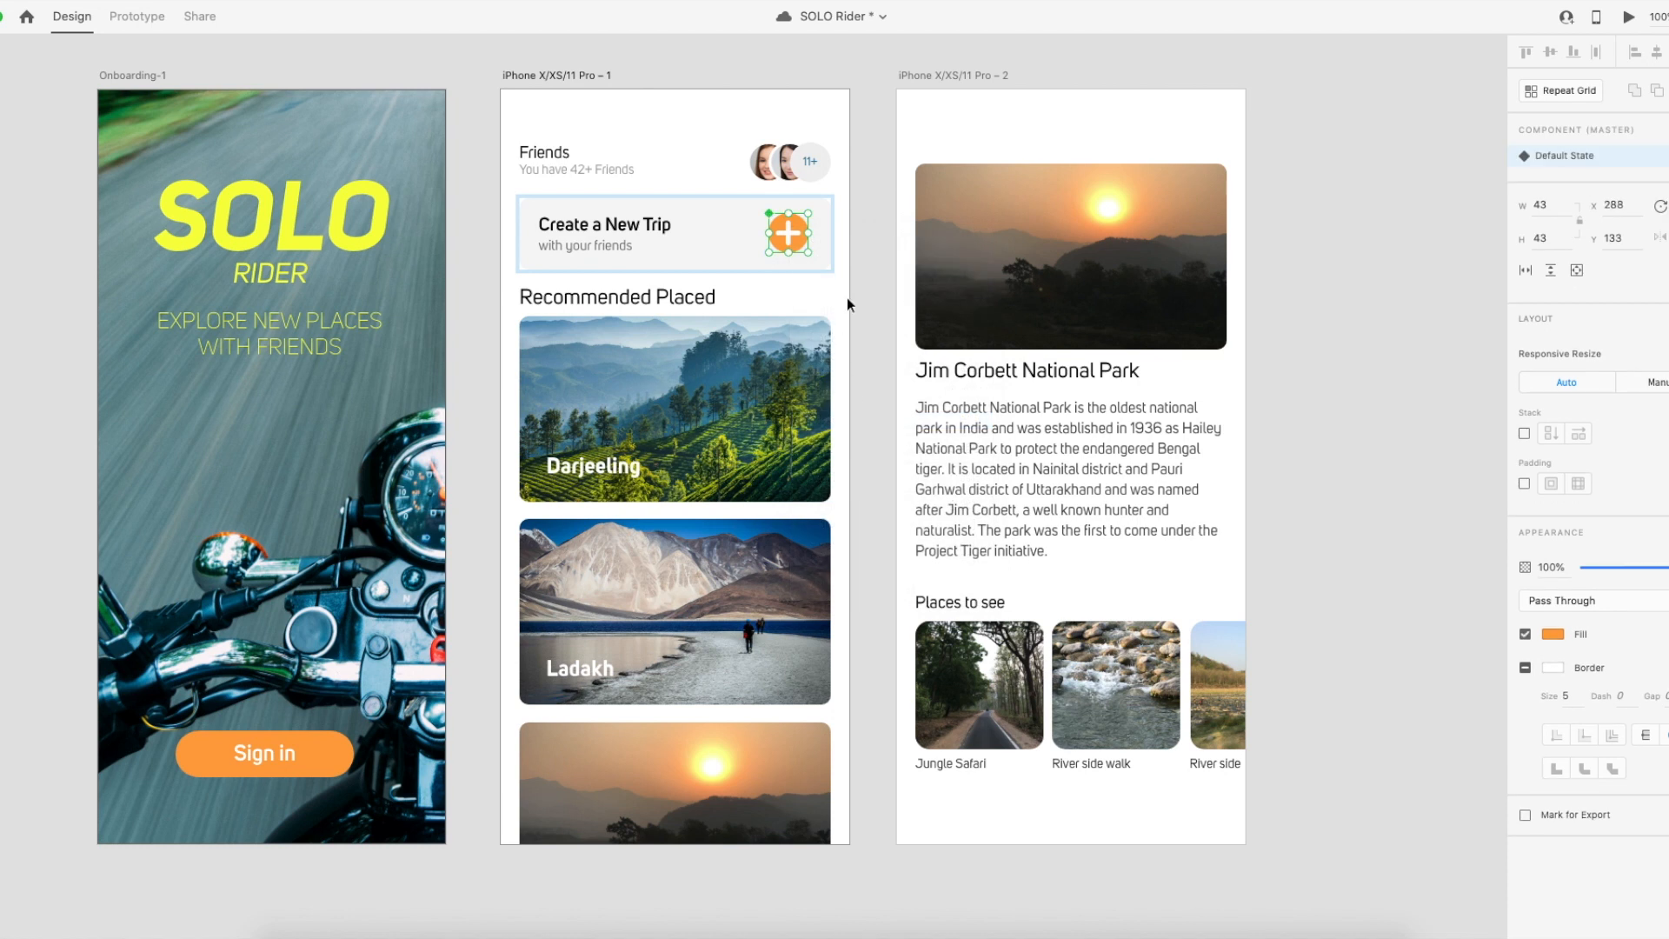
Paste a copy of the plus button onto the Jim Corbett National Park screen and place it in the photo's lower-right corner.
drag(788, 232, 1217, 142)
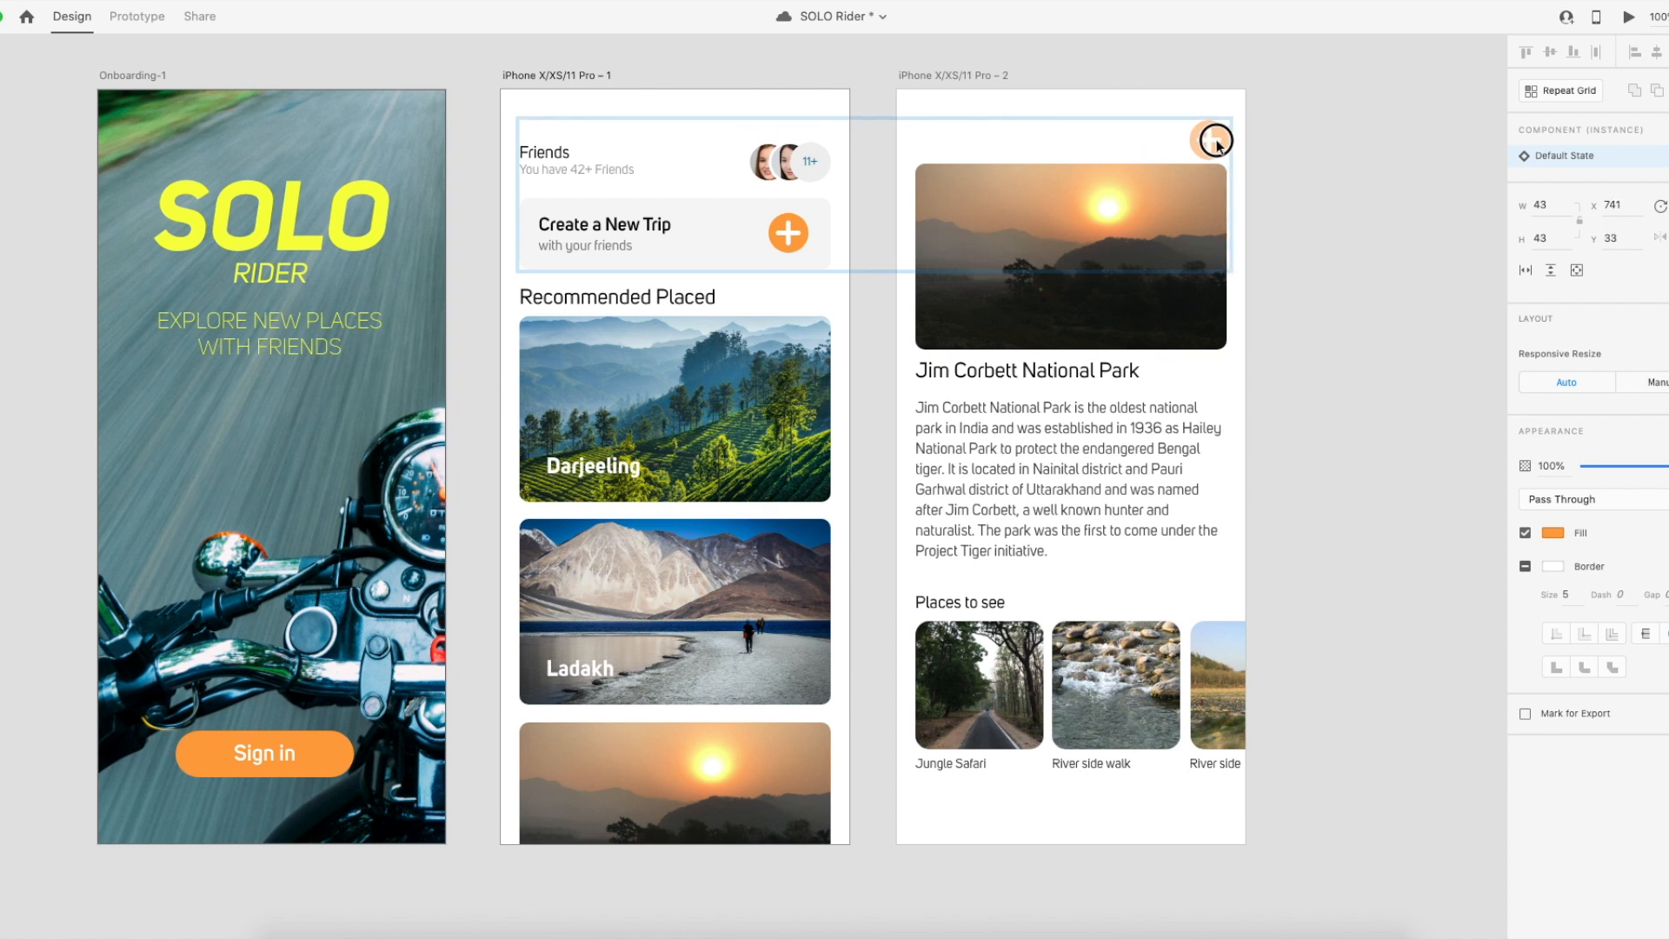
key(ctrl+z)
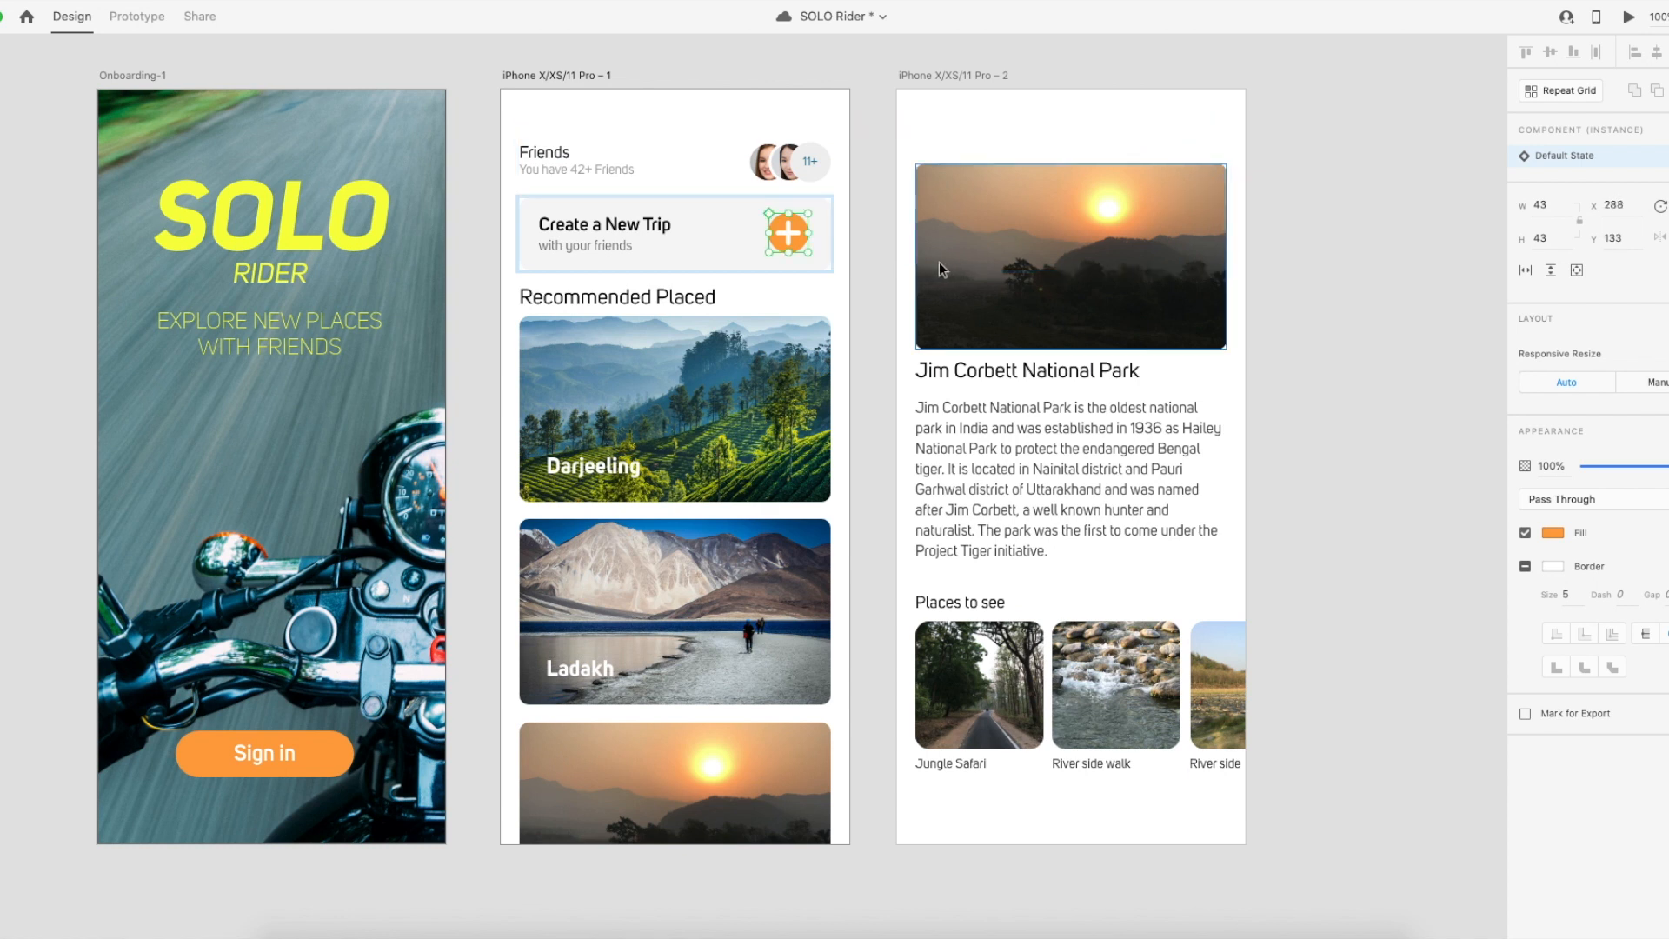
click(936, 262)
key(ctrl+v)
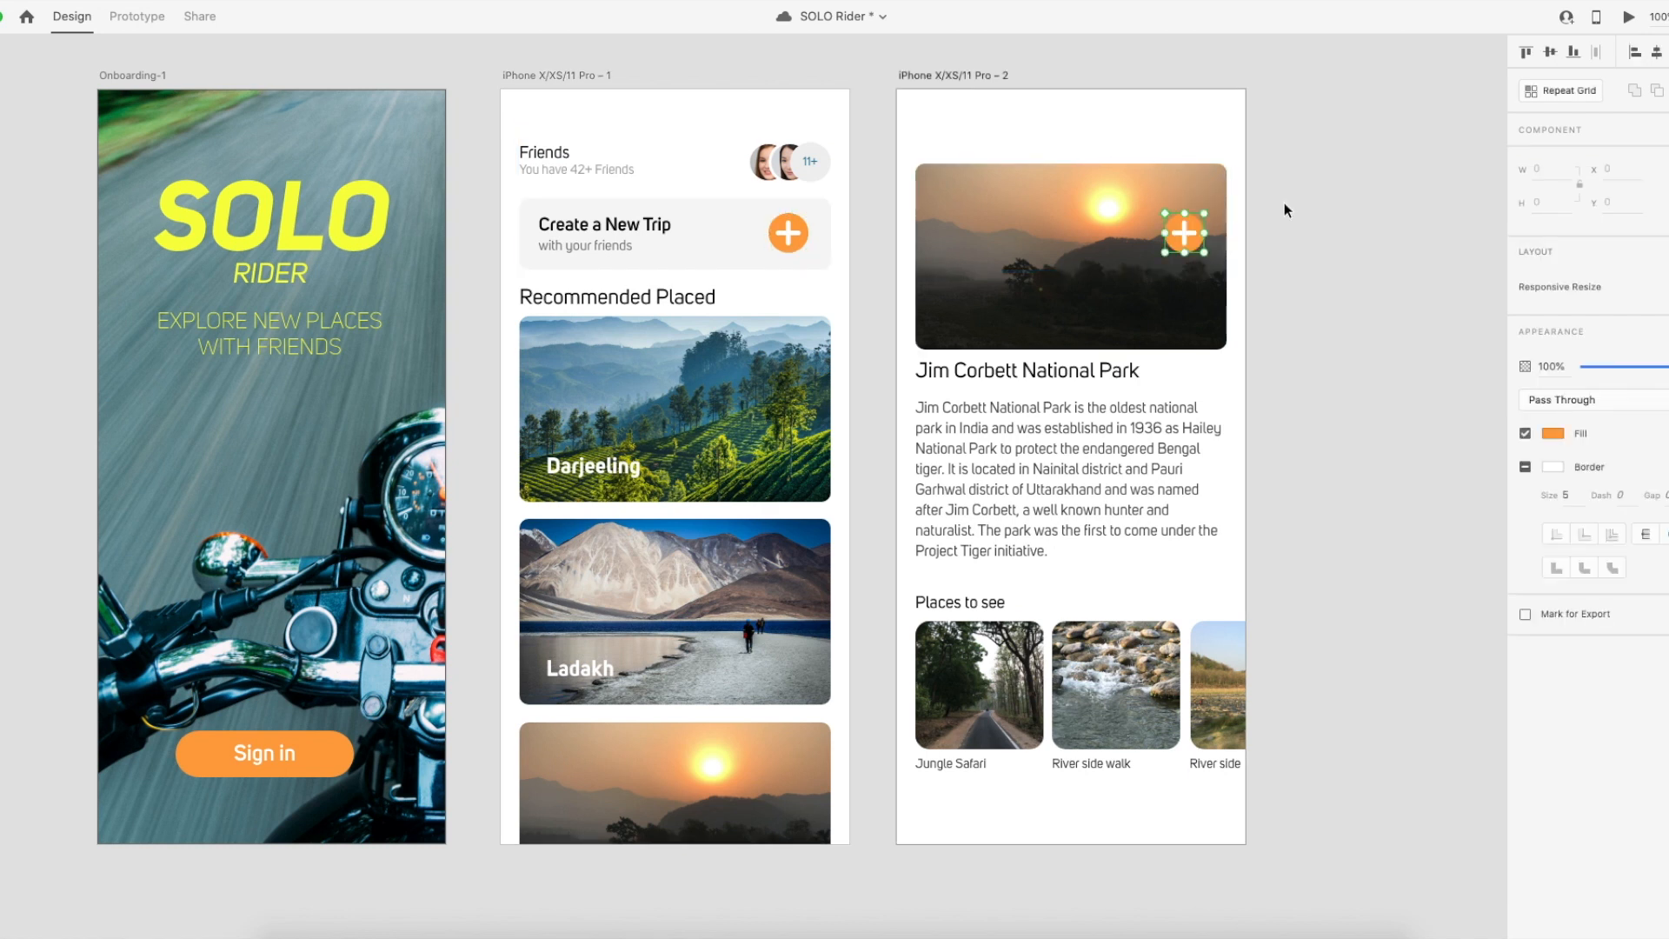
mouse_move(1193, 237)
mouse_down()
mouse_move(1216, 143)
mouse_move(1215, 253)
mouse_up()
click(1311, 169)
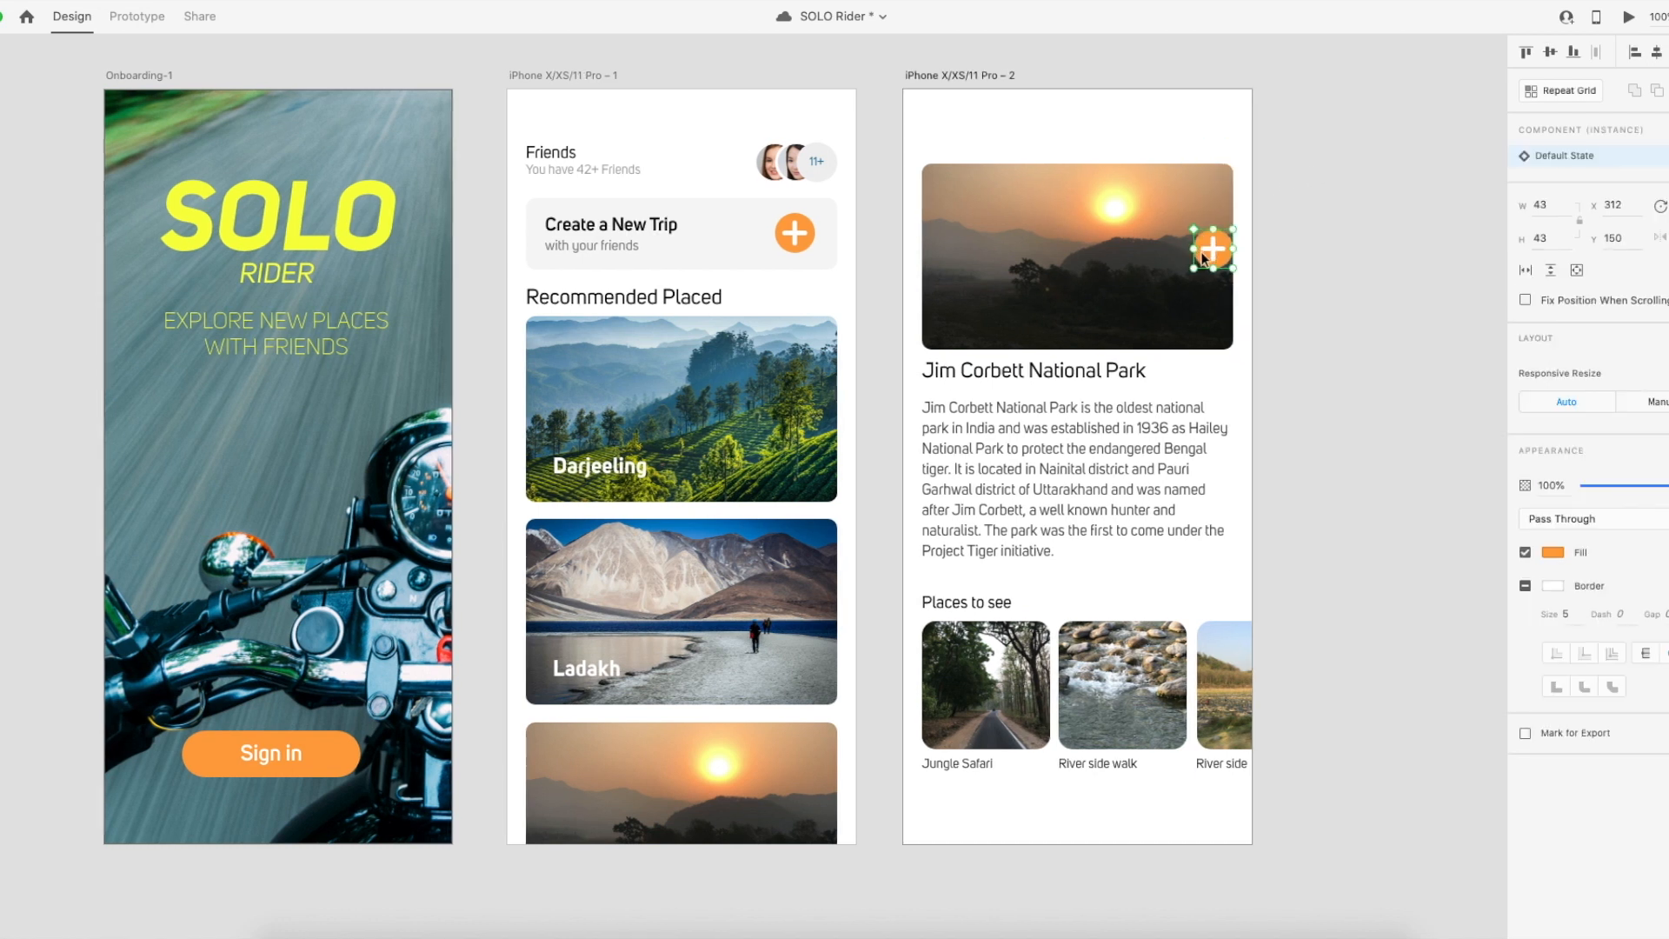
scroll(1214, 252, left, 2)
drag(1255, 250, 1247, 315)
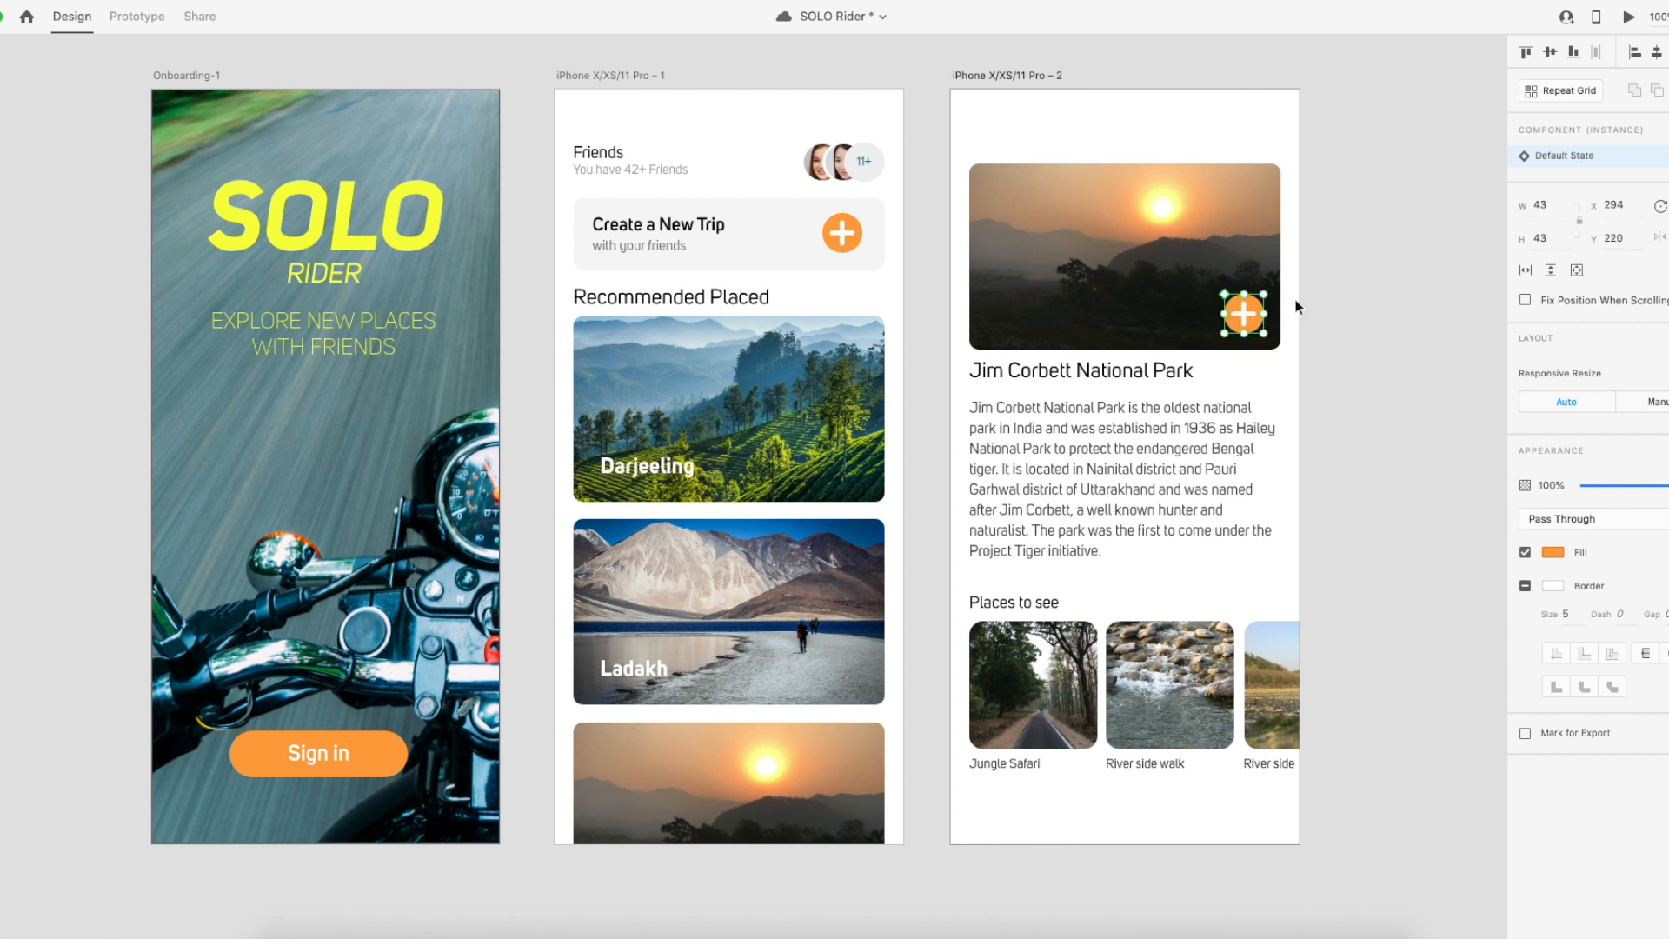
scroll(1332, 311, left, 2)
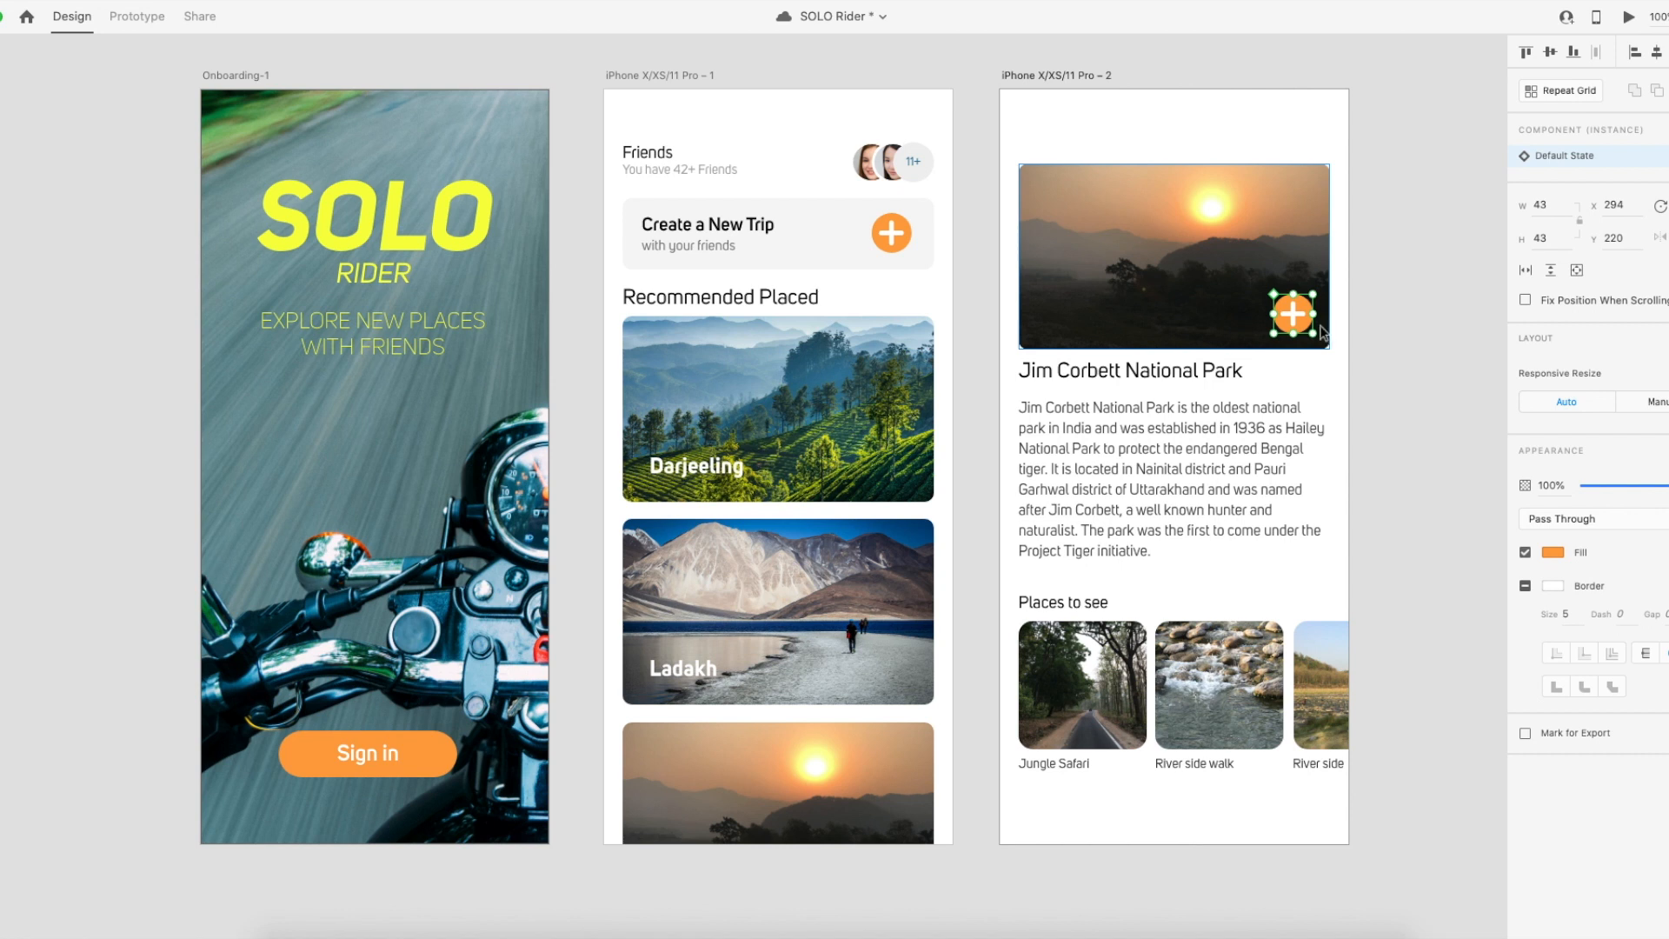
mouse_move(1296, 316)
mouse_down()
mouse_move(1296, 369)
mouse_move(1304, 324)
mouse_up()
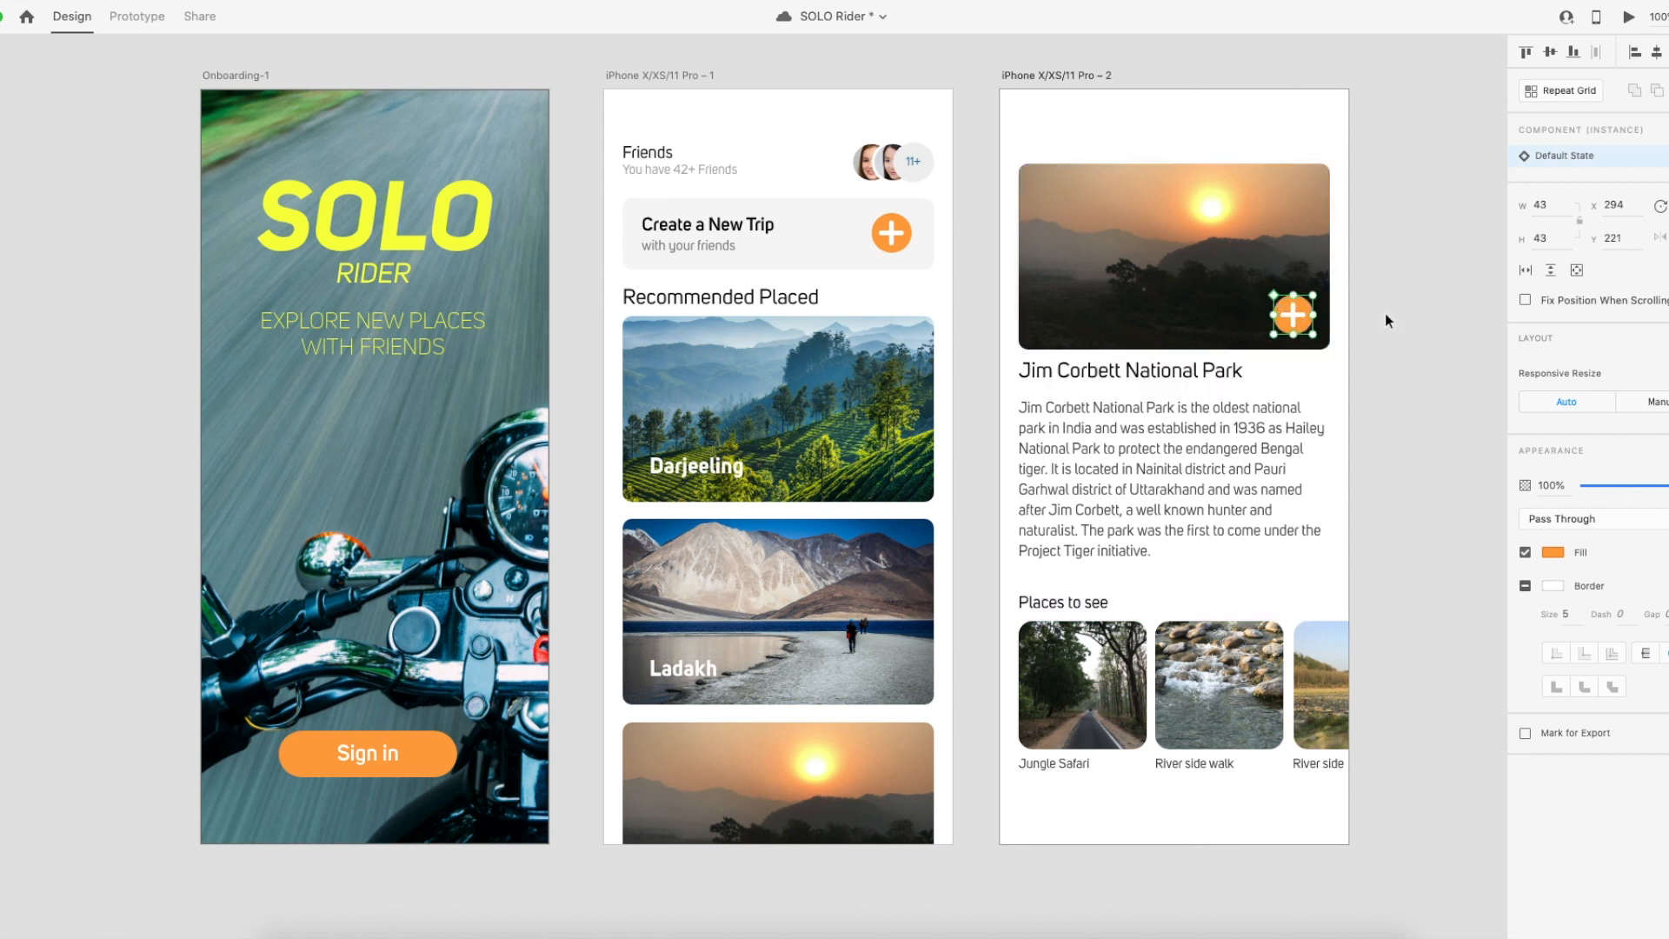
Move the plus button above the photo, try it below the "Places to see" cards, and undo that last move.
drag(1302, 306, 1314, 146)
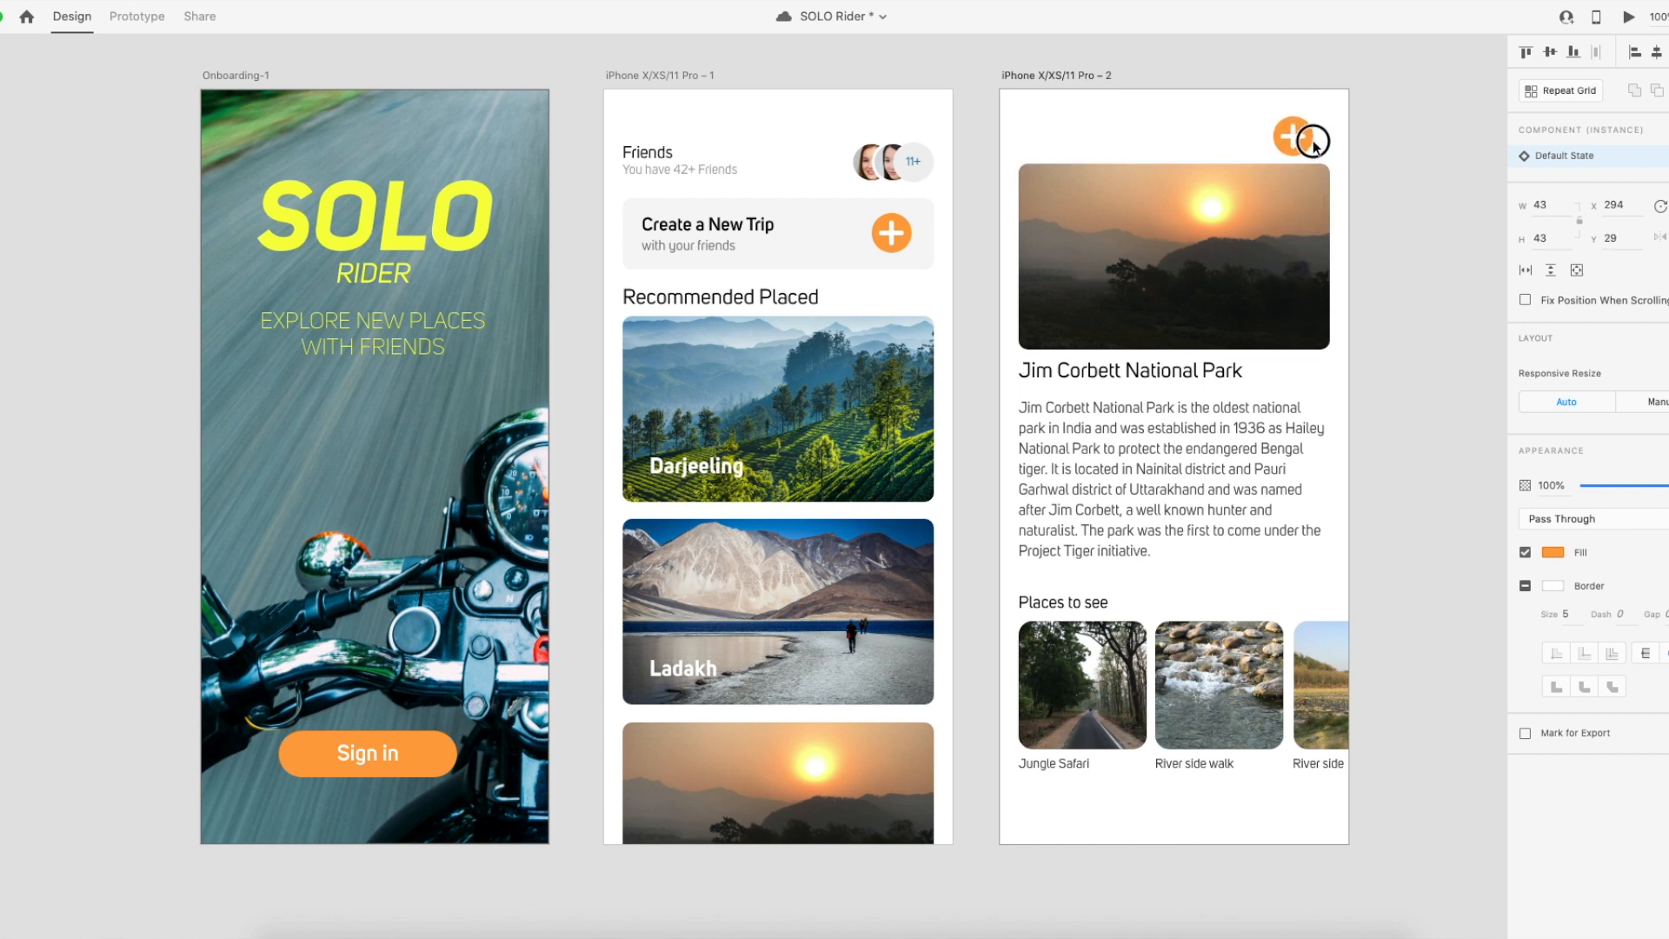
click(1394, 186)
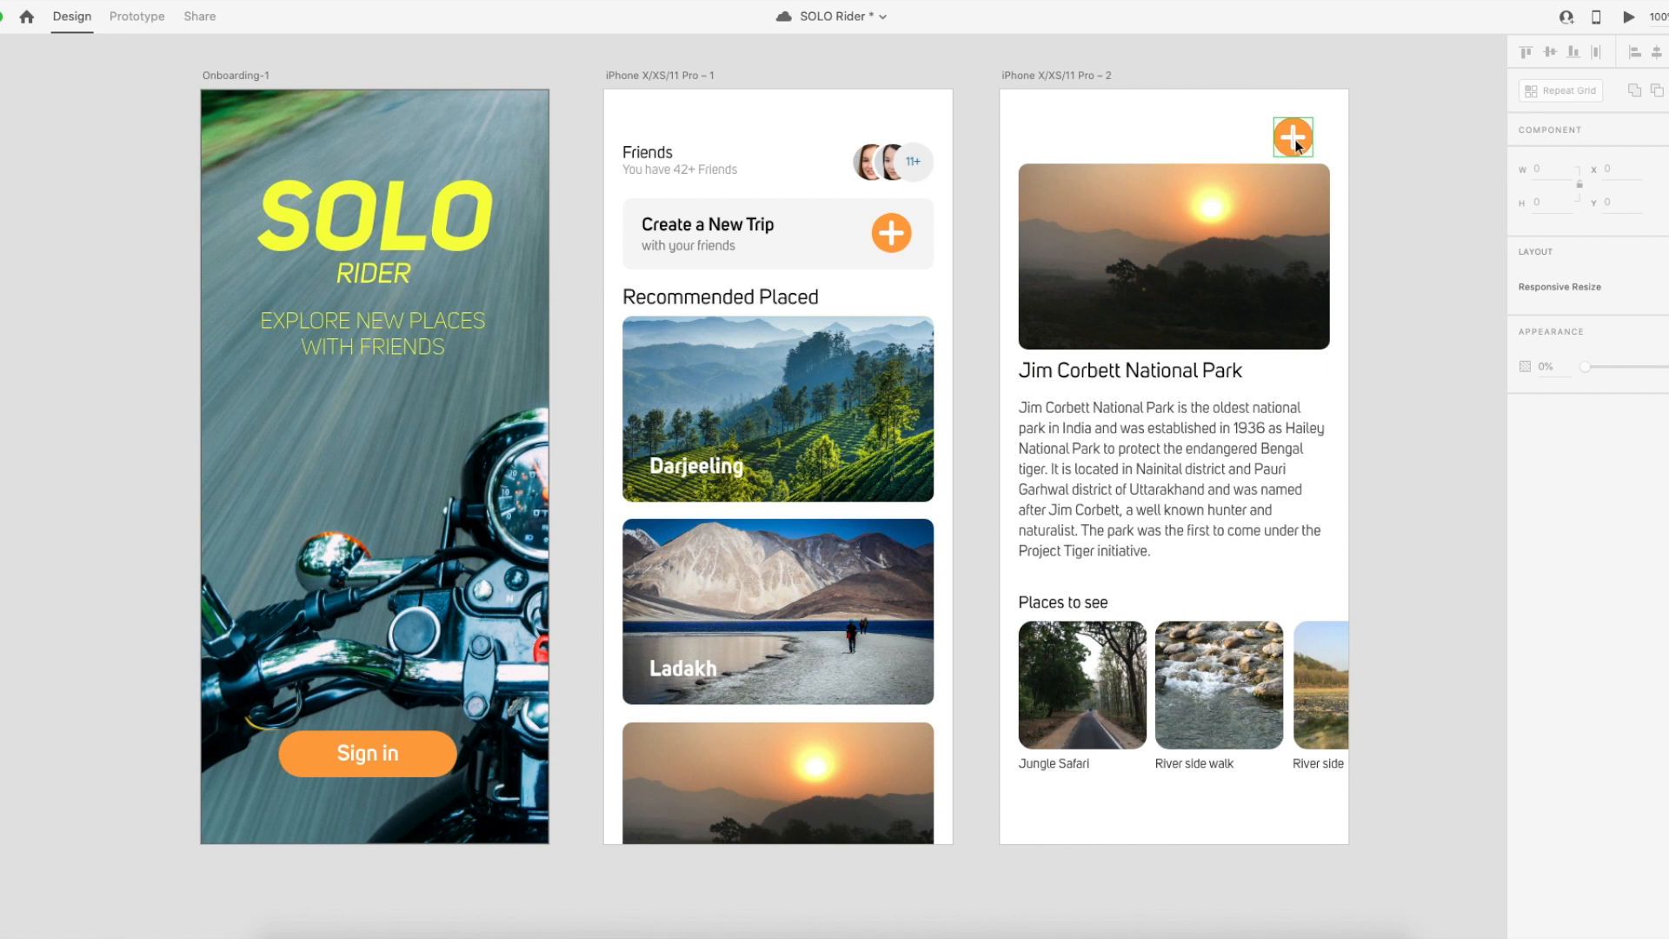
drag(1296, 139, 1213, 813)
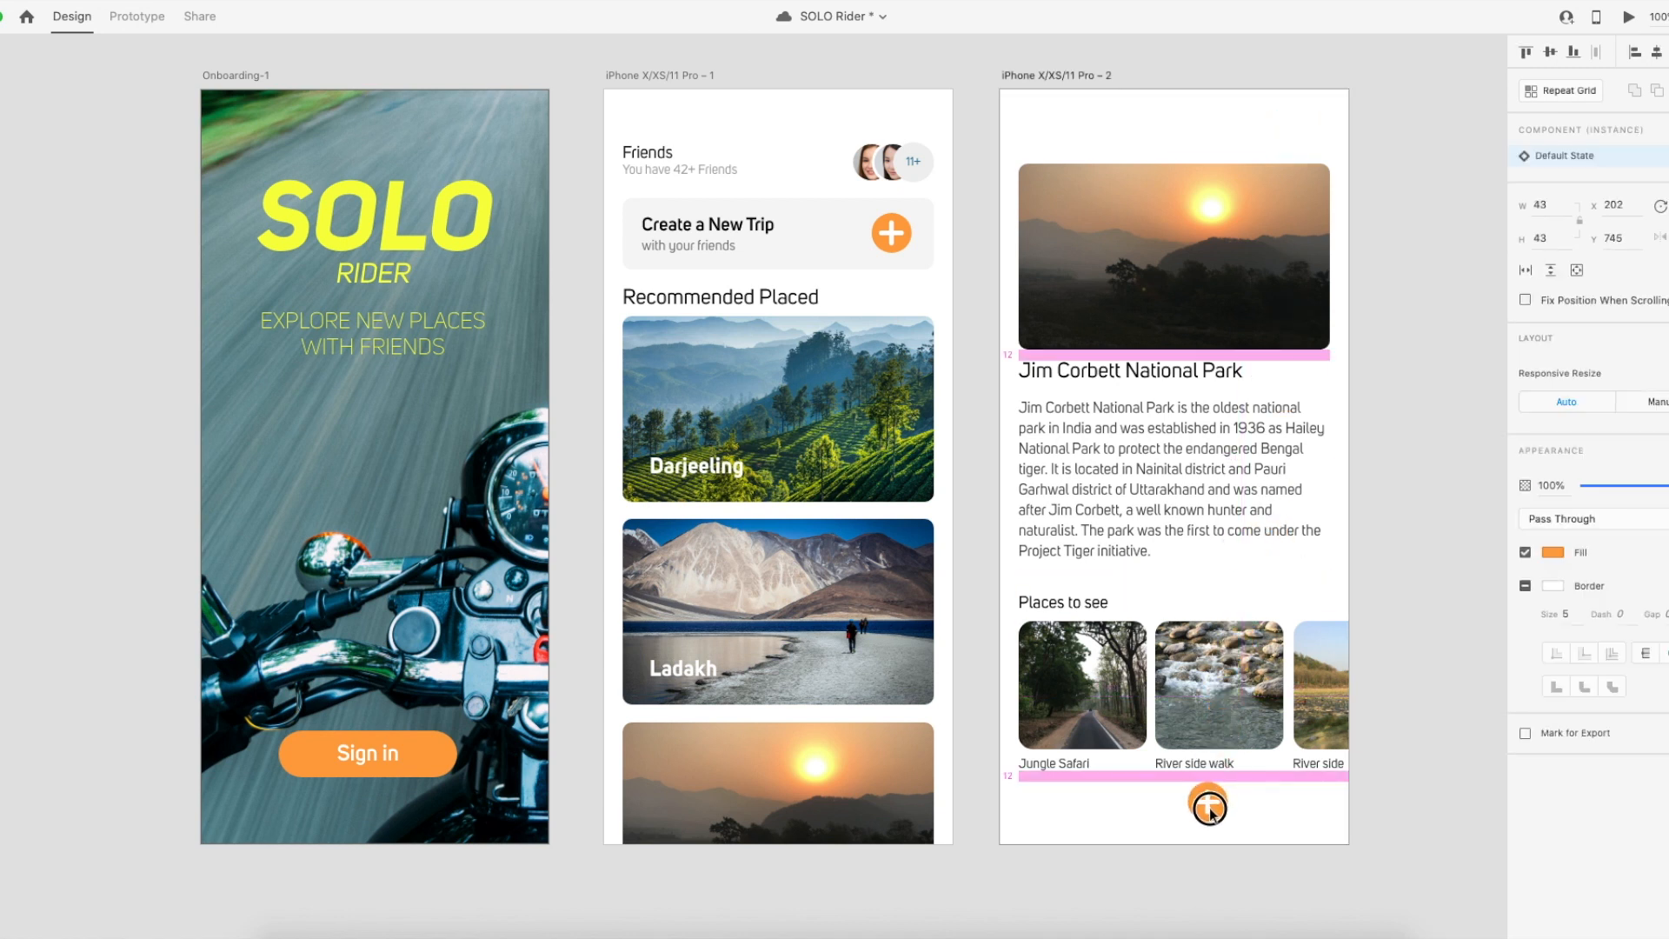
scroll(1261, 603, left, 3)
key(ctrl+z)
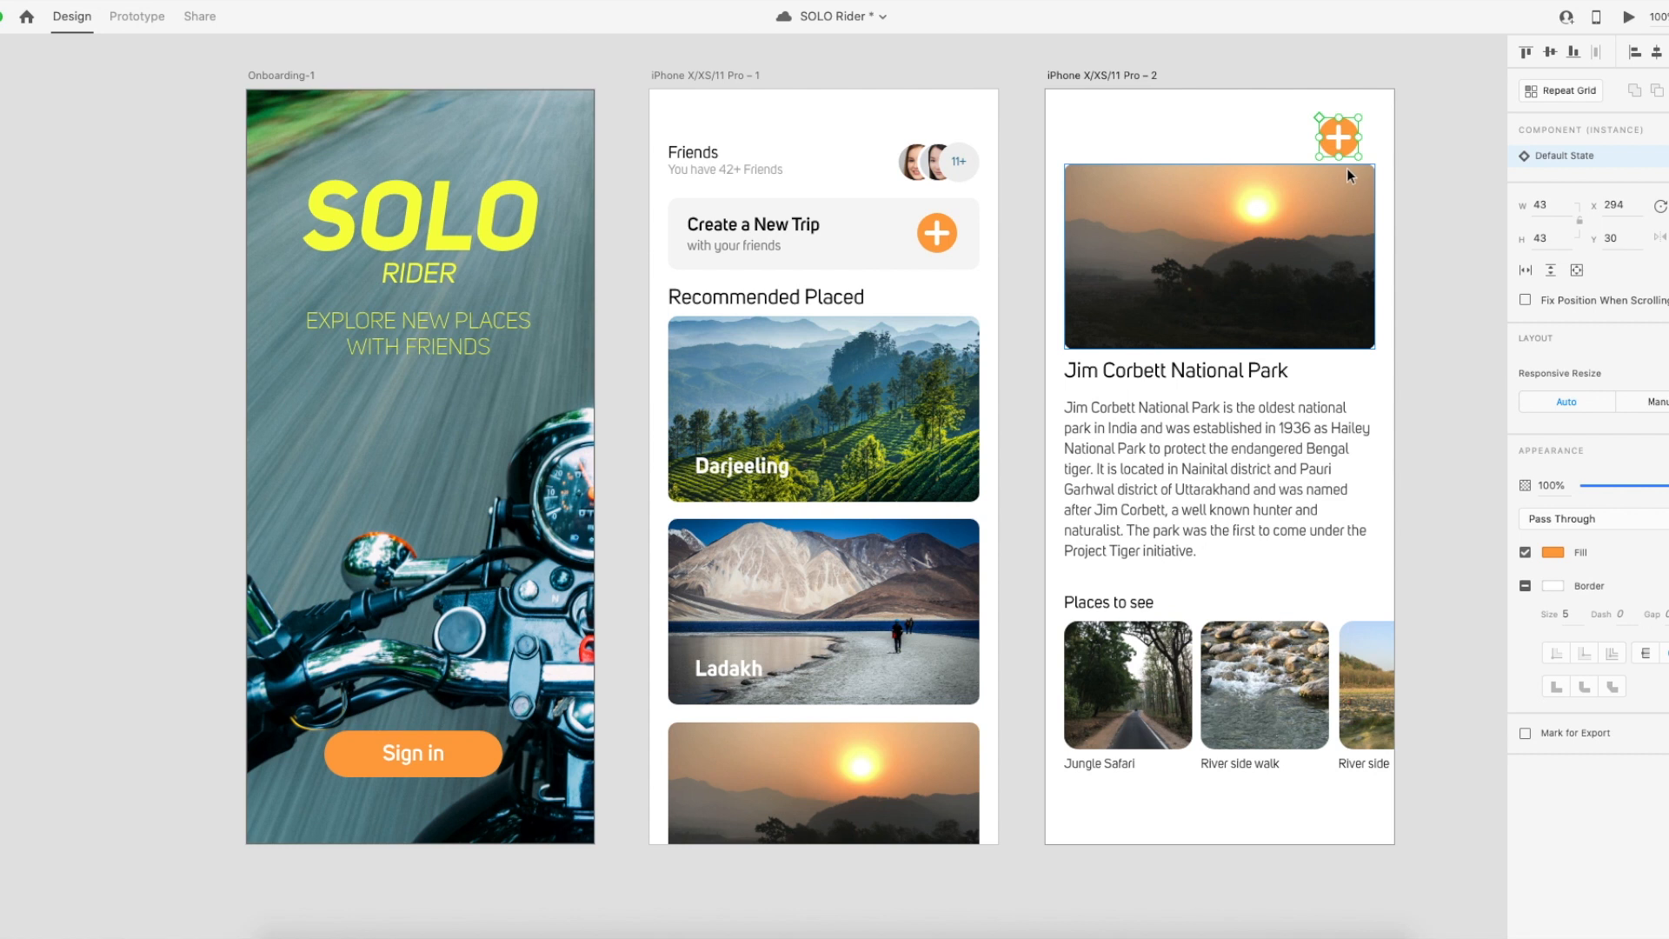
Shrink the plus button to 31 × 31 and place it above the photo's left edge at X 20, Y 39.
drag(1358, 157, 1352, 153)
click(1415, 172)
scroll(1344, 187, up, 1)
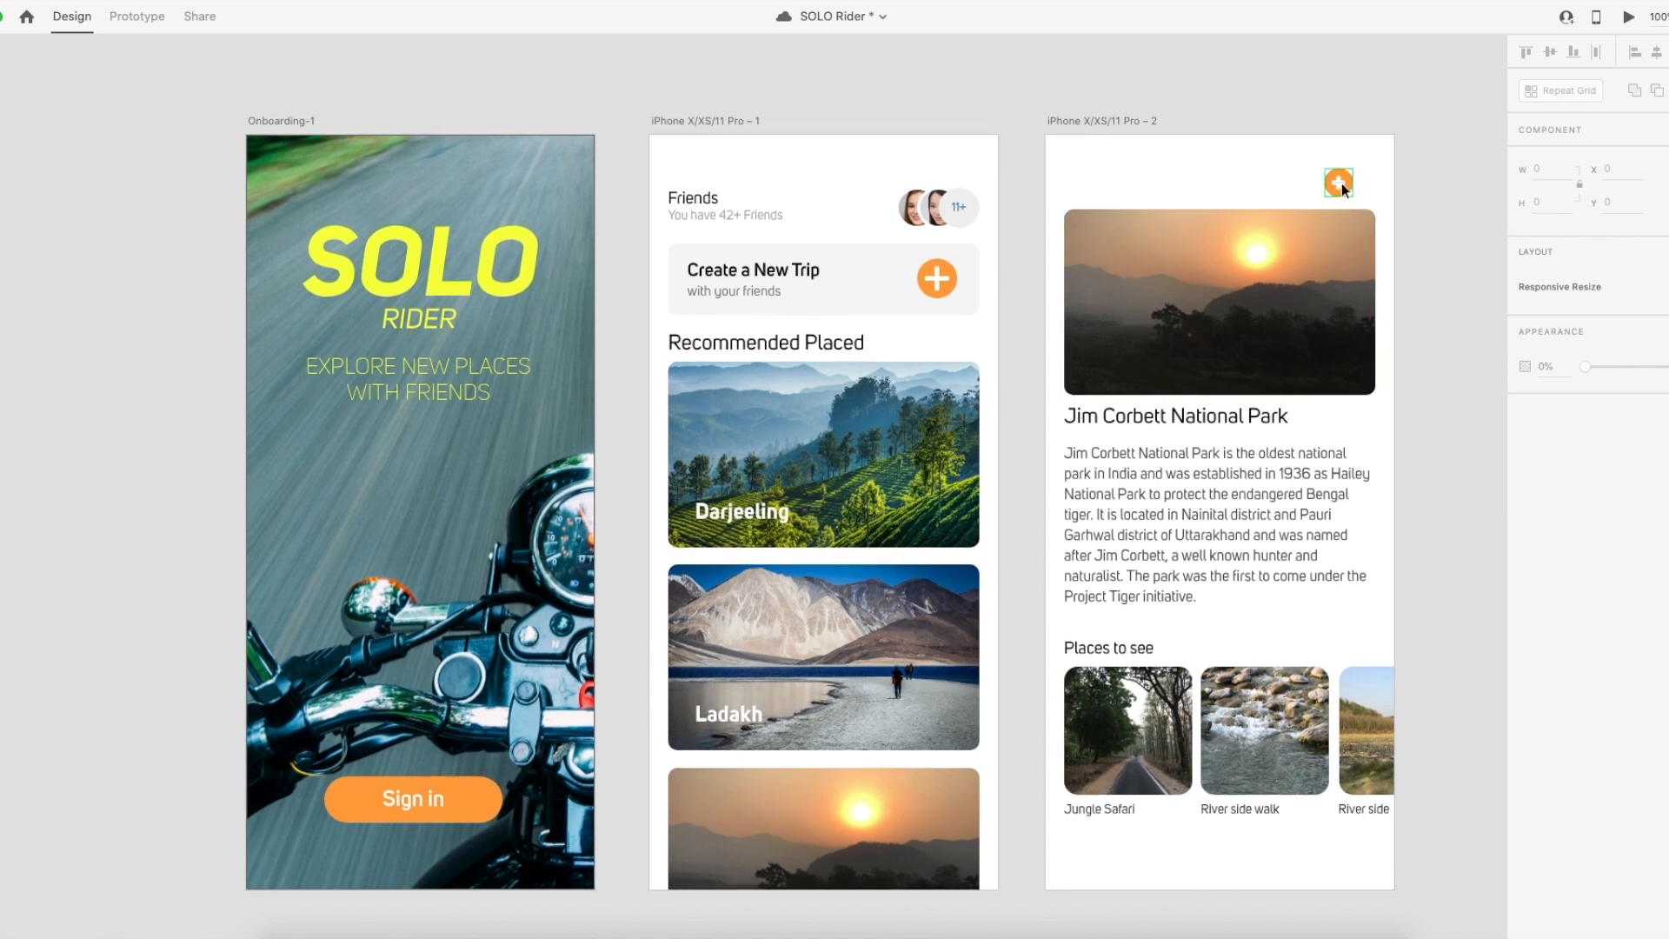
drag(1342, 183, 1064, 185)
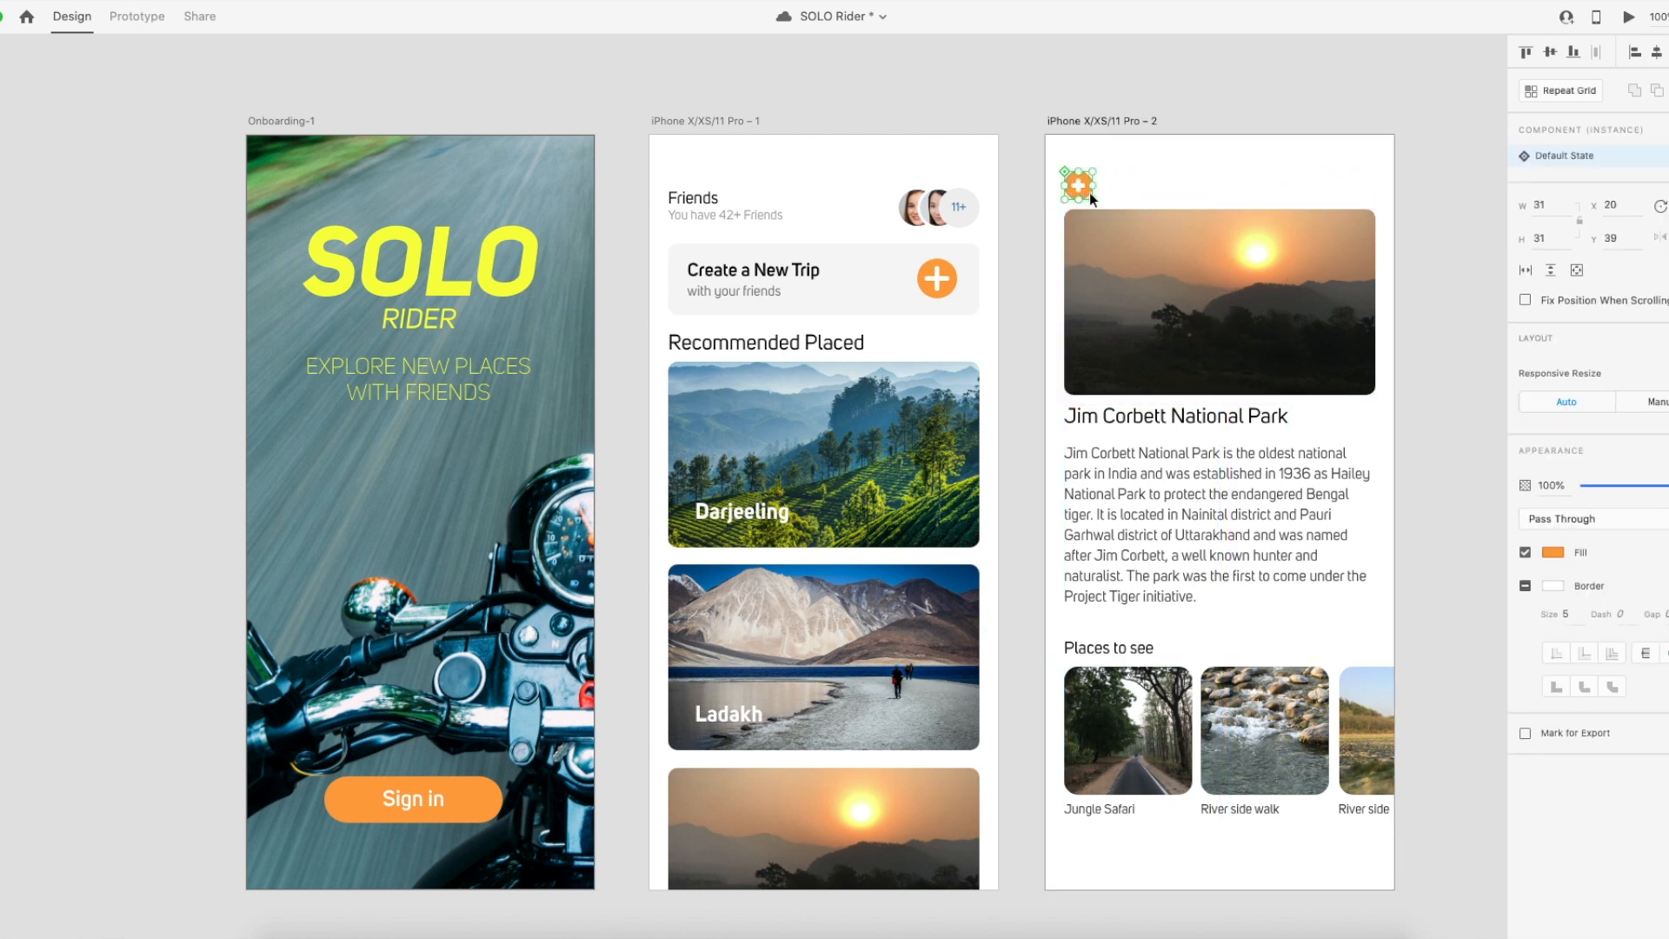
click(1310, 169)
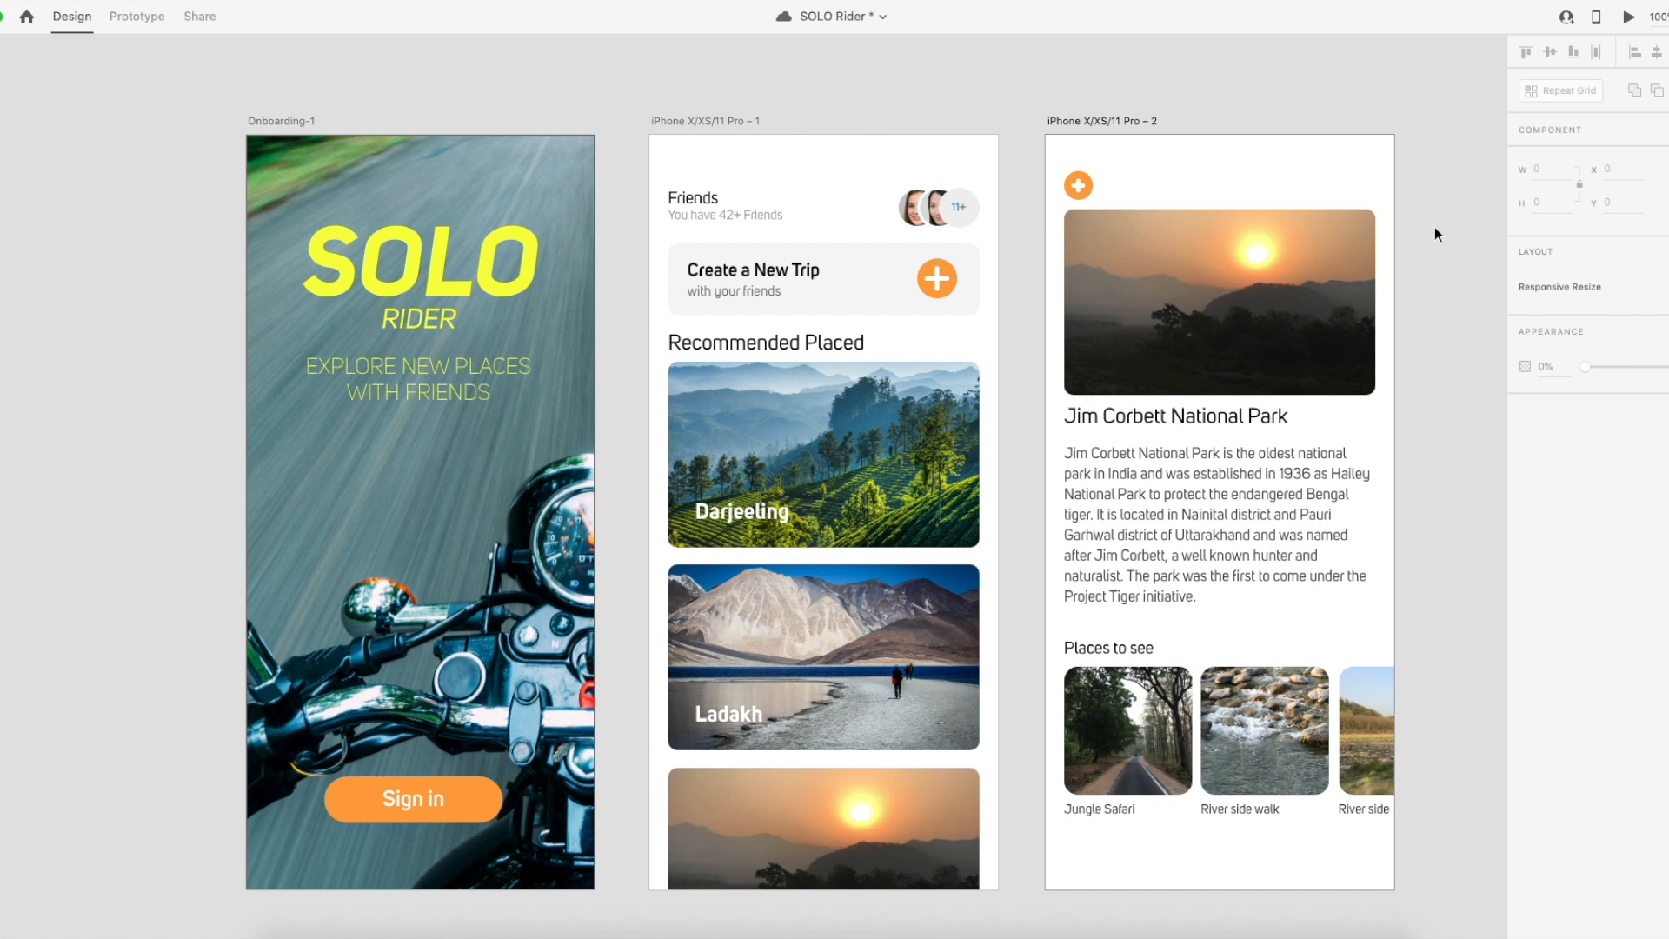
Add an "Add to Trip" text label beside the plus button above the photo.
key(t)
click(1109, 186)
text(Add)
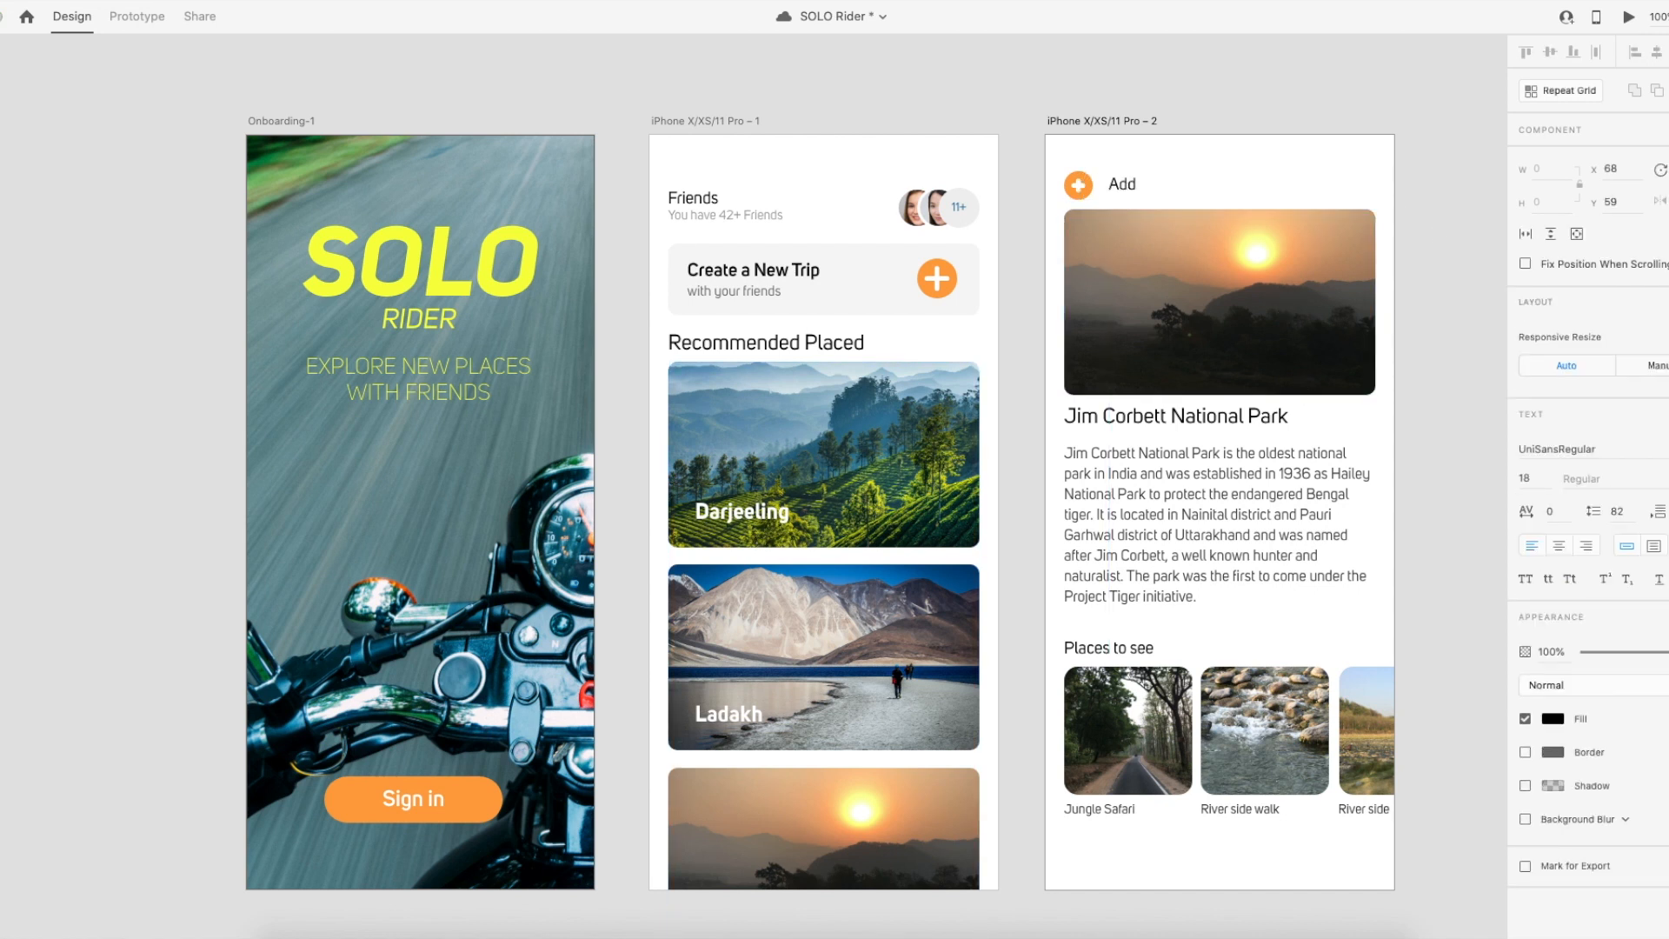
text( to my)
text( Trip)
key(BackSpace)
key(BackSpace)
key(BackSpace)
key(BackSpace)
click(1153, 197)
click(1210, 184)
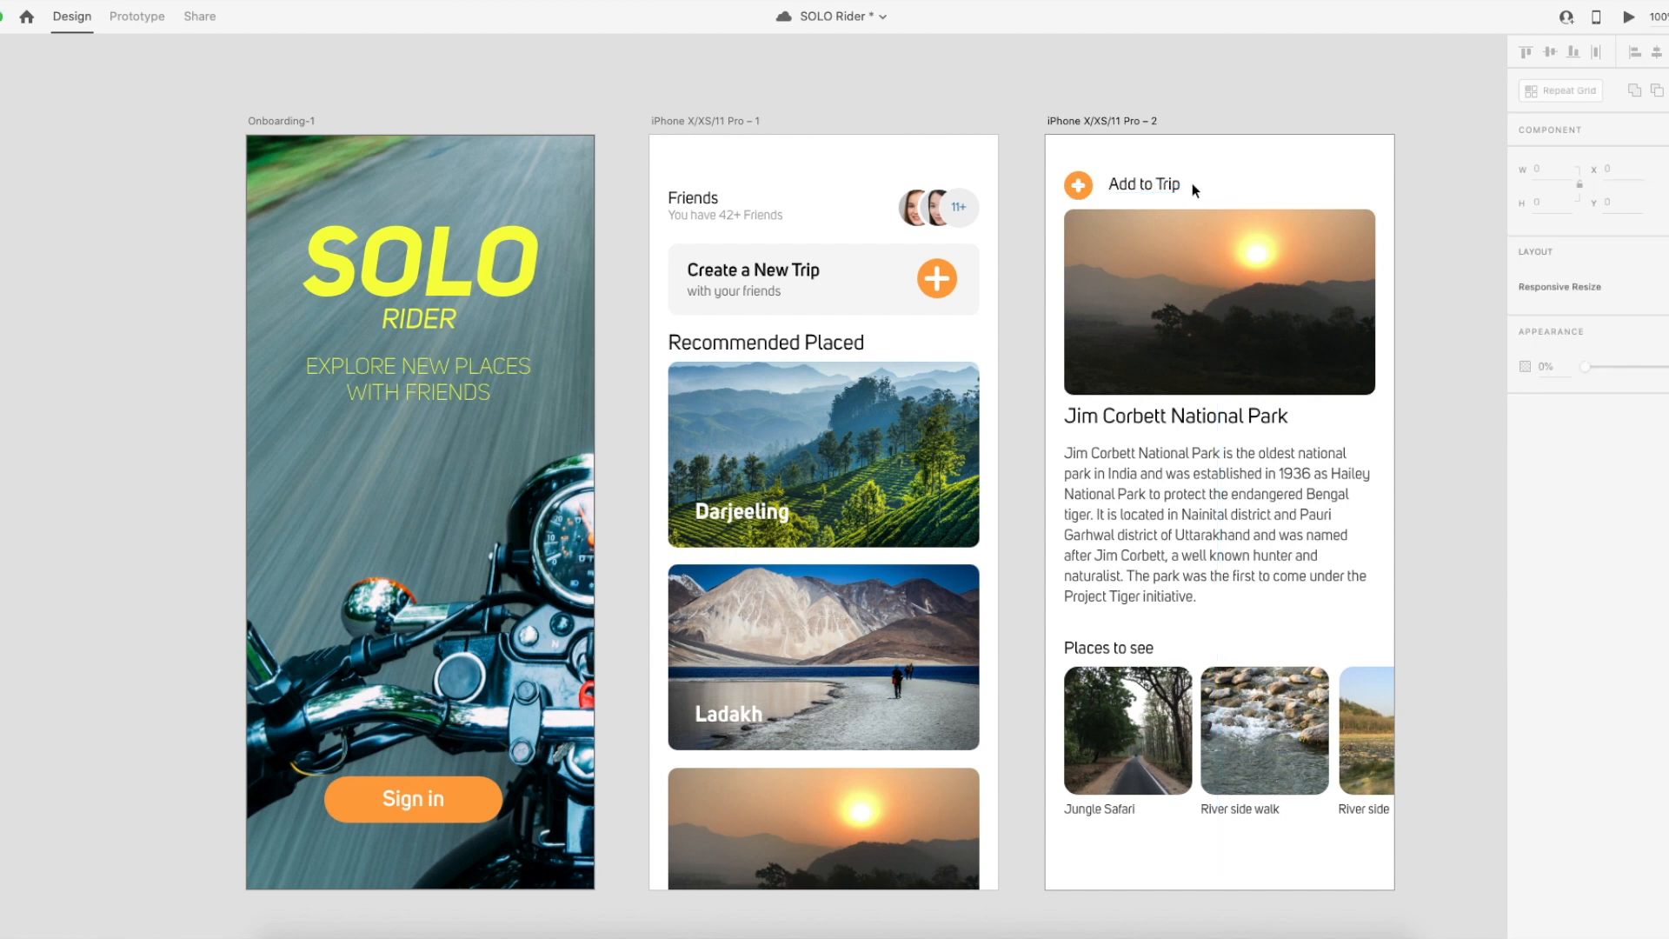
Move the "Add to Trip" label closer to the plus button, to X 59, Y 47.
drag(1135, 182, 1126, 180)
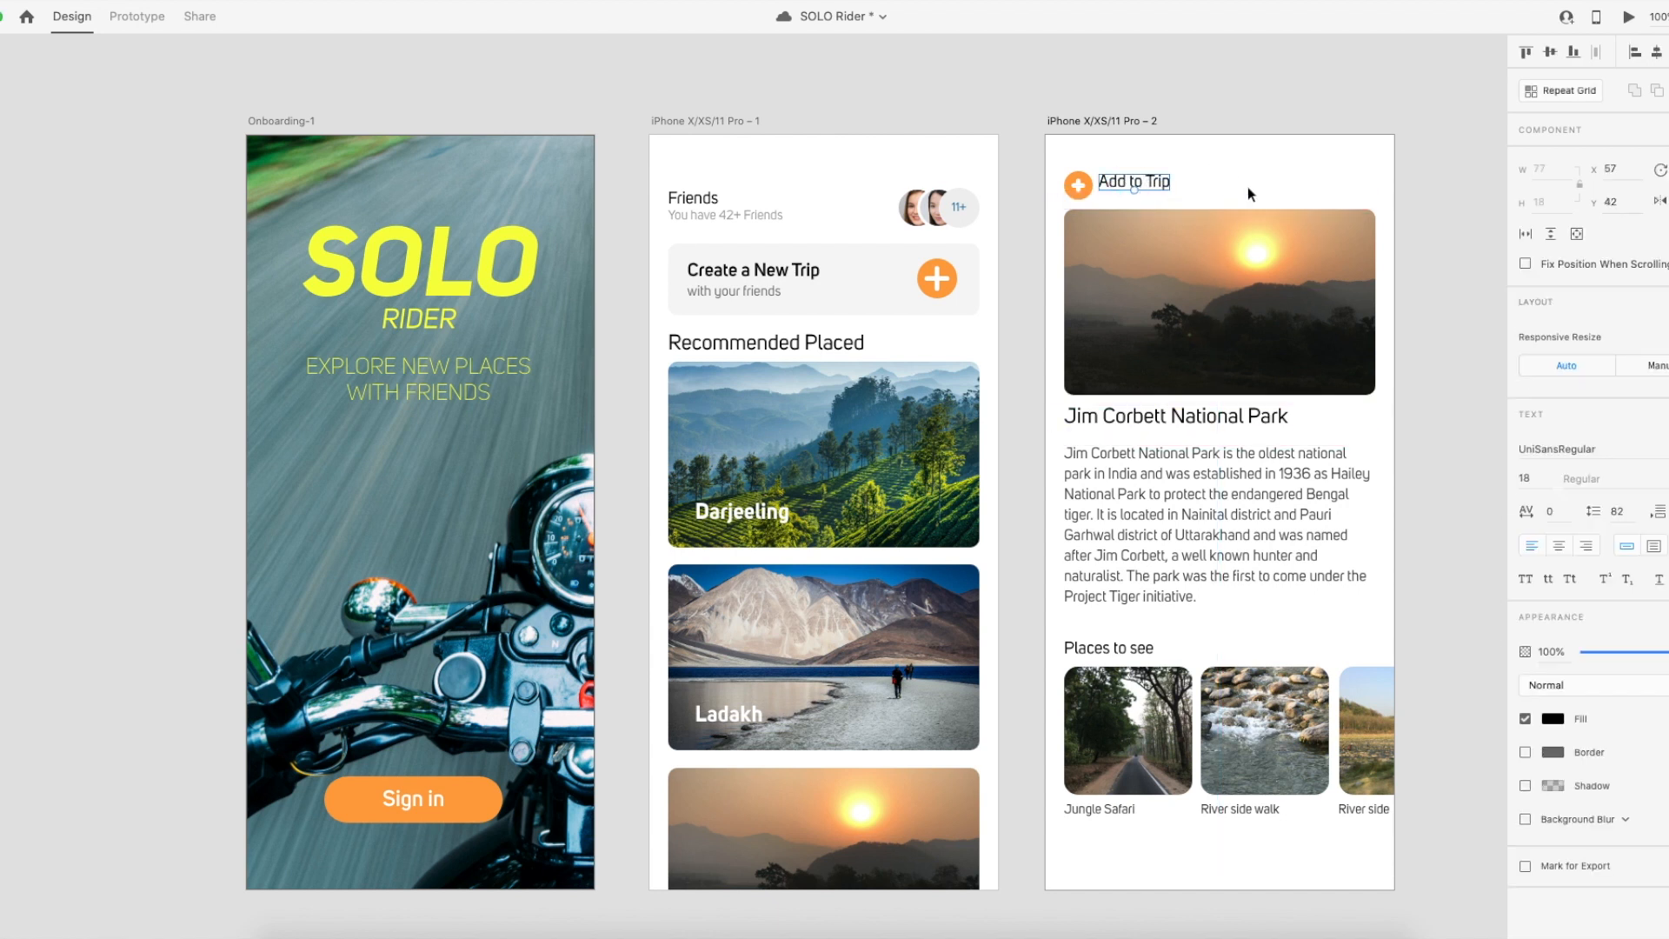
key(Right)
key(Right)
key(Right)
key(Down)
key(Down)
key(Down)
key(Down)
key(Down)
key(Left)
Change the label's text to "Add to trip".
double_click(1155, 183)
key(End)
key(BackSpace)
key(BackSpace)
key(BackSpace)
key(BackSpace)
text(trip)
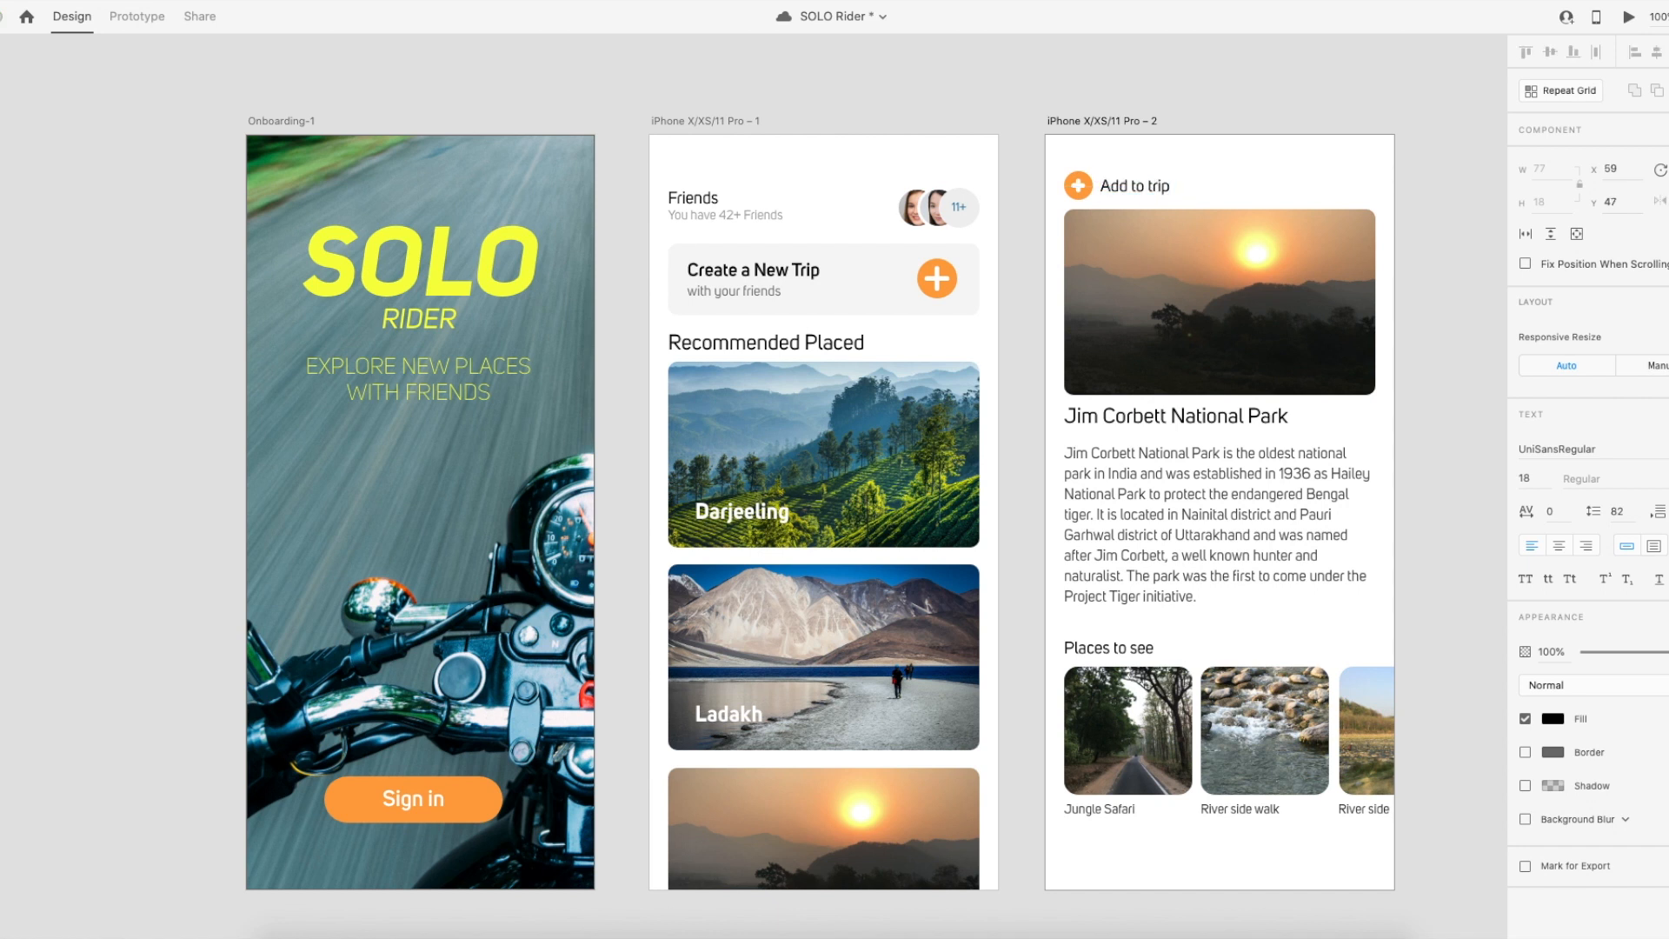
click(1234, 190)
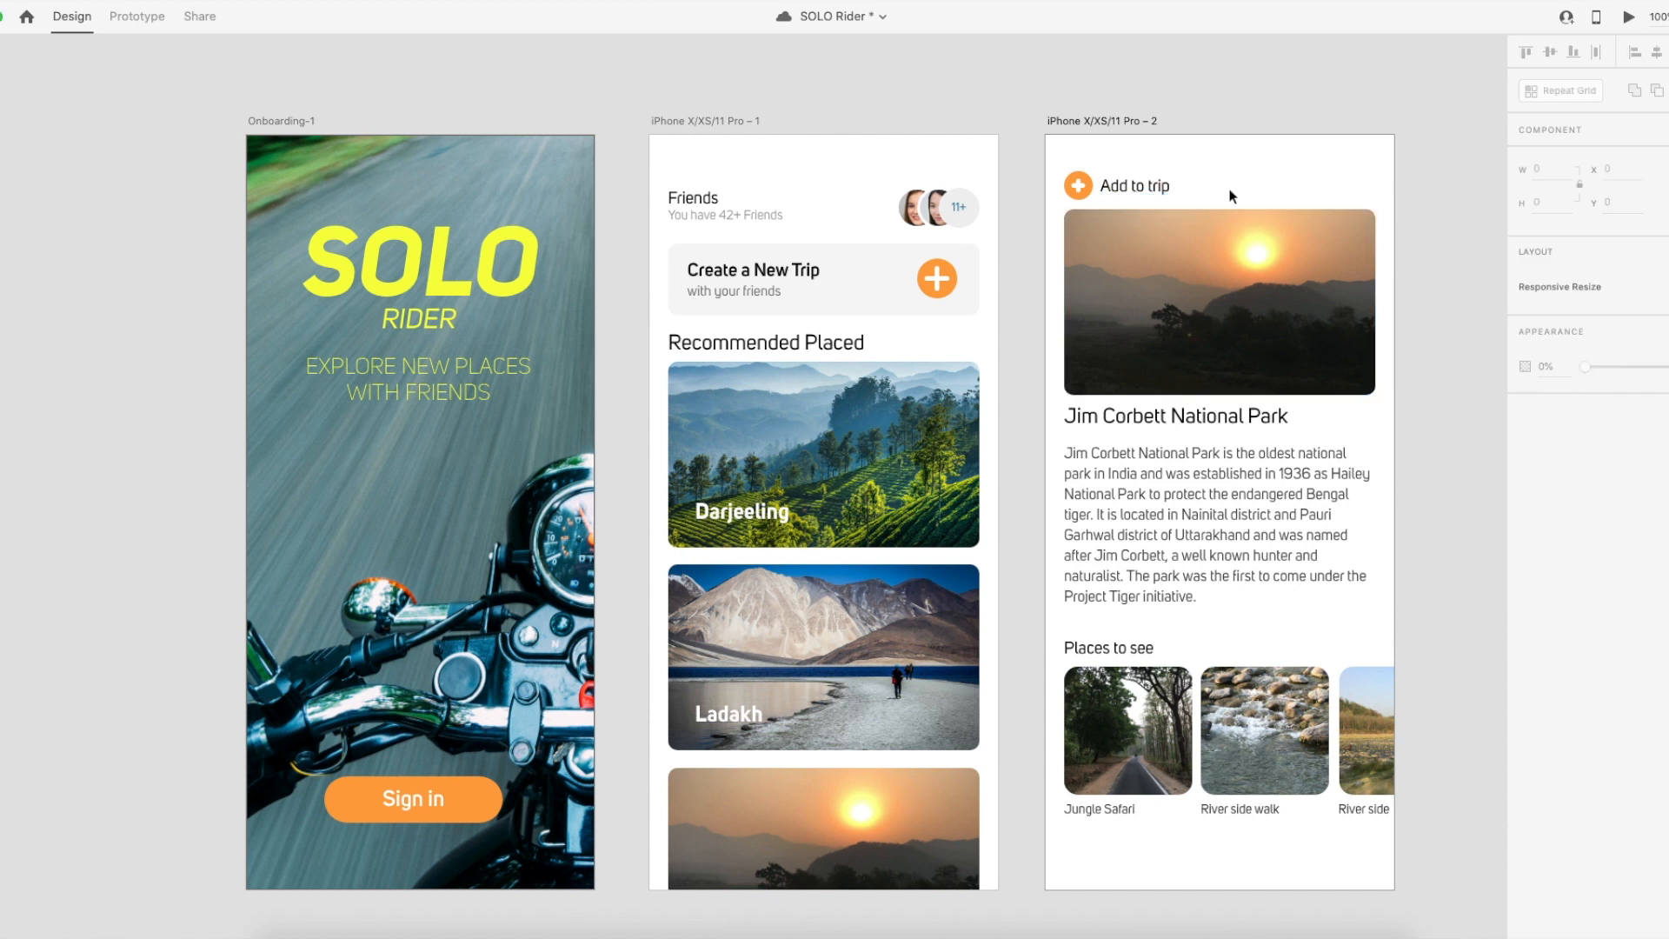
Delete the plus button beside "Add to trip" and draw a rectangle about 104 × 37 above the photo's right end.
click(1082, 191)
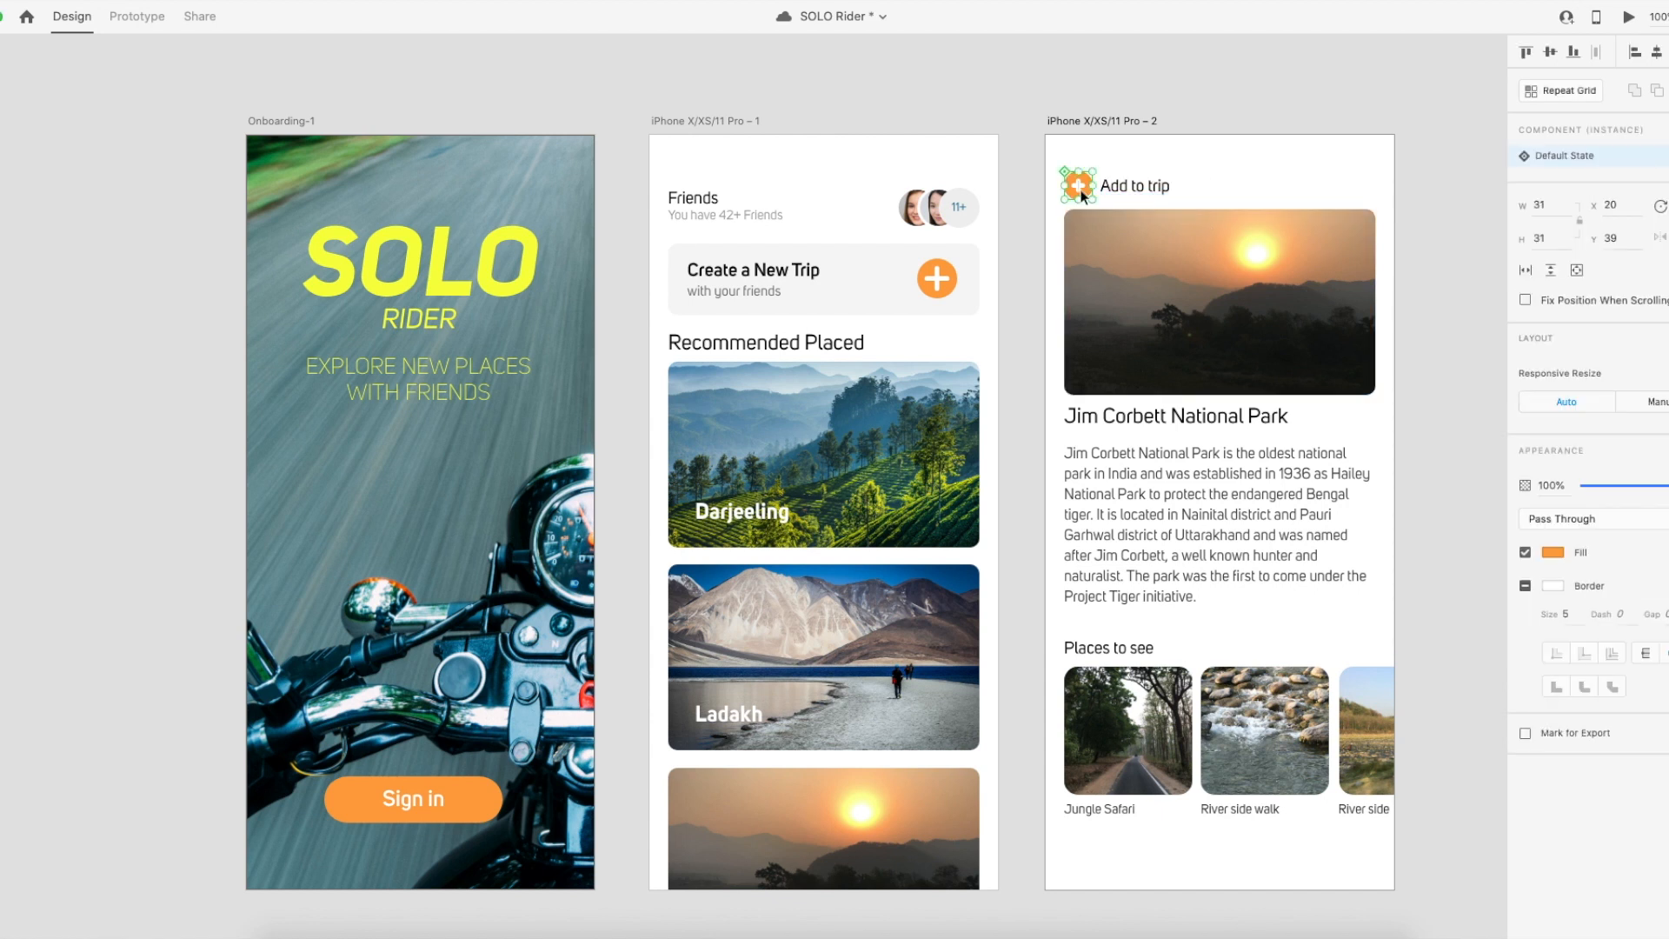
key(Delete)
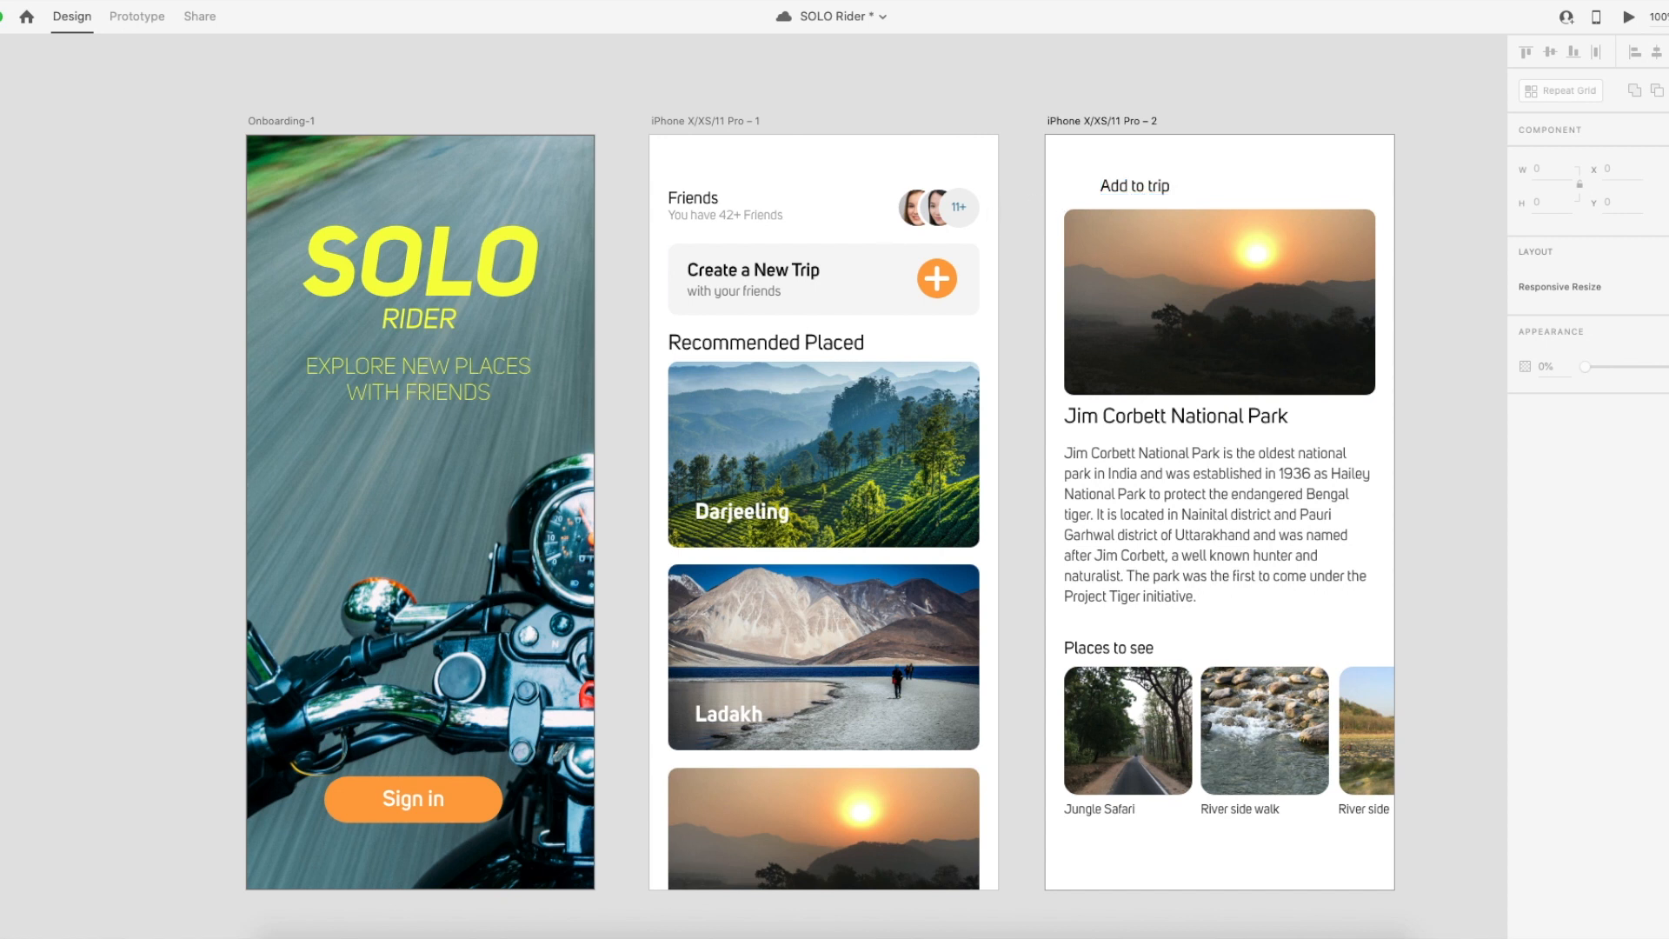
key(r)
drag(1360, 201, 1373, 209)
drag(1372, 206, 1372, 209)
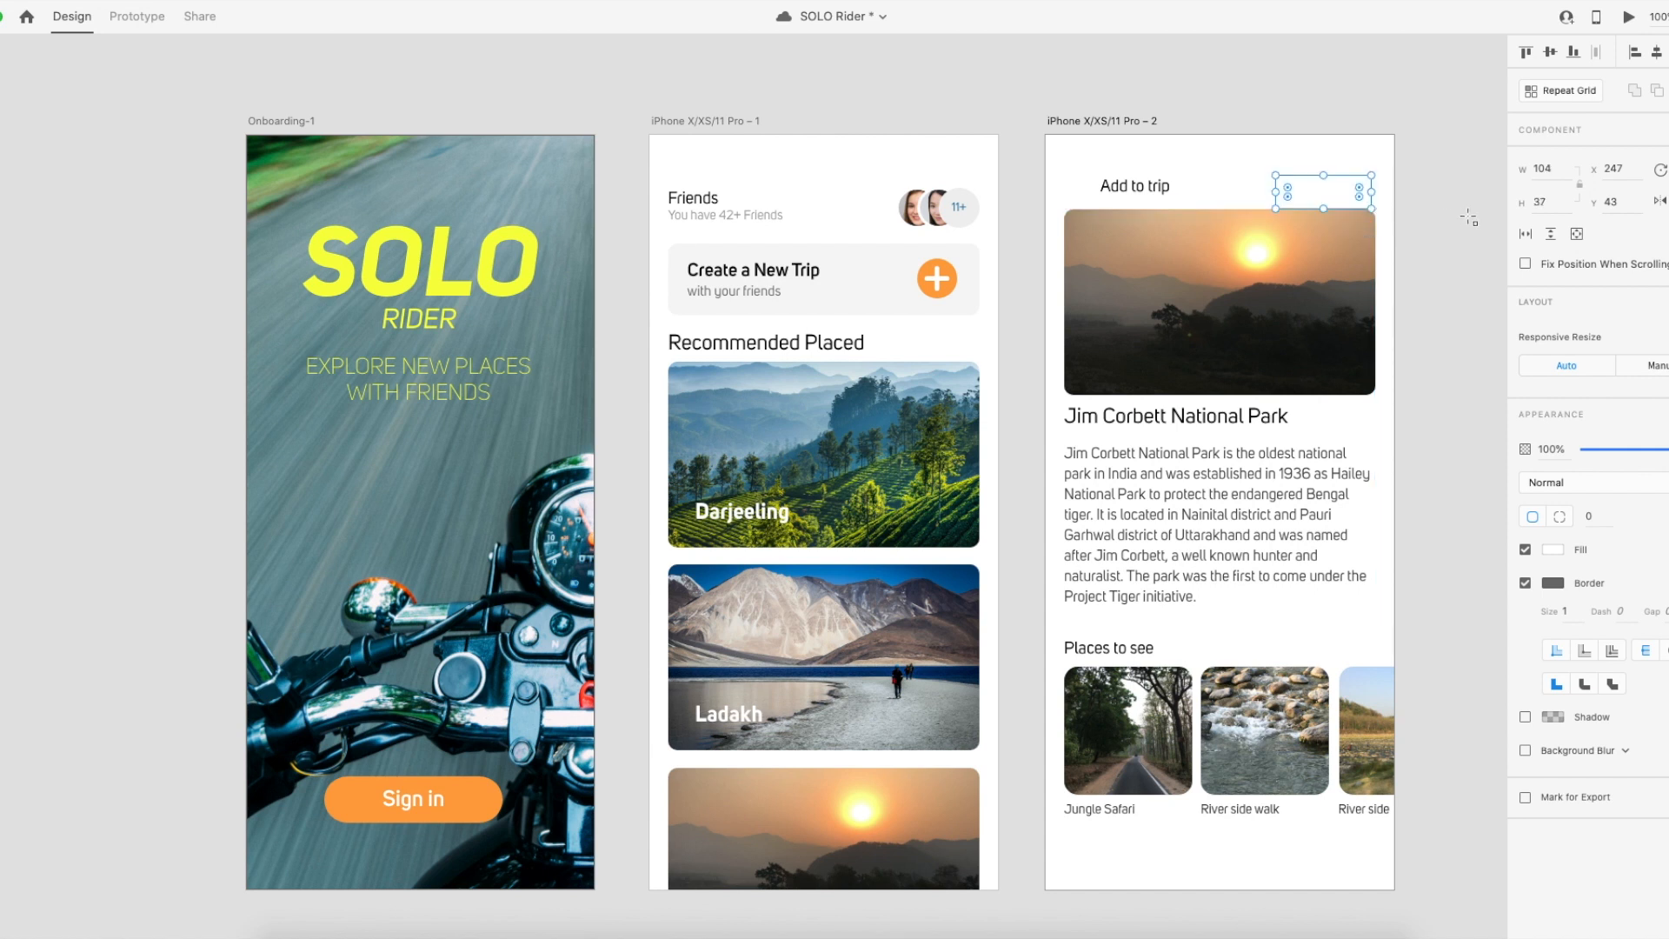
Set the new rectangle's size to 100 wide and 36 high.
drag(1551, 202, 1515, 208)
text(36)
click(1546, 169)
text(10)
key(Return)
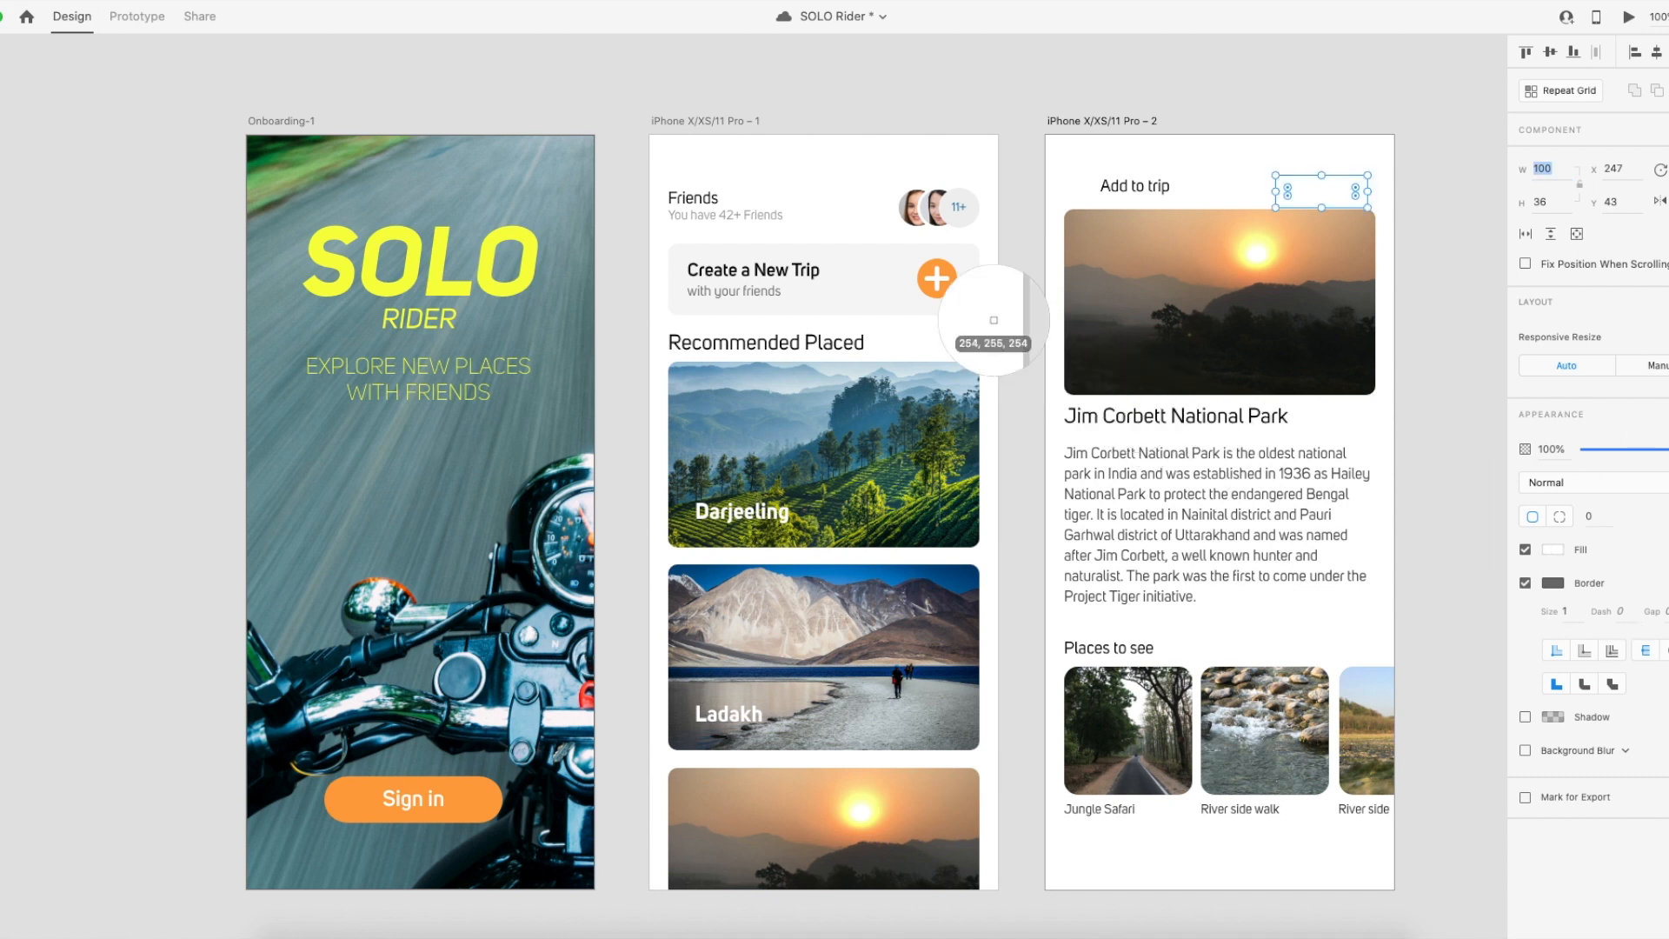
Fill the new rectangle with the plus button's orange, remove its border and round its corners to 18.
click(941, 296)
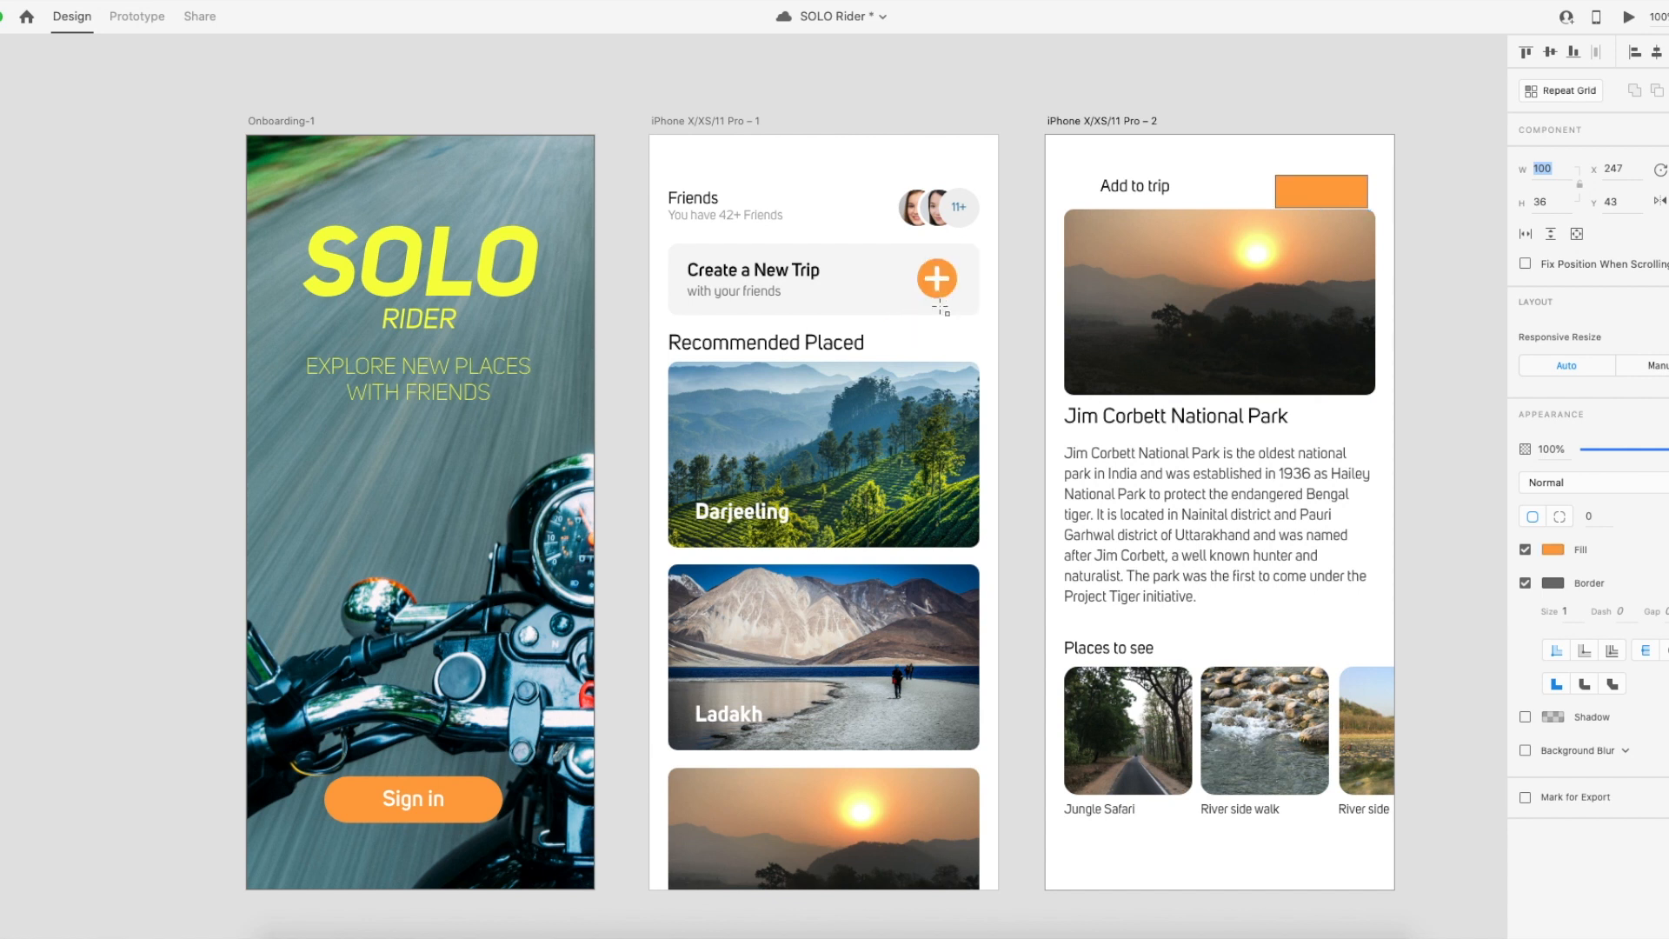
click(1526, 584)
click(1327, 191)
click(1354, 188)
drag(1354, 188, 1352, 191)
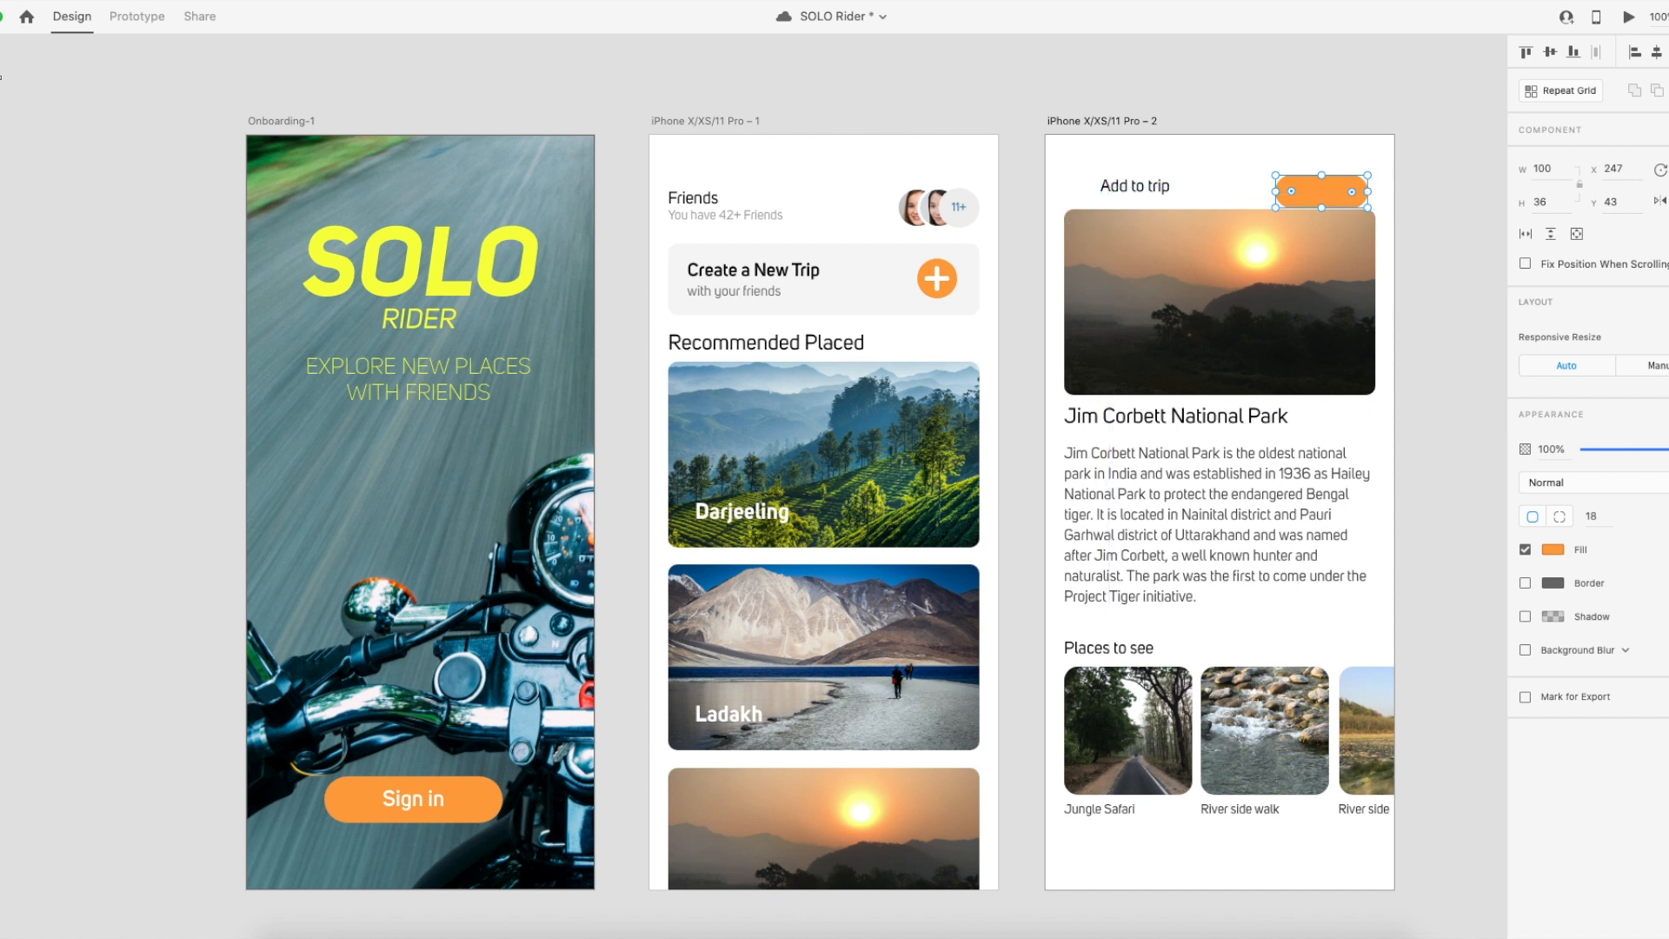
Move the "Add to trip" label onto the orange rectangle and make its text white.
drag(1132, 186, 1325, 198)
scroll(1325, 198, left, 1)
scroll(1330, 301, left, 5)
scroll(1195, 306, right, 6)
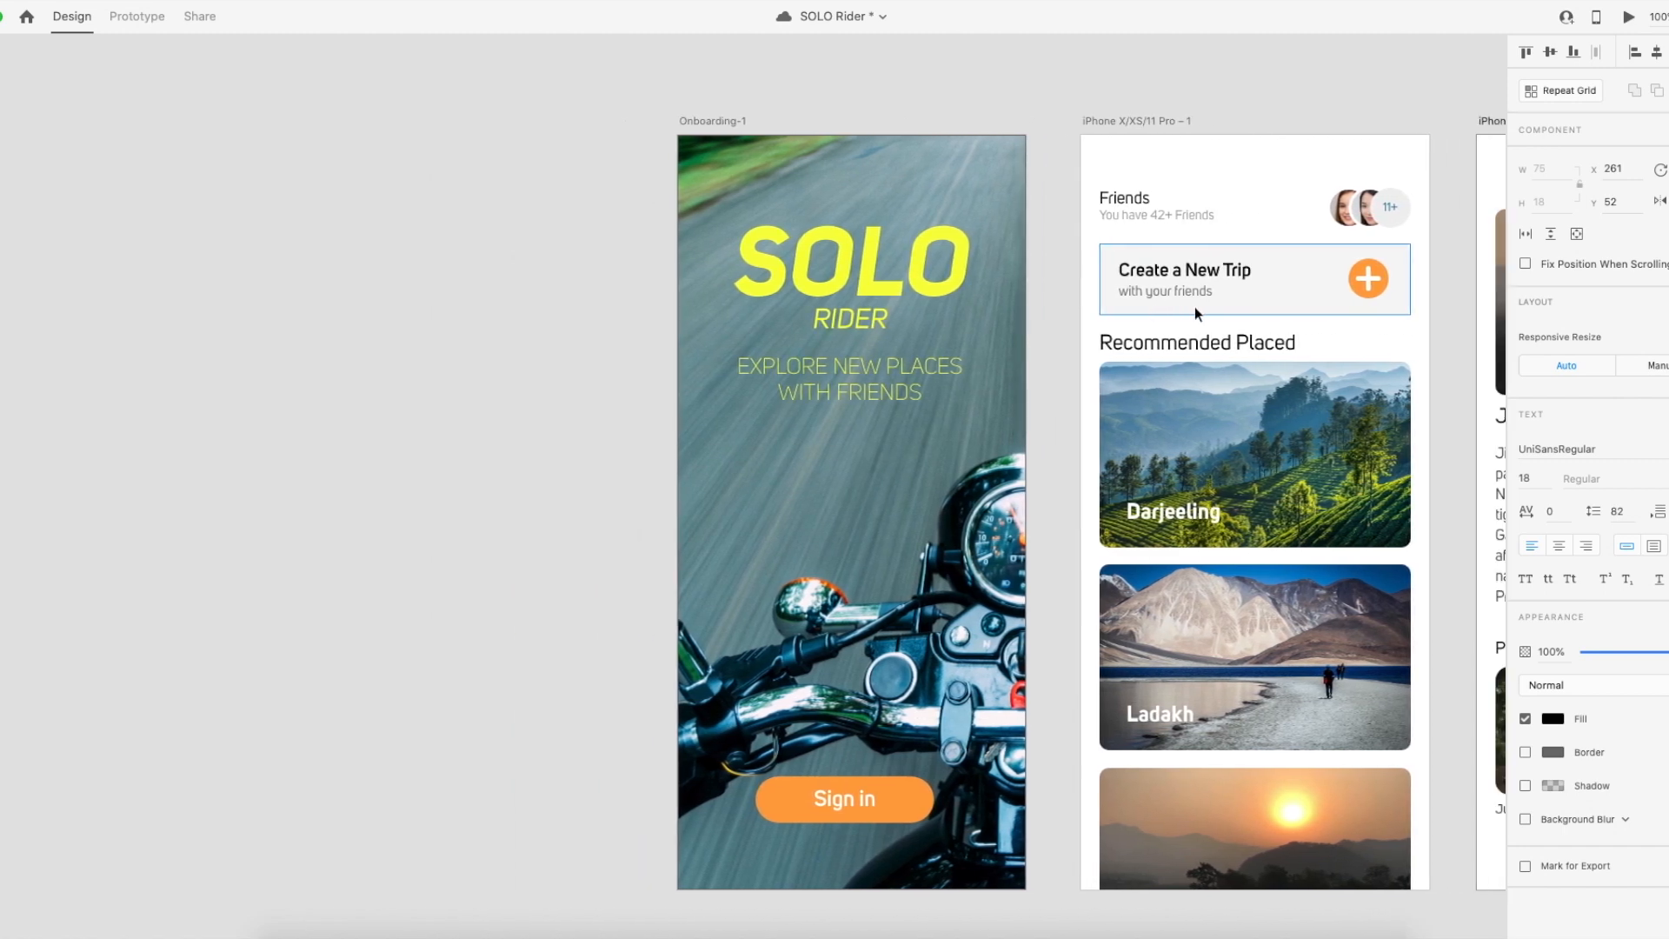
scroll(1195, 306, right, 1)
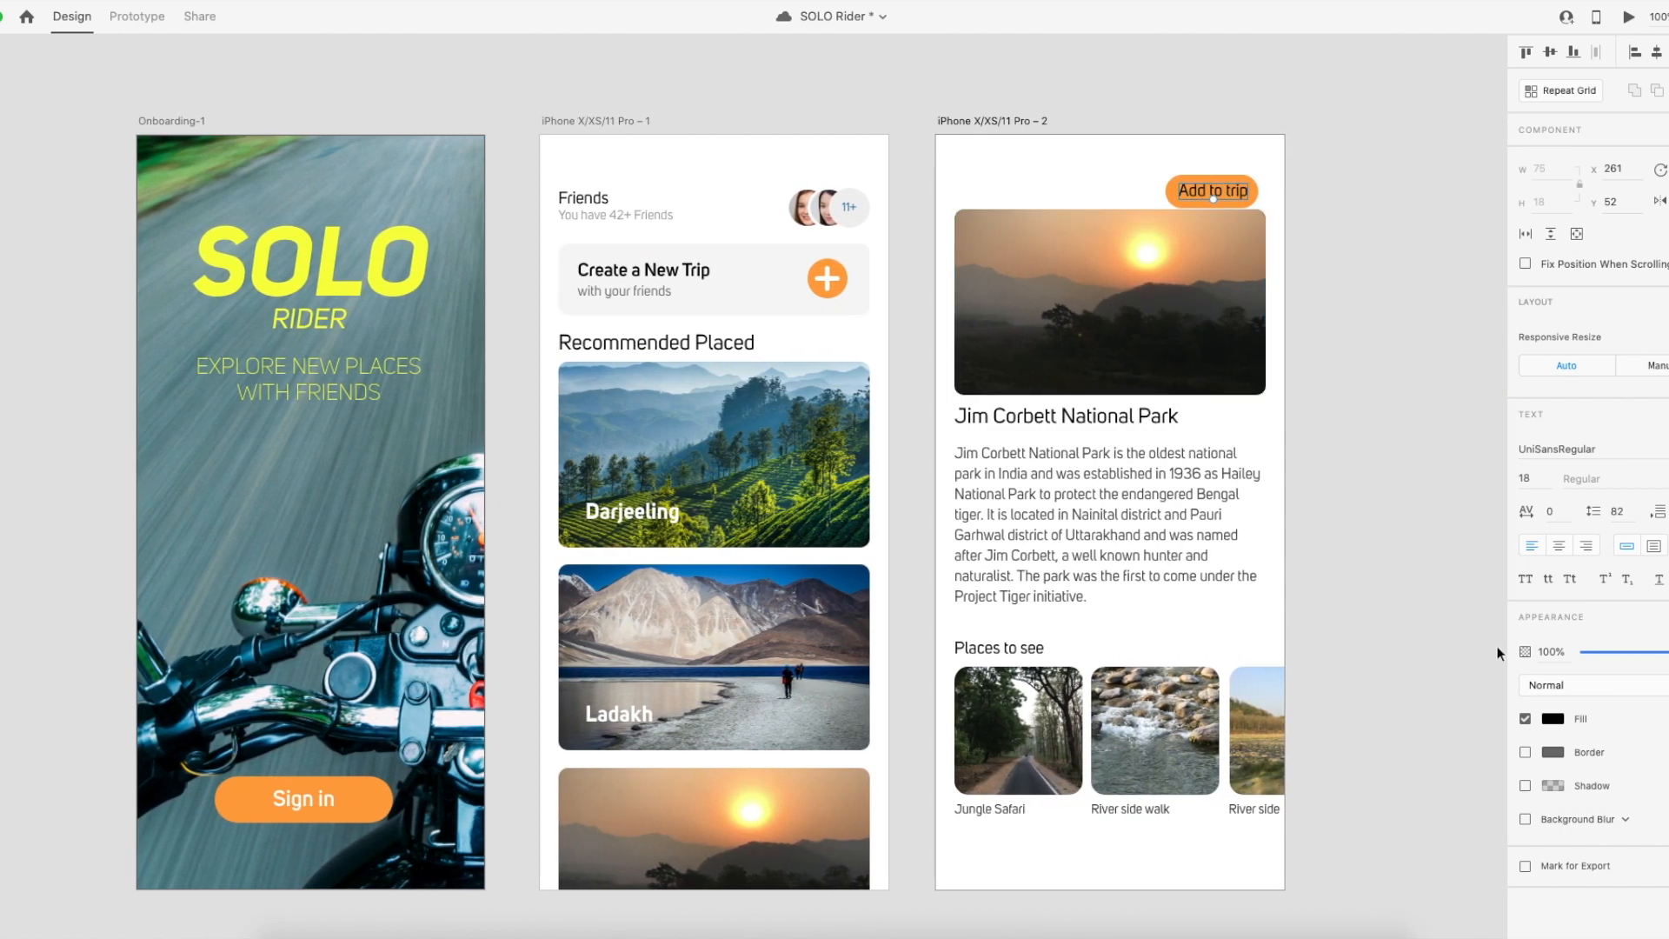
click(1559, 723)
drag(1415, 655, 1286, 607)
click(1425, 437)
click(1426, 437)
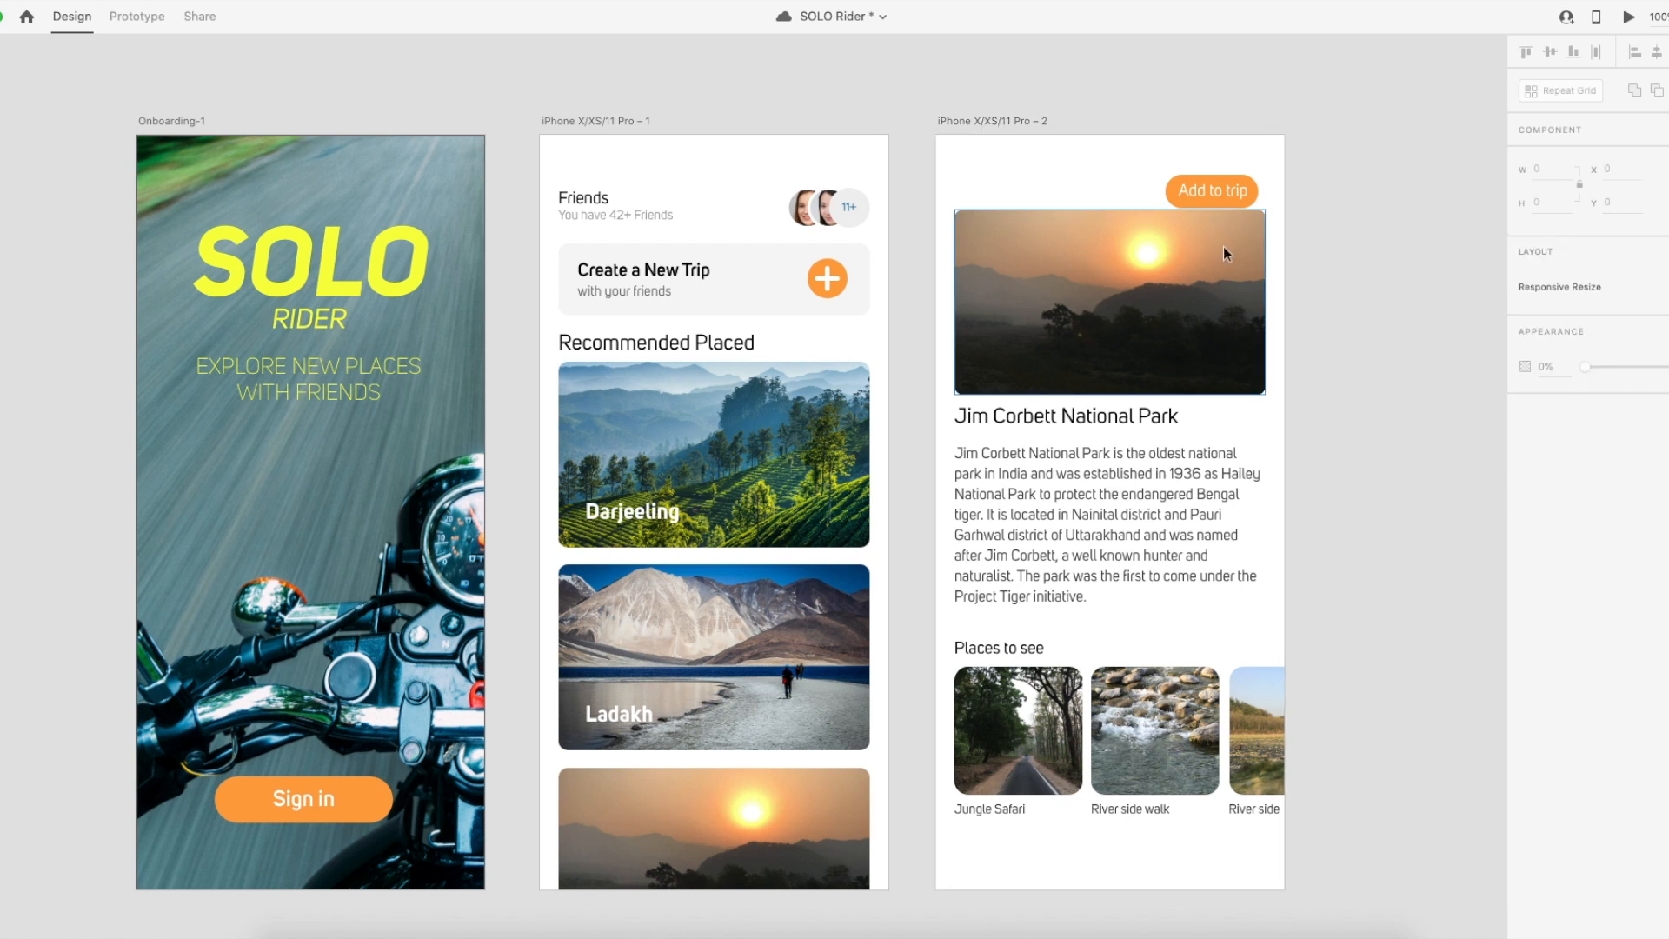
Set the "Add to trip" label's font size to 14.
click(1219, 190)
key(Down)
key(Down)
key(Down)
key(Down)
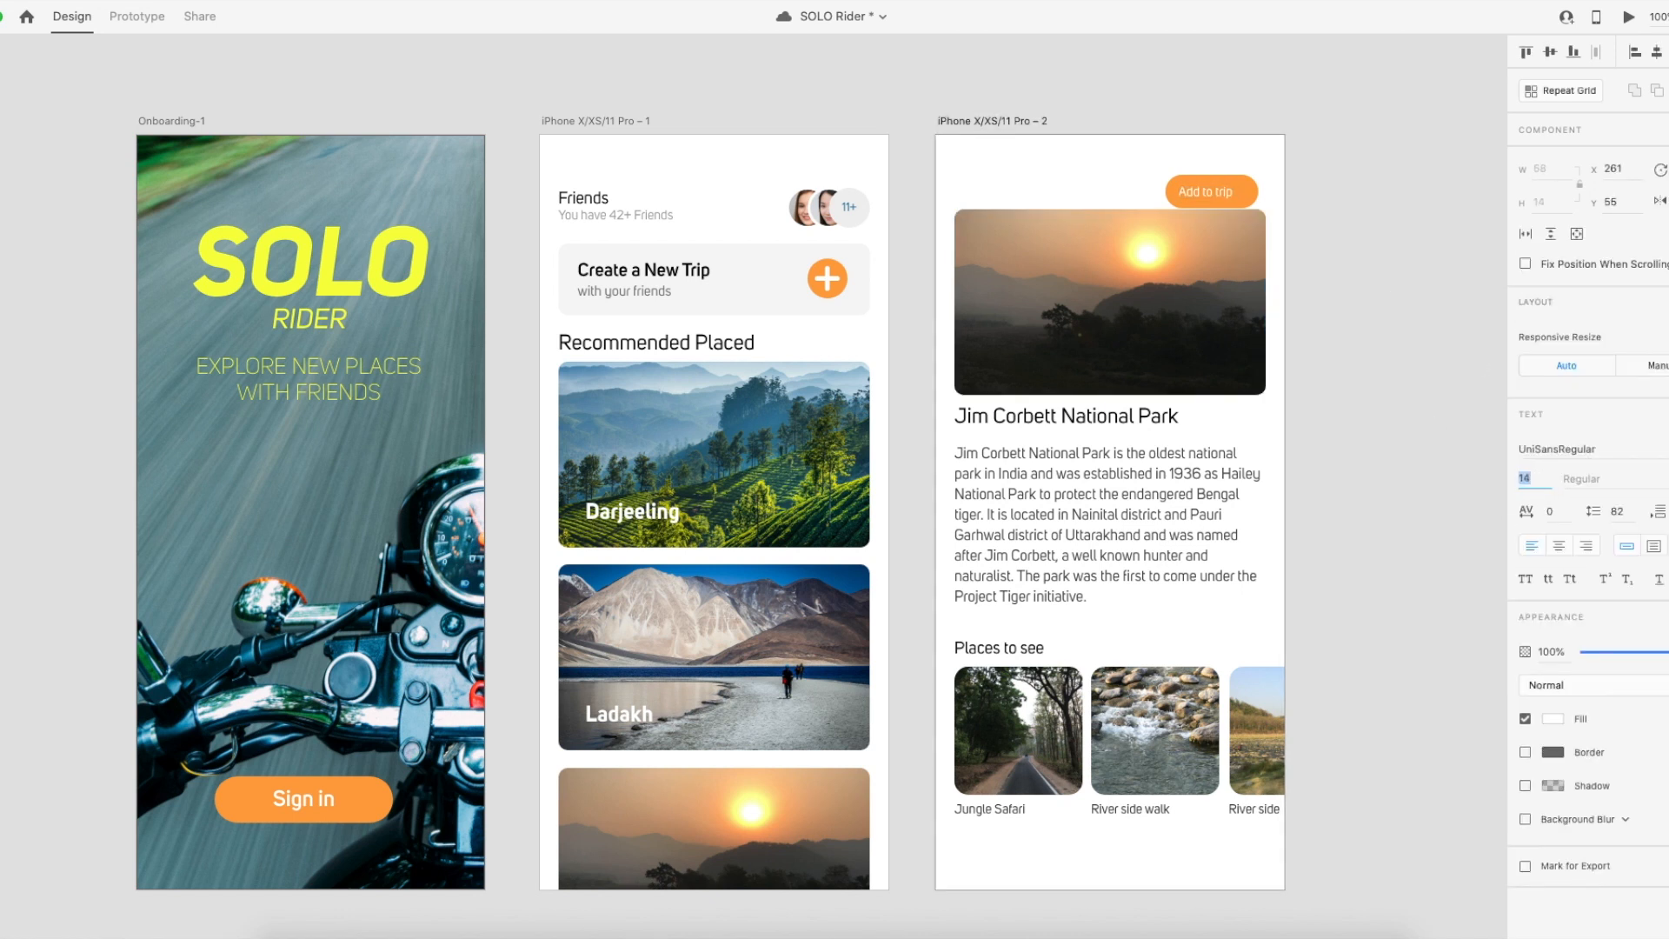
Change the "Add to trip" label's font to UniSansBold.
drag(1602, 450, 1563, 450)
text(Rb)
key(Escape)
click(1556, 448)
click(1600, 505)
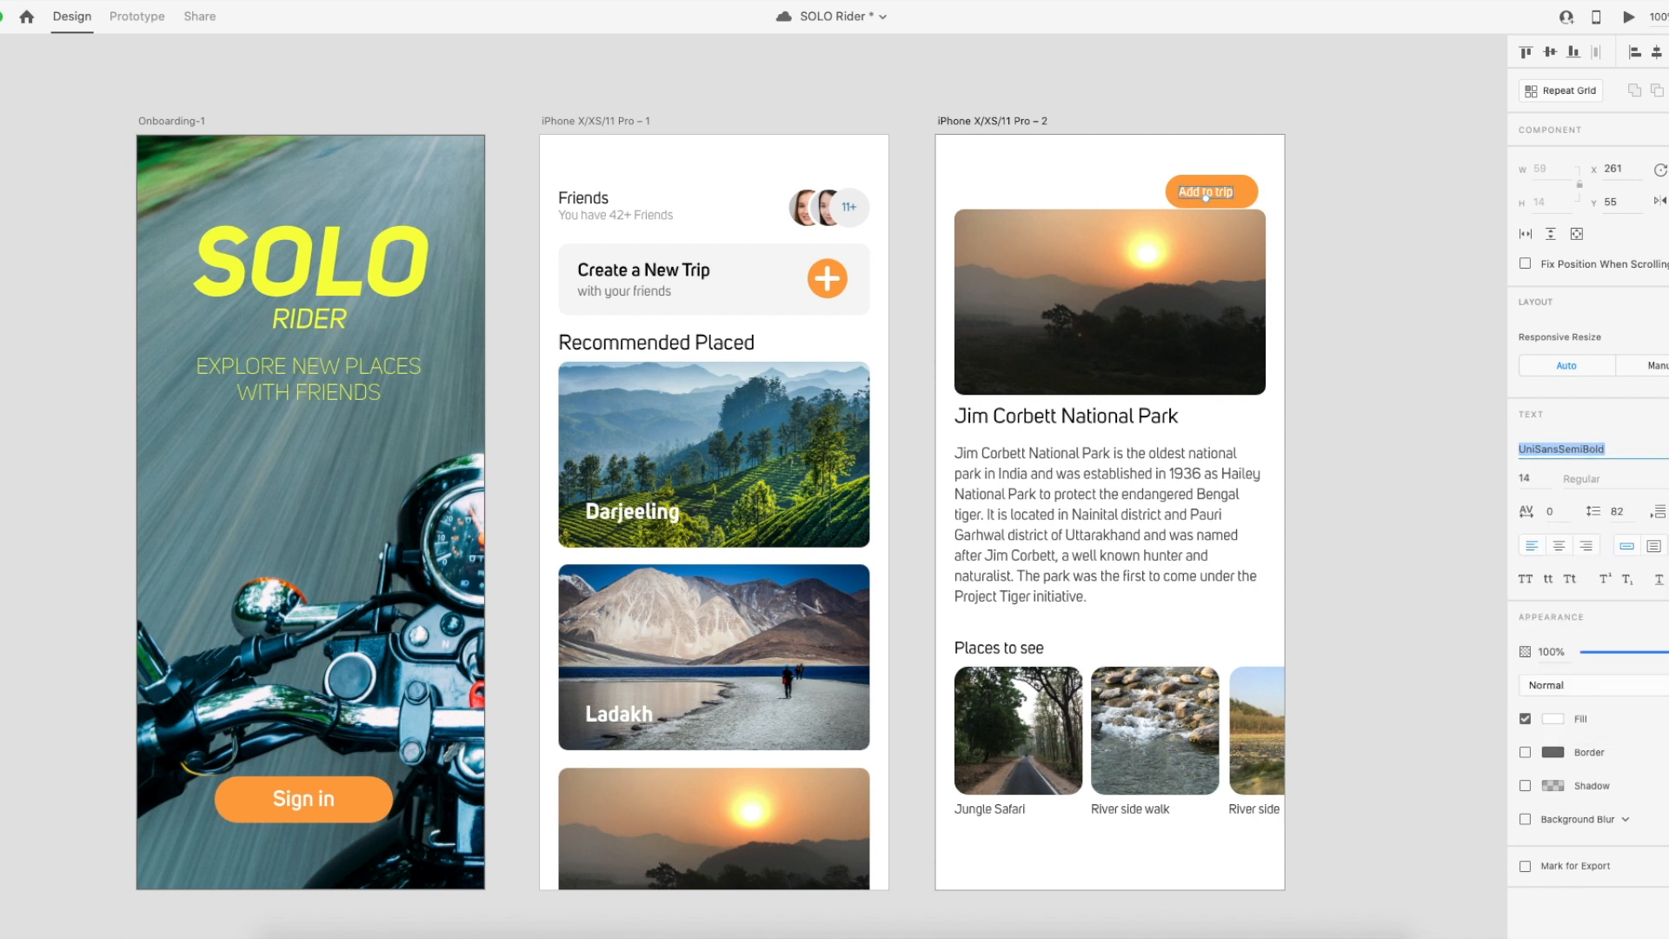
key(Down)
scroll(1580, 525, up, 3)
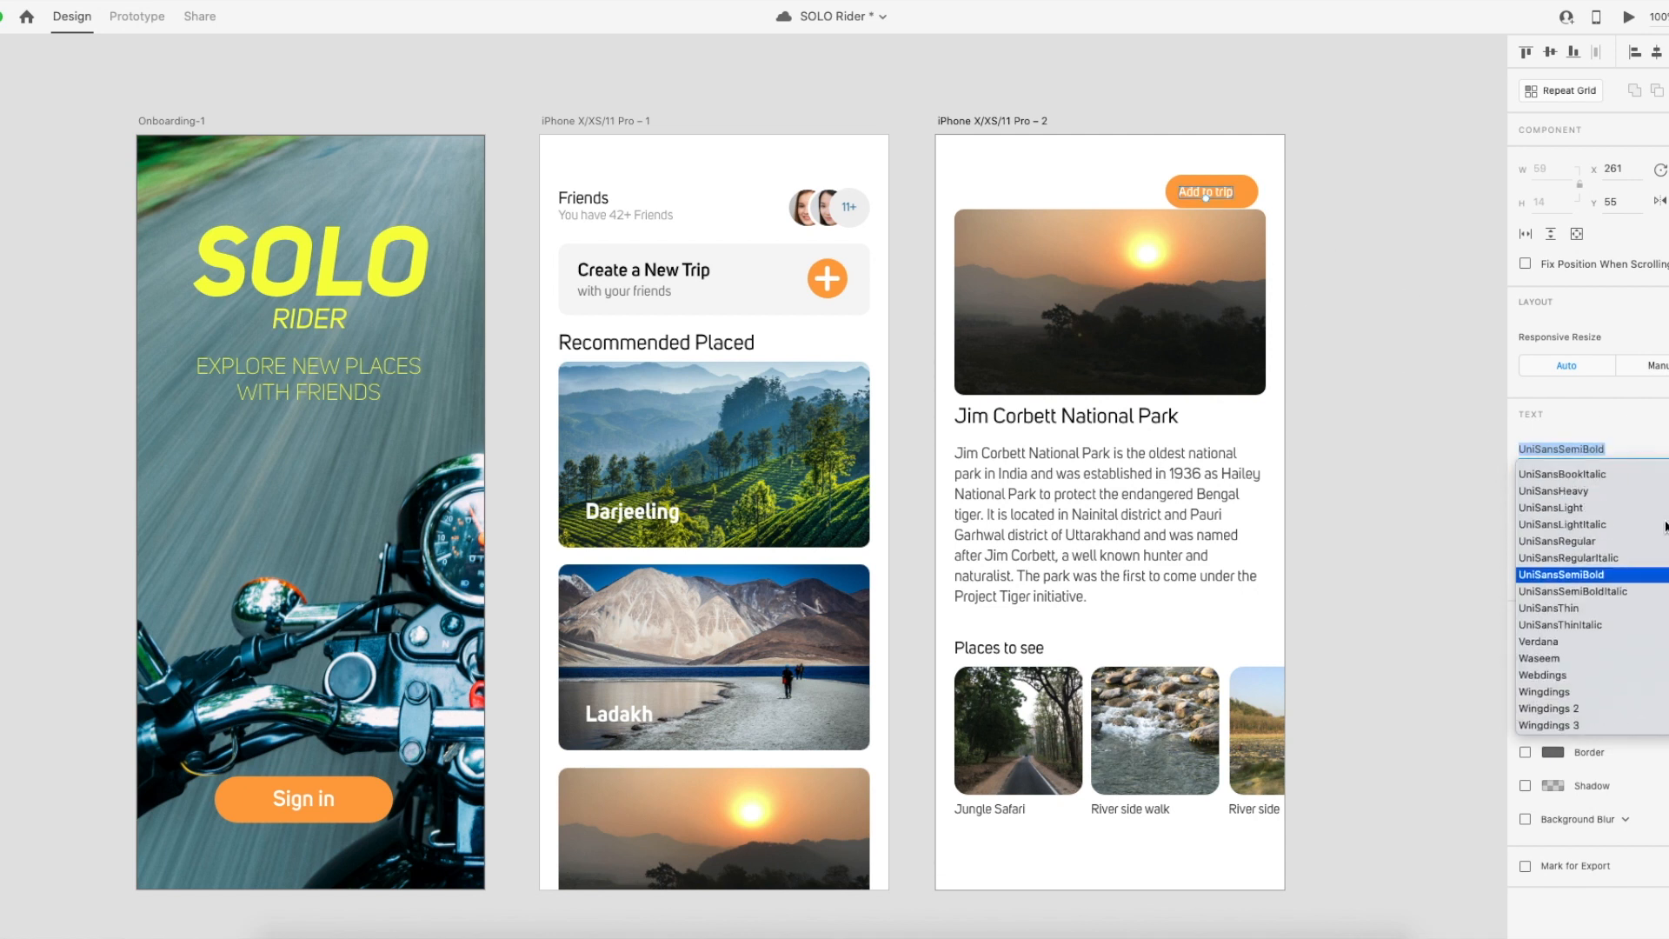
scroll(1570, 525, up, 2)
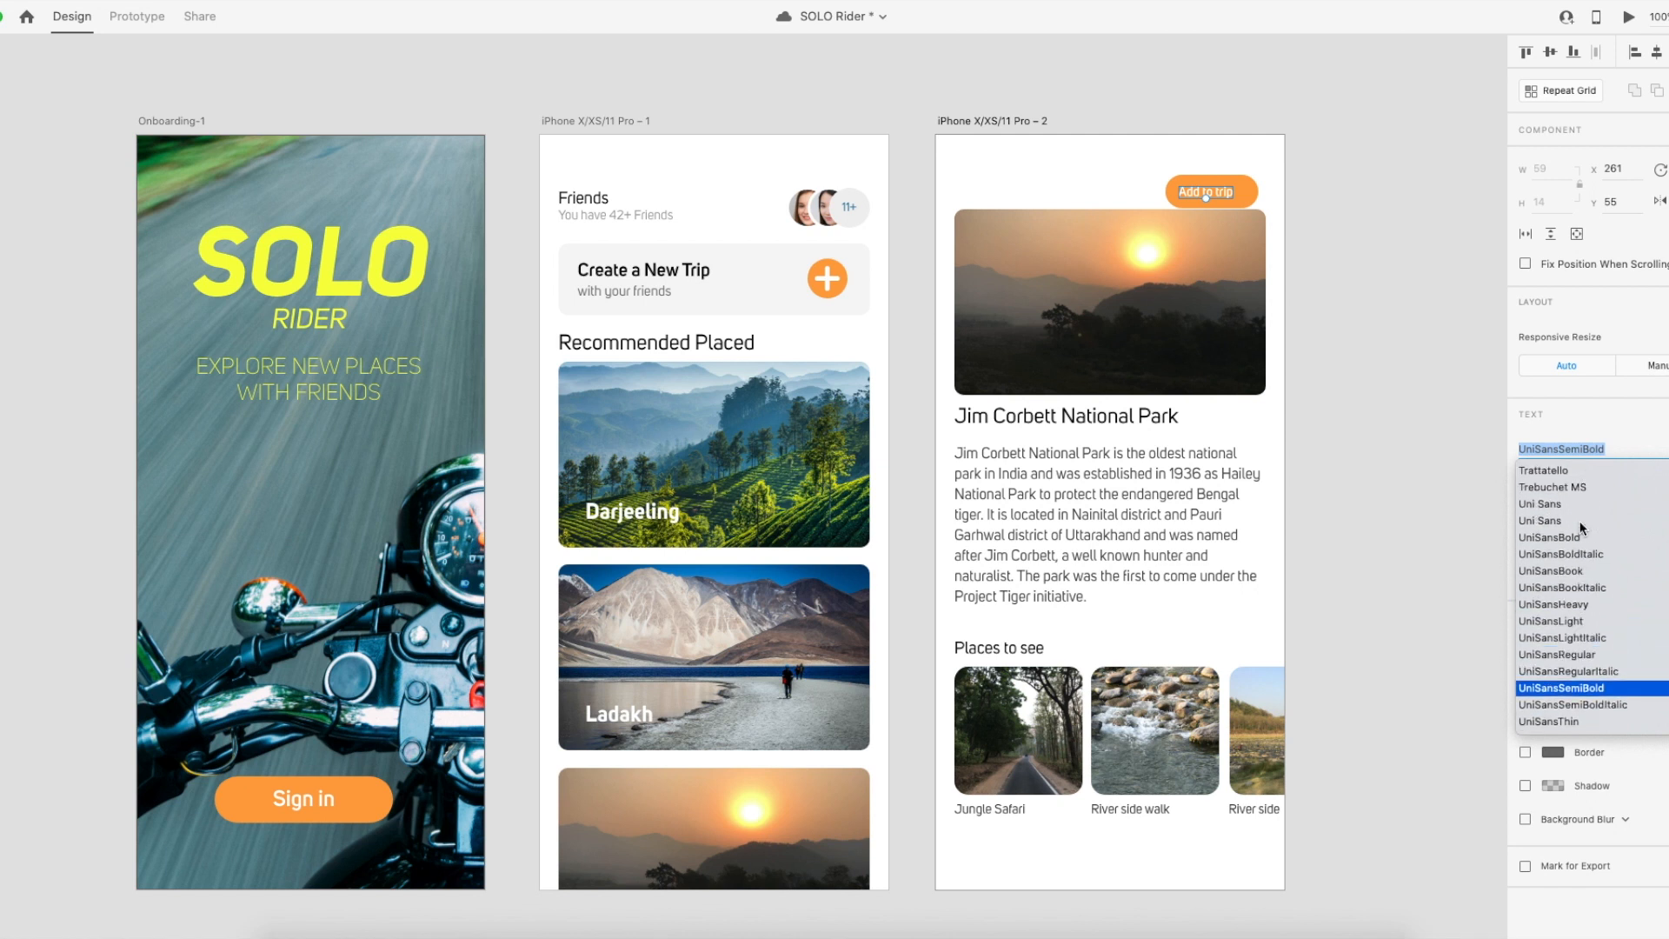
click(1568, 504)
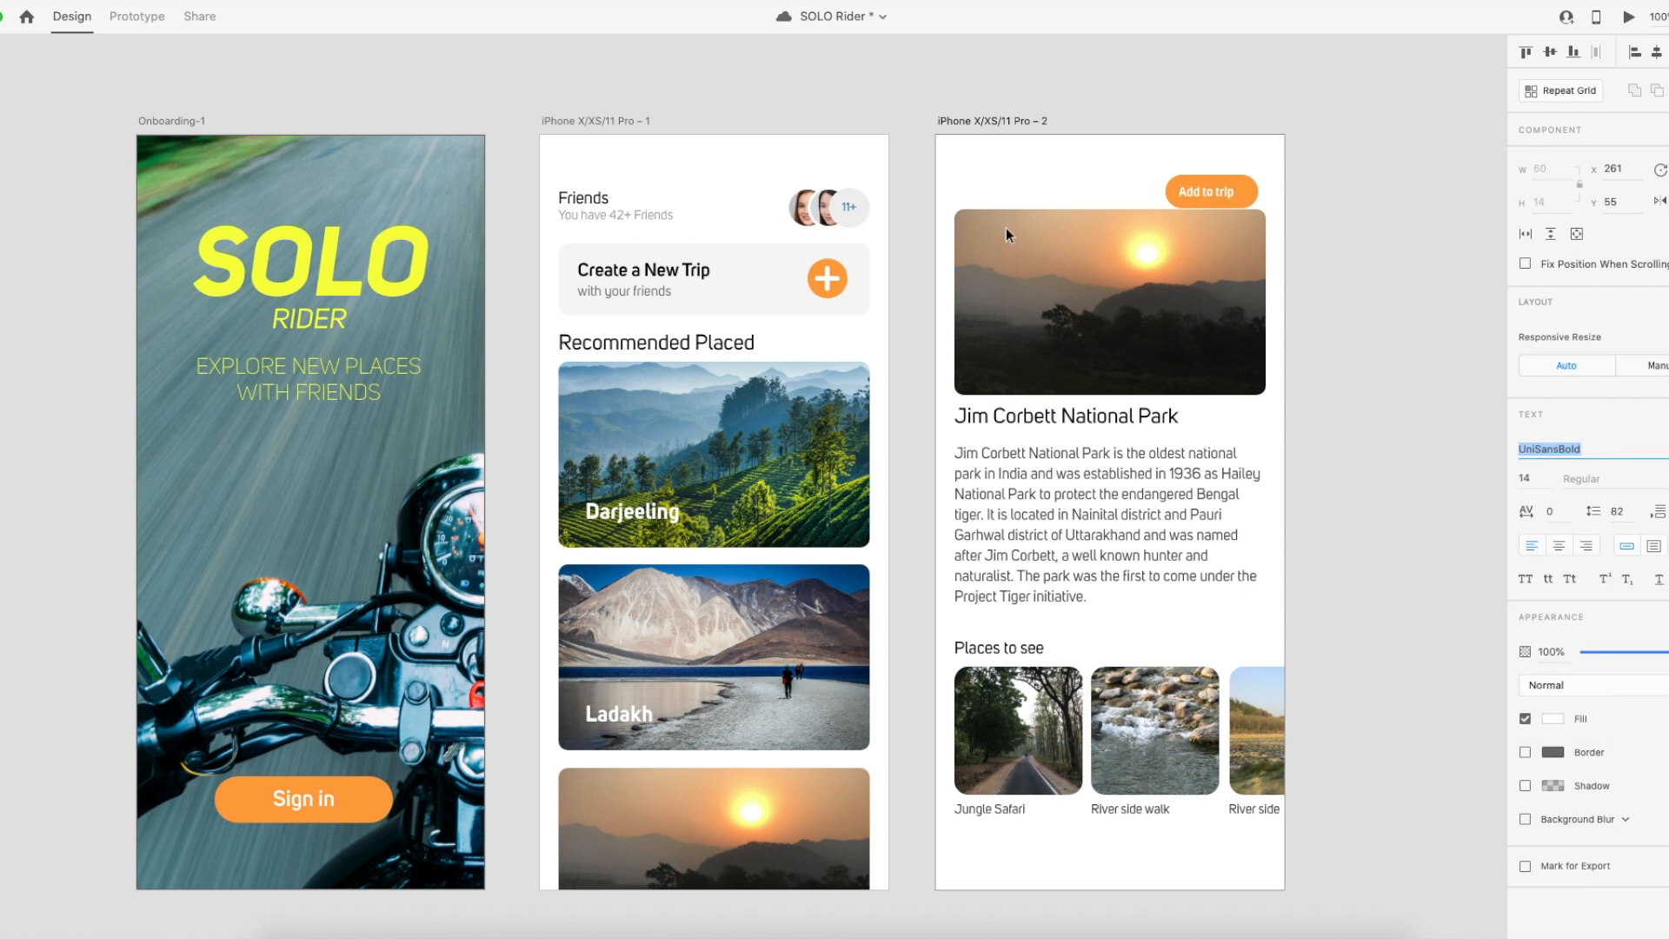
click(52, 89)
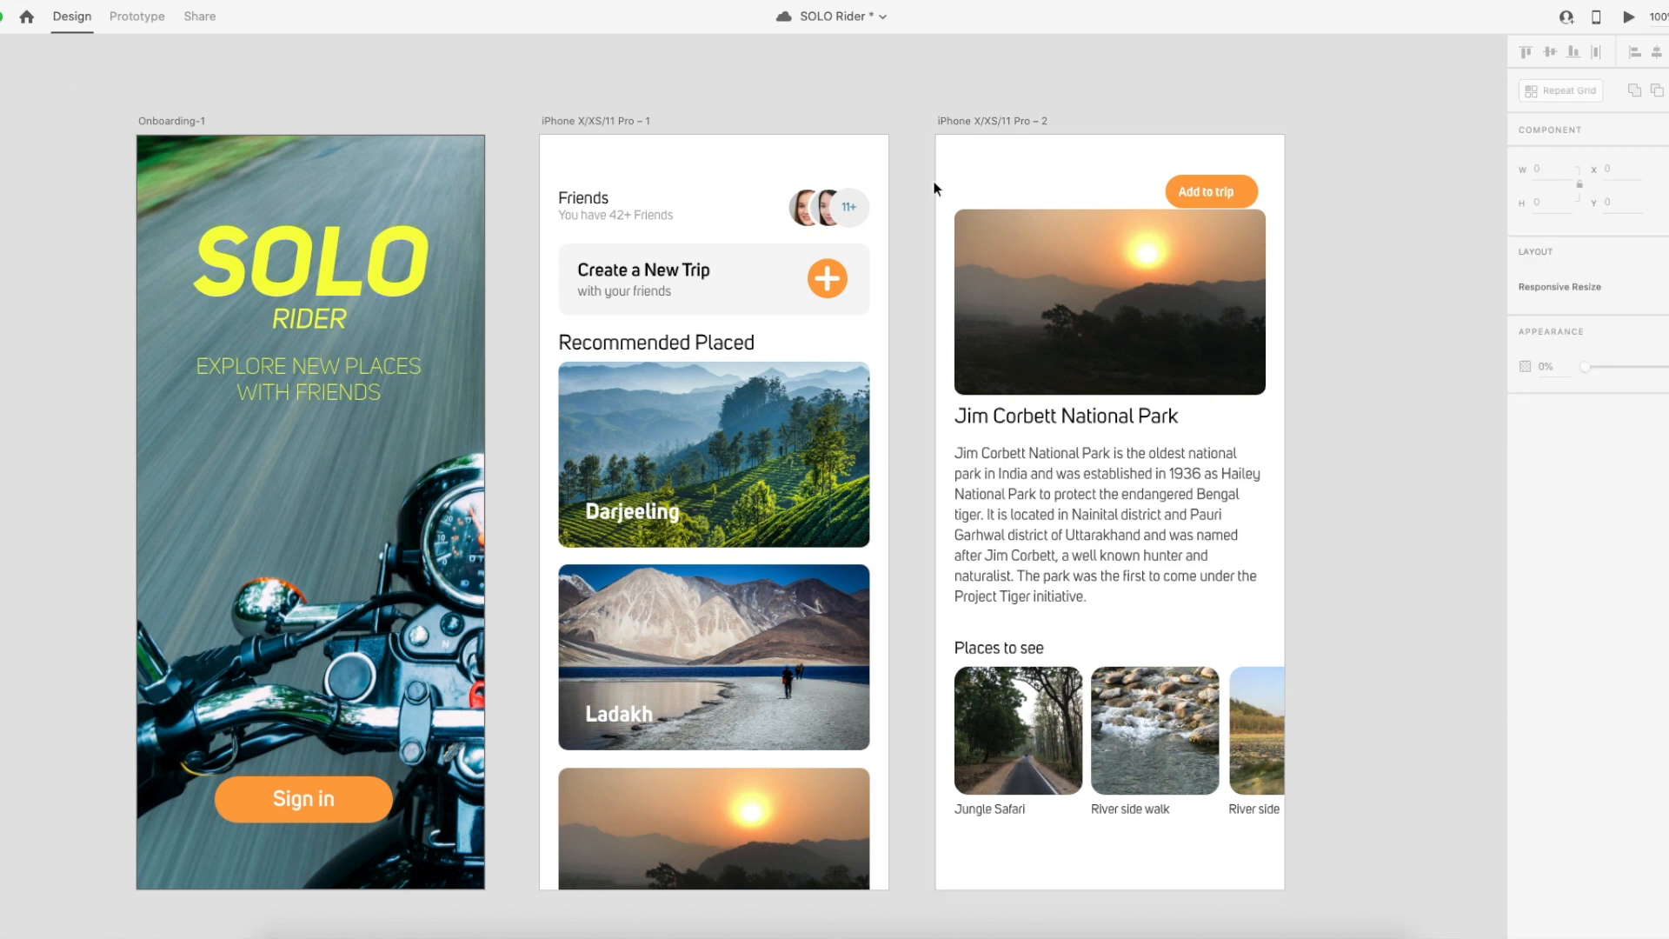
Center the "Add to trip" label within the rounded rectangle, at X 267, Y 54.
click(1208, 191)
drag(1208, 191, 1211, 192)
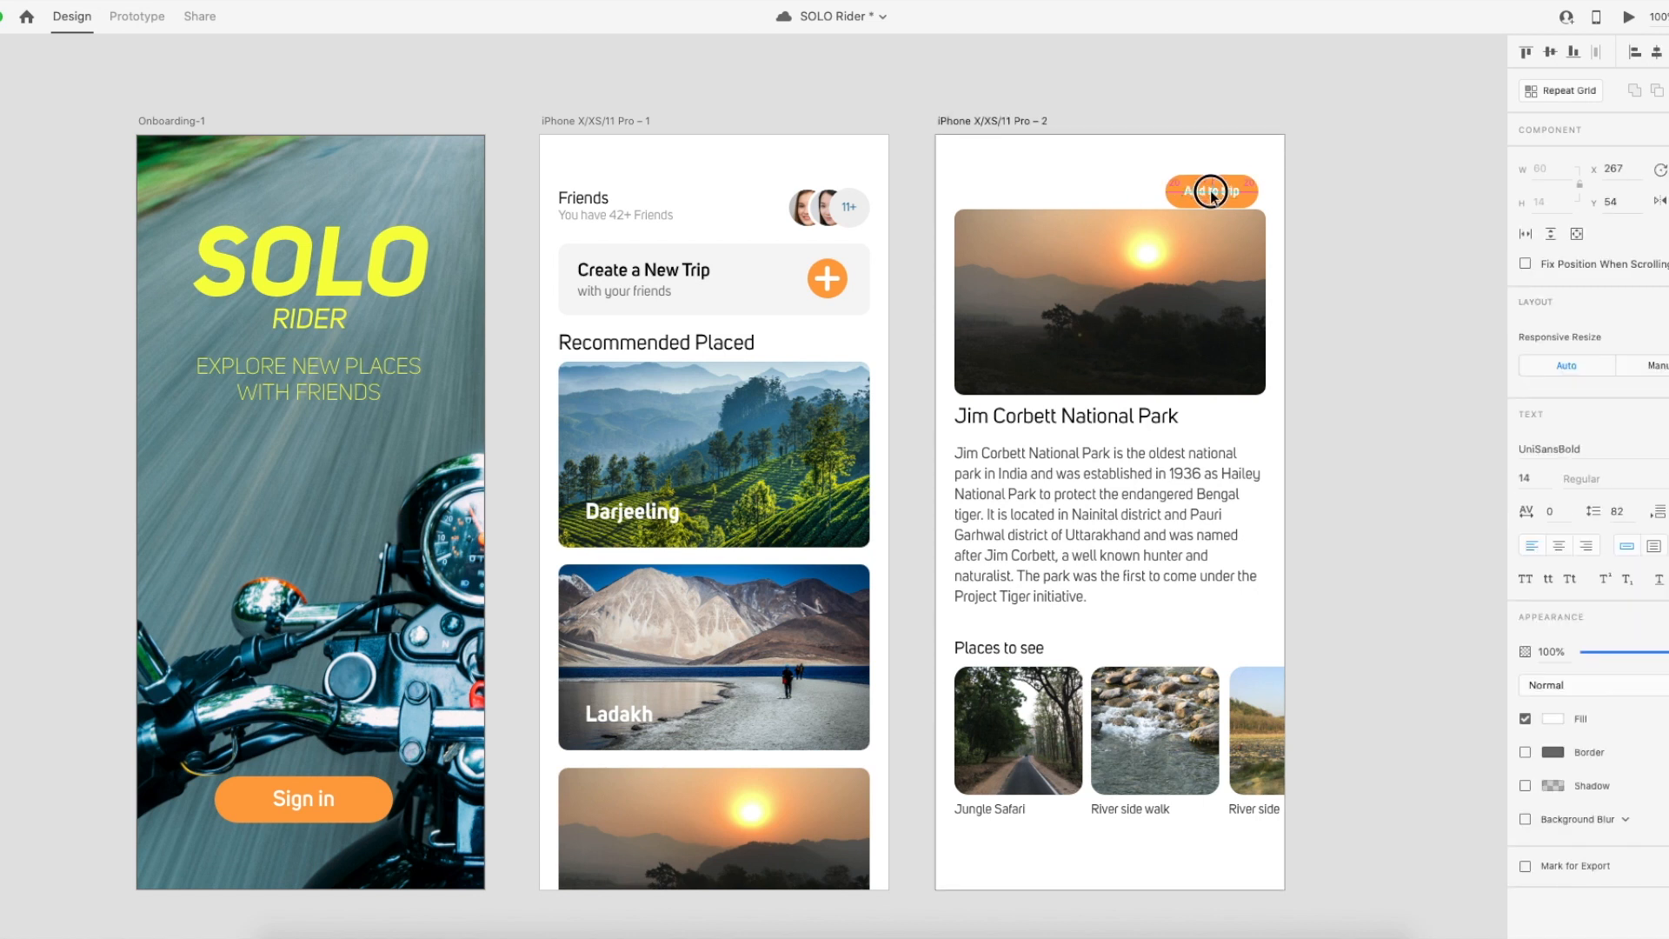
click(1237, 156)
Recolor the rounded button background to black, #000000.
click(1250, 189)
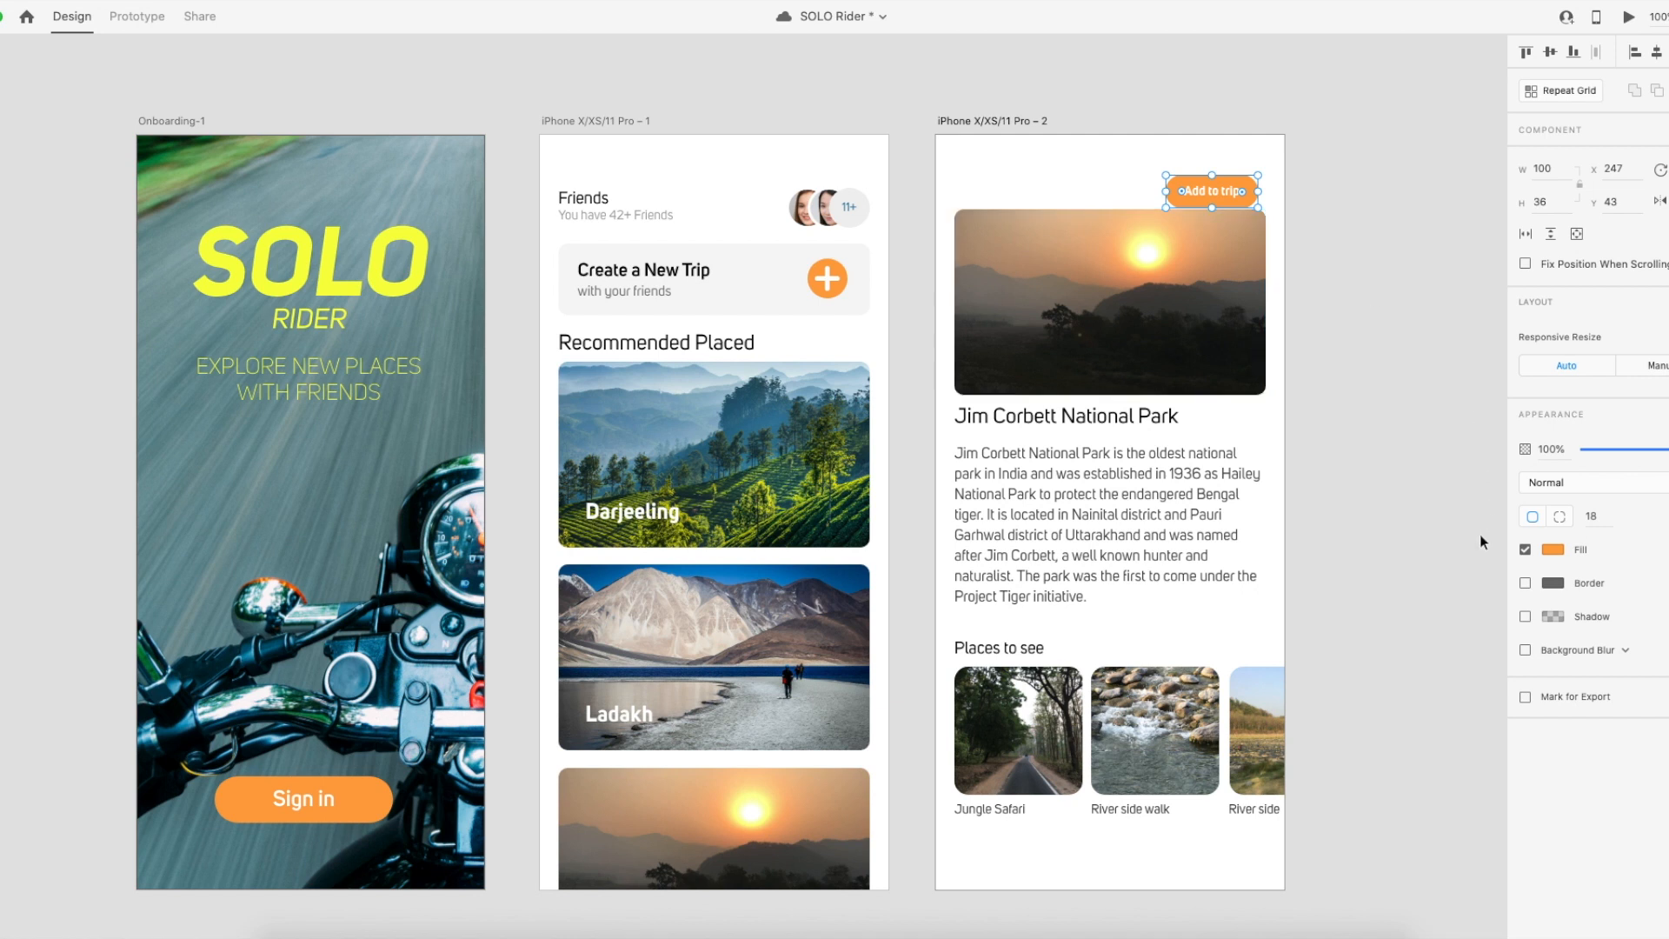
click(1553, 549)
drag(1343, 591, 1313, 607)
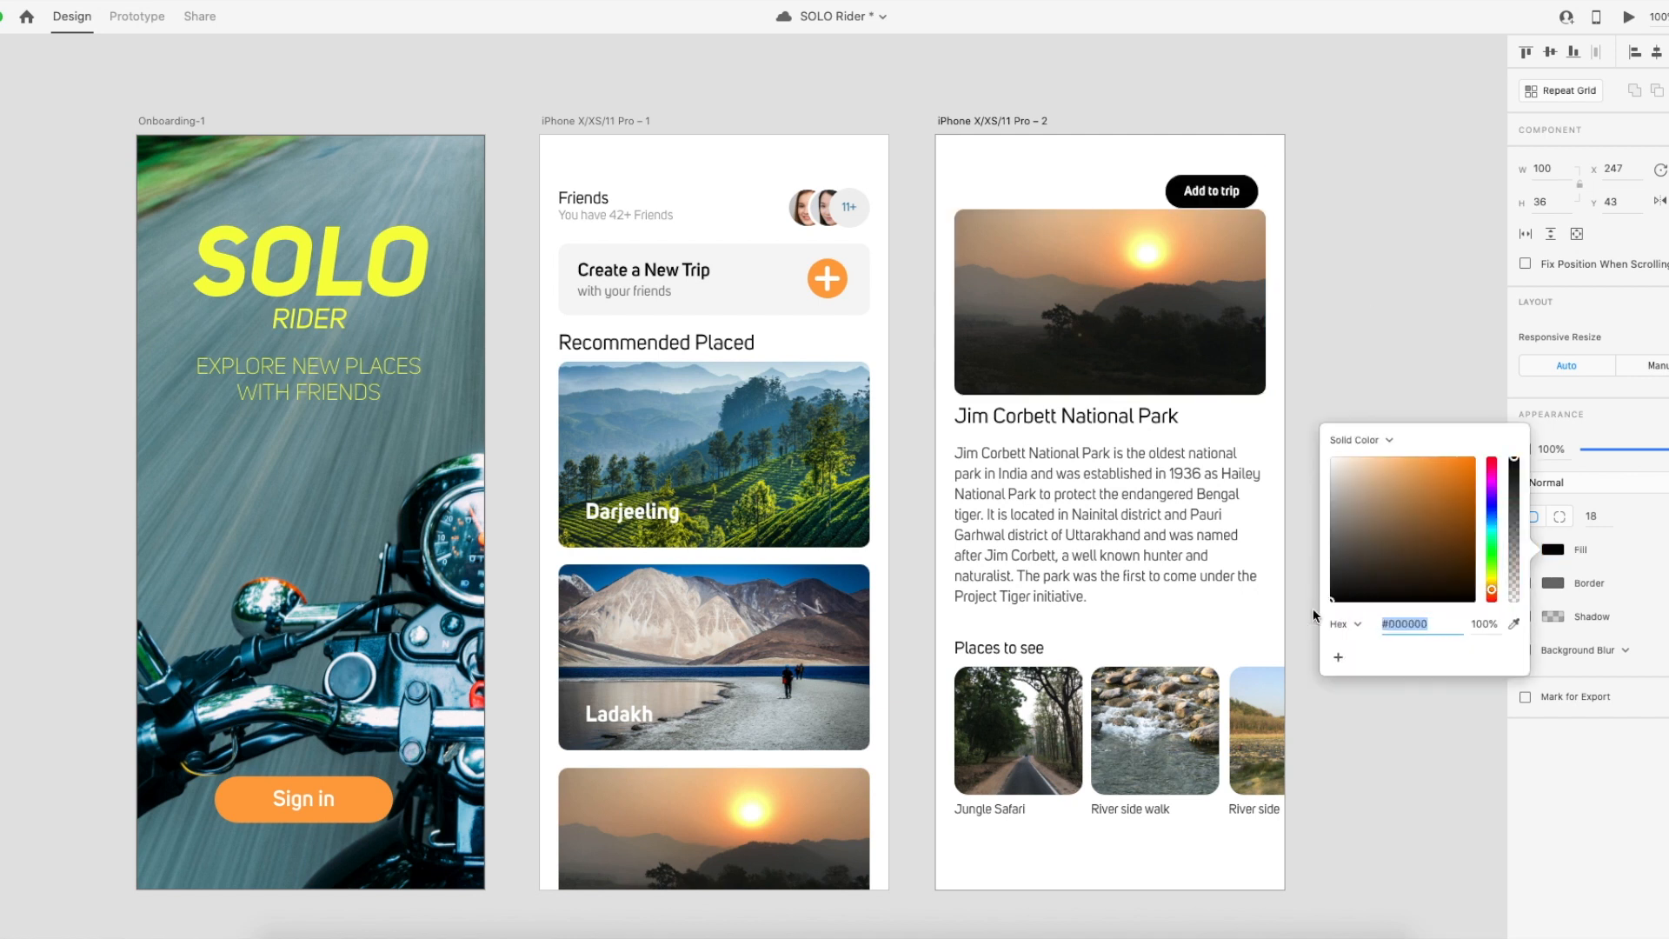
click(1388, 305)
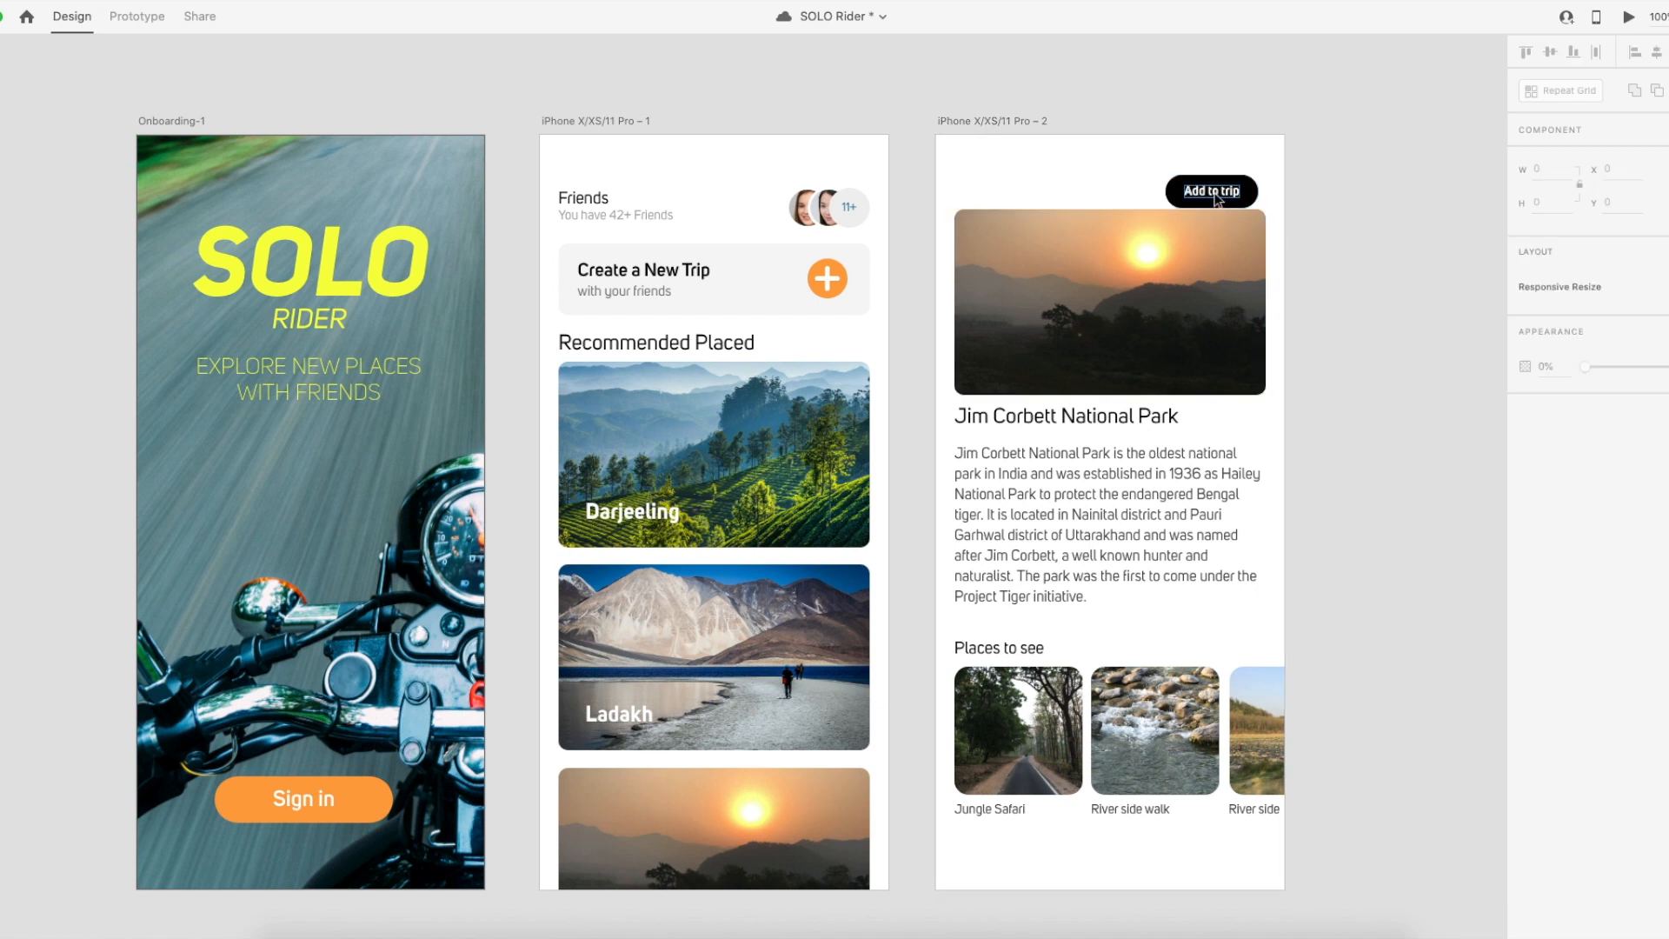
Move the black button and its label to X 255, Y 32, aligned with the photo's right edge, and save the document.
double_click(1250, 194)
drag(1250, 194, 1252, 186)
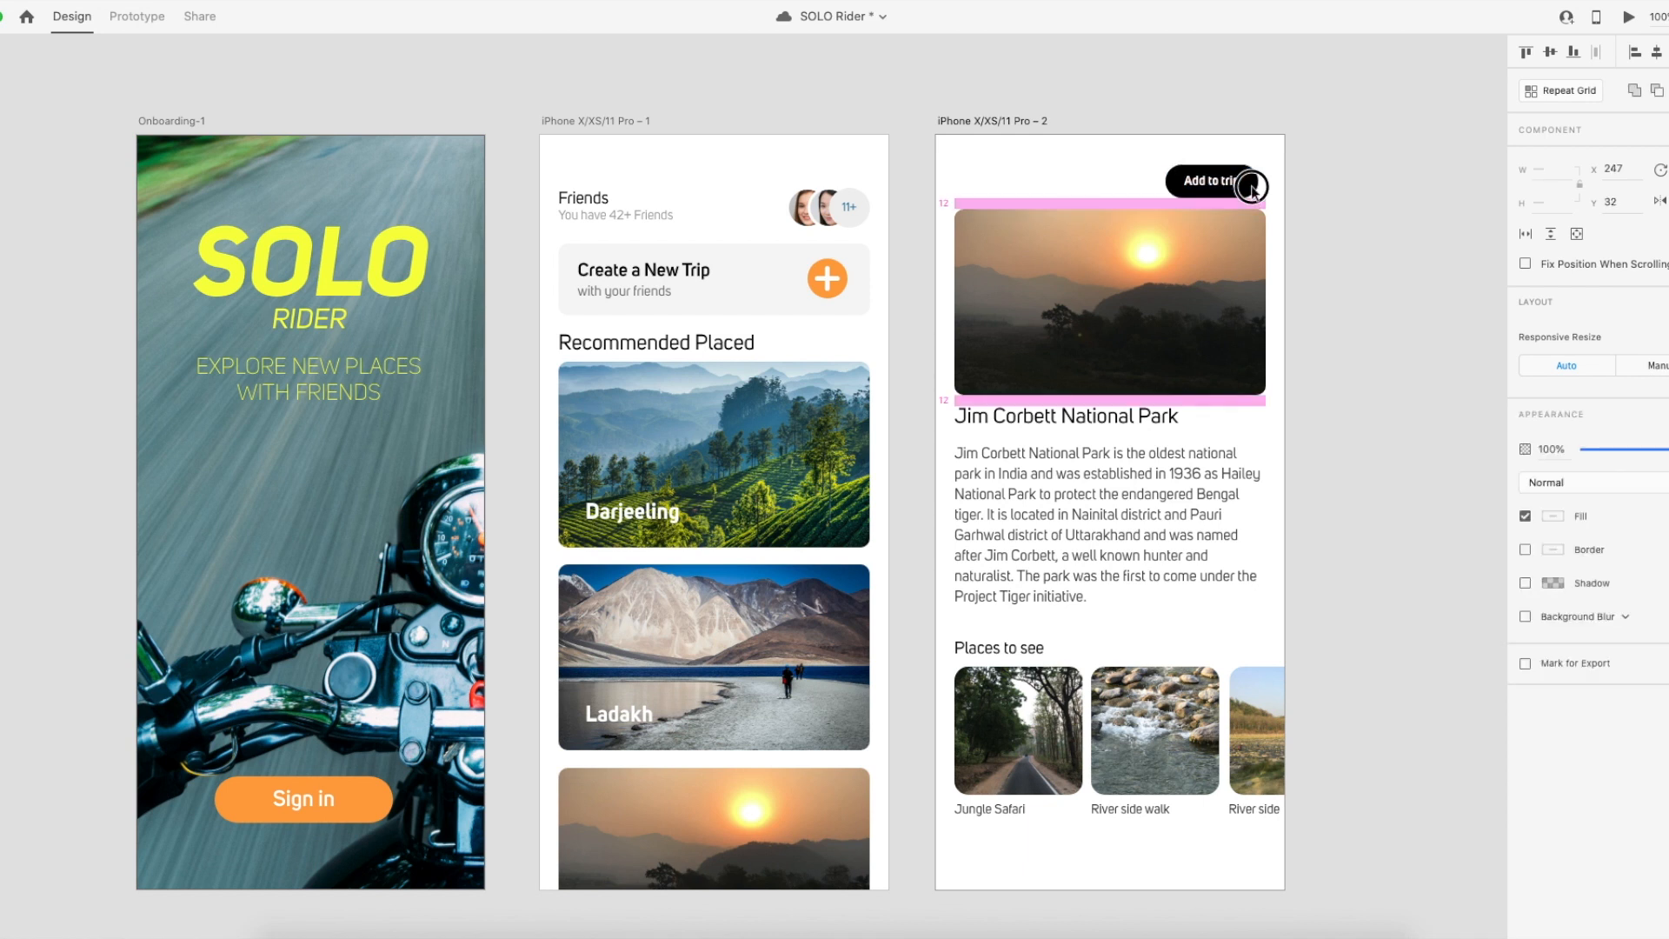
click(1322, 218)
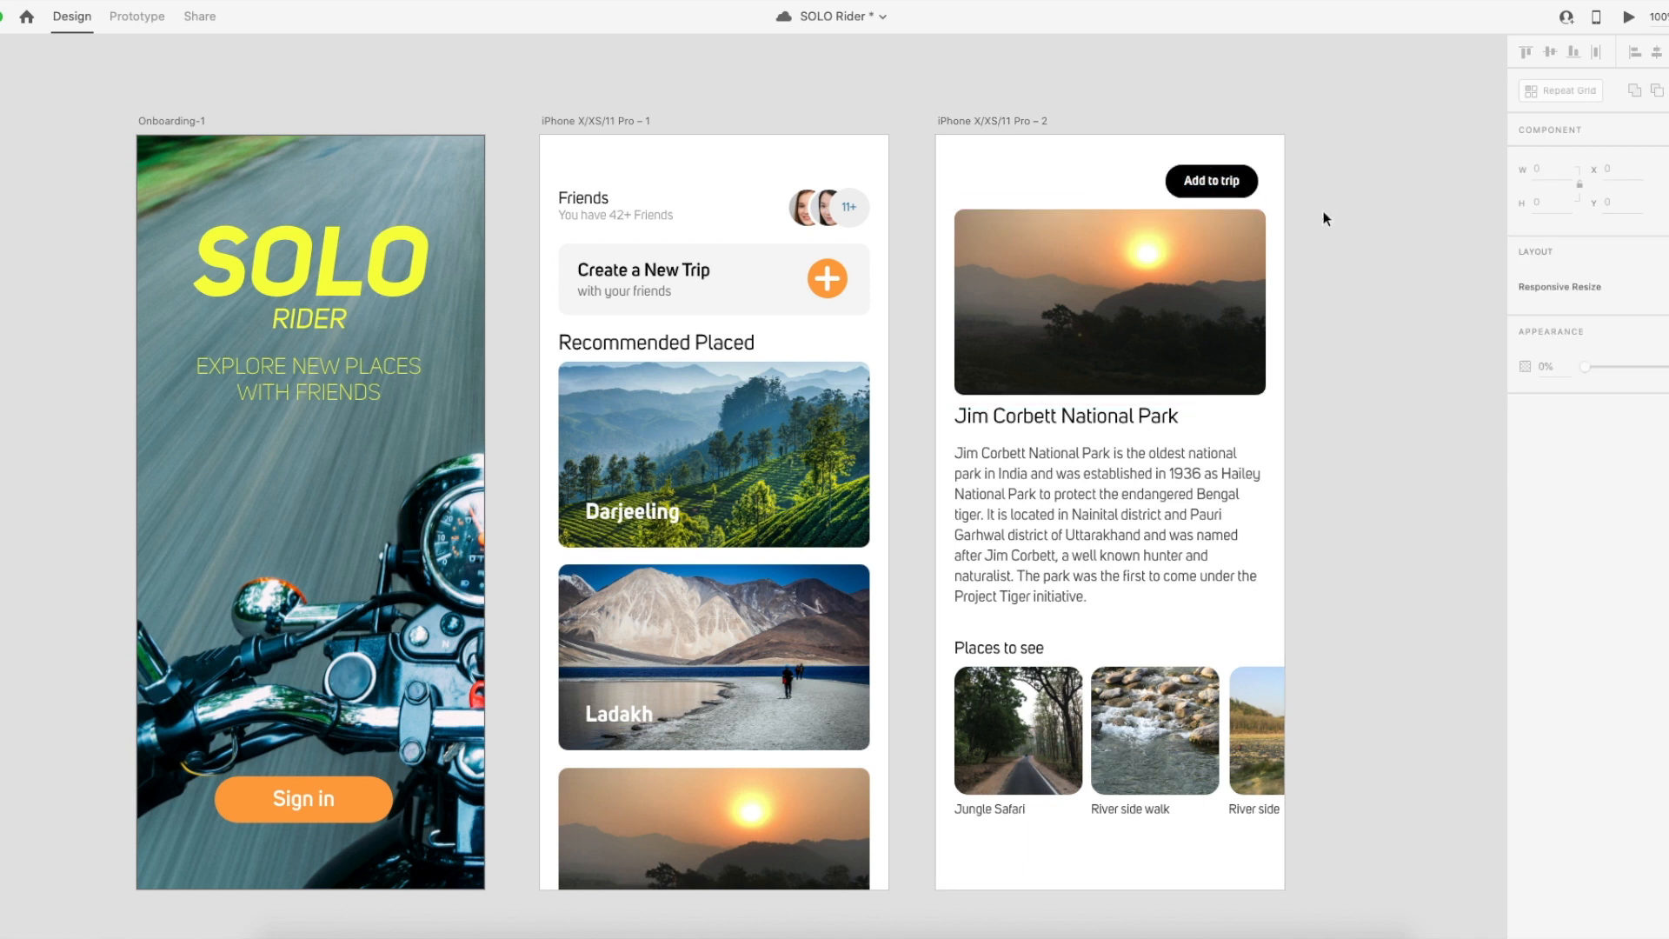
key(ctrl+s)
drag(1228, 182, 1234, 183)
click(1333, 196)
Capitalize the last word of the button label so it reads "Add to Trip".
double_click(1239, 187)
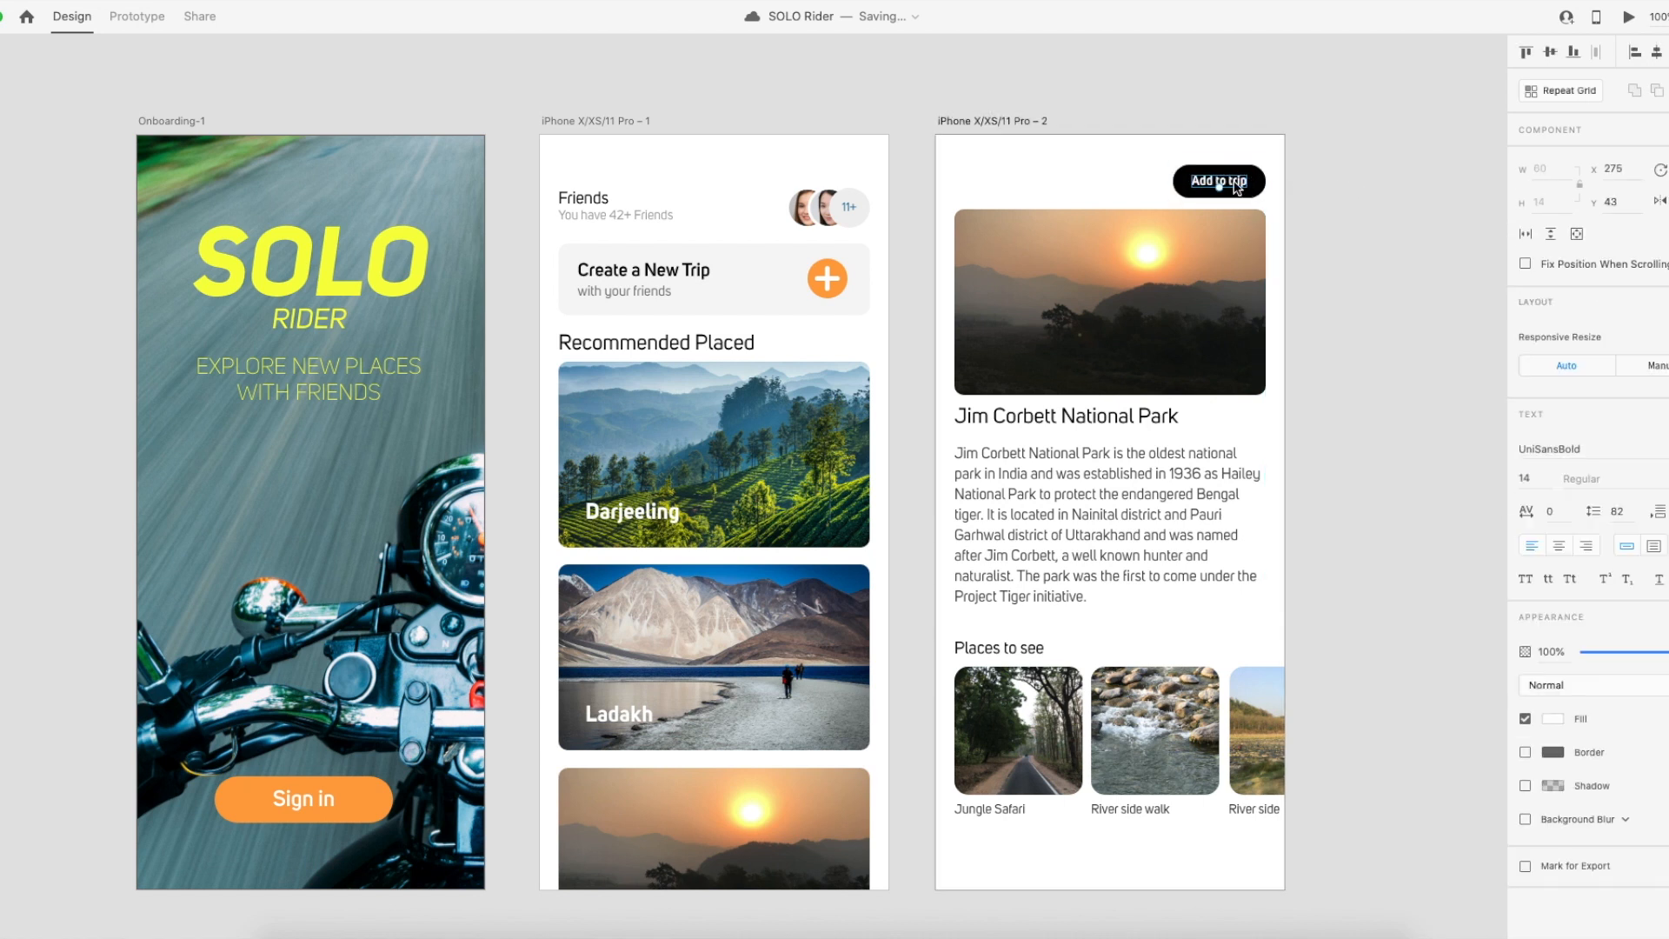
click(1193, 180)
click(1214, 181)
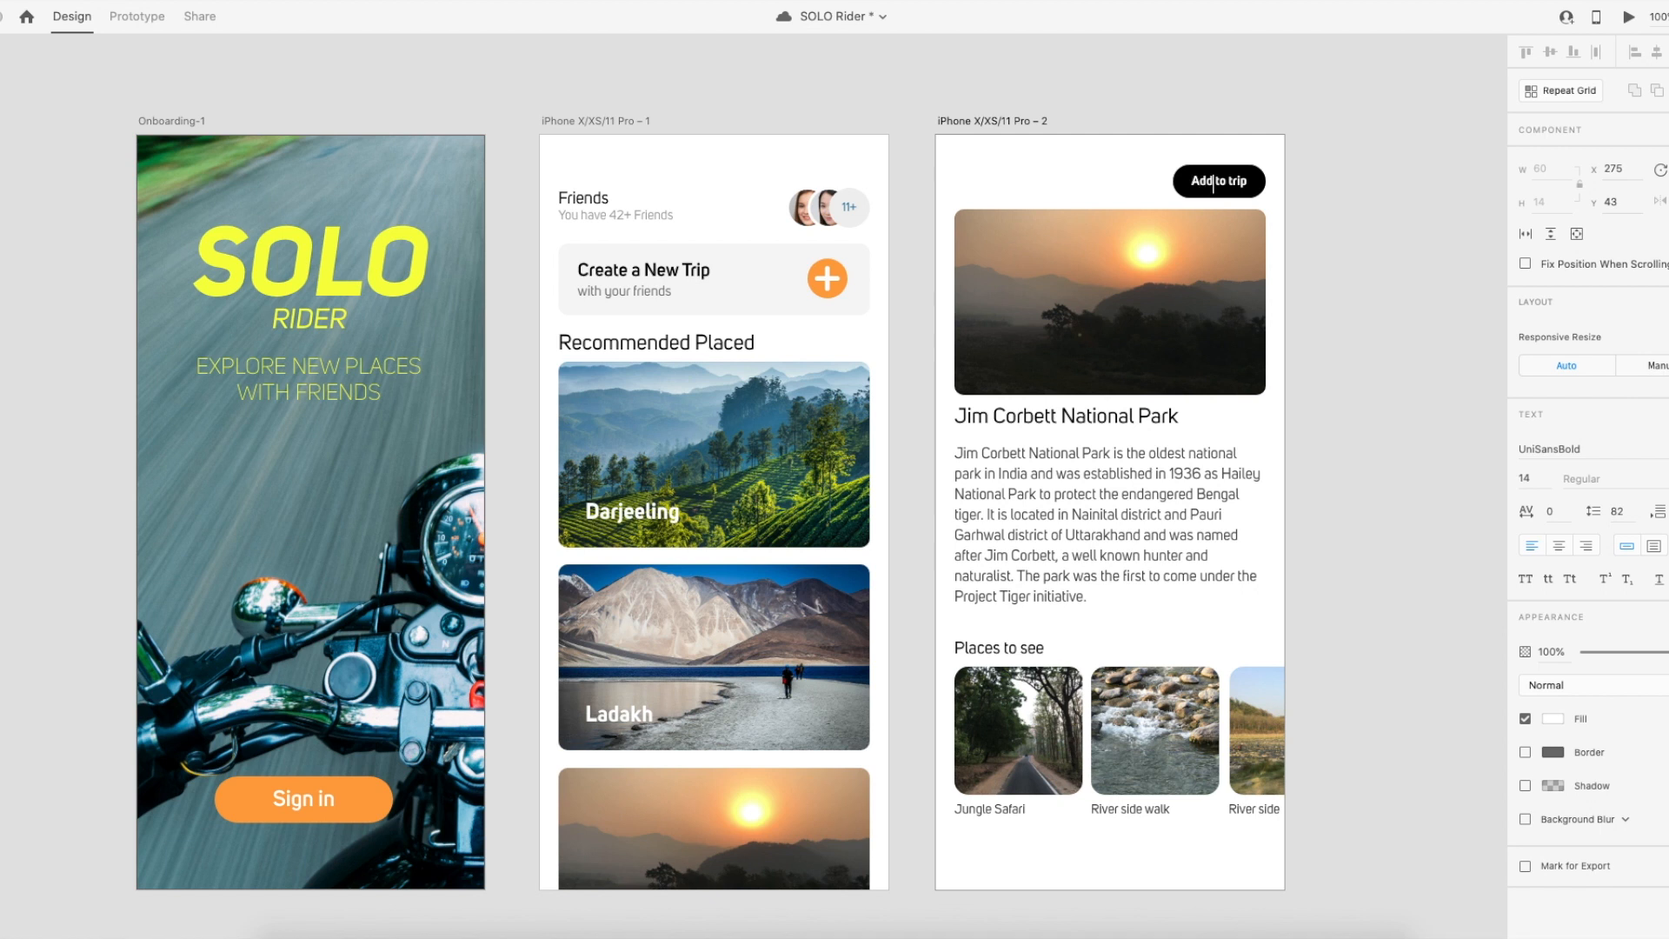
text(T)
text(T)
text(t)
click(1318, 216)
Widen the black button toward the title side and shift its label to X 261 to recenter it.
click(1171, 182)
double_click(1171, 182)
drag(1208, 181, 1191, 182)
Insert "My" into the button label so it reads "Add to My Trip" and recenter the text.
double_click(1207, 180)
click(1208, 180)
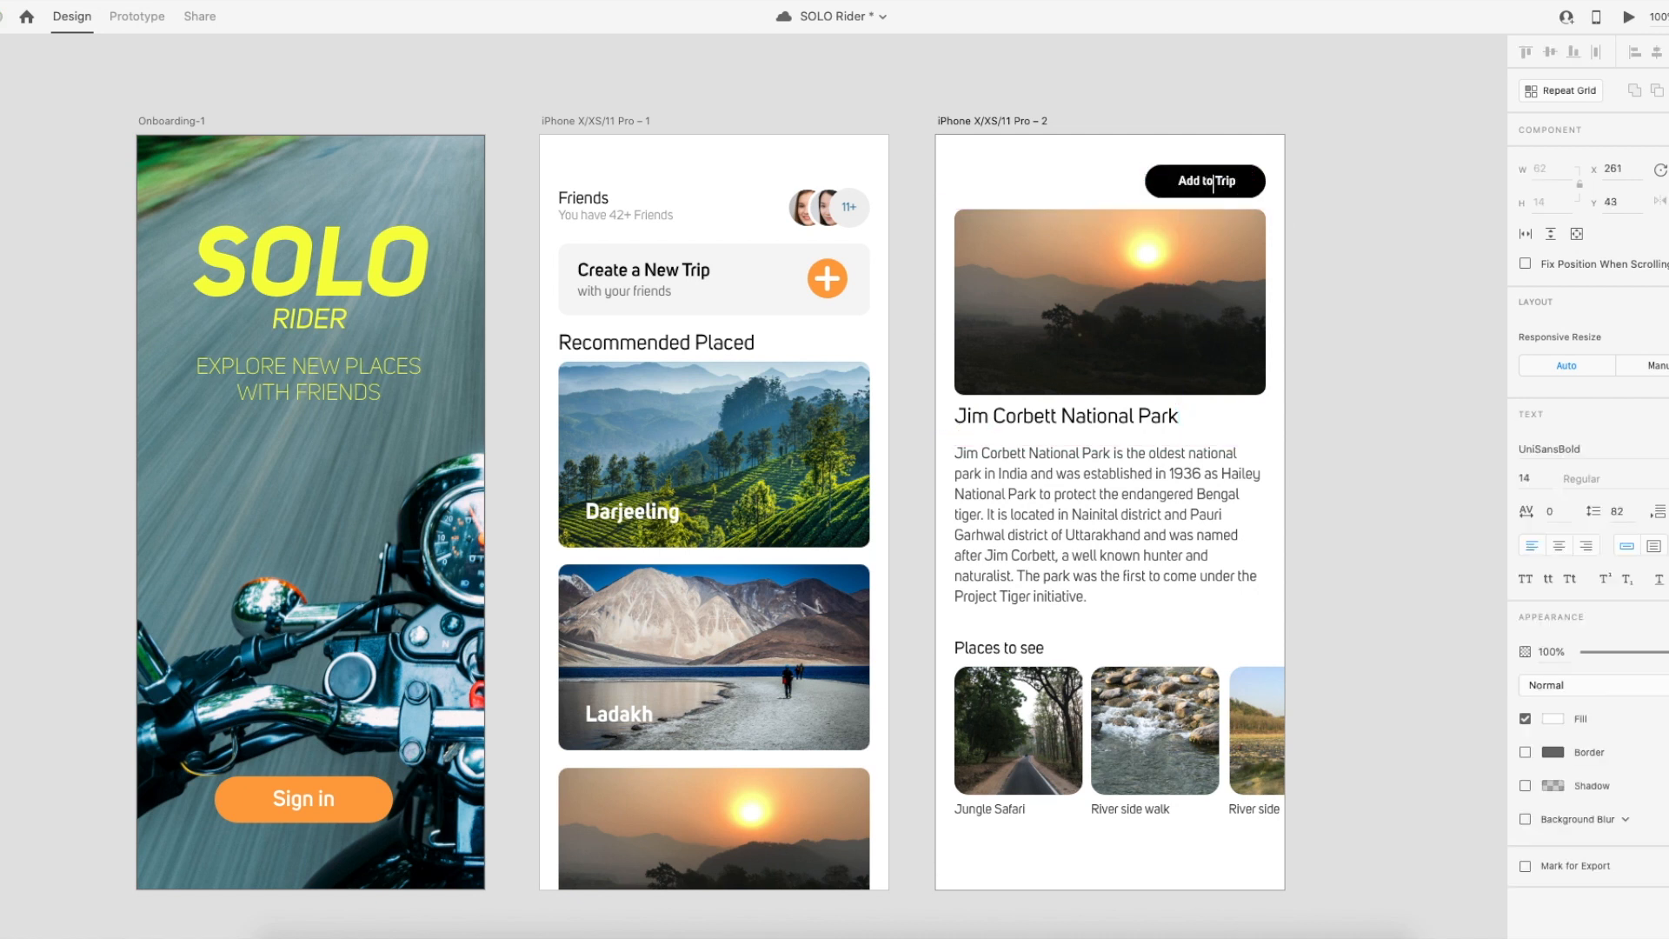
text(My)
click(1301, 206)
click(1221, 180)
click(1286, 190)
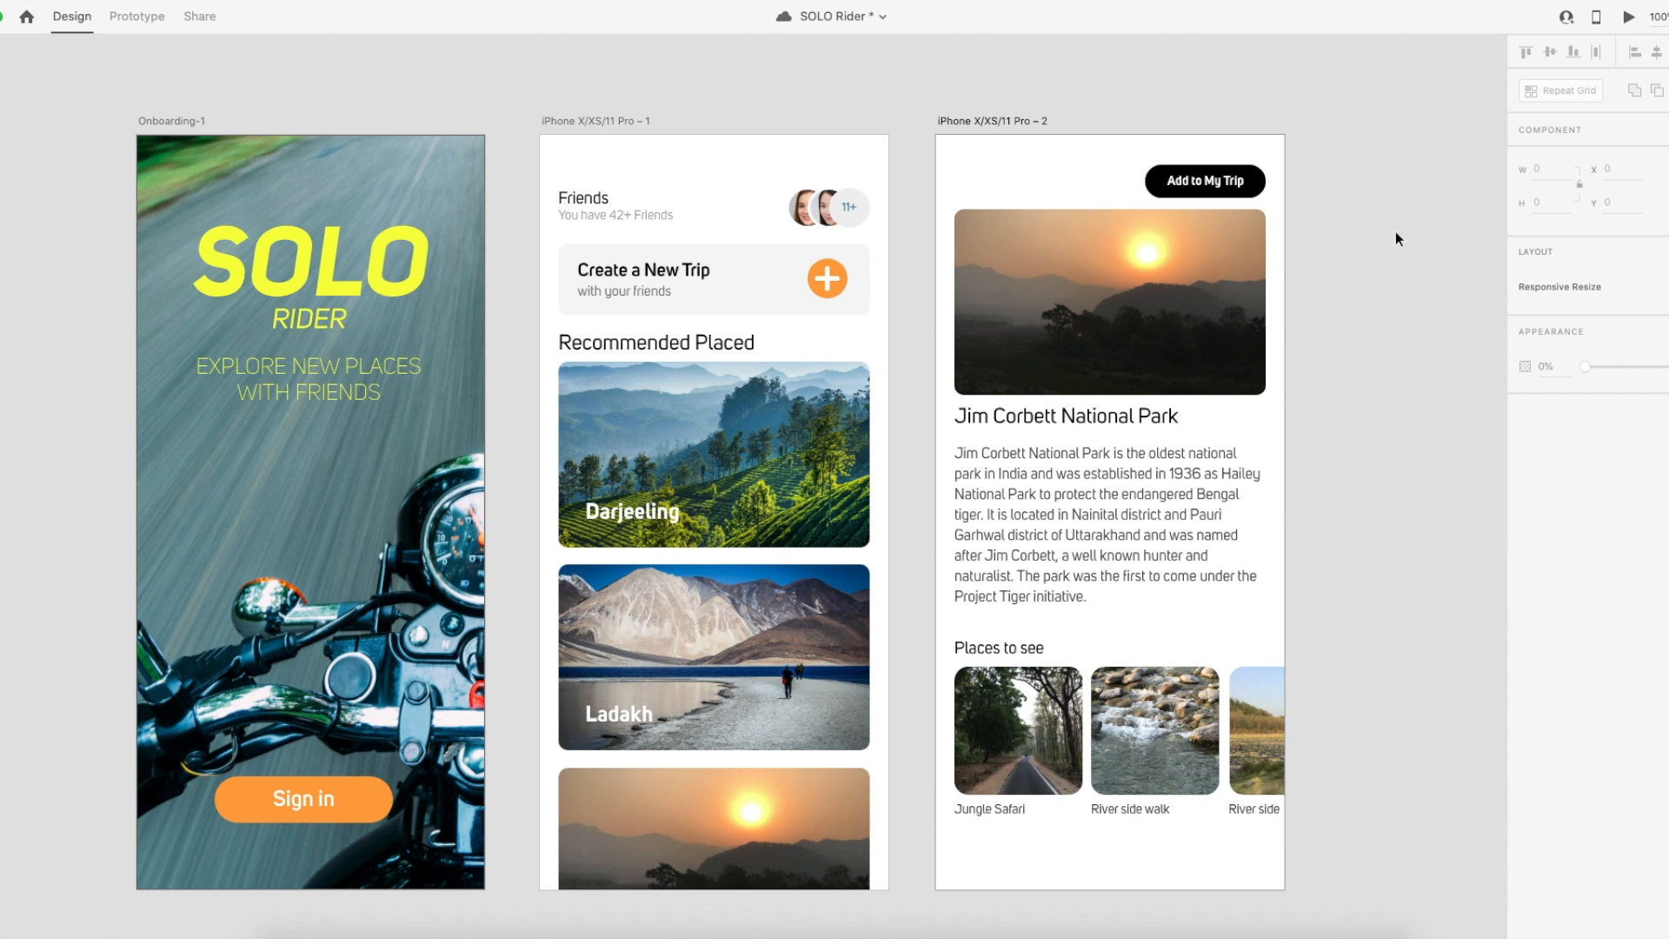
Undo the "My" insertion and the widening of the black button.
key(super+z)
key(super+z)
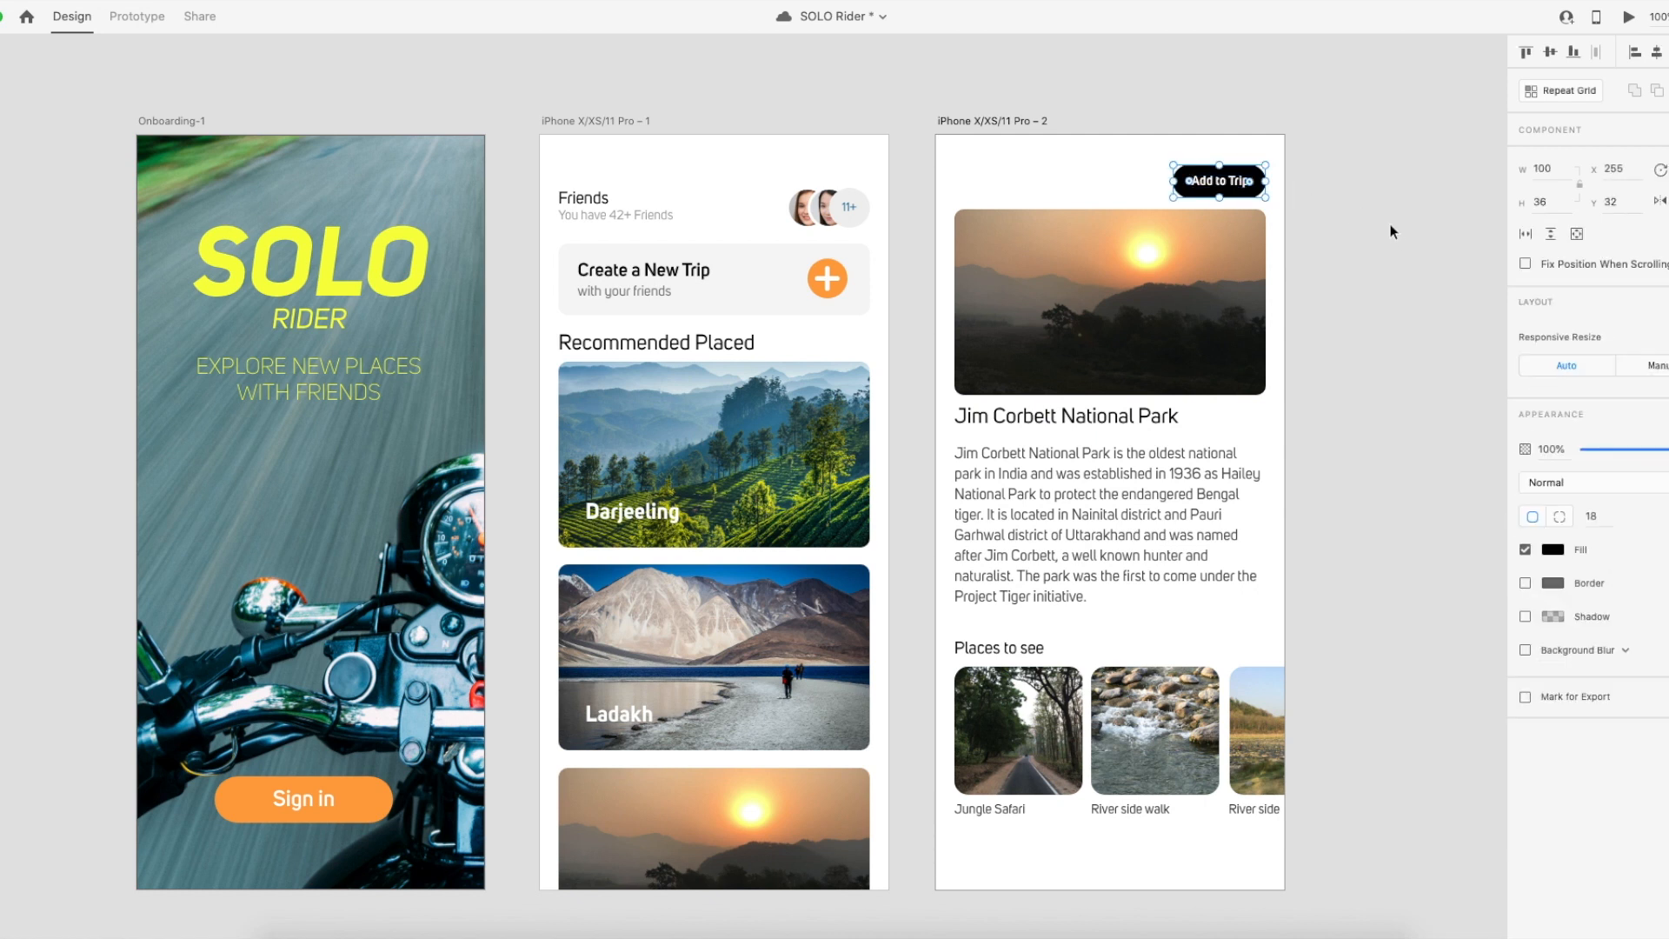
click(1395, 232)
Group the black button with its "Add to Trip" label and save the document.
drag(1143, 174, 1283, 199)
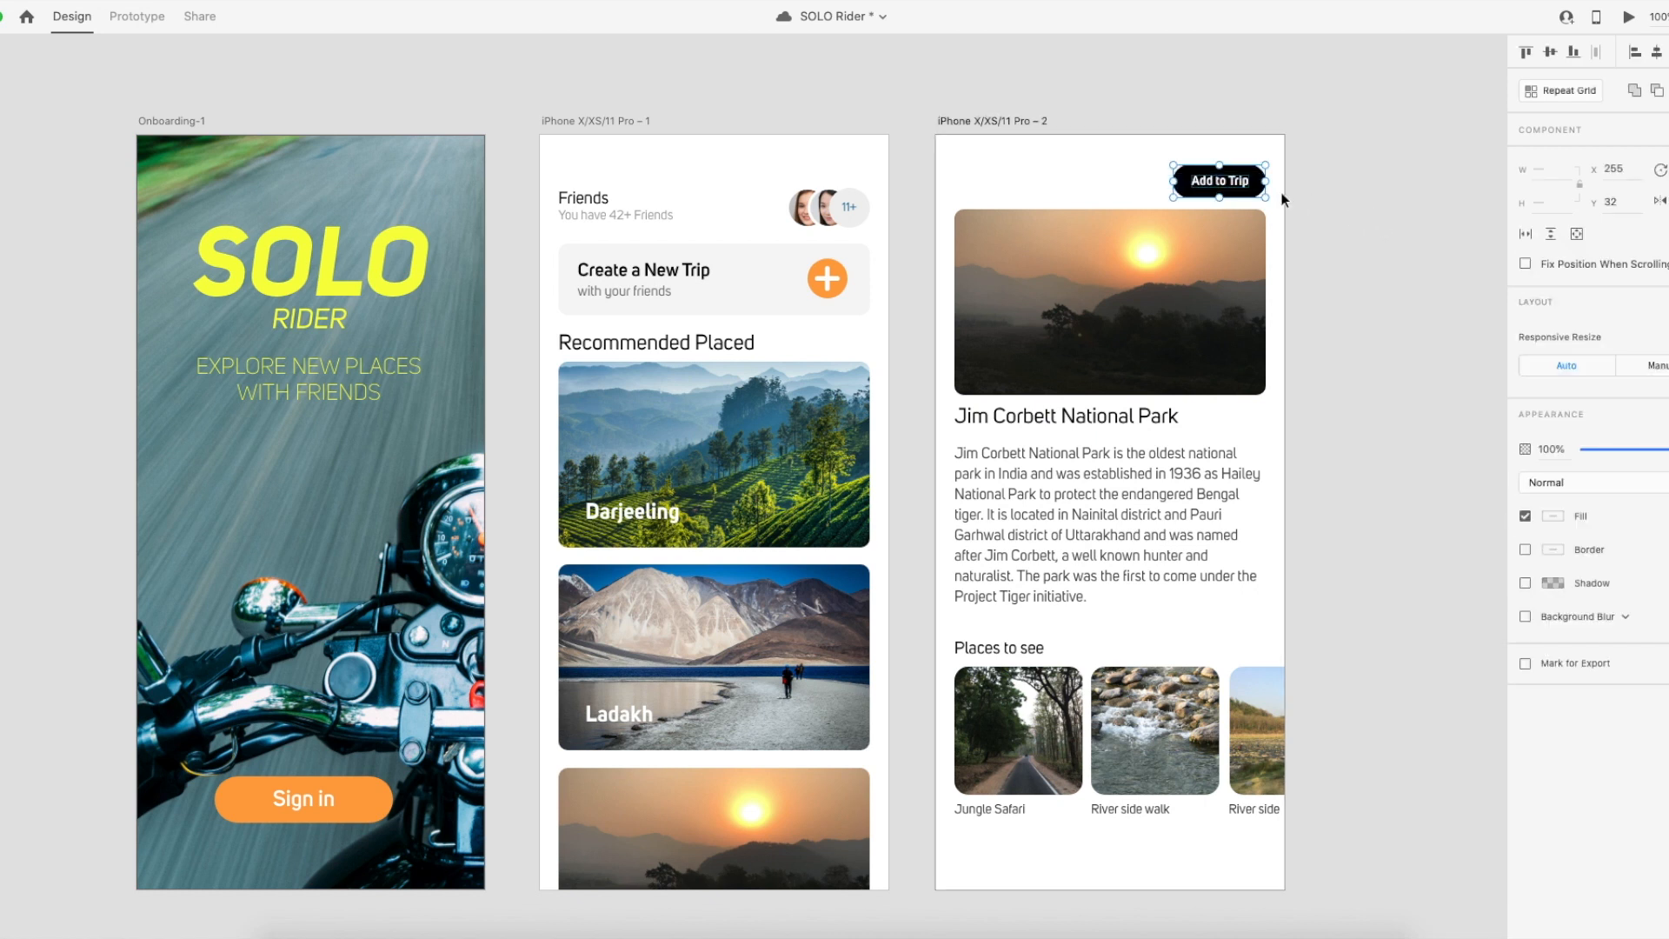
key(super+g)
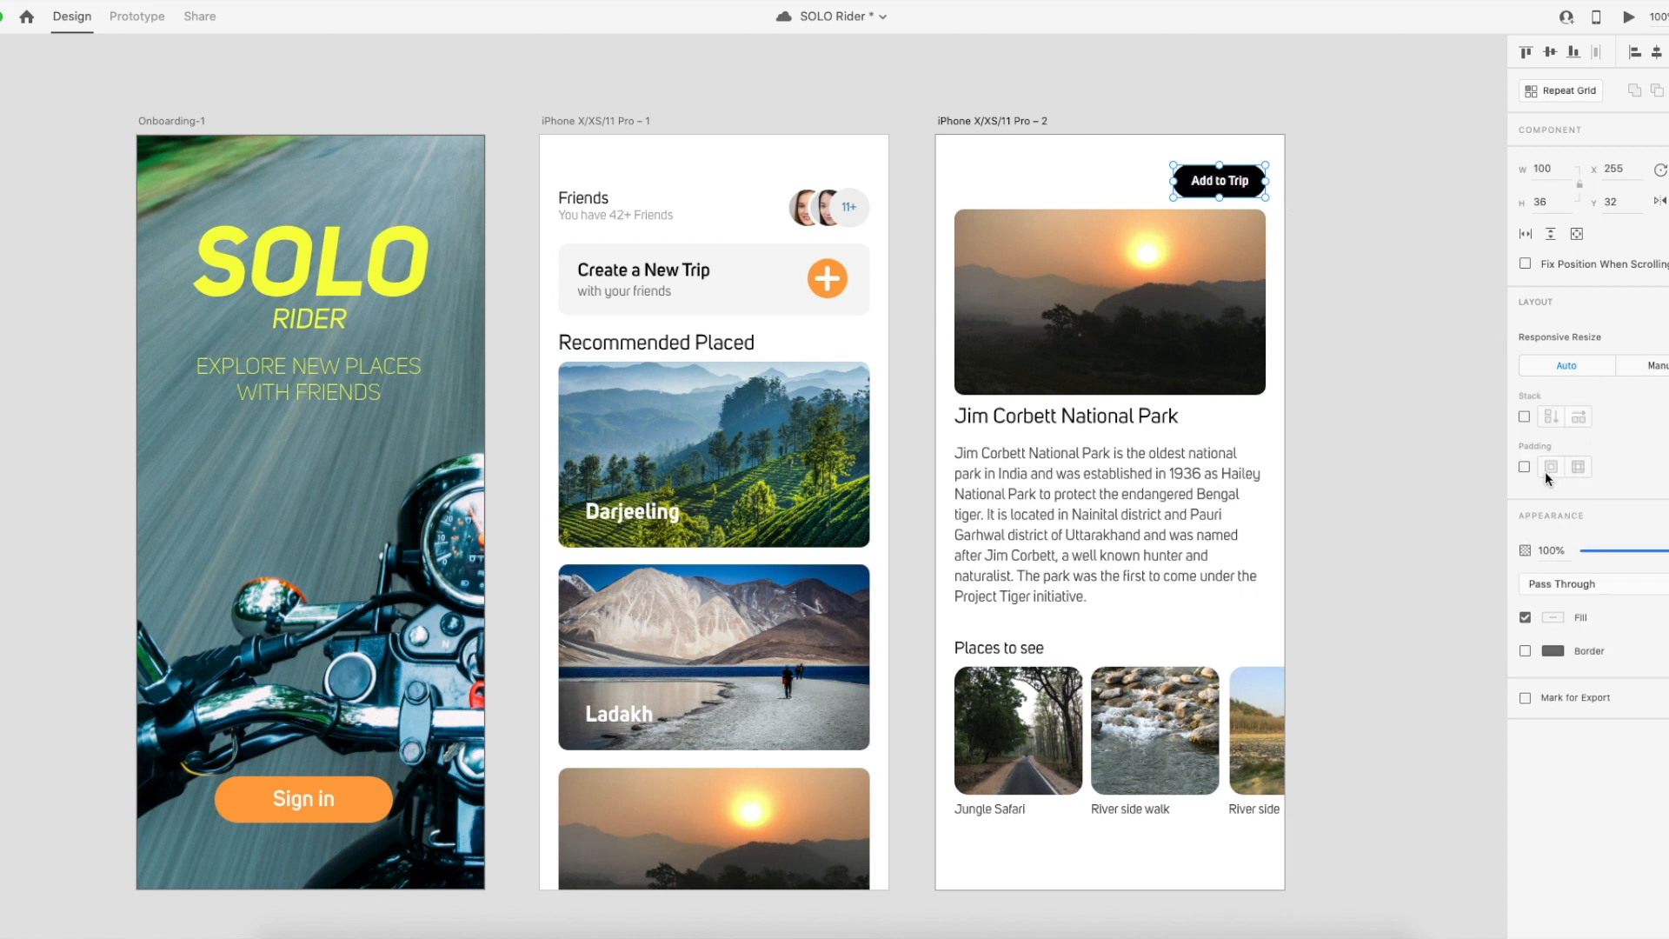
click(1378, 367)
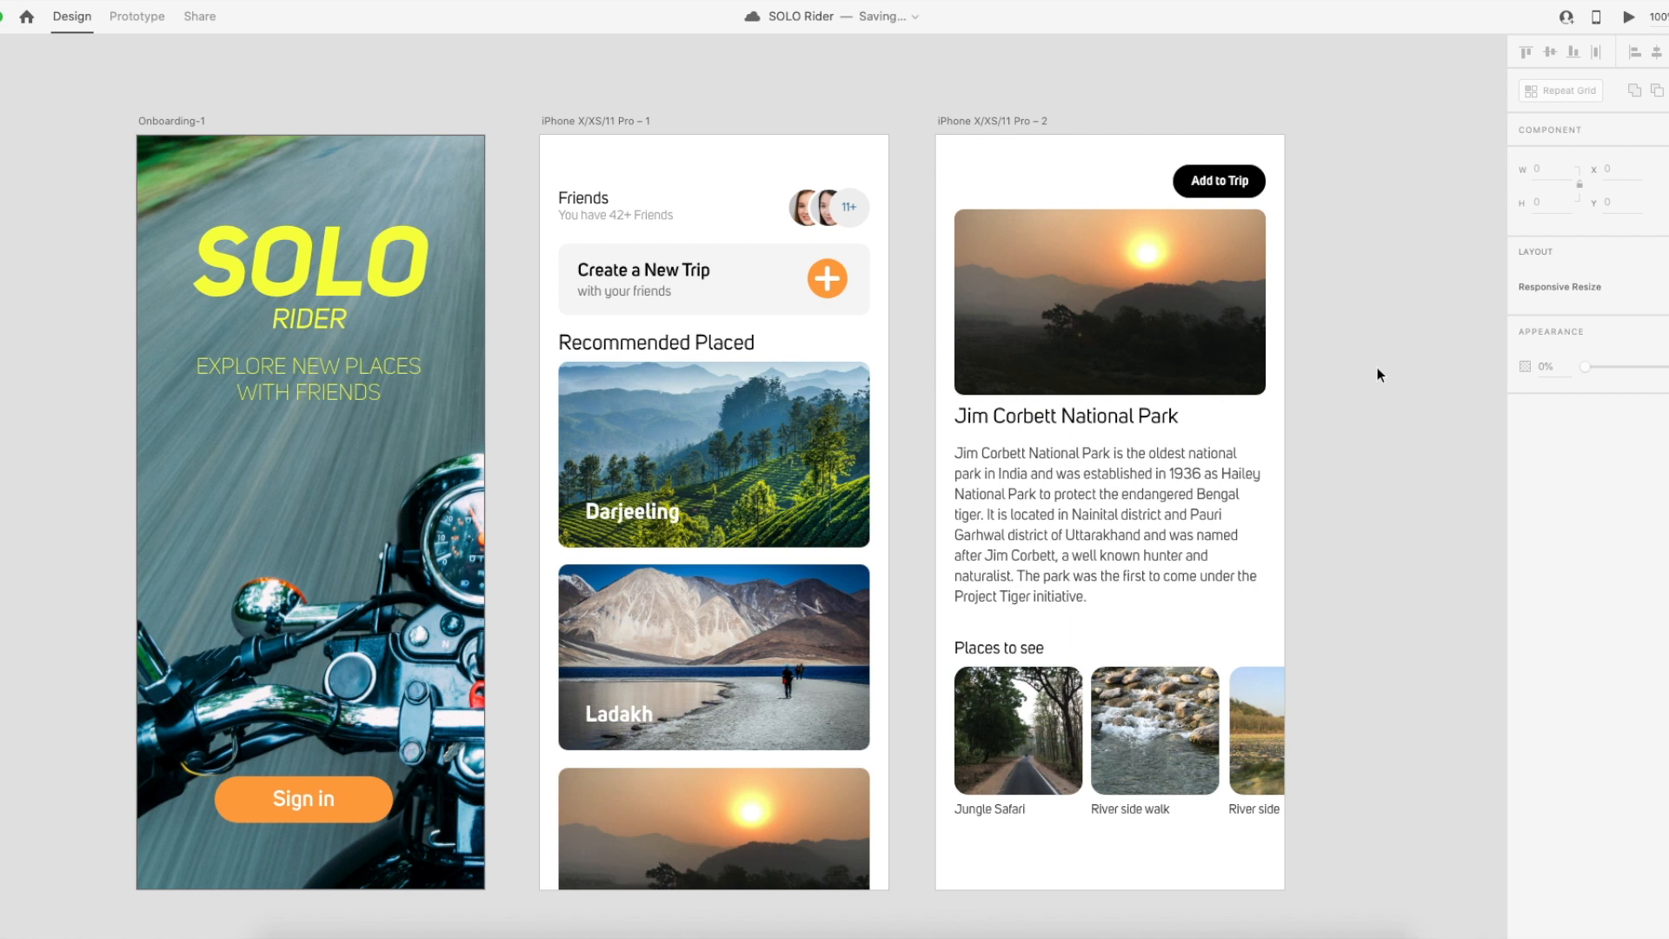
Scale the "Add to Trip" button group down to about 82 × 29.
click(1261, 189)
drag(1265, 165, 1249, 172)
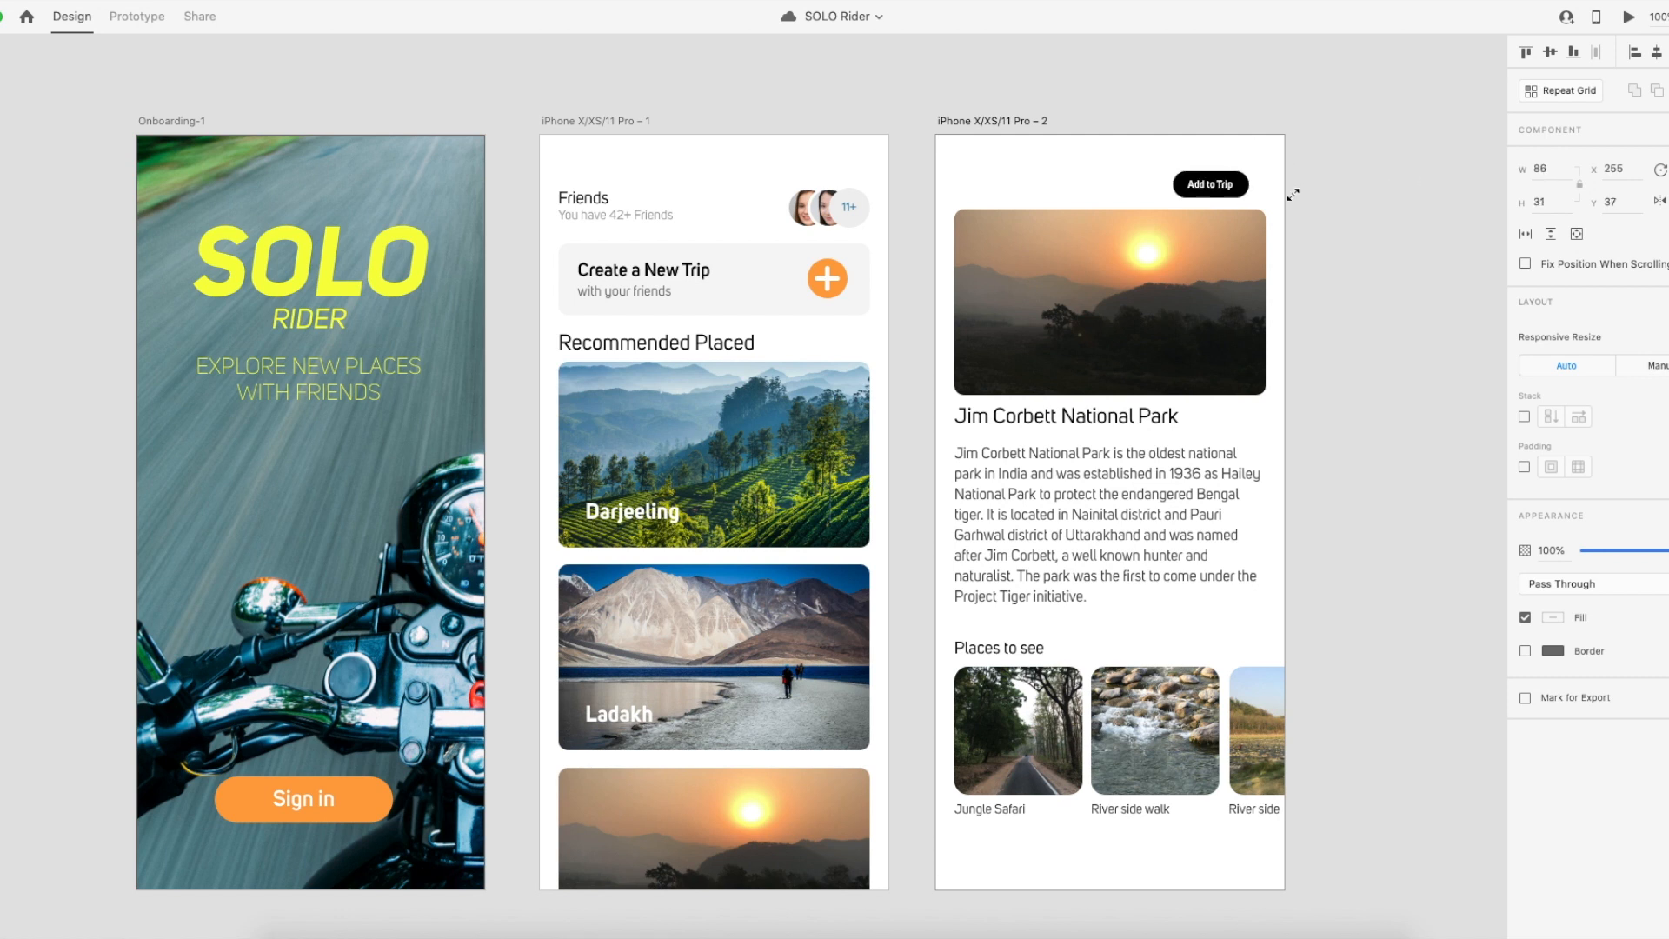
click(1240, 186)
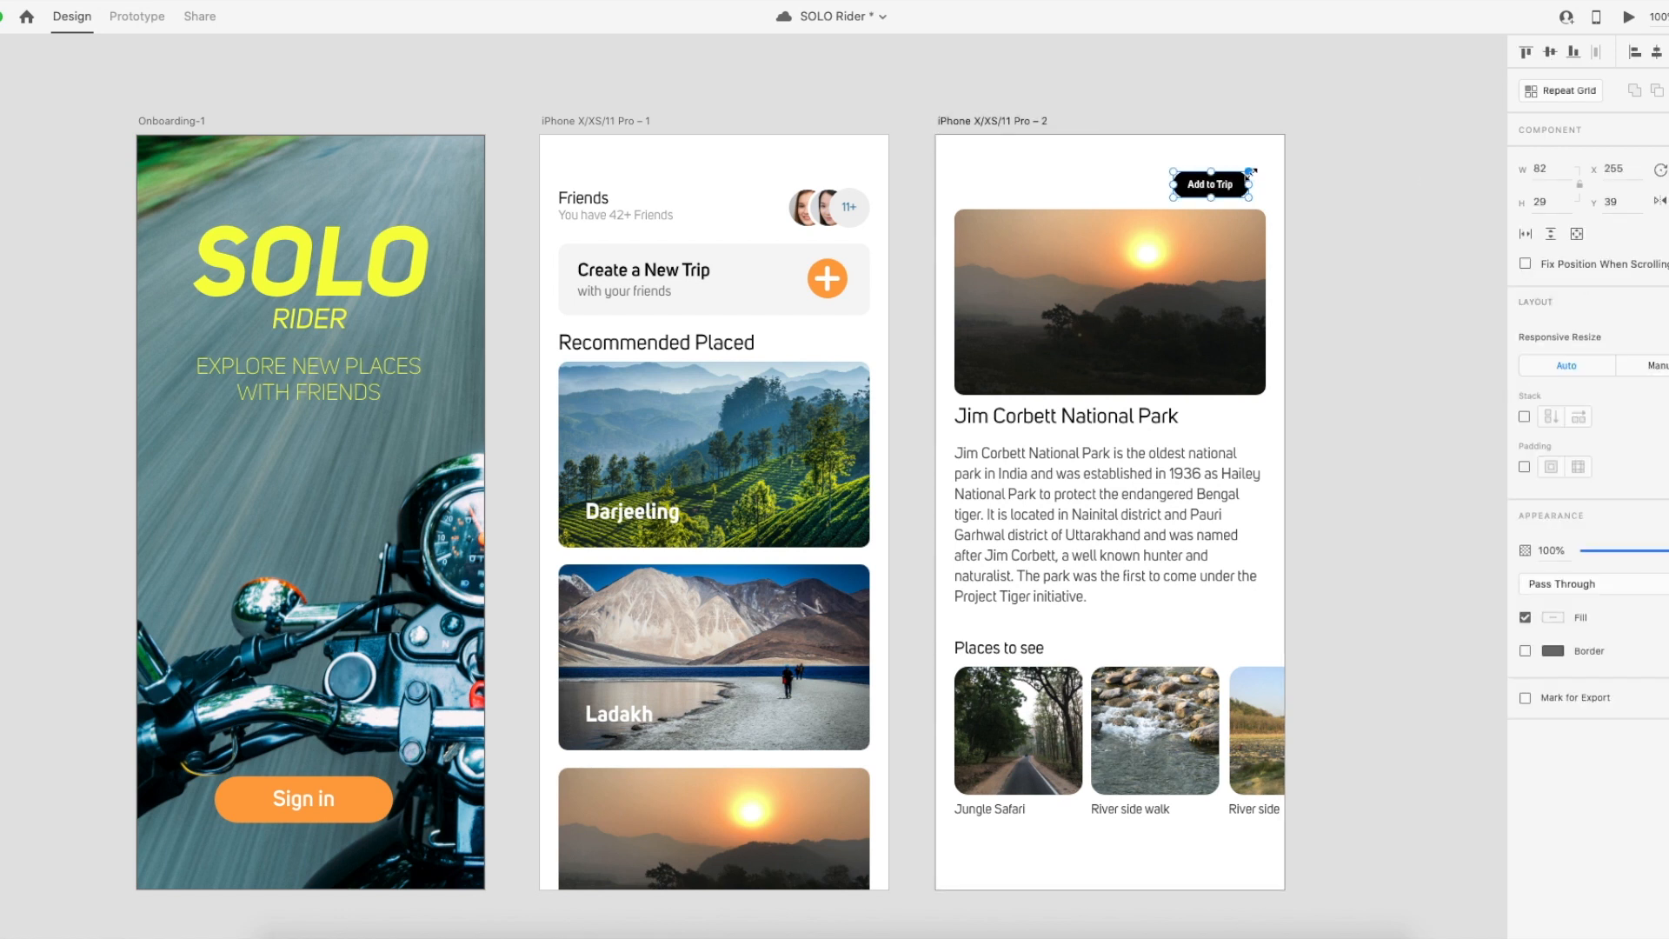
Enlarge the "Add to Trip" button group to about 100 × 35, flush with the photo's right edge.
drag(1257, 171, 1270, 165)
click(1351, 196)
click(1245, 182)
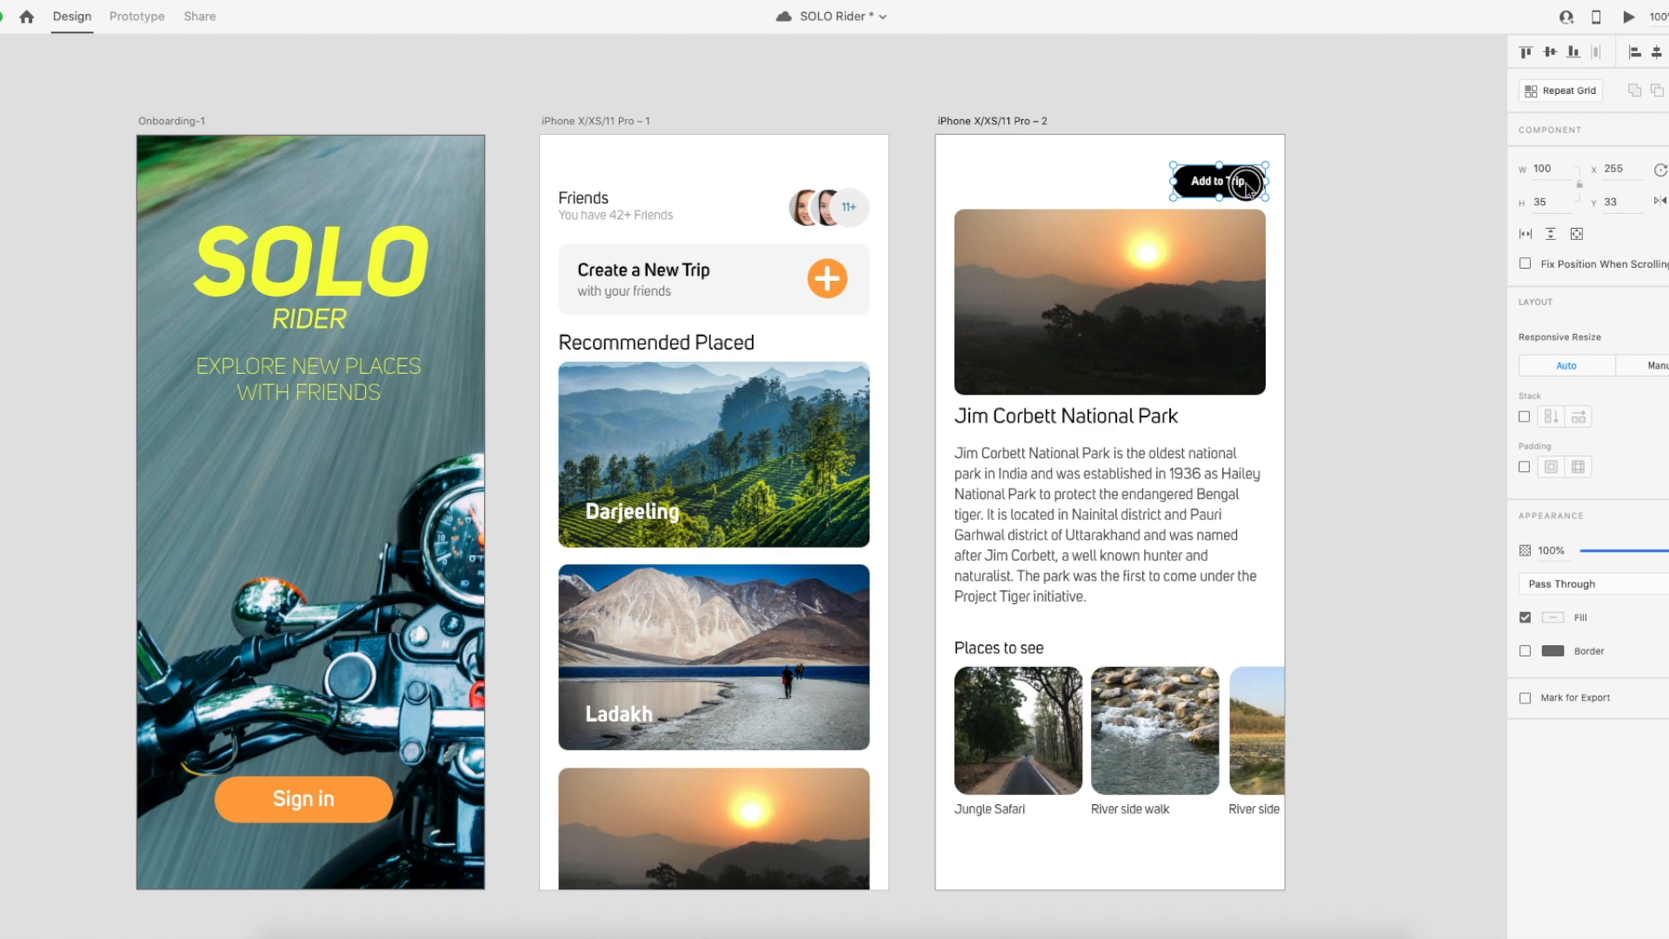
Move the "Add to Trip" button onto the upper-right corner of the park photo.
click(1380, 226)
scroll(1369, 364, down, 2)
drag(1241, 119, 1228, 166)
click(1378, 178)
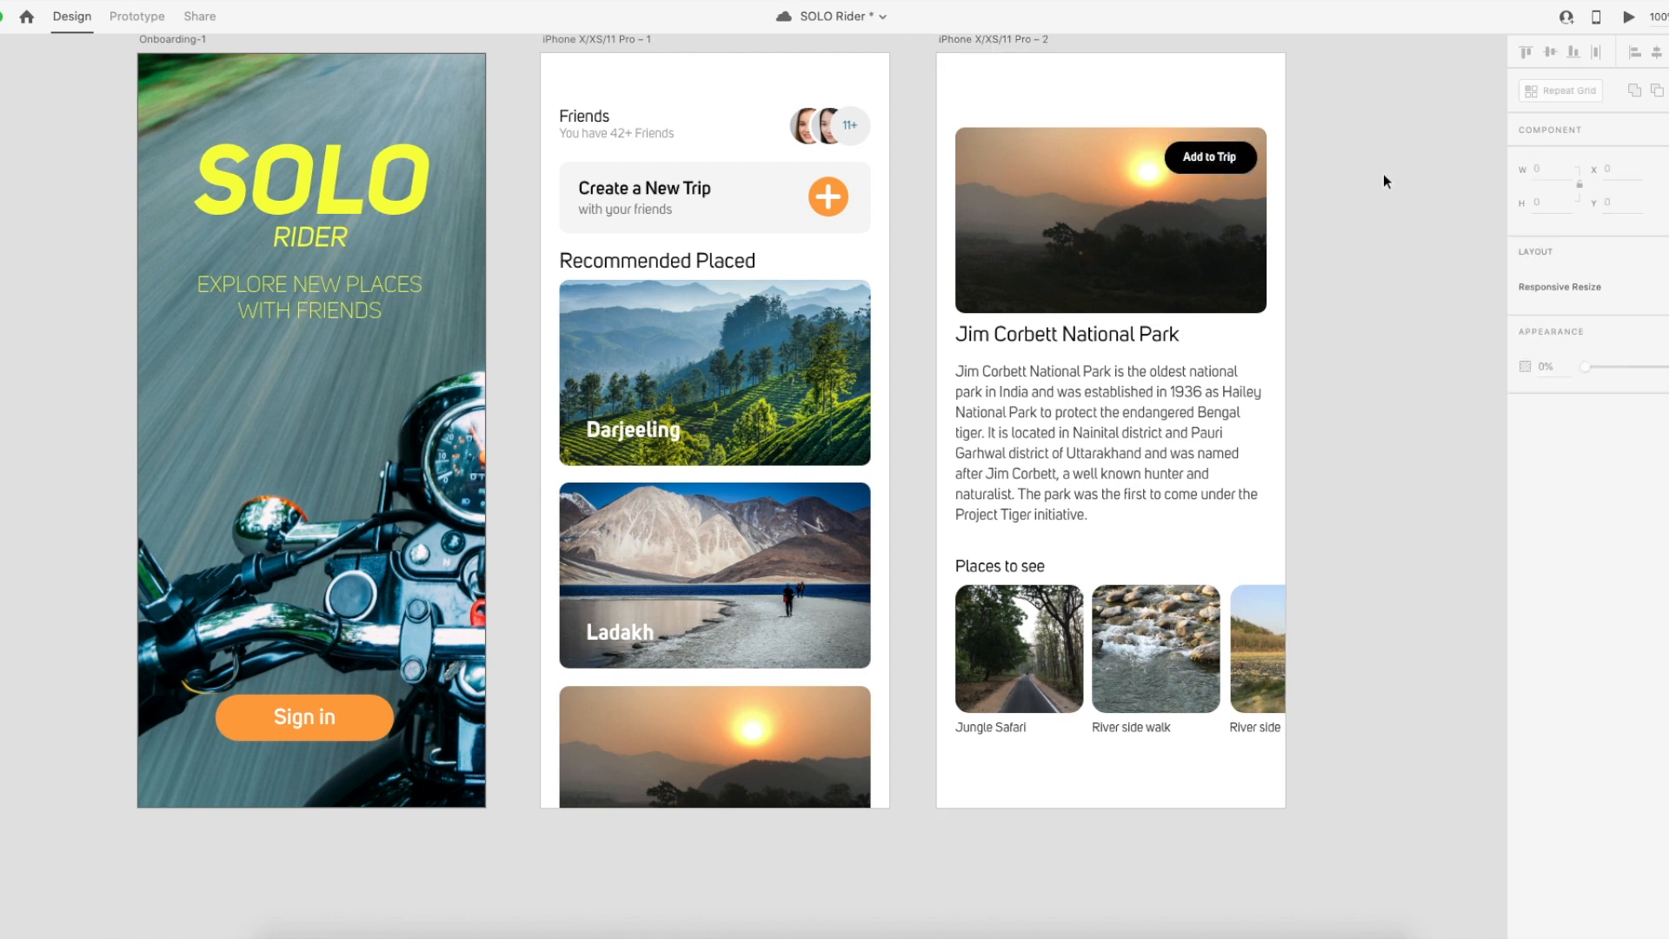
Undo the placement of the "Add to Trip" button on the photo.
key(super+z)
key(super+z)
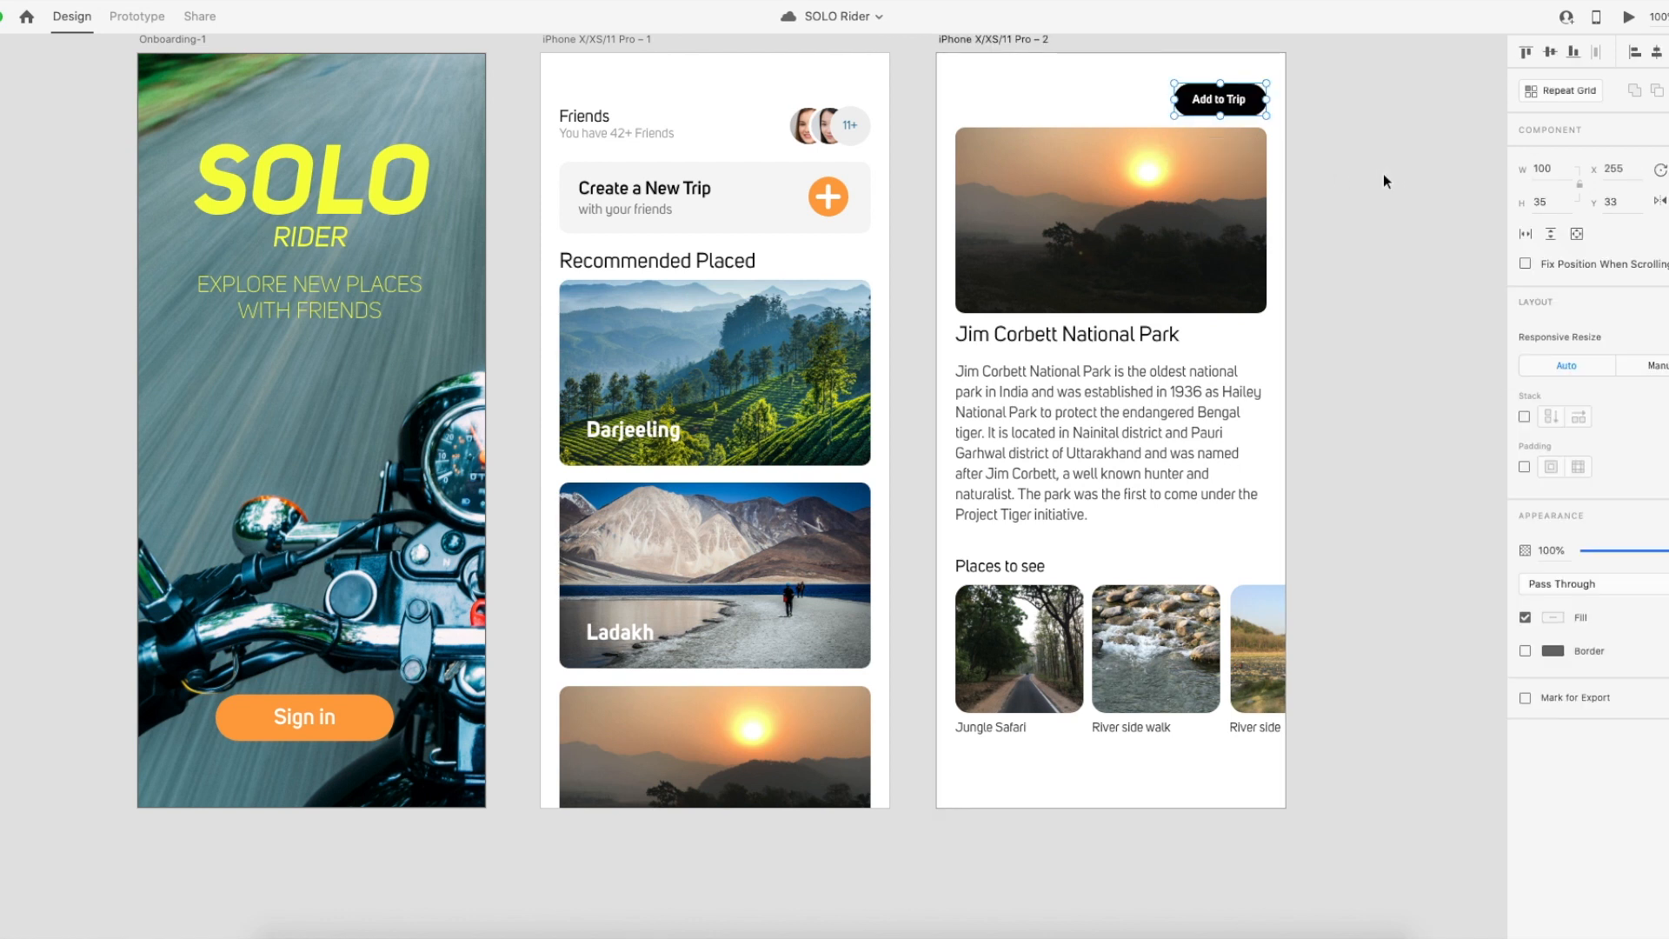
click(1355, 201)
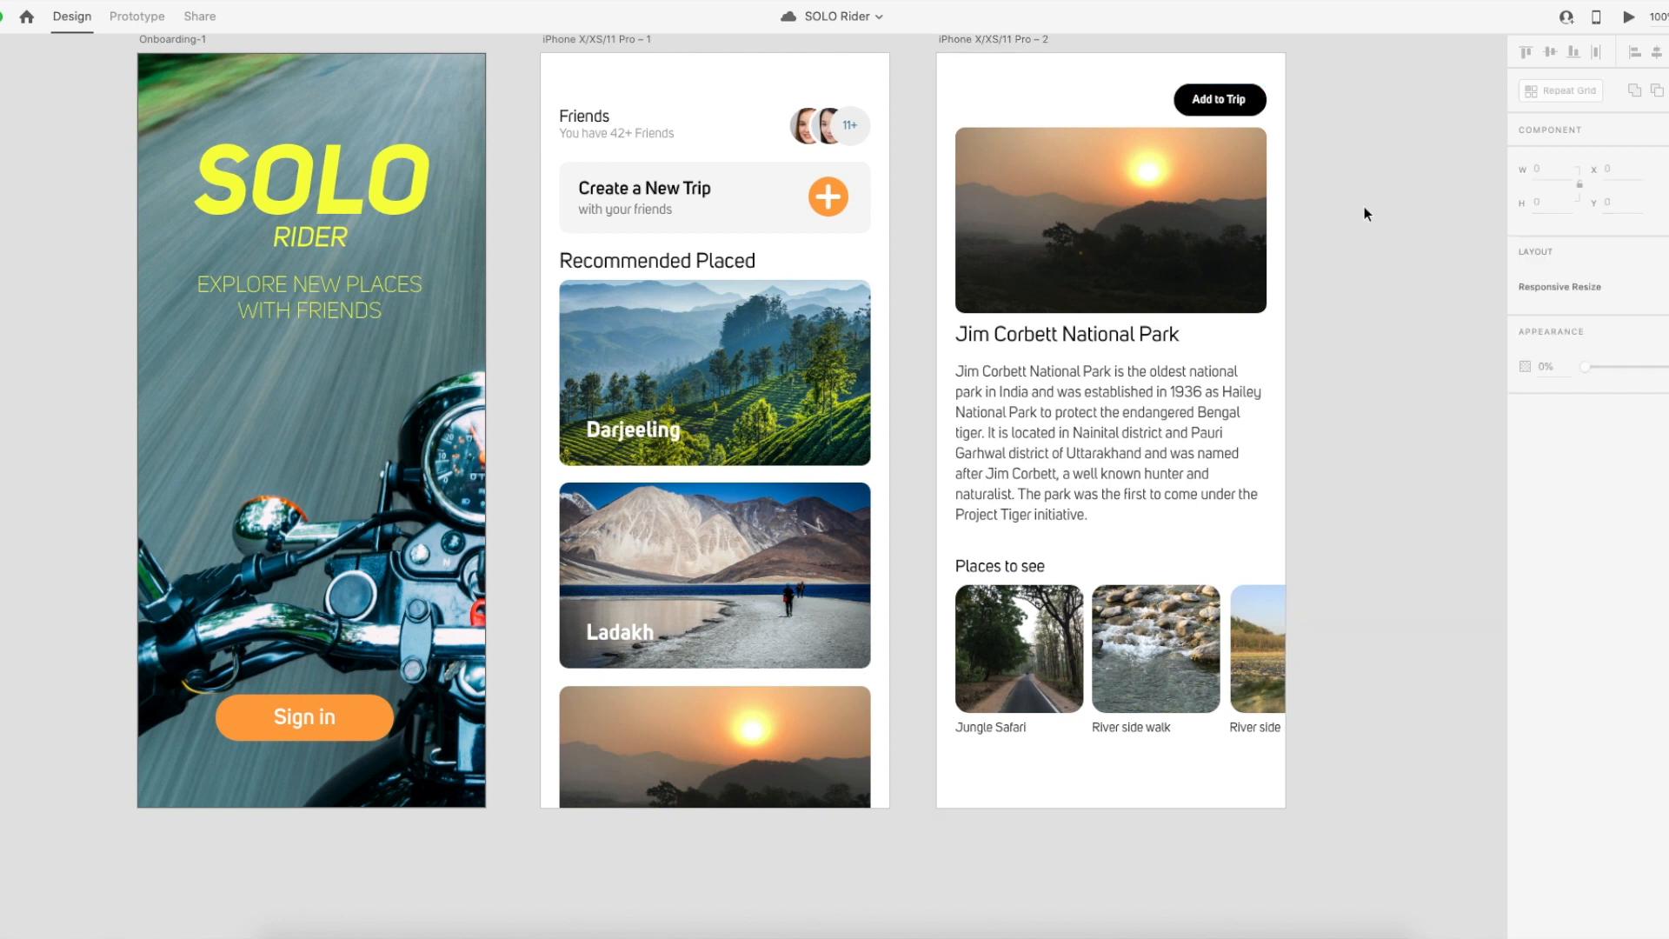
Move the "Jim Corbett National Park" title above the photo and the "Add to Trip" button beneath its right end, at X 255, Y 285.
drag(1118, 336, 1127, 112)
drag(1232, 100, 1233, 334)
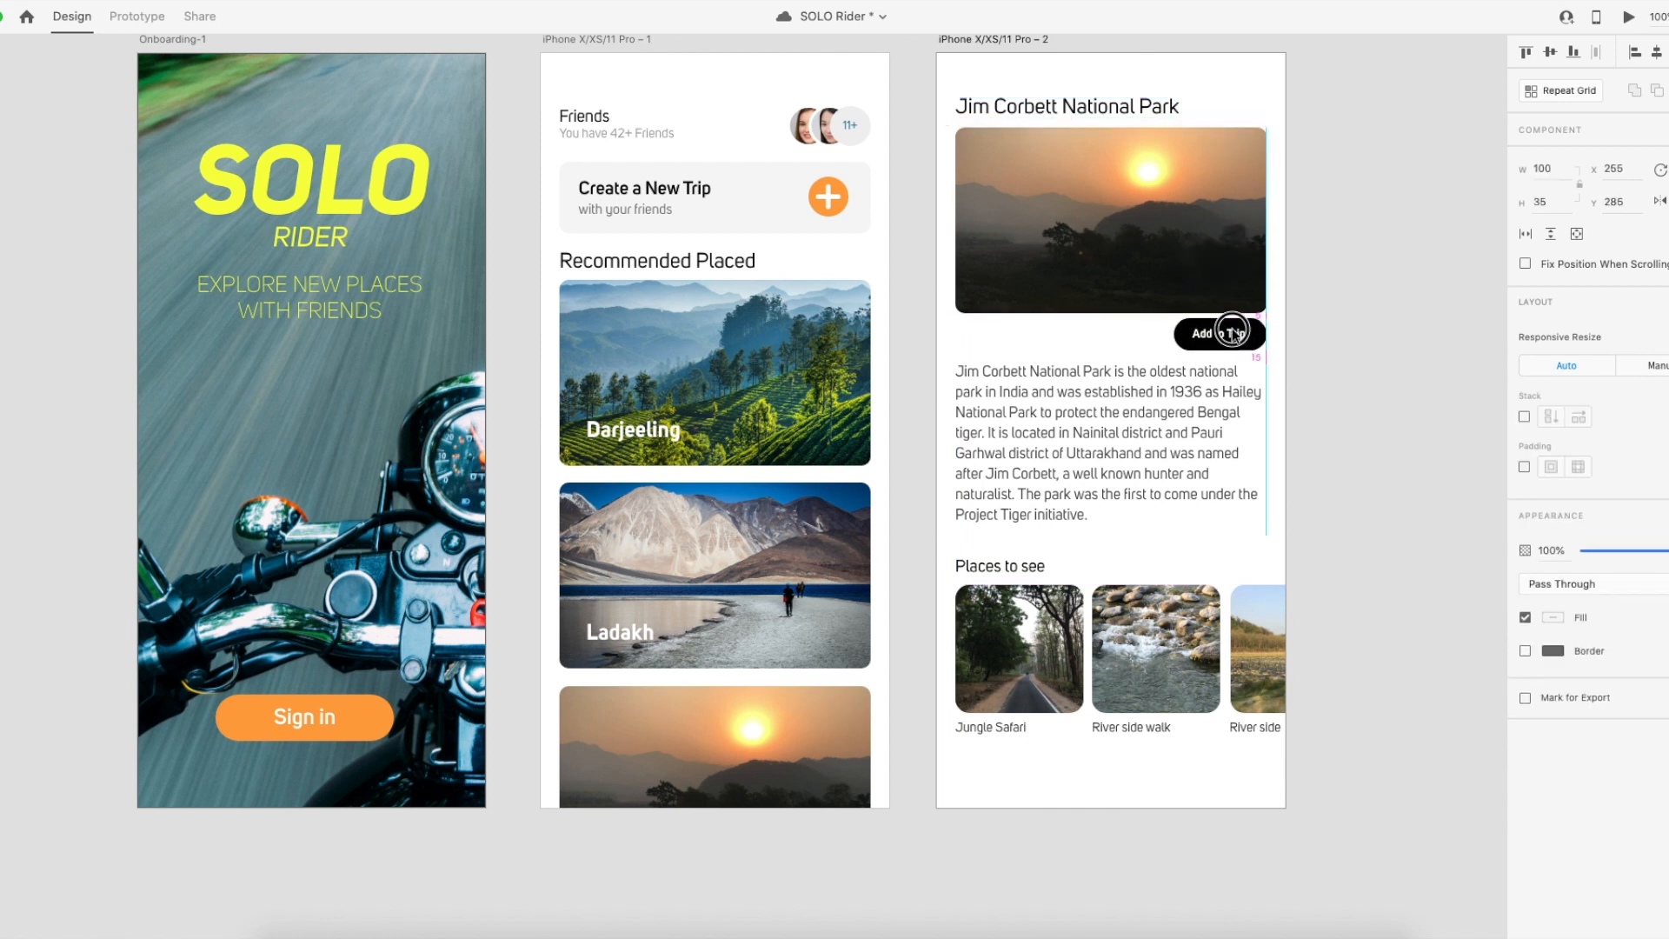
click(1354, 333)
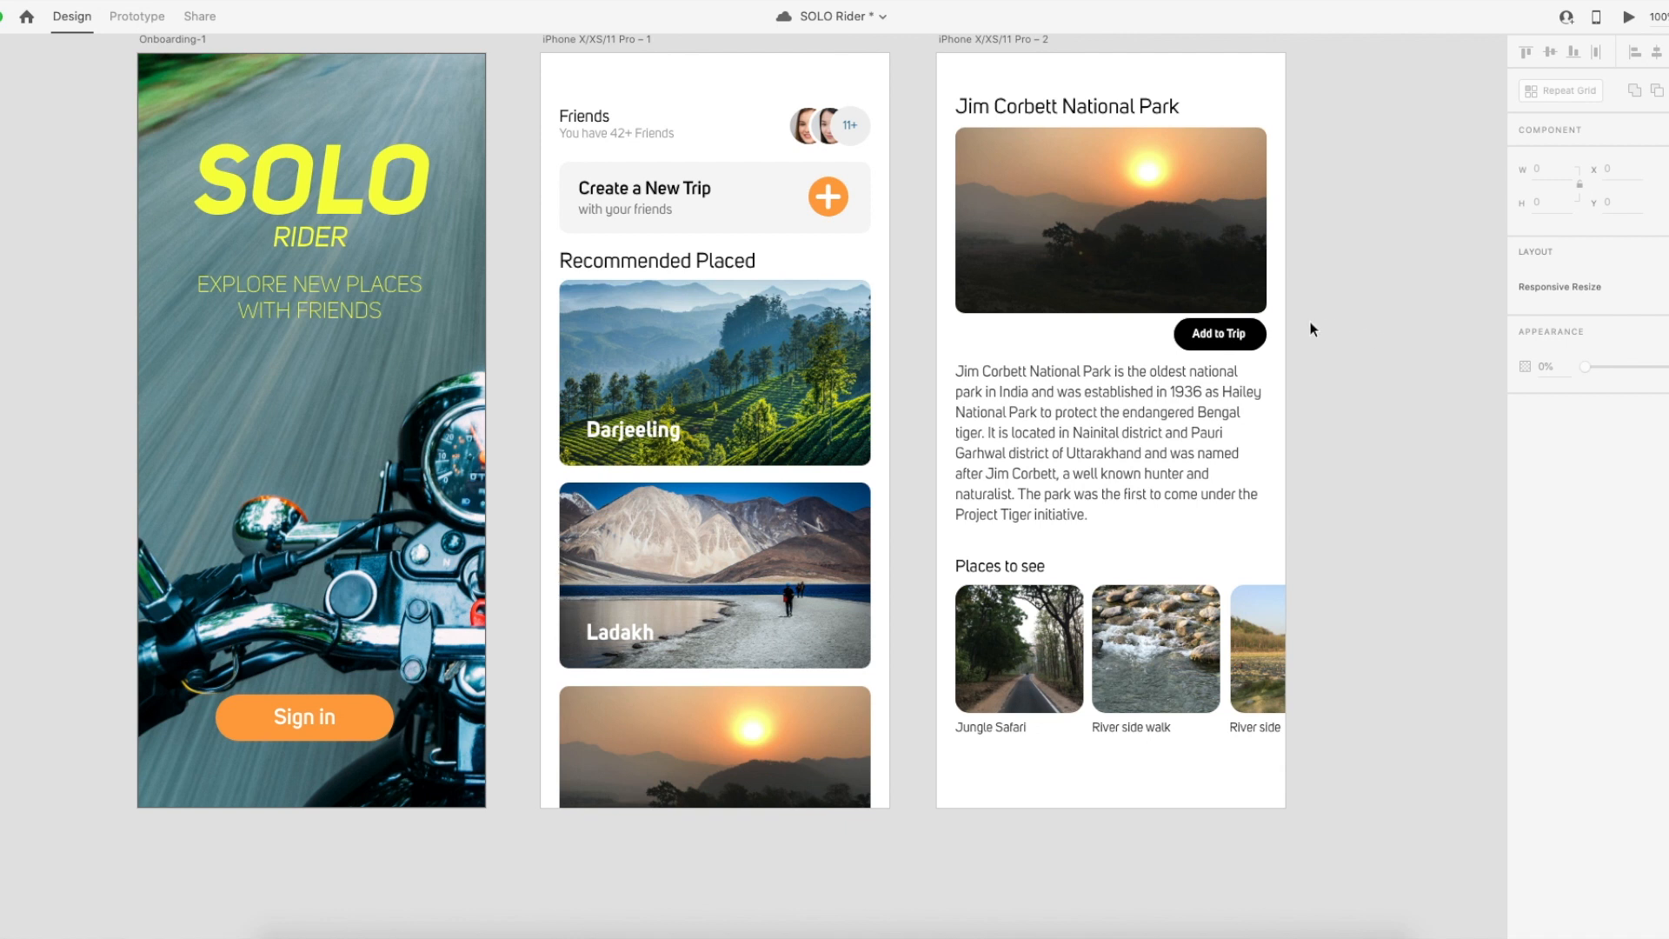
Try the "Jim Corbett National Park" title over the lower part of the photo and undo the move.
drag(1005, 106, 1084, 259)
key(ctrl+z)
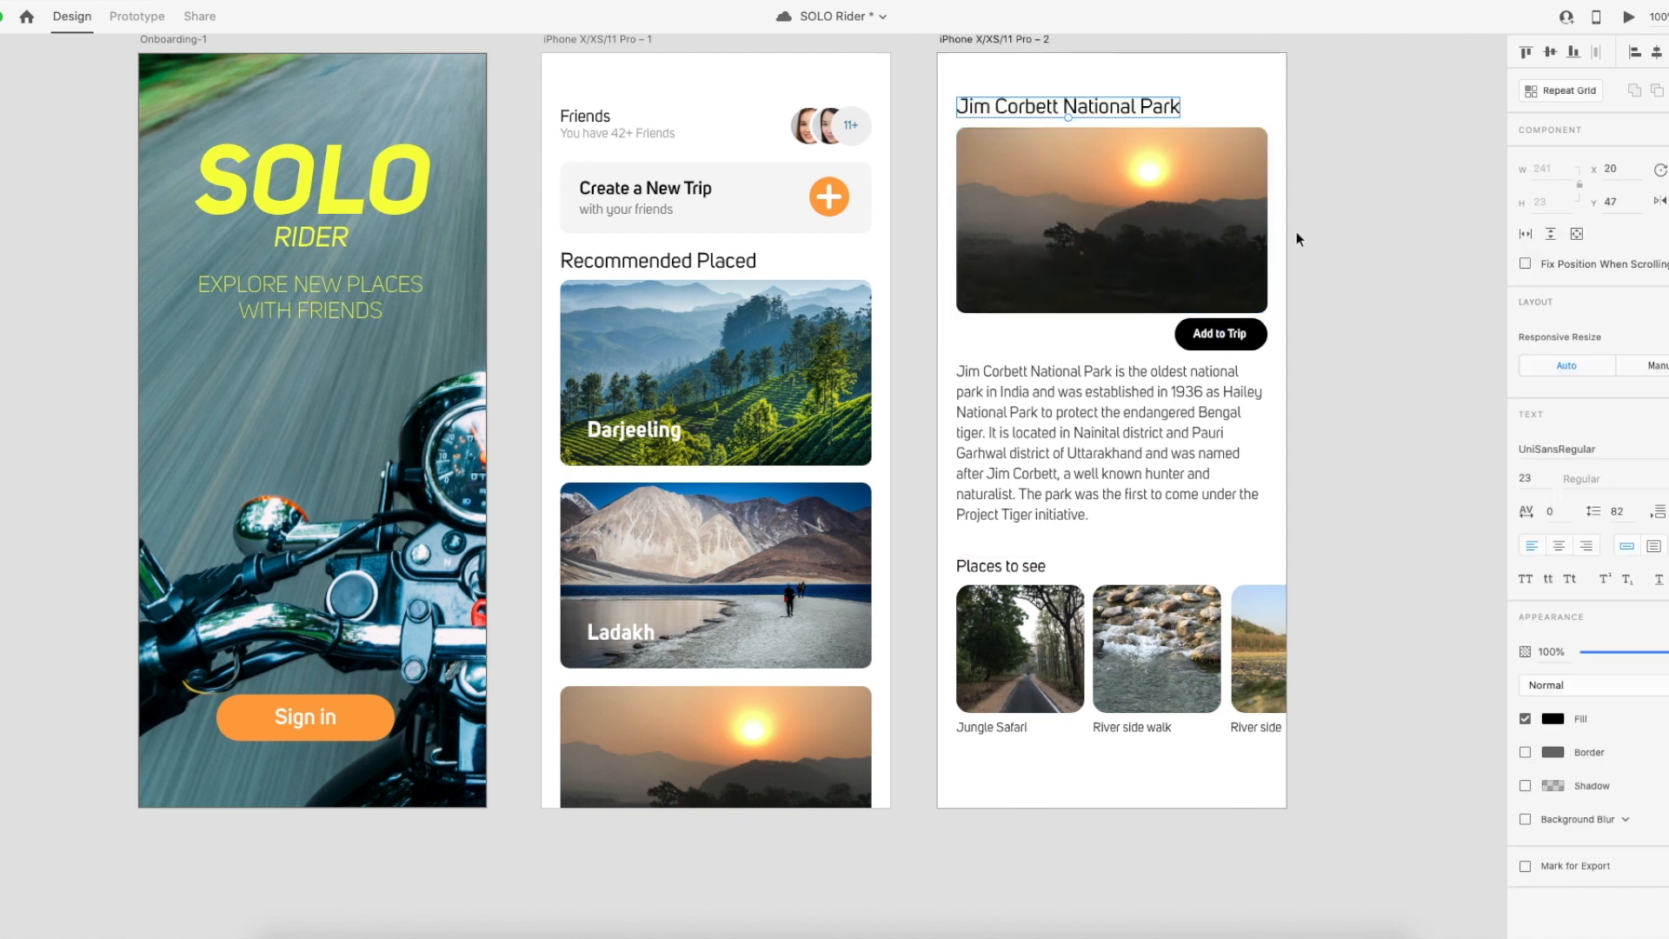
click(1316, 258)
Move the "Add to Trip" button onto the photo's bottom edge, at X 148, Y 257.
drag(1223, 341, 1122, 315)
click(1356, 333)
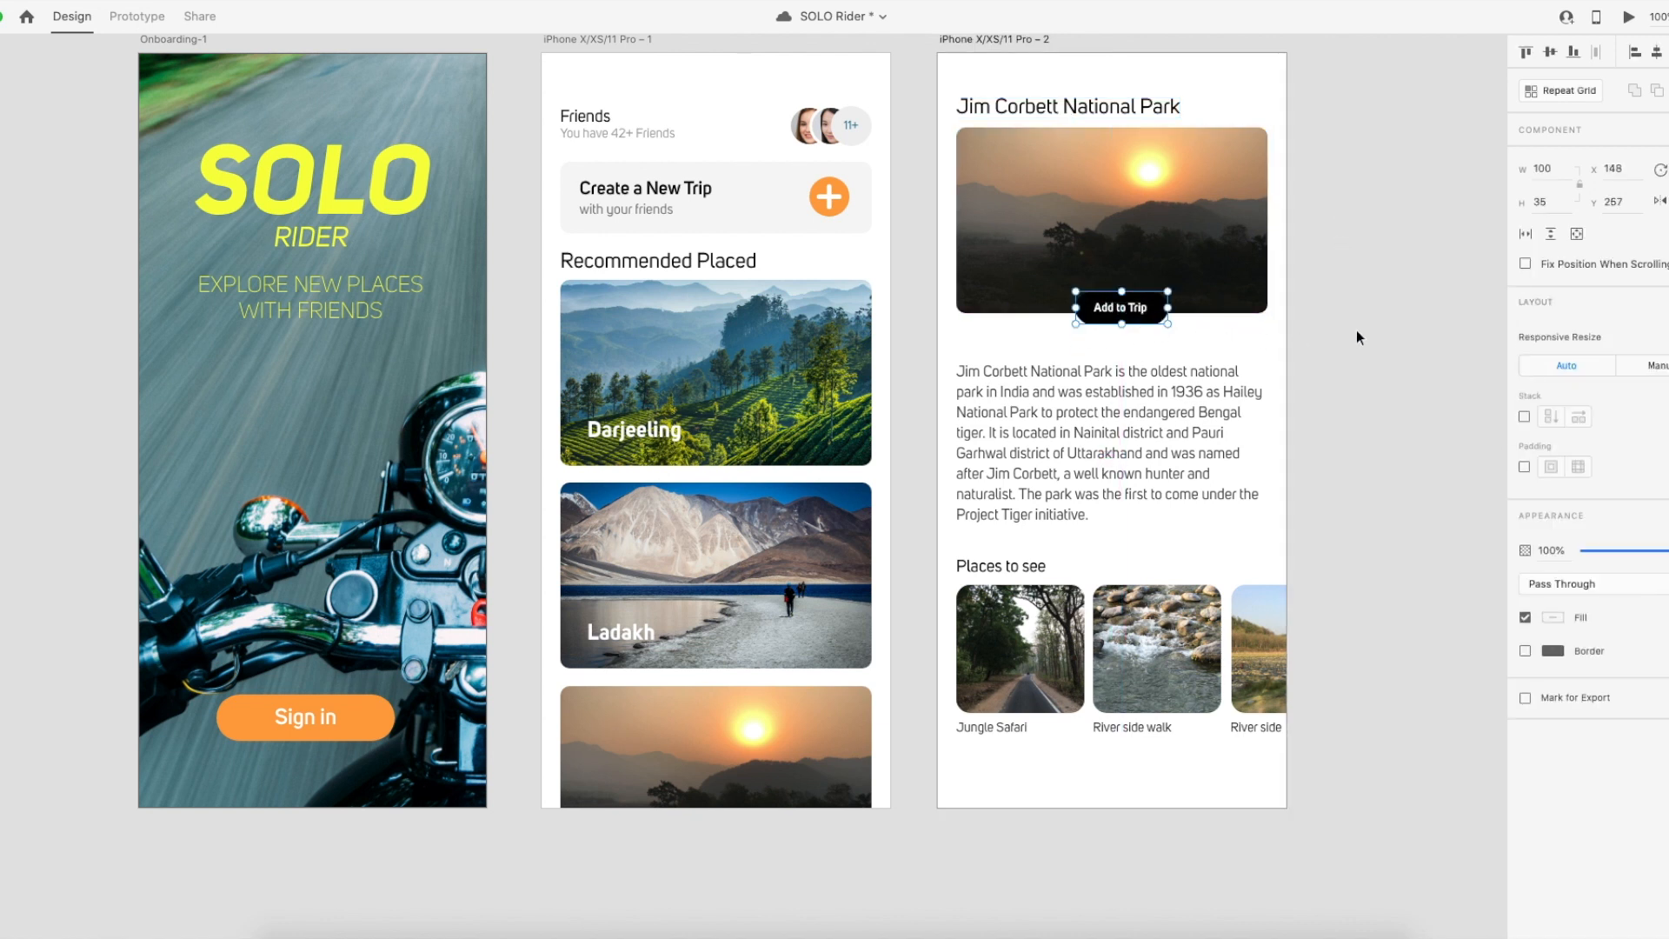
Add a white border to the whole "Add to Trip" button group.
click(1118, 315)
click(1526, 651)
click(1563, 658)
drag(1357, 565, 1249, 519)
click(1340, 443)
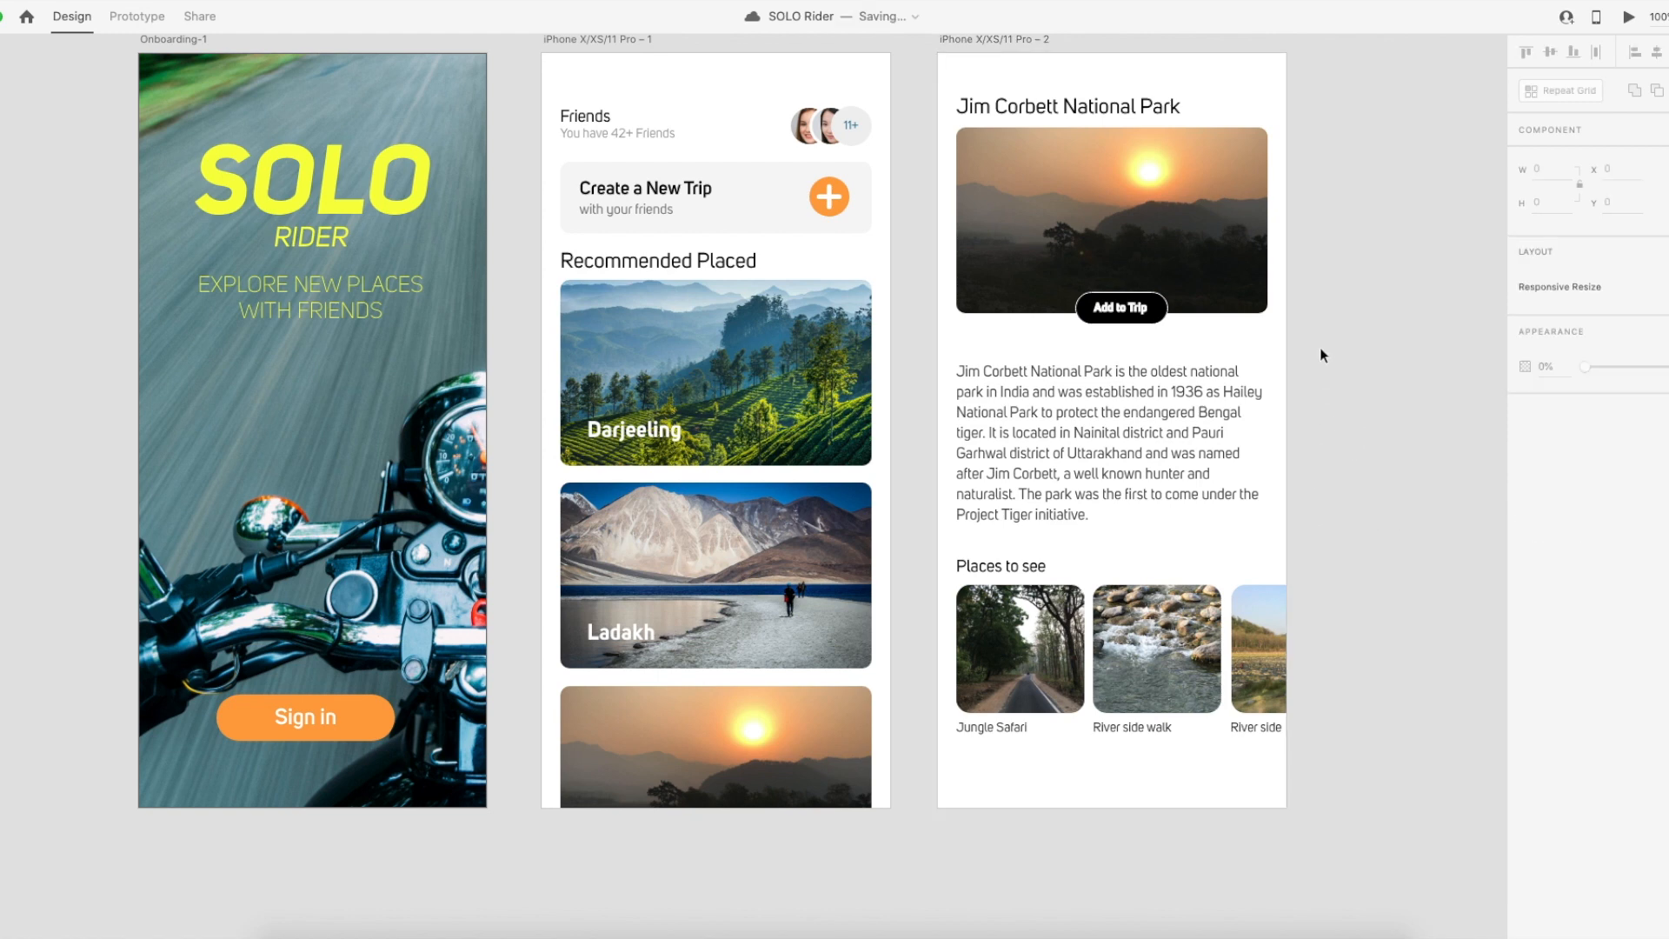
click(1156, 313)
click(1182, 331)
key(a)
click(1165, 318)
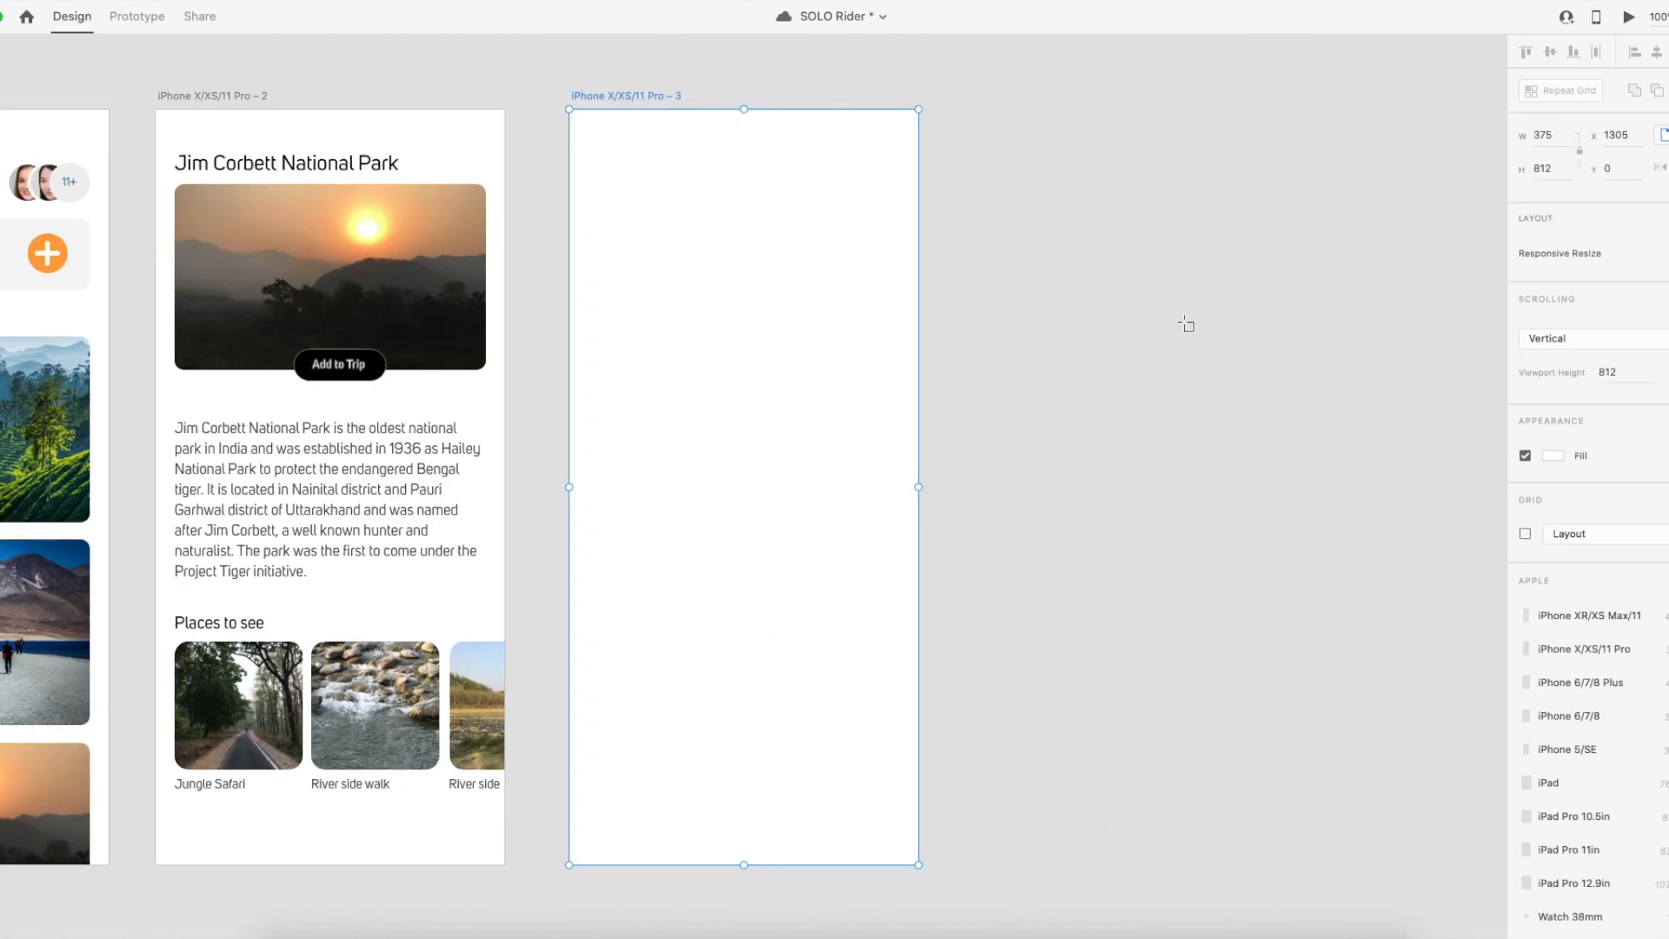
key(ctrl+z)
Apply a white border to only the black background shape of the "Add to Trip" button.
drag(653, 340, 1158, 352)
click(922, 398)
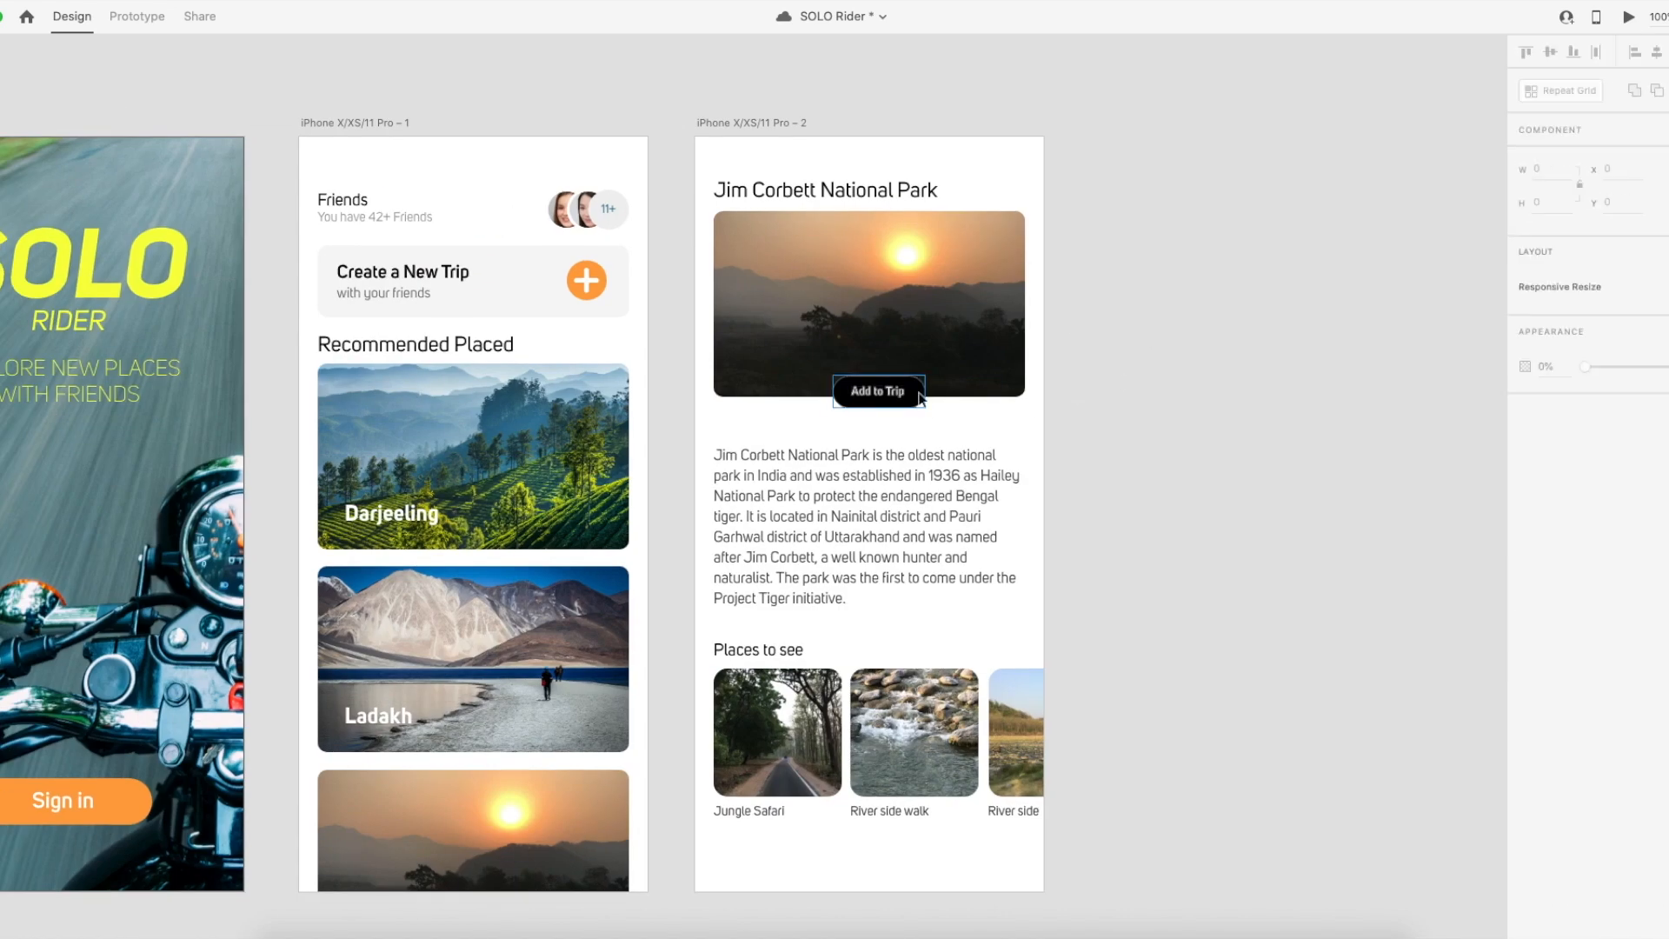
click(1546, 563)
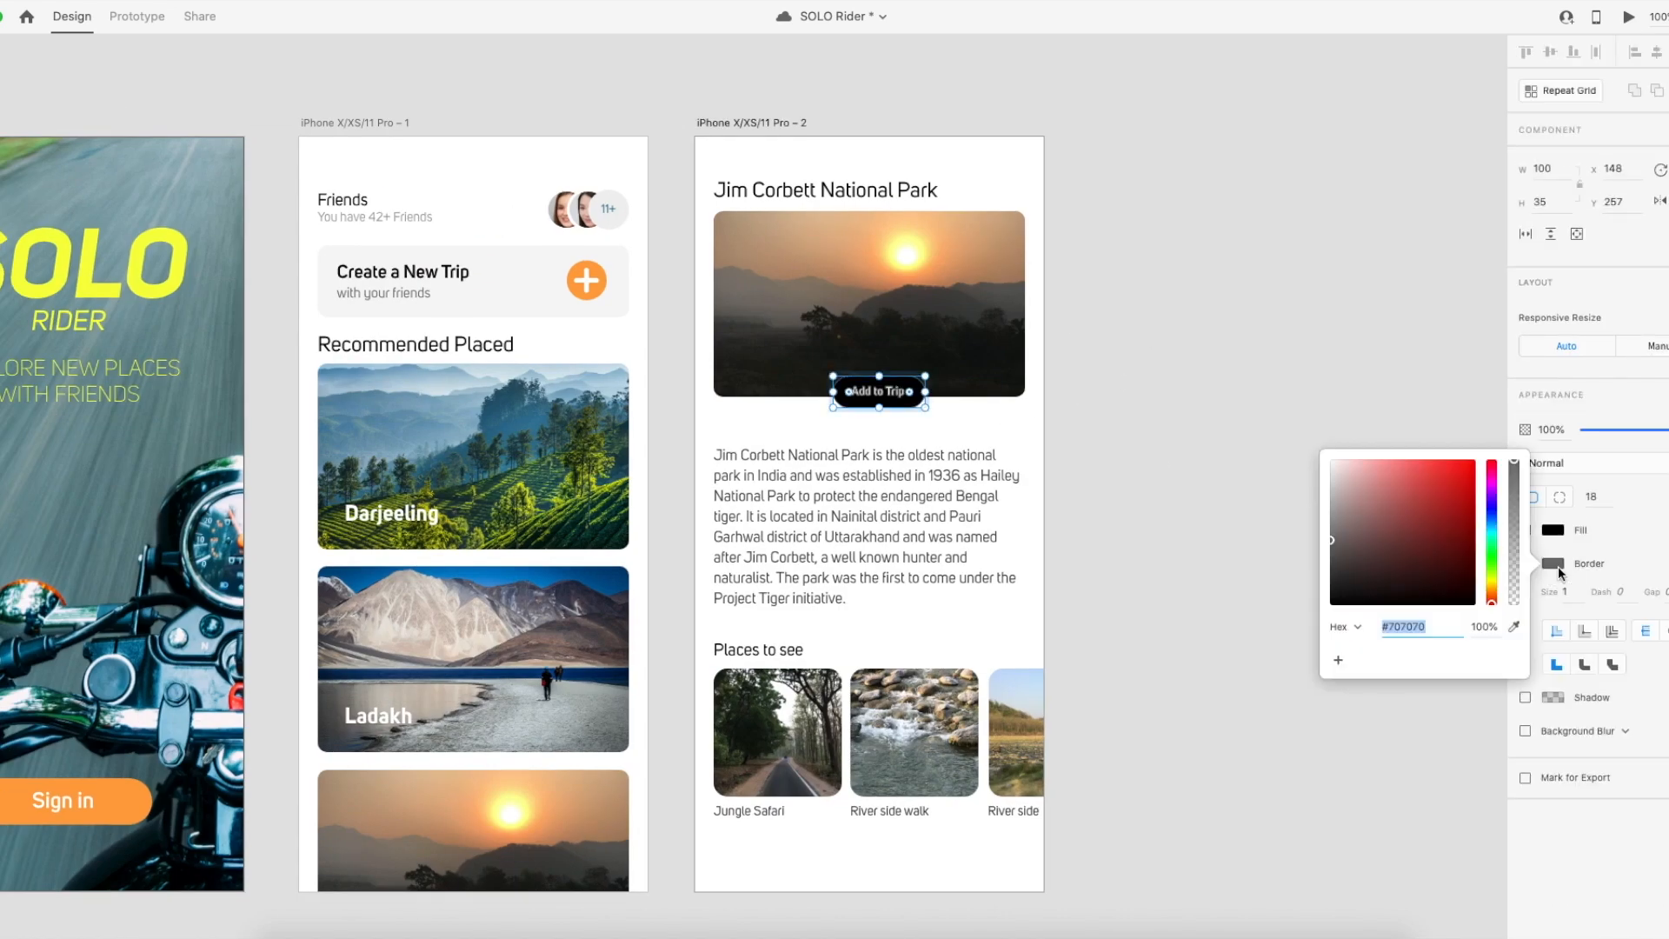
drag(1414, 549, 1310, 447)
click(1290, 397)
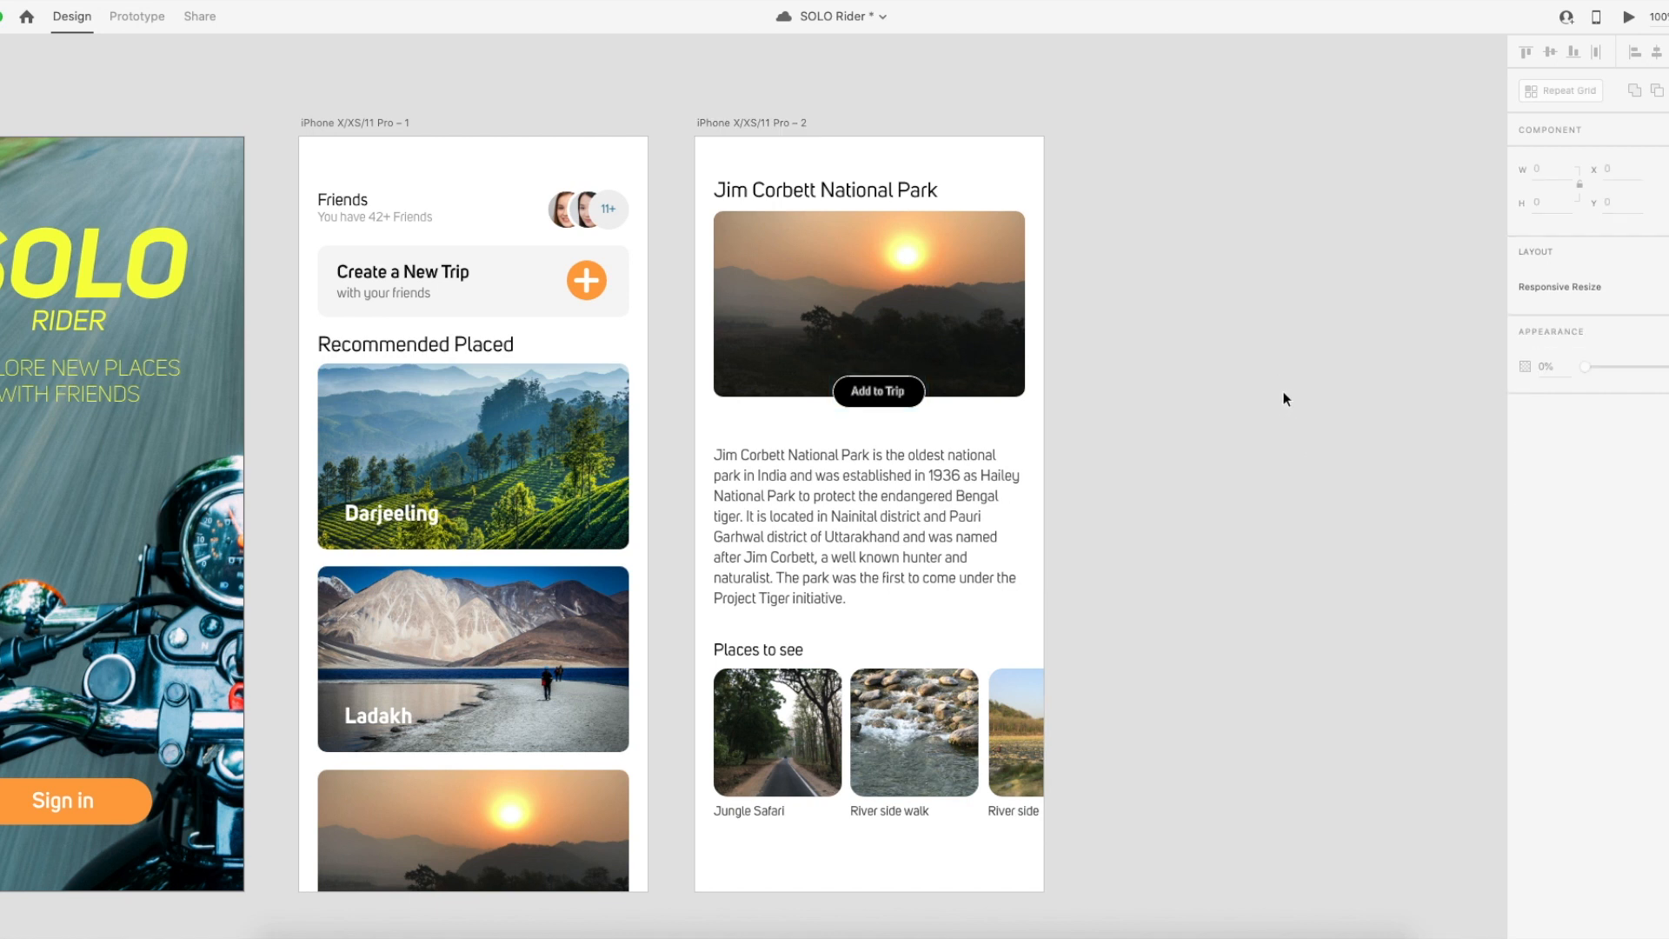
Place the "Add to Trip" button without a border beneath the photo's right end, at X 255, Y 290.
scroll(1243, 380, left, 3)
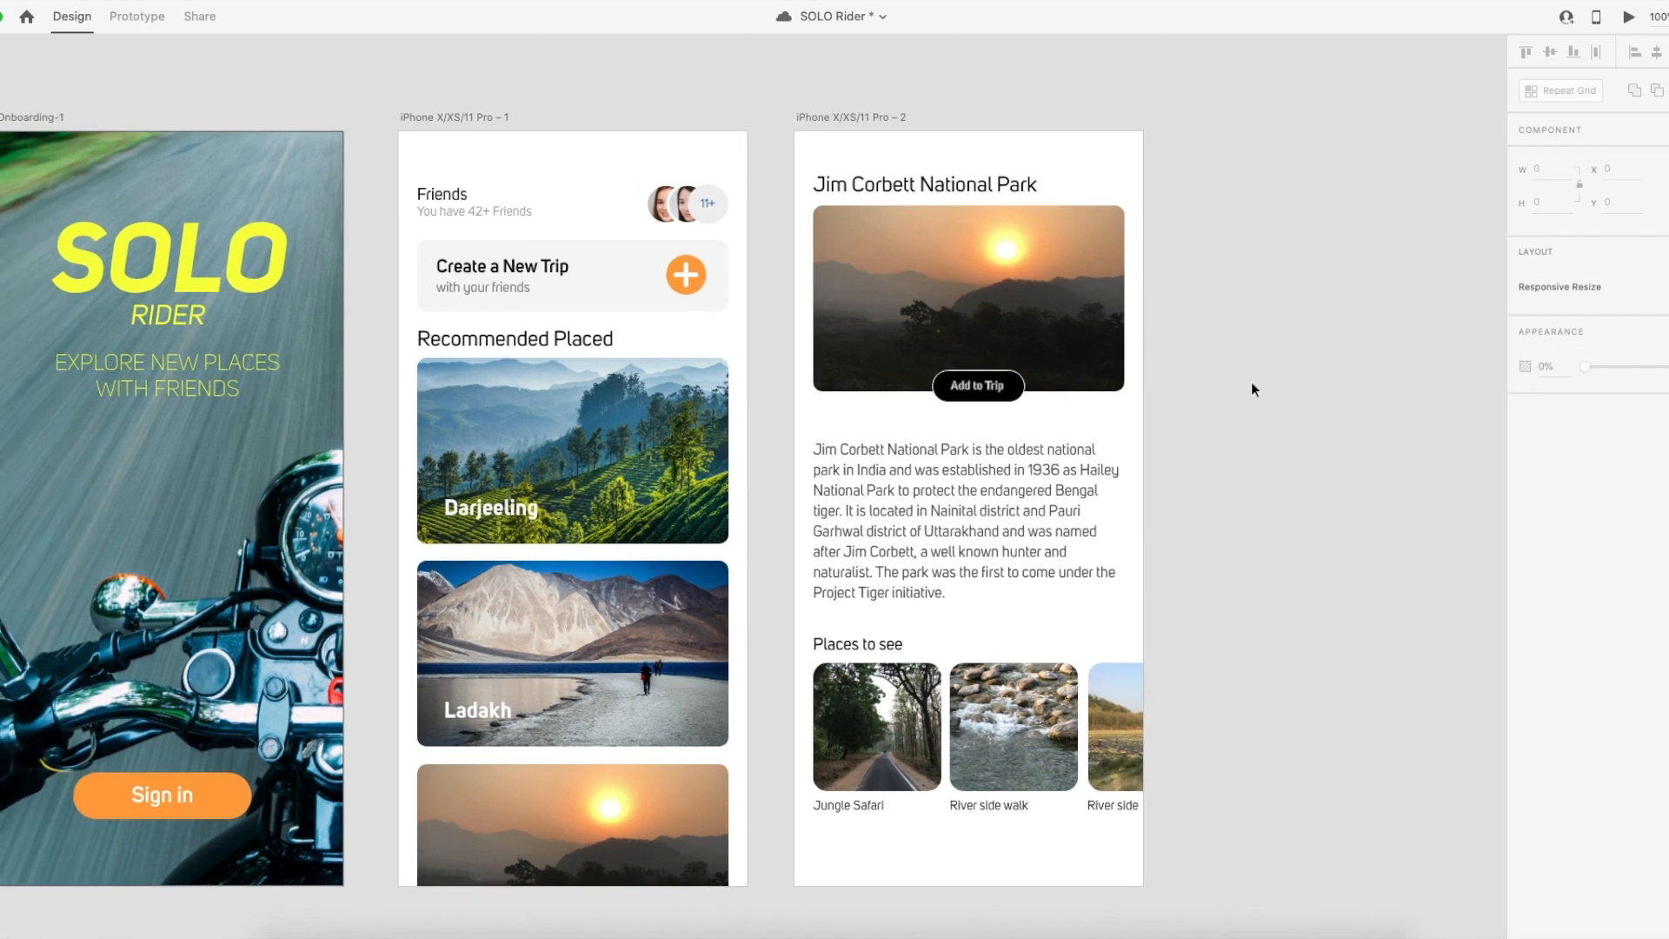
click(967, 389)
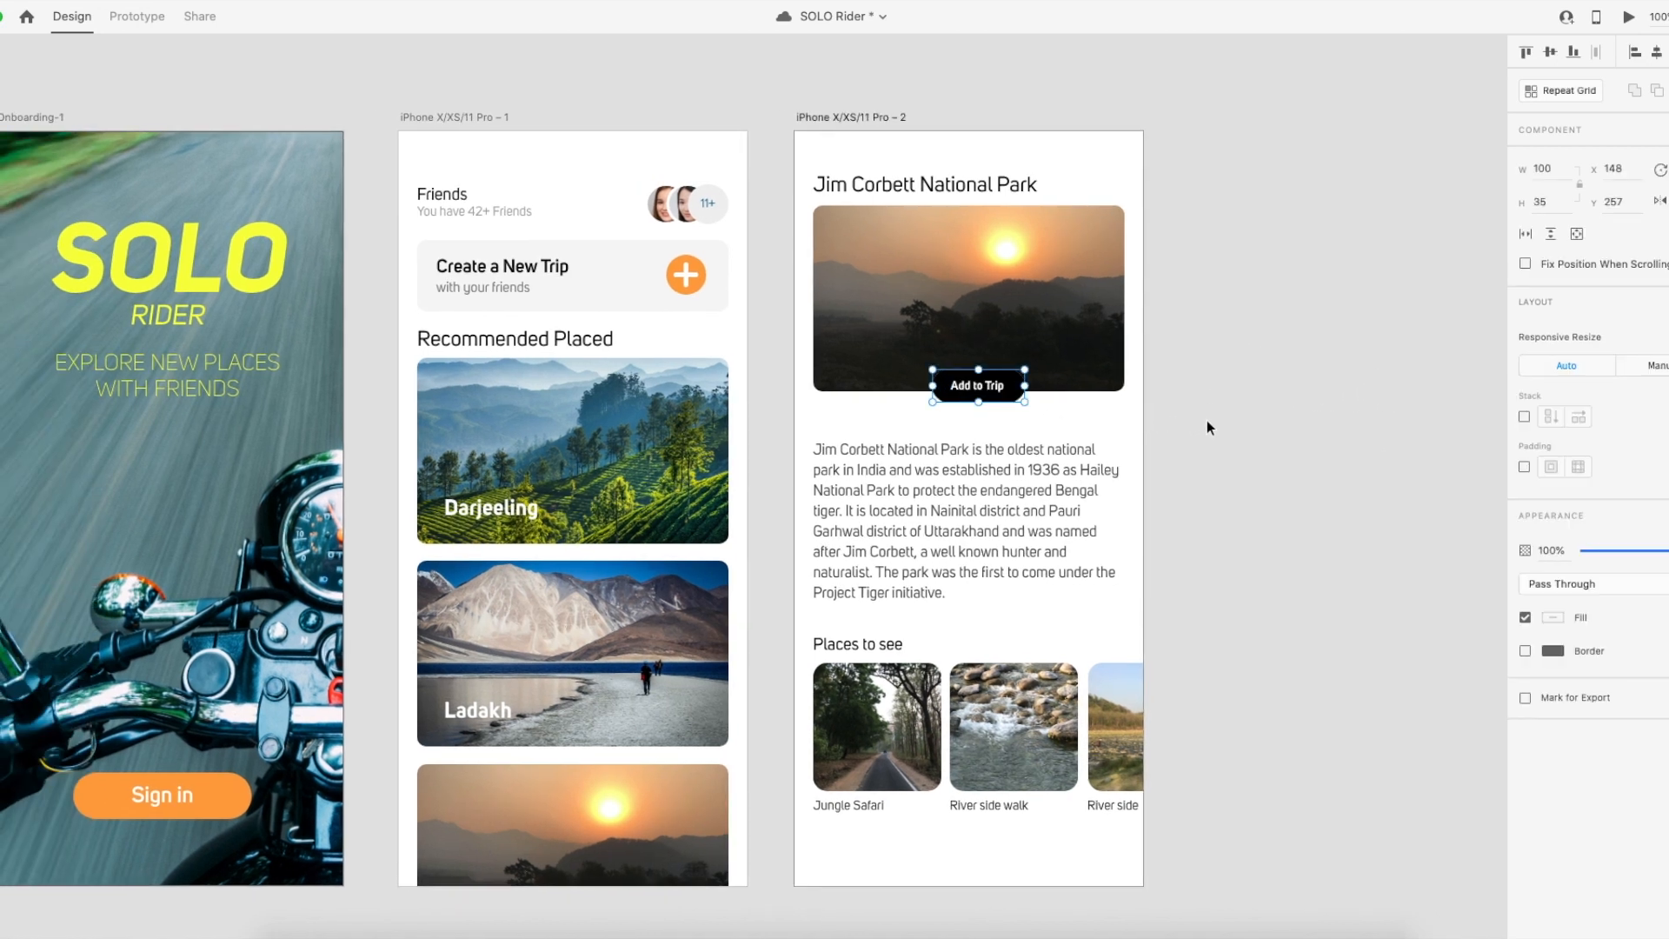
drag(980, 386, 1385, 398)
click(1162, 386)
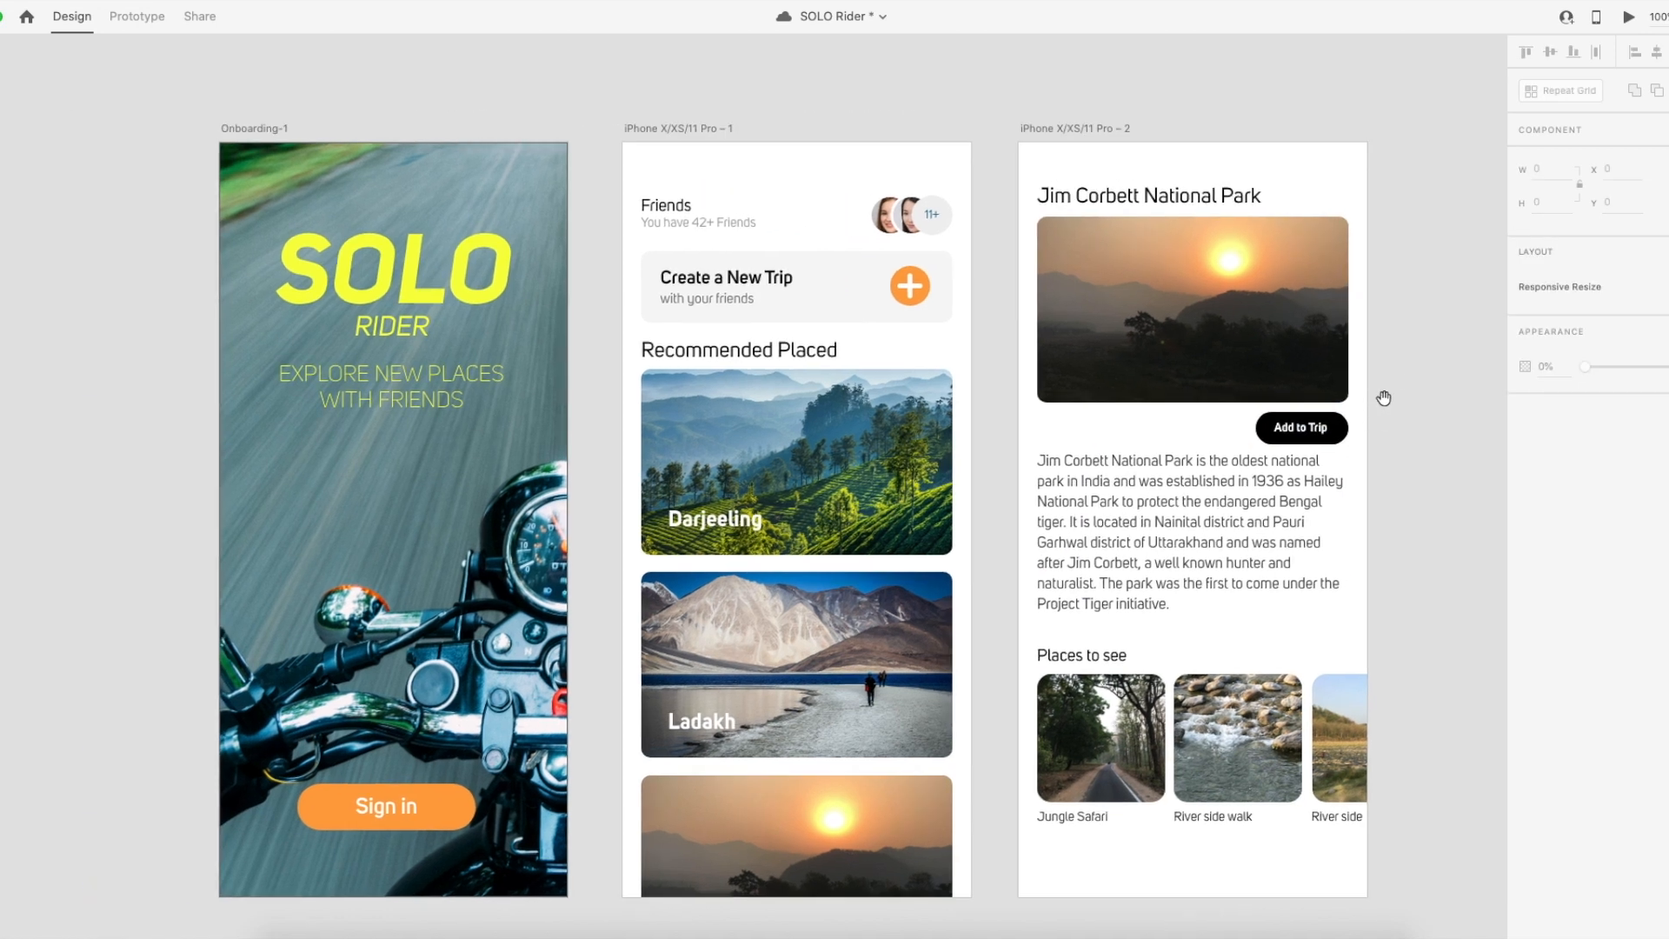
Scale the "Add to Trip" button down to 84 by 29 and align it with the photo's right edge, at X 271, Y 288.
click(1345, 435)
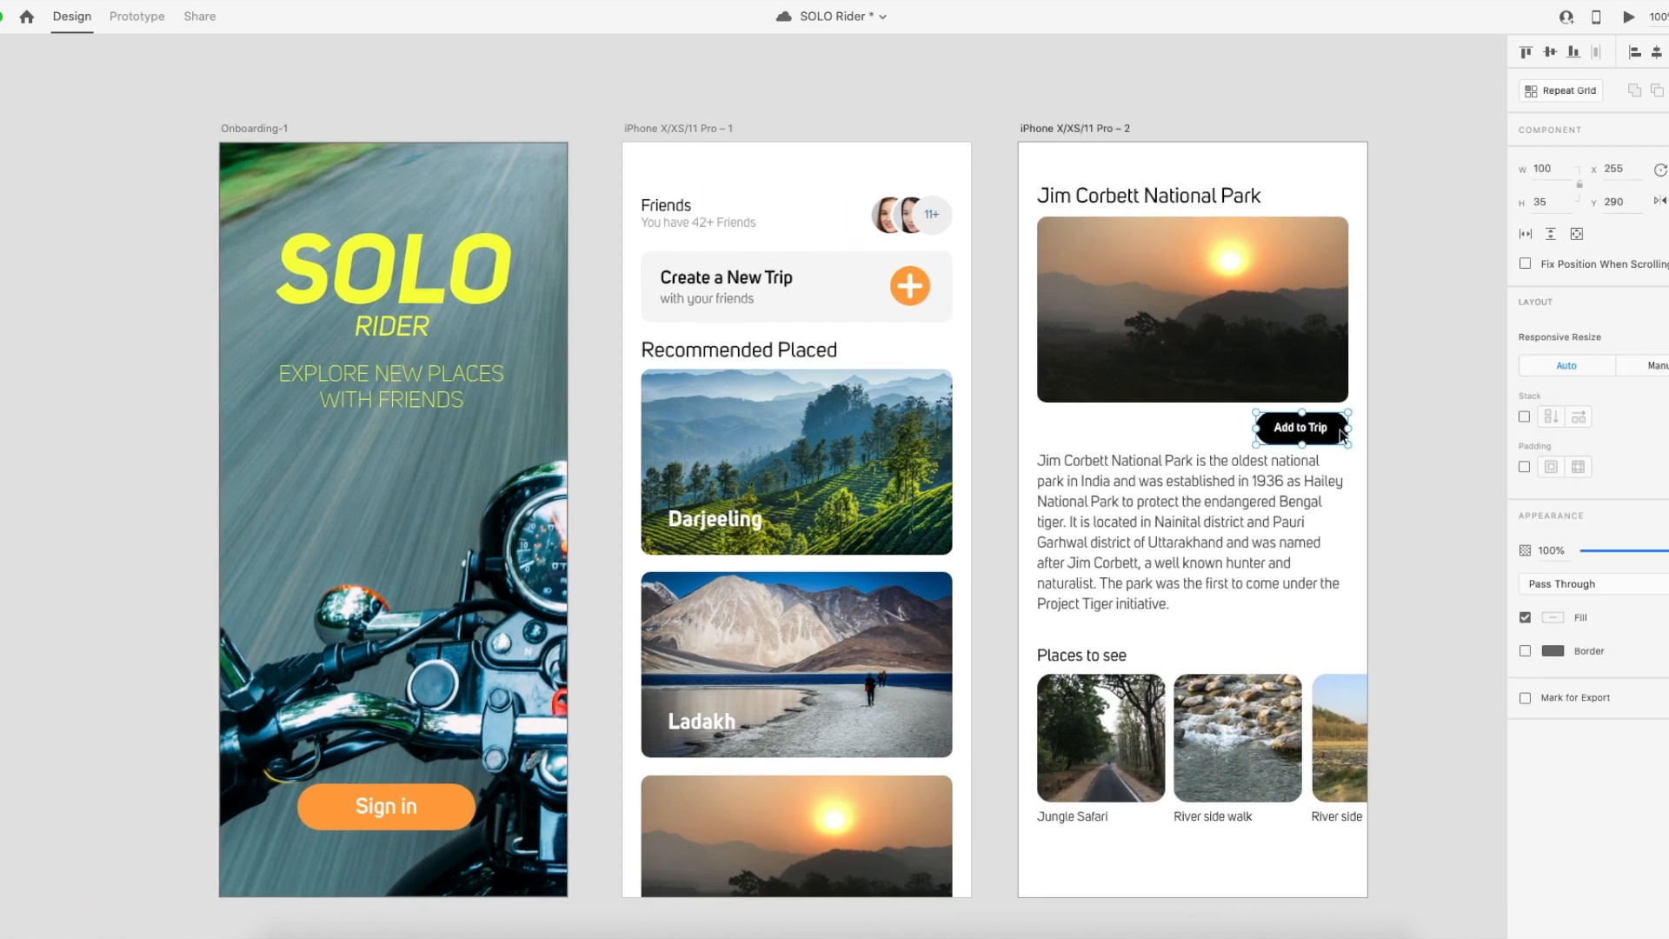
double_click(1339, 429)
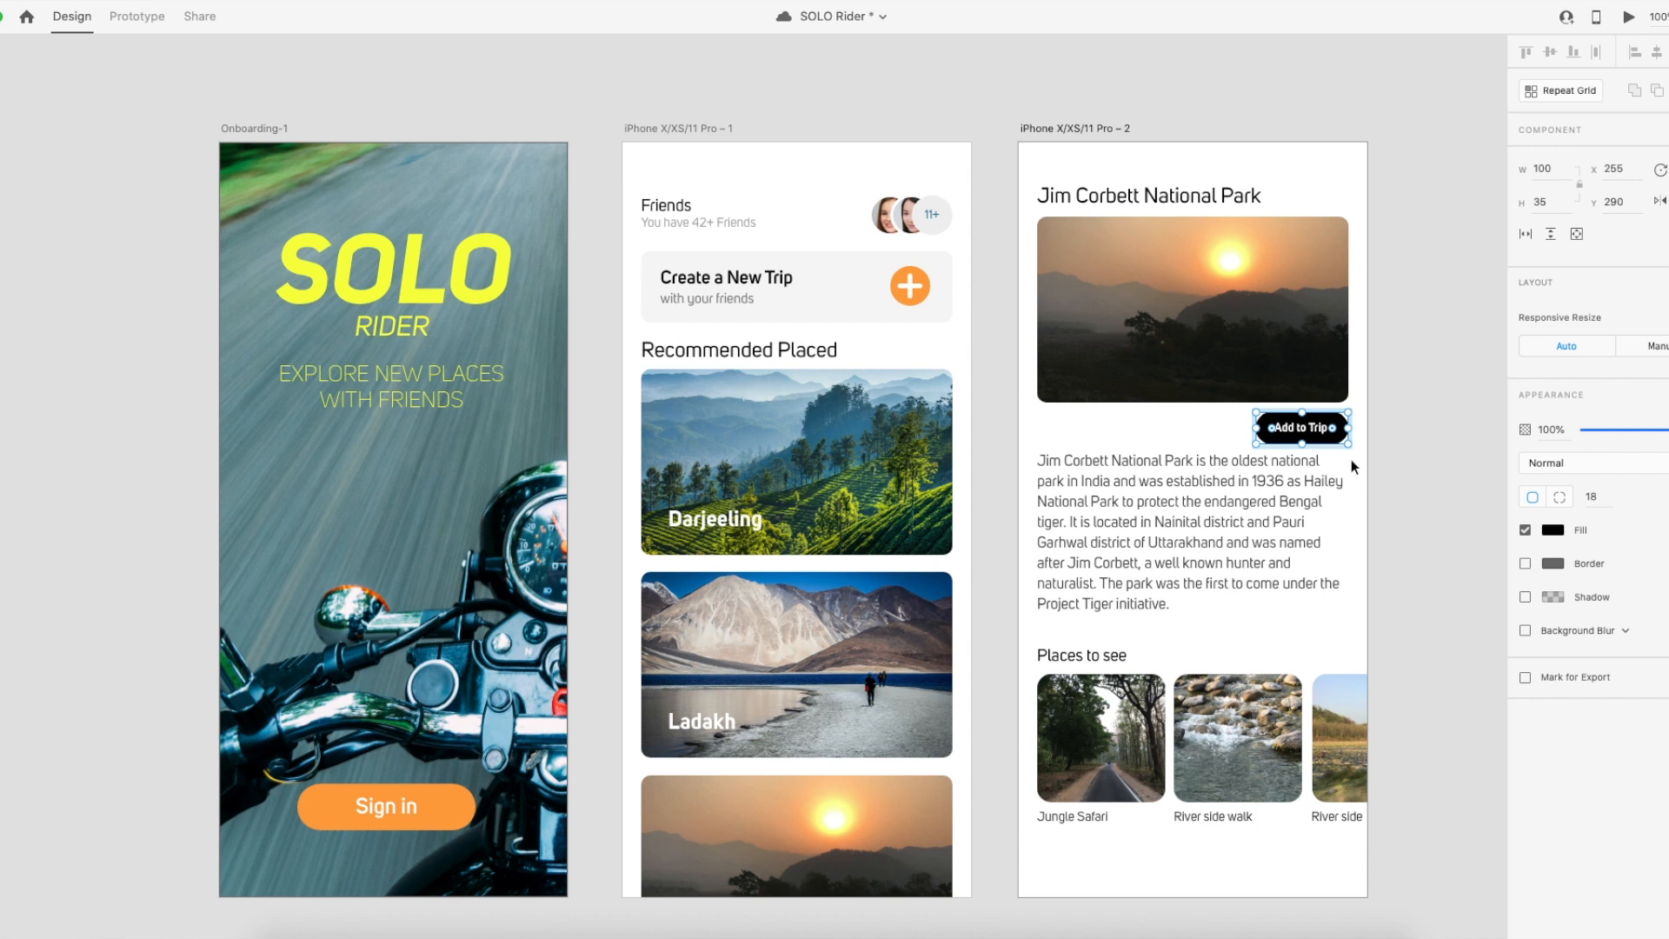
key(Escape)
drag(1348, 445, 1335, 439)
click(1365, 452)
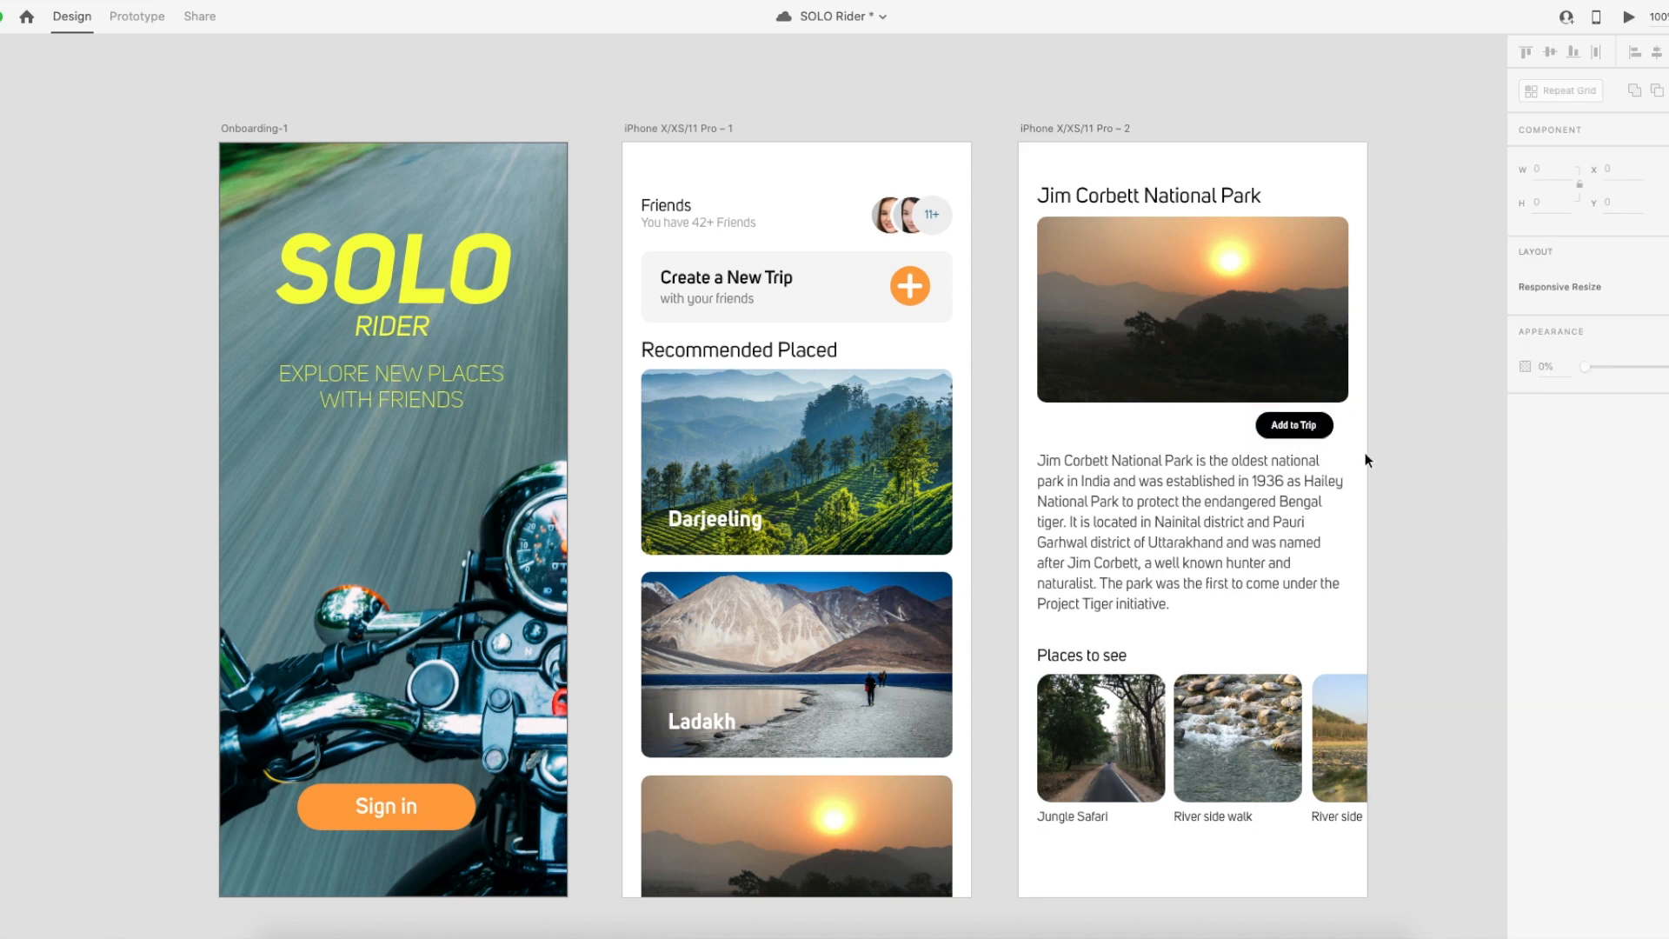
drag(1320, 432, 1335, 431)
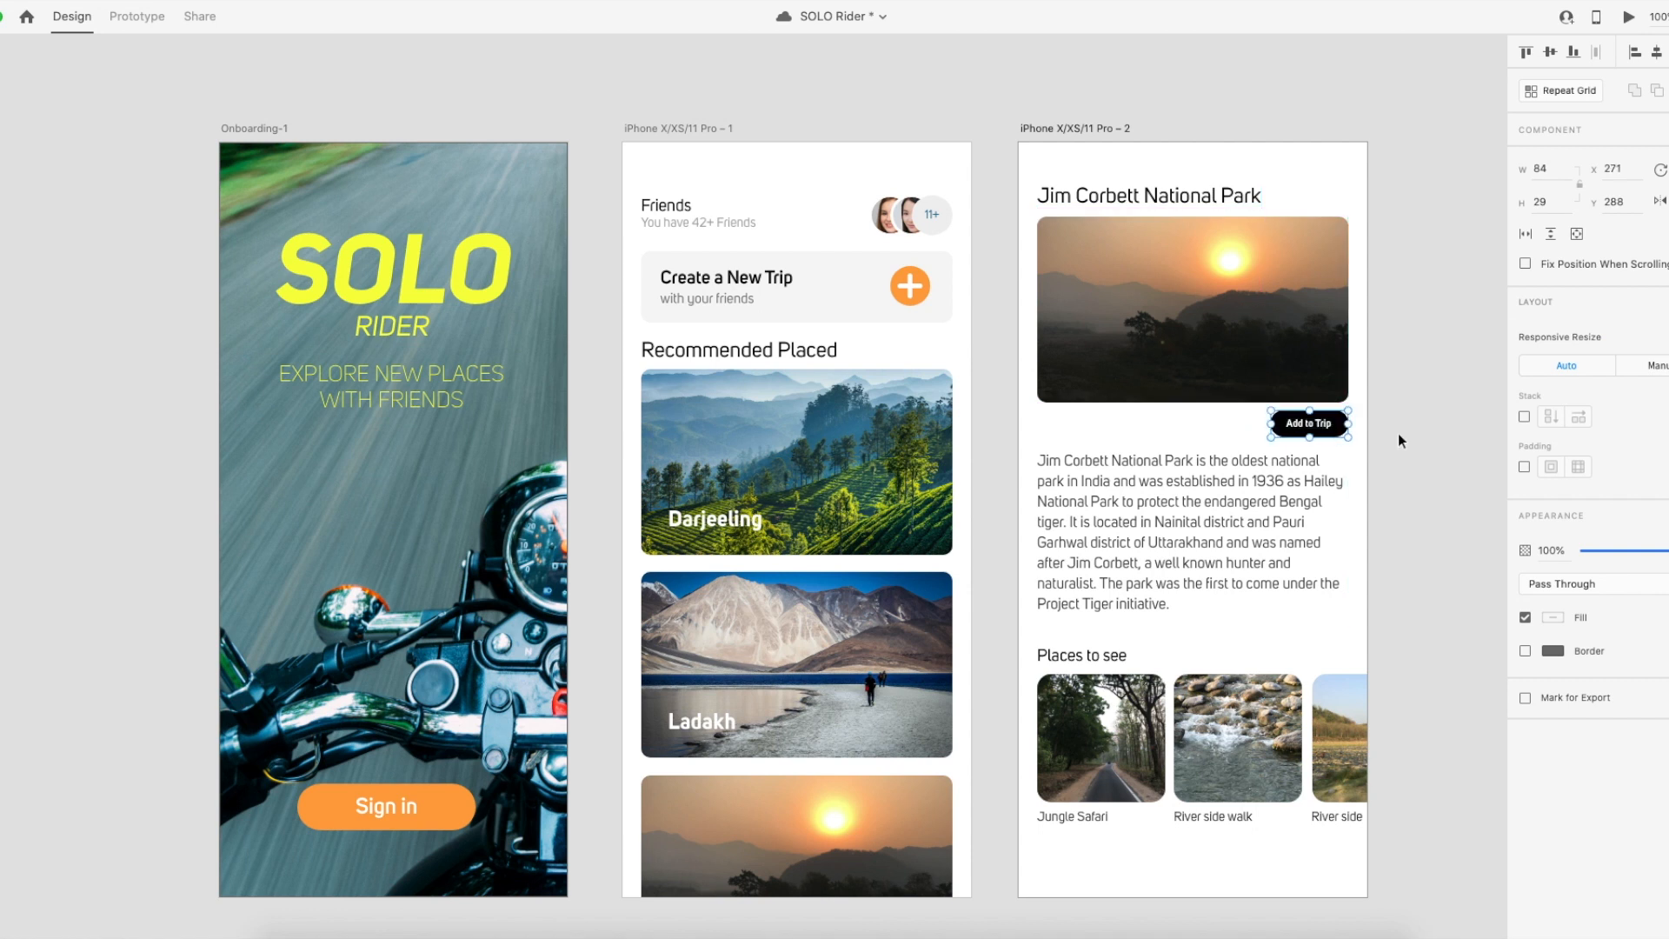
click(1443, 469)
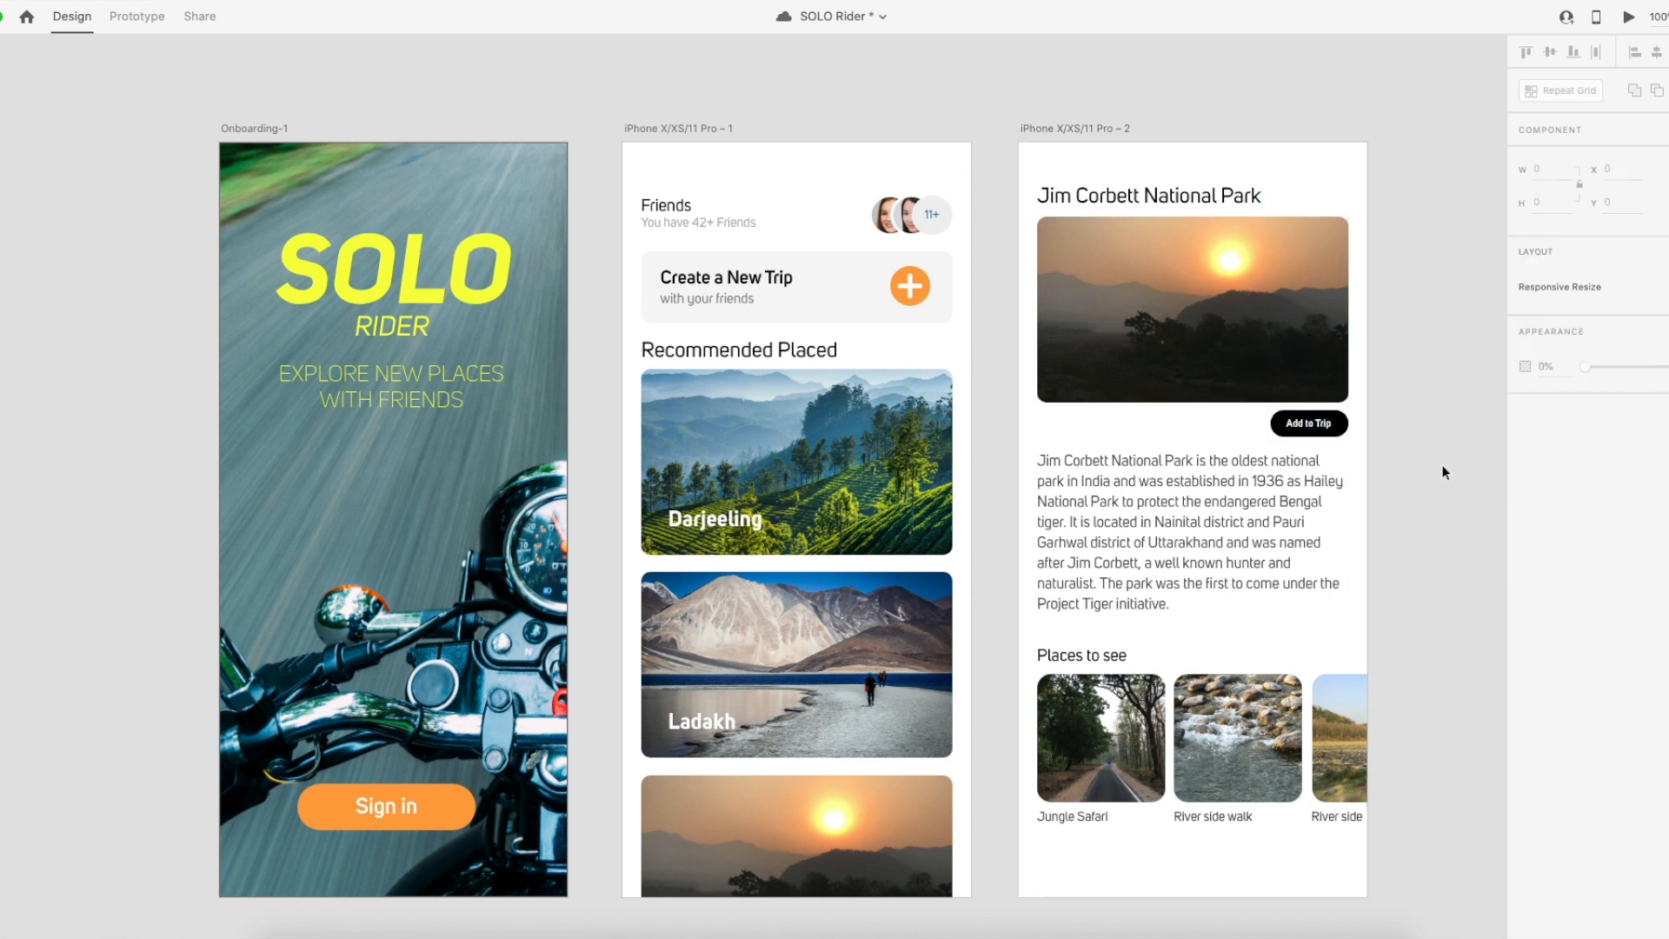
Move the "Add to Trip" button above the photo, beside the "Jim Corbett National Park" title, at X 271, Y 47.
click(1342, 433)
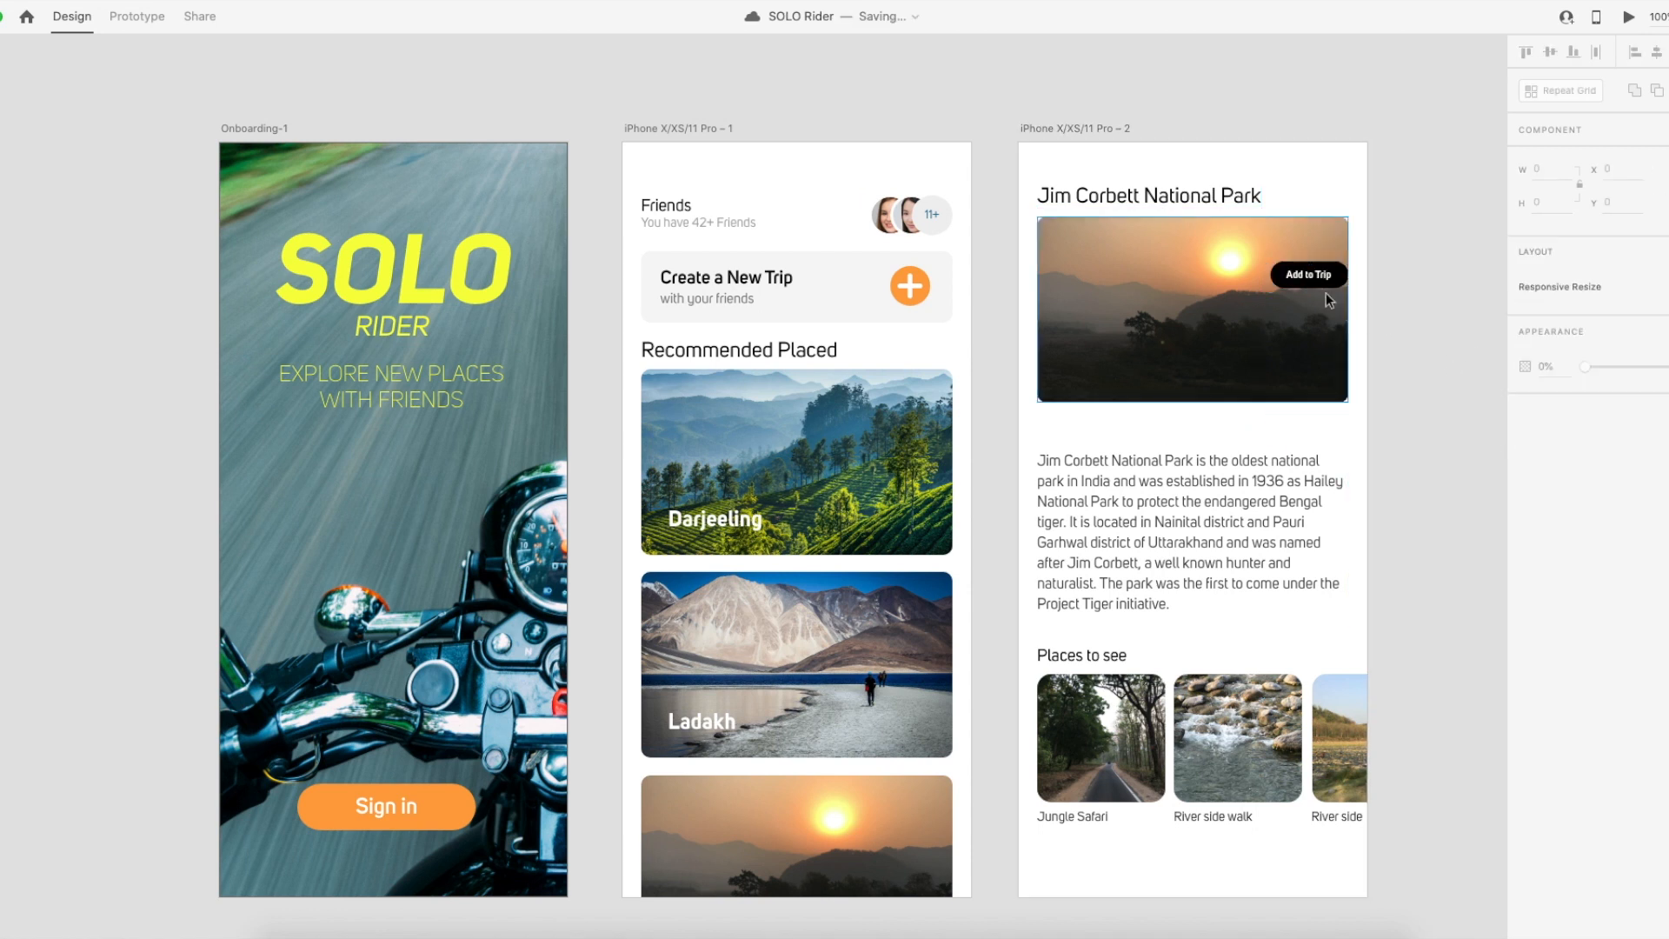
drag(1324, 278, 1314, 246)
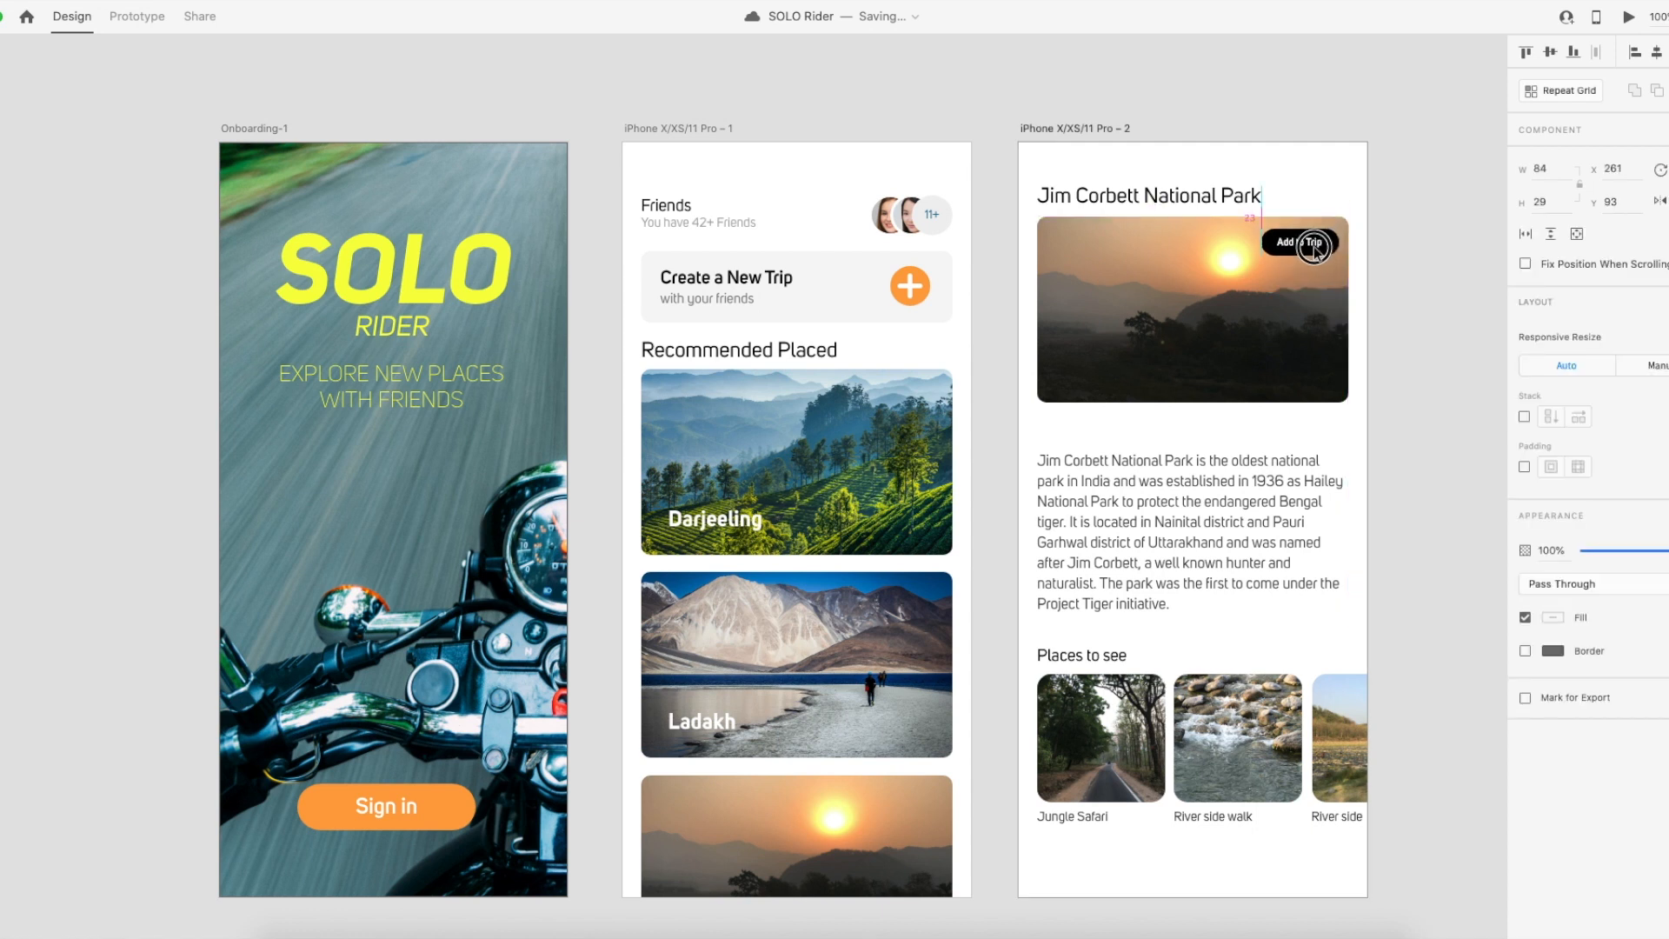
drag(1316, 248, 1327, 205)
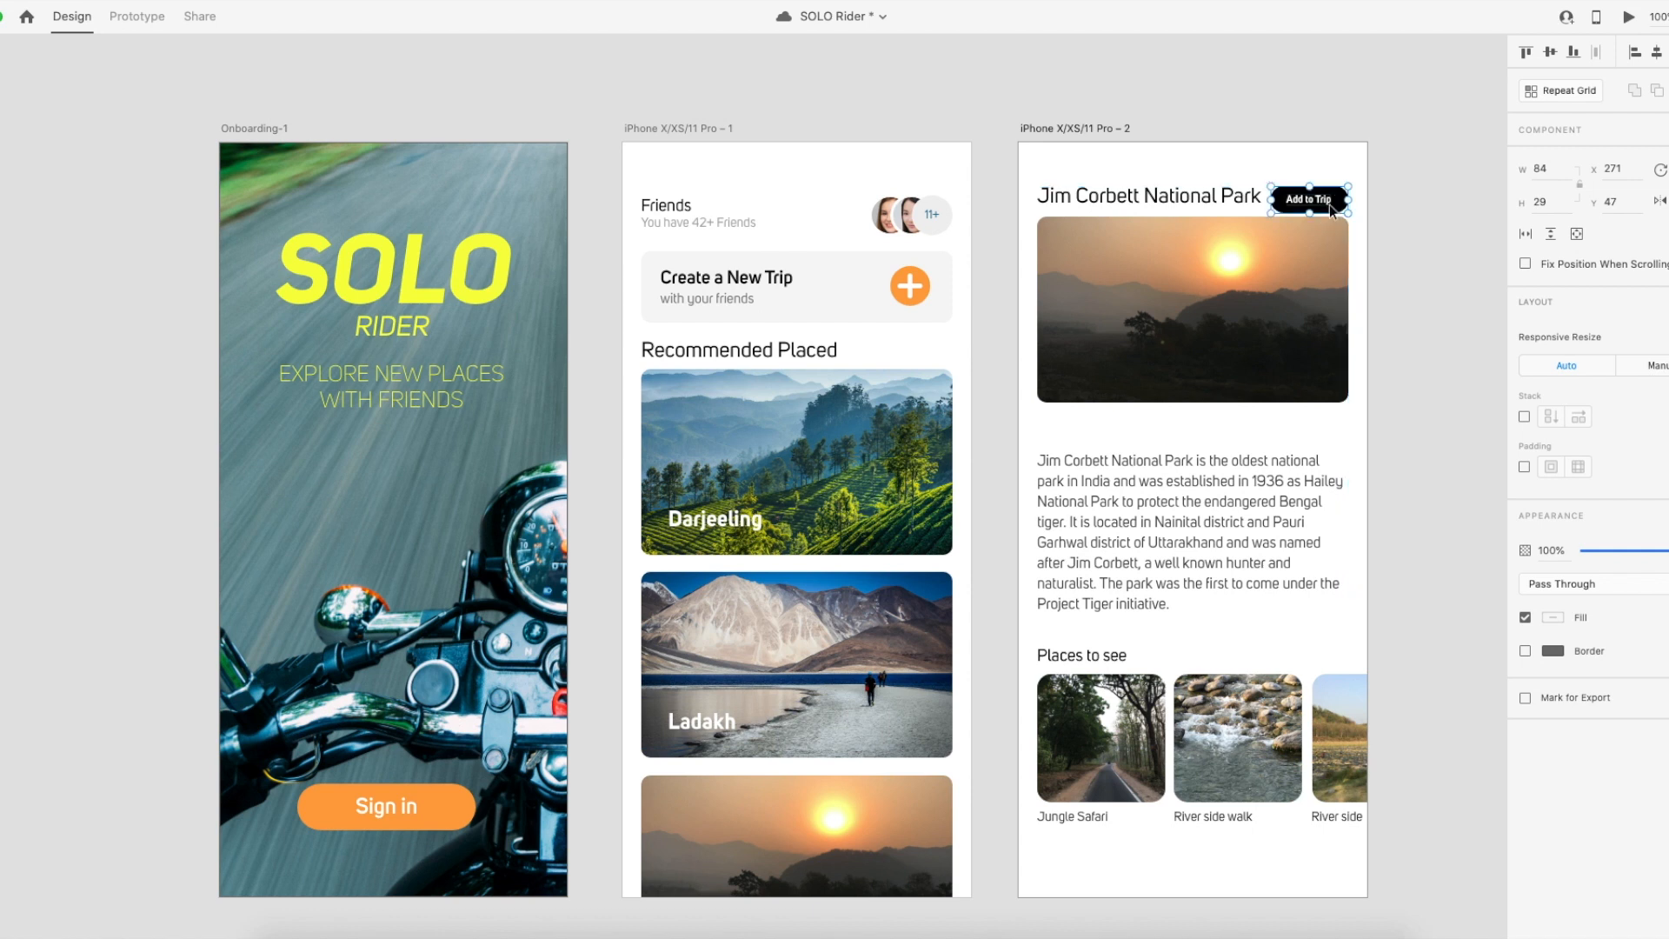
Shift the "Jim Corbett National Park" title and photo down below the "Add to Trip" button, and nudge the button slightly up.
drag(1166, 249, 1165, 280)
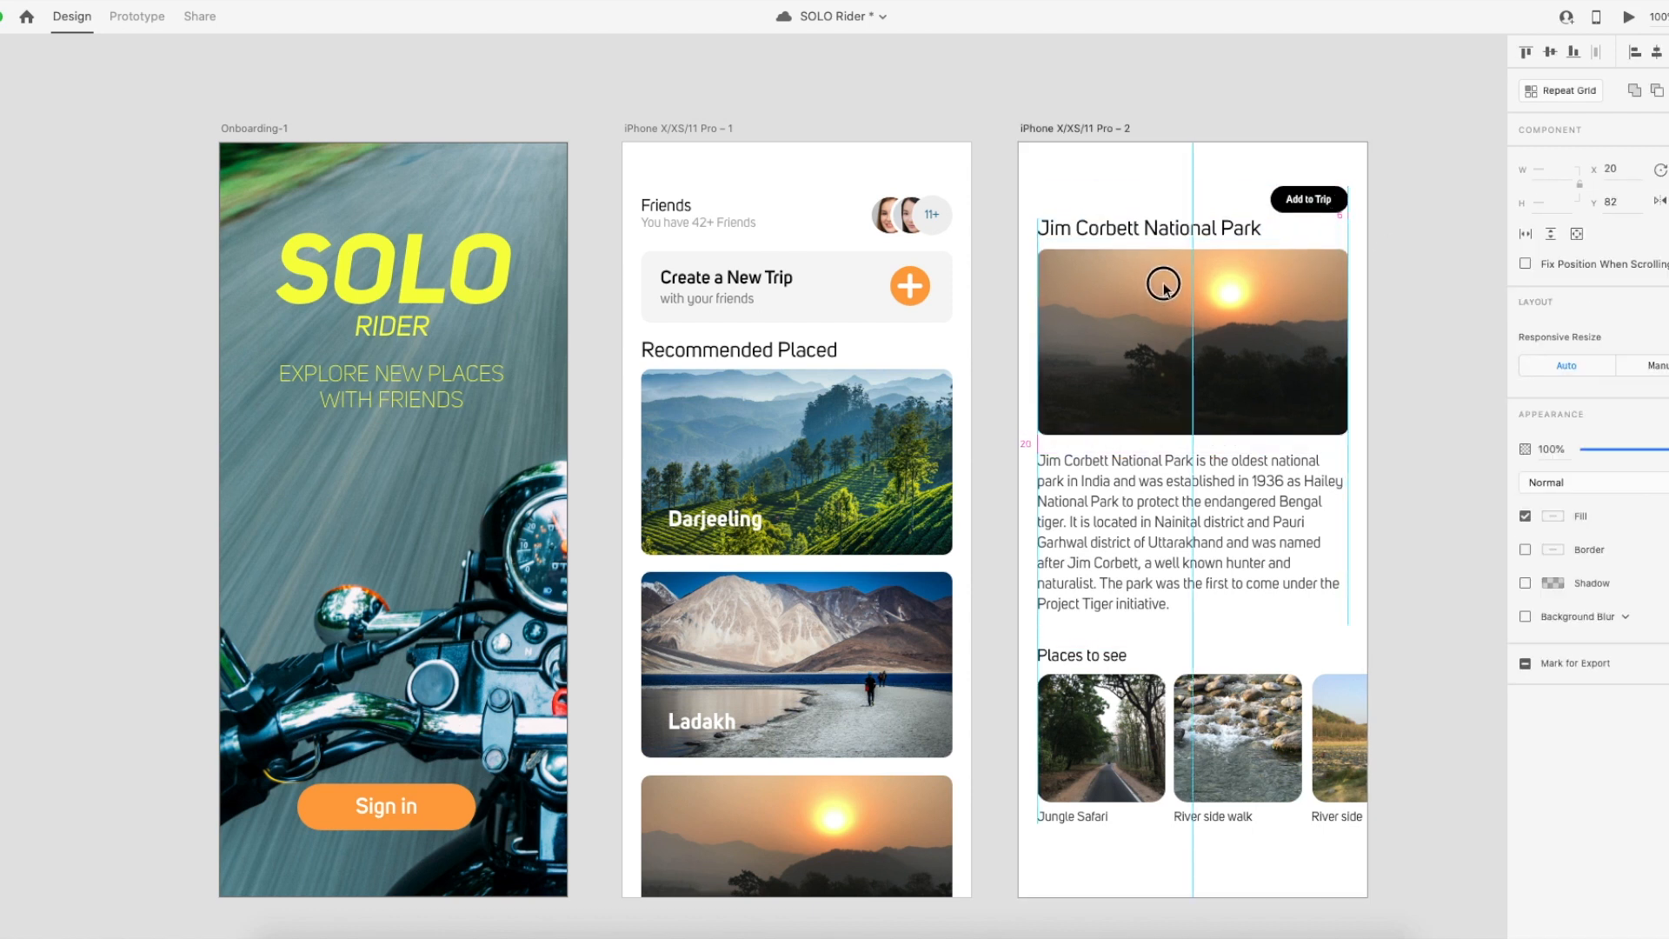
click(1399, 296)
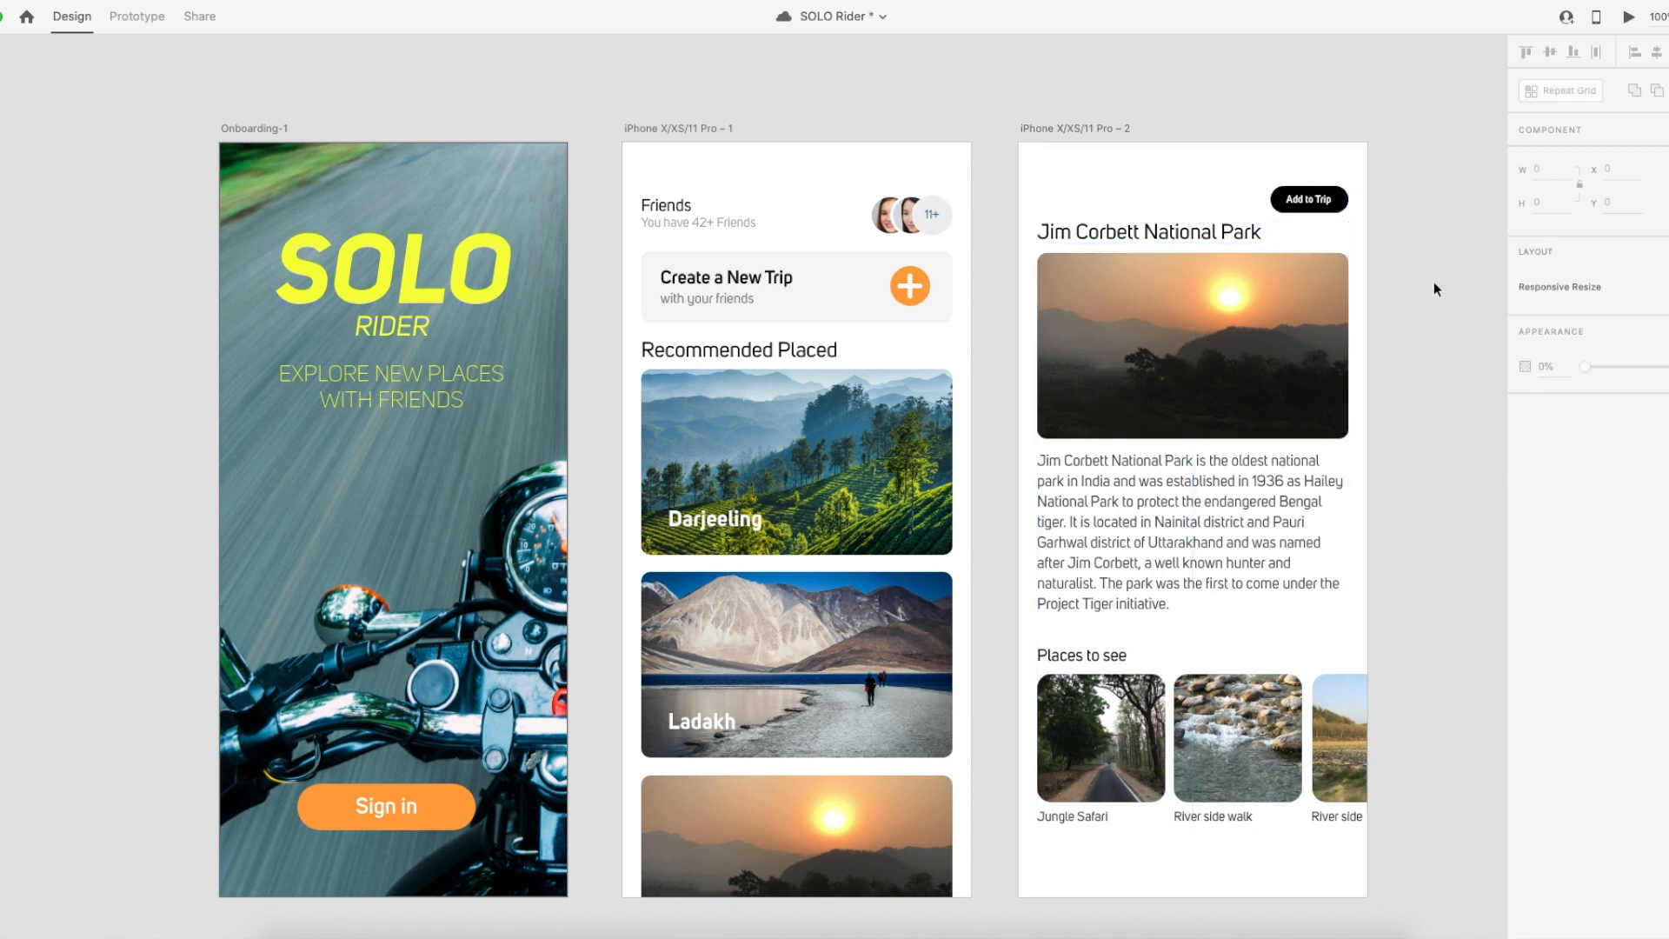
drag(1330, 205, 1342, 202)
click(1410, 259)
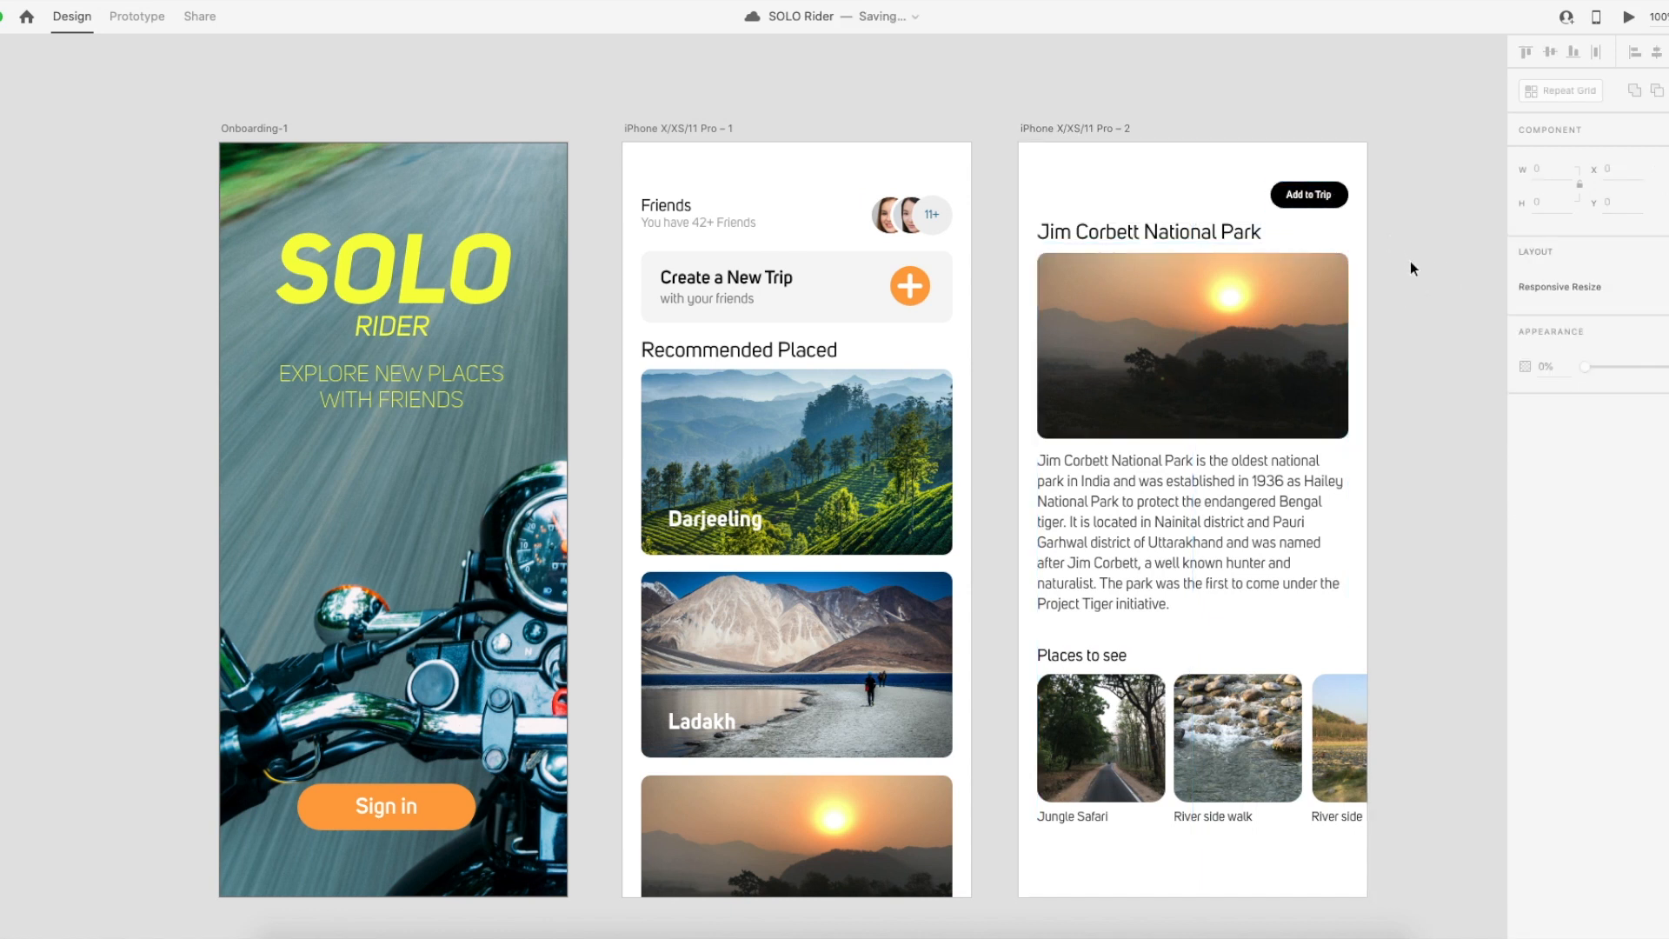
Resize the park description's text box to a height of 179.
scroll(1400, 301, down, 2)
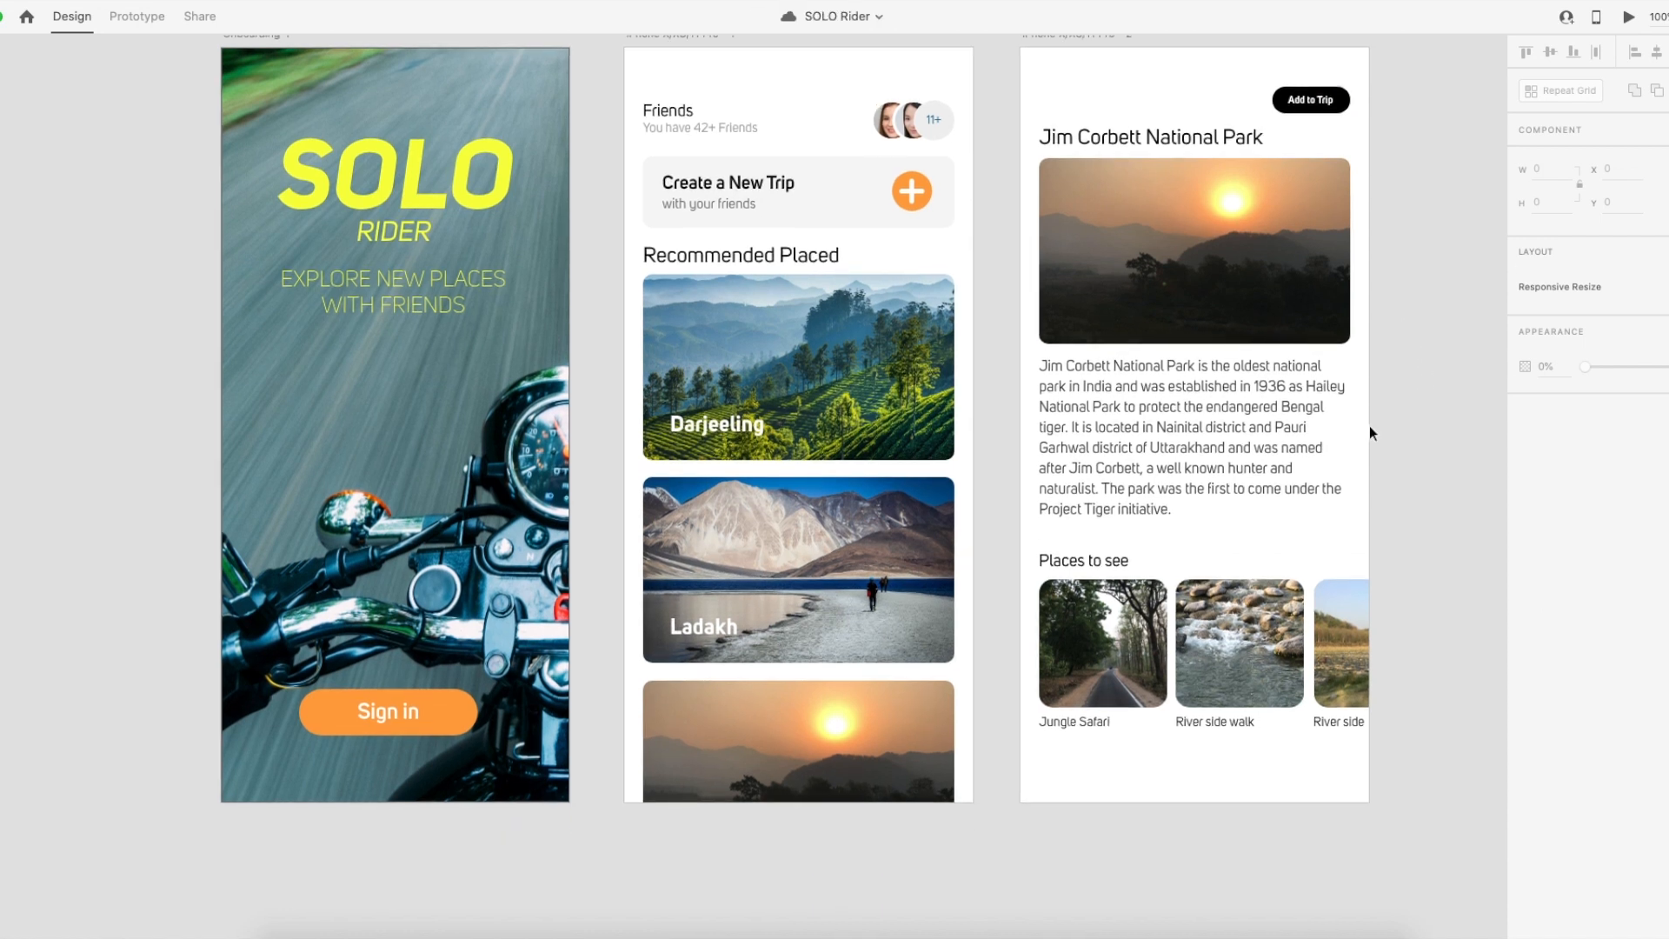
click(1216, 511)
drag(1197, 529, 1197, 526)
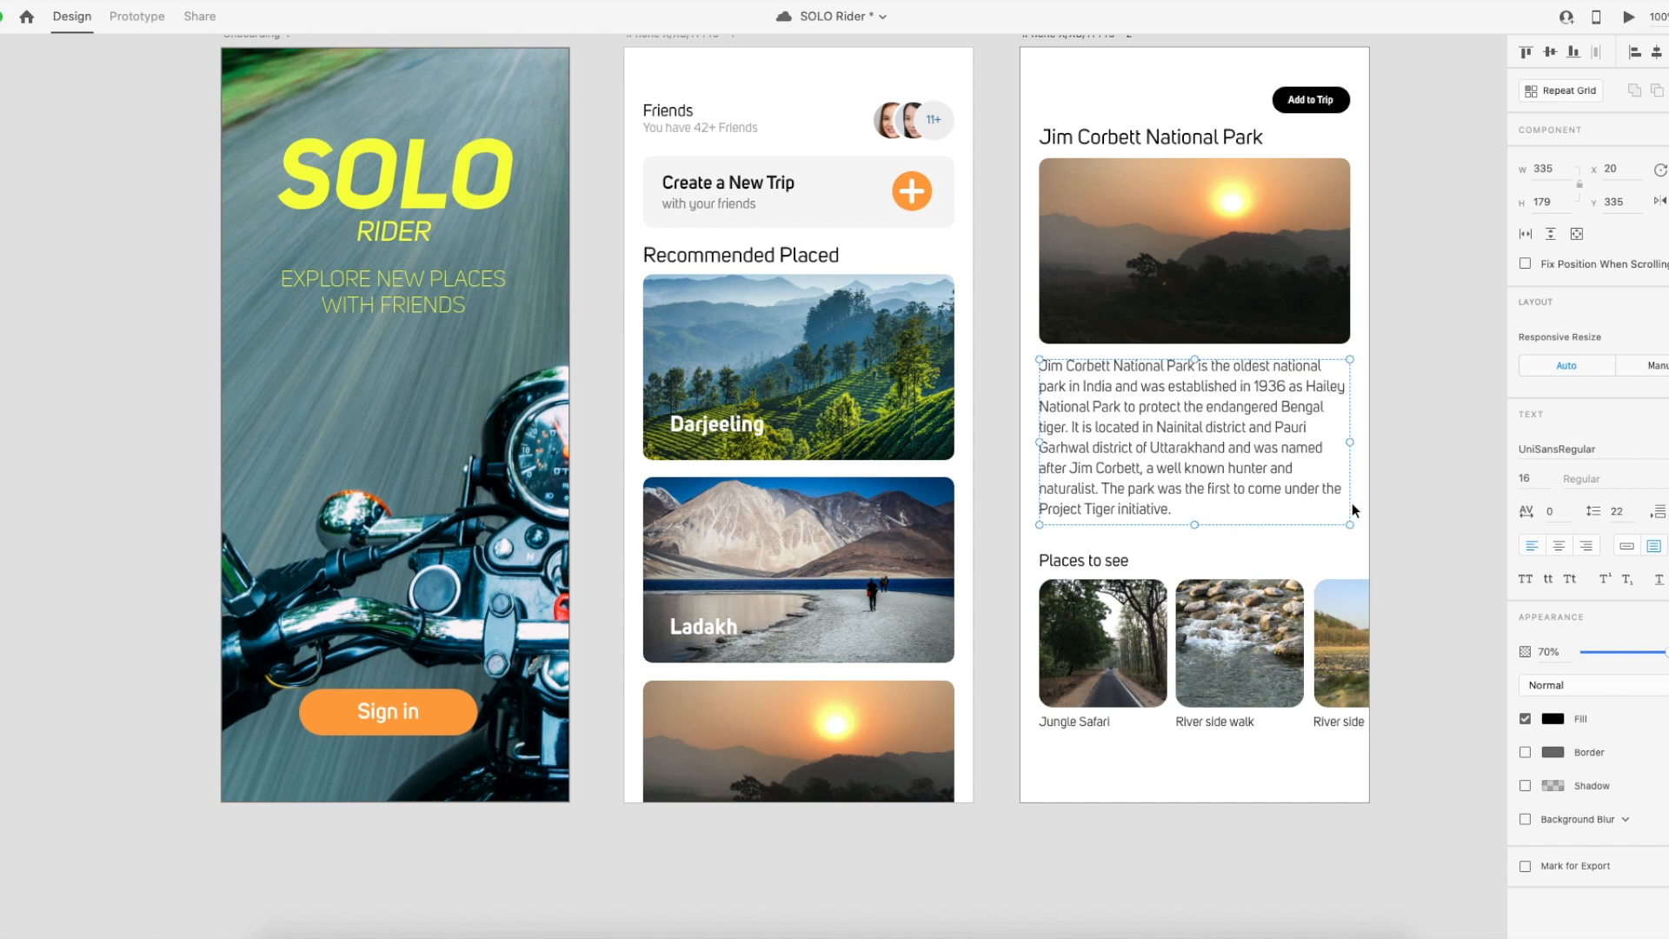
click(1406, 480)
click(1159, 606)
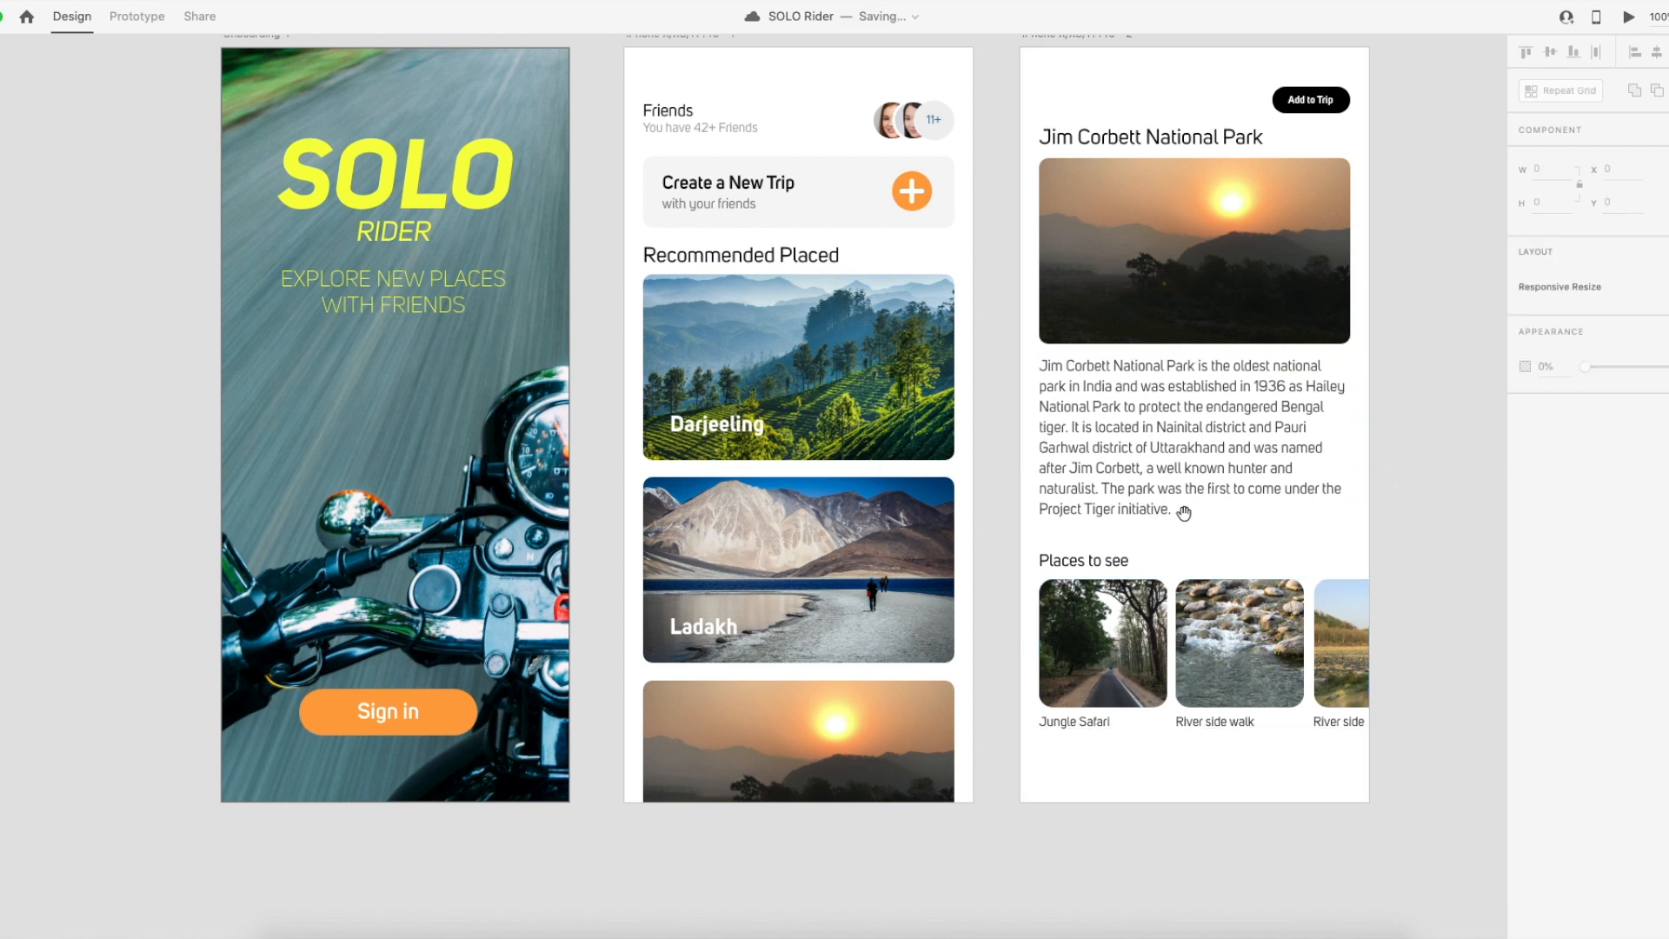
drag(1178, 510, 1081, 529)
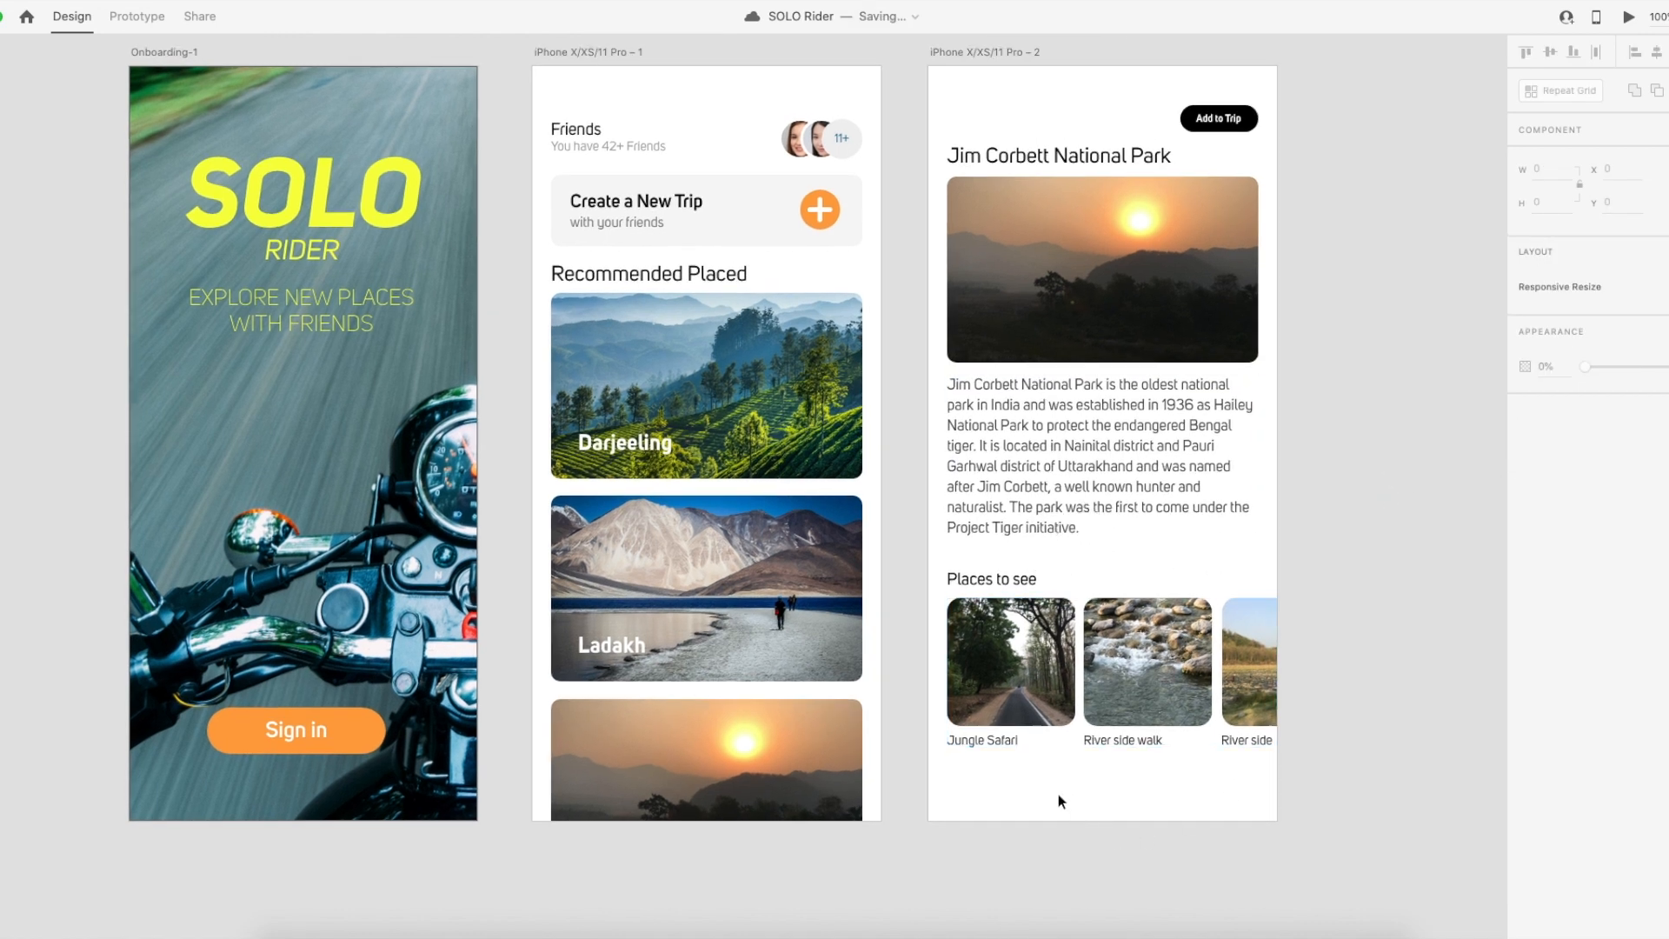
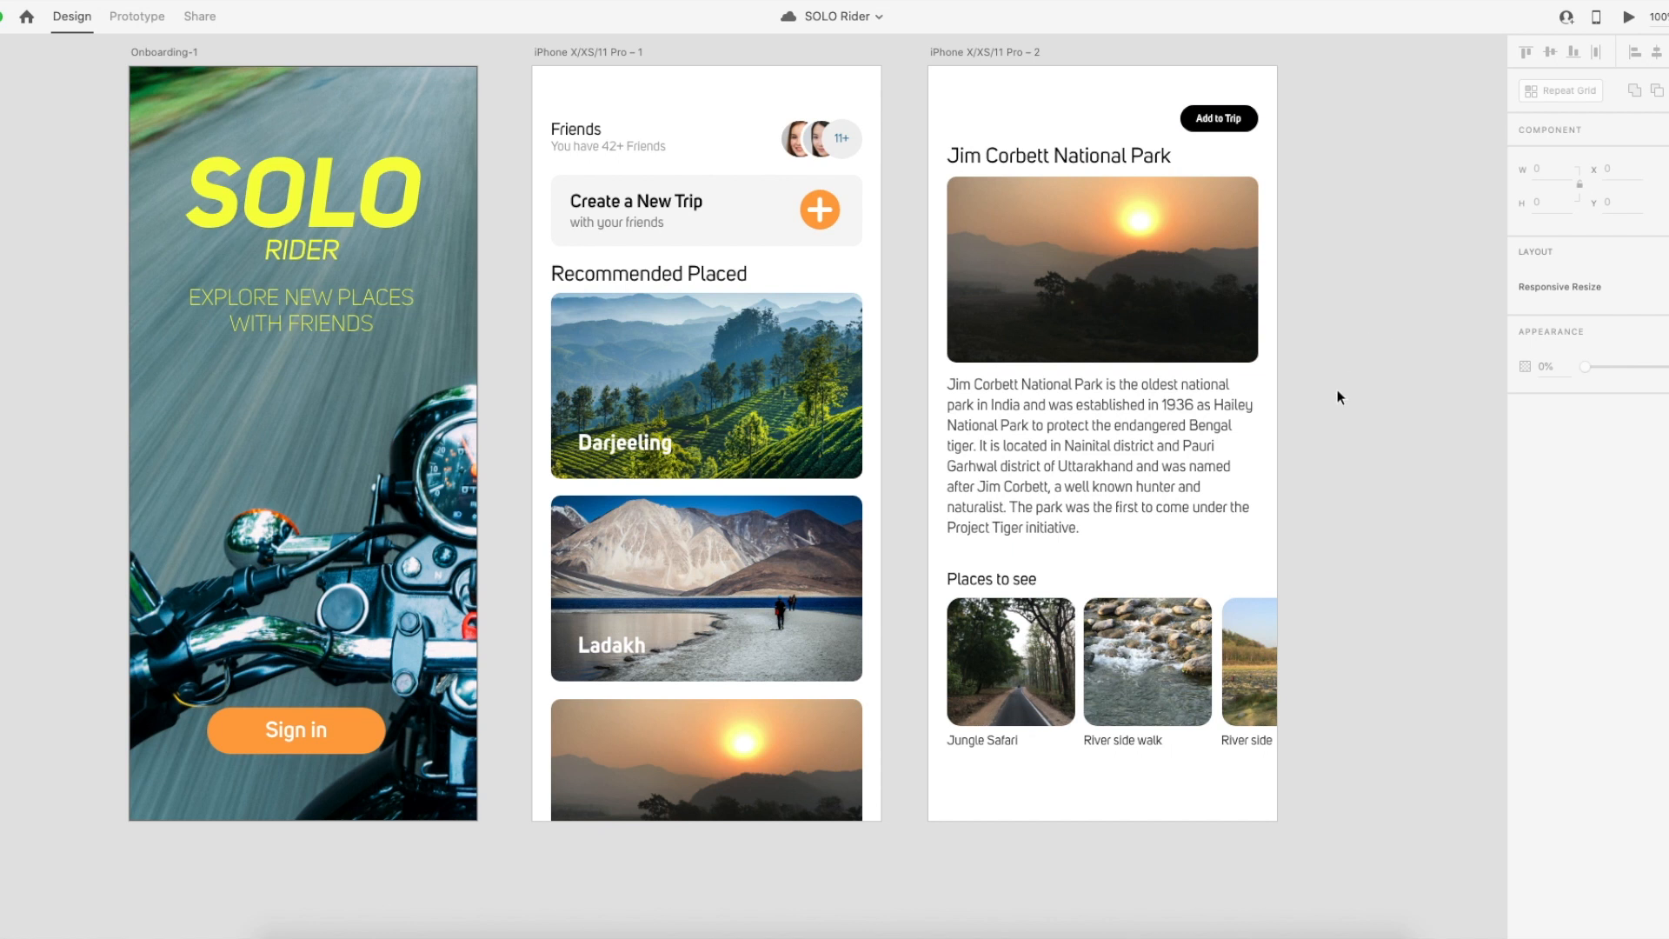
Switch to prototyping and start a tap interaction from the "Jim Corbett National Park" card in the Recommended Placed list.
scroll(1167, 392, left, 1)
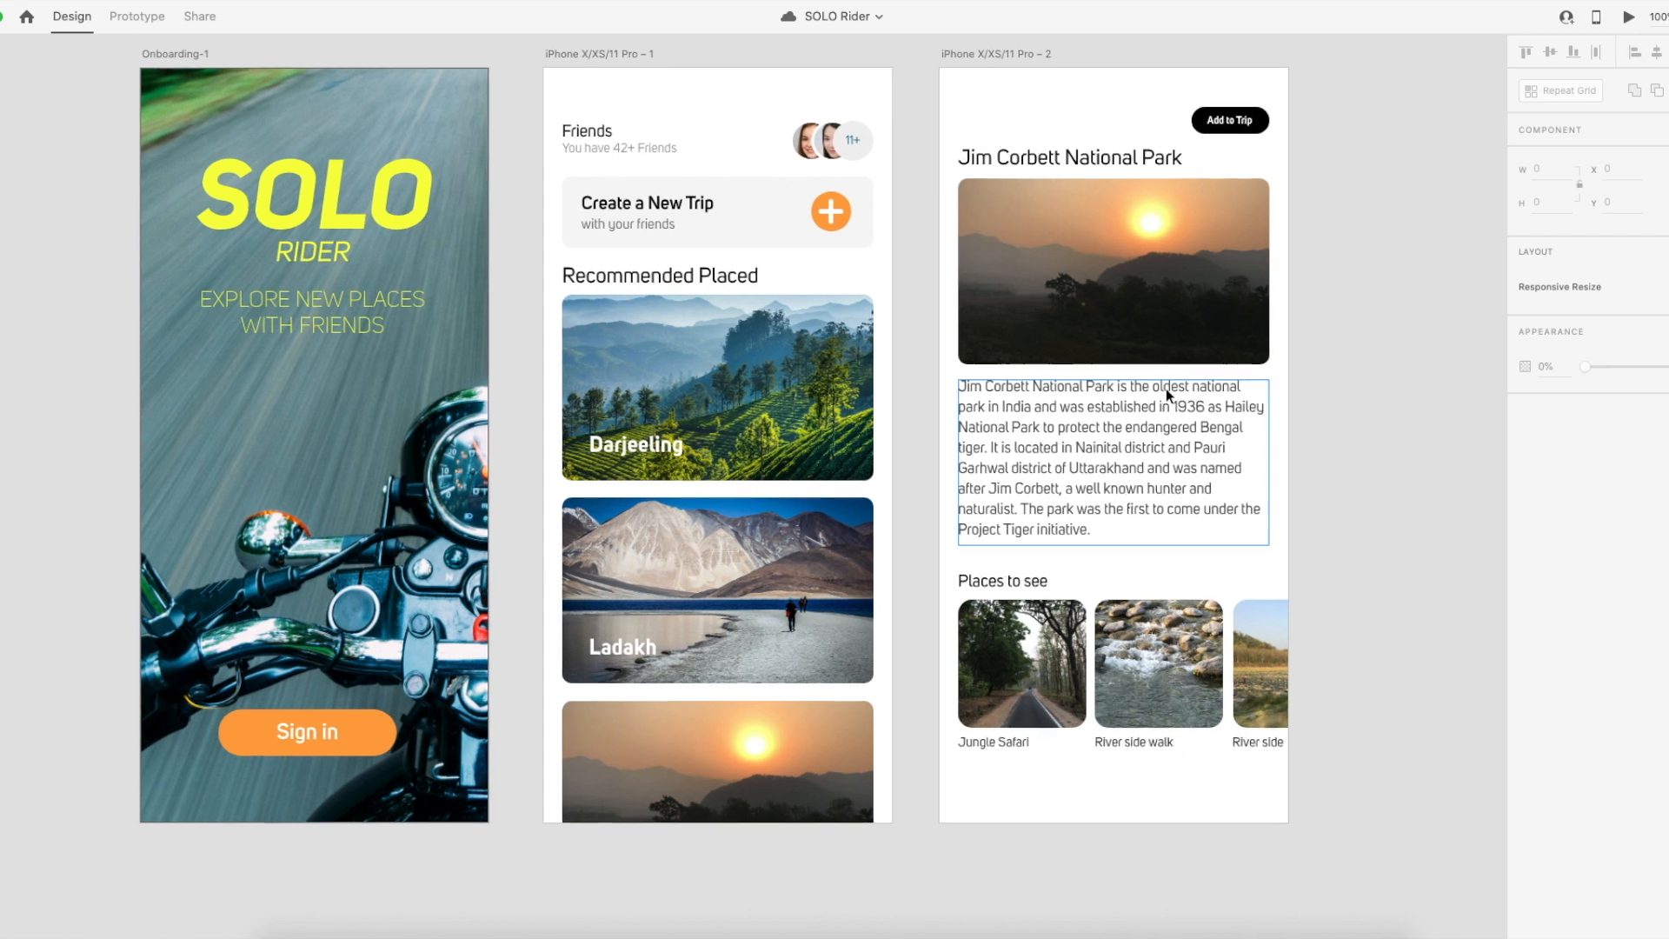
scroll(1166, 388, up, 3)
scroll(1166, 389, left, 3)
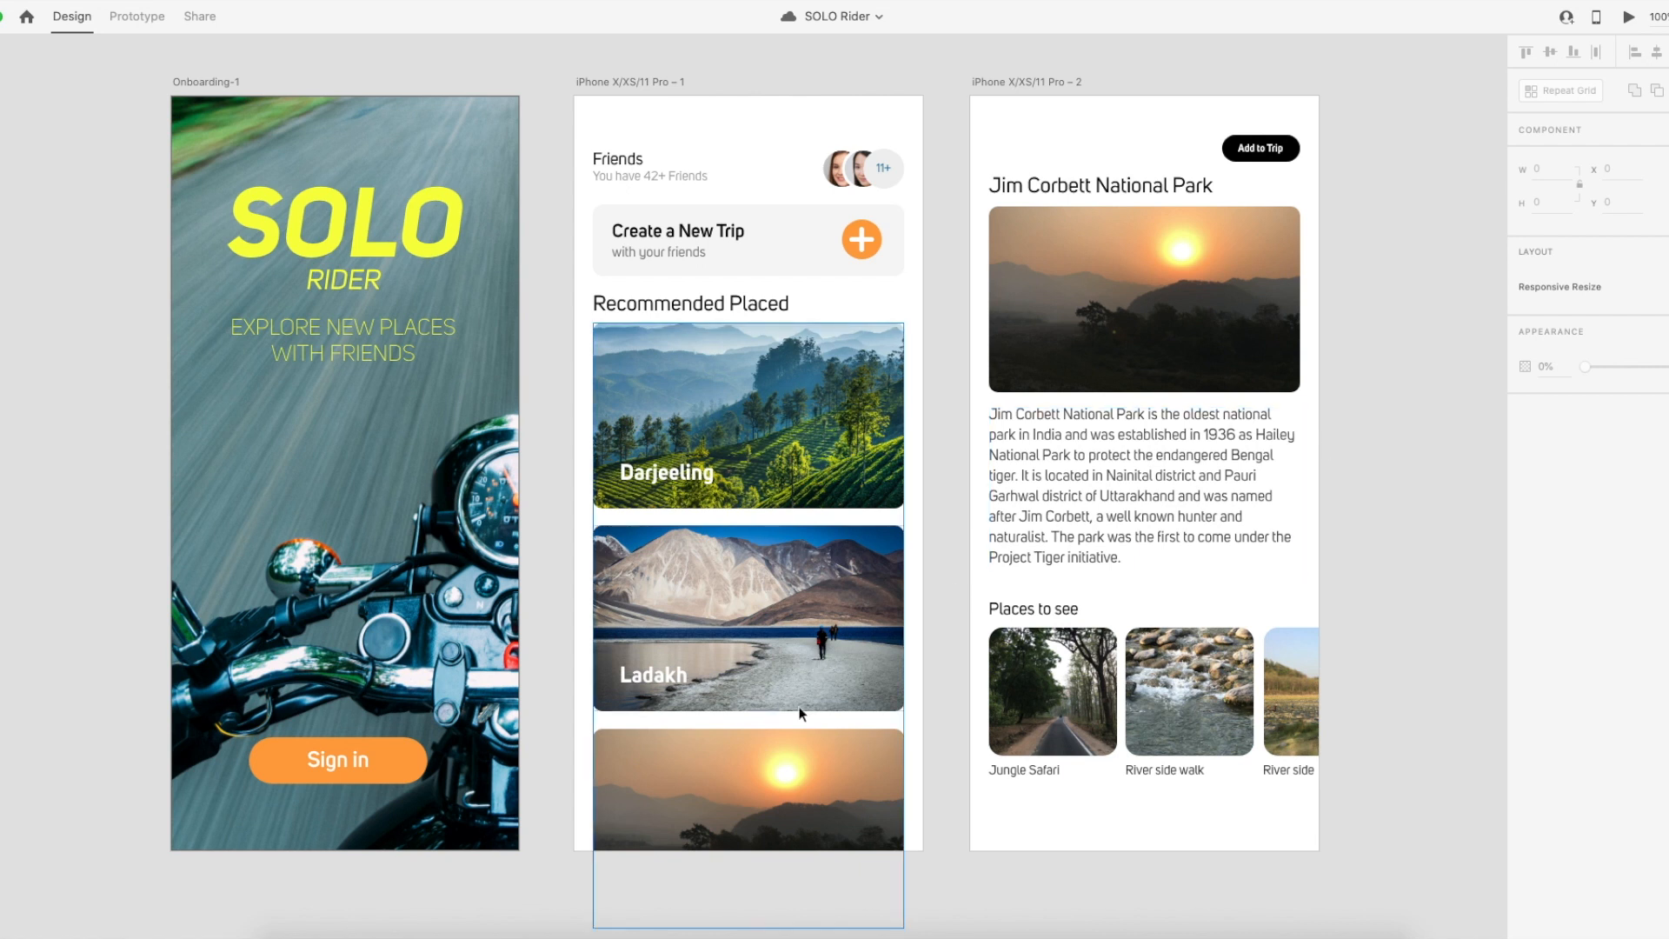
click(783, 761)
double_click(784, 765)
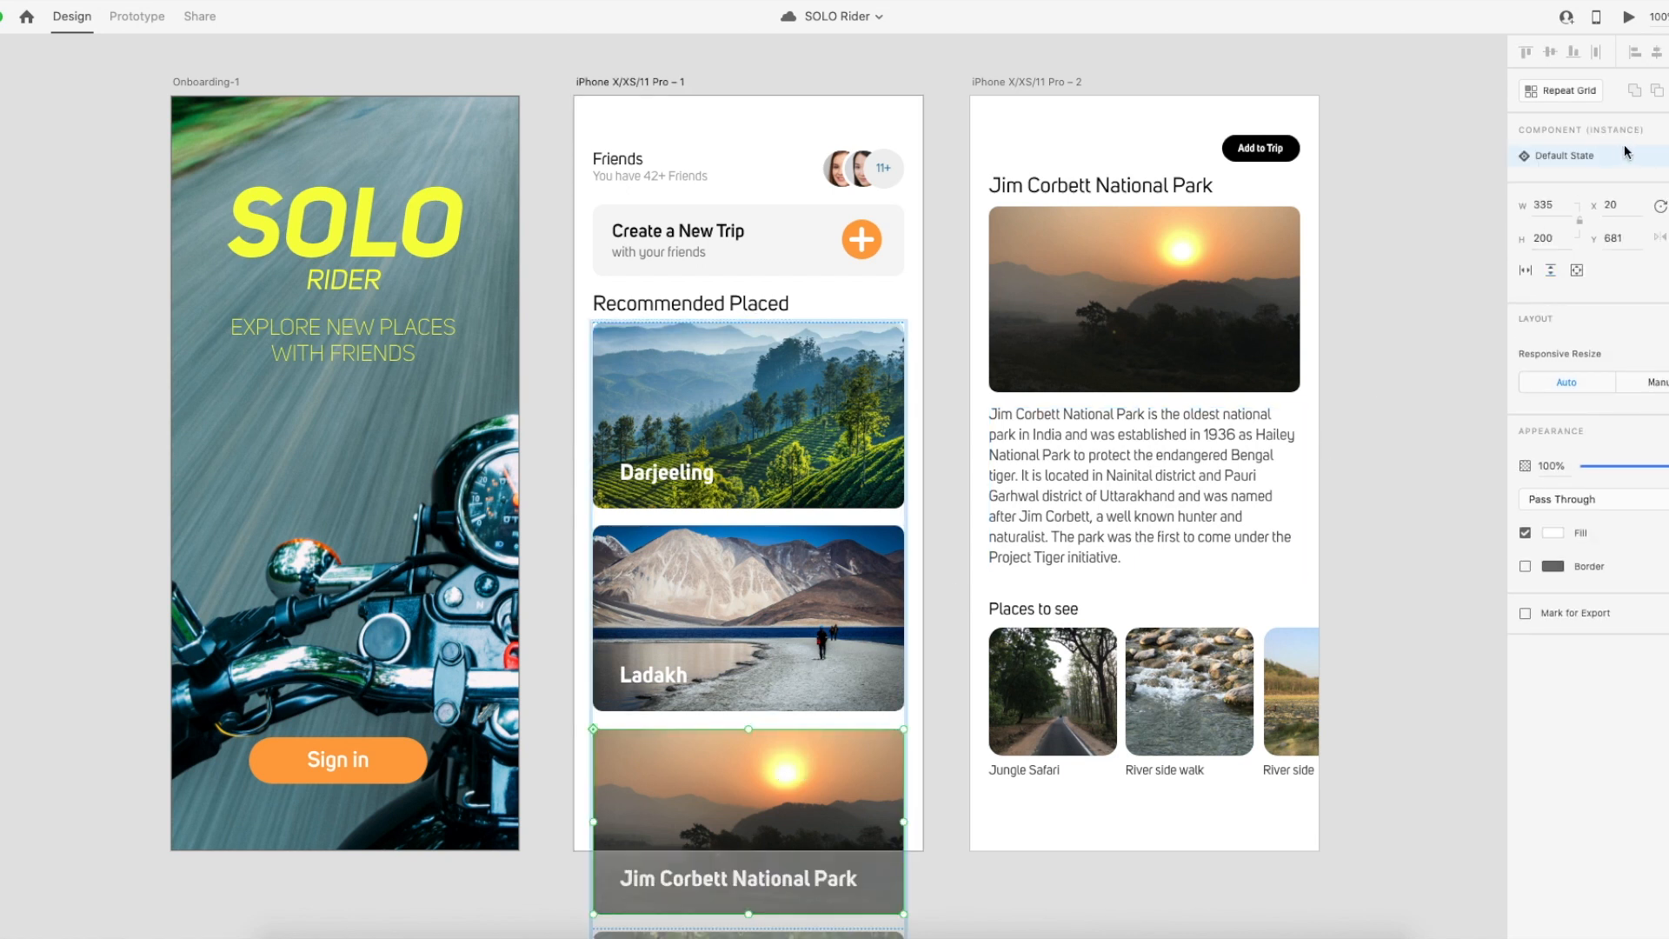
click(137, 17)
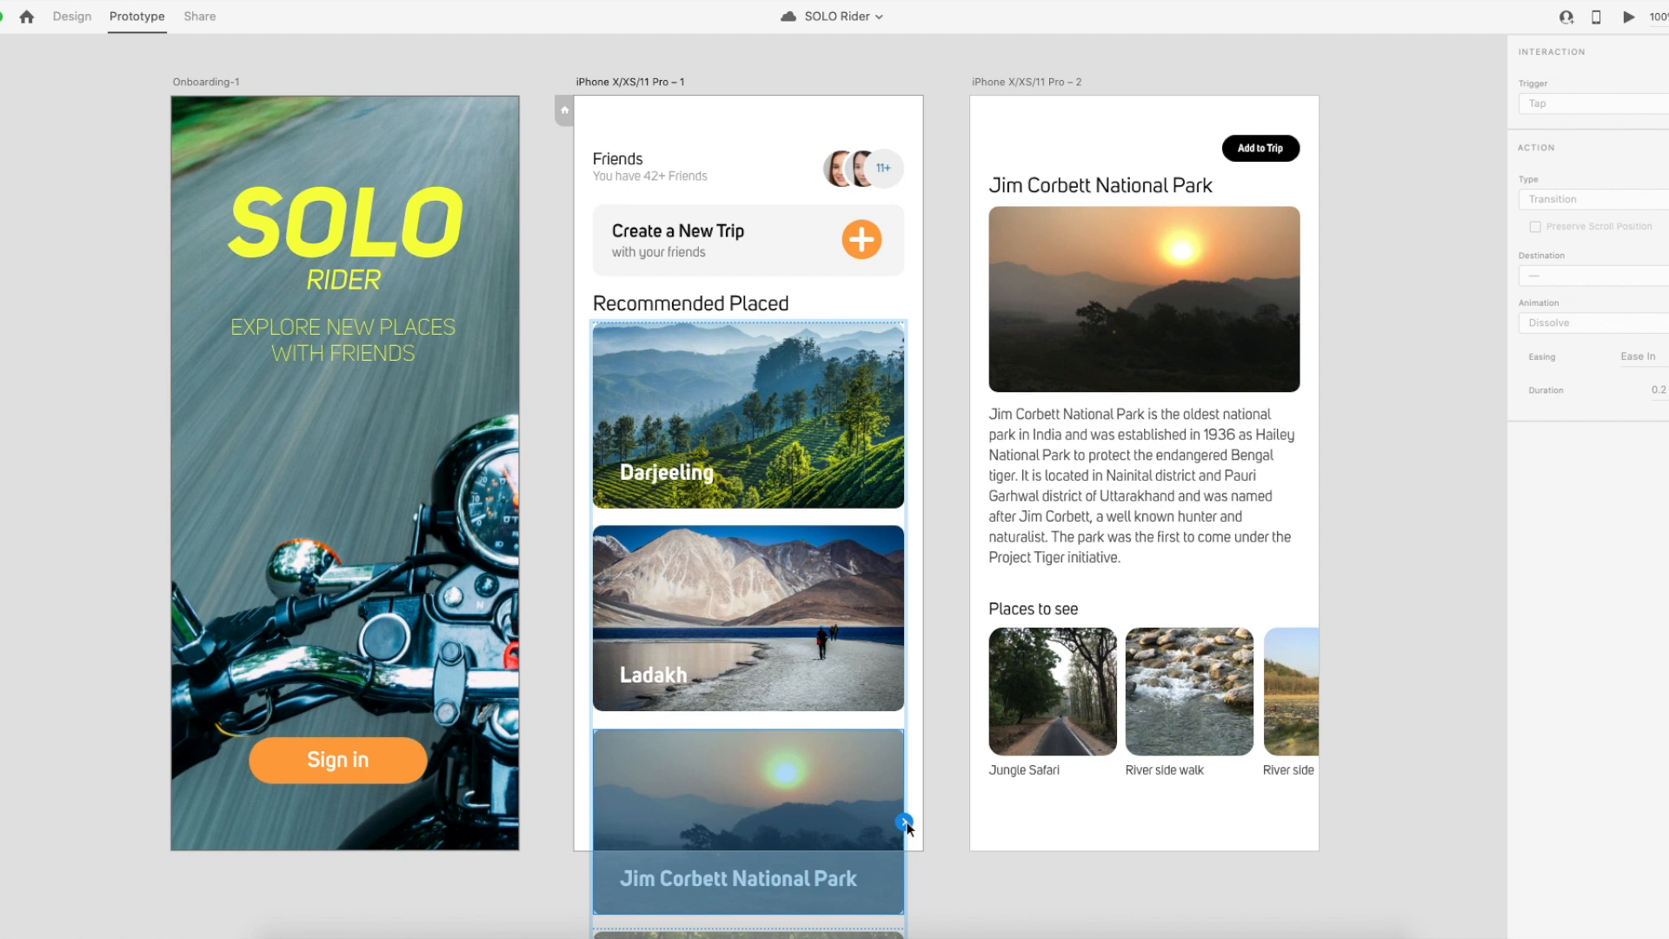
scroll(909, 829, down, 2)
click(907, 744)
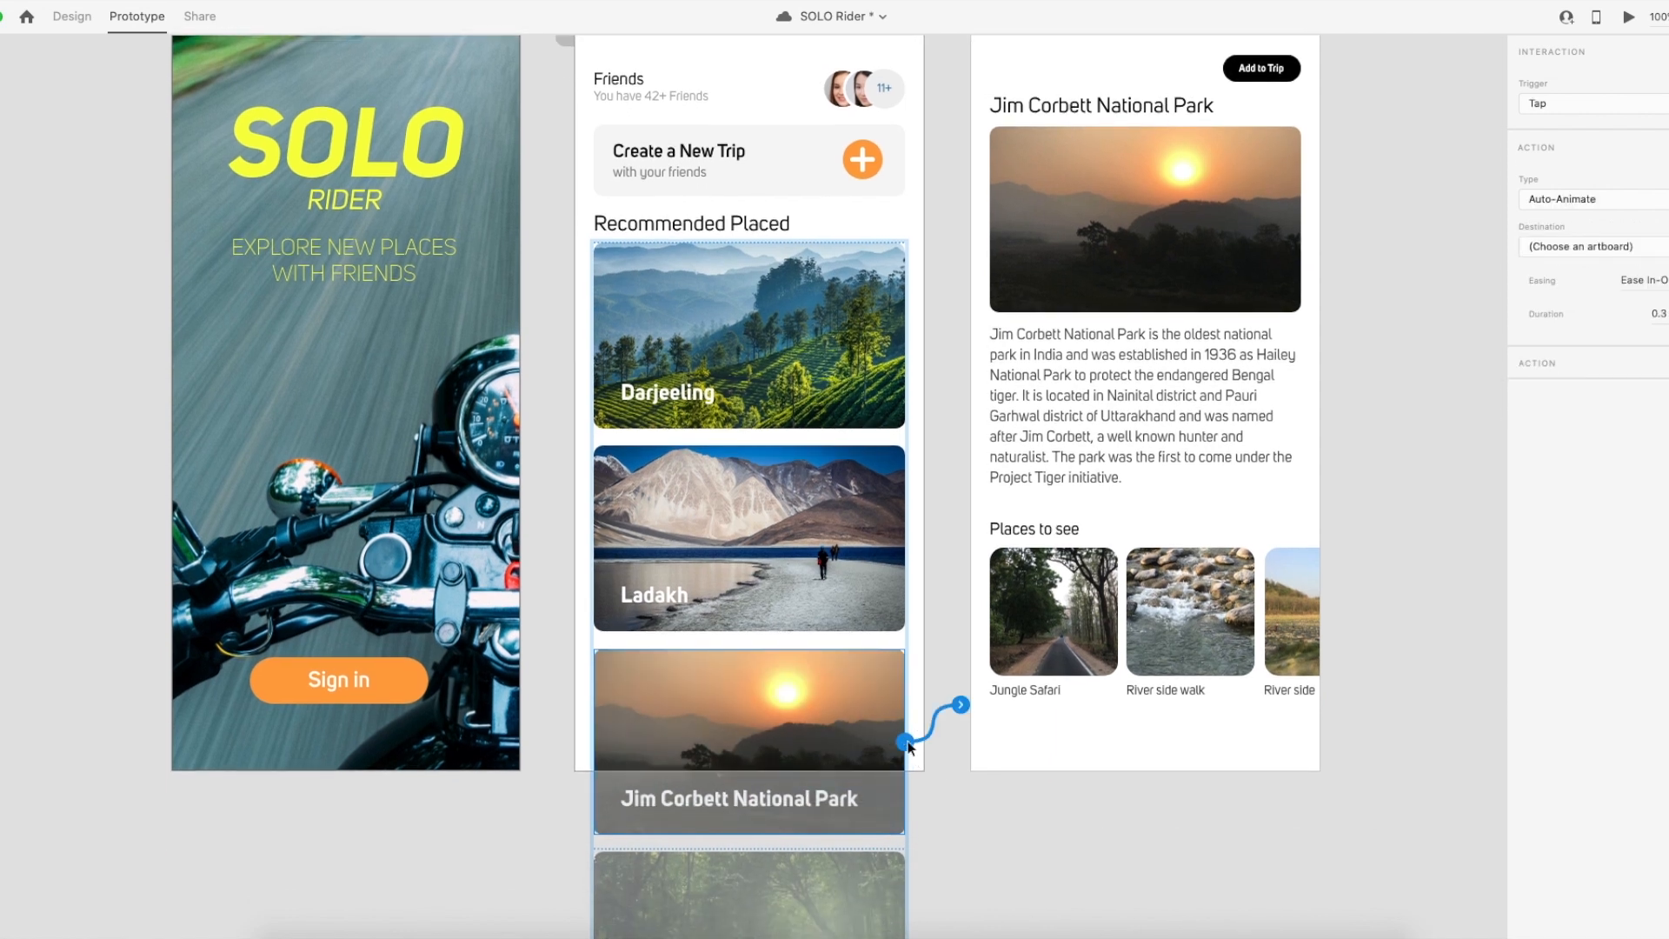
Set the card interaction's action type to Transition and check which artboards are available as its destination.
click(1580, 202)
click(1582, 184)
click(1624, 276)
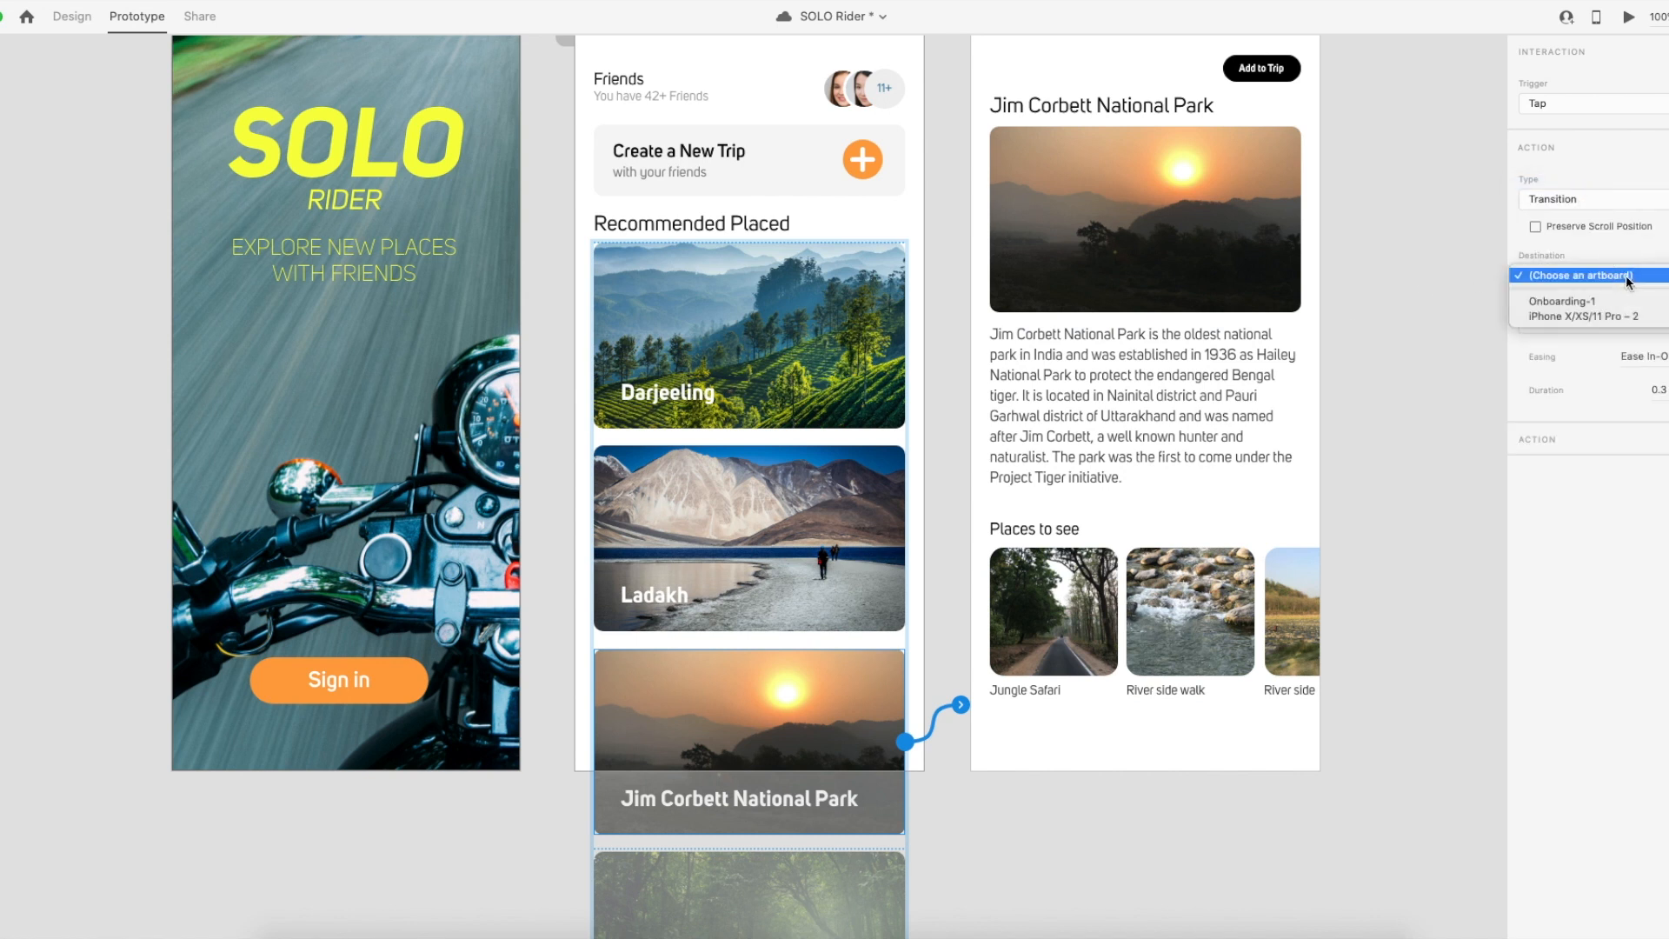
click(1614, 278)
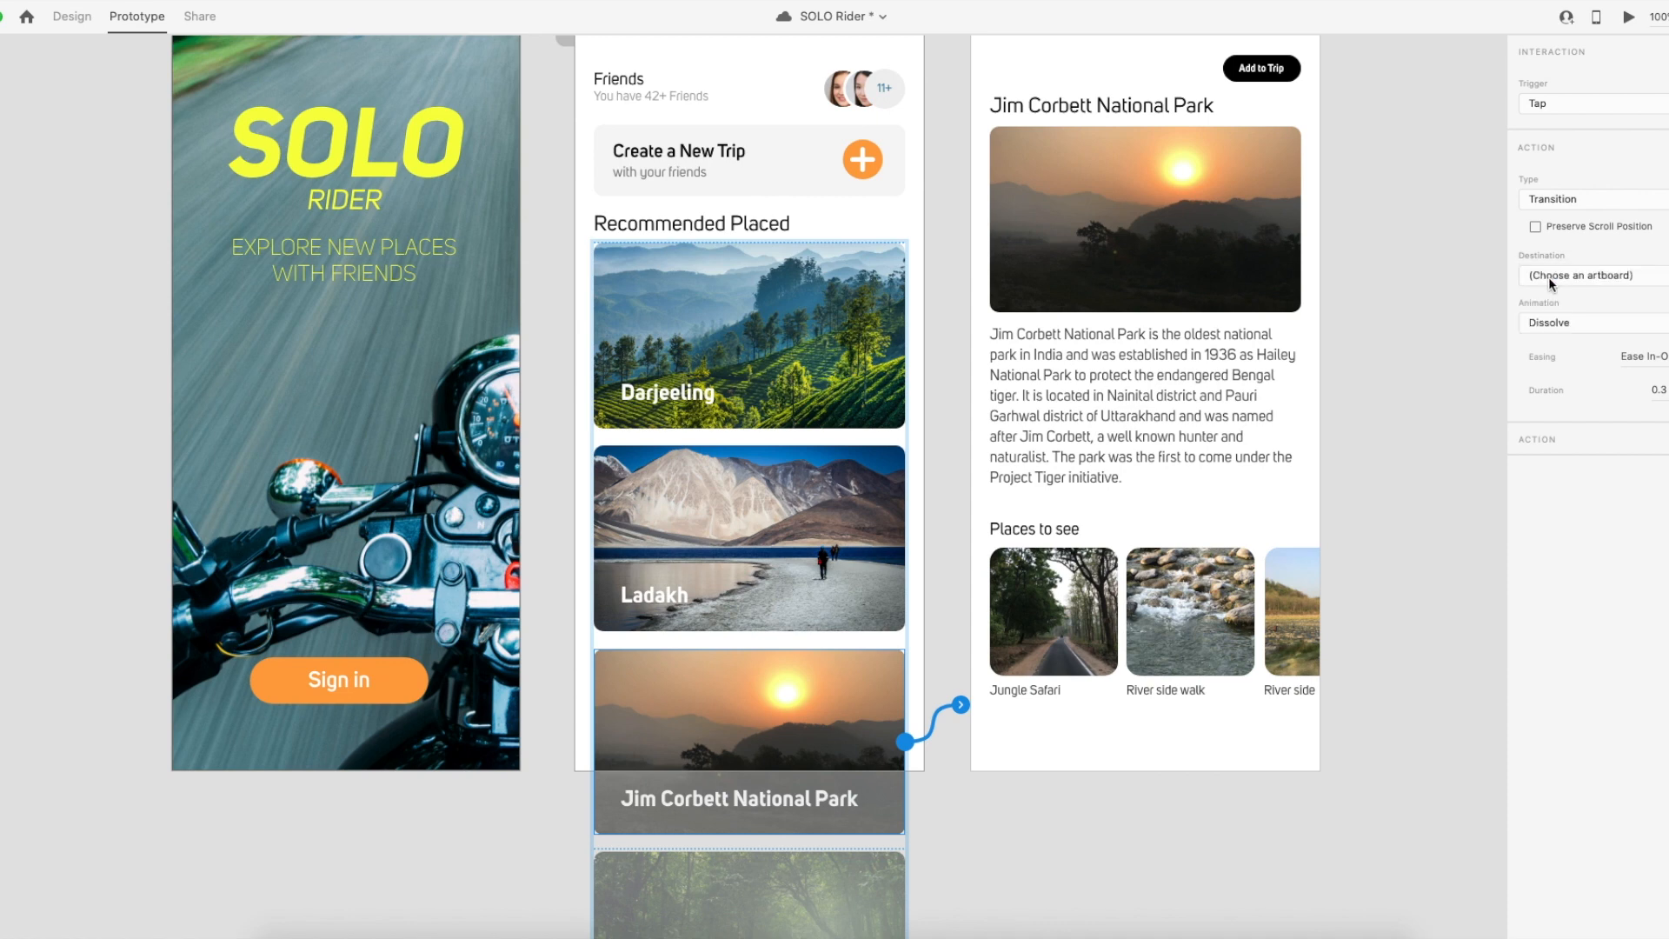
Rename the Jim Corbett National Park artboard as "Location Details".
scroll(1223, 284, up, 3)
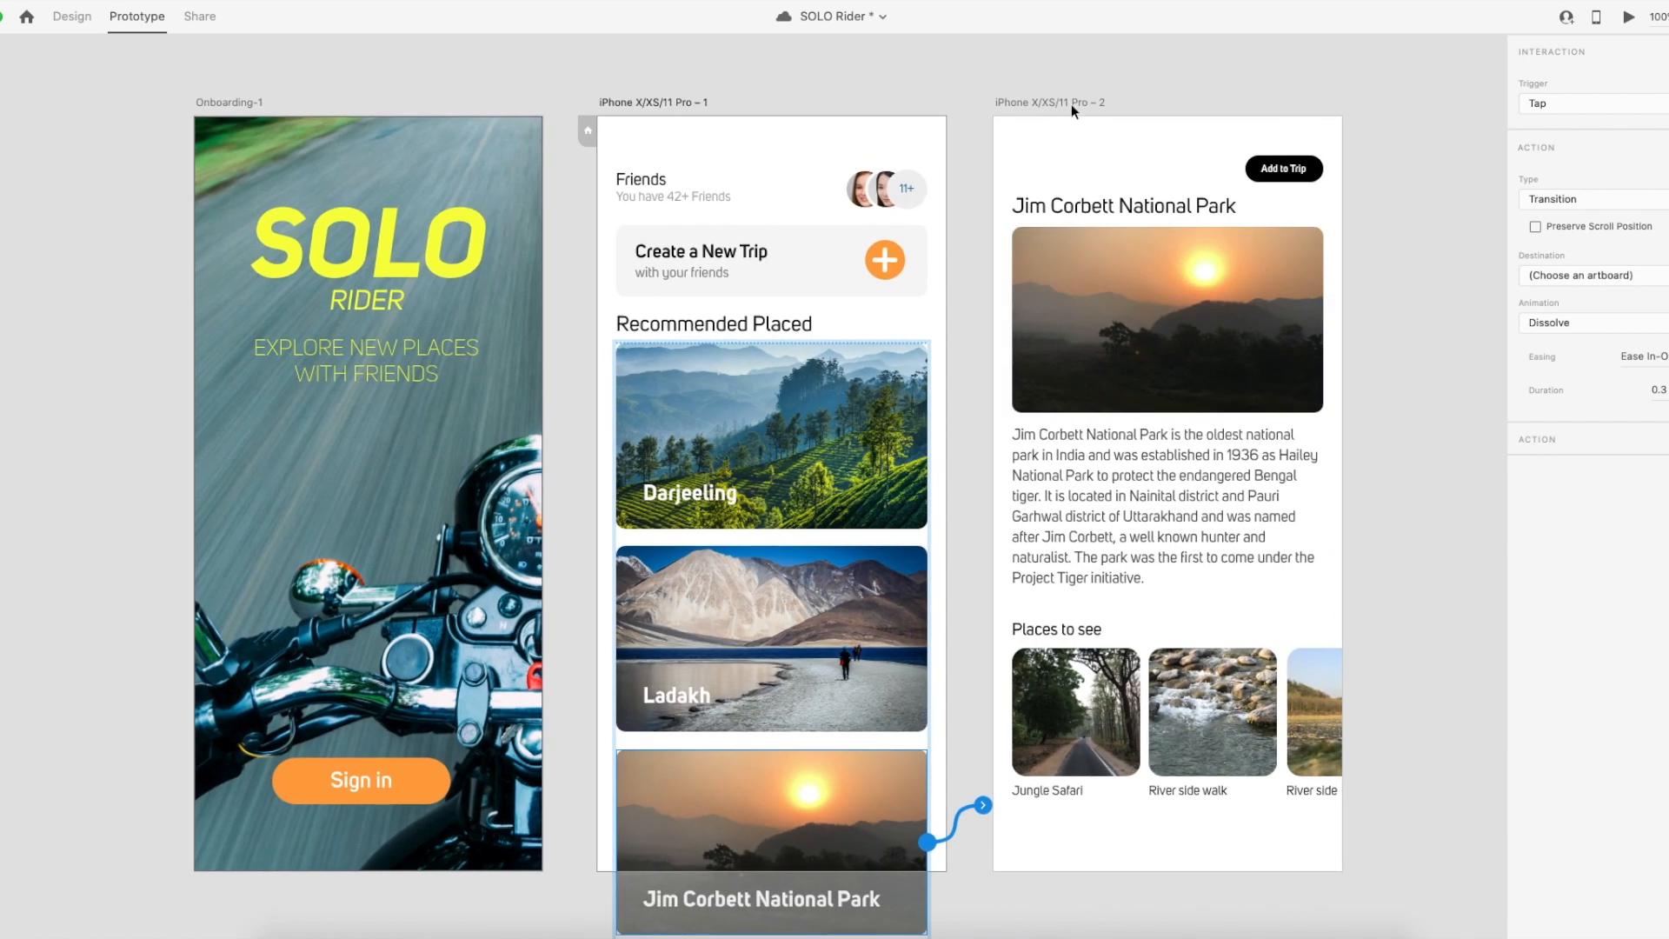
click(1071, 103)
double_click(1055, 102)
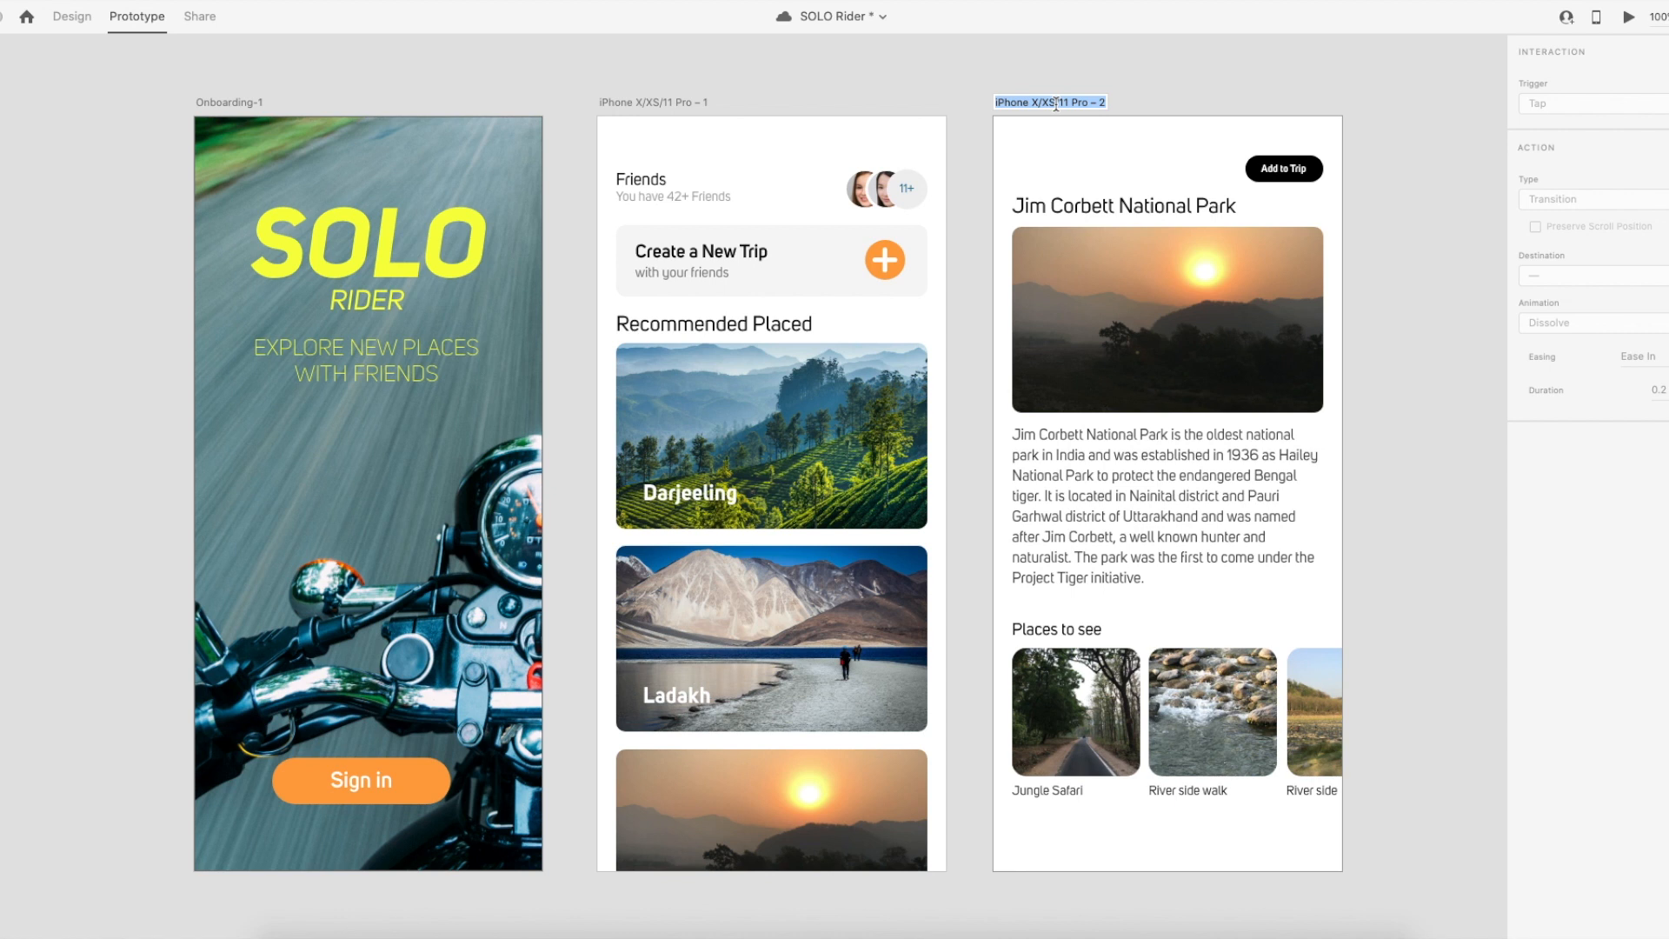
text(Loca)
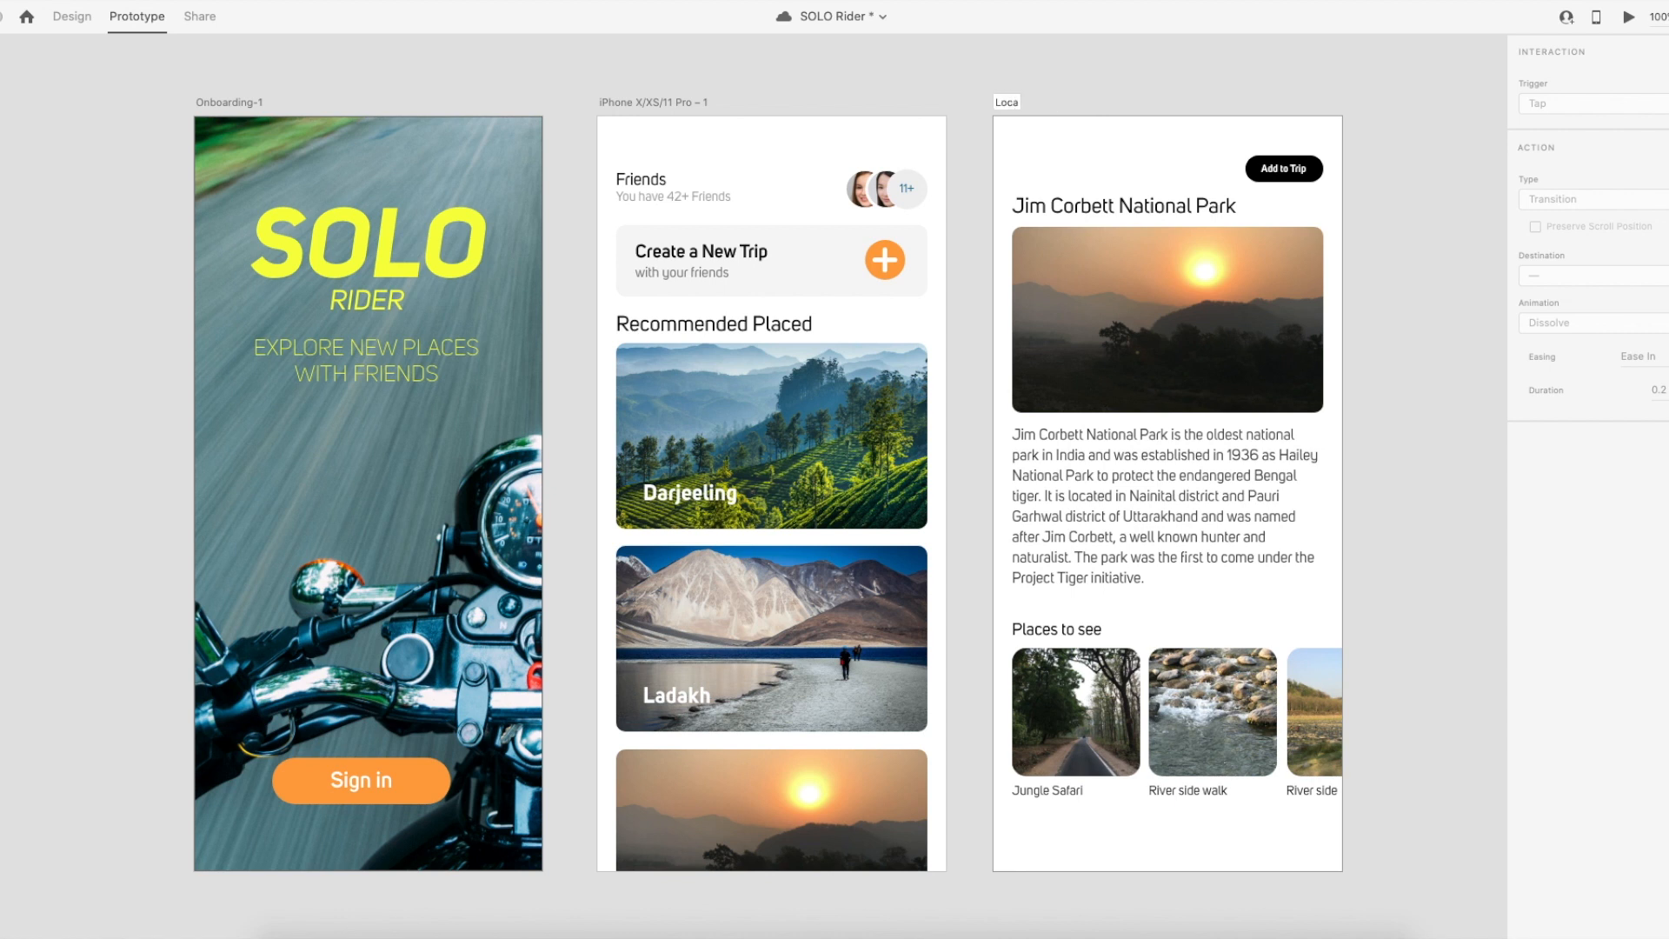
text(tion Details)
key(Return)
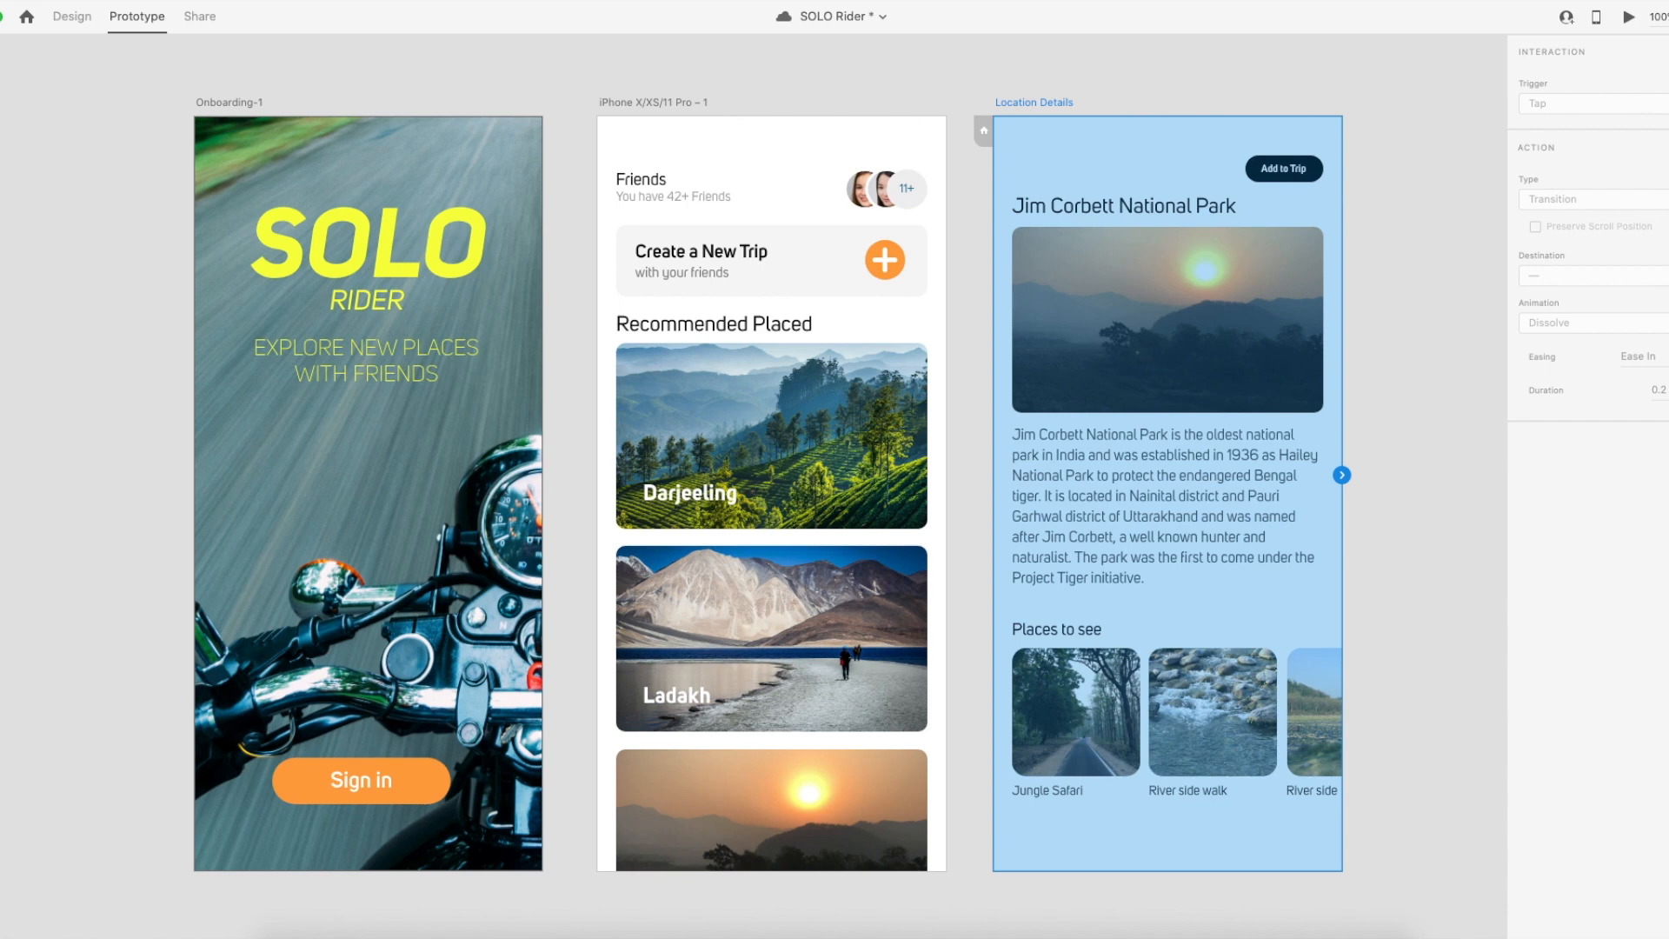
Rename the artboard that holds the Recommended Placed list as "Home".
click(654, 103)
double_click(654, 102)
text(Home)
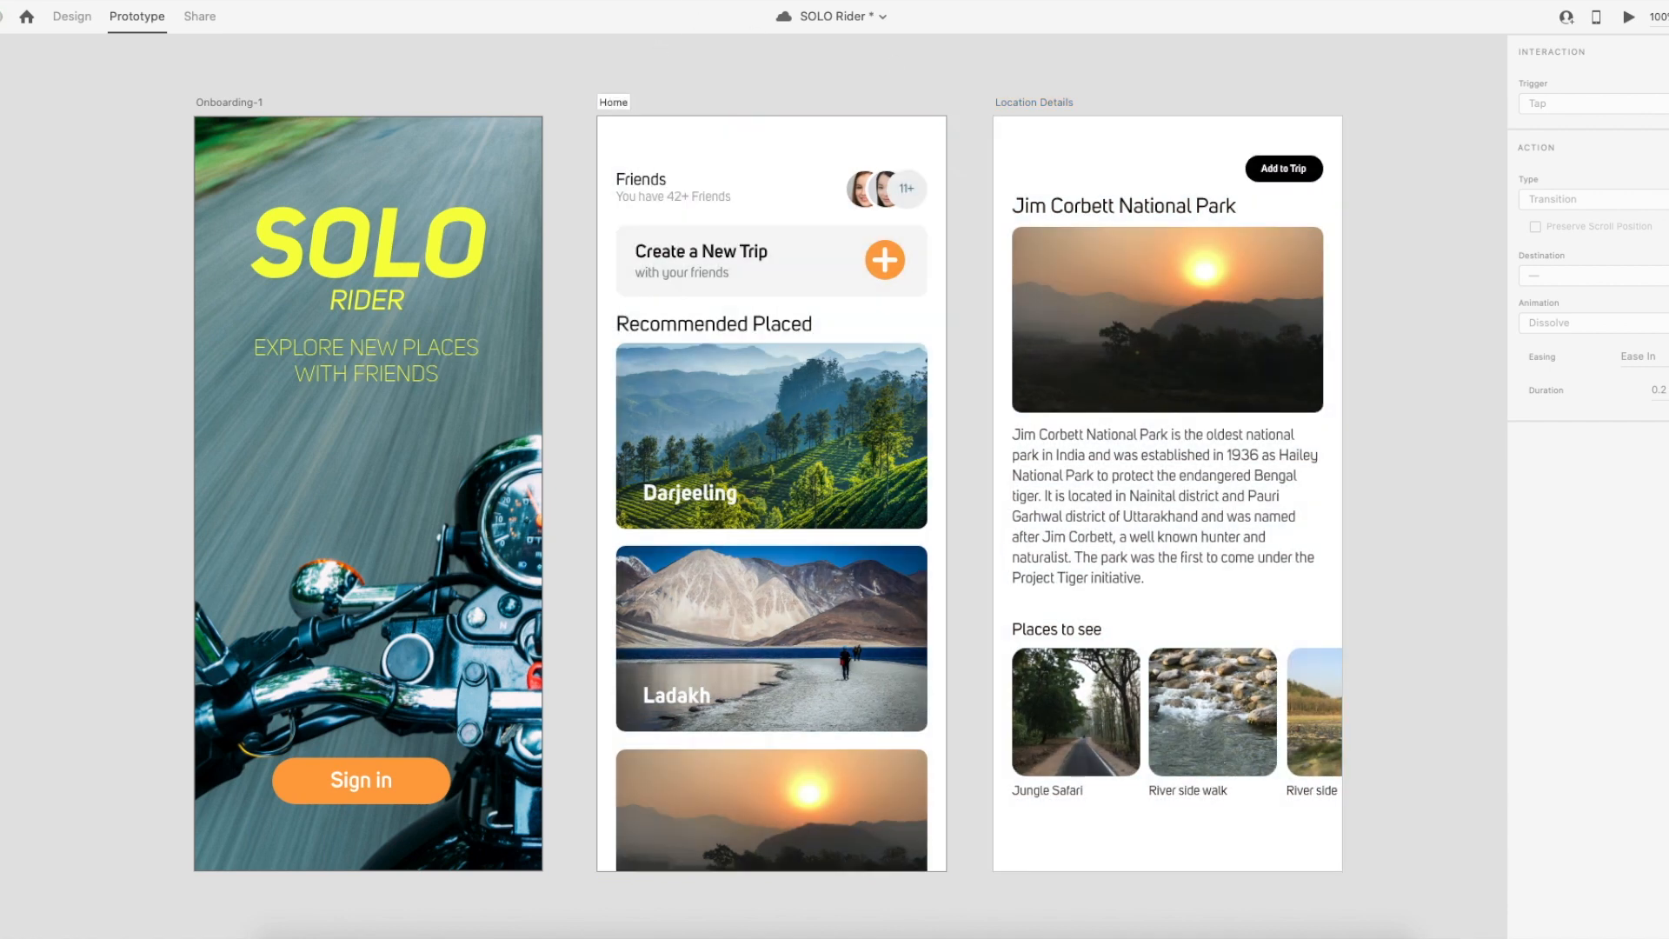
key(Return)
Link the Jim Corbett National Park card to the Location Details artboard with a tap-triggered Transition.
click(882, 618)
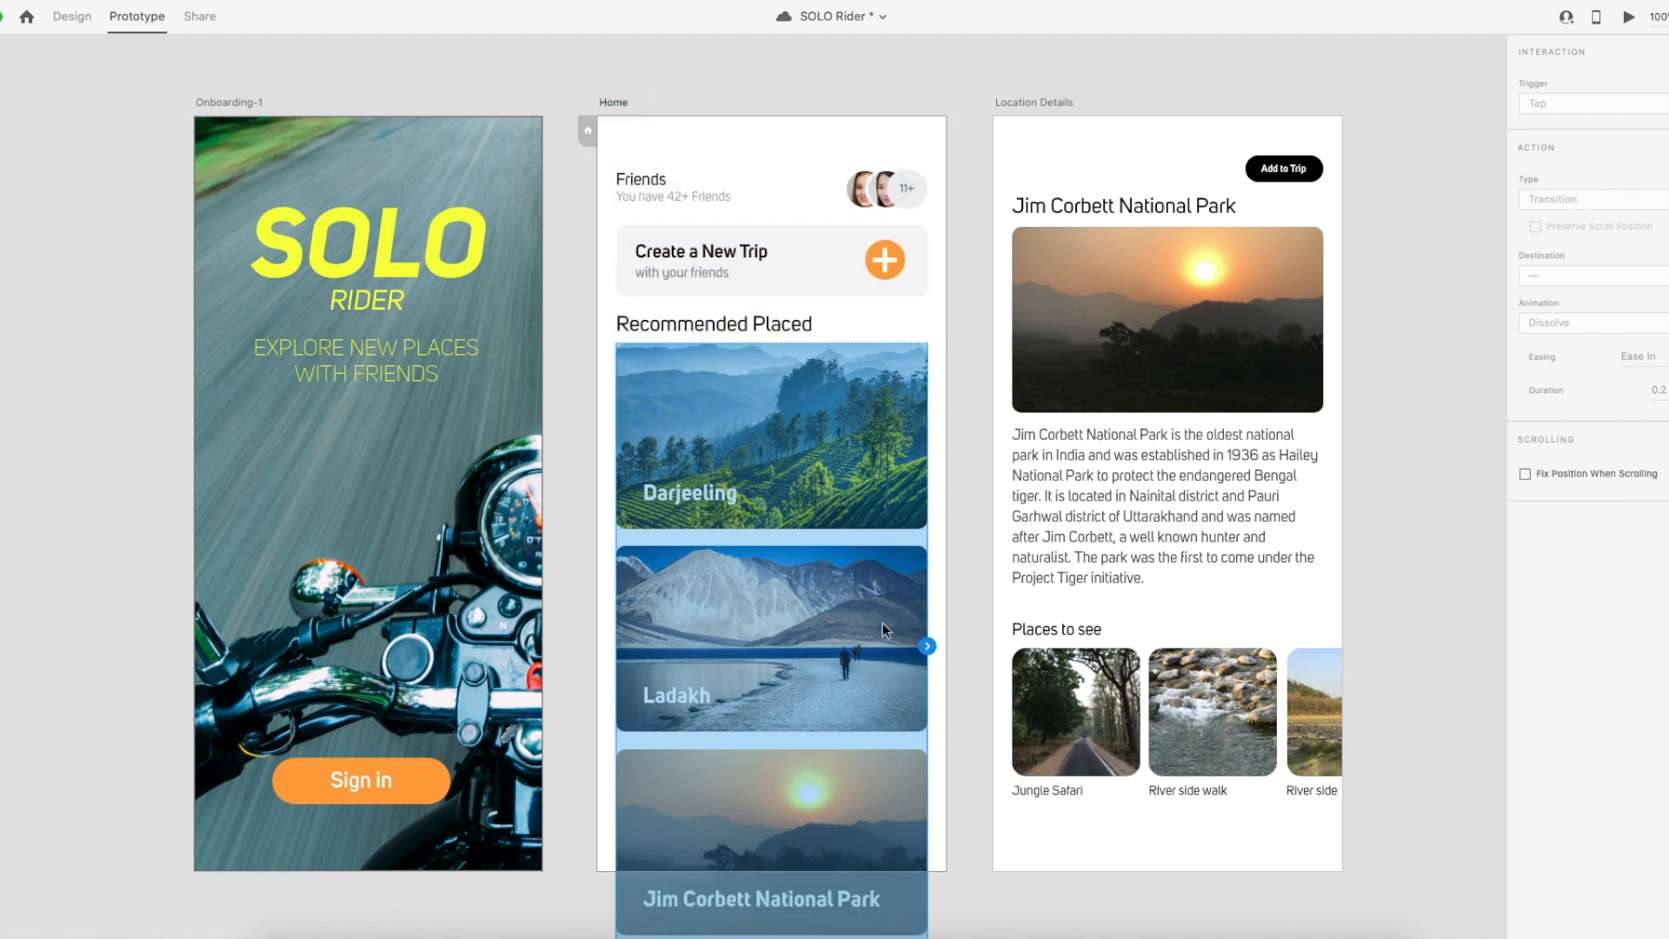
double_click(846, 790)
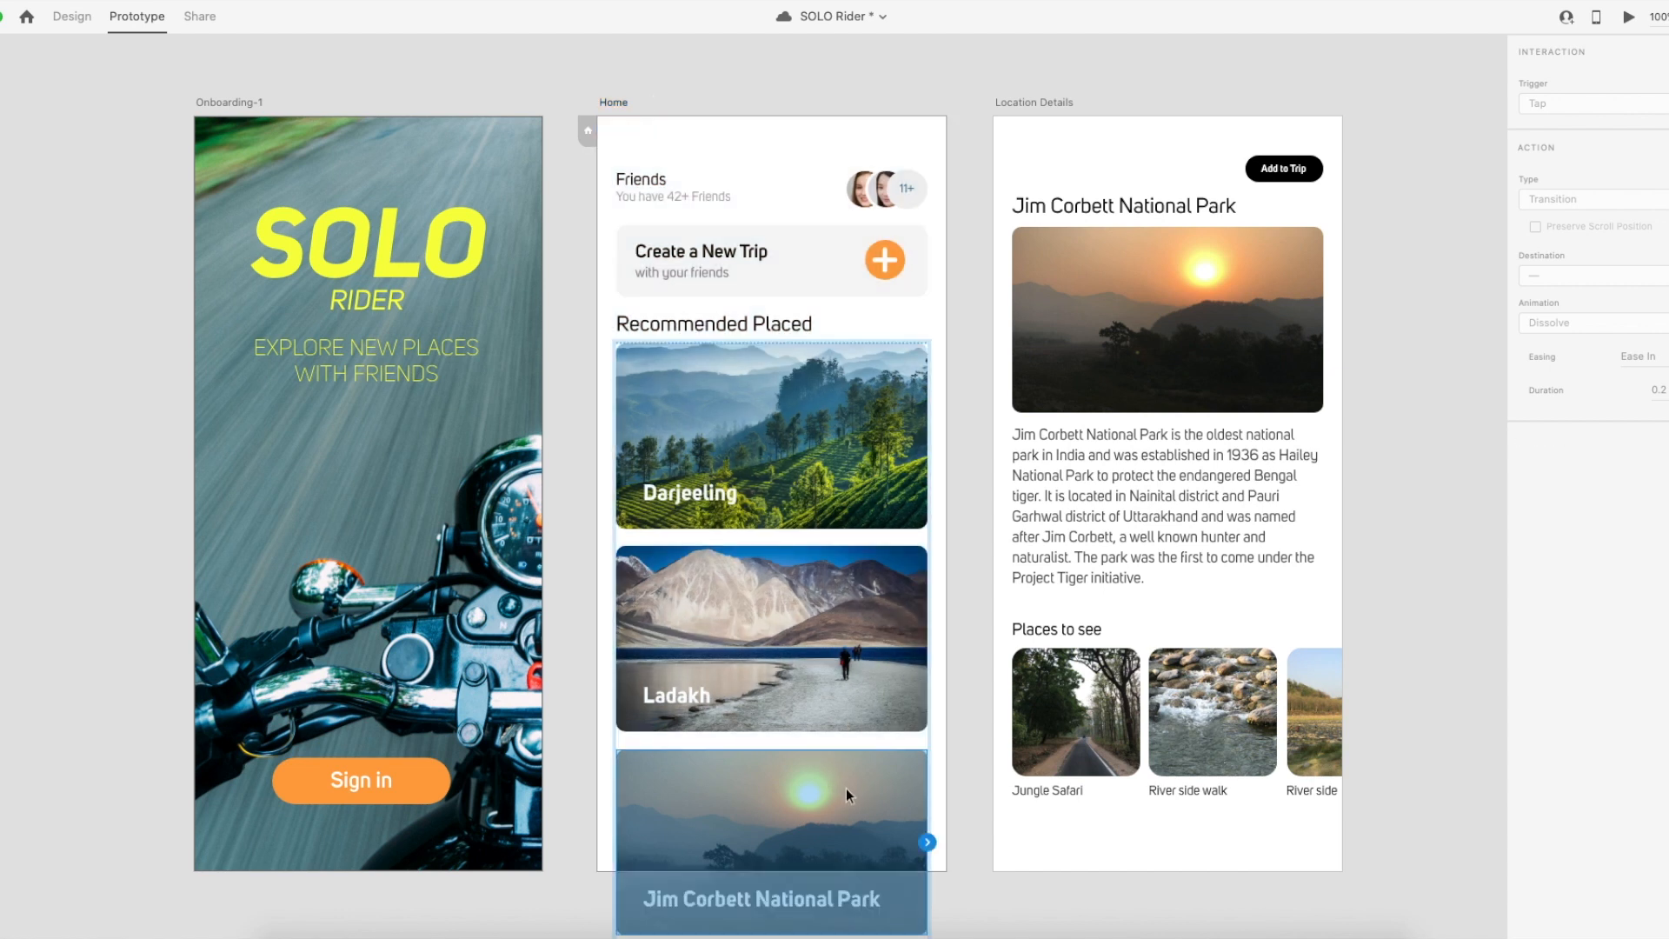
click(928, 842)
click(1645, 277)
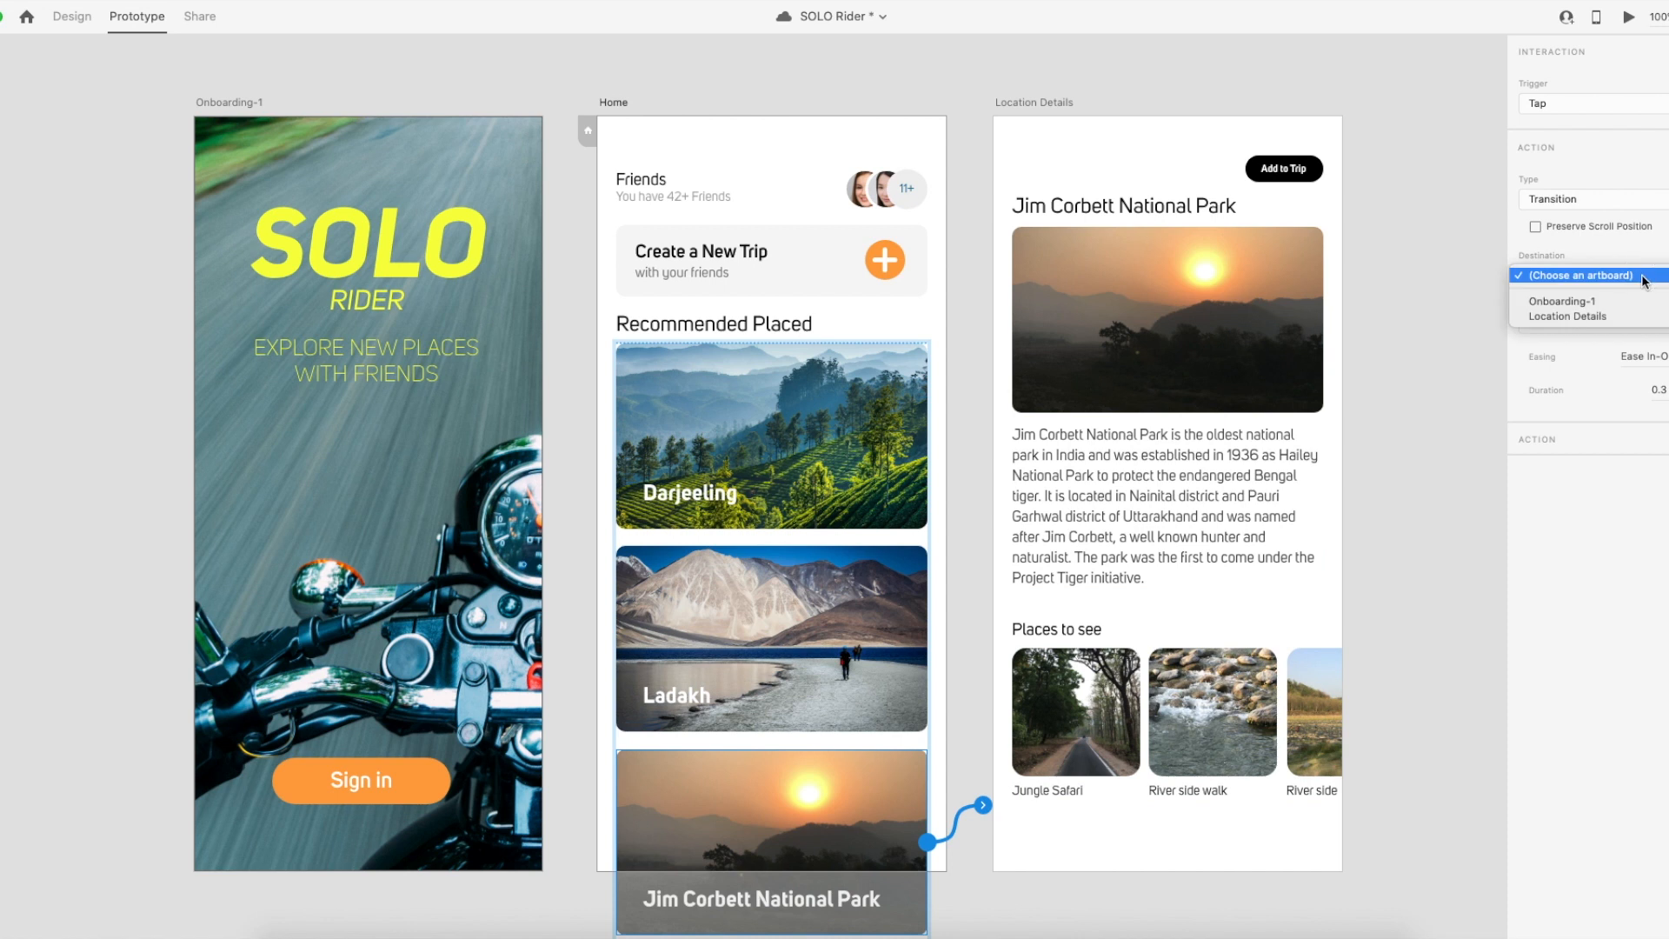
click(1622, 316)
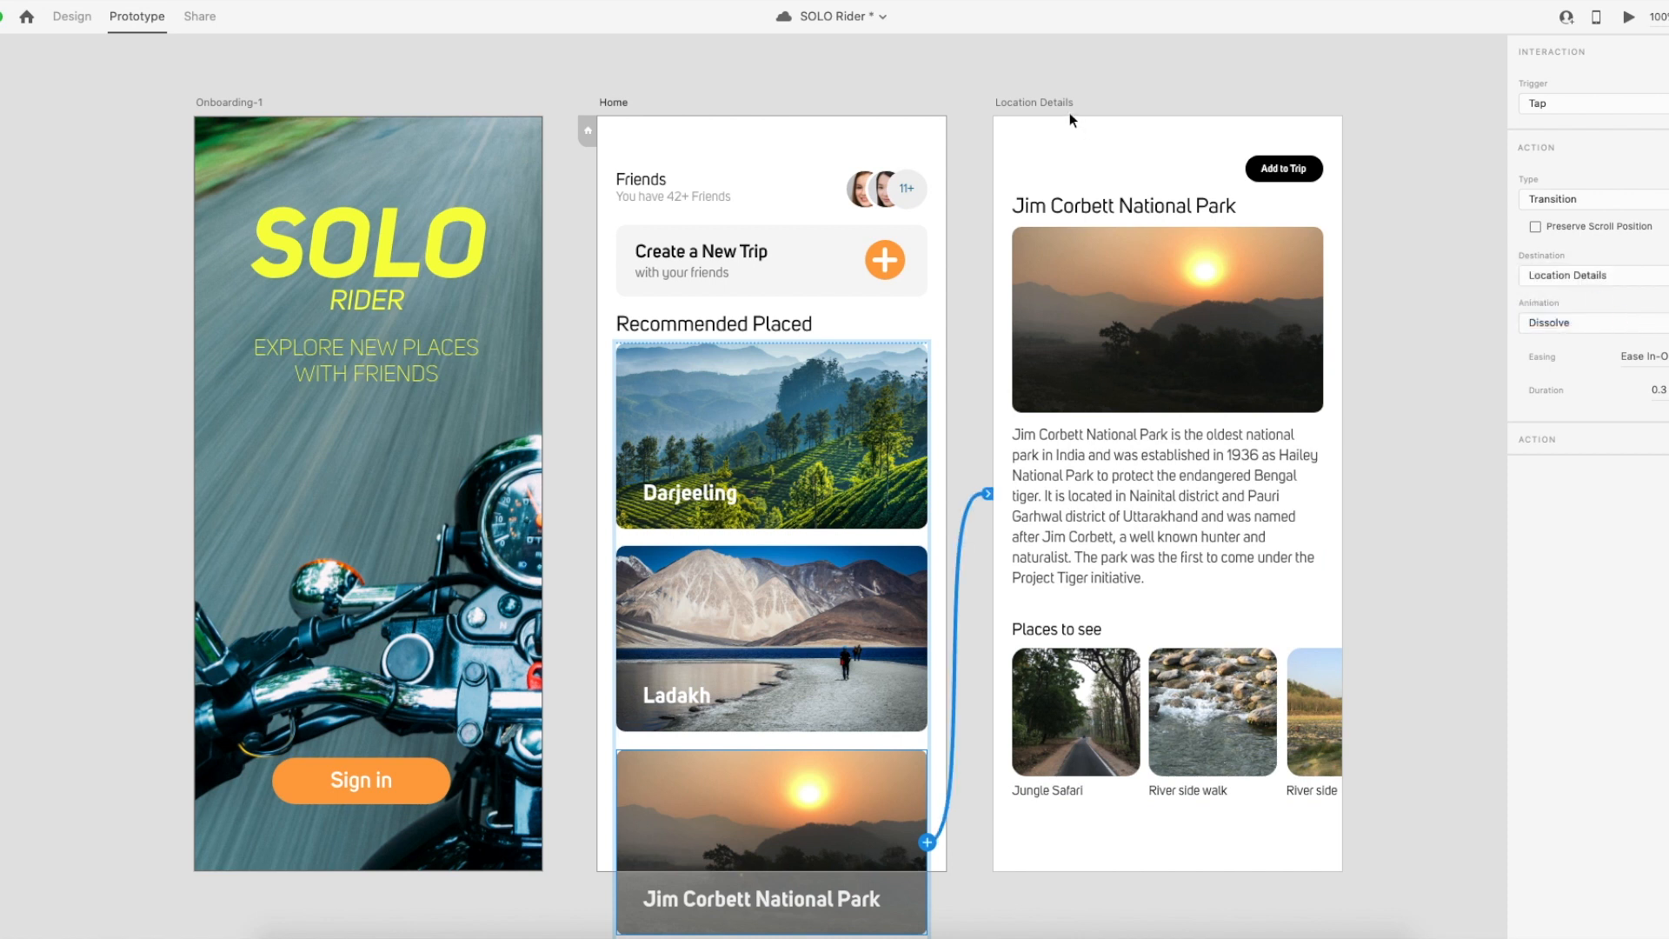
Switch the sign-in component on the Onboarding-1 artboard to its Sign in state.
scroll(653, 414, down, 3)
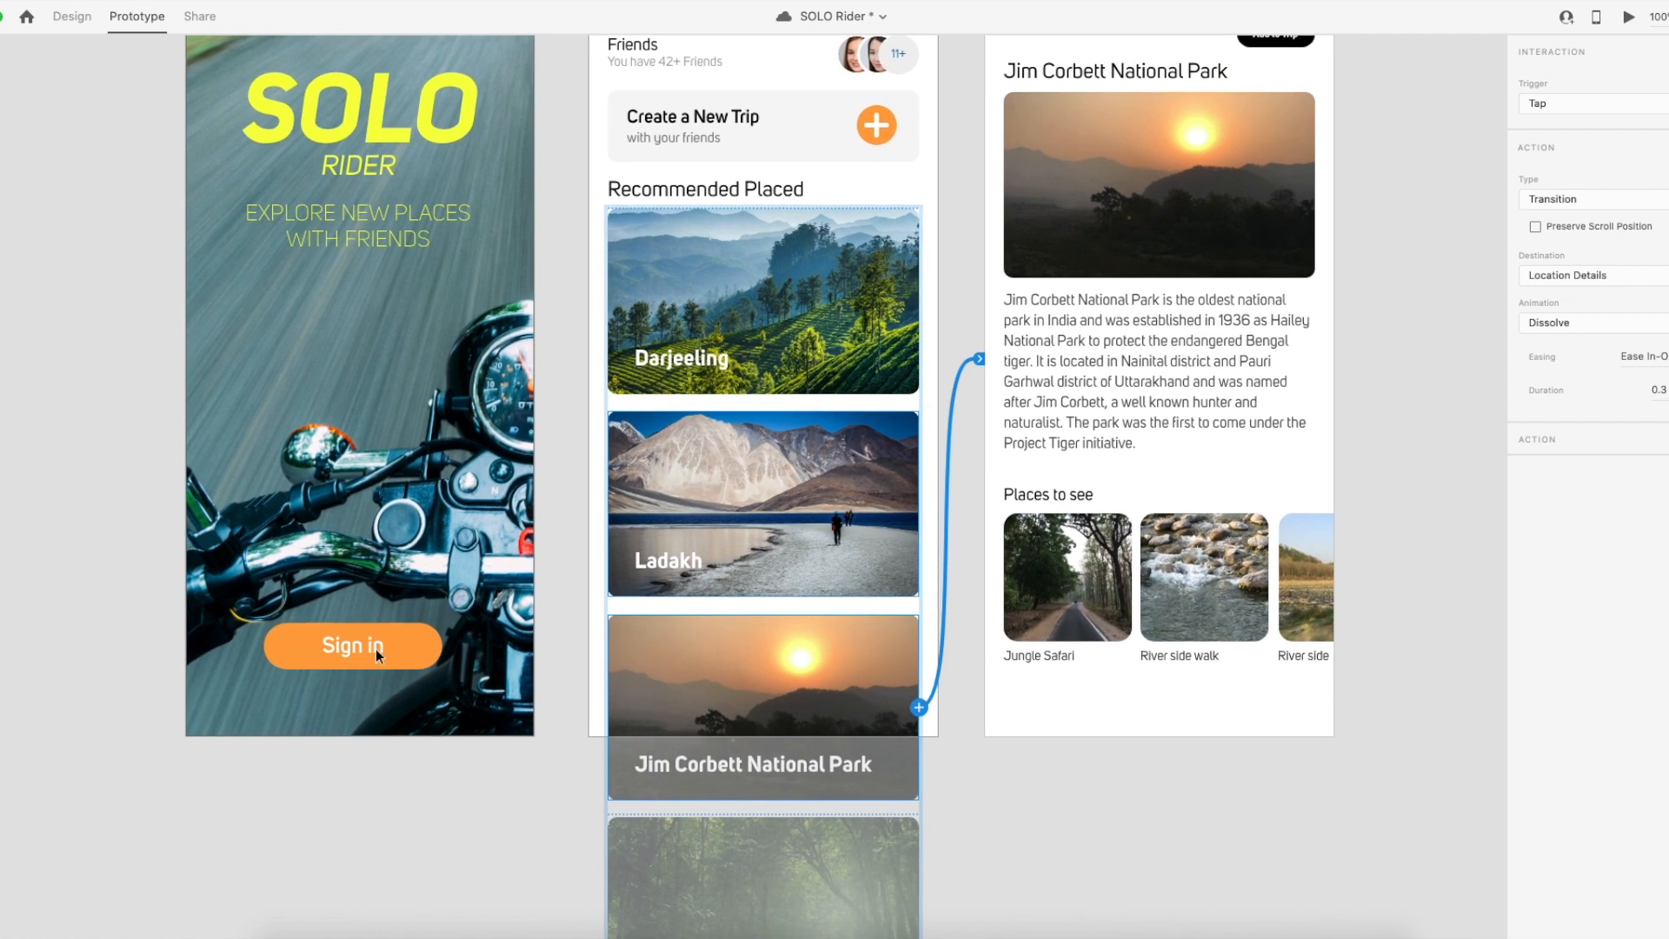
click(410, 642)
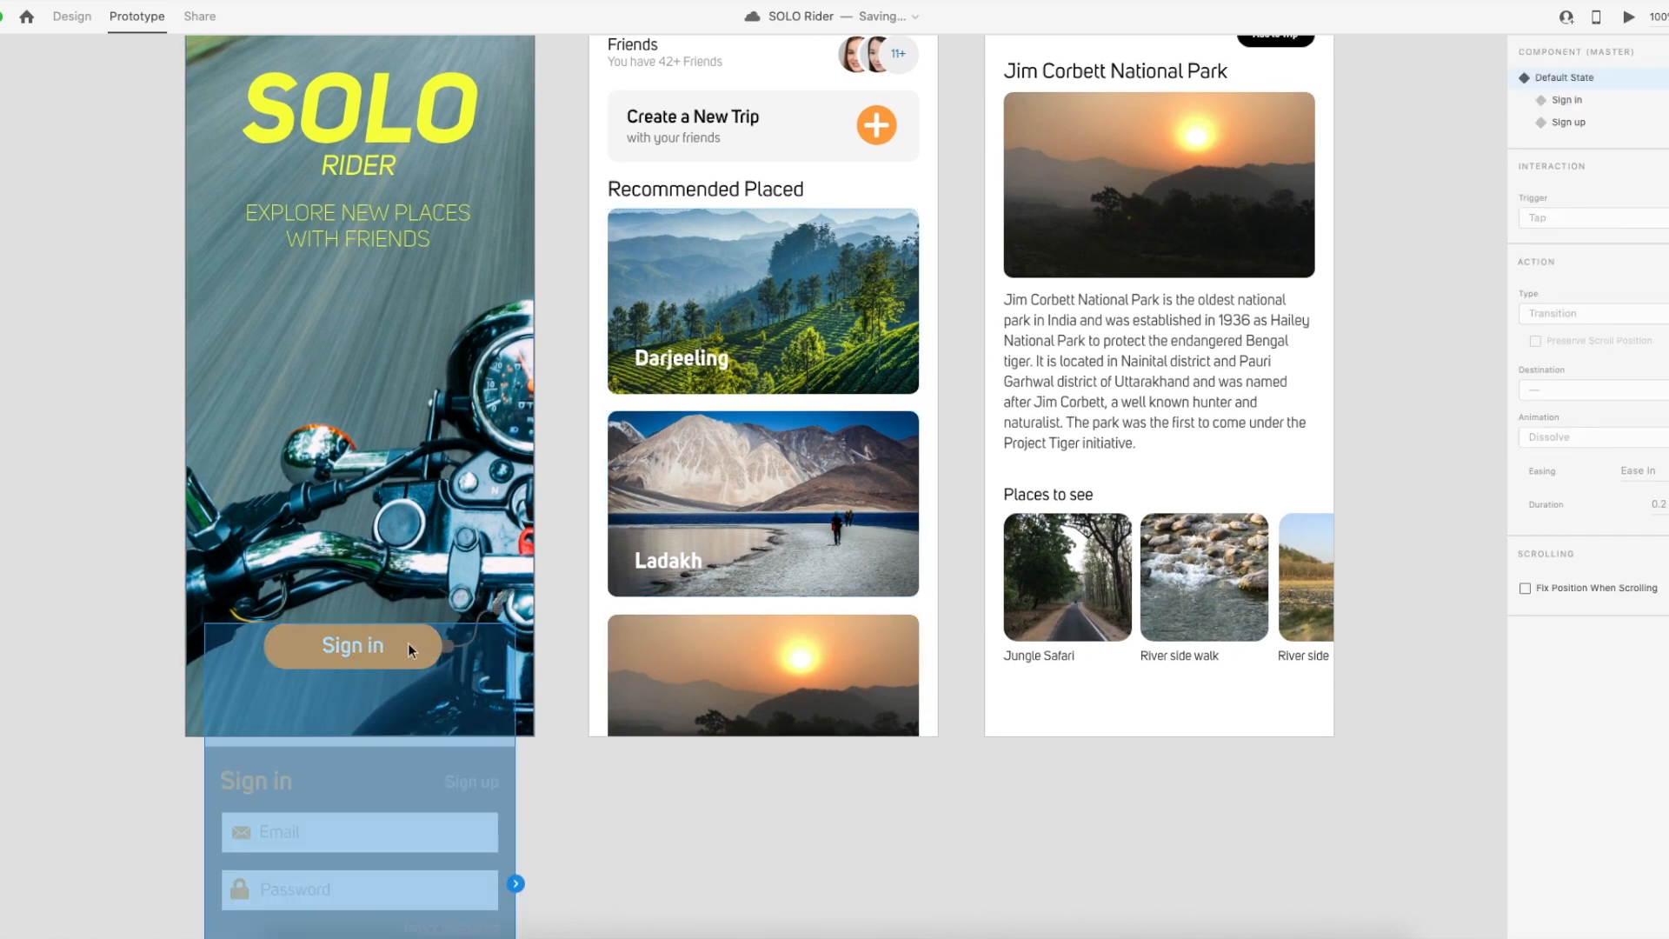
scroll(408, 648, down, 3)
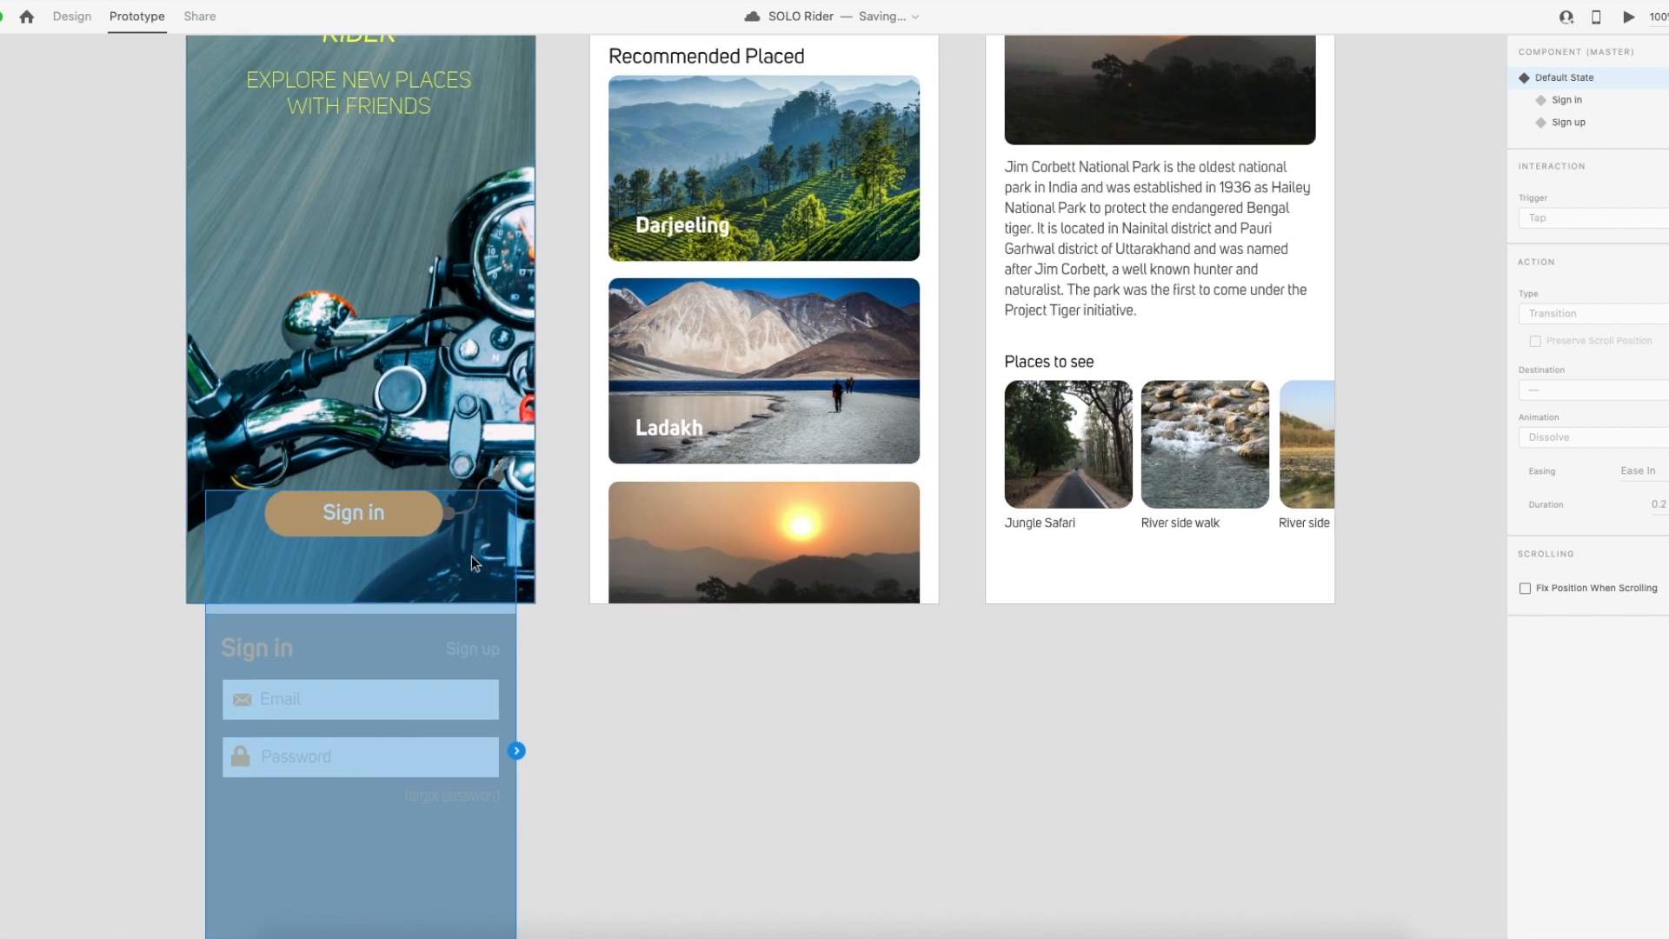
click(404, 513)
scroll(400, 520, down, 5)
scroll(400, 520, up, 3)
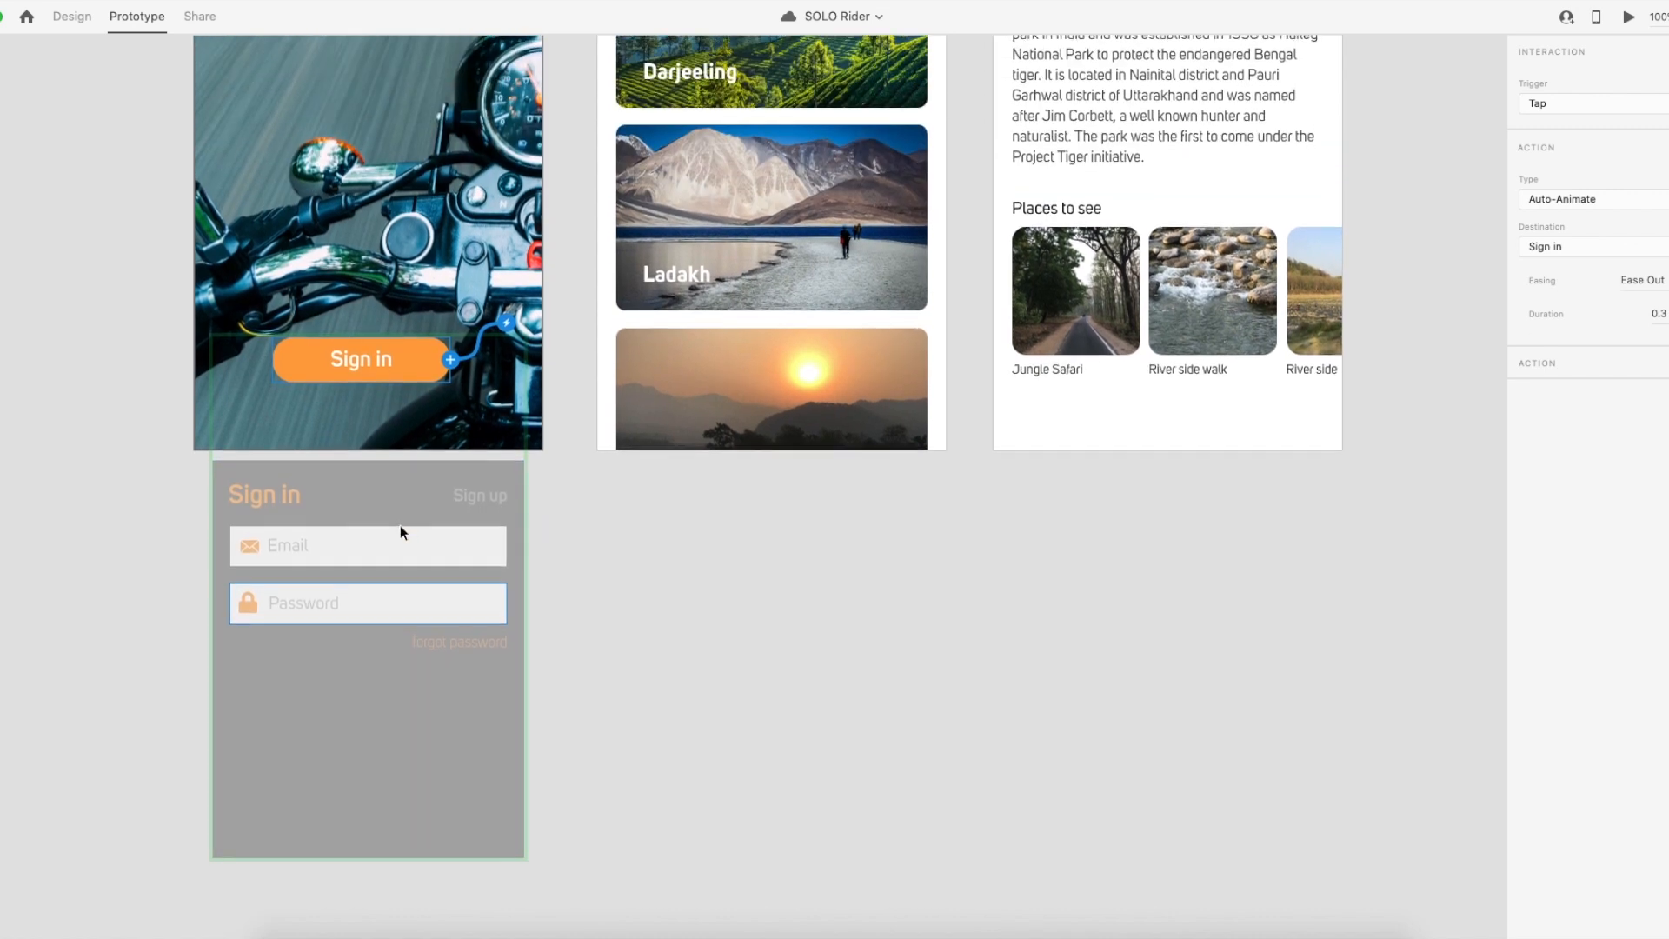
scroll(400, 526, up, 2)
click(462, 830)
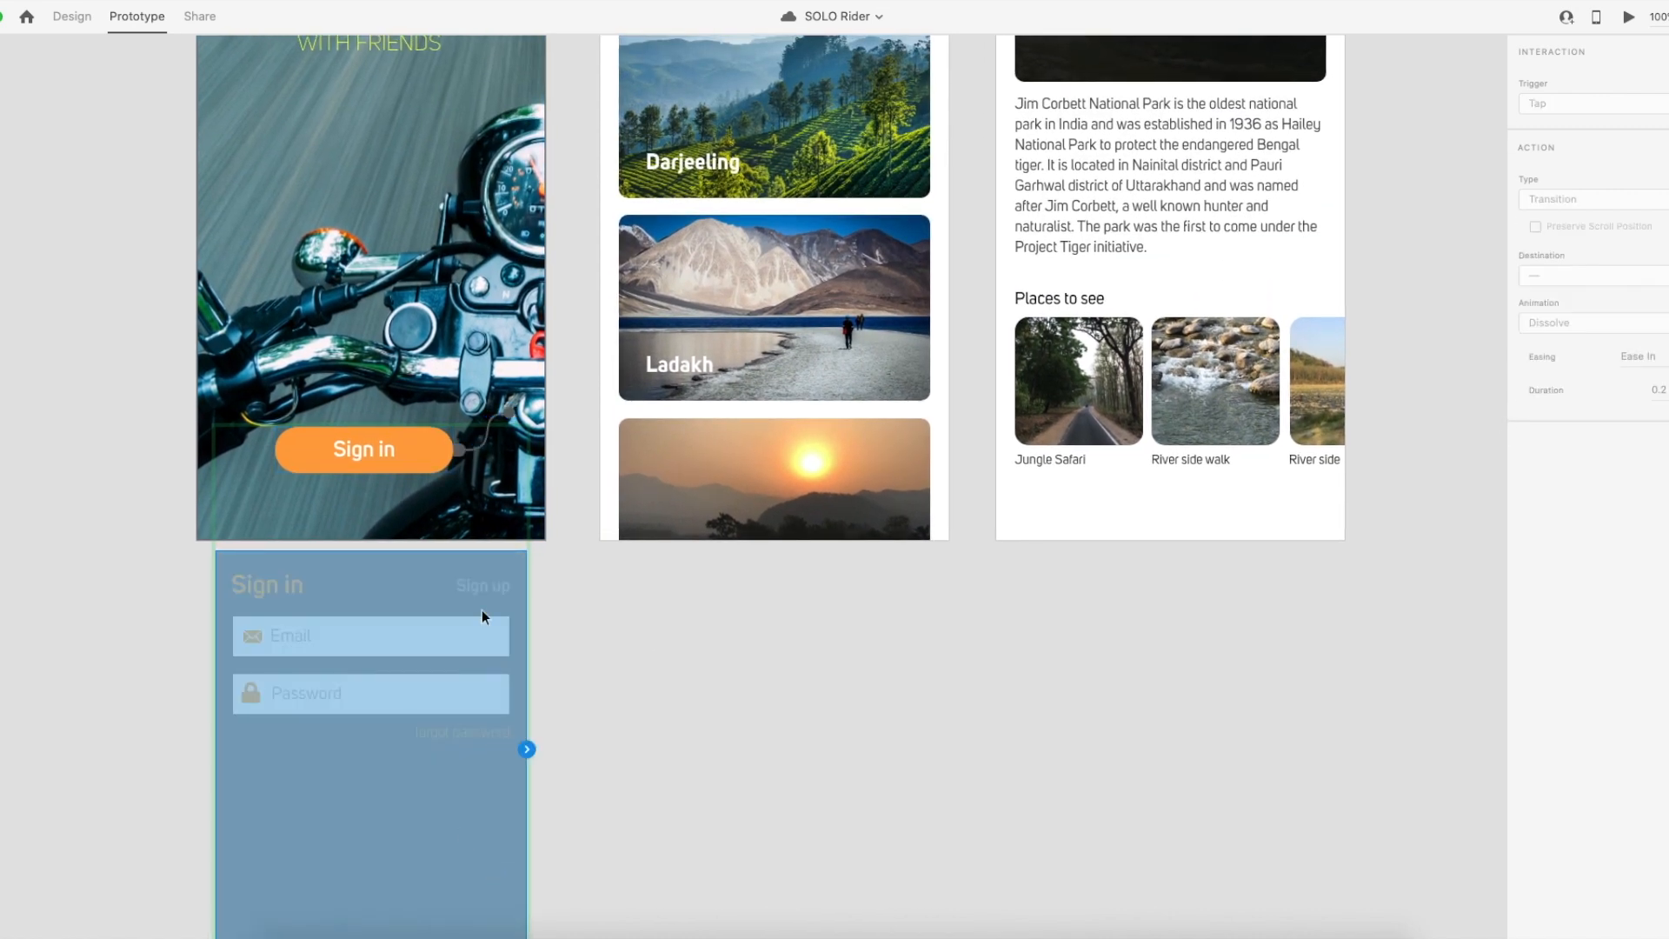
click(641, 765)
click(350, 457)
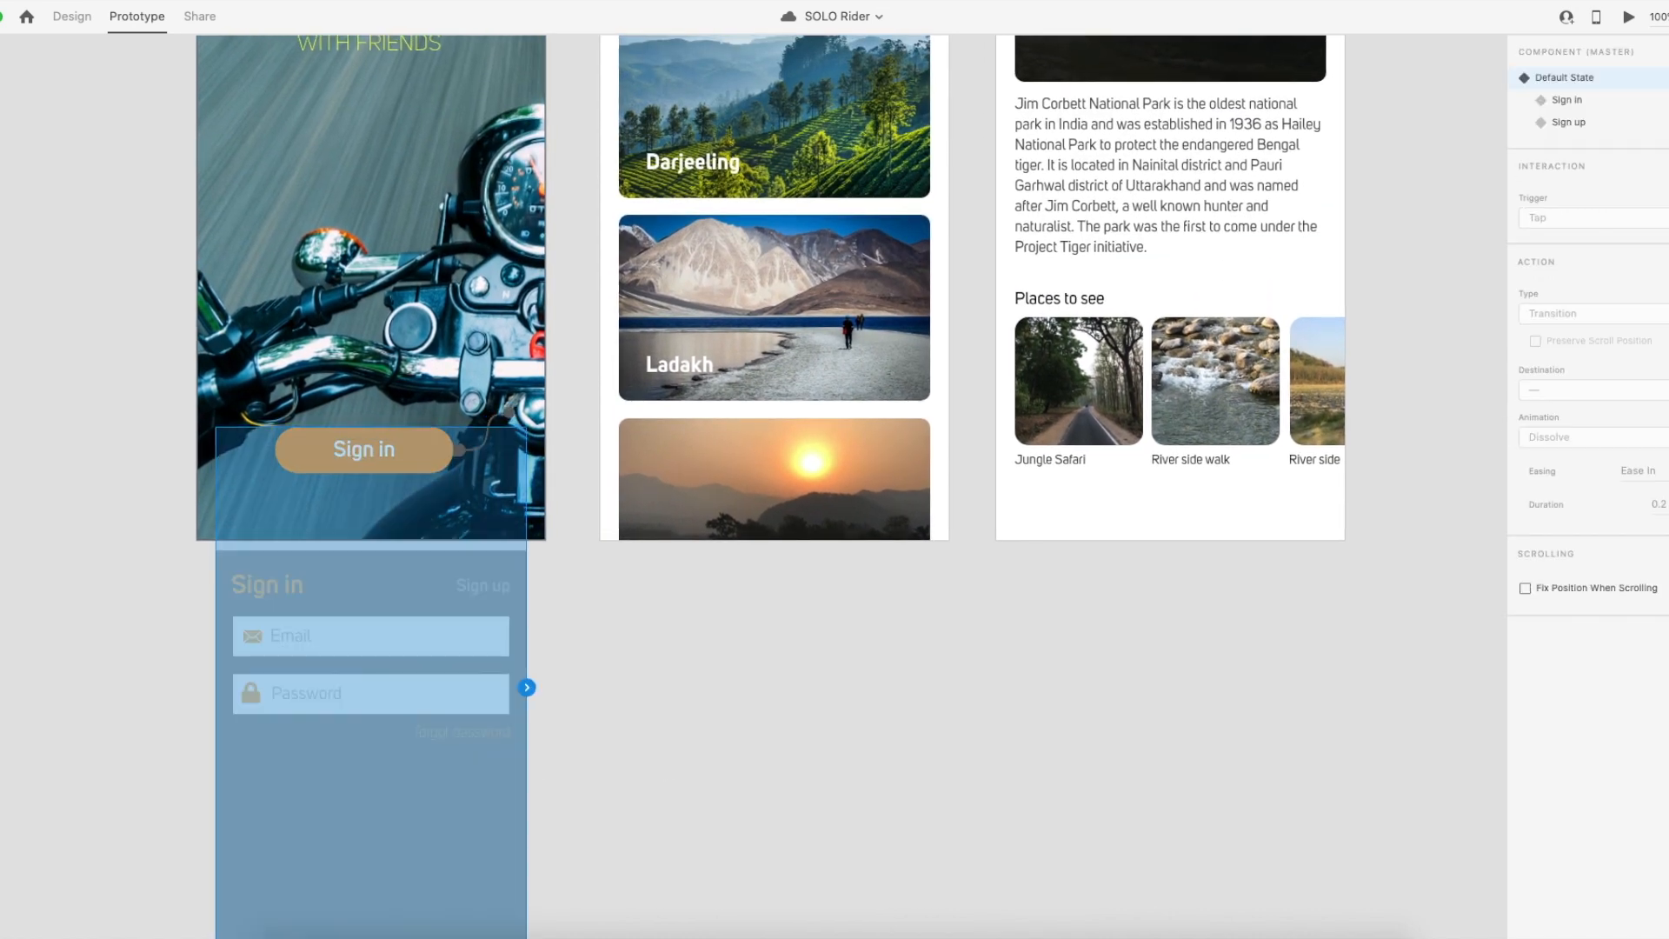
click(1603, 99)
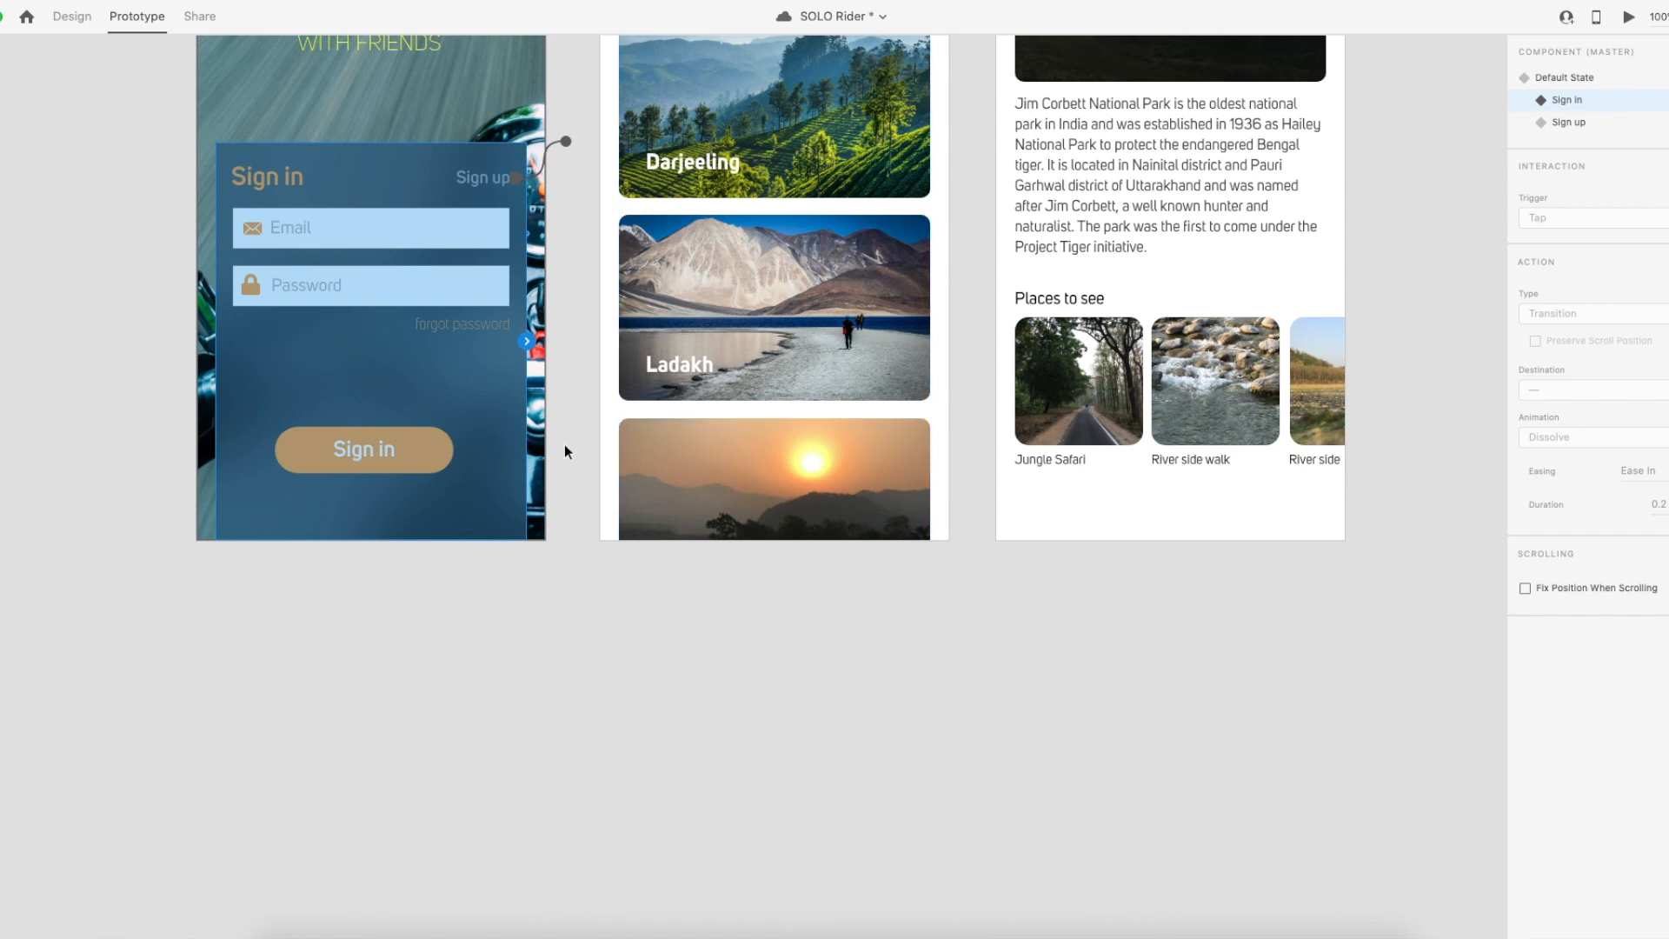
Link the Sign in button inside the Sign in state to the Home artboard with a tap-triggered Transition.
double_click(412, 443)
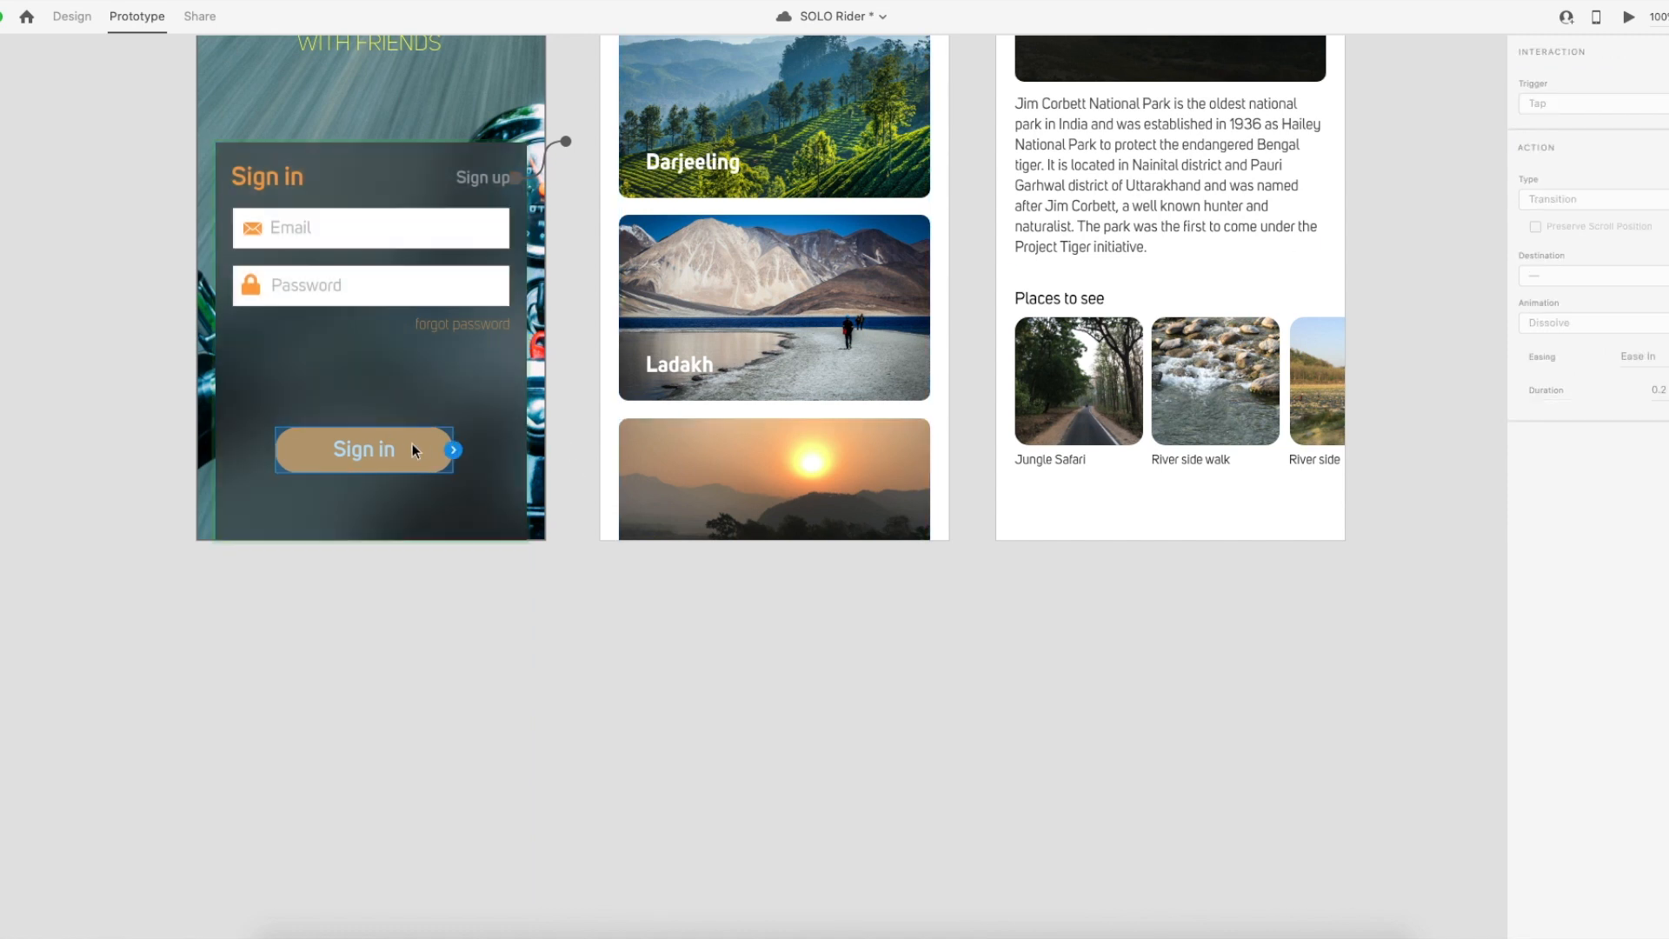
drag(455, 453, 513, 419)
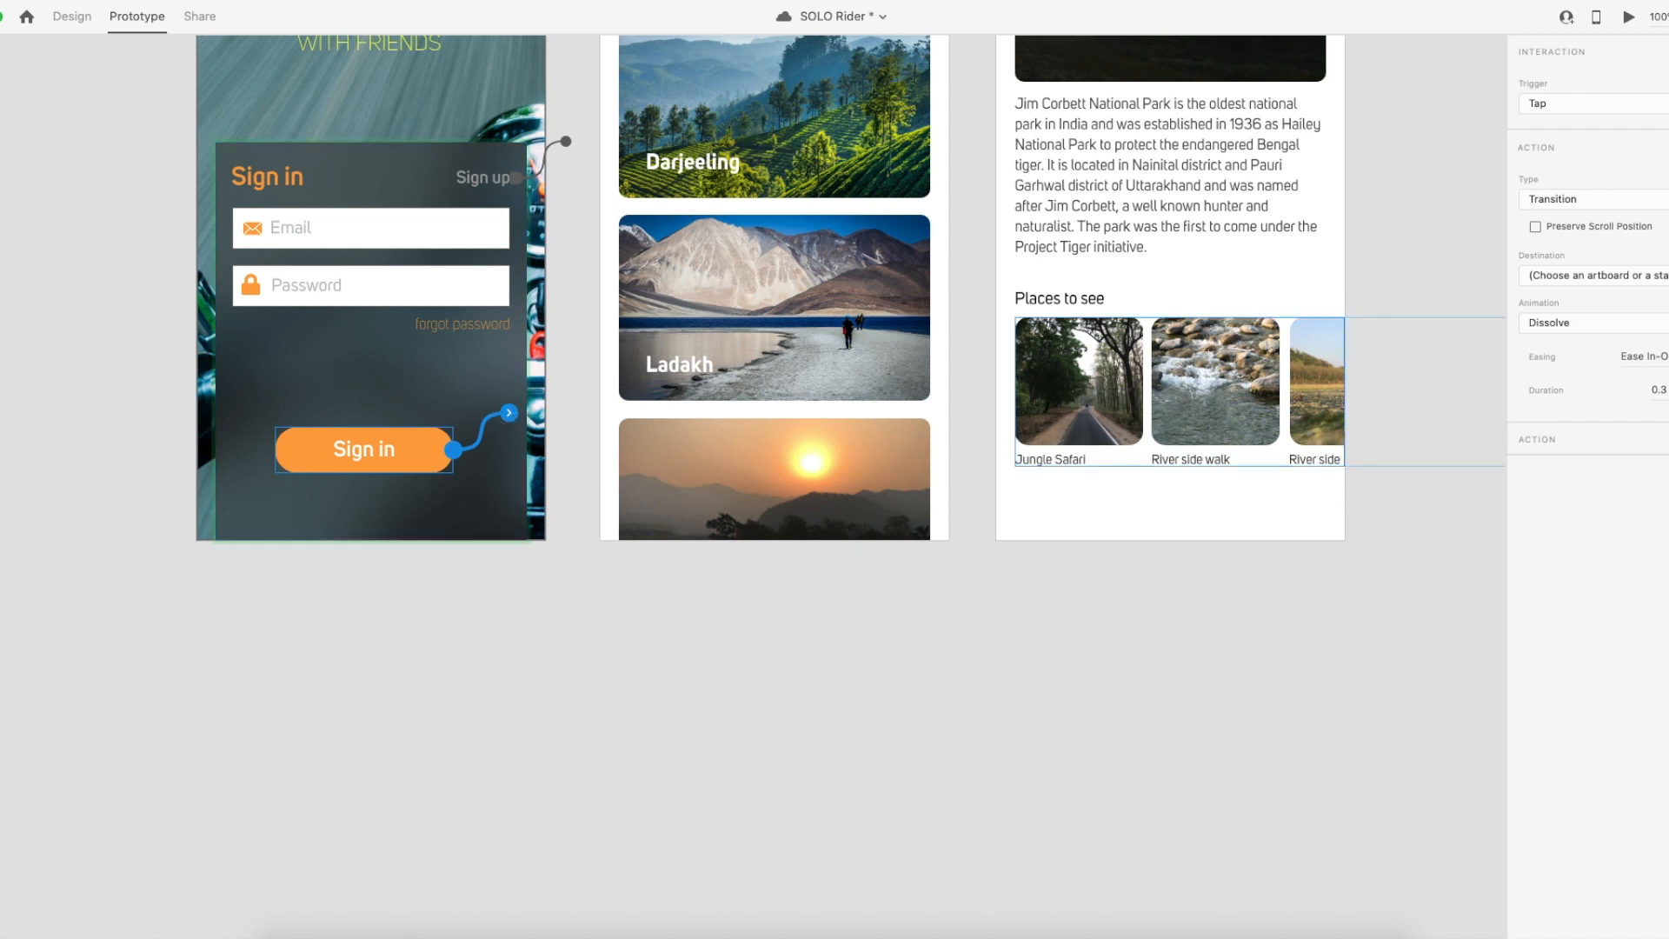
click(1567, 275)
click(1576, 344)
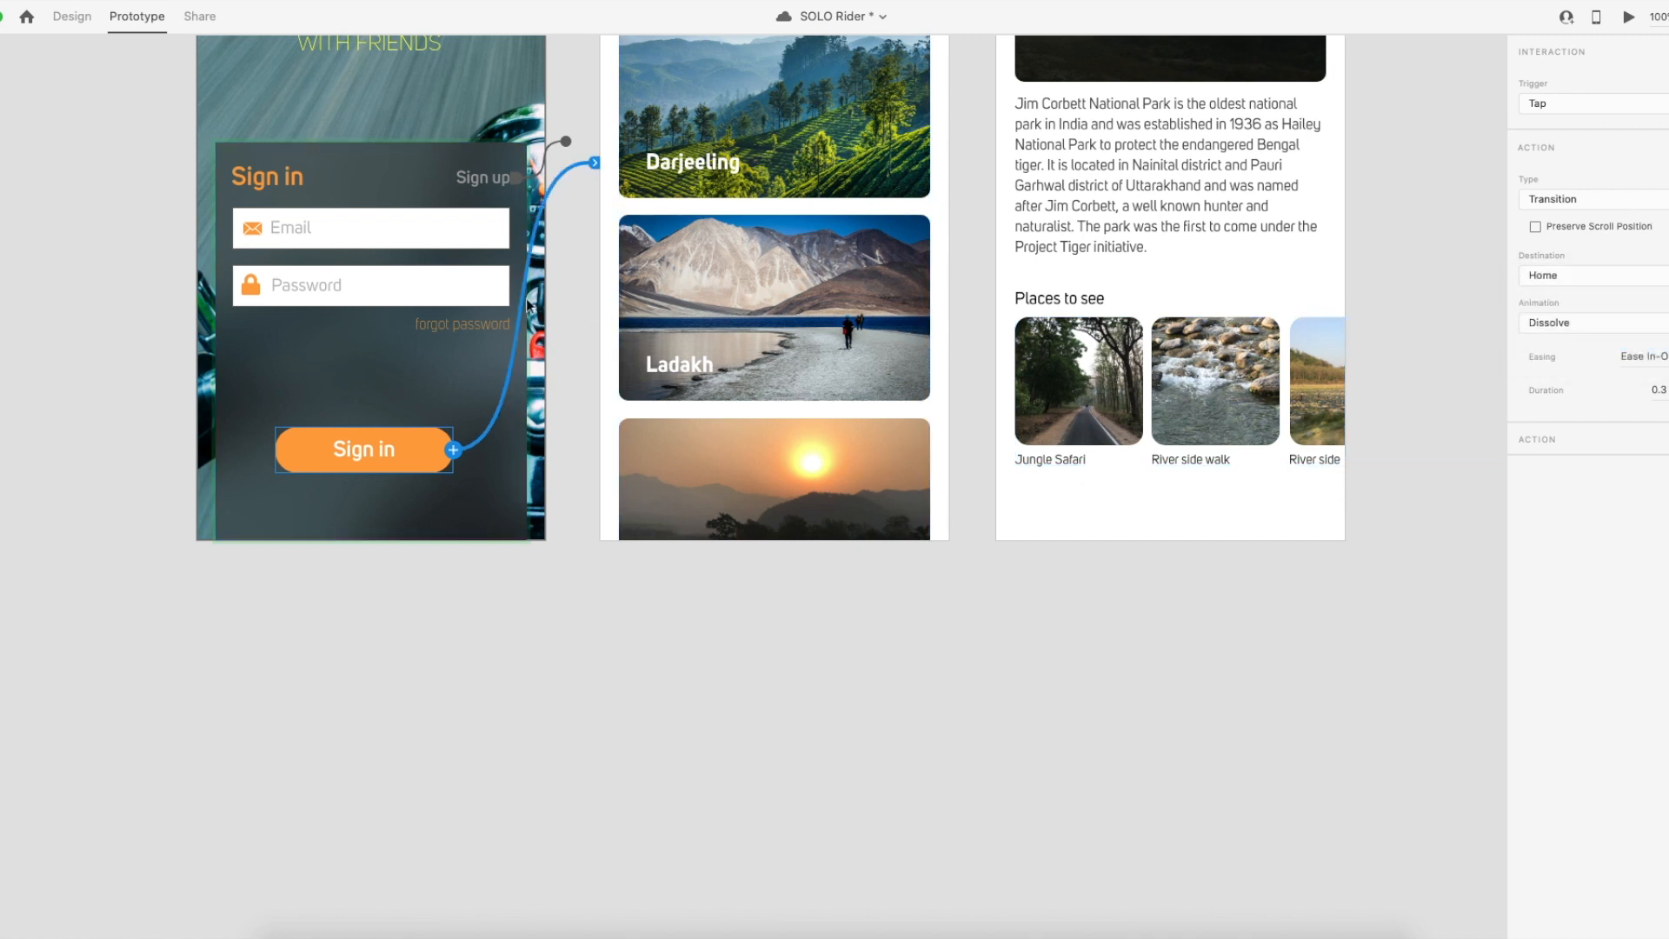
scroll(466, 299, up, 1)
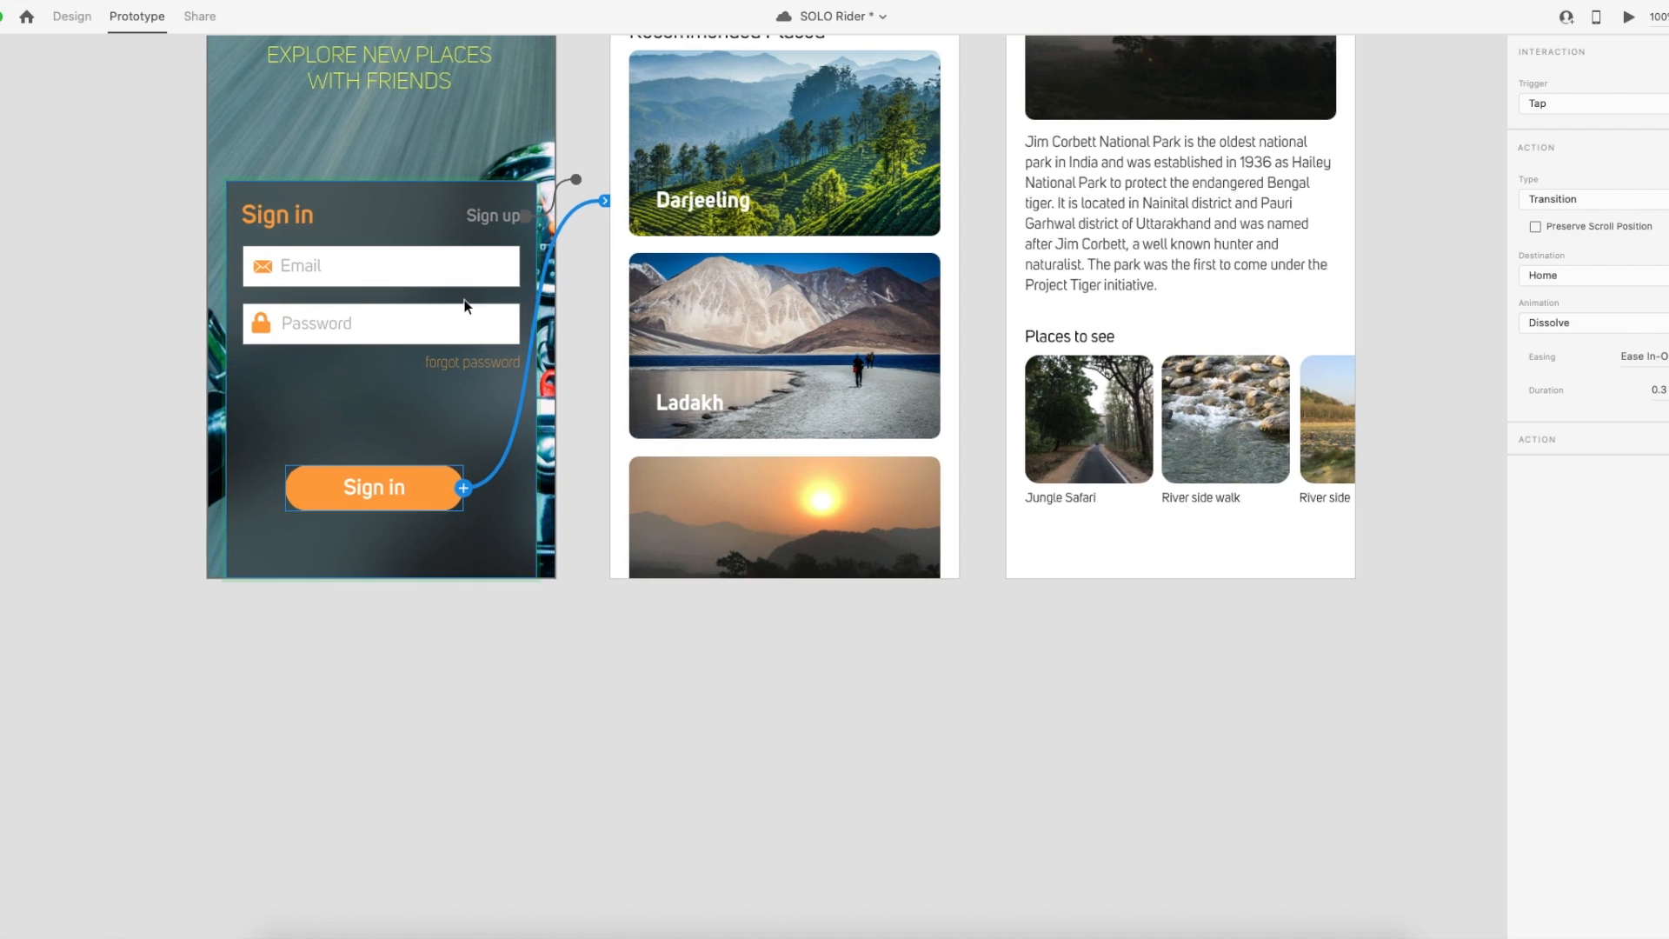
Switch the component to its Sign up state and start a tap interaction from the form's orange button.
click(457, 500)
click(430, 425)
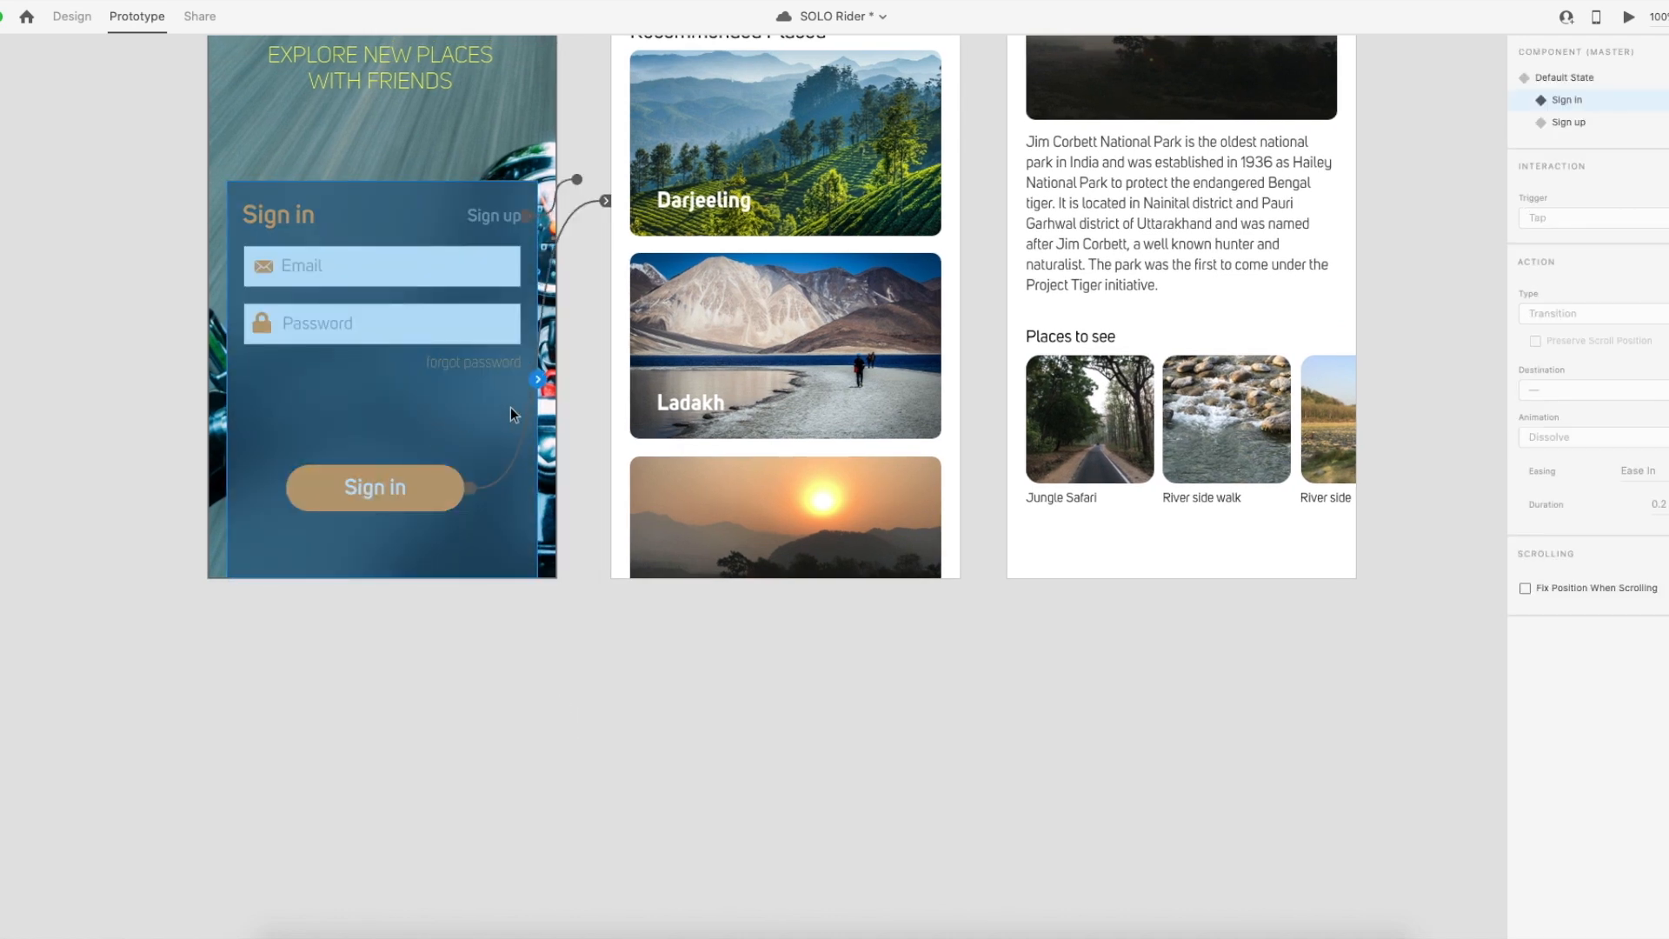
click(1570, 123)
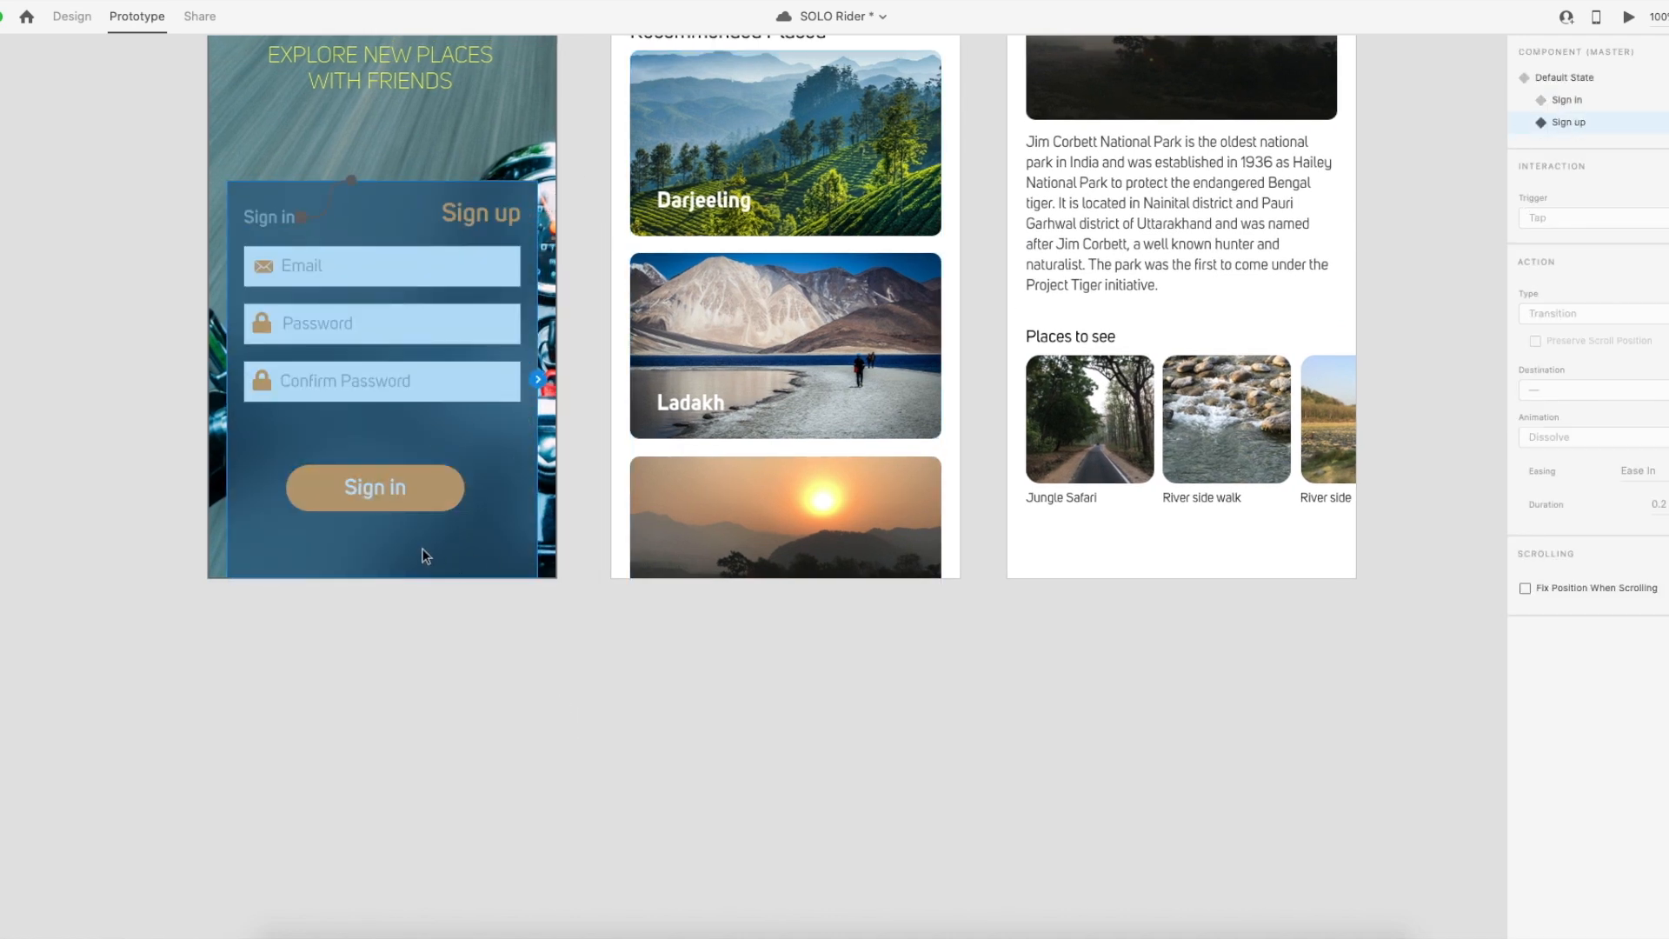
double_click(450, 491)
click(466, 489)
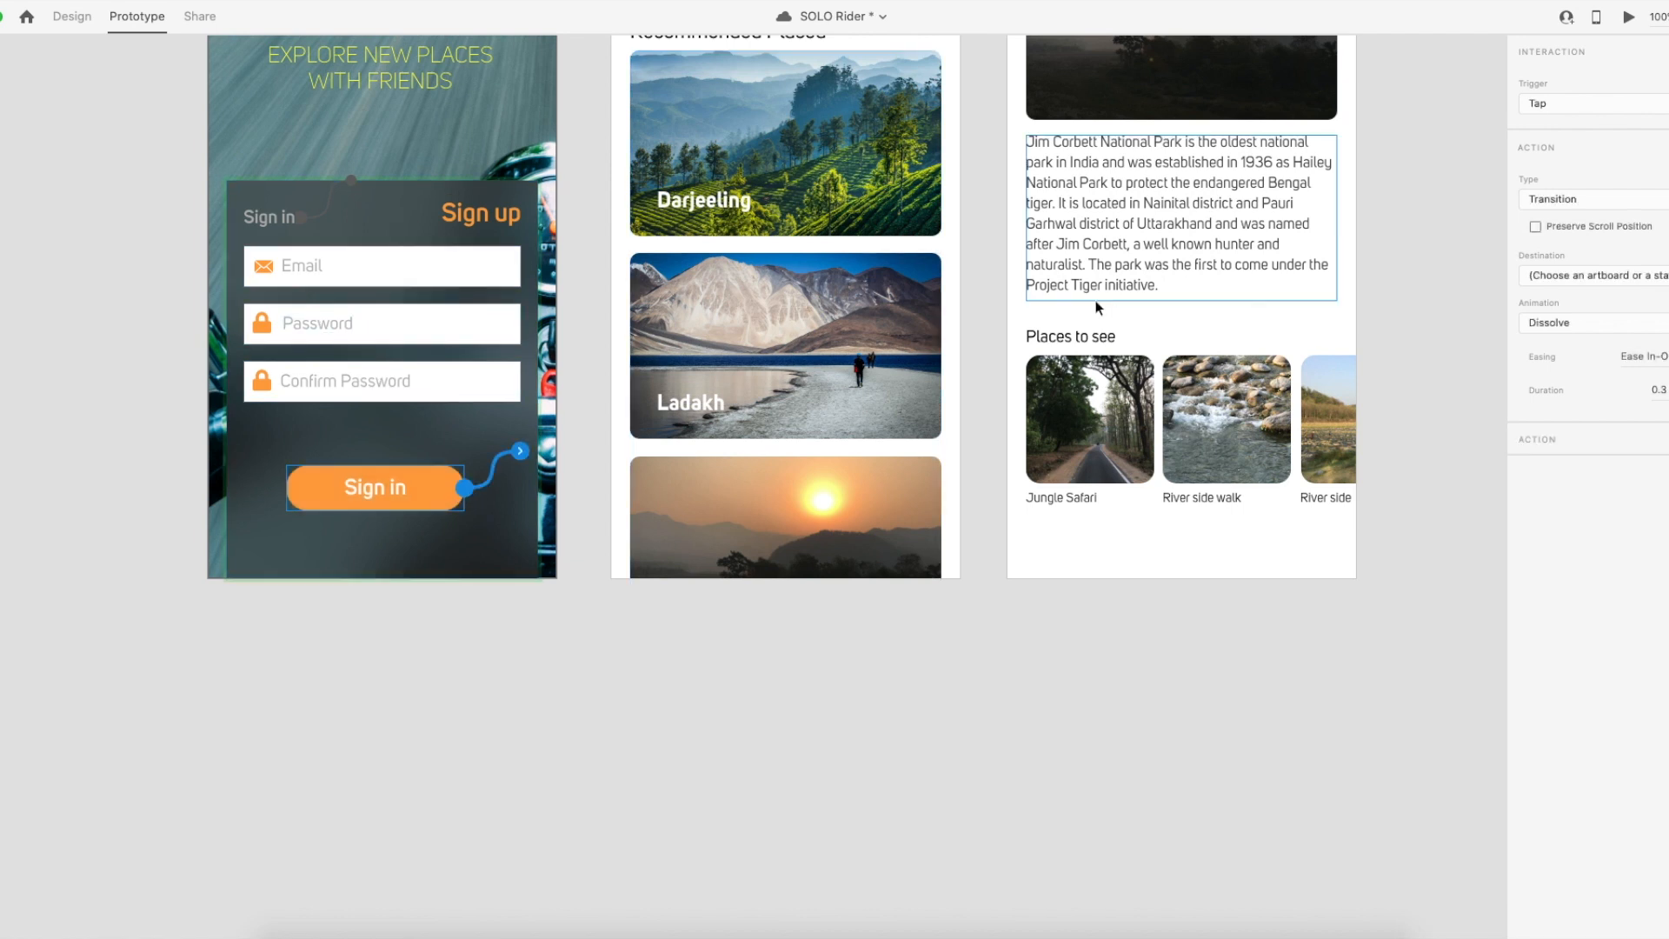
Set the destination of the Sign up form's button interaction to Location Details, after trying Home.
click(1552, 275)
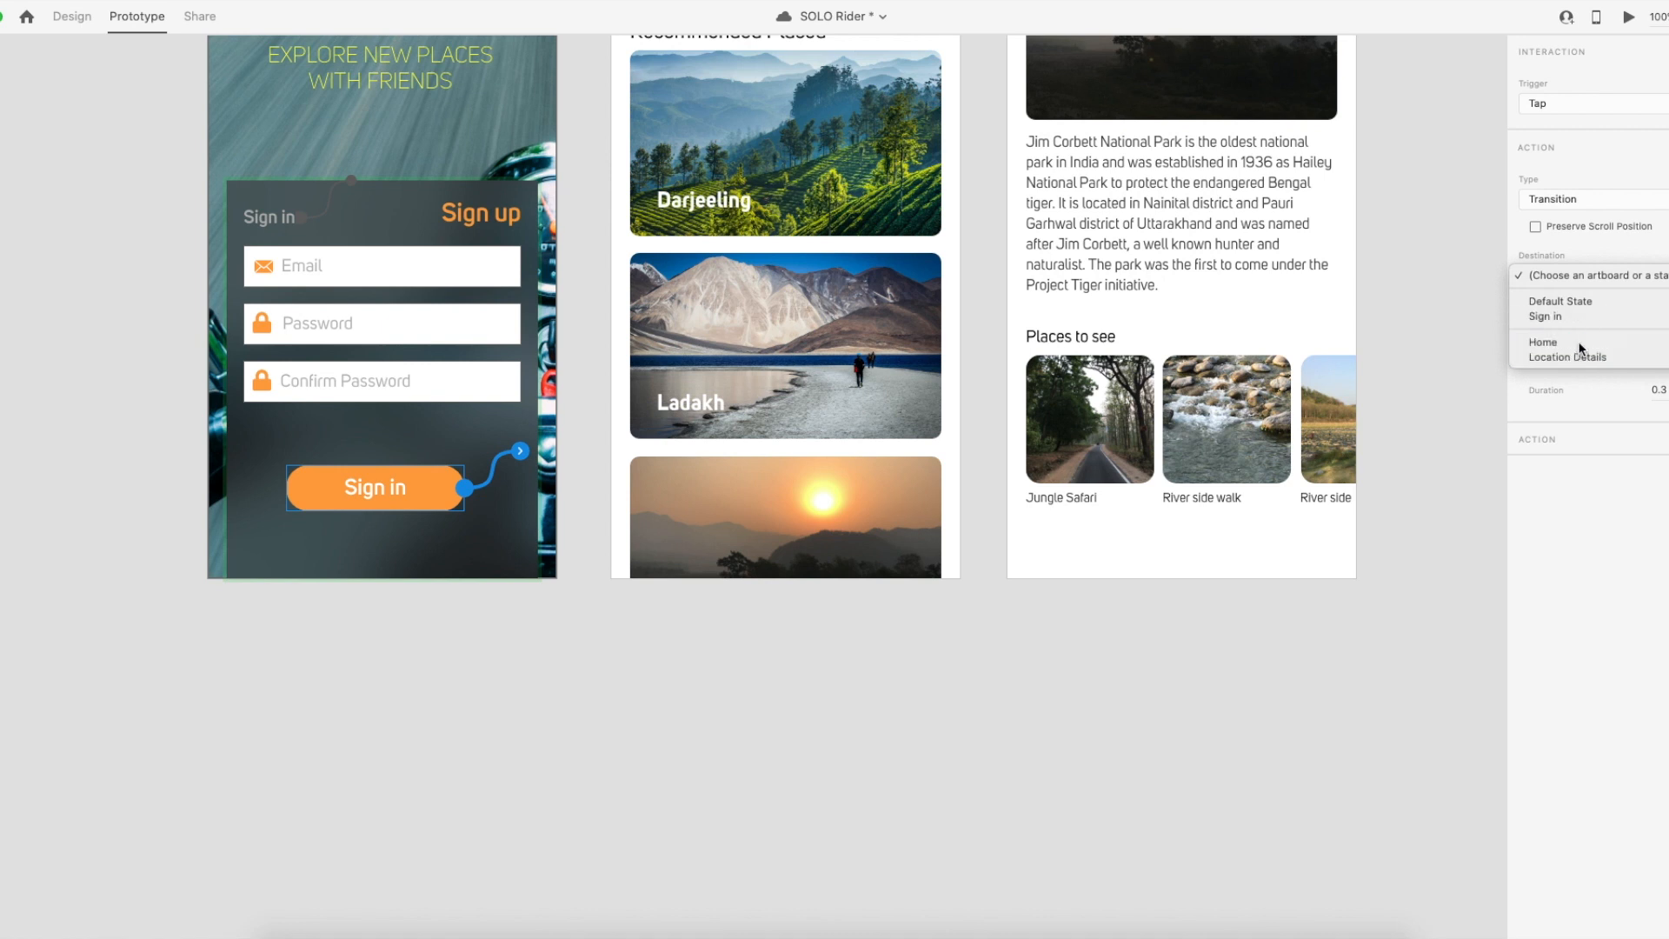
click(1582, 344)
click(1576, 275)
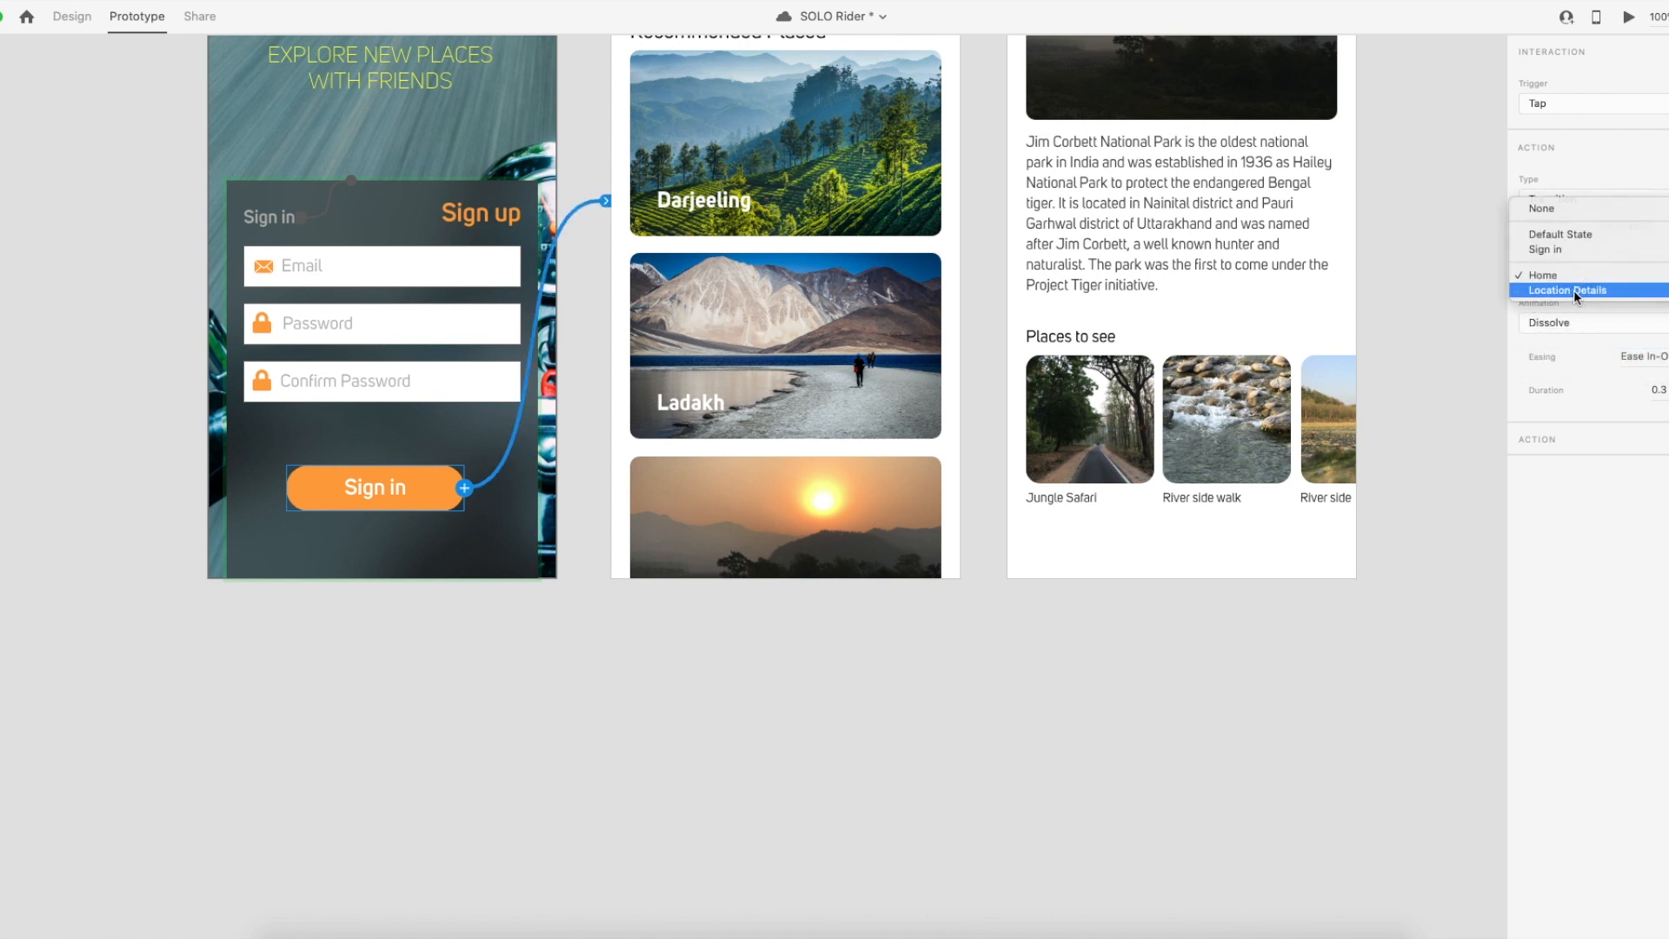
click(1576, 291)
scroll(1096, 254, up, 3)
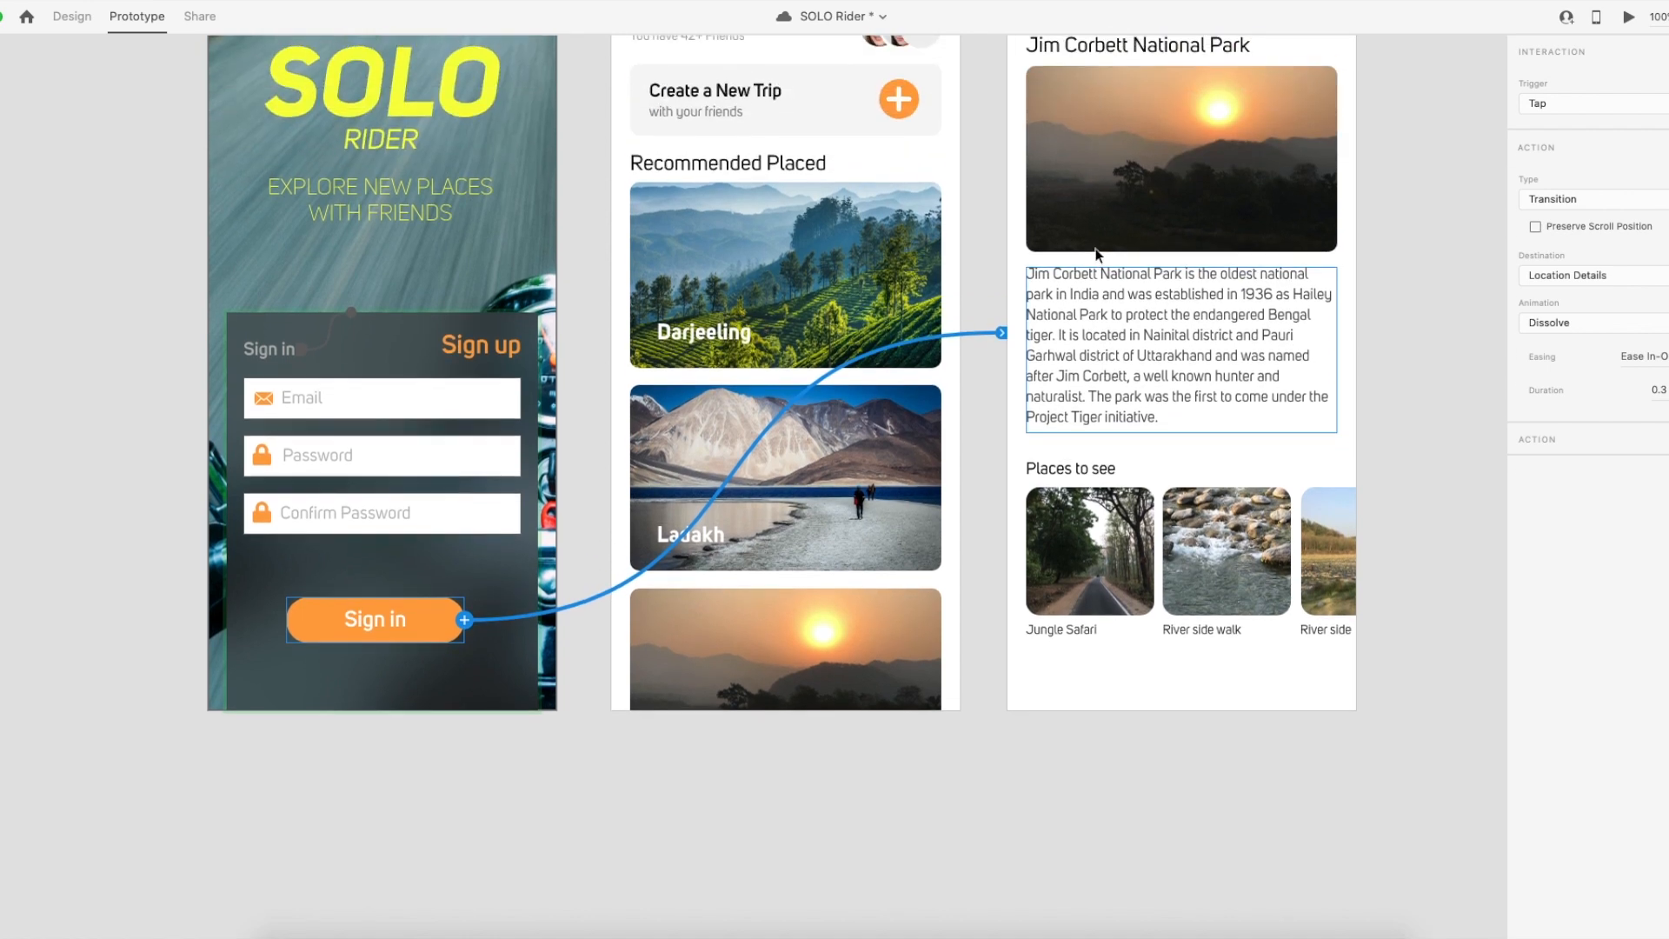
scroll(1096, 254, up, 3)
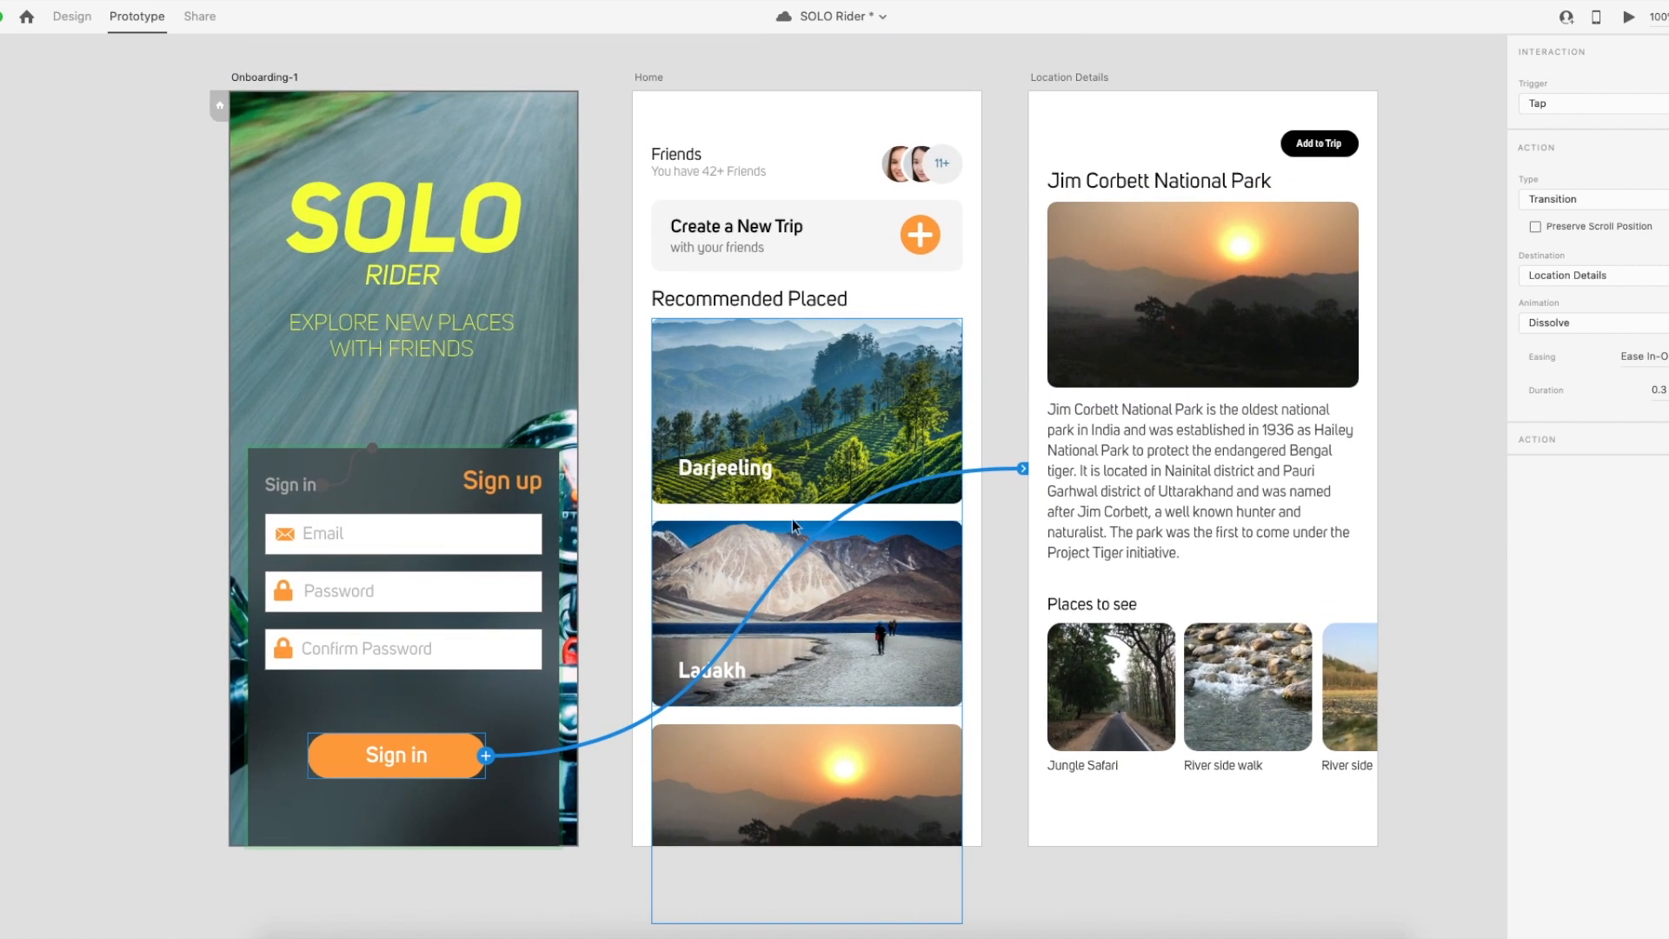
click(1386, 229)
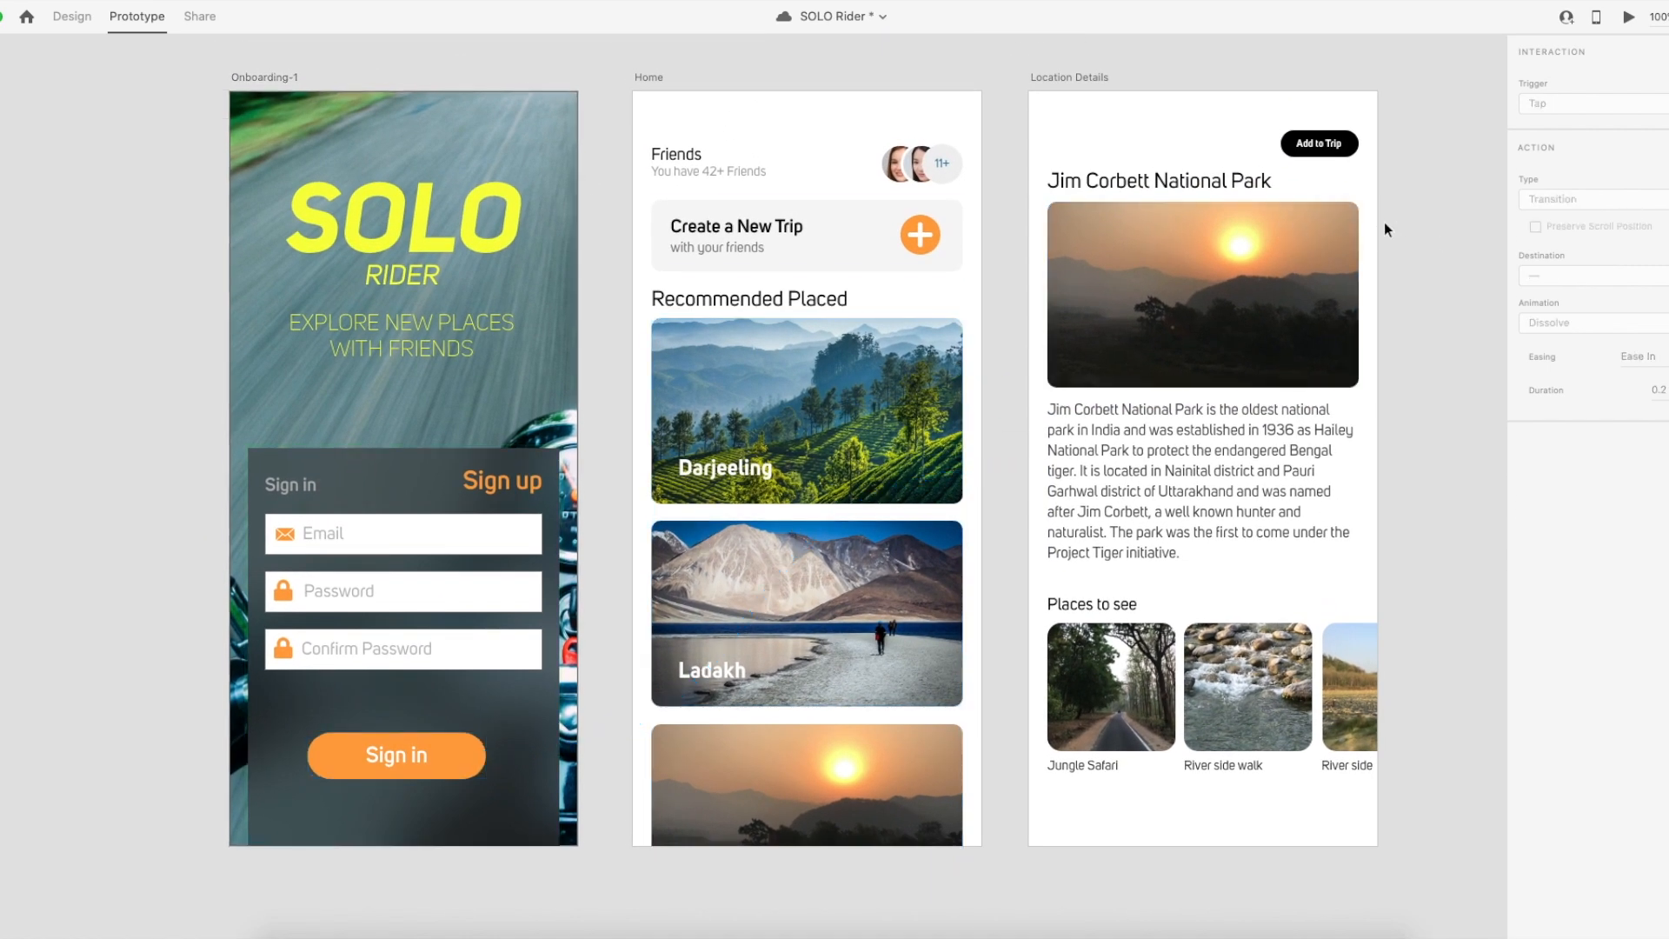
Preview the prototype starting from the Onboarding-1 artboard and place the preview window clear of the document title.
click(282, 163)
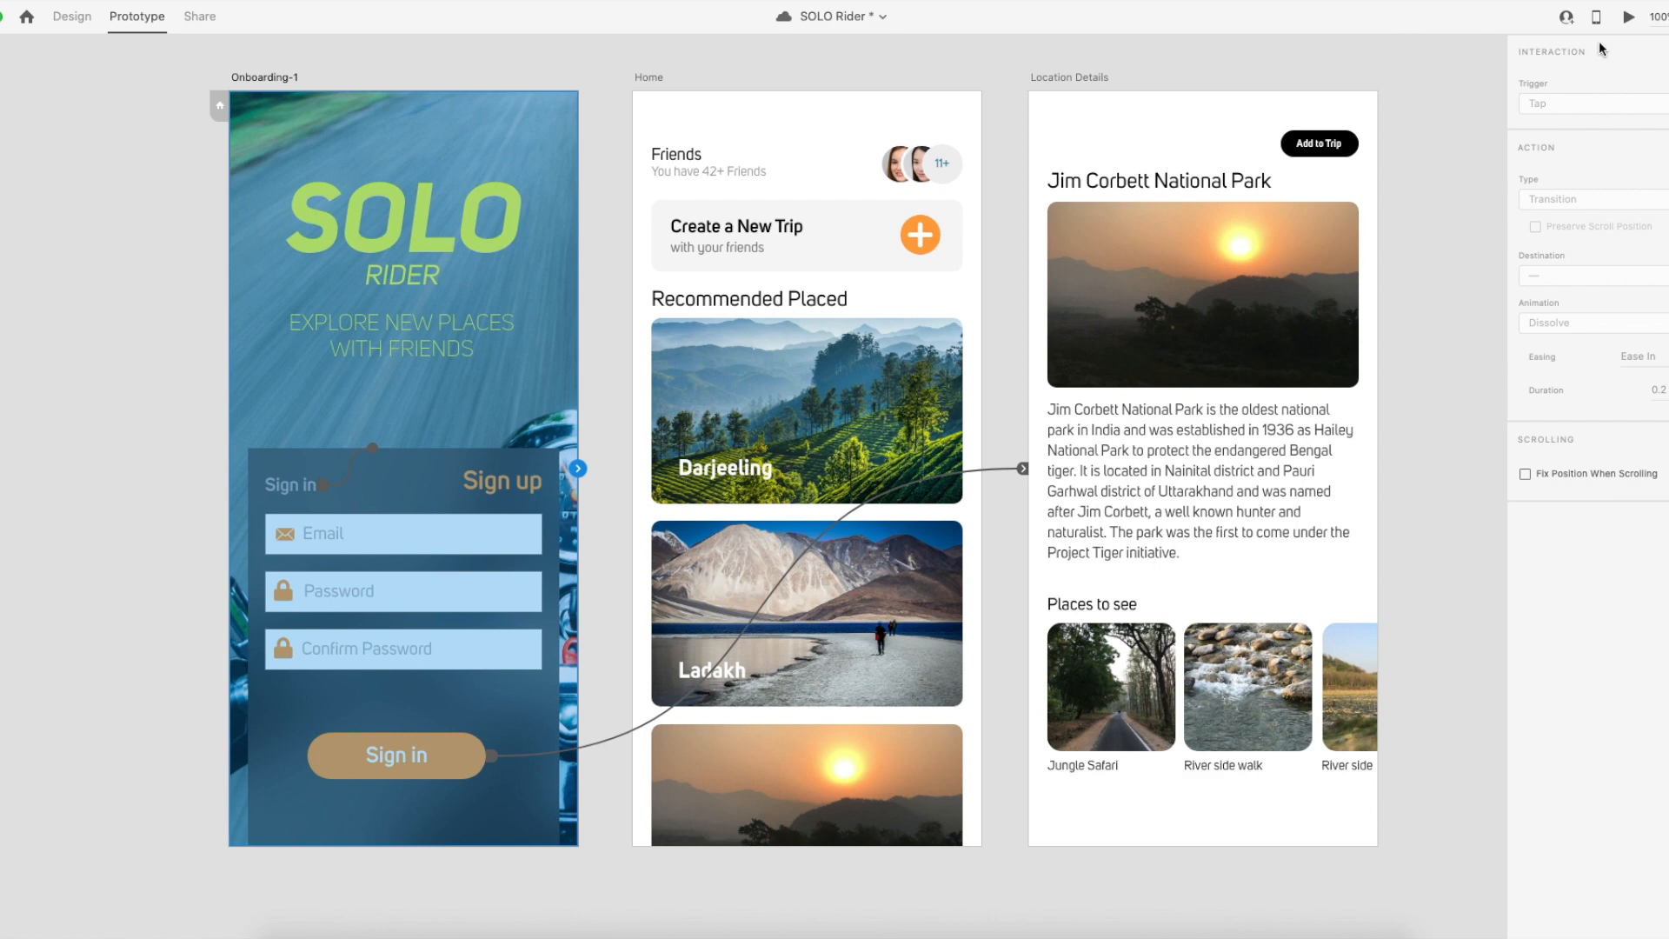
scroll(1275, 190, right, 2)
scroll(1275, 191, down, 1)
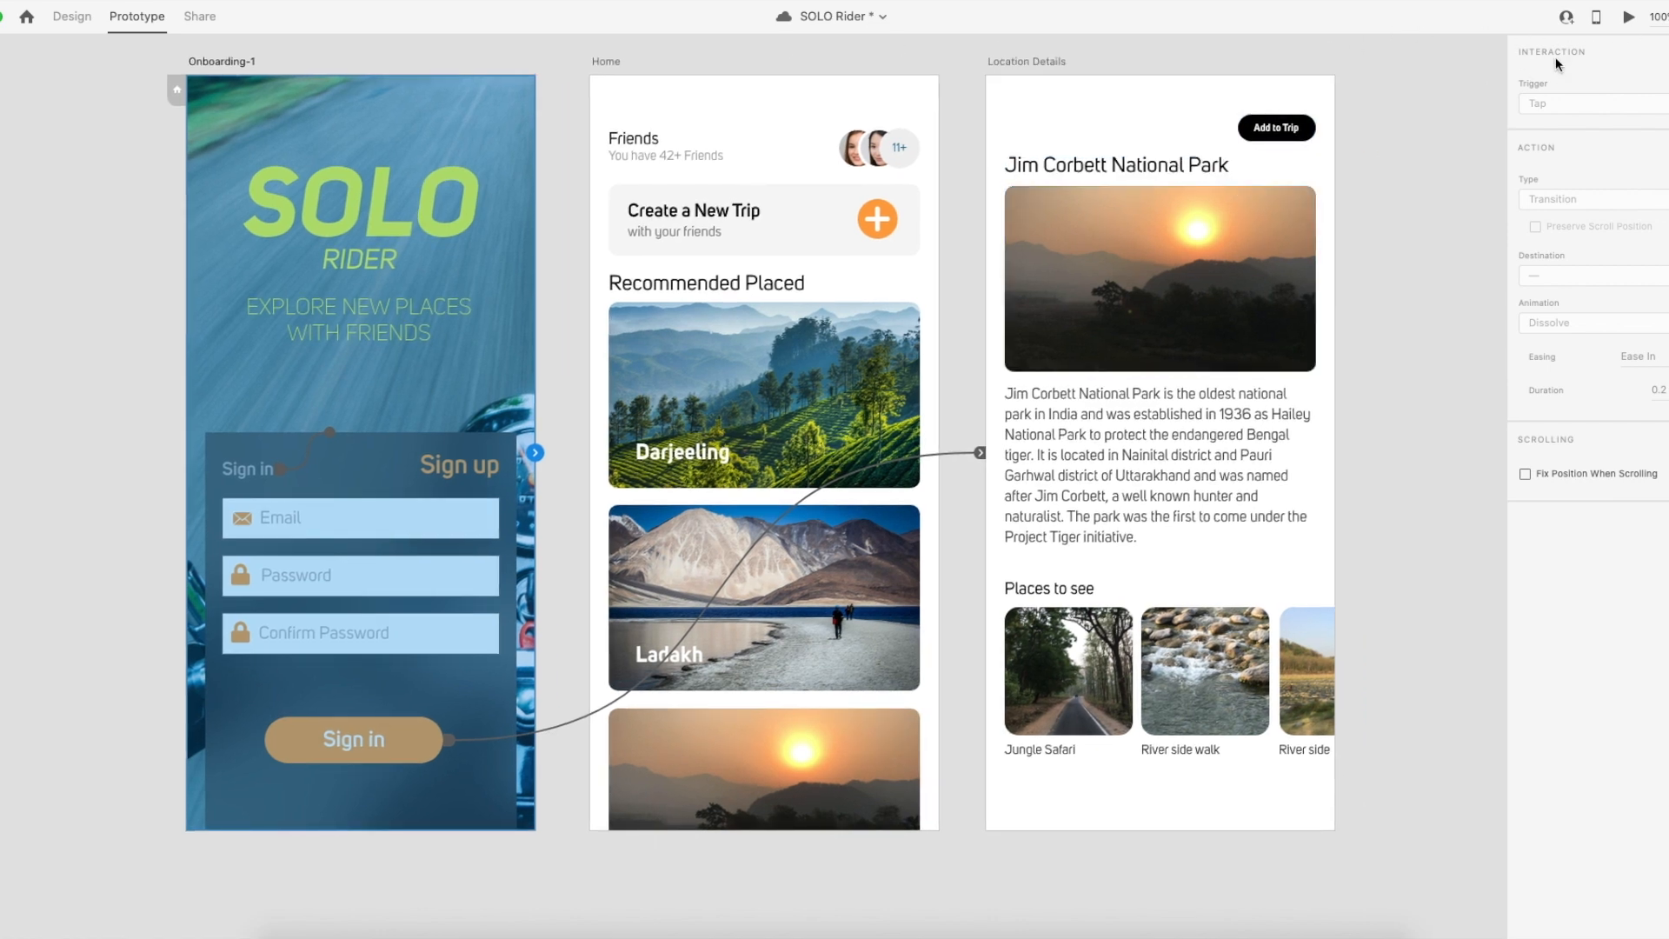
click(1630, 22)
scroll(1155, 284, left, 10)
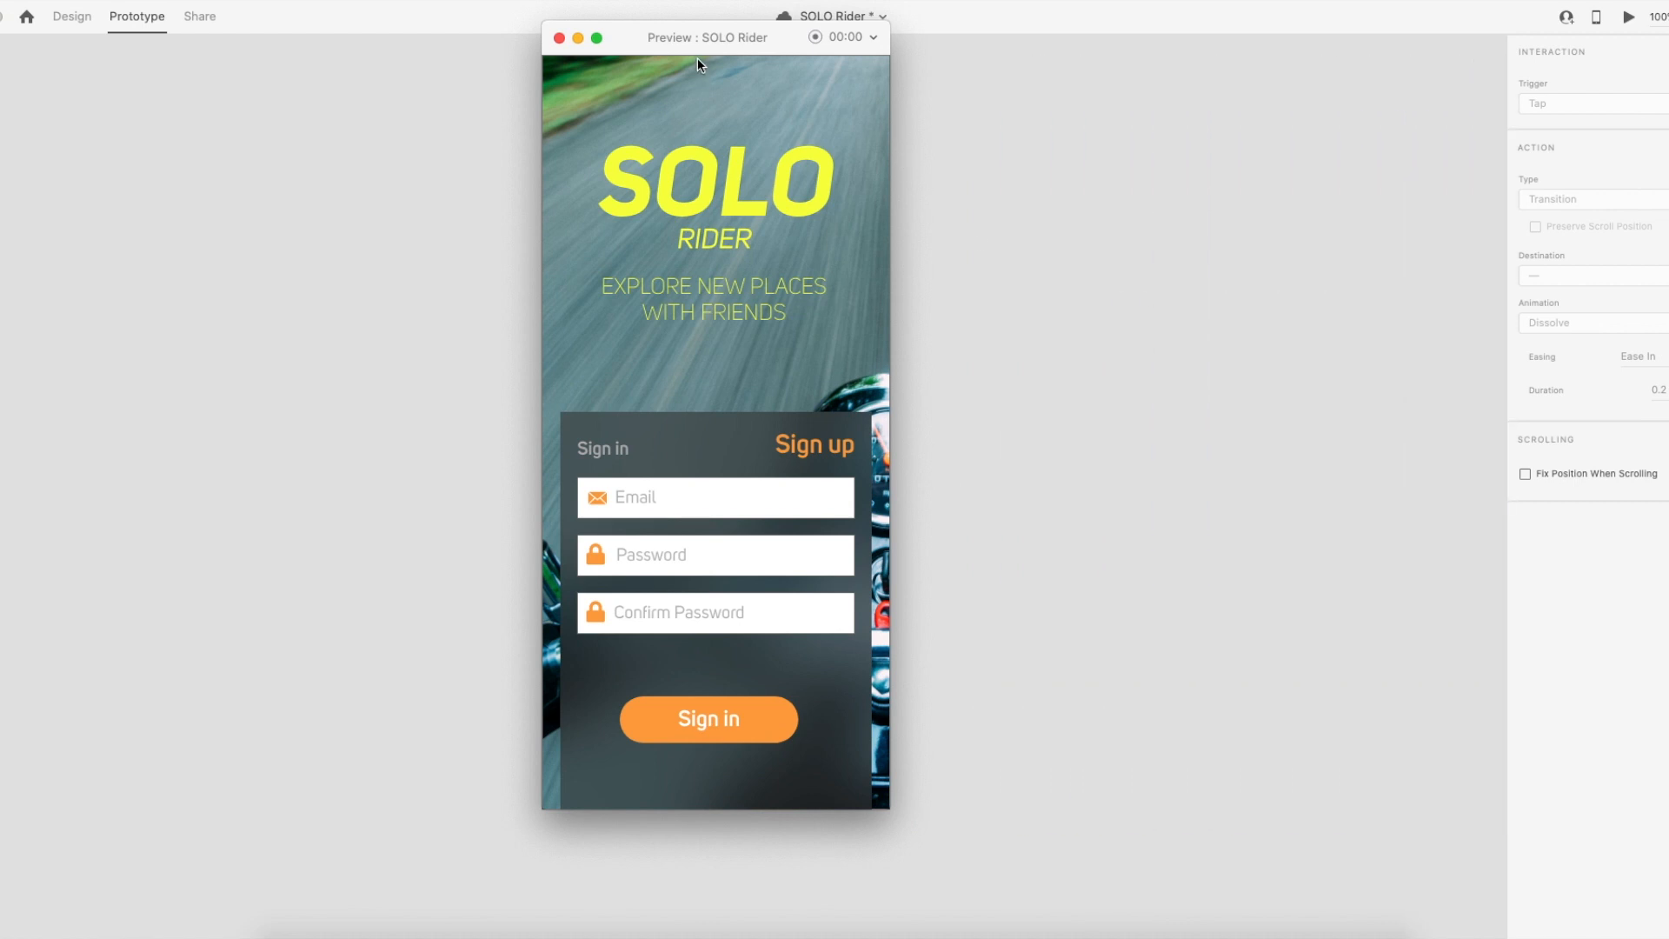
drag(697, 40, 699, 59)
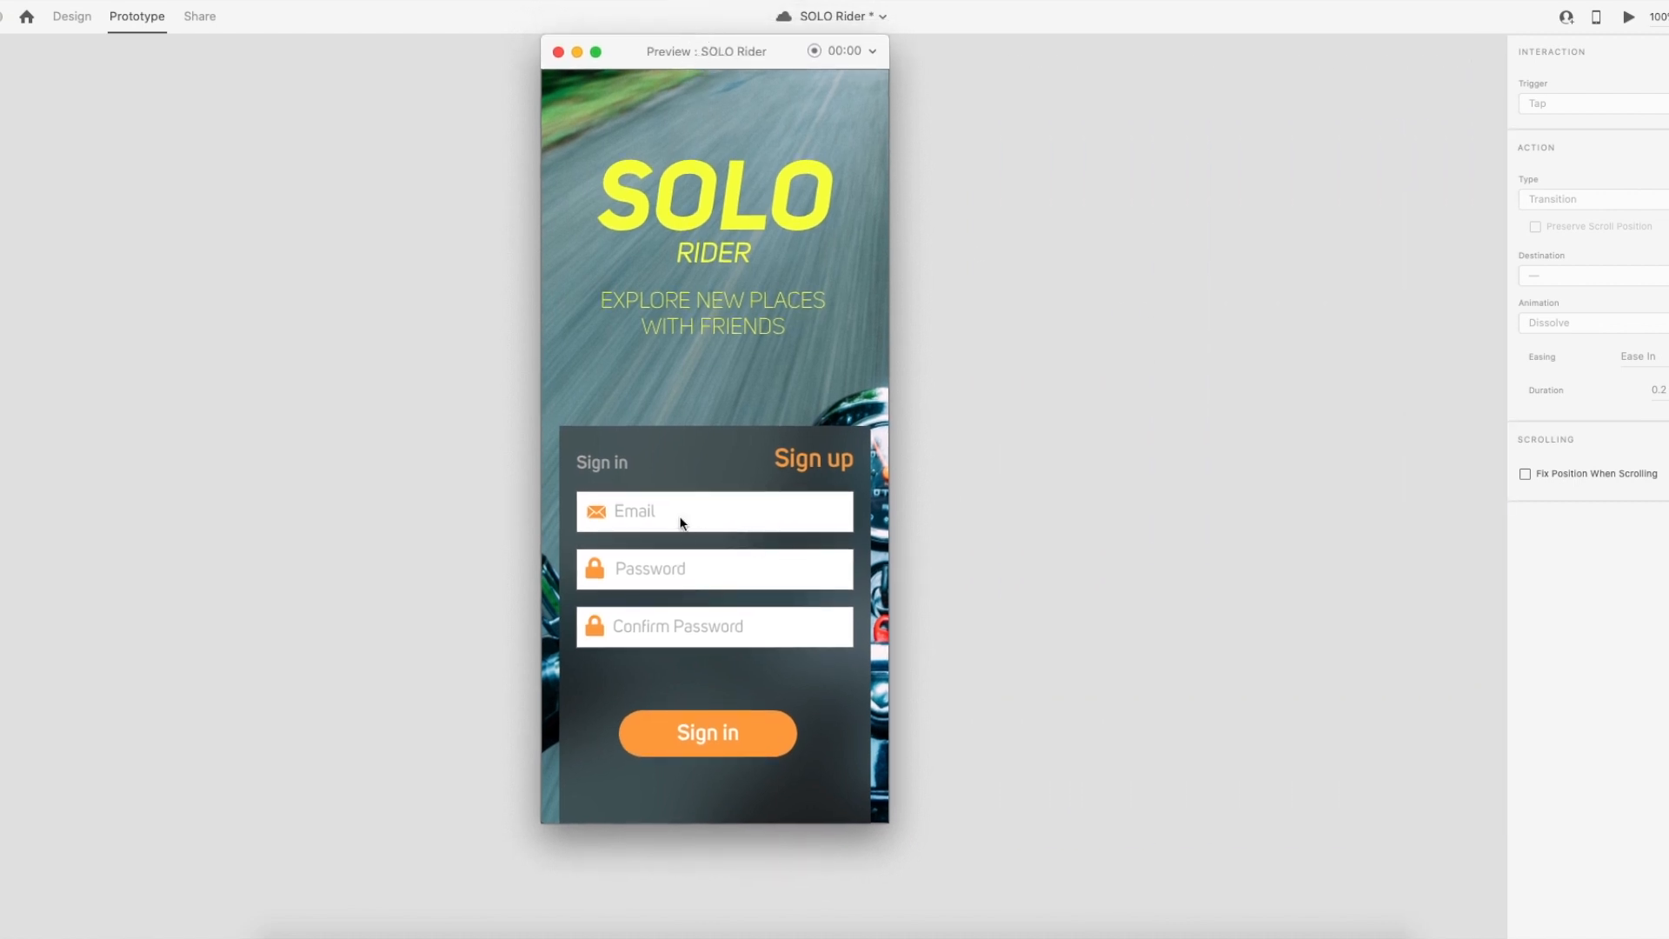
Test switching between the Sign in and Sign up forms in the preview, ending on Sign in.
click(604, 466)
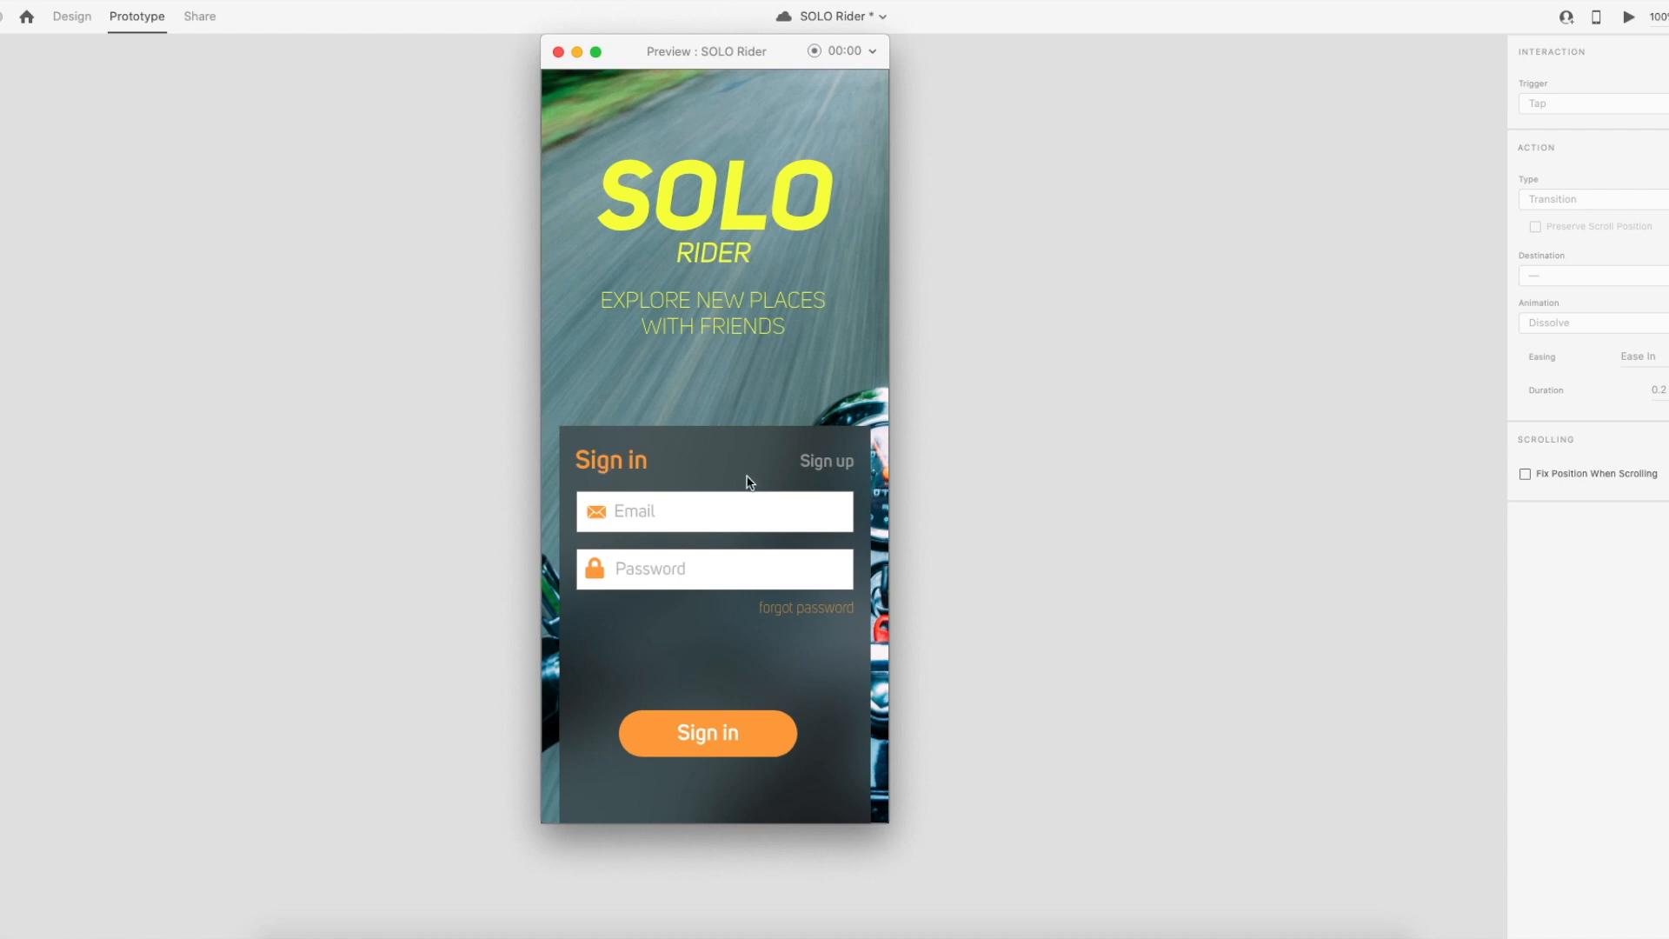
click(819, 467)
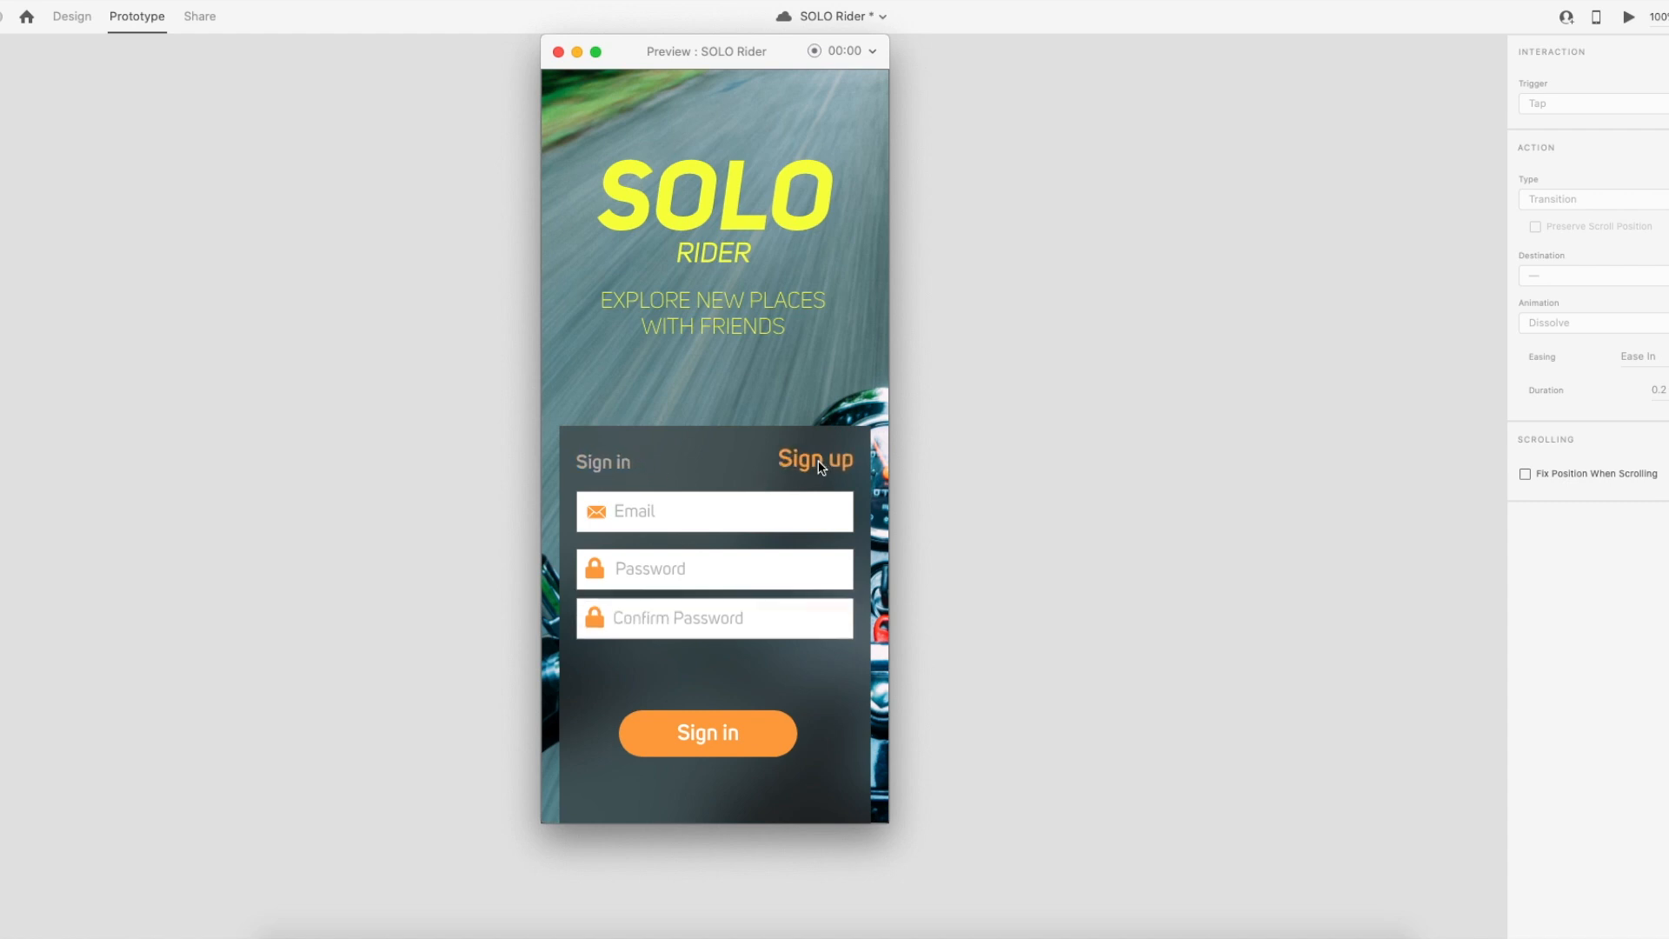
click(606, 470)
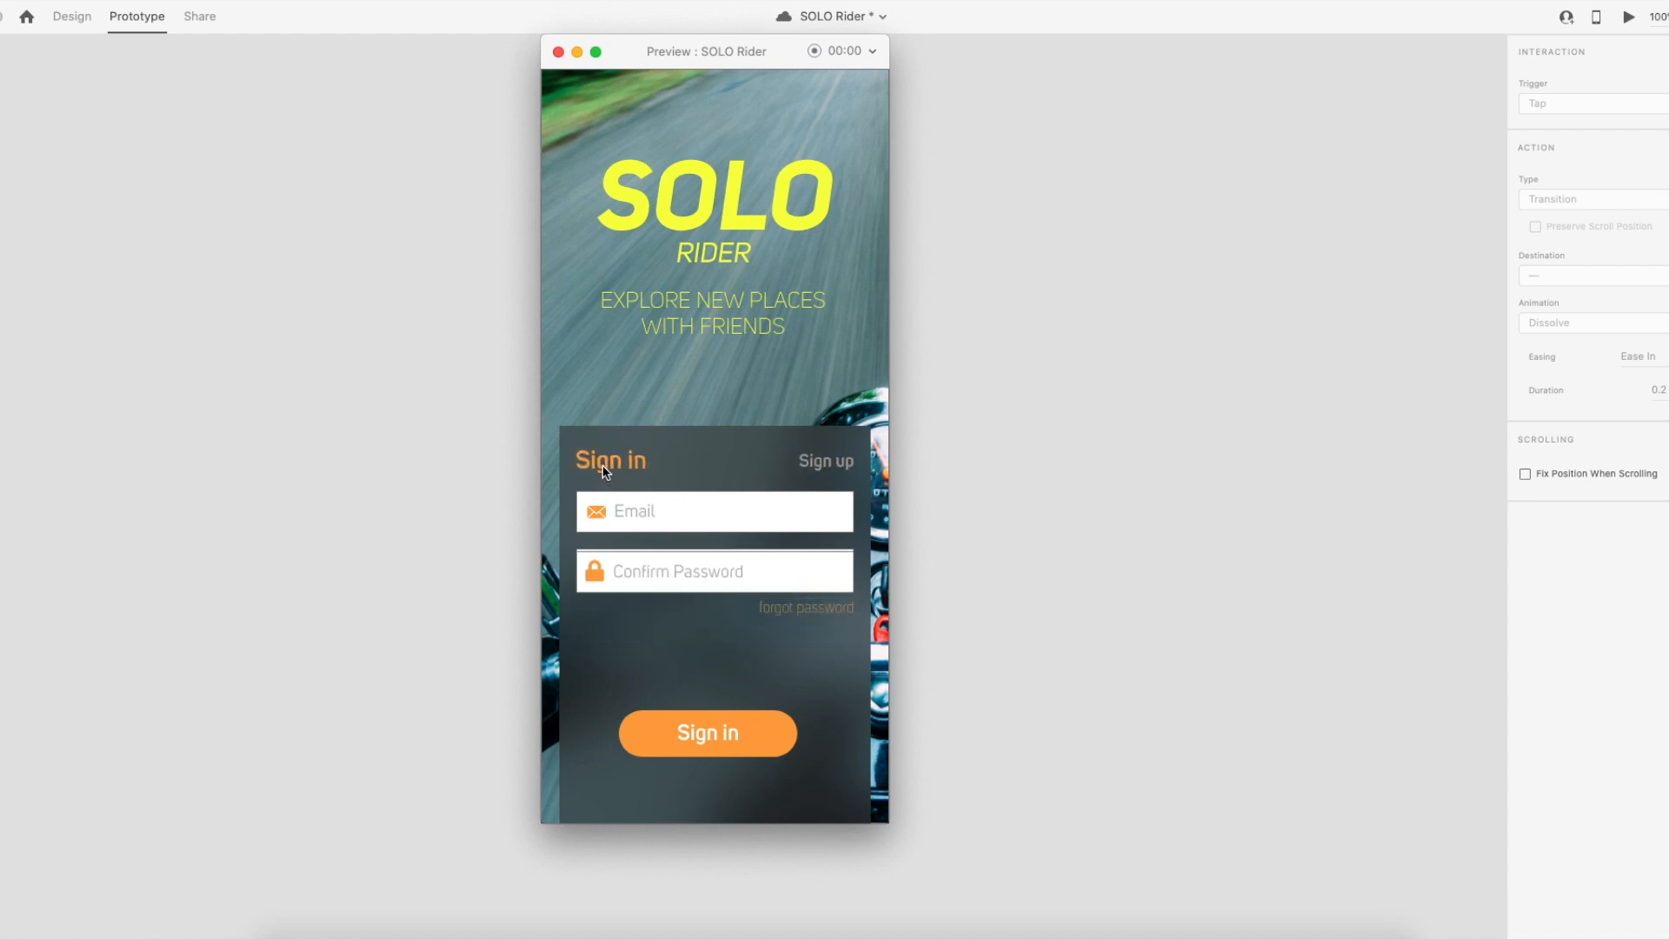
Sign in within the preview to reach the Home screen and test scrolling through the Recommended Placed list.
click(762, 745)
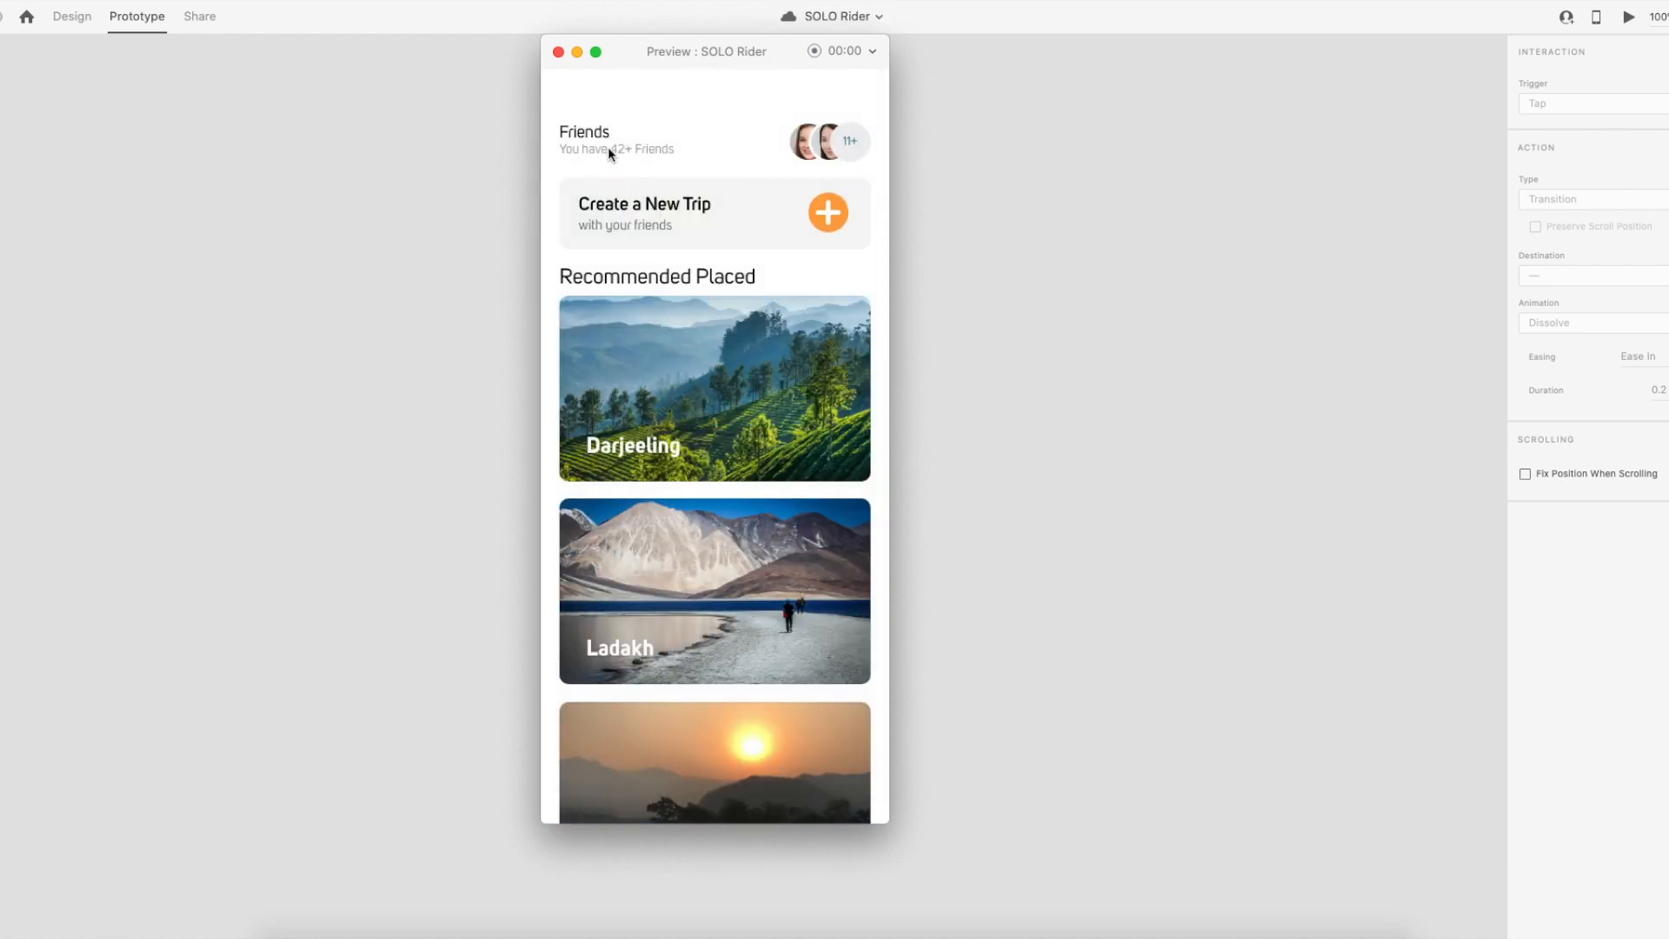
scroll(727, 419, down, 10)
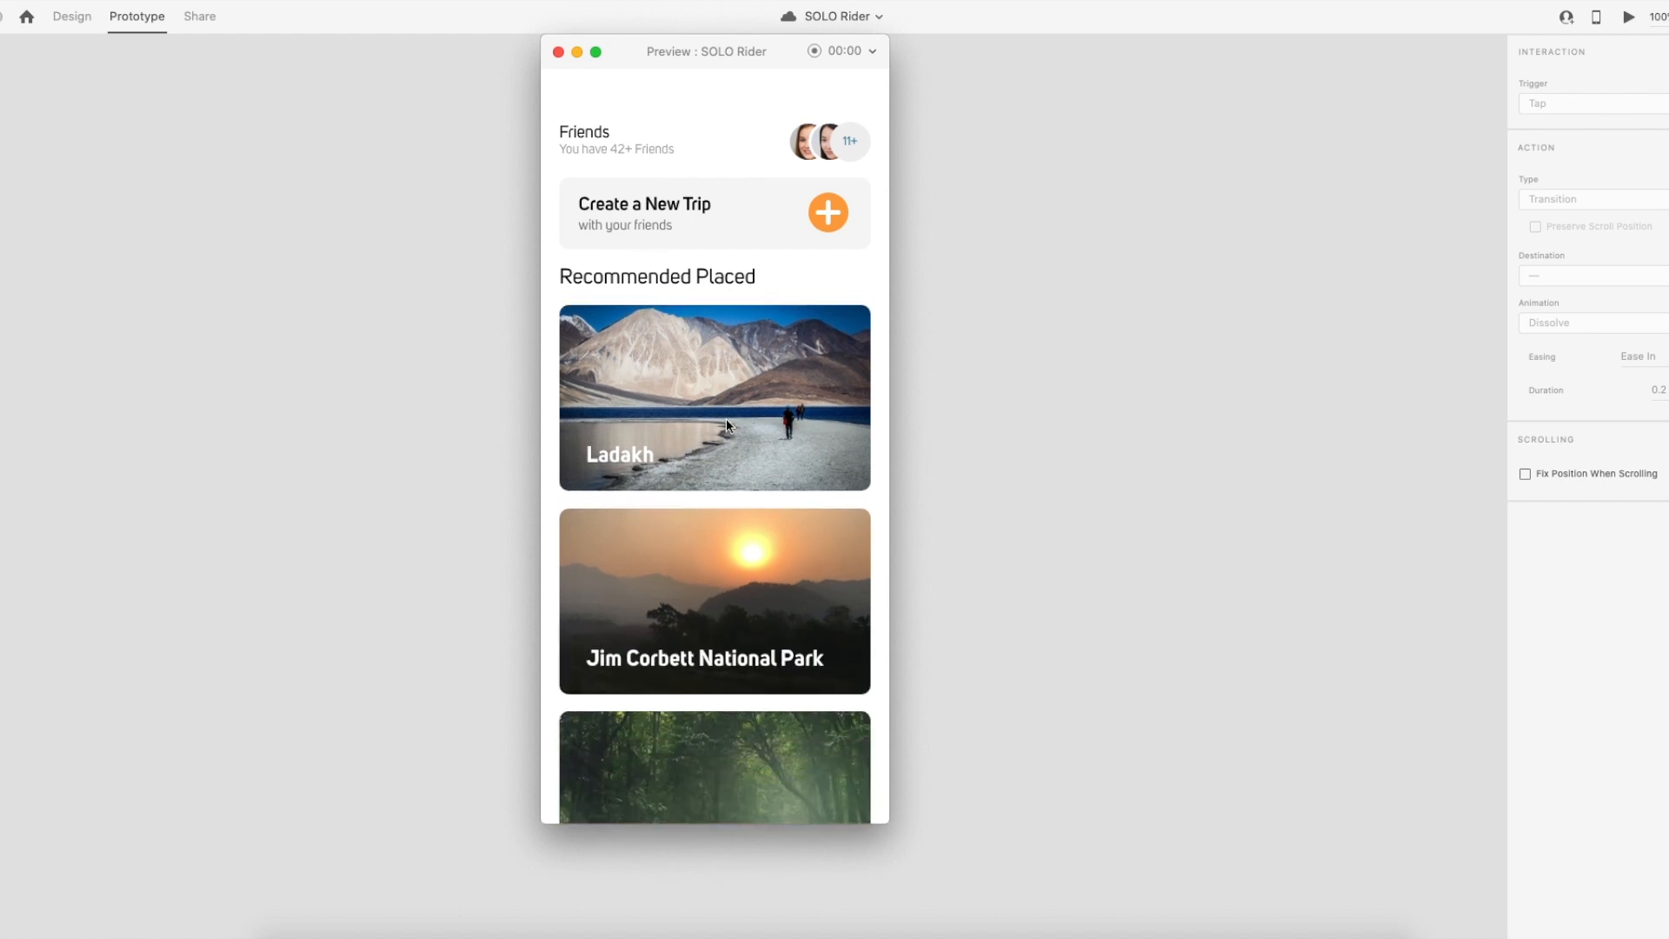
scroll(731, 503, up, 10)
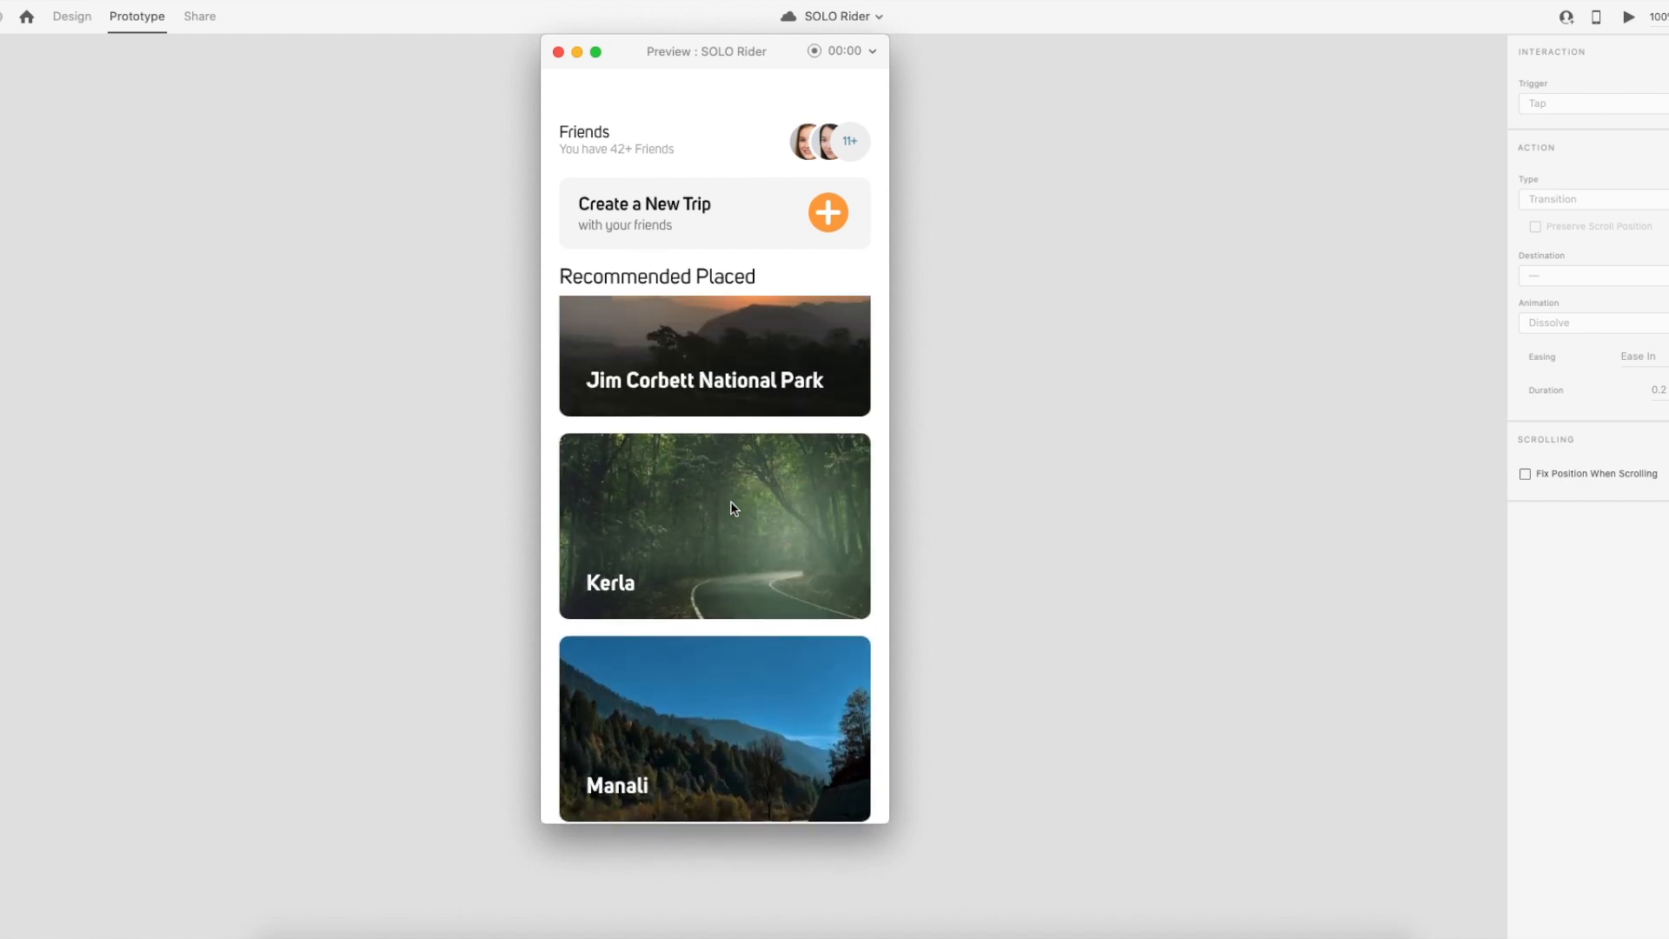
scroll(739, 453, up, 3)
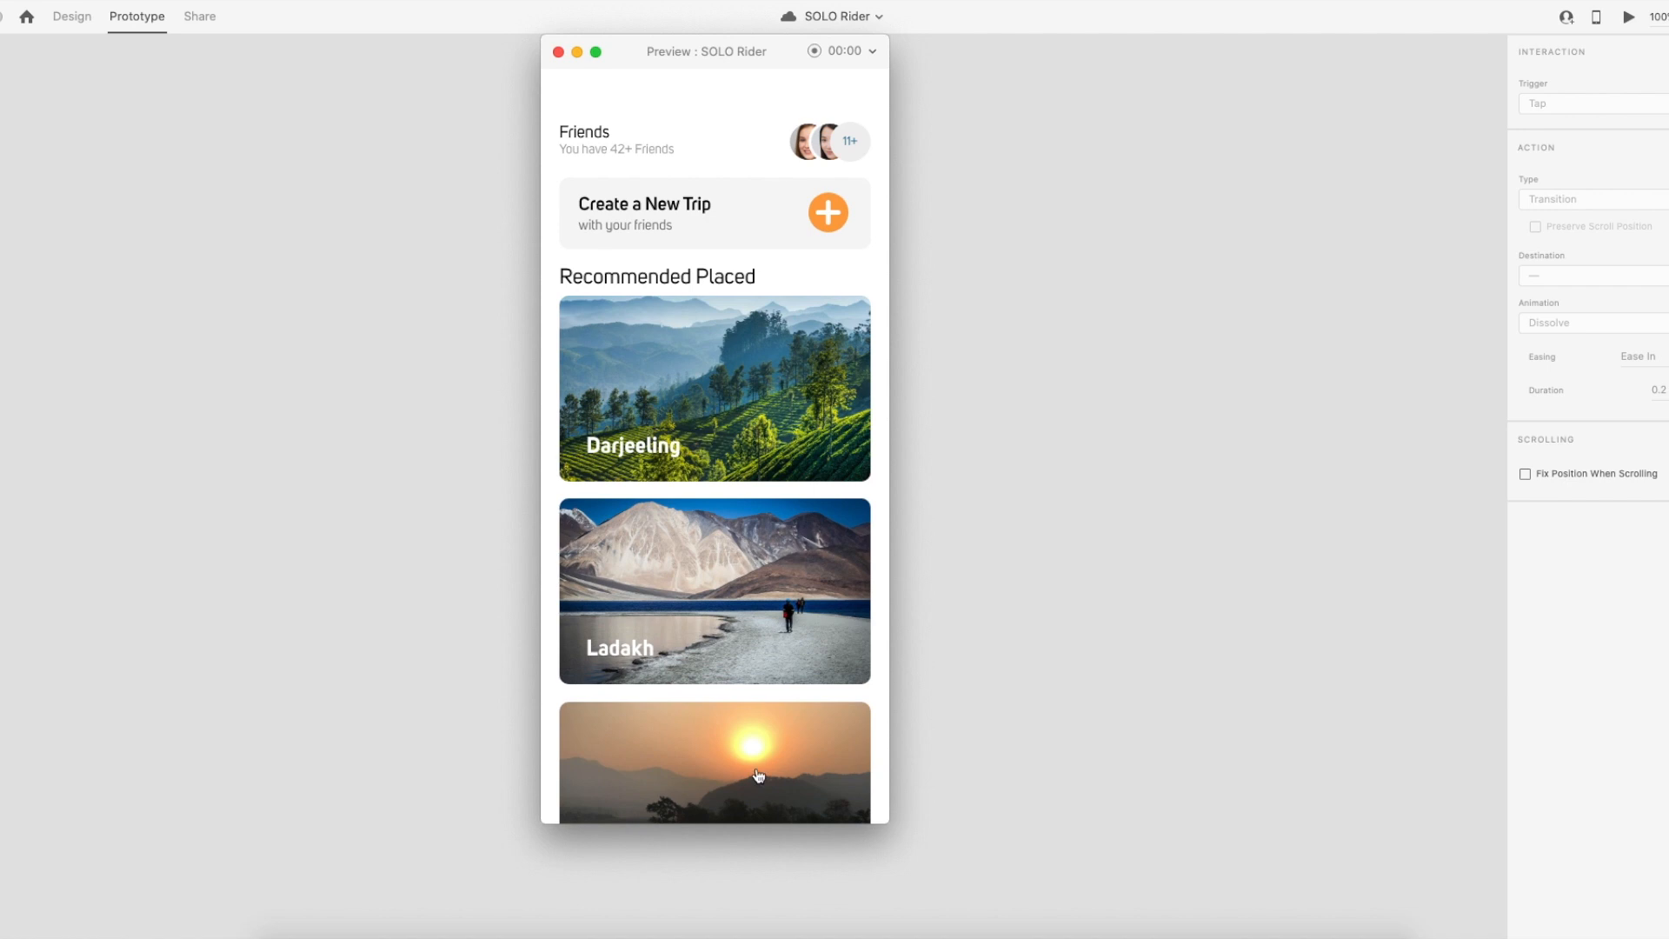
Test opening the Jim Corbett National Park card's details from the Recommended Placed list in the preview and close the preview.
scroll(726, 510, down, 5)
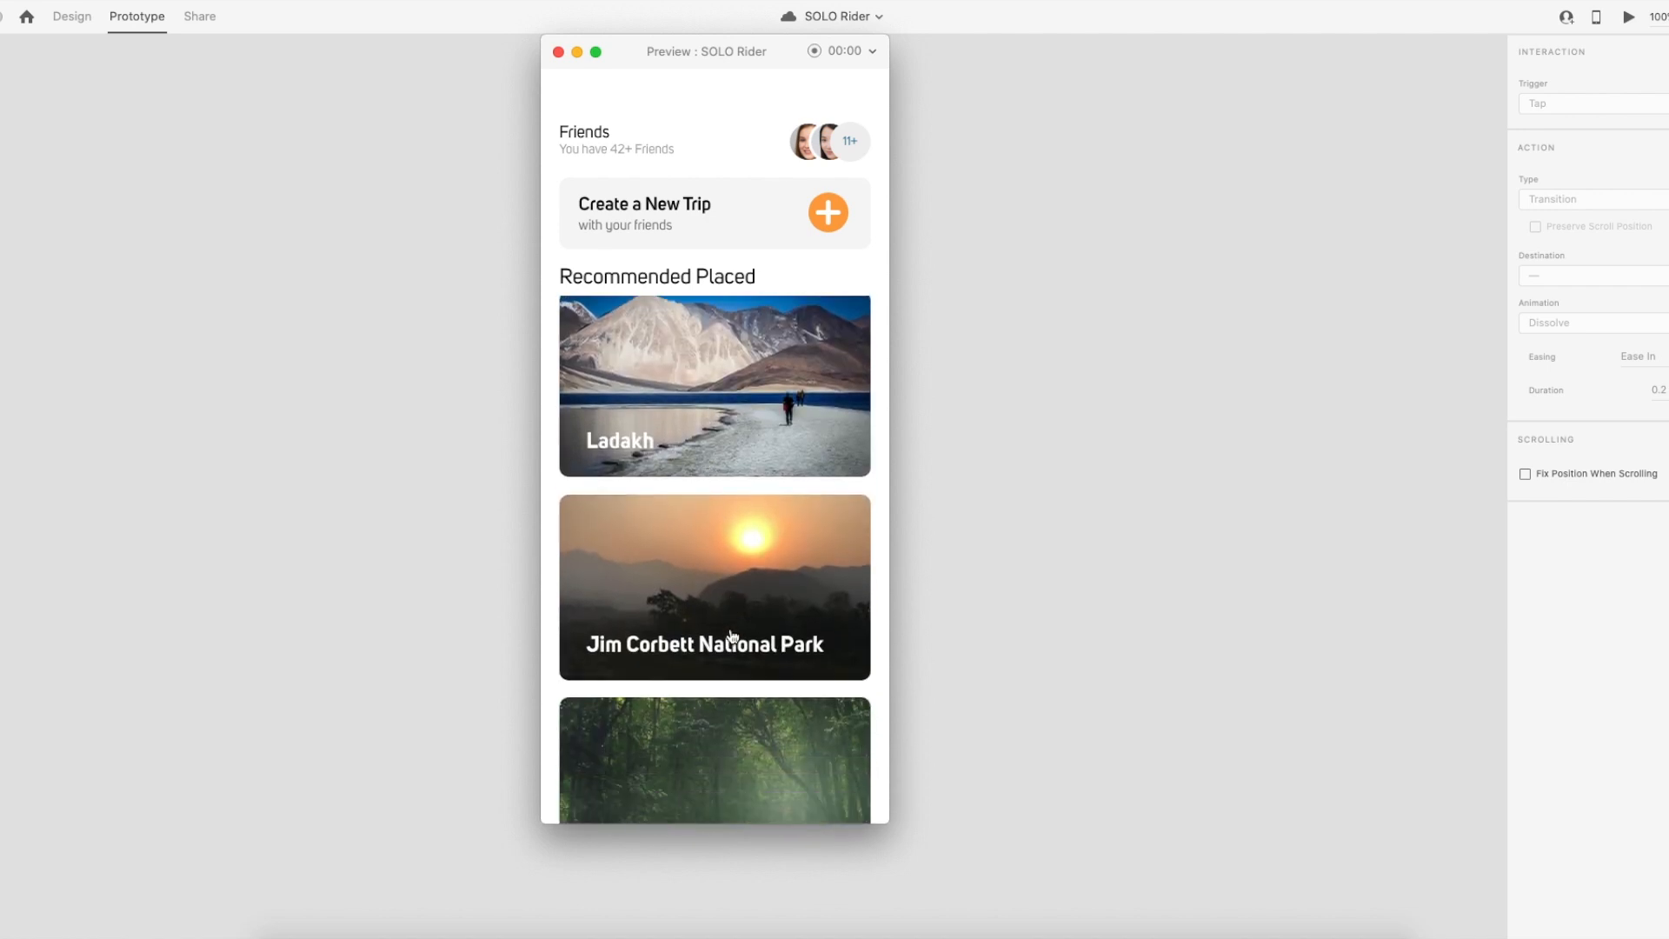
click(787, 499)
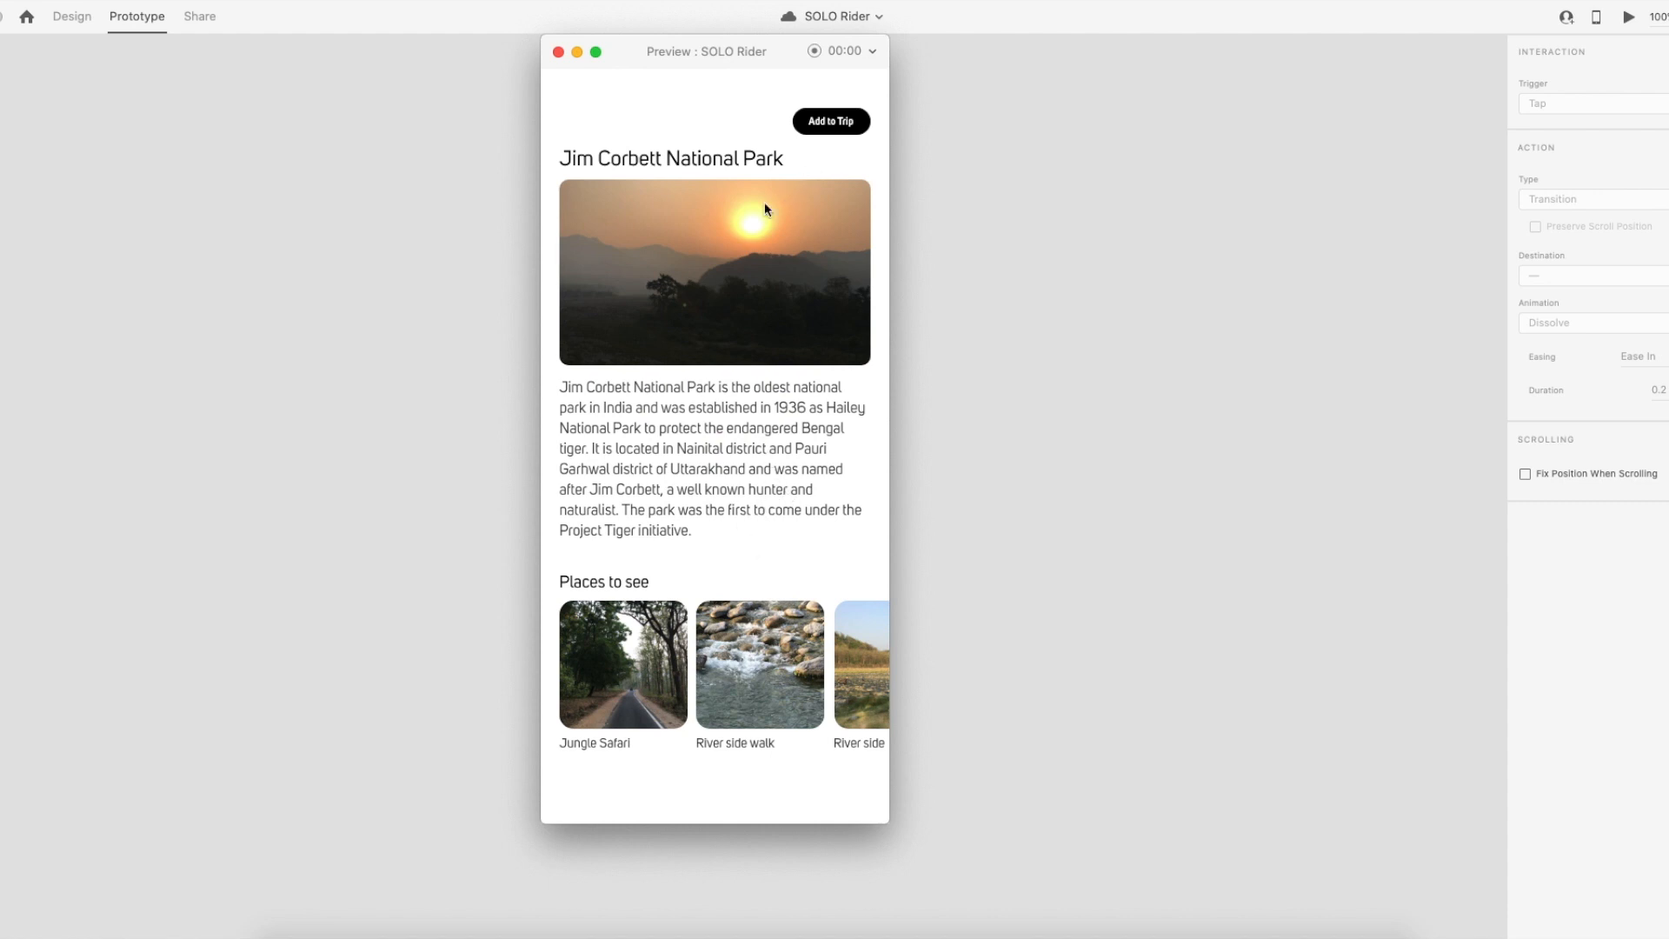
click(559, 53)
Link the Darjeeling card in the Home repeat grid to Location Details with a Tap trigger and a Dissolve transition.
scroll(791, 400, right, 15)
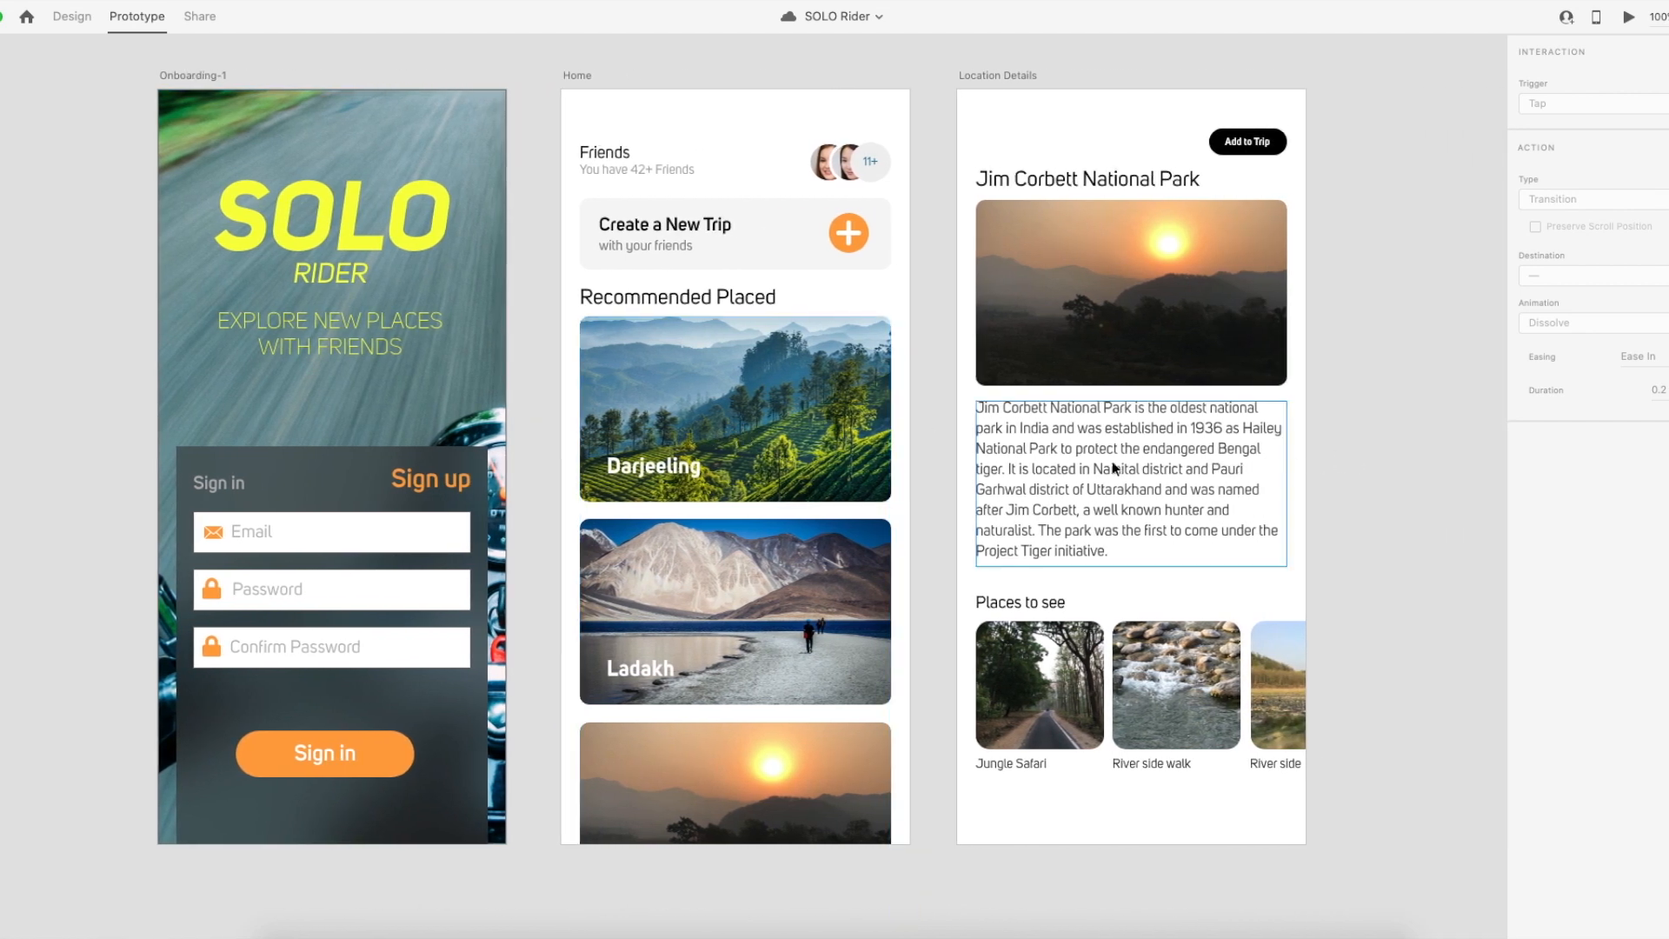
scroll(1043, 465, right, 2)
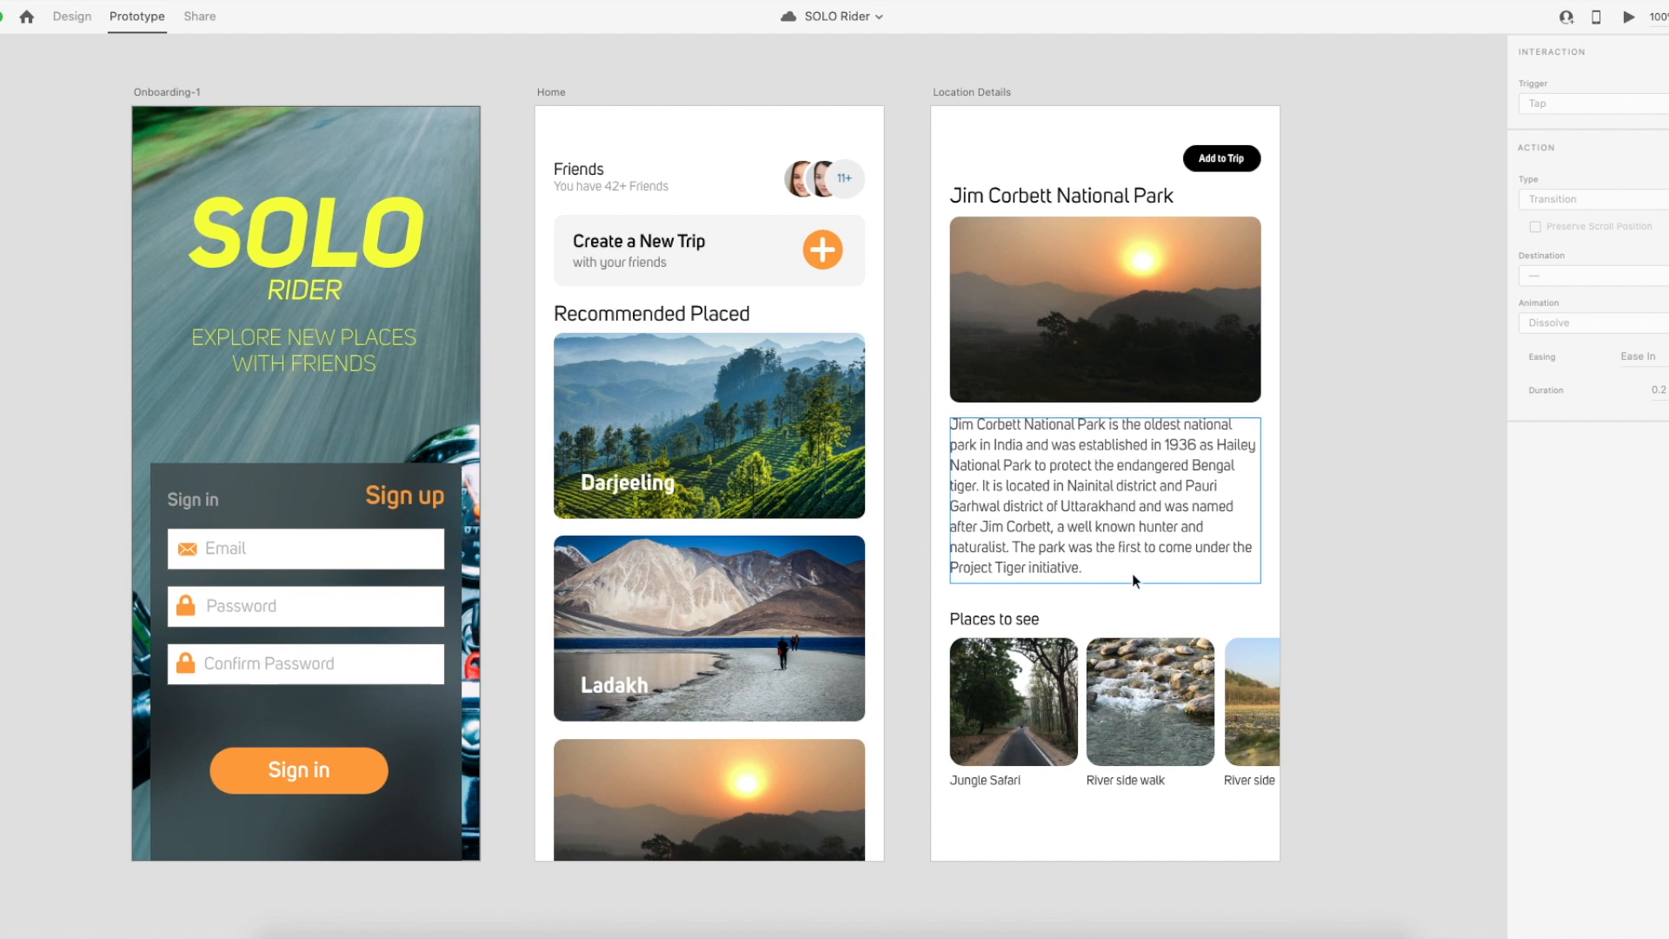
scroll(722, 431, down, 2)
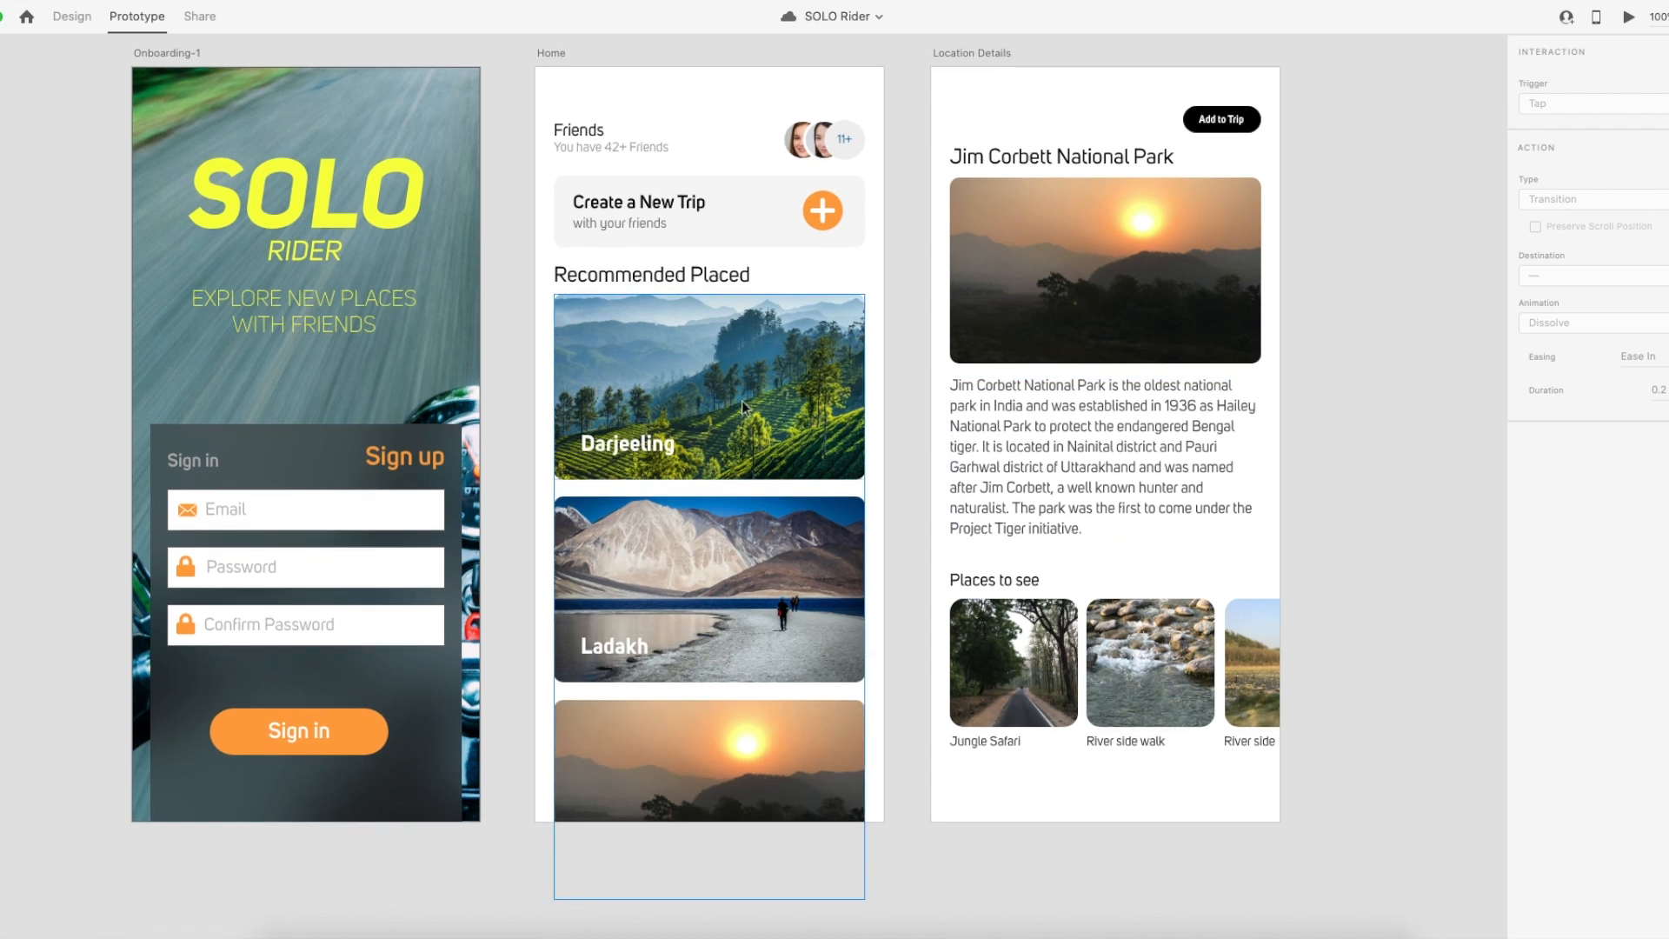
click(742, 400)
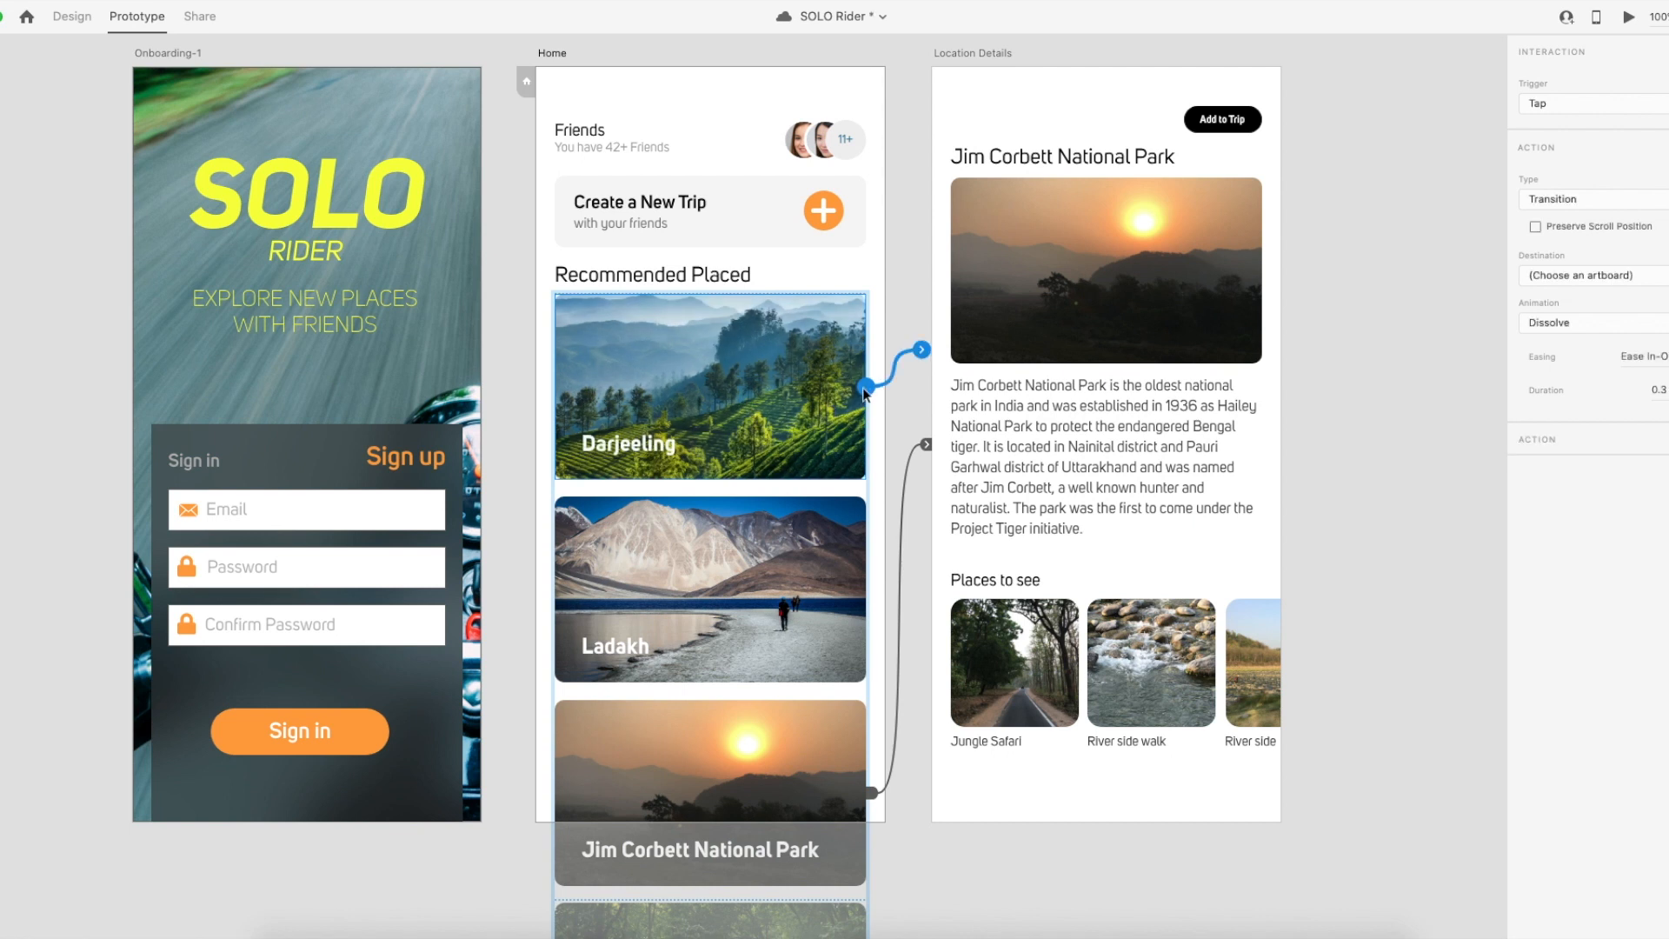
click(1602, 322)
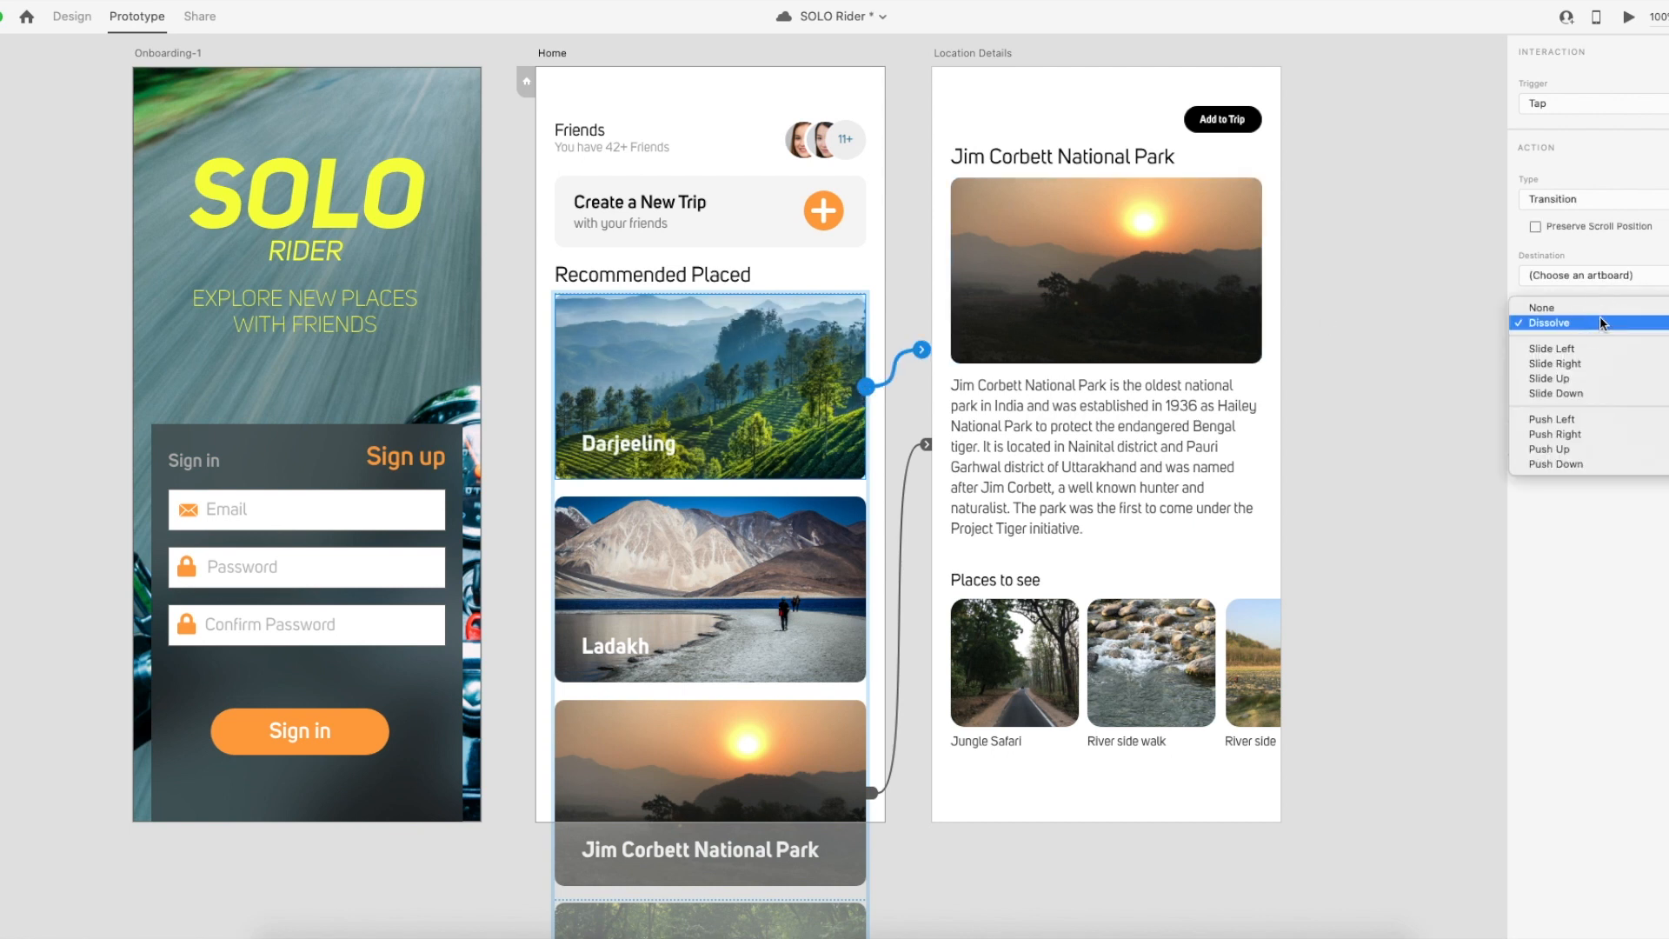
click(1601, 320)
click(1599, 275)
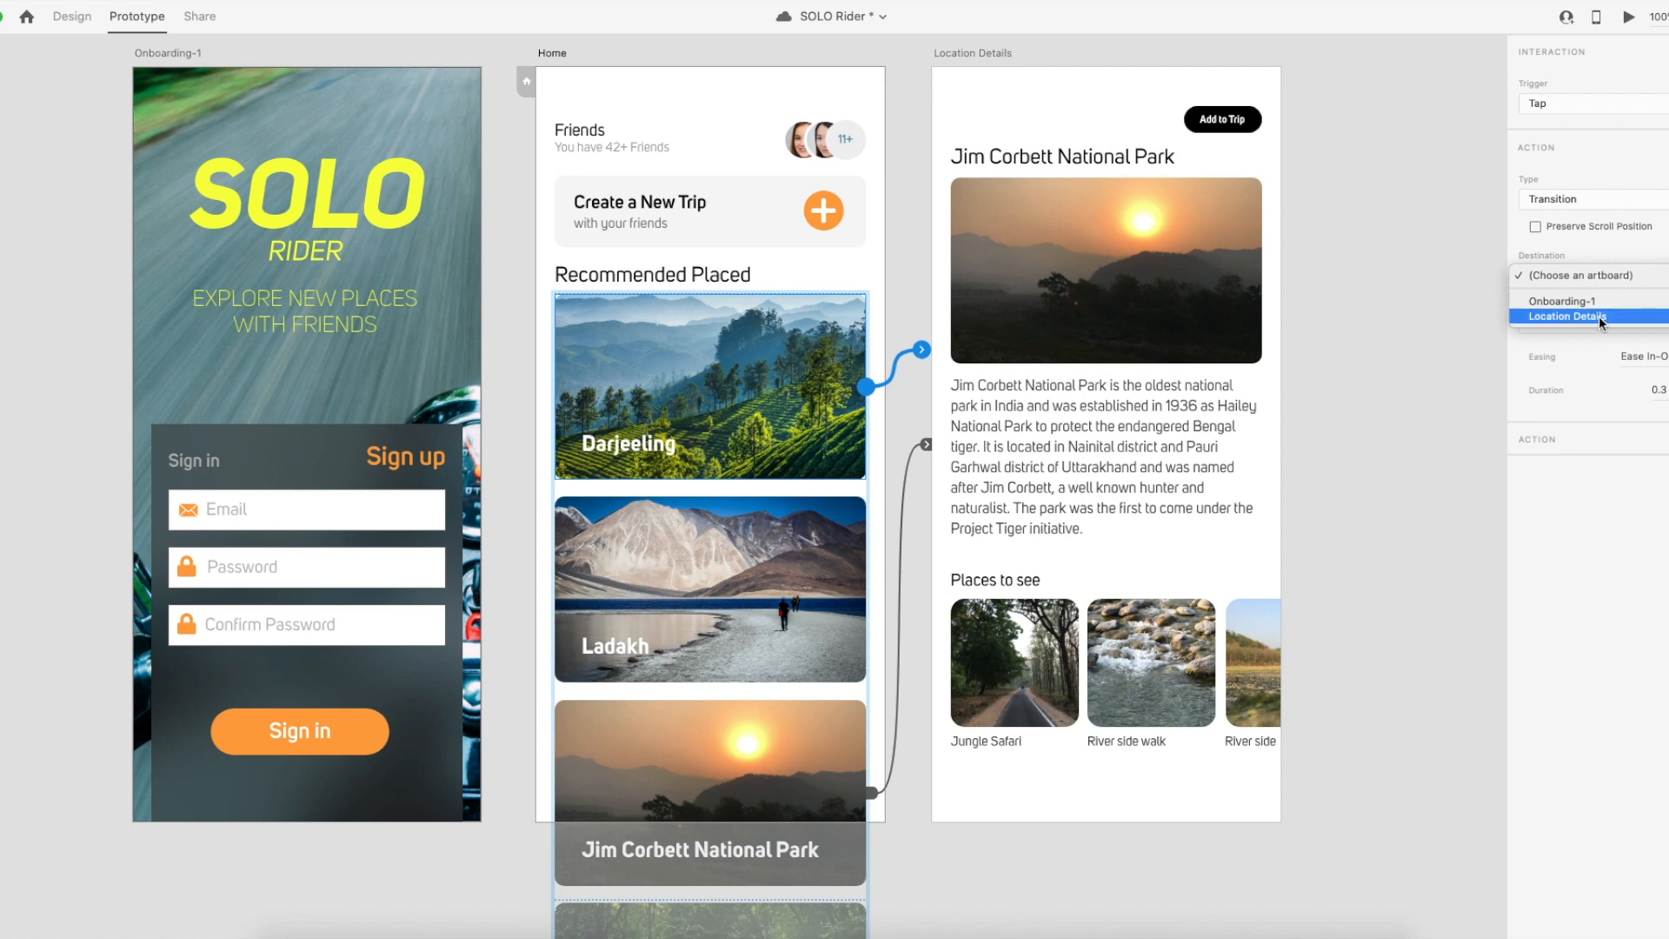
click(1599, 315)
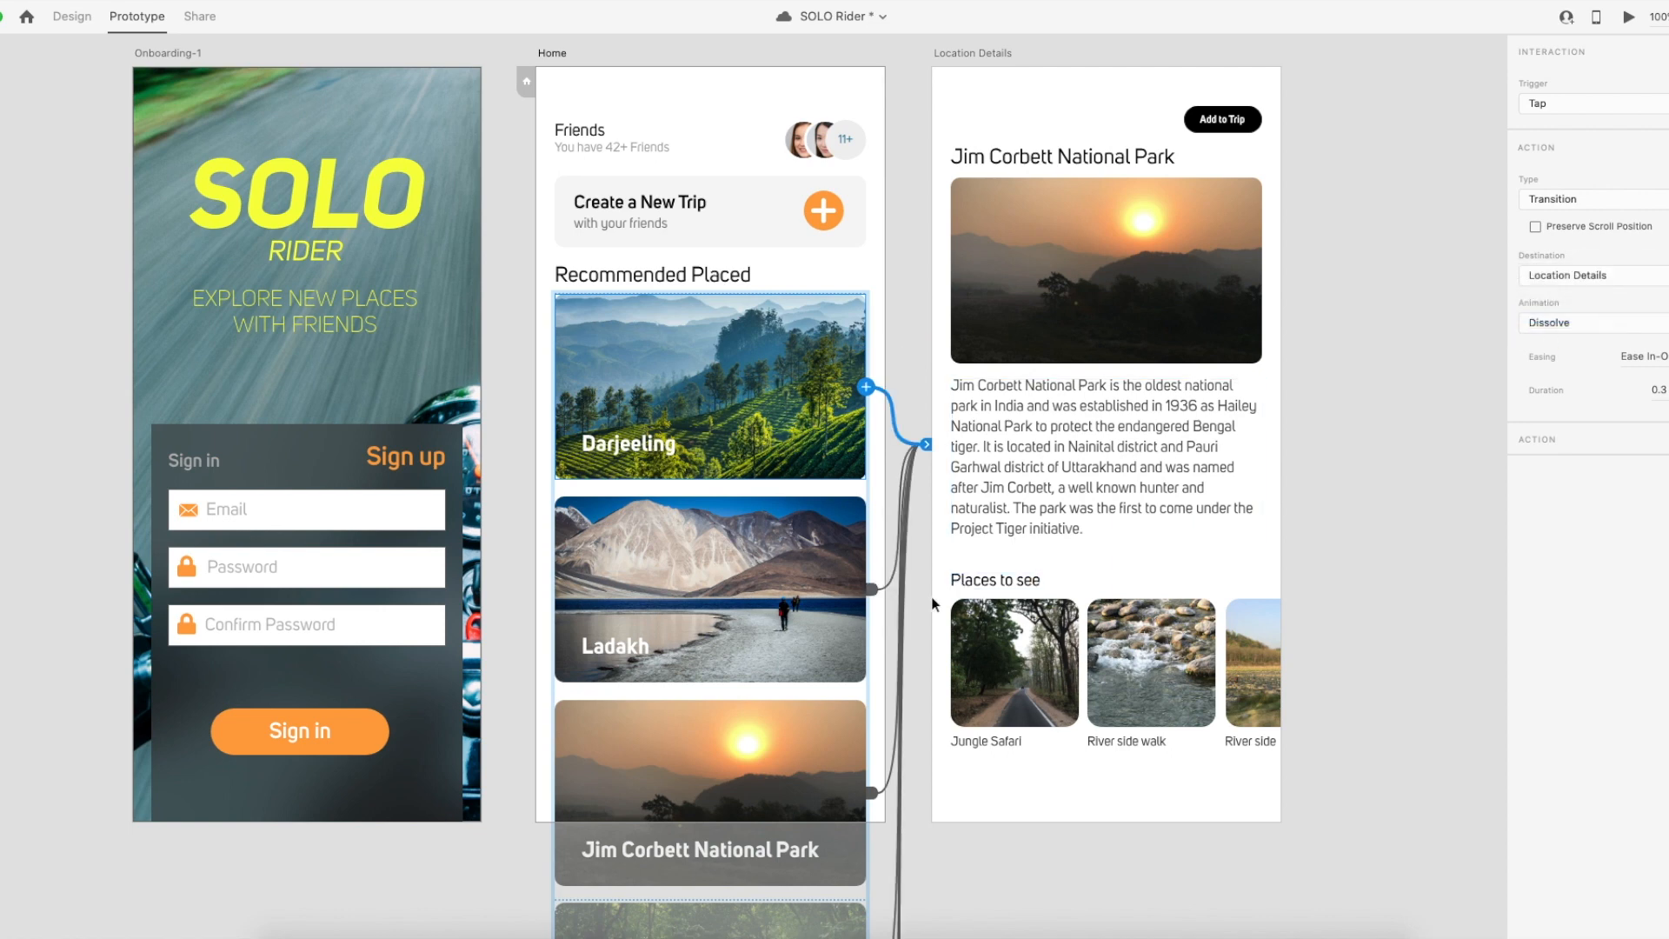
Review the connections running from the Recommended Placed cards to Location Details and deselect everything.
scroll(920, 596, down, 10)
scroll(924, 597, up, 4)
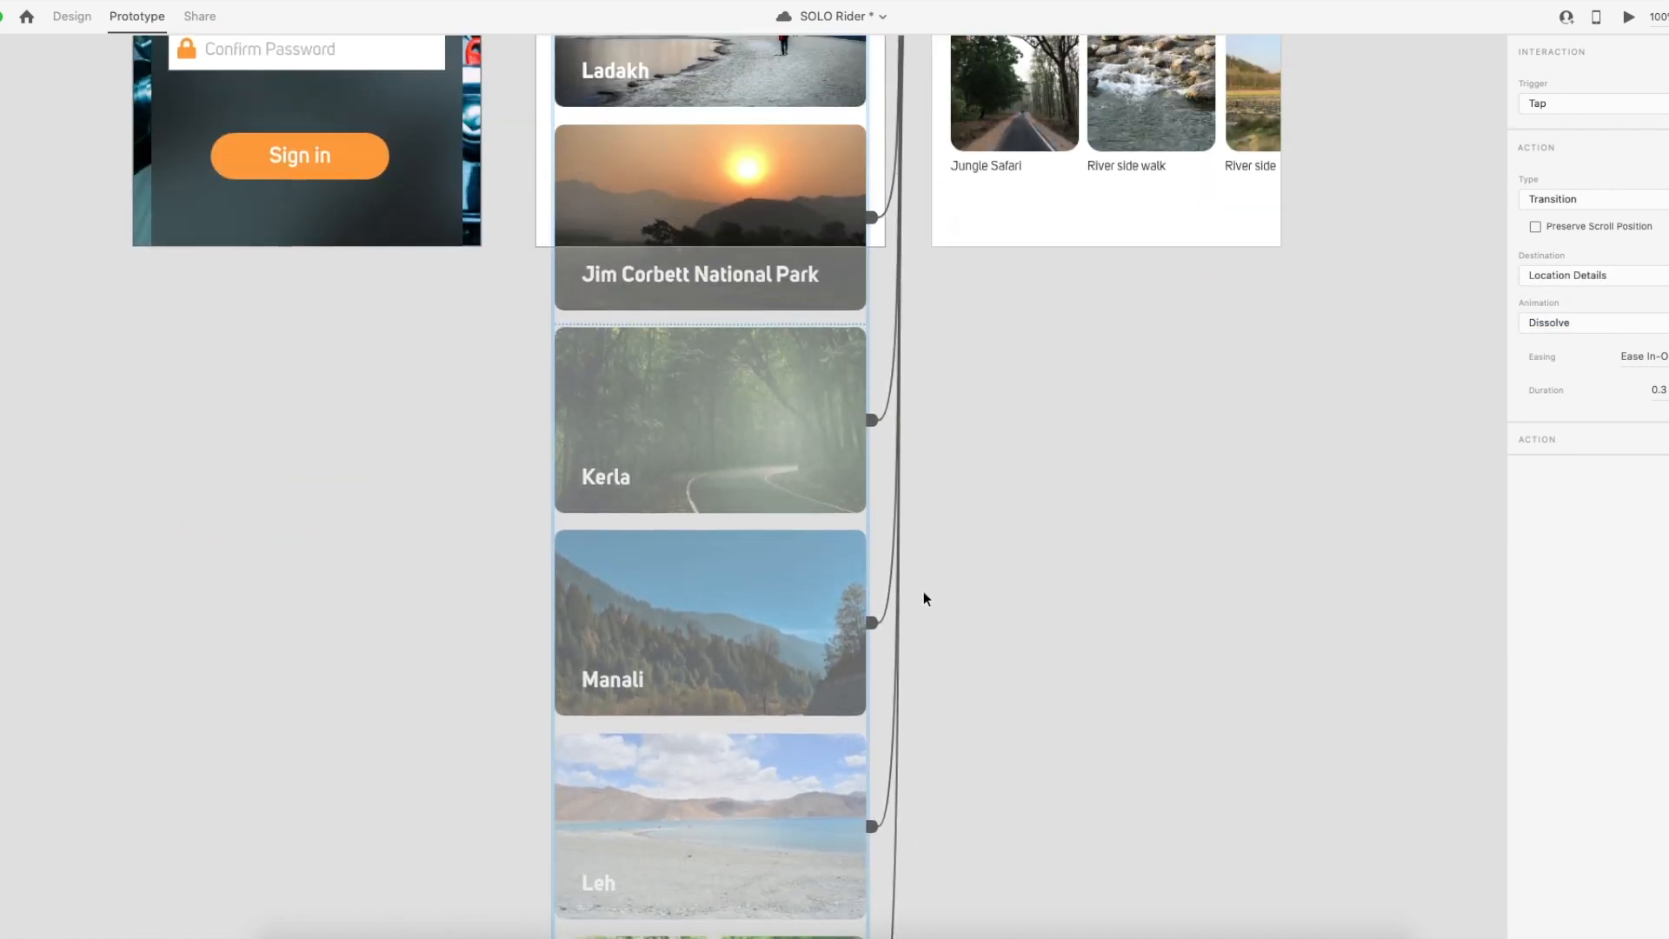
scroll(923, 591, up, 3)
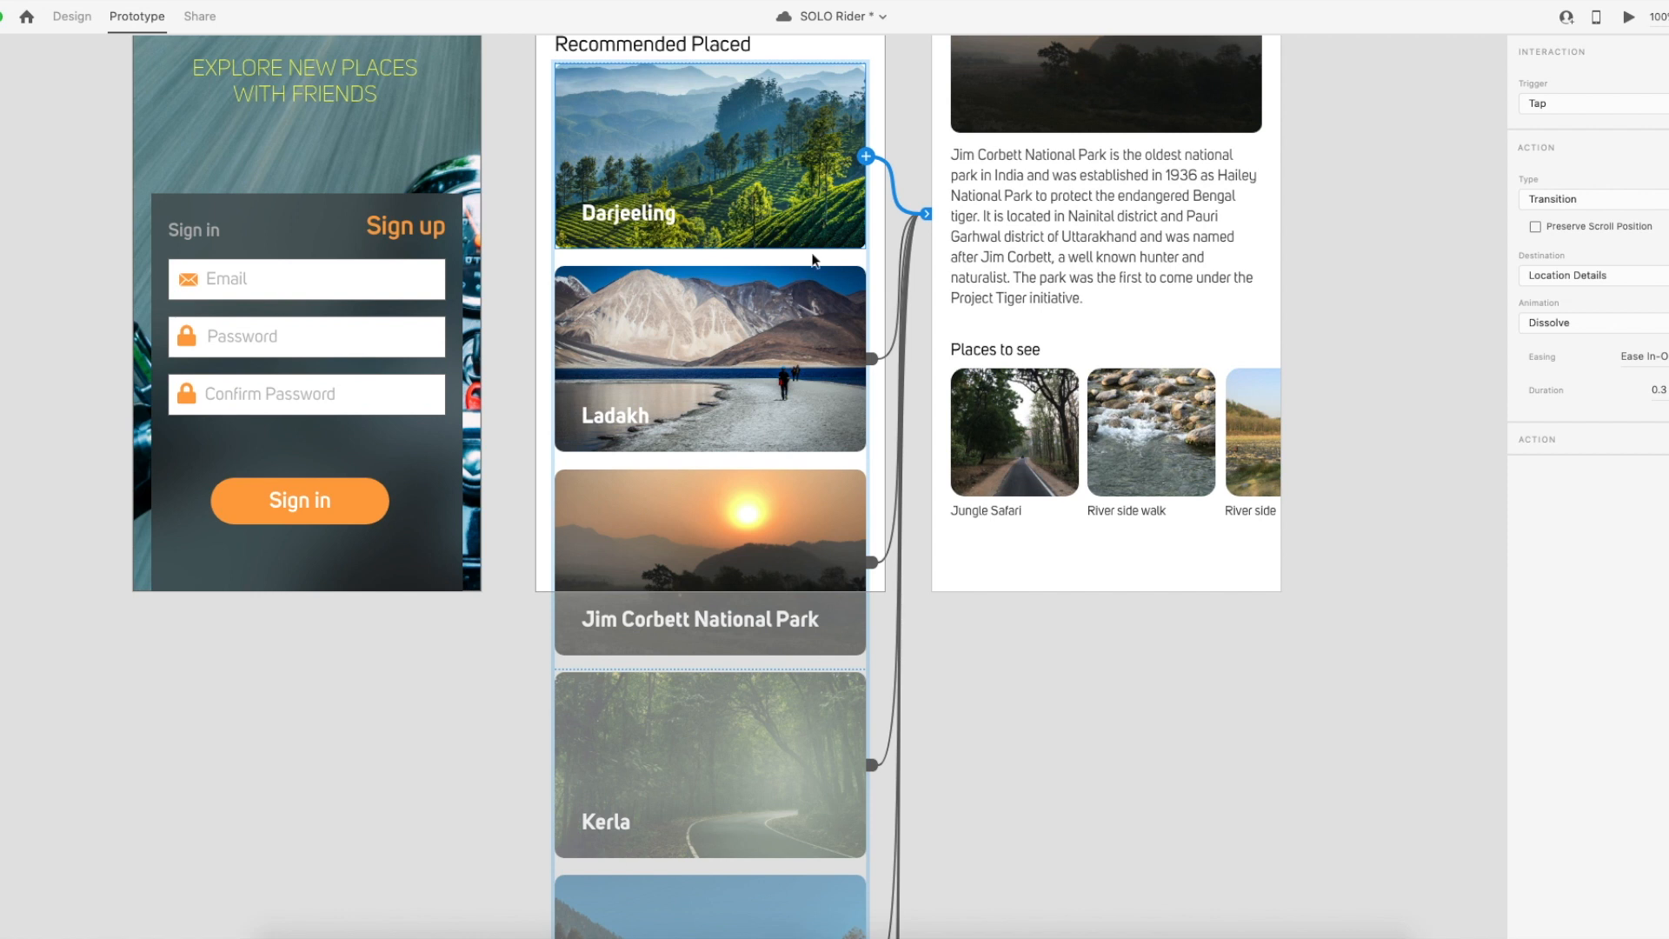
scroll(739, 233, up, 4)
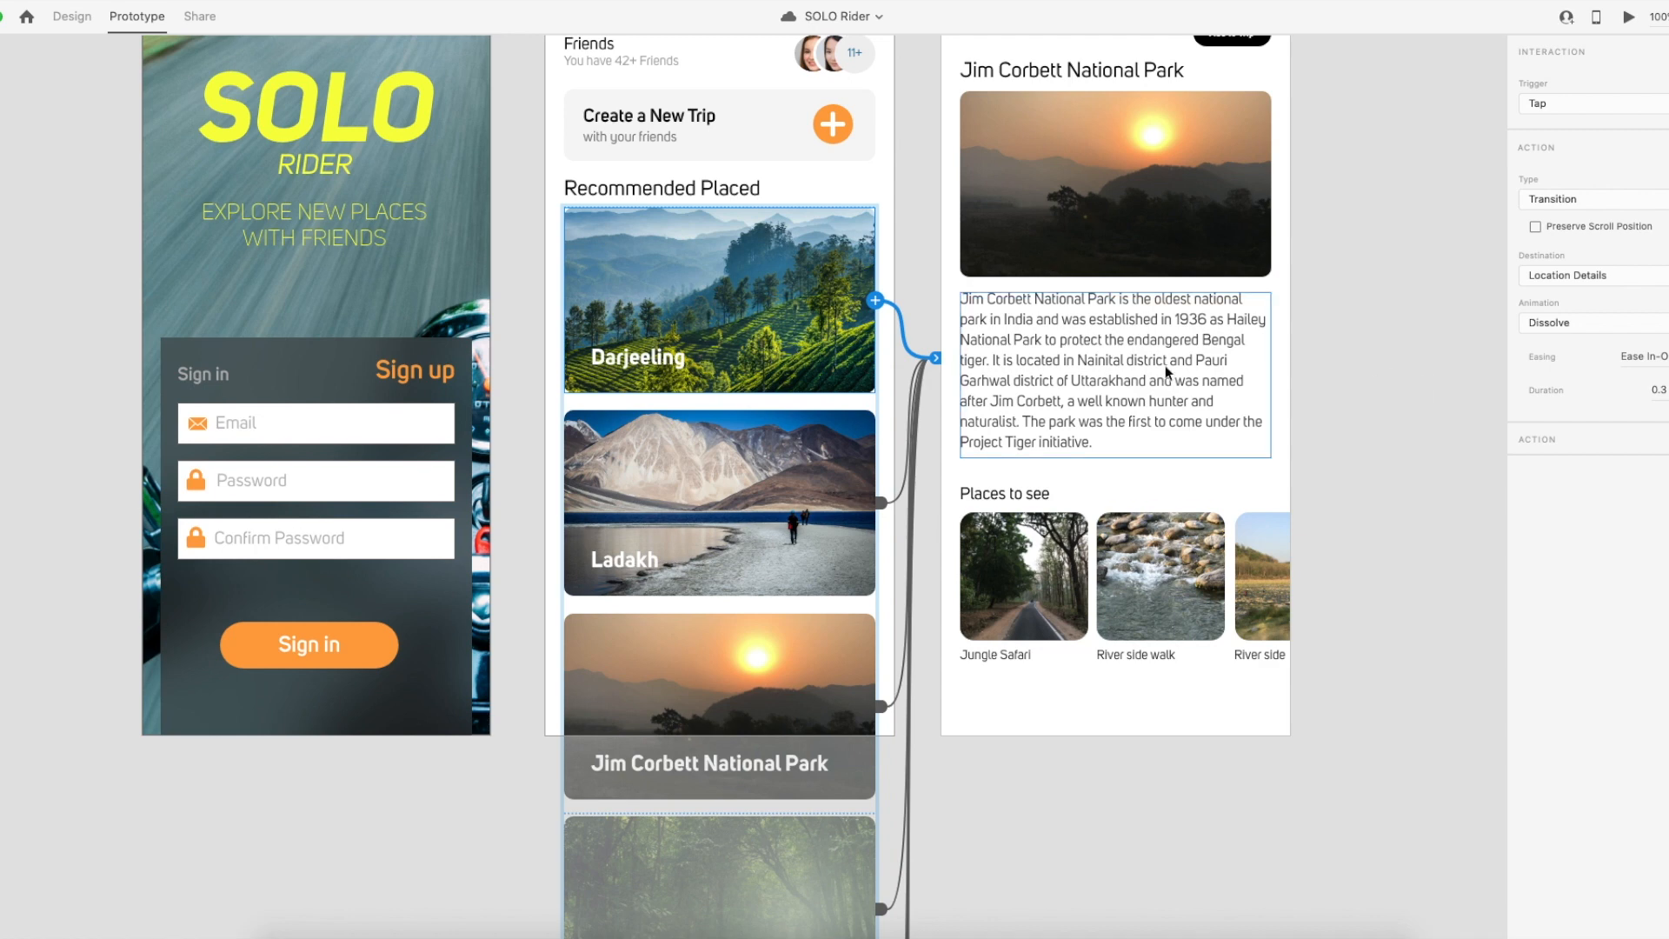
scroll(1269, 369, up, 2)
scroll(1269, 370, right, 1)
click(1311, 352)
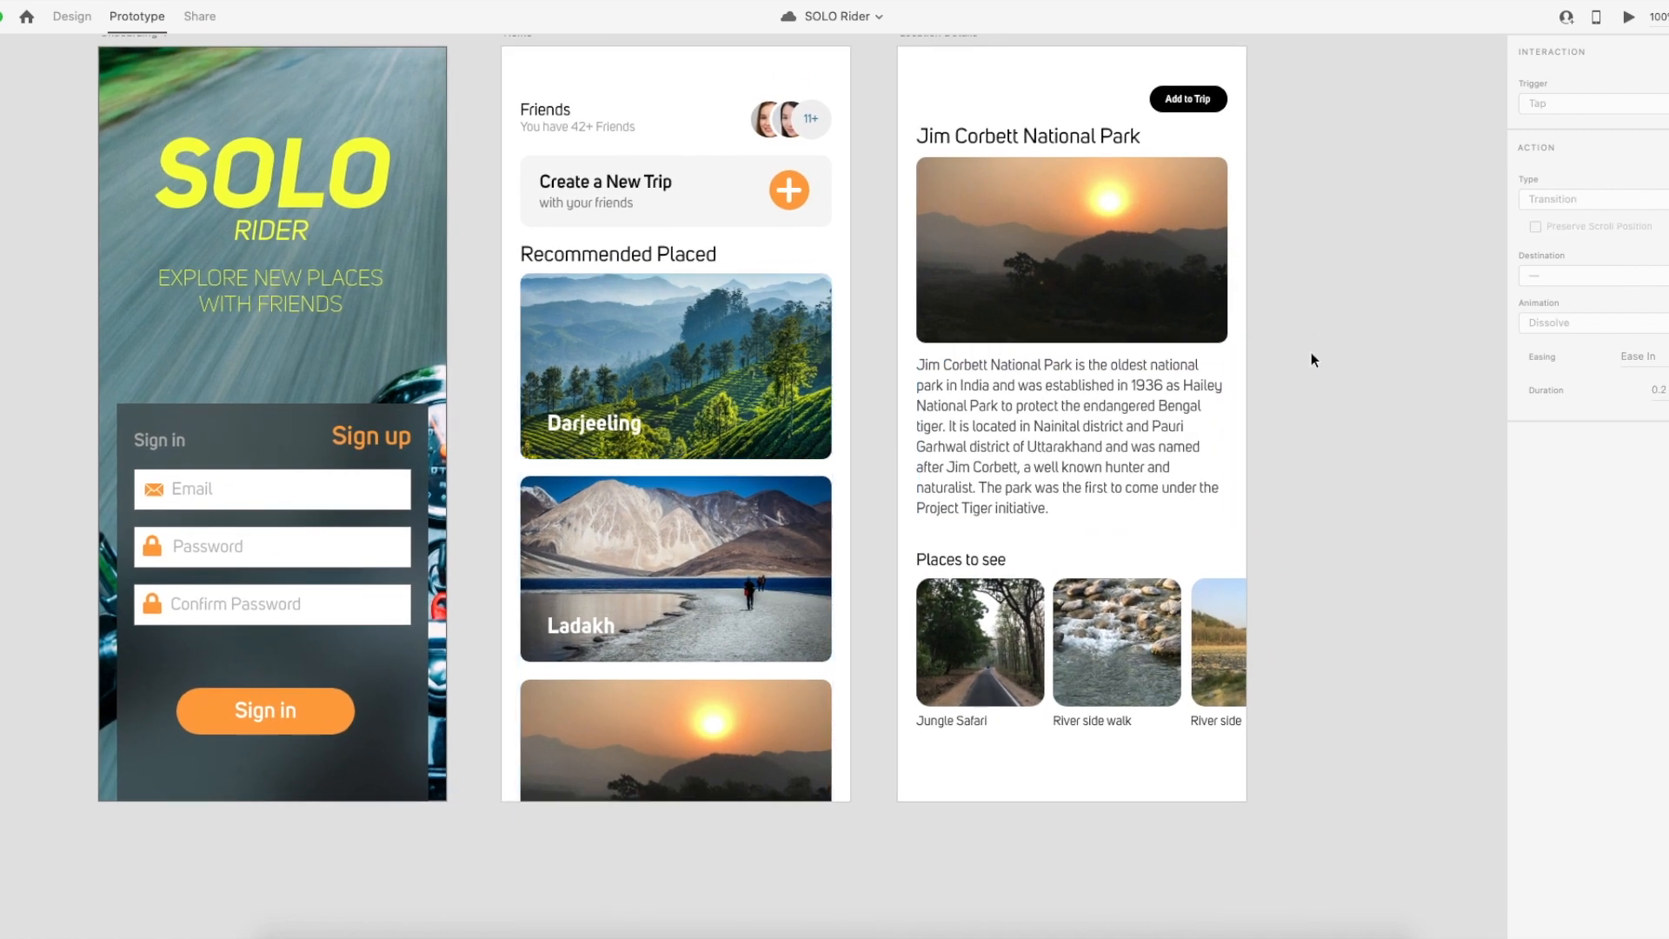
scroll(1198, 341, up, 2)
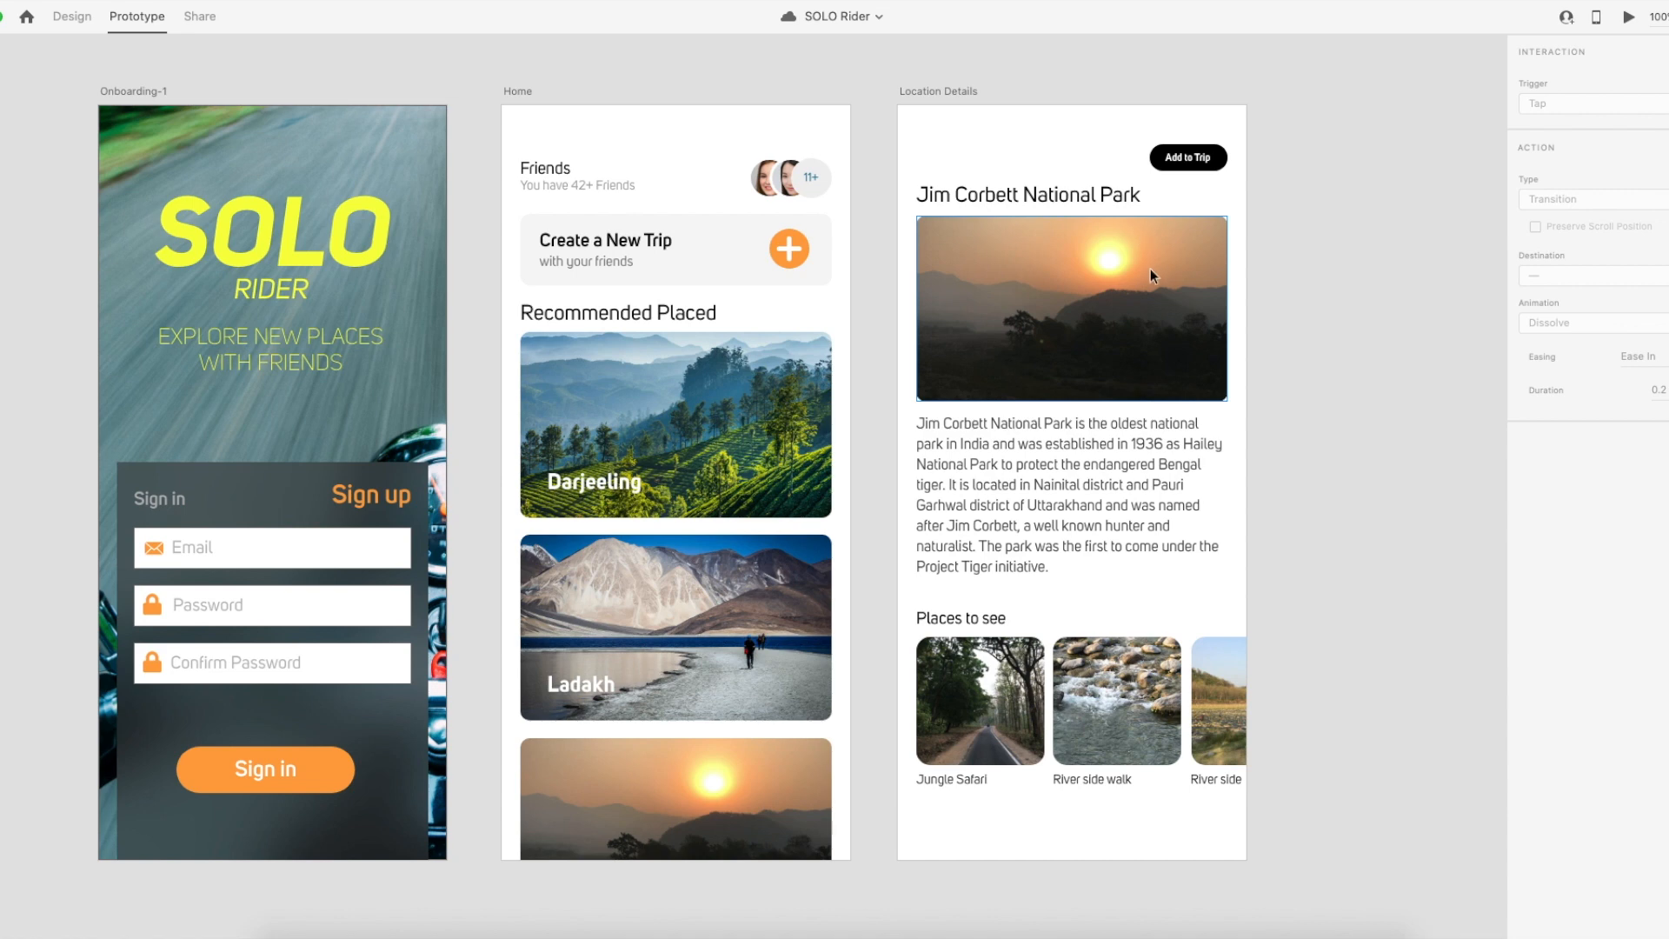
scroll(1153, 261, up, 2)
scroll(1137, 278, down, 2)
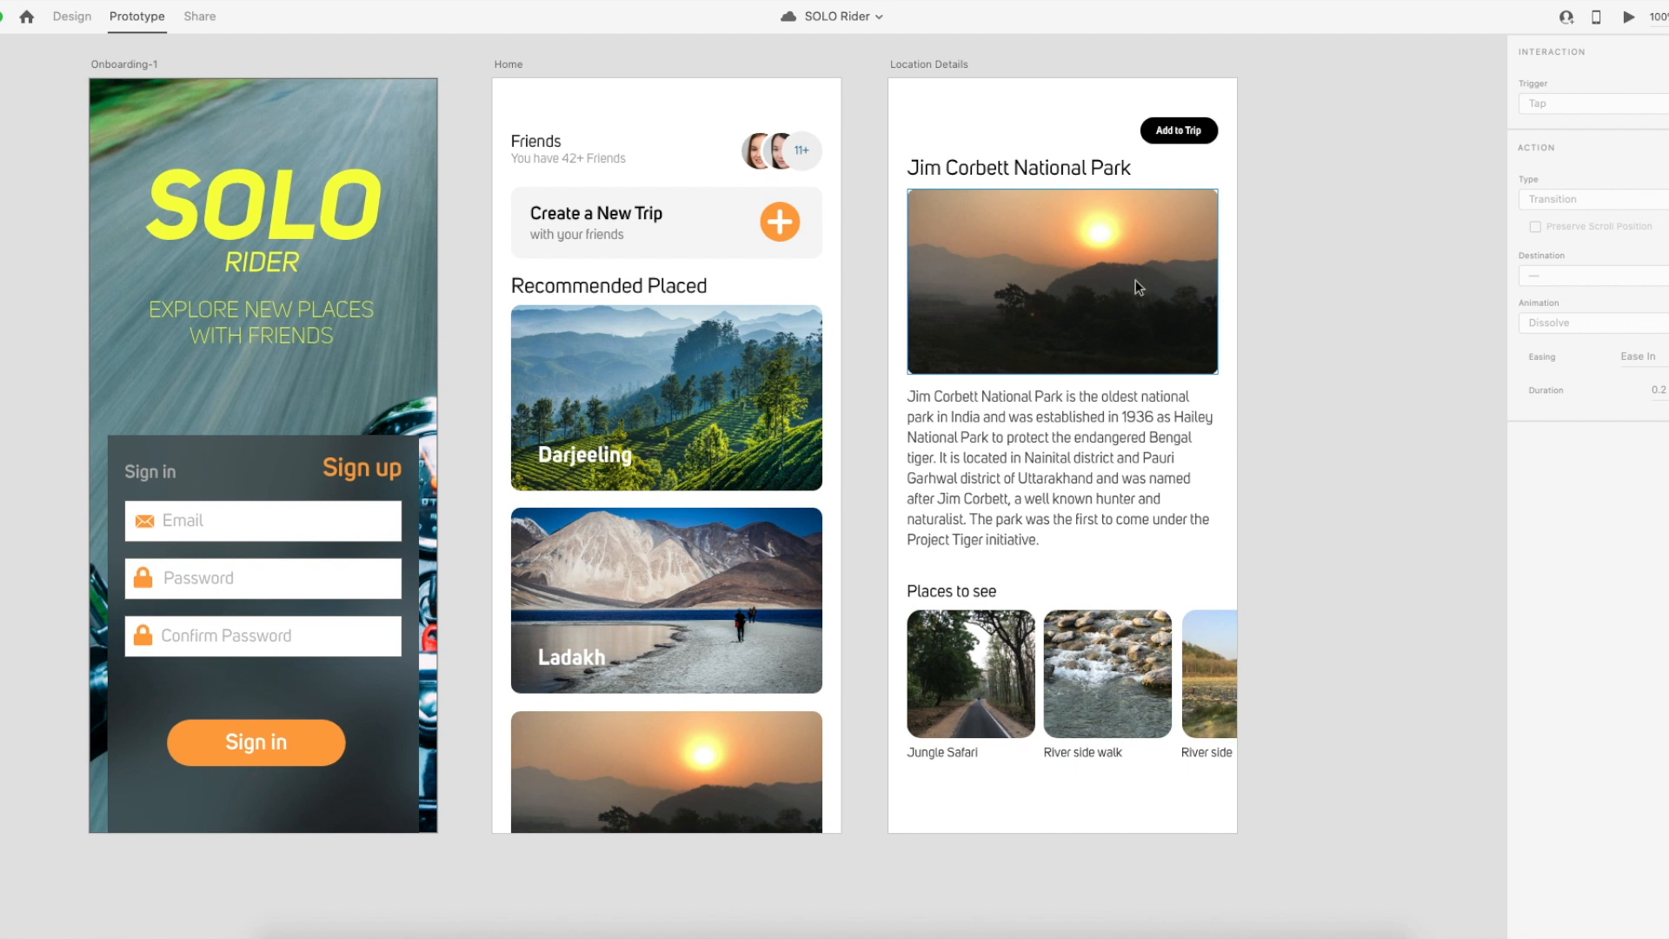
scroll(1137, 280, left, 2)
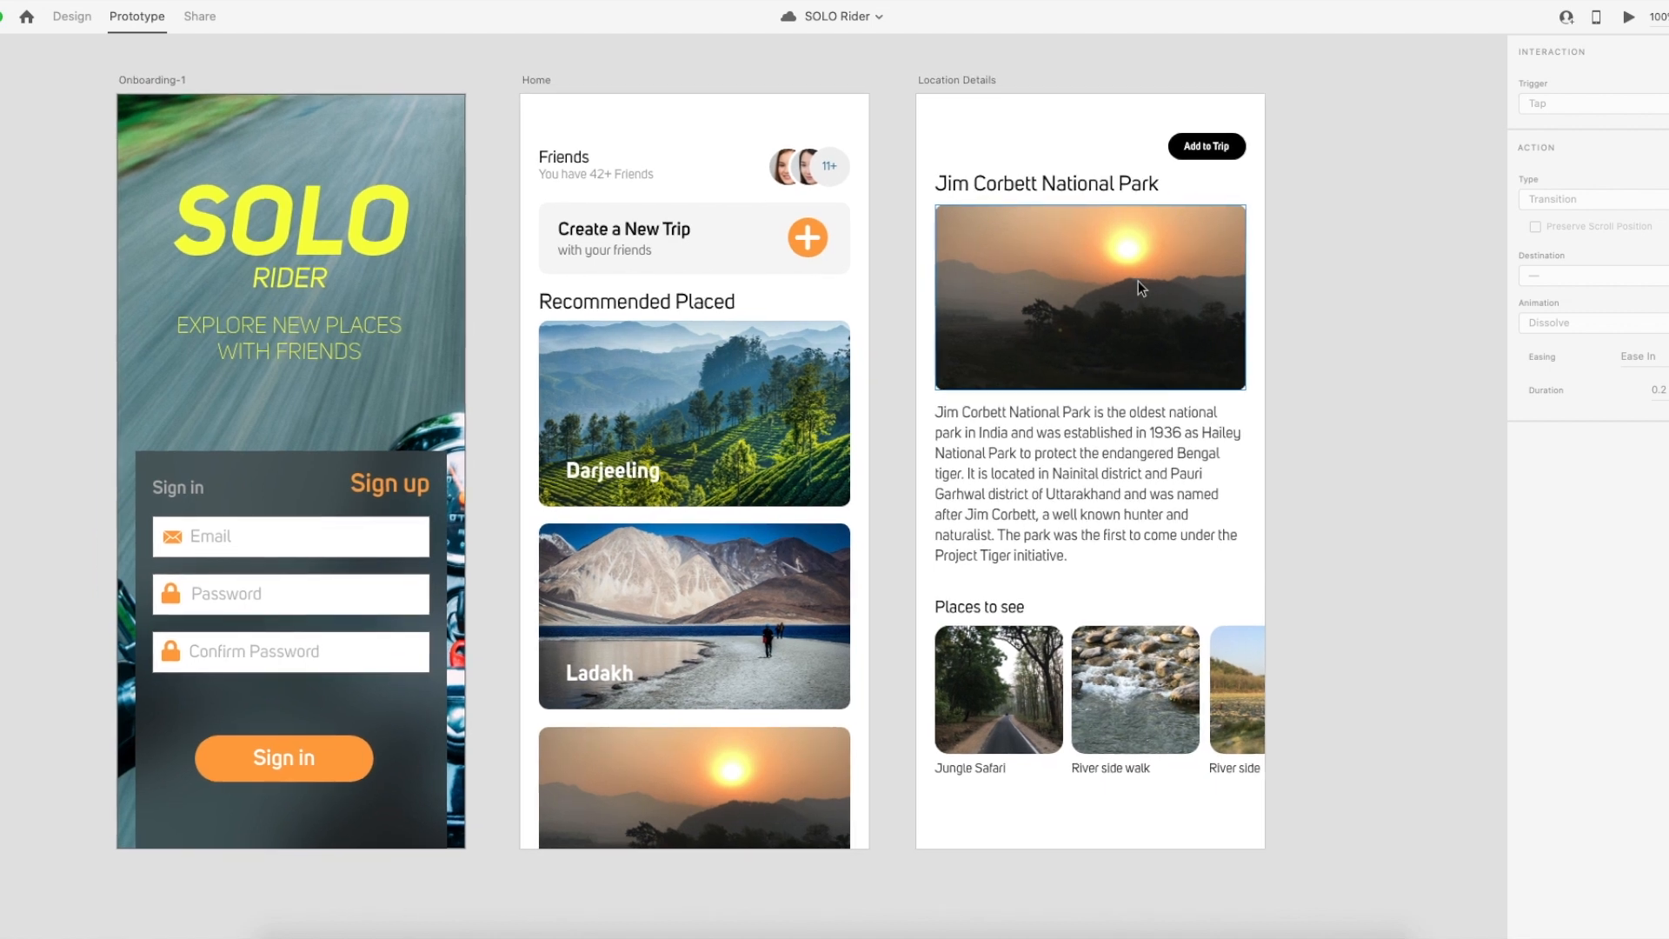
click(813, 247)
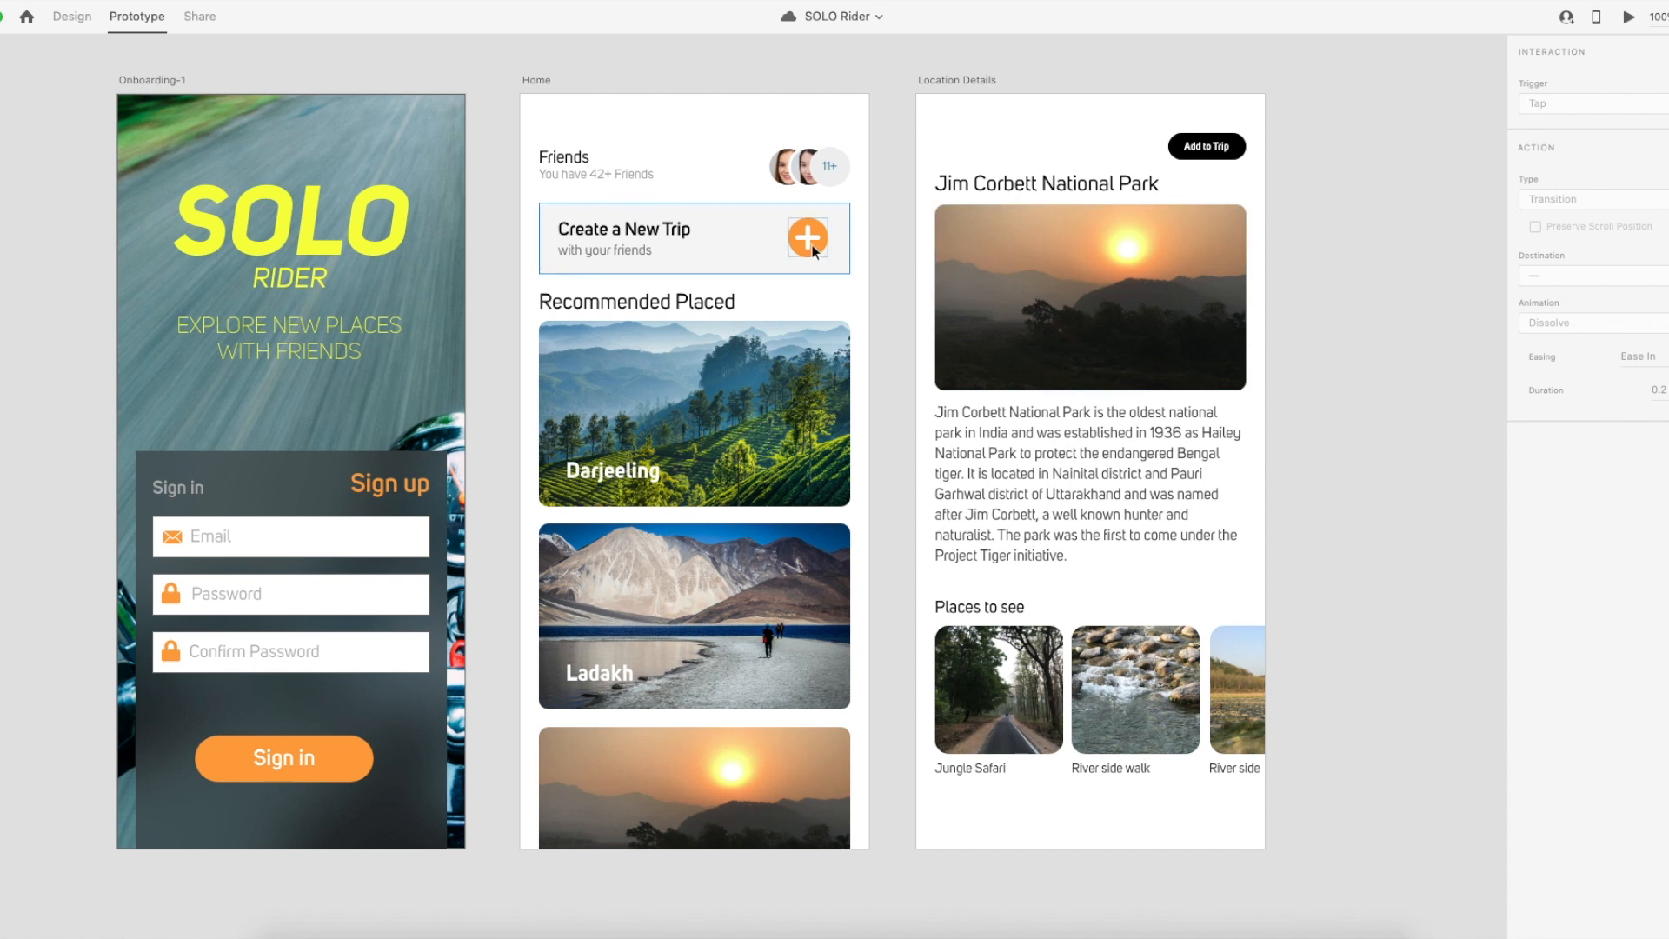
scroll(1042, 253, right, 5)
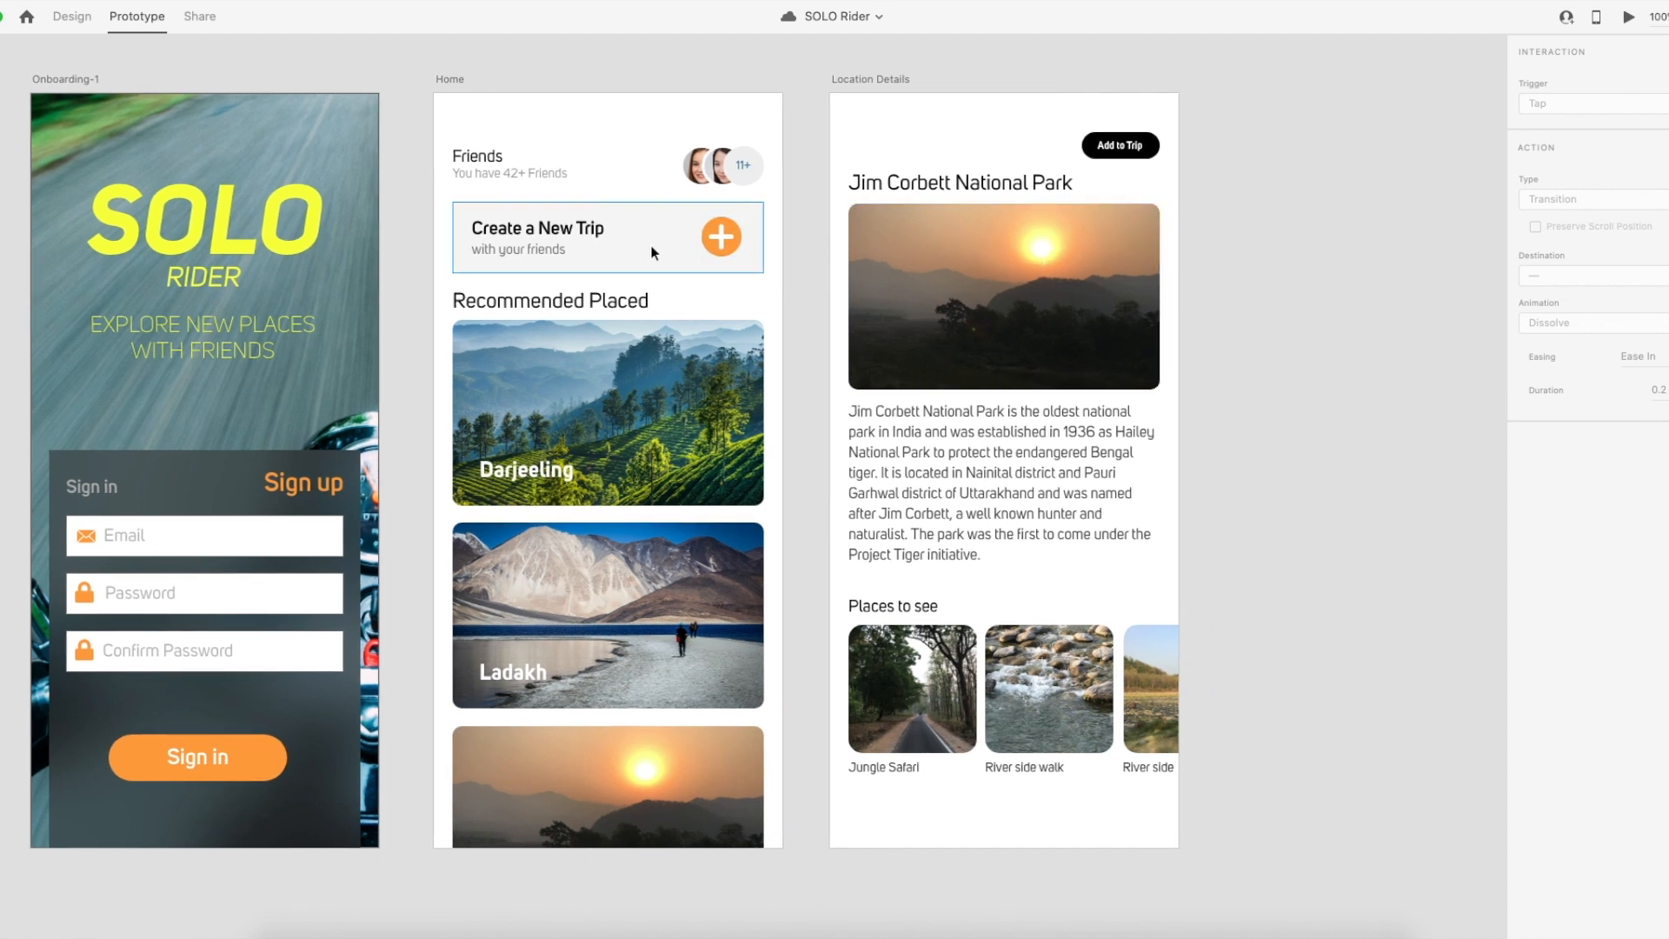
scroll(645, 254, right, 3)
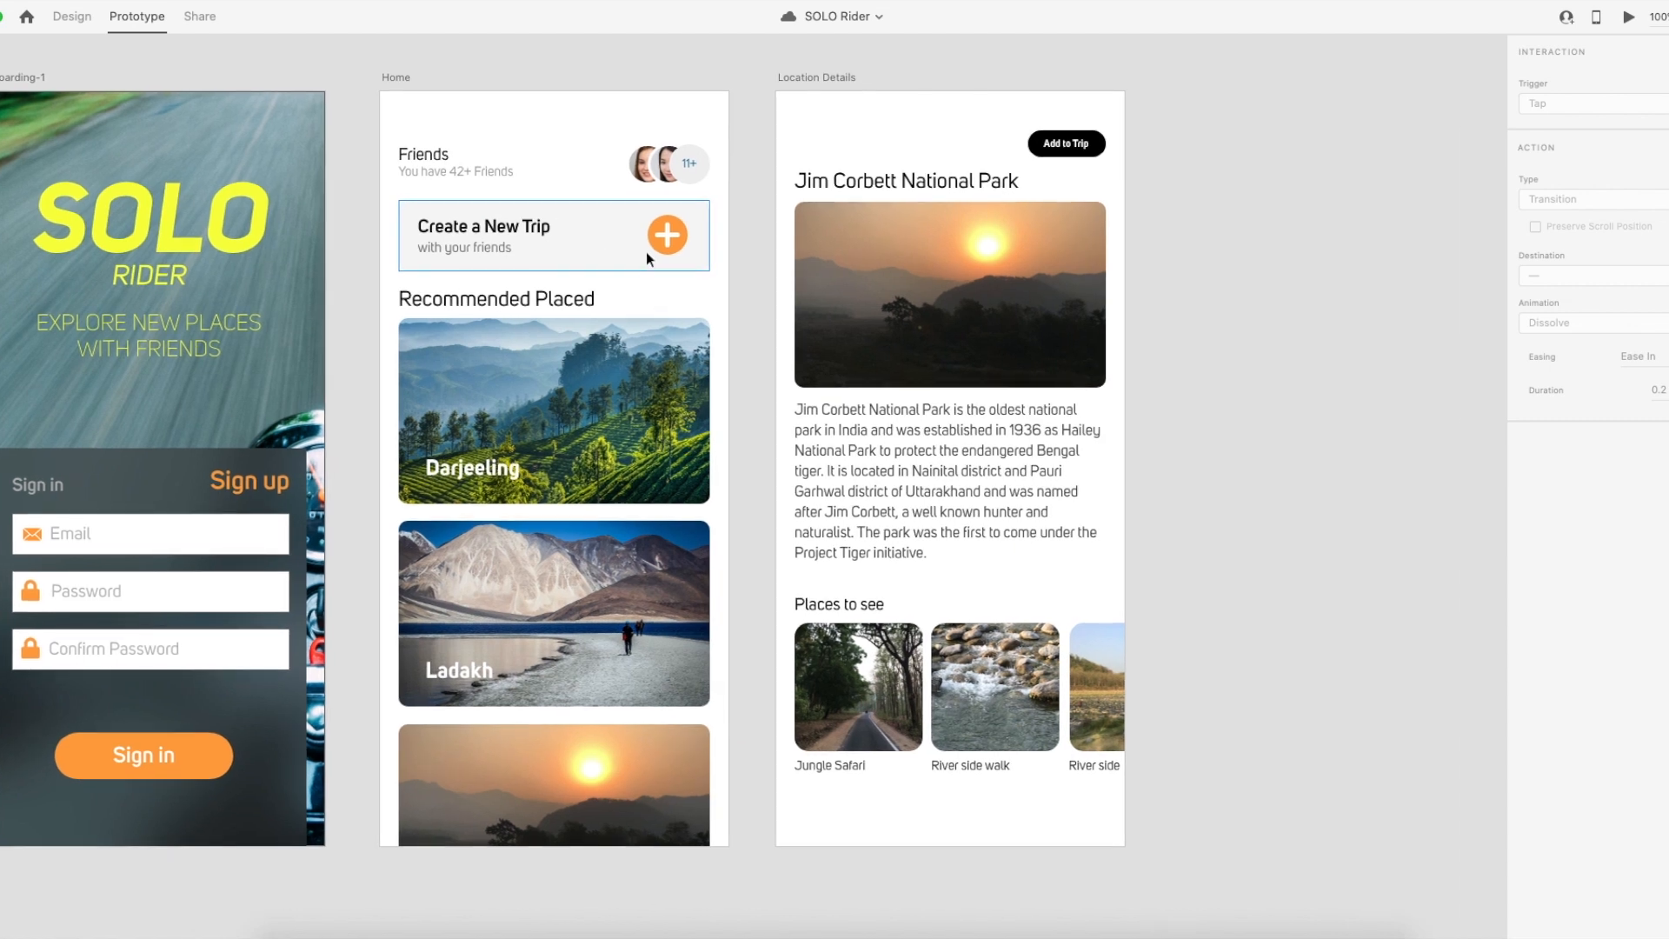
click(695, 242)
scroll(695, 243, right, 4)
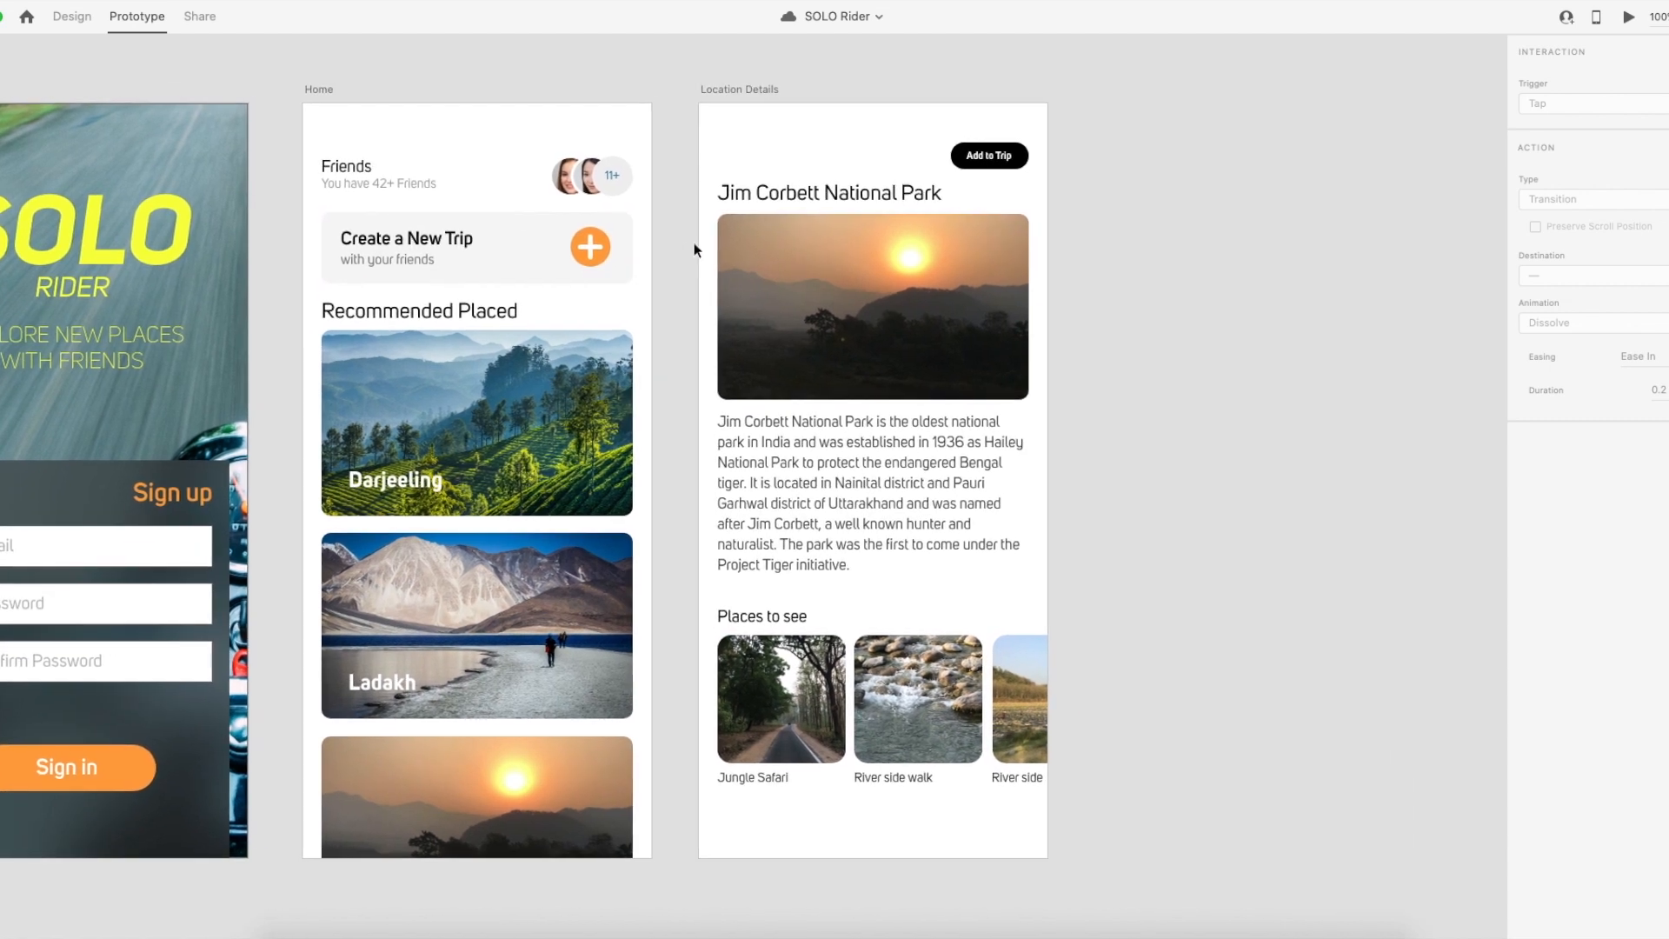
Switch to Design mode, add an iPhone X/XS/11 Pro artboard beside Location Details and move it closer, to X 1273.
click(466, 244)
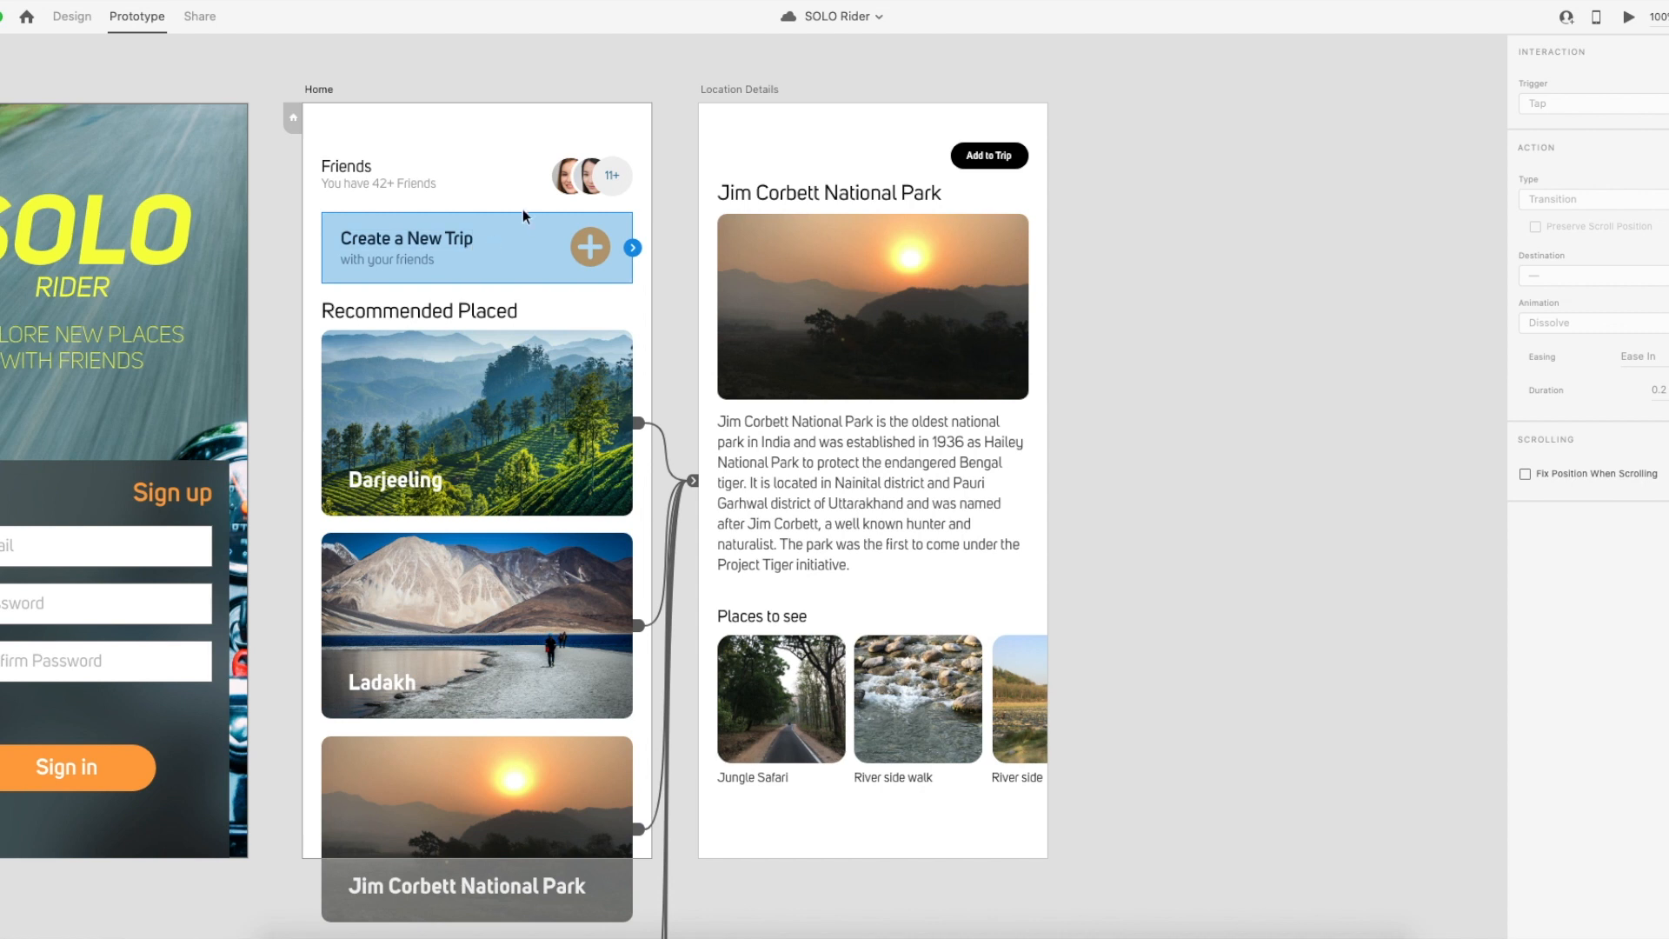
click(73, 16)
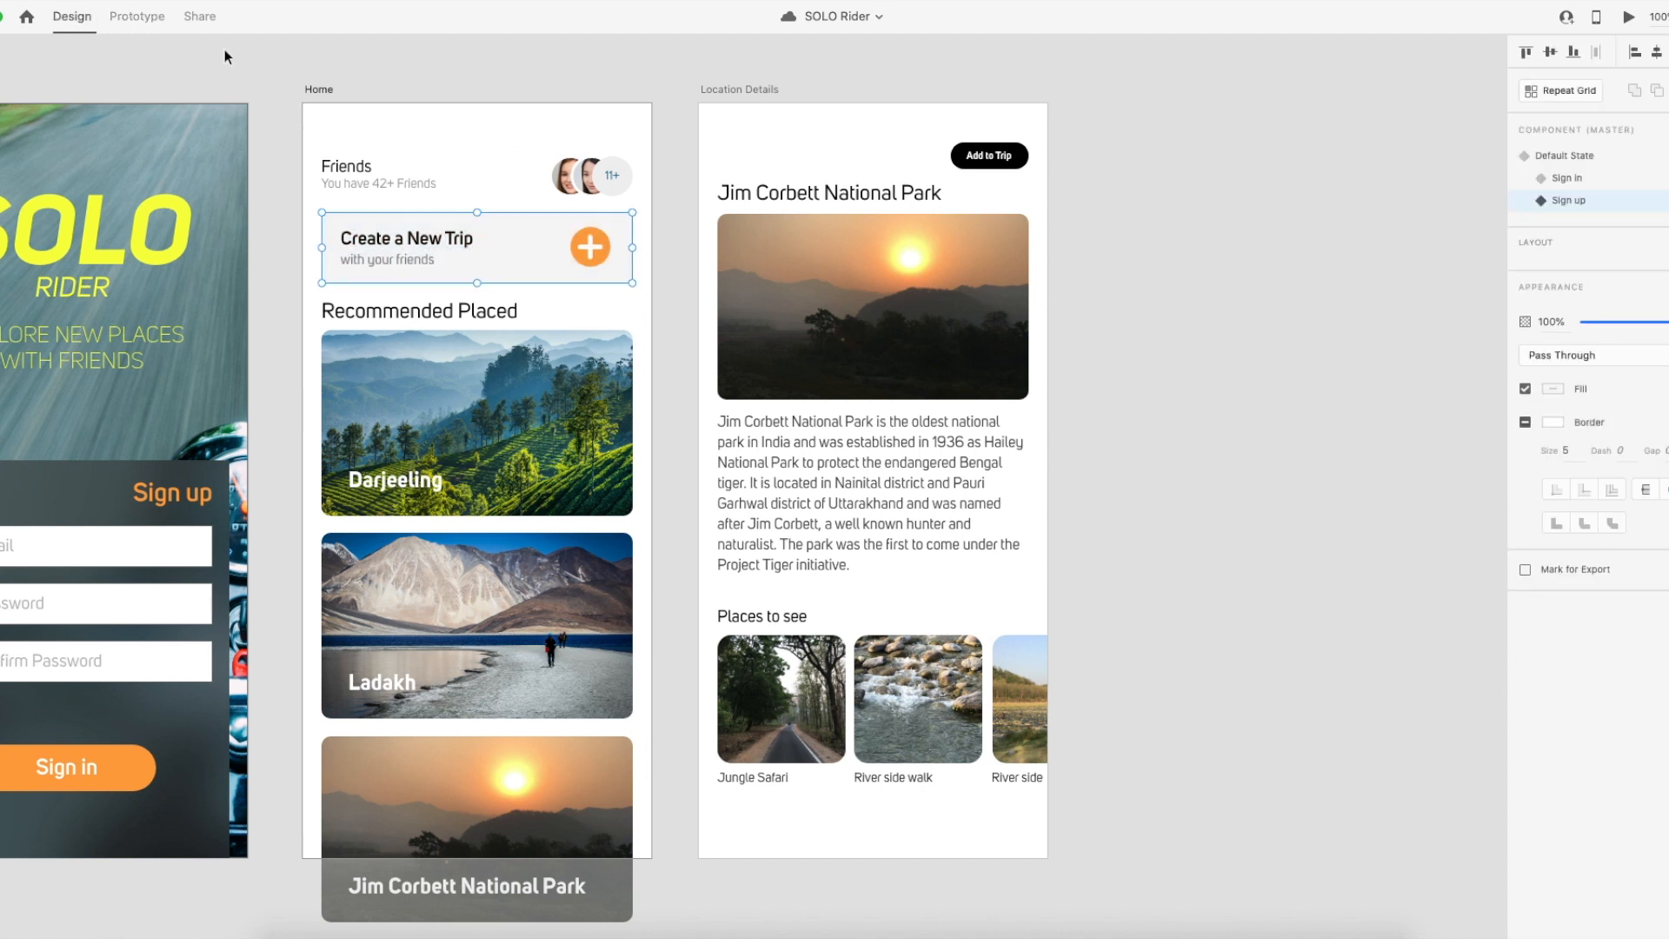
click(1035, 249)
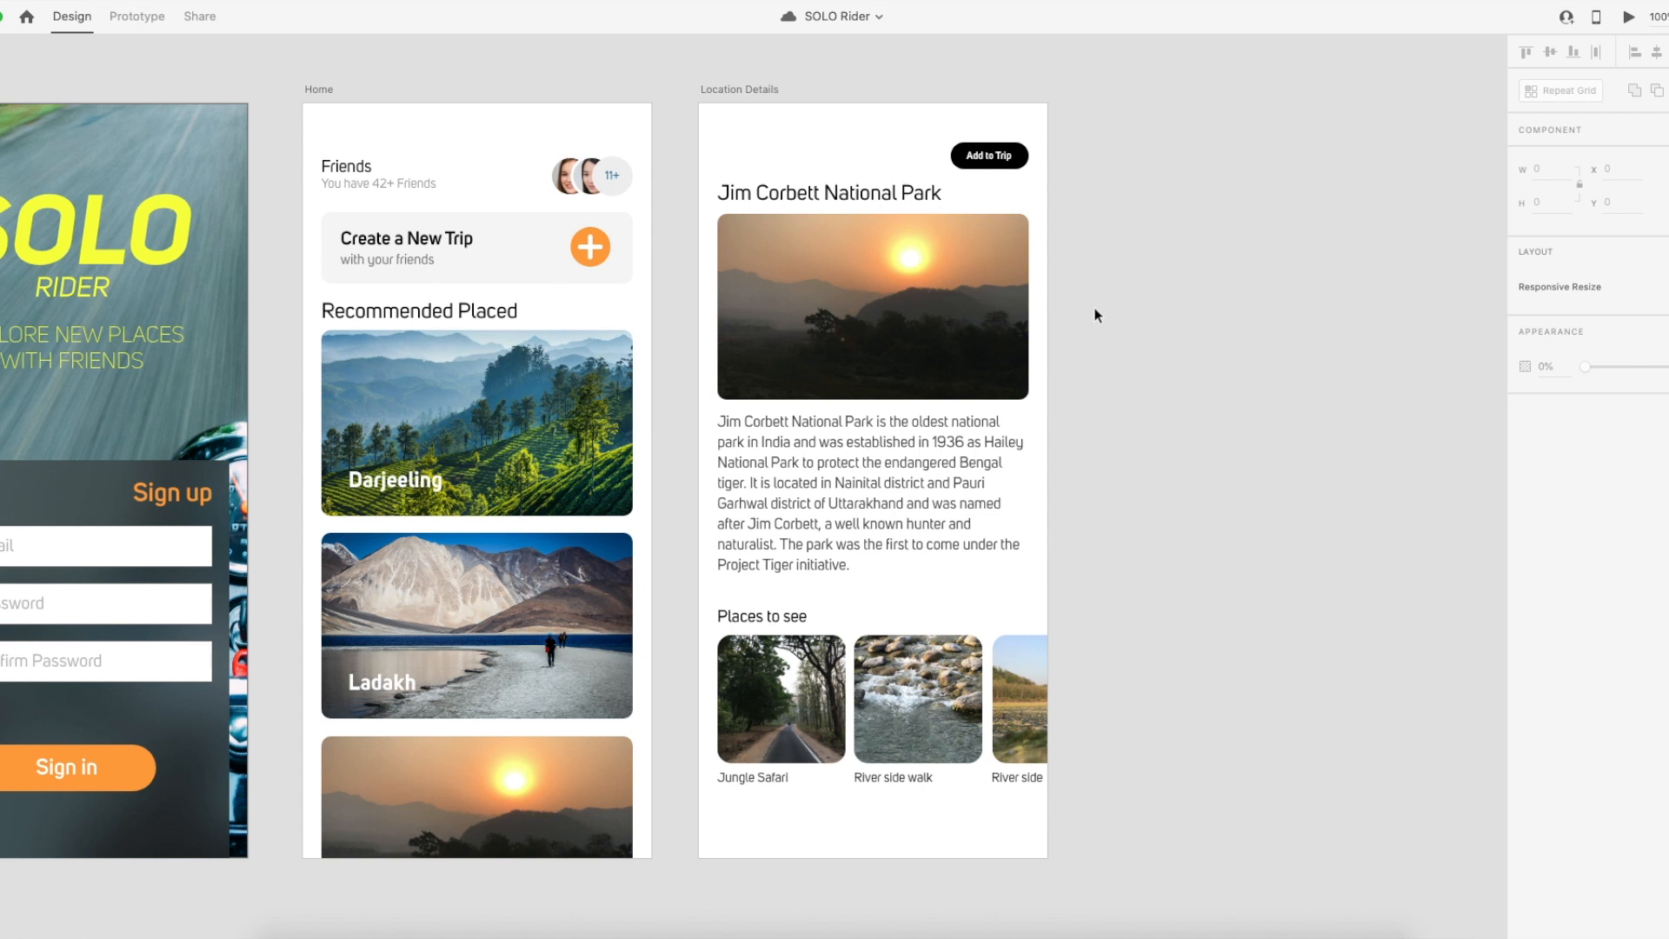
key(a)
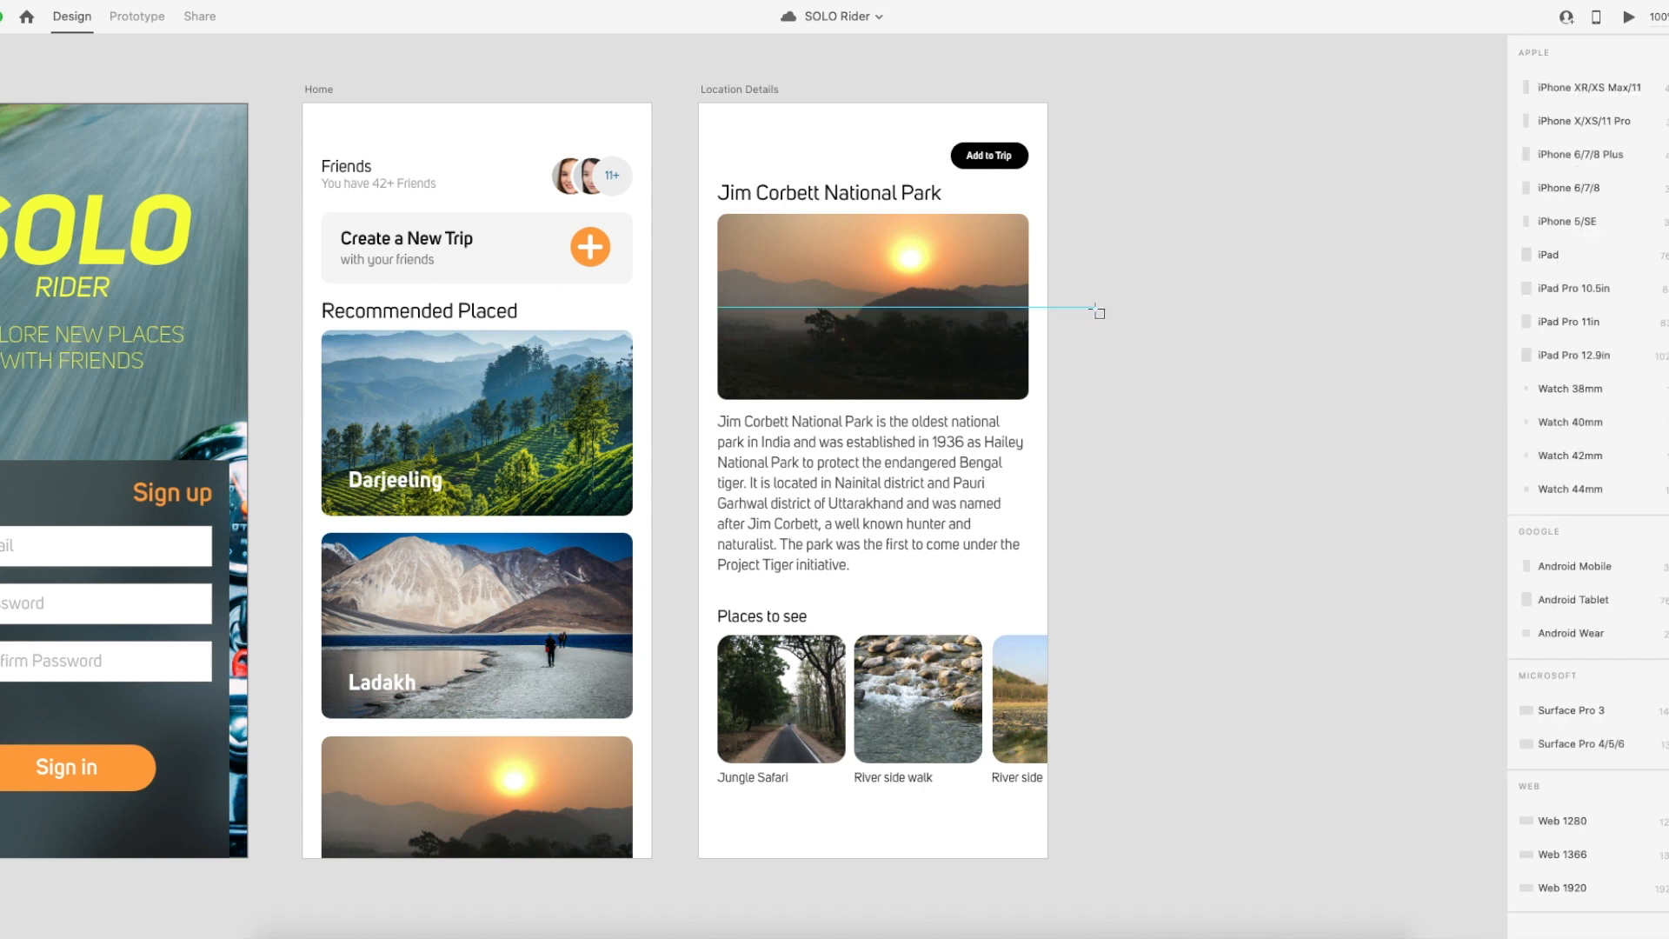
click(1588, 121)
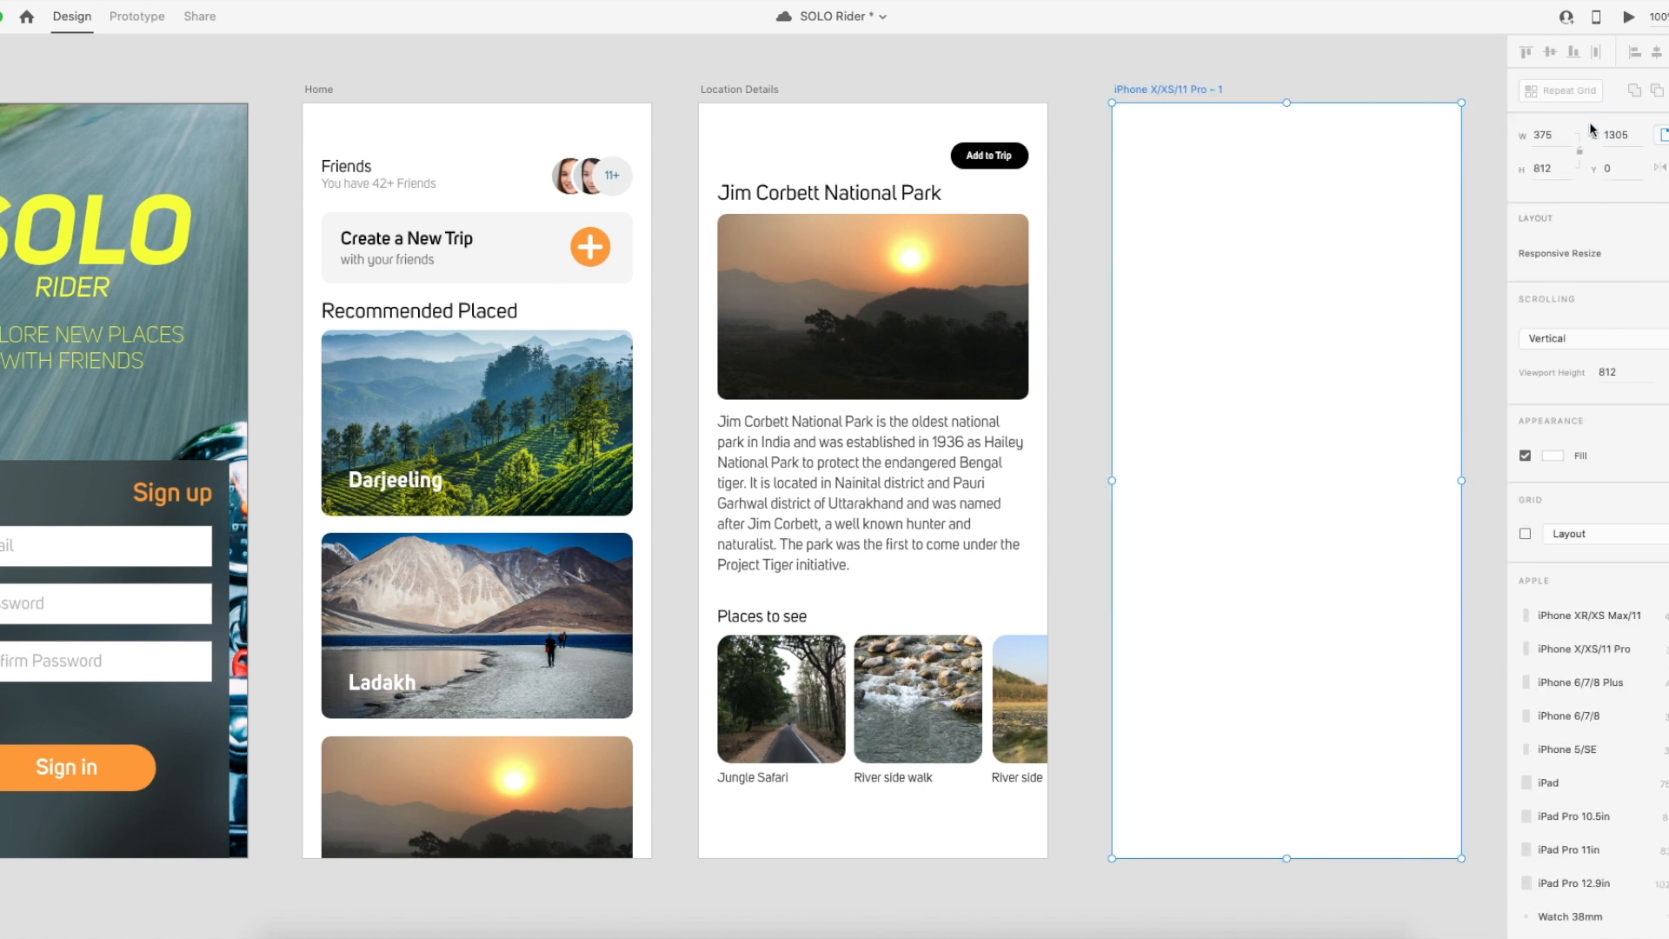
drag(1176, 88, 1140, 91)
Rename the new iPhone X/XS/11 Pro artboard as My Trip and deselect it.
double_click(1148, 89)
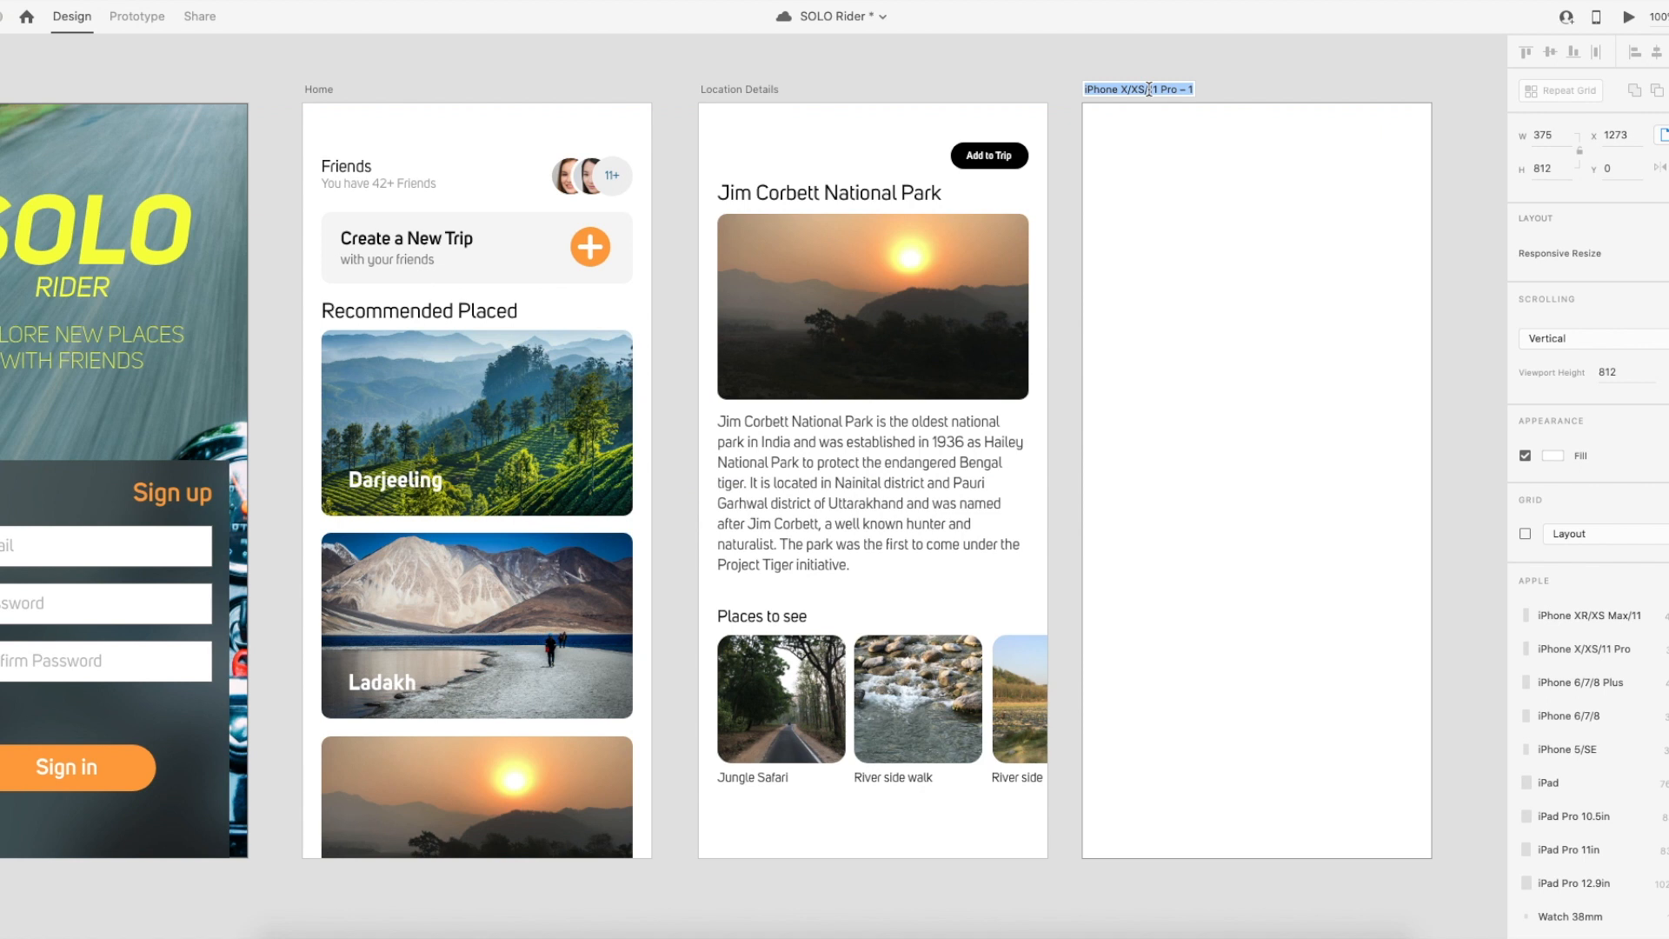
text(M)
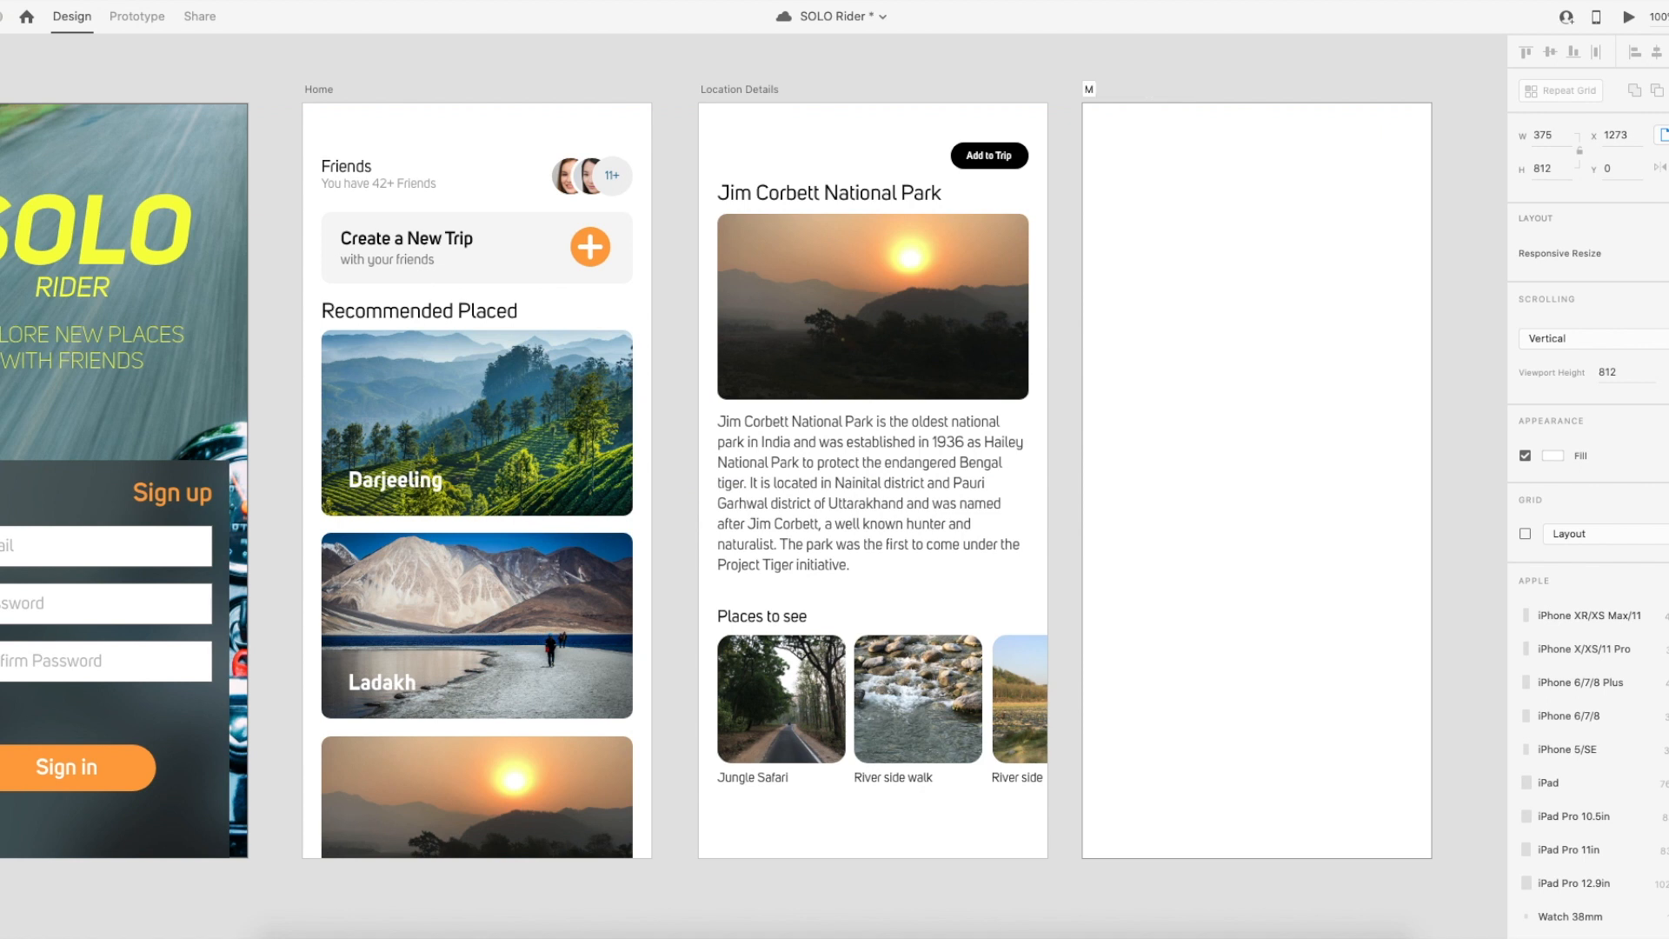
text(y)
text( Road)
key(BackSpace)
key(BackSpace)
key(BackSpace)
key(BackSpace)
key(BackSpace)
text(Ti)
key(BackSpace)
key(BackSpace)
key(BackSpace)
text(y Trip)
key(Return)
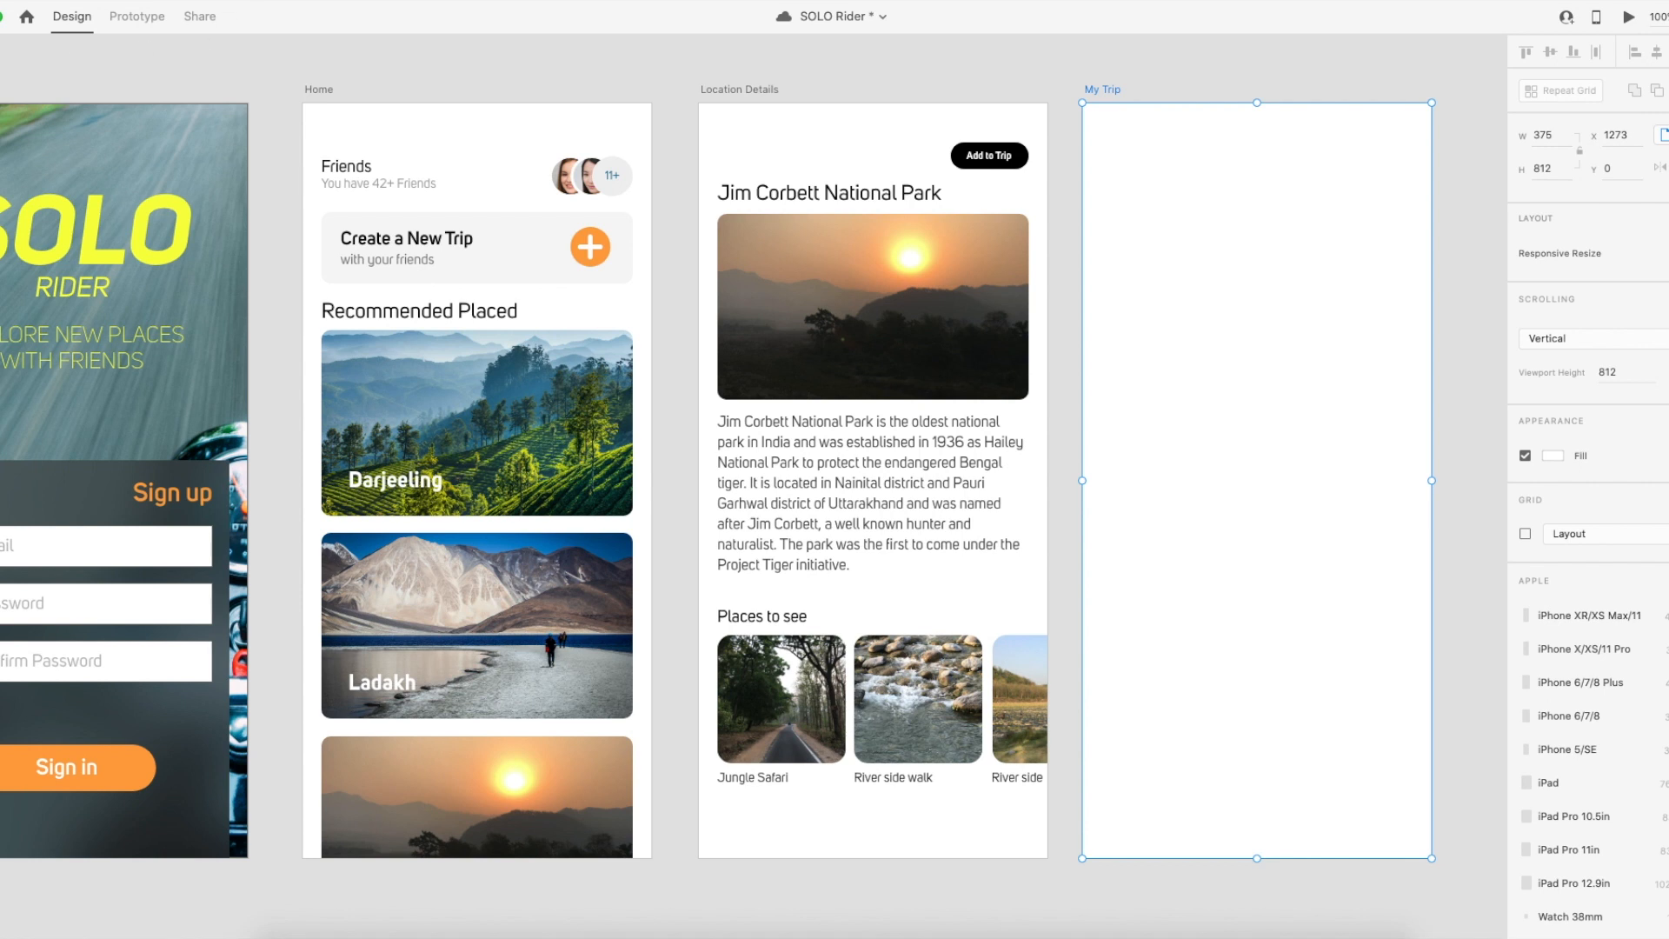
key(v)
click(1215, 63)
Clear the selection of the Create a New Trip card on Home and save the document.
drag(1215, 212, 1114, 216)
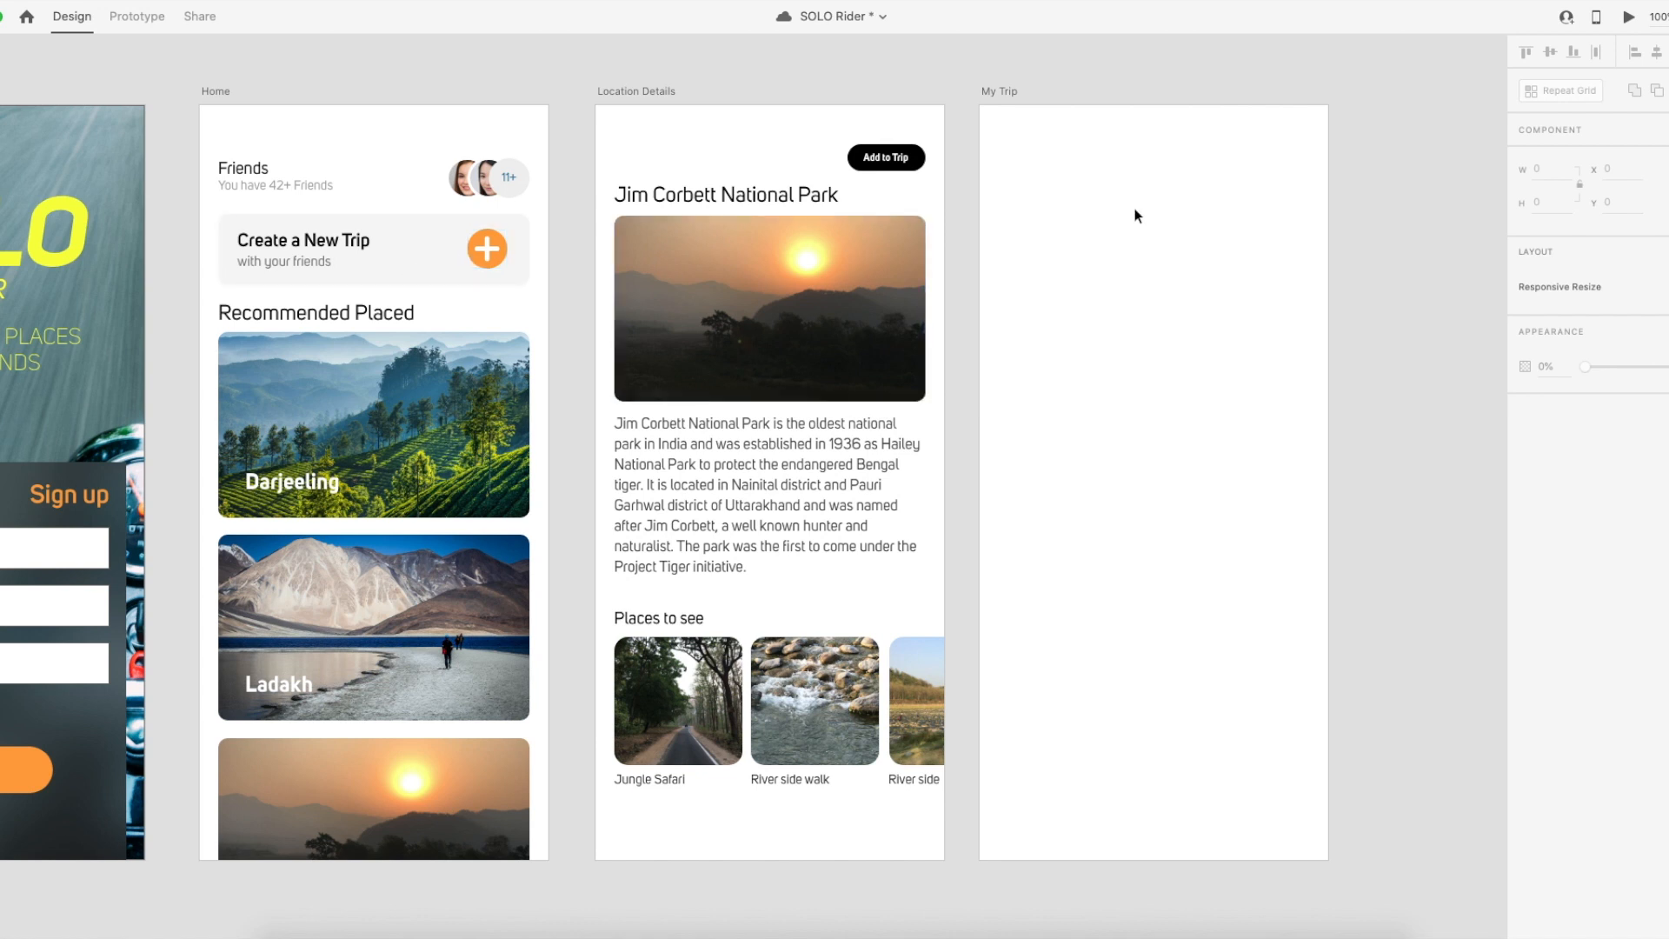
click(389, 258)
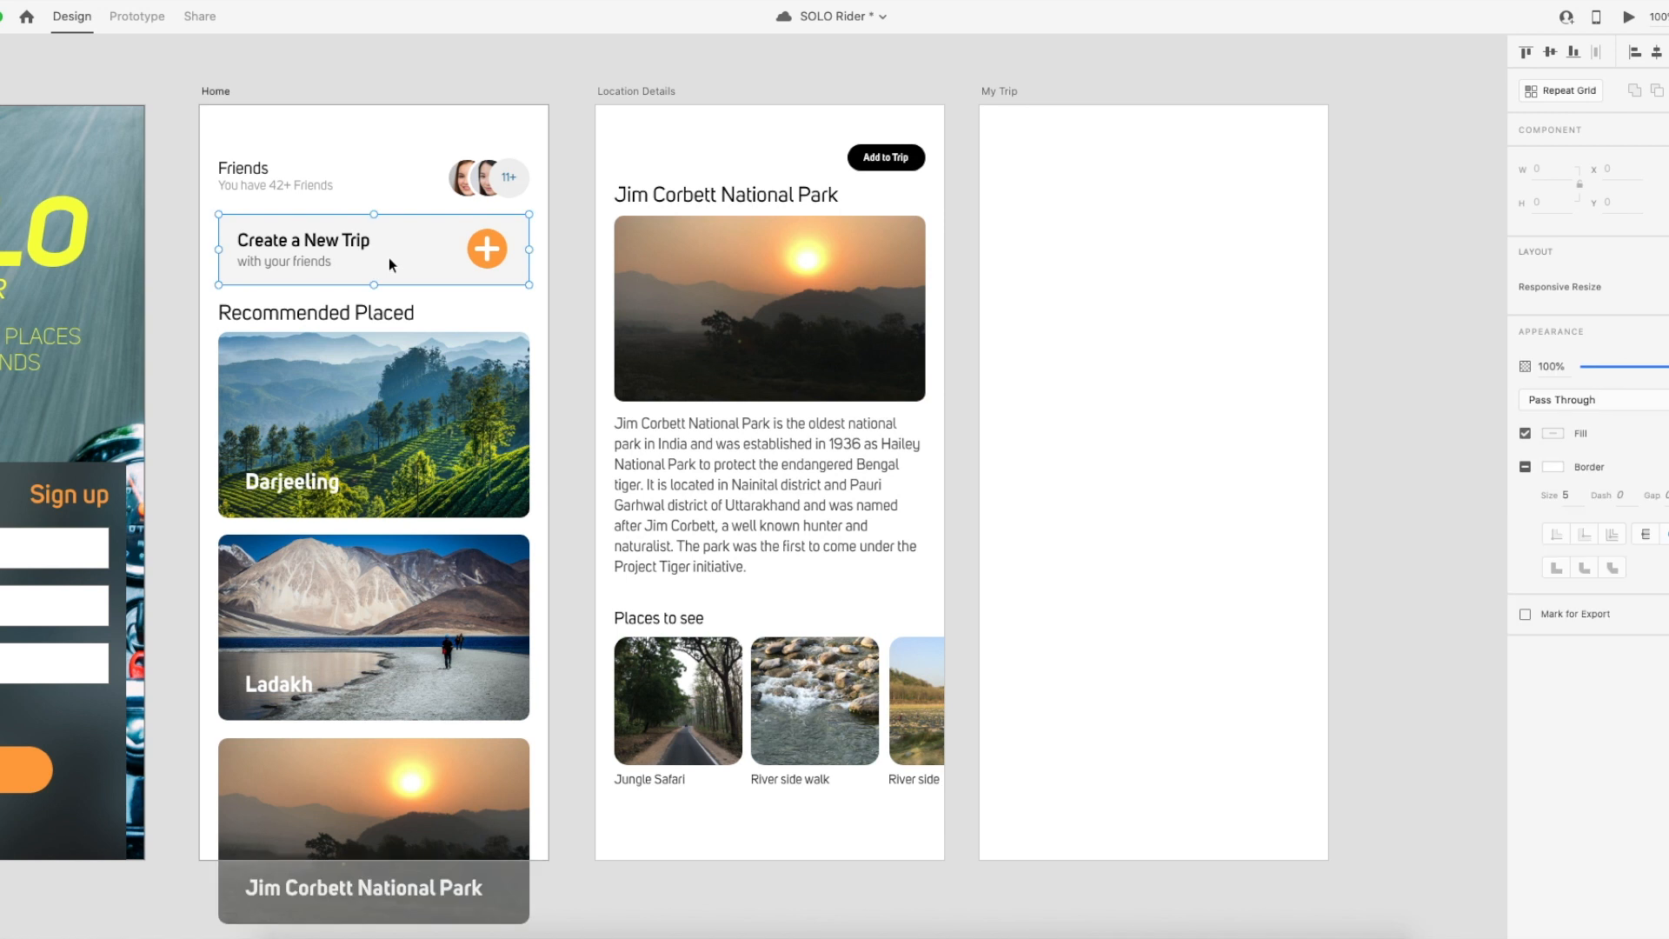
click(391, 211)
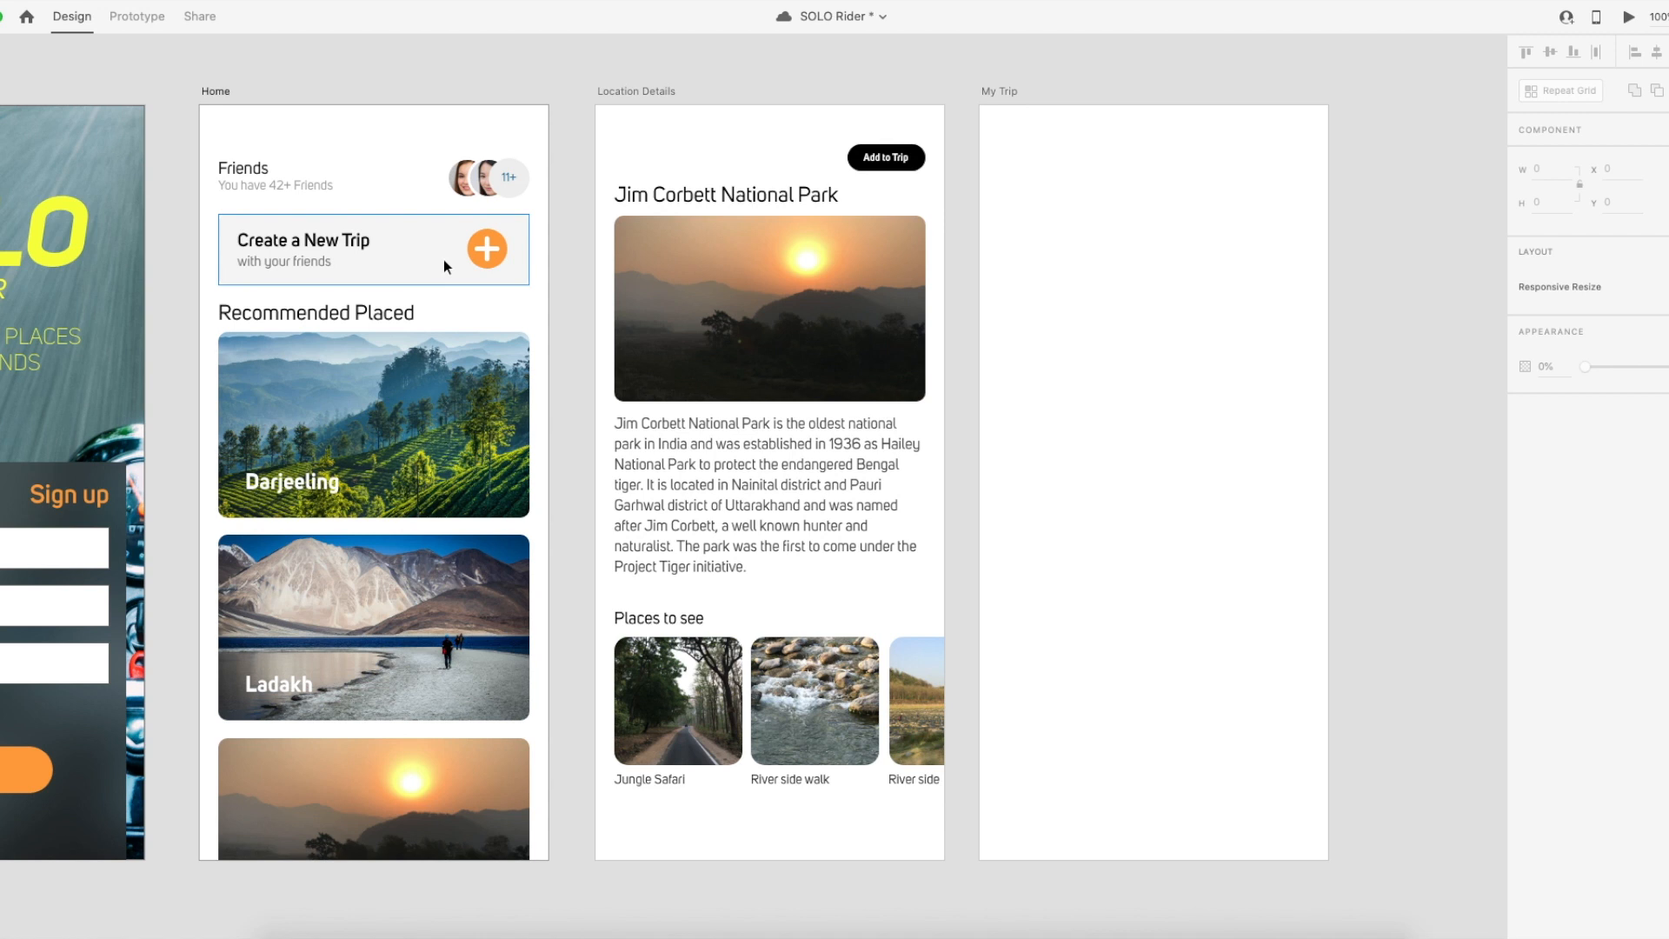
key(ctrl+s)
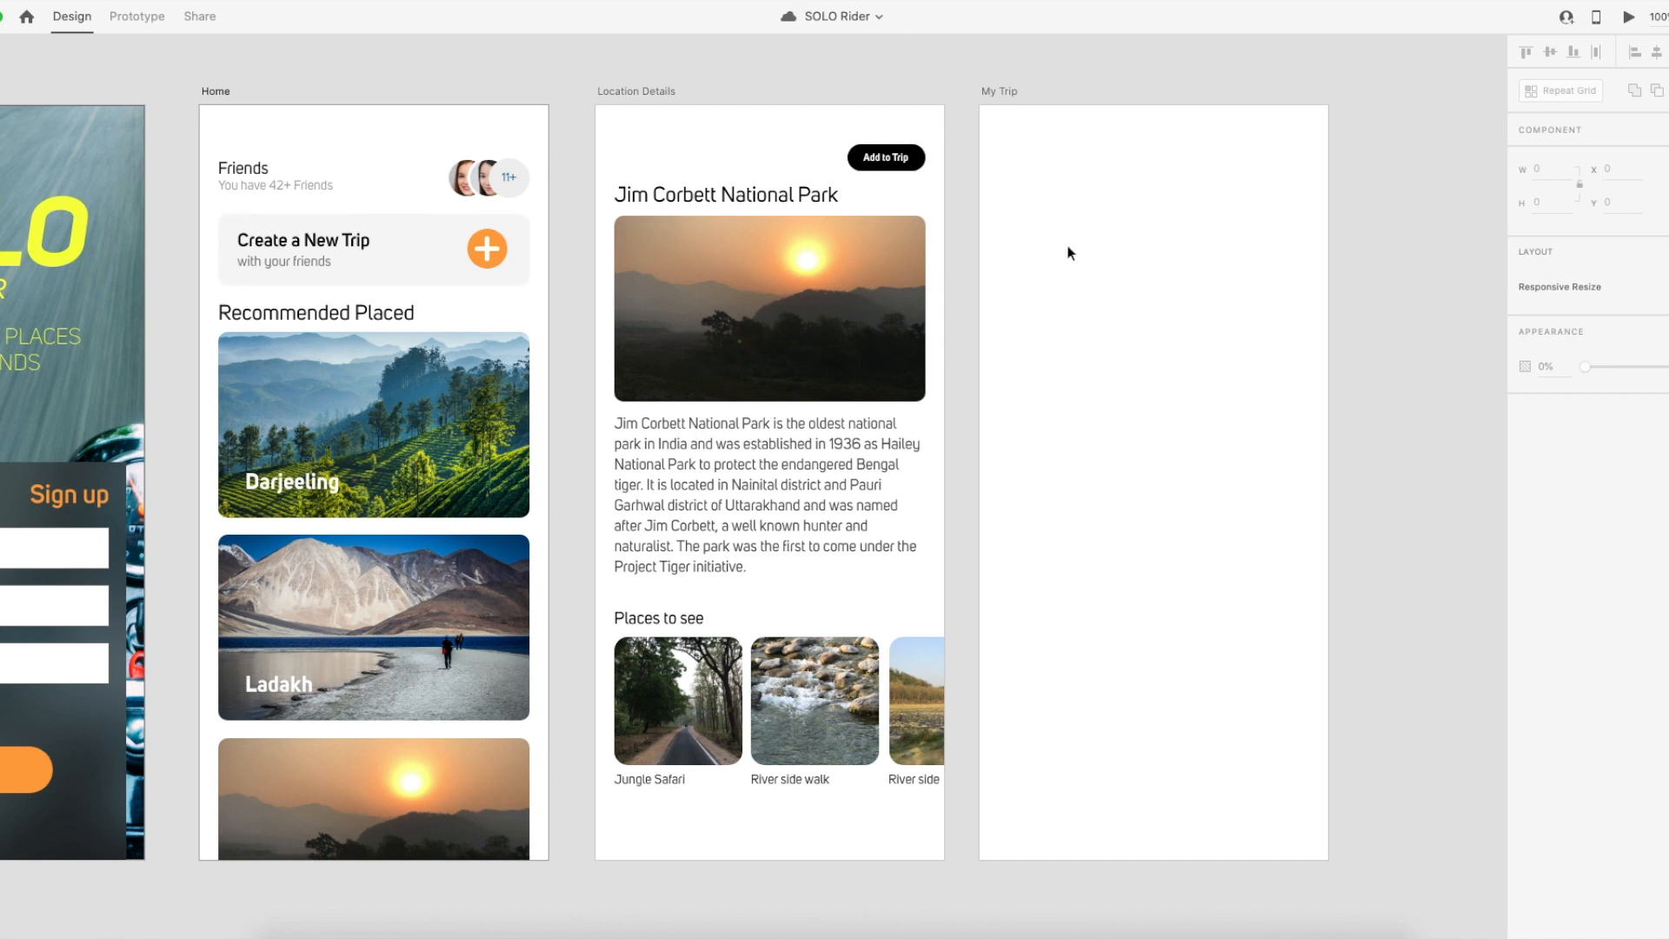
Draw a rectangle about 315 by 264 px in the upper part of the My Trip artboard, at about X 32, Y 53.
click(1120, 226)
scroll(1120, 229, up, 2)
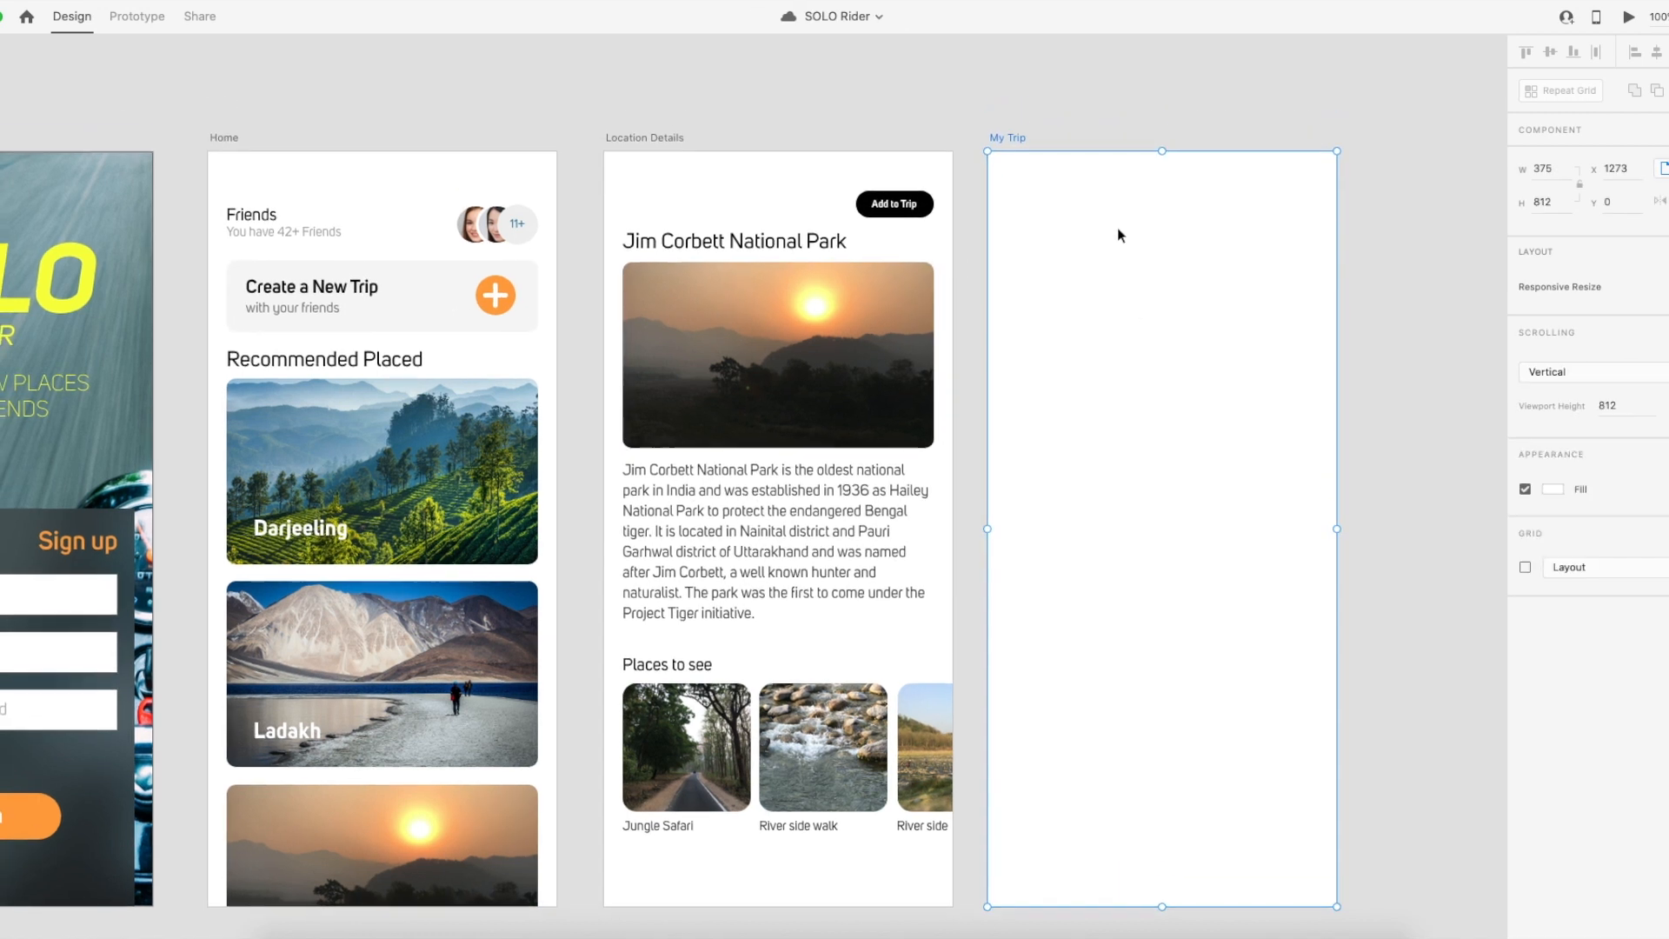
scroll(502, 378, left, 3)
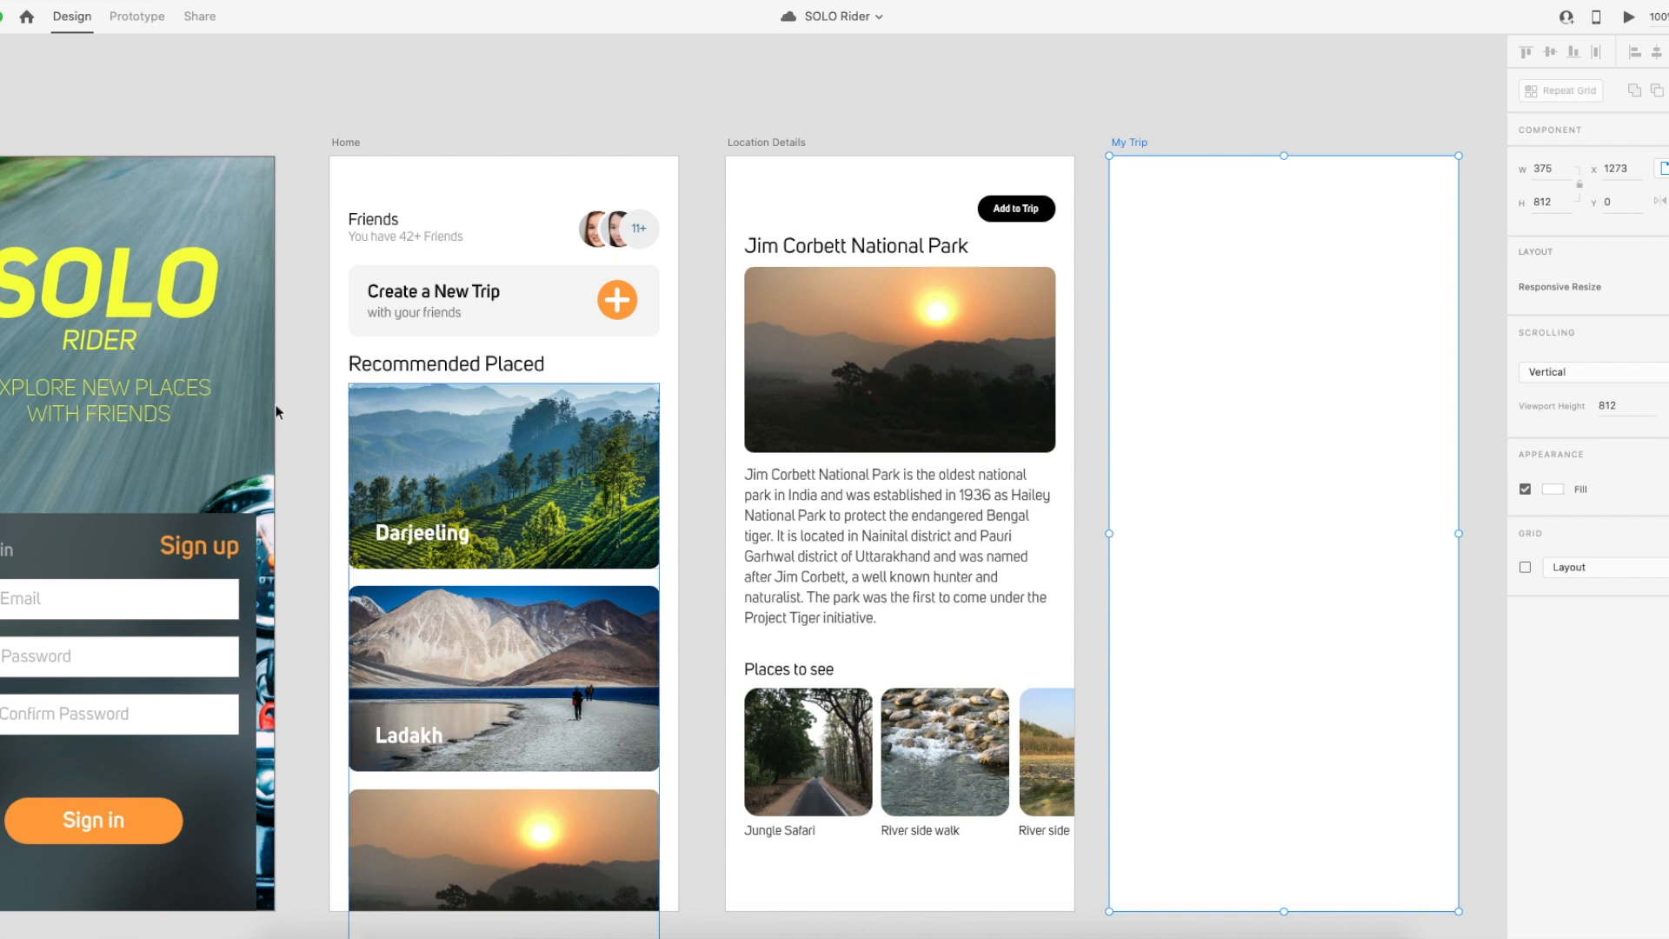
scroll(1192, 268, left, 1)
key(r)
mouse_move(1141, 206)
mouse_down()
mouse_move(1319, 328)
mouse_move(1437, 448)
mouse_up()
scroll(1443, 457, down, 1)
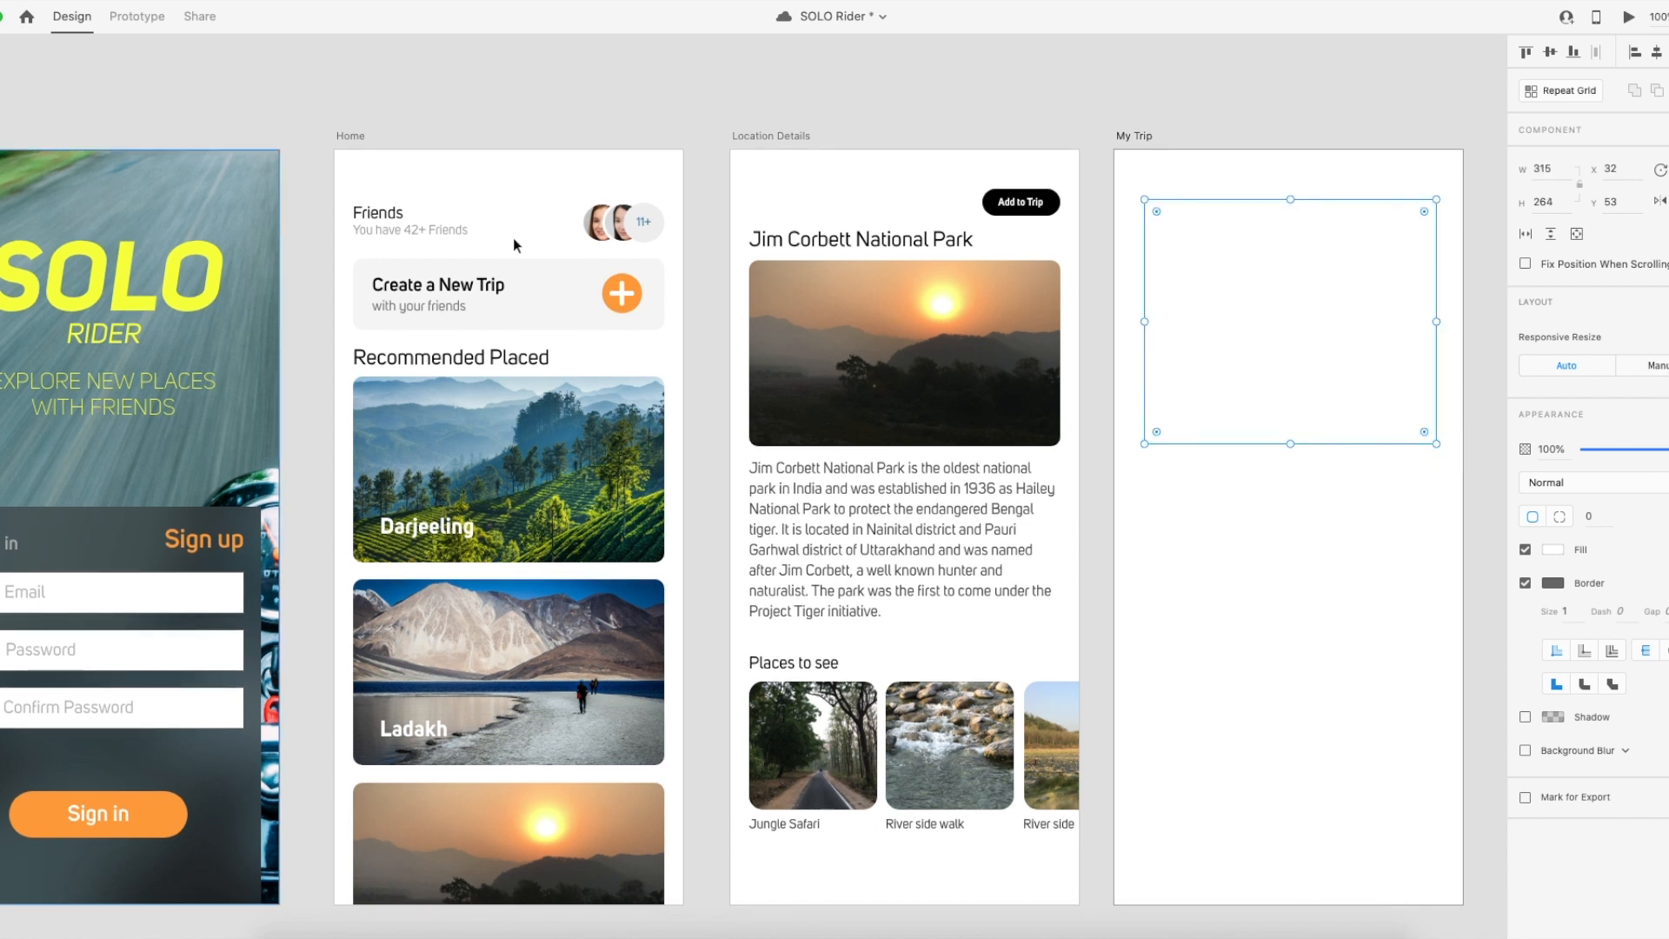
drag(1226, 406, 1166, 410)
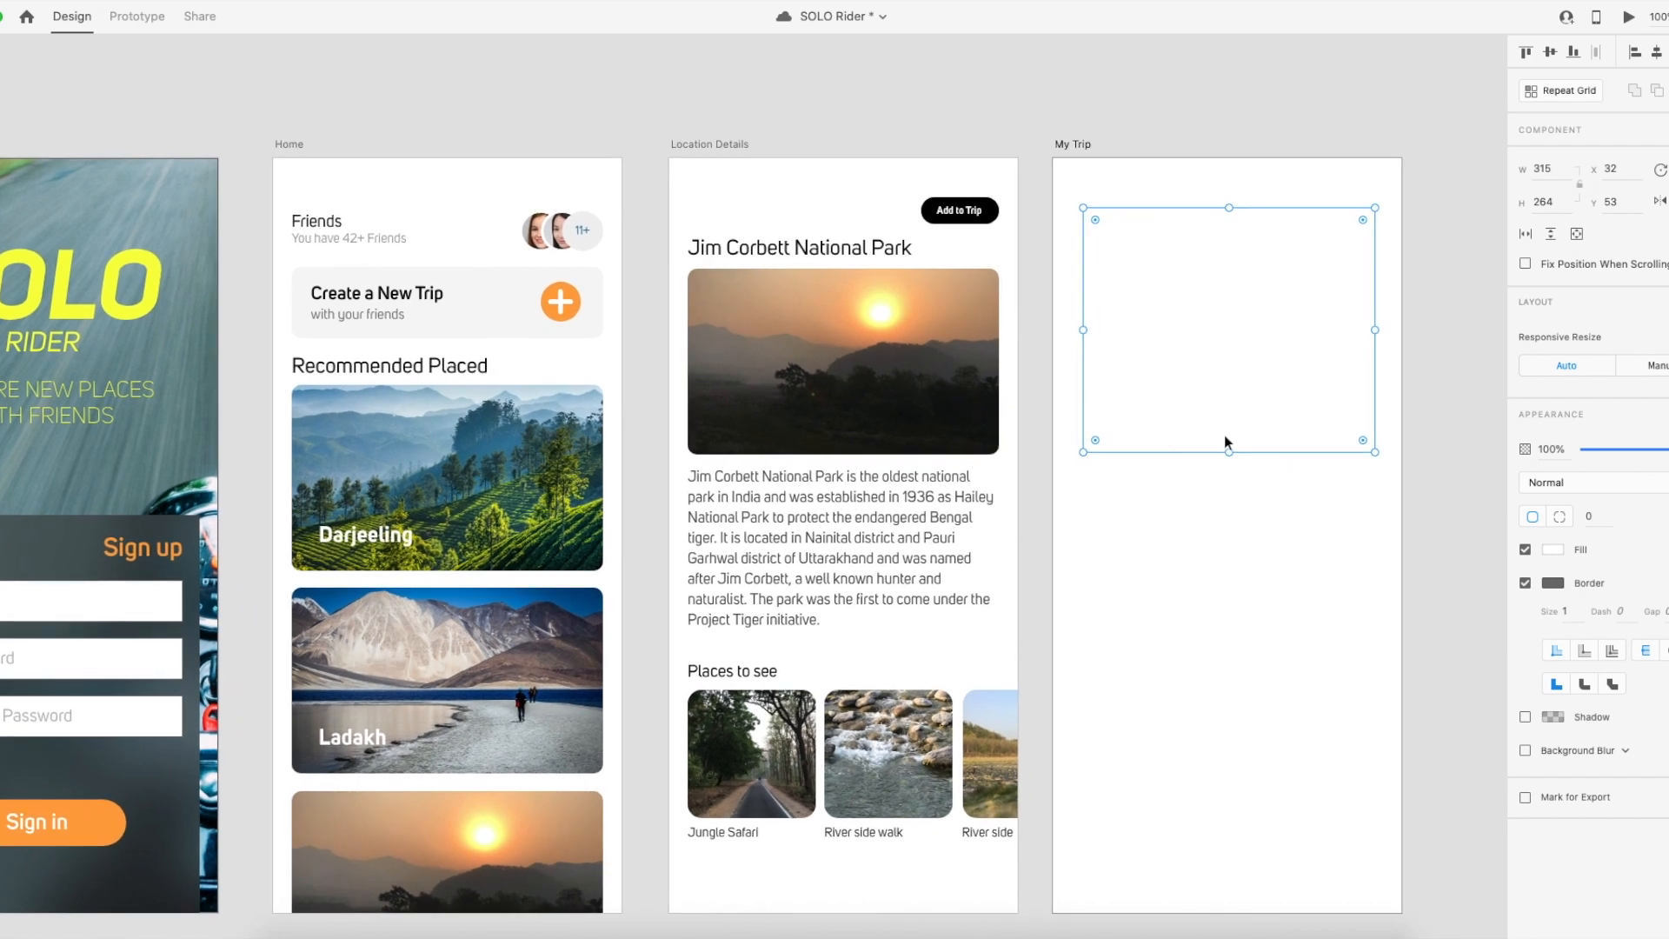
Try the SOLO heading's yellow and then the Home plus icon's orange as sampled fills for the My Trip rectangle.
scroll(1249, 460, up, 1)
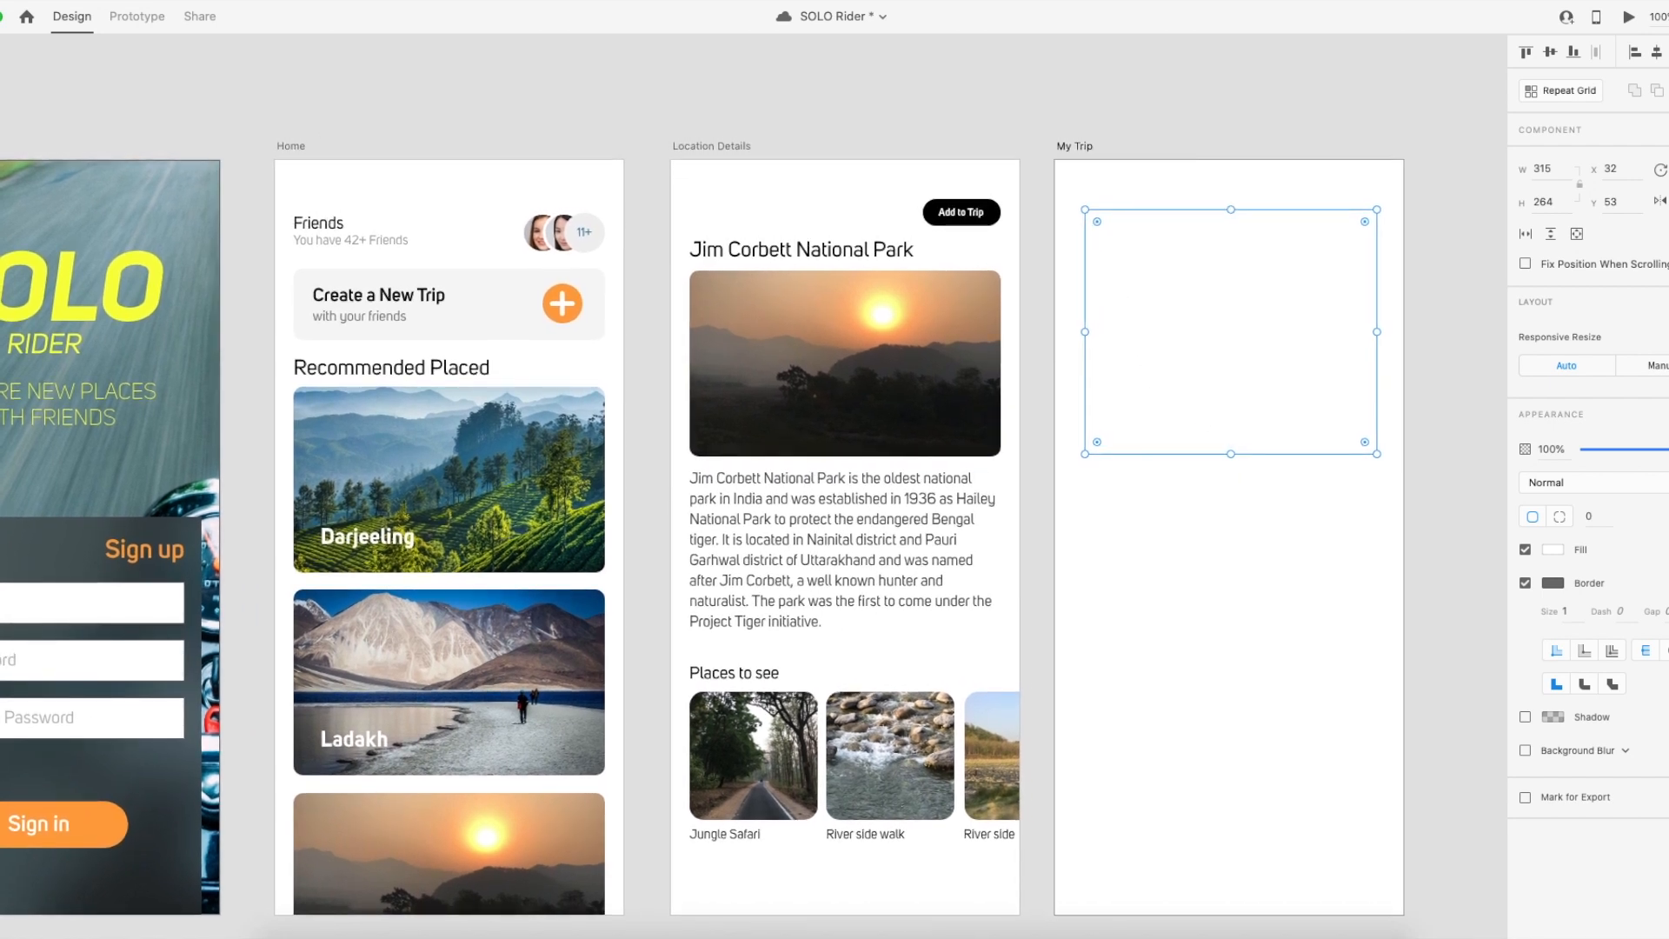
click(1562, 561)
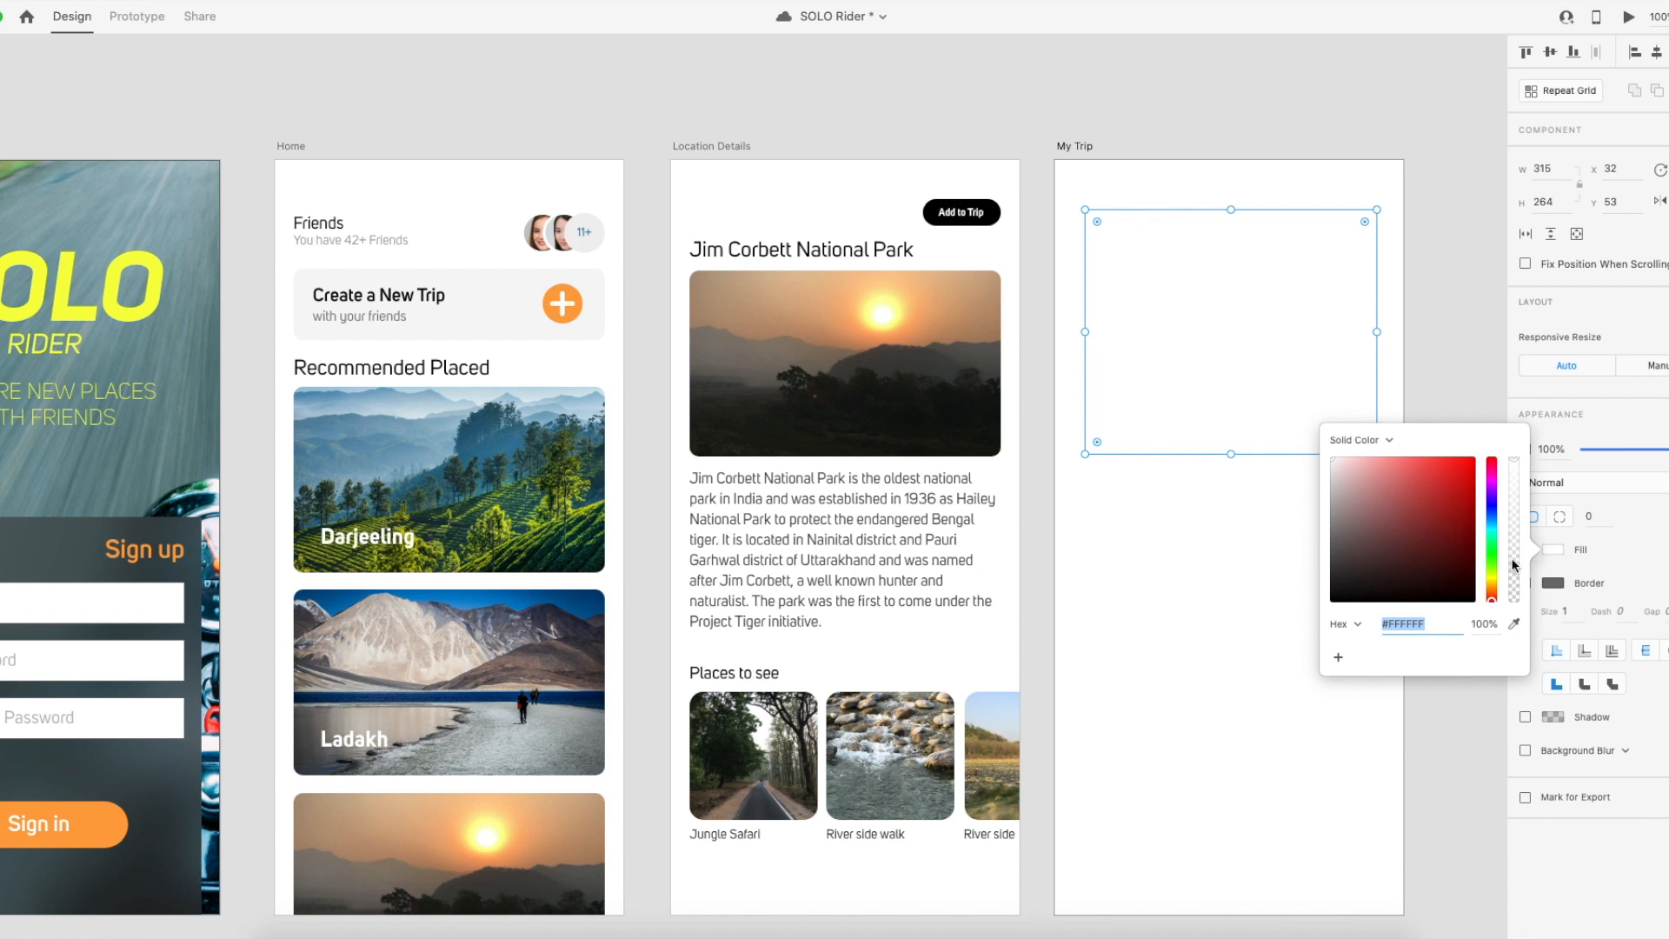
click(1514, 624)
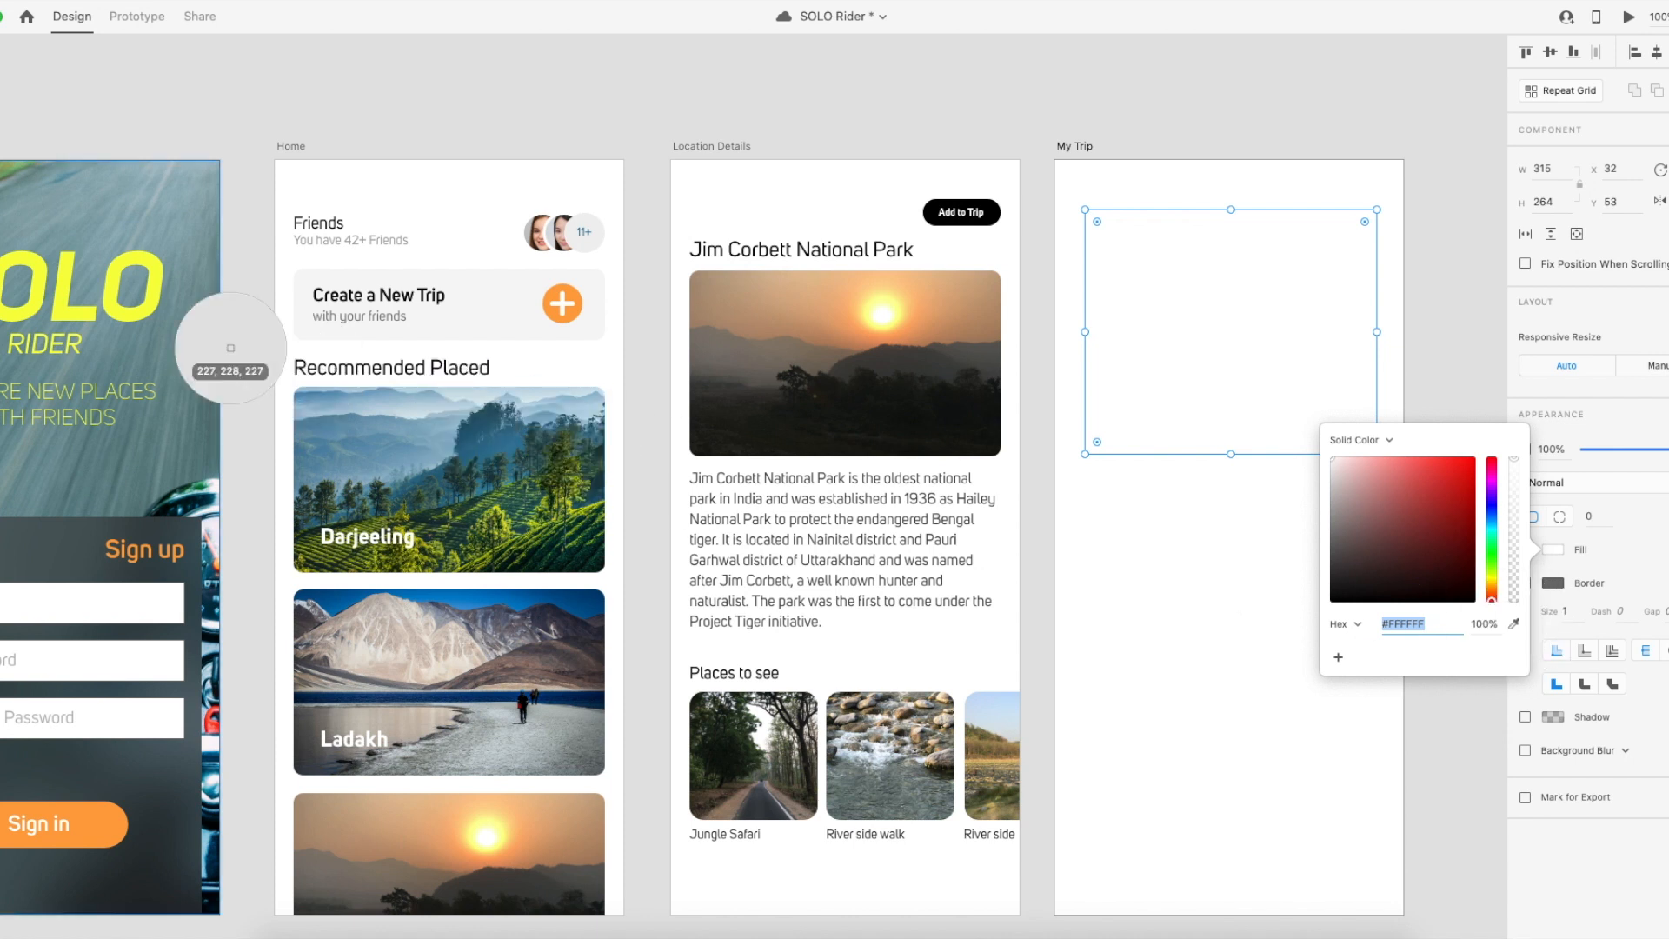
click(144, 311)
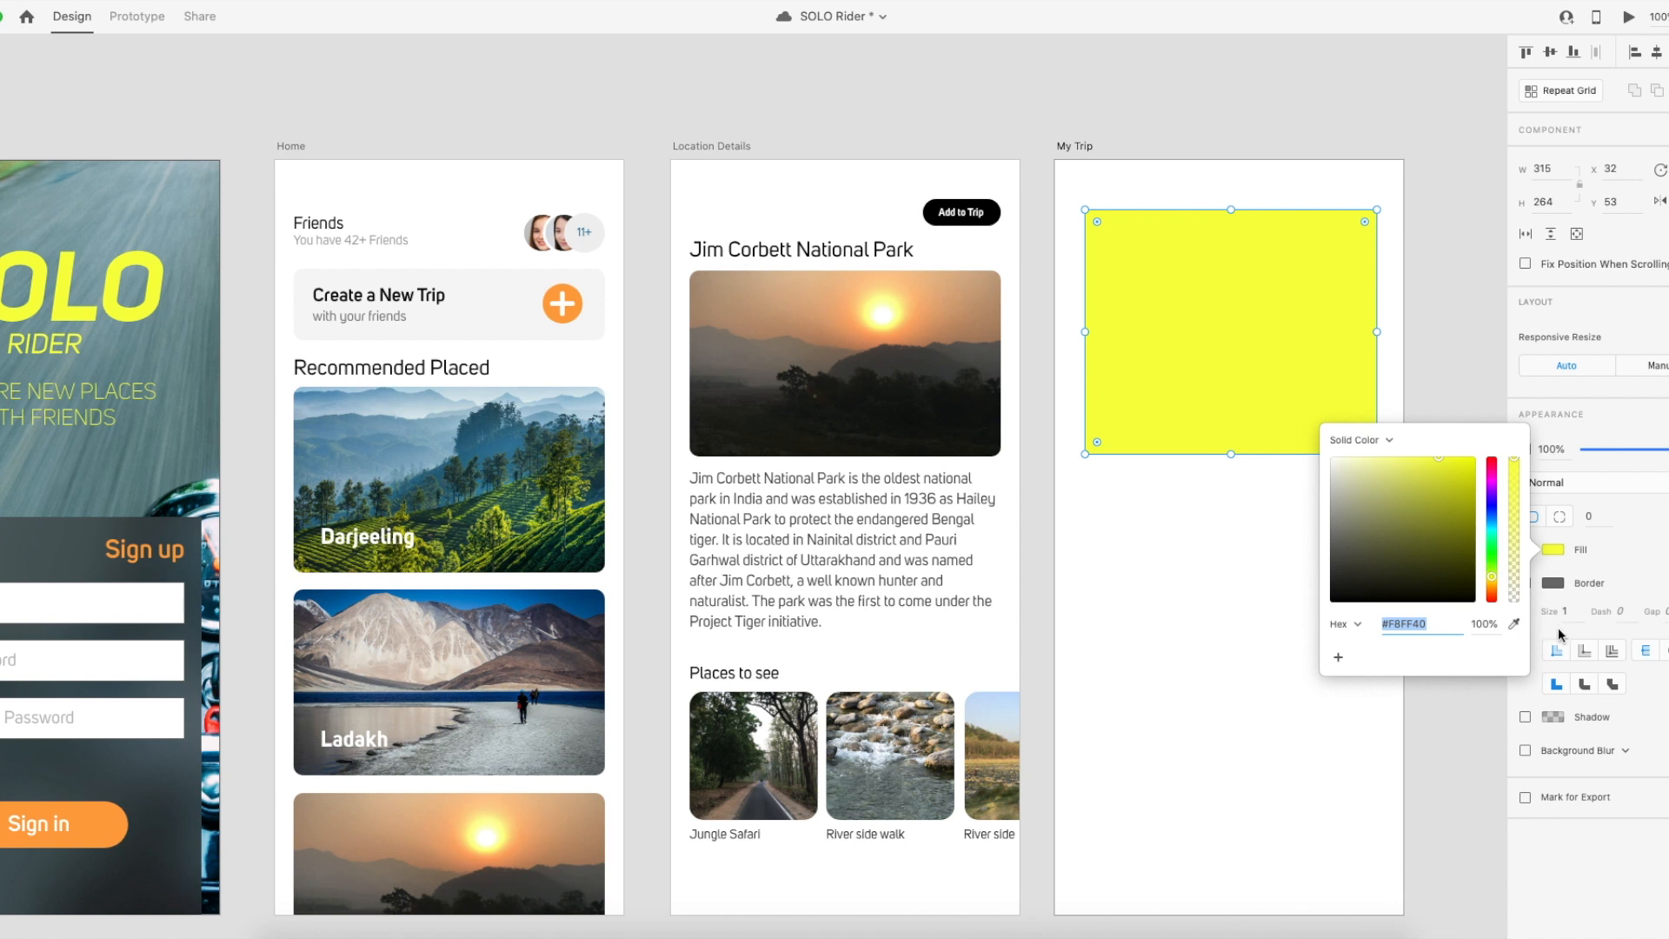
click(1514, 623)
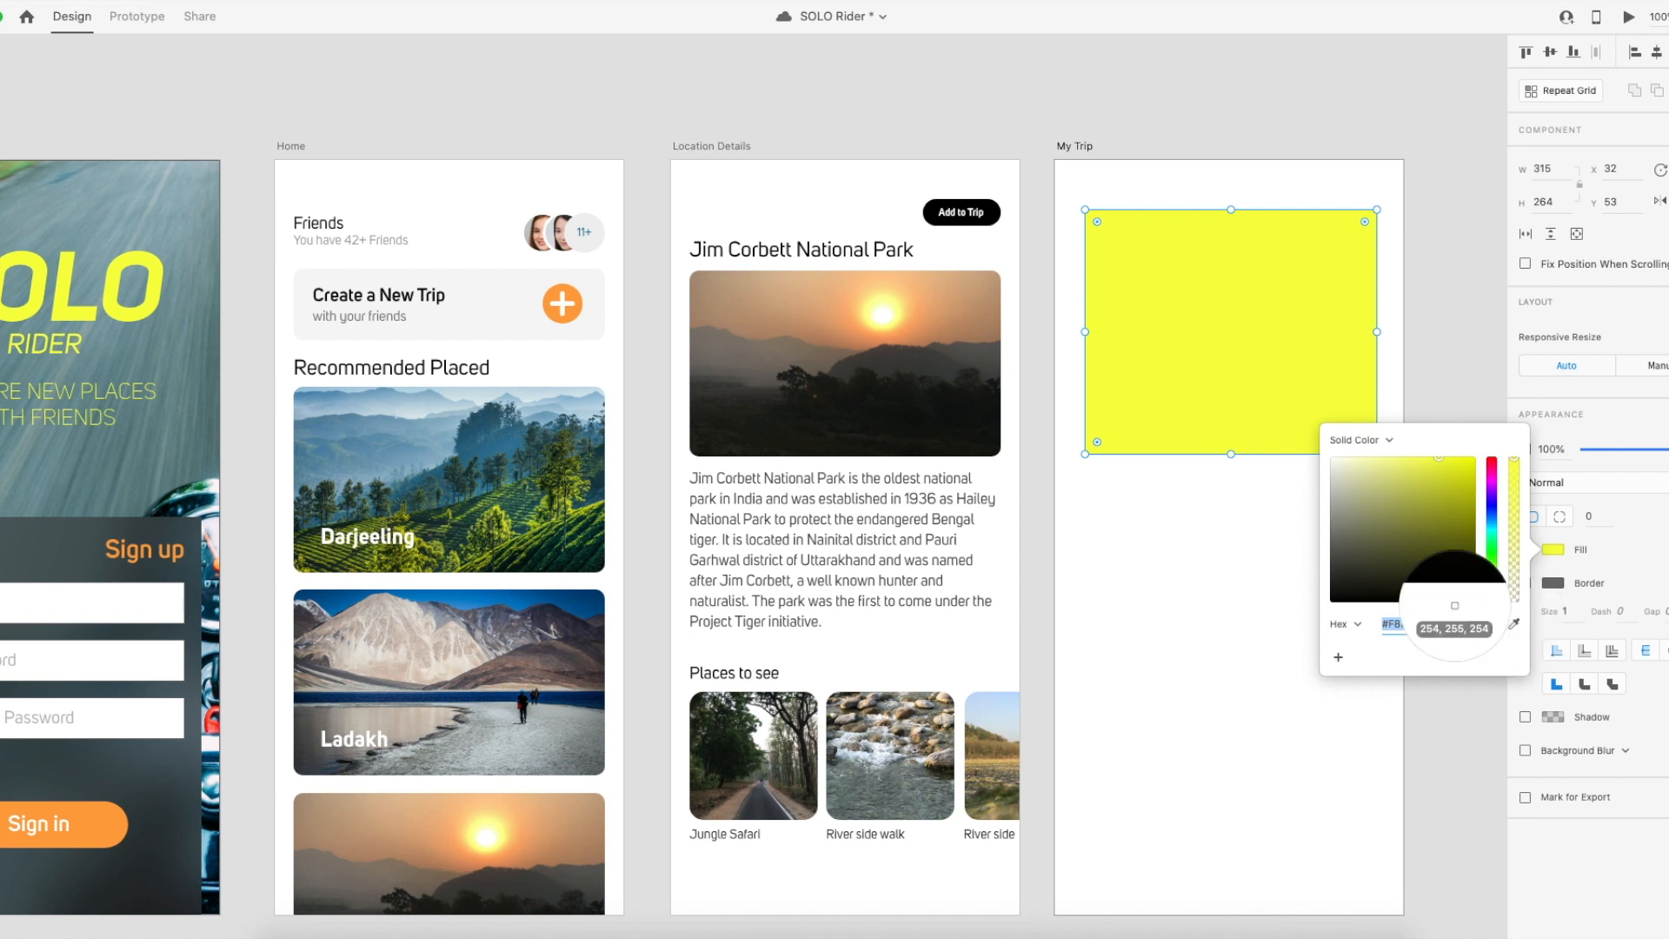
click(563, 304)
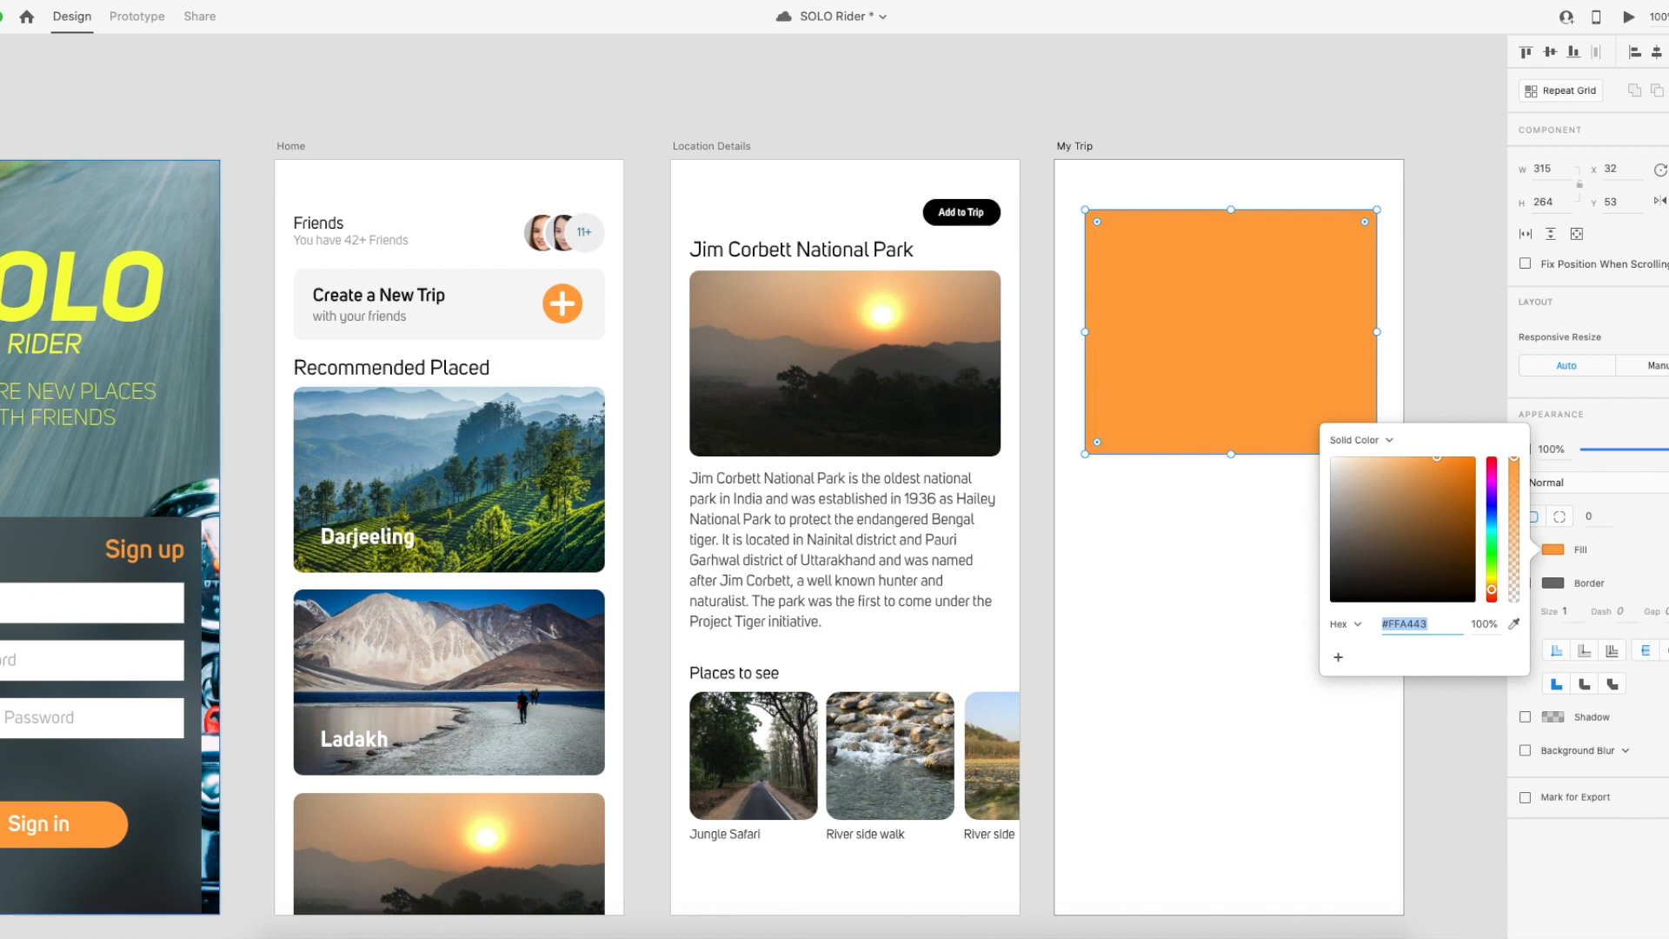
Show the document's assets alongside the artboards, keeping the My Trip rectangle selected.
key(super+shift+y)
key(super+k)
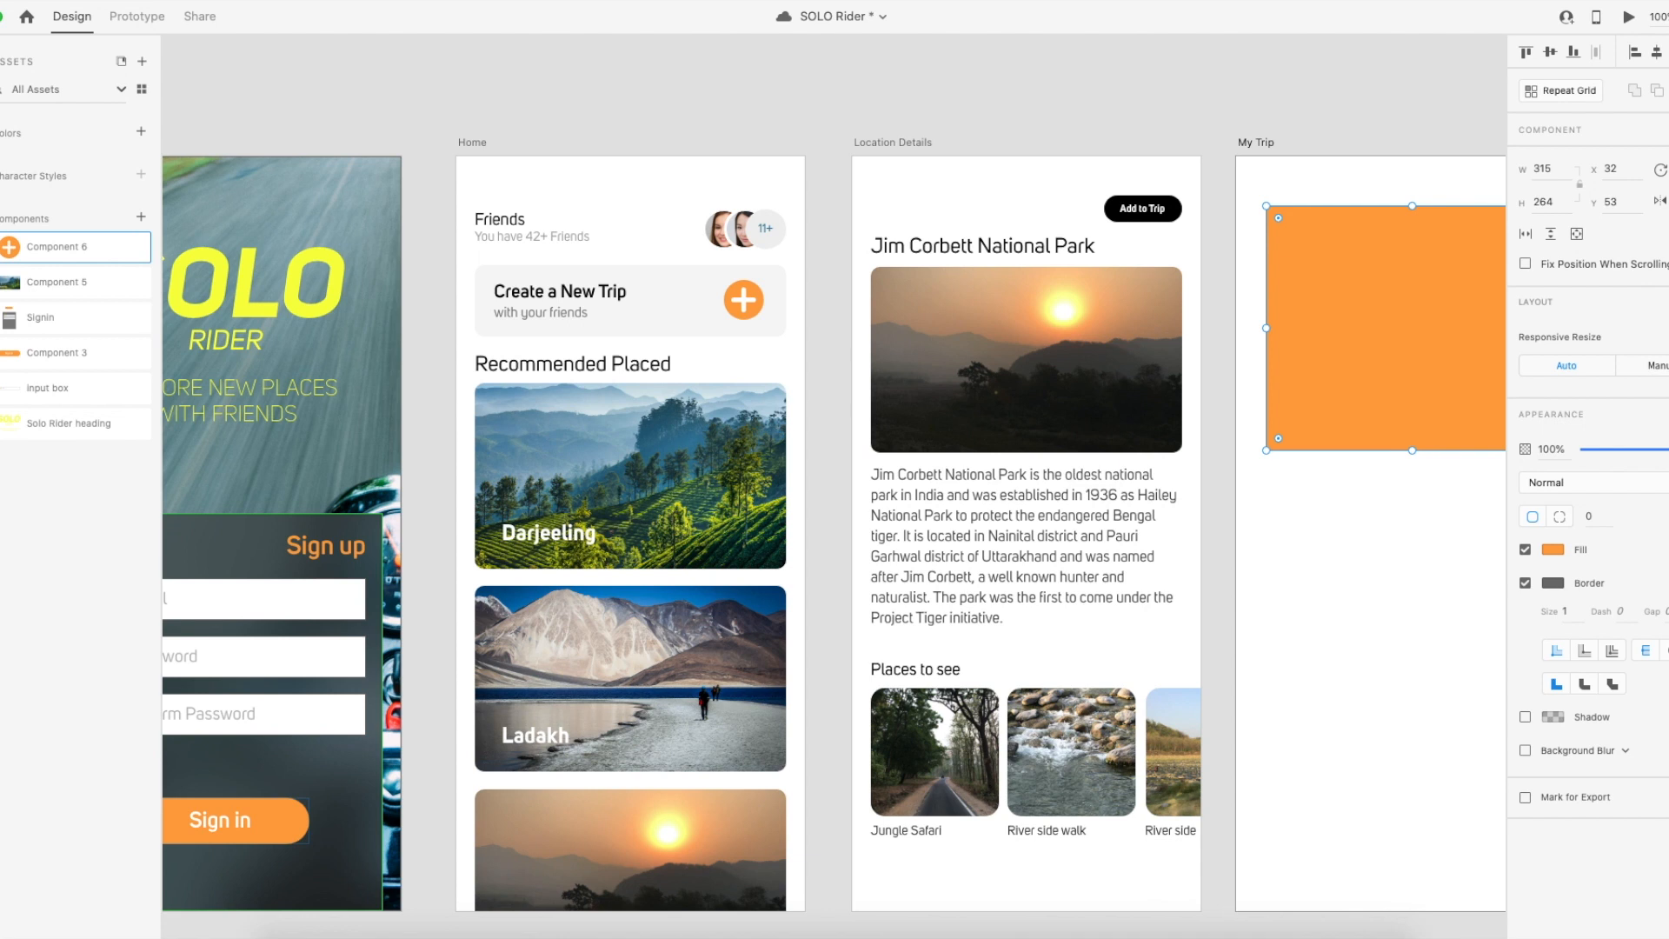
click(1313, 519)
drag(1325, 477, 1238, 517)
click(1217, 390)
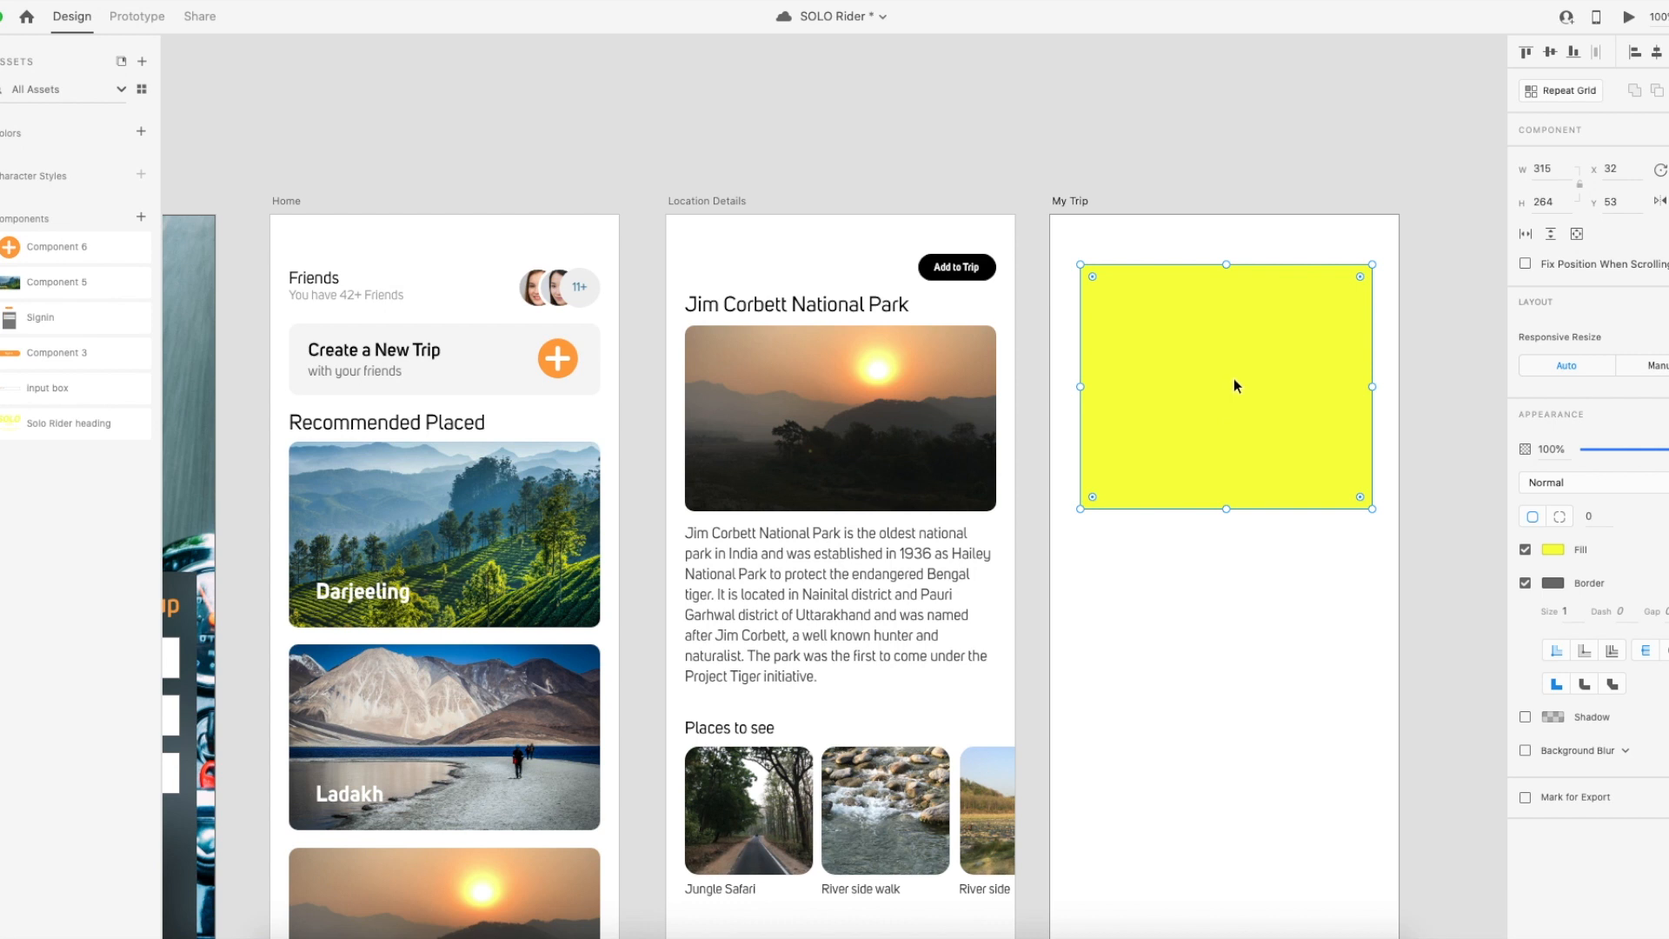
Try a paler yellow as the My Trip rectangle's fill.
click(1553, 549)
click(1350, 507)
drag(1350, 507, 1354, 459)
Fill the My Trip rectangle with the soft orange sampled from the sunset photo on the Location Details artboard.
click(1661, 569)
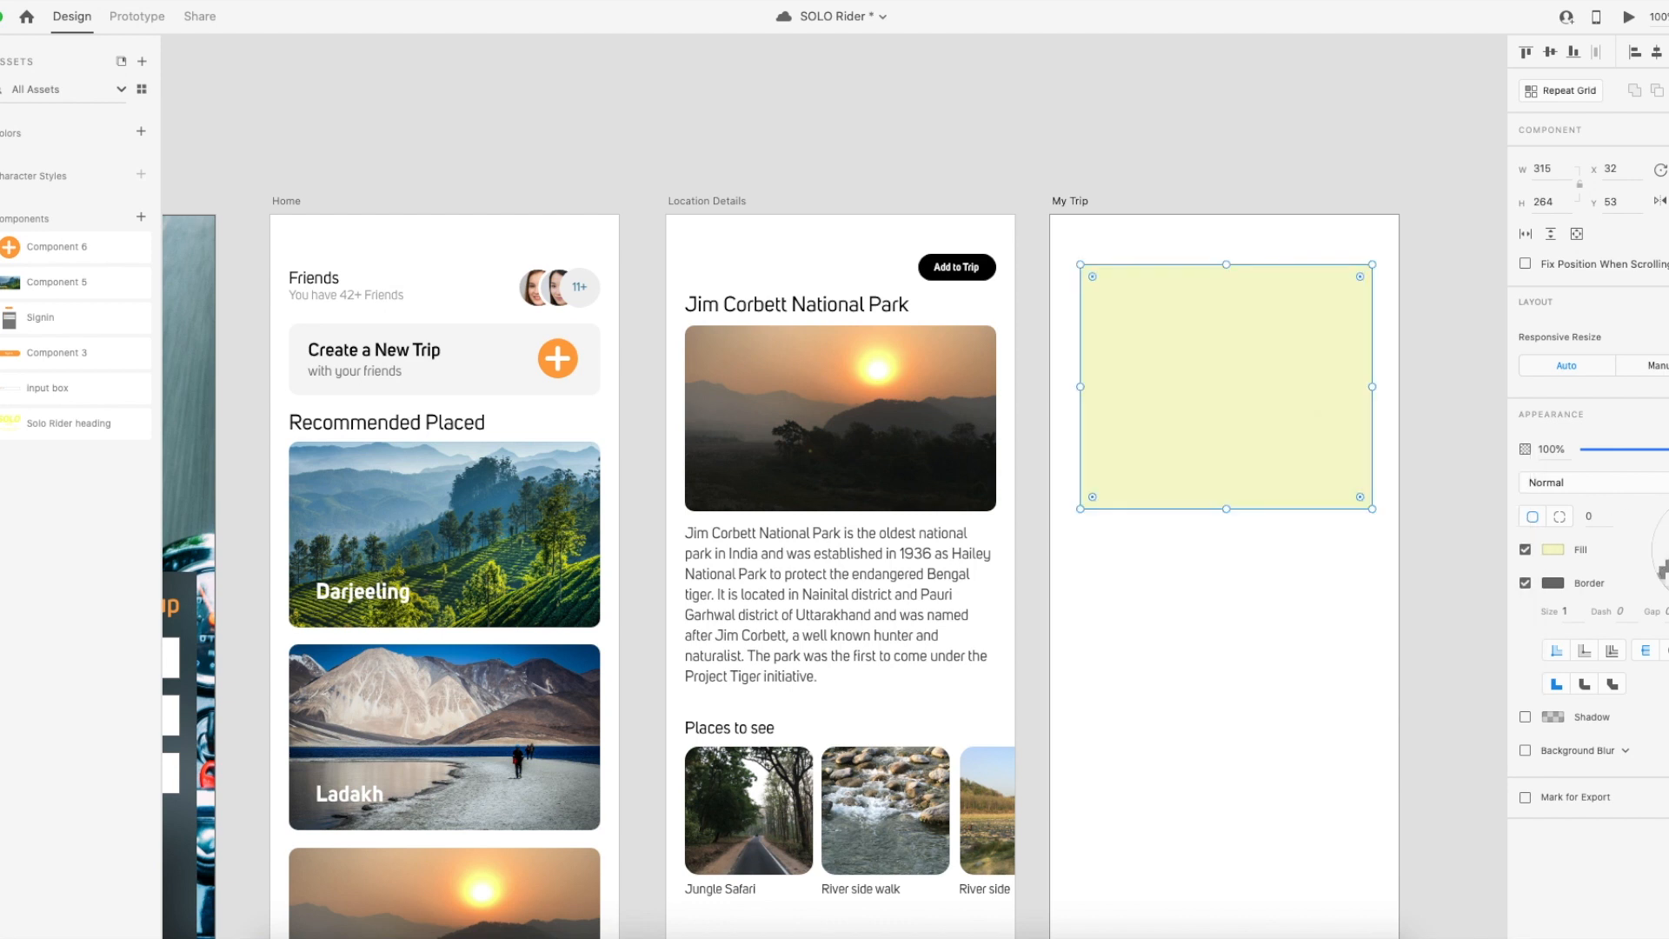
click(929, 374)
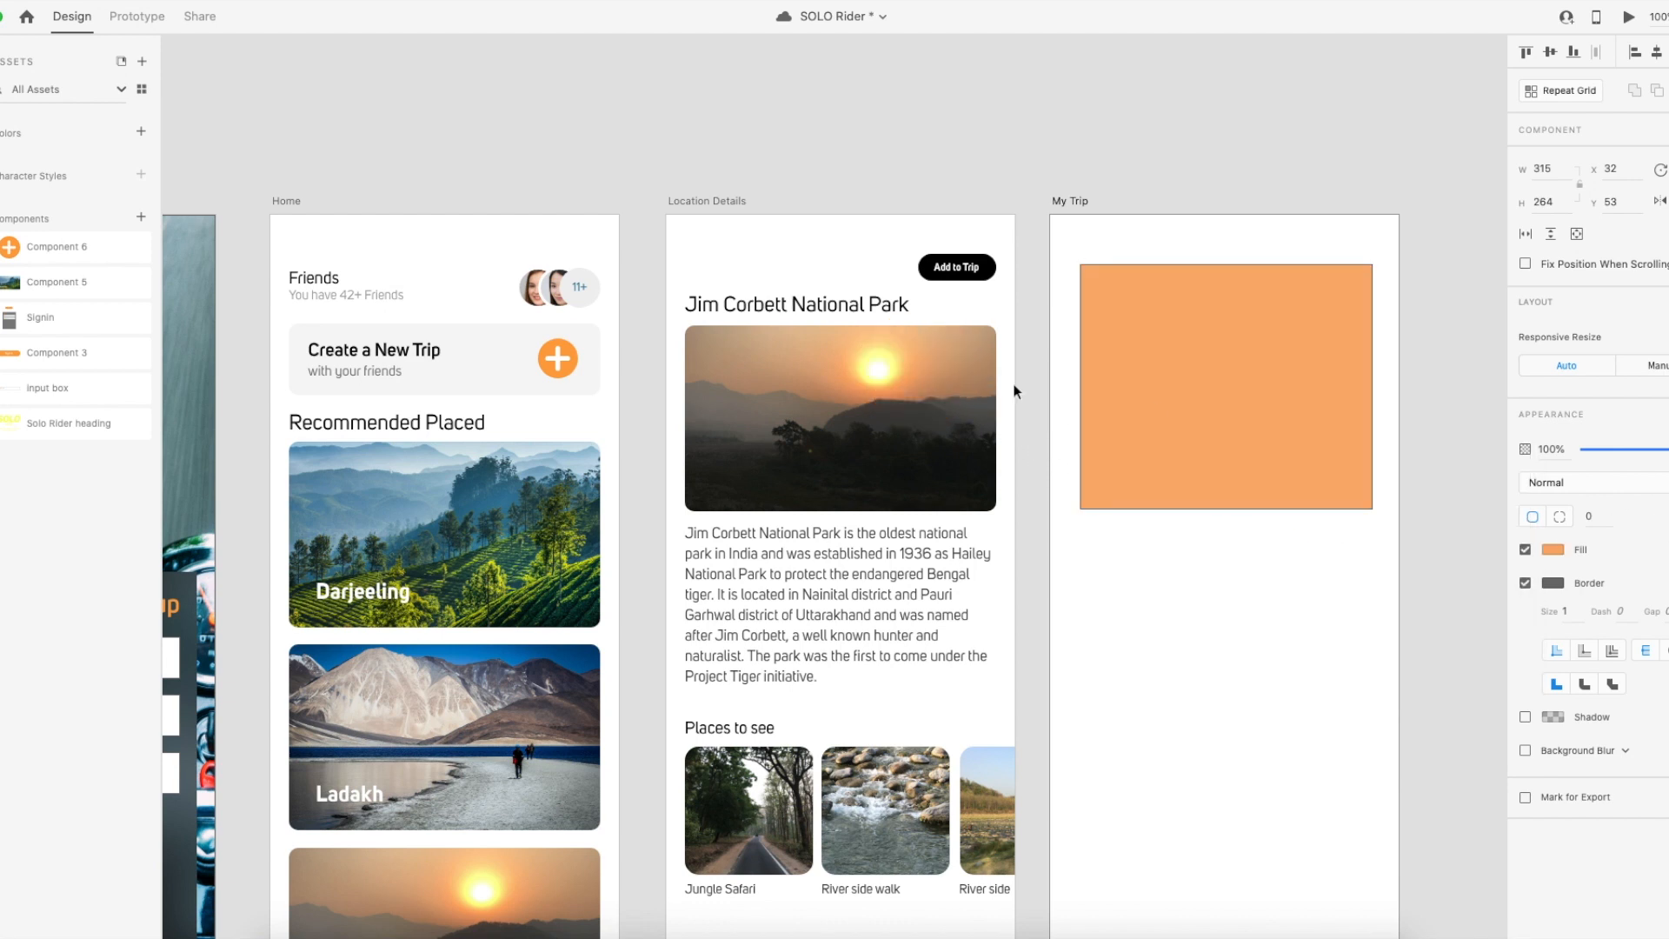
click(1643, 550)
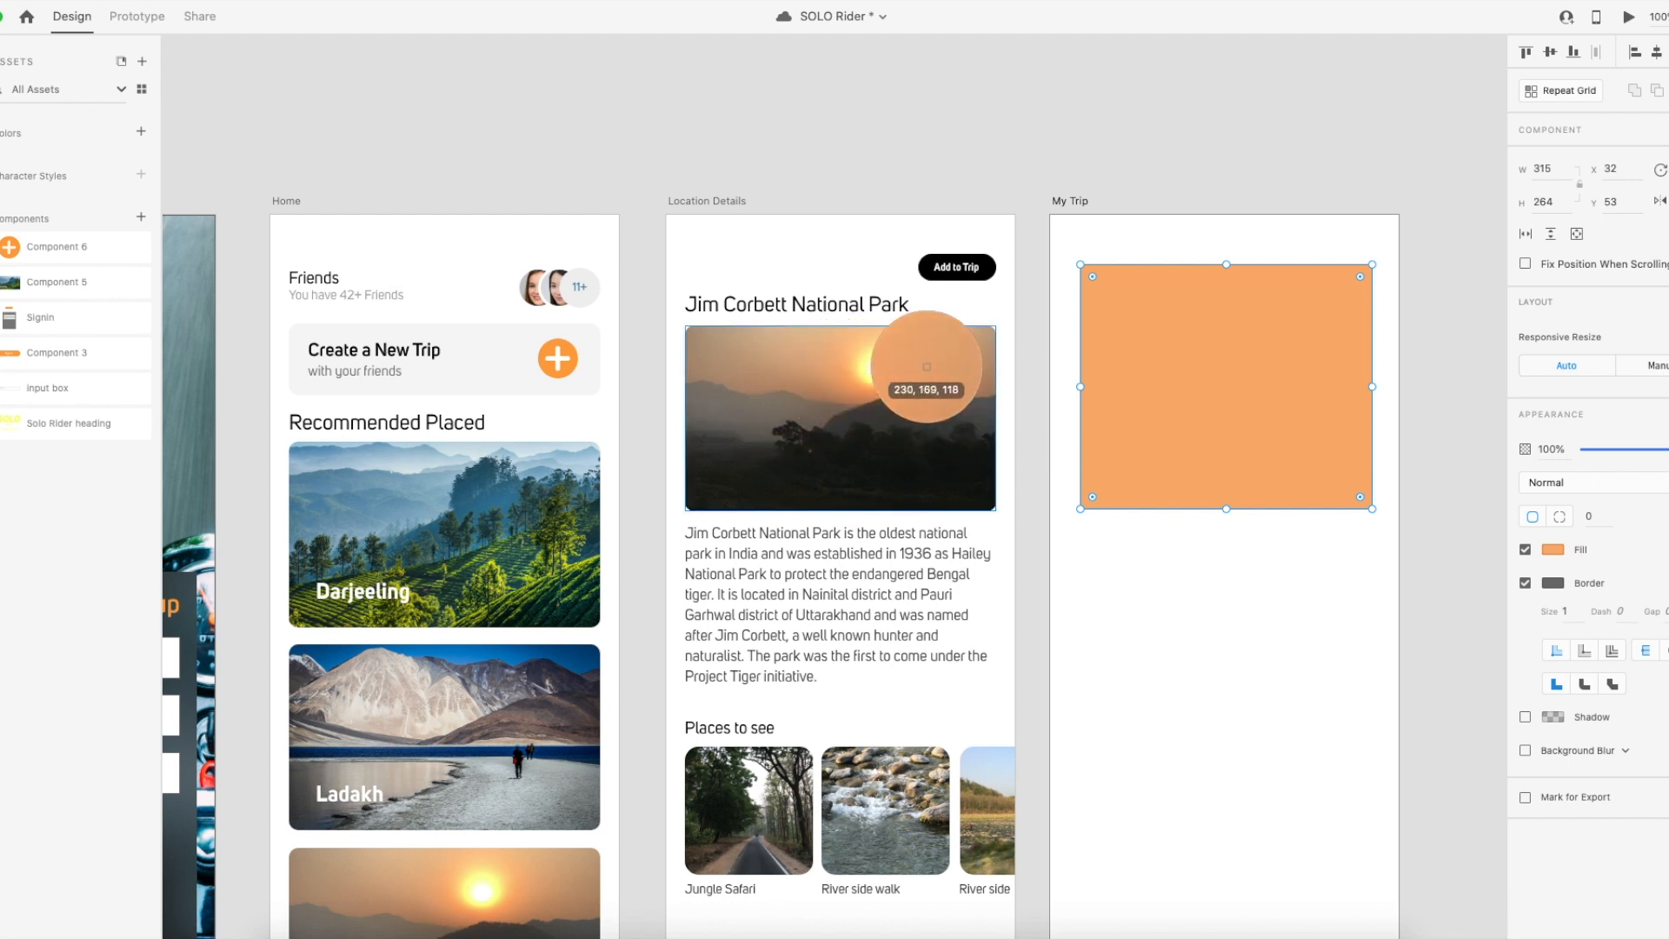
click(927, 367)
click(1199, 441)
drag(1122, 563, 1122, 403)
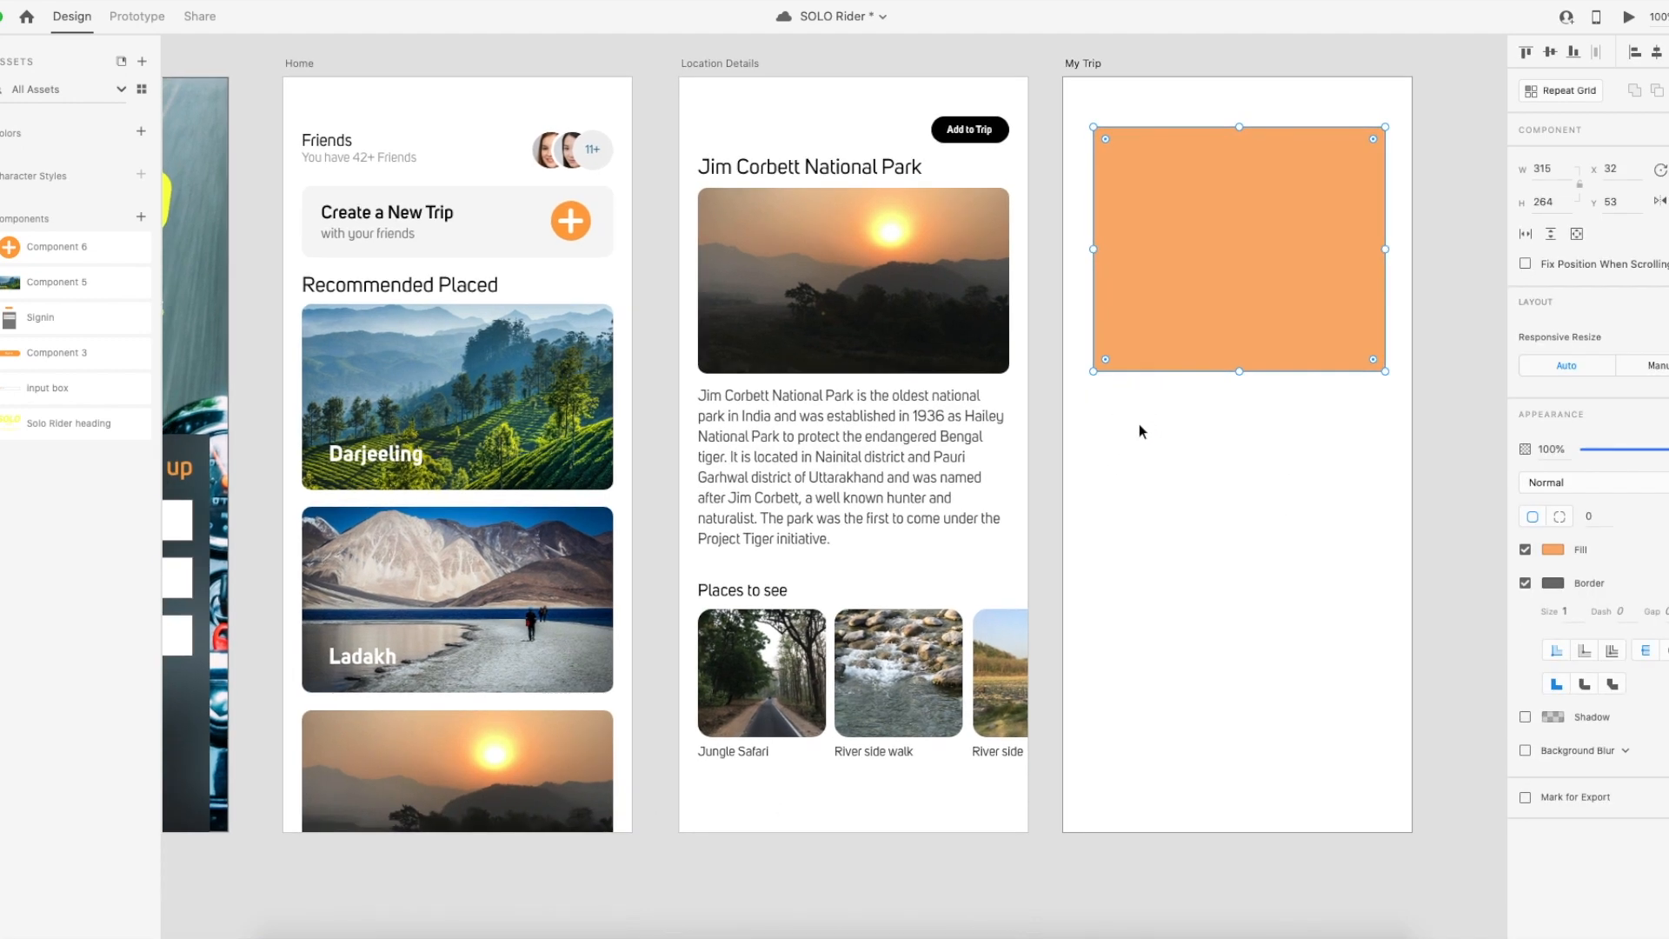
Resize the orange rectangle to 375 by 326 at X 0, Y 0 so it spans the upper part of the My Trip artboard.
drag(1240, 324, 1159, 384)
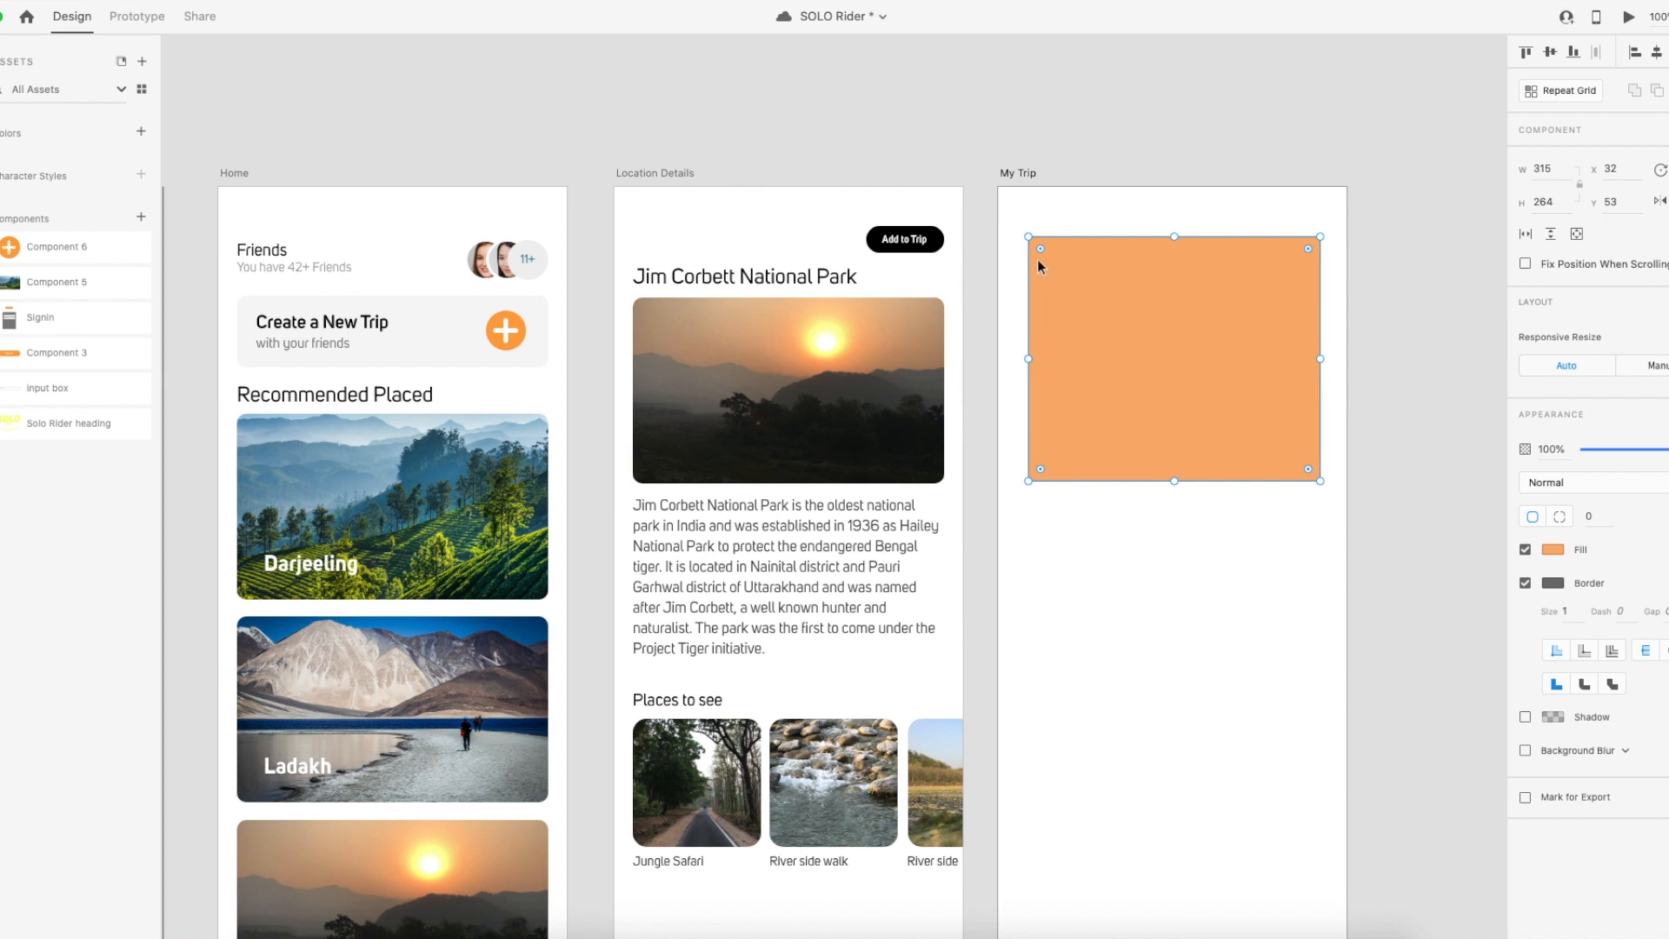
drag(1028, 236, 999, 187)
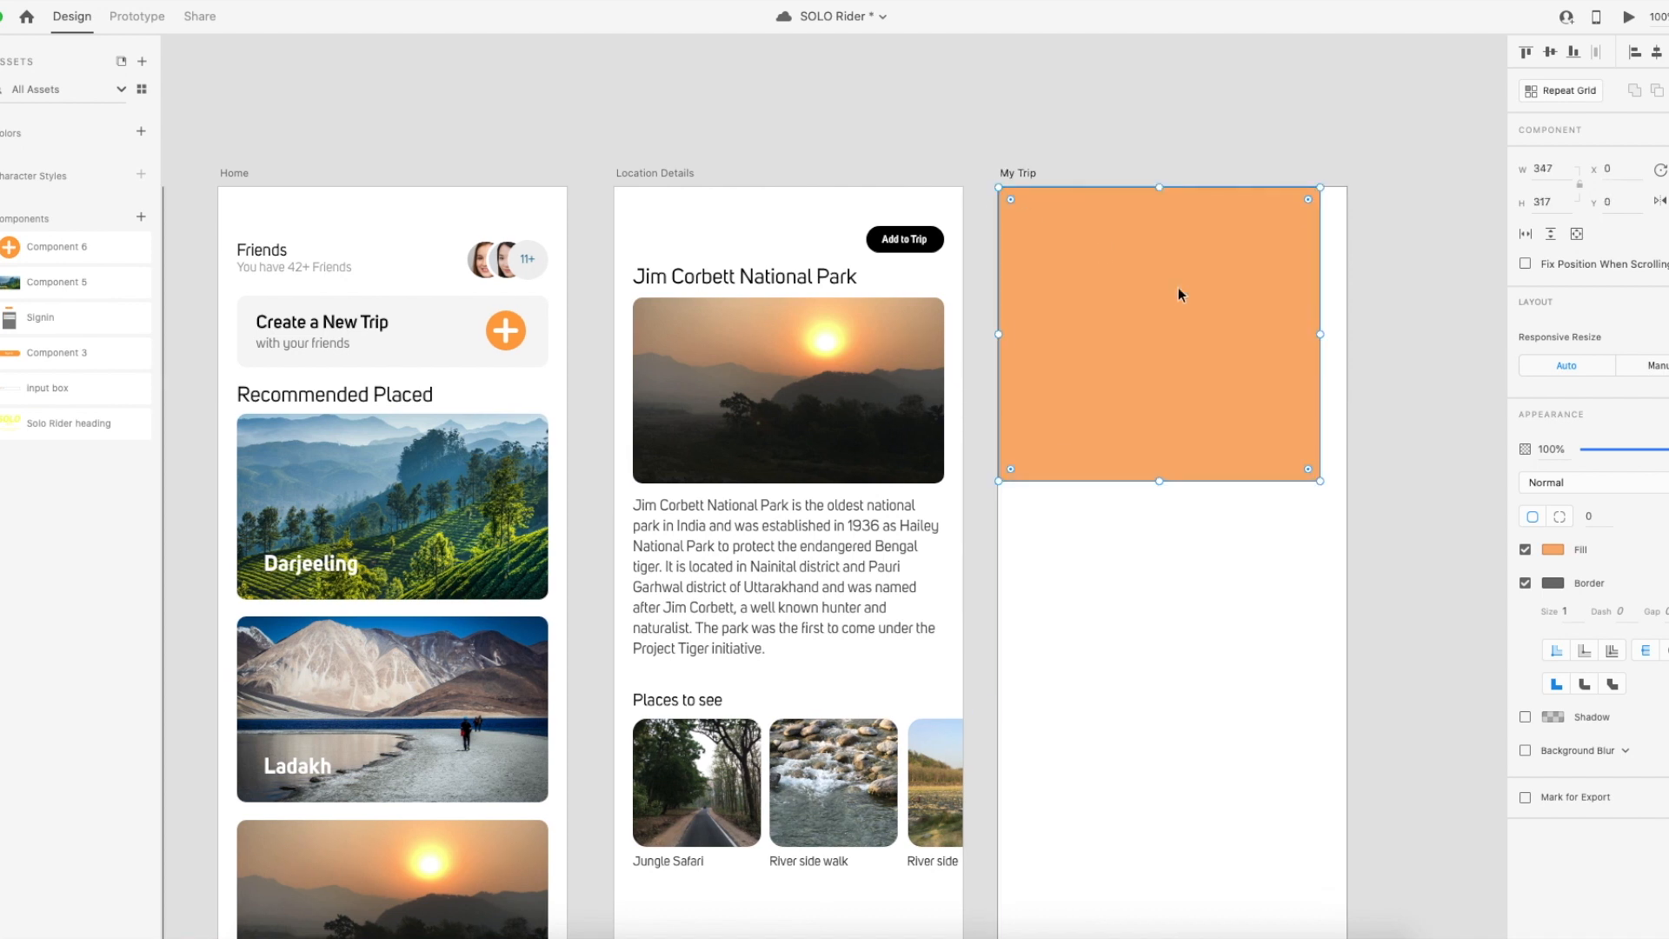
drag(1321, 481, 1343, 488)
drag(1173, 490, 1174, 492)
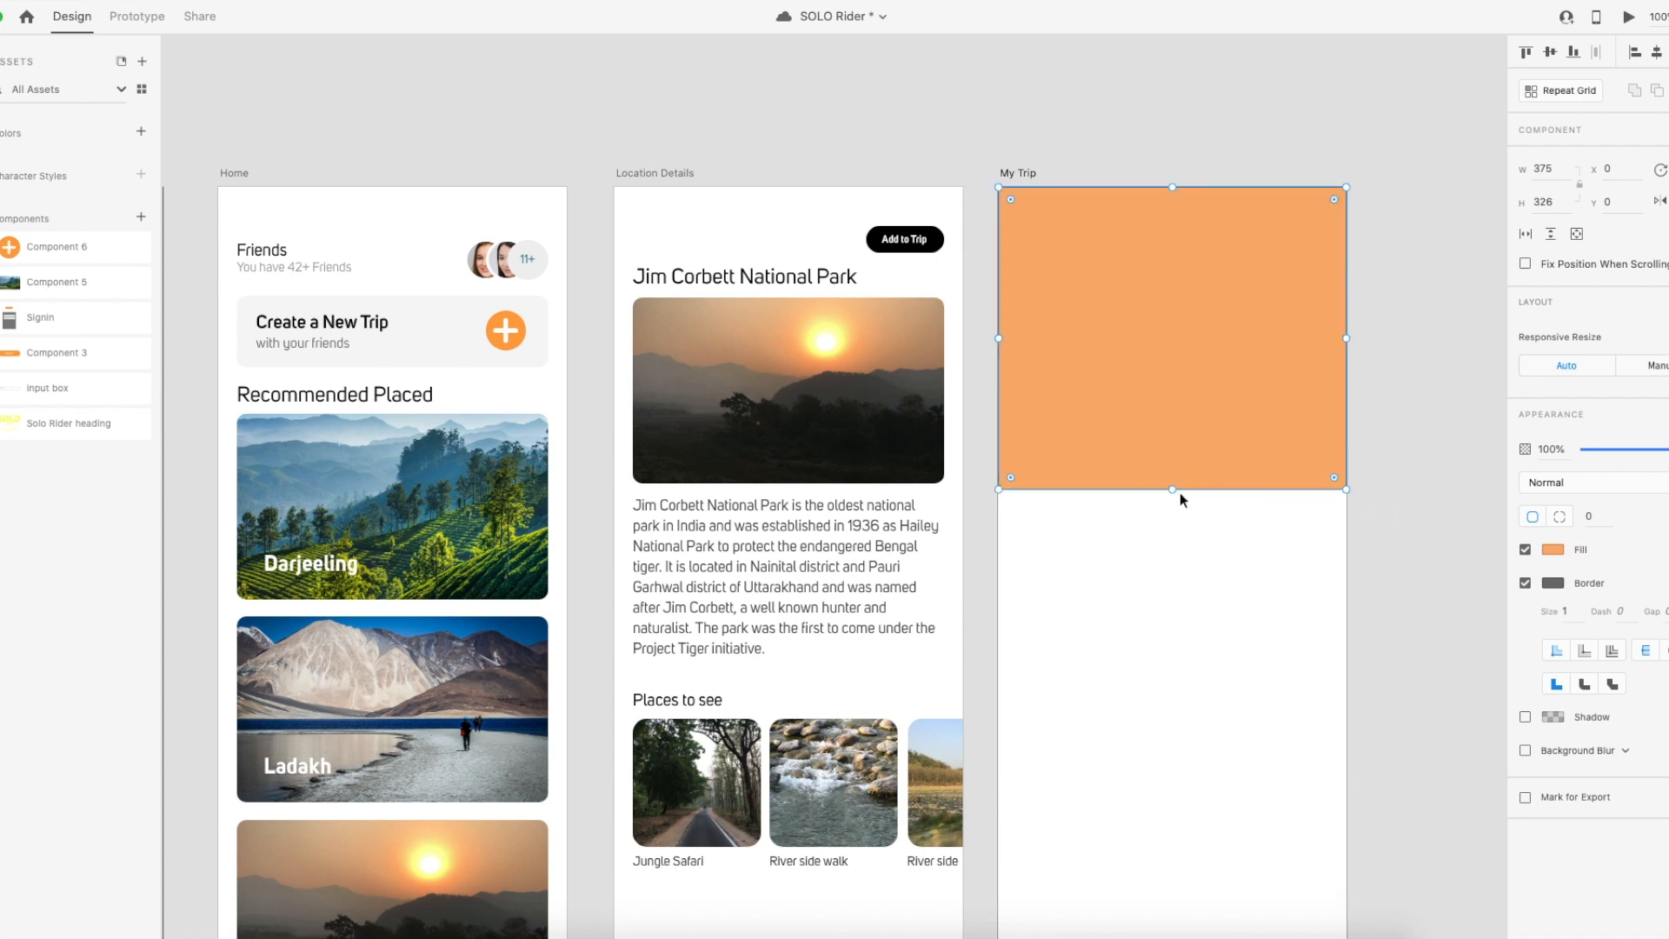
scroll(1196, 522, down, 2)
click(1178, 626)
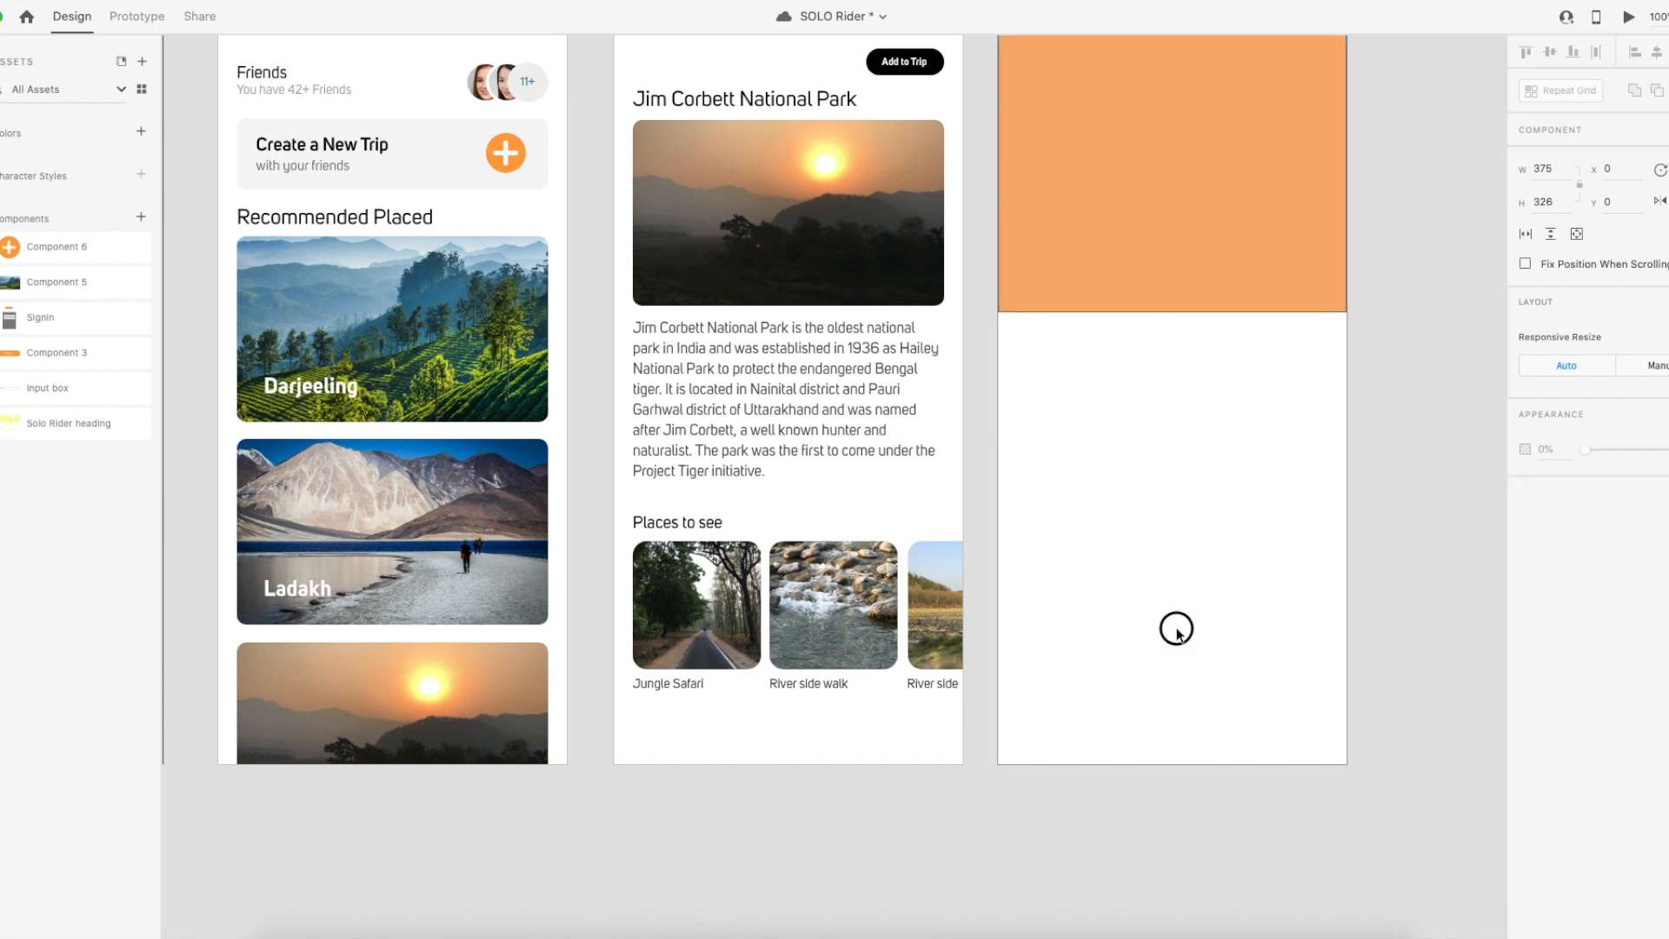
Place an Input box component on the orange rectangle and replace its Email text with "Enter Trip Name".
scroll(1166, 596, up, 1)
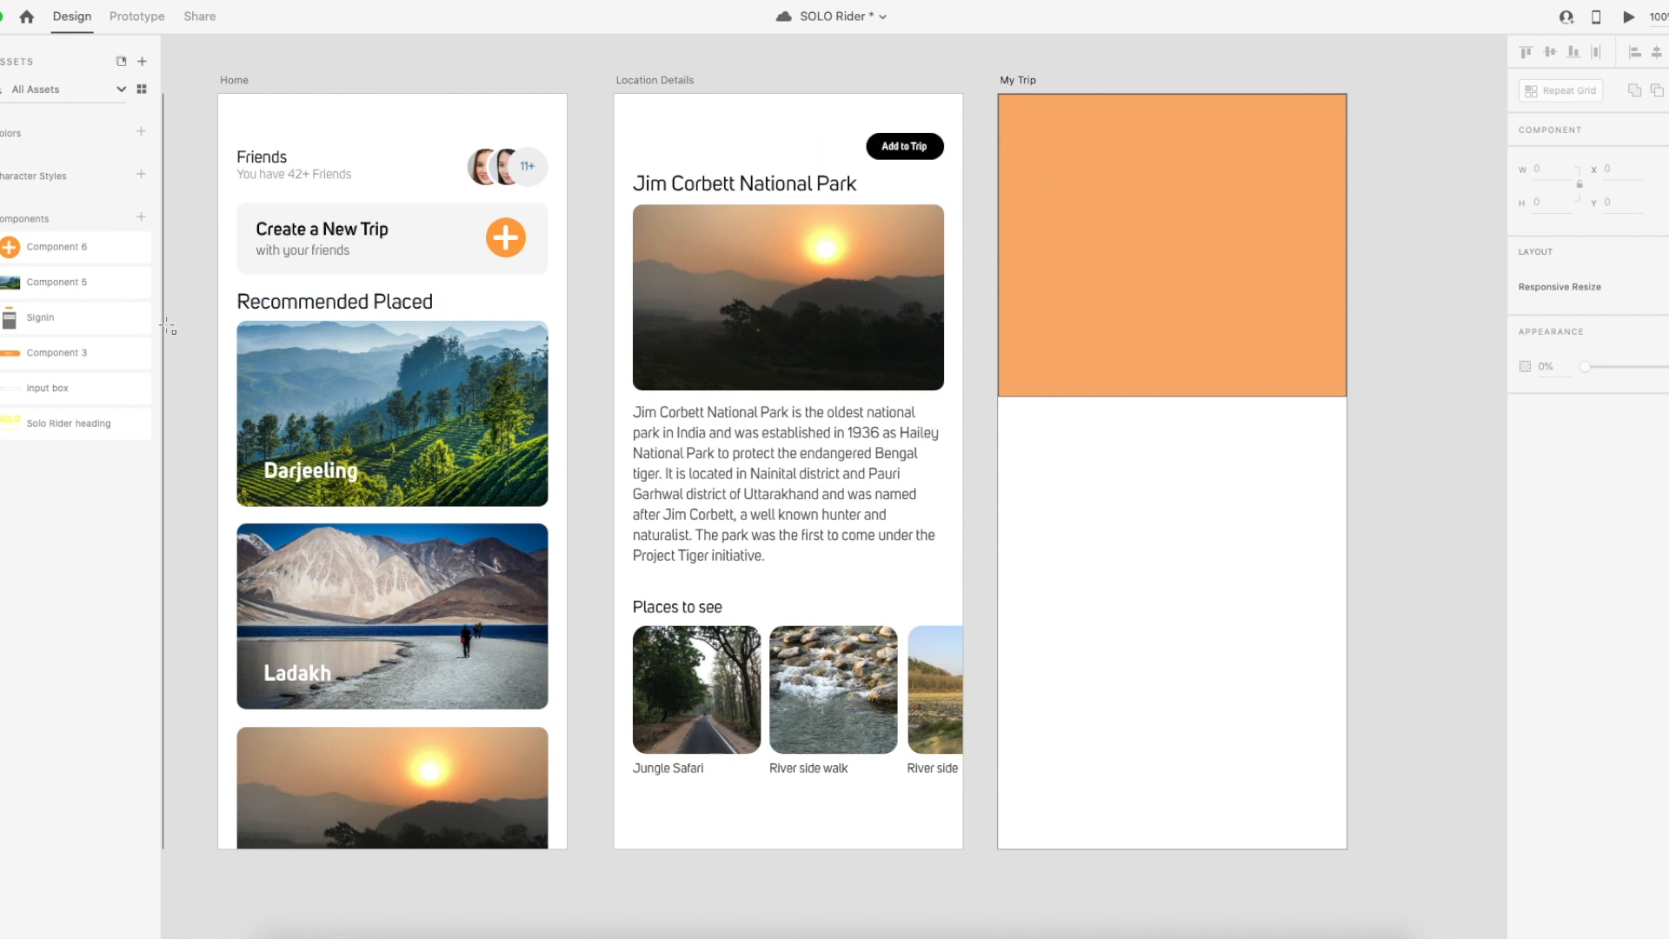
drag(55, 390, 1170, 264)
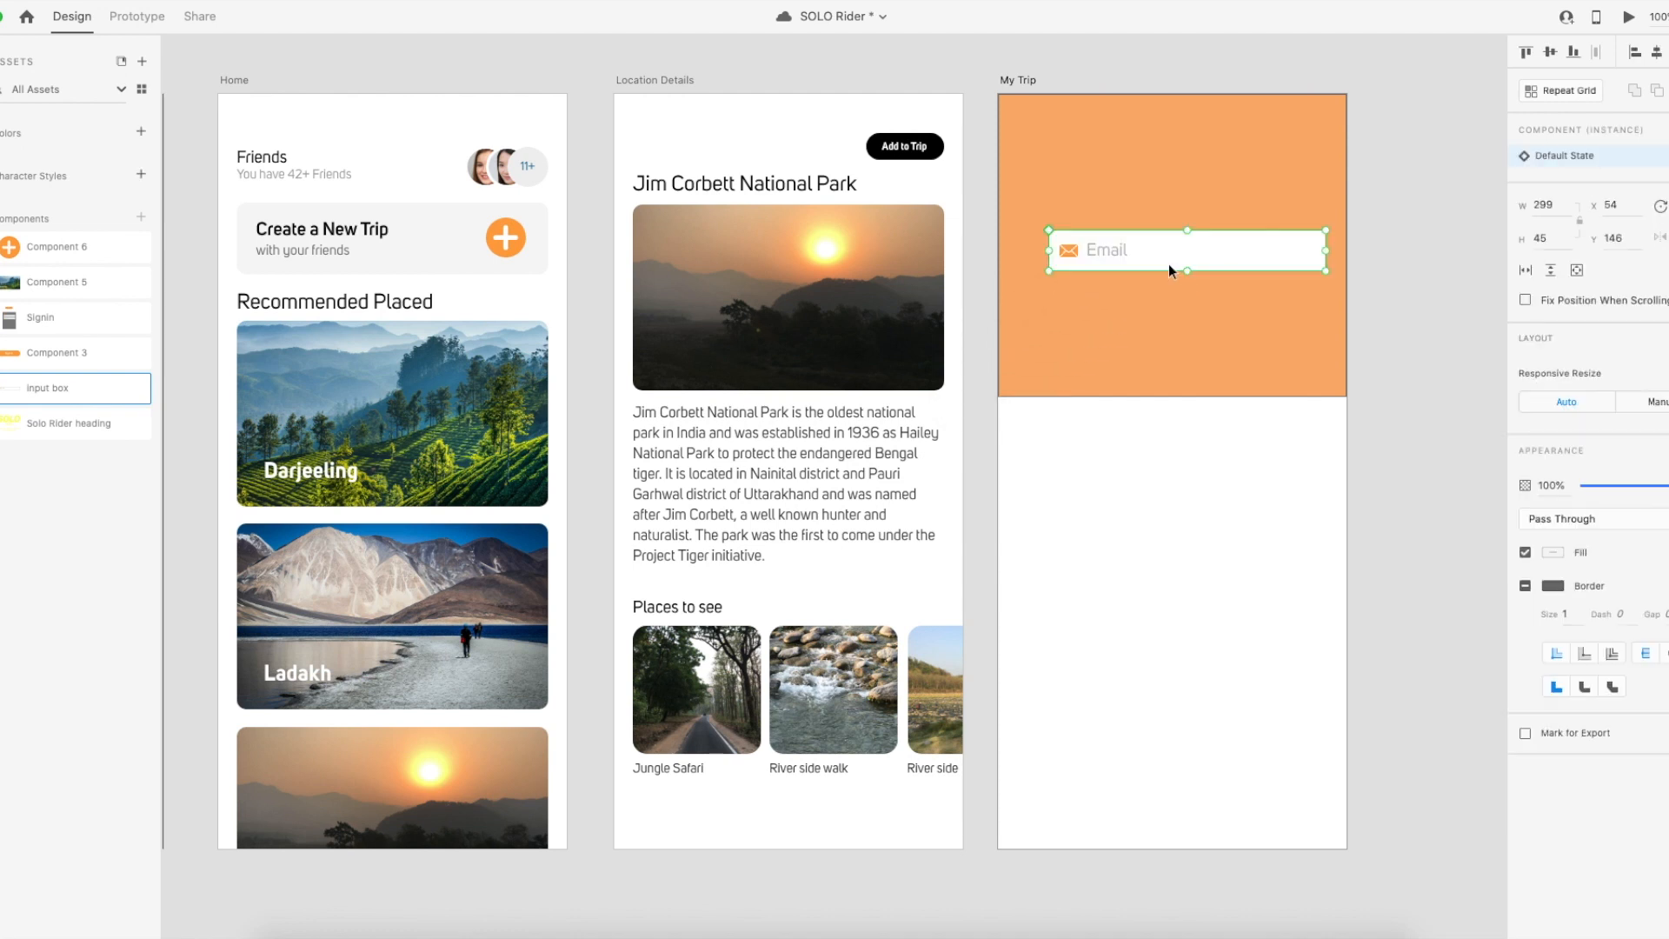
double_click(1104, 249)
double_click(1104, 250)
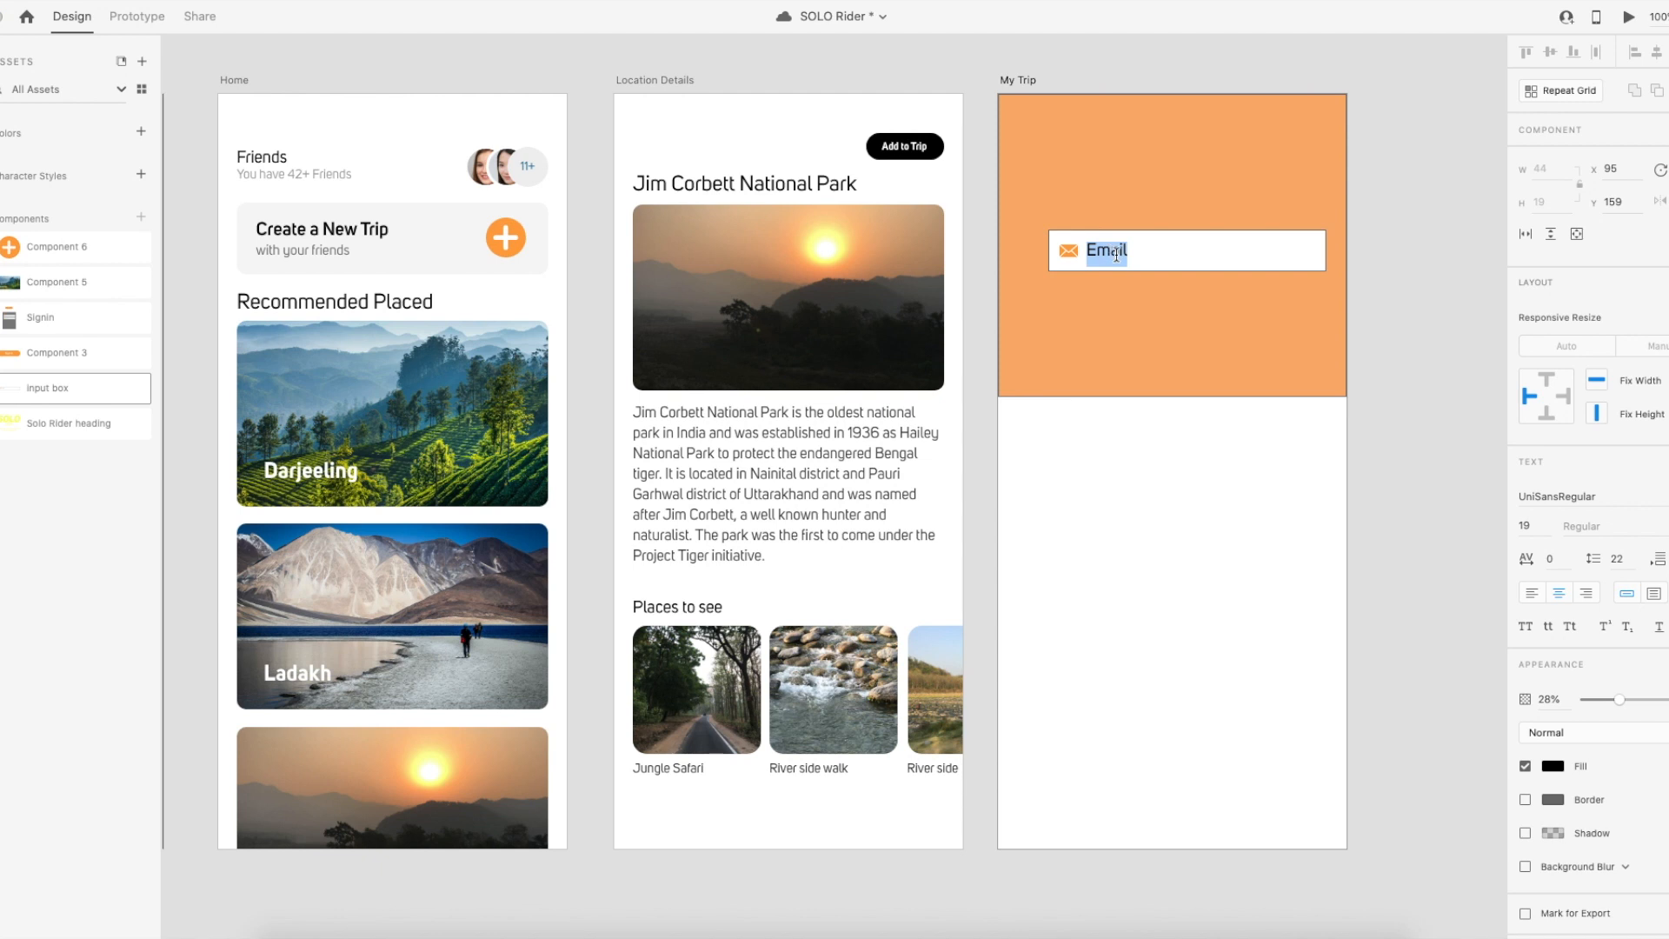
text(Trip)
key(BackSpace)
key(BackSpace)
key(BackSpace)
key(BackSpace)
text(Enter Trip name)
key(BackSpace)
text(N)
key(Escape)
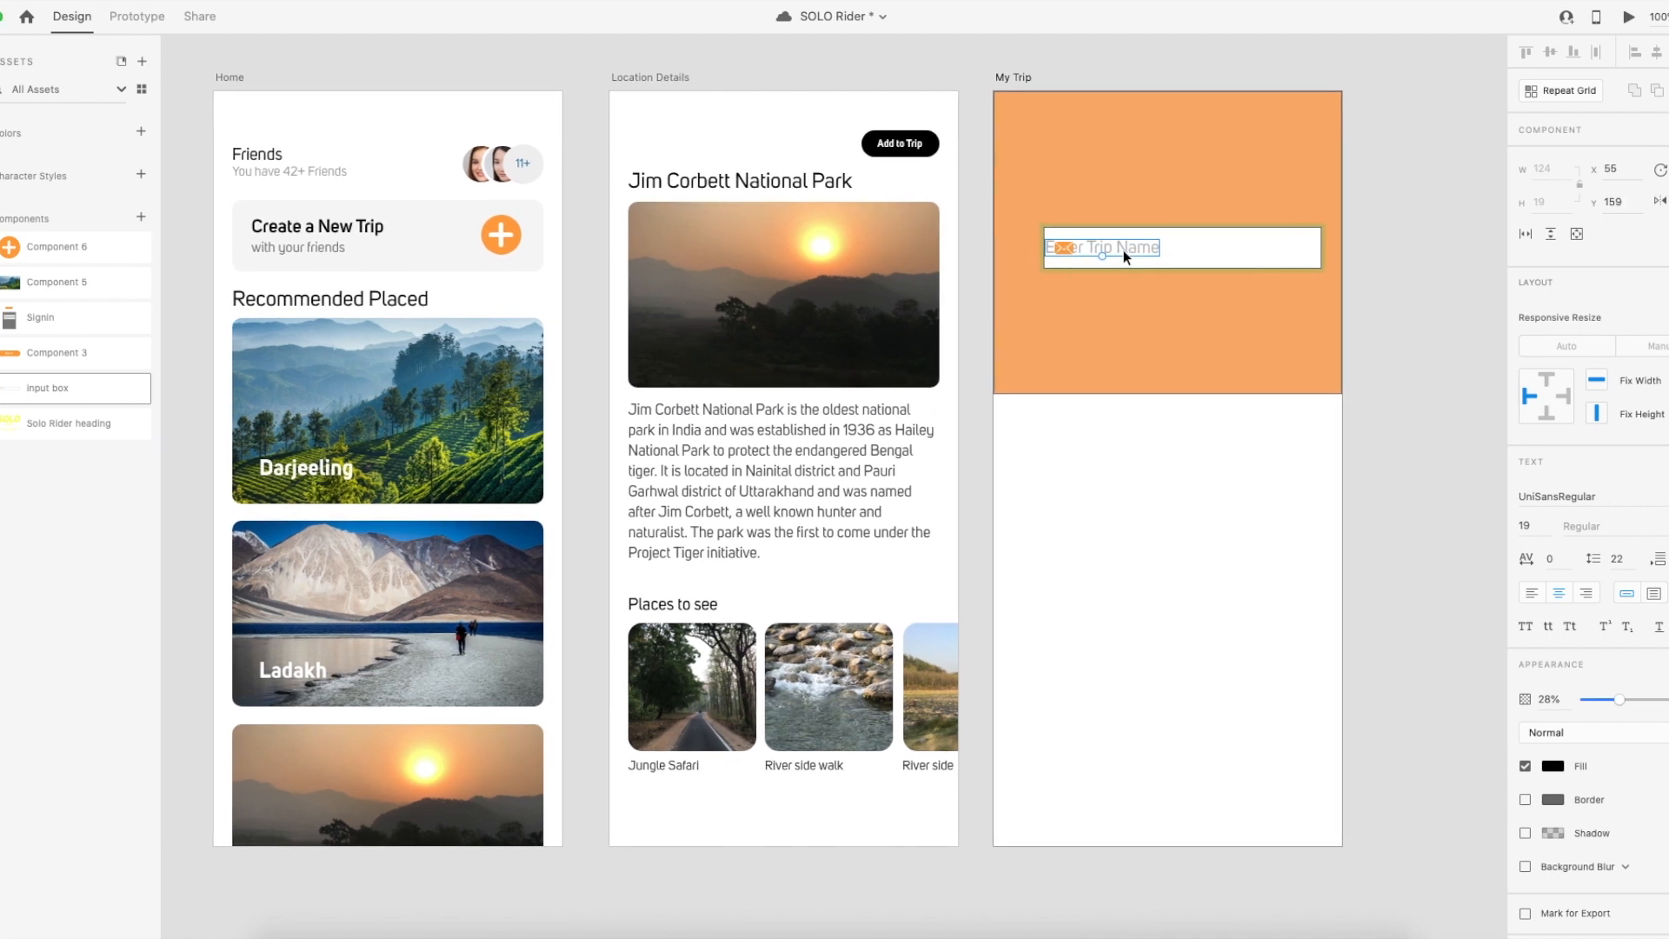
Delete the envelope icon from the input box and place the "Enter Trip Name" text near its left edge at X 72.
scroll(1123, 248, right, 1)
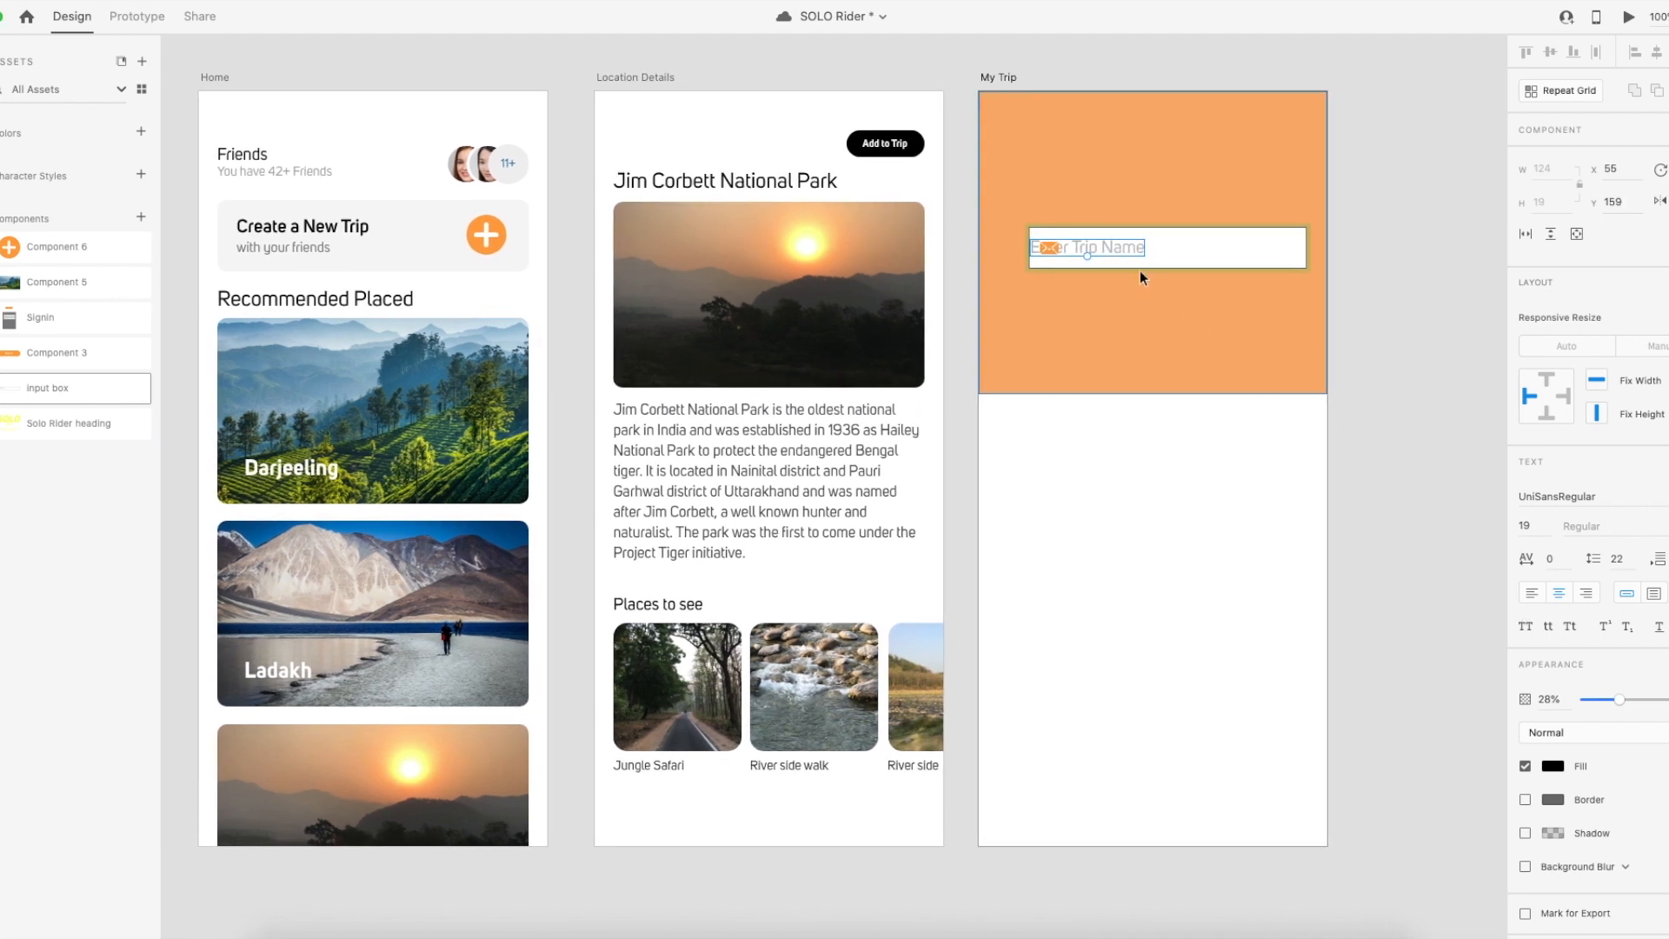
drag(1123, 251, 1160, 252)
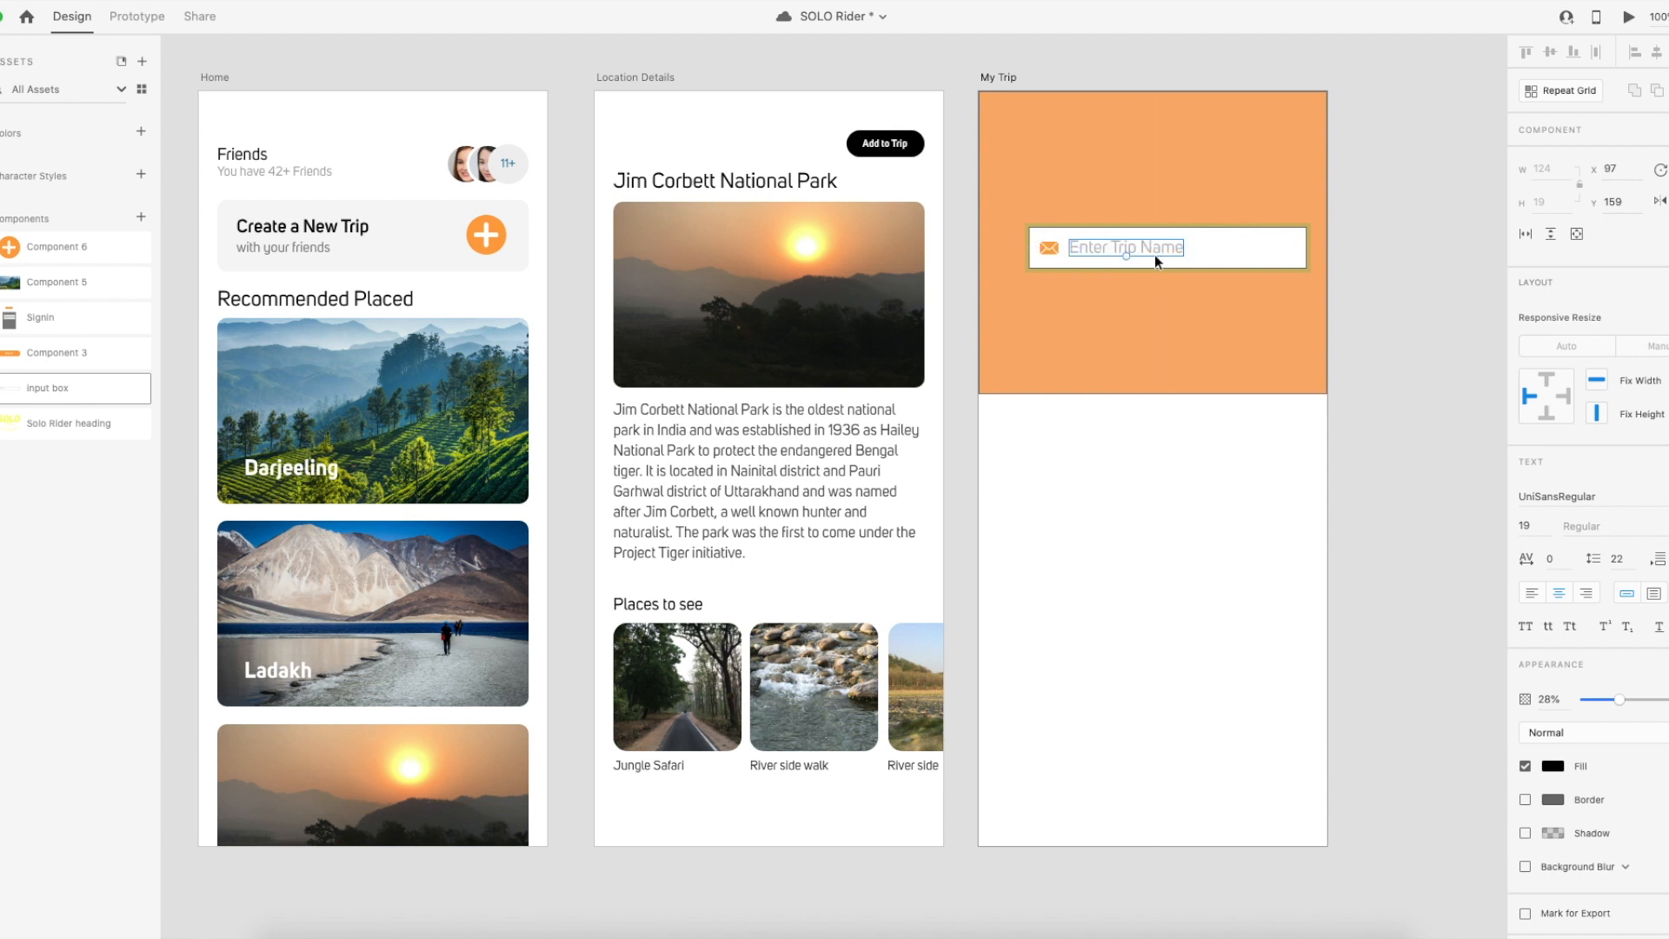
click(1050, 248)
key(Delete)
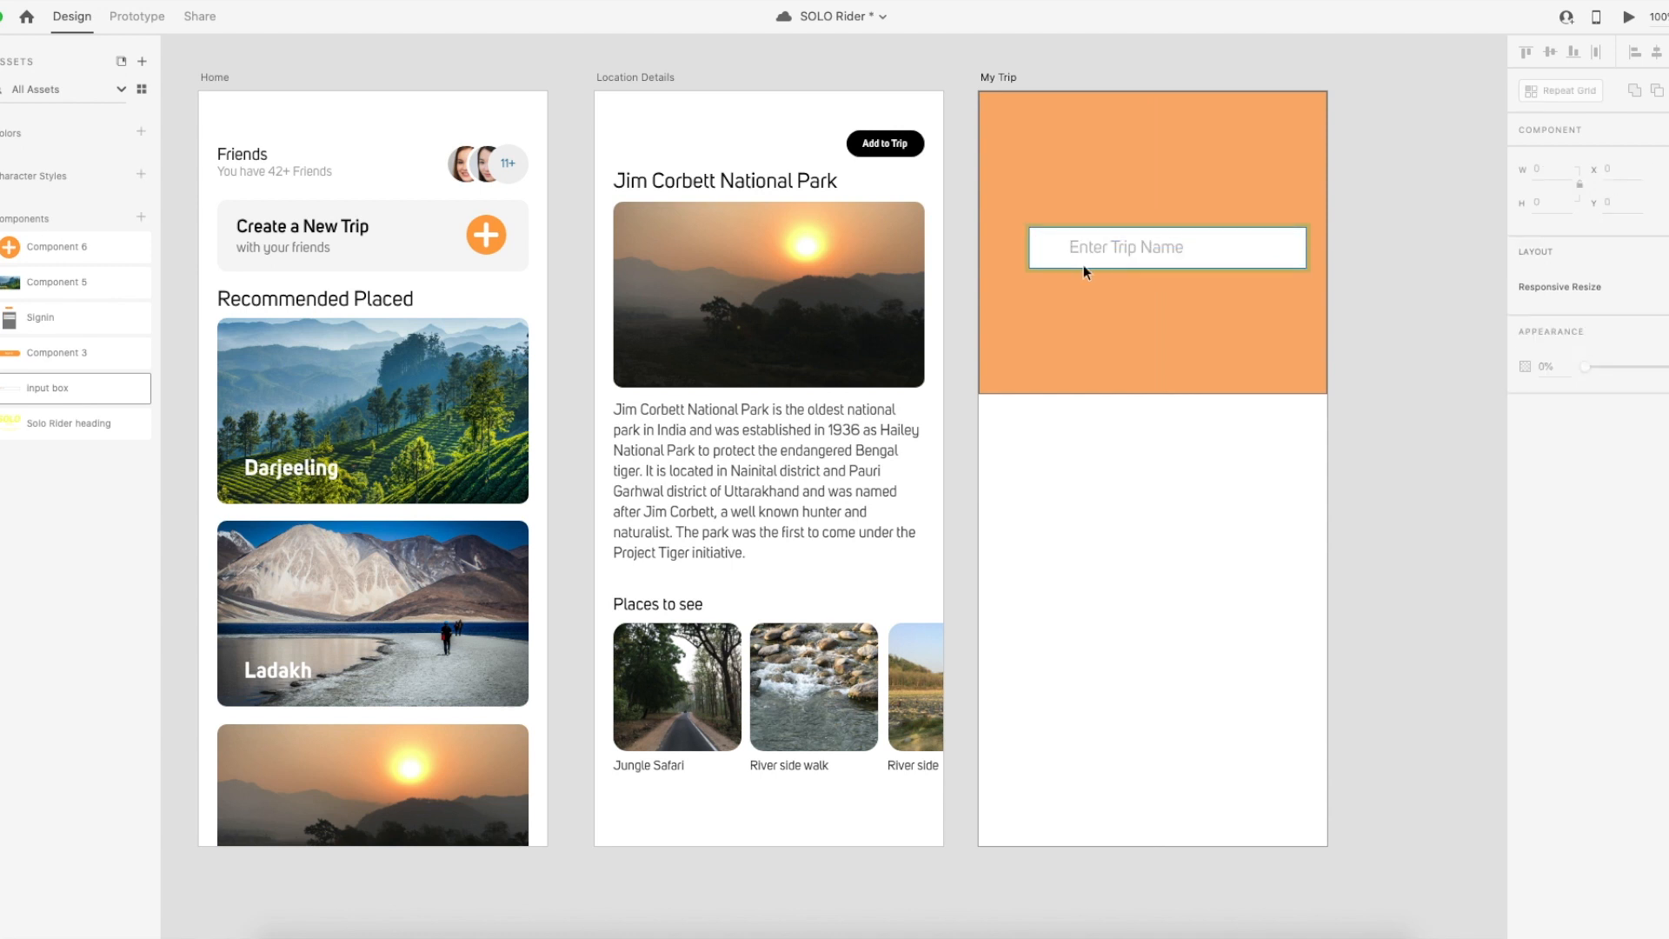
drag(1084, 247, 1060, 247)
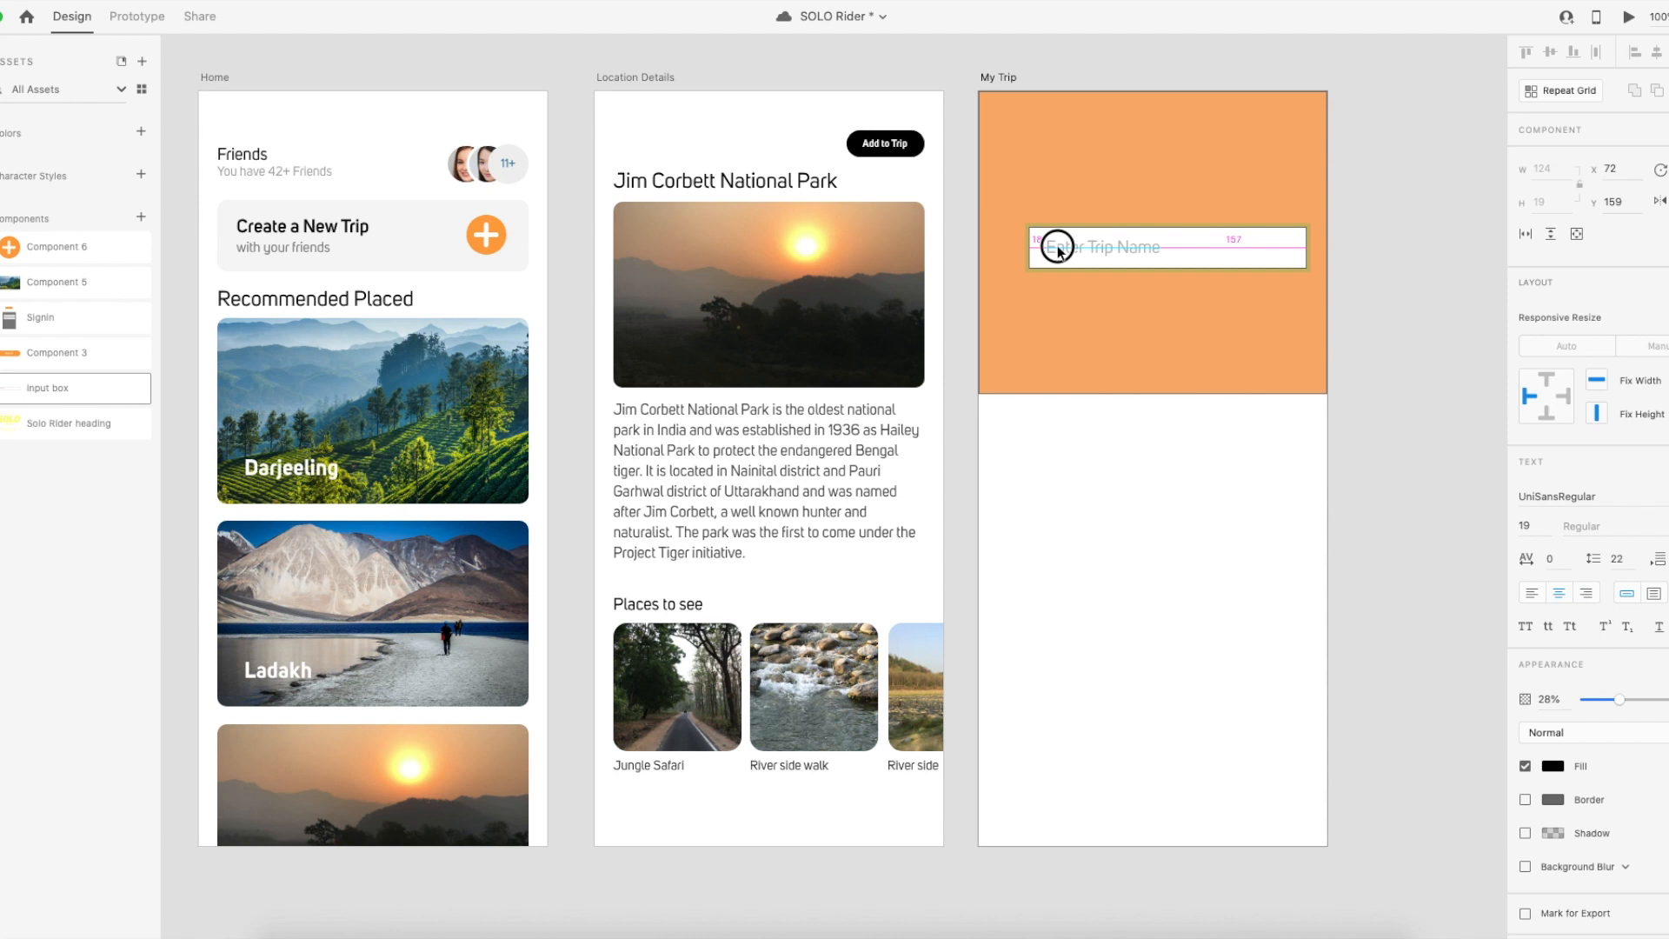
Move the Enter Trip Name box up and left on the orange rectangle and duplicate it below at X 31, Y 134.
drag(1200, 254, 1165, 267)
scroll(1160, 235, up, 1)
scroll(1181, 206, right, 2)
scroll(1119, 287, up, 1)
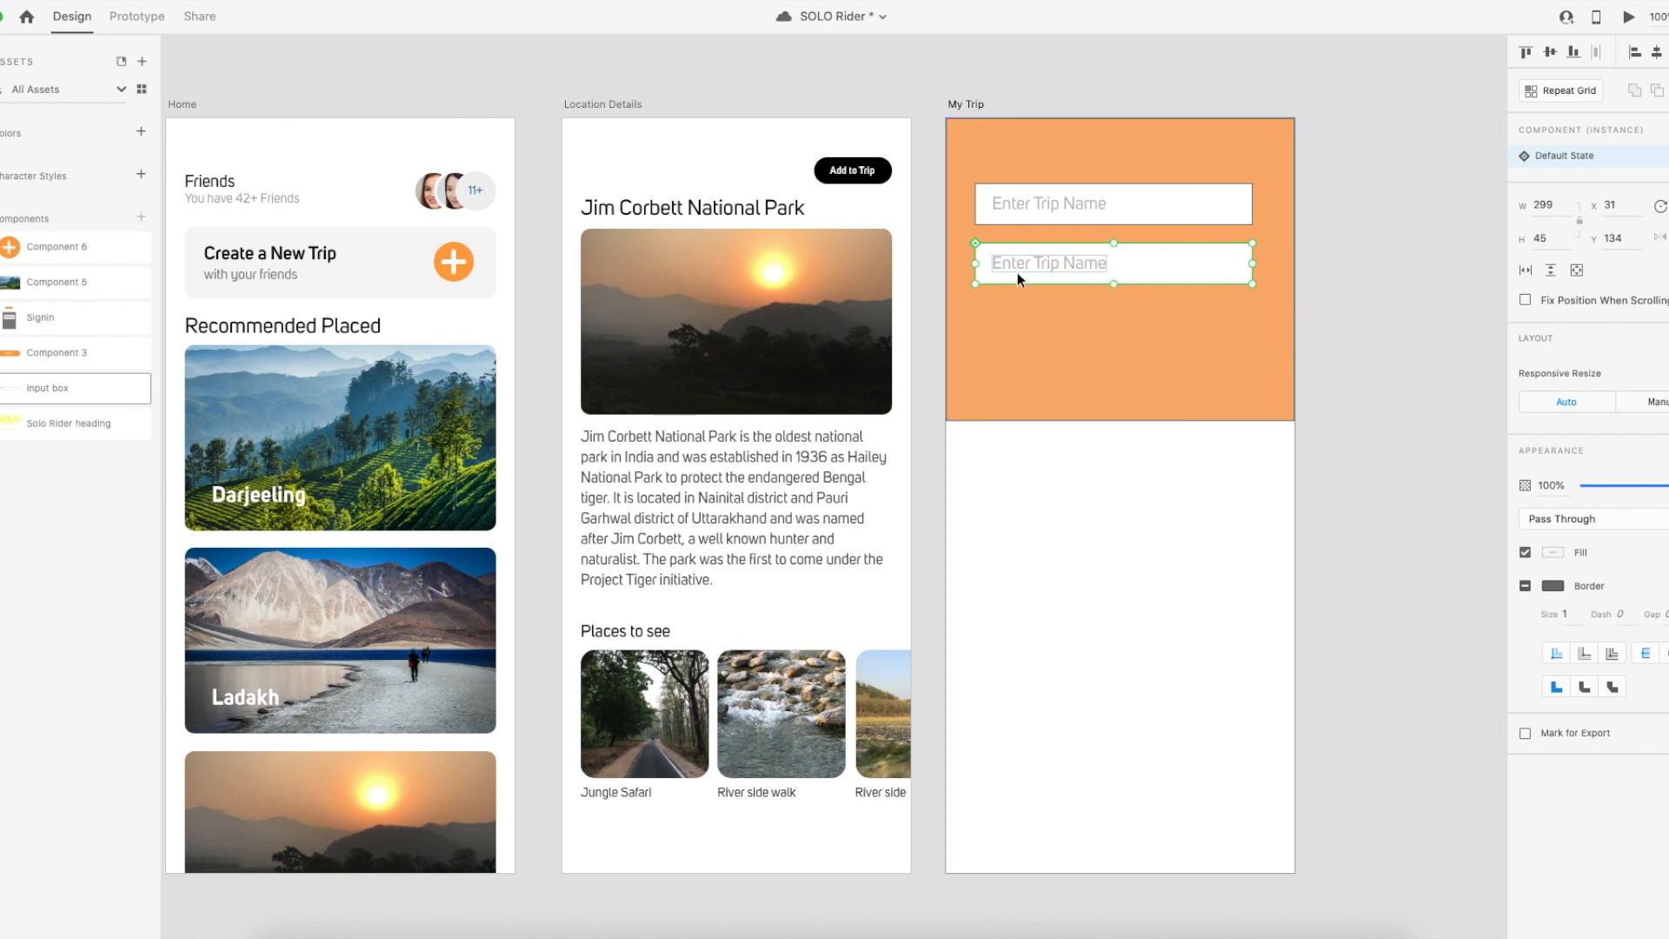
Change the second input box's text to "Start Date" and align it with the text above at X 49.
double_click(1065, 265)
double_click(1064, 264)
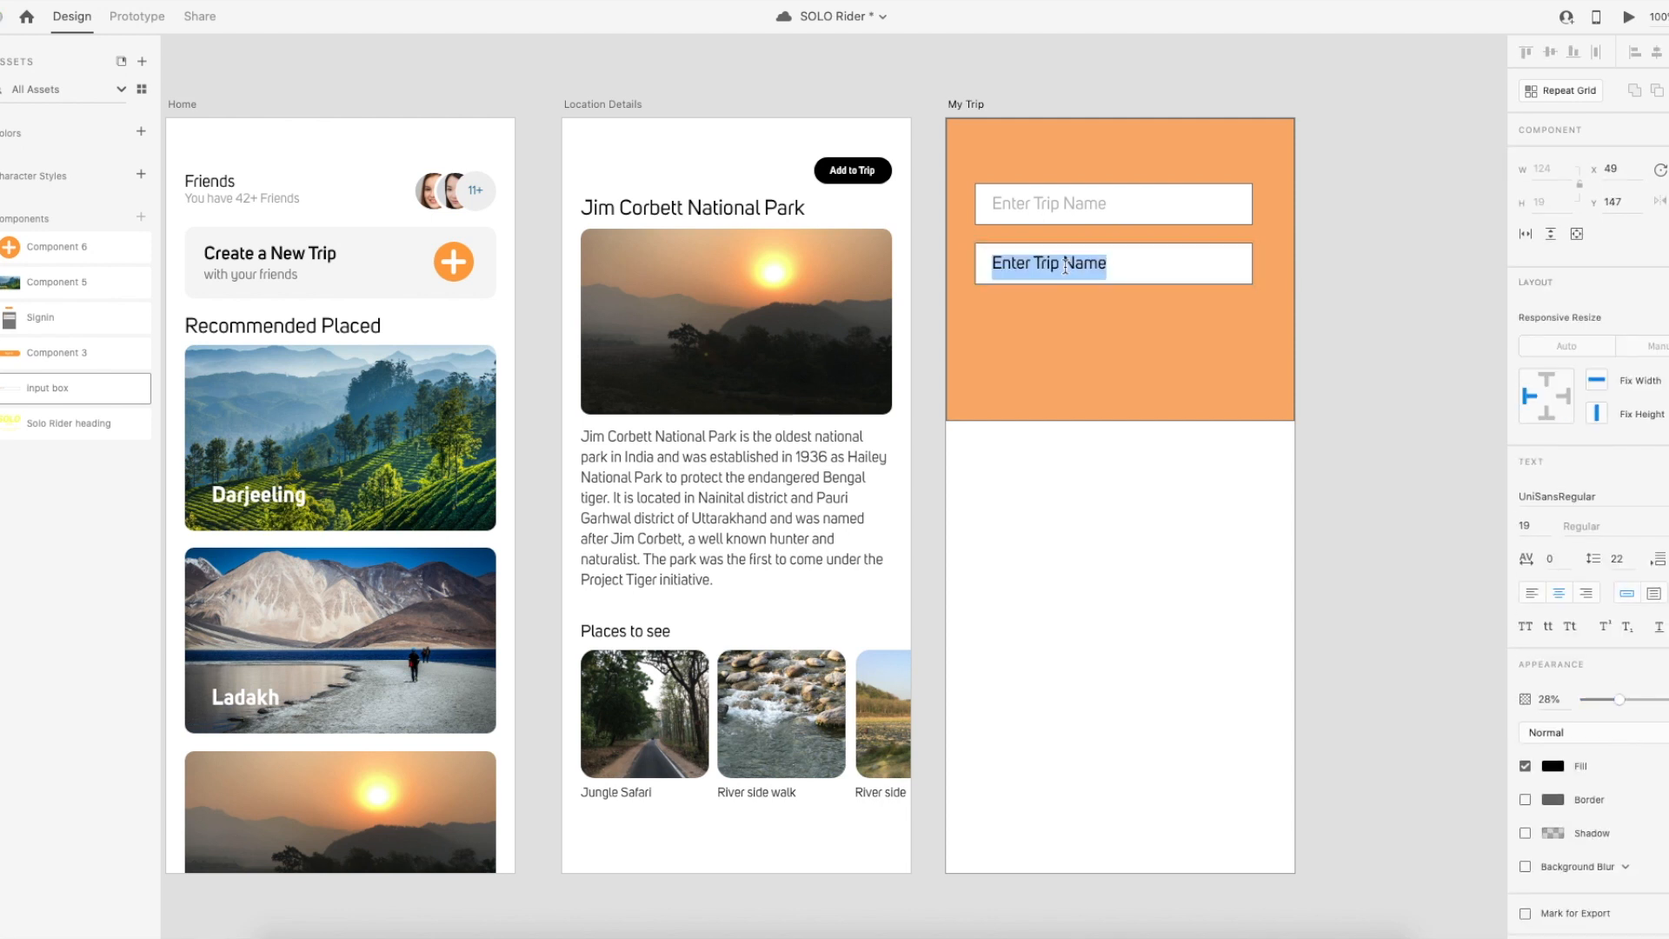
text(Start)
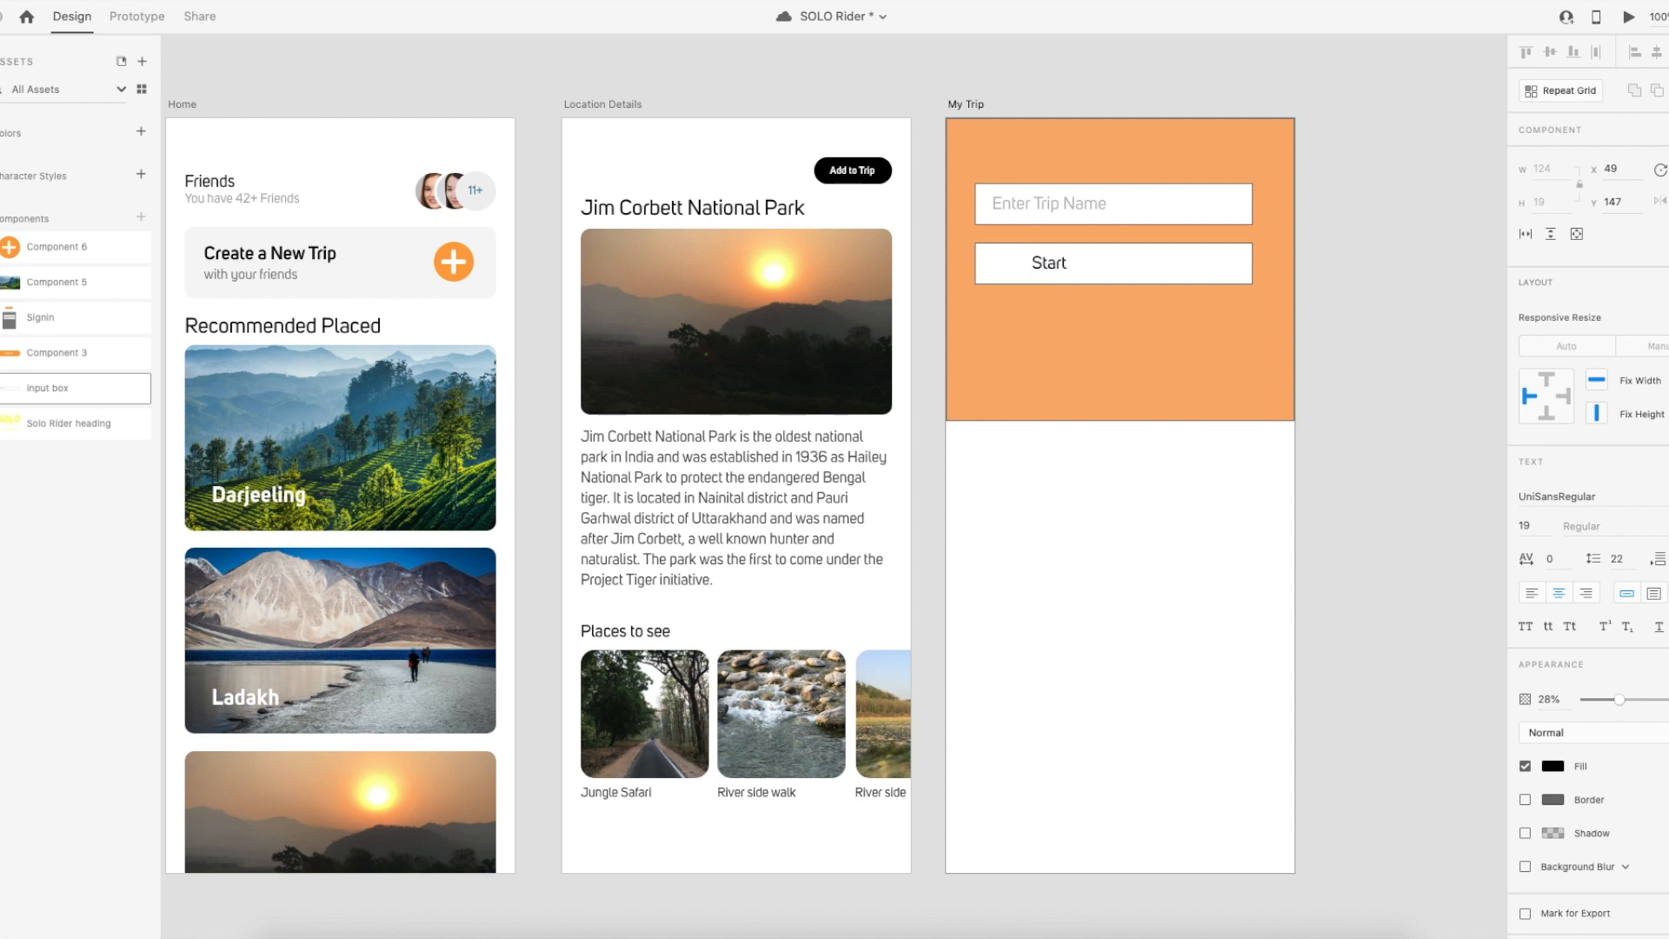
text( Date)
key(Escape)
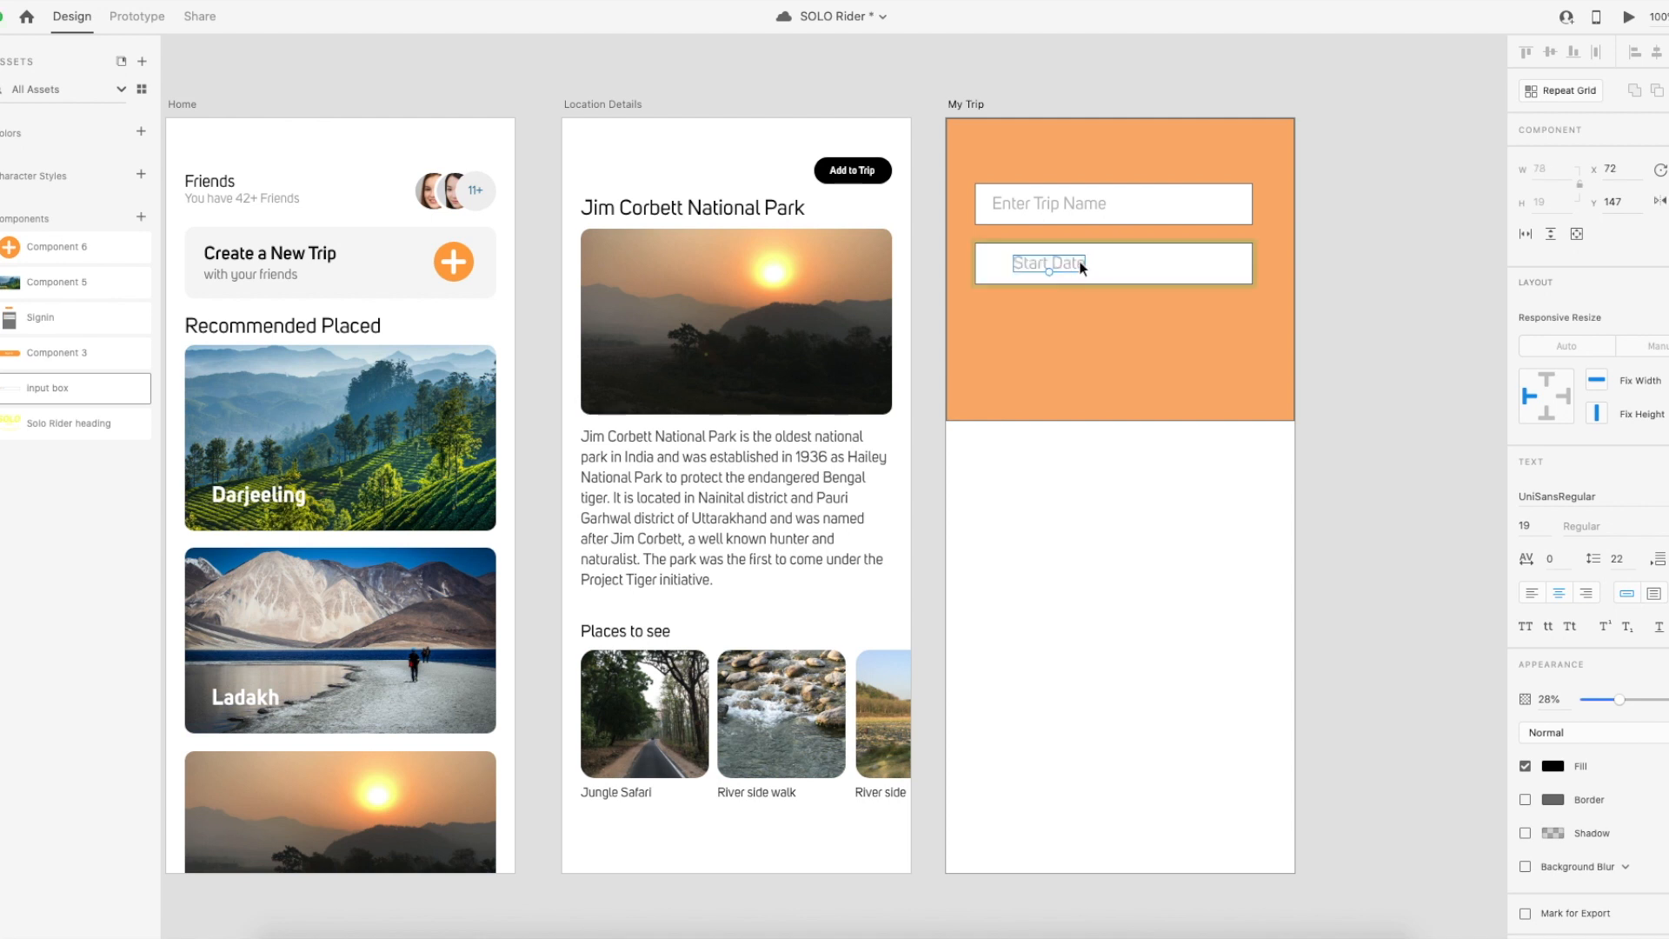
drag(1076, 267, 1047, 271)
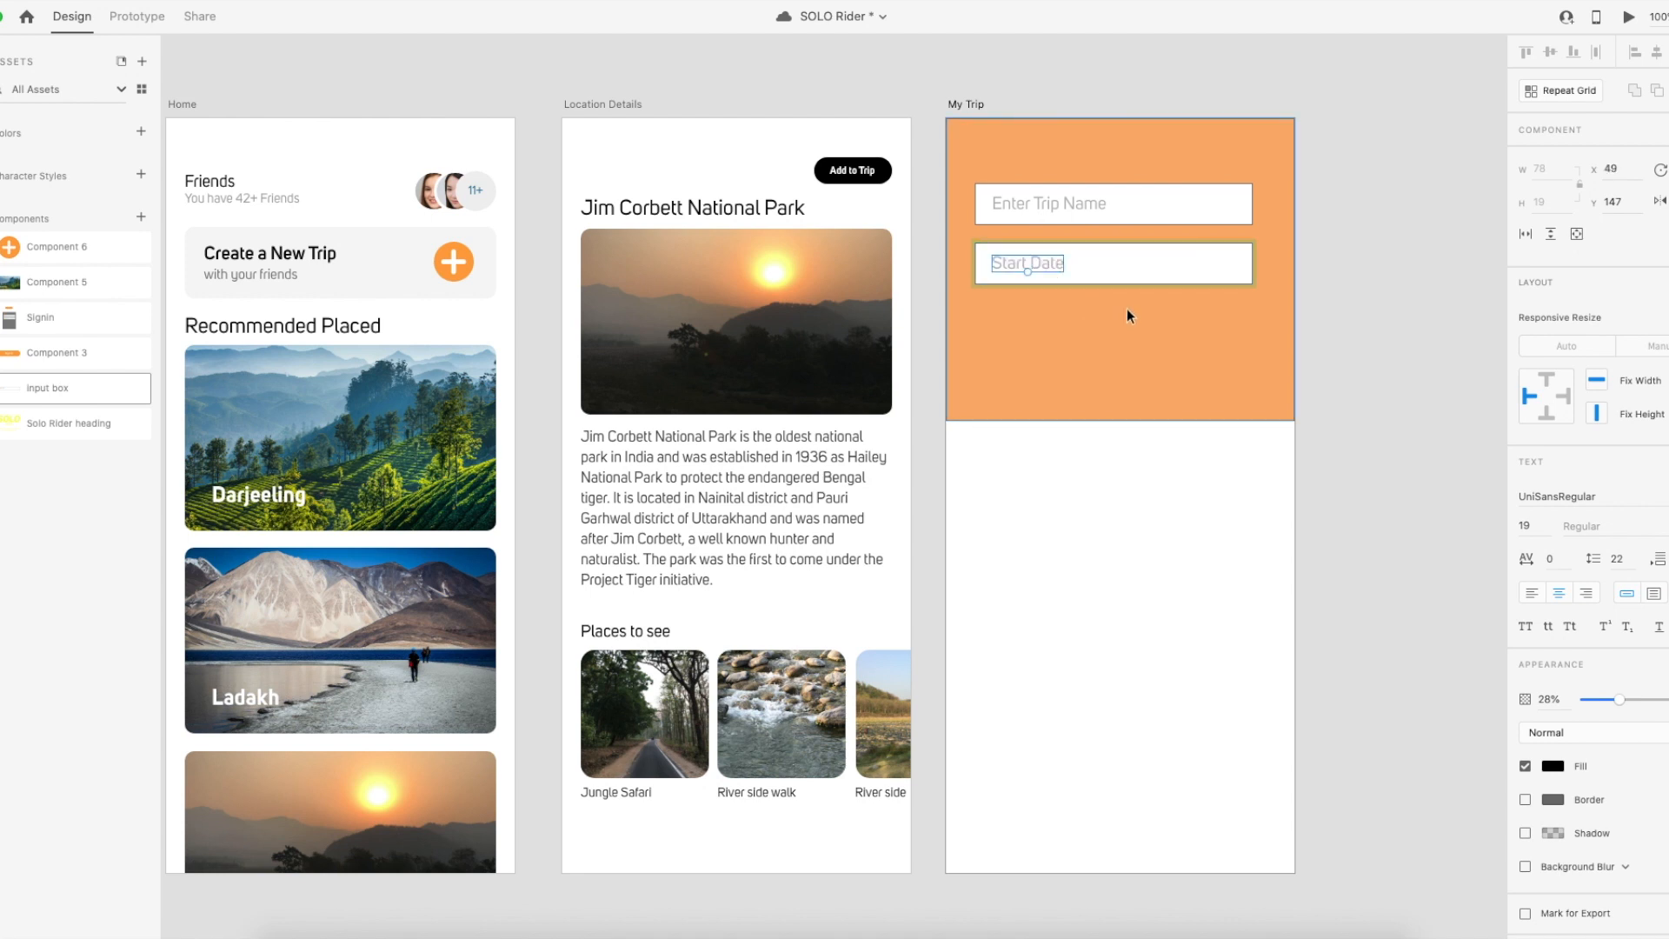
key(Escape)
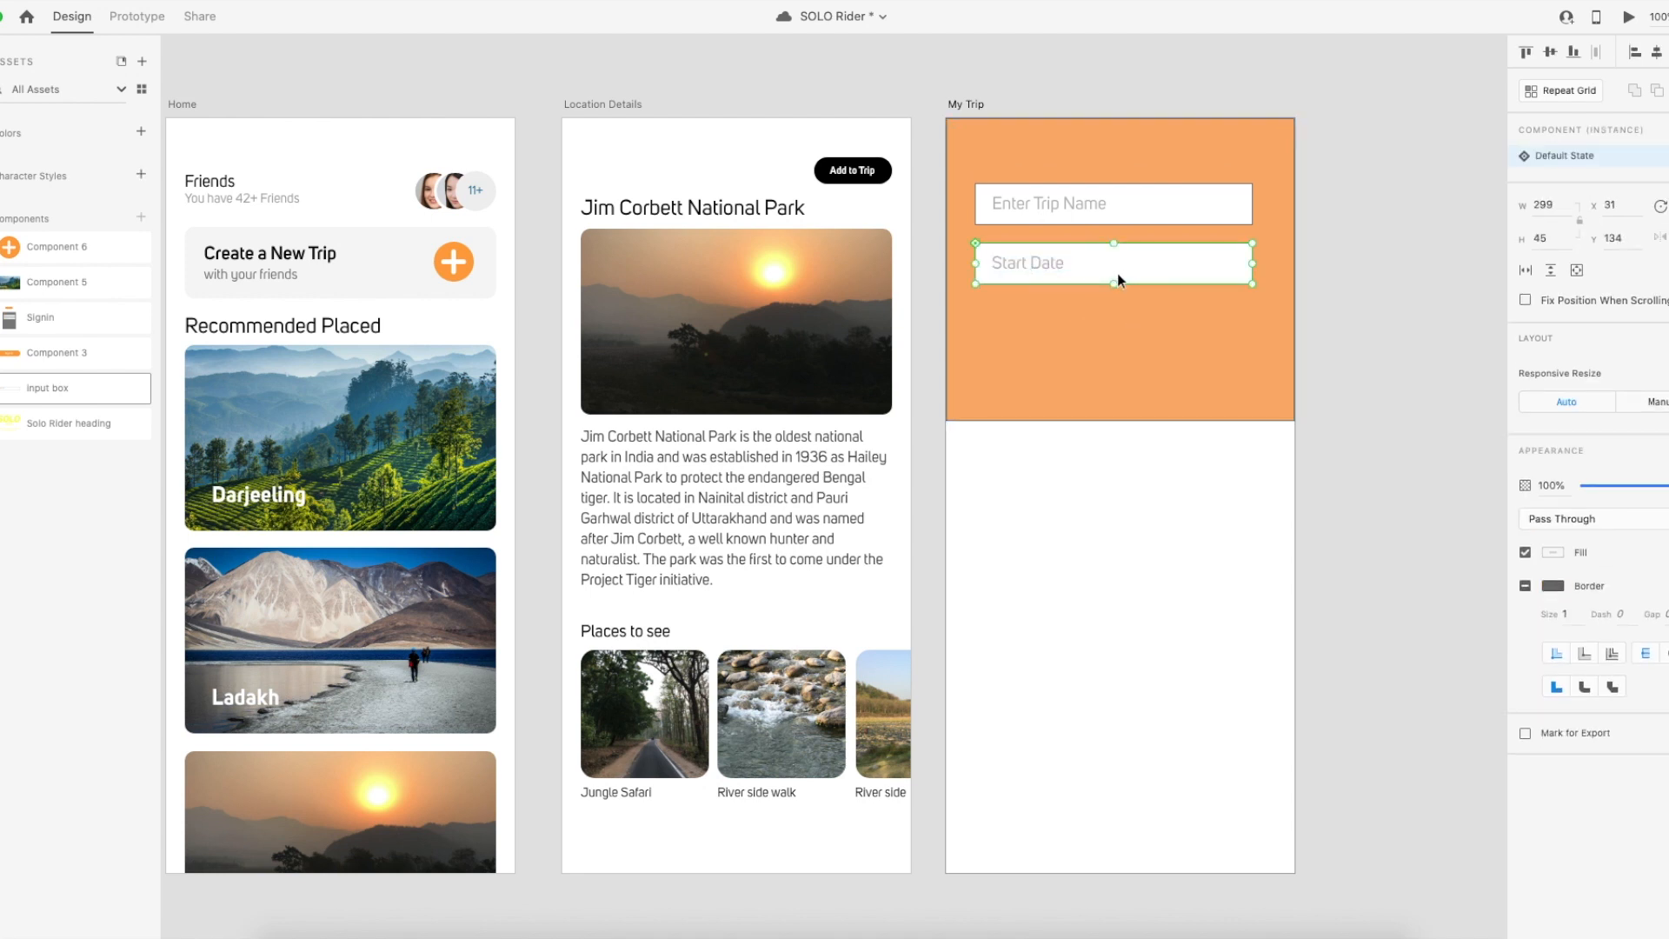
Duplicate the Start Date box below it and change the copy's text to "Duration of Trip", aligned with the texts above.
mouse_move(1108, 277)
mouse_down()
mouse_move(1106, 328)
mouse_move(1112, 264)
mouse_up()
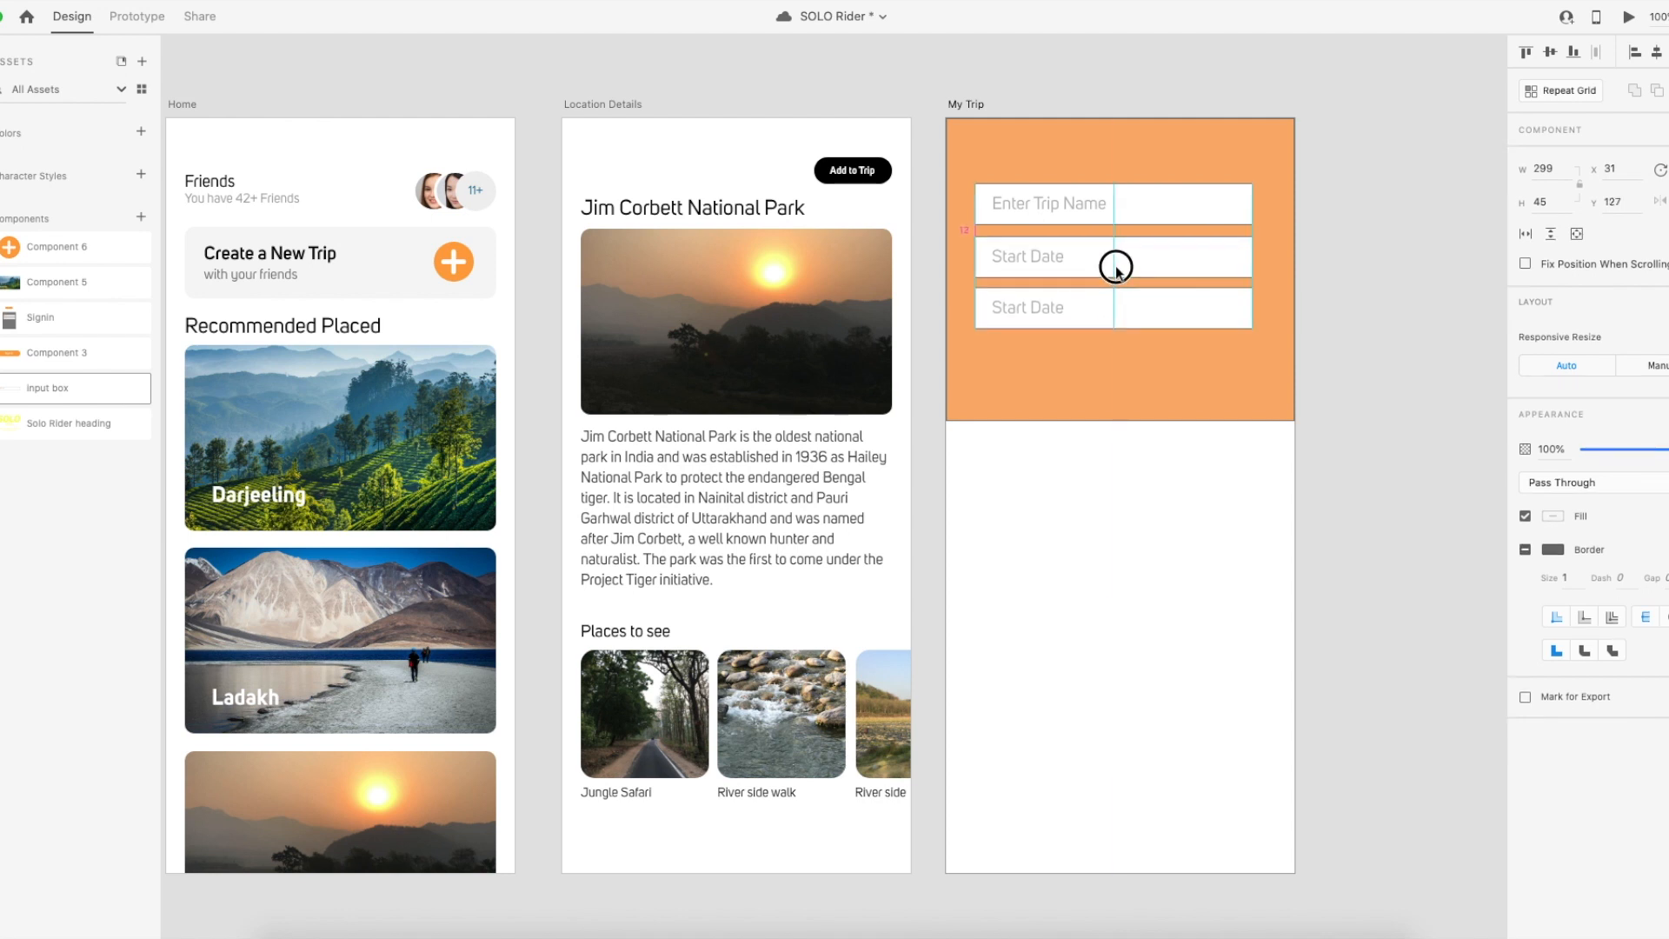
double_click(1031, 311)
double_click(1029, 311)
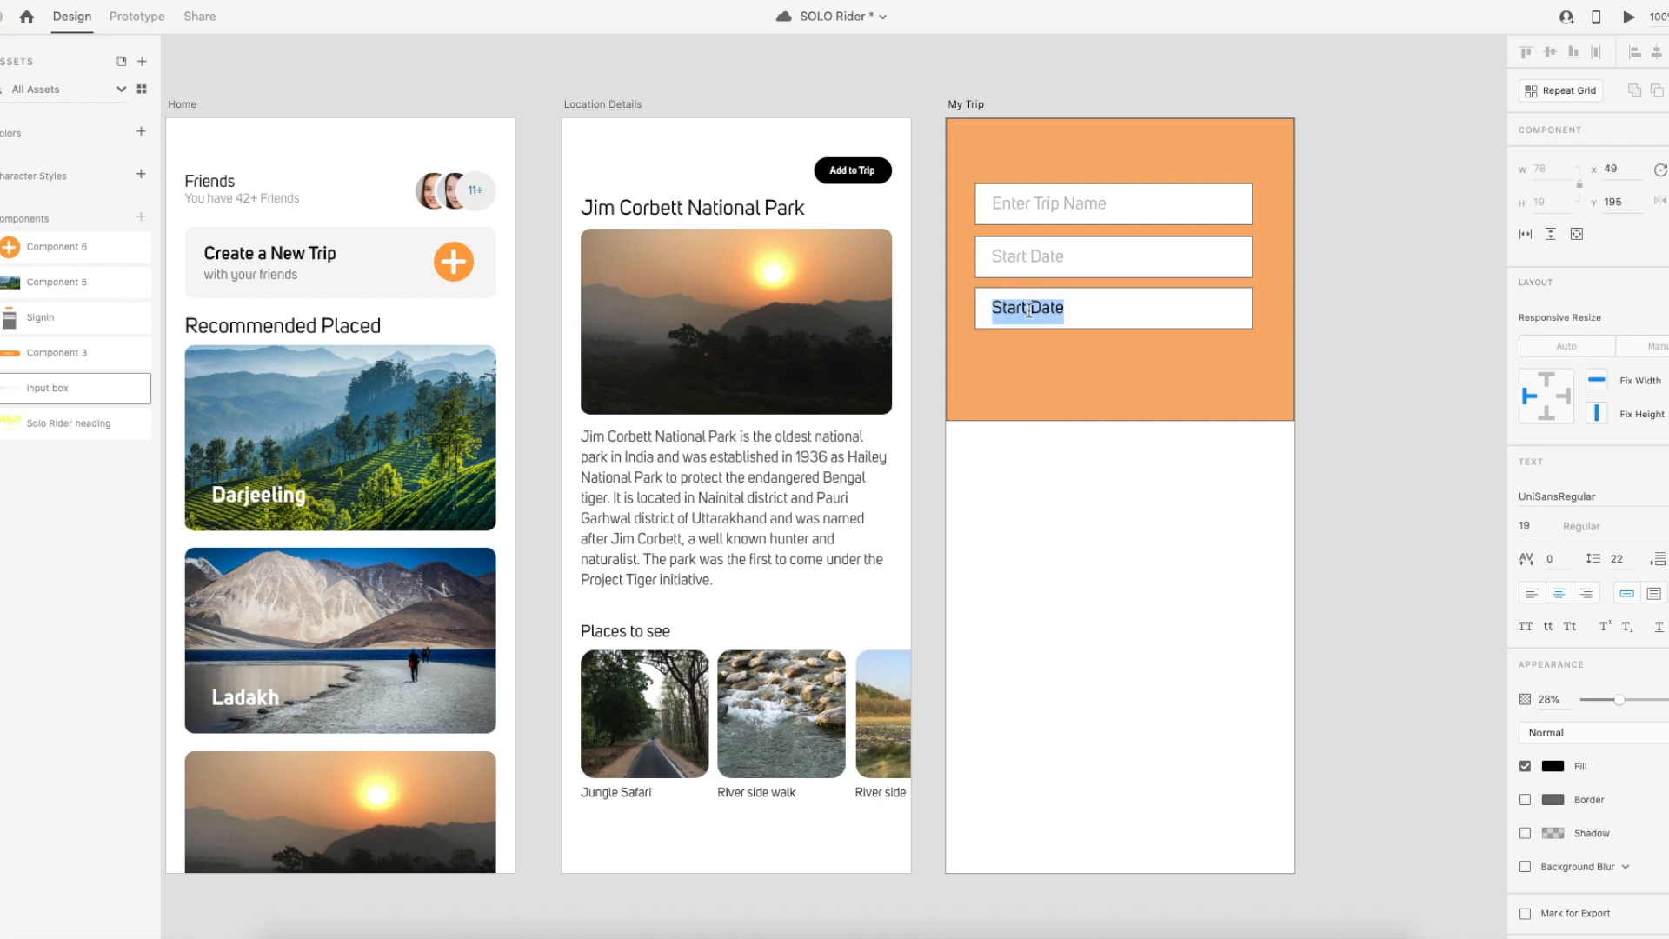
text(Duration of Trip)
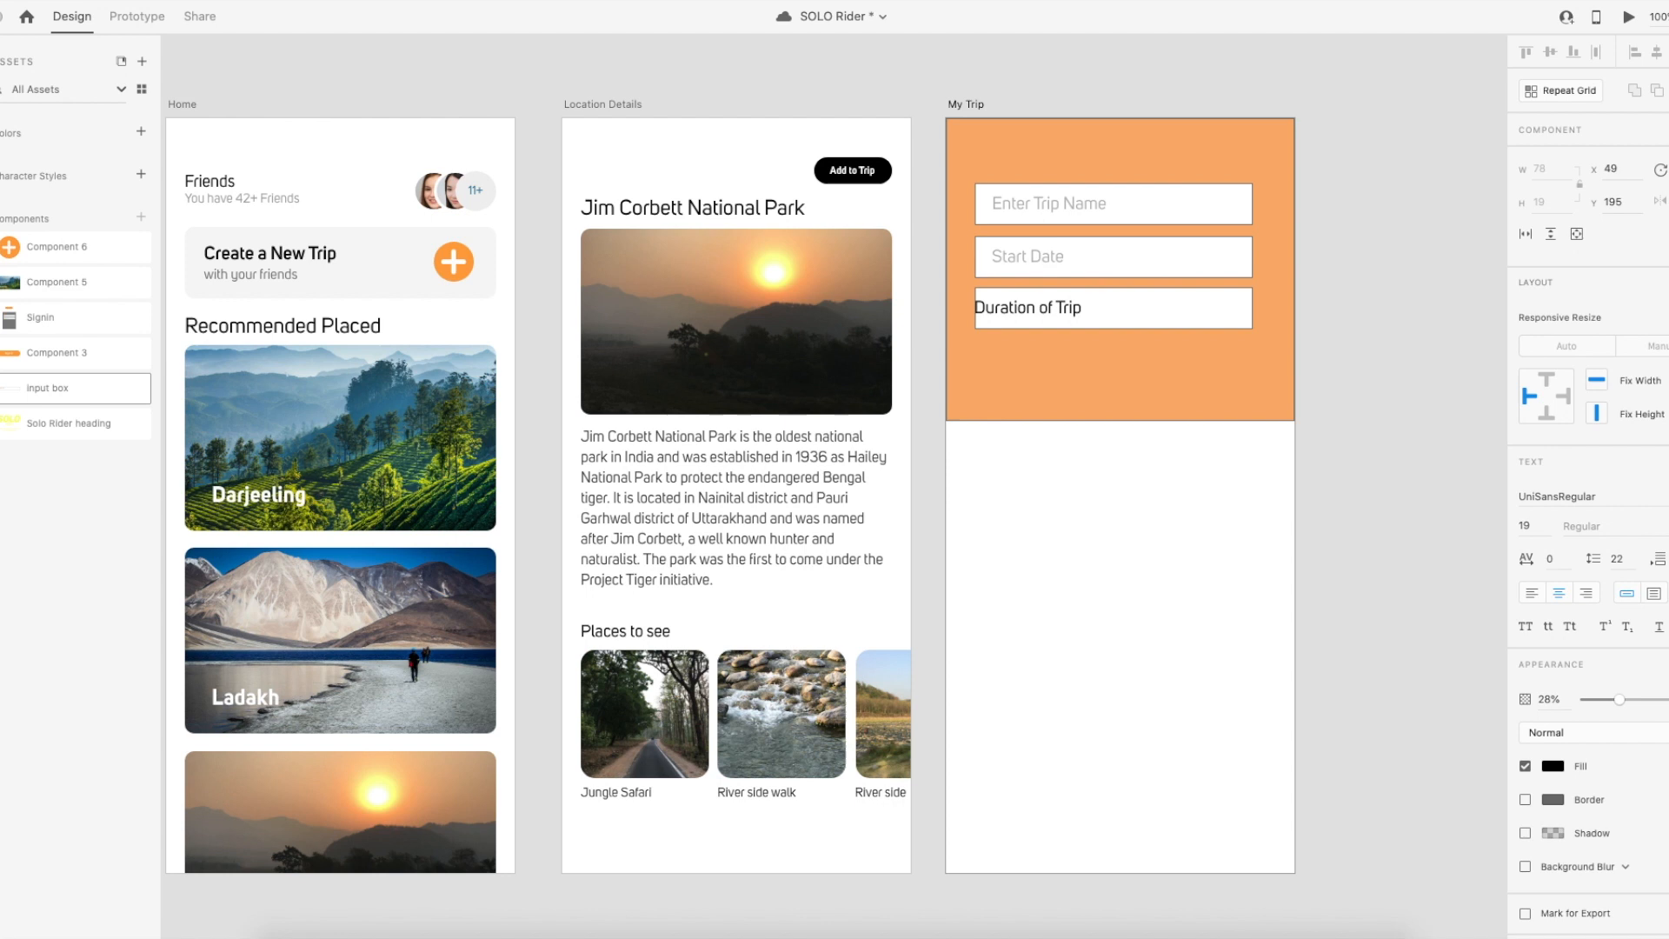
key(Escape)
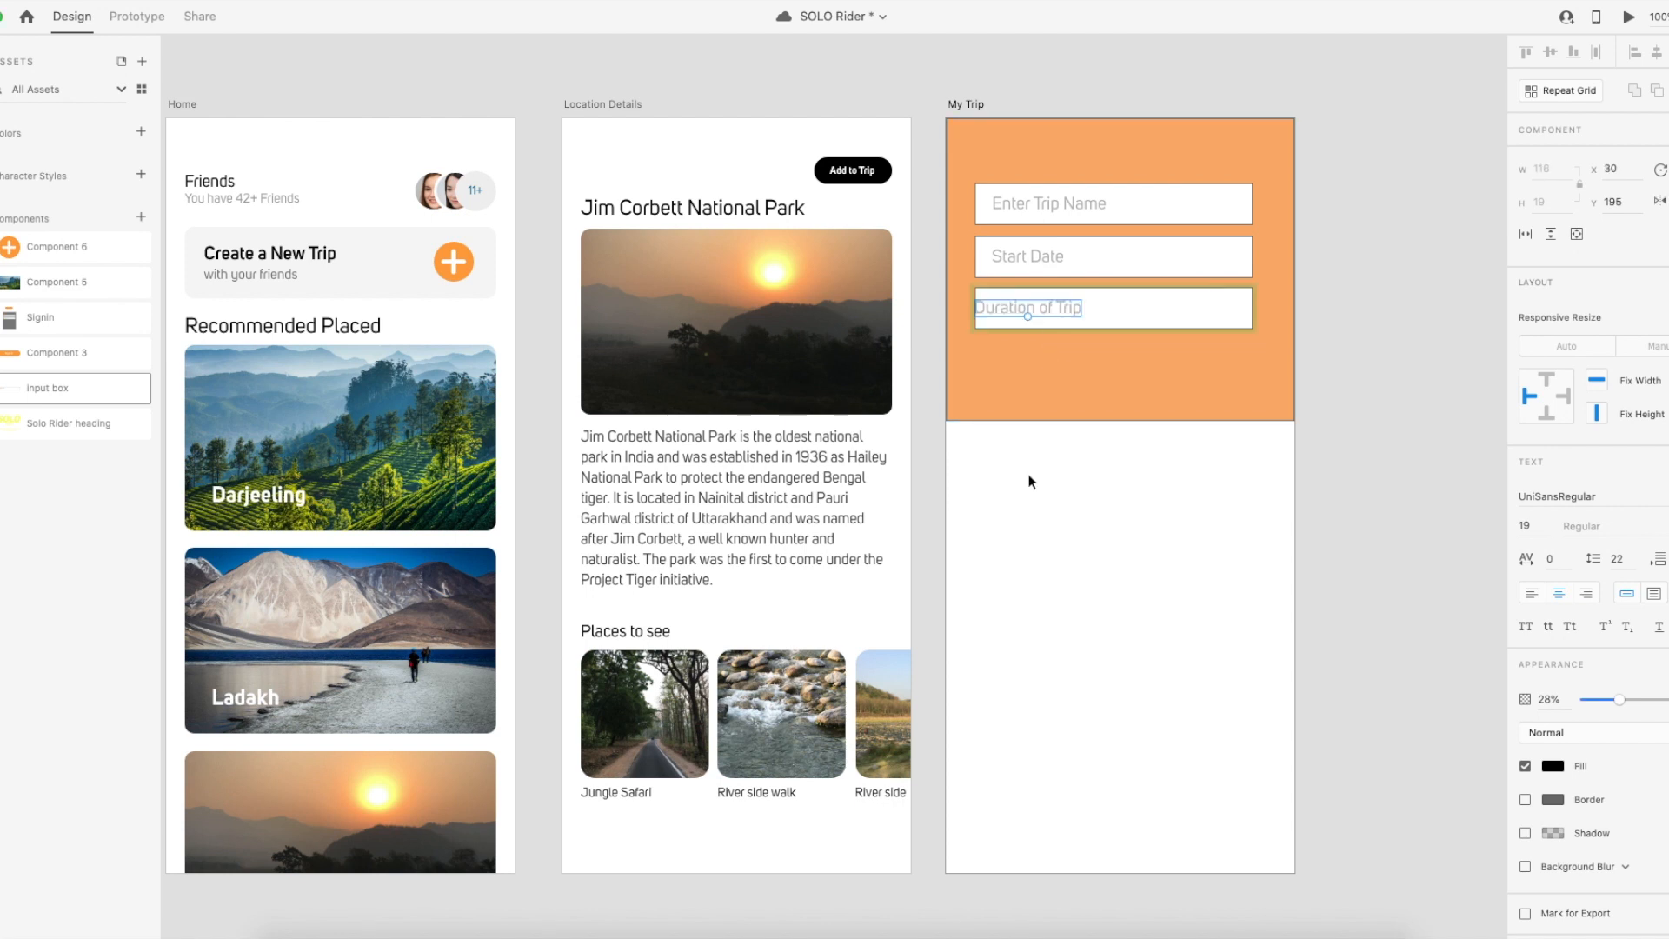
drag(1059, 306, 1079, 310)
click(1092, 533)
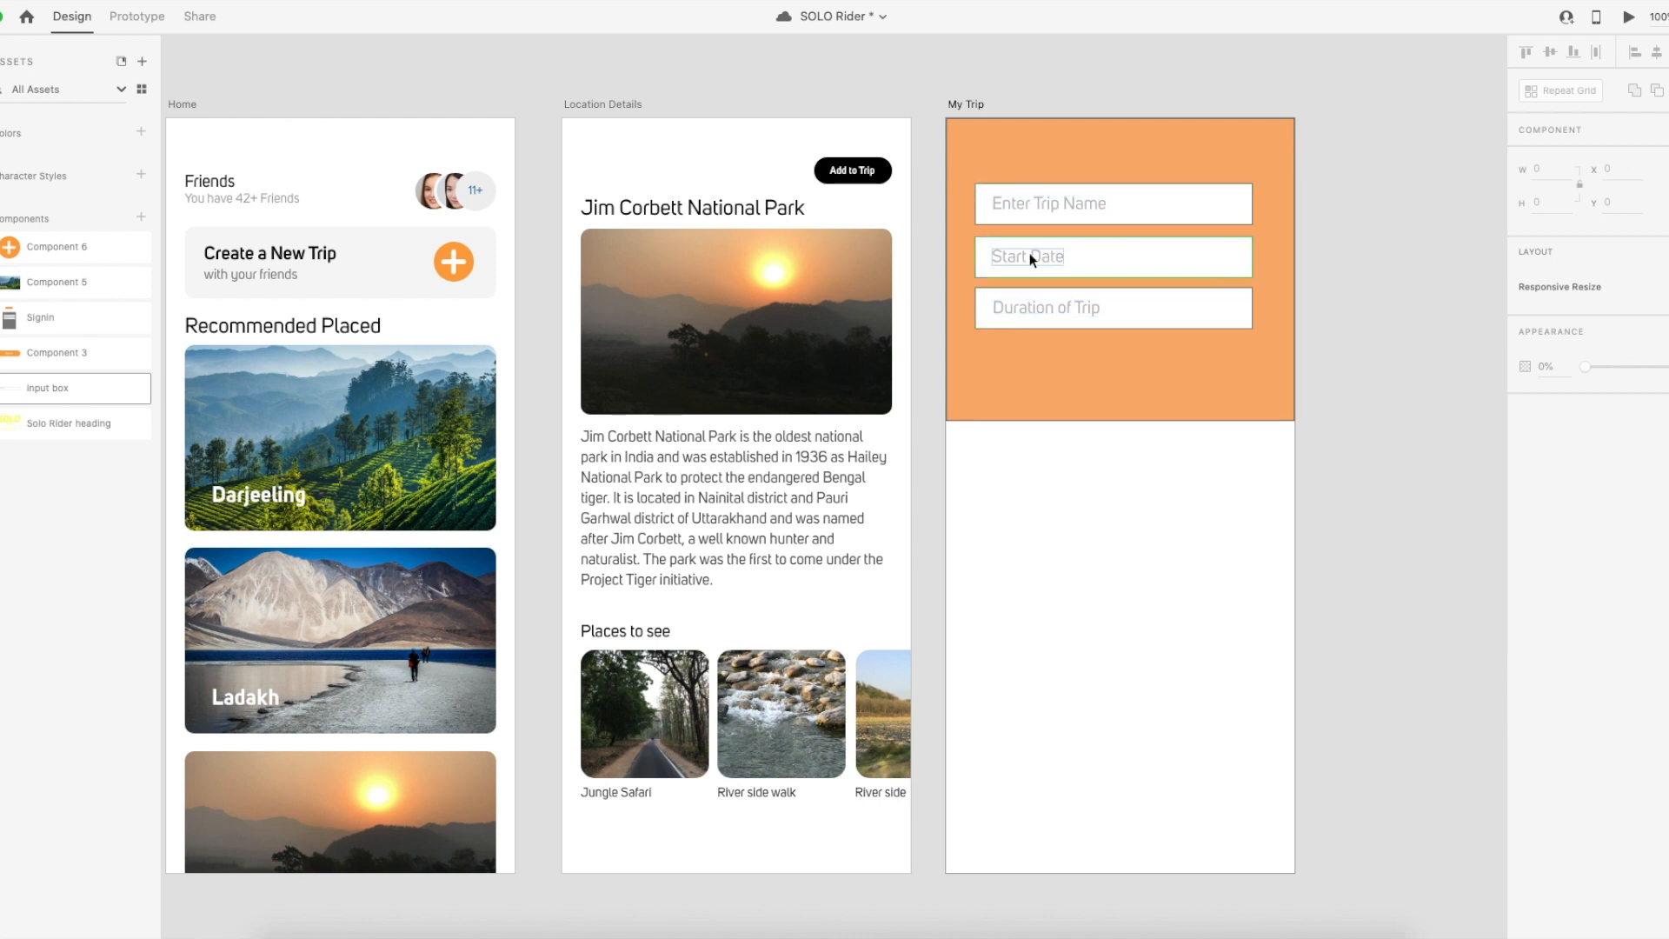
Move the Duration of Trip box slightly down to Y 184 to even the spacing between the input boxes.
click(1127, 306)
drag(1127, 306, 1128, 306)
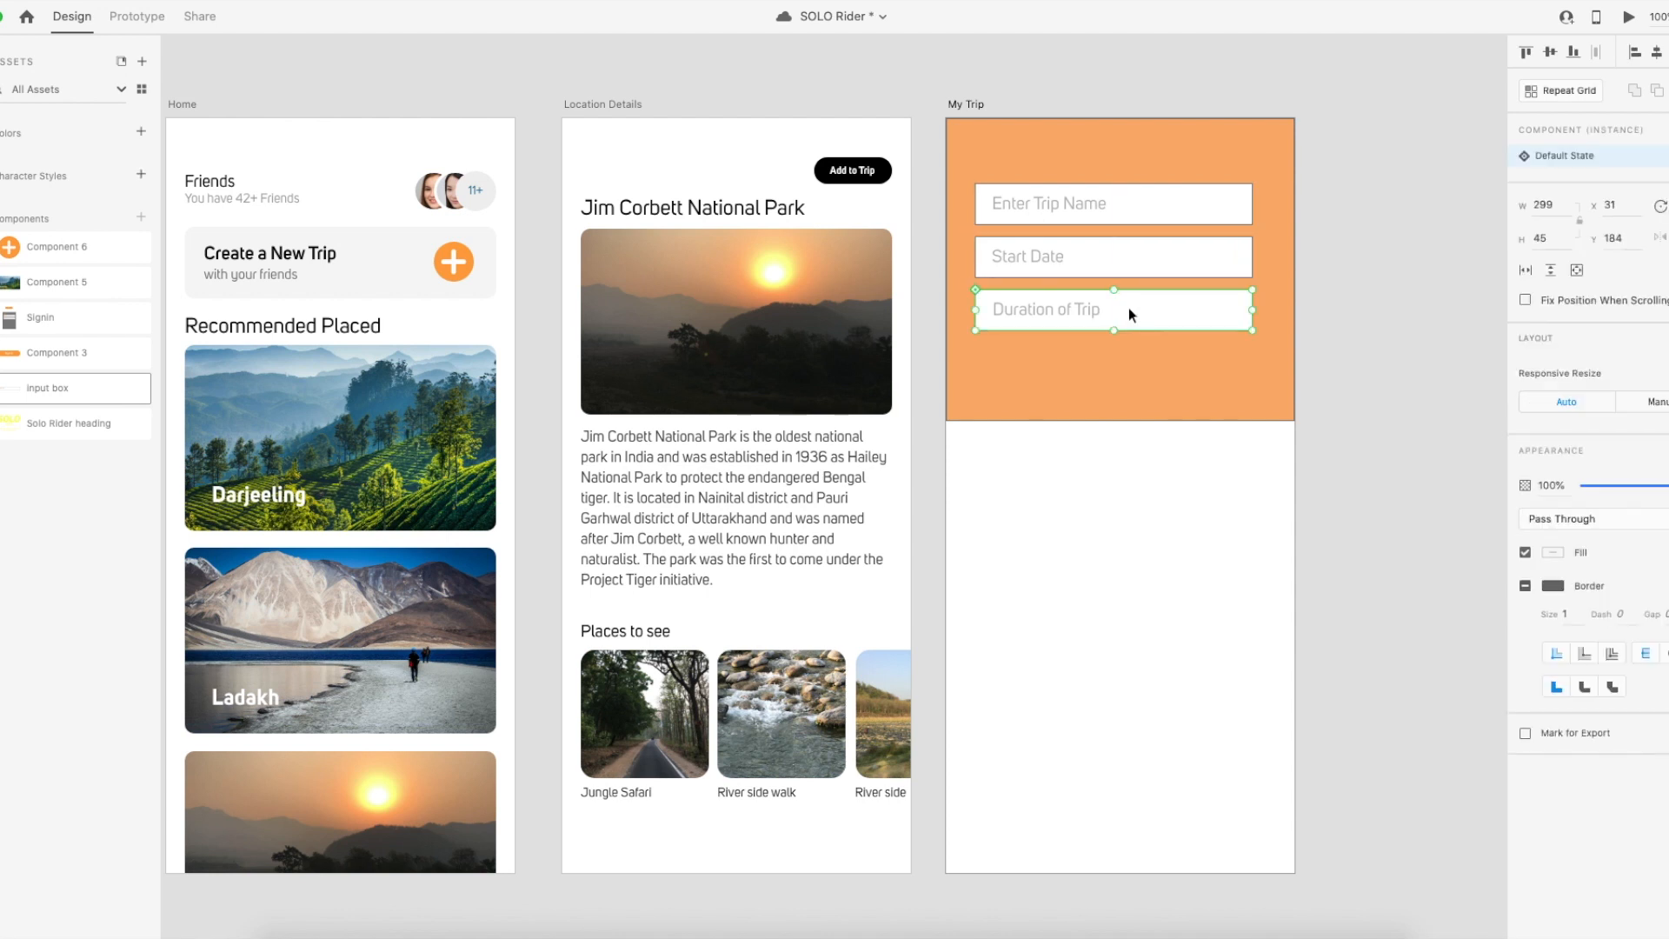
click(1110, 383)
click(1338, 340)
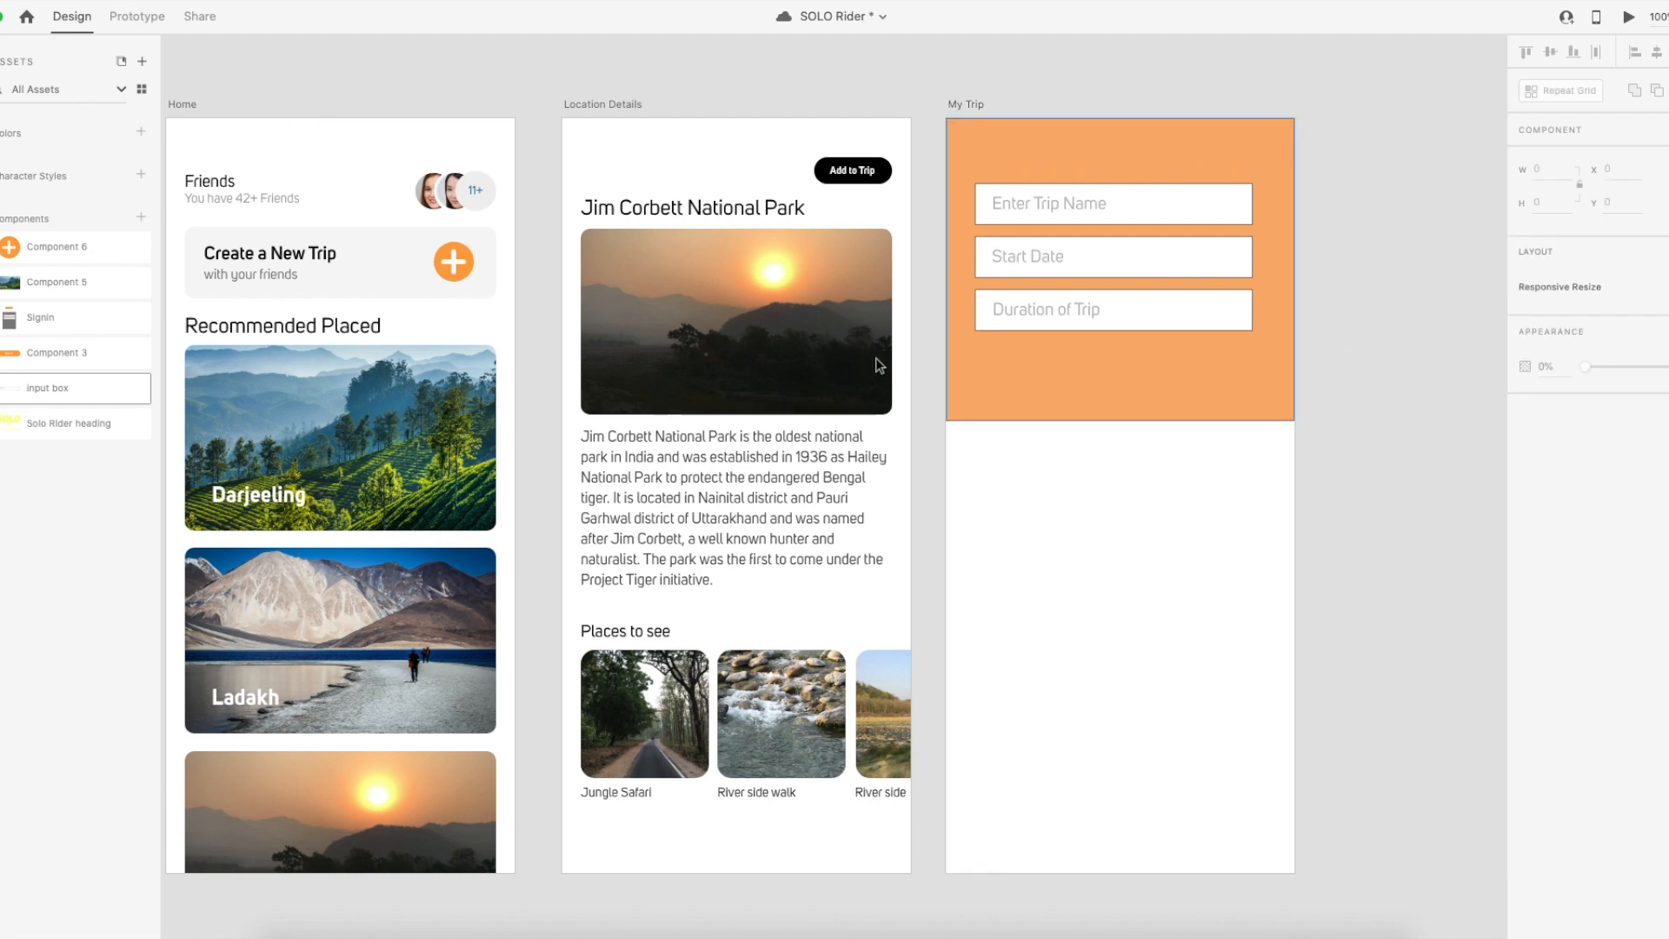
Change the fill of the orange rectangle on the My Trip artboard to black, #000000.
scroll(358, 275, left, 10)
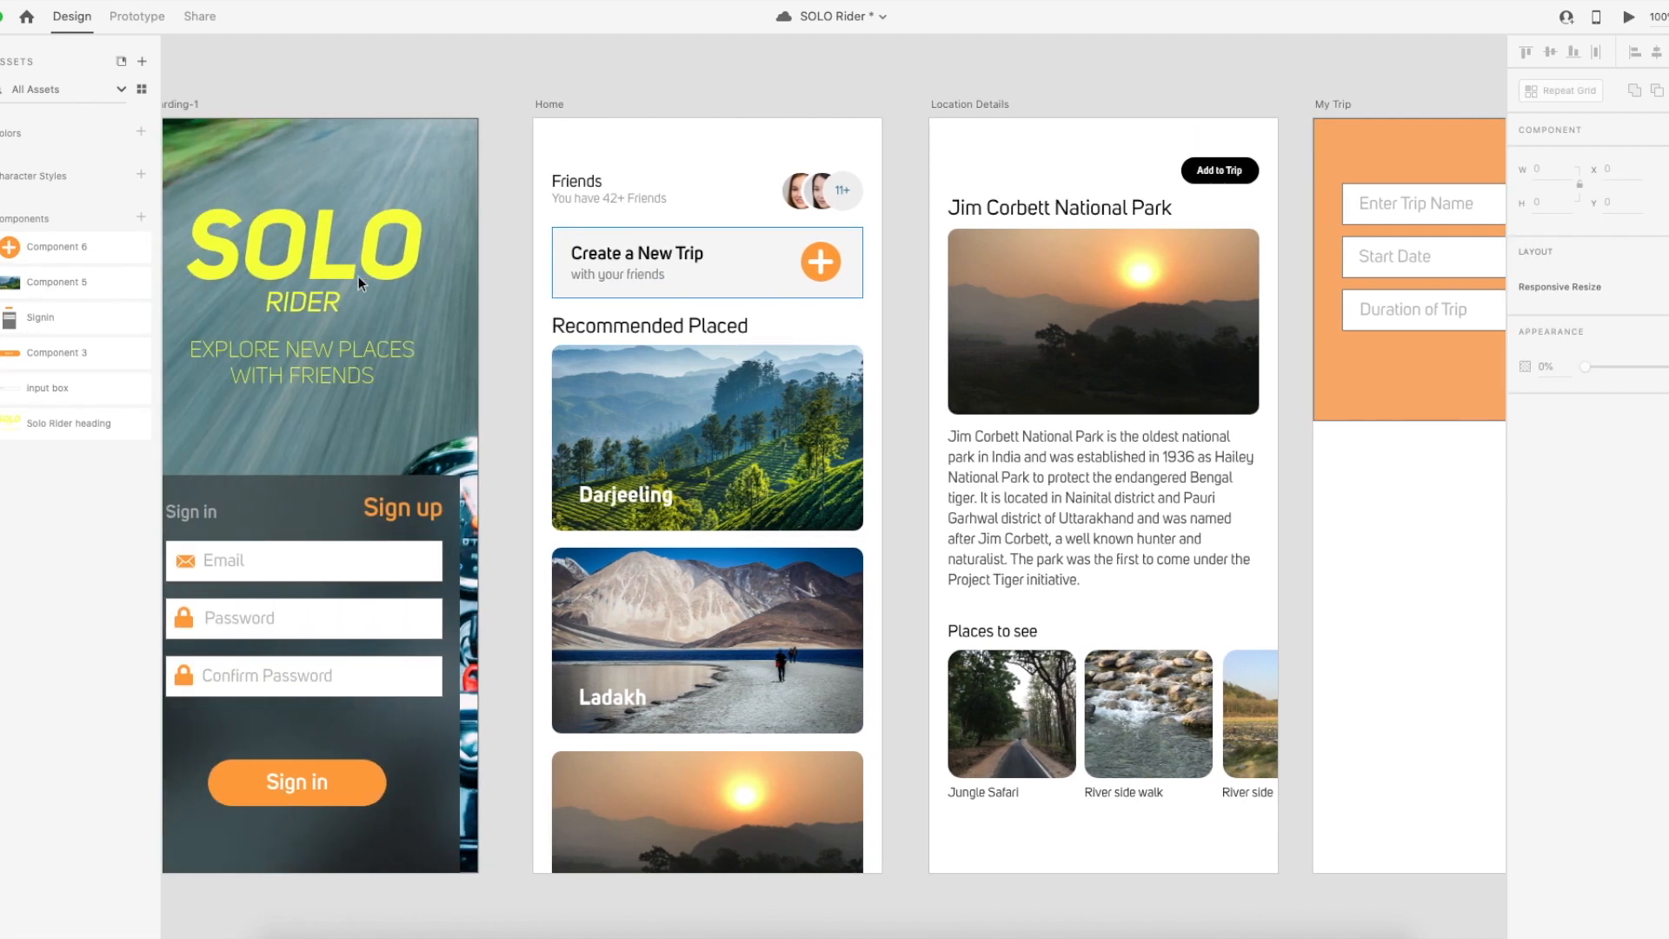
scroll(348, 284, right, 7)
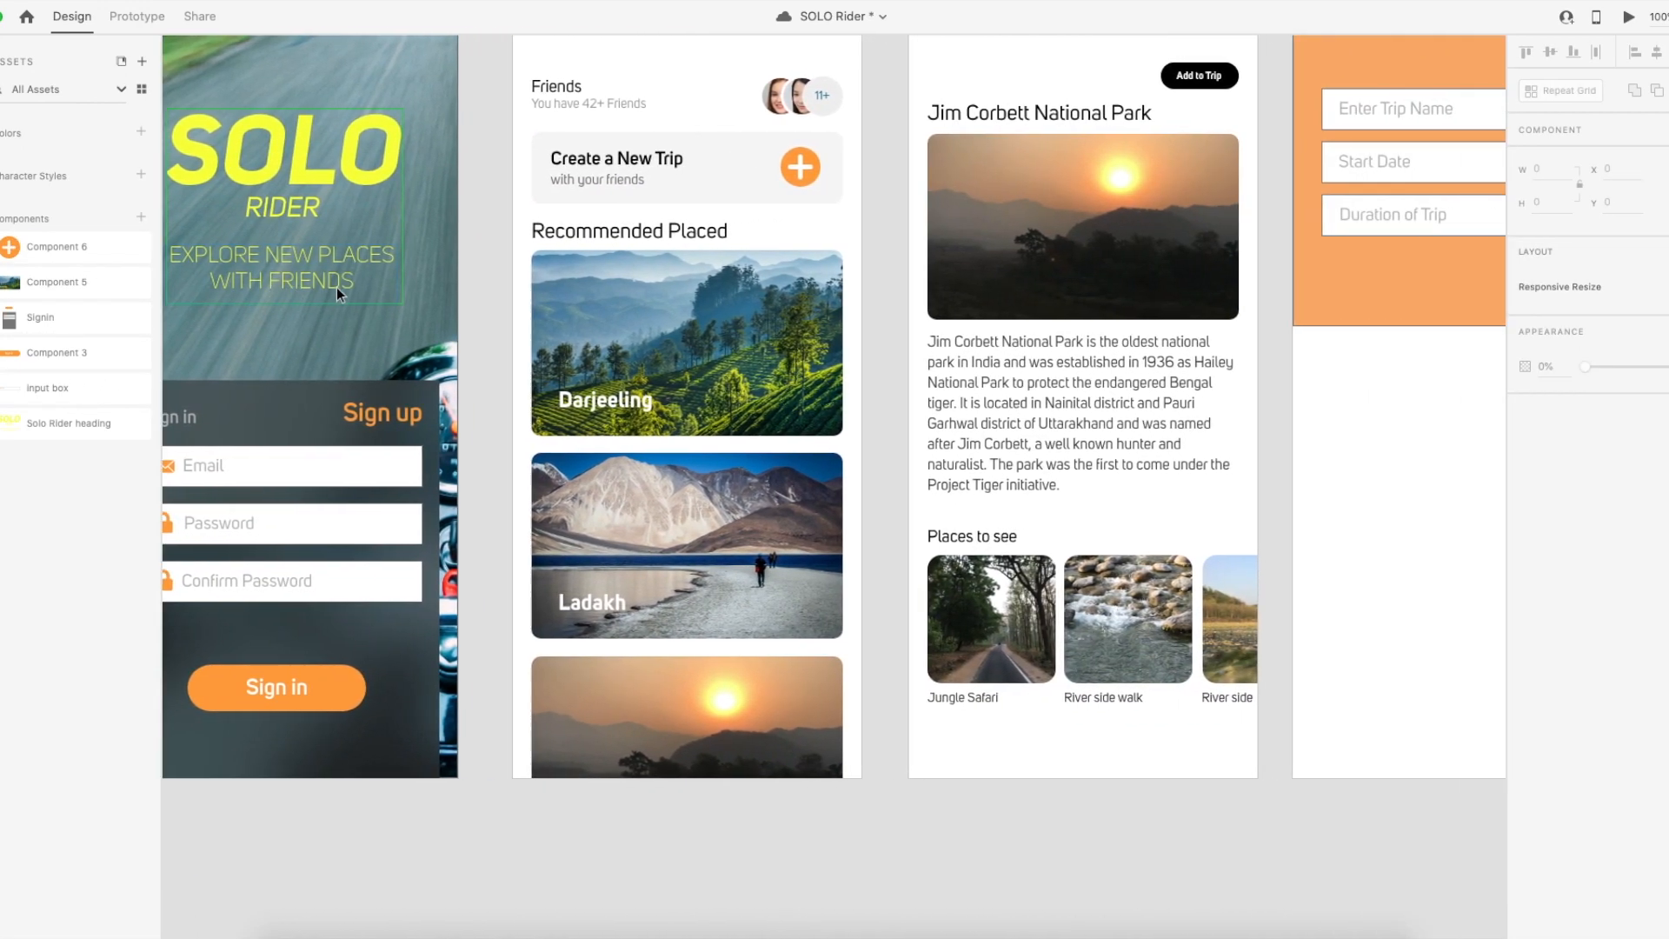
scroll(696, 329, right, 3)
scroll(706, 334, left, 4)
scroll(709, 332, right, 4)
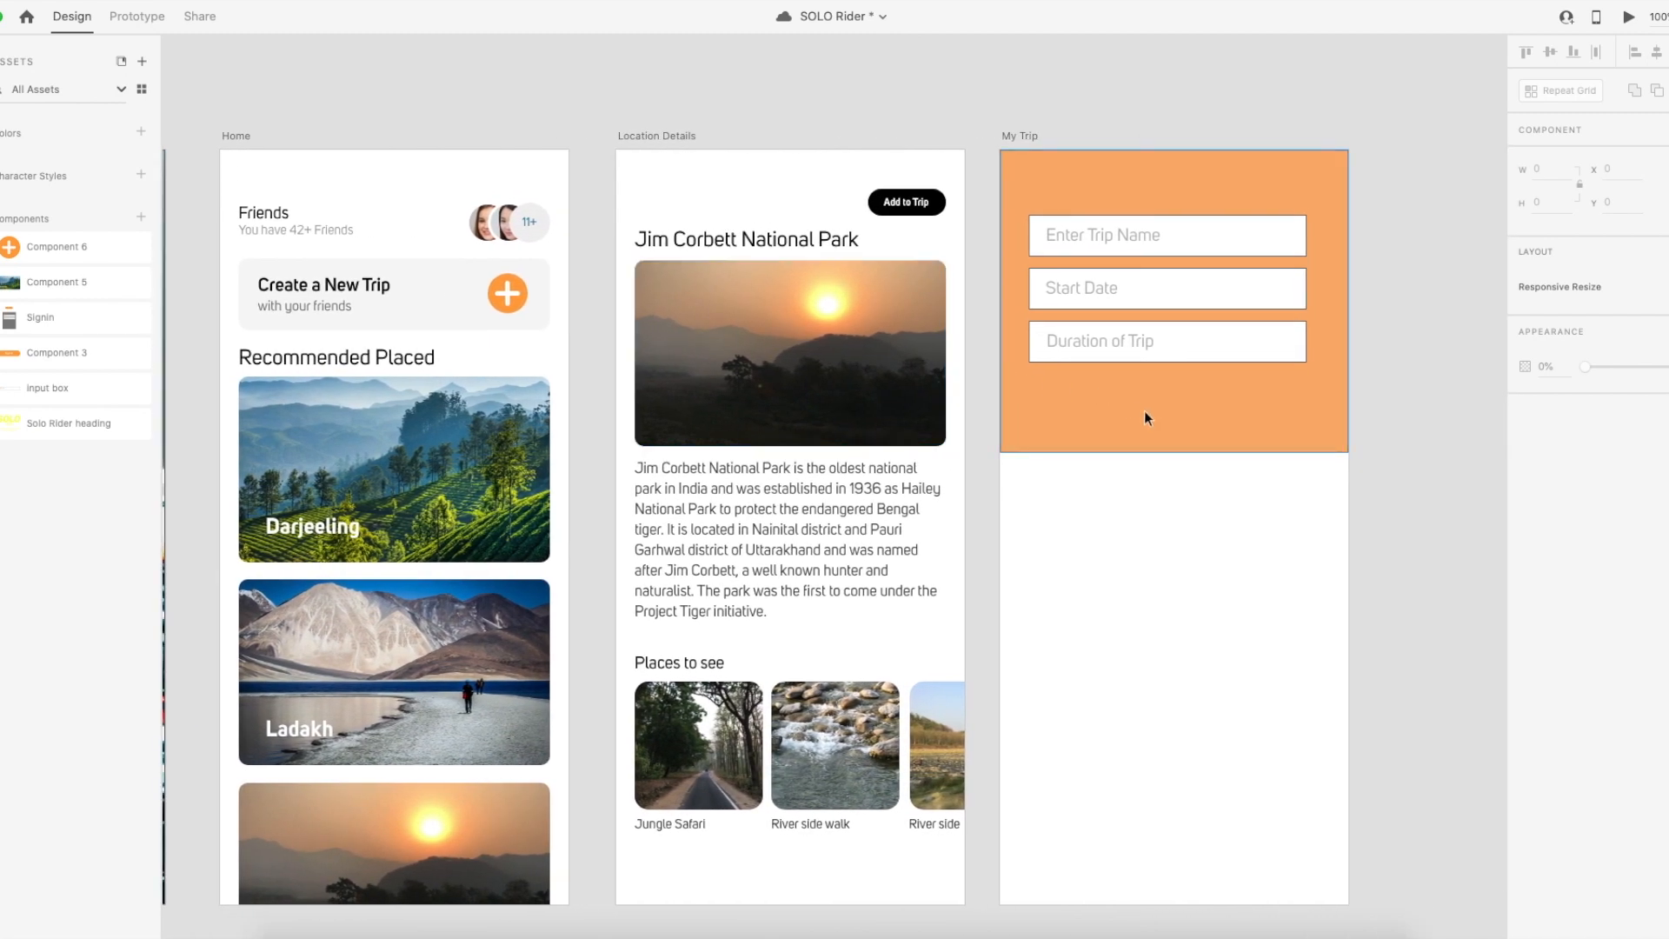
click(1157, 421)
click(1553, 549)
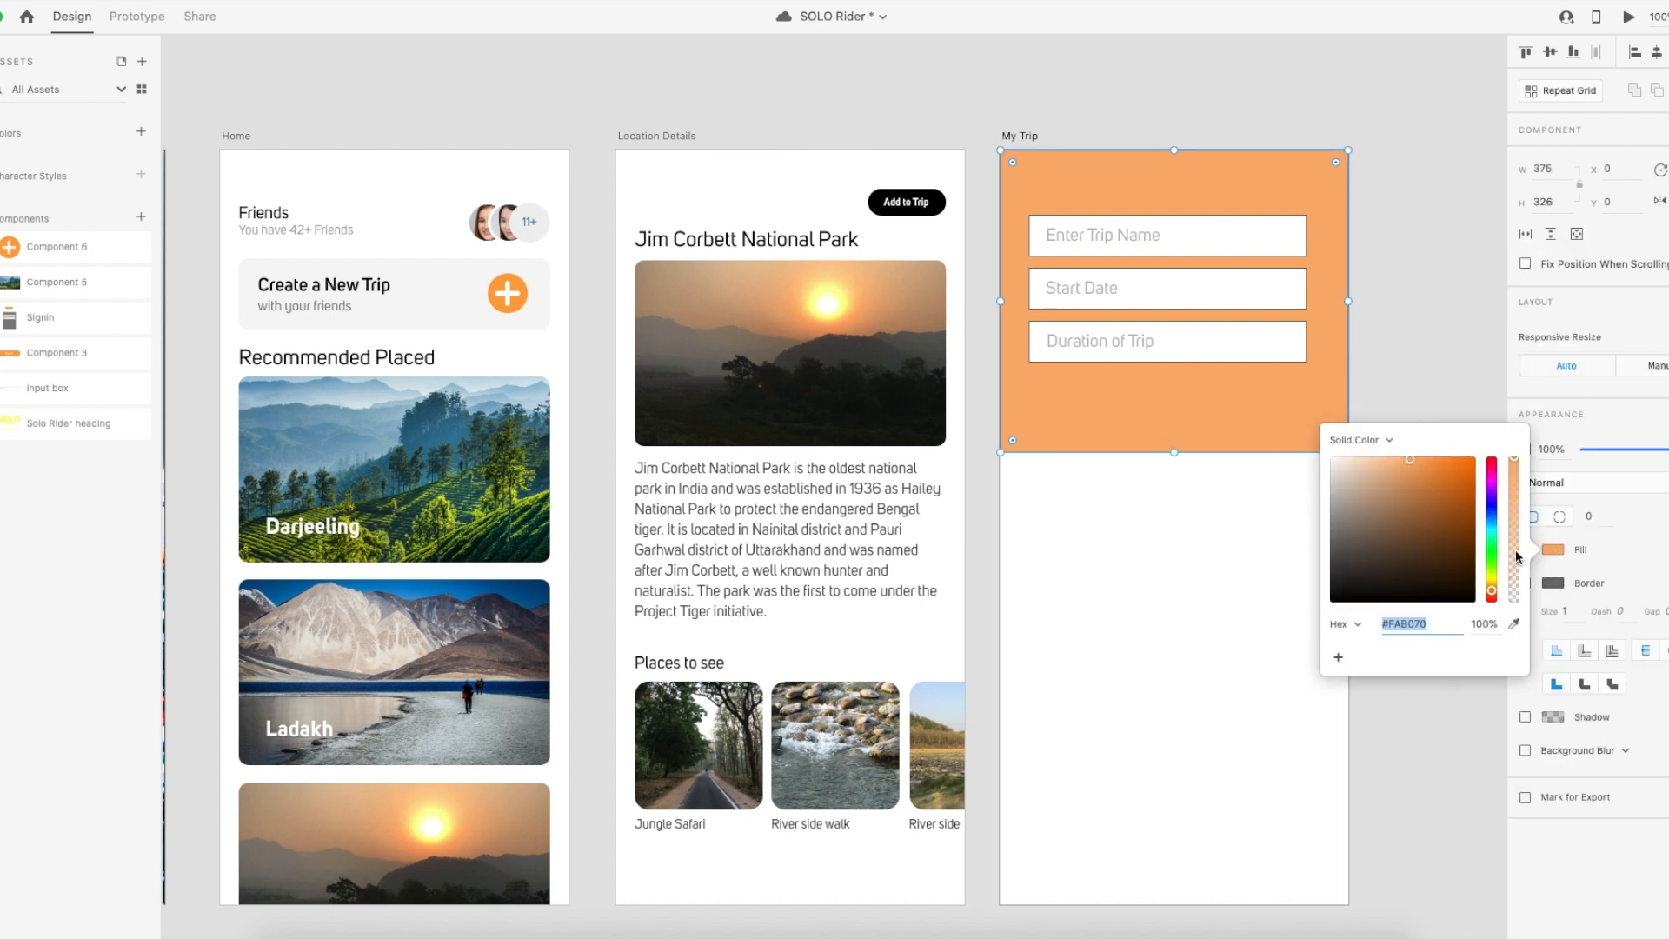
drag(1415, 558, 1311, 618)
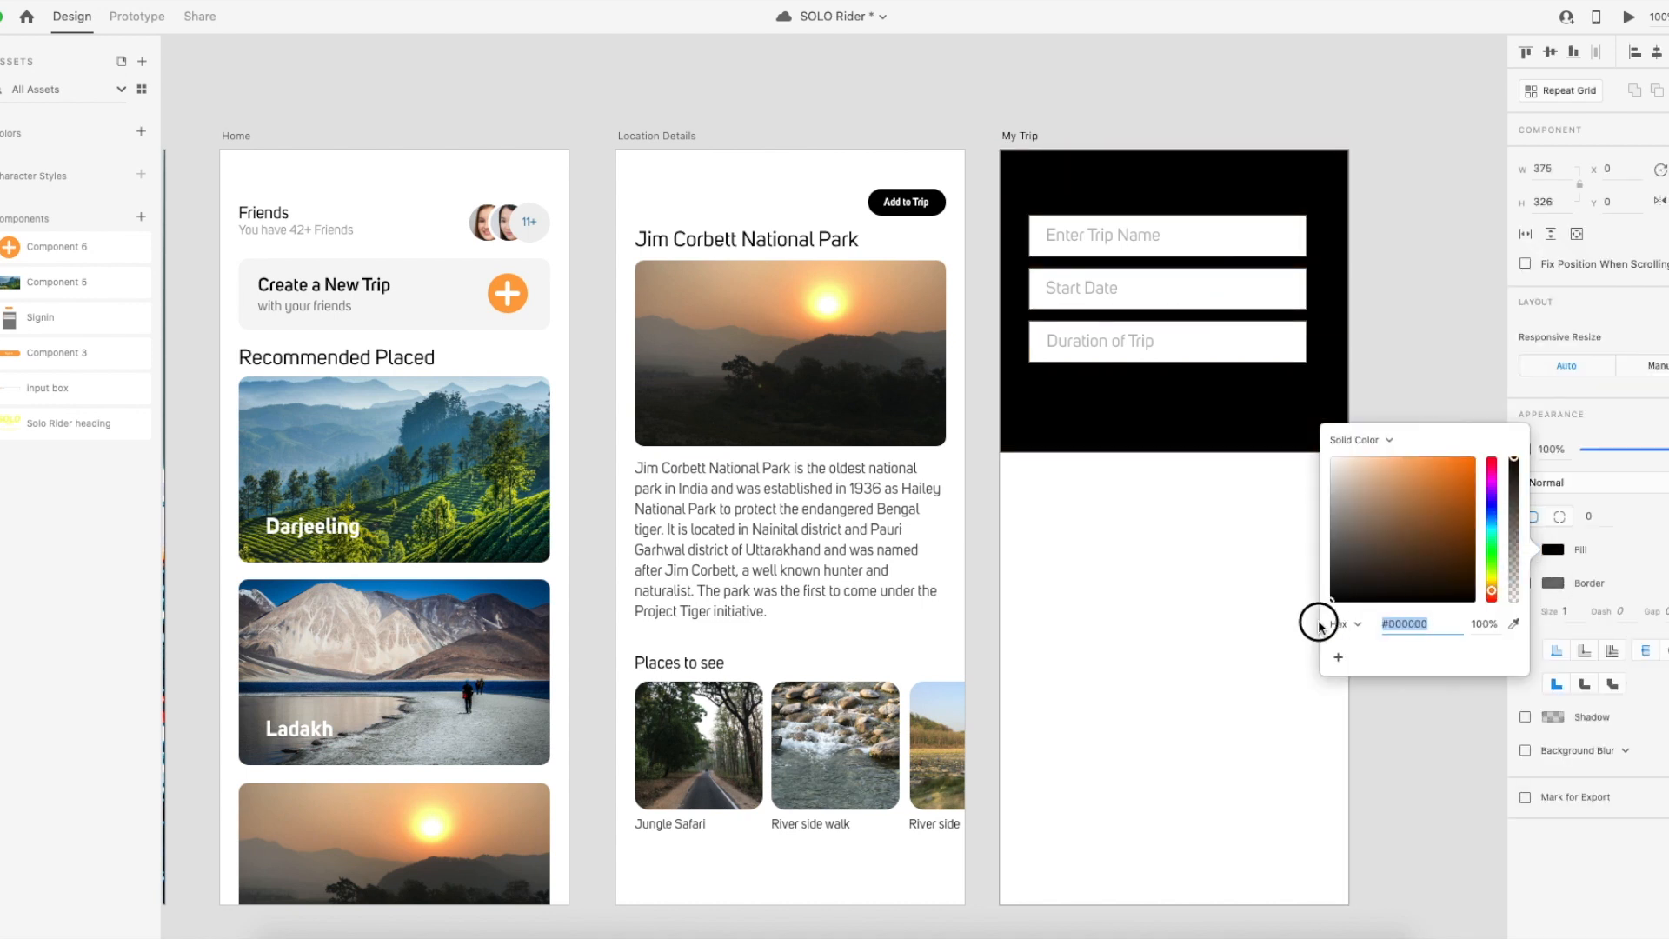
click(1405, 380)
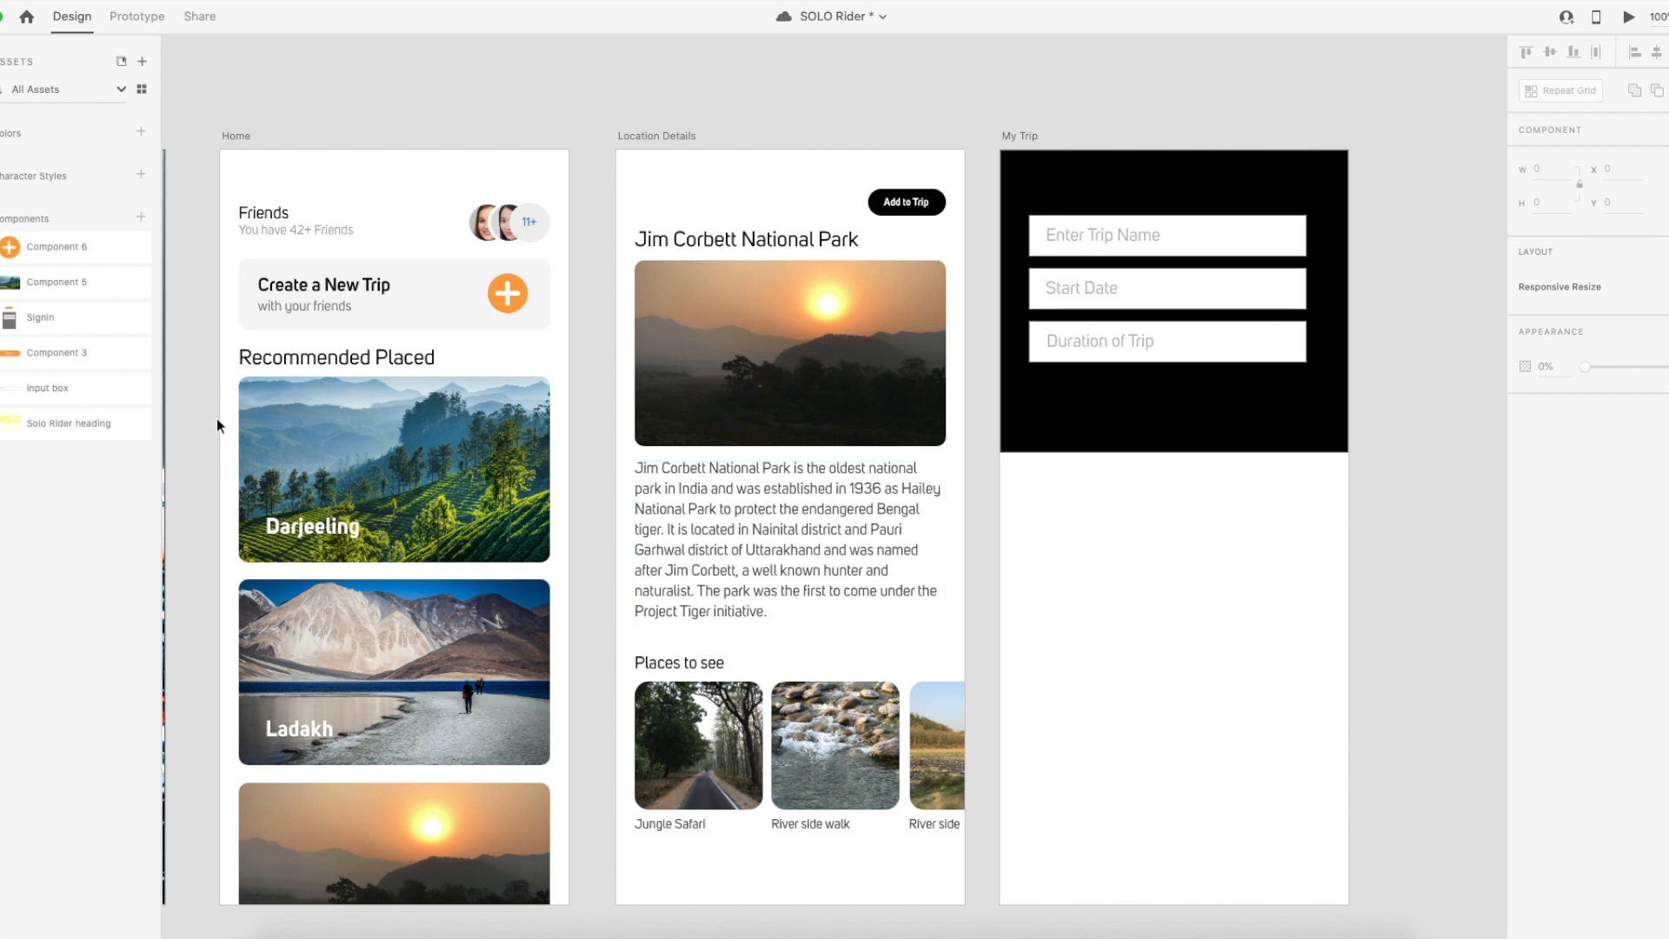
Place the orange button component, Component 3, centred beneath the Duration of Trip box at X 85, Y 250.
drag(49, 353, 1176, 412)
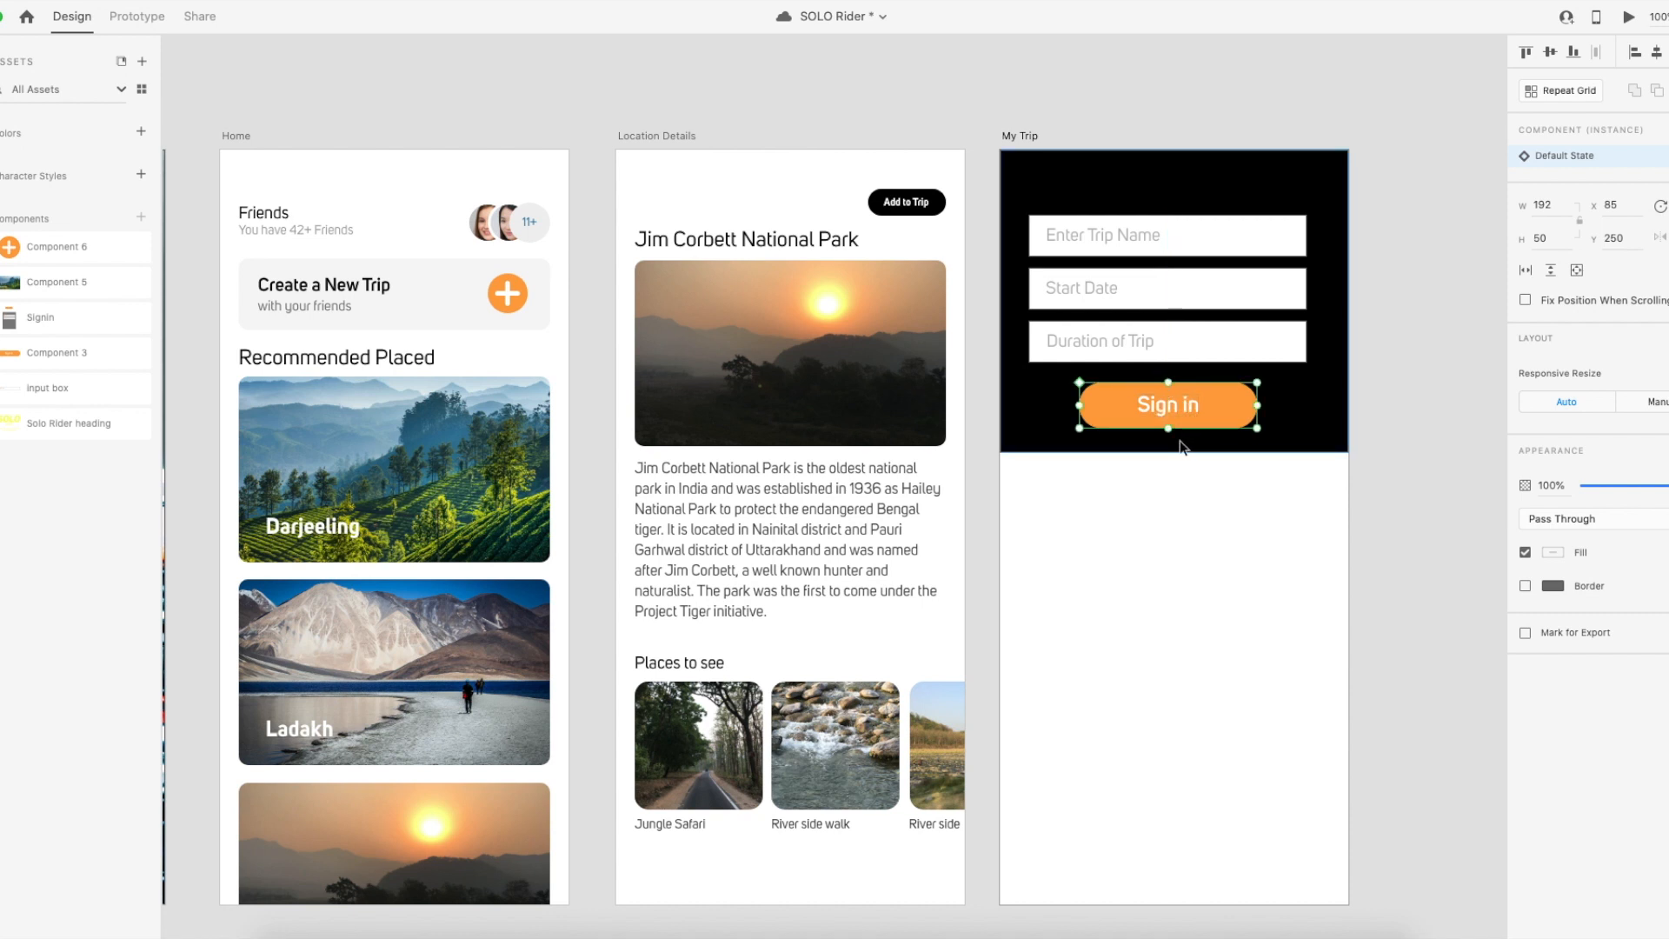
click(1180, 490)
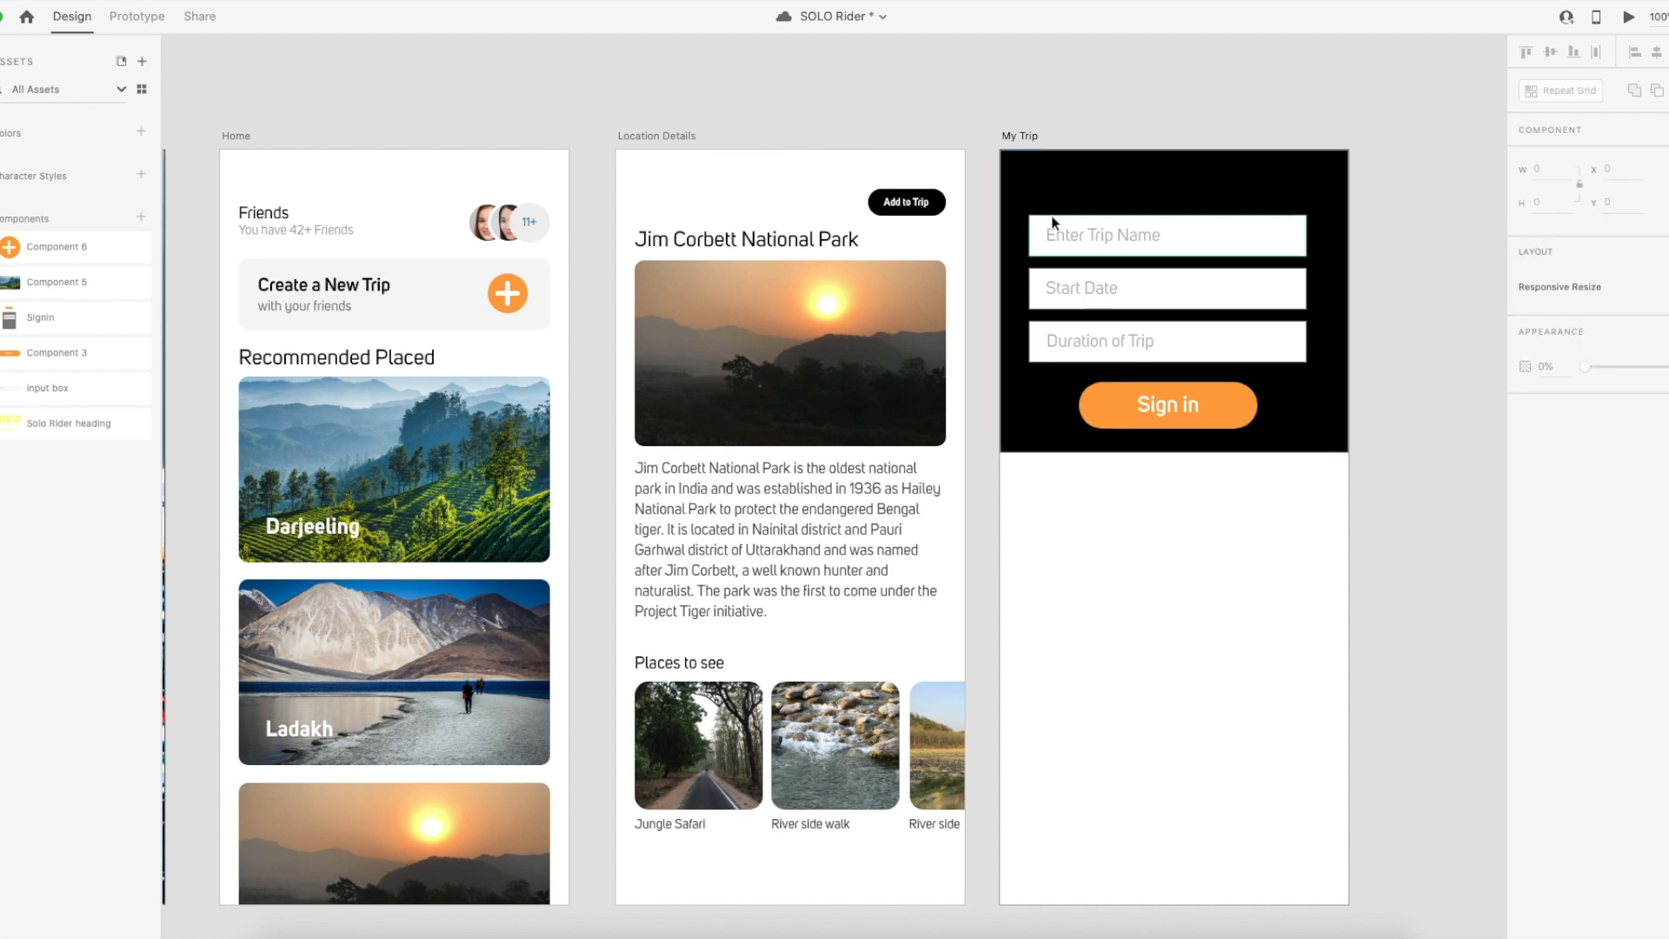
Copy the "Create a New Trip" text from the Home card onto My Trip and place it above the input boxes at X 41, Y 29.
click(380, 284)
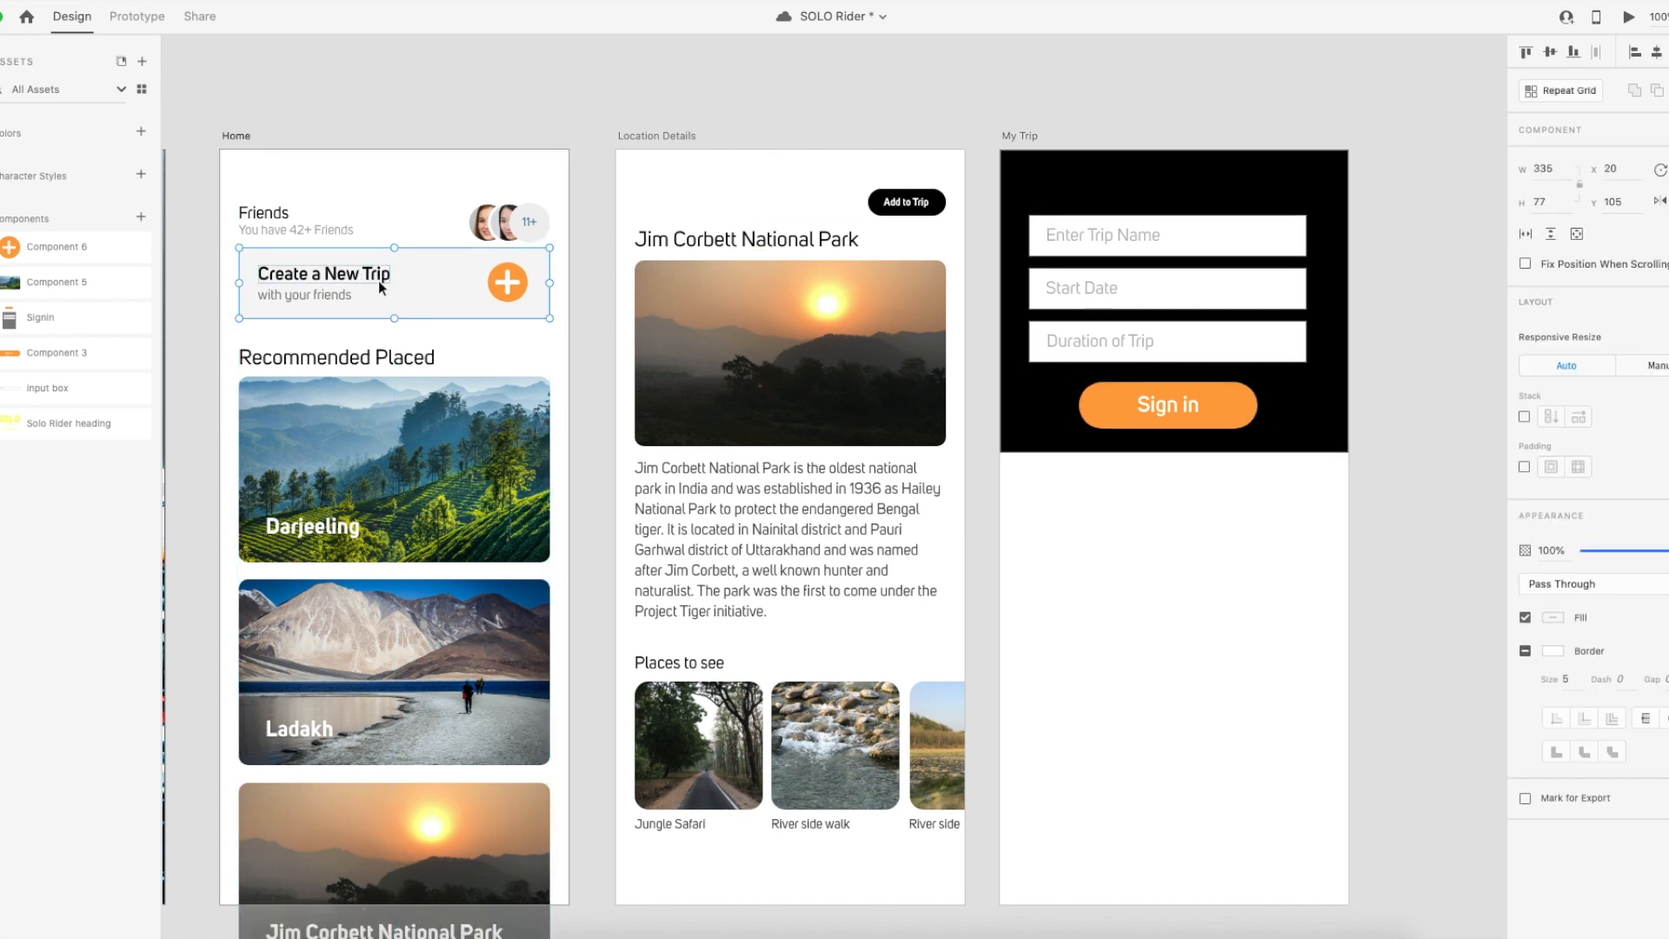
double_click(379, 285)
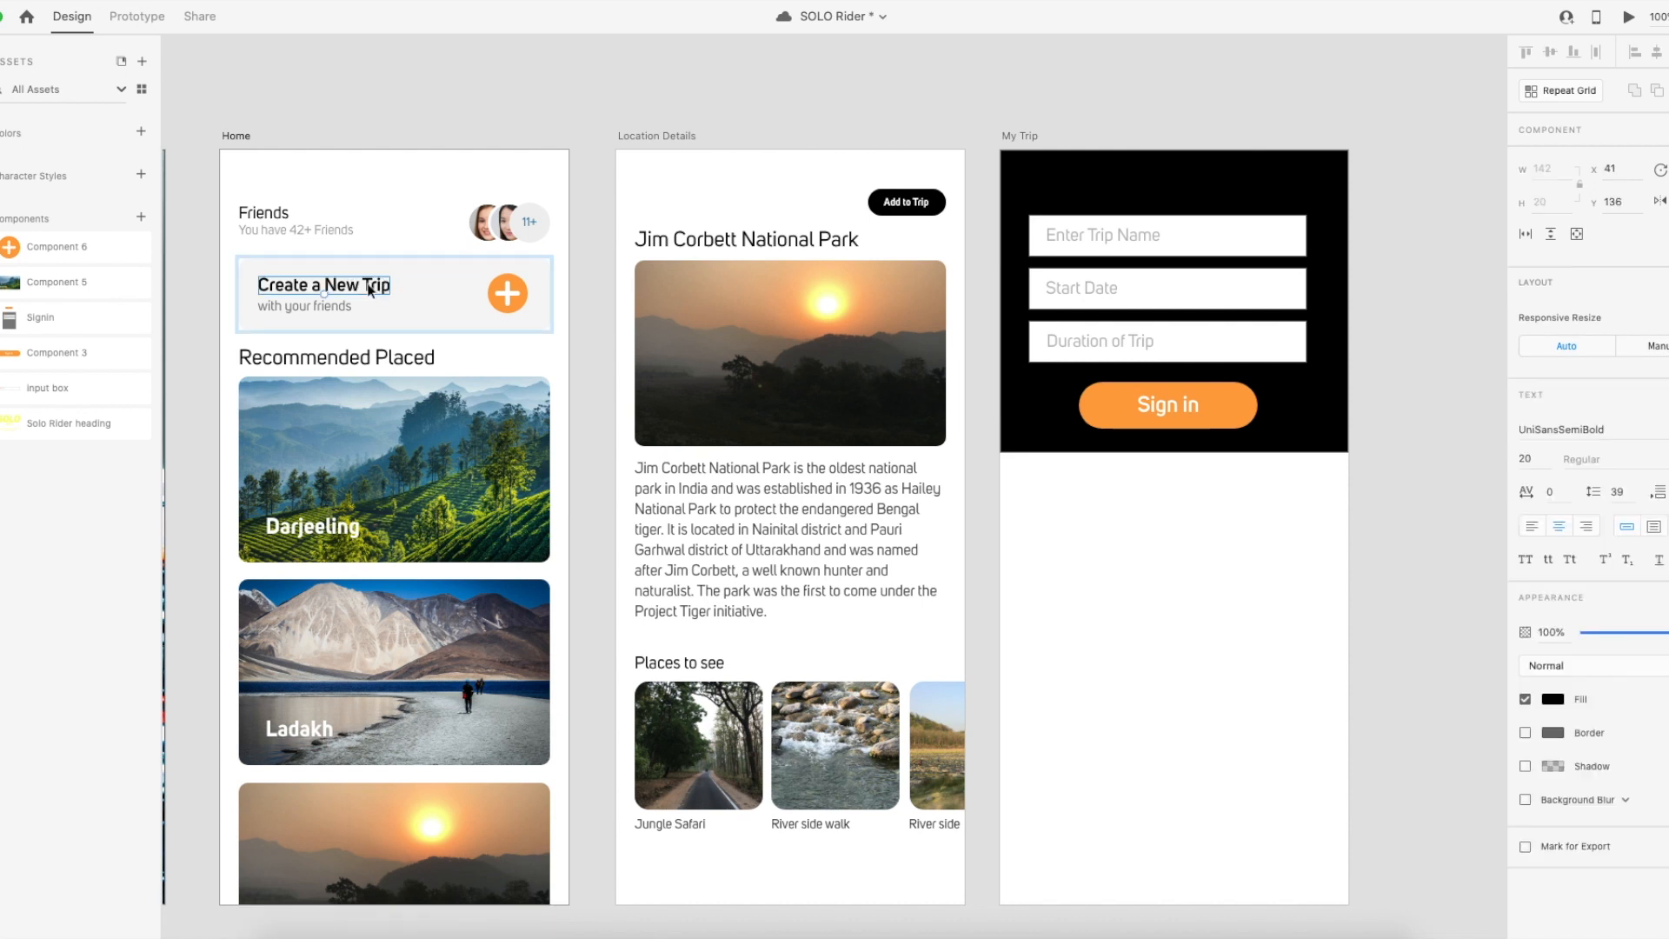
key(ctrl+c)
click(1230, 186)
key(ctrl+v)
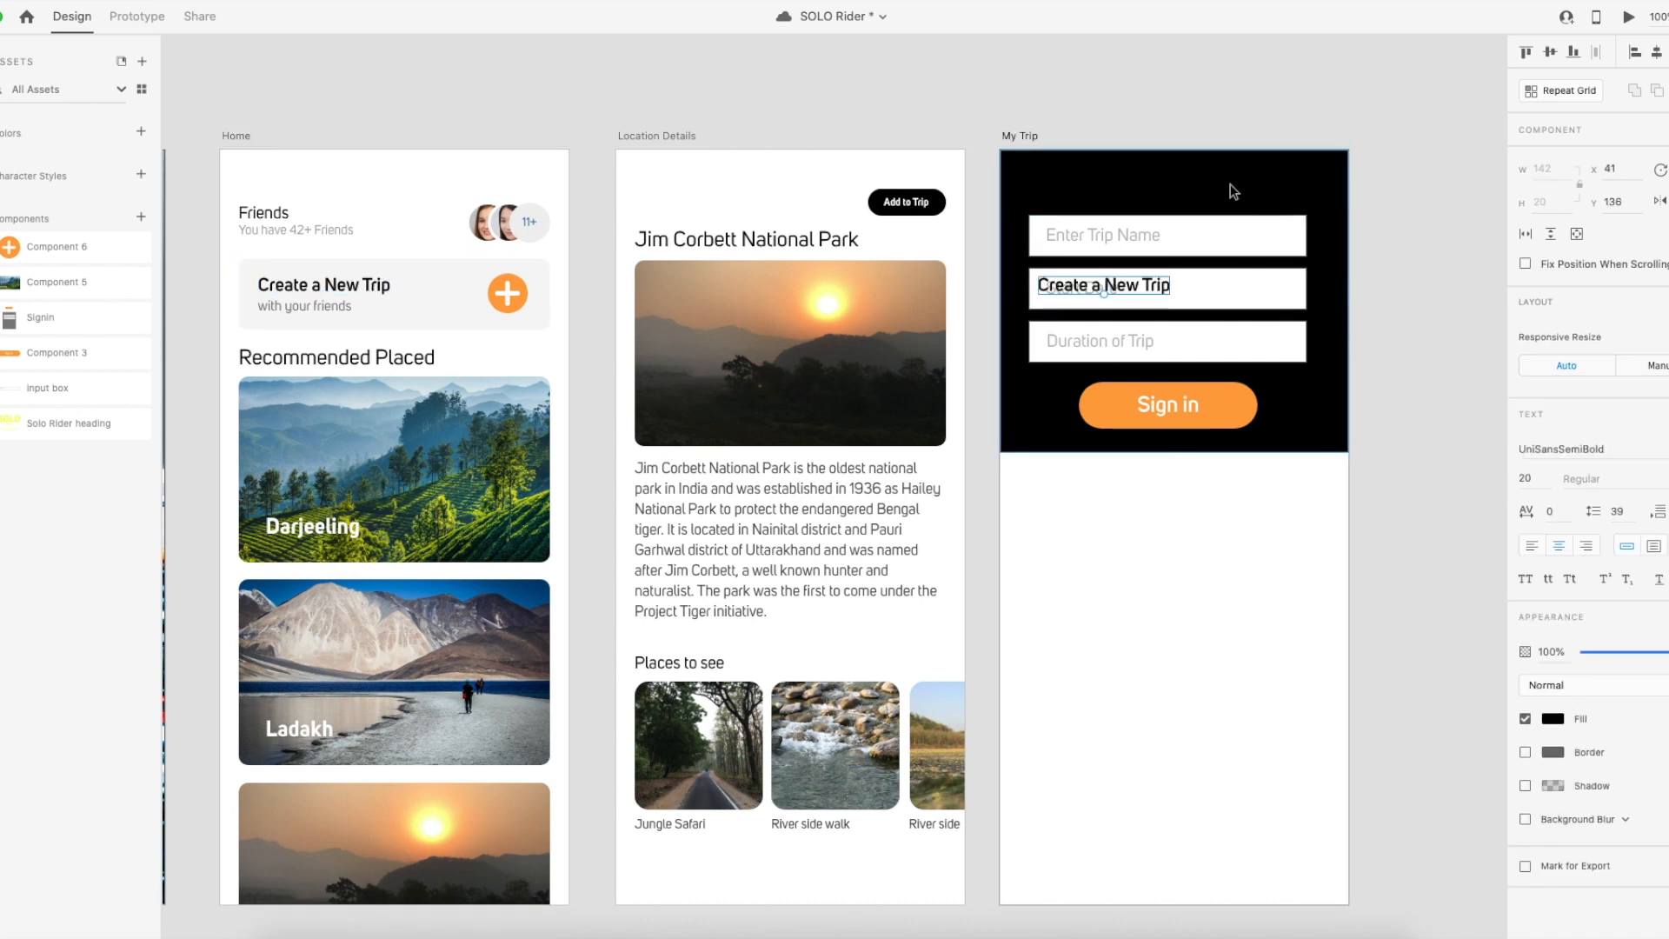
drag(1124, 296, 1122, 198)
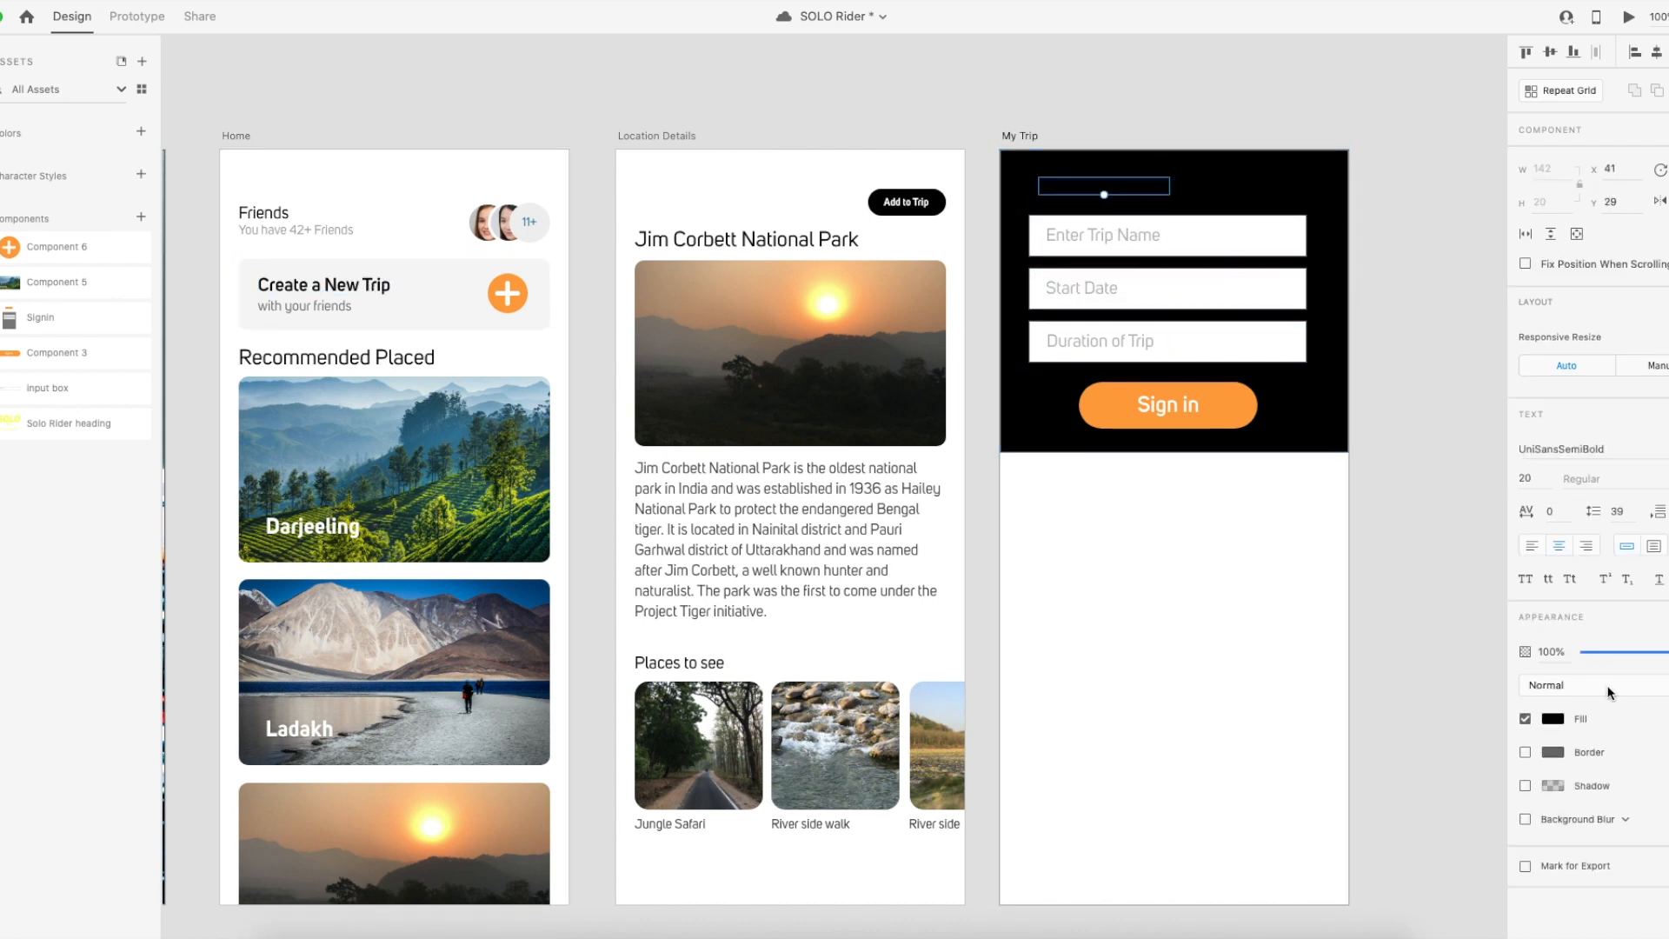
Make the copied "Create a New Trip" heading white and centre it horizontally on the artboard at X 110.
click(1559, 722)
click(1358, 650)
click(1353, 325)
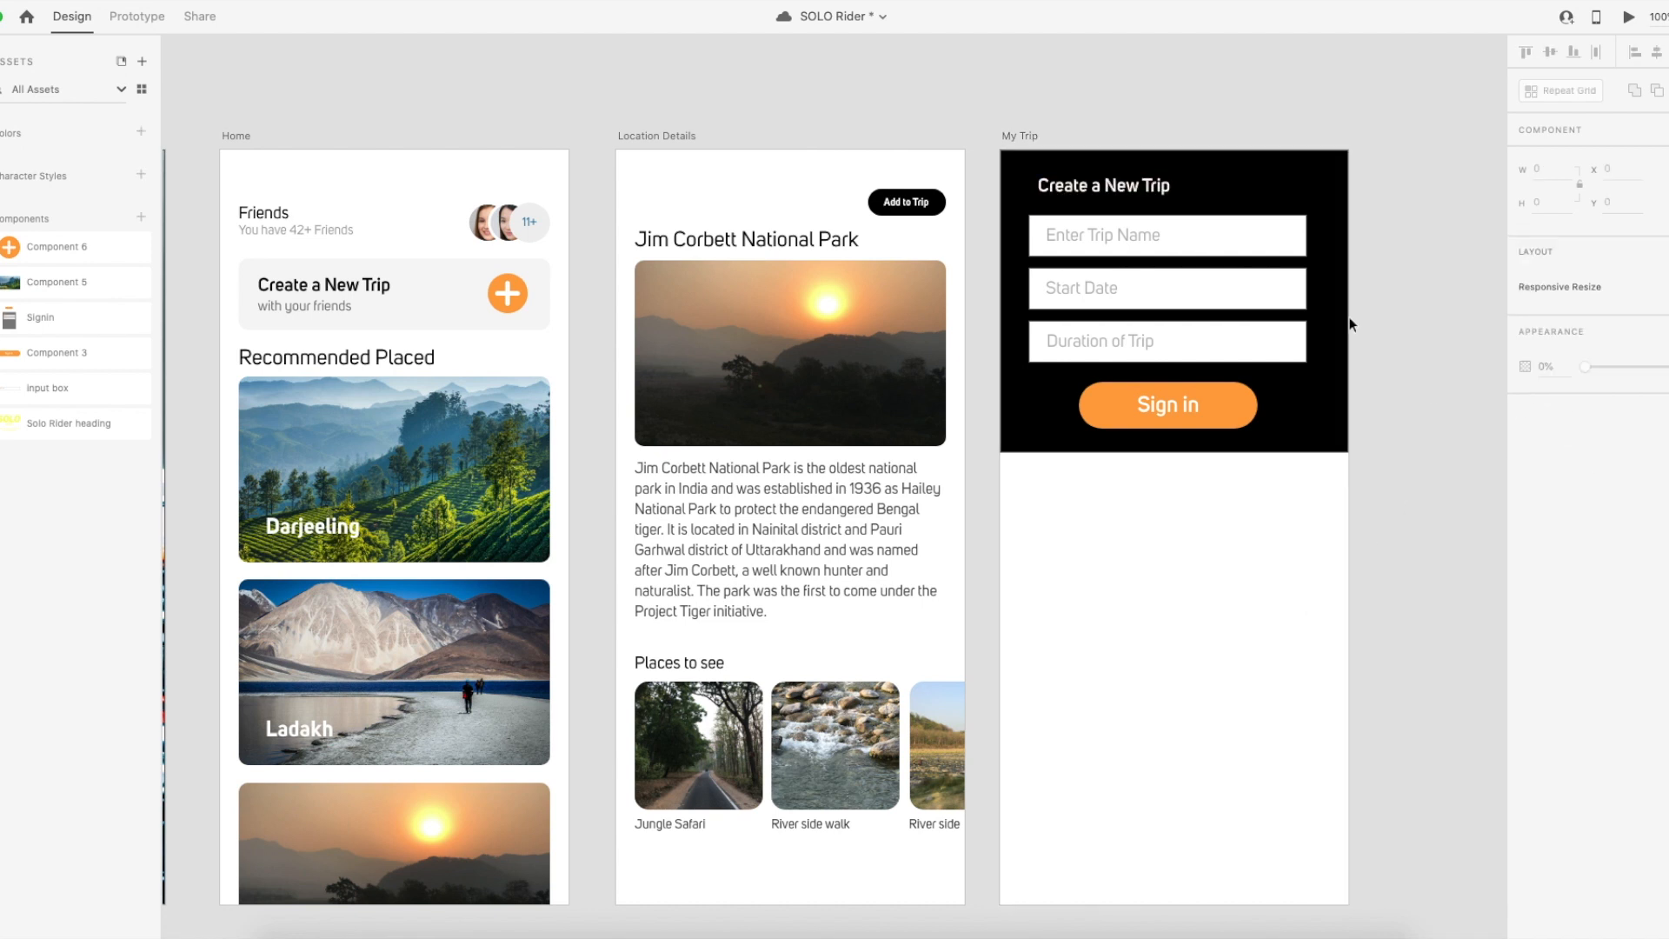
drag(1098, 186, 1162, 186)
click(1442, 250)
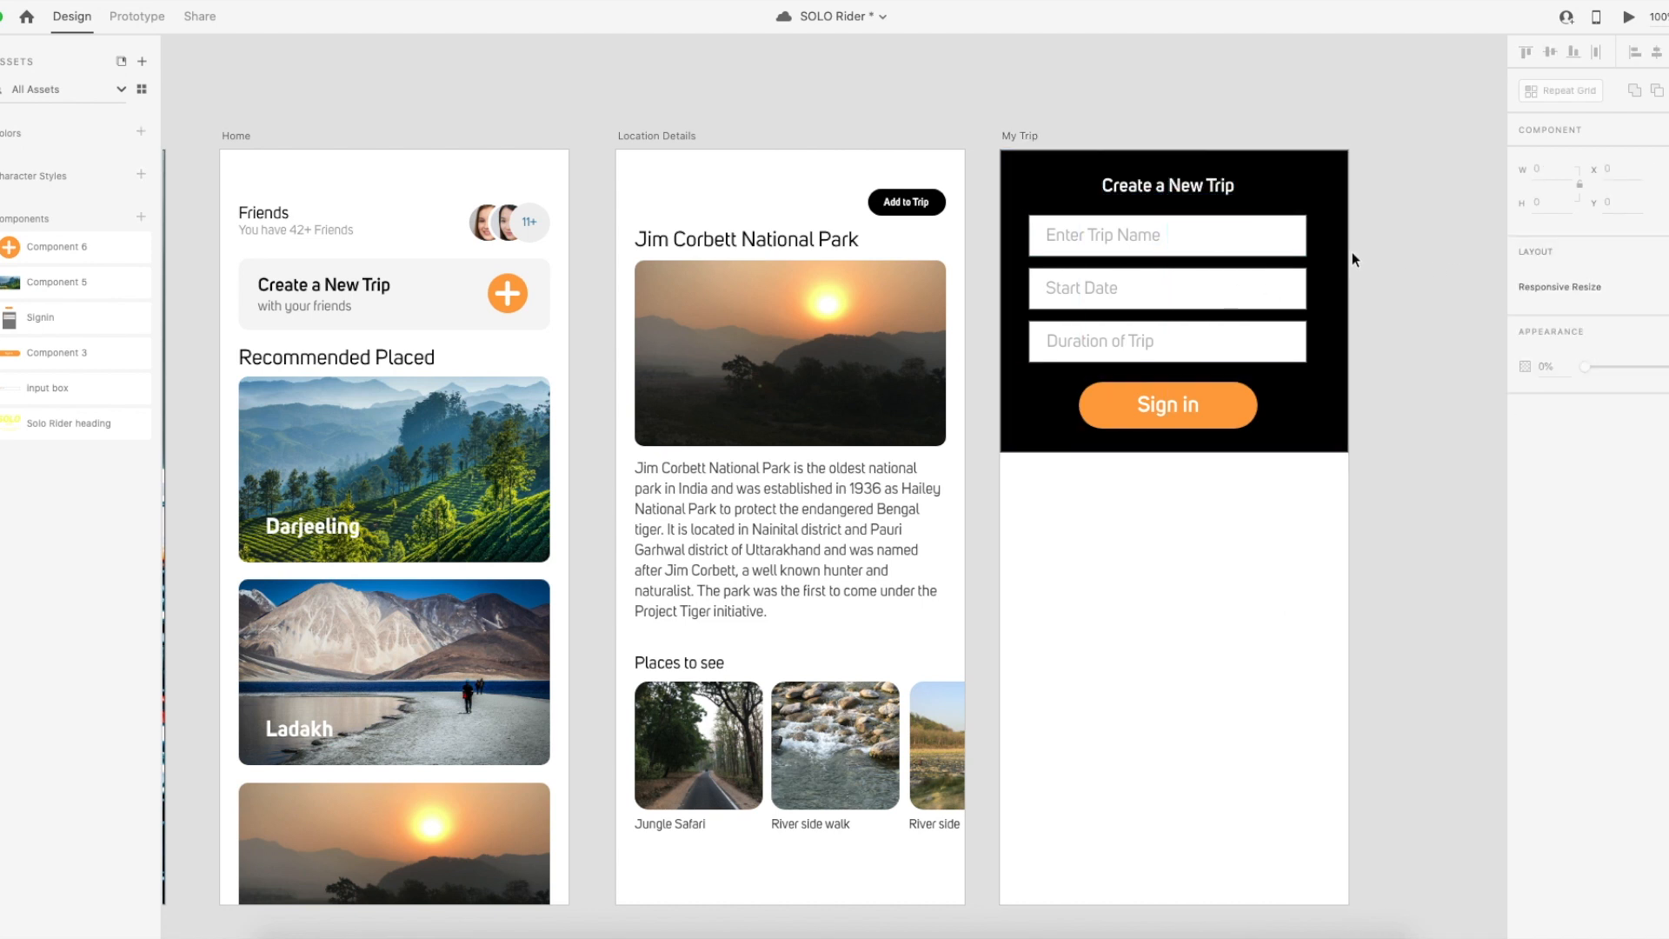
Enlarge the white "Create a New Trip" heading to font size 25 and move it slightly up.
click(1182, 191)
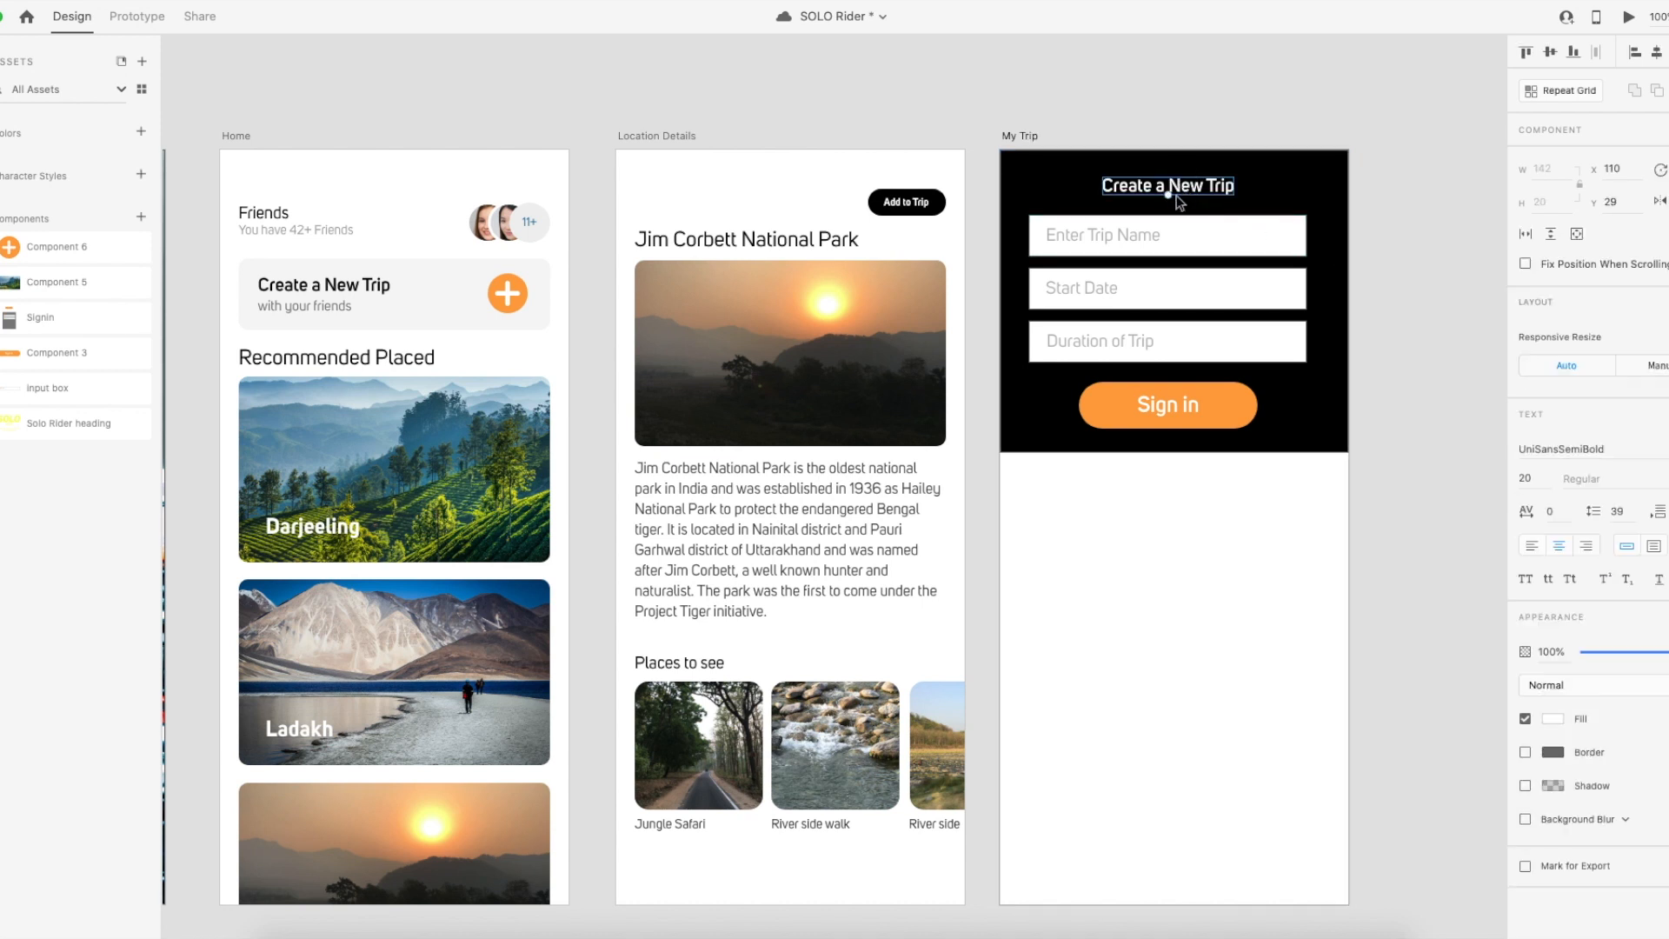
drag(1169, 196, 1170, 200)
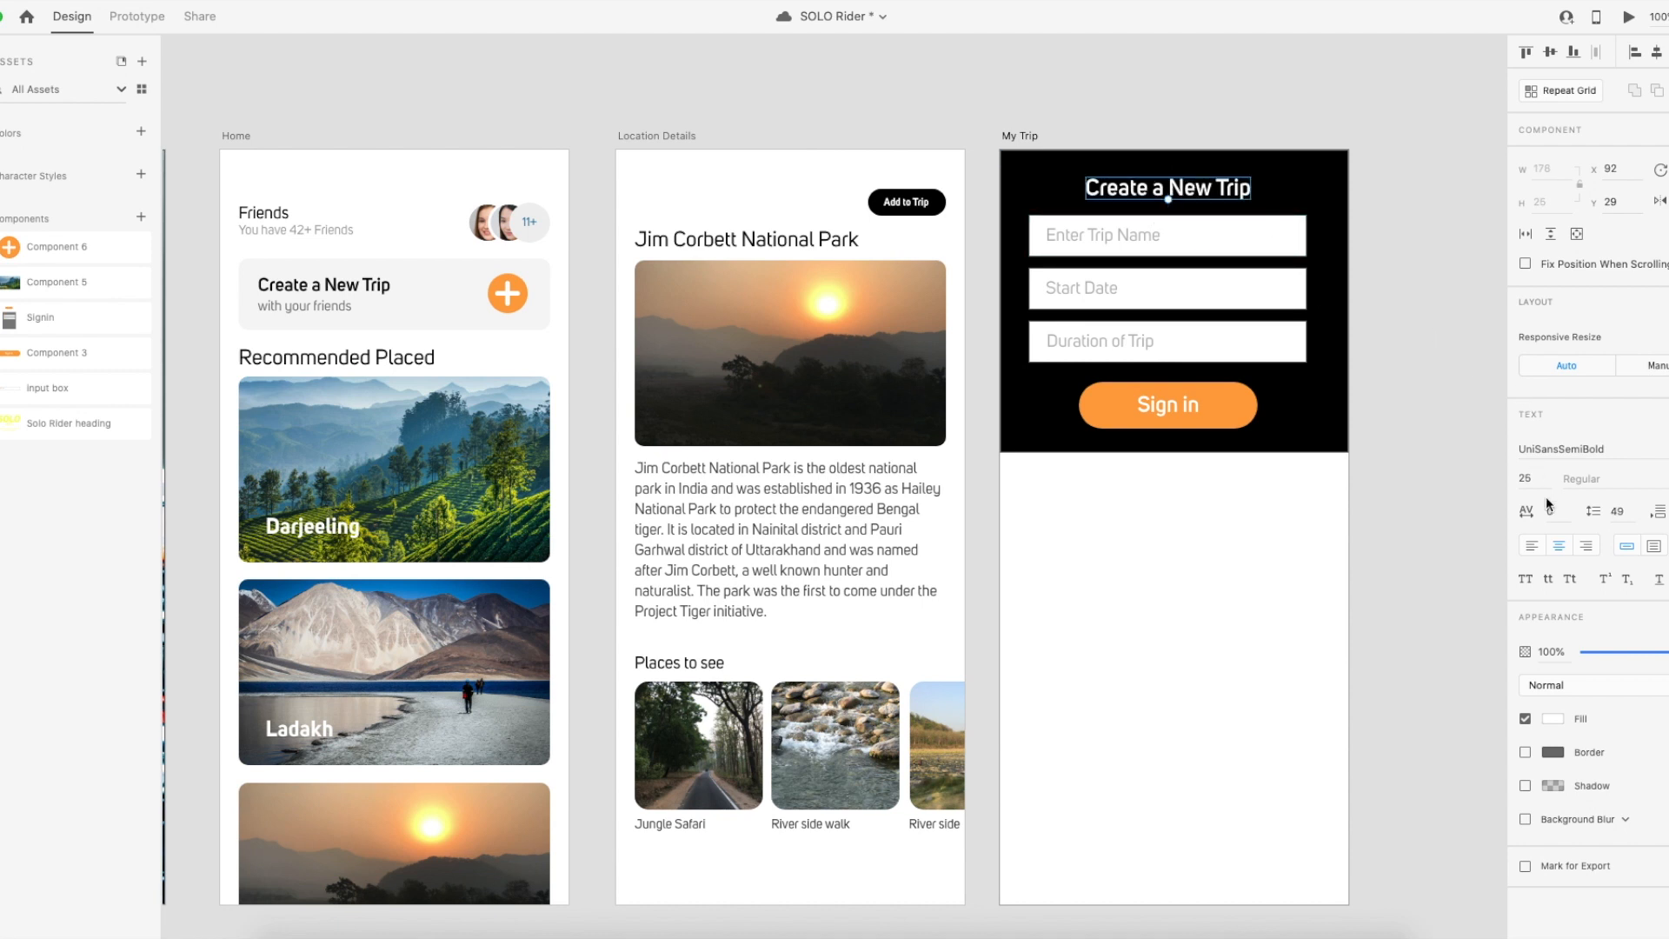
drag(1213, 197, 1211, 186)
click(1430, 259)
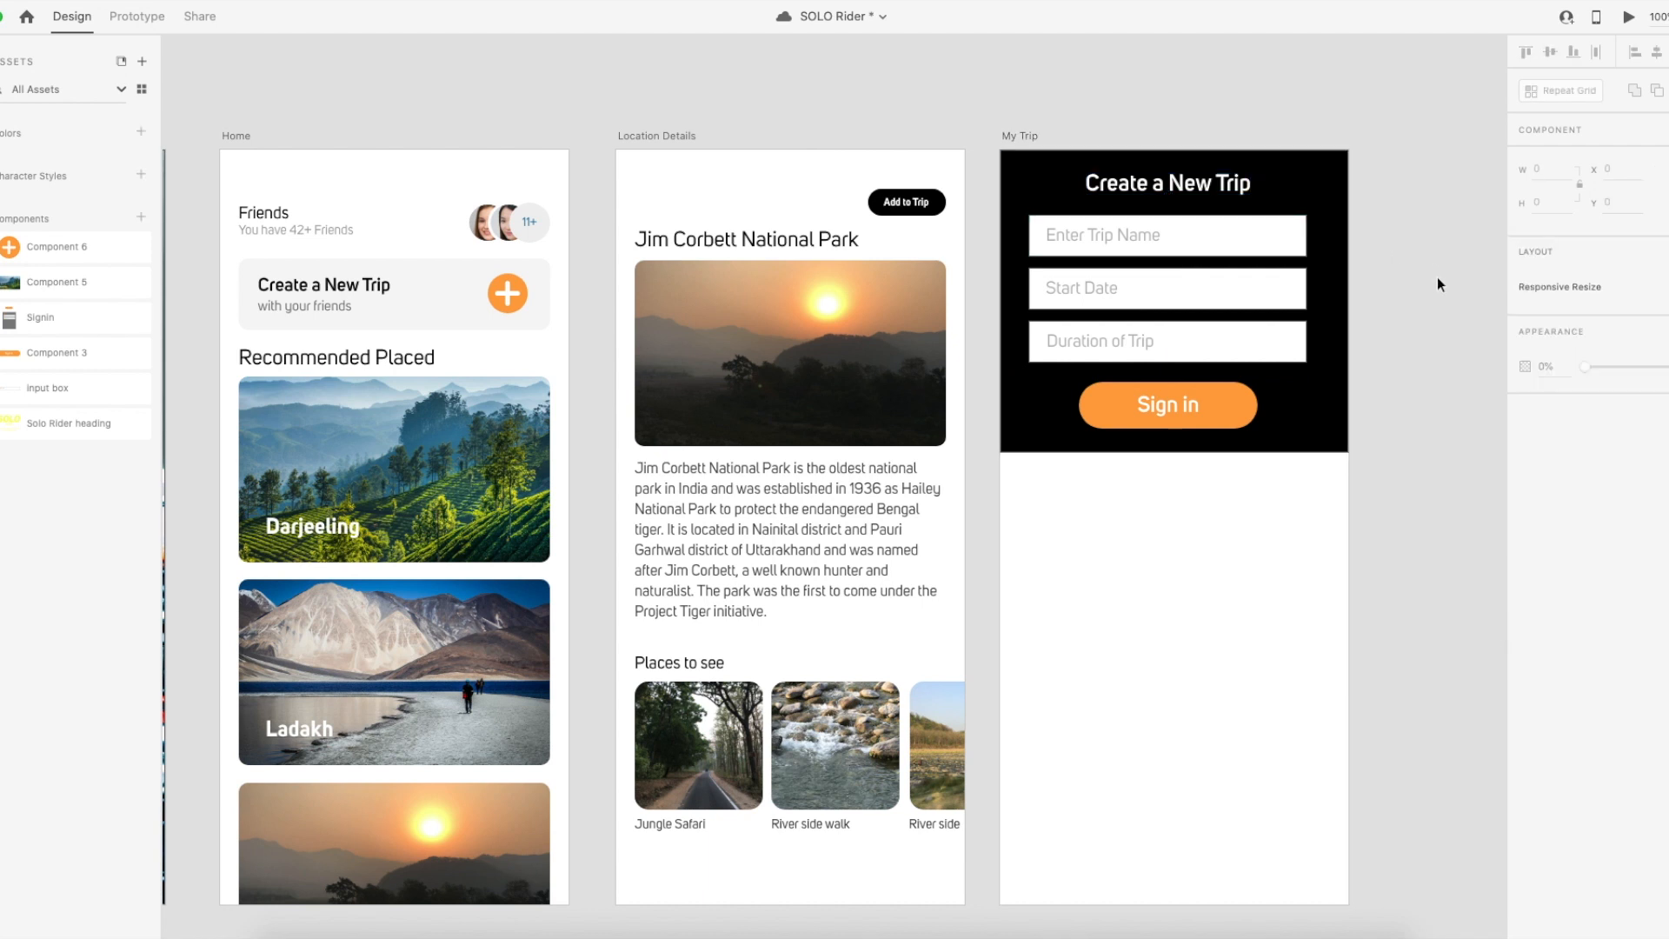
Change the orange button's label on the My Trip artboard to "Create".
click(1184, 404)
double_click(1184, 405)
double_click(1184, 405)
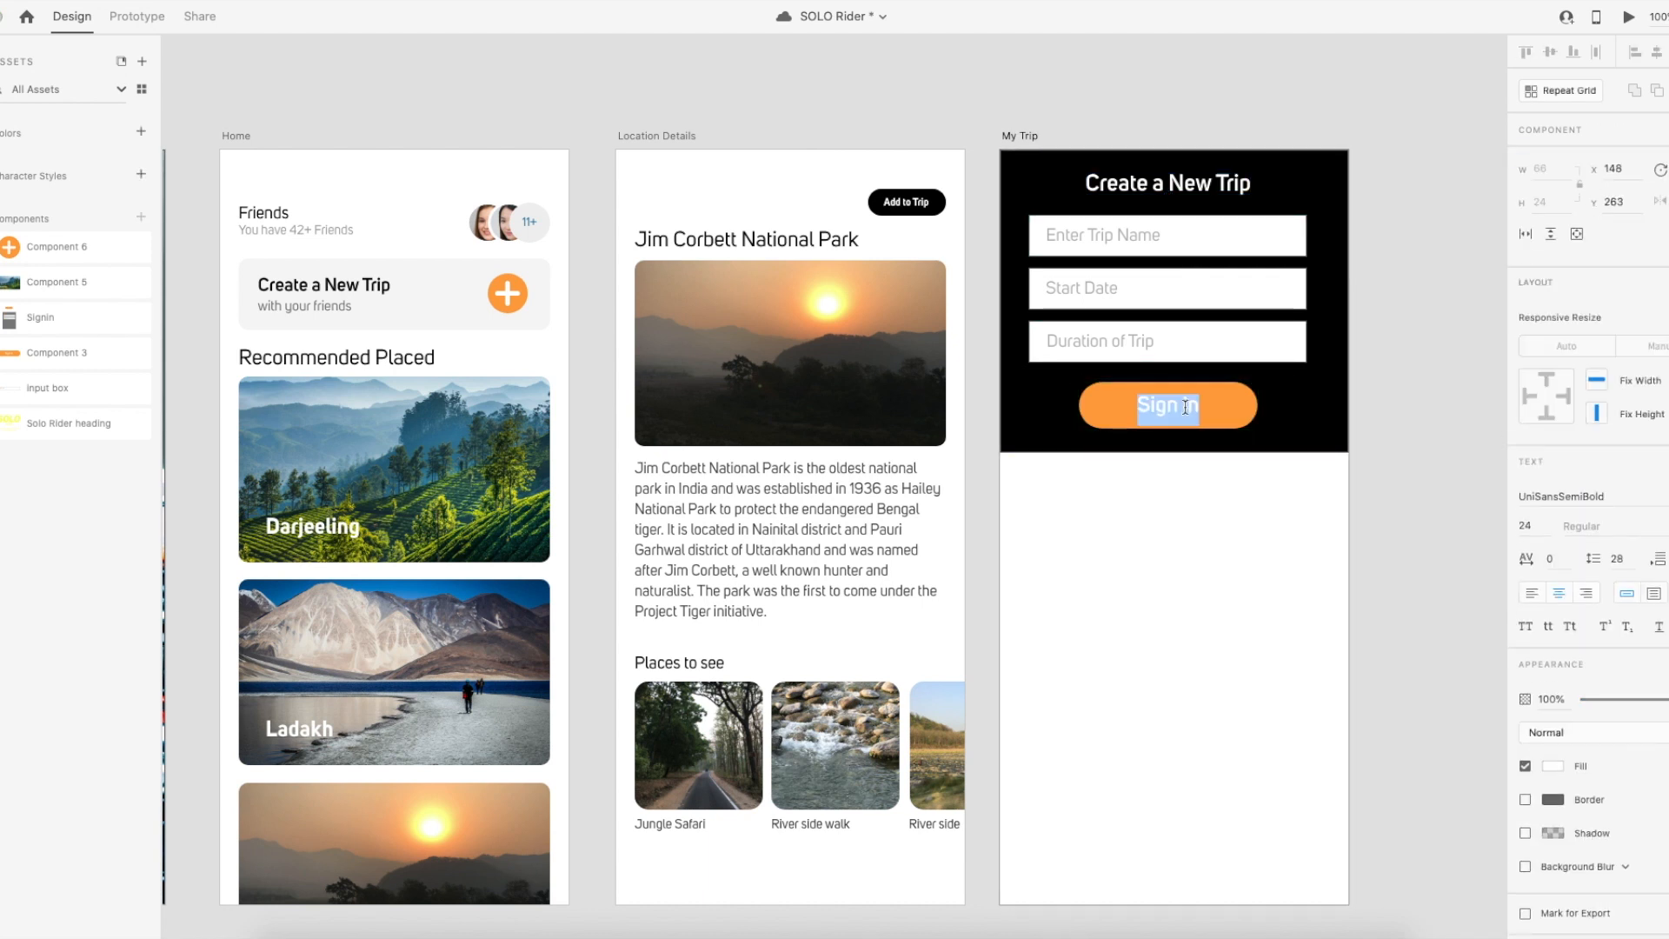
text(Create)
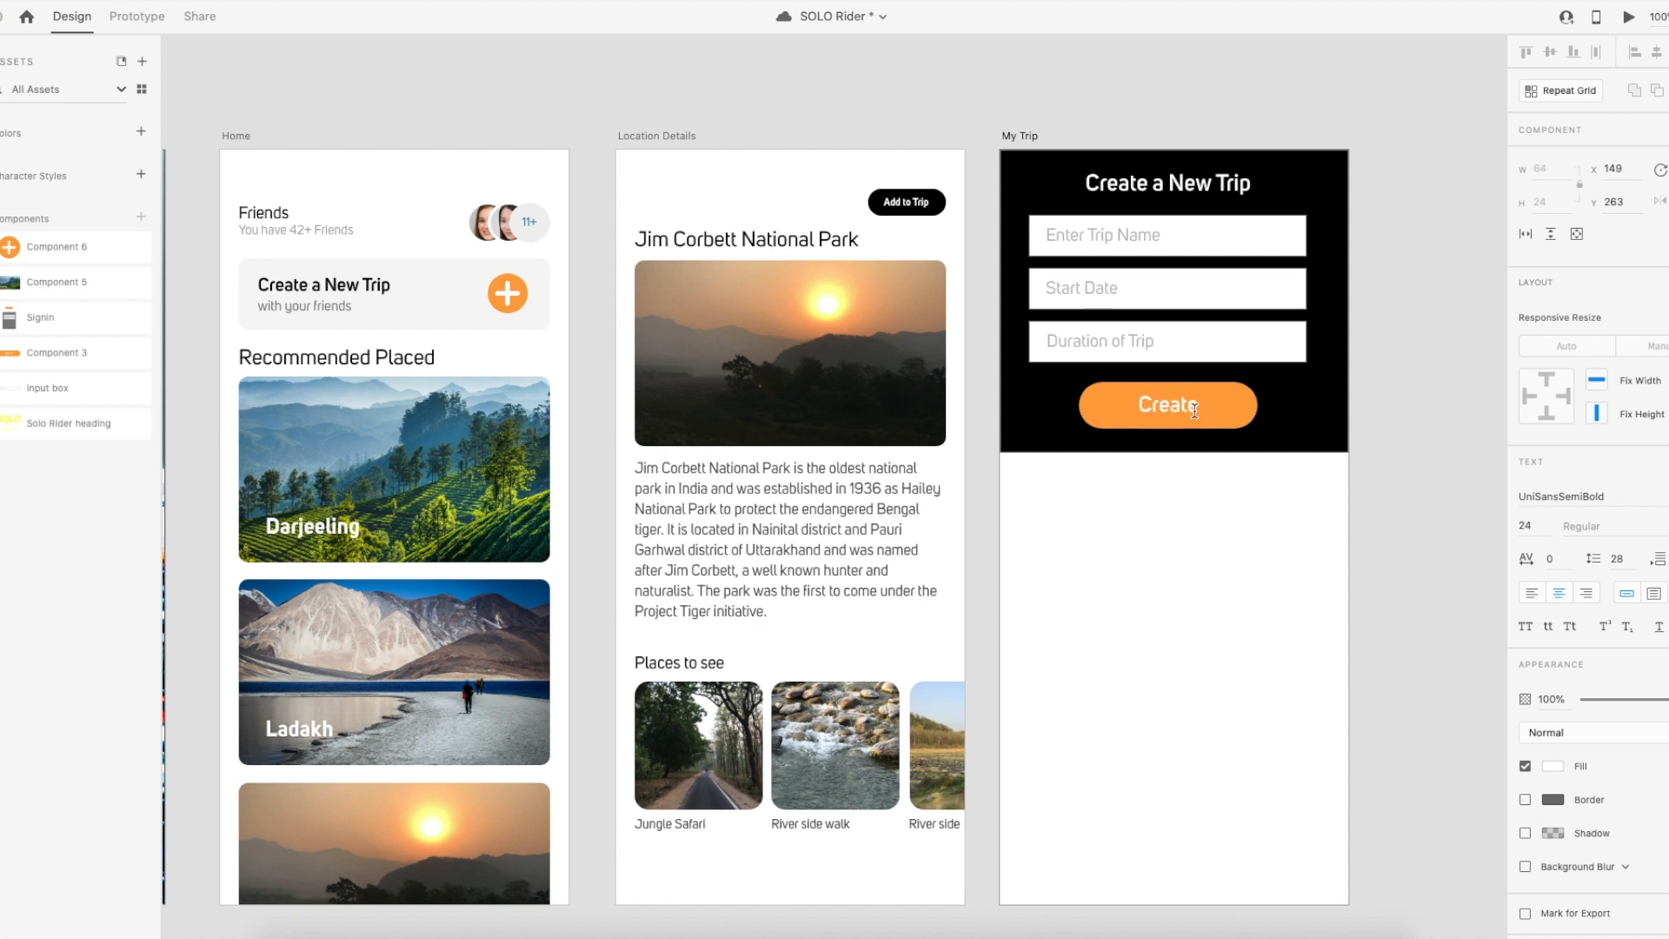
click(1391, 483)
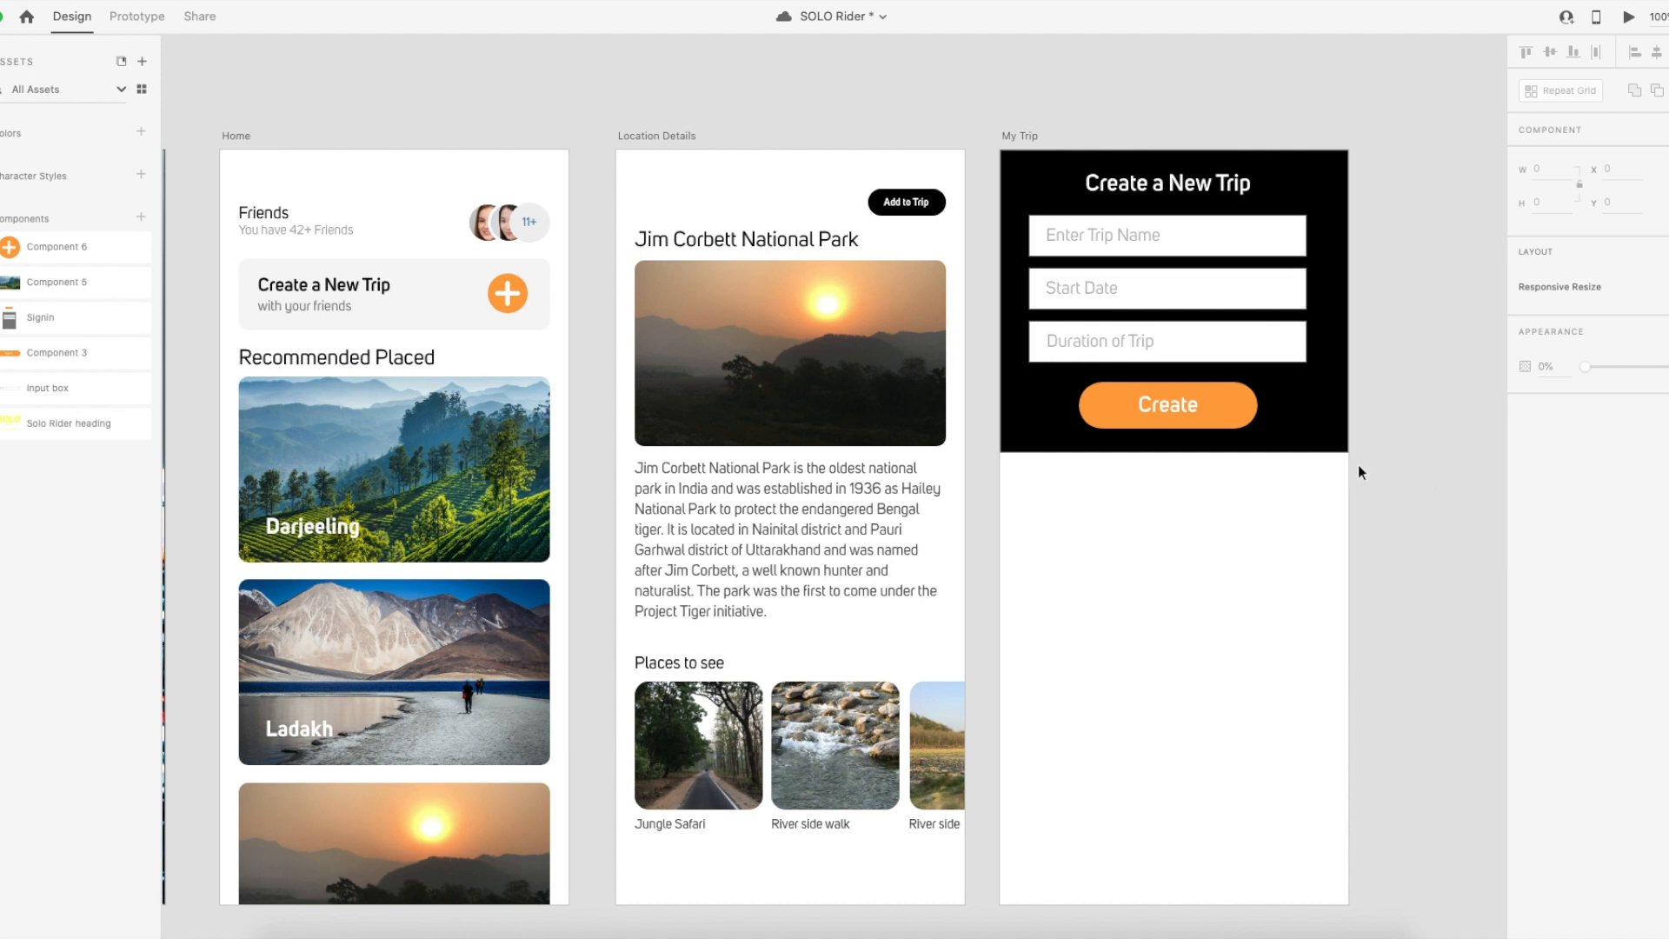
Move the Create button slightly down and extend the black rectangle's lower edge by a similar amount.
drag(1237, 414, 1172, 461)
click(1275, 450)
click(1400, 474)
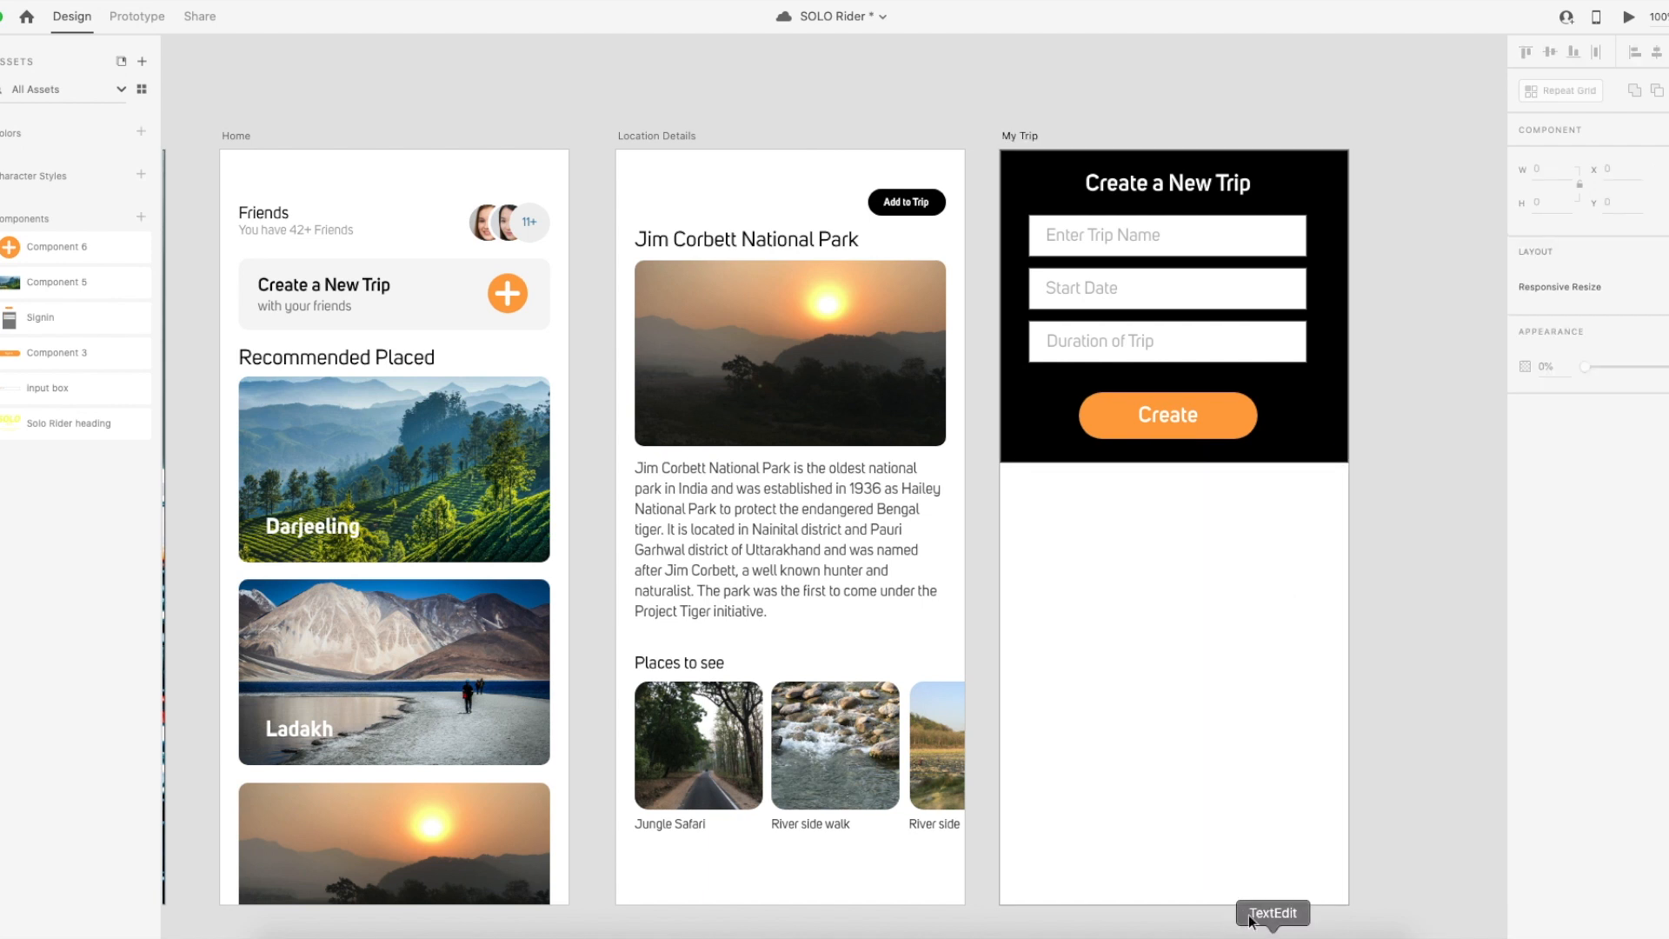
Set the My Trip artboard's height to 337 so it ends at the black rectangle's lower edge.
click(1016, 136)
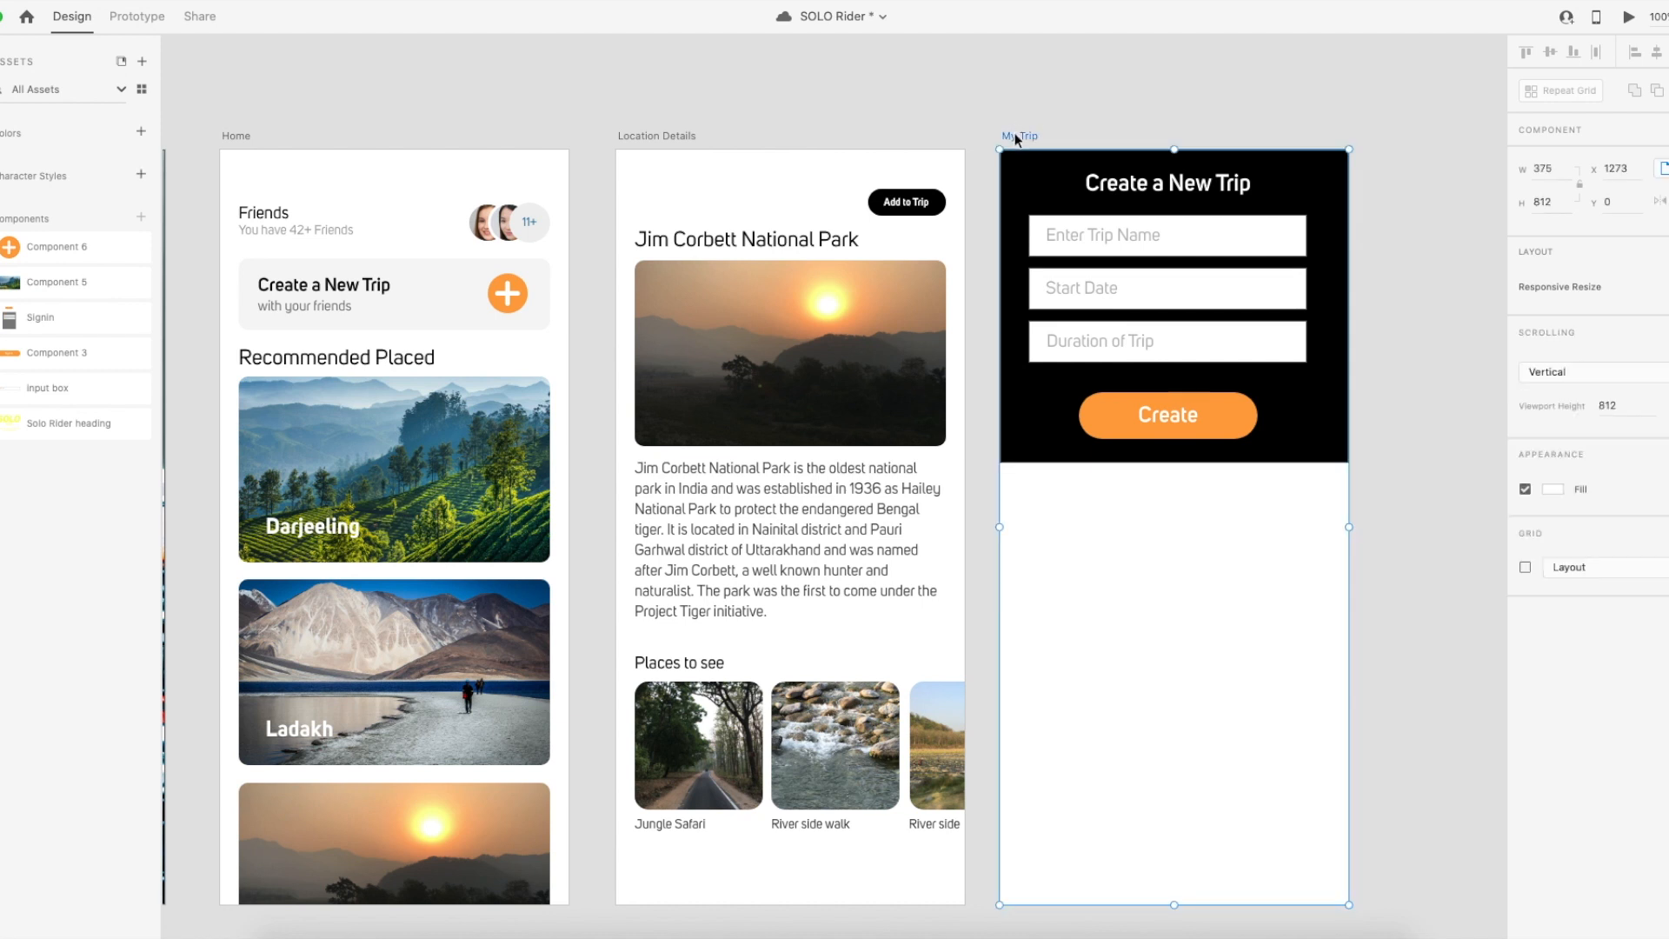
click(1557, 203)
click(1327, 372)
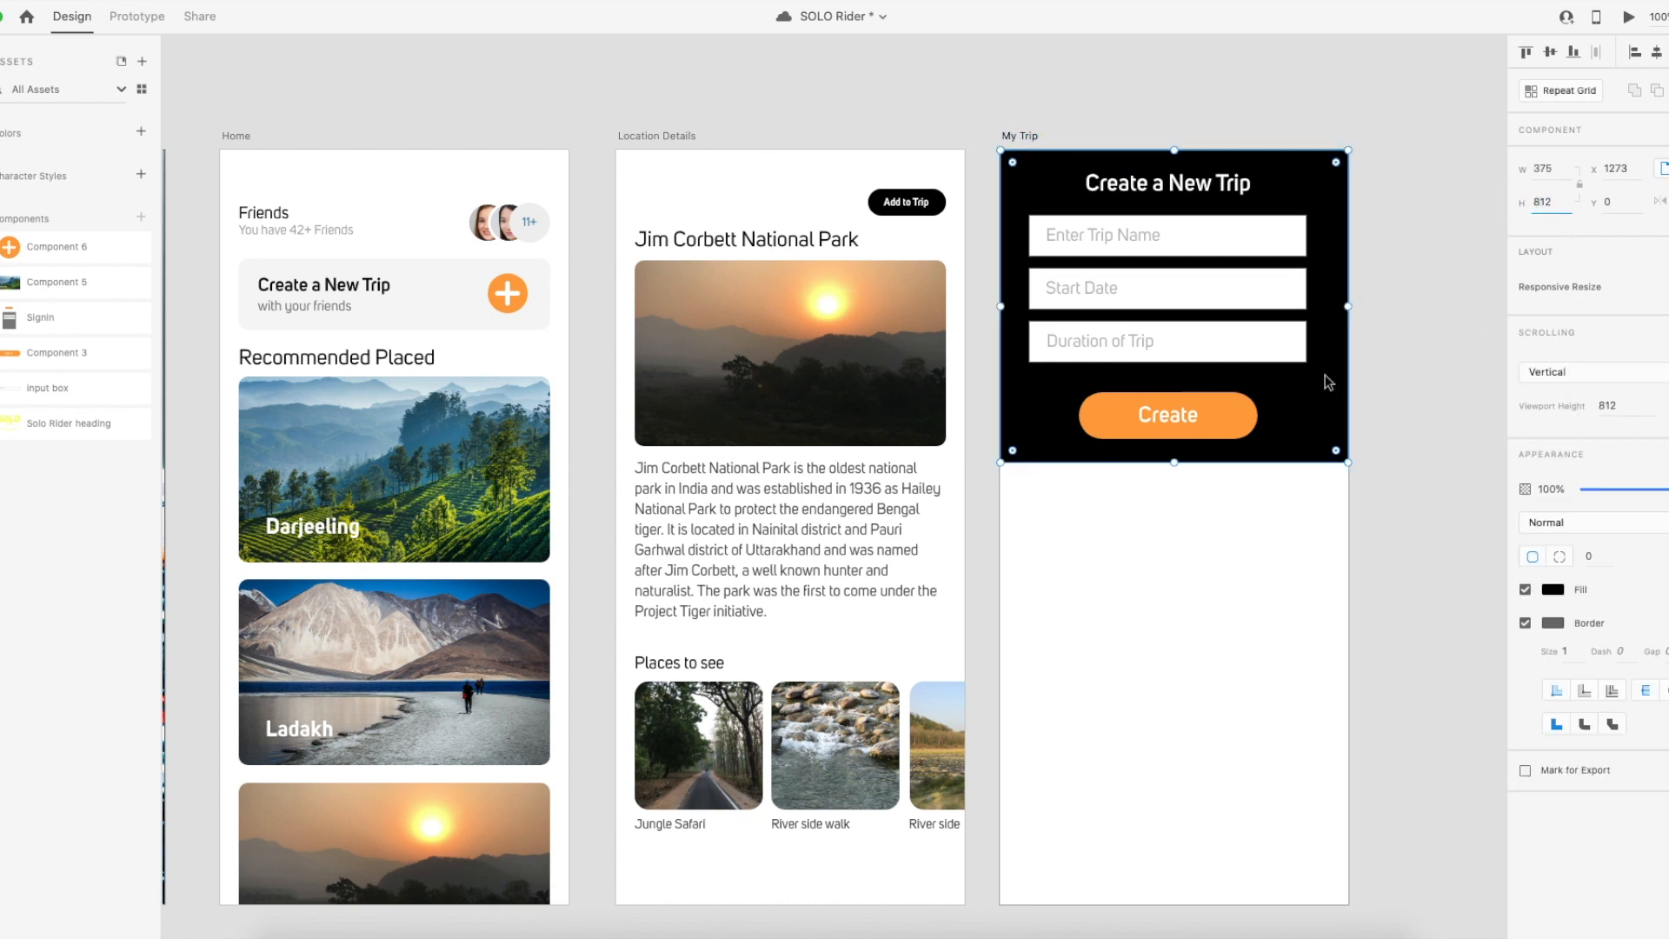
click(1030, 138)
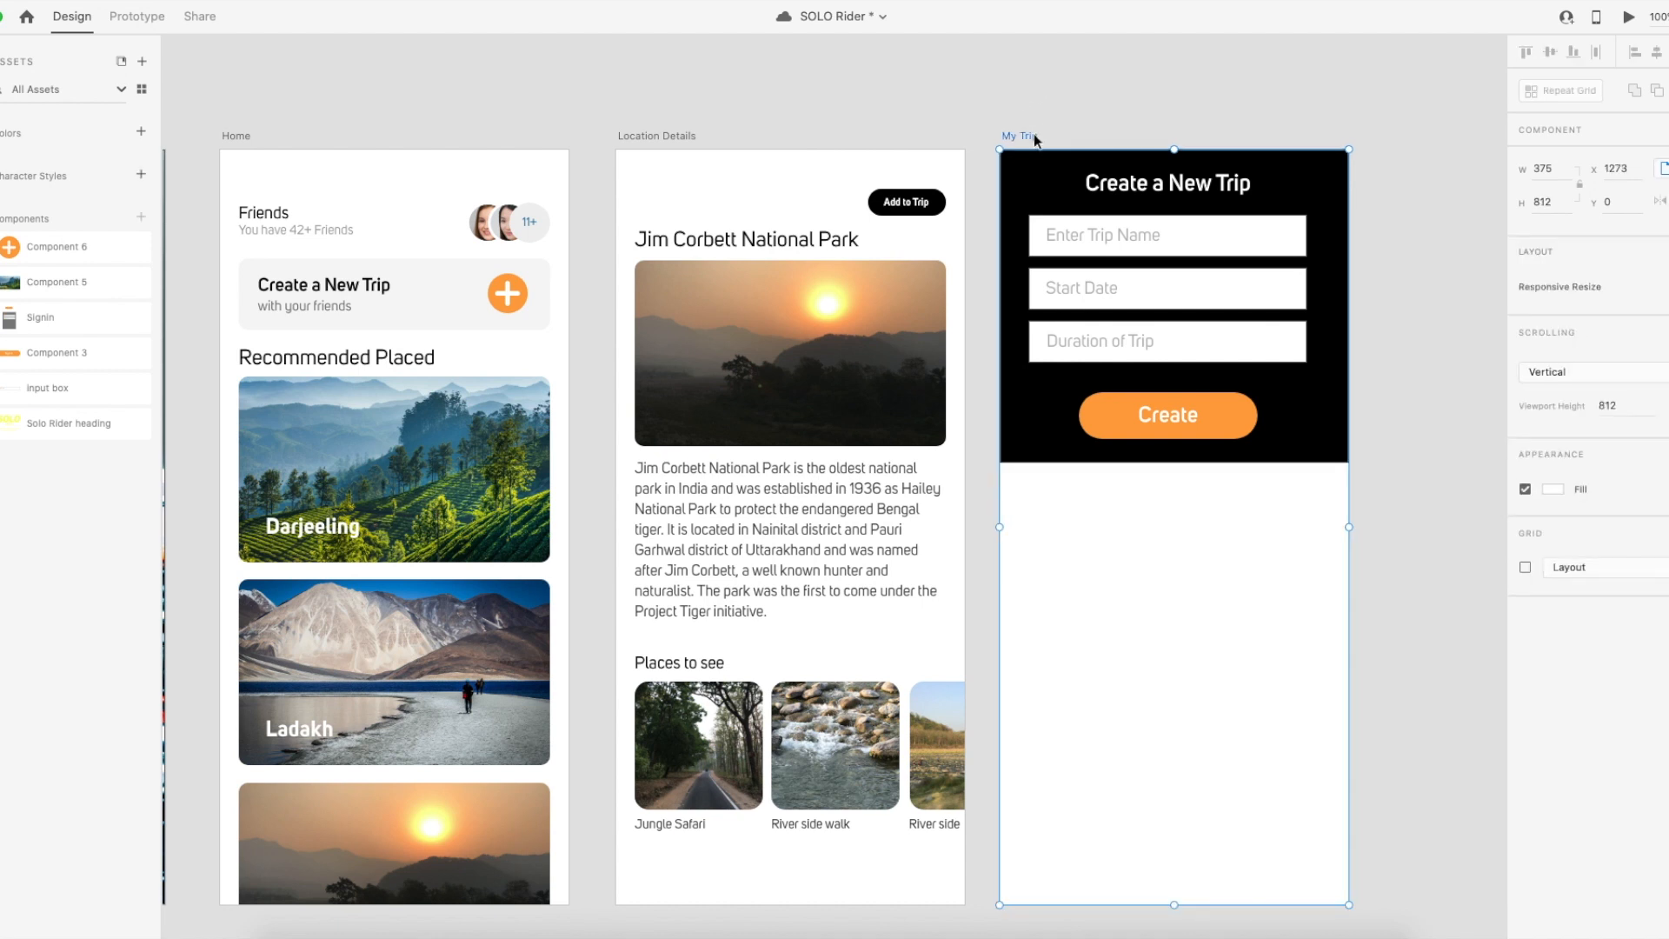
click(1552, 203)
text(337)
key(Return)
click(1427, 675)
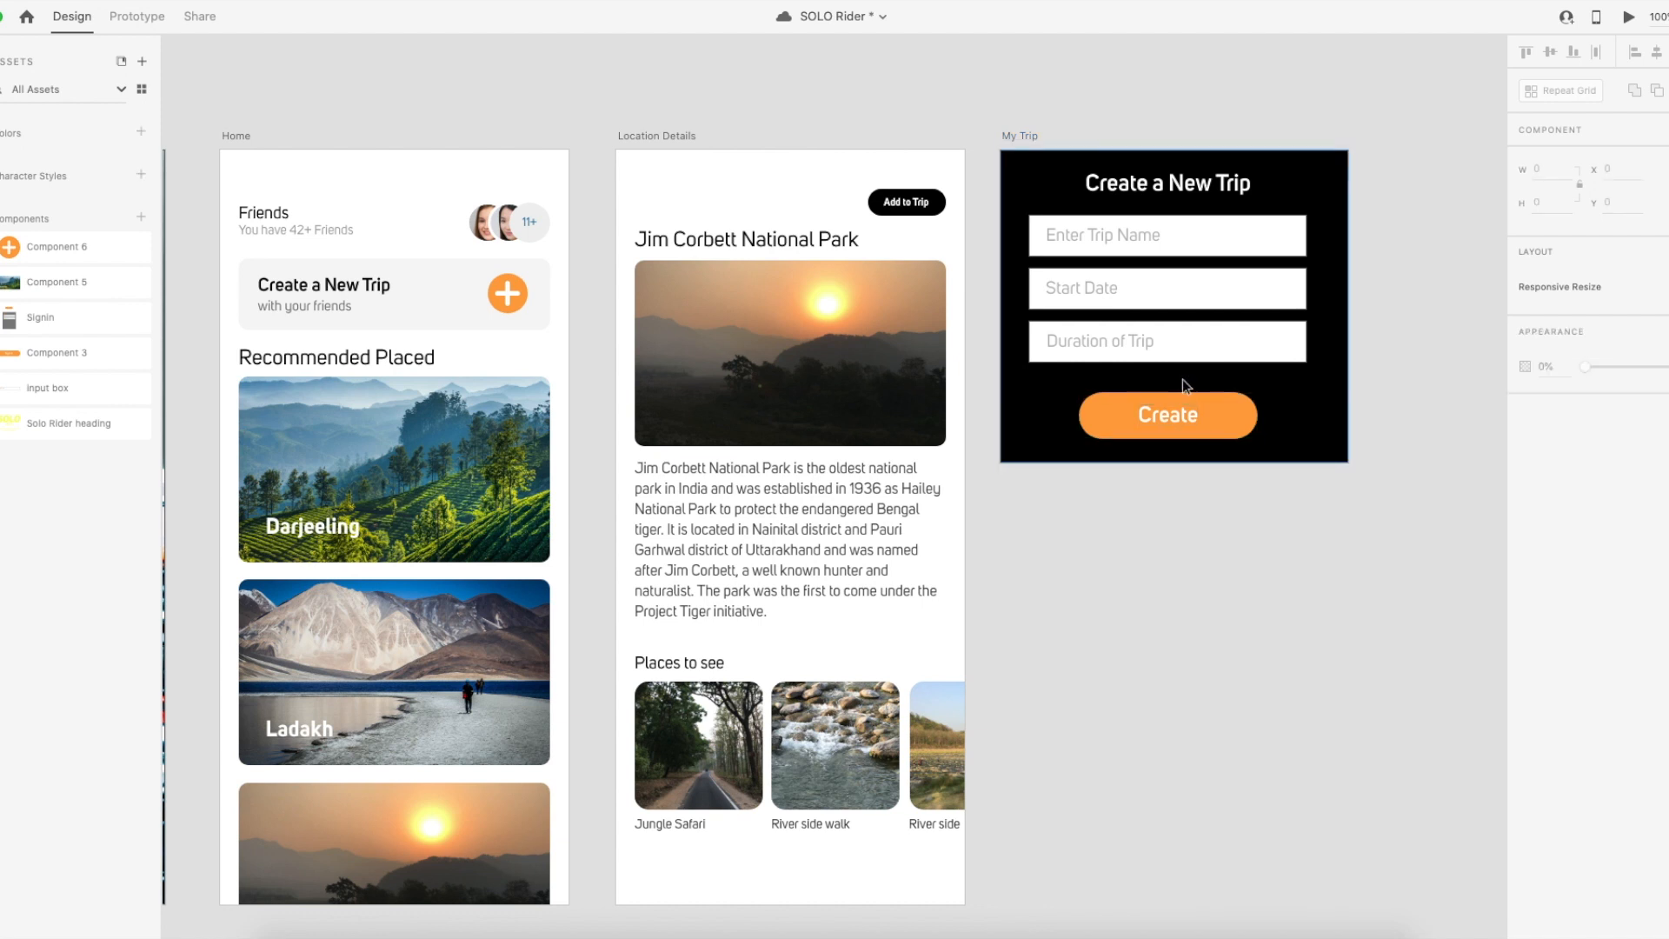
Rename the My Trip artboard as "Create Trip Form".
drag(1148, 261, 1121, 400)
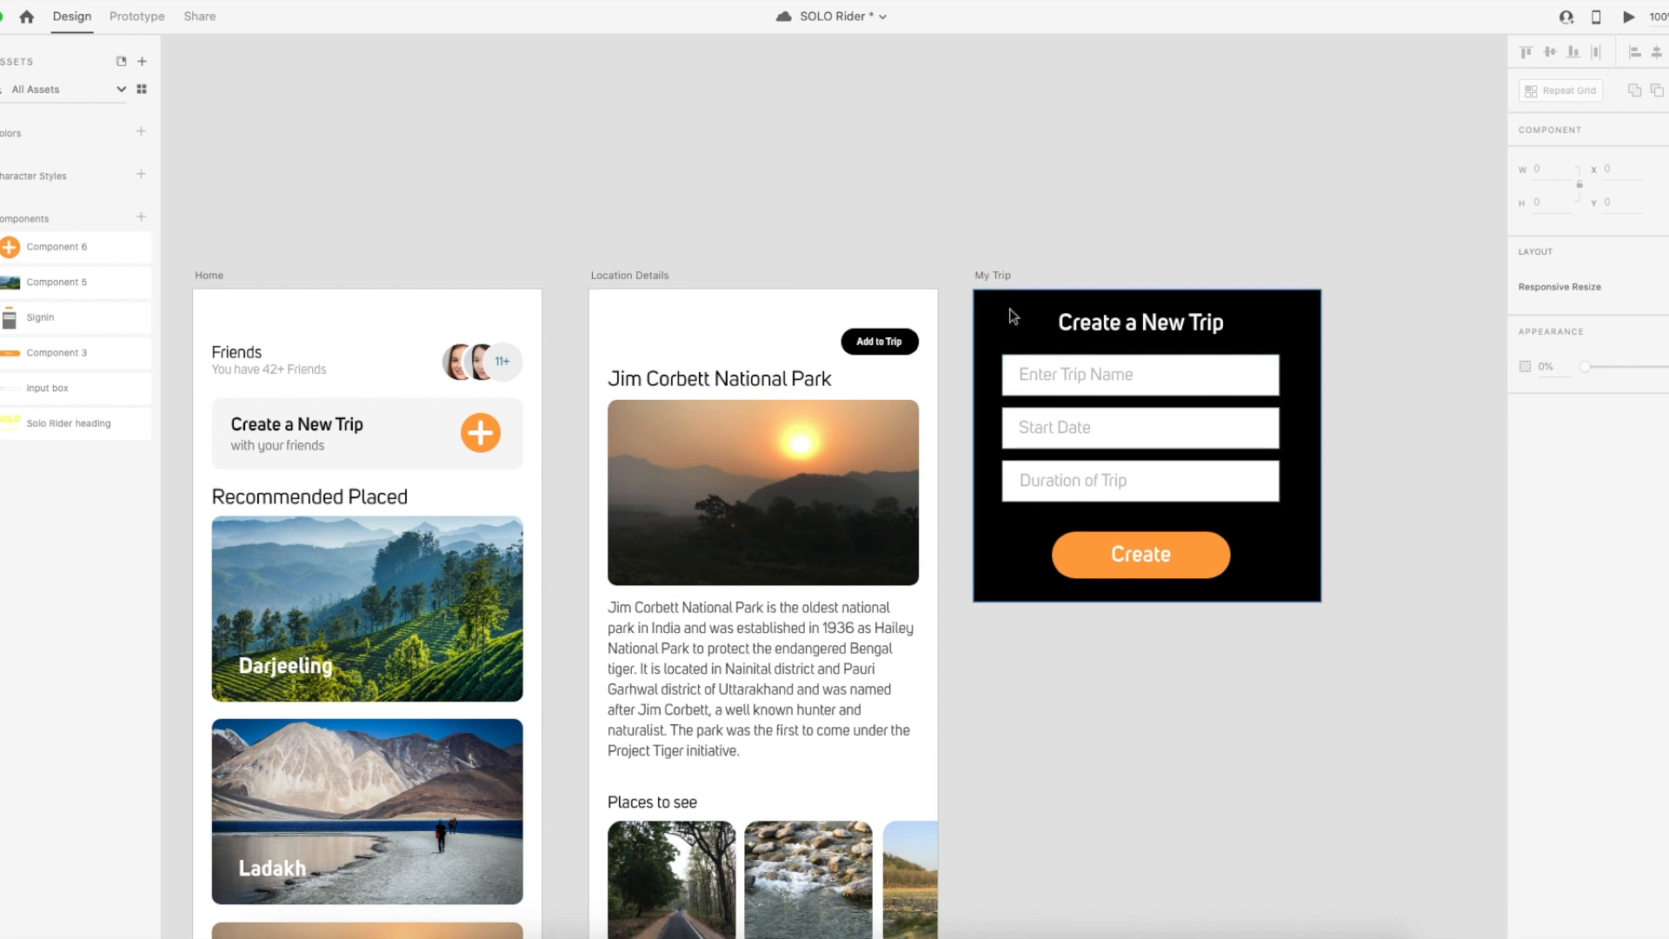
click(1002, 277)
click(1002, 276)
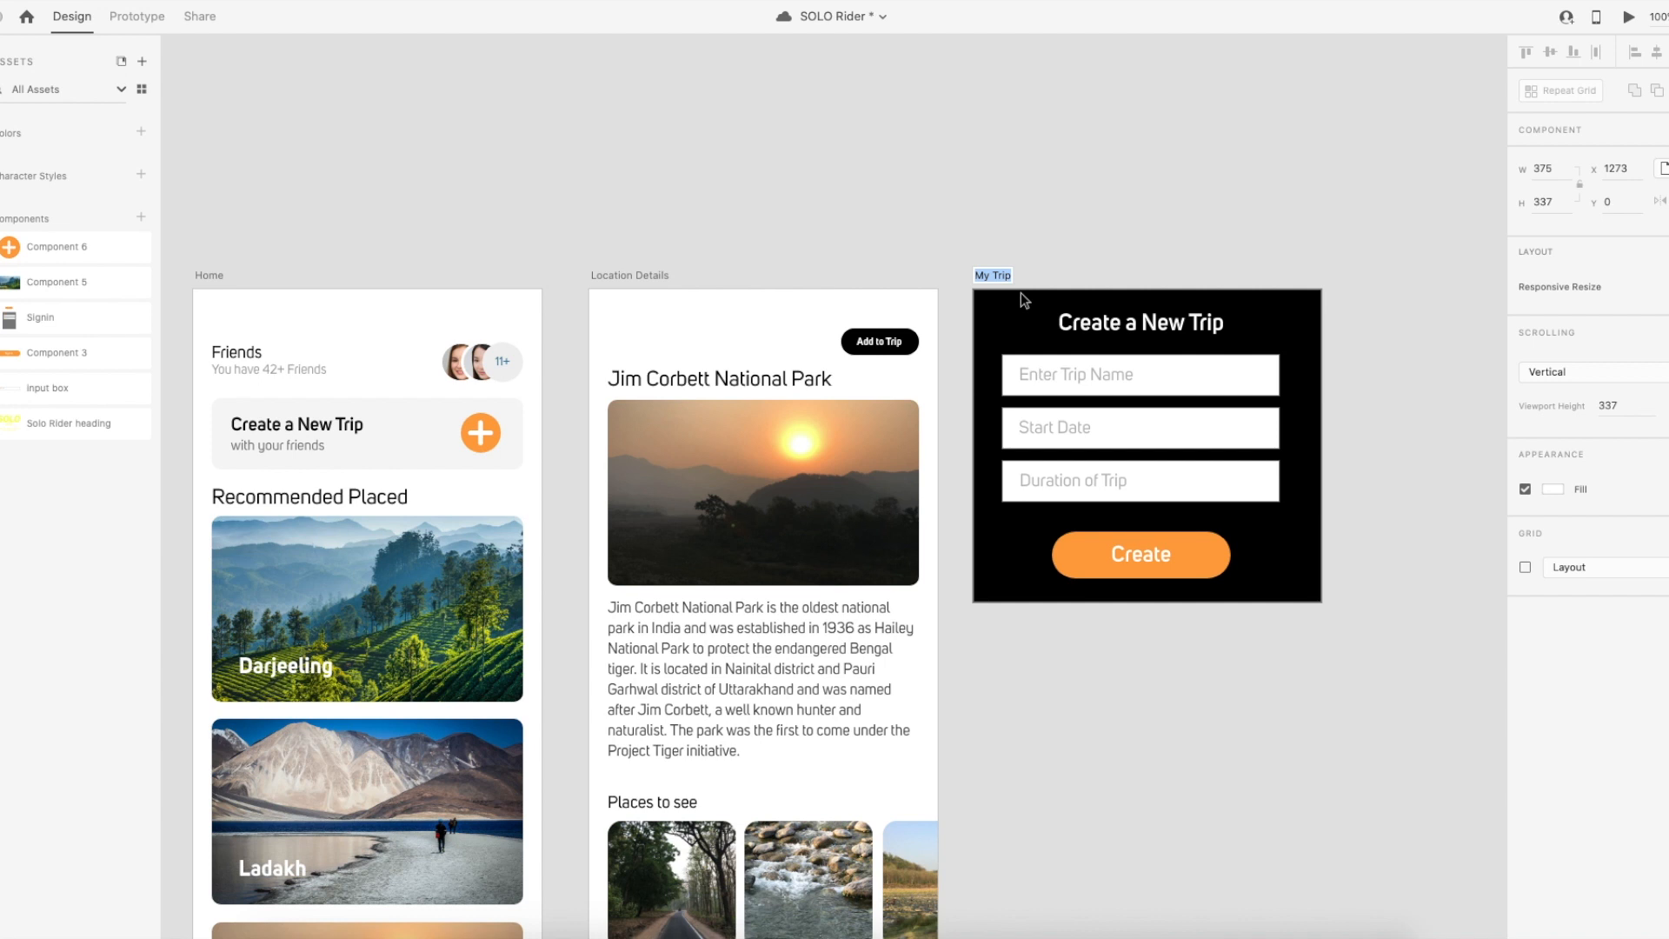
text(Create)
key(Return)
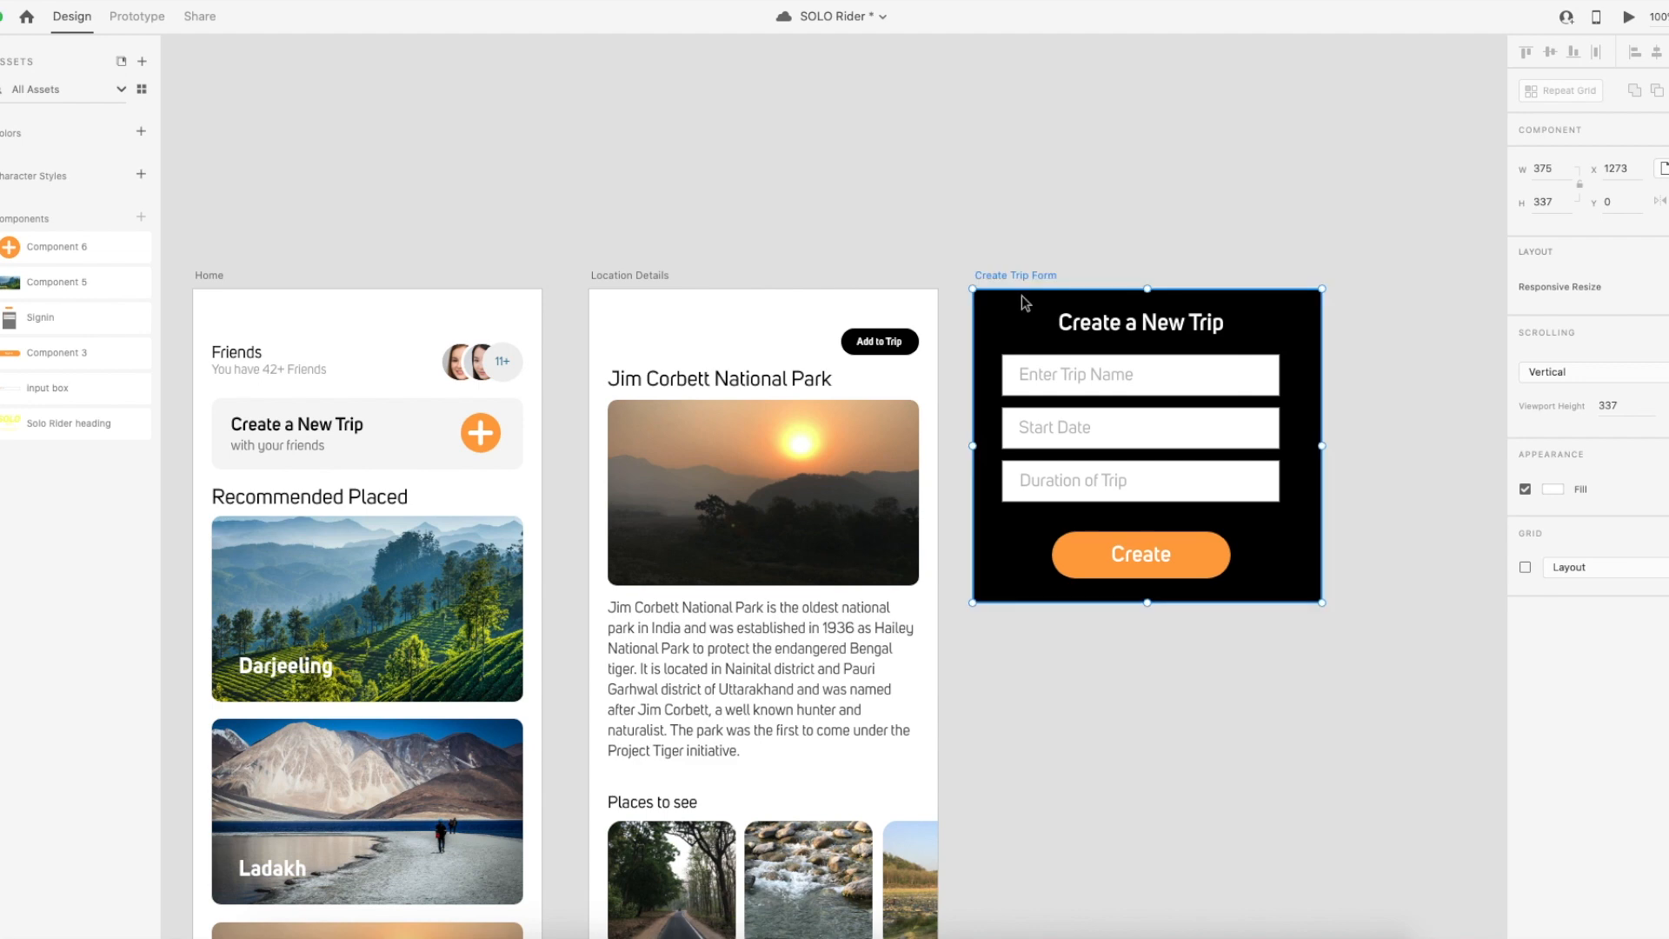
Move the Create Trip Form artboard above the Home artboard, to X 434, Y -508.
drag(1044, 283, 1049, 168)
scroll(1104, 452, up, 5)
drag(1114, 444, 725, 169)
drag(808, 269, 1058, 290)
drag(963, 163, 564, 80)
drag(1042, 501, 981, 178)
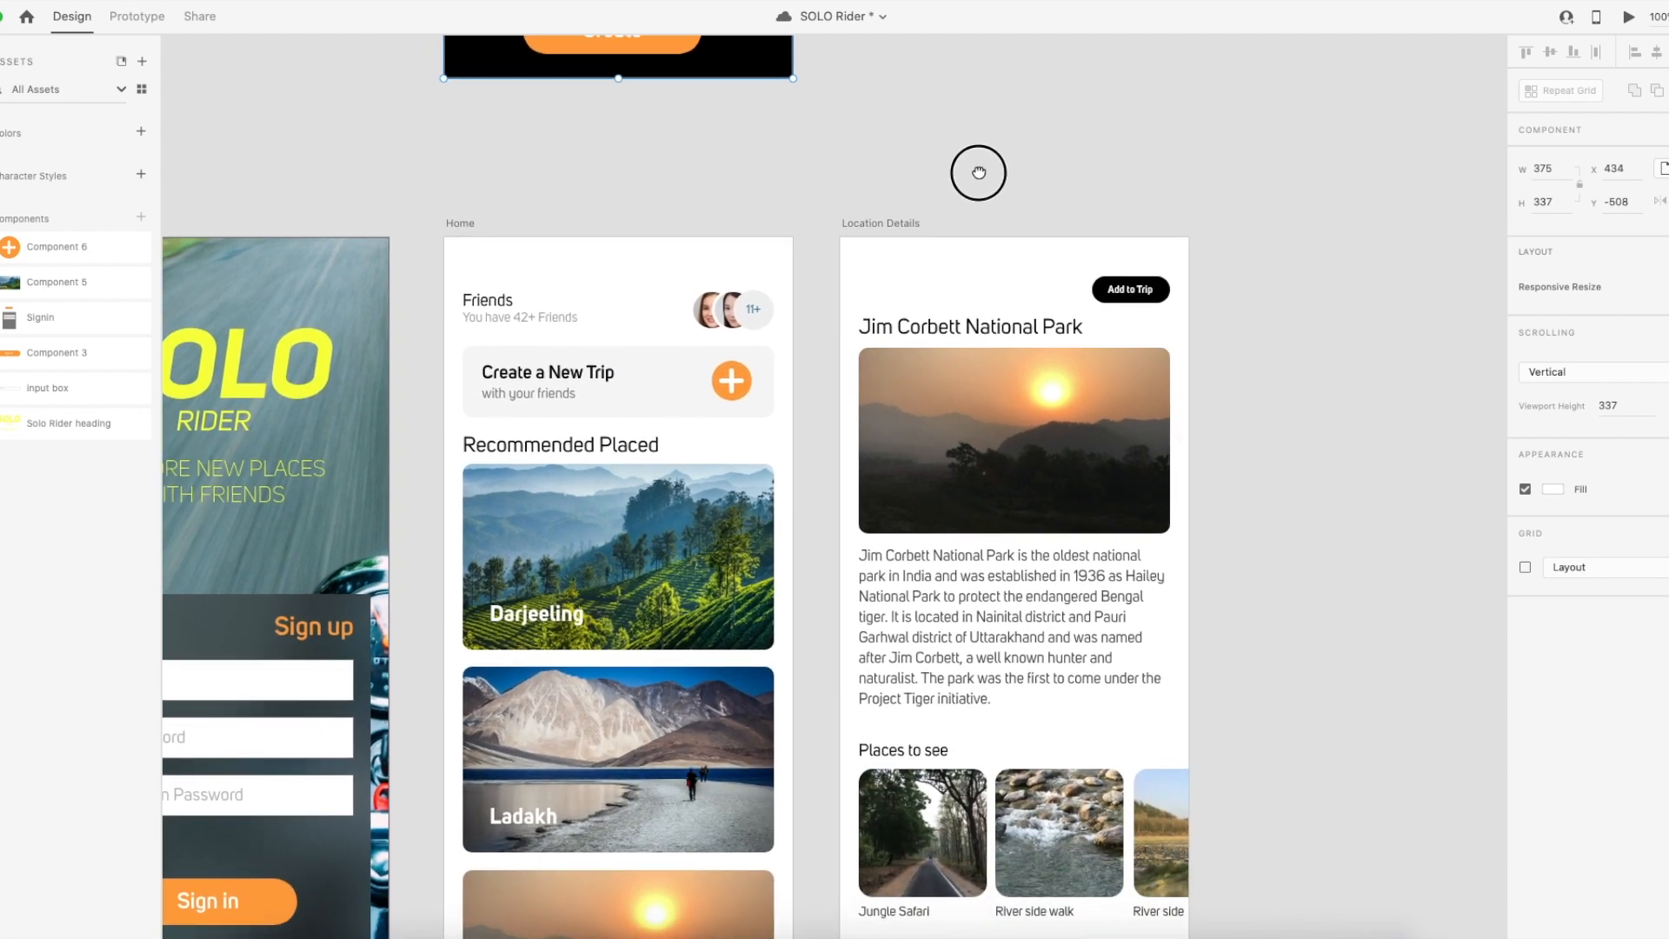
Start a Tap interaction from the Create a New Trip card on the Home artboard in Prototype mode.
scroll(943, 301, down, 3)
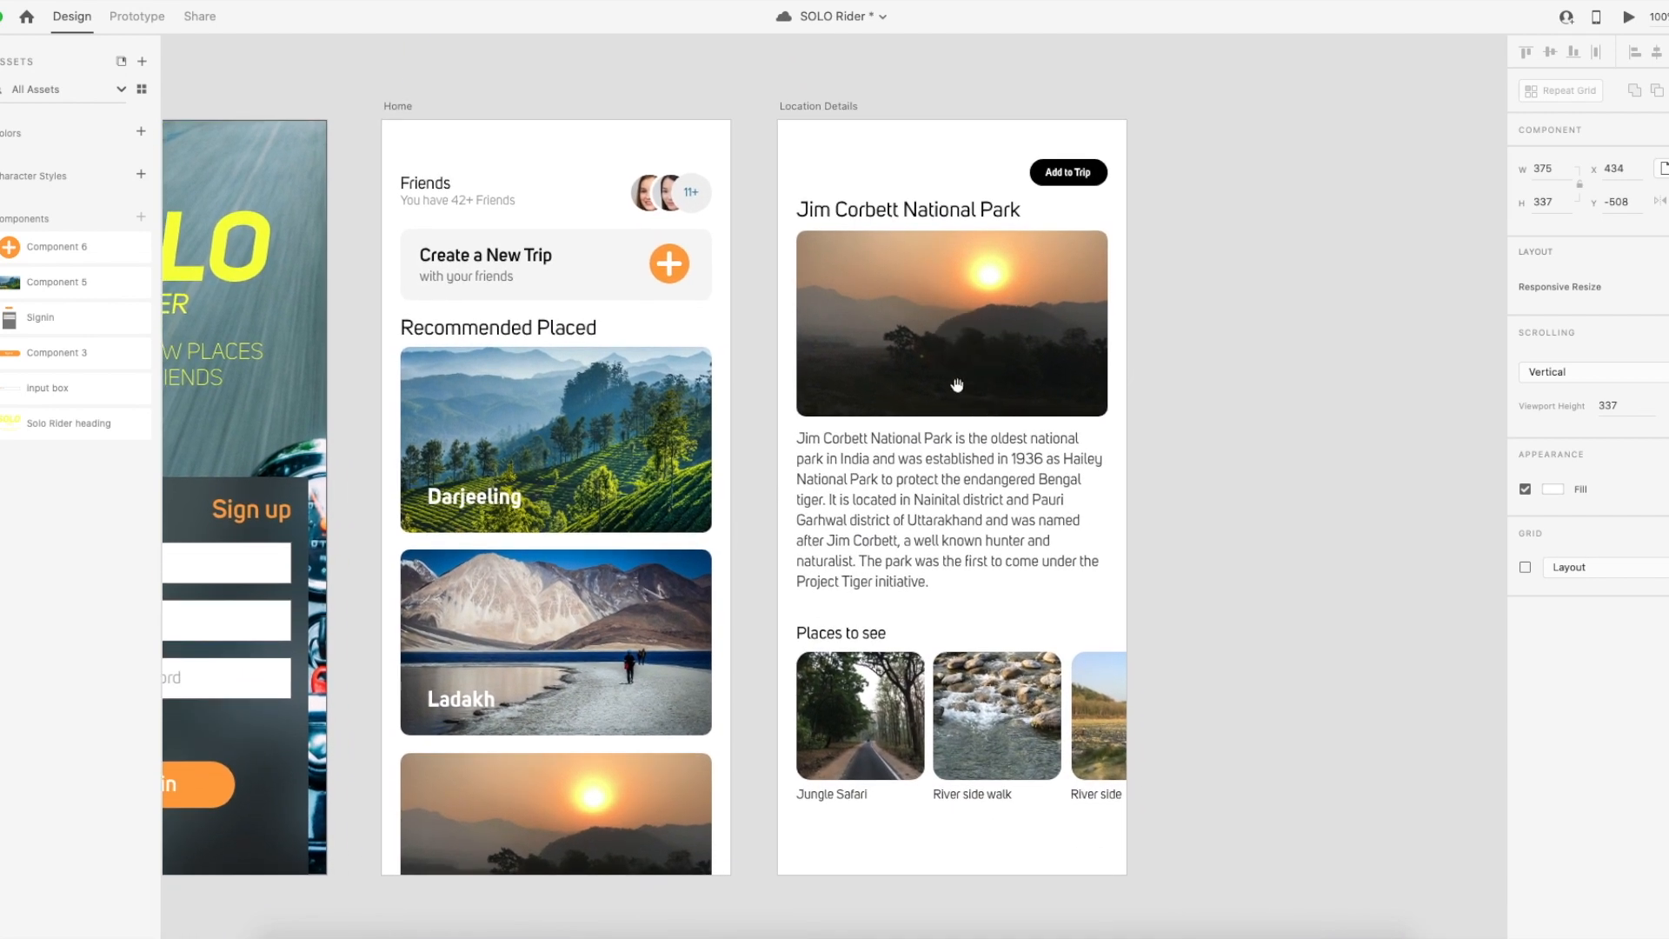
scroll(966, 401, up, 5)
scroll(1010, 533, down, 5)
scroll(1006, 362, right, 1)
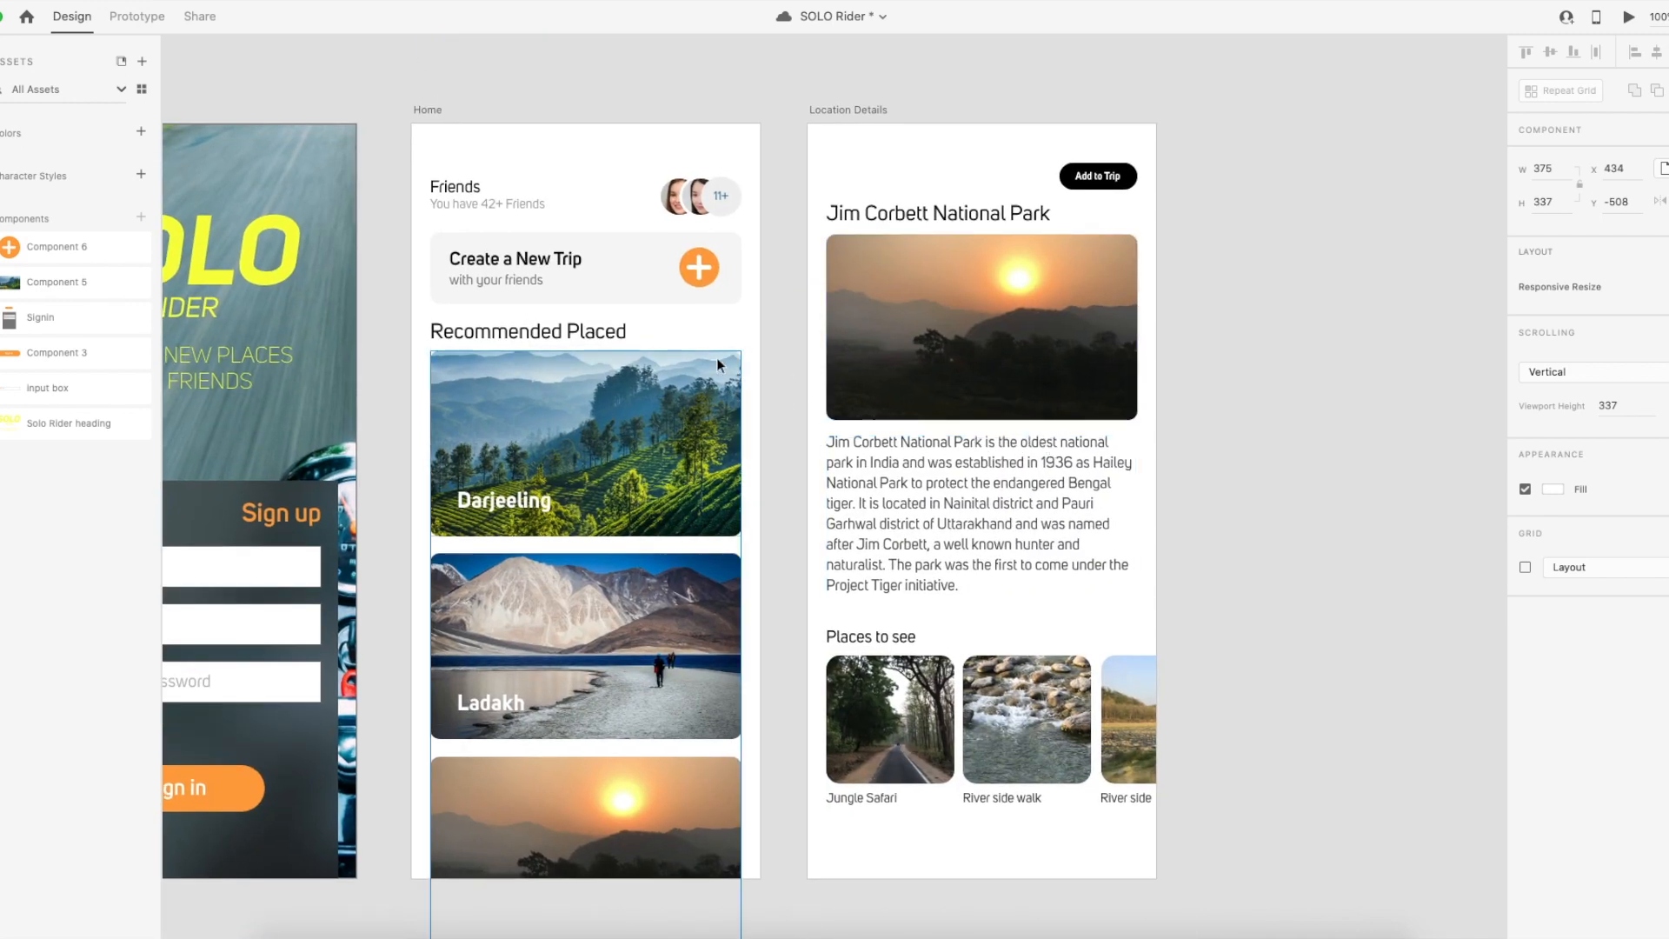
click(640, 276)
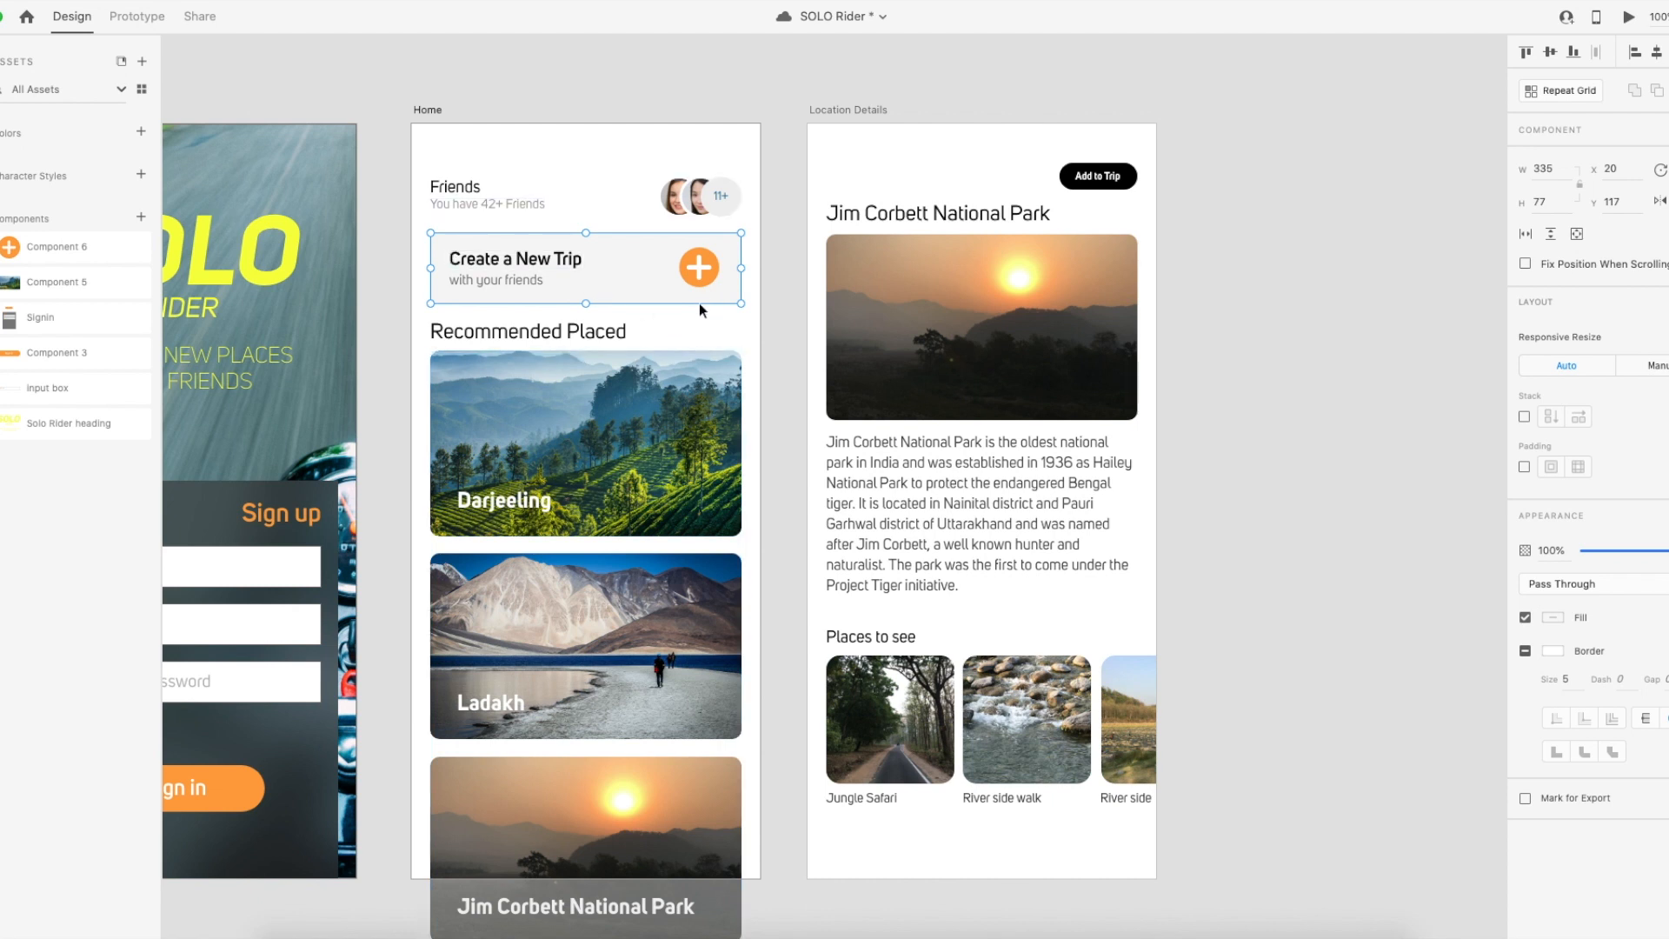
mouse_move(679, 284)
mouse_down()
mouse_move(616, 285)
mouse_move(699, 287)
mouse_up()
click(139, 18)
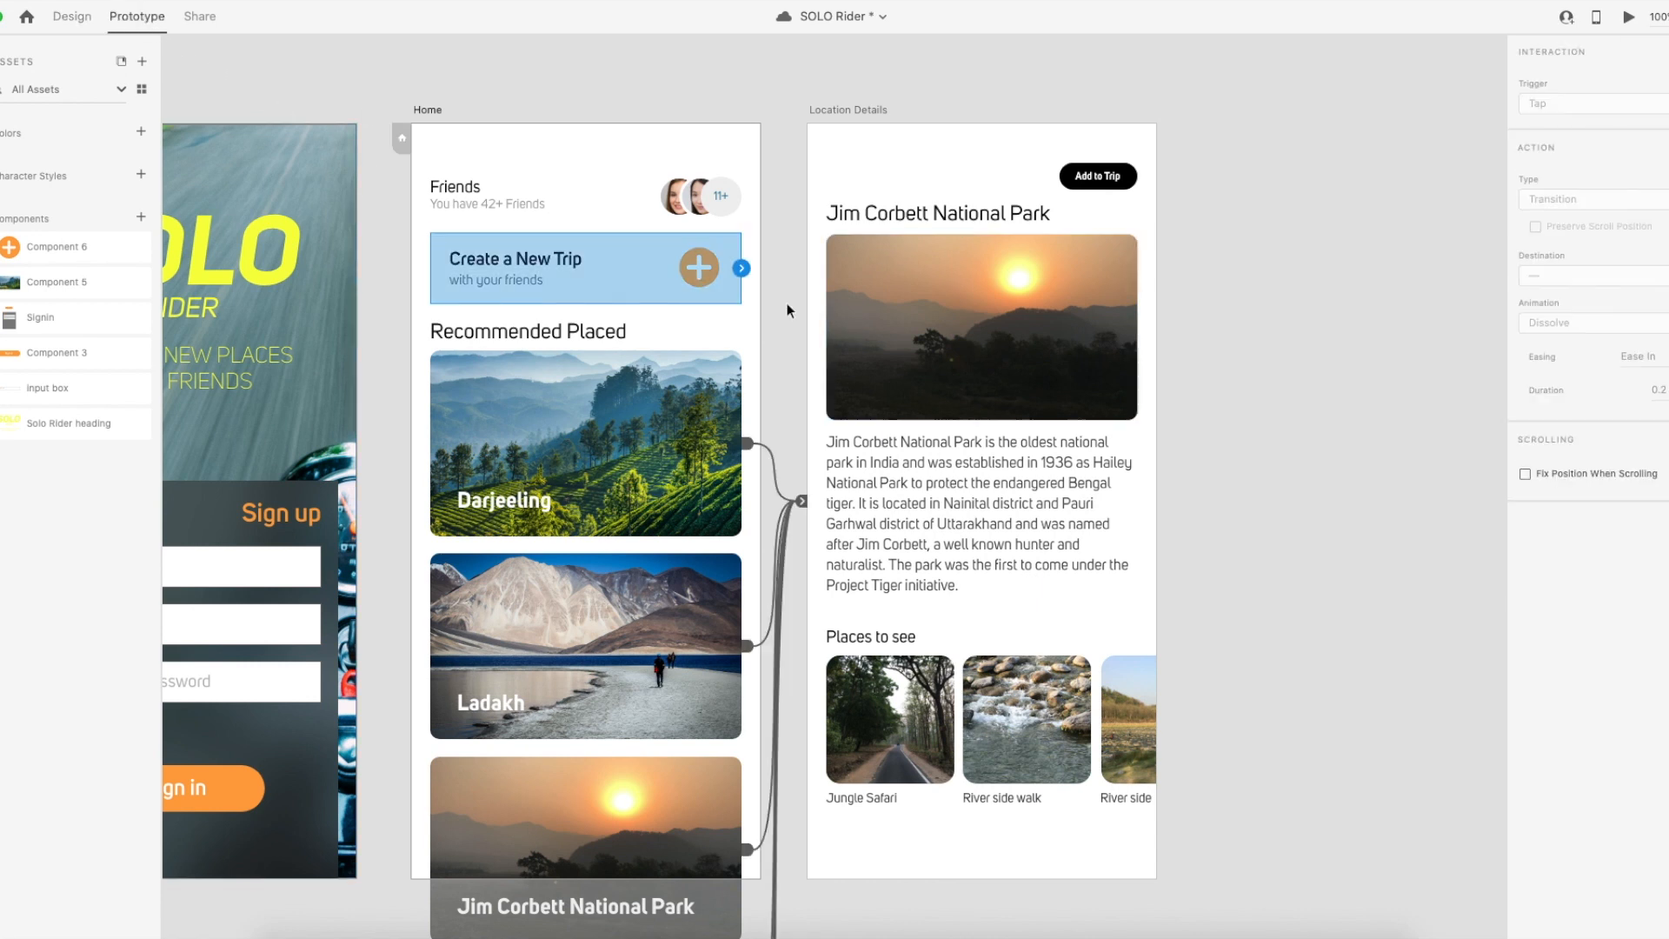
click(741, 270)
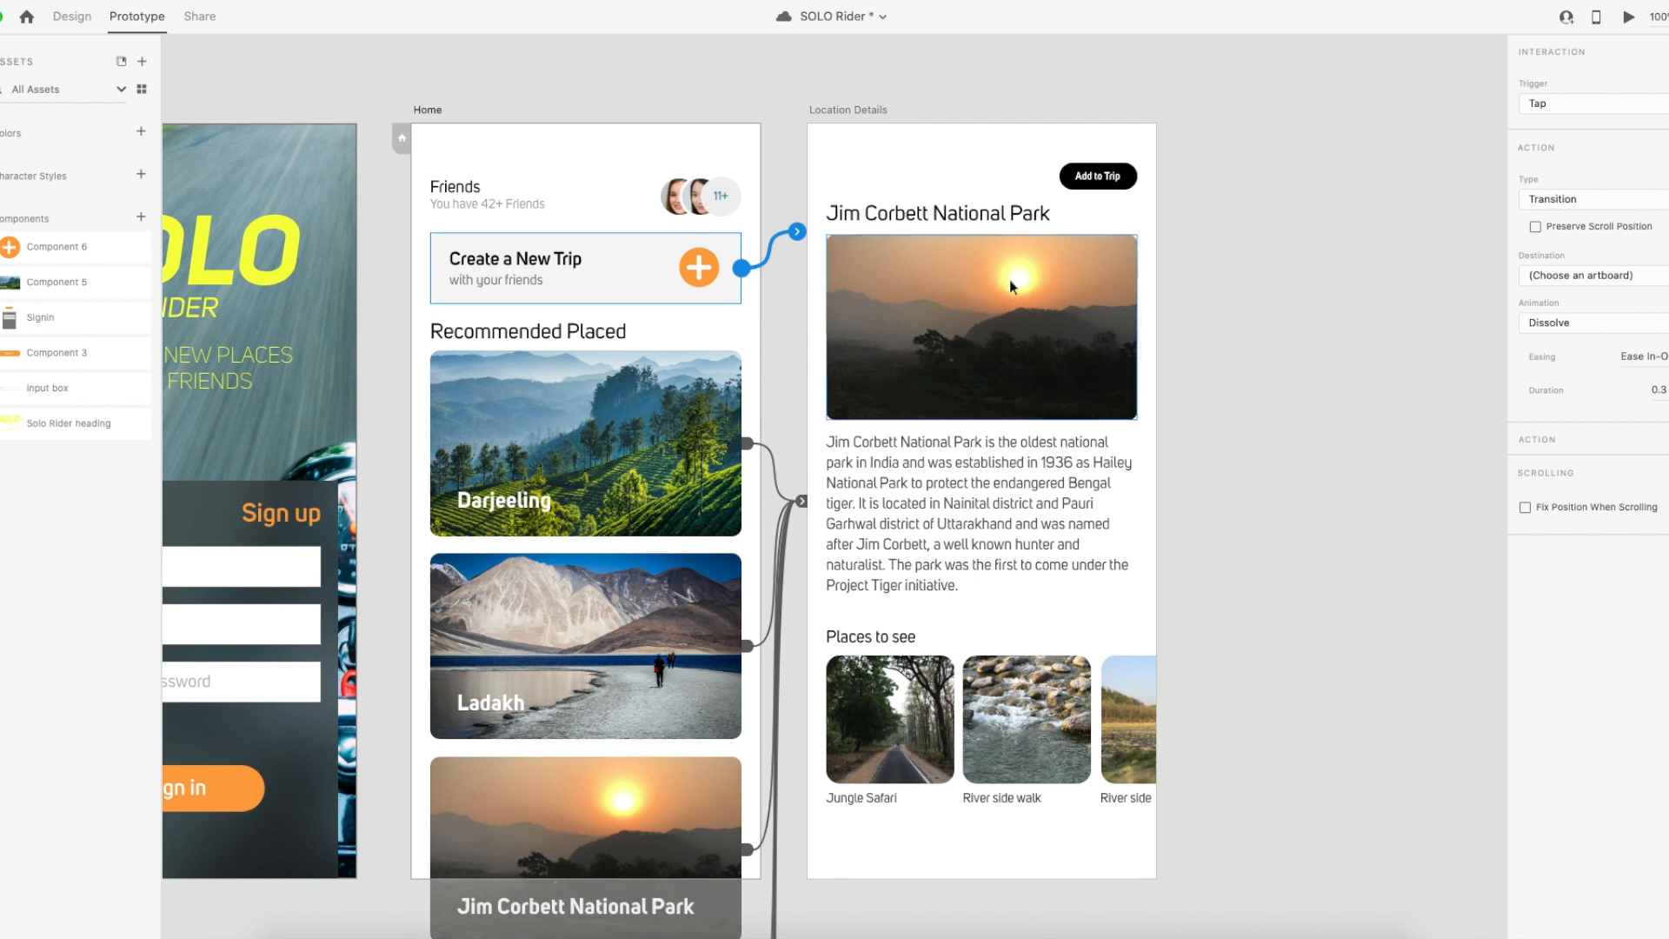
Set the card's interaction to an Overlay with the Create Trip Form artboard as its destination.
click(1578, 201)
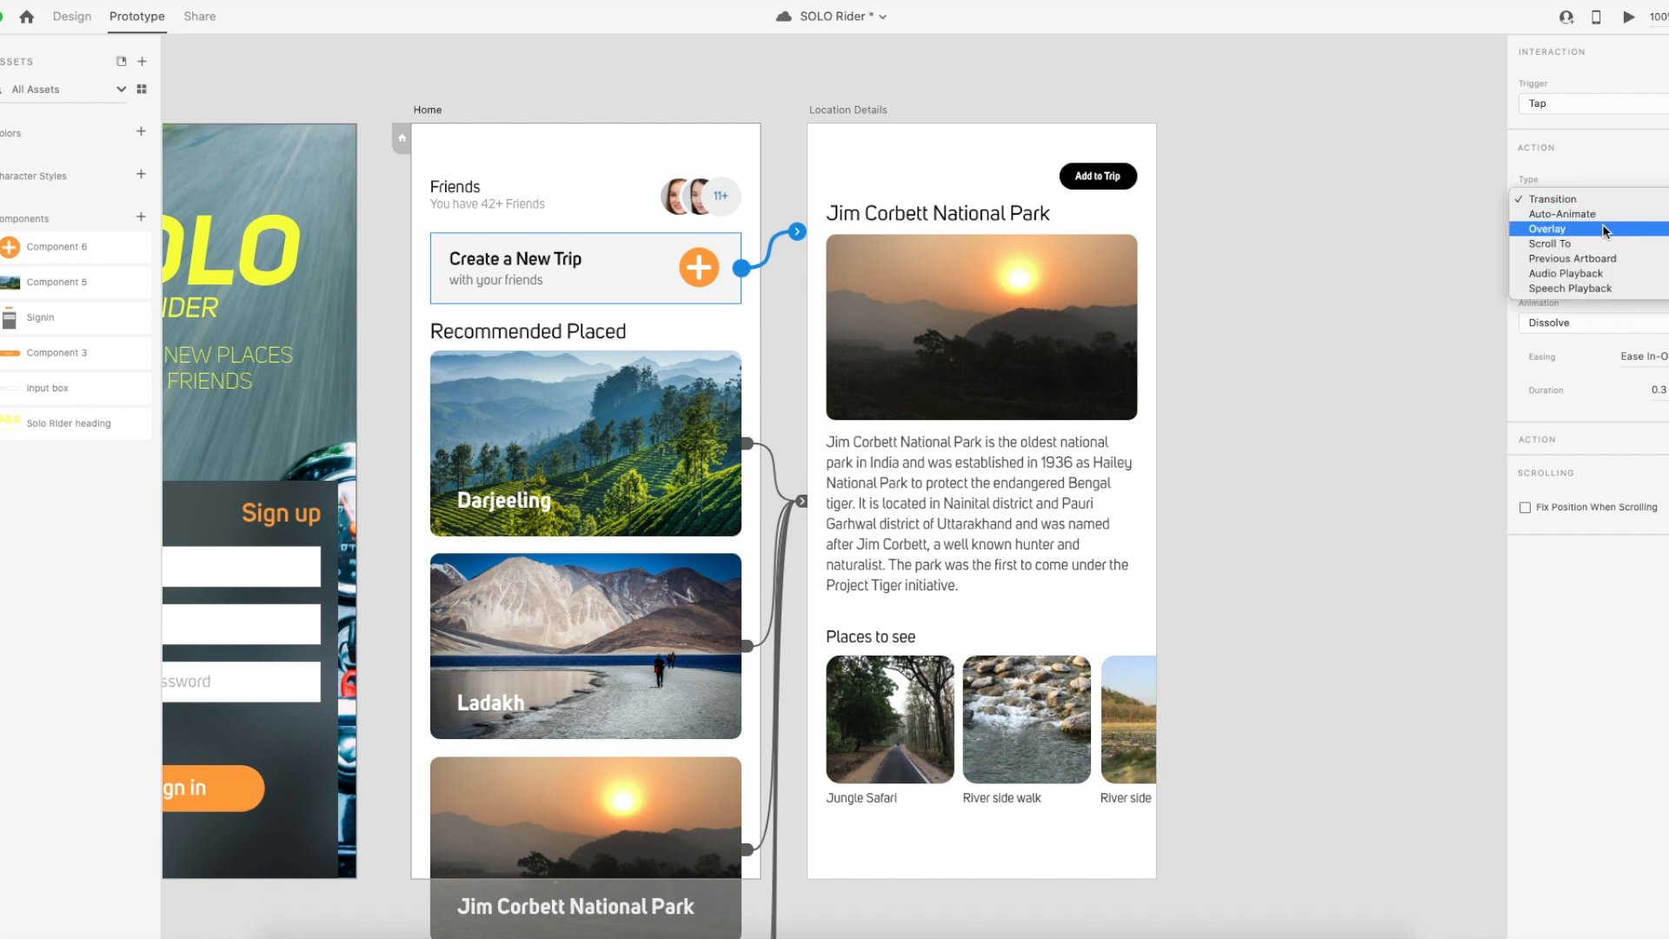
click(1605, 229)
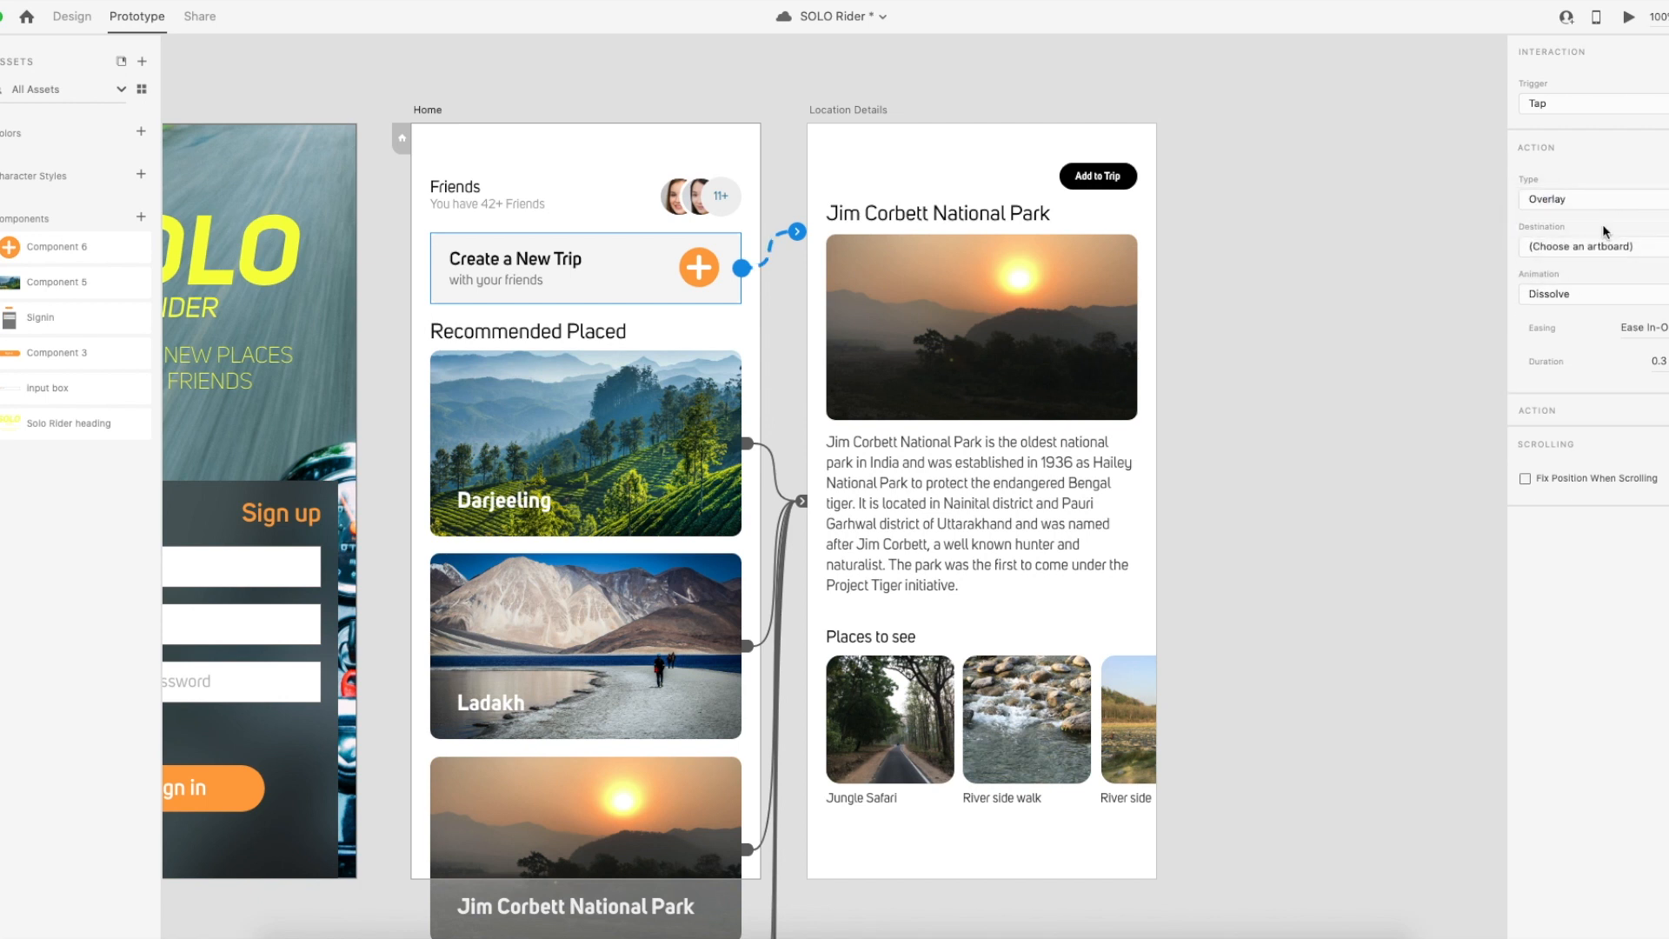
click(1600, 246)
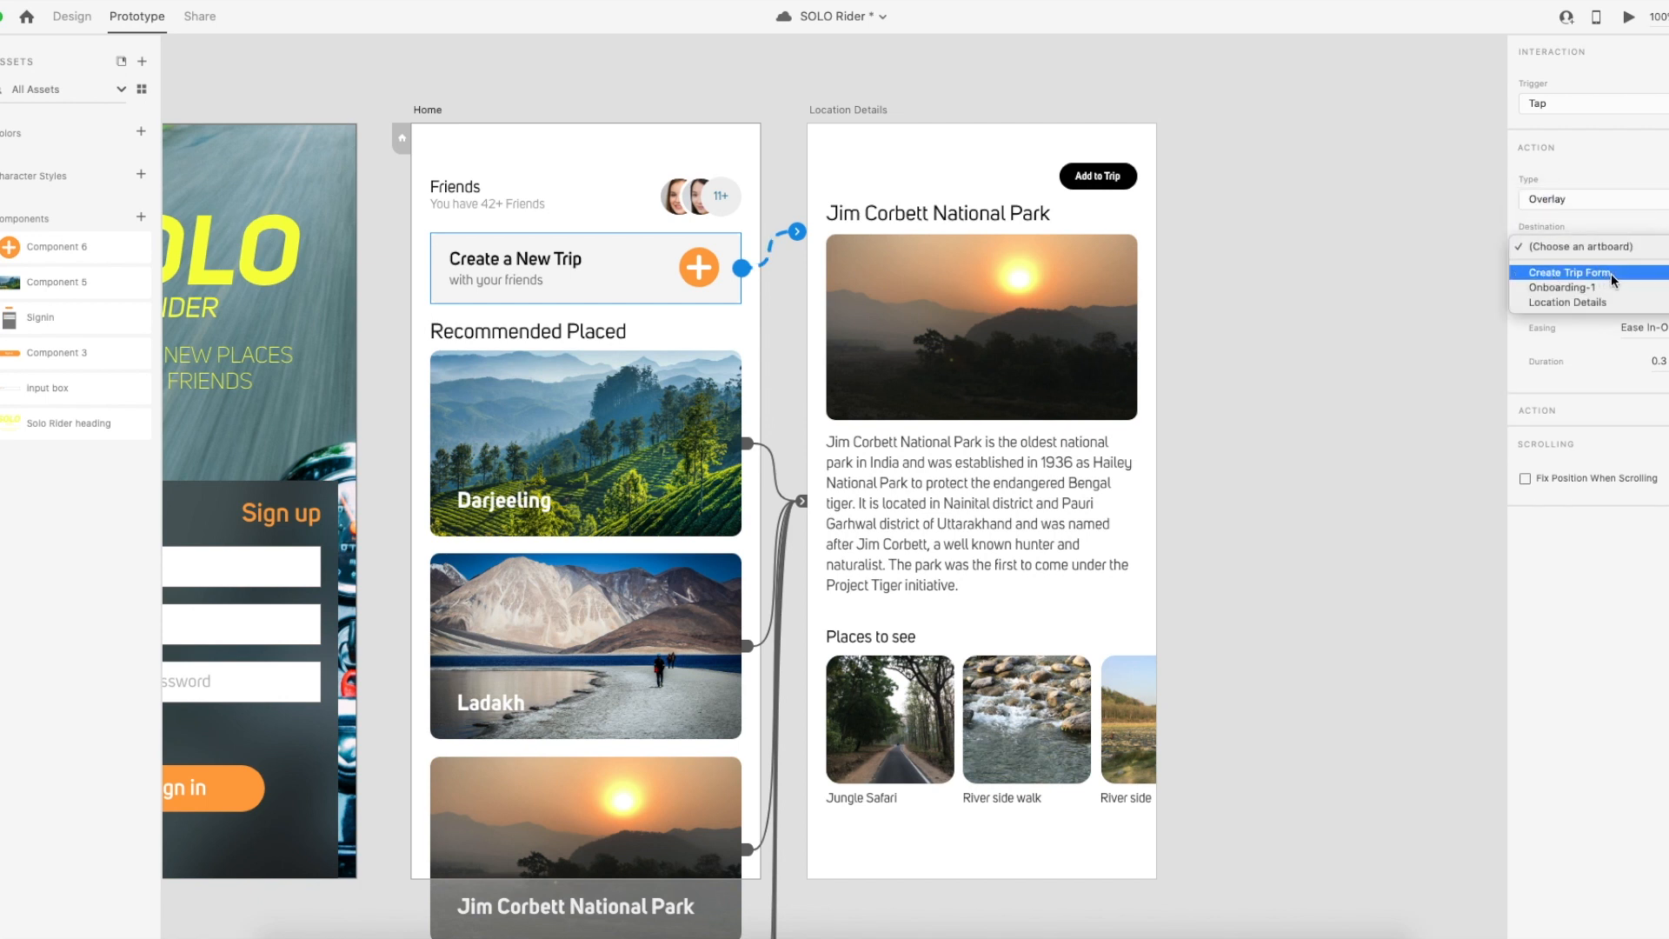
click(1611, 273)
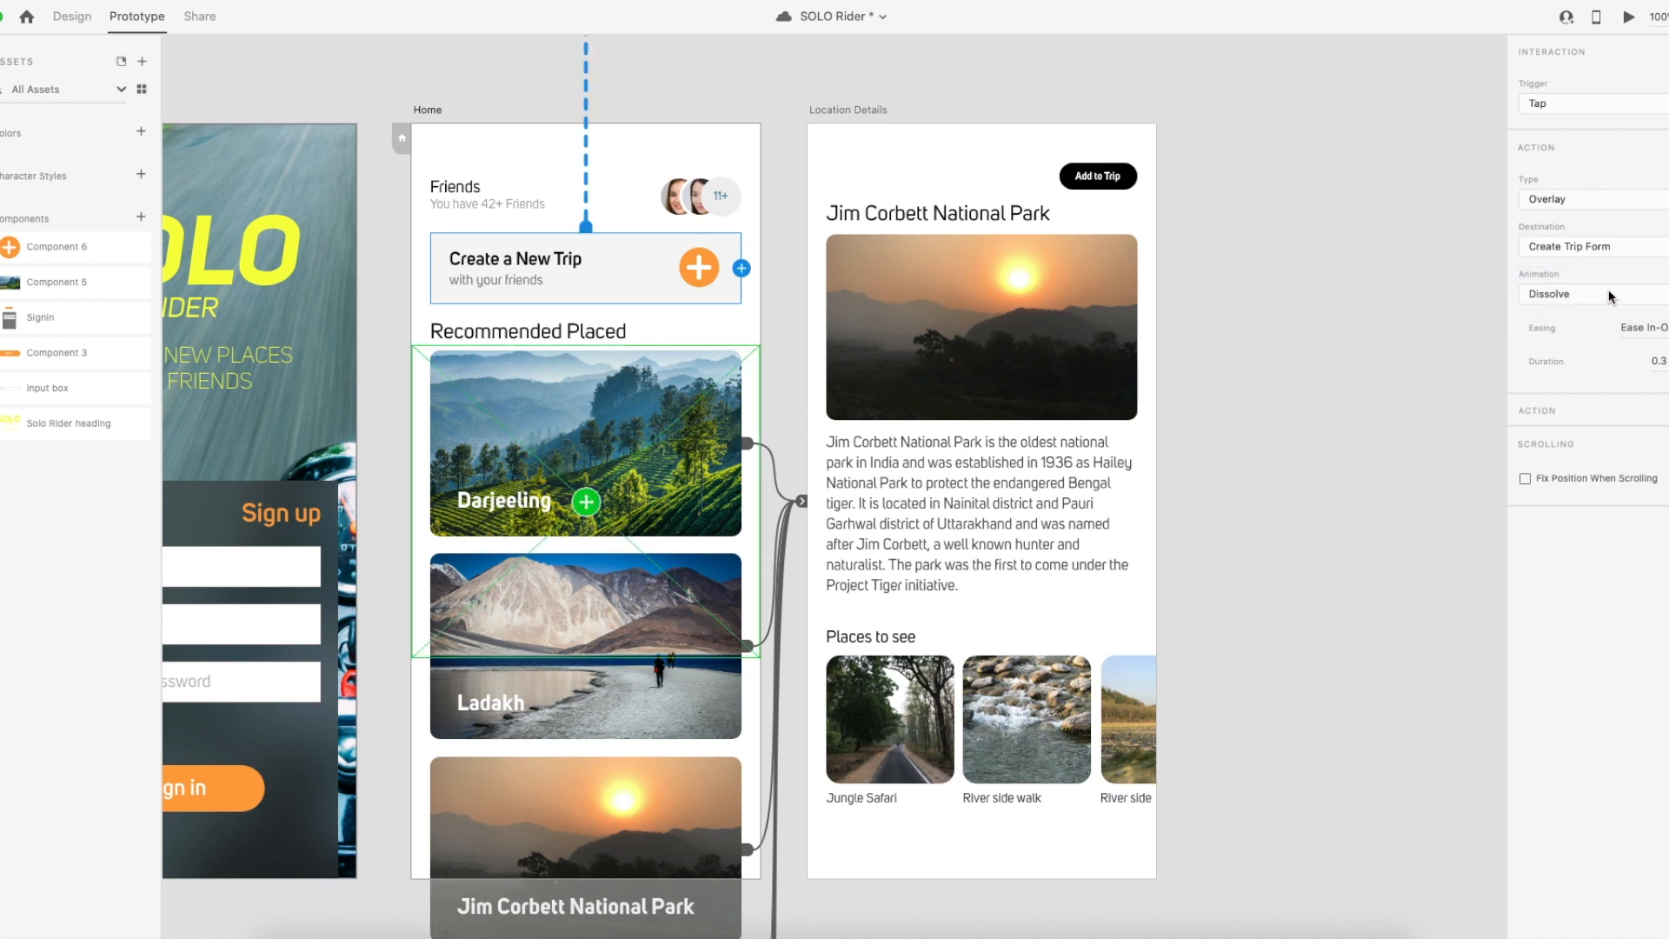
Set the overlay's animation to Slide Down with Snap easing.
click(1609, 298)
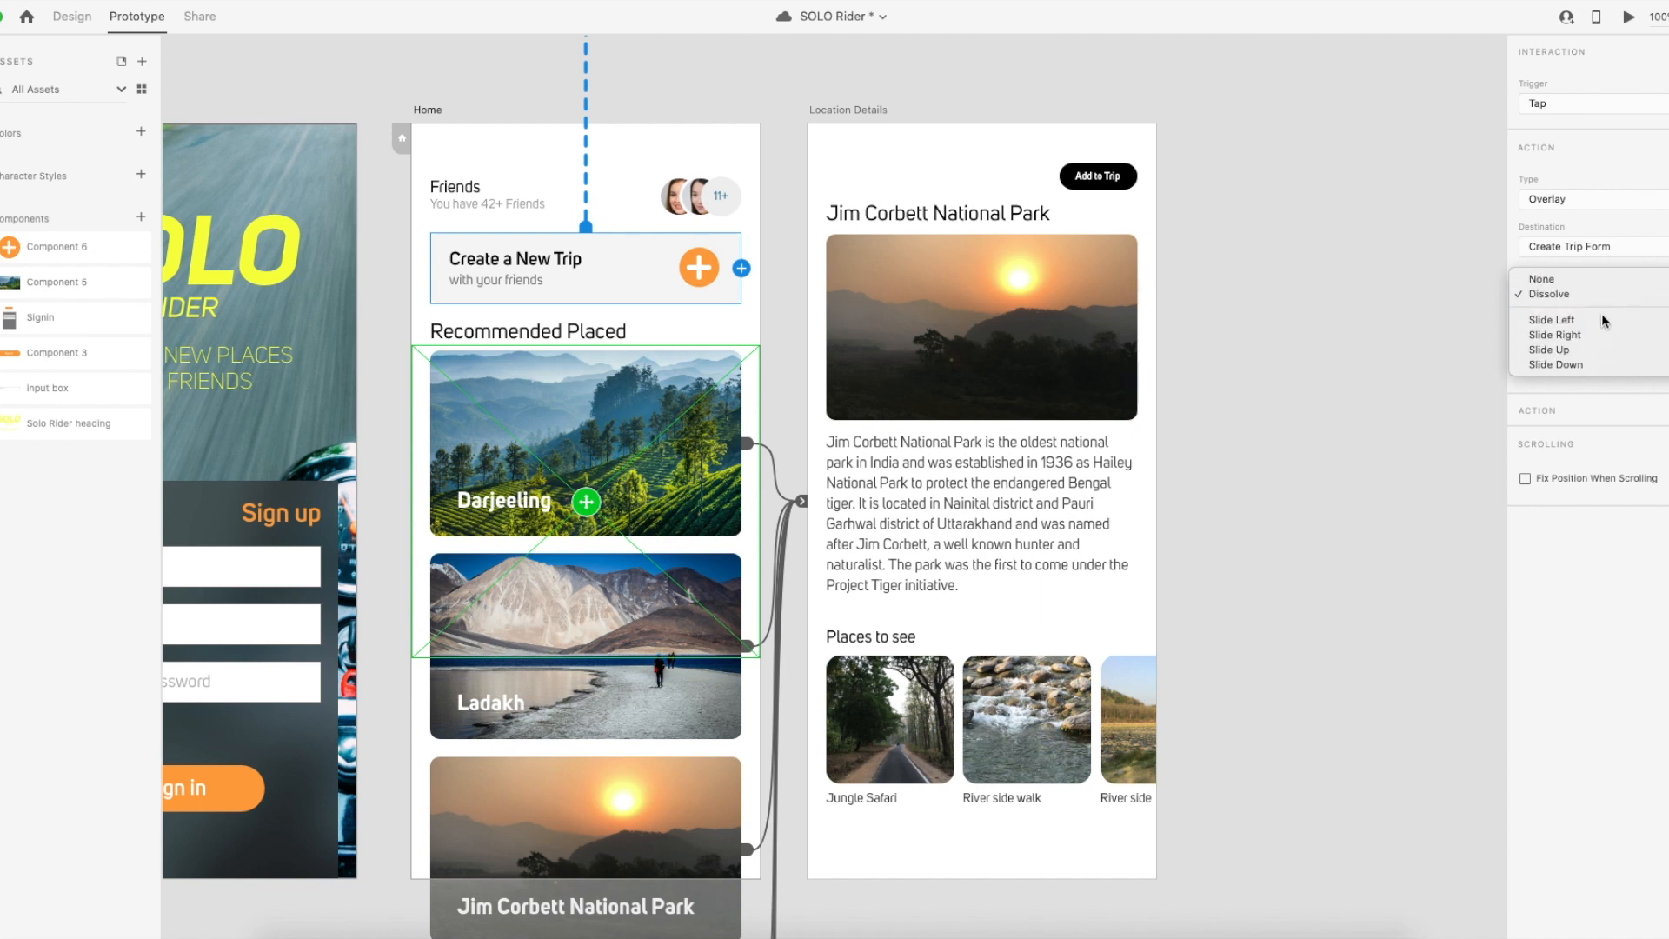
click(1598, 363)
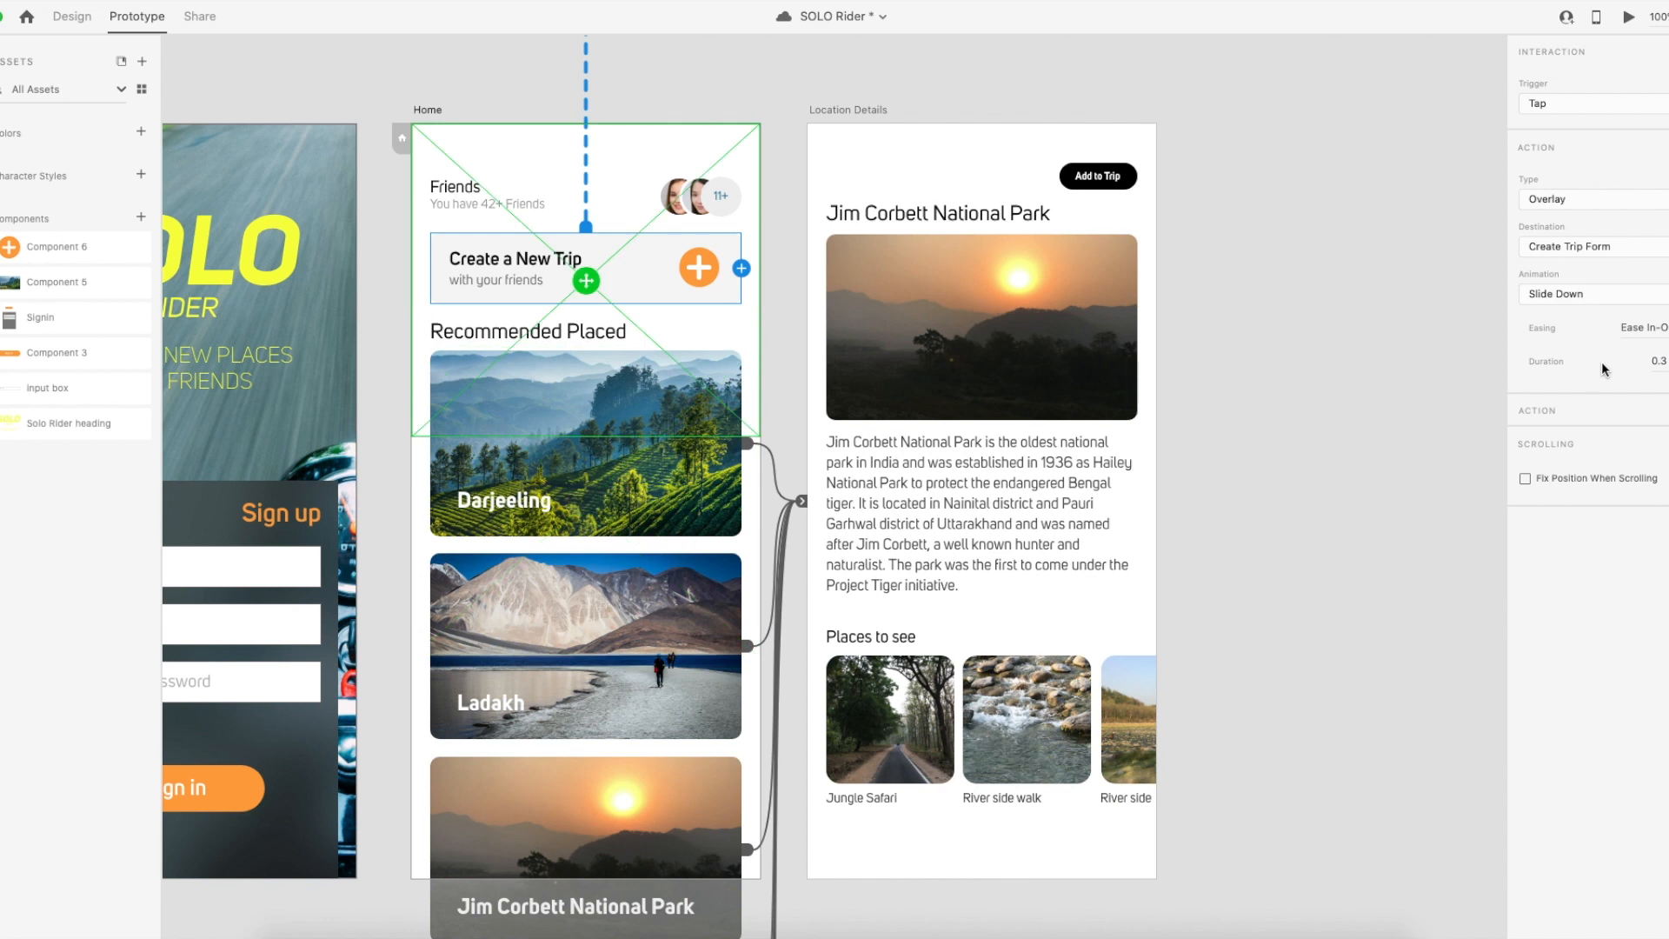
click(1666, 328)
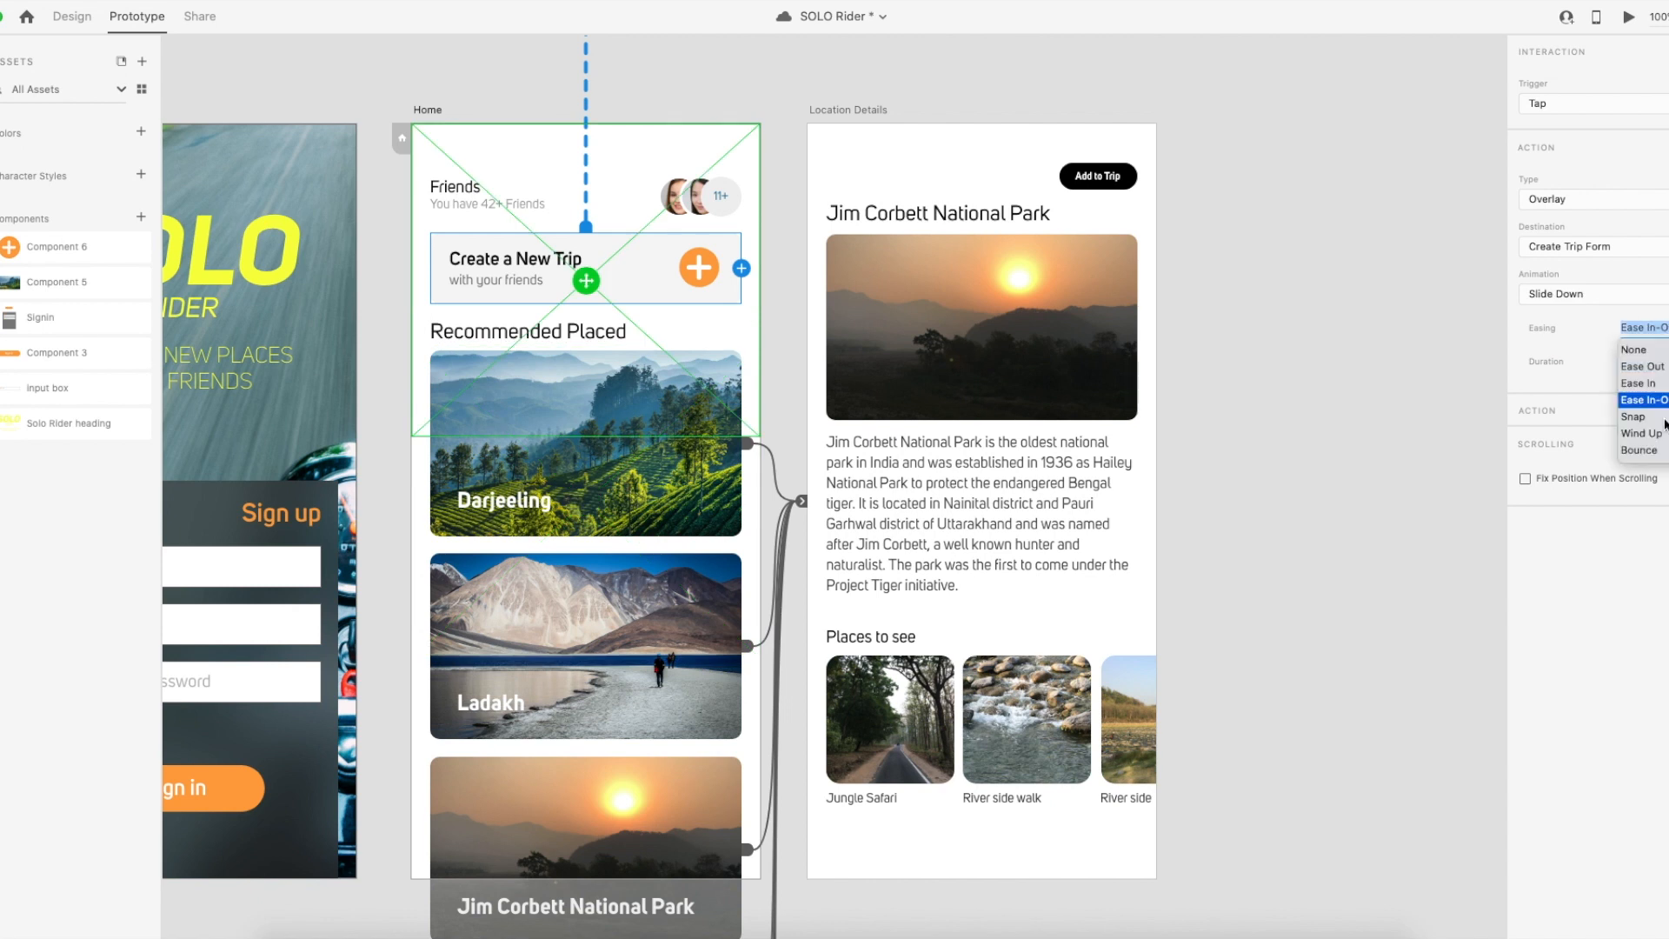
click(1641, 422)
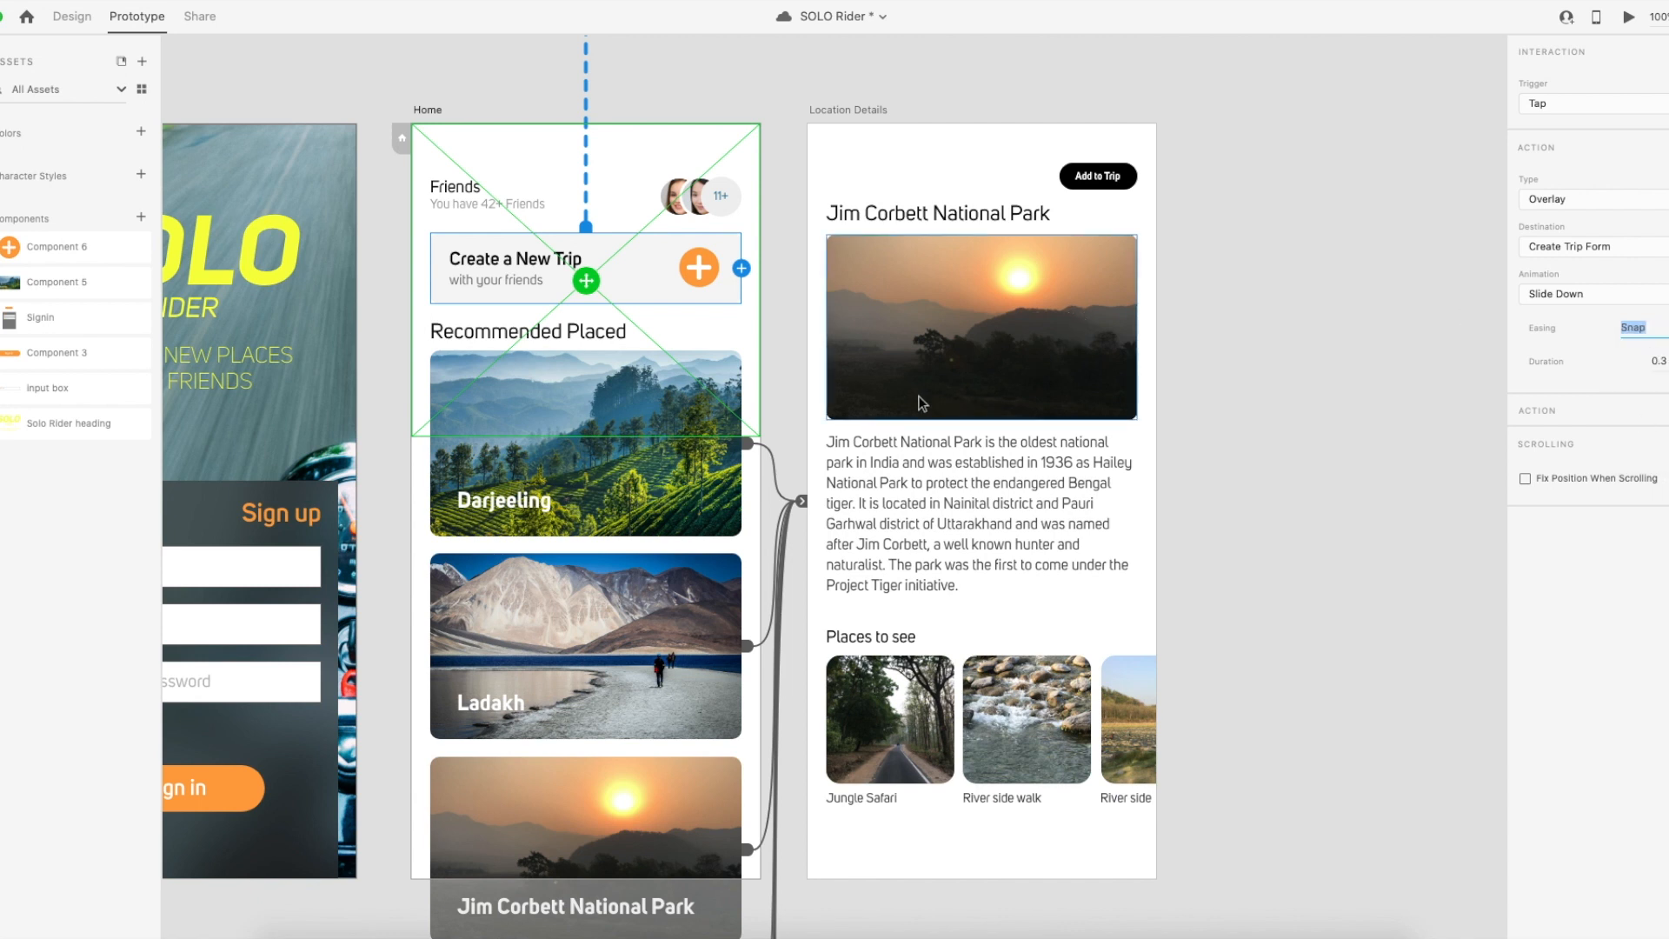
click(681, 327)
click(675, 82)
click(654, 146)
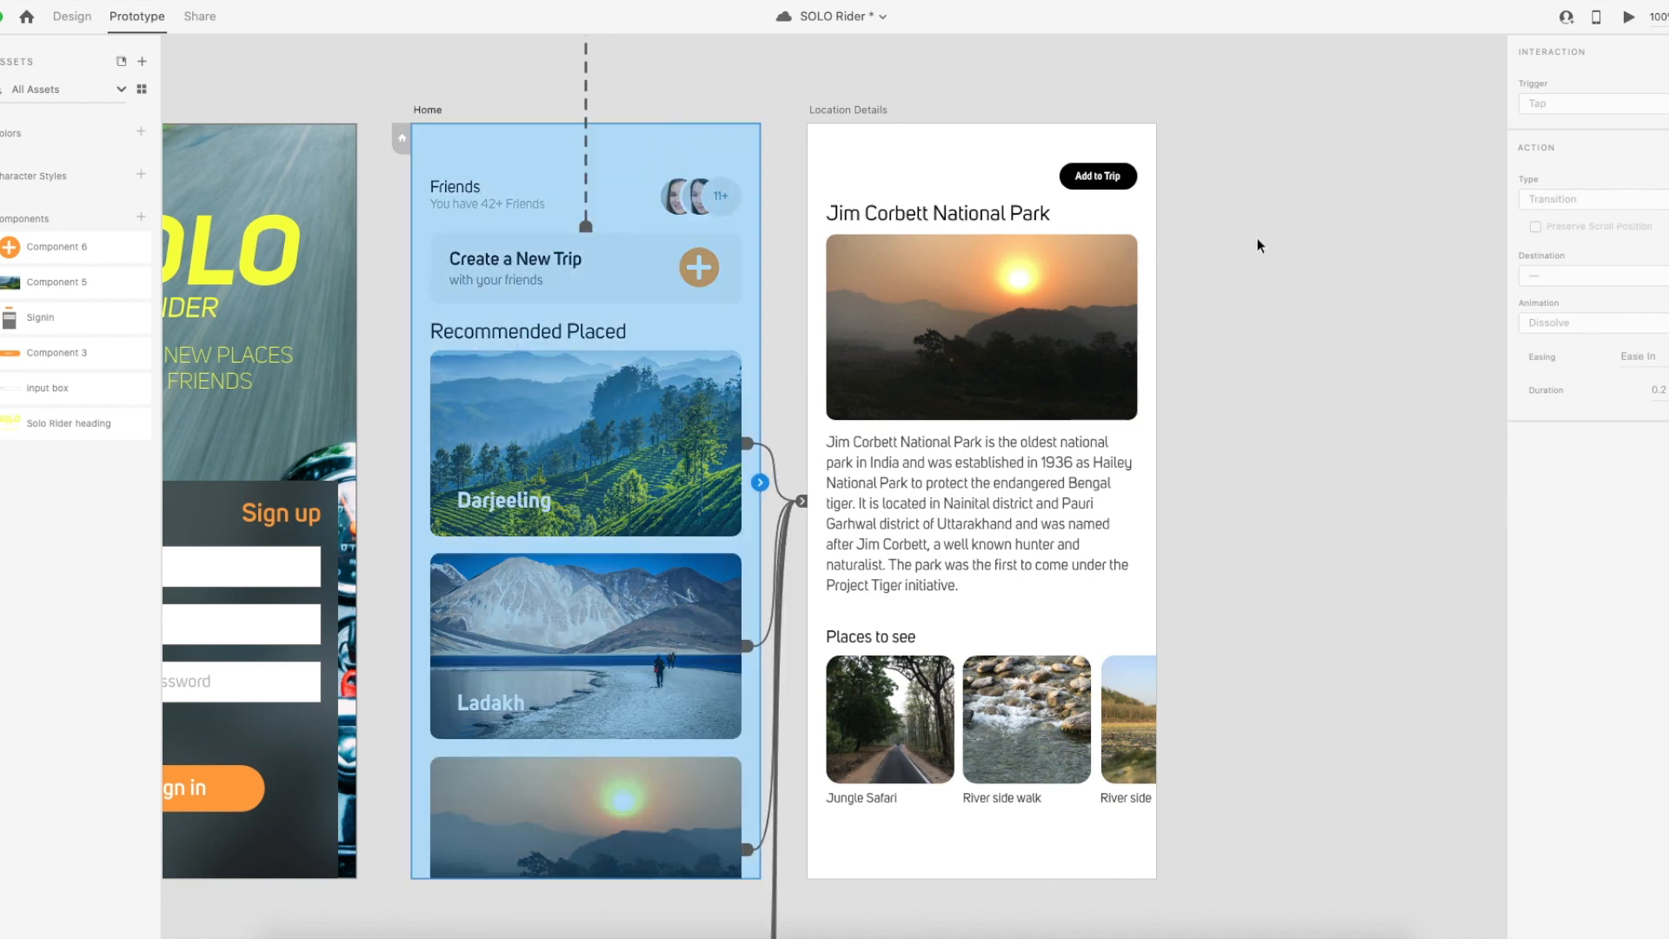
Preview the Home screen and test the Create a New Trip card's overlay, closing the preview after the test.
click(692, 276)
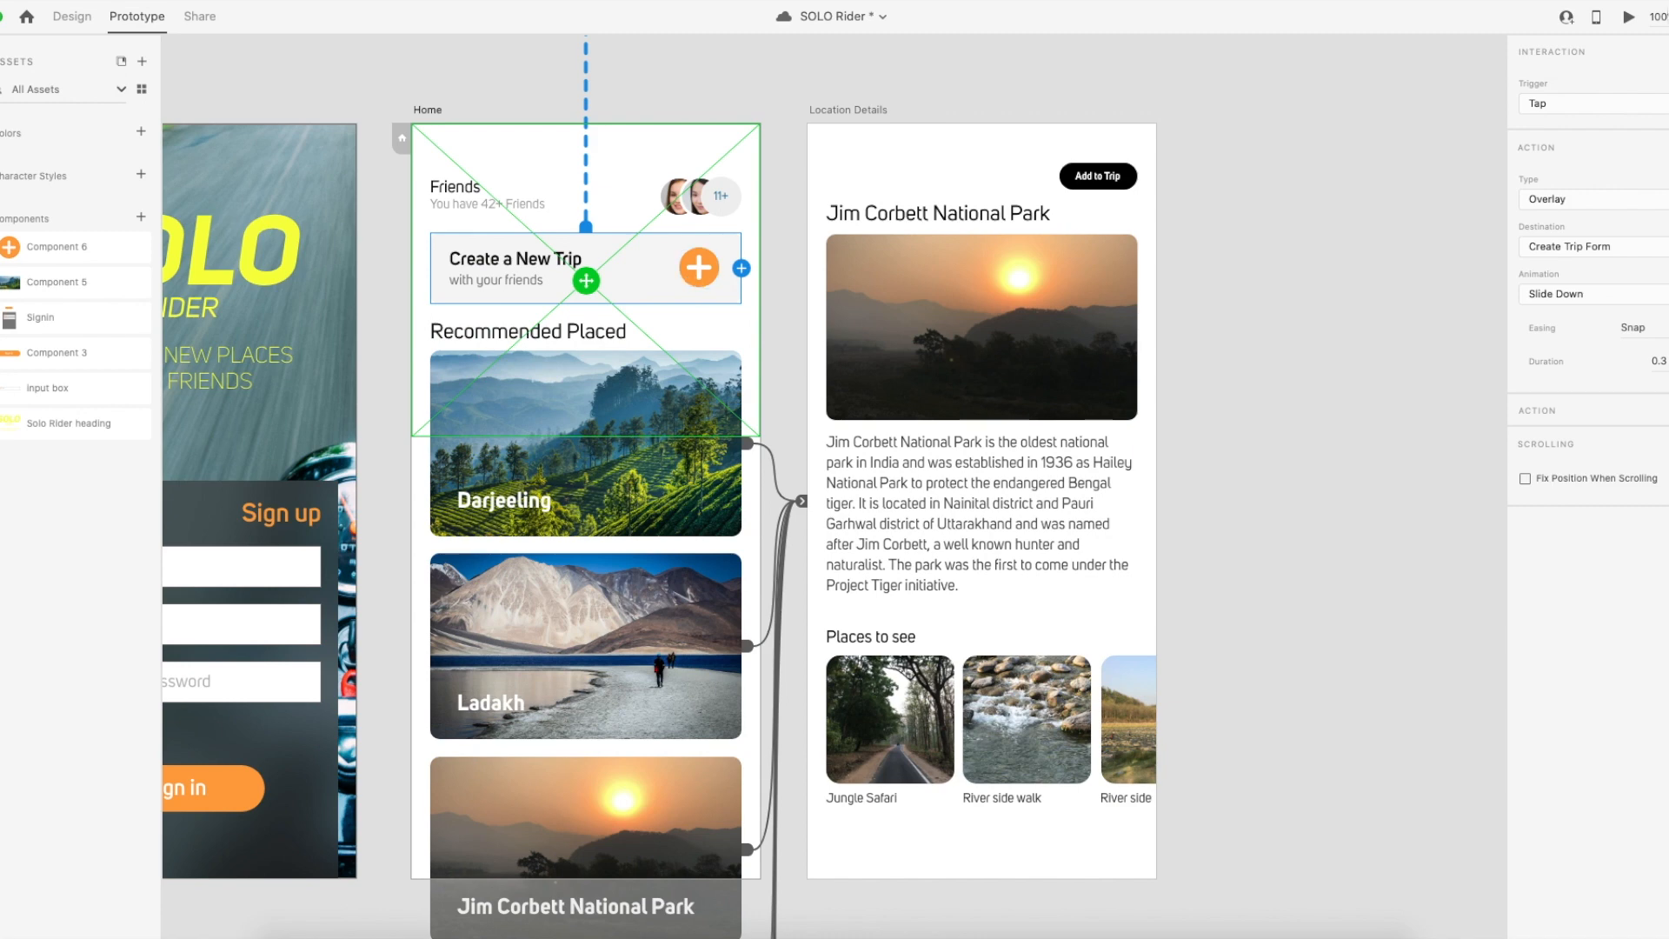
click(1629, 17)
scroll(1163, 187, up, 10)
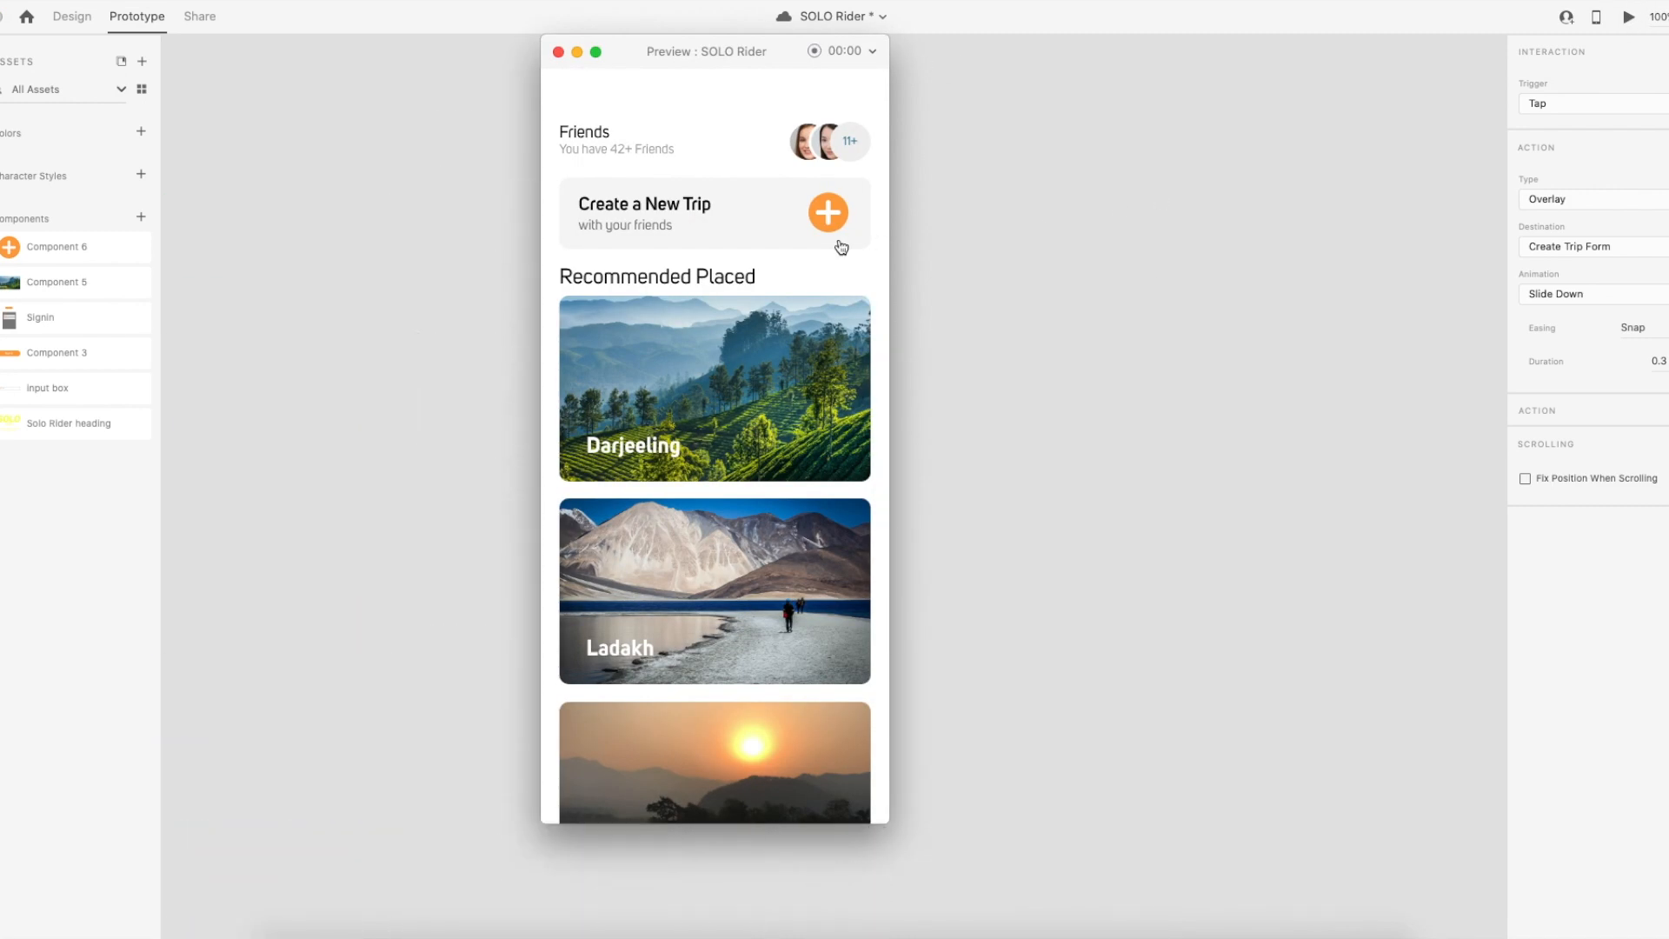
scroll(835, 224, down, 2)
scroll(836, 221, up, 2)
click(833, 216)
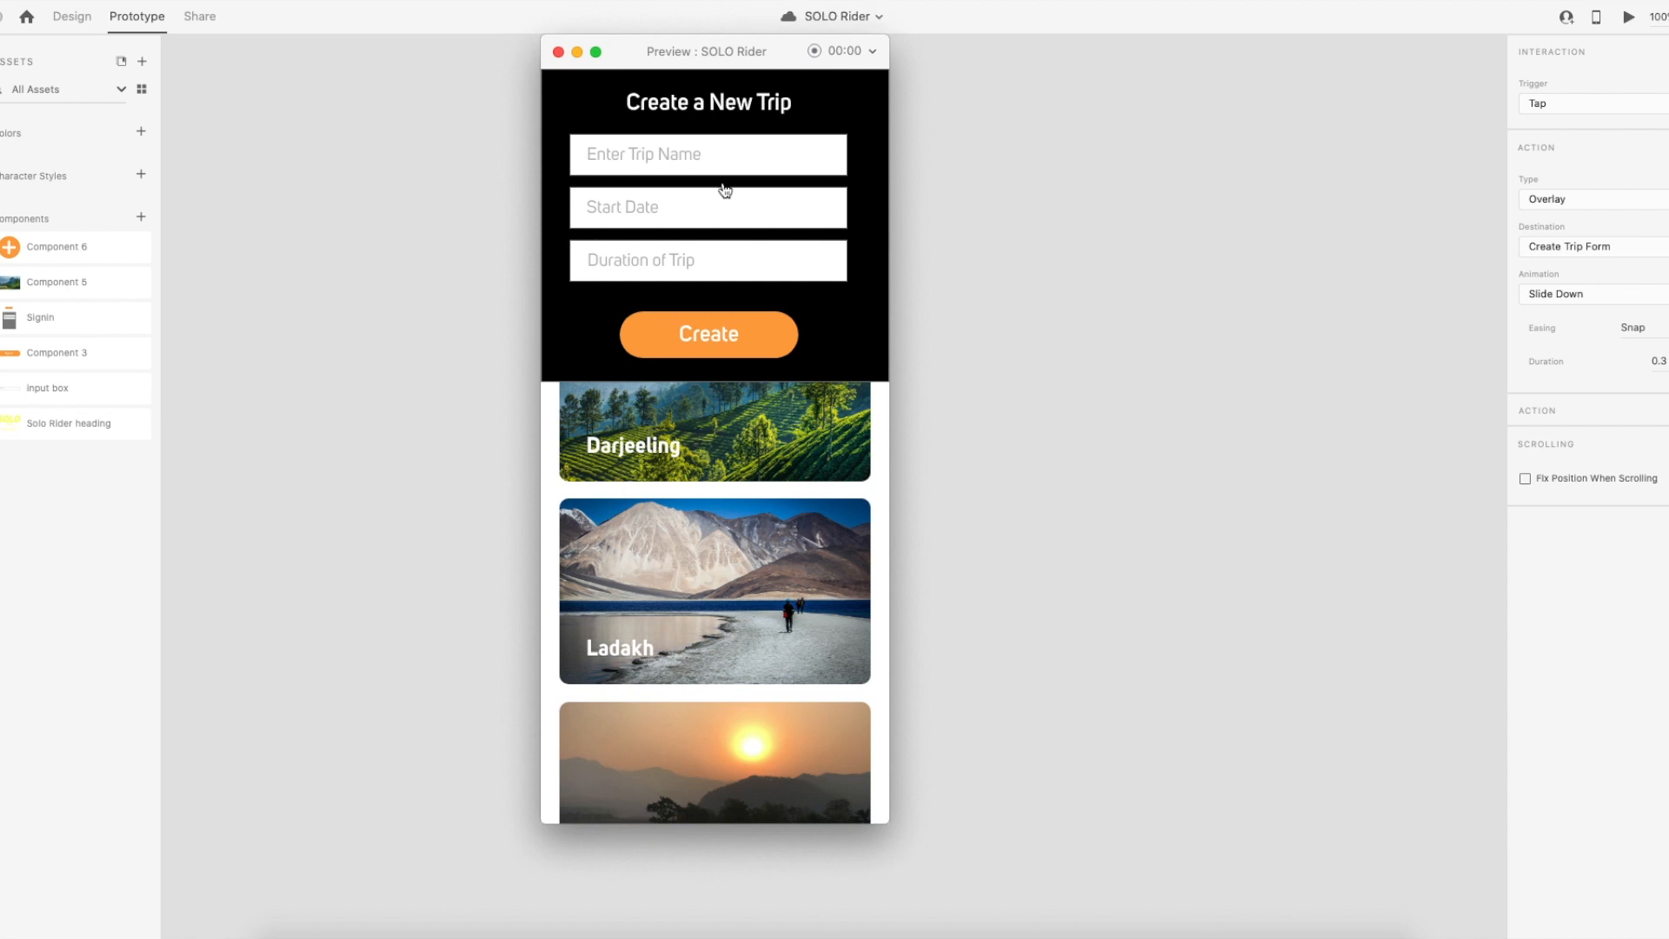
click(558, 51)
click(1132, 373)
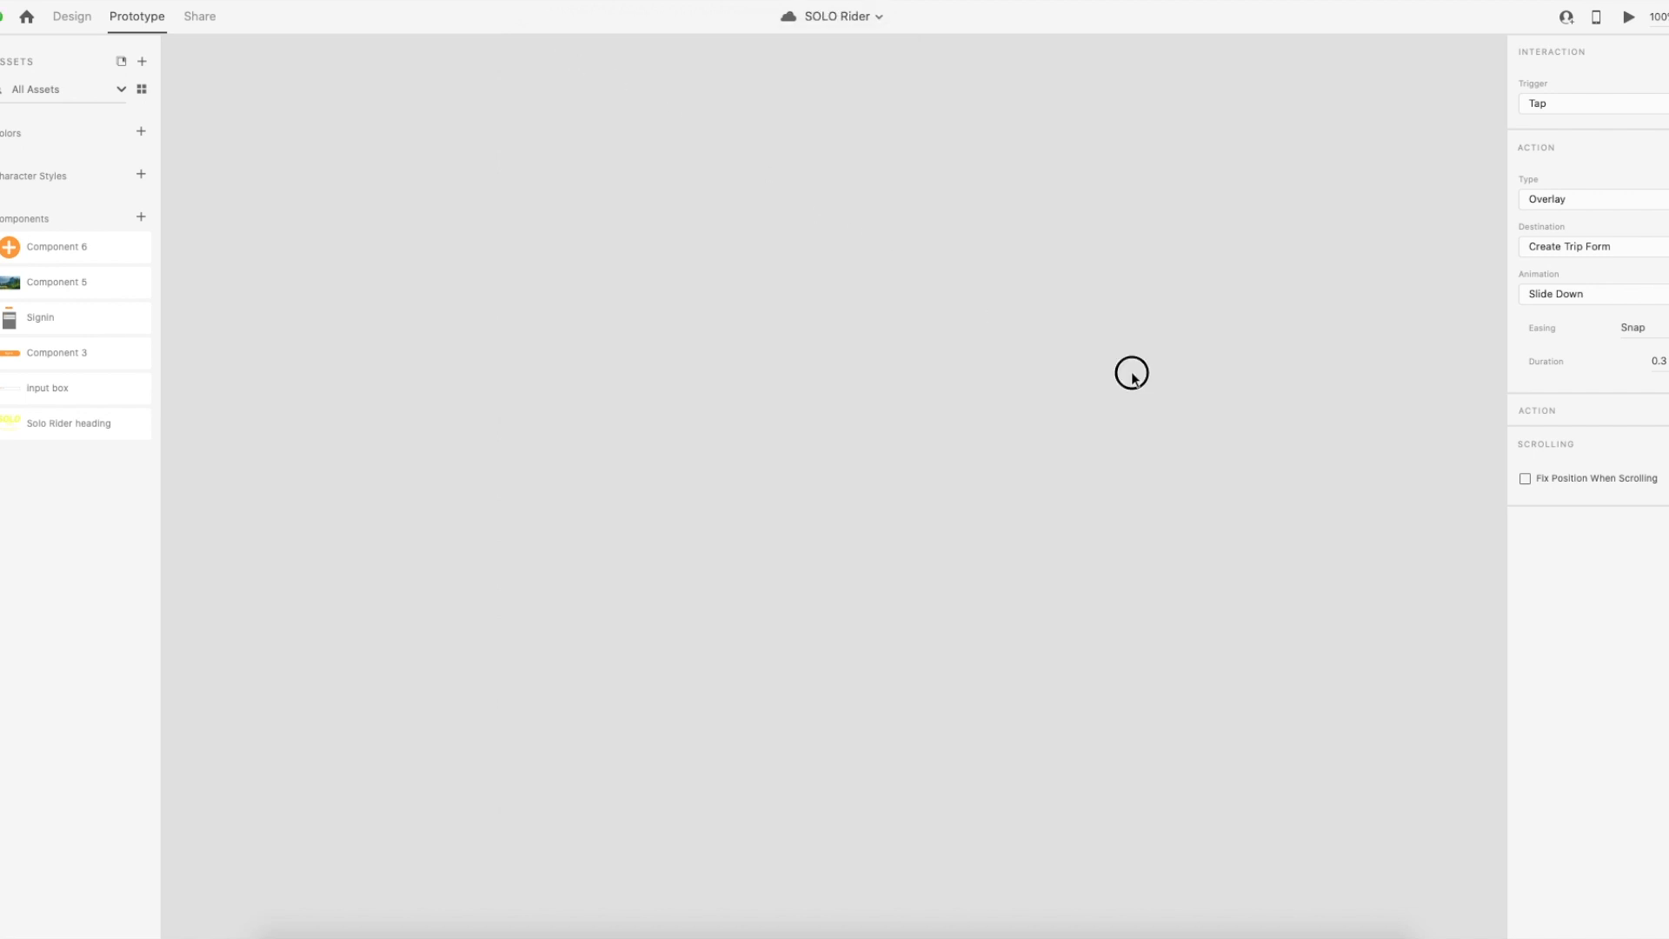
Move the Create Trip Form overlay down on the Home artboard so its upper edge meets the Create a New Trip card's upper edge.
scroll(1097, 568, down, 10)
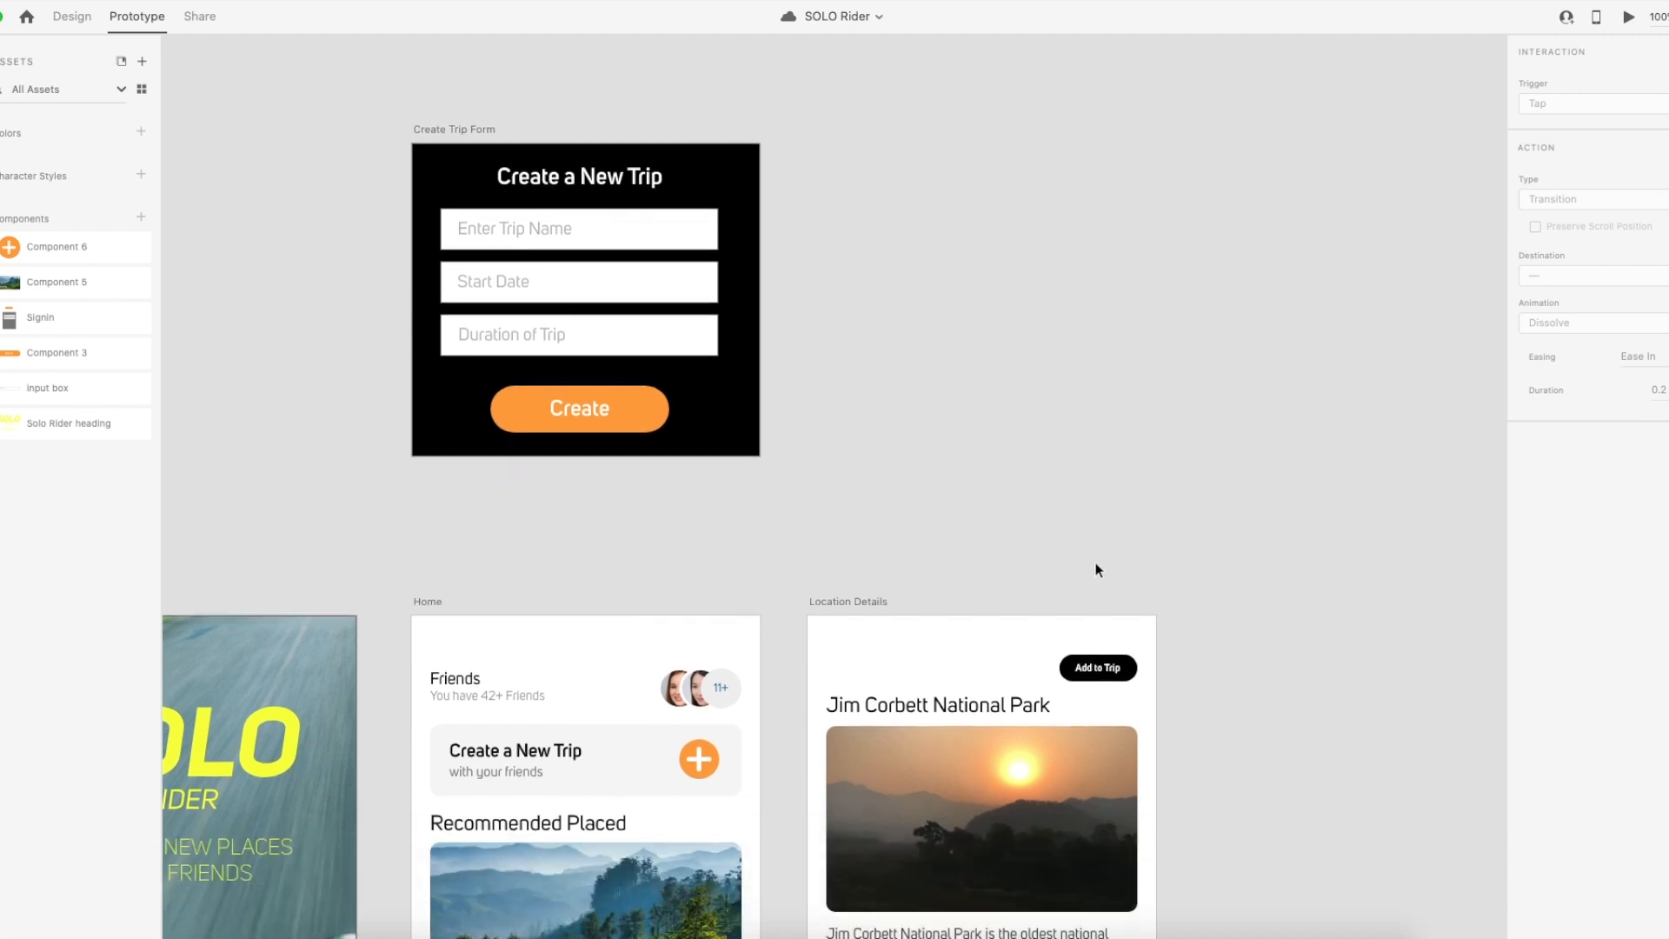
scroll(1098, 569, down, 10)
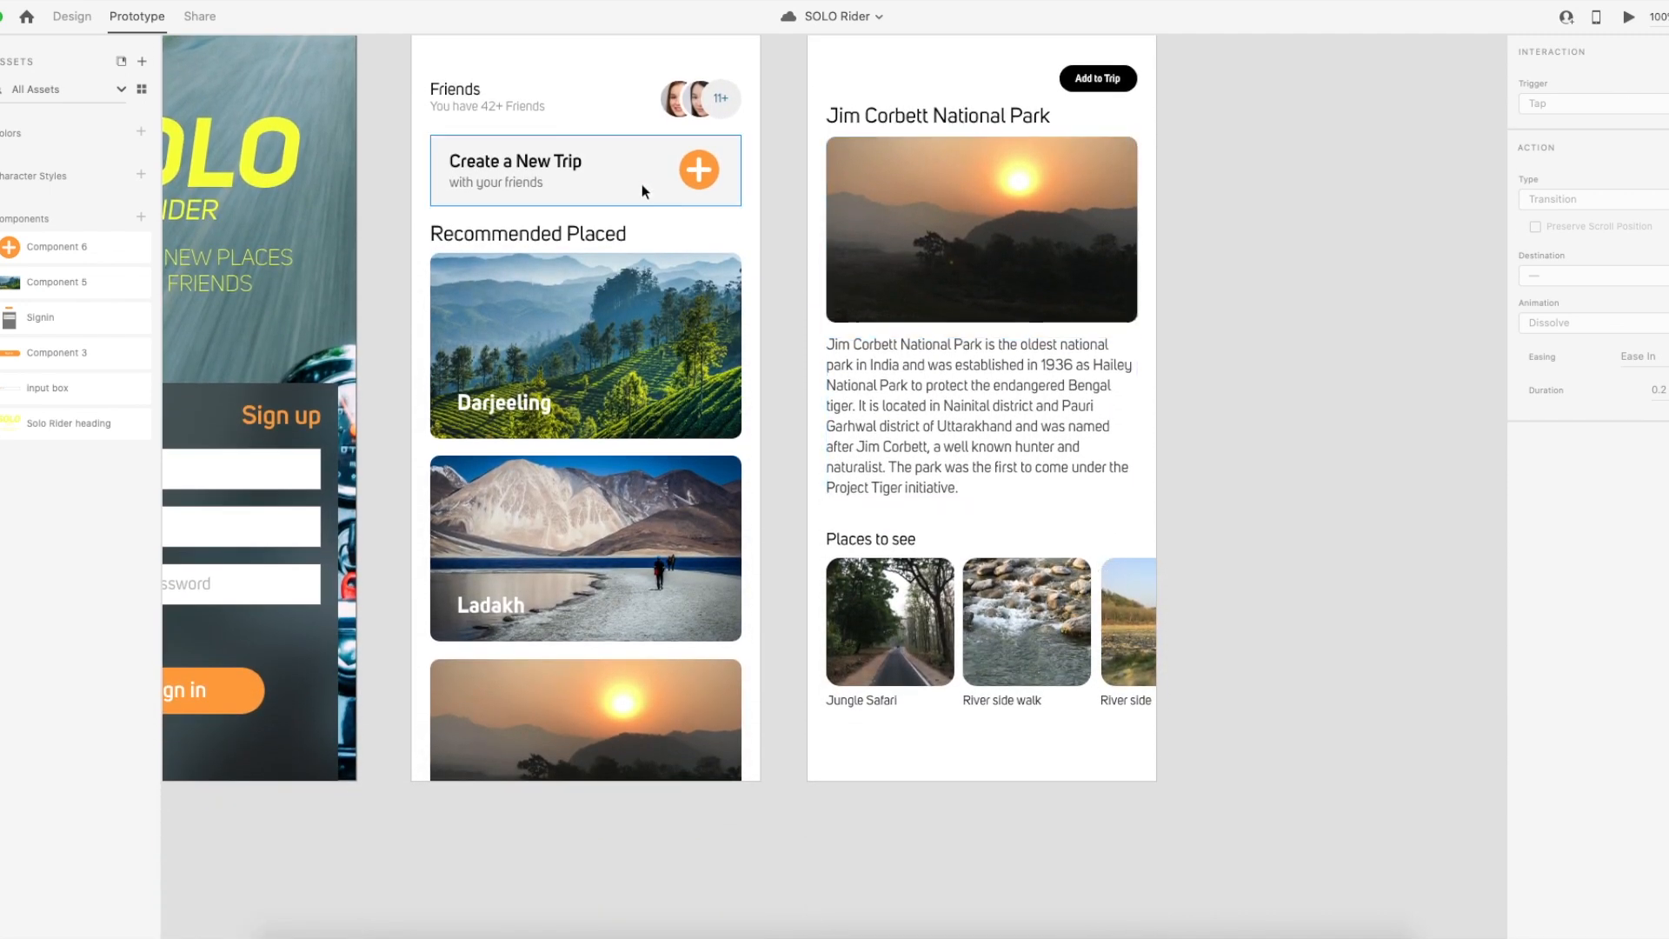
click(628, 183)
drag(586, 183, 599, 298)
key(ctrl+z)
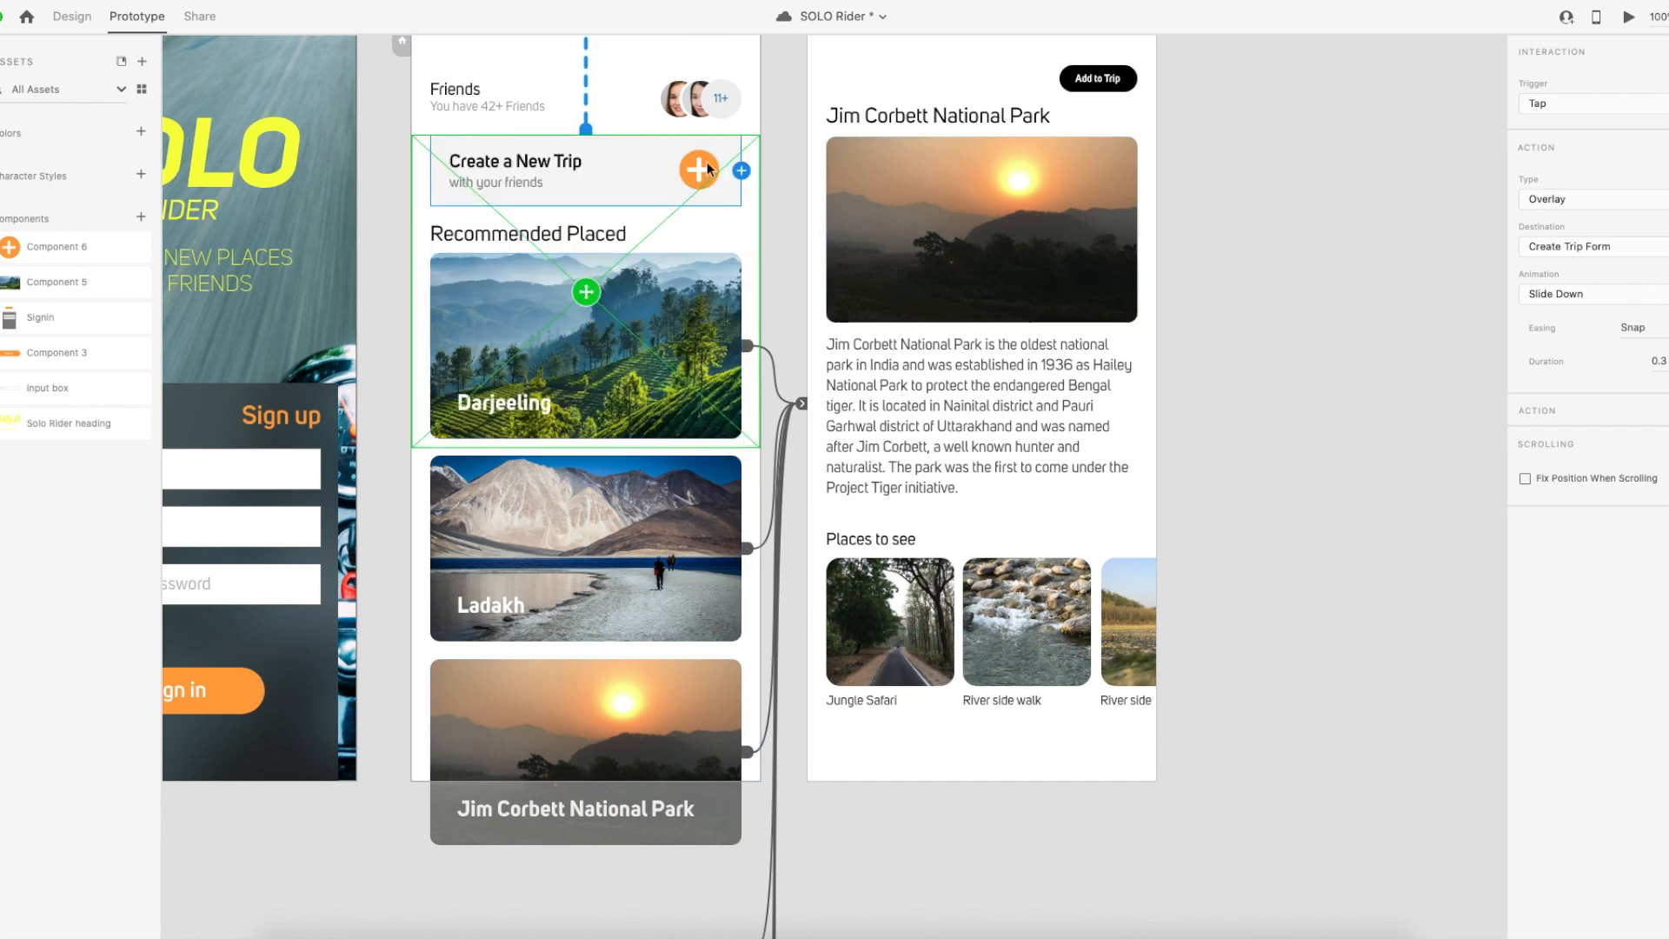
Preview the repositioned trip form overlay from the Create a New Trip card and close the preview.
click(1630, 18)
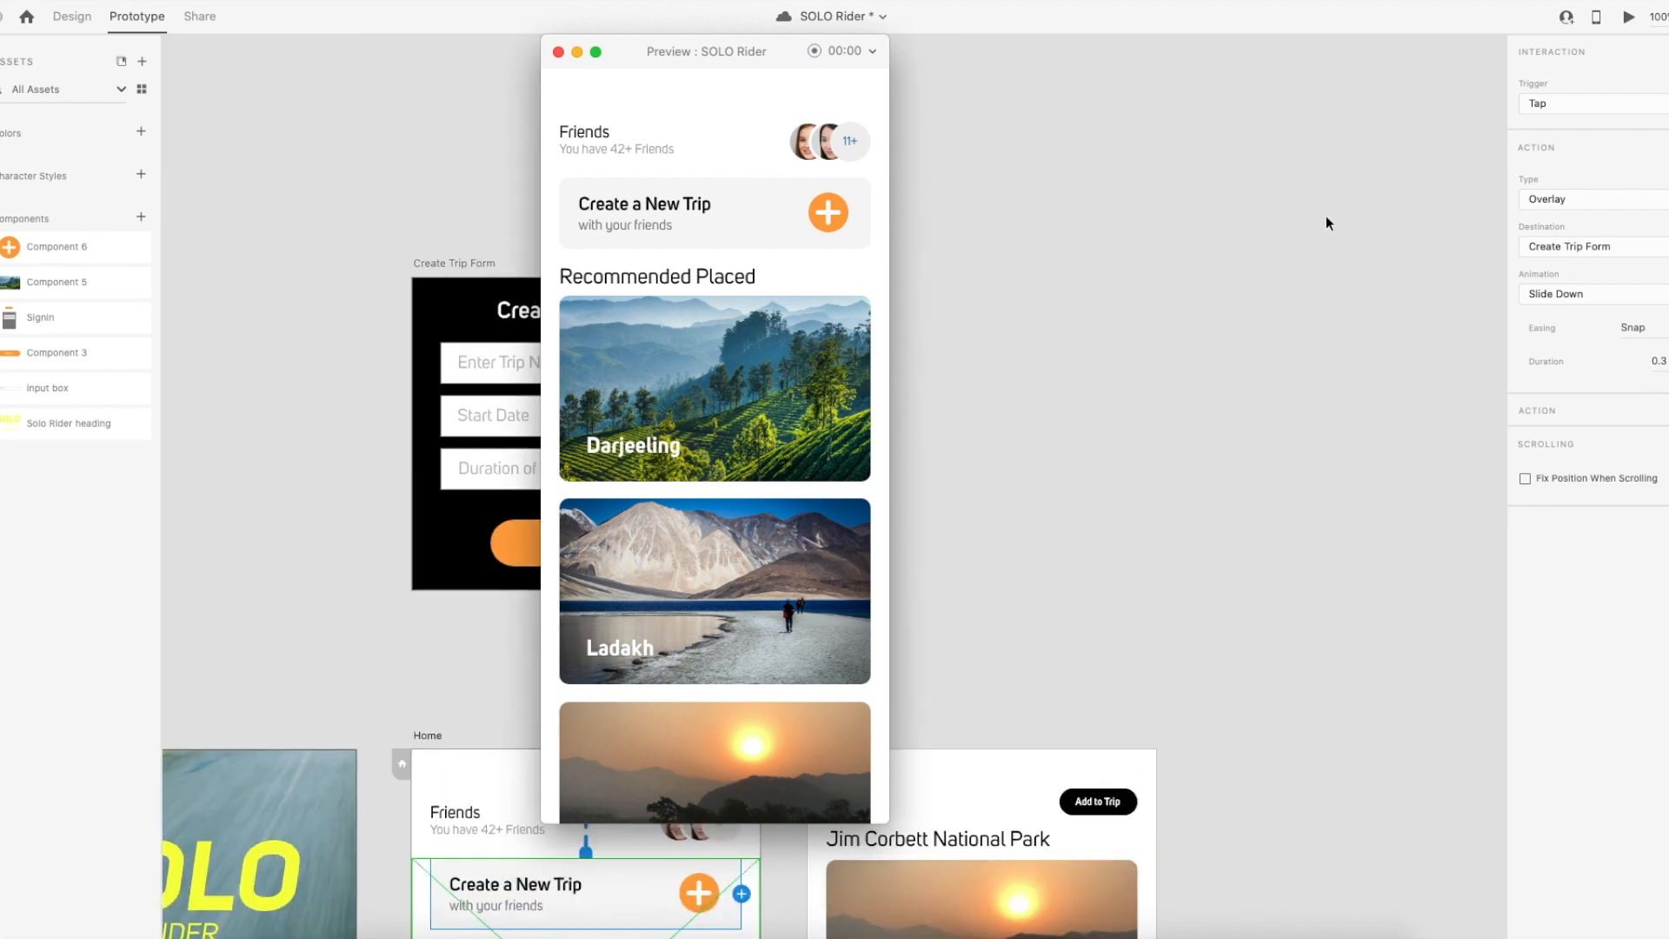
click(775, 221)
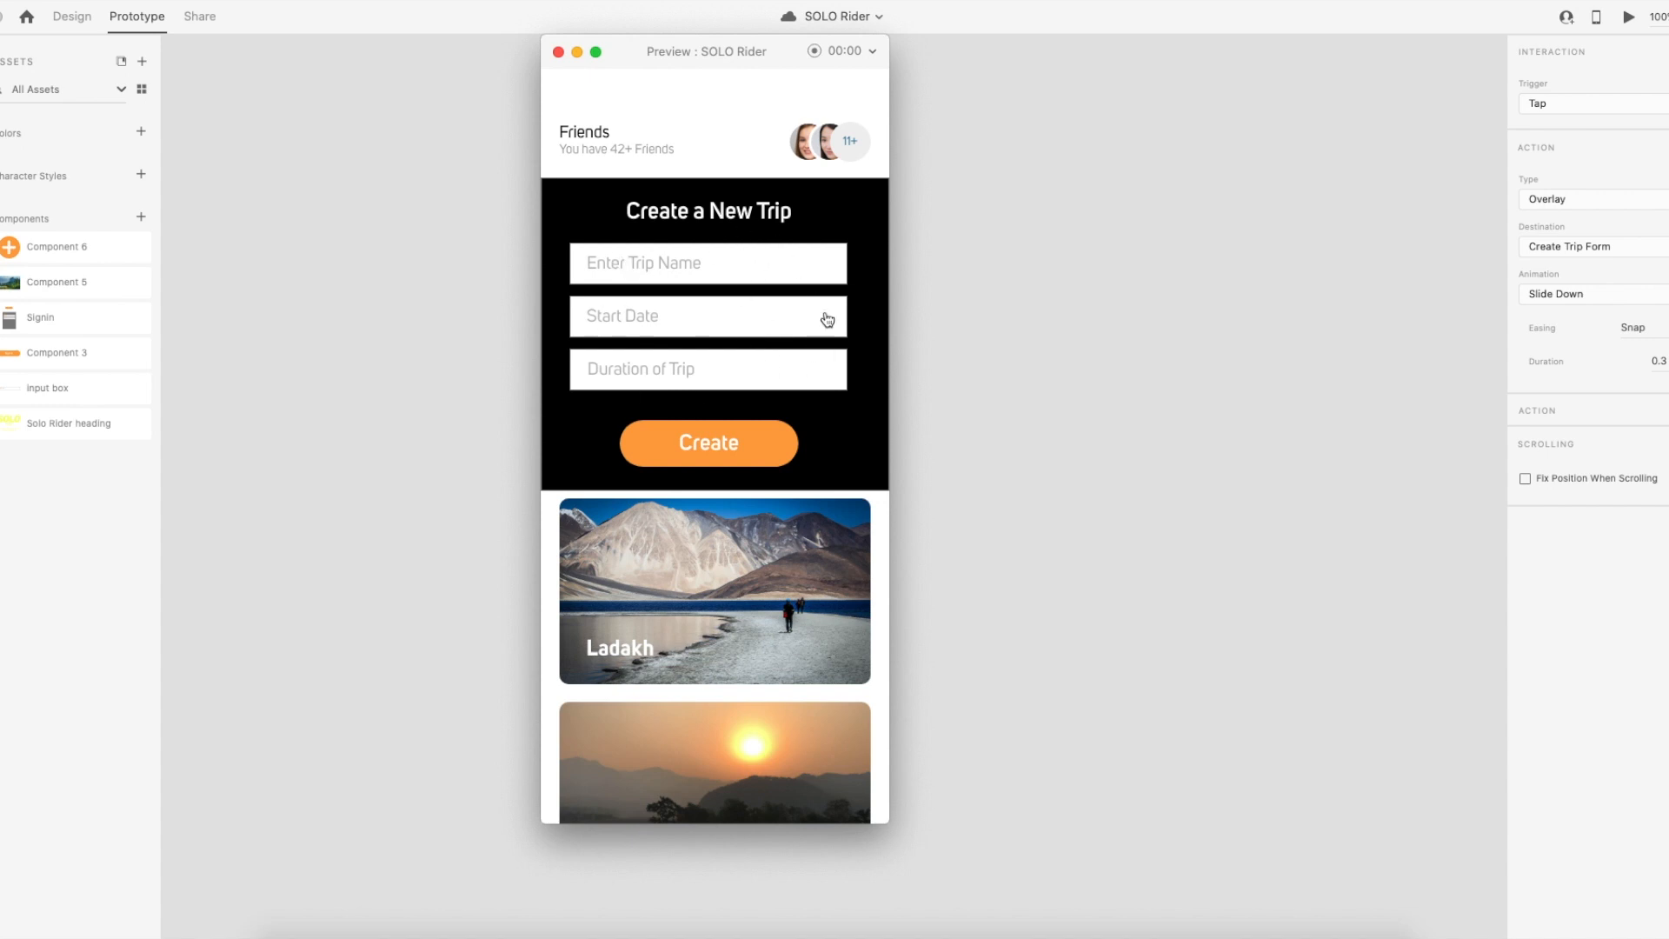
click(558, 52)
Open the Icons 4 Design plugin with the Create Trip Form artboard in view.
scroll(1043, 457, down, 5)
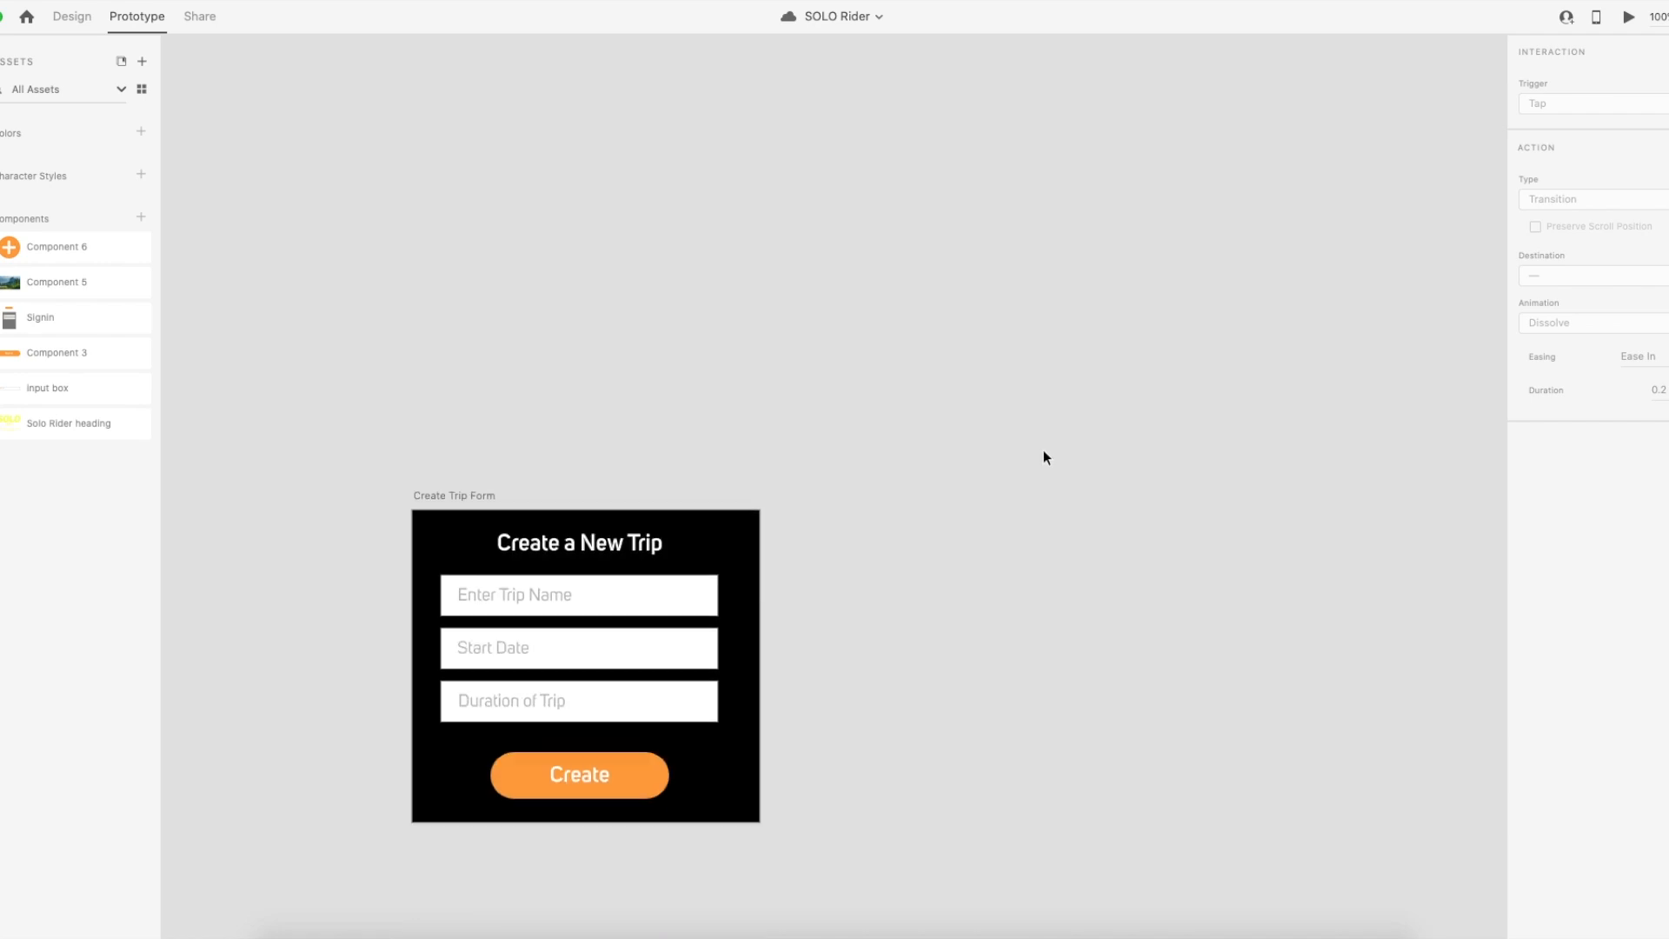
scroll(1044, 452, down, 10)
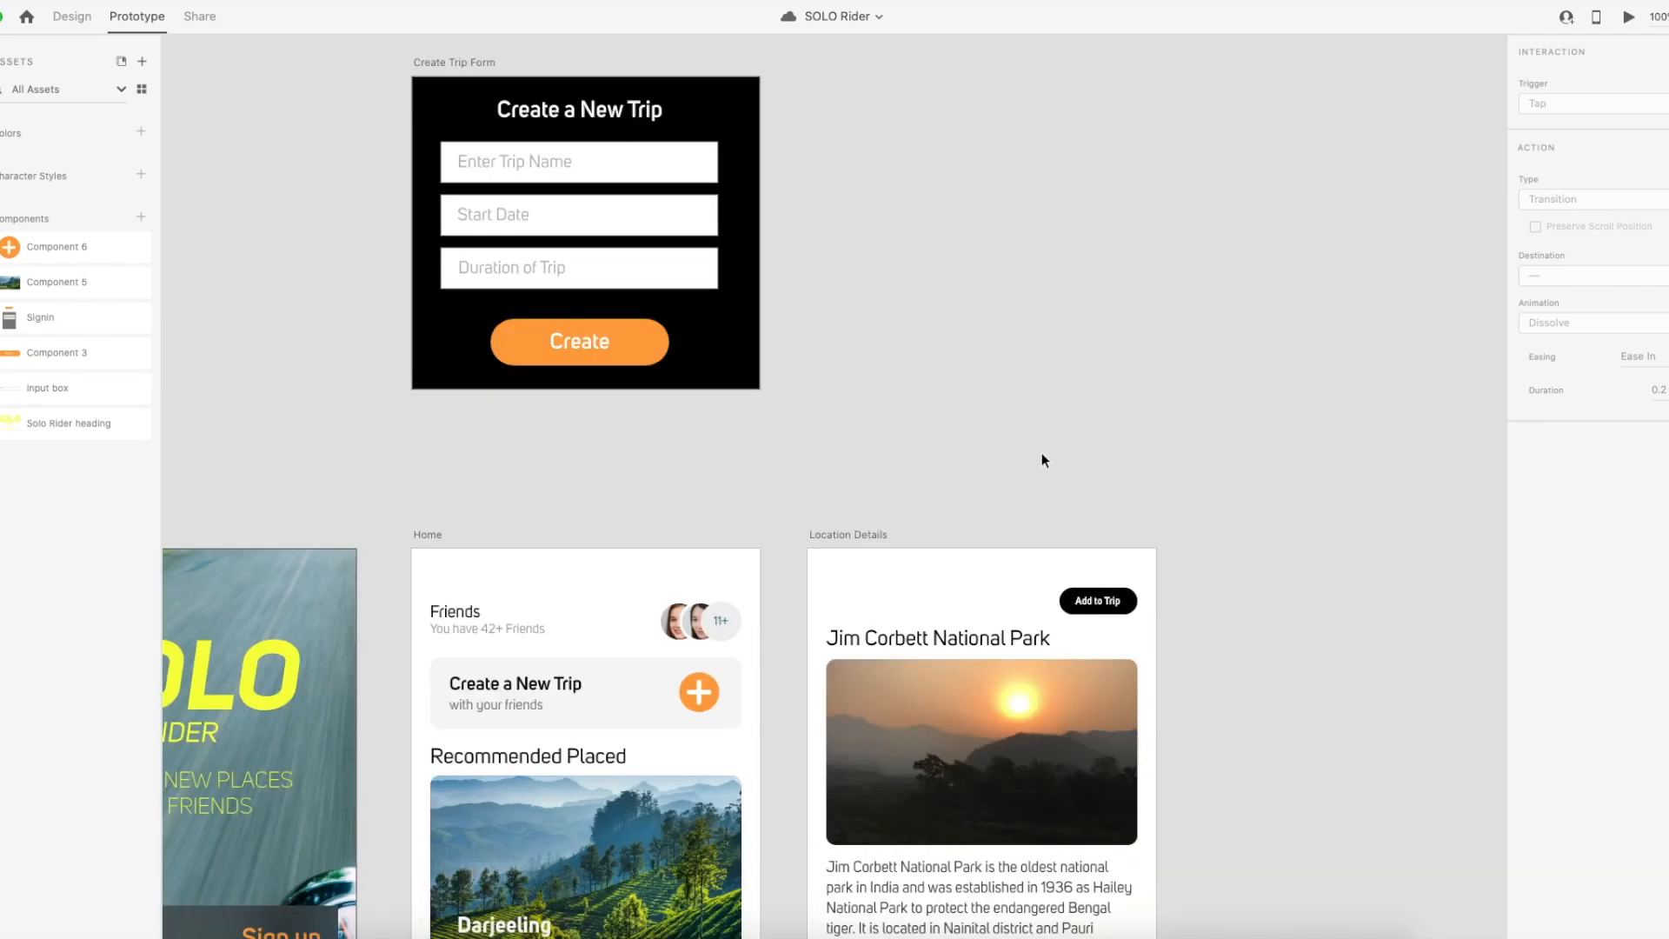
scroll(1045, 451, up, 8)
scroll(977, 458, left, 8)
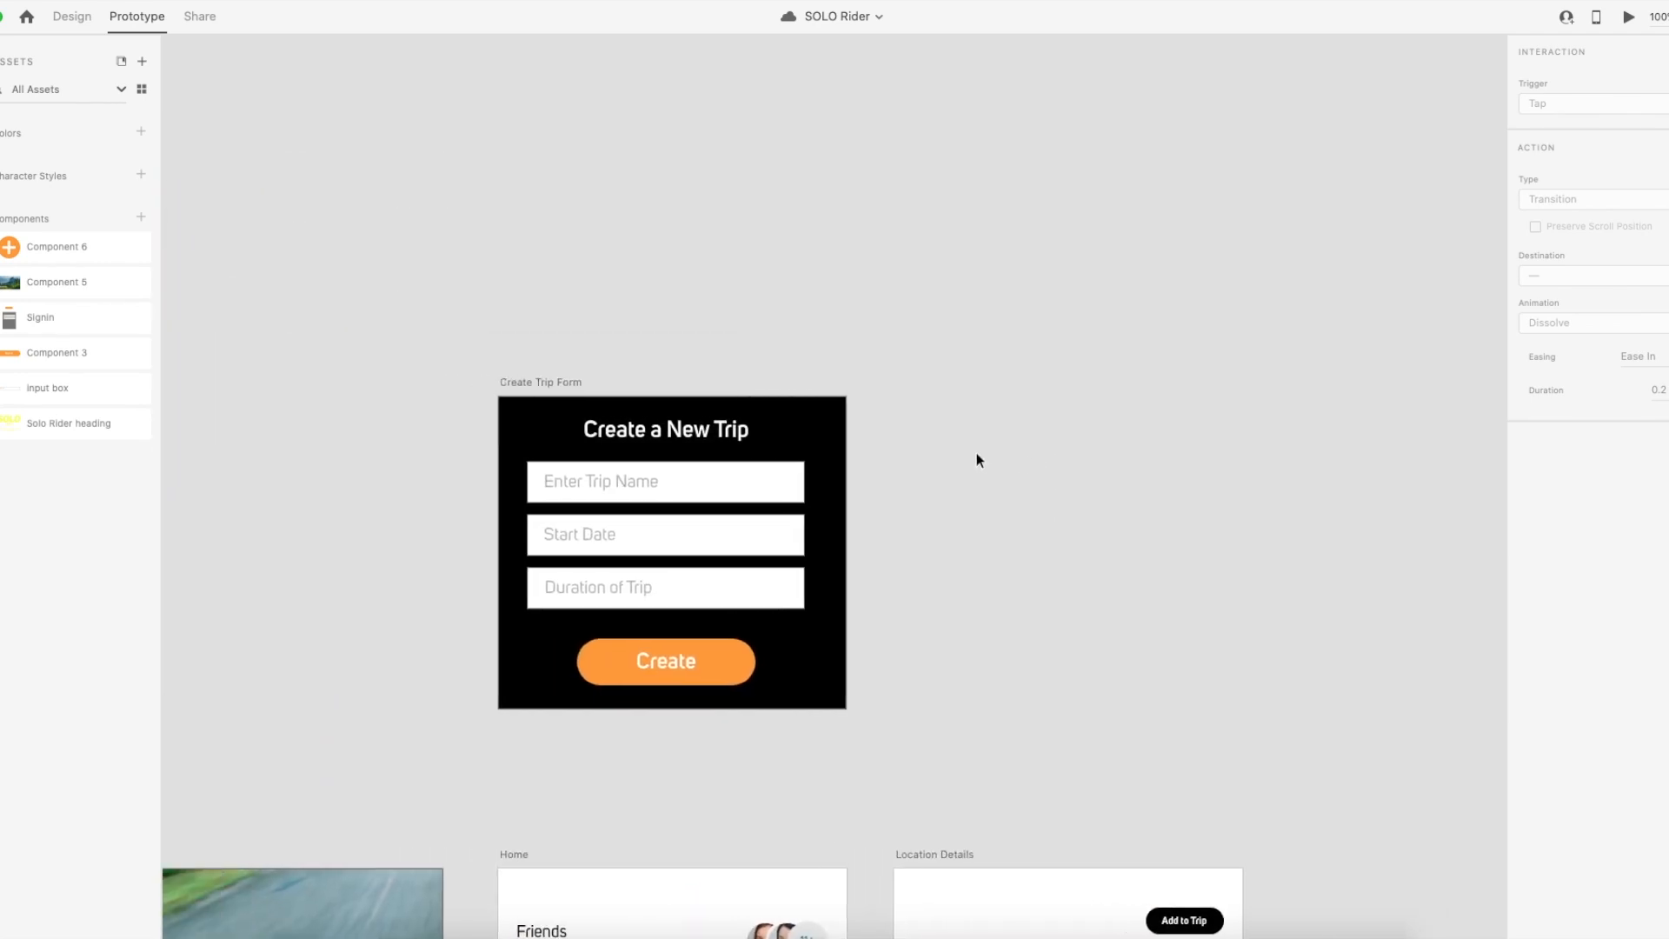
scroll(977, 461, down, 2)
scroll(977, 468, up, 2)
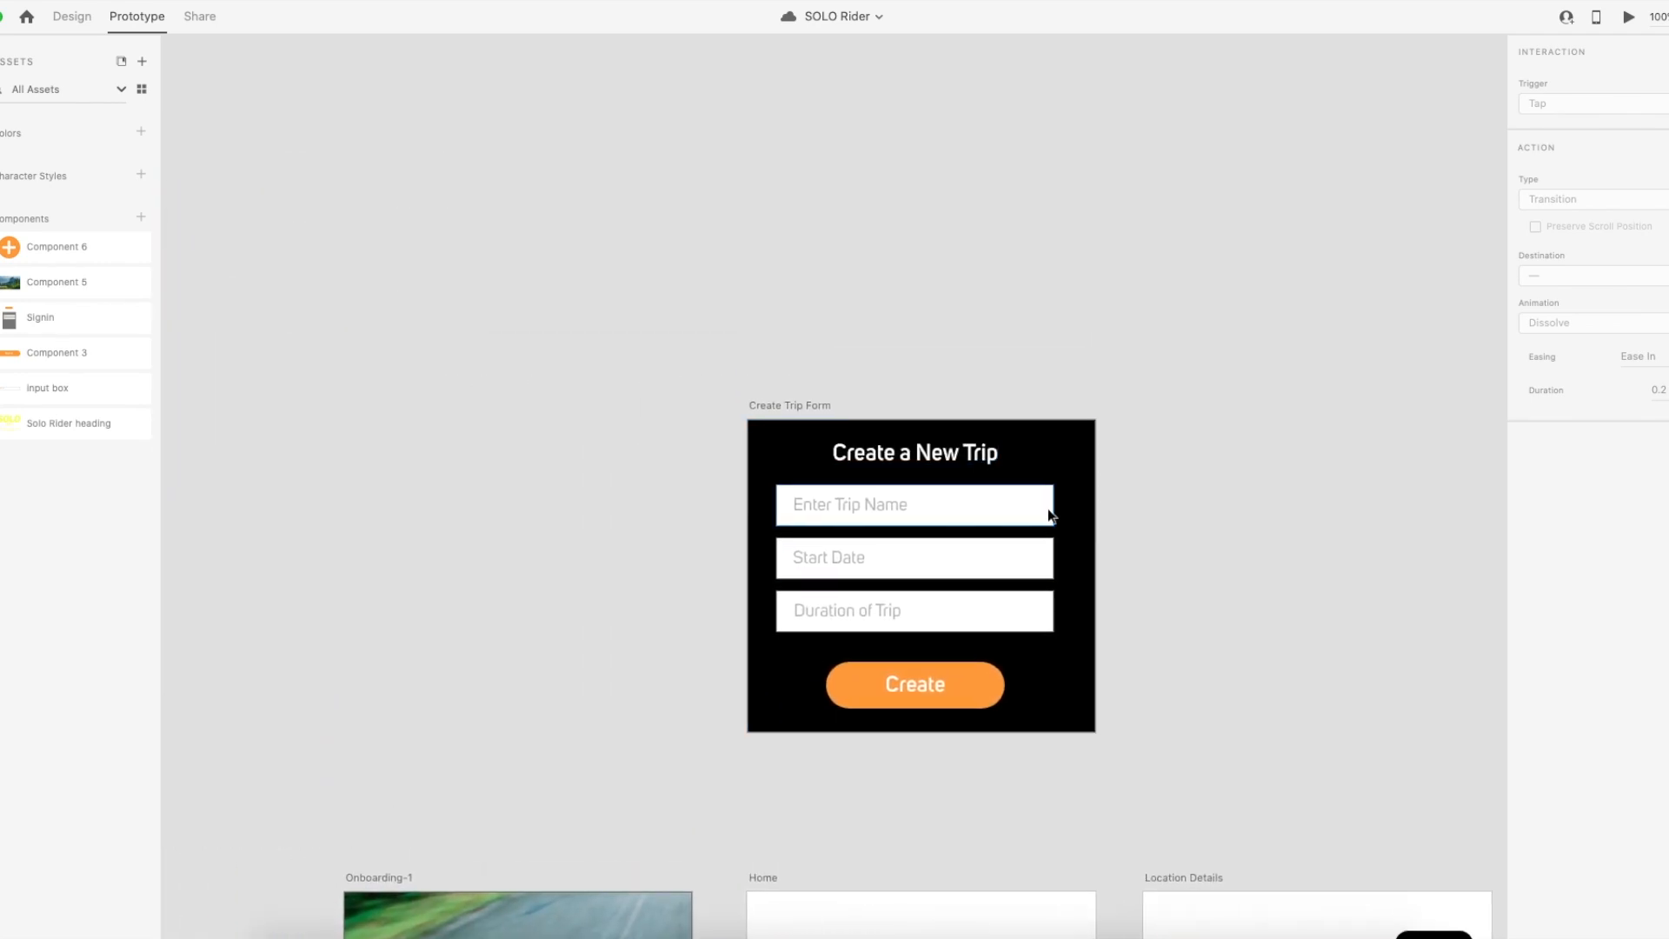
scroll(1035, 513, left, 3)
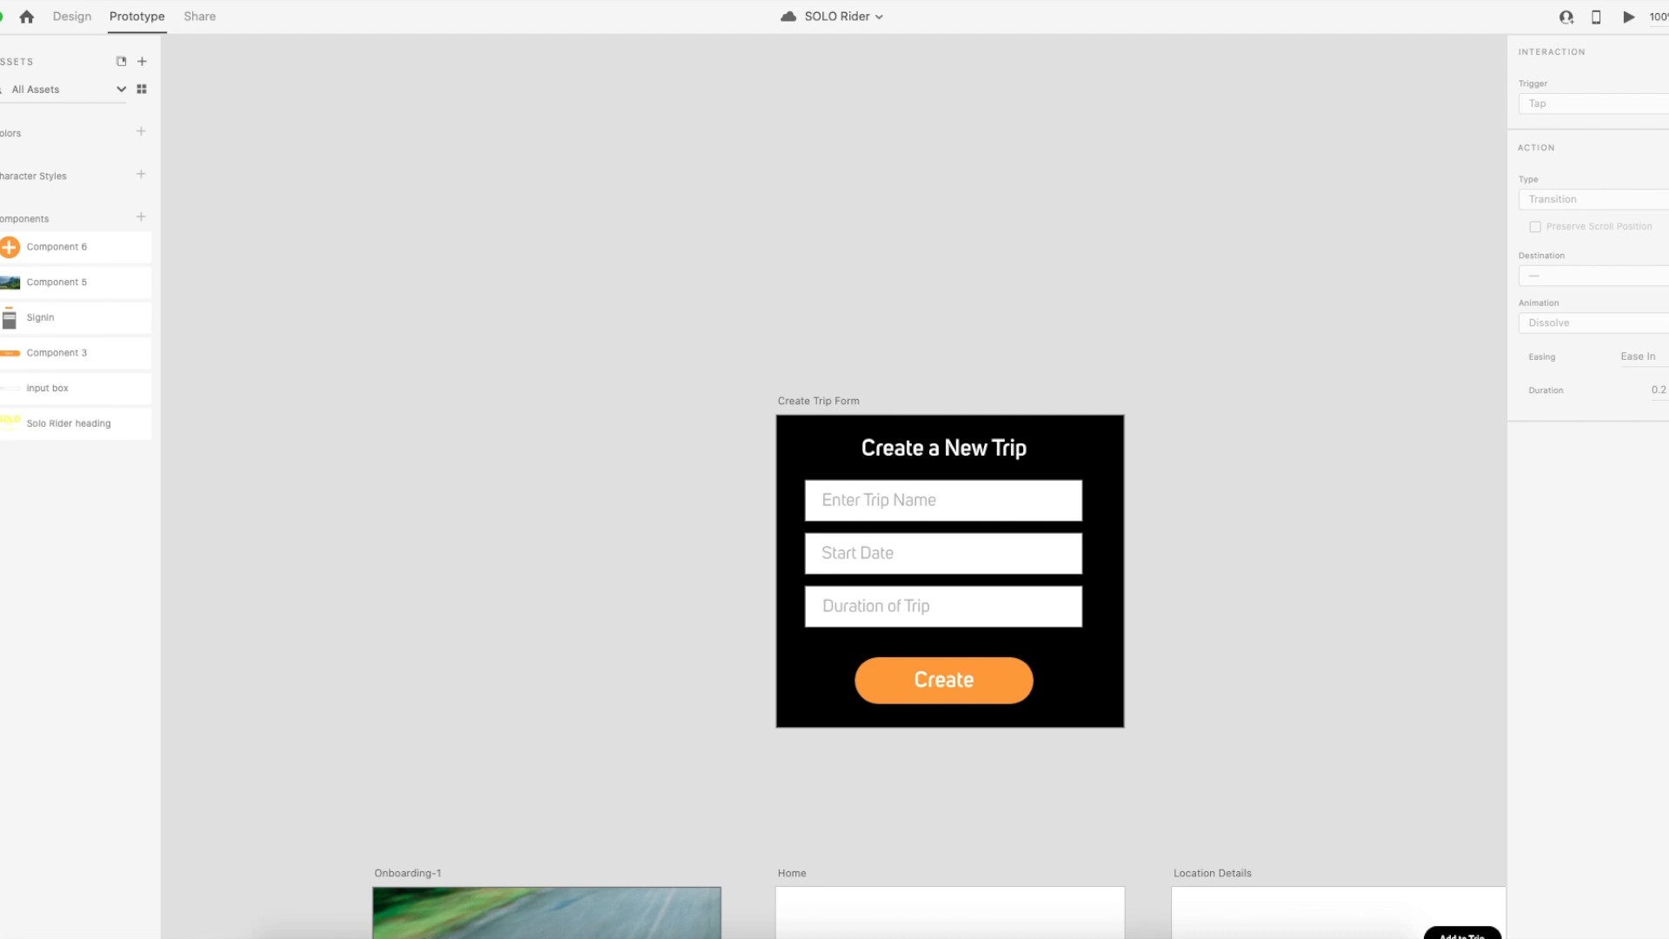
key(super+y)
key(alt+shift+p)
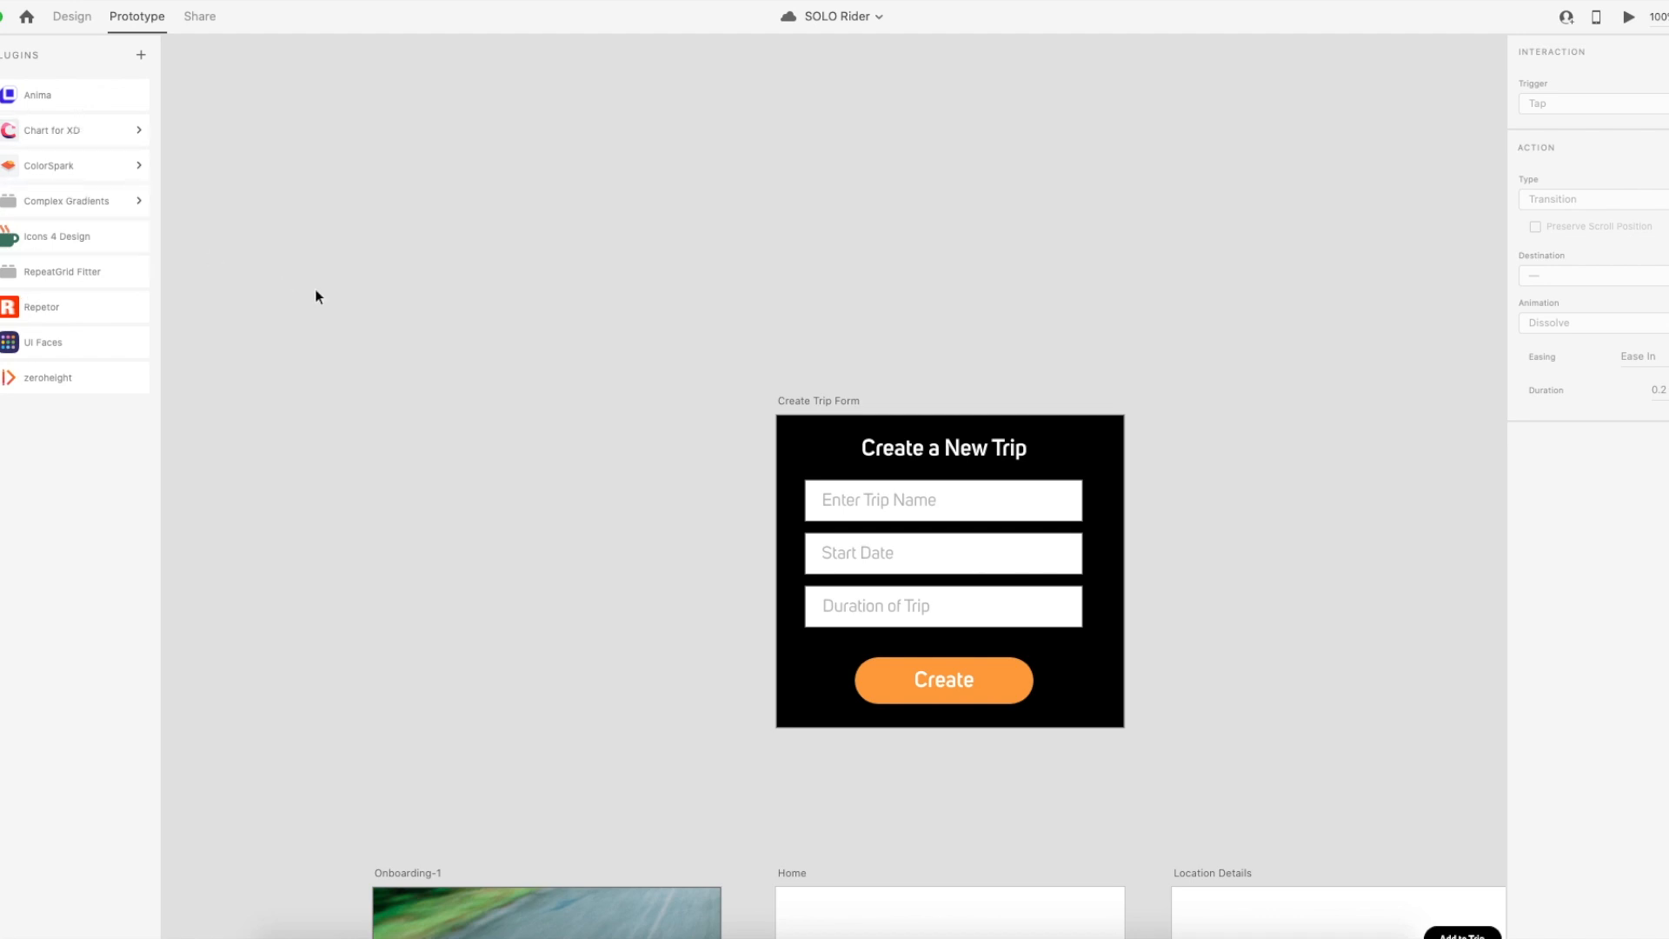
click(66, 240)
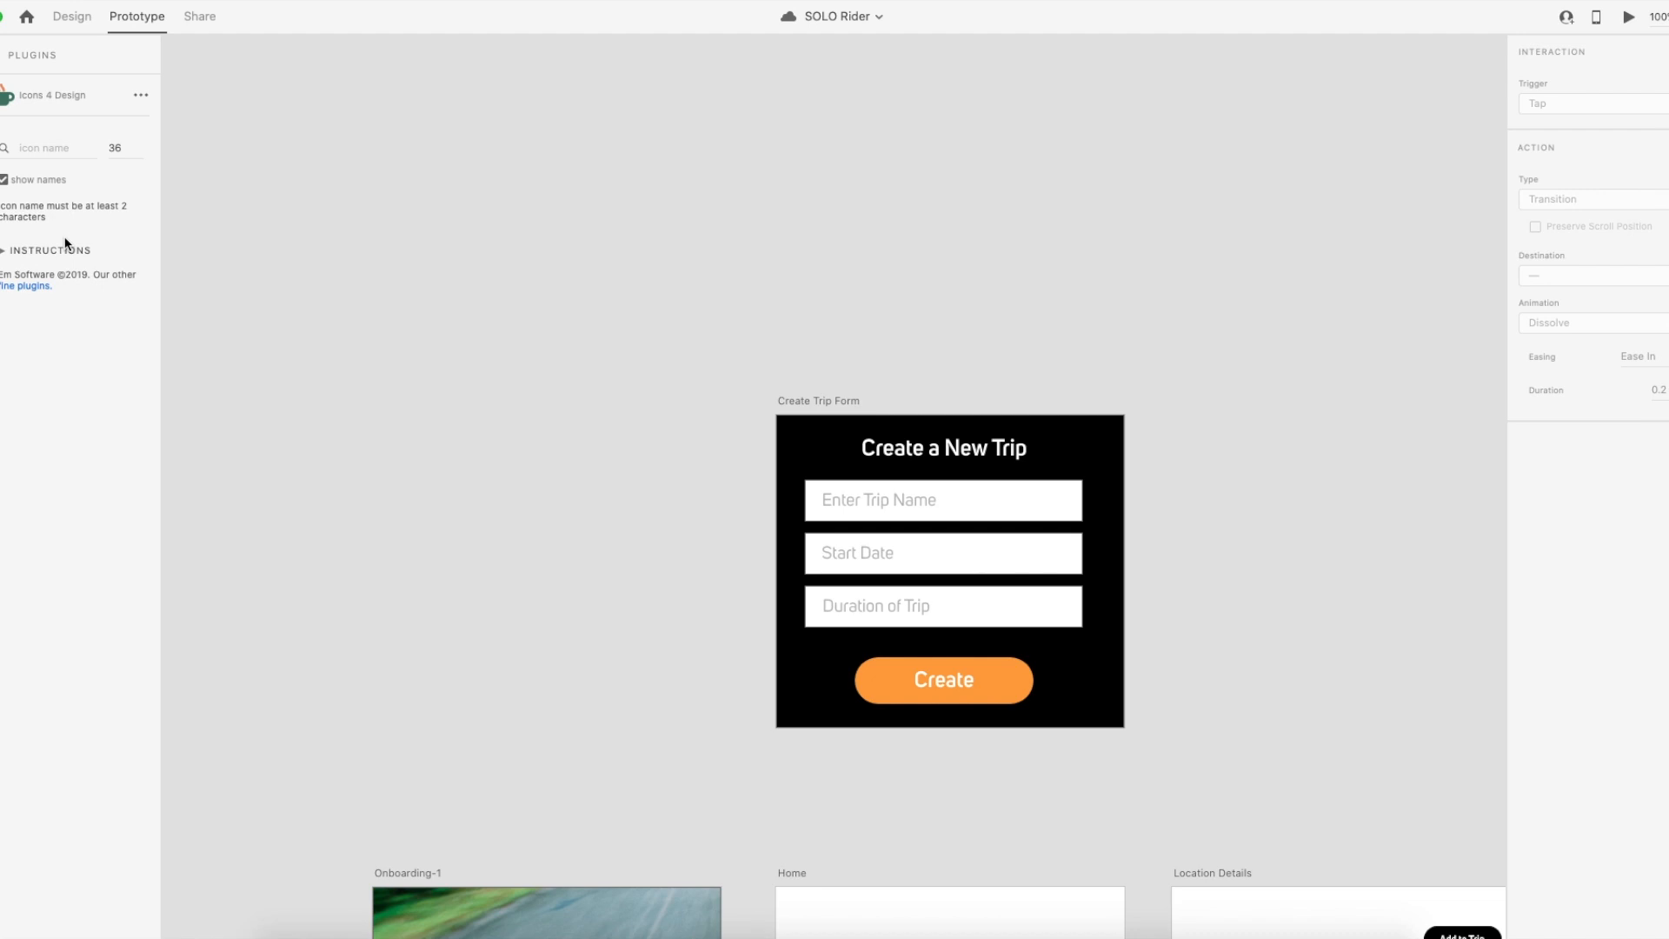
Search the plugin's icons for "tri" and for "bike".
click(54, 150)
text(tri)
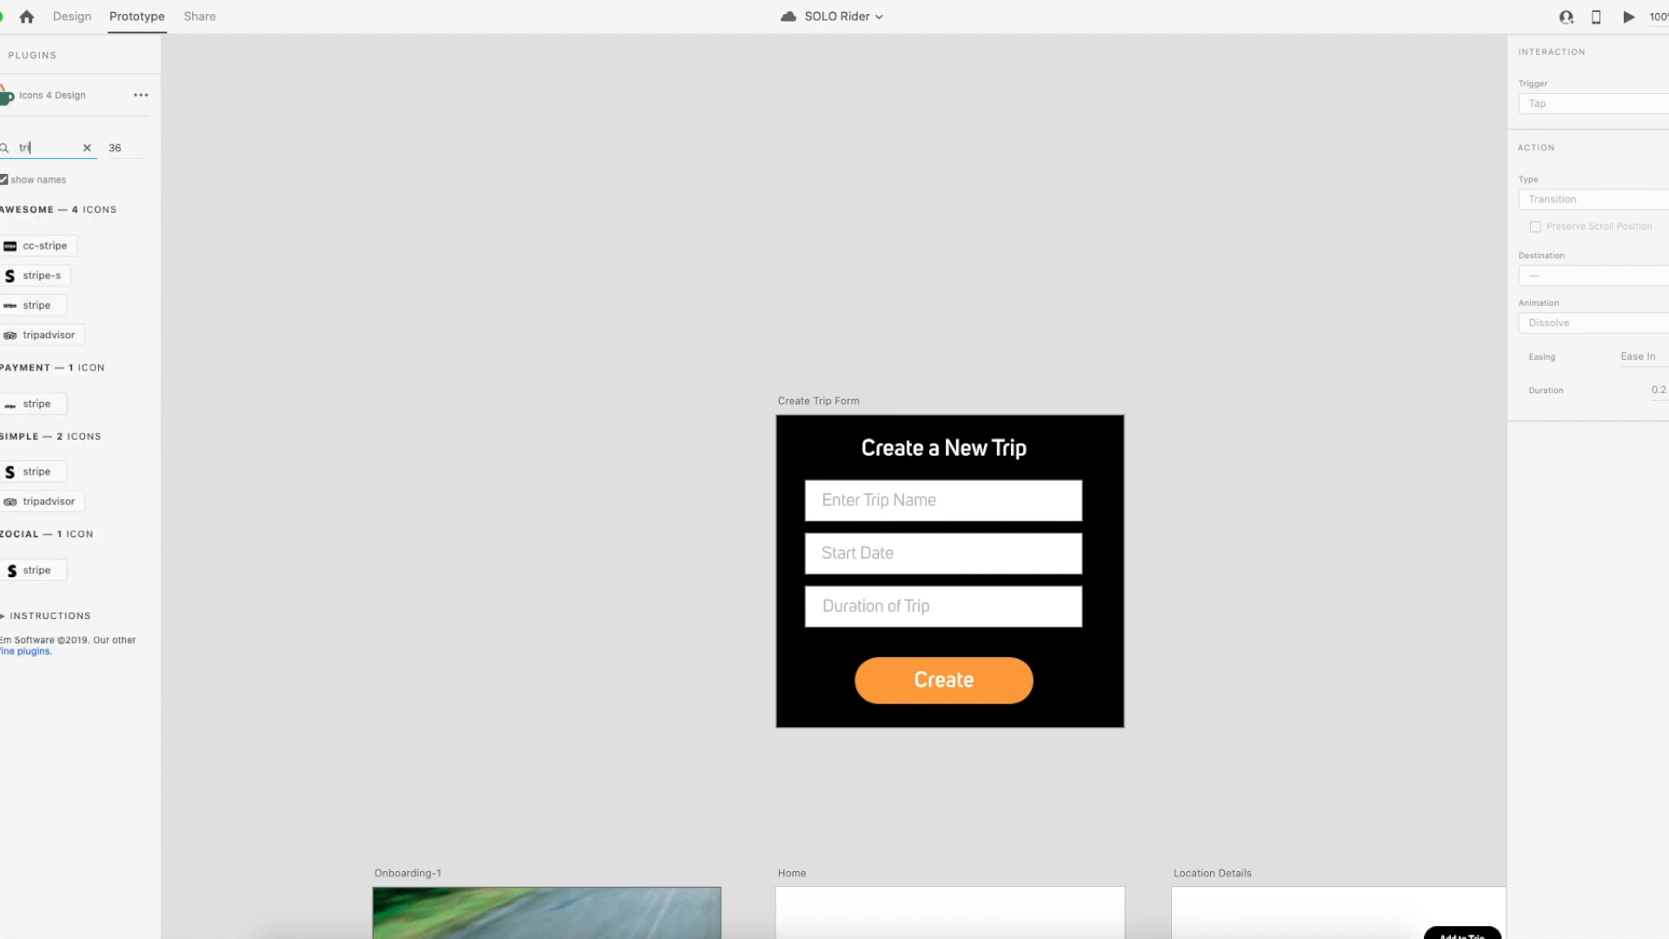
key(BackSpace)
key(BackSpace)
key(BackSpace)
text(bike)
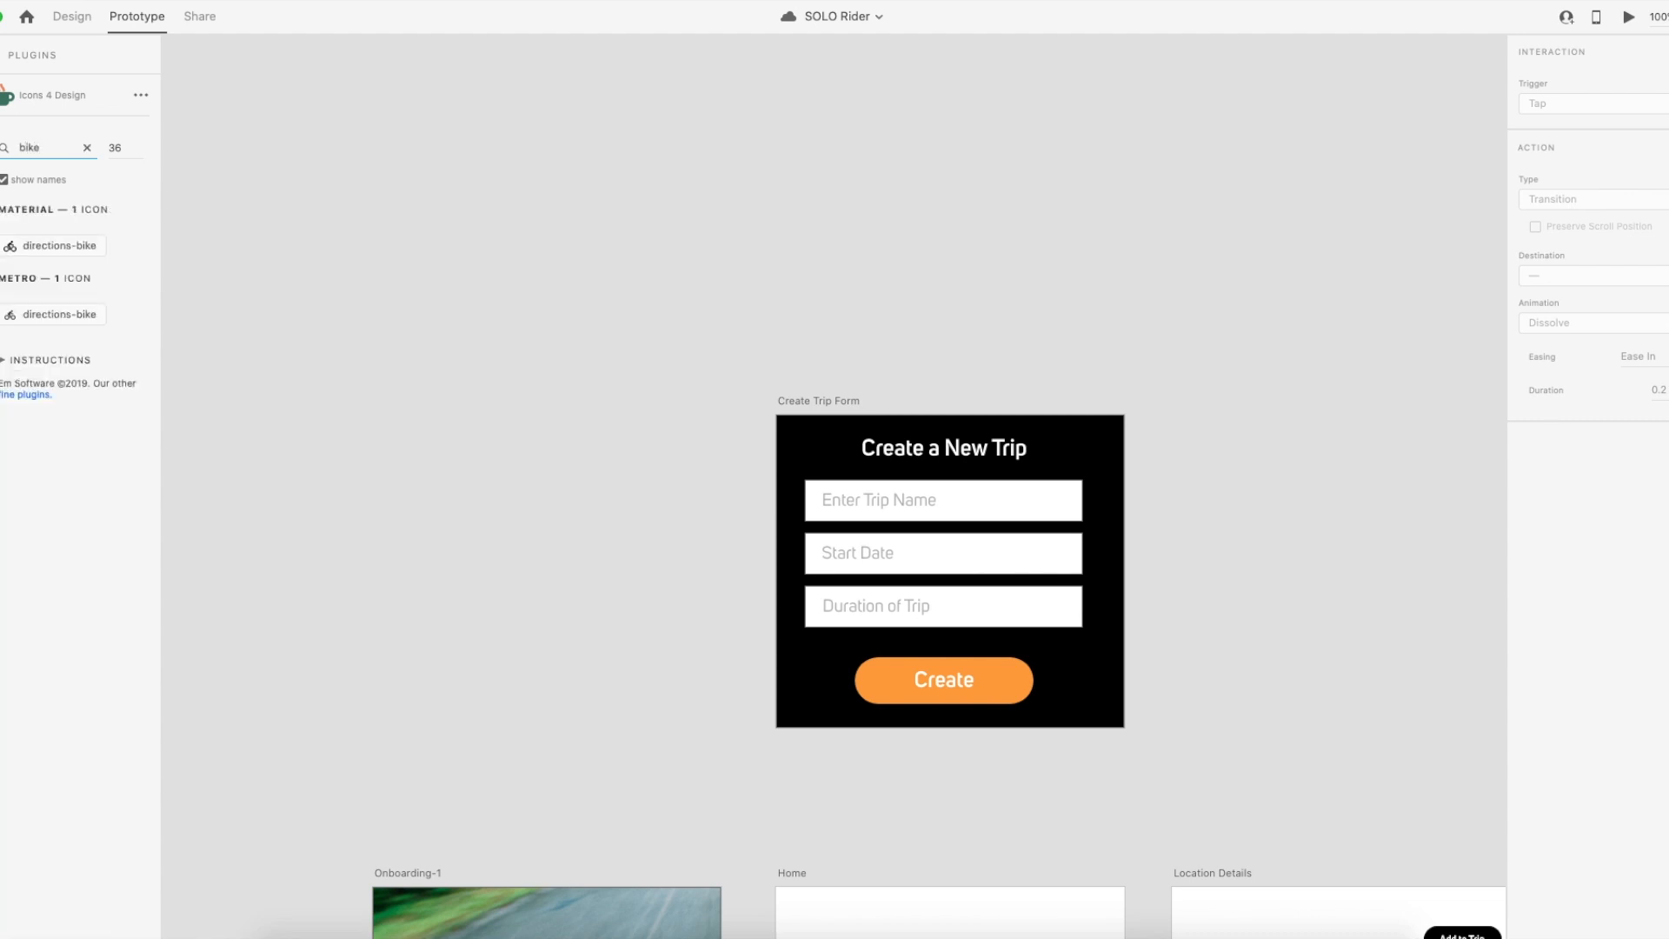
Search the icons for "motorcycle" and place the Material motorcycle icon on the empty canvas beside the Create Trip Form artboard.
key(super+a)
text(mo)
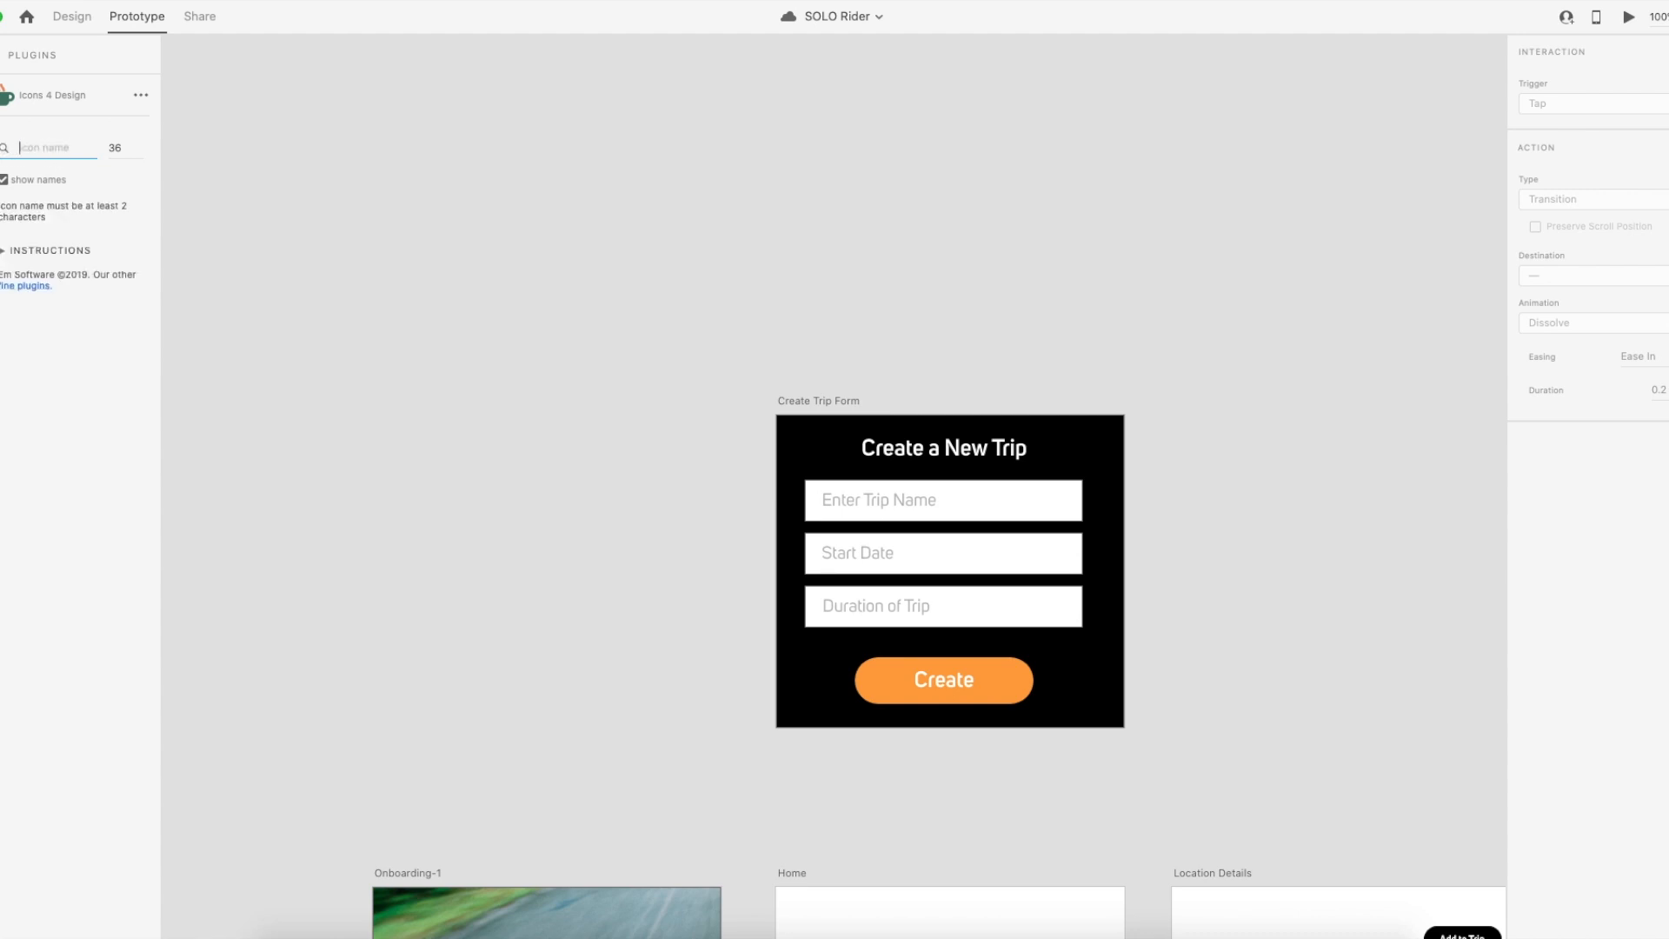
text(torcycle)
click(31, 313)
click(418, 434)
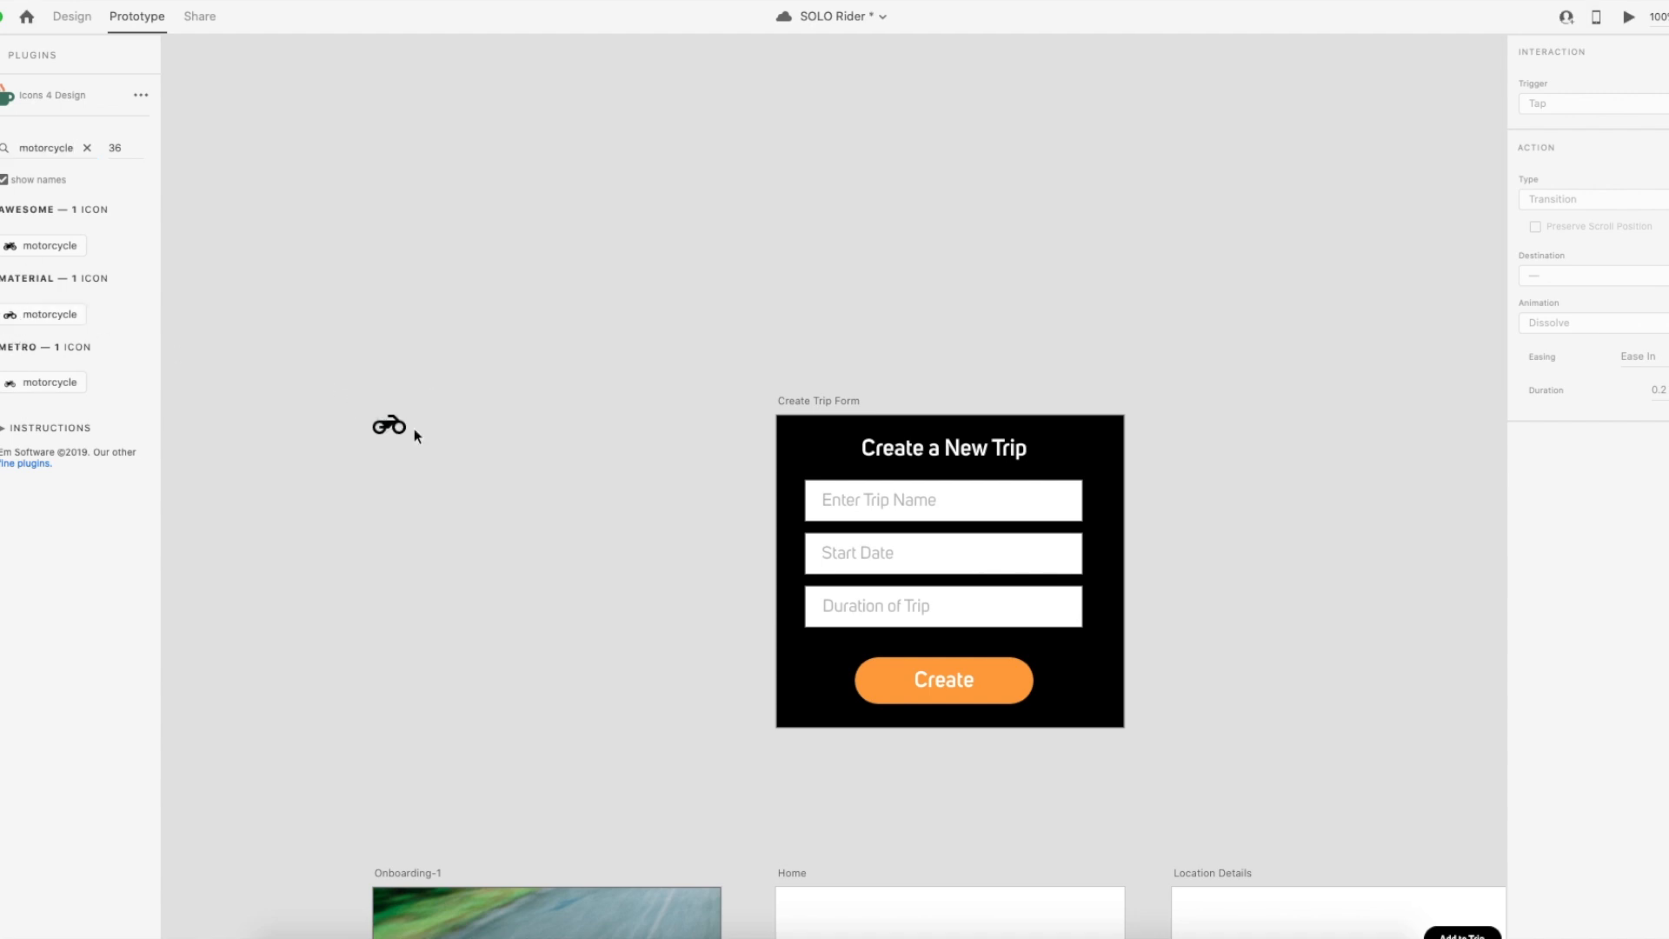
Place the Awesome motorcycle icon beside the Material one and delete the Material icon.
click(56, 248)
drag(500, 400, 424, 445)
click(442, 450)
click(444, 432)
click(387, 430)
key(Delete)
In Design mode, move the motorcycle icon onto the Create Trip Form beside the trip name box and cut it.
click(70, 17)
drag(443, 428, 793, 502)
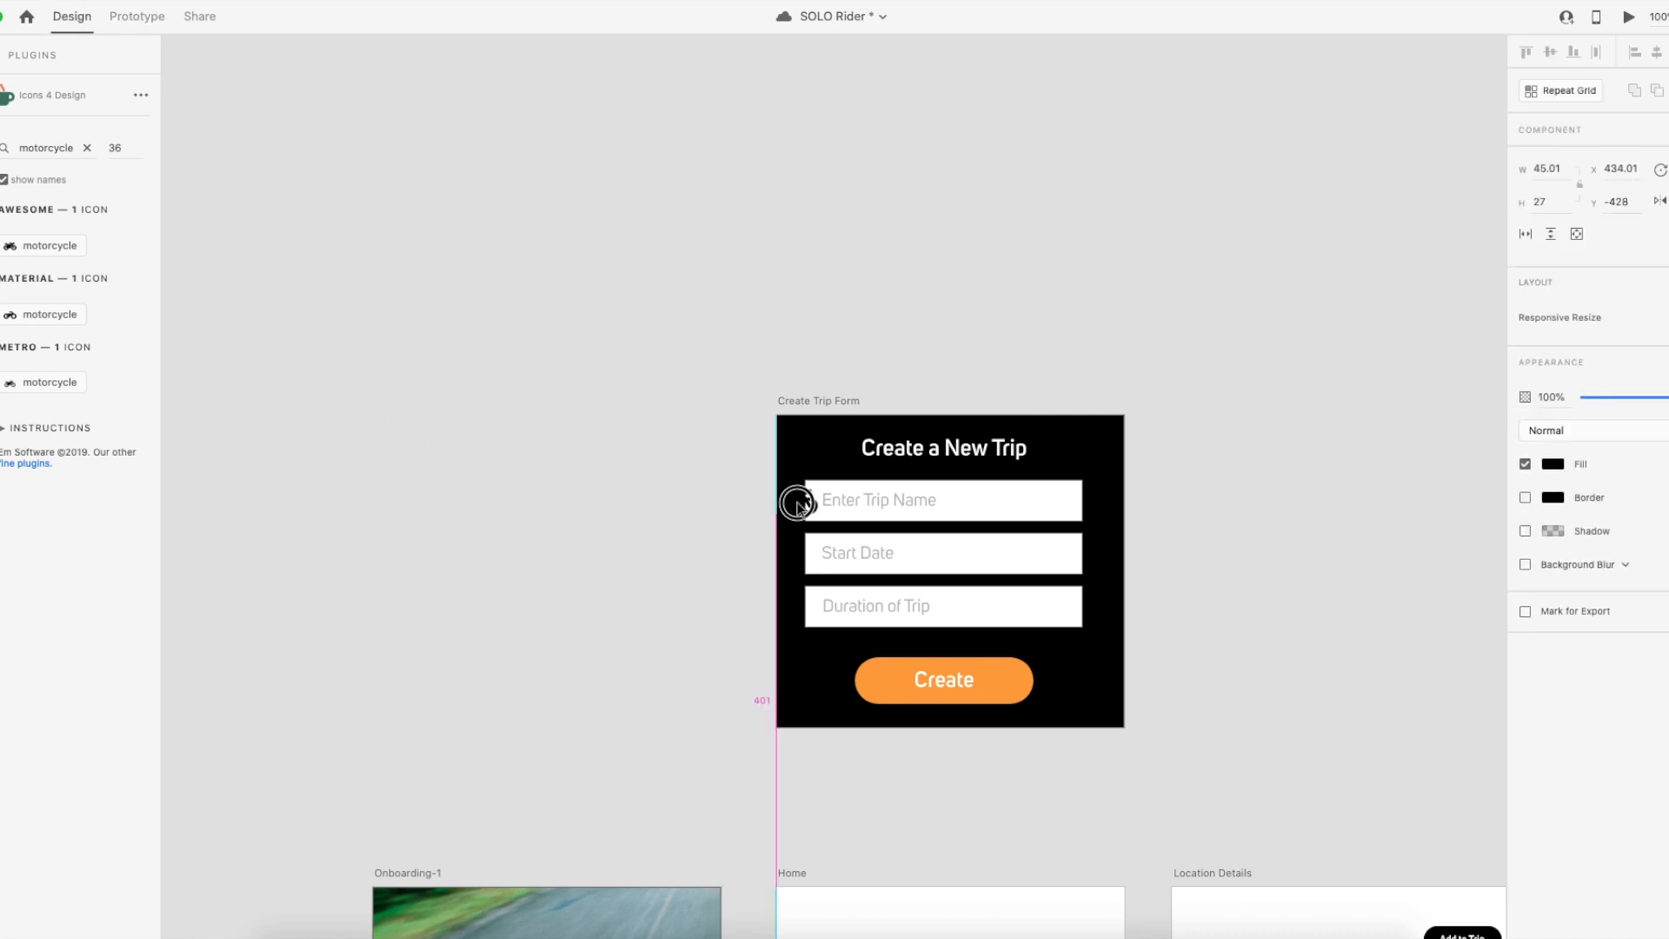
click(849, 500)
double_click(857, 500)
drag(810, 507, 739, 506)
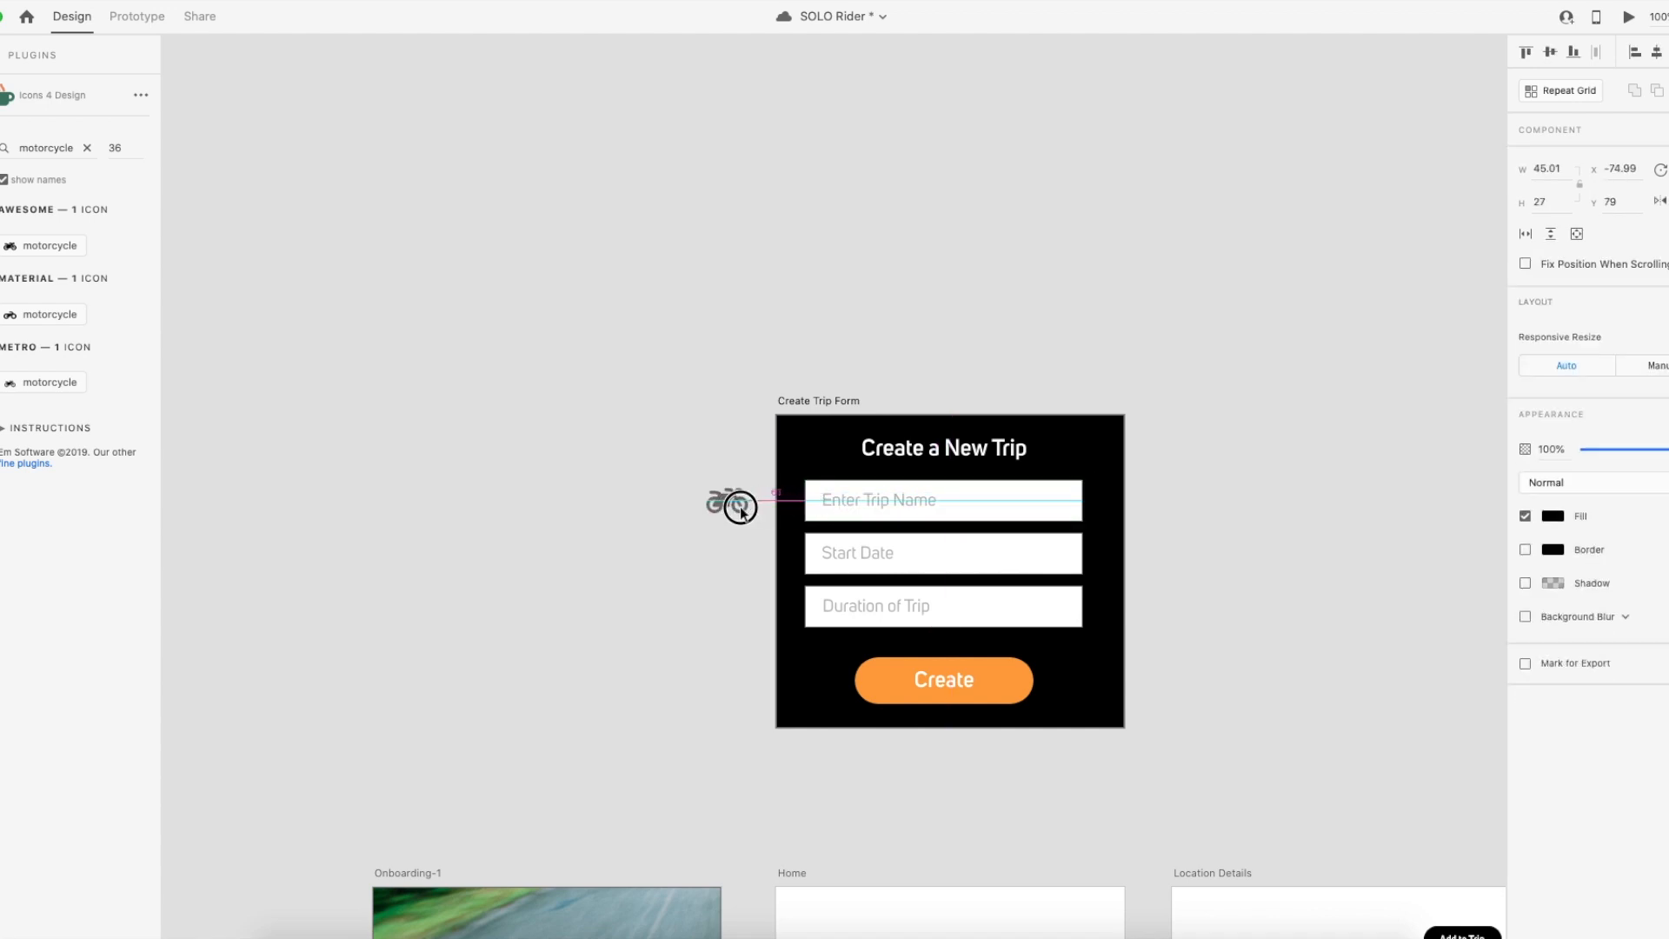
key(Delete)
Shift the Enter Trip Name placeholder text right to make room and paste the motorcycle icon inside that input component.
click(834, 501)
double_click(834, 501)
drag(845, 500, 890, 503)
key(super+v)
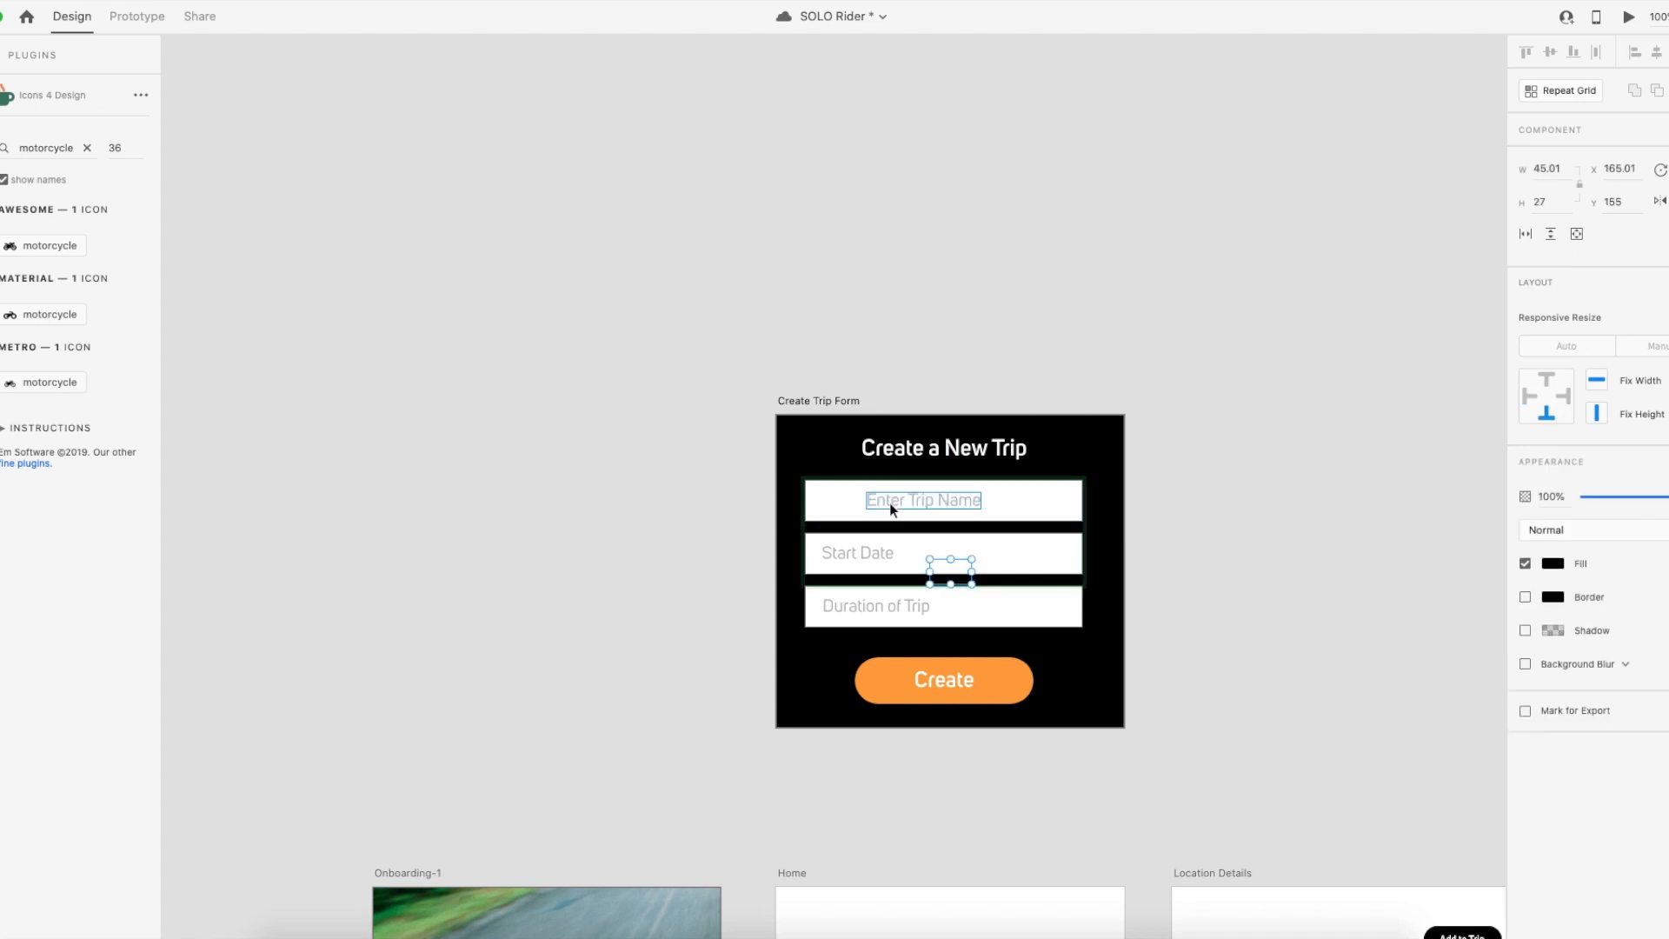
Nudge the pasted motorcycle icon into the left end of the Enter Trip Name box, at about X 38, Y 79.
click(939, 556)
double_click(974, 571)
key(shift+Up)
key(shift+Up)
key(shift+Up)
key(shift+Up)
key(shift+Up)
key(shift+Up)
key(shift+Up)
key(shift+Up)
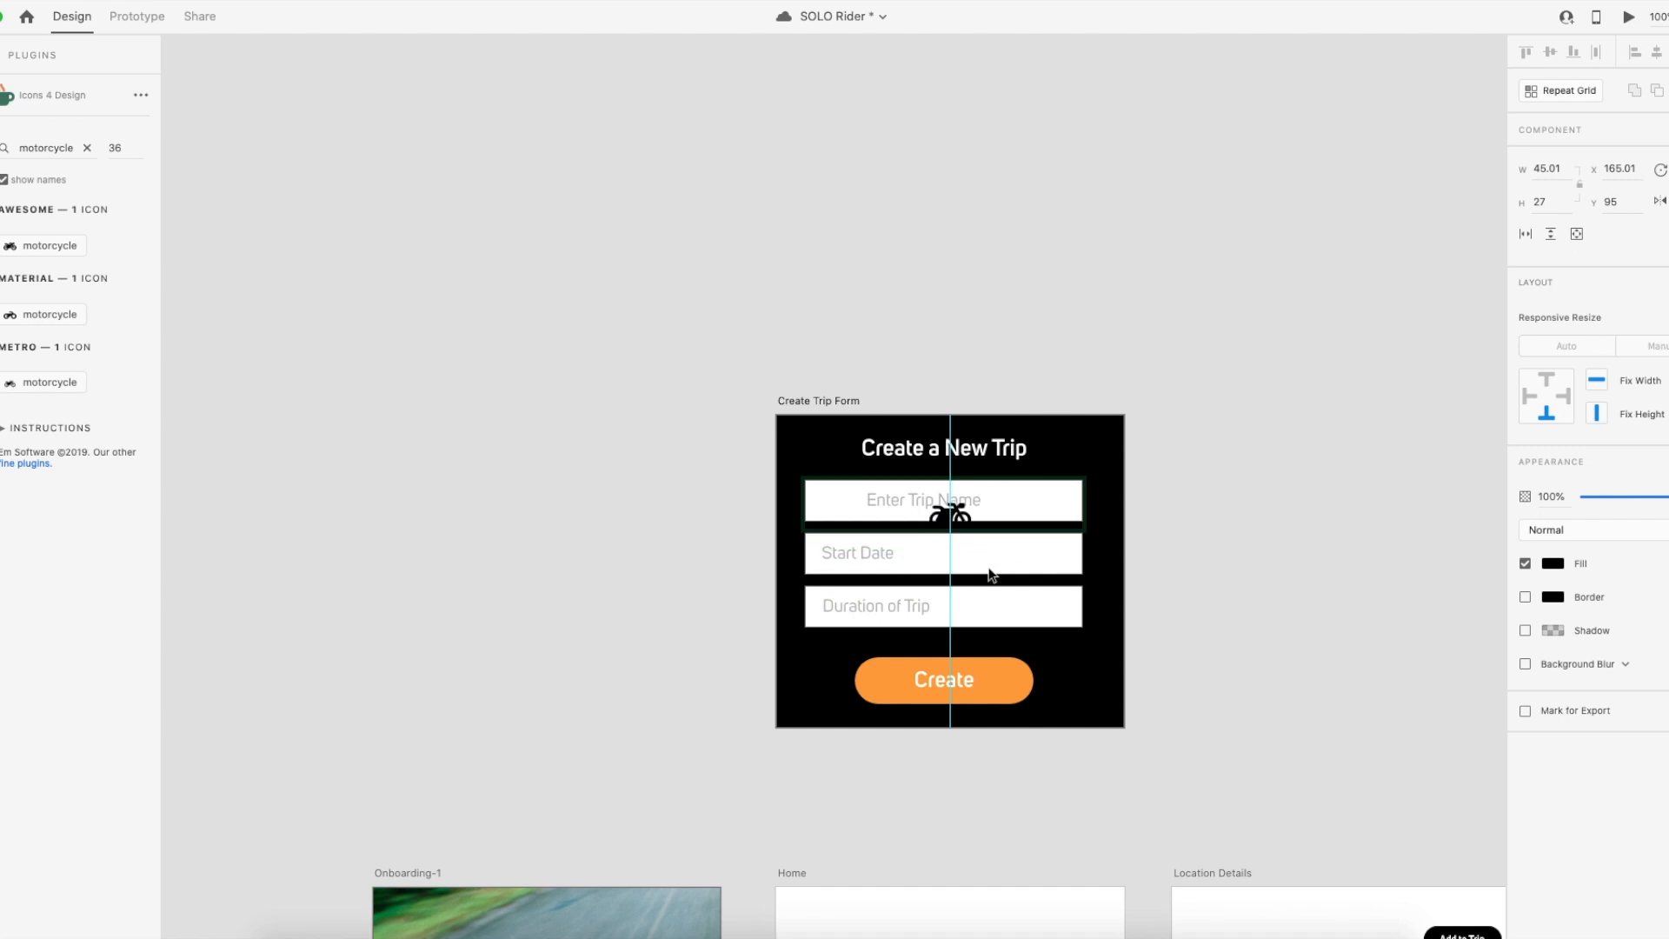
key(shift+Left)
key(shift+Left)
key(shift+Left)
key(shift+Left)
key(shift+Left)
key(shift+Left)
key(shift+Left)
key(shift+Left)
key(shift+Left)
key(shift+Left)
key(shift+Left)
key(shift+Left)
key(shift+Left)
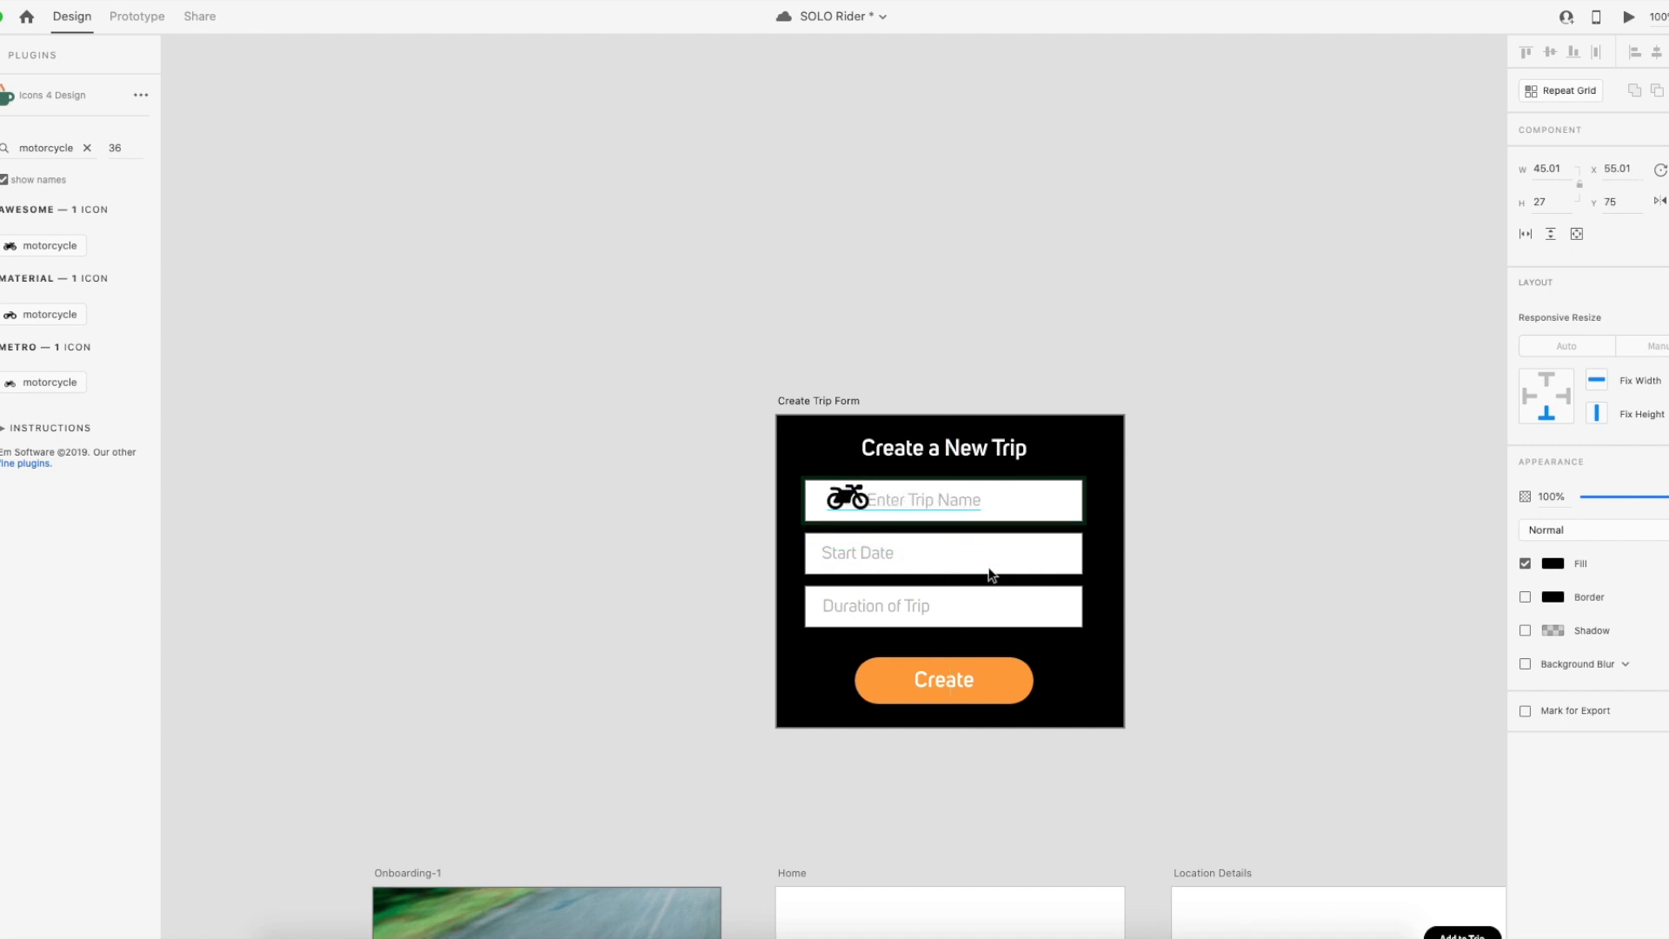
key(Down)
key(Down)
key(Down)
key(Down)
key(Right)
key(Right)
key(Right)
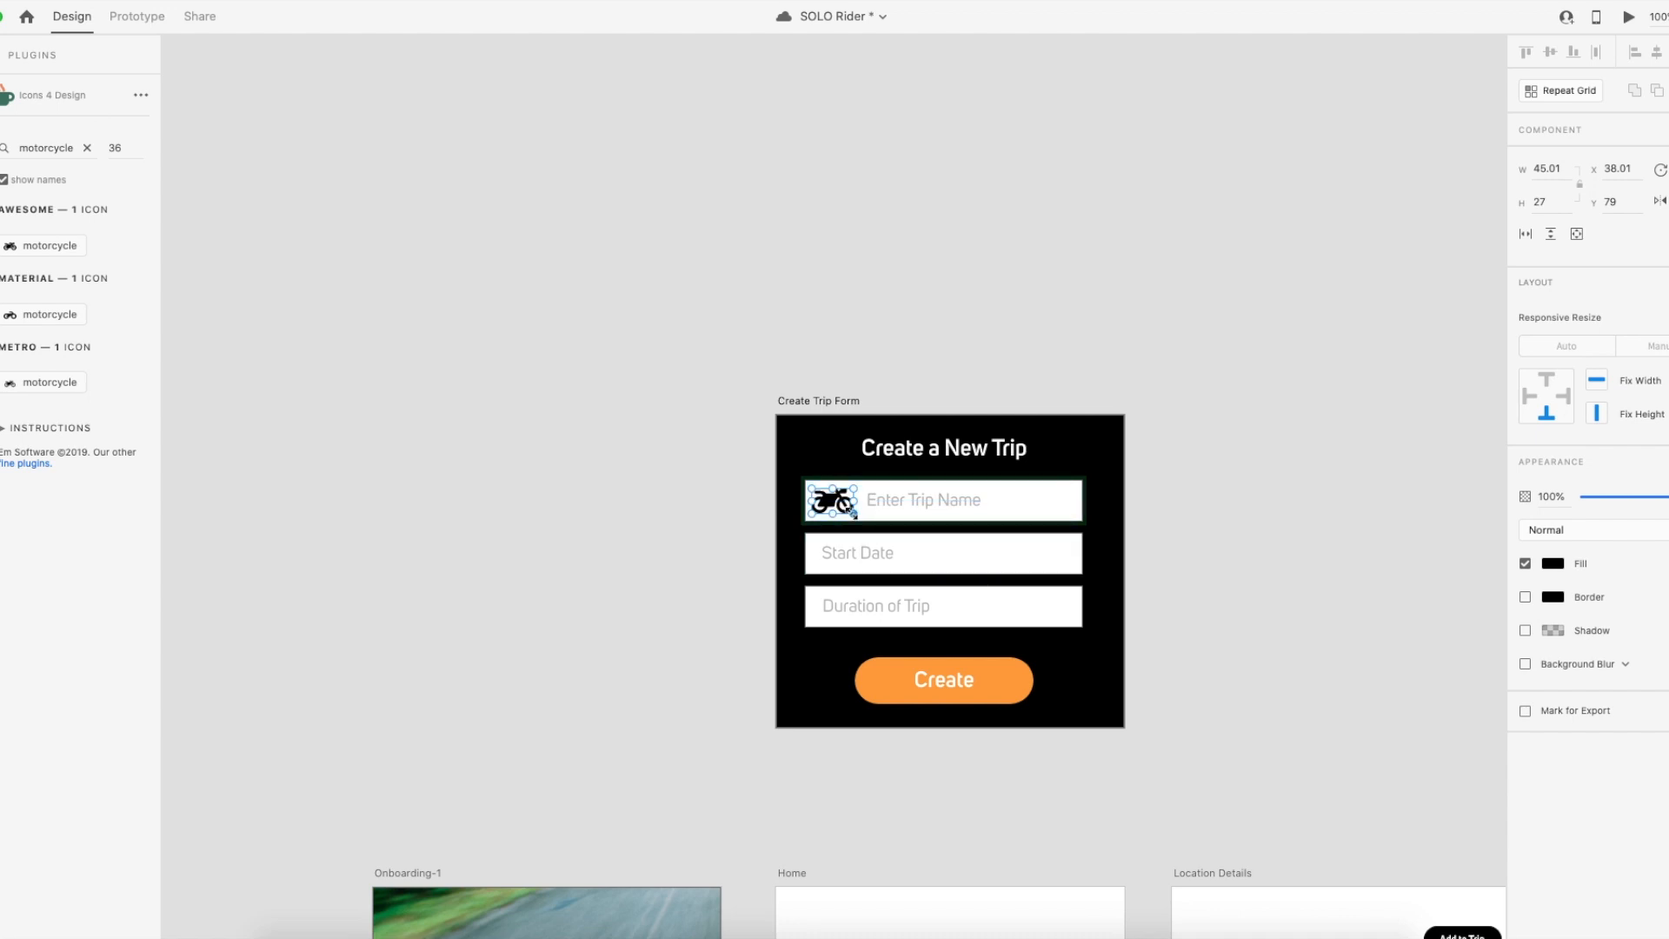
Shrink the motorcycle icon proportionally about its centre to about 32 × 19 and check it inside the Enter Trip Name component.
mouse_move(853, 514)
mouse_down()
mouse_move(828, 509)
mouse_move(846, 515)
mouse_up()
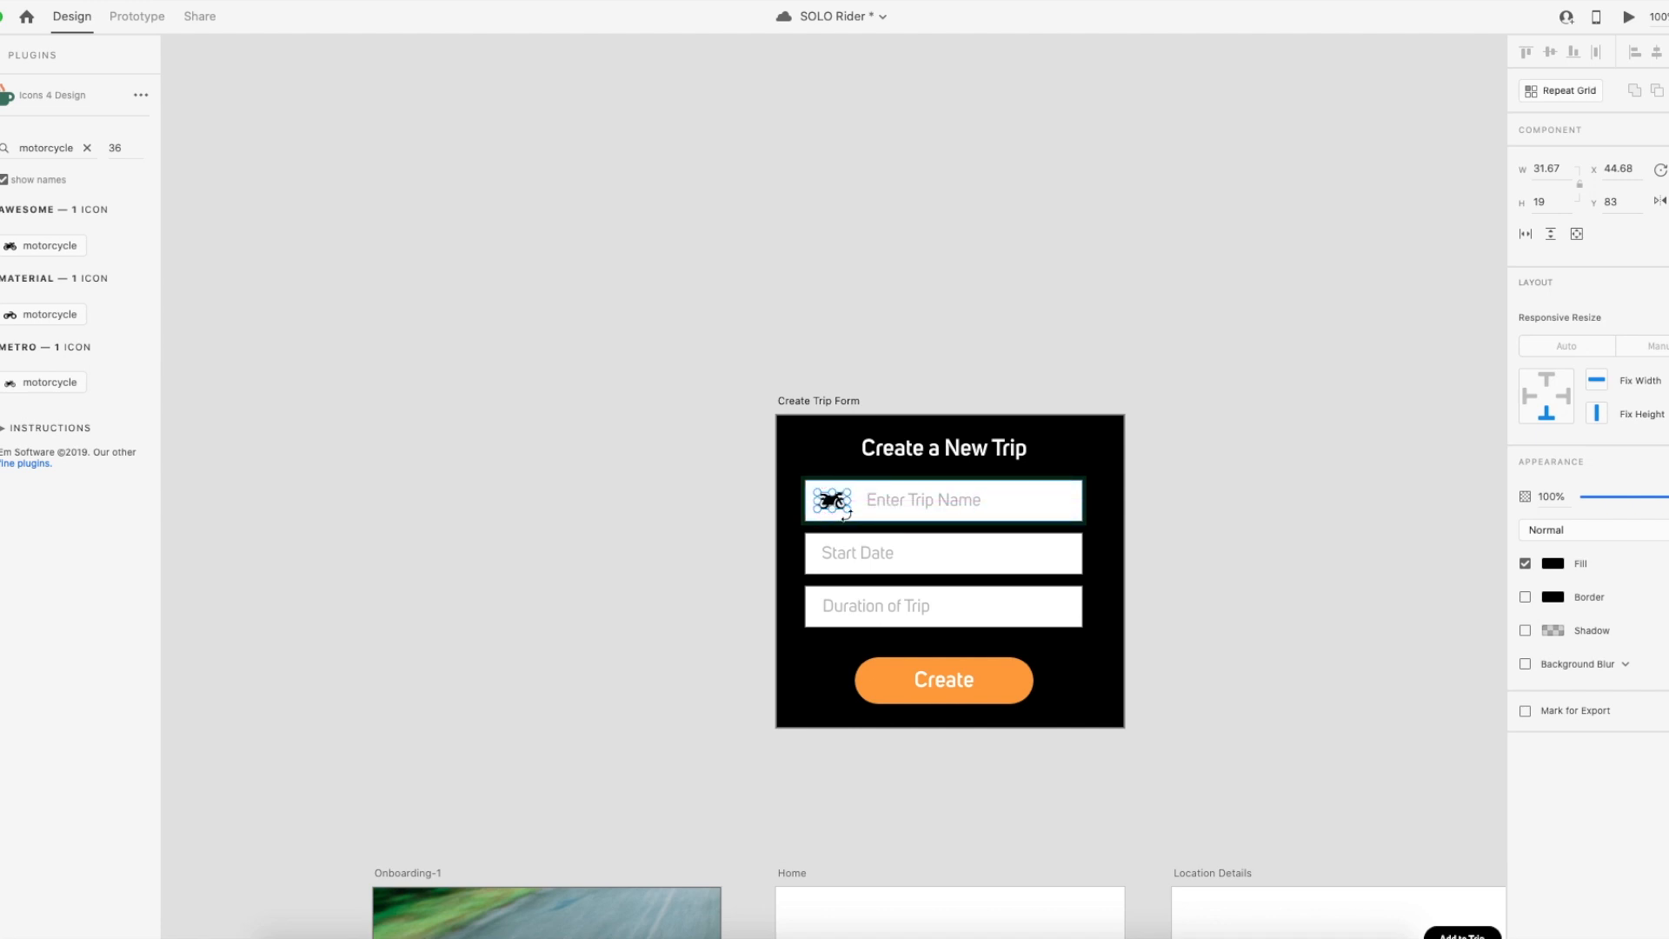
click(652, 511)
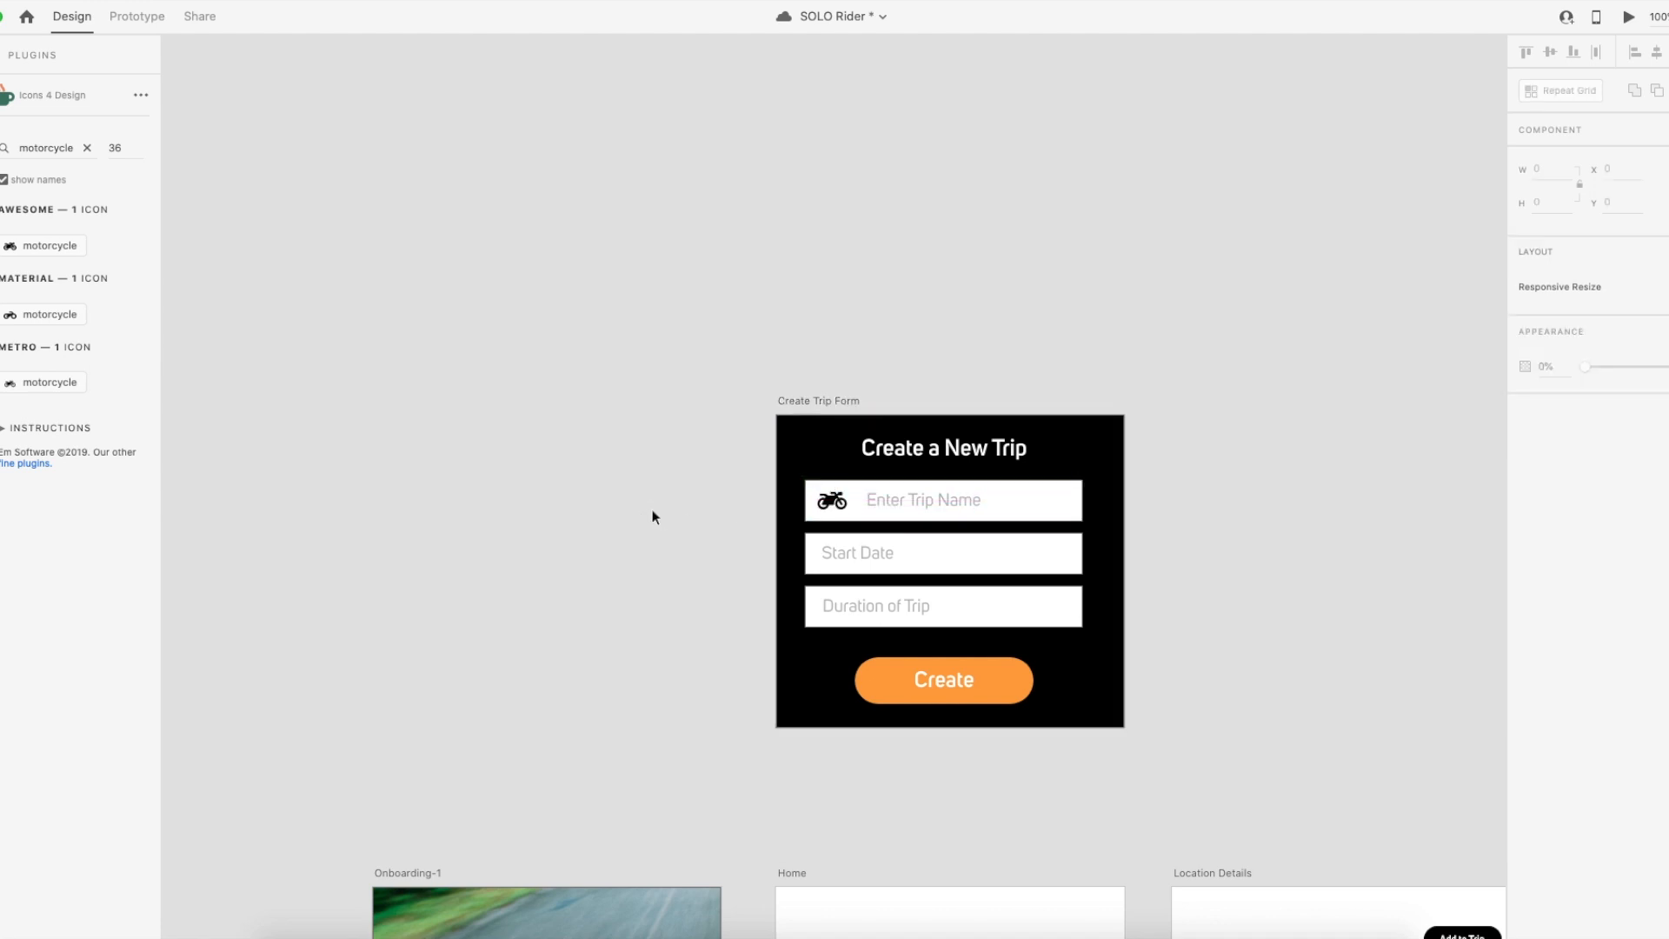
click(832, 505)
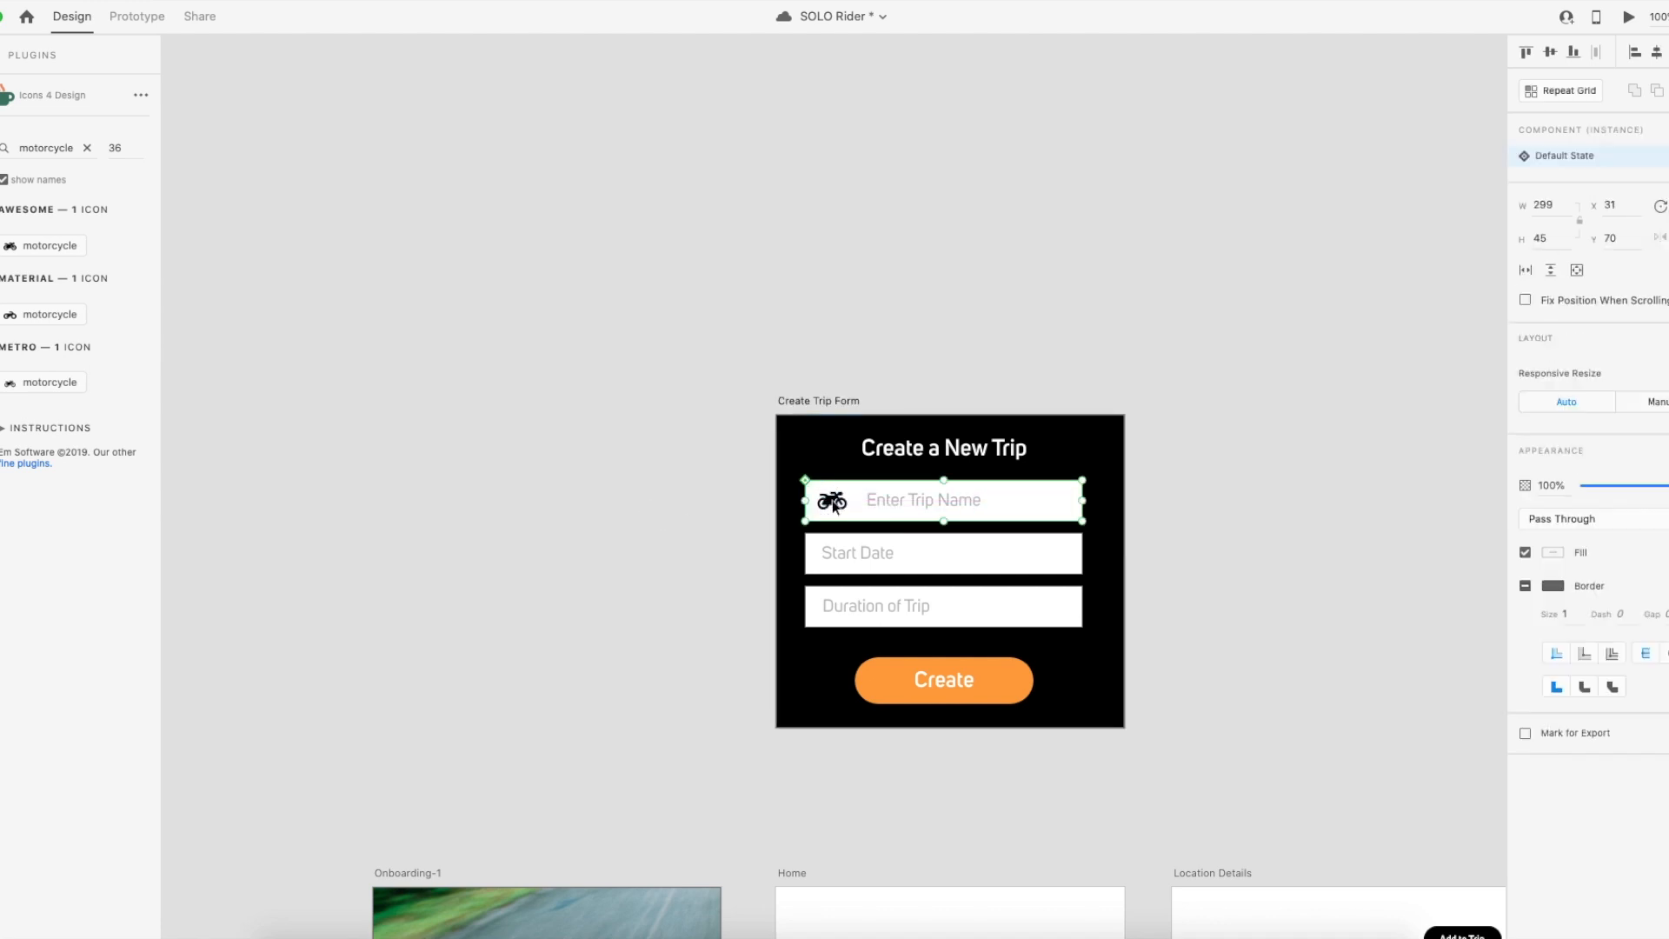
click(758, 514)
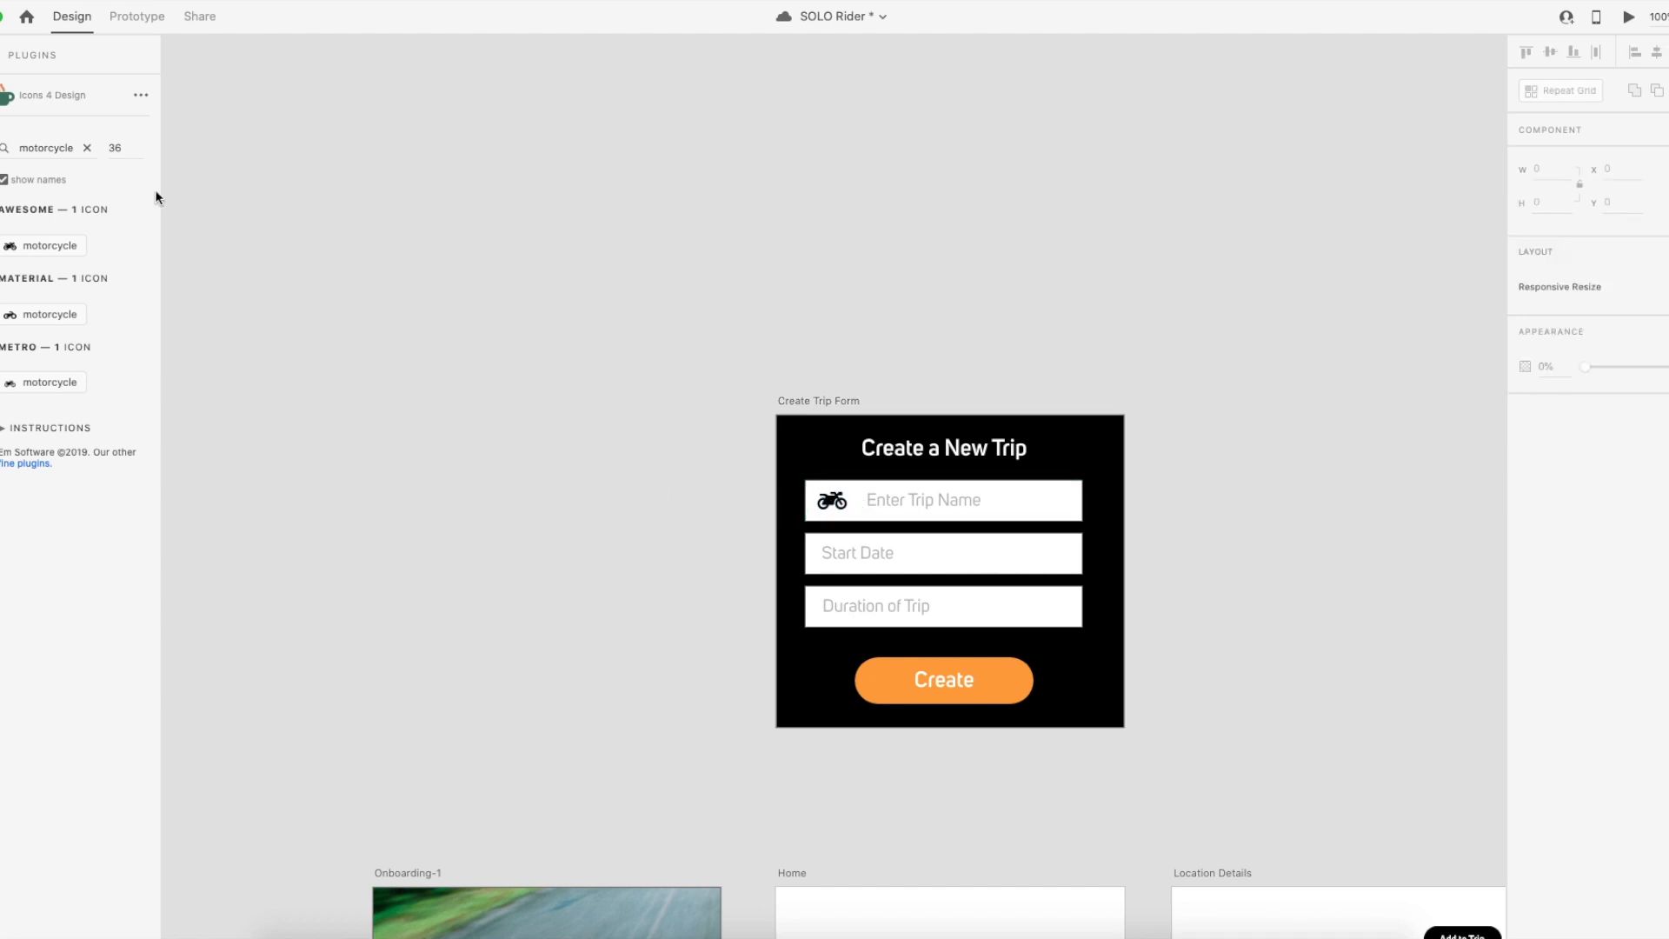
Shift the Start Date and Duration of Trip placeholder texts right to line up with the Enter Trip Name text.
click(842, 554)
double_click(843, 554)
drag(856, 557, 901, 555)
double_click(845, 604)
drag(845, 605, 889, 605)
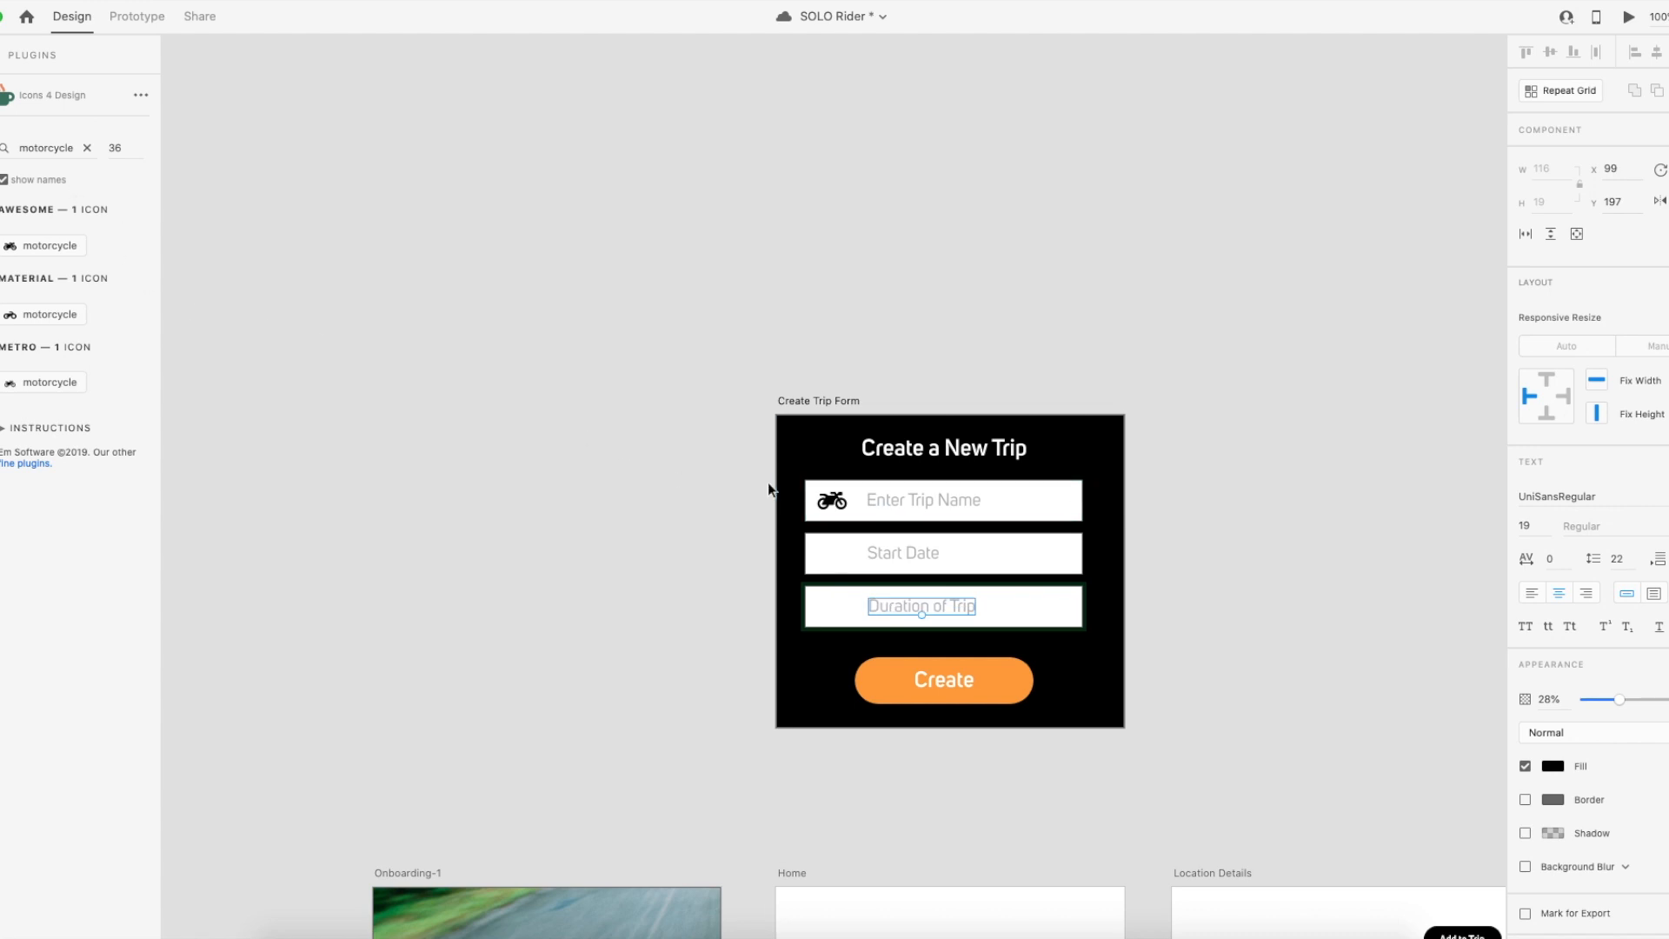
Search the plugin's icons for "cale" and insert the Awesome calendar-alt icon into the form.
click(88, 149)
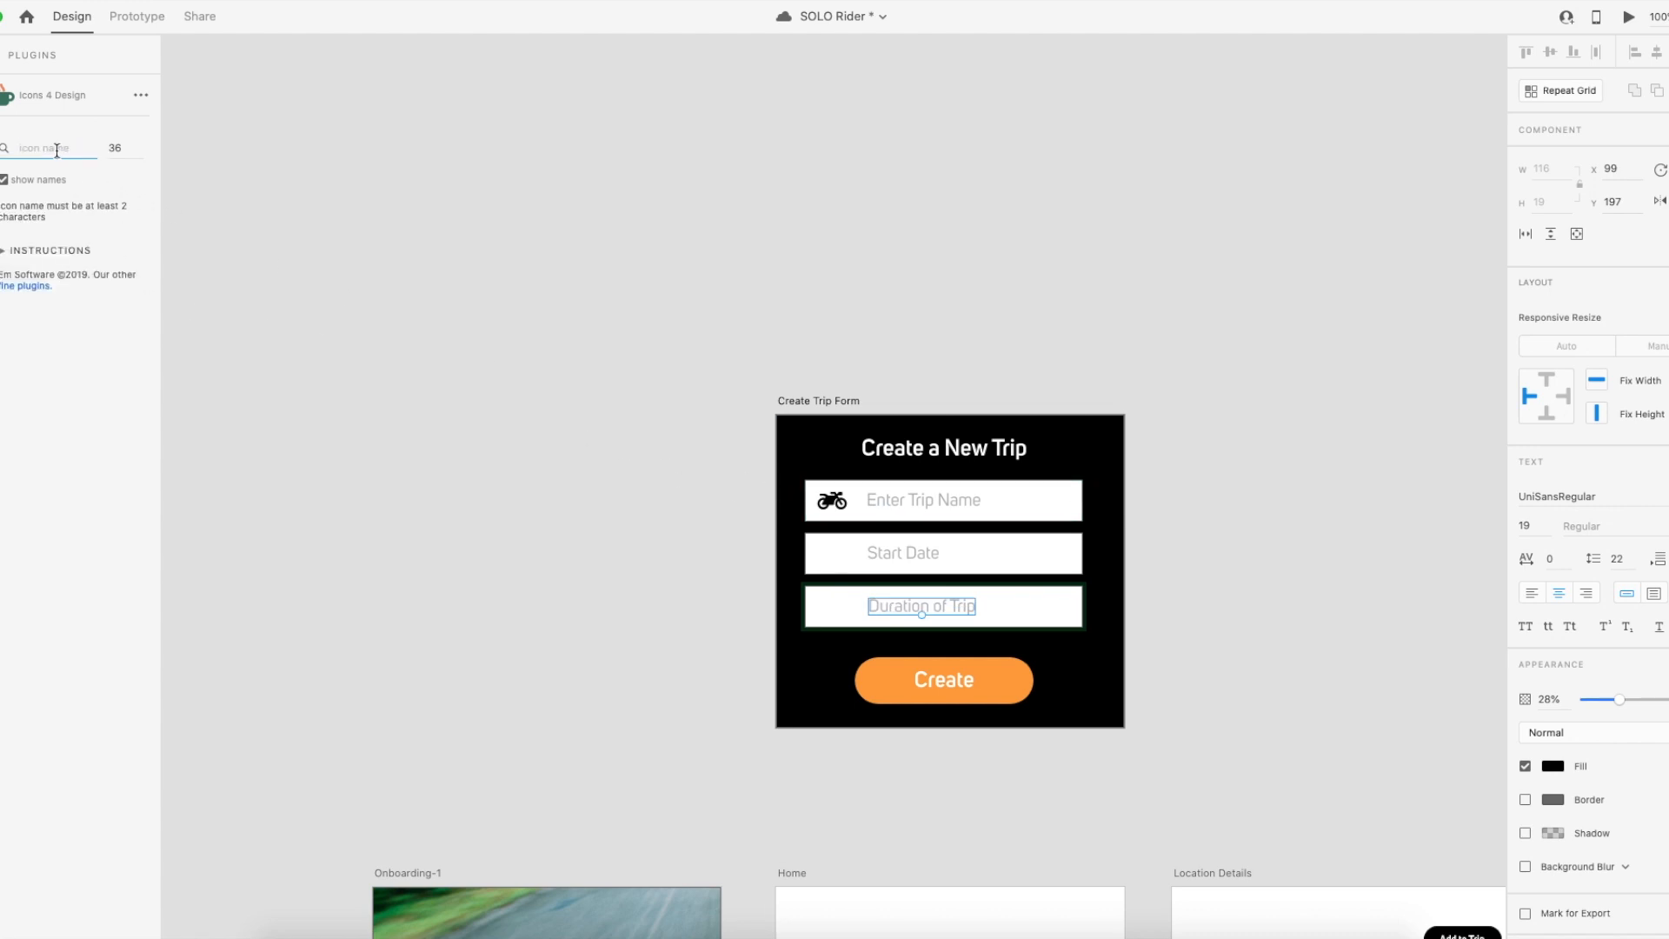
text(calender)
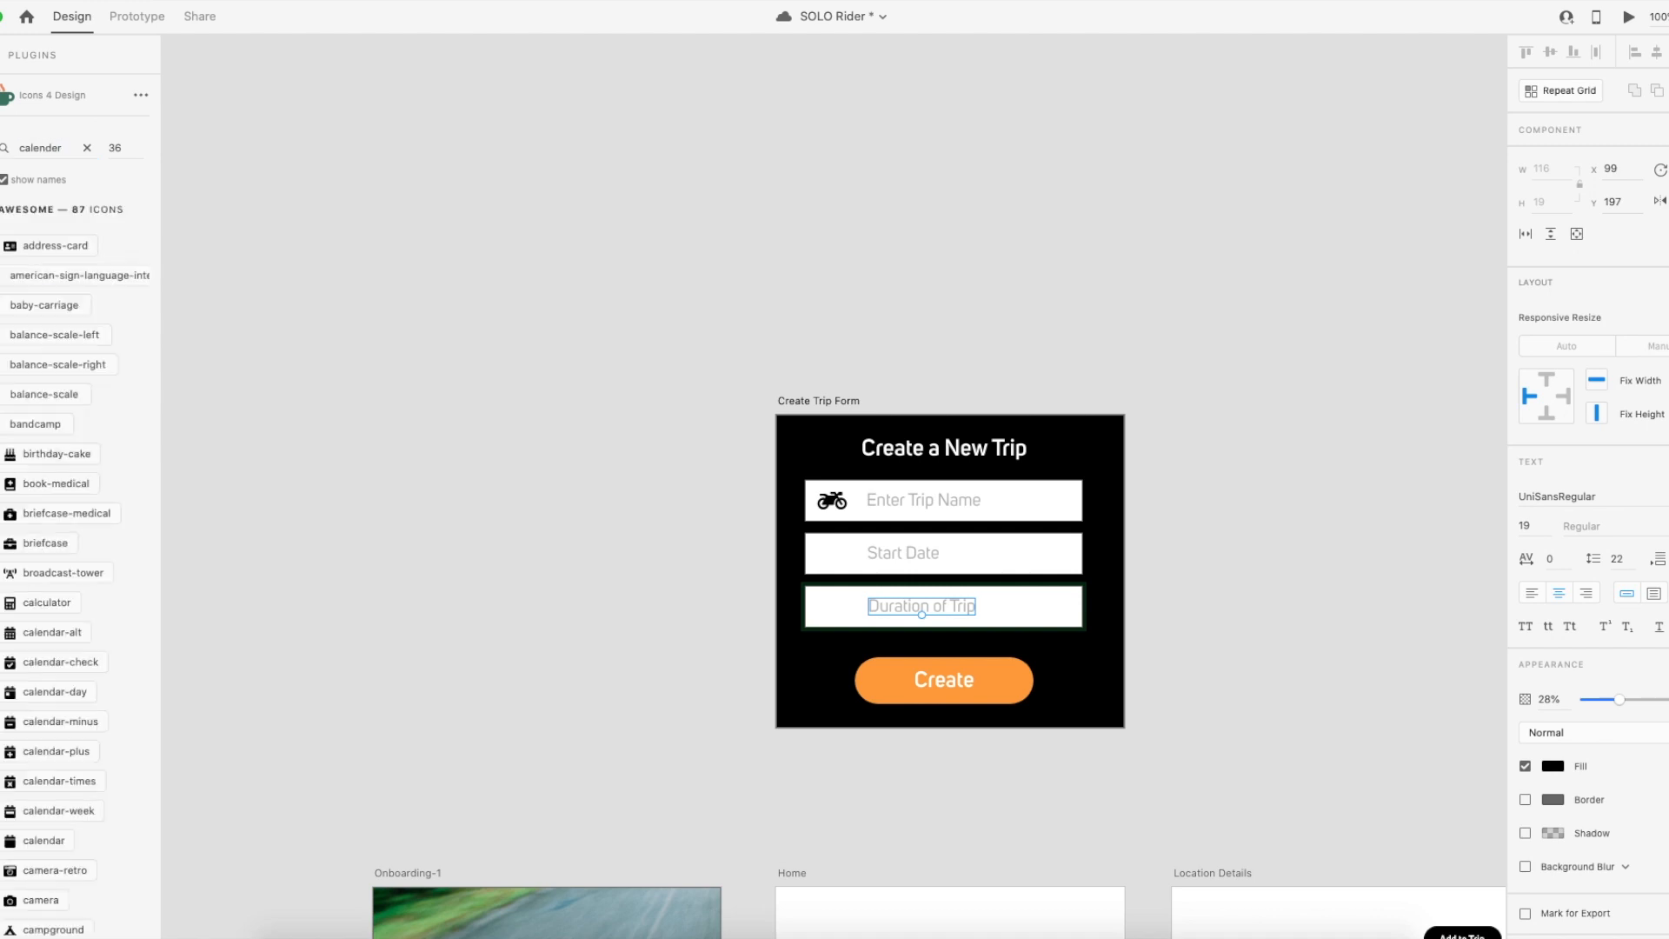
drag(64, 148, 32, 148)
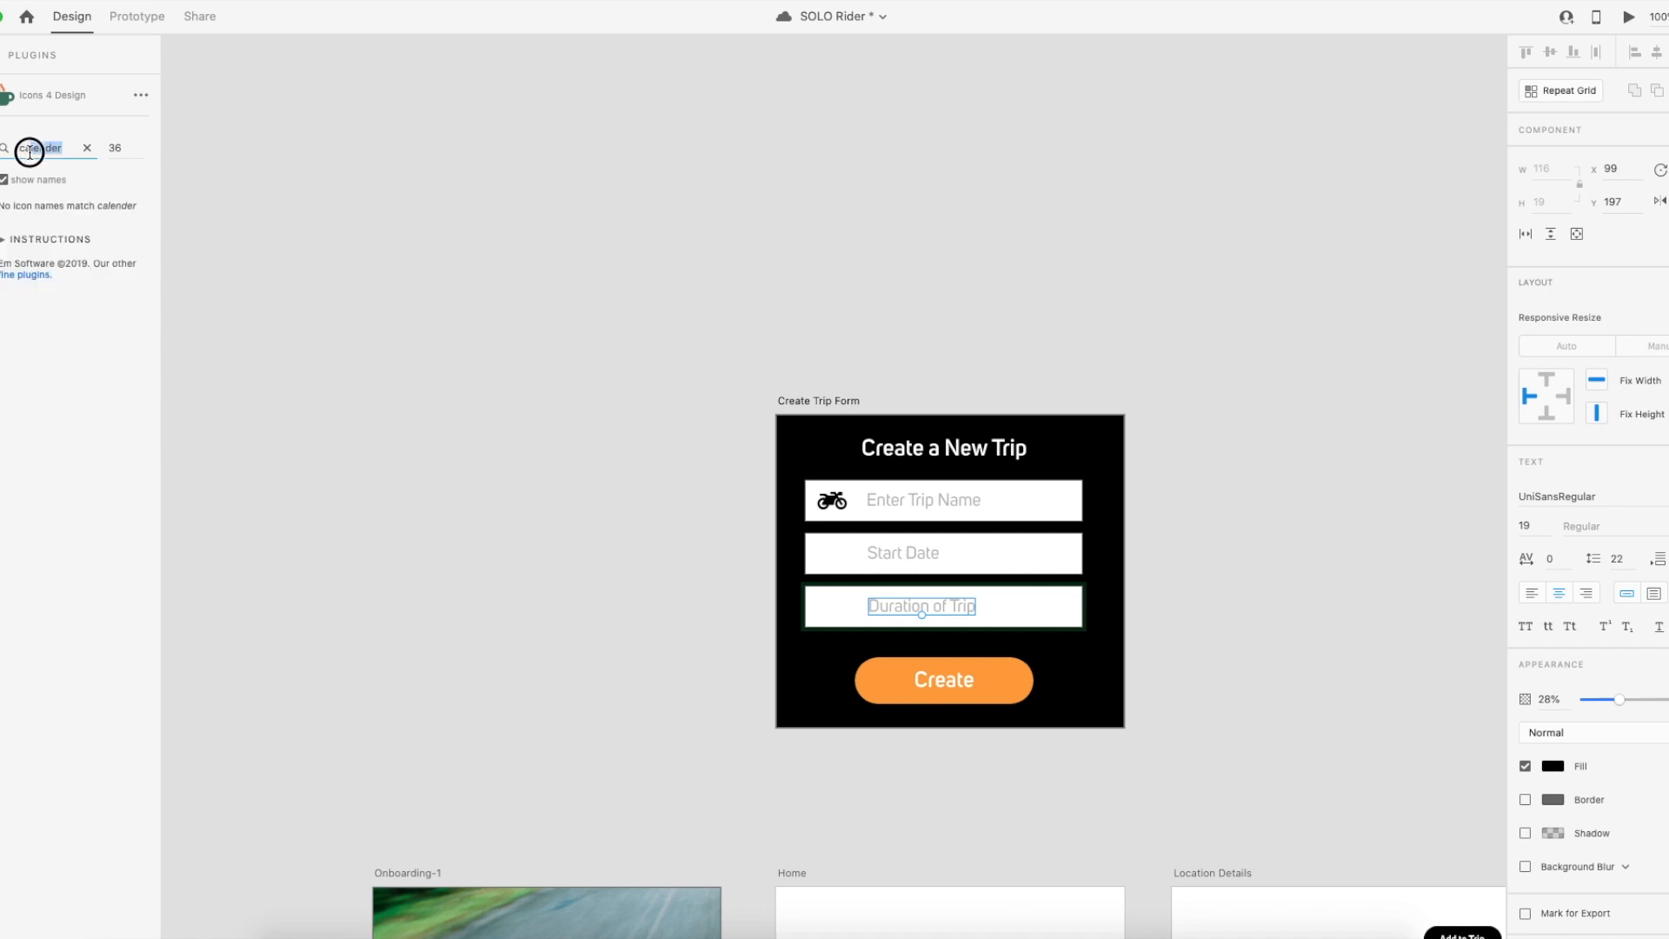
text(al)
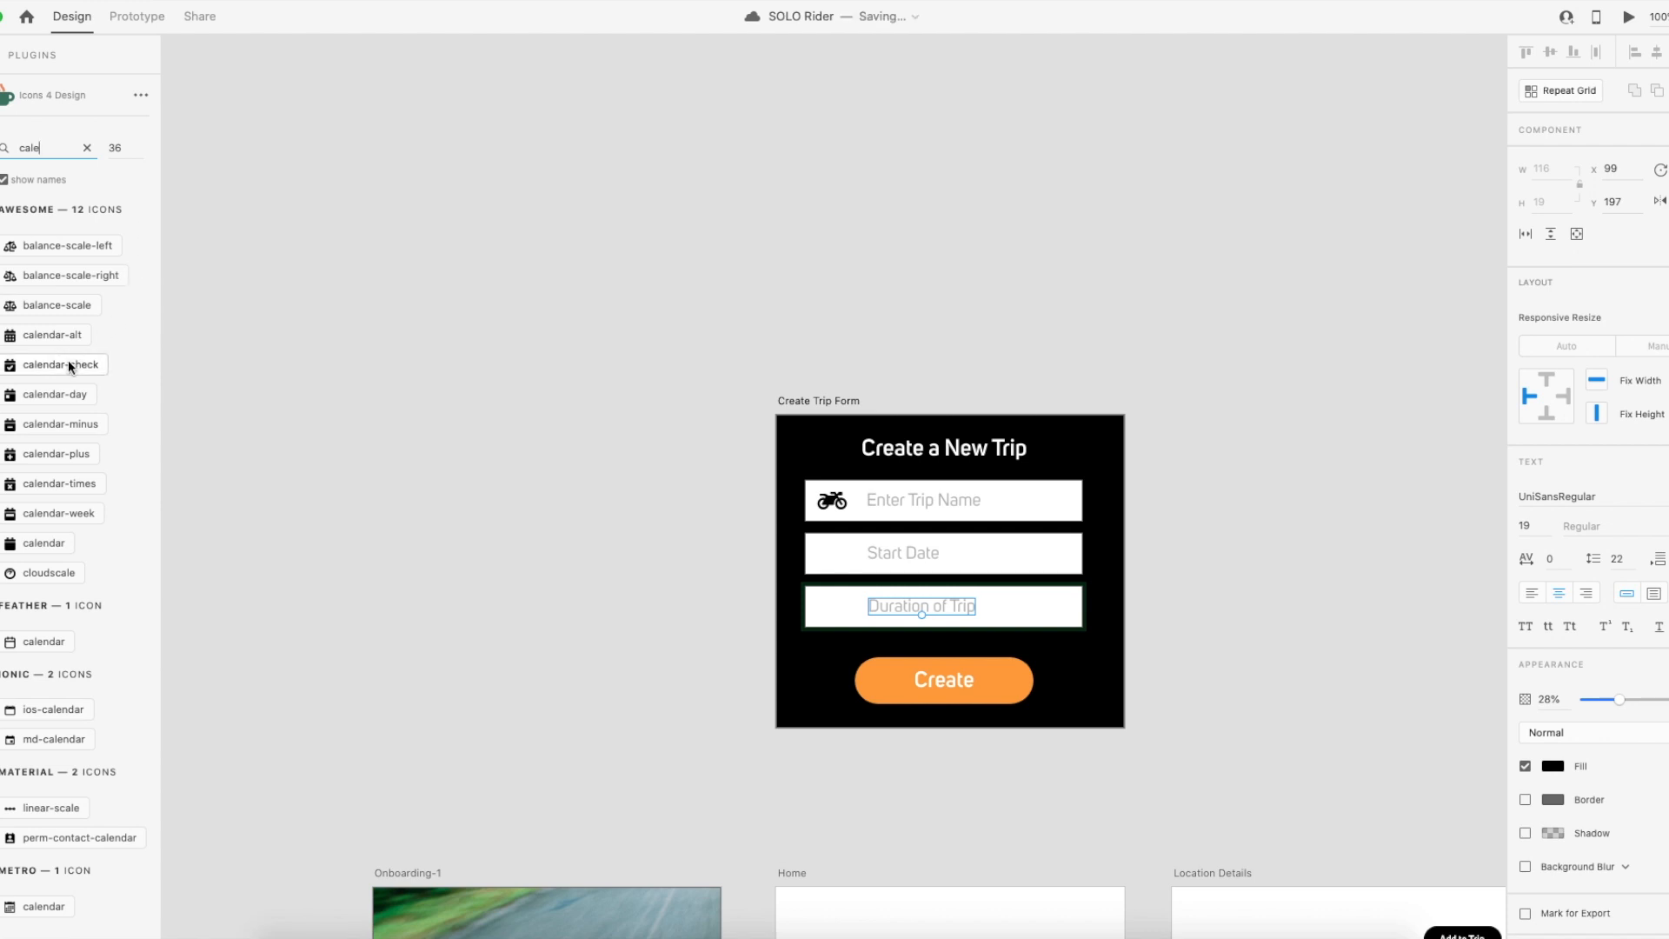
double_click(29, 338)
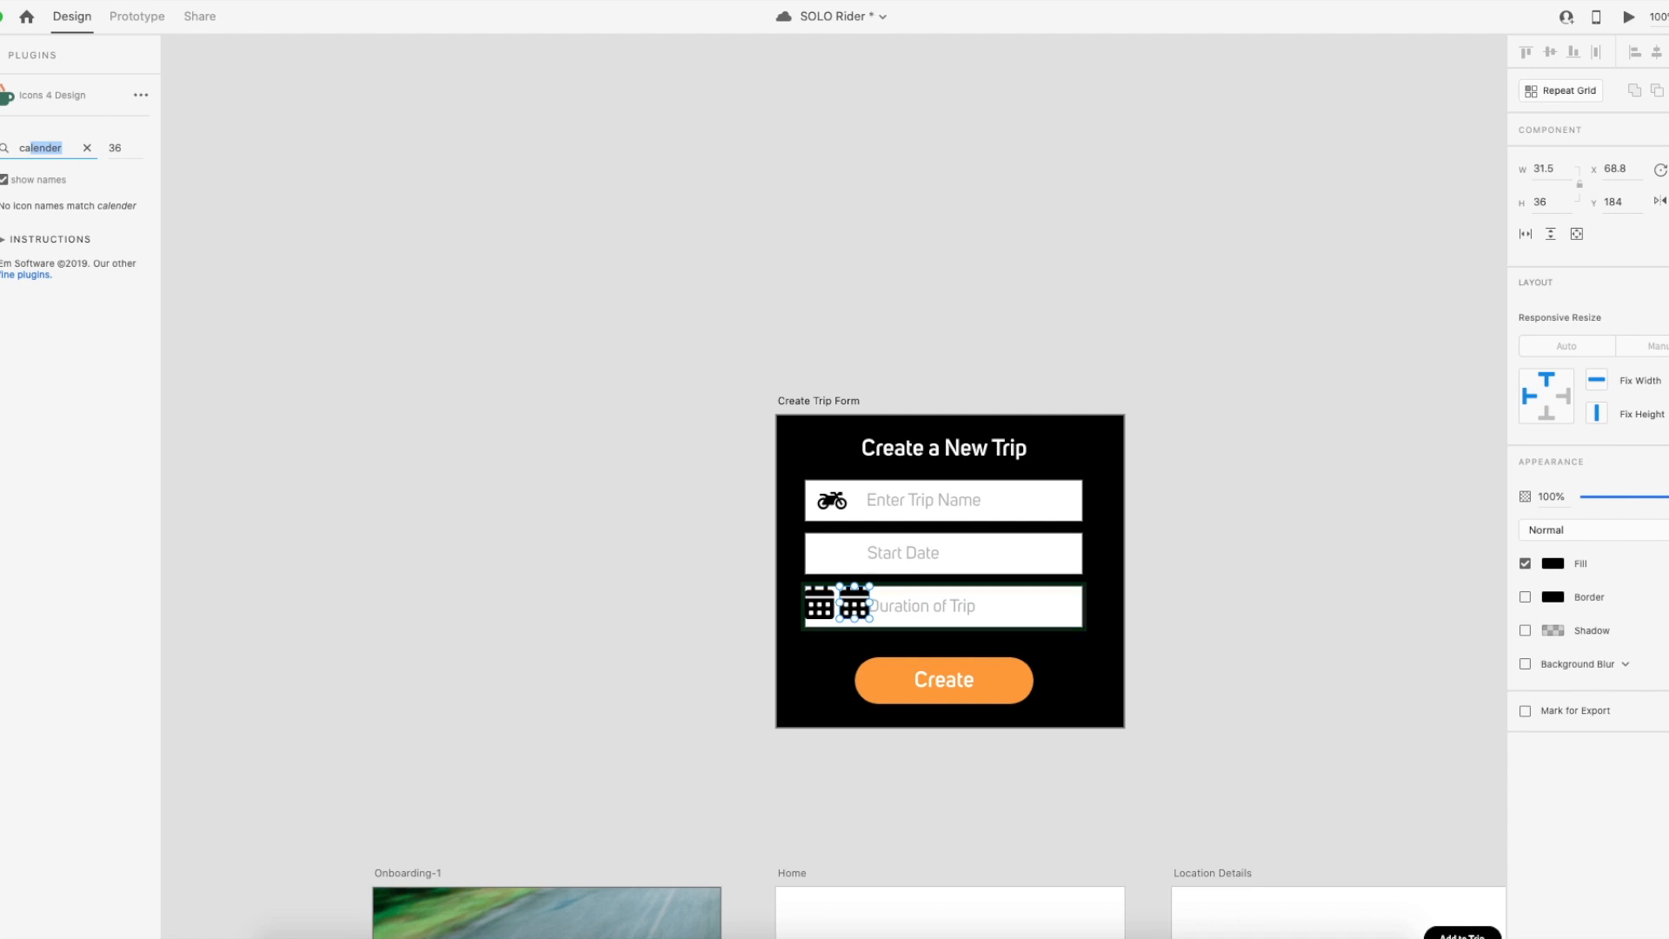
Move one calendar-alt icon into the Start Date box, shrink it to fit, and delete the duplicate in the Duration of Trip box.
drag(856, 597, 833, 553)
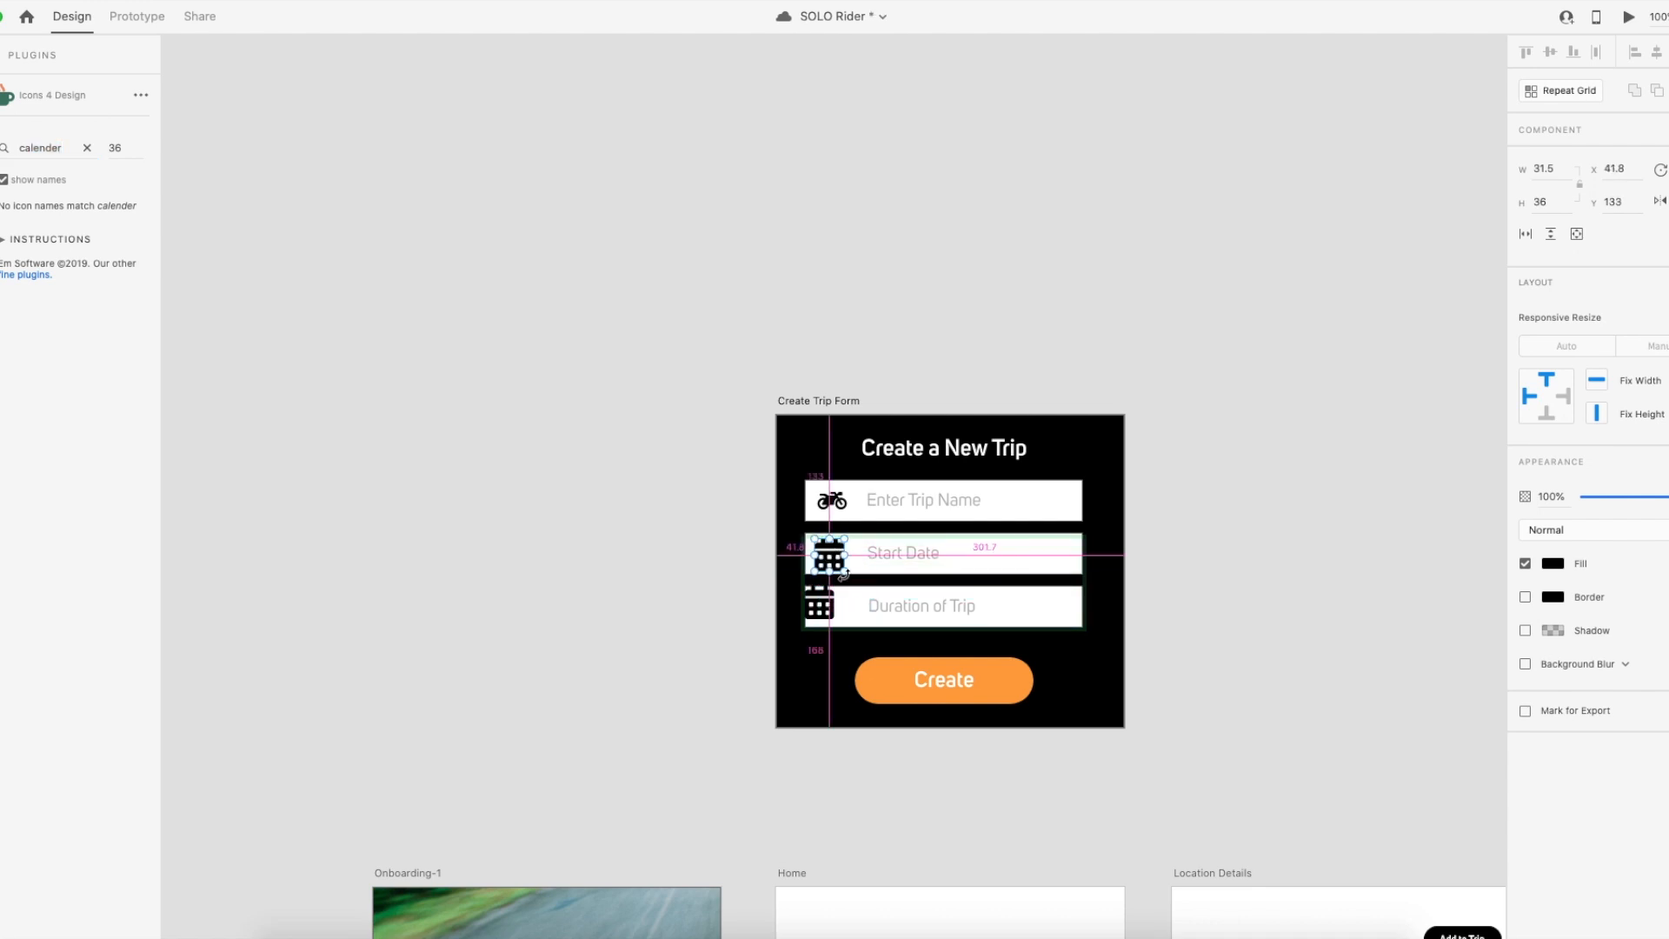
drag(846, 572, 840, 576)
click(831, 602)
key(Delete)
click(835, 564)
click(600, 574)
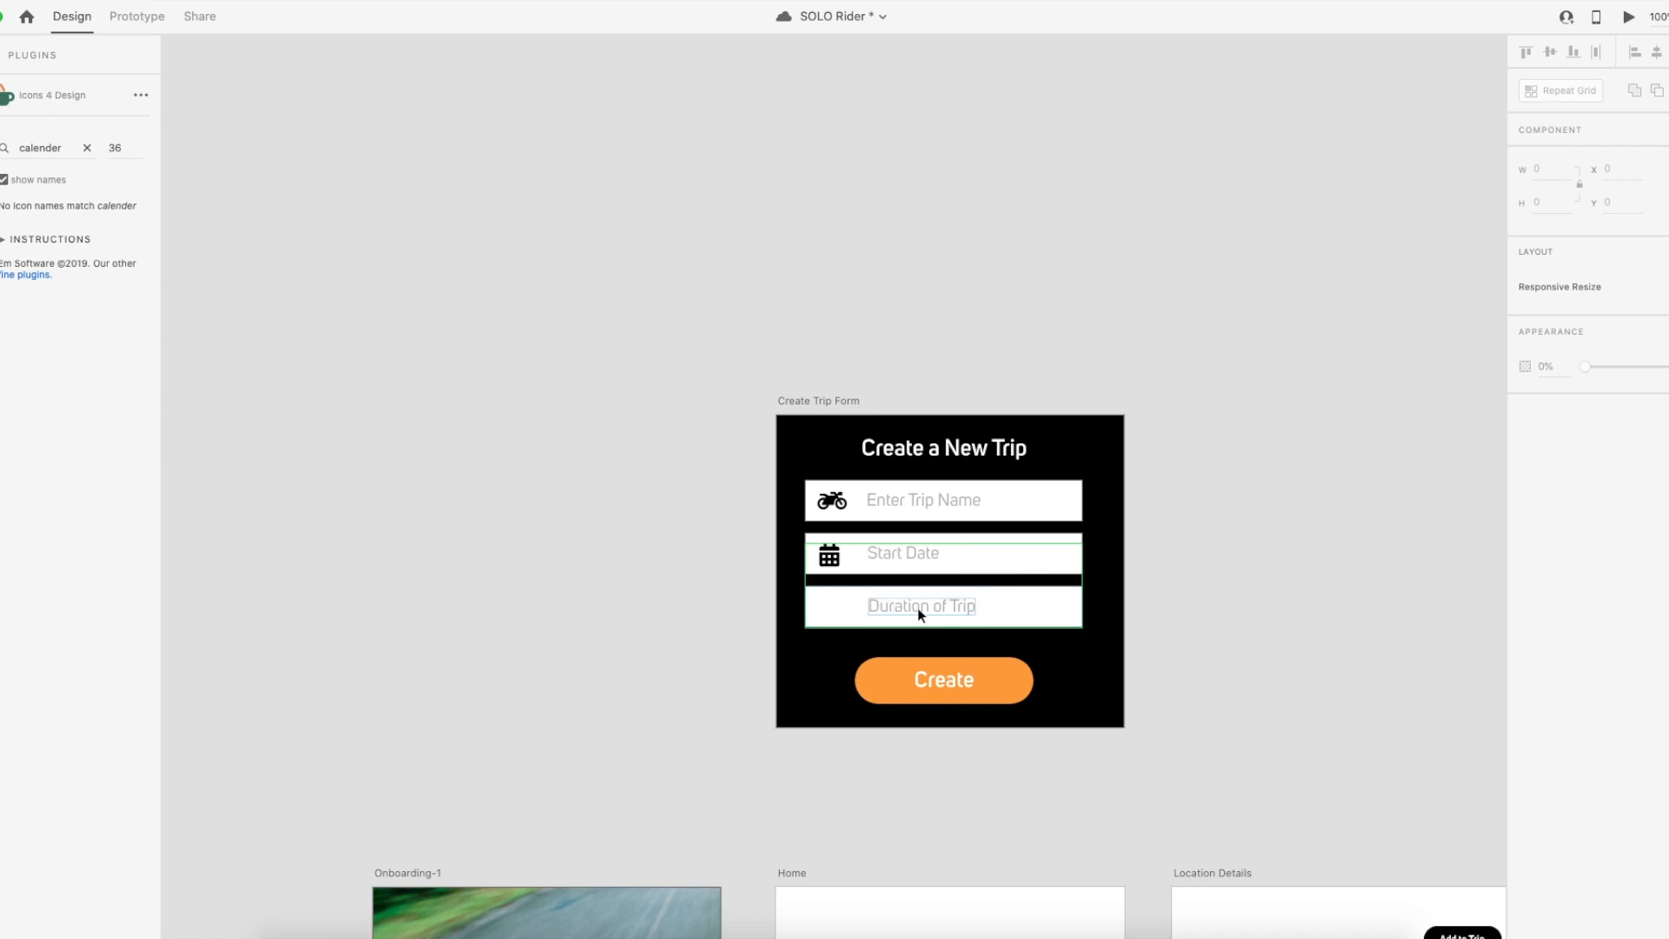
Search the plugin's icons for "duration" and clear the search.
click(86, 148)
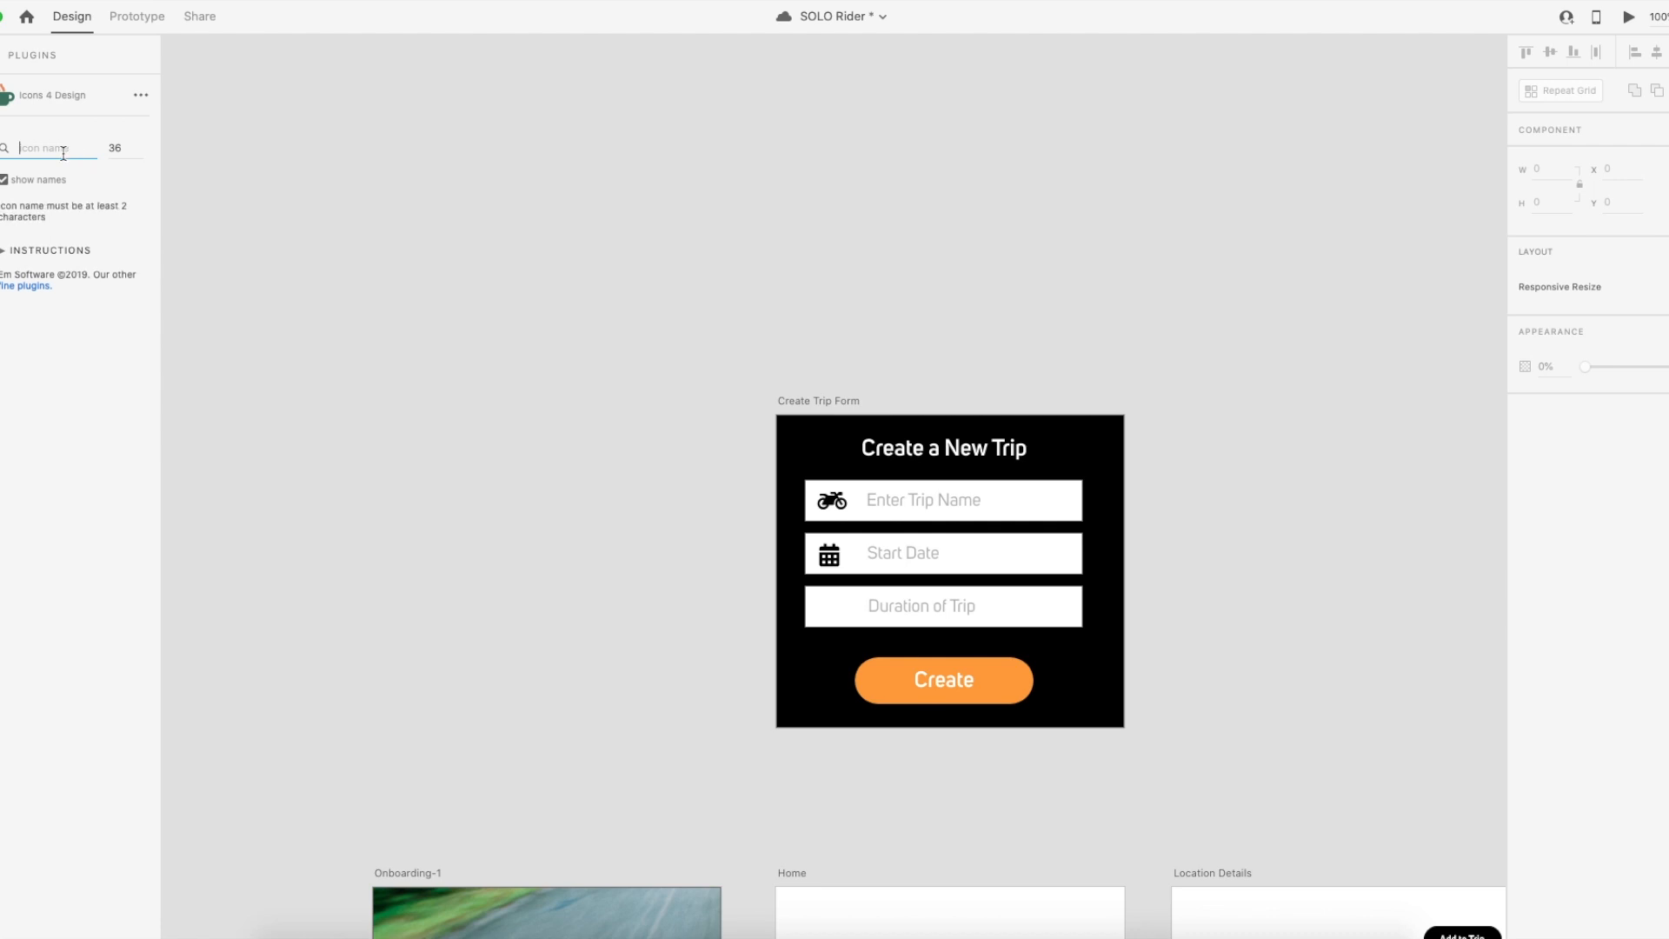
text(duration)
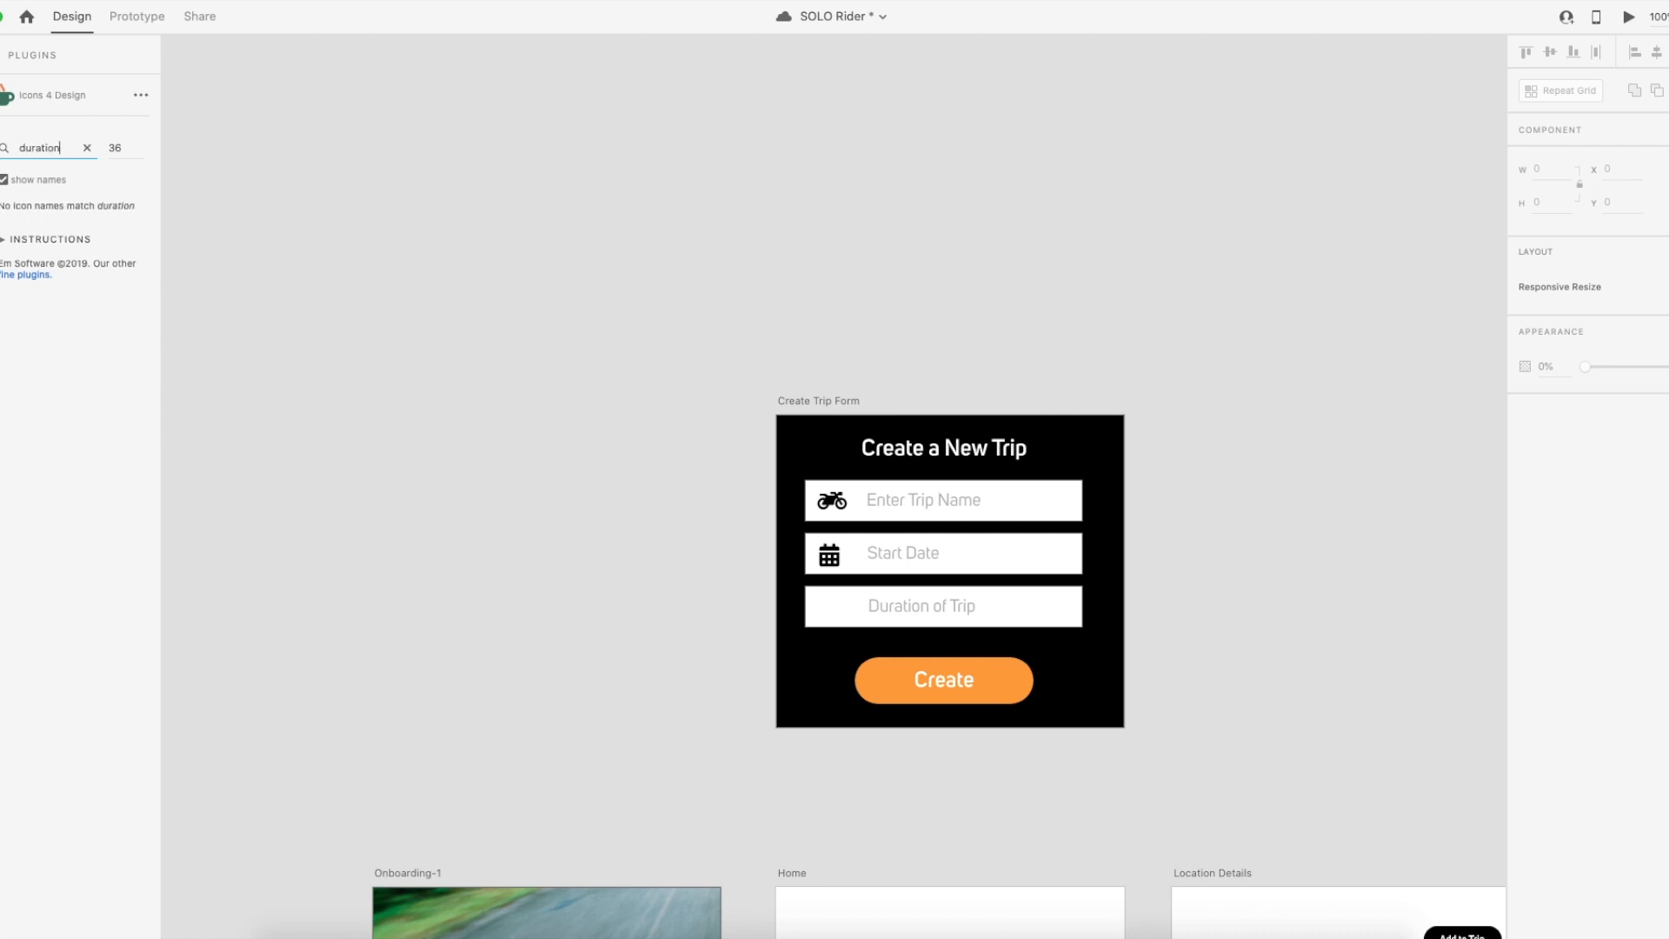
click(88, 149)
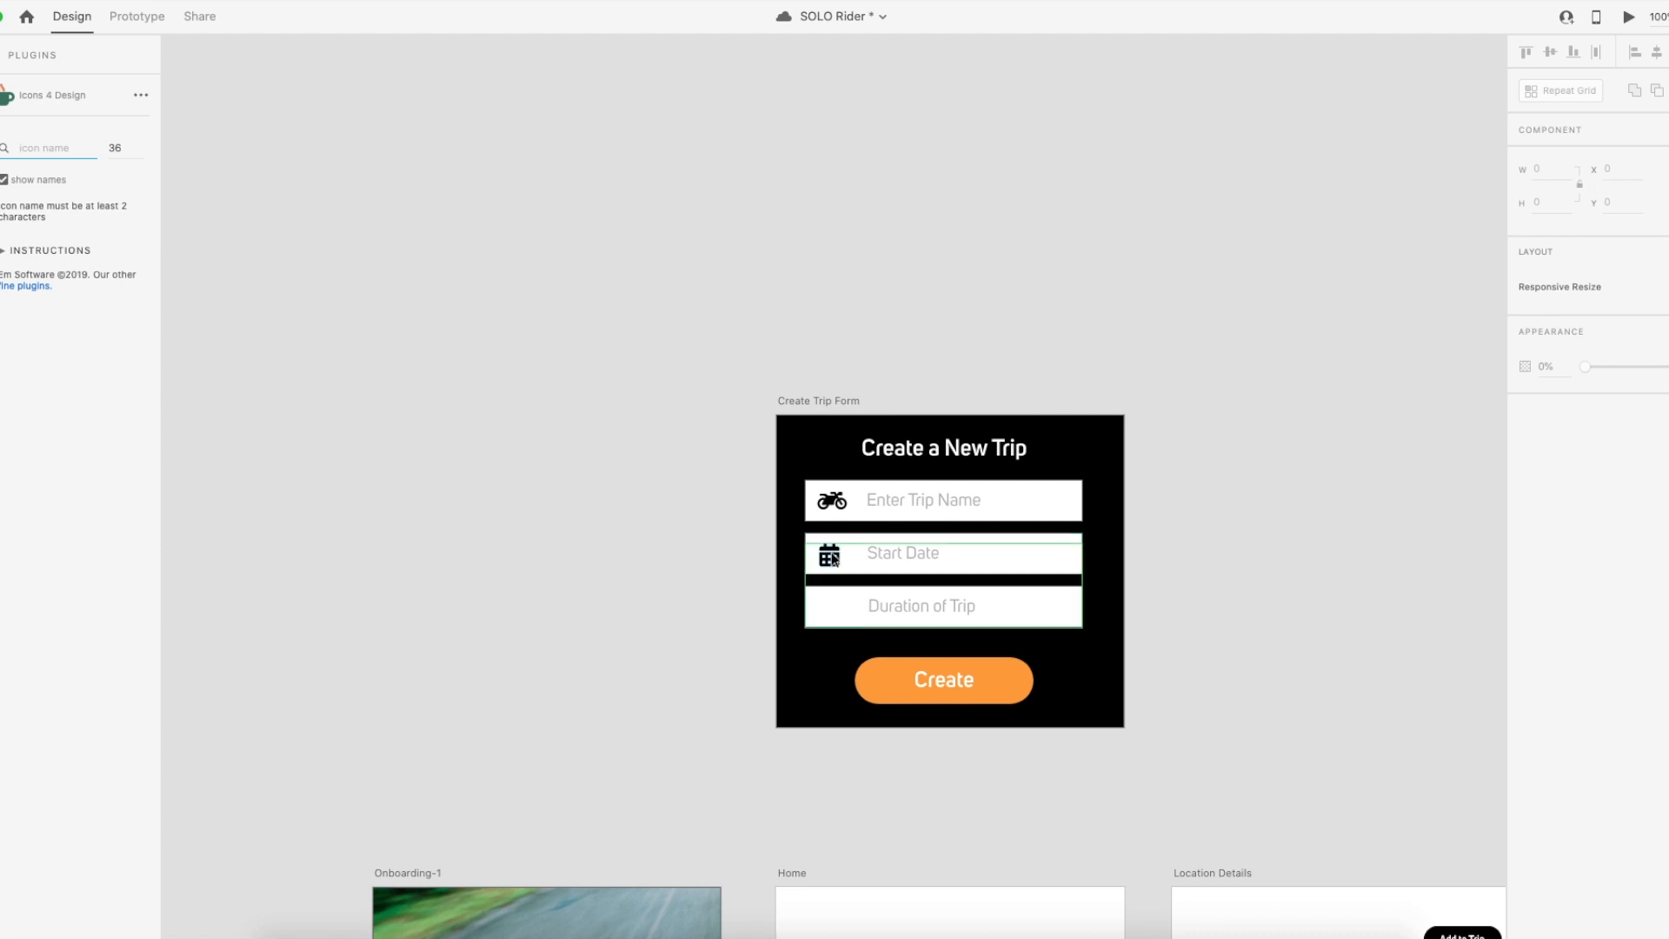
Search the icons for "cale" and place the Awesome calendar-day icon over the left end of the Duration of Trip box.
text(cale)
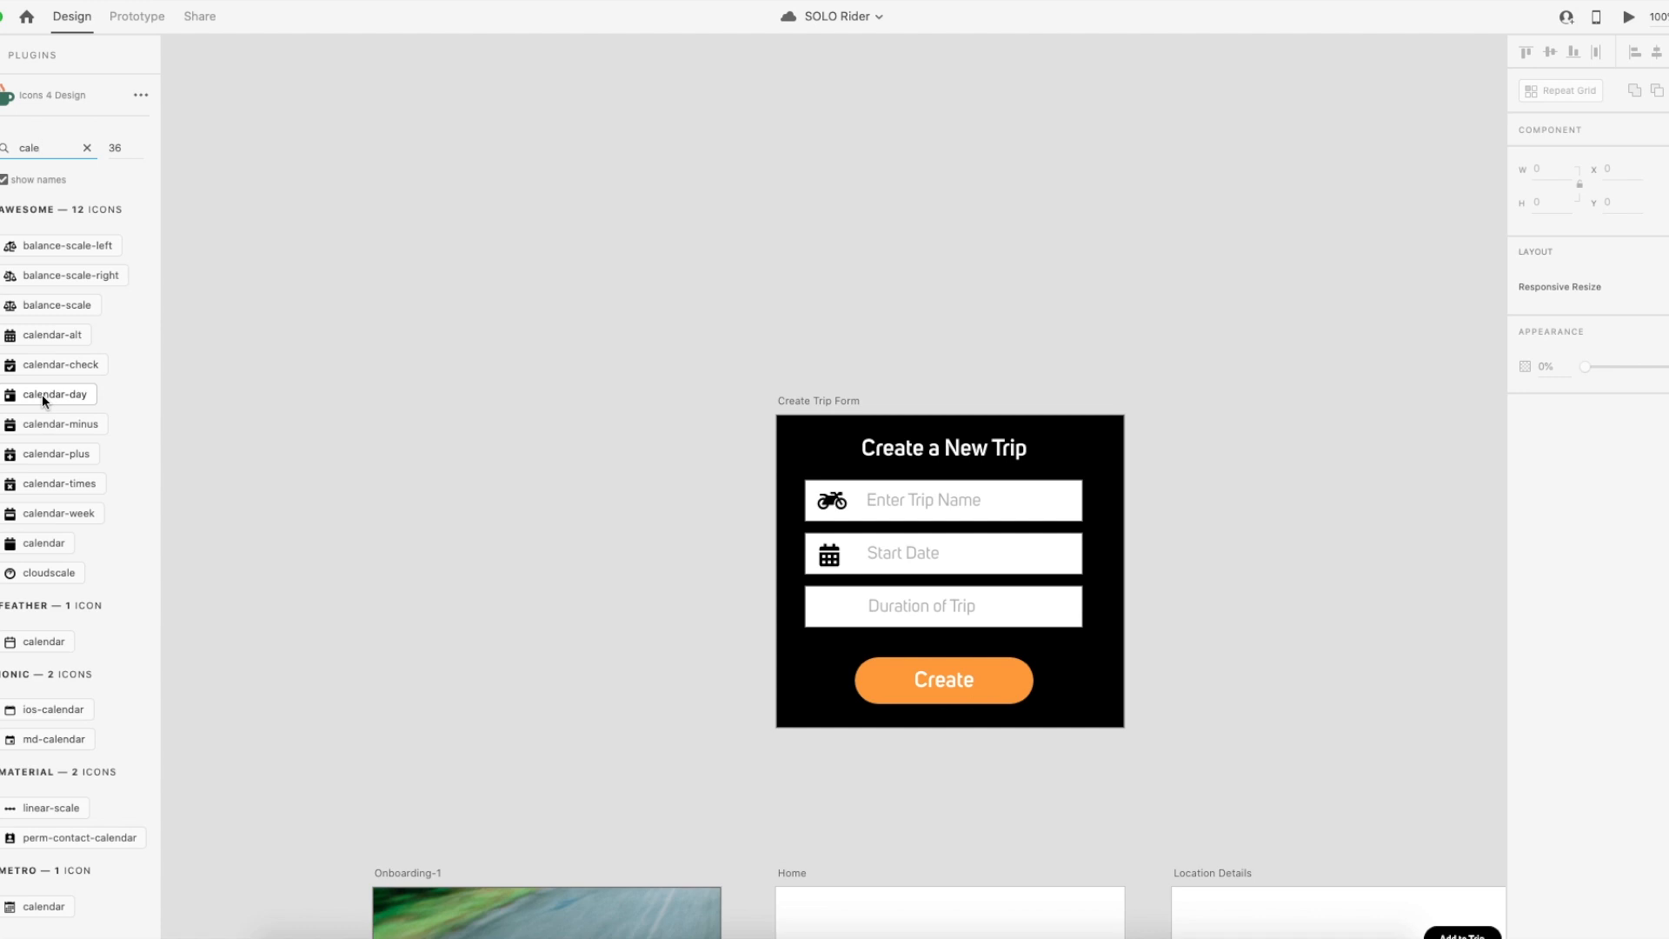
click(41, 394)
click(430, 492)
drag(405, 434, 837, 617)
click(974, 607)
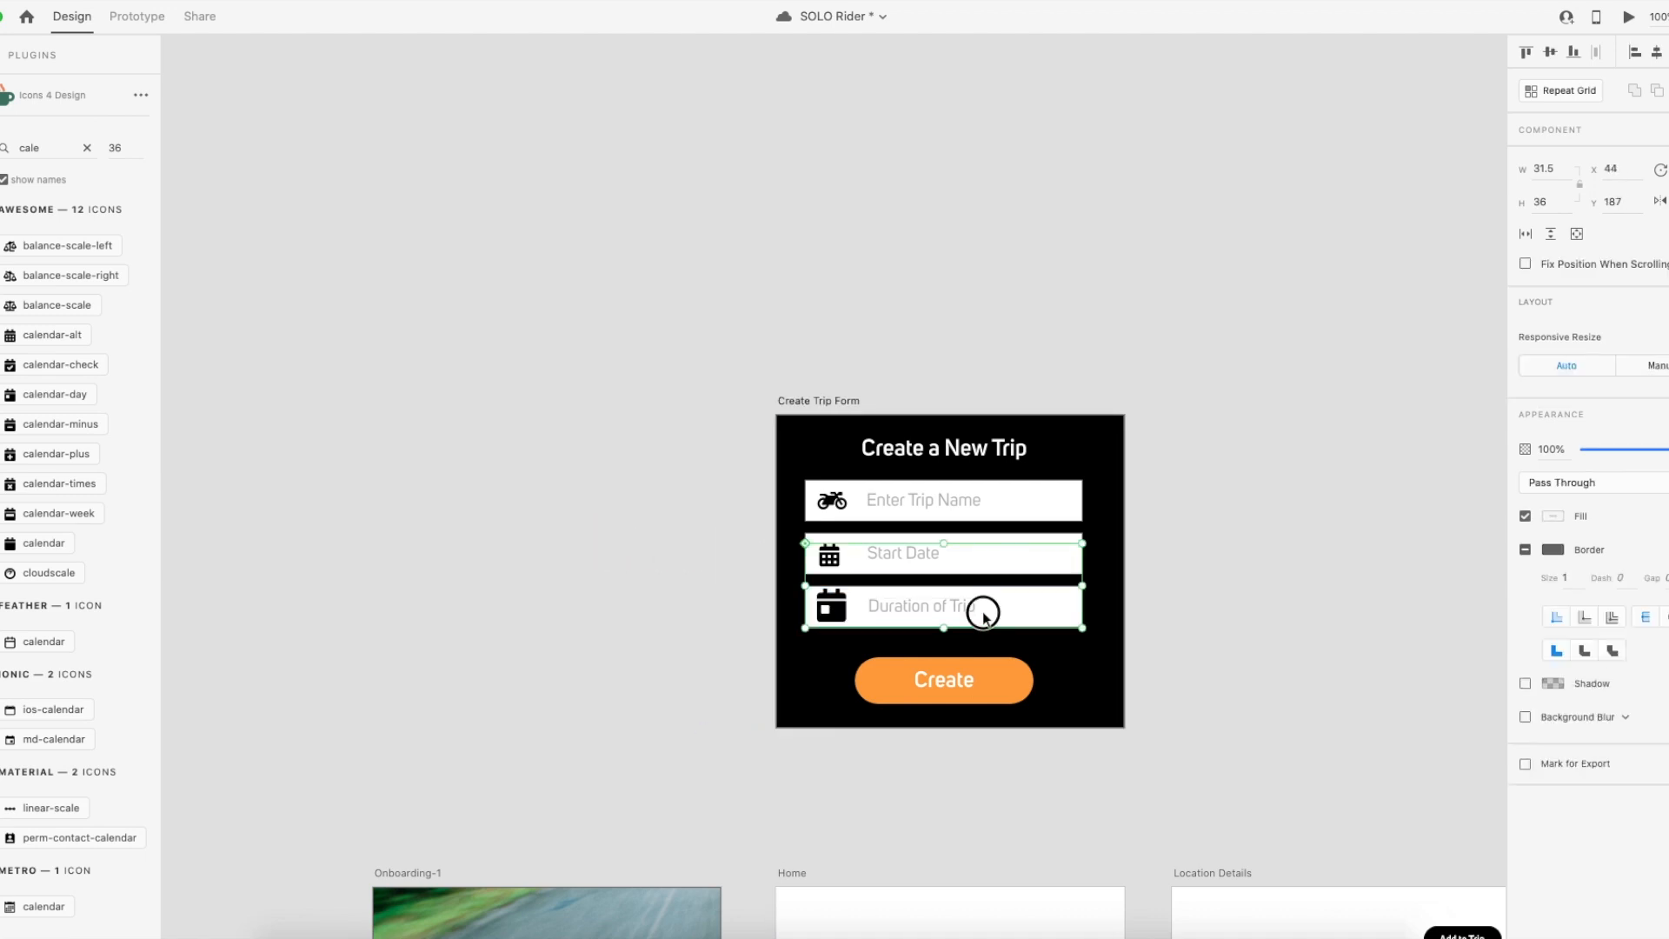
Transfer the calendar-day icon into the Duration of Trip input component and shrink it to fit beside the placeholder text.
drag(839, 612, 628, 606)
key(Delete)
click(818, 609)
drag(849, 556, 841, 626)
double_click(848, 619)
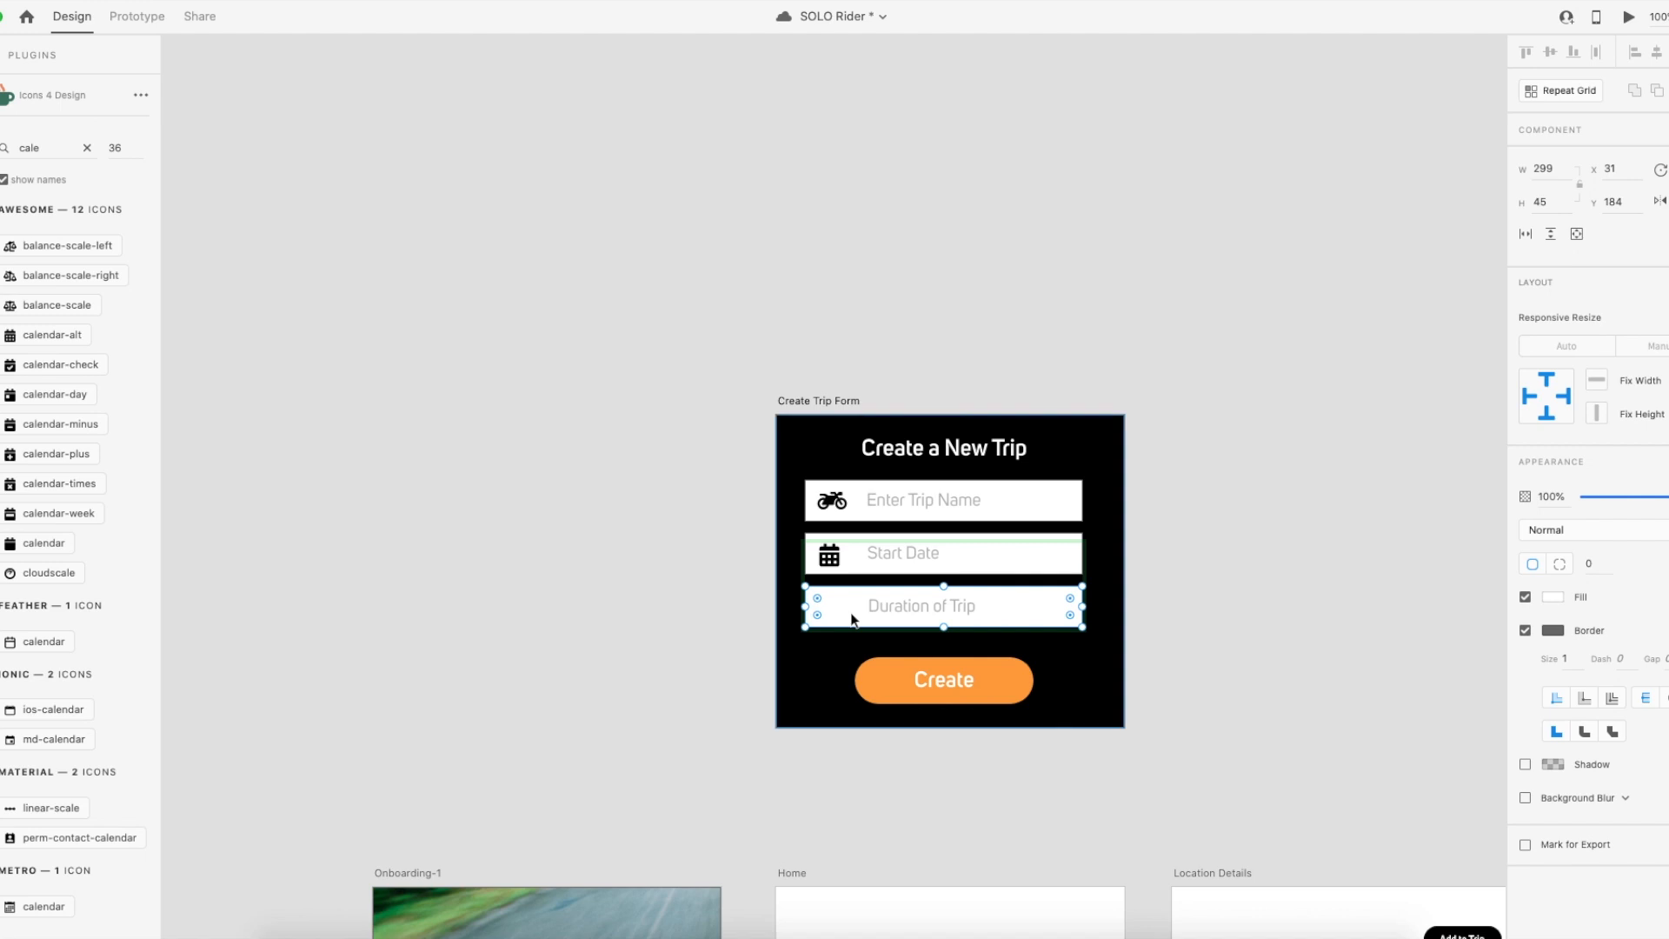
drag(830, 555, 832, 609)
click(729, 603)
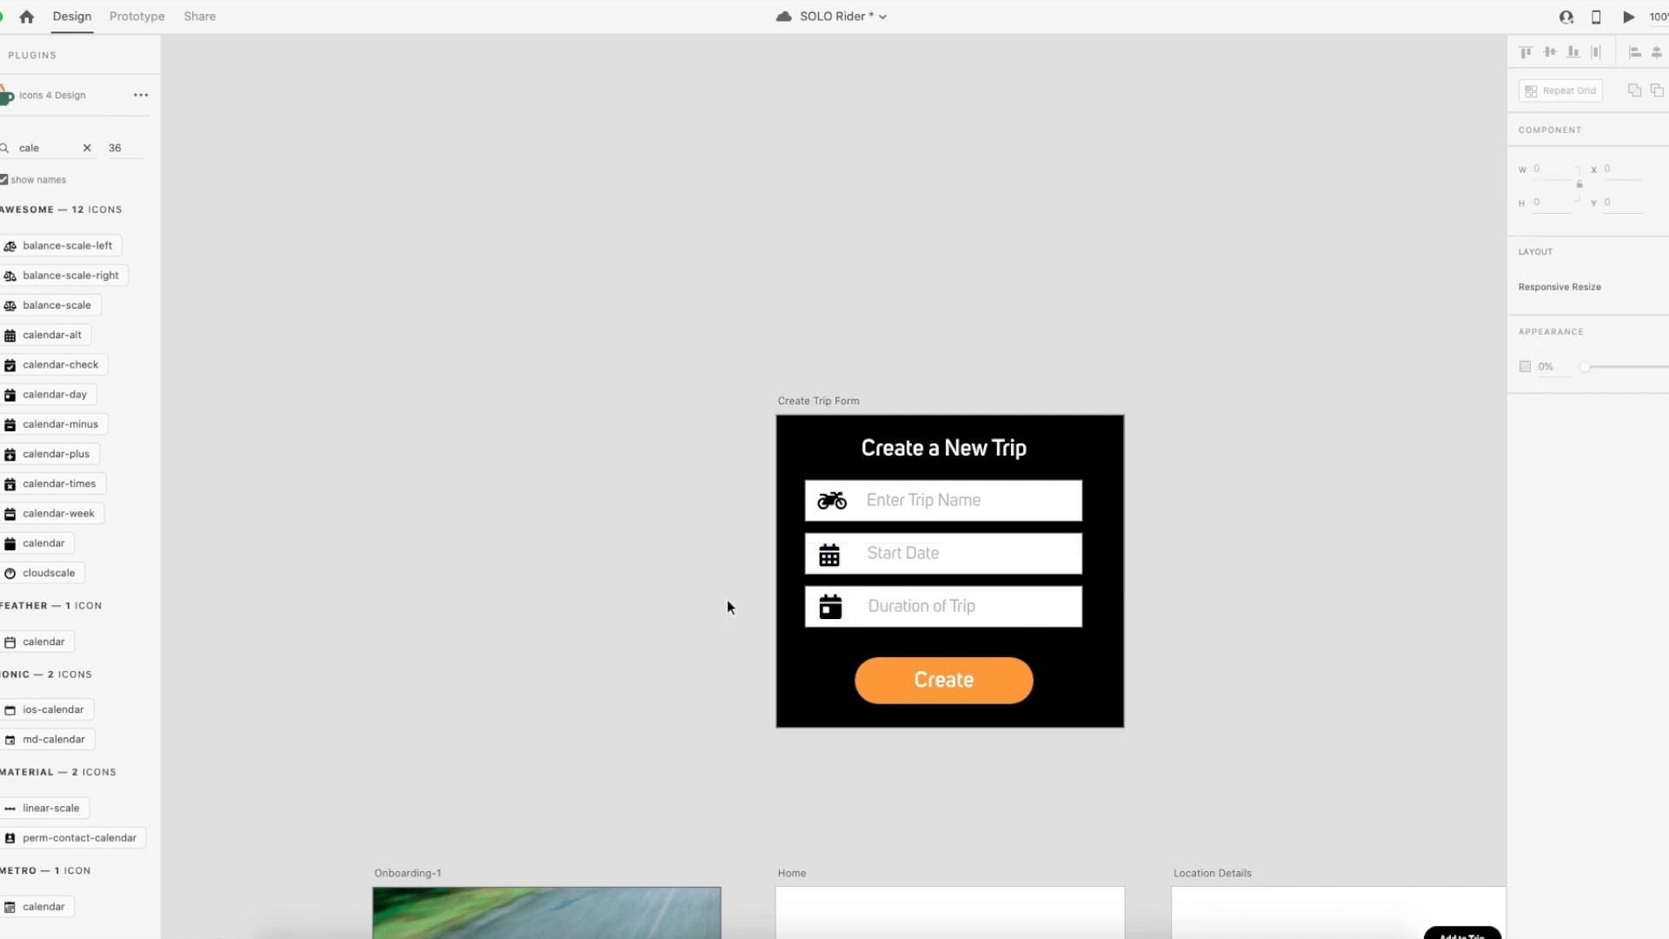
Examine the Start Date and Duration of Trip components to see which one contains each calendar icon.
click(860, 577)
shift+click(869, 602)
drag(875, 602, 830, 619)
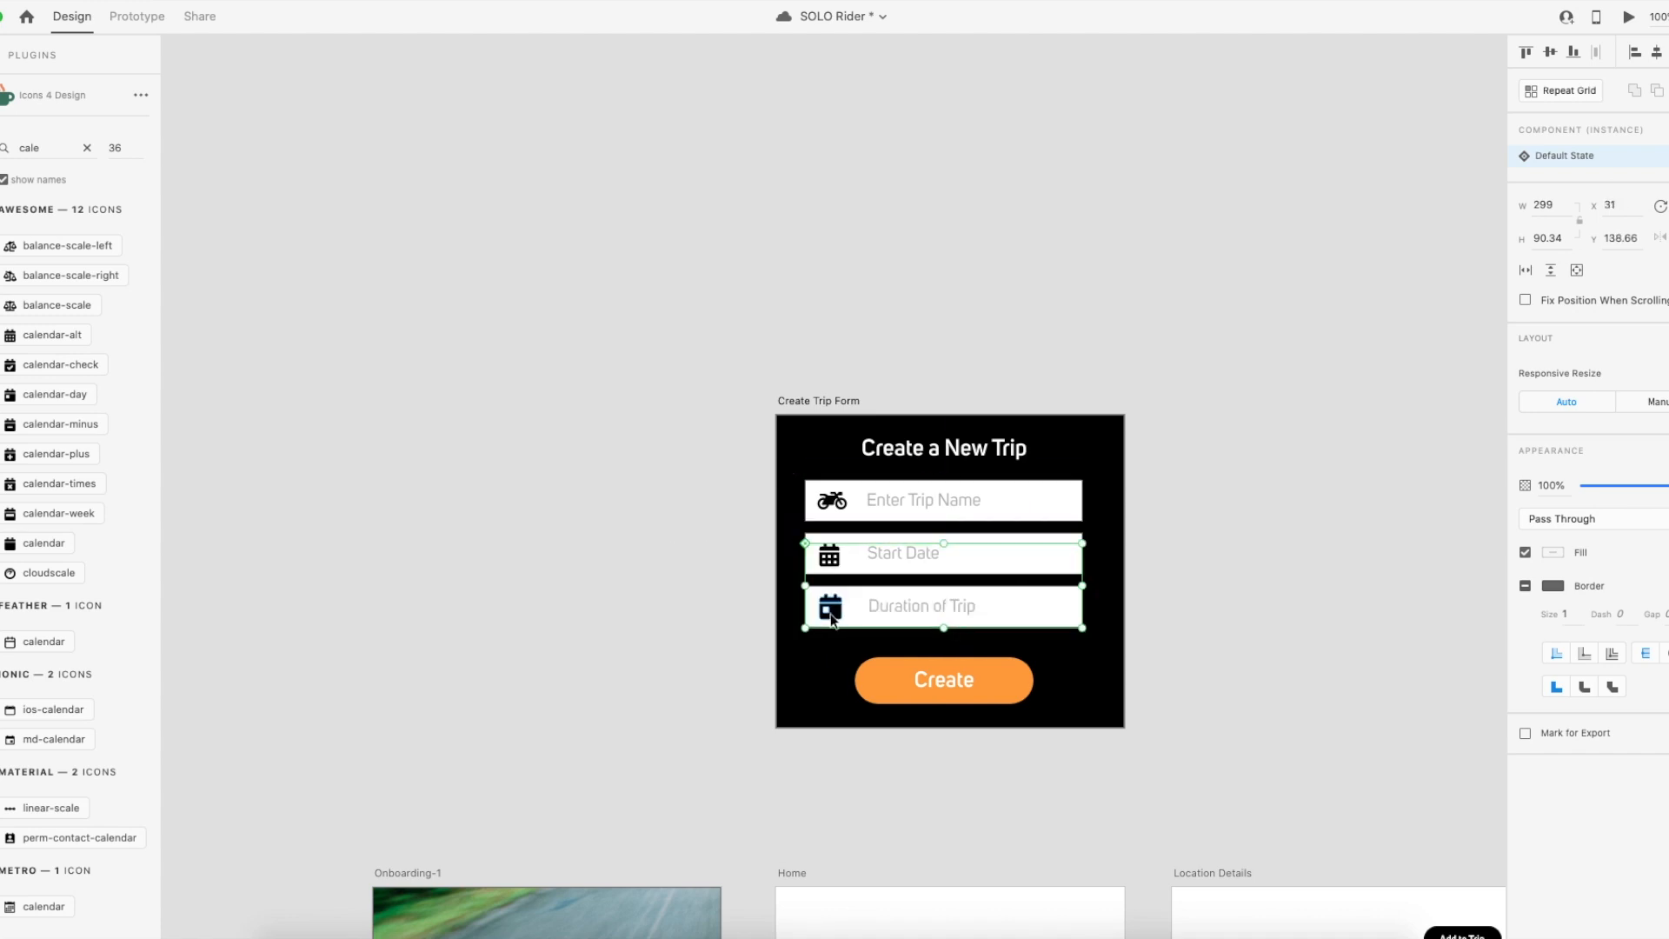
double_click(1012, 611)
click(836, 564)
click(832, 559)
click(742, 618)
mouse_move(847, 619)
mouse_down()
mouse_move(763, 618)
mouse_move(843, 614)
mouse_up()
double_click(856, 619)
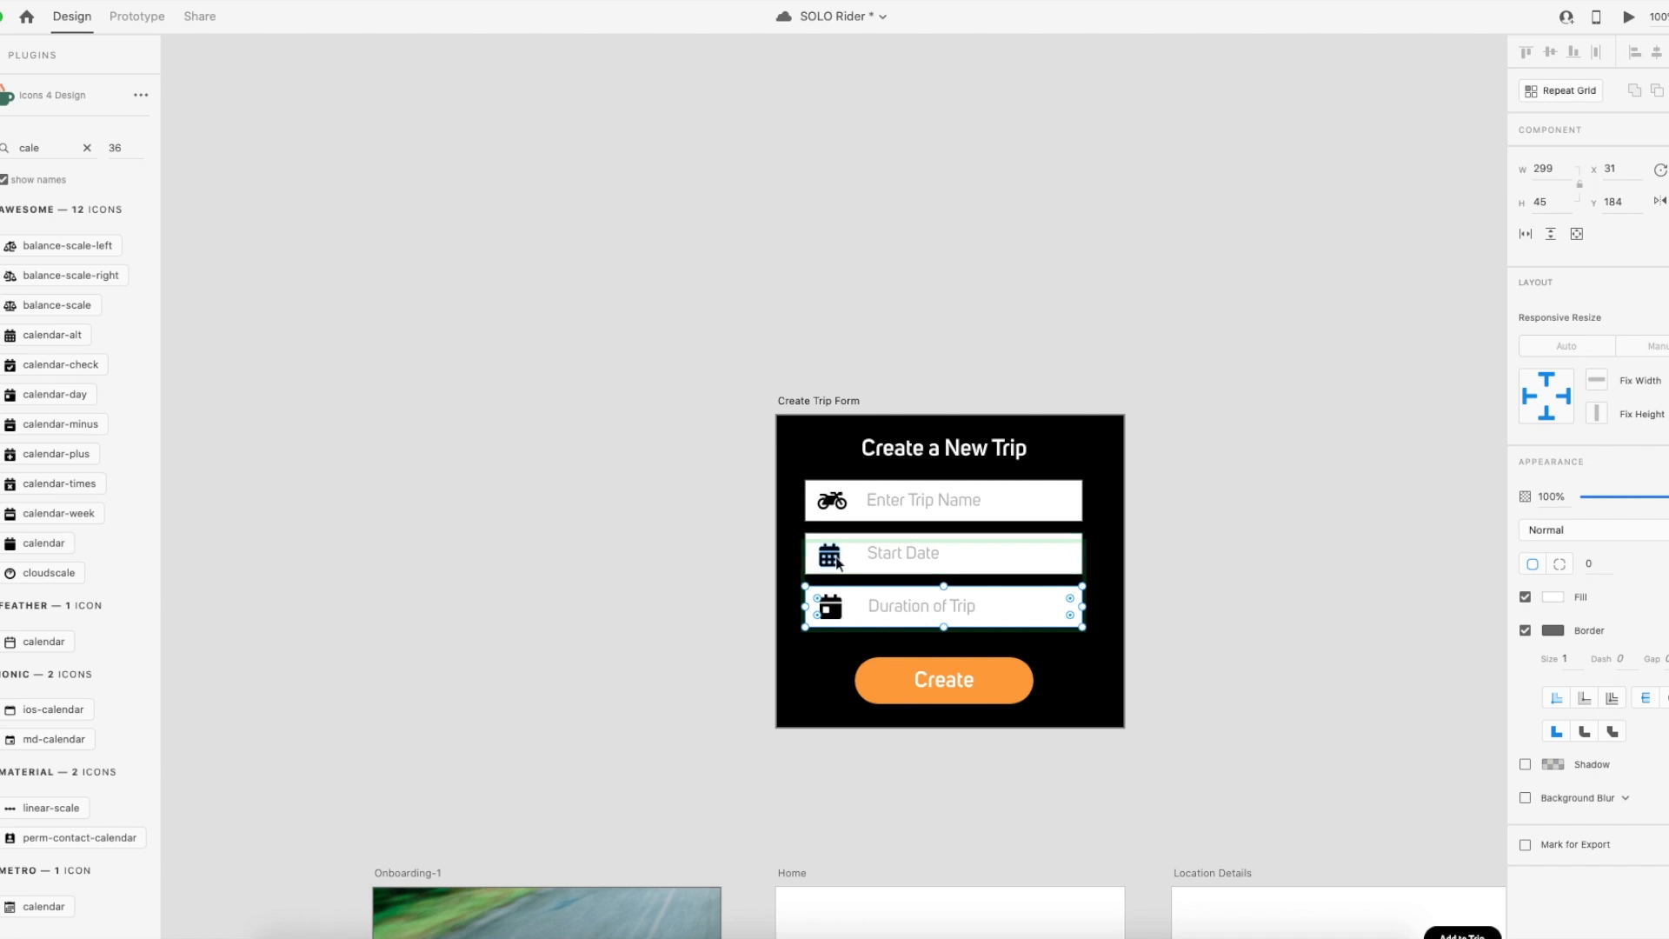
Cut the calendar-alt icon out of the Duration of Trip component and paste it inside the Start Date input component.
double_click(837, 558)
key(Delete)
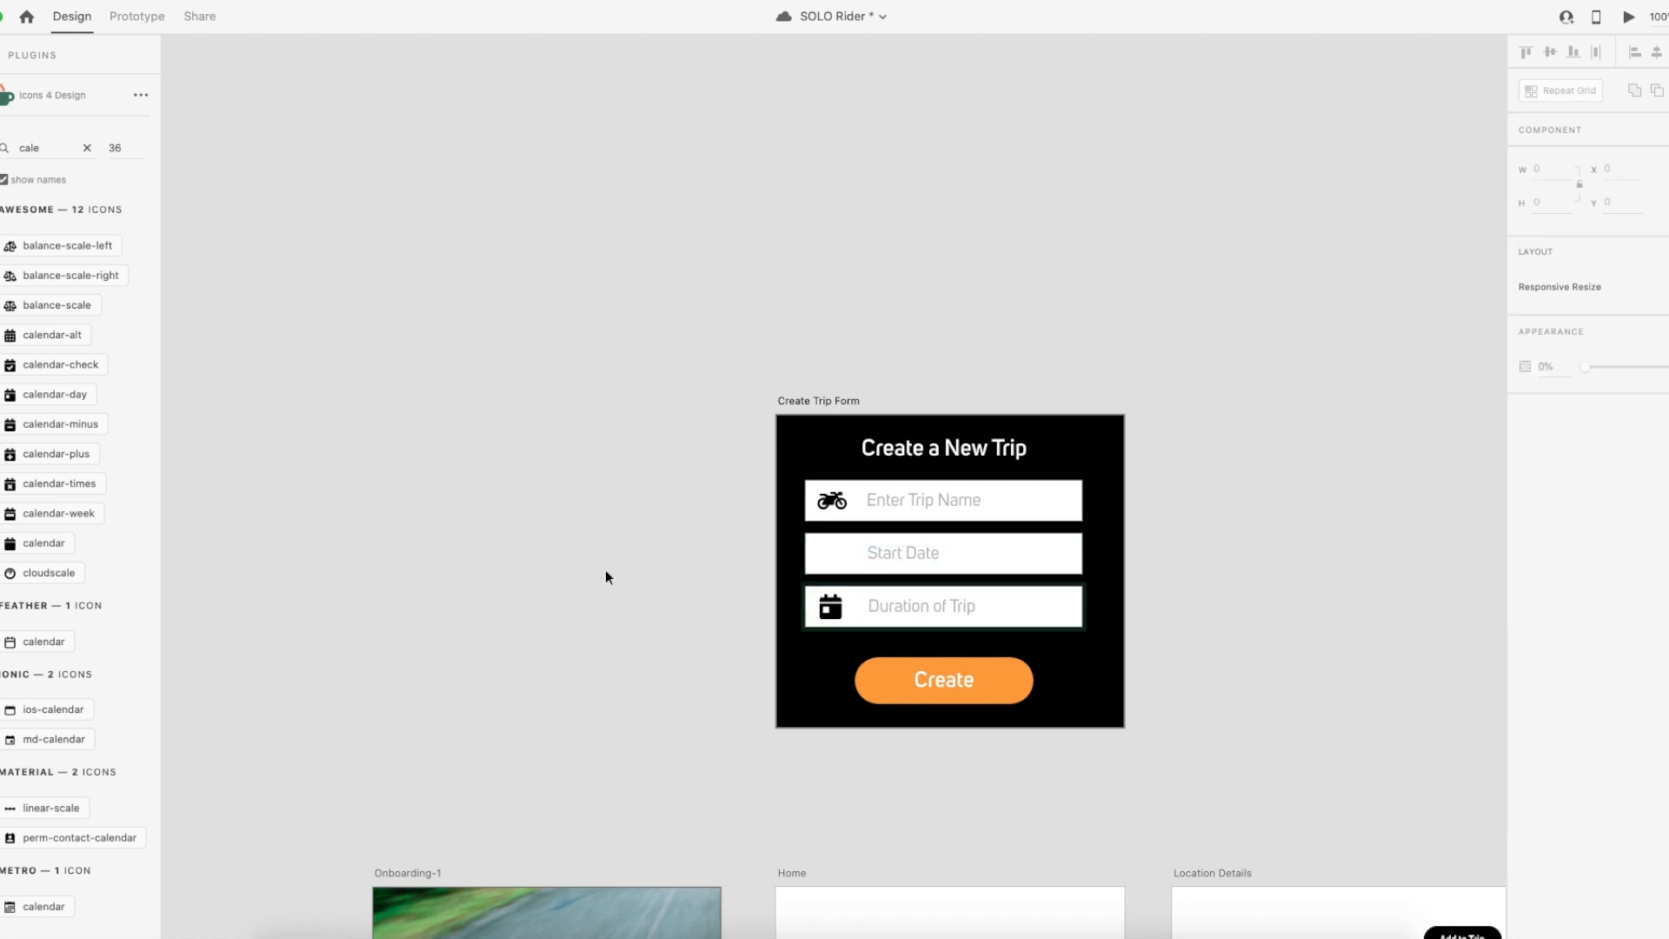
click(836, 557)
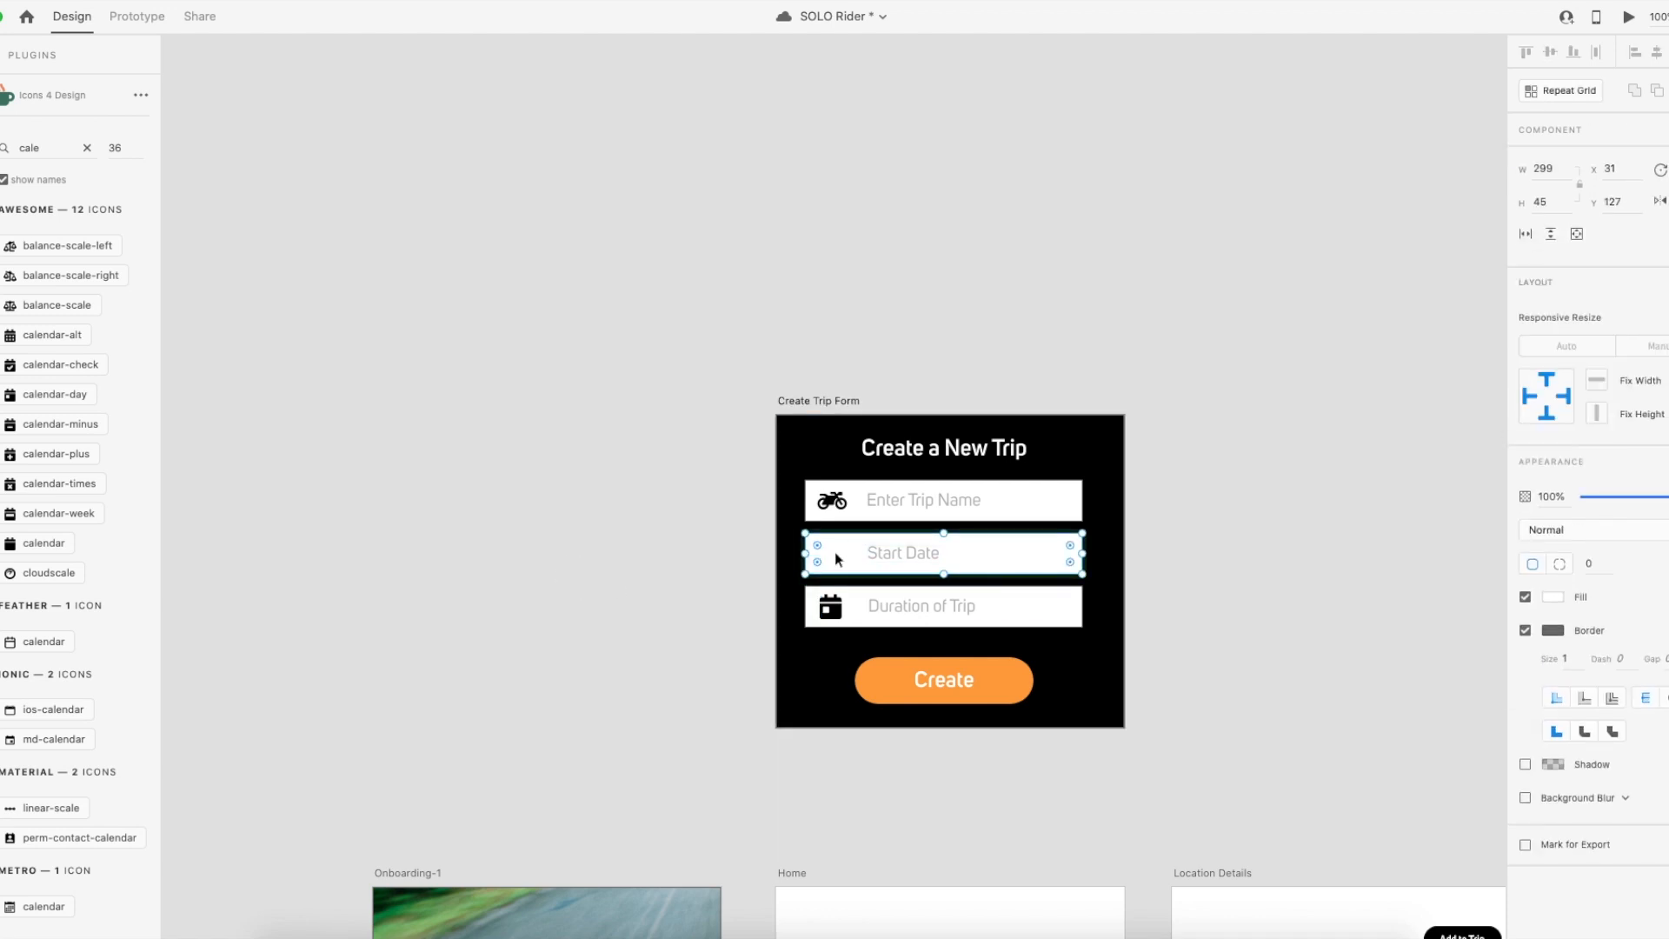
key(ctrl+z)
click(615, 577)
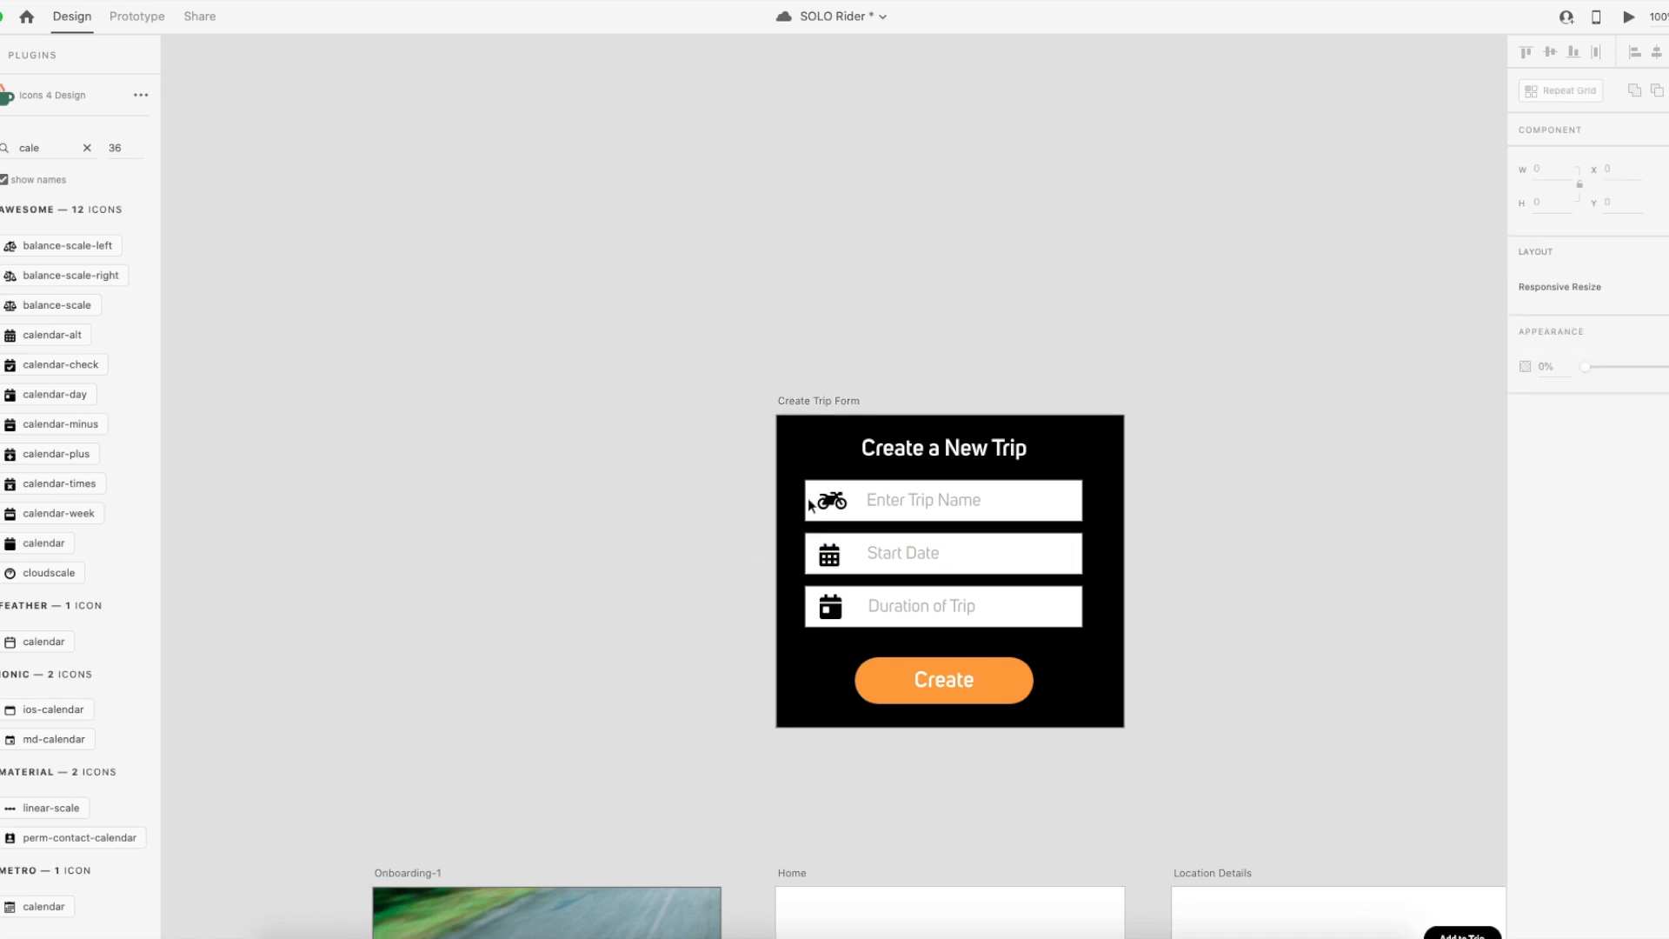
Save the document and preview the Create Trip Form, closing the preview window when done.
key(ctrl+s)
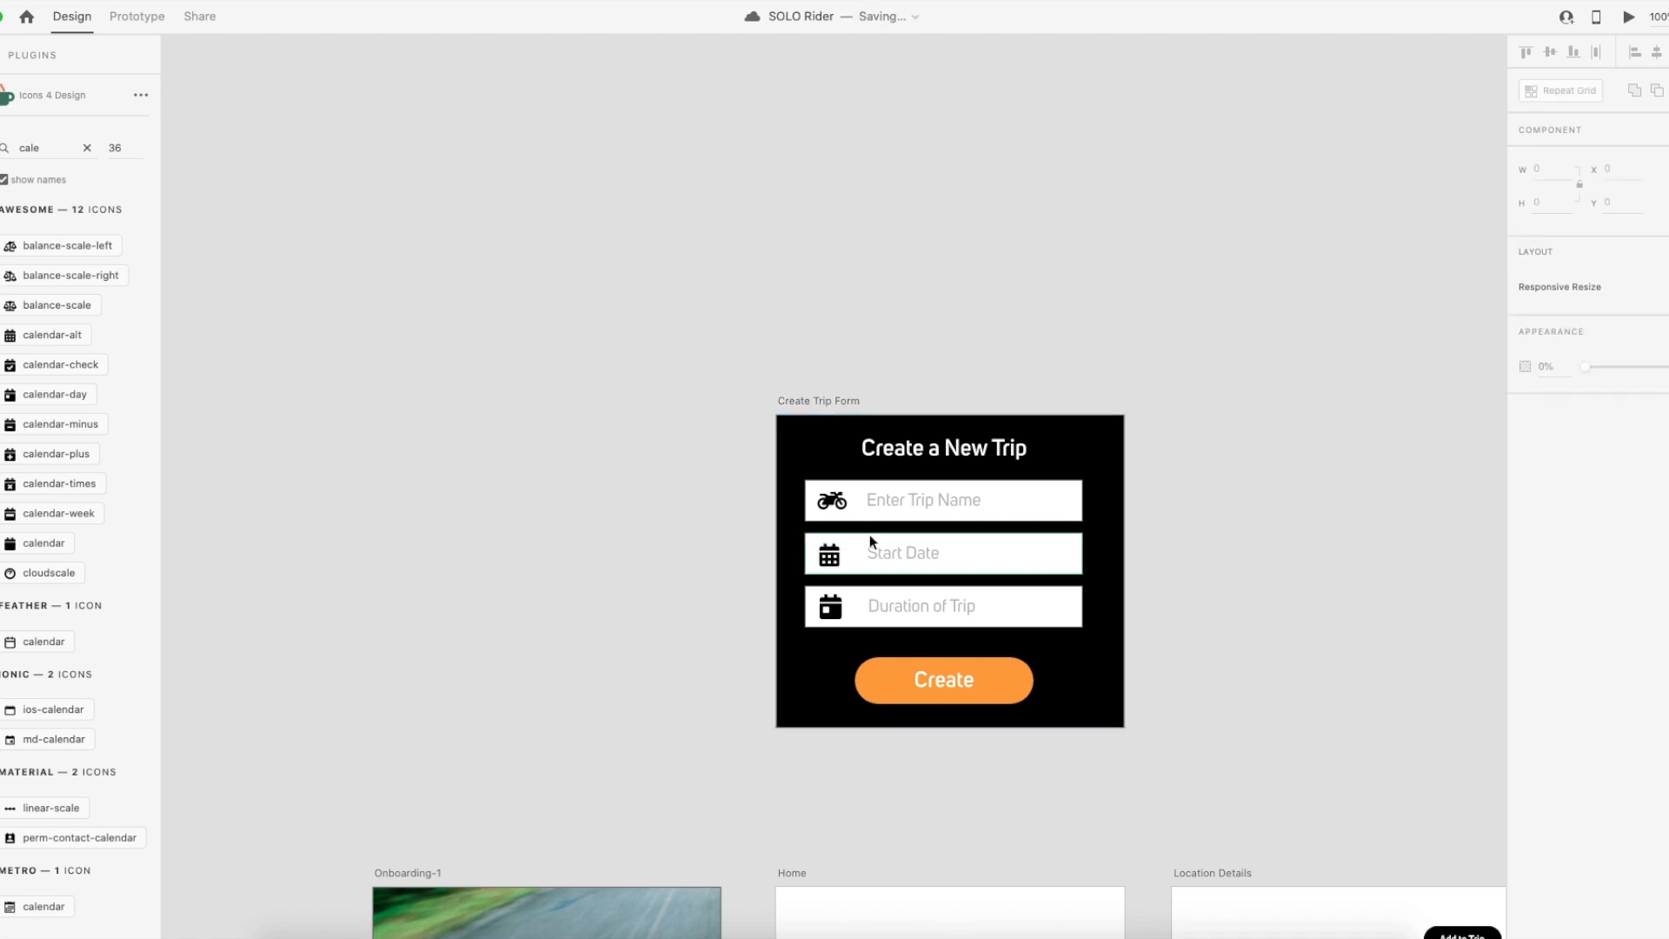
scroll(870, 537, down, 2)
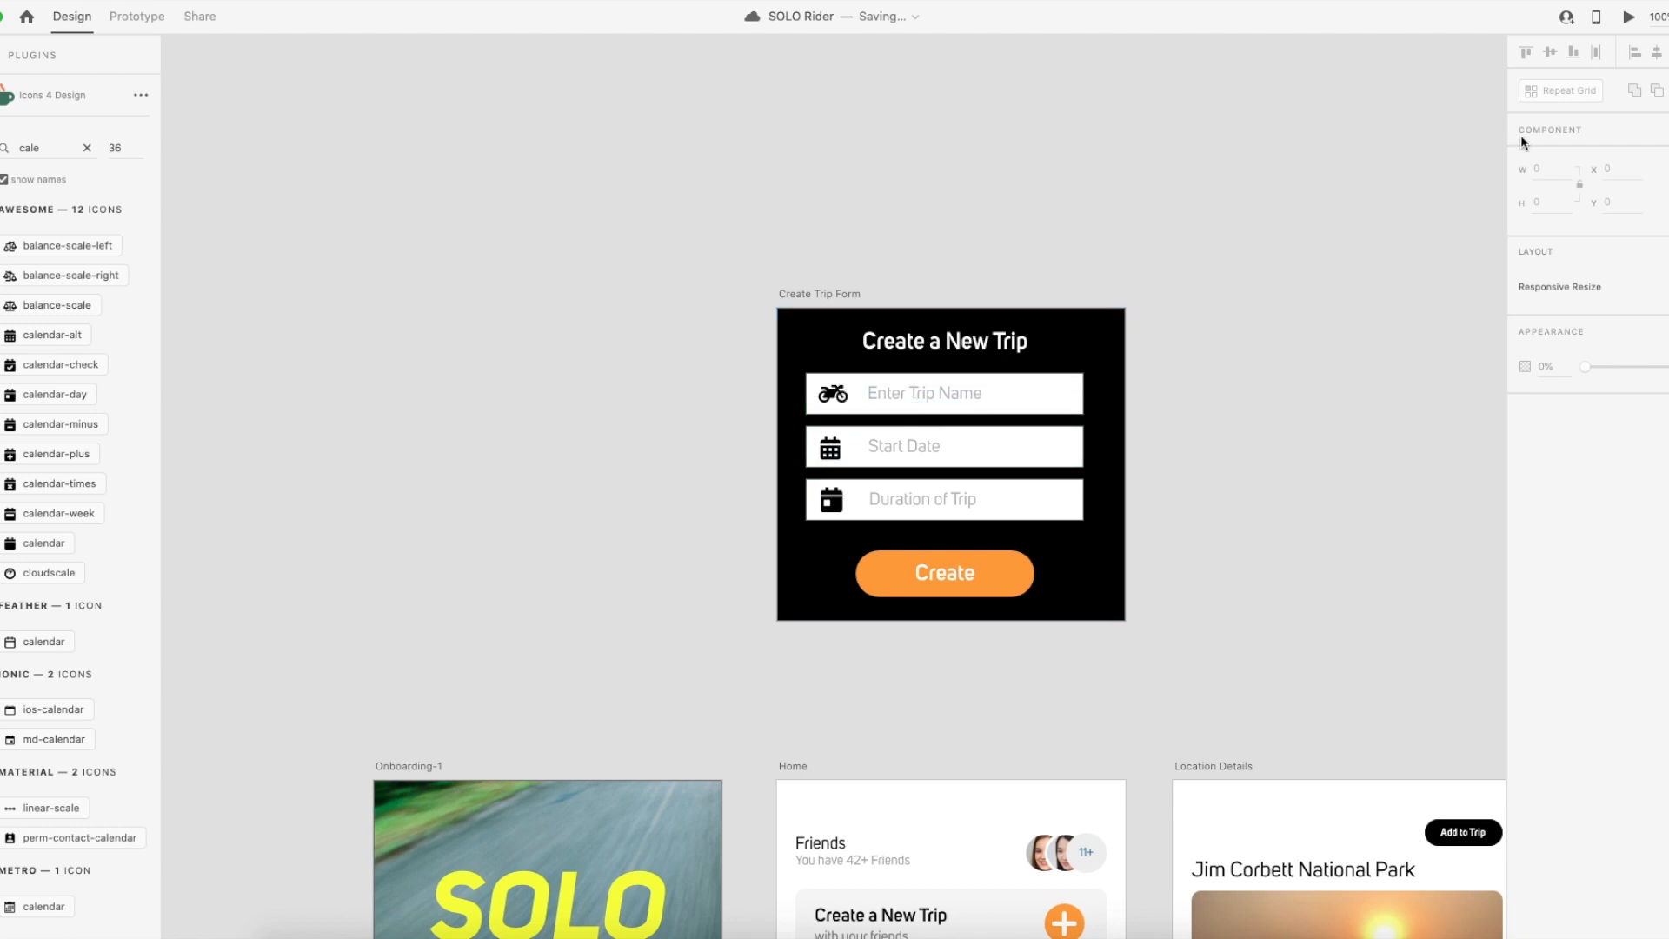
click(1630, 19)
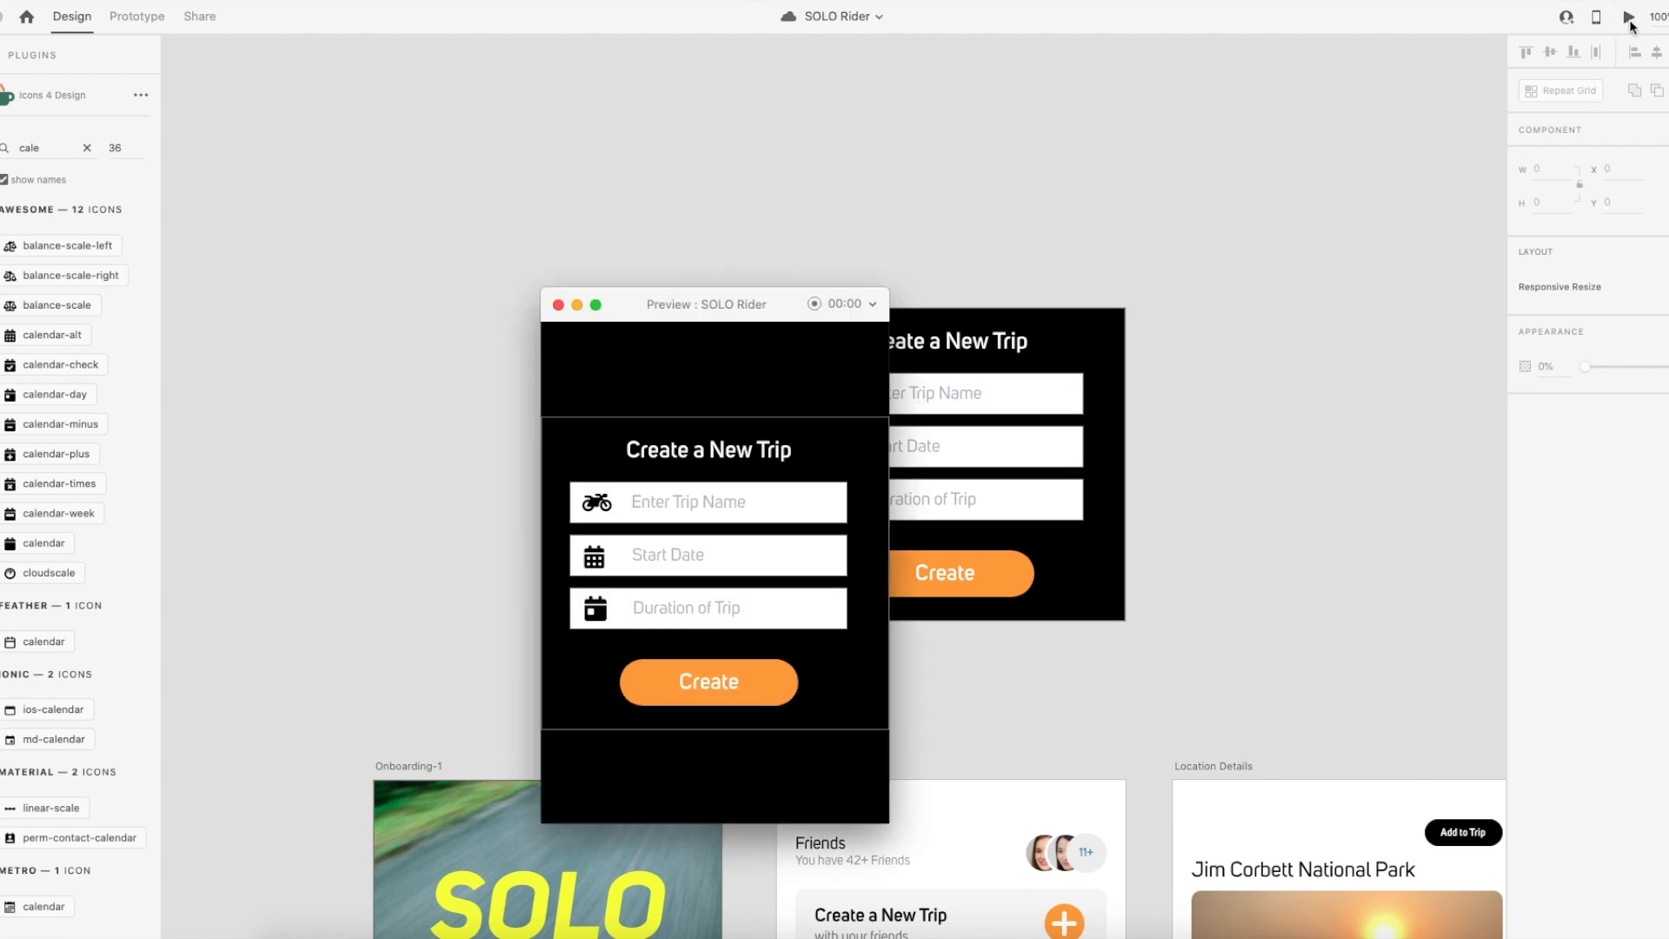
click(557, 301)
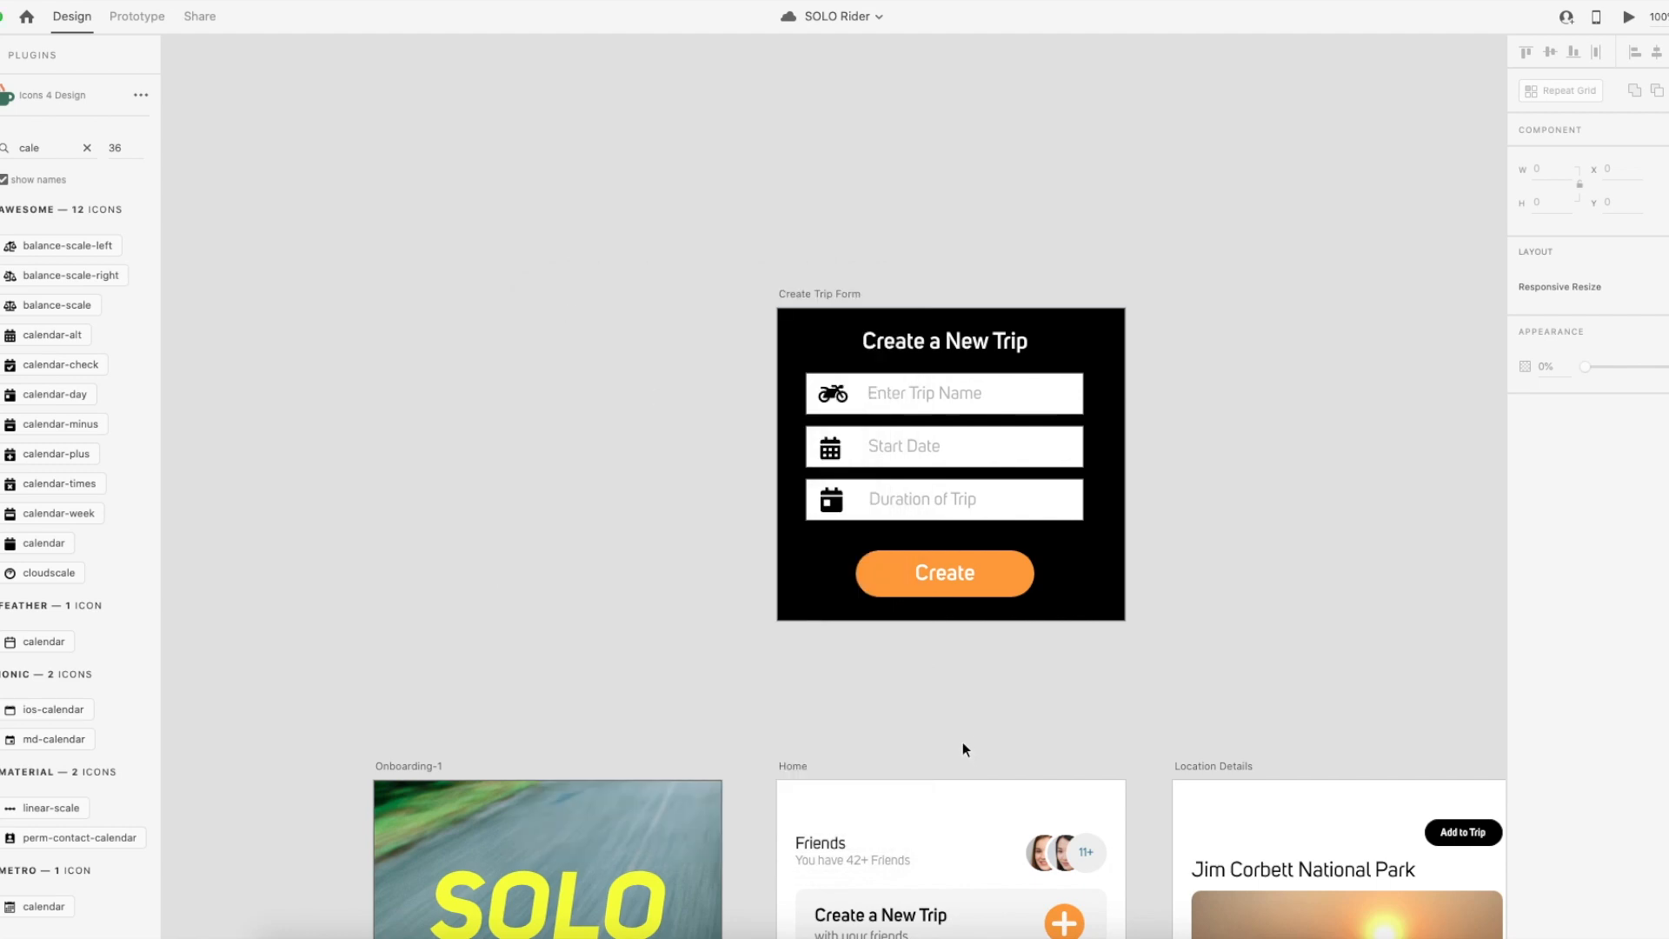
scroll(964, 744, down, 15)
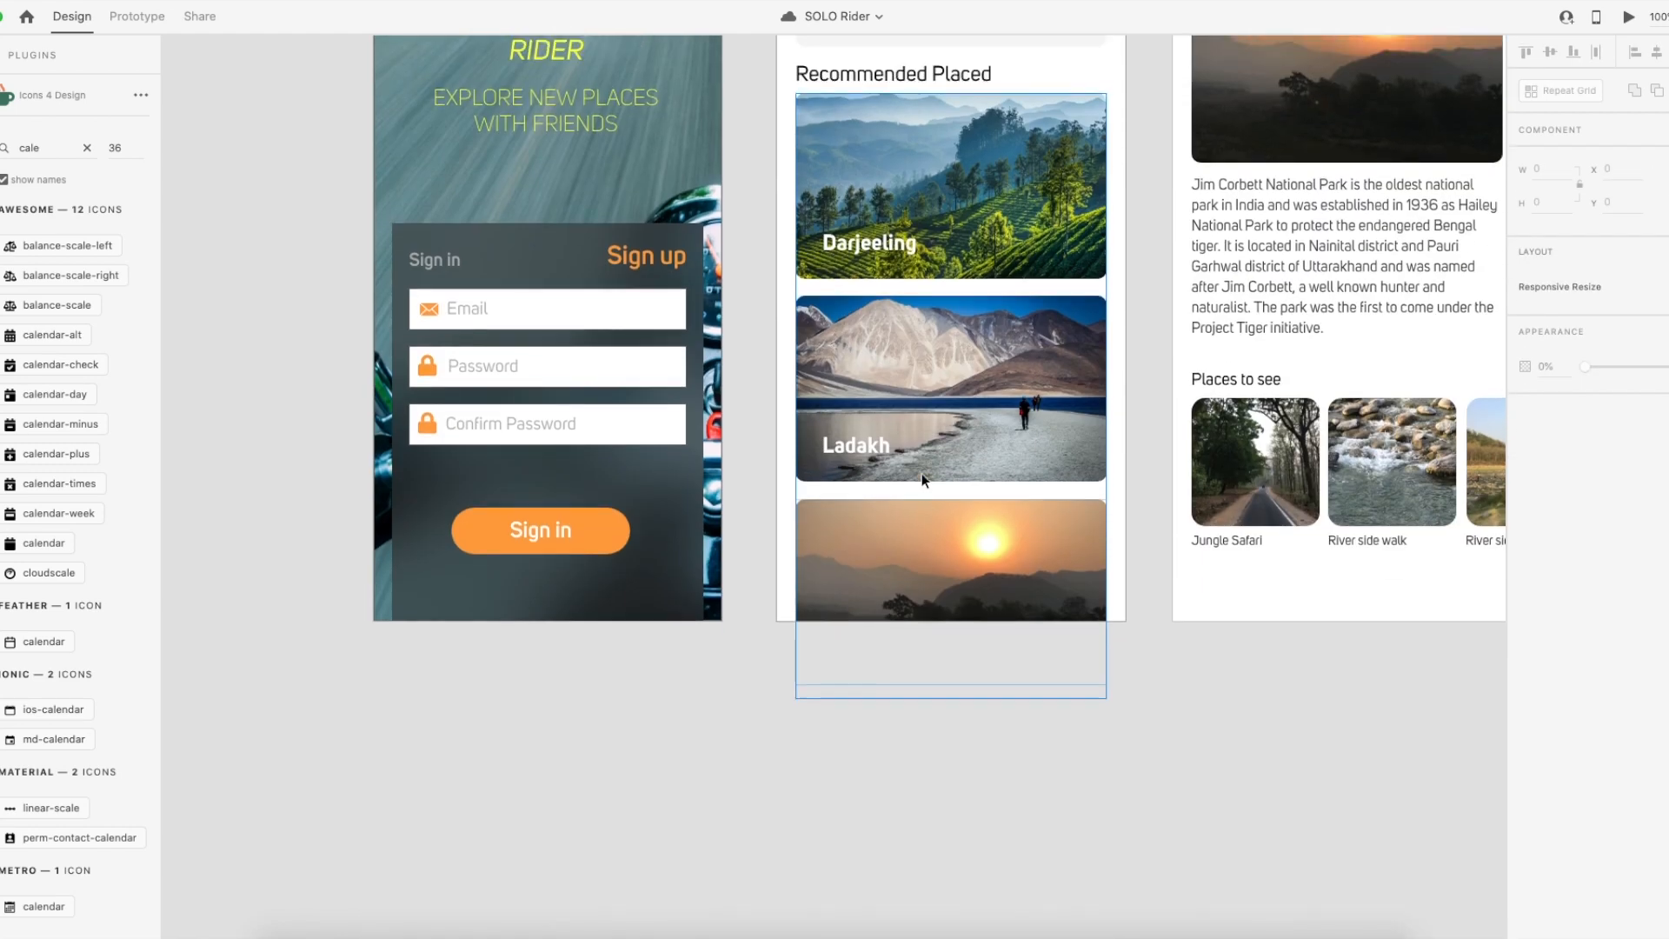
Preview the Home screen, open its Create a New Trip overlay to check the form icons, and close the preview.
scroll(921, 473, up, 3)
click(1630, 17)
scroll(1186, 316, up, 20)
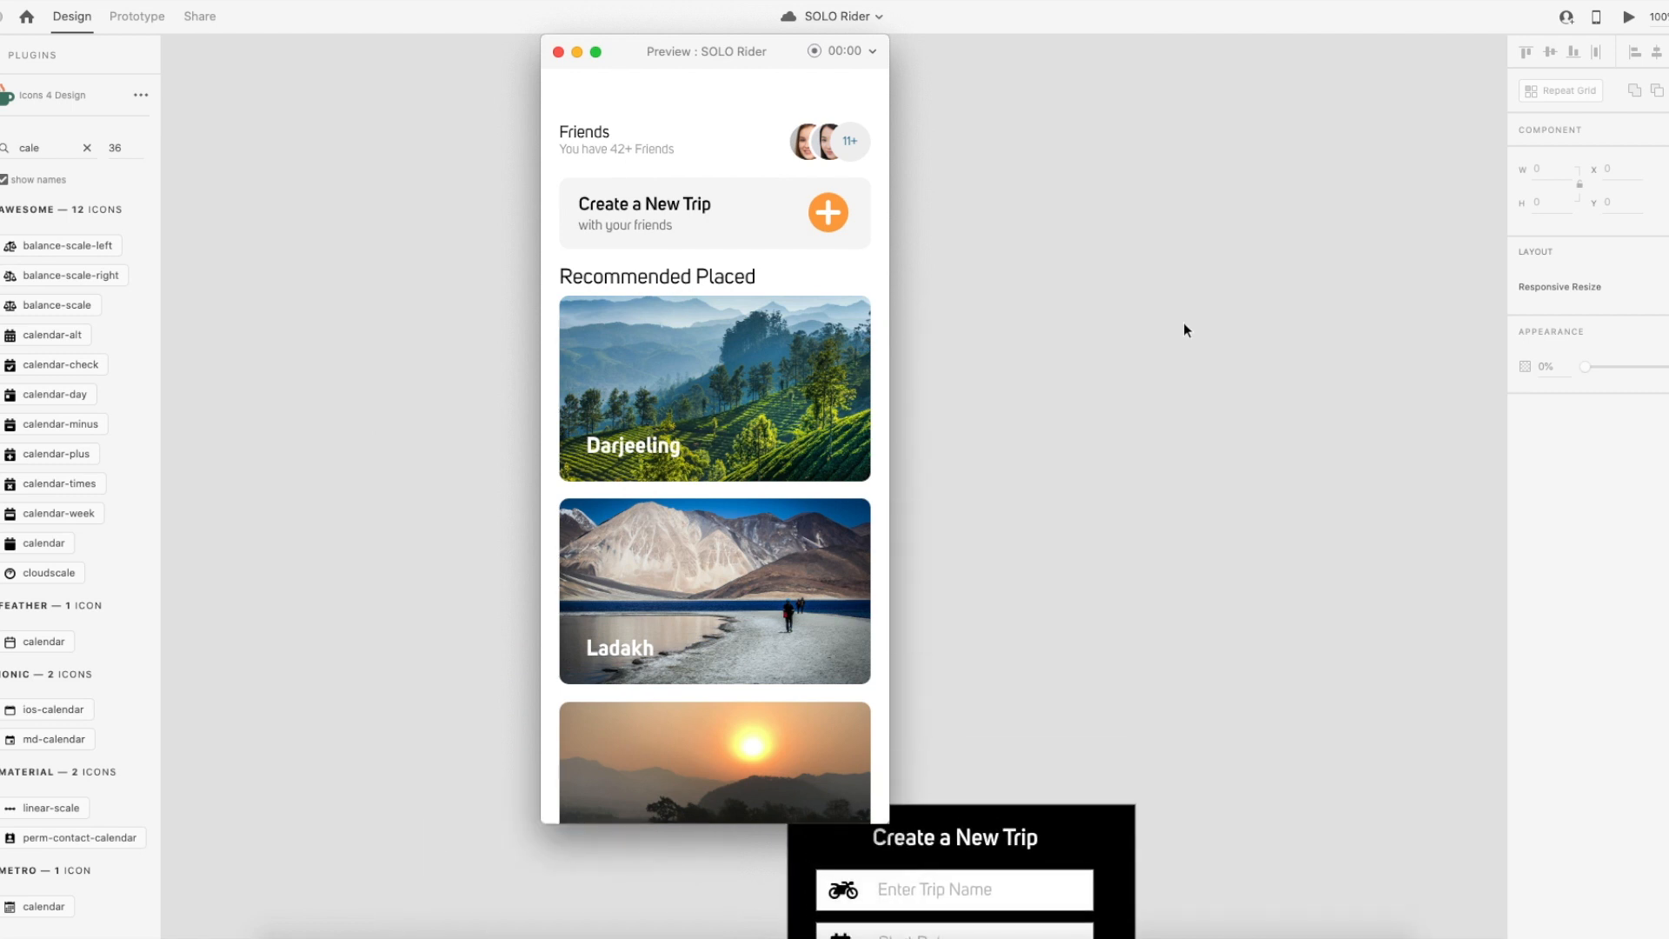
scroll(1184, 329, up, 3)
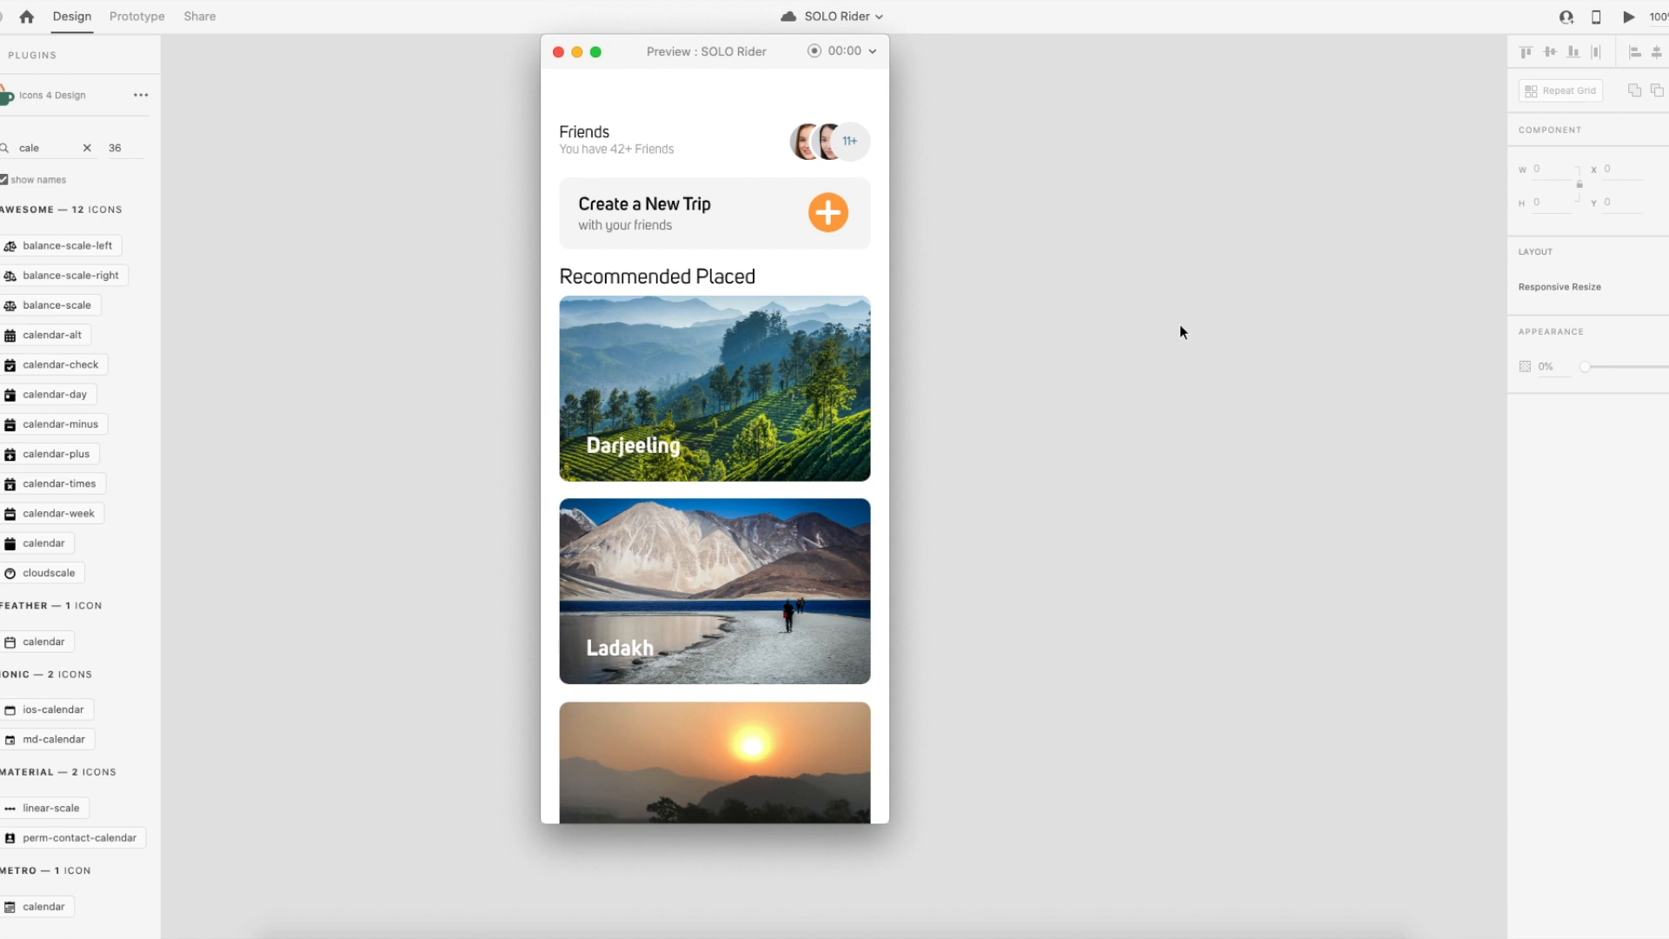
click(827, 223)
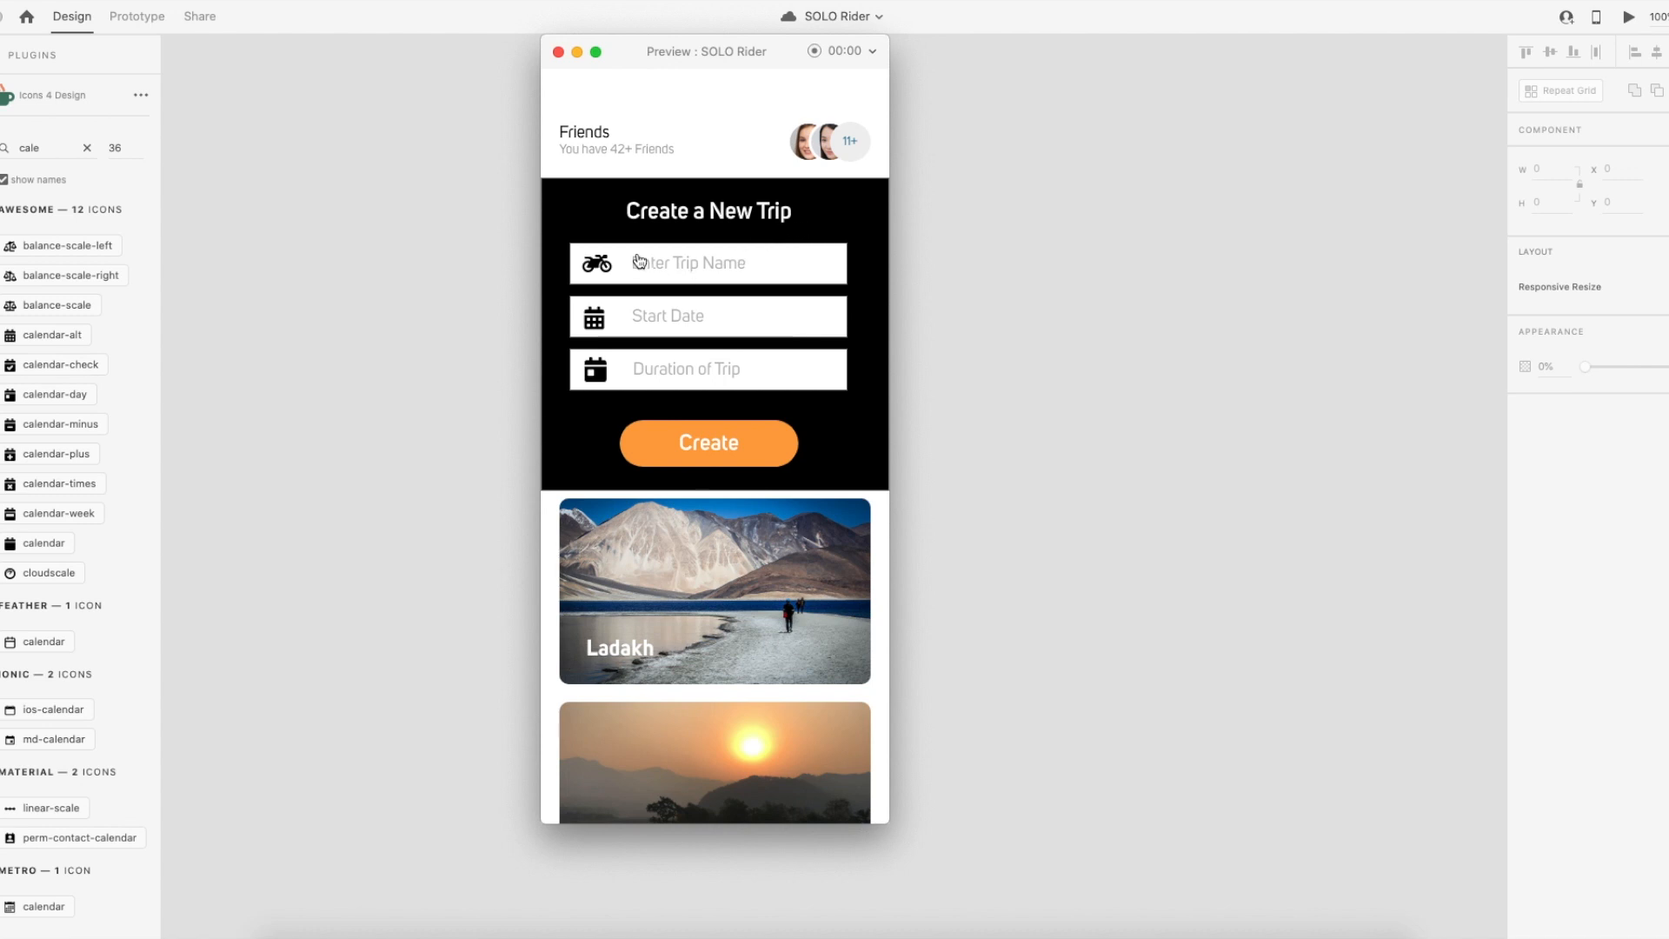
click(558, 53)
Switch the sign-in component on the Onboarding-1 artboard from Sign up to its Default State and save the document.
drag(1040, 421, 942, 426)
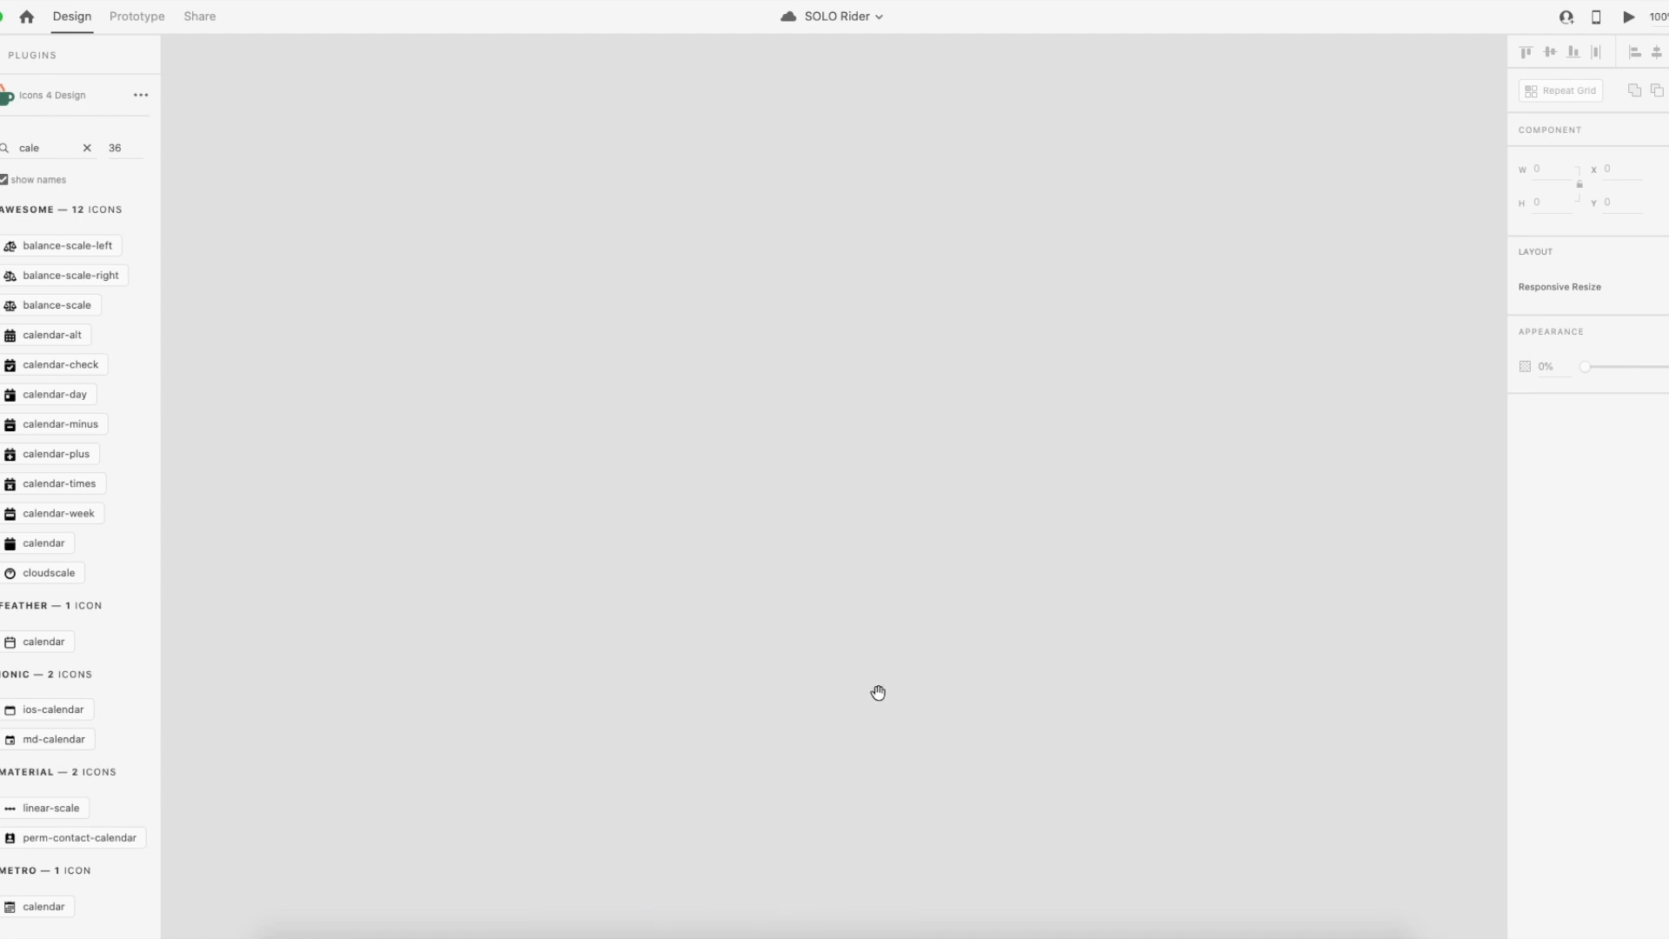
scroll(878, 693, down, 15)
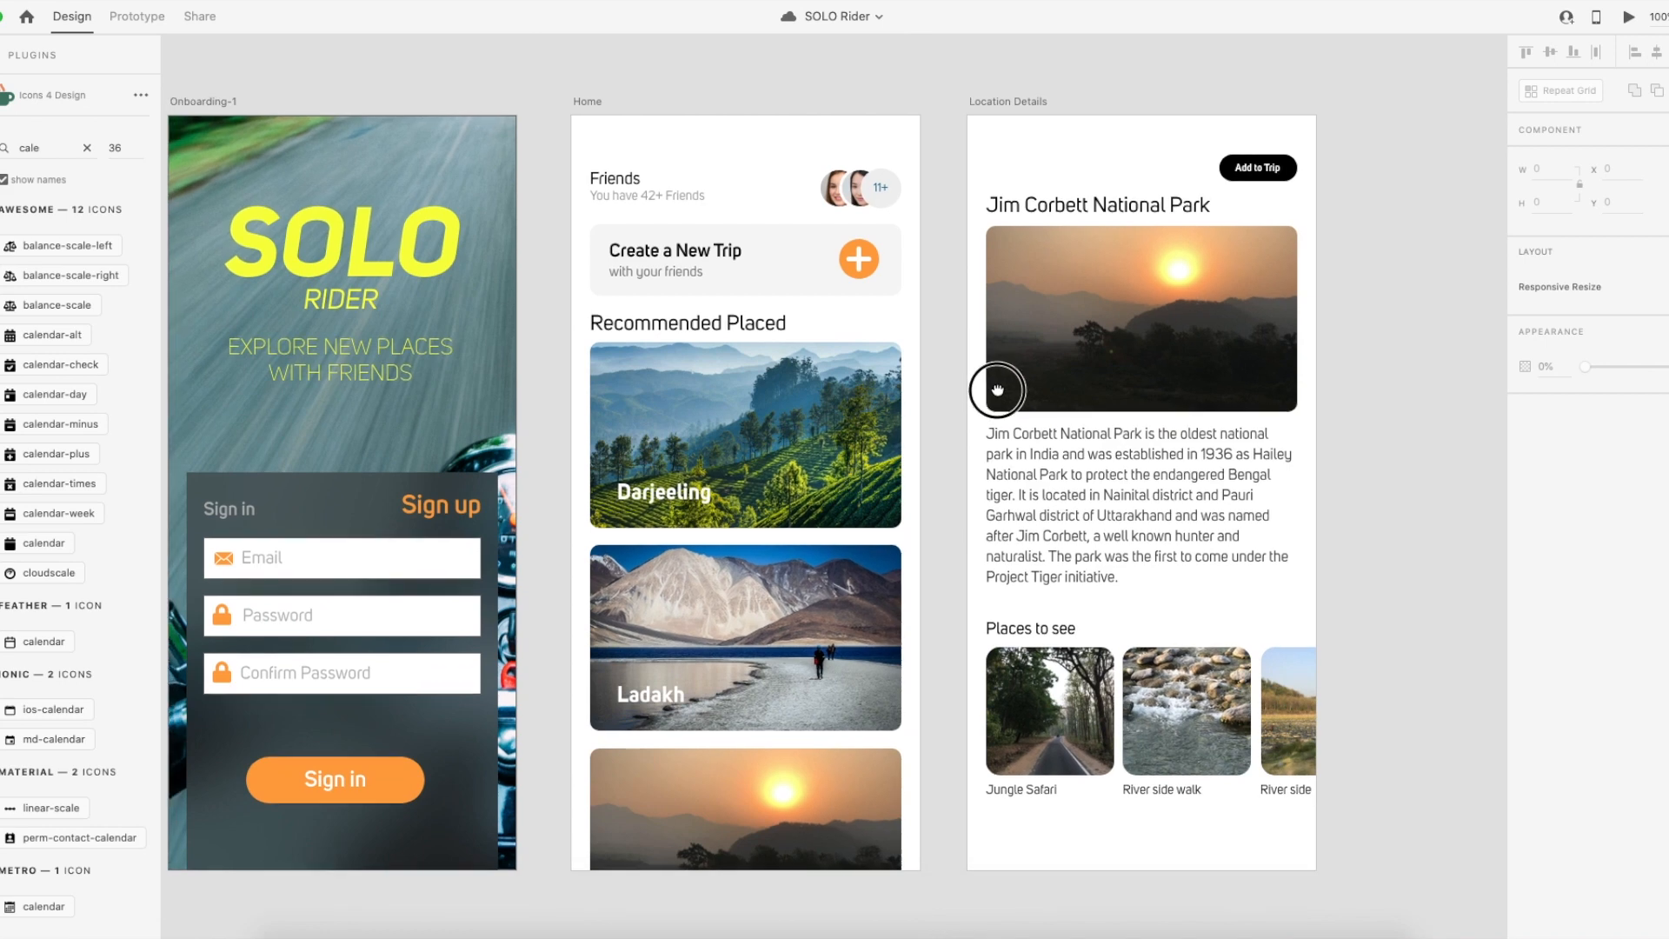
mouse_move(998, 390)
mouse_down()
mouse_move(1032, 361)
mouse_move(1017, 377)
mouse_up()
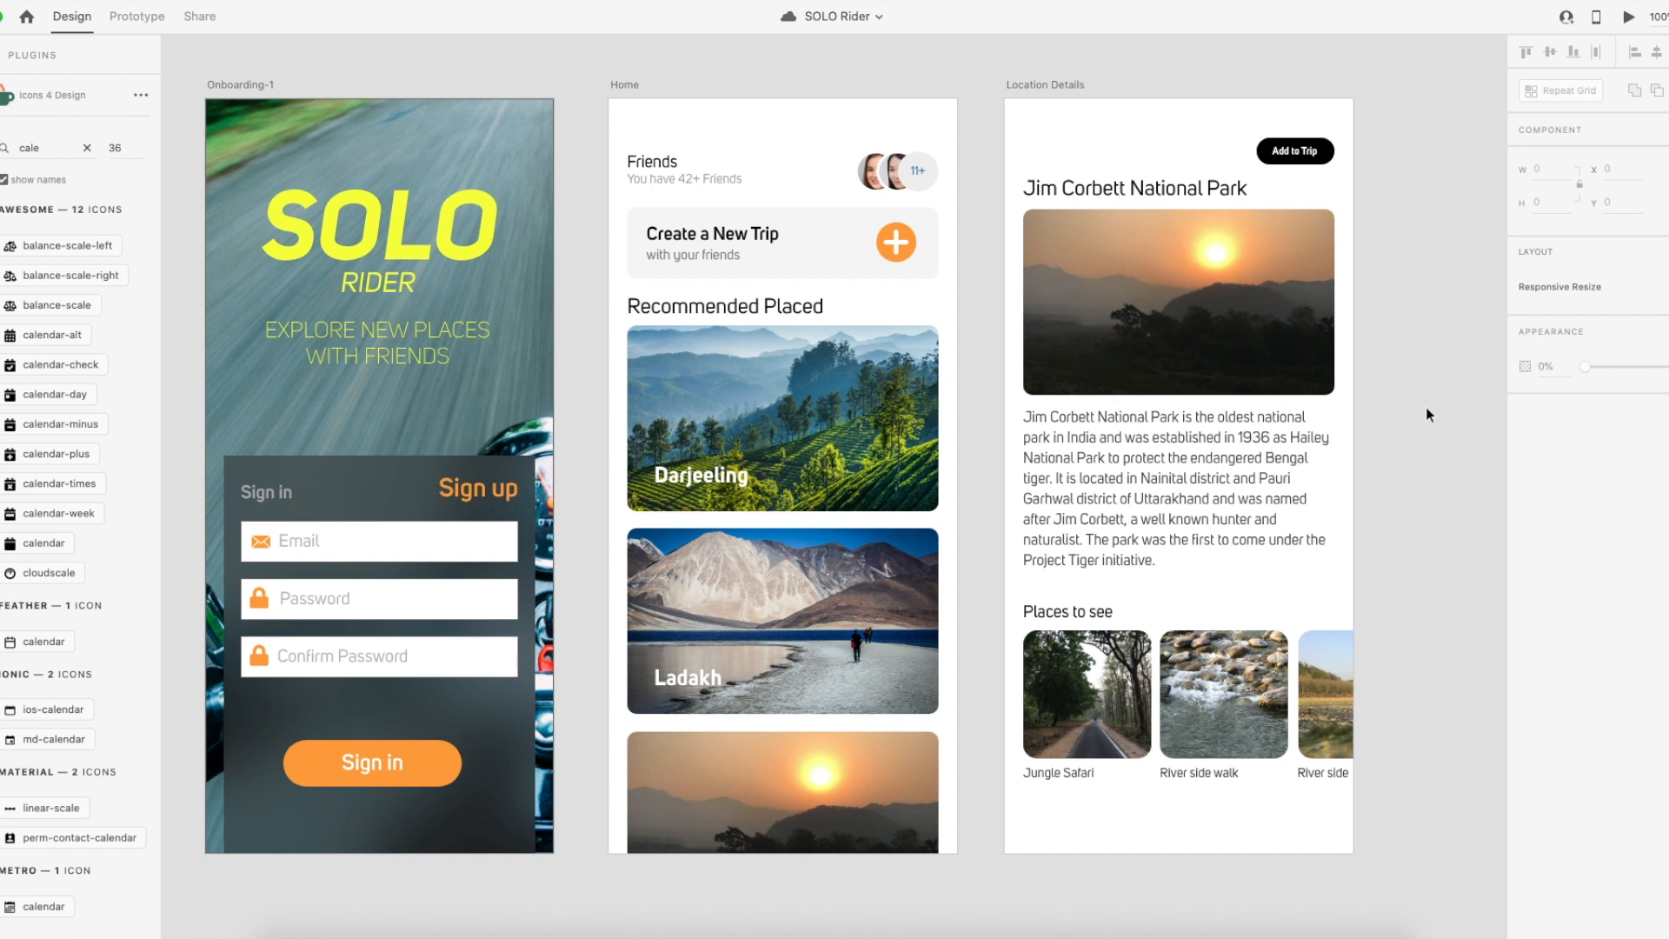
click(426, 495)
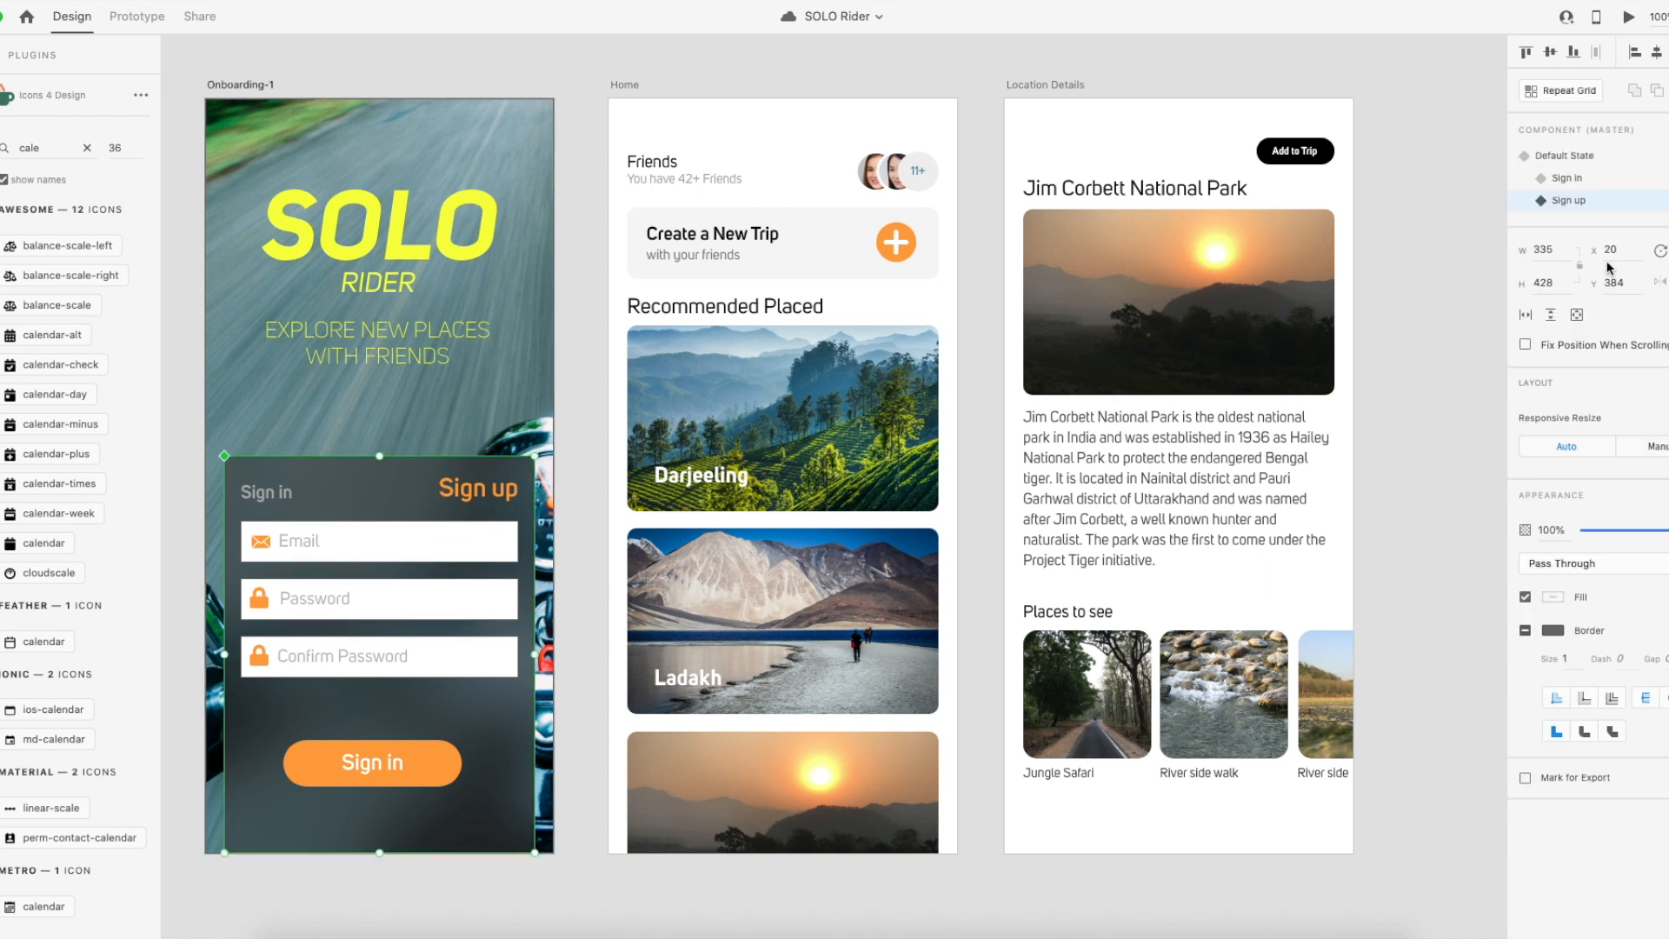
key(Delete)
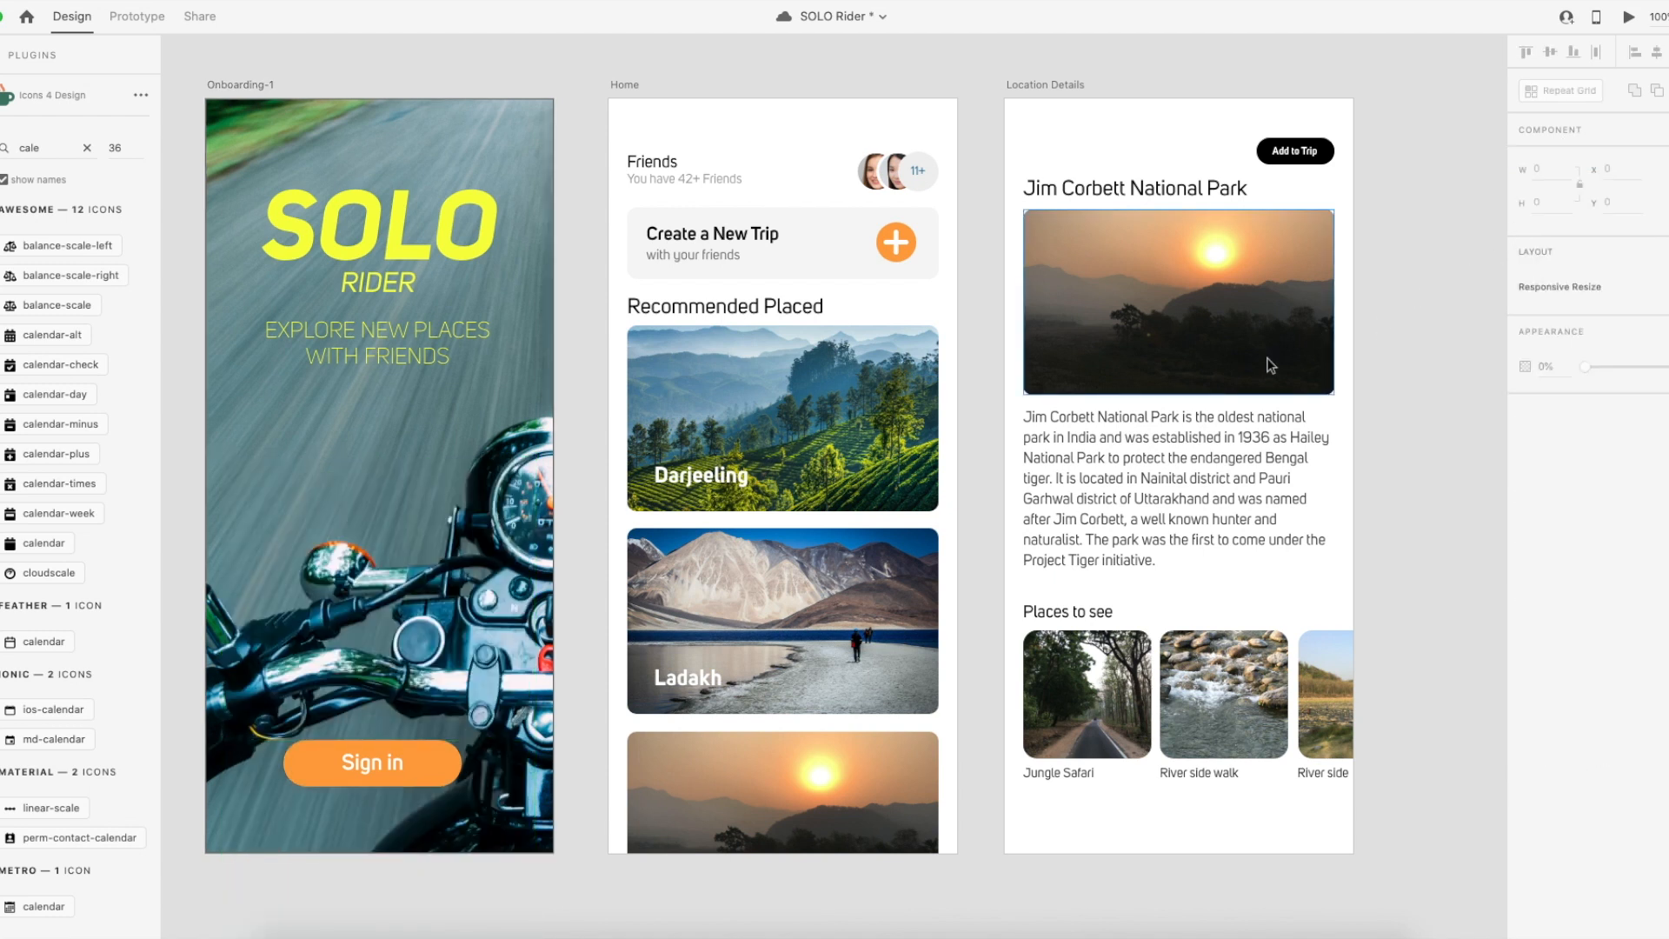
scroll(1206, 374, left, 2)
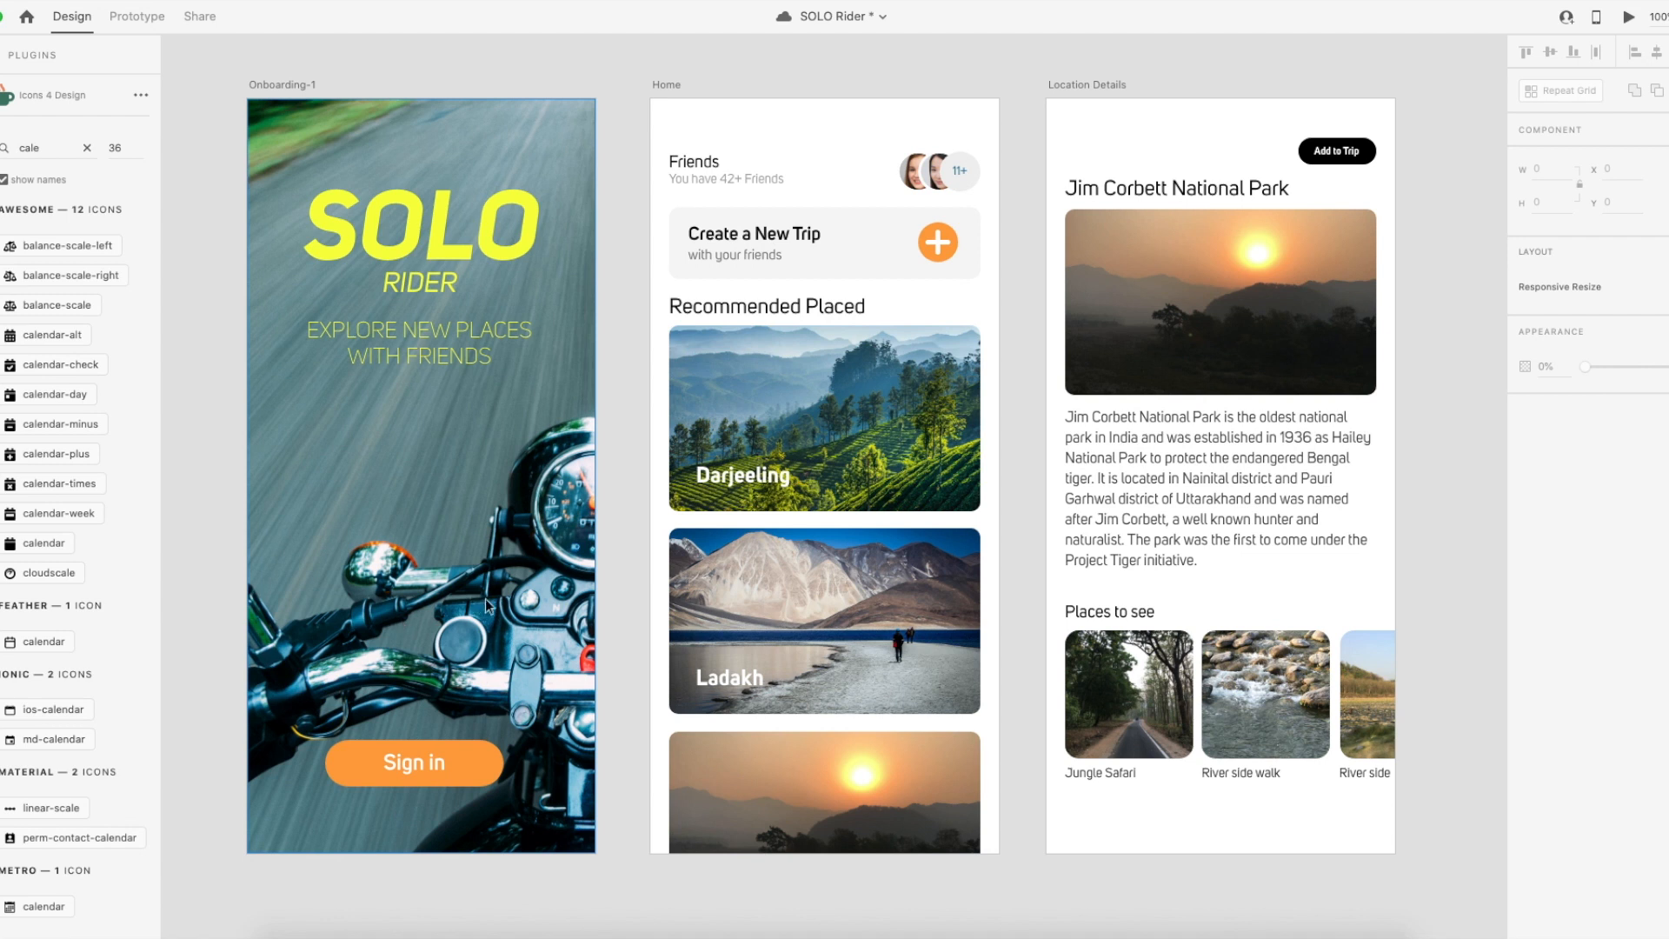
click(422, 762)
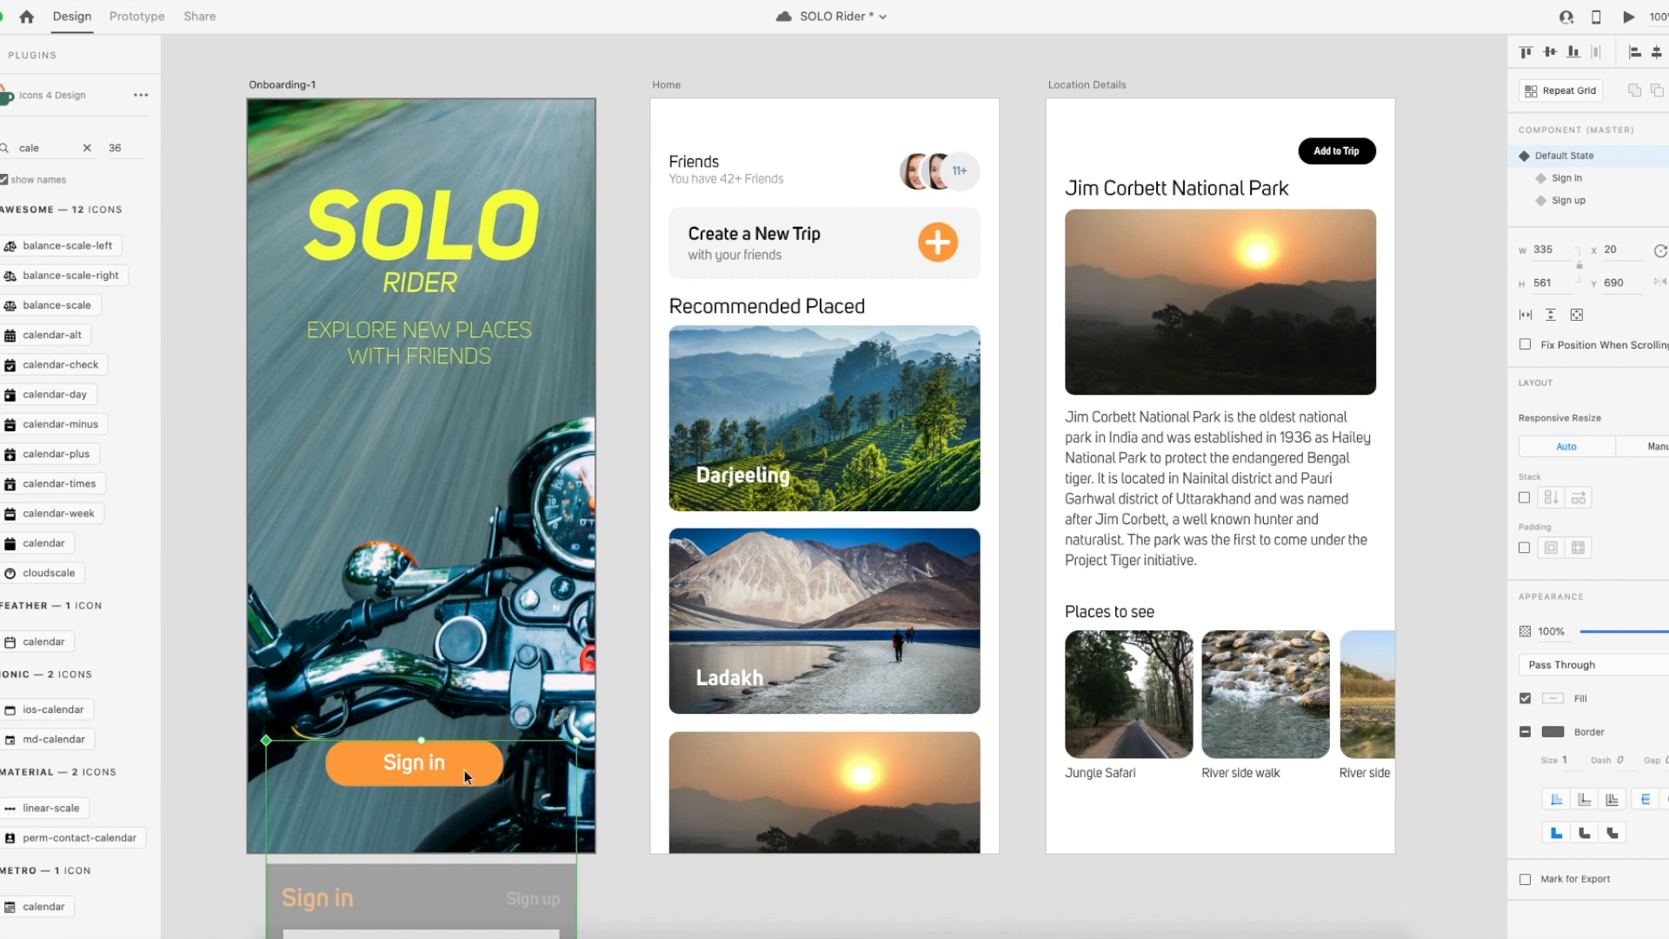
click(271, 800)
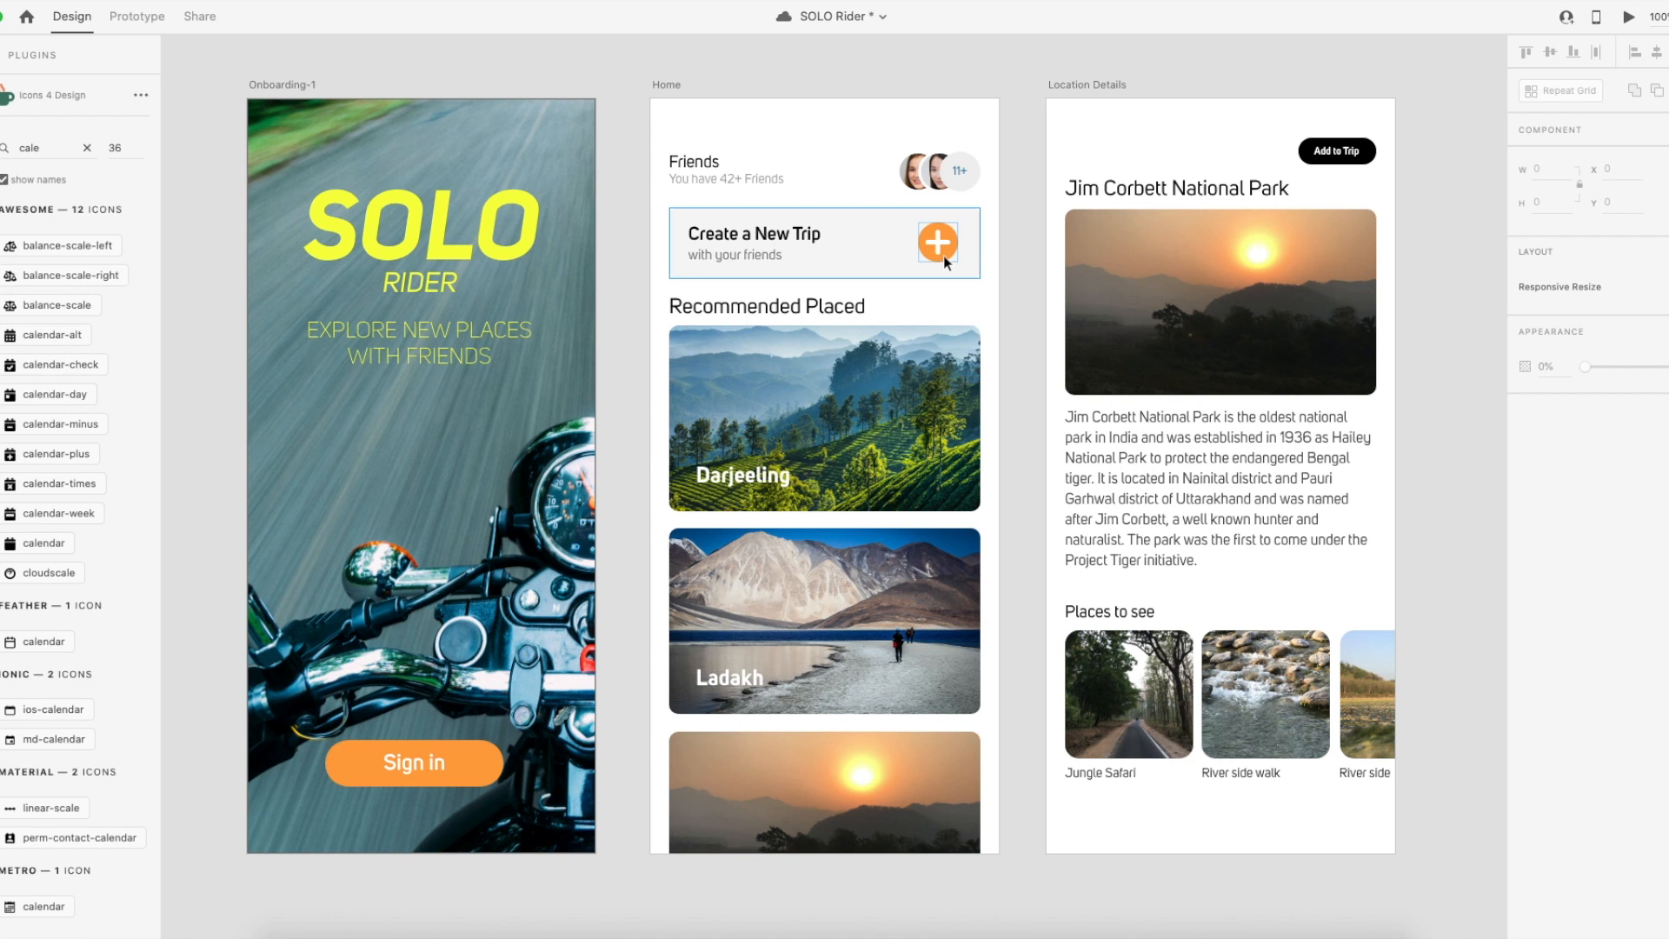
scroll(942, 261, right, 3)
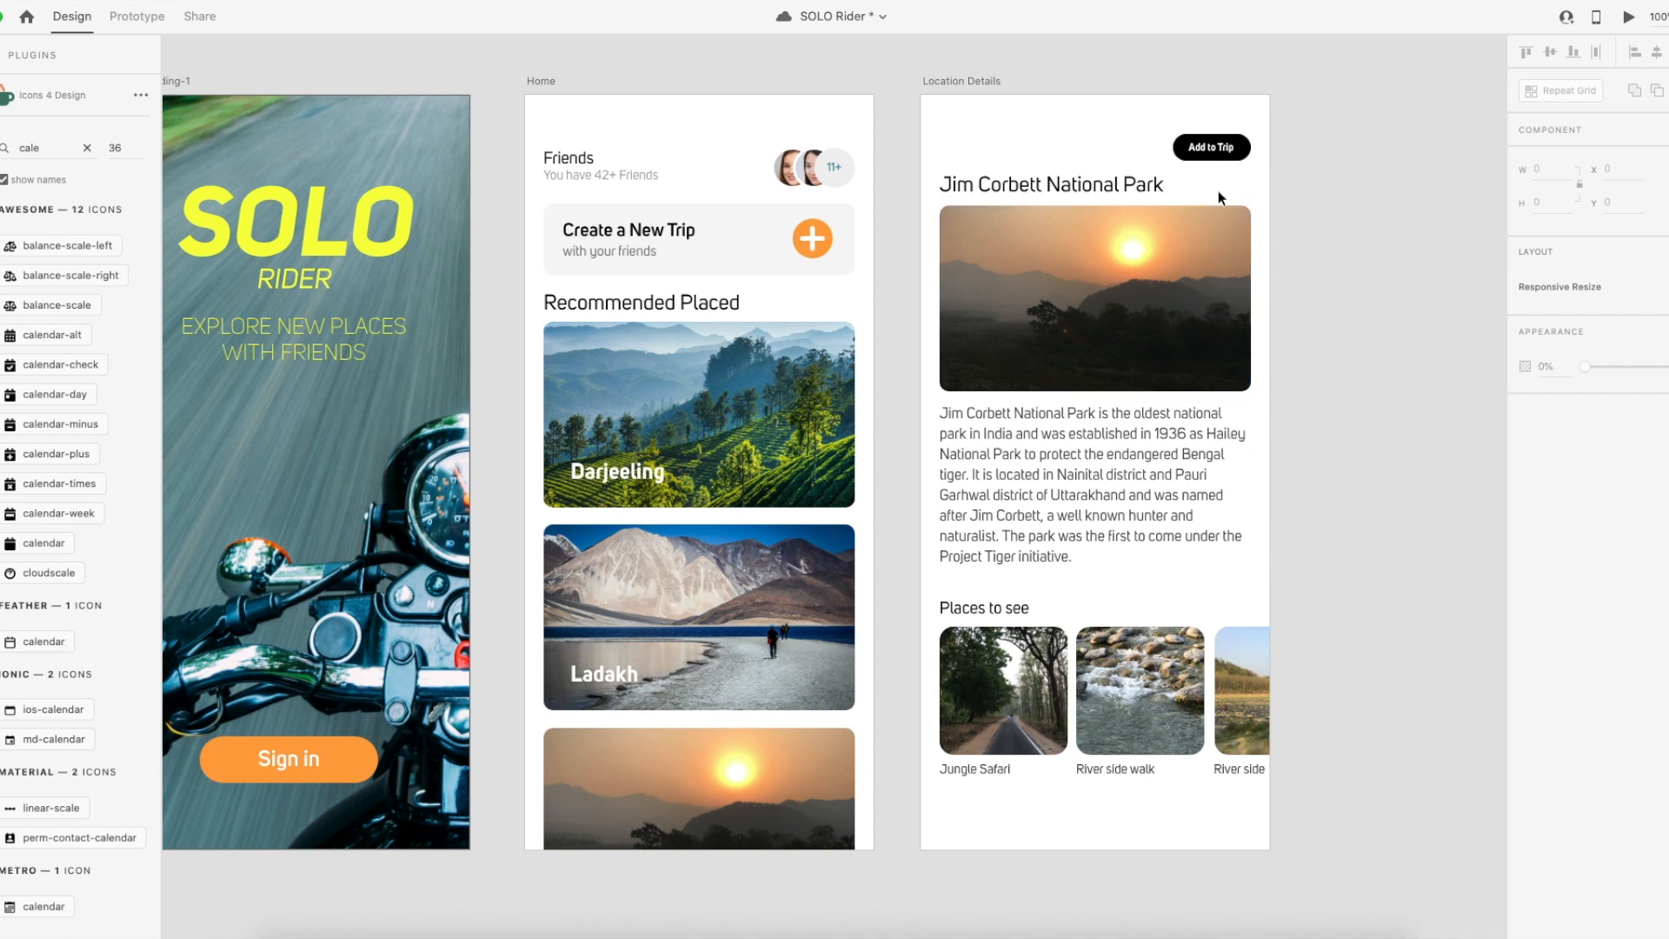
key(ctrl+s)
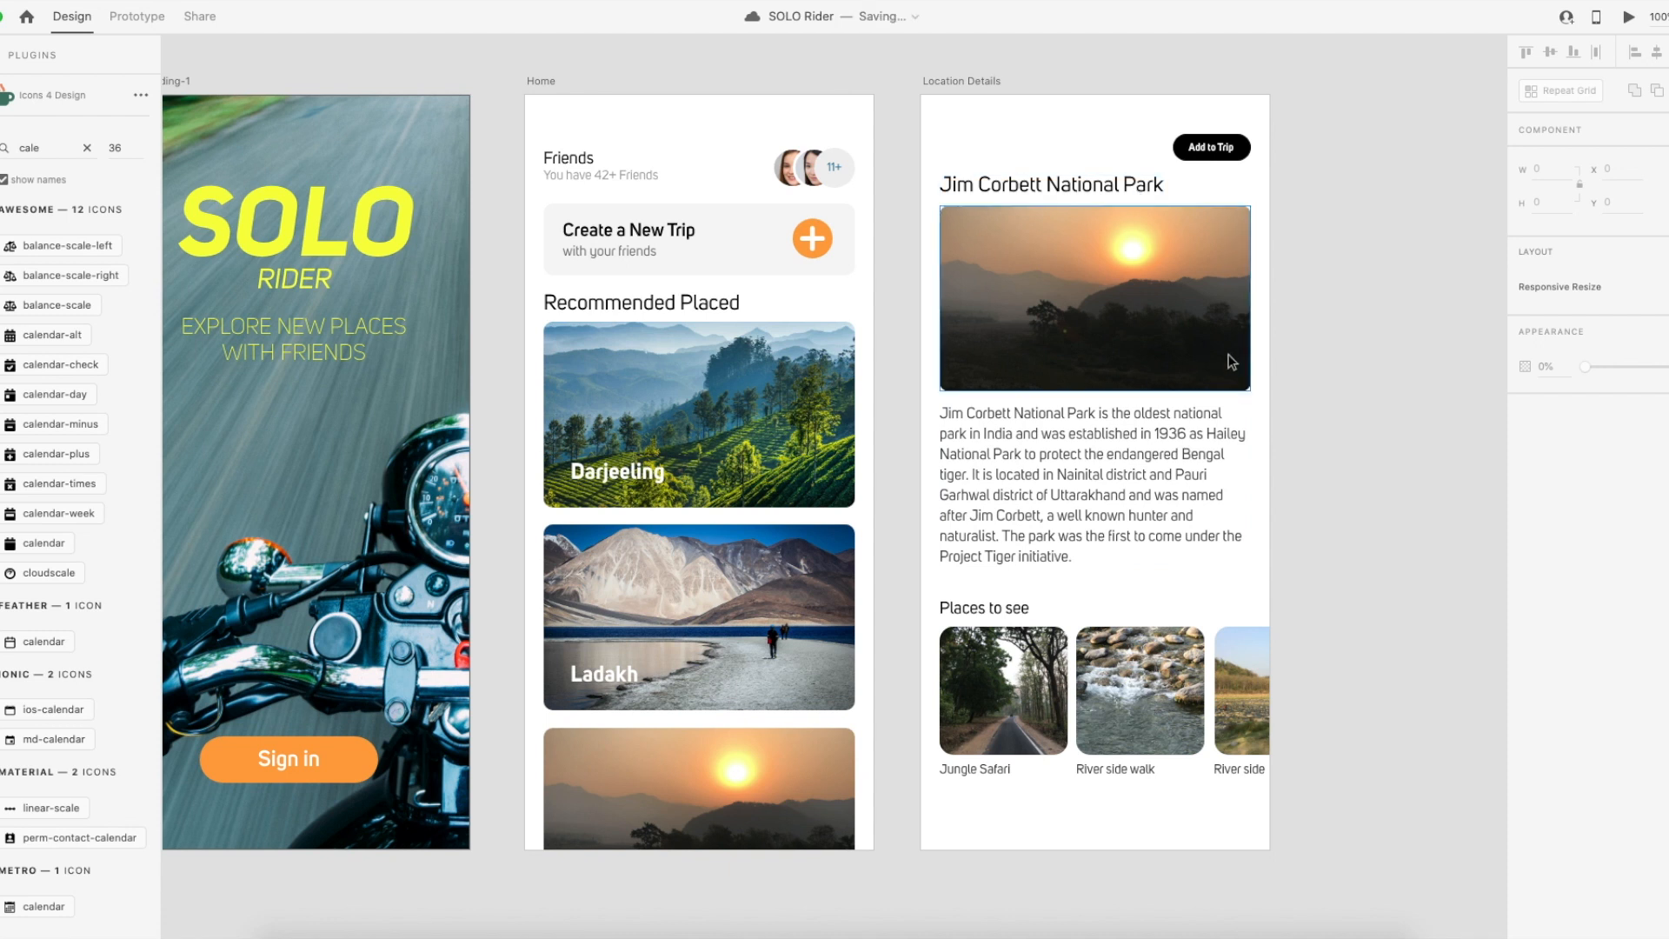
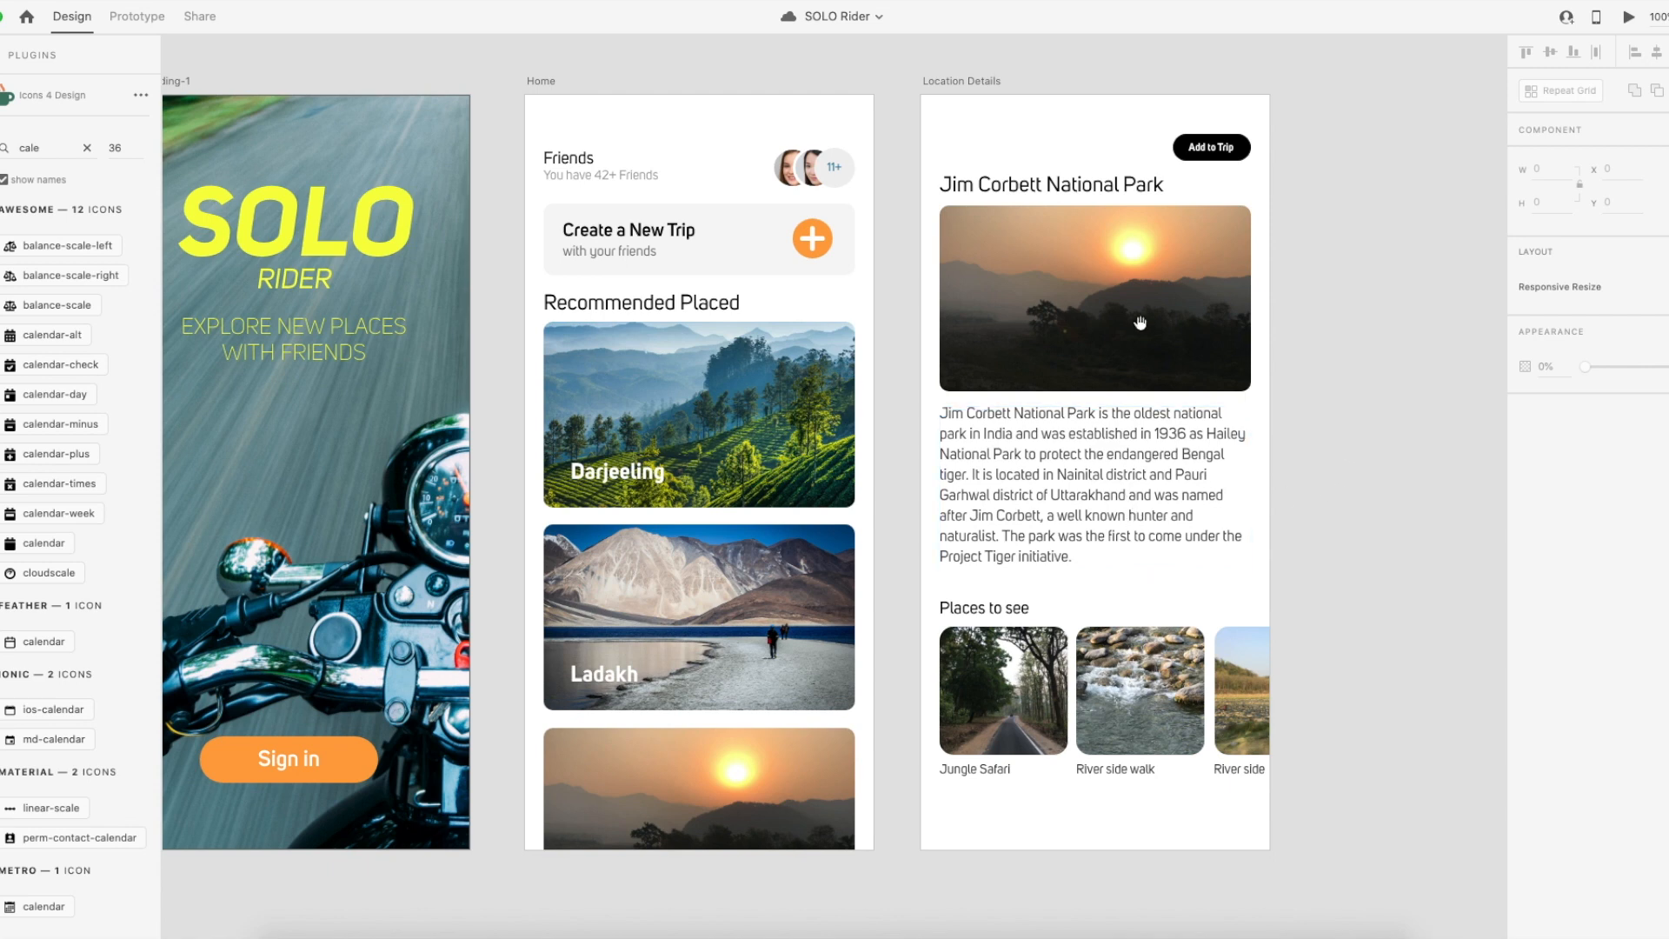
Add an iPhone X/XS/11 Pro artboard beside Location Details and name it My Trip.
scroll(1139, 321, right, 2)
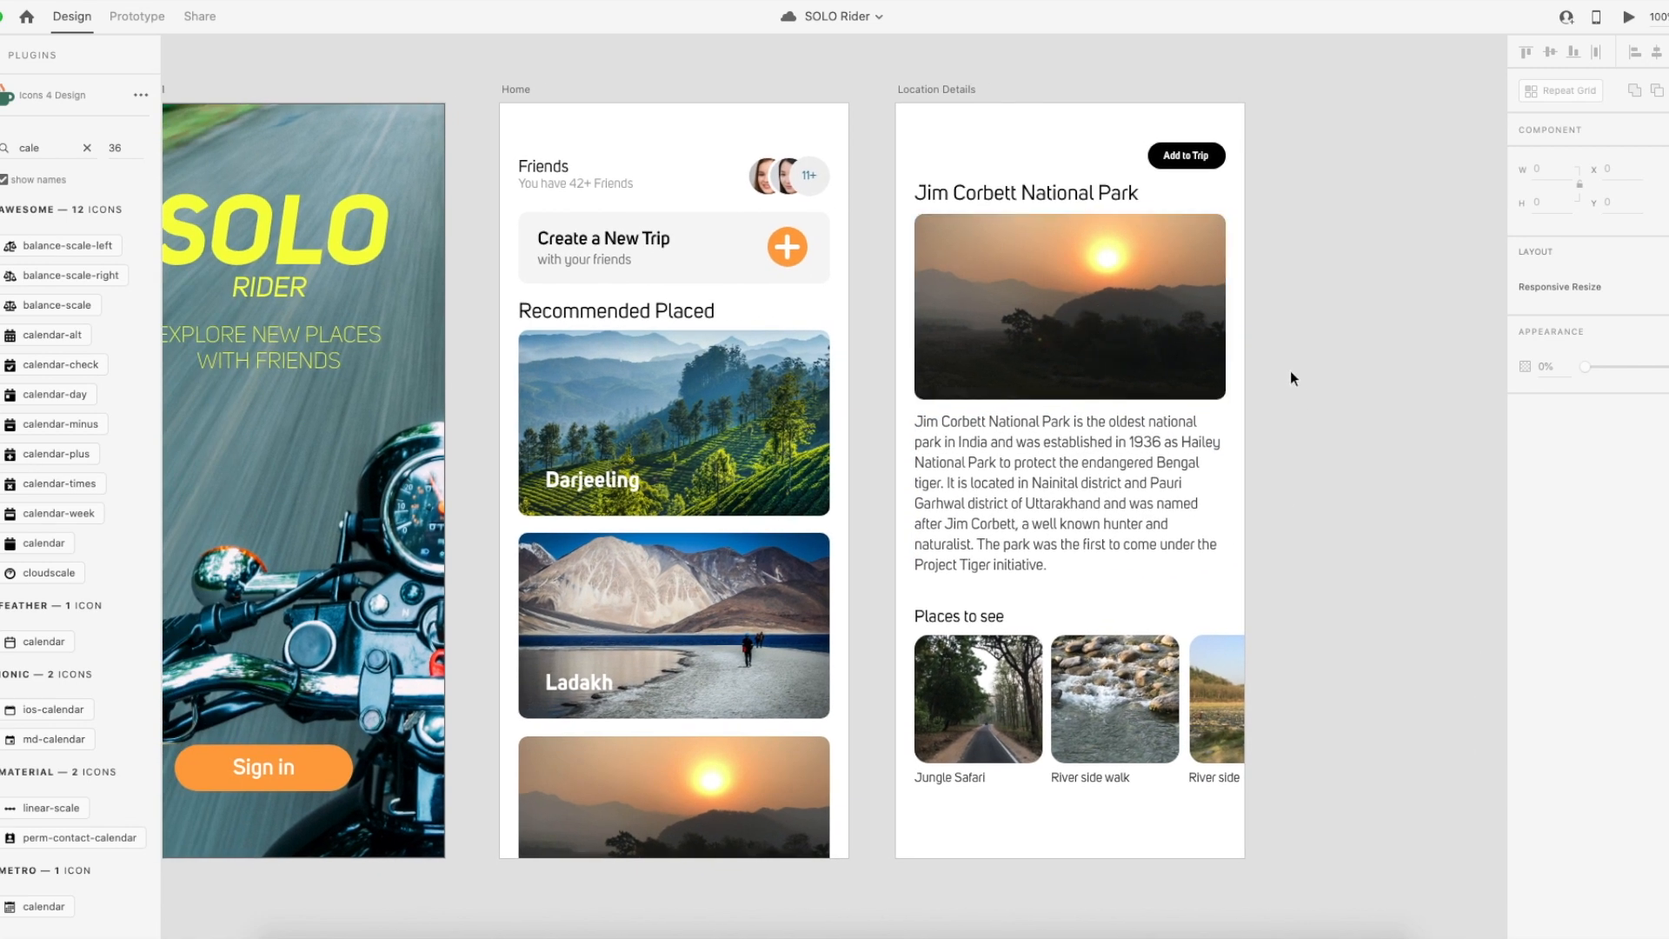
scroll(1301, 371, right, 5)
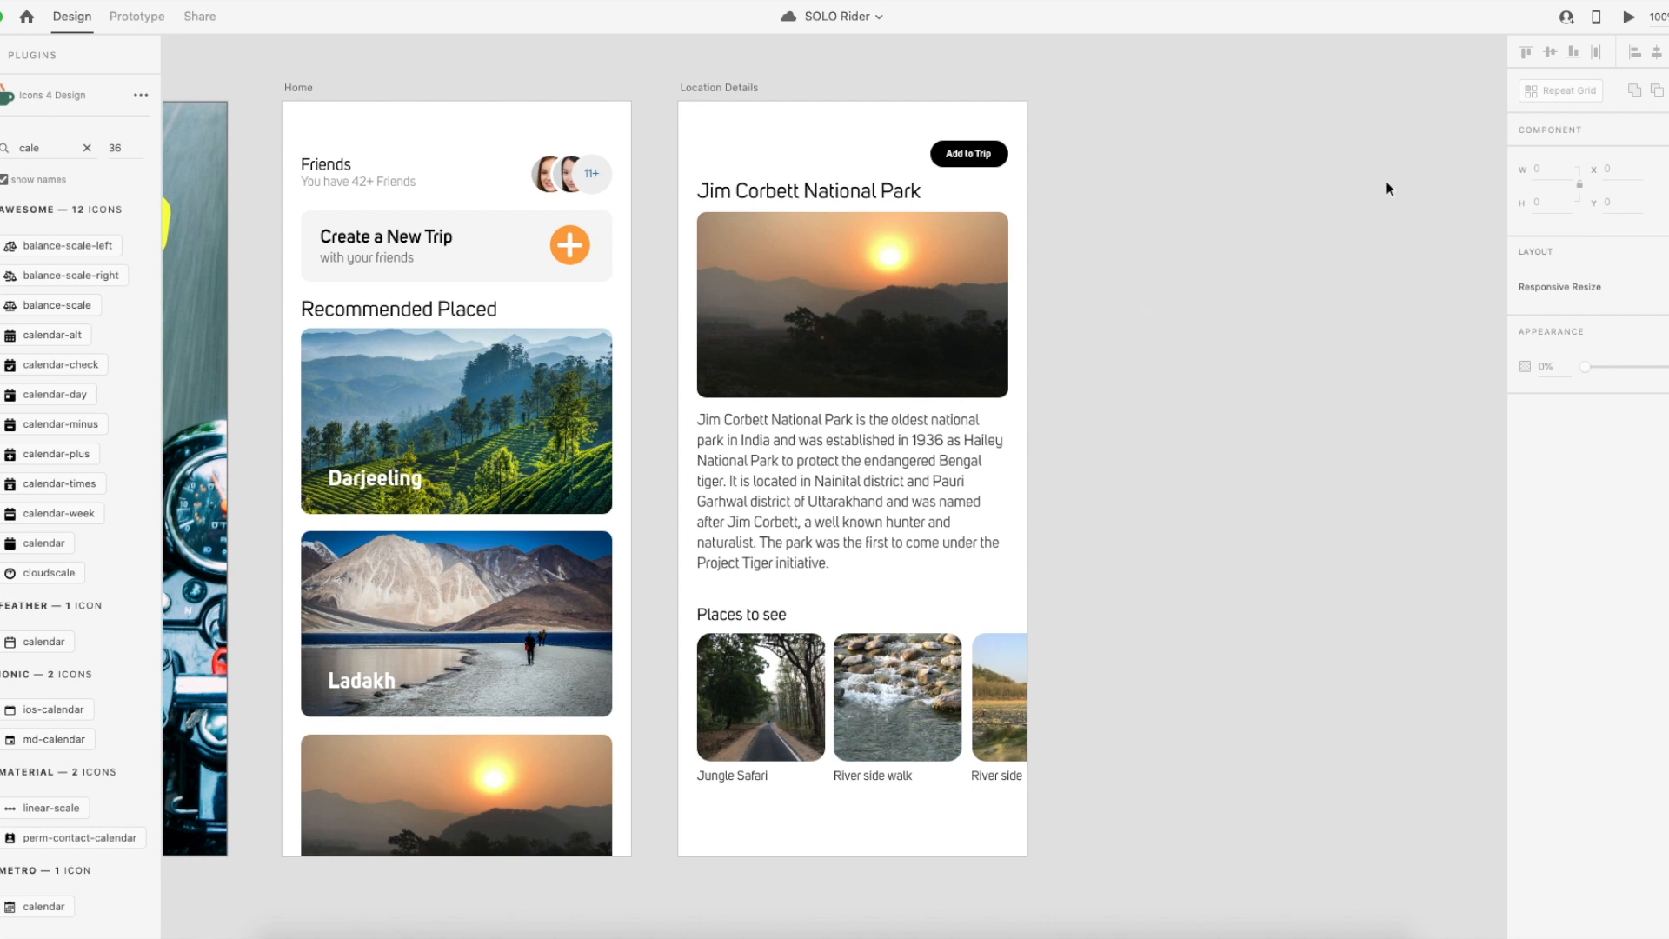
key(a)
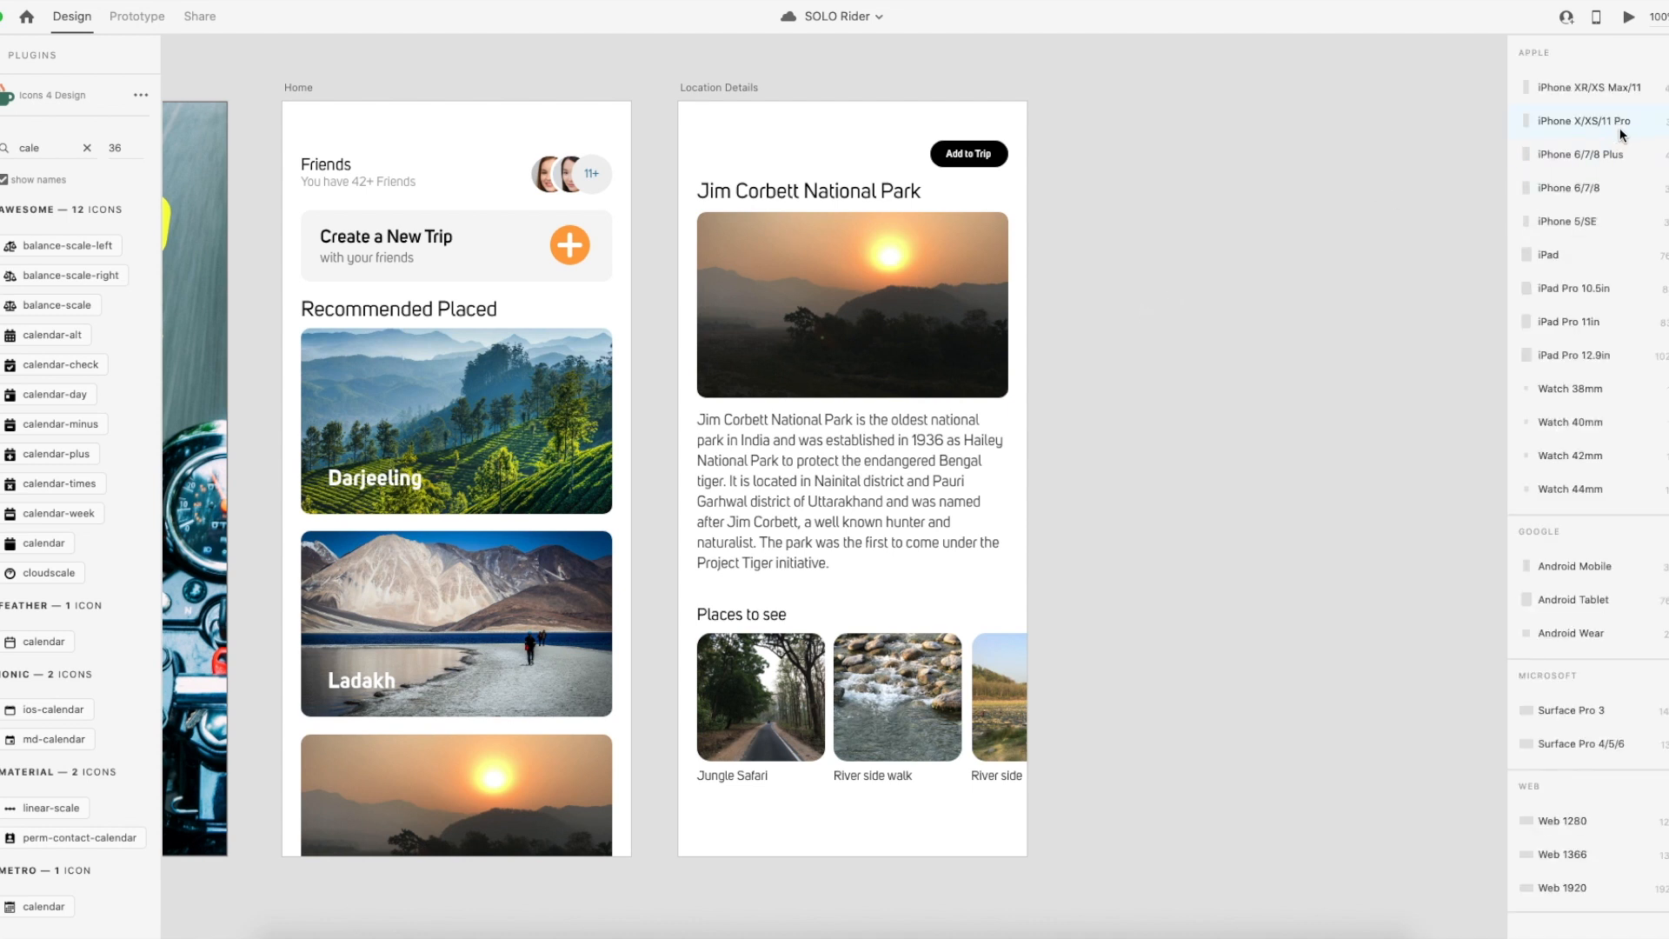
click(1619, 124)
click(1151, 88)
drag(1150, 88, 1139, 86)
double_click(1124, 87)
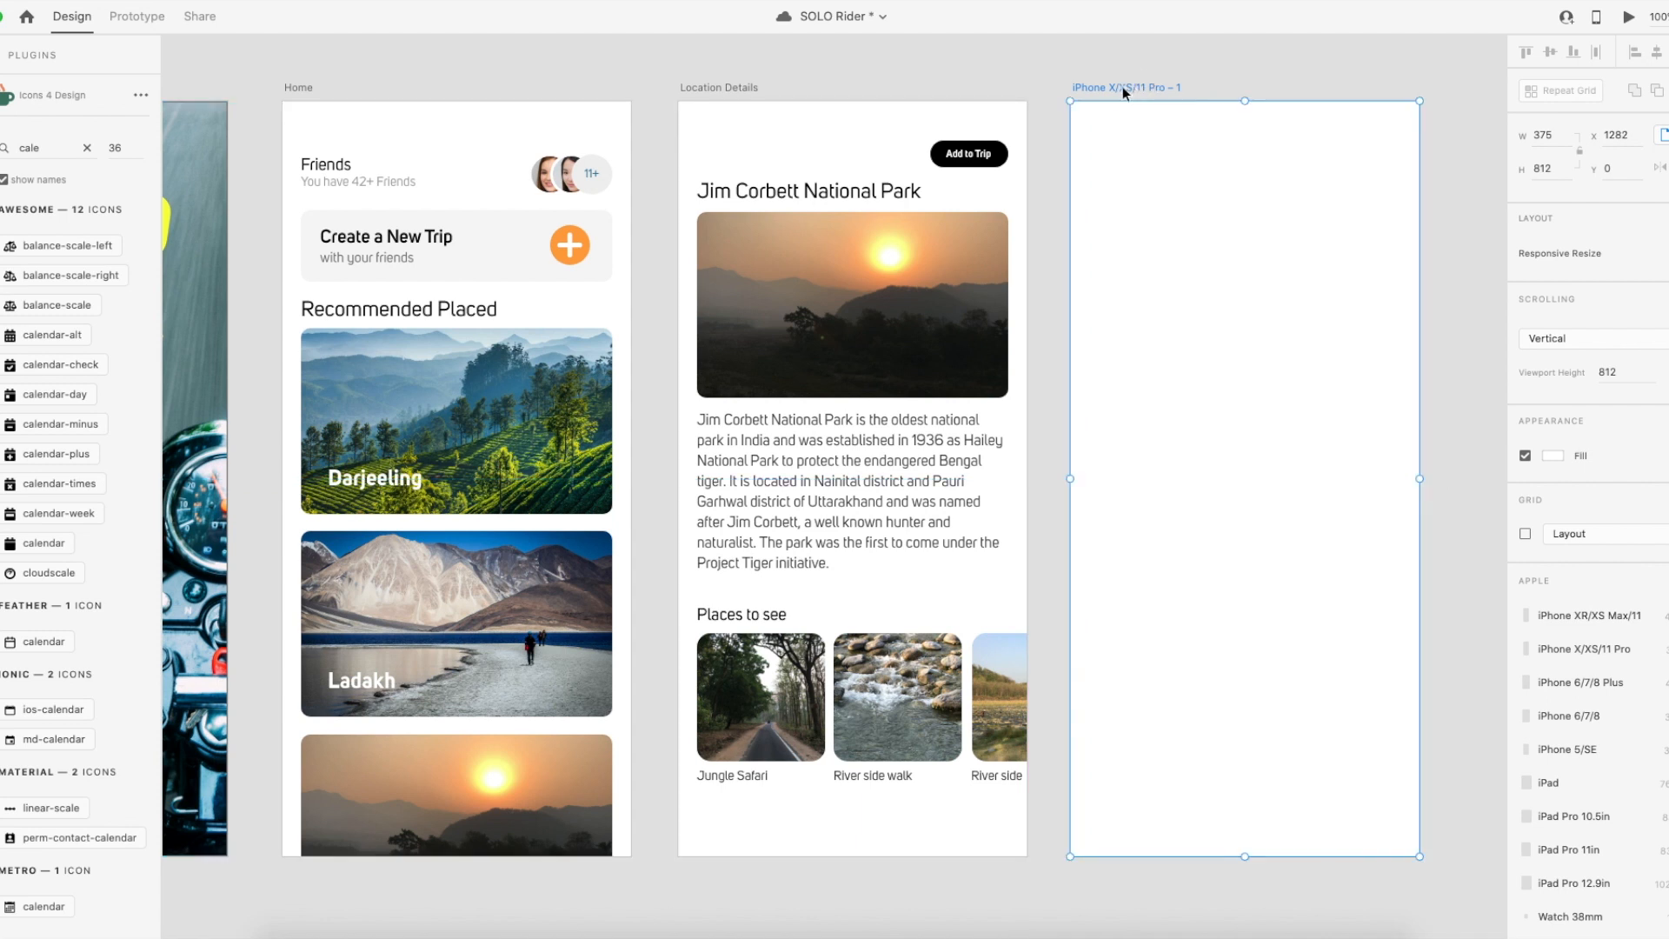
text(My Trip)
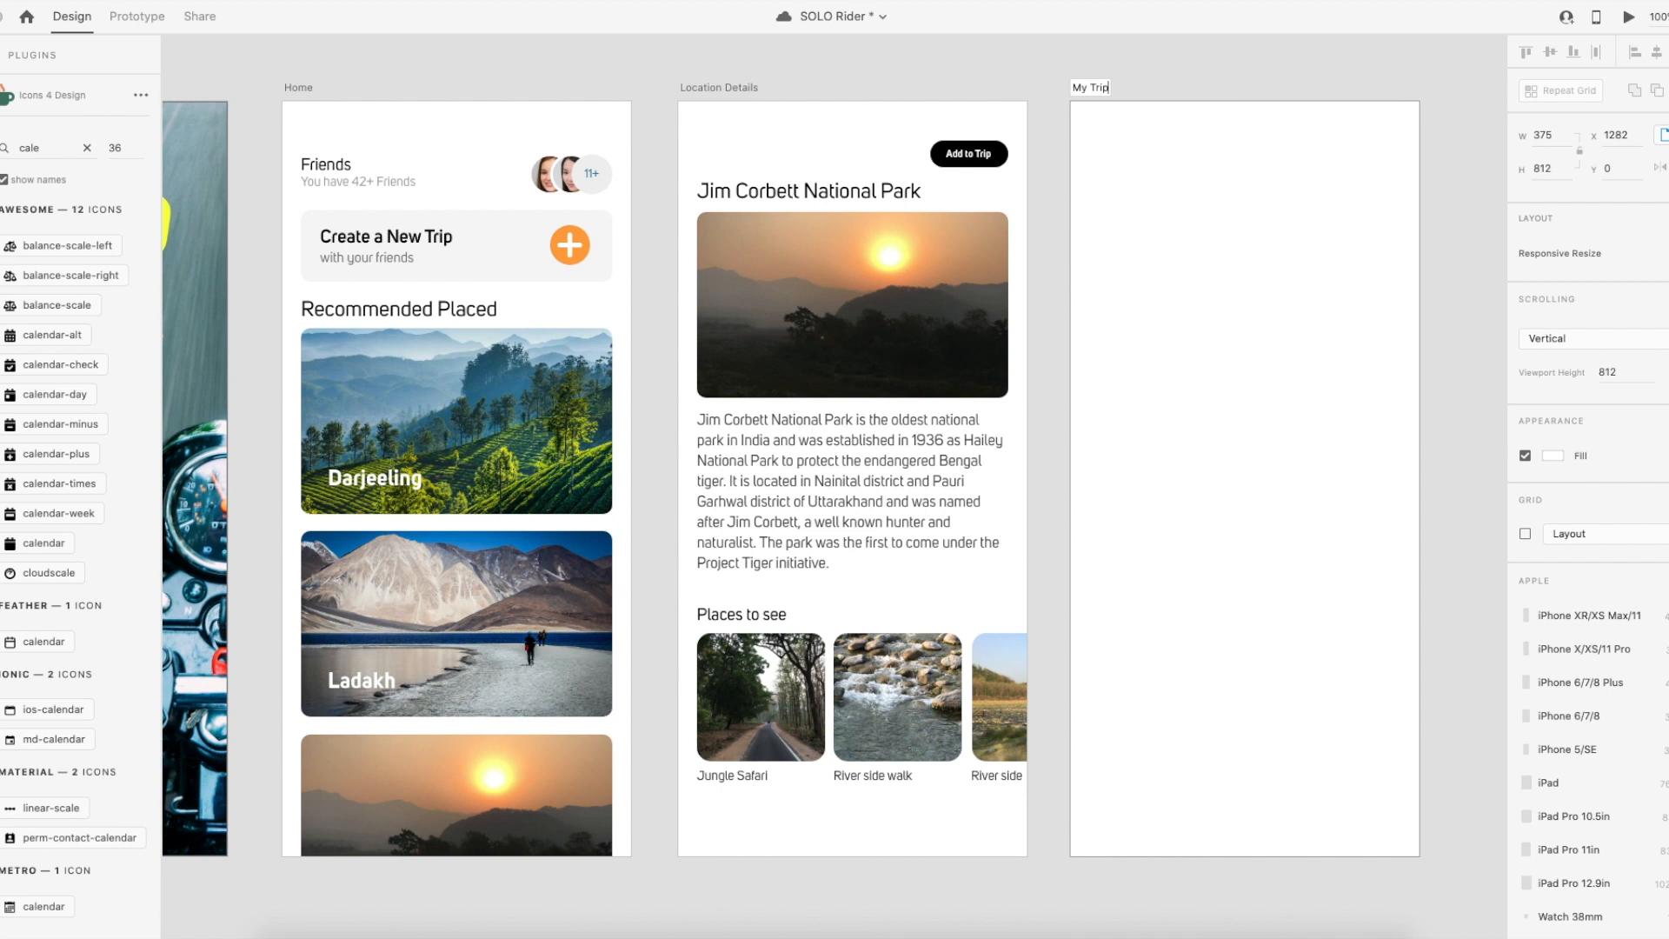
key(Return)
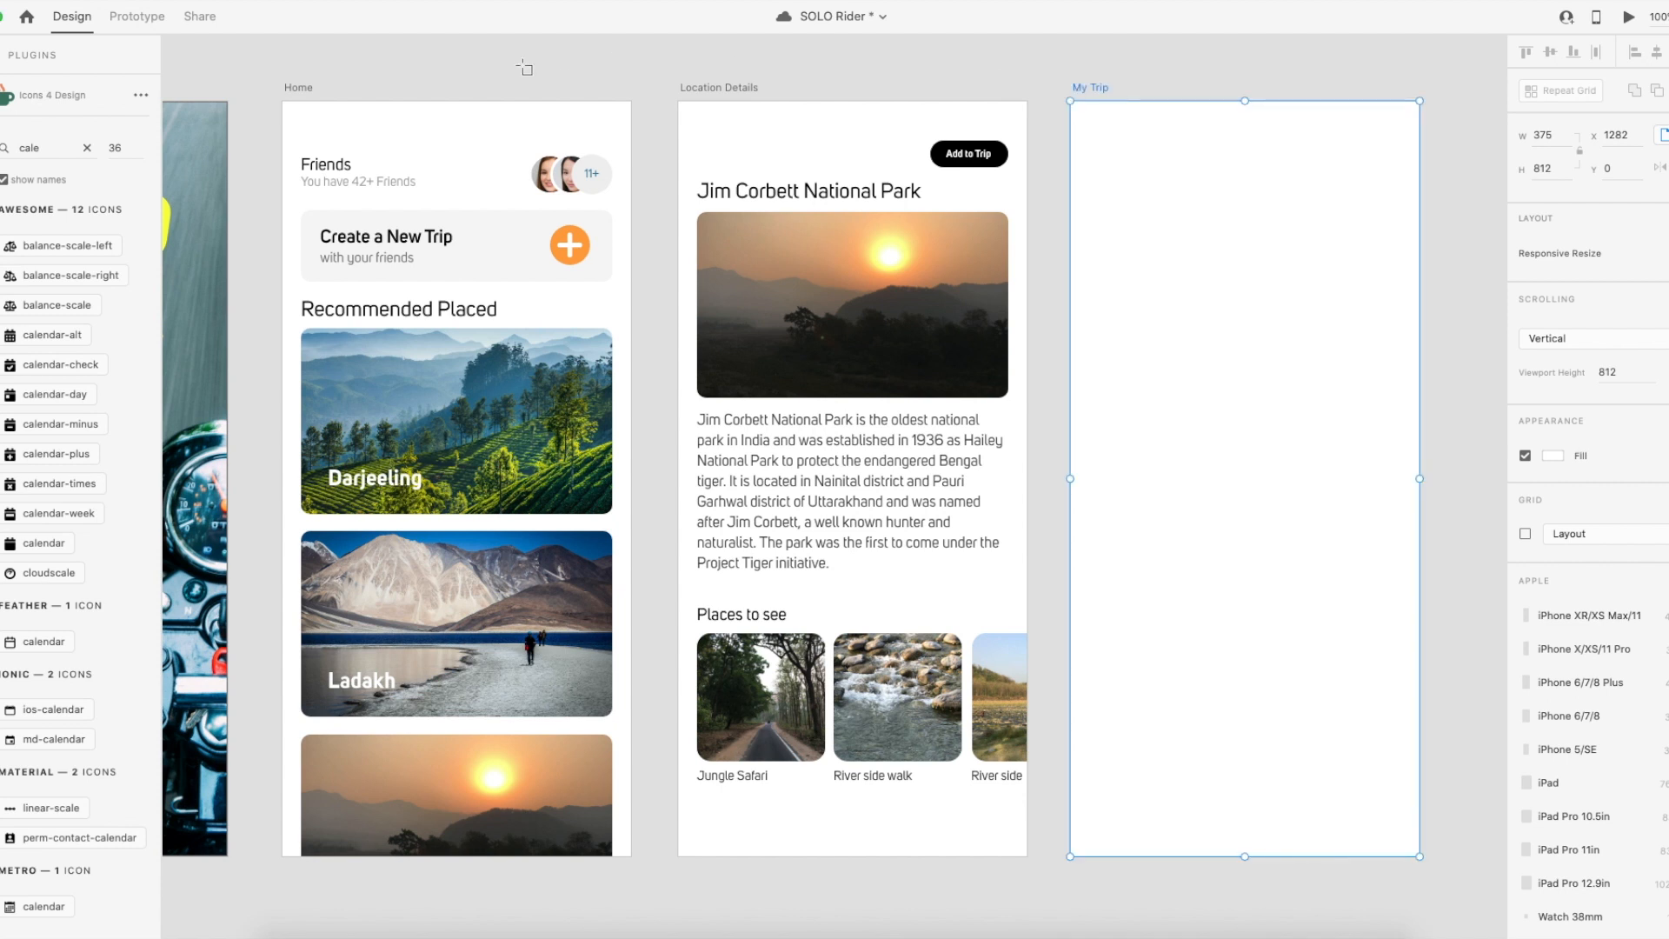
Show the document's layers in place of the icon plugin and save the document.
click(2, 56)
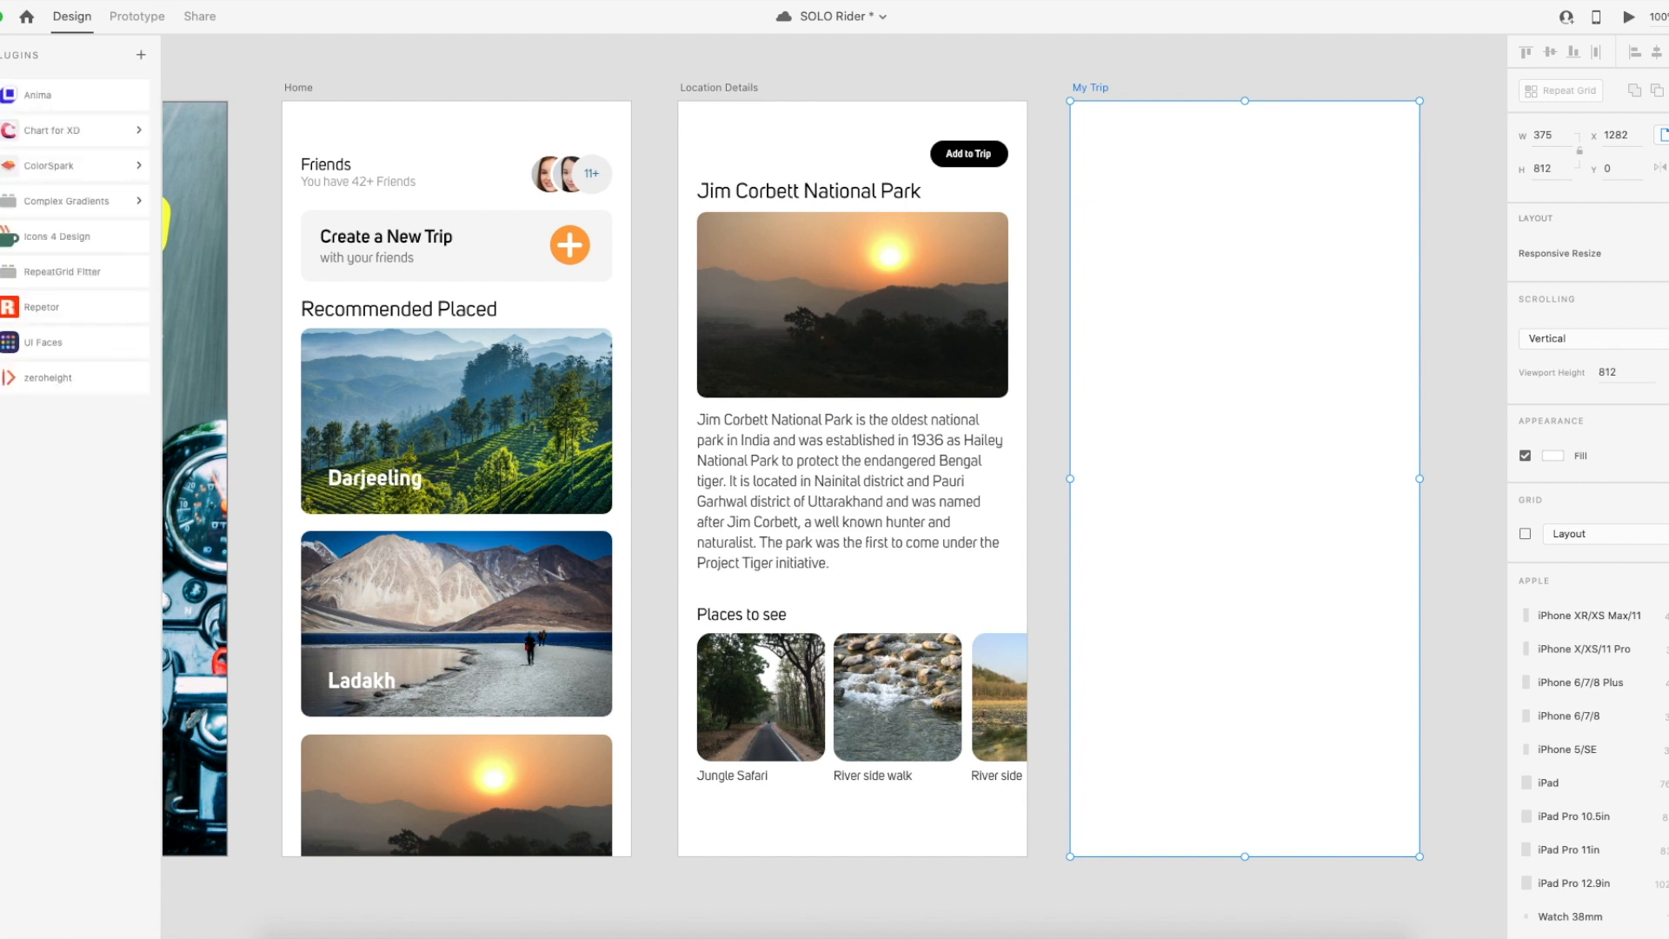
key(ctrl+y)
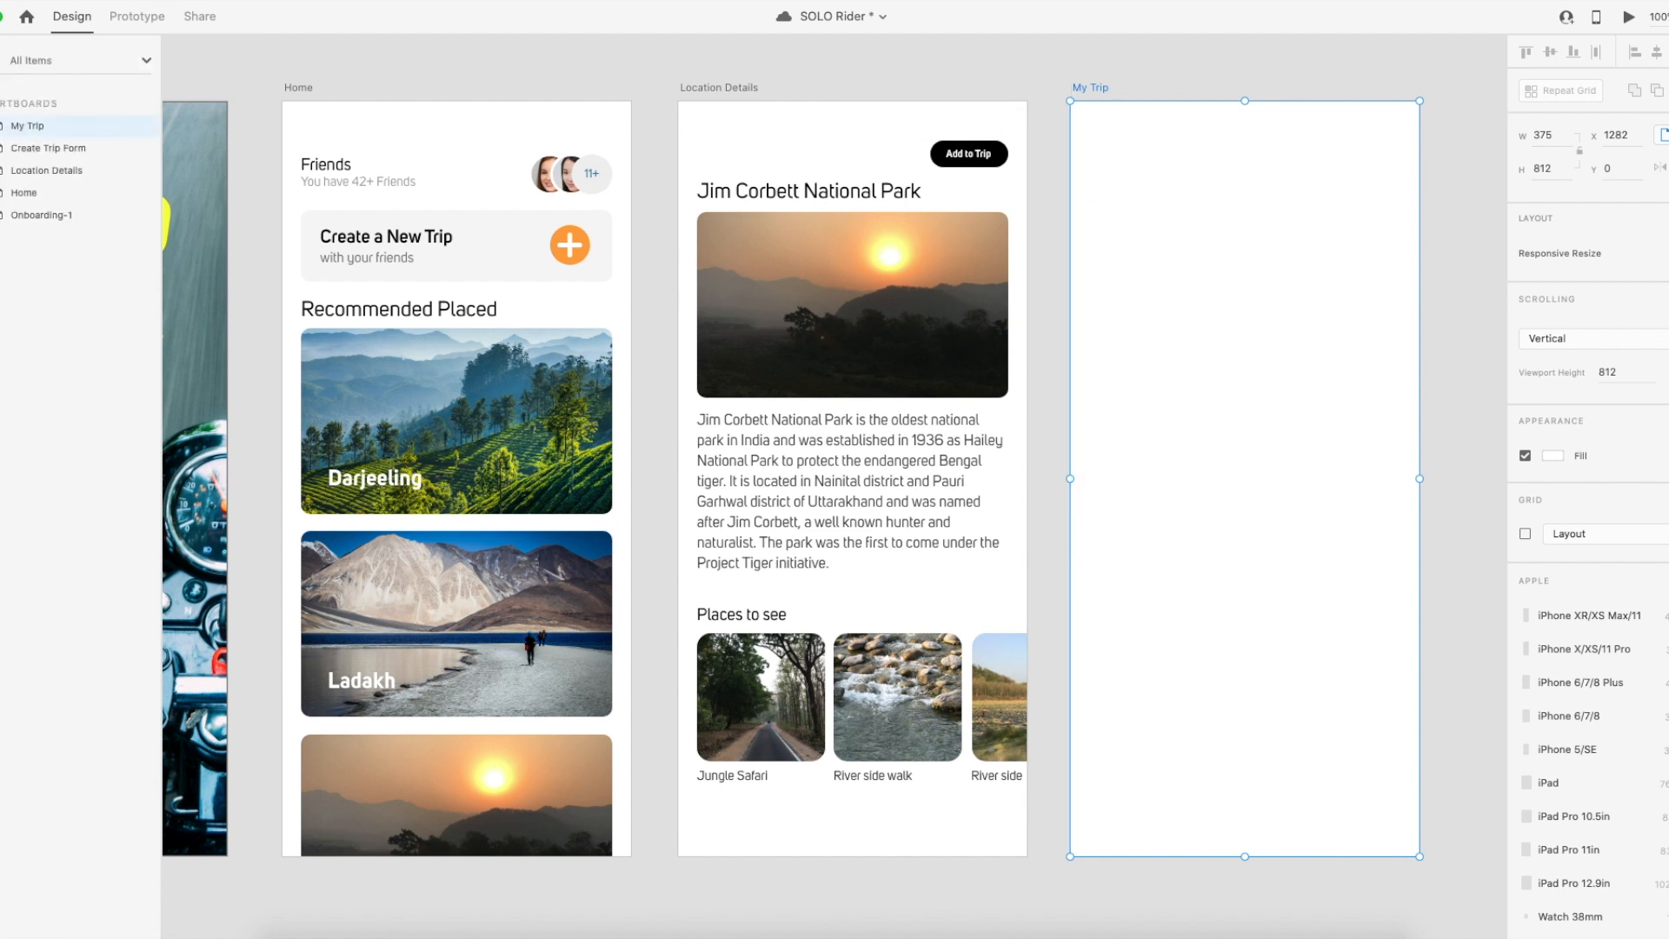
click(905, 54)
key(ctrl+s)
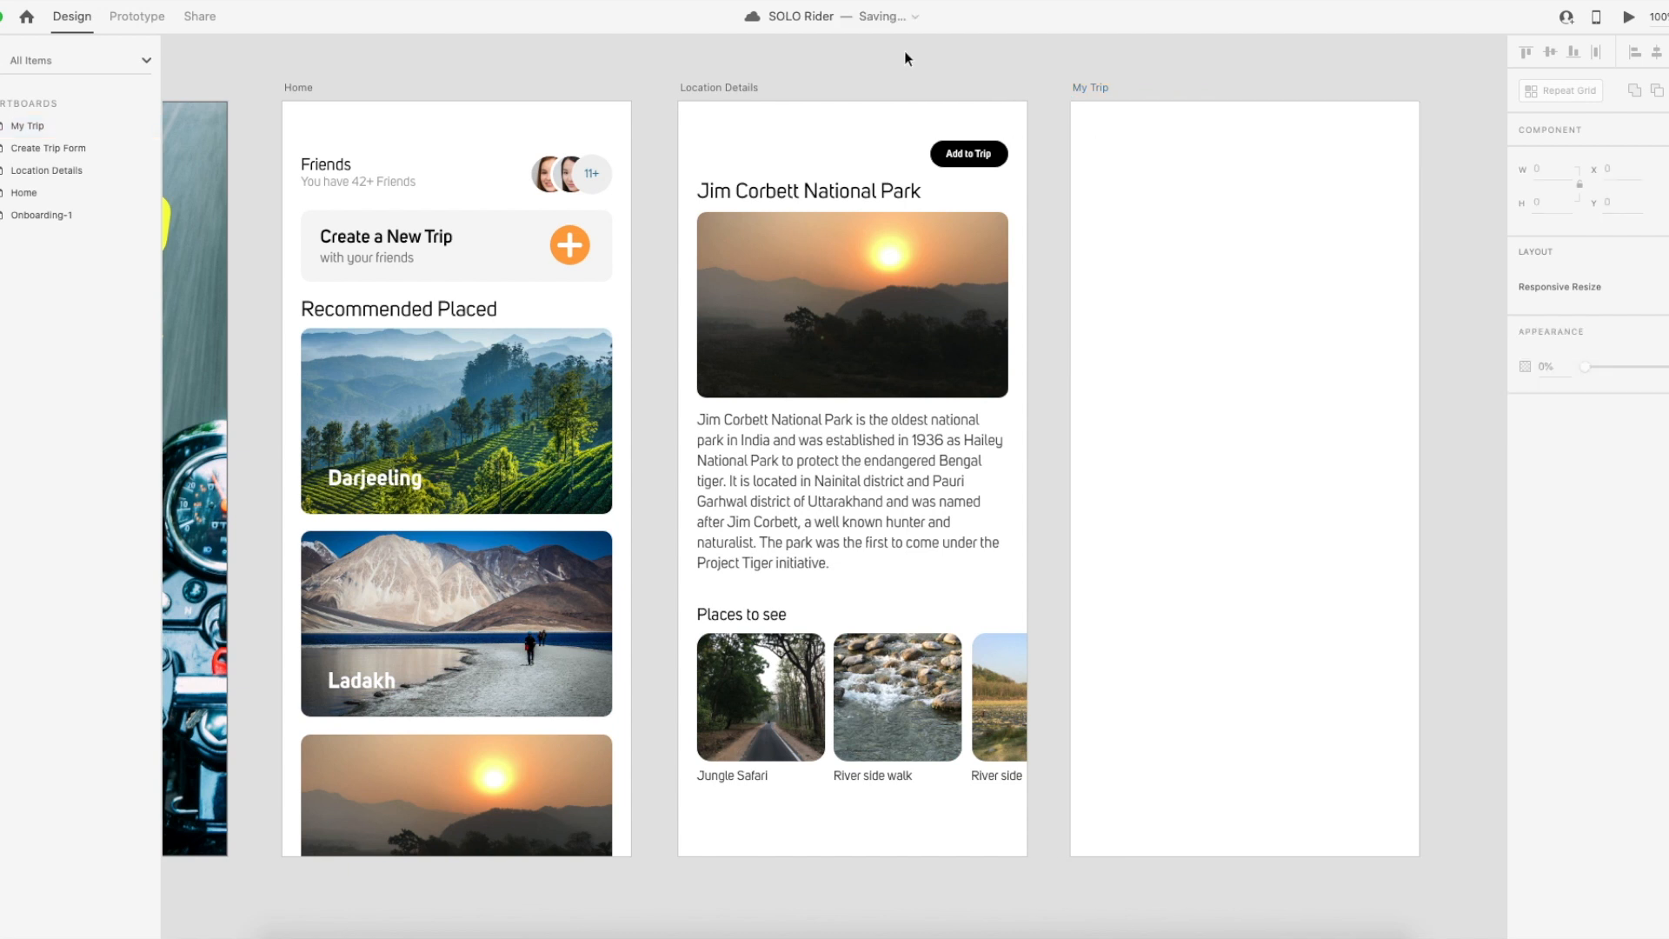
Copy the Jim Corbett National Park heading onto the My Trip artboard and clear the copy's text.
drag(776, 189, 1165, 188)
double_click(1163, 191)
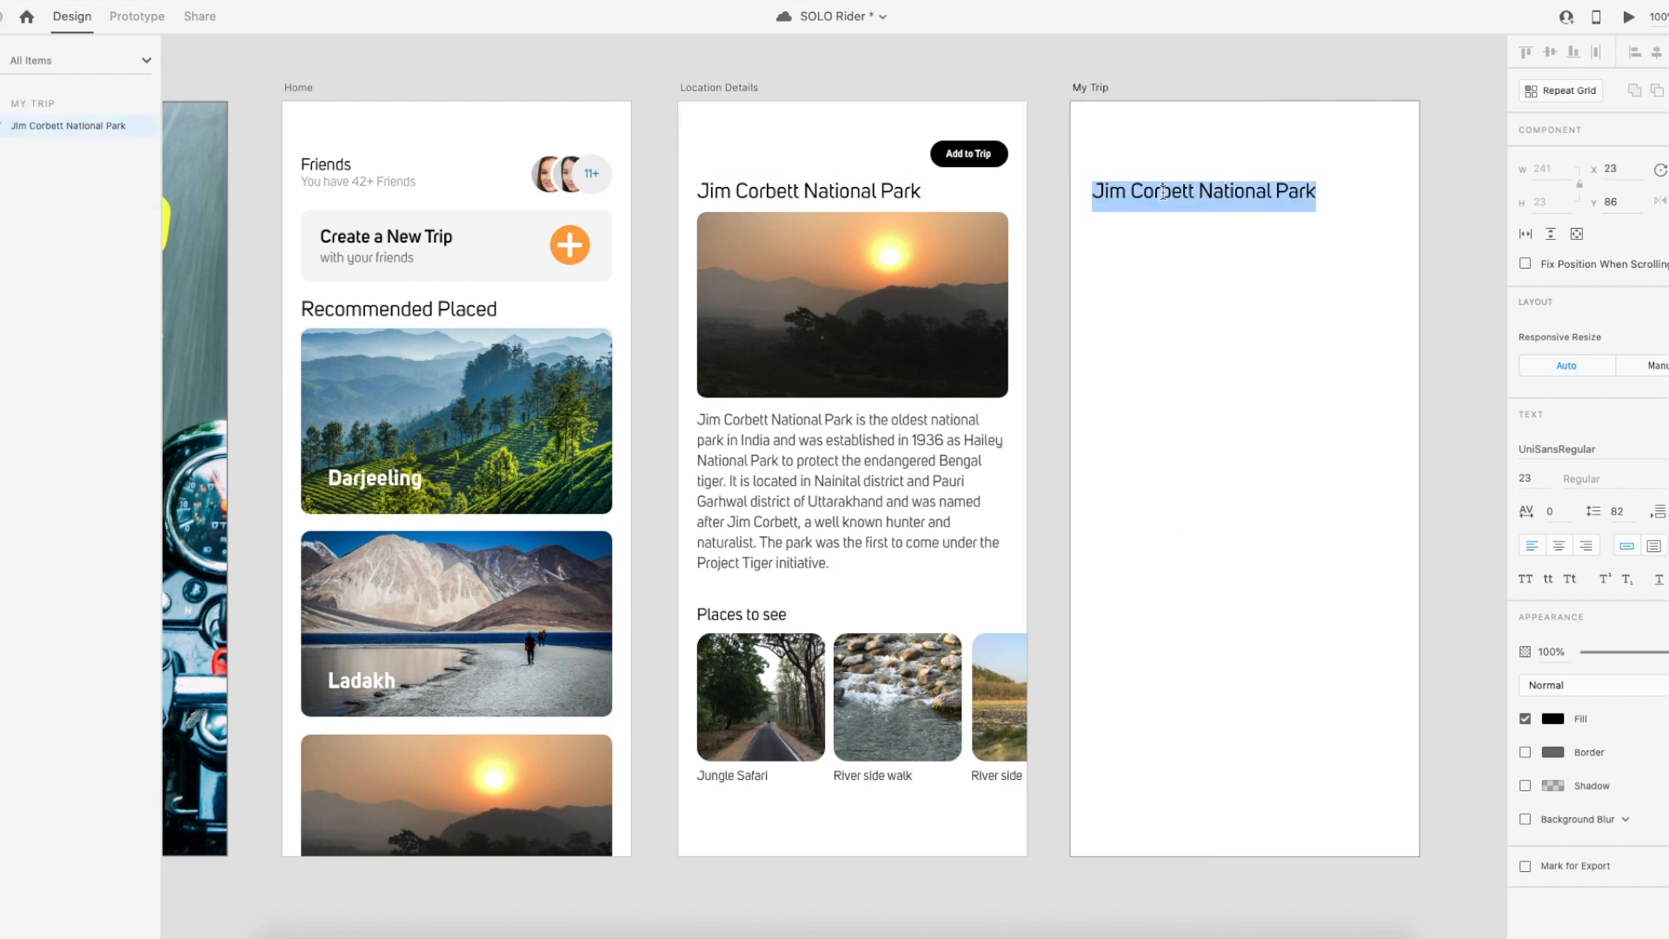
text(My T)
key(BackSpace)
key(BackSpace)
key(BackSpace)
key(BackSpace)
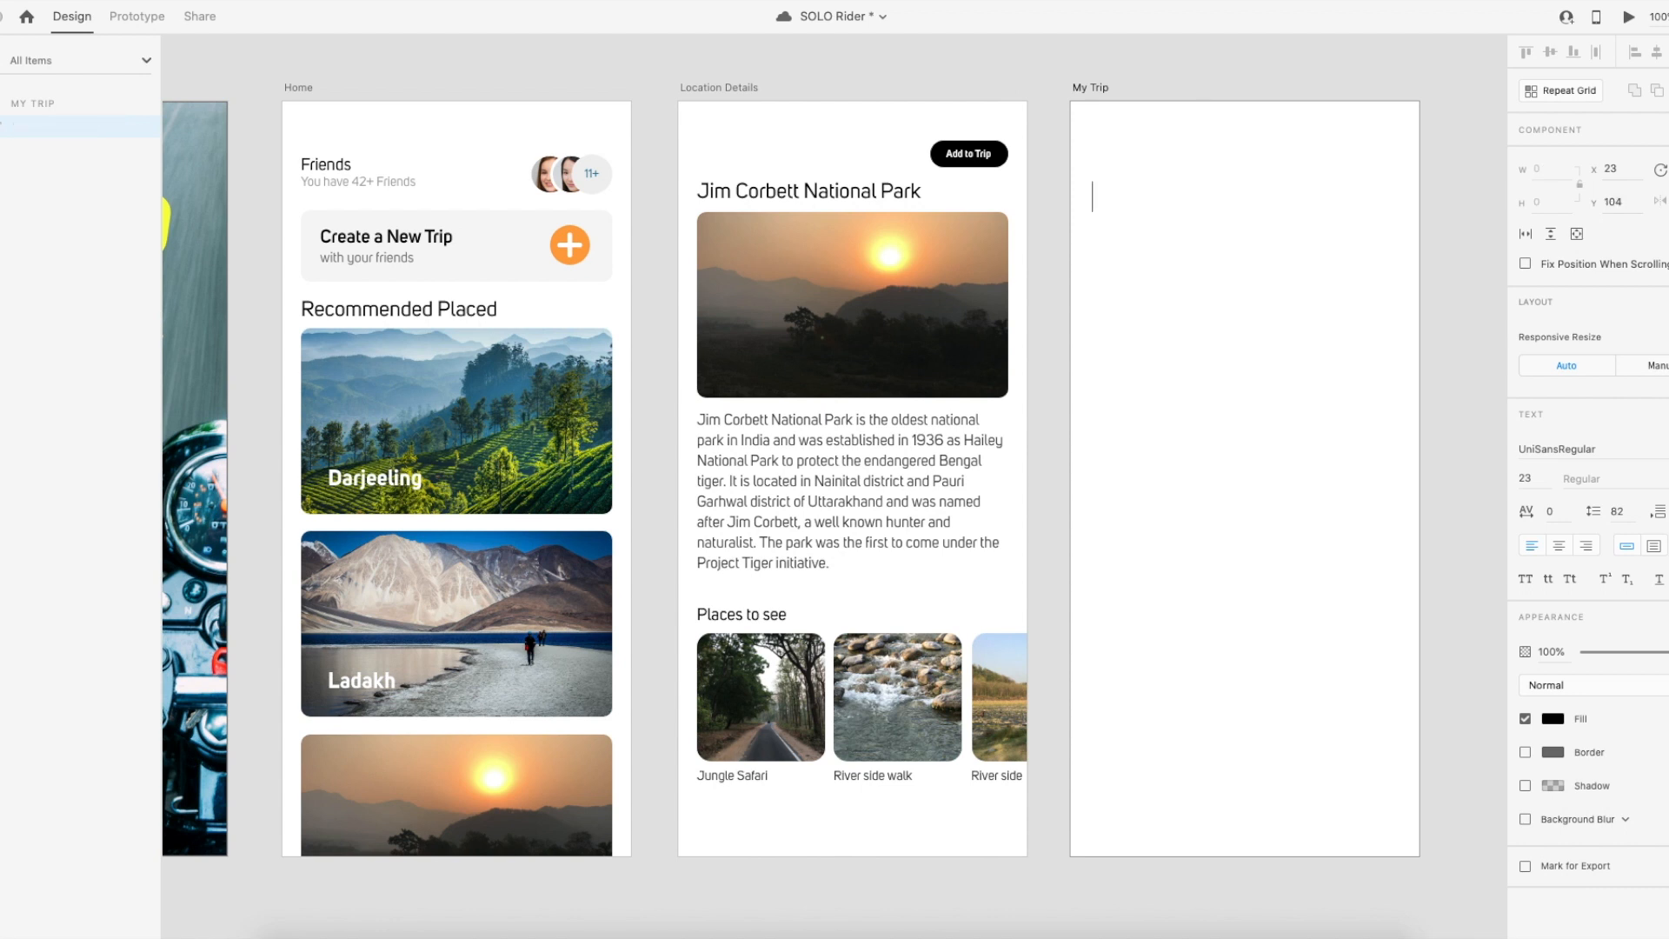
text(Road Trip to)
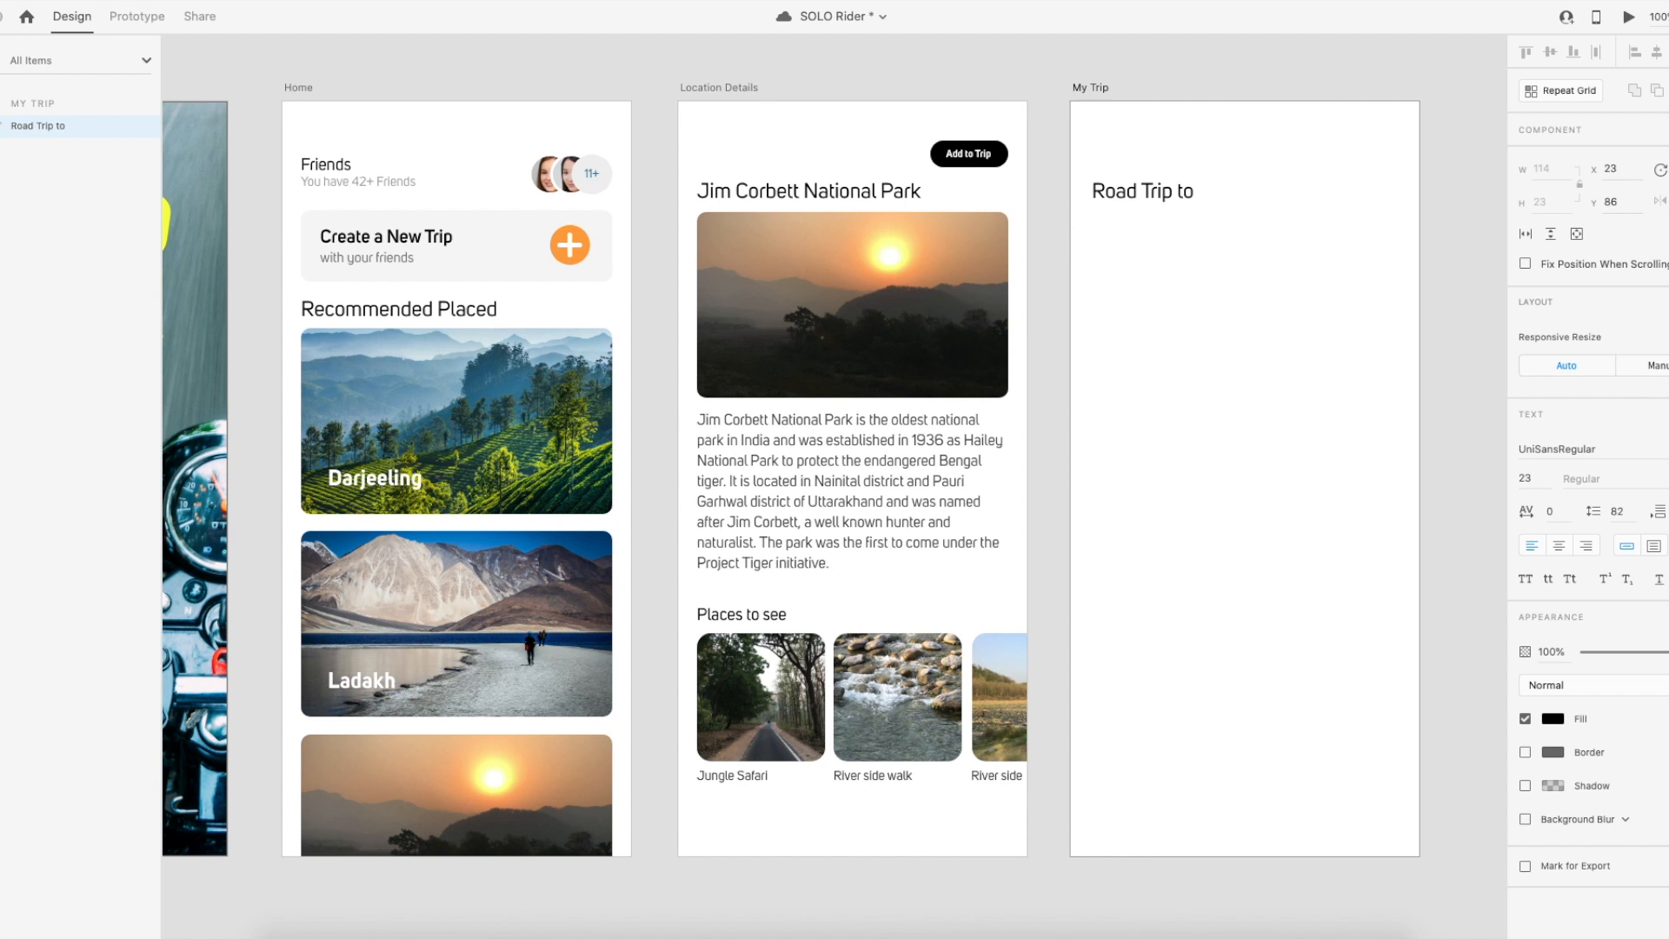
key(BackSpace)
key(BackSpace)
key(BackSpace)
key(BackSpace)
key(BackSpace)
key(BackSpace)
key(BackSpace)
key(BackSpace)
key(BackSpace)
key(BackSpace)
key(BackSpace)
key(BackSpace)
Enter My Trip as the text of the copied heading on the My Trip artboard.
text(My)
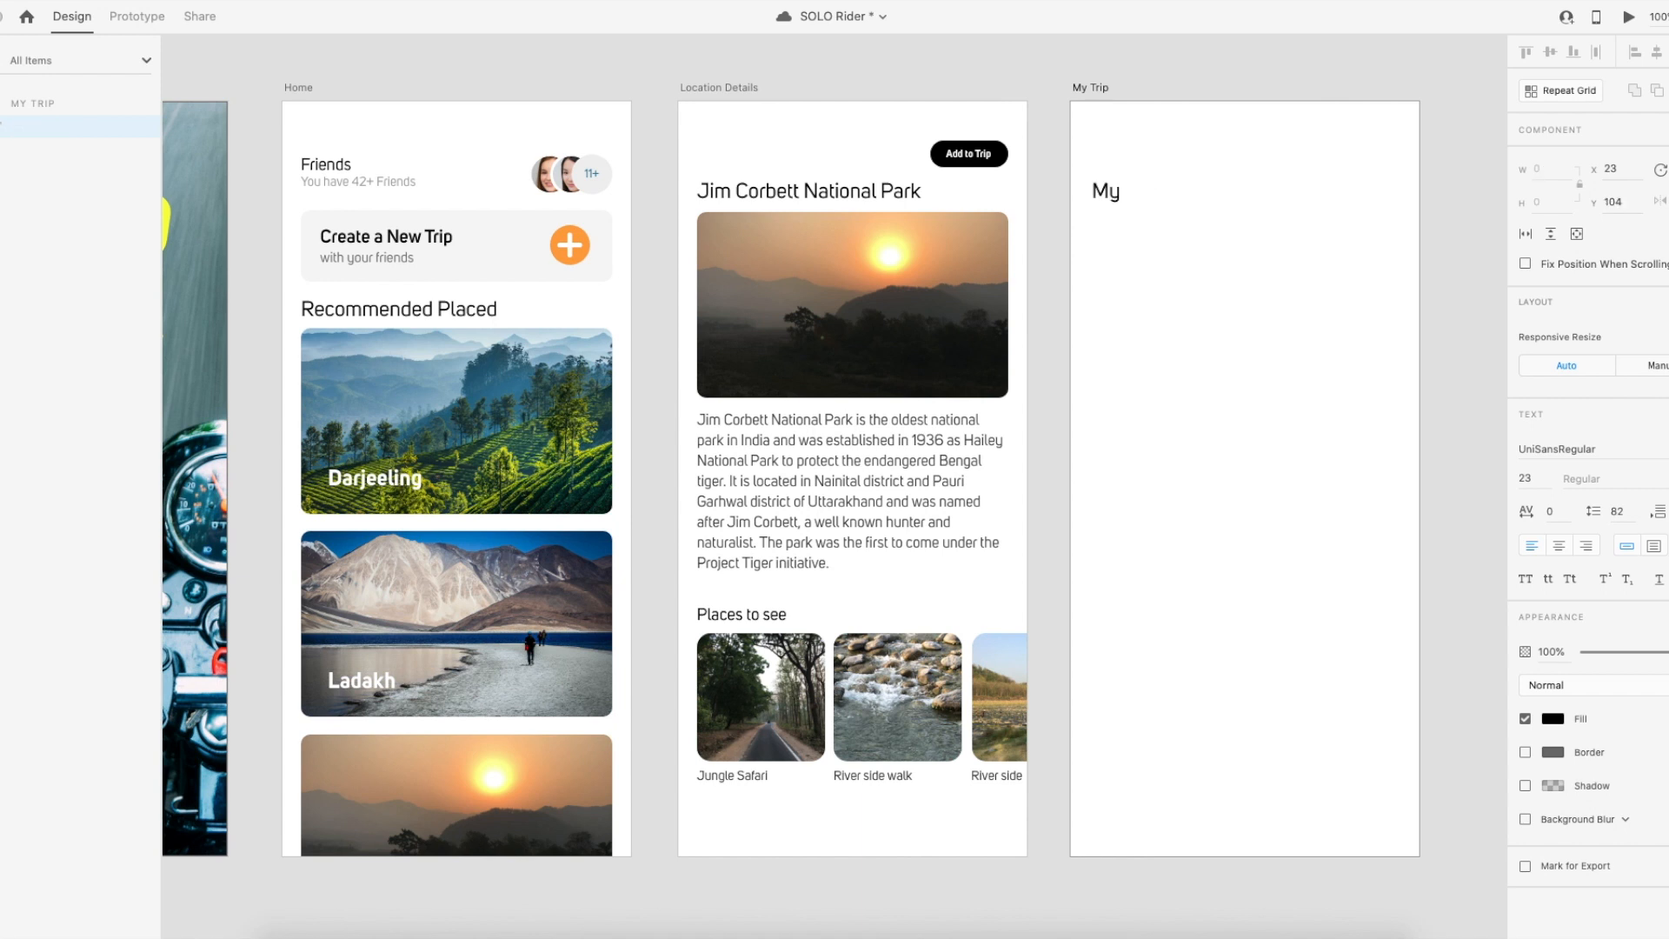
text( Trip)
key(Escape)
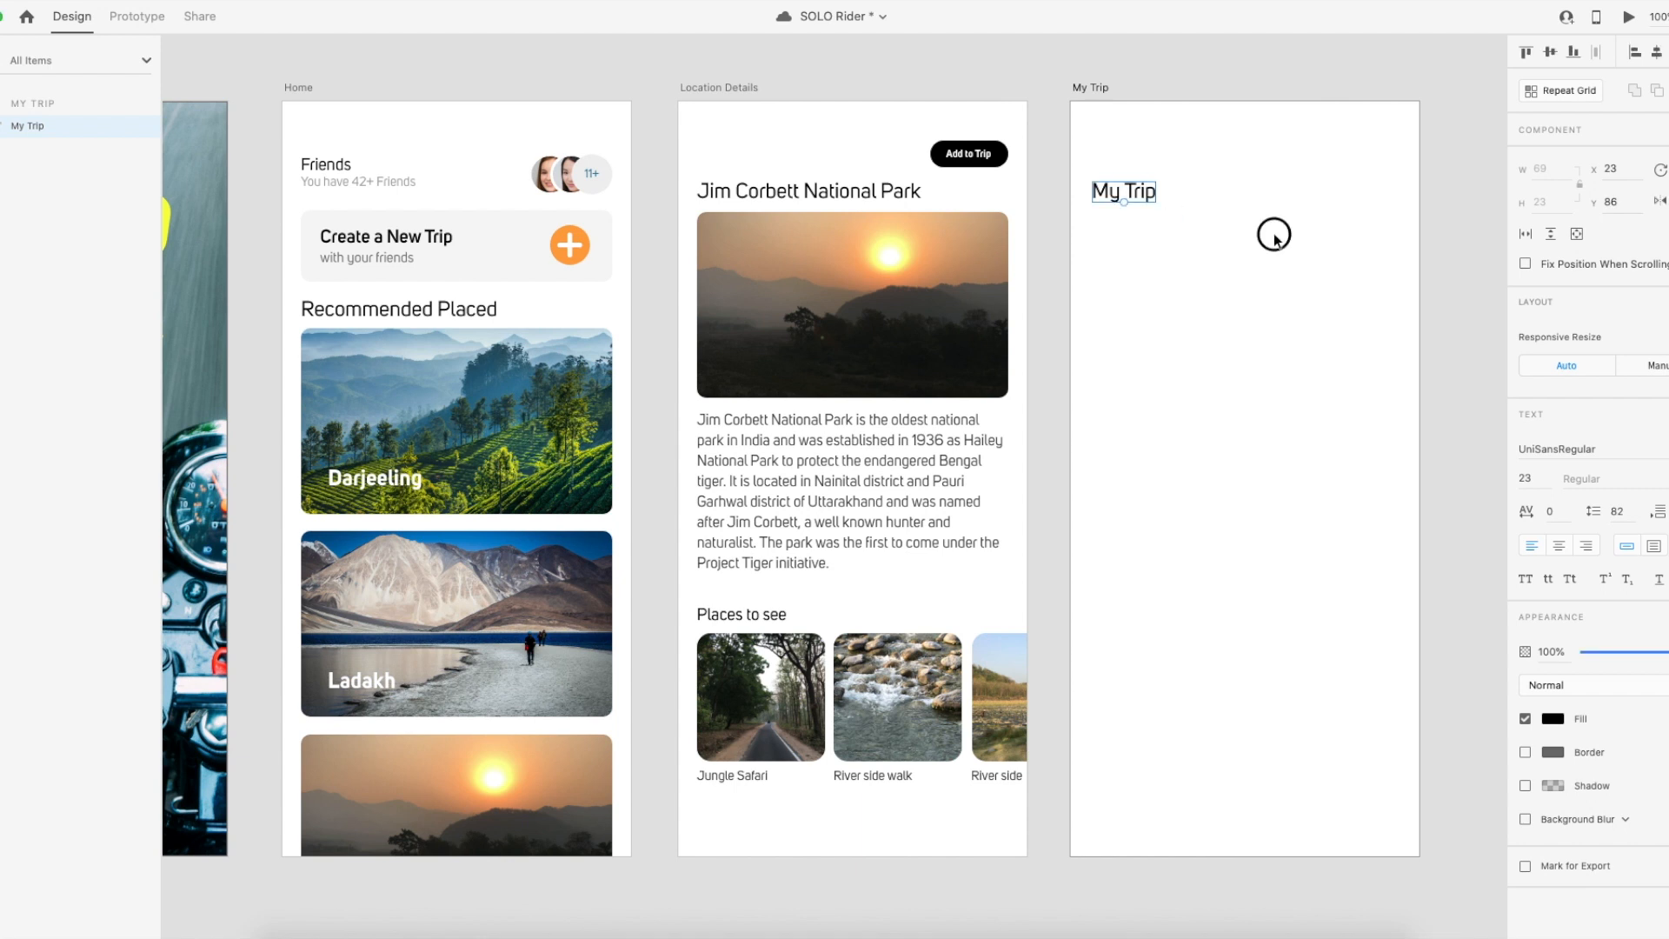
click(1274, 235)
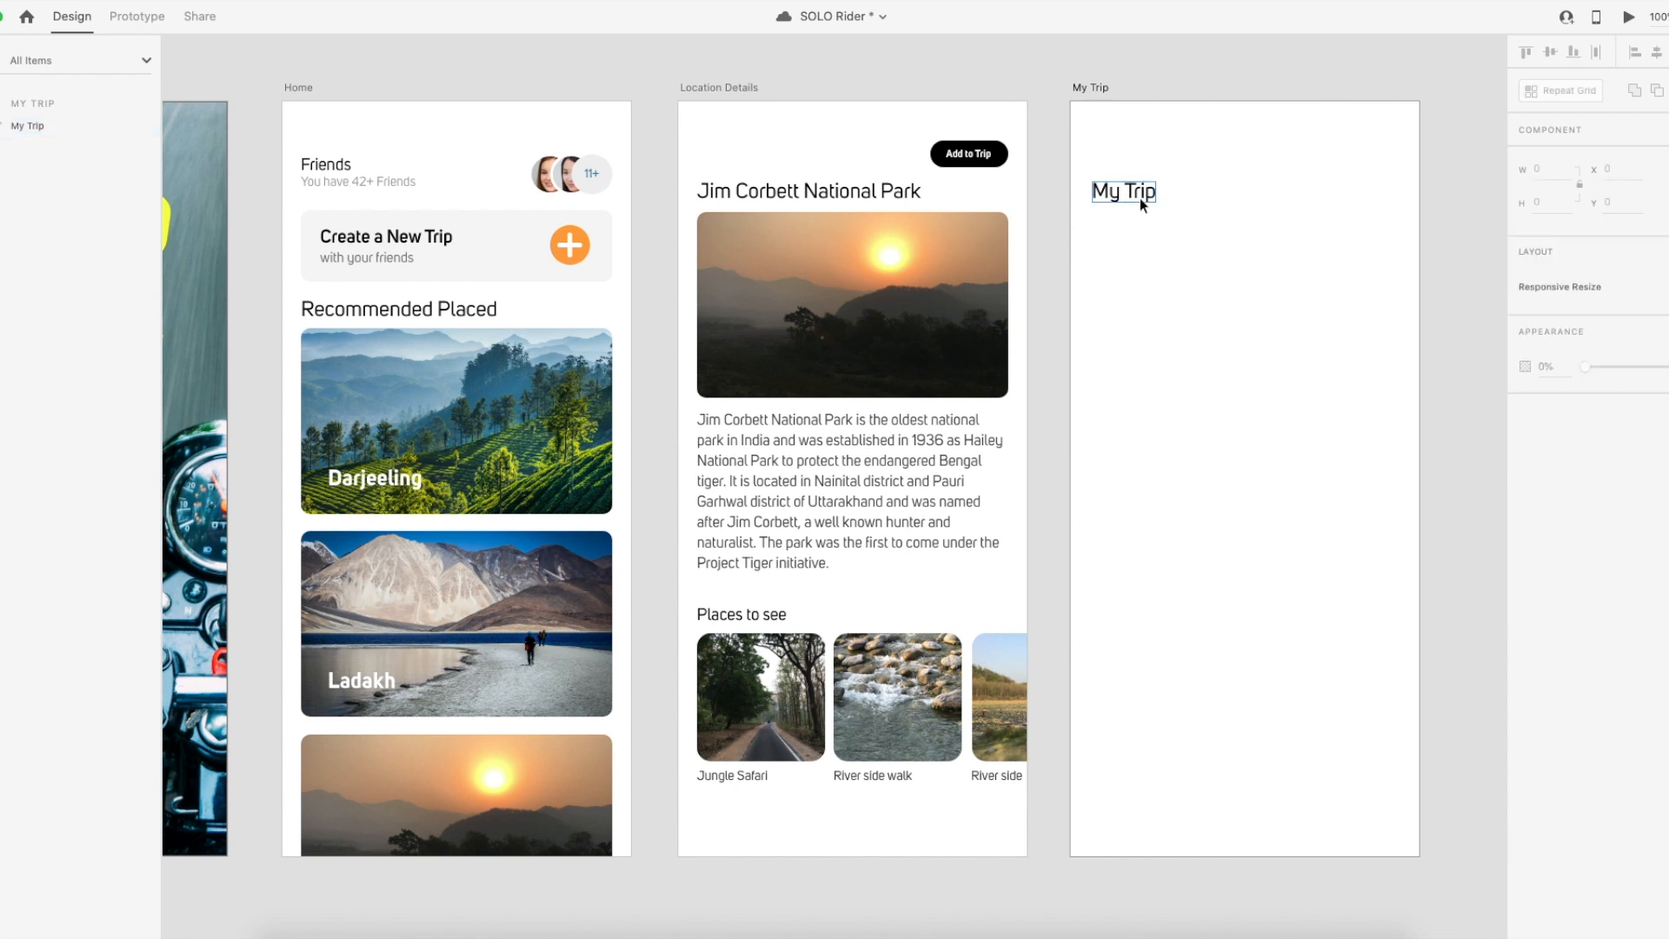
Shrink the My Trip heading to text size 16, keeping it near the artboard's upper-left corner.
click(1141, 199)
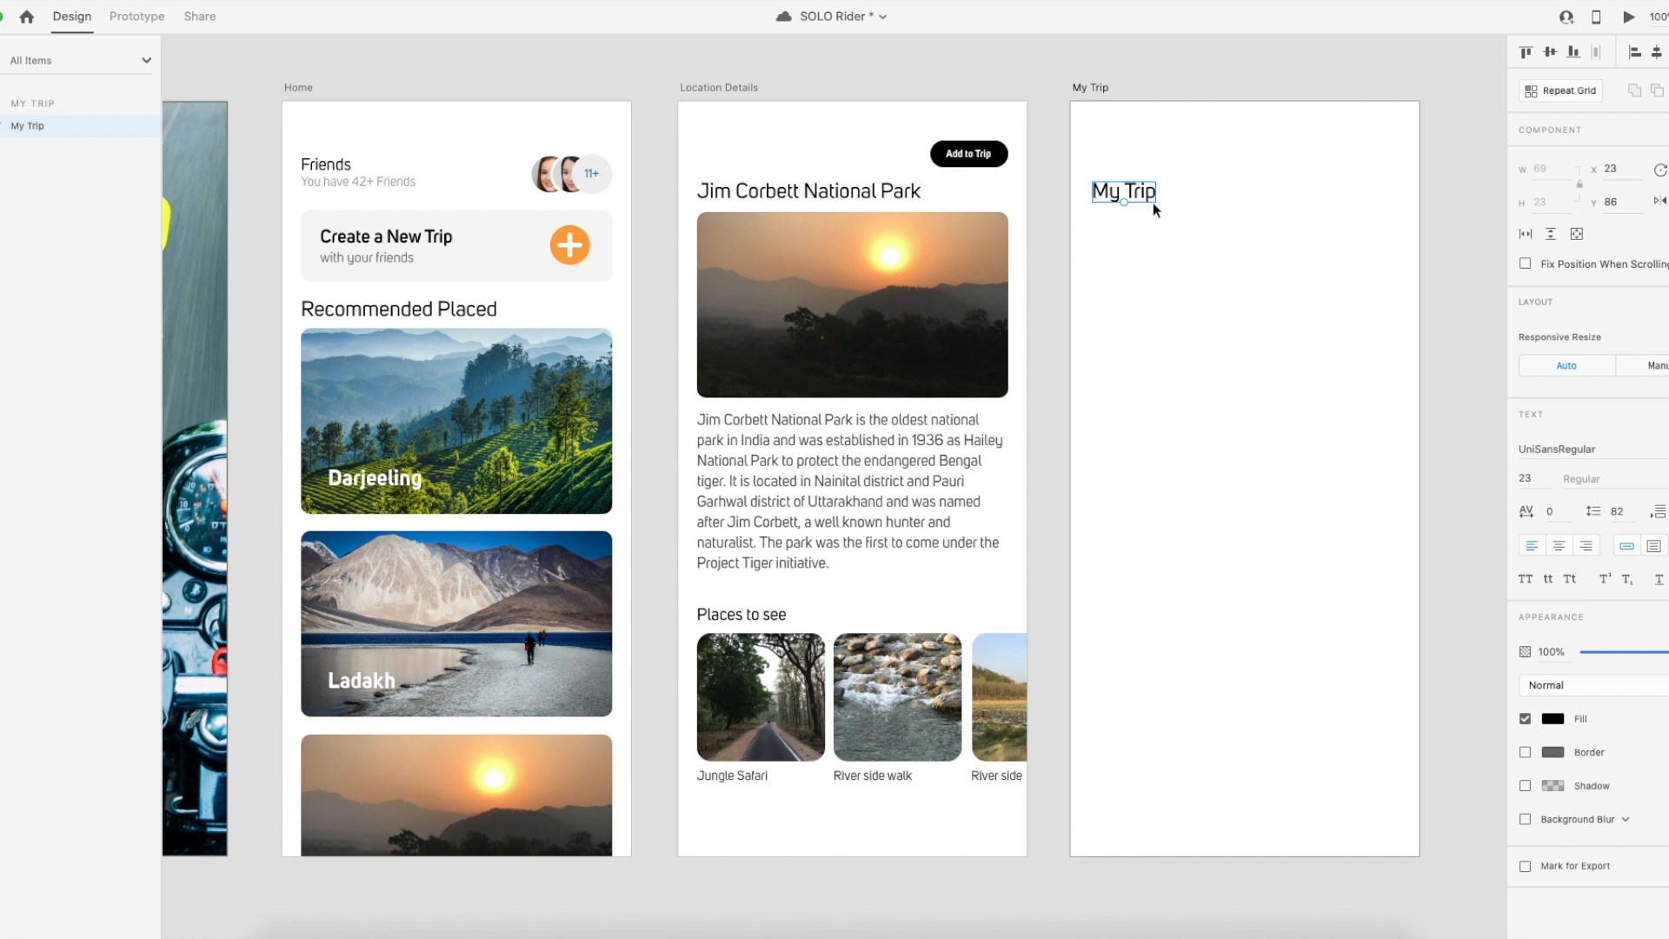
drag(1124, 201, 1122, 193)
click(1211, 194)
click(1126, 192)
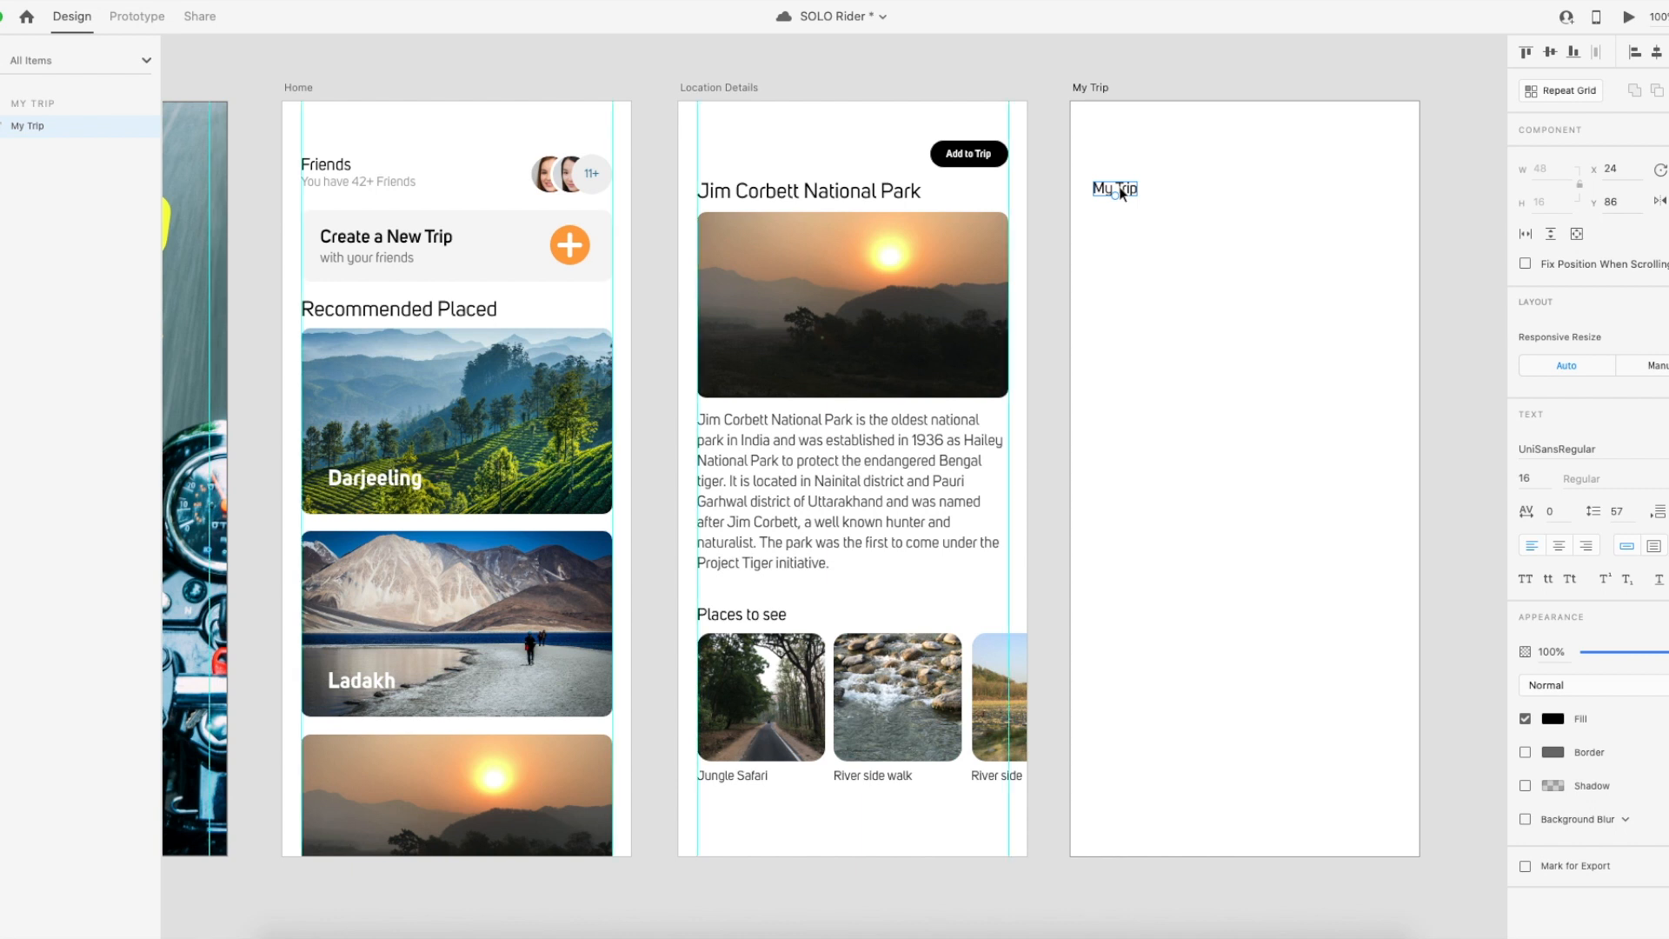
Try to paste the clipboard contents into the empty area of the My Trip artboard.
click(1183, 298)
right_click(1183, 298)
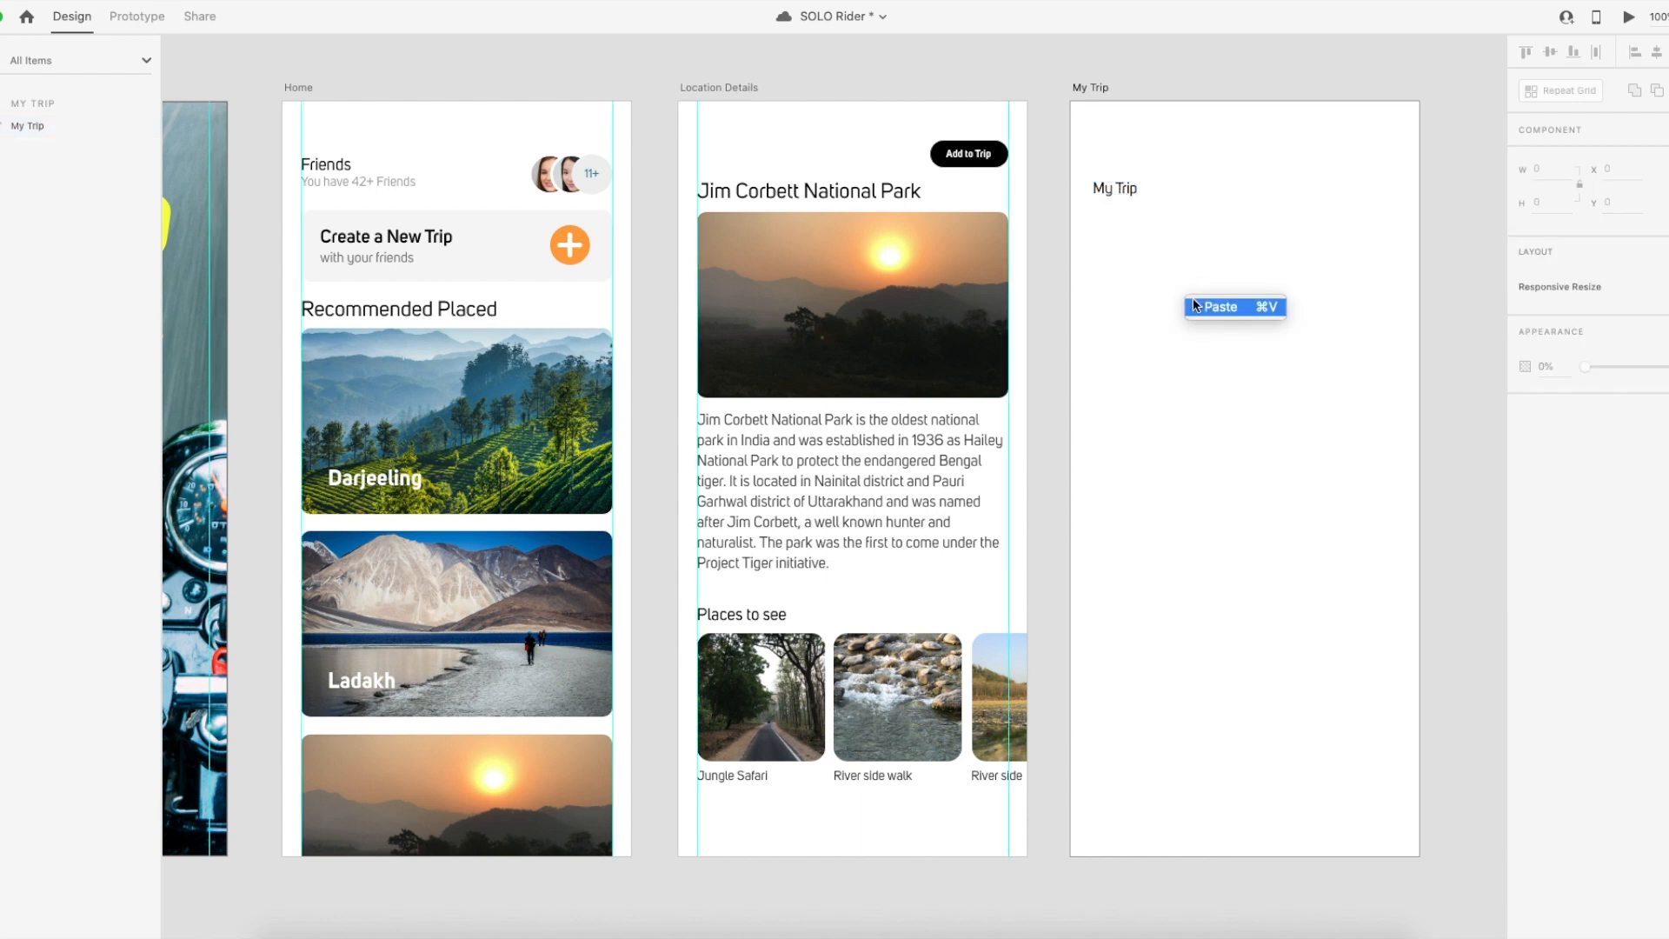
click(1220, 307)
click(1220, 301)
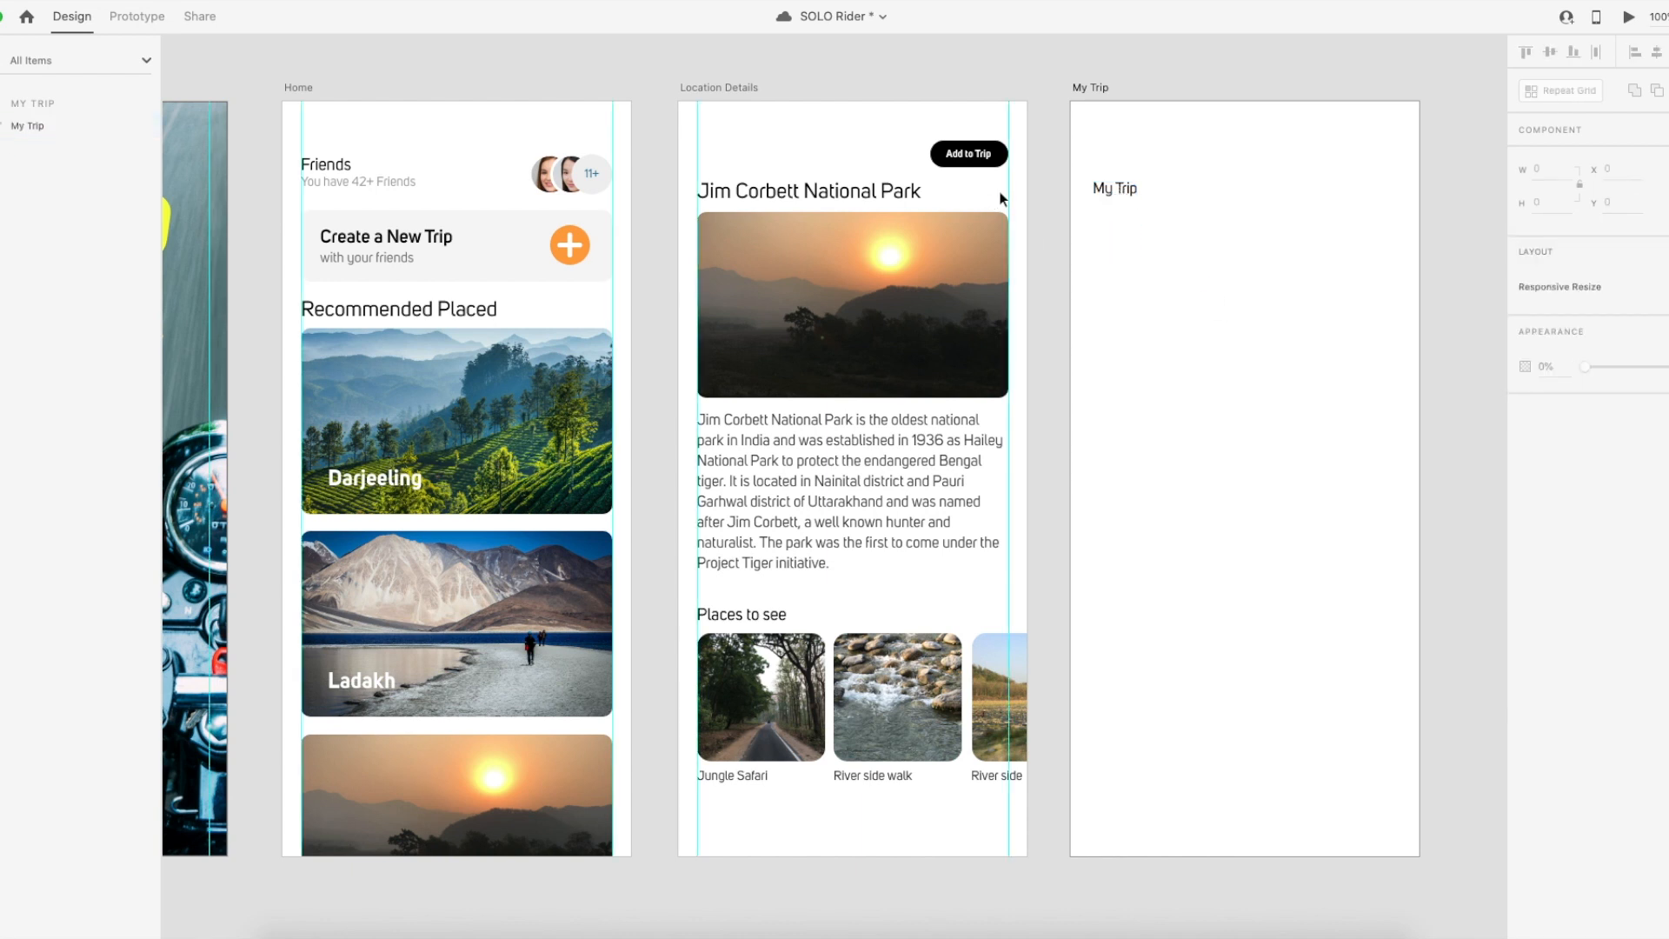
key(super+z)
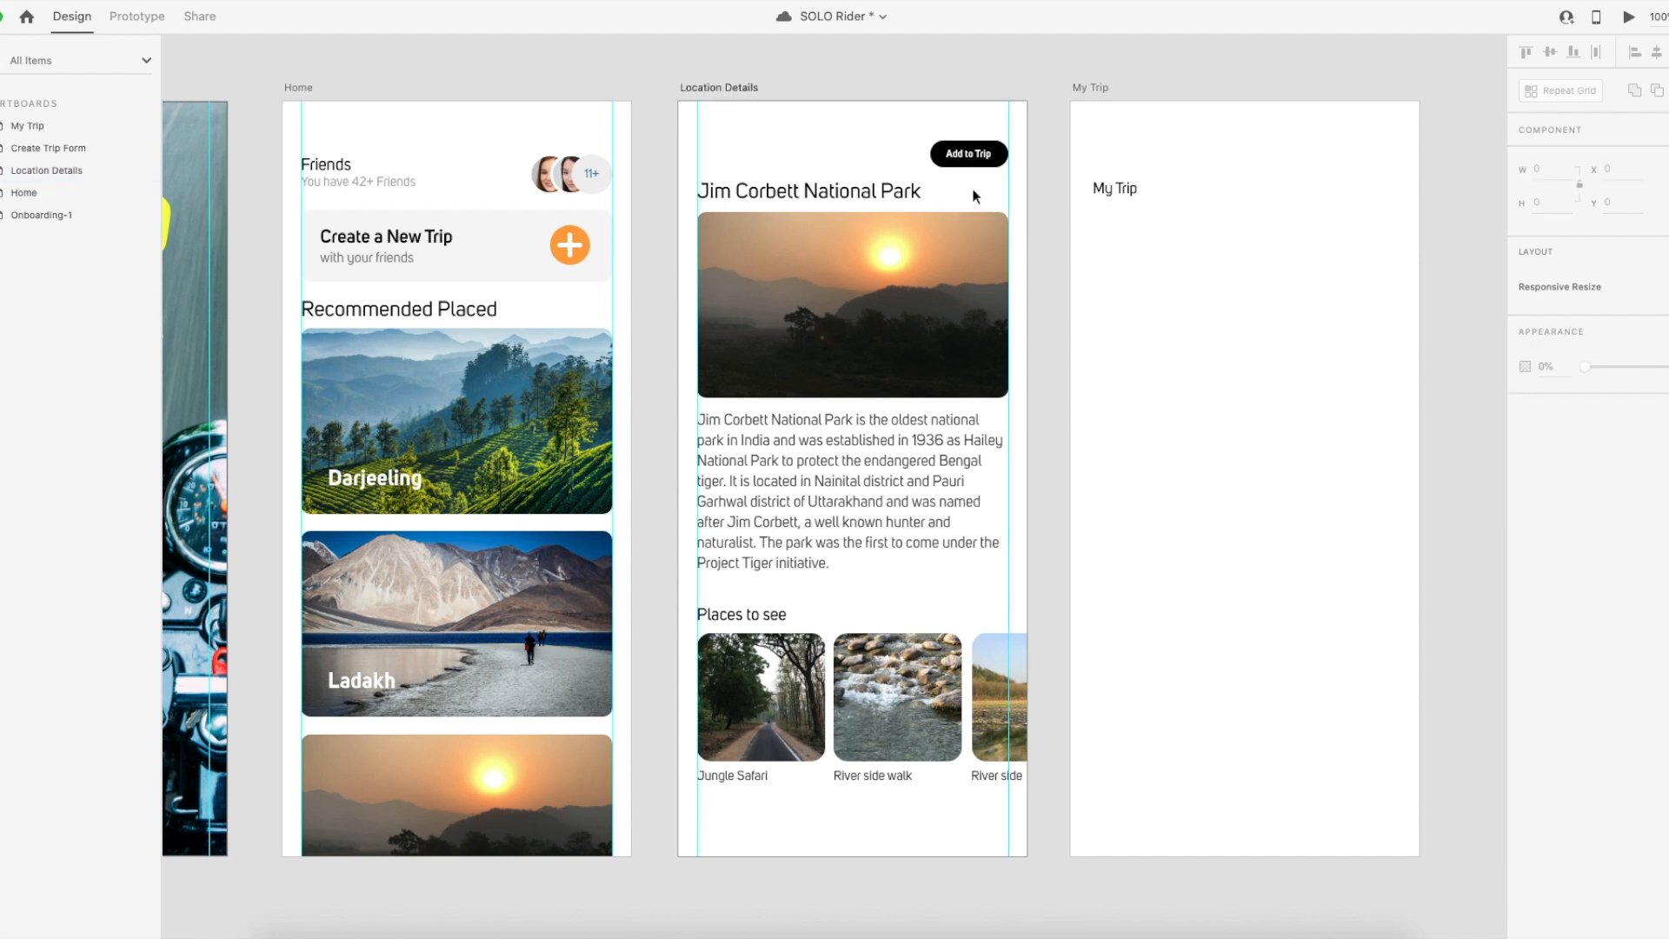
click(256, 0)
mouse_move(313, 252)
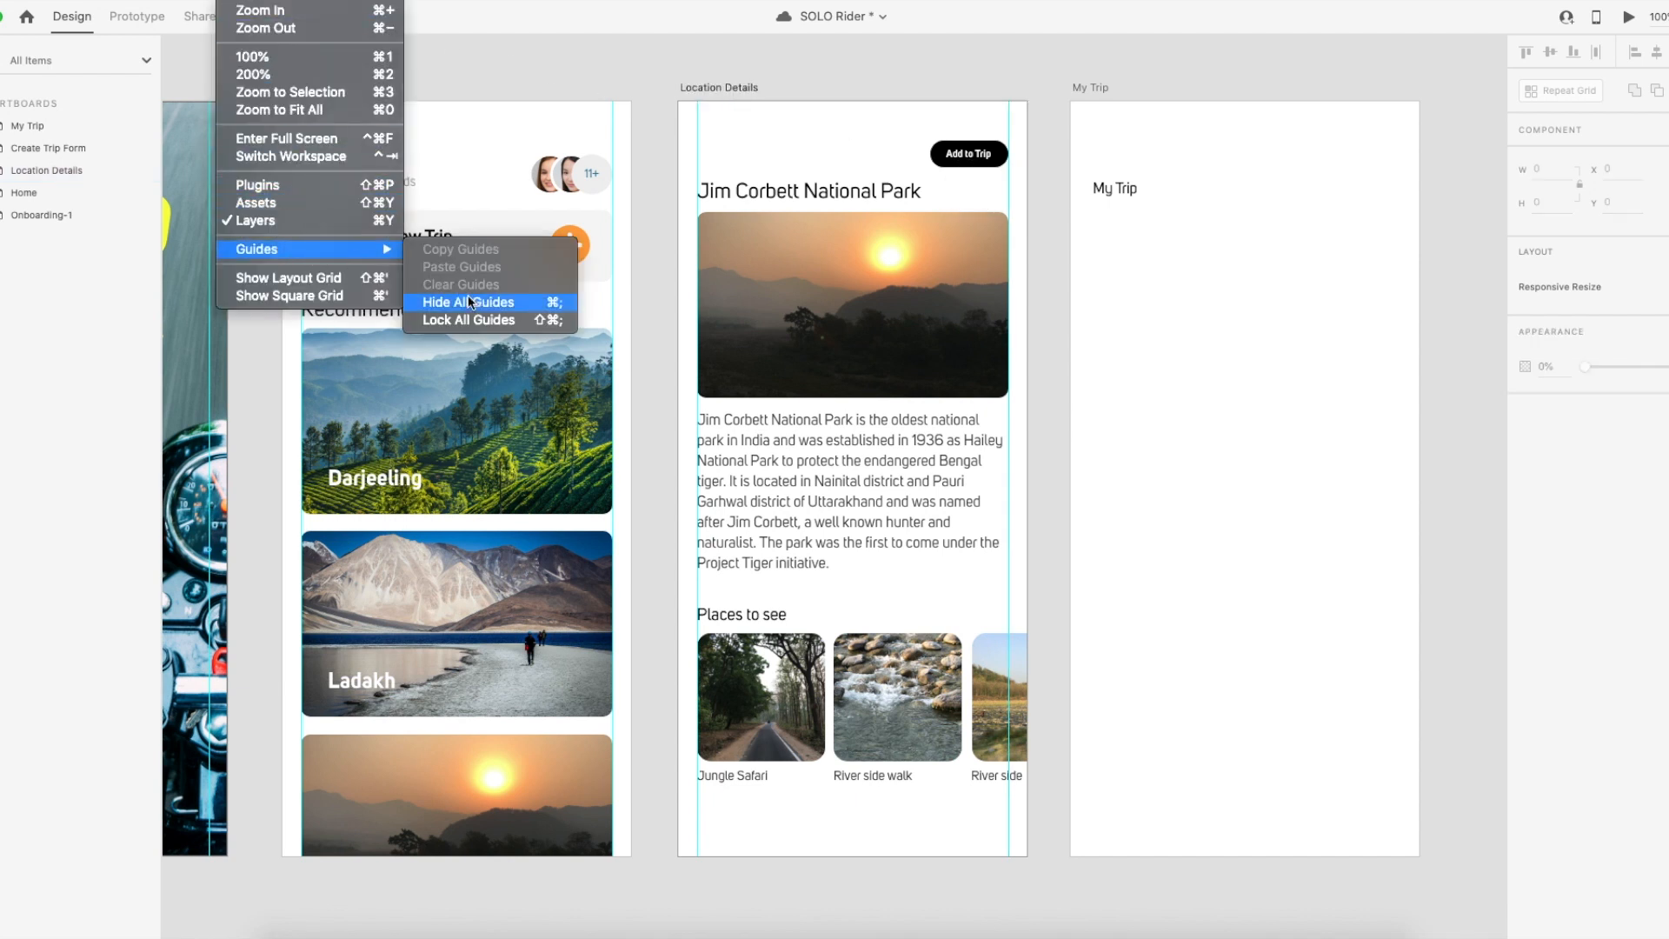
click(837, 256)
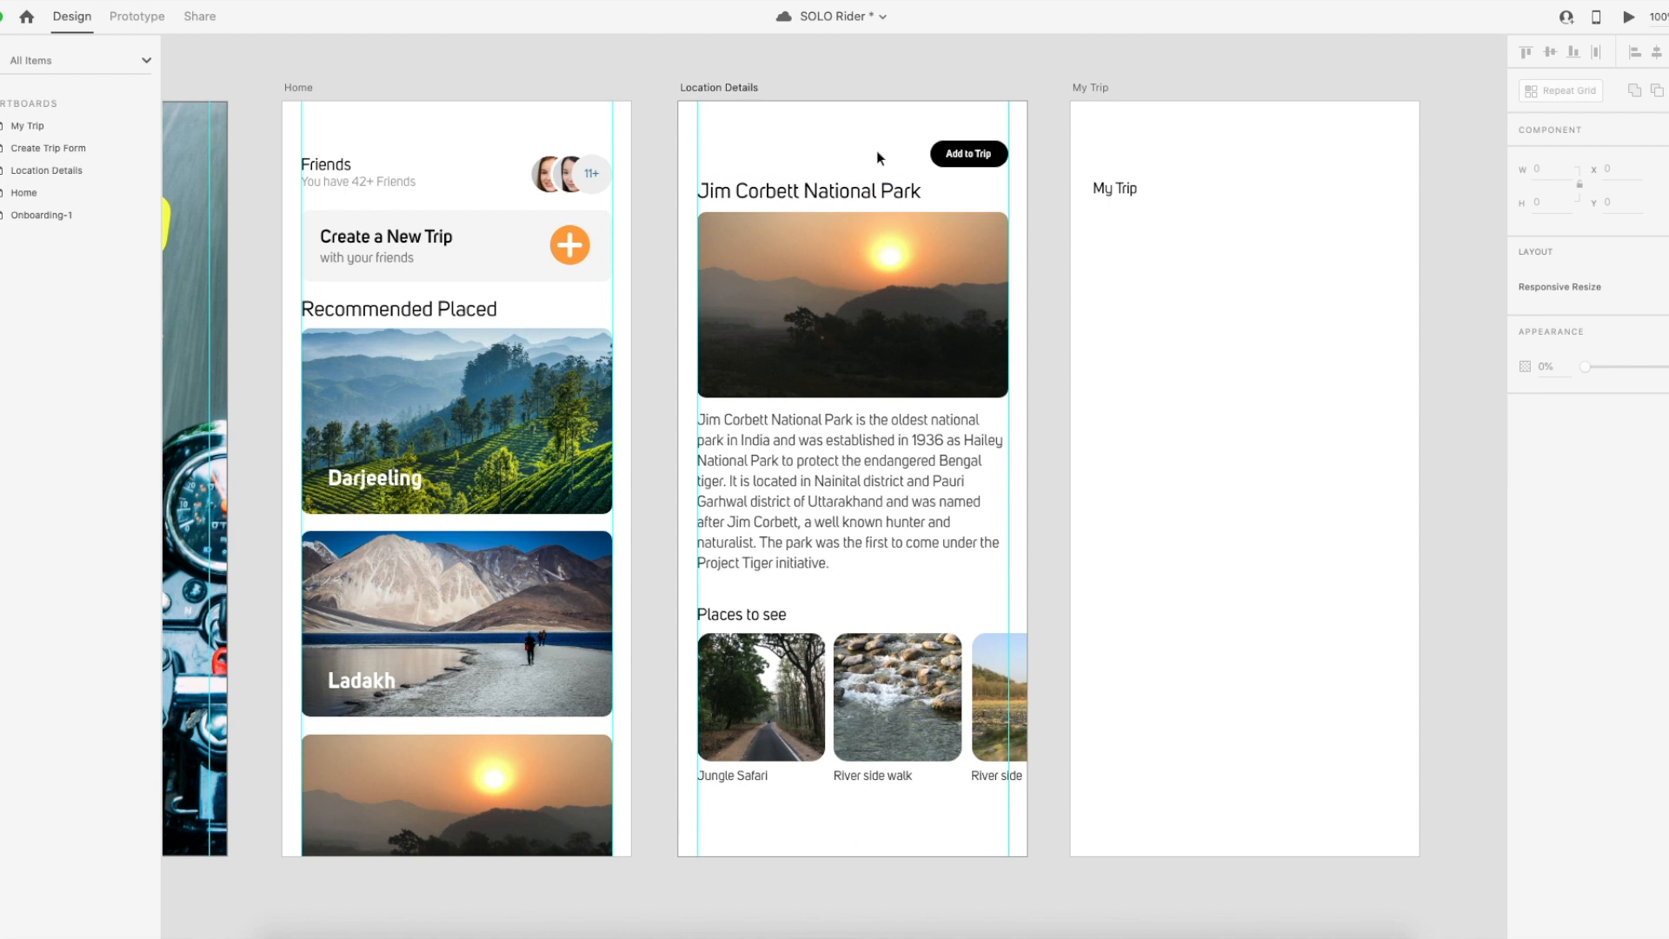
Copy the guides of the Location Details artboard.
click(728, 89)
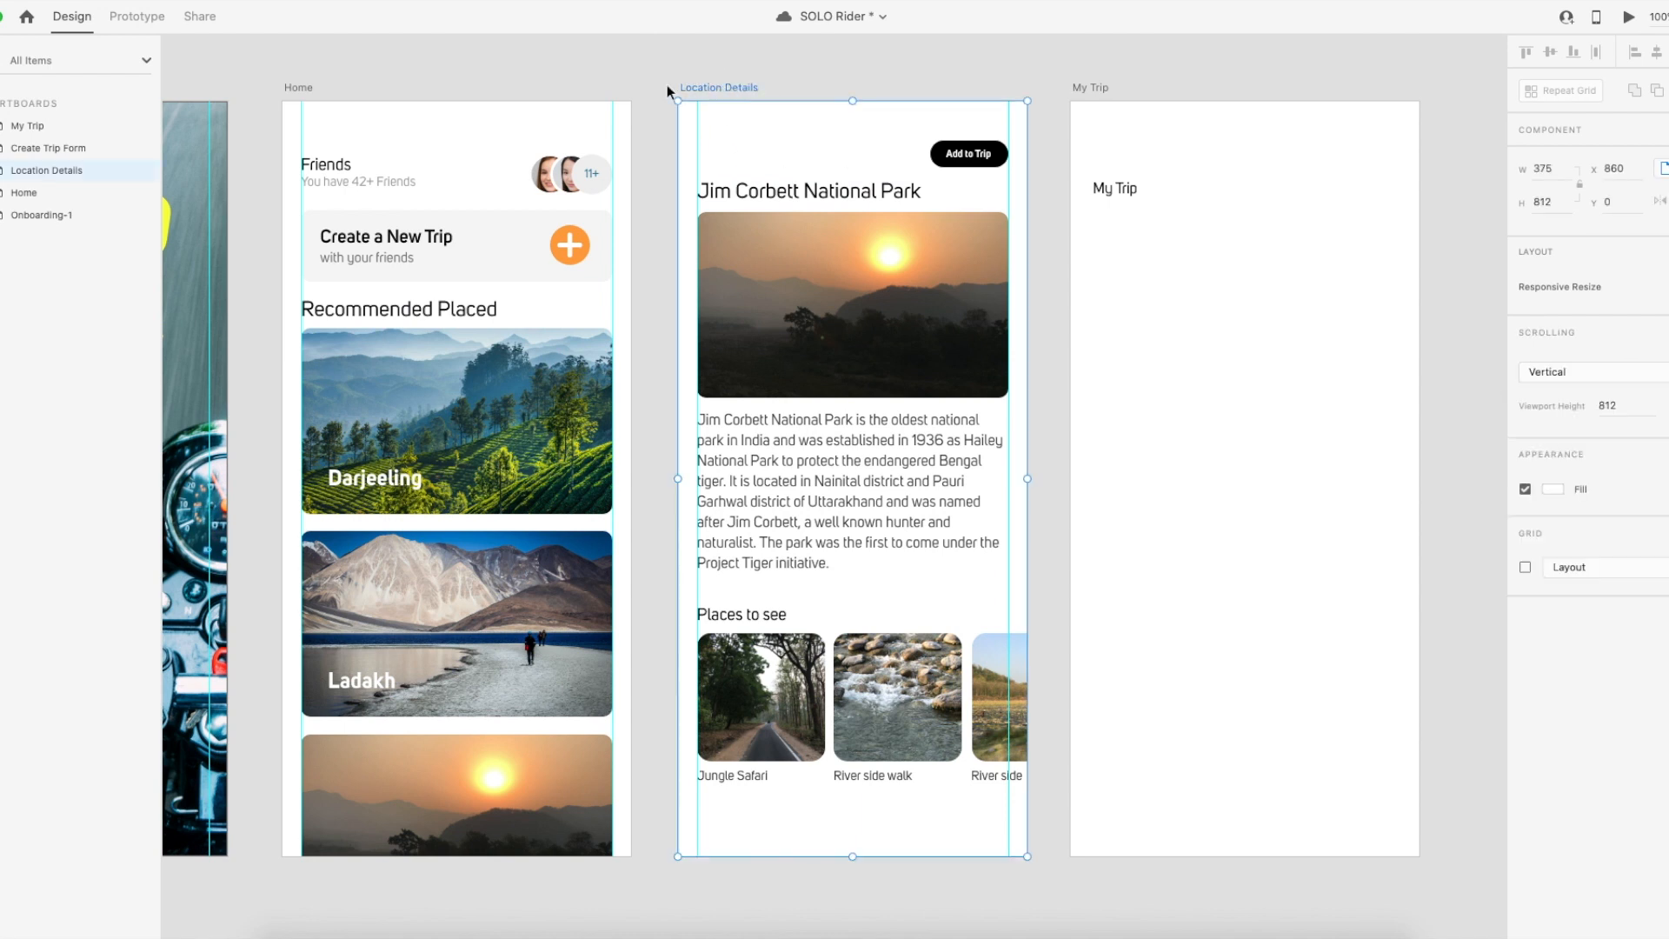
click(253, 3)
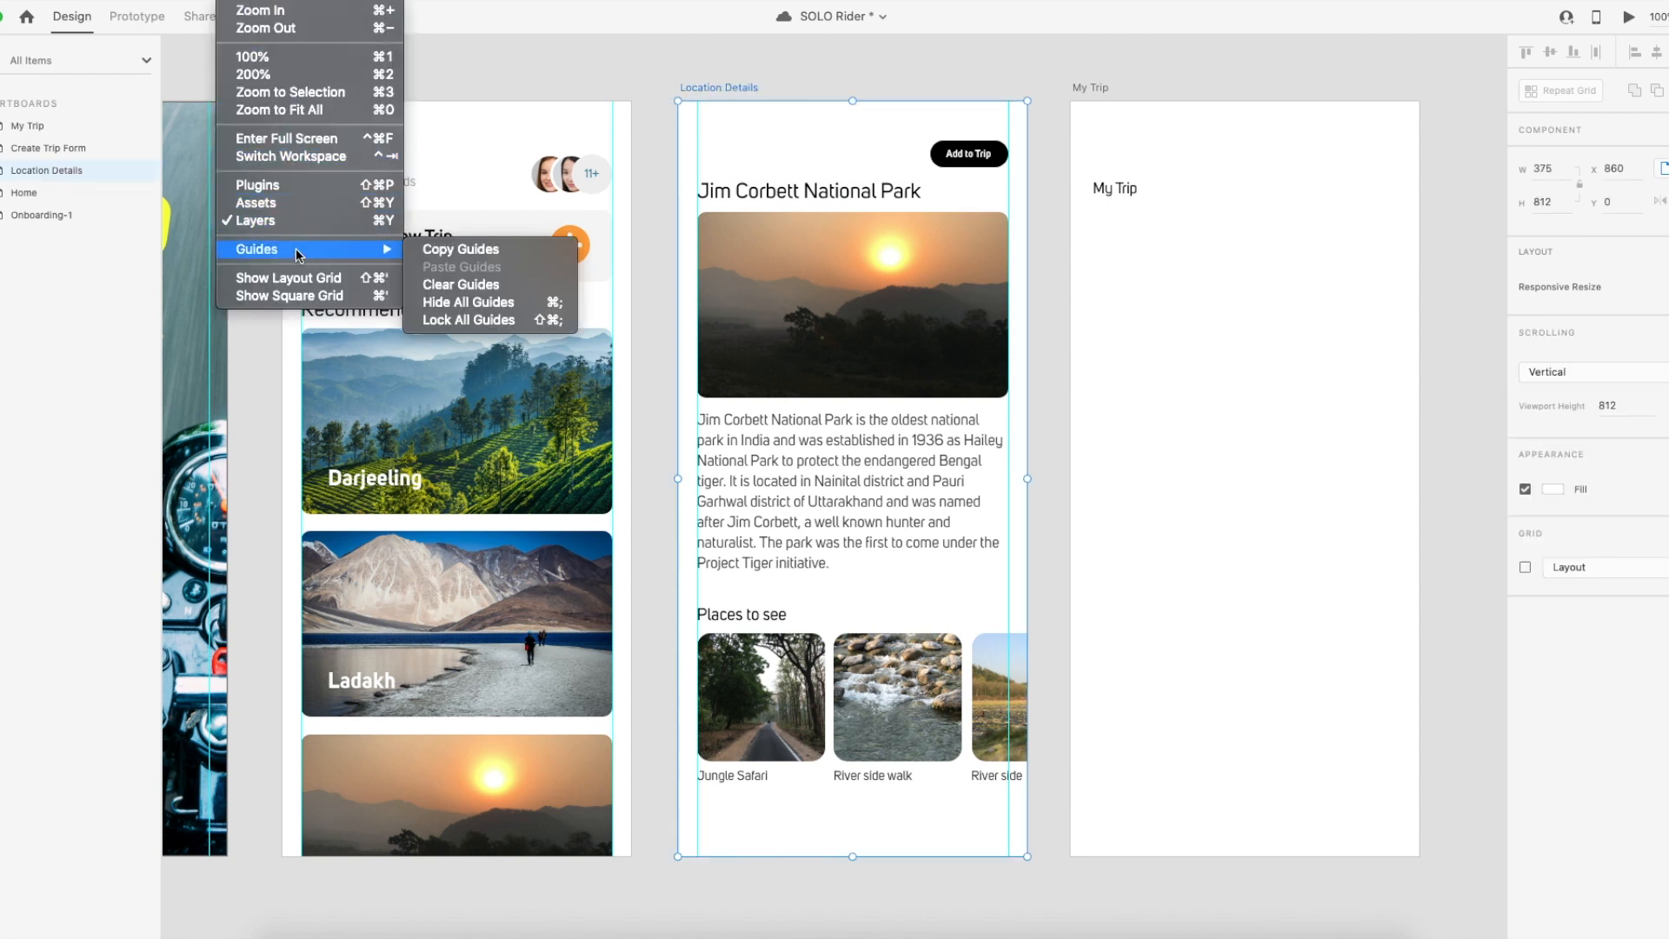
click(1171, 327)
right_click(1176, 327)
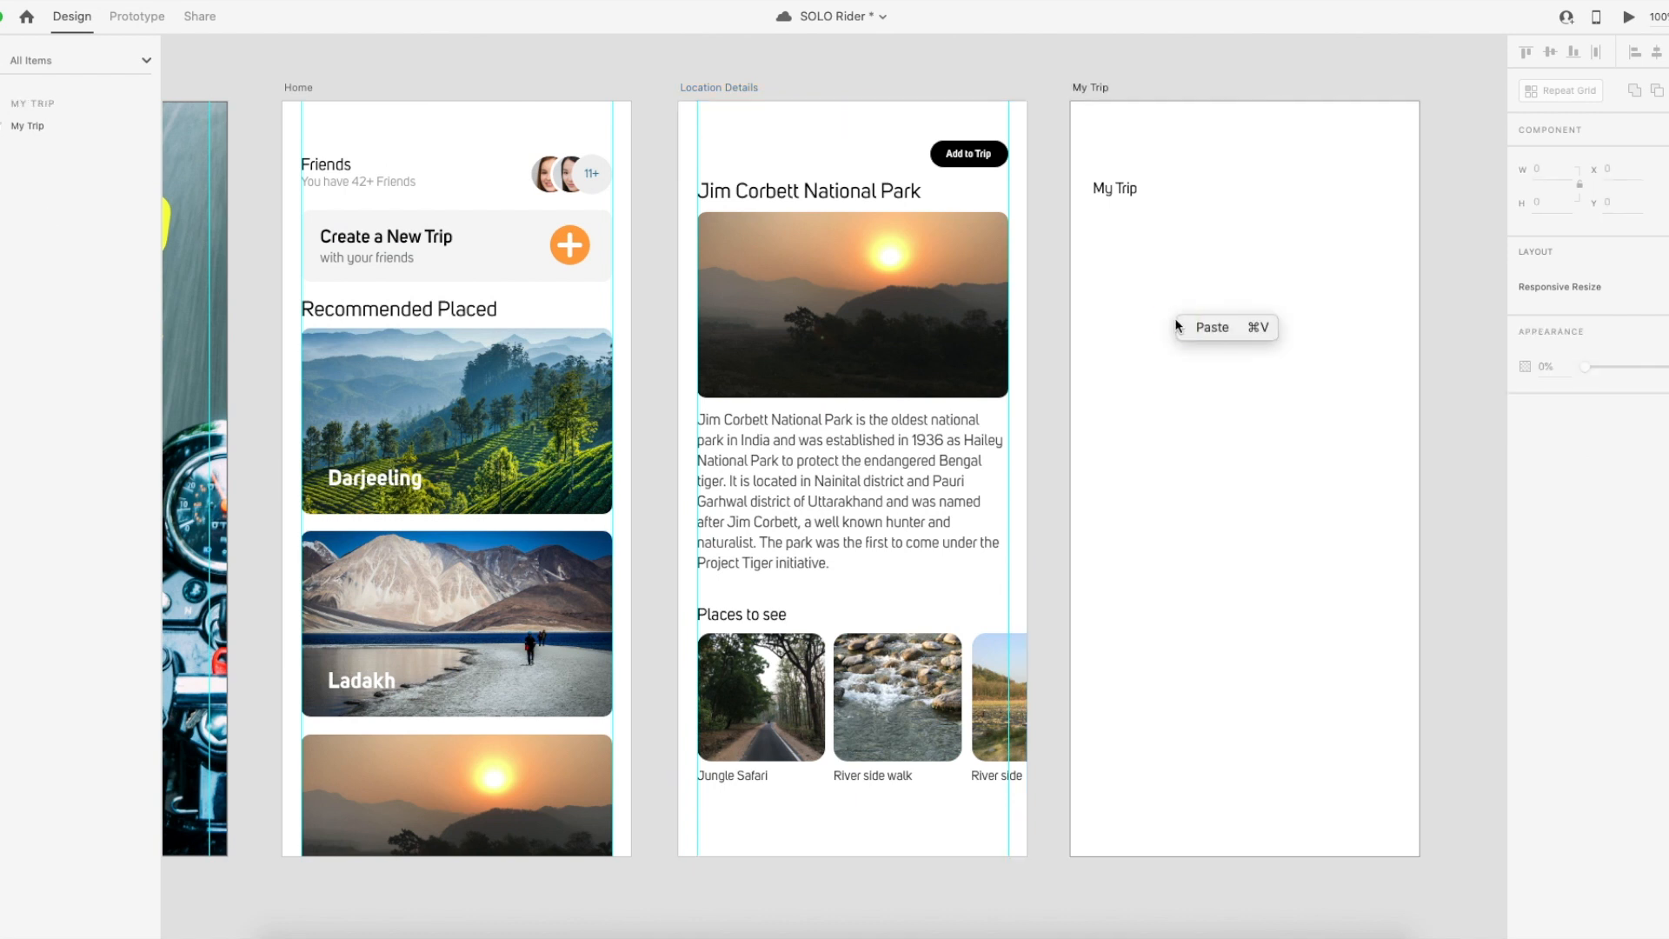
Paste the copied guides onto the My Trip artboard.
click(239, 3)
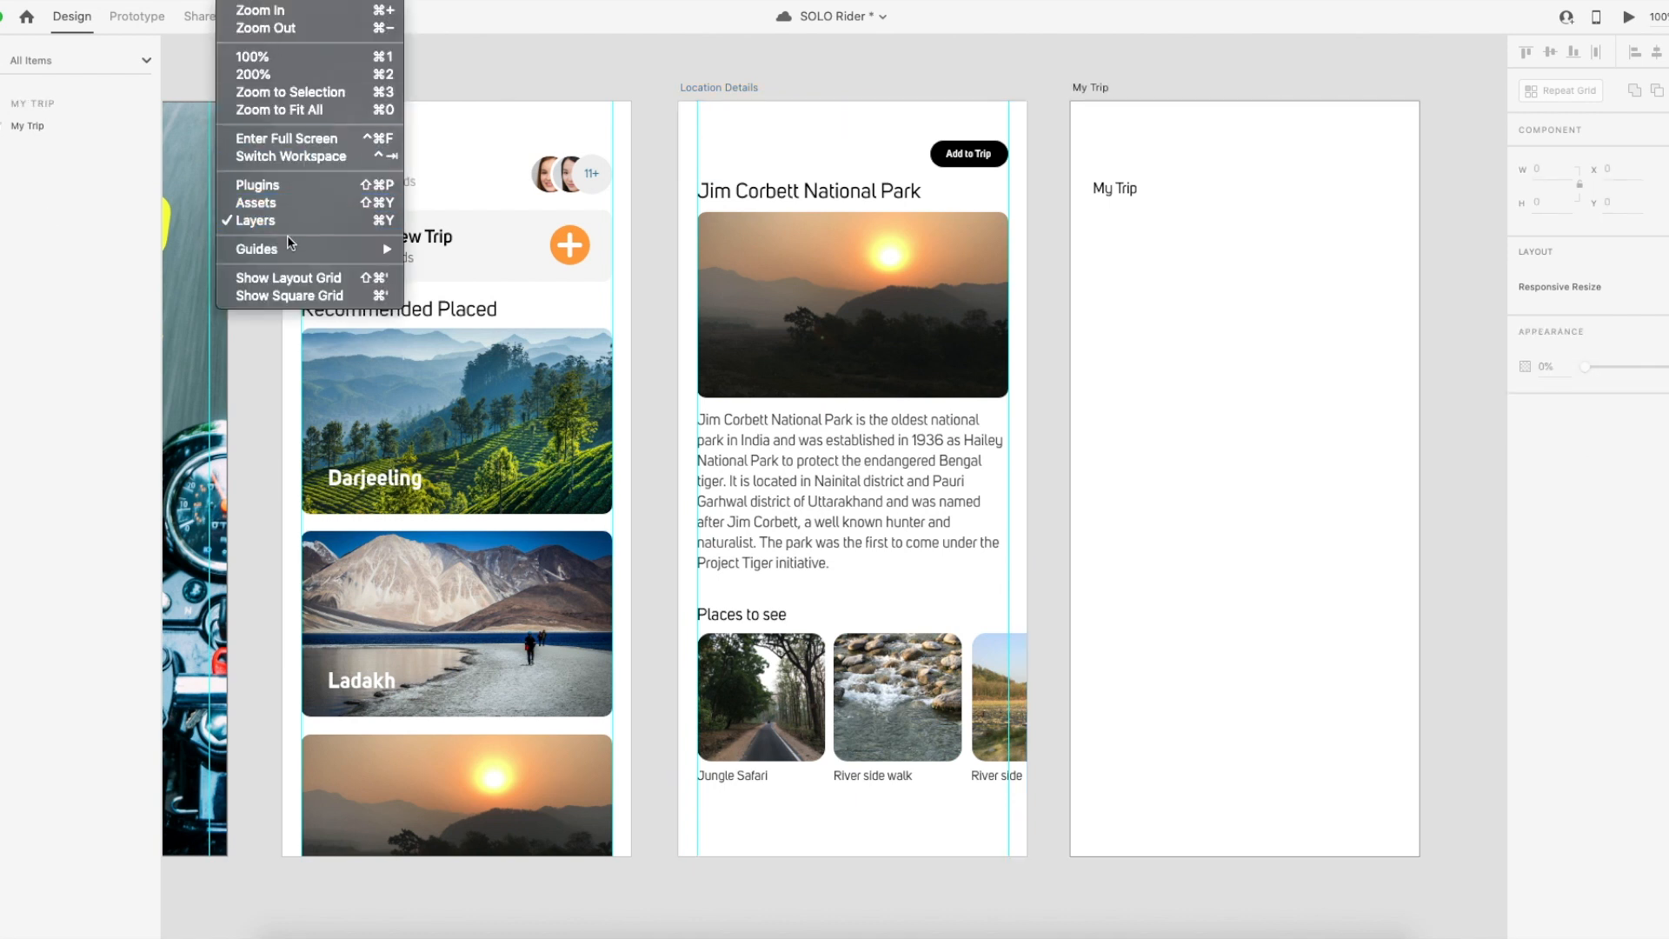
mouse_move(290, 250)
click(495, 302)
click(1100, 91)
click(231, 6)
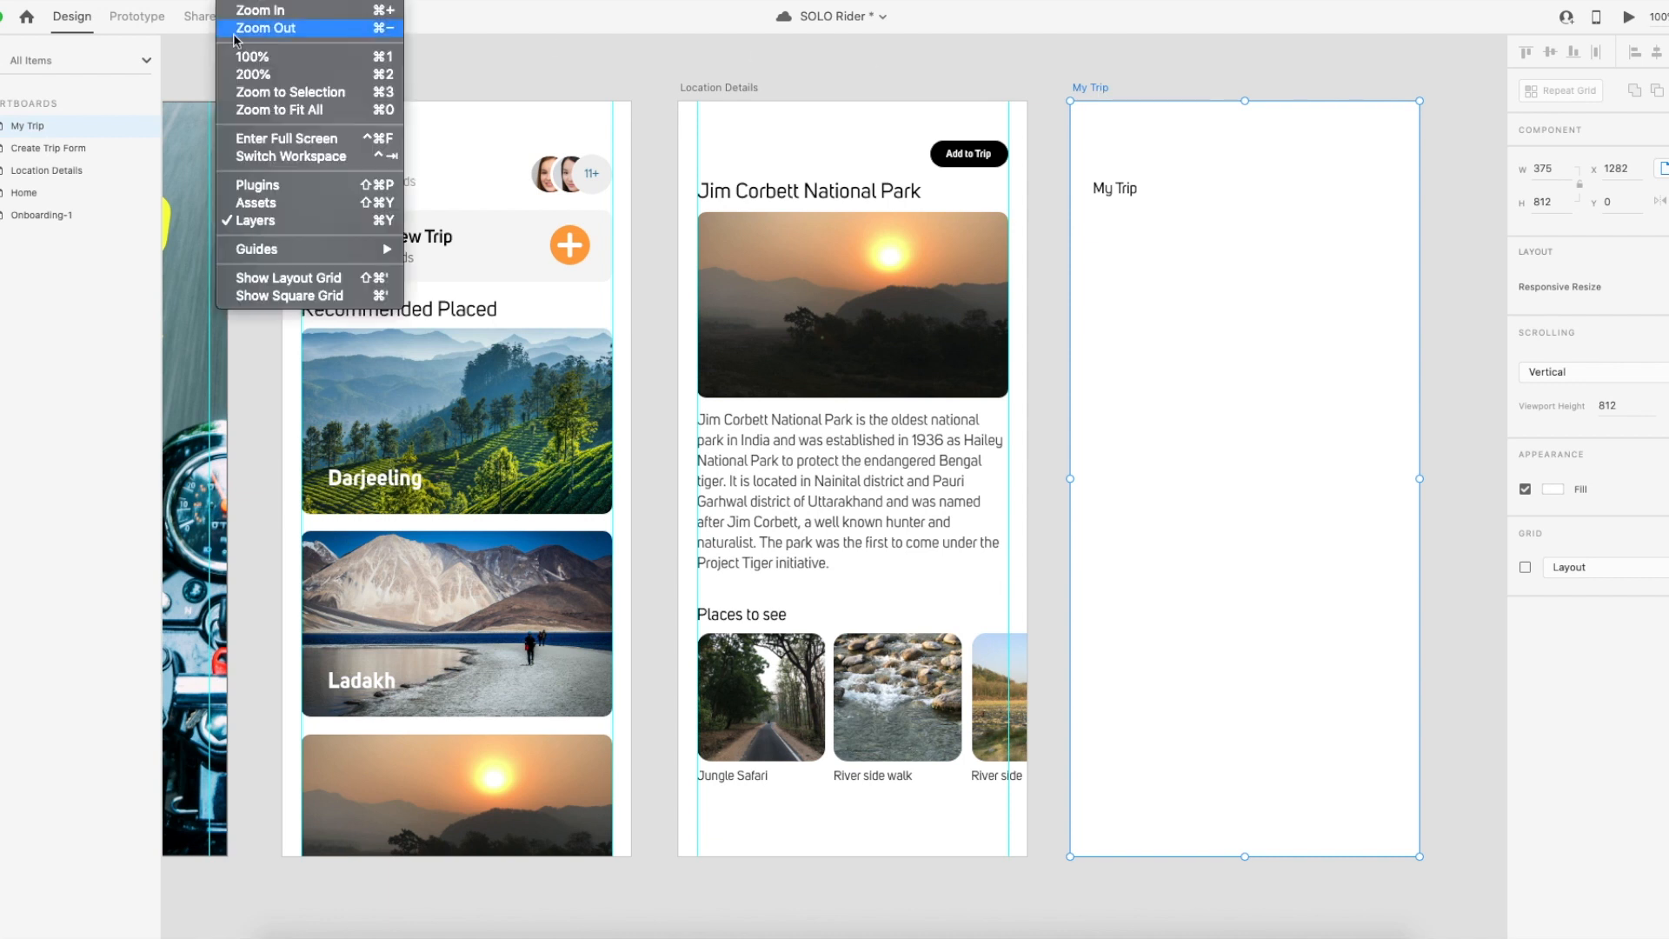
mouse_move(274, 253)
click(462, 266)
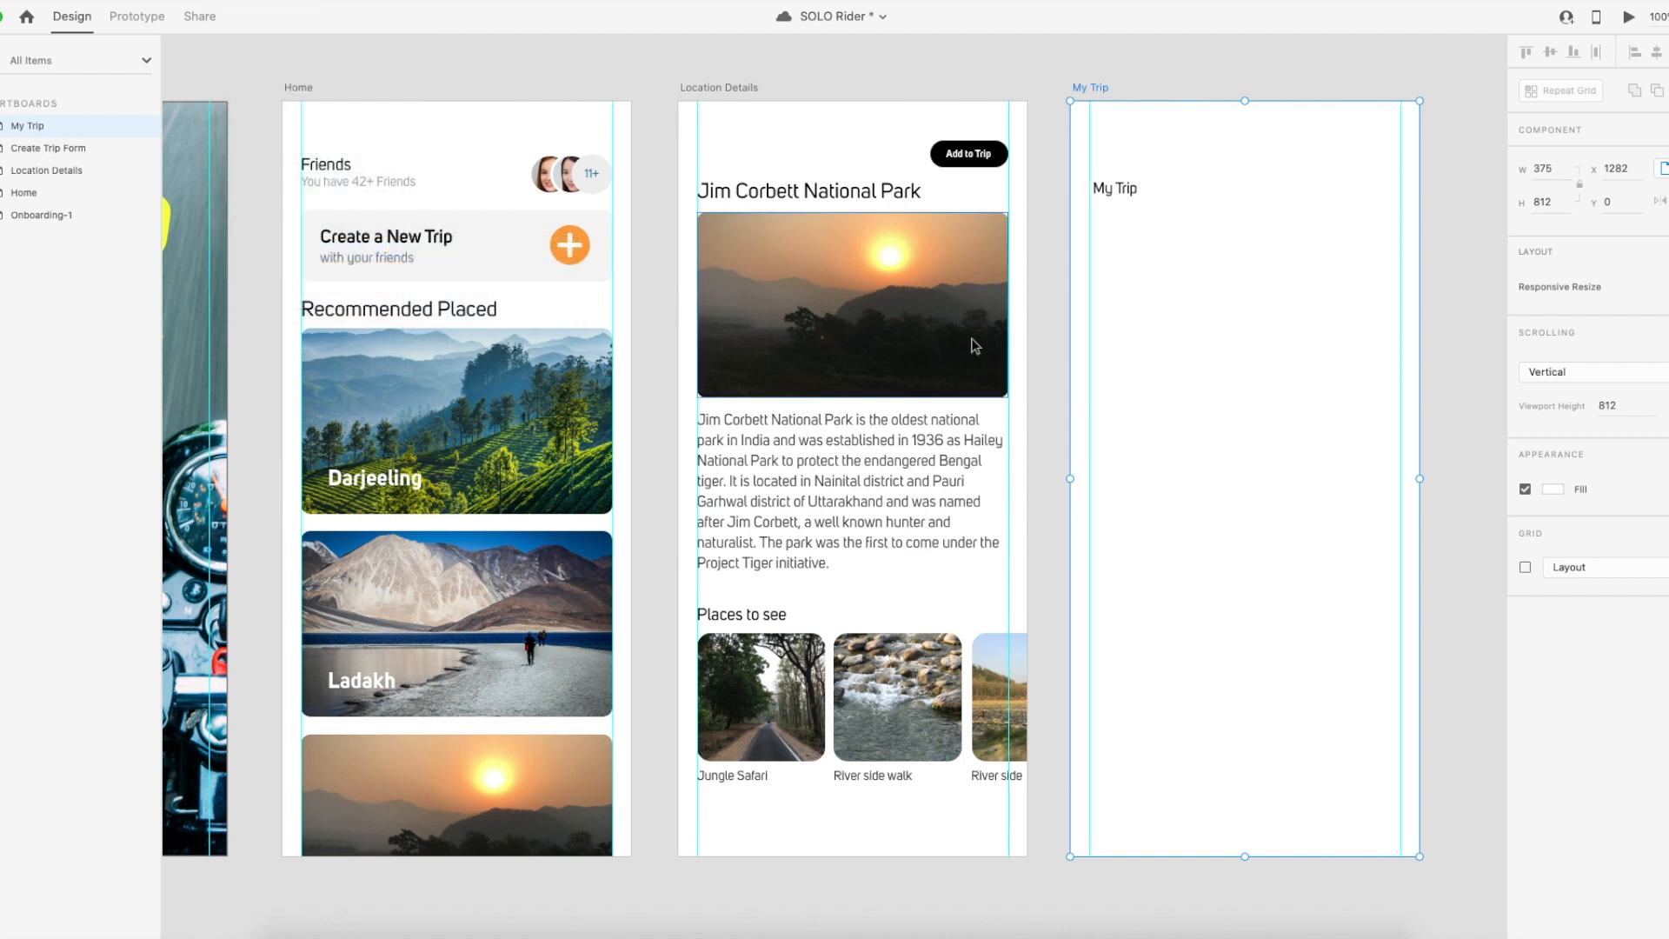
Align the My Trip heading with the artboard's left guide at X 20, level with the Jim Corbett National Park heading.
click(1115, 193)
click(1215, 212)
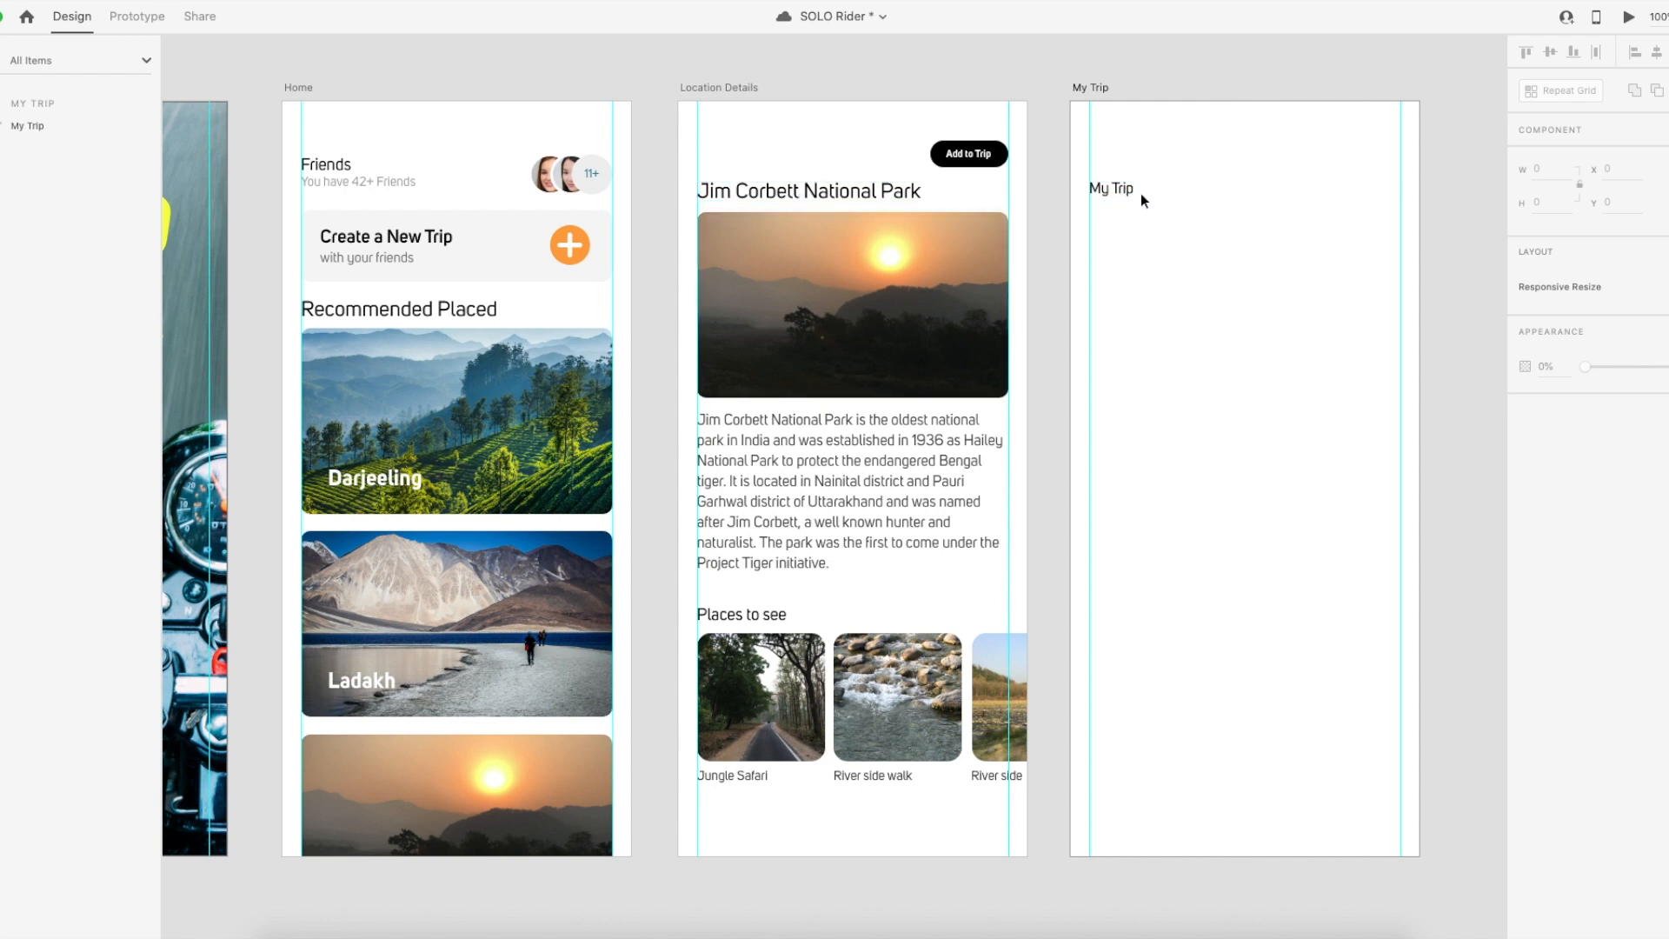
click(906, 203)
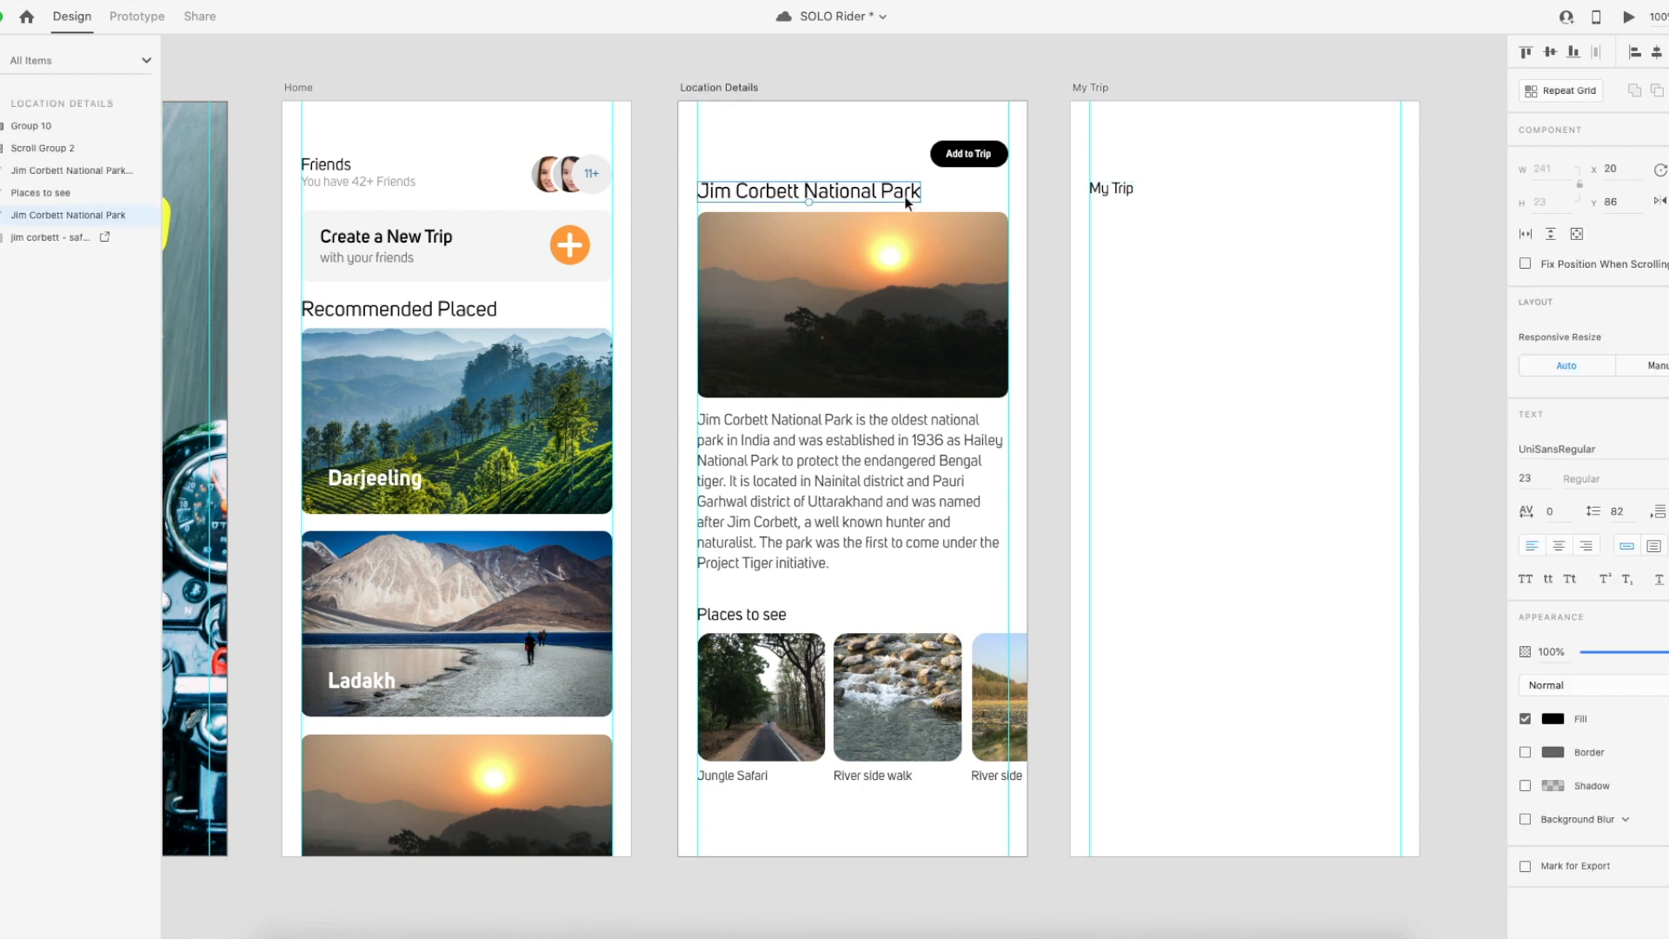
click(1116, 189)
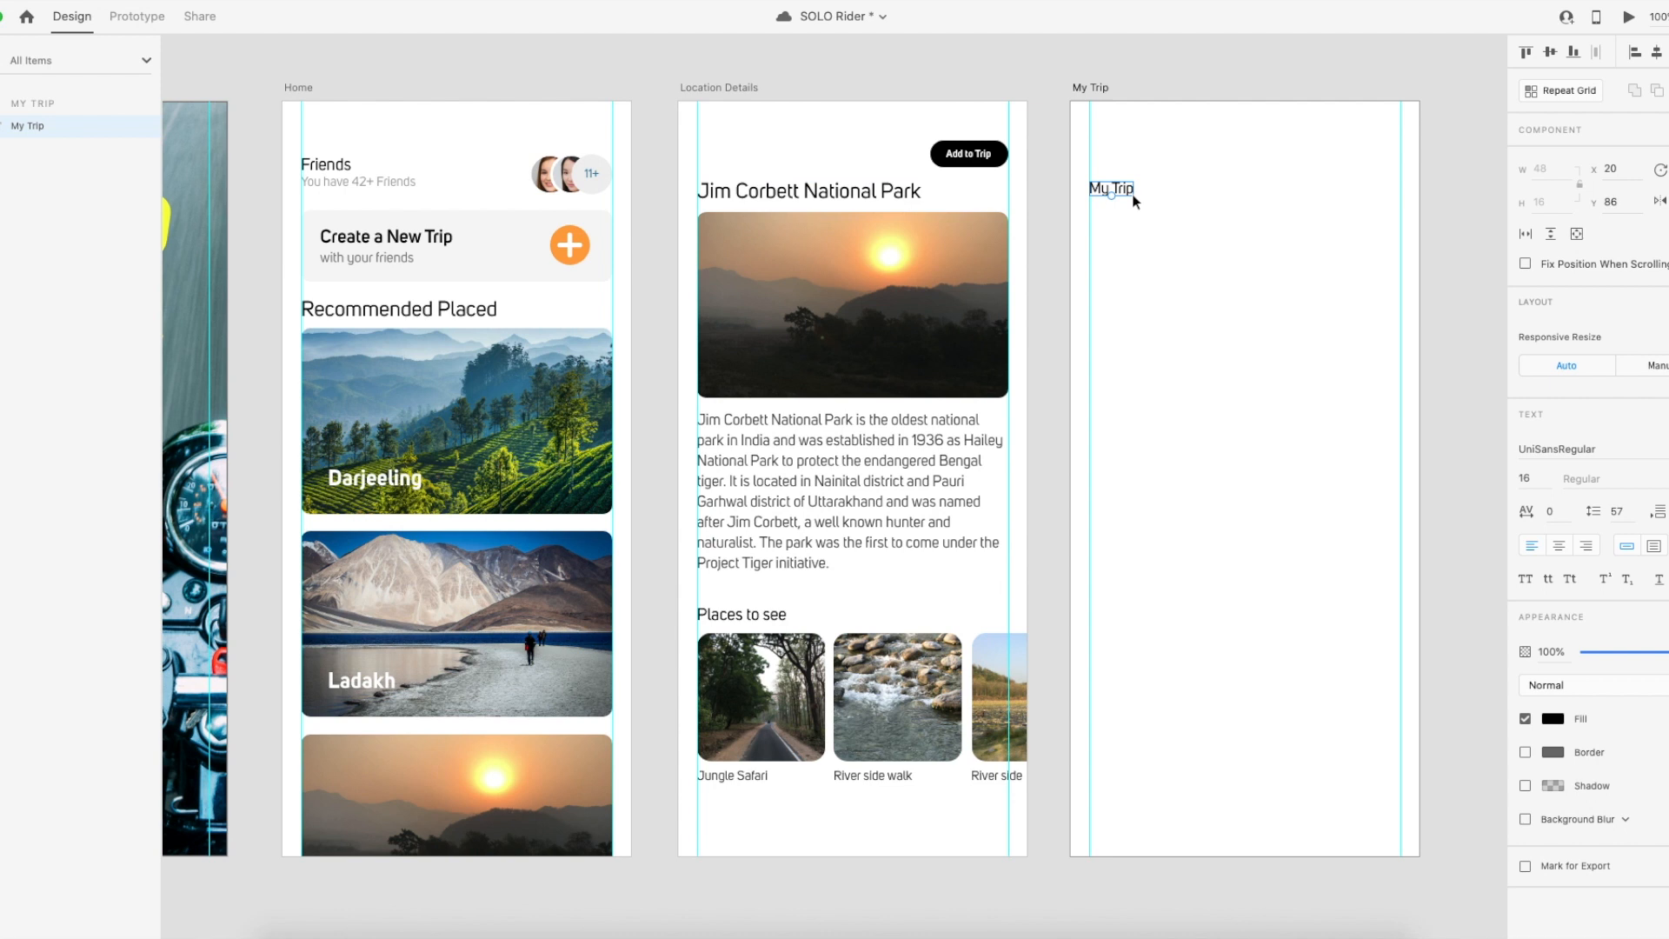
Enlarge the My Trip heading to text size 41 and set it against the artboard's left guide.
drag(1111, 195, 1110, 216)
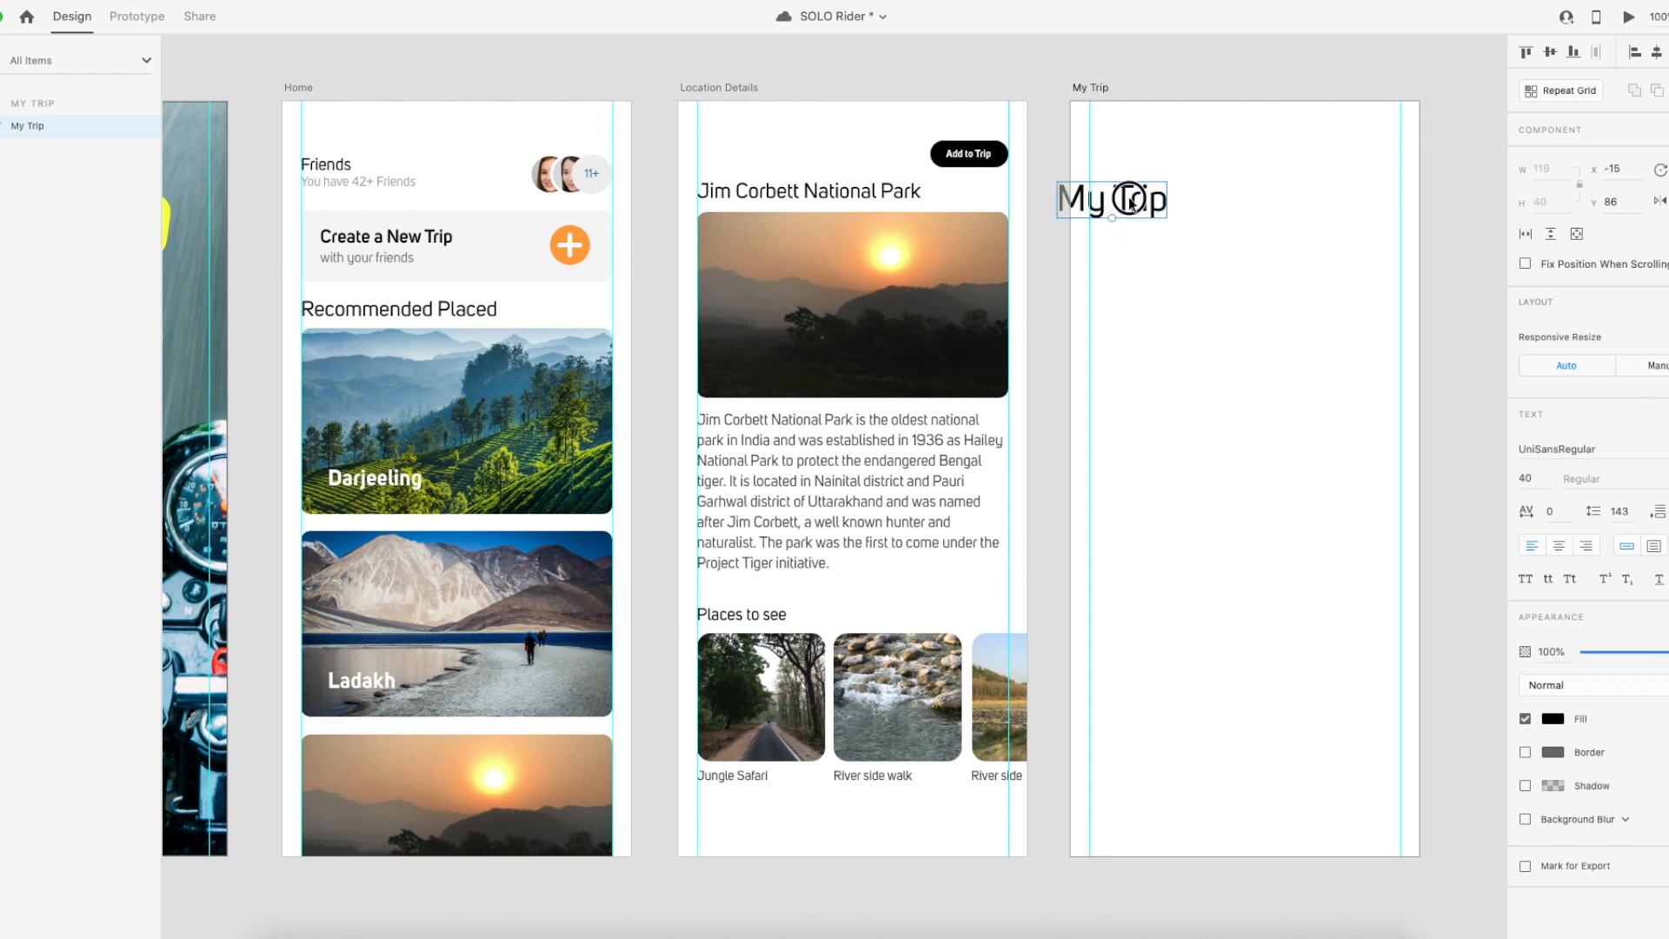
click(1152, 199)
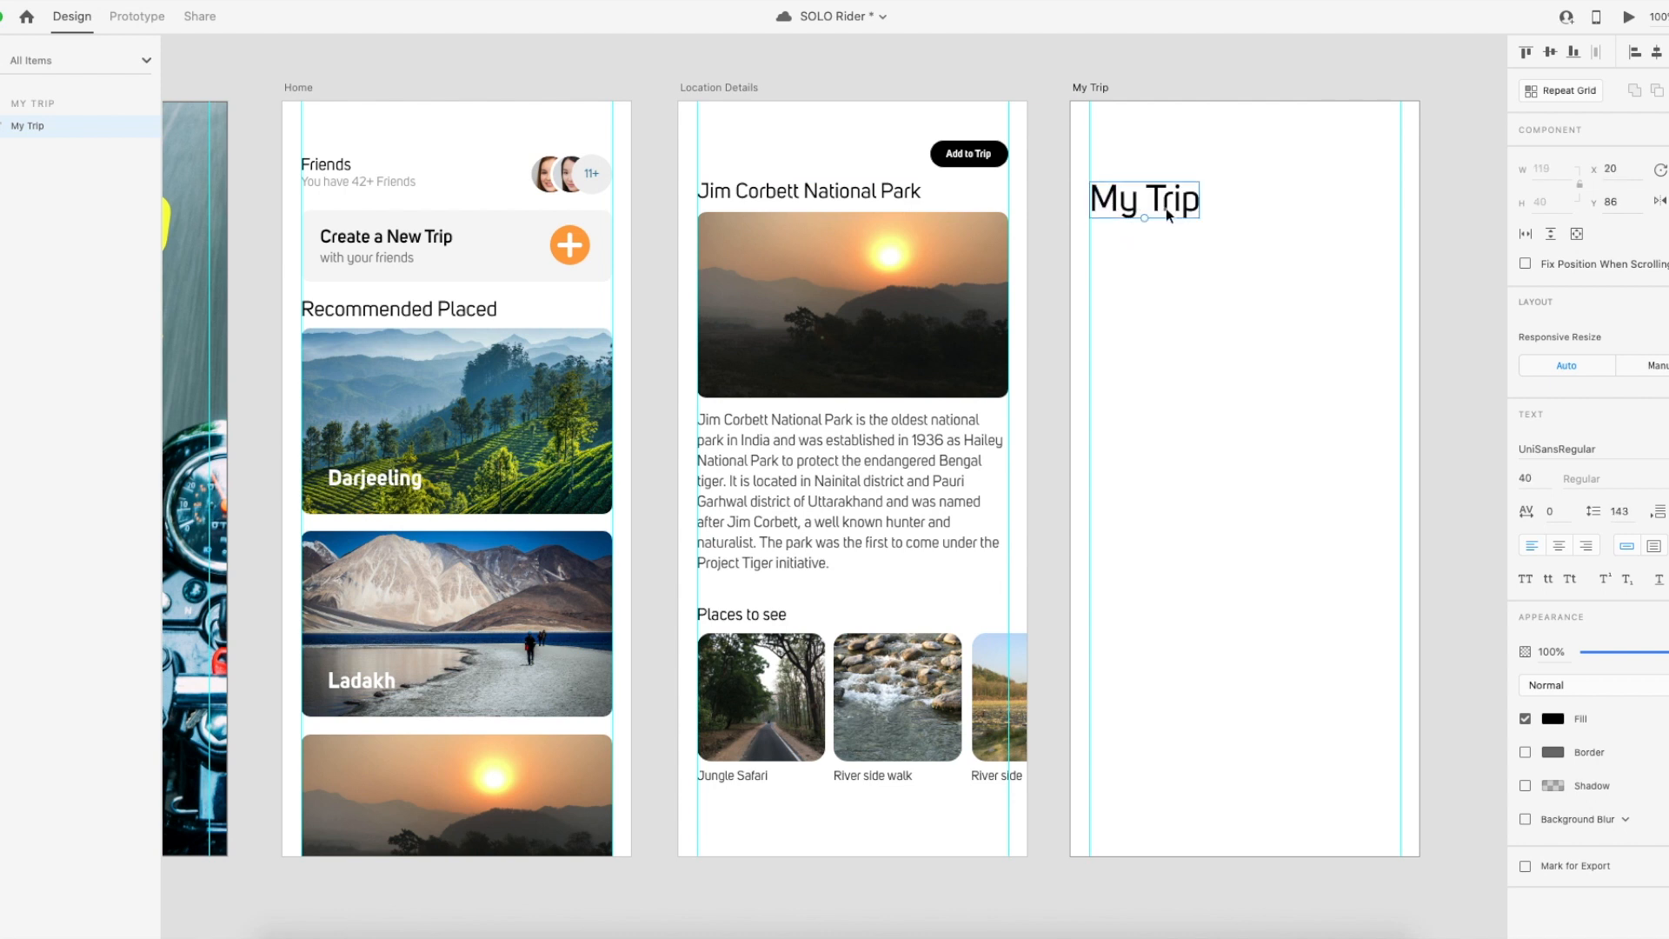
drag(1145, 217, 1143, 221)
click(1239, 248)
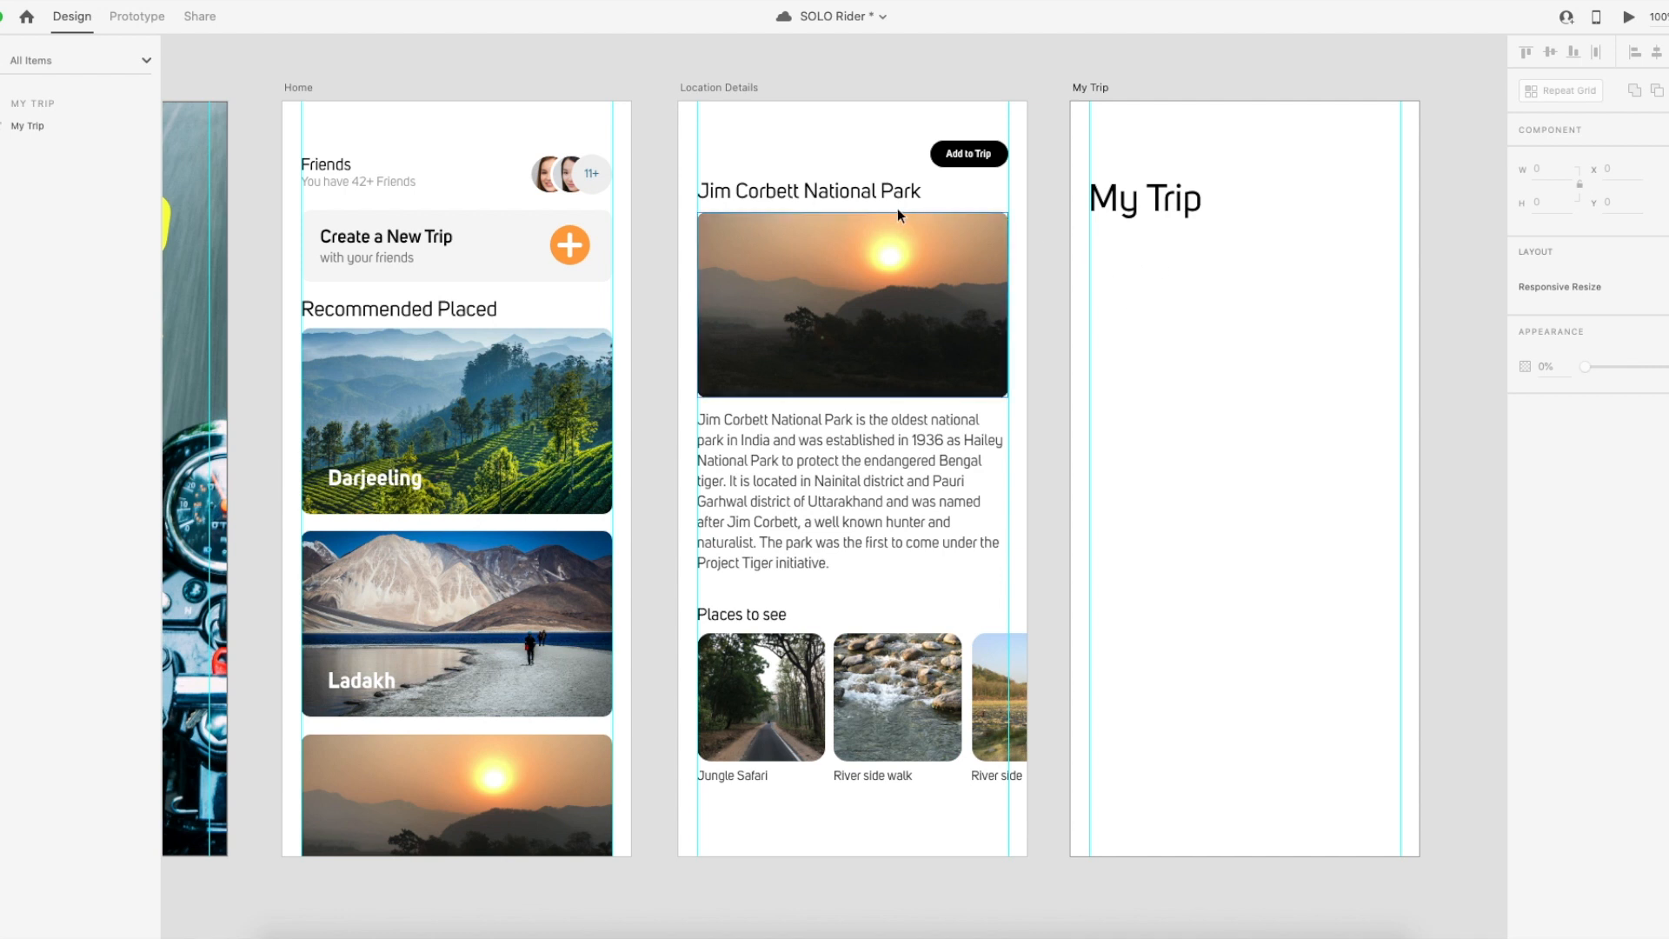
Copy the Jim Corbett National Park heading onto the My Trip artboard and place it below the My Trip heading at Y 169.
click(863, 195)
key(ctrl+c)
key(ctrl+v)
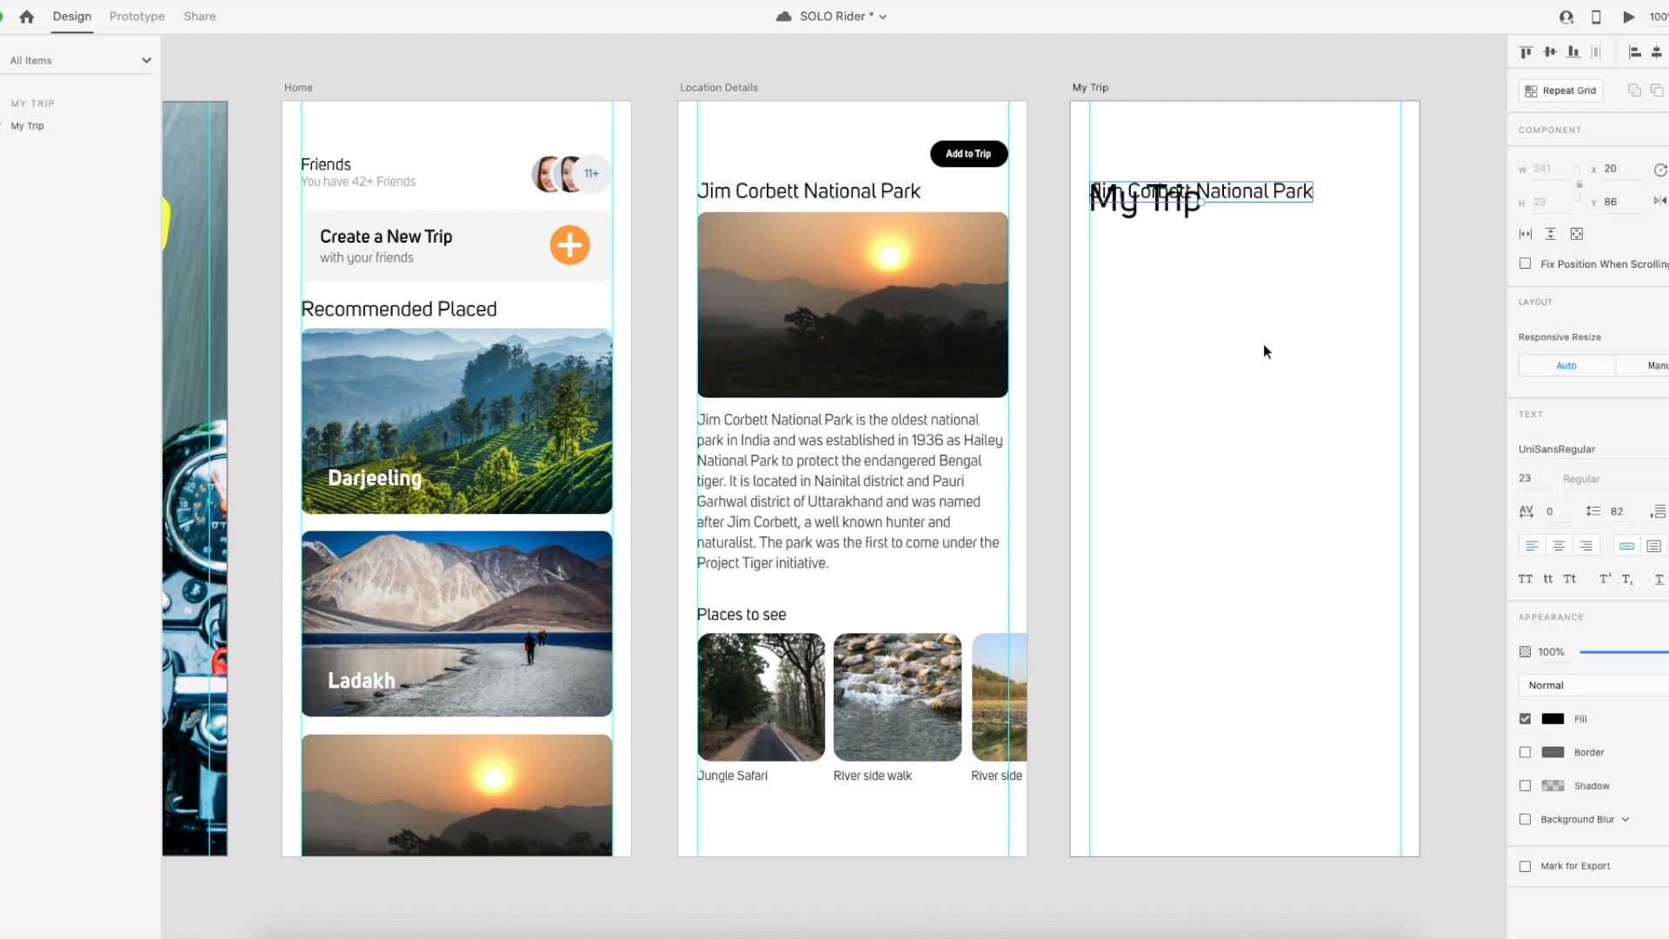
drag(1237, 206, 1237, 271)
Add the line "Bike Trip to" above Jim Corbett National Park in the copied text.
double_click(1236, 268)
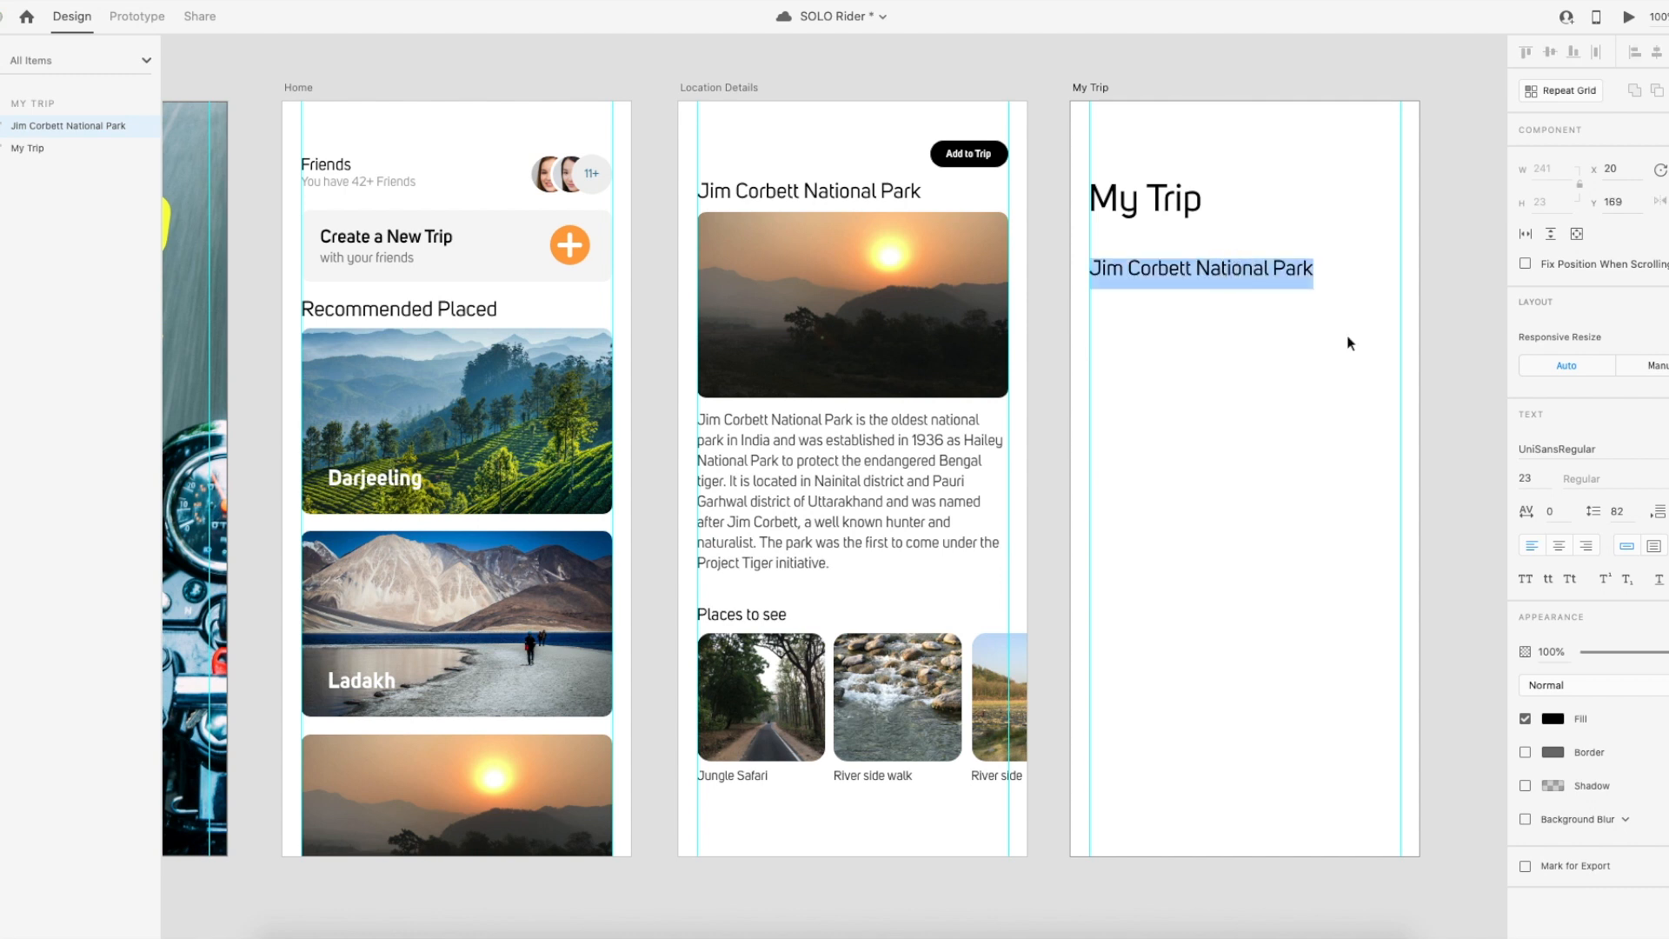
key(Left)
key(Return)
text(Bike Trip to)
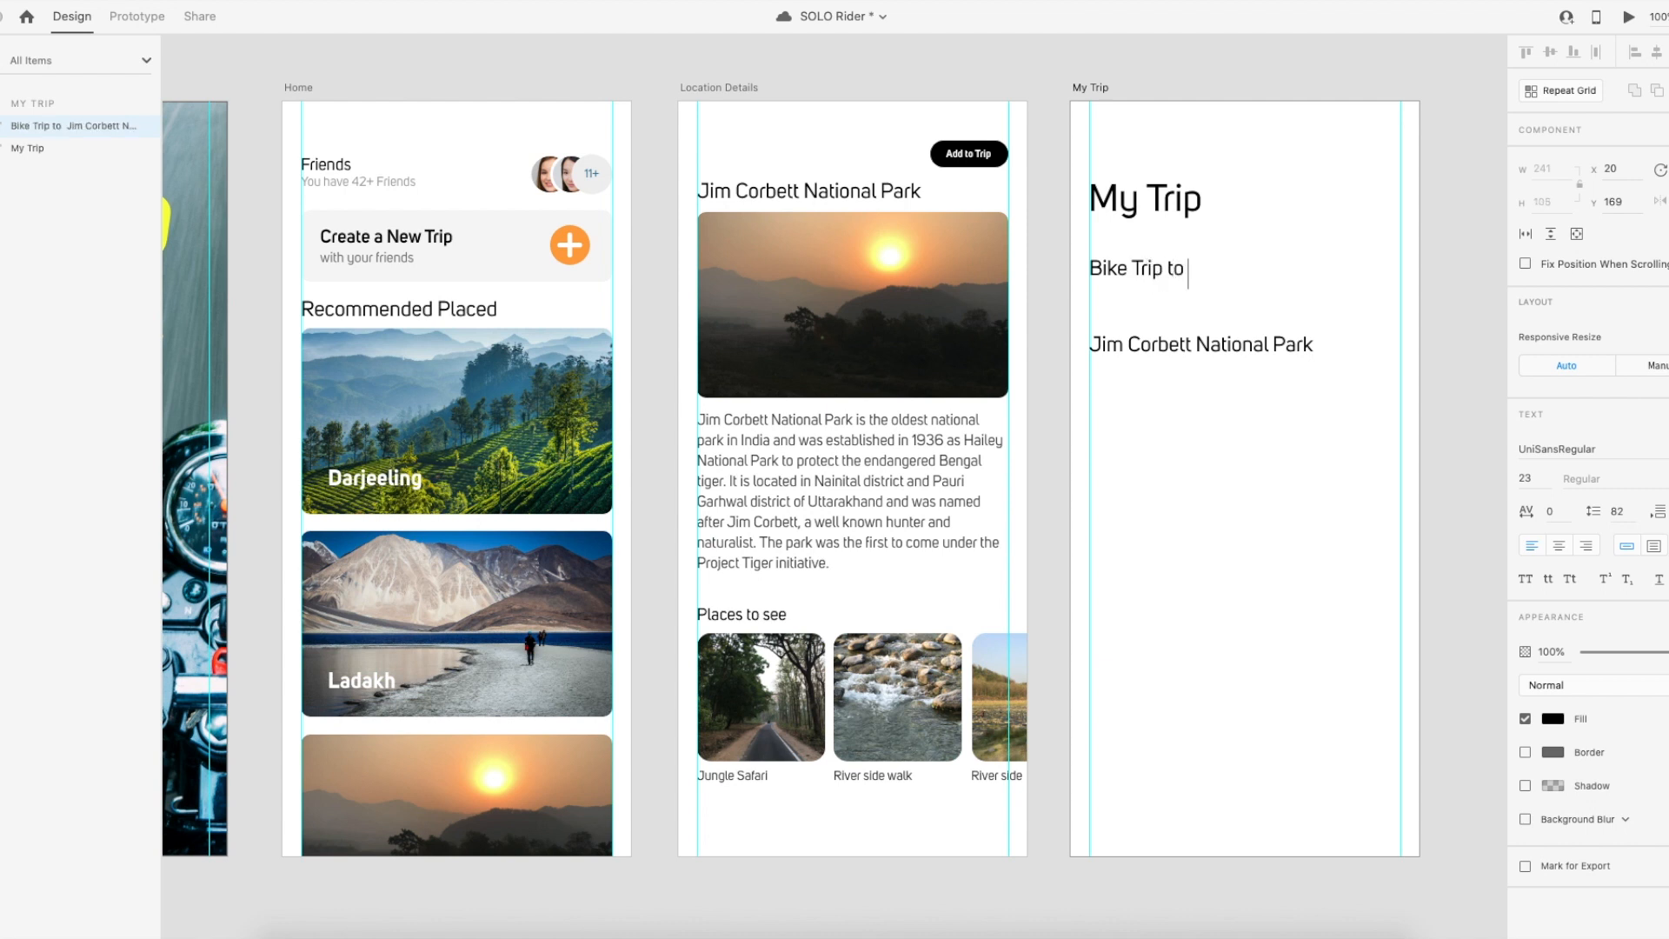
key(Delete)
key(Return)
Set the line spacing of the two-line trip text to 33.
key(ctrl+a)
click(1622, 513)
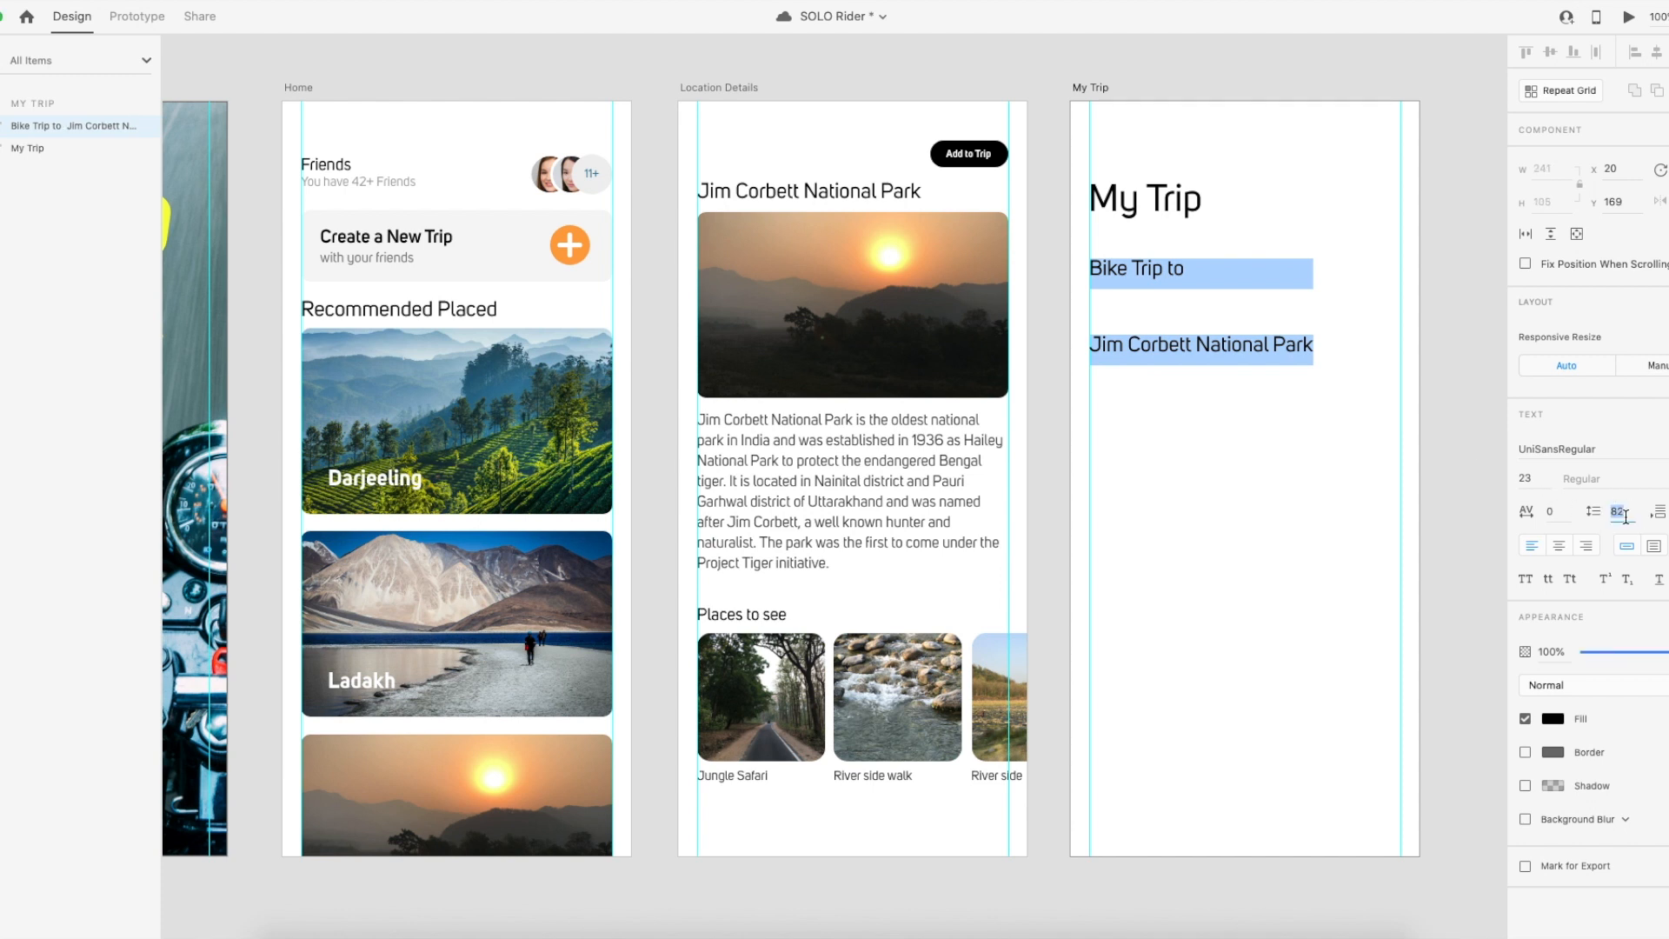
text(30)
key(Return)
key(Escape)
click(1209, 417)
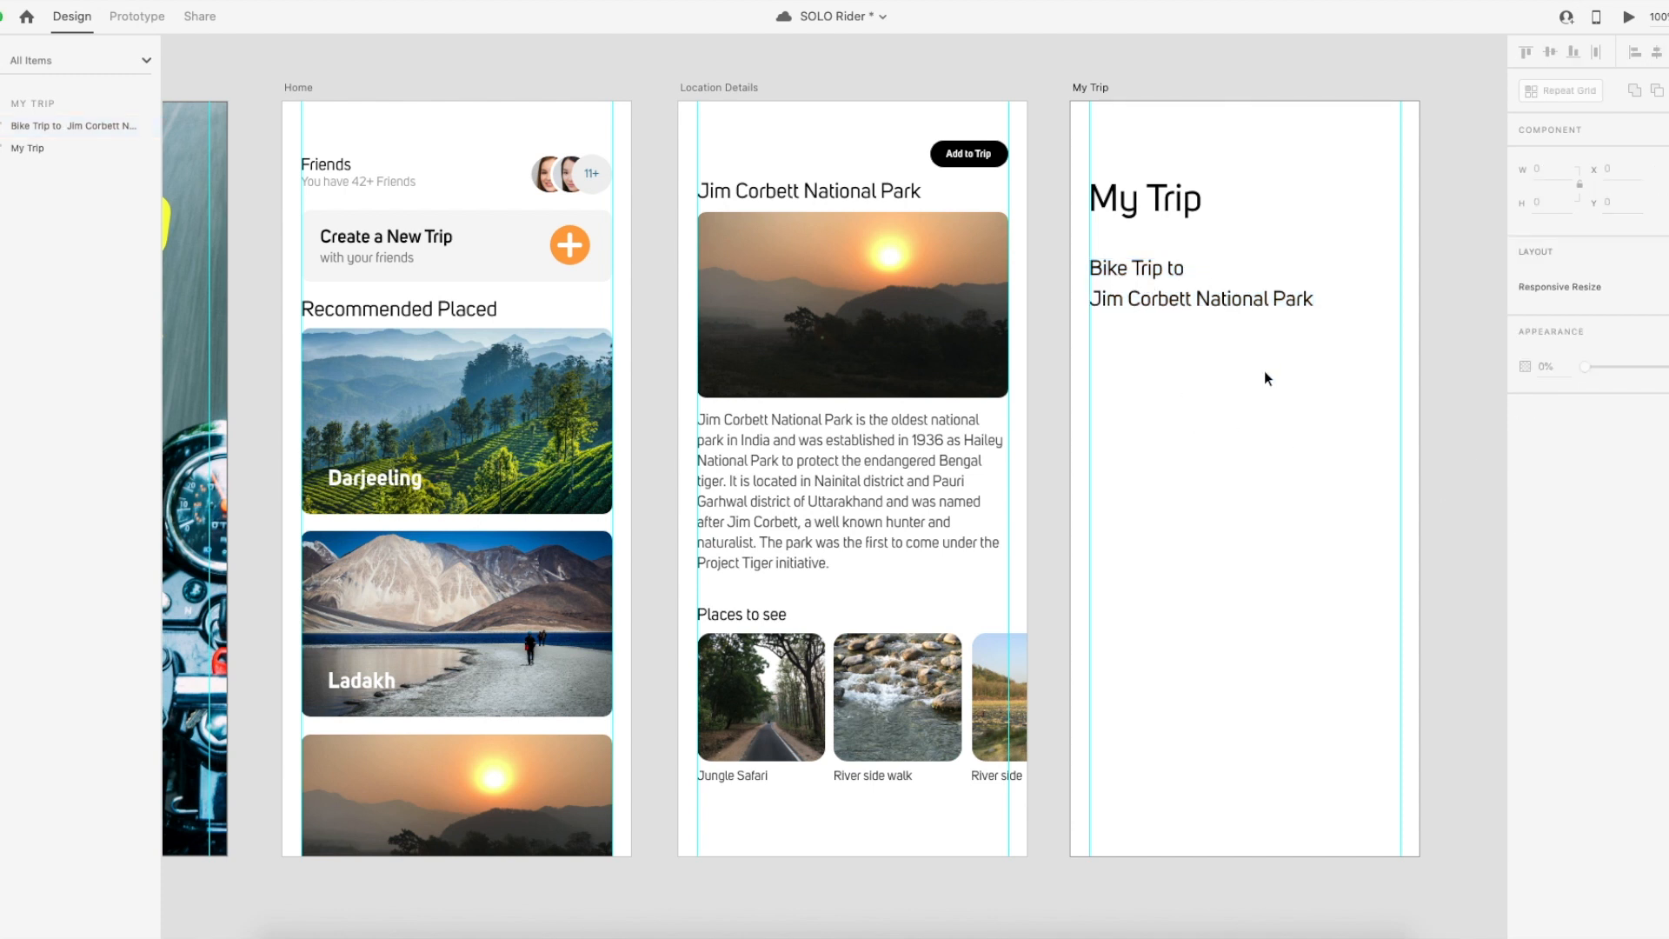
Cut the trip text down to "Bike Trip" by deleting the destination, and save the document.
scroll(1266, 377, right, 1)
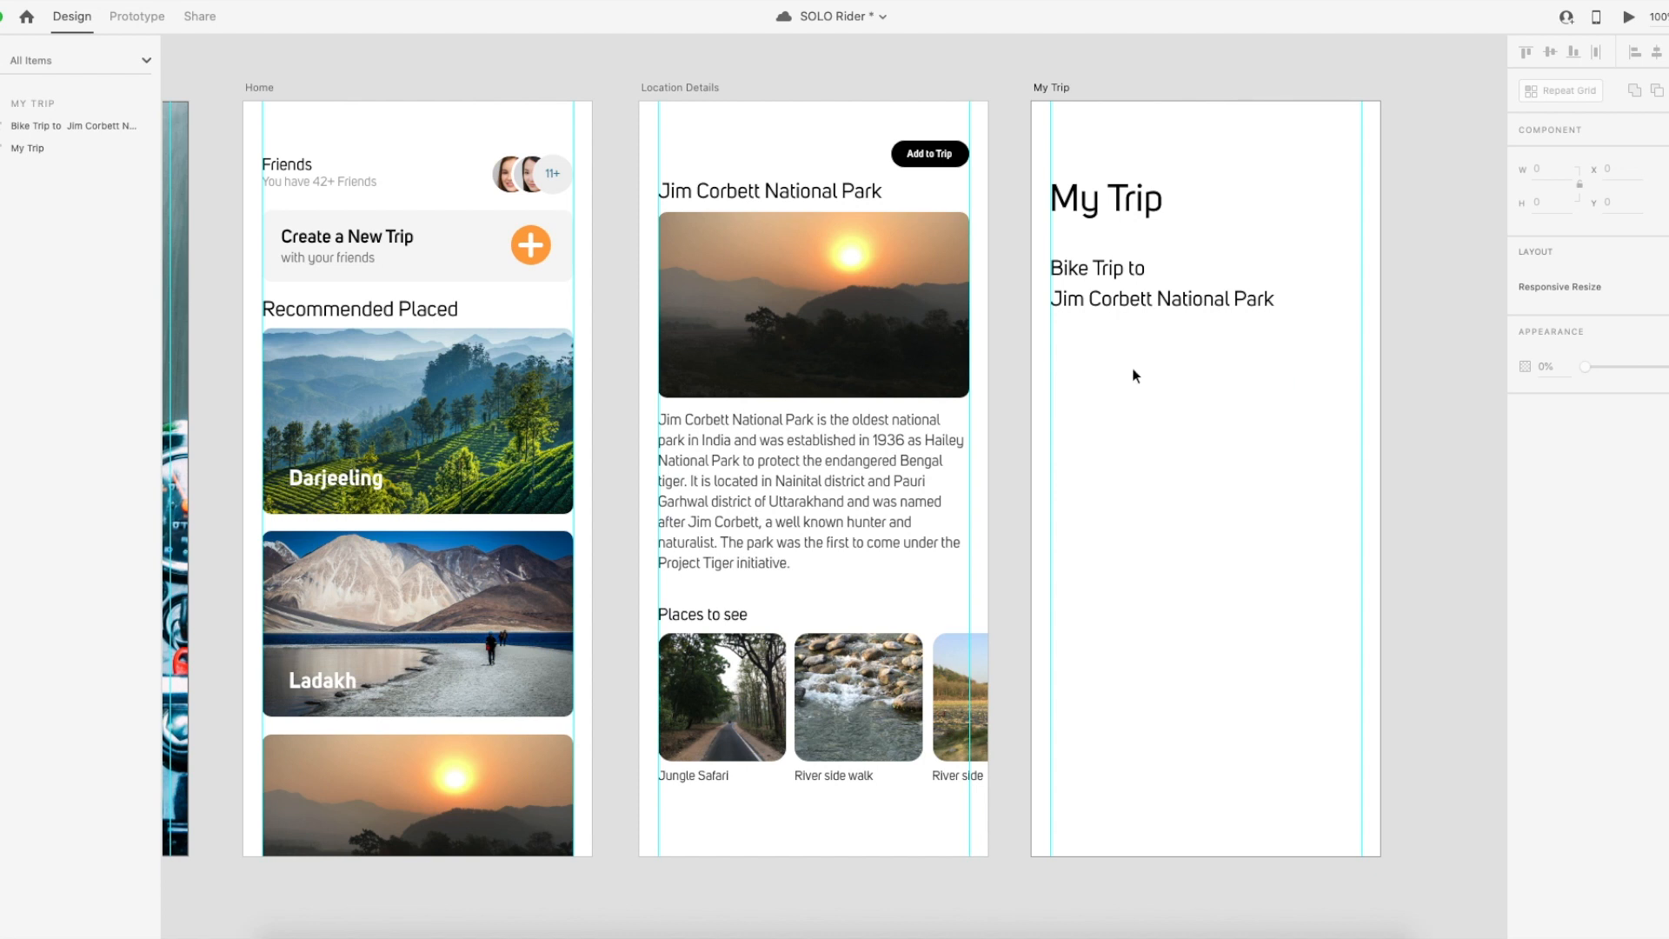
double_click(1137, 299)
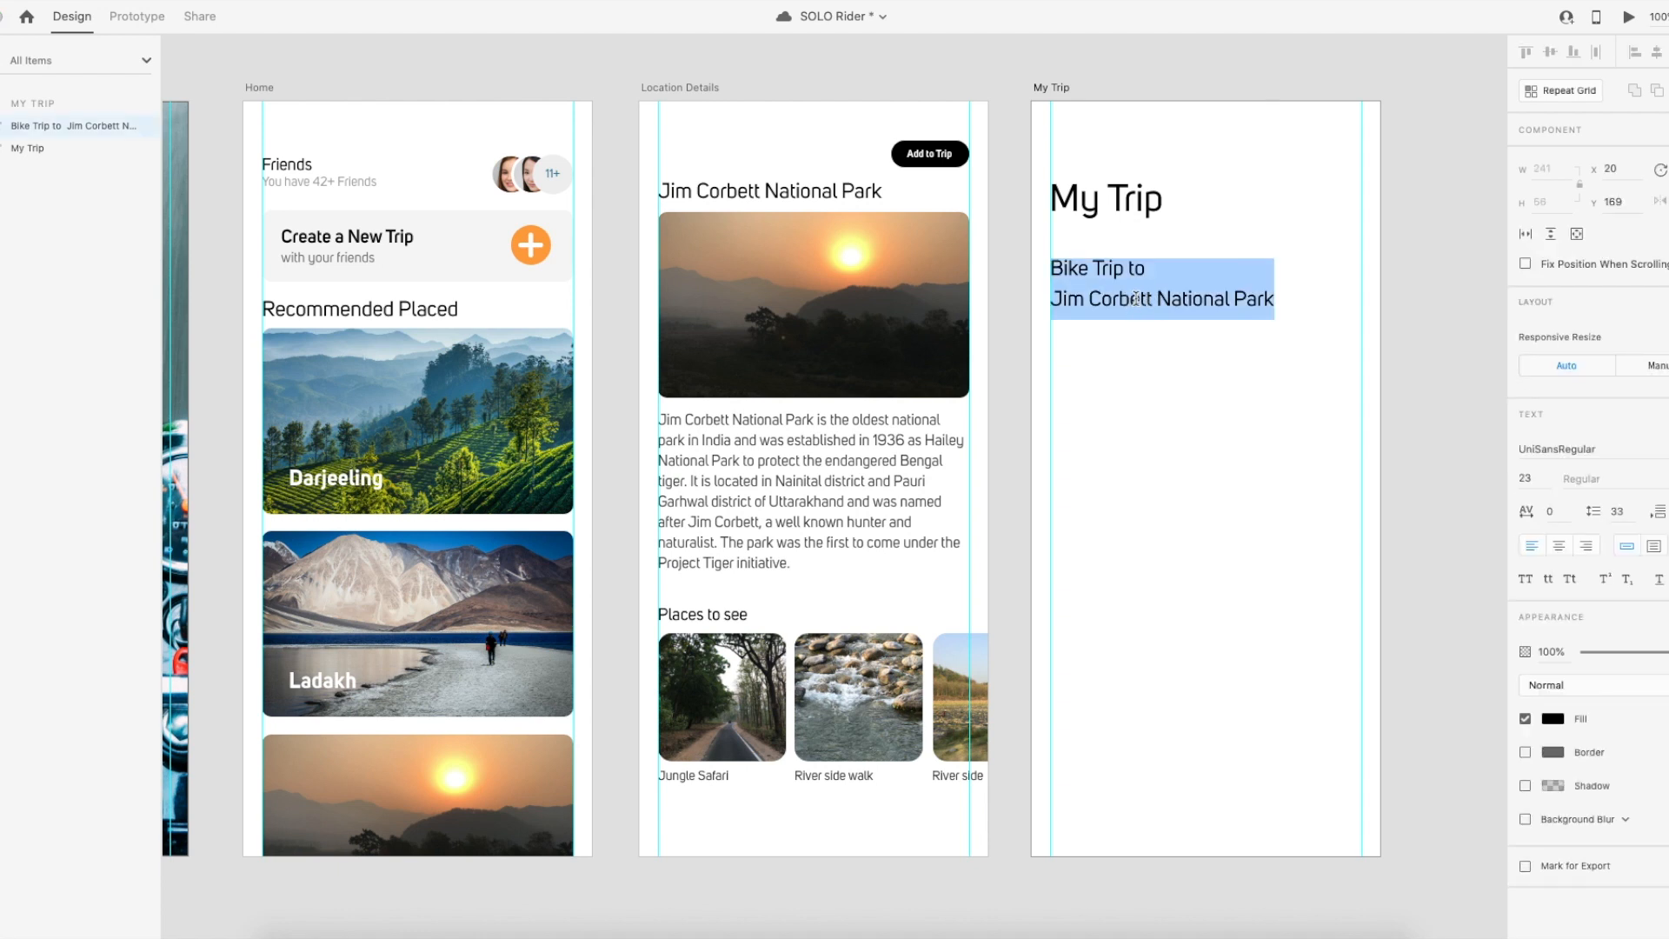
click(1129, 268)
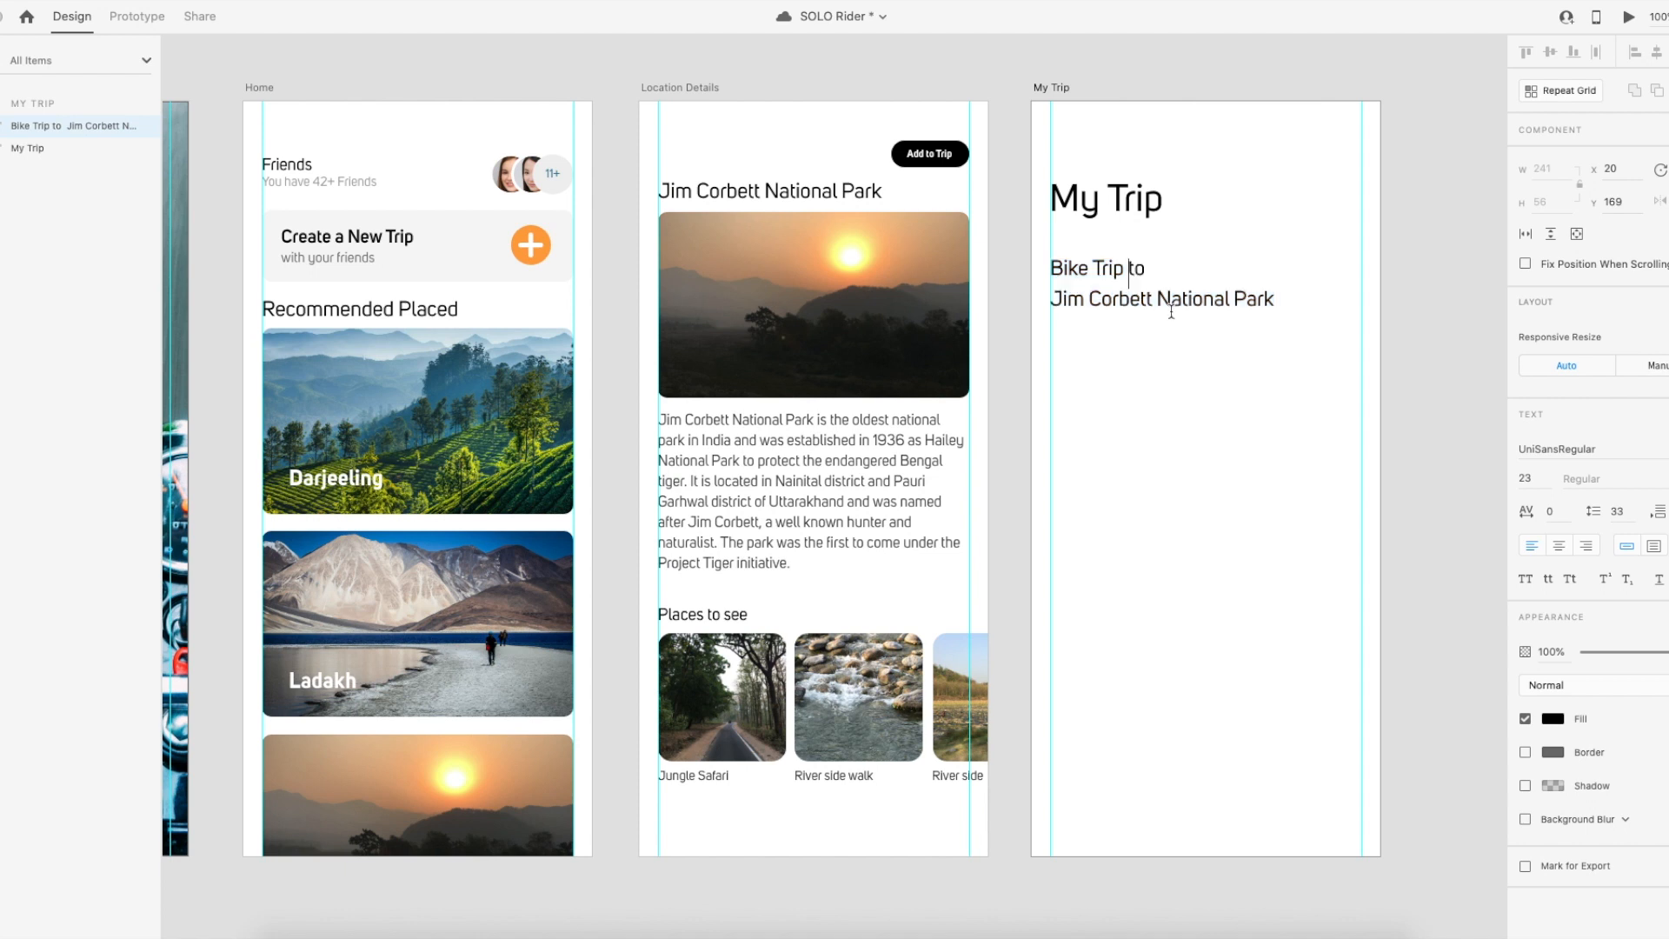
key(Left)
key(Right)
key(ctrl+s)
key(shift+Down)
key(shift+End)
key(BackSpace)
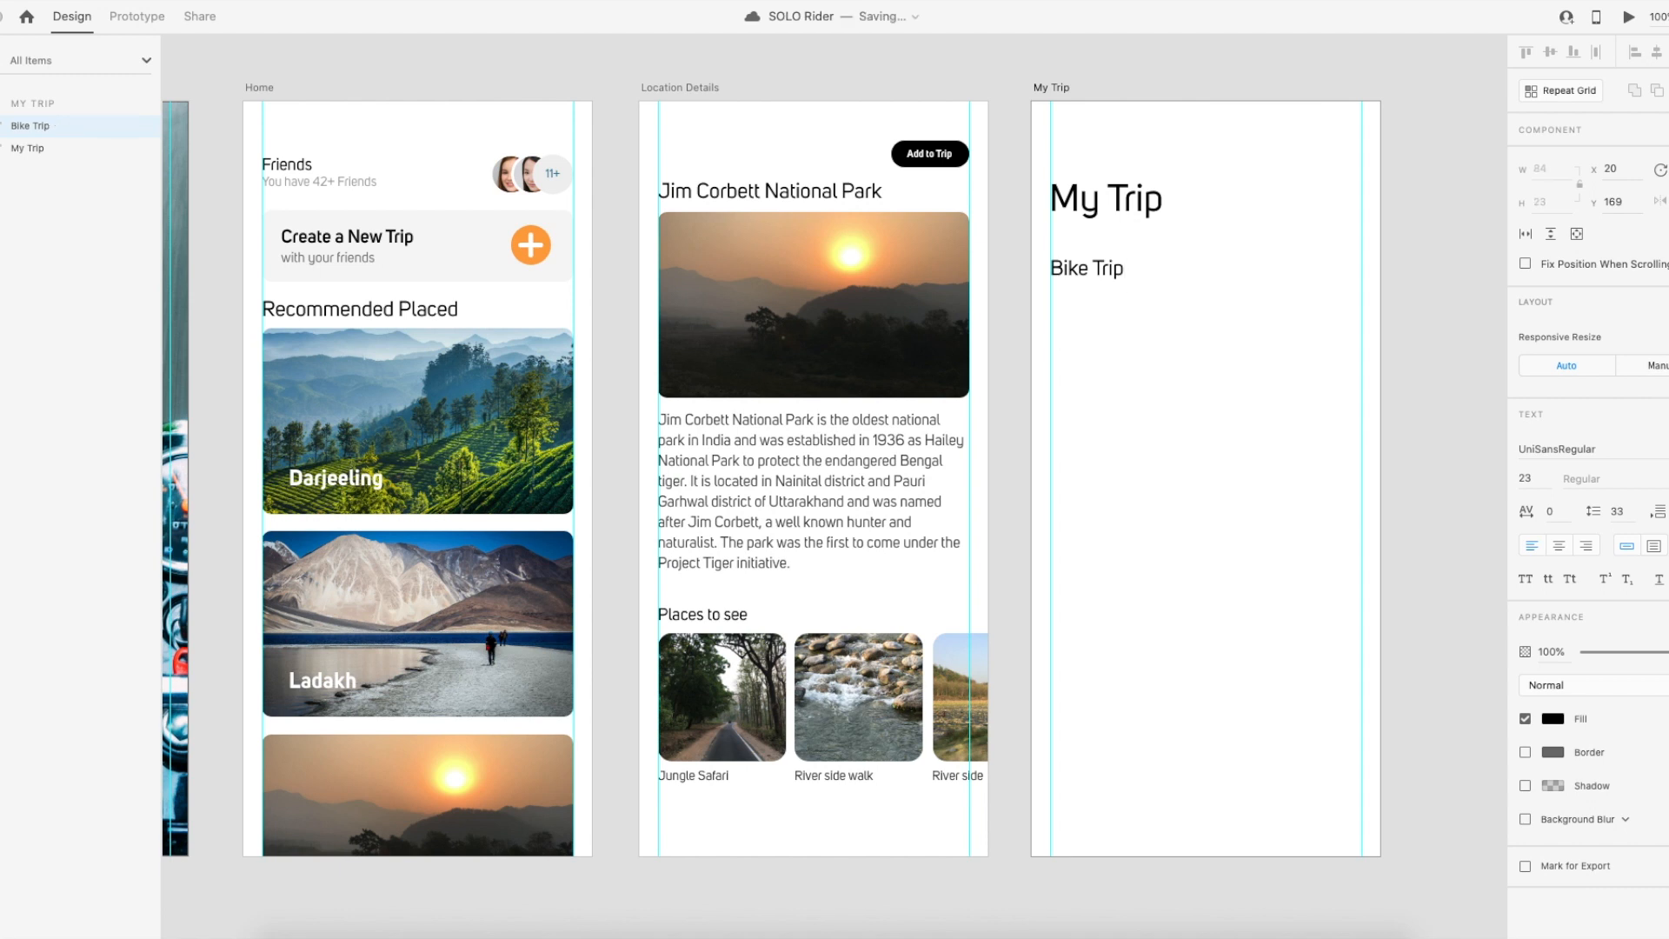
Insert "One Amazing" before Bike Trip so the text reads "One Amazing Bike Trip".
key(Left)
key(Left)
key(Left)
key(Left)
key(Left)
key(Left)
text(One Ama)
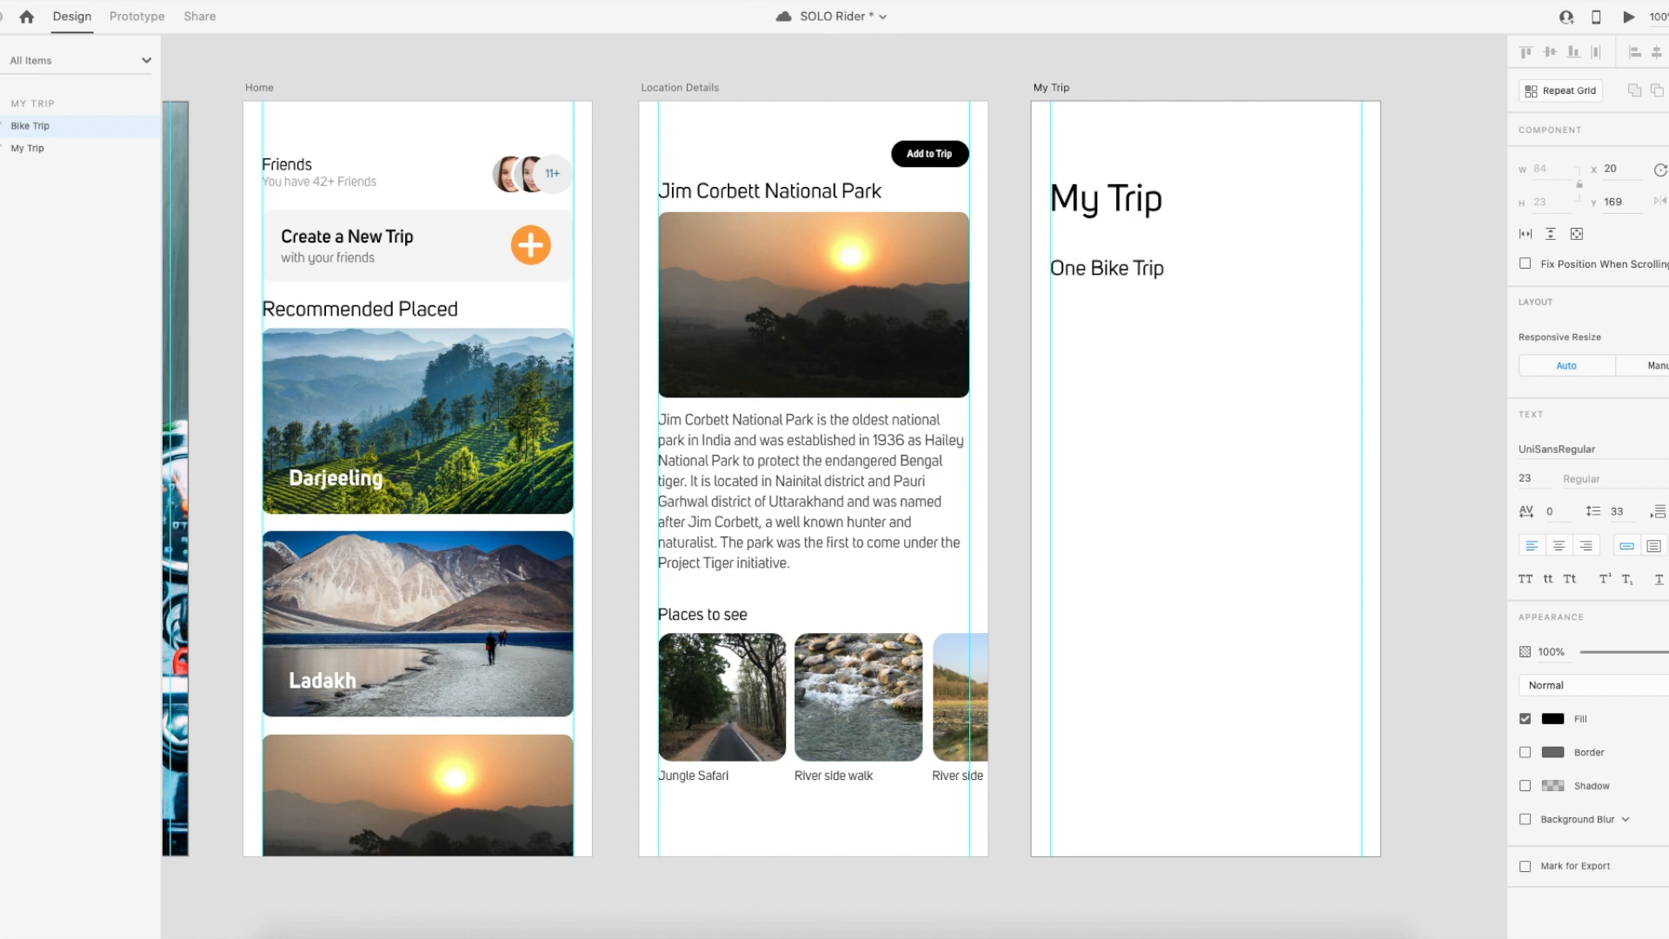
text(zing)
key(Right)
key(Right)
key(Right)
key(Right)
key(Right)
key(Right)
key(Right)
key(Right)
key(Right)
key(Right)
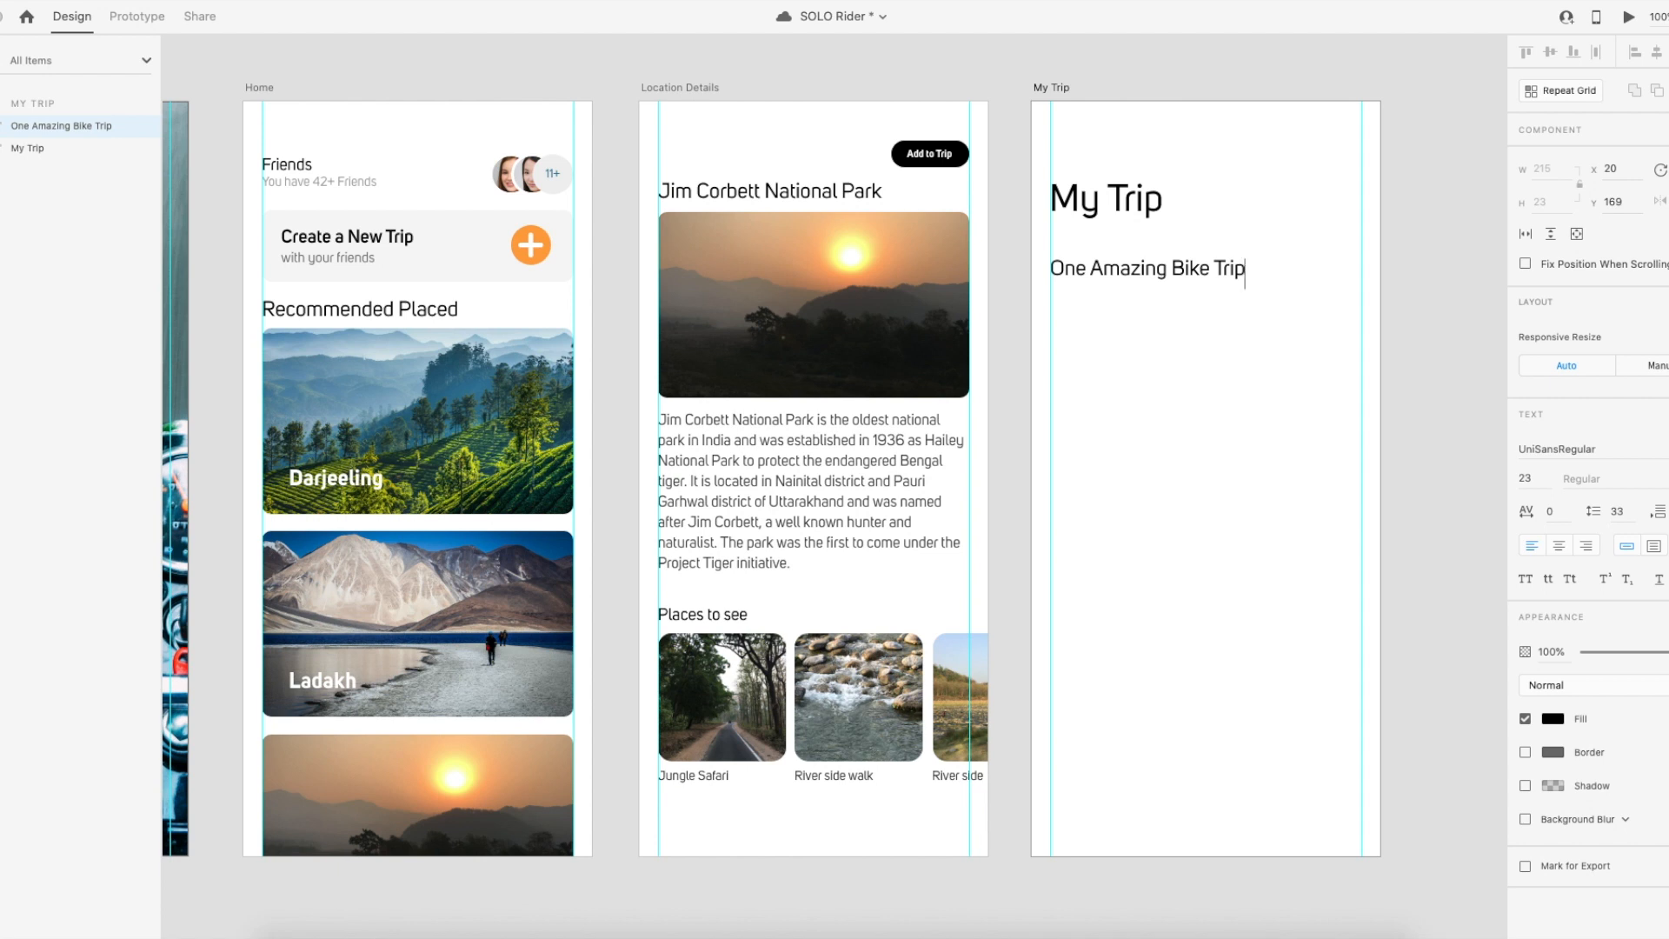
key(Escape)
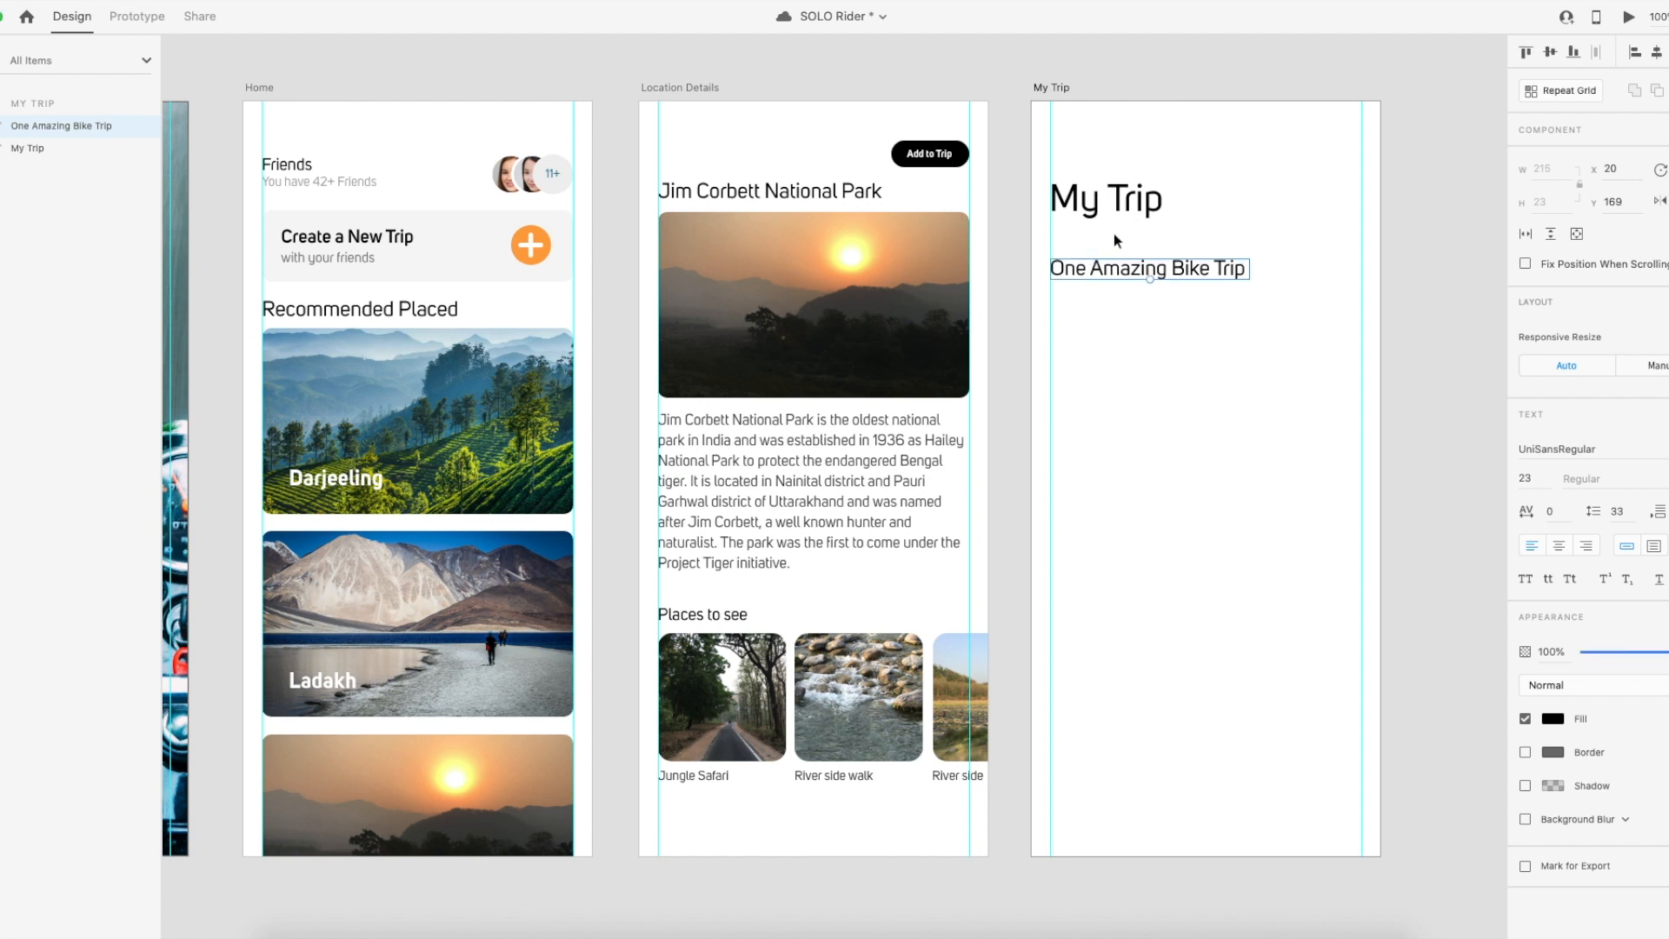
click(1170, 331)
Change the font of the One Amazing Bike Trip text to UniSansBold.
click(1126, 271)
click(1565, 449)
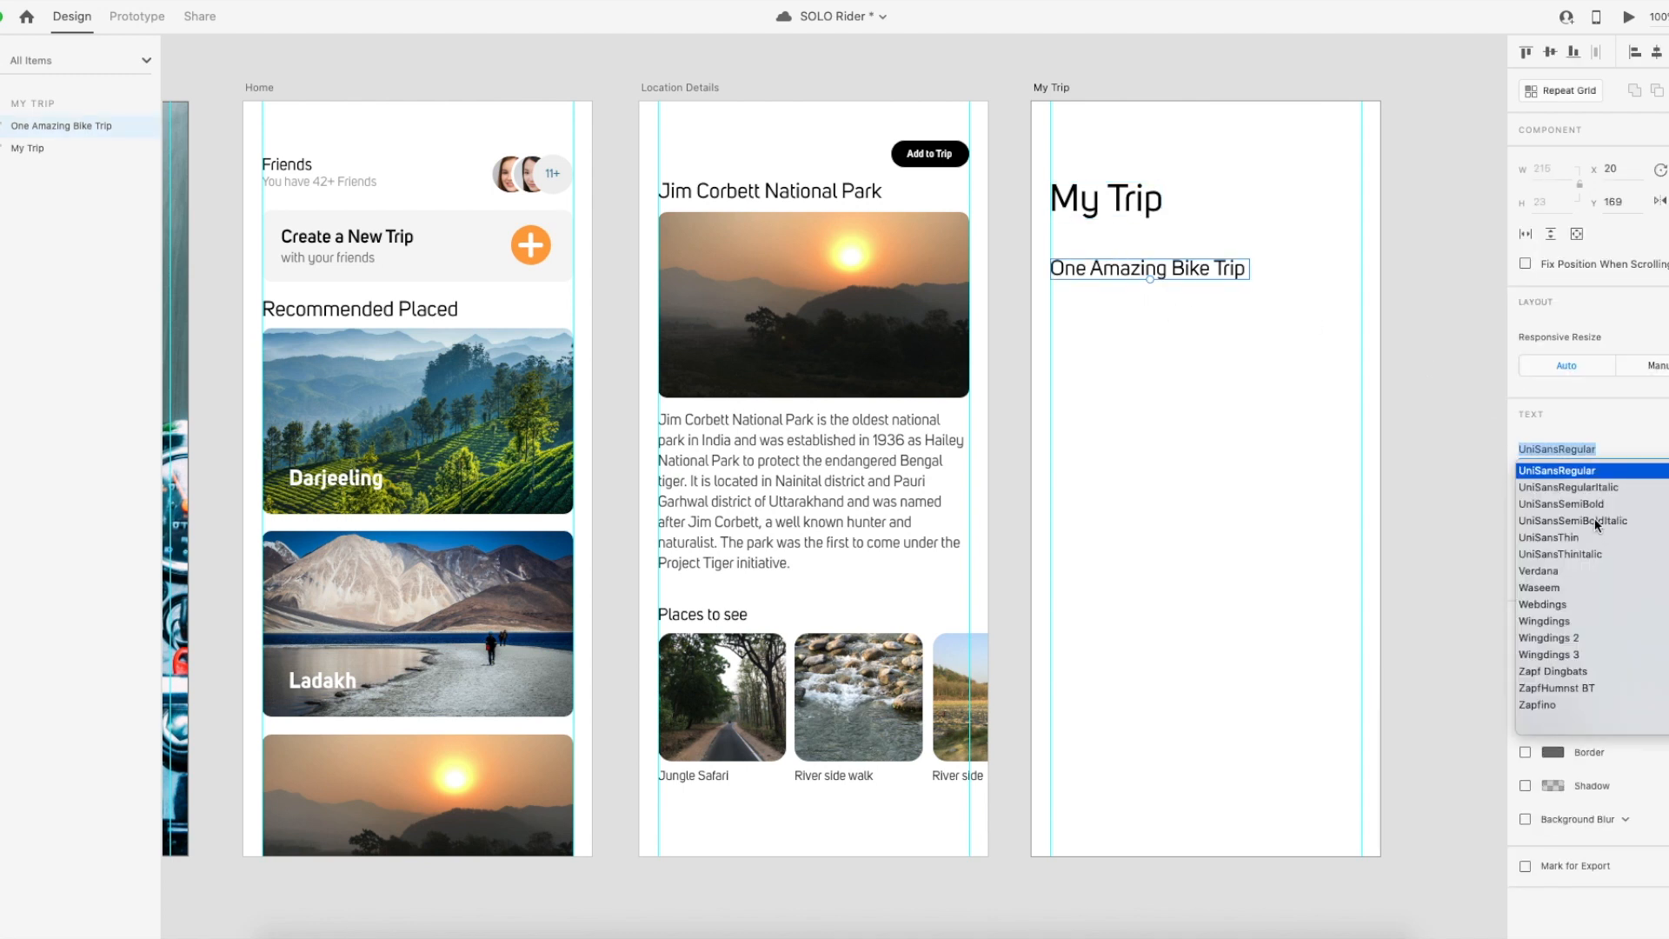
scroll(1595, 520, up, 2)
scroll(1595, 520, up, 2)
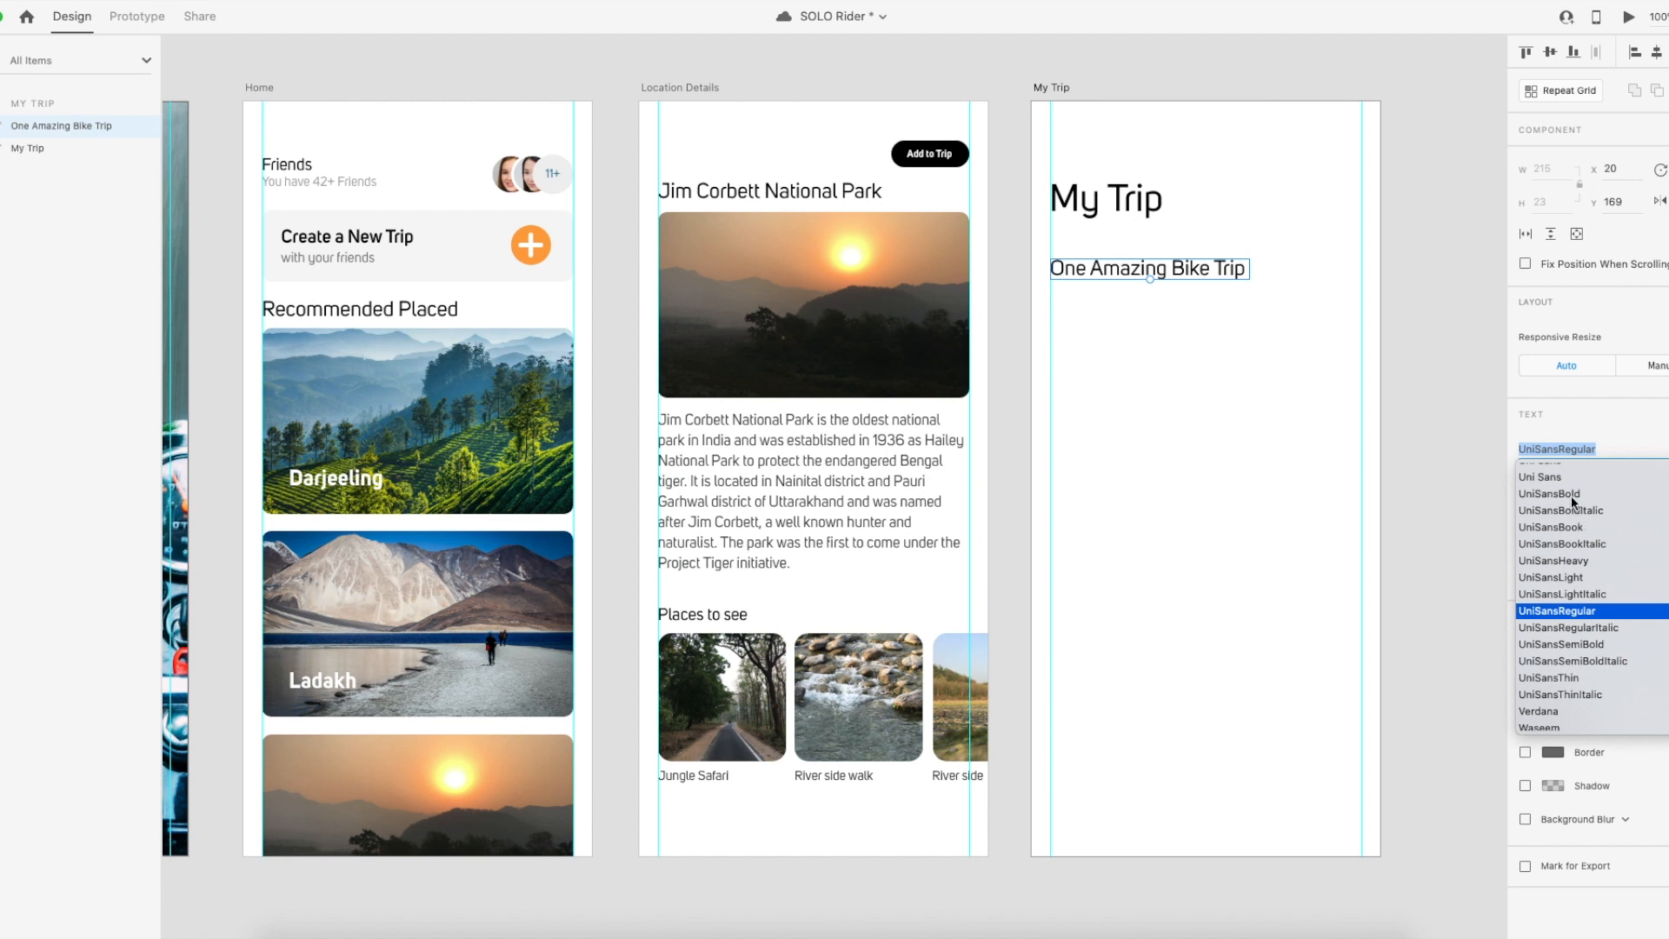
click(1571, 494)
click(1158, 381)
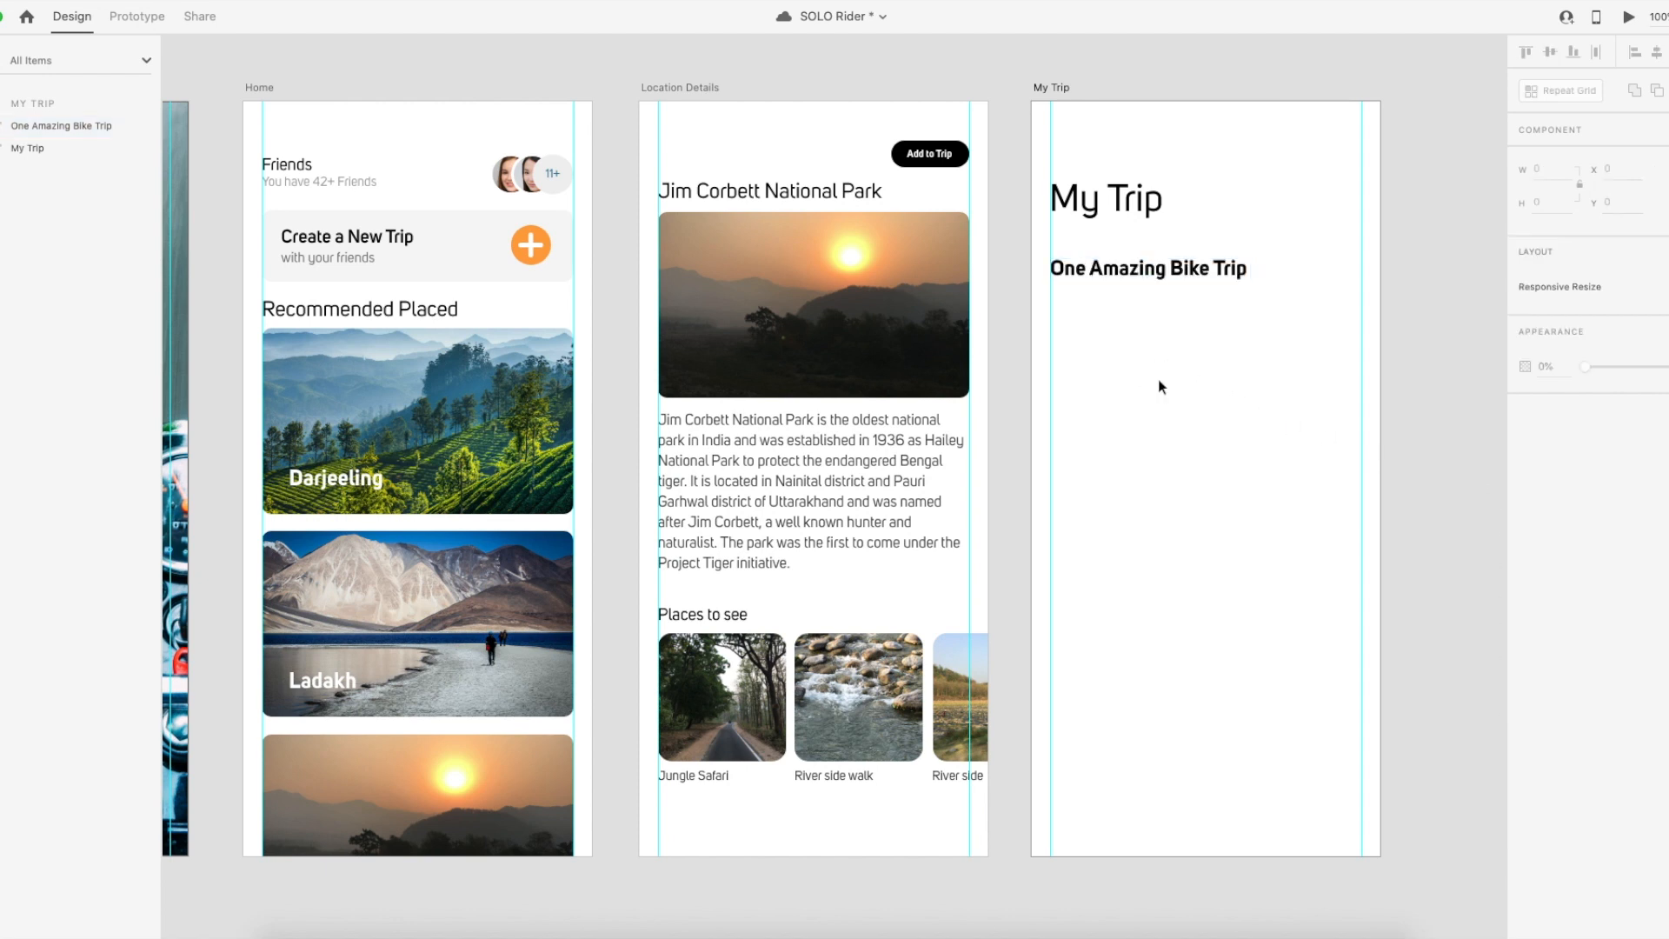
Enlarge the One Amazing Bike Trip text to size 24.
click(1129, 279)
drag(1170, 288, 1141, 271)
click(1153, 329)
Change the font of the My Trip heading to UniSansLight.
click(1164, 196)
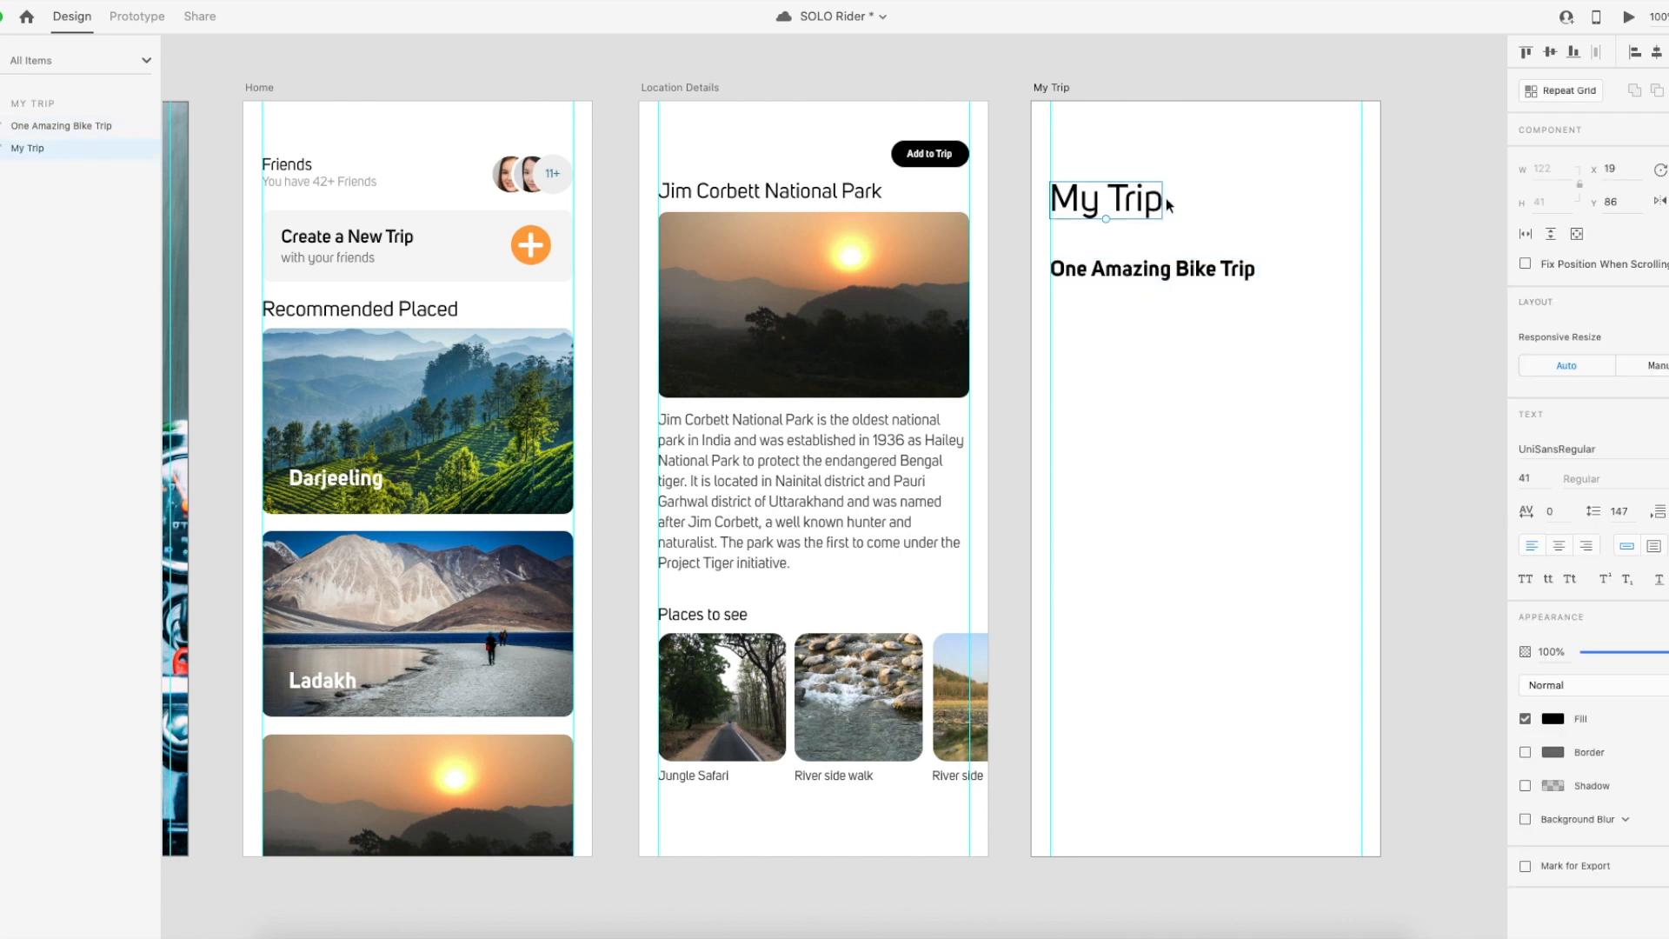
click(1566, 449)
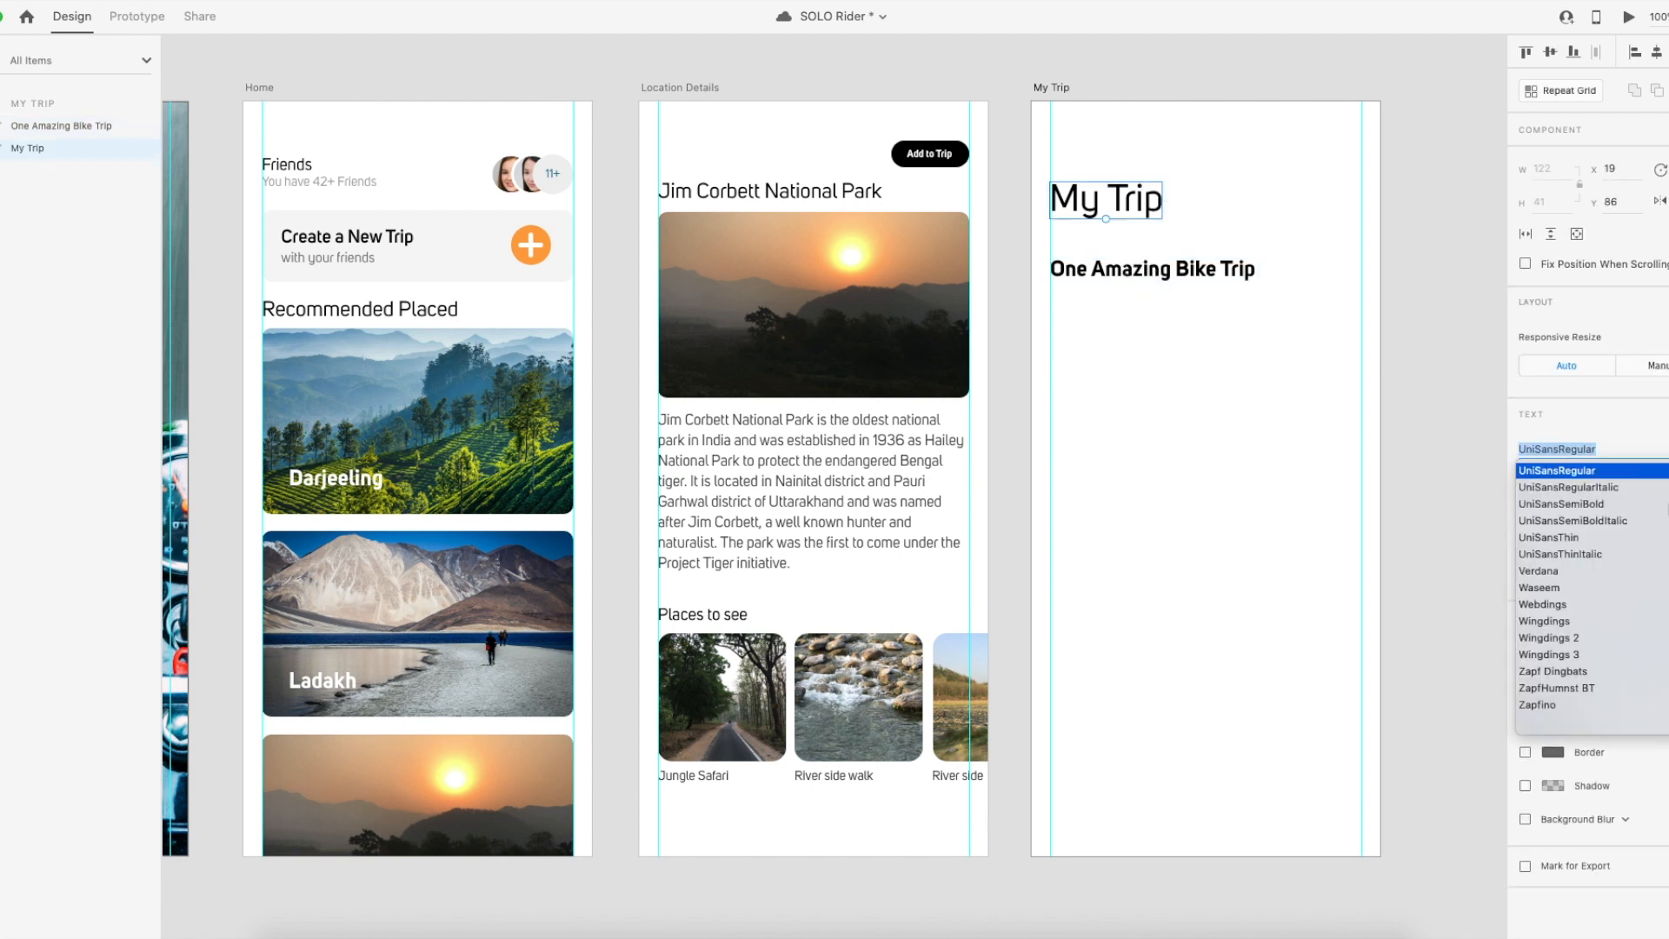
scroll(1643, 522, up, 5)
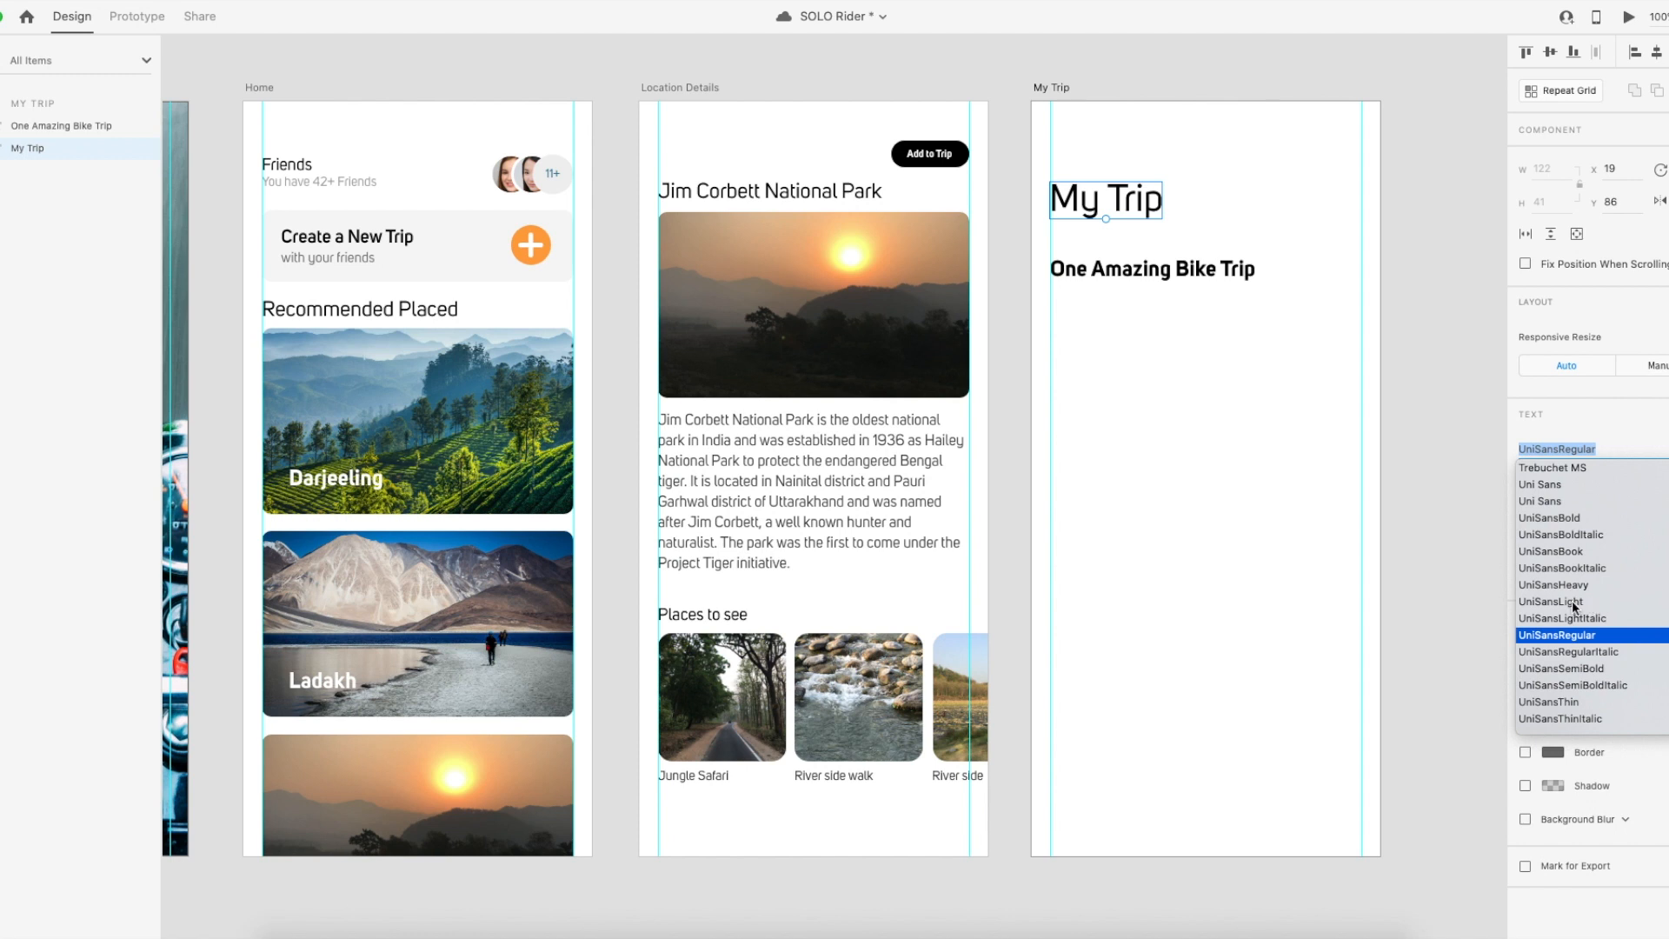
click(1573, 601)
click(1193, 362)
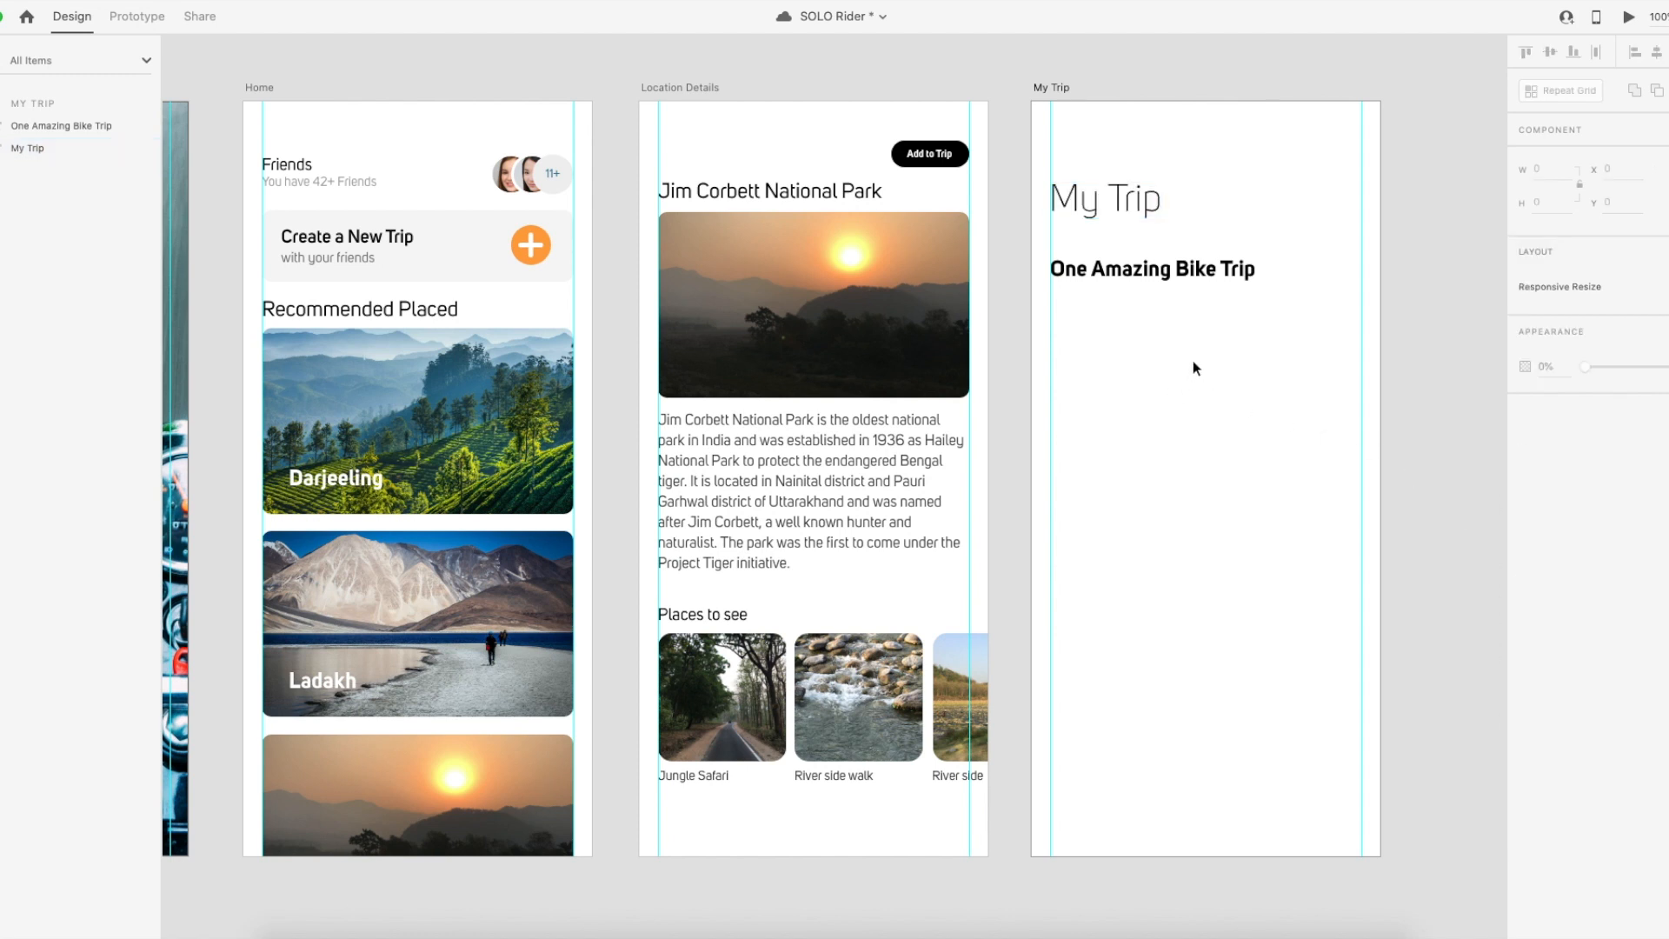
Enlarge the One Amazing Bike Trip text further and move it up to sit just beneath the My Trip heading.
click(1138, 275)
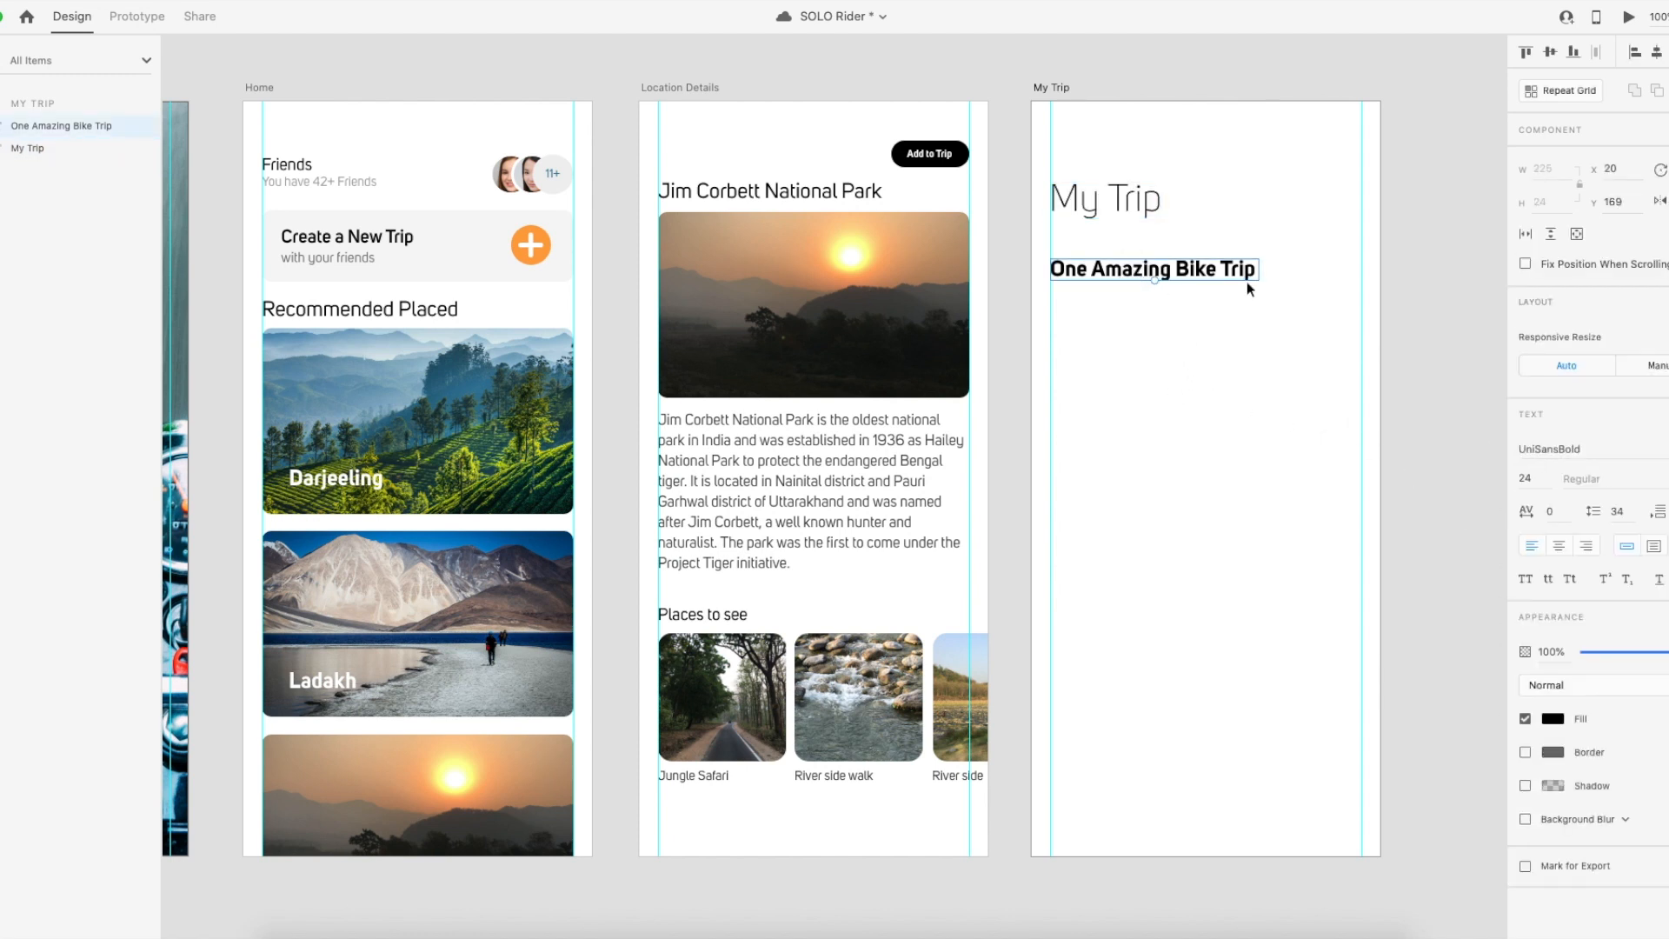
drag(1155, 280, 1149, 254)
click(1193, 310)
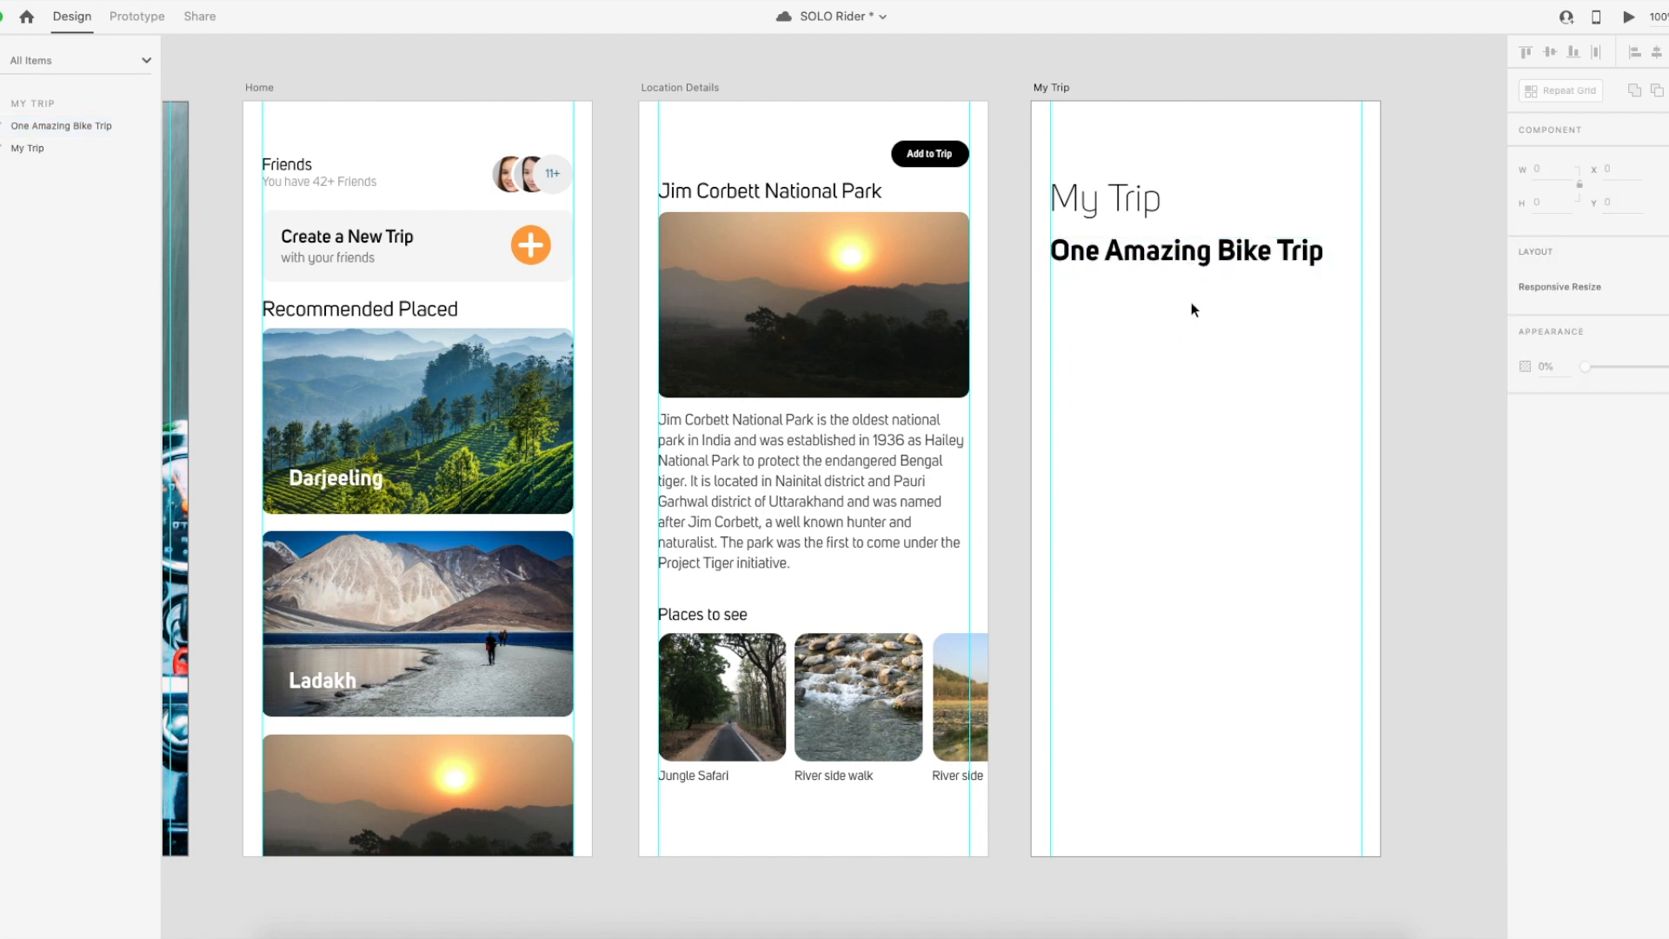
Save the document and draw an 81 by 81 square beneath the trip title, starting at the My Trip artboard's left guide.
key(ctrl+s)
scroll(395, 339, left, 3)
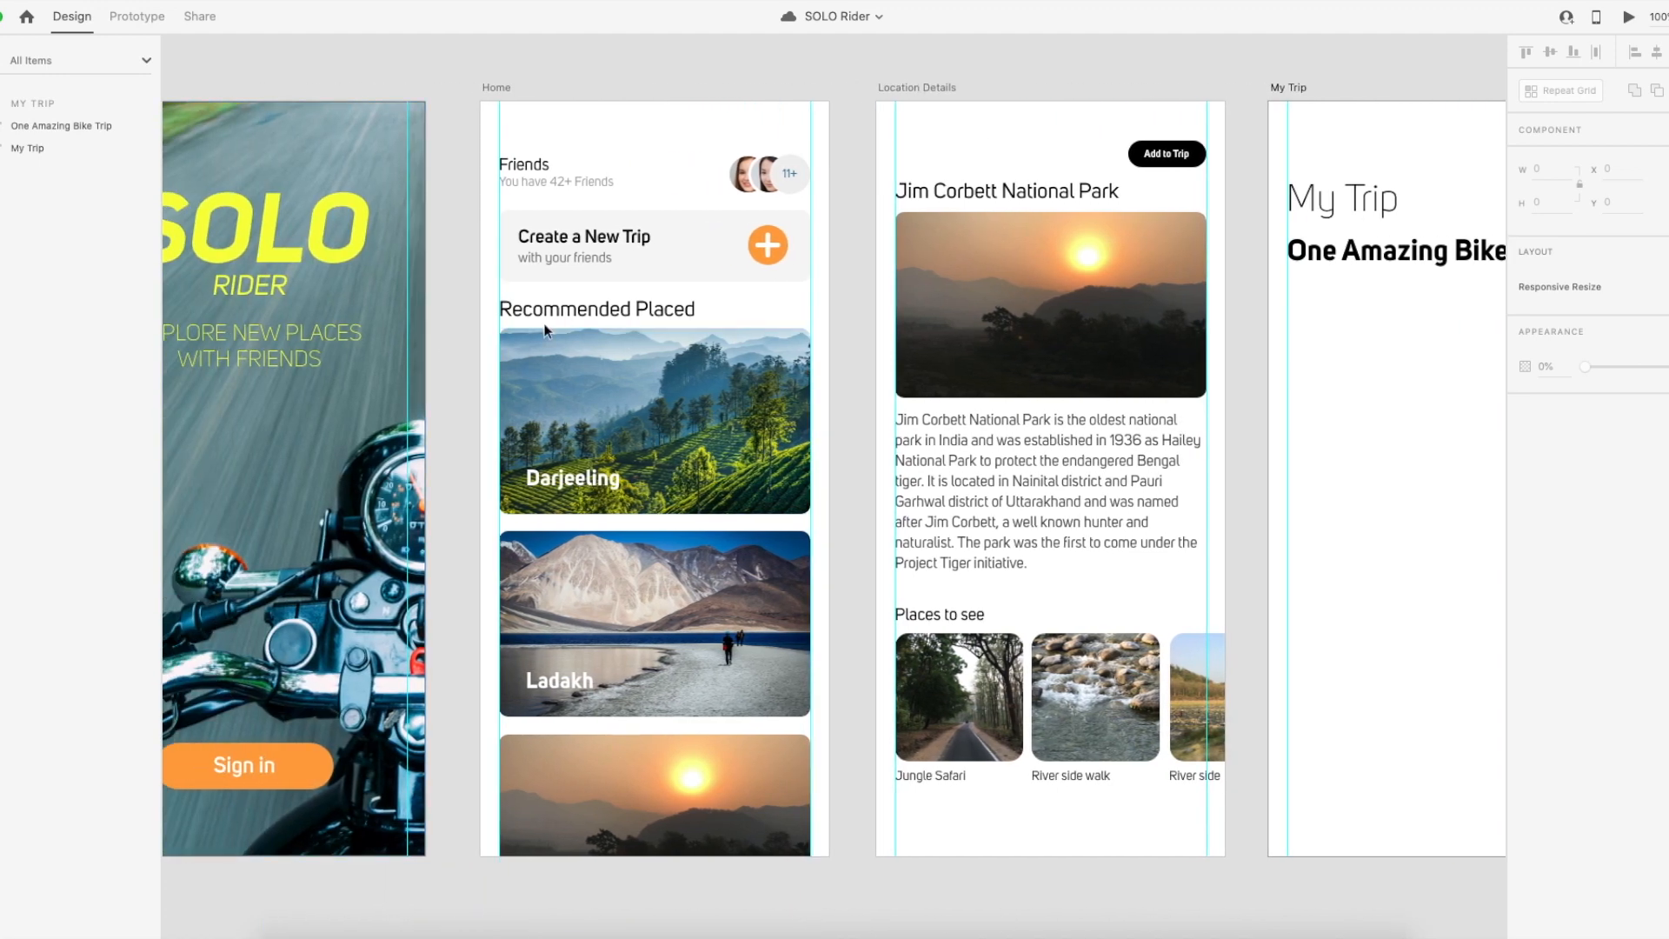
scroll(525, 327, right, 5)
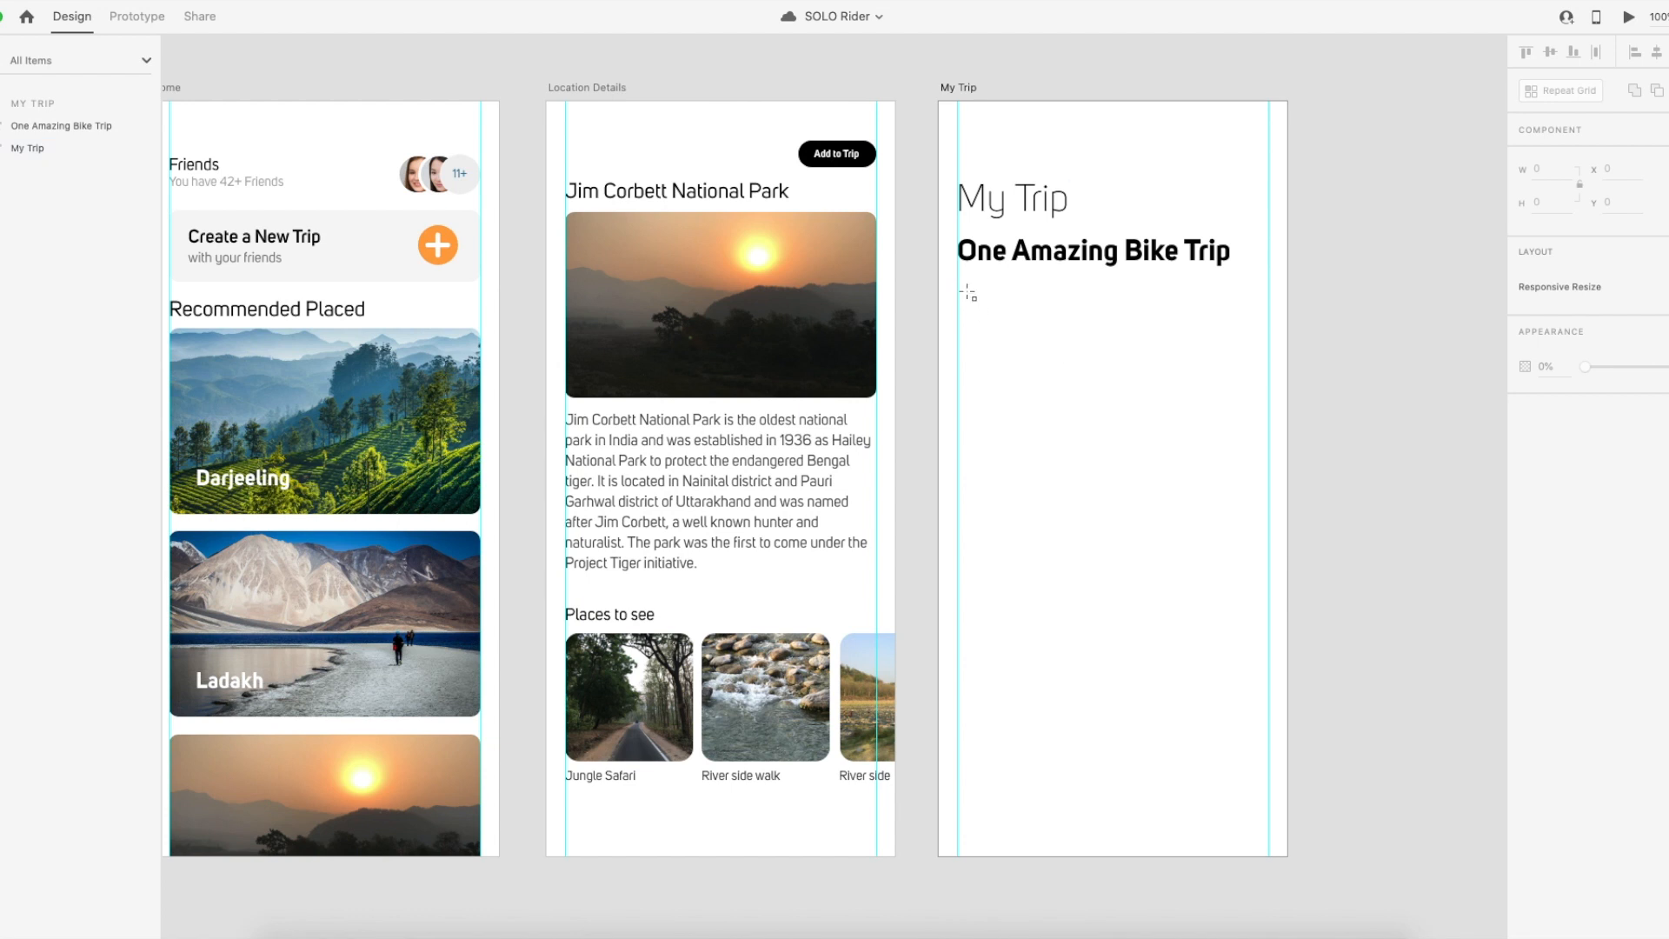
mouse_move(959, 290)
mouse_down()
mouse_move(1070, 383)
mouse_move(1032, 362)
mouse_up()
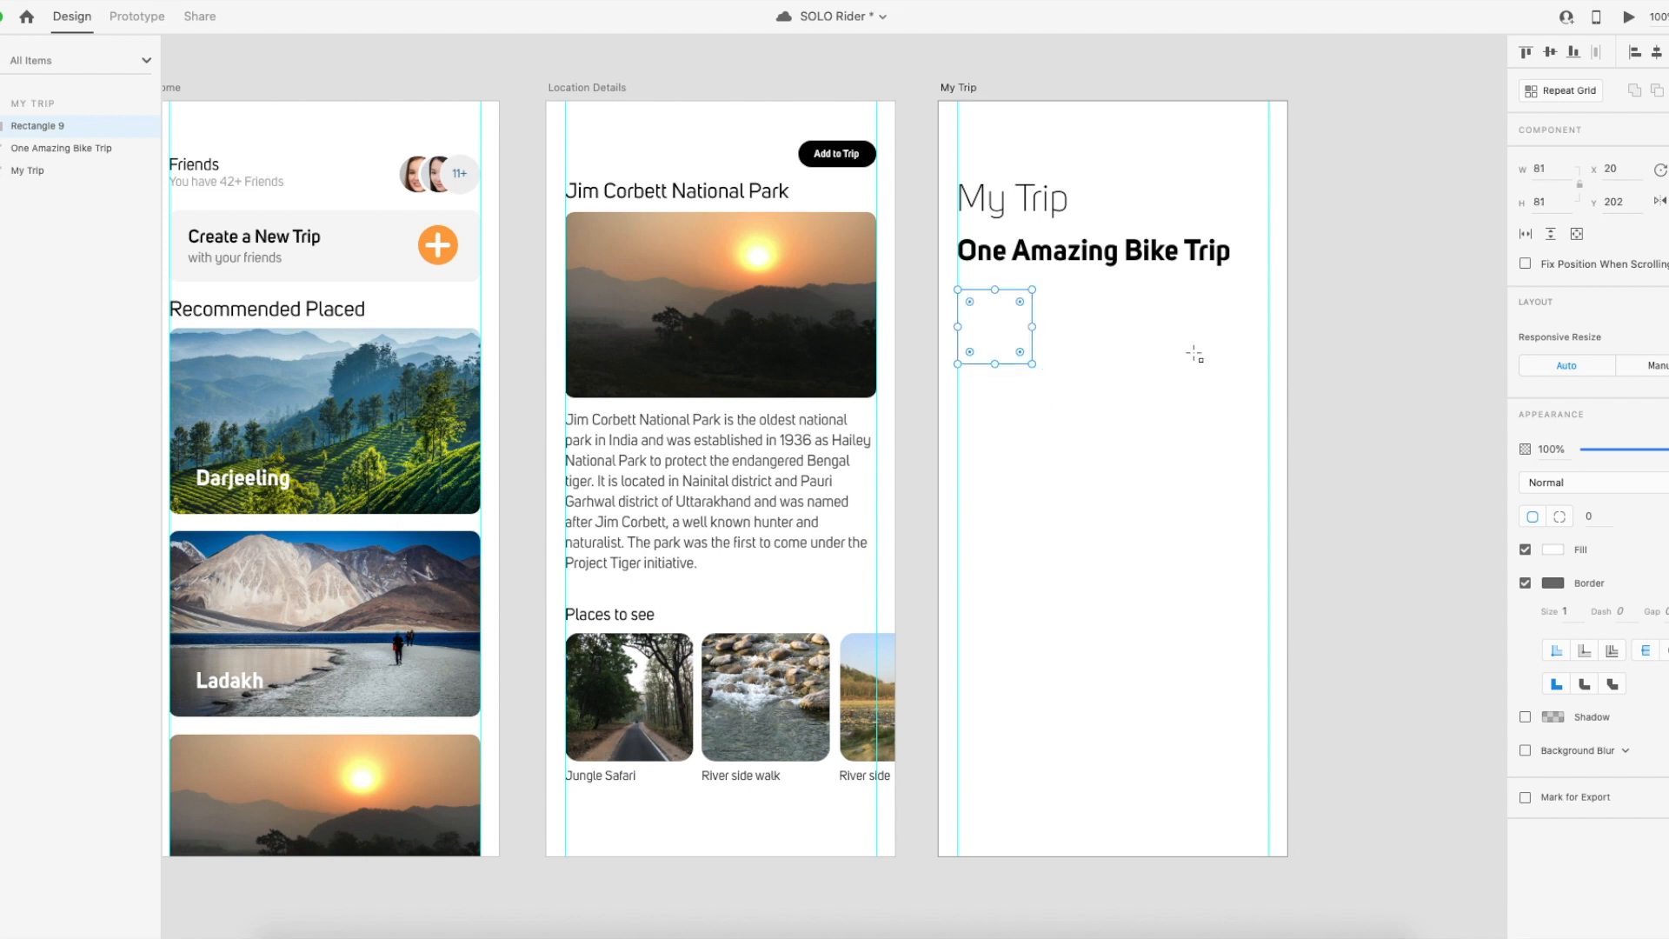
Give the square a light grey fill and remove its border.
click(1553, 549)
drag(1348, 466, 1332, 468)
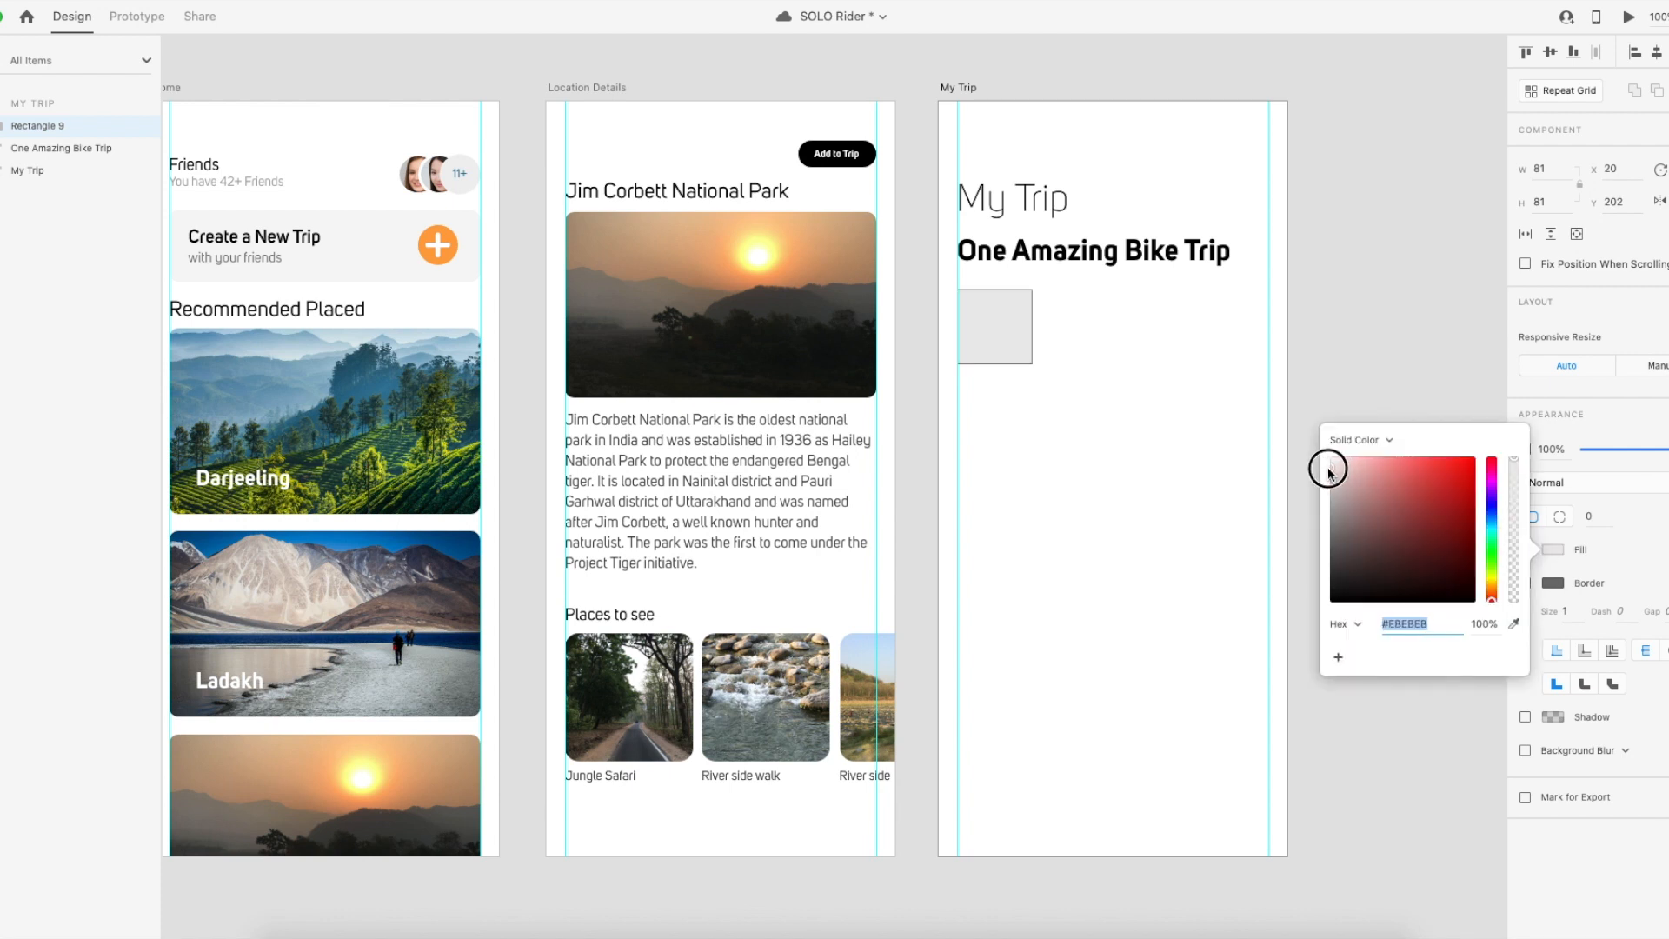
click(1608, 582)
click(1553, 583)
click(1595, 574)
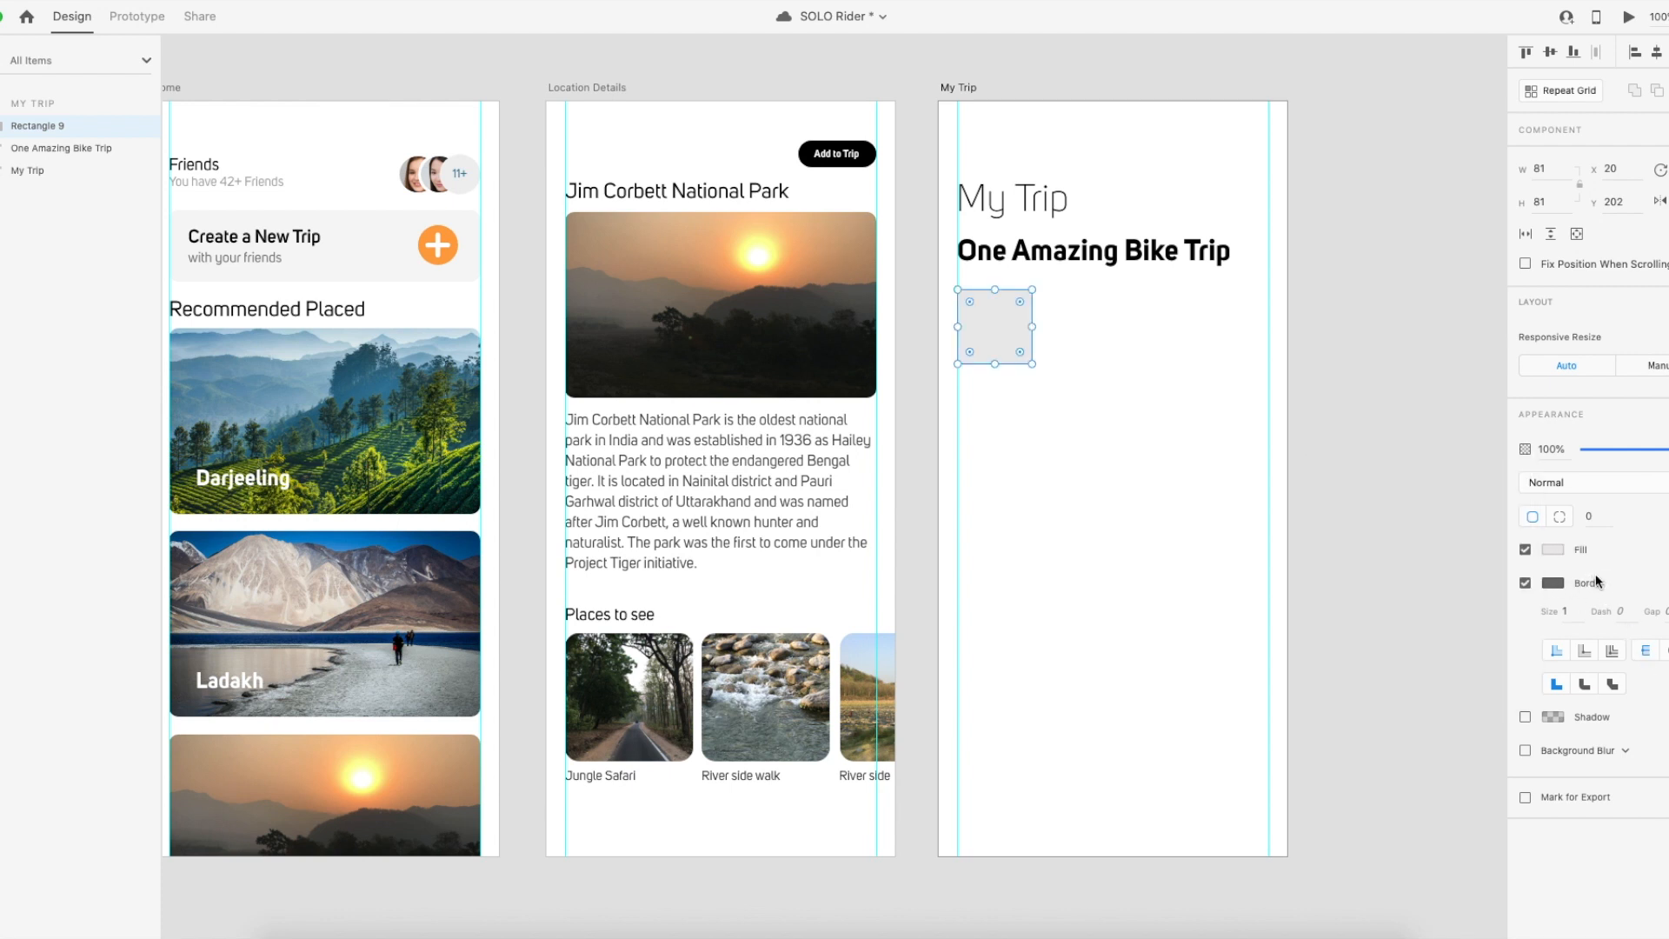
click(1526, 583)
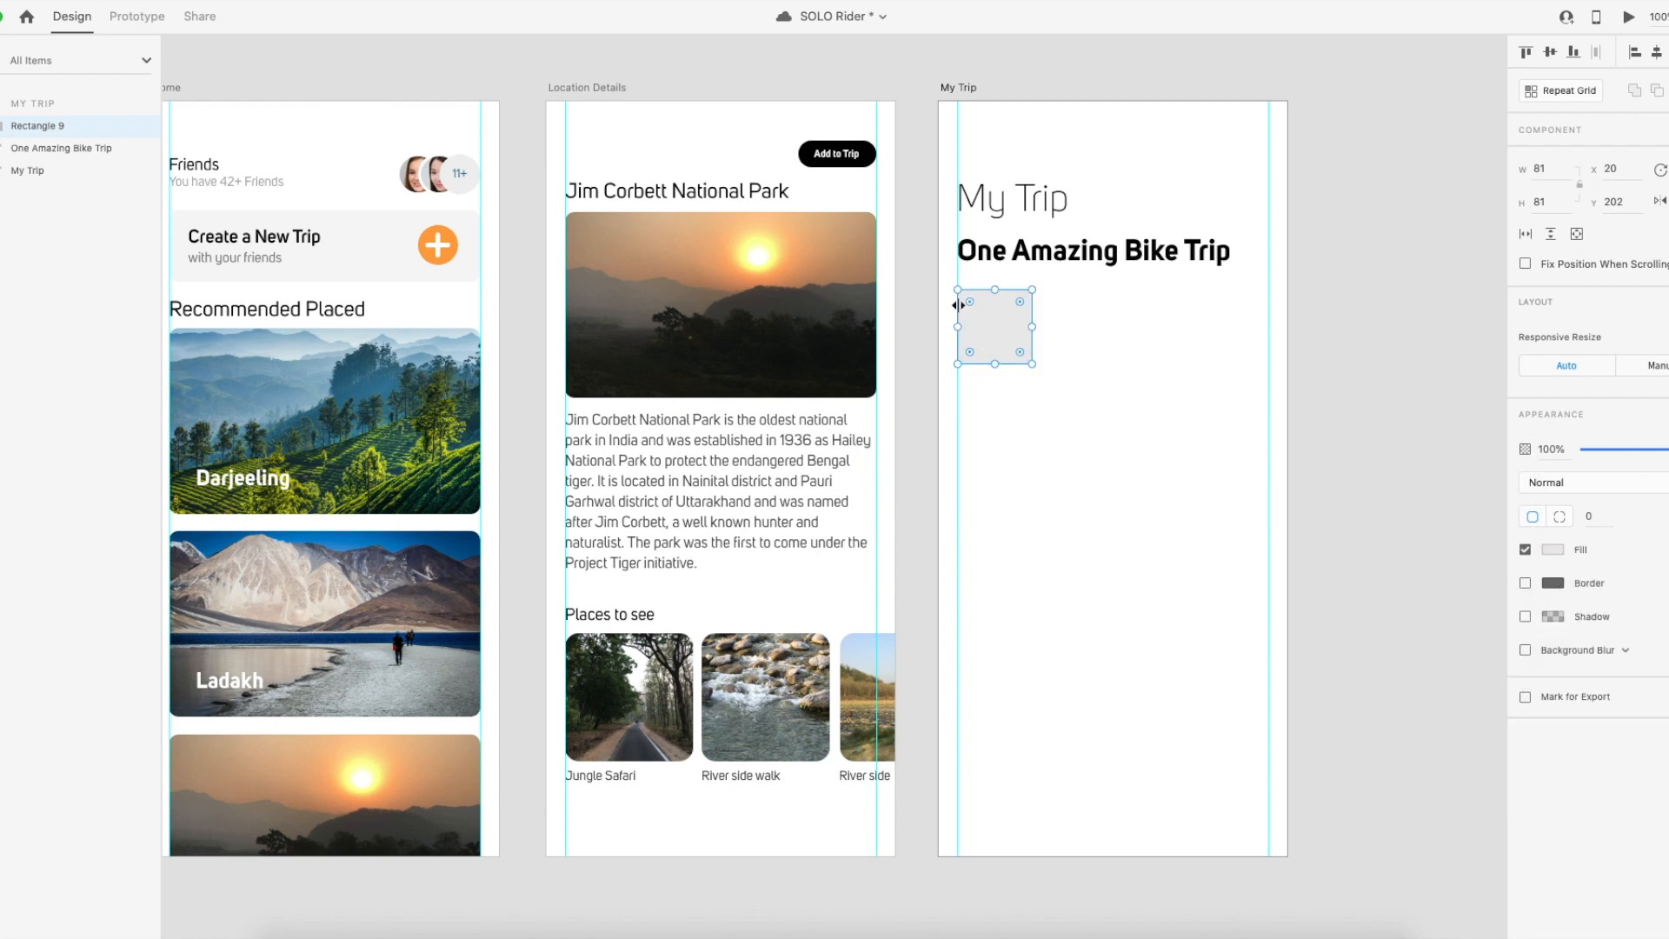
Round the square's corners to a radius of about 11 and move it down, leaving space under the trip title.
drag(969, 304, 966, 302)
click(1073, 387)
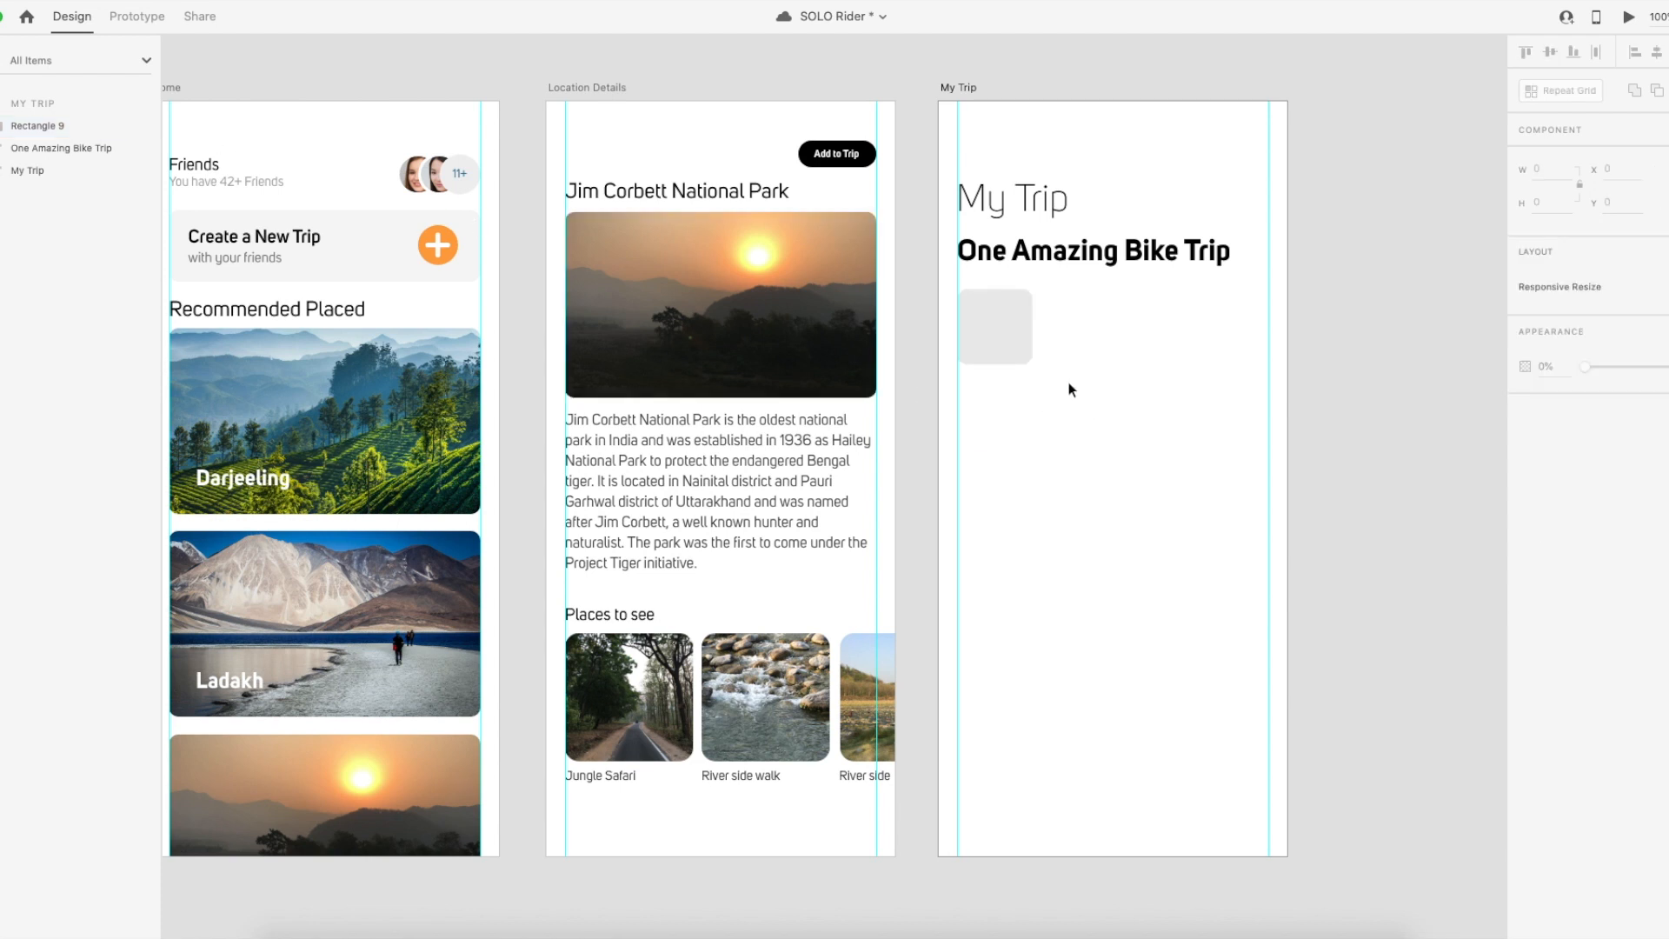
drag(1006, 362, 1000, 471)
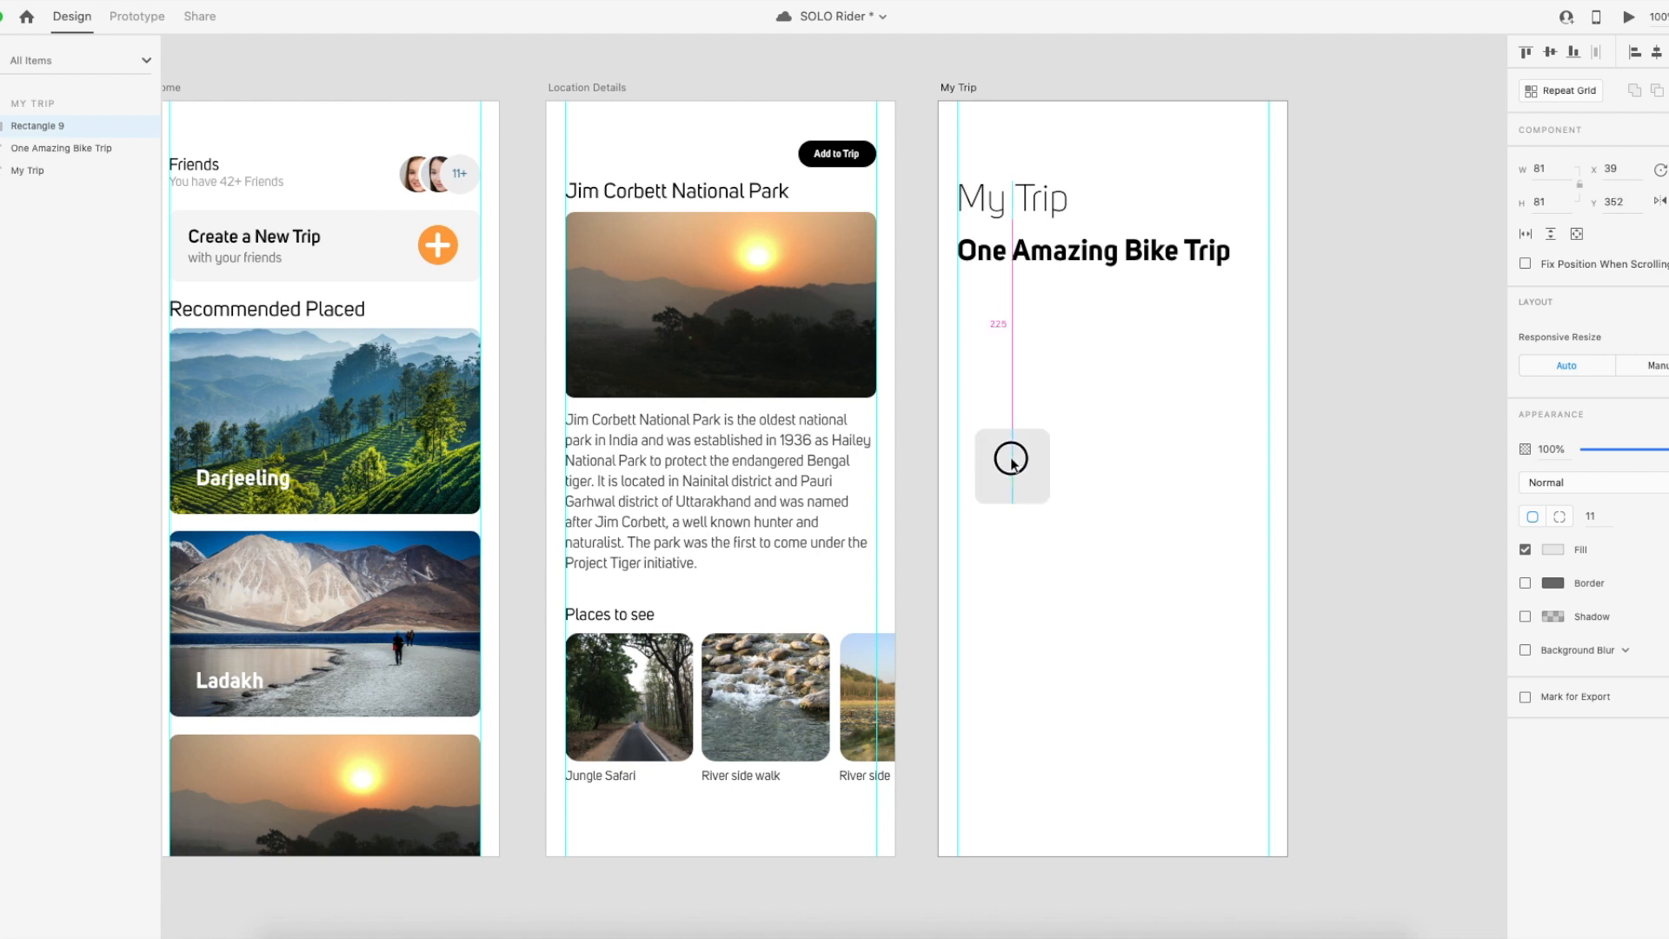
click(1076, 429)
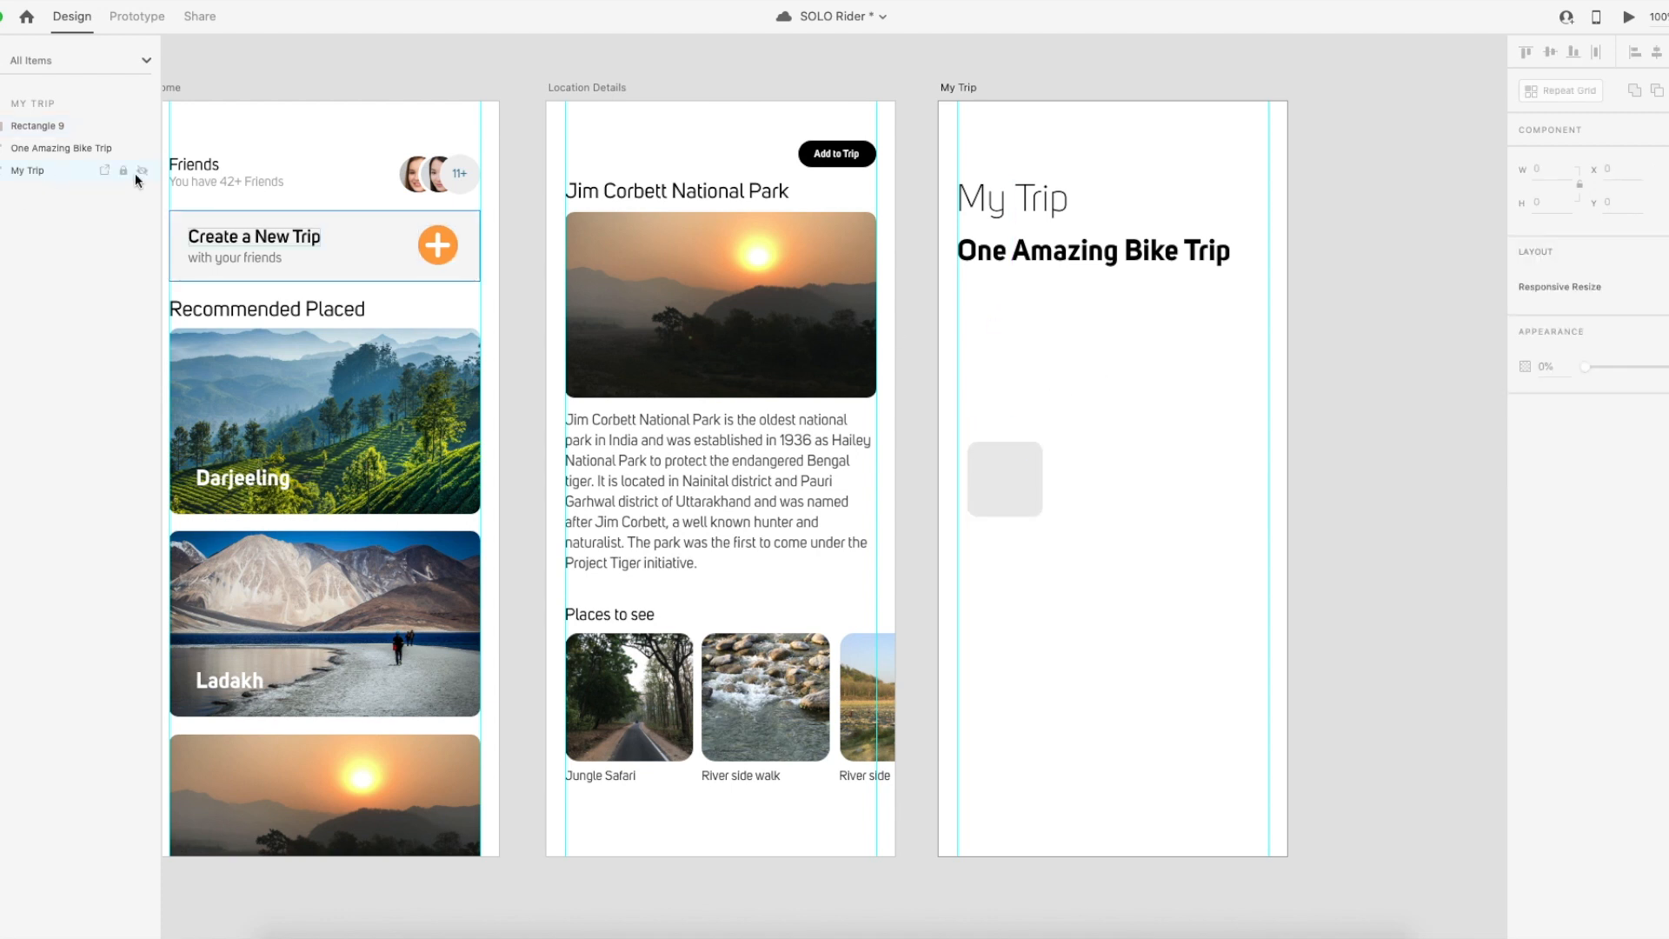
Copy the Jim Corbett National Park heading to beneath the trip title and change its text to Start Date.
click(640, 191)
drag(640, 191, 1033, 291)
double_click(1030, 297)
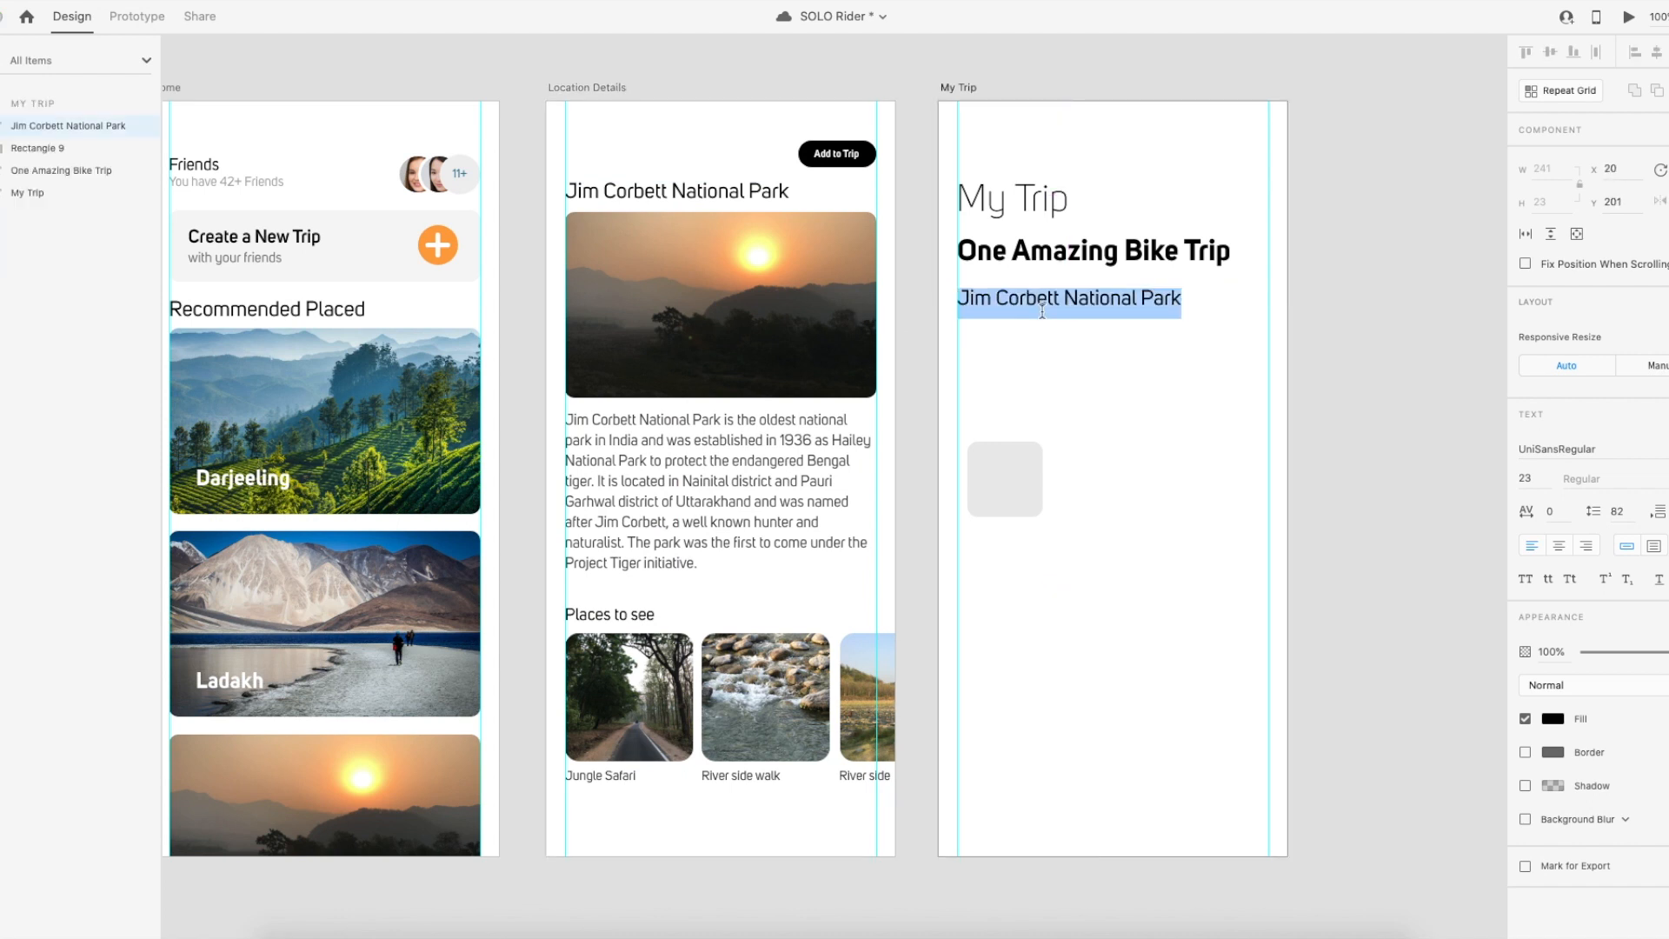
text(s)
key(BackSpace)
text(Start date)
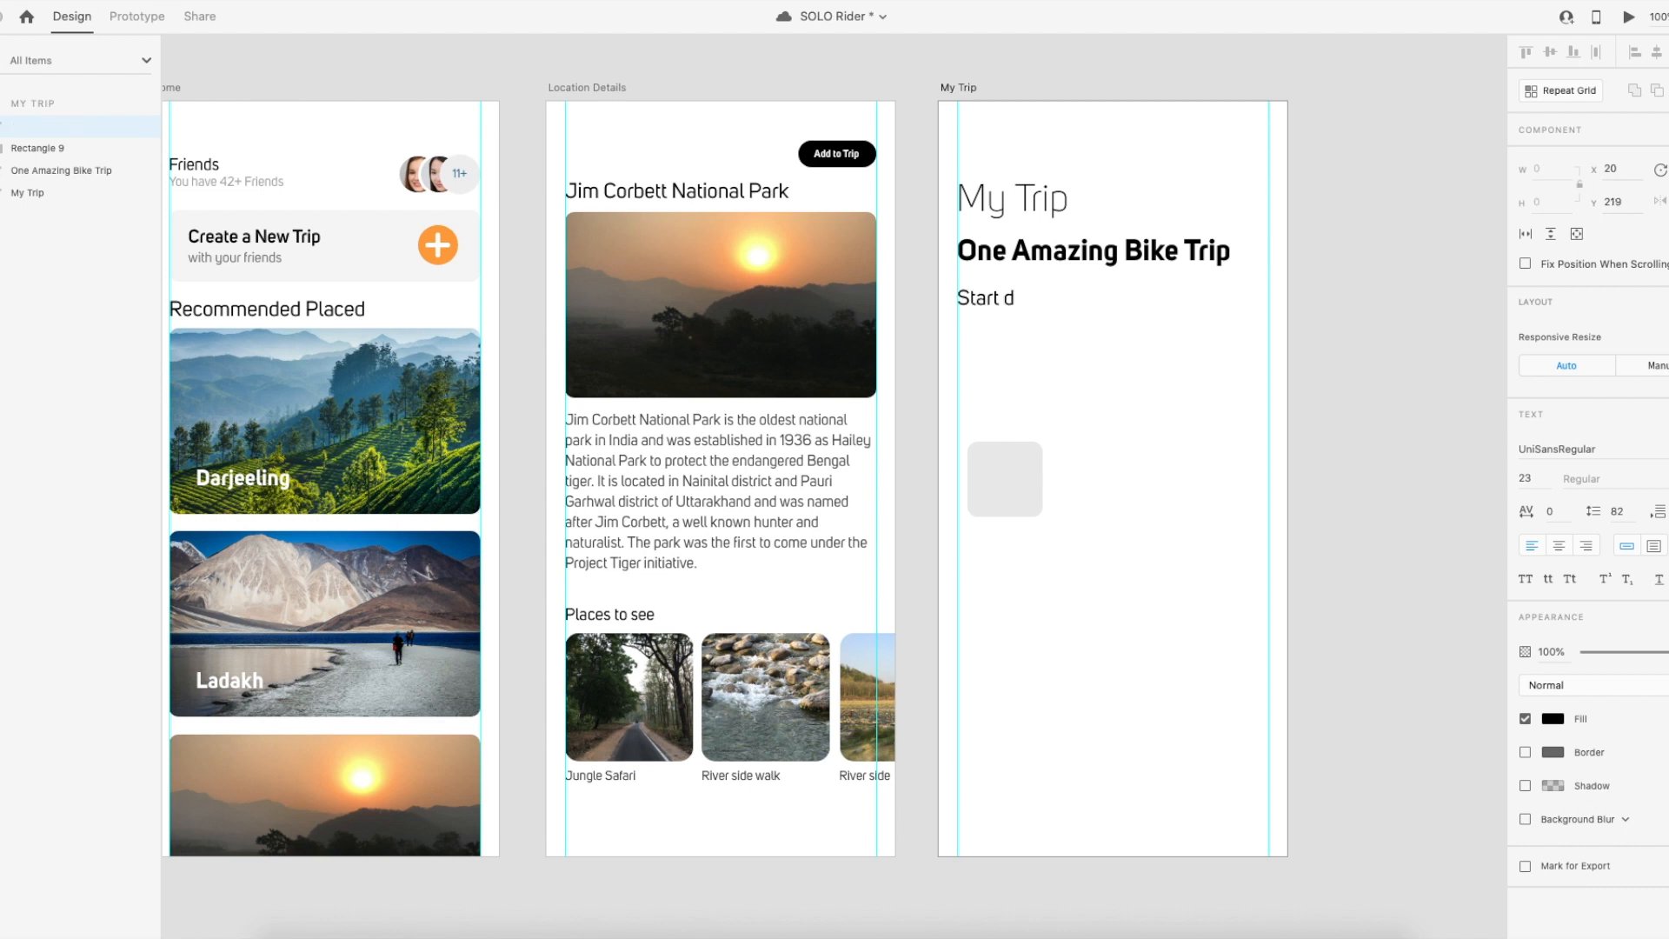
key(Left)
key(Left)
key(Left)
key(shift+Left)
text(D)
key(Escape)
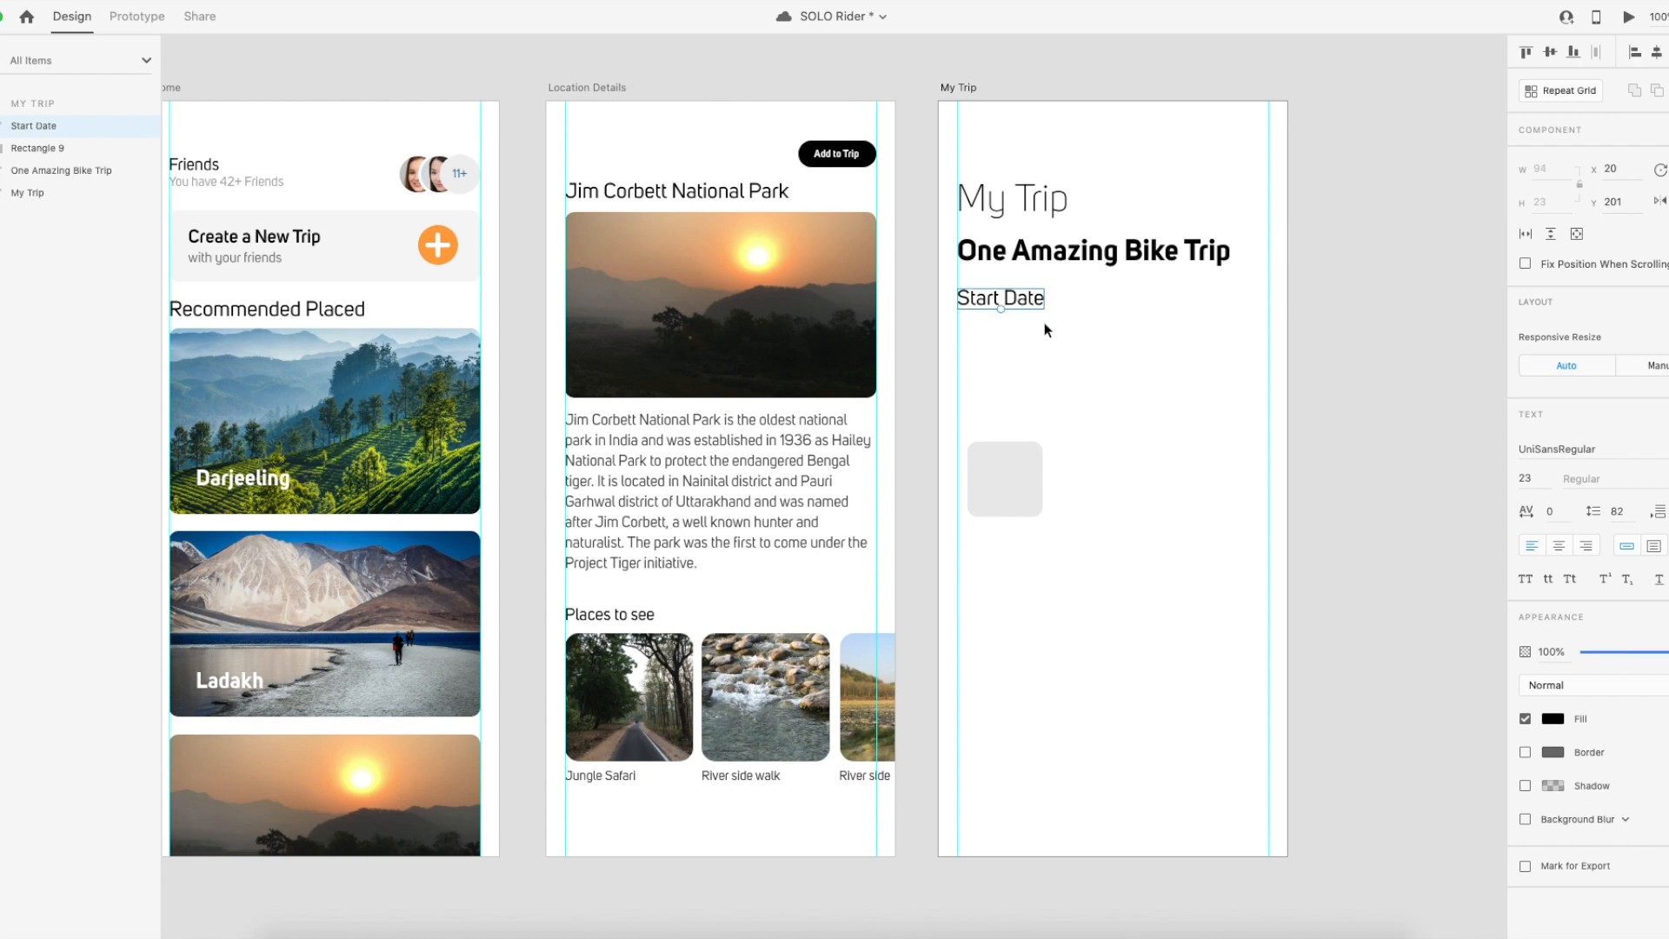
Reduce the Start Date text to size 16 and shift it slightly down from the trip title.
click(1527, 478)
text(18)
key(Return)
click(1059, 320)
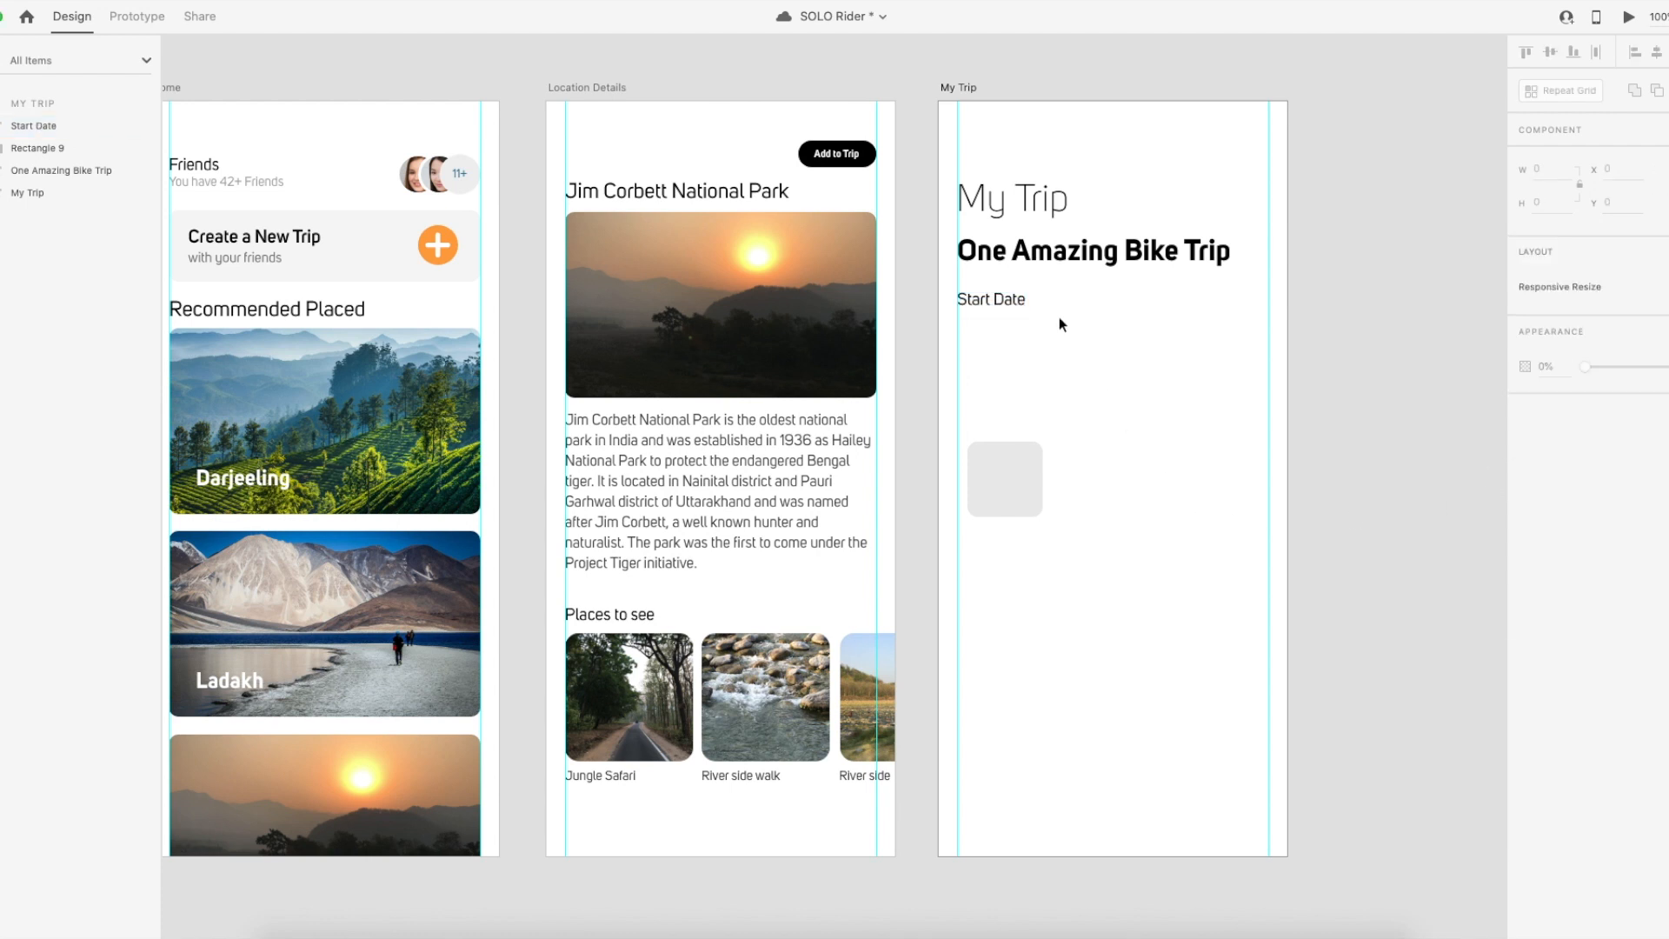
drag(999, 302, 998, 308)
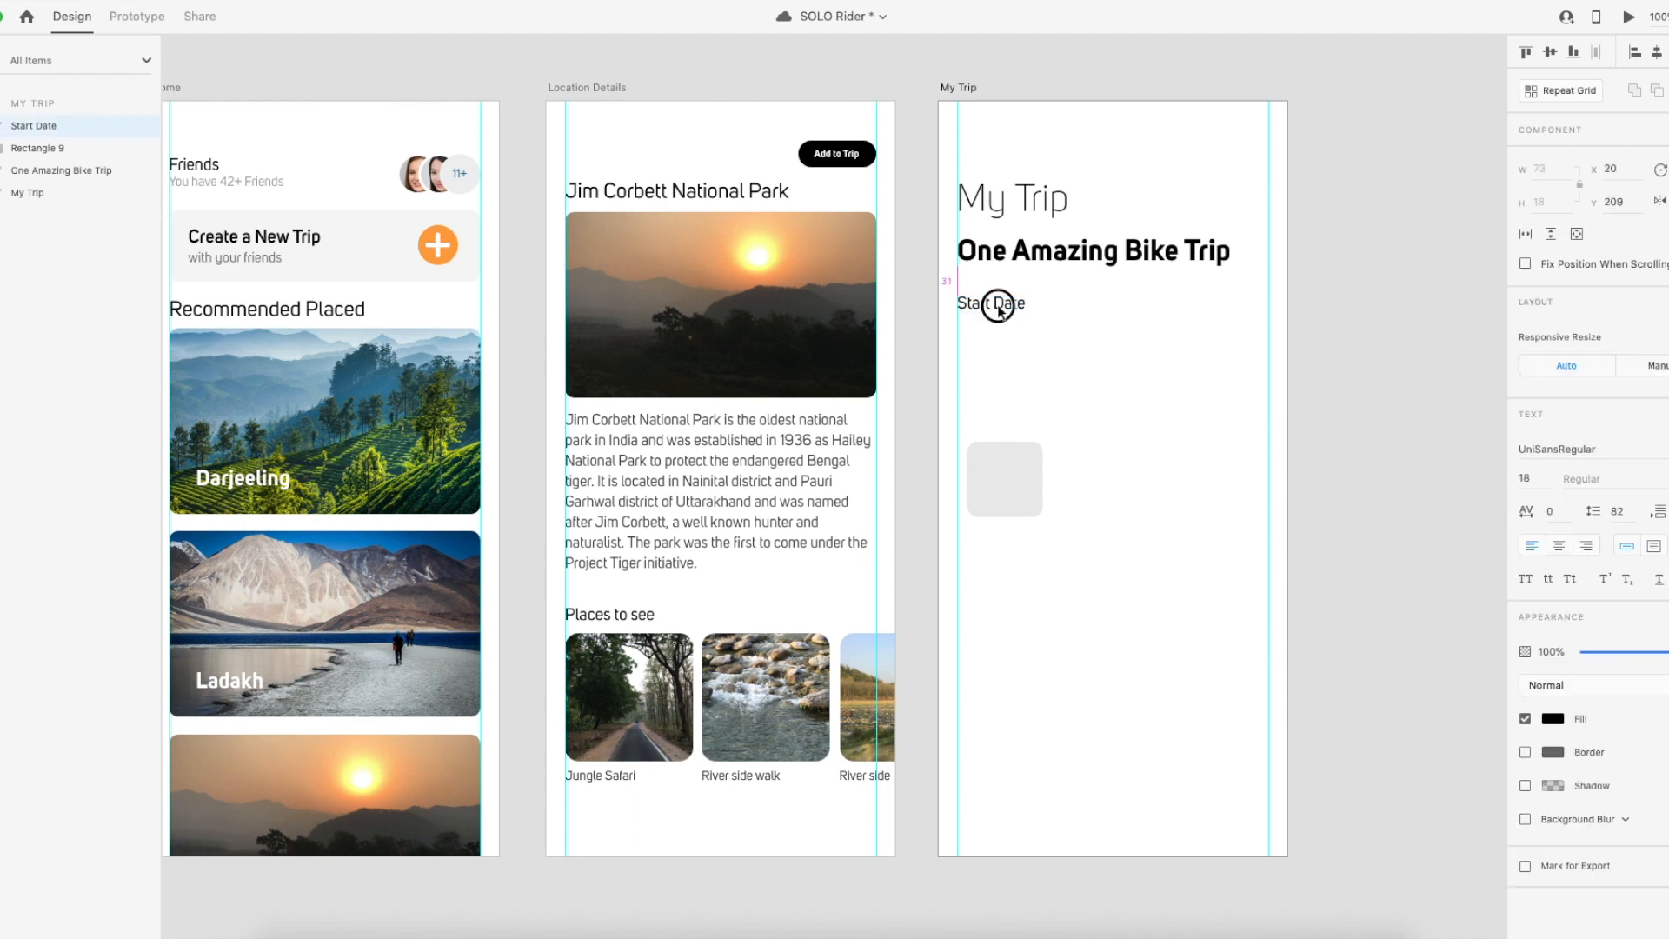
click(1539, 479)
text(15)
key(Return)
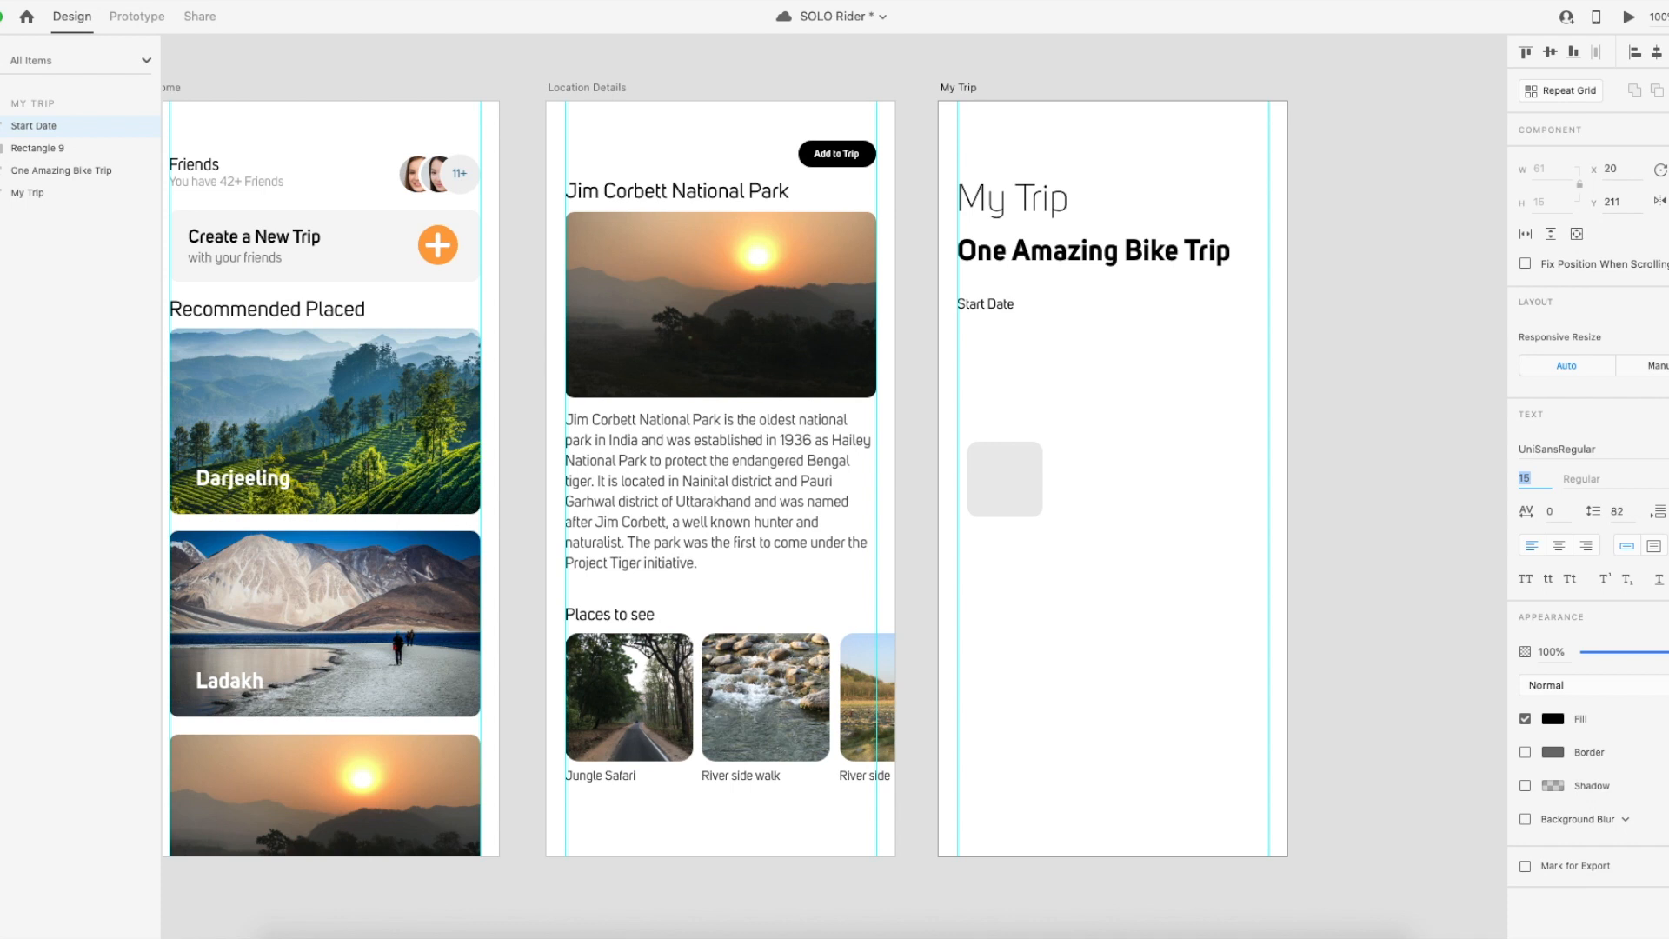
key(Up)
click(1181, 419)
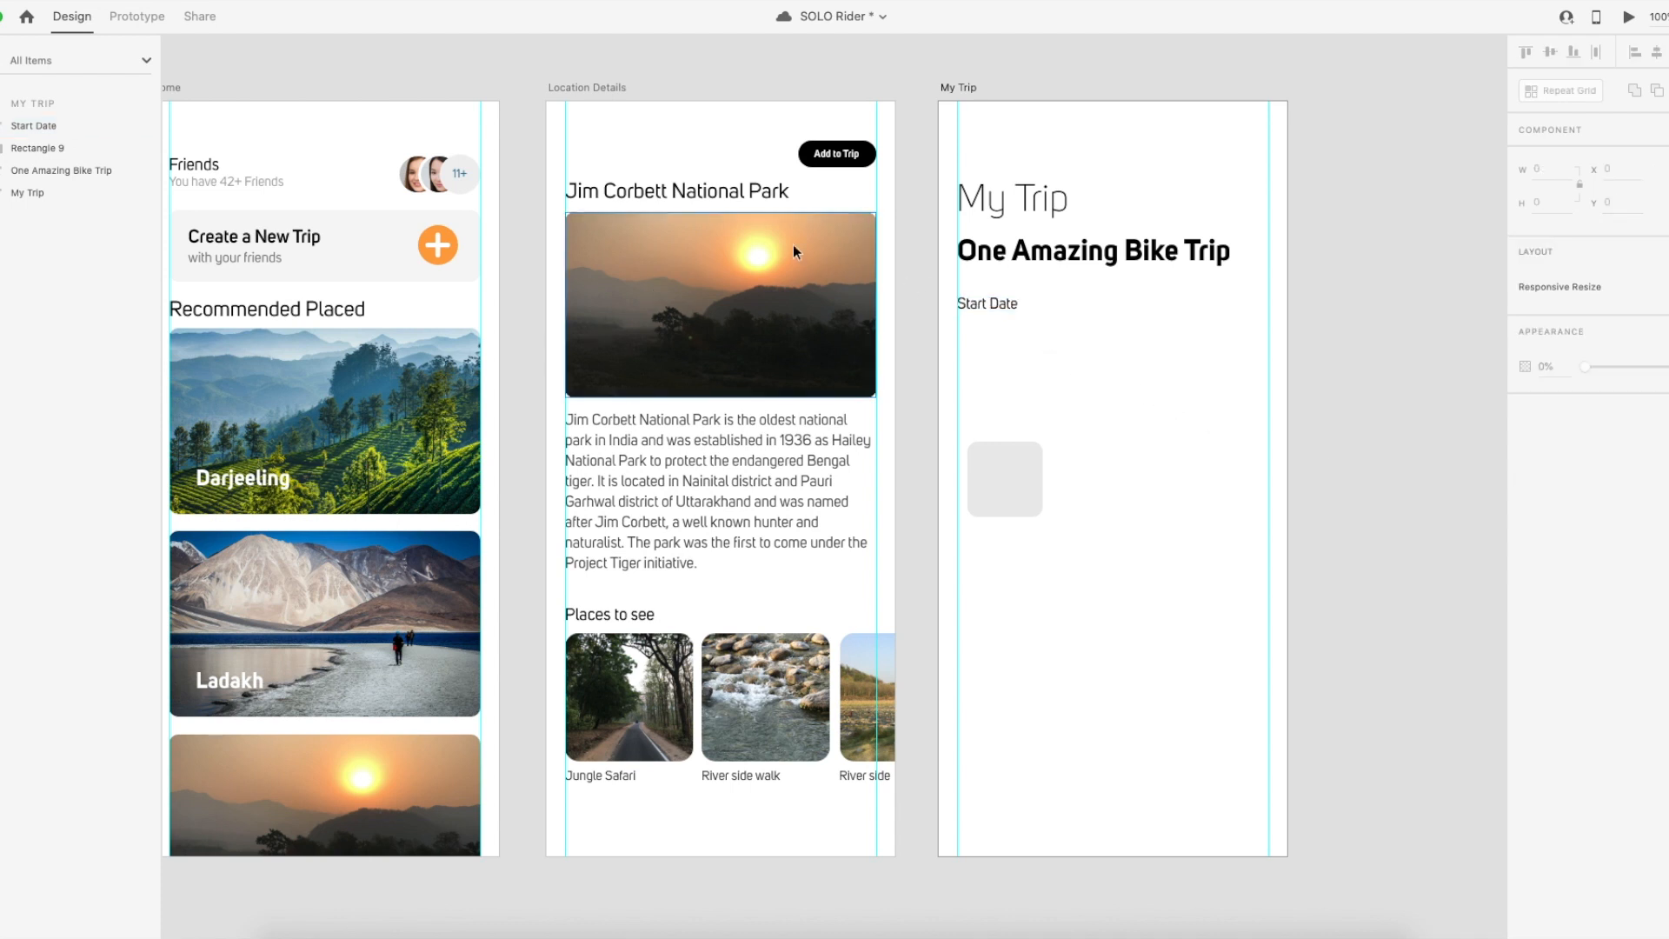
Duplicate the Start Date text directly below itself and change the copy to 15 Sep 2020.
drag(1000, 307, 998, 331)
double_click(998, 330)
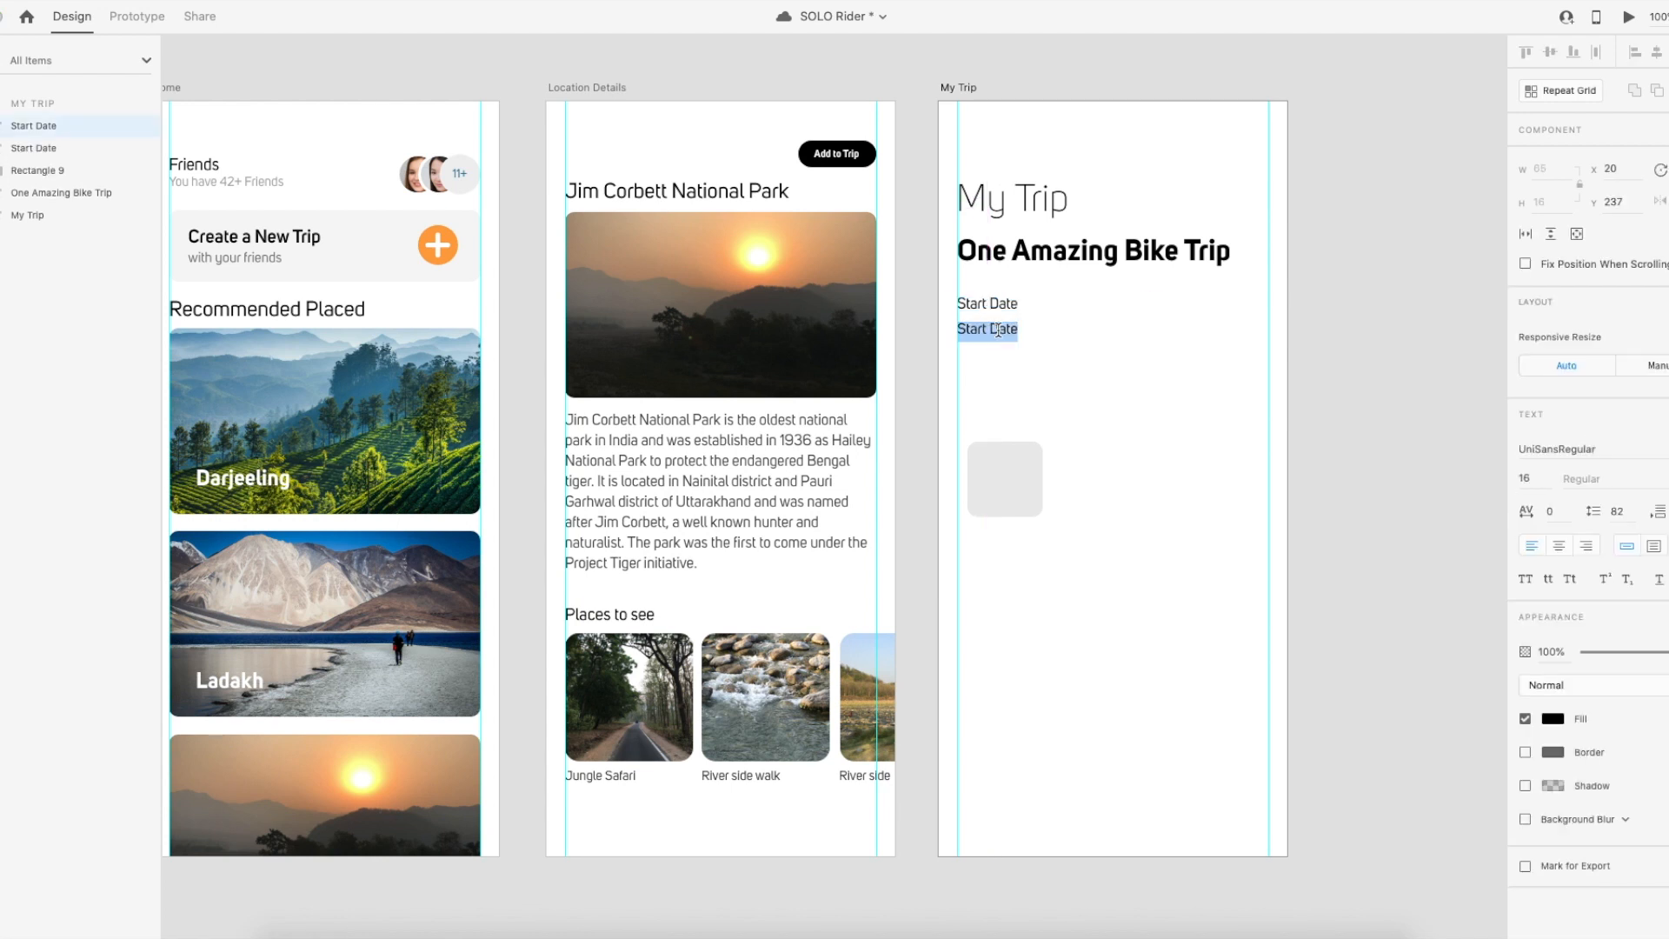
text(15)
text(A)
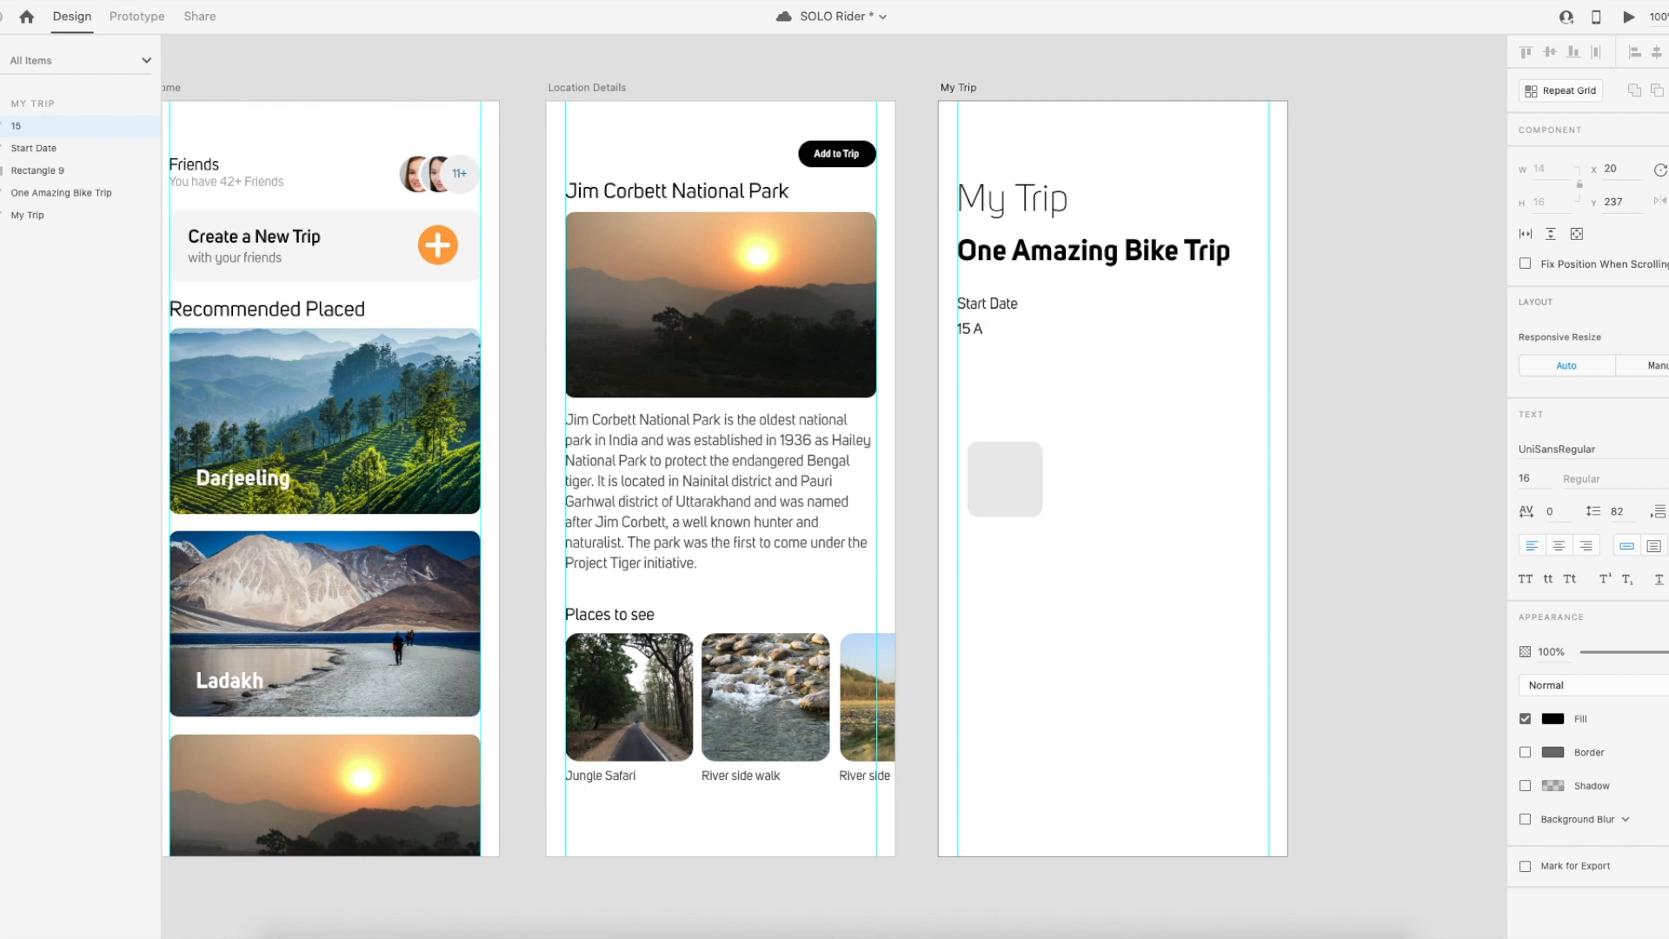
text(ug 2020)
click(984, 331)
double_click(984, 330)
text(Mar)
key(ctrl+z)
text(Sept)
key(BackSpace)
key(Escape)
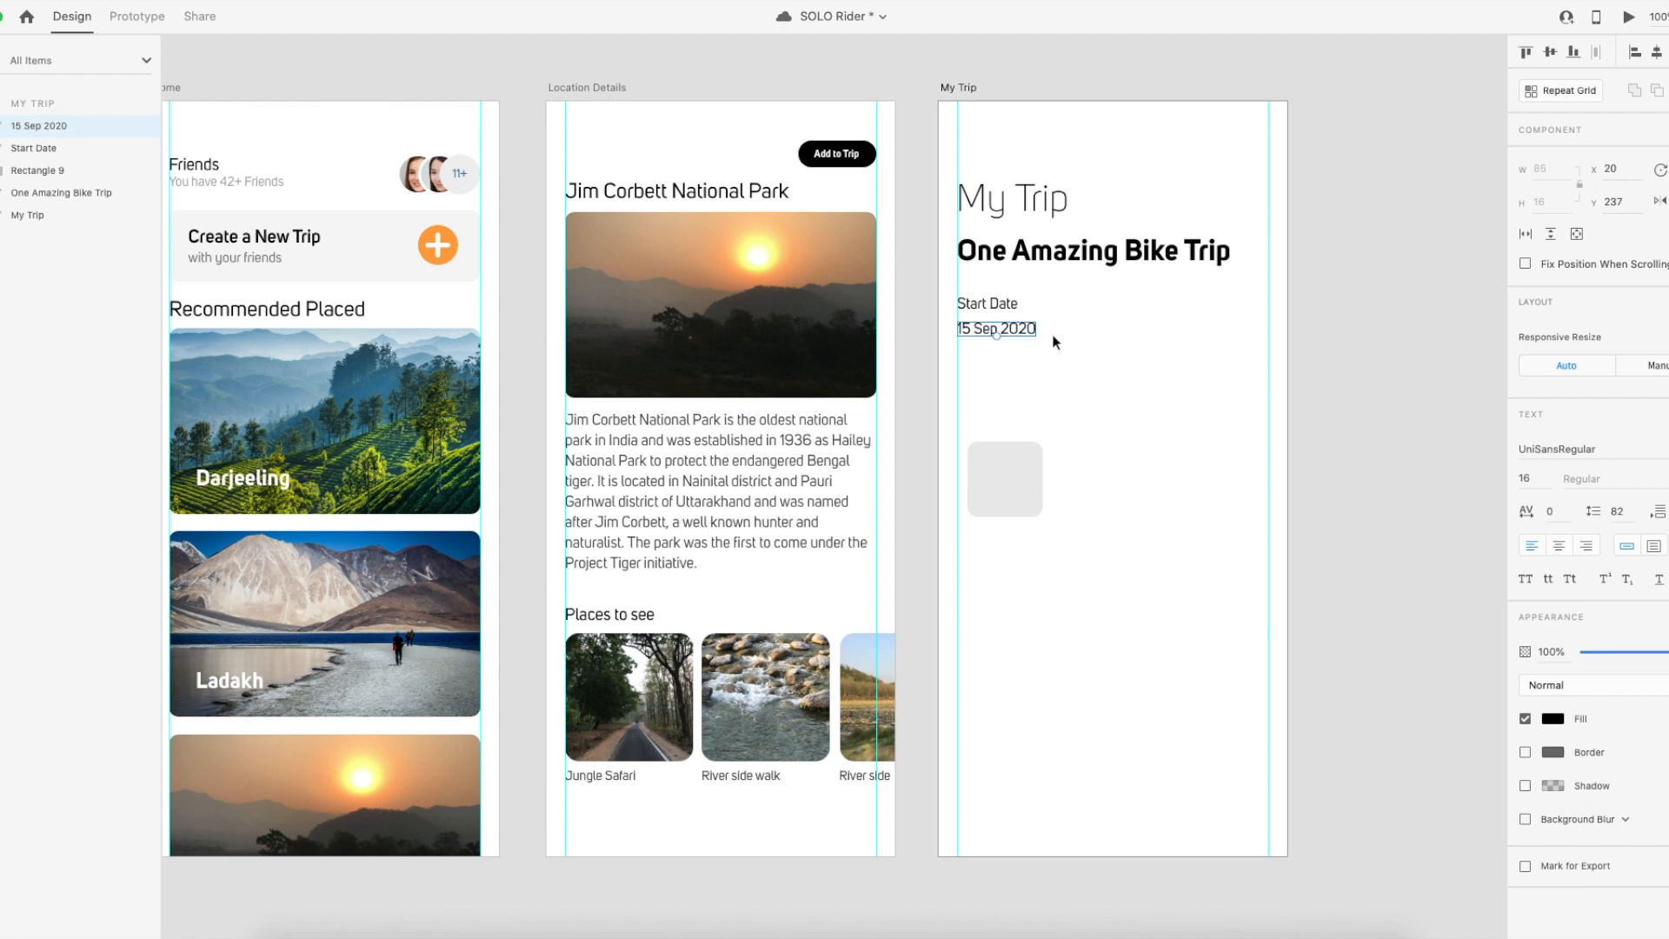
Try the orange of the Home screen's plus button as the Start Date label's colour.
click(1004, 307)
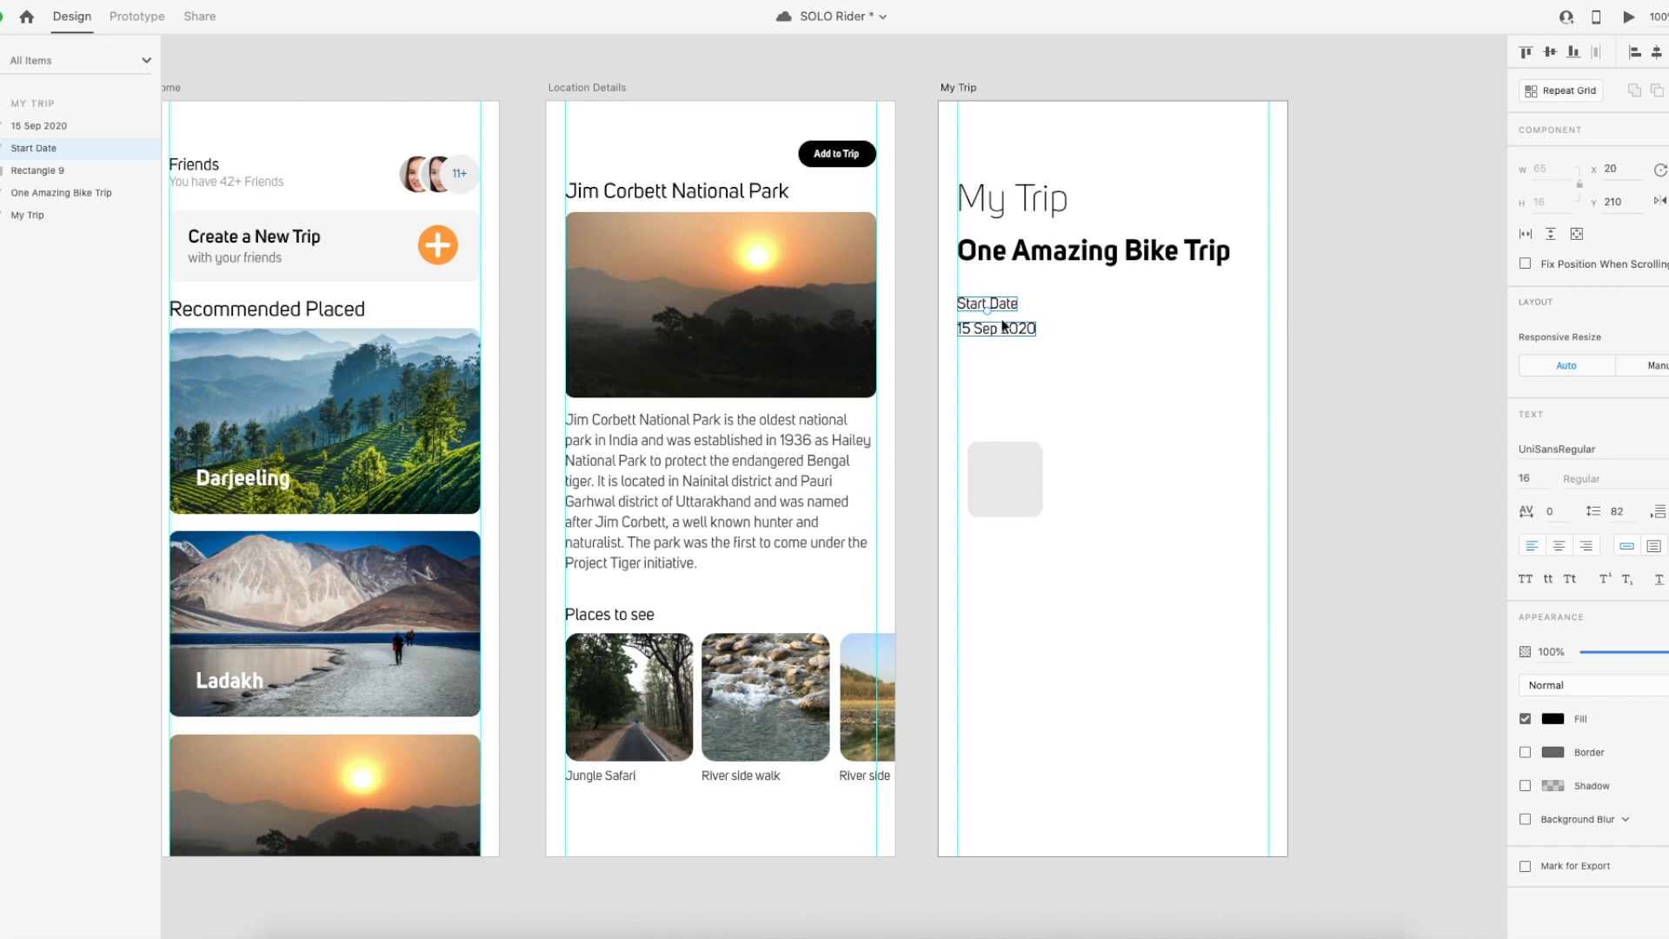
key(i)
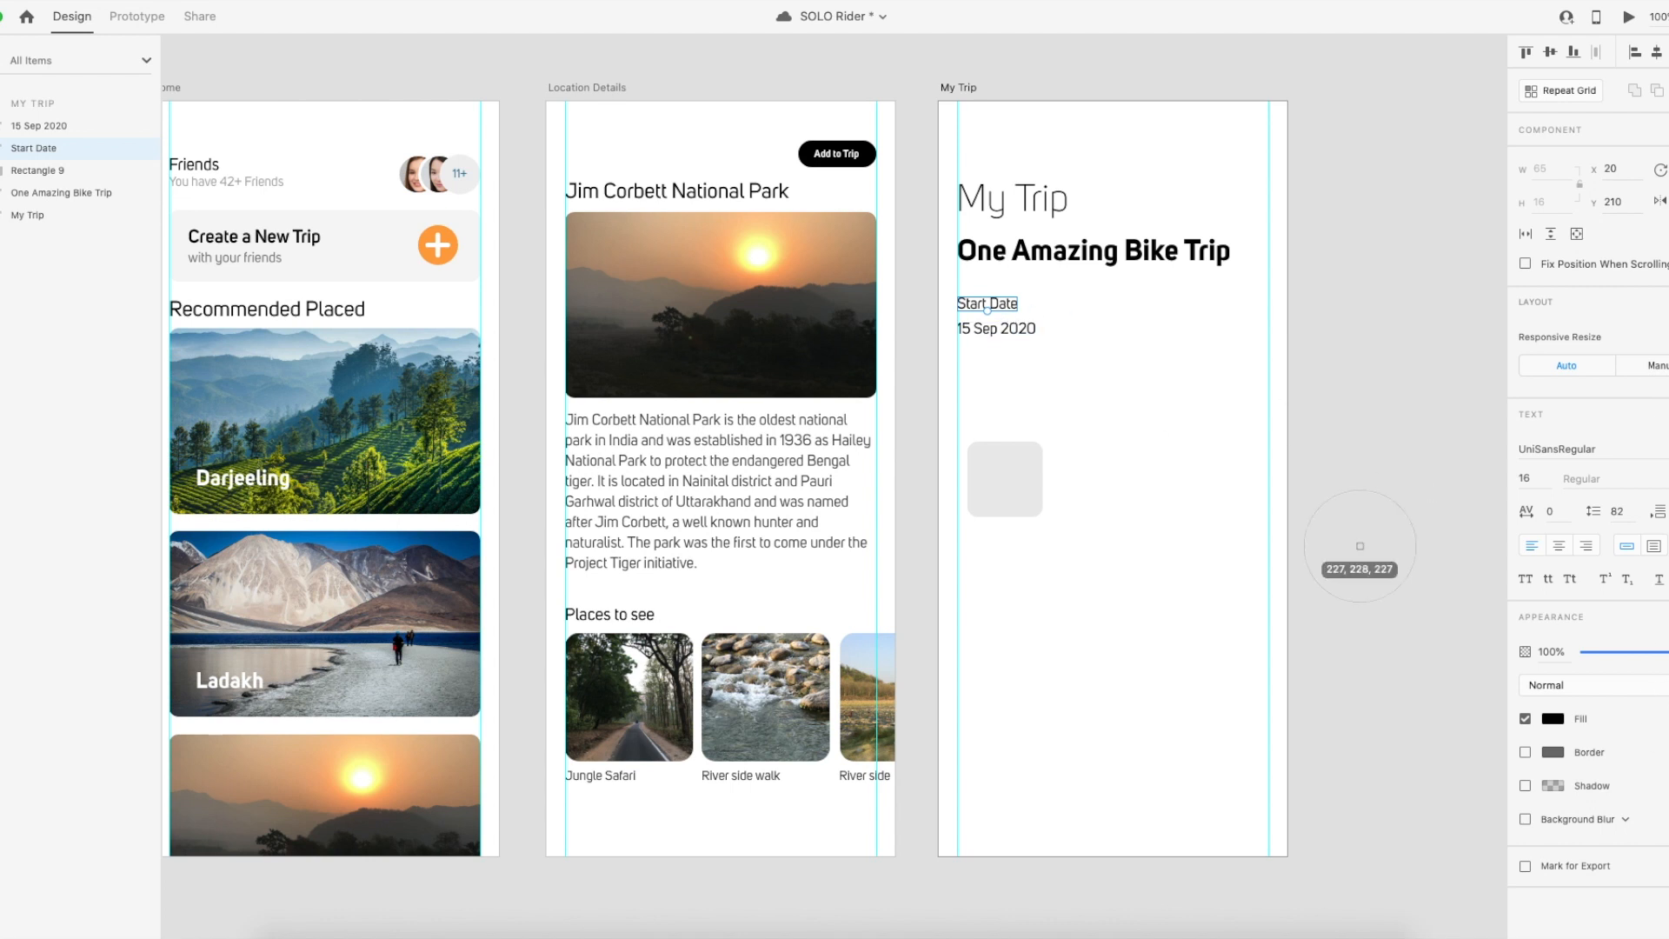
click(447, 255)
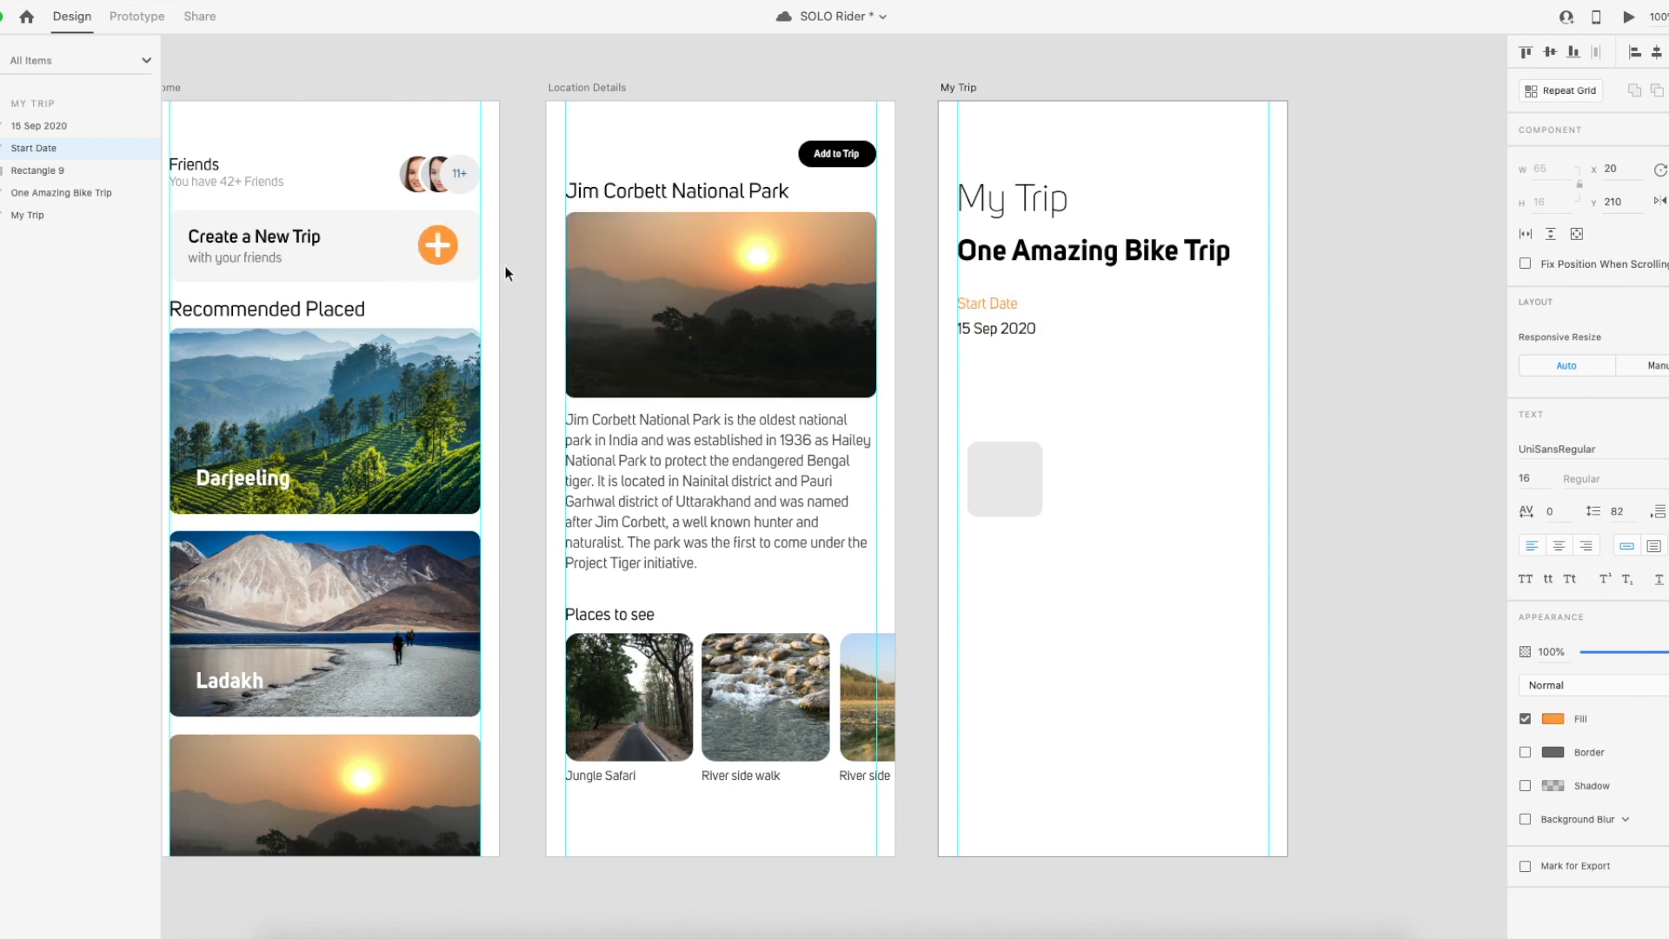
click(1043, 339)
Lower the Start Date label's opacity to 50% and nudge the 15 Sep 2020 text slightly closer to it.
click(997, 306)
drag(1665, 652, 1647, 654)
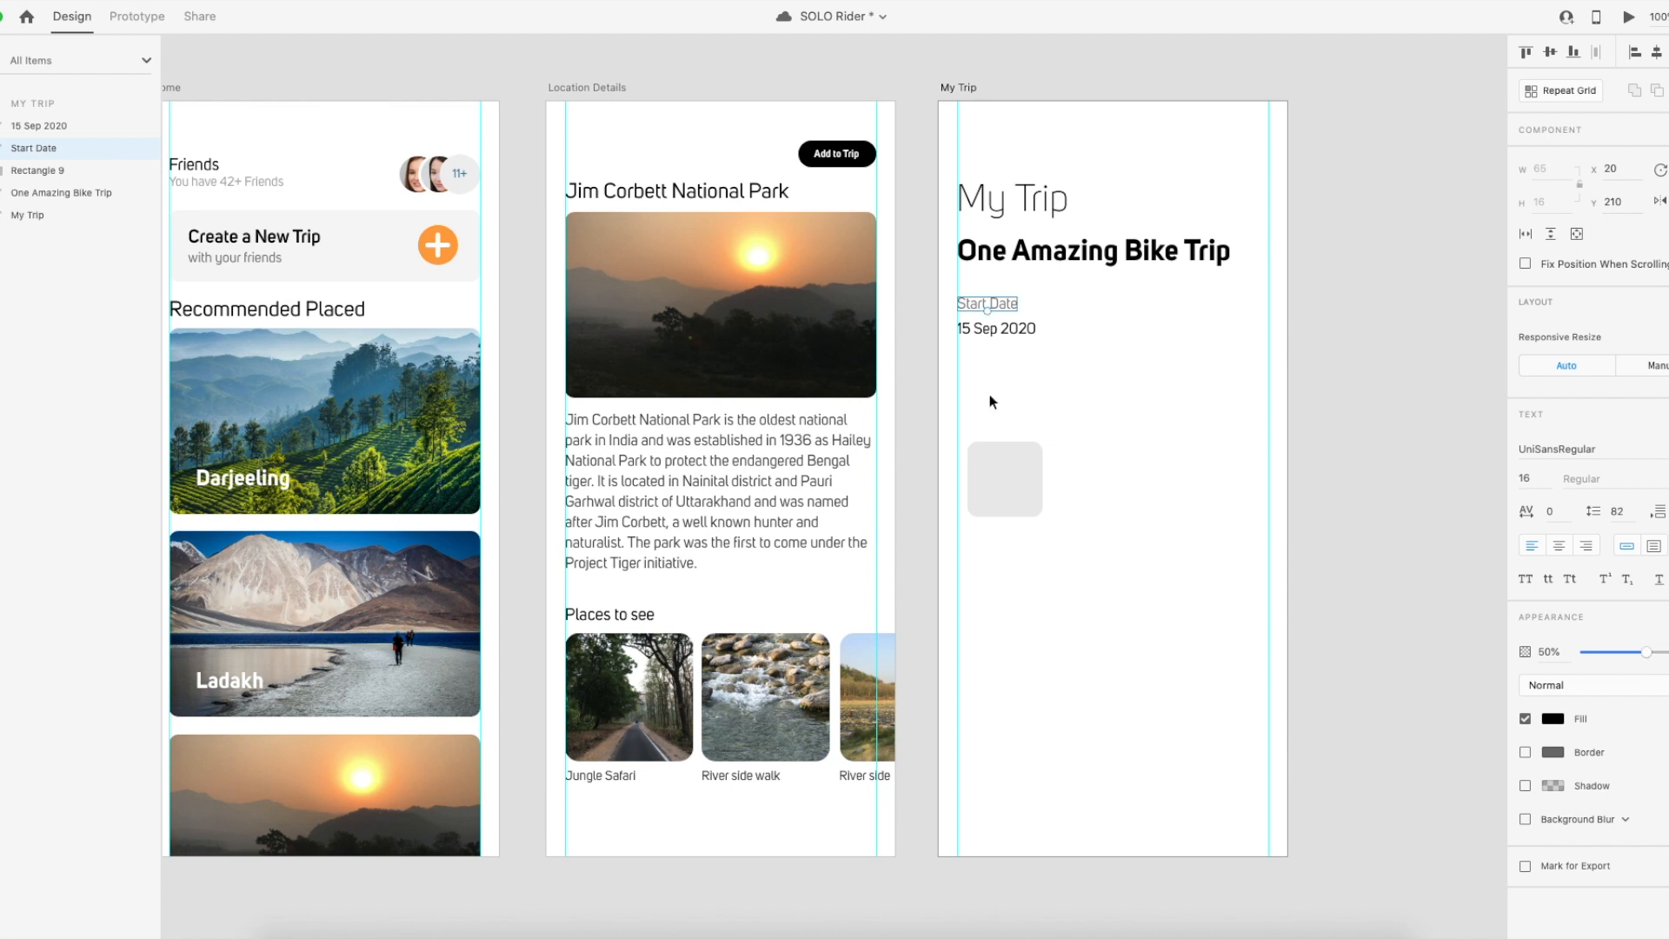
click(1035, 377)
drag(1015, 332, 1014, 334)
click(1033, 355)
Duplicate the Start Date label together with its date to the right at X 146, on the same rows.
click(1007, 305)
shift+click(1023, 326)
drag(1021, 326, 1132, 333)
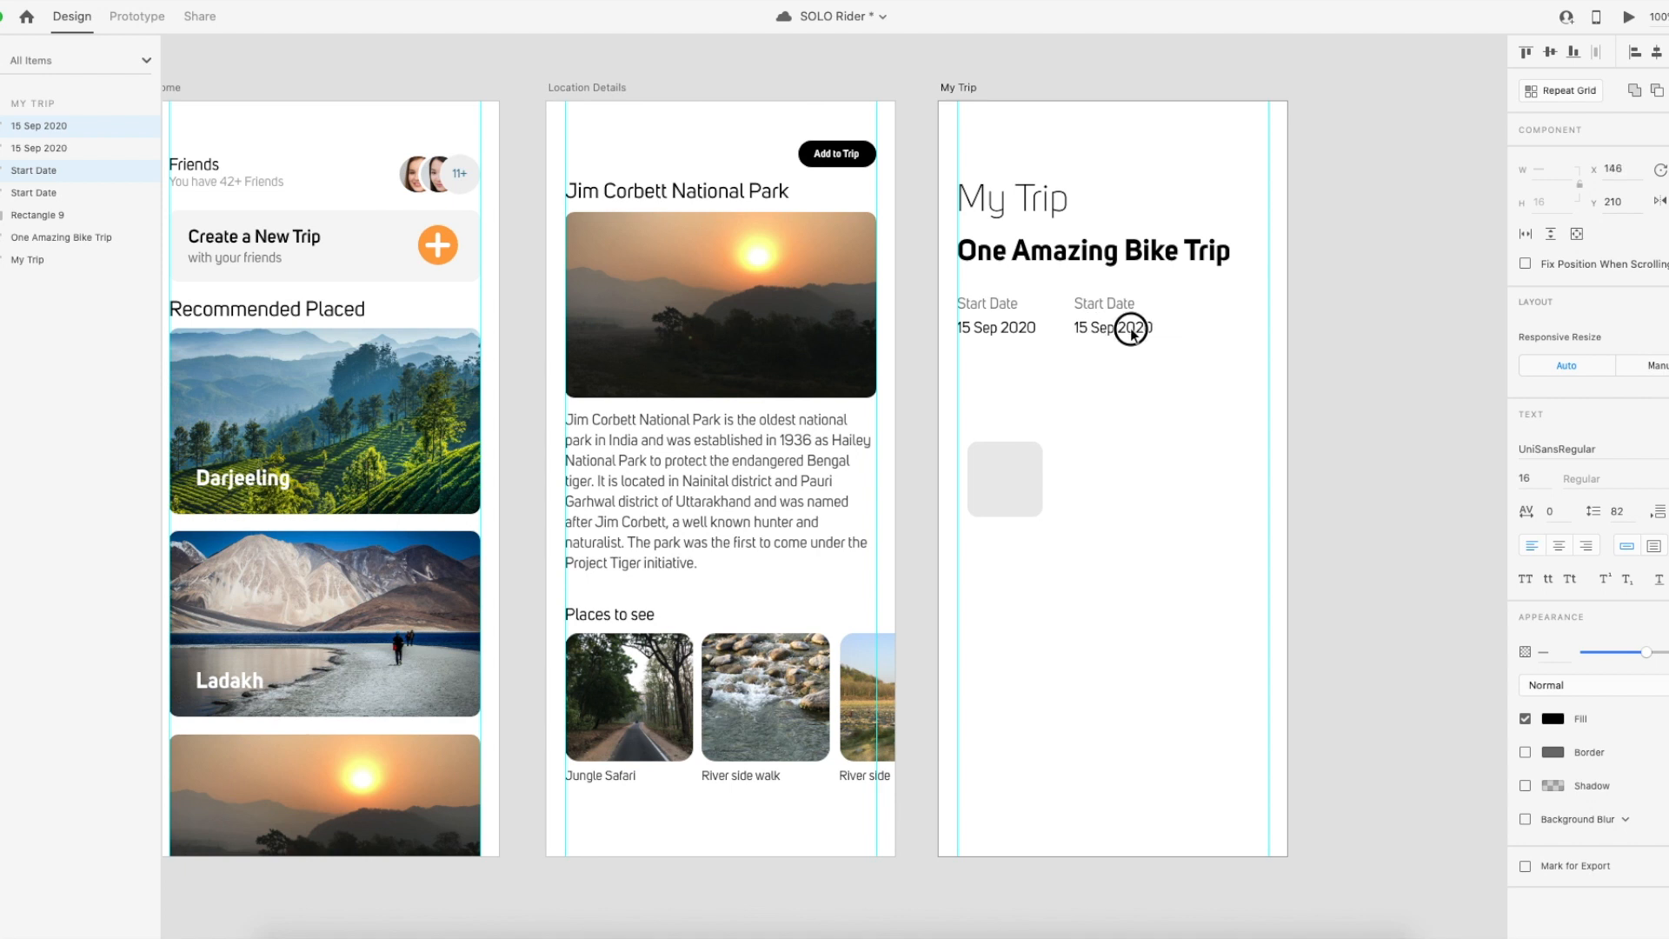
click(1132, 366)
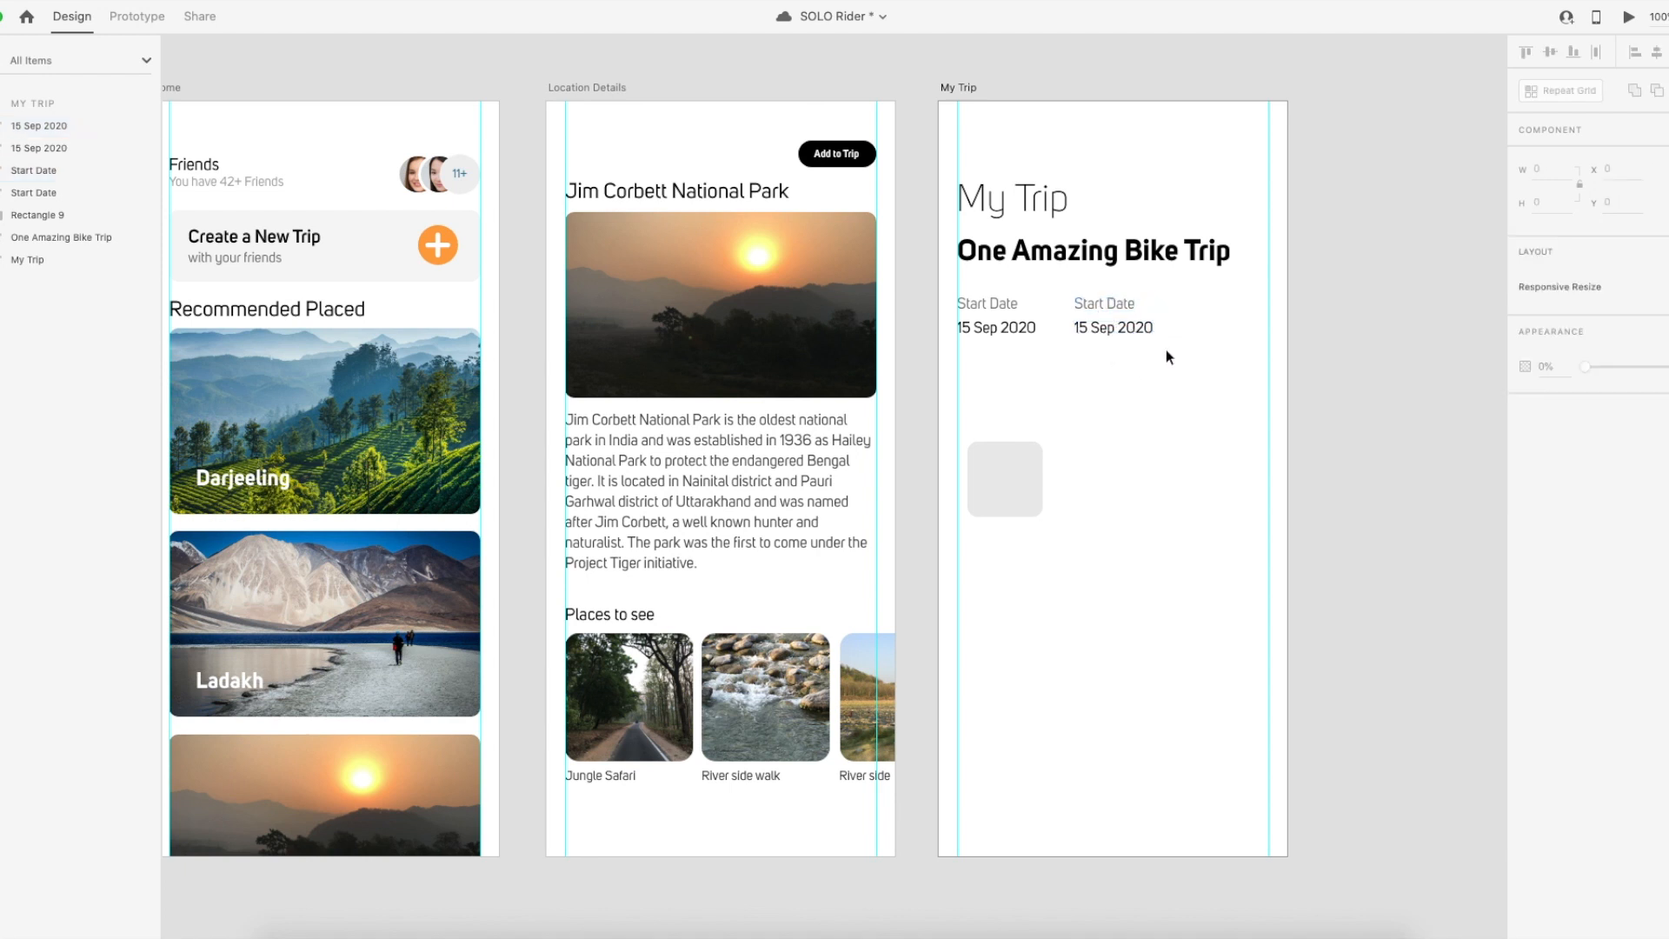
Change the copied Start Date label's text to Duration.
click(1102, 303)
double_click(1103, 302)
text(Duration)
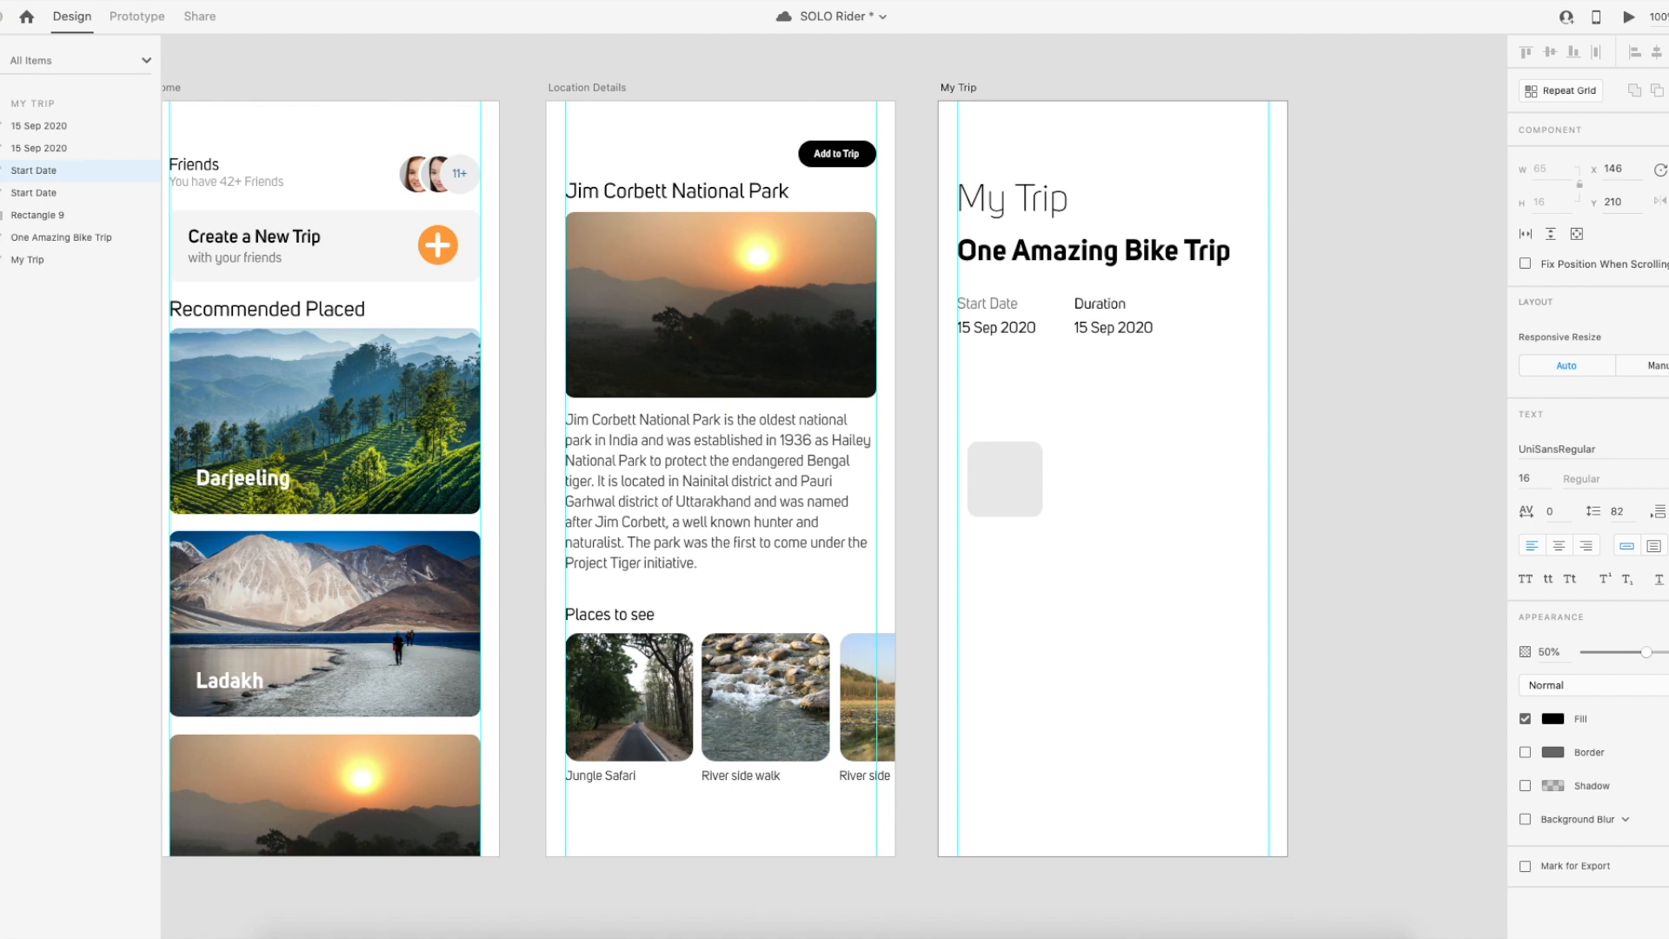
key(Escape)
Replace the date under the Duration label with 2-4 Weeks.
click(1106, 330)
double_click(1106, 331)
click(1091, 328)
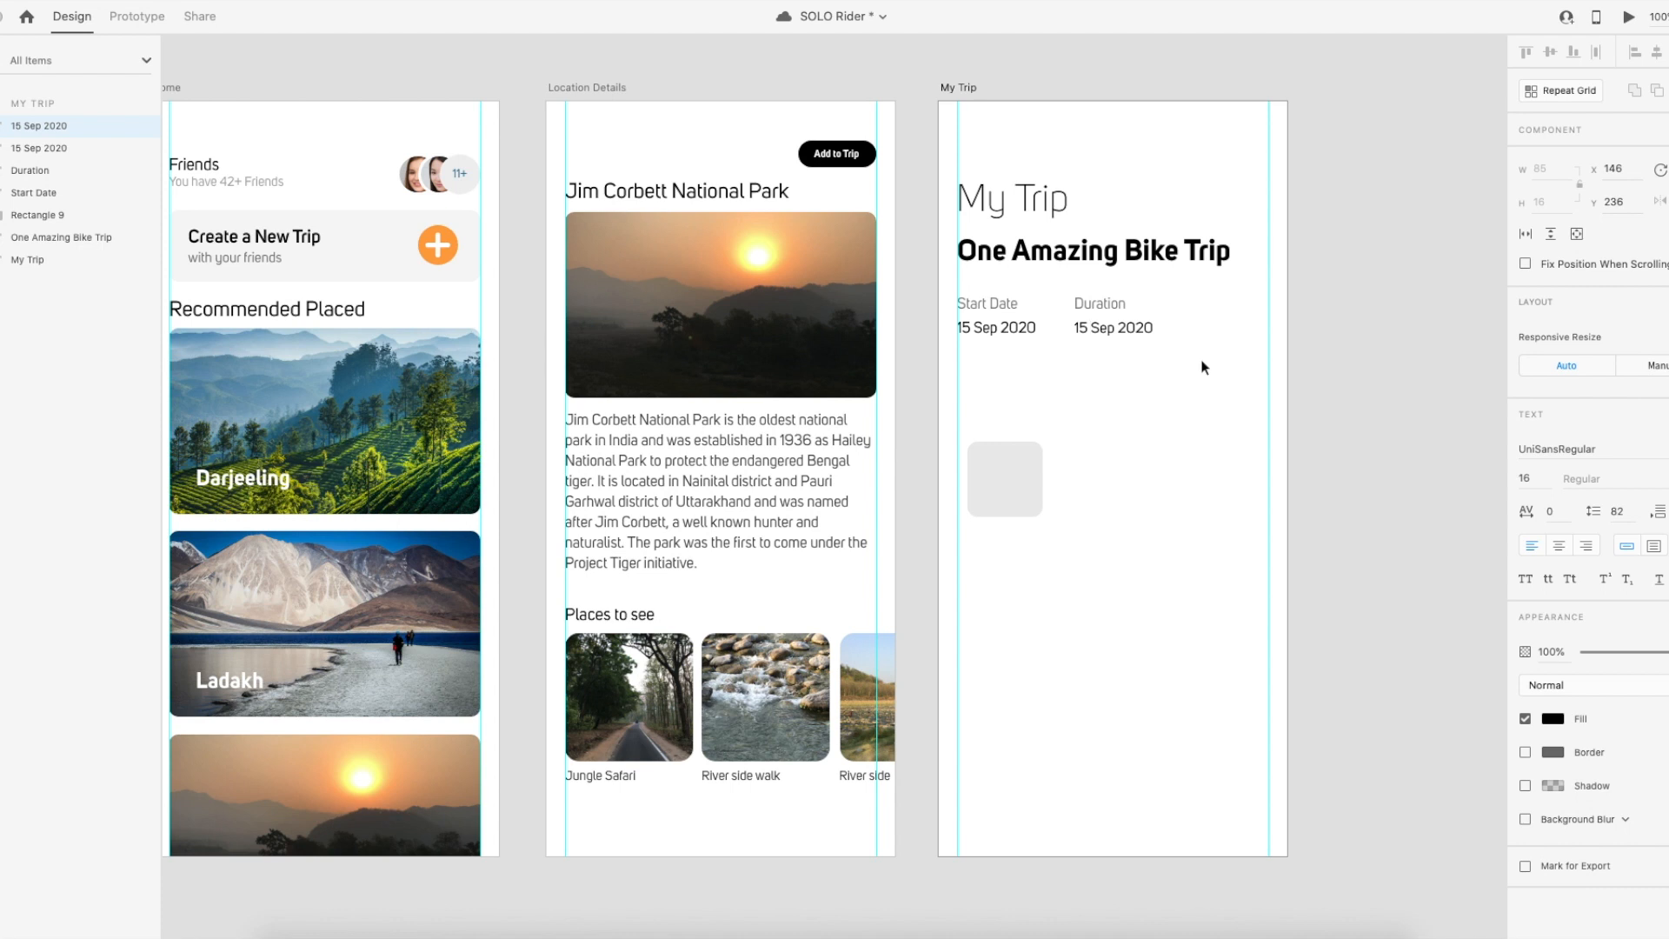
key(ctrl+a)
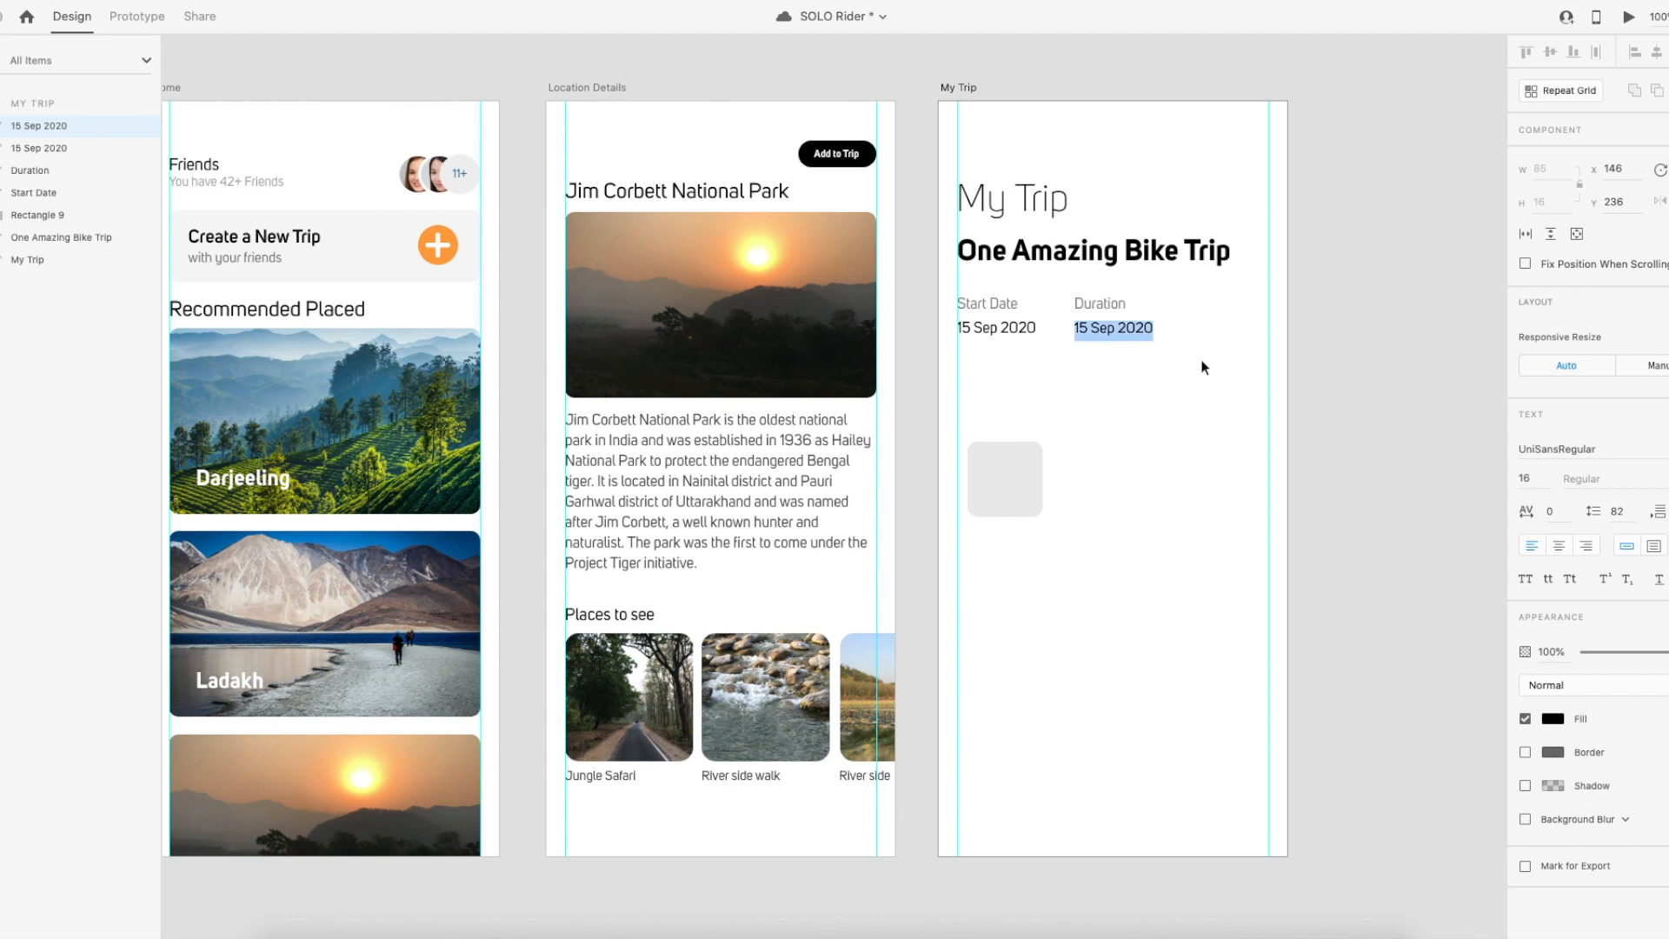
text(2-3 hr)
key(BackSpace)
key(BackSpace)
key(BackSpace)
key(BackSpace)
key(BackSpace)
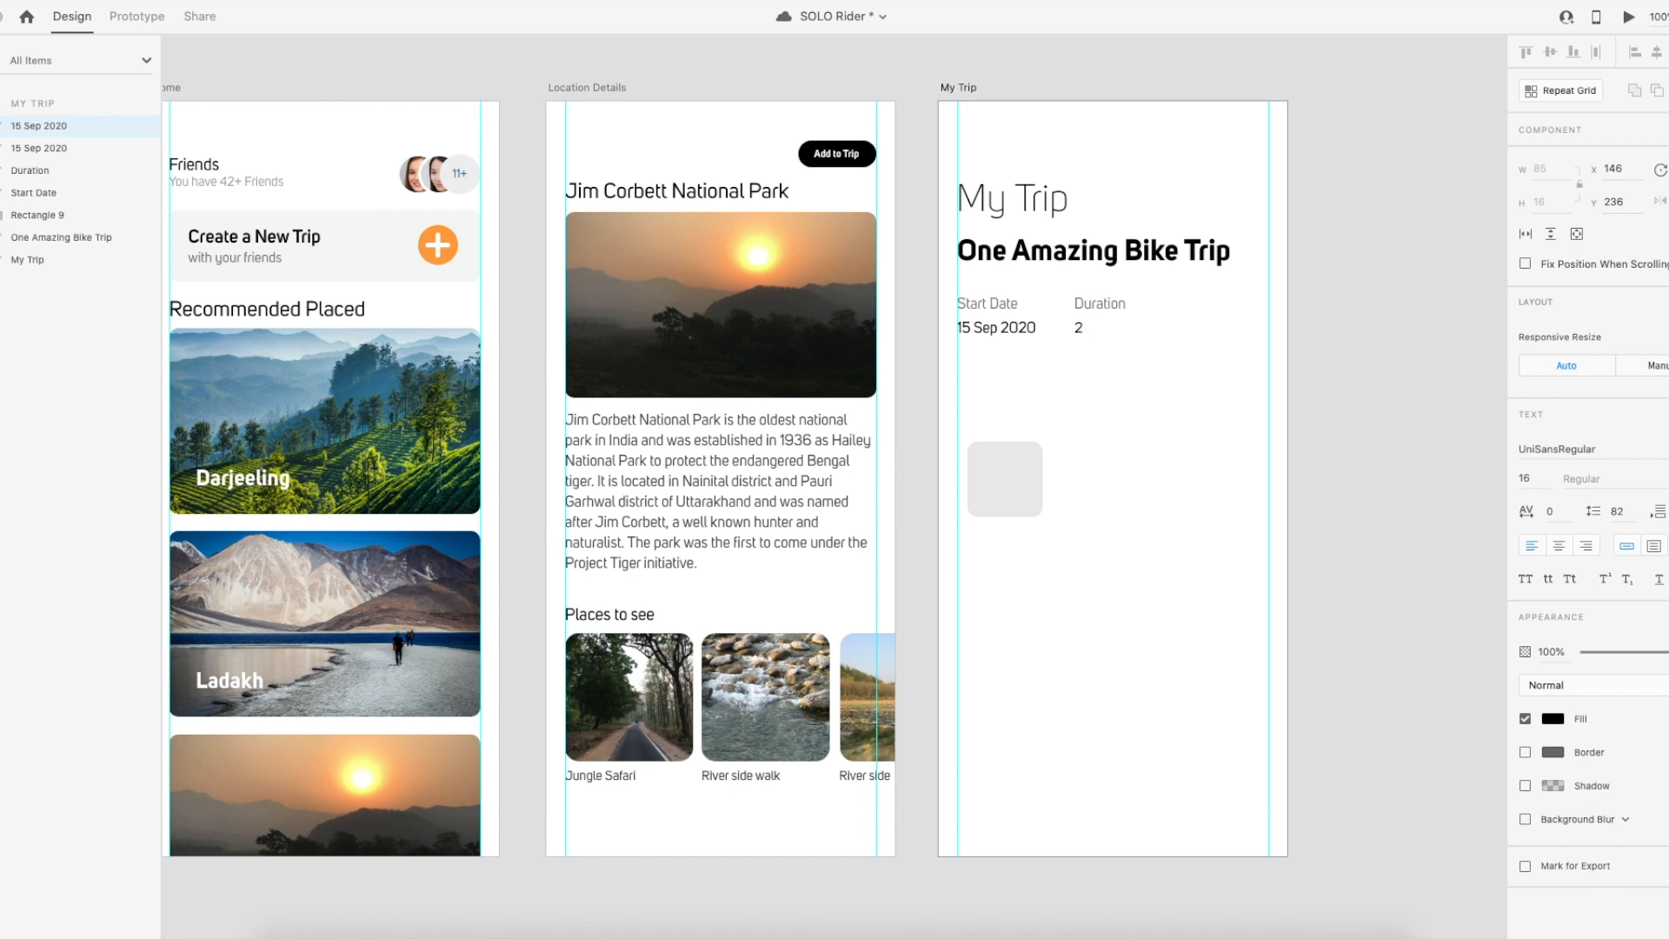
text(4)
key(BackSpace)
text(6 Week)
key(BackSpace)
text(4)
key(Escape)
Move the Duration label and its 2-4 Weeks value further right together, and hide the guides.
click(1156, 383)
click(1109, 328)
shift+click(1104, 306)
drag(1107, 309, 1149, 311)
click(1157, 365)
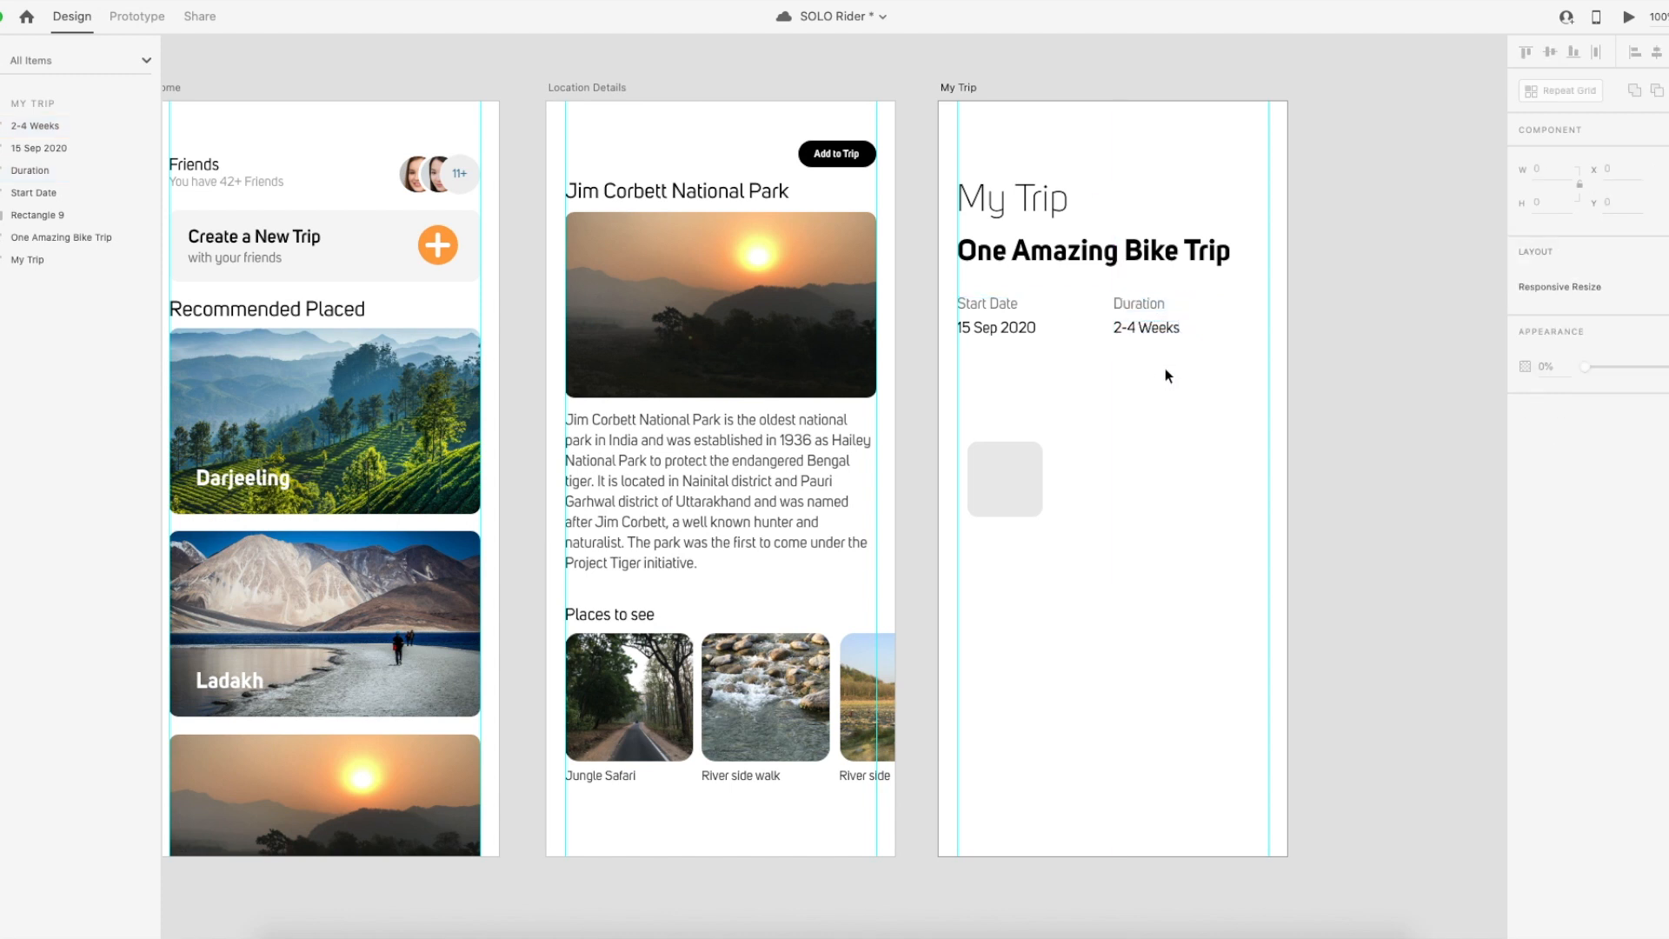
key(super+shift+apostrophe)
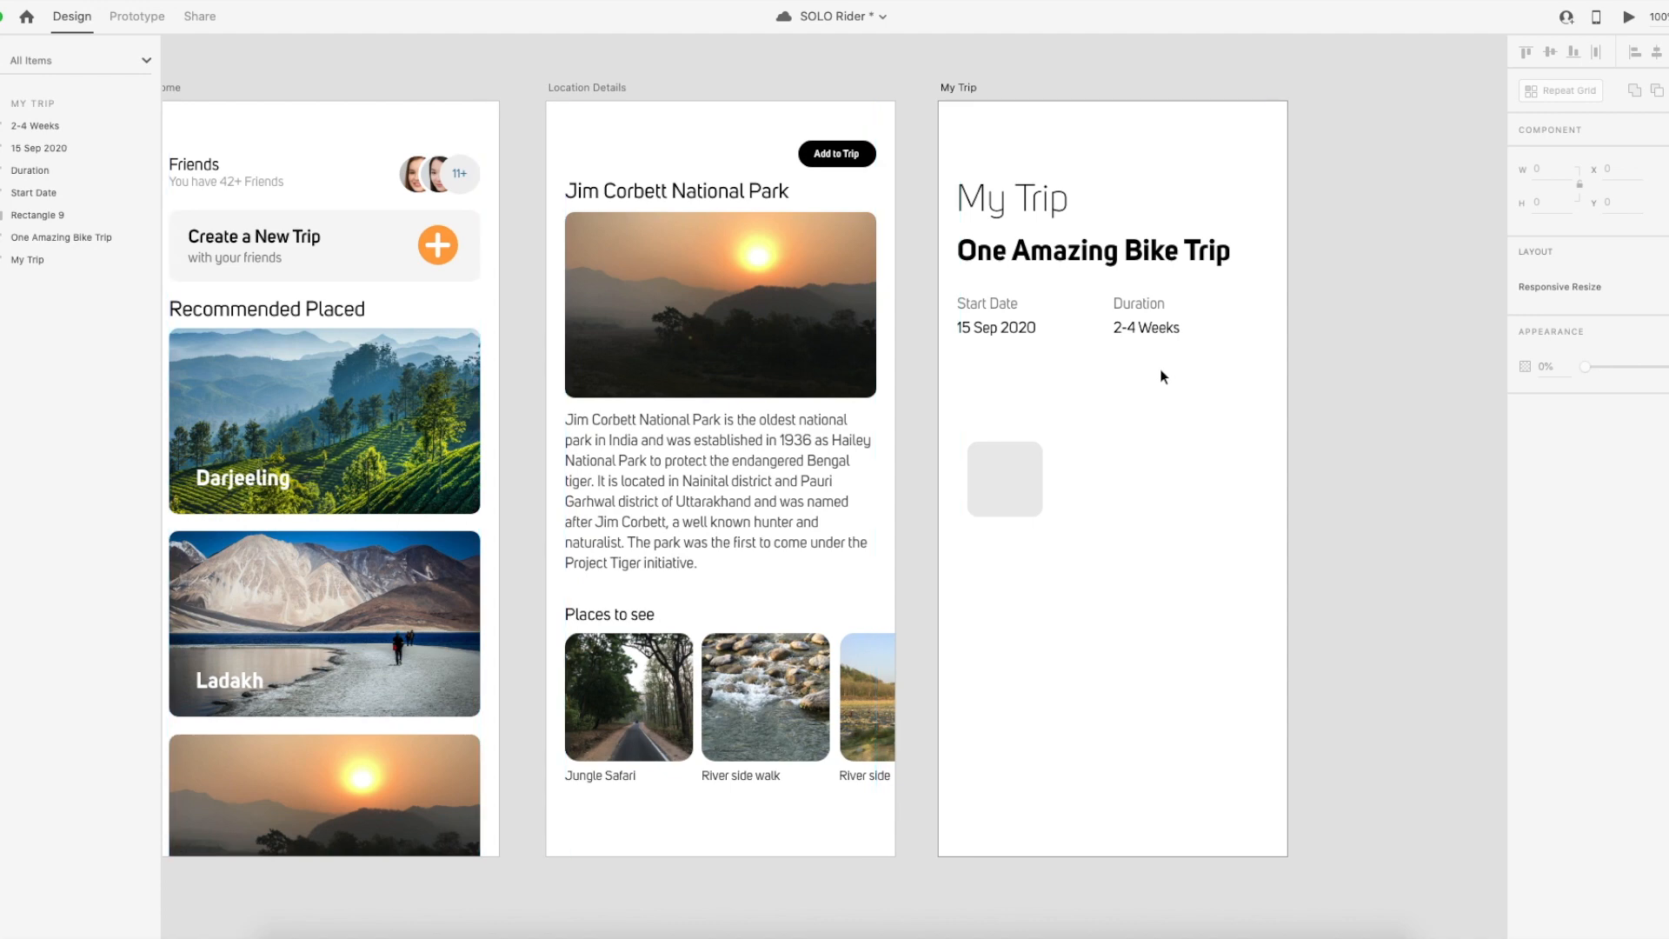
Duplicate the Start Date label on the My Trip screen, placing the copy just above the One Amazing Bike Trip title.
scroll(1043, 384, left, 6)
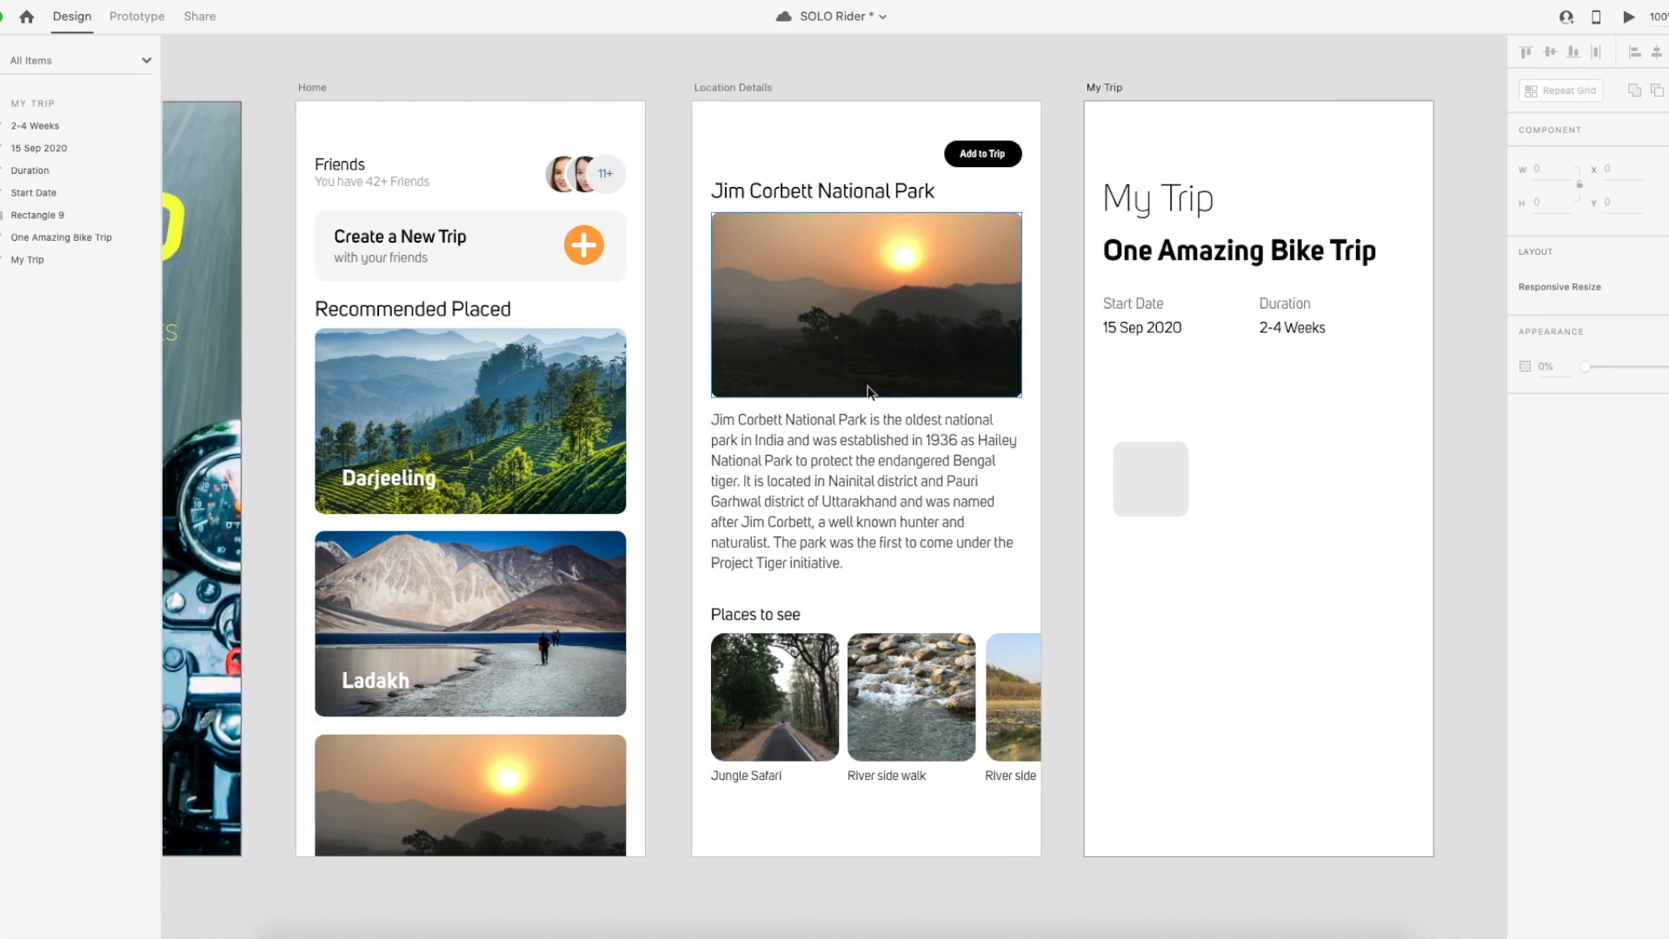
scroll(867, 385, right, 2)
scroll(859, 387, up, 5)
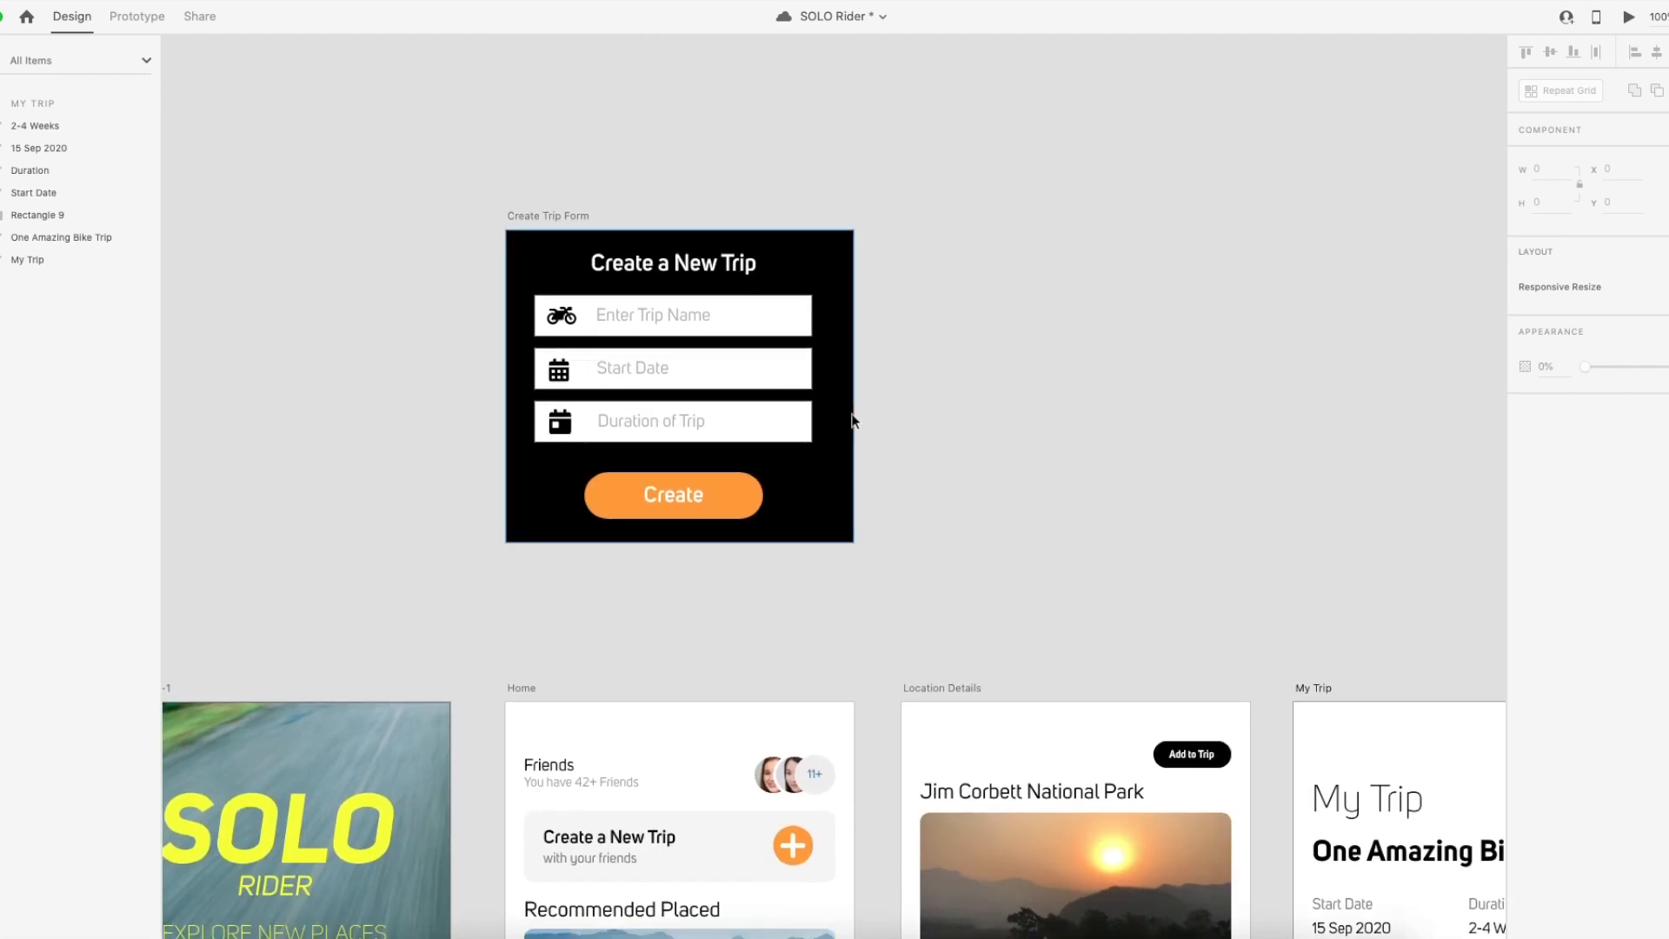
scroll(852, 421, right, 1)
scroll(852, 421, up, 1)
scroll(848, 423, down, 8)
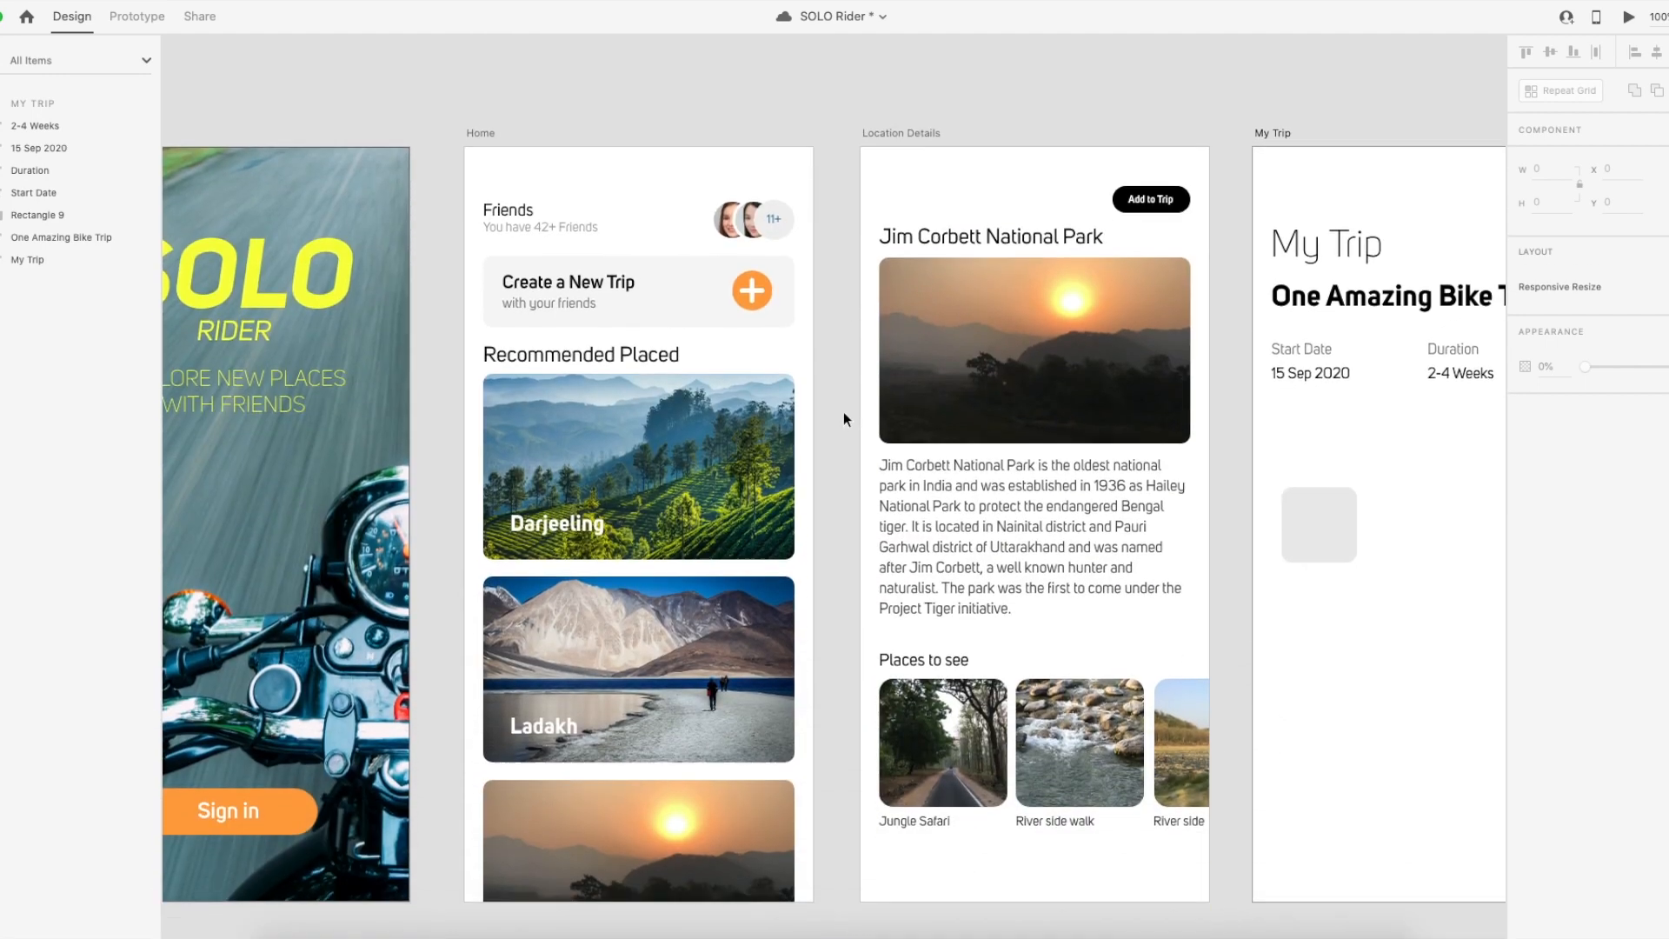
scroll(843, 418, right, 5)
mouse_move(1047, 269)
mouse_down()
mouse_move(1047, 284)
mouse_move(1048, 255)
mouse_up()
click(1049, 317)
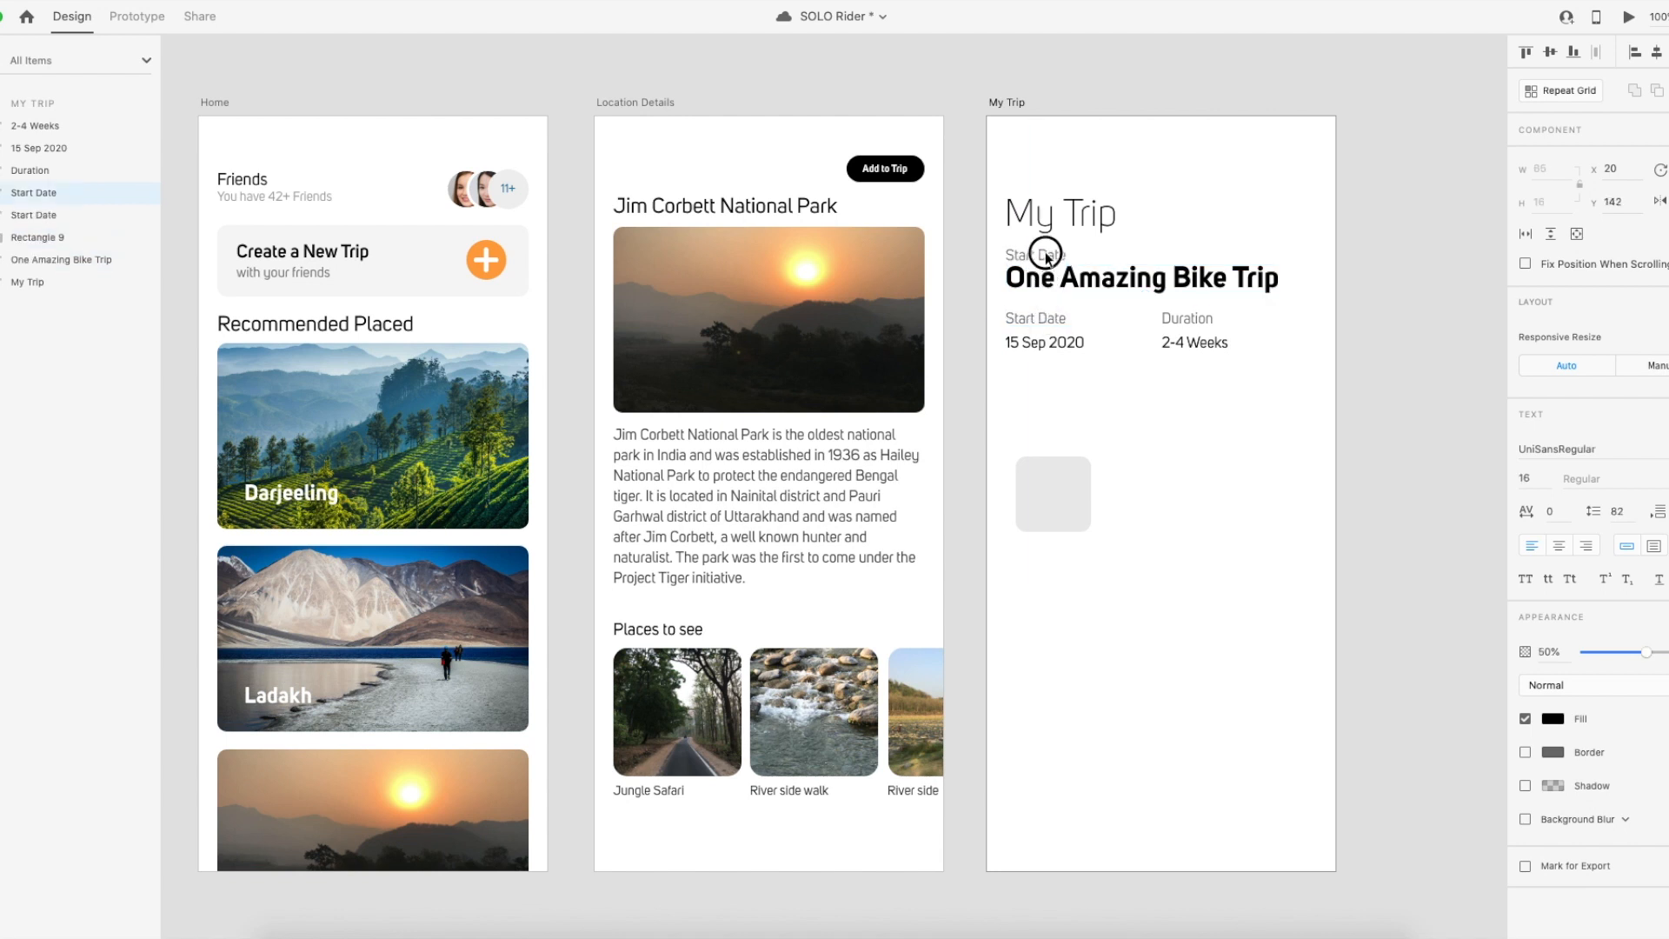
Change the copied label above the One Amazing Bike Trip title to read Trip Name.
double_click(1050, 254)
text(tr)
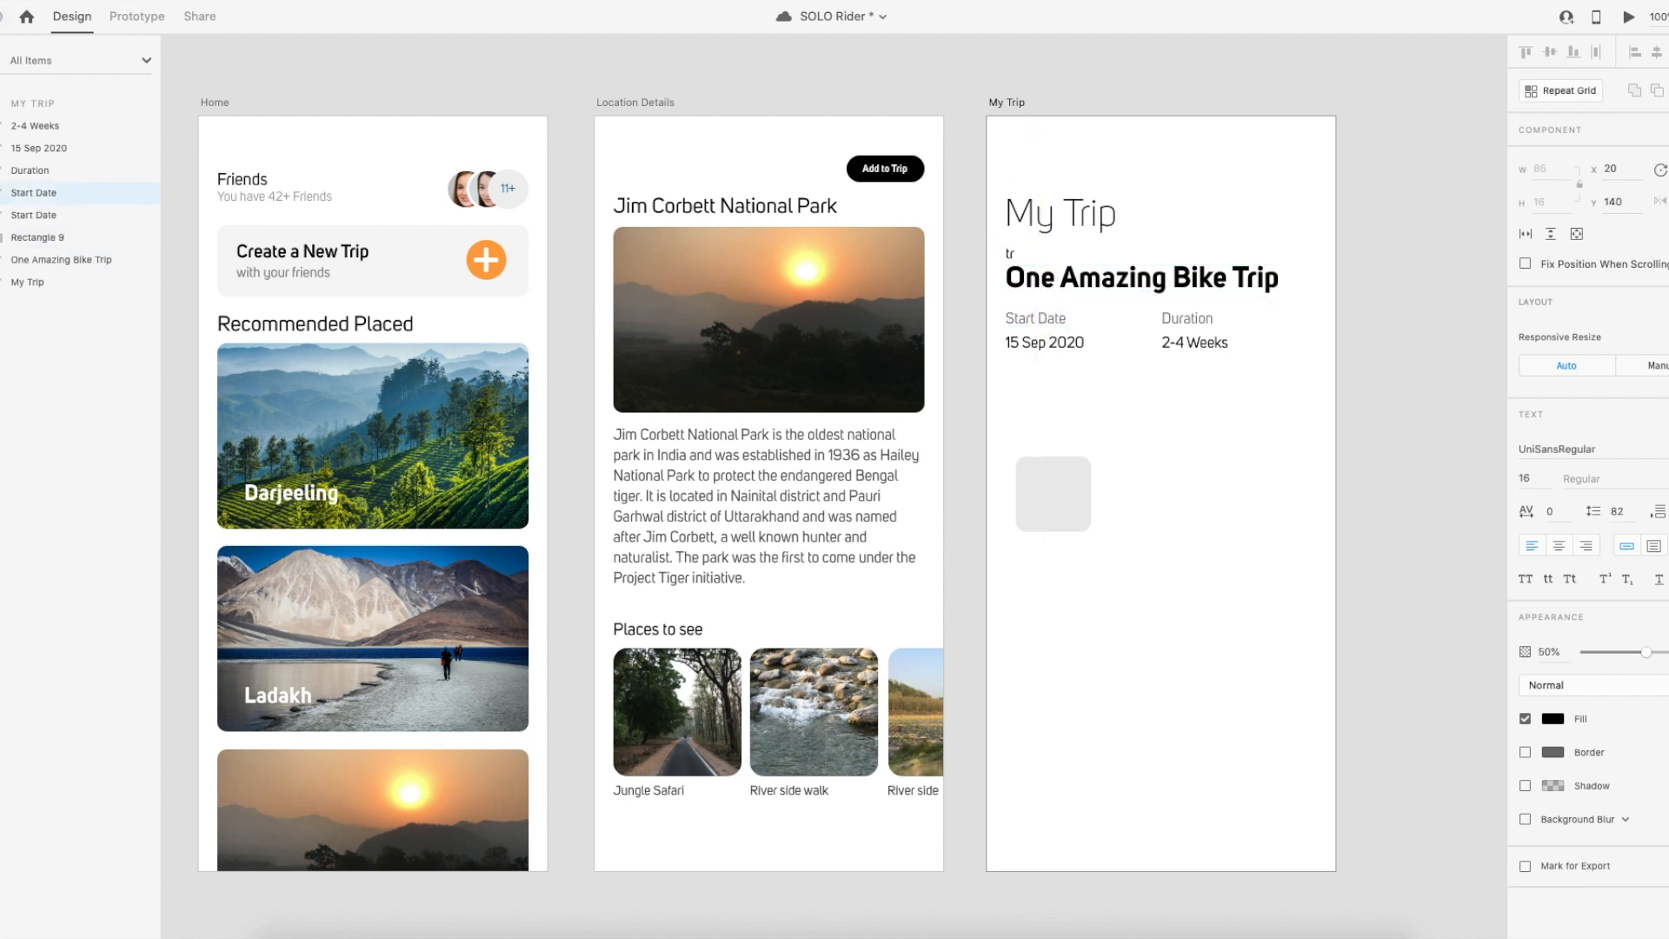
text(ip Name)
key(Left)
key(Left)
key(Left)
key(Left)
text(T)
click(1076, 249)
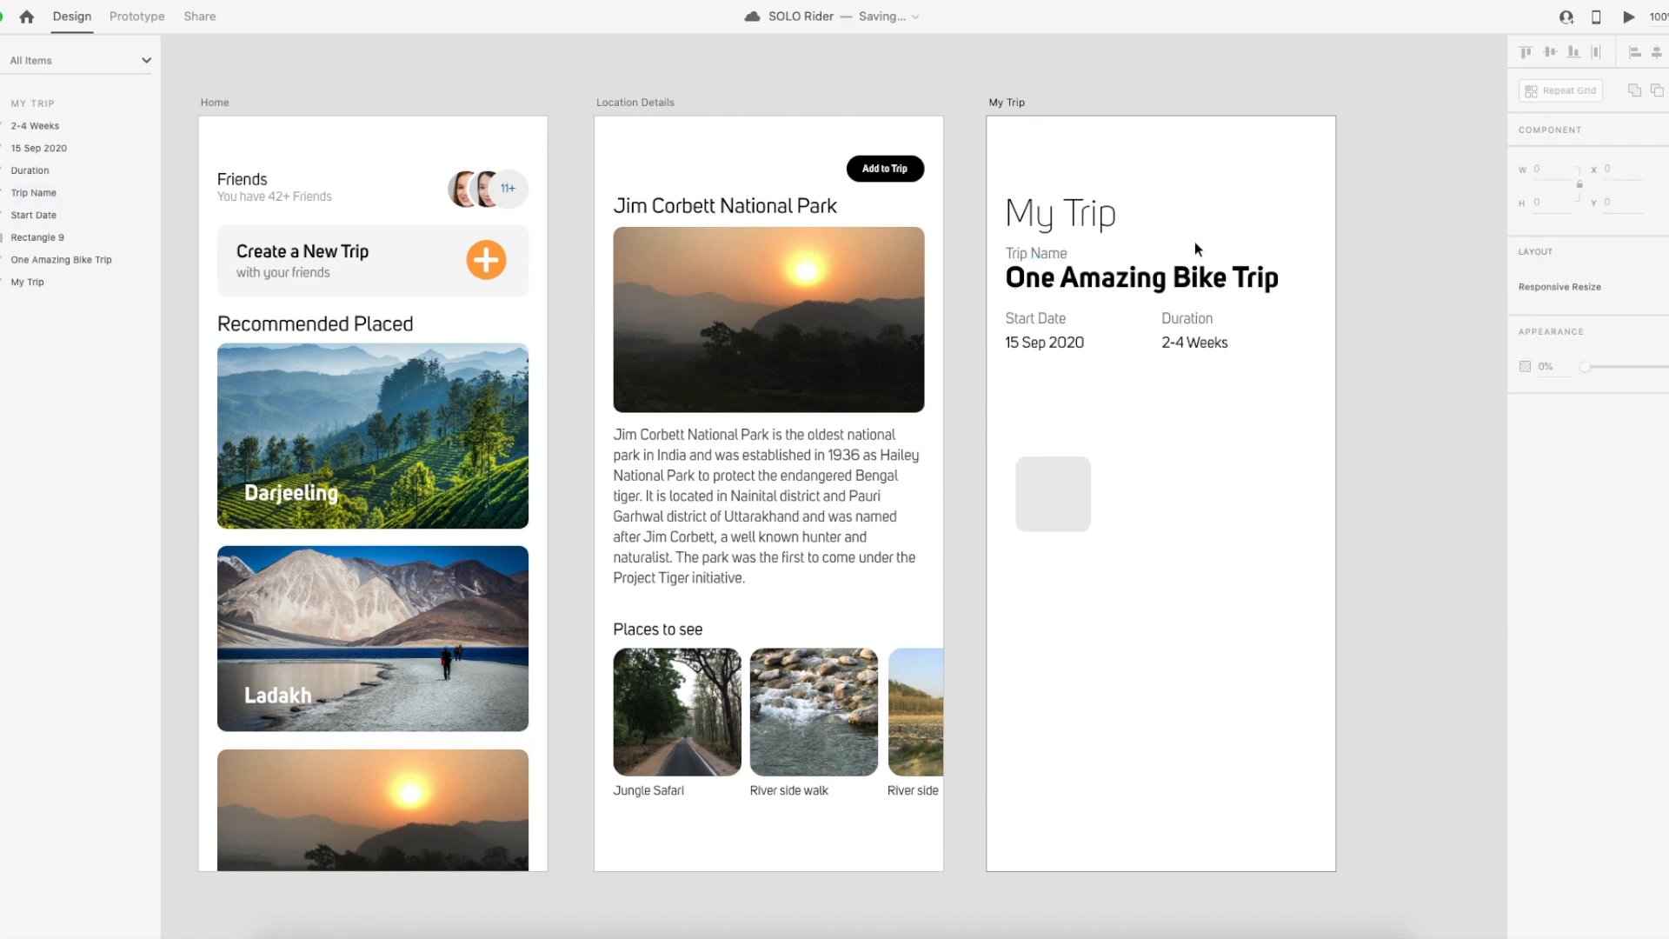
Move the My Trip heading up to Y 60 and set its font size to 28.
drag(1100, 216, 1100, 193)
click(1191, 211)
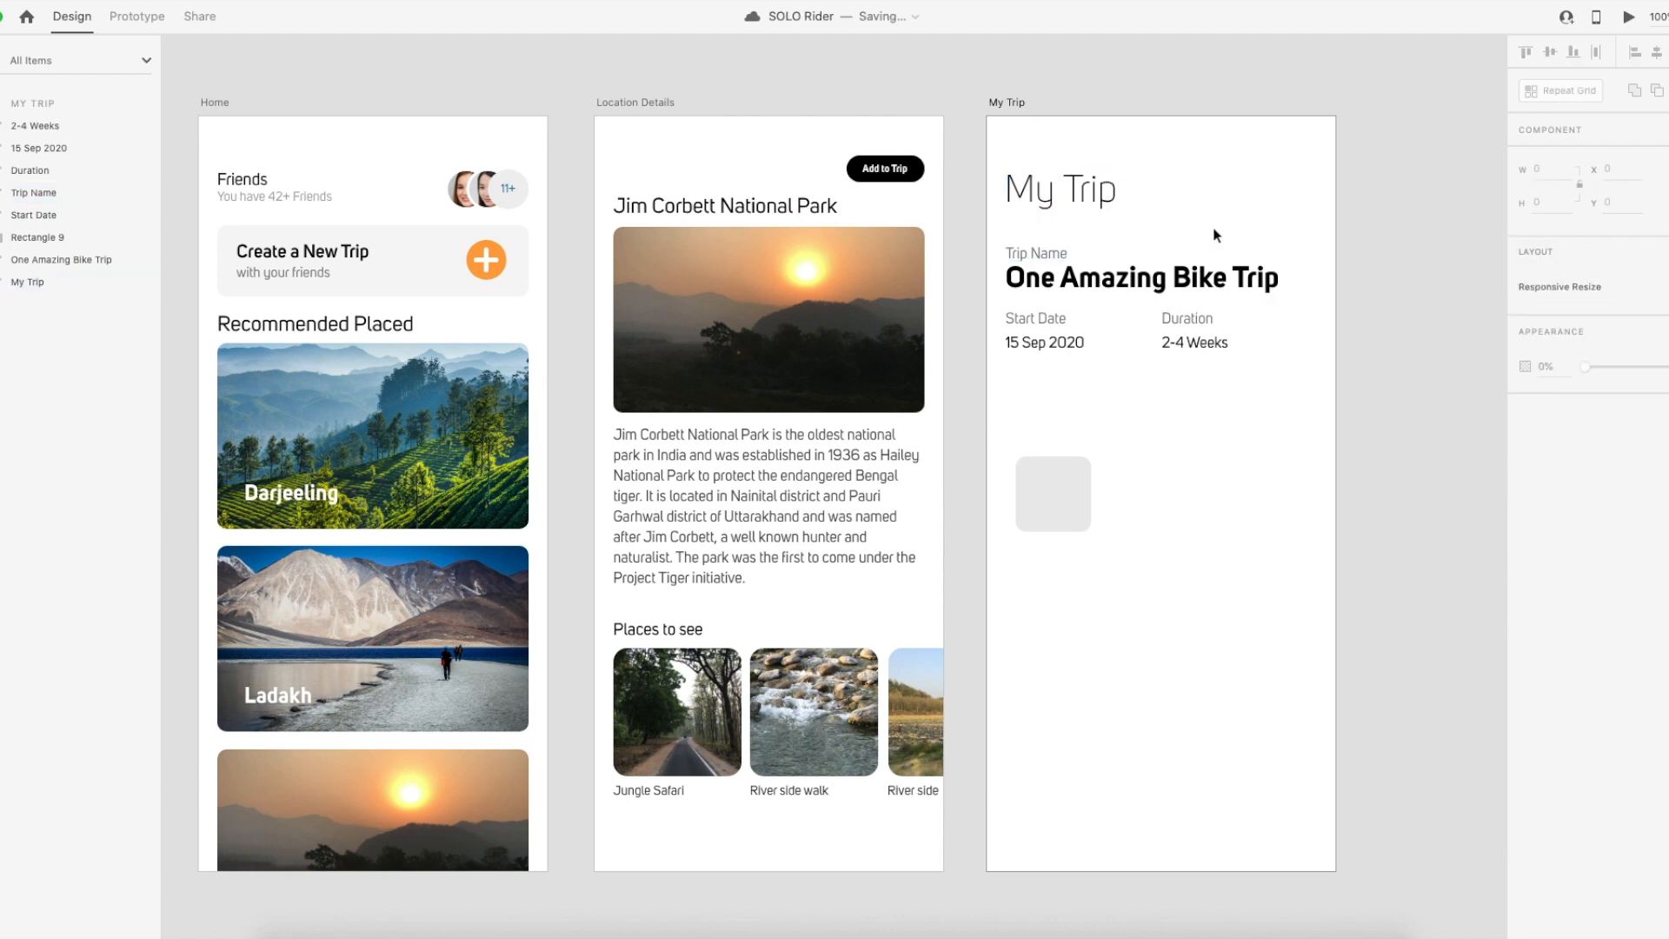
click(1109, 201)
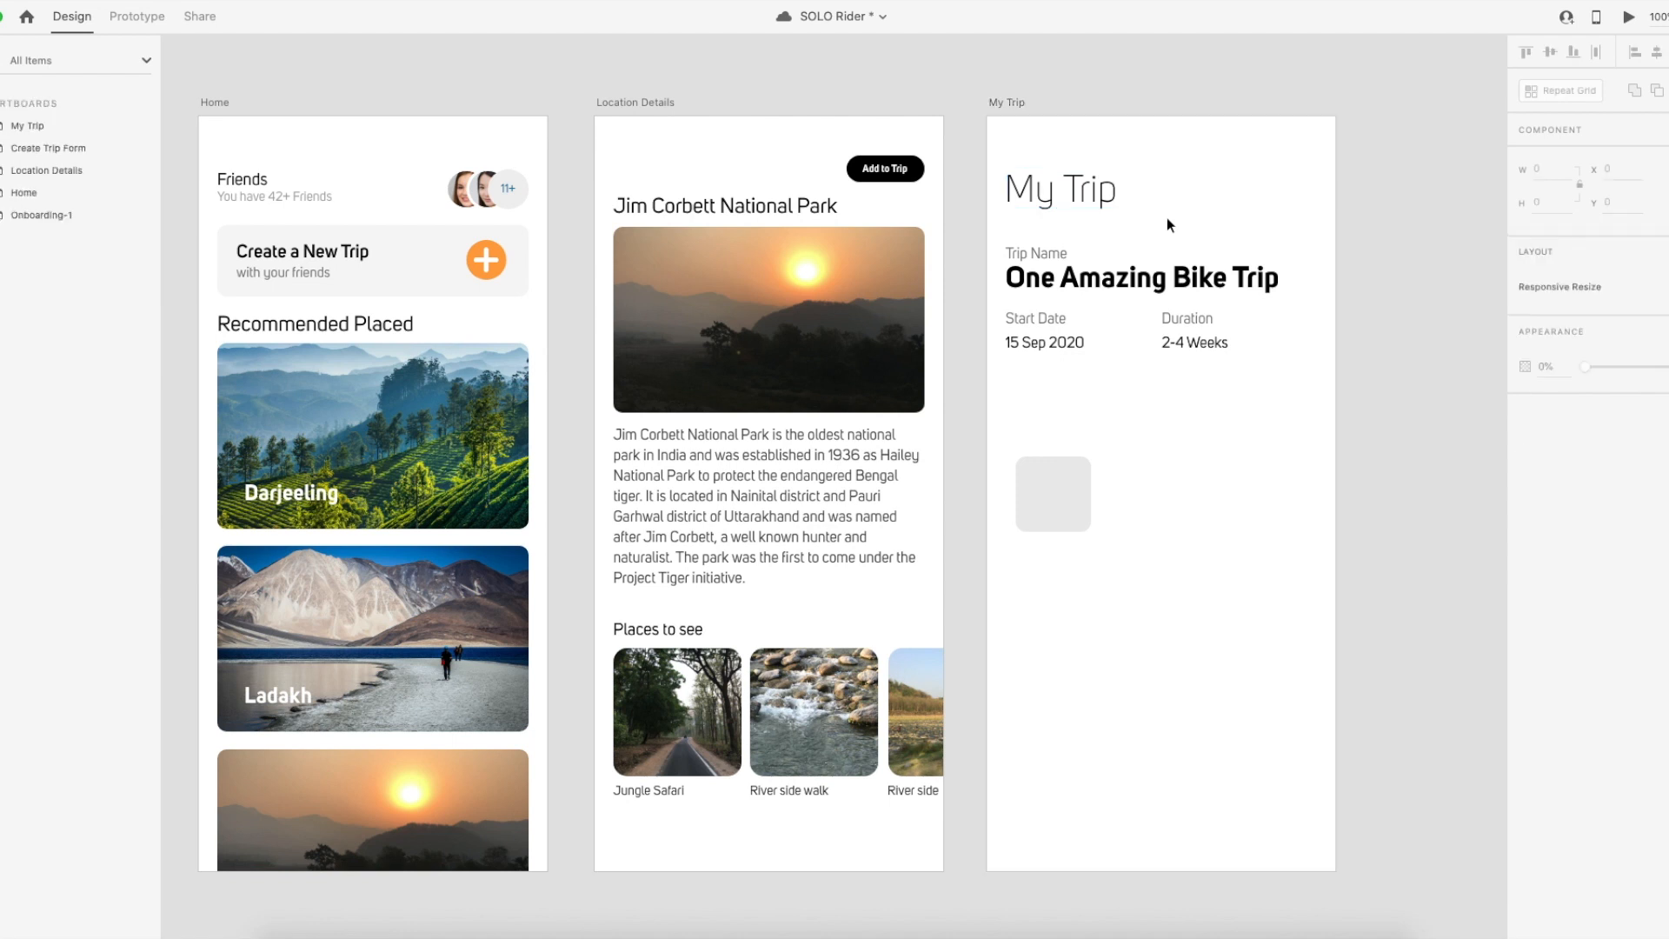
click(1531, 479)
text(28)
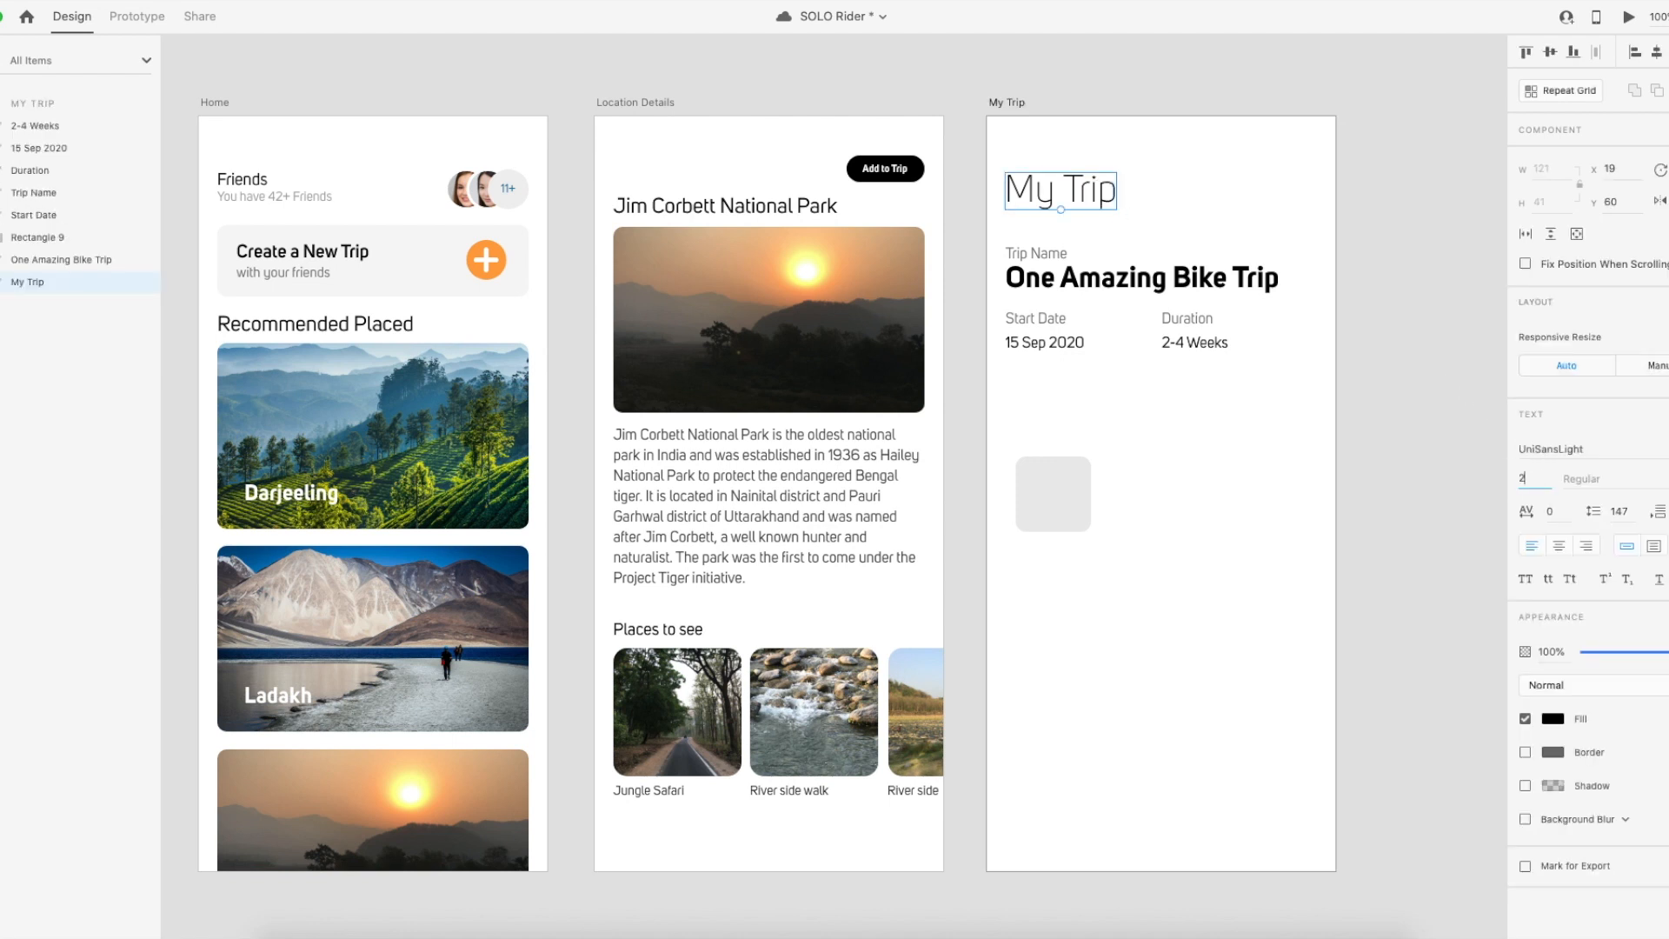
key(Return)
click(1447, 506)
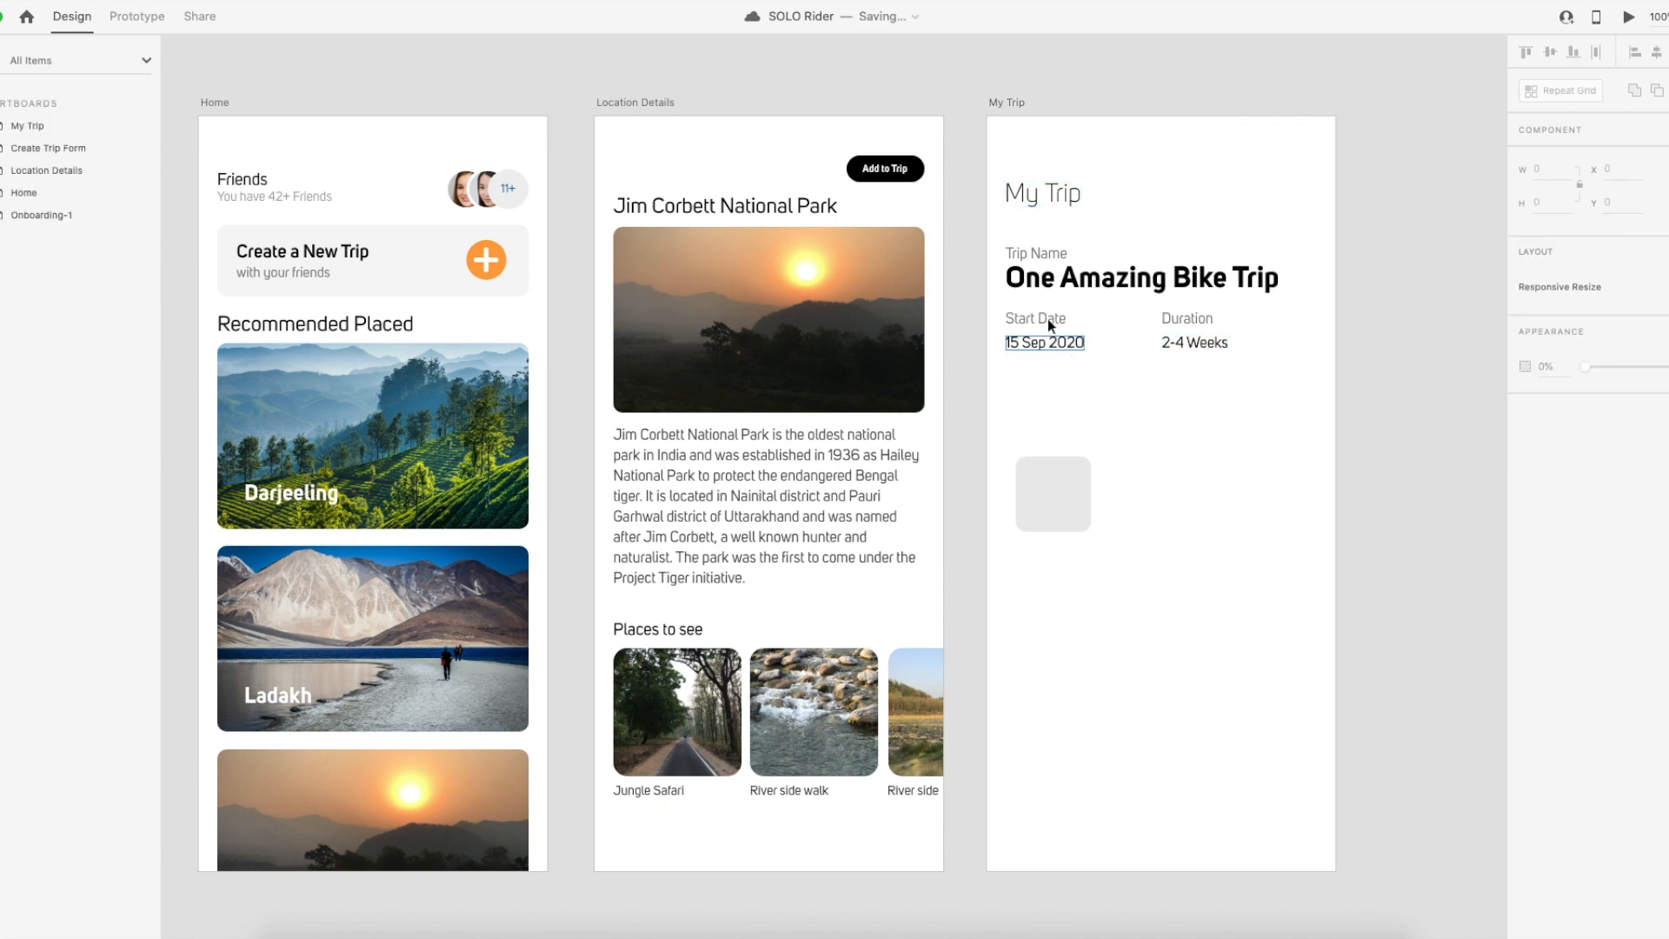
click(1045, 254)
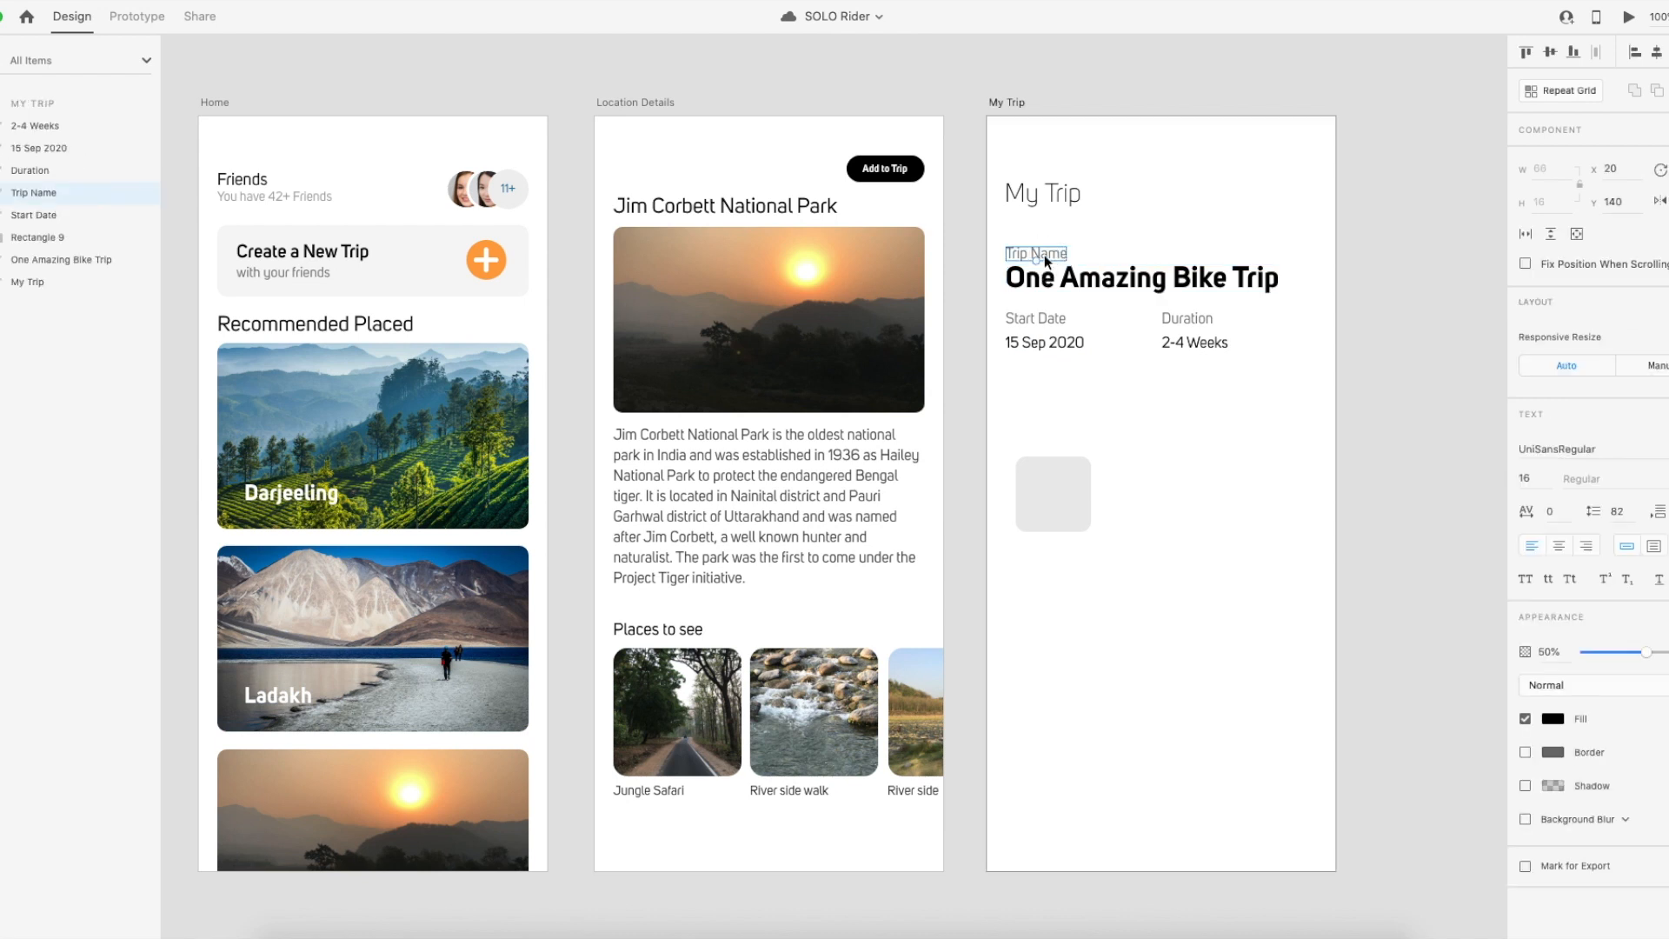
click(1039, 287)
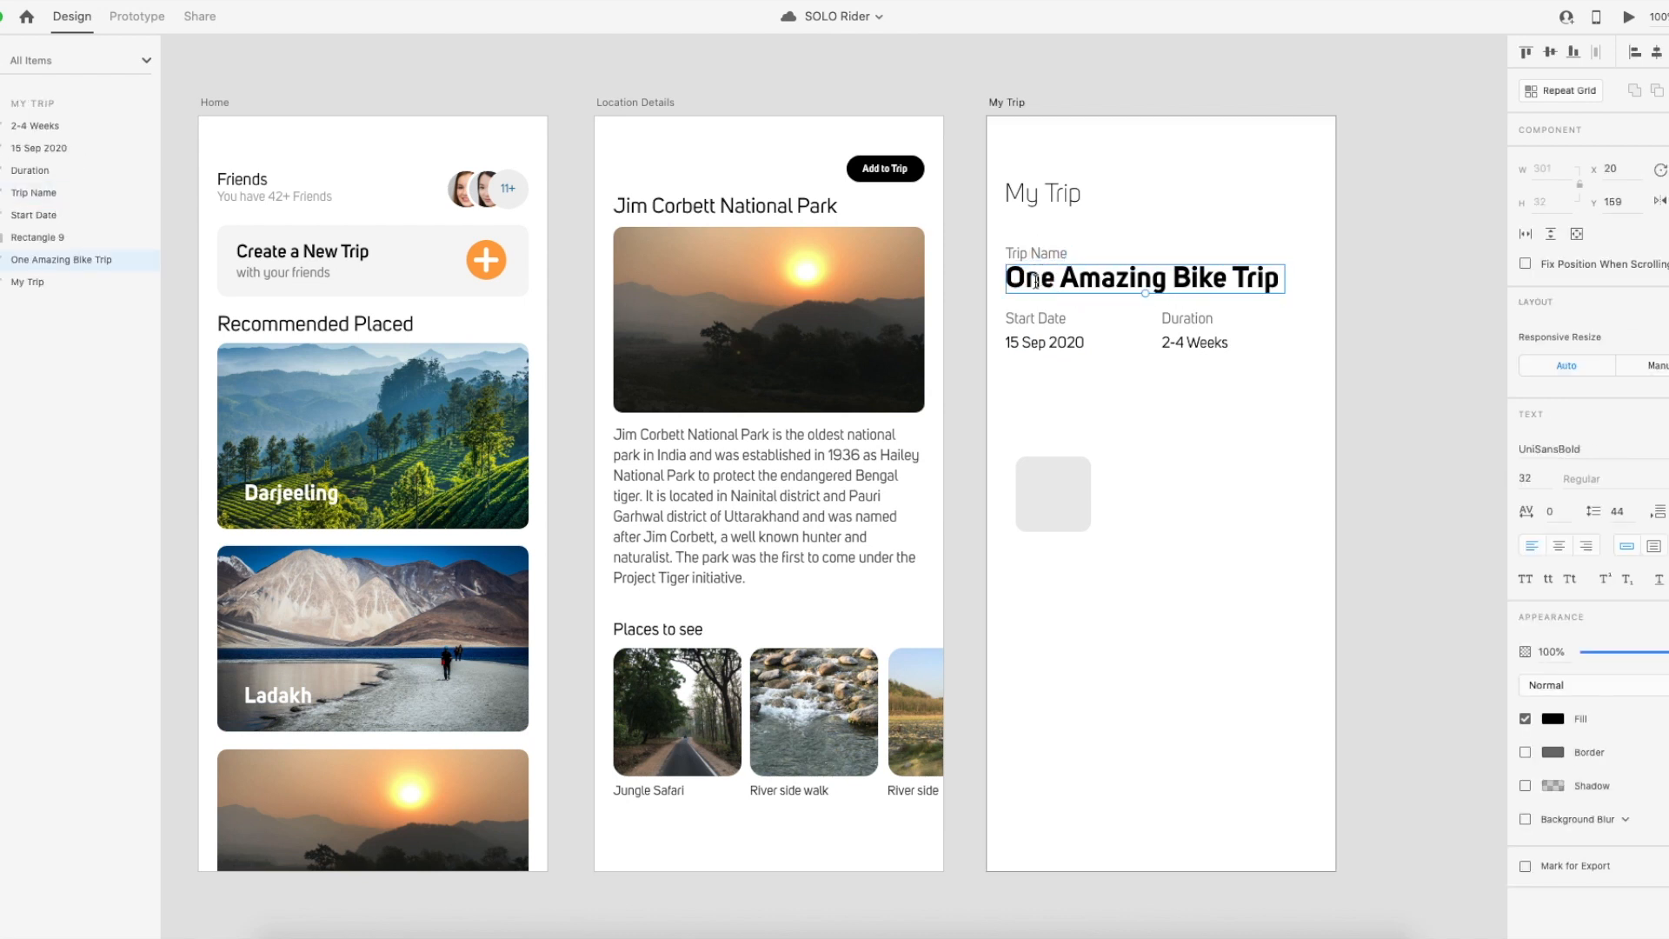
double_click(1039, 287)
key(Escape)
click(1219, 410)
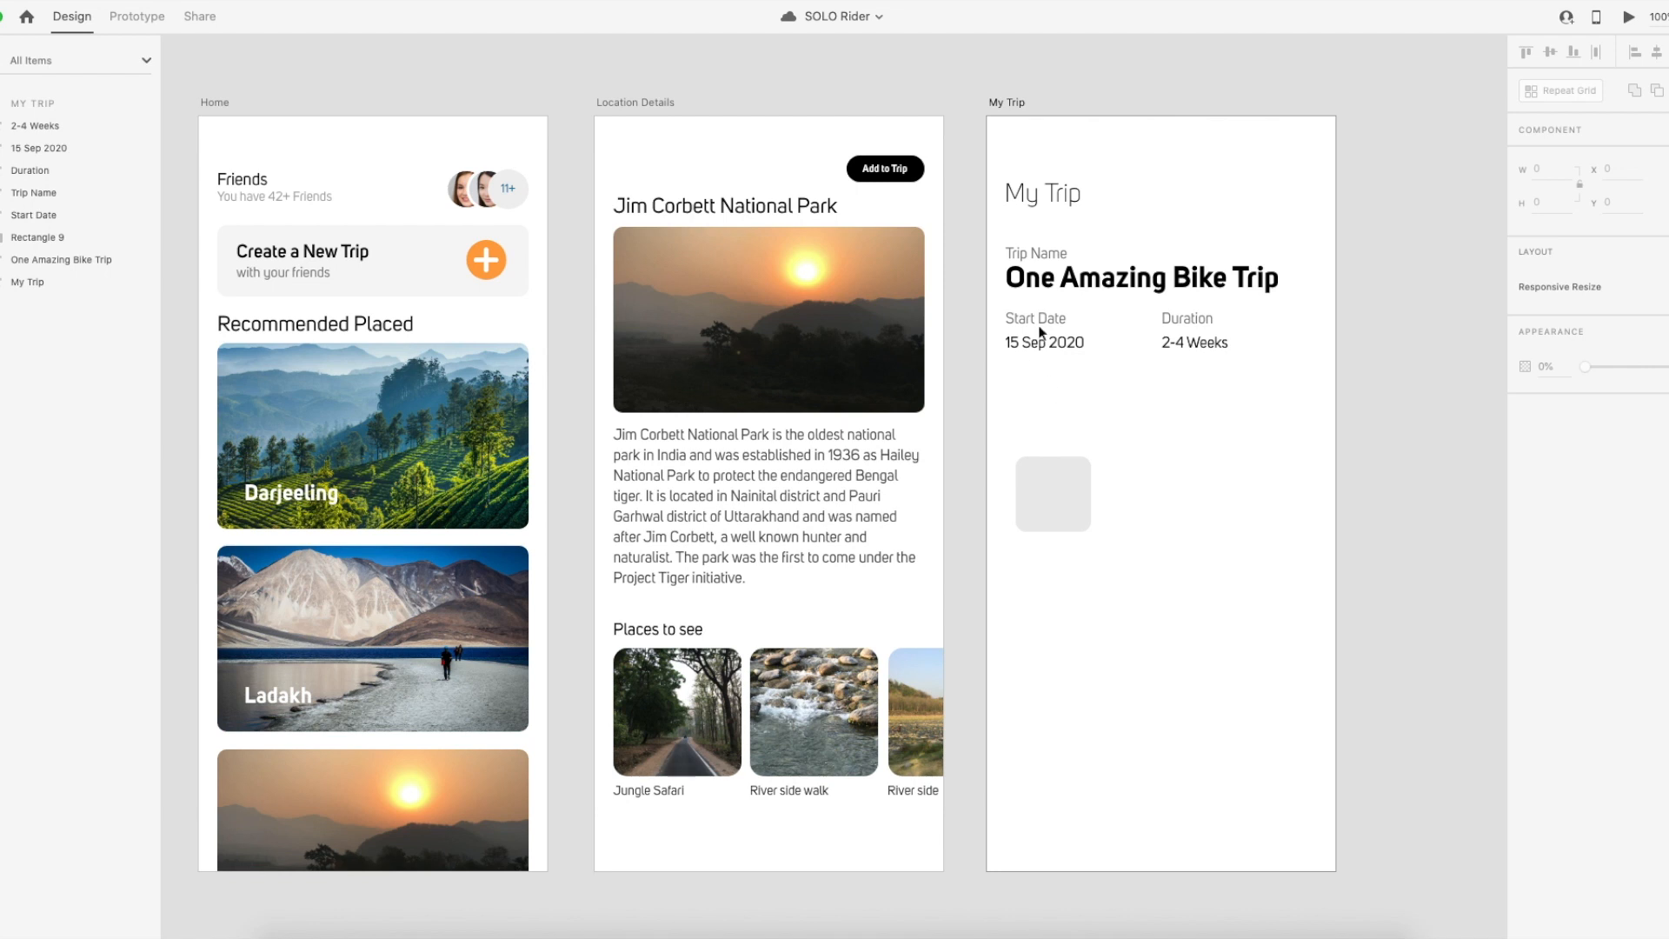
Duplicate the Start Date label and its date below the originals at Y 270, and retitle the copied label "common meet-up place of trip start".
mouse_move(1089, 367)
mouse_down()
mouse_move(1029, 317)
mouse_move(1057, 376)
mouse_up()
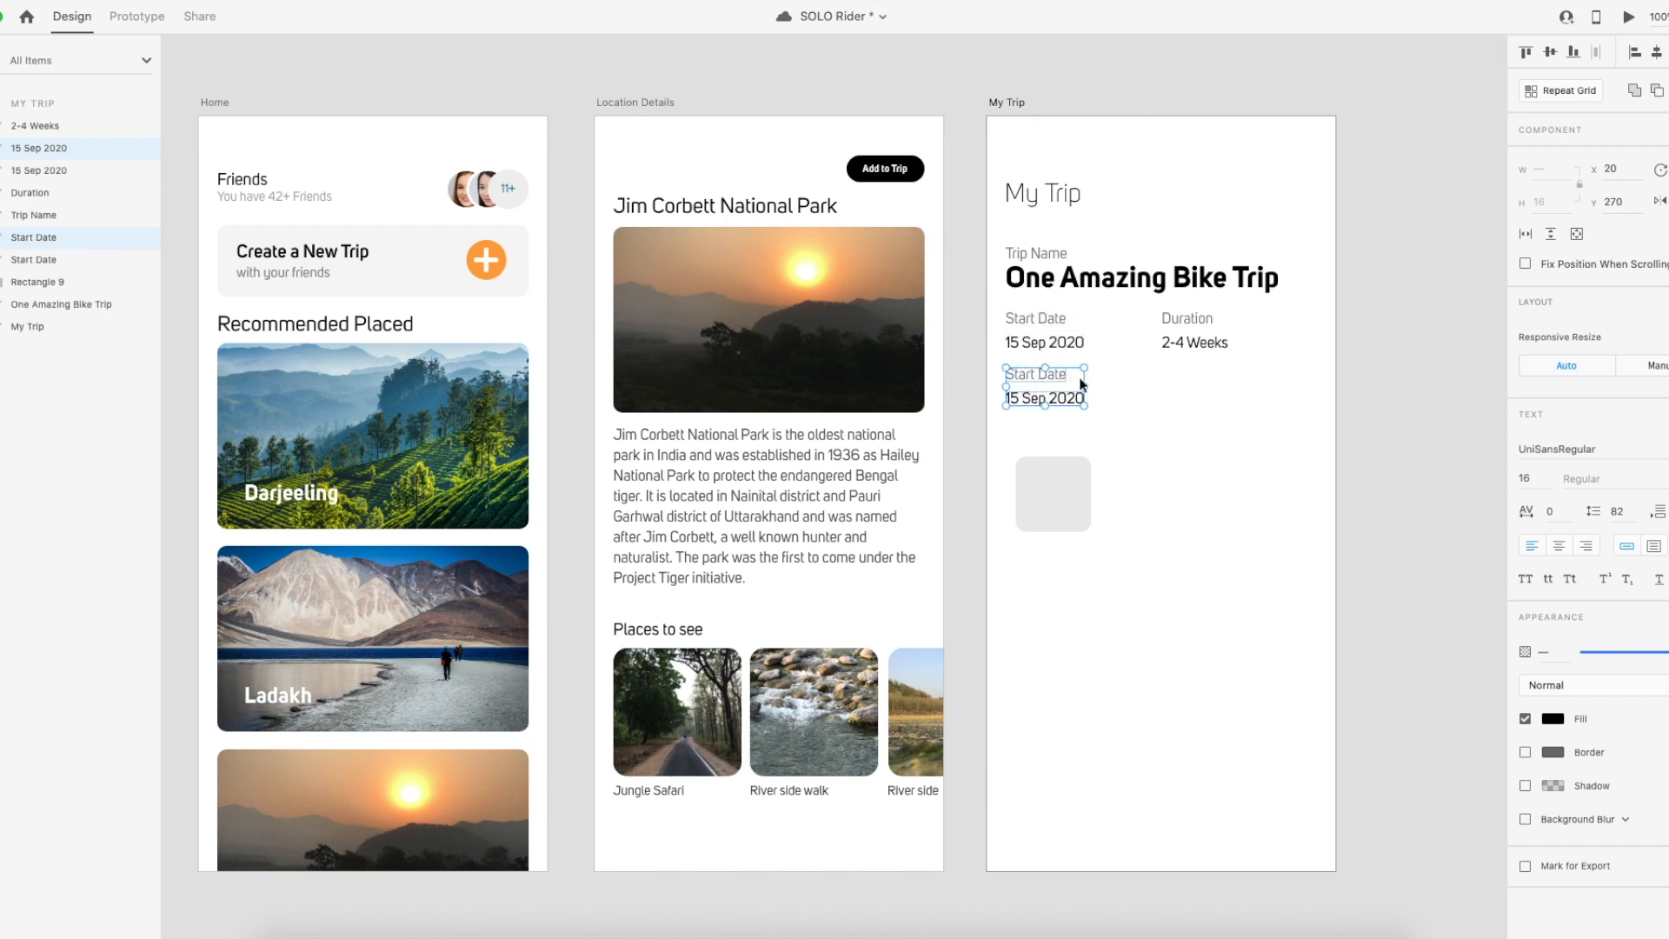
double_click(1063, 375)
double_click(1063, 376)
text(common me)
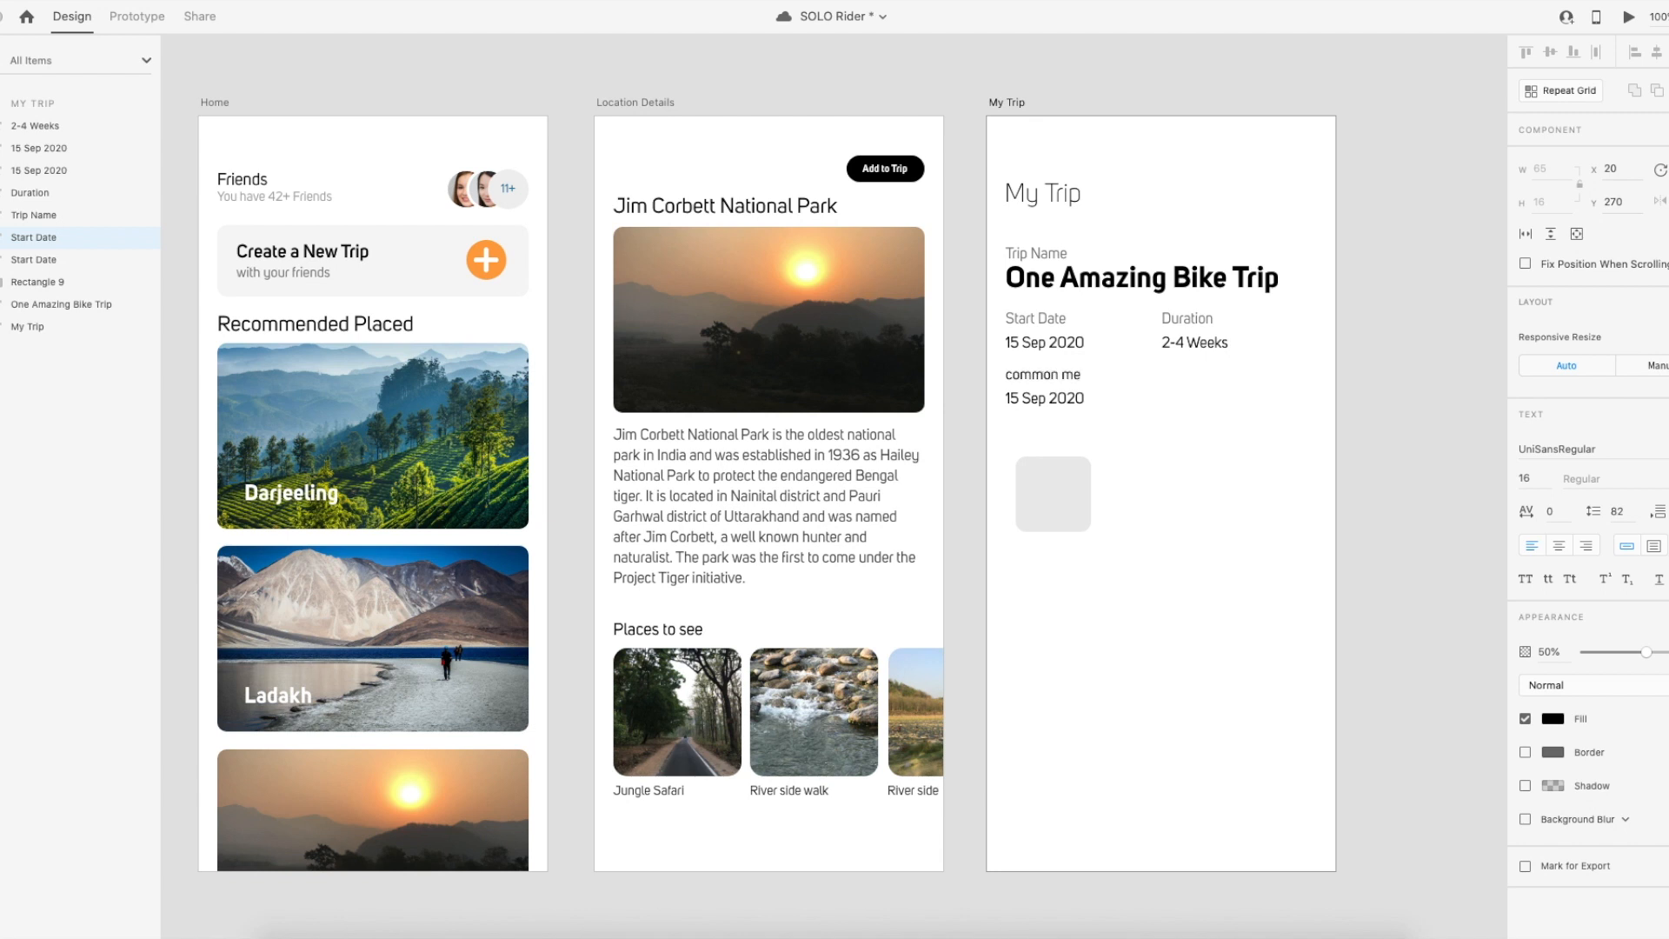
text(et-up place of trip start)
key(Escape)
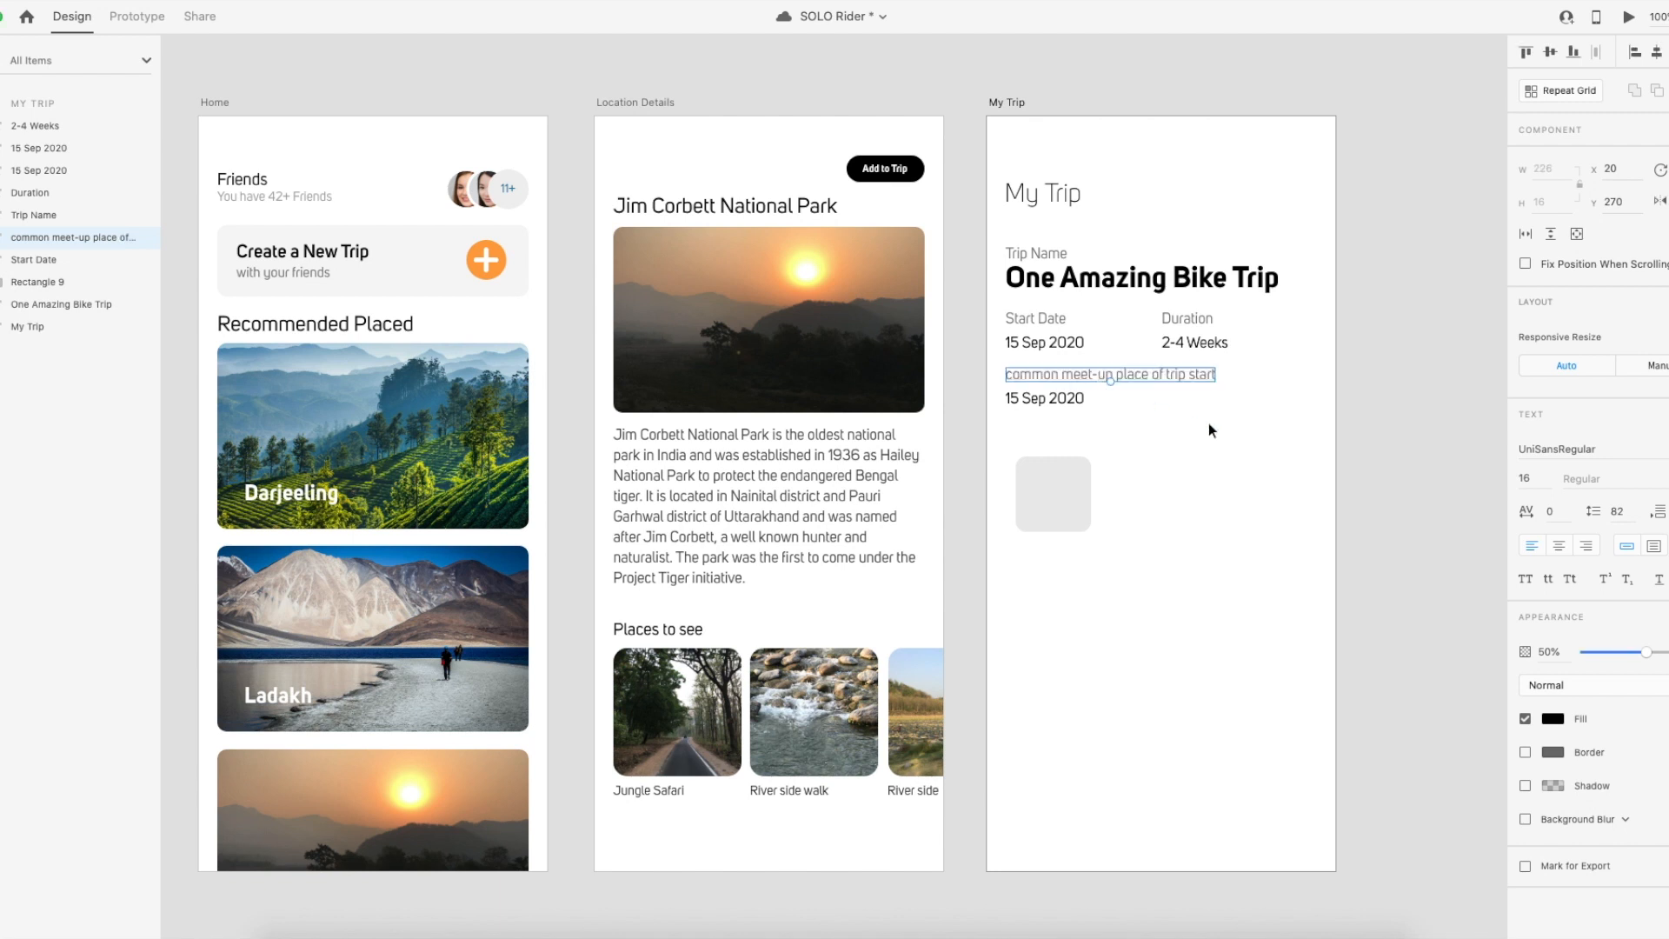
click(1174, 419)
Save the document and replace the copied date under the meet-up place label with Delhi.
double_click(1061, 398)
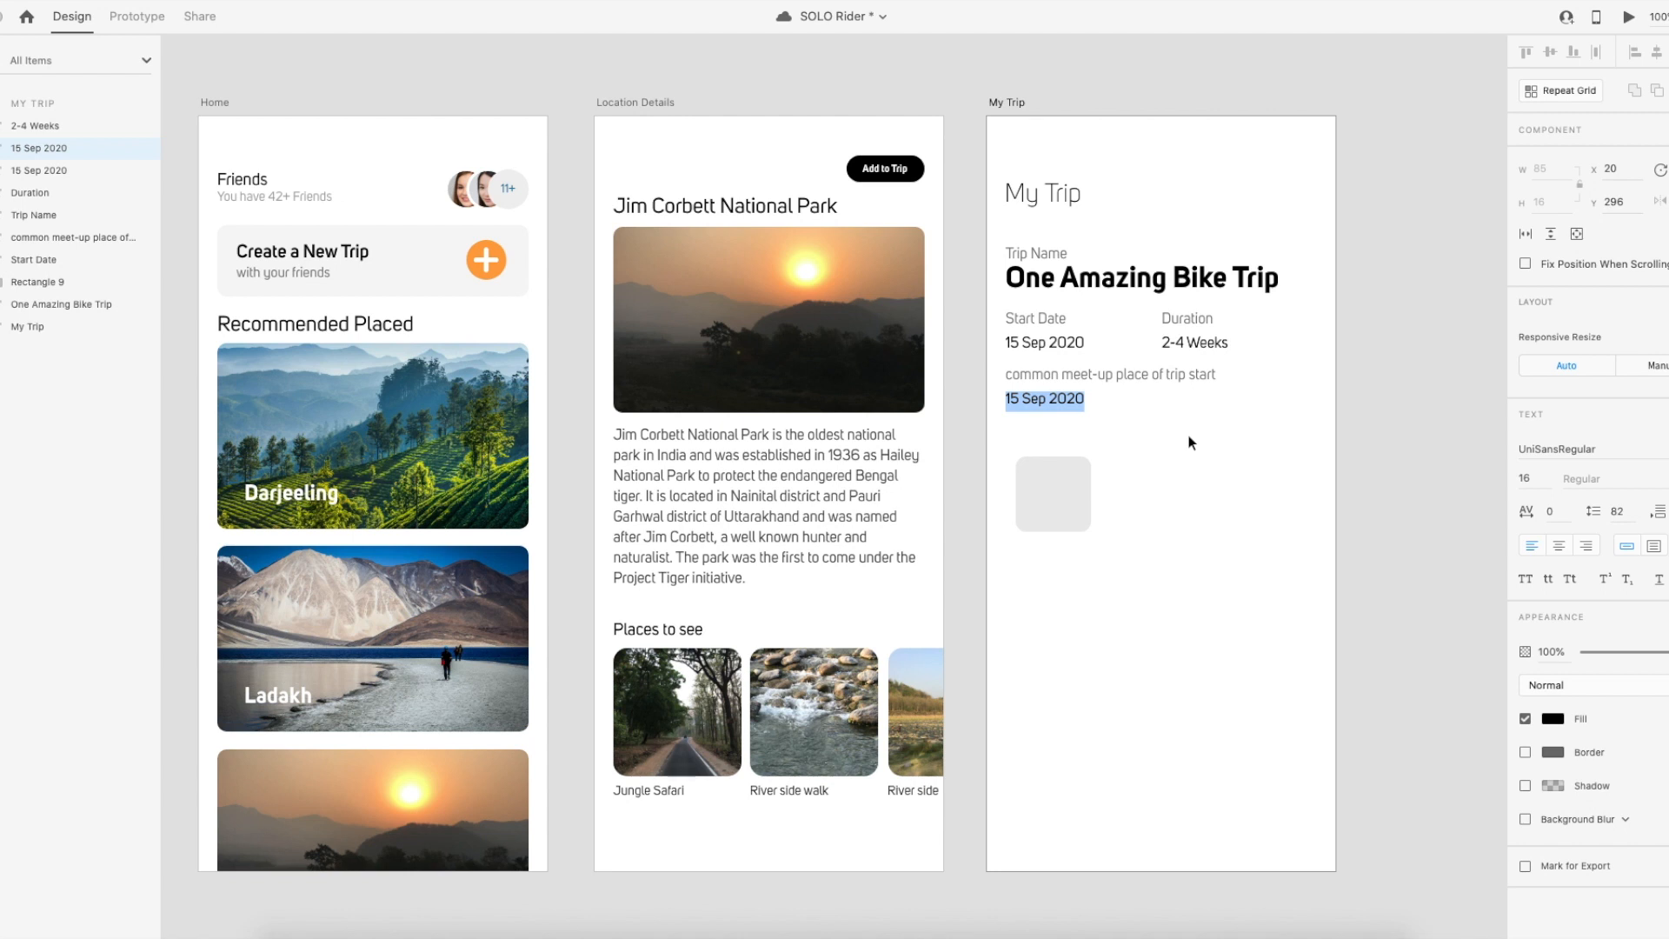
key(ctrl+s)
text(Delh)
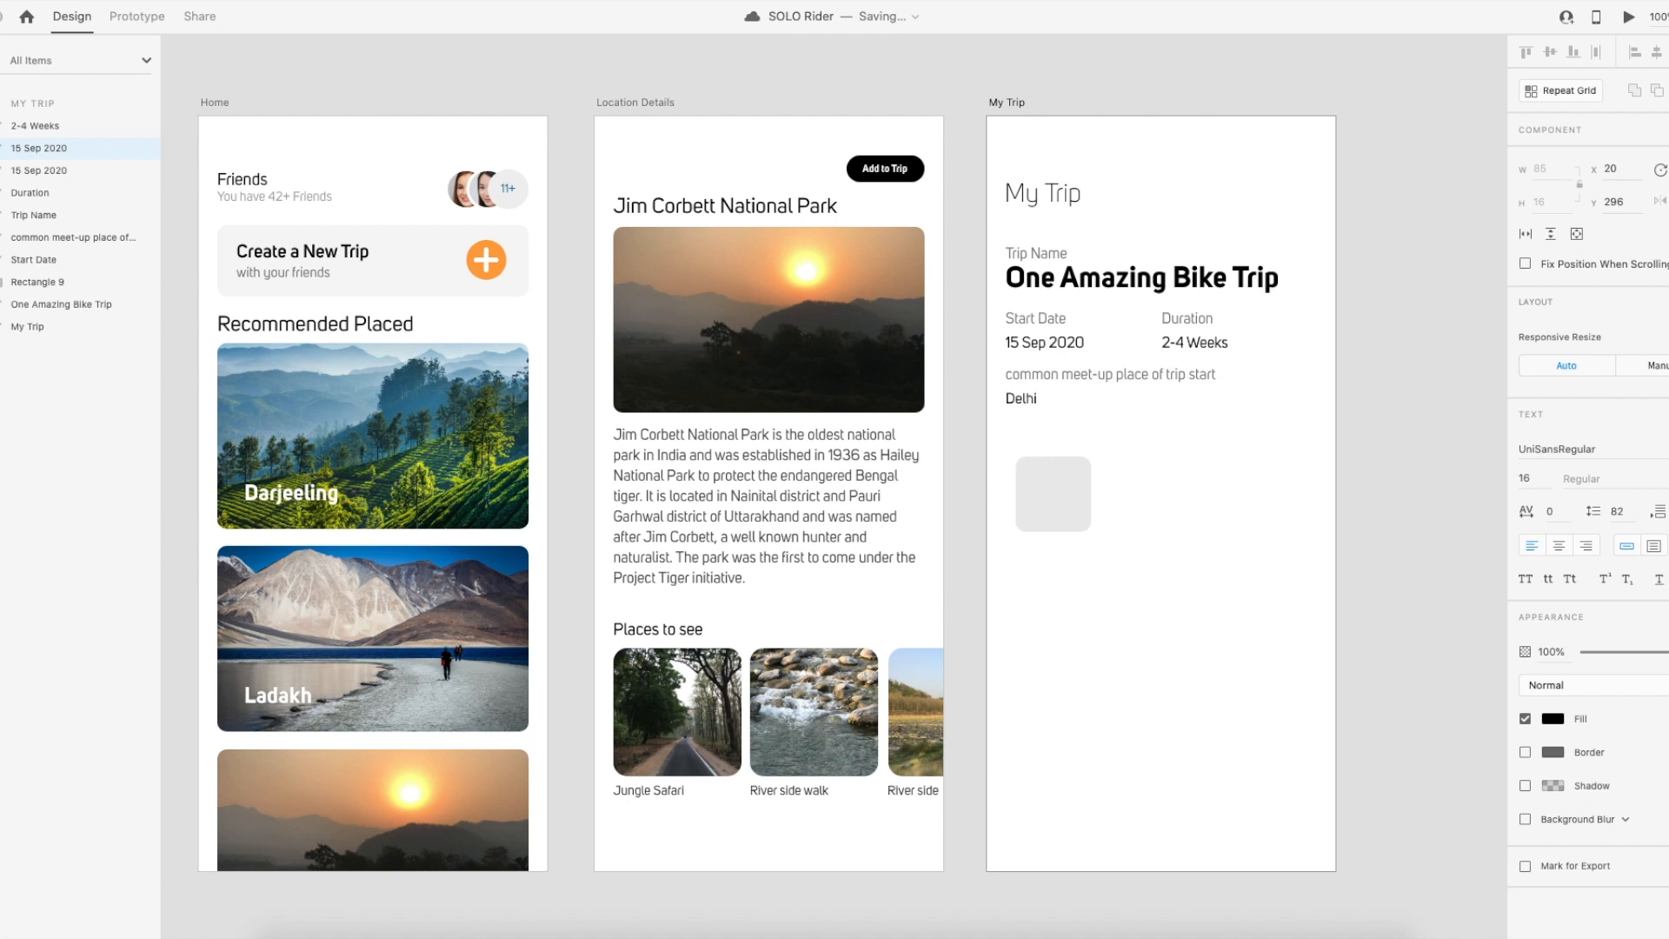
text(i M)
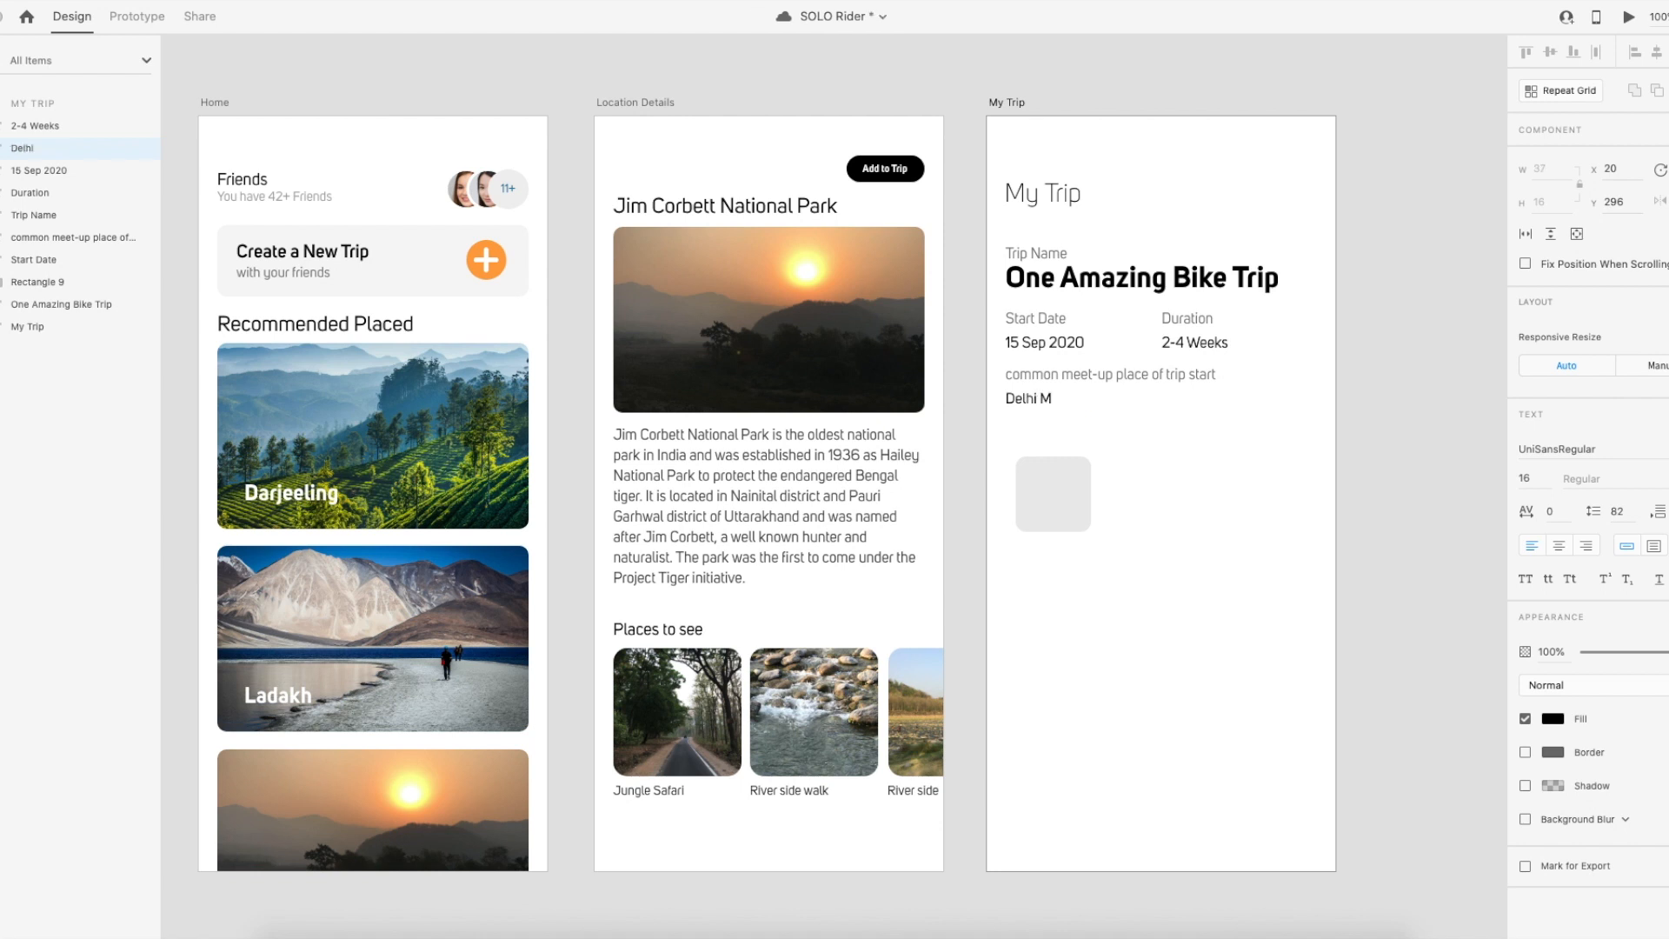
text(oolchand)
key(BackSpace)
key(BackSpace)
key(BackSpace)
key(BackSpace)
key(BackSpace)
key(BackSpace)
key(BackSpace)
key(BackSpace)
key(BackSpace)
key(BackSpace)
key(Escape)
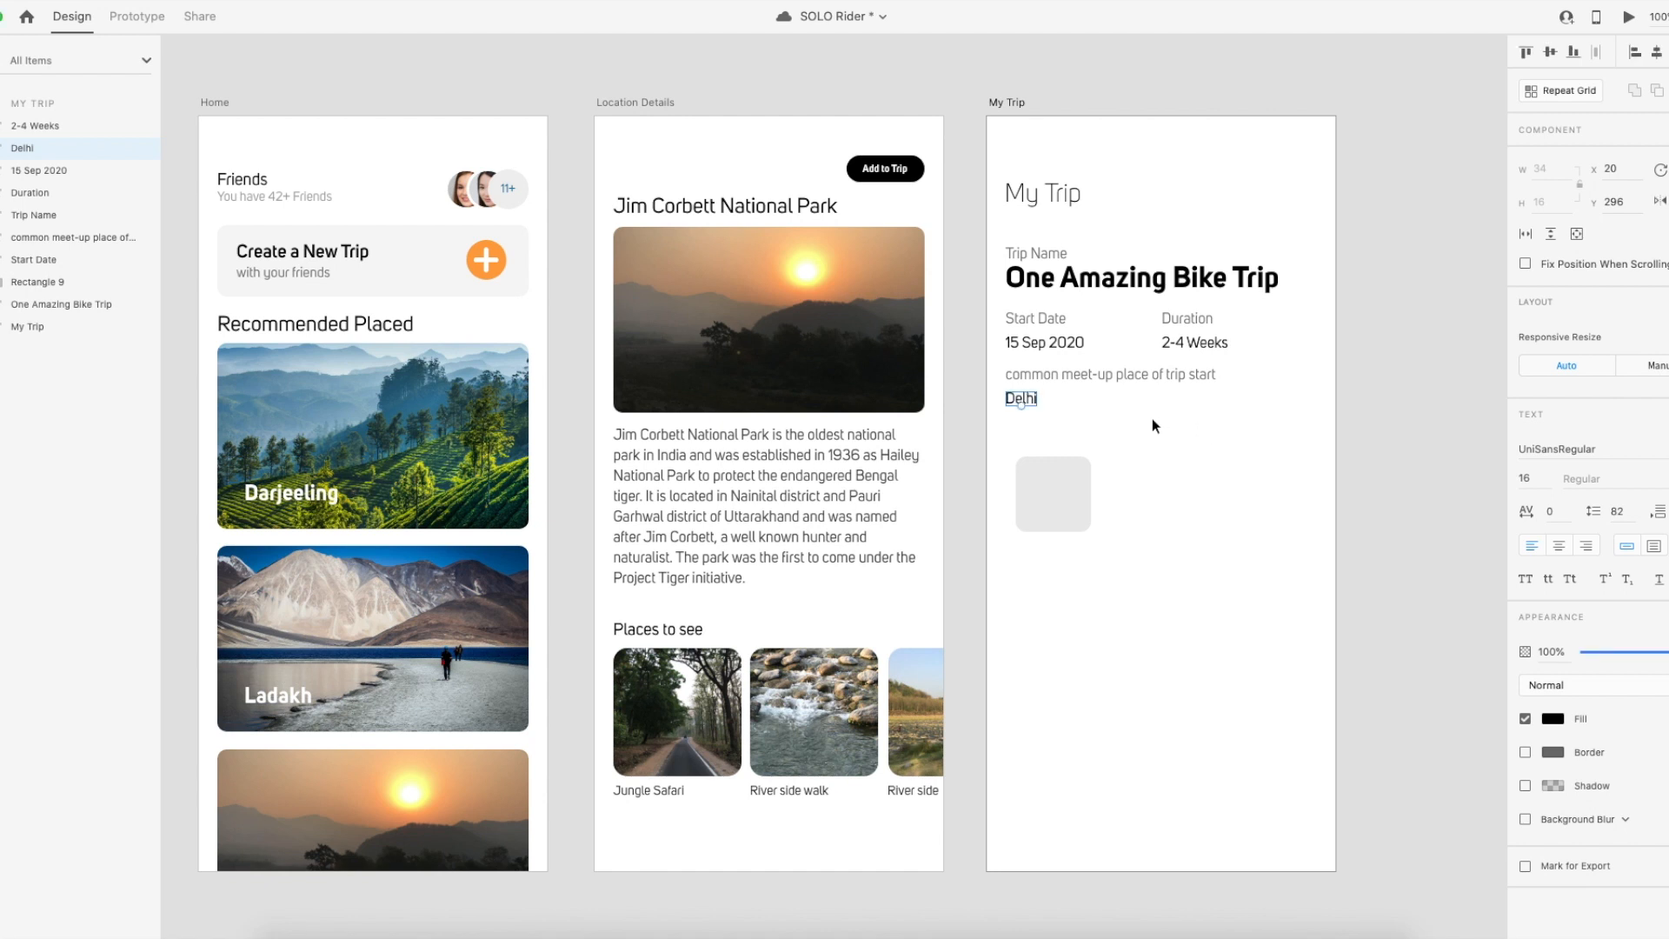
Delete the "common meet-up place of trip start" label above the Delhi text.
double_click(1076, 376)
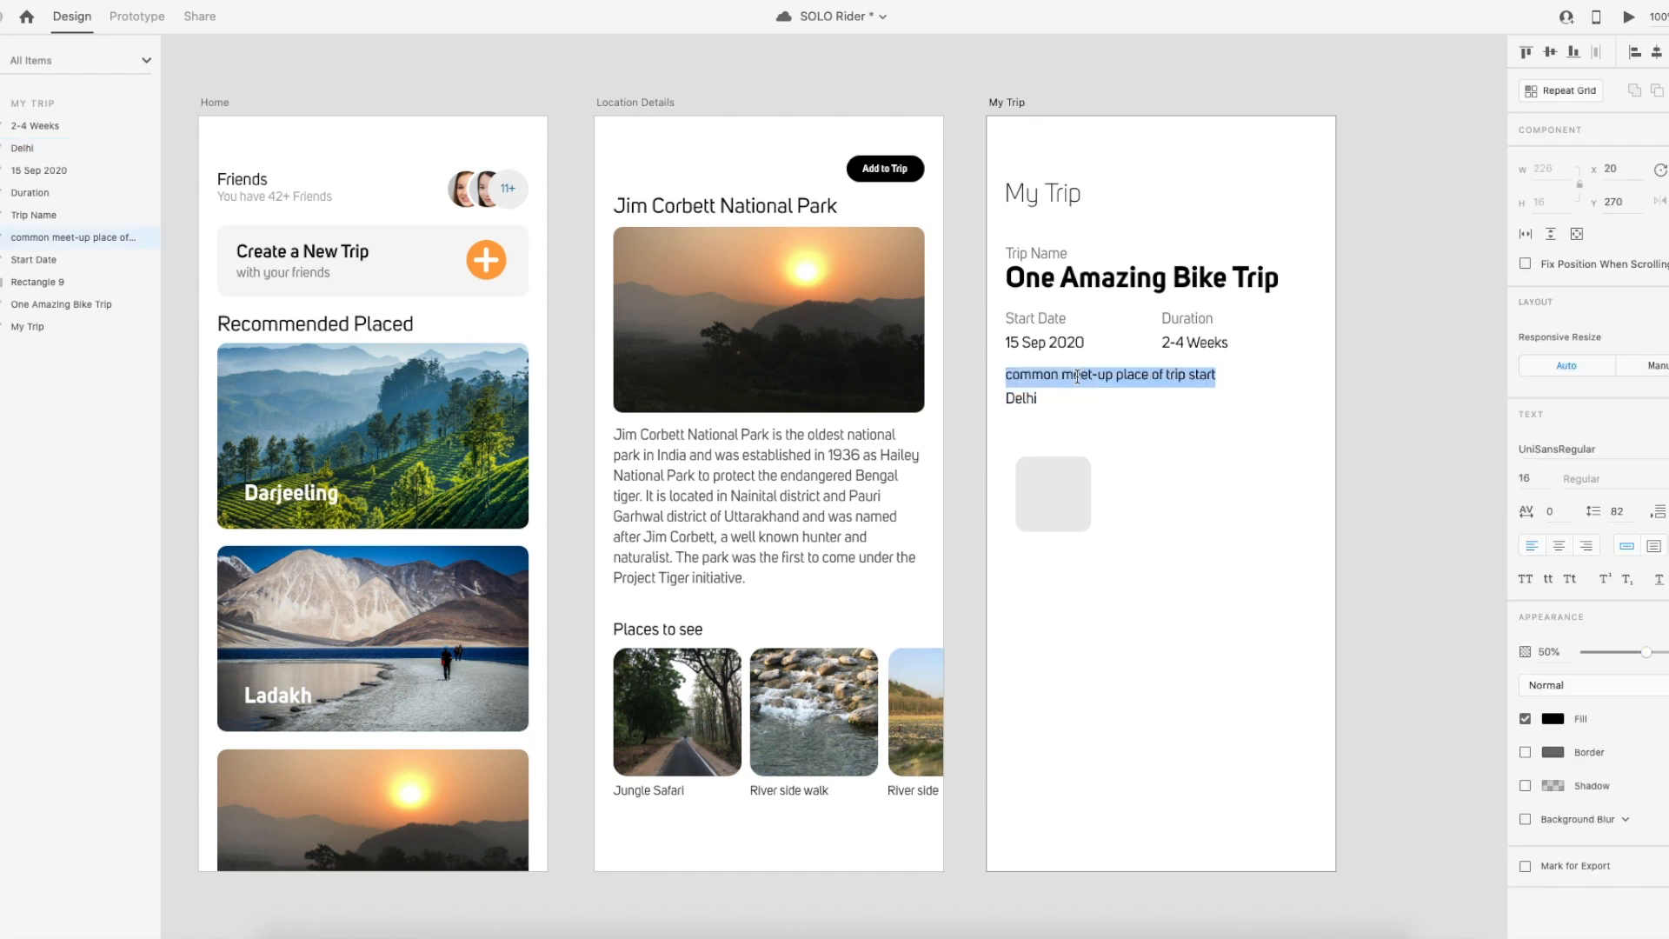
click(1140, 376)
drag(1152, 377, 1216, 376)
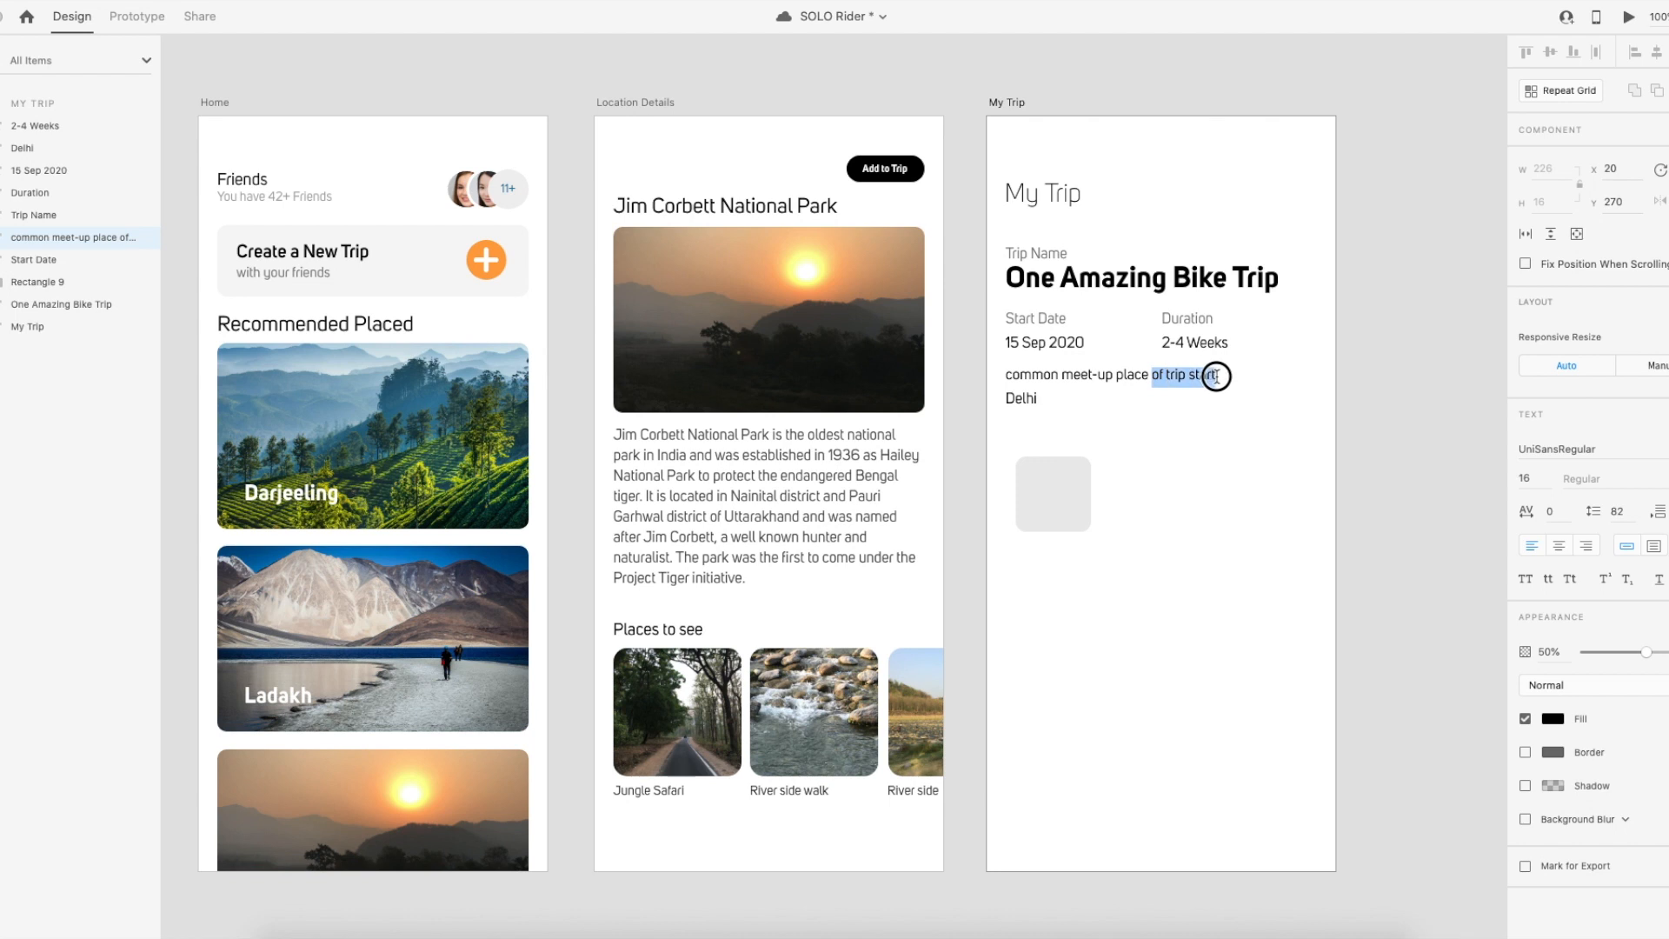
click(1167, 379)
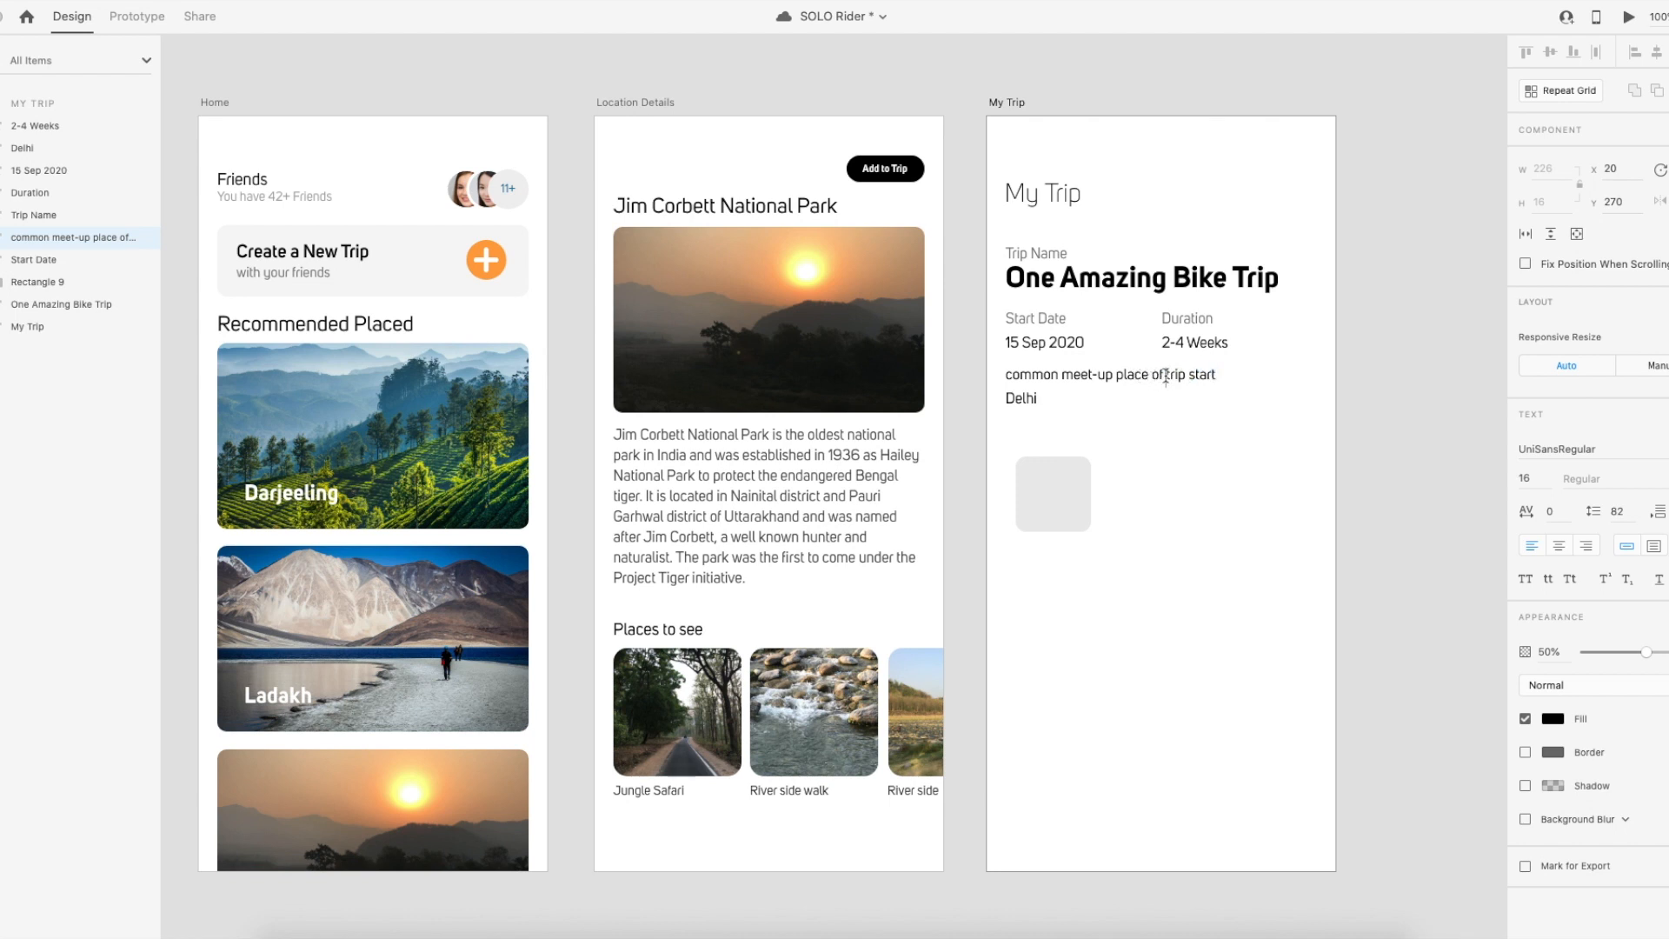
drag(1167, 376, 993, 374)
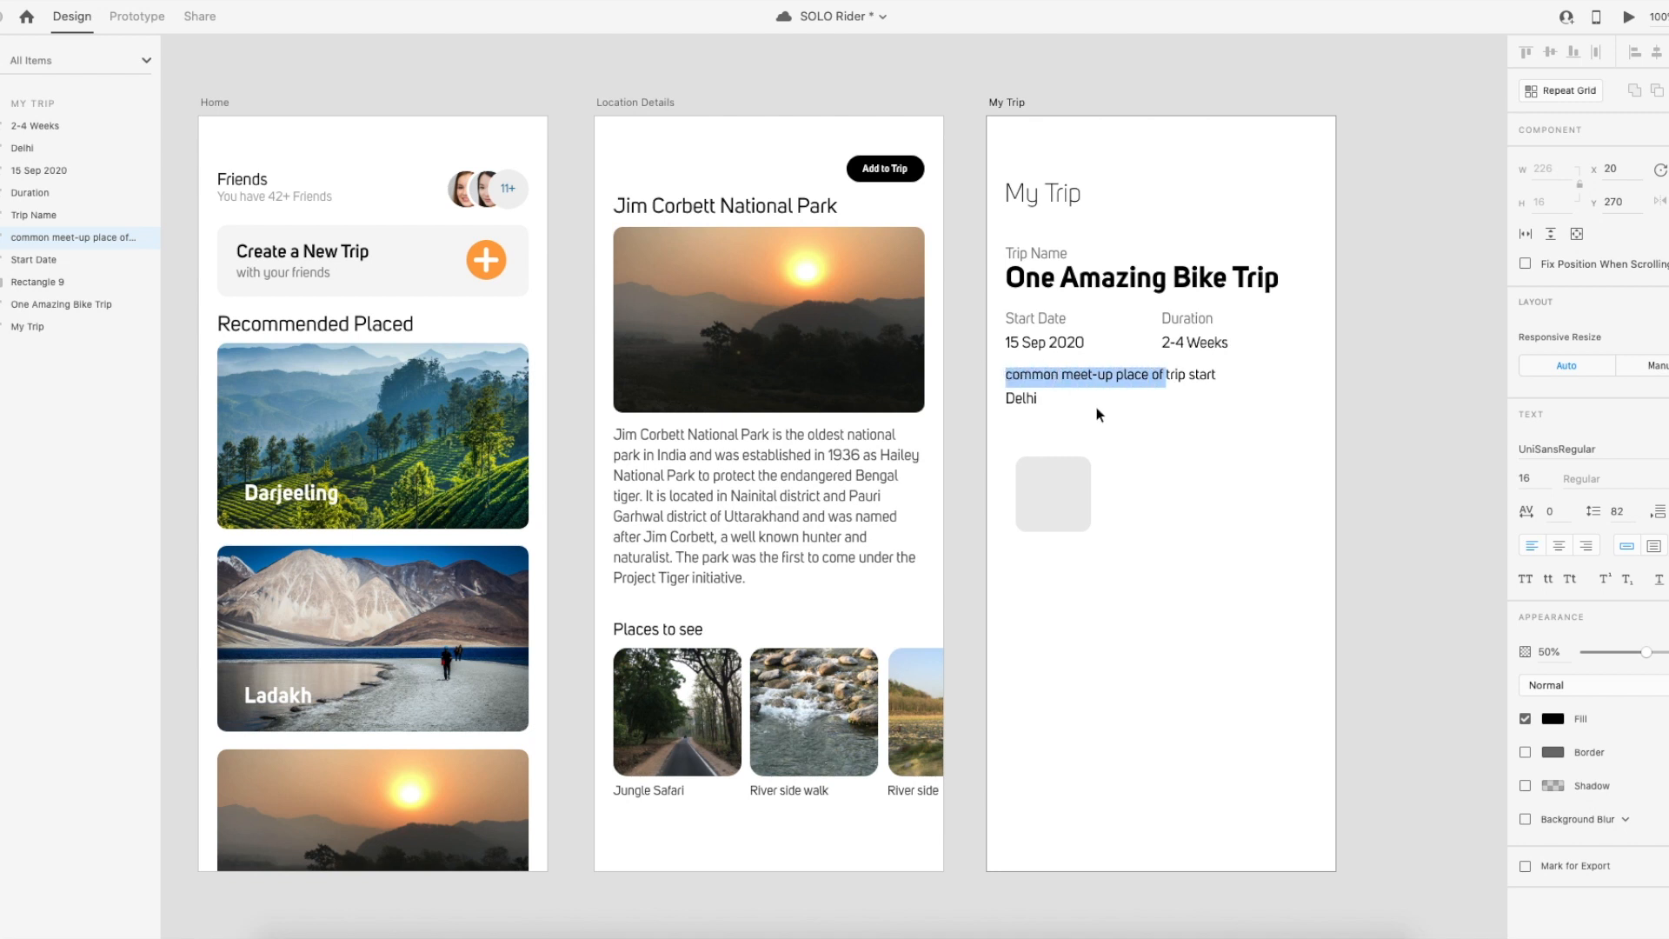
key(BackSpace)
key(Escape)
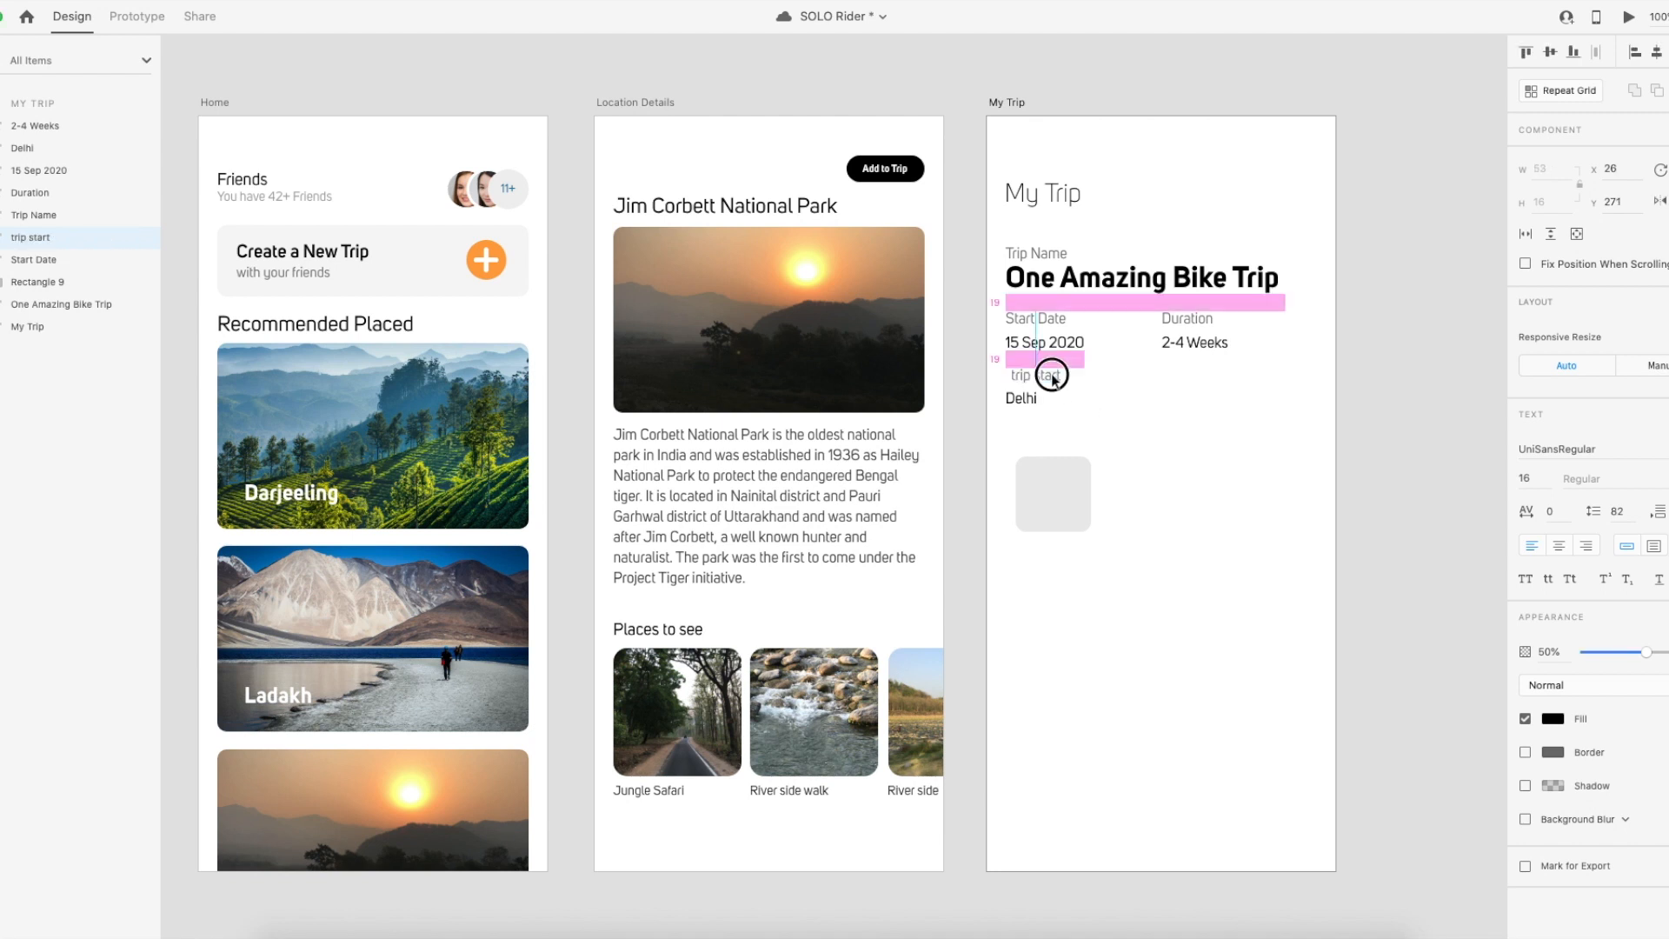
key(BackSpace)
Try the Delhi text above, below and inside the grey placeholder square.
drag(1023, 406, 1035, 446)
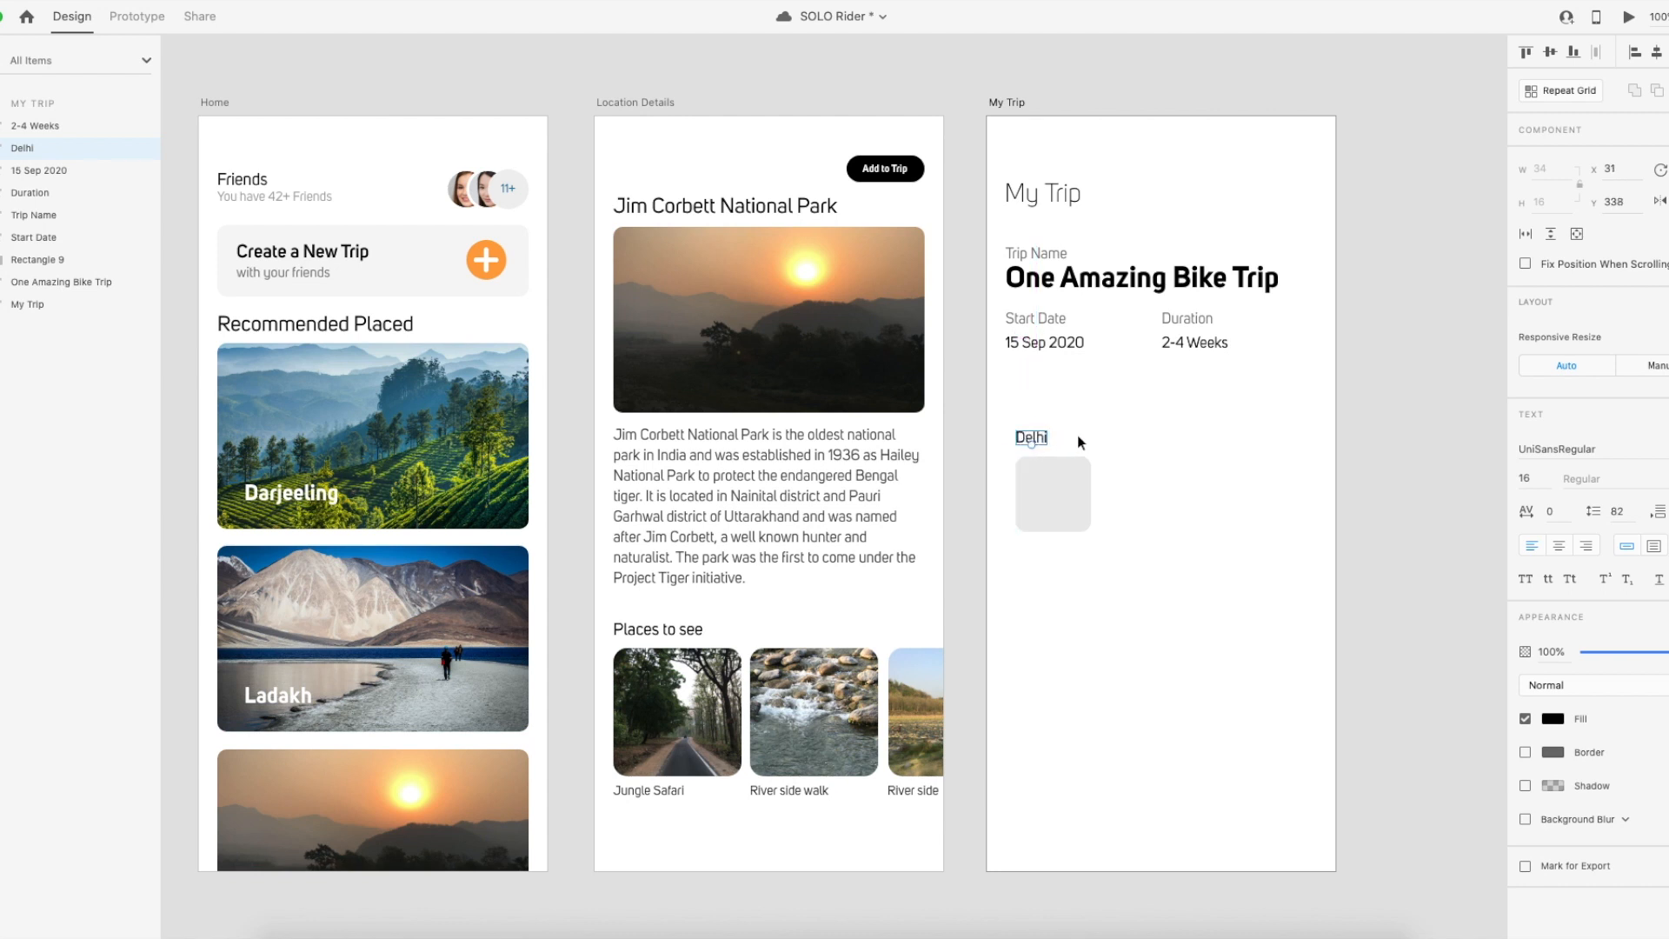
drag(1030, 437, 1041, 546)
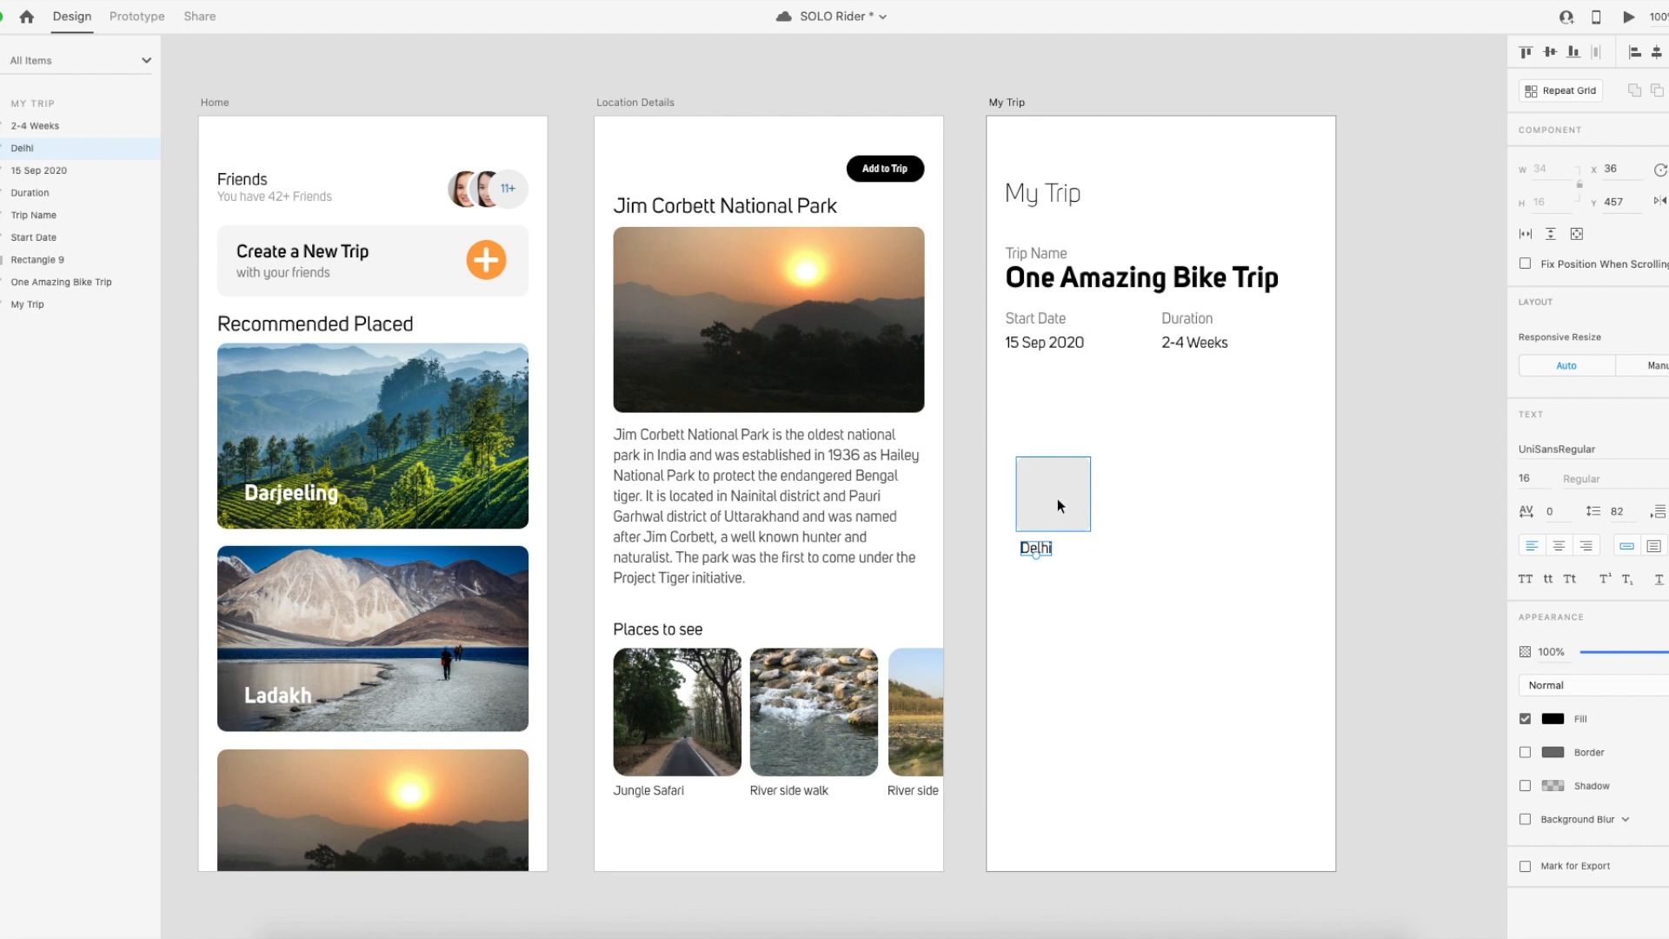
drag(1038, 548, 1042, 515)
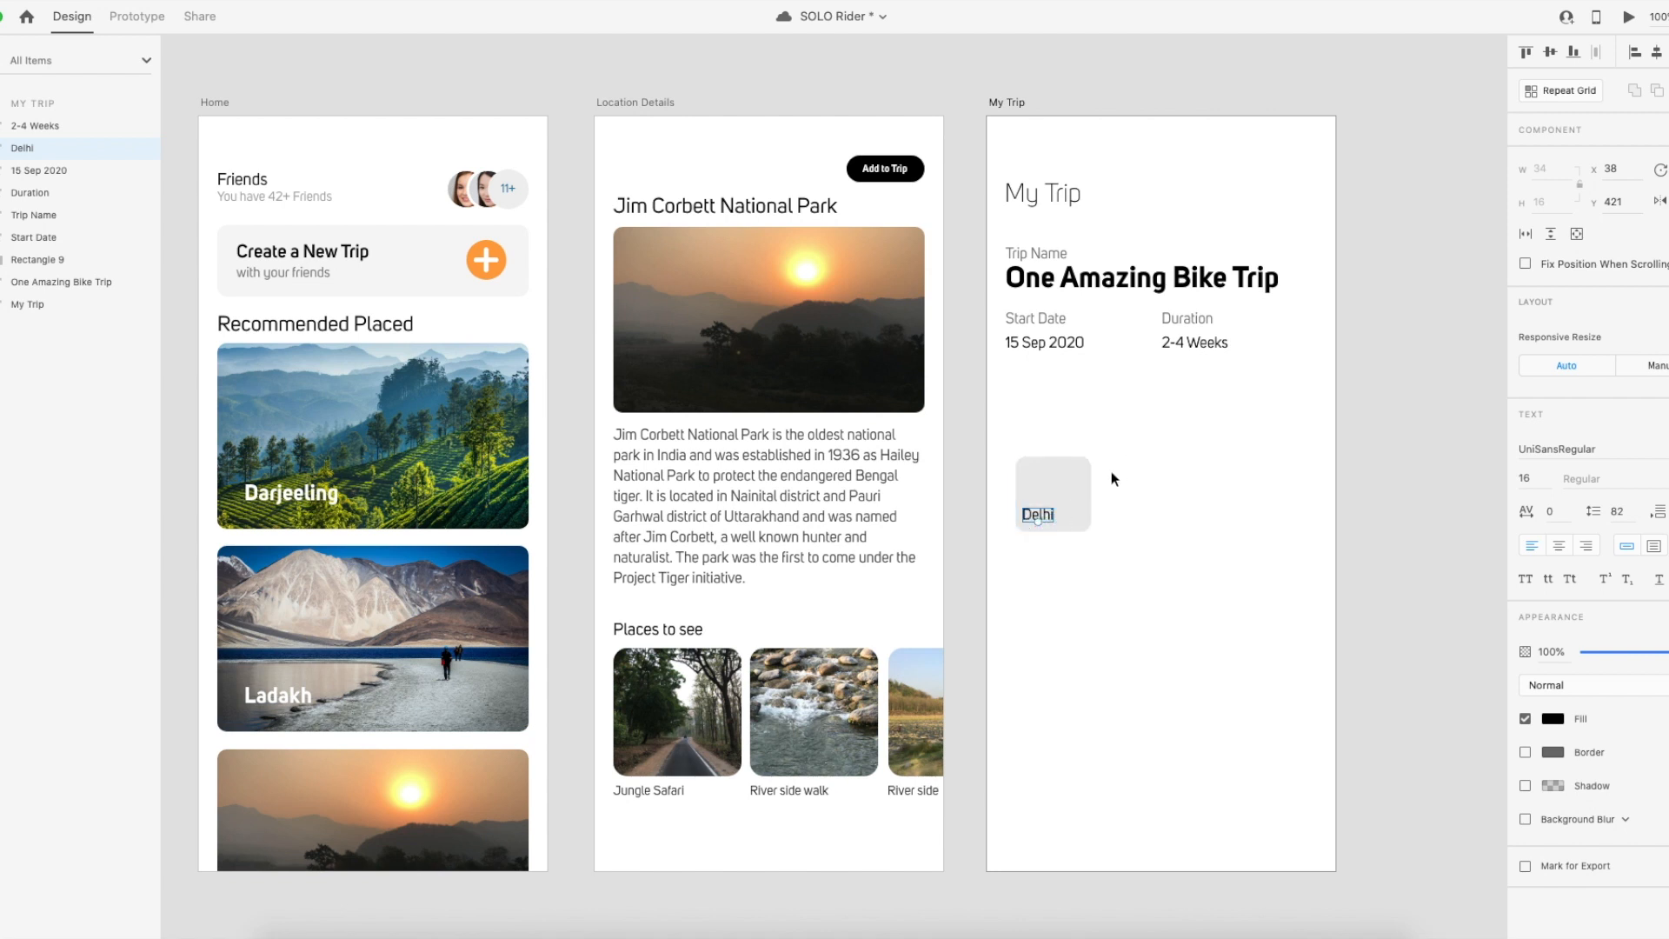
Widen the grey square into a rectangle and position it with the Delhi text above it, both left-aligned at X 20.
click(1087, 480)
drag(1092, 495, 1195, 495)
drag(1046, 515, 1074, 483)
click(1166, 428)
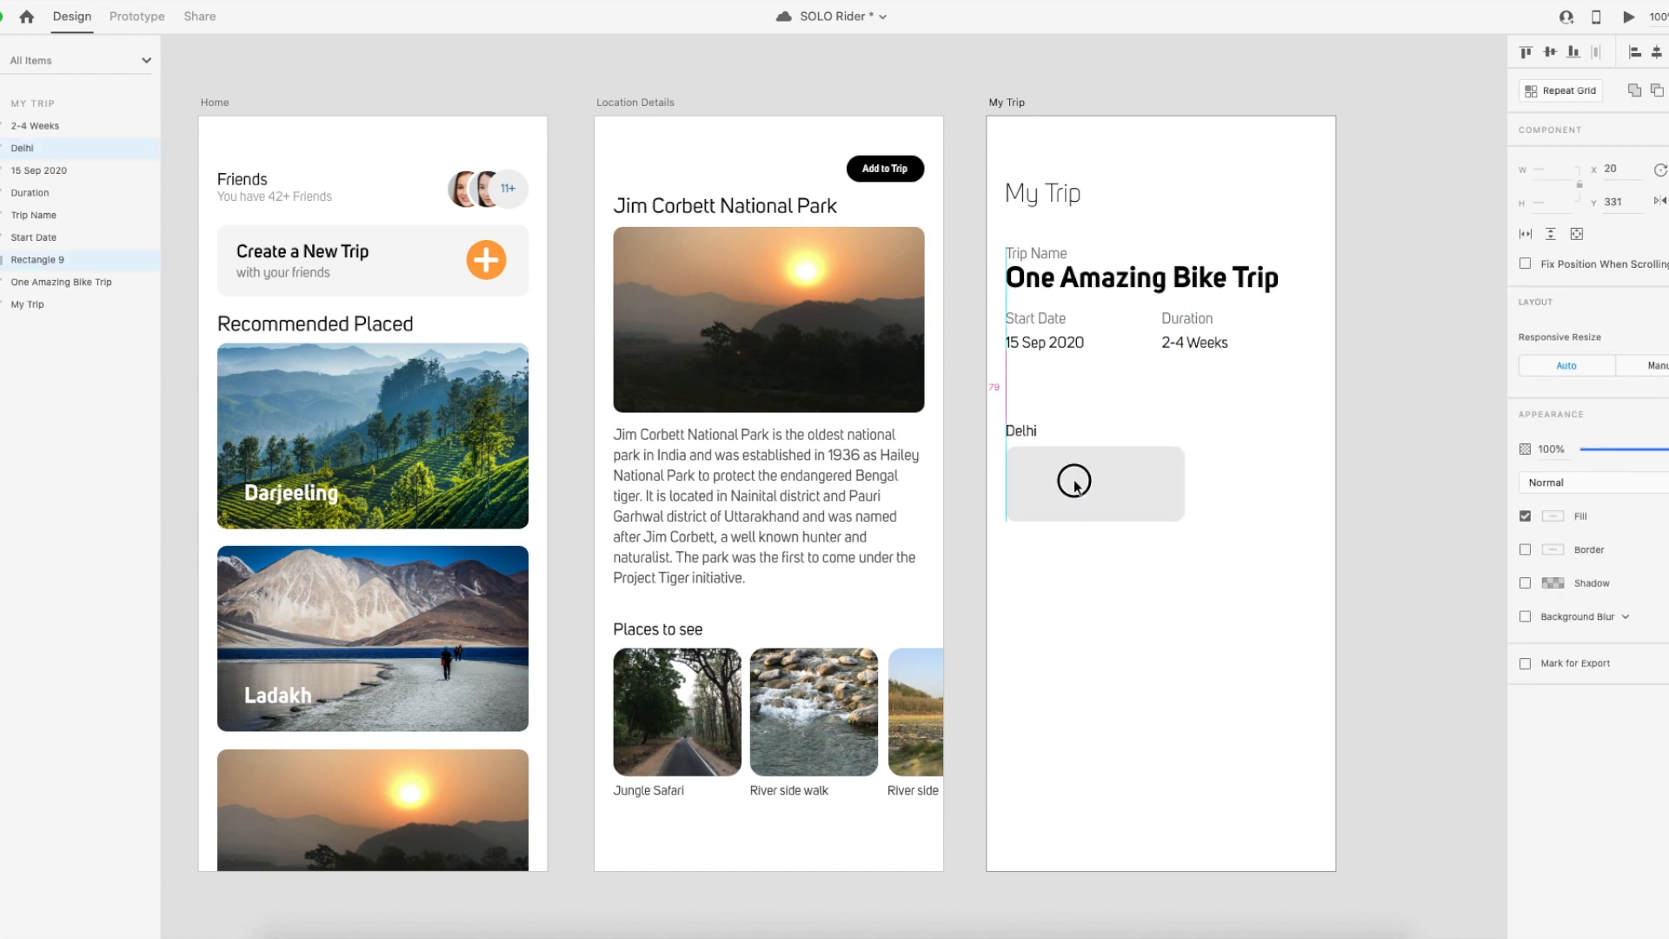
click(1140, 425)
Duplicate the Delhi text and grey rectangle three times down the My Trip screen, at Y 456, 582 and 704.
scroll(1138, 434, right, 1)
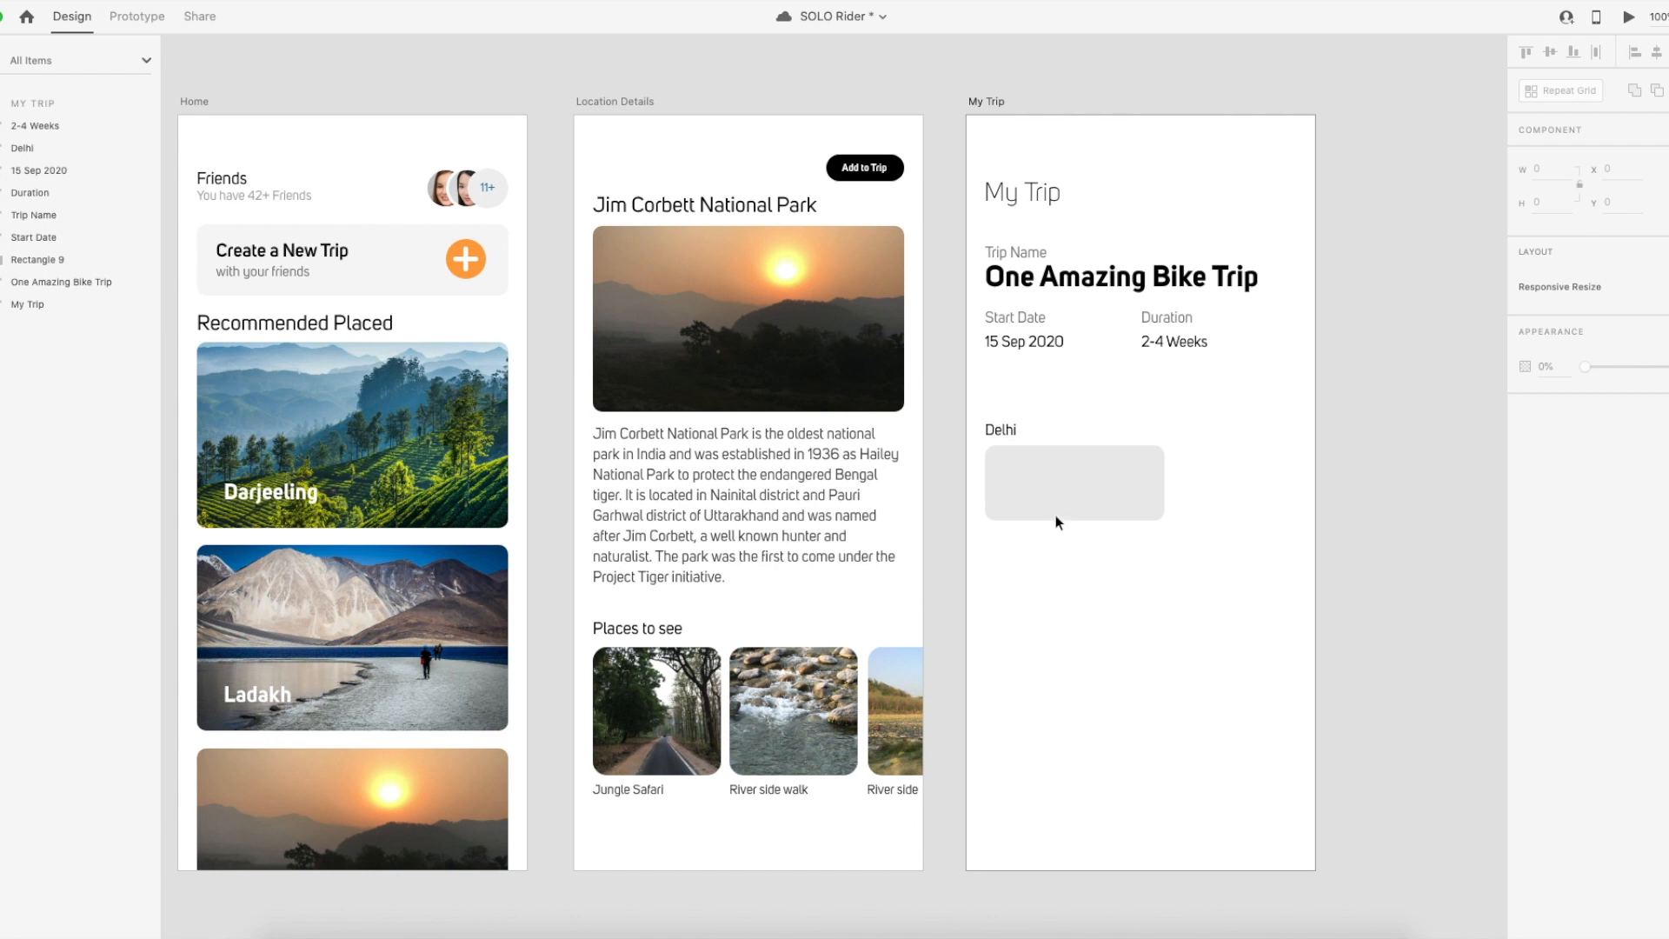
drag(980, 410, 1103, 600)
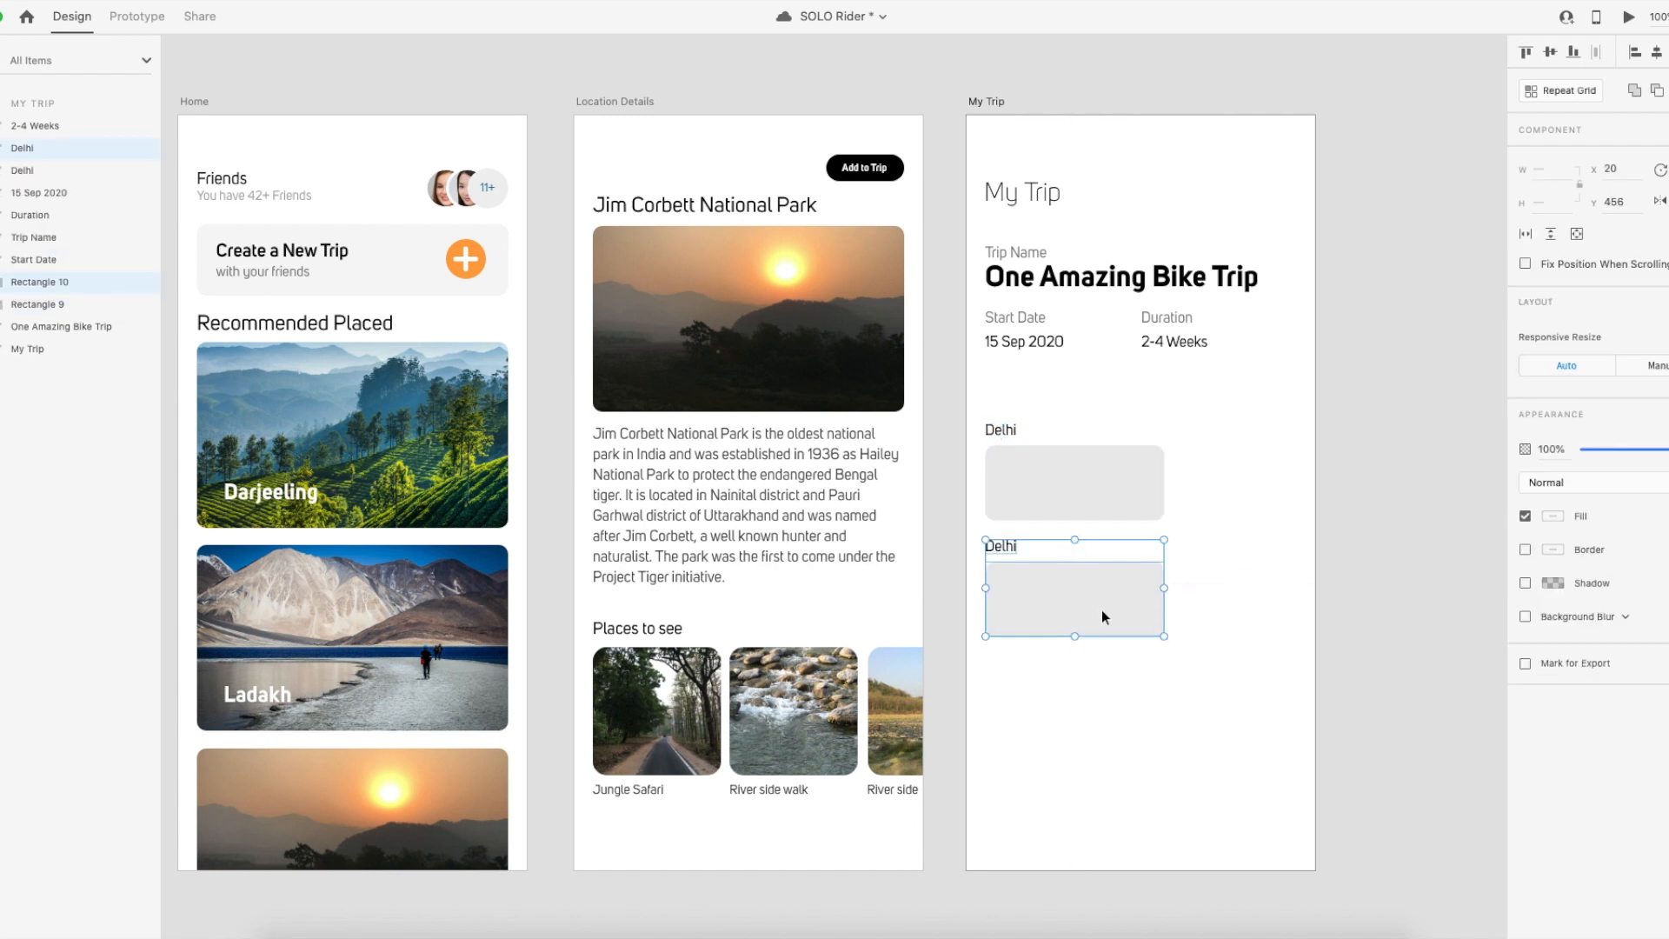
alt+drag(1105, 598, 1137, 700)
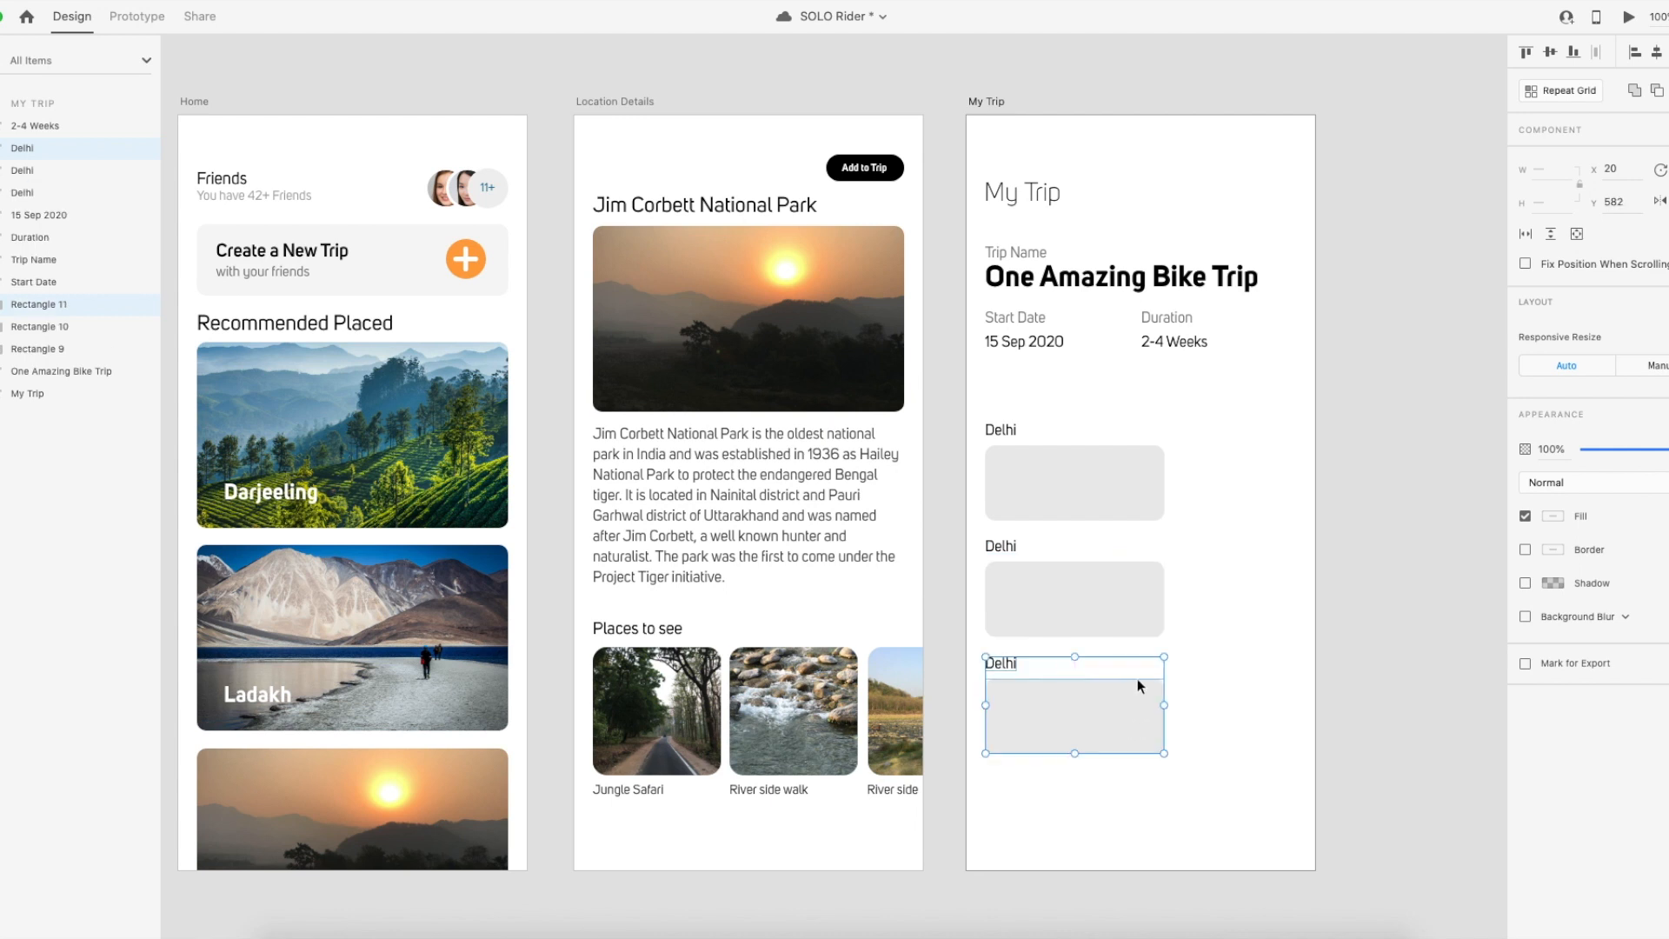
scroll(1109, 708, down, 2)
alt+drag(1099, 698, 1105, 767)
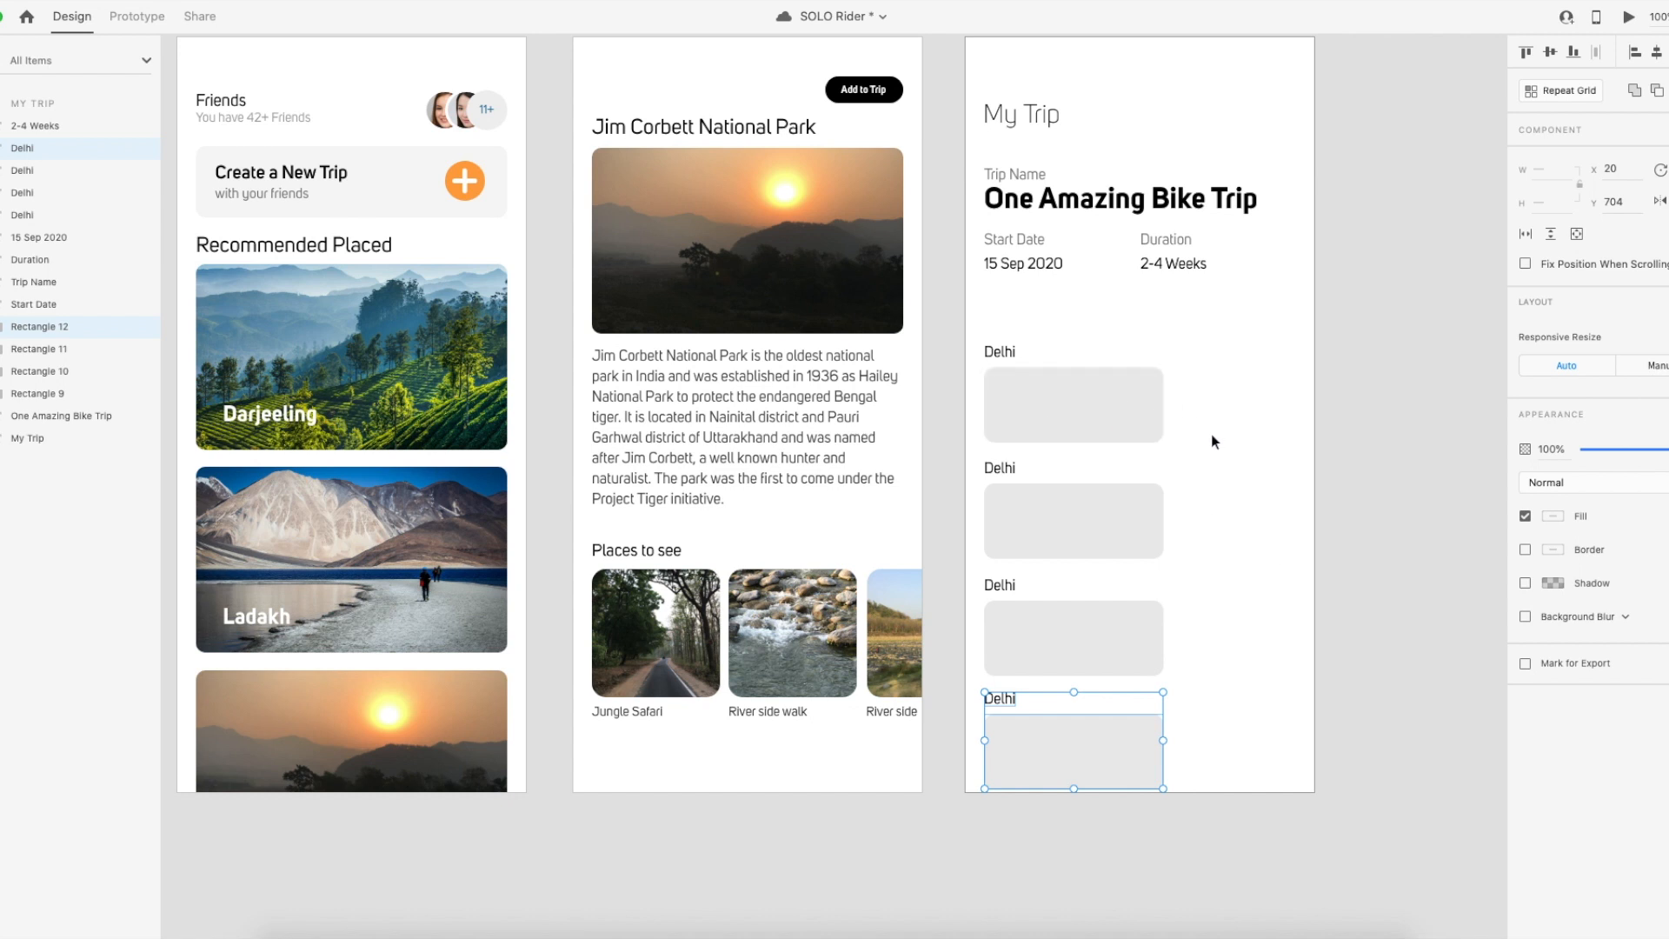
drag(976, 337, 1233, 755)
Undo the duplicated Delhi text and rectangle pairs.
scroll(1139, 743, left, 1)
key(super+z)
key(super+z)
key(super+z)
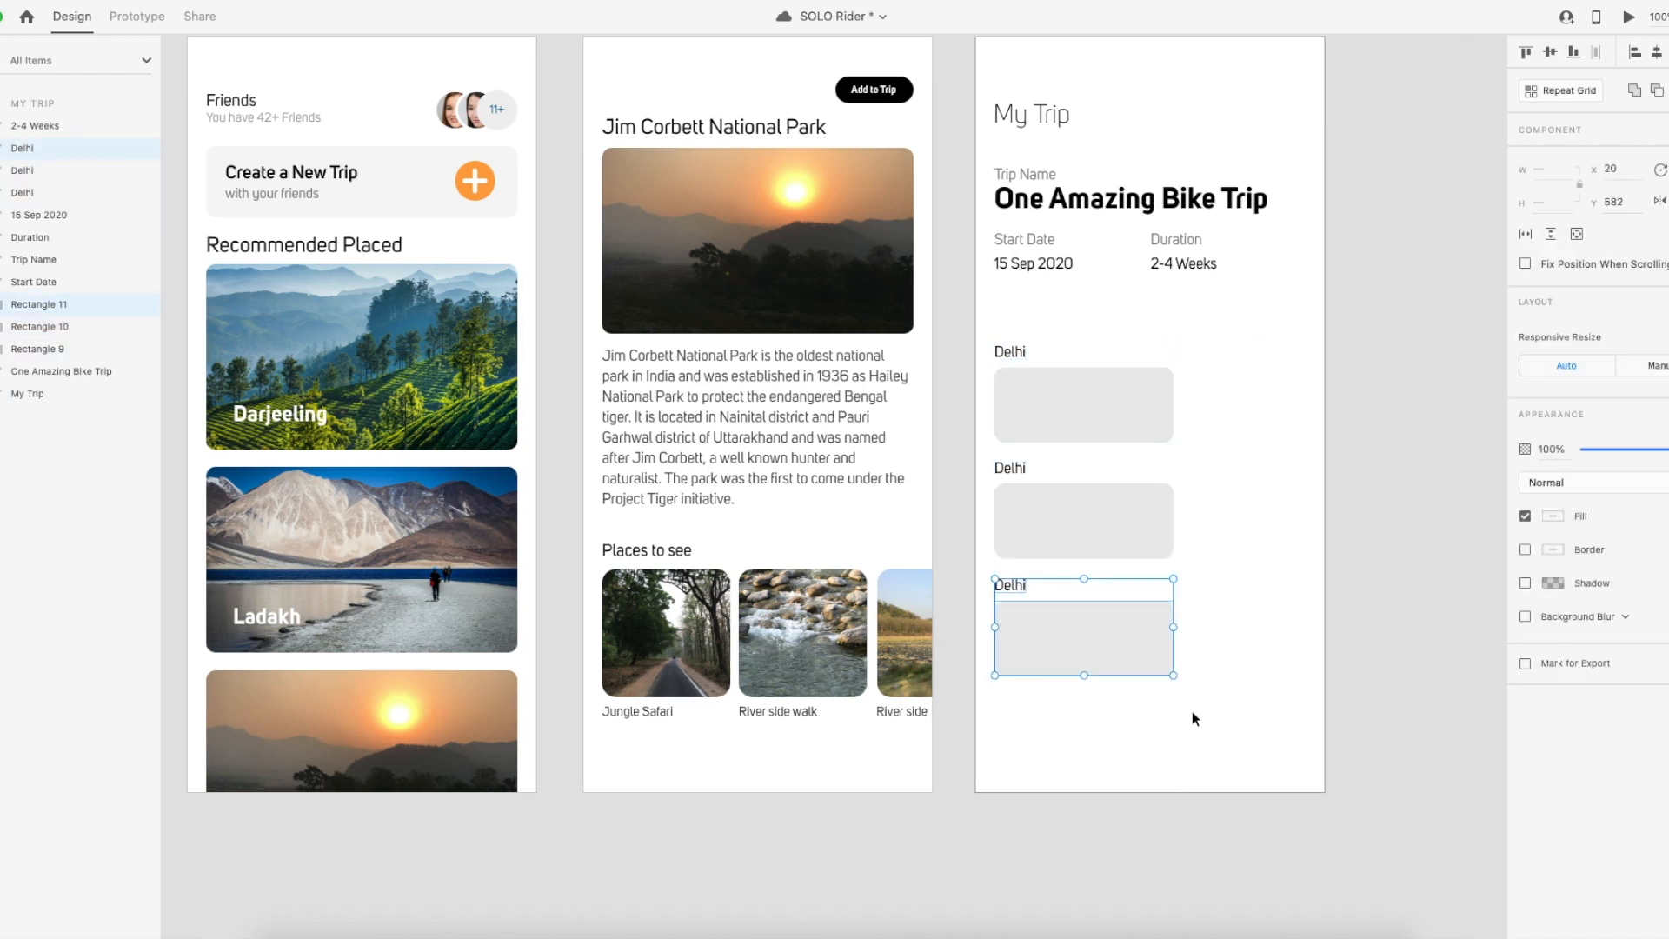
Turn the original Delhi text and rectangle into a Repeat Grid extended down to five rows, past the artboard's lower edge.
click(1562, 90)
drag(1098, 442, 1142, 895)
click(1241, 496)
click(1100, 402)
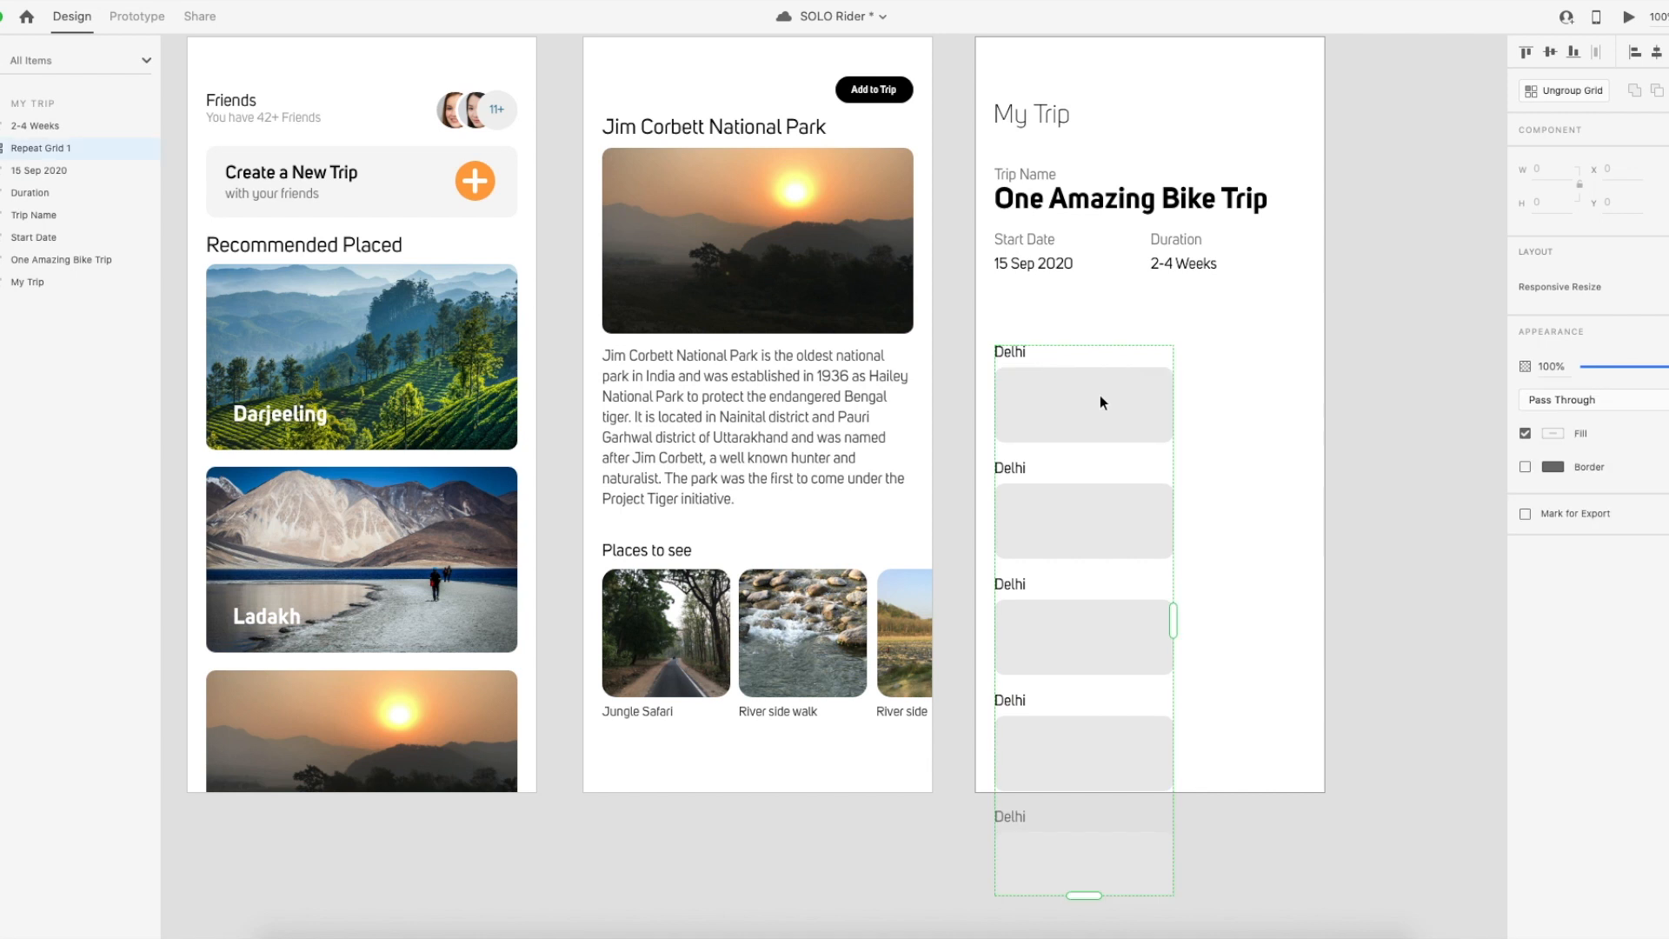
Ungroup the Repeat Grid on the My Trip screen into five separate location cards.
right_click(1099, 401)
click(1196, 555)
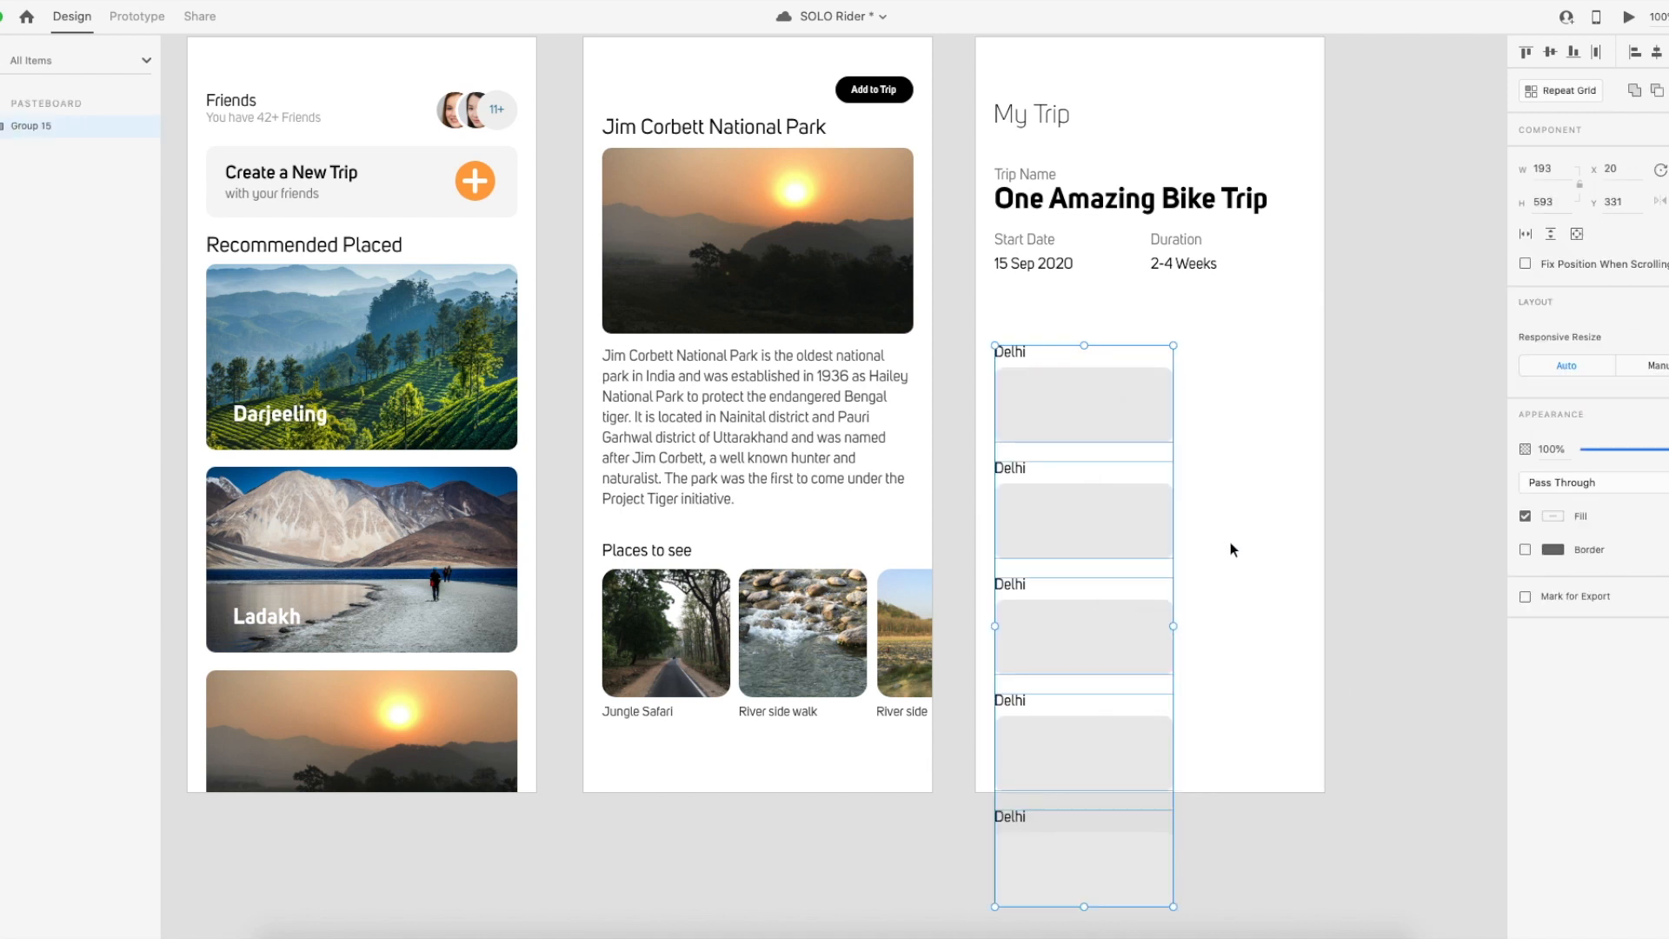
click(1229, 549)
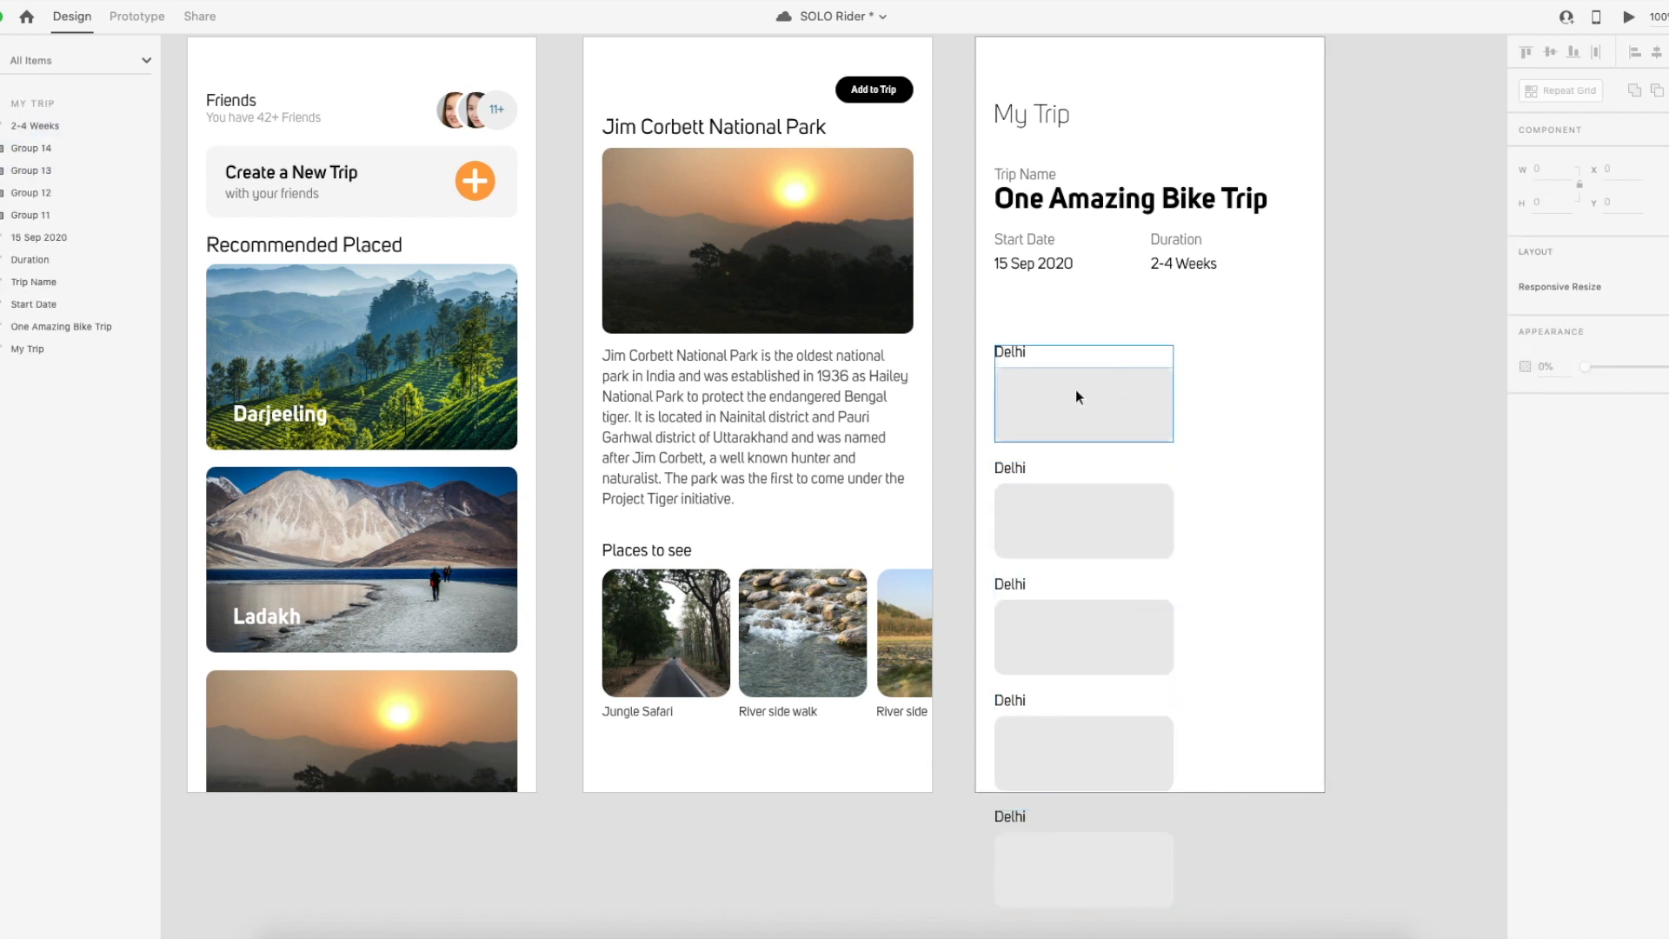
click(1015, 353)
click(1027, 315)
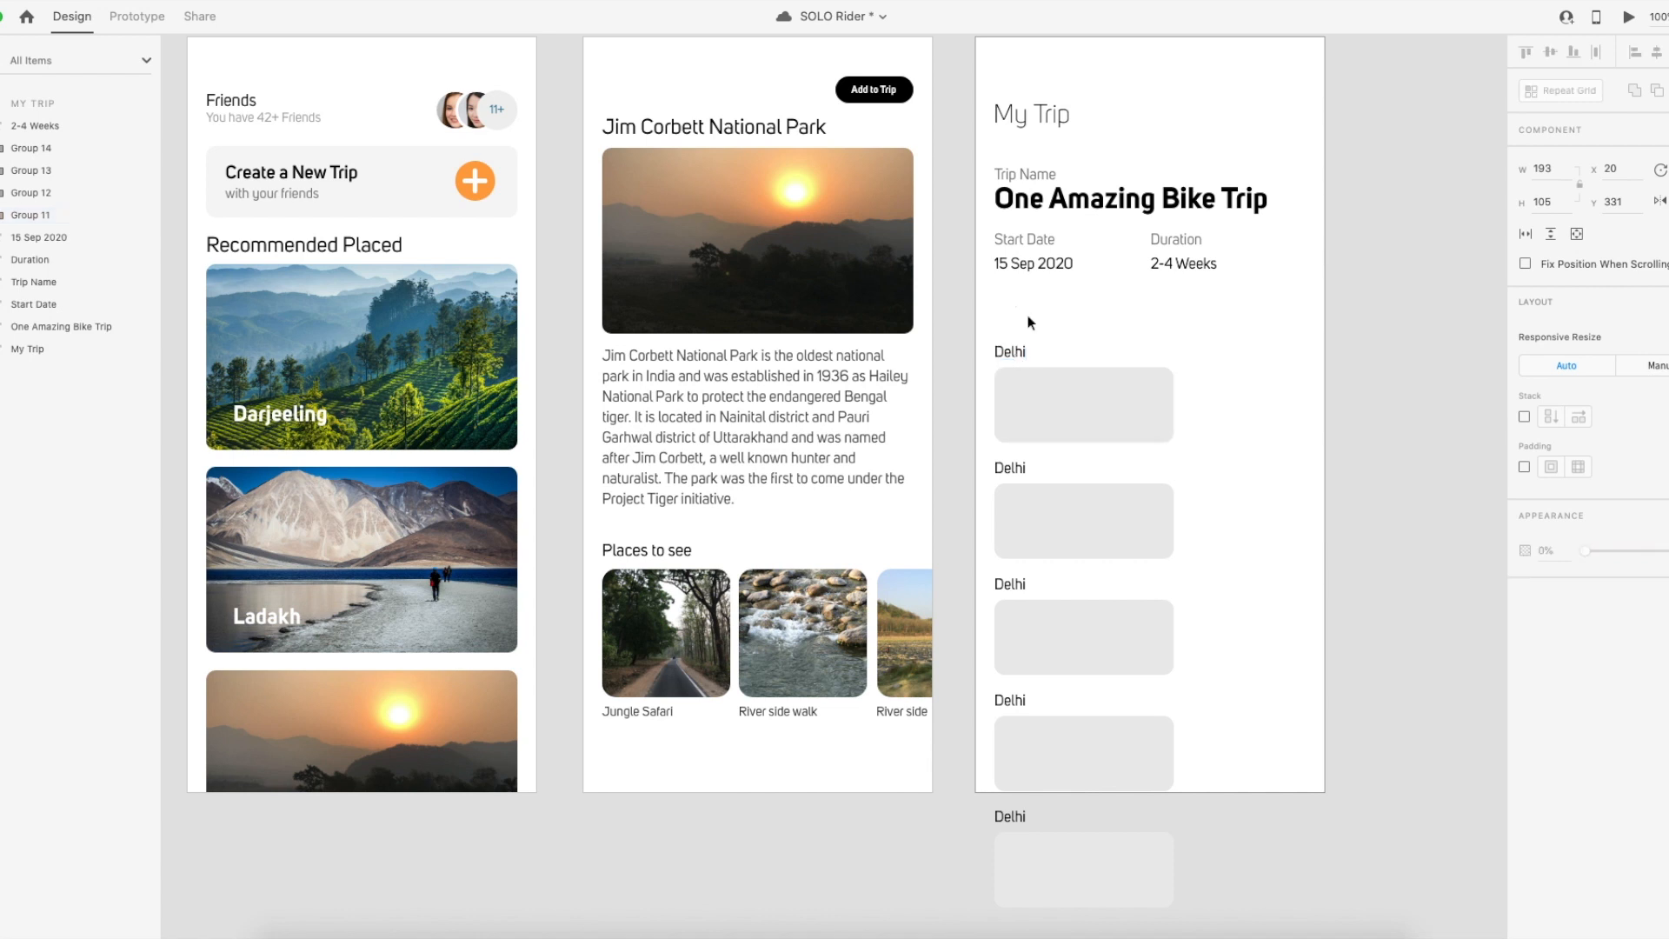
Rename the second, third and fourth card labels to Jim Corbett, Manali and Leh Ladakh.
click(1011, 470)
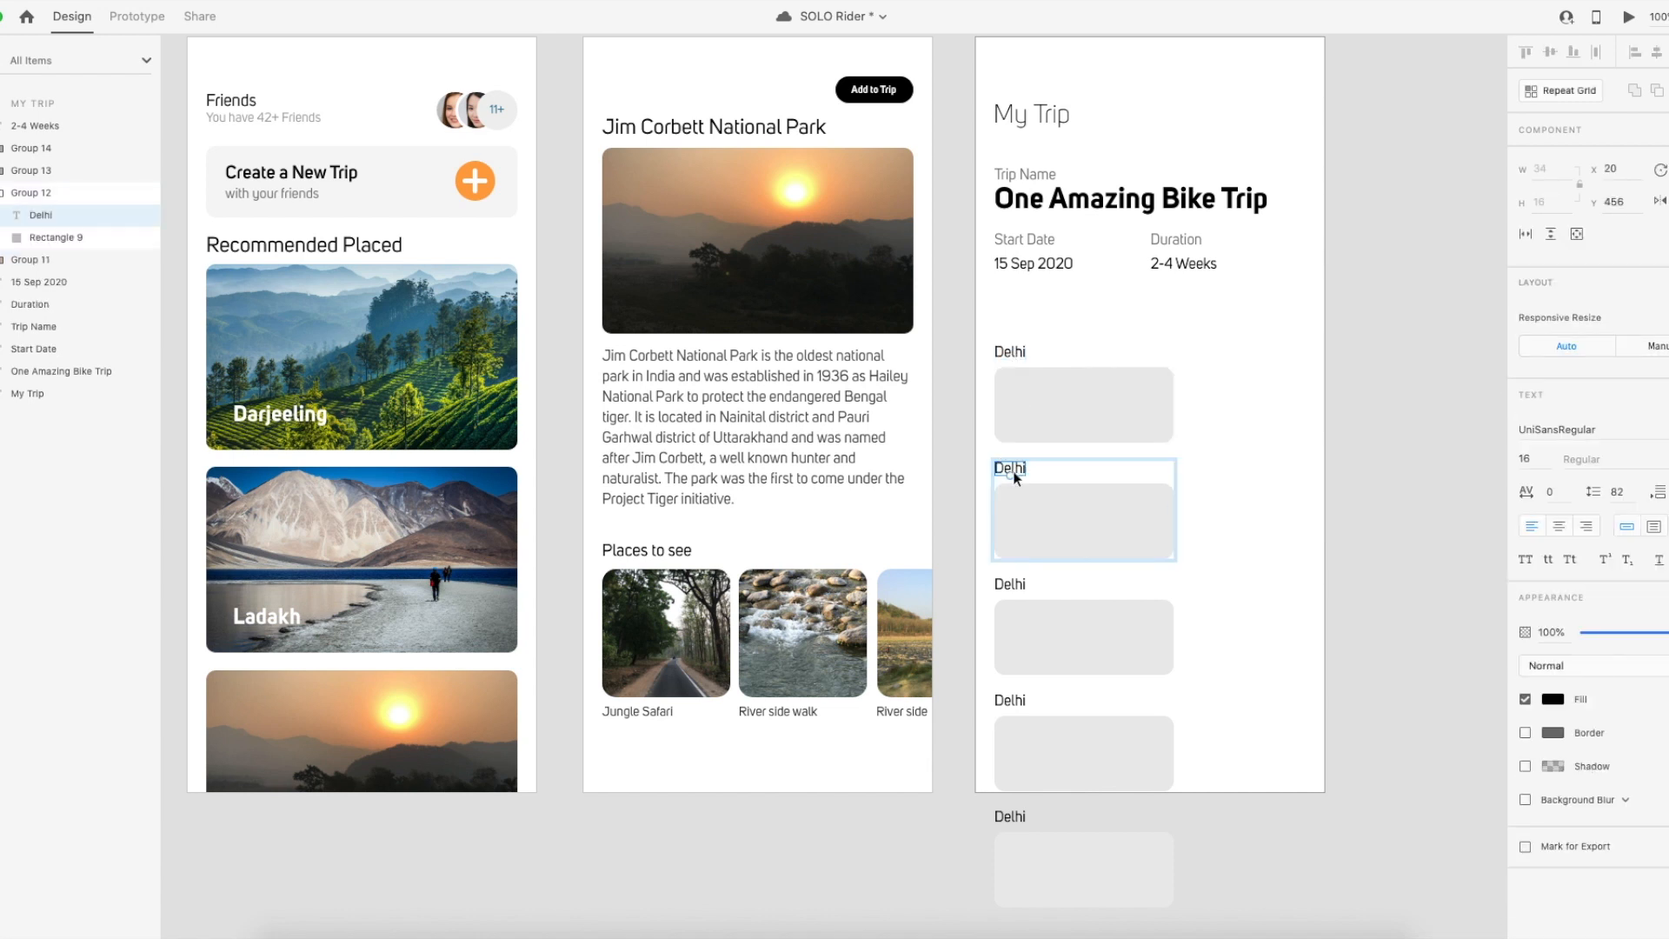
double_click(1013, 471)
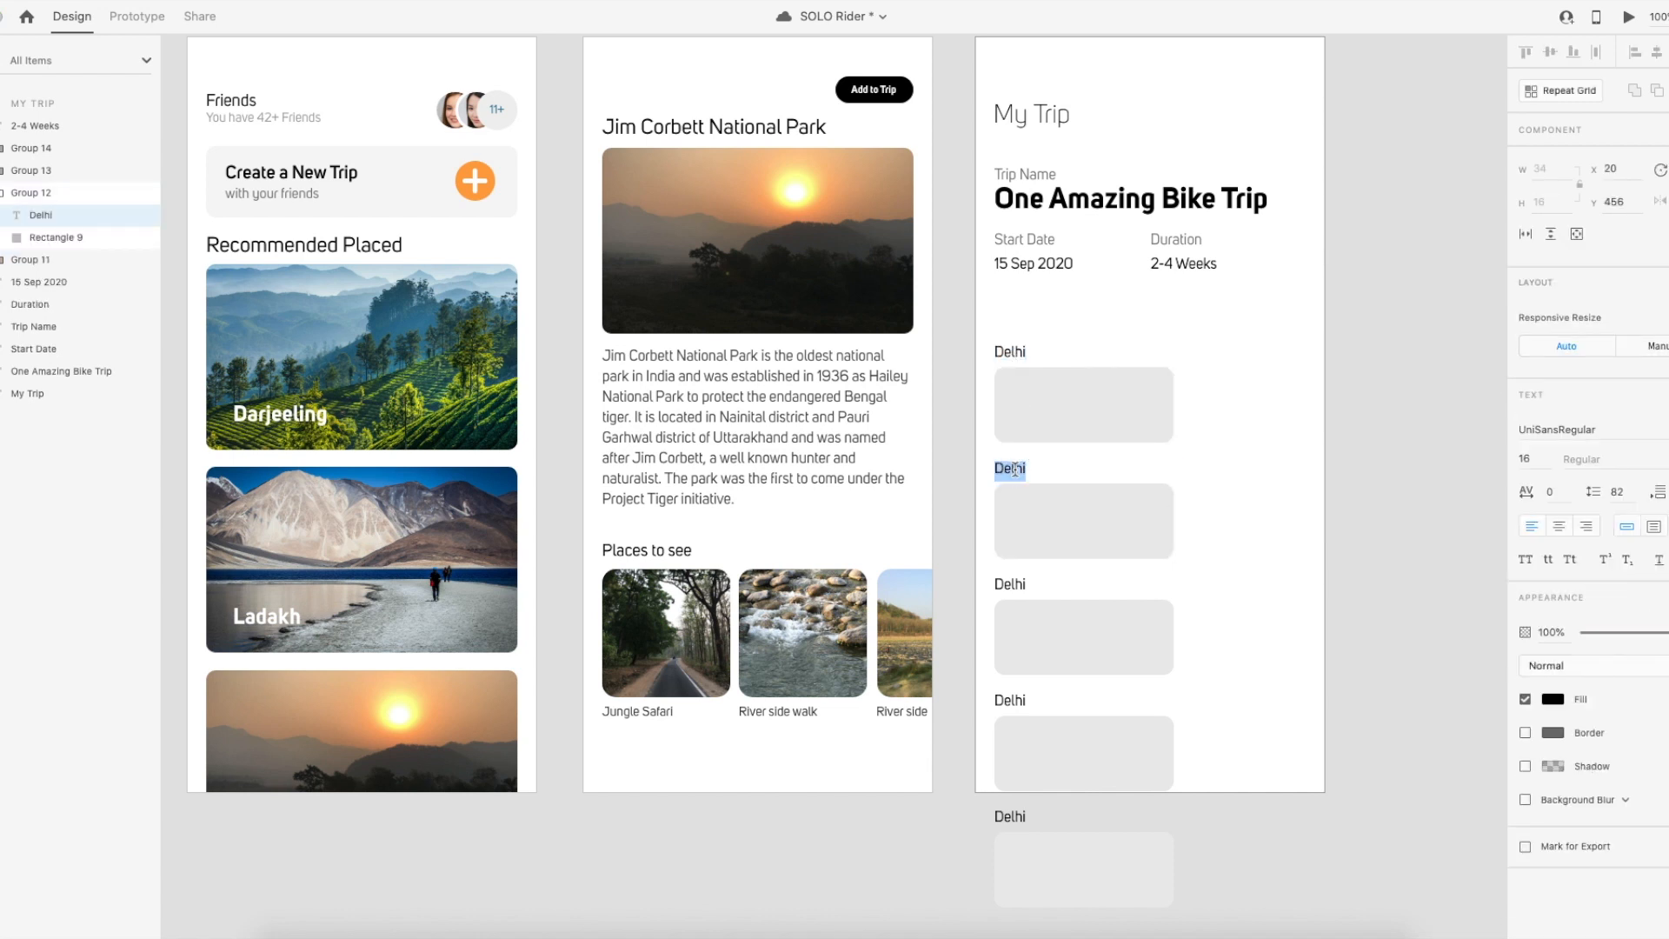
text(Jim Corbett)
double_click(1019, 581)
double_click(1013, 583)
text(Manali)
double_click(1015, 701)
double_click(1014, 701)
text(Leh)
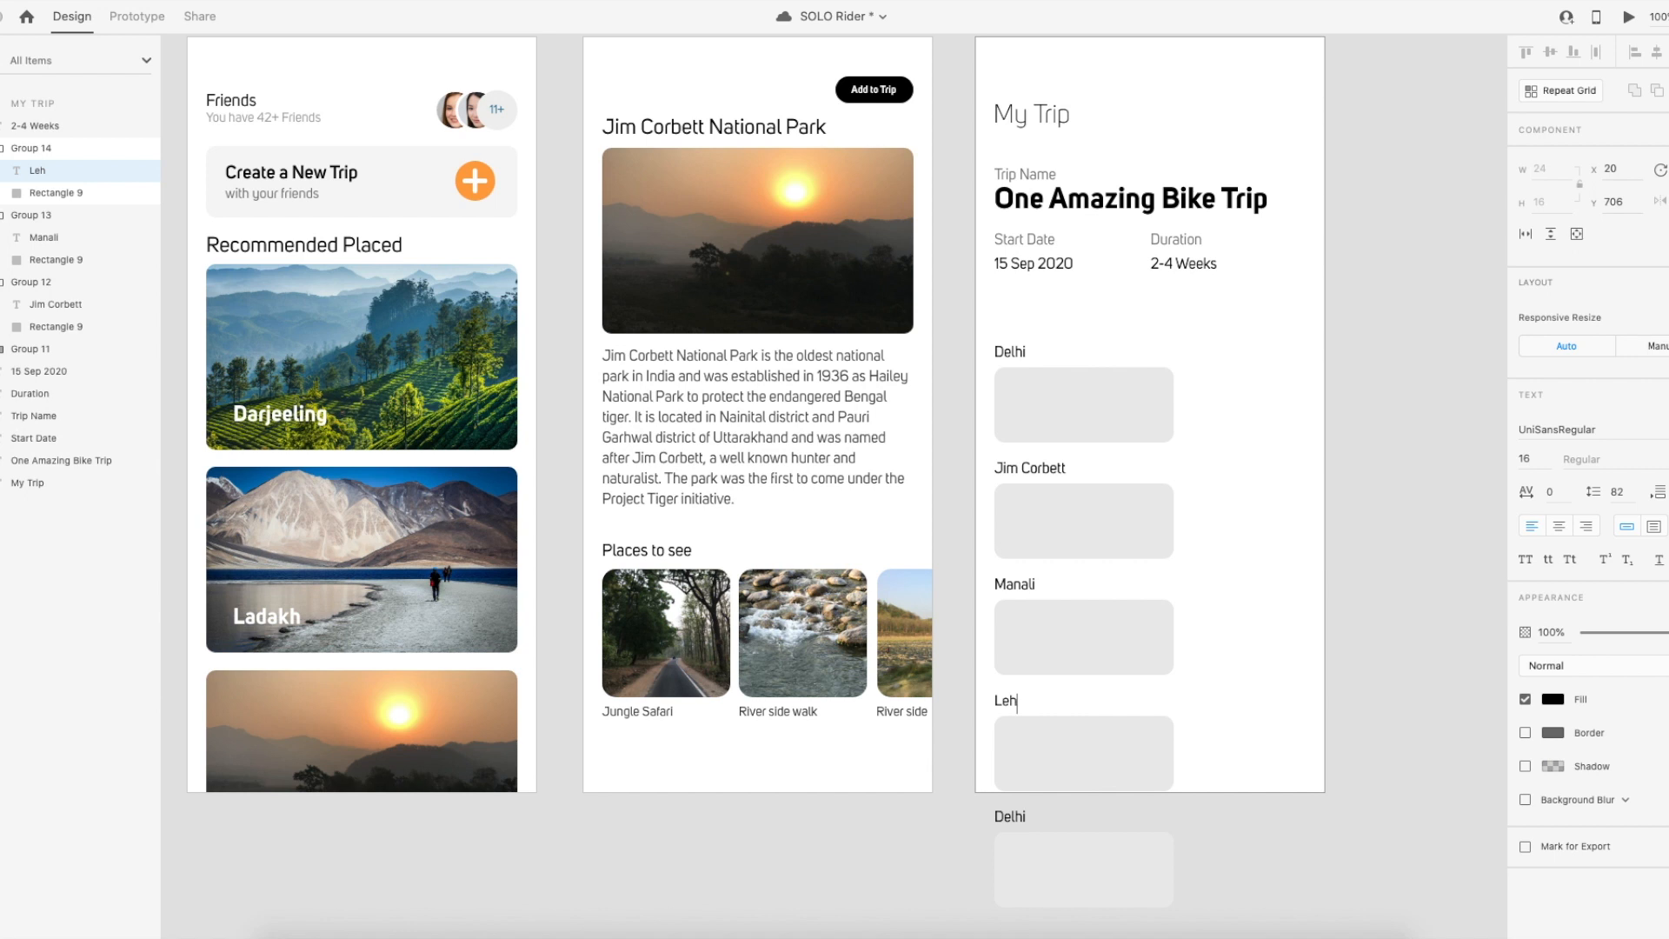
text( Ladakh)
key(Escape)
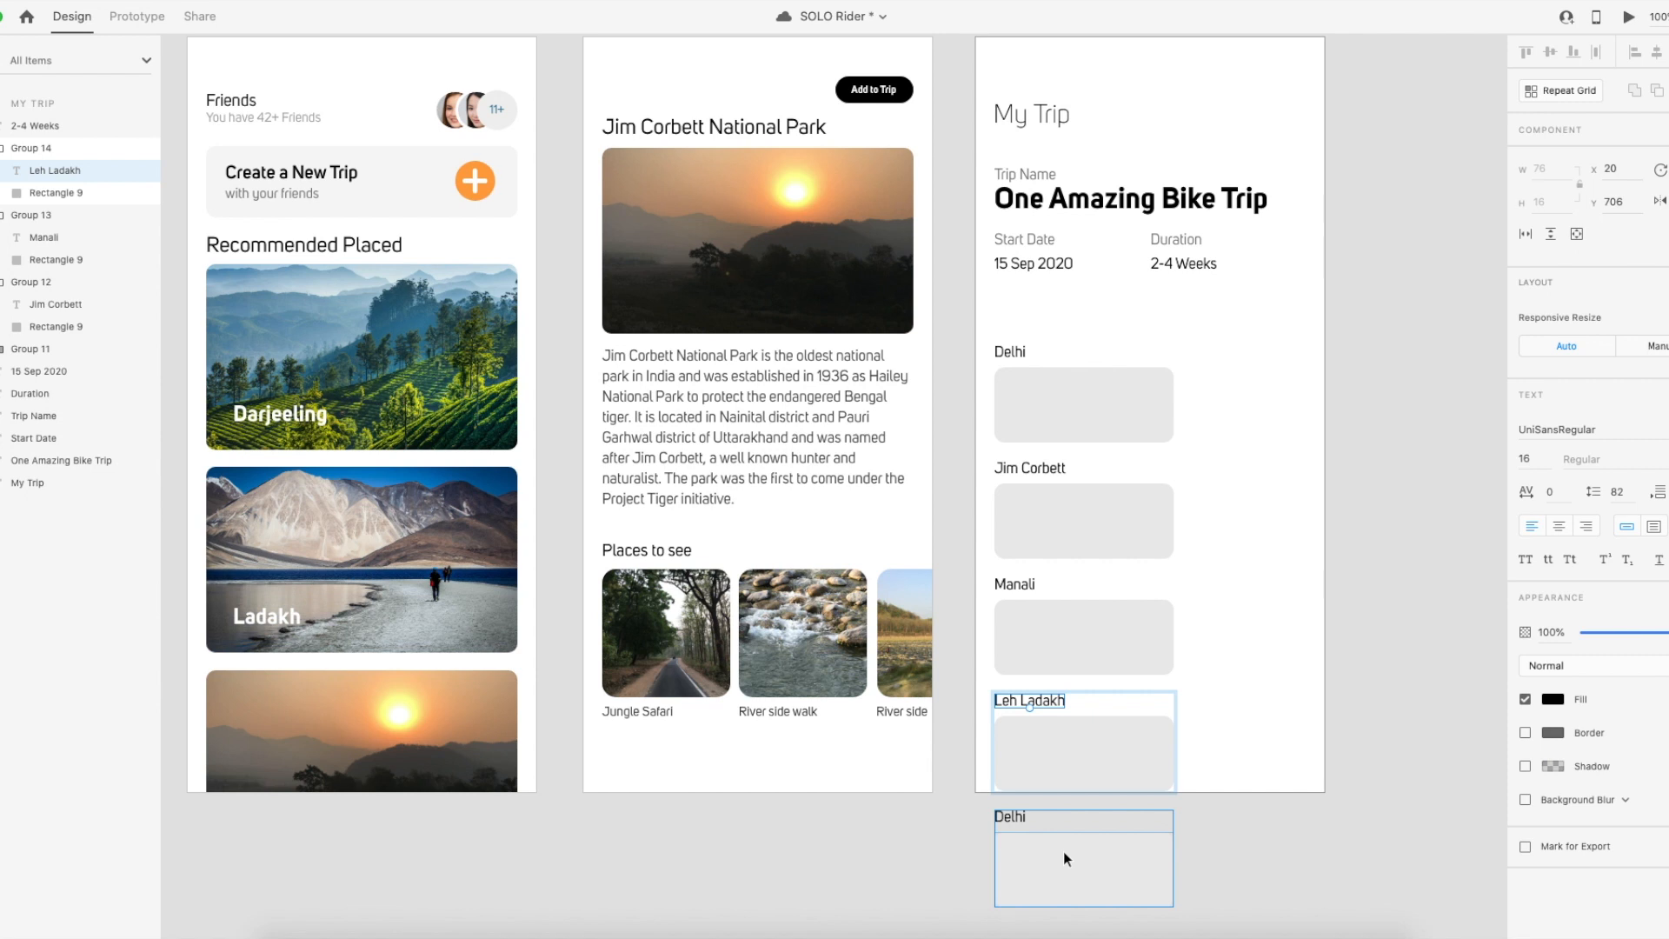
Scale all five location cards down together to 151 by 82 each and move them up so the first sits at Y 286.
scroll(1069, 826, down, 2)
scroll(1069, 826, down, 2)
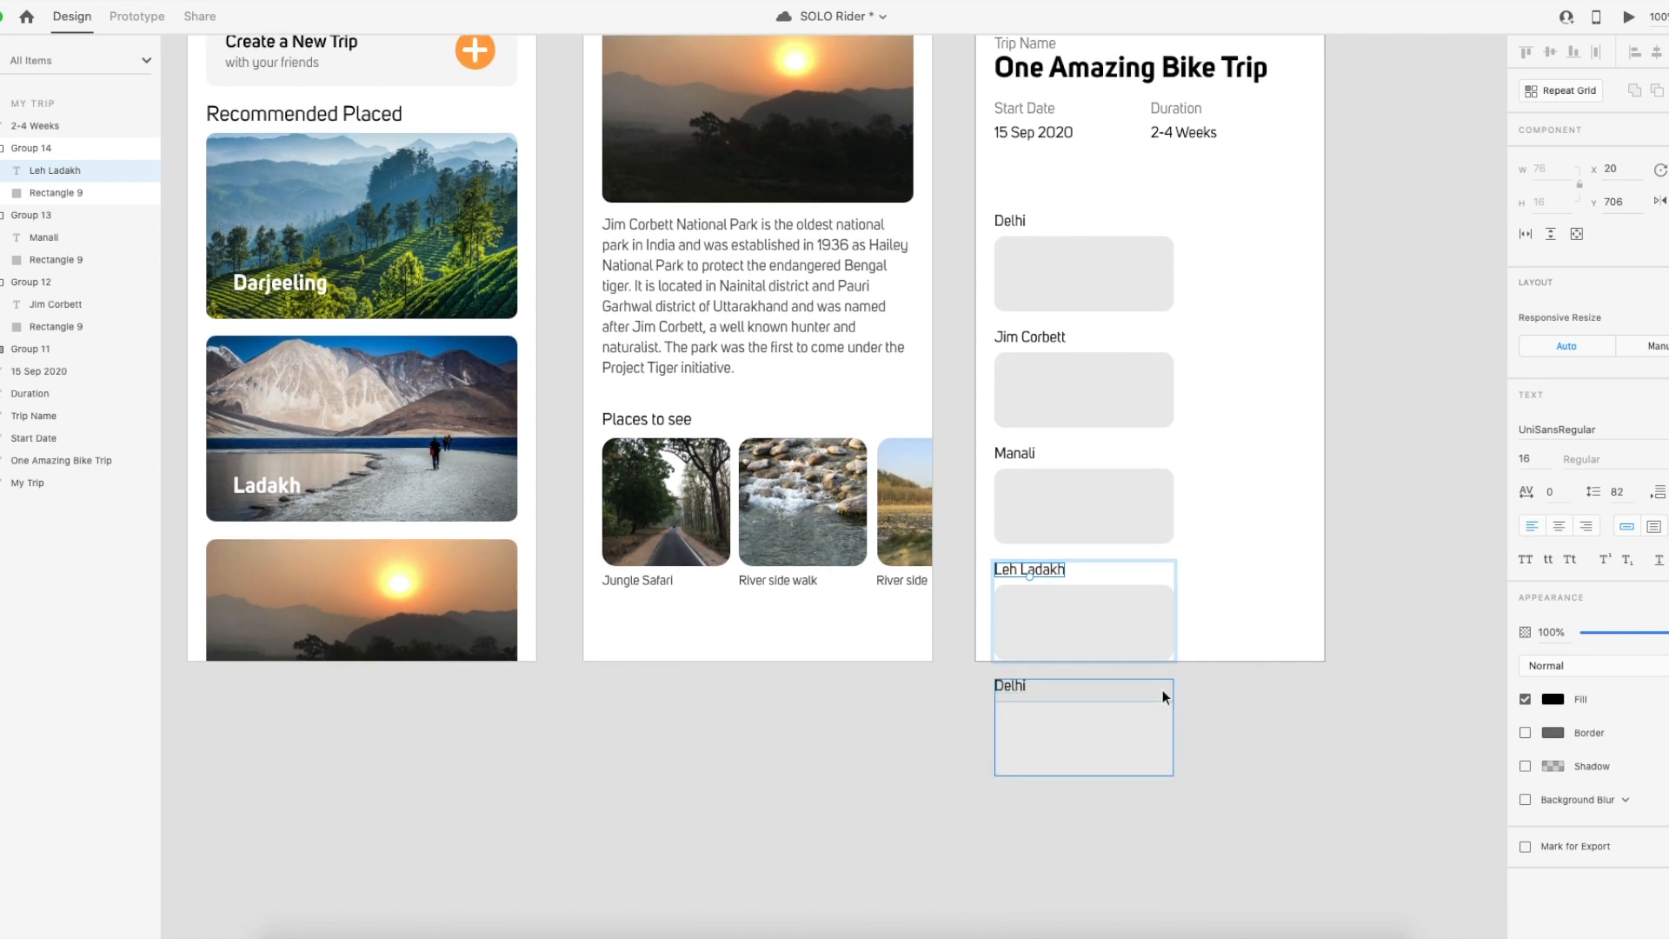
drag(1170, 765, 1013, 239)
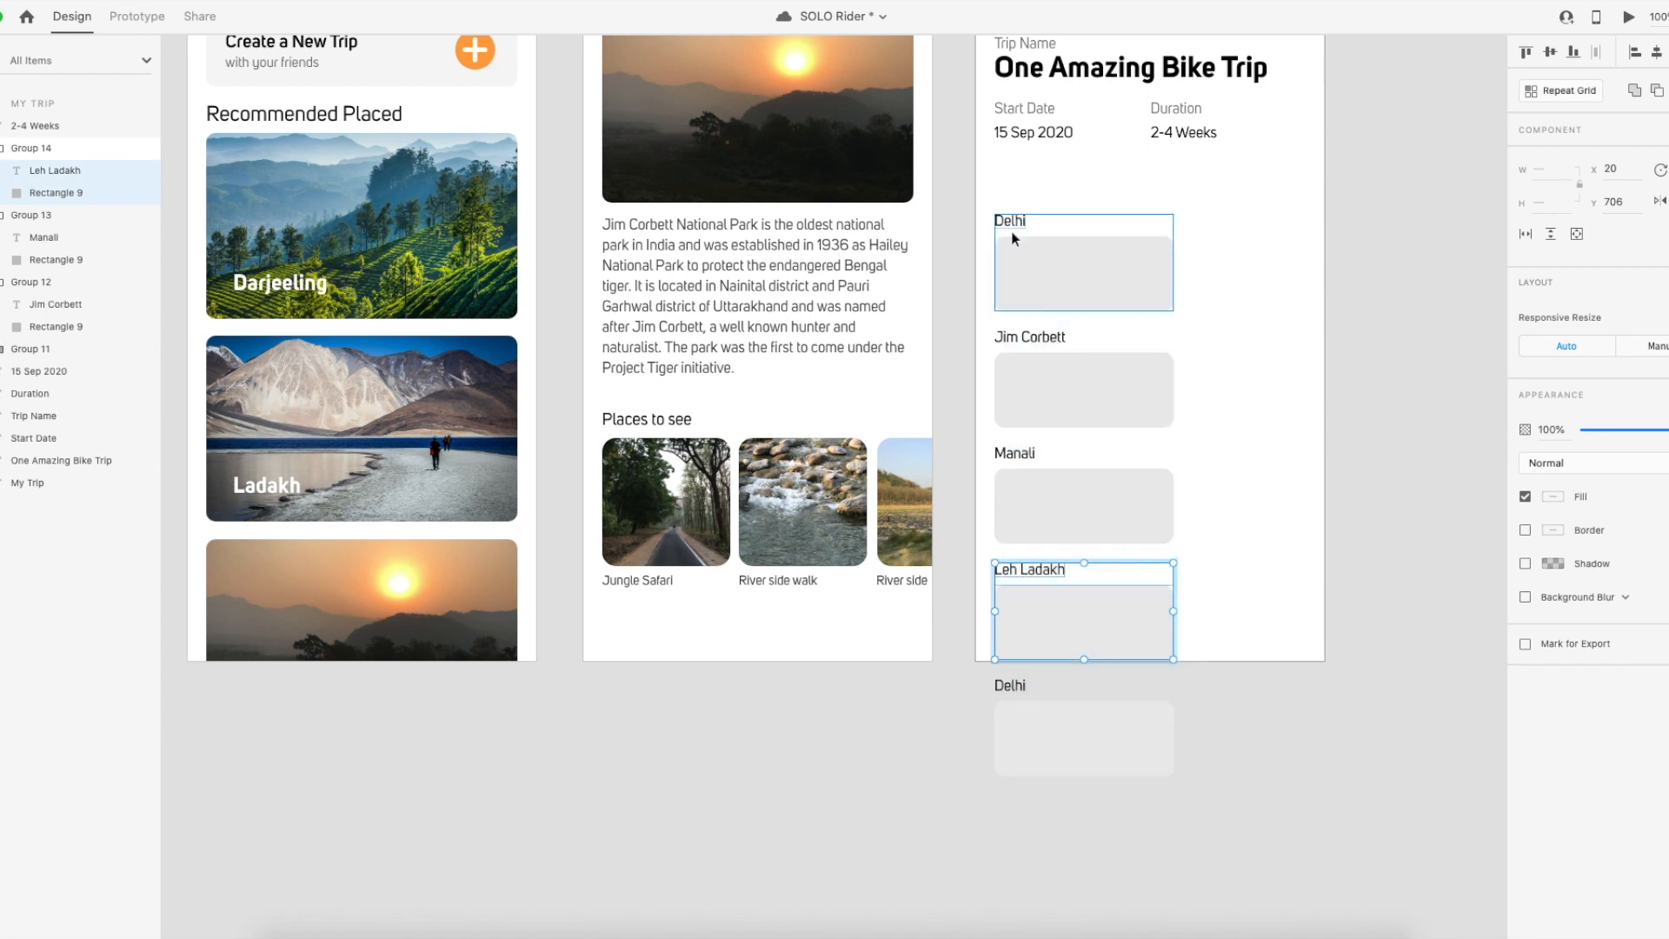
mouse_move(1157, 762)
mouse_down()
mouse_move(1153, 739)
mouse_move(1182, 741)
mouse_up()
drag(1255, 824, 997, 225)
drag(1174, 214, 1134, 272)
drag(1073, 365, 1092, 202)
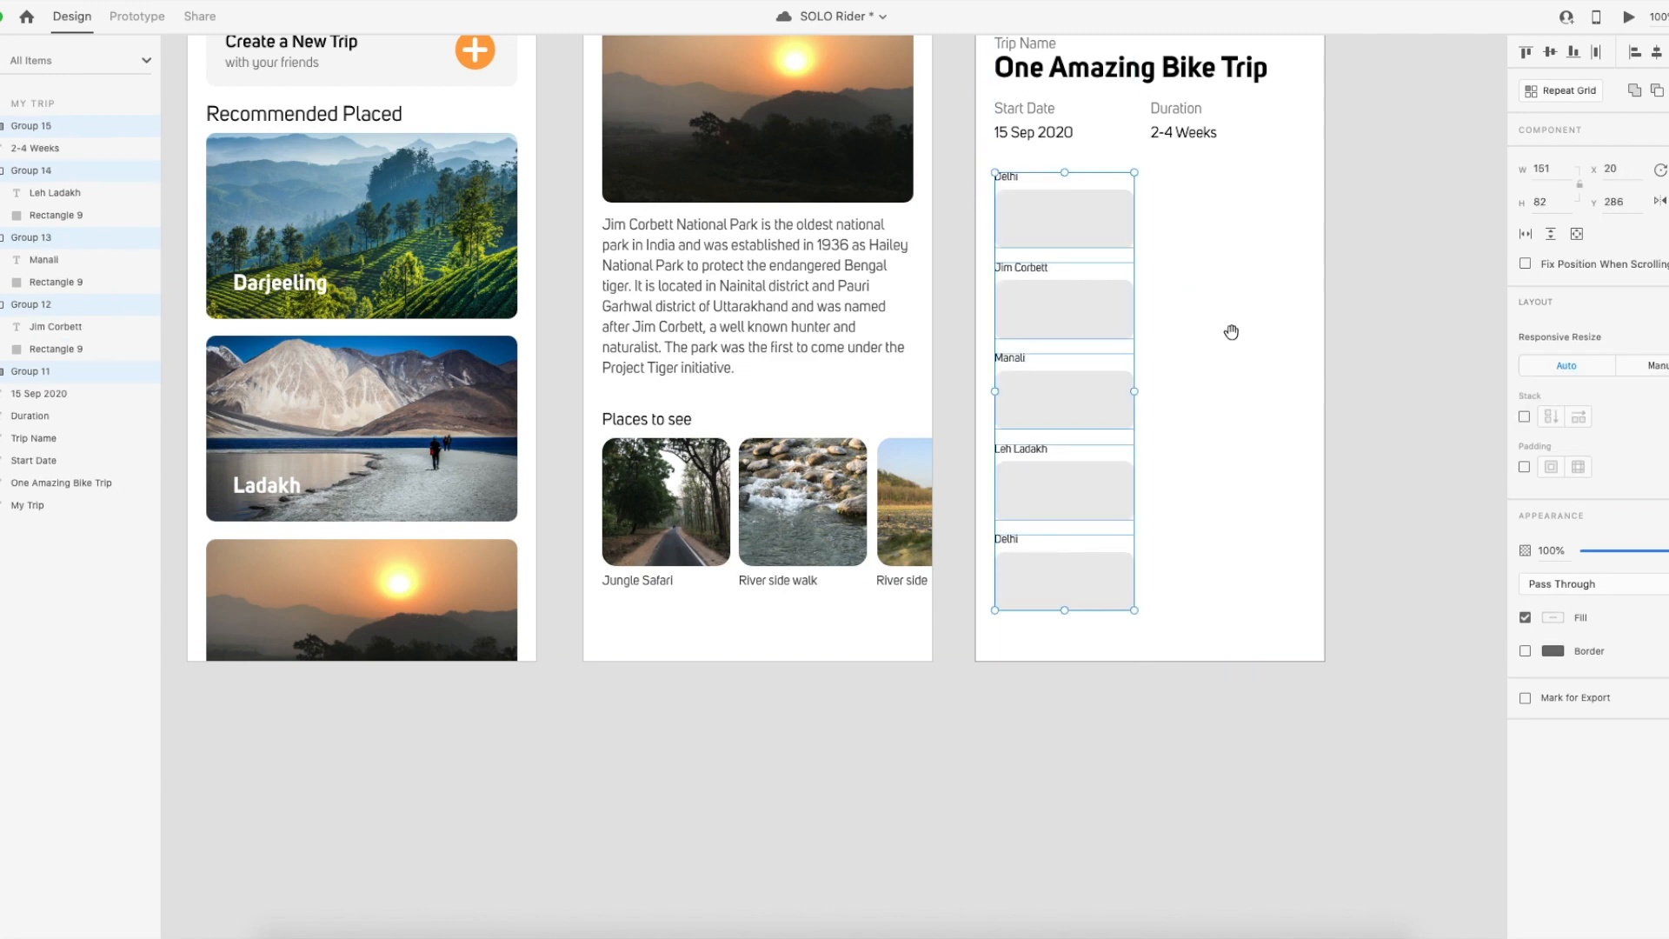
scroll(1233, 355, up, 3)
scroll(1233, 355, right, 1)
click(1223, 483)
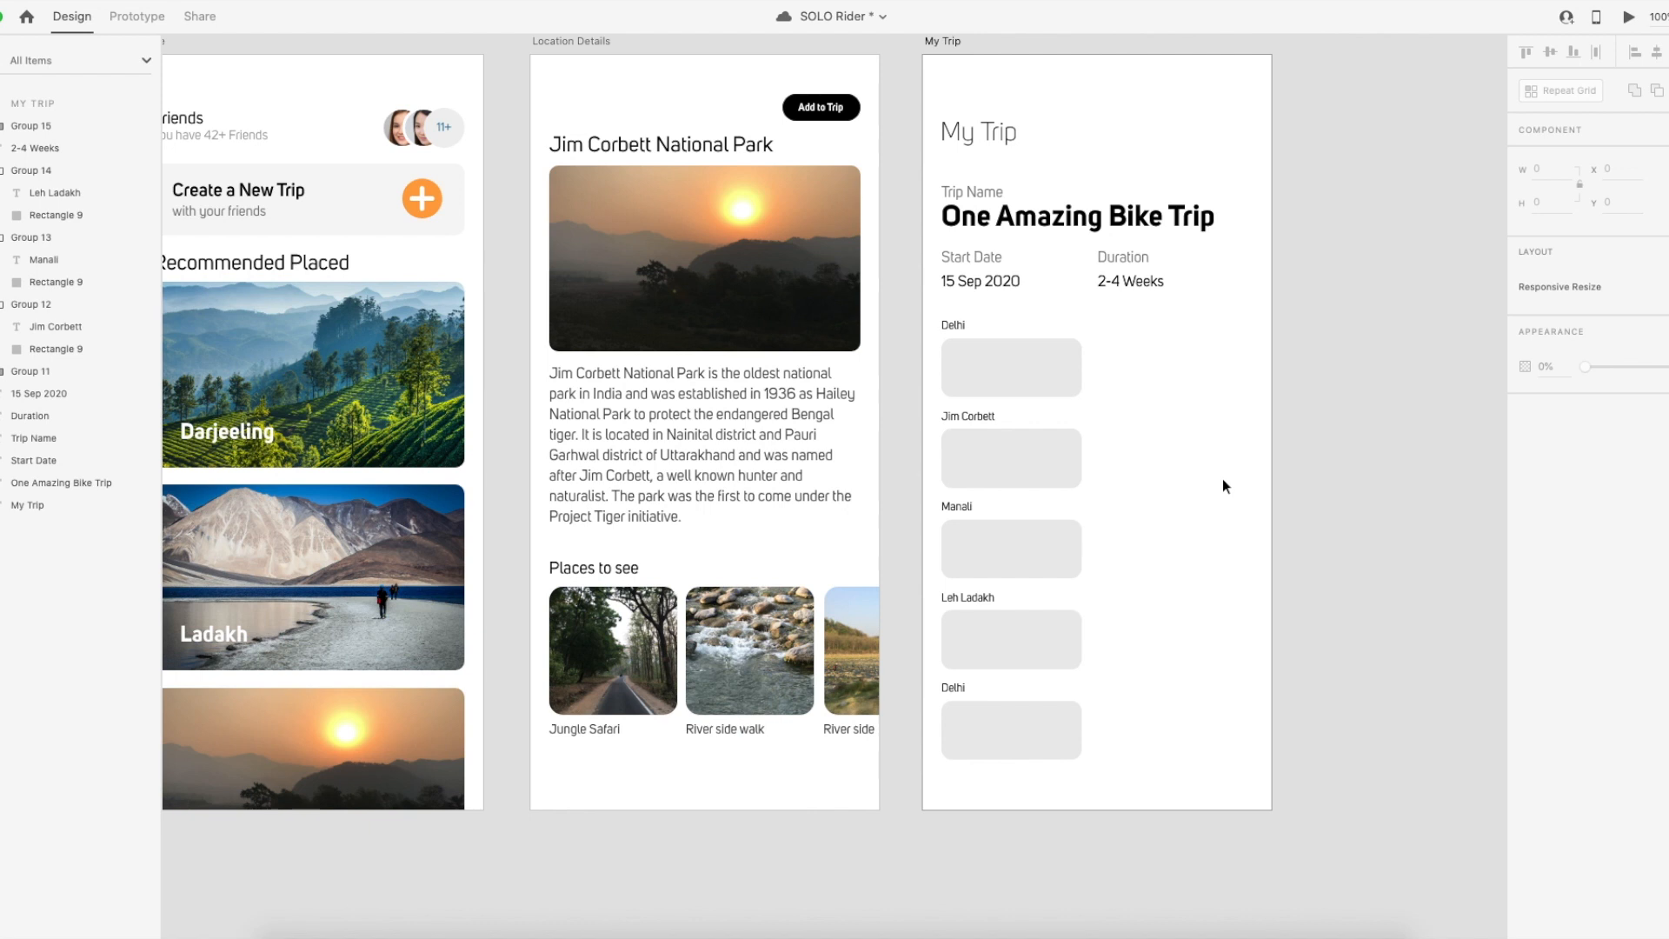
Try moving the last Delhi card sideways, undo the move, and save the document.
drag(1023, 728, 1187, 722)
key(ctrl+z)
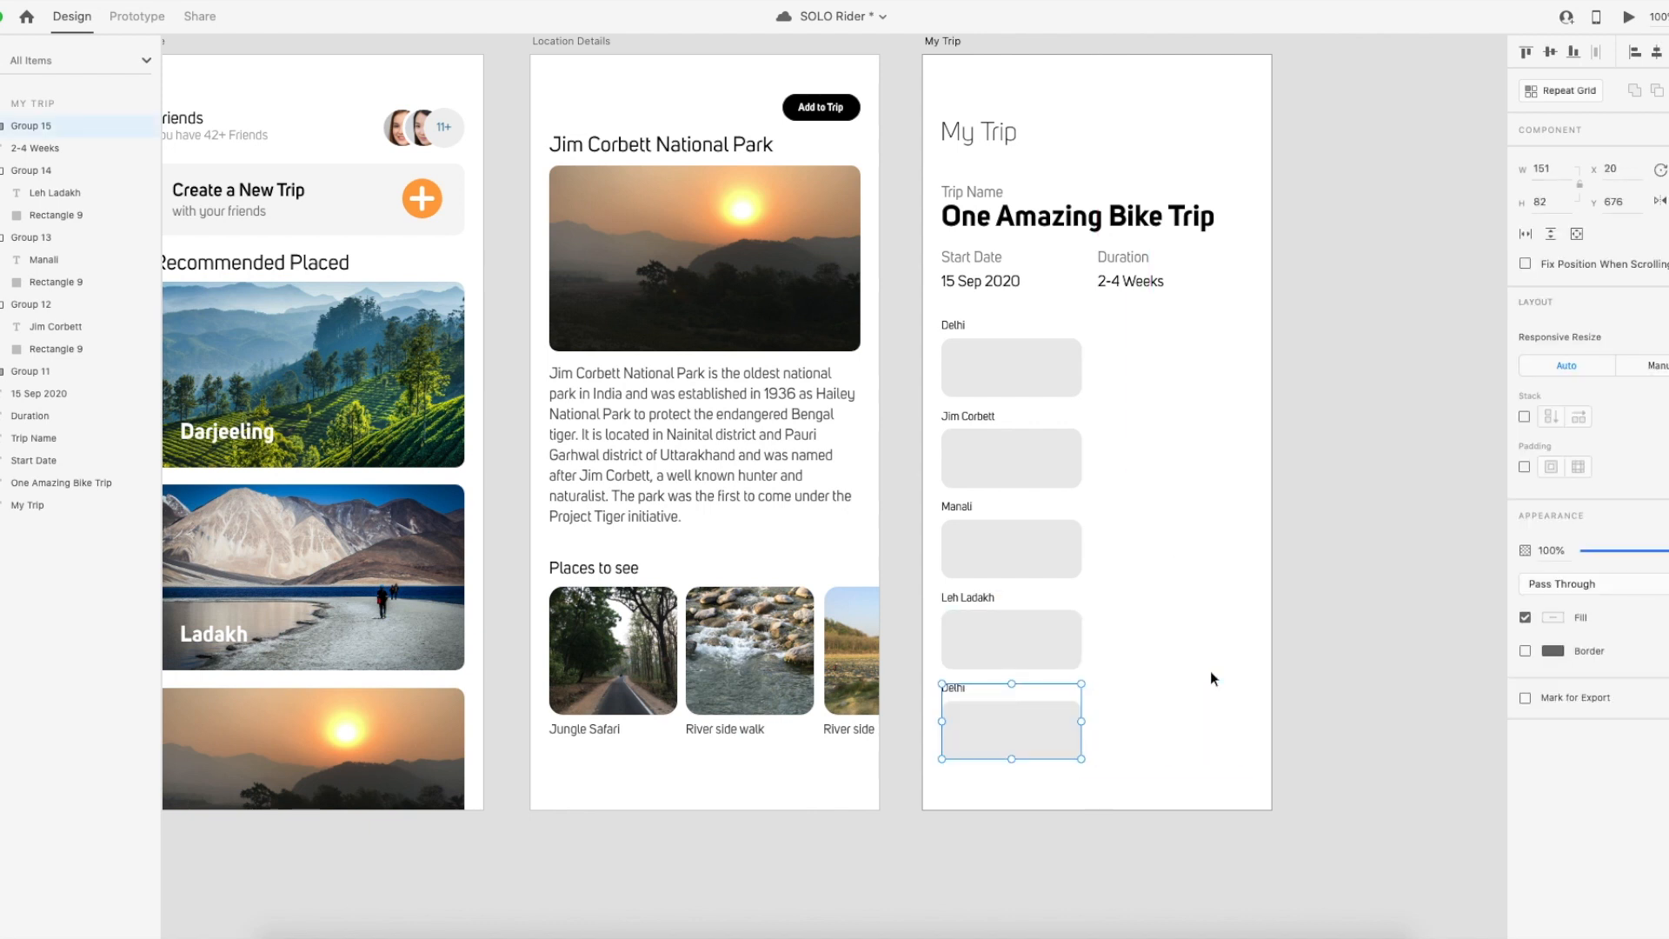
click(1213, 626)
scroll(1192, 600, up, 1)
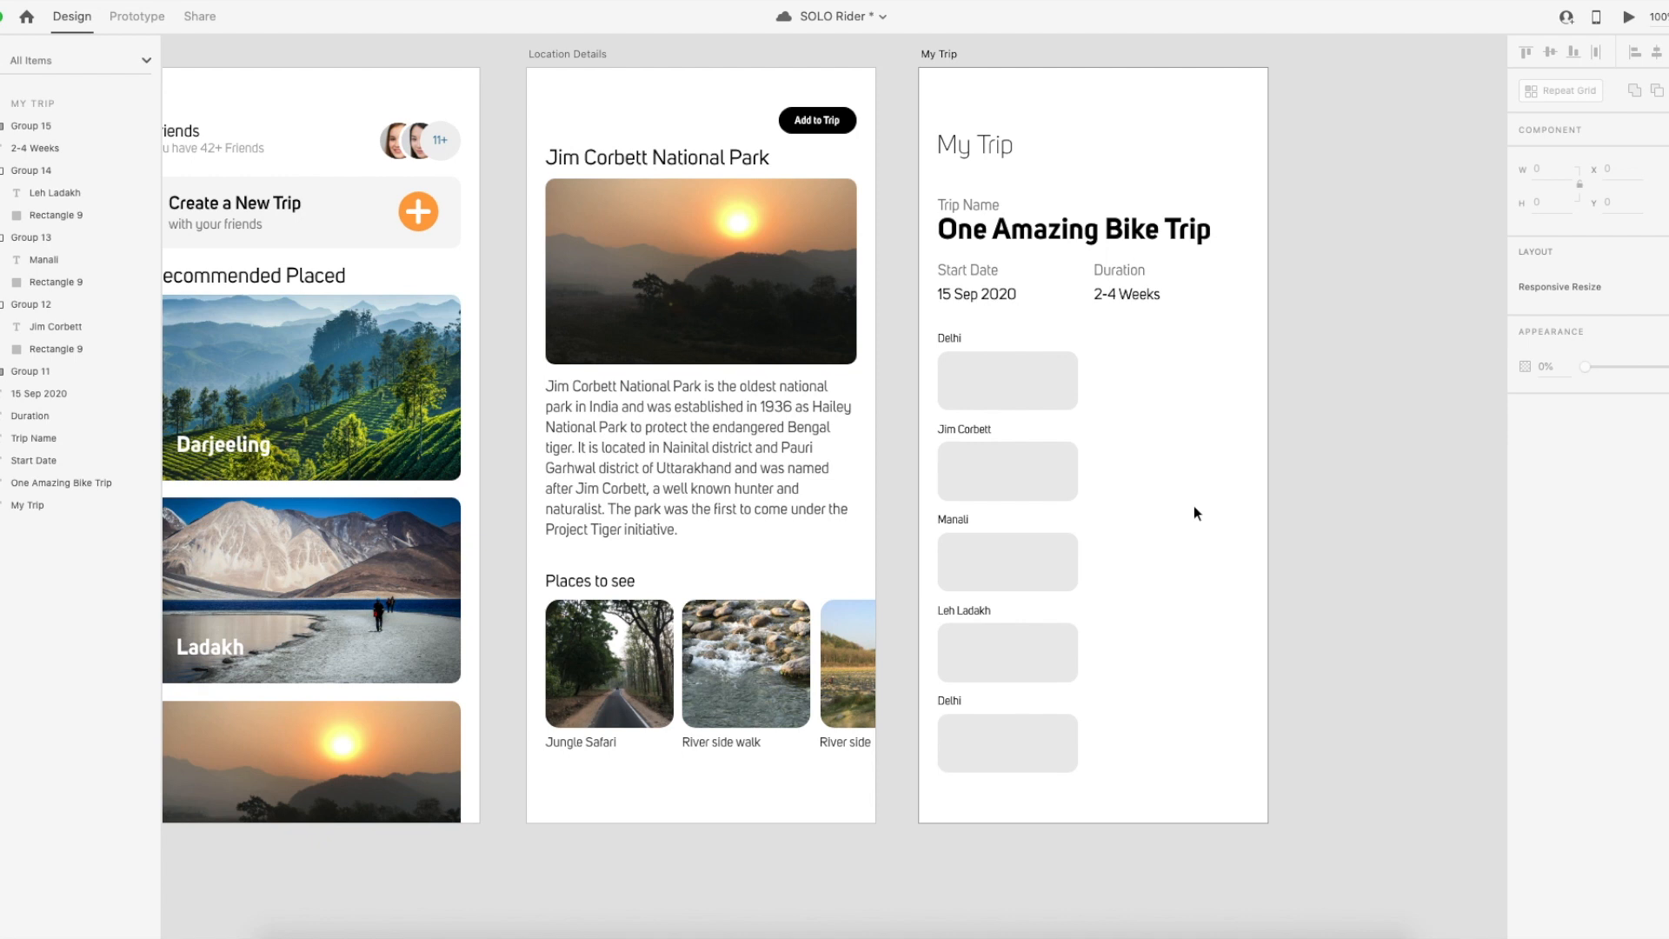
key(ctrl+s)
Try ungrouping the first Delhi card, and undo the ungrouping.
click(951, 333)
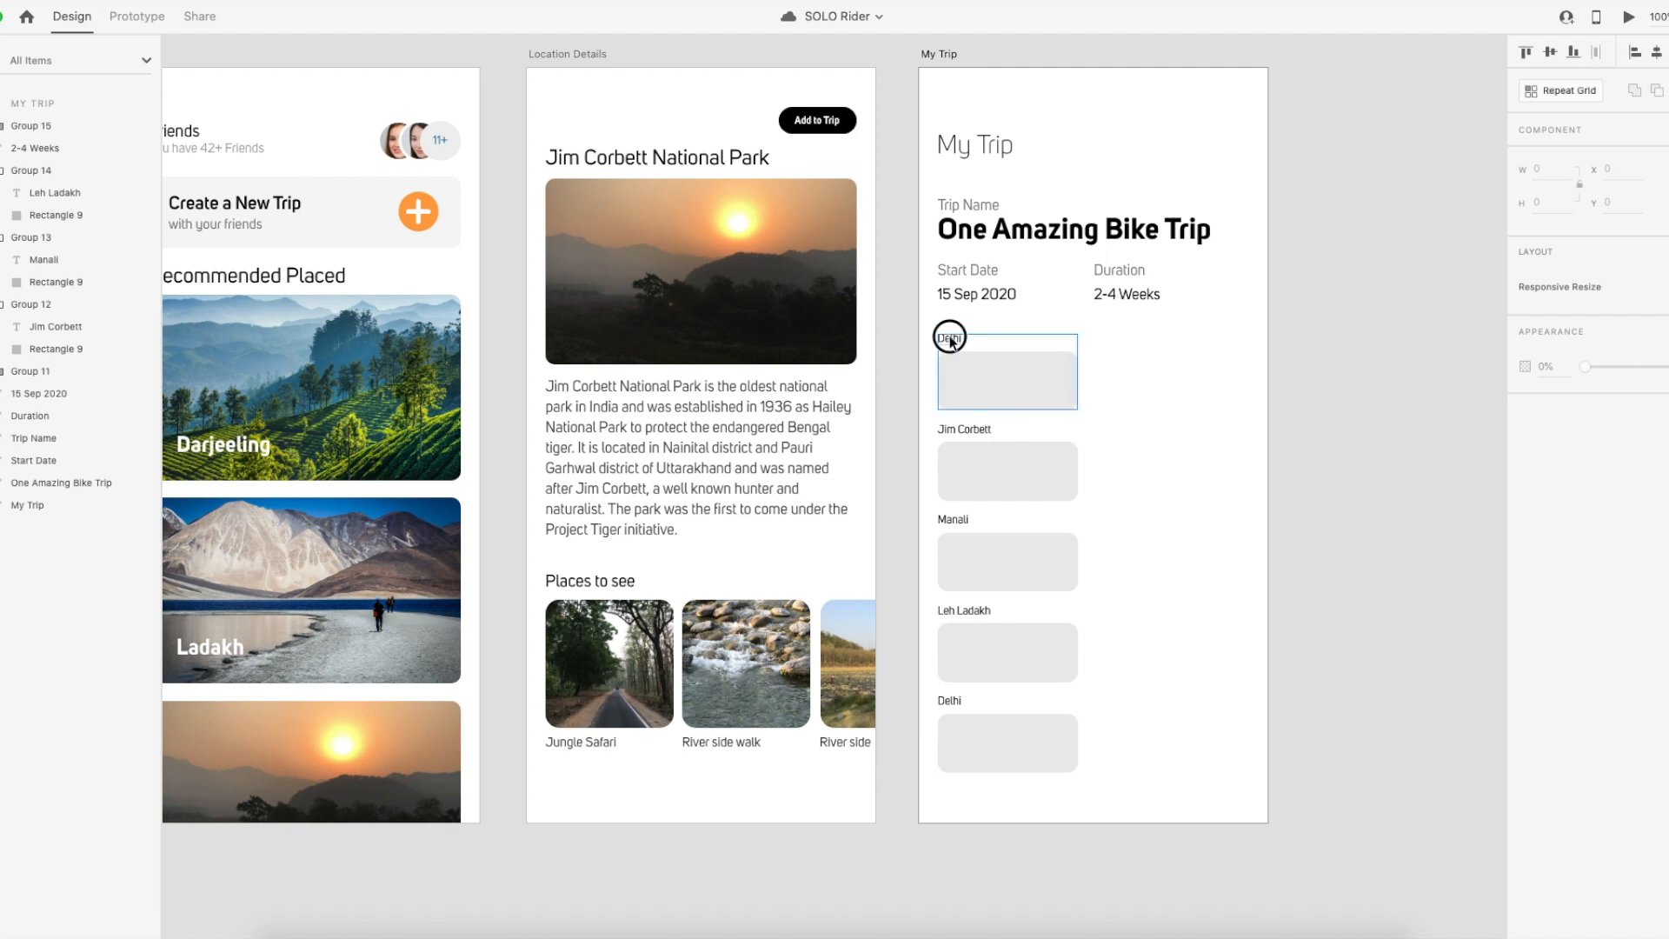
right_click(994, 366)
click(1120, 526)
click(998, 480)
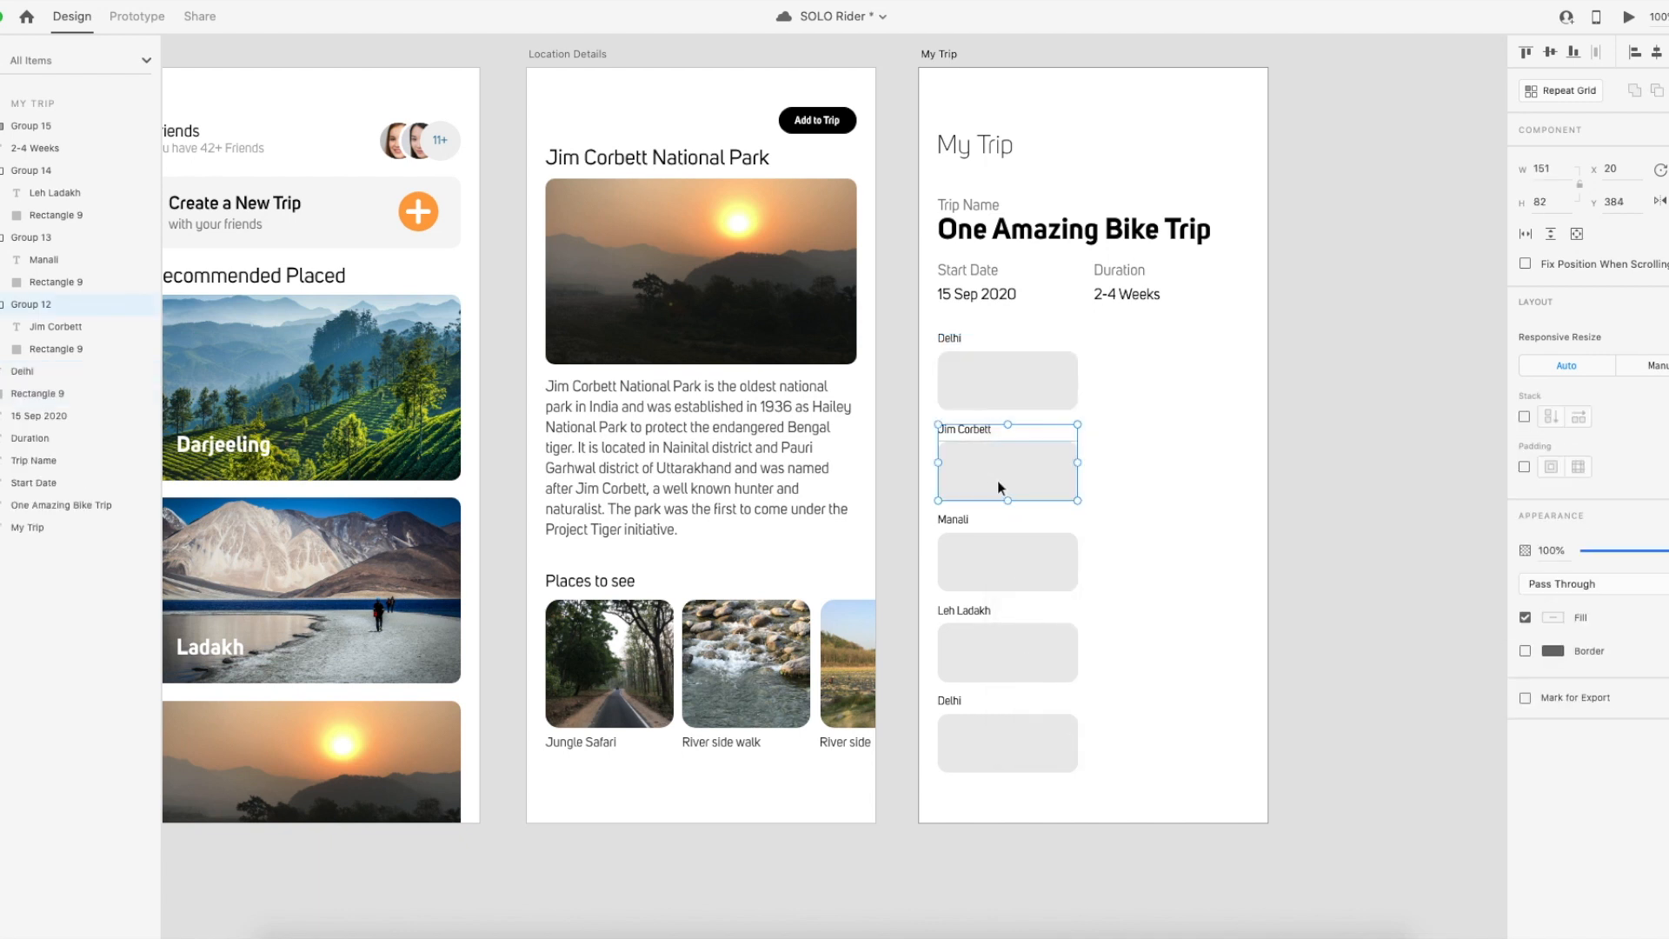
right_click(1004, 474)
click(1218, 383)
key(super+z)
Set the first card's Delhi label to font size 16.
click(975, 358)
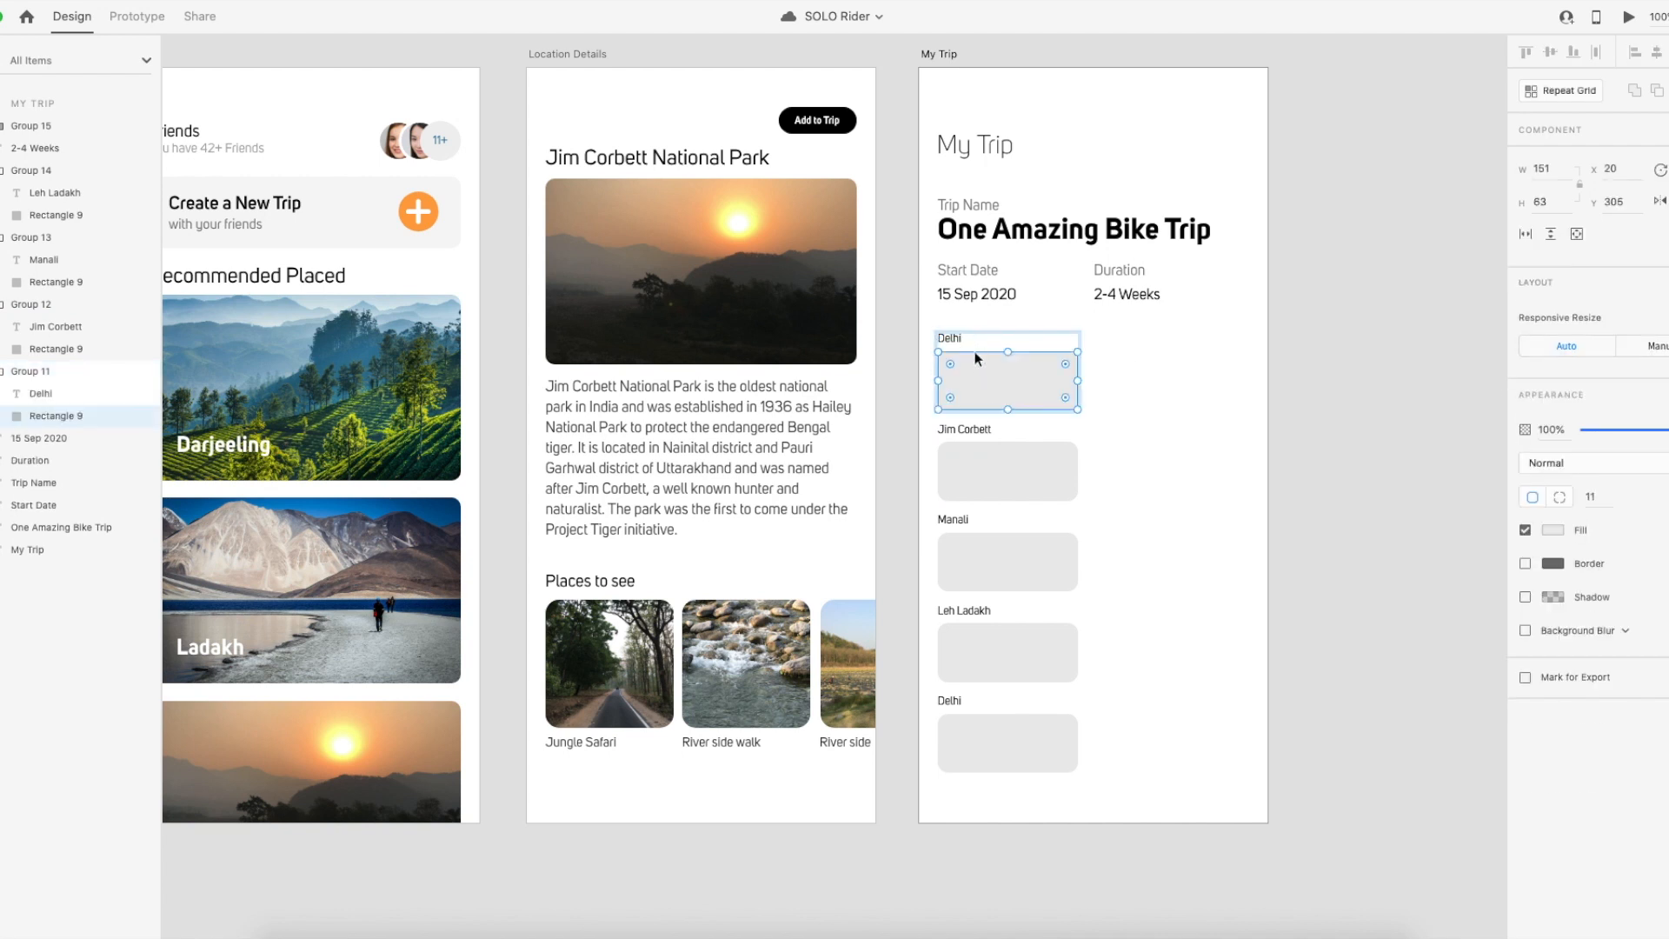
click(956, 338)
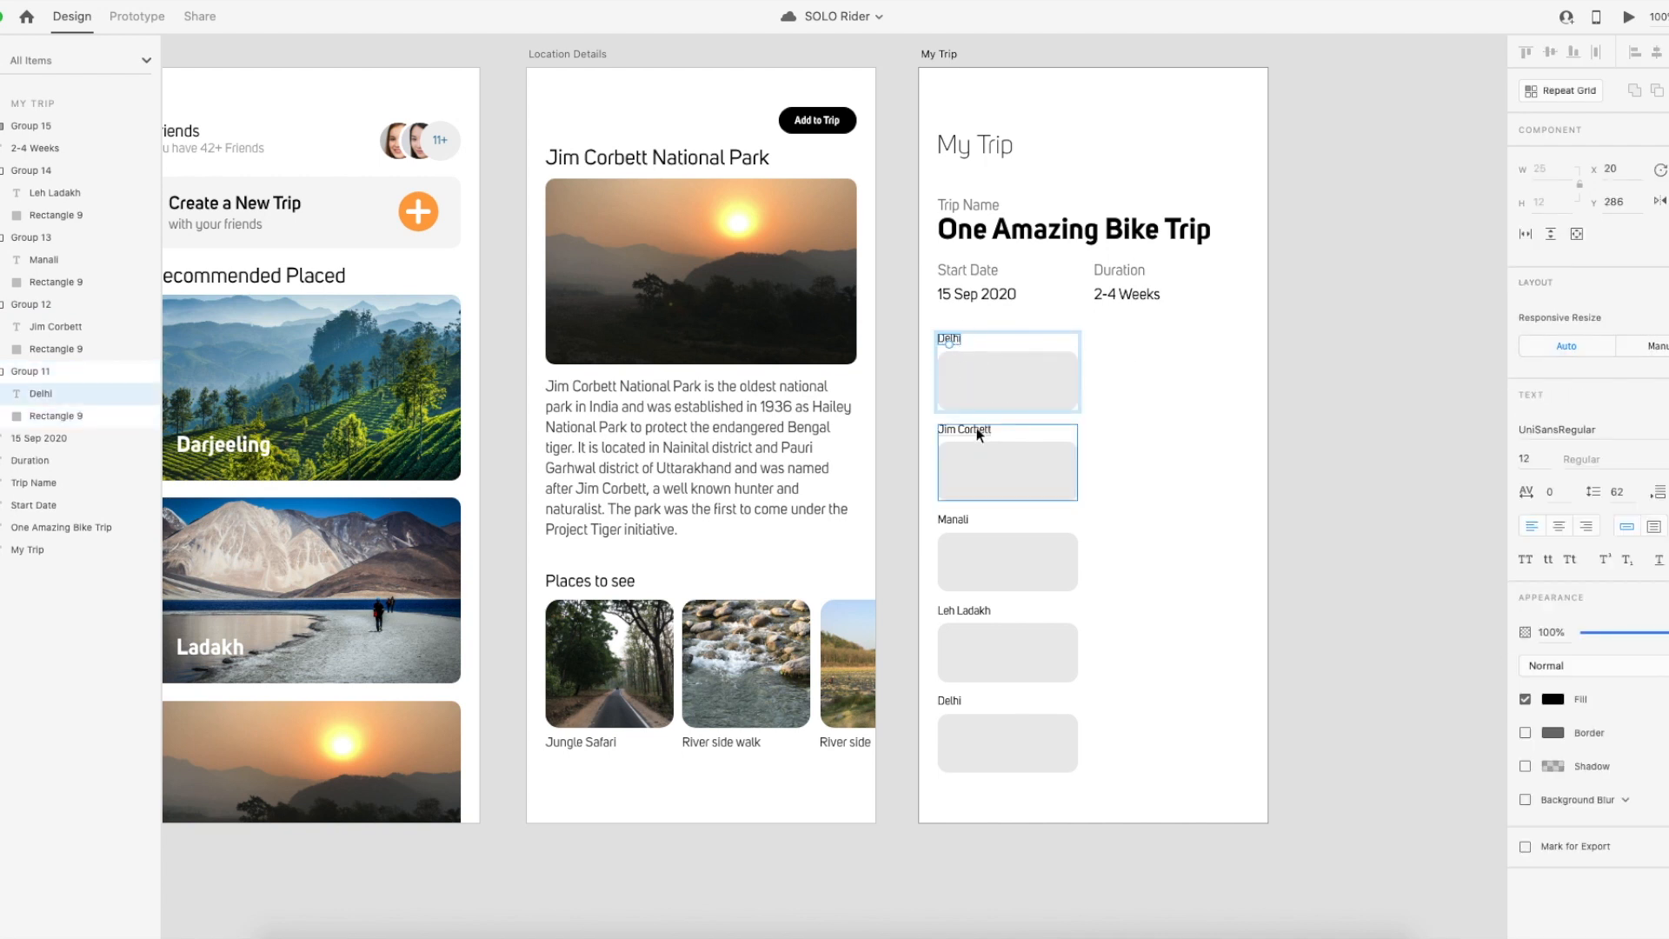
drag(1108, 352, 931, 775)
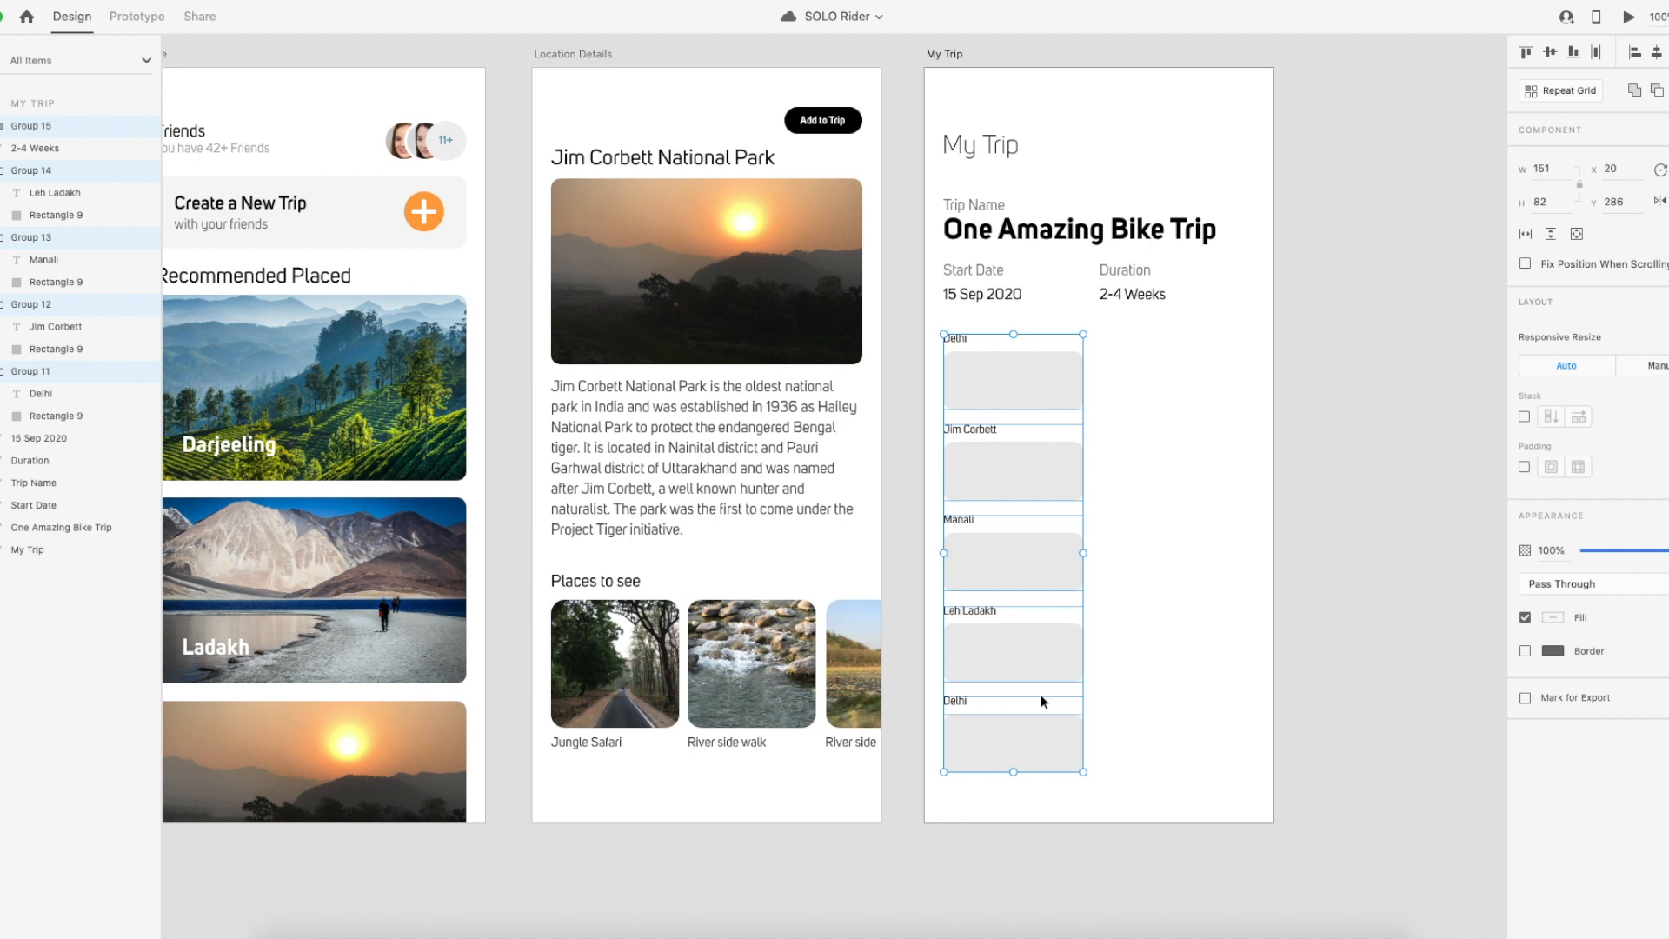
click(955, 339)
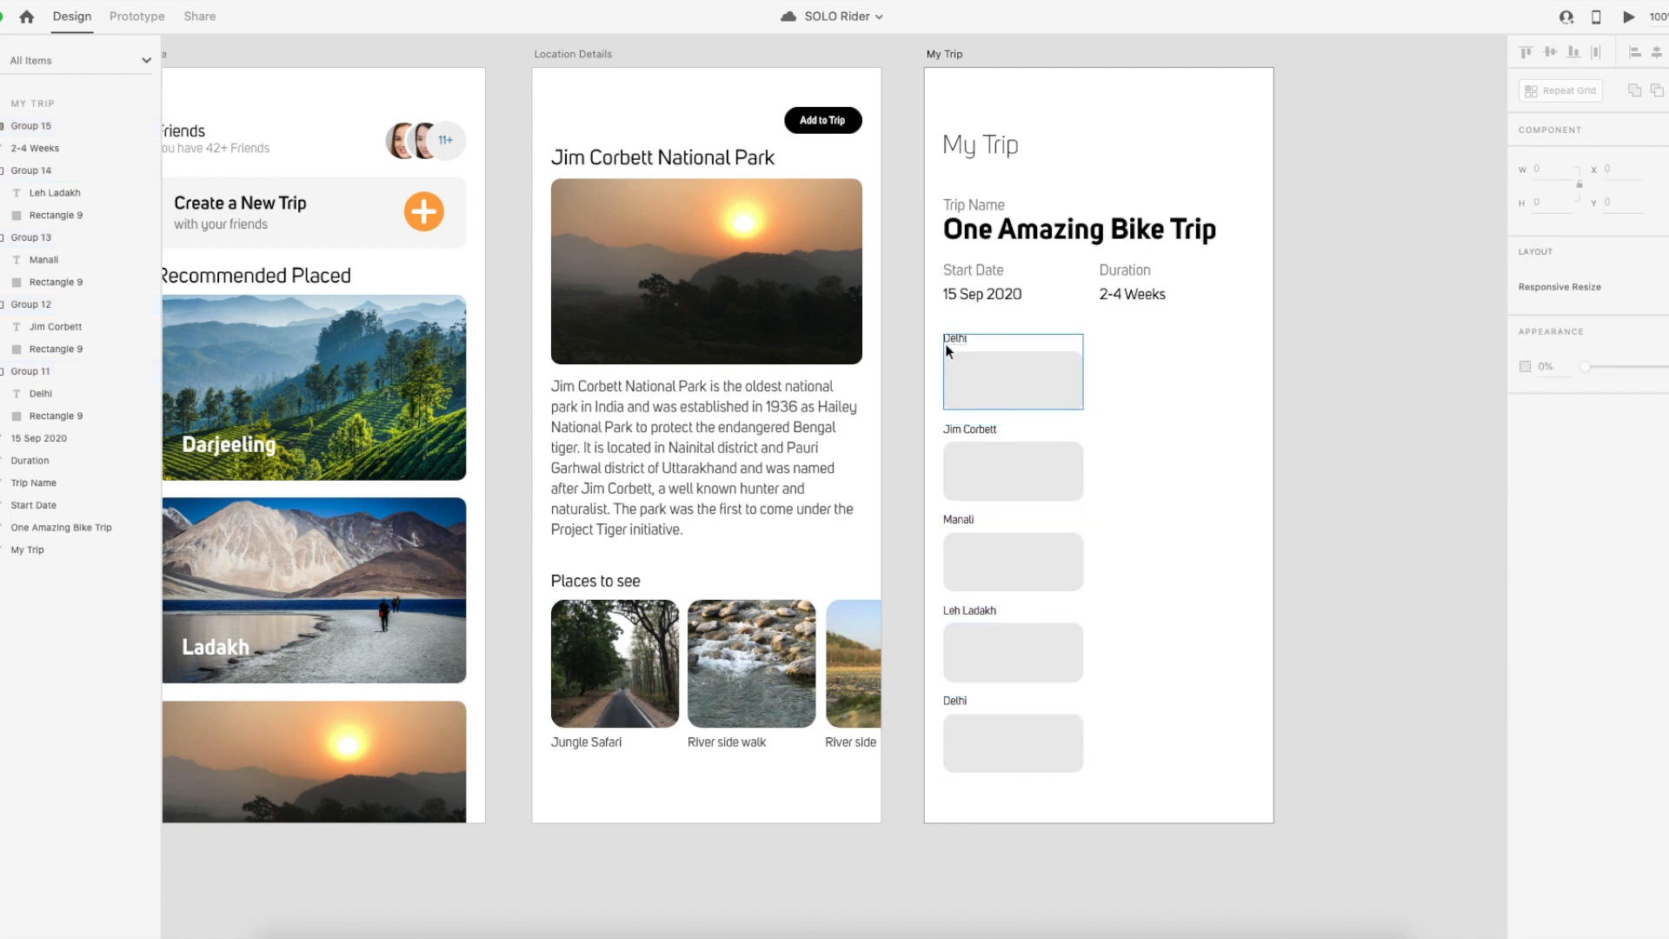
double_click(954, 339)
click(1528, 458)
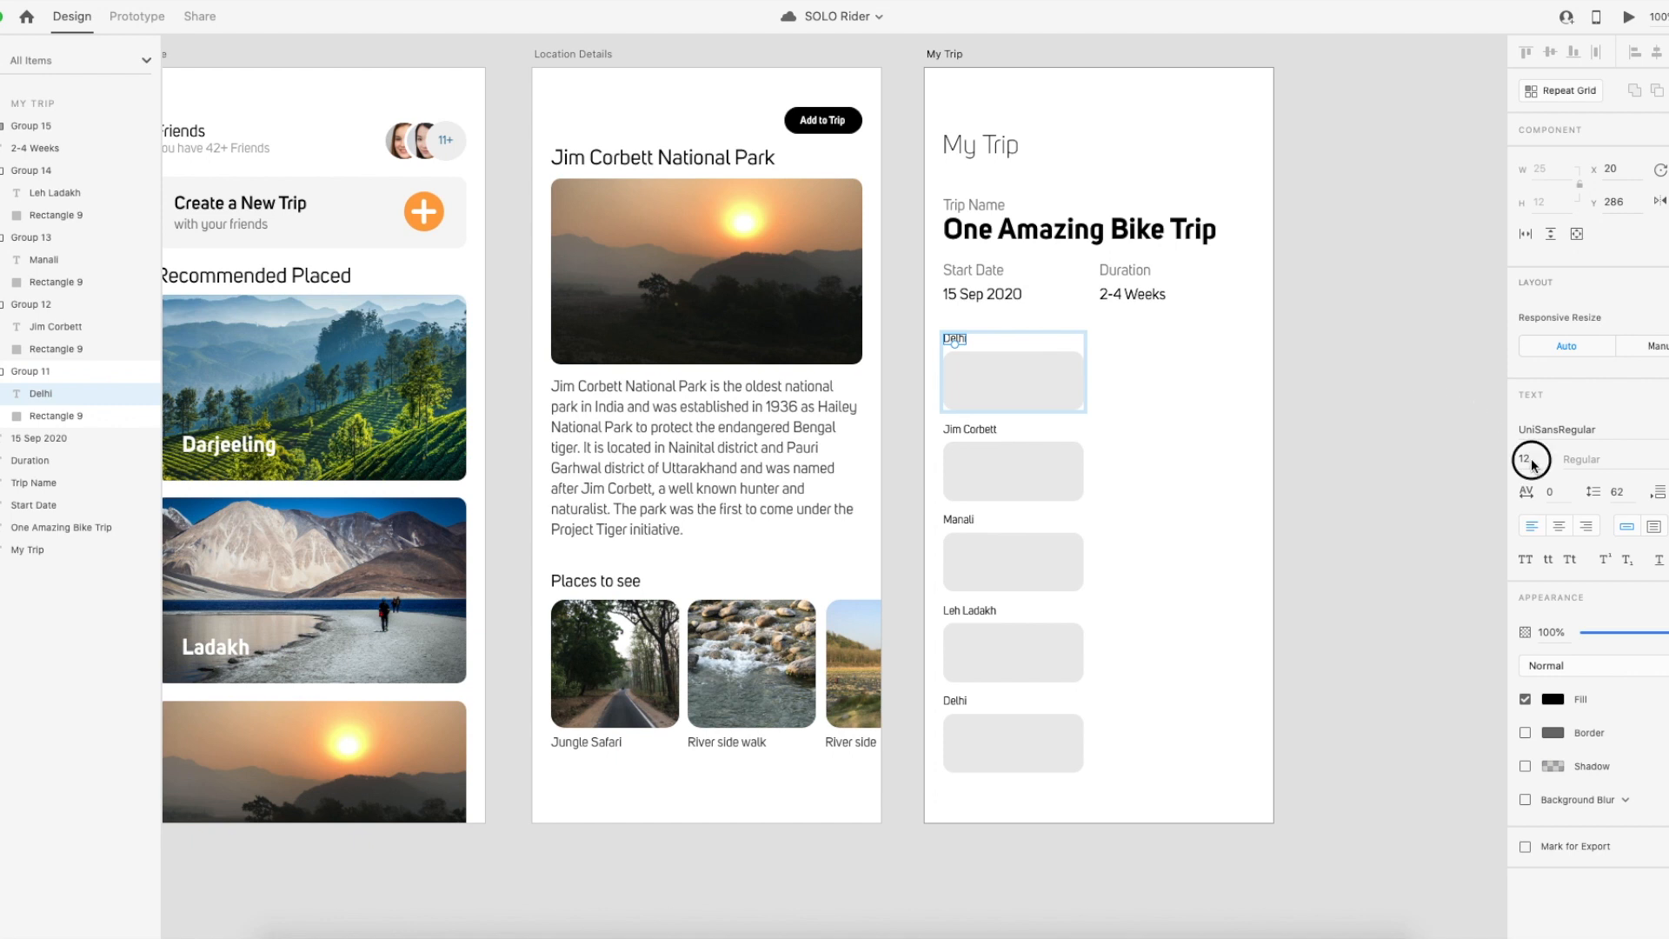
key(Up)
key(Up)
key(Up)
key(Up)
key(Up)
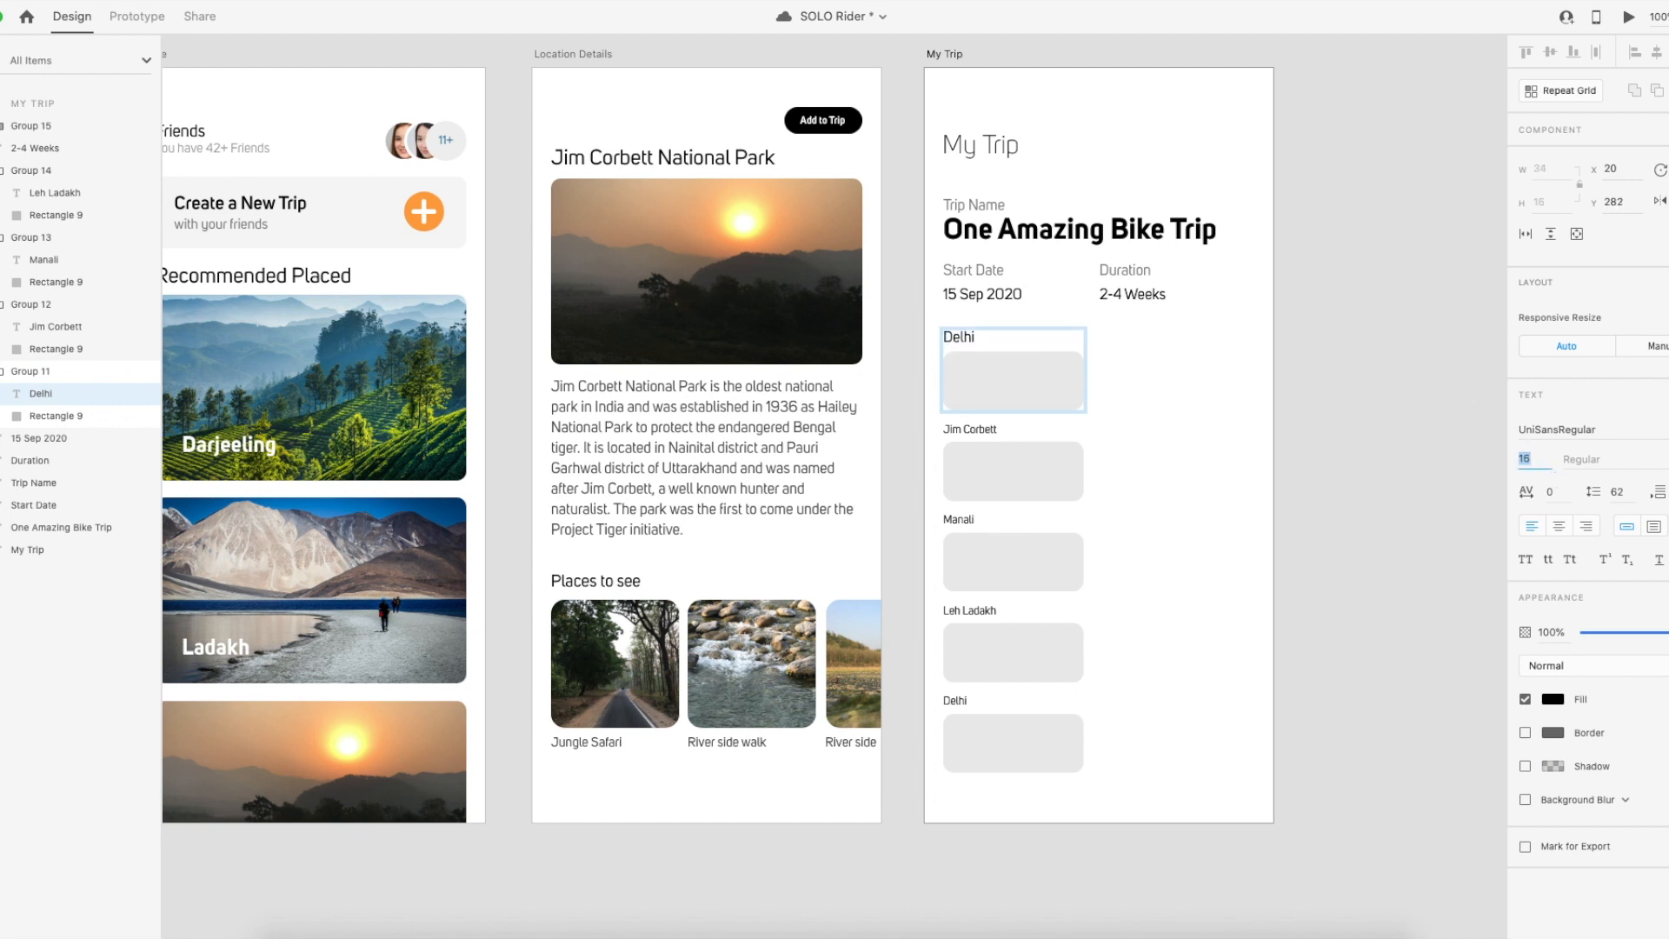
key(Down)
click(1188, 485)
Set the Jim Corbett card's label to font size 16.
double_click(965, 429)
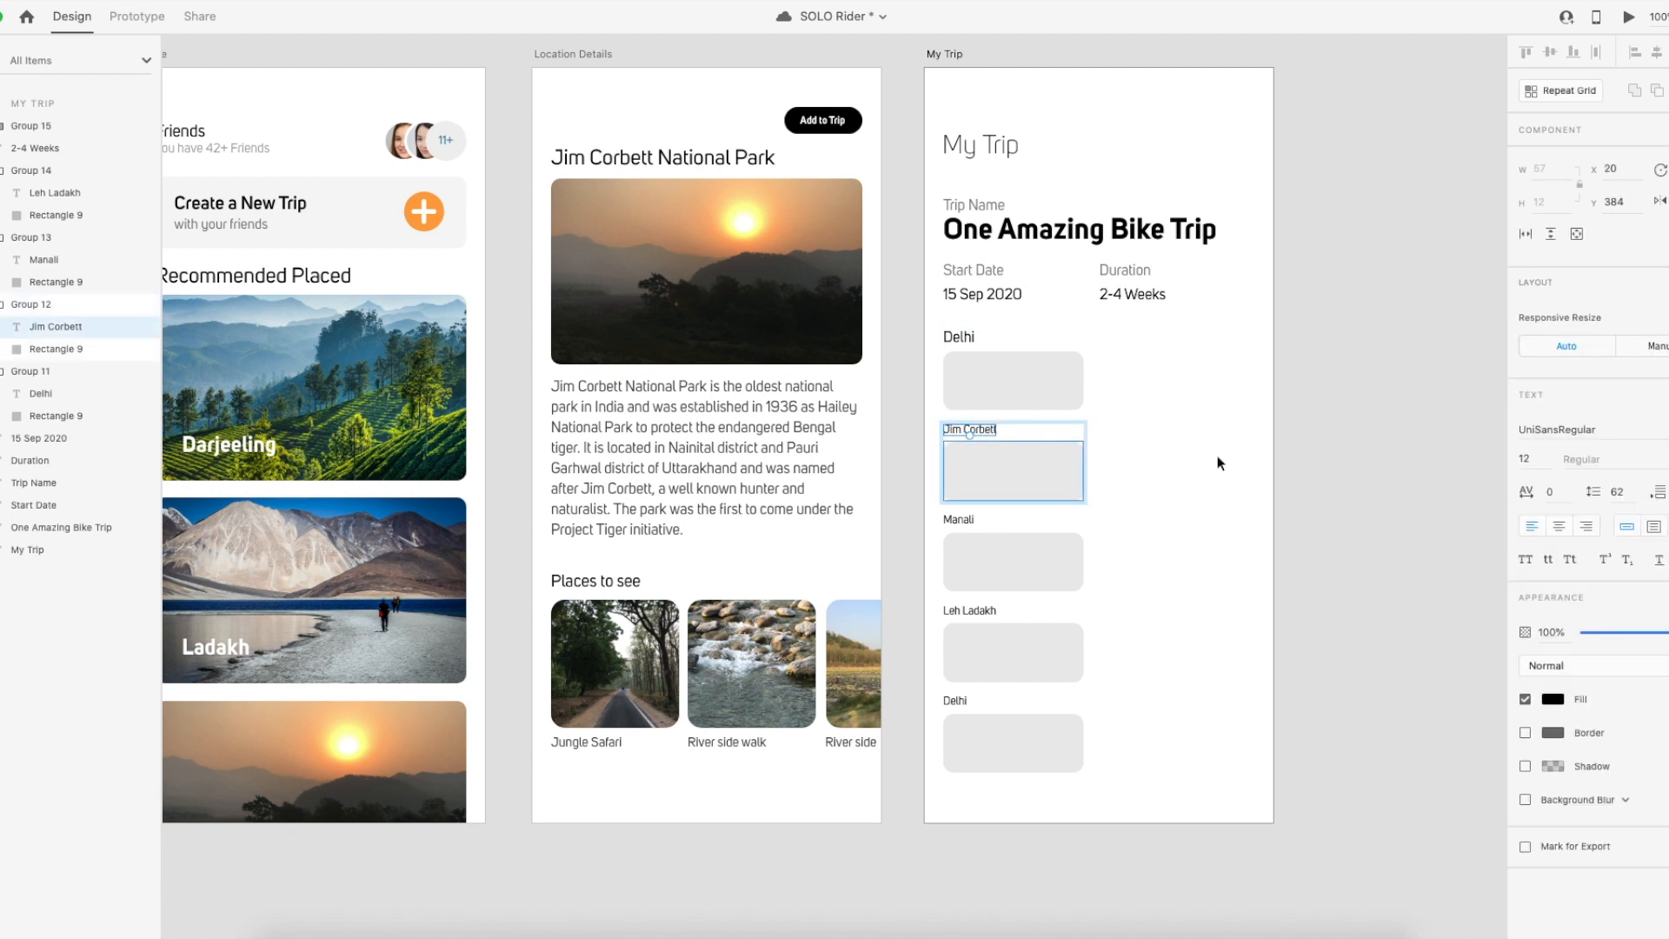
click(1536, 458)
text(16)
key(Return)
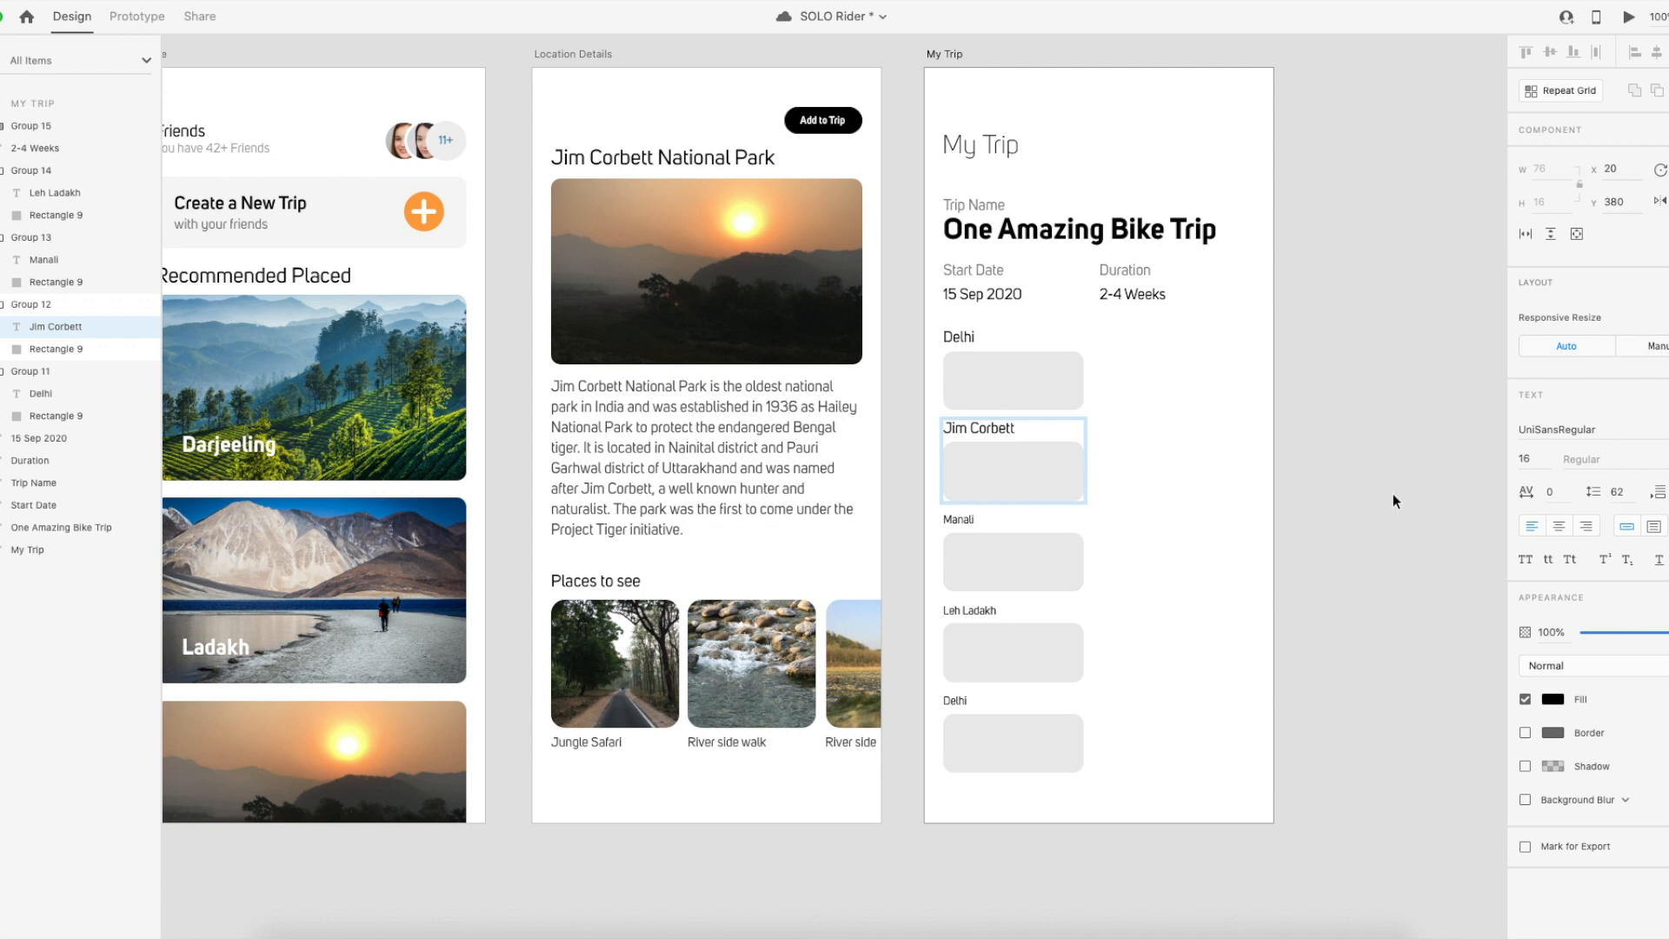
click(1177, 498)
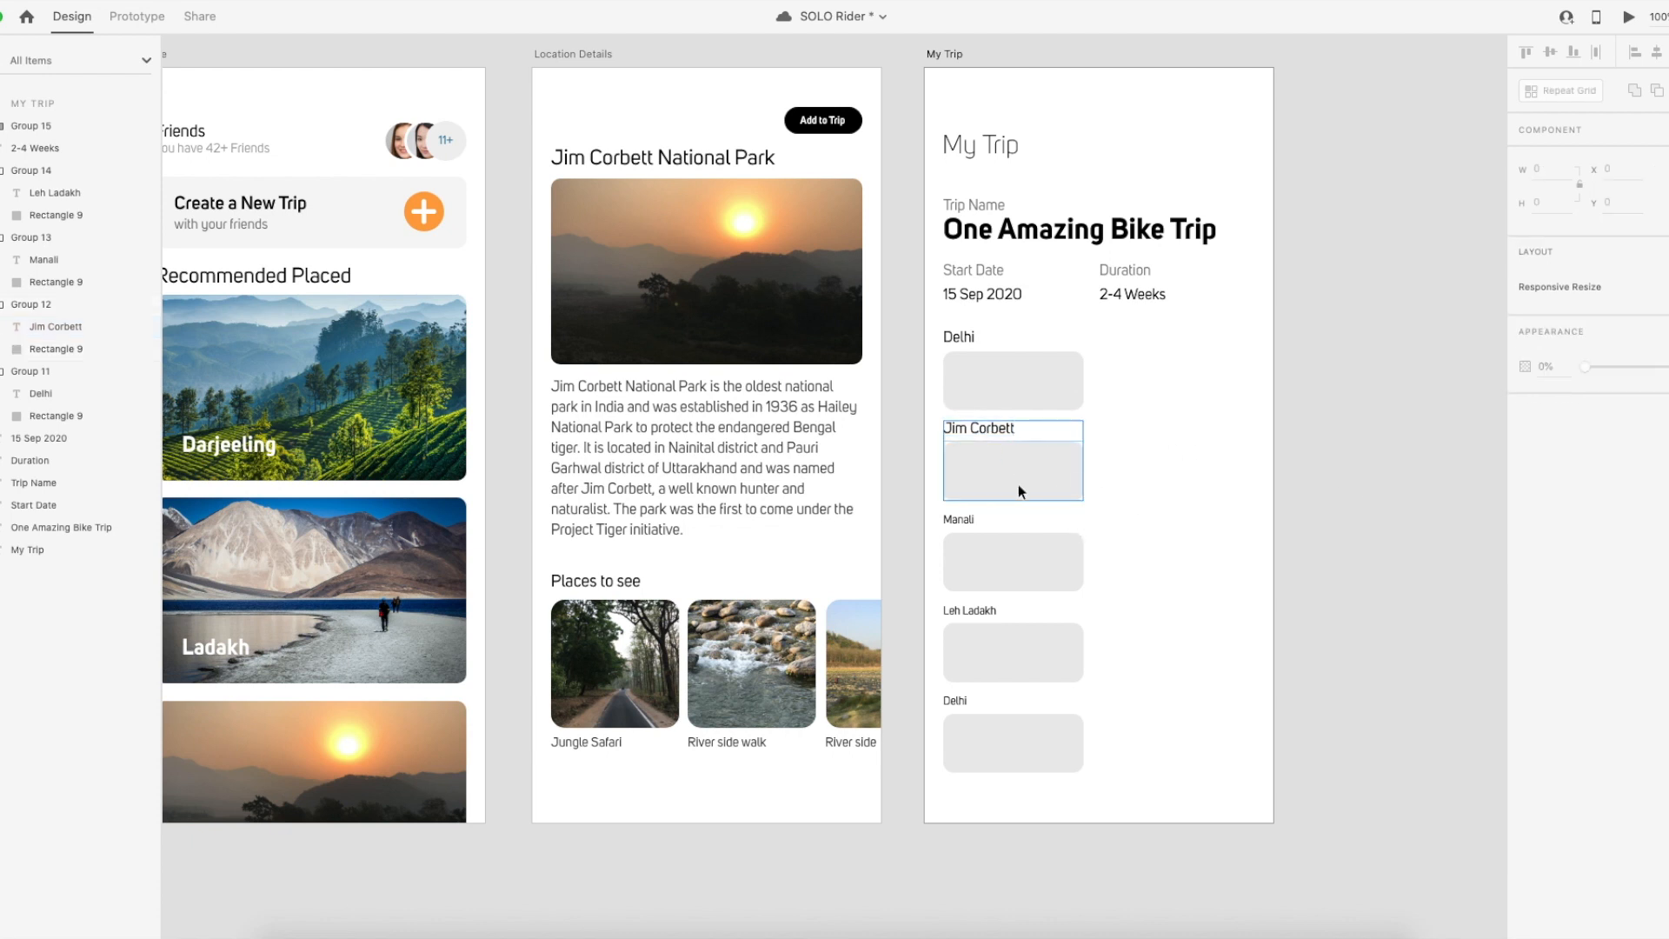
Undo the font size changes on the Delhi and Jim Corbett labels.
key(super+z)
key(super+z)
click(1135, 488)
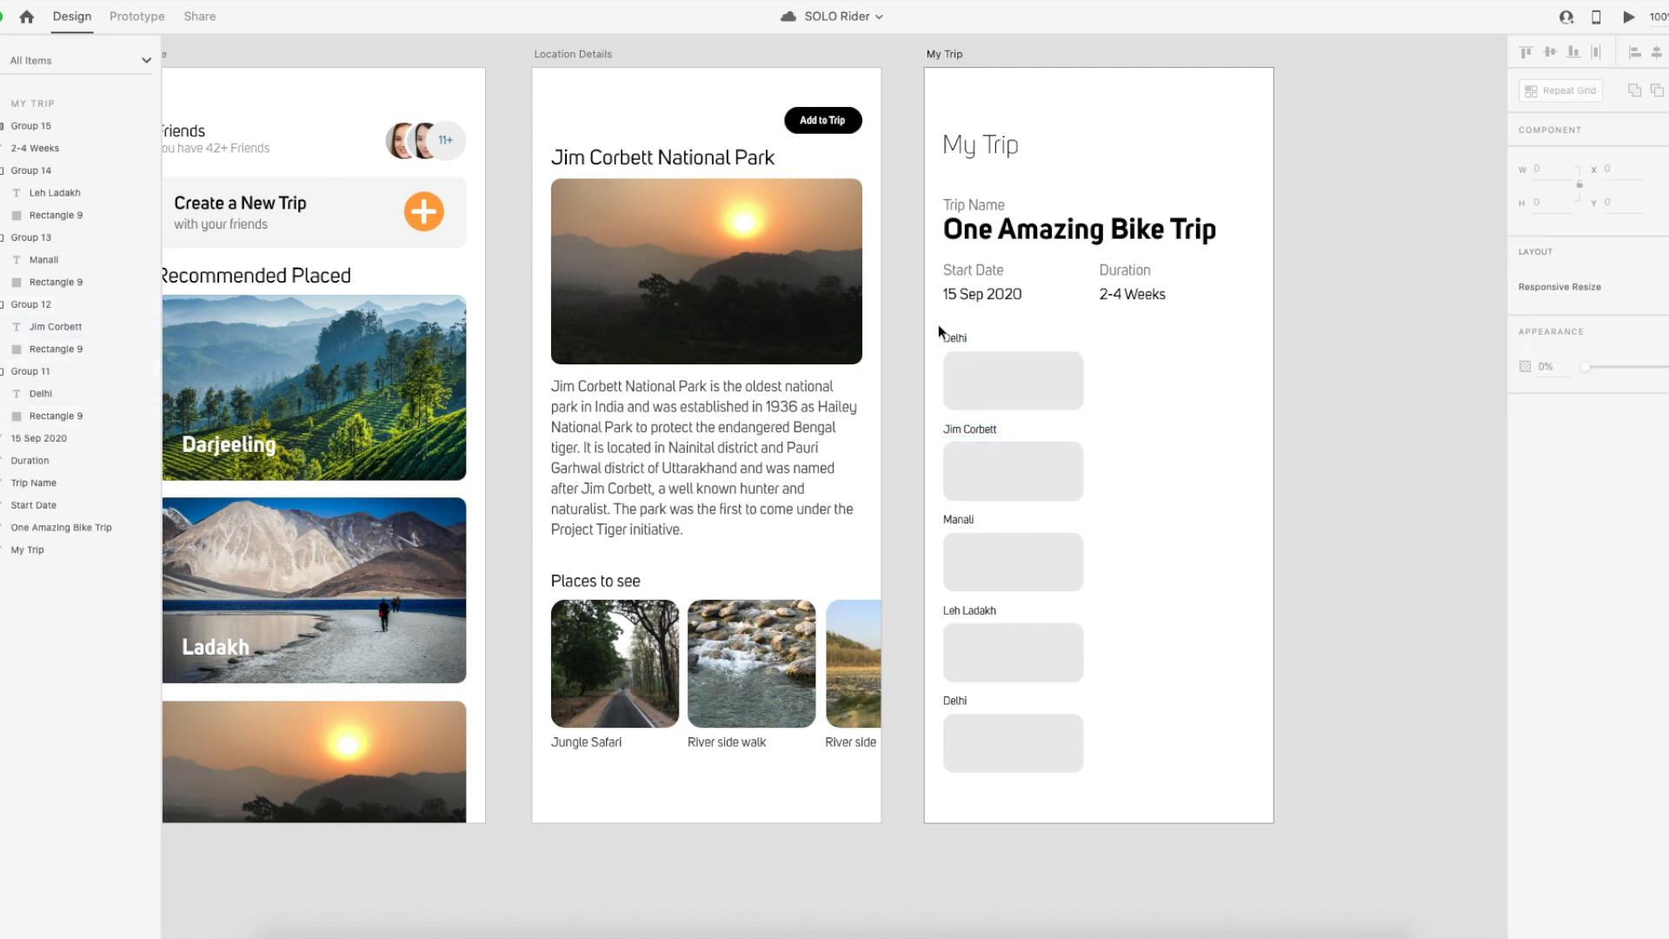
Move all five location cards together to the right, to X 131.
drag(945, 327, 1112, 739)
click(1181, 410)
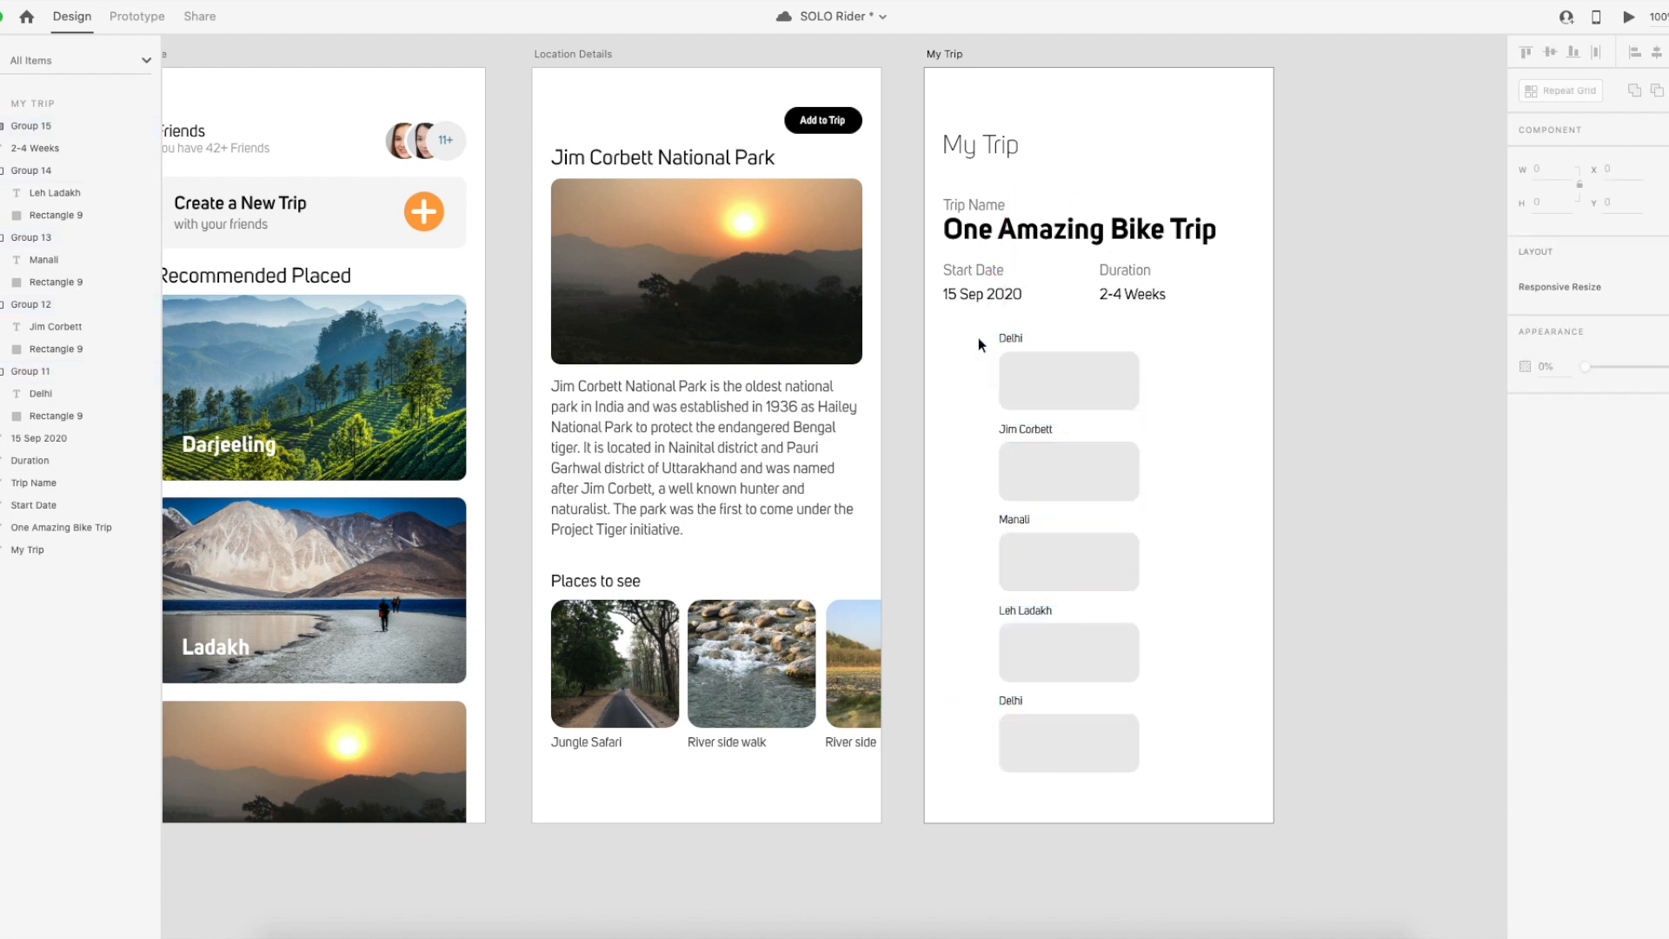
drag(1092, 748, 1138, 756)
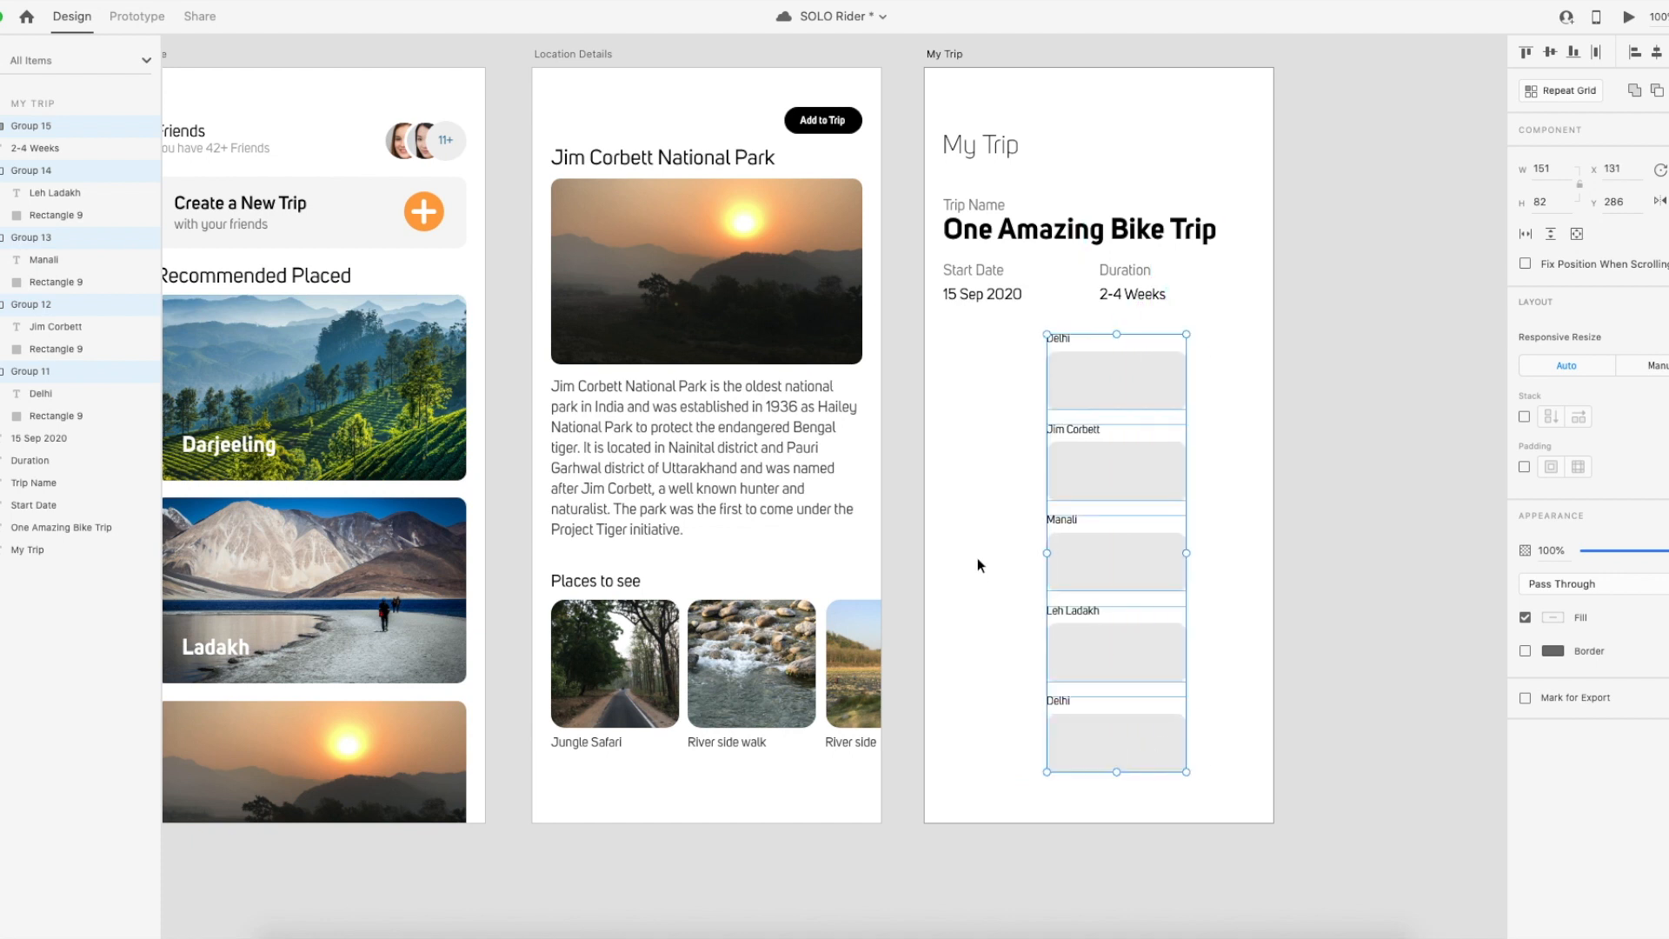
click(979, 561)
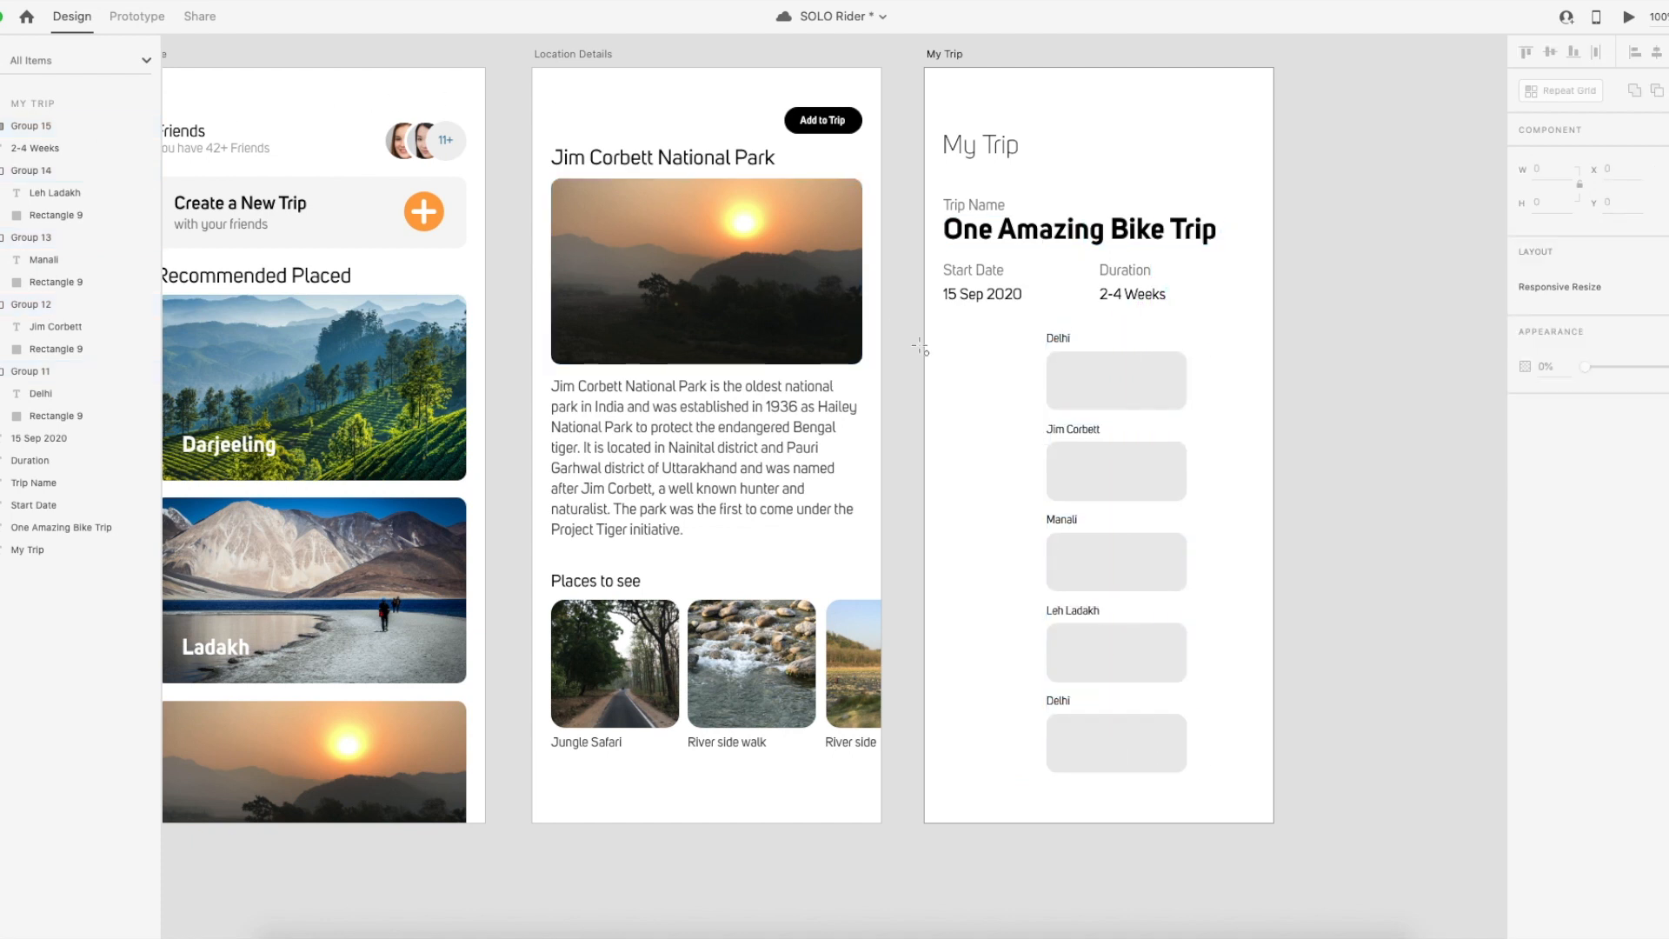
Draw a 16 by 16 circle beside the first Delhi card at X 26, Y 286.
click(960, 346)
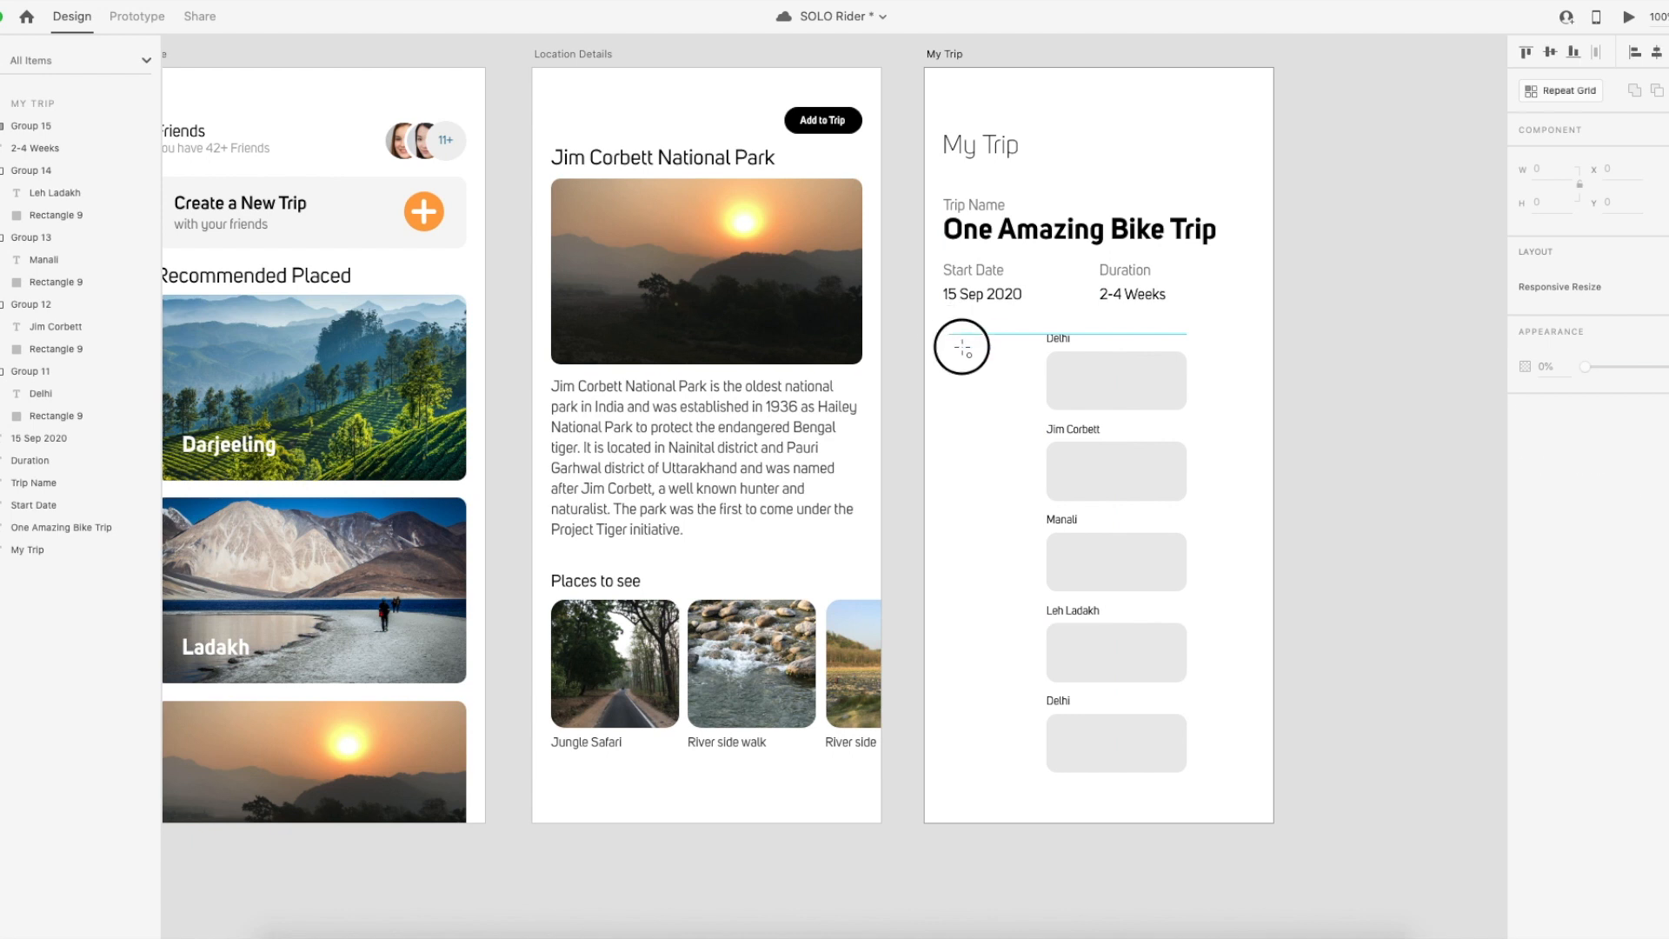
drag(960, 345, 964, 349)
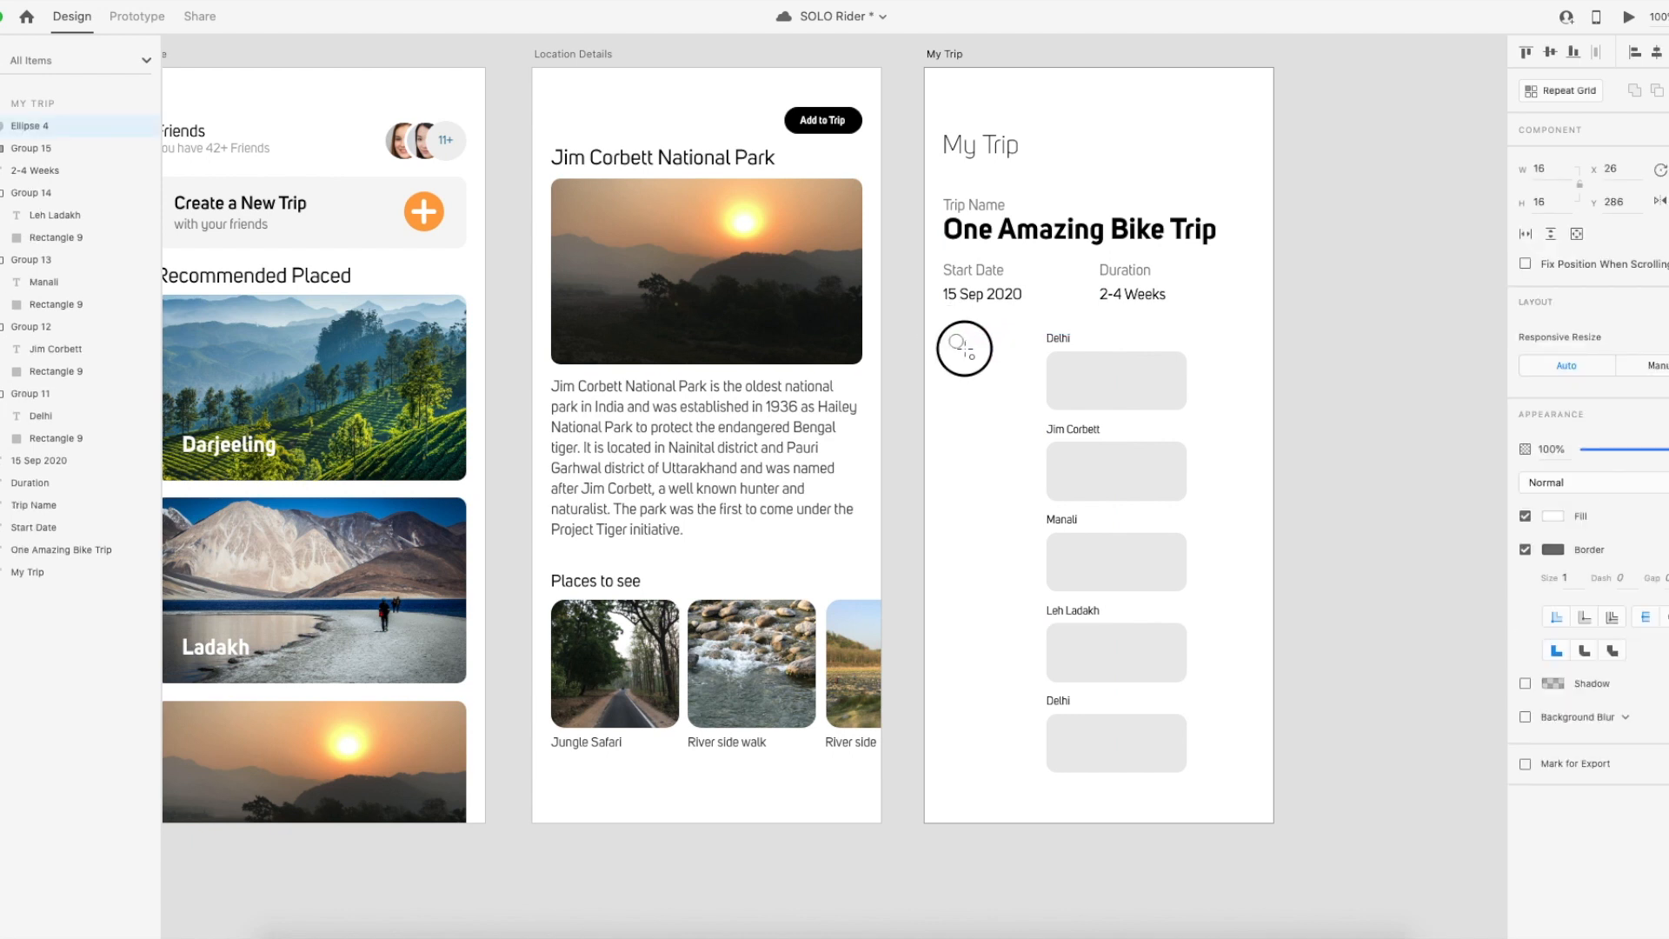
click(977, 358)
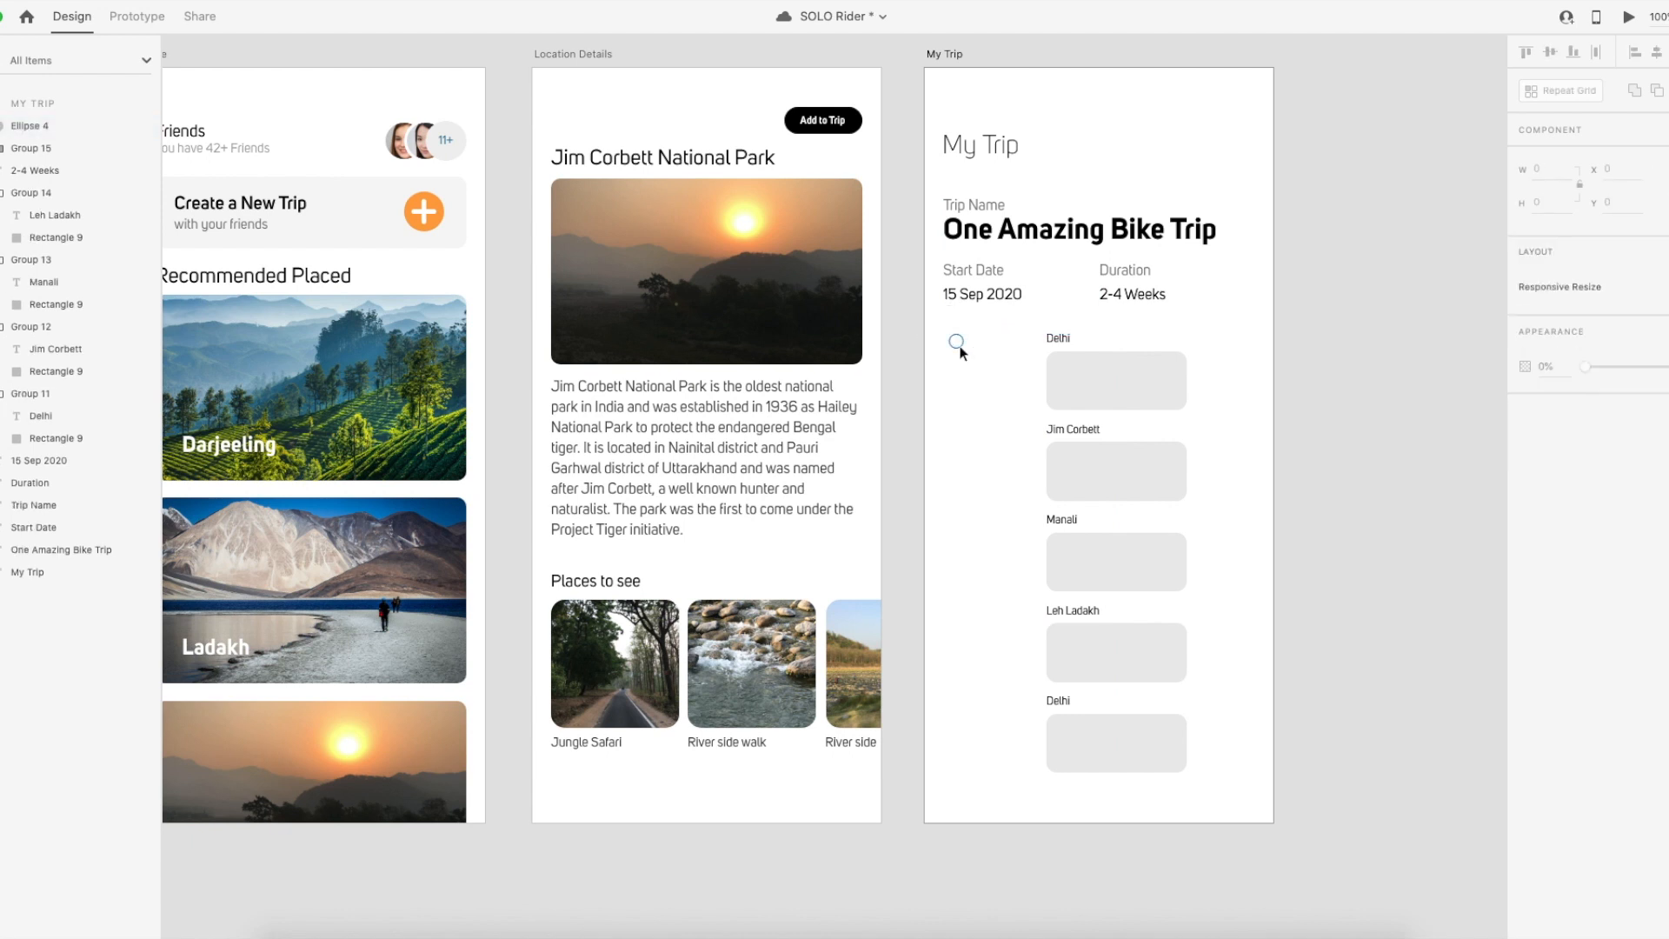
Fill the small circle with the orange sampled from the Create a New Trip plus button and remove its border.
click(956, 342)
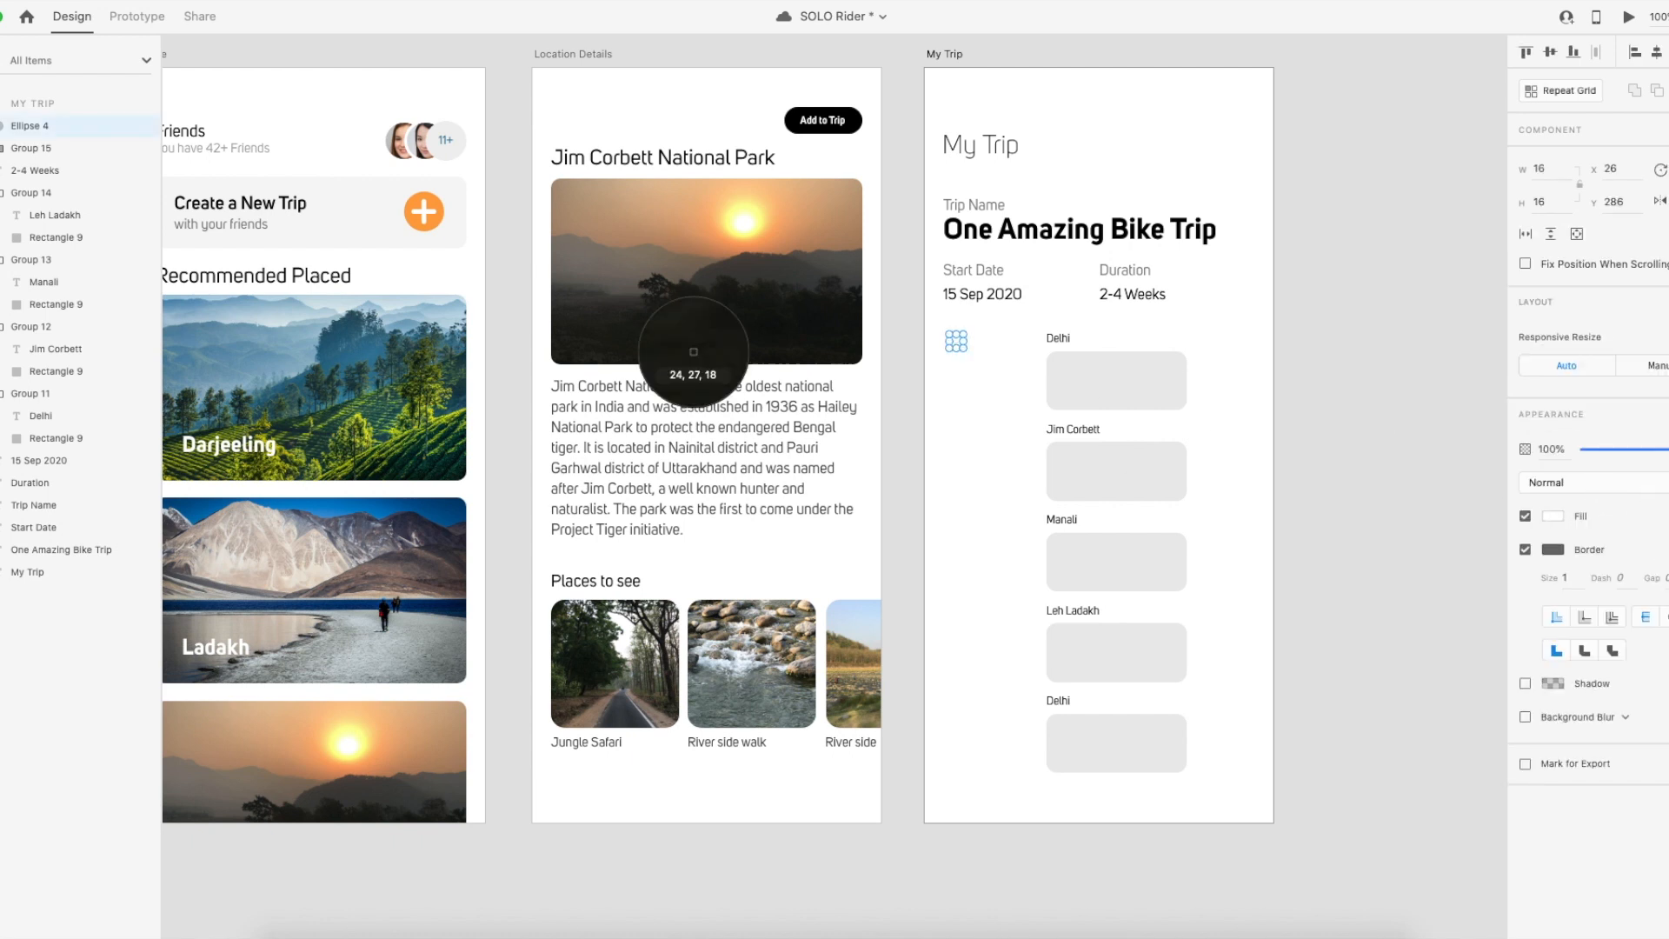
click(431, 222)
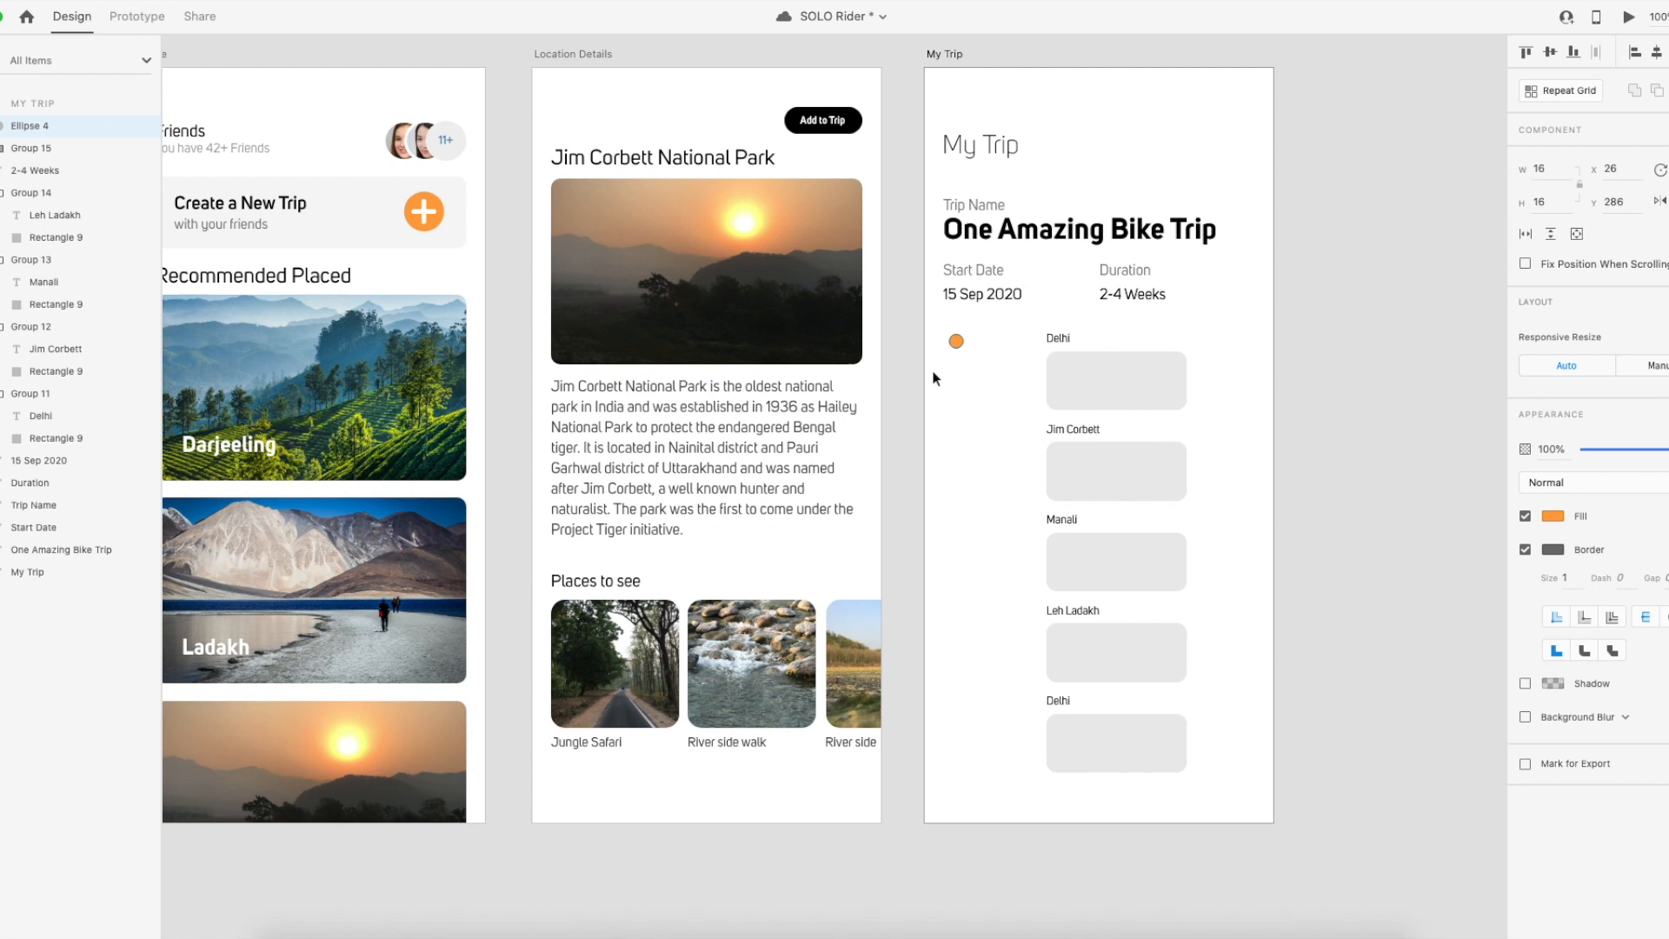
click(1525, 549)
click(962, 400)
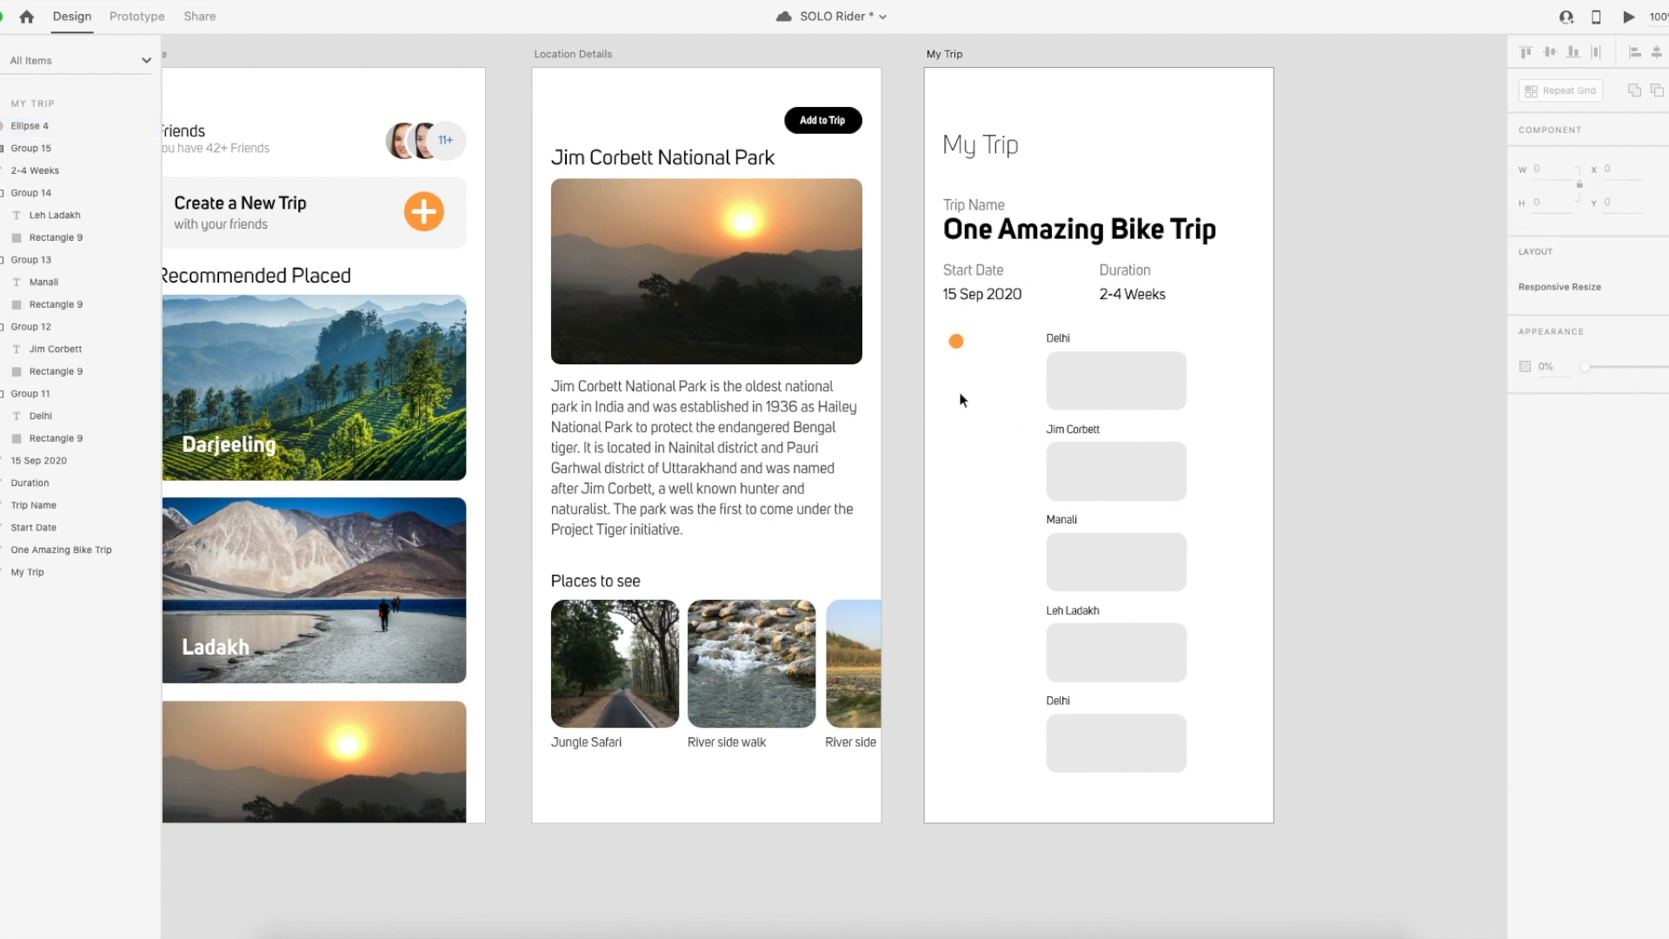
click(956, 341)
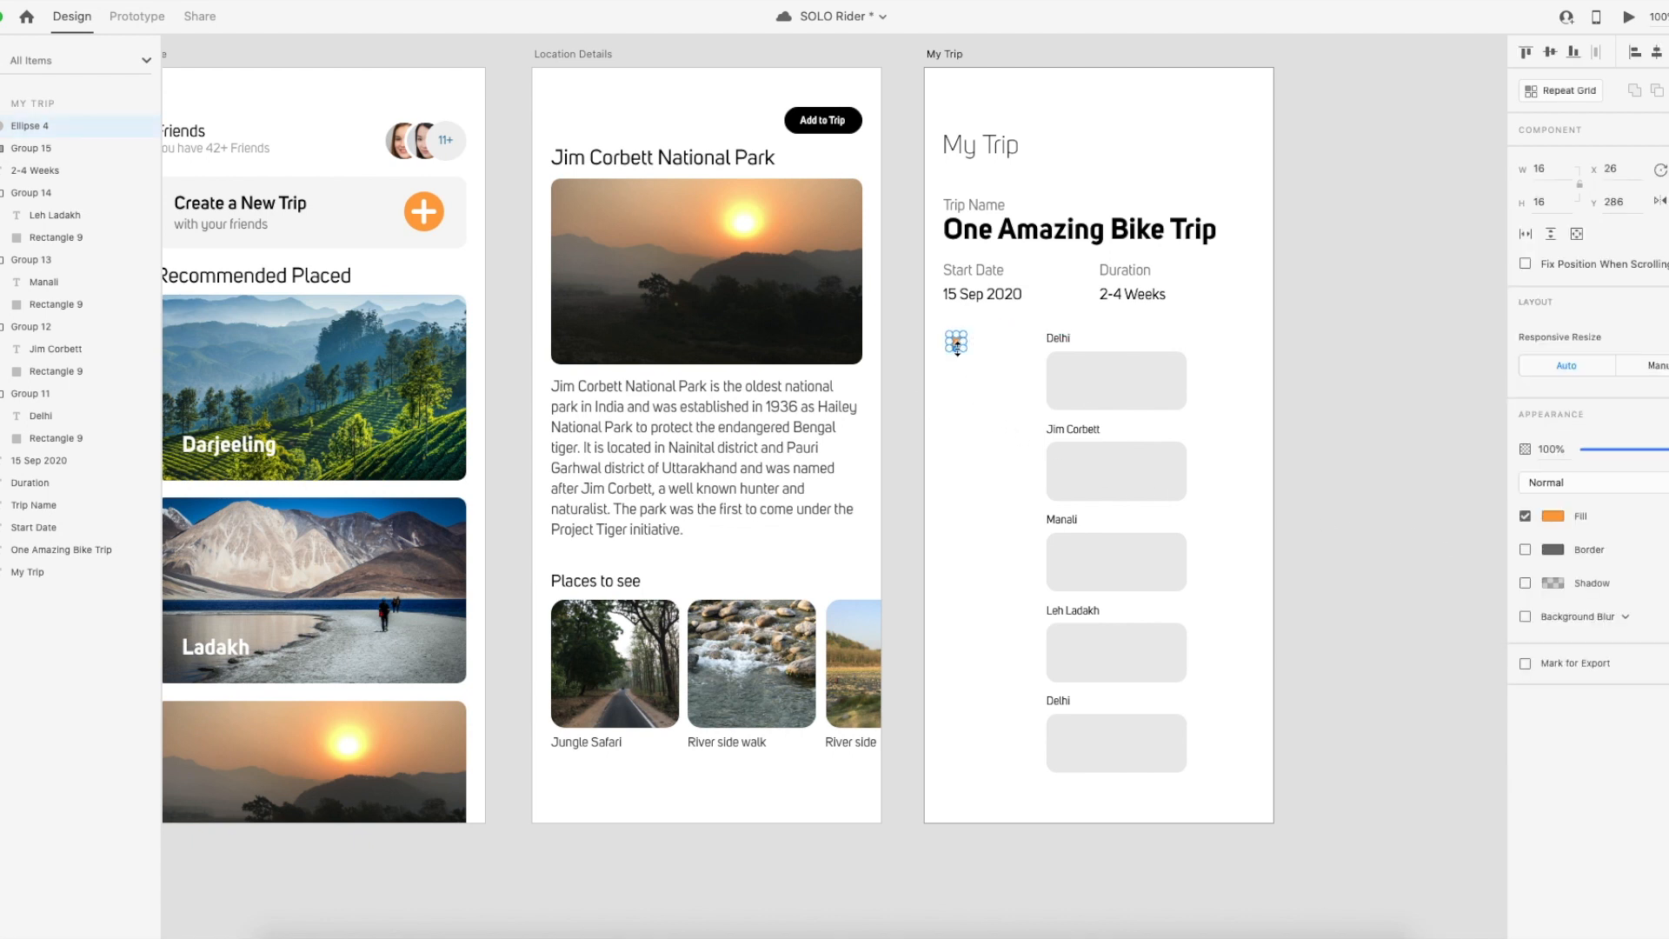
Duplicate the orange circle down the same column, placing one copy beside each remaining location card, the last at Y 675.
drag(957, 341, 970, 706)
click(1000, 428)
click(986, 522)
click(994, 572)
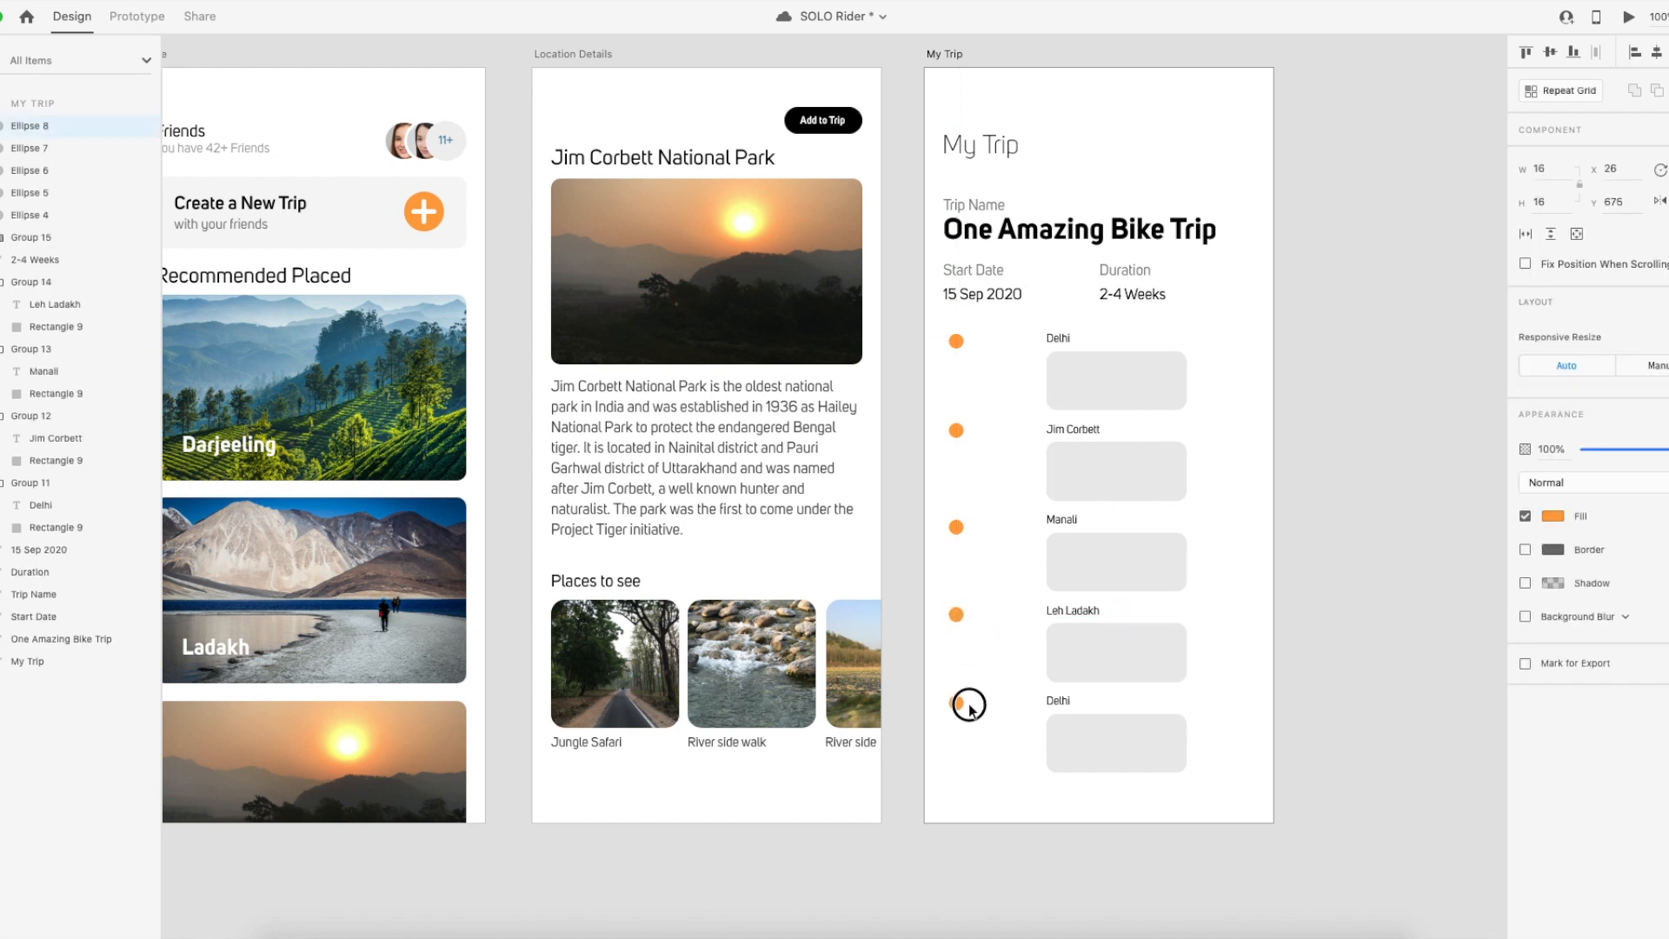
click(996, 647)
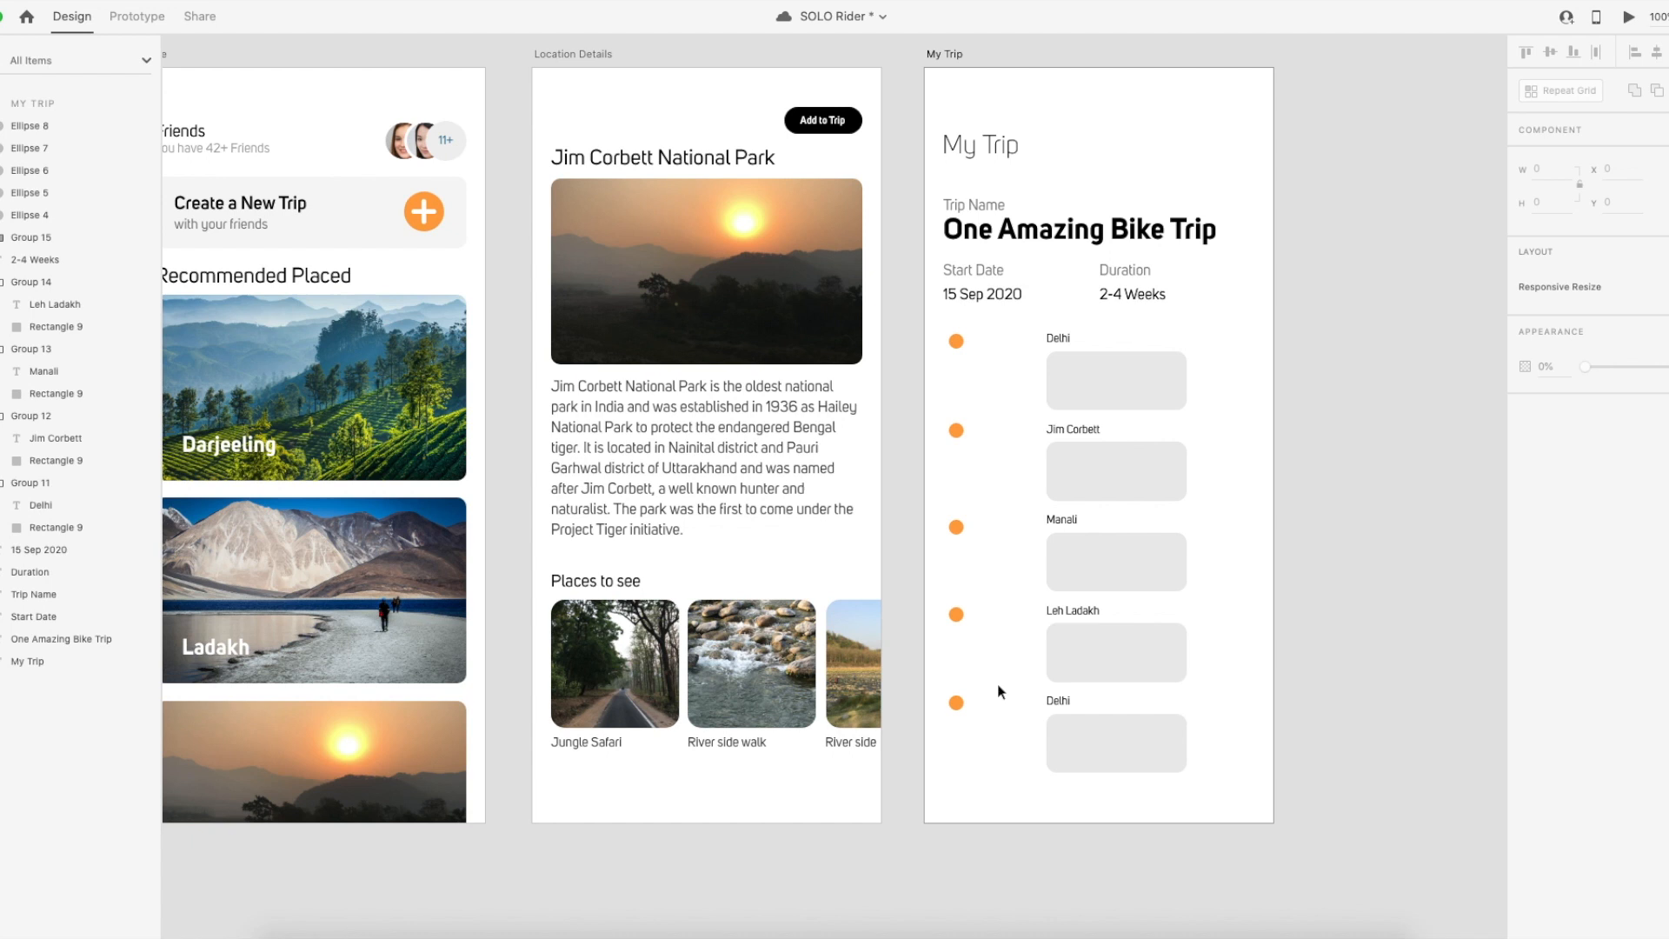
Change the fill of all five timeline circles to black, #000000.
click(959, 706)
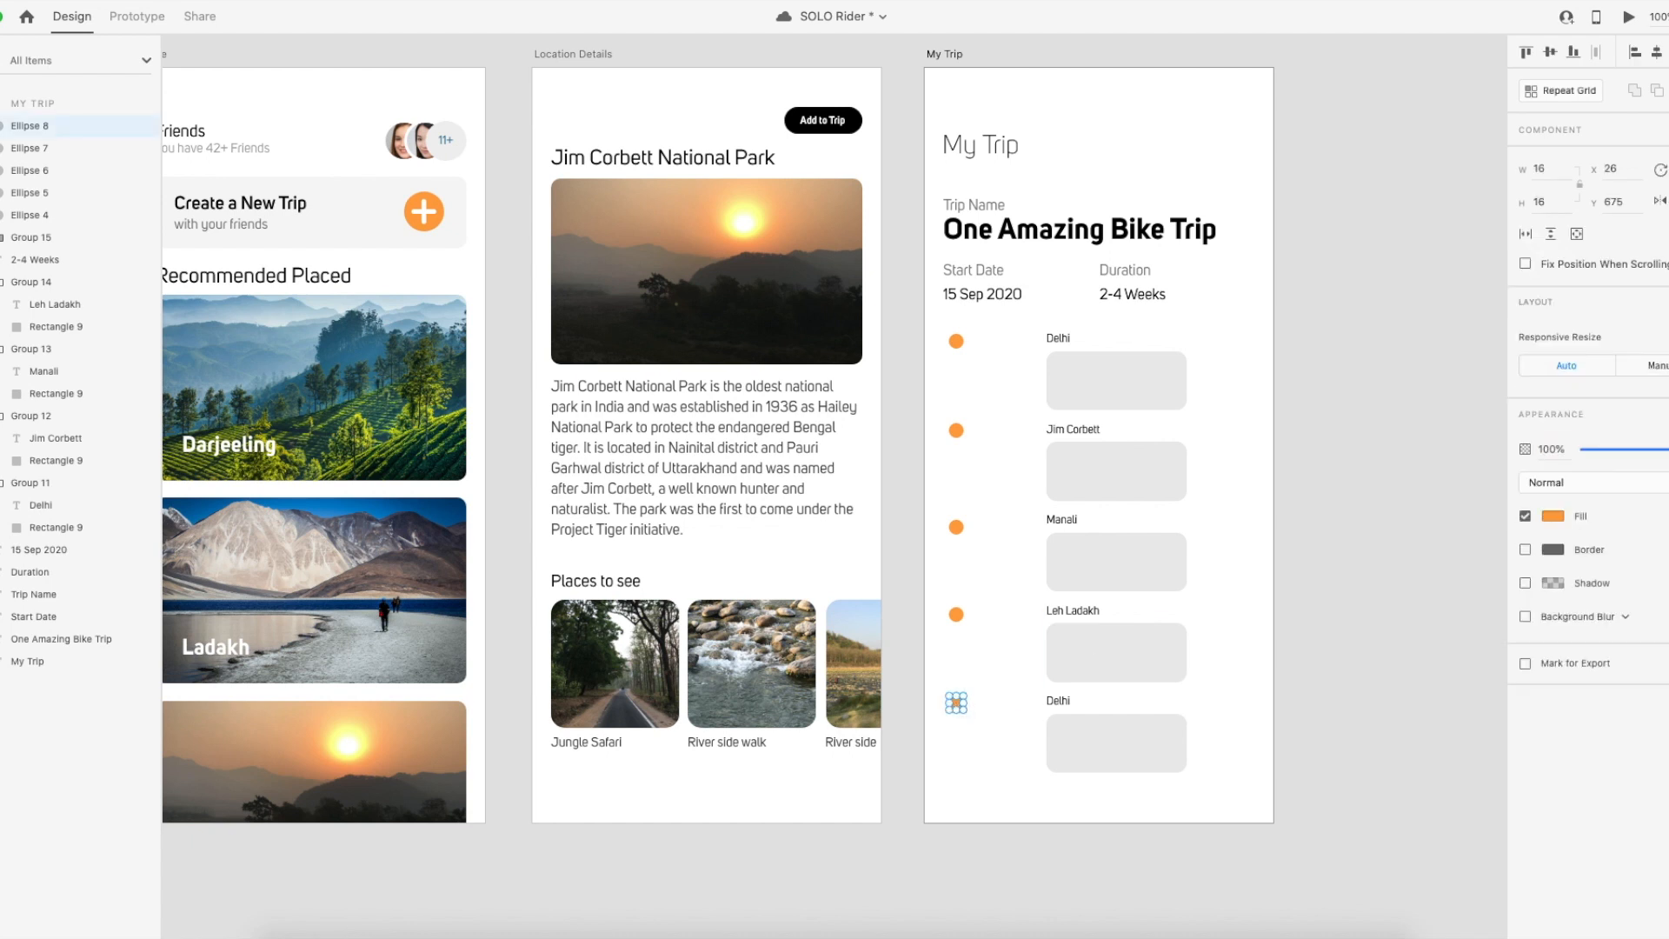
click(1553, 516)
drag(1369, 563, 1223, 608)
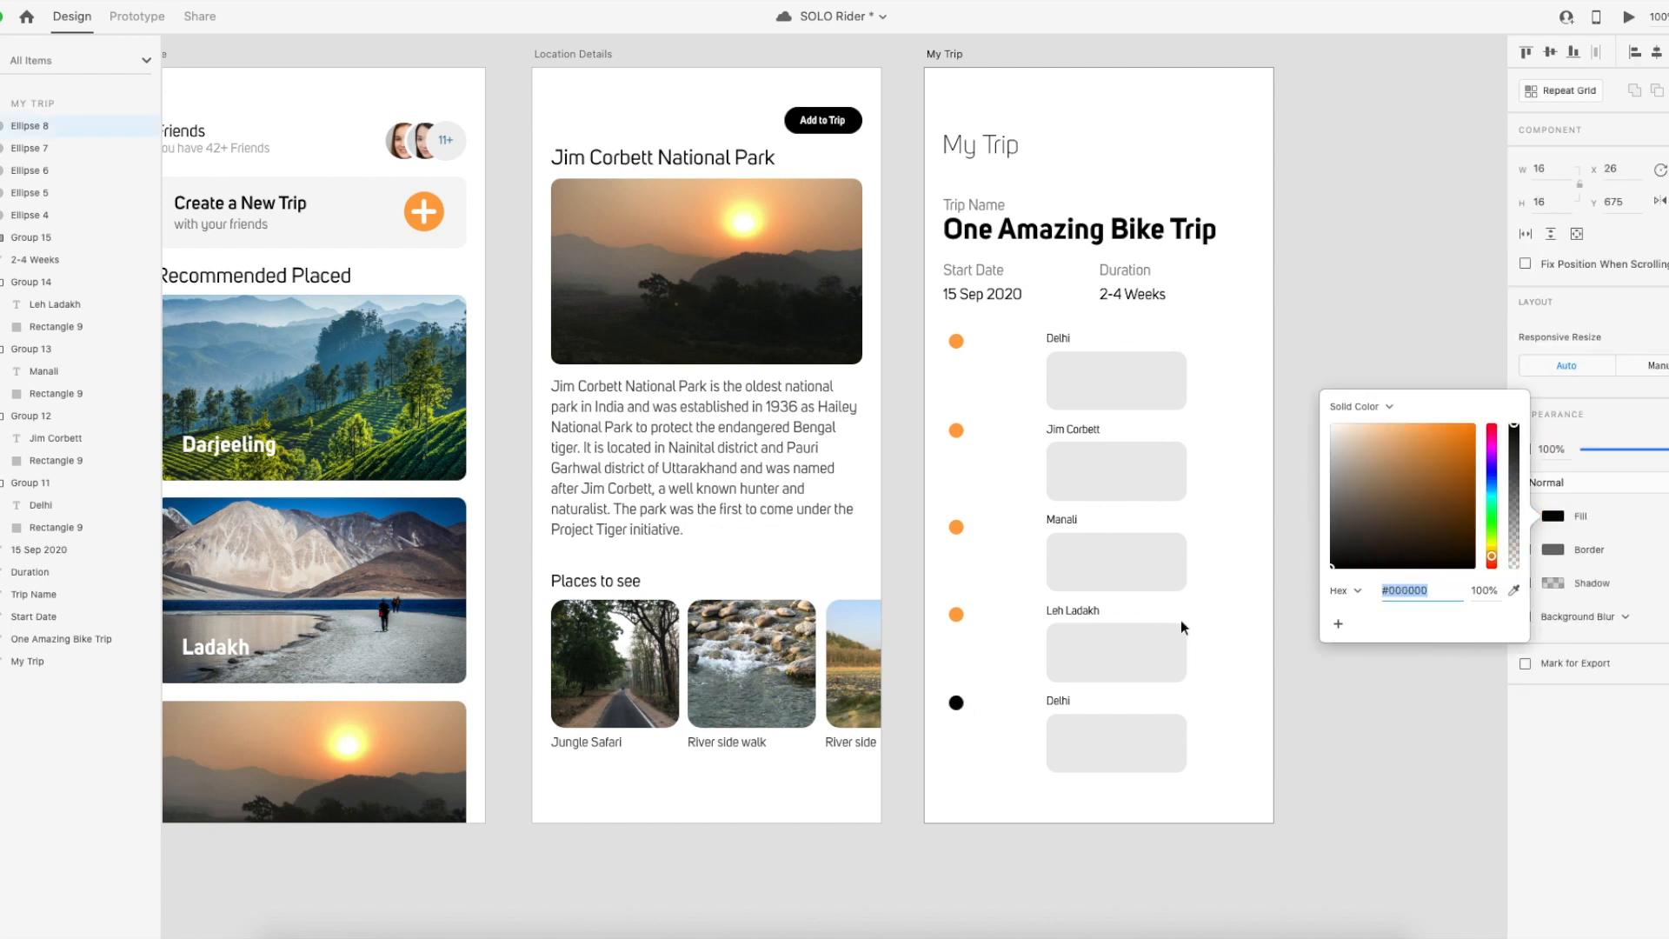
click(1015, 648)
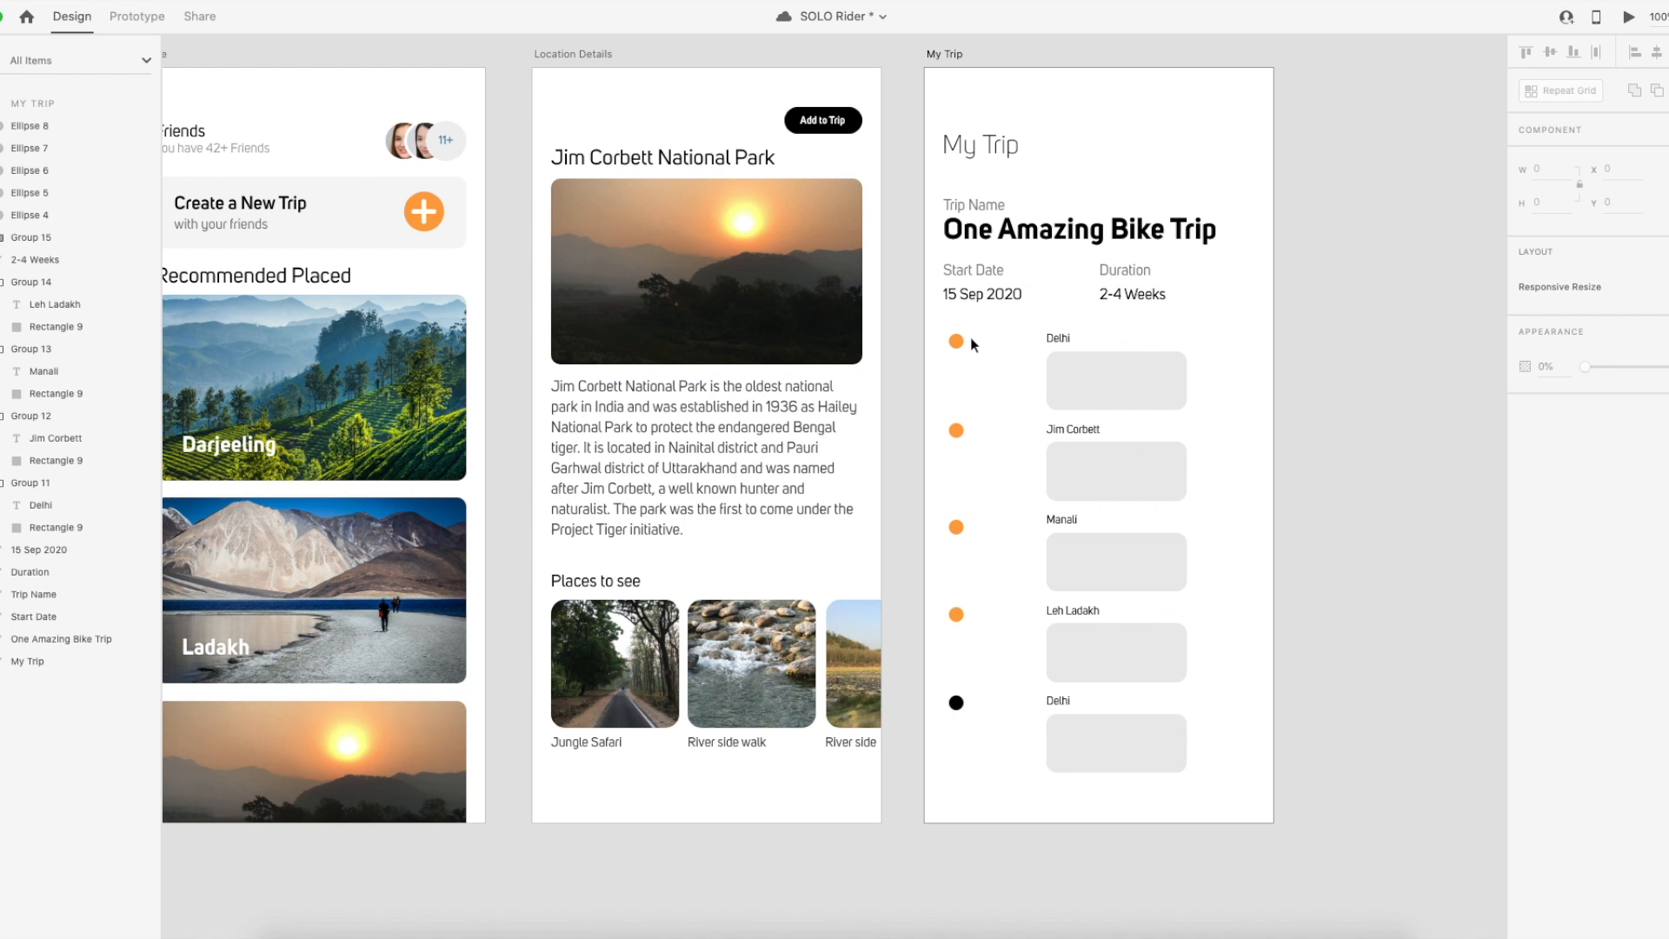
drag(972, 336, 931, 645)
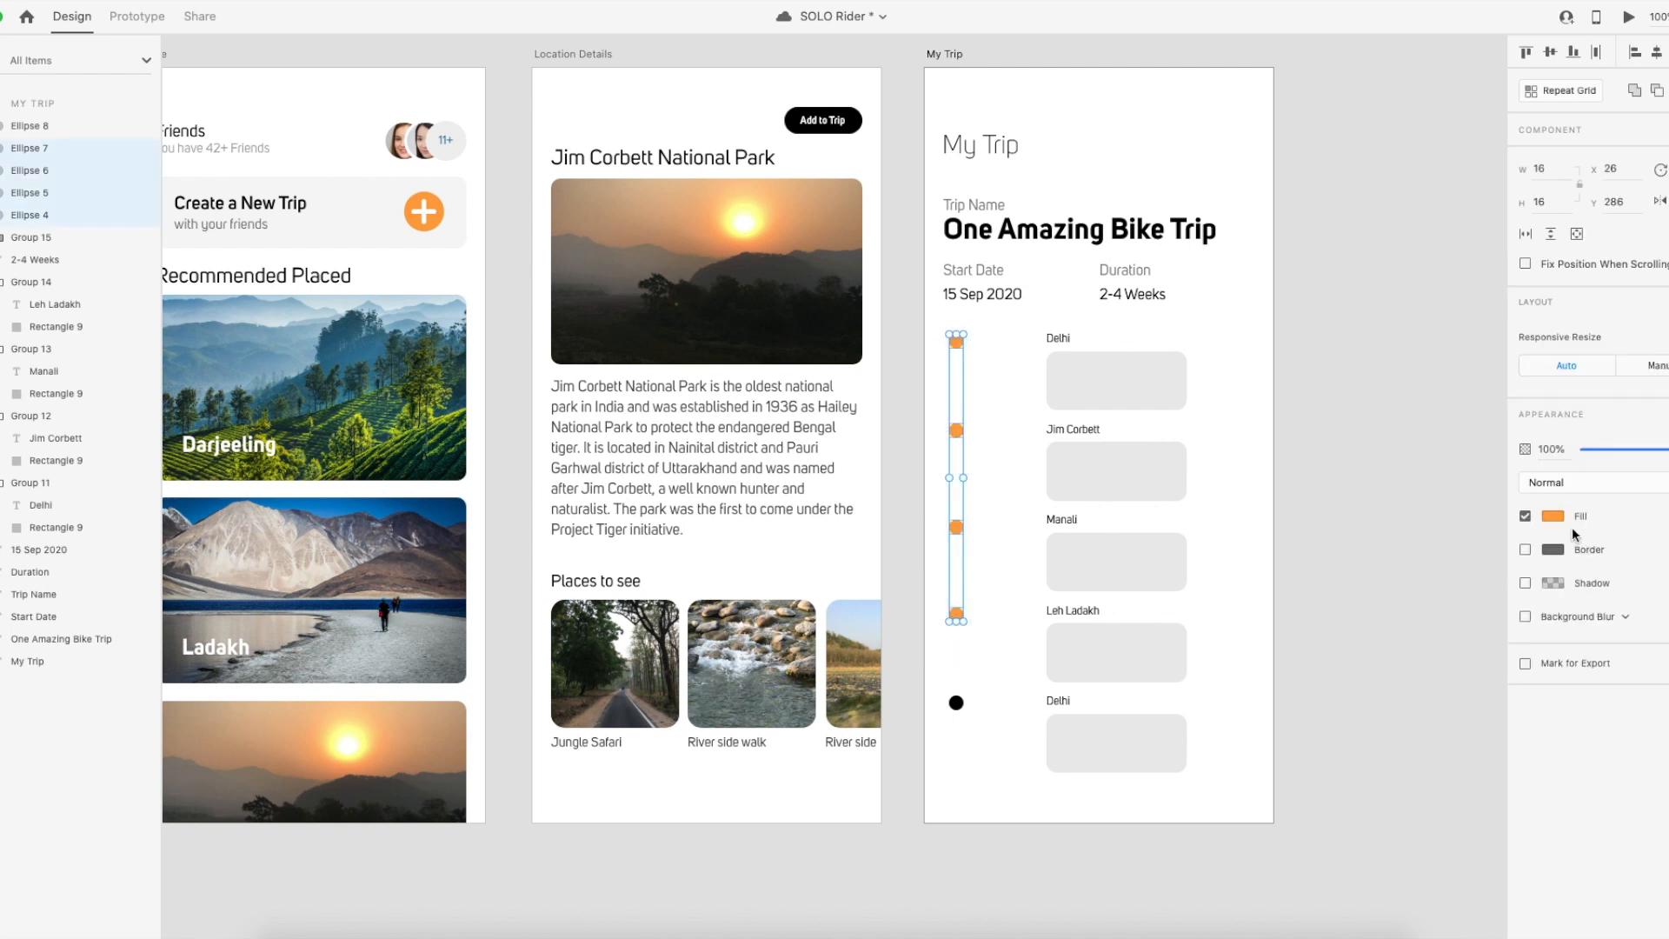
click(1551, 516)
drag(1352, 556, 1307, 597)
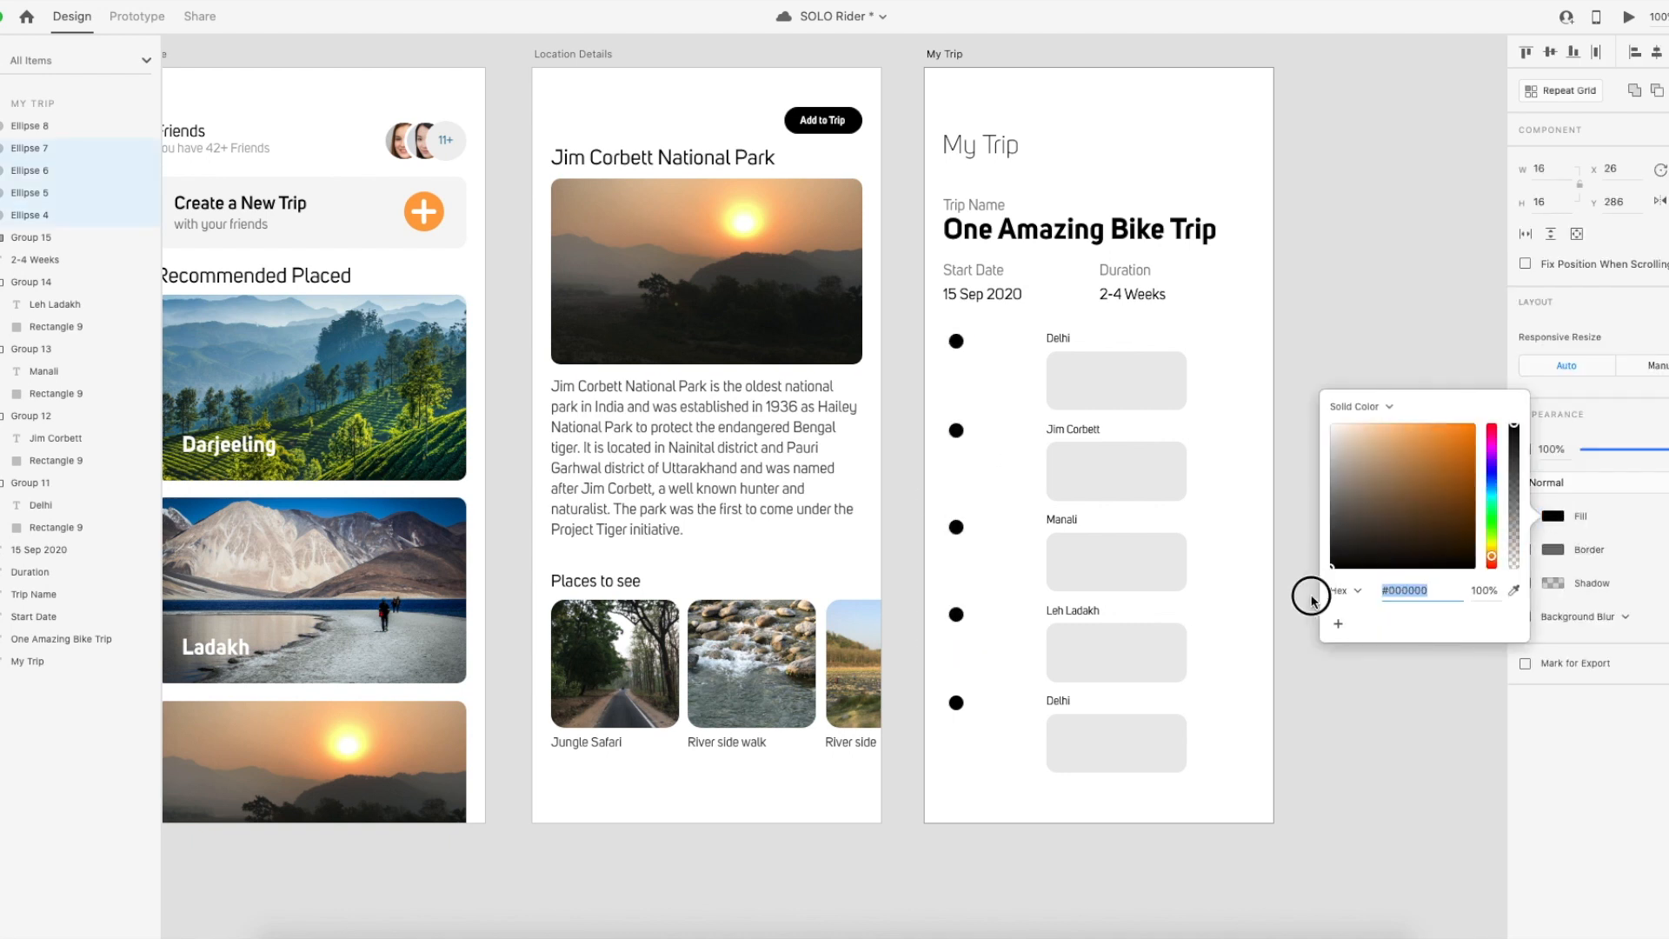
click(993, 526)
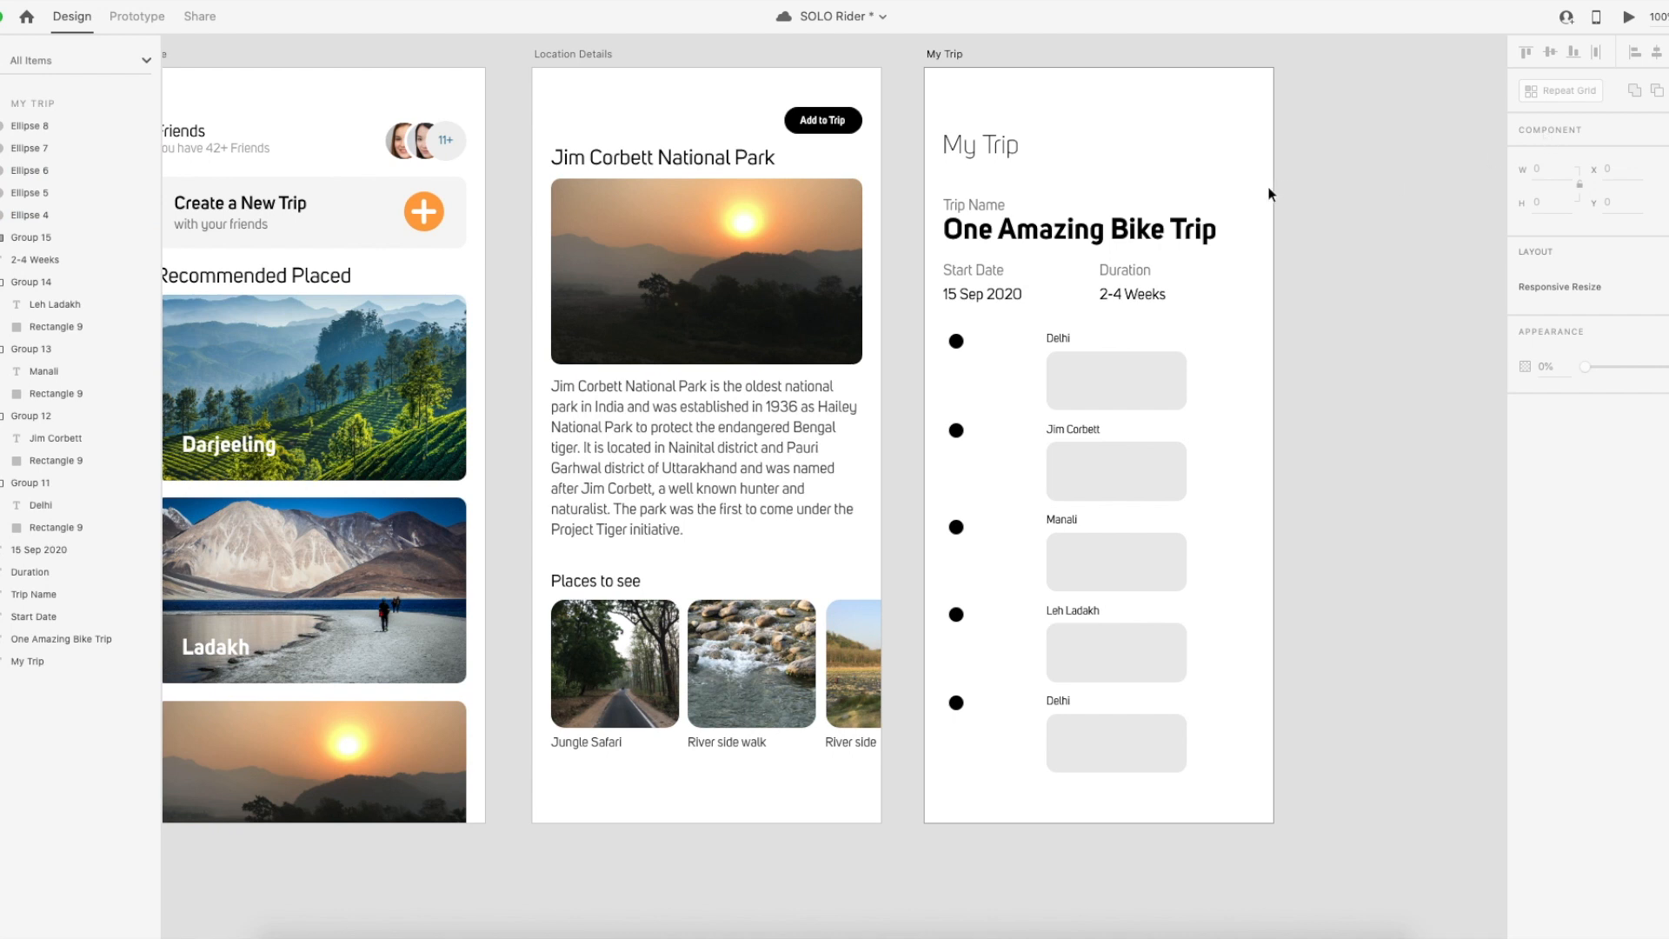
Add a size 16 text label reading "Start" beside the first timeline circle, at about X 53, Y 294.
key(t)
click(975, 361)
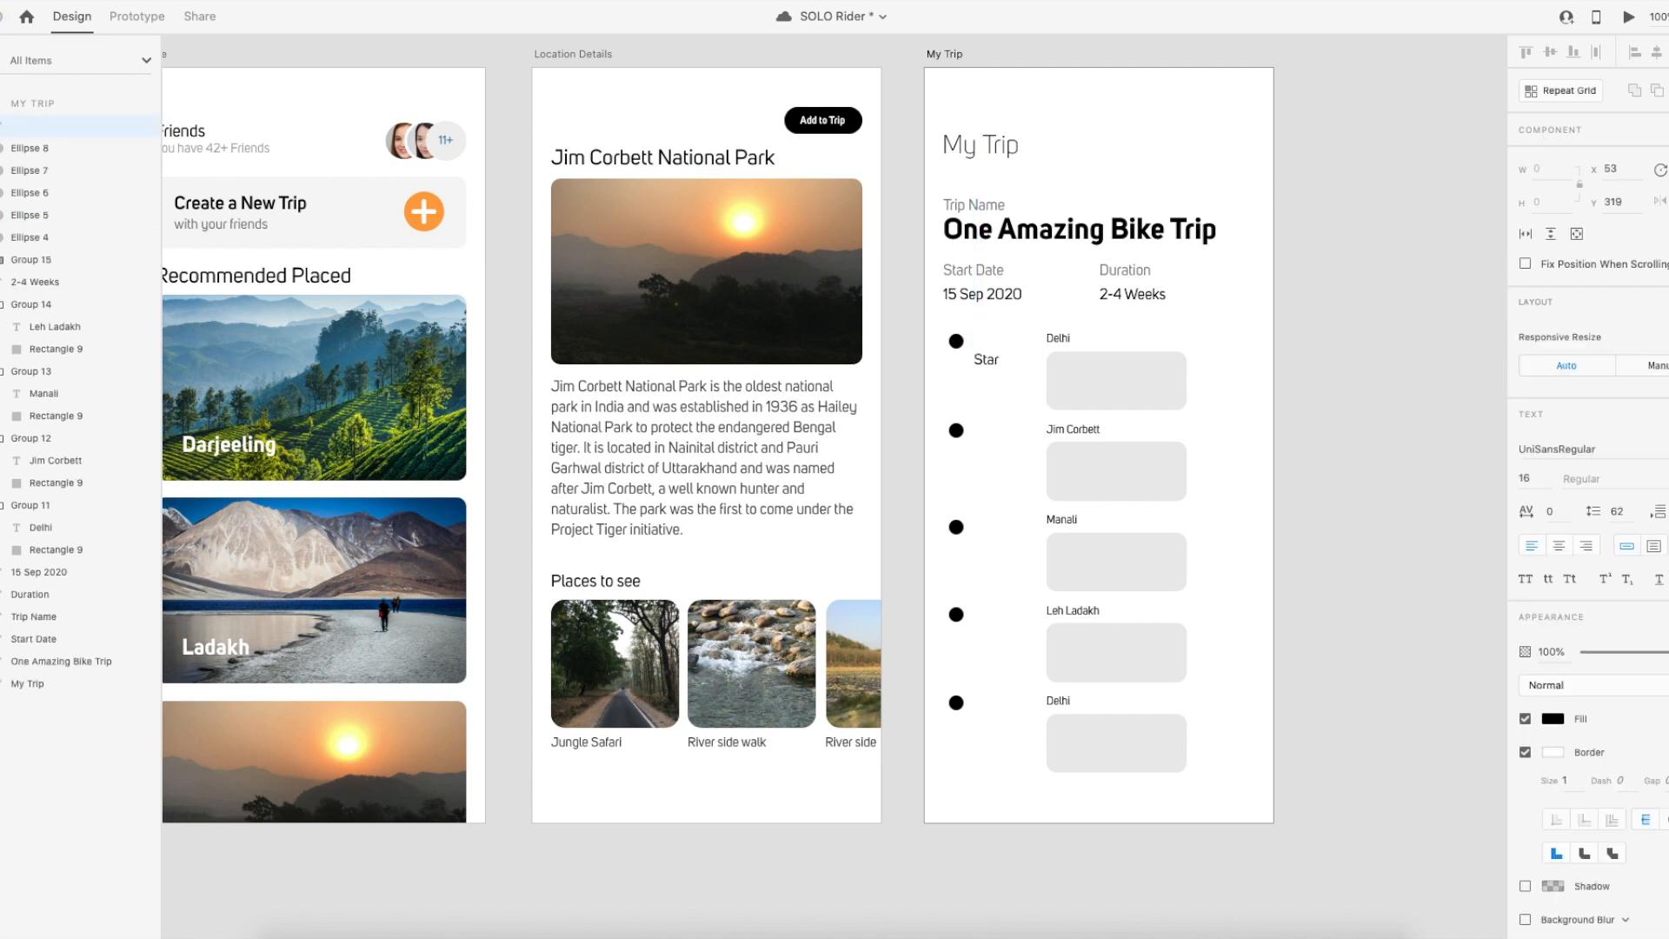
key(Escape)
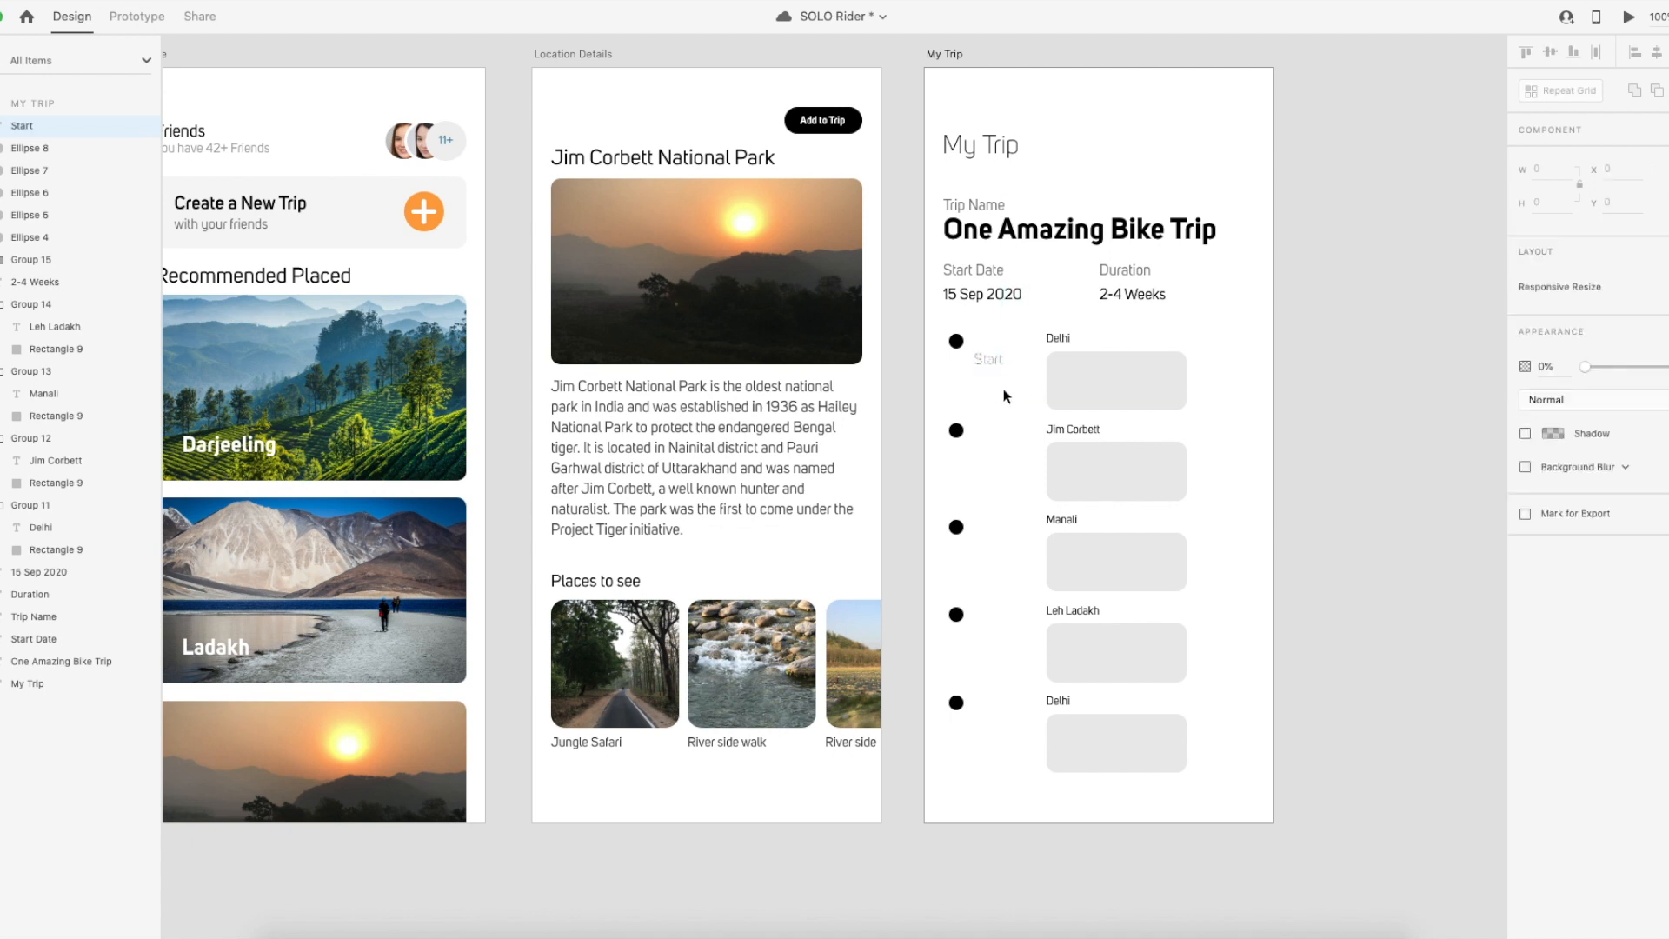
drag(994, 364, 992, 353)
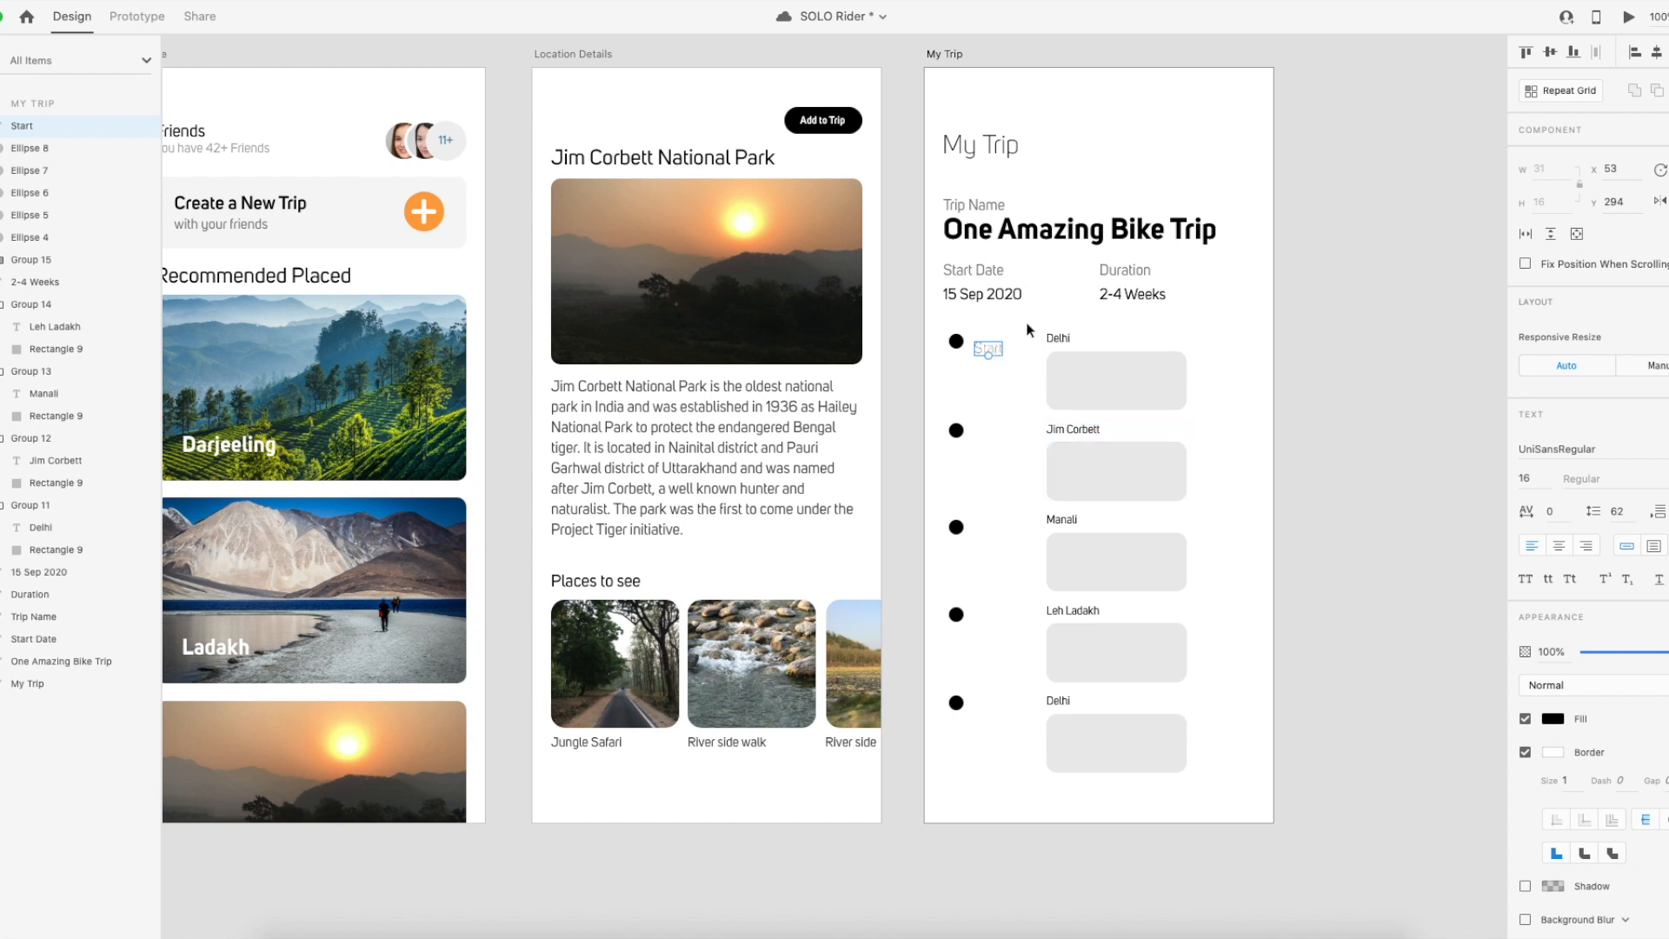
Remove the Start label's border and move it closer to the first circle, to X 47, Y 288.
scroll(1002, 351, up, 6)
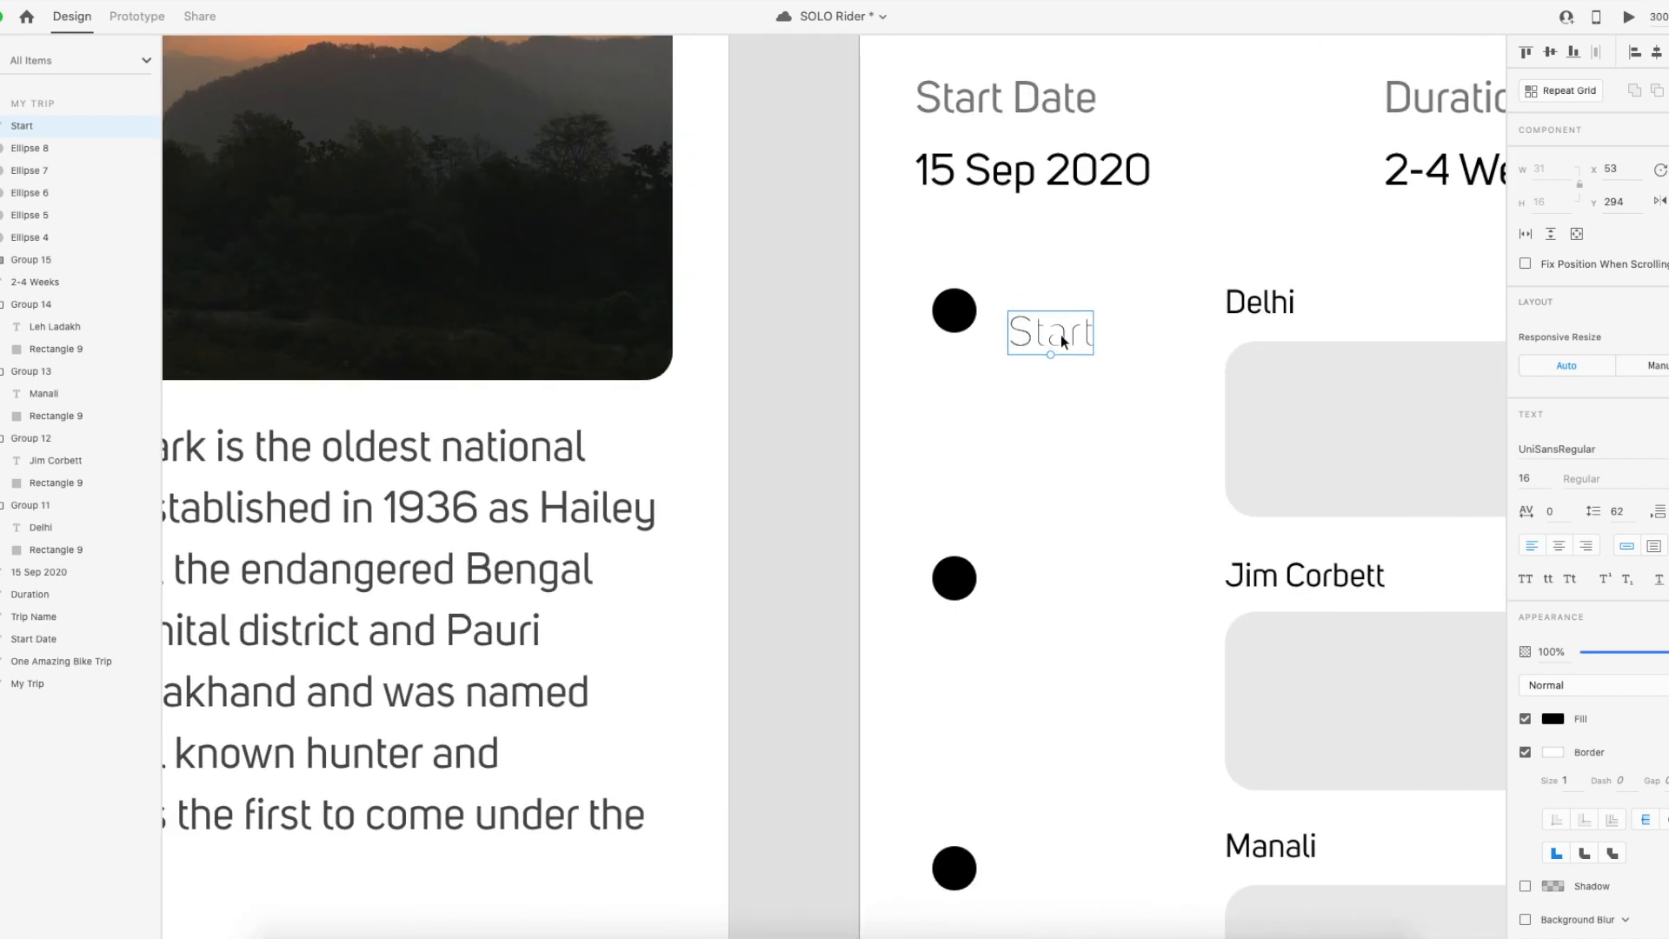
click(1526, 753)
click(1058, 433)
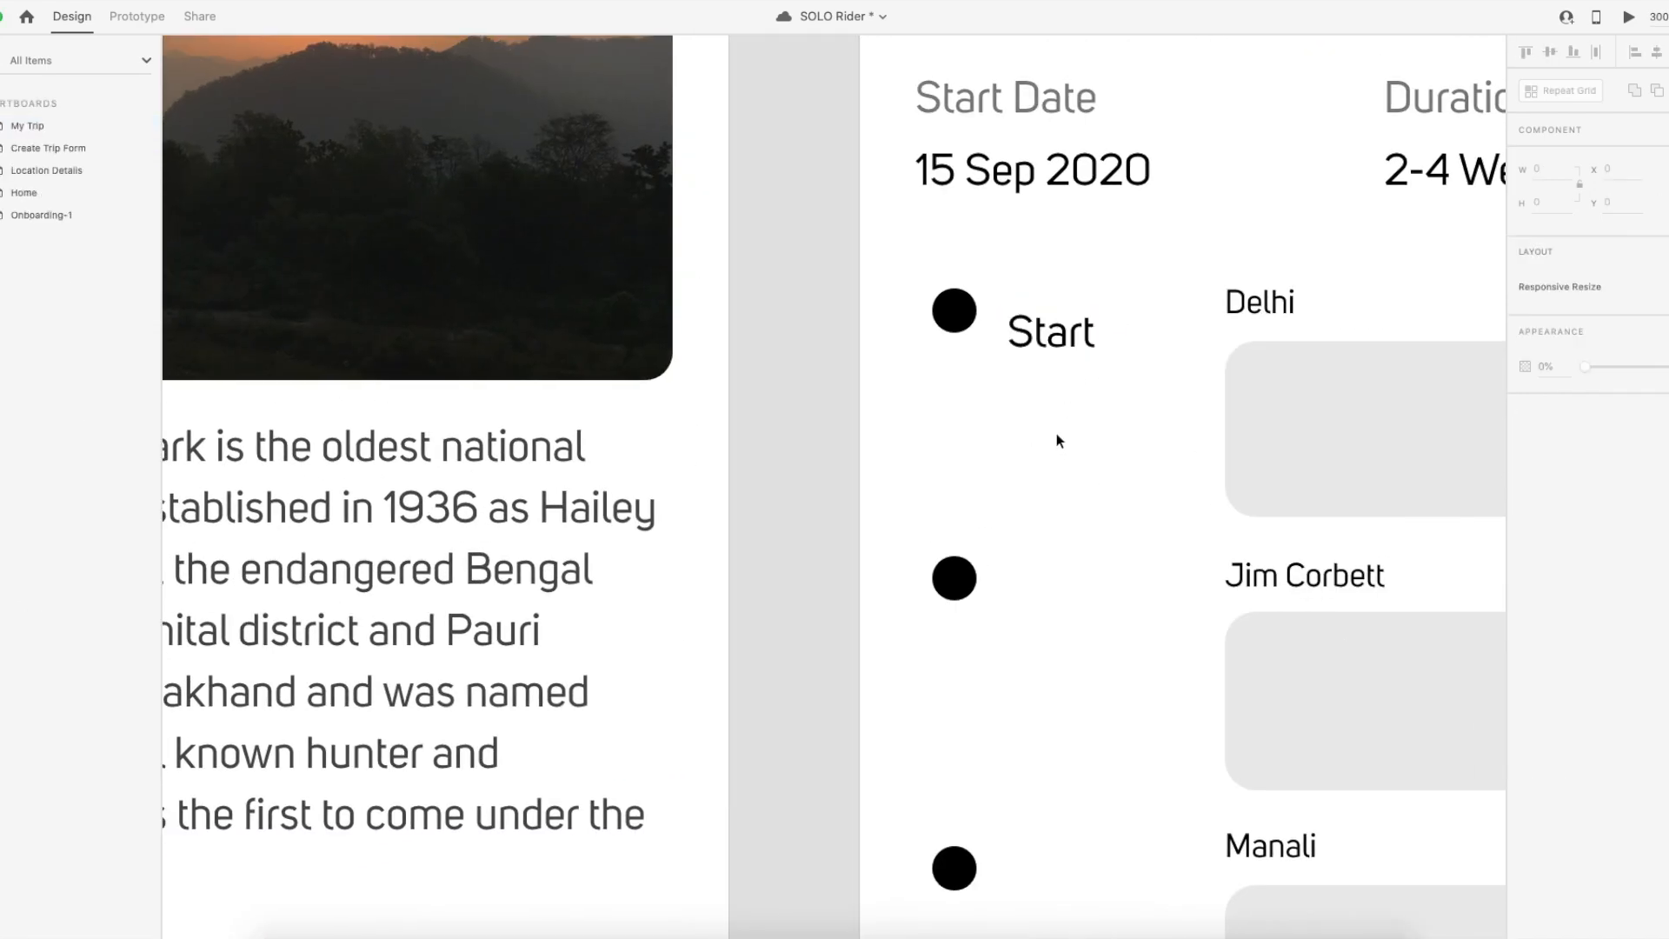
mouse_move(1039, 335)
mouse_down()
mouse_move(1027, 311)
mouse_move(961, 368)
mouse_move(1020, 315)
mouse_up()
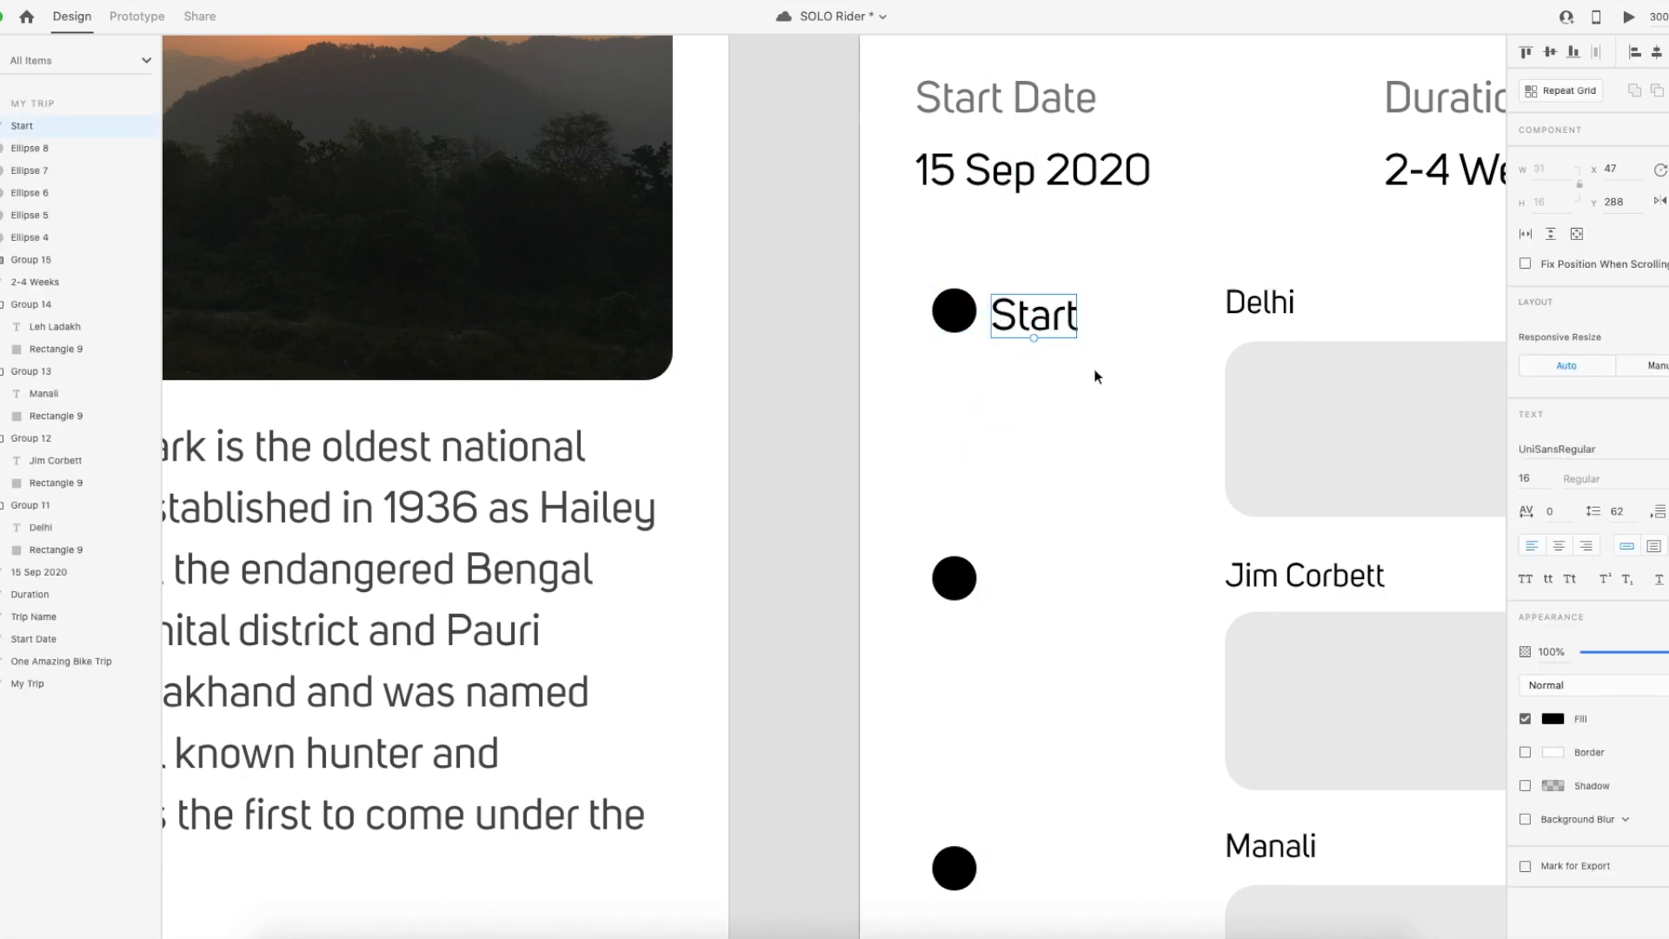
Copy the Start label beside the last timeline circle at Y 677 and change its text to "End".
key(super+1)
drag(922, 519, 948, 347)
click(961, 278)
drag(939, 253, 980, 615)
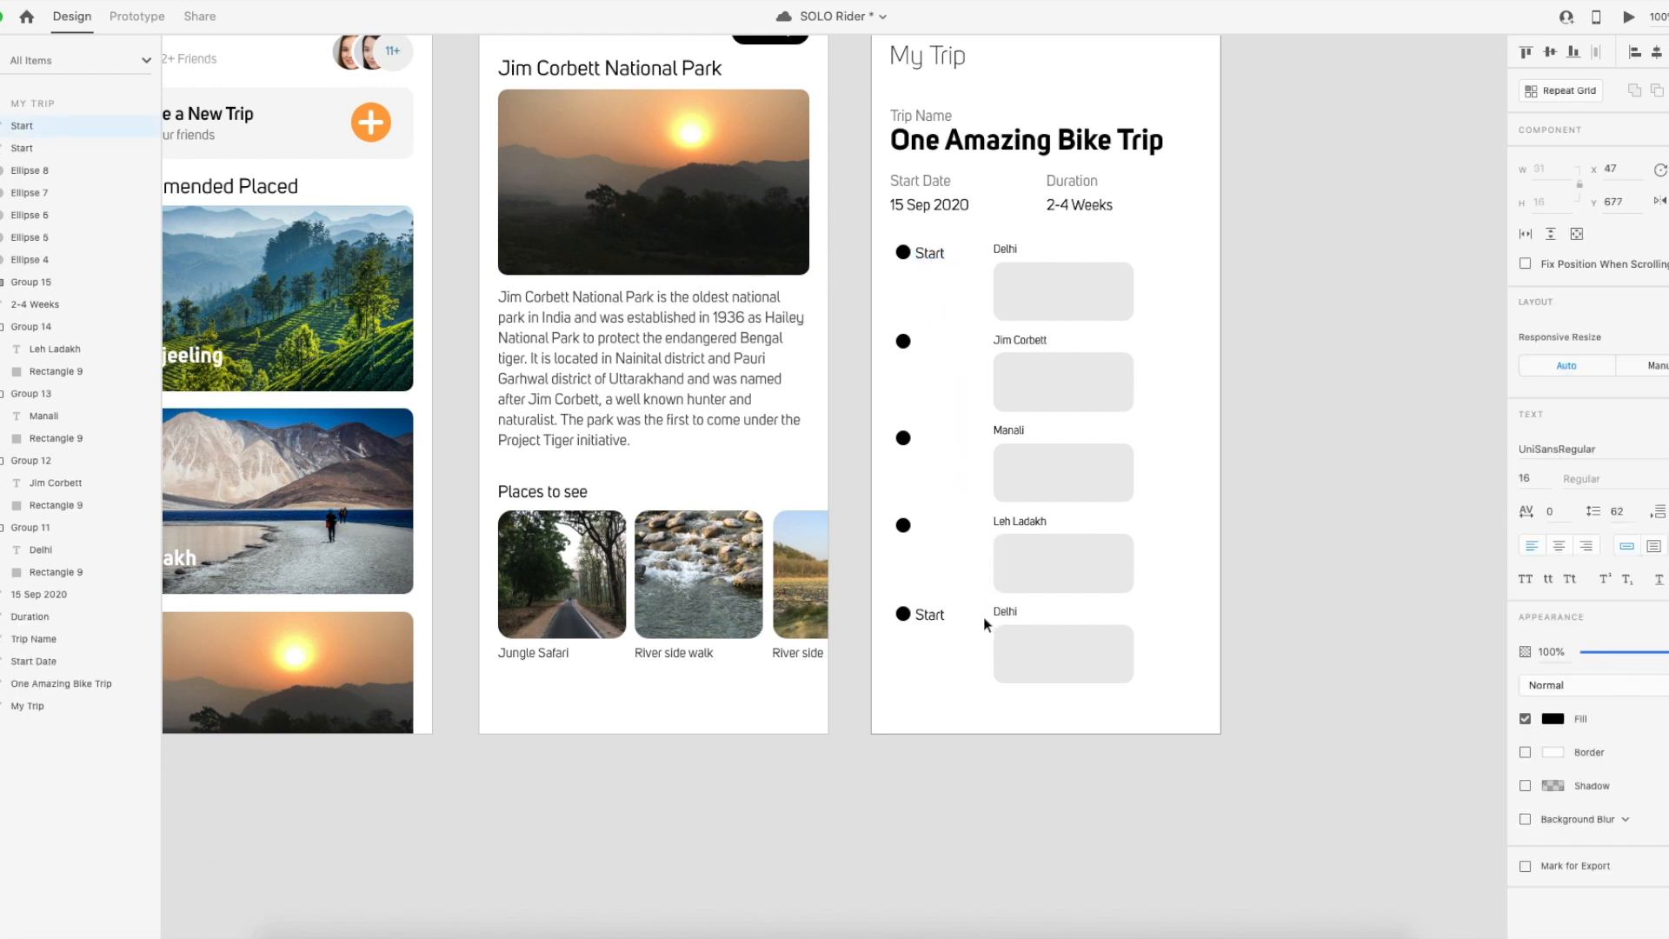
double_click(931, 615)
text(End)
click(929, 644)
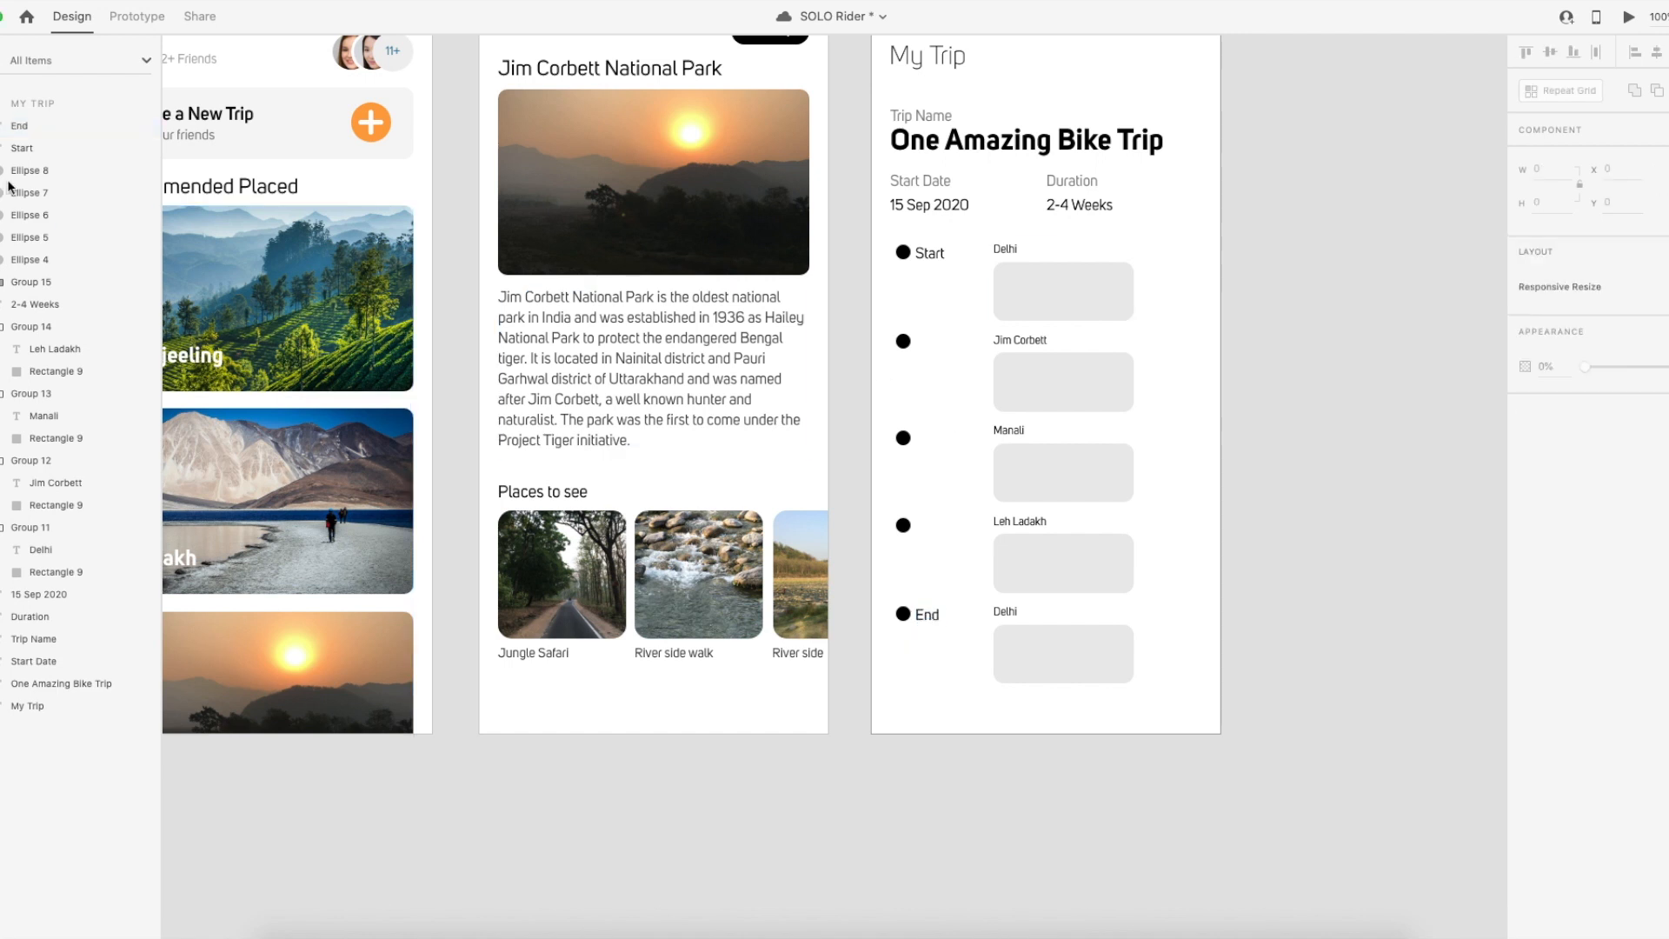
Draw a vertical line 387 long from the first to the last timeline circle and set its border size to 3.
mouse_move(903, 253)
mouse_down()
mouse_move(903, 557)
mouse_move(917, 476)
mouse_move(923, 618)
mouse_up()
click(1575, 544)
key(Up)
key(Up)
key(Up)
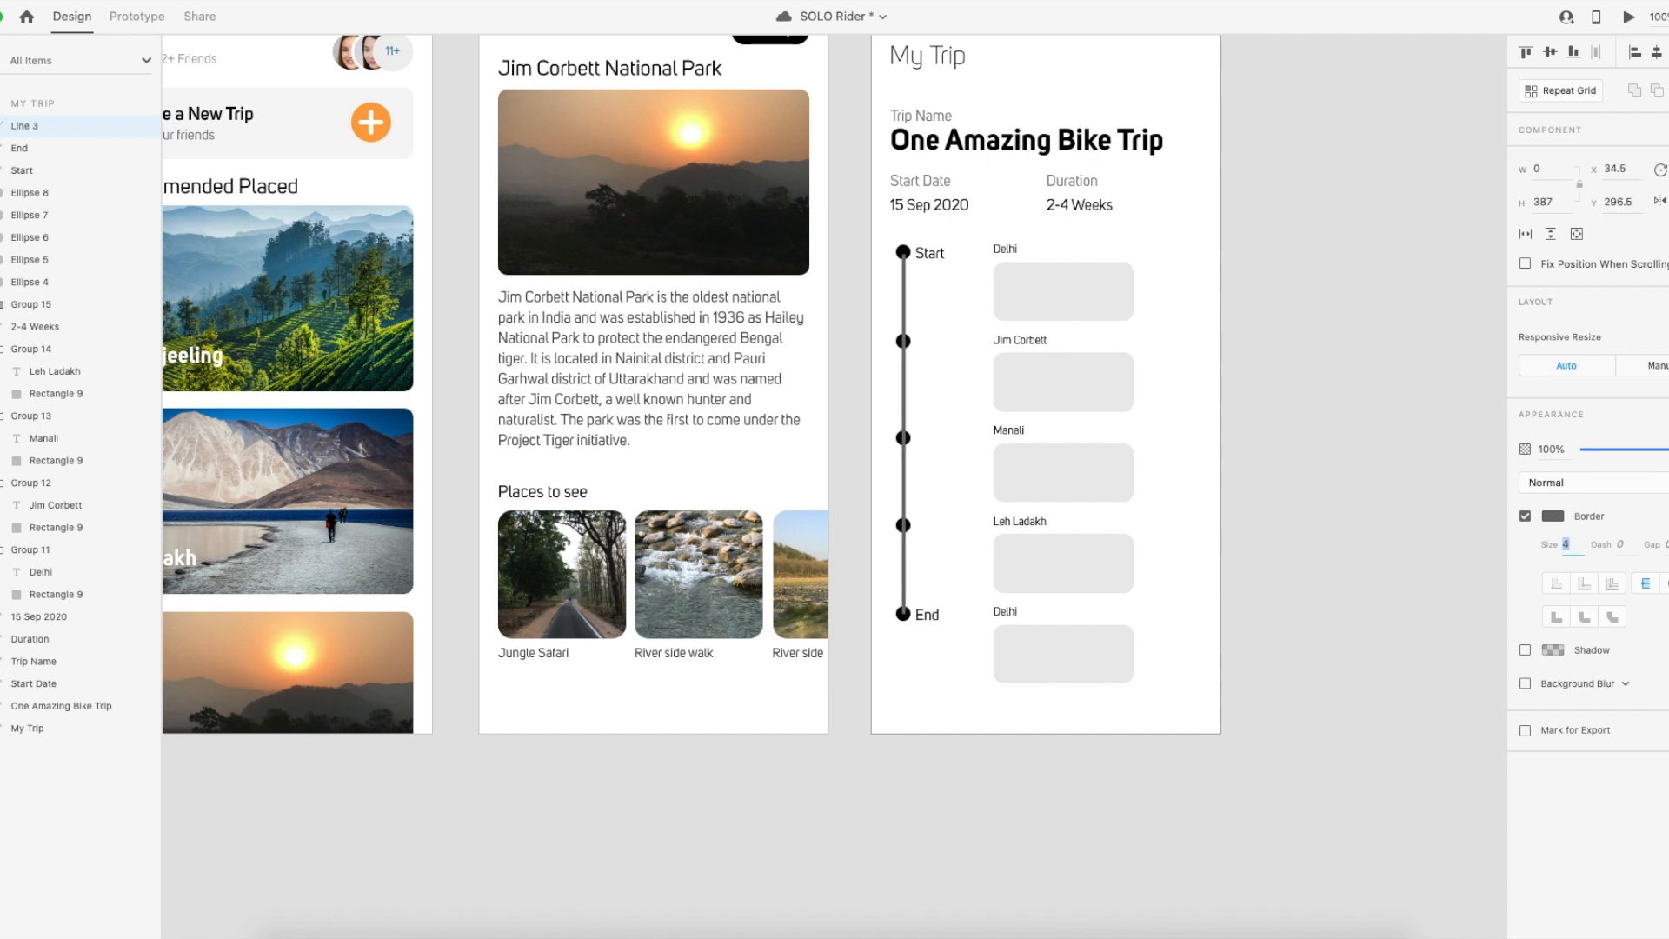
key(Down)
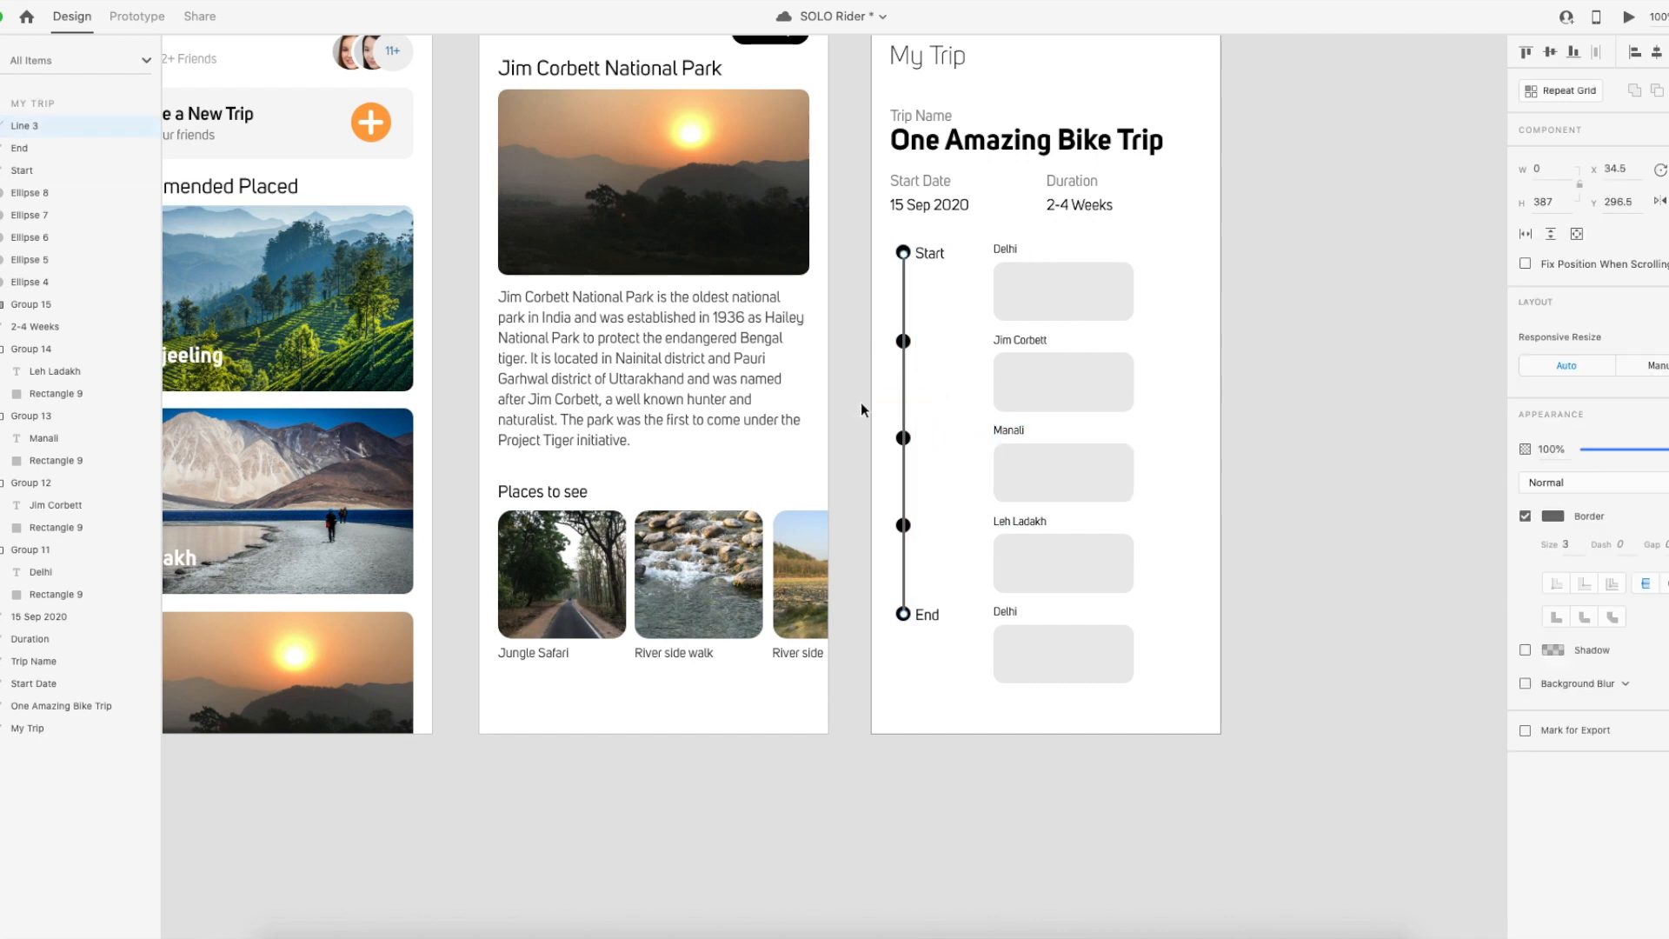
Send the timeline line behind all other objects and set its border size to 4.
key(super+shift+bracketleft)
key(Left)
key(Right)
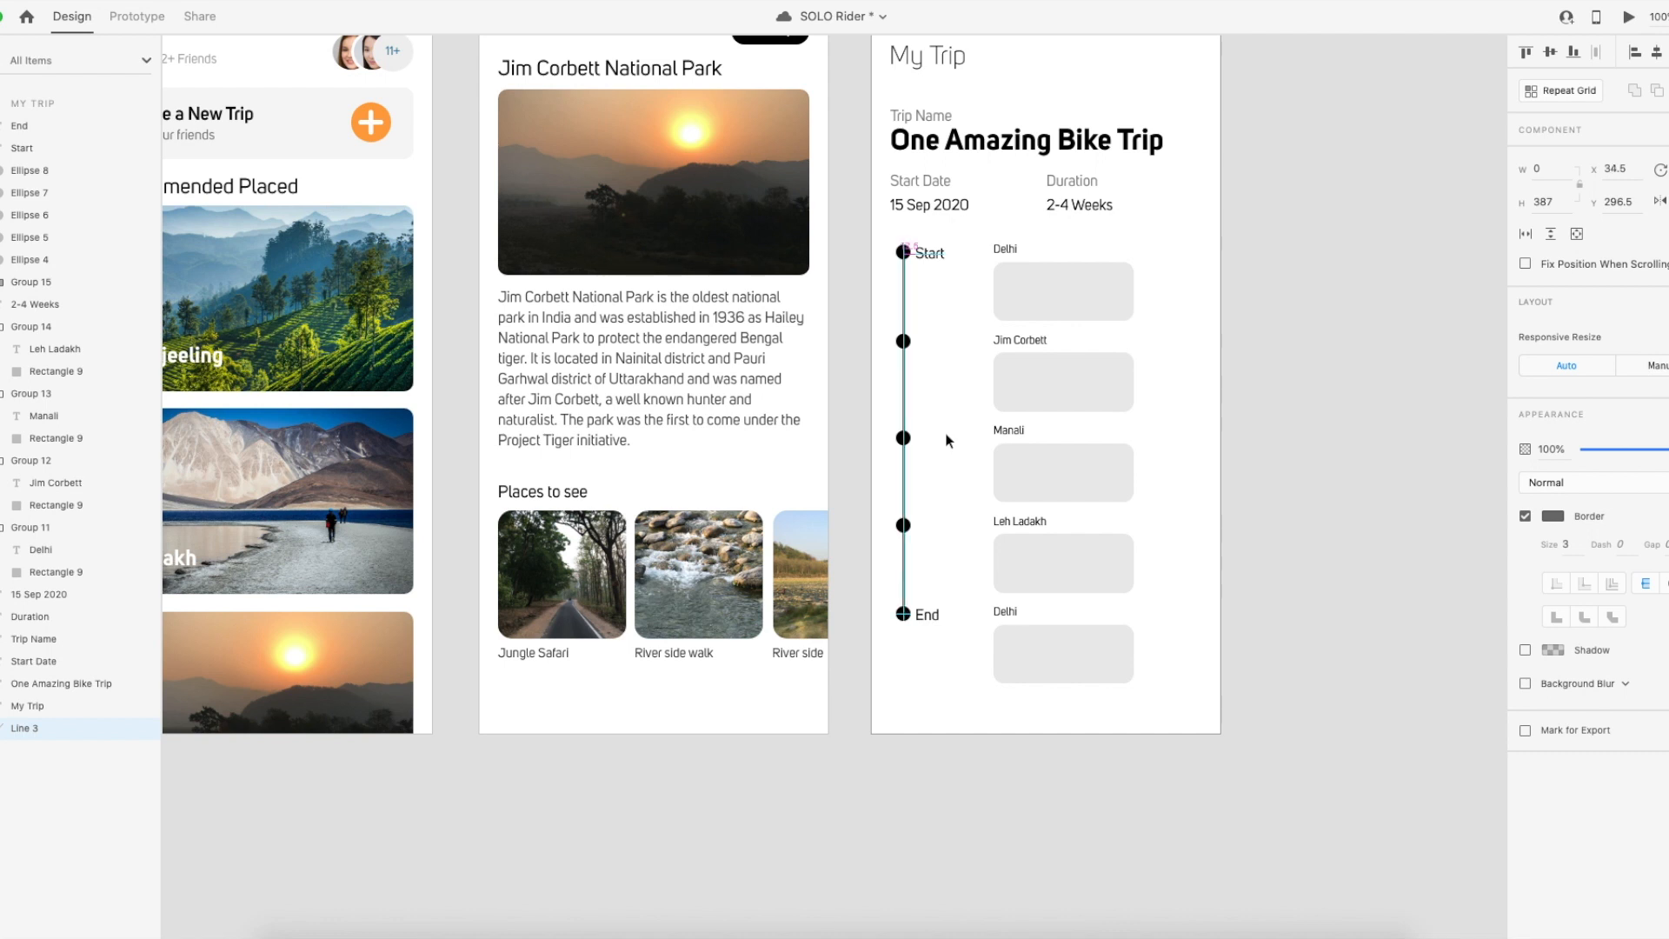
click(1569, 545)
key(Up)
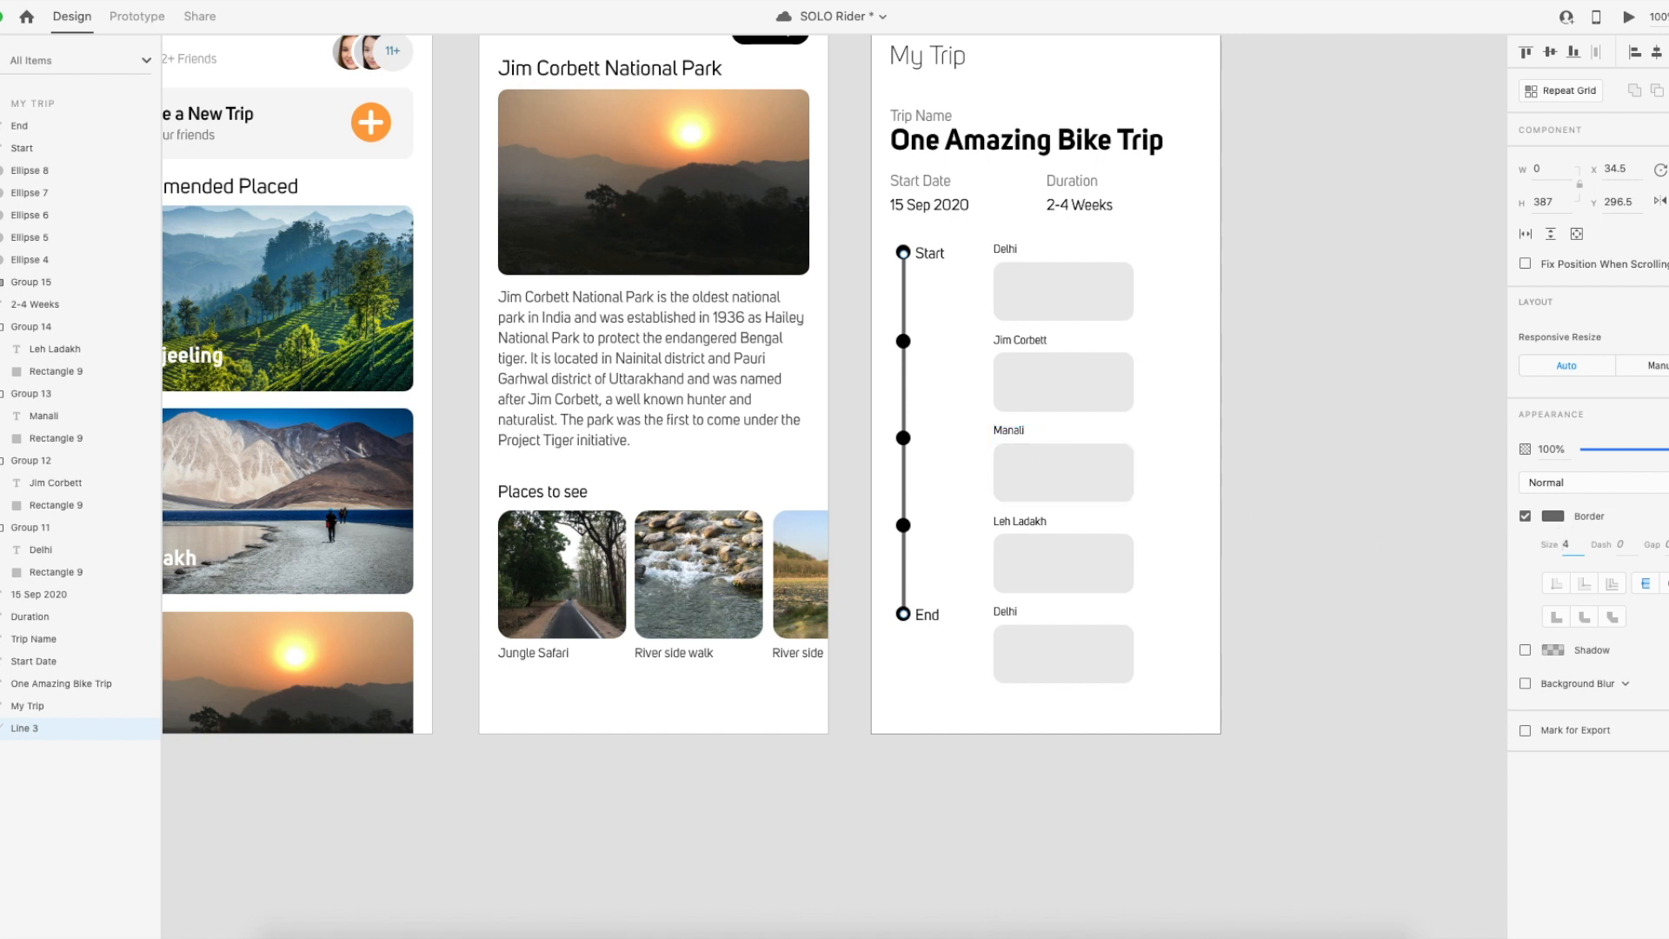
Try colouring the timeline line with the orange sampled from the Create a New Trip plus button.
key(i)
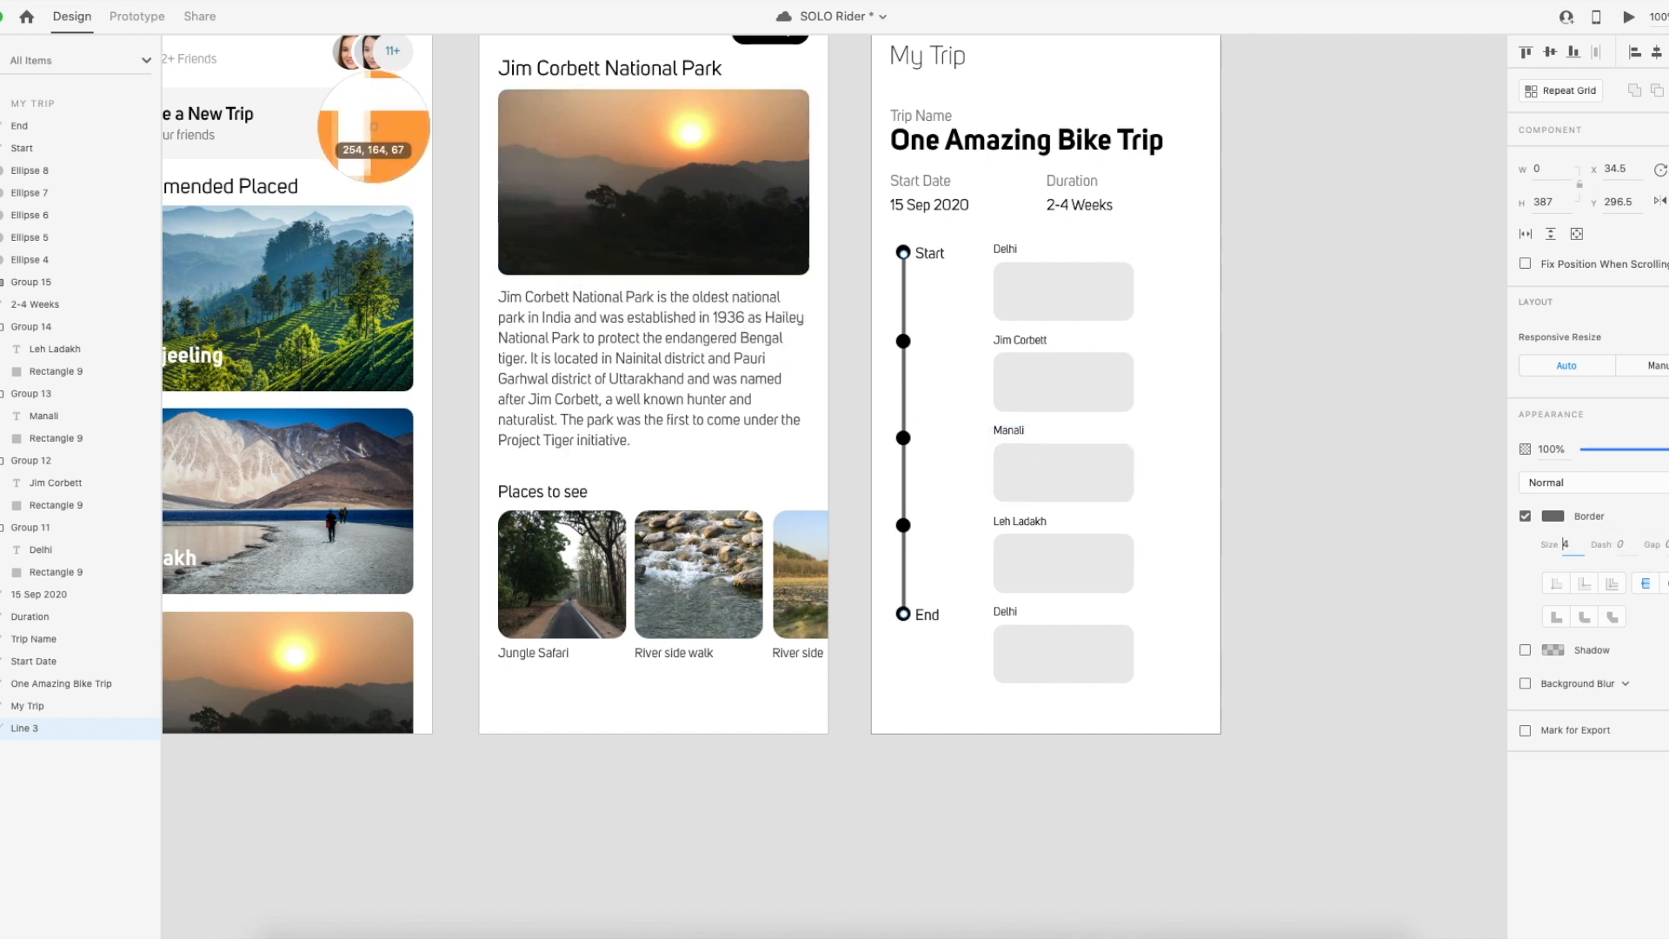
click(381, 129)
click(1373, 520)
key(ctrl+z)
click(941, 398)
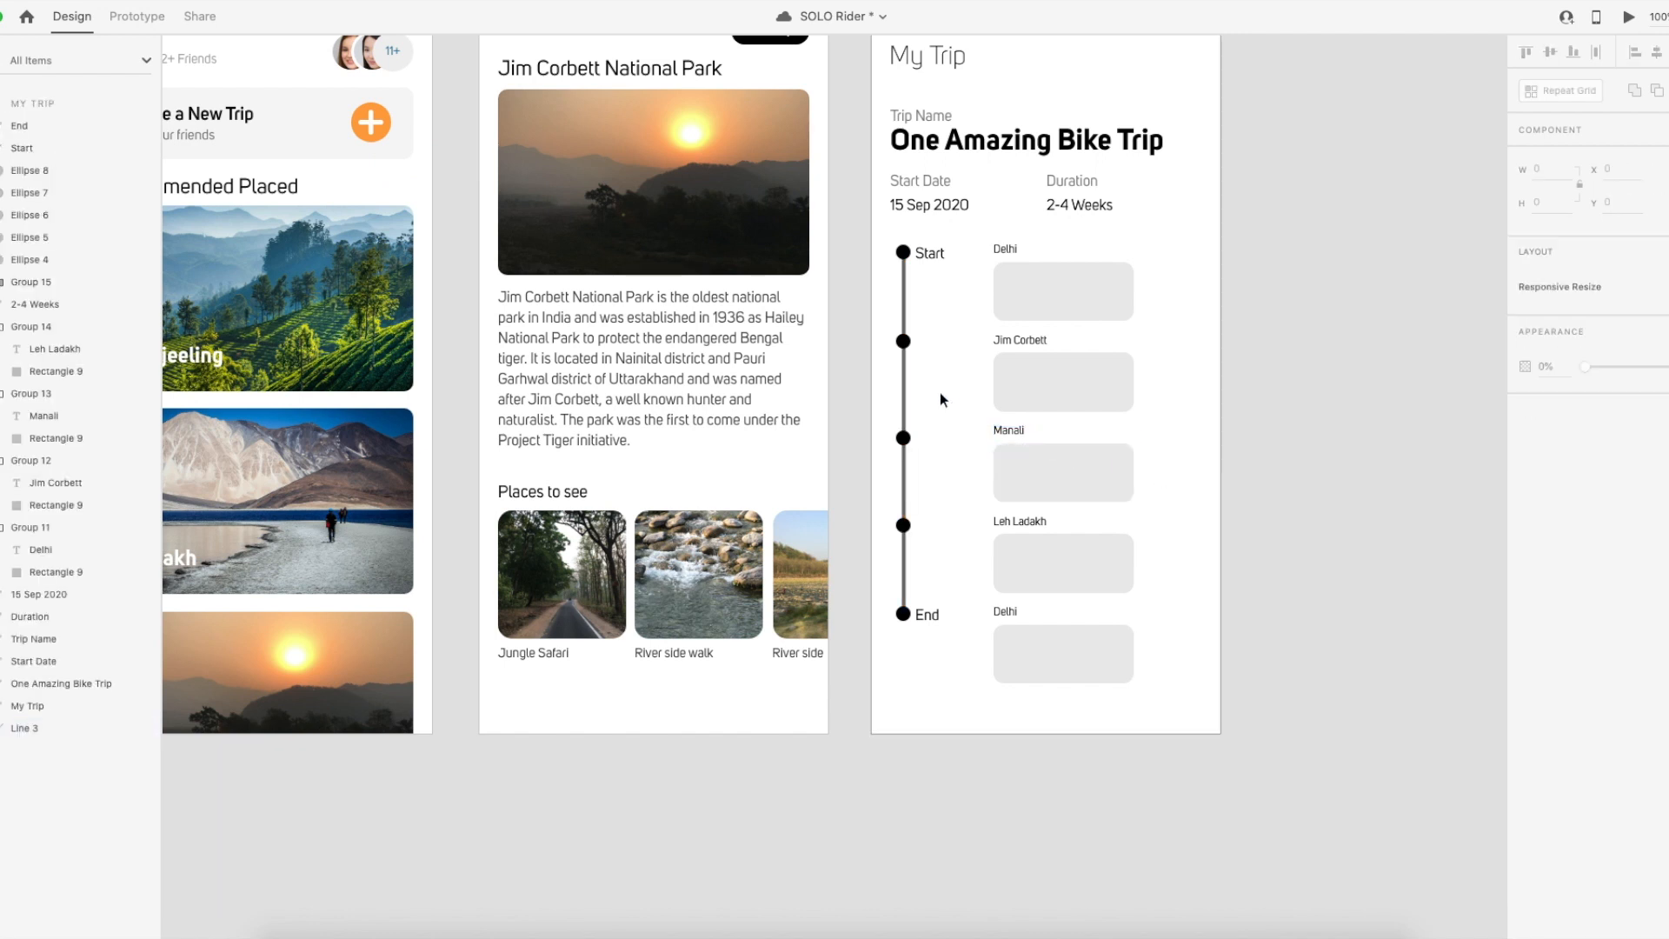
Try filling all five timeline circles with the orange sampled from the Create a New Trip plus button.
click(904, 253)
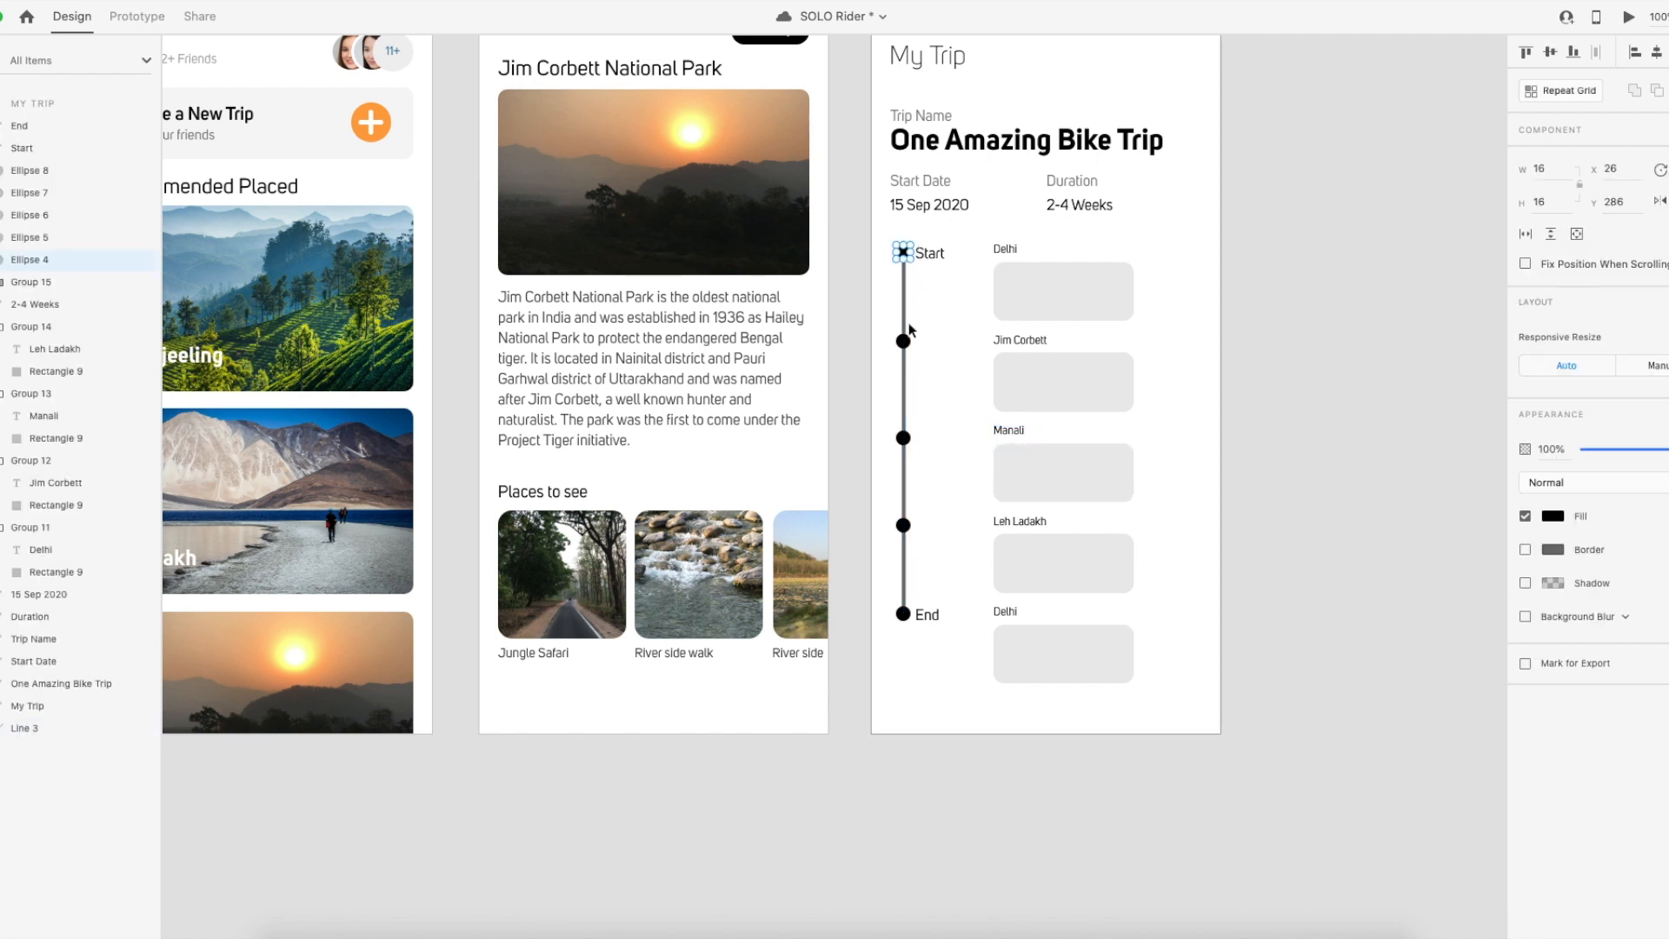
shift+click(903, 438)
shift+click(904, 524)
shift+click(909, 613)
click(1554, 516)
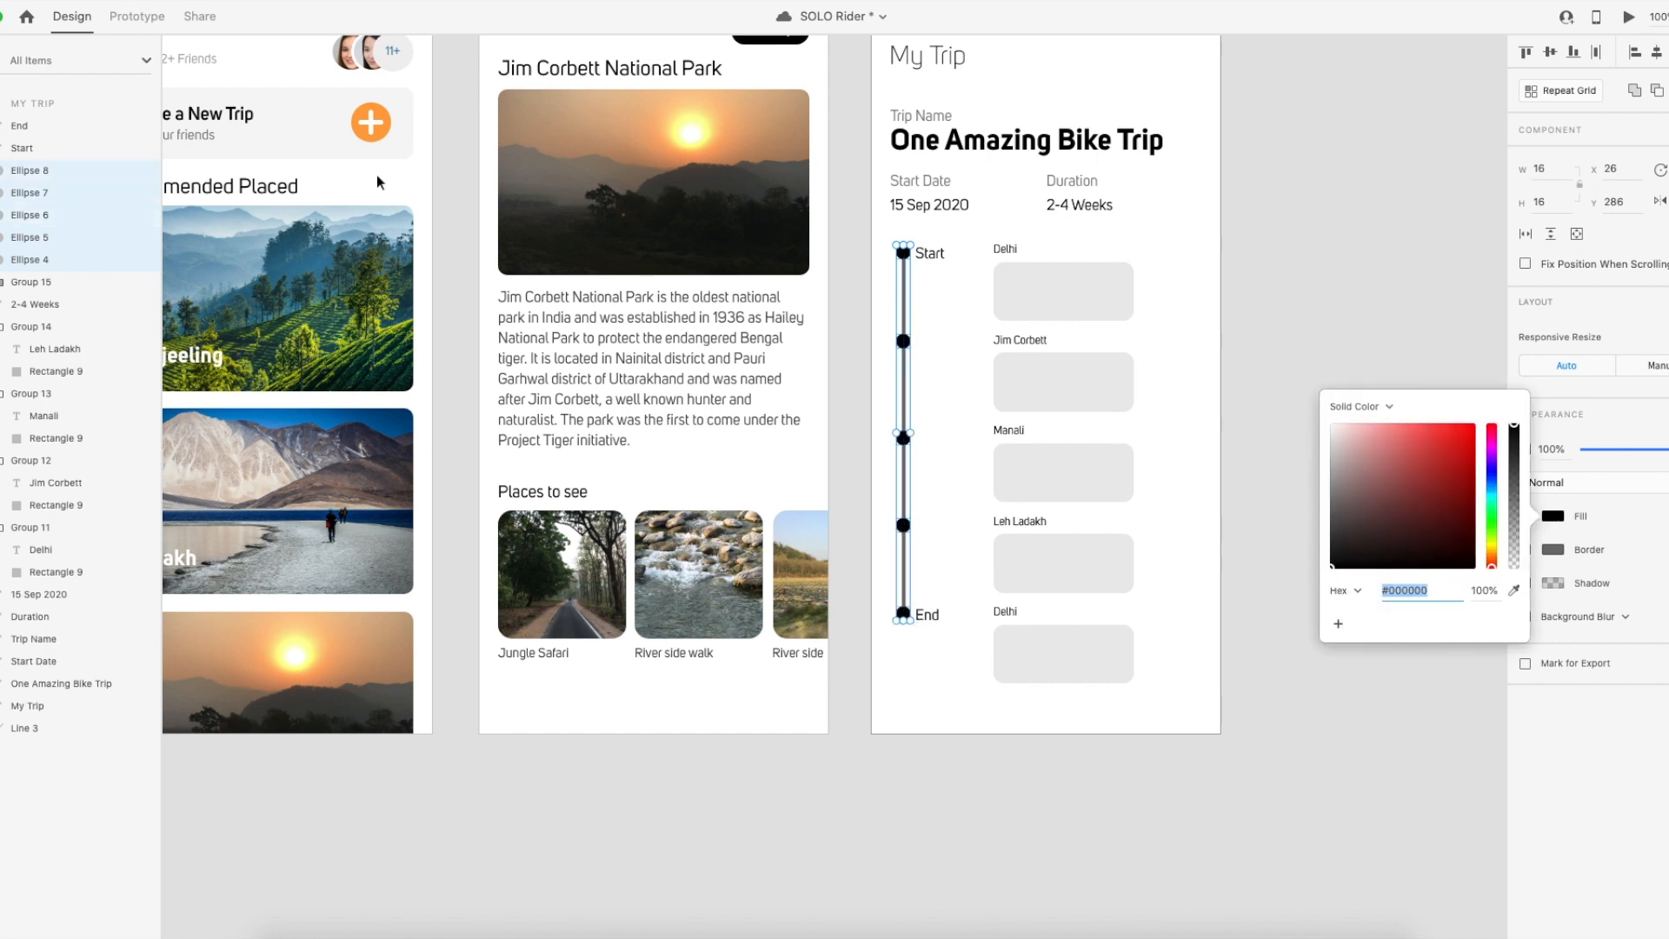
click(1514, 590)
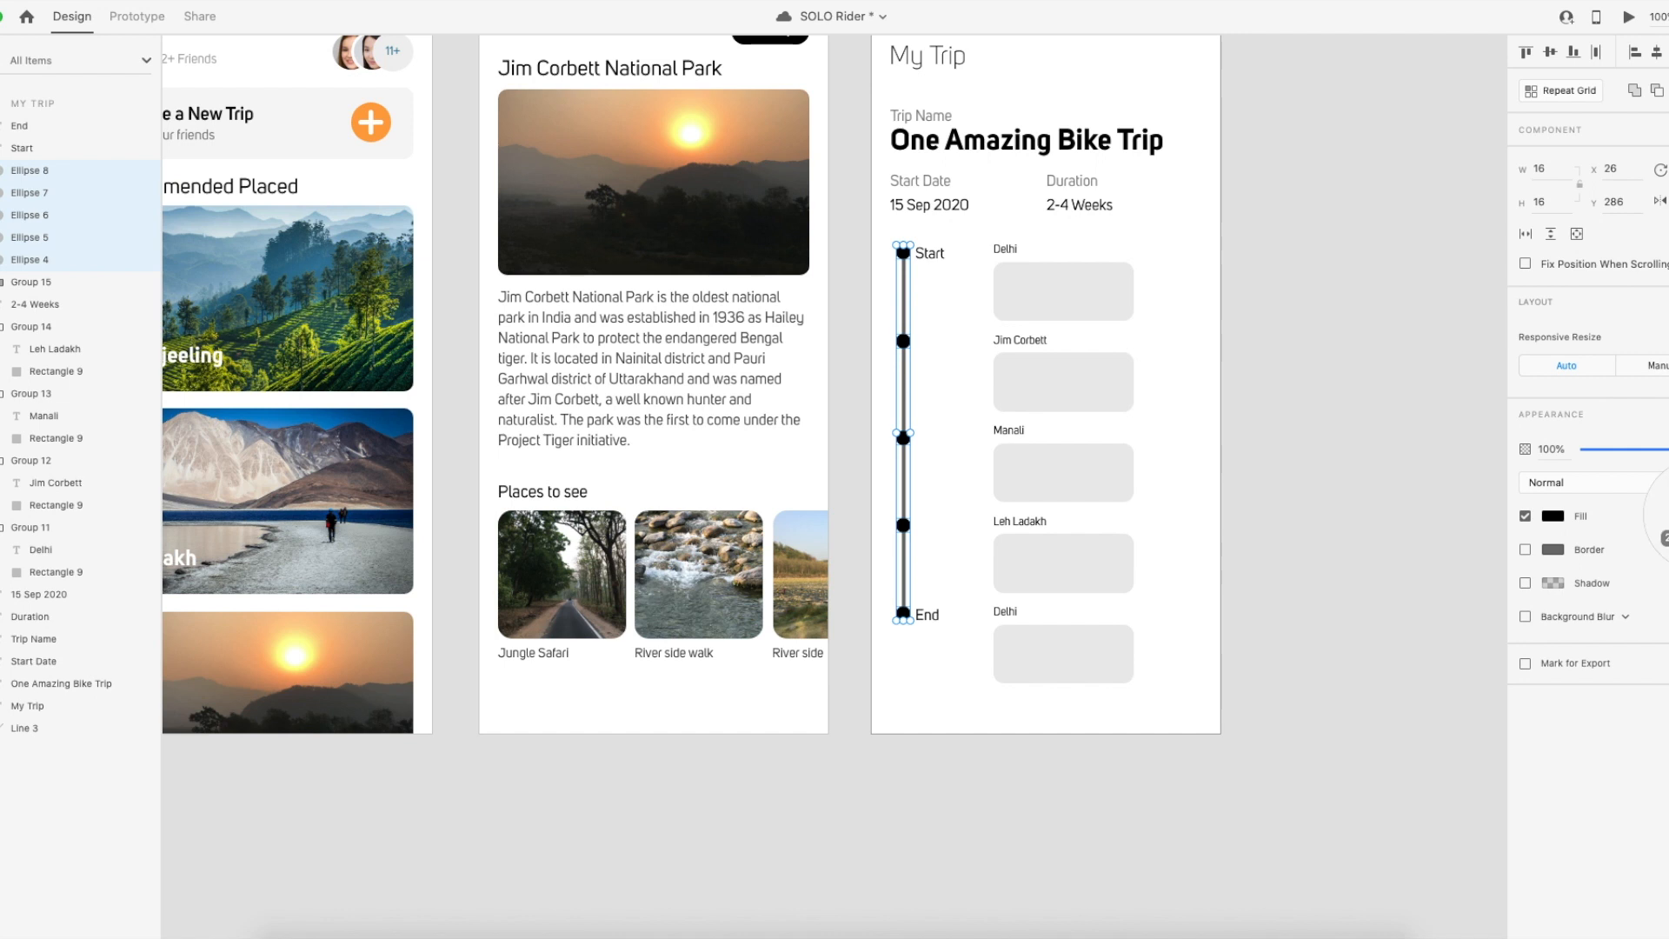
click(370, 118)
key(ctrl+z)
click(935, 308)
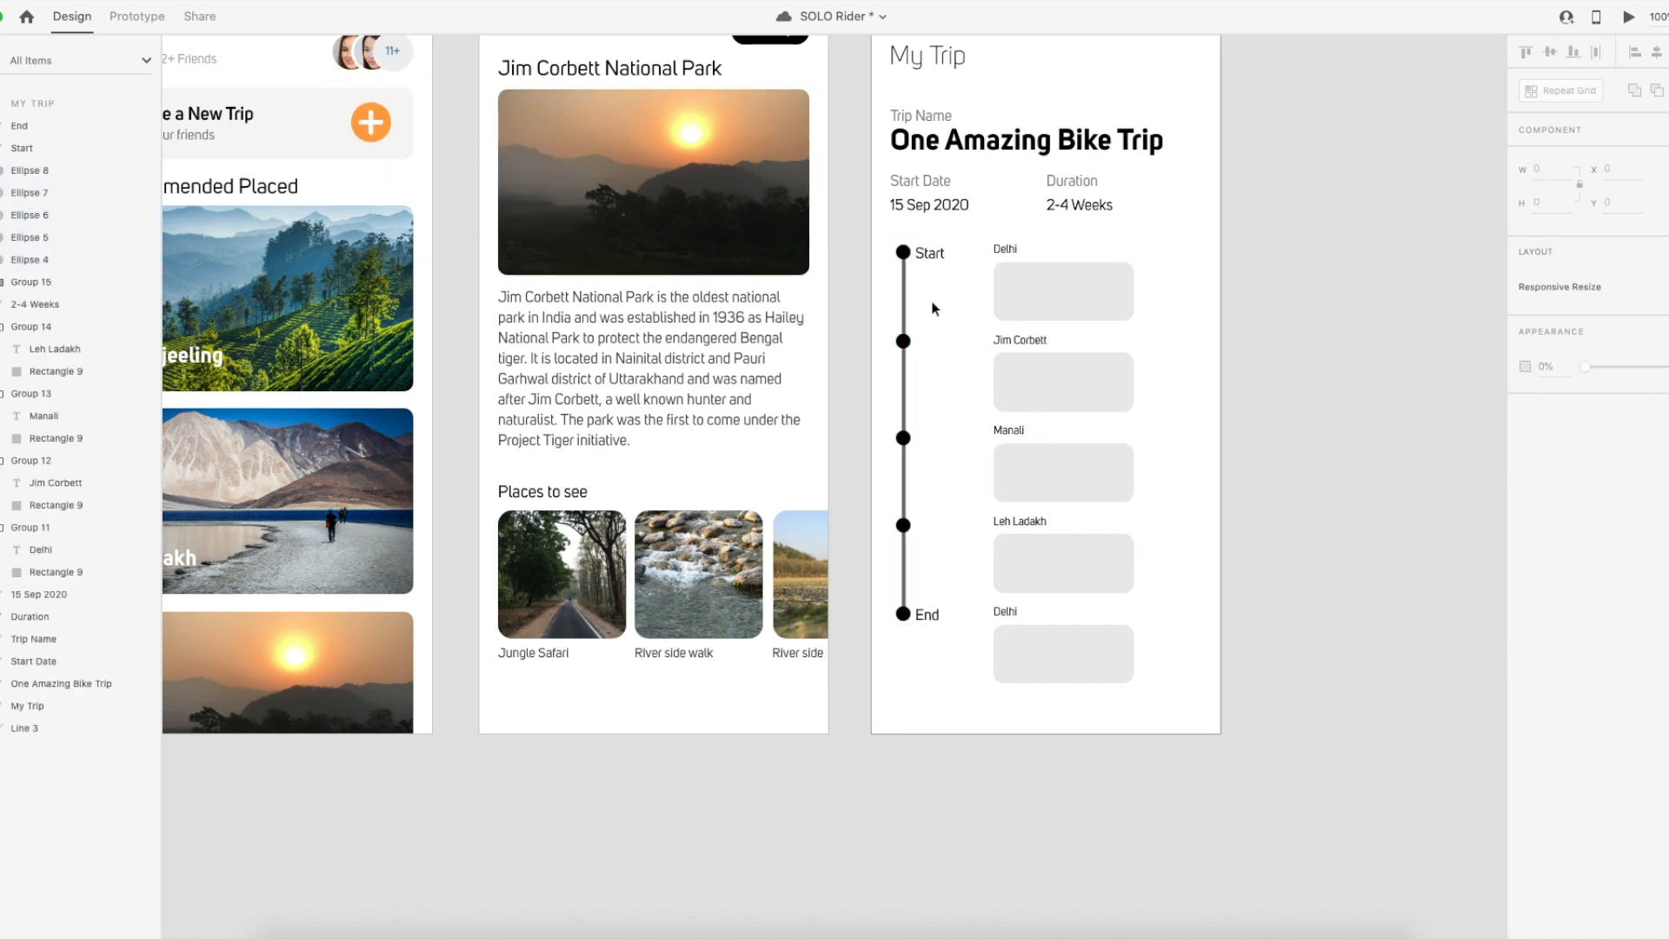
Lower the timeline line's opacity to 34% and colour its border with the light blue sky sampled from the last Places to see photo.
click(905, 253)
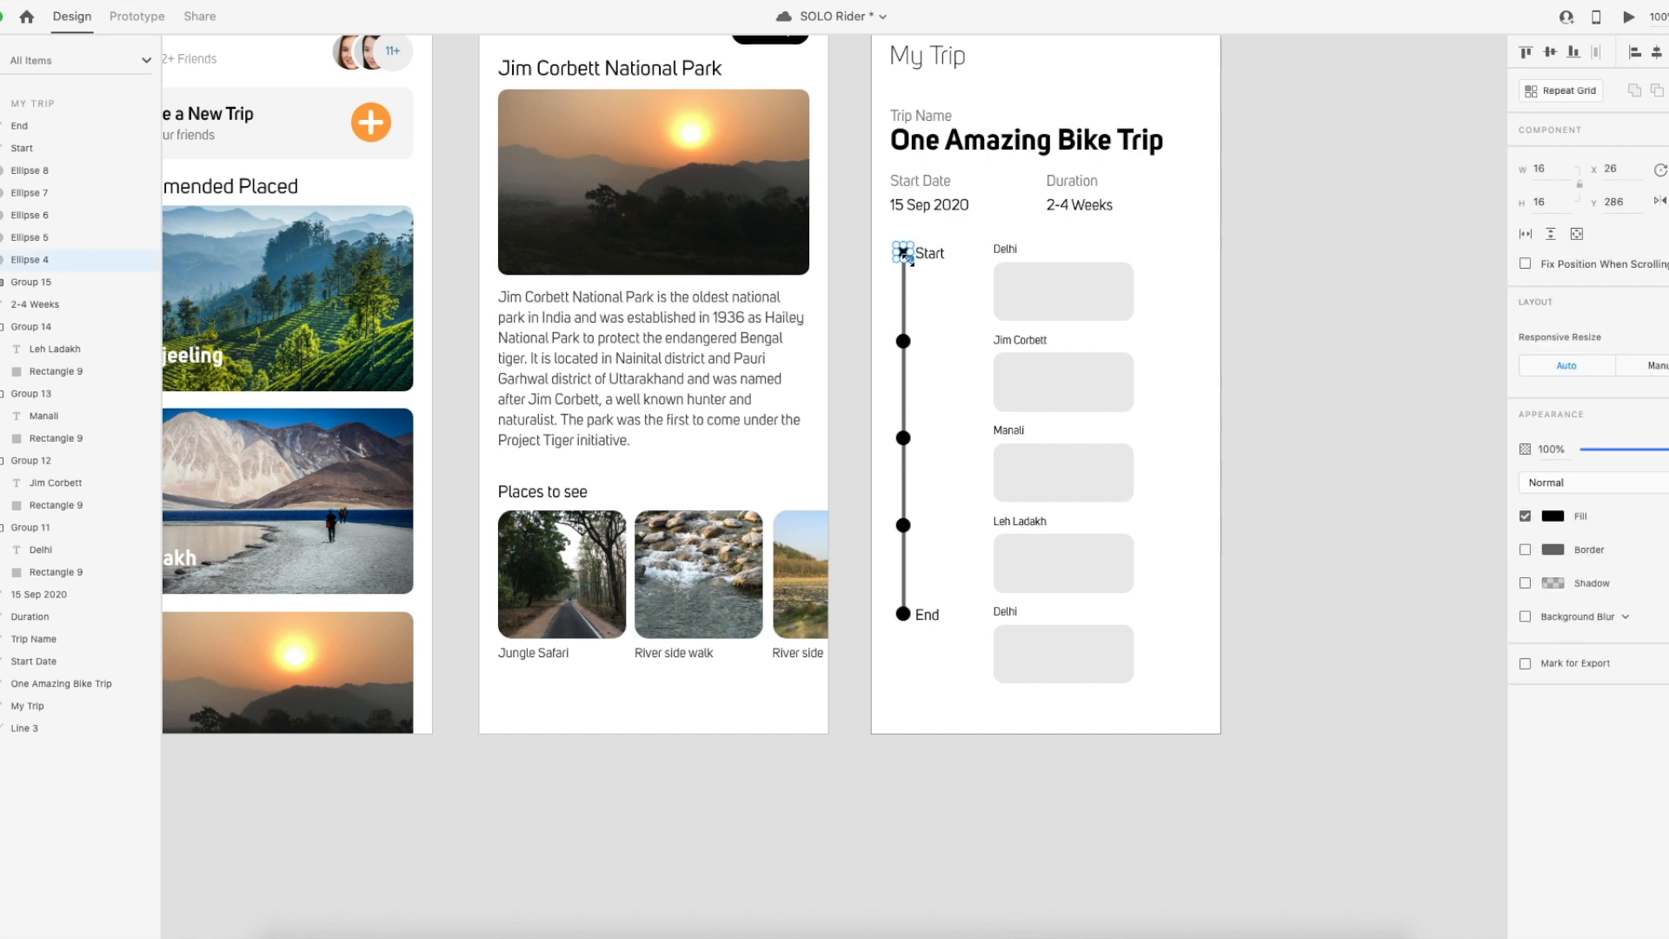
click(927, 302)
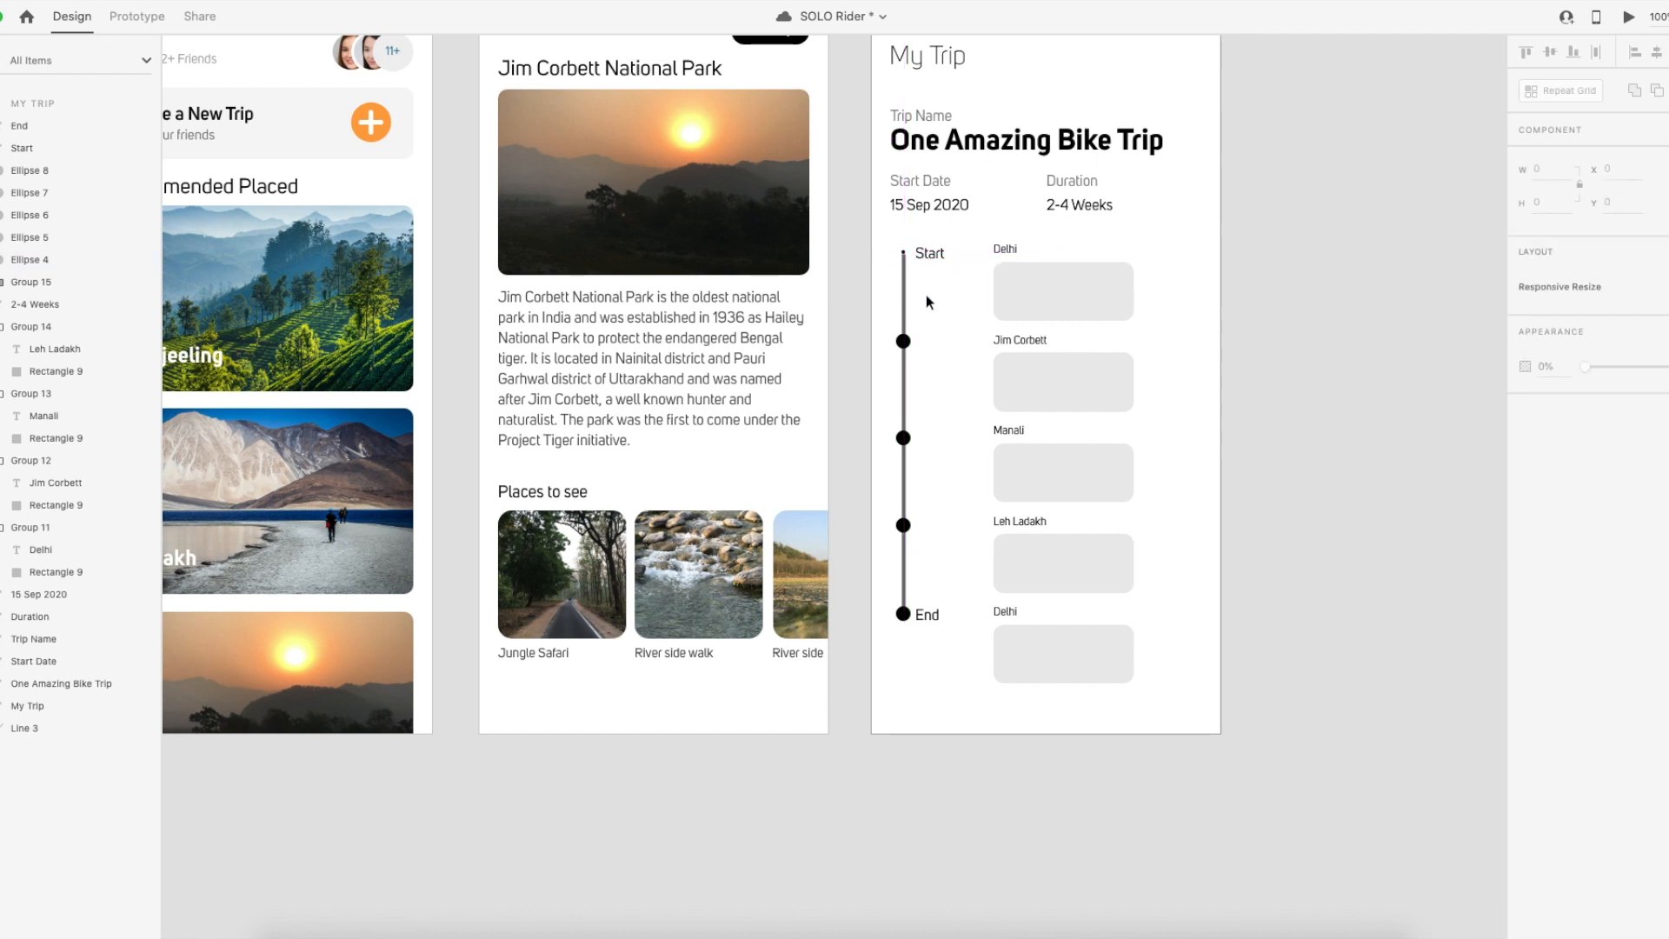
click(902, 306)
drag(1646, 451, 1627, 451)
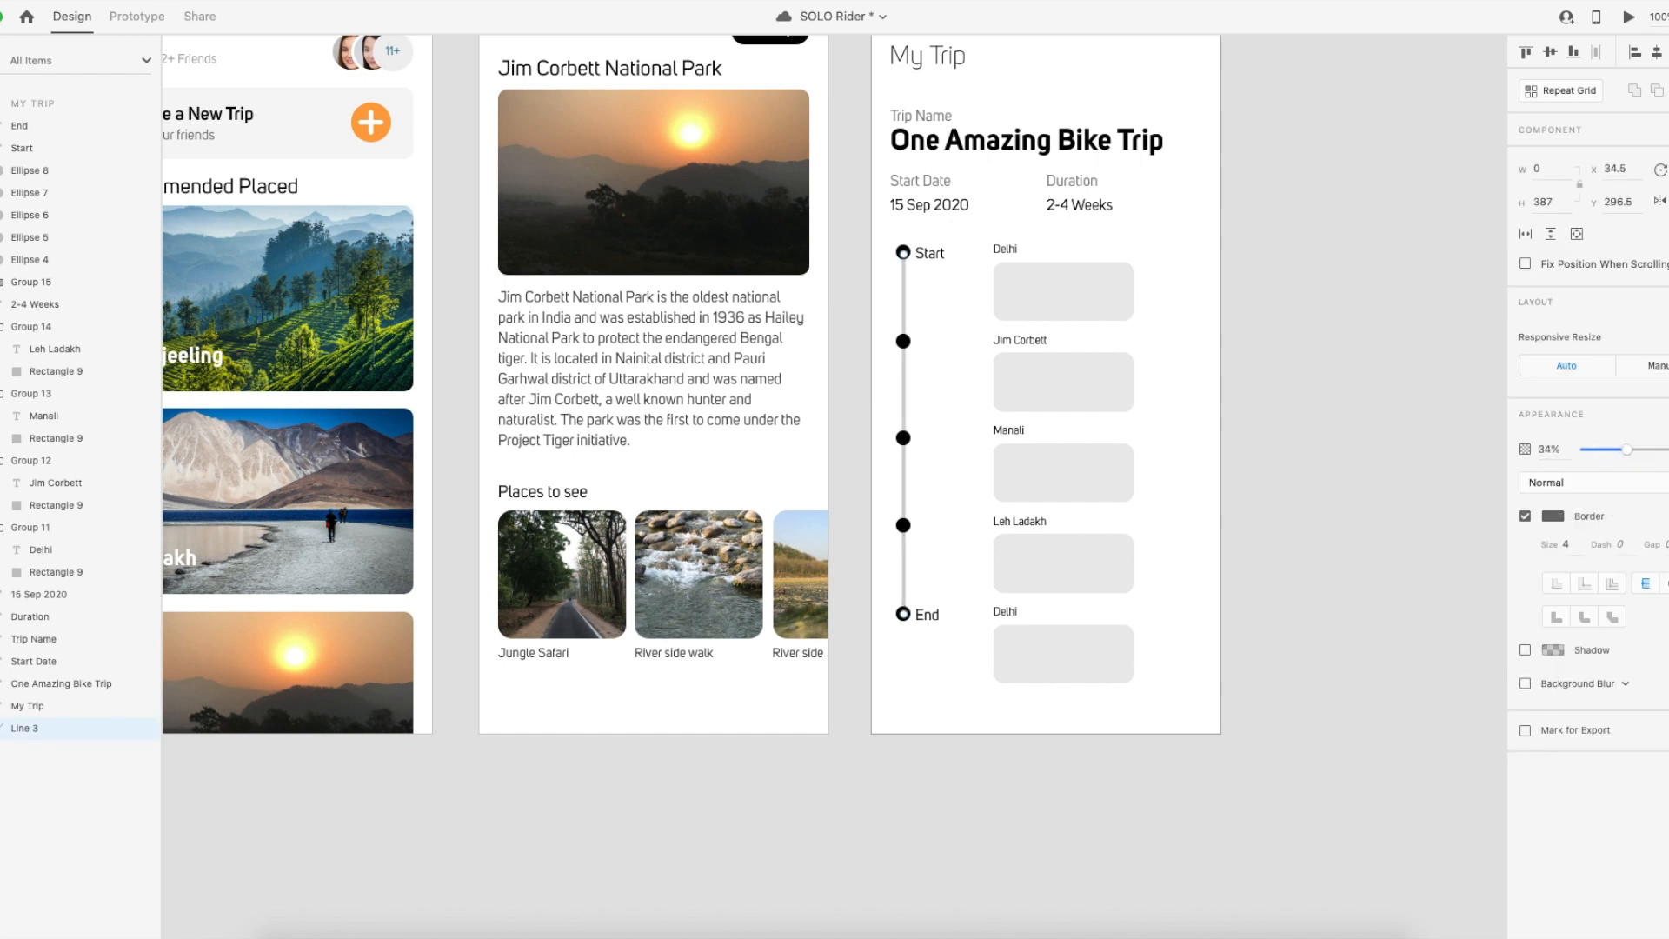
key(i)
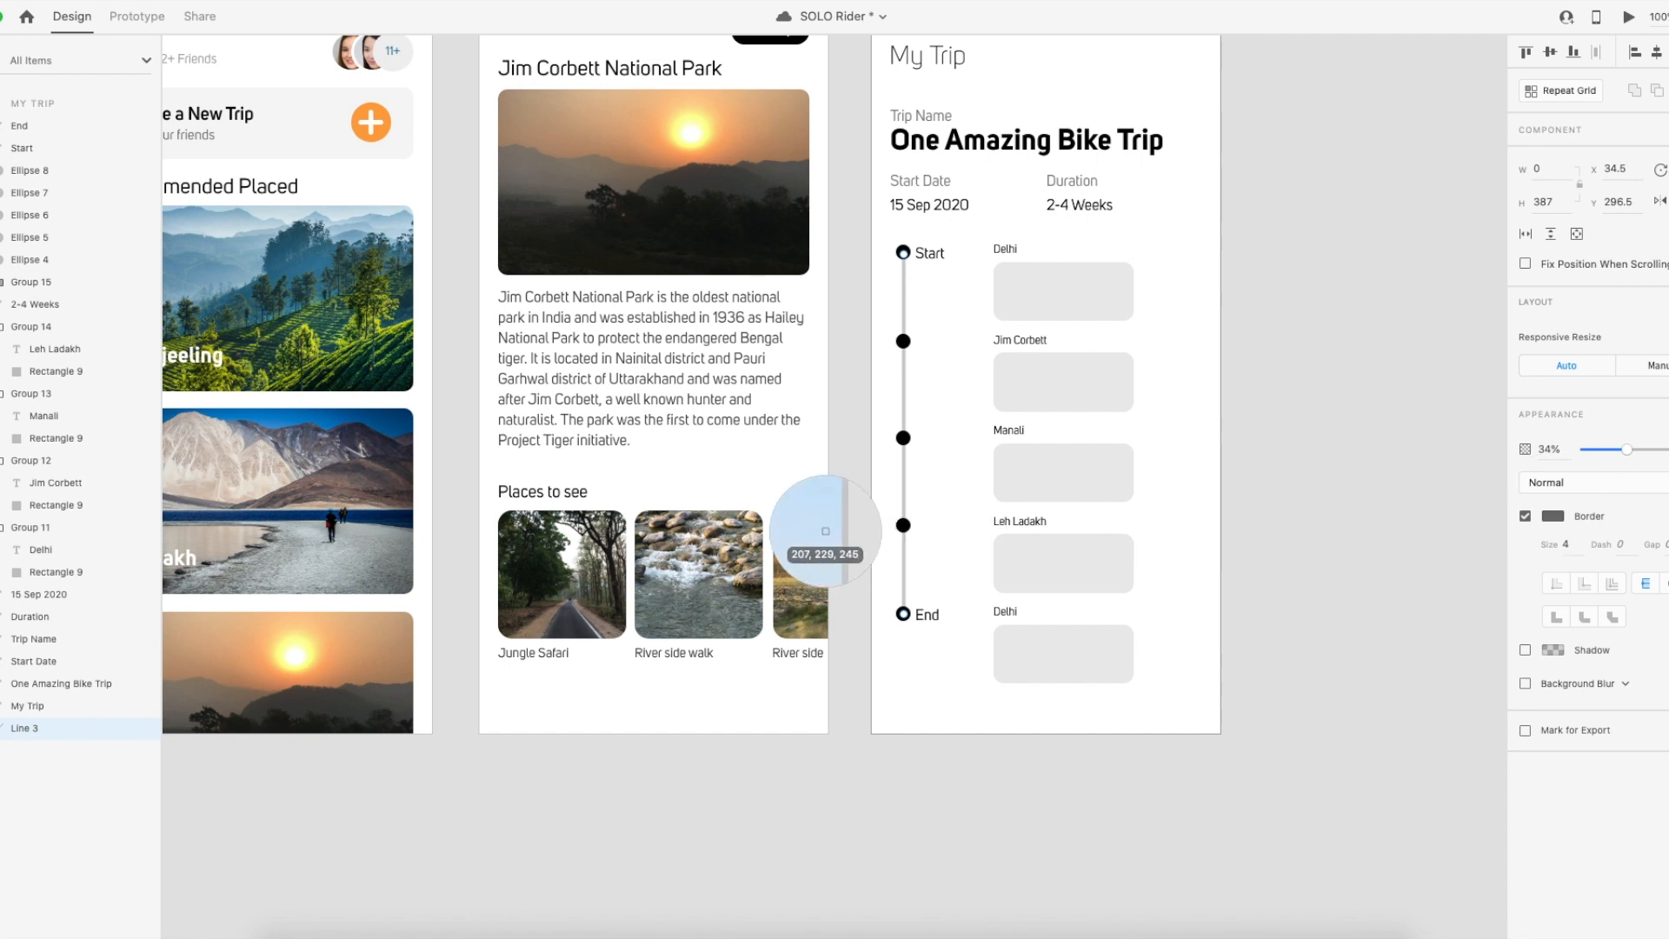
click(806, 513)
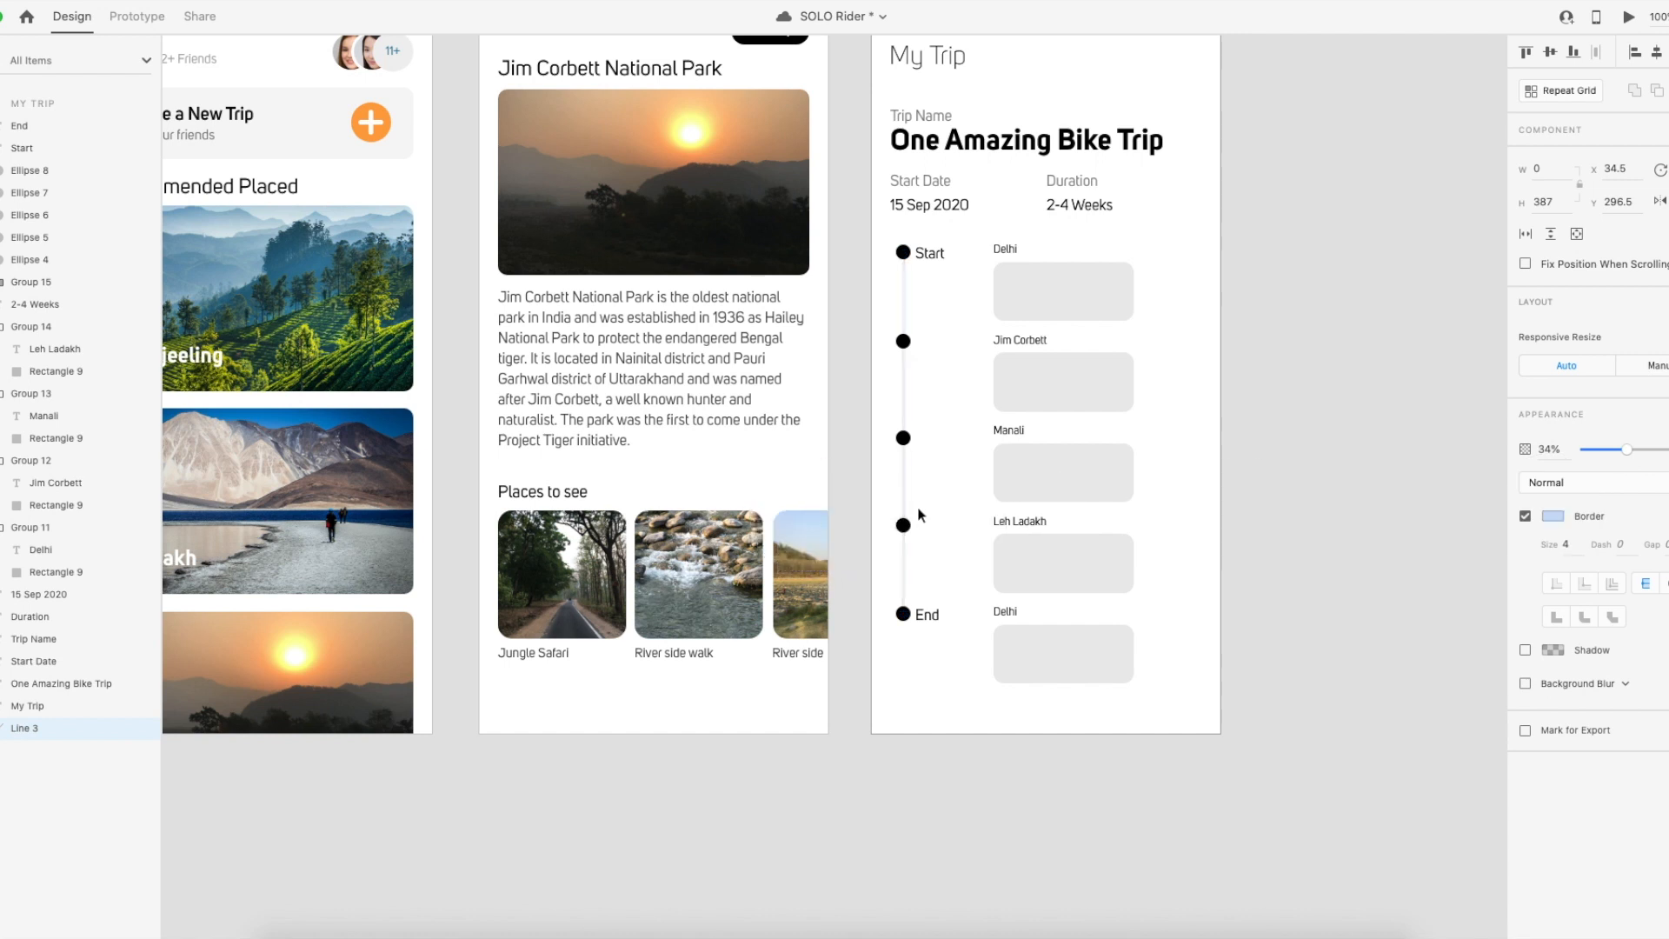
Choose a stronger blue for the timeline line's border and raise the line's opacity to about 52%.
click(1554, 516)
click(1369, 423)
drag(1370, 424, 1378, 432)
drag(1627, 450, 1644, 452)
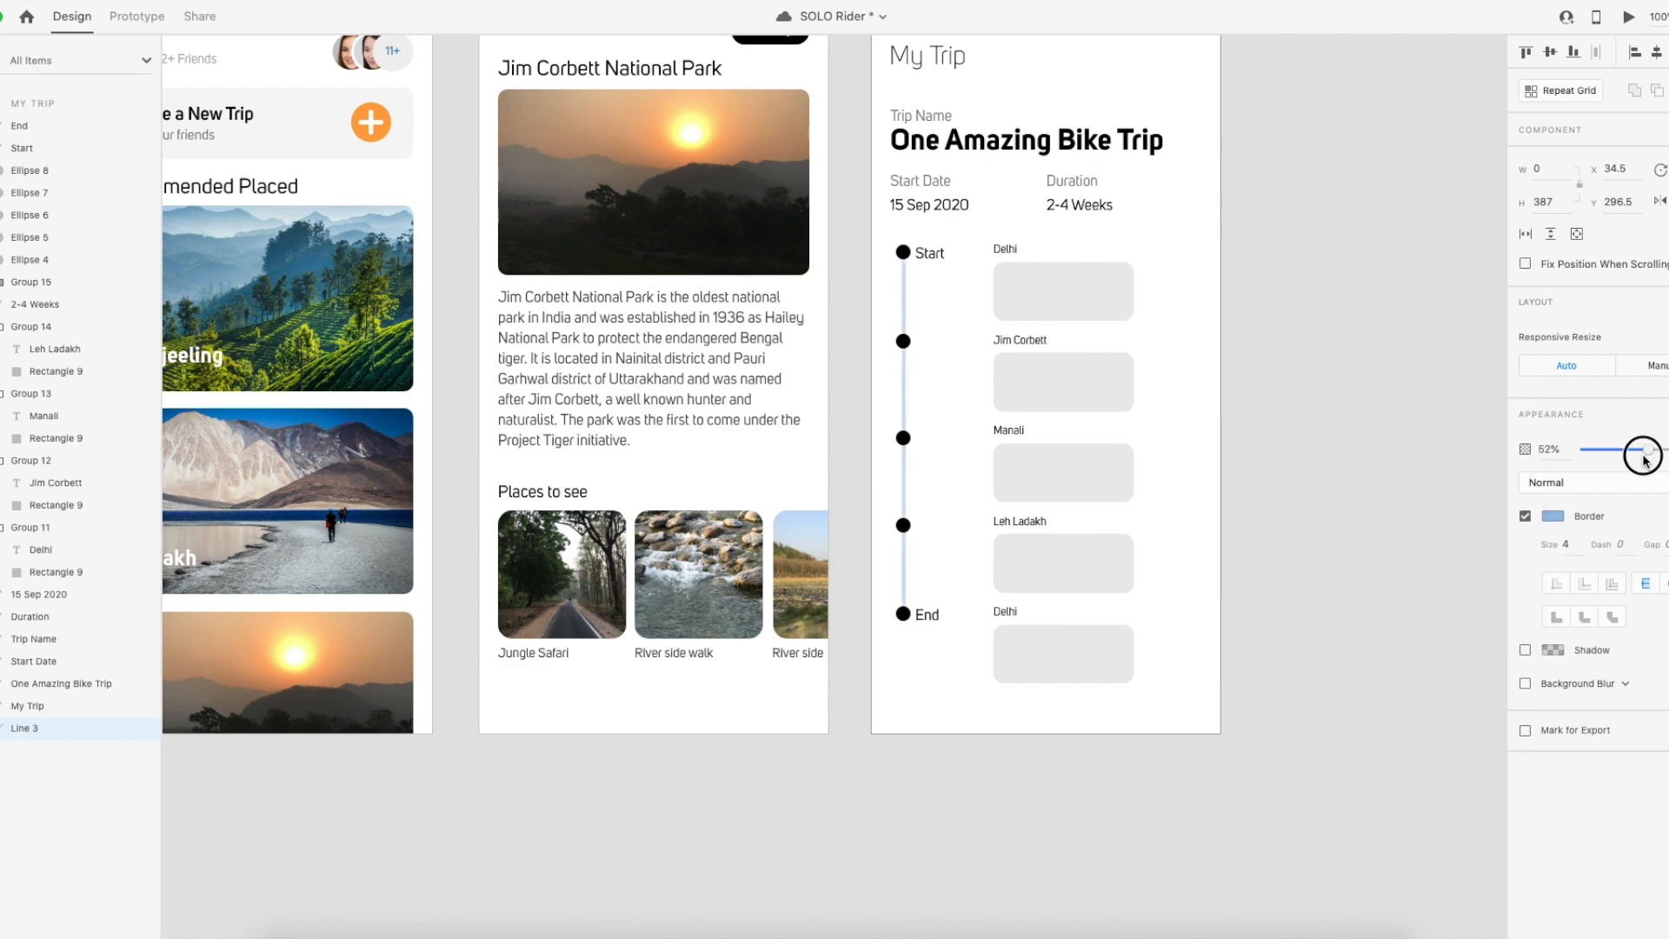
click(1330, 474)
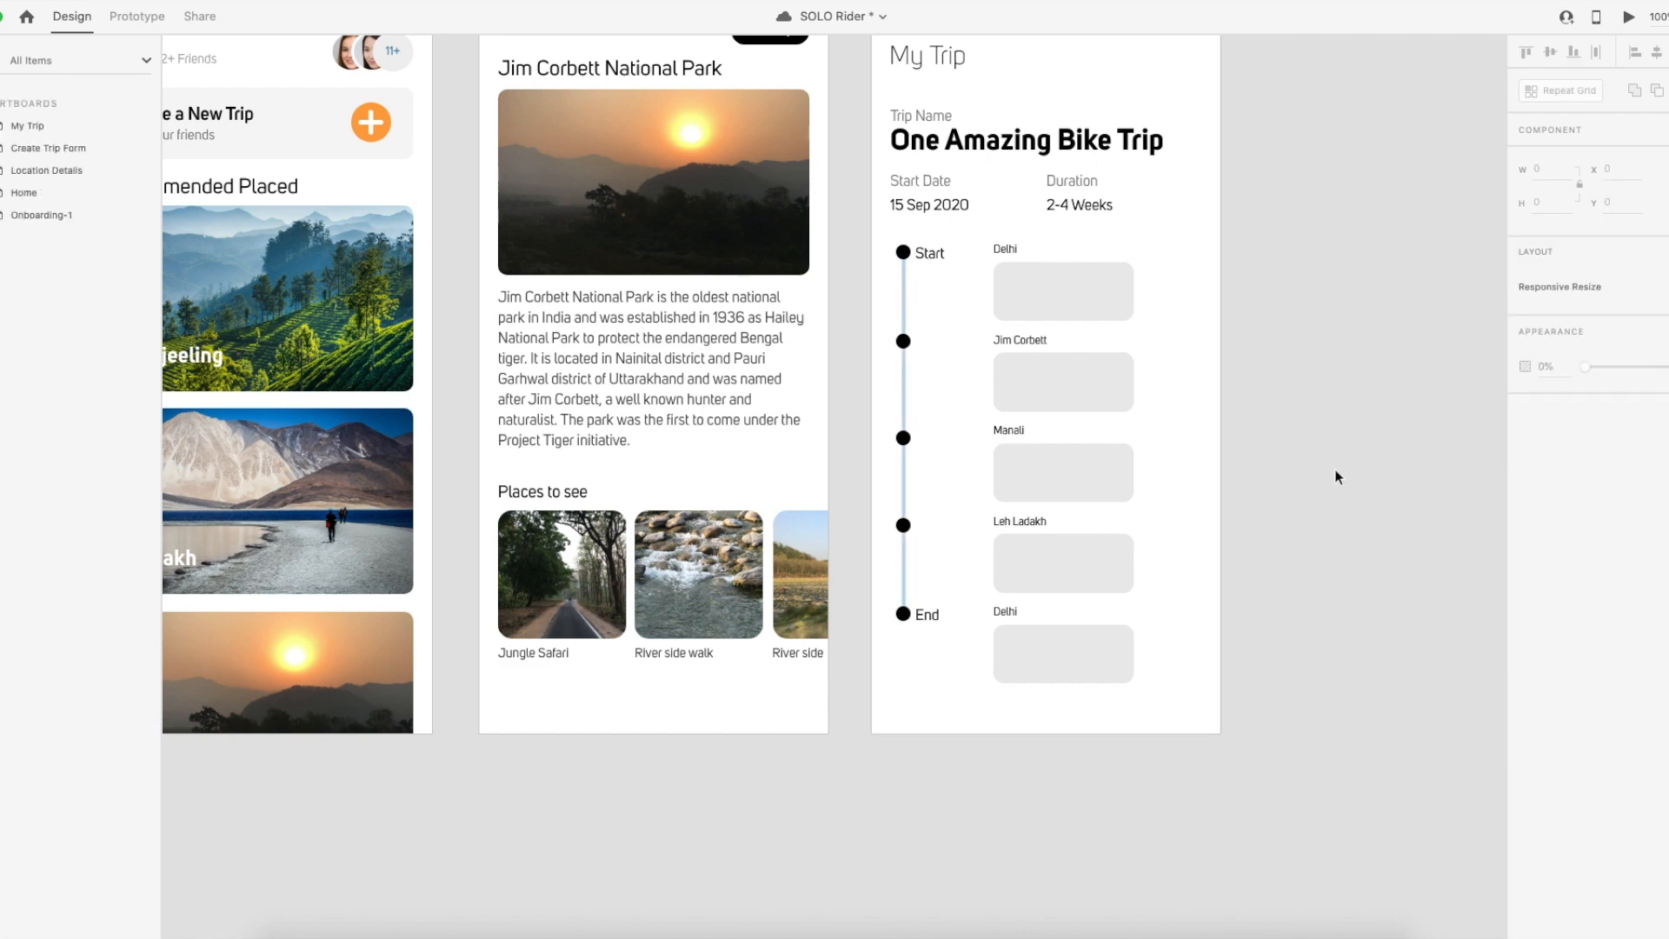
drag(1052, 262, 982, 284)
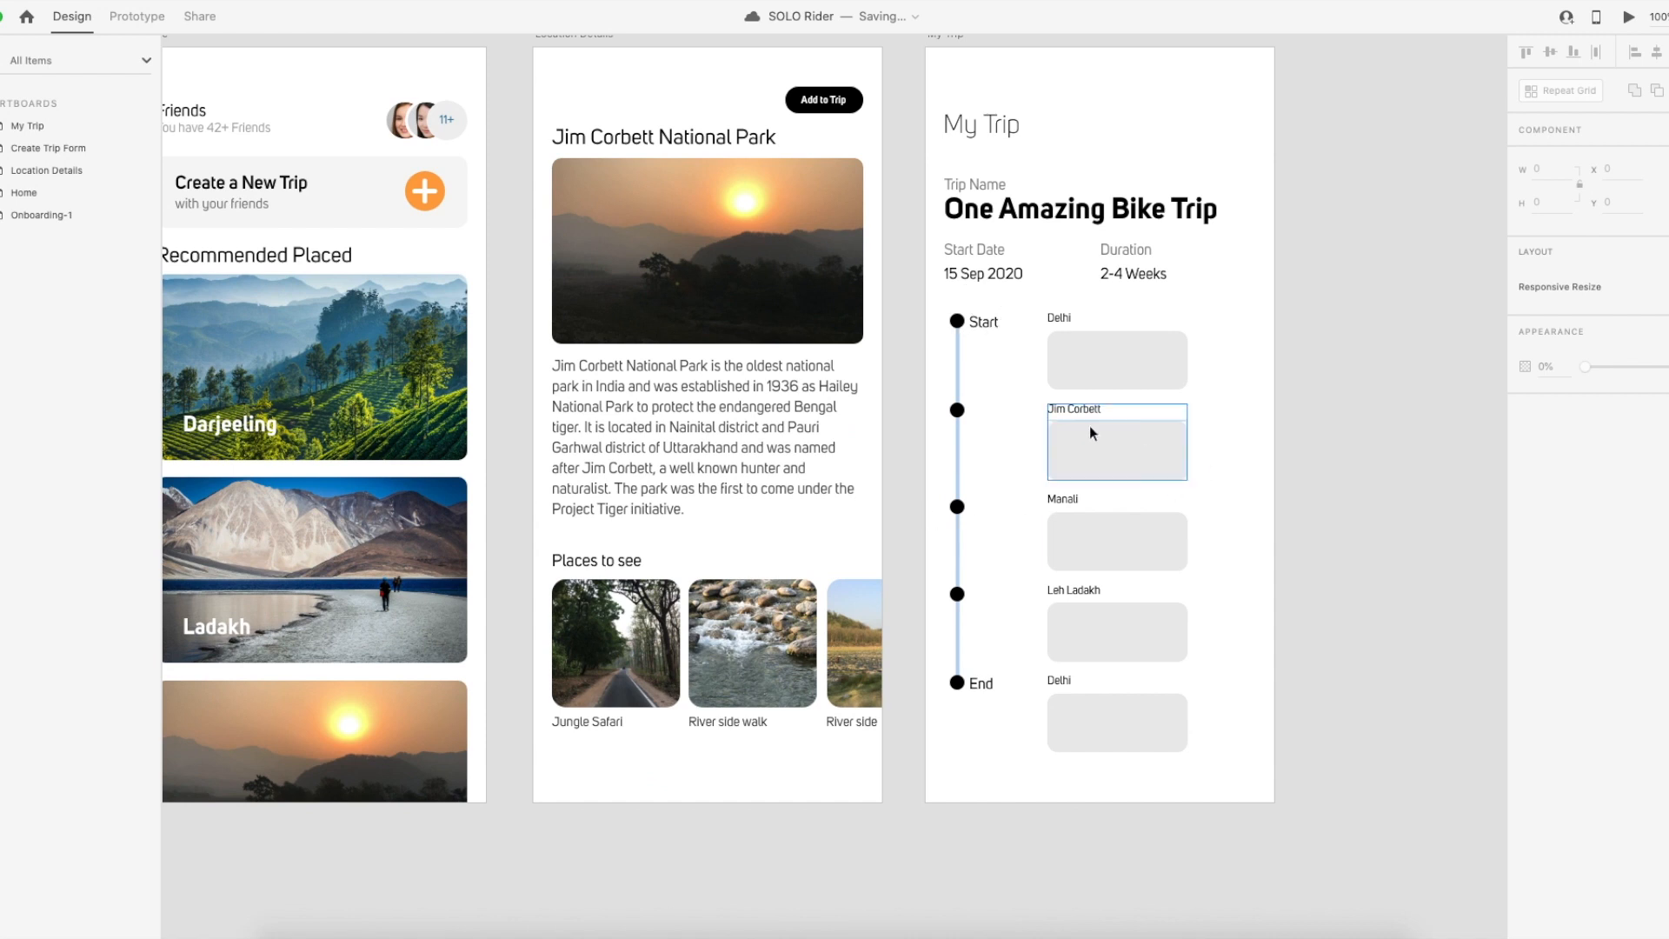
click(1019, 320)
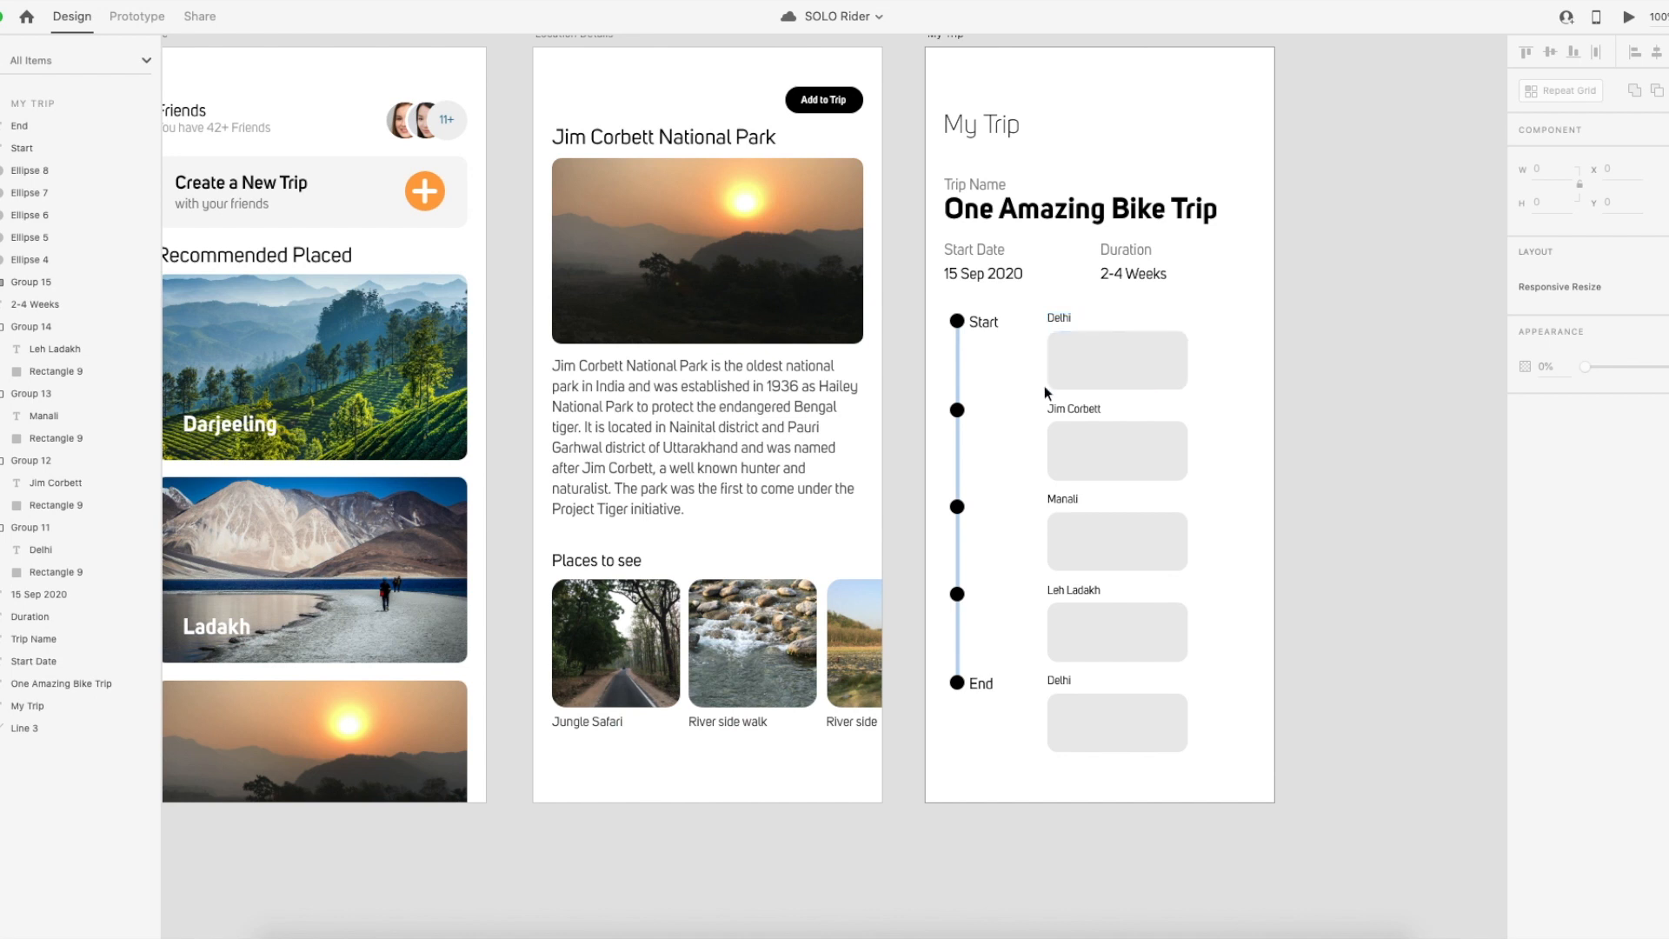
Review the finished My Trip layout alongside the Onboarding-1, Home and Location Details artboards, leaving nothing selected.
click(1075, 361)
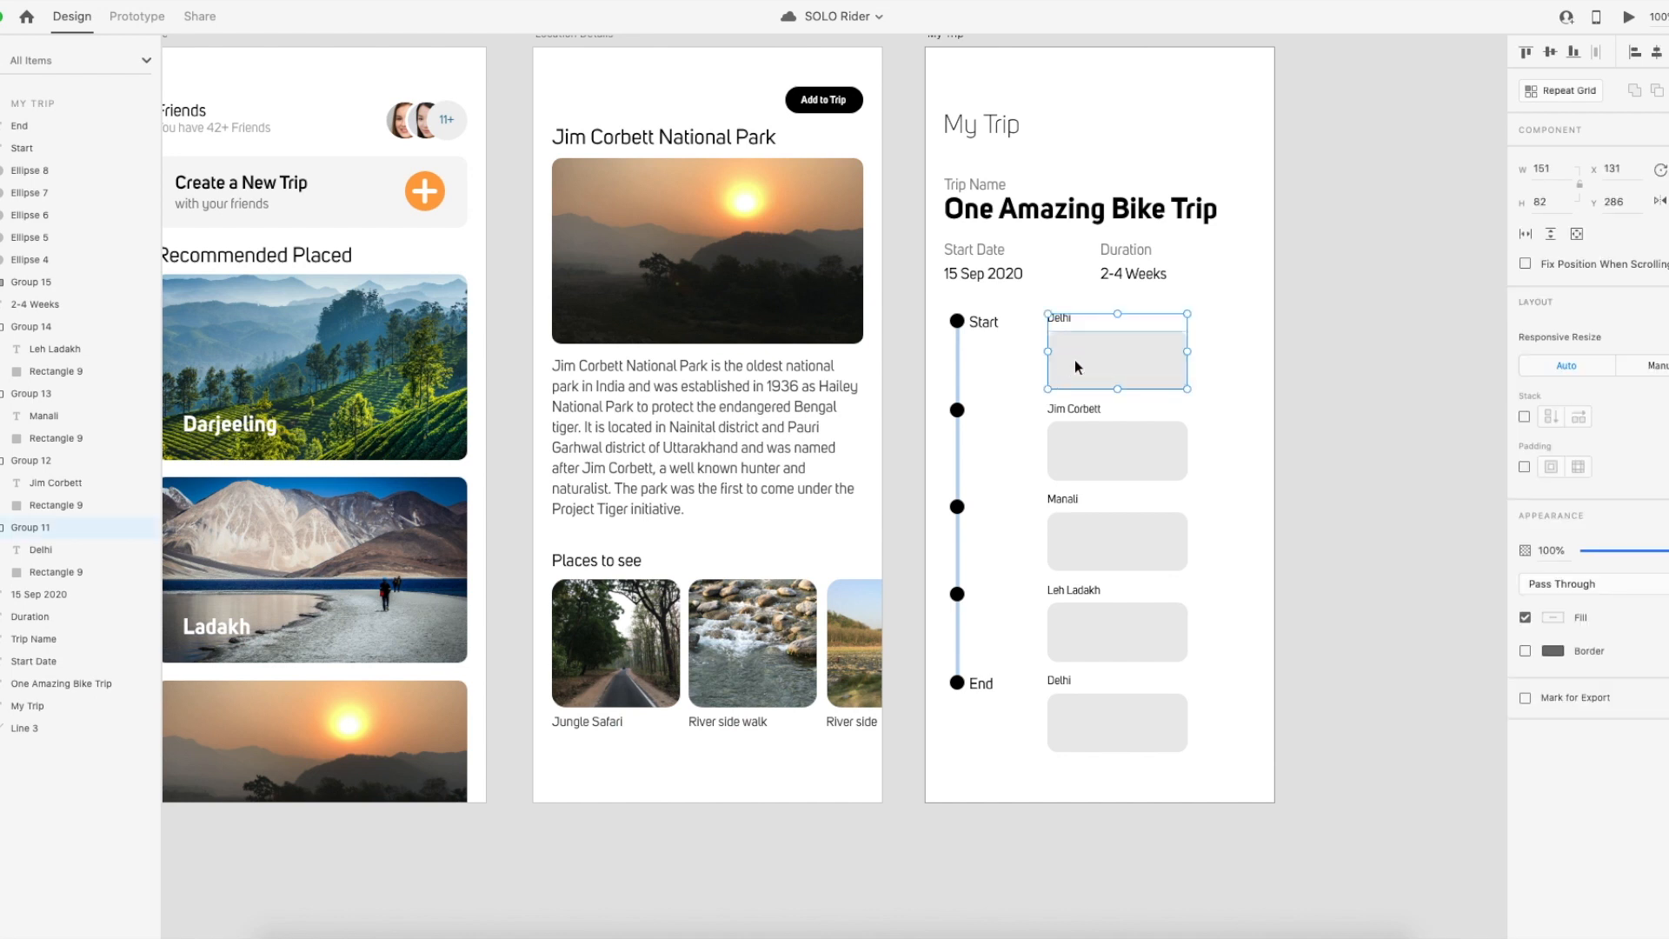
click(1004, 373)
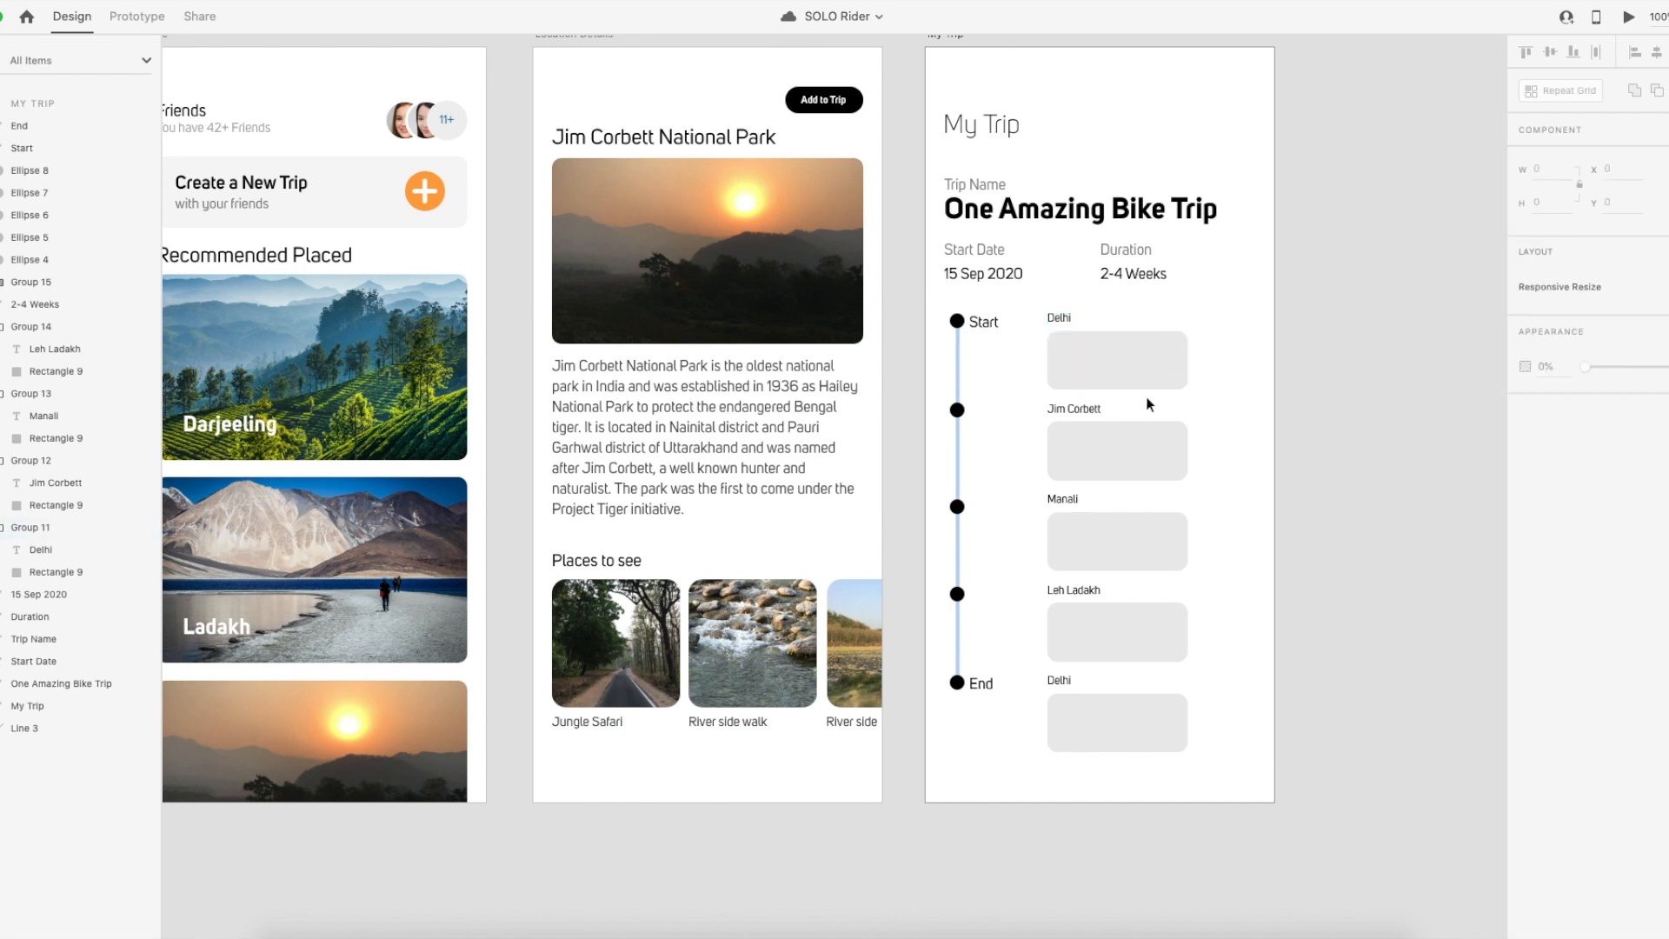
scroll(1156, 384, down, 2)
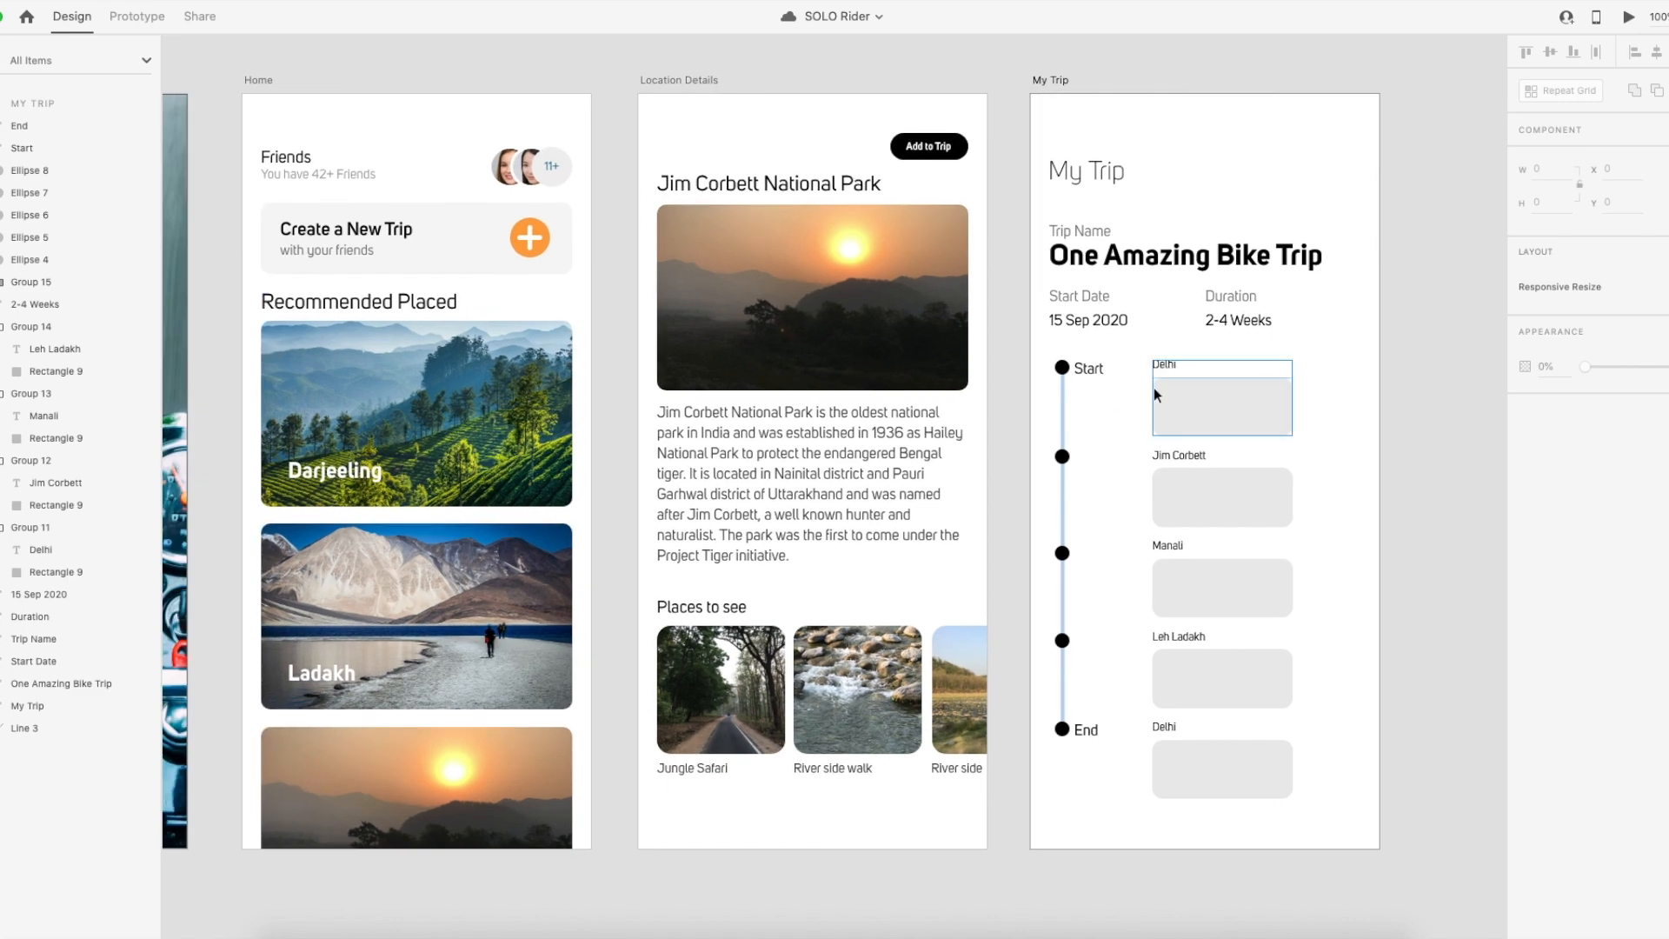
scroll(1155, 388, down, 2)
drag(767, 526, 951, 521)
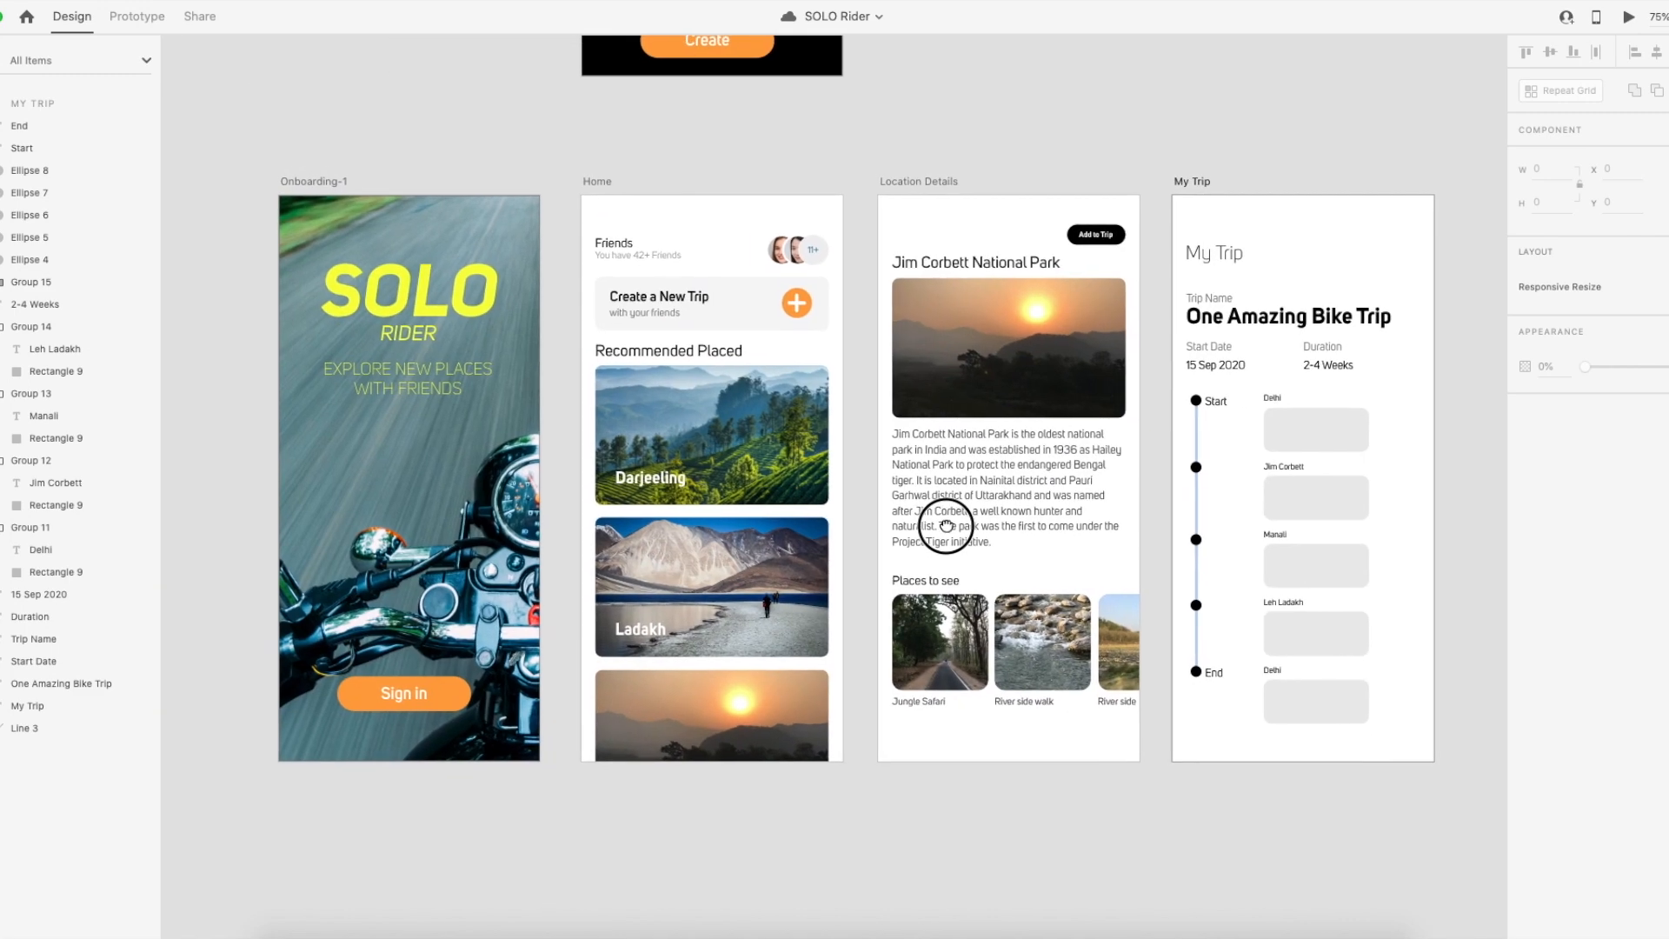
scroll(967, 503, right, 3)
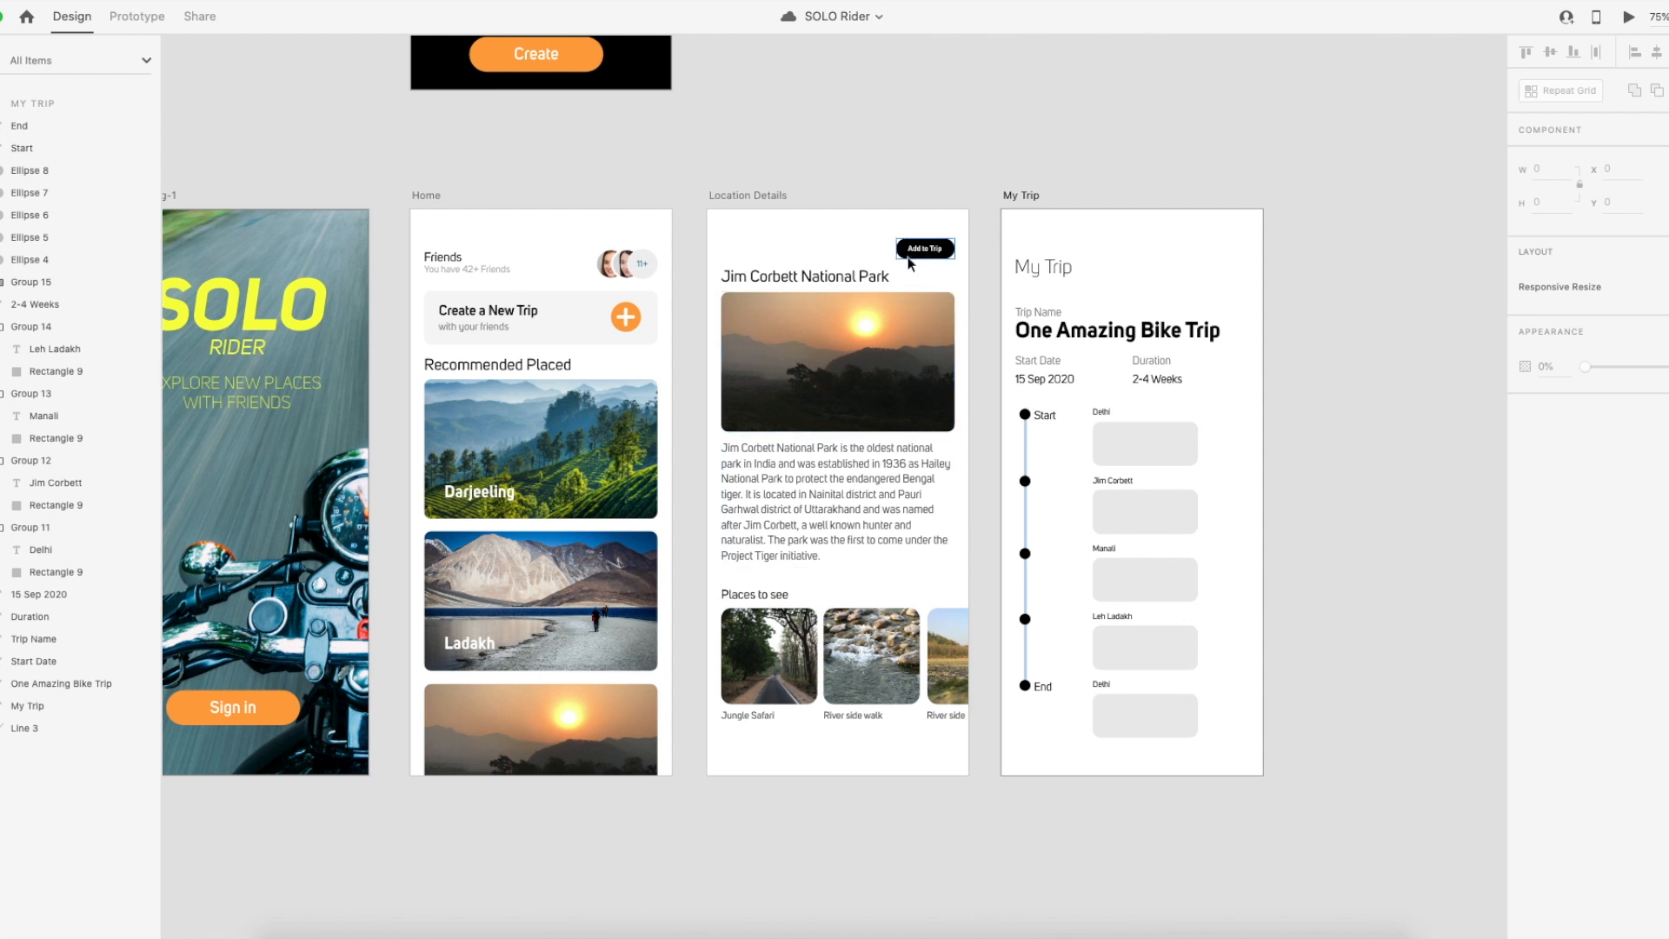
click(871, 153)
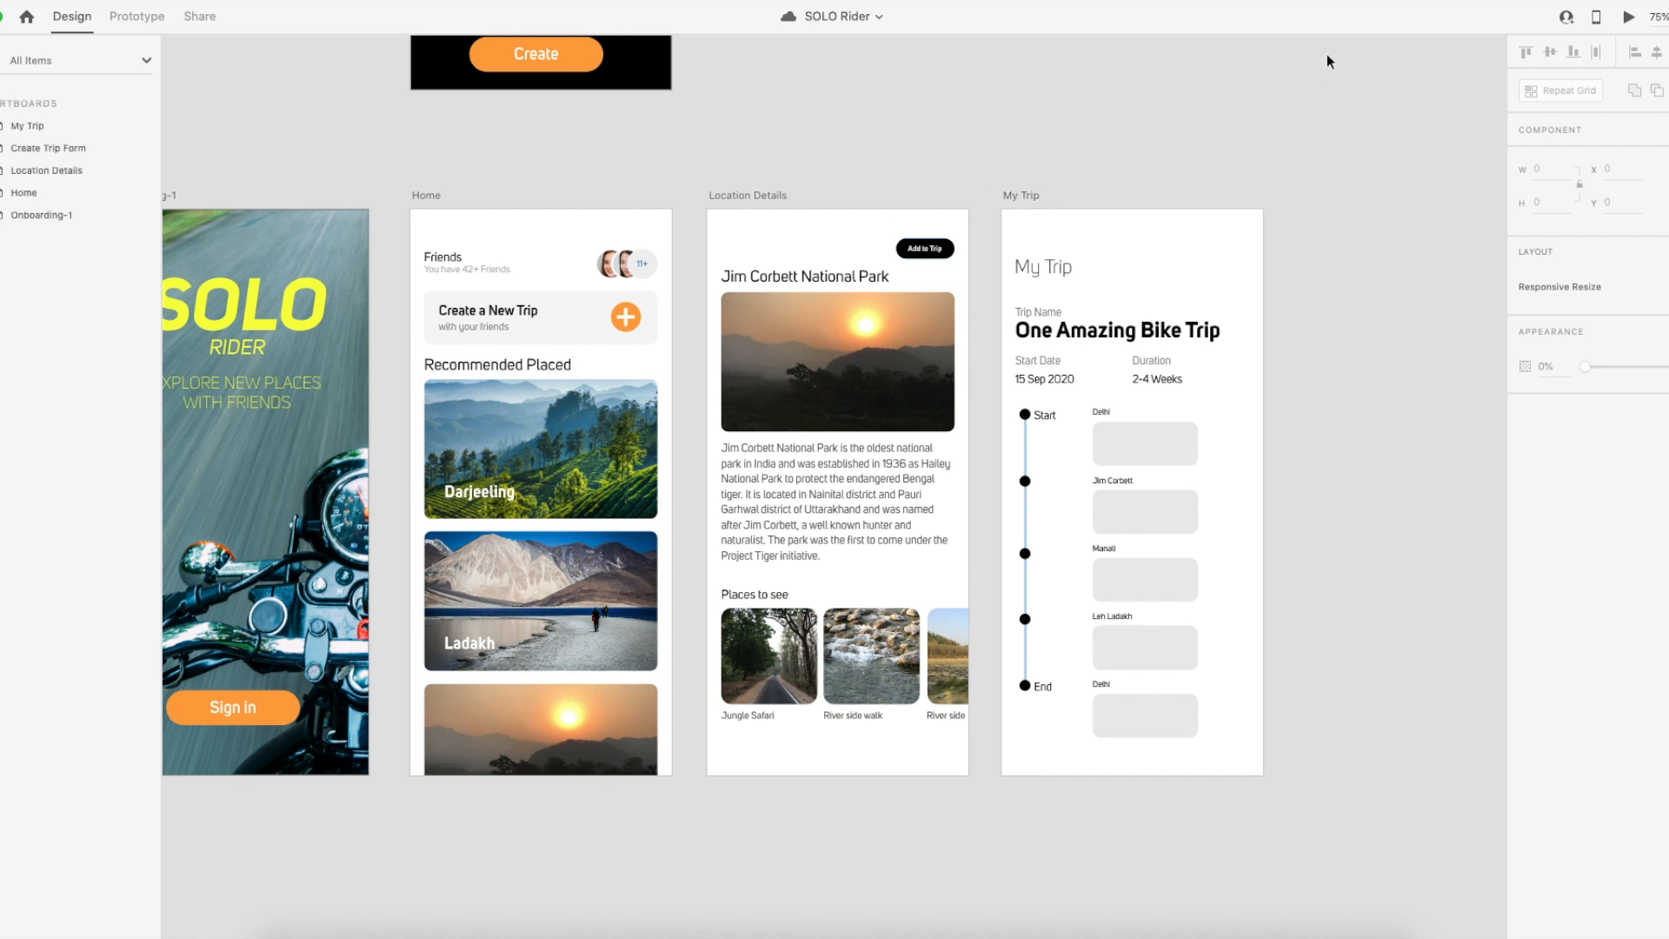